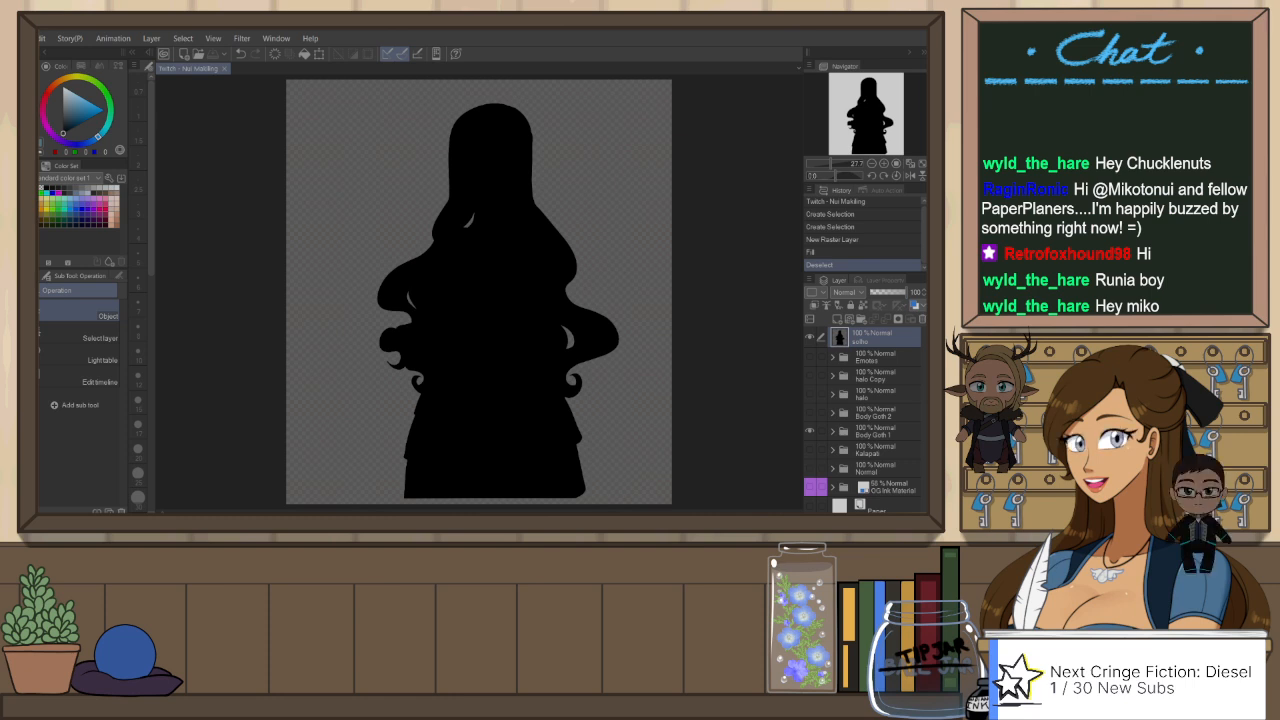
Step: Close the black silhouette document and switch to the Runia DeWitch drawing
scroll(638, 370, "up", 1)
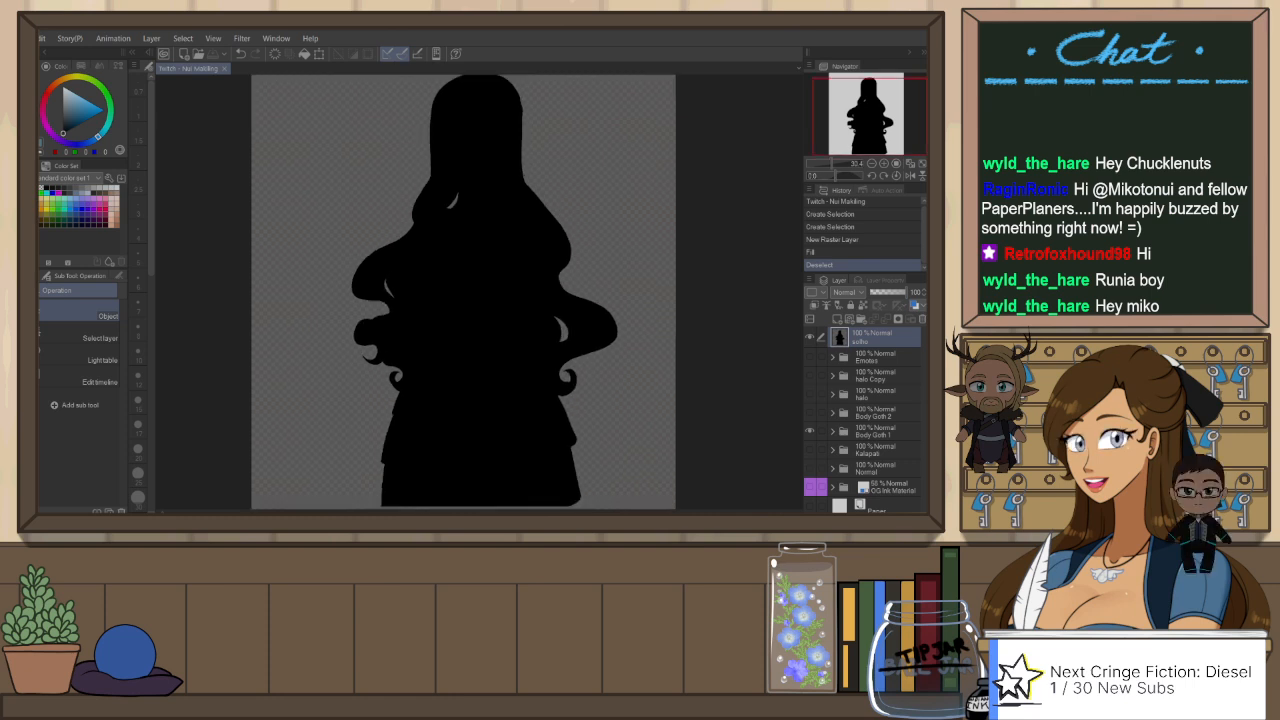
scroll(602, 355, "down", 1)
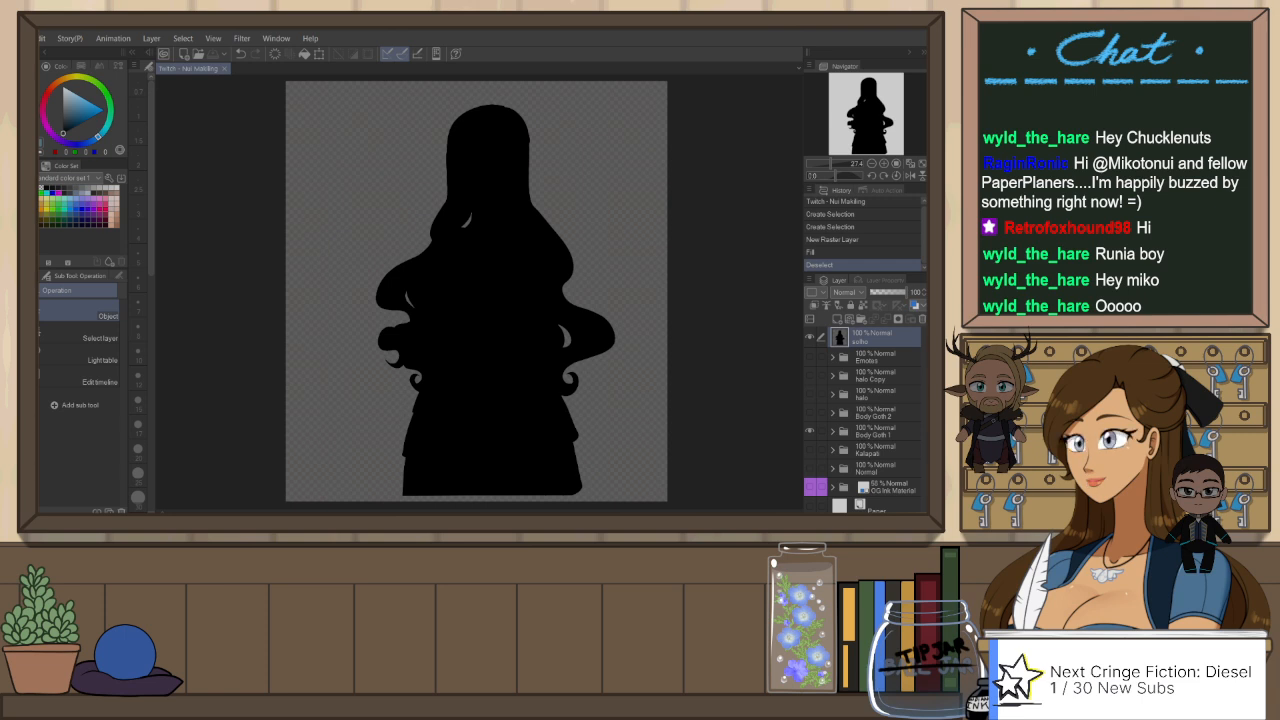
left_click(225, 69)
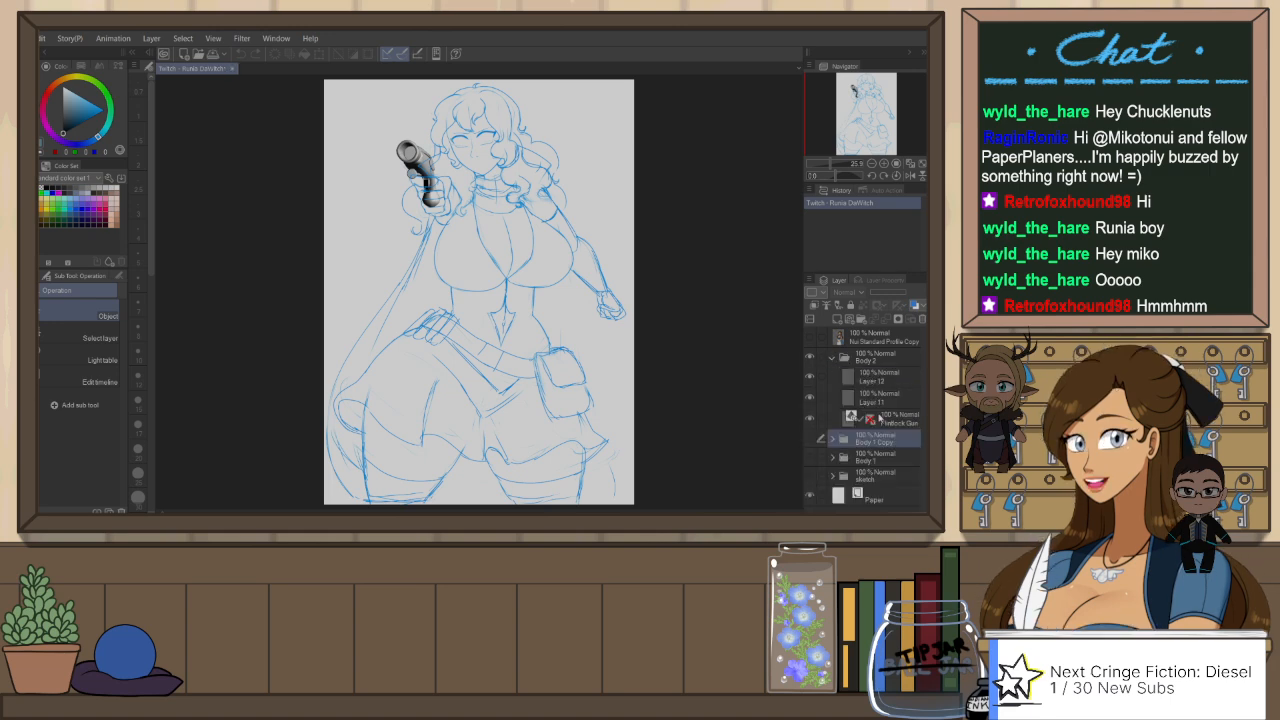
Step: Select the 3D pistol on the Flintlock Gun layer and nudge it slightly in the figure's raised hand
left_click(880, 418)
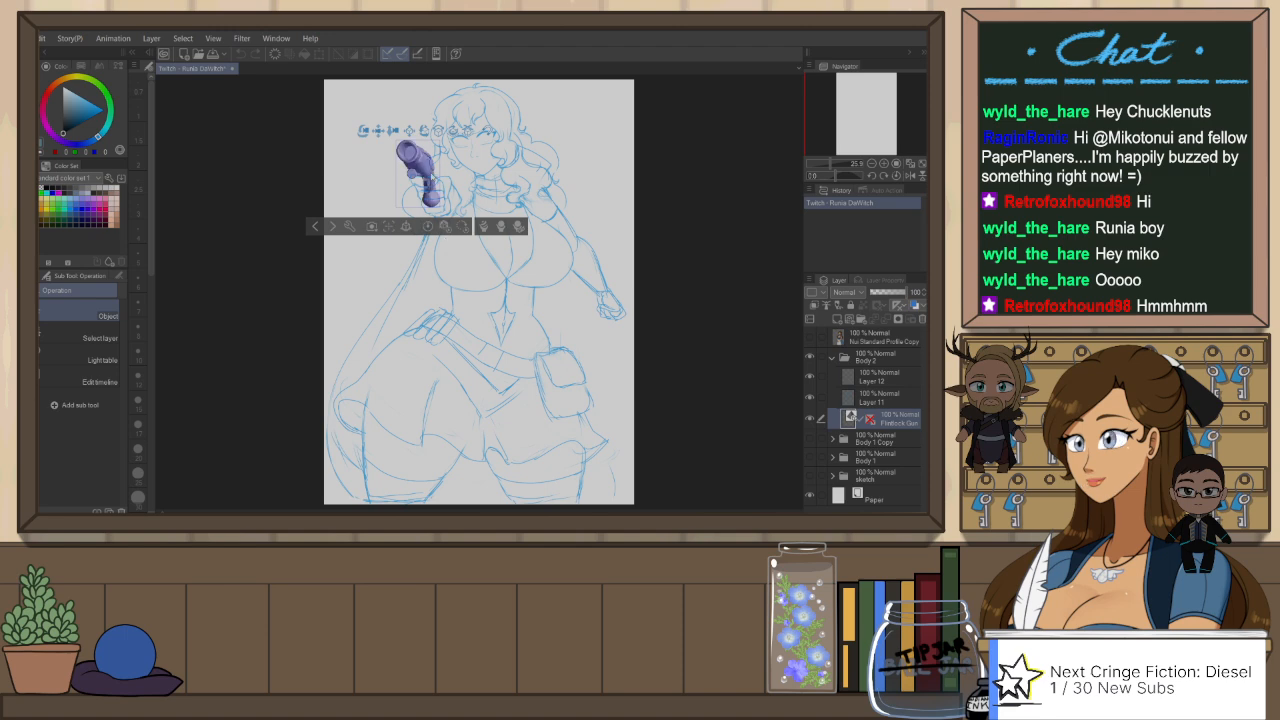
left_click(418, 165)
left_click_drag(435, 148, 434, 145)
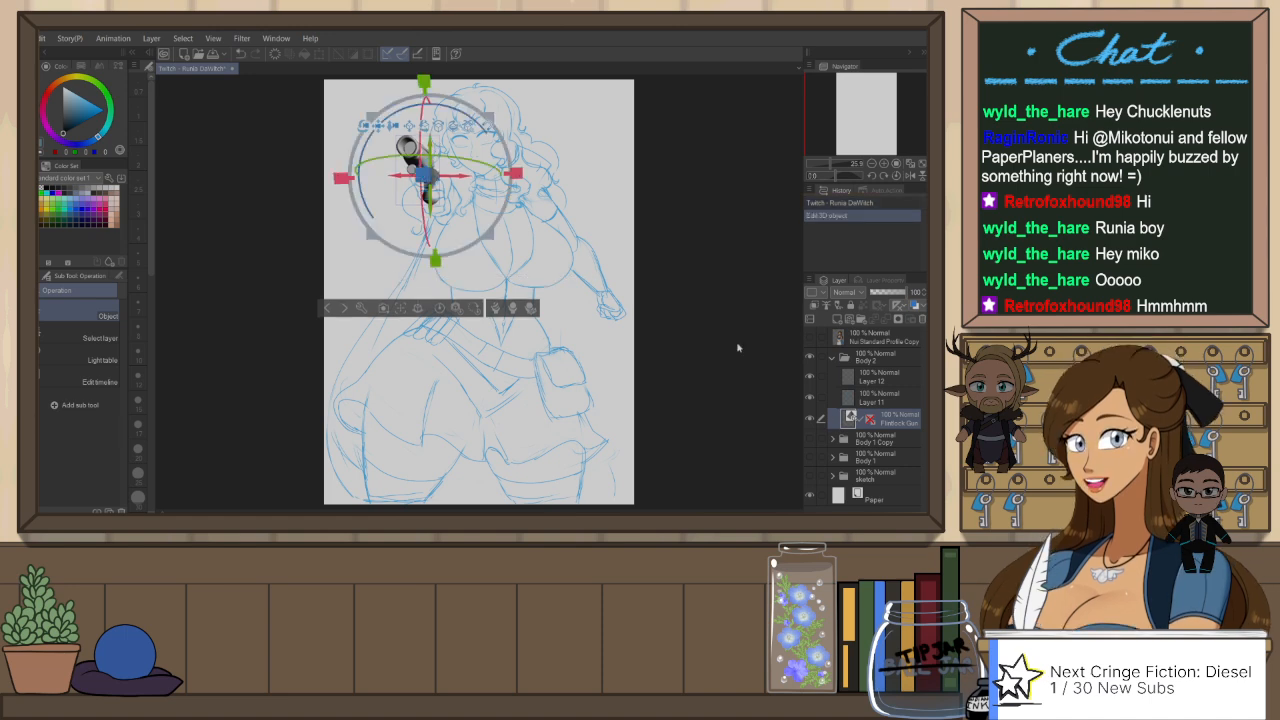
left_click(893, 441)
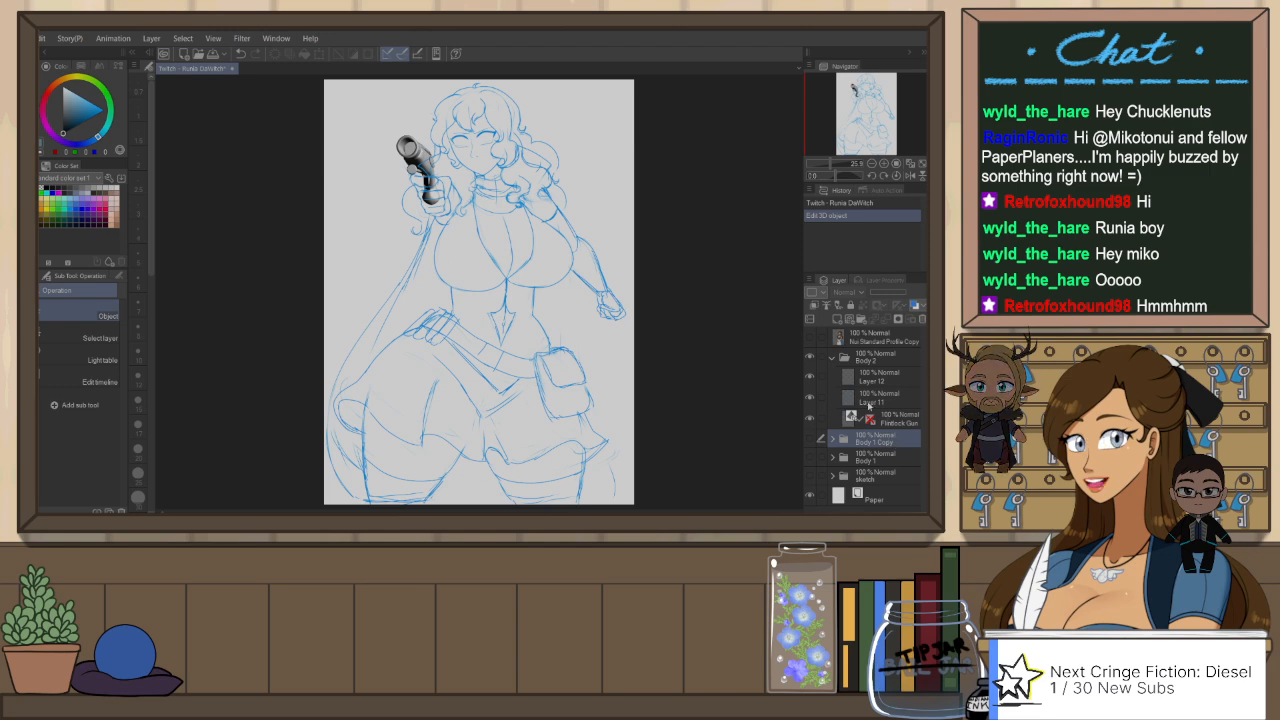
left_click(870, 414)
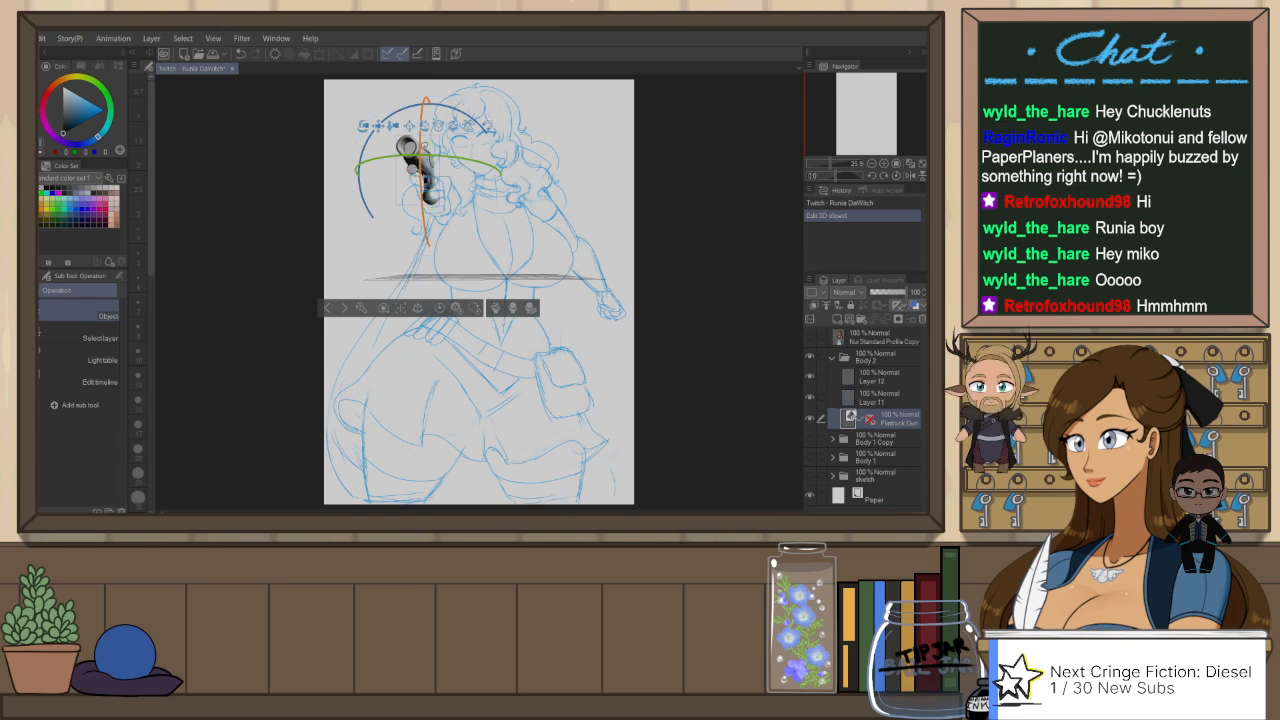
left_click_drag(425, 145, 424, 148)
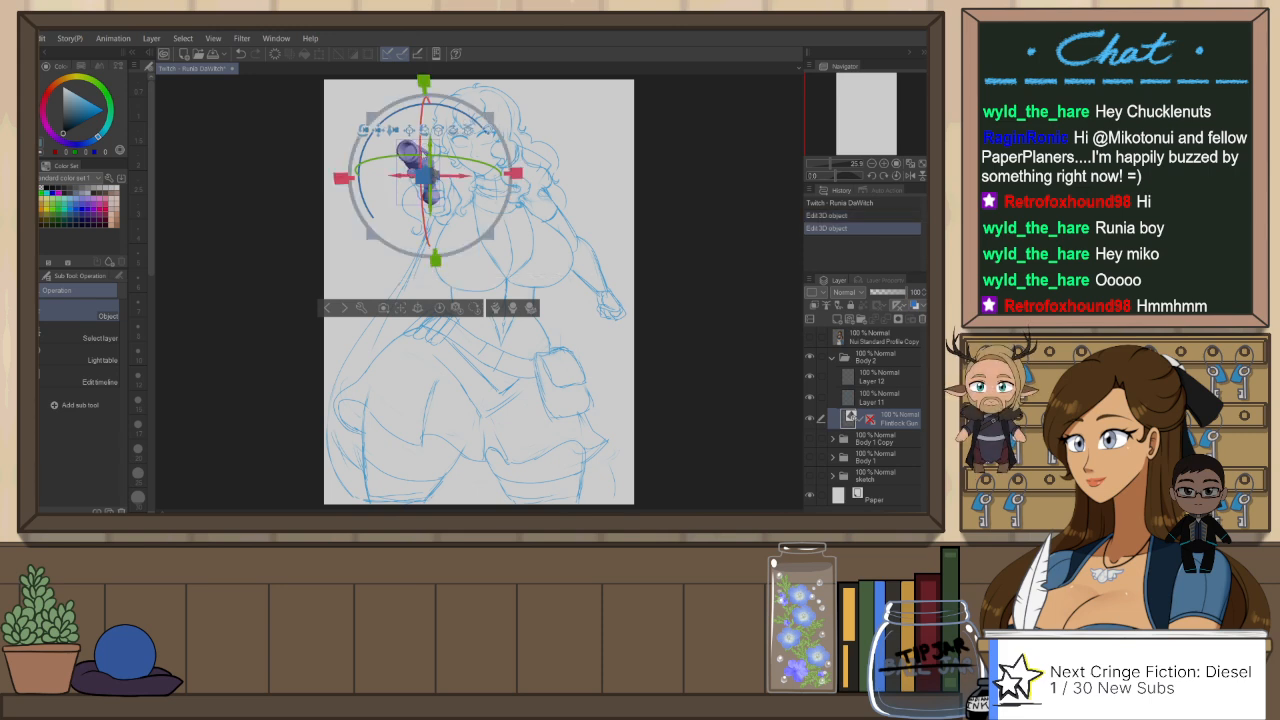
left_click(884, 403)
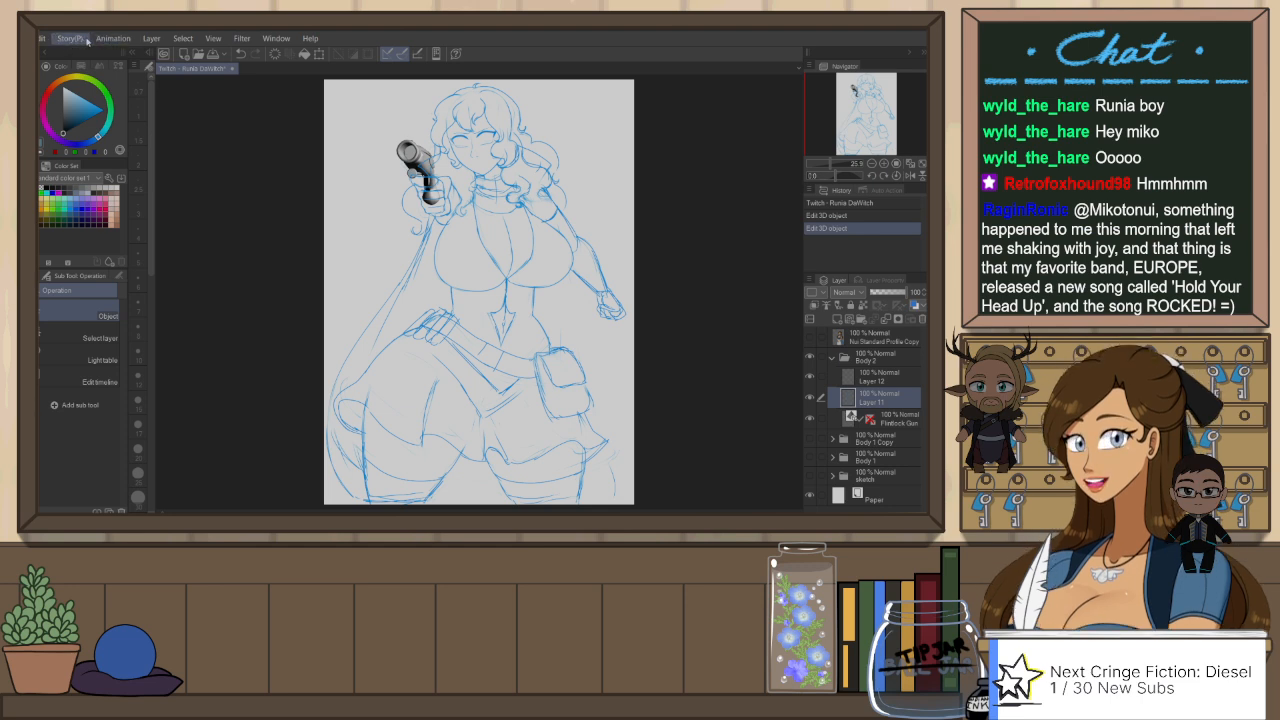
Step: Convert the Flintlock Gun 3D layer to lines and tones
left_click(212, 258)
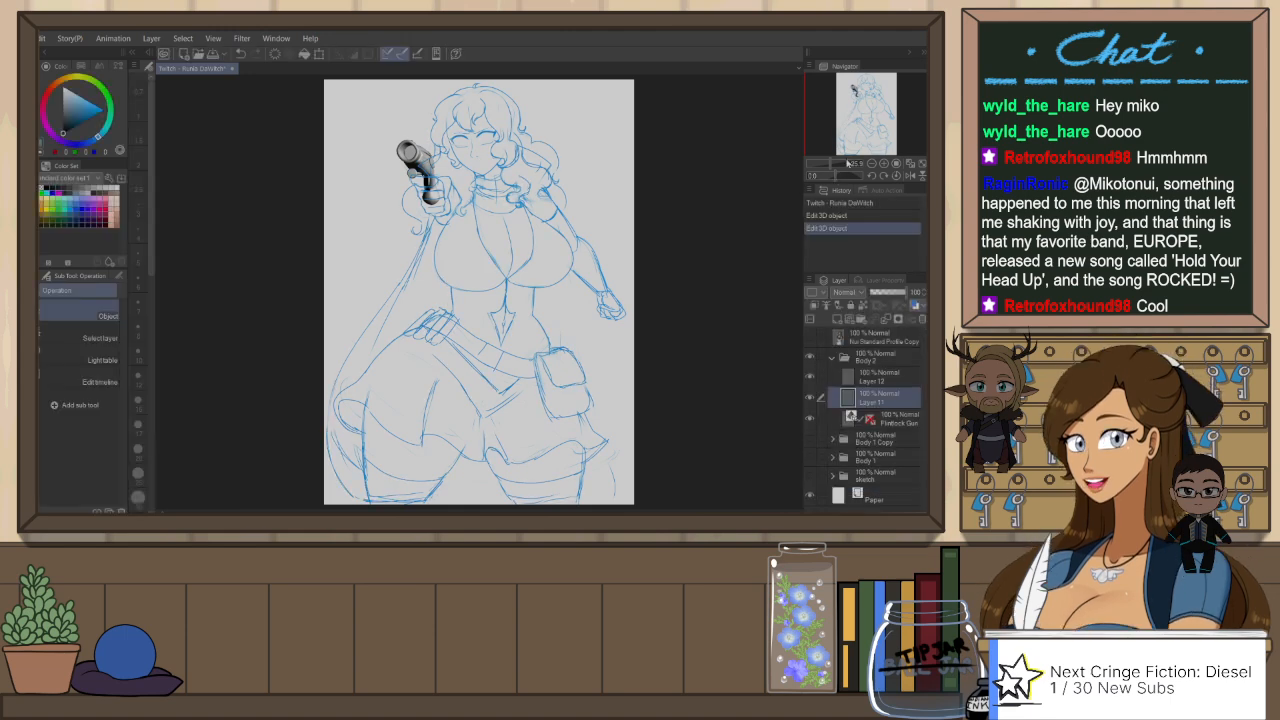
left_click(906, 420)
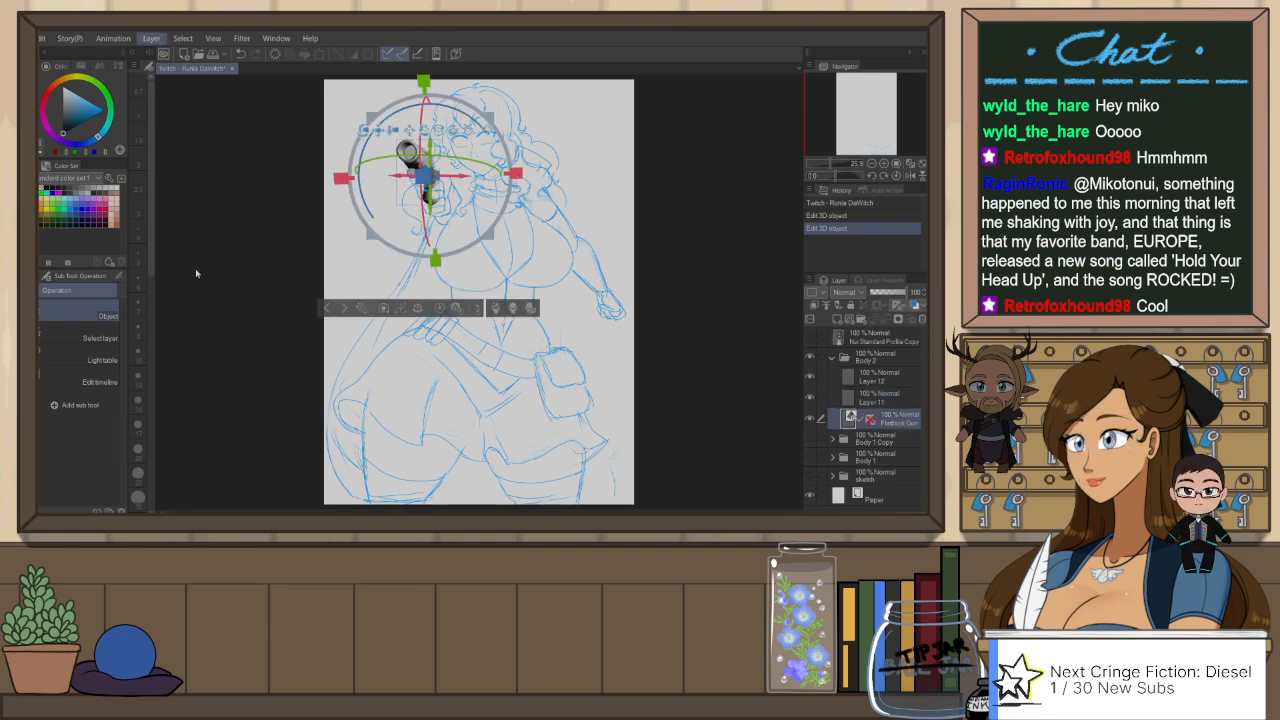
key("space")
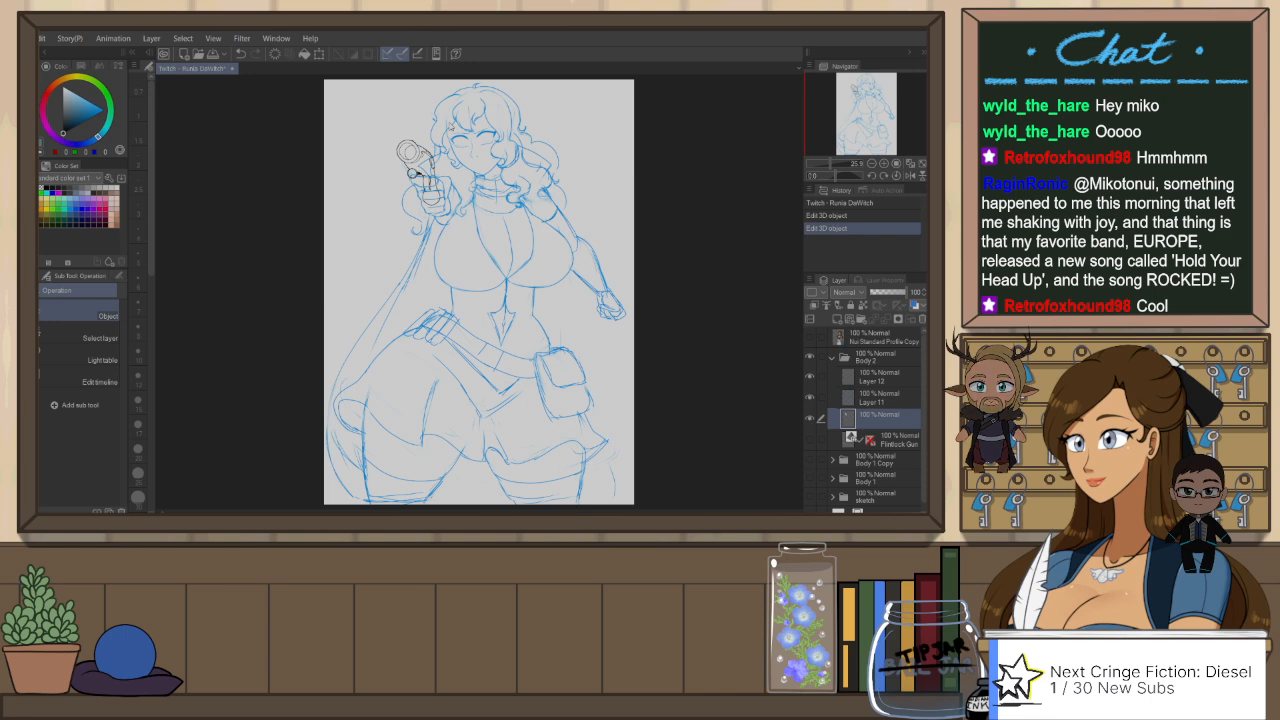
Step: Collapse the converted Flintlock Gun 2 folder and hide it
scroll(450, 127, "up", 2)
scroll(450, 127, "up", 1)
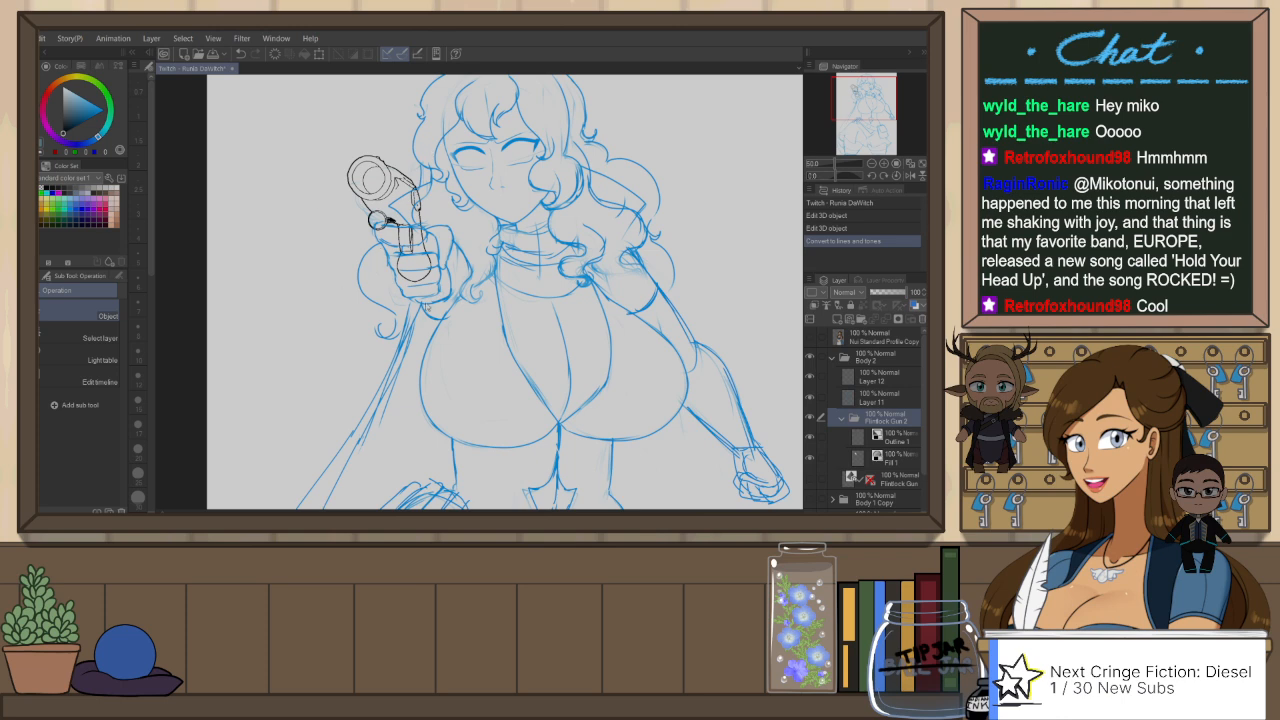
scroll(438, 302, "down", 2)
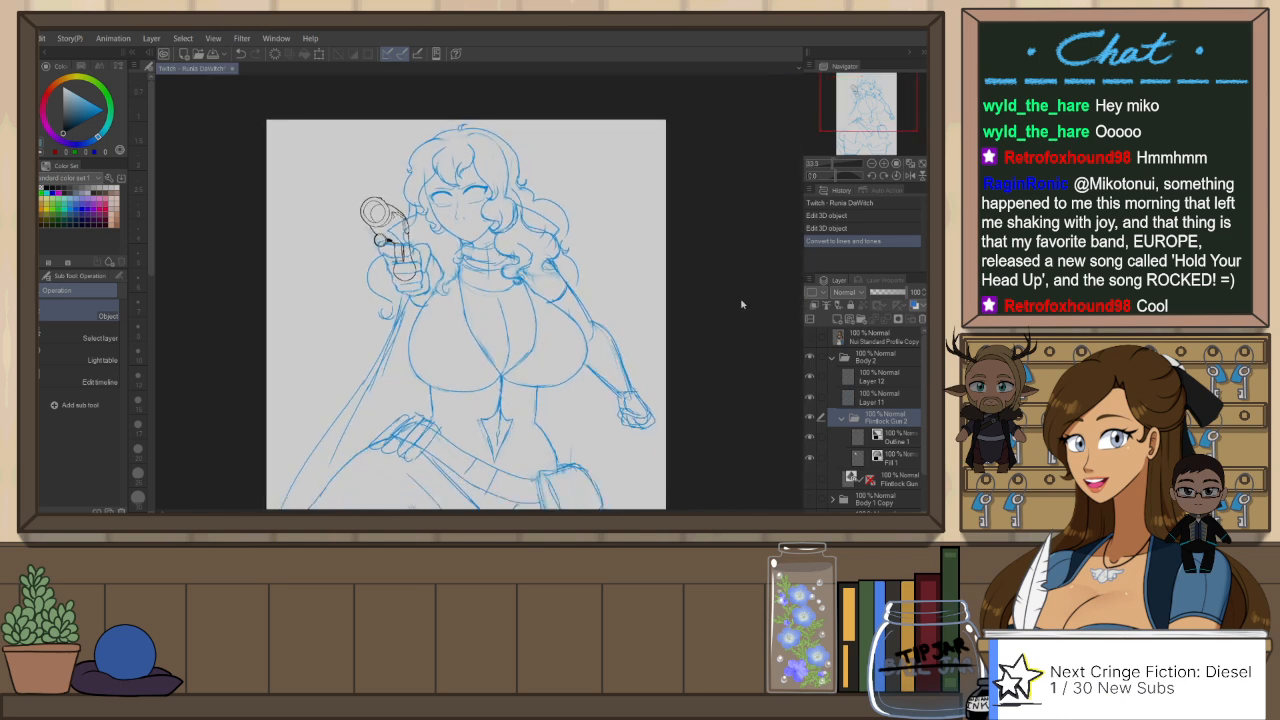
left_click(843, 420)
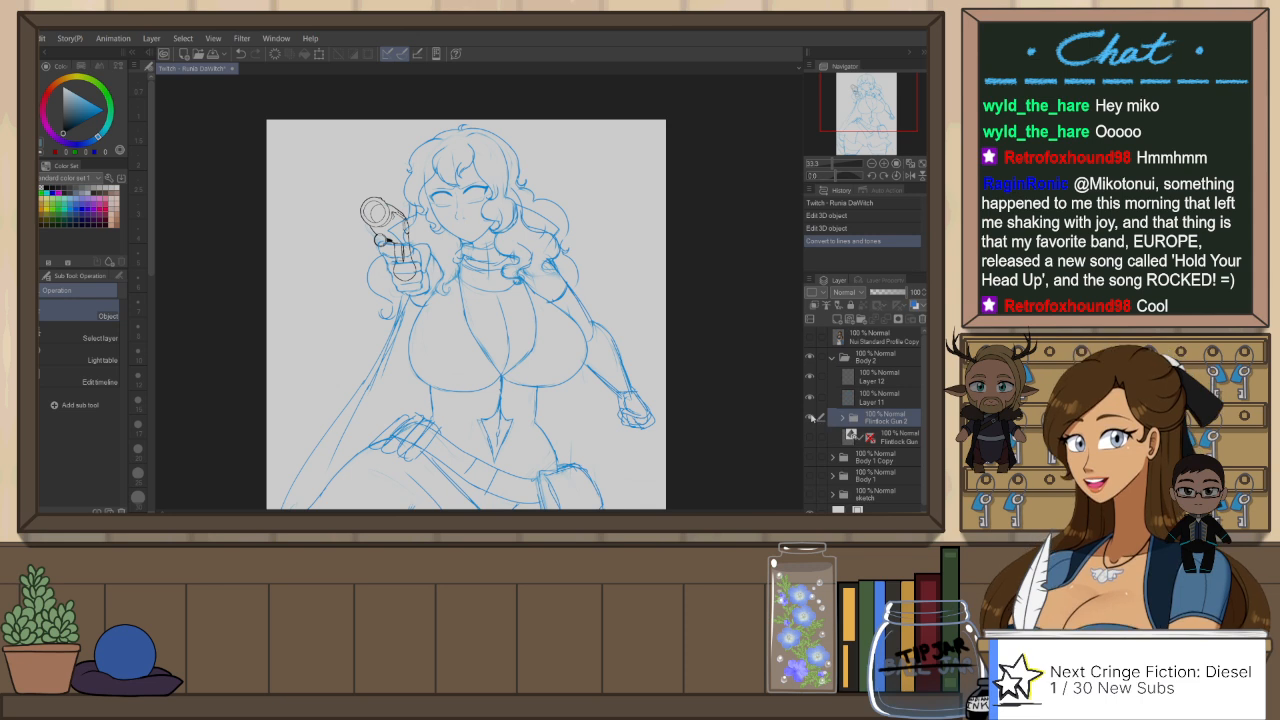
left_click(810, 418)
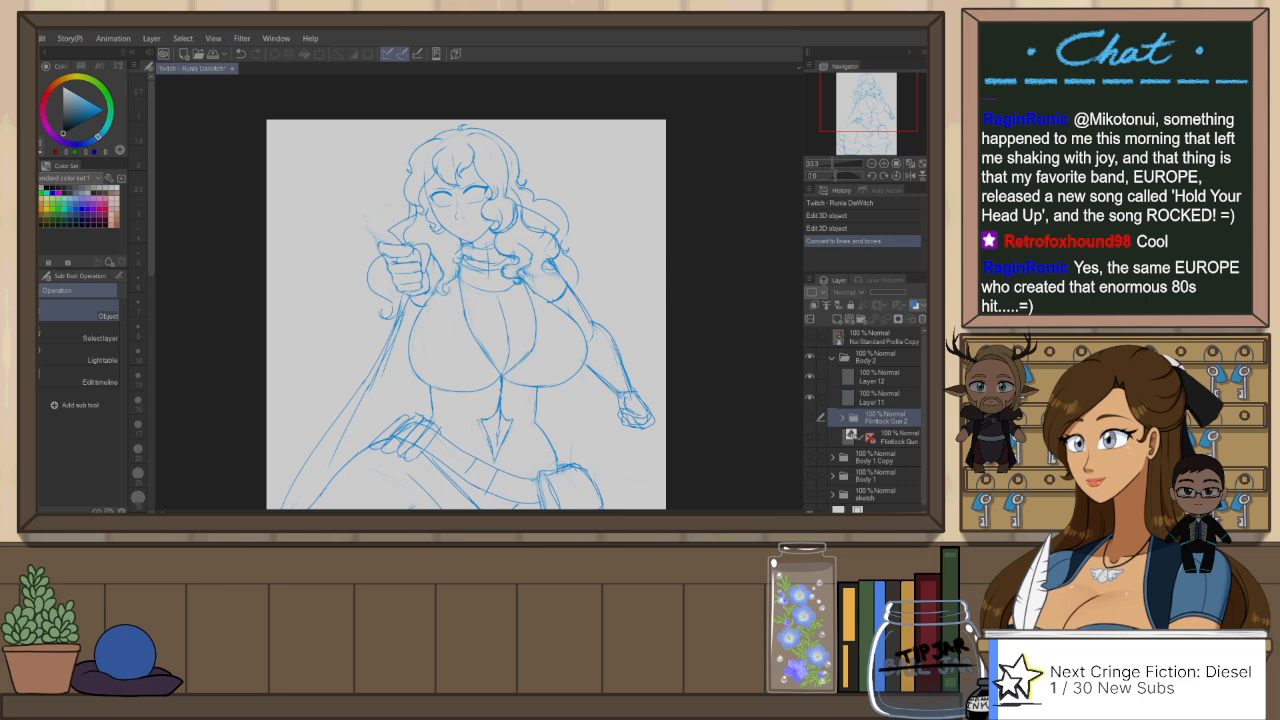
Step: Group Layer 11 and Layer 12 into a folder named "sketch" and collapse the folder
left_click(888, 397)
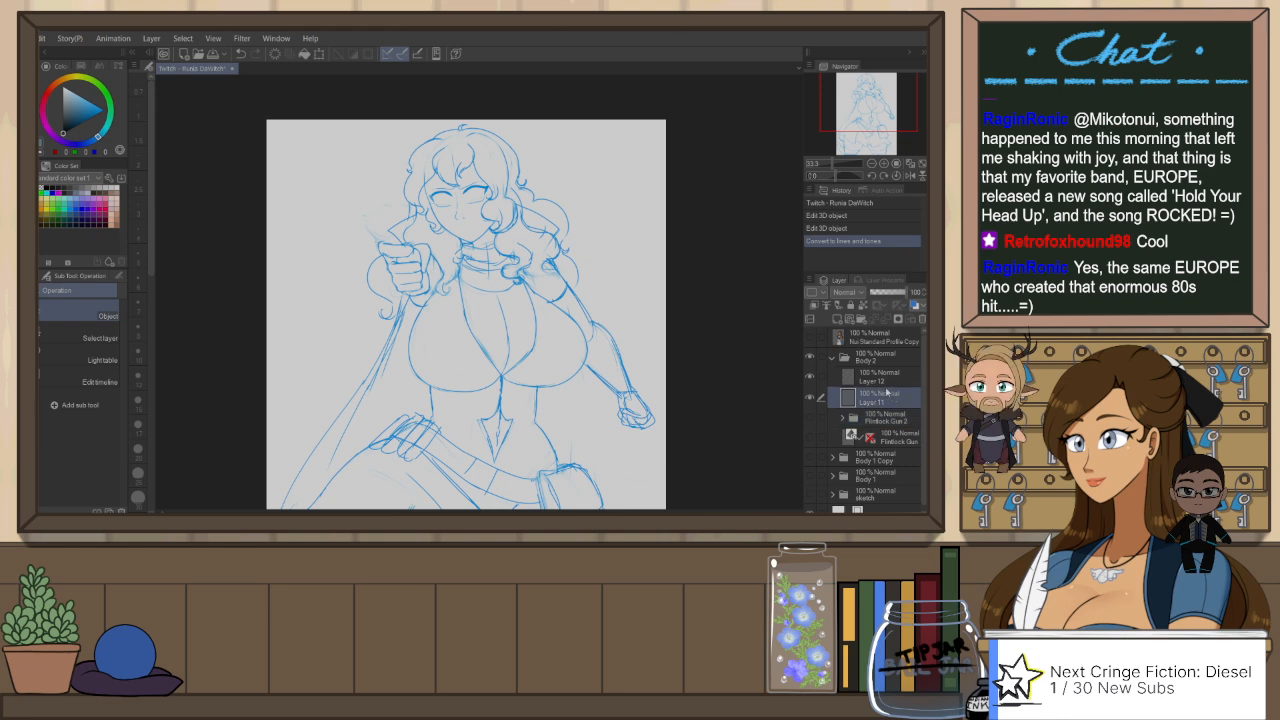
left_click(811, 375)
scroll(572, 228, "down", 5)
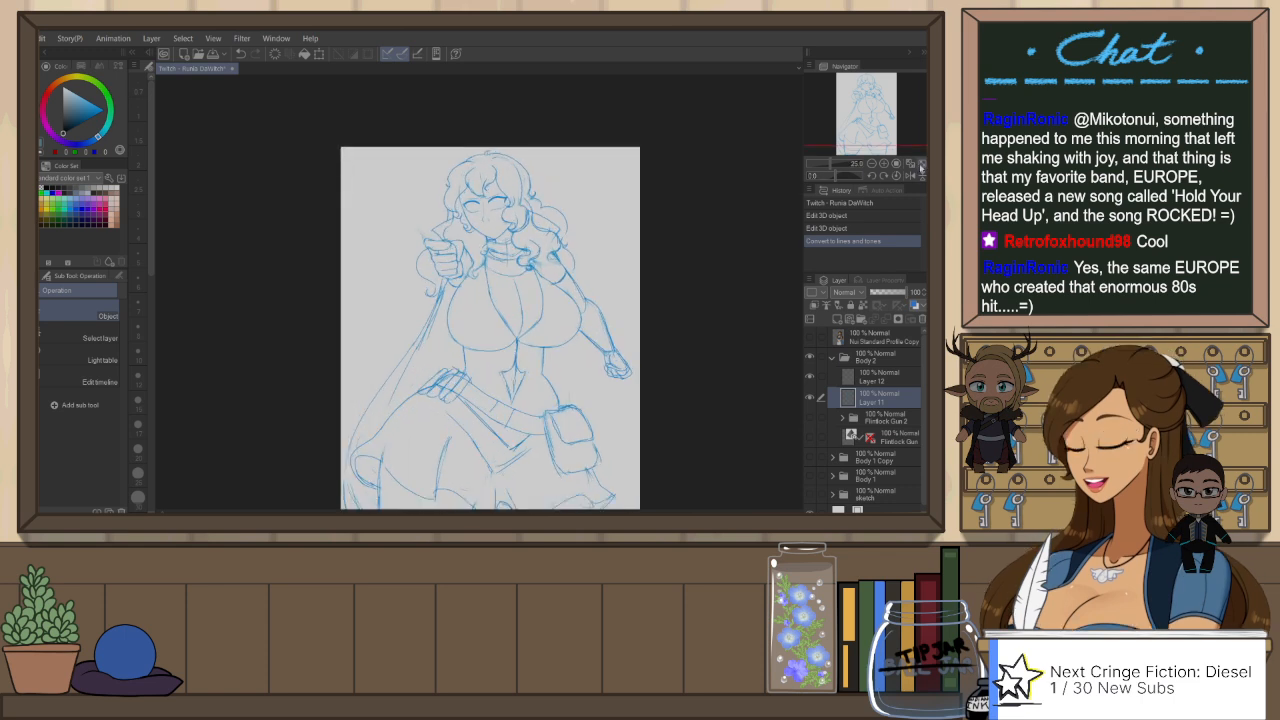
left_click(922, 164)
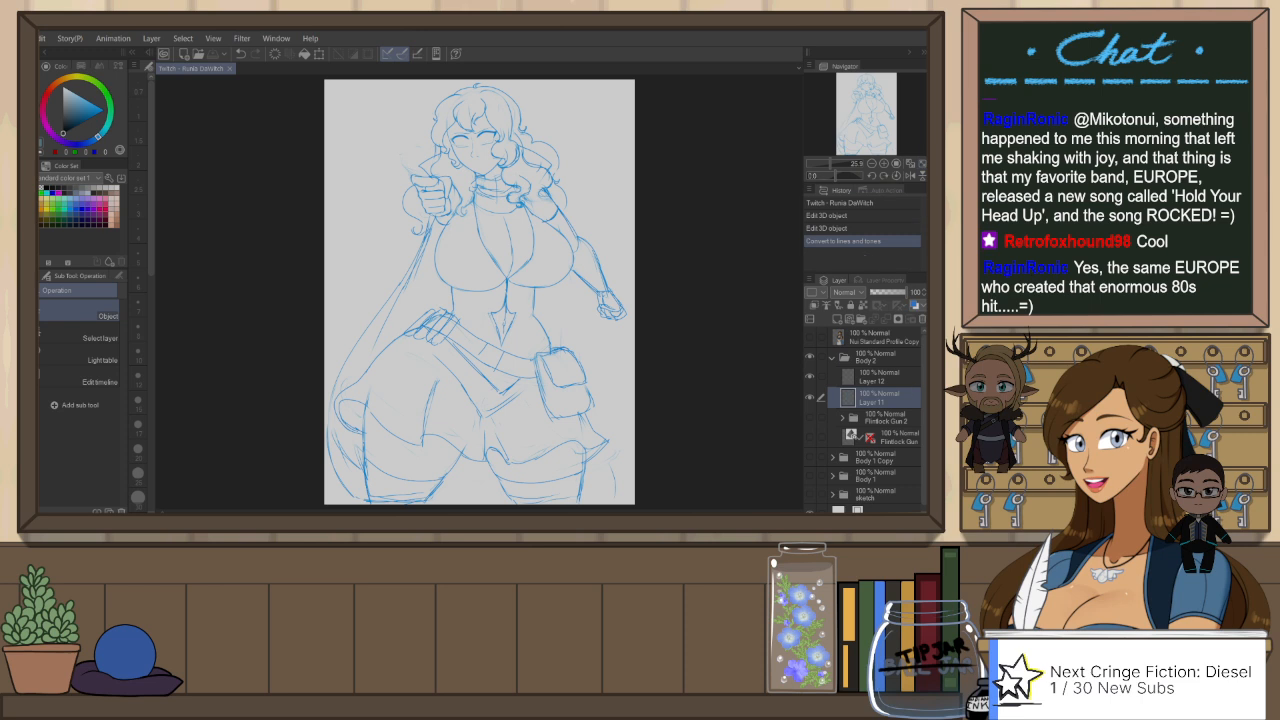
left_click(886, 379, "ctrl")
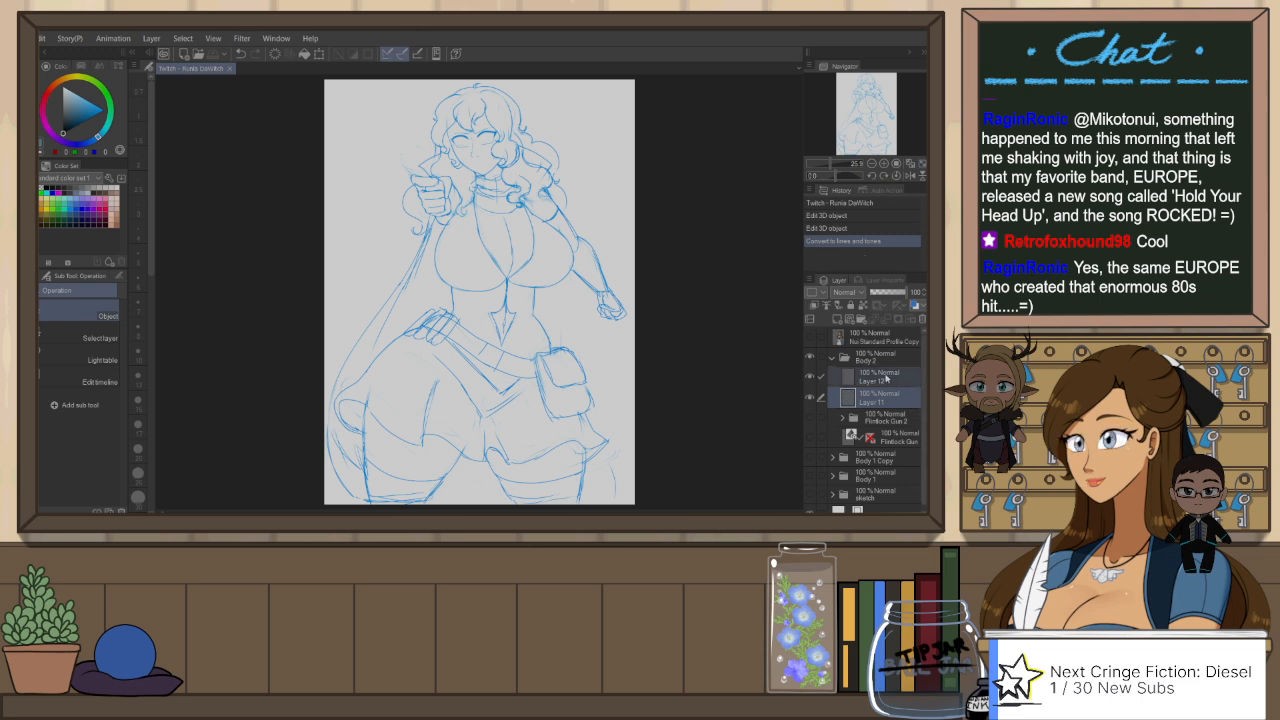
key("ctrl+g")
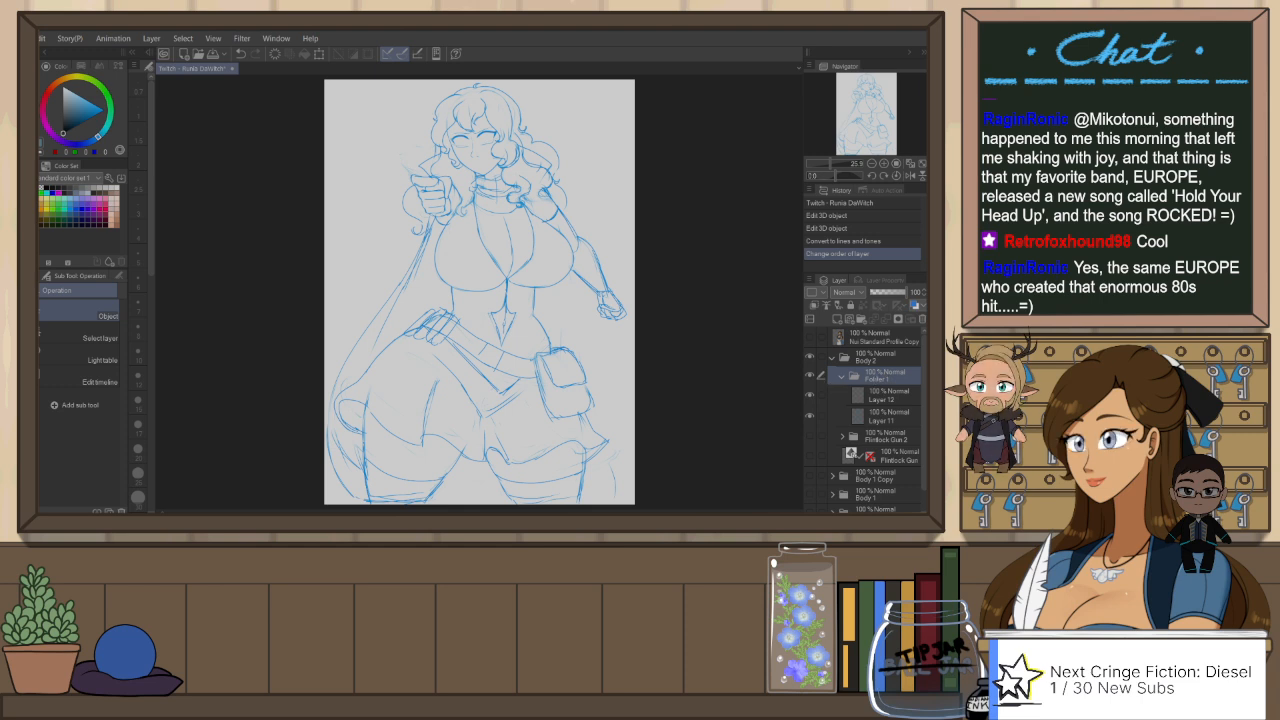
type("sketch")
key("Return")
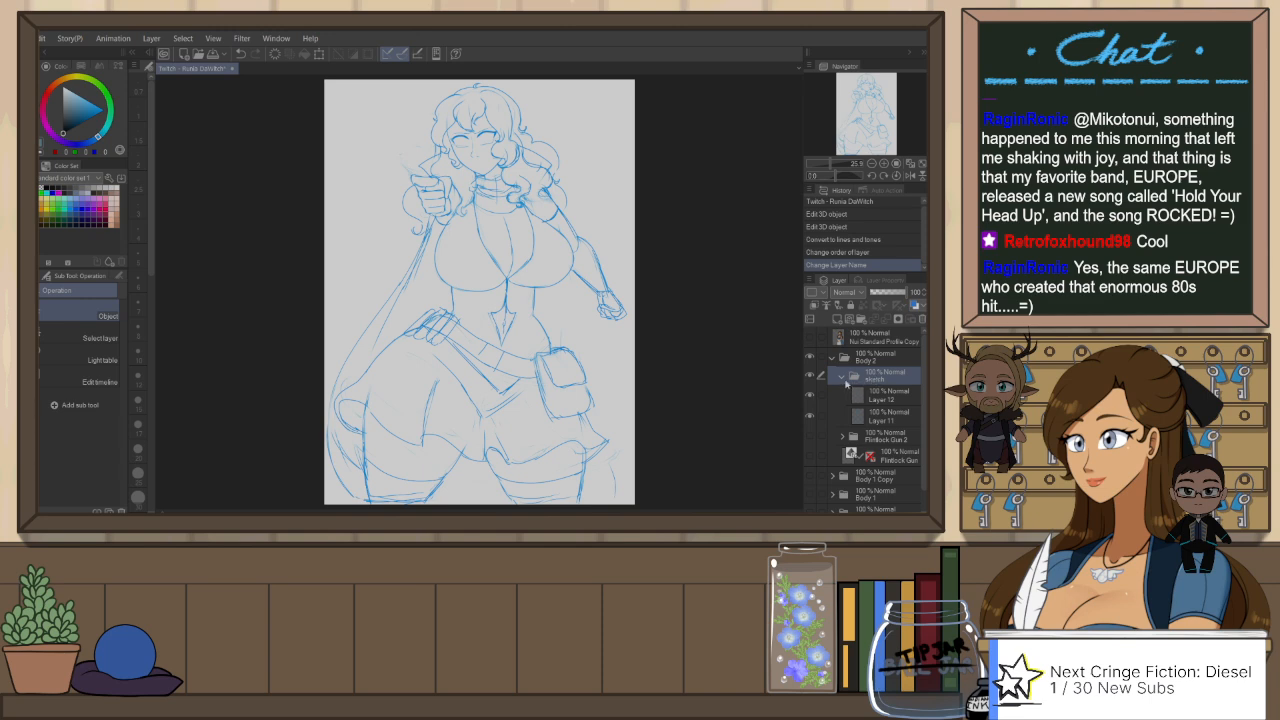
left_click(842, 378)
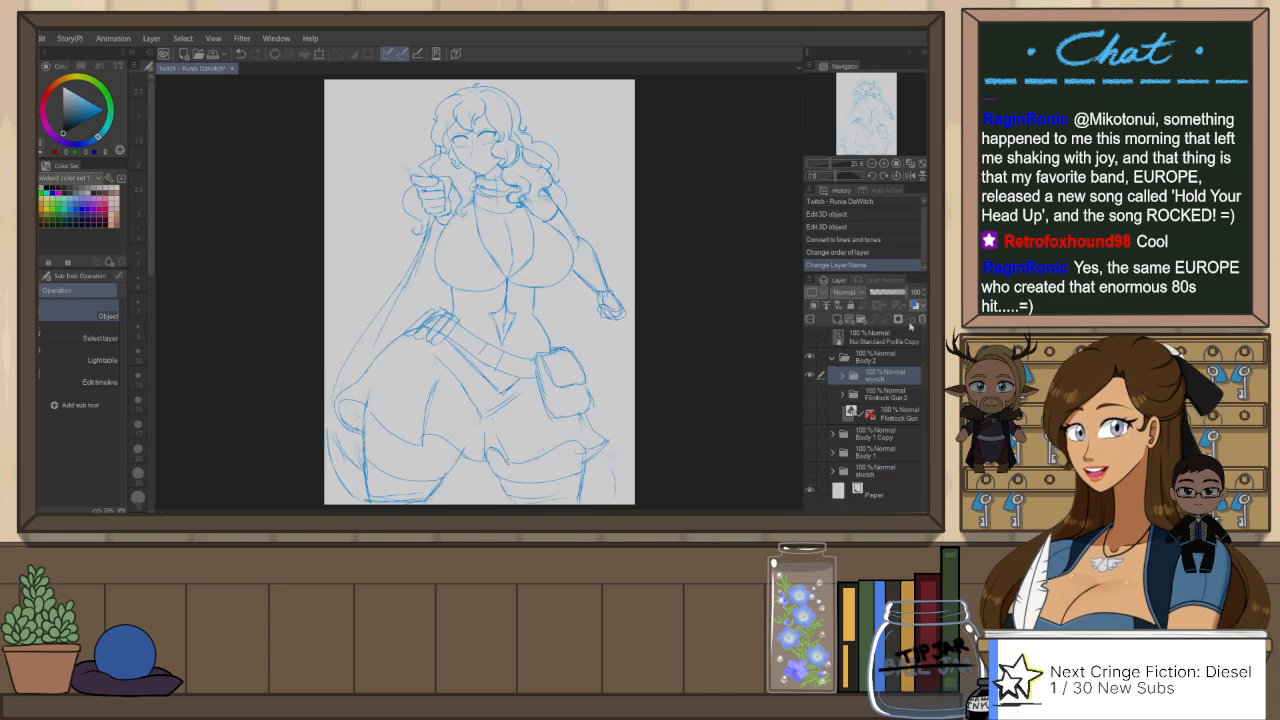
Step: Turn on the layer color for the sketch folder and lower its opacity to roughly half
left_click(897, 304)
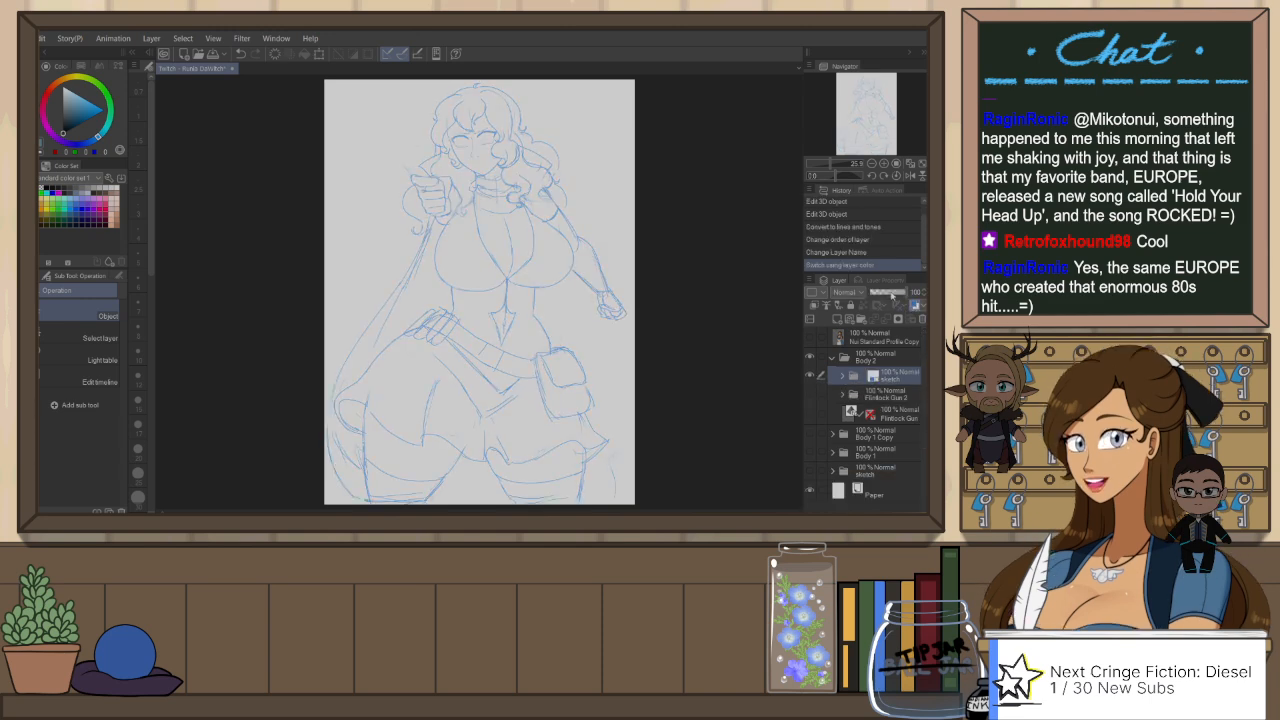
left_click(893, 295)
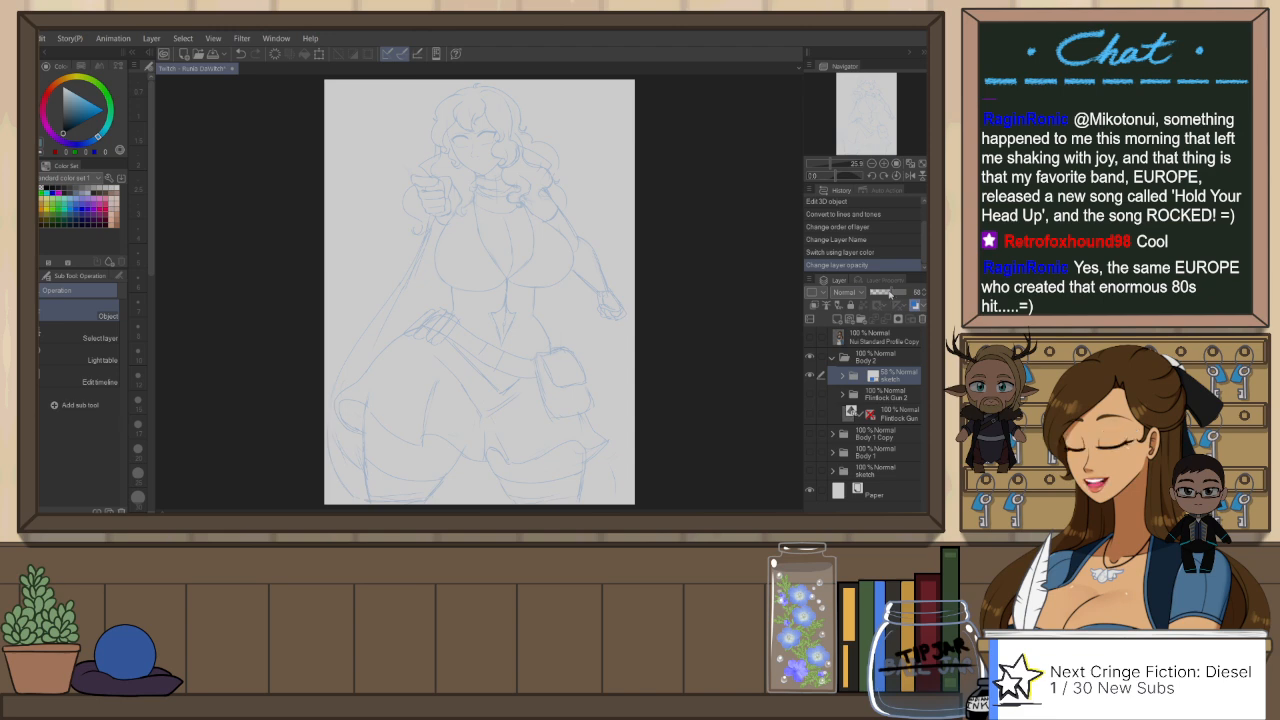
Step: Create a new vector layer above the sketch folder and set the G-Pen's brush size to 12
scroll(473, 79, "up", 1)
scroll(473, 79, "up", 4)
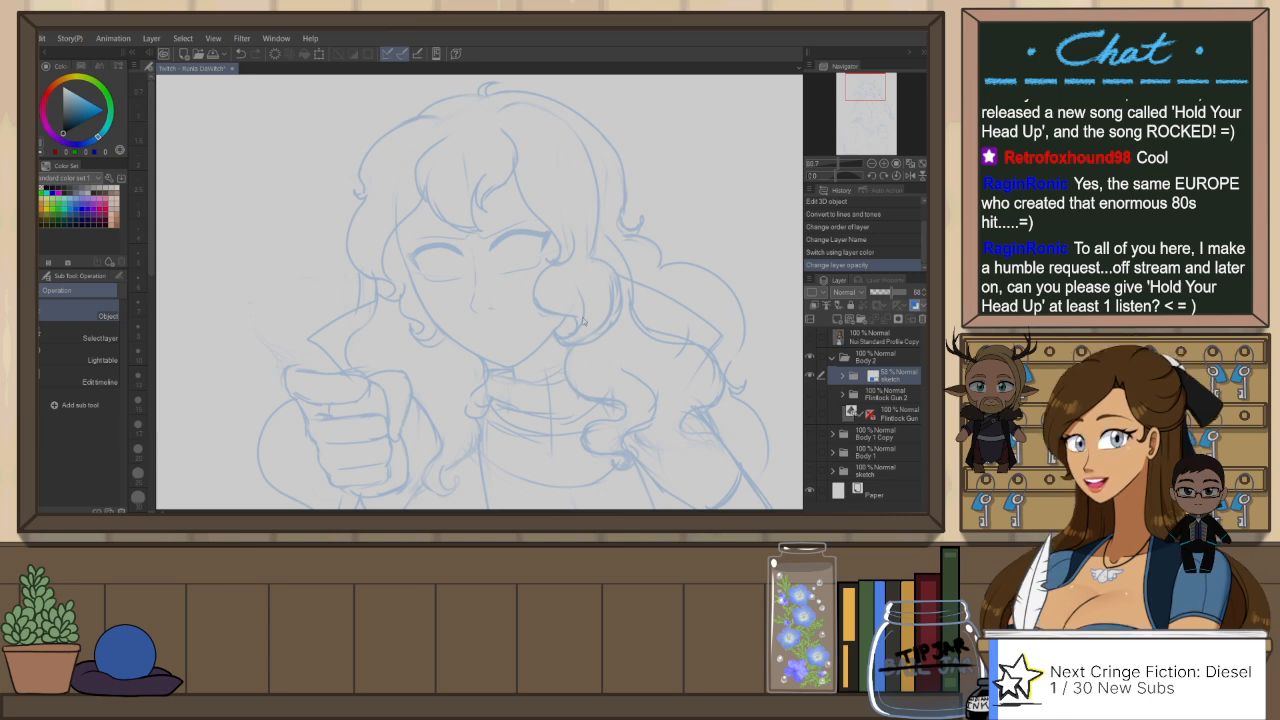
key("ctrl+shift+n")
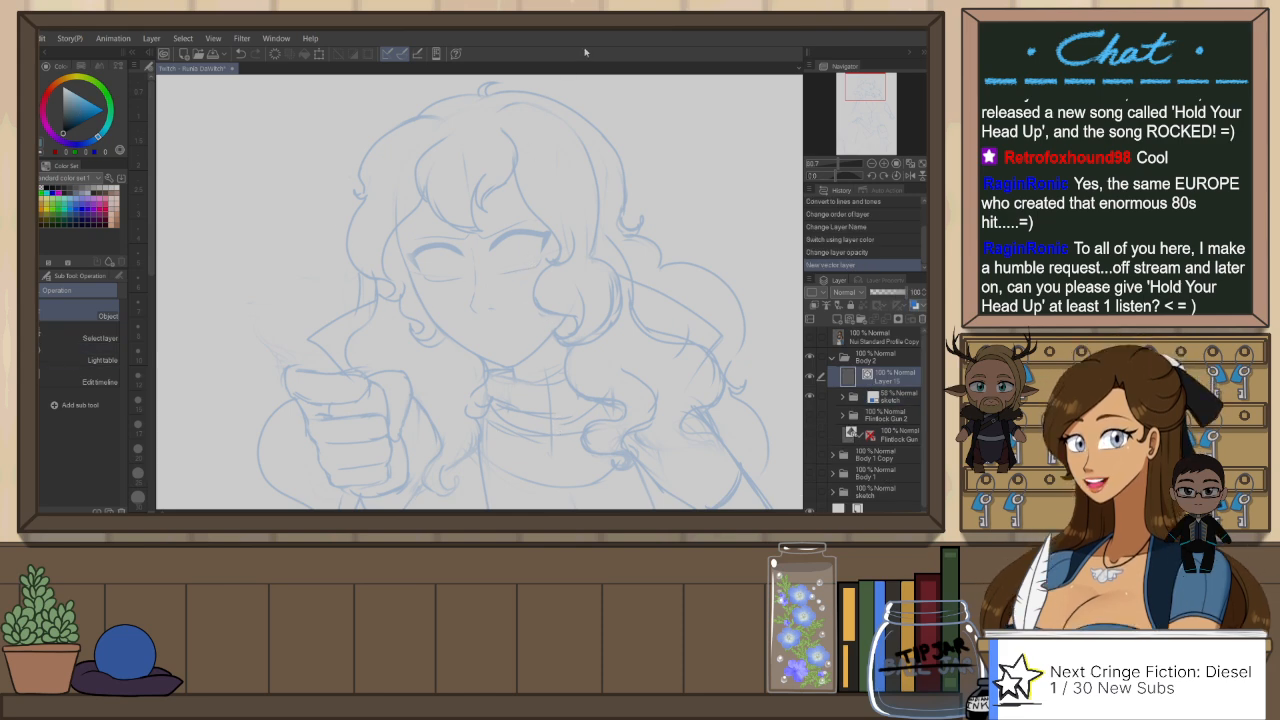
key("p")
left_click(138, 376)
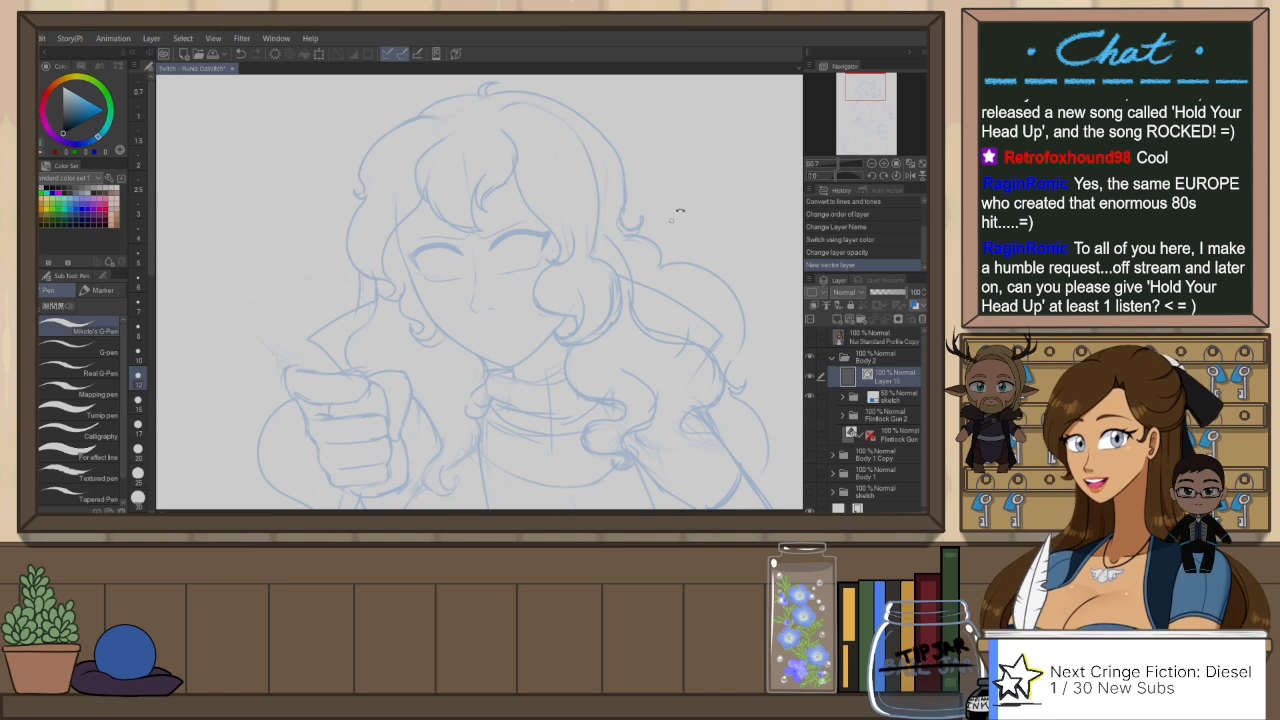
Step: Set the pen size to 17 and ink the thick upper lash line of one eye with a short wedge at its outer corner
key("r")
mouse_move(676, 204)
left_mouse_down()
mouse_move(594, 116)
mouse_move(543, 95)
left_mouse_up()
key("p")
scroll(470, 230, "up", 2)
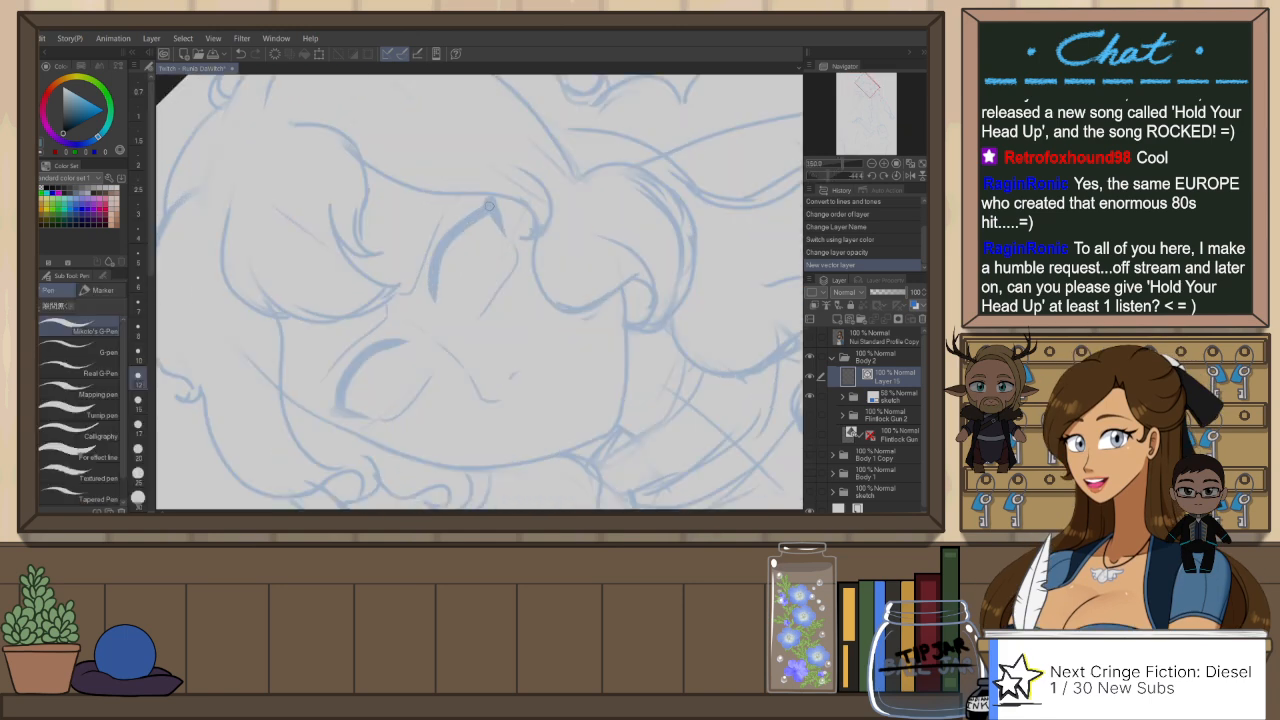
left_click(139, 425)
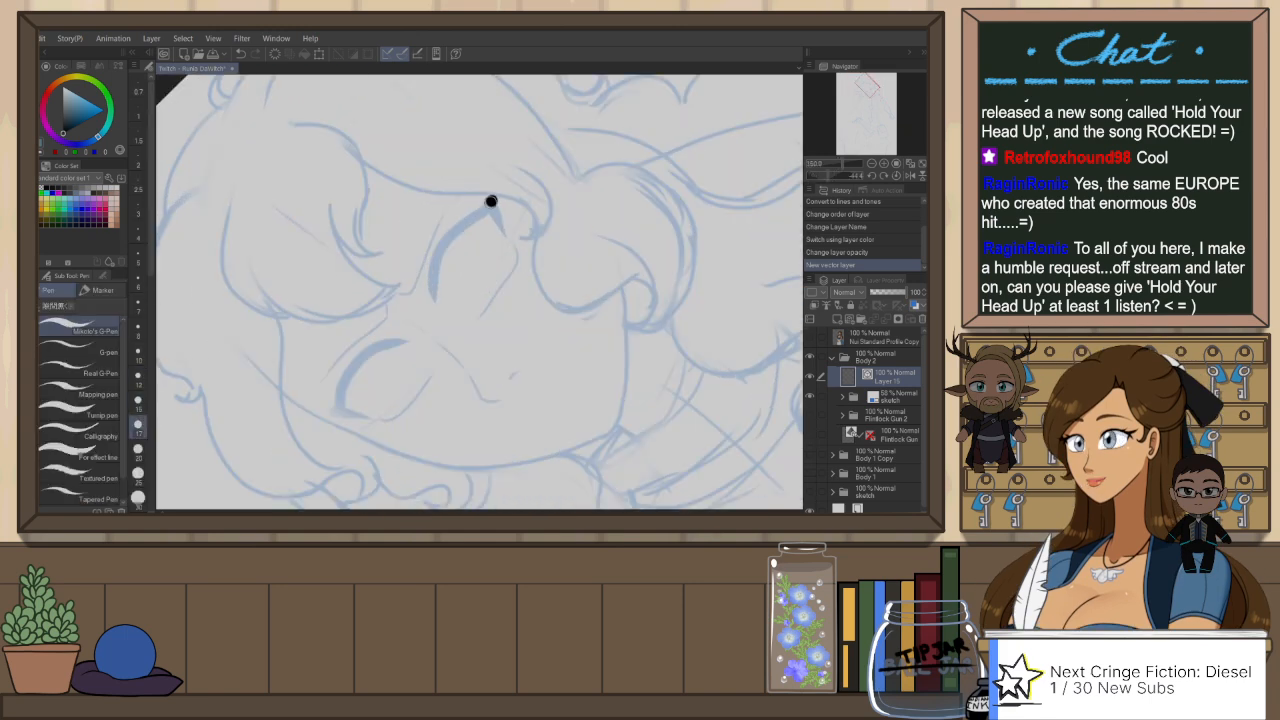
left_click_drag(491, 201, 432, 300)
key("ctrl+z")
left_click_drag(496, 199, 435, 302)
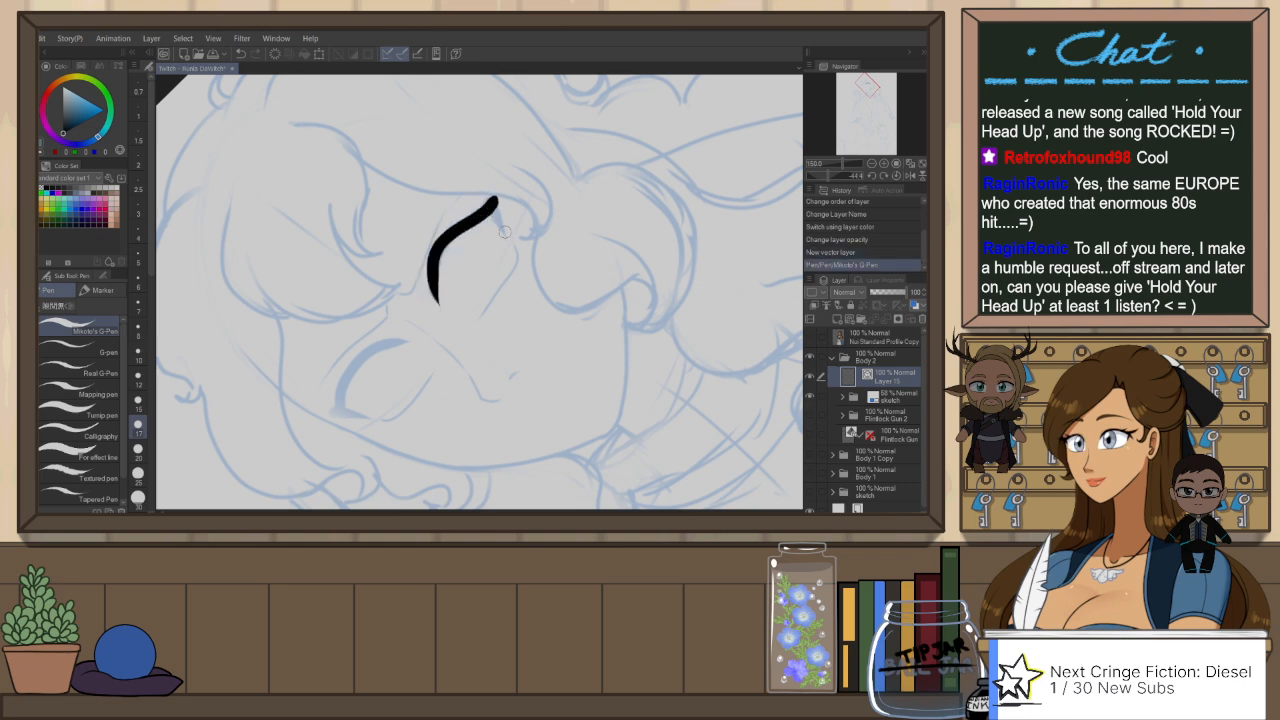
key("ctrl+z")
mouse_move(496, 199)
left_mouse_down()
mouse_move(449, 220)
mouse_move(434, 300)
left_mouse_up()
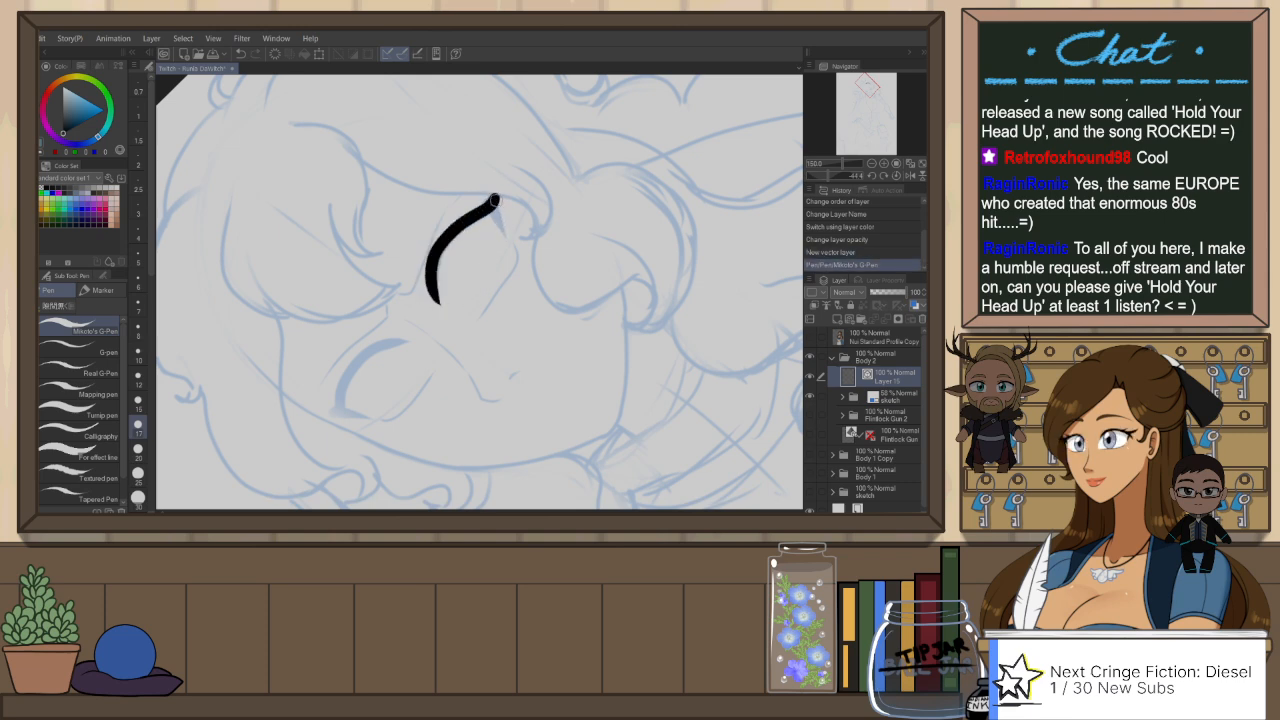
left_click_drag(496, 196, 503, 225)
key("ctrl+z")
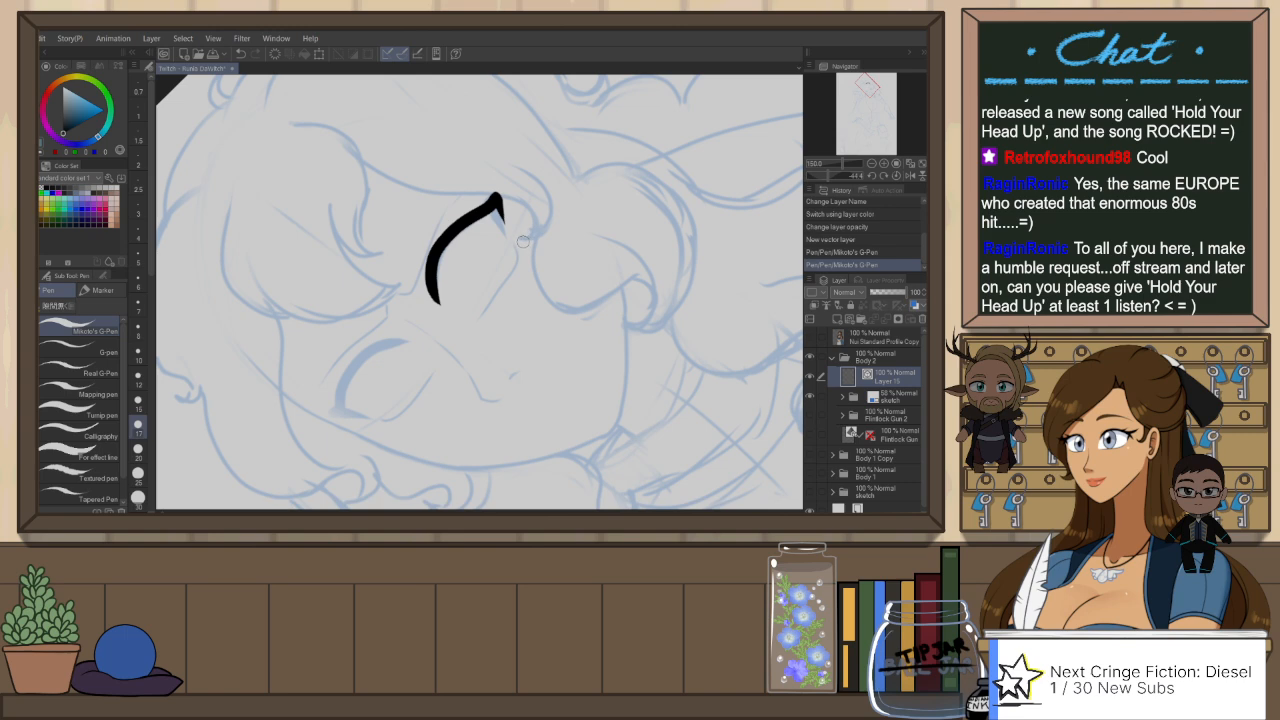
Step: Ink the thick upper lash line of the other eye along its sketched curve
key("h")
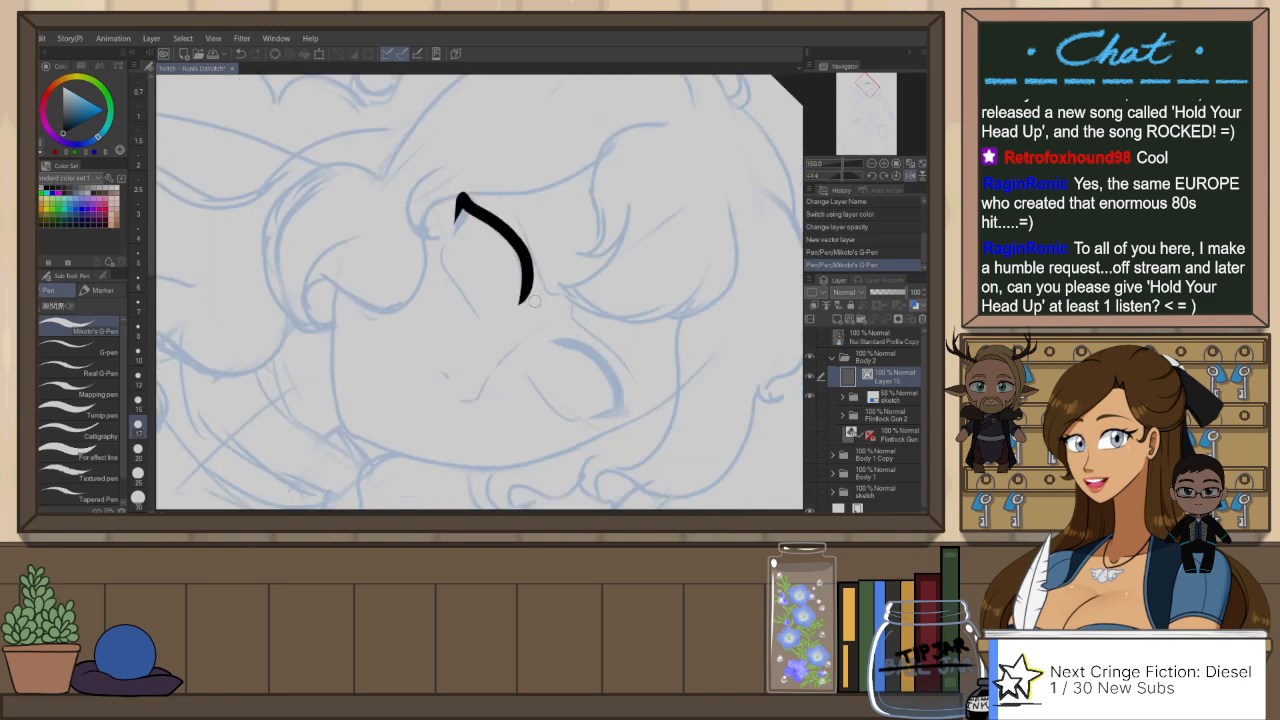
key("ctrl+at")
key("r")
left_click_drag(611, 283, 578, 242)
key("p")
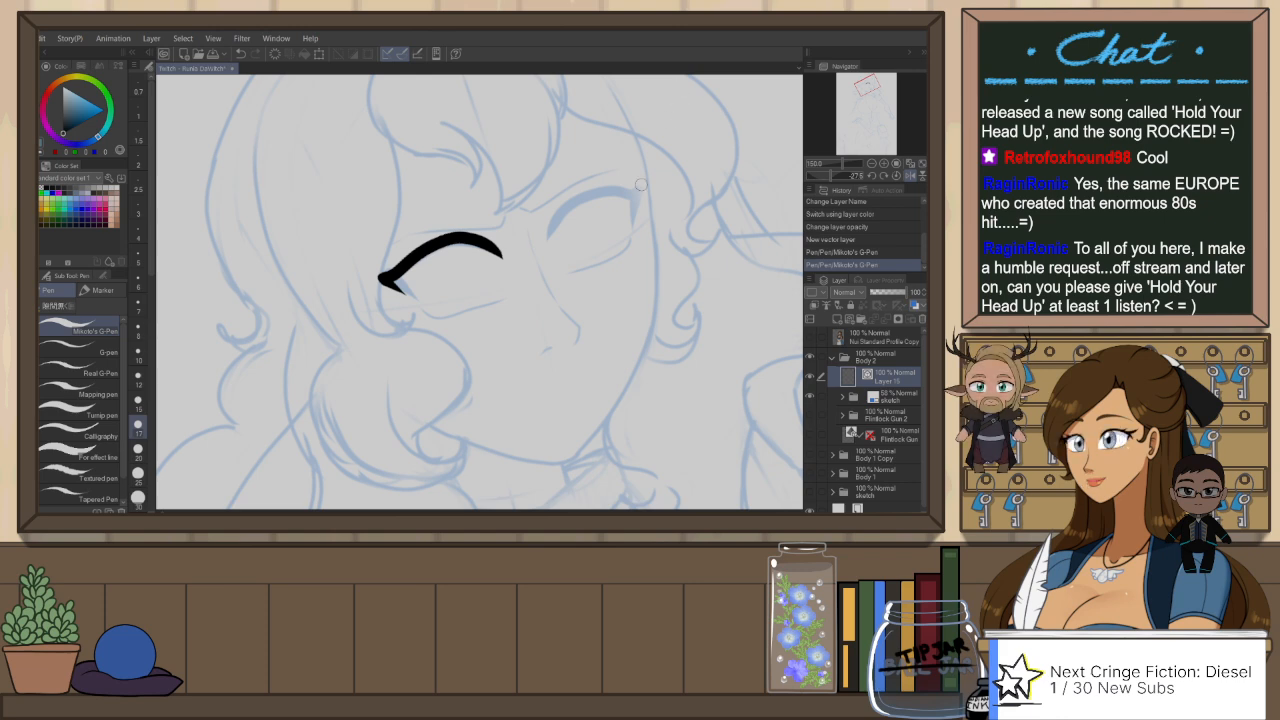
left_click_drag(641, 189, 556, 232)
key("ctrl+z")
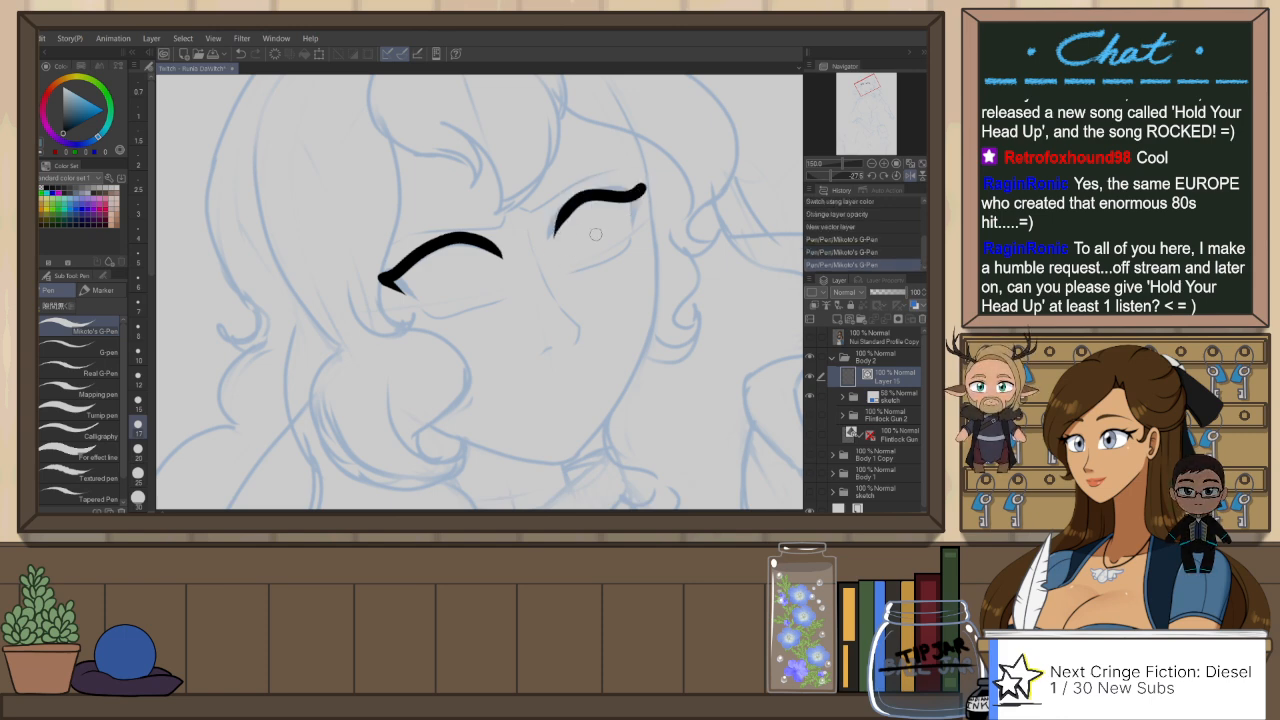
key("ctrl+z")
left_click_drag(643, 189, 551, 238)
Step: Add a short pointed wedge at the outer corner of the second eye's upper lash line
left_click_drag(643, 190, 633, 226)
key("ctrl+z")
key("ctrl+z")
key("ctrl+z")
key("ctrl+z")
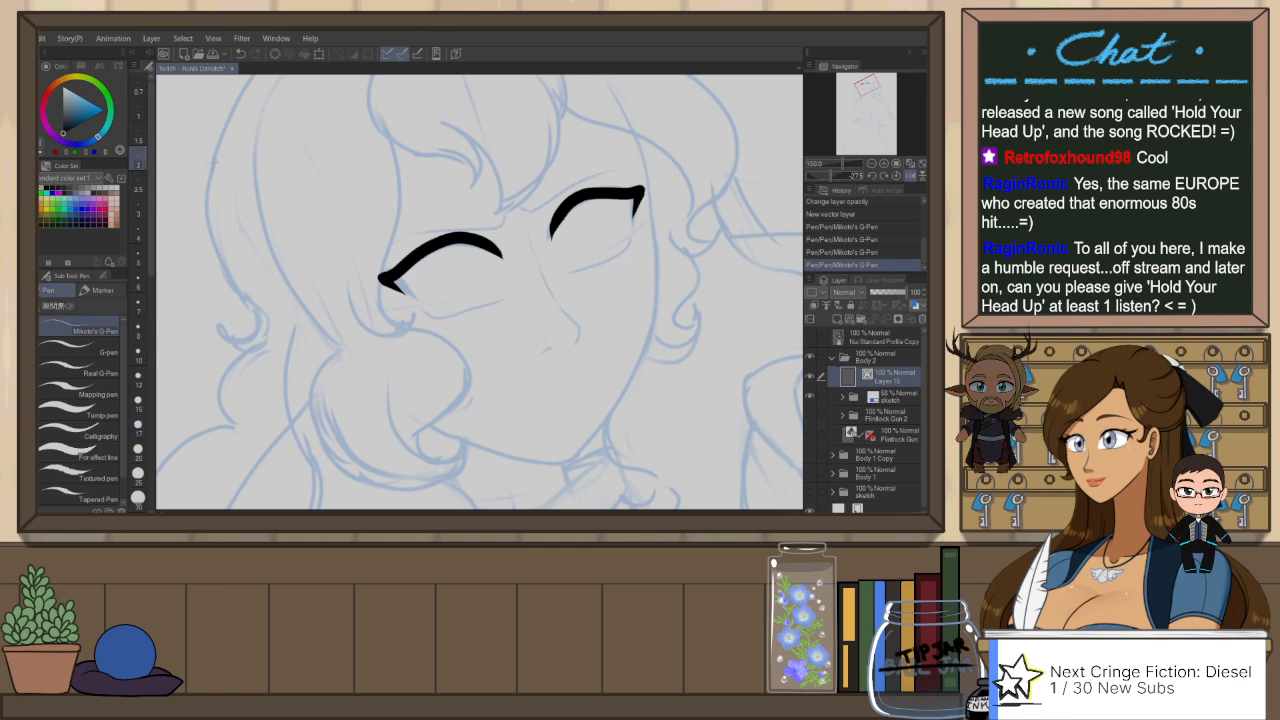
Step: Set the pen size to 3 and ink the thin lower lid line under the first eye
left_click_drag(470, 315, 502, 300)
left_click(138, 208)
key("ctrl+z")
left_click_drag(418, 305, 510, 300)
key("ctrl+z")
key("ctrl+z")
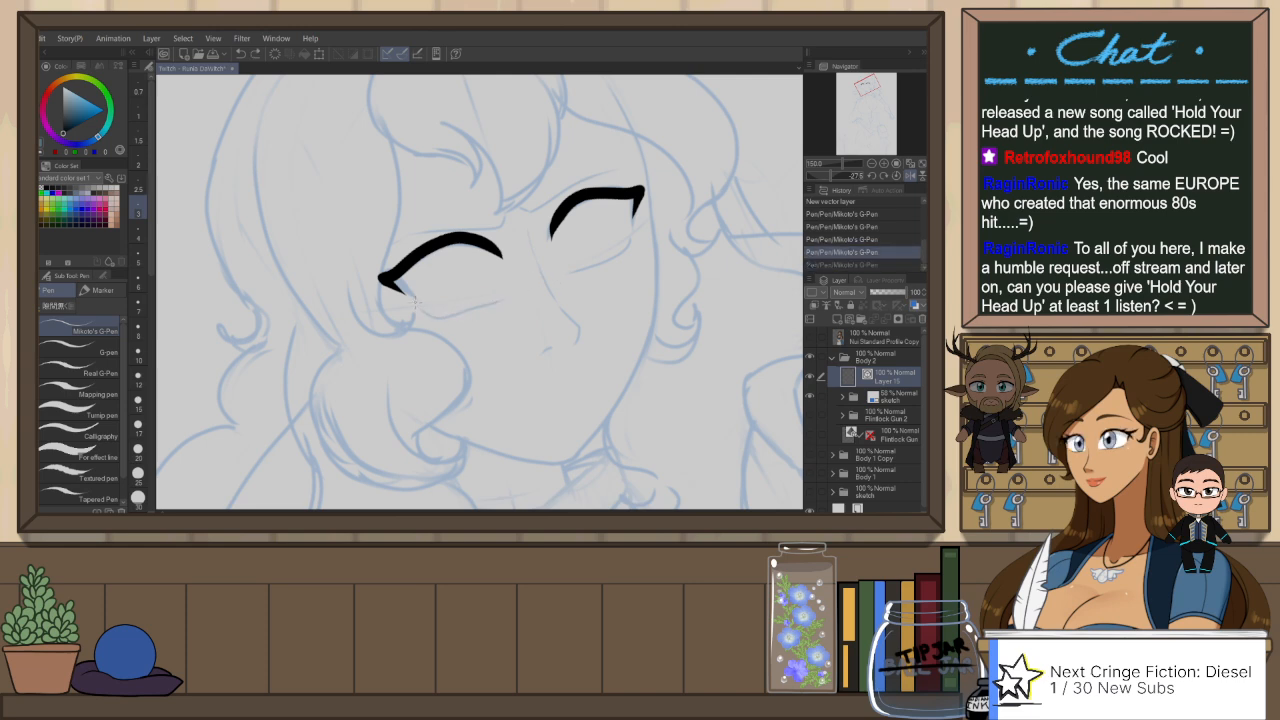
key("ctrl+y")
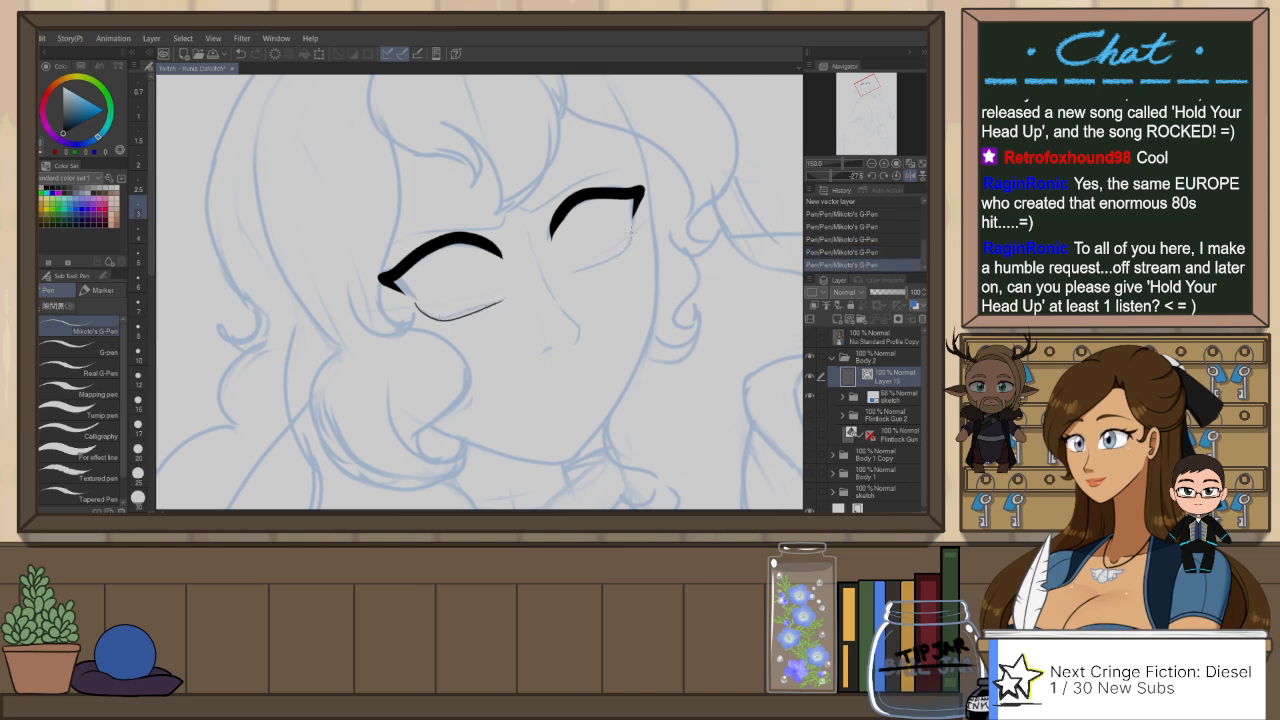
Step: Ink the matching thin lower lid line under the second eye
left_click_drag(632, 224, 570, 276)
key("ctrl+z")
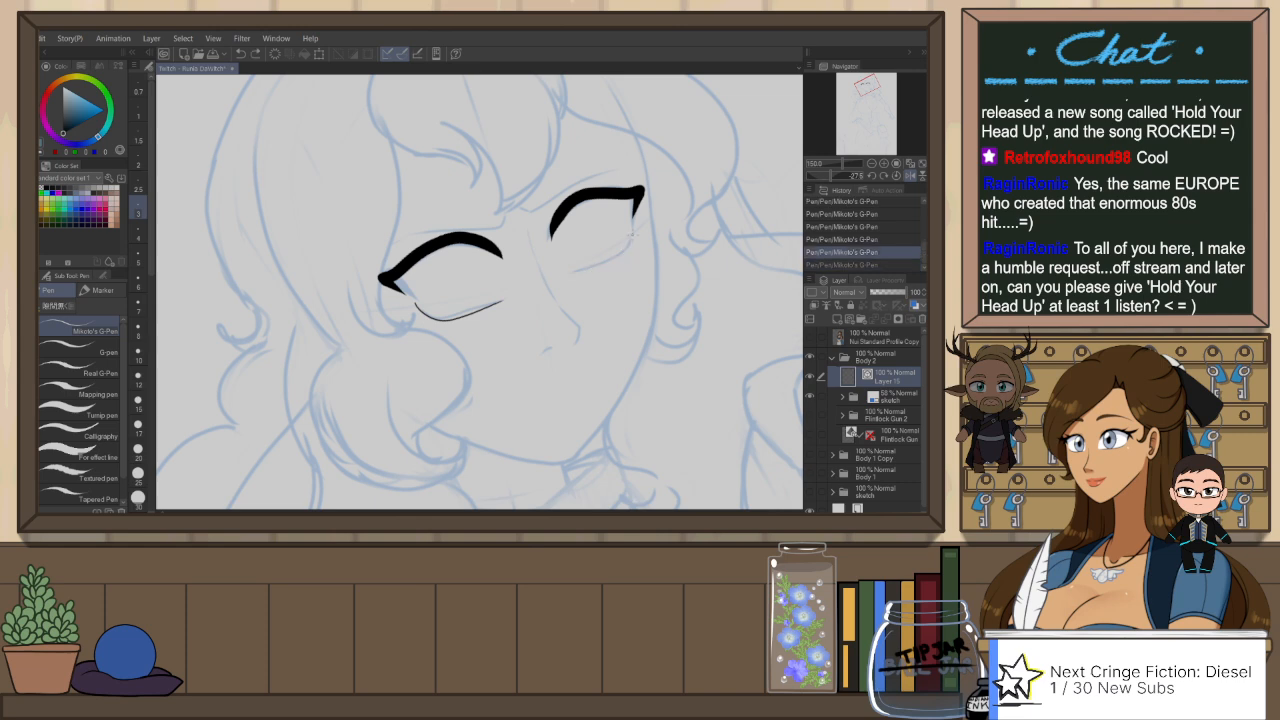
left_click_drag(632, 232, 572, 276)
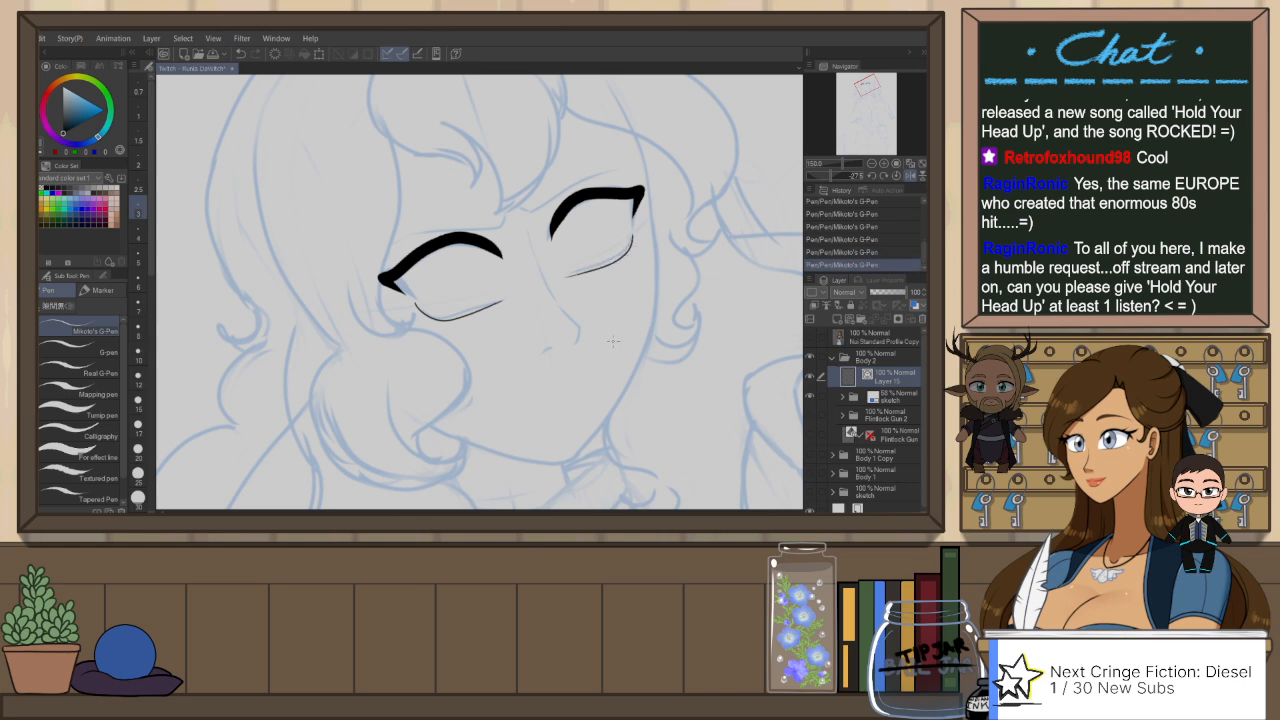
Step: Set the pen size to 5 and ink the upper contour of the eyebrow above the first eye, hooked at its inner end
key("r")
key("h")
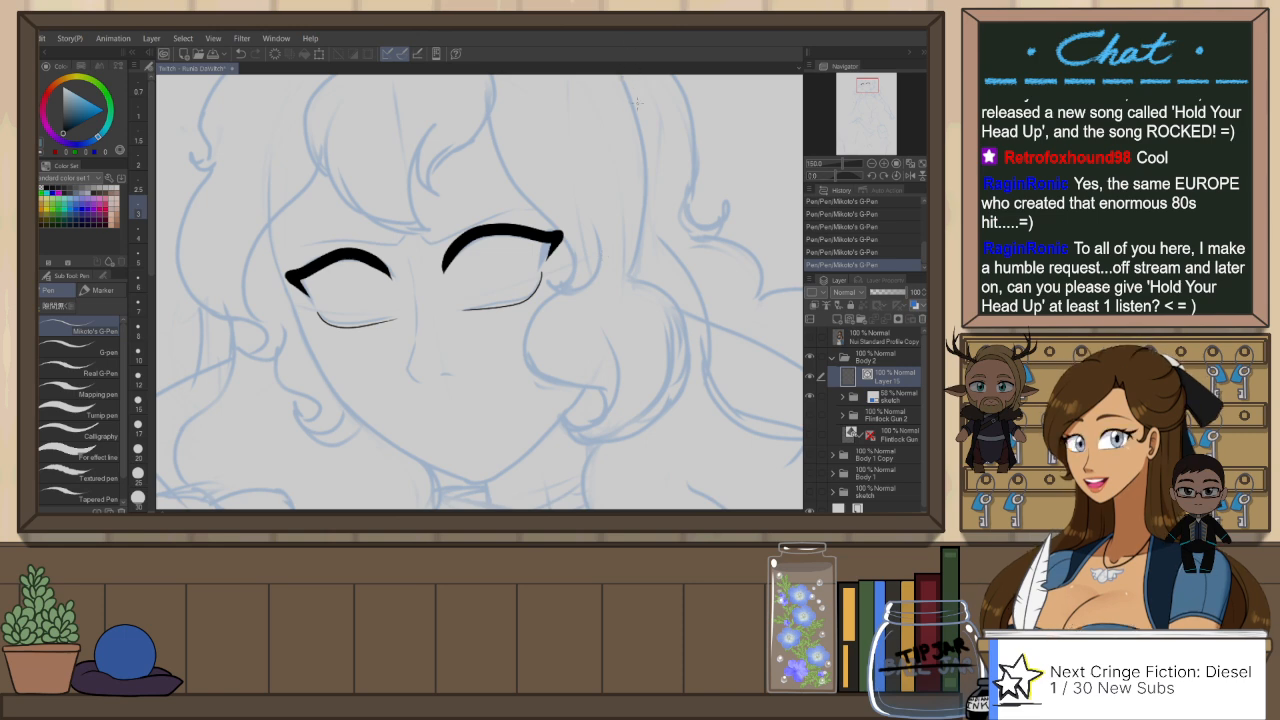
key("r")
left_click_drag(643, 196, 595, 139)
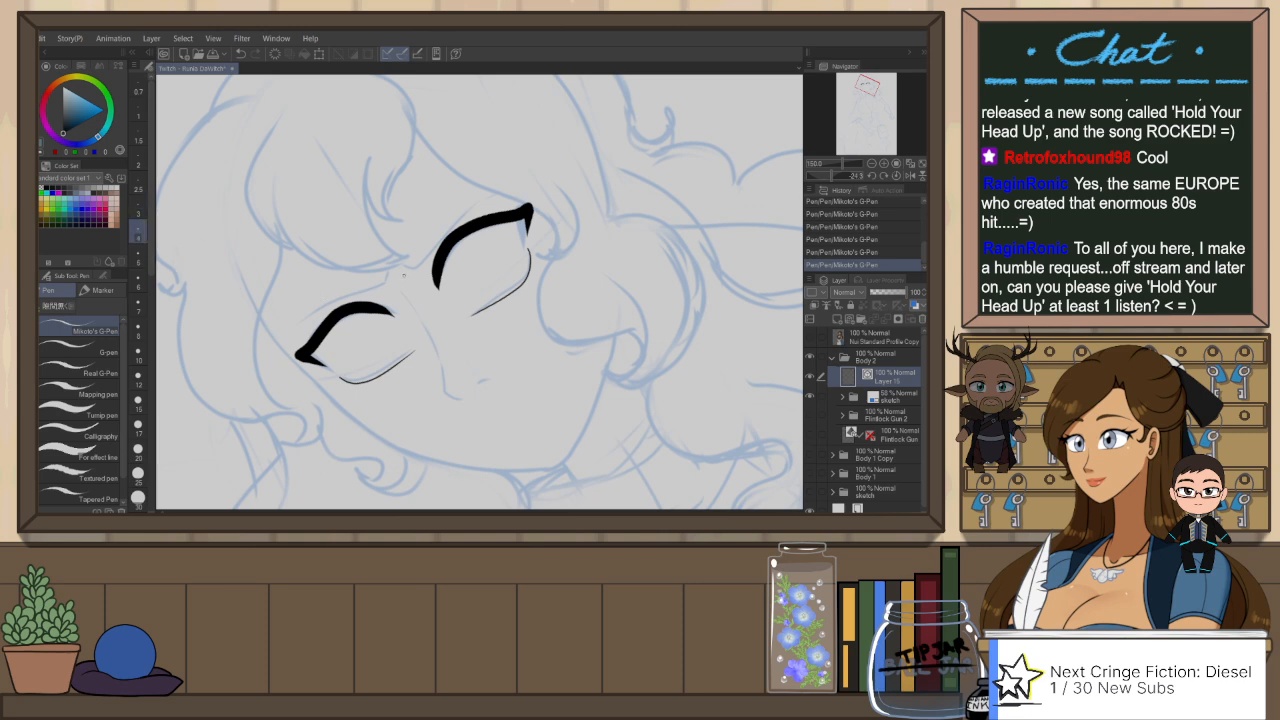
key("ctrl+z")
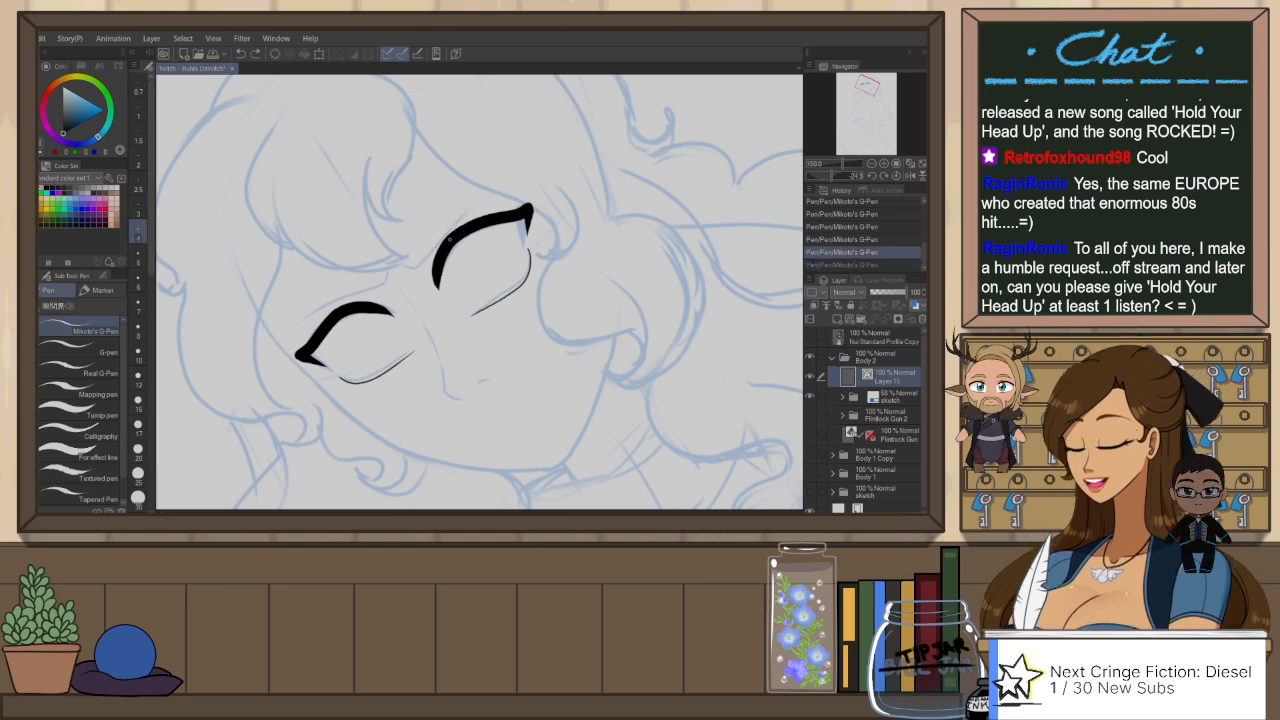
left_click_drag(403, 270, 518, 188)
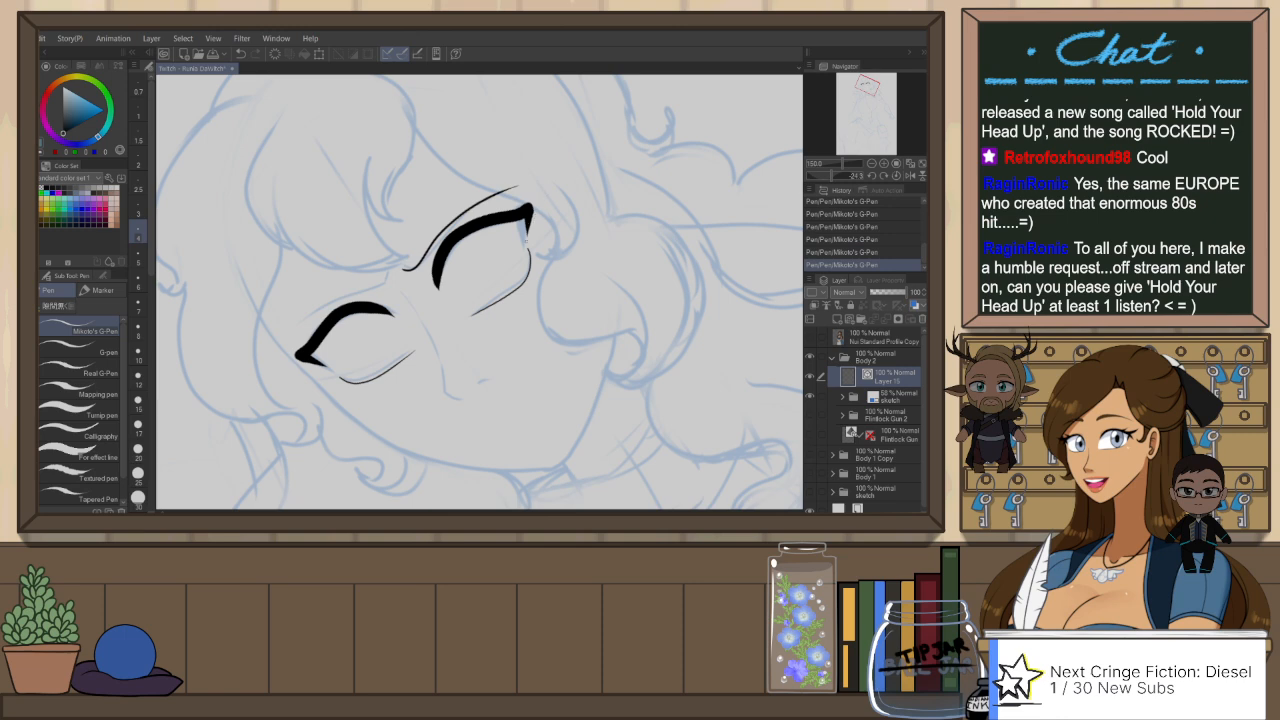
key("ctrl+z")
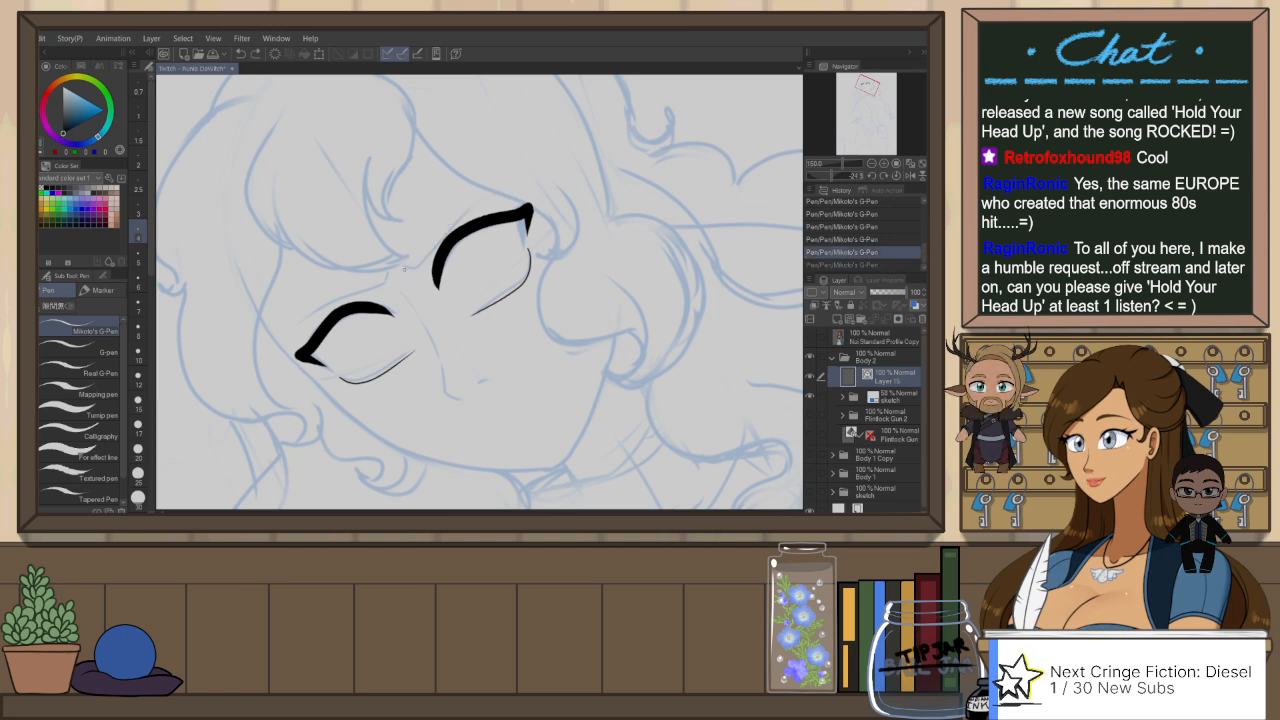
left_click_drag(403, 270, 510, 195)
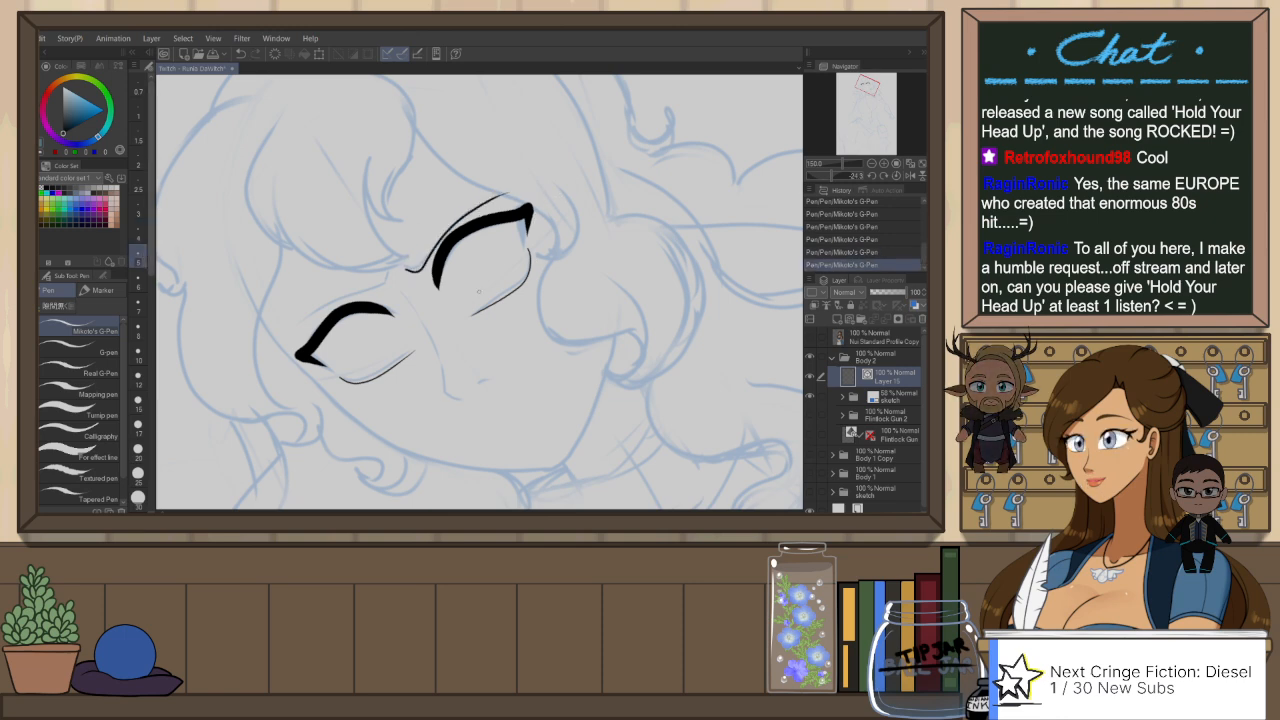
key("ctrl+z")
left_click_drag(408, 270, 516, 187)
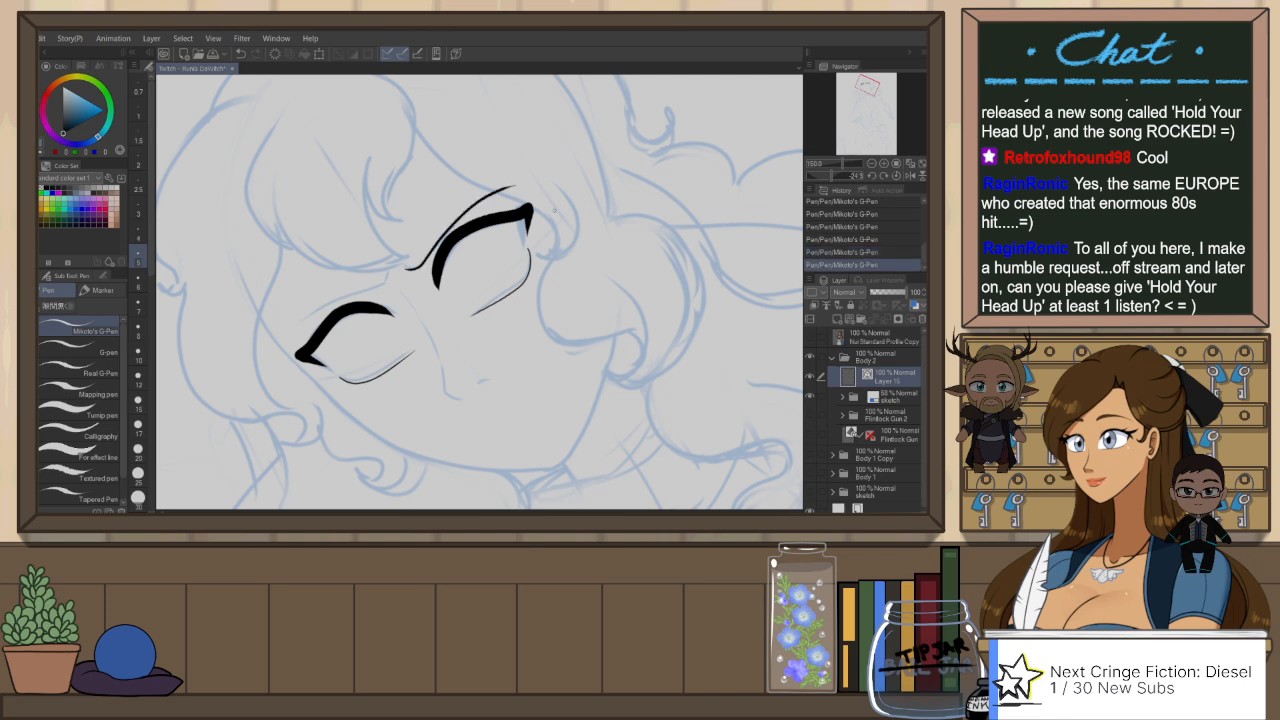
Step: Ink the curved upper contour of the eyebrow above the second eye
key("h")
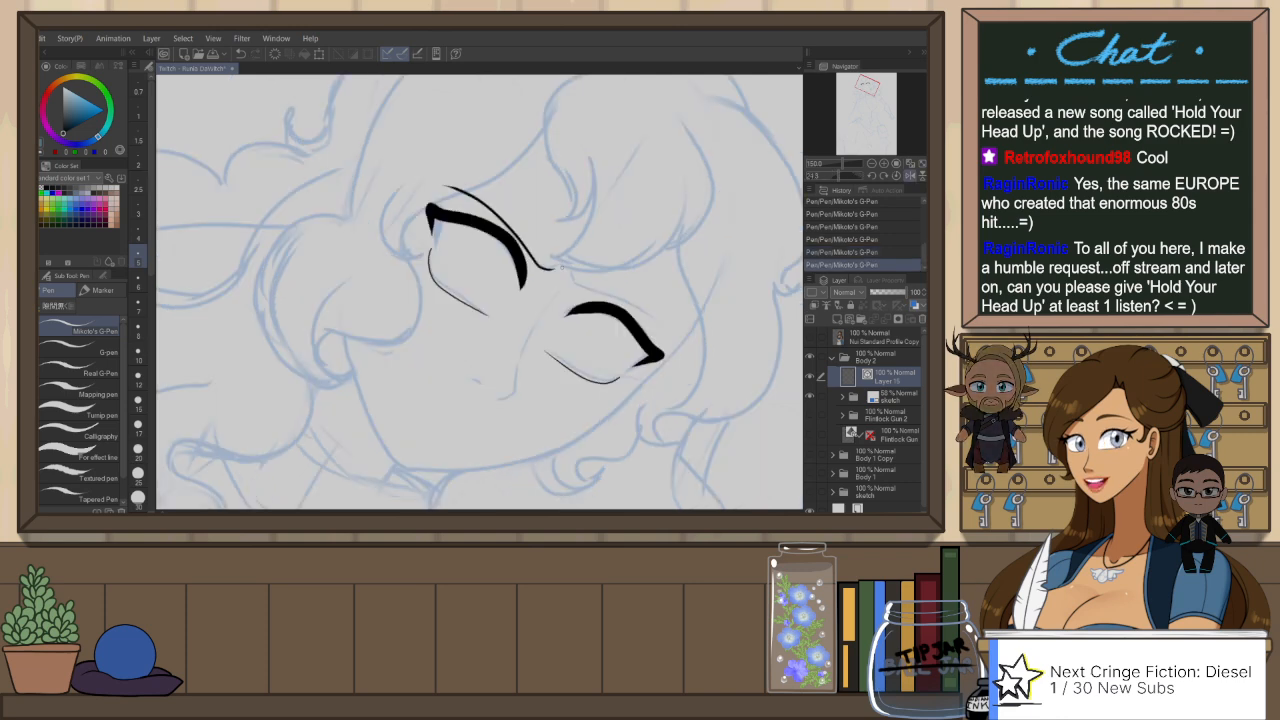
key("r")
double_click(665, 218)
left_click_drag(665, 218, 559, 114)
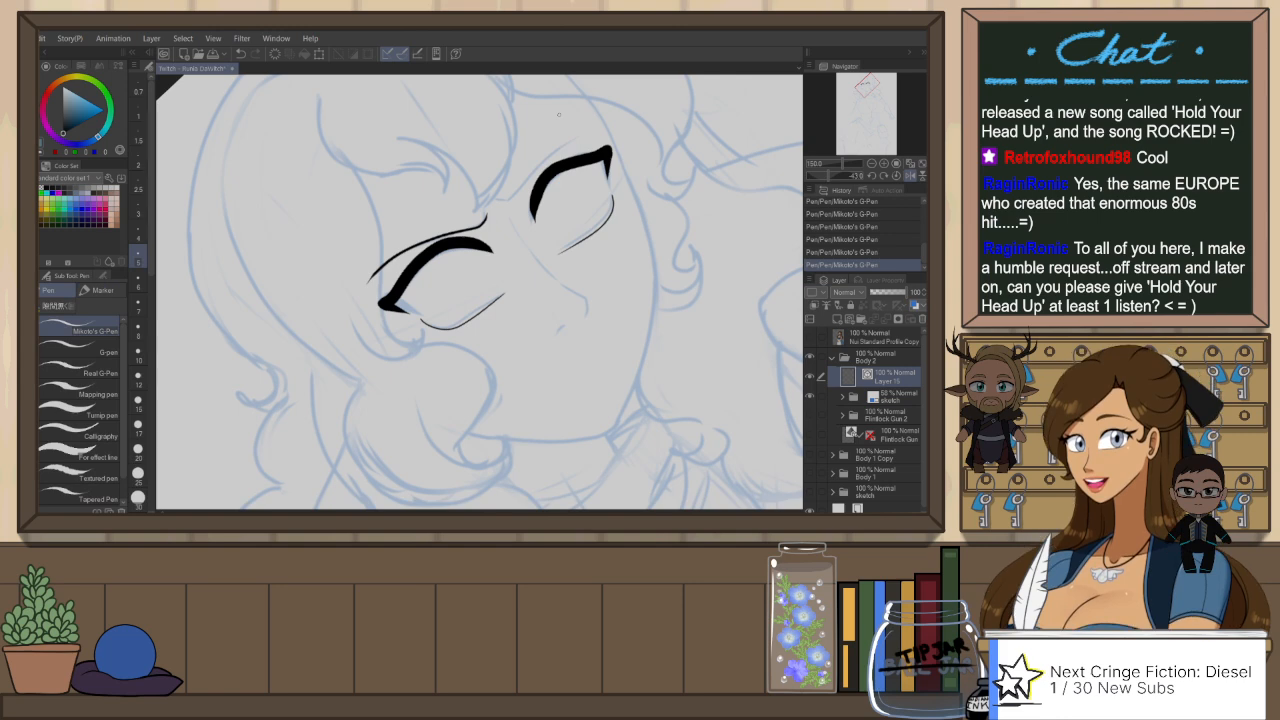
left_click_drag(510, 199, 600, 131)
key("ctrl+z")
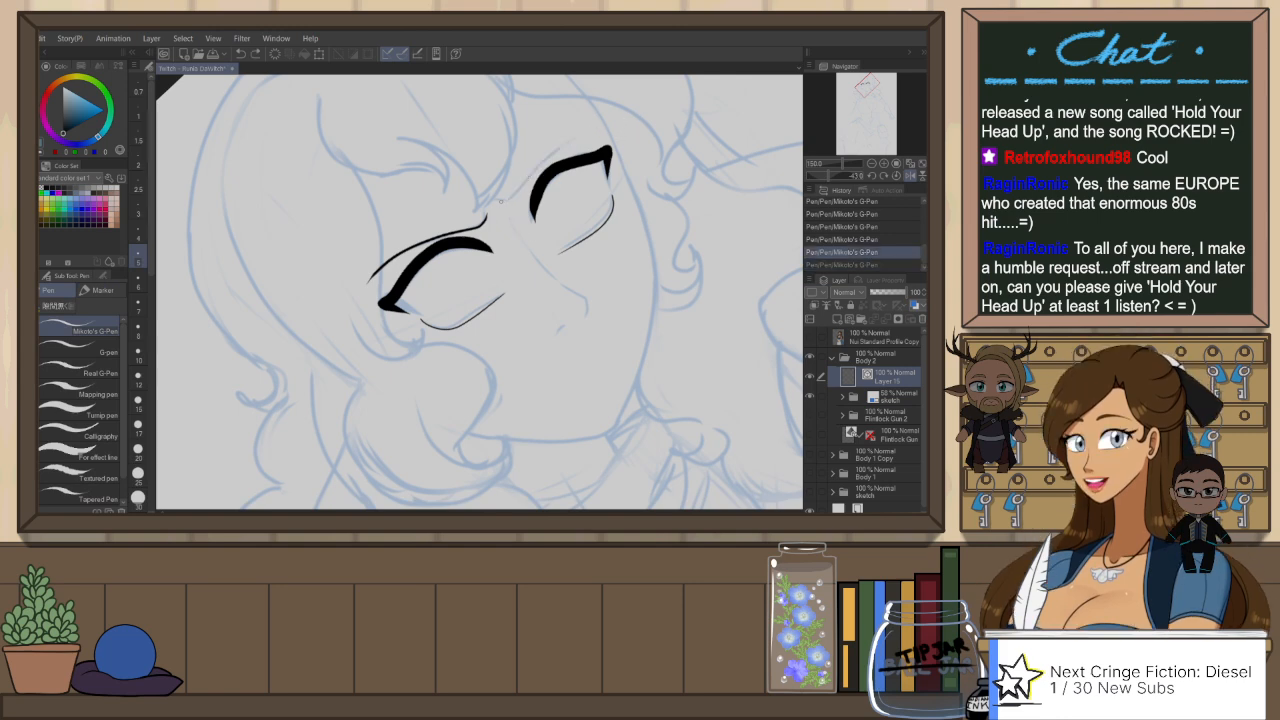
left_click_drag(508, 200, 592, 137)
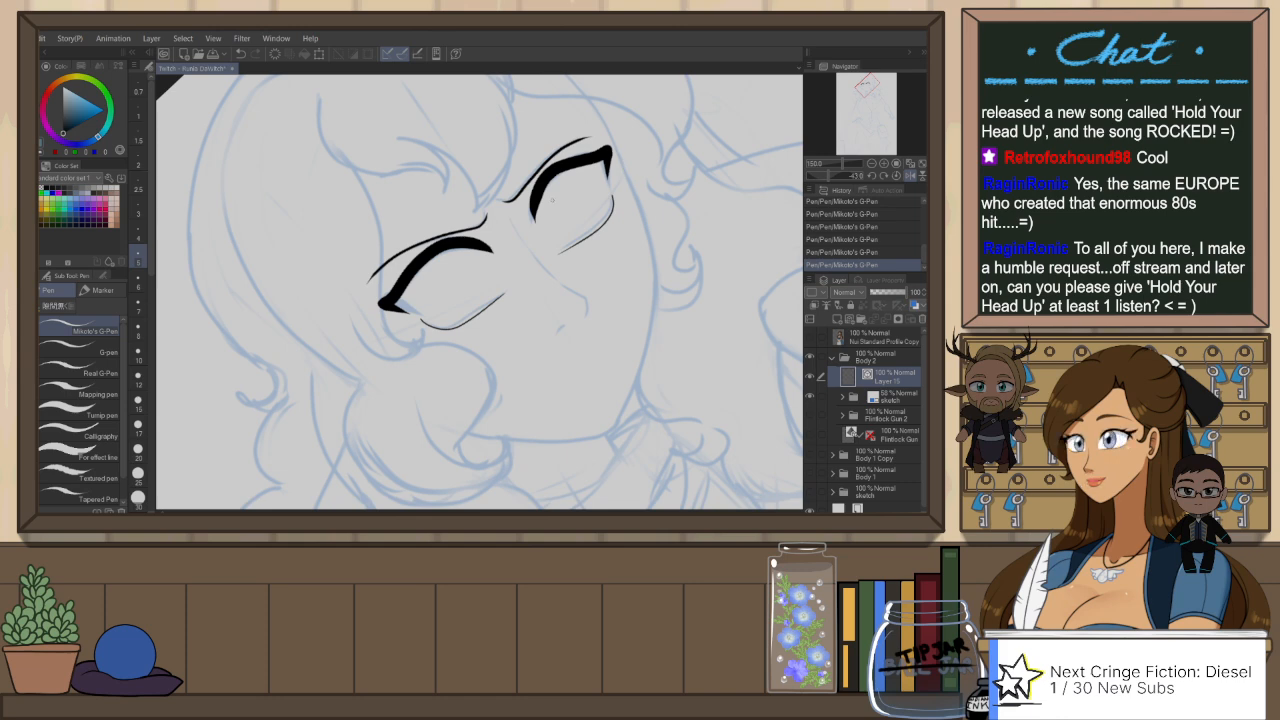
Step: Ink the lower contour of the second eye's eyebrow, closing it with a narrow rounded inner end
left_click_drag(505, 200, 575, 141)
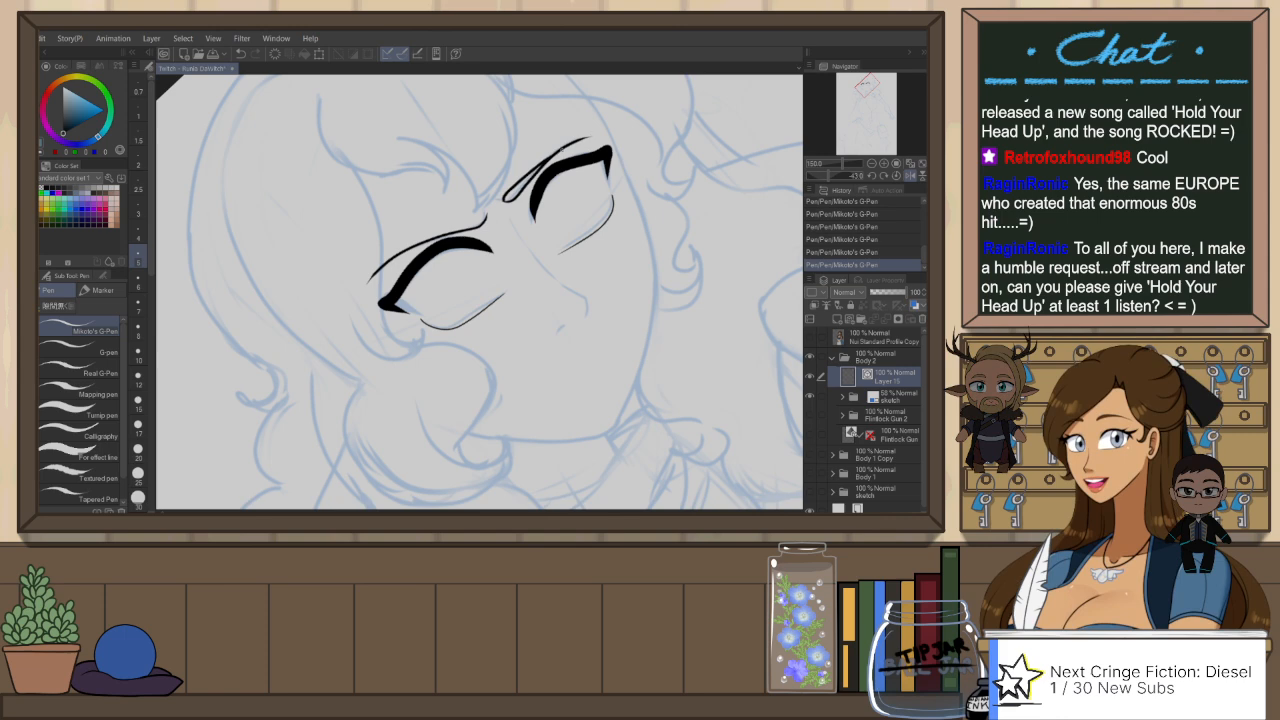
key("ctrl+z")
left_click_drag(505, 200, 576, 140)
key("ctrl+z")
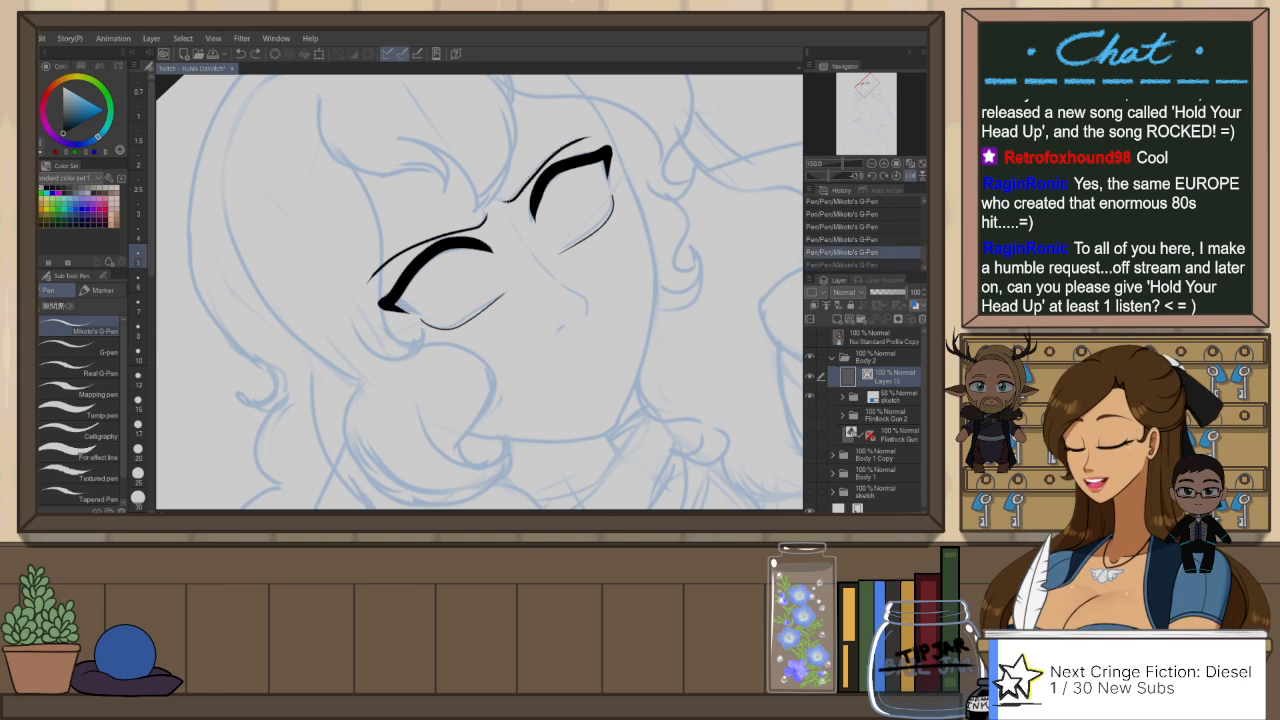
left_click_drag(505, 200, 574, 141)
key("ctrl+z")
left_click_drag(505, 200, 576, 141)
Step: Ink the lower contour of the first eye's eyebrow to close its shape
key("h")
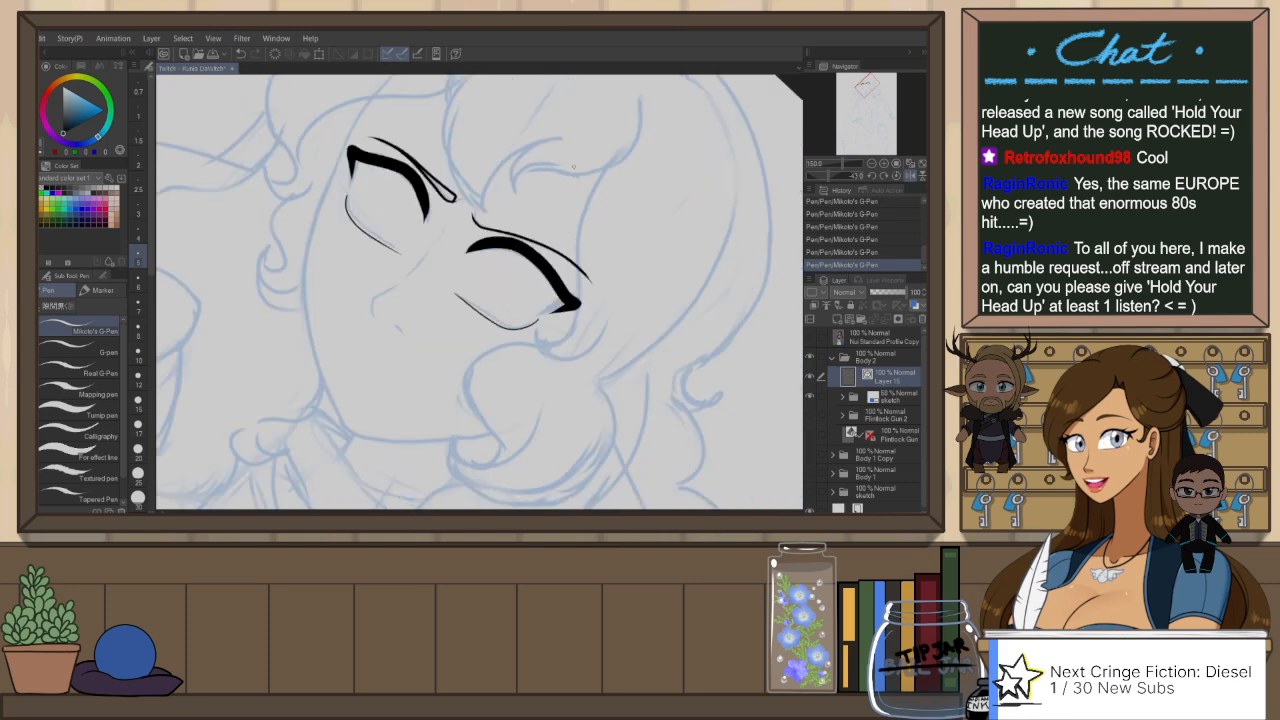
key("ctrl+@")
left_click_drag(598, 228, 568, 184)
left_click_drag(408, 264, 484, 199)
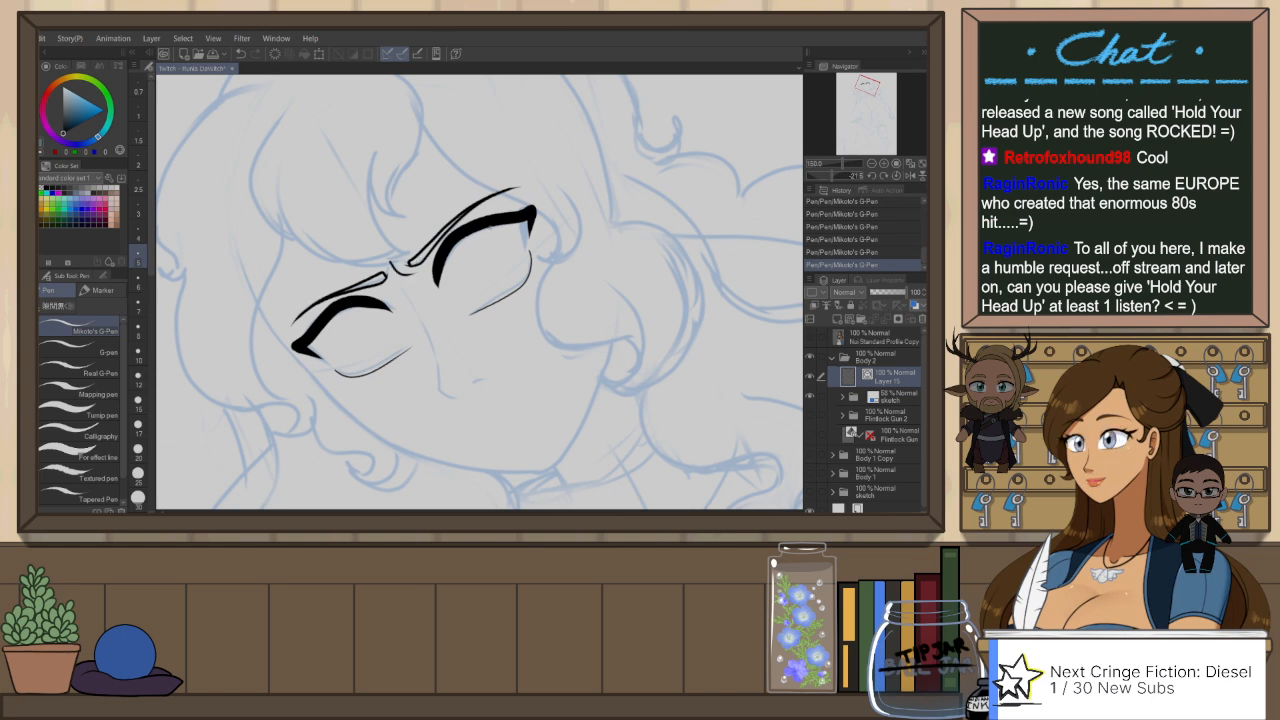
Step: Ink a short frown crease between the inner ends of the two eyebrows
key("ctrl+z")
left_click_drag(392, 256, 418, 270)
key("ctrl+z")
Step: Ink the long nose bridge line down to the tip and a small nostril mark beside it
key("ctrl+at")
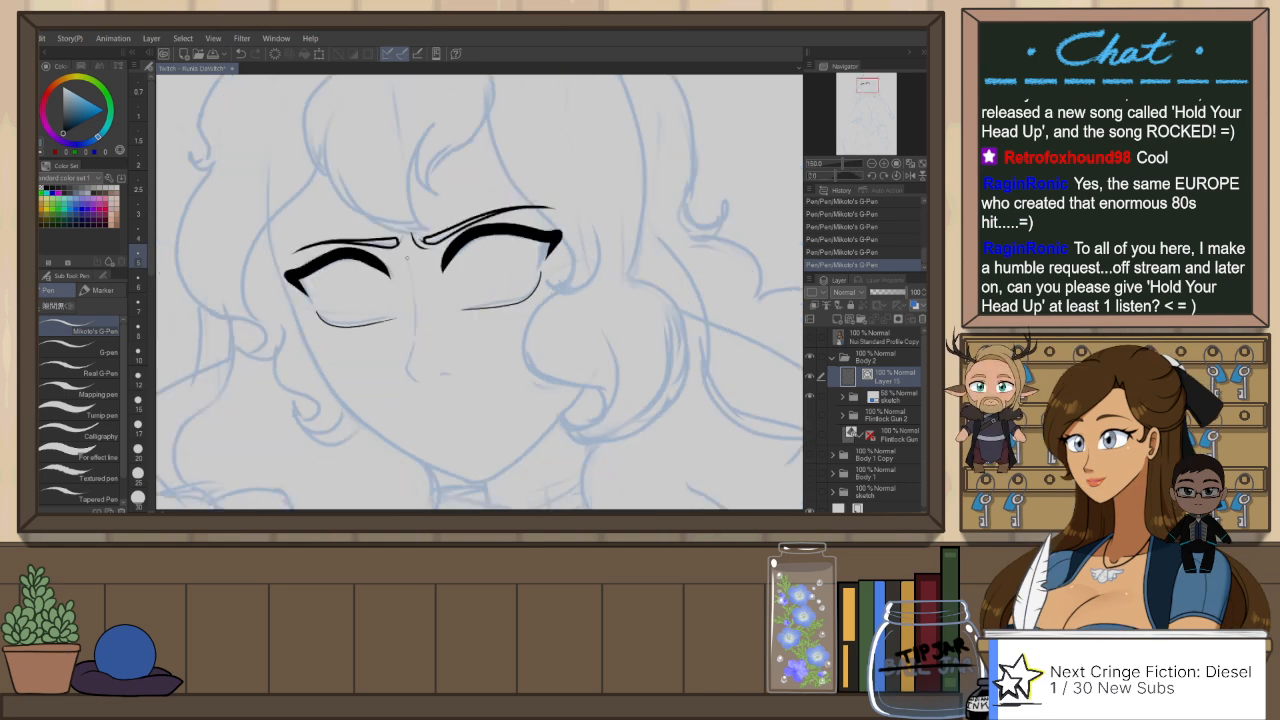
key("ctrl+z")
mouse_move(410, 262)
left_mouse_down()
mouse_move(411, 346)
mouse_move(414, 289)
left_mouse_up()
key("ctrl+z")
mouse_move(405, 365)
left_mouse_down()
mouse_move(415, 307)
mouse_move(403, 366)
mouse_move(449, 371)
left_mouse_up()
key("ctrl+z")
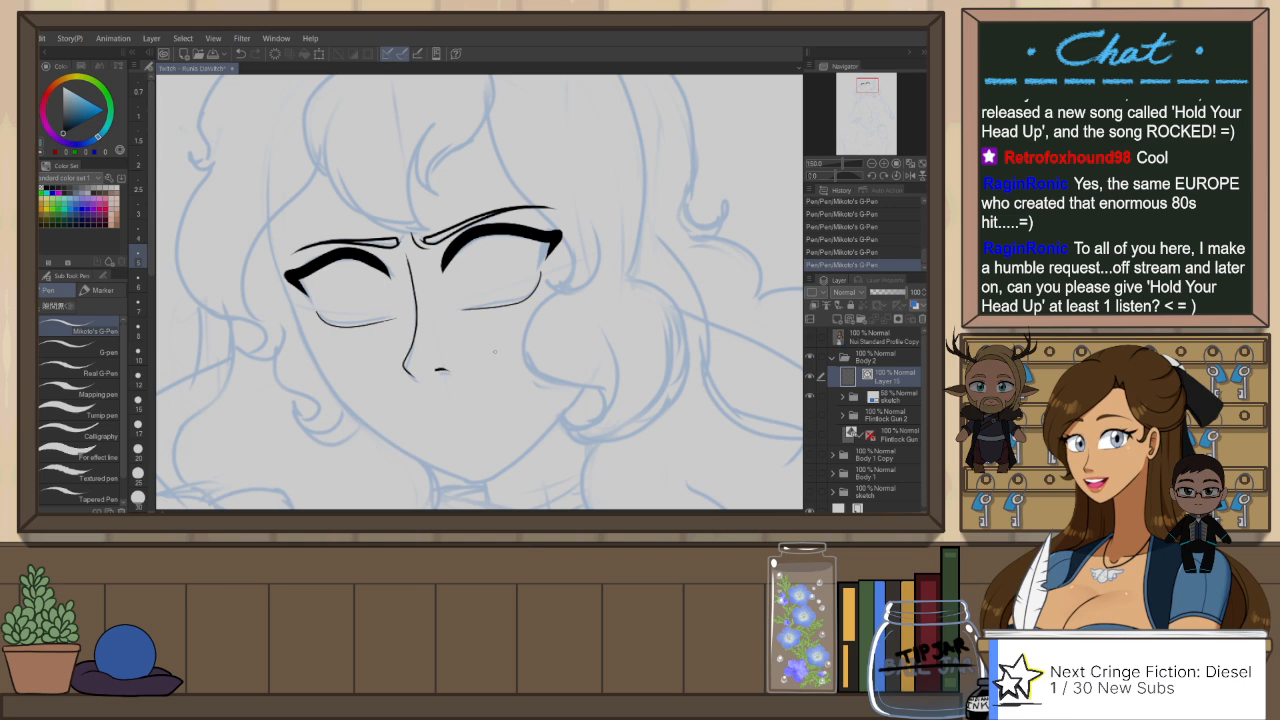
Step: Adjust the nose's vector lines with the Object tool and ink a short curved nostril wing beside the nostril
scroll(561, 363, "down", 3)
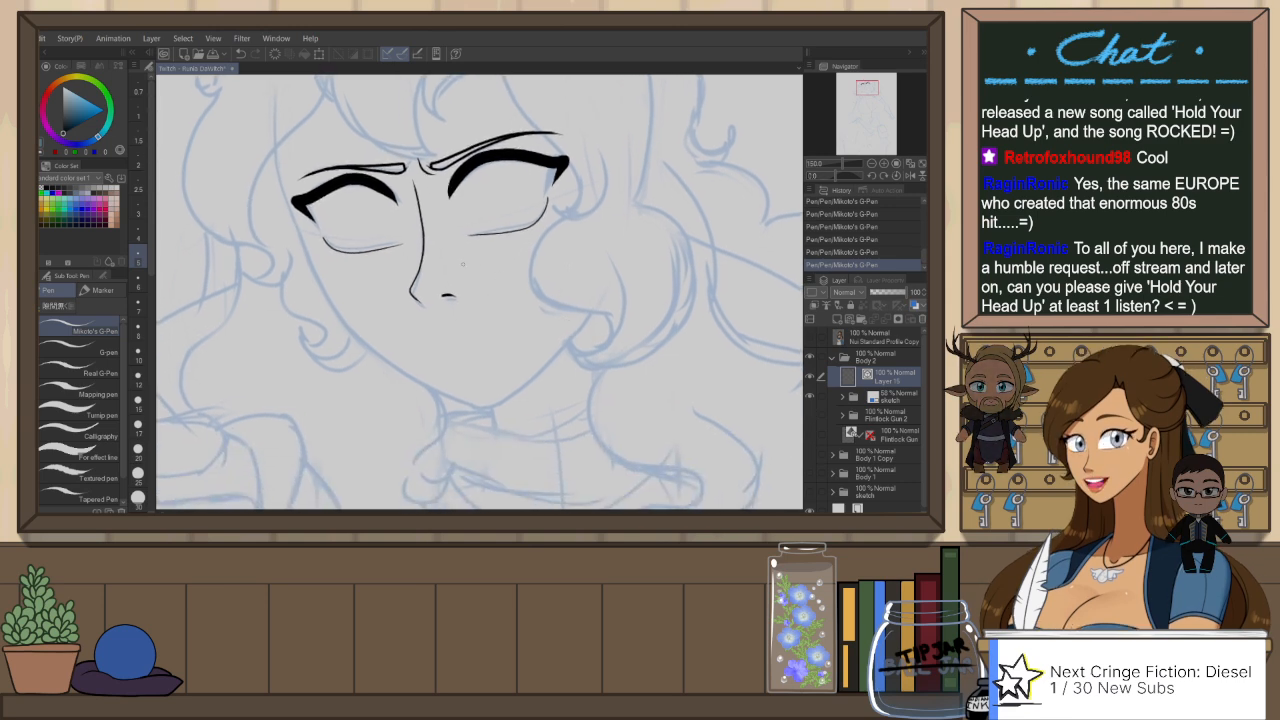
key("o")
left_click(418, 250)
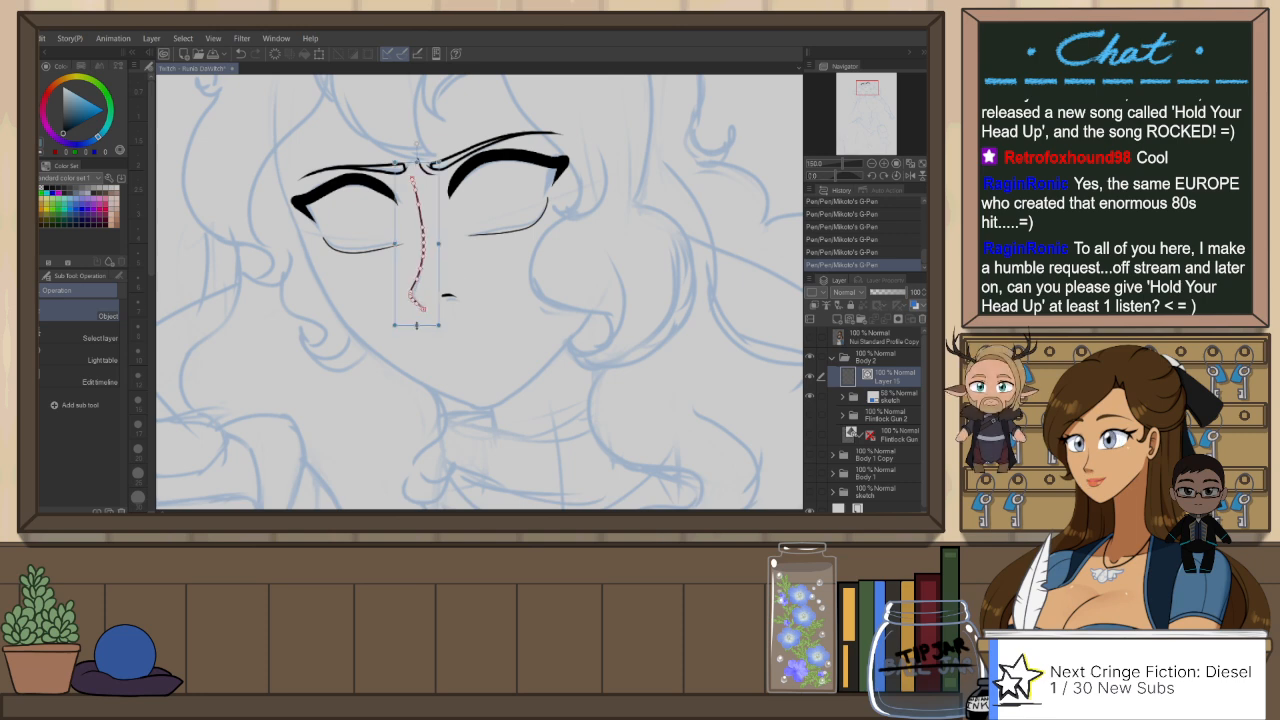
left_click(504, 302)
left_click_drag(417, 325, 463, 299)
left_click(450, 297)
left_click(498, 296)
key("p")
key("ctrl+z")
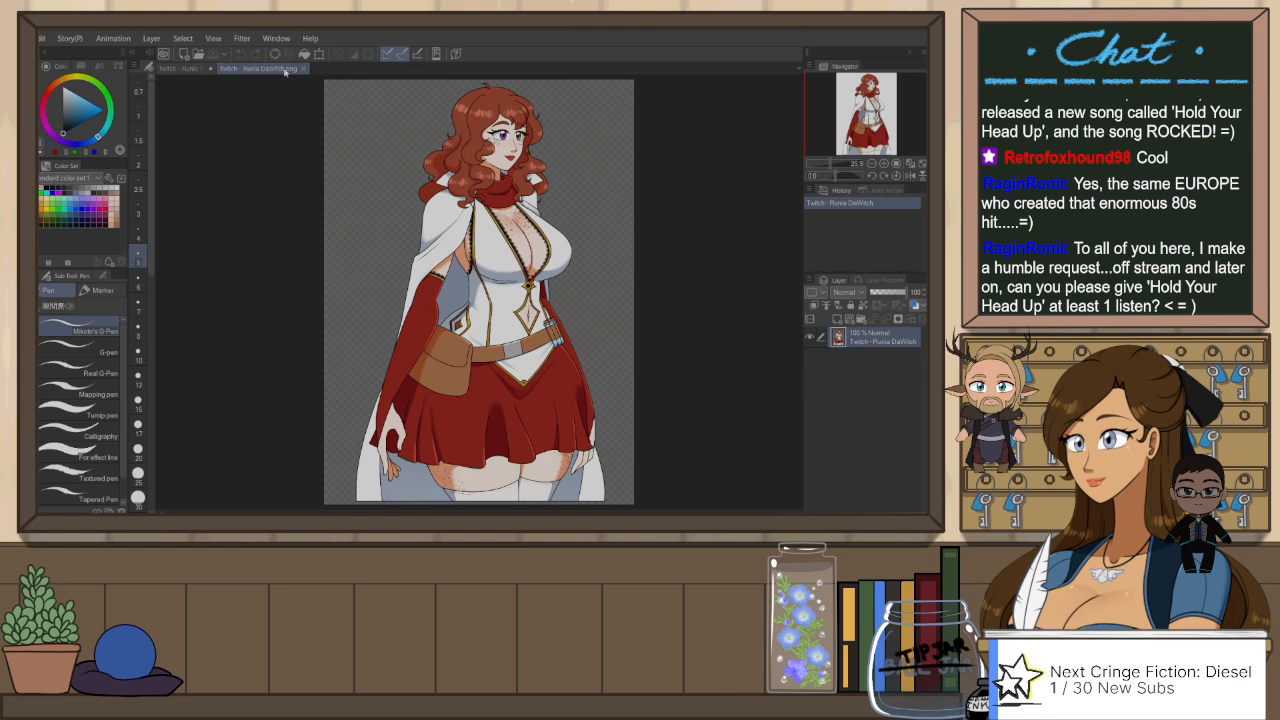
Step: Flip the view of the coloured Runia DaWitch reference image horizontally and dock it beside the line-art canvas
key("h")
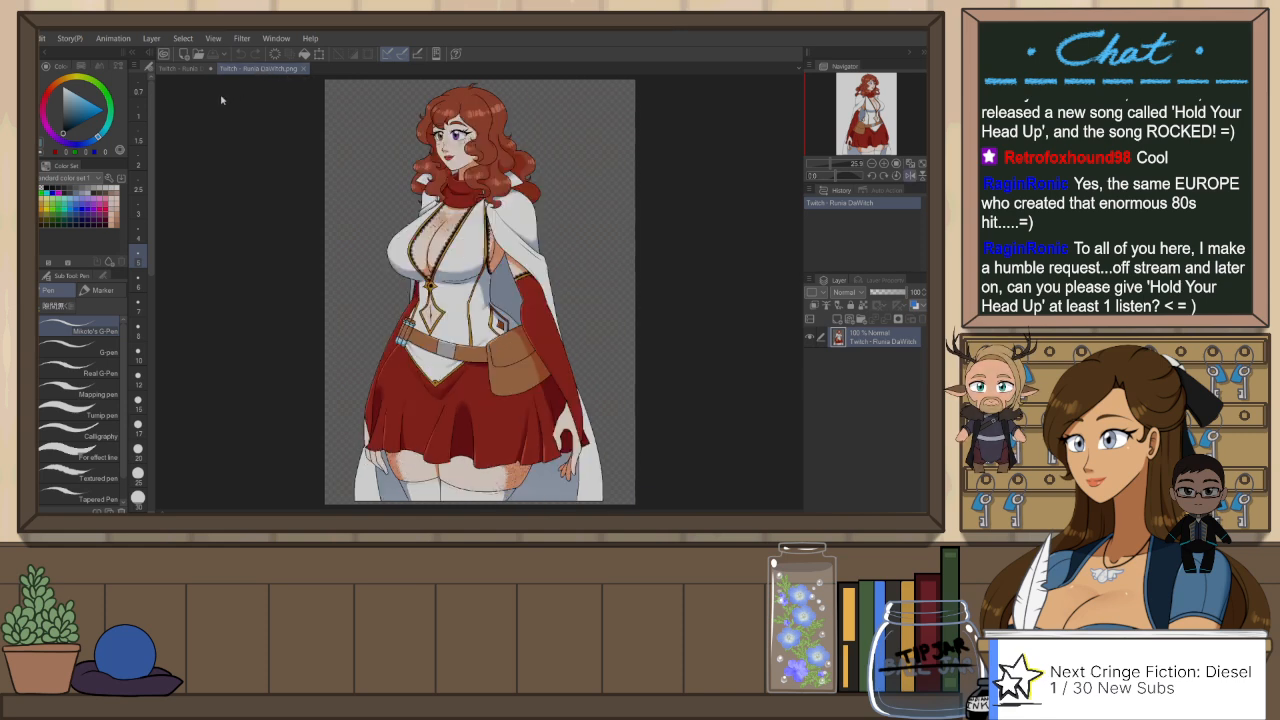
left_click_drag(163, 88, 159, 87)
scroll(352, 137, "down", 3)
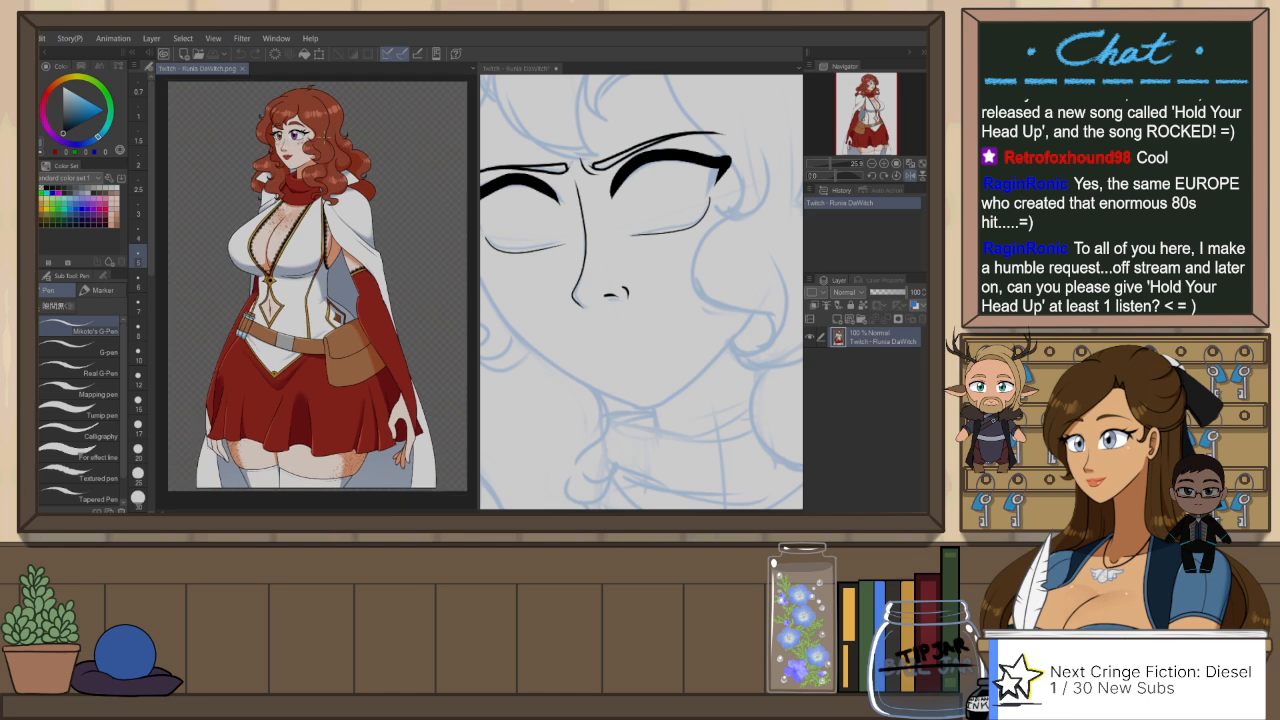
scroll(454, 128, "up", 1)
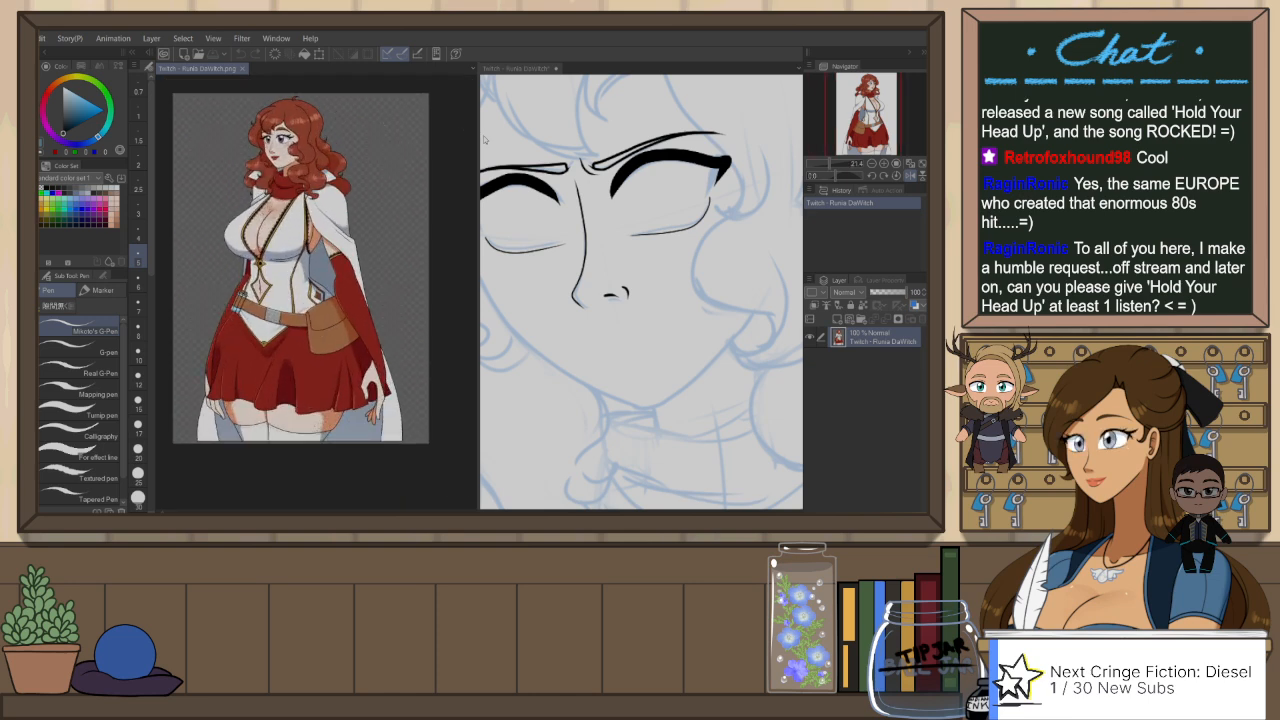
Step: Narrow the reference pane, fit the whole figure in it, and make the line-art canvas active again
left_click_drag(482, 138, 400, 130)
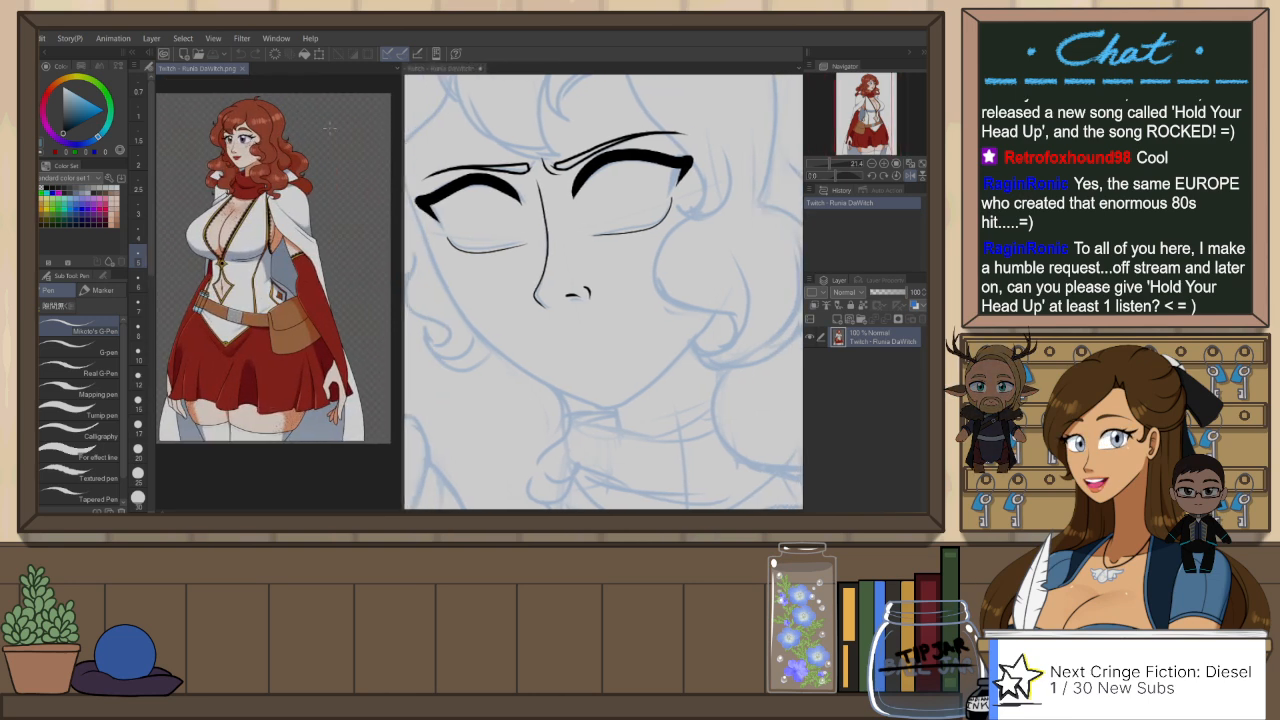
scroll(330, 127, "down", 2)
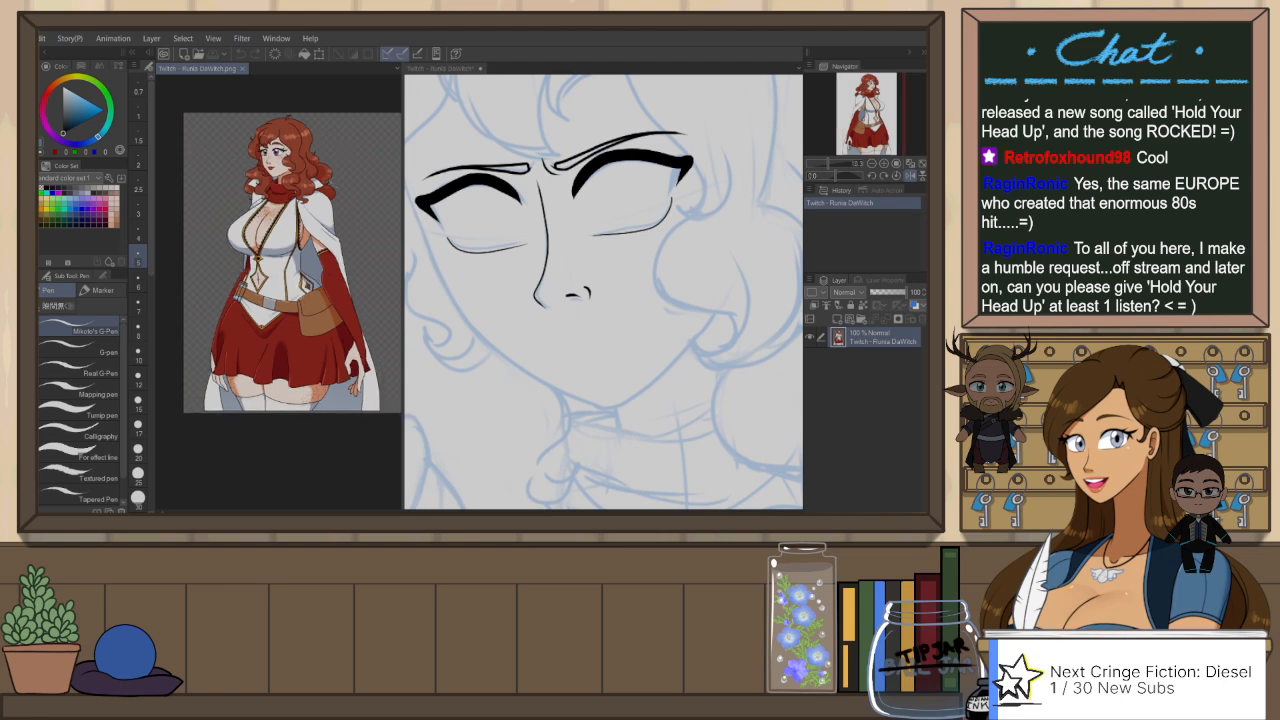
scroll(280, 278, "up", 2)
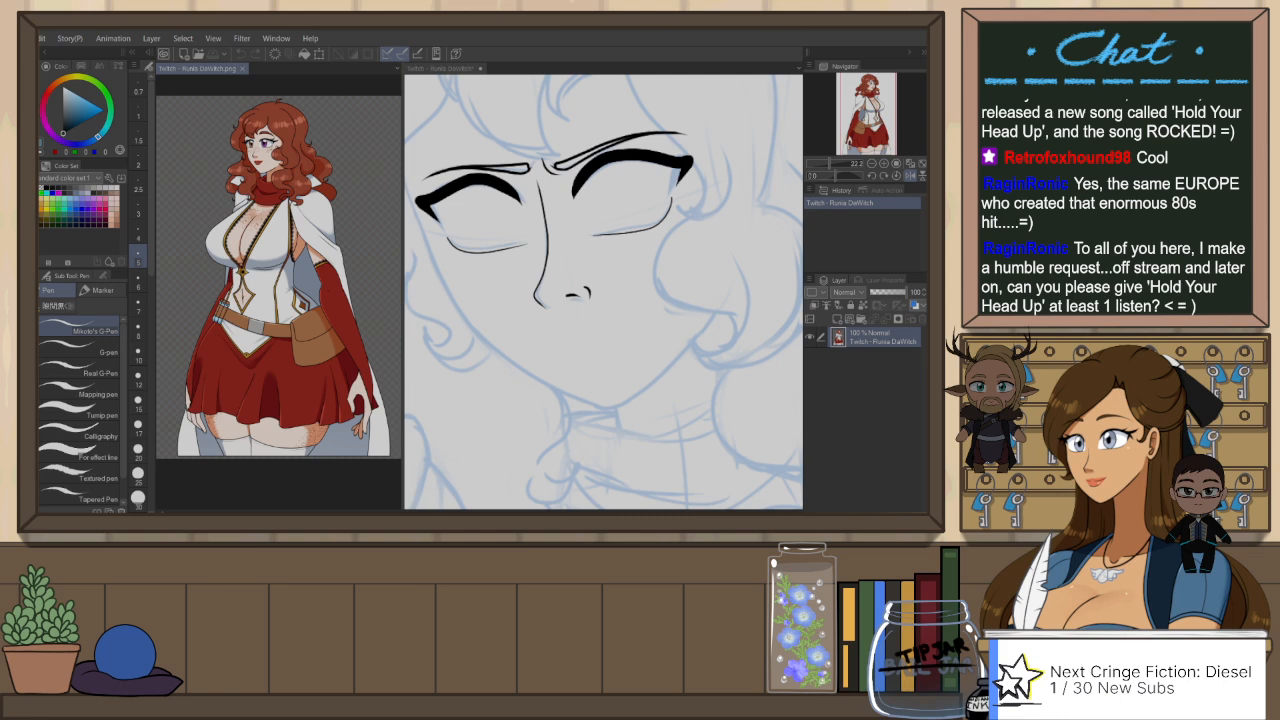
left_click(624, 157)
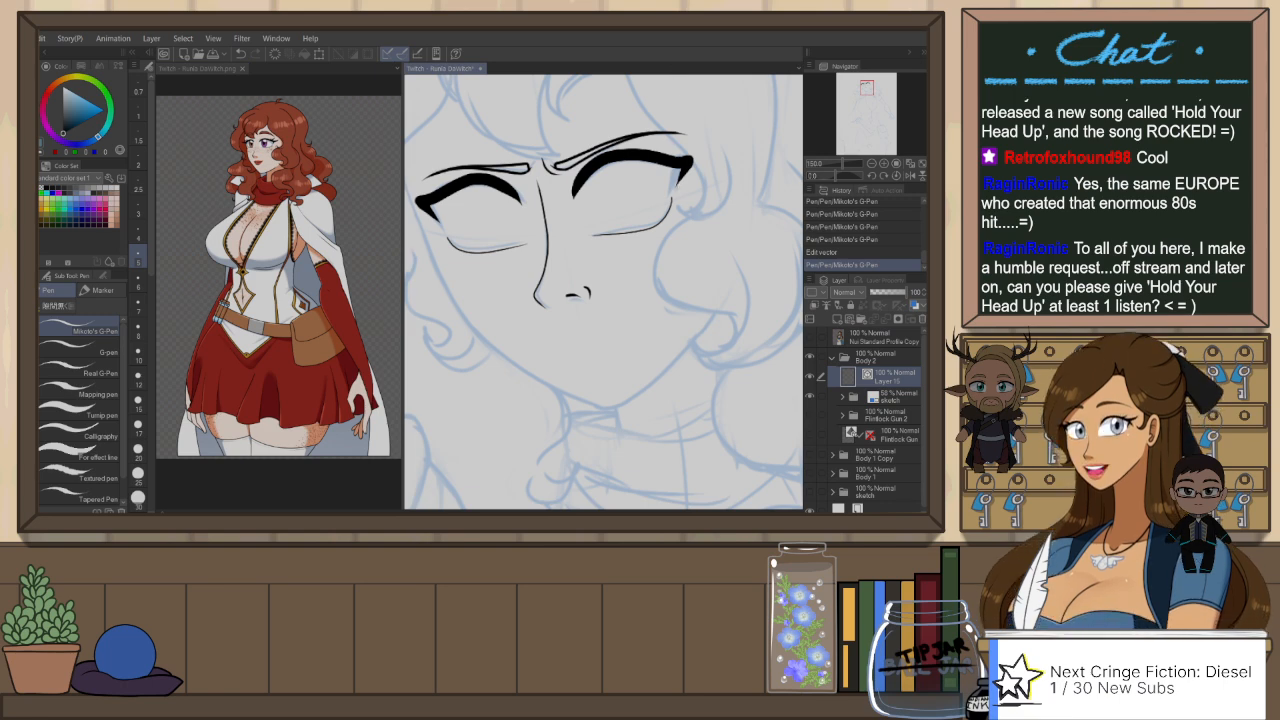
Step: Select the near eye's lower lid line with the Object tool and cut it from the line-art layer
key("r")
left_click_drag(682, 257, 678, 248)
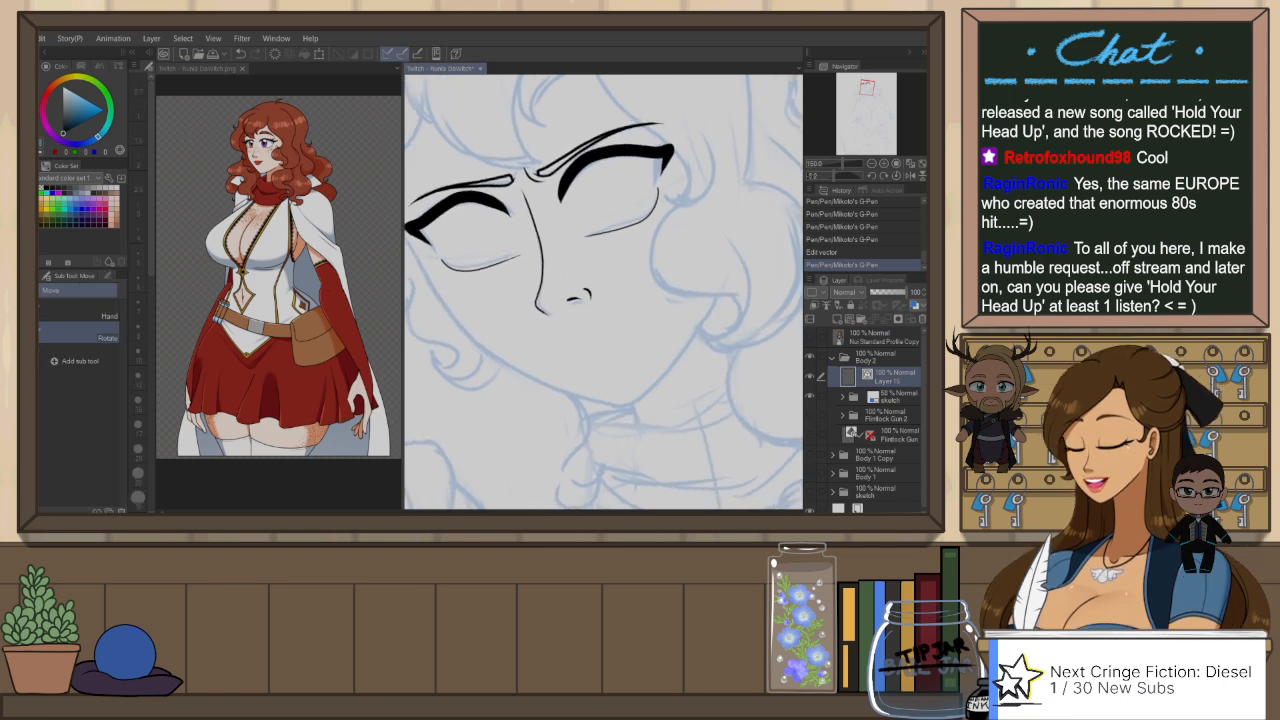
left_click(660, 199, "ctrl")
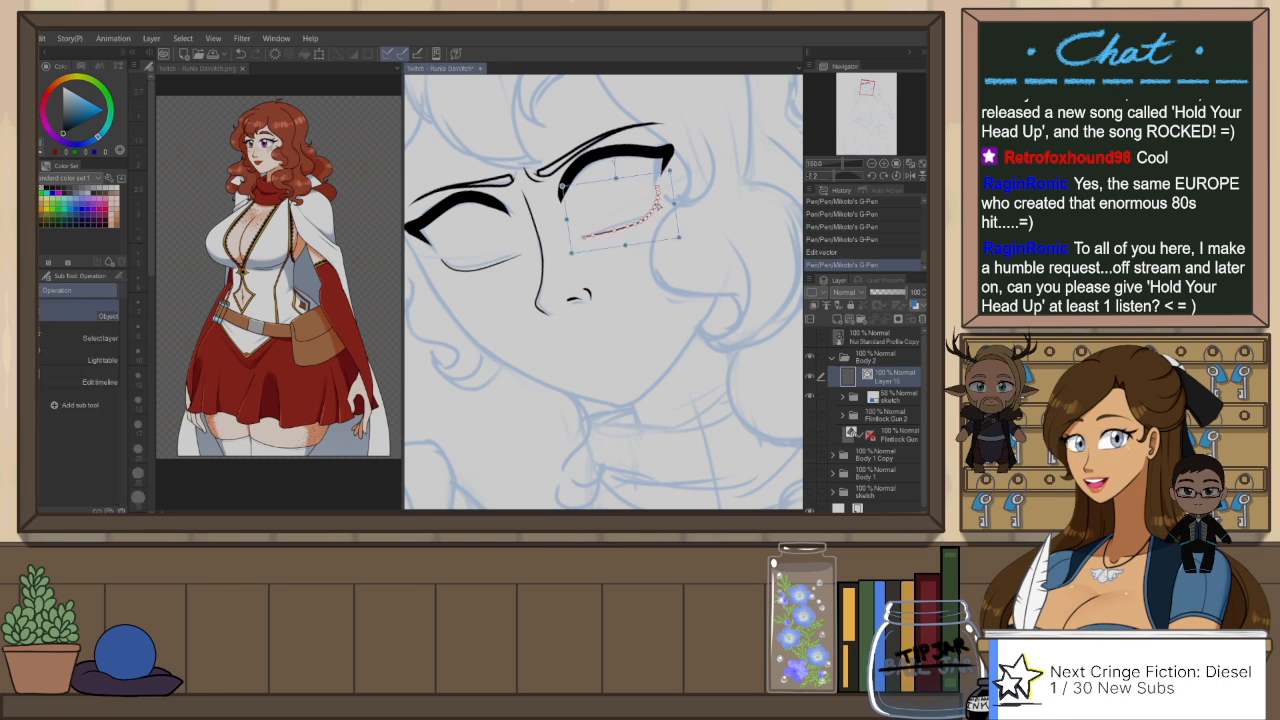
key("ctrl+x")
Step: Mirror the canvas view and re-ink the near eye's lower lid as one thin curved line along the sketch
key("h")
key("p")
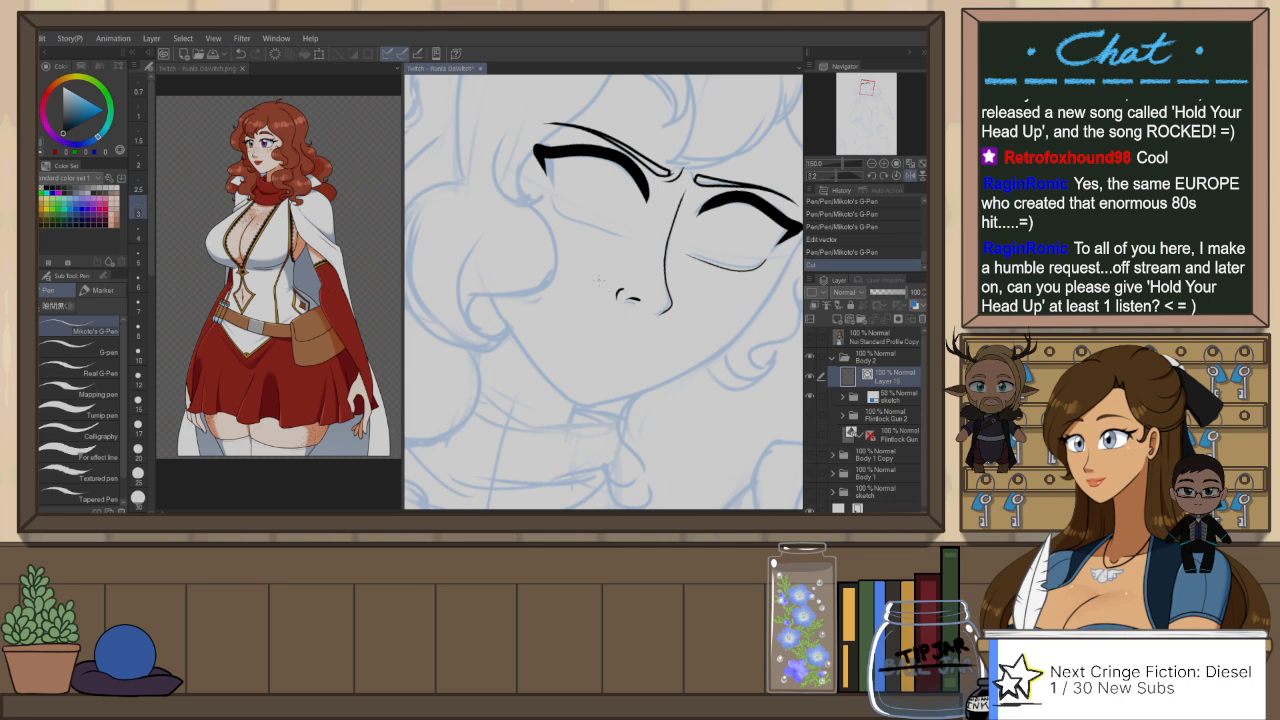
key("r")
left_click_drag(700, 260, 632, 166)
key("p")
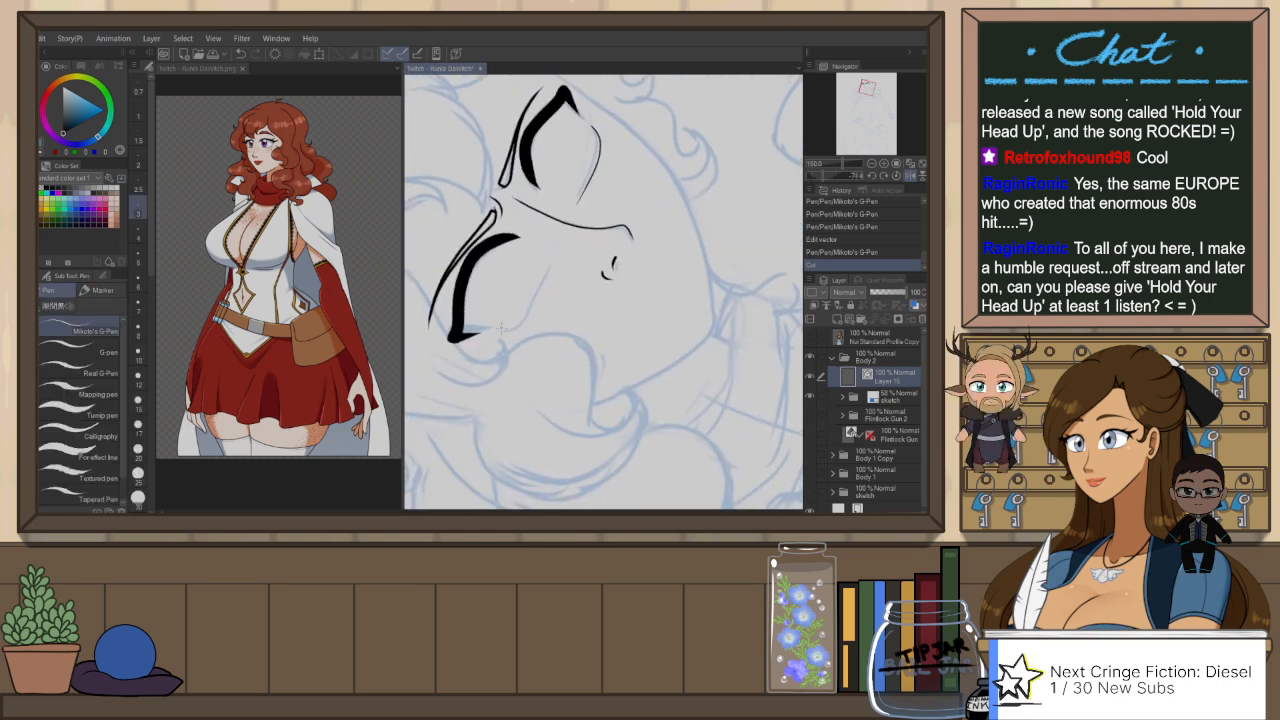
left_click_drag(499, 330, 557, 262)
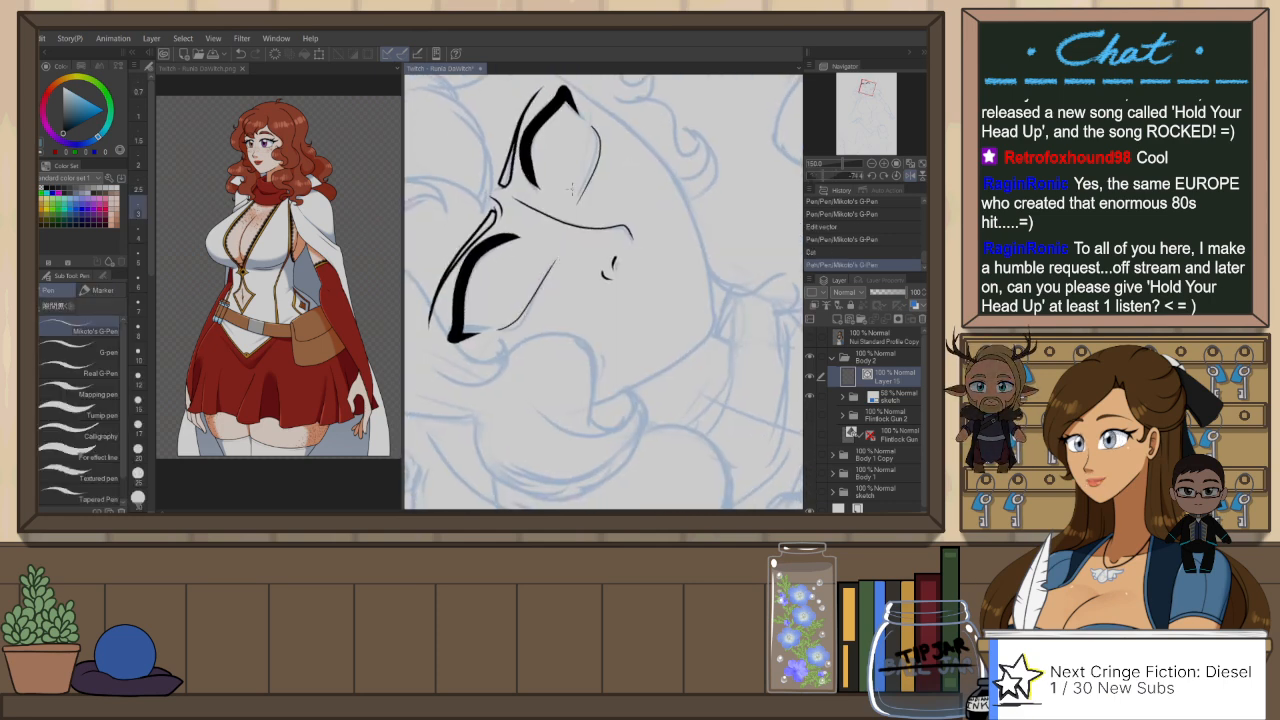
key("ctrl+at")
key("ctrl+z")
left_click_drag(538, 200, 615, 231)
key("ctrl+z")
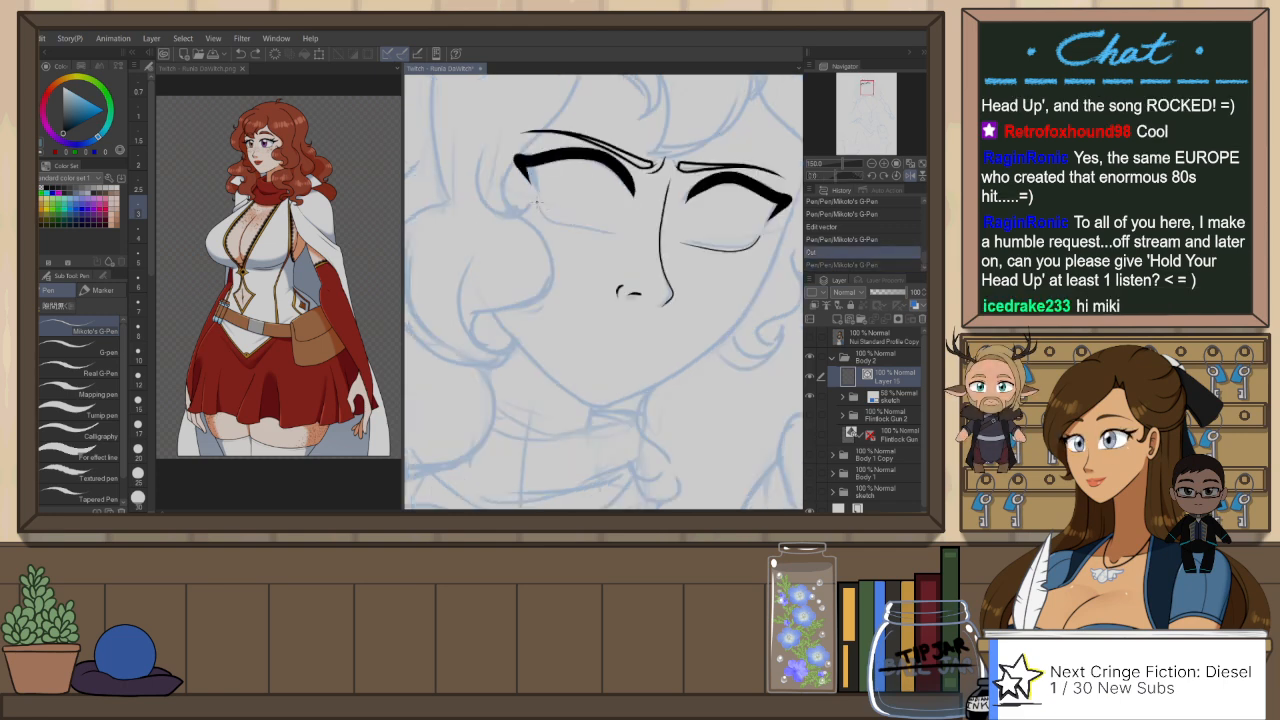
left_click_drag(536, 202, 634, 230)
key("ctrl+z")
left_click_drag(537, 196, 620, 233)
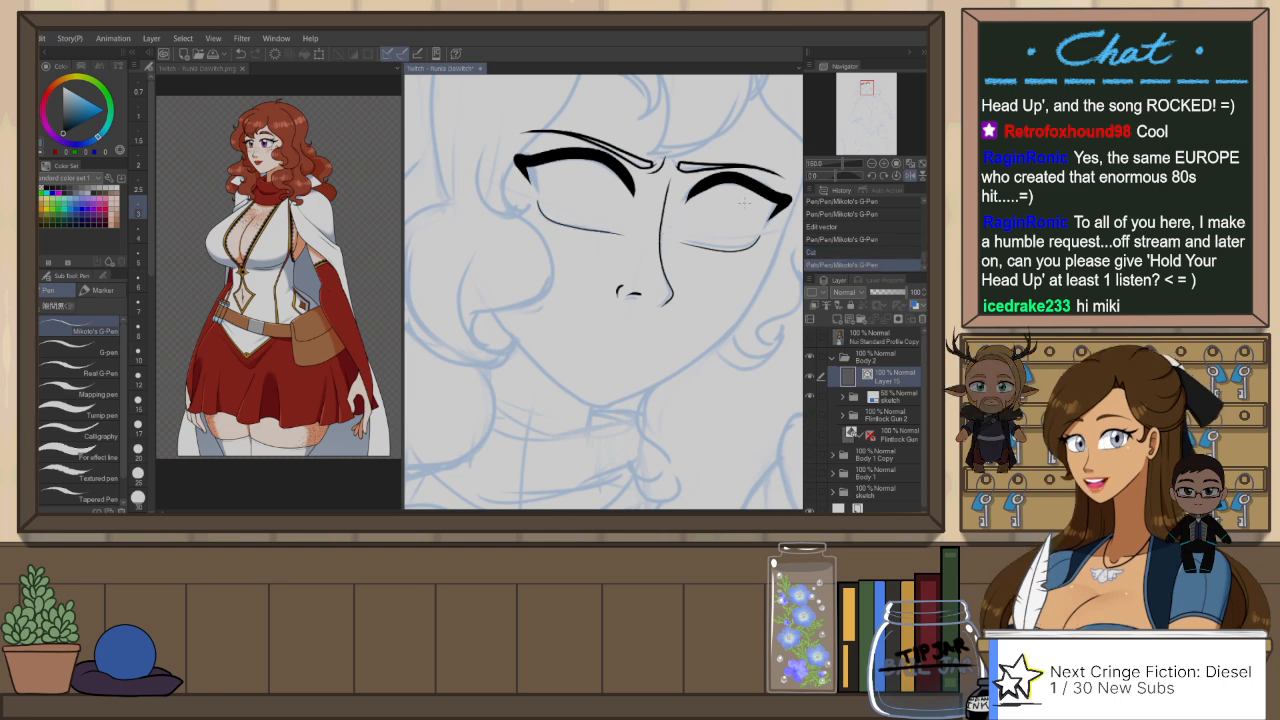
Step: Restore the unmirrored view and ink a small oval pupil in the near eye, just below the upper lid
left_click(910, 175)
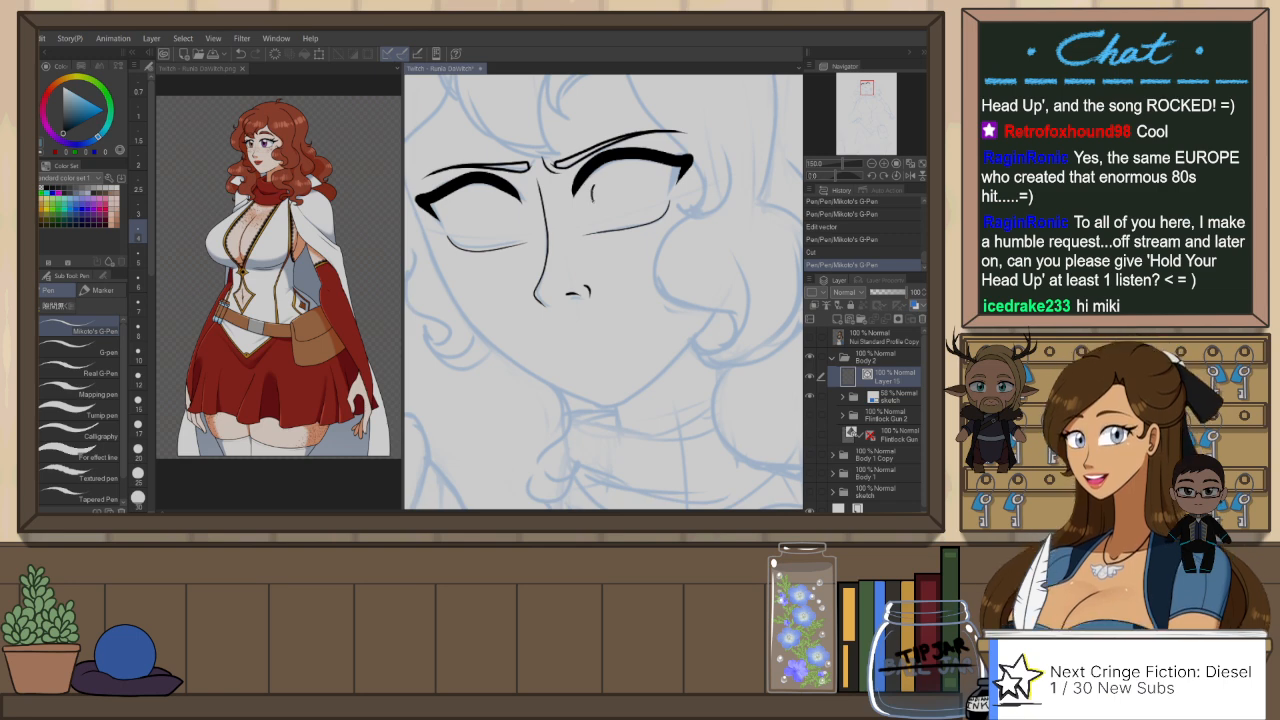
left_click_drag(595, 185, 597, 187)
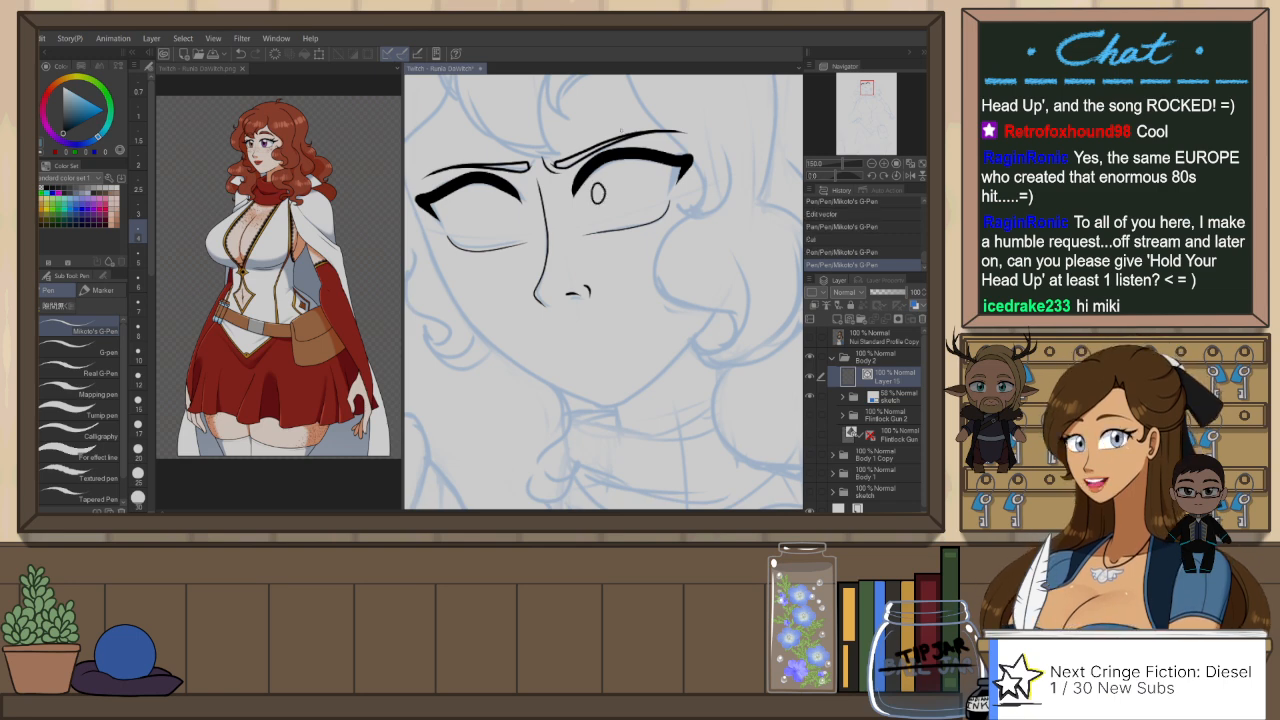
key("ctrl+z")
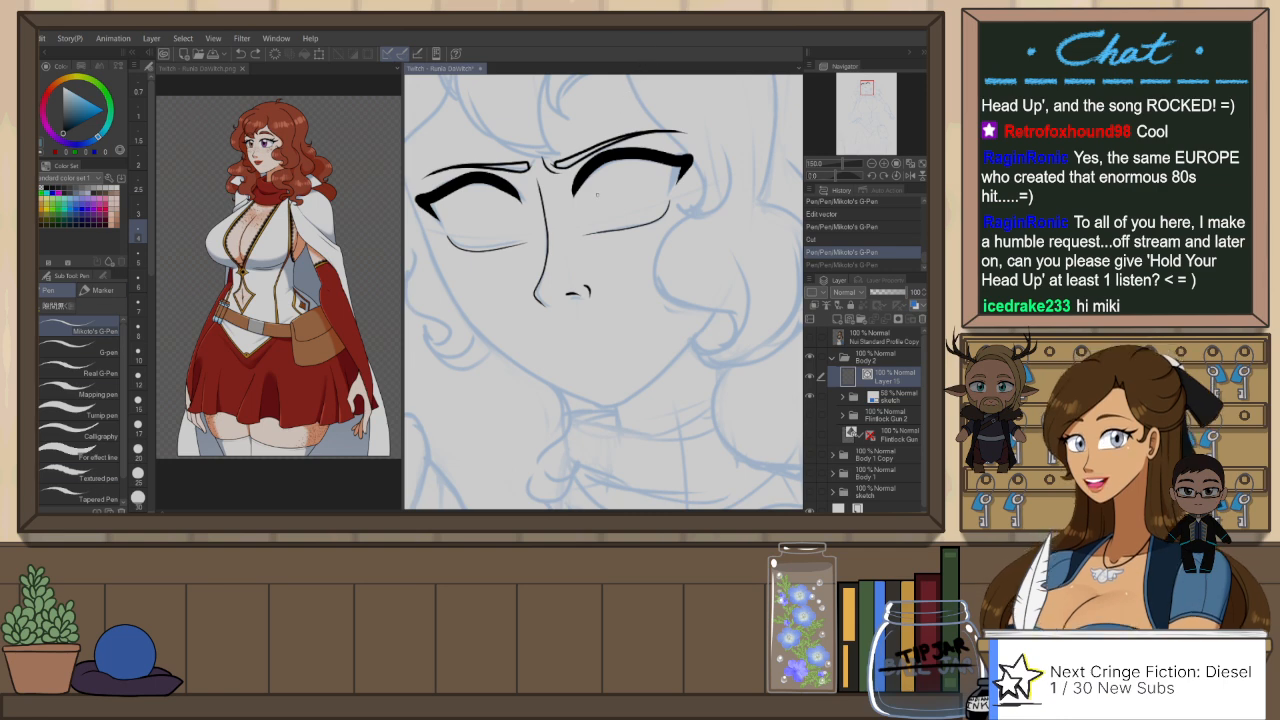
left_click_drag(598, 192, 607, 192)
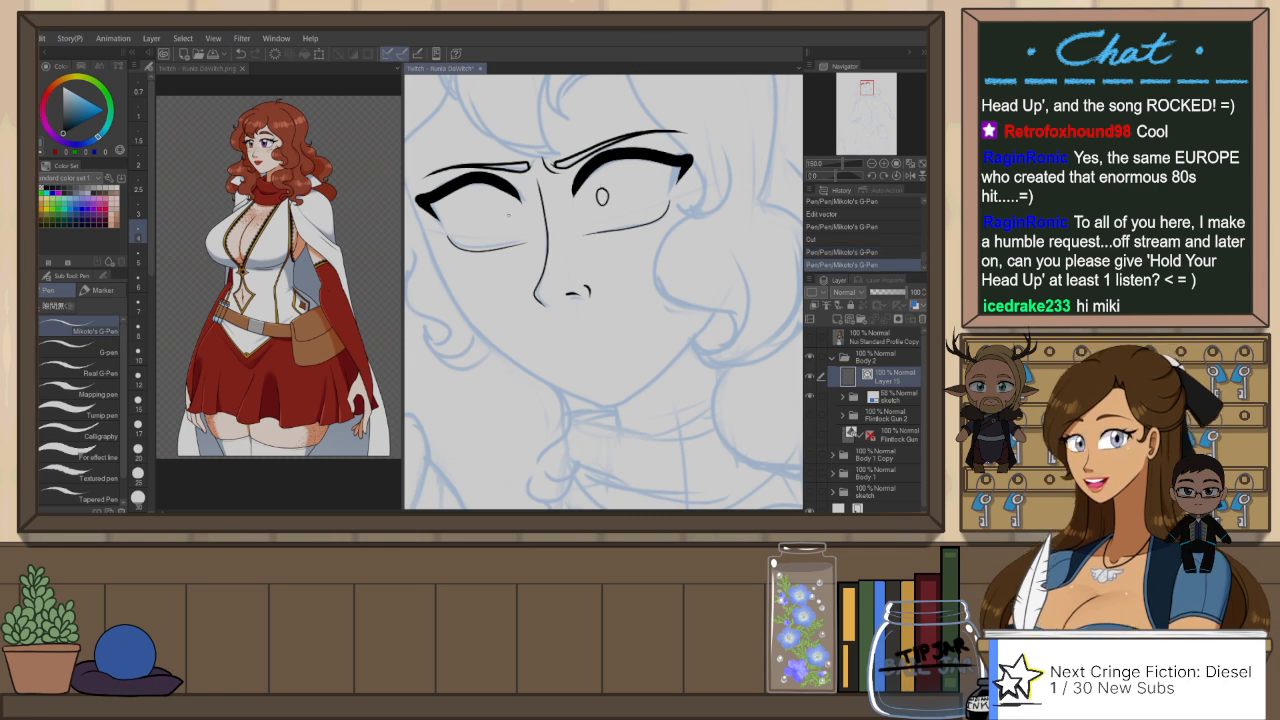
Step: Ink a matching small oval pupil in the far eye, near its inner corner
key("ctrl+z")
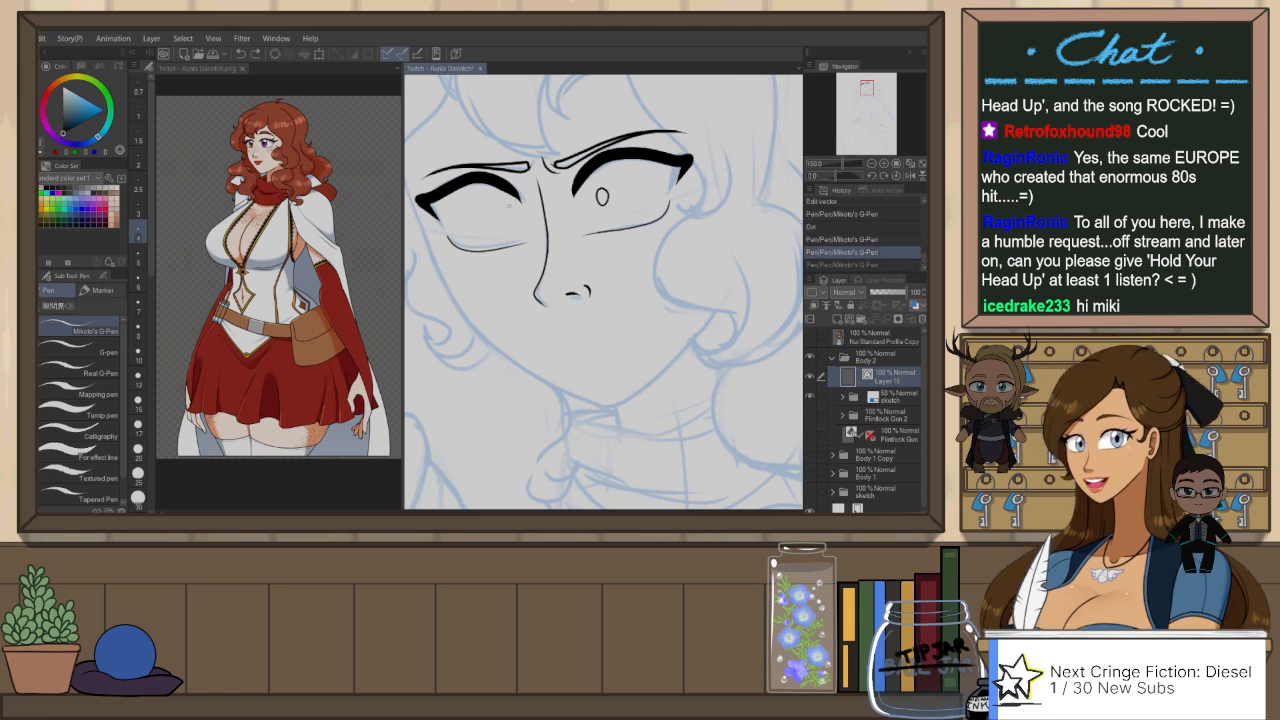
mouse_move(507, 205)
left_mouse_down()
mouse_move(511, 225)
mouse_move(508, 205)
left_mouse_up()
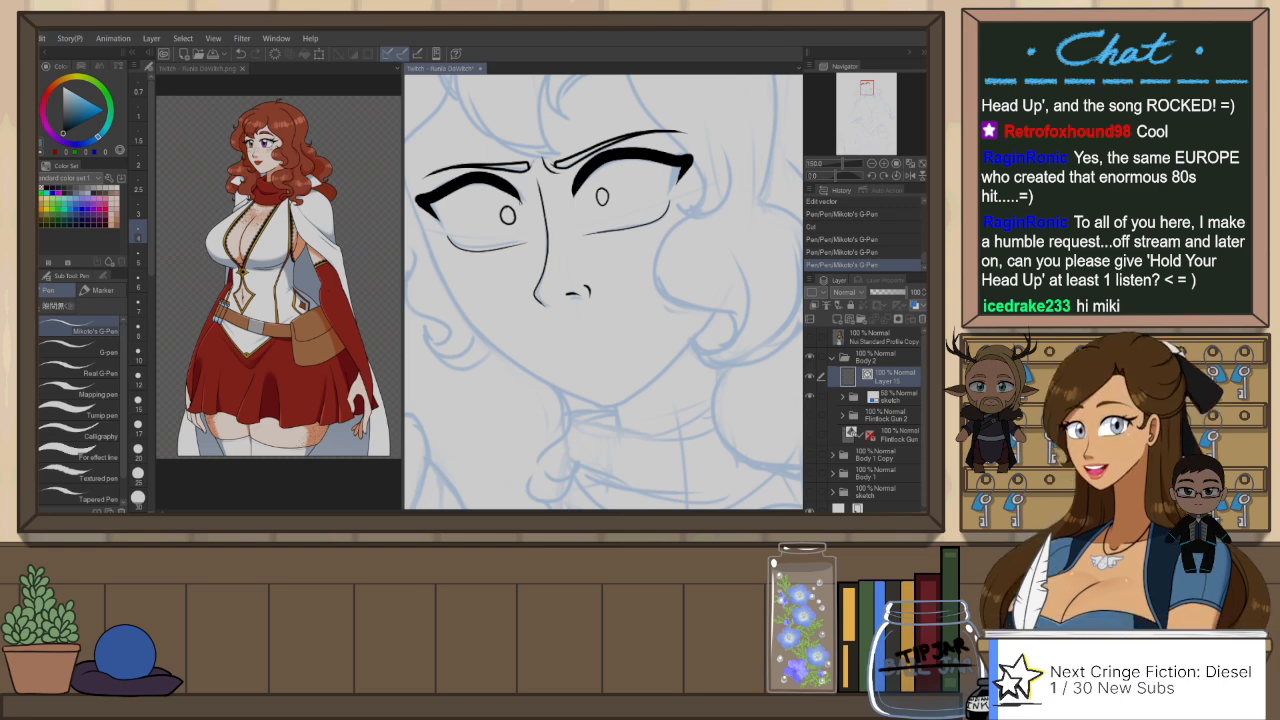
key("ctrl+z")
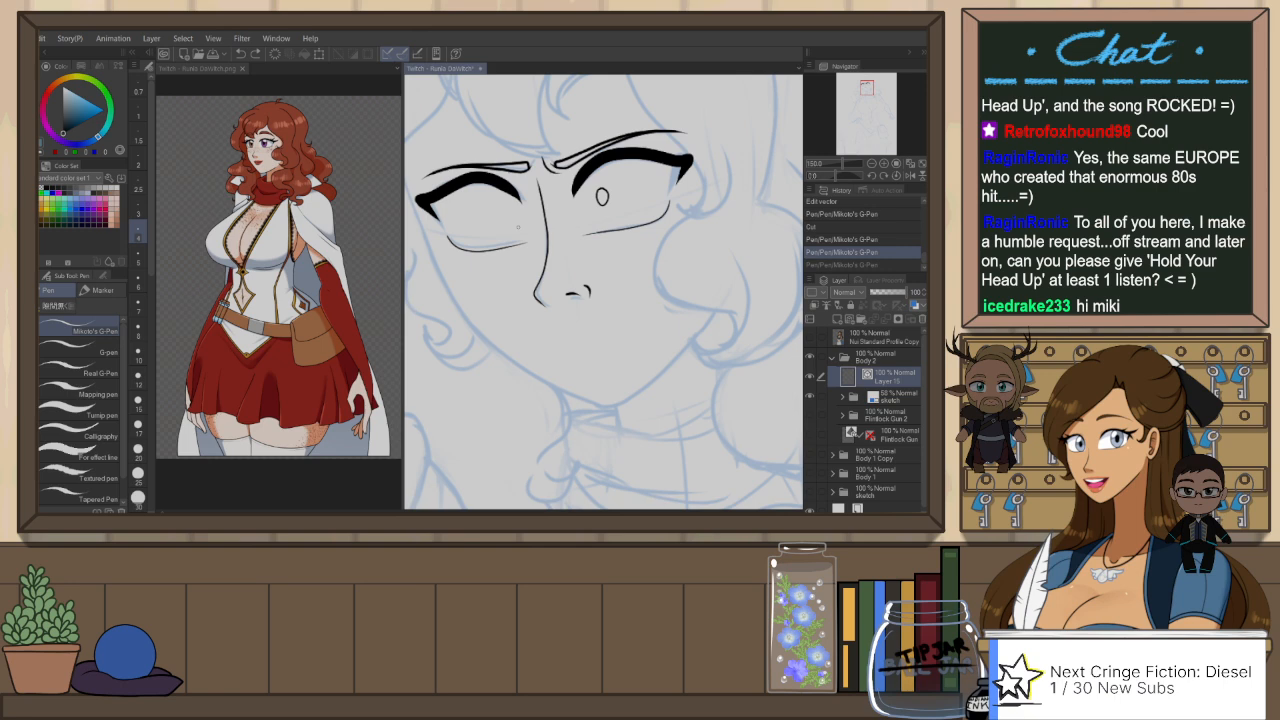
left_click_drag(539, 211, 561, 216)
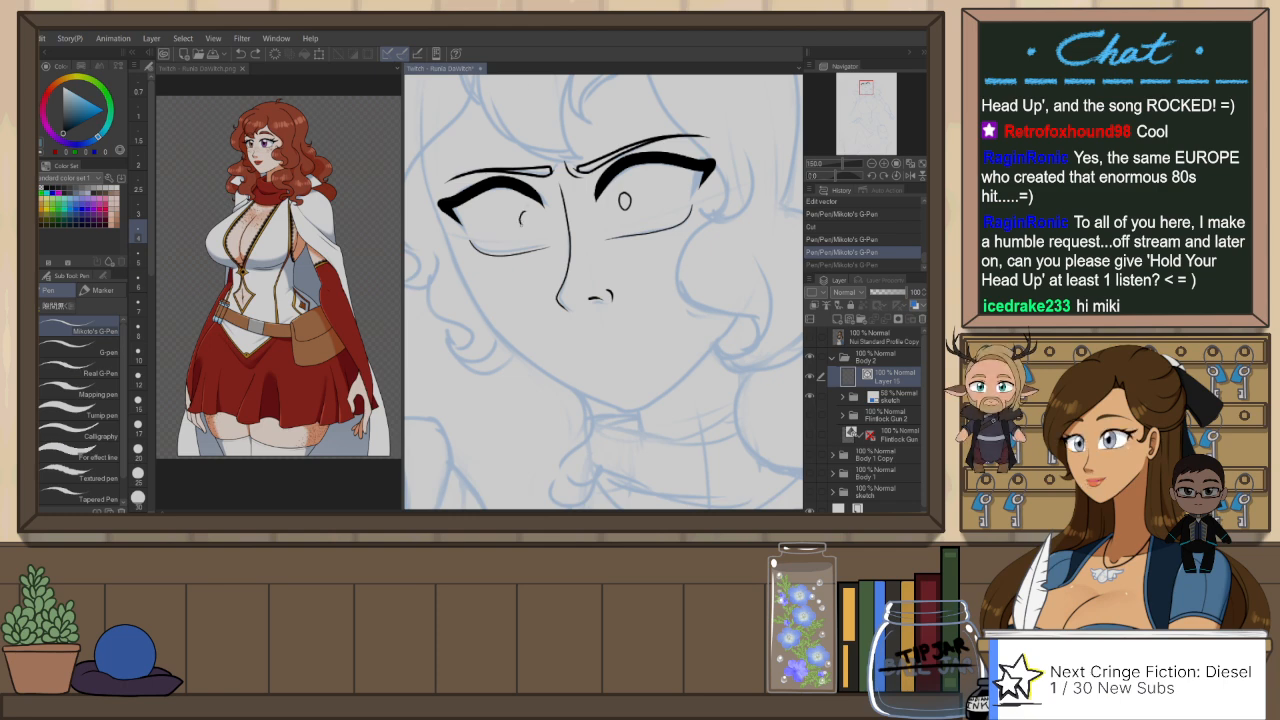
key("ctrl+y")
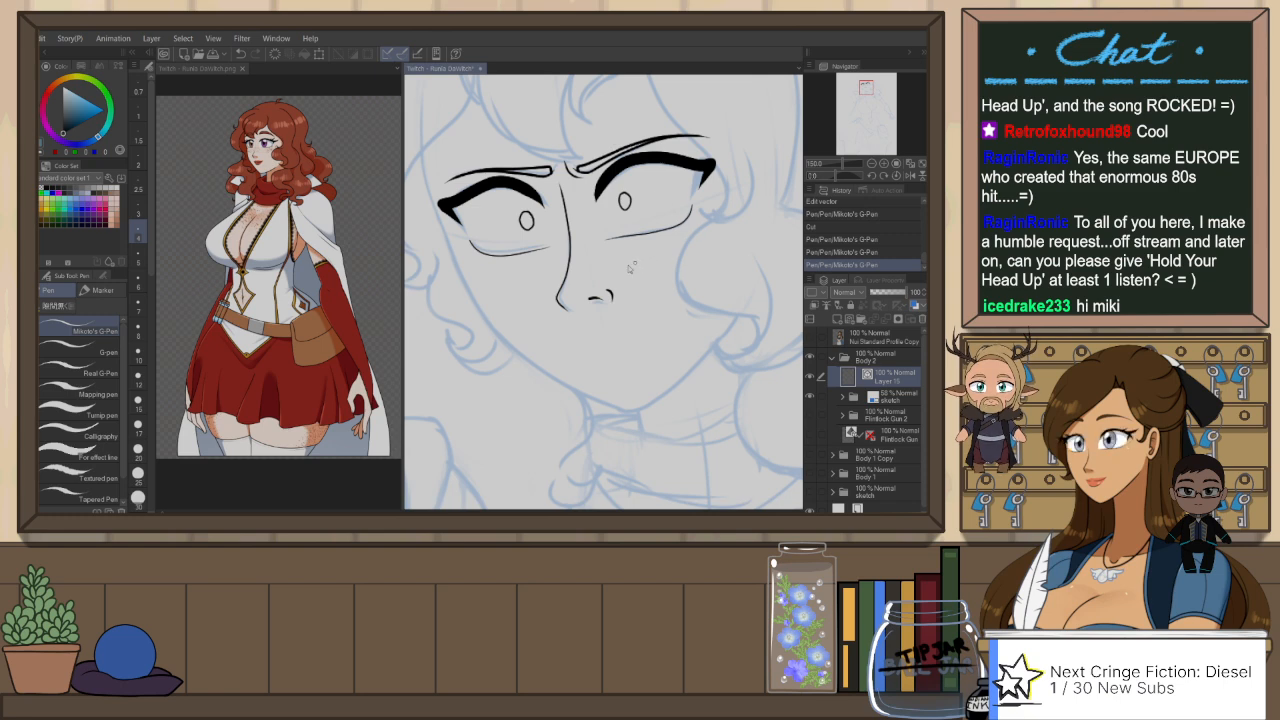
Step: Adjust the curved nostril wing with the Object tool, moving it slightly outward from the nostril mark
key("o")
left_click(605, 293)
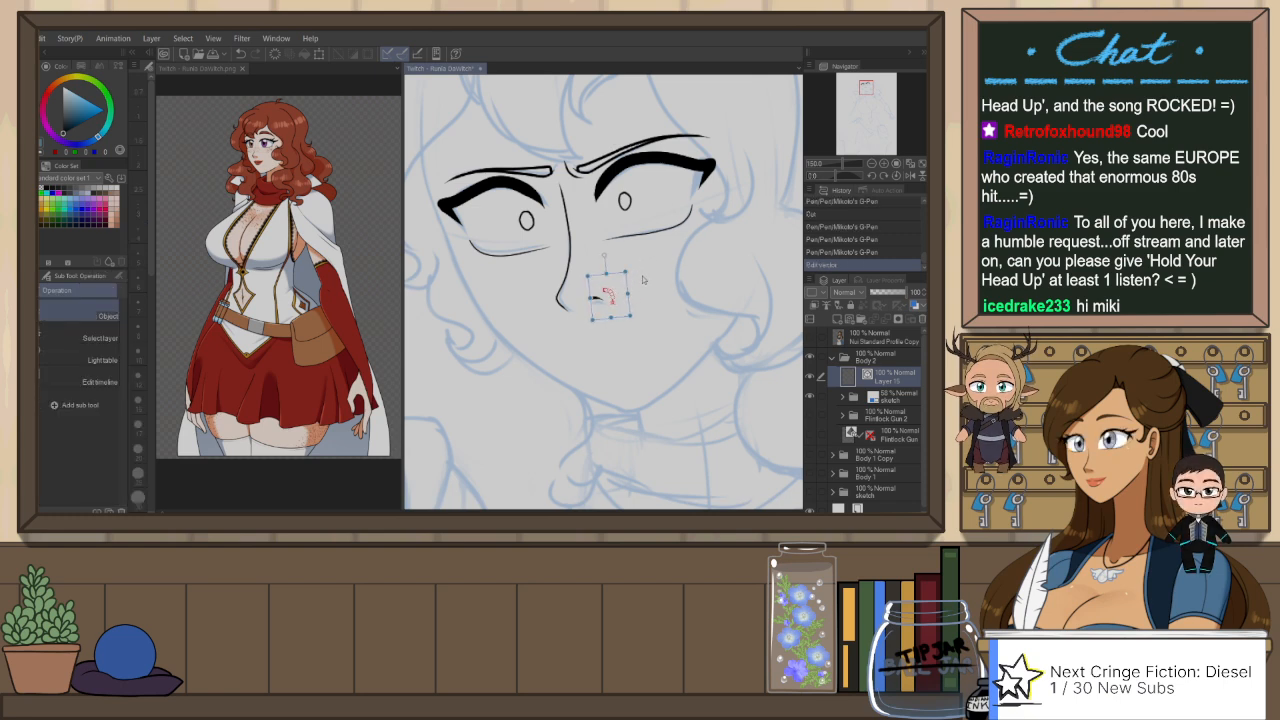
left_click(650, 281)
left_click(611, 298)
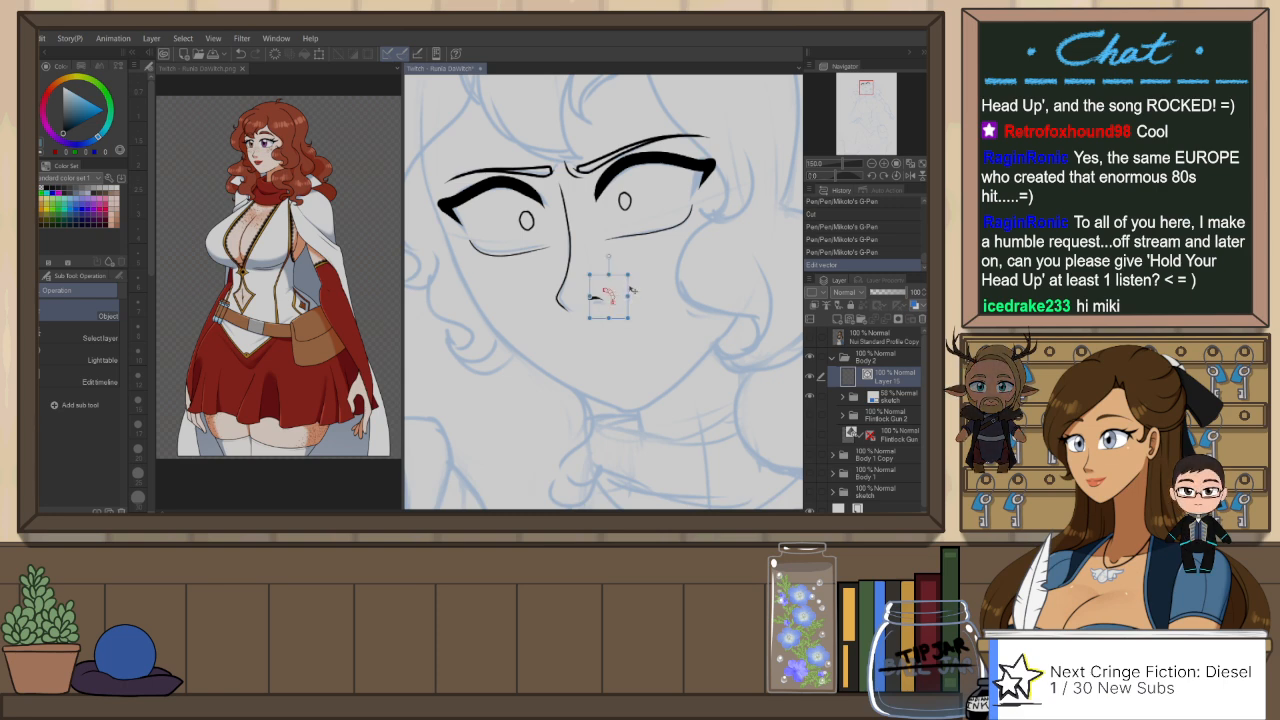
left_click_drag(631, 289, 637, 286)
left_click(669, 283)
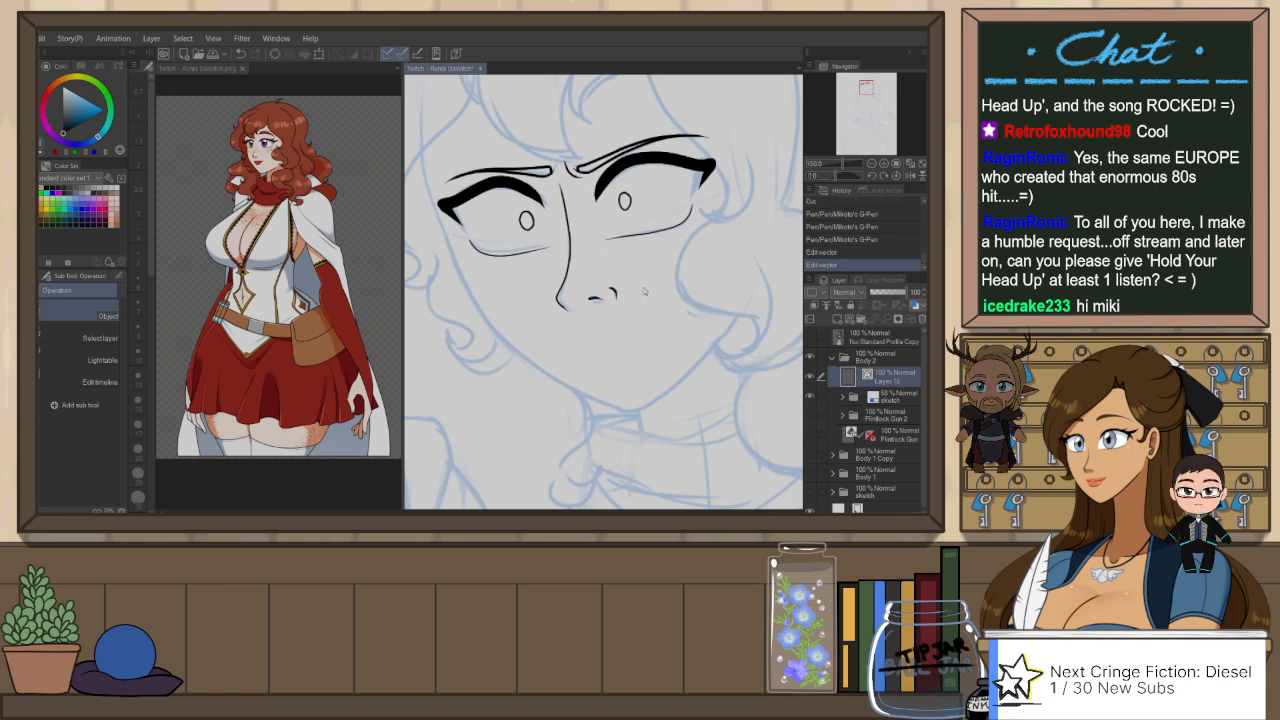
Step: Thicken the lower nose line down to the tip using Correct line width in Scale up width mode
key("y")
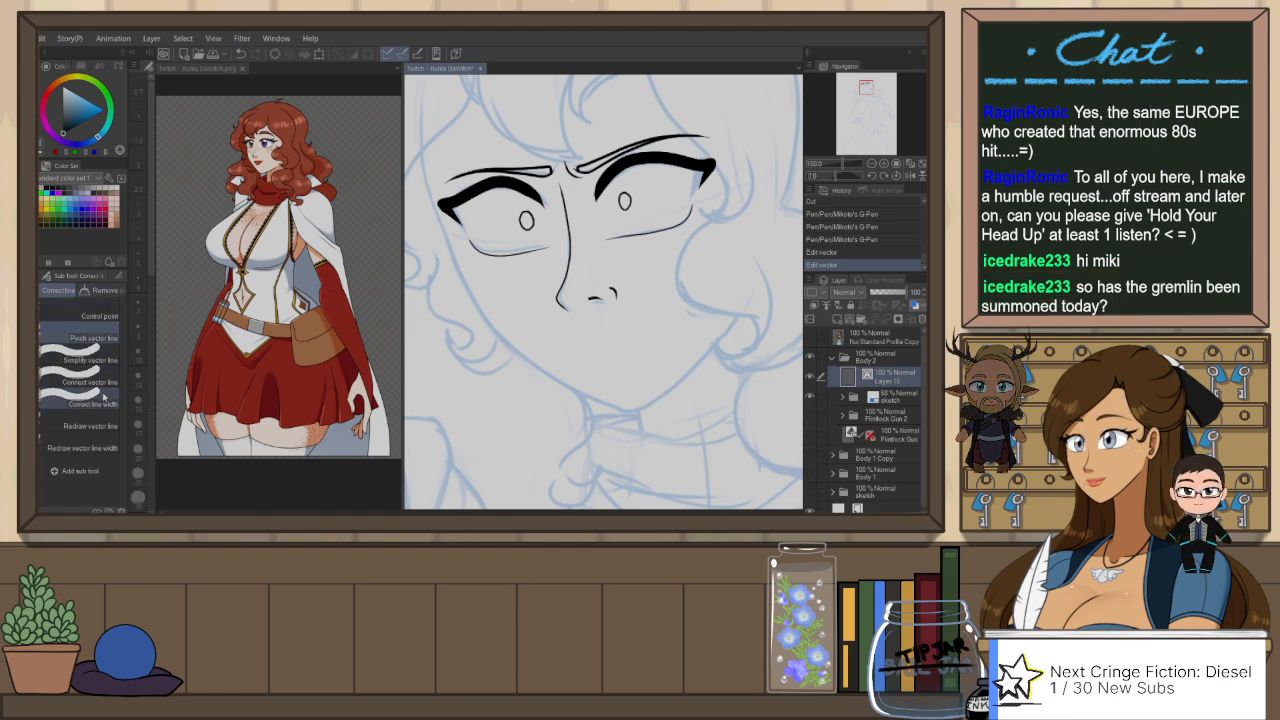
left_click(118, 276)
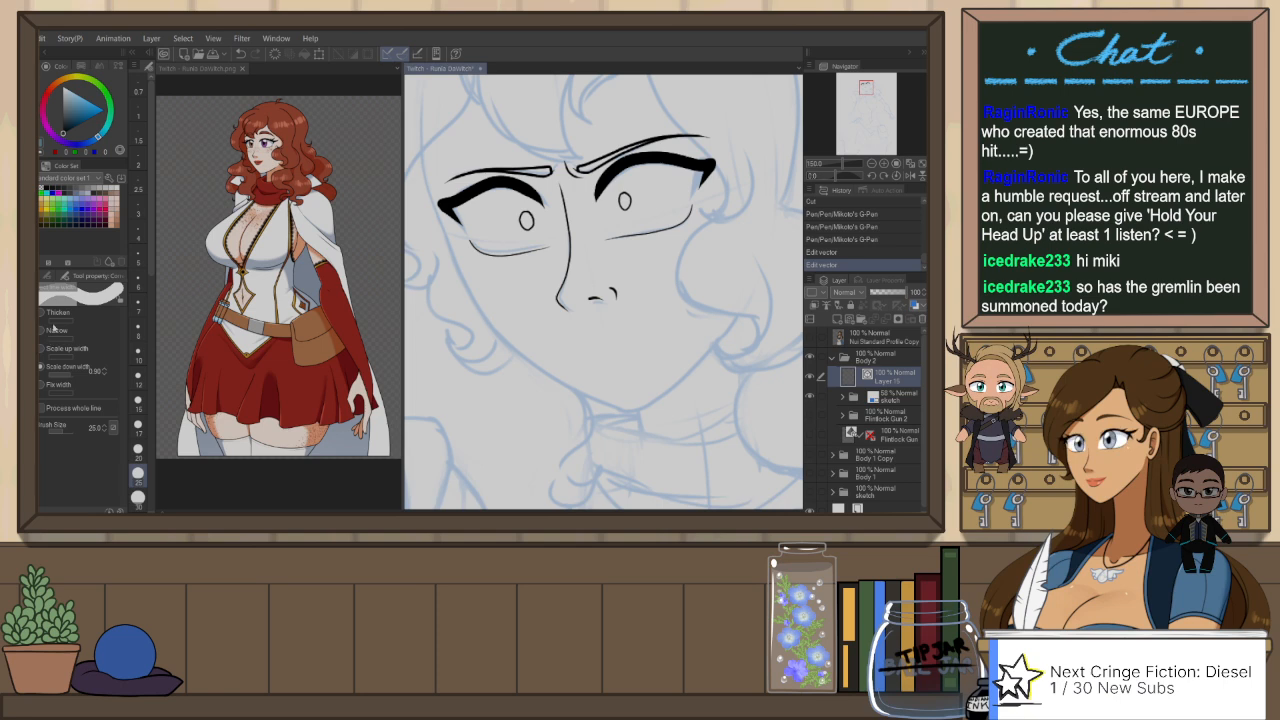
left_click(64, 349)
left_click_drag(568, 262, 560, 306)
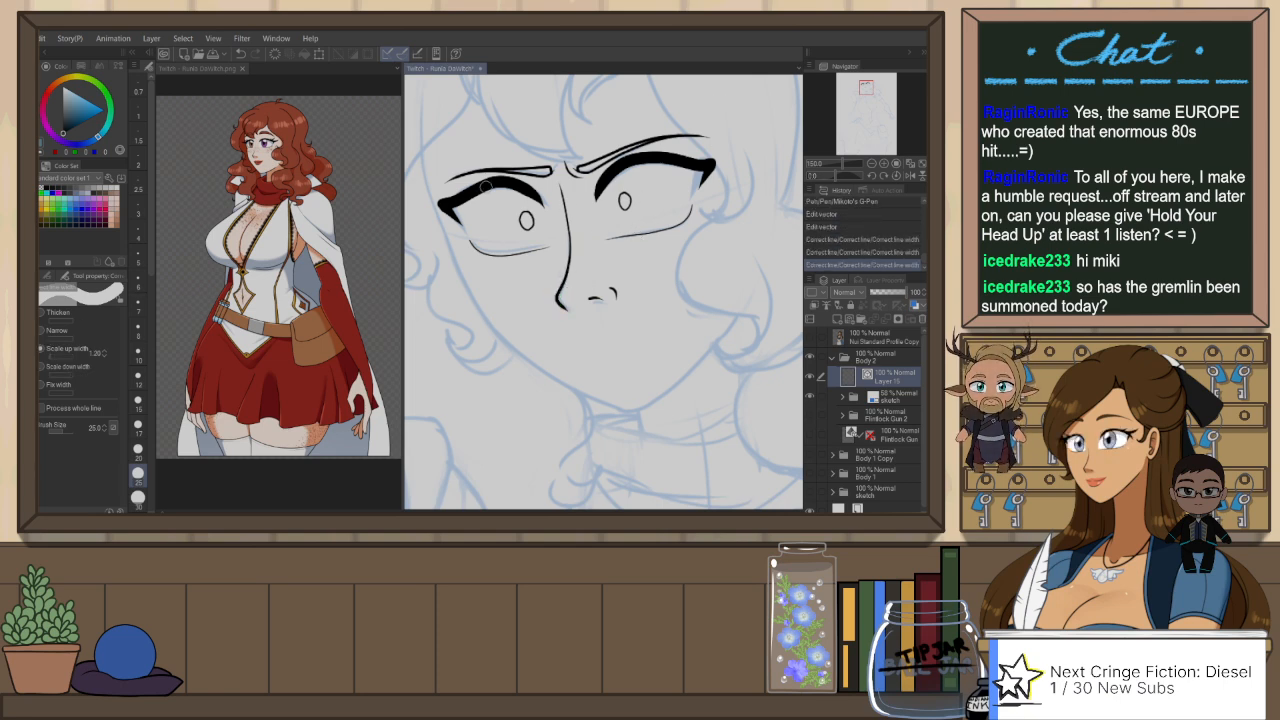
Step: Ink the near half of the scowling mouth as a curved line rising from below the nose toward the cheek
key("p")
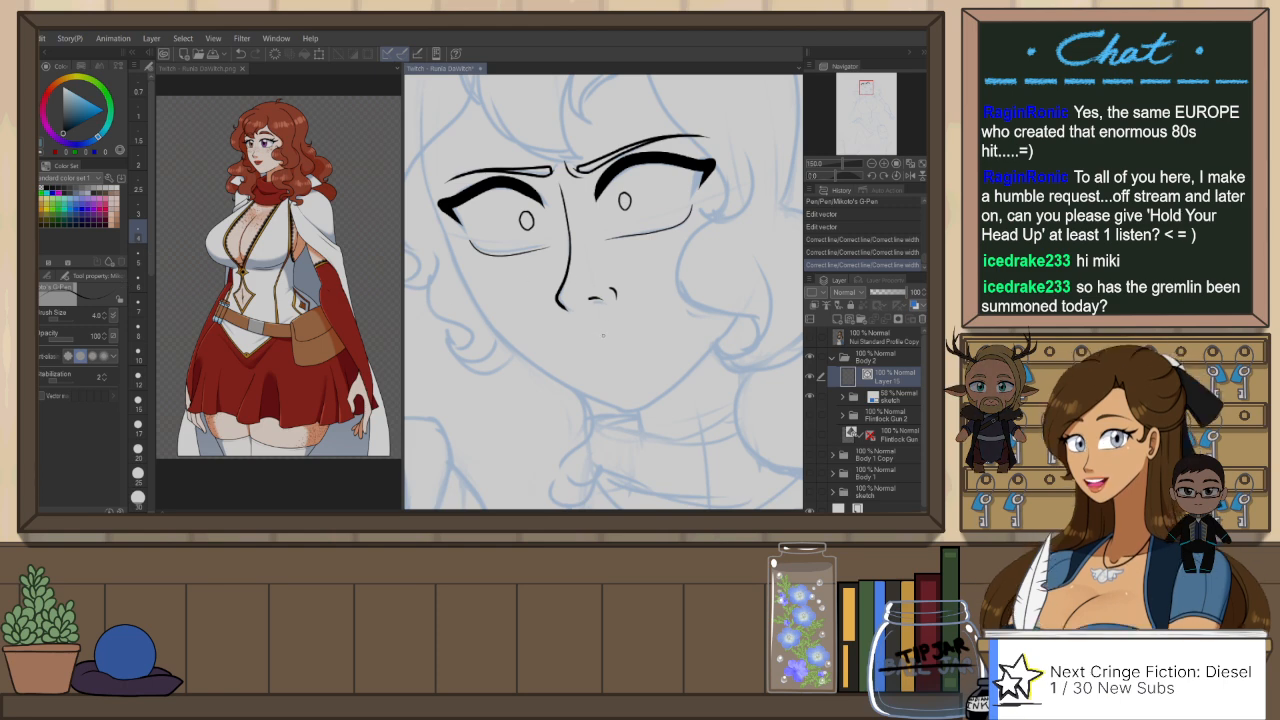
mouse_move(603, 338)
left_mouse_down()
mouse_move(640, 318)
mouse_move(674, 322)
mouse_move(660, 316)
left_mouse_up()
key("ctrl+z")
key("ctrl+z")
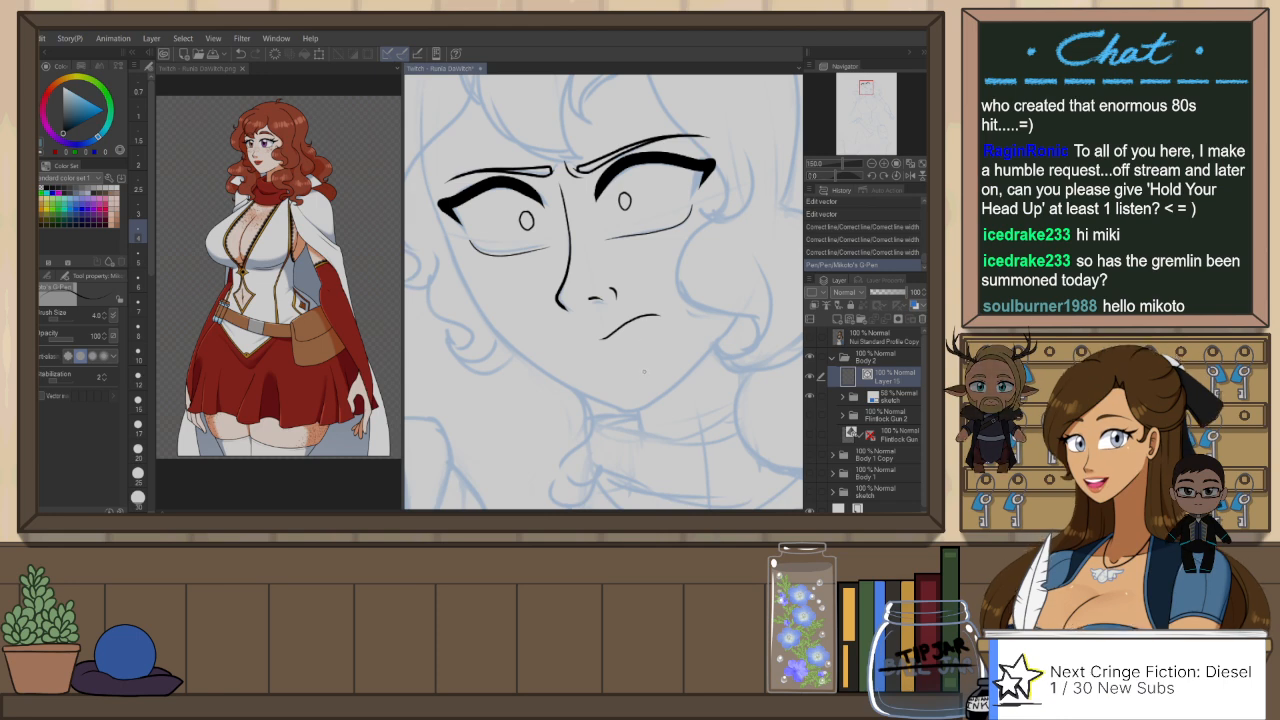
Step: Check the mouth in a mirrored view and ink a short stroke for its far half
key("h")
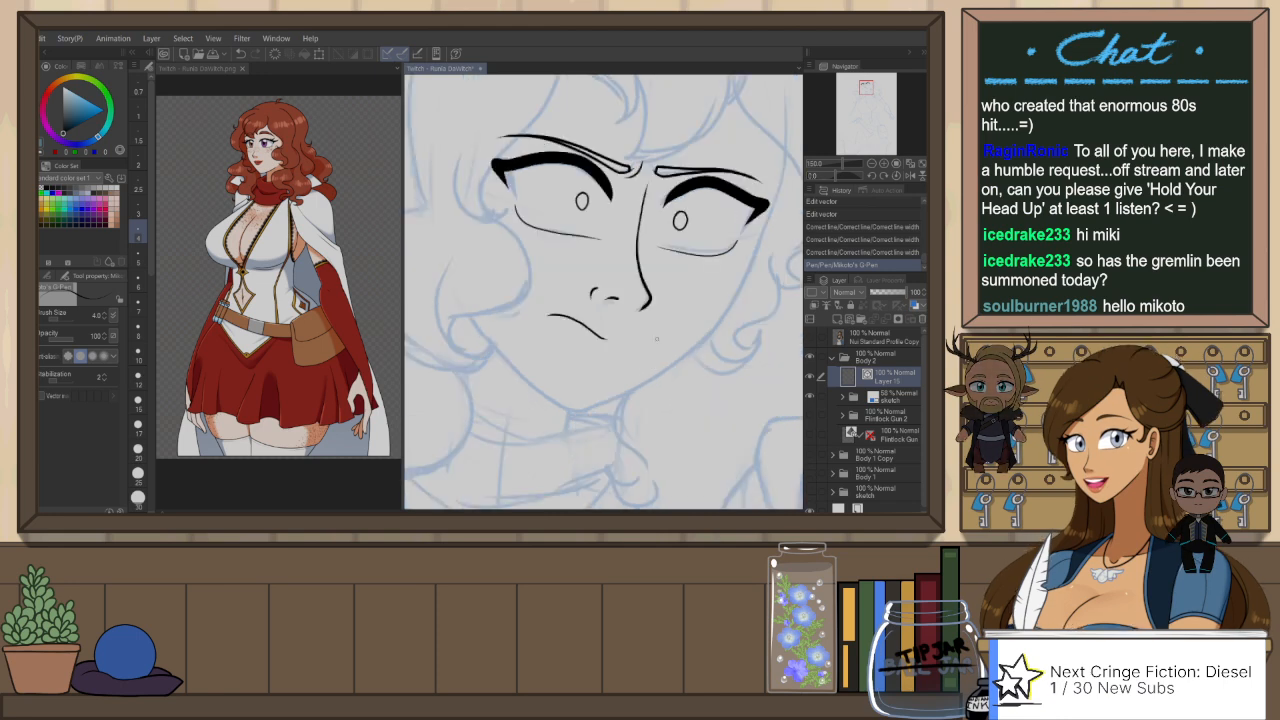
left_click_drag(615, 342, 636, 343)
key("ctrl+z")
key("ctrl+z")
key("h")
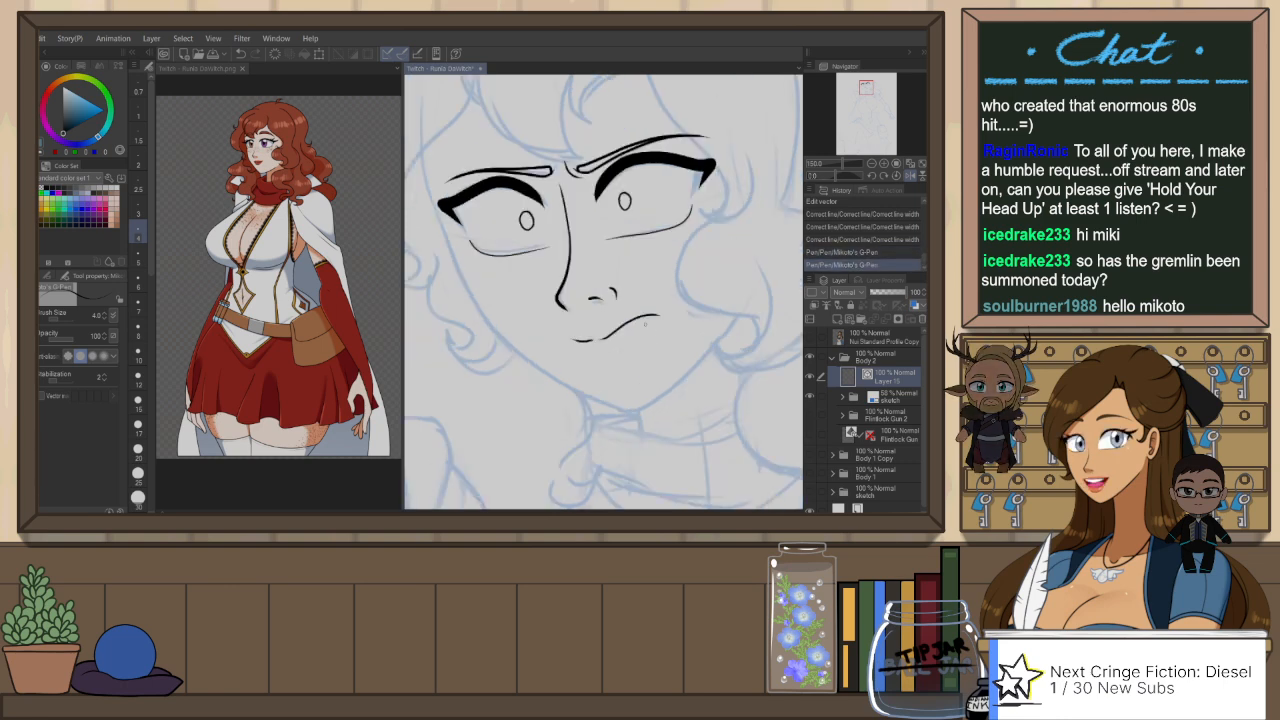
Step: Redraw the mouth's short far stroke and ink a curved lower lip line beneath the mouth
key("ctrl+z")
mouse_move(595, 341)
left_mouse_down()
mouse_move(560, 344)
mouse_move(628, 358)
mouse_move(637, 344)
left_mouse_up()
key("ctrl+z")
key("ctrl+z")
key("ctrl+z")
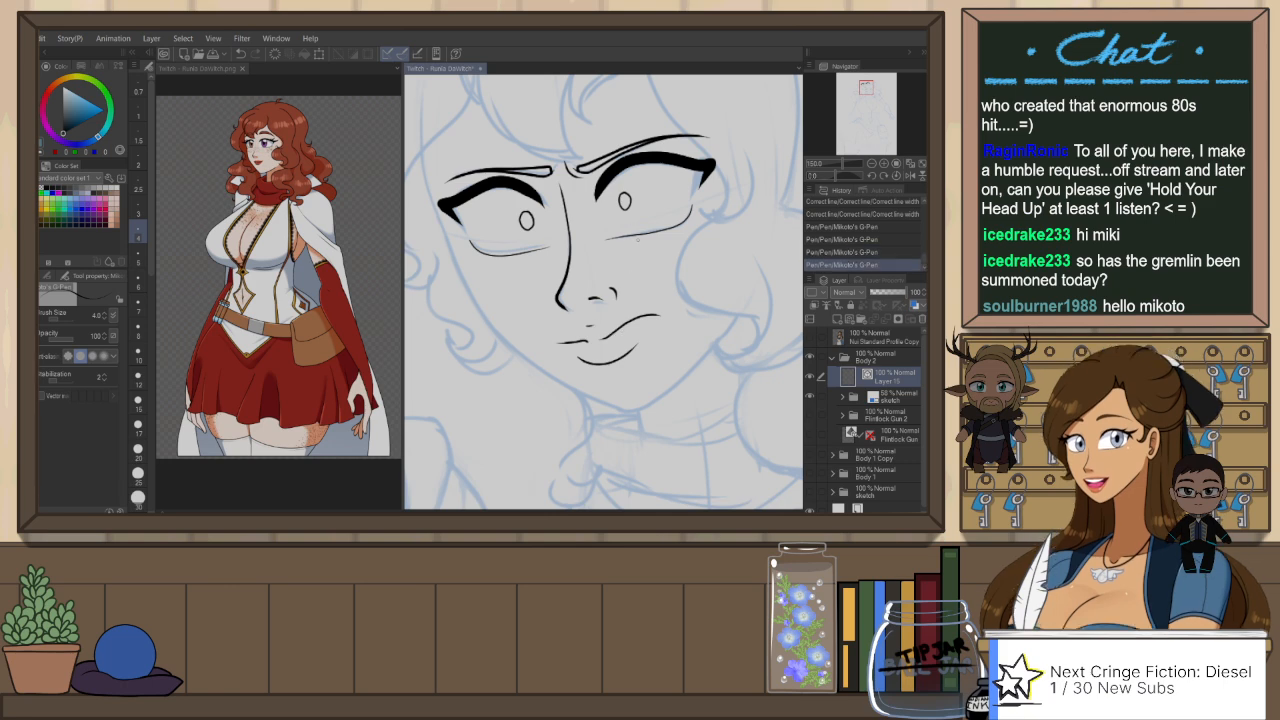
Step: Turn the canvas to bring the far eye's outer corner into reach and set the G-Pen brush size to 15
scroll(709, 220, "down", 3)
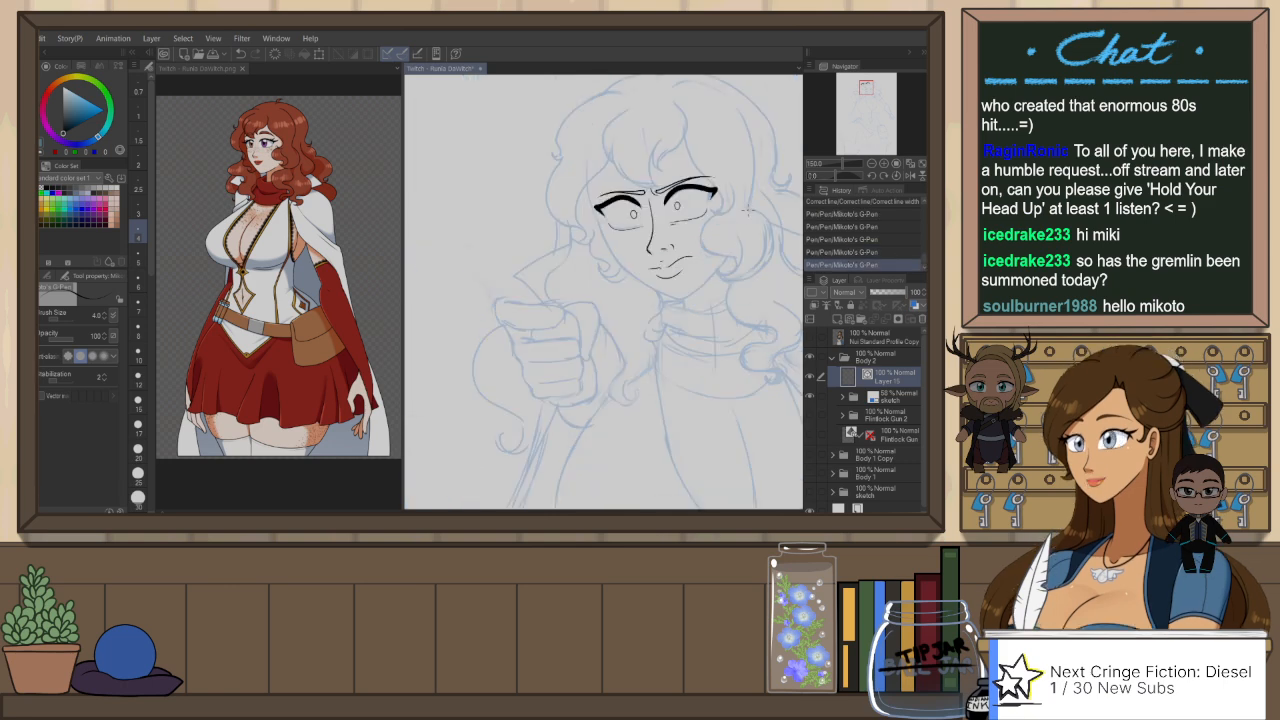
scroll(762, 230, "down", 2)
scroll(760, 235, "up", 2)
key("r")
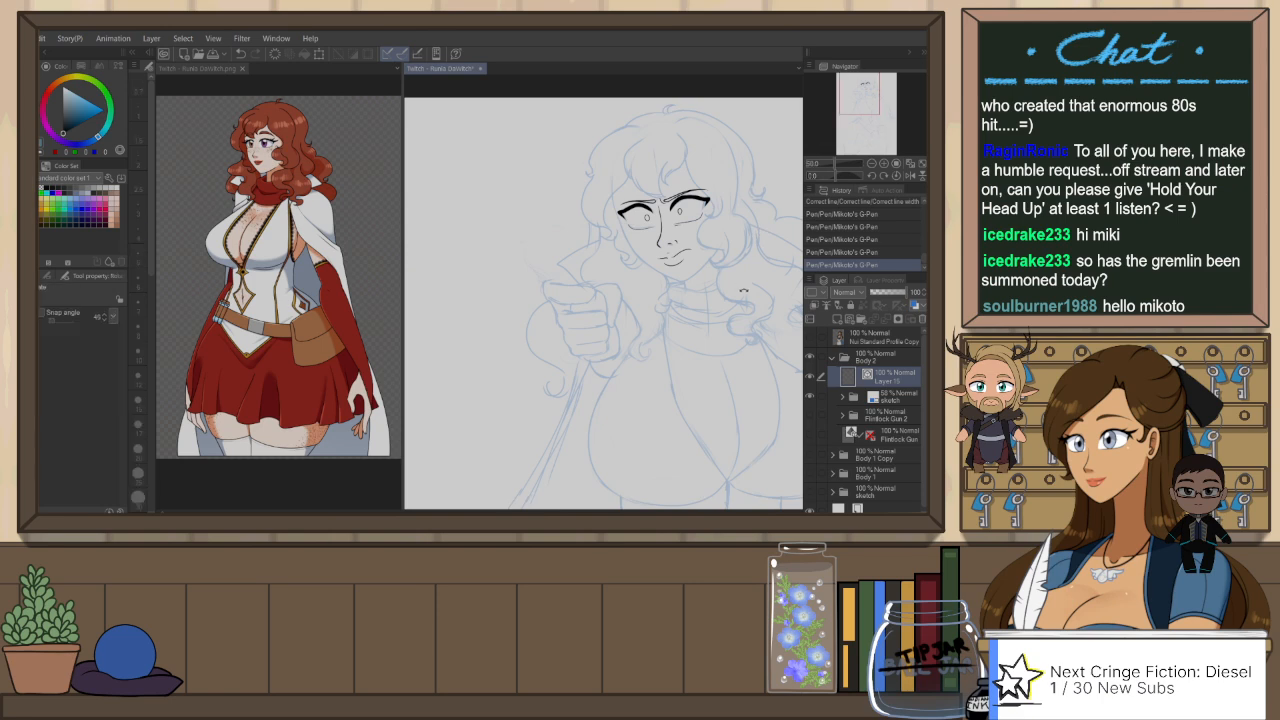
left_click_drag(758, 284, 663, 135)
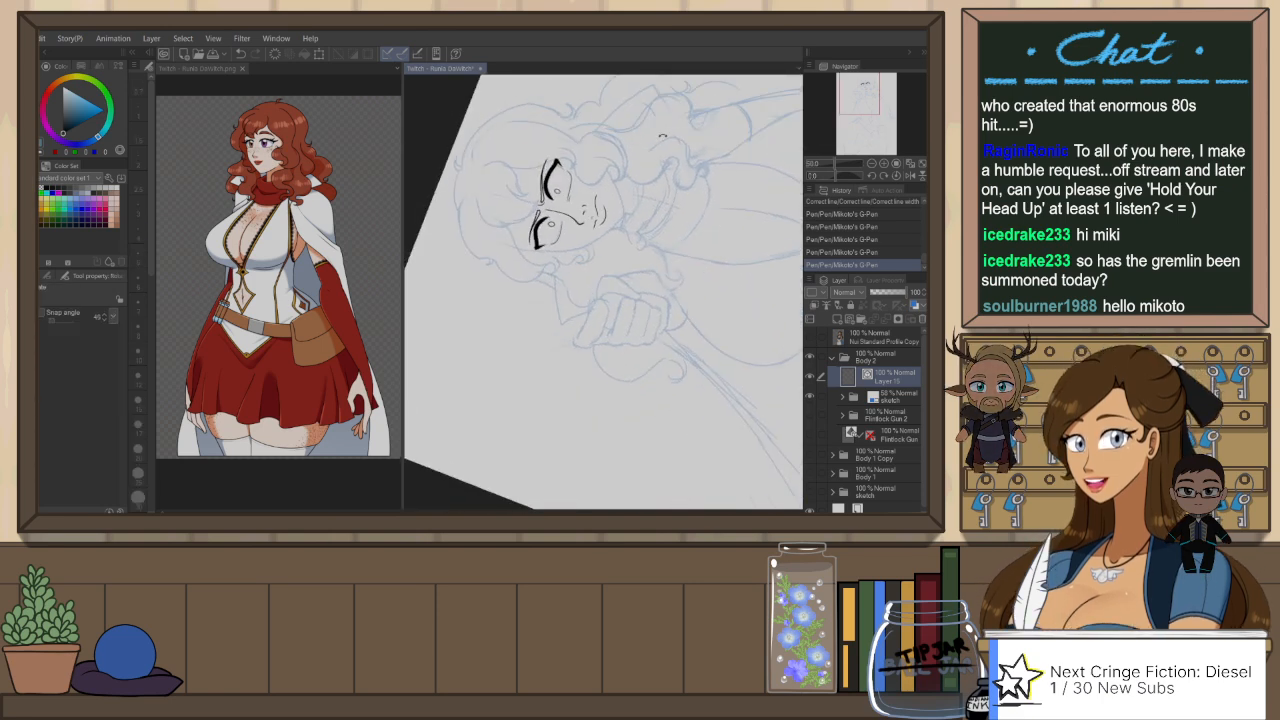
left_click(138, 282)
scroll(538, 245, "up", 2)
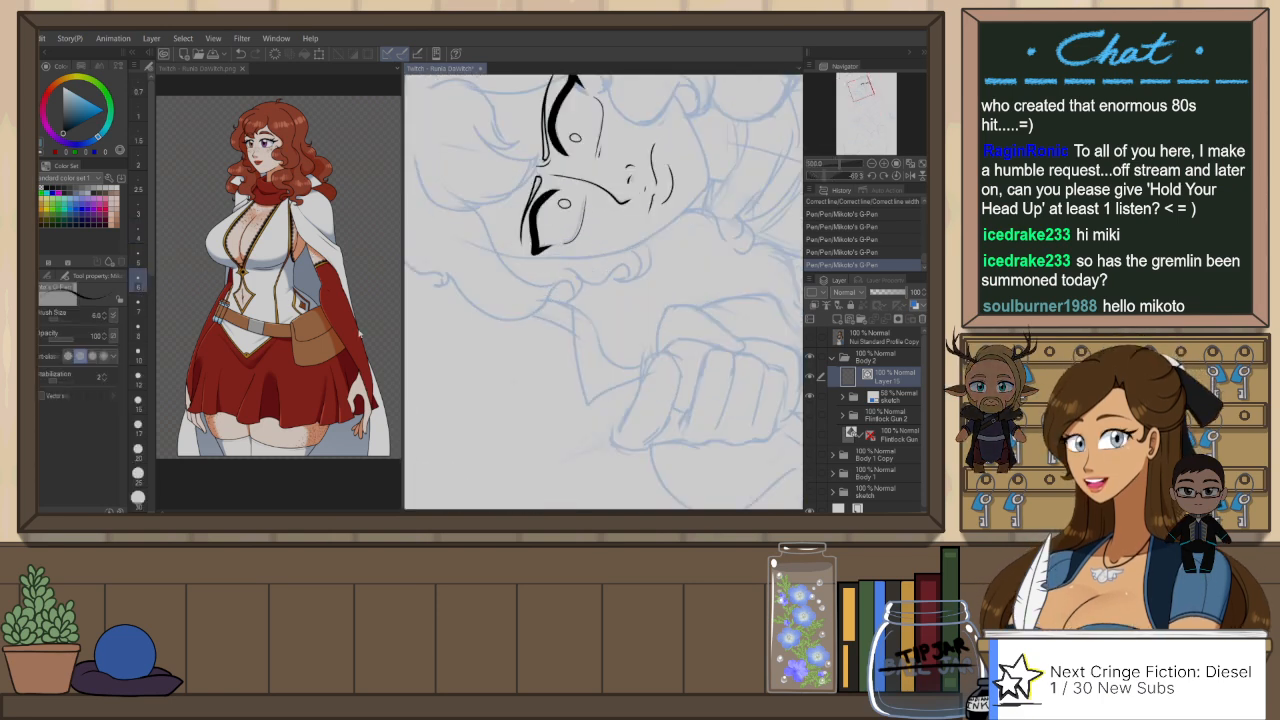
left_click(138, 354)
scroll(528, 272, "up", 3)
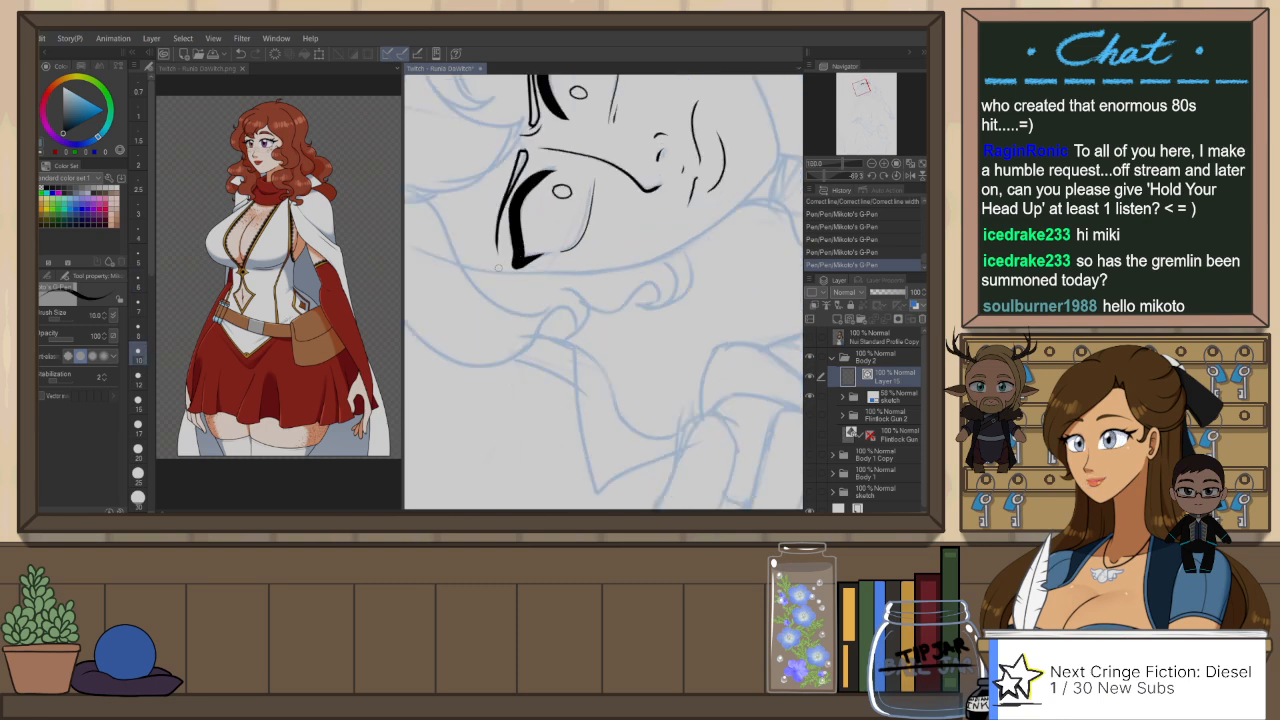
key("bracketright")
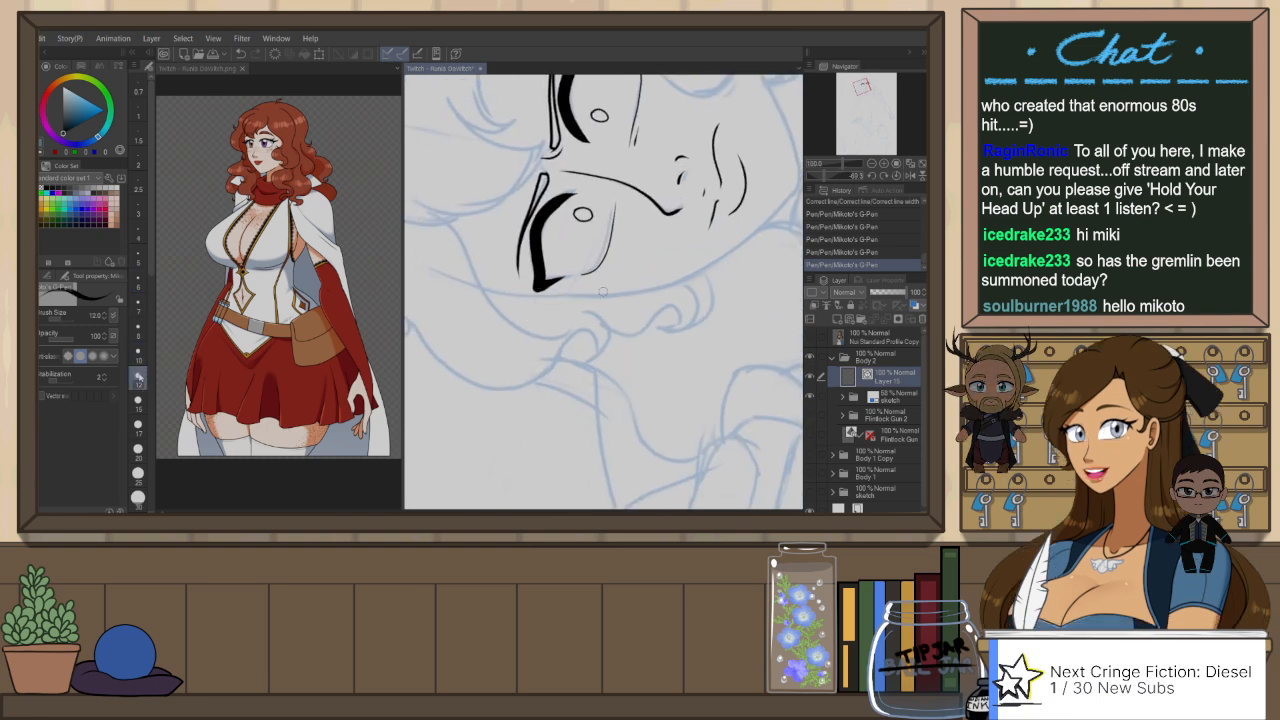
key("ctrl+z")
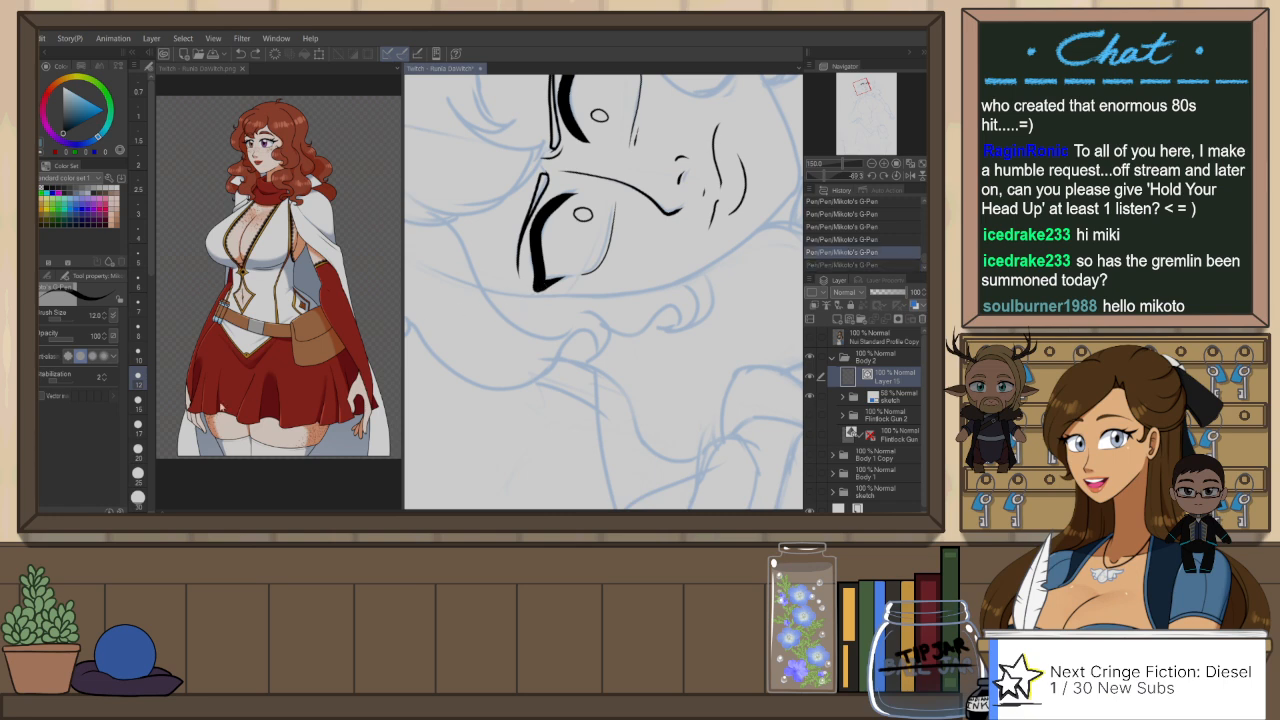
key("bracketright")
Step: Ink thick, pointed eyelashes flicking outward from the outer corner of the far eye's upper lid
mouse_move(536, 285)
left_mouse_down()
mouse_move(507, 317)
mouse_move(525, 303)
mouse_move(519, 314)
left_mouse_up()
key("ctrl+z")
key("ctrl+z")
key("ctrl+z")
key("ctrl+z")
key("ctrl+z")
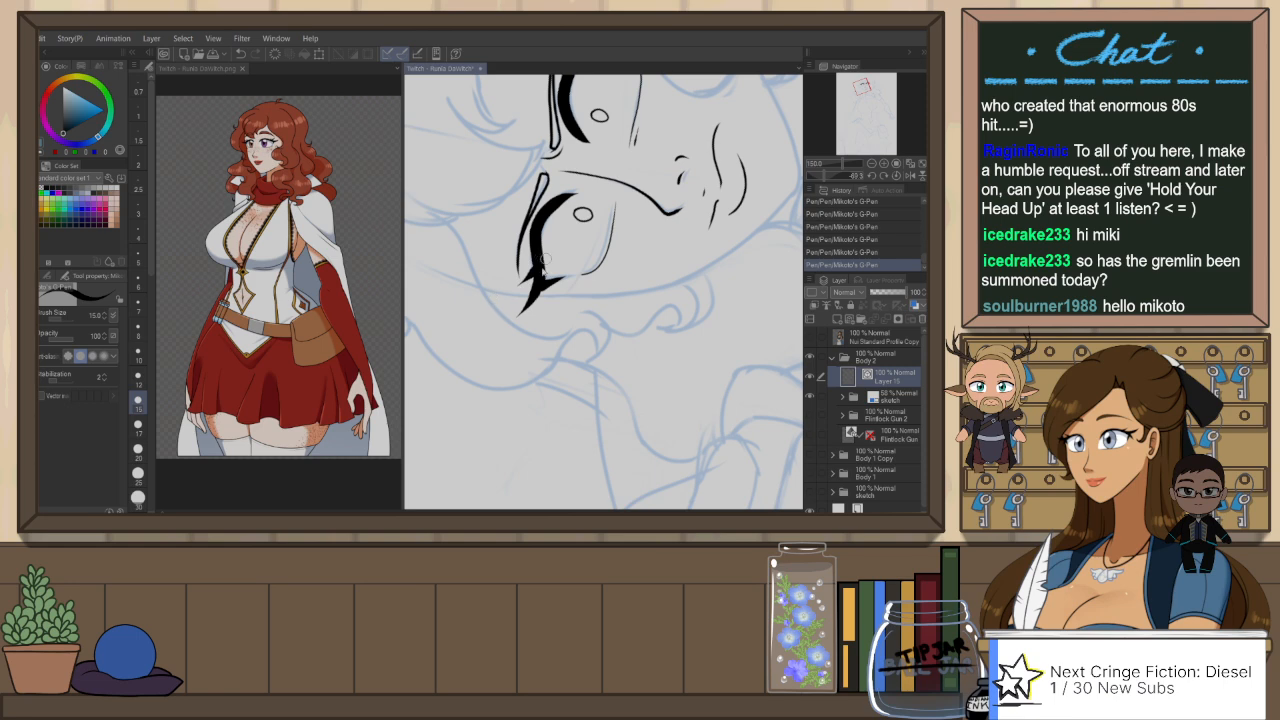
Step: Undo the last lash stroke on the far eye, mirror and turn the canvas, and ink a pointed lash at the near eye's outer corner
key("ctrl+z")
key("h")
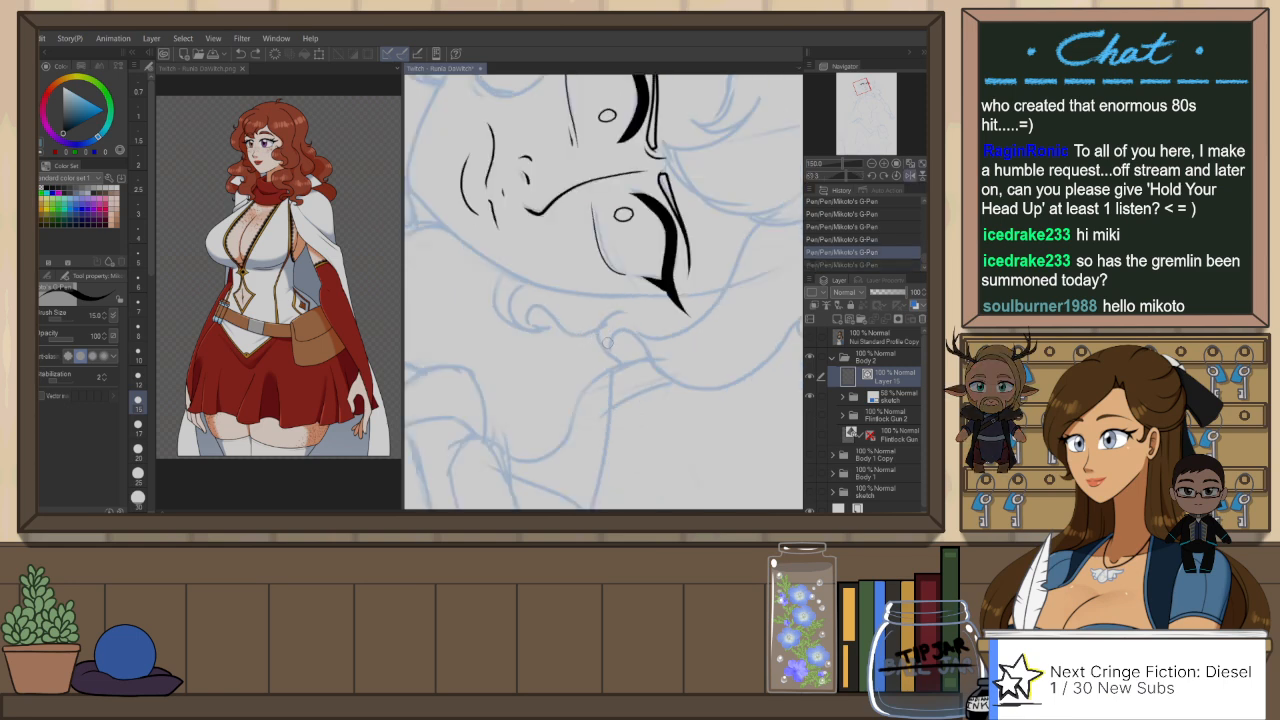
key("ctrl+@")
left_click_drag(636, 333, 613, 270)
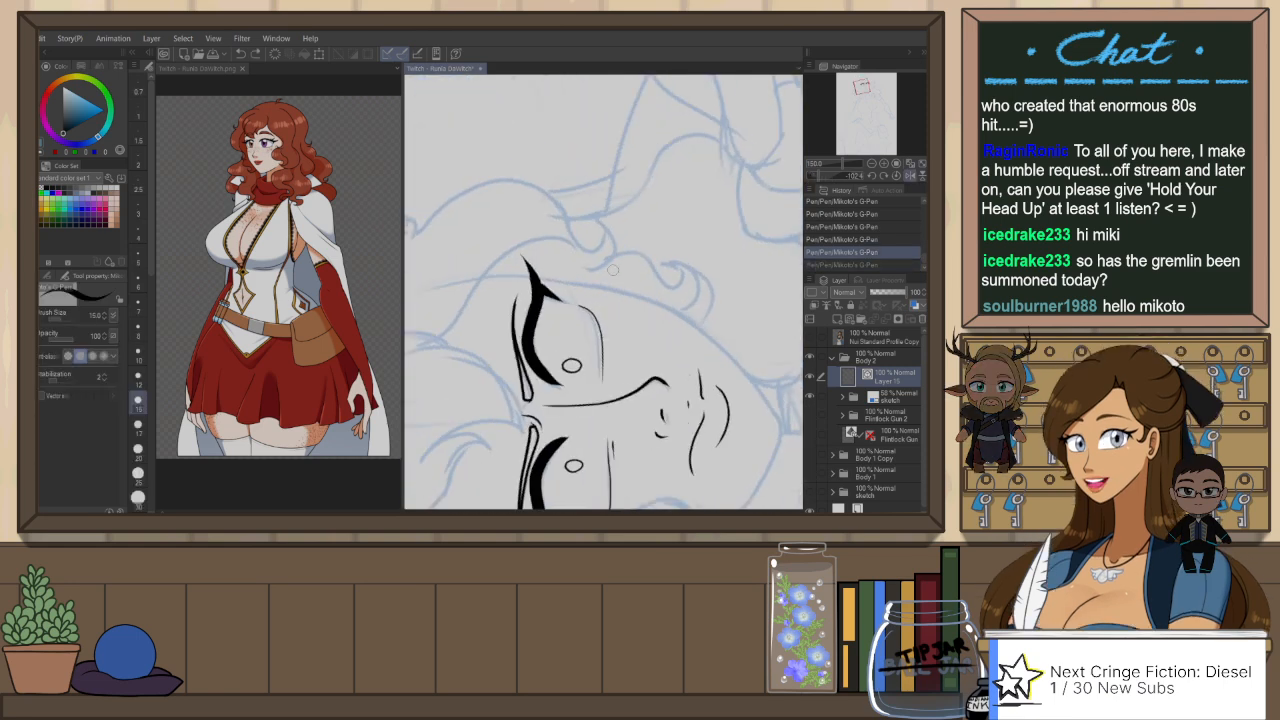
scroll(613, 270, "down", 5)
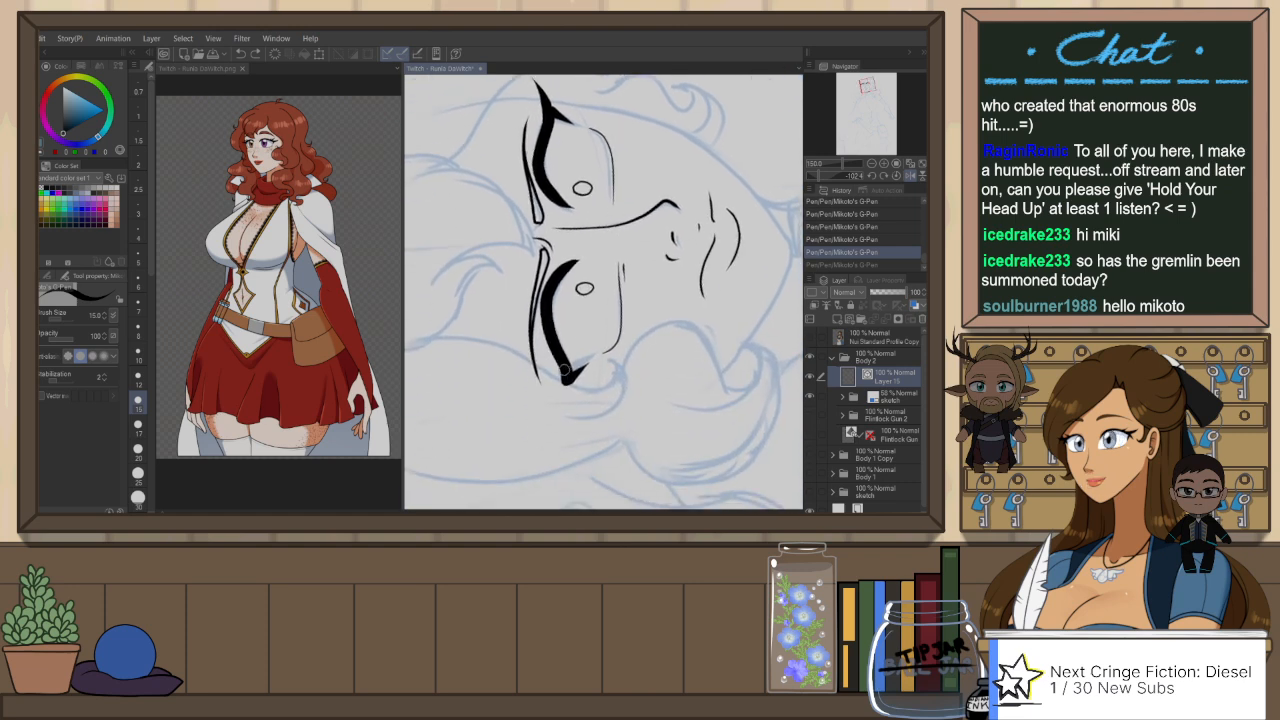
left_click_drag(565, 370, 555, 408)
key("ctrl+z")
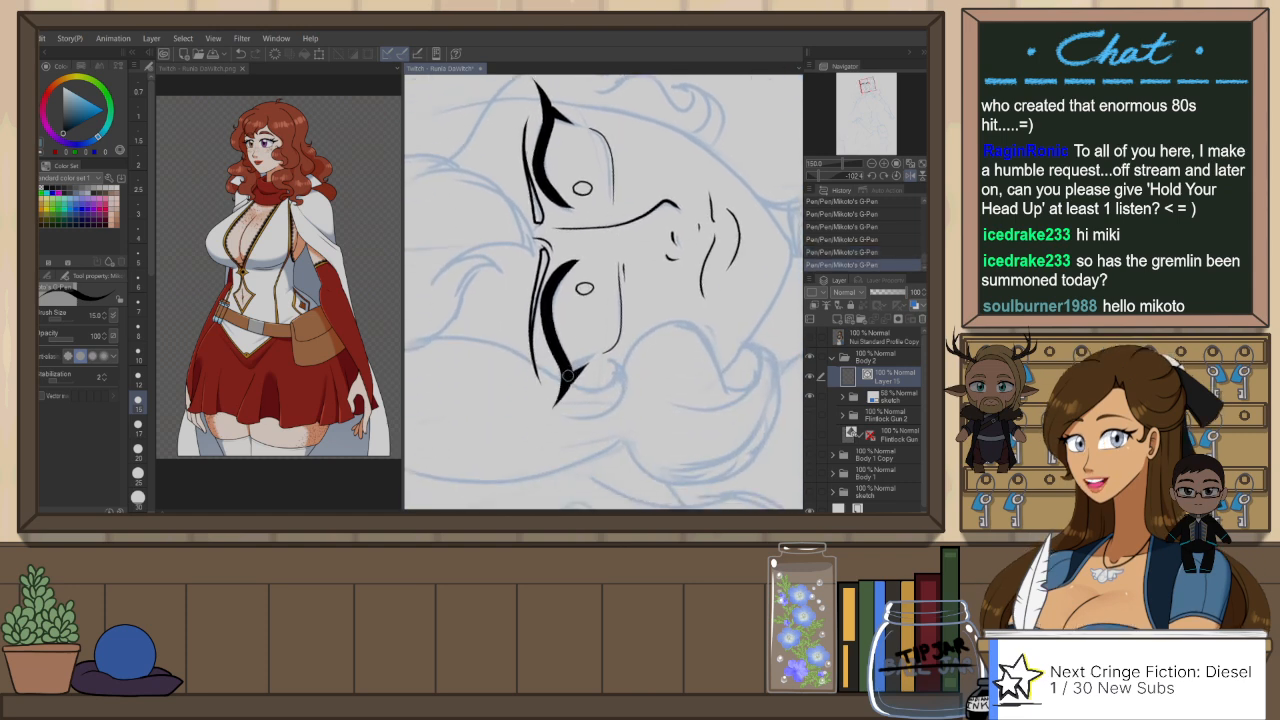
Step: Set the G-Pen brush size to 12 and ink a second lash beside the first at the near eye's outer corner
left_click_drag(562, 358, 552, 380)
key("ctrl+z")
key("ctrl+z")
left_click(139, 376)
key("ctrl+z")
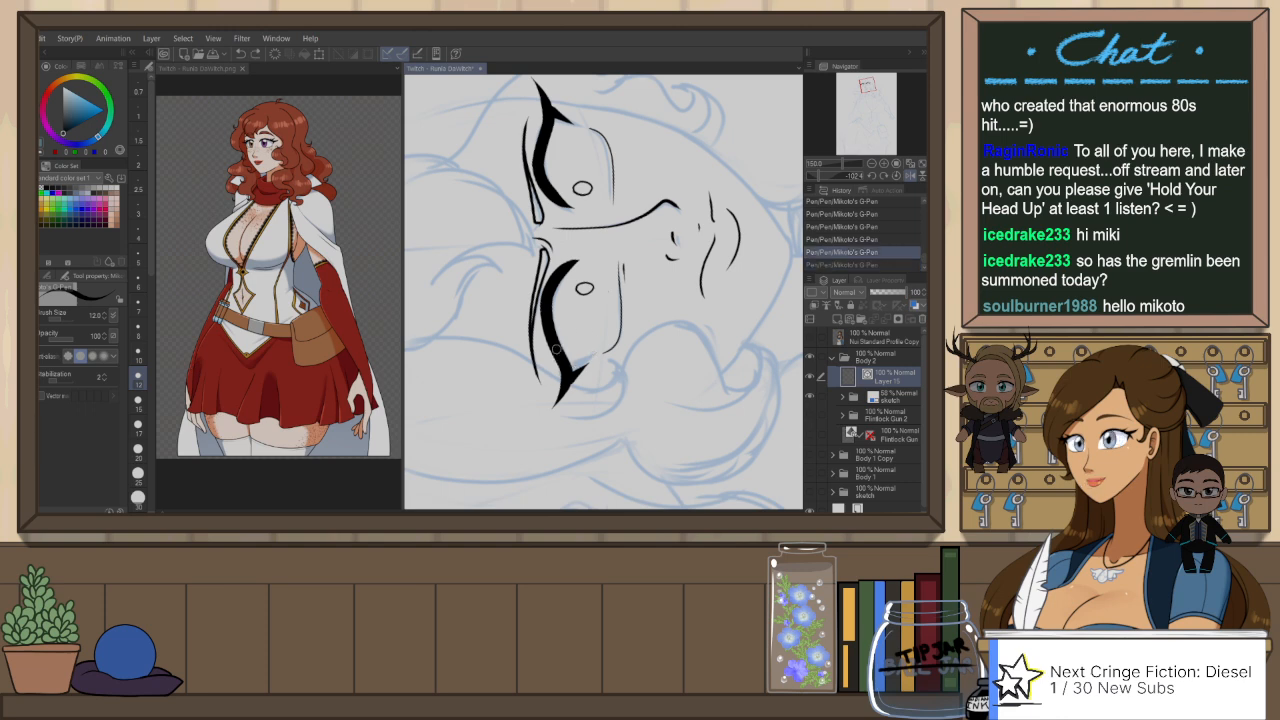
left_click_drag(560, 356, 549, 381)
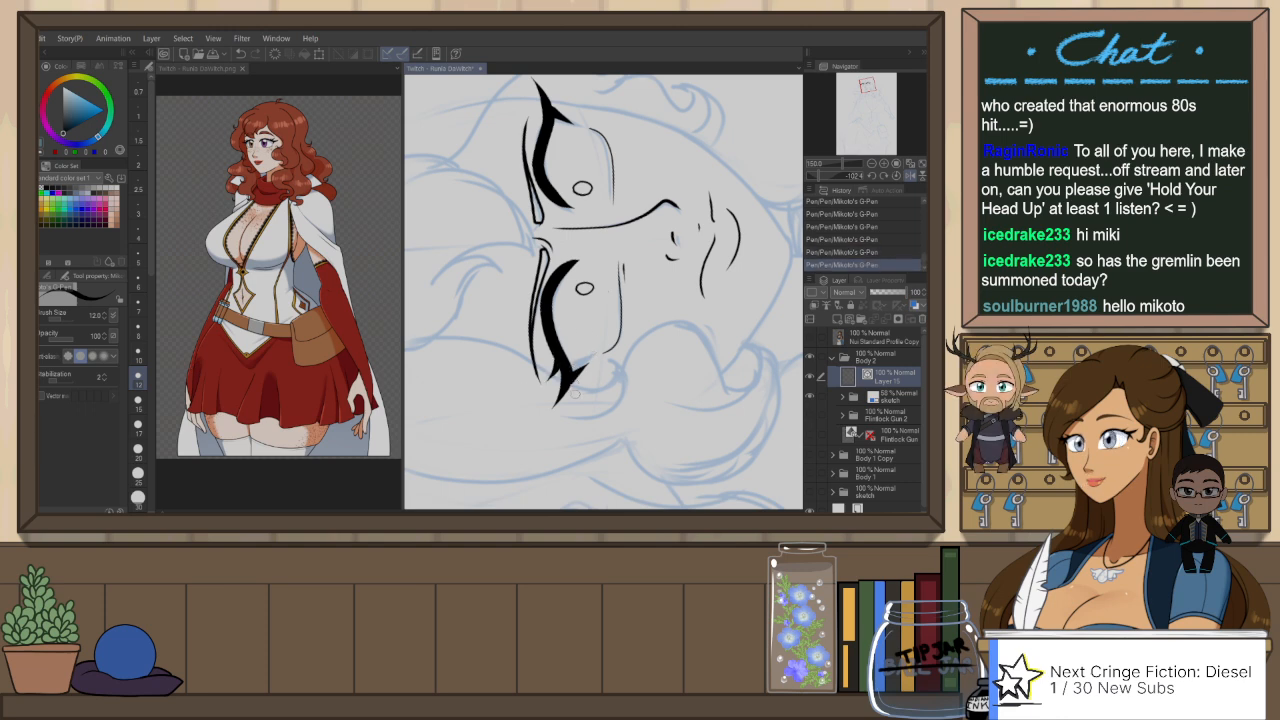
key("ctrl+at")
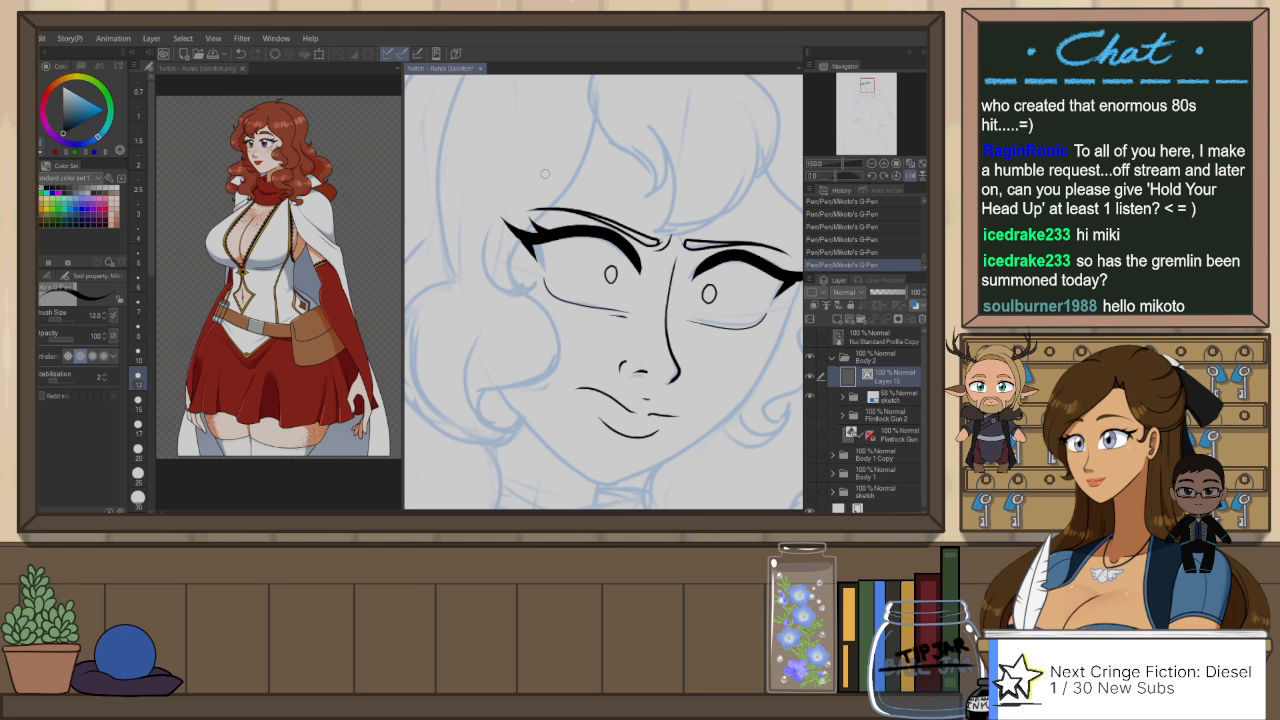
Step: Thicken the near eye's longest outer lash stroke by setting its vector brush size to 17
key("o")
left_click(540, 226)
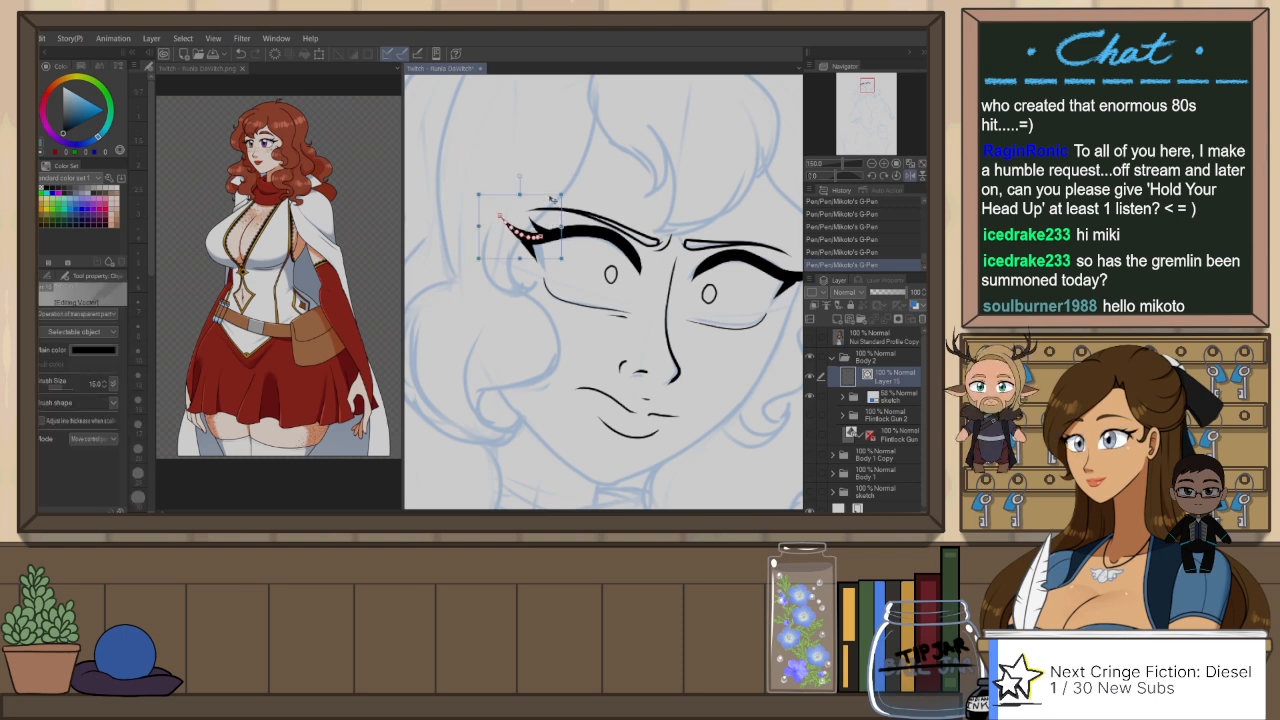
key("]")
left_click(662, 131)
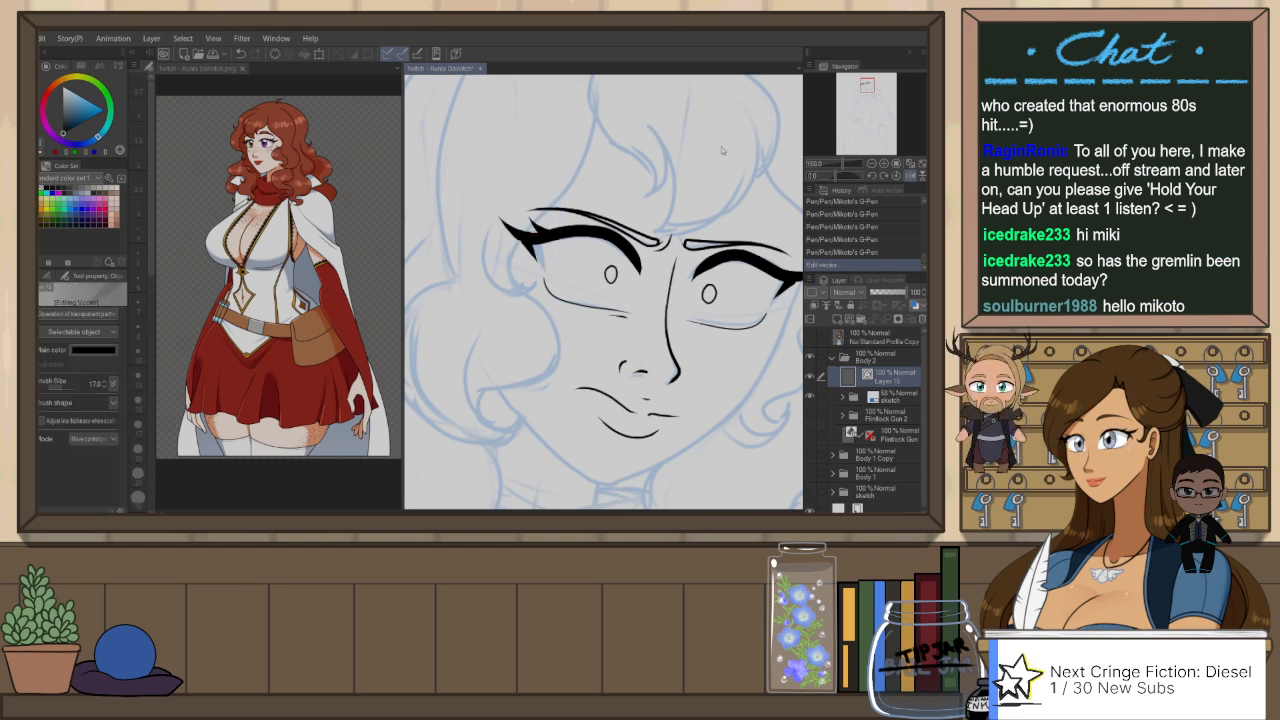
Step: Ink a short third lash rising from the near eye's upper lid and check the lashes in a mirrored view
key("p")
left_click_drag(567, 233, 581, 228)
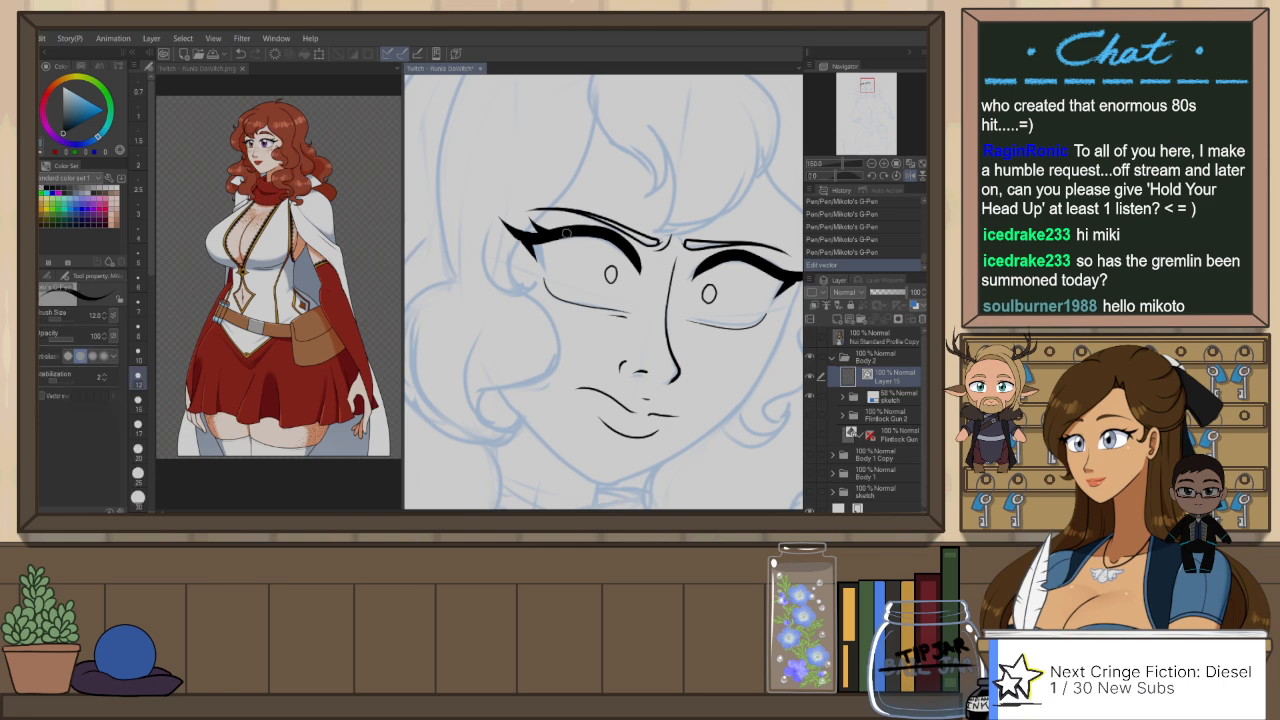
key("h")
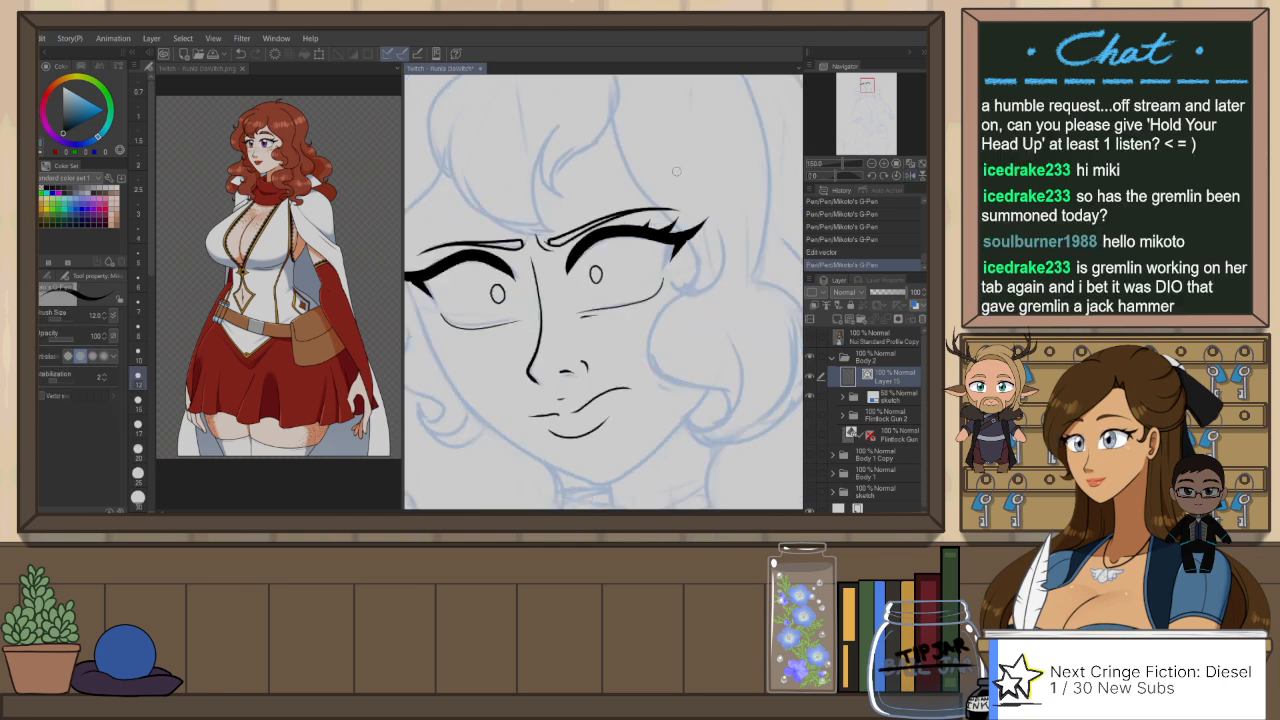
Step: Thicken the far eye's outer lash stroke to match by setting its vector brush size to 17
mouse_move(675, 280)
left_mouse_down()
mouse_move(649, 232)
mouse_move(576, 224)
left_mouse_up()
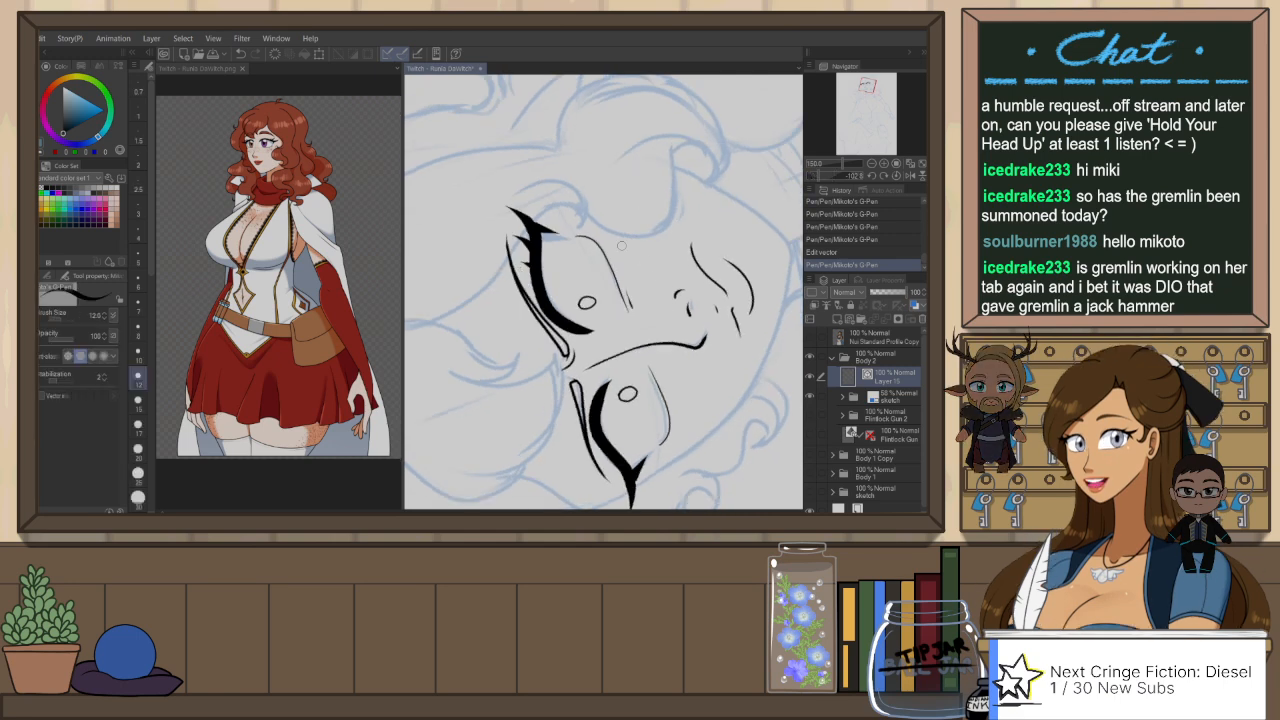
left_click_drag(616, 380, 584, 266)
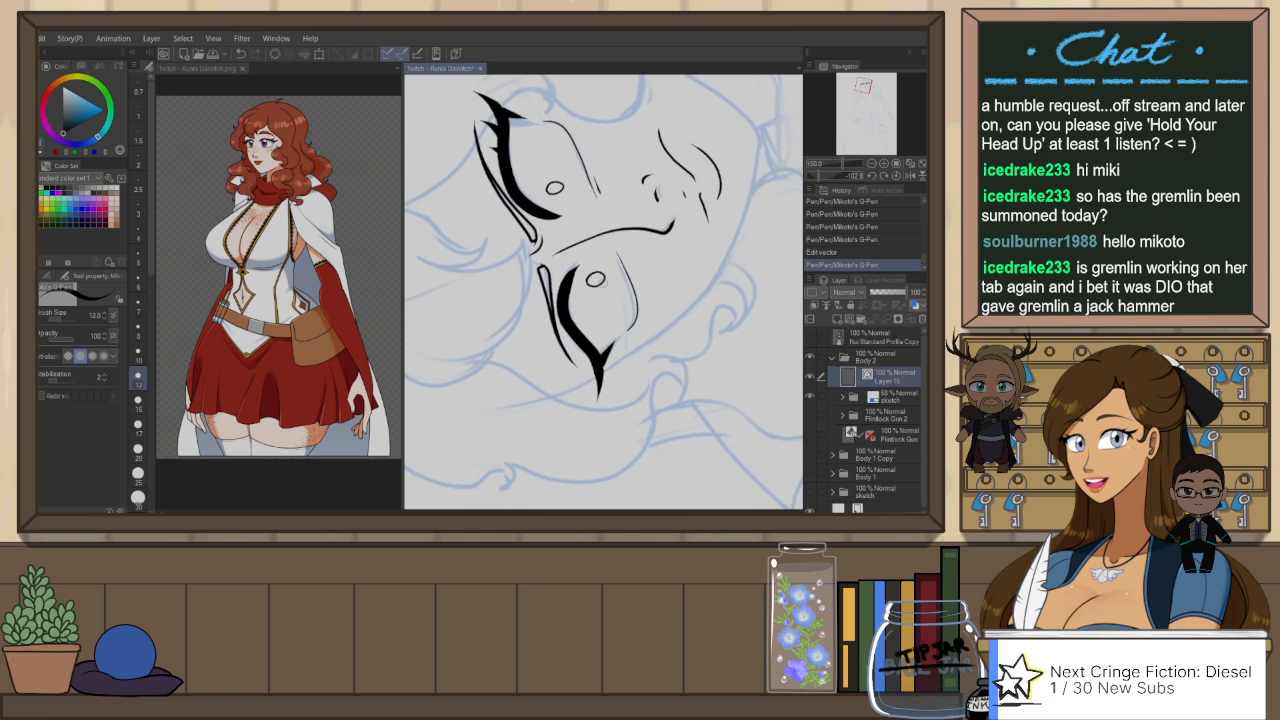
key("o")
left_click(613, 376)
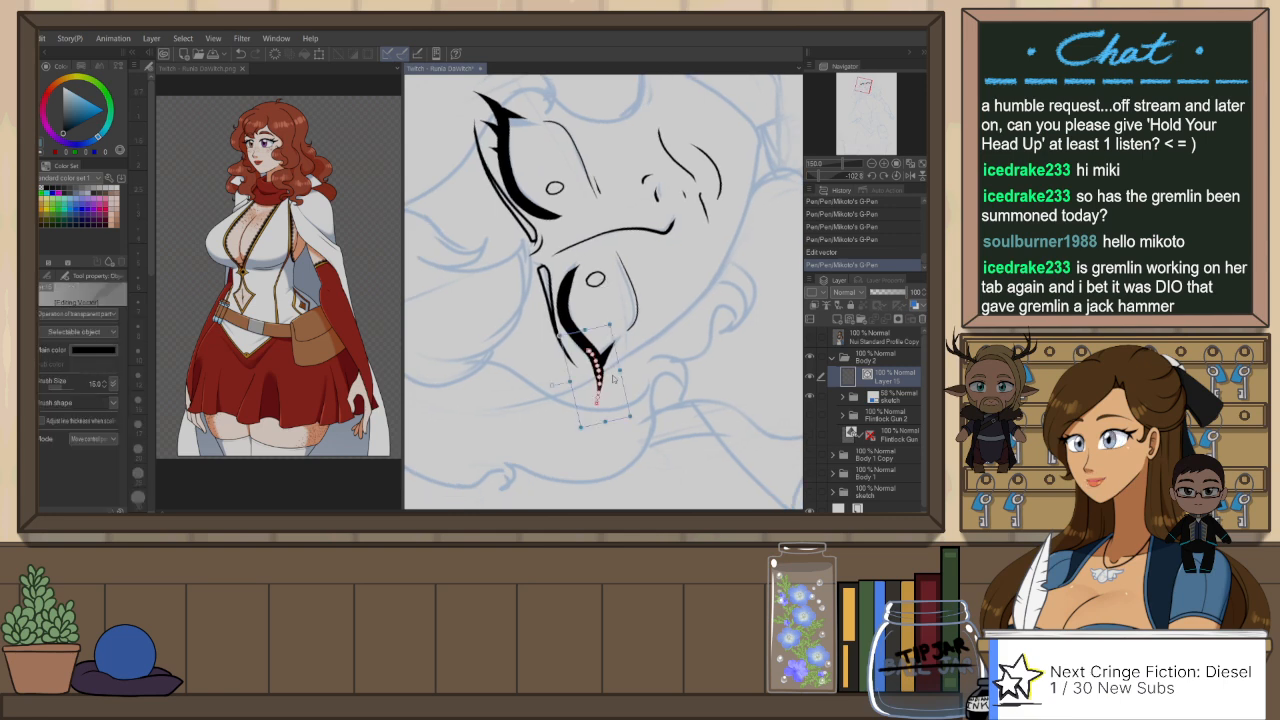
key("bracketright")
left_click(643, 211)
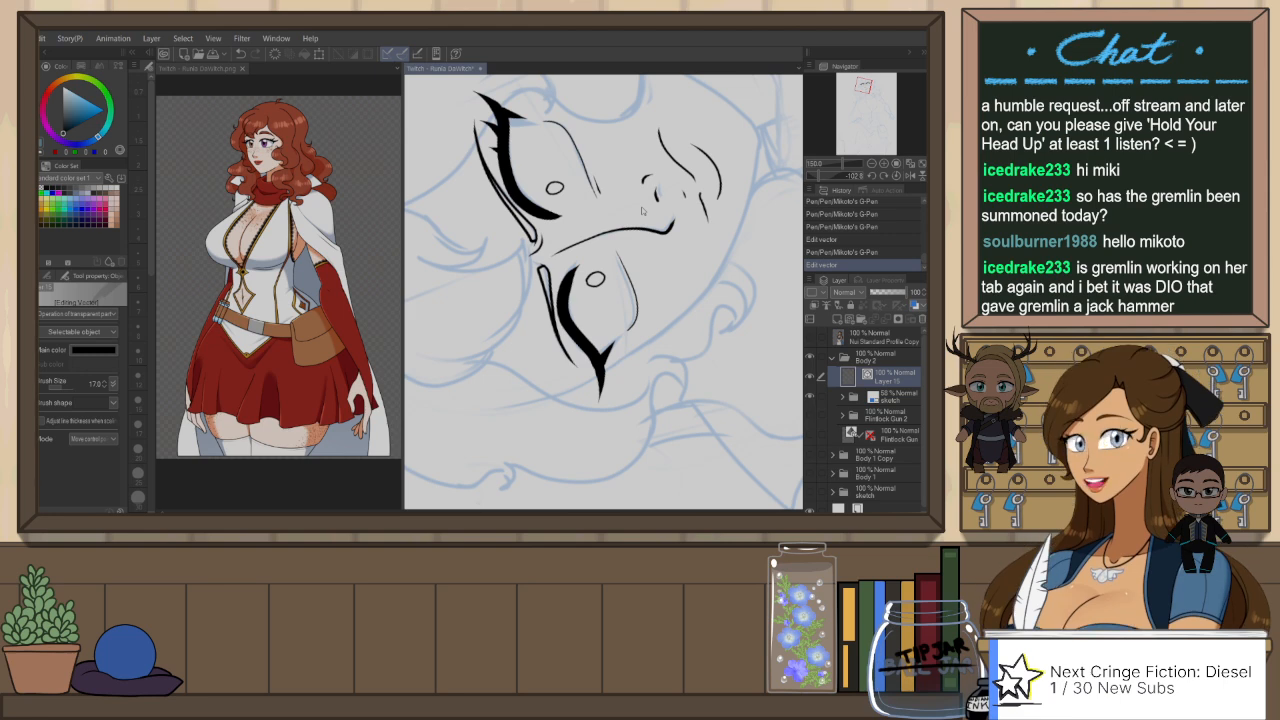
Step: Ink two short lashes with the G-Pen along the far eye's upper lid near its outer corner
key("p")
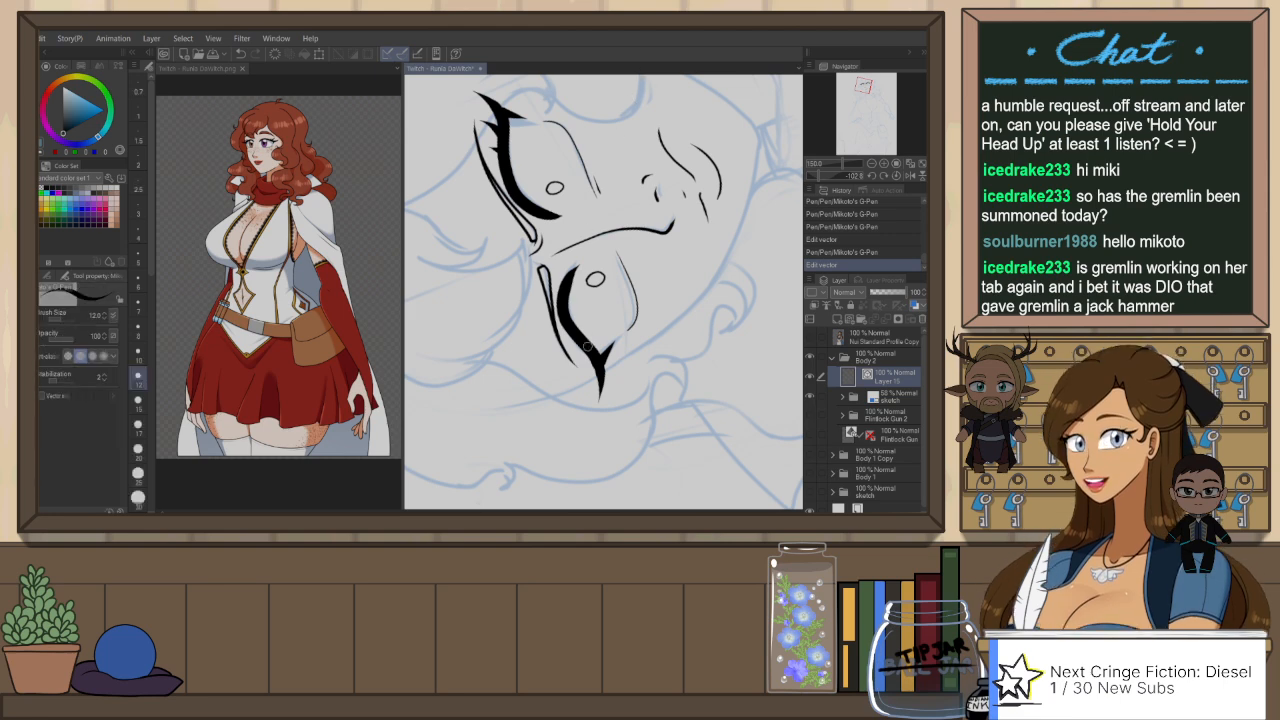
mouse_move(584, 343)
left_mouse_down()
mouse_move(590, 355)
mouse_move(572, 369)
left_mouse_up()
key("ctrl+z")
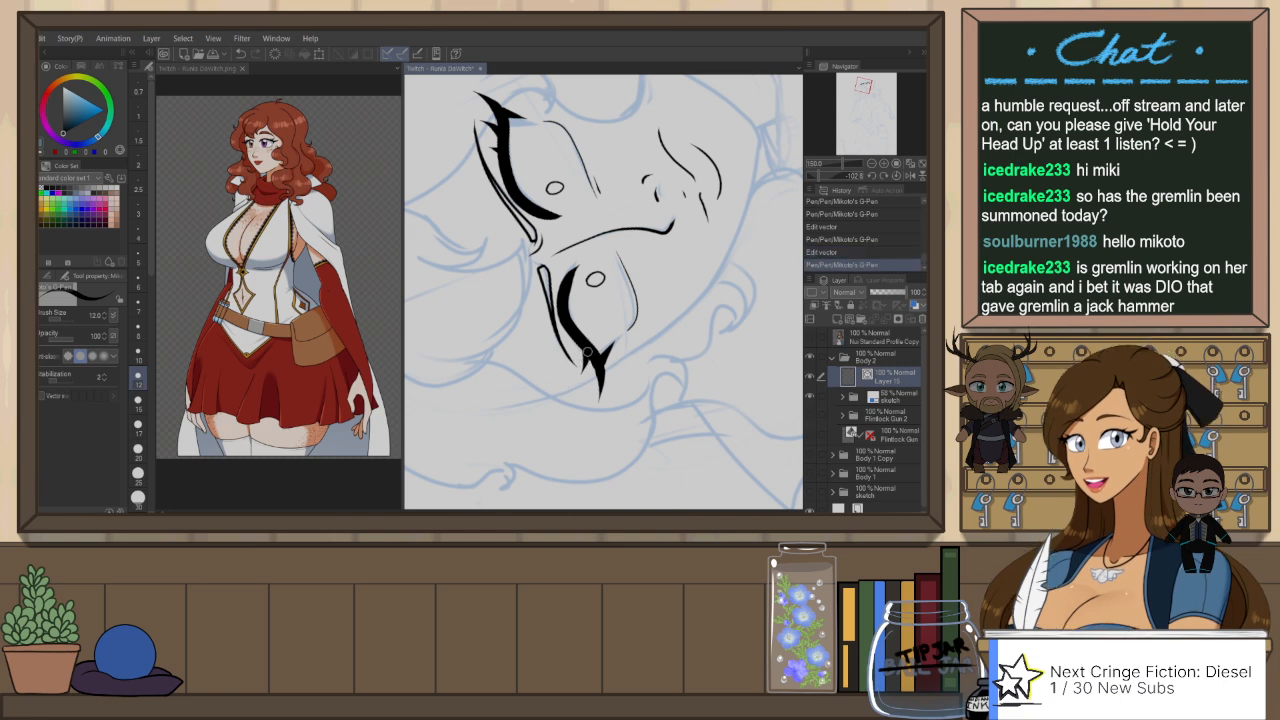
left_click_drag(574, 336, 581, 349)
key("ctrl+z")
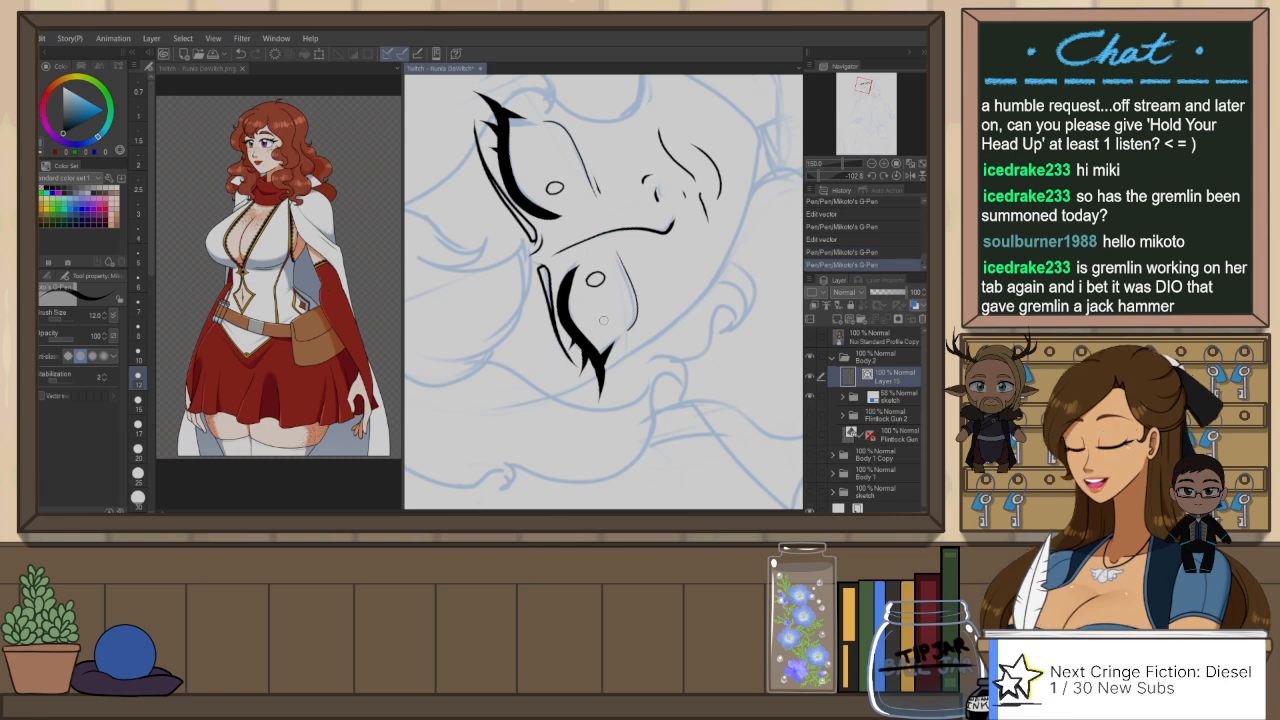
key("ctrl+@")
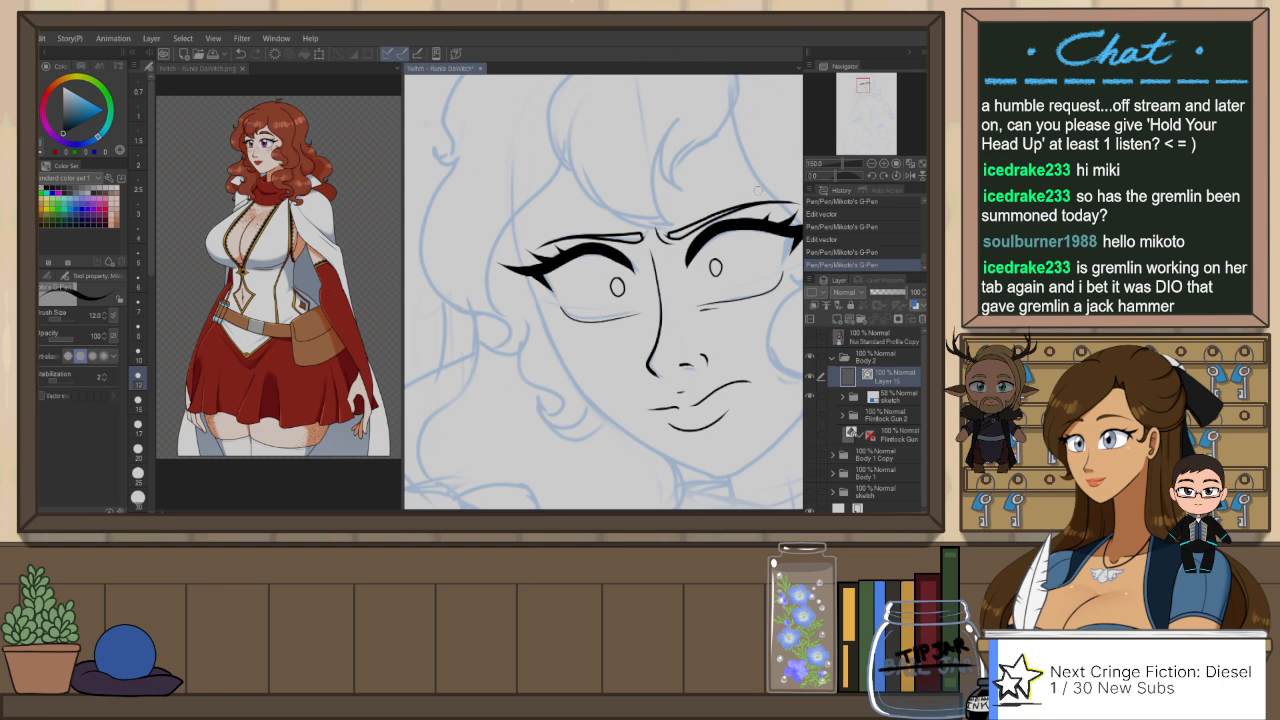
Step: Set the G-Pen brush size to 6 and ink a small mark inside the pupil circle of each eye
left_click_drag(744, 254, 667, 204)
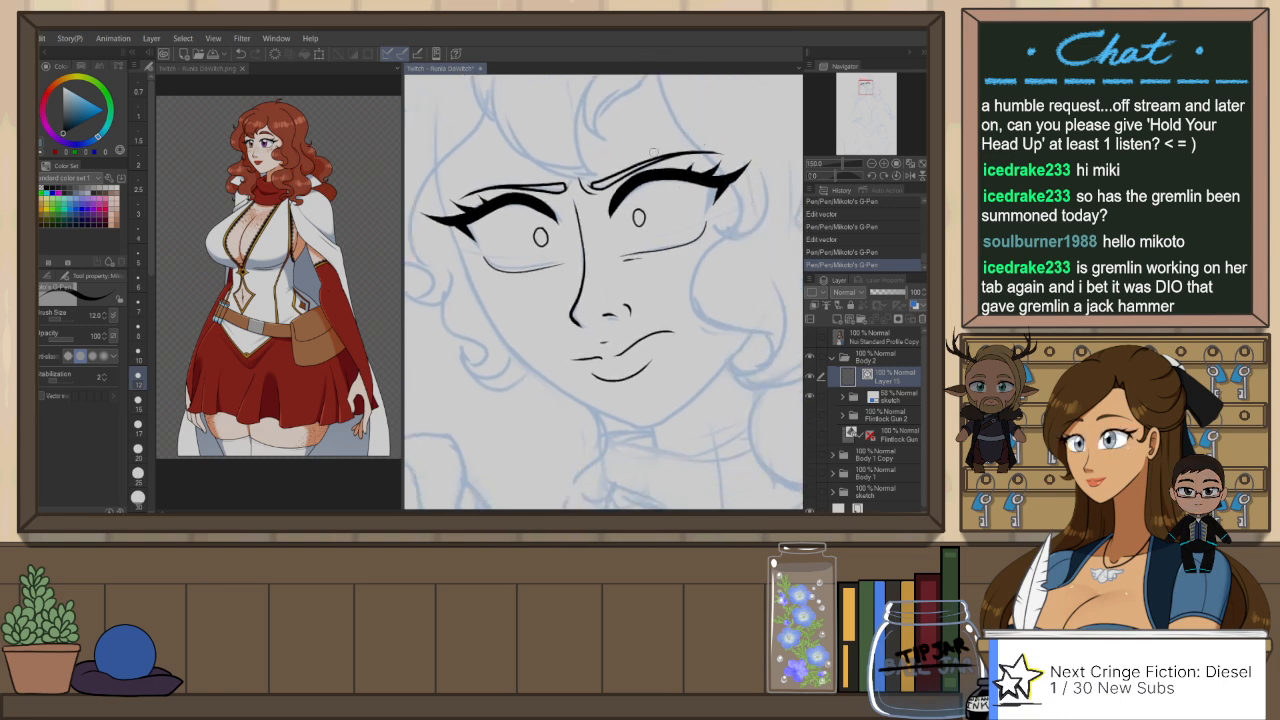
left_click(139, 262)
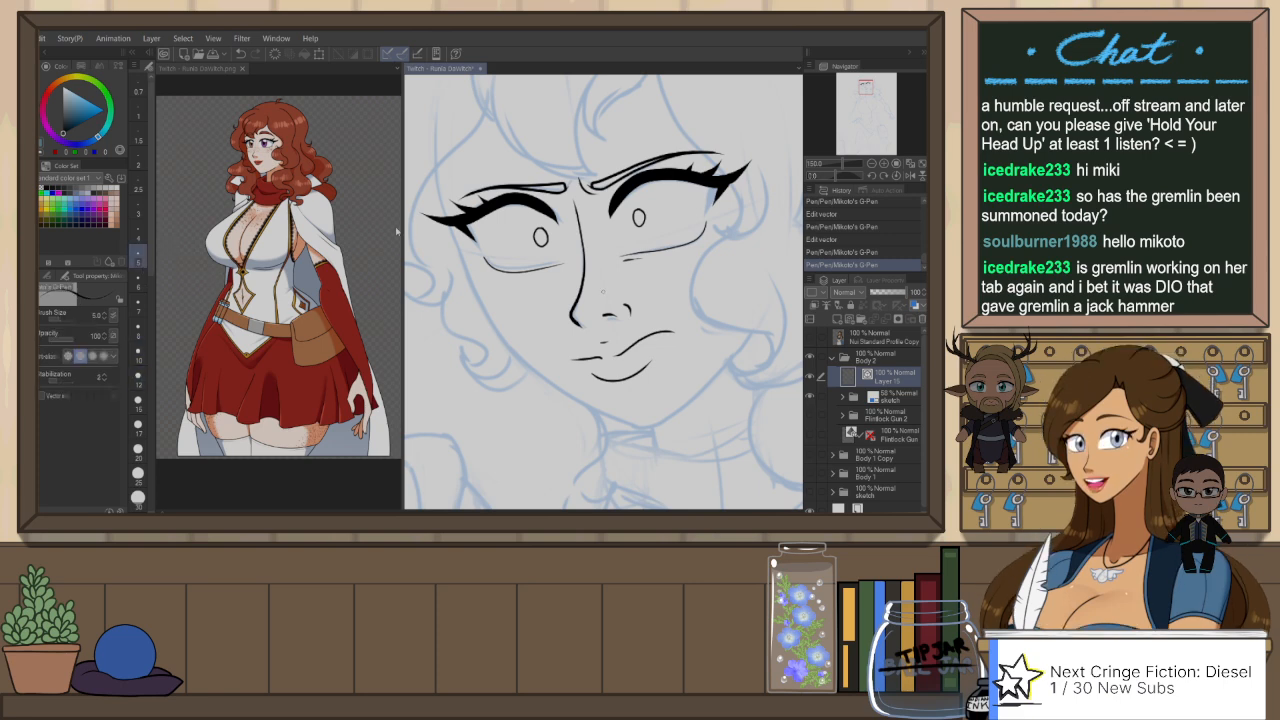
left_click(141, 281)
mouse_move(613, 211)
left_mouse_down()
mouse_move(628, 192)
mouse_move(642, 223)
left_mouse_up()
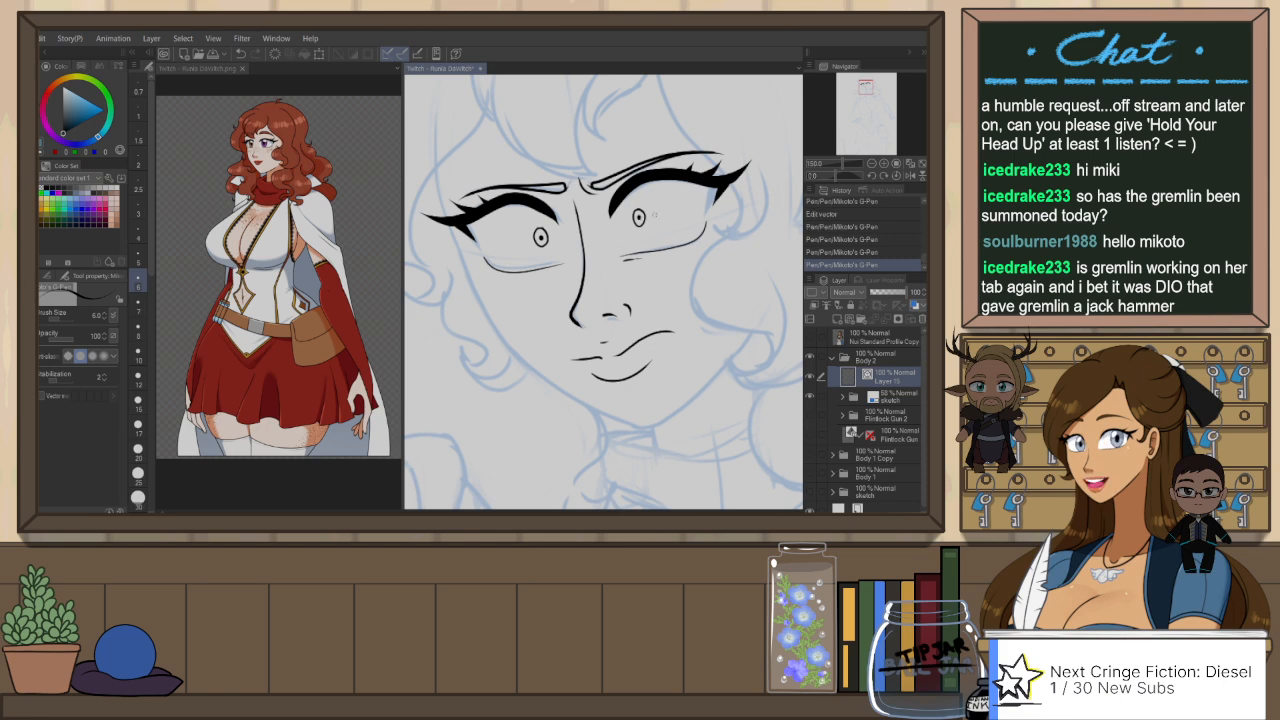
Step: Rename the face line art layer as "Ink crazed face" and add a new vector layer above it
scroll(724, 192, "down", 5)
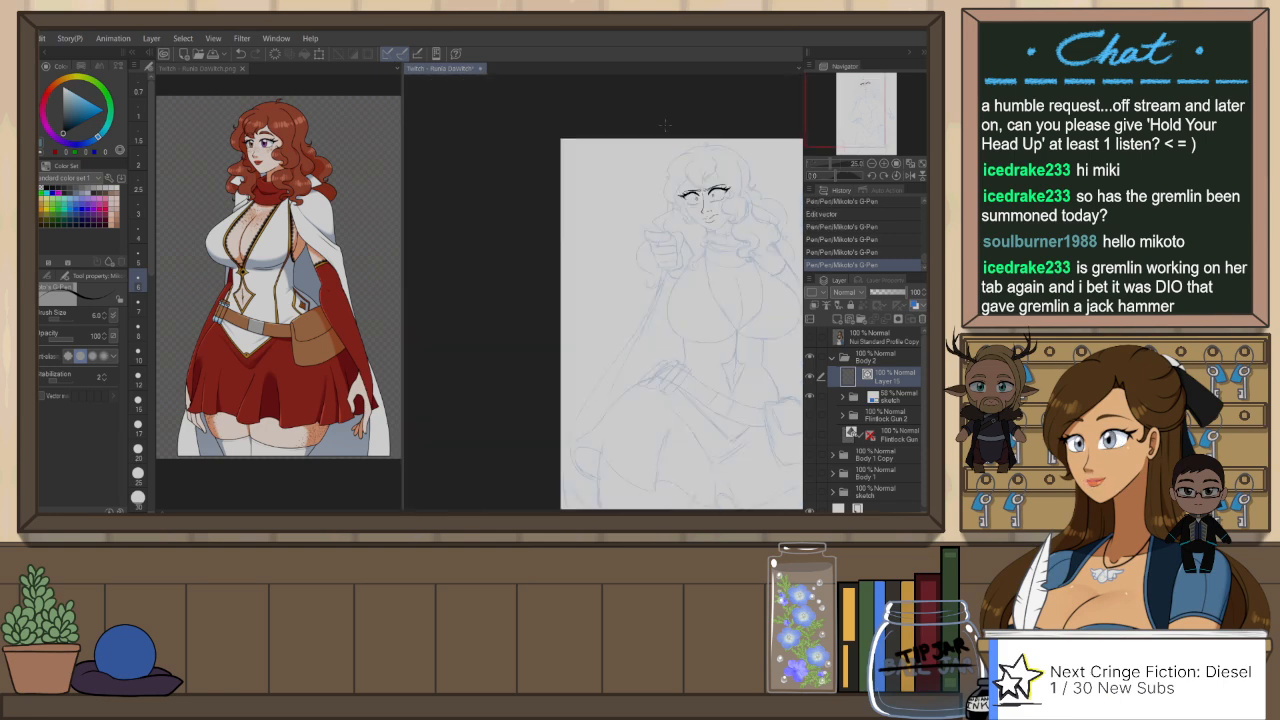
left_click_drag(755, 221, 662, 216)
scroll(627, 196, "up", 2)
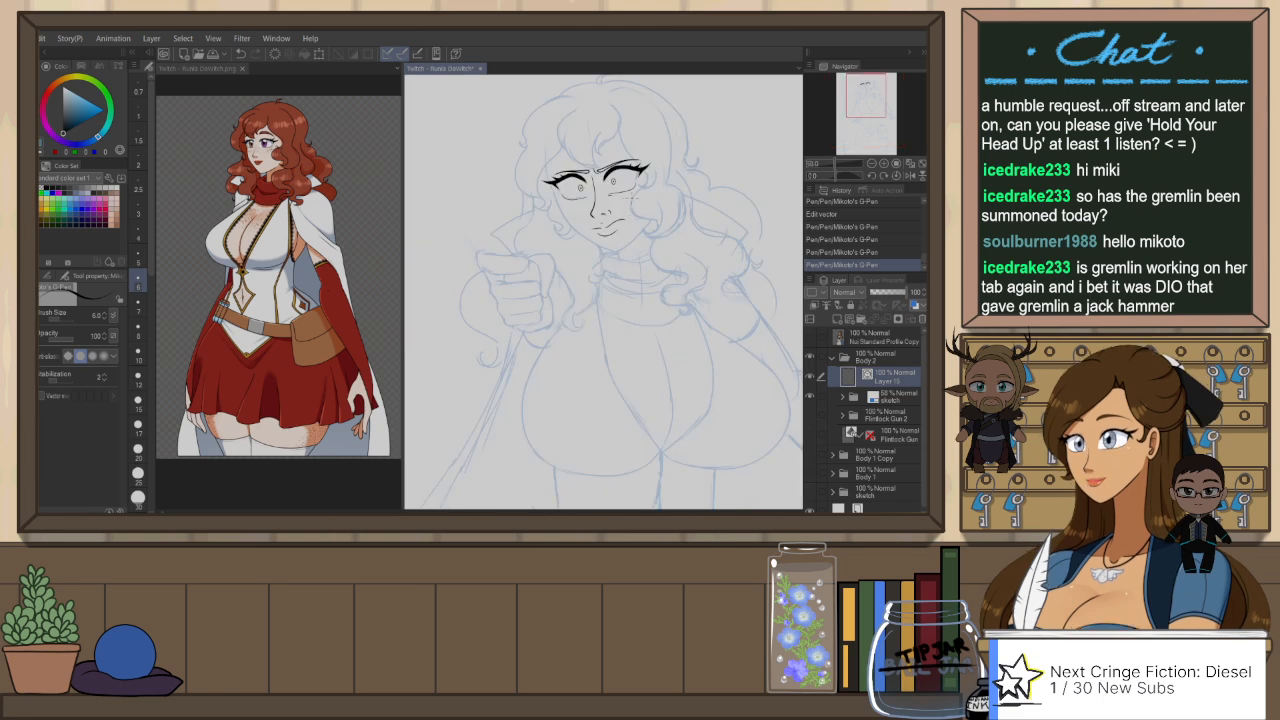
left_click_drag(648, 236, 618, 243)
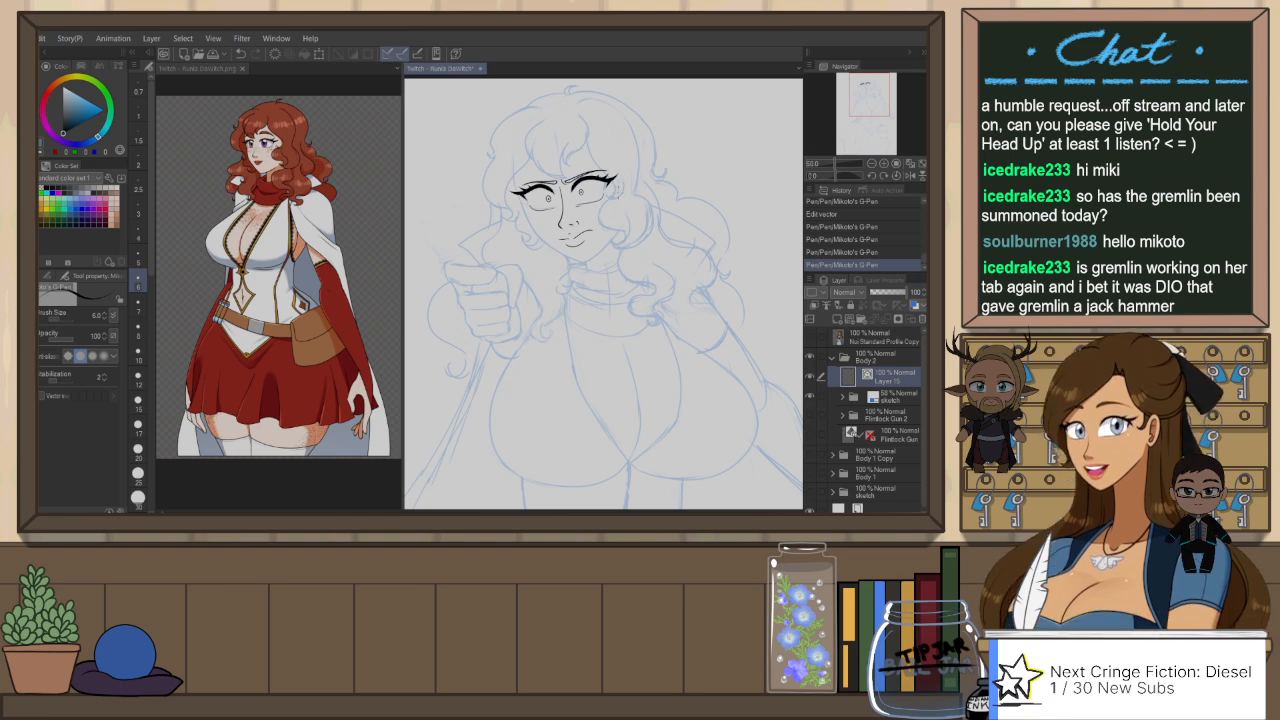
key("e")
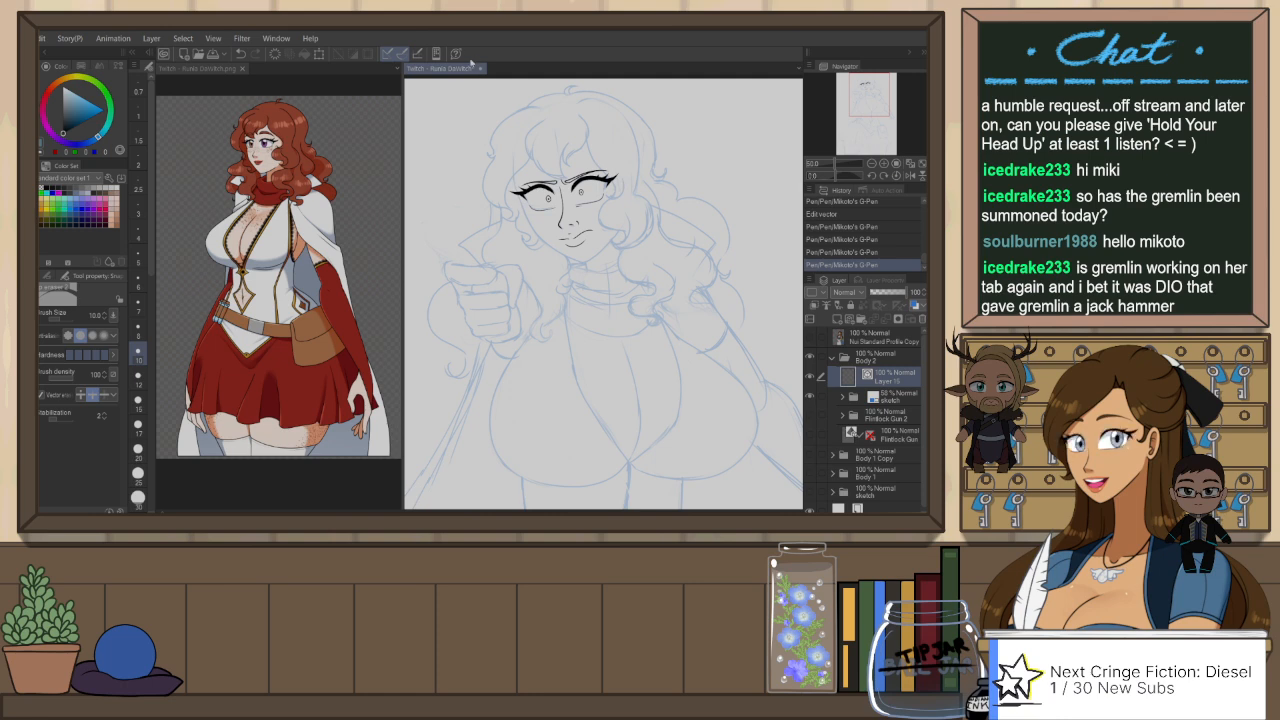
left_click_drag(625, 172, 620, 185)
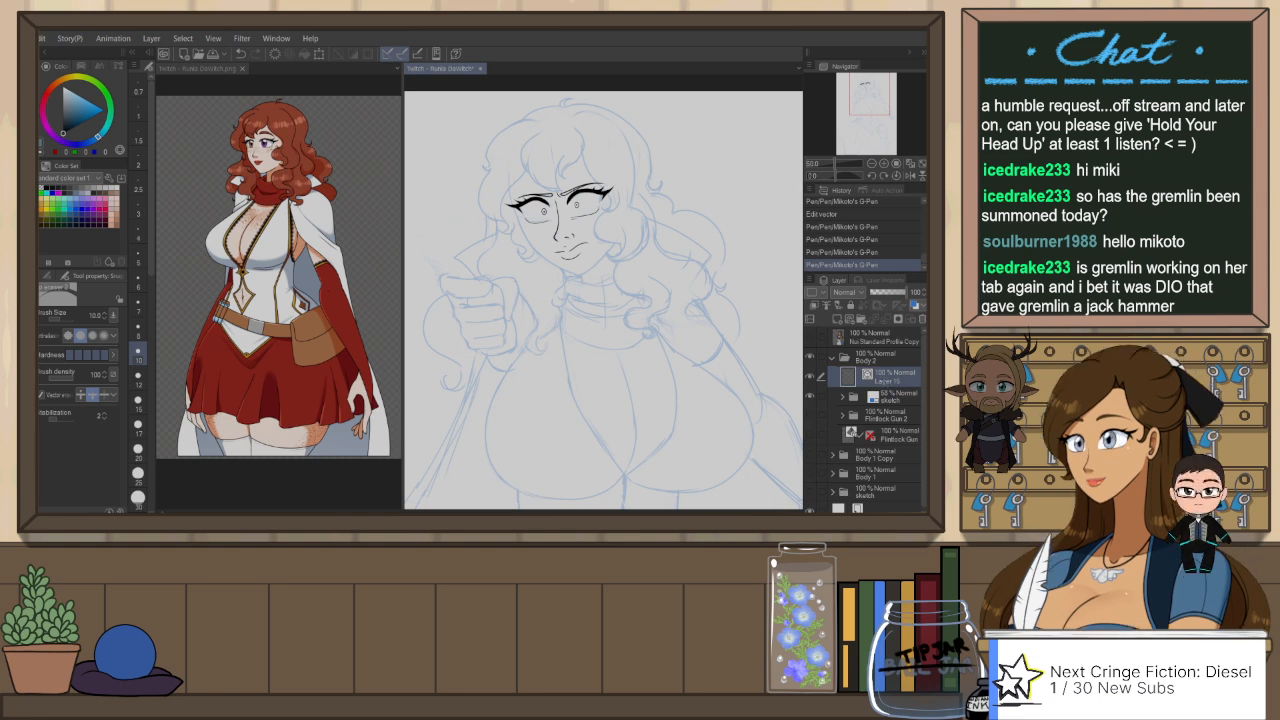
key("Return")
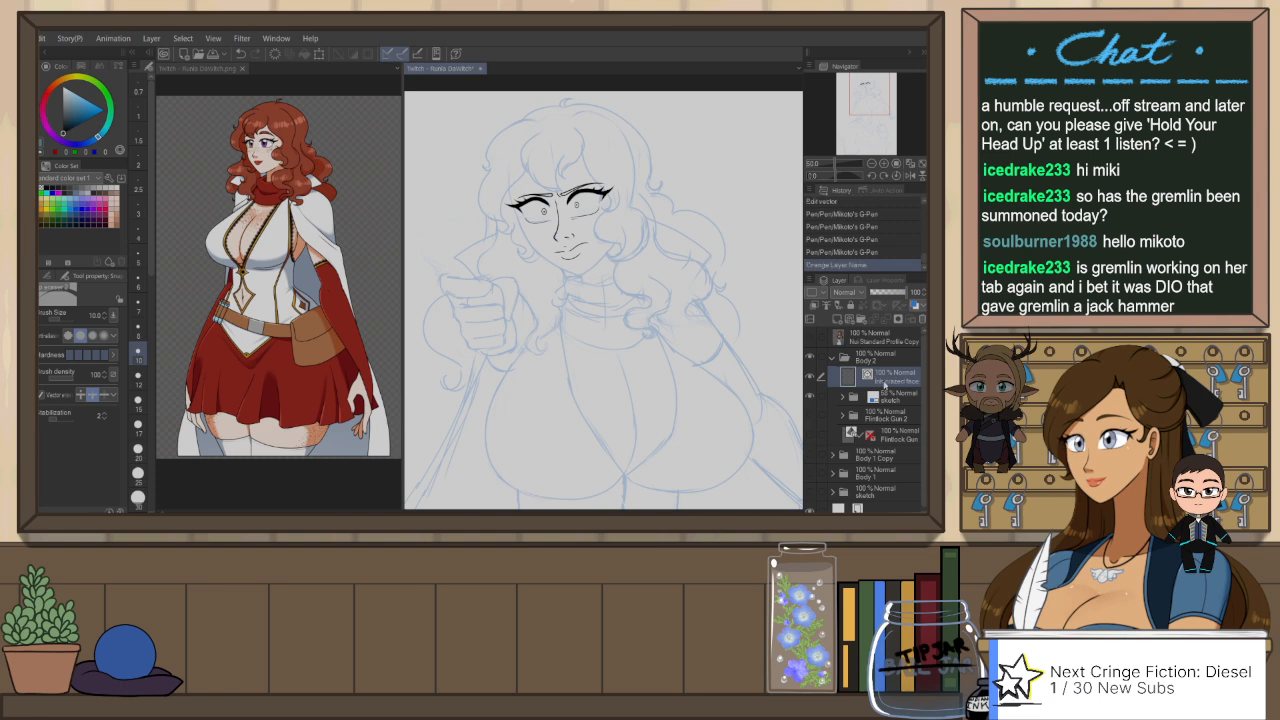
key("ctrl+shift+n")
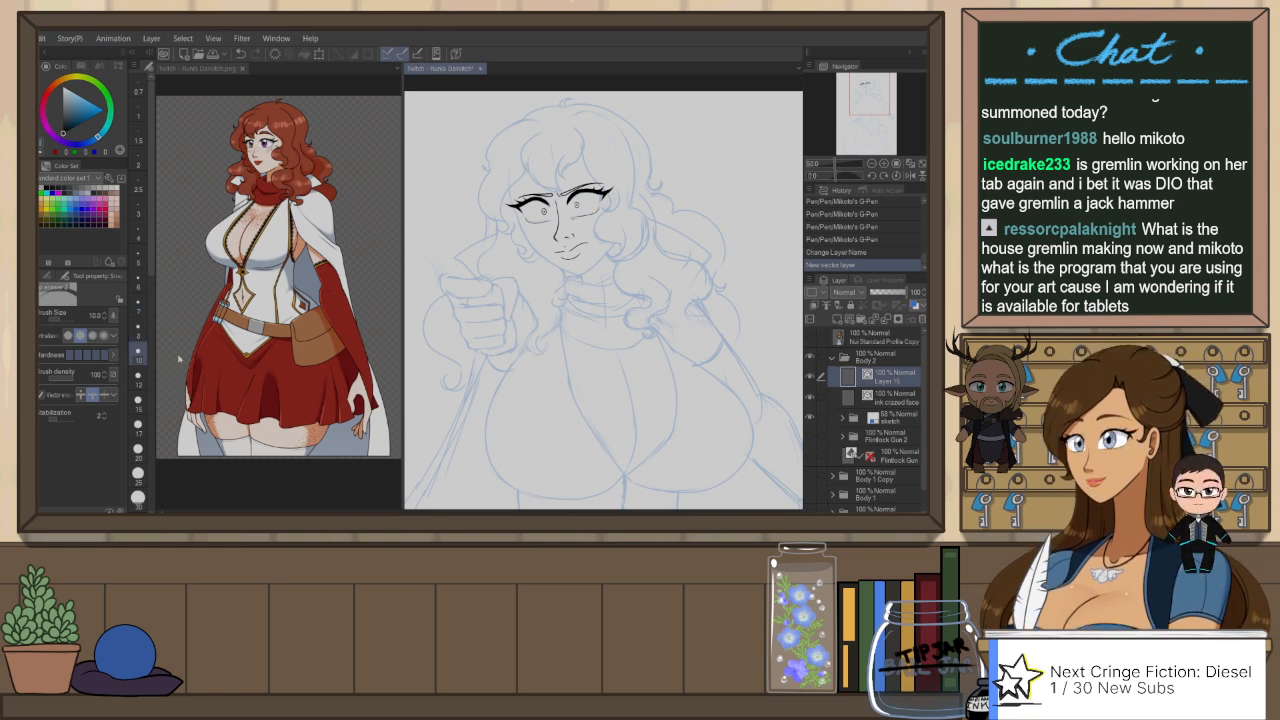
Step: Set the G-Pen brush size to 7 and ink the far side of the face contour from the temple down the cheek to the chin
key("p")
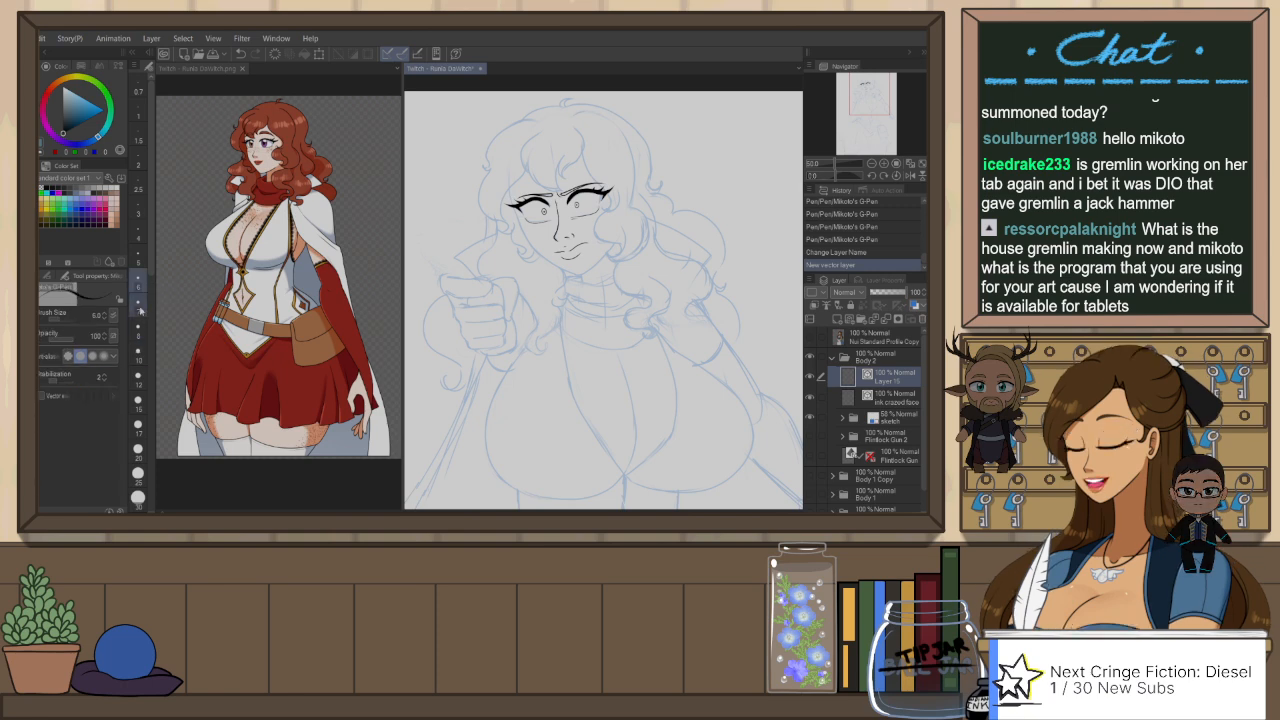
key("r")
left_click_drag(656, 169, 671, 197)
key("p")
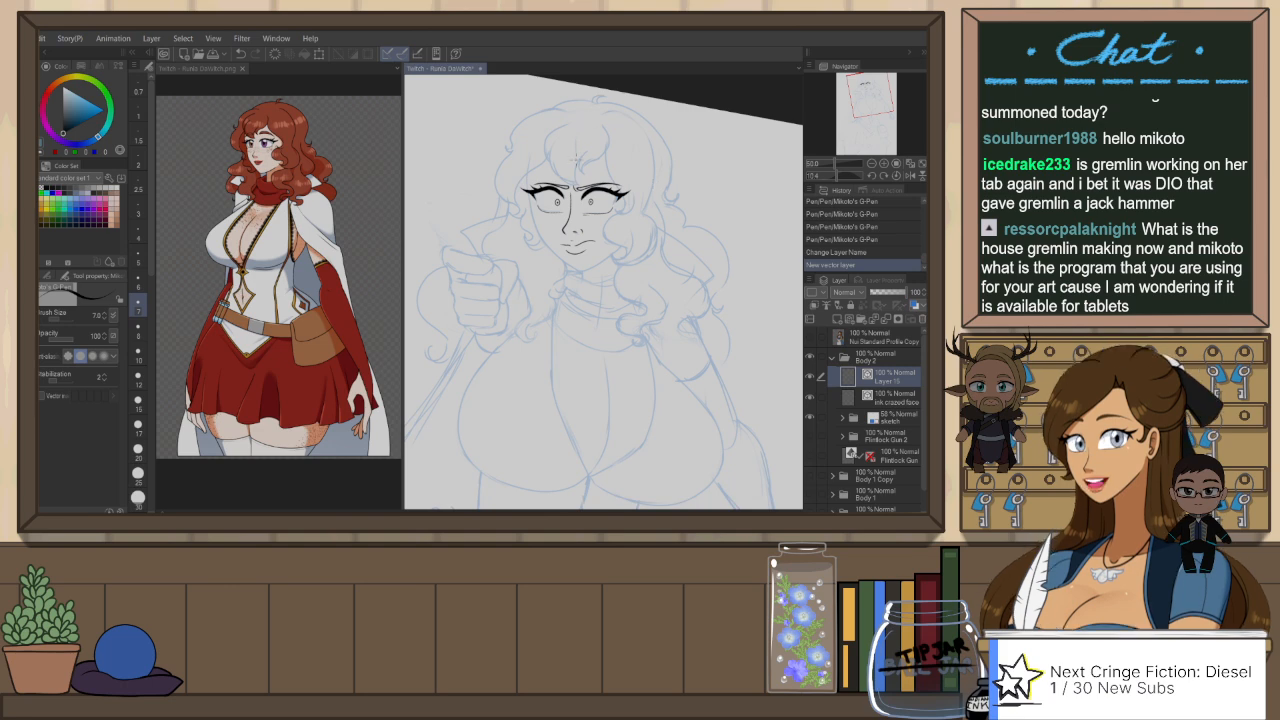
scroll(546, 153, "up", 3)
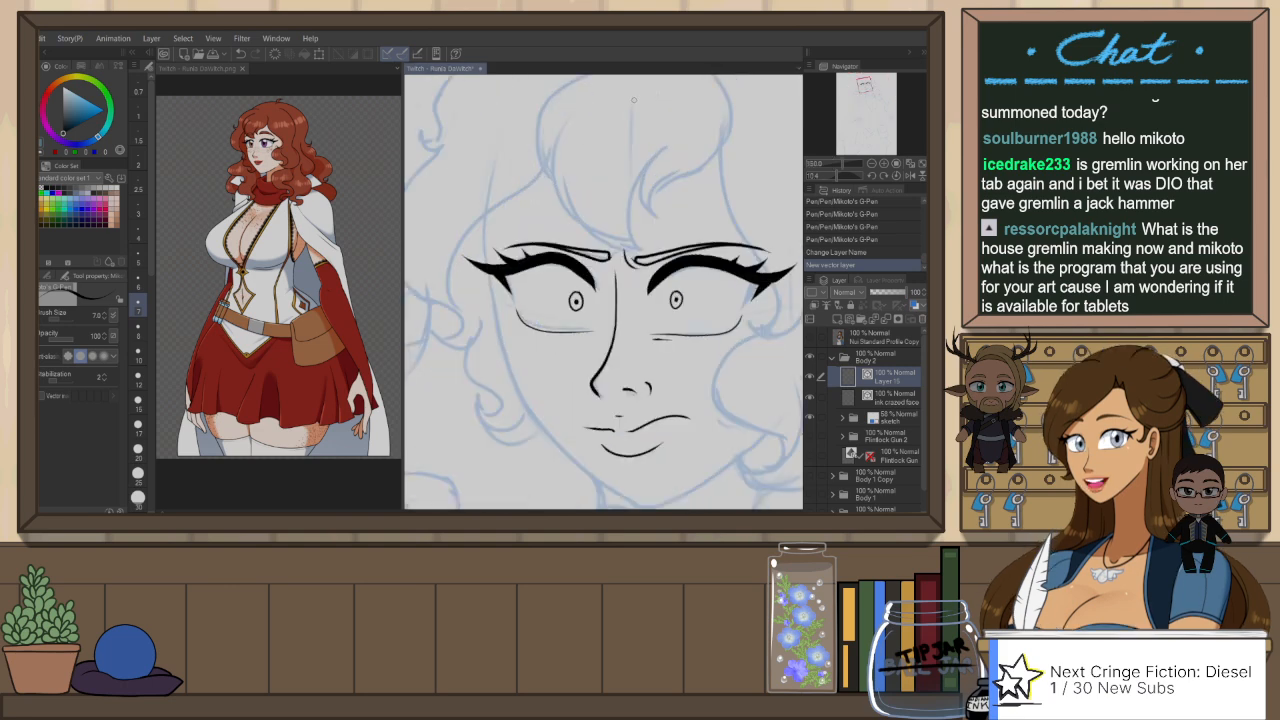
scroll(487, 142, "down", 2)
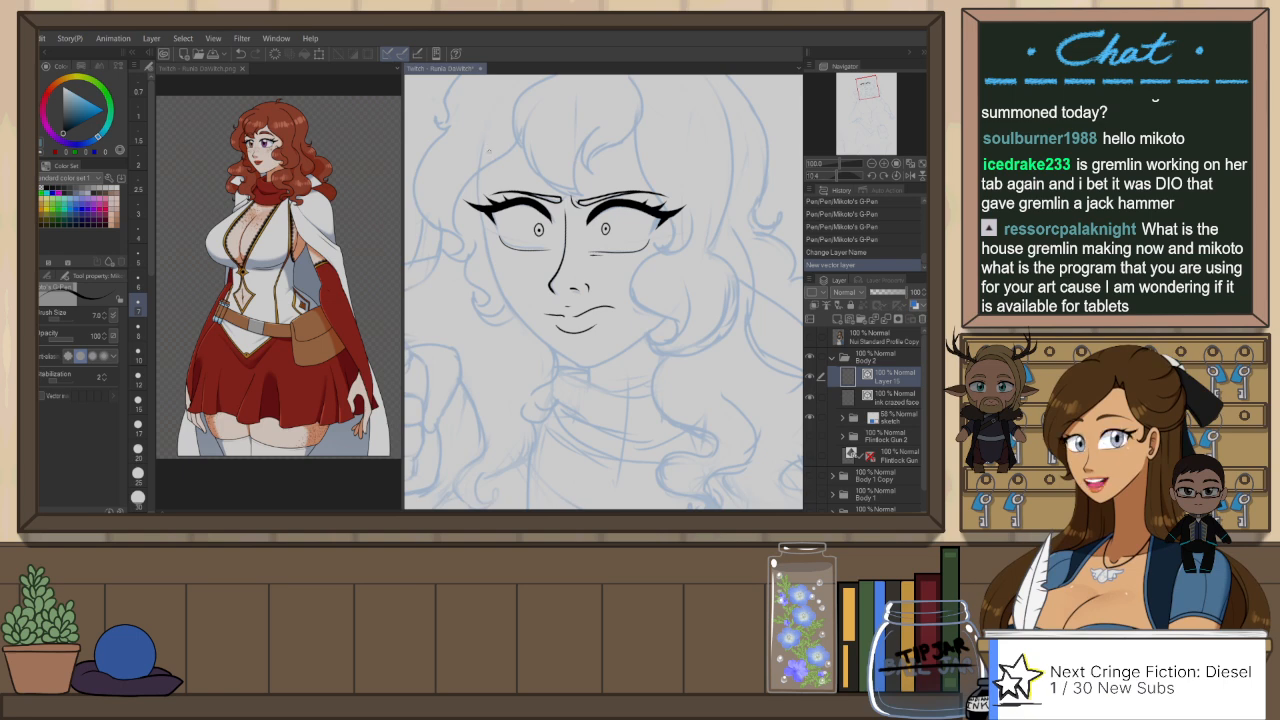
mouse_move(489, 123)
left_mouse_down()
mouse_move(482, 208)
mouse_move(502, 298)
mouse_move(572, 365)
mouse_move(603, 370)
left_mouse_up()
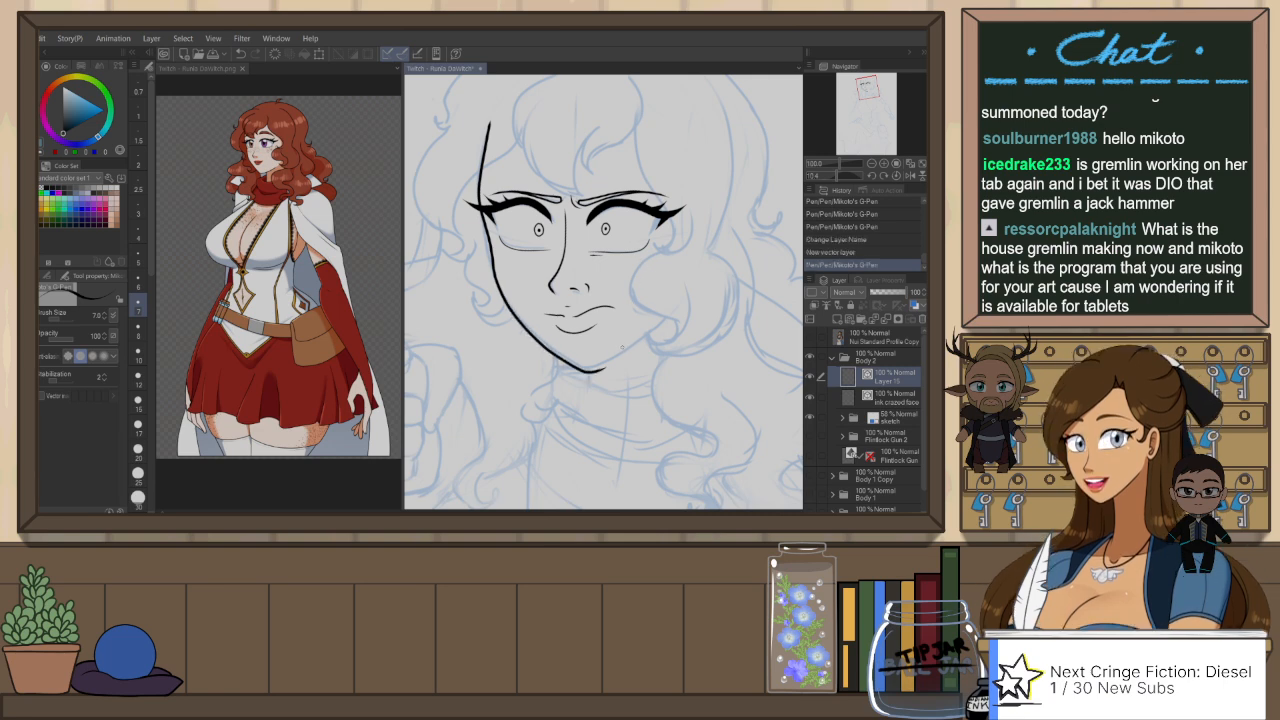
Step: Adjust the far-side face contour's vector line and ink the near side of the jaw from the chin up to the cheek
key("o")
left_click(598, 378)
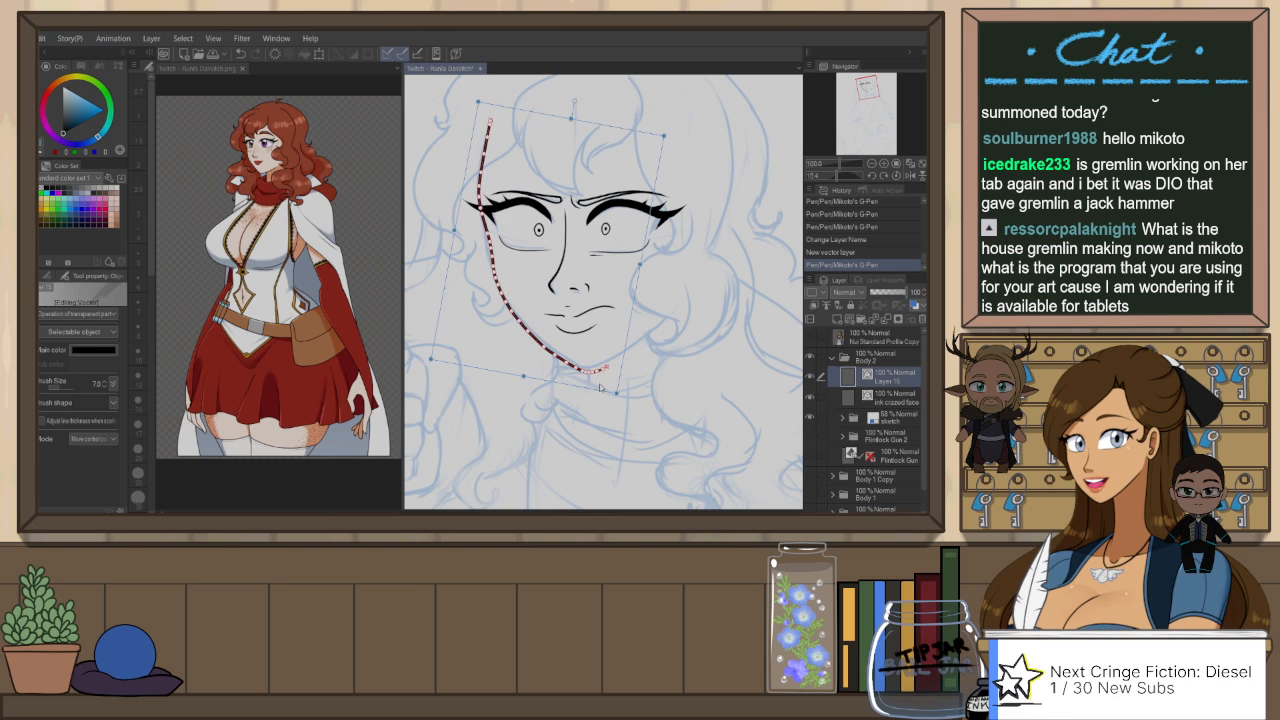
left_click_drag(616, 392, 682, 292)
key("p")
key("ctrl+z")
mouse_move(589, 369)
left_mouse_down()
mouse_move(679, 293)
mouse_move(710, 312)
left_mouse_up()
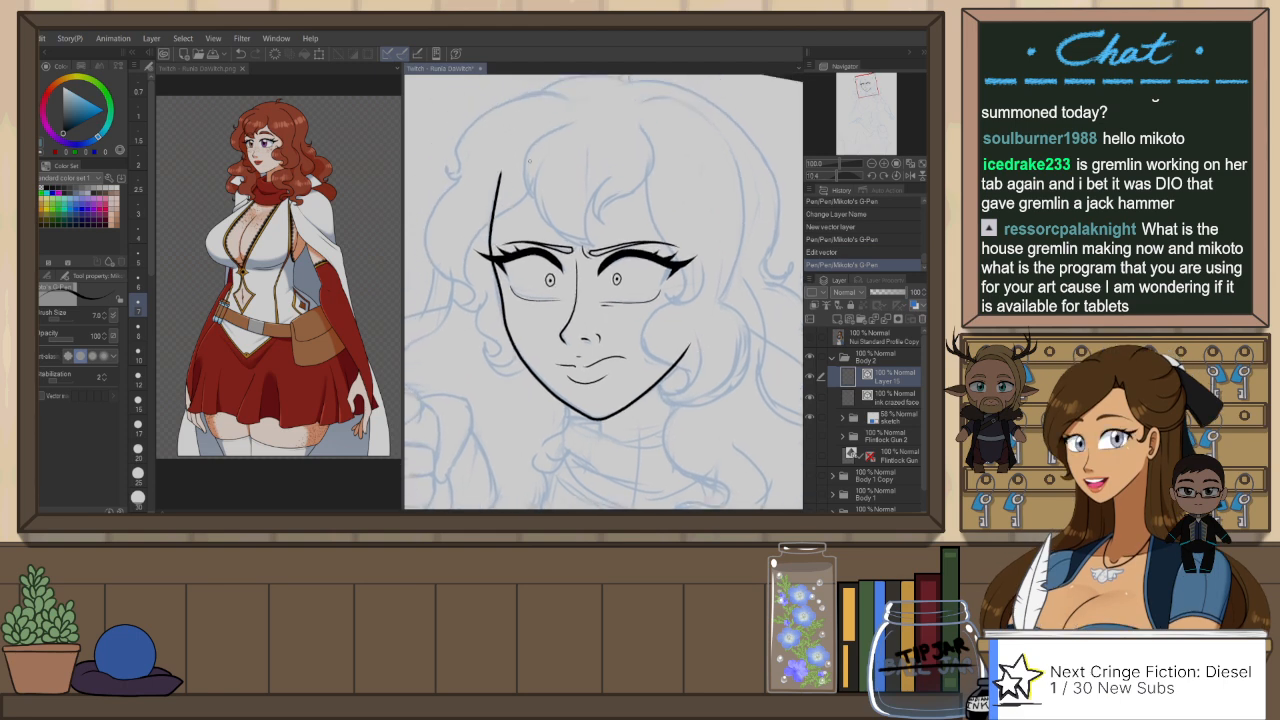
Step: Ink the outer and inner curves of the forelock, sweeping from the hairline down to a point between the eyebrows
mouse_move(578, 118)
left_mouse_down()
mouse_move(535, 148)
mouse_move(545, 187)
mouse_move(531, 184)
mouse_move(596, 240)
left_mouse_up()
key("ctrl+z")
key("ctrl+z")
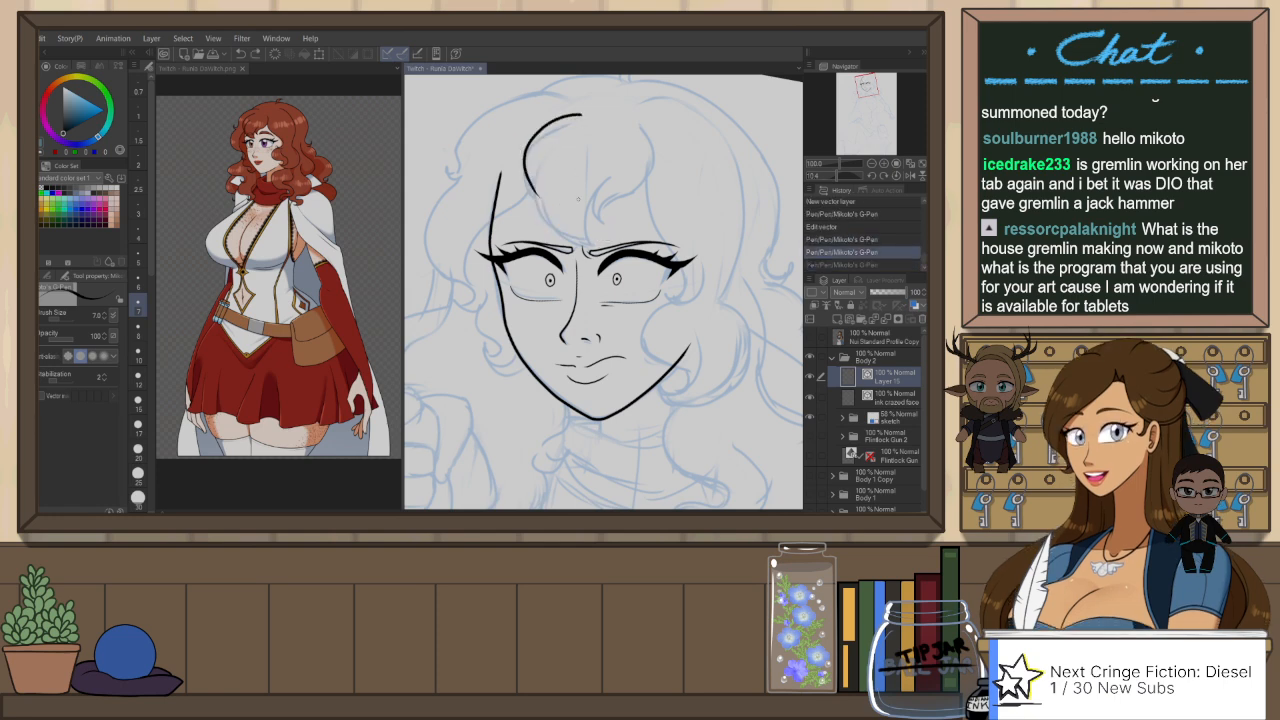
mouse_move(557, 141)
left_mouse_down()
mouse_move(541, 161)
mouse_move(600, 246)
left_mouse_up()
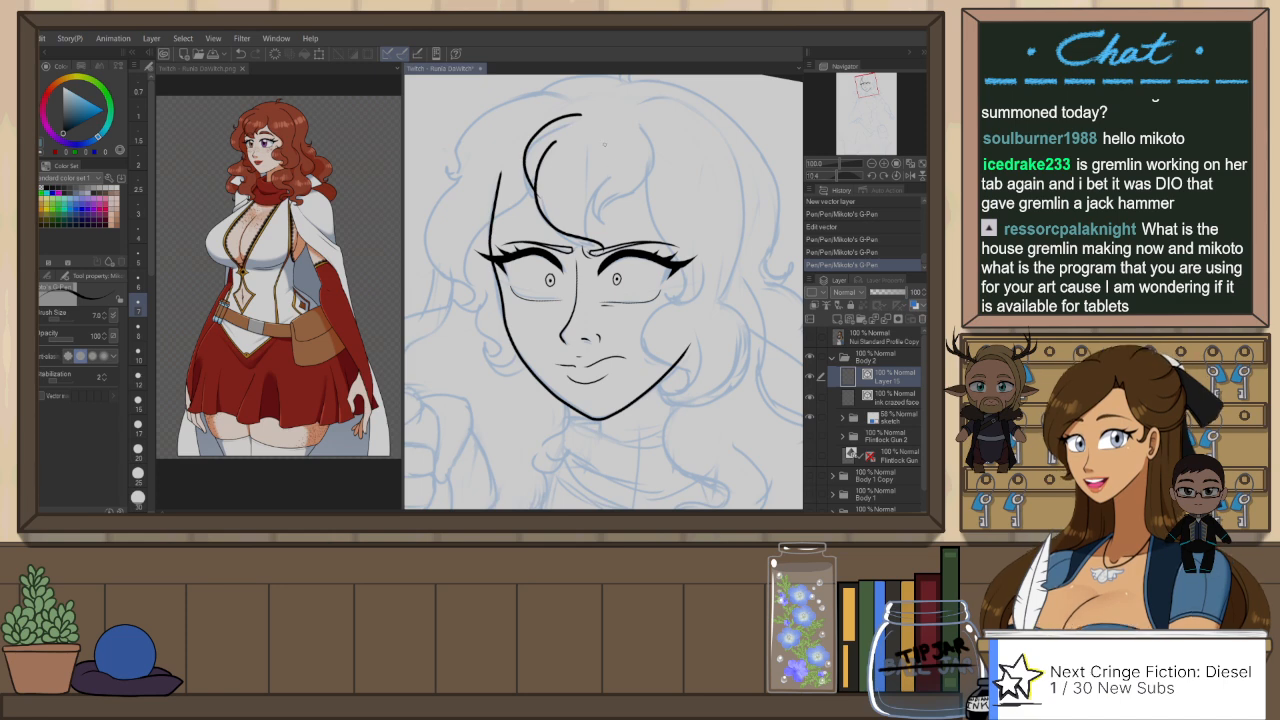
left_click_drag(605, 158, 600, 229)
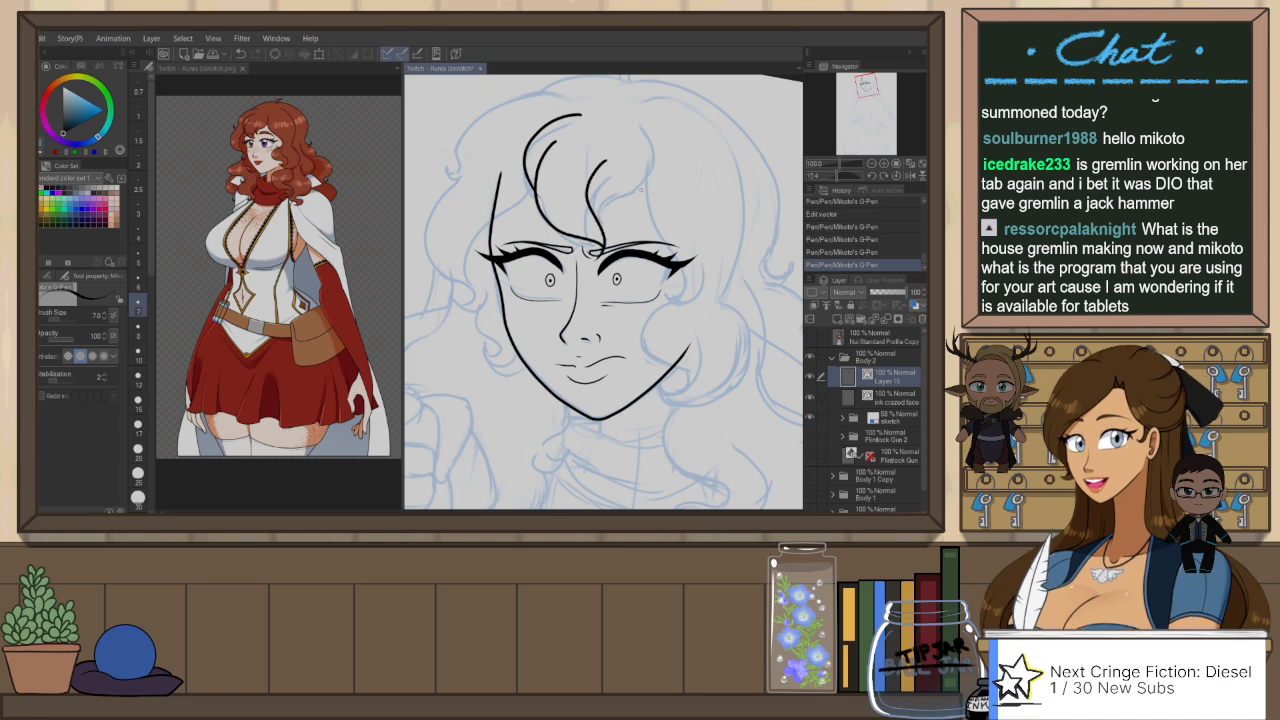
key("h")
key("ctrl+z")
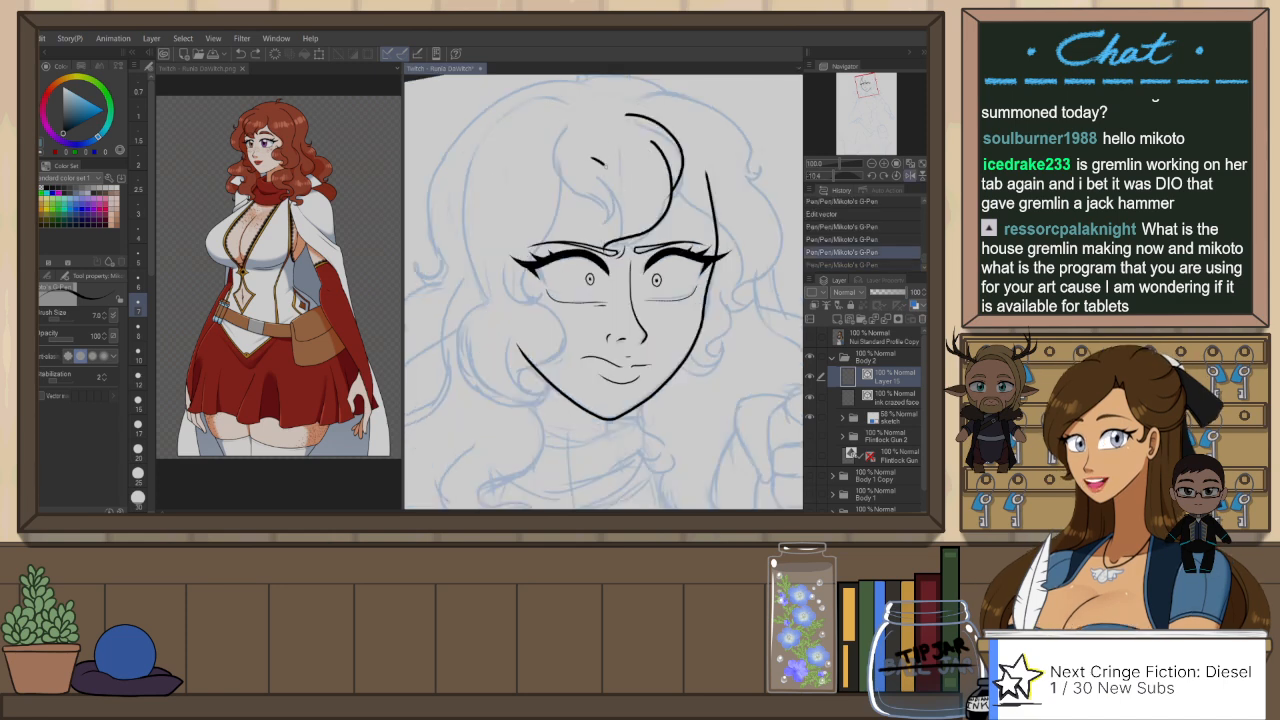
mouse_move(600, 162)
left_mouse_down()
mouse_move(604, 240)
mouse_move(608, 217)
left_mouse_up()
key("ctrl+z")
key("ctrl+z")
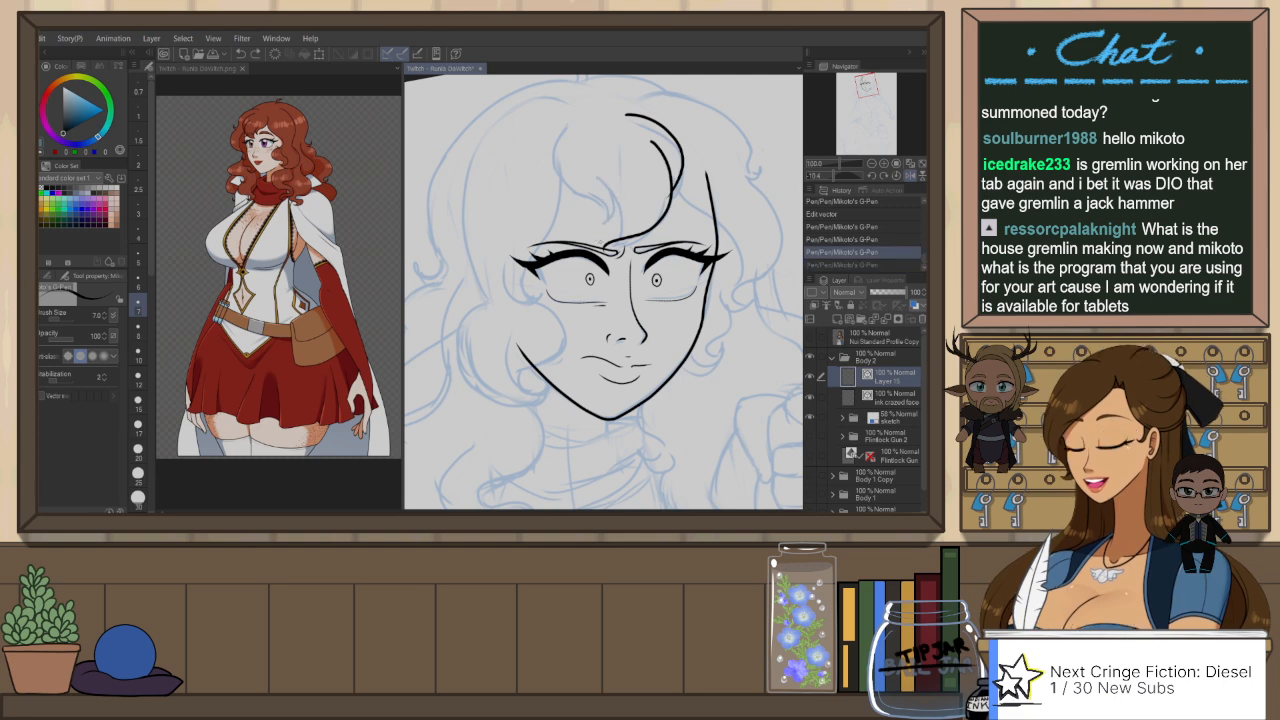
left_click_drag(596, 172, 603, 247)
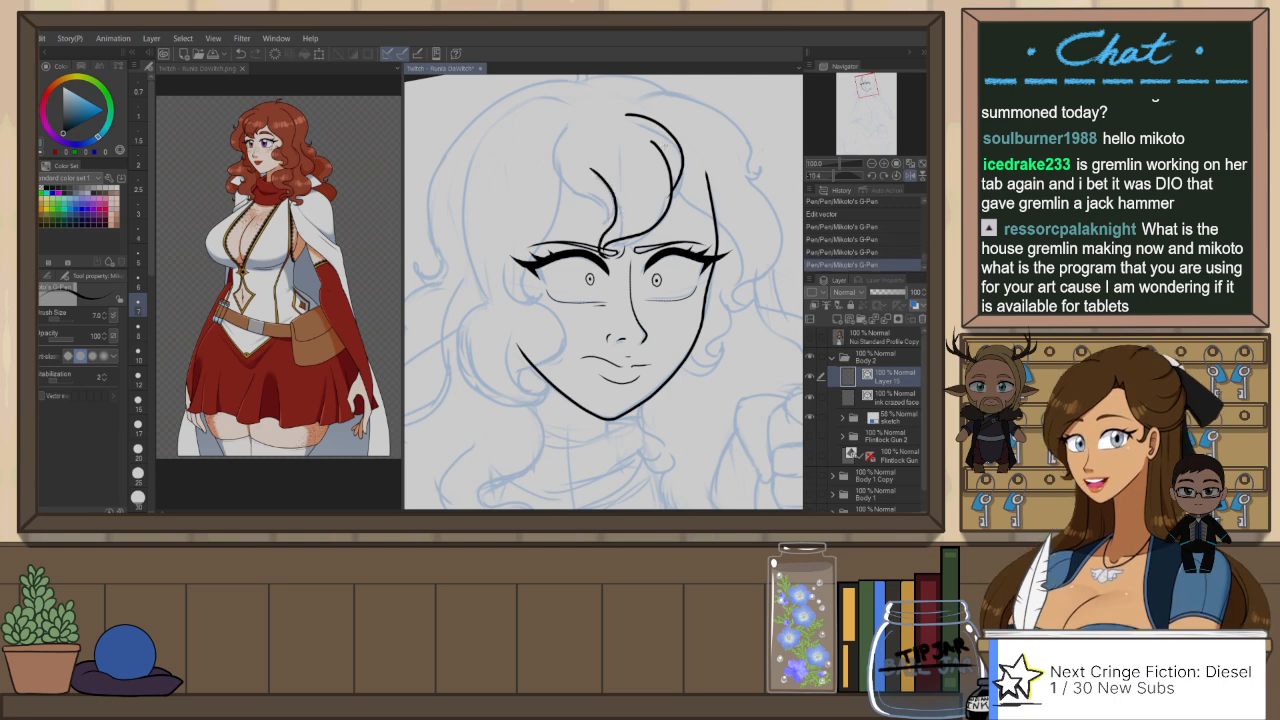
key("h")
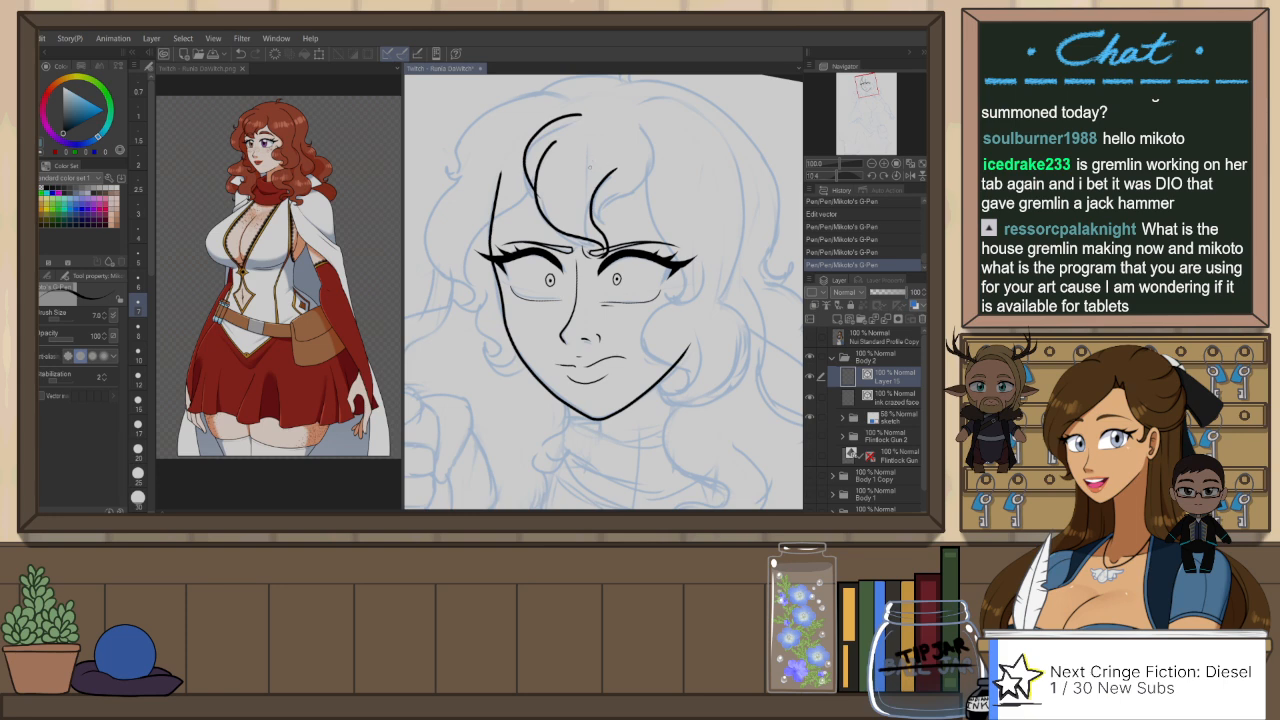
key("ctrl+z")
Step: Ink the forelock's closing edge as a short S-curve from the forehead down to its tip between the eyebrows
left_click_drag(586, 150, 610, 247)
key("ctrl+z")
mouse_move(599, 164)
left_mouse_down()
mouse_move(587, 181)
mouse_move(608, 249)
left_mouse_up()
key("ctrl+z")
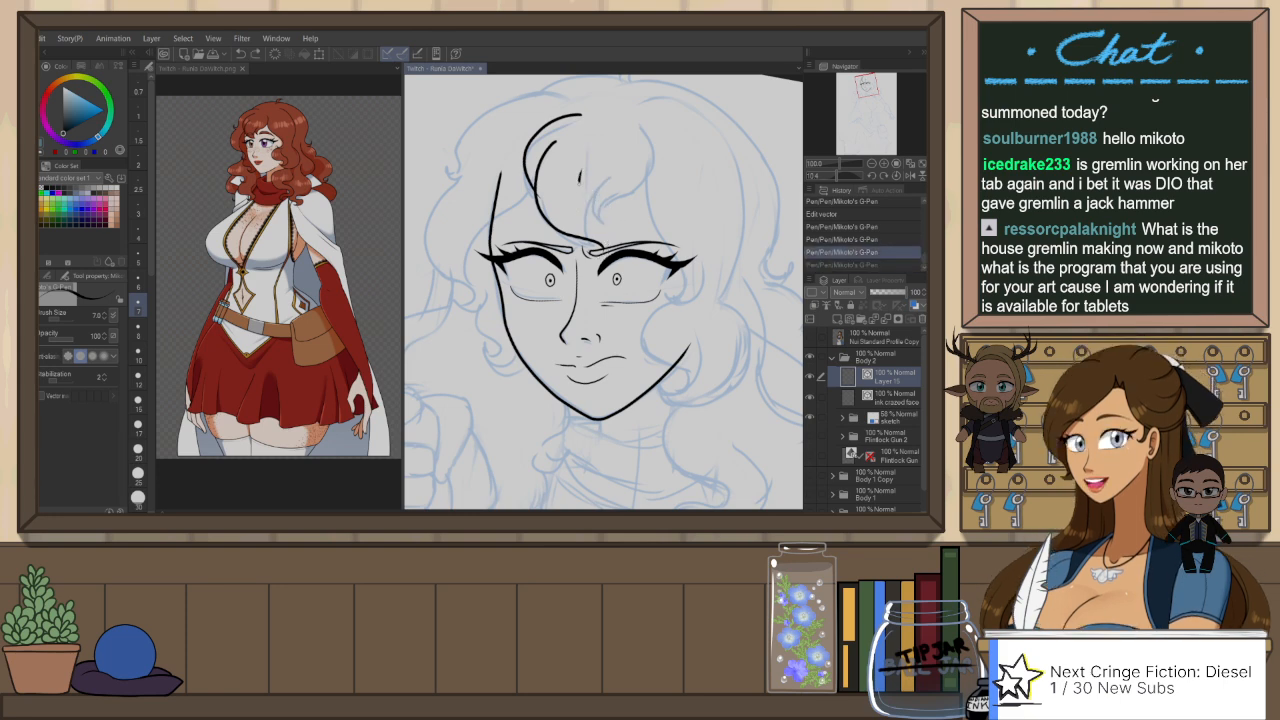
left_click_drag(579, 176, 607, 248)
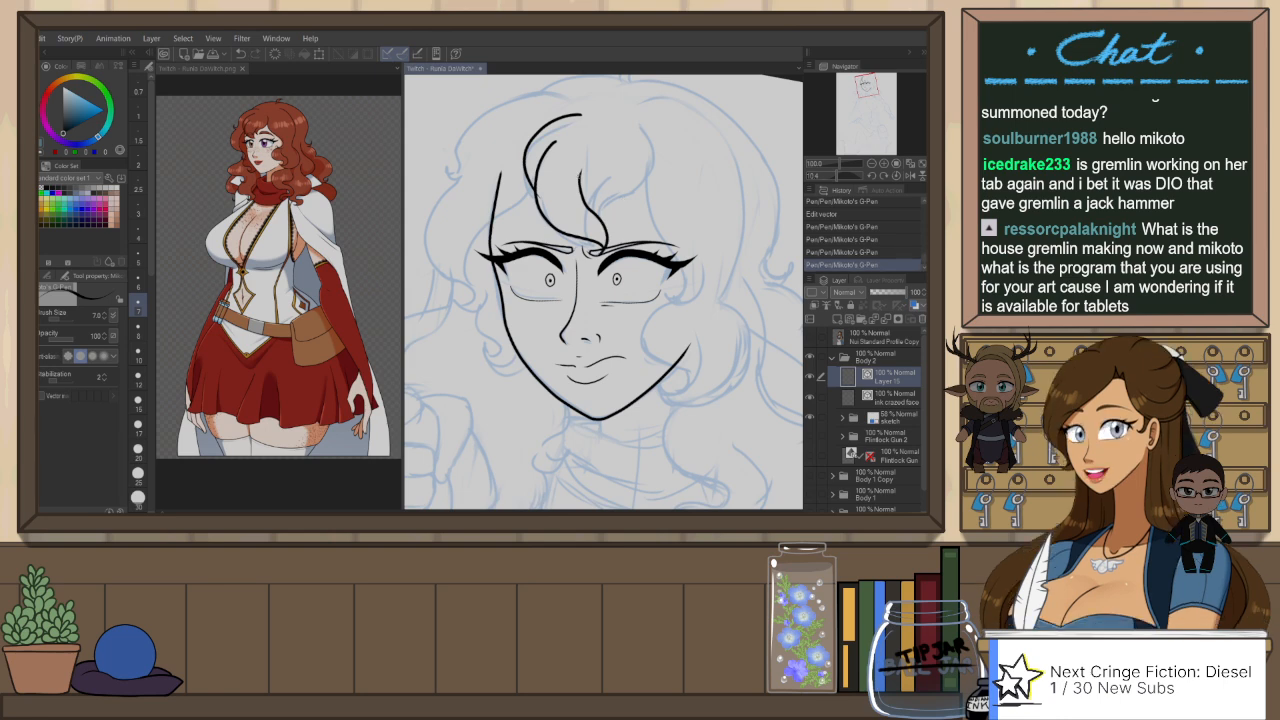
key("ctrl+z")
mouse_move(578, 178)
left_mouse_down()
mouse_move(556, 188)
mouse_move(579, 262)
left_mouse_up()
scroll(571, 191, "up", 2)
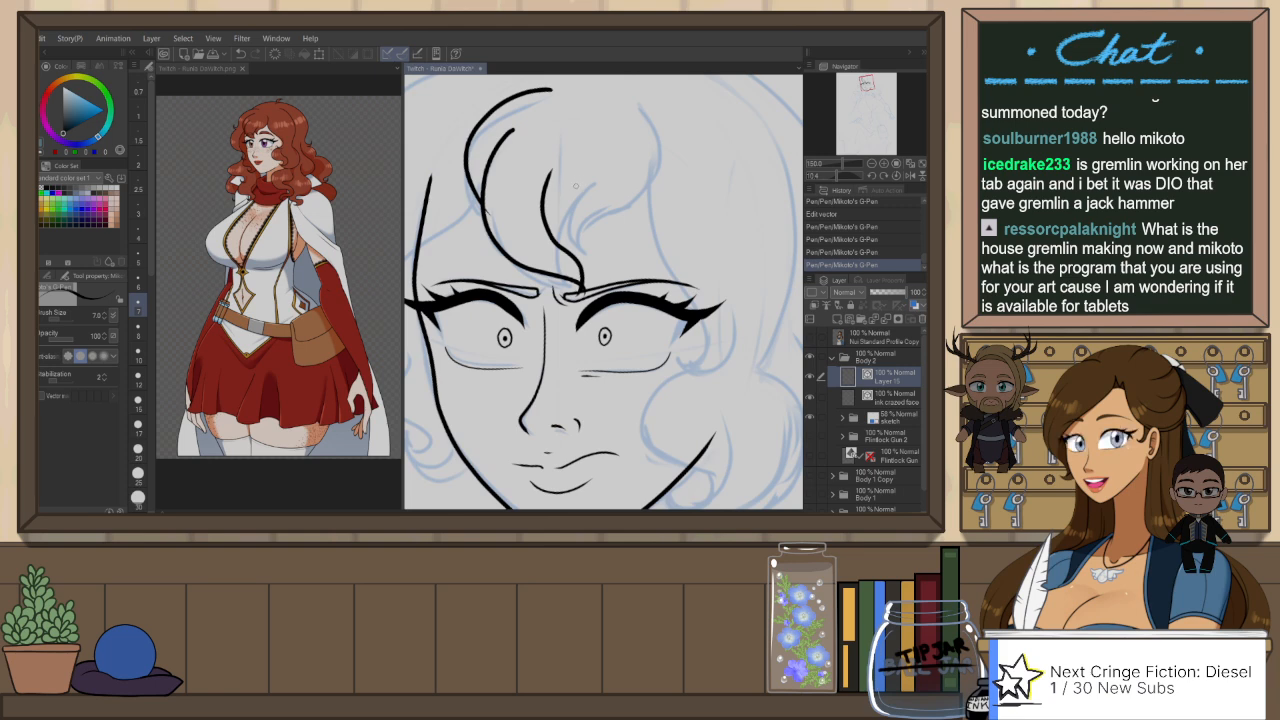
key("ctrl+z")
left_click_drag(587, 182, 589, 290)
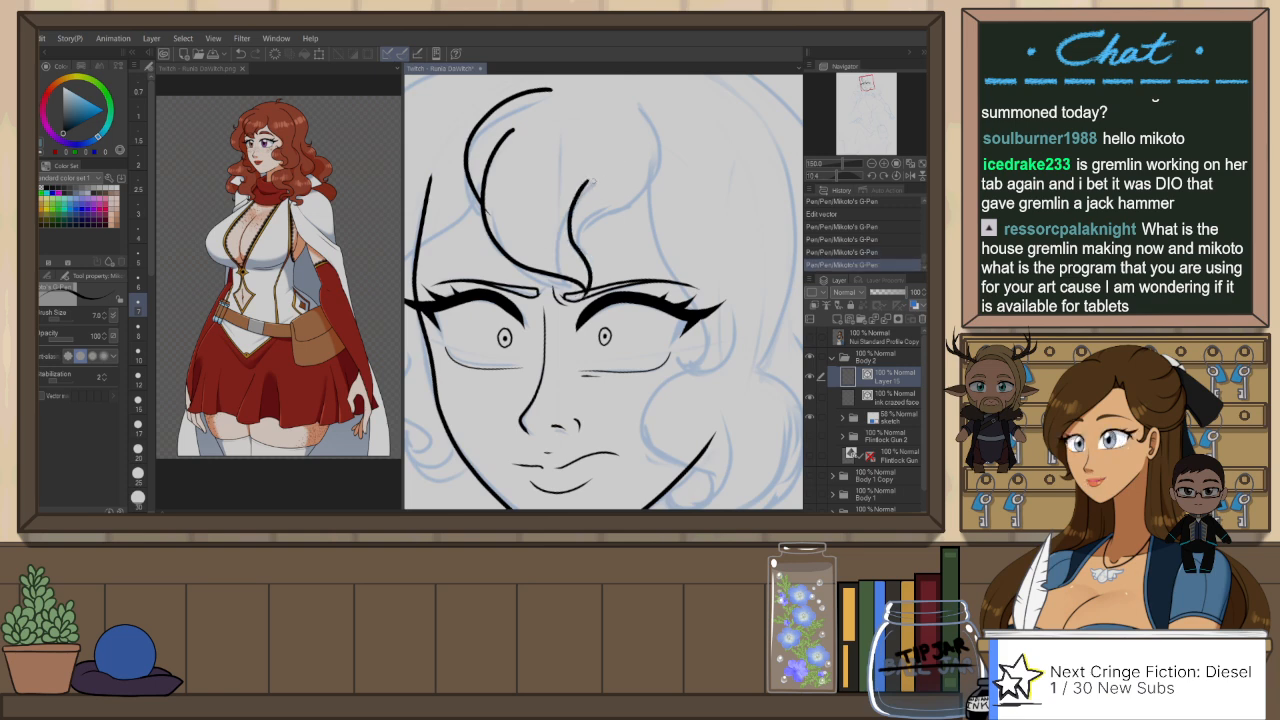
Step: Ink the adjoining bang lock from its pointed tip on the forehead up toward the crown, and tidy the lines with the eraser
mouse_move(575, 200)
left_mouse_down()
mouse_move(593, 245)
mouse_move(645, 190)
mouse_move(652, 105)
left_mouse_up()
key("ctrl+z")
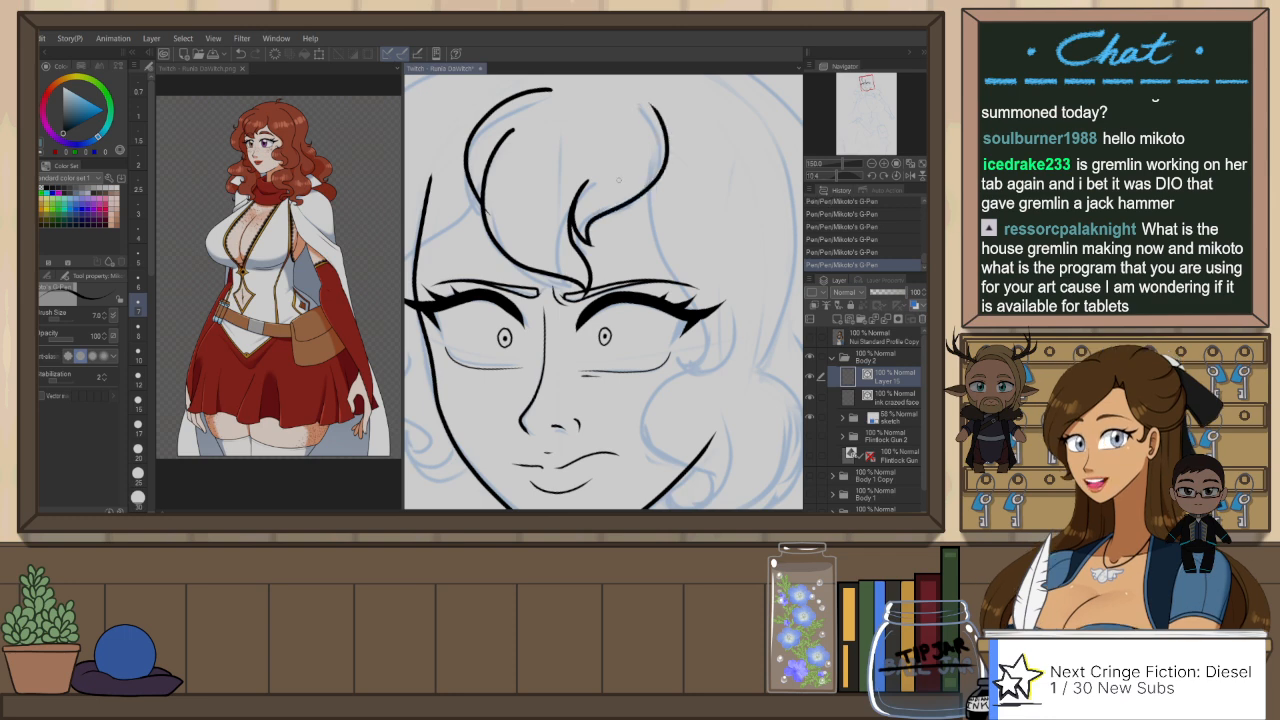
left_click_drag(551, 233, 601, 186)
key("e")
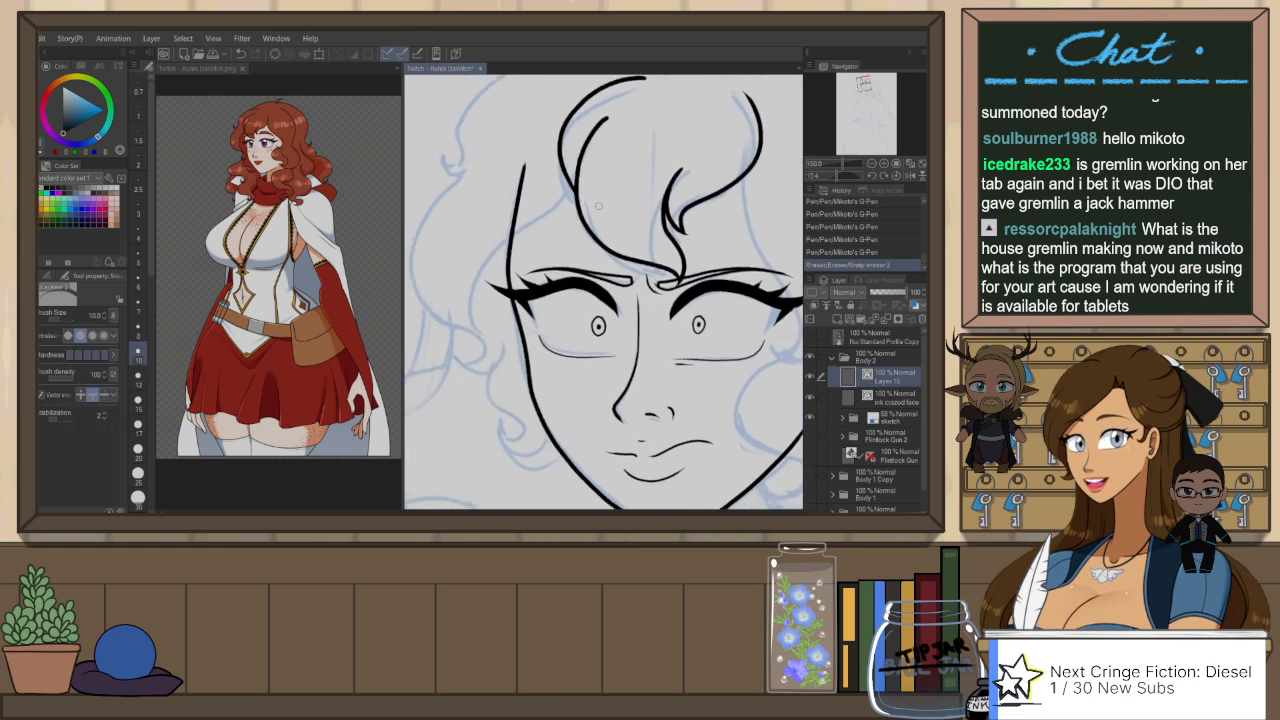
Step: Ink the lock crossing the far temple and the outer hair outline from the crown down to a small hooked tip
key("p")
mouse_move(467, 318)
left_mouse_down()
mouse_move(505, 242)
mouse_move(538, 351)
left_mouse_up()
mouse_move(665, 155)
left_mouse_down()
mouse_move(611, 146)
mouse_move(486, 278)
left_mouse_up()
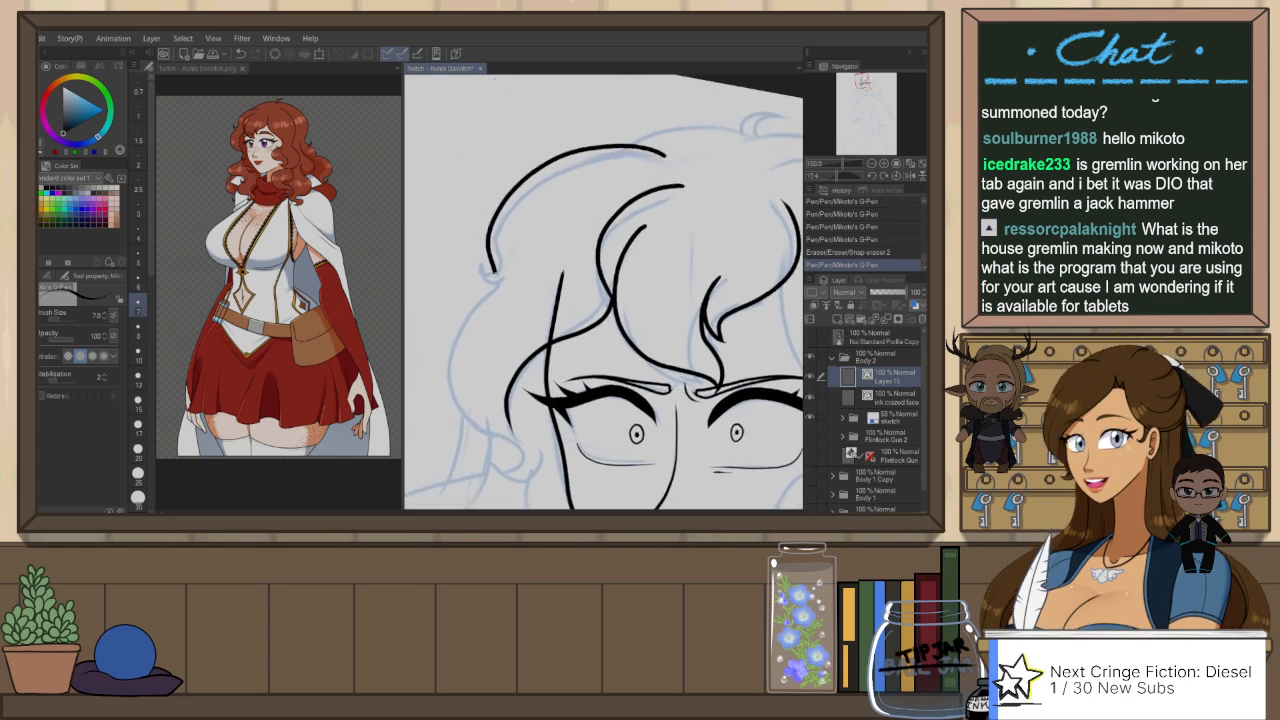
key("ctrl+z")
mouse_move(670, 150)
left_mouse_down()
mouse_move(524, 210)
mouse_move(486, 268)
left_mouse_up()
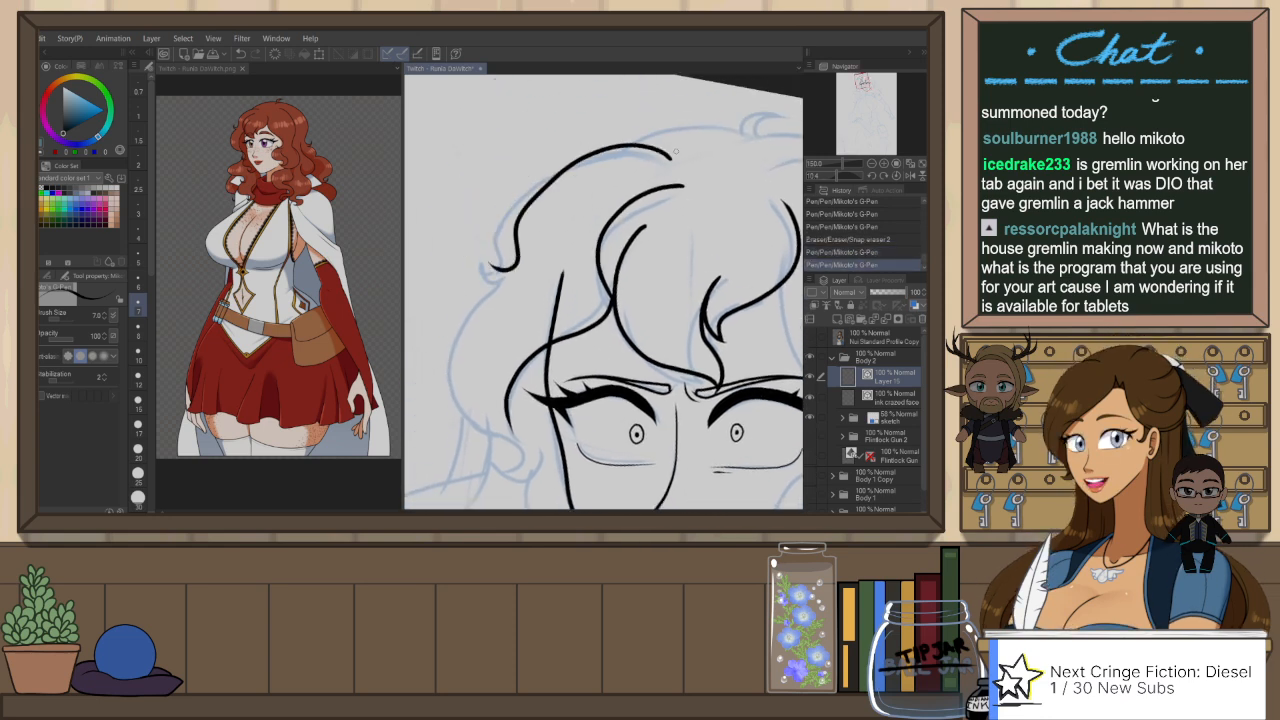
key("ctrl+z")
mouse_move(665, 155)
left_mouse_down()
mouse_move(500, 222)
mouse_move(485, 268)
mouse_move(519, 263)
left_mouse_up()
key("ctrl+z")
Step: Ink the large outer curl on the far side from the hooked tip down to a small hook beside the eye
left_click_drag(518, 345, 563, 225)
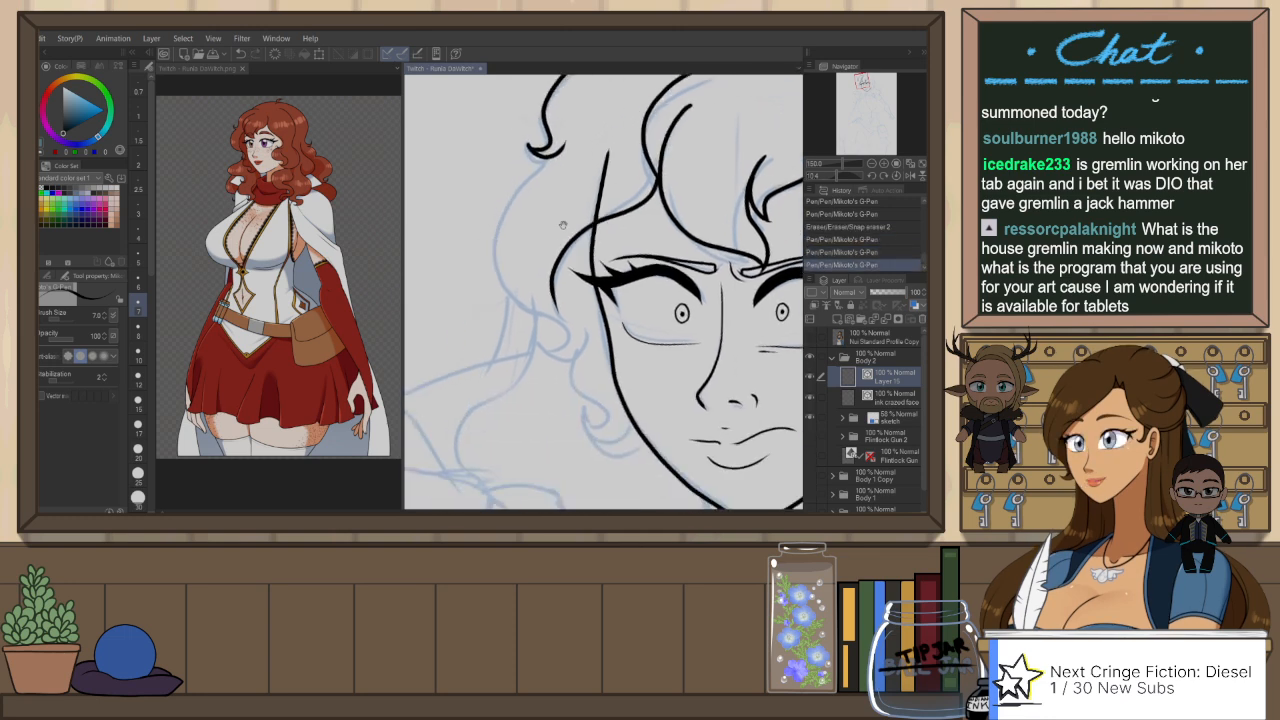
mouse_move(545, 155)
left_mouse_down()
mouse_move(479, 296)
mouse_move(573, 347)
left_mouse_up()
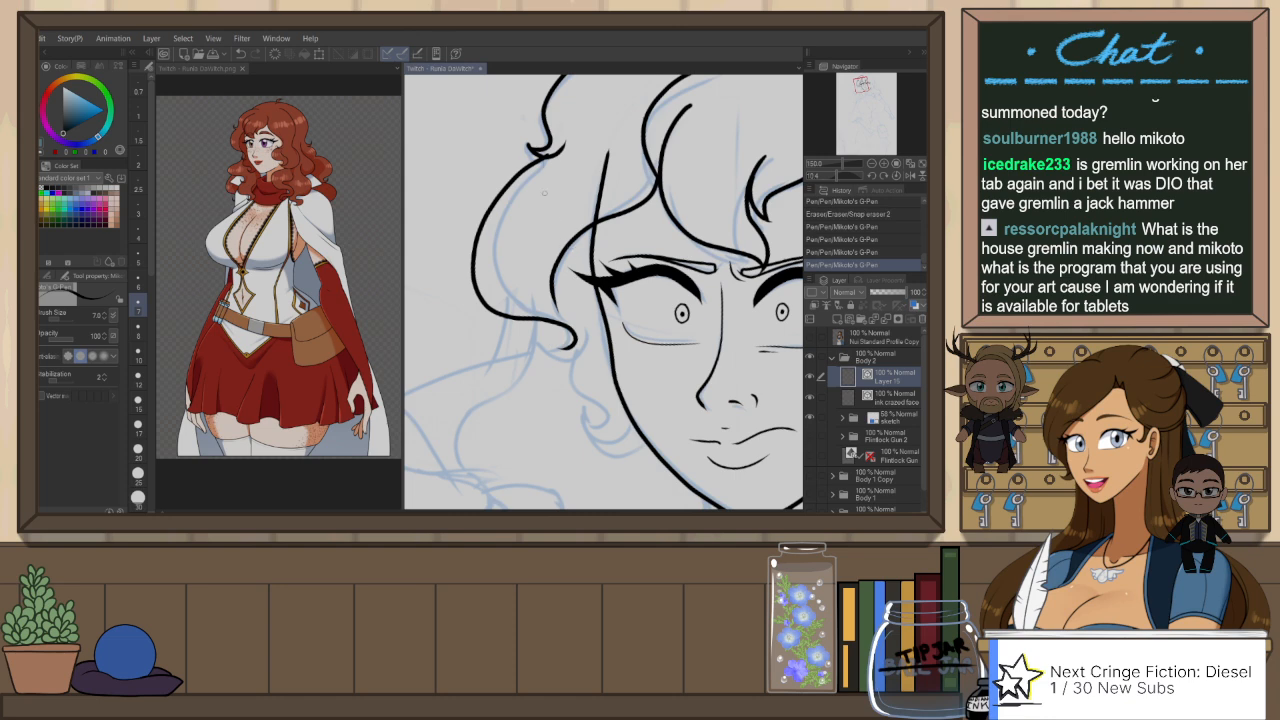
key("ctrl+z")
mouse_move(540, 157)
left_mouse_down()
mouse_move(503, 204)
mouse_move(550, 338)
mouse_move(488, 244)
mouse_move(571, 346)
left_mouse_up()
key("ctrl+z")
key("ctrl+z")
mouse_move(545, 157)
left_mouse_down()
mouse_move(524, 321)
mouse_move(570, 346)
left_mouse_up()
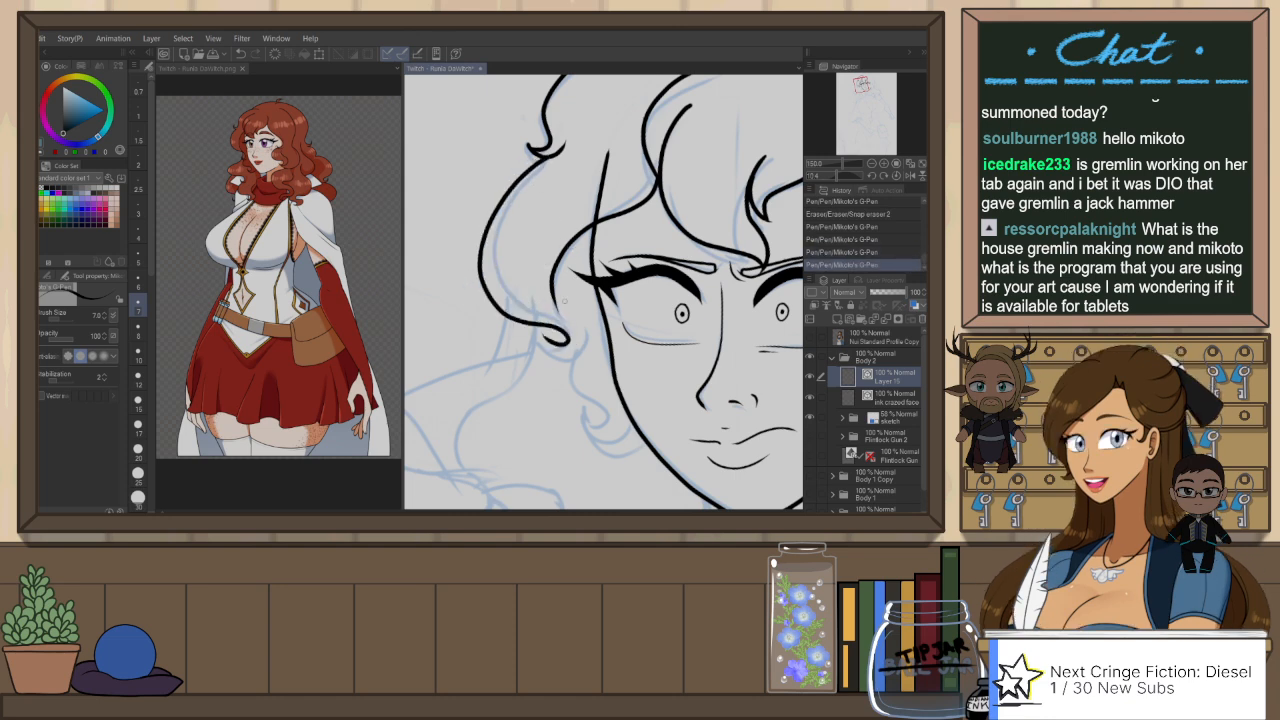
key("ctrl+z")
mouse_move(545, 157)
left_mouse_down()
mouse_move(490, 292)
mouse_move(572, 346)
left_mouse_up()
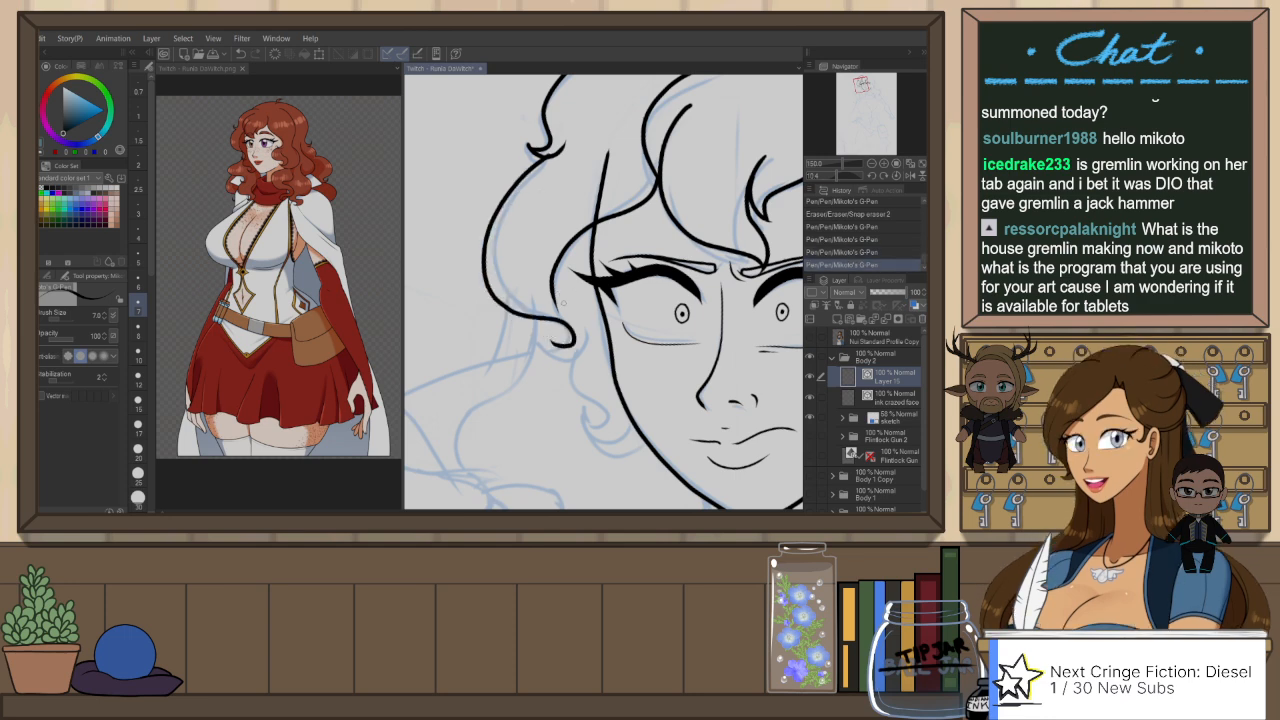
key("ctrl+z")
mouse_move(545, 157)
left_mouse_down()
mouse_move(503, 205)
mouse_move(572, 346)
left_mouse_up()
key("ctrl+z")
mouse_move(545, 157)
left_mouse_down()
mouse_move(487, 238)
mouse_move(570, 298)
mouse_move(590, 337)
left_mouse_up()
key("ctrl+z")
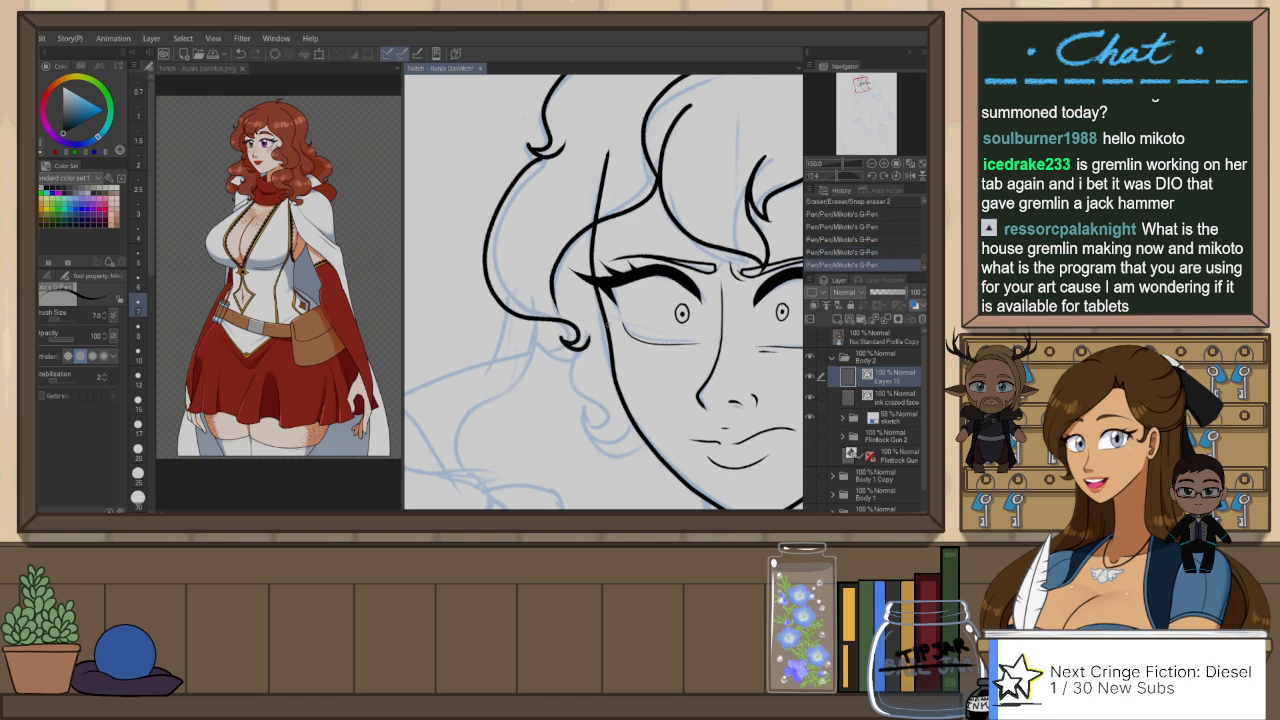
Step: Ink the smaller curl below the large one, running down beside the far cheek to the jawline
left_click_drag(710, 294, 666, 348)
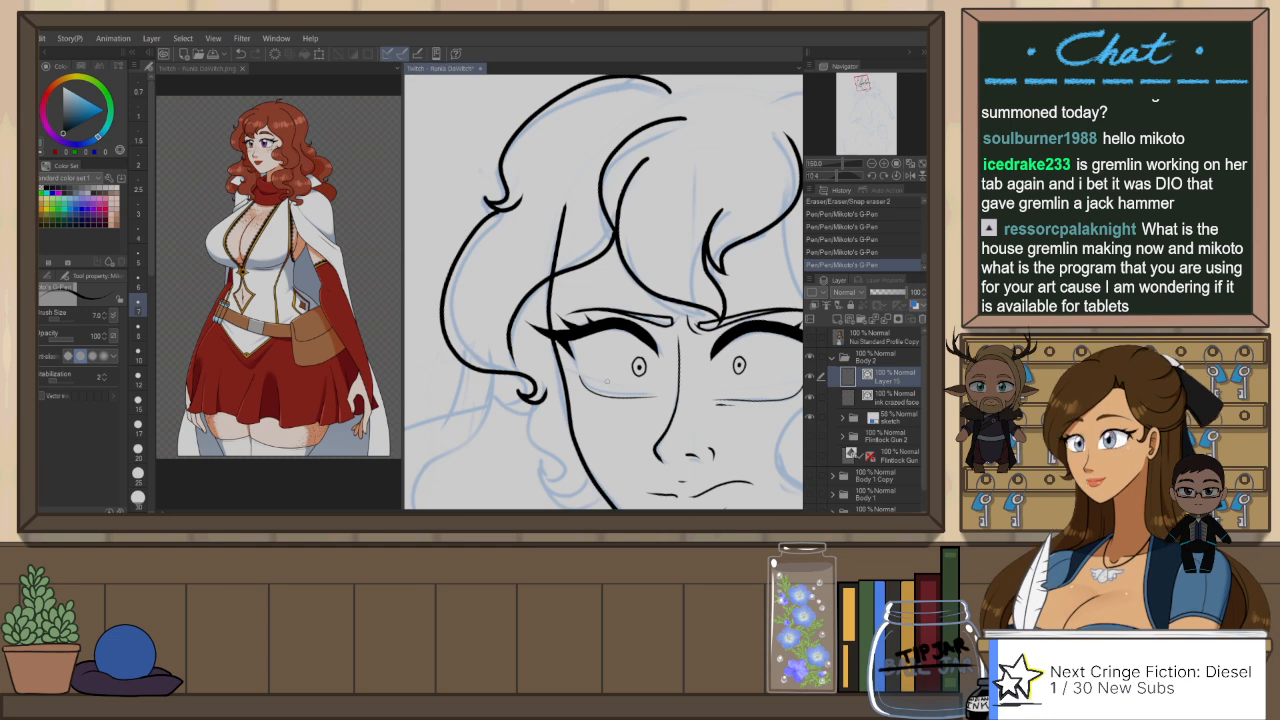
left_click_drag(619, 395, 591, 340)
left_click_drag(514, 341, 533, 434)
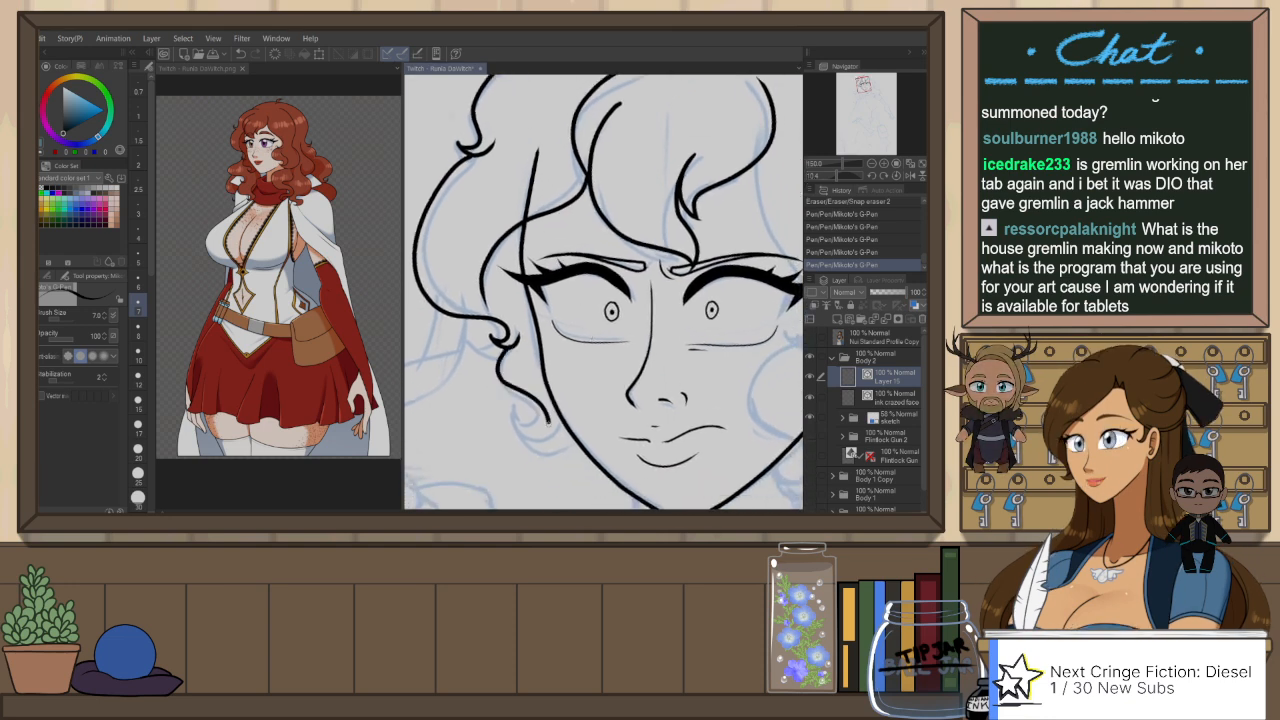
key("ctrl+z")
left_click_drag(514, 344, 521, 416)
key("ctrl+z")
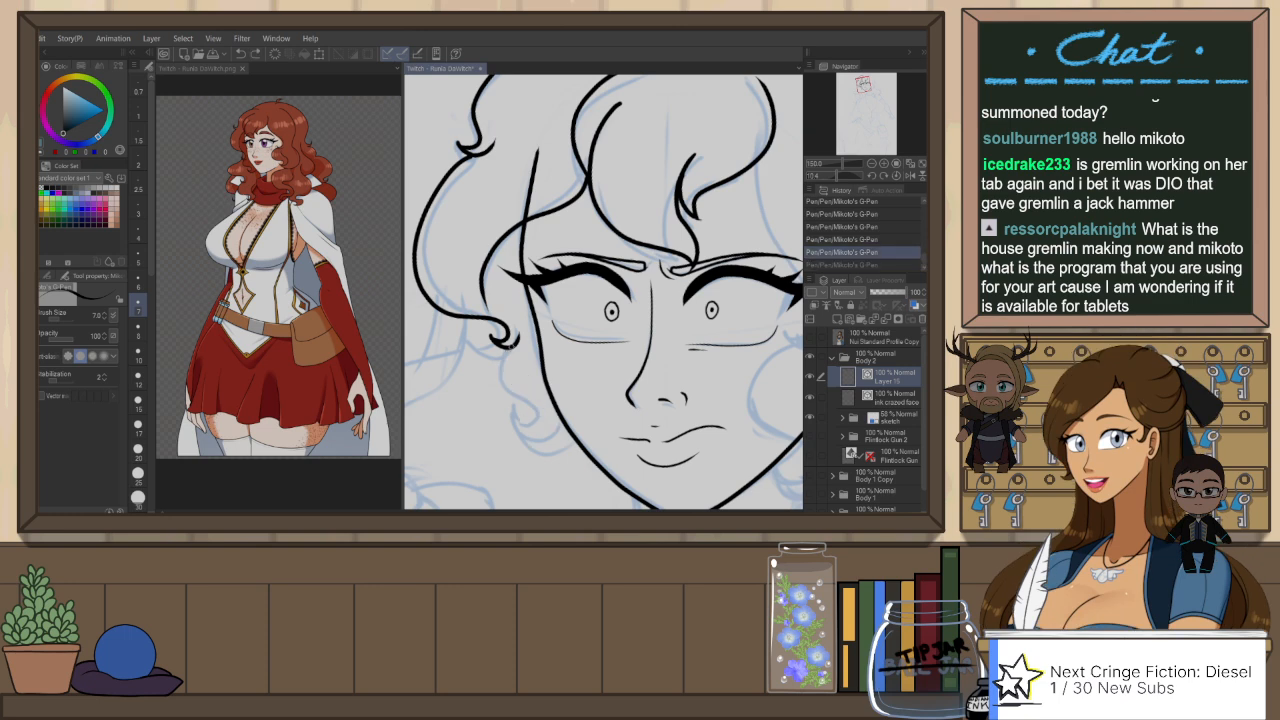
left_click_drag(514, 344, 521, 415)
key("ctrl+z")
mouse_move(512, 345)
left_mouse_down()
mouse_move(520, 414)
mouse_move(576, 437)
left_mouse_up()
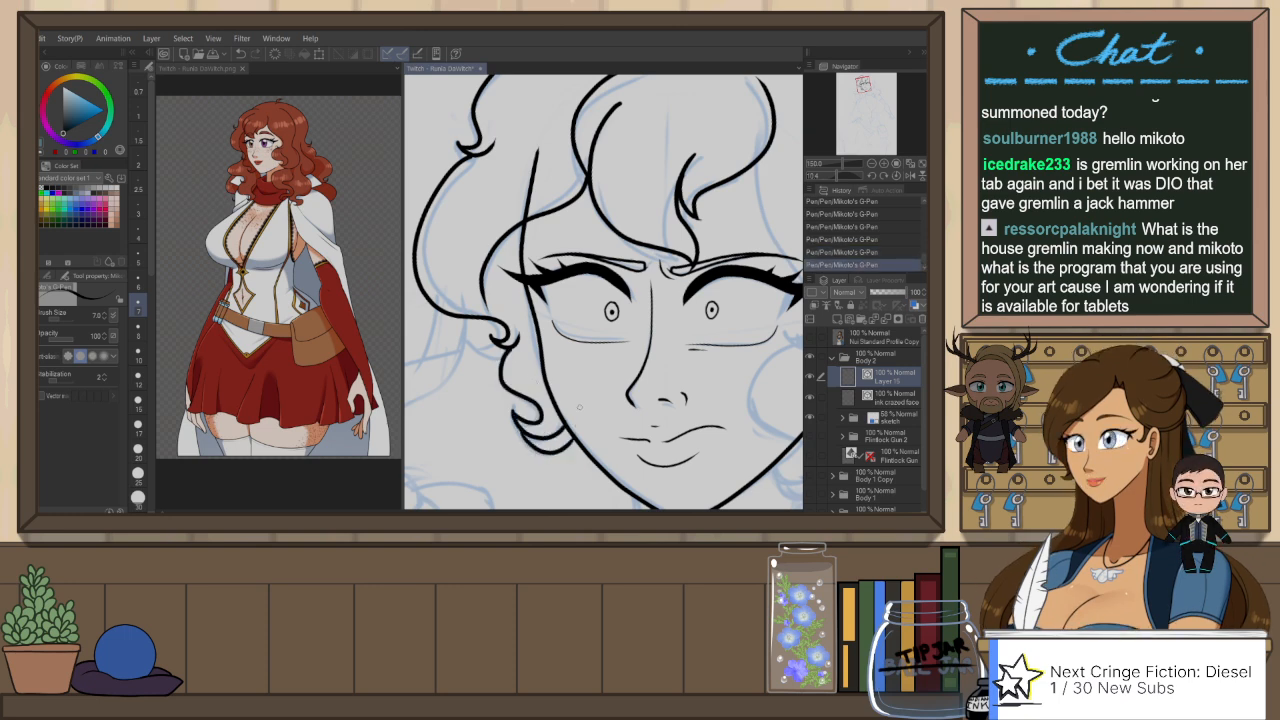
Step: Redraw the lower end of the cheek curl as a single hooked line meeting the far jawline
key("ctrl+z")
key("ctrl+z")
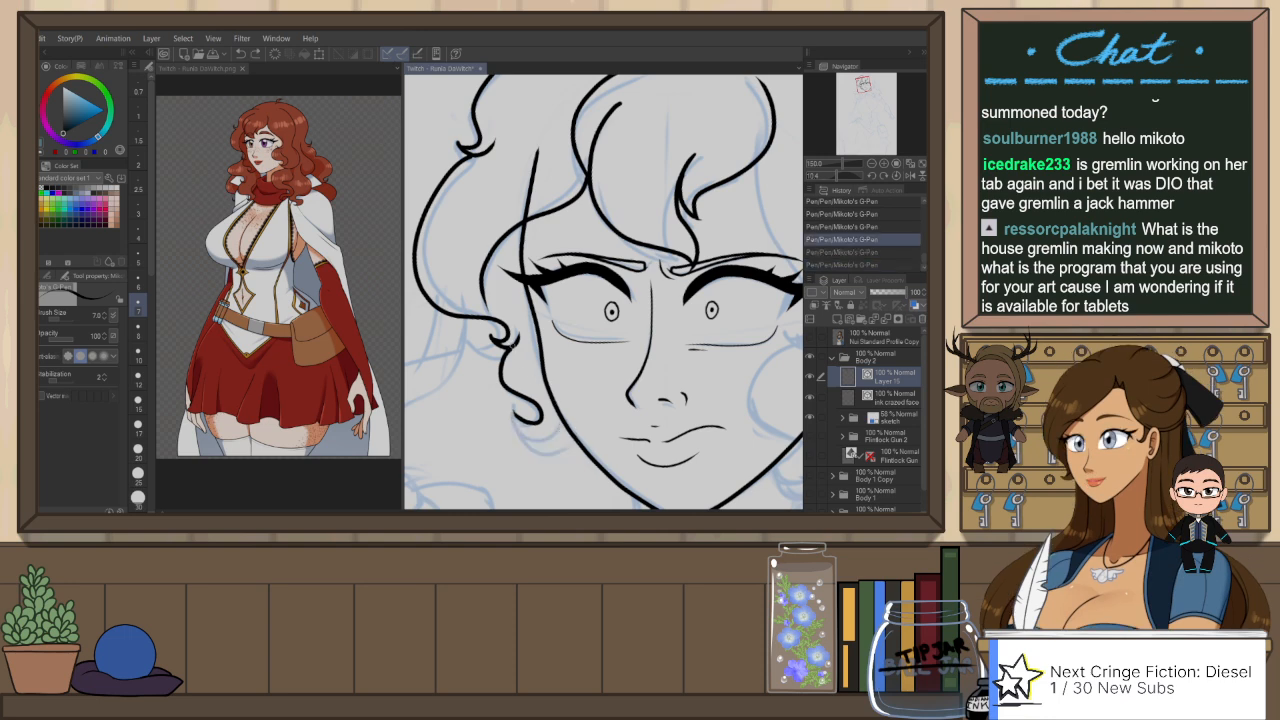
key("ctrl+y")
key("ctrl+y")
key("ctrl+z")
key("ctrl+z")
mouse_move(498, 346)
left_mouse_down()
mouse_move(543, 424)
mouse_move(525, 439)
mouse_move(576, 433)
left_mouse_up()
key("ctrl+z")
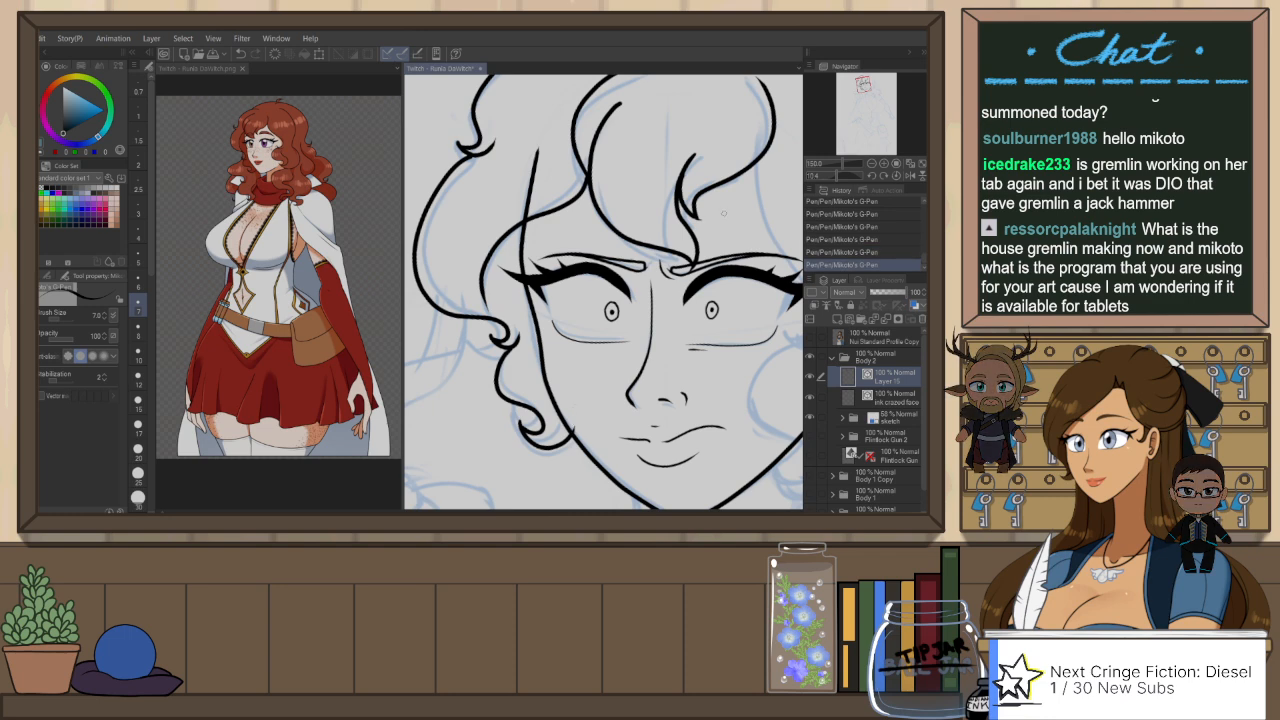
Step: Reset the canvas rotation and ink the top hair outline from the far-side lock up to the crown
scroll(688, 228, "down", 2)
left_click_drag(688, 228, 617, 283)
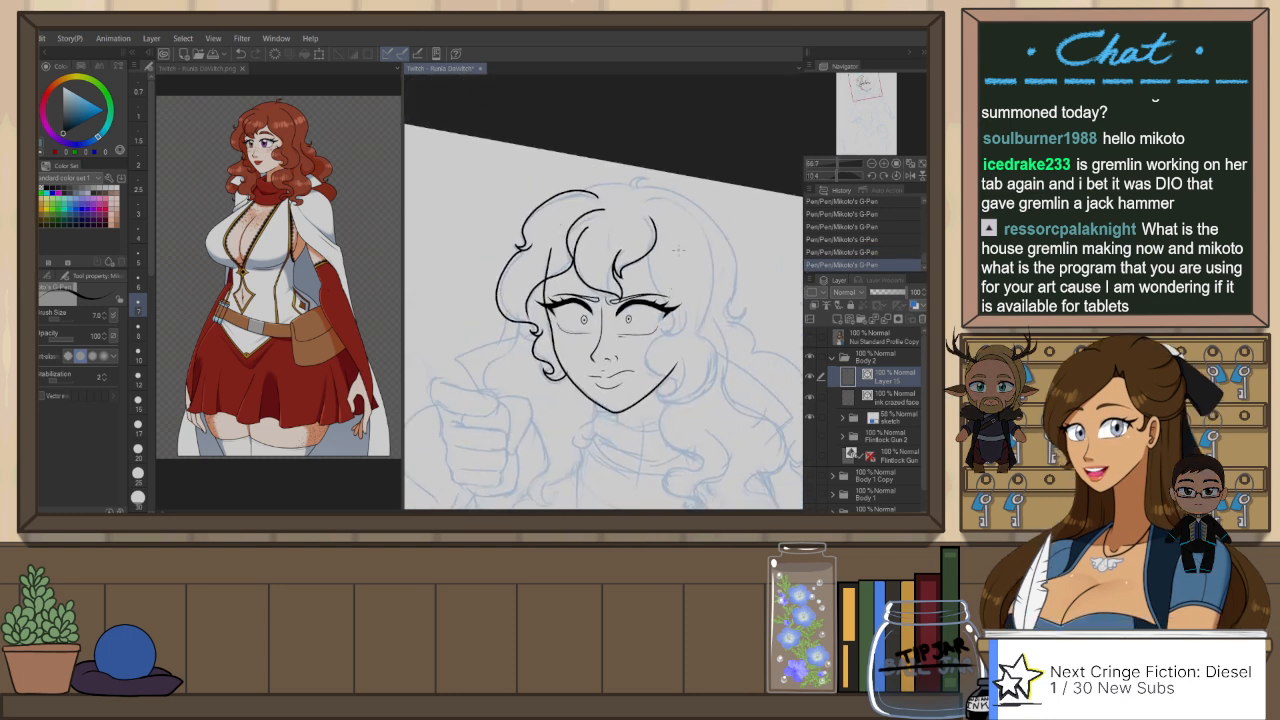
key("ctrl+at")
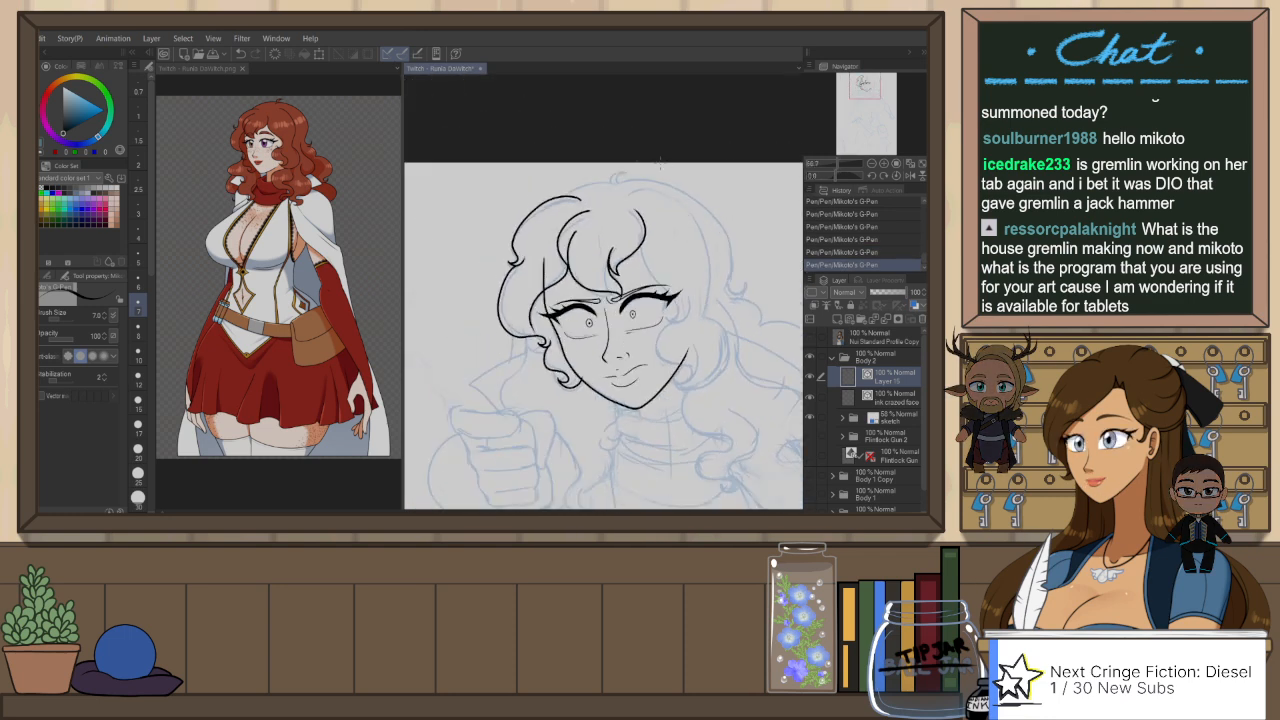
scroll(626, 159, "up", 1)
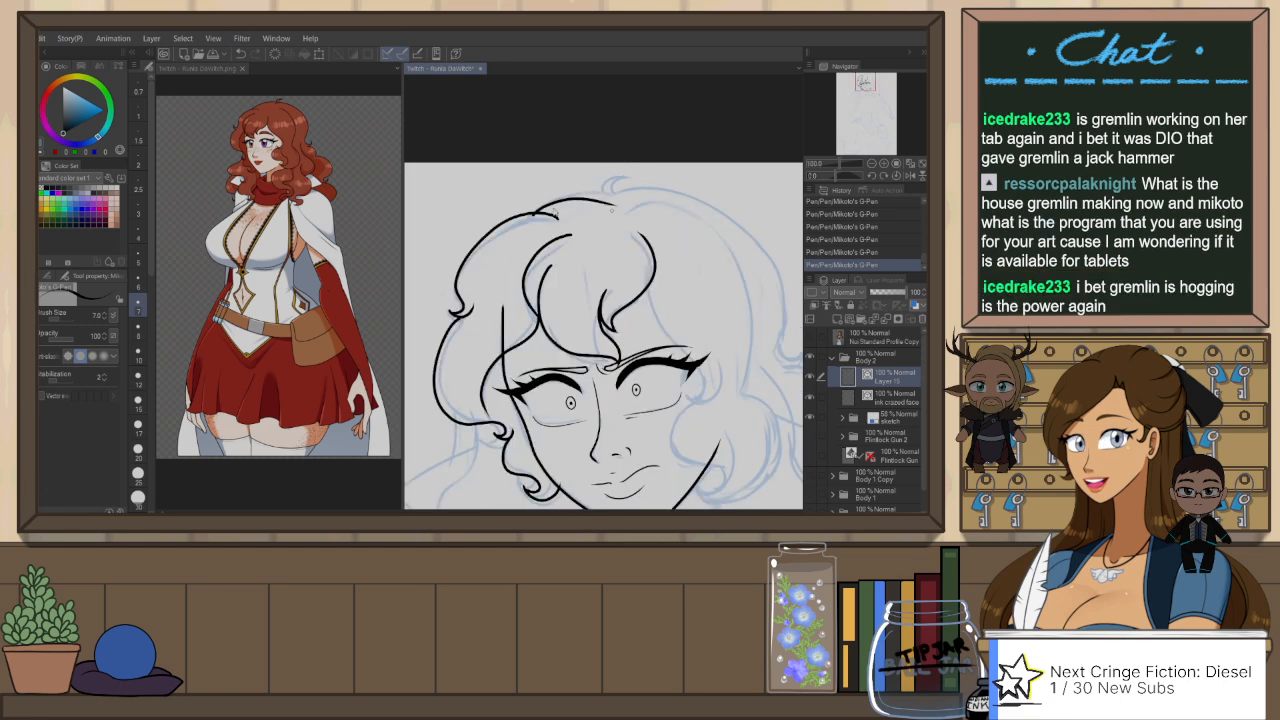
key("ctrl+z")
left_click_drag(536, 212, 617, 193)
scroll(582, 200, "up", 2)
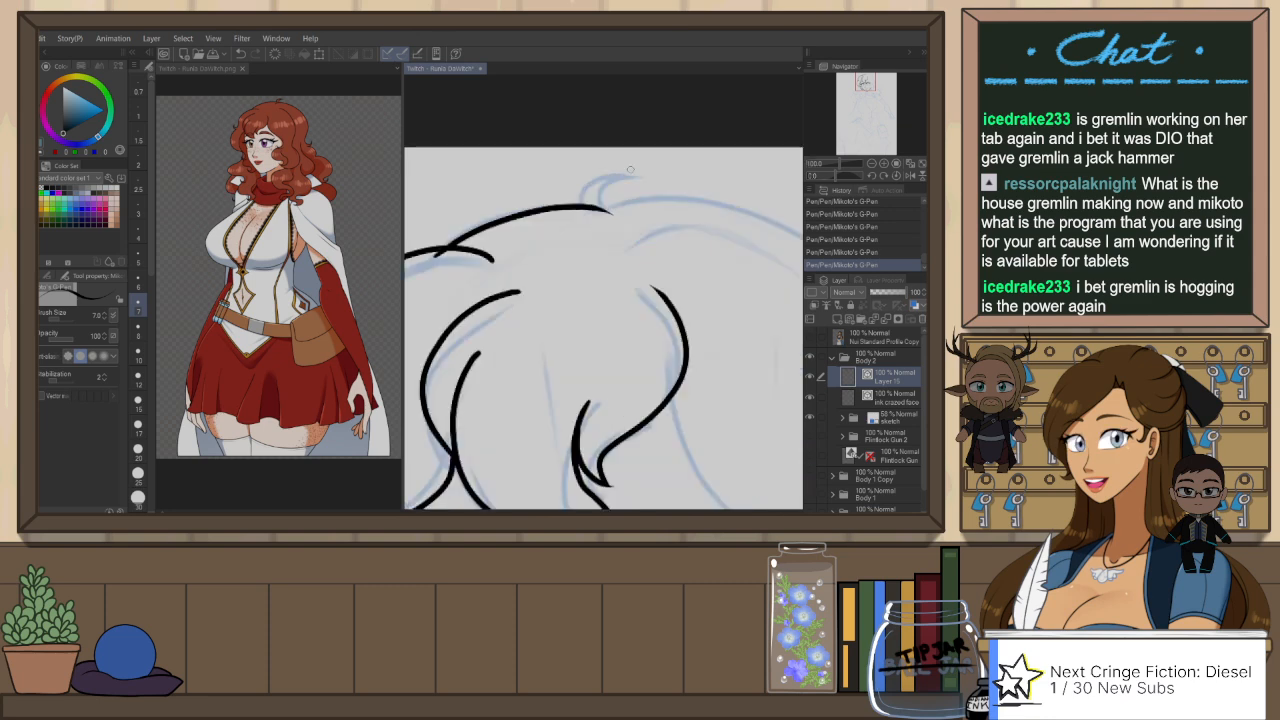
Step: Ink a small curved tuft of hair sticking up at the crown and mirror the canvas view
key("ctrl+z")
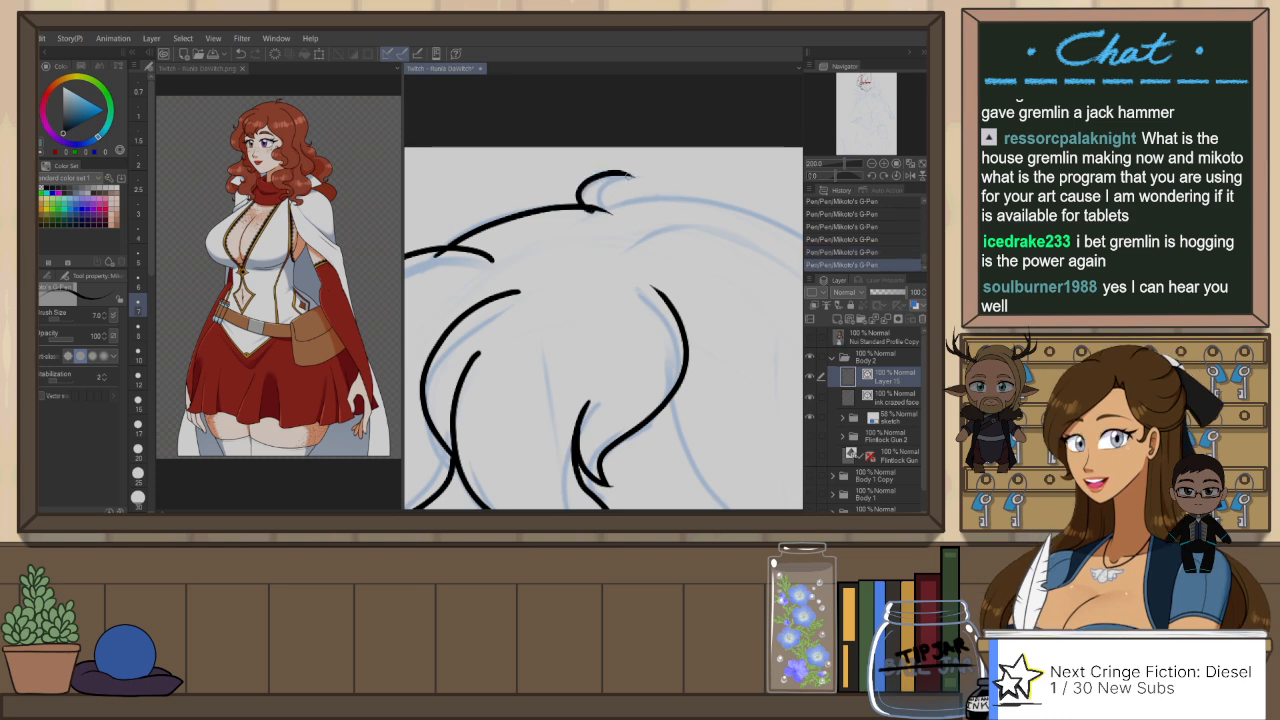
mouse_move(582, 207)
left_mouse_down()
mouse_move(630, 176)
mouse_move(608, 203)
mouse_move(616, 212)
left_mouse_up()
key("ctrl+z")
key("ctrl+z")
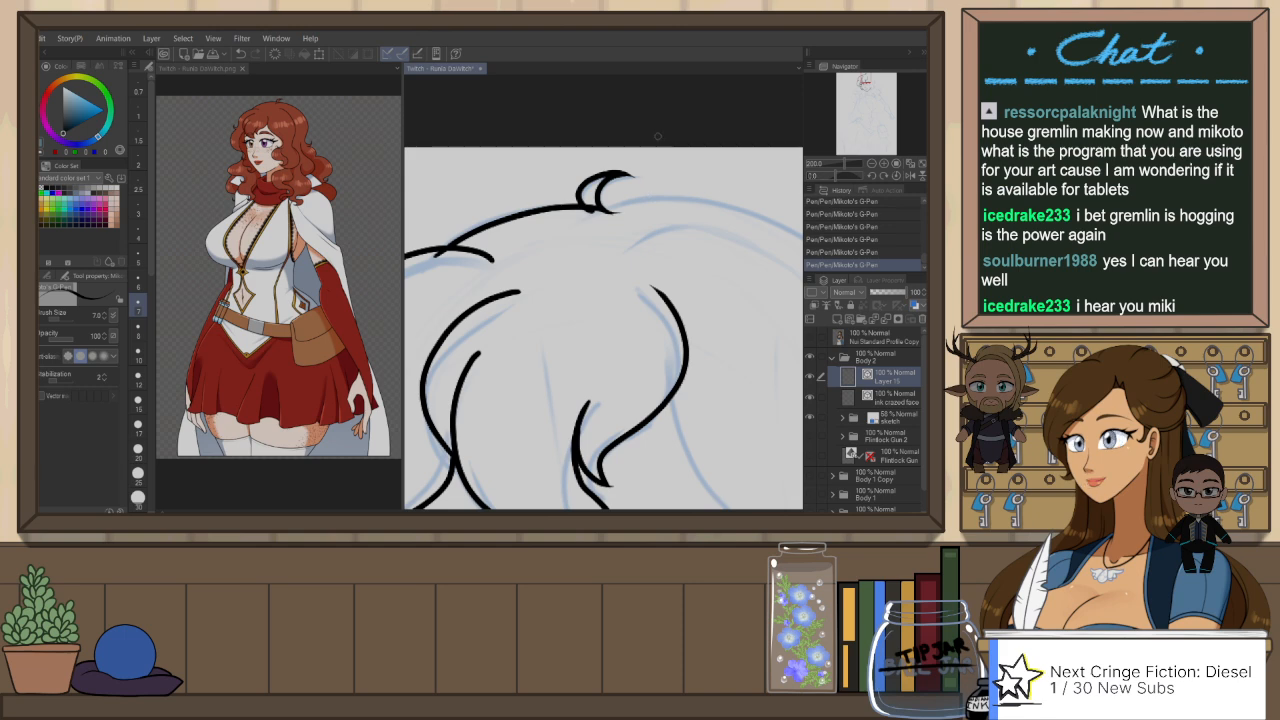
key("h")
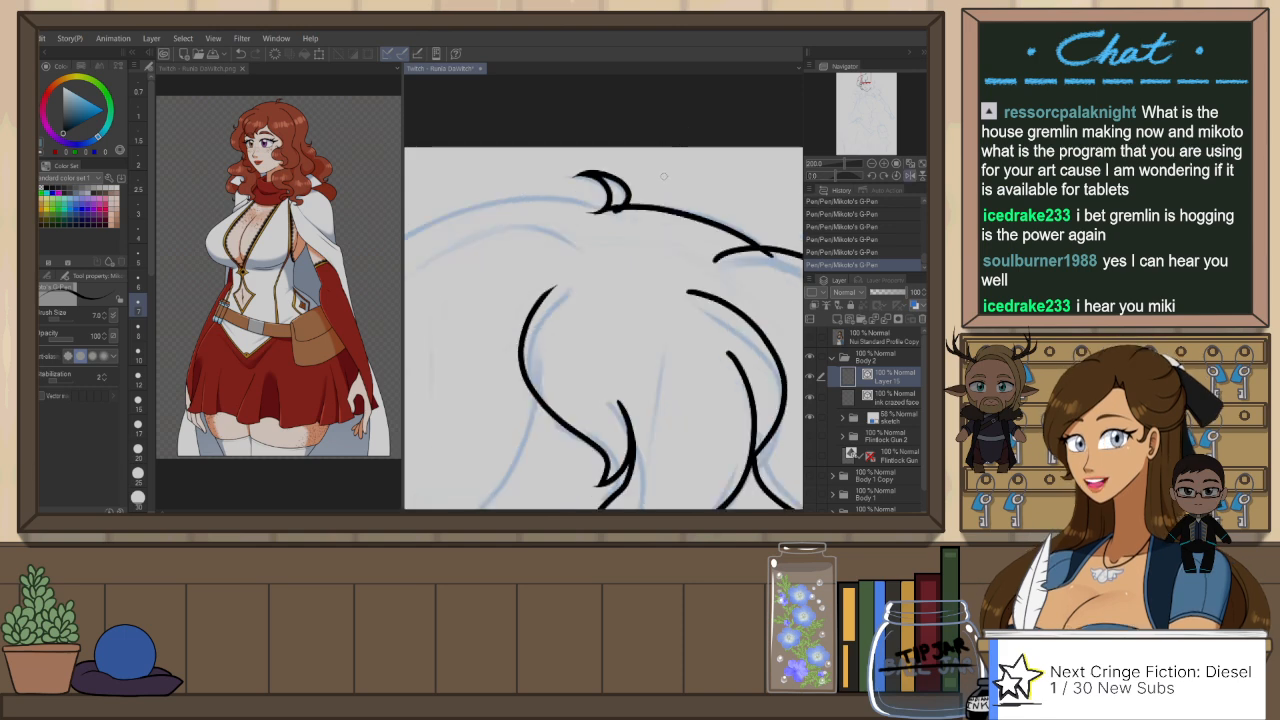
Step: Ink the near-side top hair outline from the crown tuft down around the head, ending in a small outward hook
scroll(664, 177, "down", 2)
left_click_drag(617, 205, 683, 190)
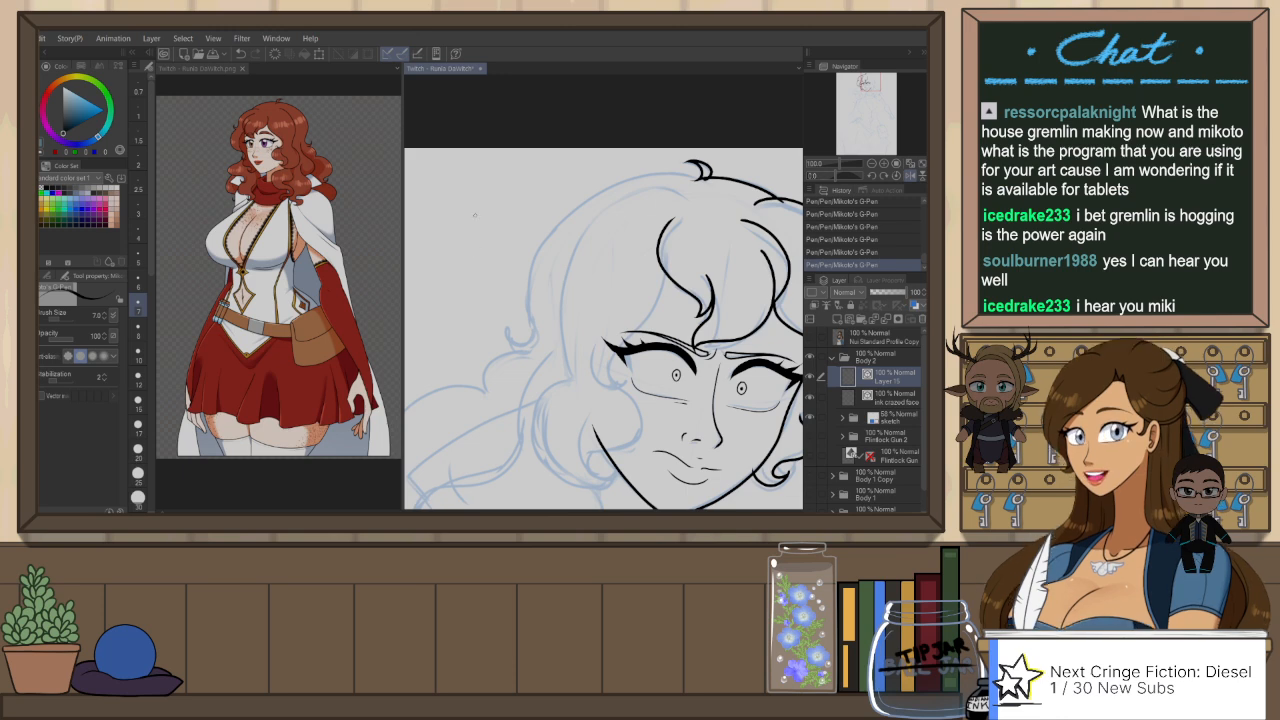
mouse_move(695, 178)
left_mouse_down()
mouse_move(523, 280)
mouse_move(525, 301)
left_mouse_up()
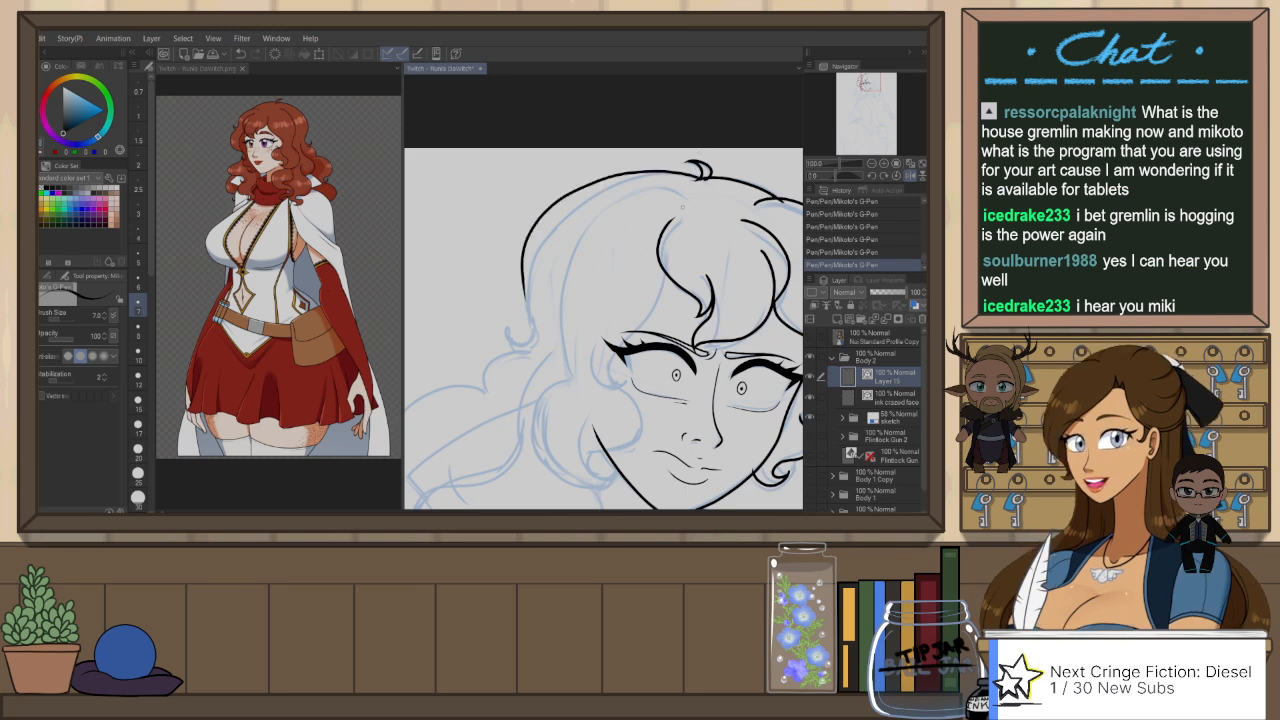
key("ctrl+z")
left_click_drag(700, 176, 540, 345)
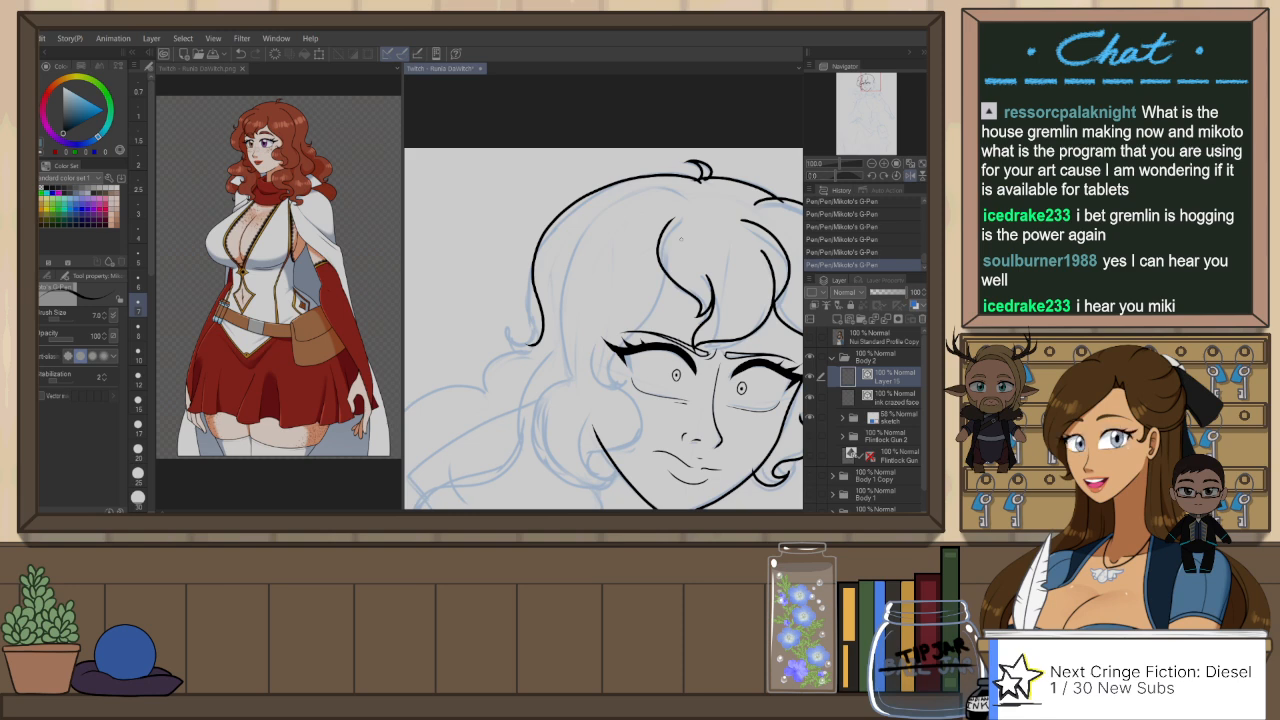
key("ctrl+z")
mouse_move(700, 176)
left_mouse_down()
mouse_move(636, 178)
mouse_move(545, 340)
left_mouse_up()
key("ctrl+z")
mouse_move(698, 174)
left_mouse_down()
mouse_move(526, 288)
mouse_move(518, 348)
left_mouse_up()
key("ctrl+z")
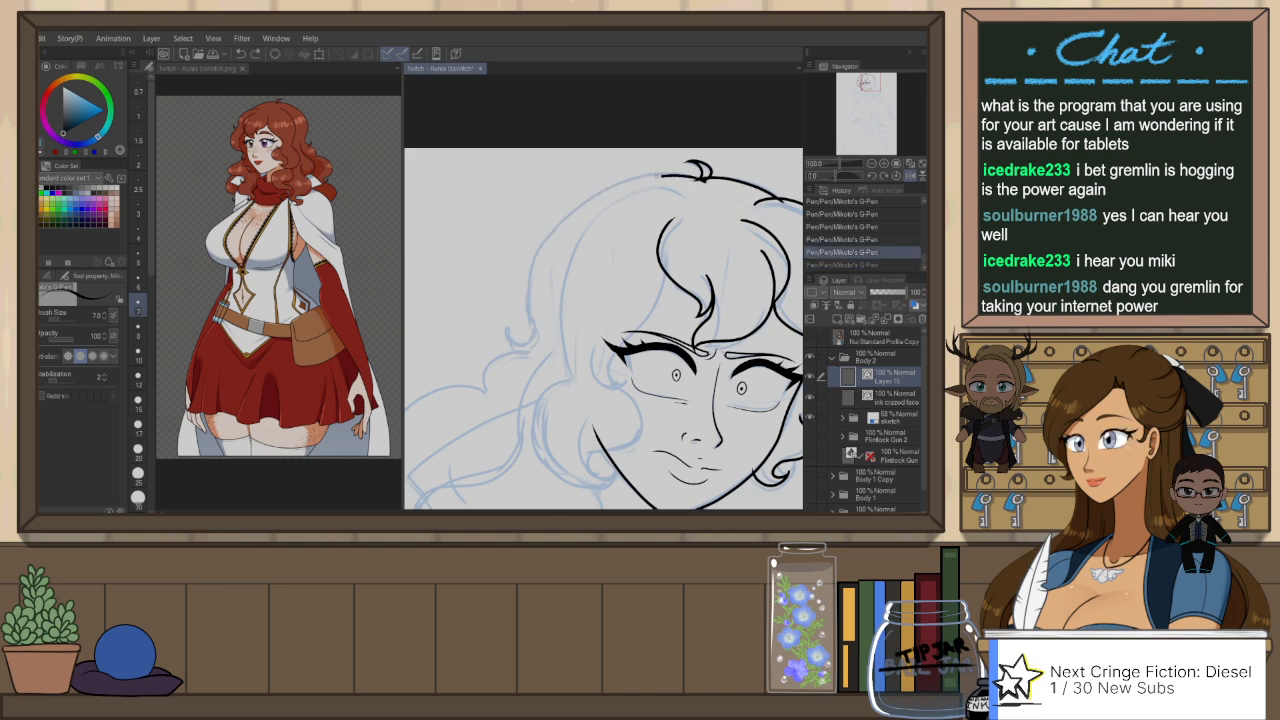
left_click_drag(690, 172, 514, 342)
key("ctrl+z")
key("ctrl+z")
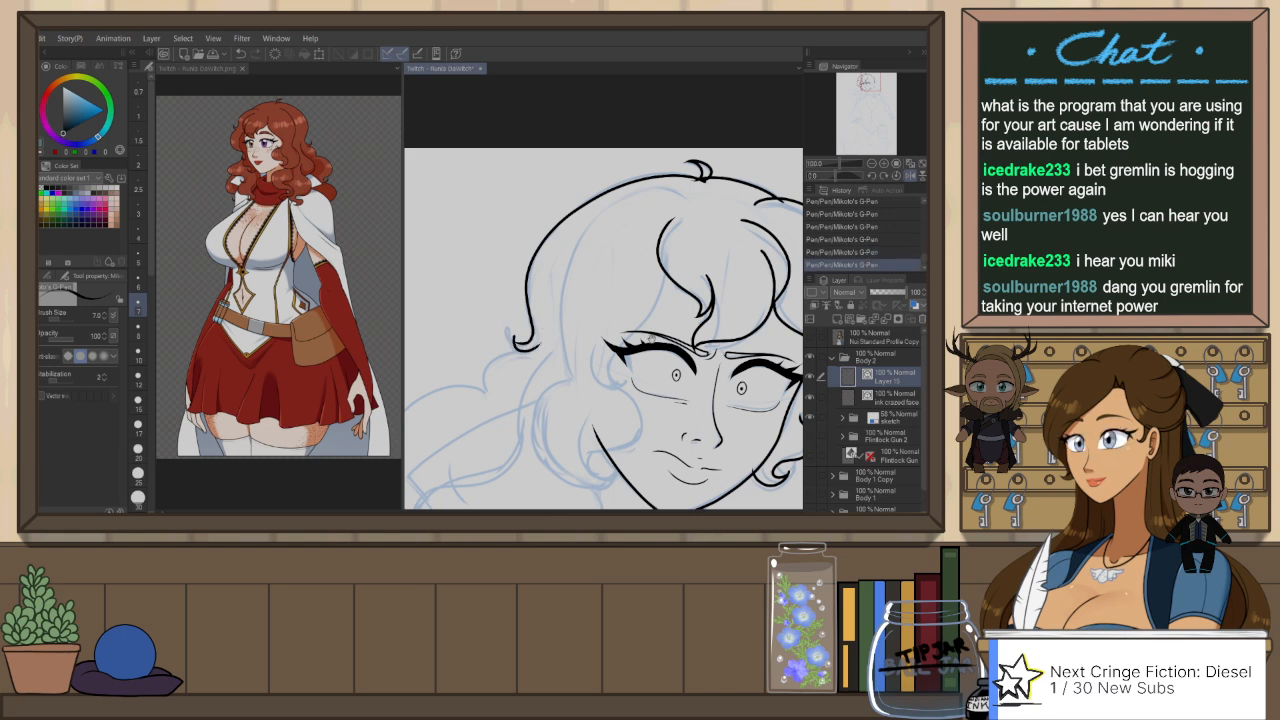
Step: Ink the strand from the forehead lock down to the near temple, ending in a small curl beside the eye
left_click_drag(651, 341, 563, 309)
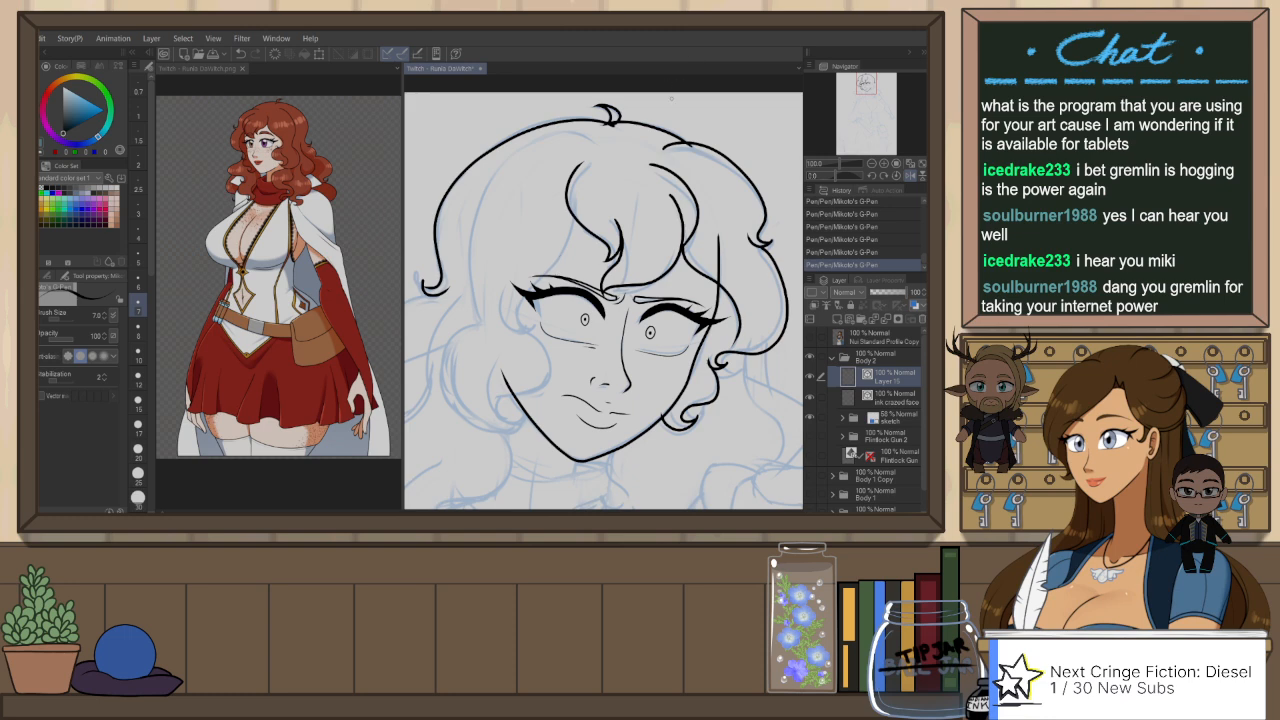
mouse_move(578, 195)
left_mouse_down()
mouse_move(576, 241)
mouse_move(505, 338)
left_mouse_up()
key("ctrl+z")
mouse_move(579, 202)
left_mouse_down()
mouse_move(510, 326)
mouse_move(528, 331)
mouse_move(567, 261)
mouse_move(533, 327)
left_mouse_up()
key("ctrl+z")
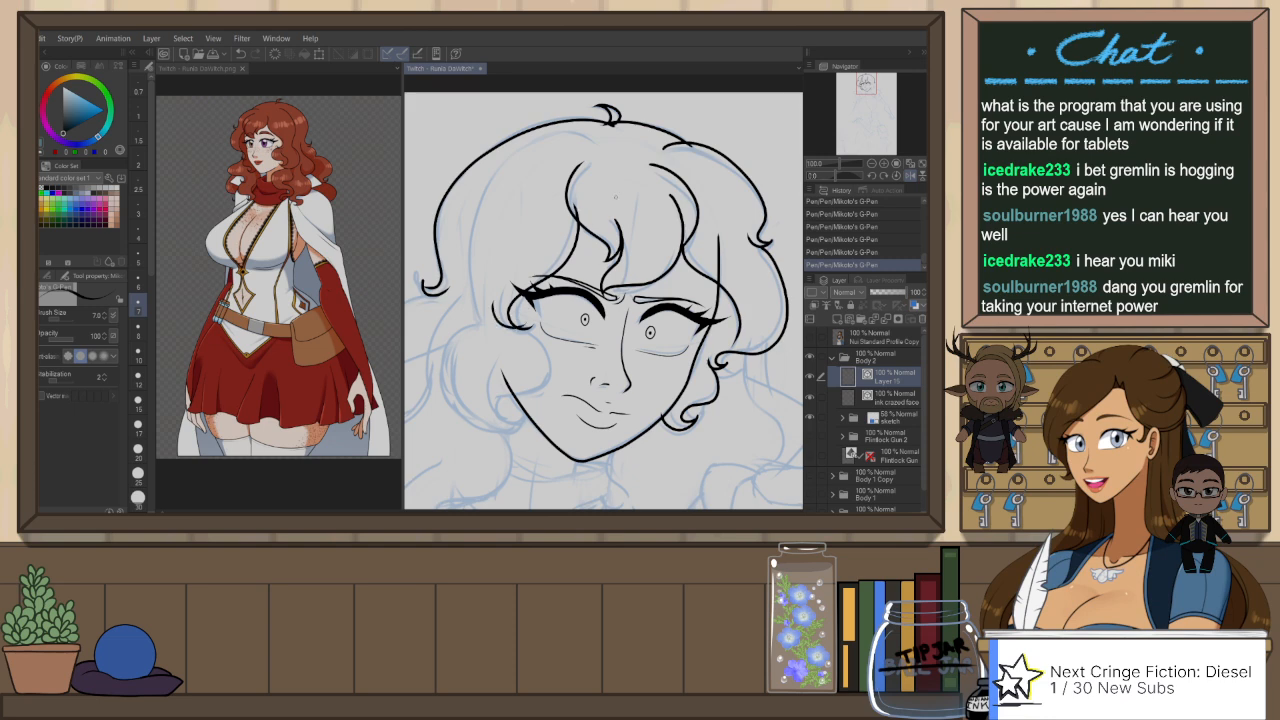
key("ctrl+z")
left_click_drag(577, 203, 532, 326)
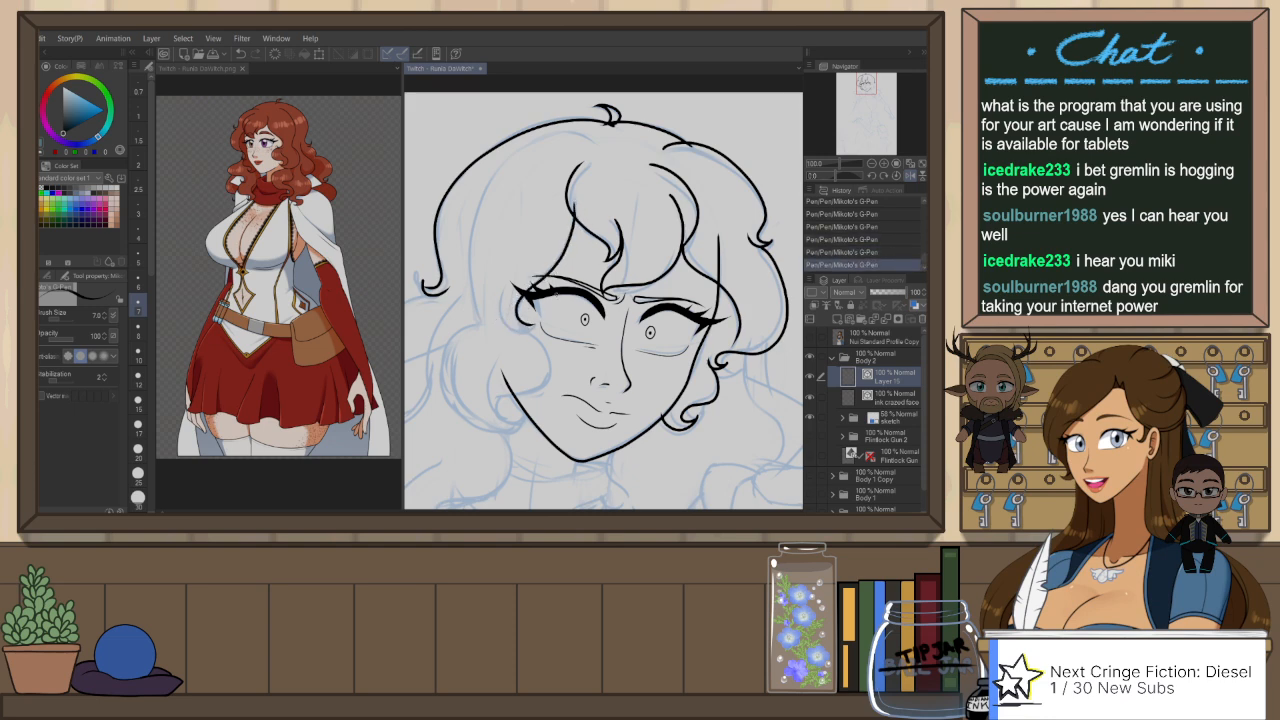
key("ctrl+z")
left_click_drag(578, 200, 545, 286)
left_click_drag(545, 286, 525, 331)
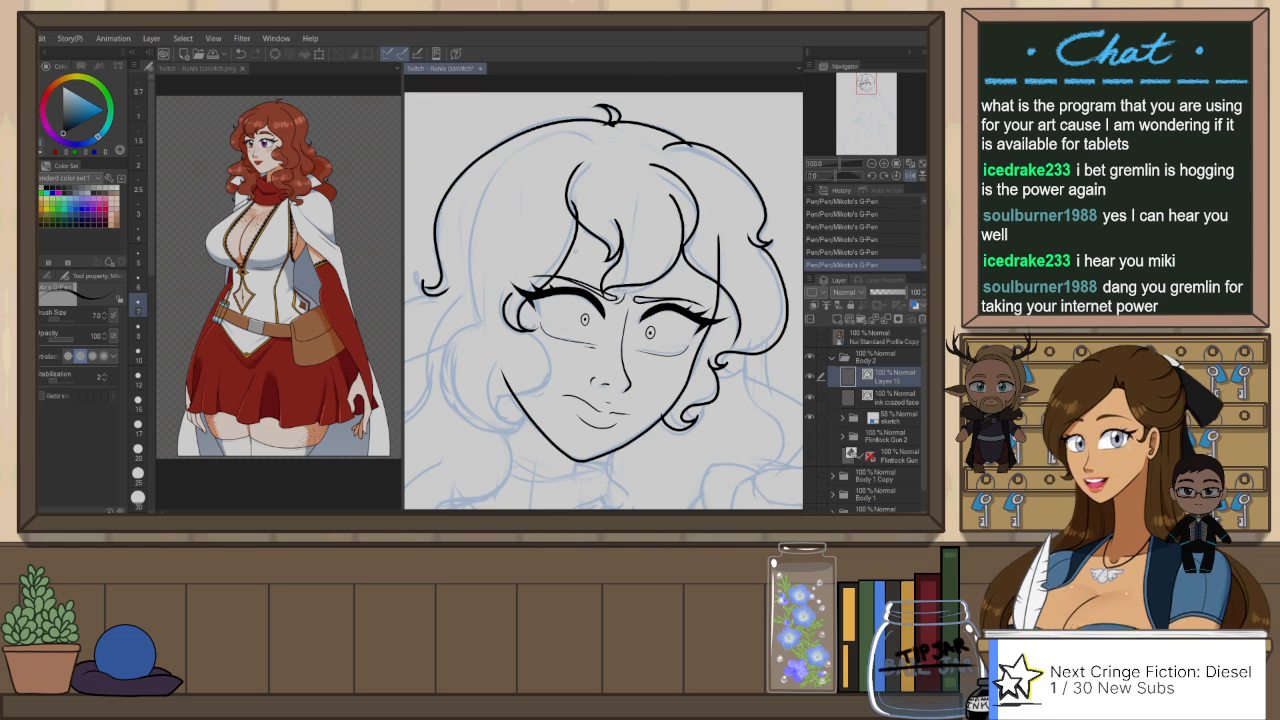
Step: Ink the curl along the near cheek from the temple down to a hooked end over the jawline
left_click_drag(557, 391, 583, 309)
key("ctrl+z")
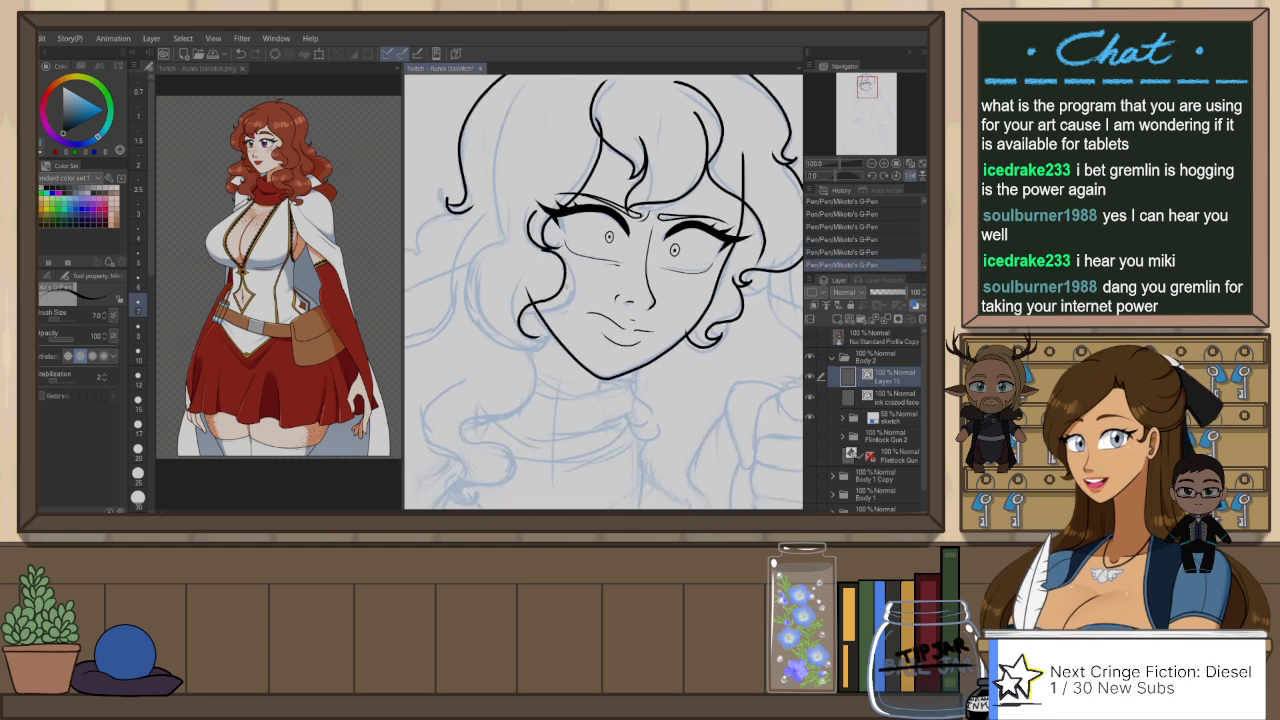
mouse_move(570, 248)
left_mouse_down()
mouse_move(520, 332)
mouse_move(542, 339)
left_mouse_up()
scroll(528, 185, "up", 3)
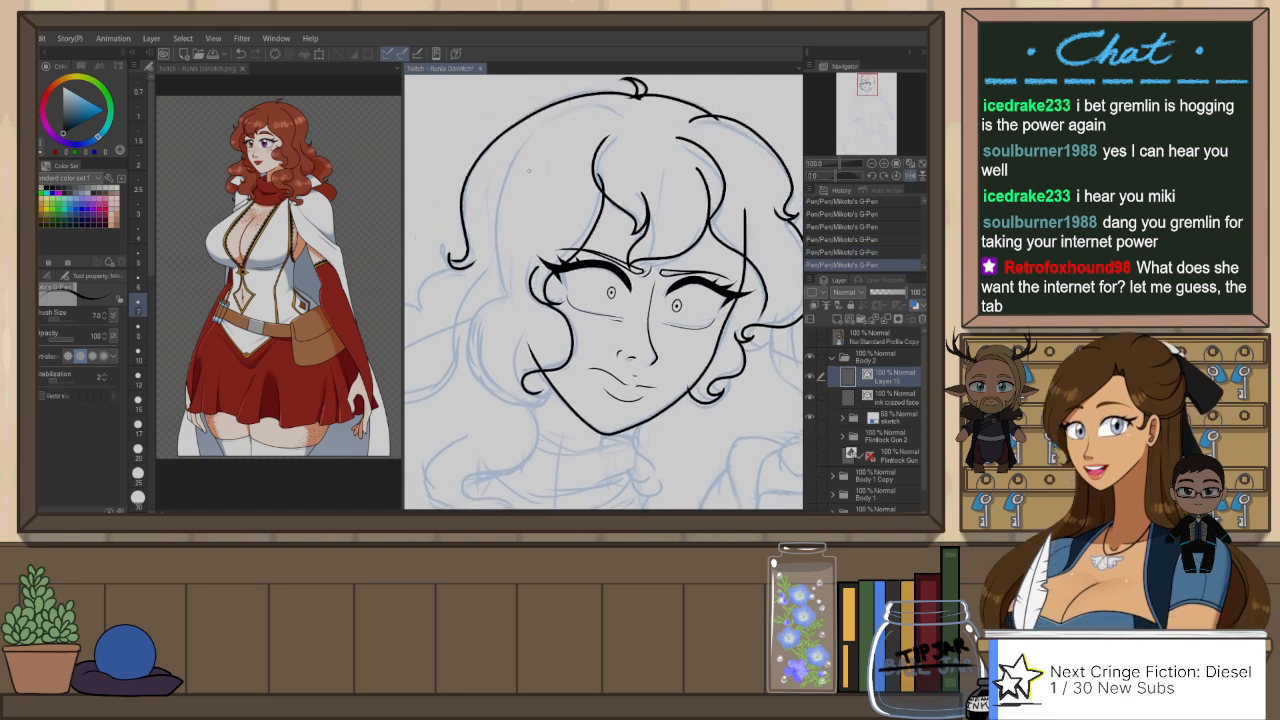
Step: Ink the inner hair line from below the crown down the near side, rounding it into a large curl around the cheek
mouse_move(594, 113)
left_mouse_down()
mouse_move(493, 200)
mouse_move(496, 266)
mouse_move(585, 110)
mouse_move(507, 283)
left_mouse_up()
key("ctrl+z")
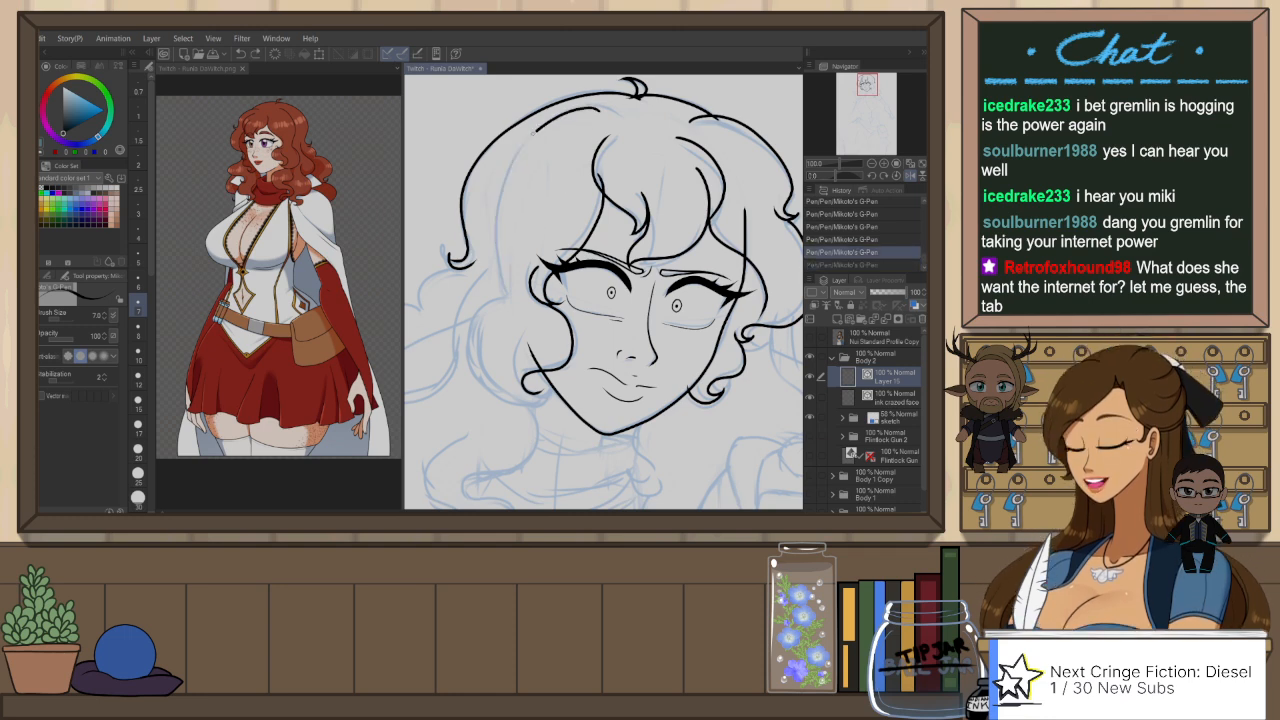
mouse_move(536, 132)
left_mouse_down()
mouse_move(501, 289)
mouse_move(458, 354)
mouse_move(538, 392)
left_mouse_up()
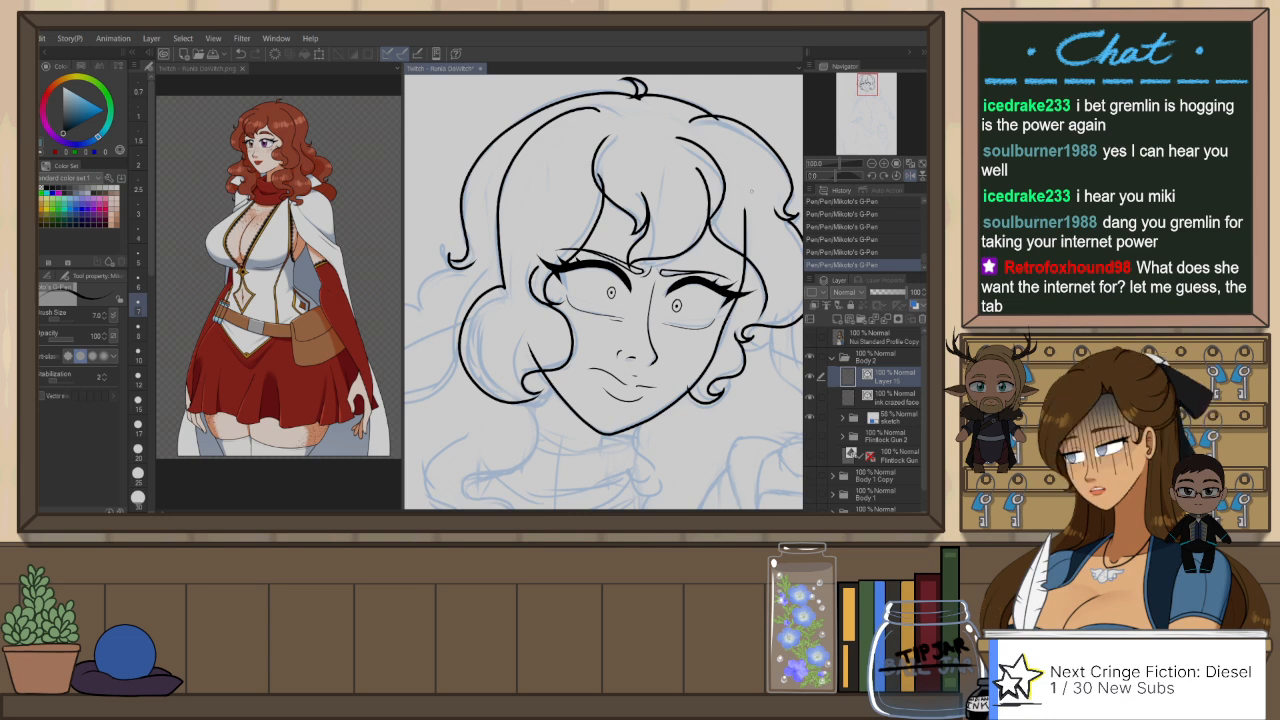
Step: Mirror the canvas view and slightly enlarge and reposition the near-cheek curl line as a vector object
key("h")
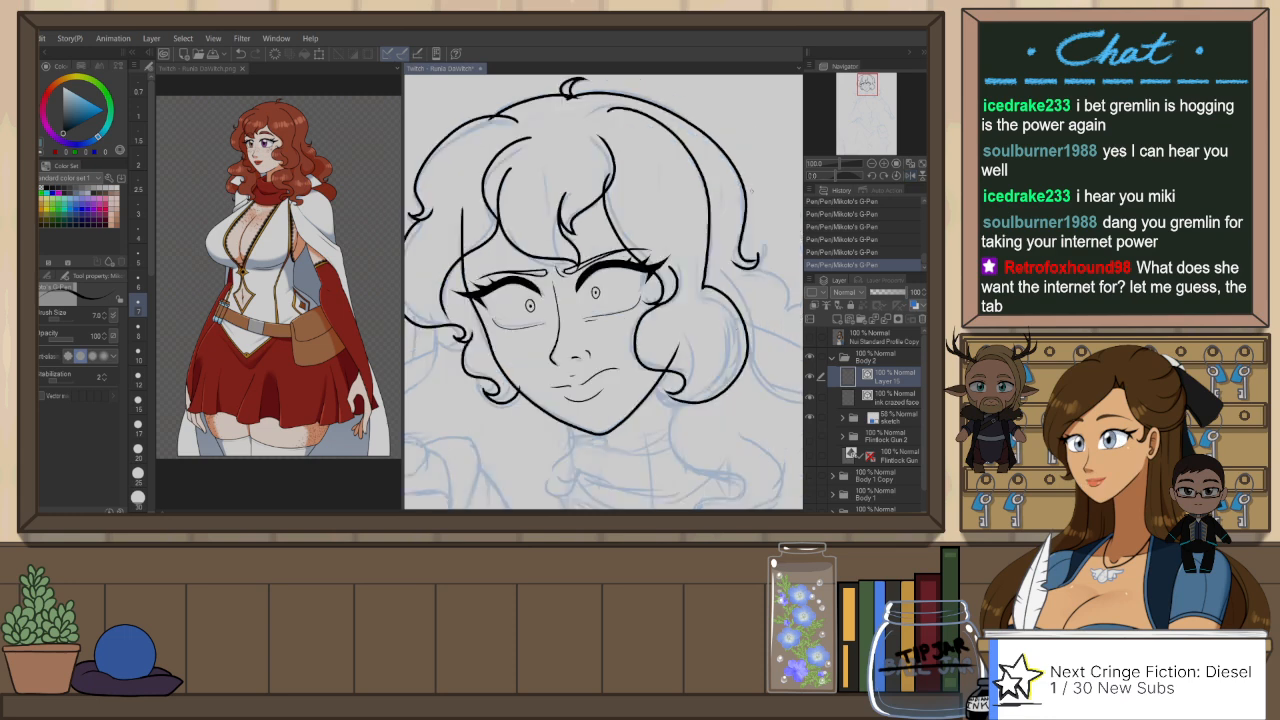
key("o")
left_click(687, 376)
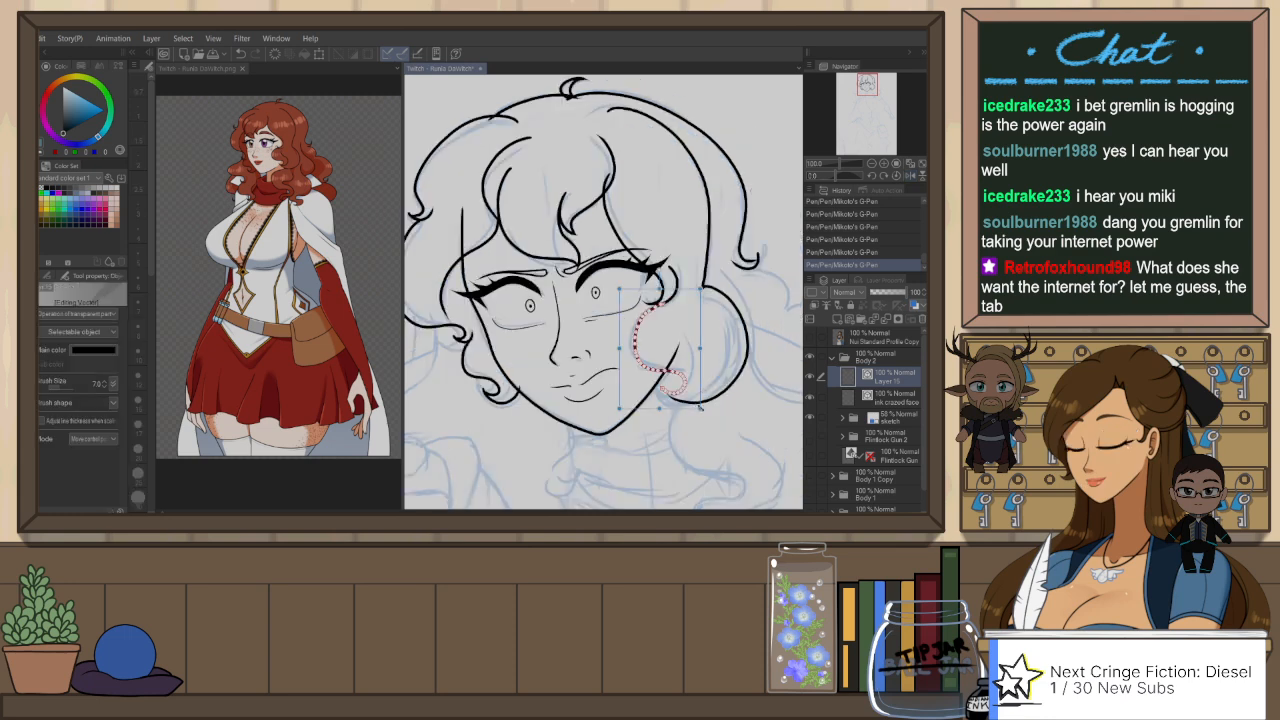
left_click_drag(701, 410, 703, 411)
left_click(698, 318)
left_click(668, 304)
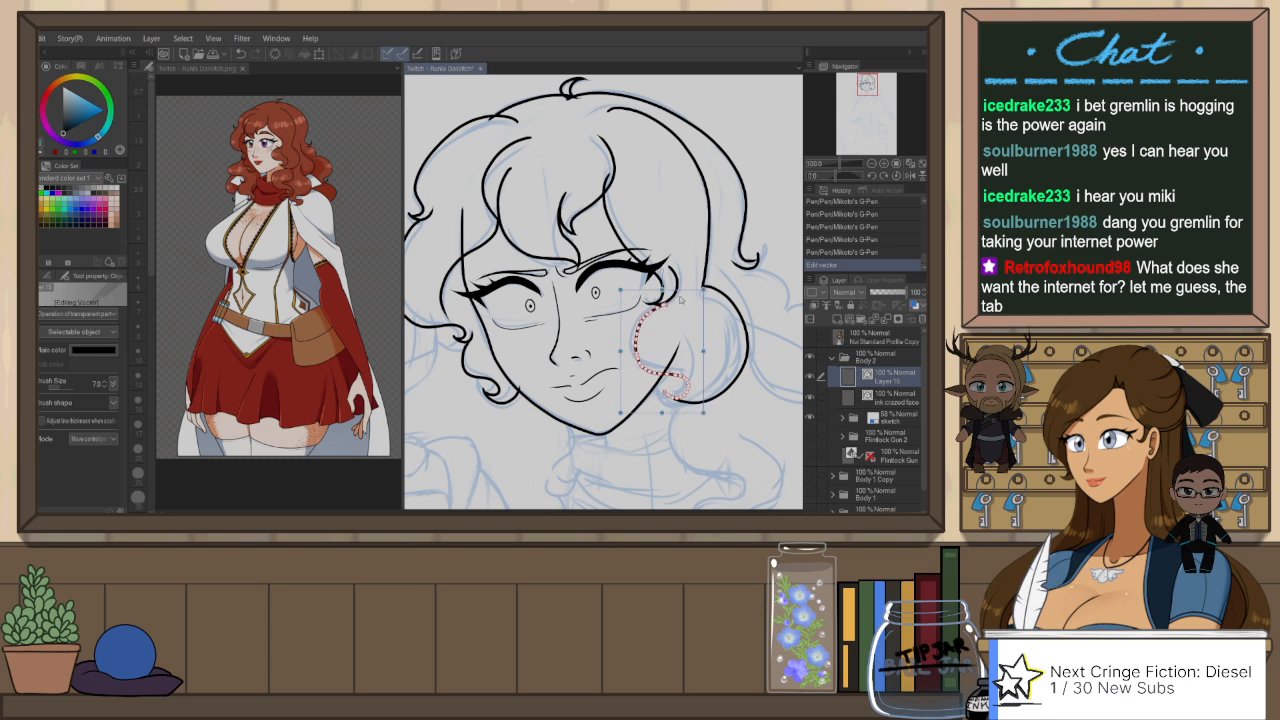
left_click_drag(668, 304, 665, 304)
left_click(697, 384)
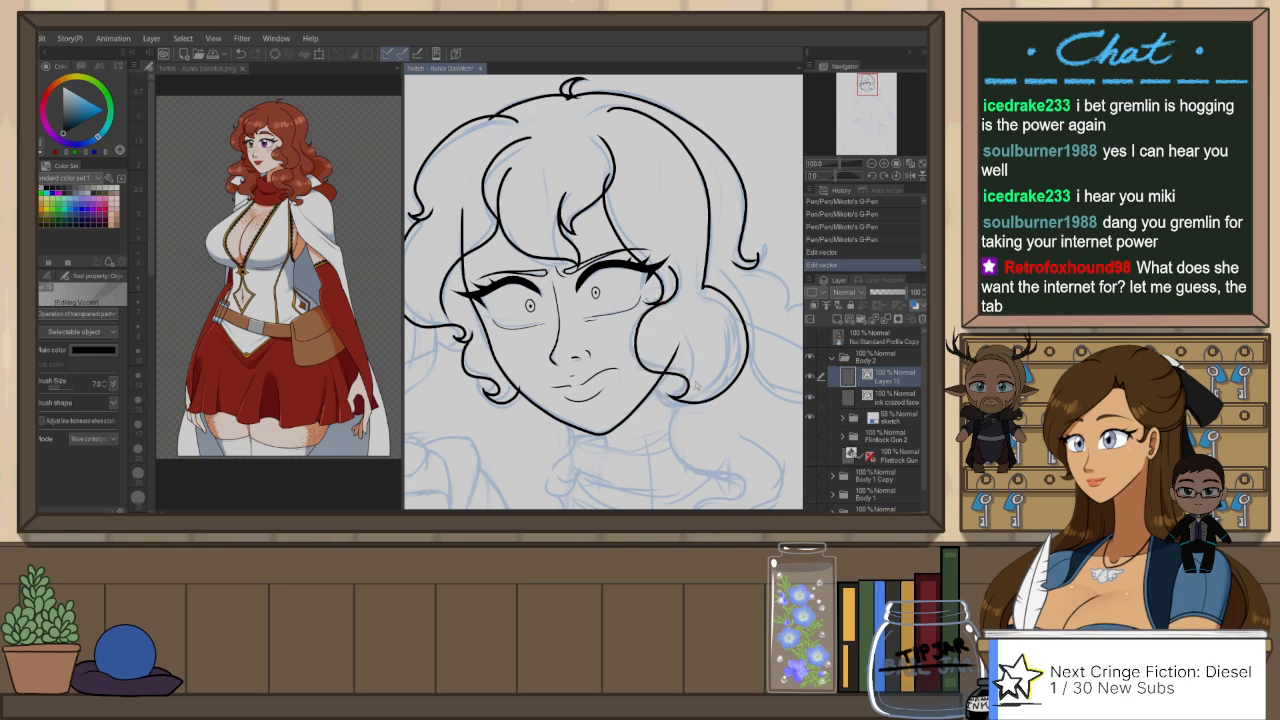
left_click(699, 403)
left_click(729, 462)
Step: Ink a short line at the chin to start the front of the neck
left_click_drag(757, 287, 716, 268)
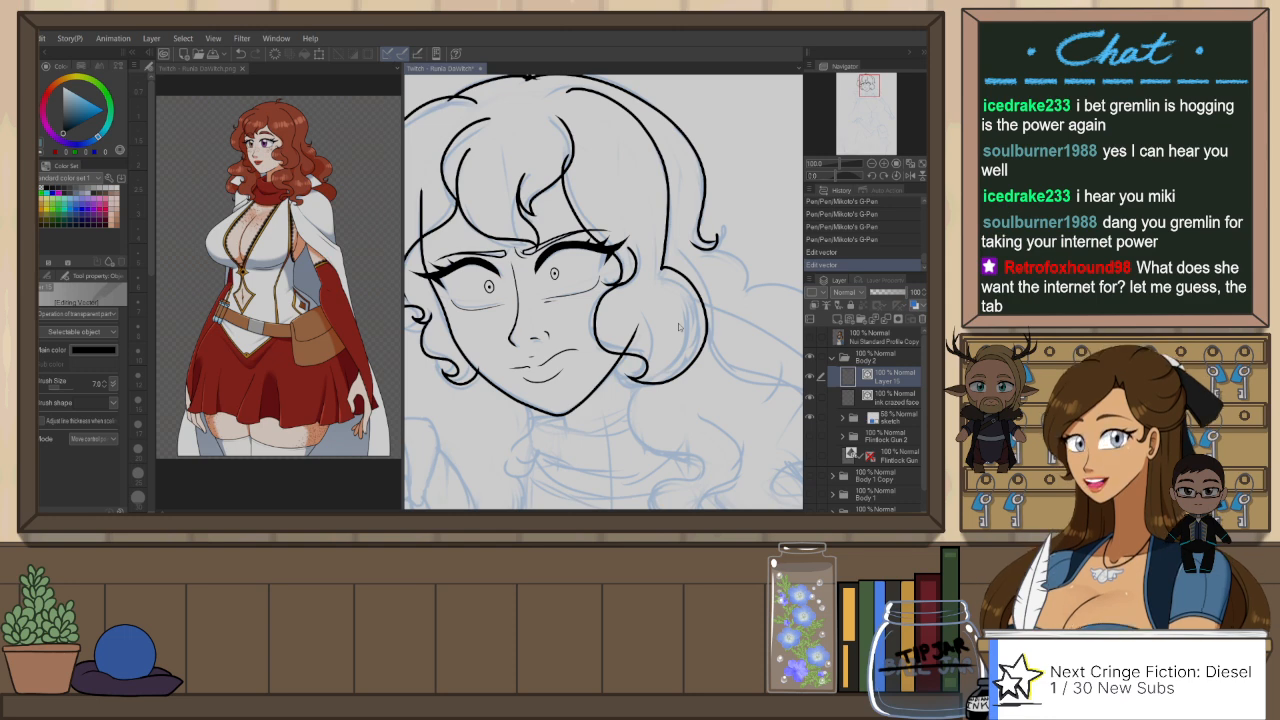
scroll(655, 197, "down", 3)
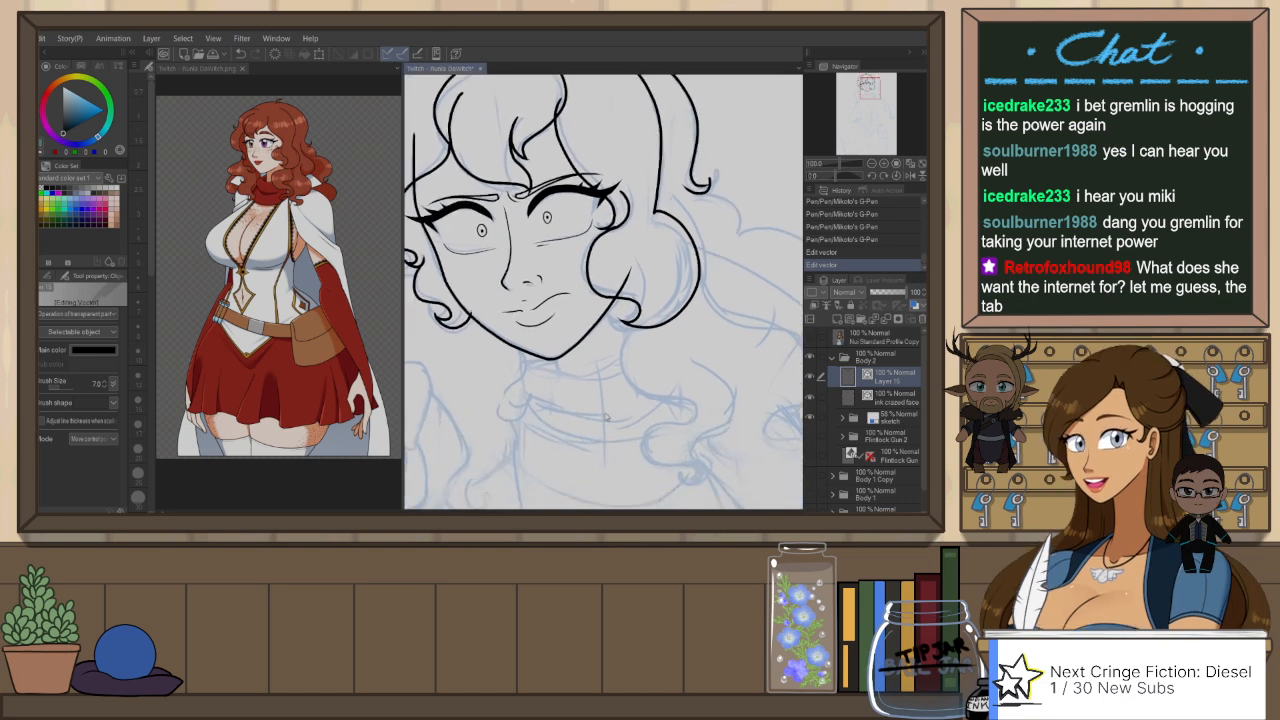
left_click_drag(606, 417, 622, 393)
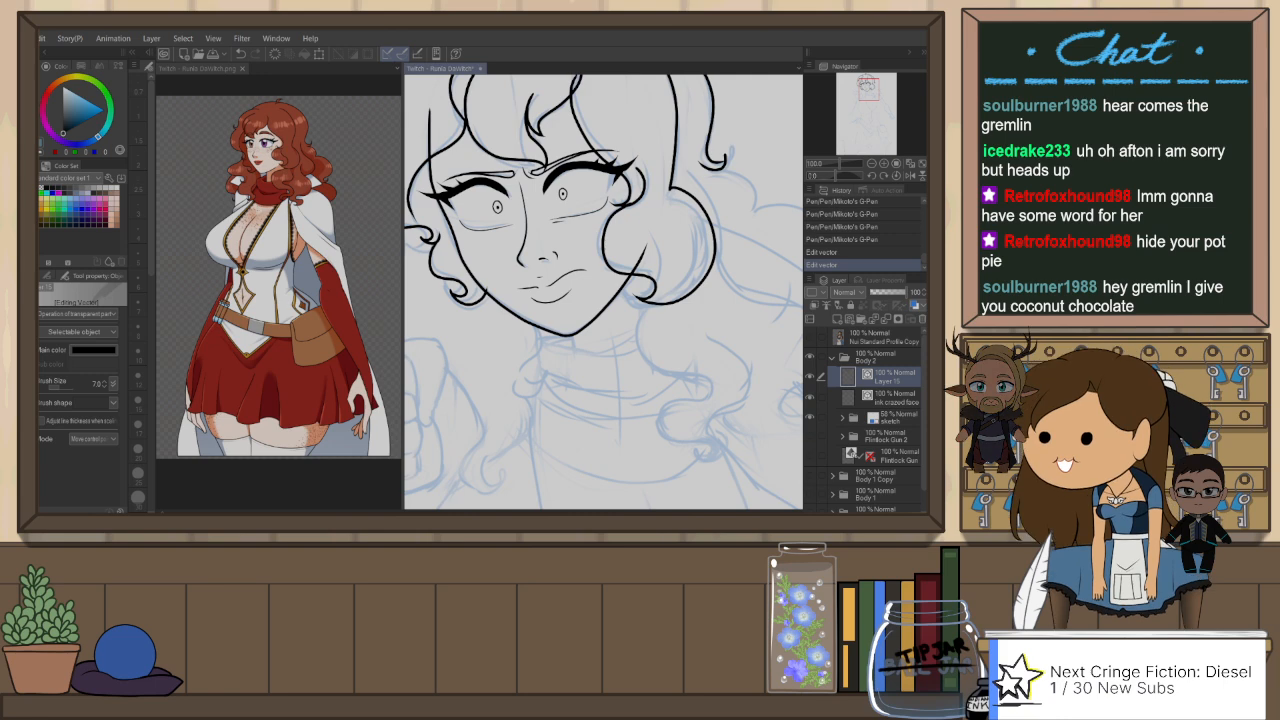
scroll(655, 320, "down", 2)
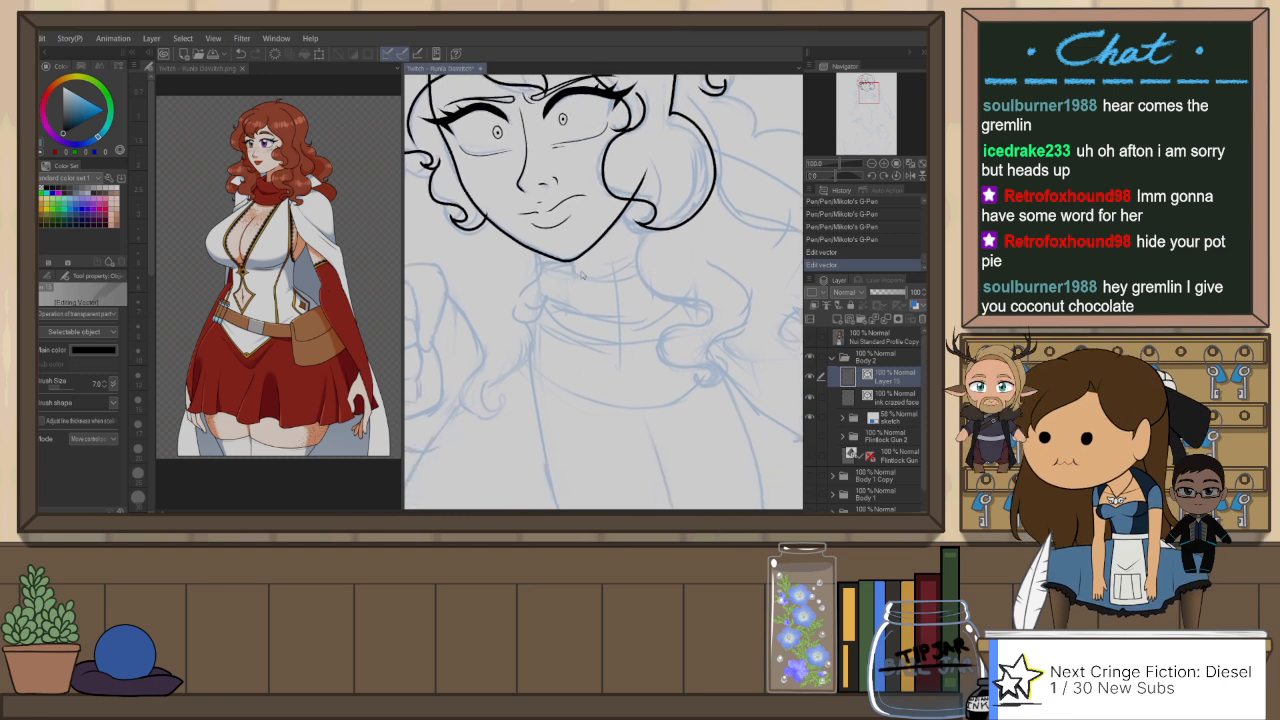
left_click_drag(578, 256, 579, 278)
key("ctrl+z")
key("p")
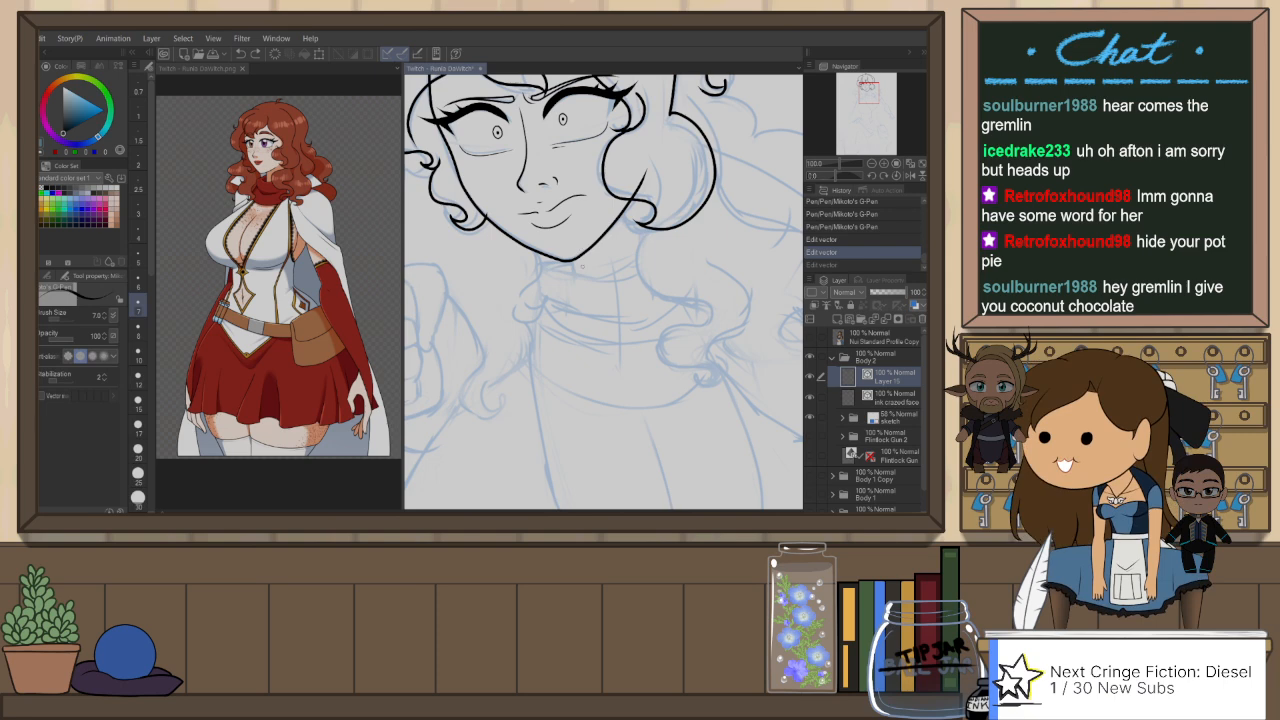
left_click_drag(573, 255, 576, 281)
key("ctrl+z")
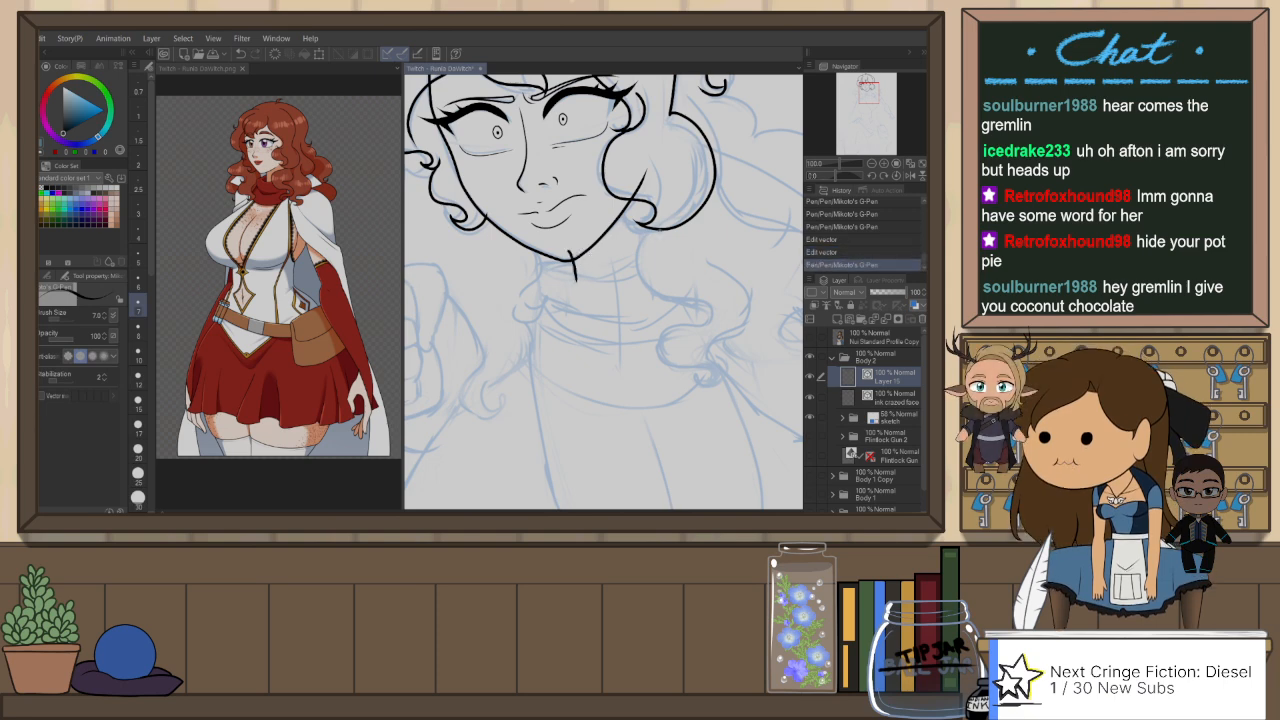
Step: Ink a wavy lock hanging from the cheek curl past the neck, ending in a small hook at the shoulder
left_click_drag(731, 283, 637, 278)
mouse_move(562, 218)
left_mouse_down()
mouse_move(622, 308)
mouse_move(619, 373)
left_mouse_up()
key("ctrl+z")
mouse_move(560, 215)
left_mouse_down()
mouse_move(533, 278)
mouse_move(613, 312)
mouse_move(568, 318)
mouse_move(626, 372)
left_mouse_up()
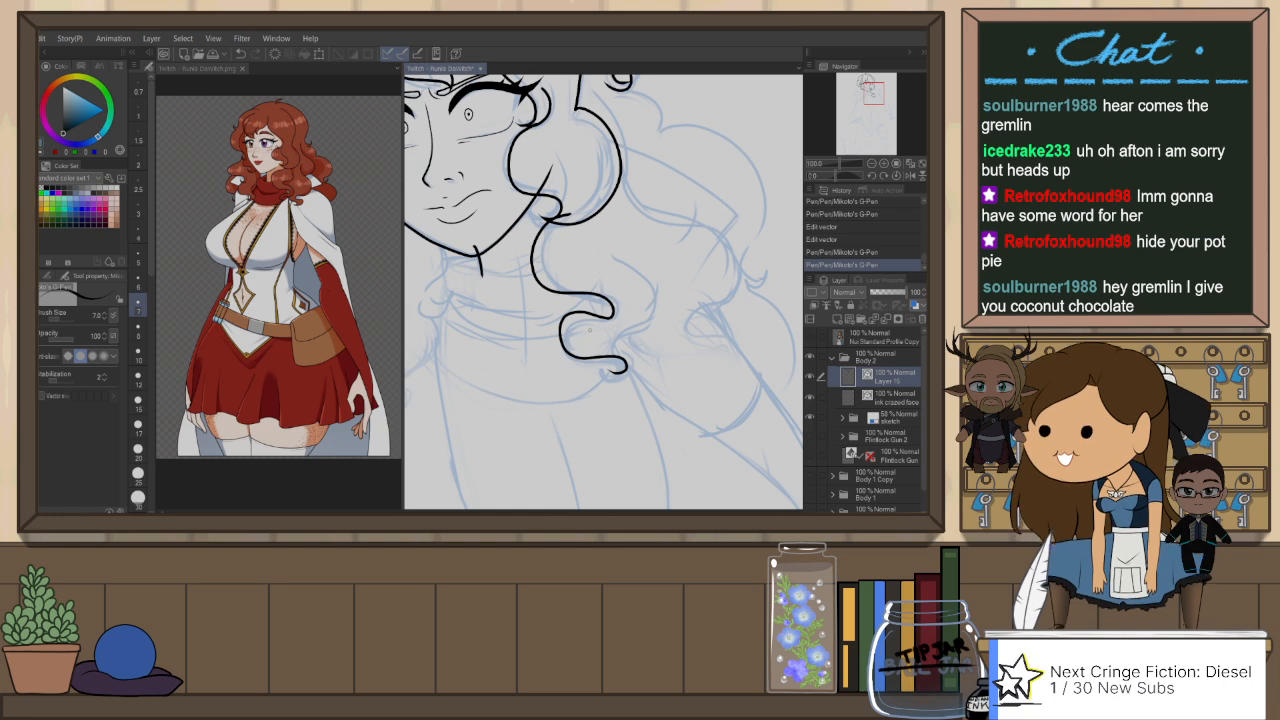
key("ctrl+z")
mouse_move(560, 215)
left_mouse_down()
mouse_move(541, 281)
mouse_move(614, 303)
mouse_move(573, 316)
mouse_move(624, 368)
left_mouse_up()
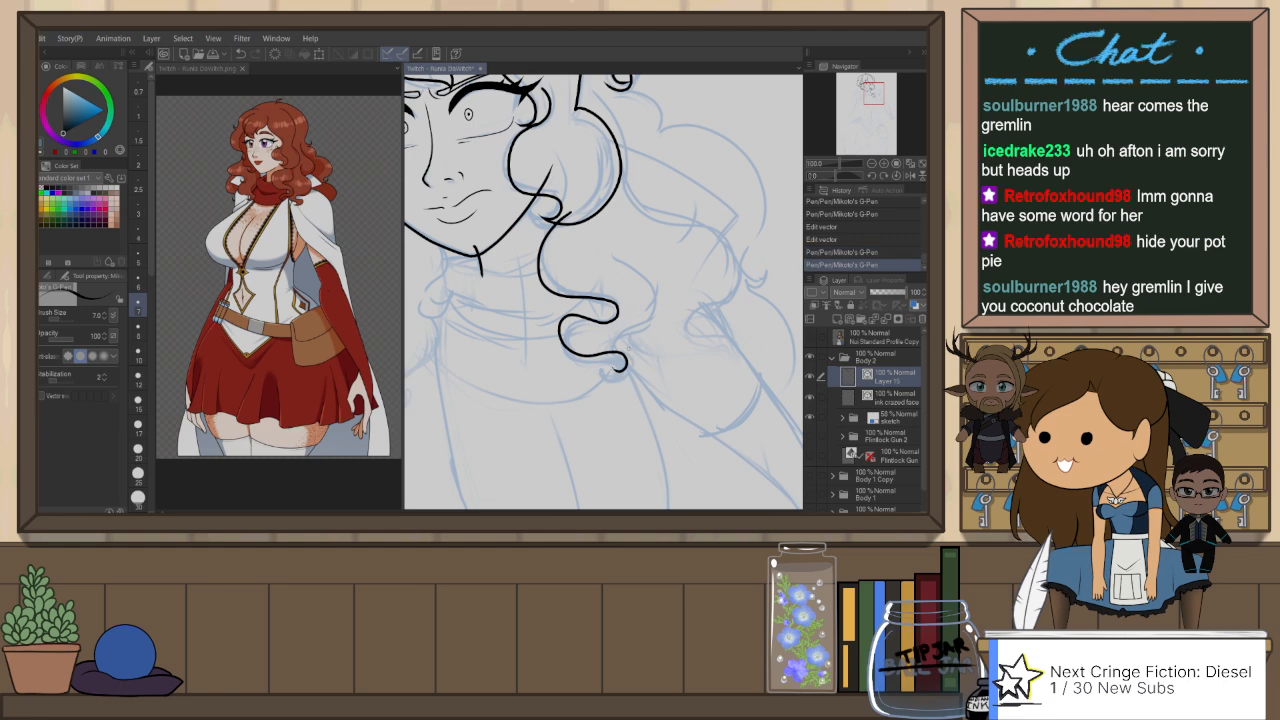
Step: Mirror the canvas view and ink the outer edge of the wavy shoulder lock, adjusting the line slightly as a vector object
key("h")
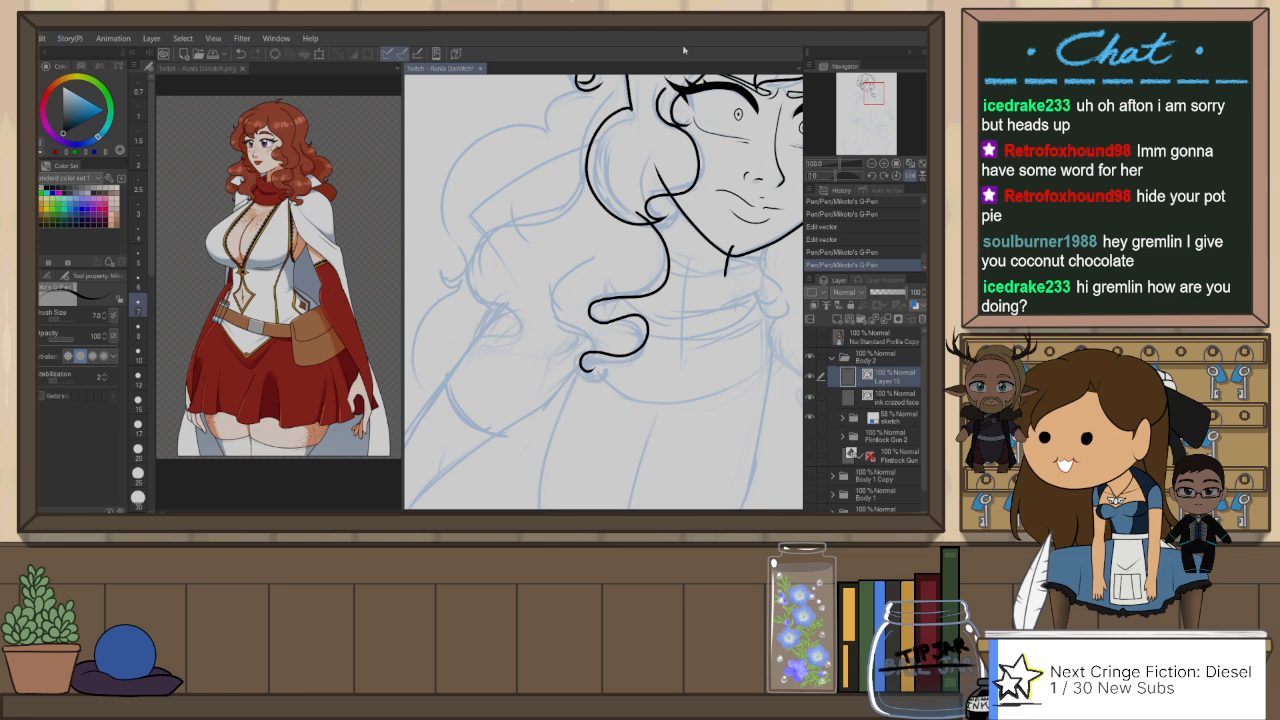
mouse_move(608, 243)
left_mouse_down()
mouse_move(562, 330)
mouse_move(586, 374)
left_mouse_up()
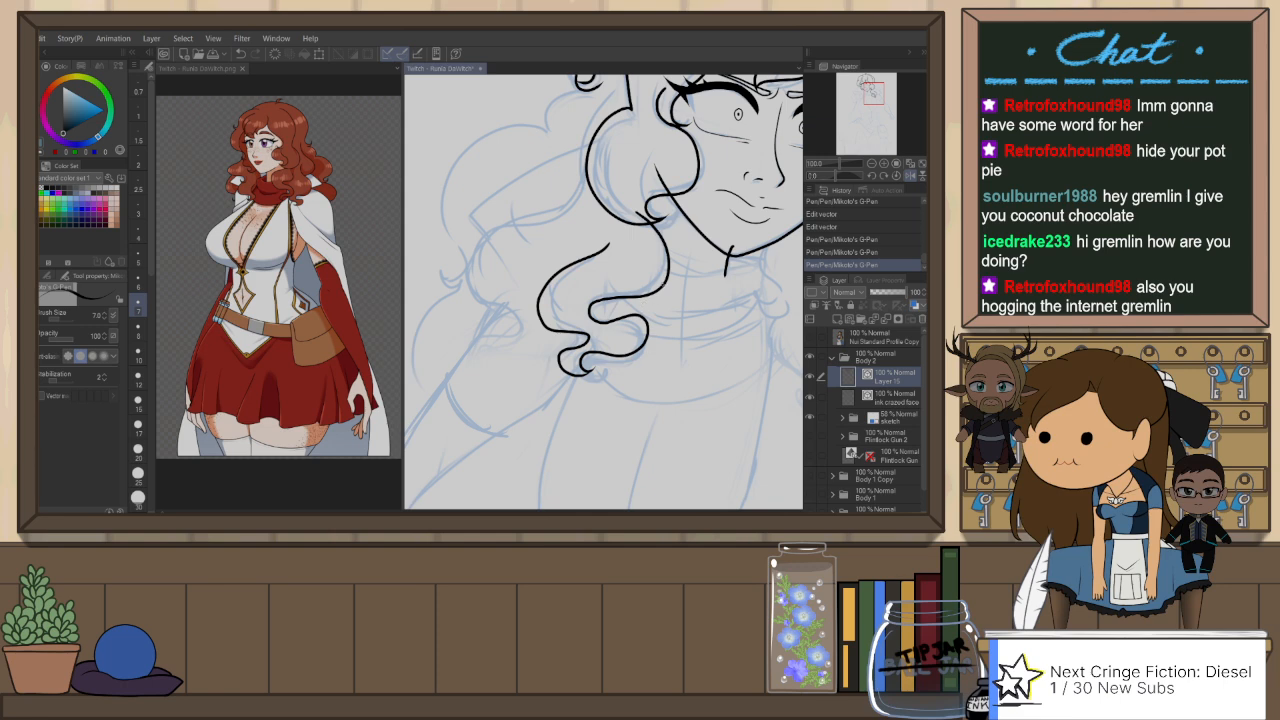
left_click_drag(671, 315, 651, 332)
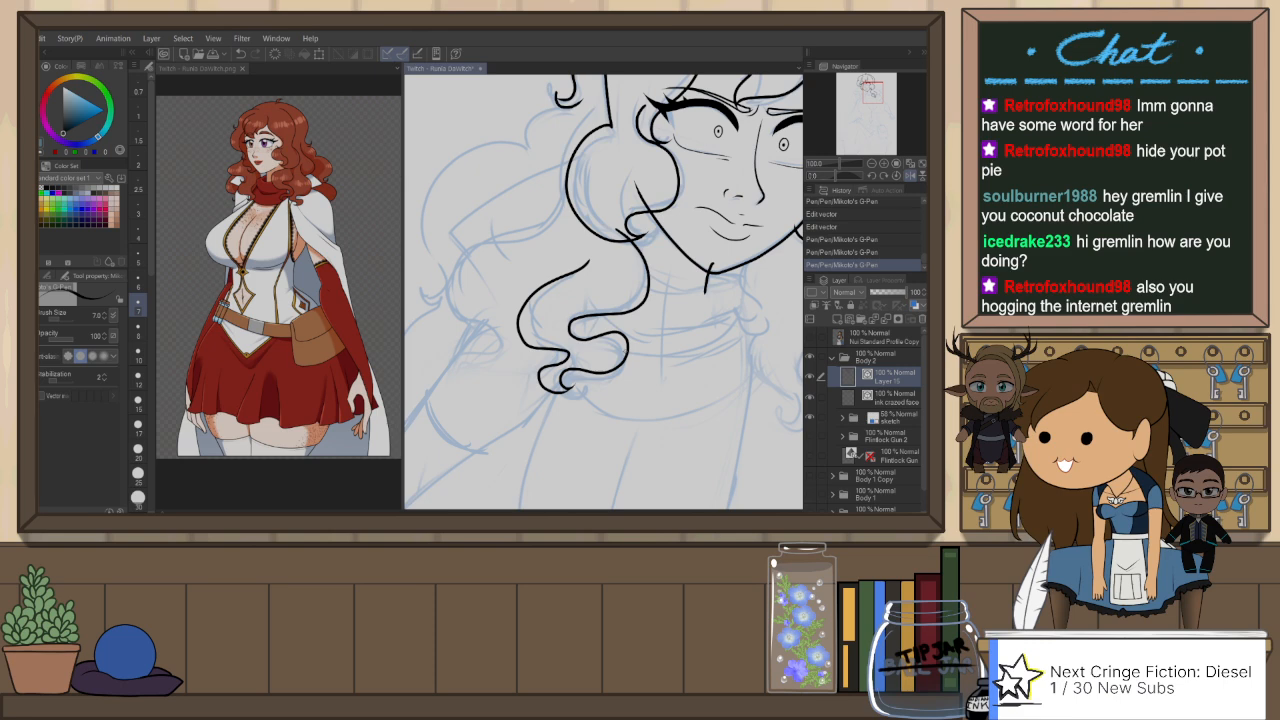
key("o")
left_click(558, 393)
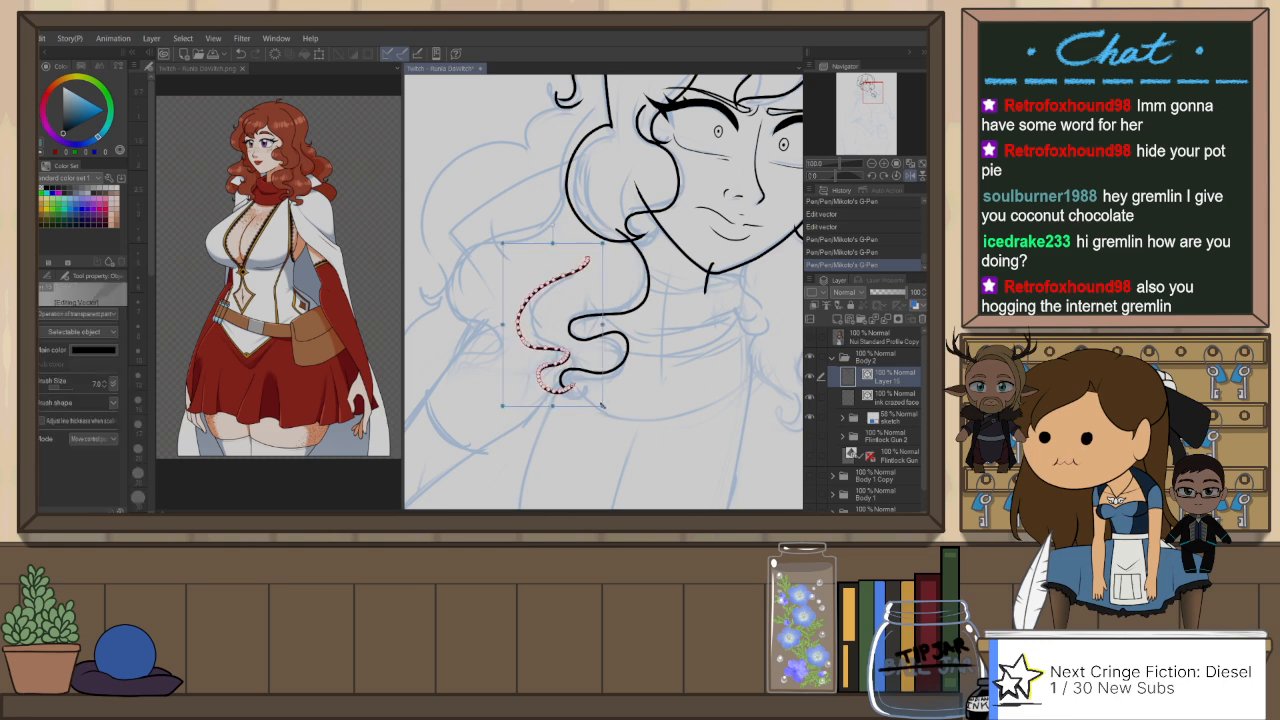
left_click(659, 388)
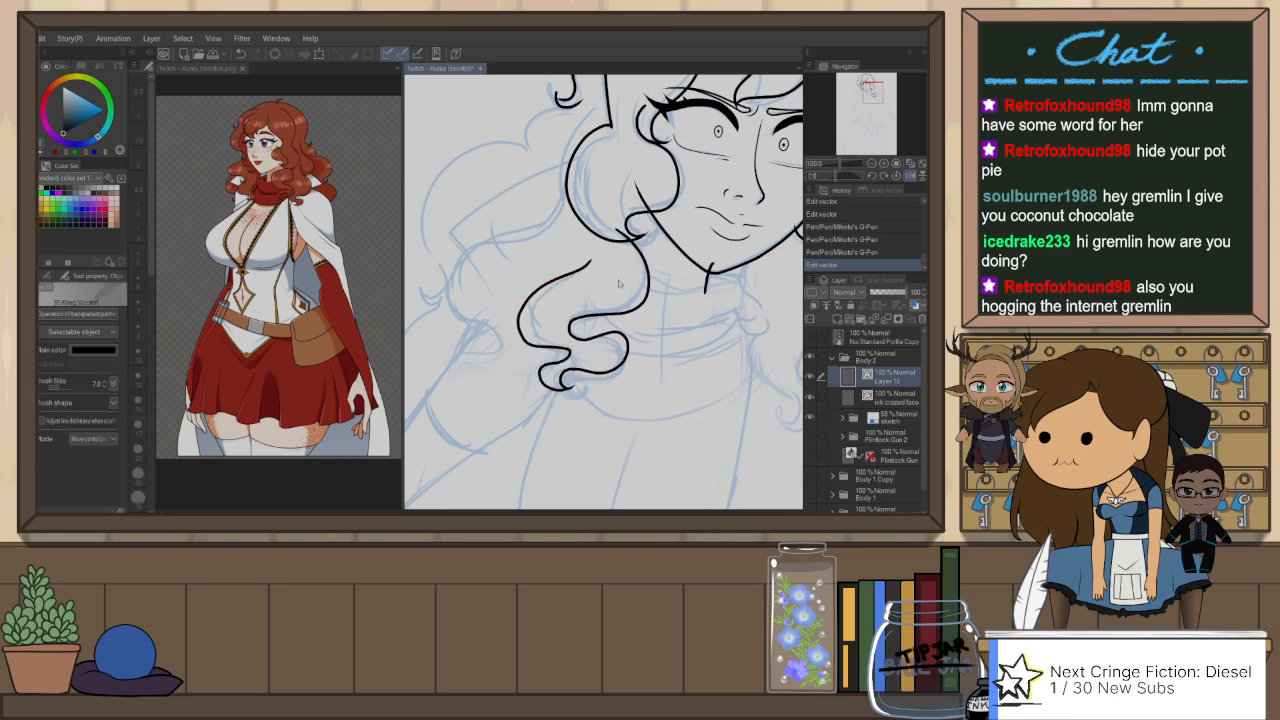
Step: Ink a larger wavy lock on the outer side of the shoulder lock, curling into a pointed tip below it
key("p")
mouse_move(576, 173)
left_mouse_down()
mouse_move(514, 218)
mouse_move(502, 318)
left_mouse_up()
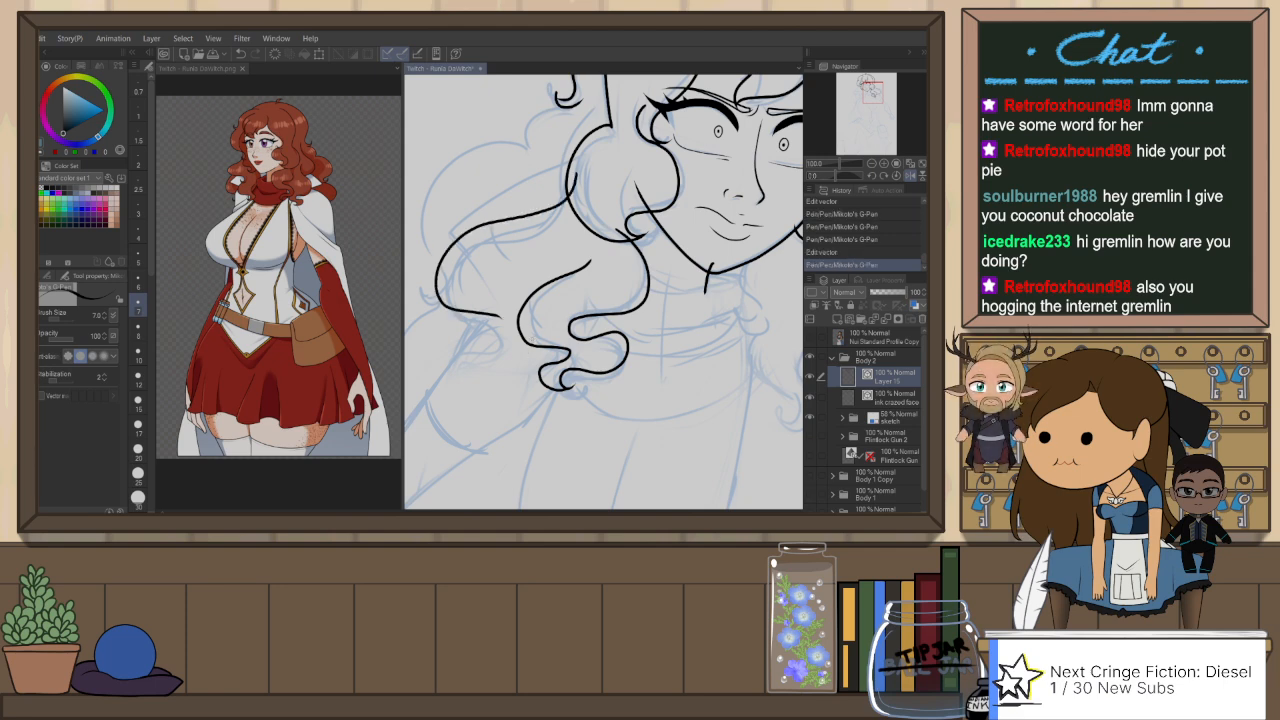
key("ctrl+z")
mouse_move(570, 178)
left_mouse_down()
mouse_move(430, 292)
mouse_move(506, 370)
mouse_move(510, 413)
mouse_move(488, 427)
left_mouse_up()
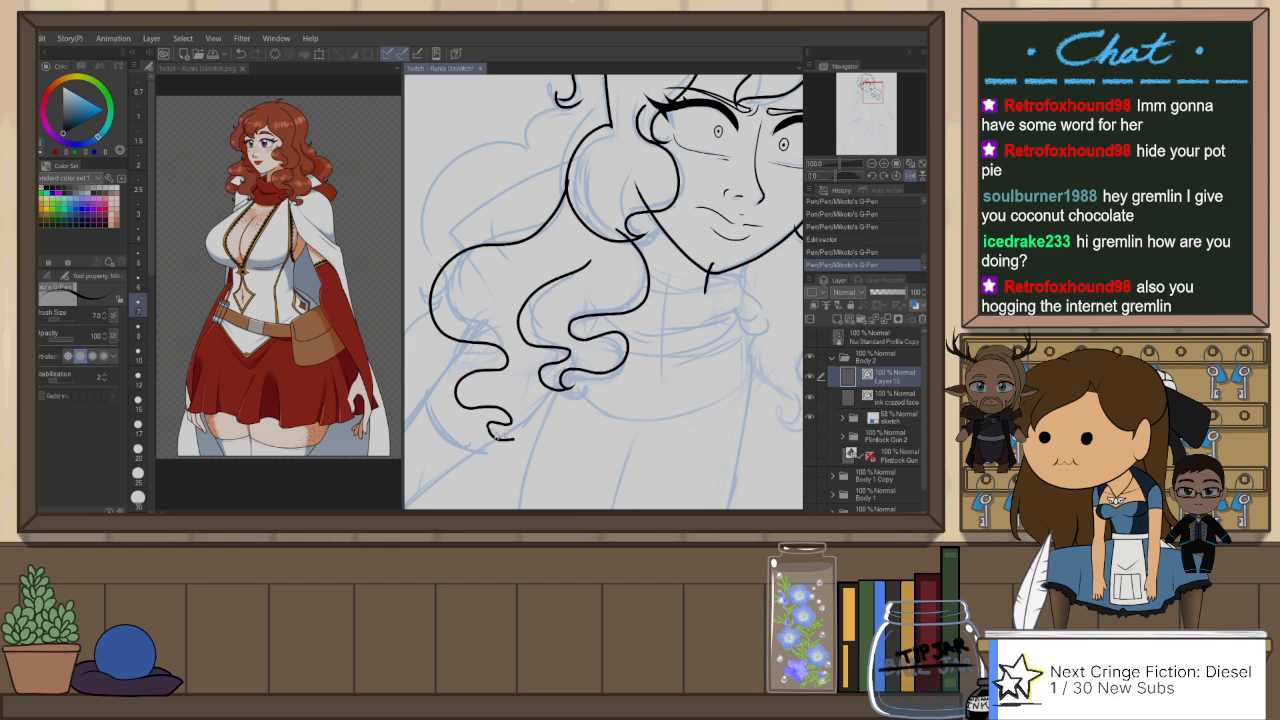
key("ctrl+z")
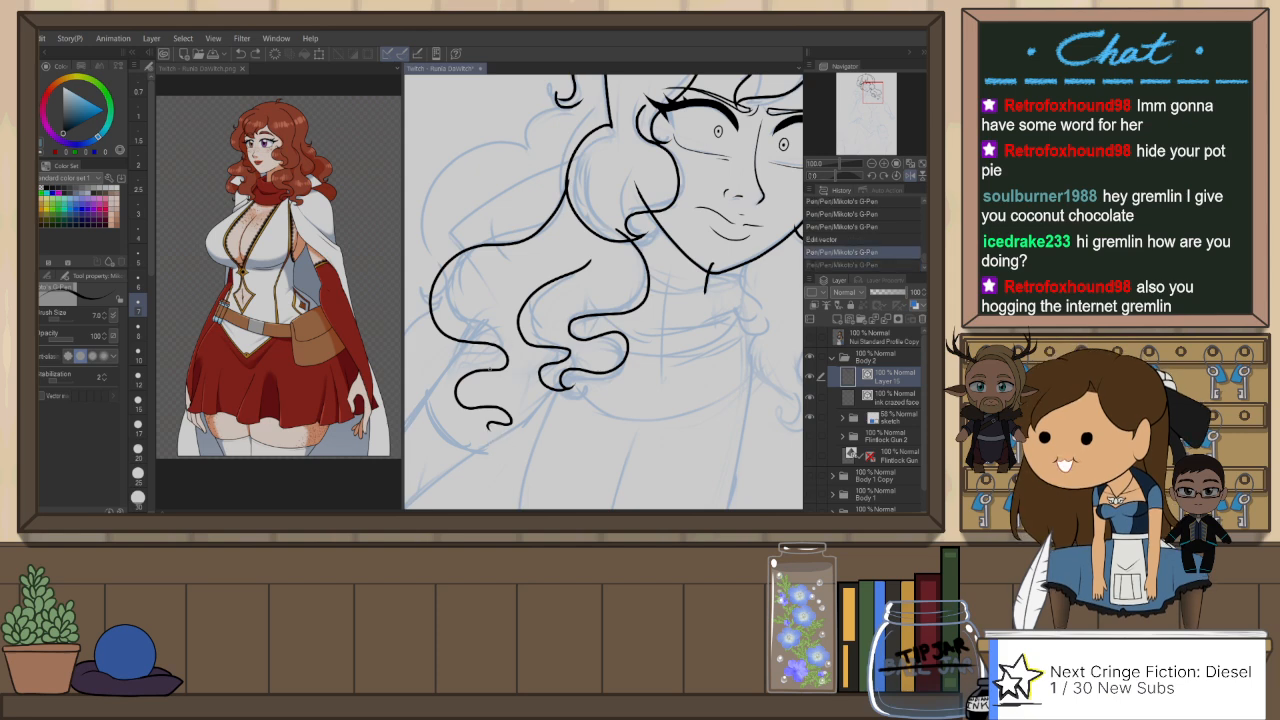
key("ctrl+z")
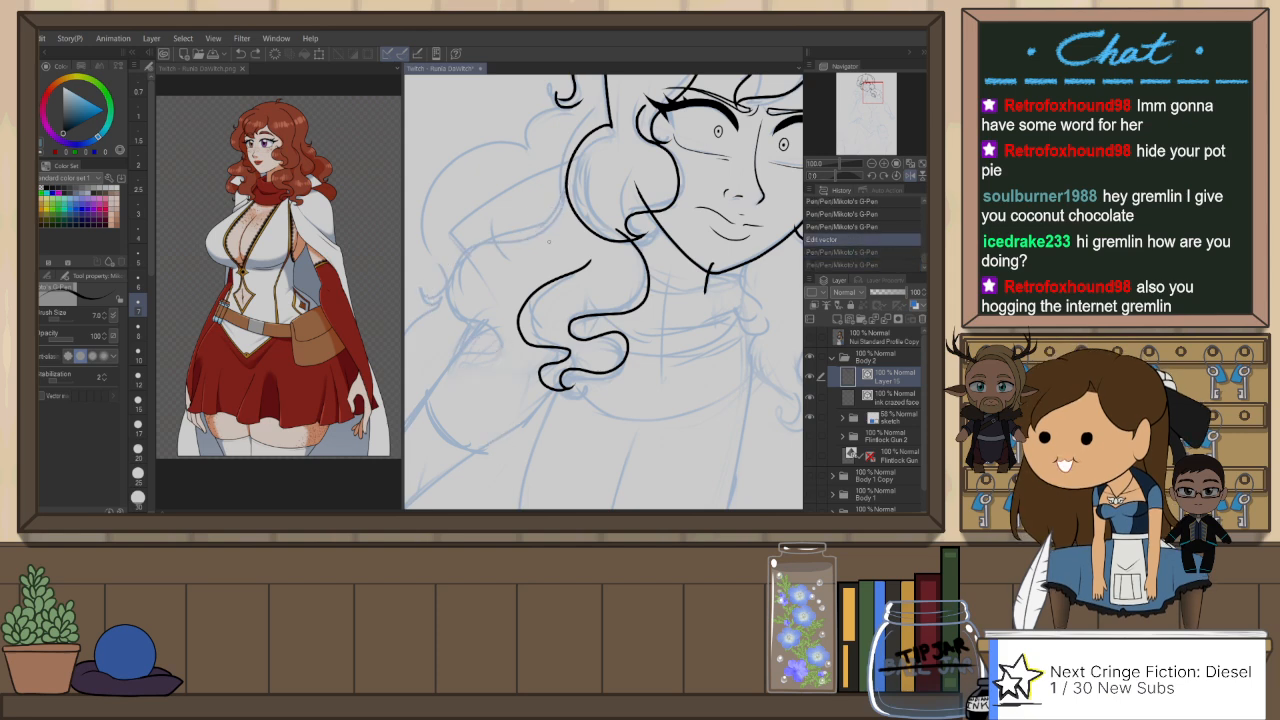
mouse_move(505, 265)
left_mouse_down()
mouse_move(457, 270)
mouse_move(457, 351)
mouse_move(486, 367)
mouse_move(439, 405)
mouse_move(500, 445)
left_mouse_up()
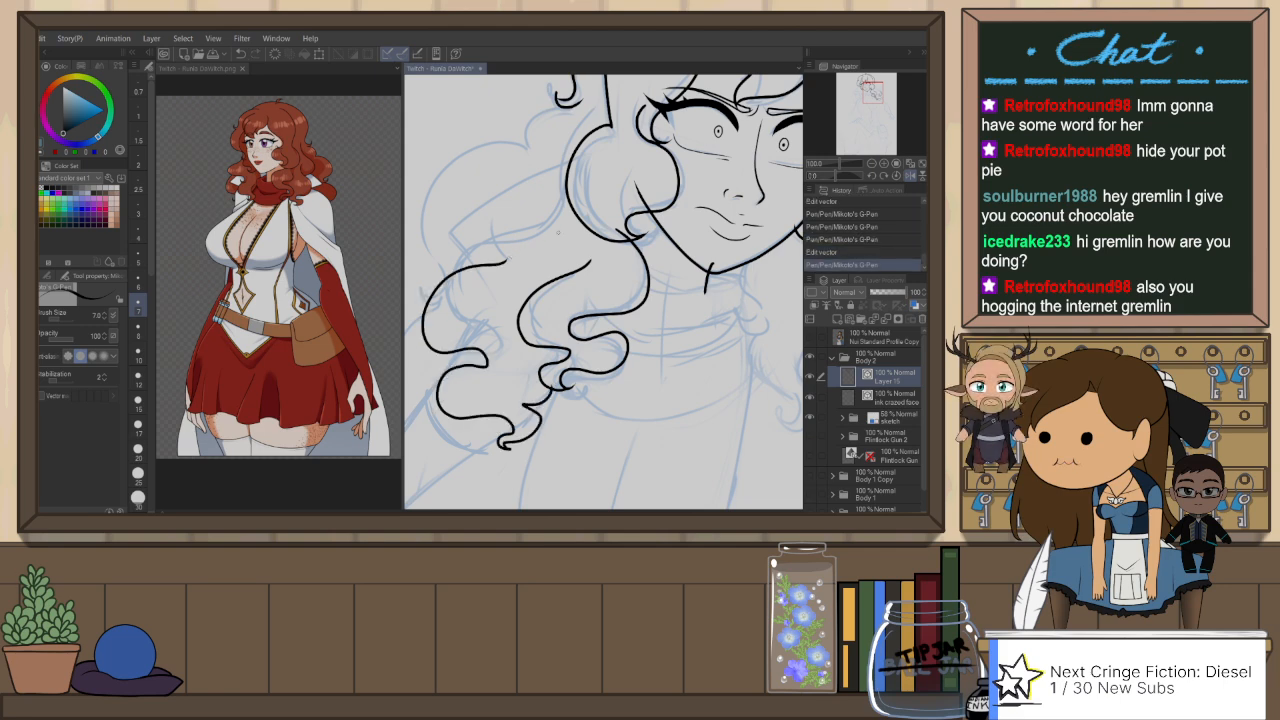
Step: Ink a long wavy strand from the hair beside the cheek curl down to a rounded bend above the outer shoulder lock
left_click_drag(558, 232, 552, 306)
left_click_drag(562, 222, 499, 336)
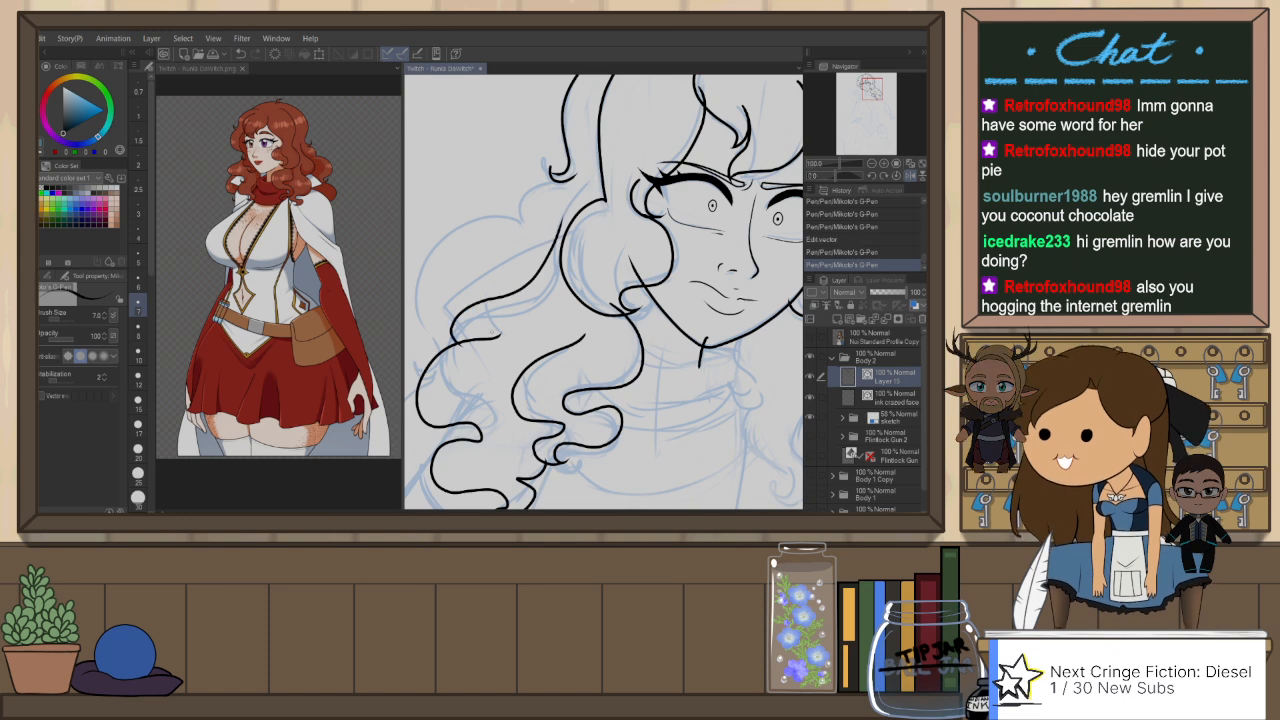
key("ctrl+z")
mouse_move(566, 211)
left_mouse_down()
mouse_move(444, 318)
mouse_move(438, 360)
left_mouse_up()
key("ctrl+z")
mouse_move(564, 224)
left_mouse_down()
mouse_move(474, 310)
mouse_move(454, 359)
left_mouse_up()
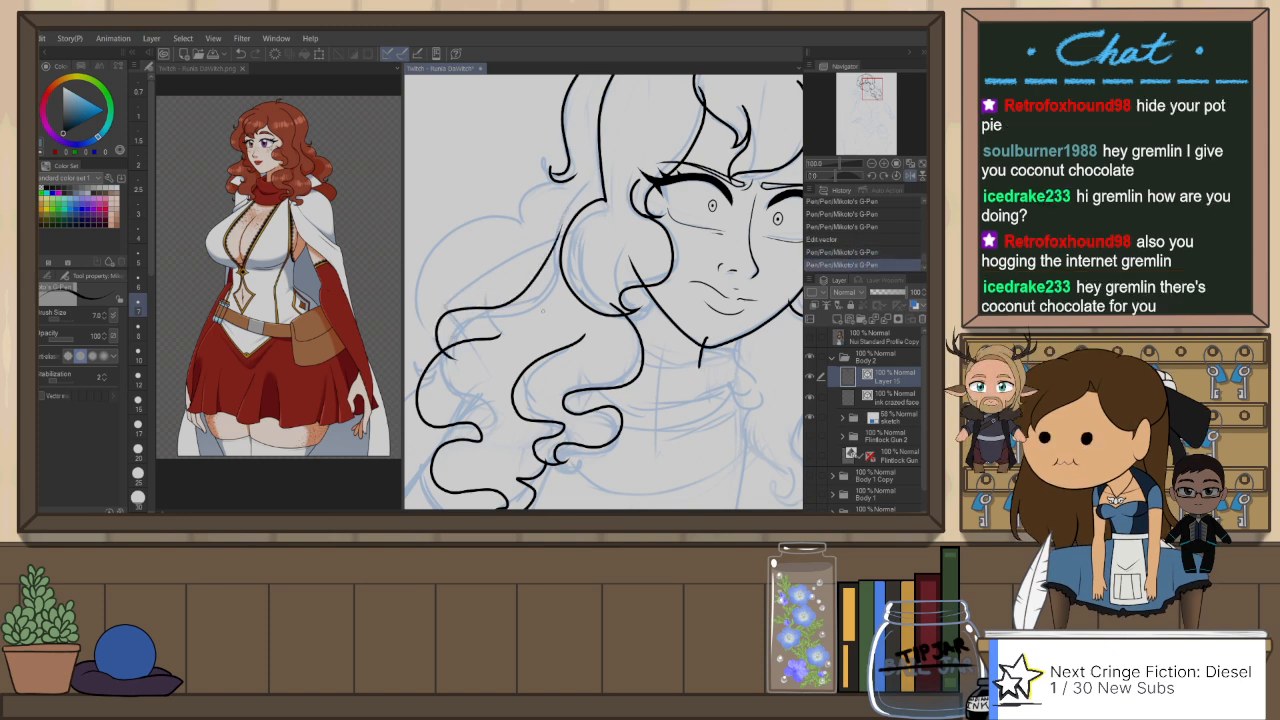
left_click_drag(543, 375, 600, 379)
key("ctrl+z")
mouse_move(624, 242)
left_mouse_down()
mouse_move(556, 296)
mouse_move(512, 356)
left_mouse_up()
key("ctrl+z")
left_click_drag(614, 242, 512, 382)
key("ctrl+z")
left_click_drag(622, 220, 538, 330)
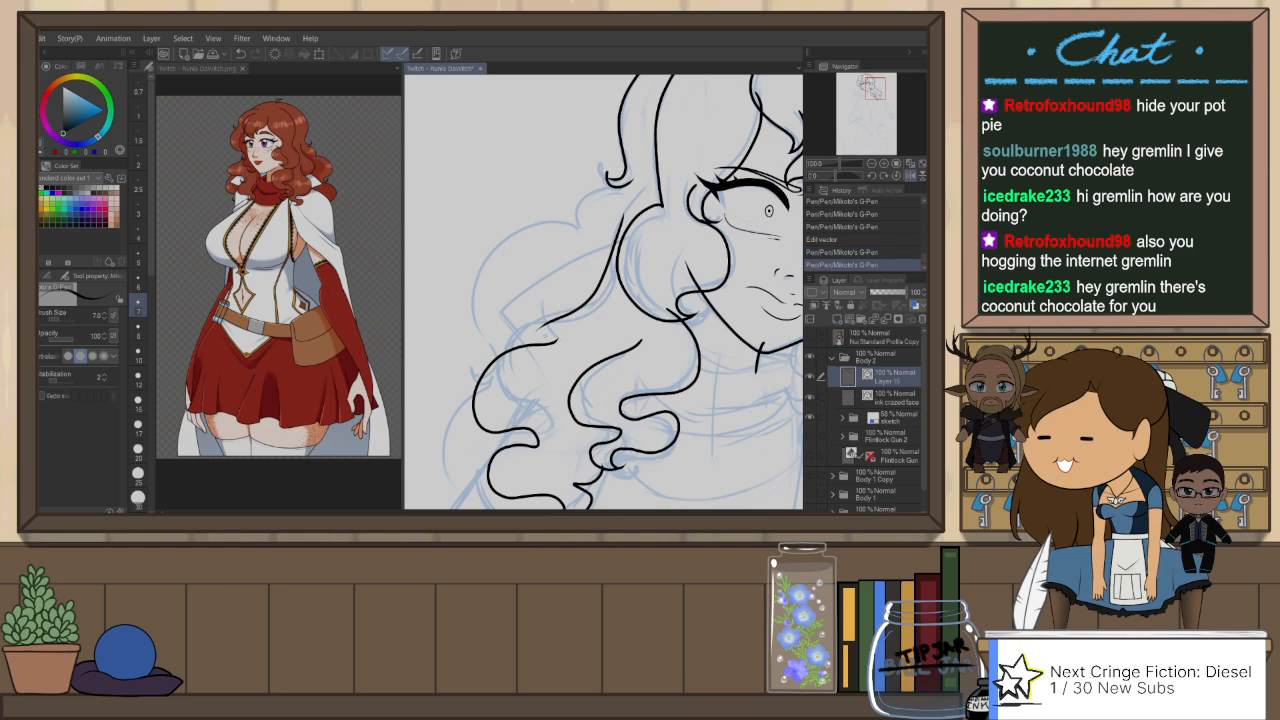
key("ctrl+z")
mouse_move(628, 210)
left_mouse_down()
mouse_move(580, 290)
mouse_move(495, 365)
left_mouse_up()
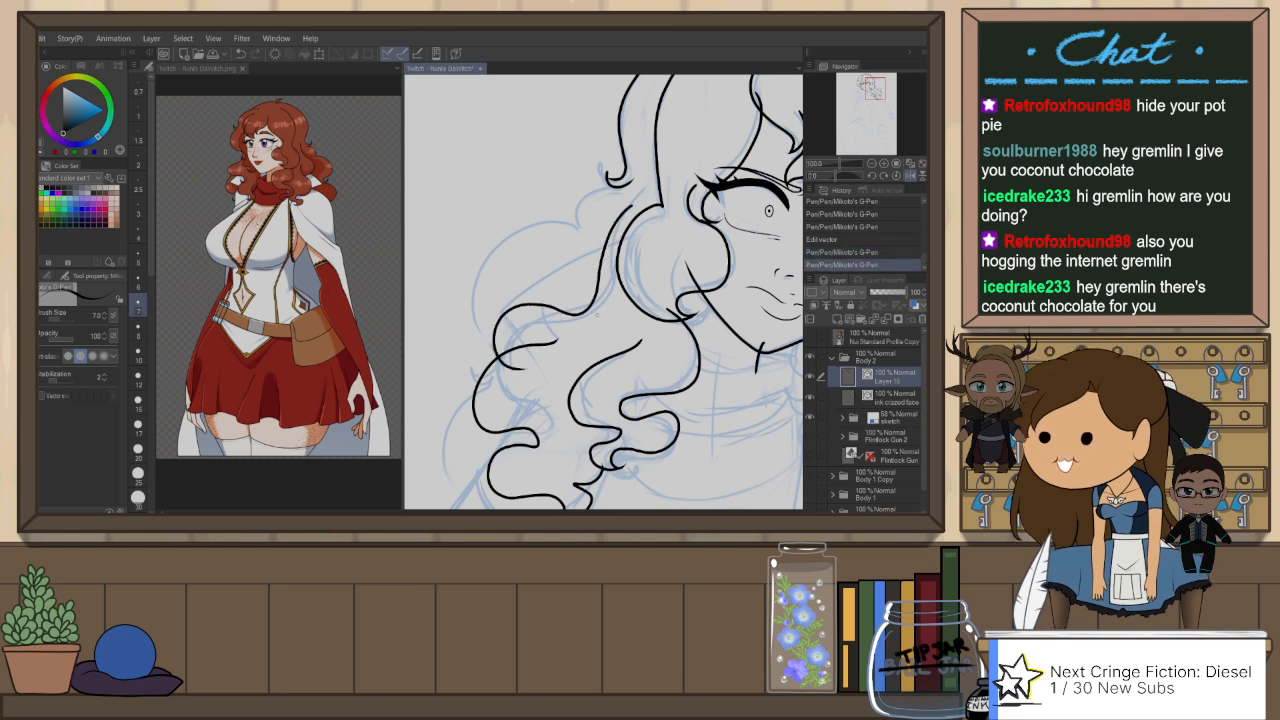
key("e")
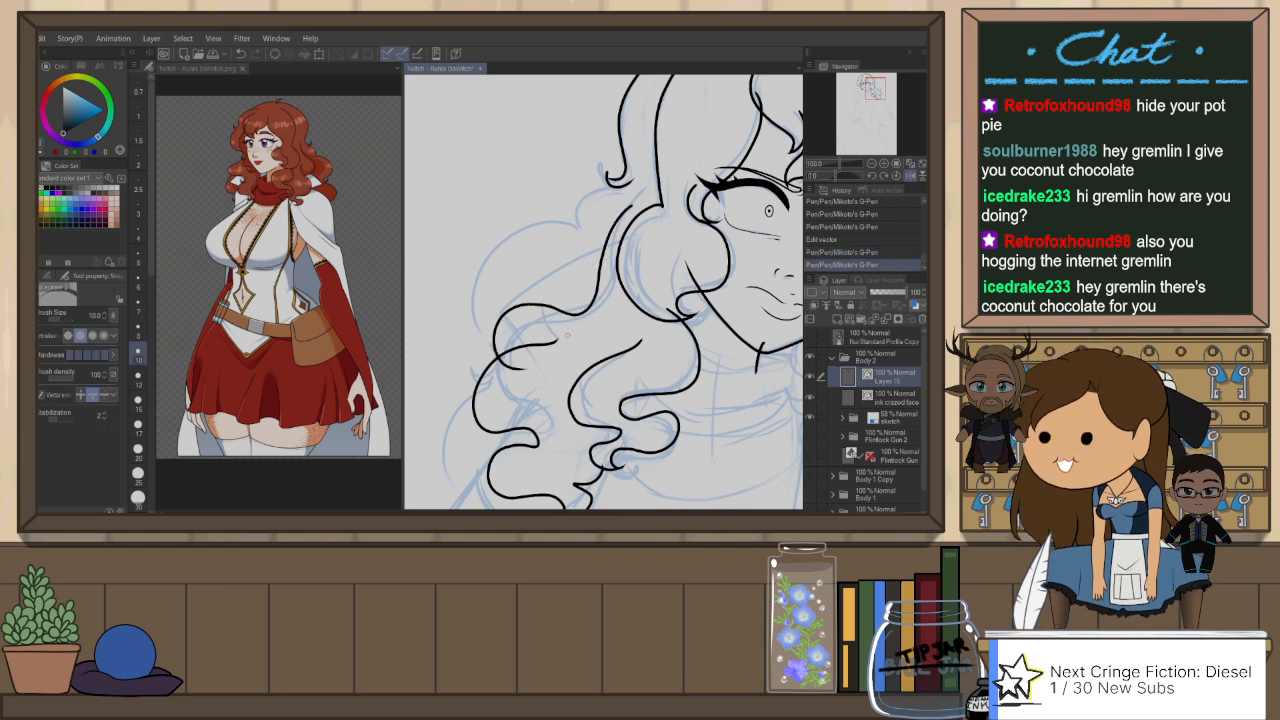
Step: Try to ink the outer silhouette of the hair as a large rounded curl from the side curl toward the shoulder
key("p")
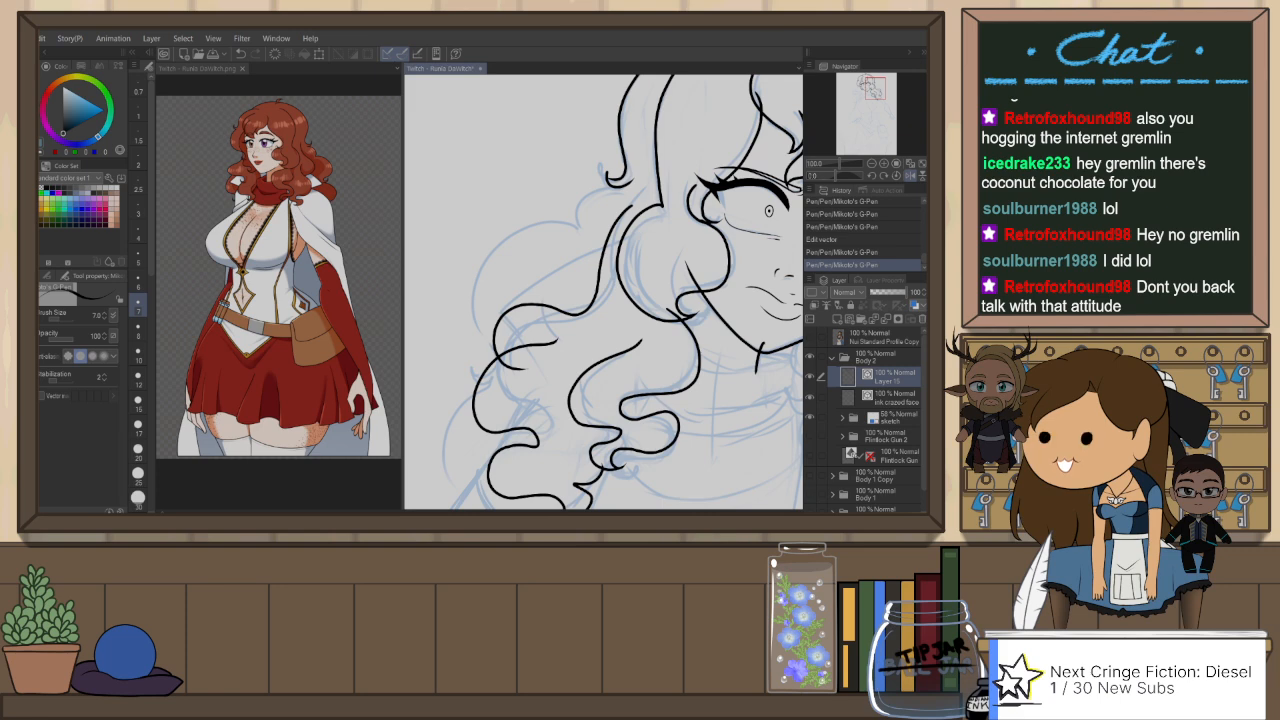
mouse_move(545, 243)
left_mouse_down()
mouse_move(612, 188)
mouse_move(549, 233)
left_mouse_up()
key("ctrl+z")
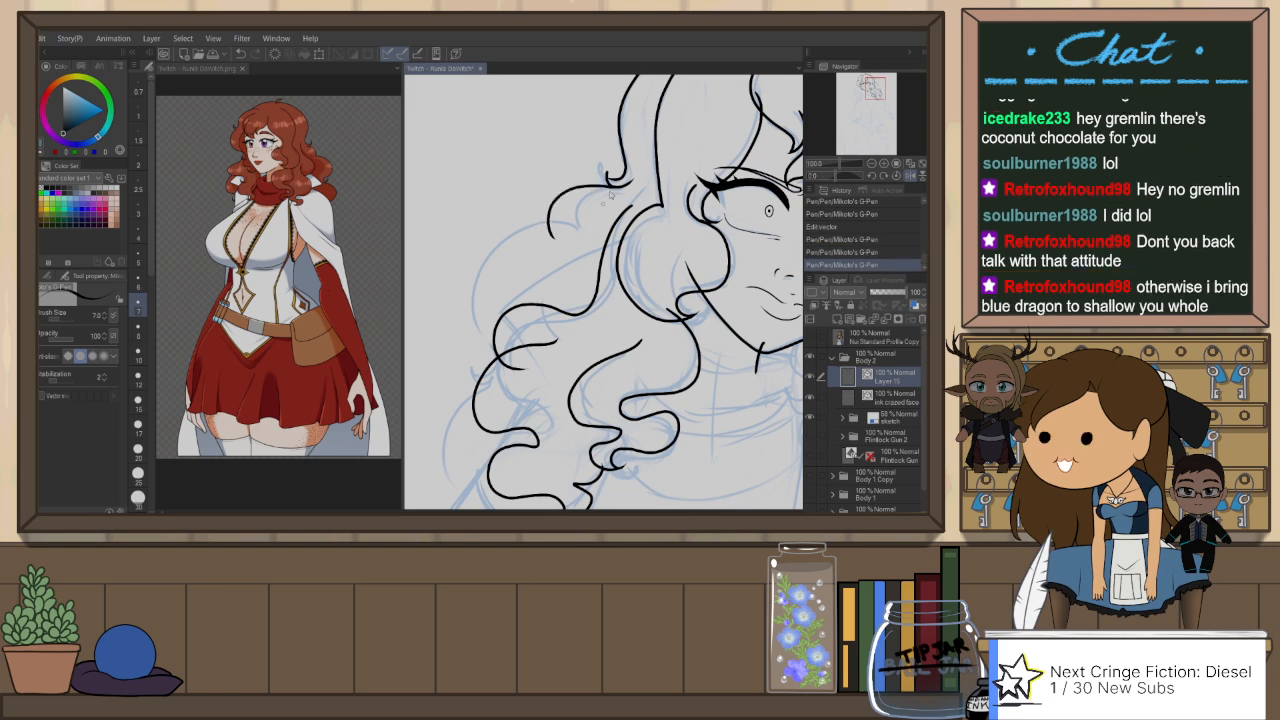
key("ctrl+z")
left_click_drag(610, 186, 553, 225)
key("ctrl+z")
mouse_move(620, 184)
left_mouse_down()
mouse_move(557, 231)
mouse_move(476, 234)
mouse_move(470, 357)
left_mouse_up()
left_click_drag(530, 275, 640, 212)
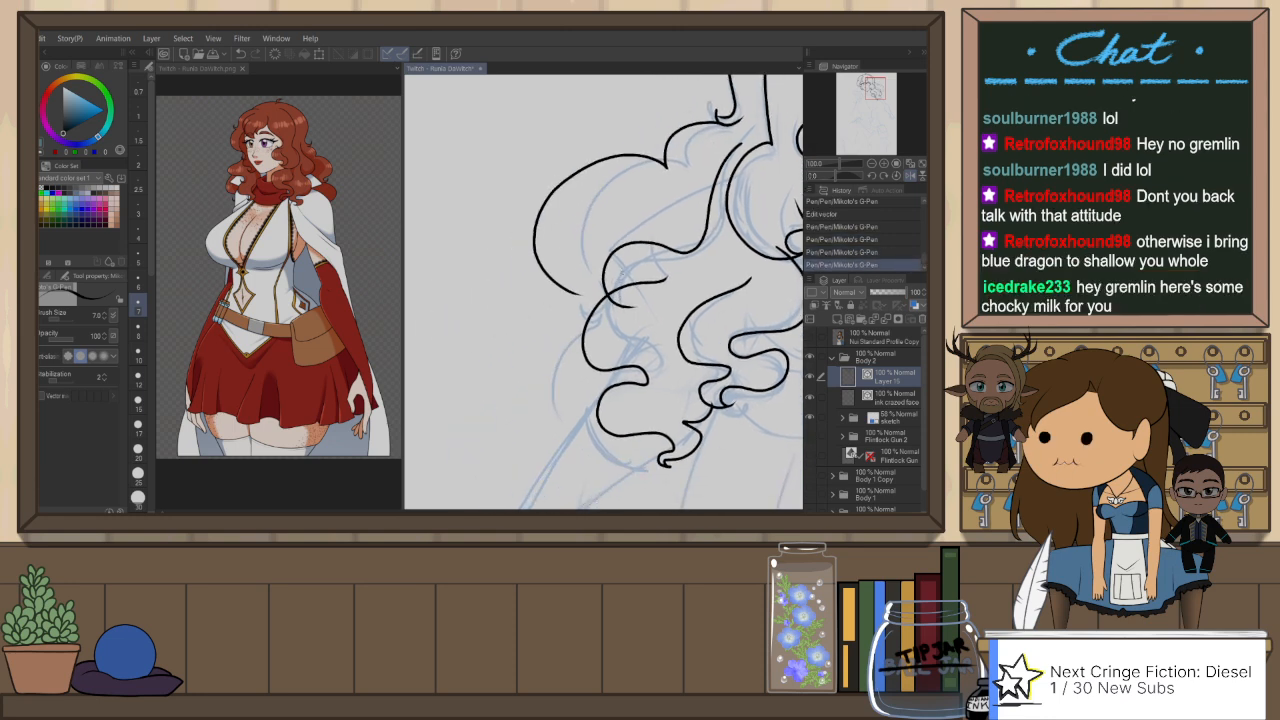
key("ctrl+z")
Step: Ink the hair's outer silhouette with a small bump below the side curl and a large rounded curl ending in a hook
key("ctrl+z")
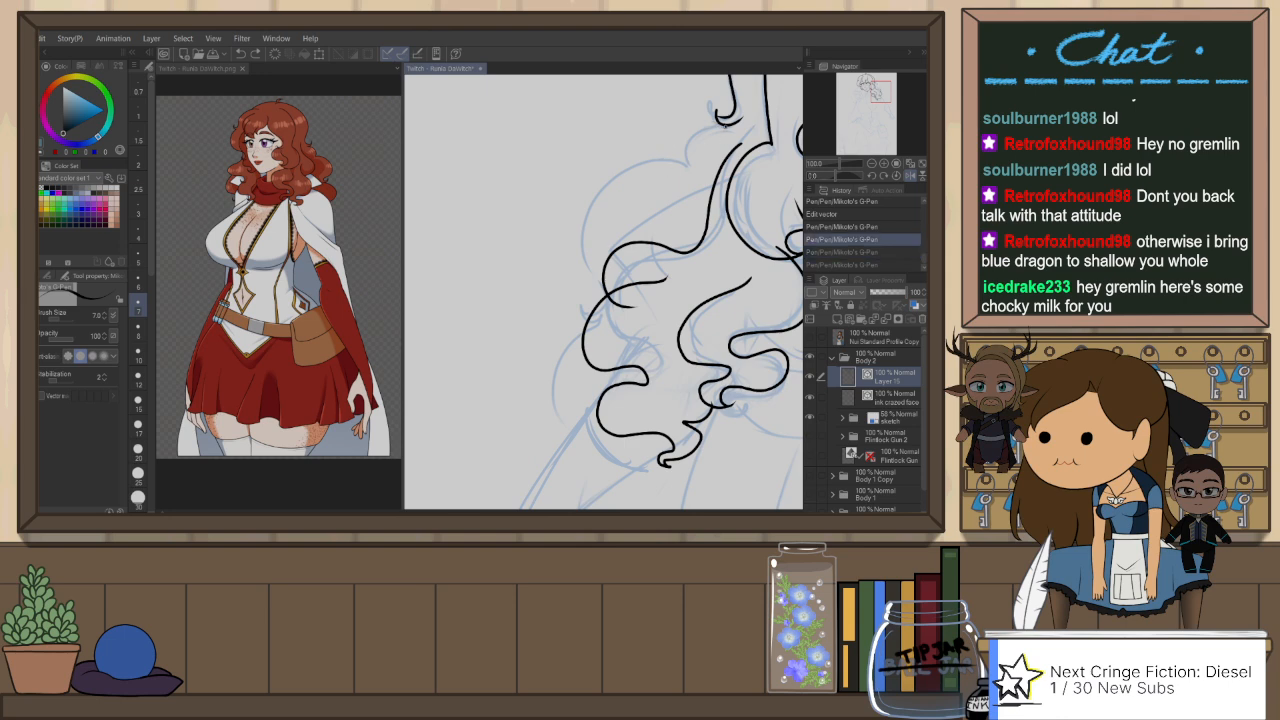
left_click_drag(727, 125, 681, 162)
key("ctrl+z")
mouse_move(725, 126)
left_mouse_down()
mouse_move(679, 163)
mouse_move(583, 158)
mouse_move(576, 262)
left_mouse_up()
key("ctrl+z")
mouse_move(680, 160)
left_mouse_down()
mouse_move(566, 240)
mouse_move(556, 264)
left_mouse_up()
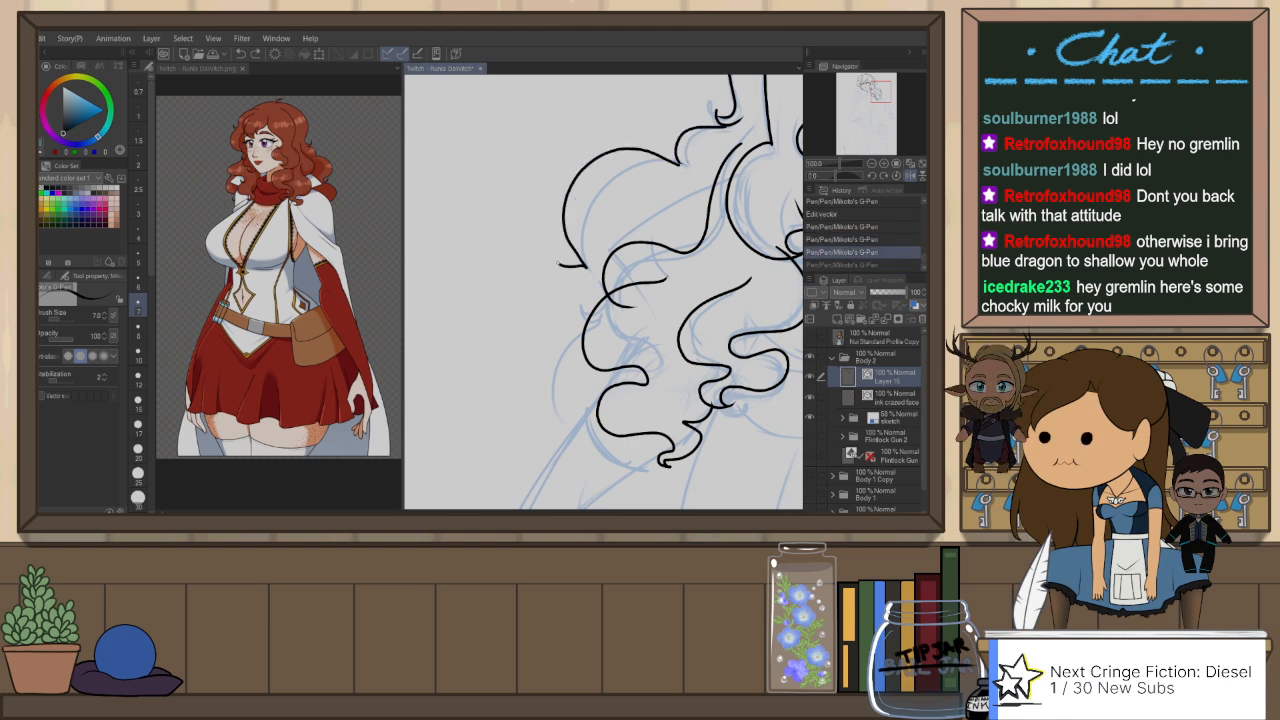
key("ctrl+z")
mouse_move(680, 160)
left_mouse_down()
mouse_move(605, 154)
mouse_move(556, 266)
mouse_move(579, 272)
mouse_move(581, 368)
left_mouse_up()
Step: Ink a second rounded outer curl from below the hooked tip down to the outer shoulder lock
key("ctrl+z")
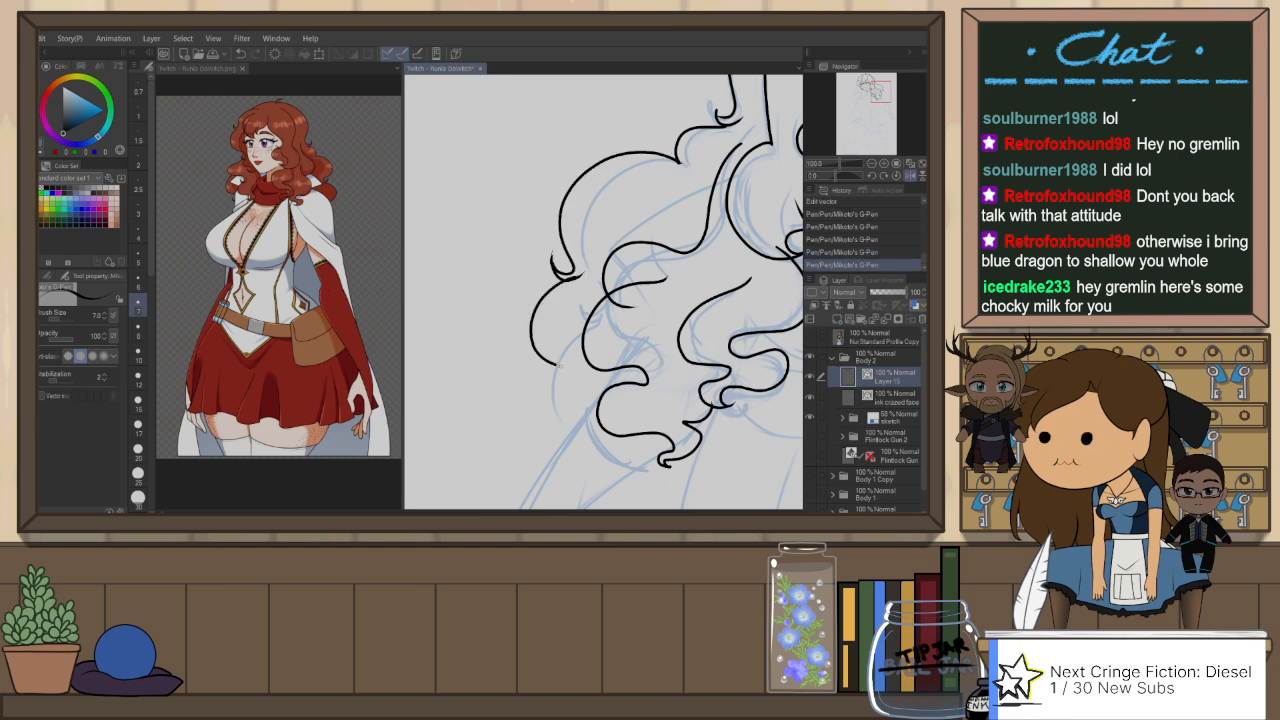
key("ctrl+z")
left_click_drag(574, 282, 592, 396)
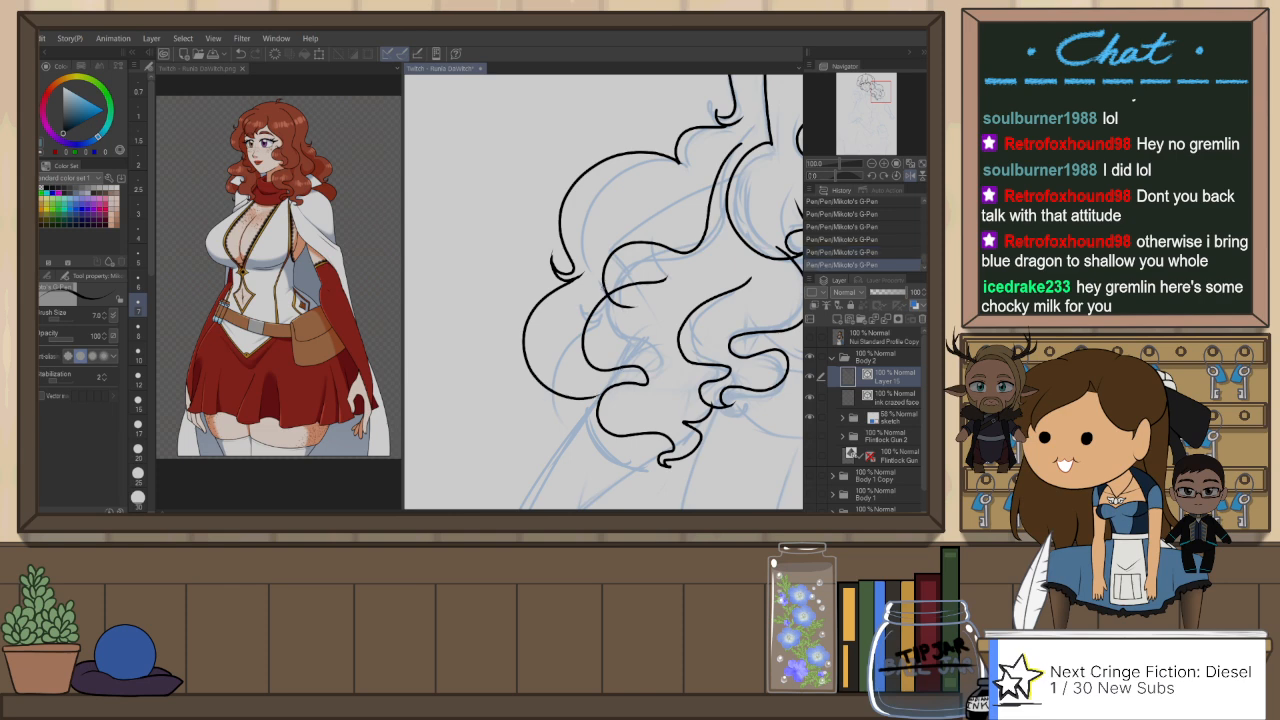
left_click_drag(621, 340, 623, 318)
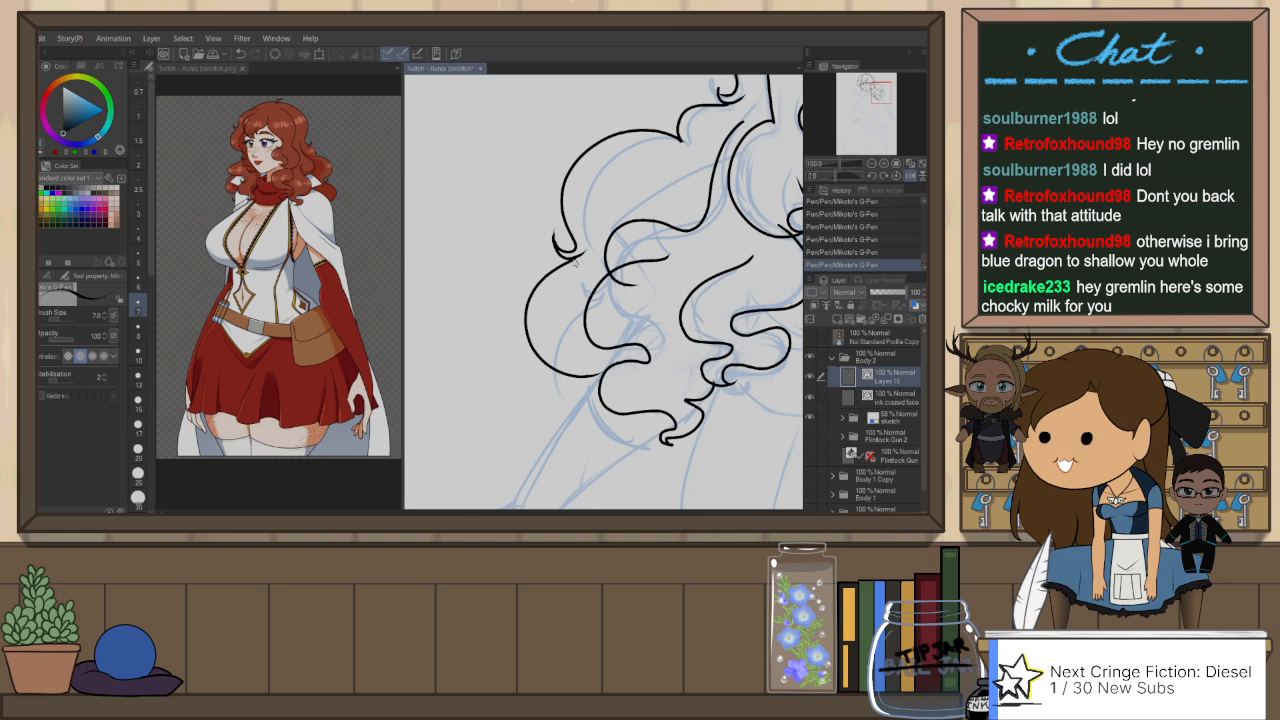
key("ctrl+z")
mouse_move(575, 260)
left_mouse_down()
mouse_move(546, 274)
mouse_move(600, 388)
left_mouse_up()
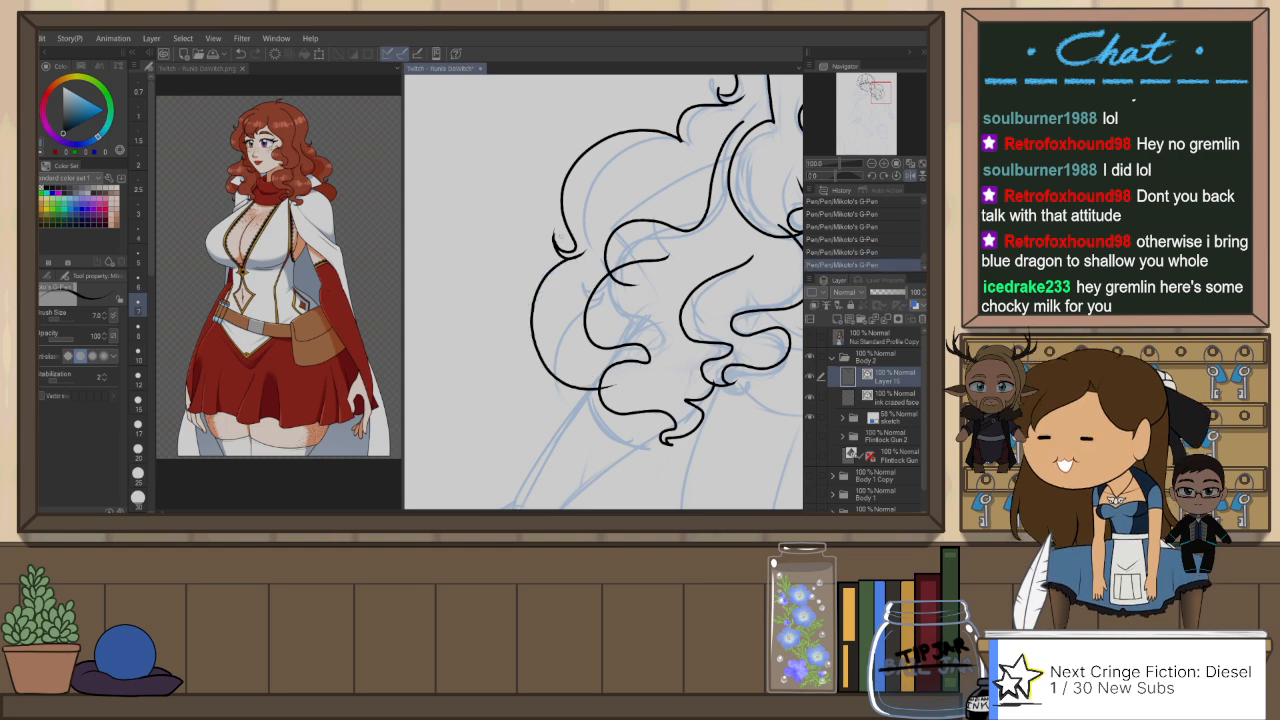
Step: Erase the overlapping line ends where the shoulder locks cross with the Snap eraser
key("e")
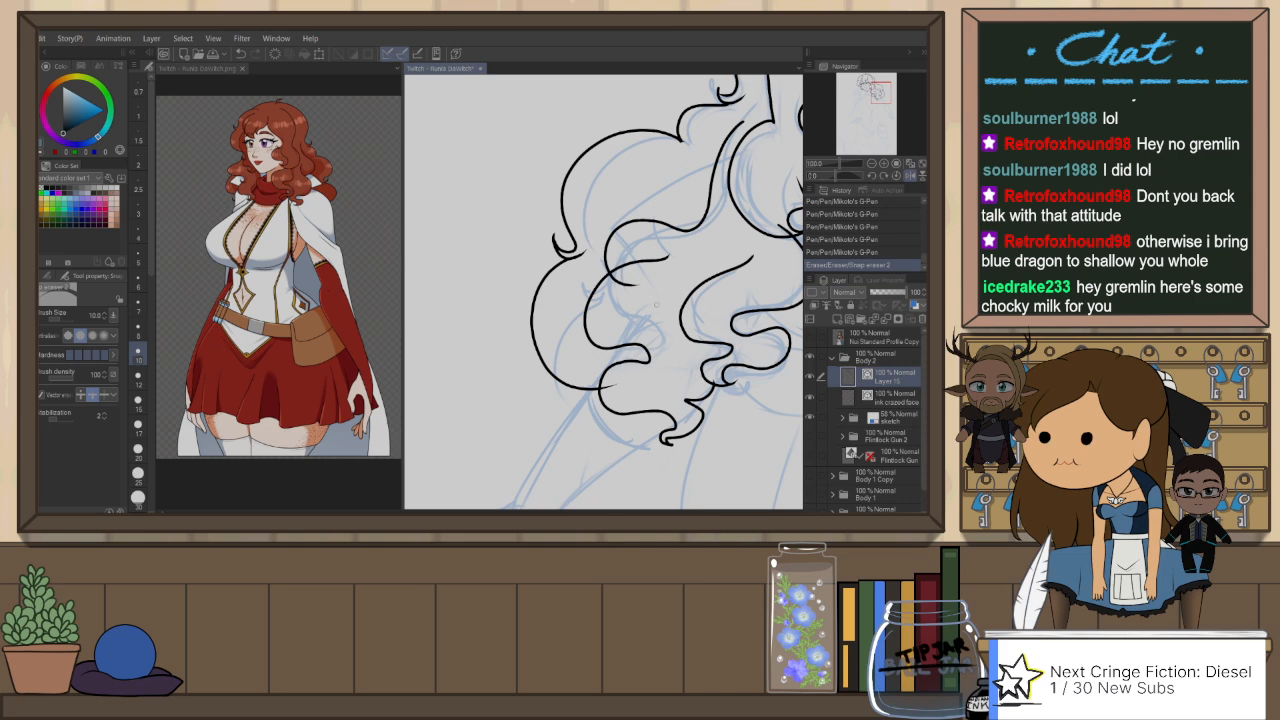
left_click_drag(636, 284, 612, 276)
left_click_drag(611, 398, 609, 384)
left_click_drag(702, 346, 609, 372)
key("ctrl+minus")
key("ctrl+minus")
key("ctrl+minus")
left_click_drag(709, 353, 657, 310)
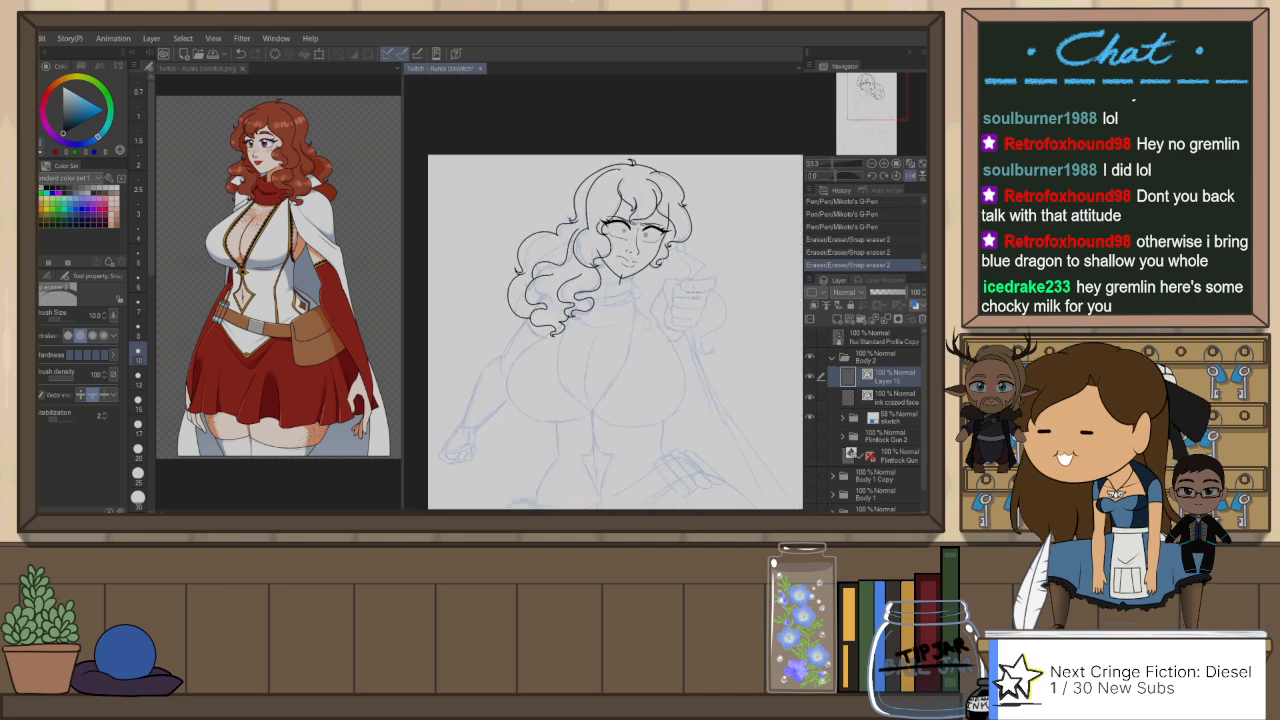
Step: Mirror the canvas view and ink the curved edge beneath the chin and a small curled lock below the jaw
key("h")
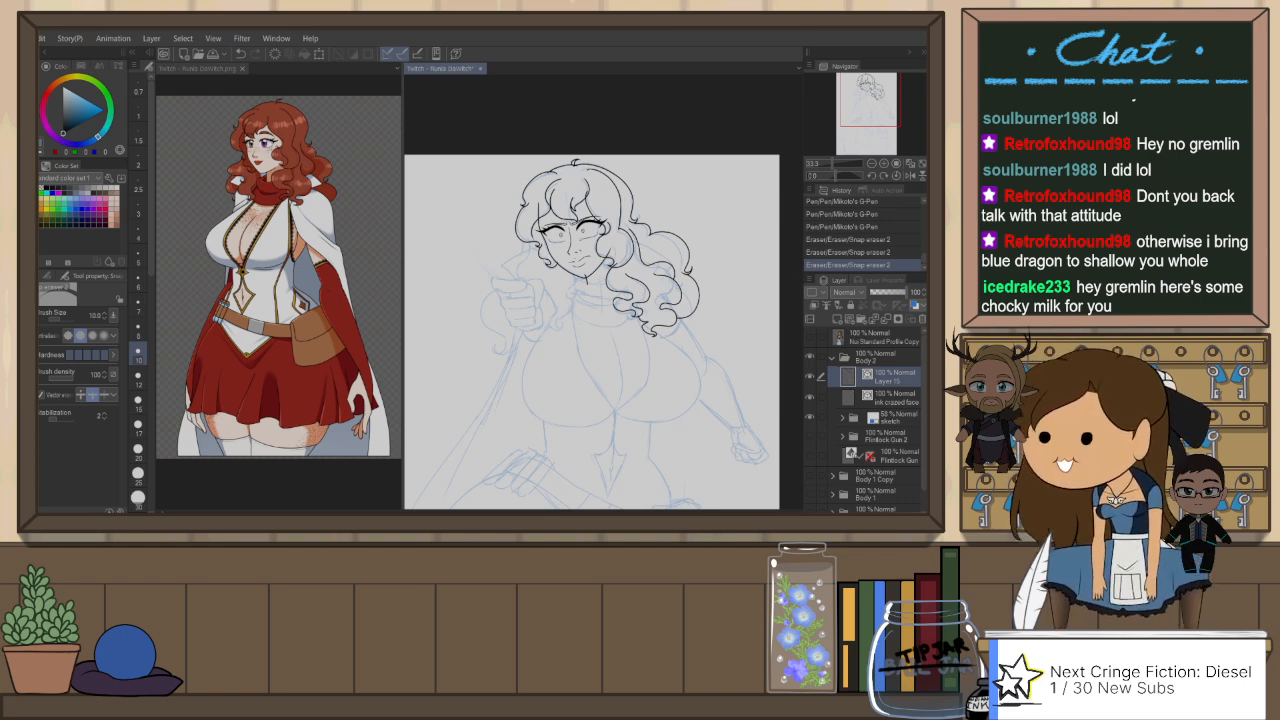
left_click_drag(609, 311, 625, 263)
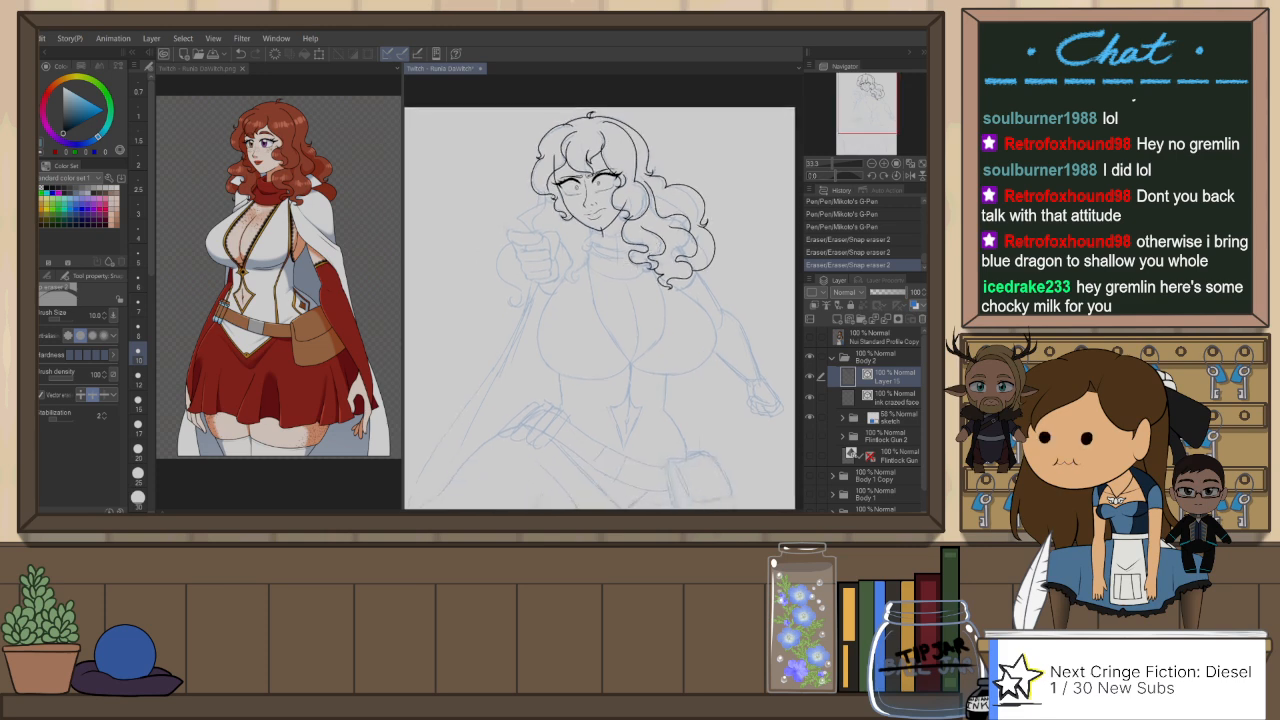
scroll(628, 251, "up", 1)
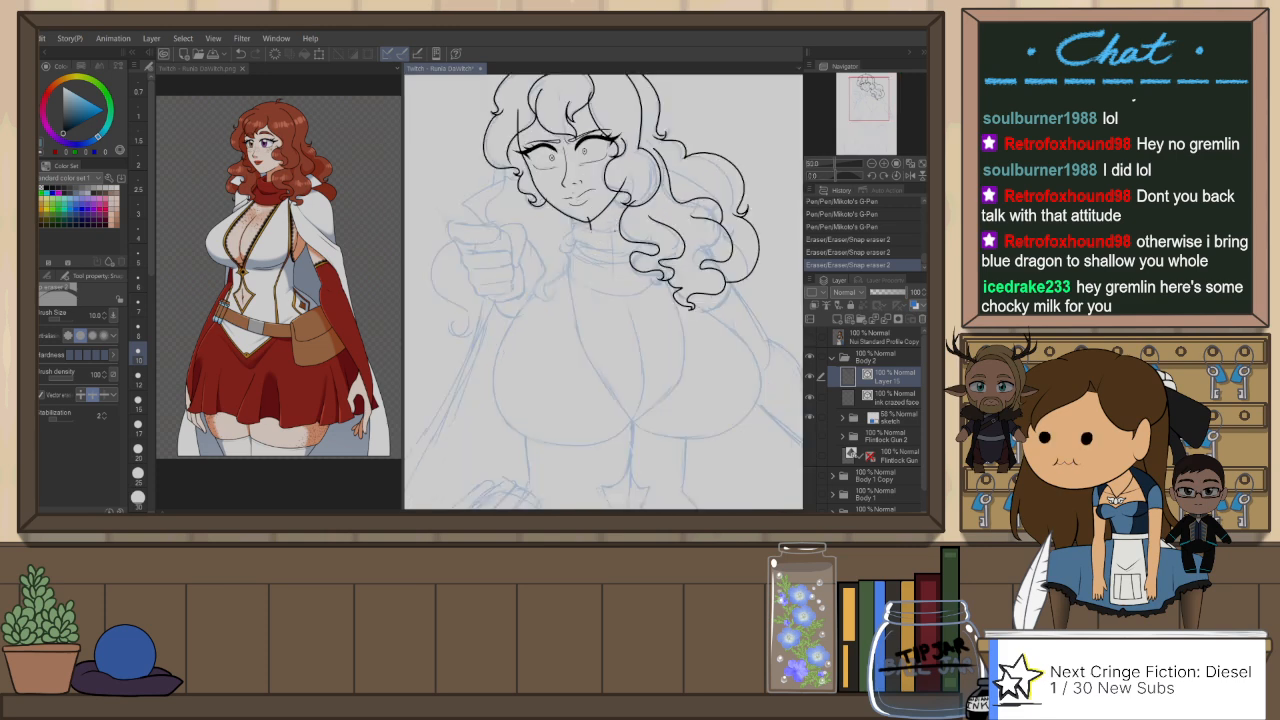
mouse_move(590, 226)
left_mouse_down()
mouse_move(627, 217)
mouse_move(604, 248)
mouse_move(632, 237)
left_mouse_up()
key("p")
scroll(640, 240, "up", 1)
key("ctrl+z")
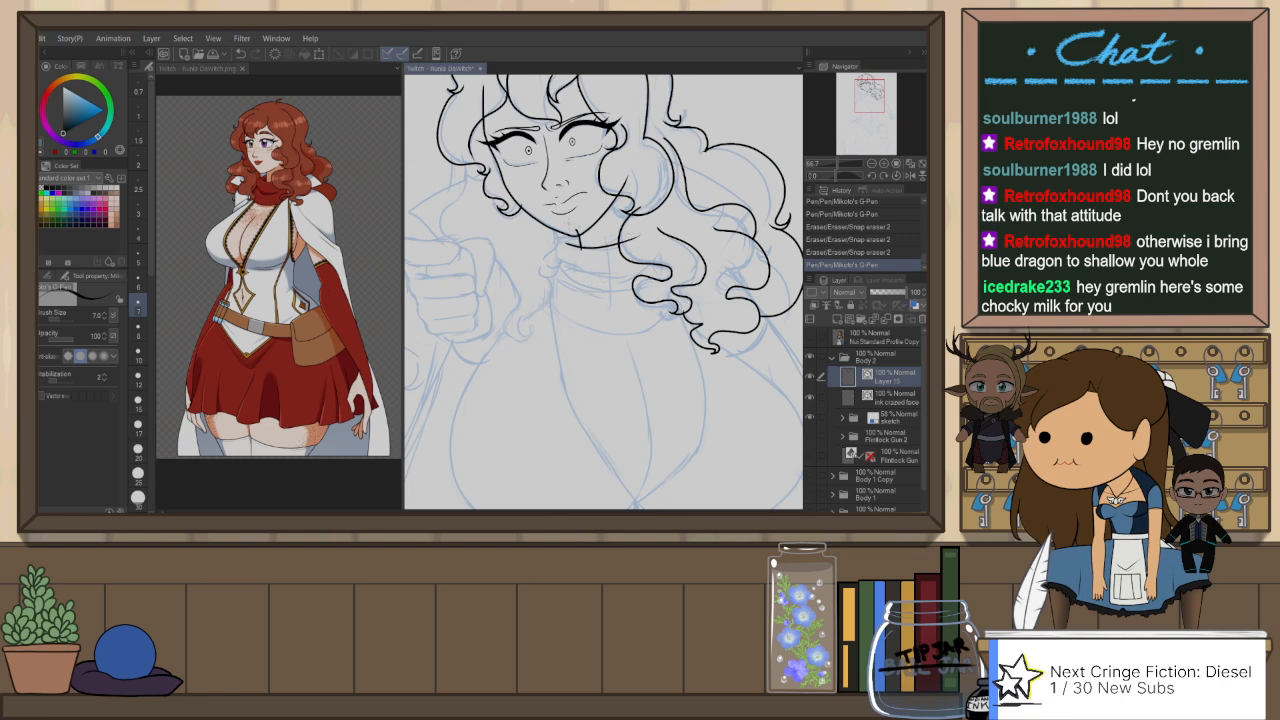
scroll(588, 287, "up", 3)
mouse_move(578, 232)
left_mouse_down()
mouse_move(530, 283)
mouse_move(548, 269)
mouse_move(550, 333)
mouse_move(486, 386)
left_mouse_up()
key("ctrl+z")
key("ctrl+z")
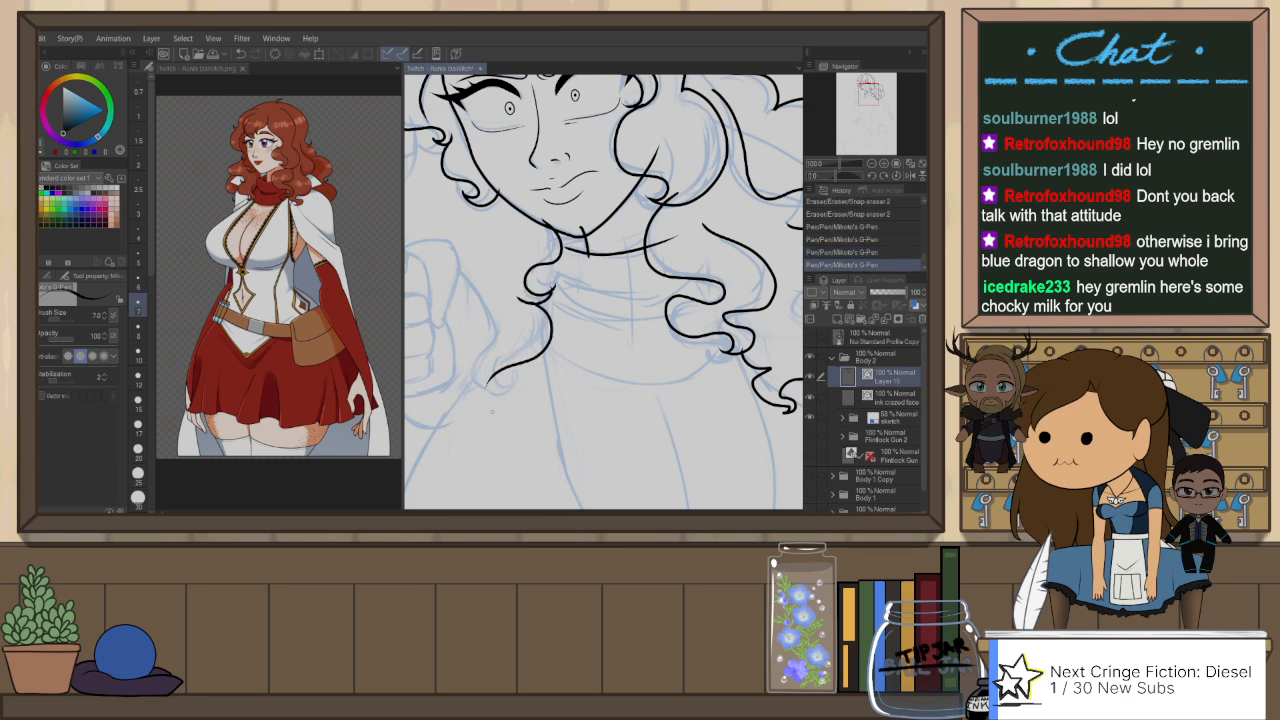
left_click_drag(542, 344, 612, 346)
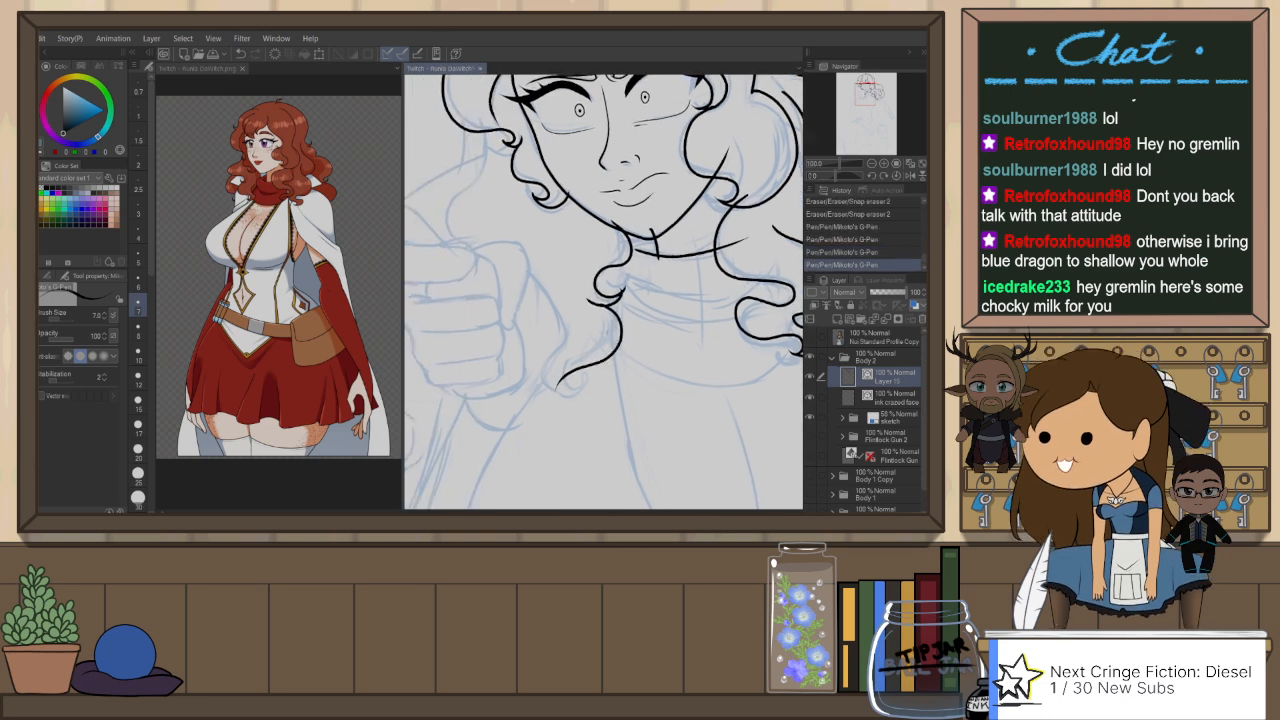
Step: Mirror the canvas view again and re-ink the inner edge of the lock below the jaw, ending in a small hook
key("h")
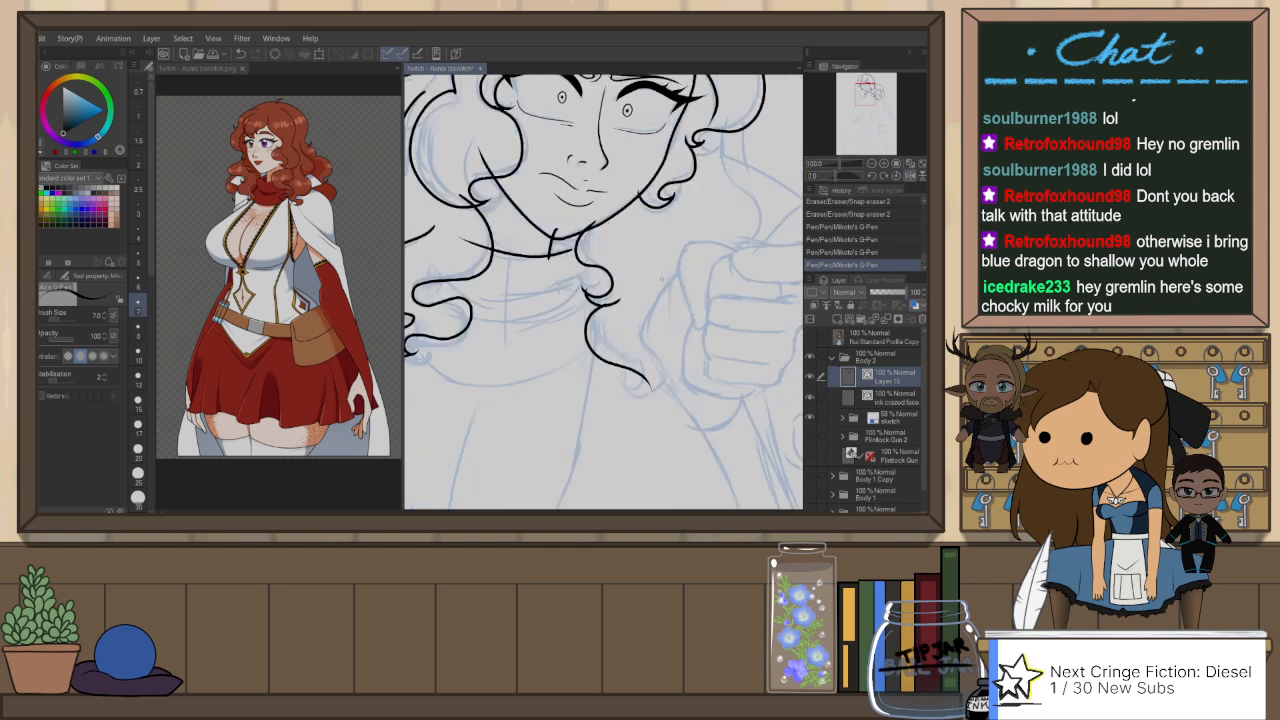
key("ctrl+z")
mouse_move(605, 303)
left_mouse_down()
mouse_move(587, 338)
mouse_move(658, 374)
left_mouse_up()
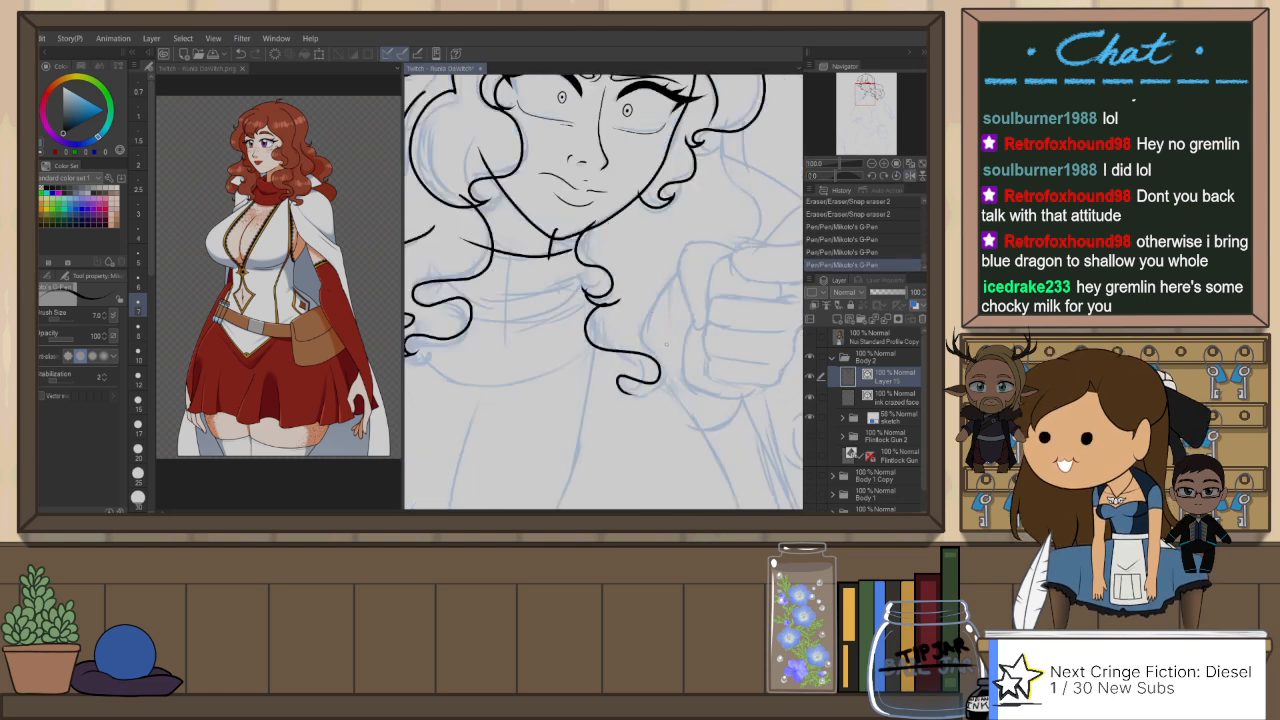
key("ctrl+z")
left_click_drag(604, 303, 634, 377)
key("ctrl+z")
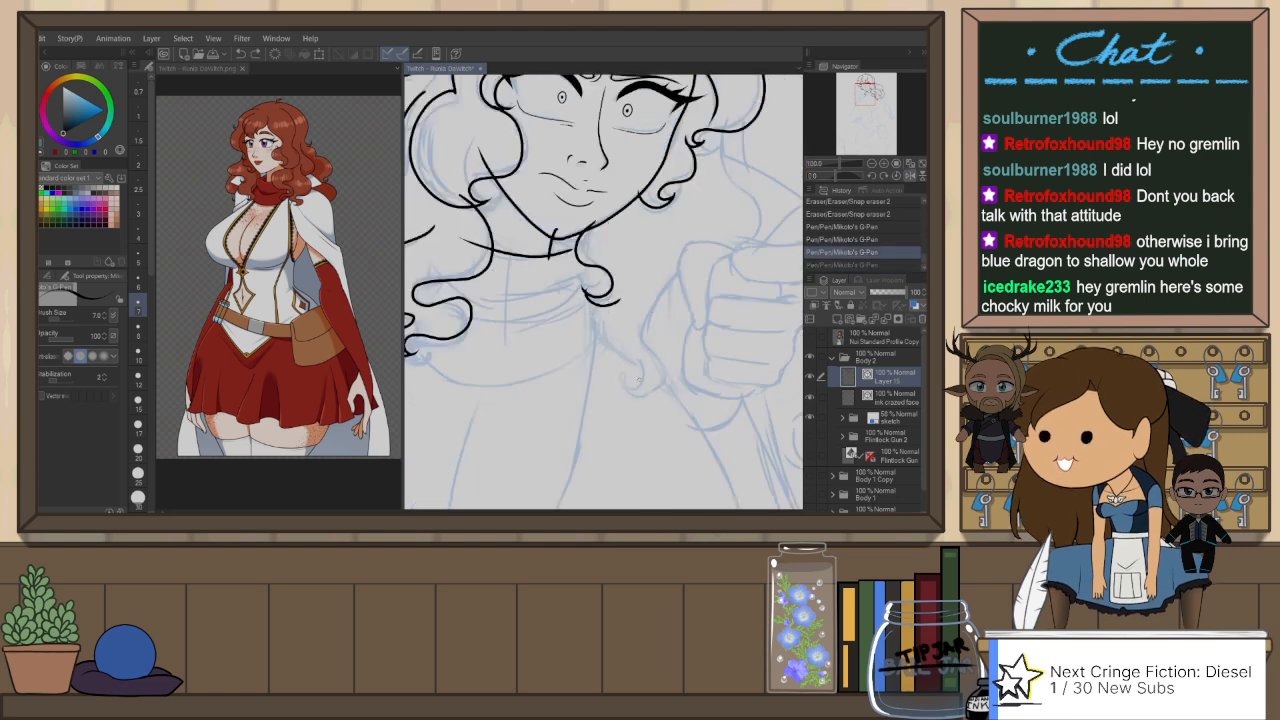
mouse_move(606, 300)
left_mouse_down()
mouse_move(598, 307)
mouse_move(652, 381)
left_mouse_up()
Step: Ink the outer edge of the jaw lock from beside the raised hand down to its hooked tip and touch up the line with the eraser
left_click_drag(682, 266, 645, 383)
key("ctrl+z")
mouse_move(685, 267)
left_mouse_down()
mouse_move(656, 299)
mouse_move(679, 378)
mouse_move(622, 375)
left_mouse_up()
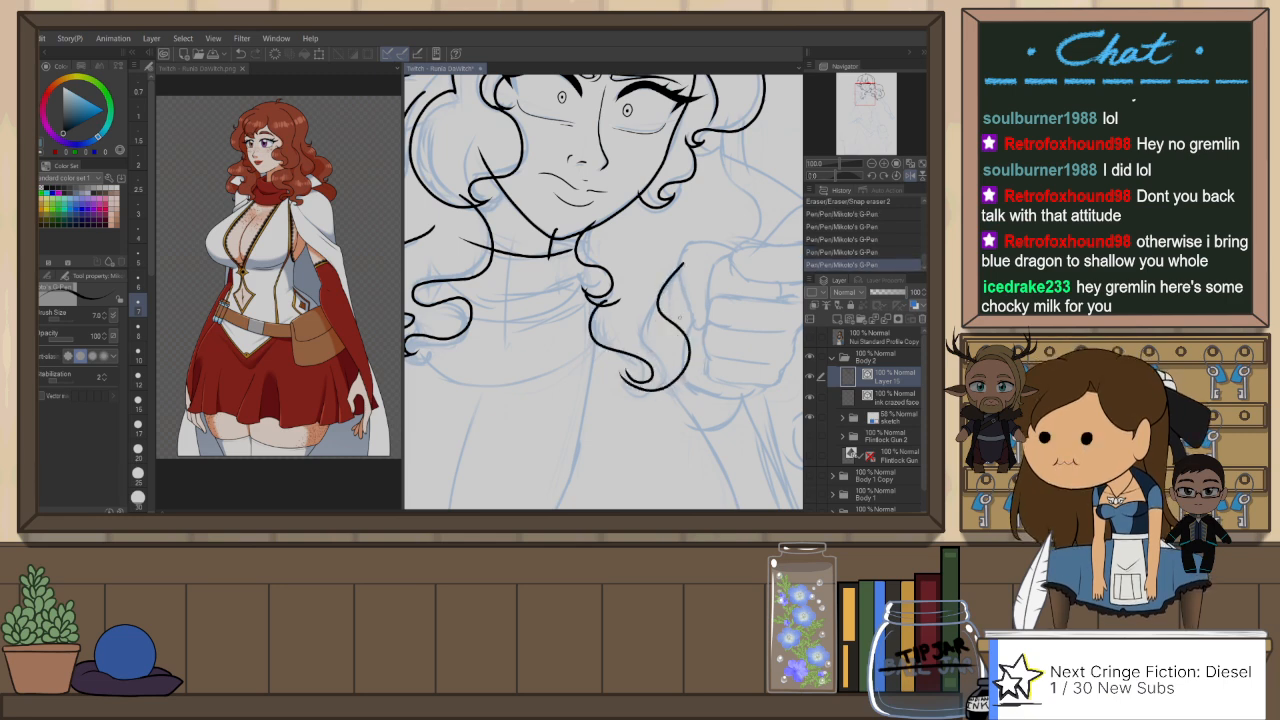
key("ctrl+z")
mouse_move(685, 265)
left_mouse_down()
mouse_move(656, 386)
mouse_move(631, 380)
left_mouse_up()
key("ctrl+z")
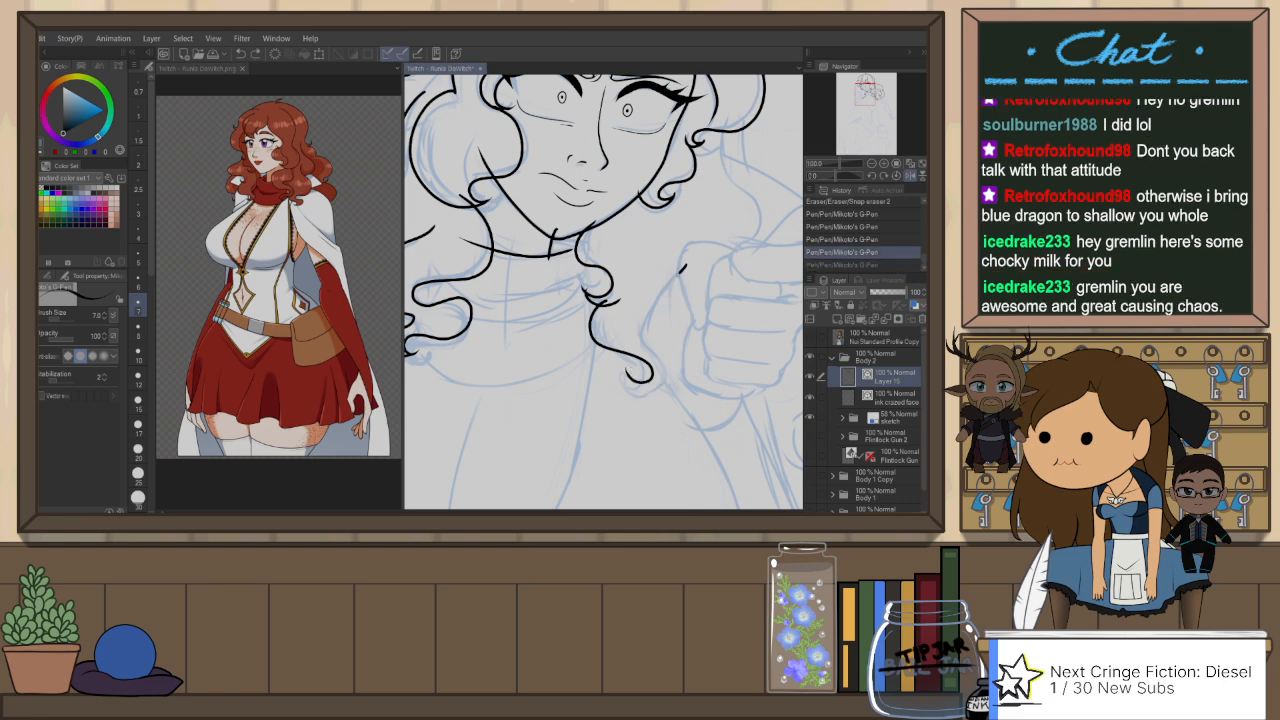
mouse_move(681, 271)
left_mouse_down()
mouse_move(634, 384)
mouse_move(689, 407)
mouse_move(683, 426)
left_mouse_up()
key("e")
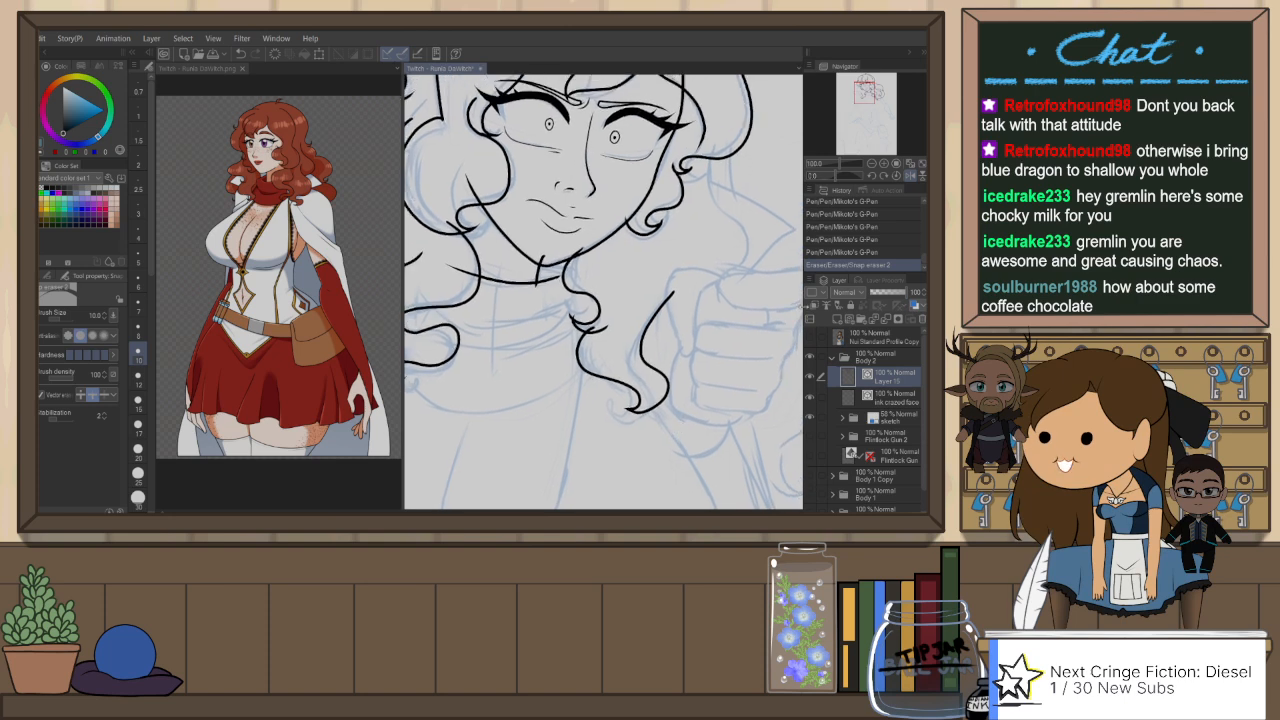
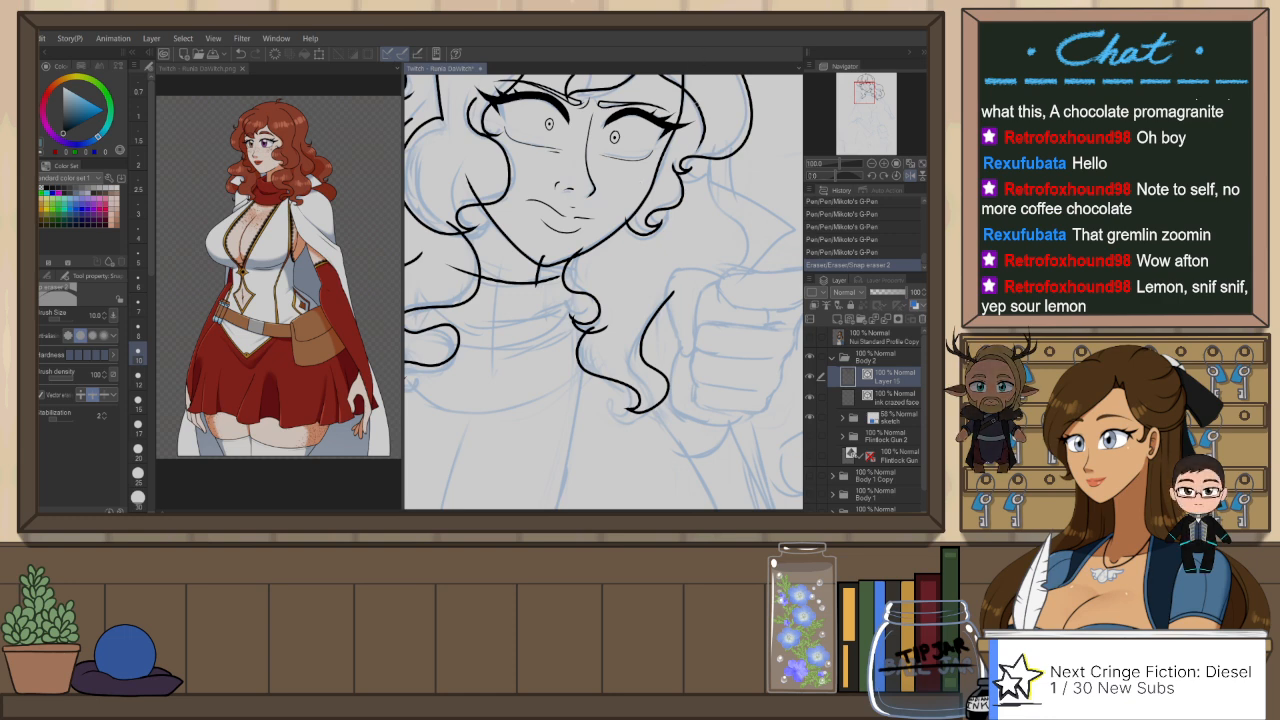
Step: Undo the previous strokes of the jaw lock and re-ink both its edges down to the hooked tip with the G-Pen
key("ctrl+z")
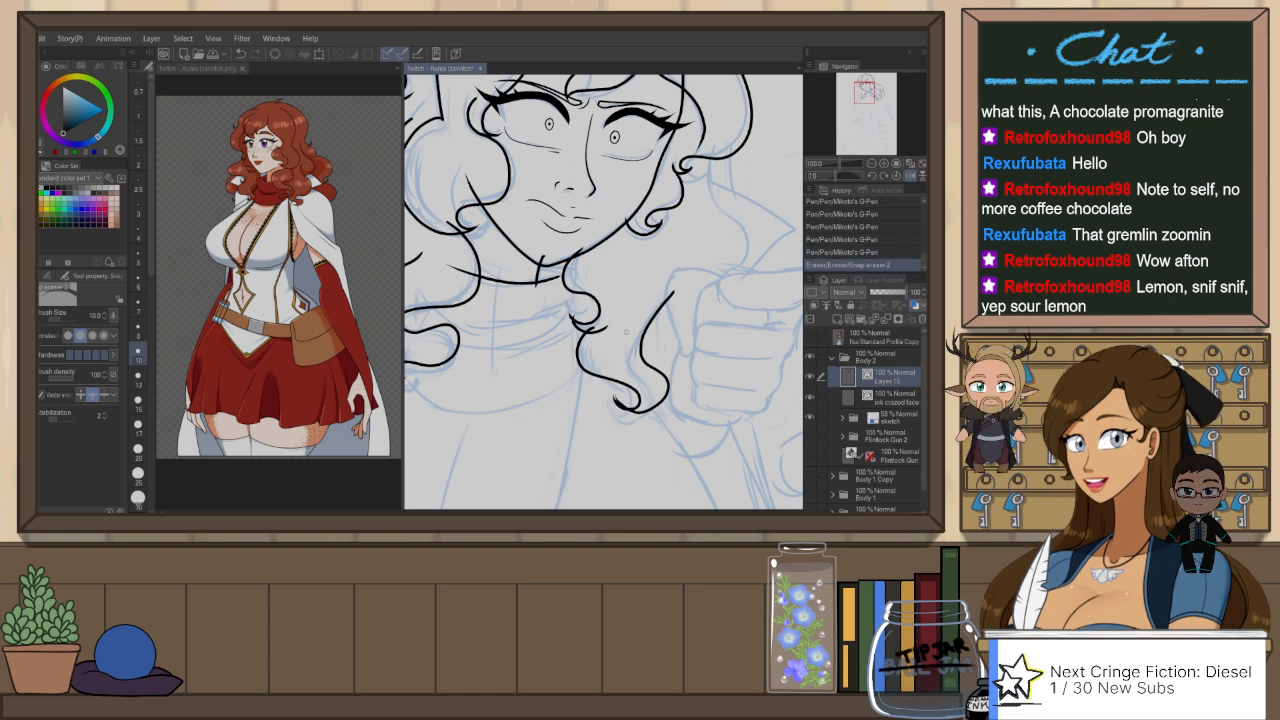
key("ctrl+z")
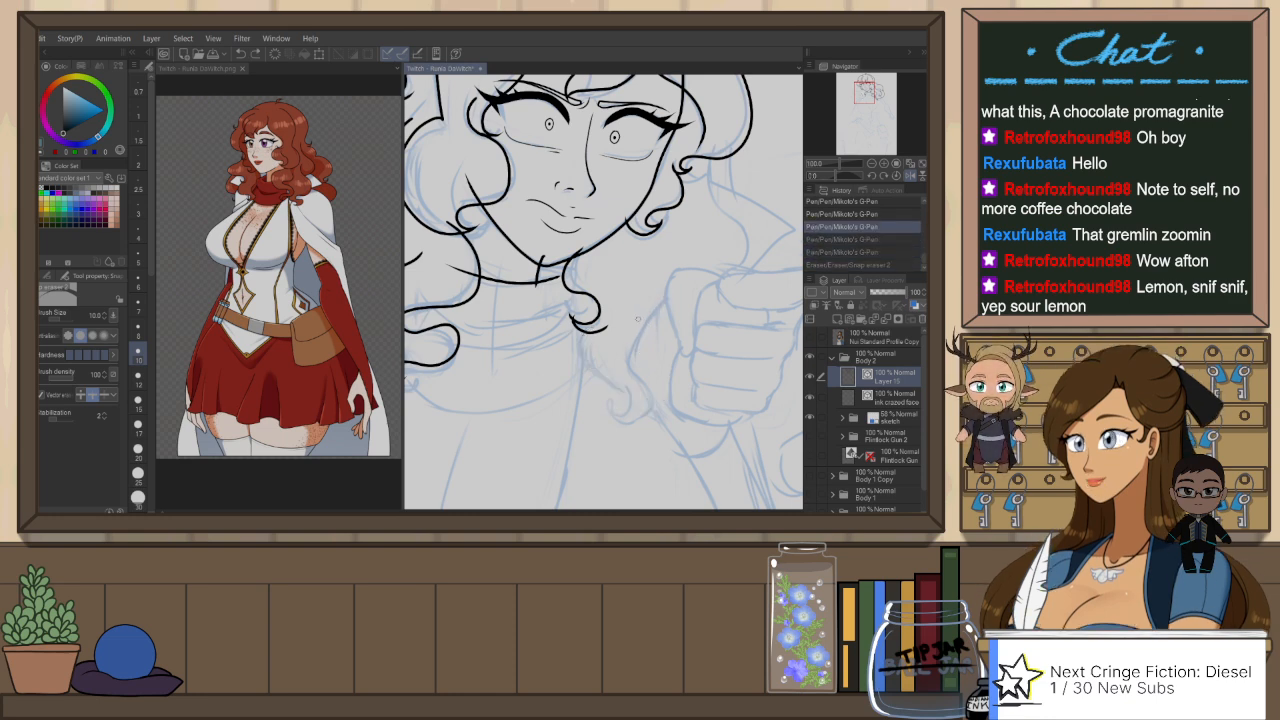
key("p")
left_click_drag(588, 330, 628, 412)
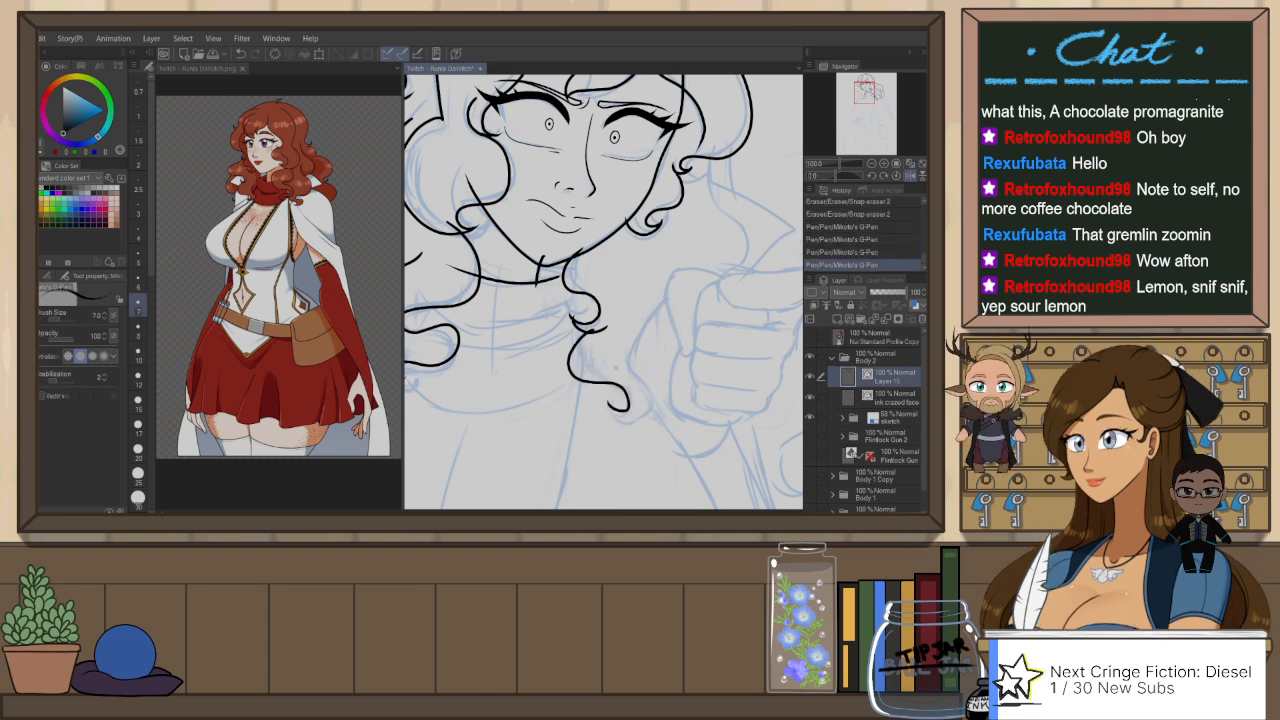
key("ctrl+z")
mouse_move(590, 328)
left_mouse_down()
mouse_move(630, 410)
mouse_move(652, 390)
mouse_move(656, 410)
mouse_move(640, 340)
mouse_move(662, 300)
left_mouse_up()
key("ctrl+z")
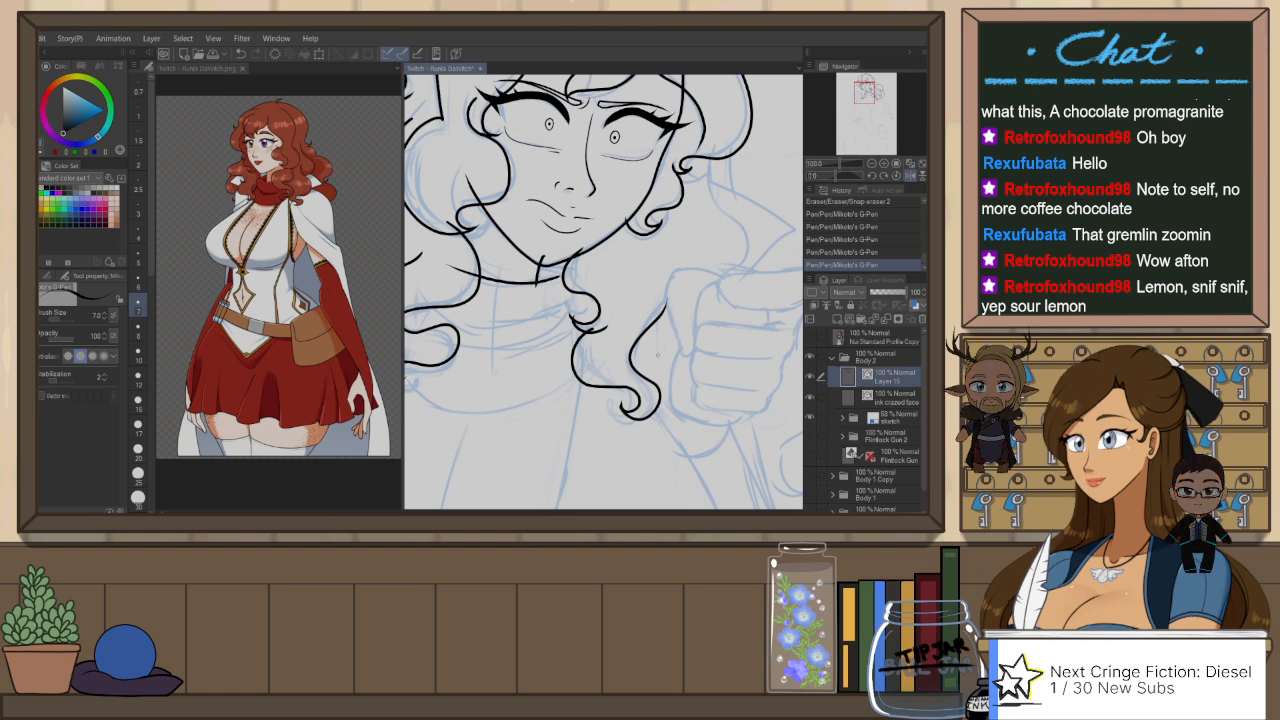
Step: Ink the curved scarf folds across the neck beneath the chin, redrawing strokes that miss the sketch
mouse_move(707, 166)
left_mouse_down()
mouse_move(745, 214)
mouse_move(755, 298)
left_mouse_up()
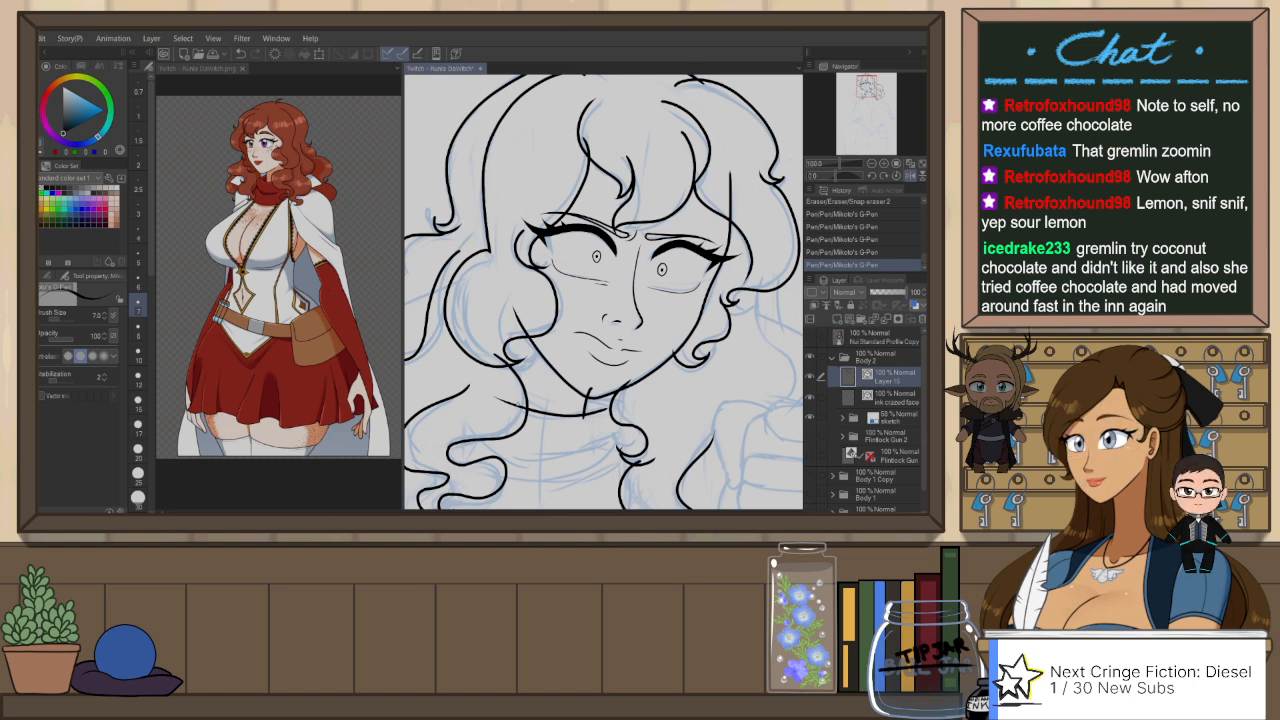
mouse_move(630, 317)
left_mouse_down()
mouse_move(682, 319)
mouse_move(683, 218)
left_mouse_up()
mouse_move(647, 299)
left_mouse_down()
mouse_move(676, 317)
mouse_move(664, 340)
mouse_move(553, 361)
left_mouse_up()
key("ctrl+z")
key("ctrl+z")
key("ctrl+z")
key("ctrl+y")
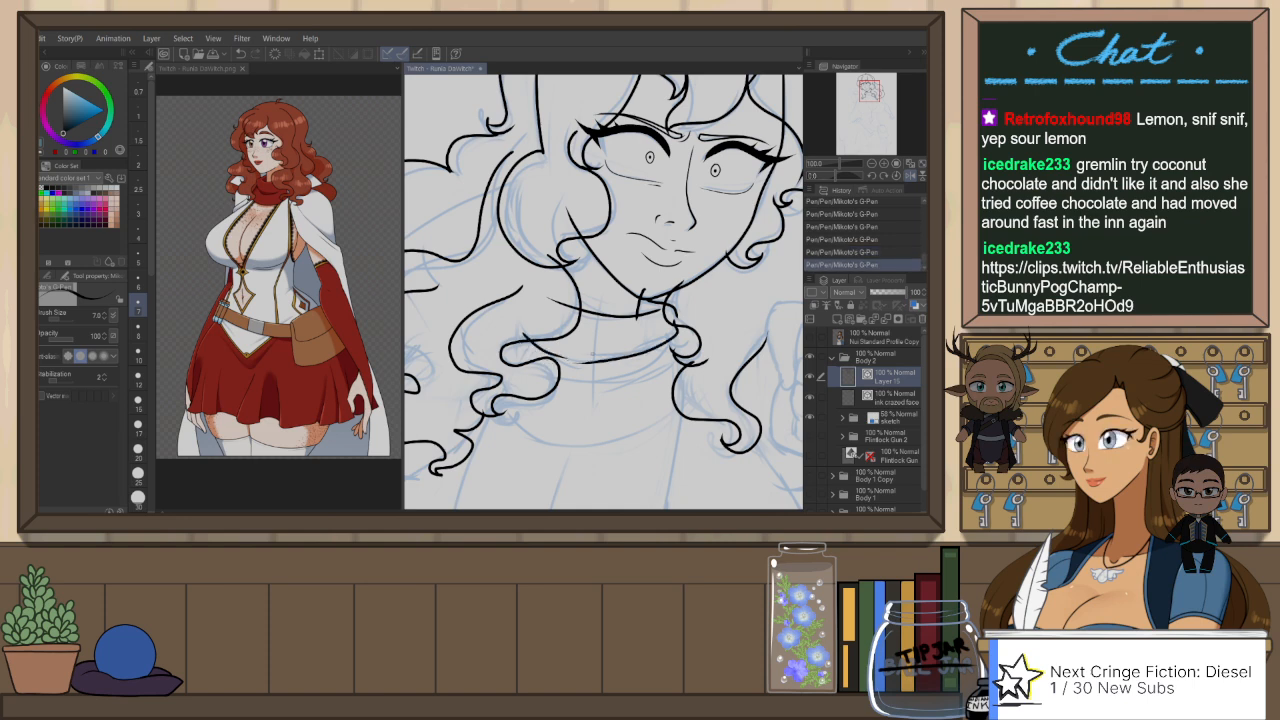
key("ctrl+z")
left_click_drag(515, 324, 568, 357)
key("ctrl+z")
key("ctrl+y")
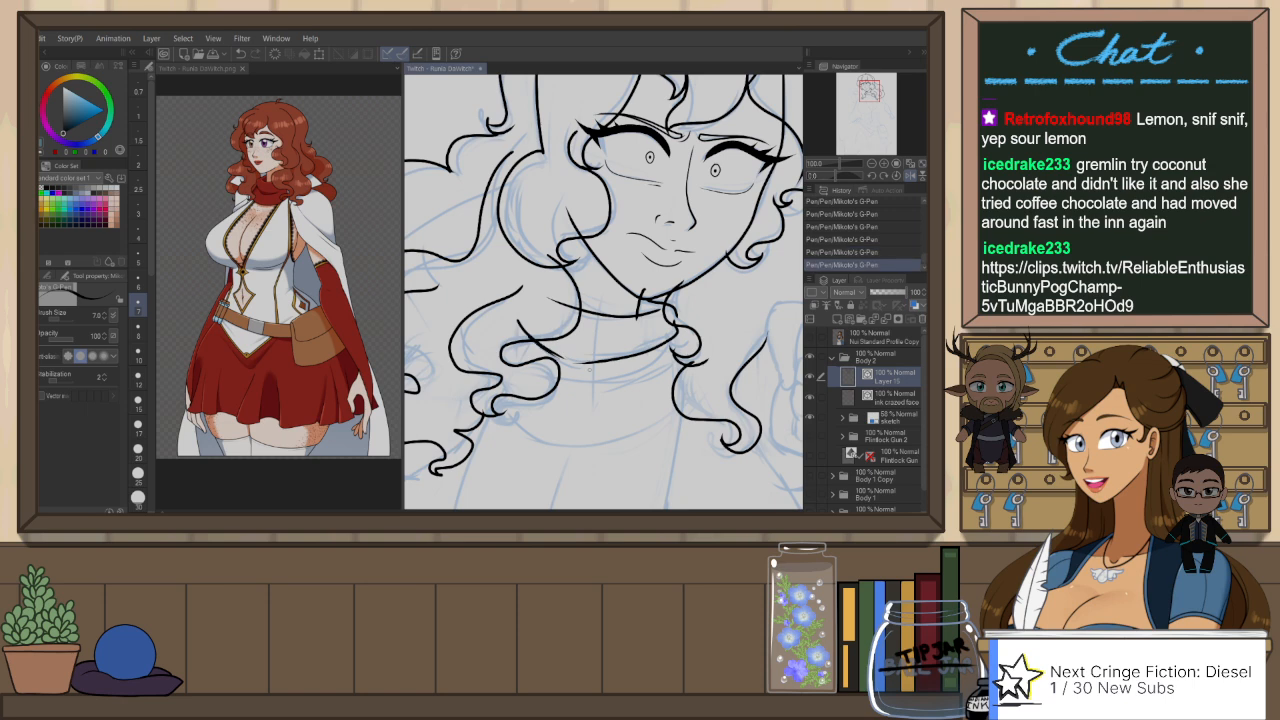
key("ctrl+z")
left_click_drag(679, 418, 725, 392)
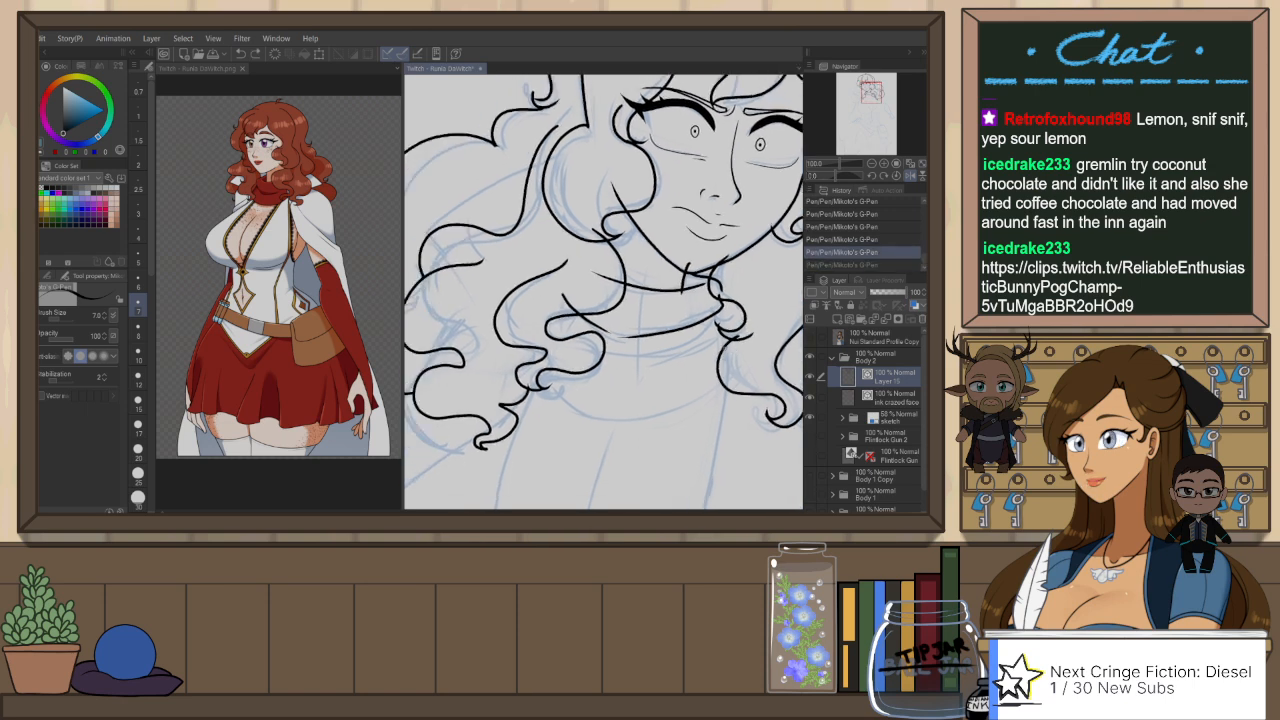
Step: Mirror the canvas view and ink the scarf's lower edge in one sweep from the jaw lock to the shoulder curls
key("h")
mouse_move(485, 309)
left_mouse_down()
mouse_move(469, 331)
mouse_move(486, 321)
left_mouse_up()
key("ctrl+z")
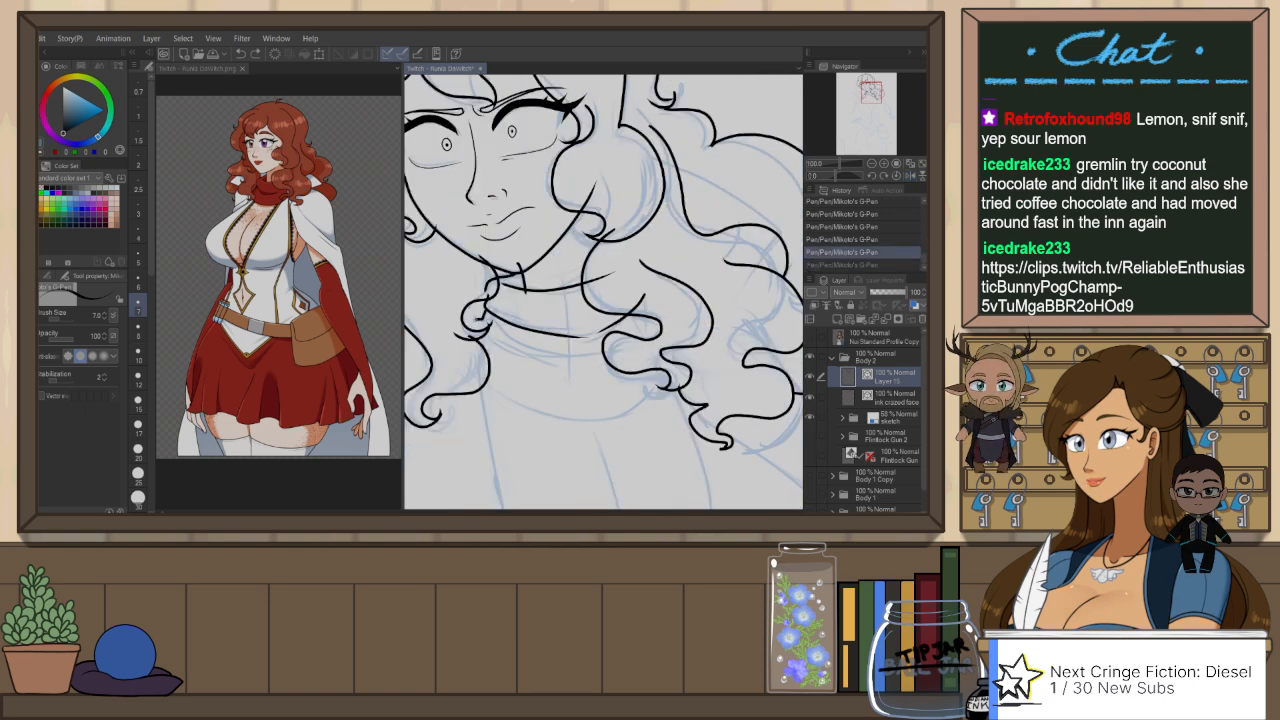
mouse_move(462, 371)
left_mouse_down()
mouse_move(606, 421)
mouse_move(676, 374)
left_mouse_up()
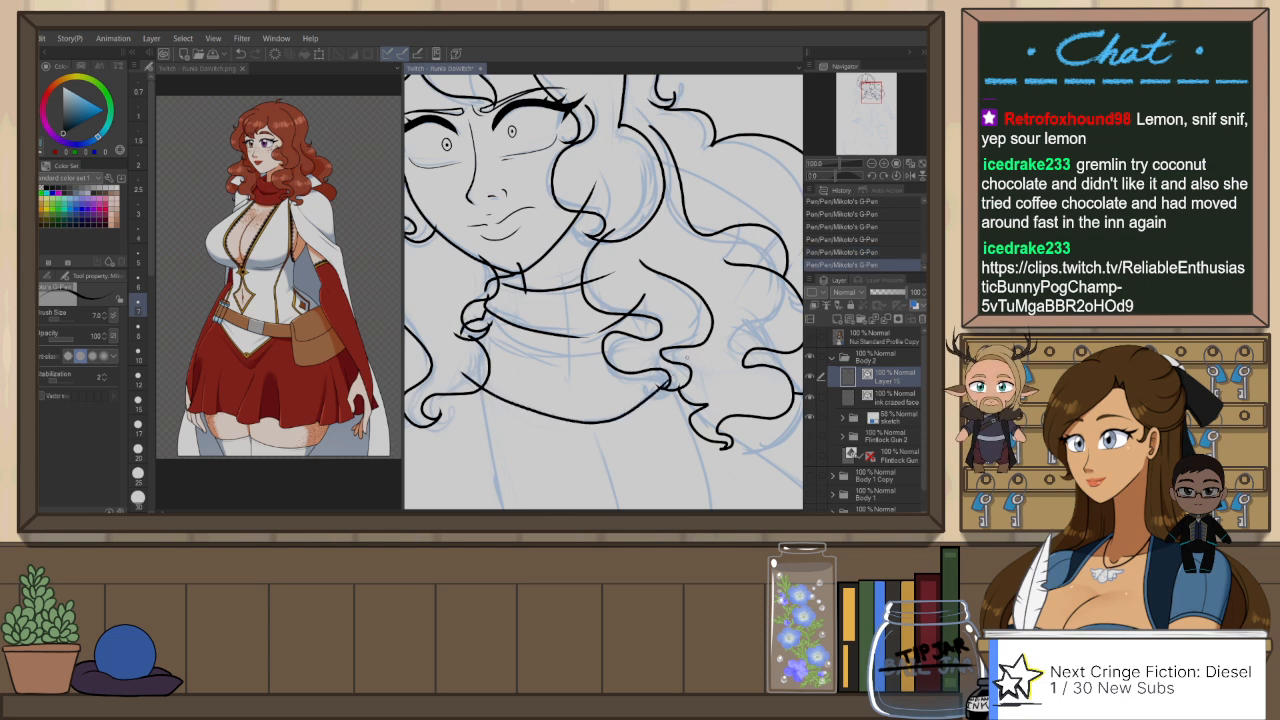
key("ctrl+z")
mouse_move(450, 367)
left_mouse_down()
mouse_move(594, 422)
mouse_move(659, 386)
left_mouse_up()
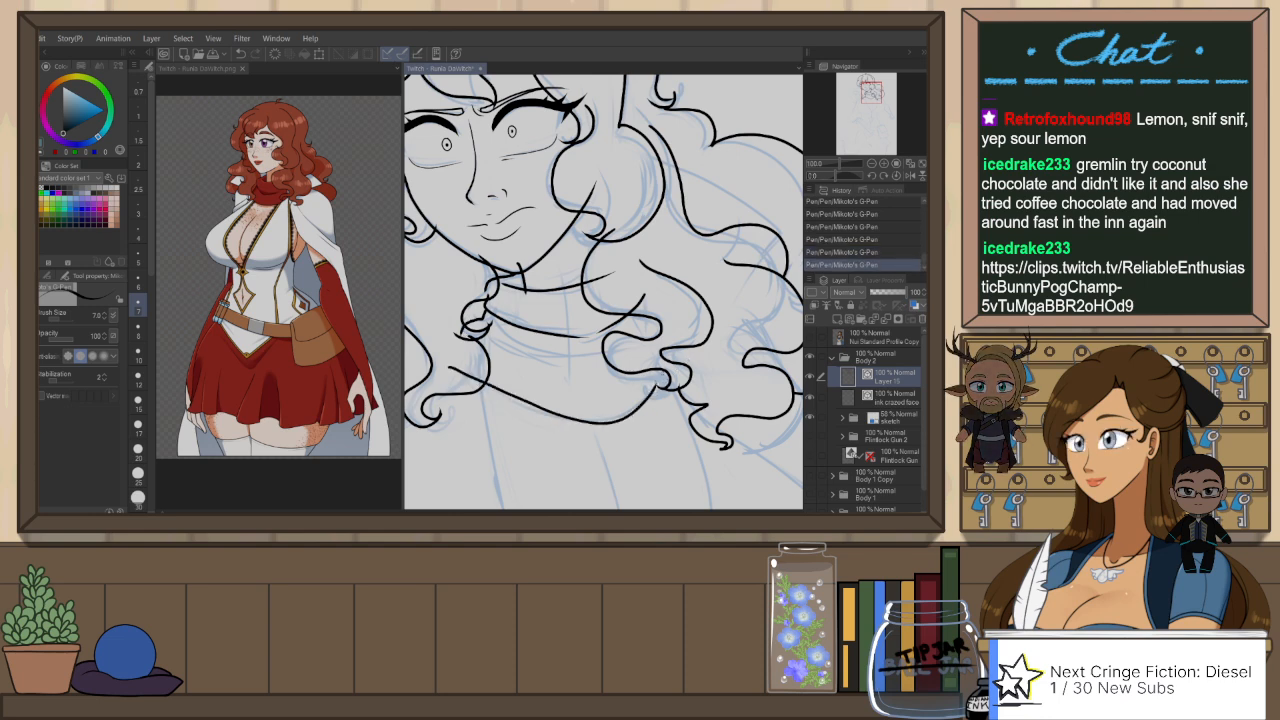
key("ctrl+z")
mouse_move(446, 368)
left_mouse_down()
mouse_move(591, 424)
mouse_move(674, 378)
left_mouse_up()
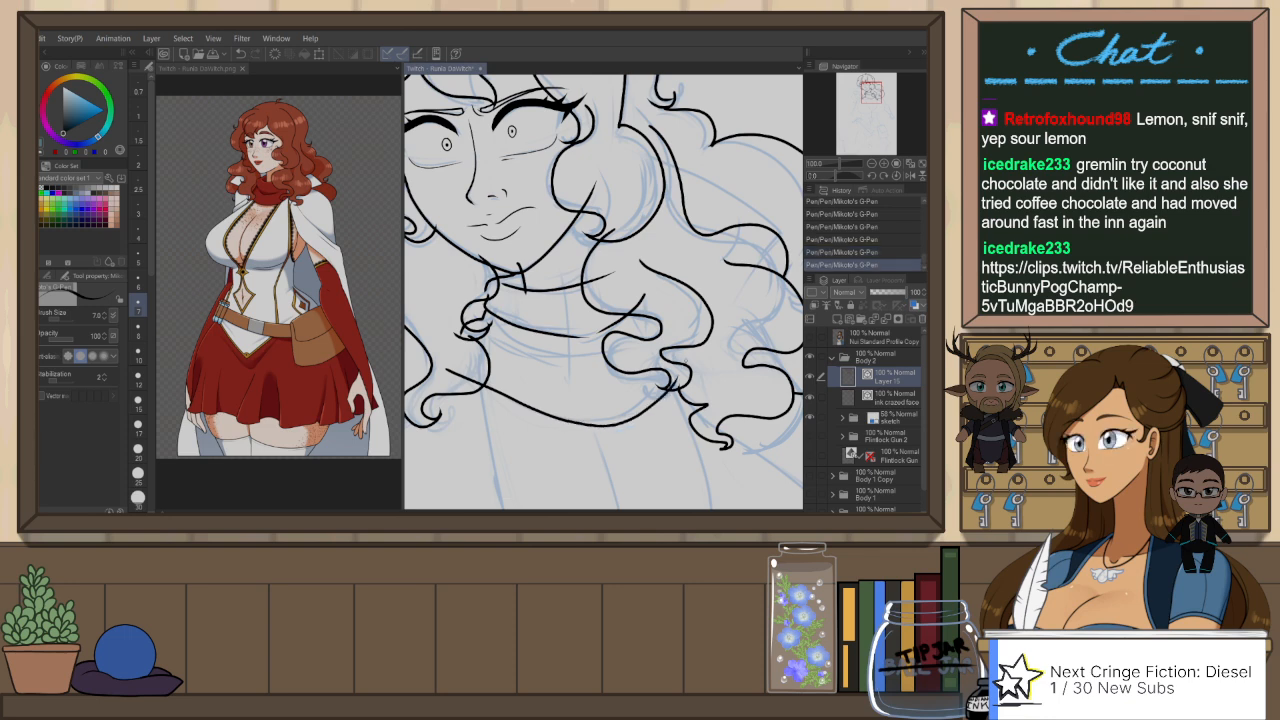
scroll(660, 290, "down", 4)
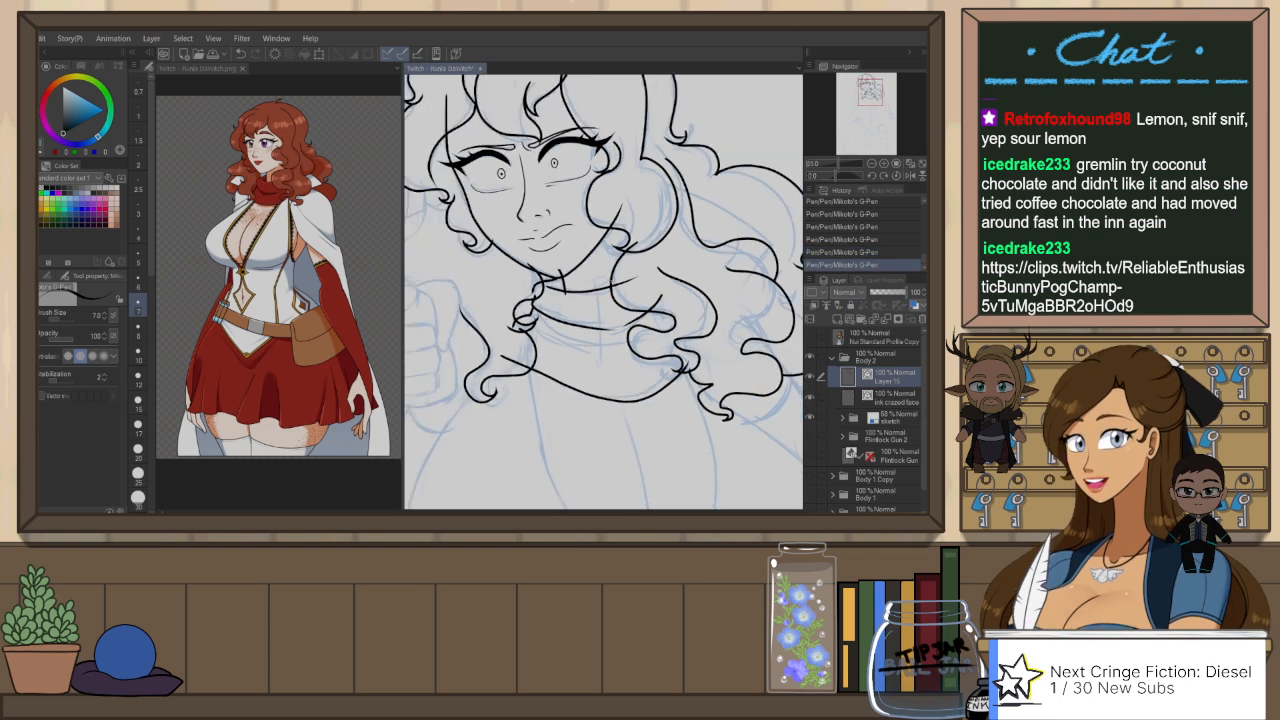
Step: Ink the rounded contour at the side of the raised fist nearest the jaw lock, curving over and down past the fingers
scroll(605, 305, "up", 5)
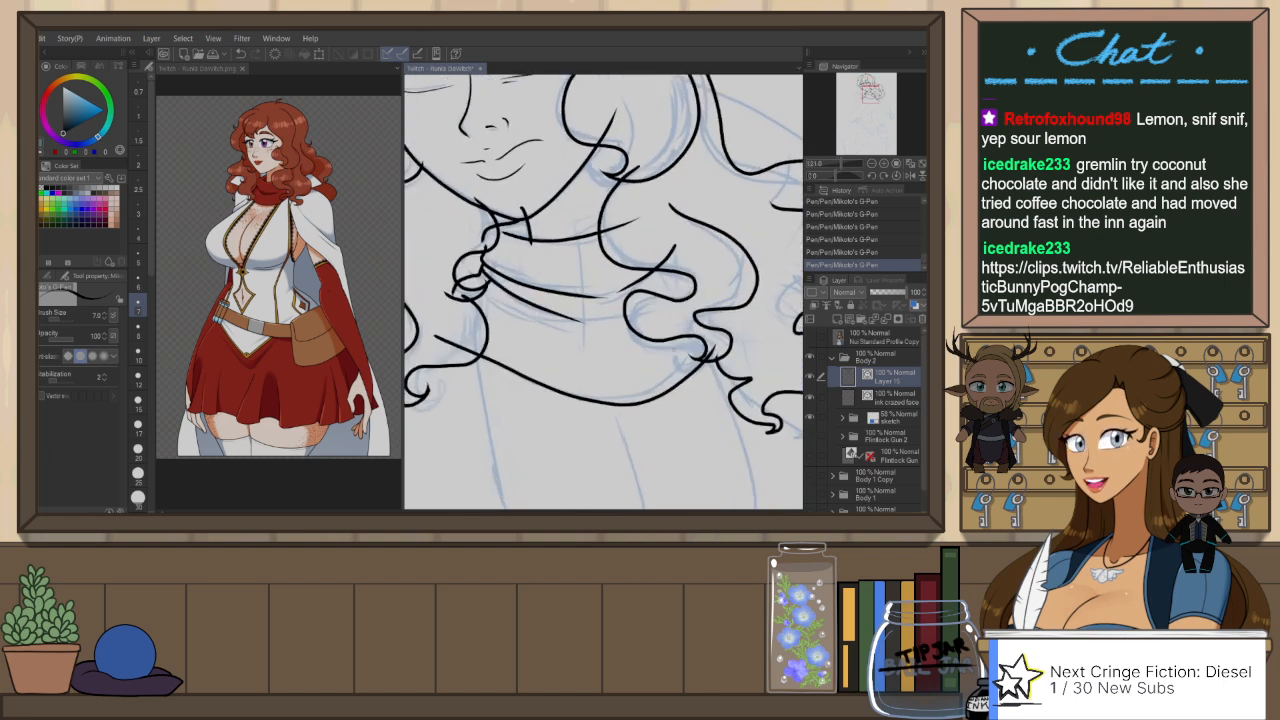
left_click_drag(694, 280, 625, 322)
mouse_move(578, 277)
left_mouse_down()
mouse_move(628, 283)
mouse_move(634, 371)
mouse_move(751, 406)
left_mouse_up()
mouse_move(553, 249)
left_mouse_down()
mouse_move(583, 276)
mouse_move(570, 262)
mouse_move(592, 342)
left_mouse_up()
key("ctrl+z")
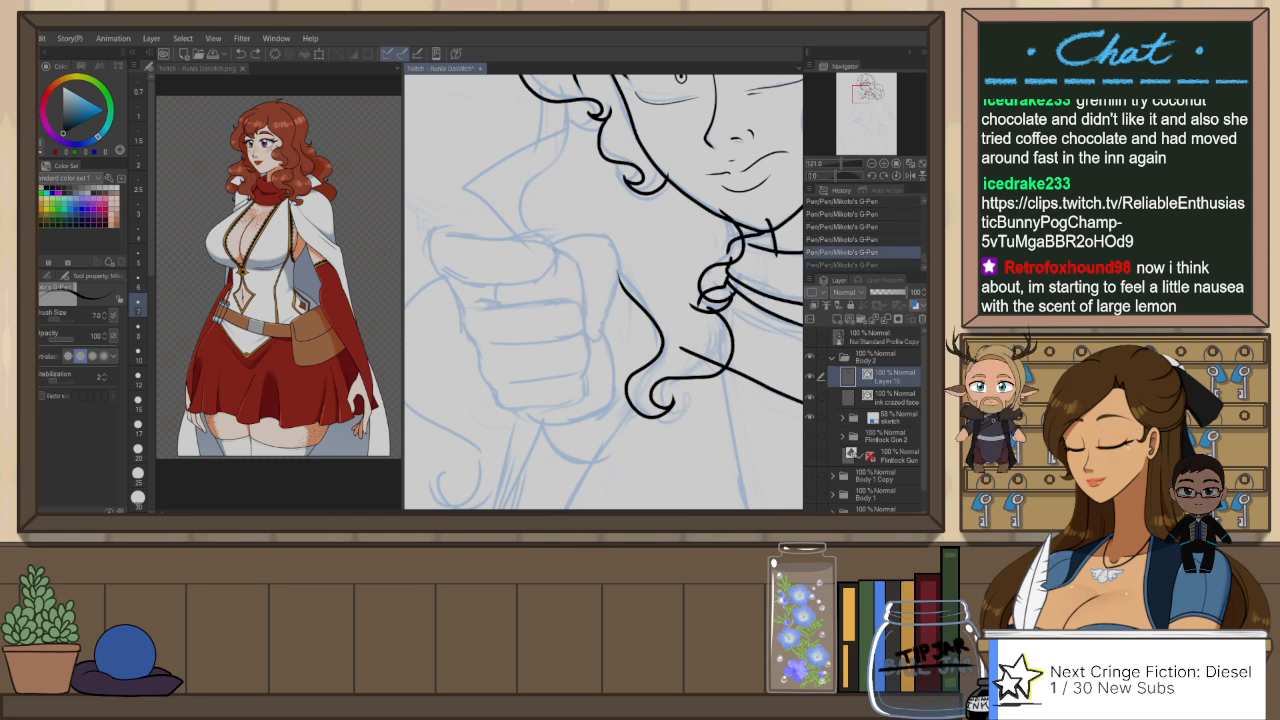
left_click_drag(554, 250, 597, 342)
mouse_move(553, 244)
left_mouse_down()
mouse_move(598, 233)
mouse_move(622, 270)
left_mouse_up()
key("ctrl+z")
mouse_move(552, 246)
left_mouse_down()
mouse_move(583, 235)
mouse_move(605, 248)
mouse_move(613, 282)
mouse_move(598, 340)
left_mouse_up()
key("ctrl+z")
mouse_move(552, 246)
left_mouse_down()
mouse_move(618, 262)
mouse_move(602, 322)
left_mouse_up()
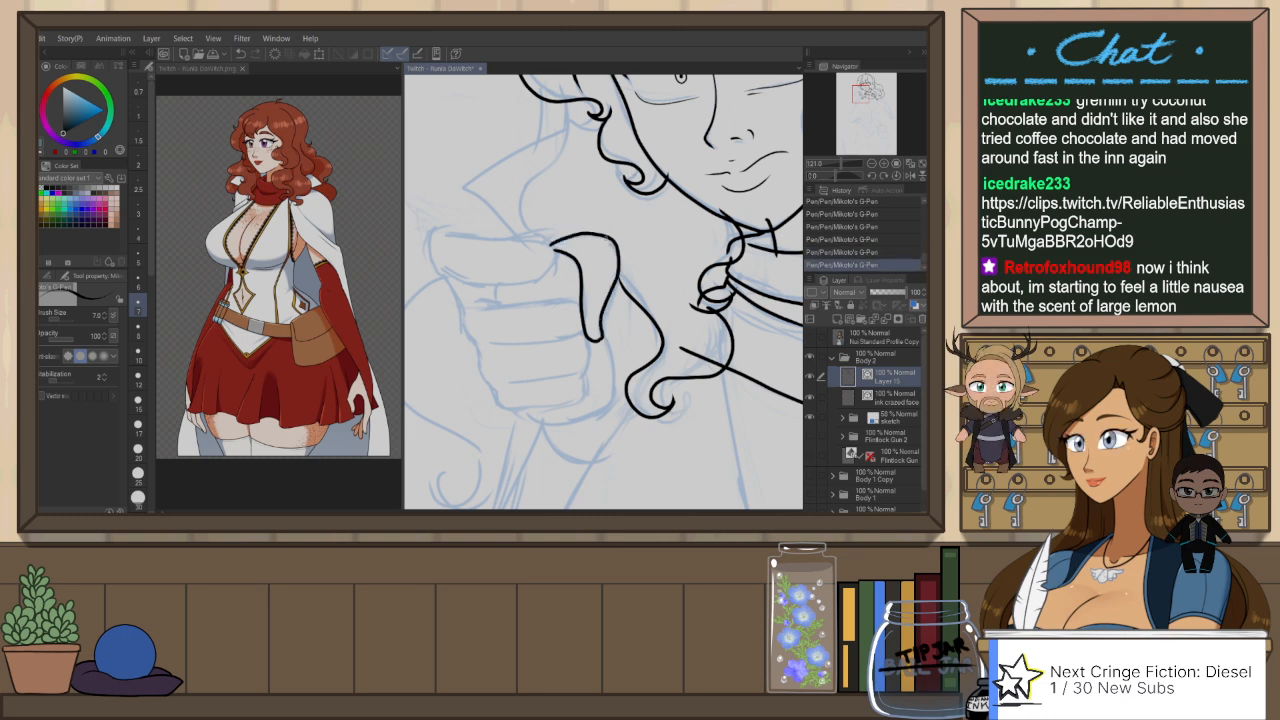
Step: Mirror and rotate the canvas view and ink the upper and lower edges of the raised fist's topmost finger
key("h")
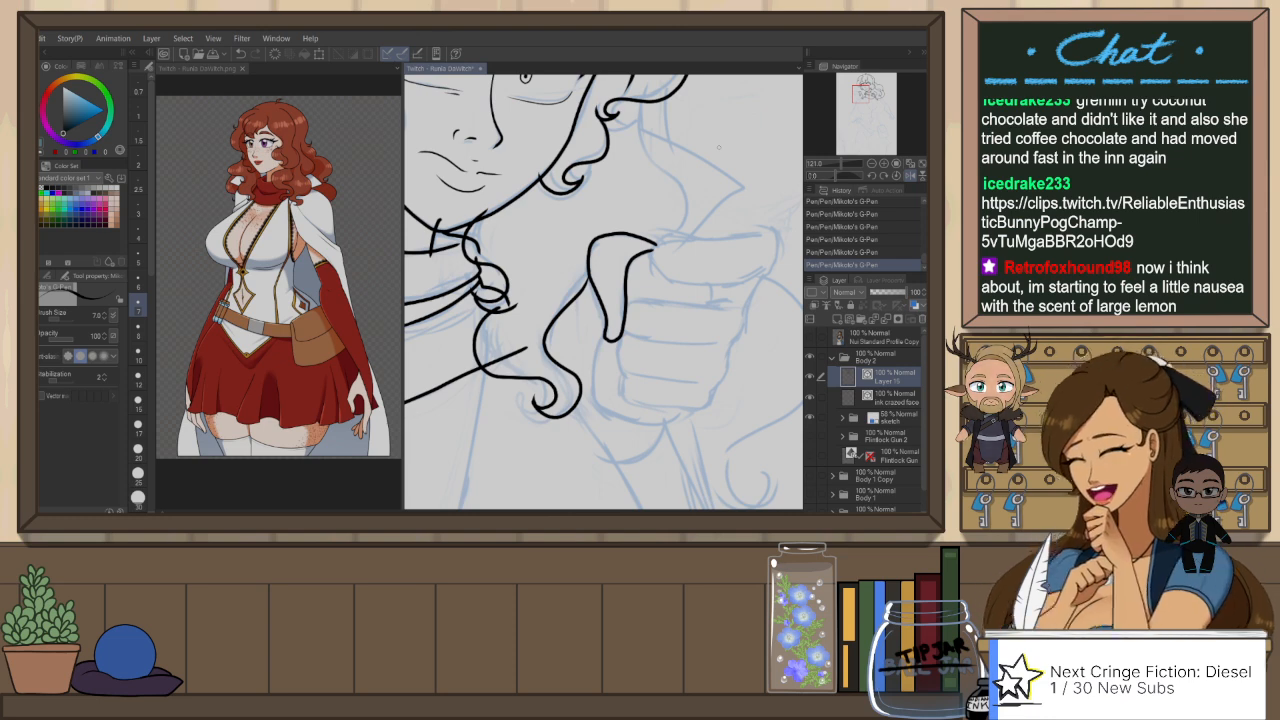
key("r")
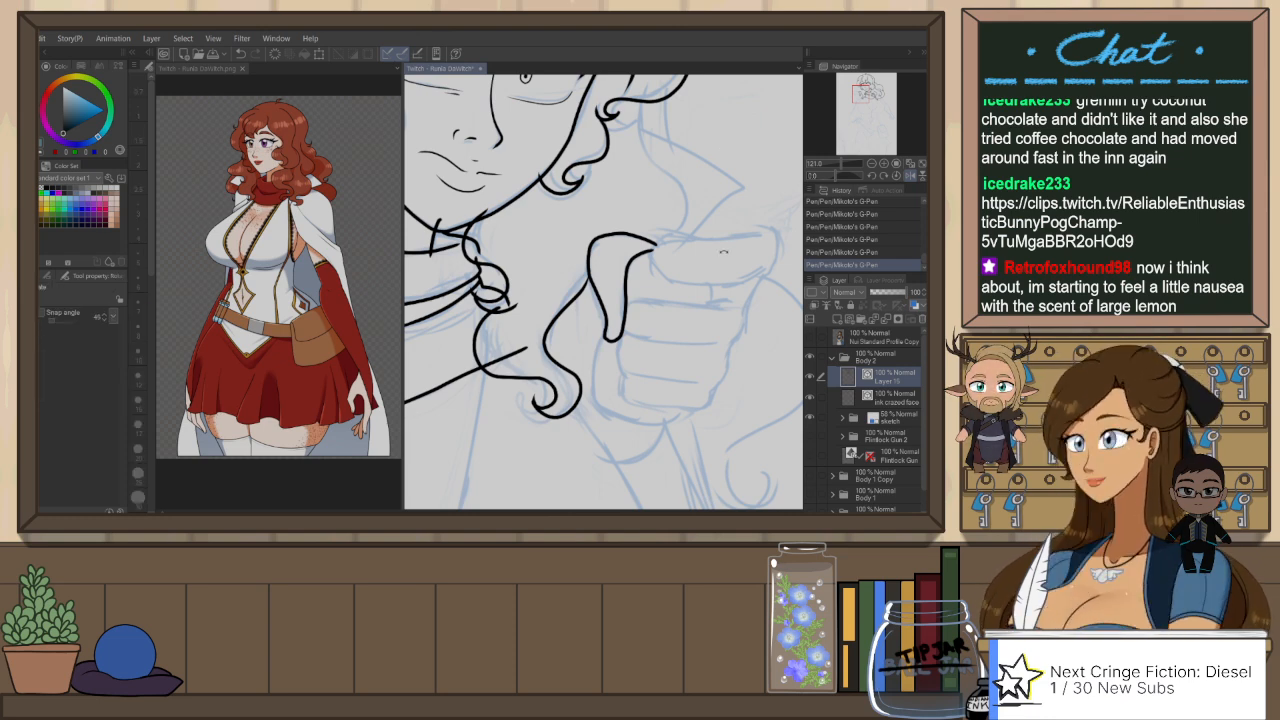
left_click_drag(719, 148, 675, 164)
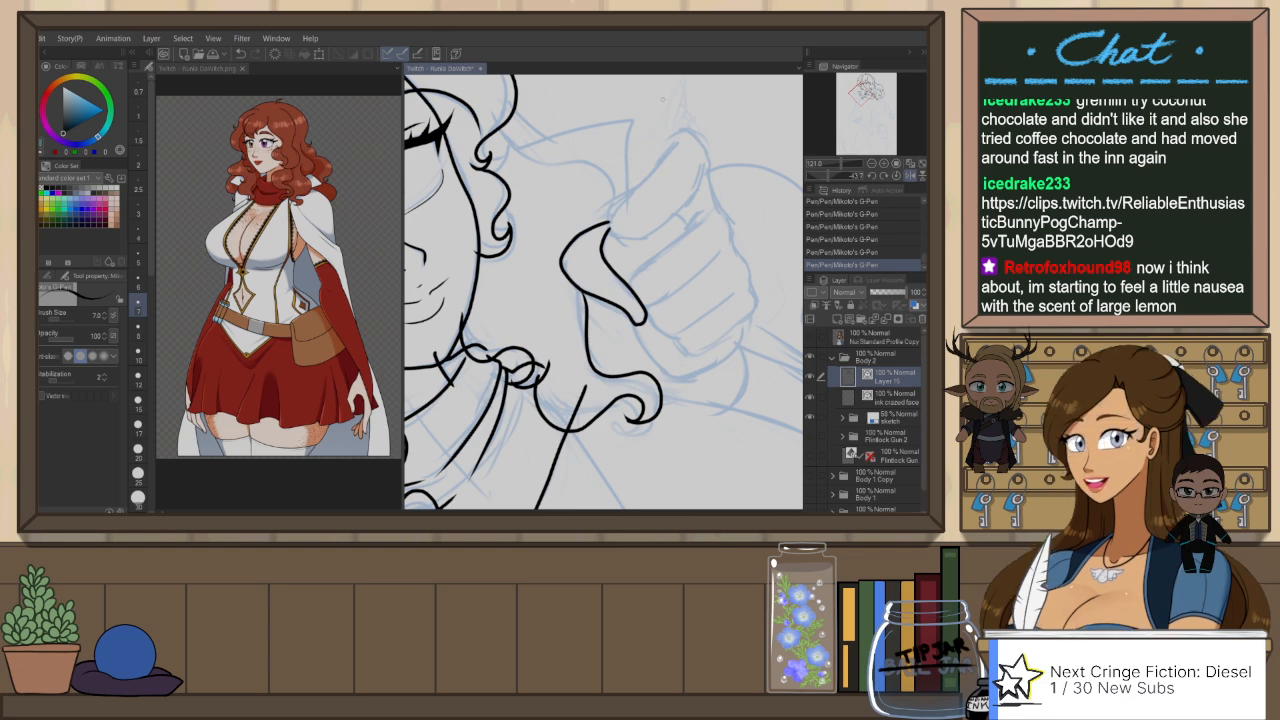
left_click_drag(674, 139, 660, 160)
key("ctrl+z")
key("ctrl+z")
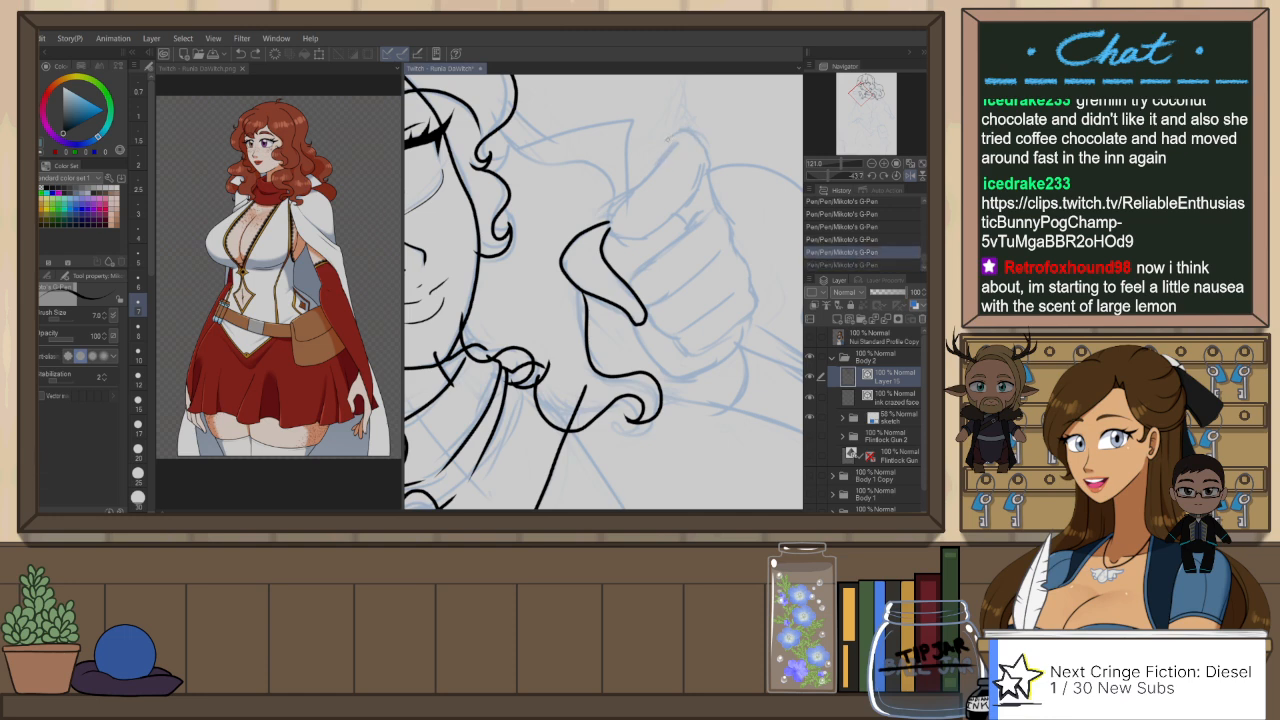
key("ctrl+z")
mouse_move(688, 198)
left_mouse_down()
mouse_move(631, 239)
mouse_move(606, 219)
left_mouse_up()
left_click_drag(662, 152, 640, 180)
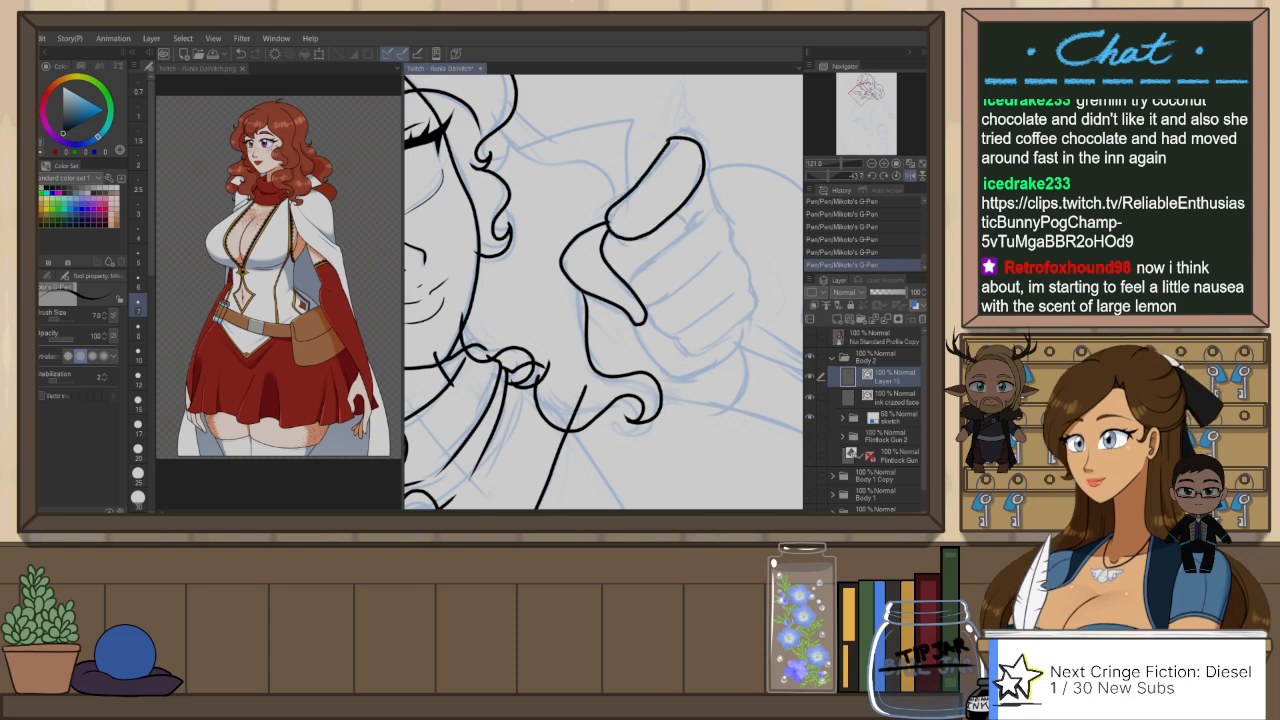
key("ctrl+z")
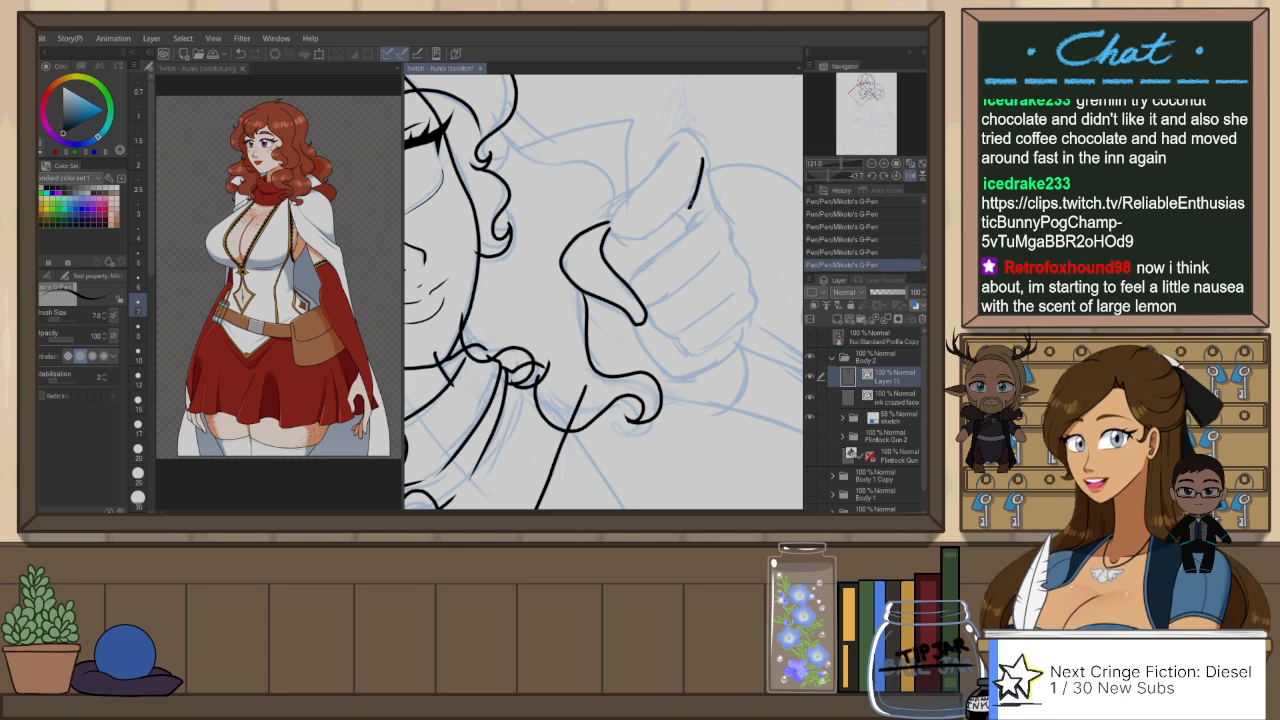
mouse_move(704, 165)
left_mouse_down()
mouse_move(679, 213)
mouse_move(607, 221)
left_mouse_up()
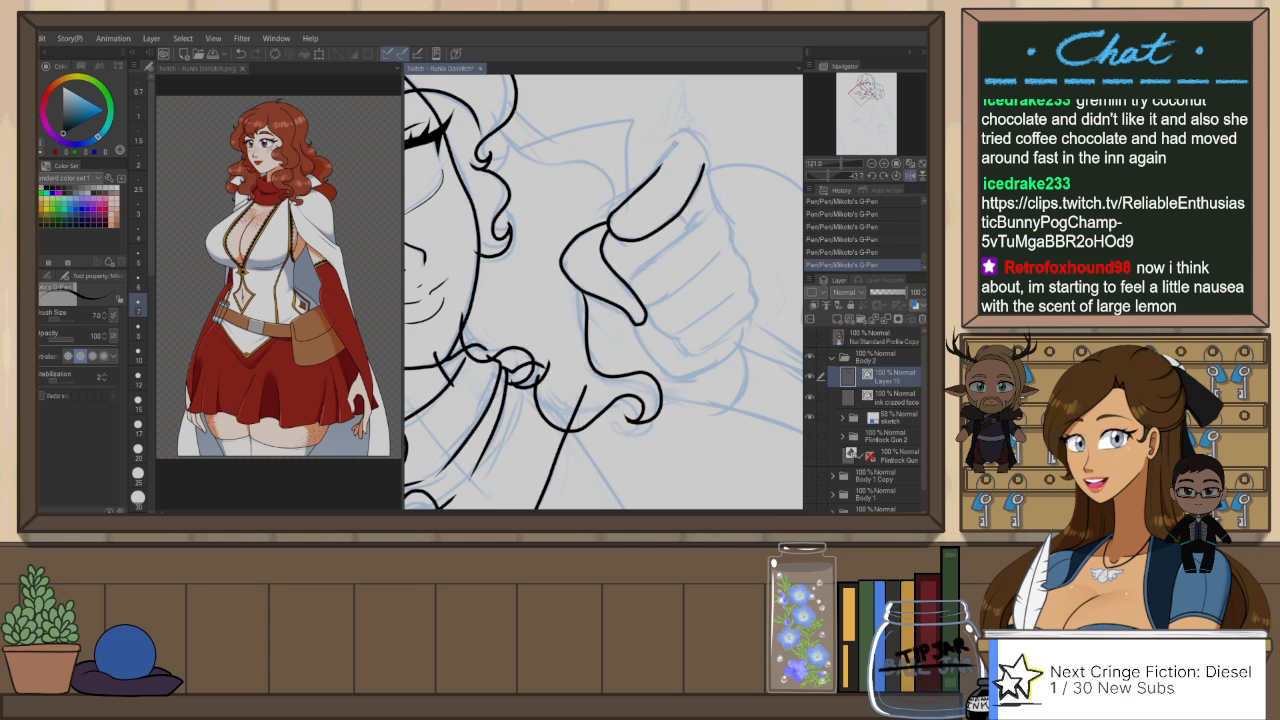
left_click_drag(673, 141, 698, 137)
key("ctrl+z")
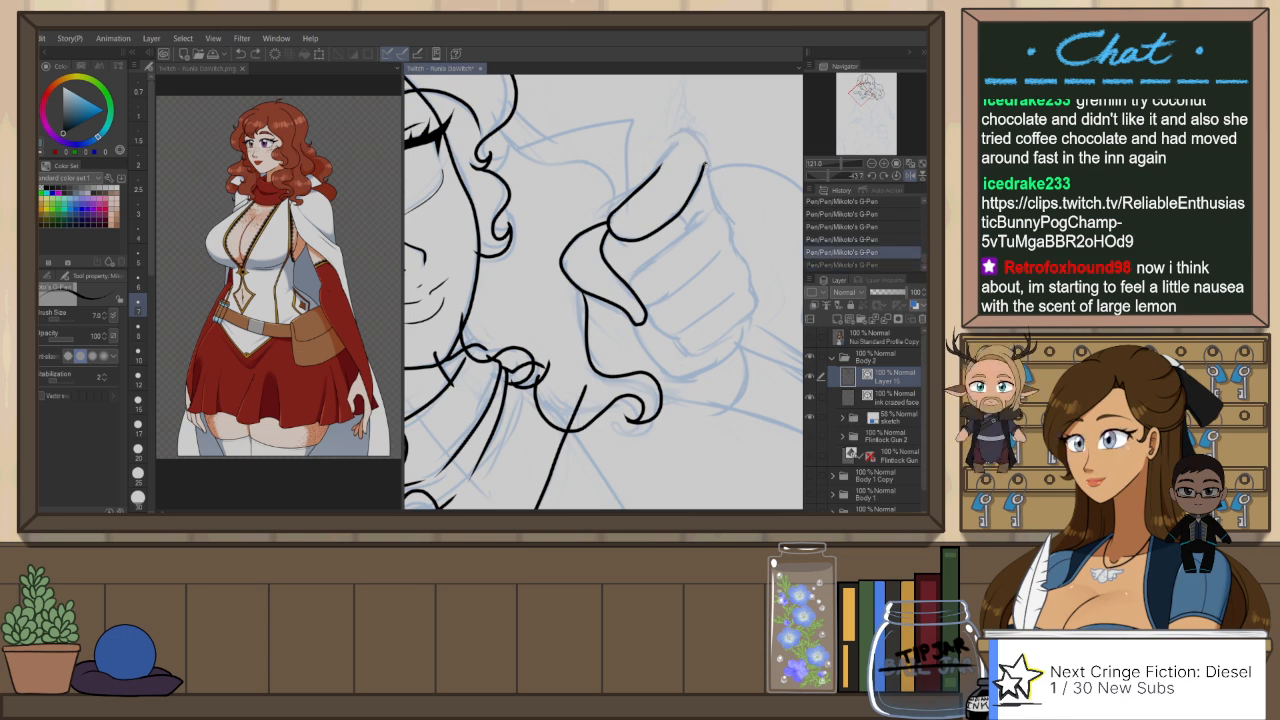
Step: Ink the bumpy knuckle contour of the fist and the two dividing lines between the curled fingers
left_click_drag(703, 162, 713, 202)
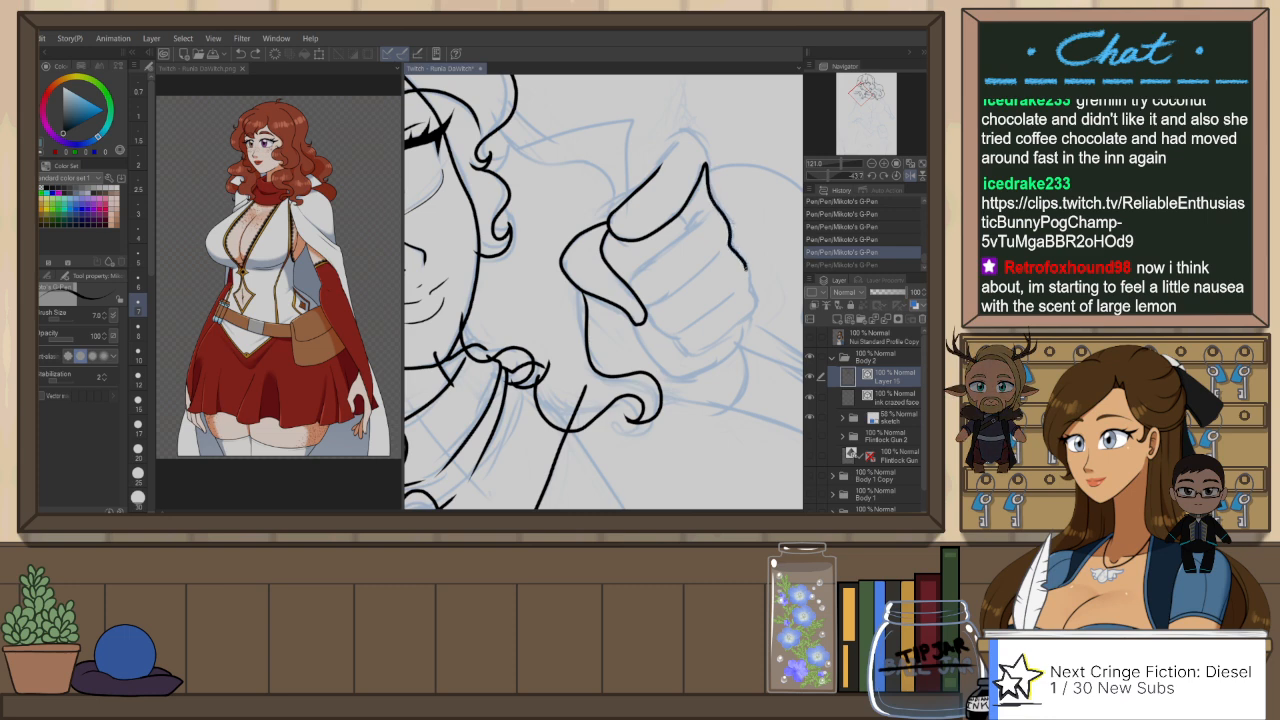
left_click_drag(744, 288, 742, 318)
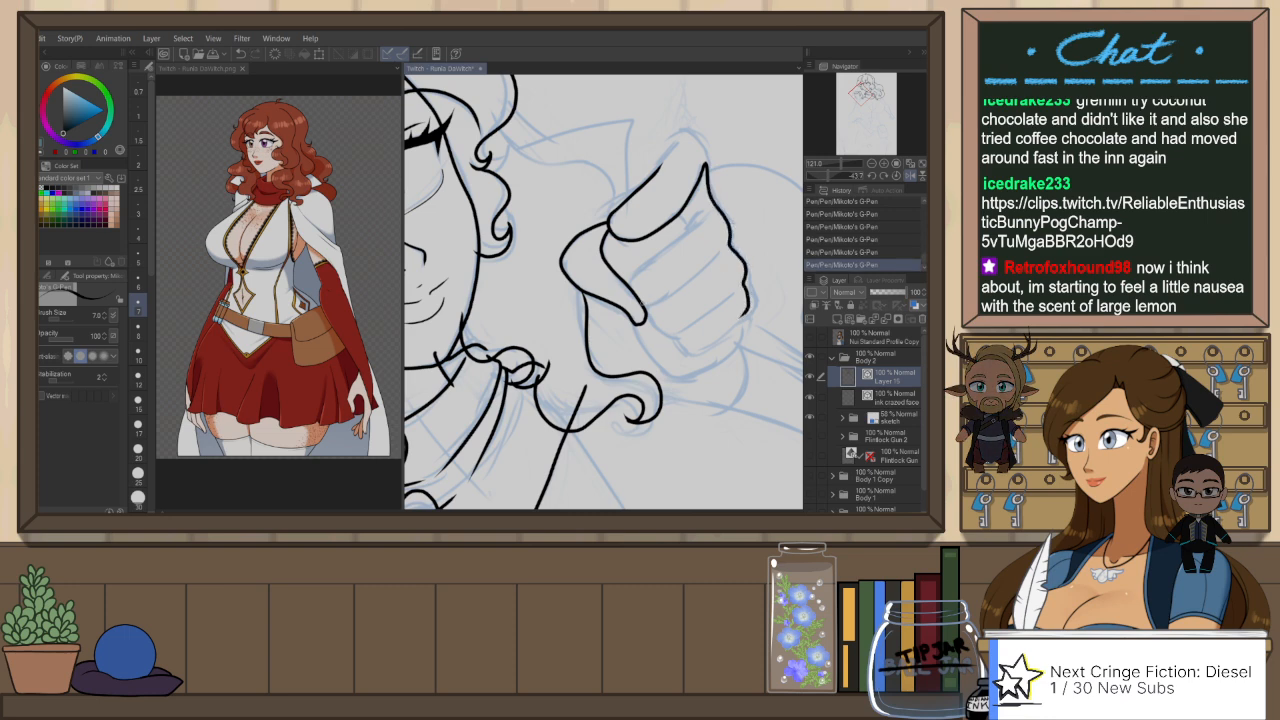
left_click_drag(655, 303, 725, 251)
key("ctrl+z")
left_click_drag(640, 305, 710, 261)
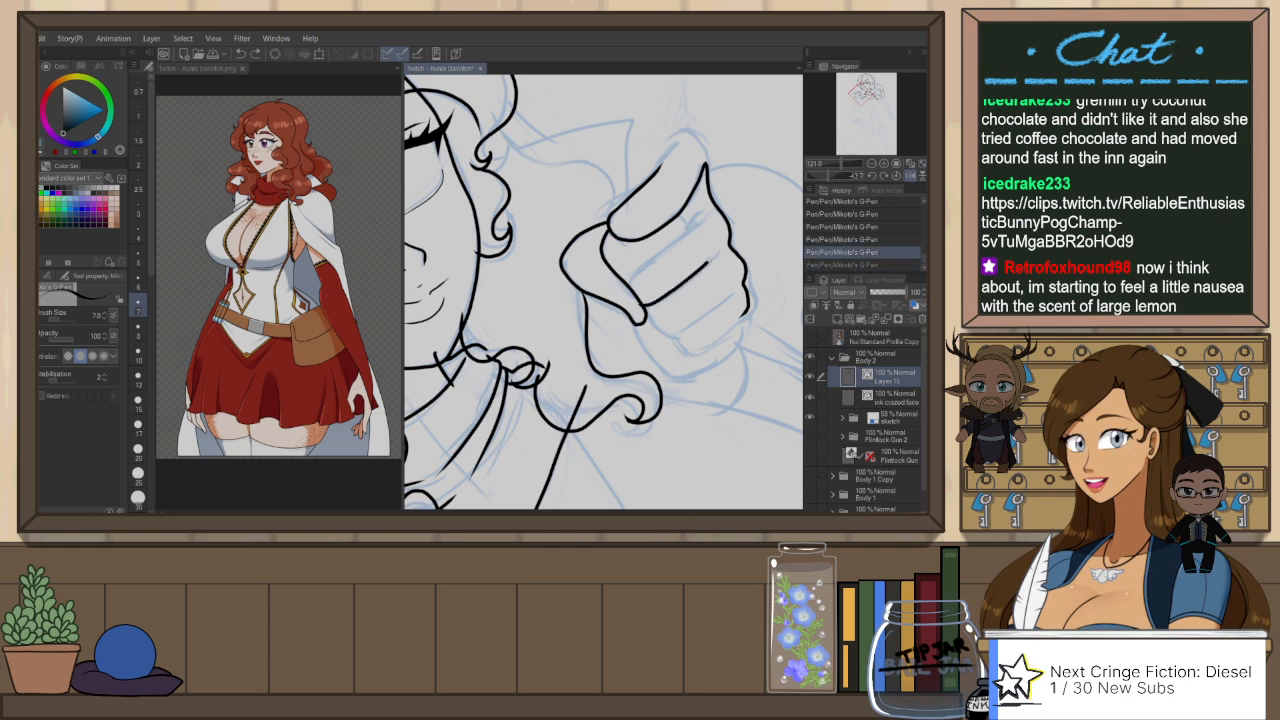
left_click_drag(636, 274, 706, 221)
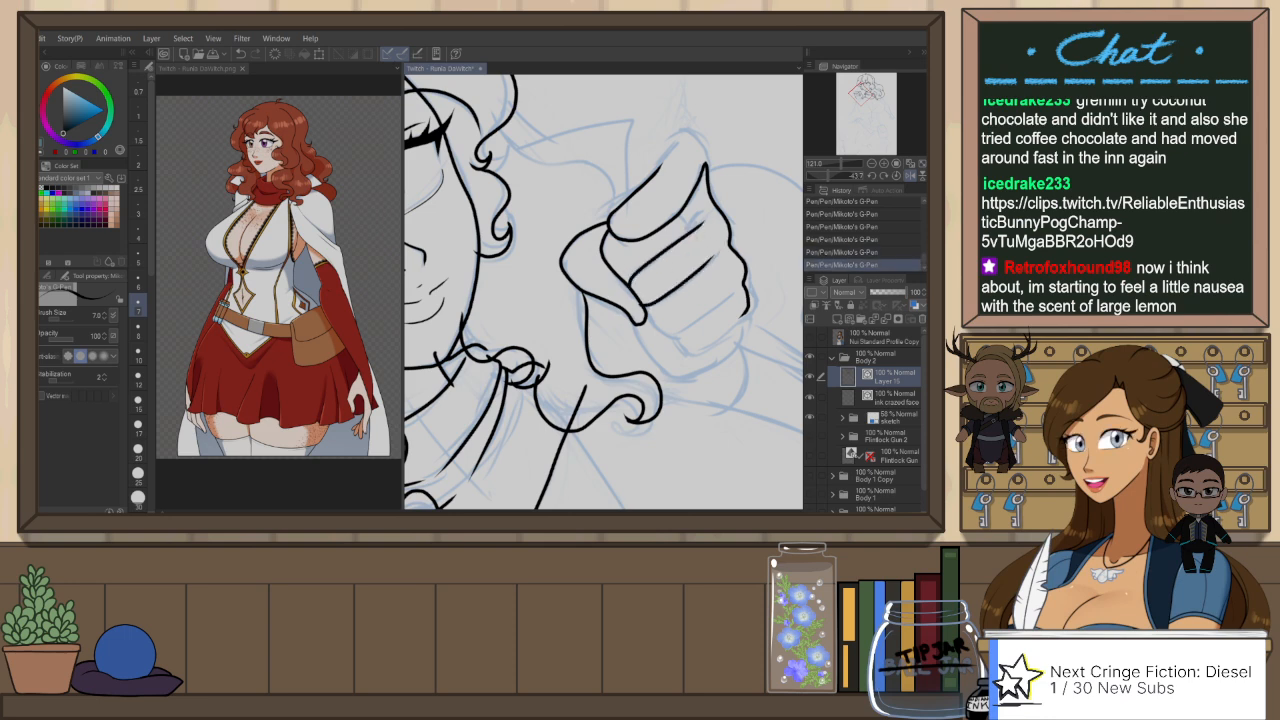
key("ctrl+z")
left_click_drag(635, 274, 700, 221)
Step: Ink the lower edge of the fist's bottom finger and reset the canvas rotation
mouse_move(647, 320)
left_mouse_down()
mouse_move(683, 336)
mouse_move(722, 300)
mouse_move(678, 342)
mouse_move(719, 338)
left_mouse_up()
key("ctrl+z")
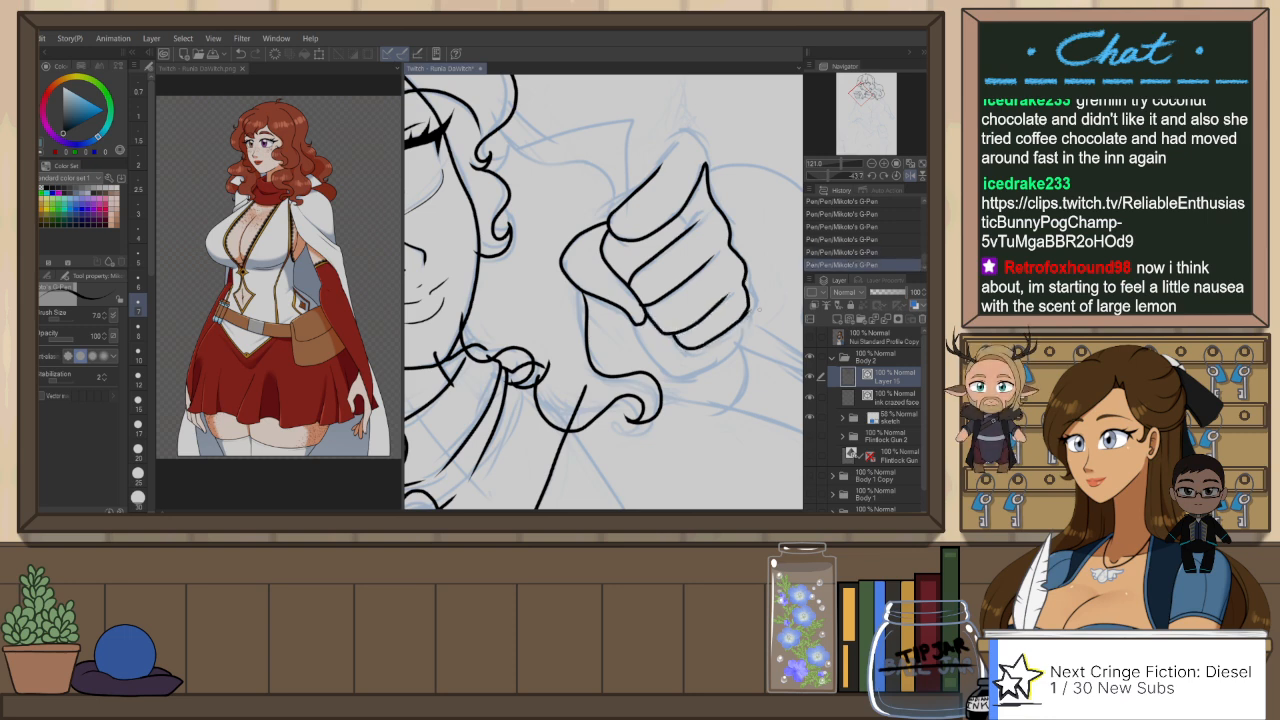
key("ctrl+z")
key("ctrl+at")
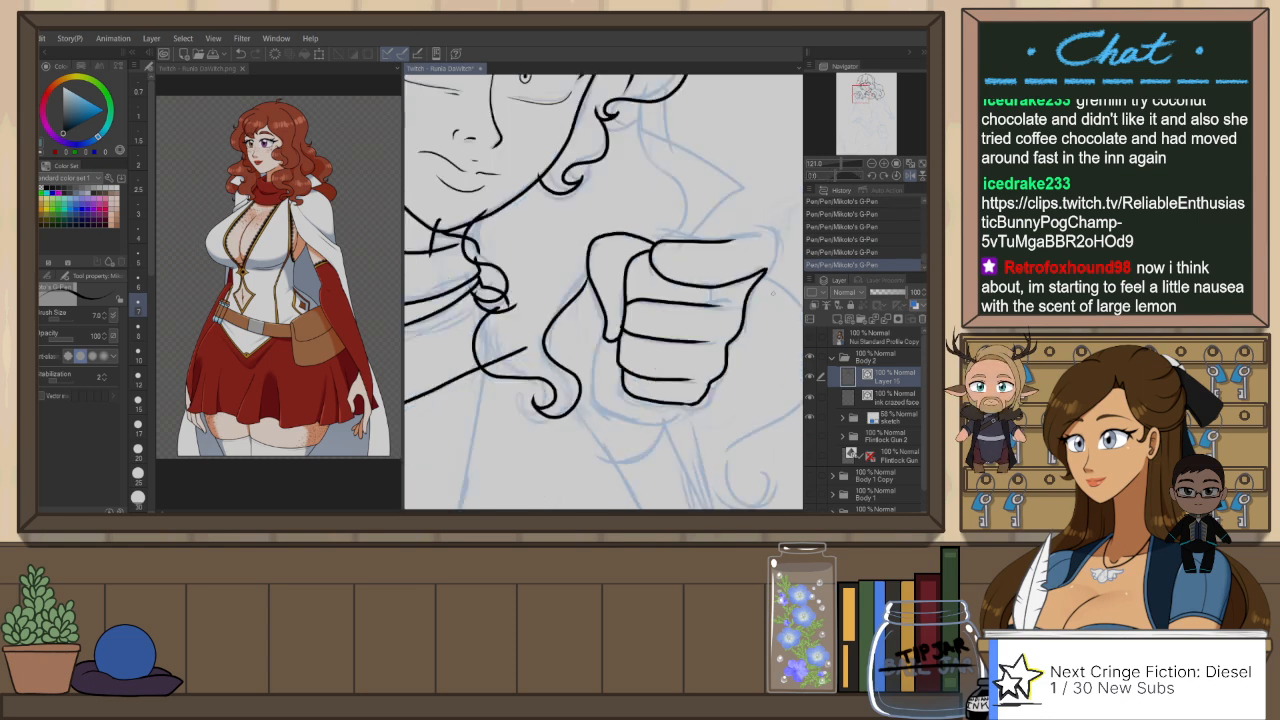
Step: Mirror the canvas view and ink the heel of the hand curving from under the bottom finger up to the fist's side
key("h")
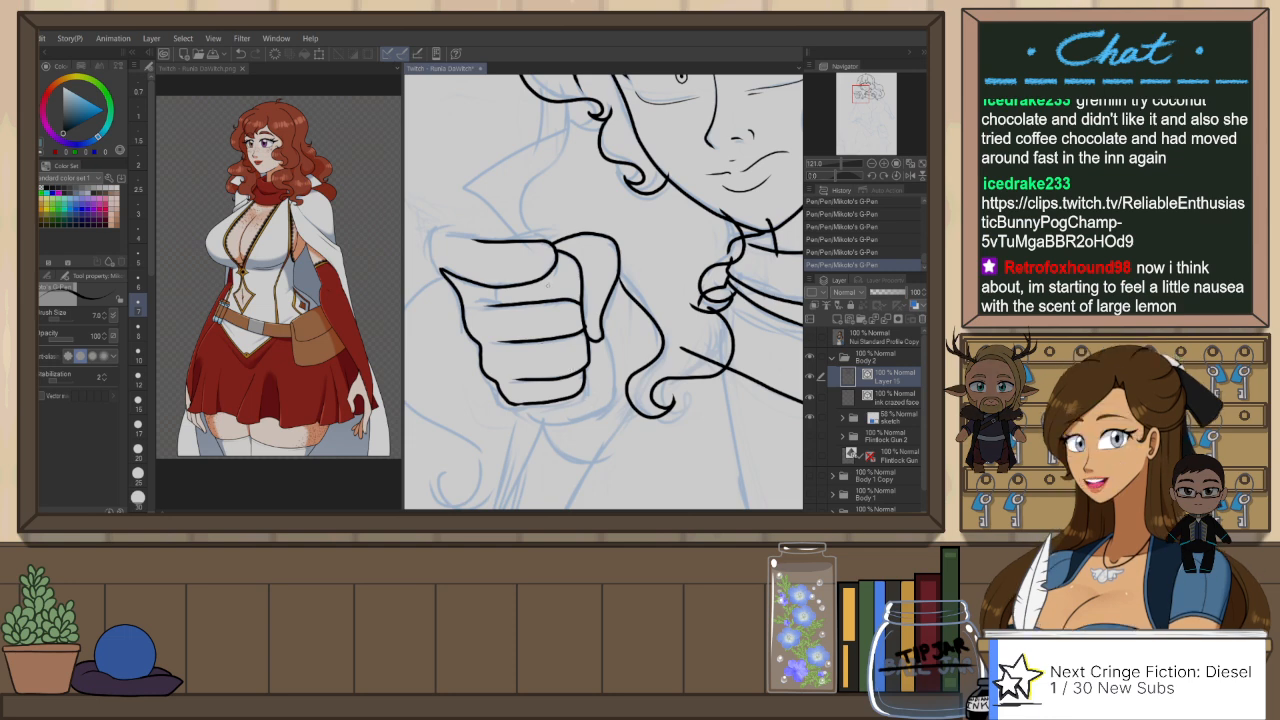
key("ctrl+z")
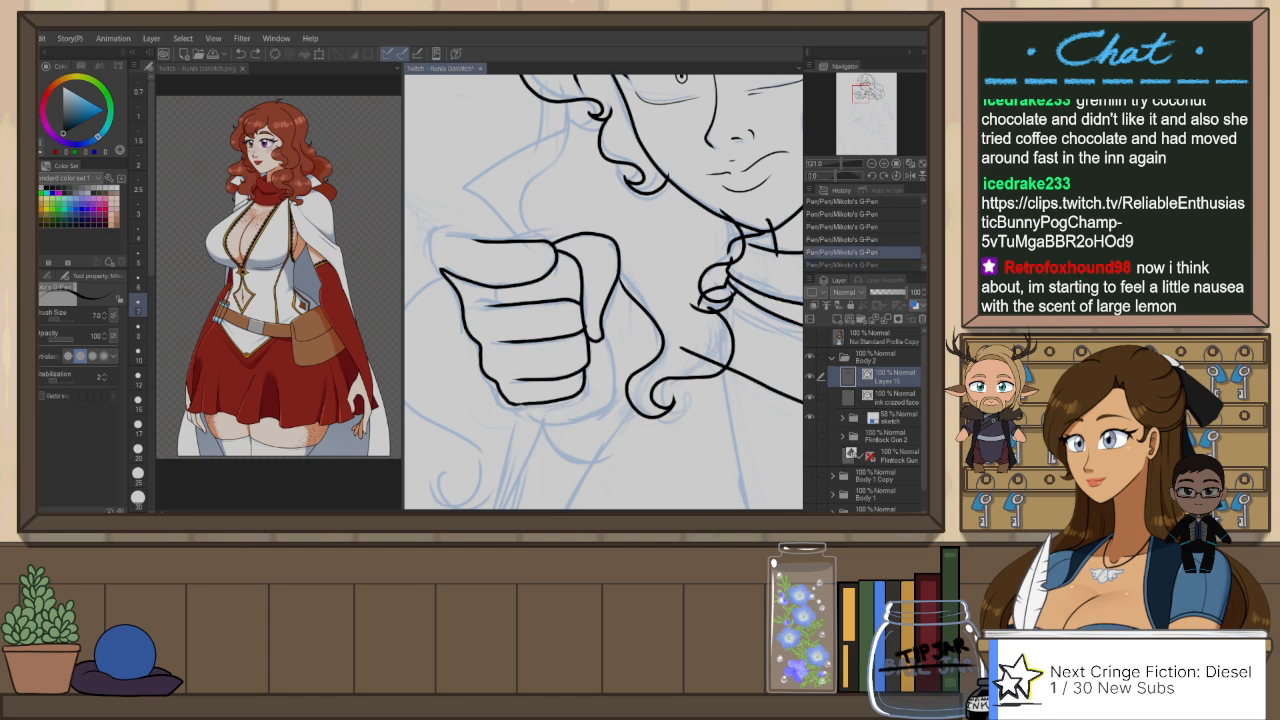
left_click_drag(598, 366, 610, 342)
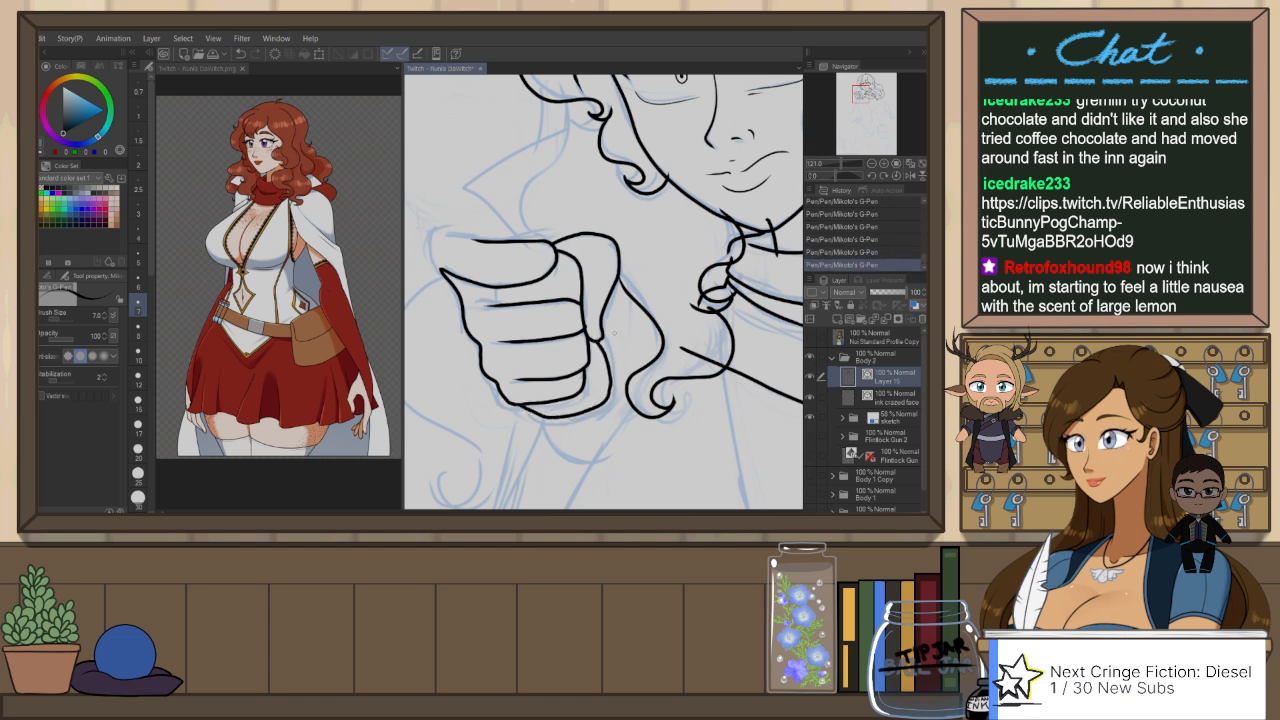
key("ctrl+z")
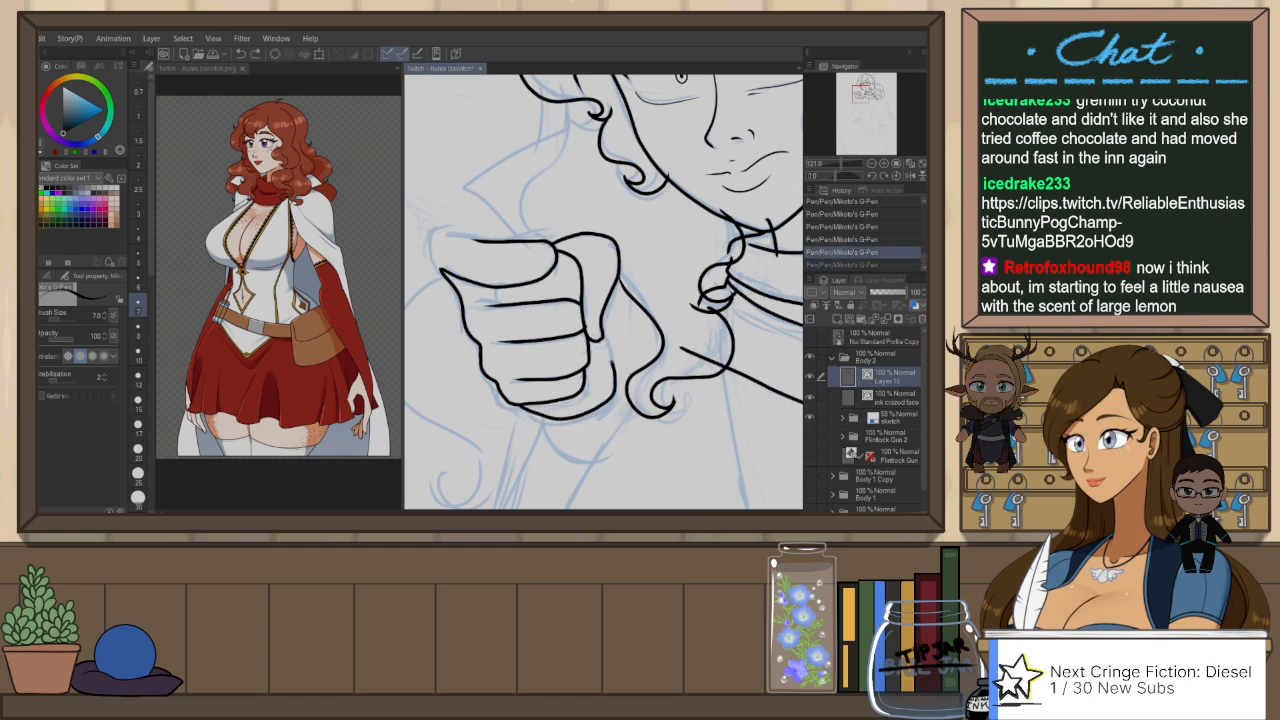
key("ctrl+y")
mouse_move(540, 417)
left_mouse_down()
mouse_move(609, 400)
mouse_move(597, 343)
left_mouse_up()
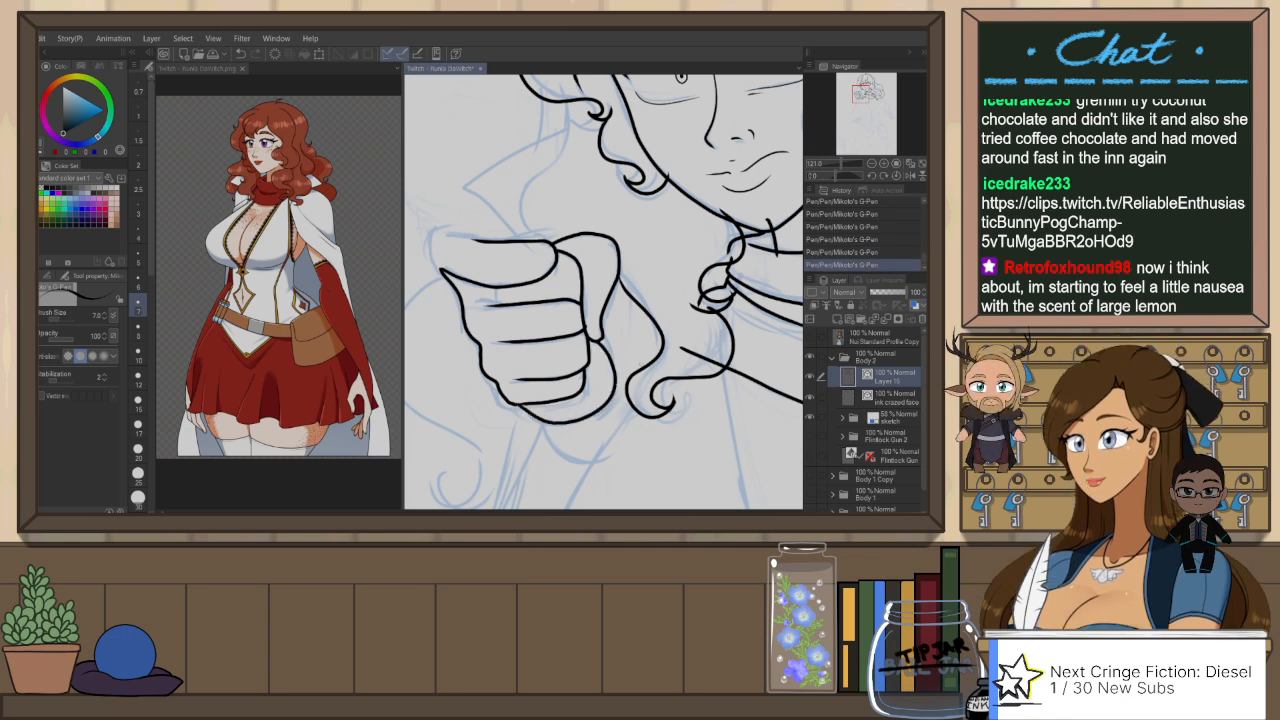
Step: Ink the short wrist curve extending from beneath the fist's heel
key("ctrl+minus")
key("ctrl+minus")
key("ctrl+minus")
mouse_move(675, 379)
left_mouse_down()
mouse_move(691, 391)
mouse_move(681, 386)
left_mouse_up()
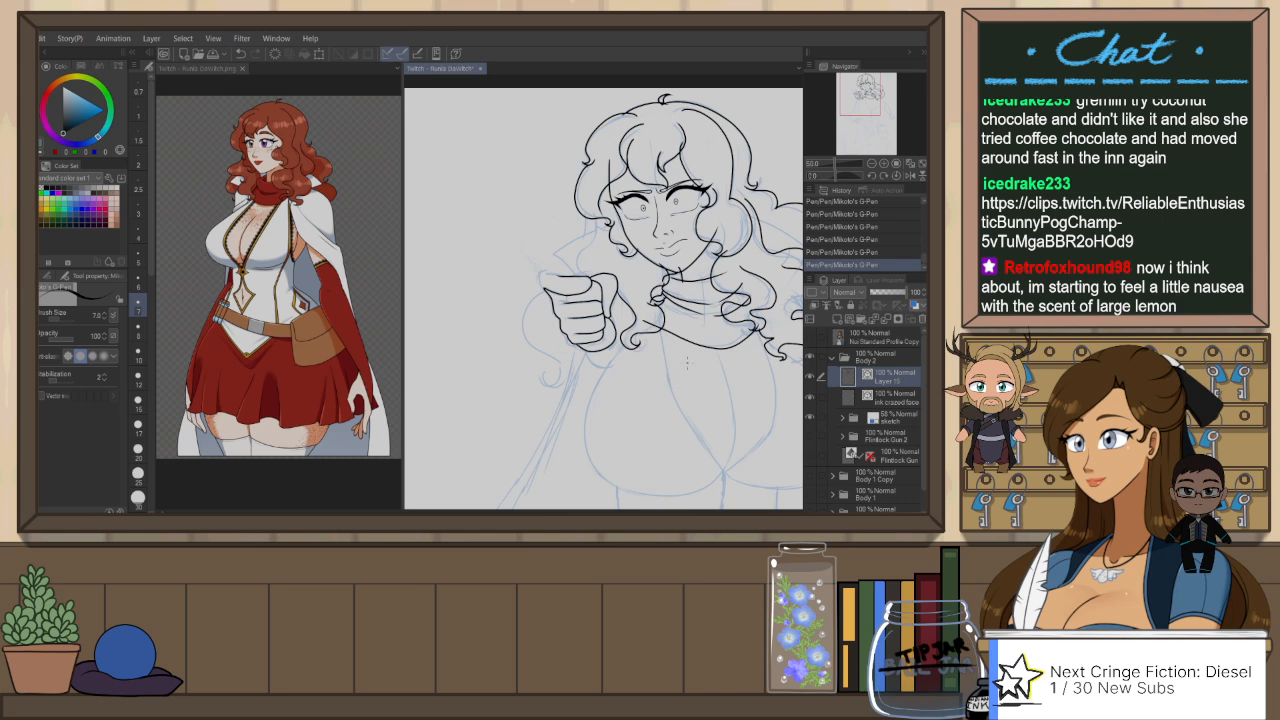
key("ctrl+plus")
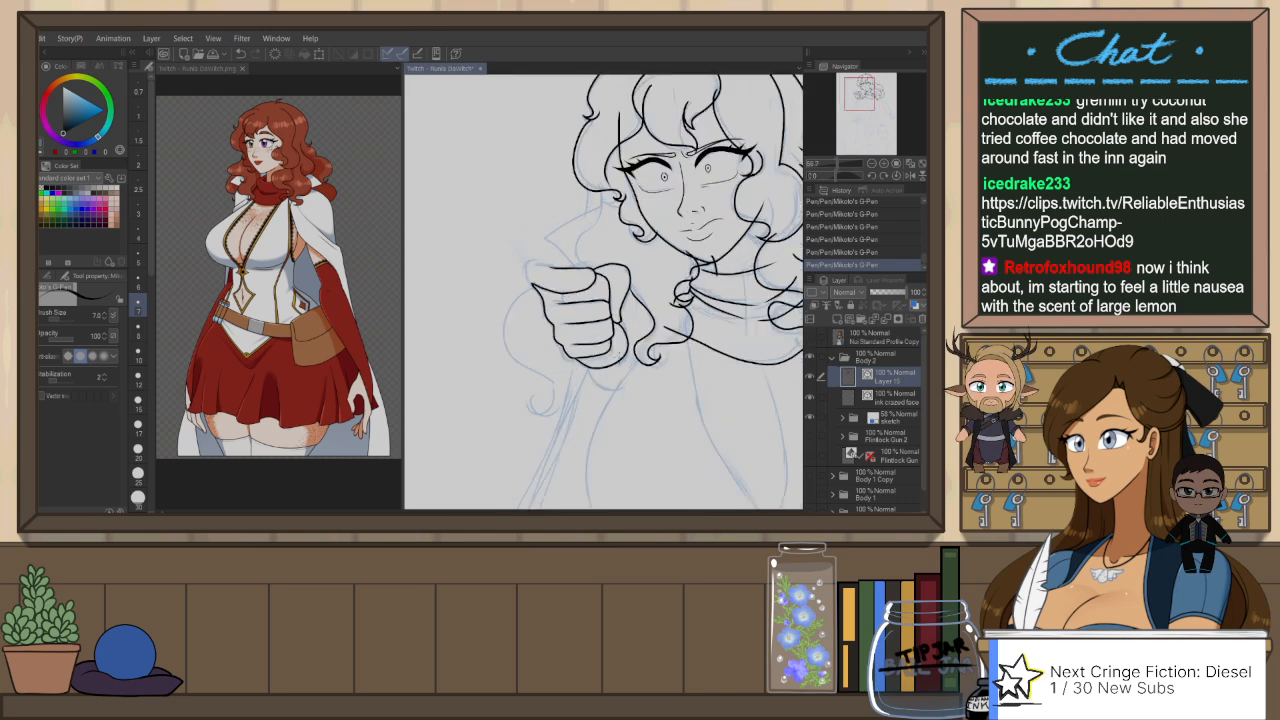
key("ctrl+plus")
left_click_drag(585, 372, 635, 389)
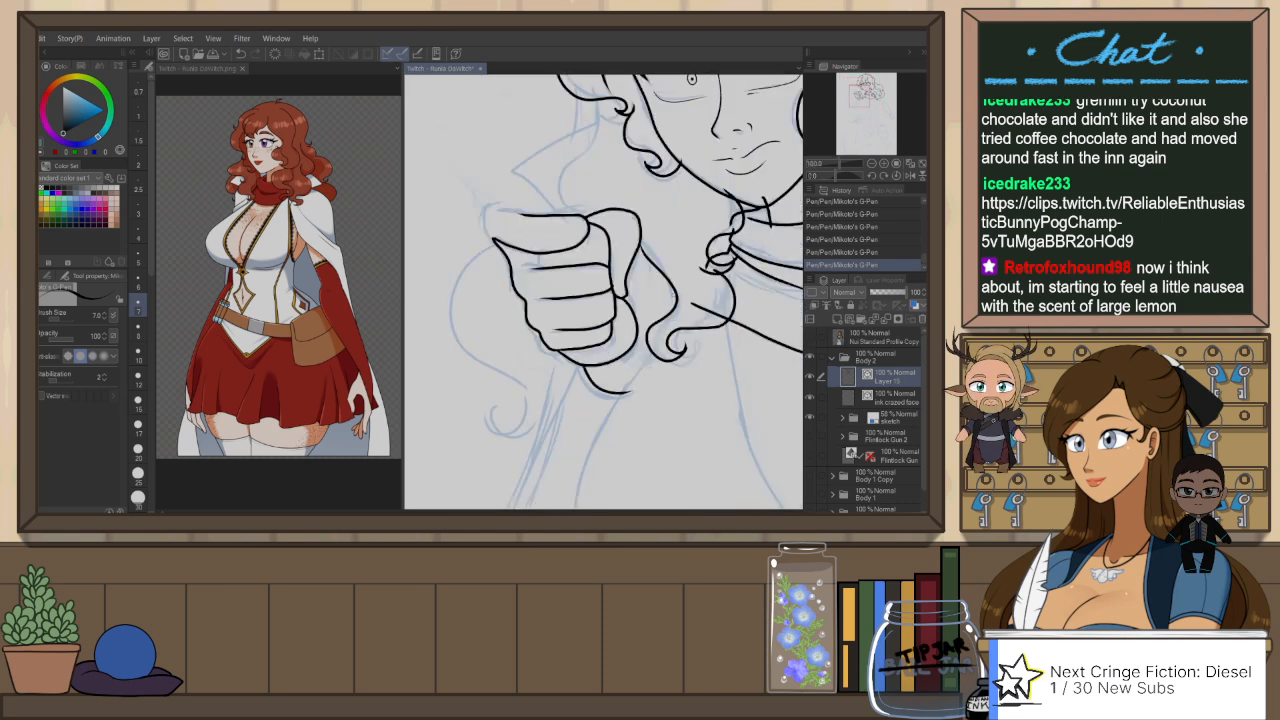
Step: Ink the outer and lower contour of the bust on the raised-fist side, redrawing the stroke until it curves smoothly
left_click_drag(646, 434, 534, 252)
key("ctrl+minus")
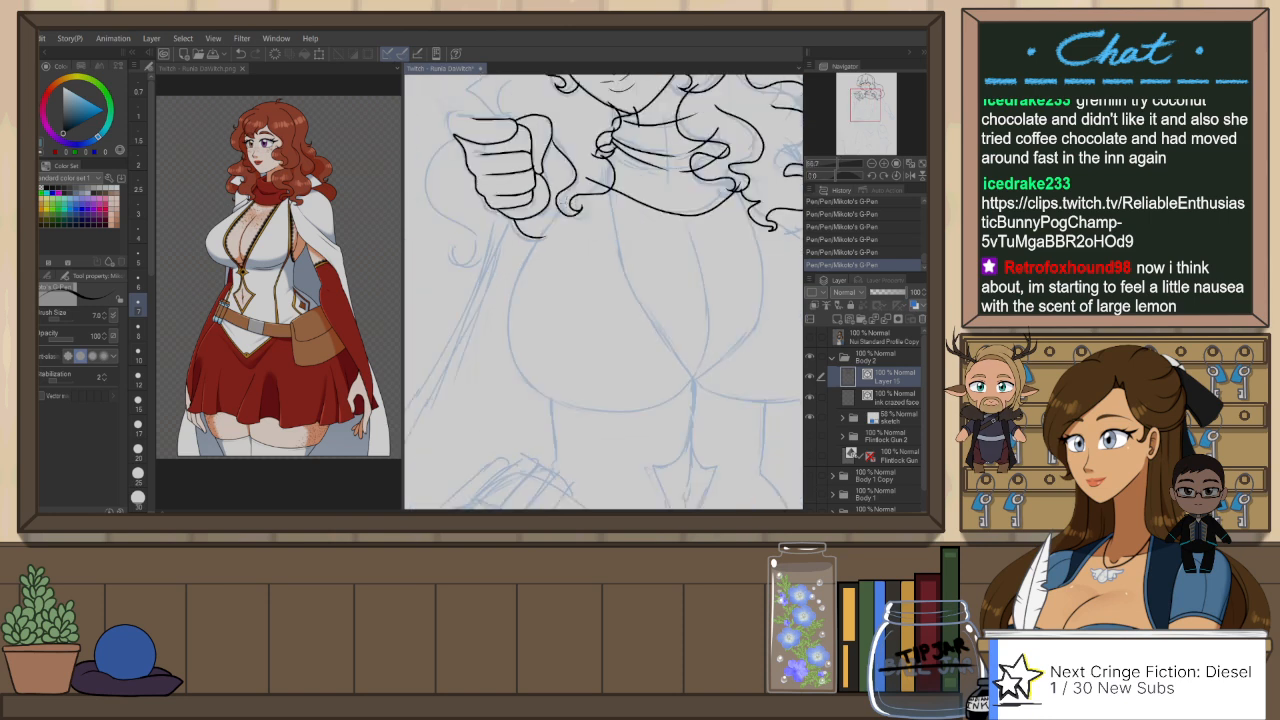
mouse_move(566, 202)
left_mouse_down()
mouse_move(526, 270)
mouse_move(620, 415)
mouse_move(700, 378)
left_mouse_up()
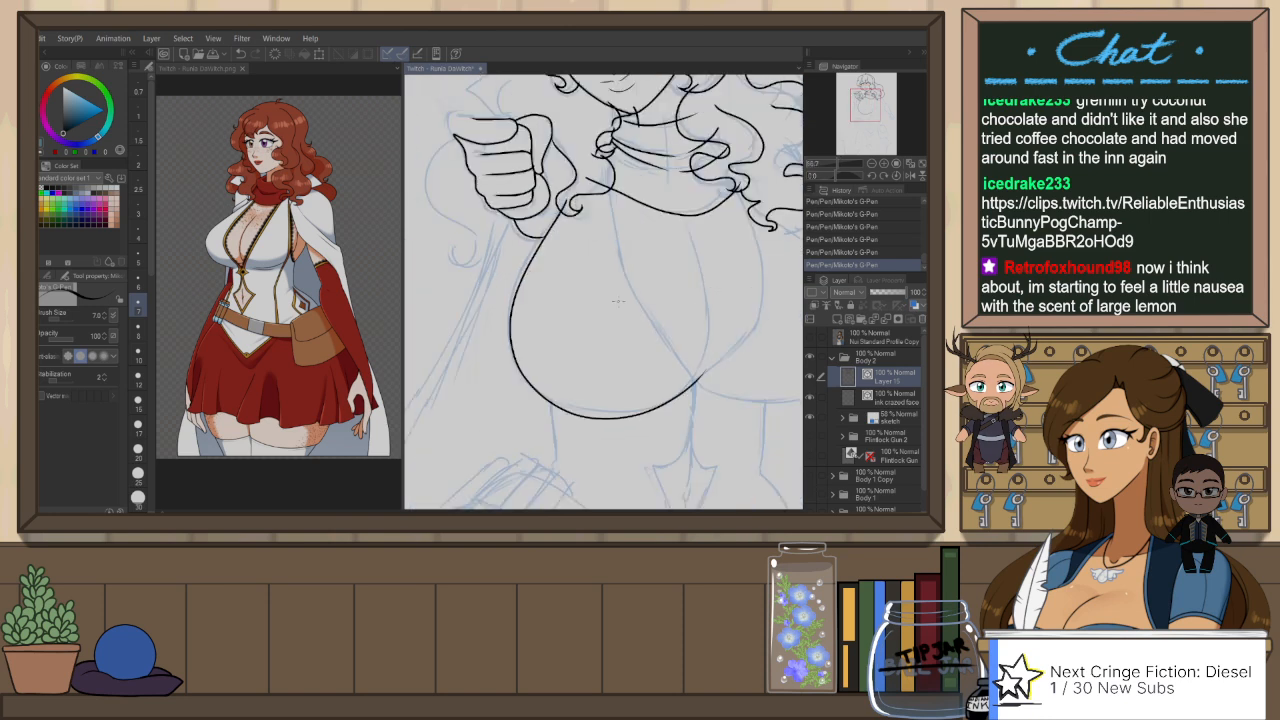
key("ctrl+z")
mouse_move(568, 200)
left_mouse_down()
mouse_move(538, 240)
mouse_move(618, 416)
mouse_move(700, 377)
left_mouse_up()
key("ctrl+z")
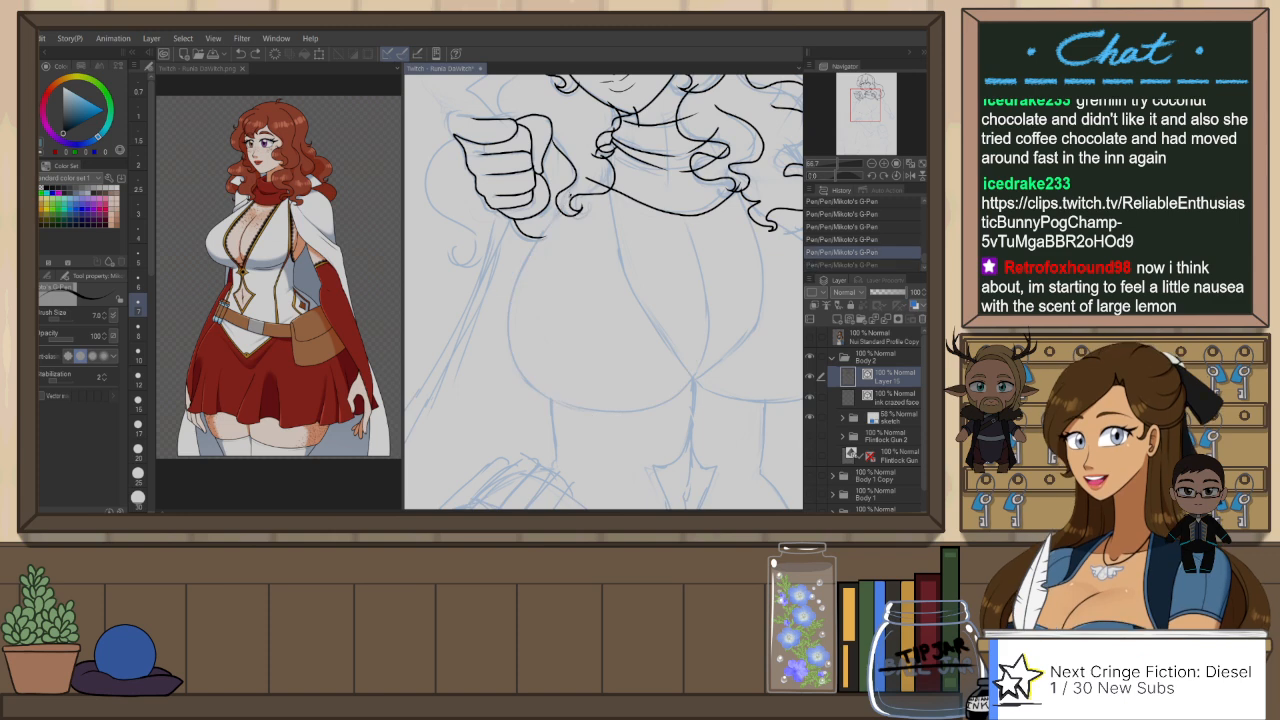
mouse_move(566, 205)
left_mouse_down()
mouse_move(512, 322)
mouse_move(600, 410)
mouse_move(700, 336)
left_mouse_up()
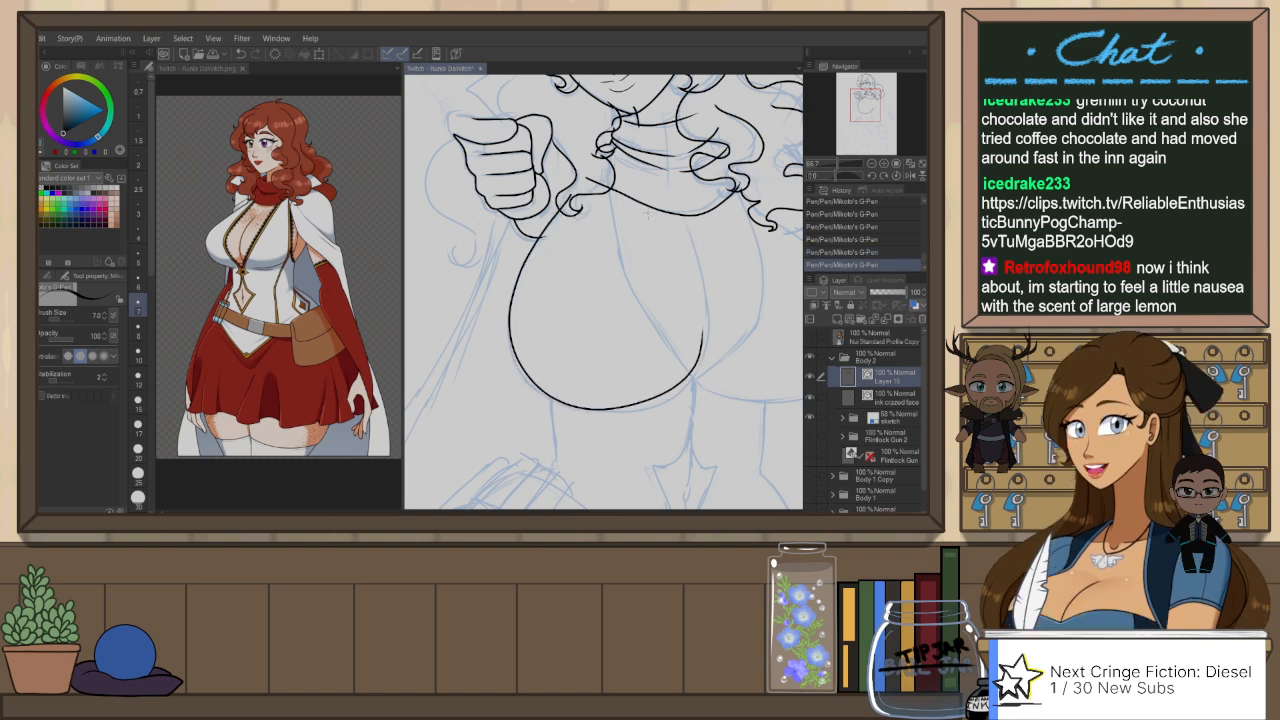
key("ctrl+z")
mouse_move(566, 200)
left_mouse_down()
mouse_move(508, 286)
mouse_move(618, 418)
mouse_move(710, 310)
left_mouse_up()
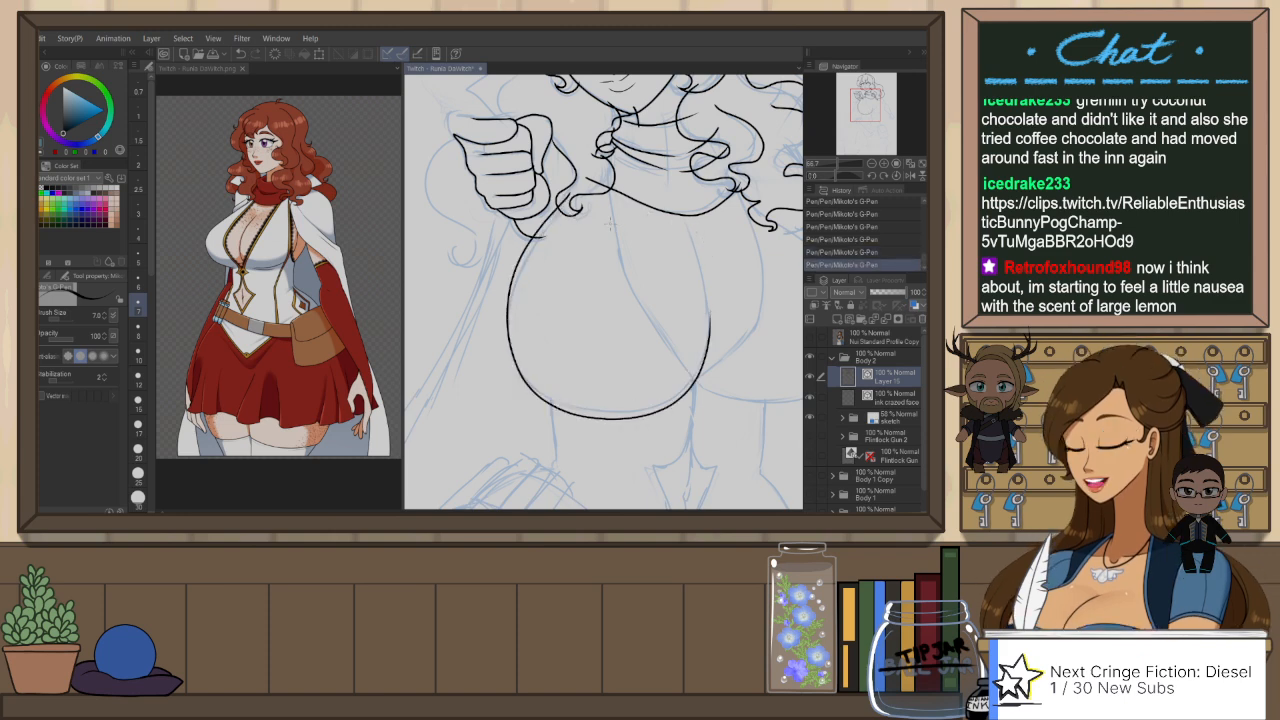
key("ctrl+z")
mouse_move(570, 195)
left_mouse_down()
mouse_move(540, 232)
mouse_move(512, 375)
mouse_move(714, 346)
mouse_move(716, 310)
left_mouse_up()
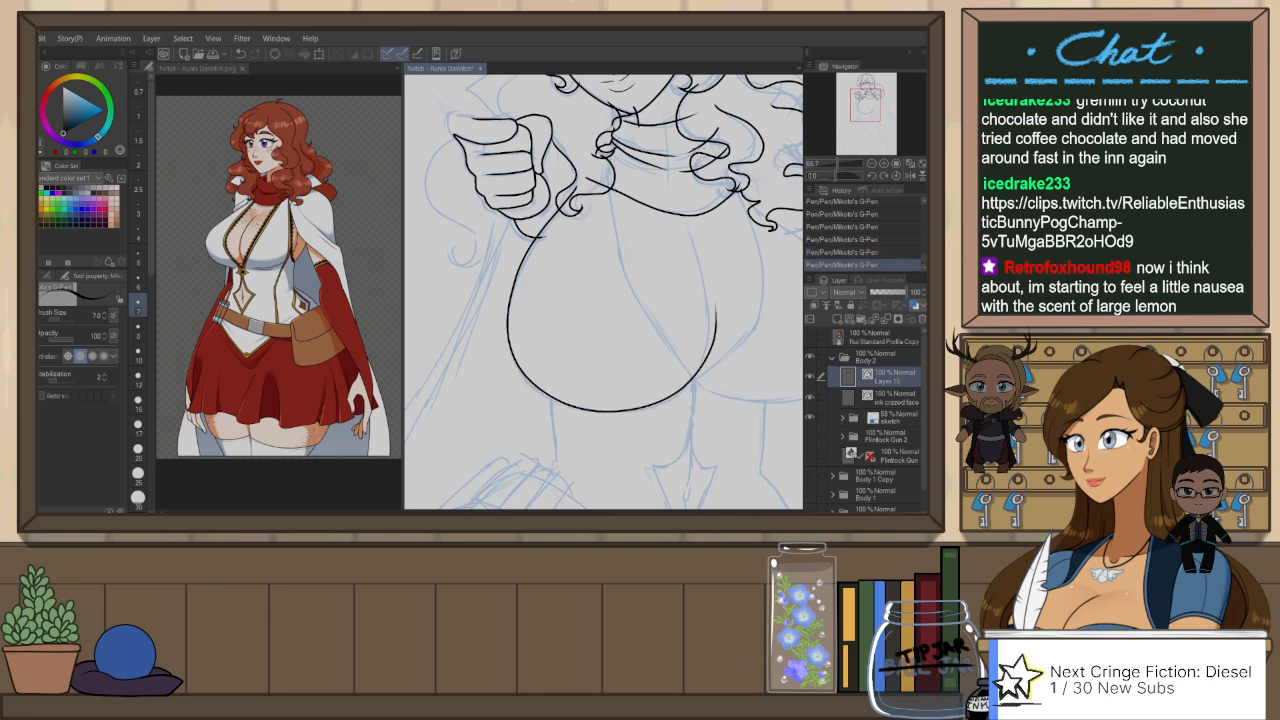
Step: Mirror and rotate the canvas view and ink the inner edge of the fist-side bust up toward the scarf
key("h")
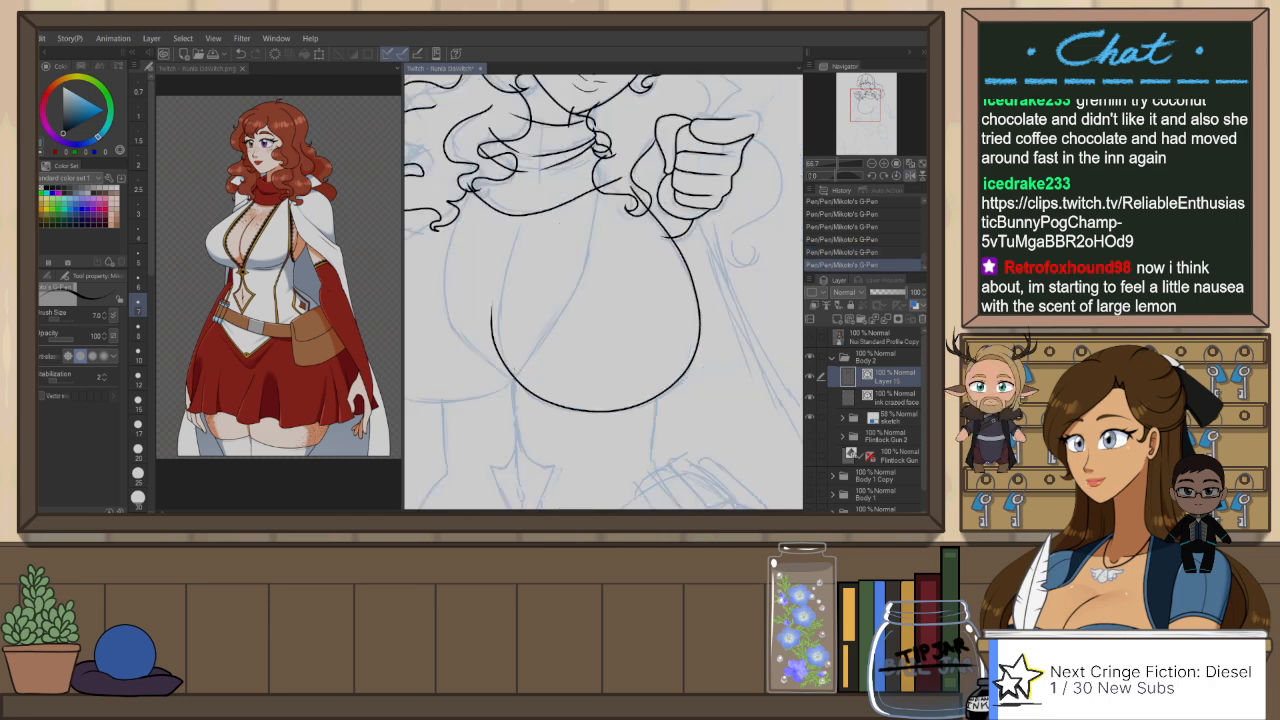
mouse_move(517, 379)
left_mouse_down()
mouse_move(502, 300)
mouse_move(538, 204)
left_mouse_up()
key("ctrl+z")
left_click_drag(516, 378, 524, 214)
key("ctrl+z")
left_click_drag(510, 382, 522, 224)
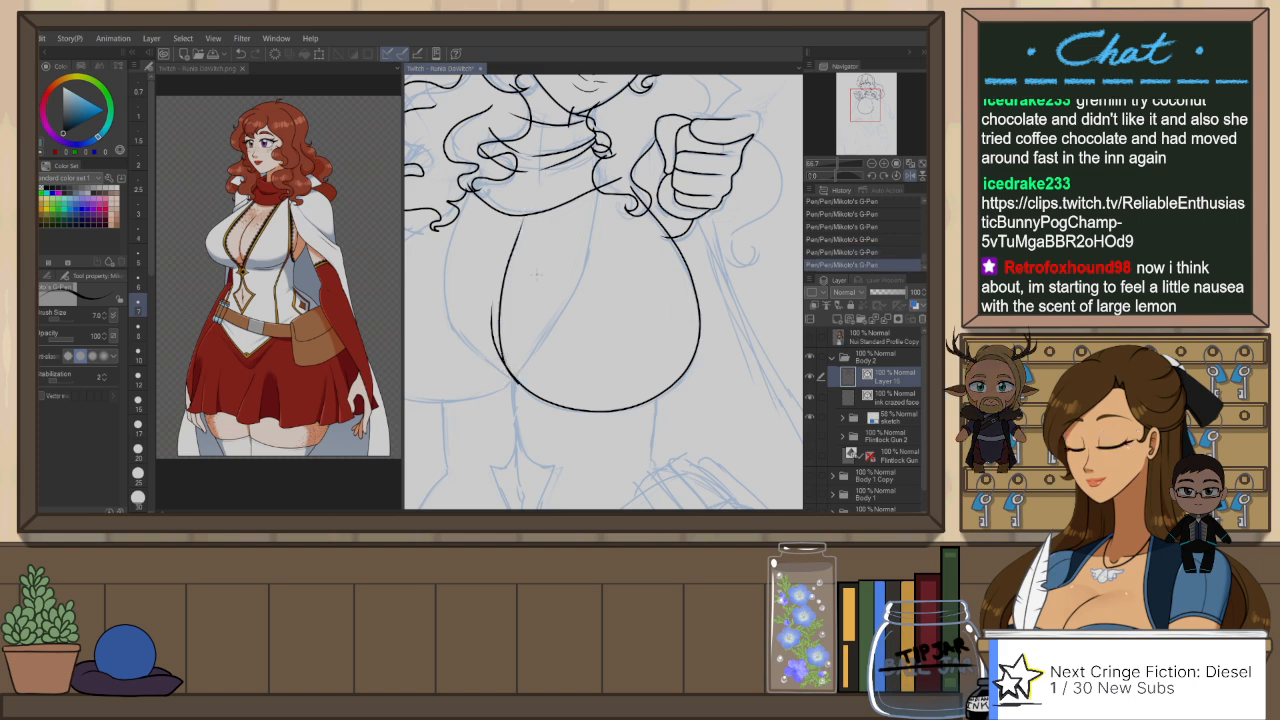
mouse_move(535, 322)
left_mouse_down()
mouse_move(639, 314)
mouse_move(643, 331)
mouse_move(623, 289)
left_mouse_up()
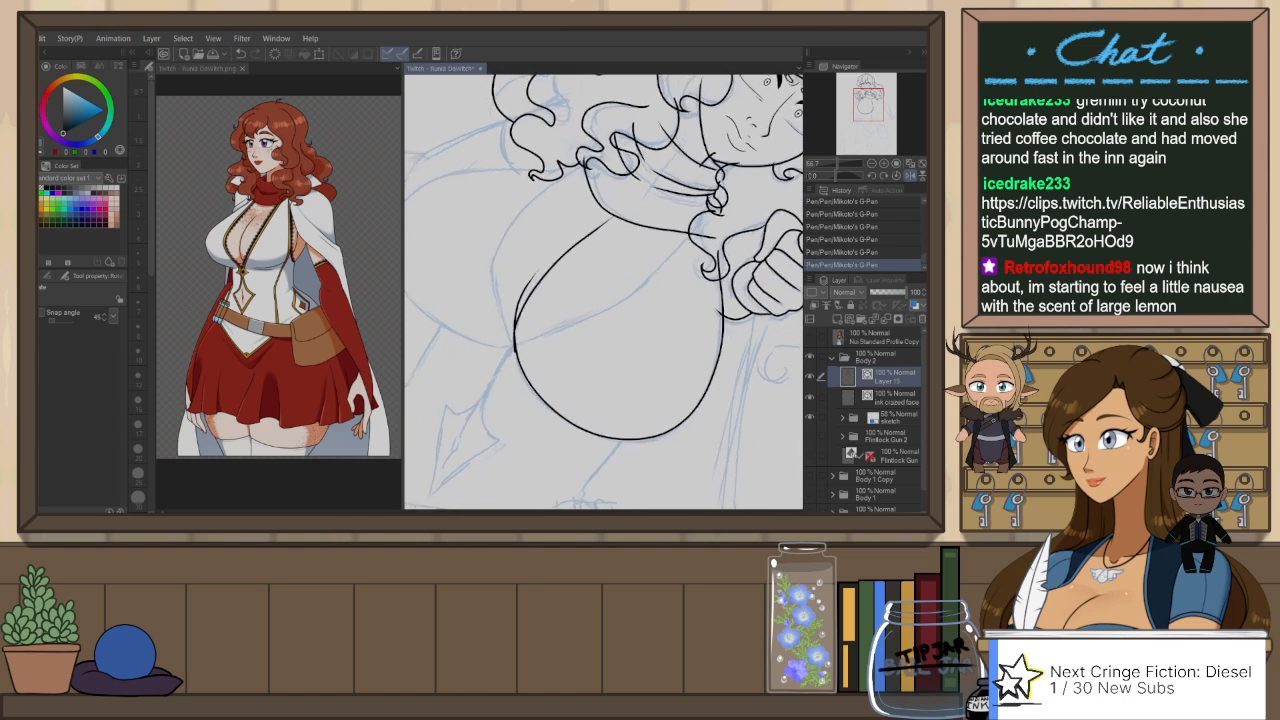
key("ctrl+z")
left_click_drag(516, 352, 605, 223)
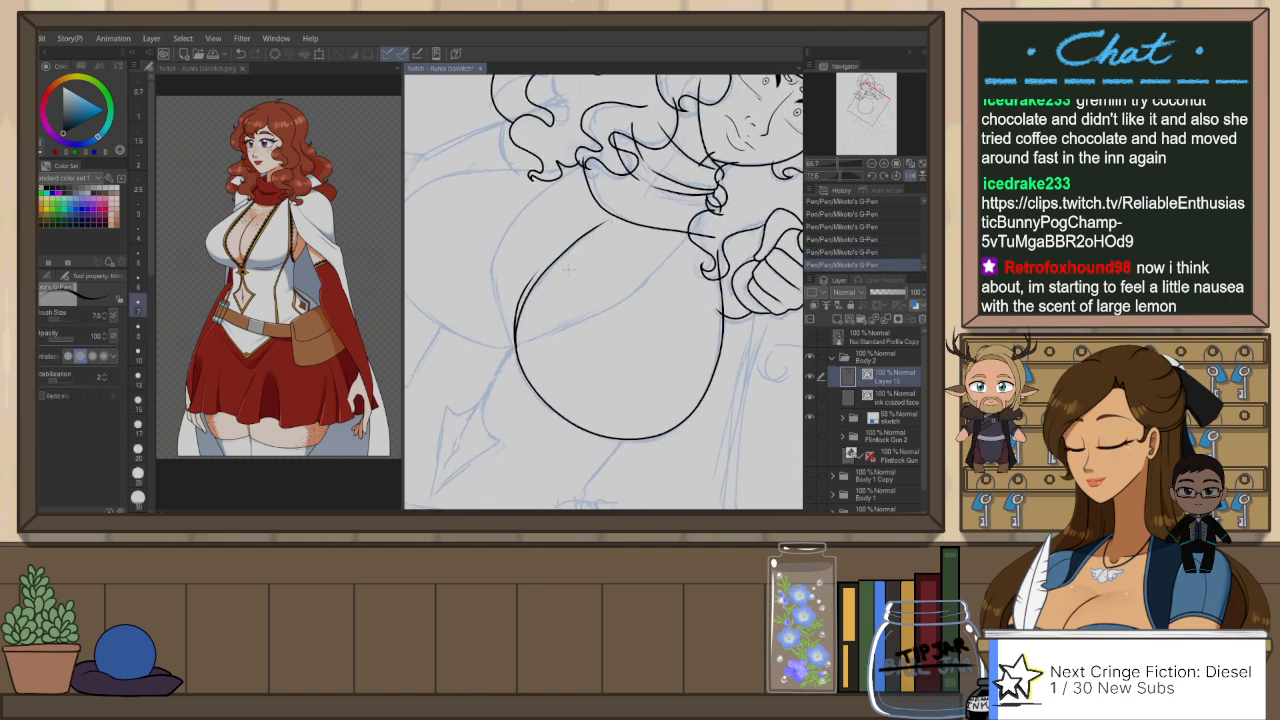
Step: Erase the overlapping line ends on the bust's inner edge and move the vector control points to join both lines
key("e")
mouse_move(516, 326)
left_mouse_down()
mouse_move(512, 313)
mouse_move(515, 348)
left_mouse_up()
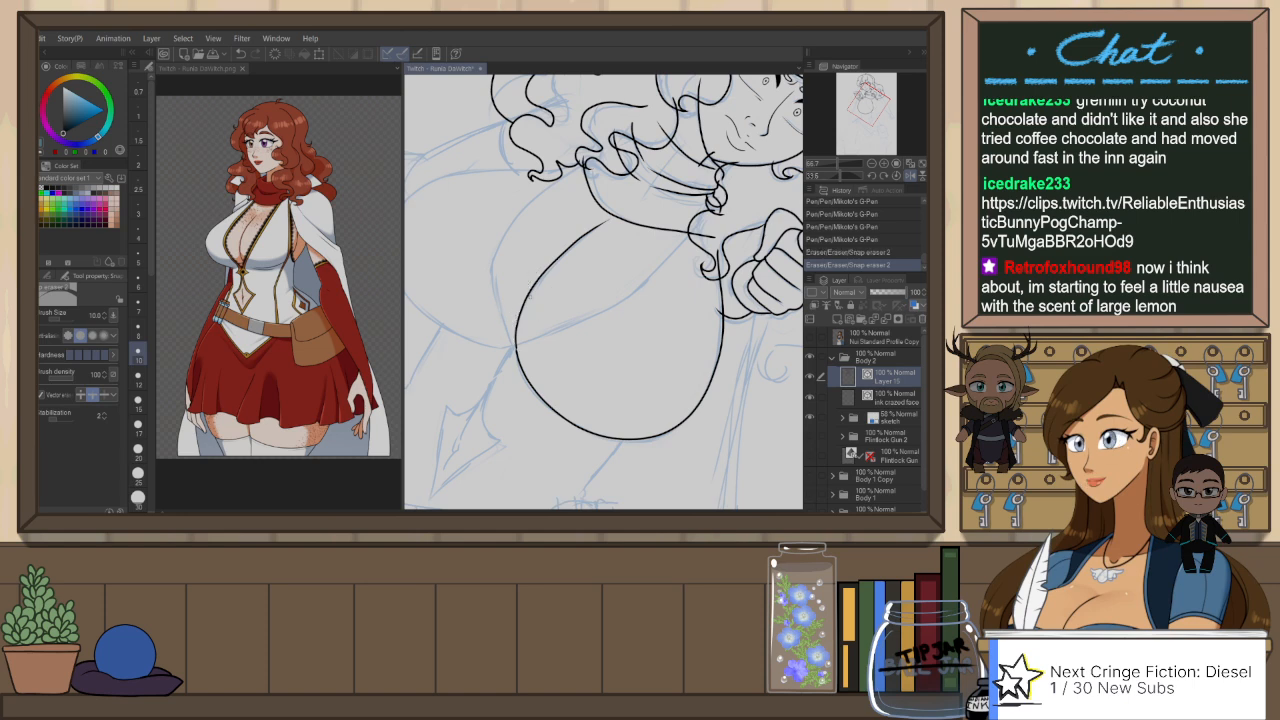
key("o")
left_click(519, 343)
scroll(525, 373, "up", 4)
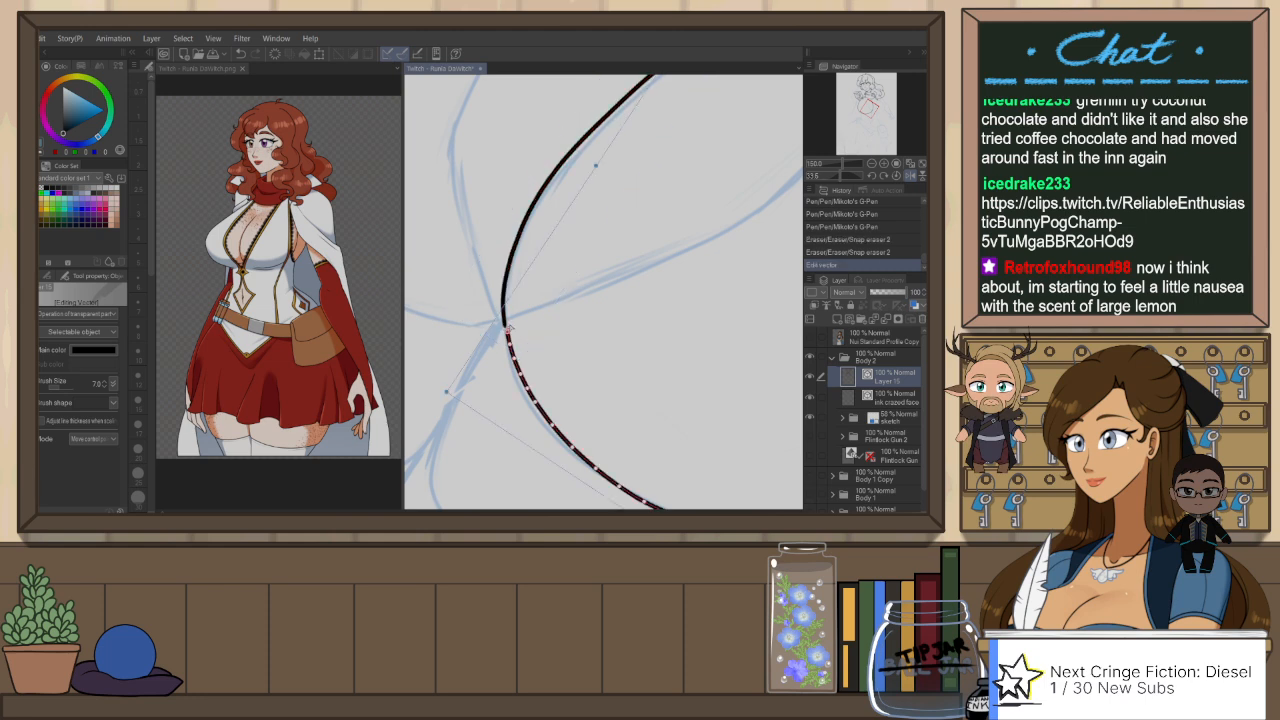
left_click(511, 334)
left_click_drag(506, 323, 504, 308)
left_click(553, 302)
scroll(572, 280, "down", 3)
scroll(657, 190, "down", 1)
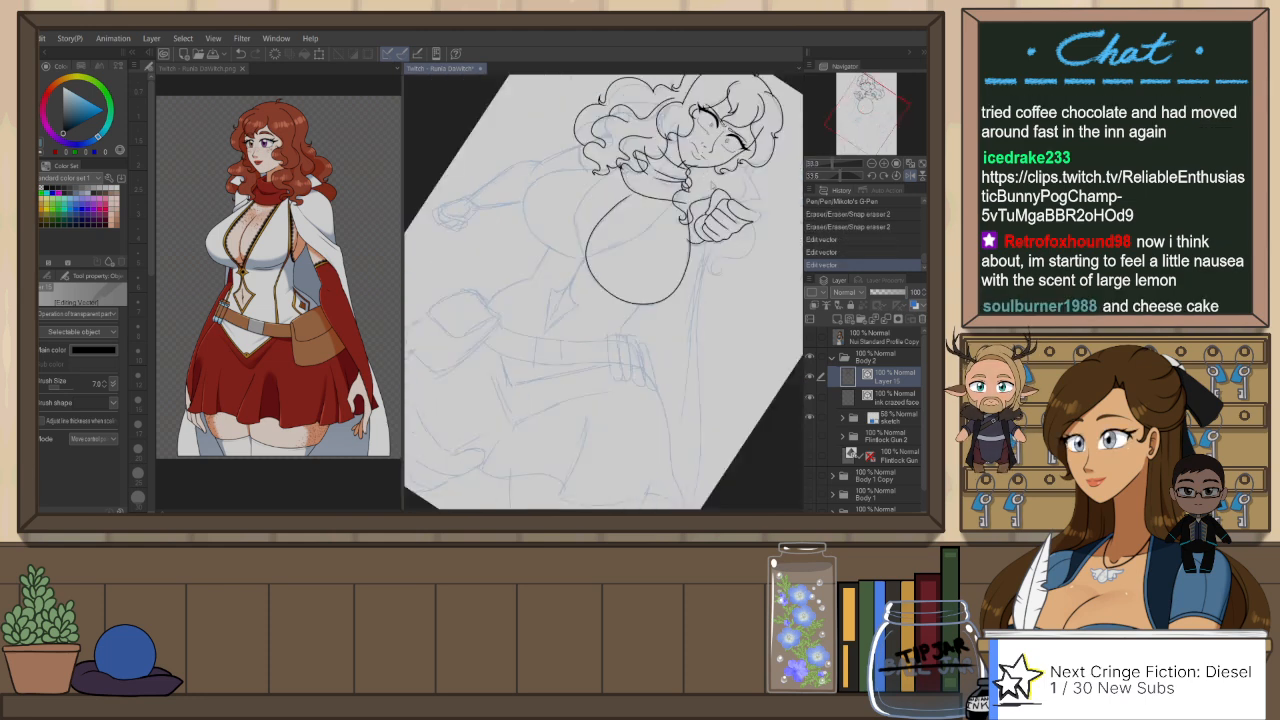
Step: Reset the canvas rotation and ink the outer contour of the other side of the bust from the curls to the center
key("ctrl+at")
key("h")
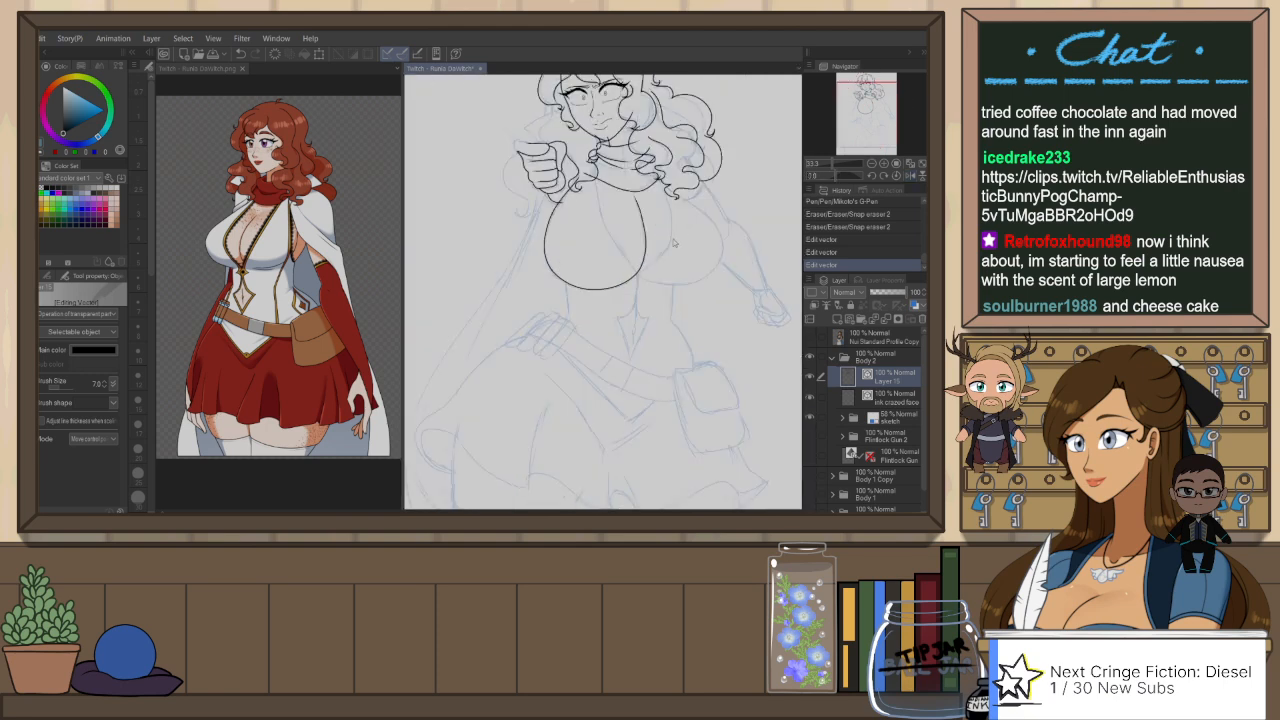
key("p")
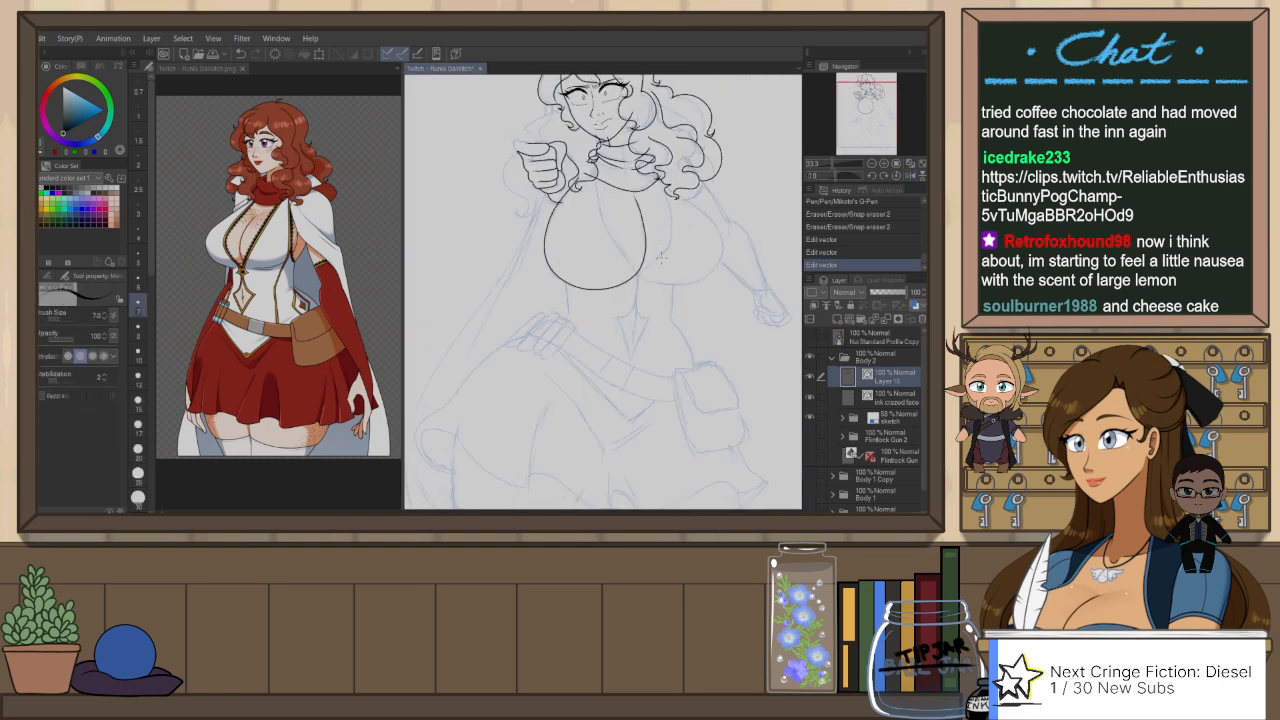
scroll(677, 276, "up", 1)
left_click_drag(682, 309, 608, 333)
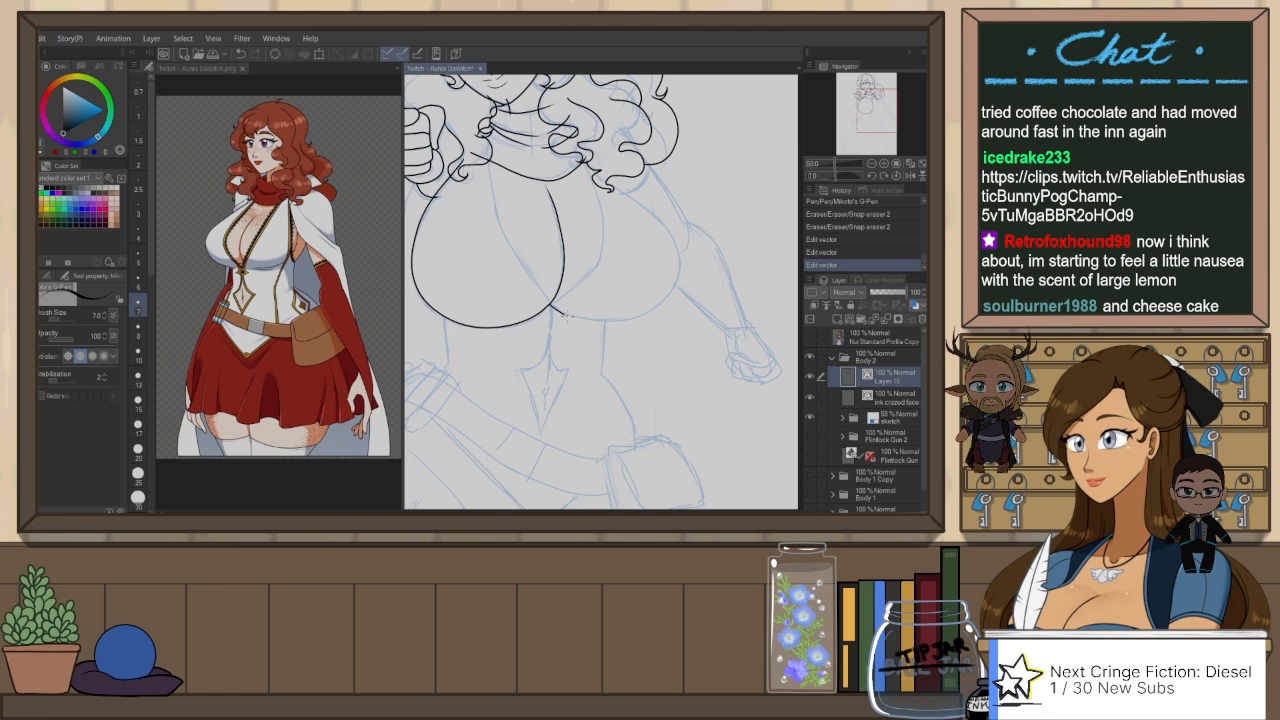
left_click_drag(549, 304, 665, 275)
key("ctrl+z")
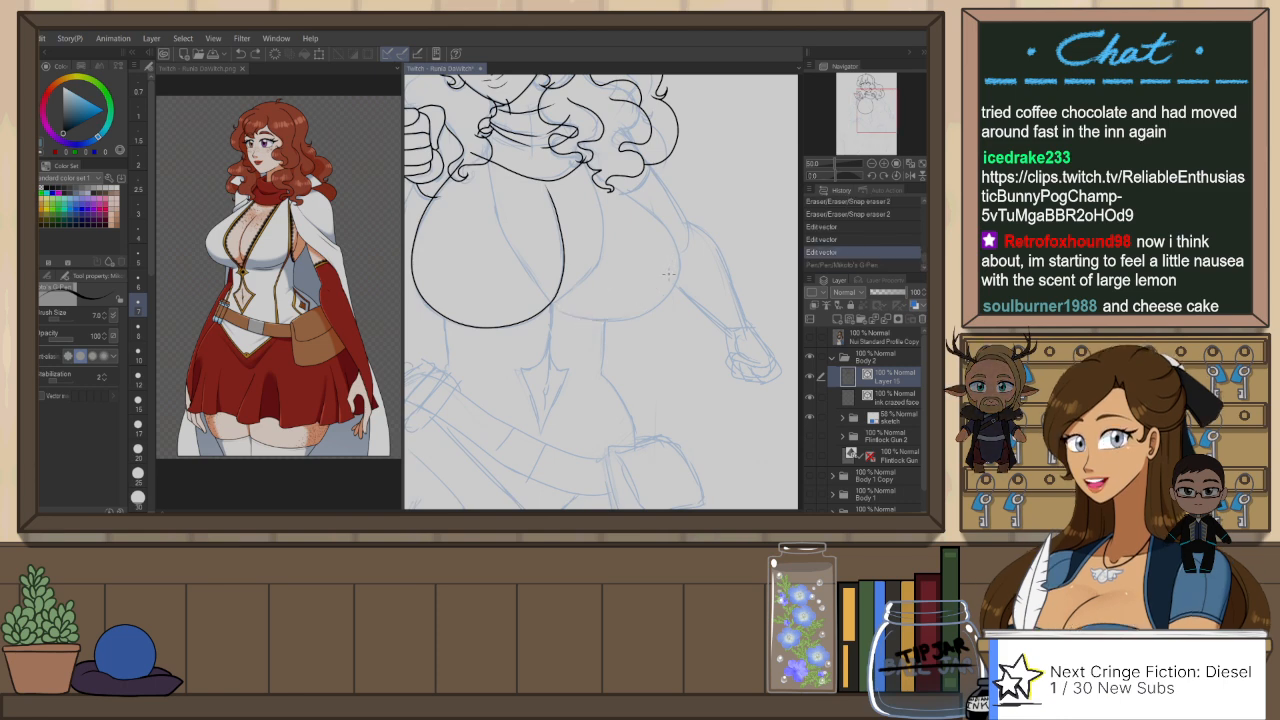
key("h")
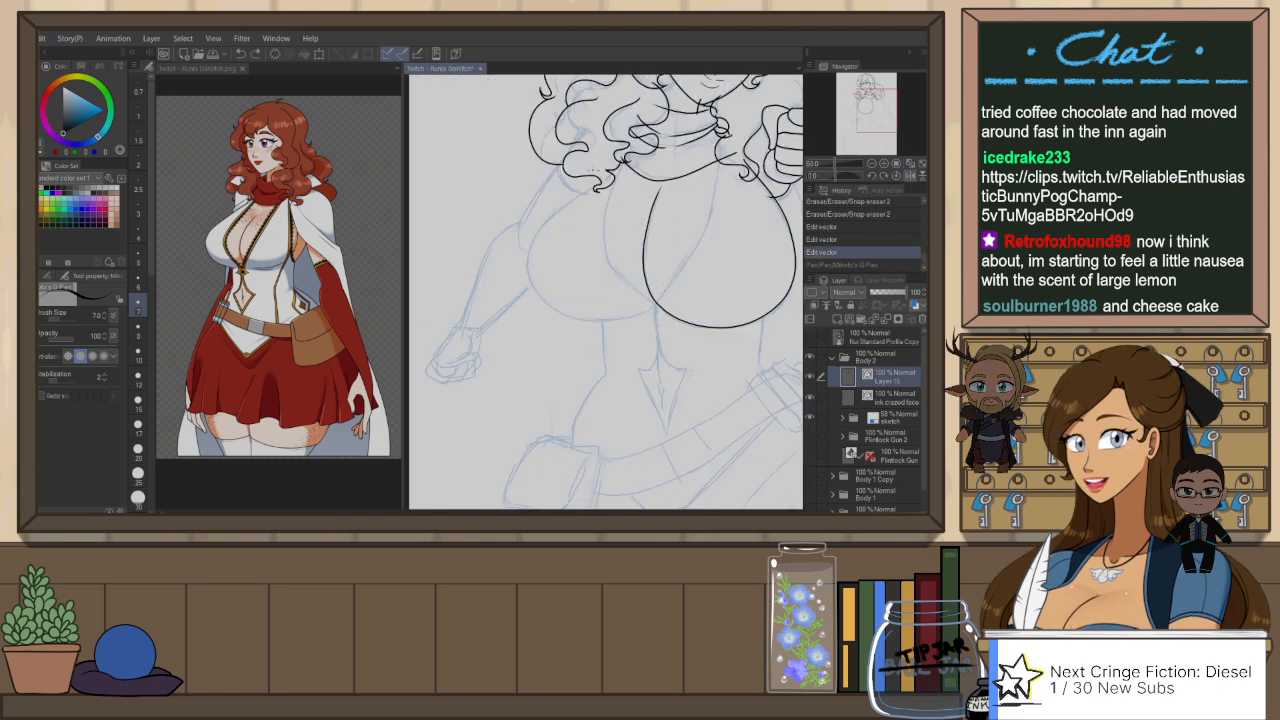
mouse_move(597, 170)
left_mouse_down()
mouse_move(556, 340)
mouse_move(605, 343)
mouse_move(633, 328)
left_mouse_up()
key("ctrl+z")
mouse_move(574, 221)
left_mouse_down()
mouse_move(561, 354)
mouse_move(626, 331)
left_mouse_up()
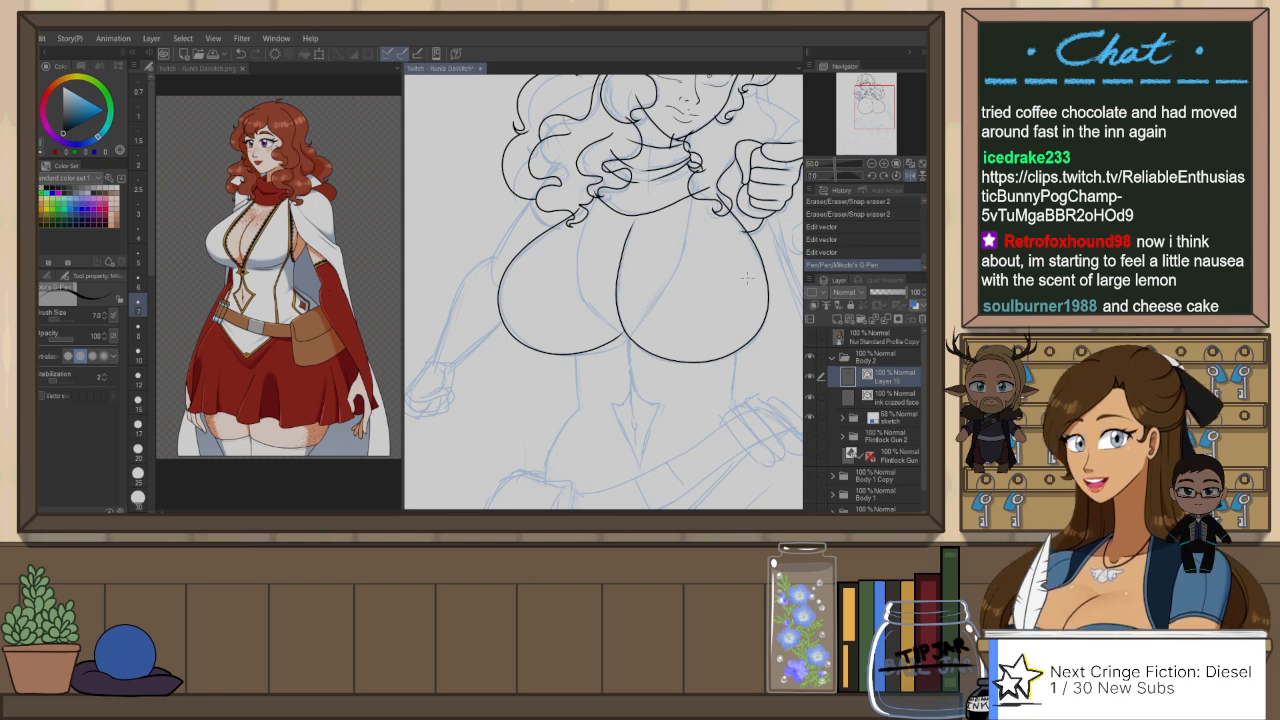
key("y")
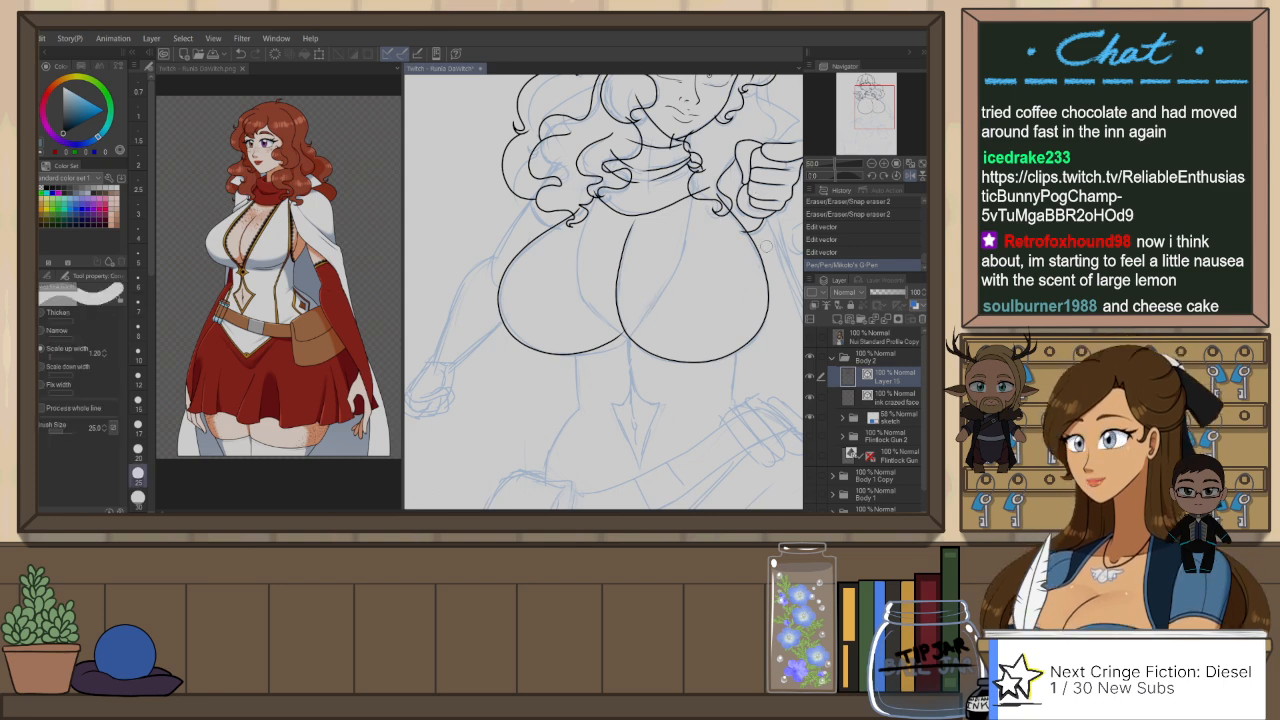
left_click_drag(764, 246, 761, 256)
left_click(761, 257)
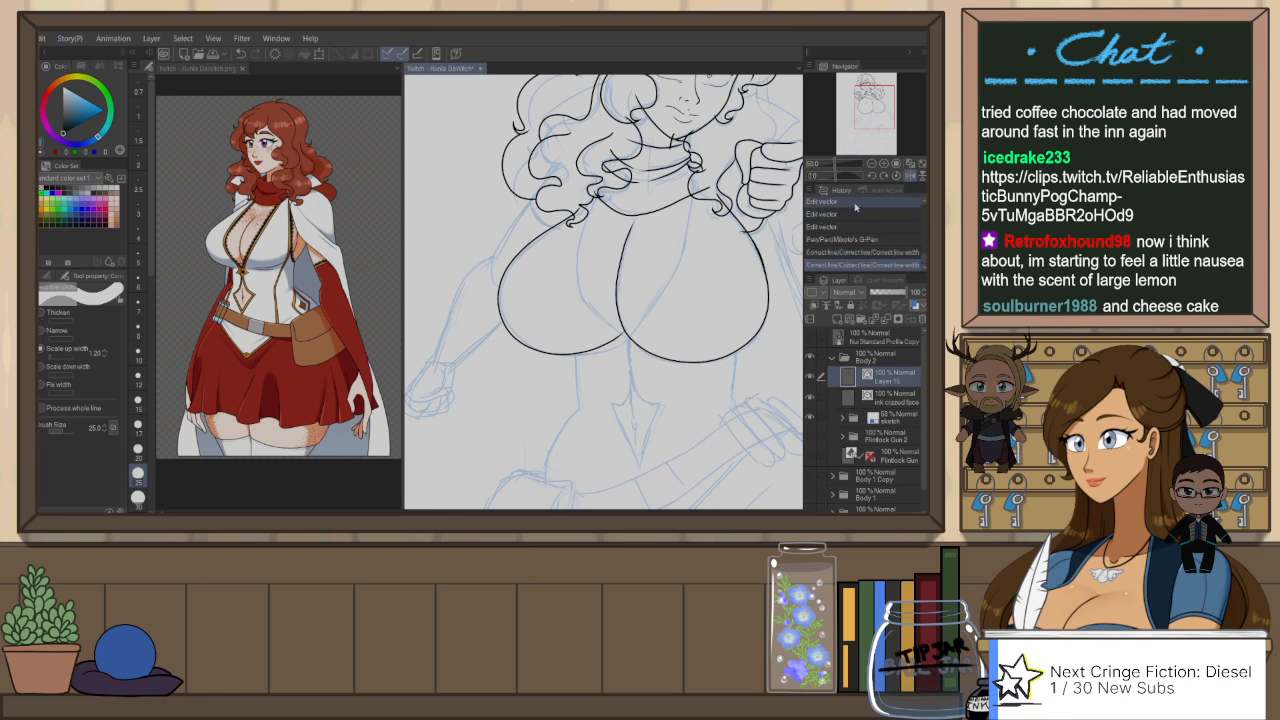
key("ctrl+z")
key("ctrl+z")
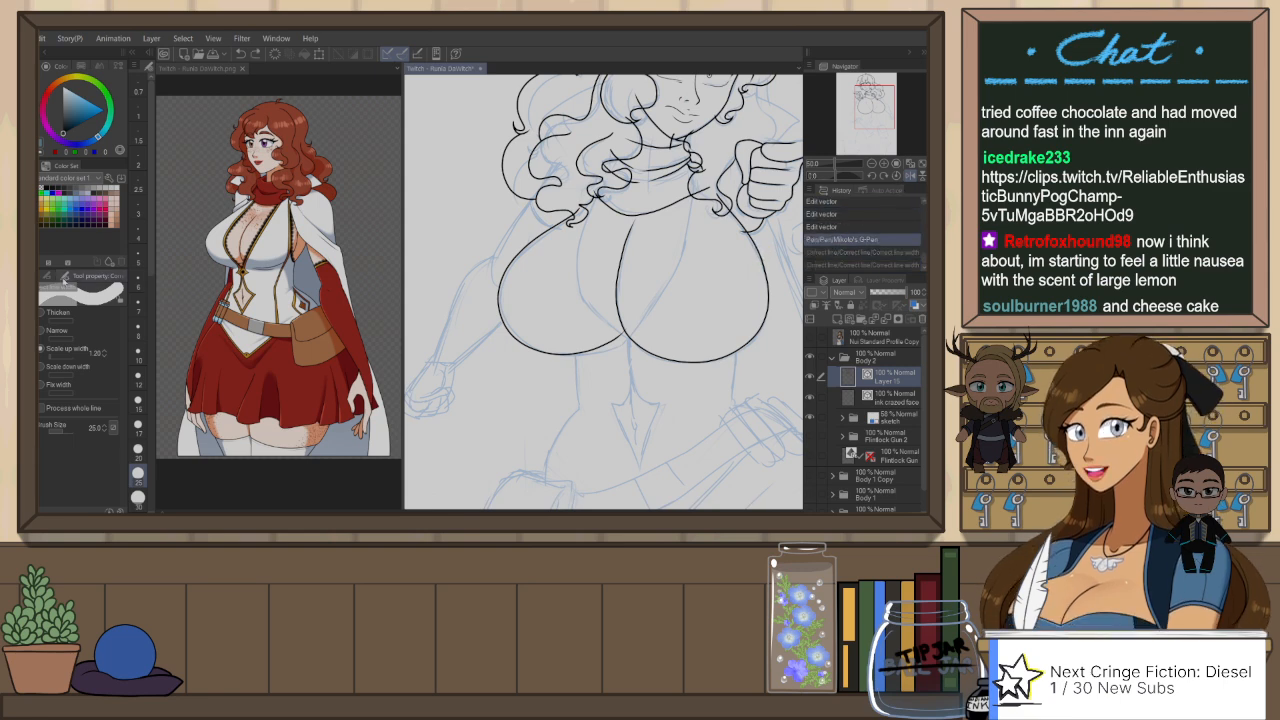
Step: Nudge the fist-side bust outline slightly inward below the hand with the Pinch vector line tool
left_click(47, 276)
left_click(80, 338)
left_click_drag(768, 250, 764, 252)
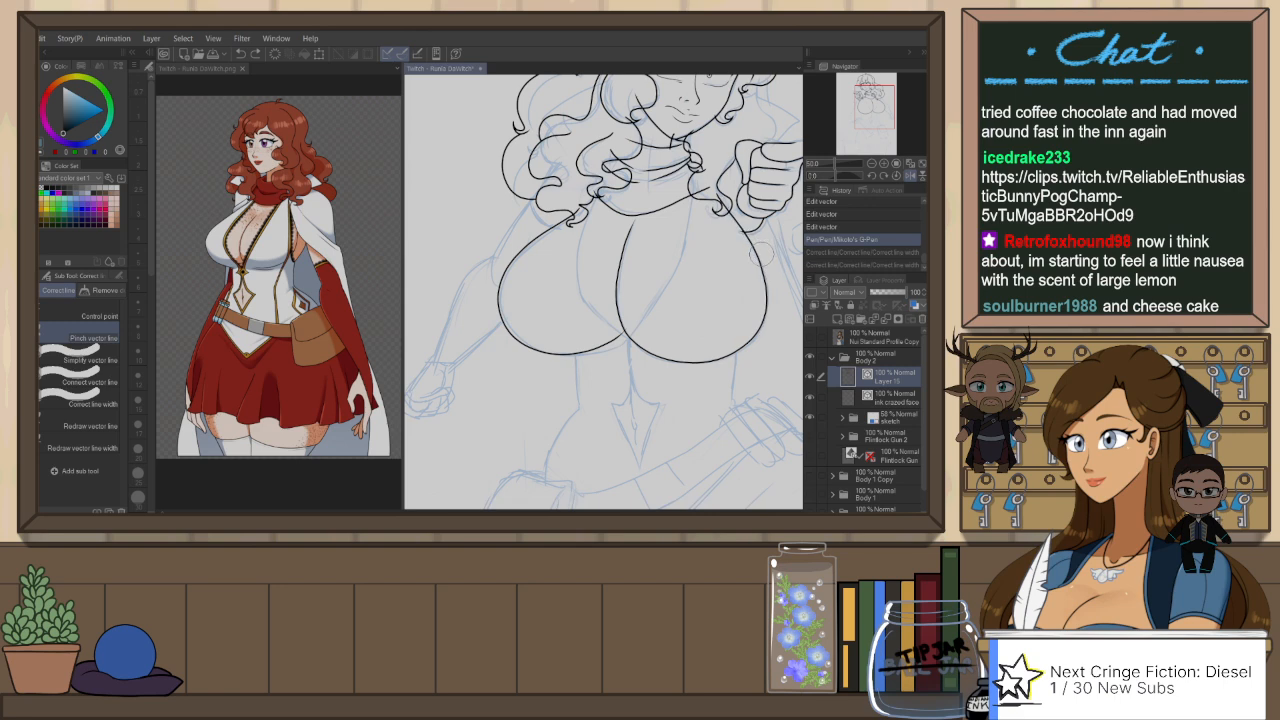
left_click_drag(714, 294, 706, 318)
left_click_drag(587, 368, 596, 376)
key("ctrl+z")
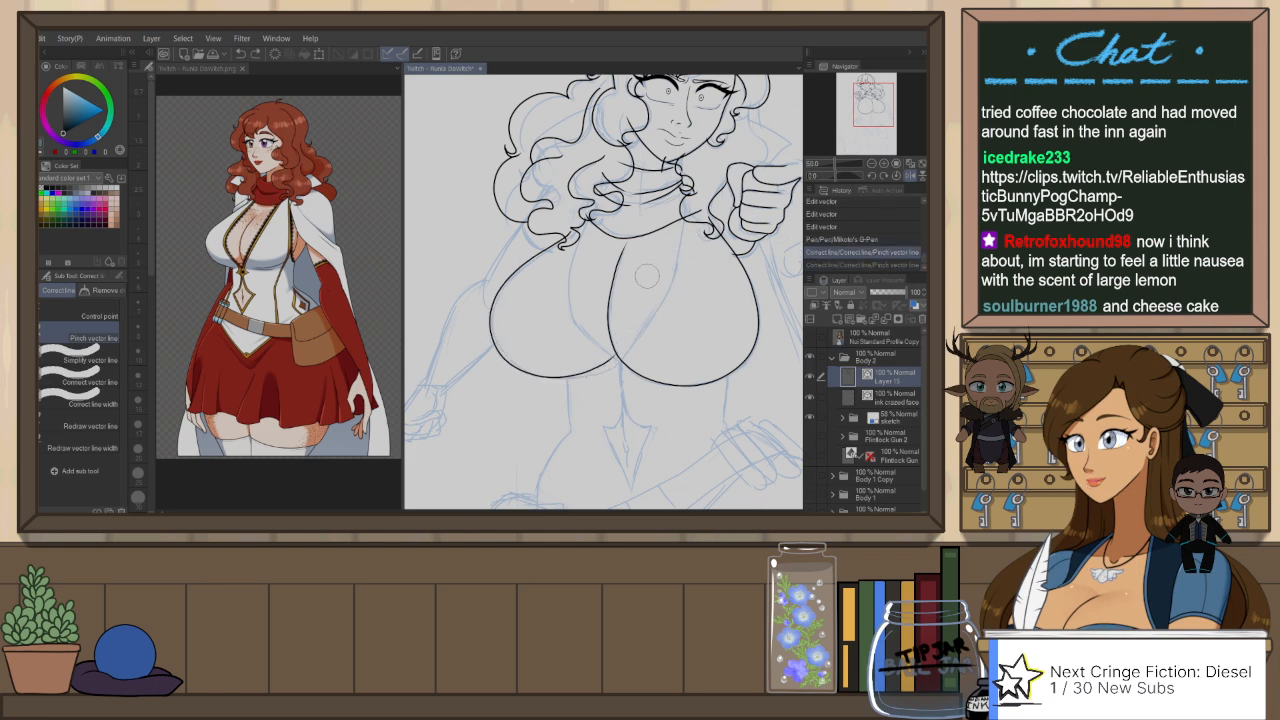
Step: Delete the bust outline on the side away from the fist and re-ink it from the curls around to the center
key("o")
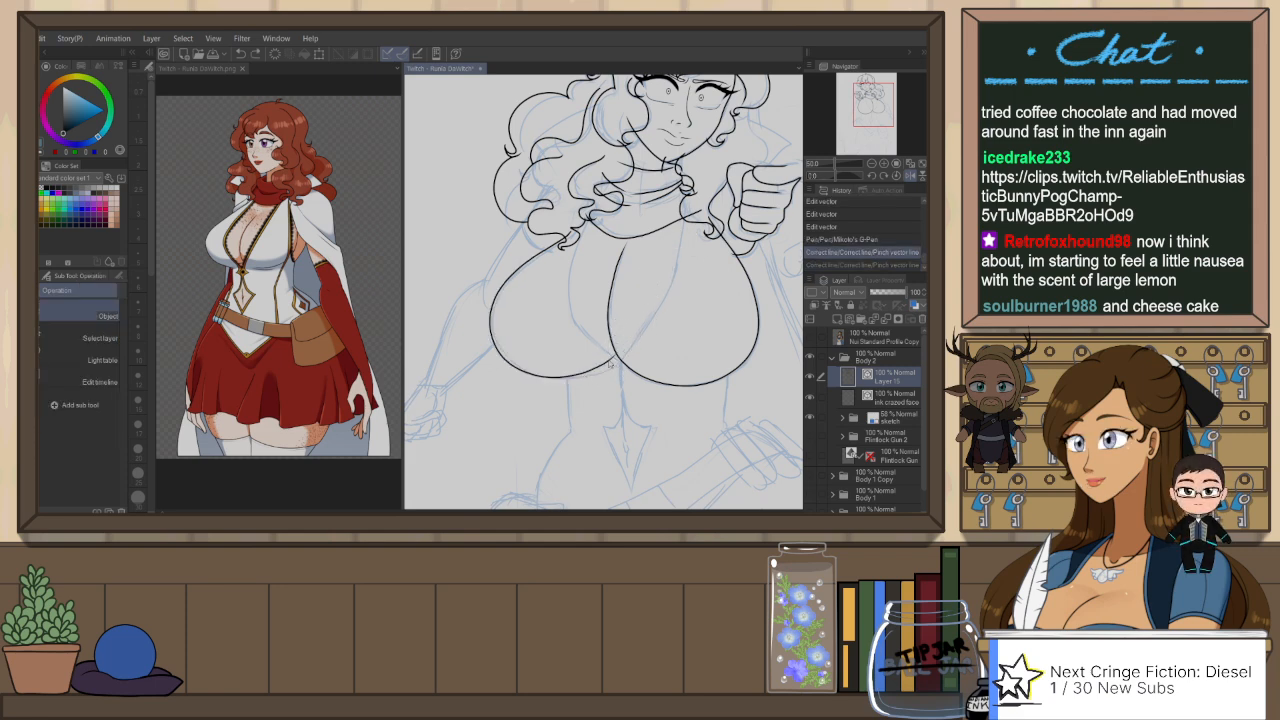
left_click(611, 365)
left_click_drag(619, 359, 631, 352)
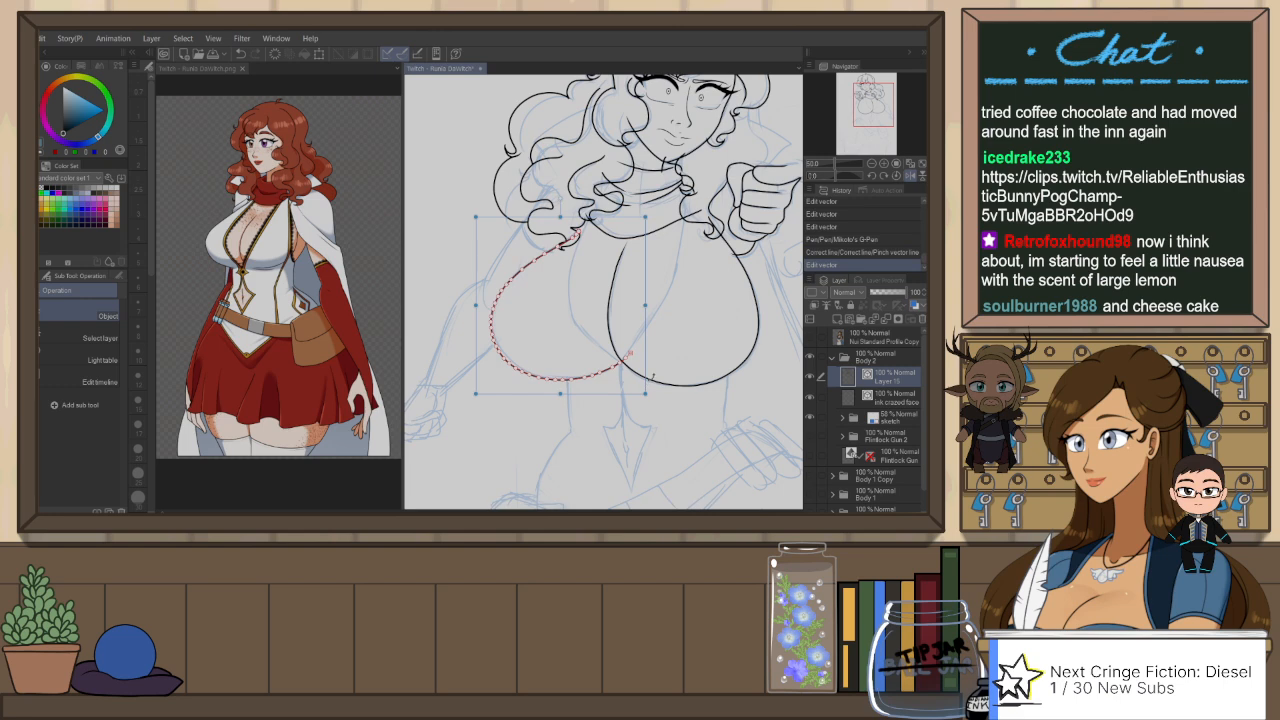
key("Delete")
key("p")
mouse_move(566, 230)
left_mouse_down()
mouse_move(513, 354)
mouse_move(622, 357)
left_mouse_up()
key("ctrl+z")
mouse_move(510, 290)
left_mouse_down()
mouse_move(518, 364)
mouse_move(630, 378)
left_mouse_up()
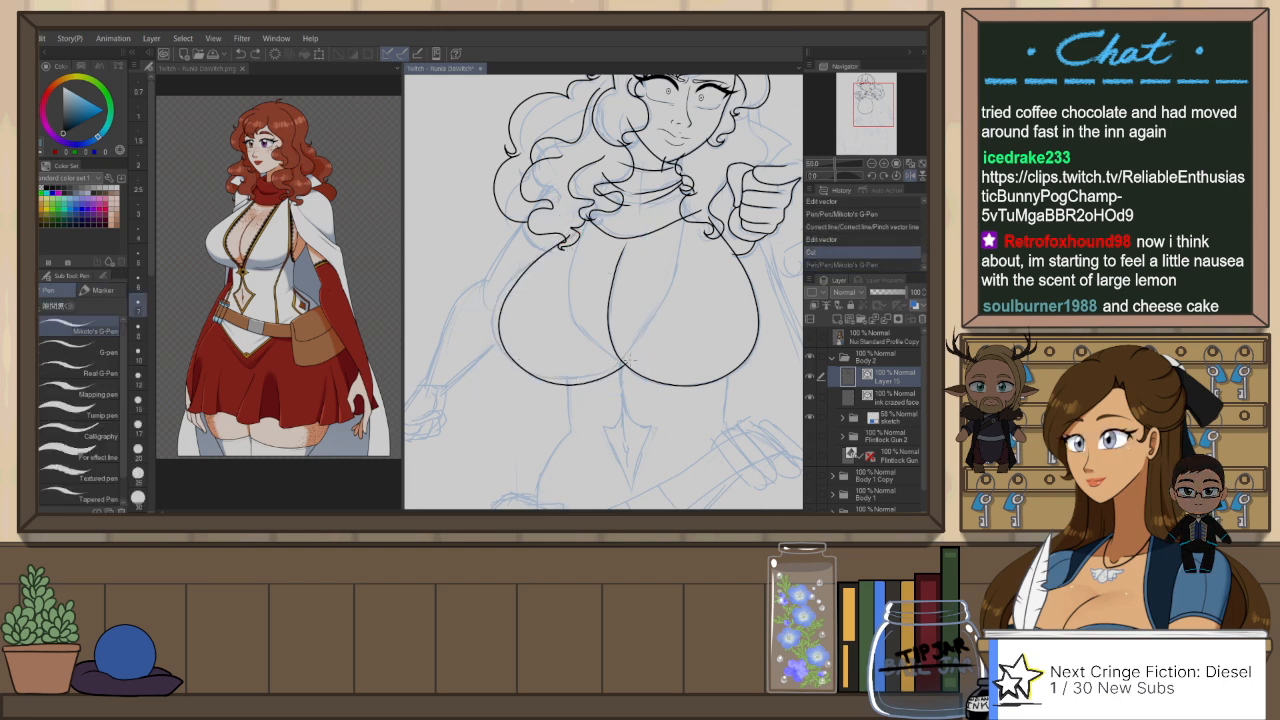
key("ctrl+z")
left_click_drag(500, 351, 610, 384)
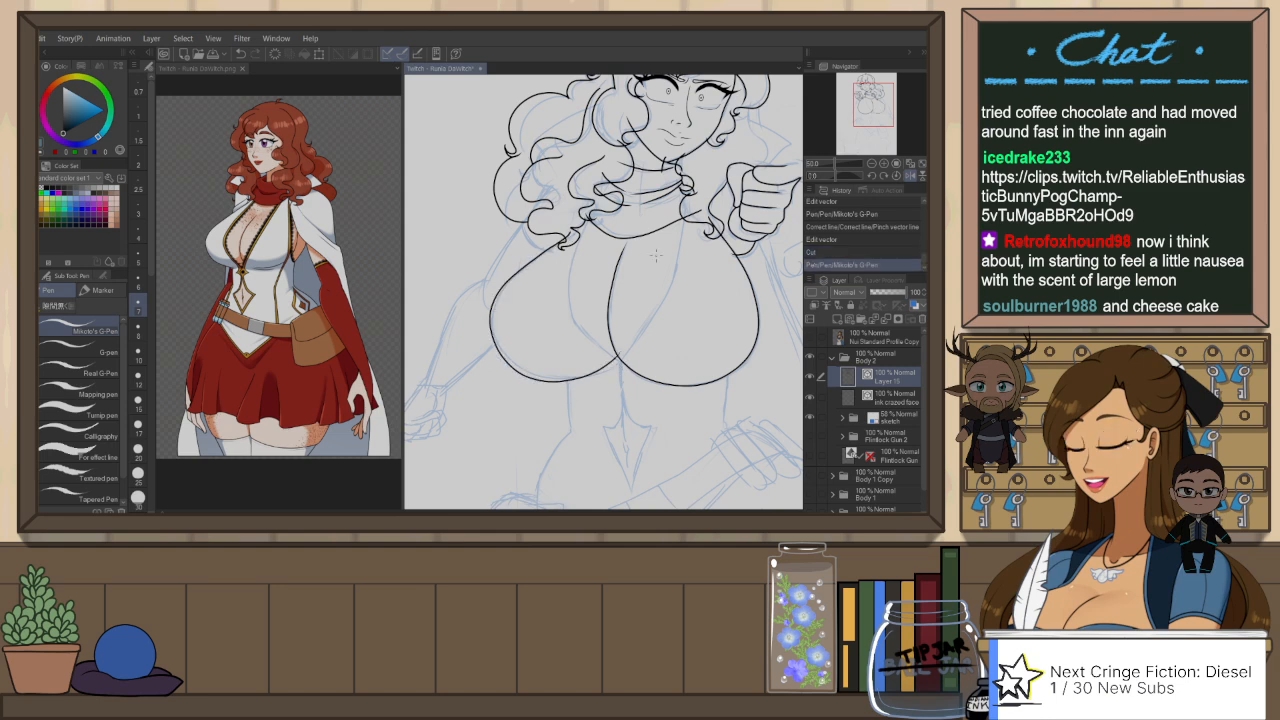
key("ctrl+z")
mouse_move(566, 236)
left_mouse_down()
mouse_move(524, 372)
mouse_move(628, 372)
left_mouse_up()
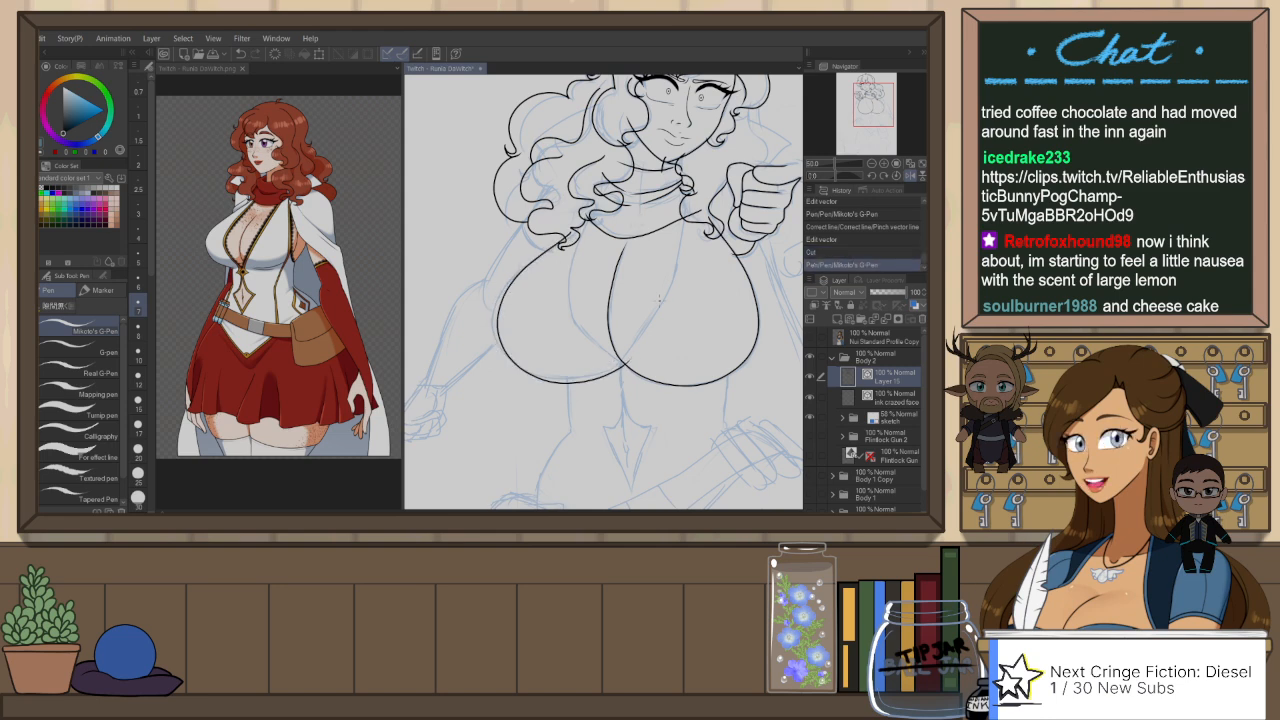
Step: Ink the two curved neckline edges running from the scarf down to the center of the bust
left_click_drag(686, 290, 671, 340)
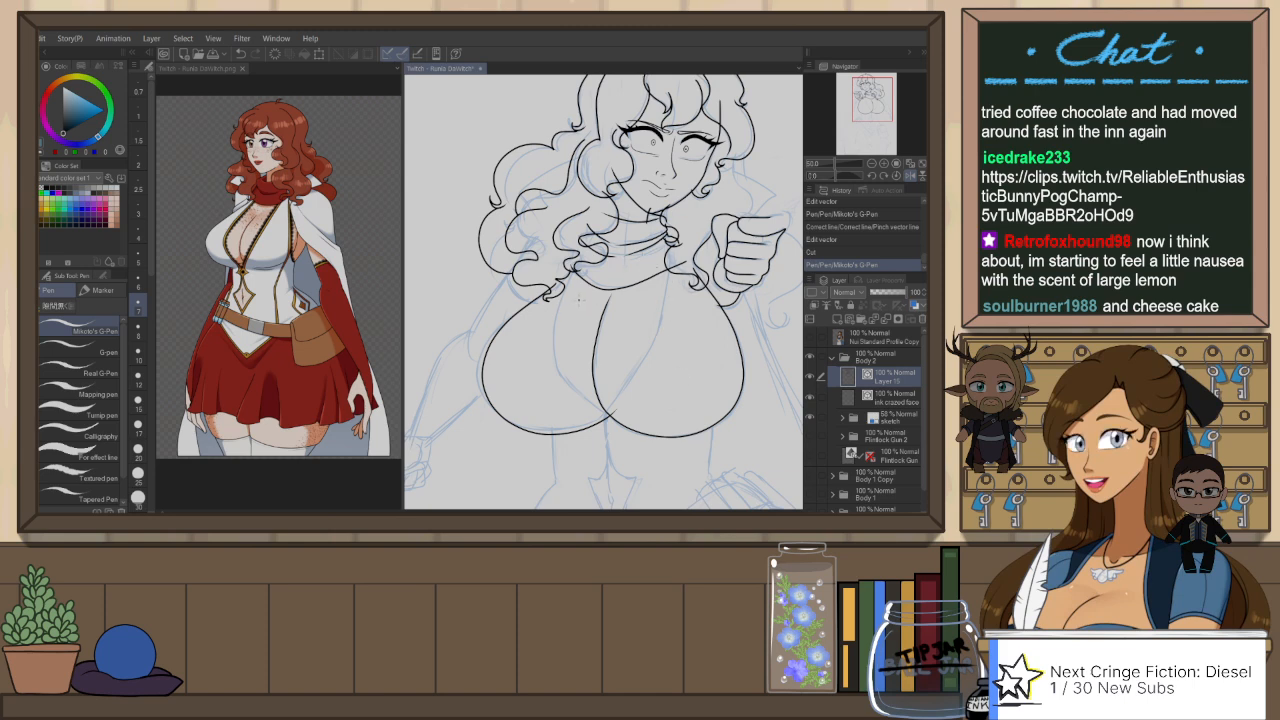
left_click_drag(555, 342, 568, 386)
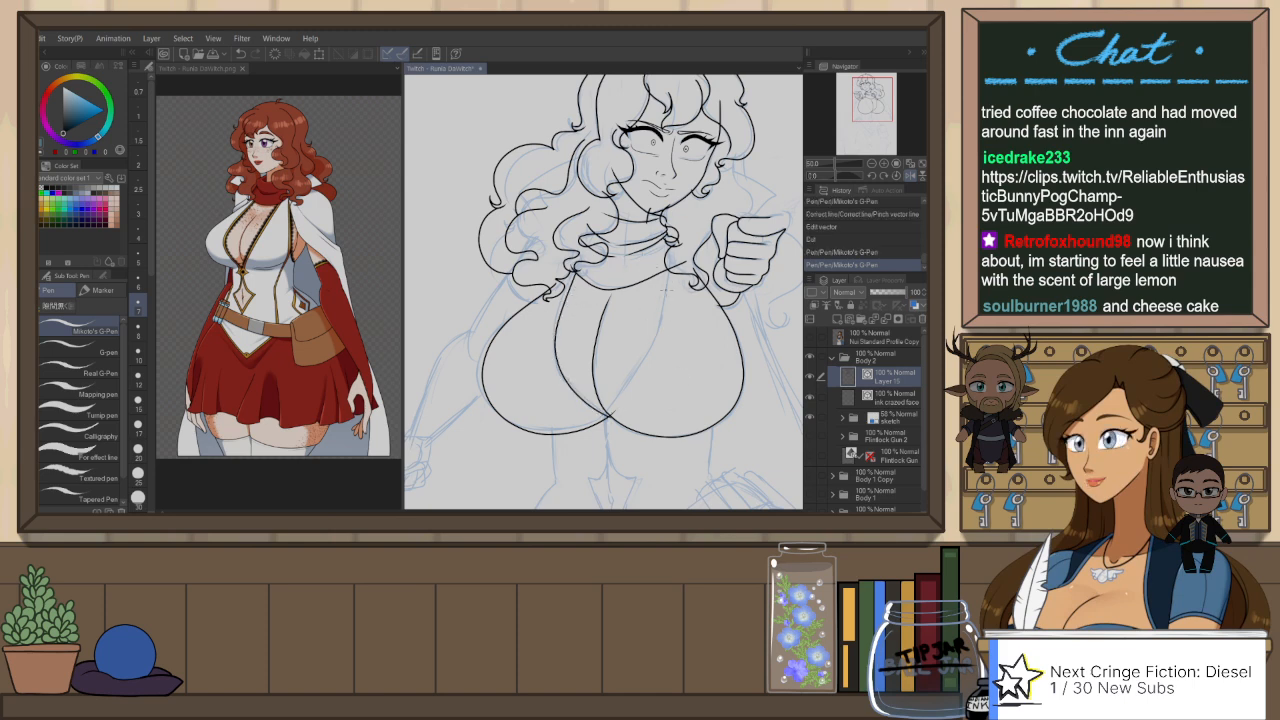
key("h")
mouse_move(537, 260)
left_mouse_down()
mouse_move(544, 316)
mouse_move(598, 412)
left_mouse_up()
key("ctrl+z")
left_click_drag(537, 262, 596, 413)
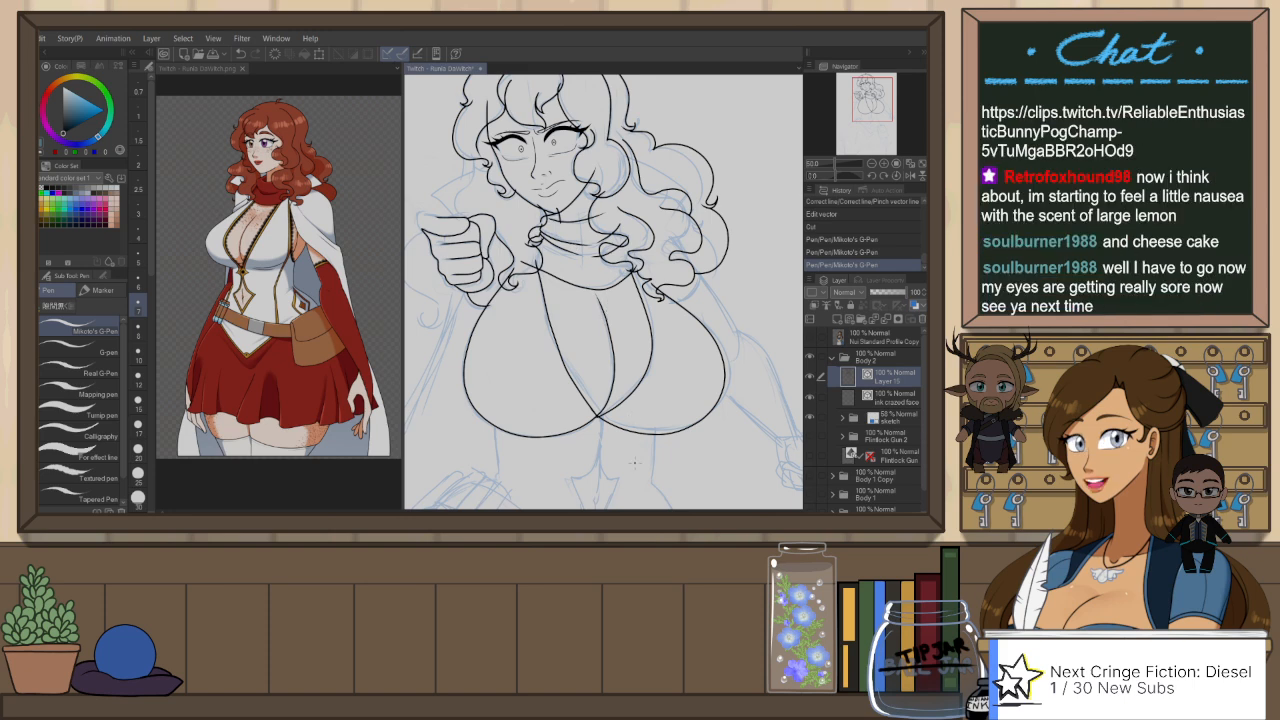
Step: Ink both waist contours below the bust, a short one above the sketched hand and a longer one curving down to the pouch
scroll(634, 463, "up", 1)
left_click_drag(660, 463, 689, 287)
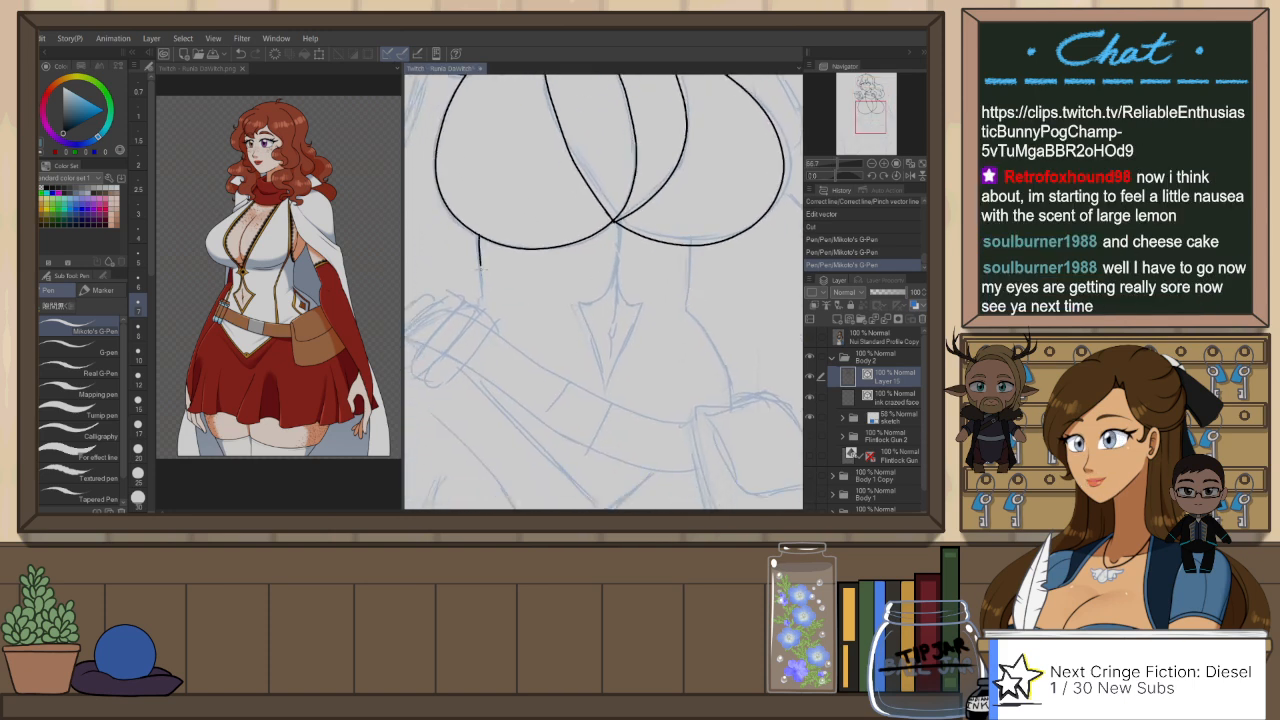
left_click_drag(482, 268, 483, 286)
key("ctrl+z")
left_click_drag(477, 229, 481, 301)
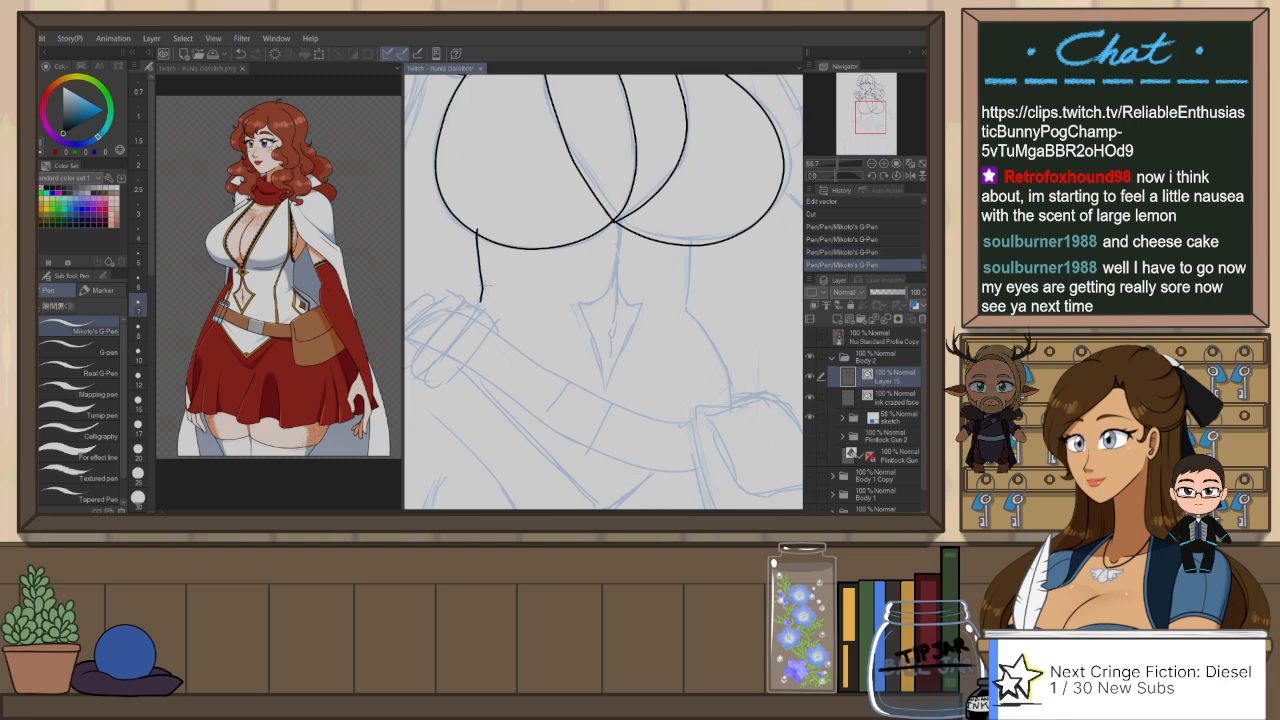
key("ctrl+z")
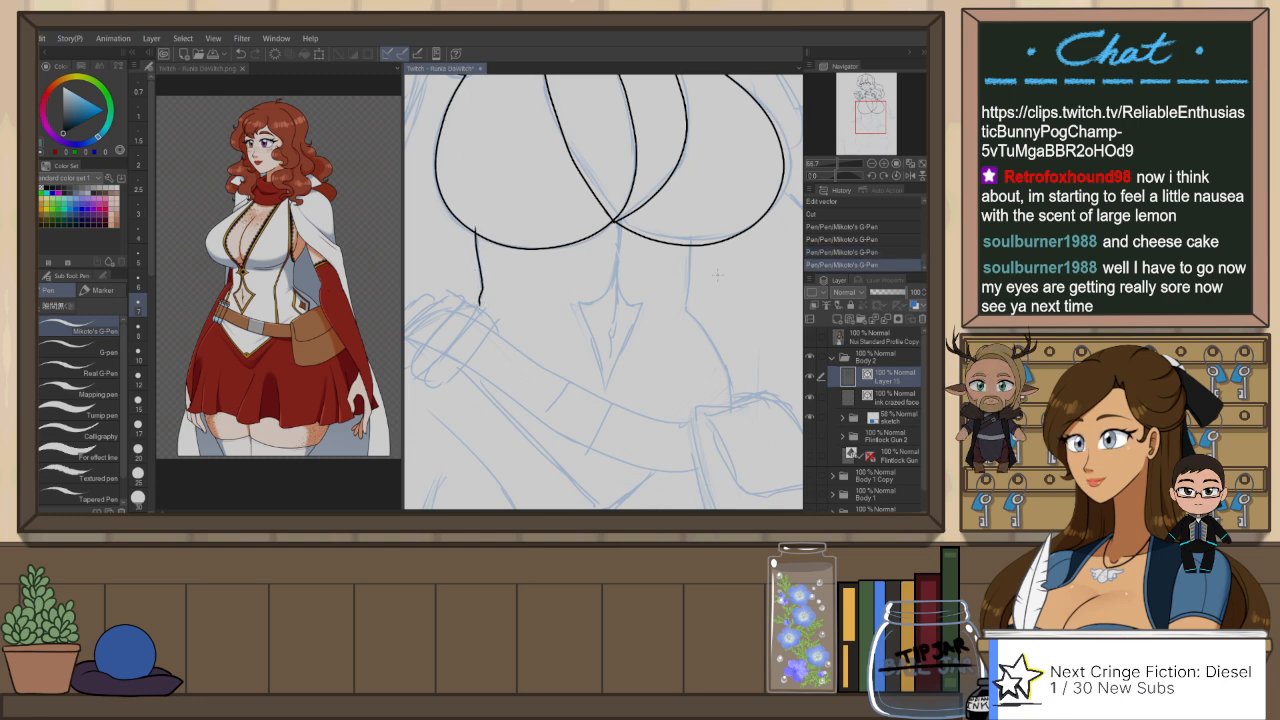
mouse_move(691, 244)
left_mouse_down()
mouse_move(686, 302)
mouse_move(735, 413)
left_mouse_up()
key("ctrl+z")
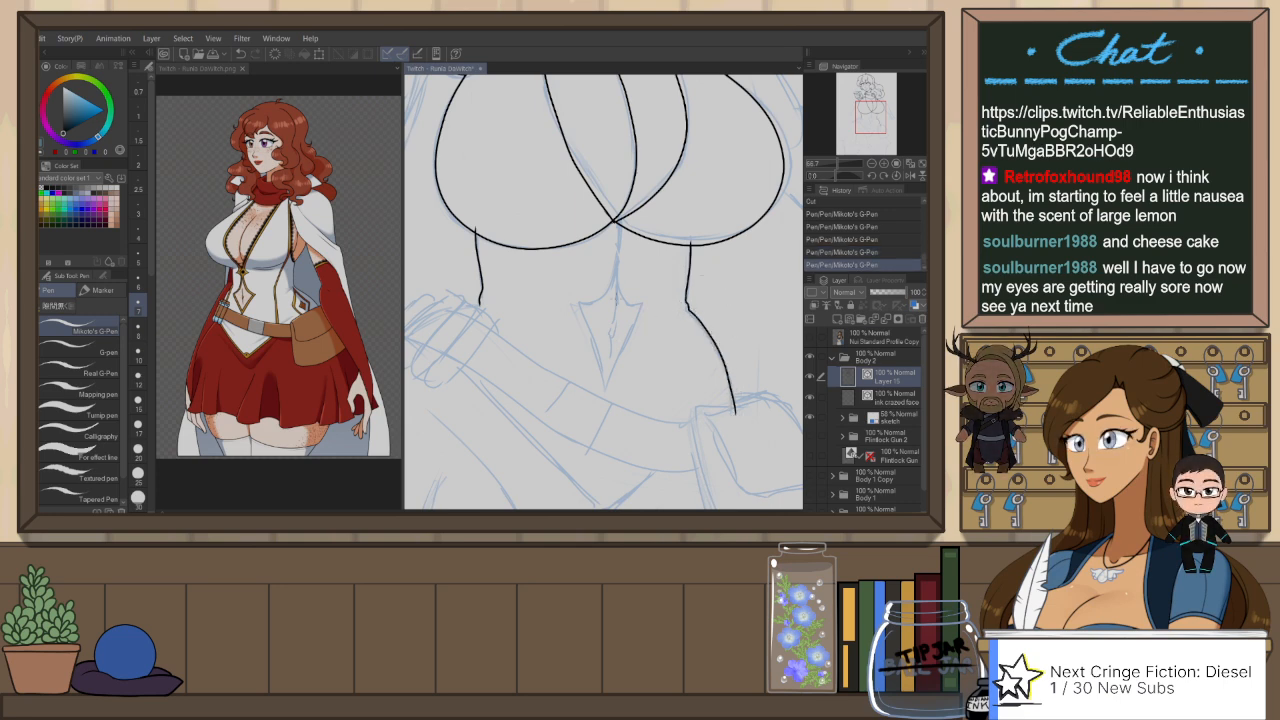
Step: Ink the navel line and the fist-side half of the pointed cutout around it
left_click_drag(612, 322, 610, 362)
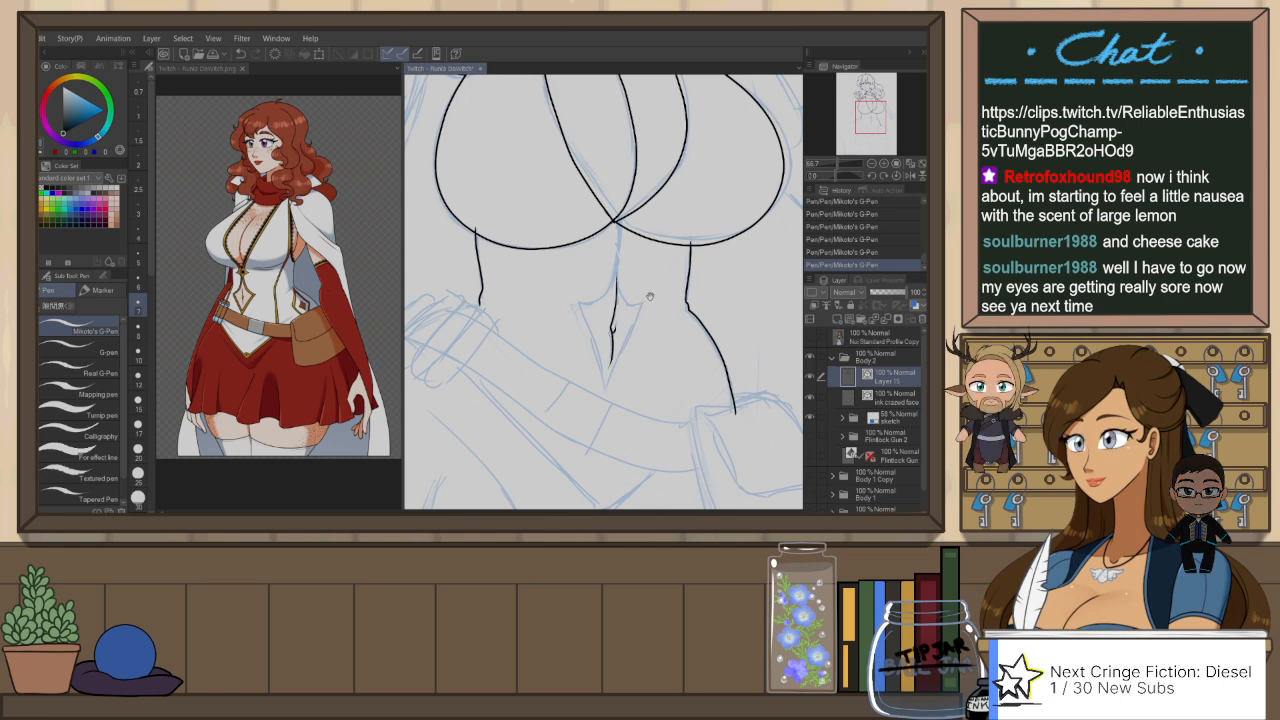
scroll(650, 298, "up", 3)
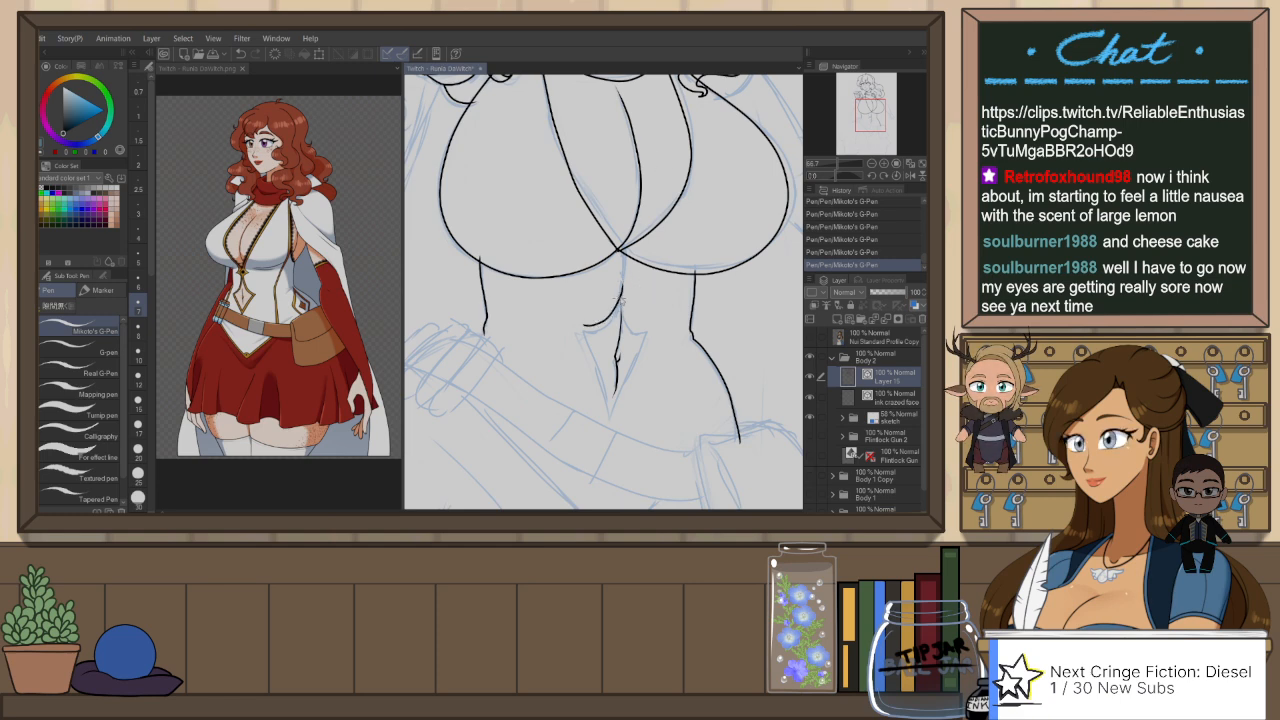
key("ctrl+z")
mouse_move(622, 284)
left_mouse_down()
mouse_move(613, 315)
mouse_move(582, 327)
left_mouse_up()
key("ctrl+z")
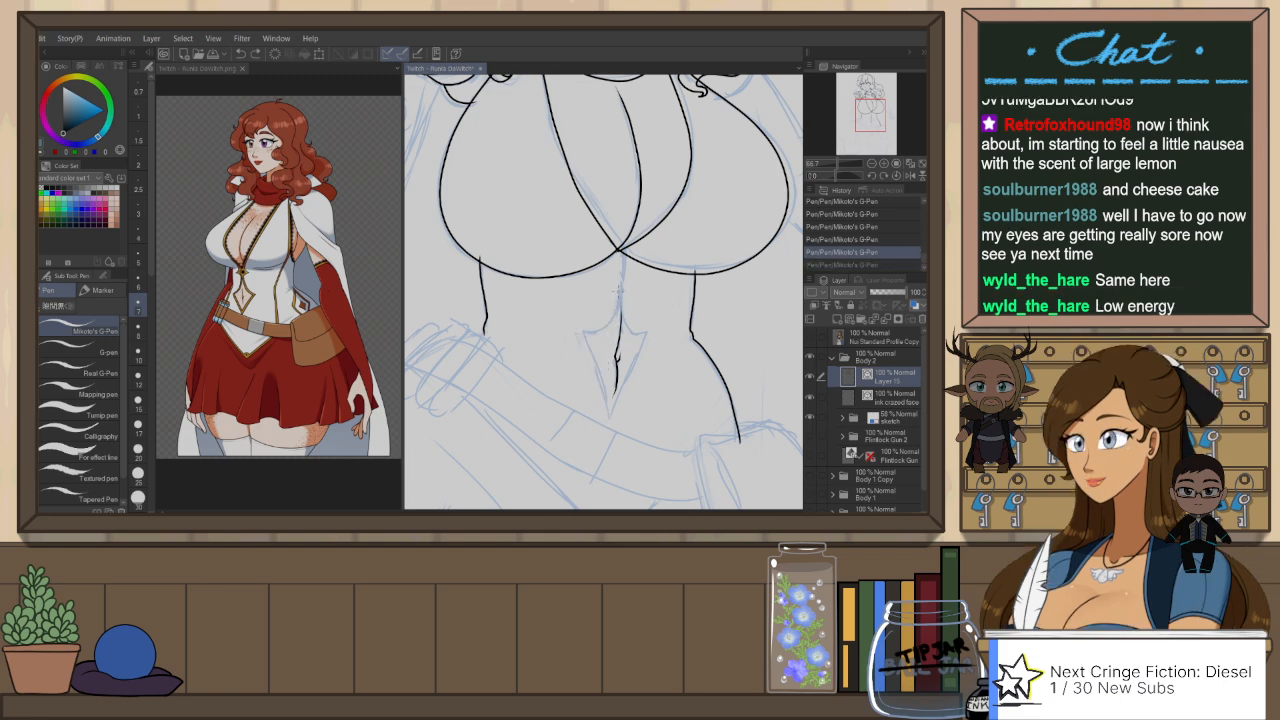
mouse_move(612, 317)
left_mouse_down()
mouse_move(579, 325)
mouse_move(605, 420)
left_mouse_up()
key("ctrl+z")
key("ctrl+z")
left_click_drag(585, 328, 612, 414)
key("ctrl+z")
left_click_drag(585, 332, 607, 428)
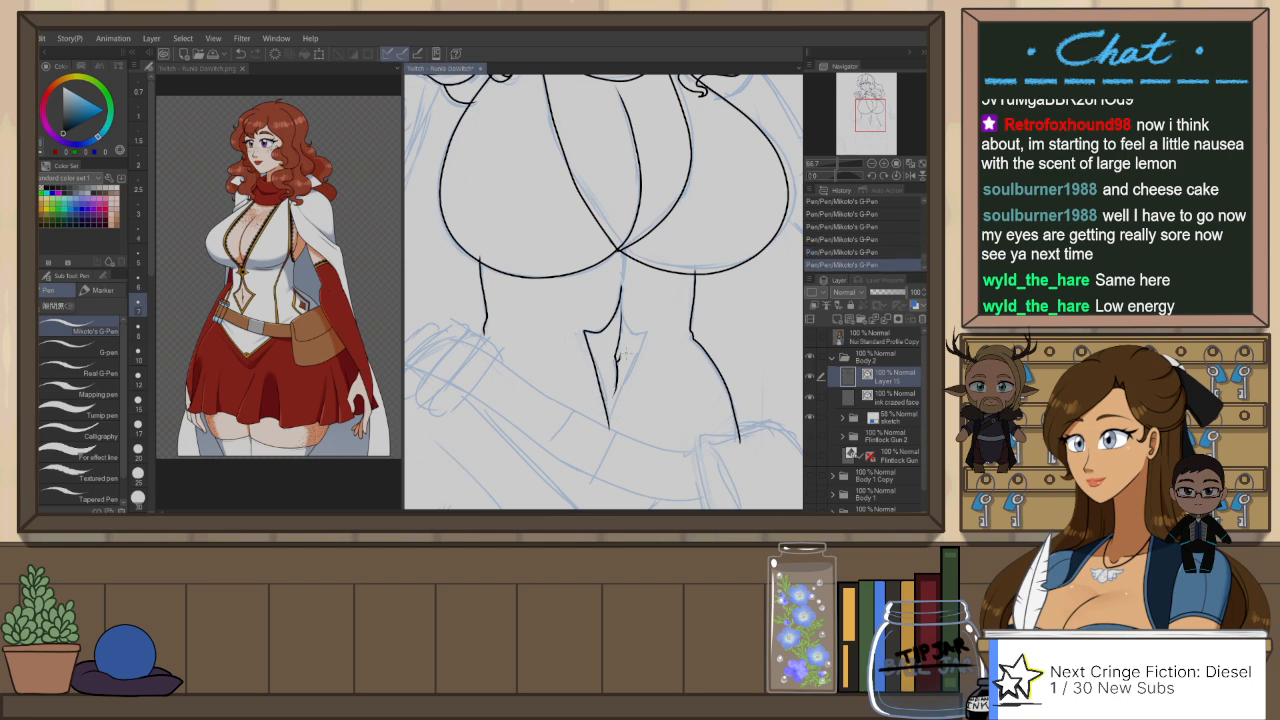
Step: Mirror the canvas, ink the other half of the navel cutout, and trim its overlapping line ends with Snap eraser 2
key("h")
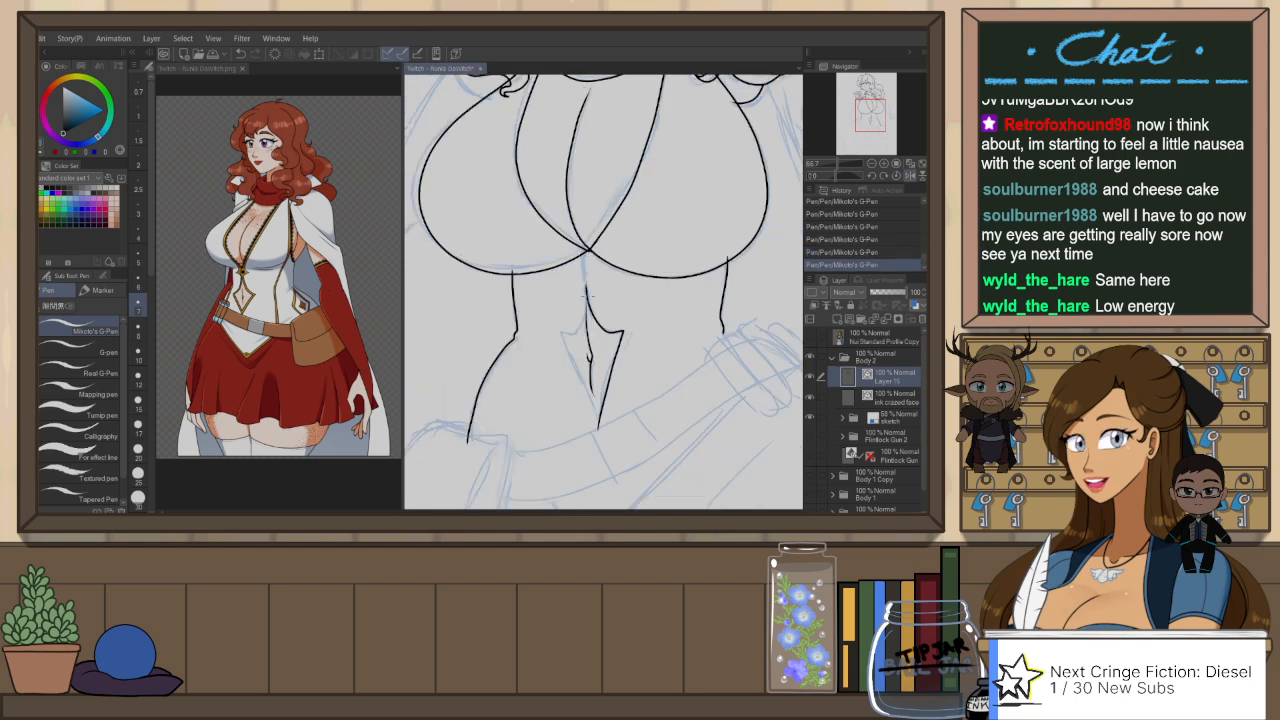
mouse_move(586, 290)
left_mouse_down()
mouse_move(573, 330)
mouse_move(590, 372)
left_mouse_up()
key("ctrl+z")
key("ctrl+z")
left_click_drag(586, 290, 562, 336)
key("e")
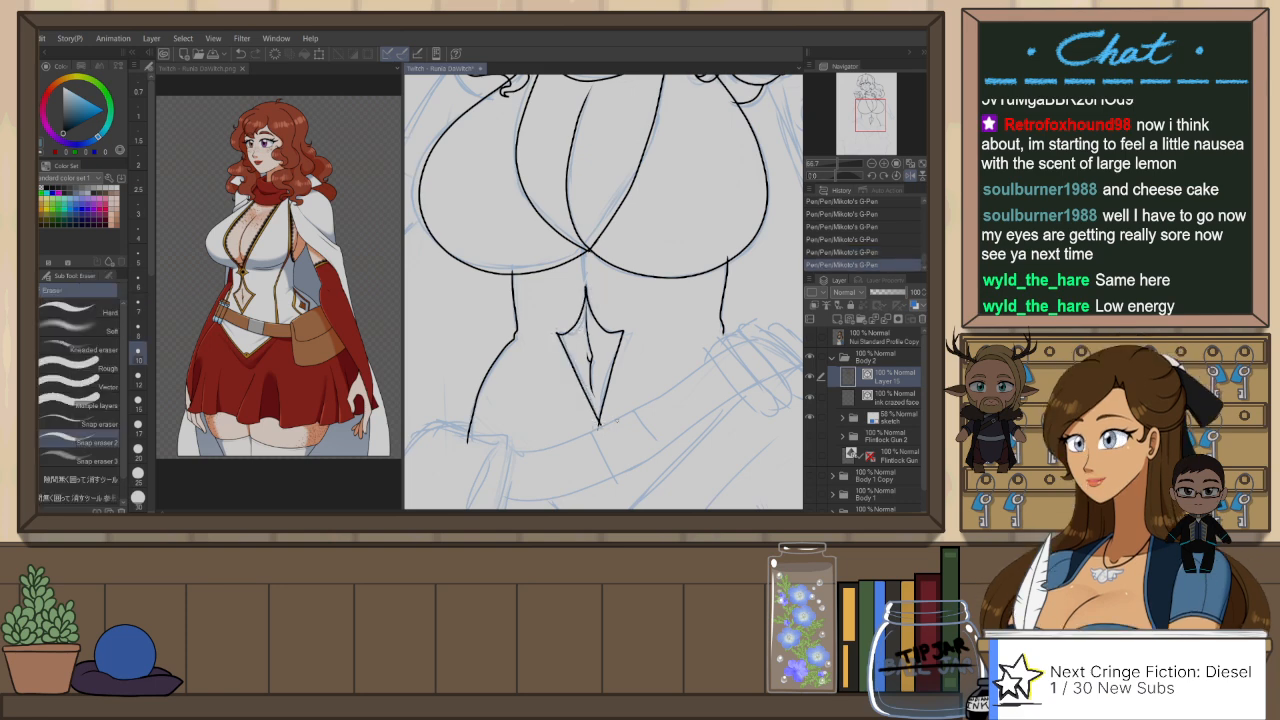
Step: Ink the short center seam from the meeting point of the bust outlines down to the top of the navel cutout
key("p")
scroll(616, 281, "up", 2)
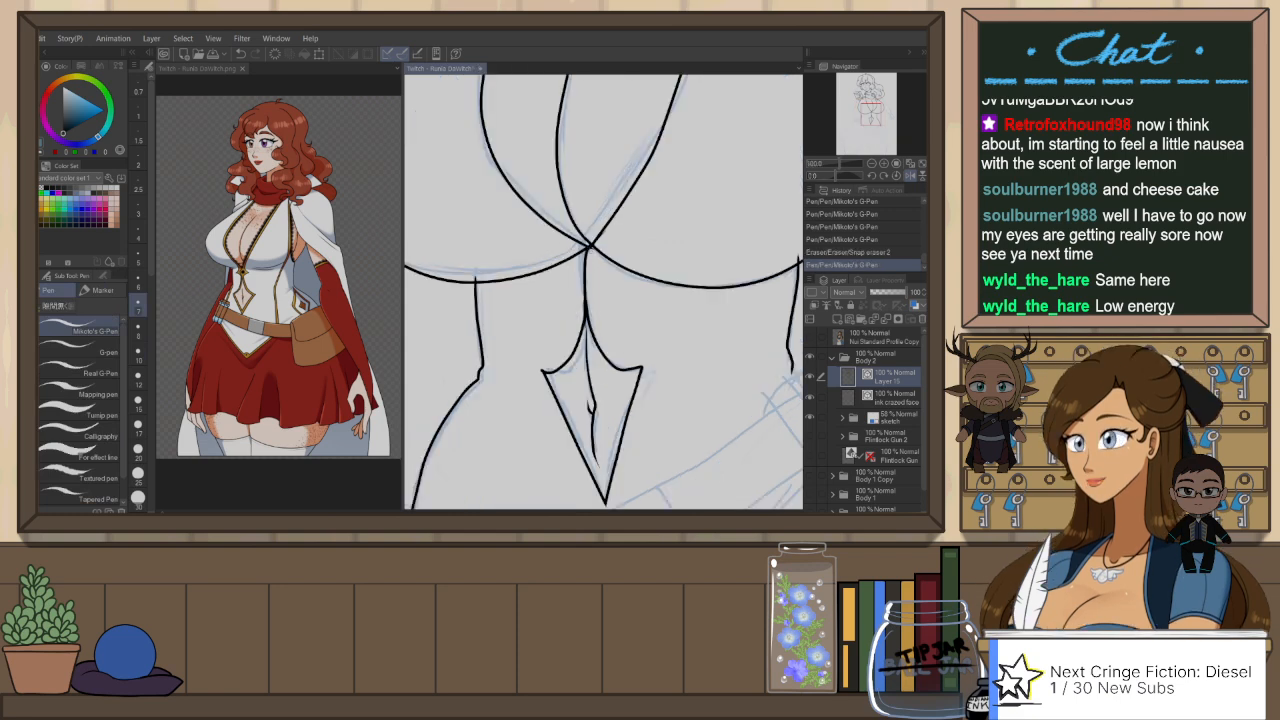
key("ctrl+z")
left_click_drag(589, 247, 584, 320)
key("ctrl+z")
left_click_drag(590, 246, 585, 314)
key("ctrl+z")
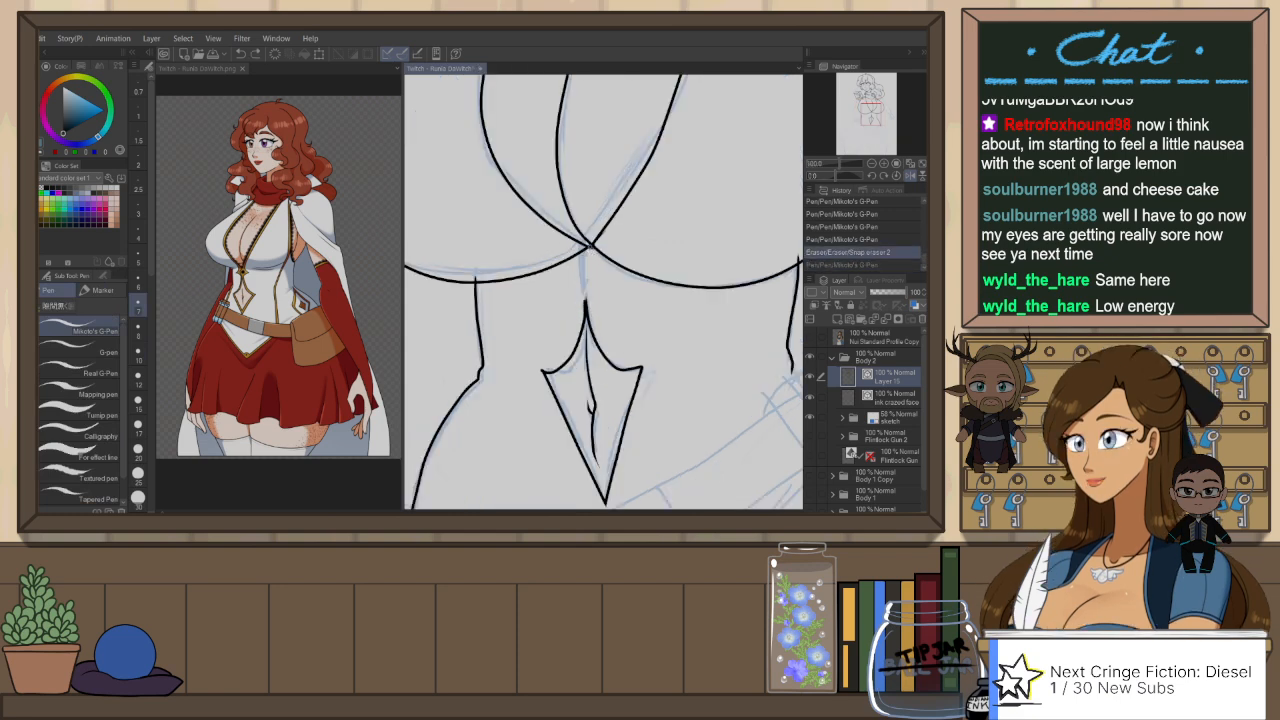
left_click_drag(589, 245, 584, 305)
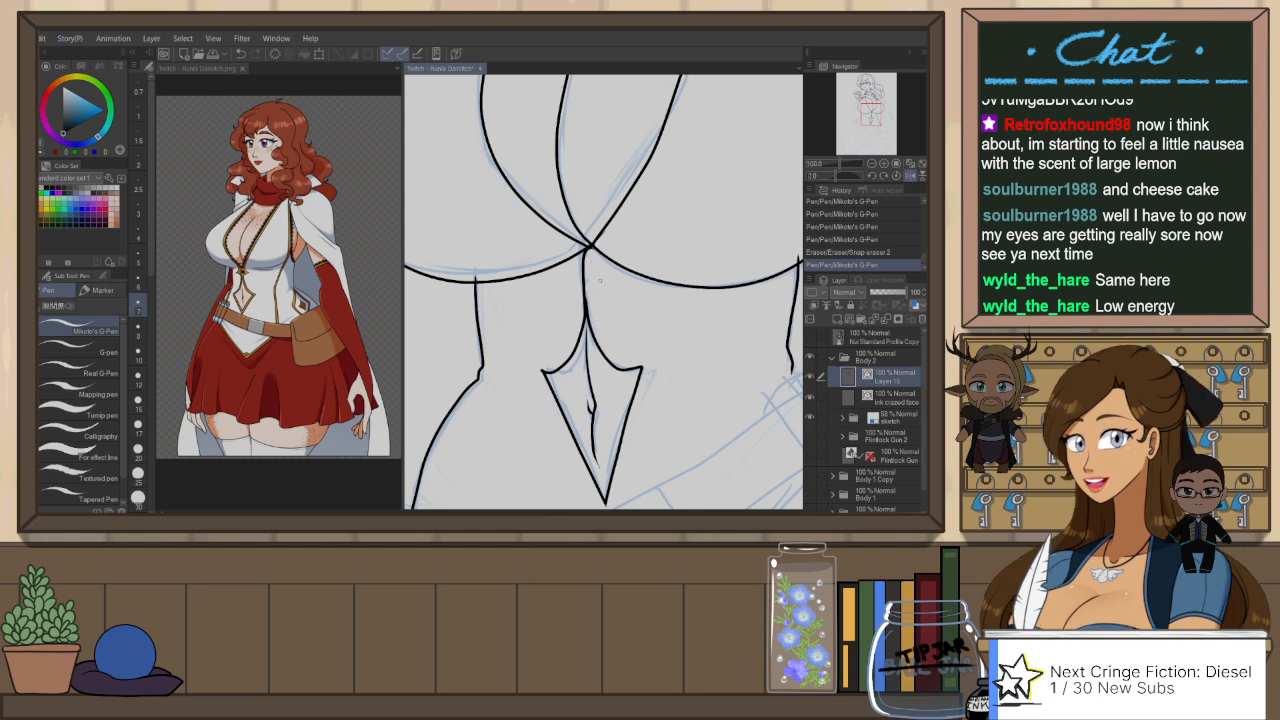
left_click_drag(594, 256, 594, 261)
key("ctrl+z")
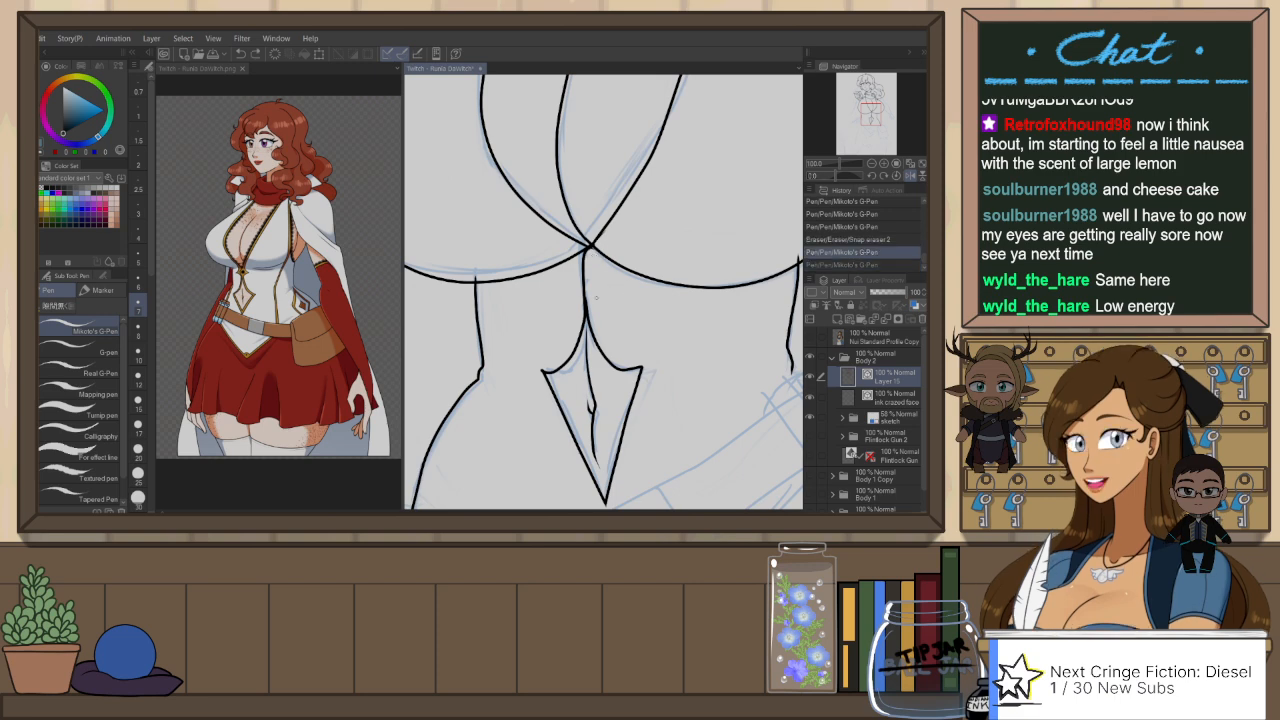
Step: Ink the line beside the face running from the curls down toward the raised fist
key("ctrl+minus")
key("ctrl+minus")
left_click_drag(709, 254, 758, 298)
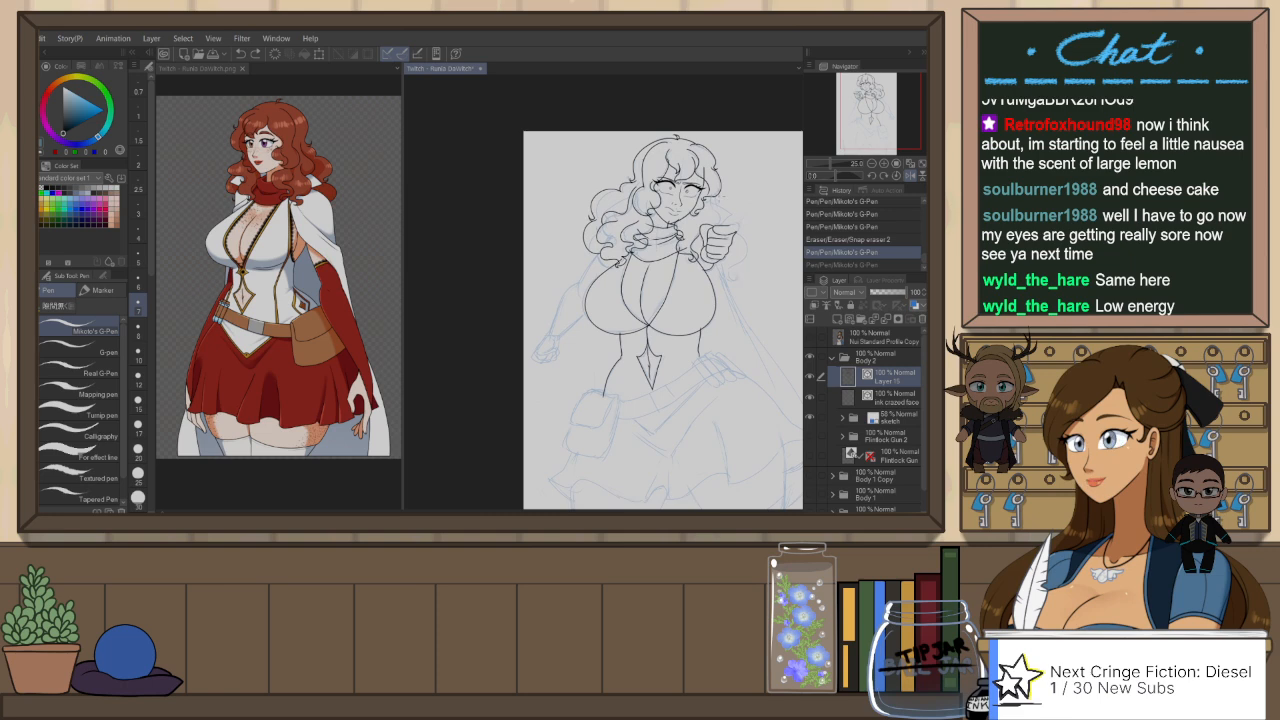
scroll(722, 196, "up", 3)
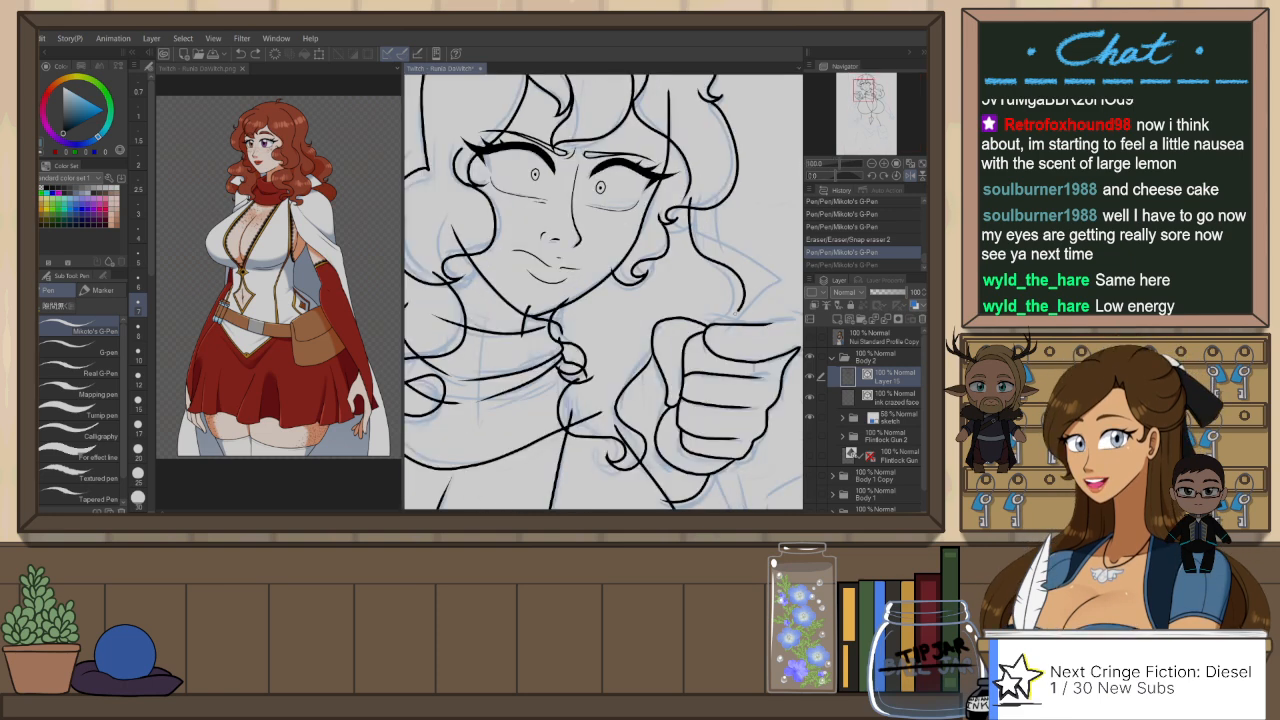
left_click_drag(739, 314, 711, 328)
key("ctrl+z")
mouse_move(690, 197)
left_mouse_down()
mouse_move(735, 304)
mouse_move(725, 333)
left_mouse_up()
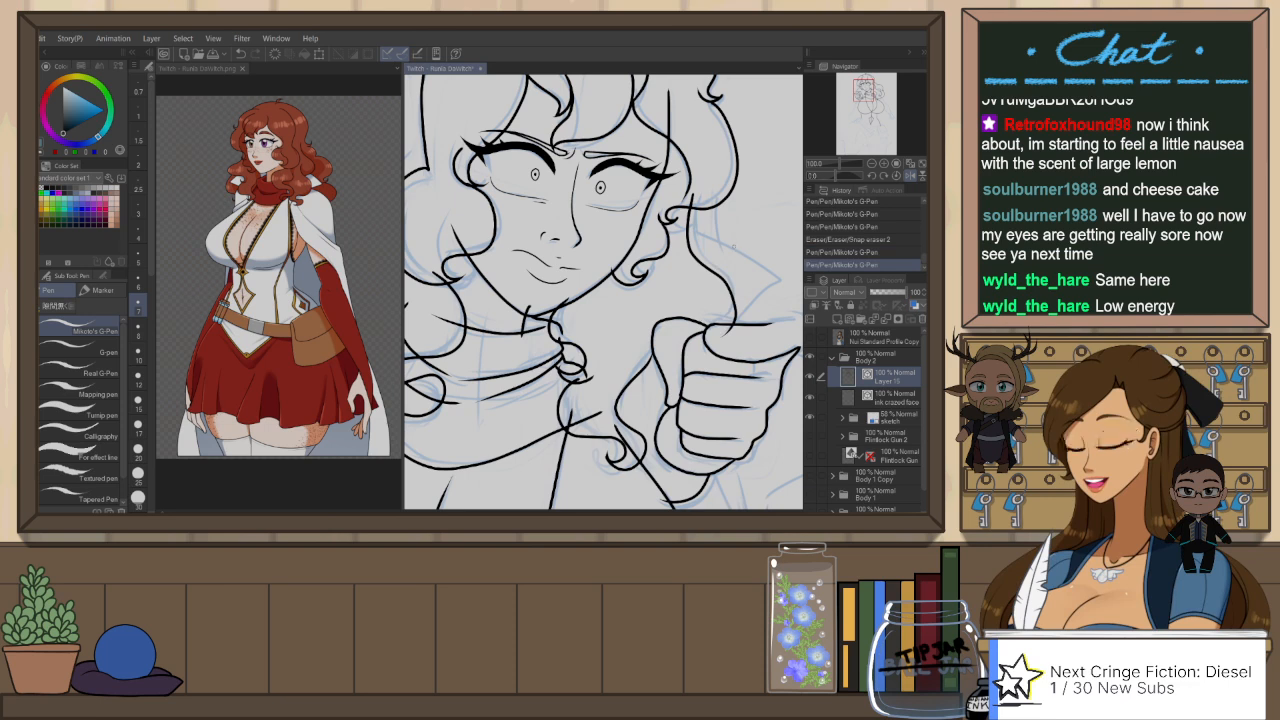
key("ctrl+z")
left_click_drag(690, 198, 738, 323)
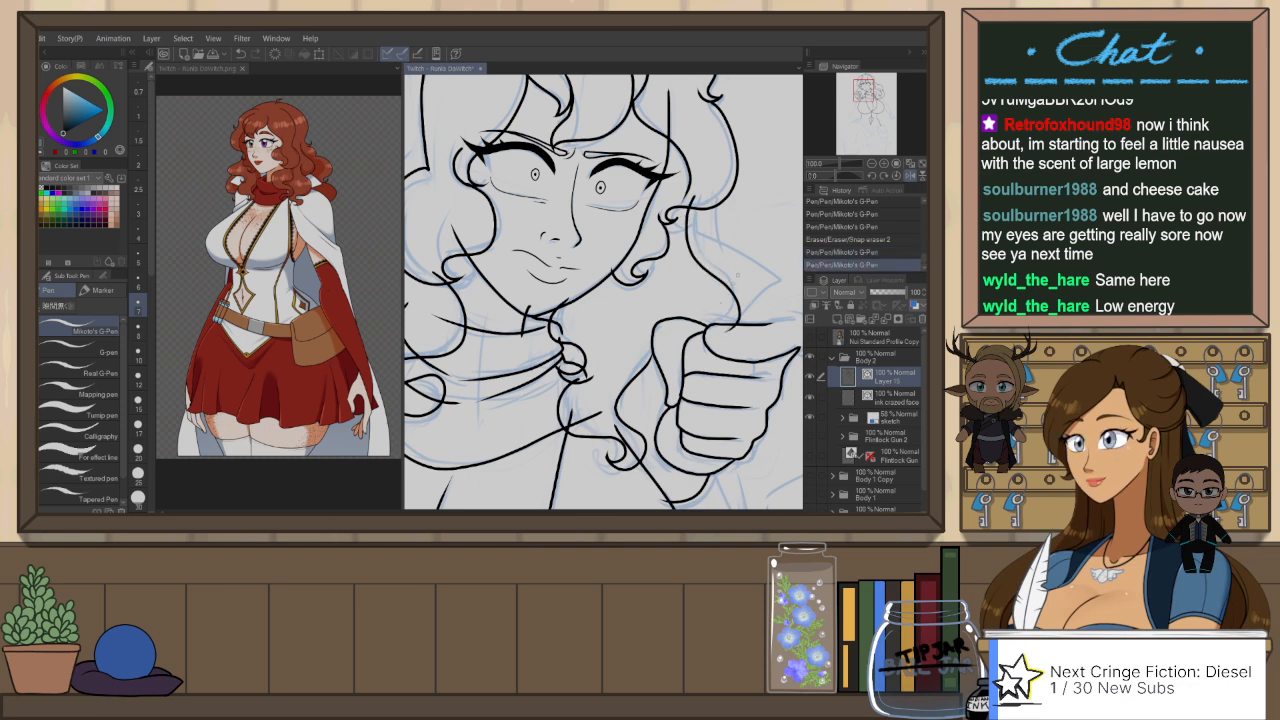
Step: Flip the canvas back and ink the cape collar edges behind the curls, with a pointed corner above the raised fist
key("h")
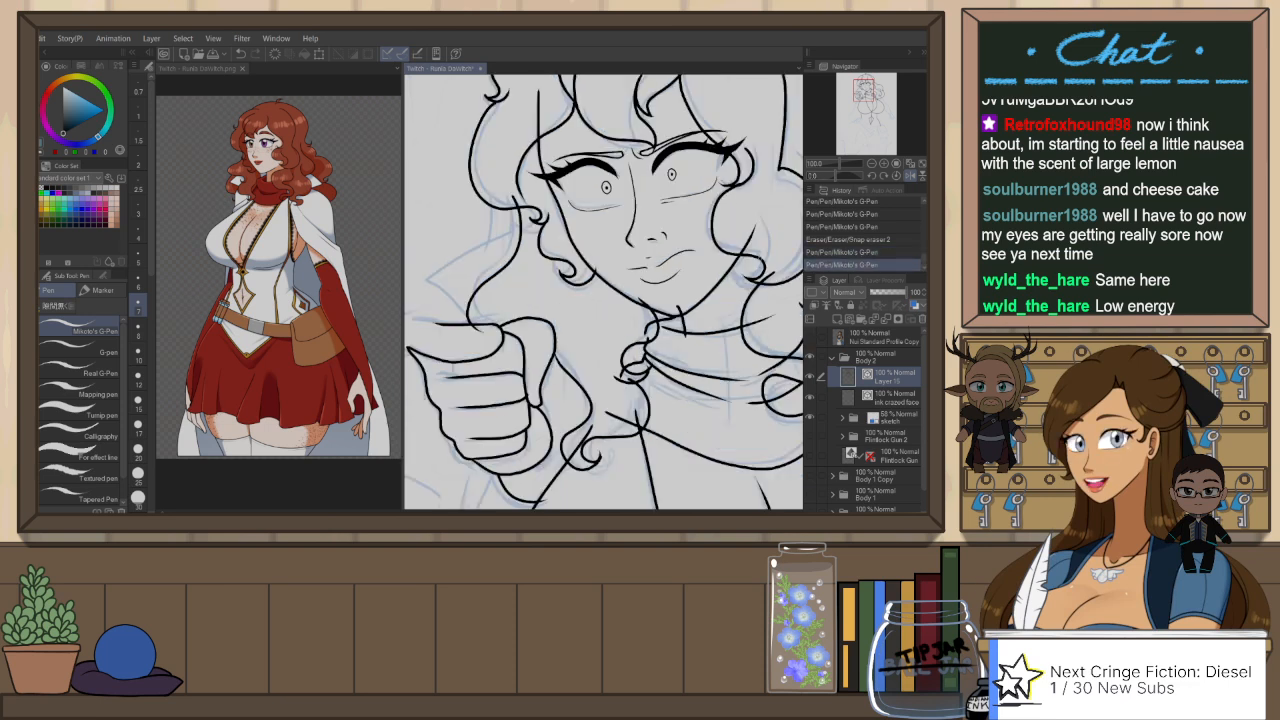
scroll(690, 239, "down", 1)
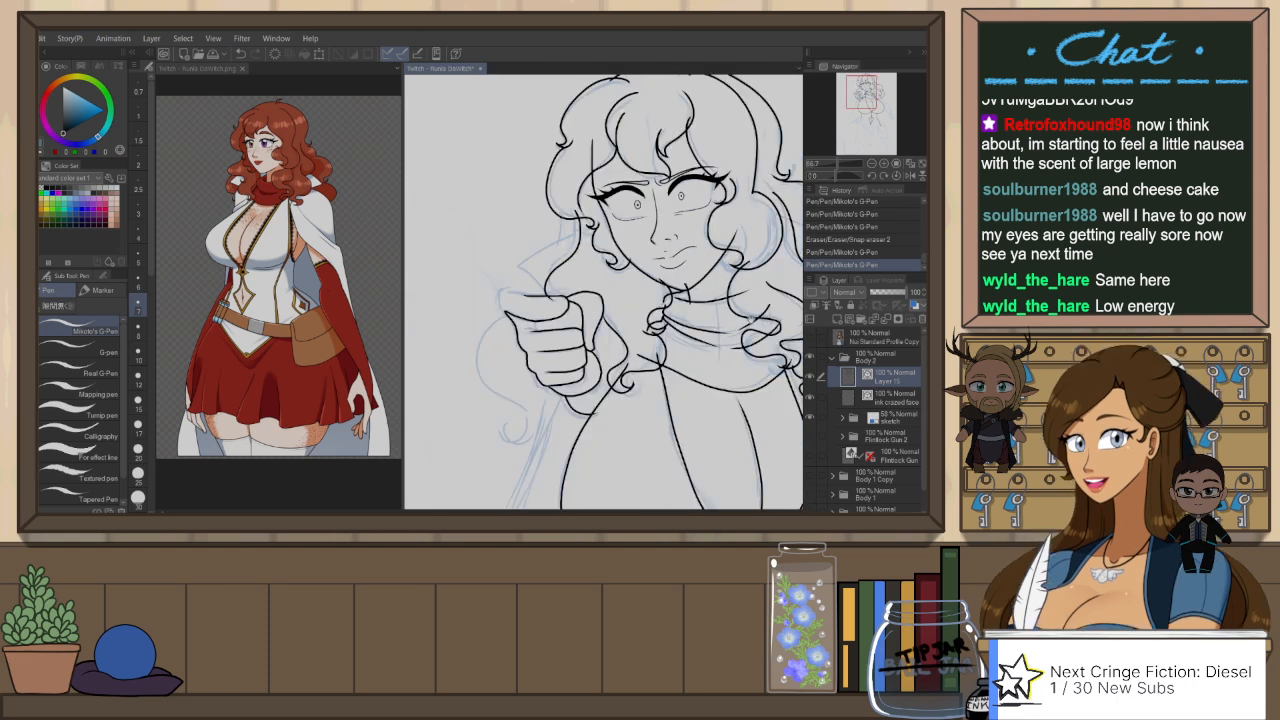
left_click_drag(780, 262, 714, 266)
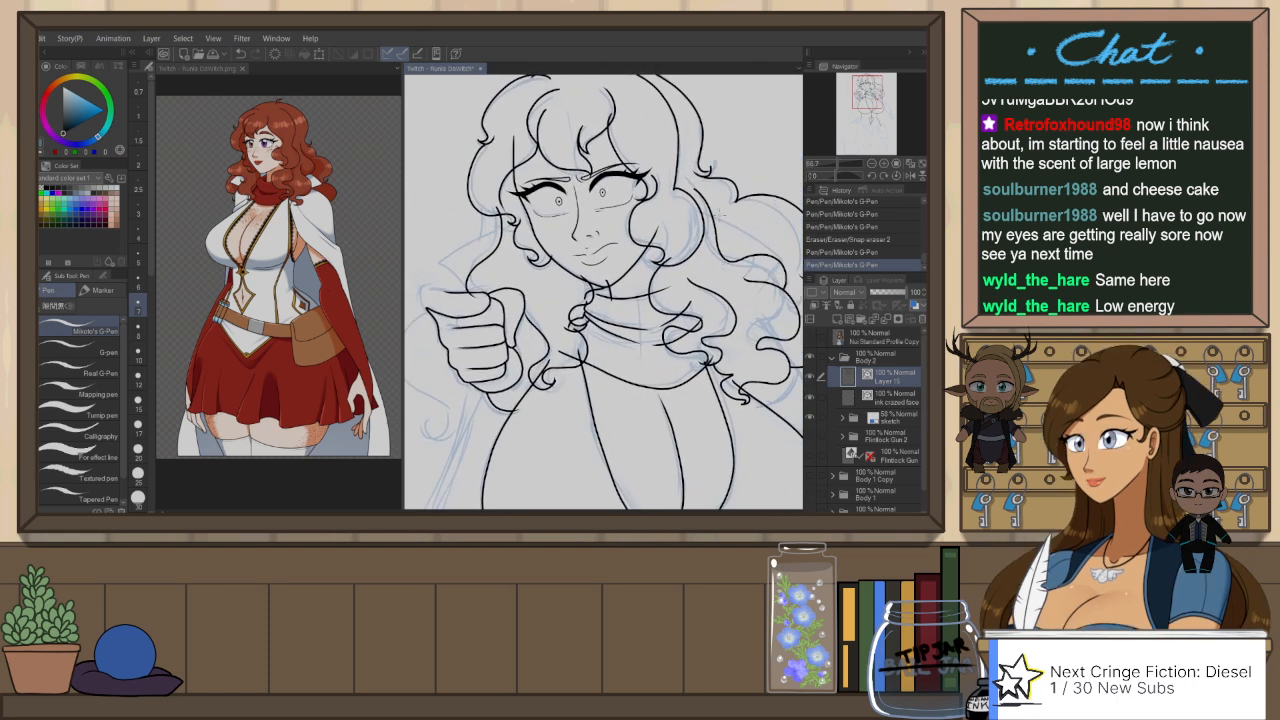
key("ctrl+z")
mouse_move(705, 213)
left_mouse_down()
mouse_move(786, 246)
mouse_move(763, 277)
left_mouse_up()
key("ctrl+z")
left_click_drag(706, 213, 762, 271)
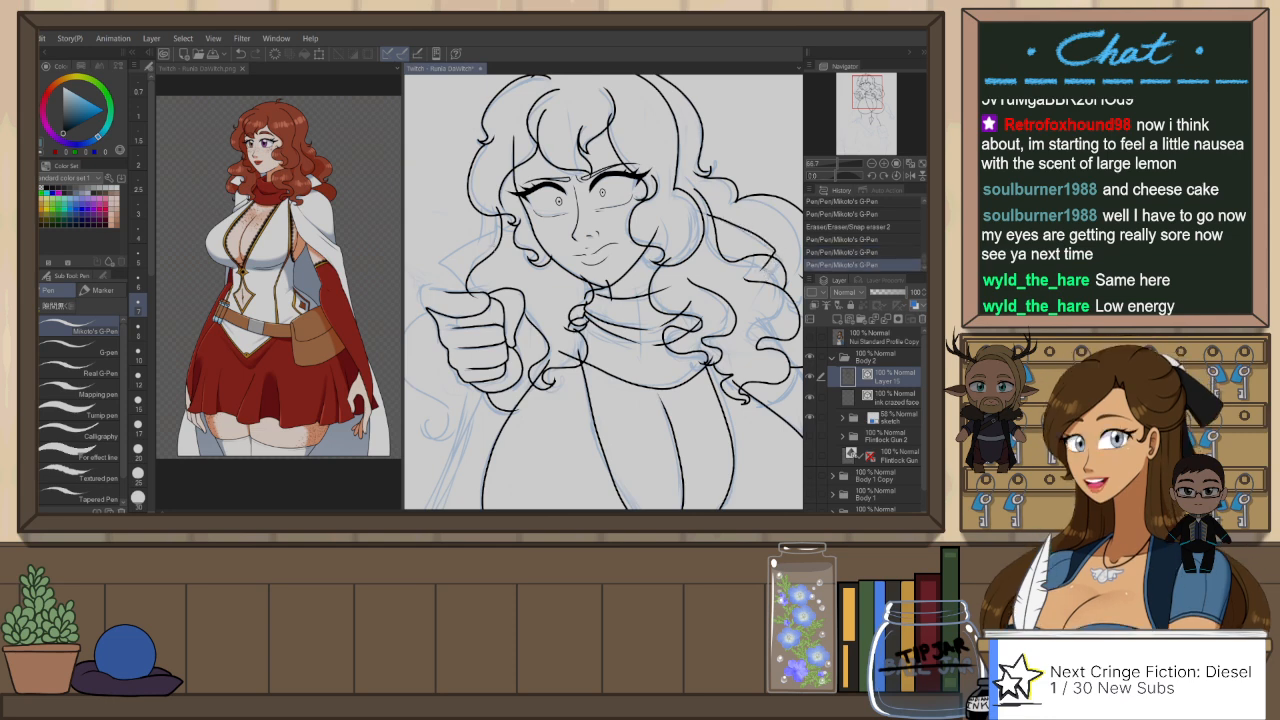
key("ctrl+z")
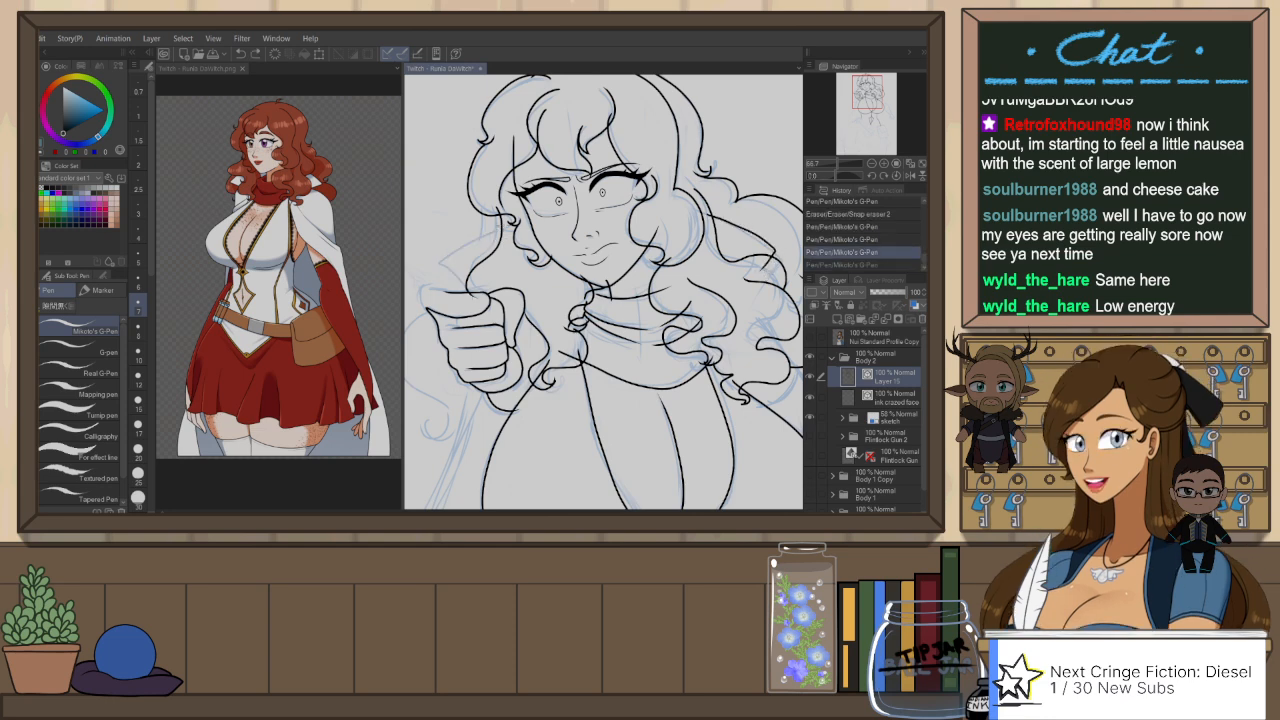
key("ctrl+y")
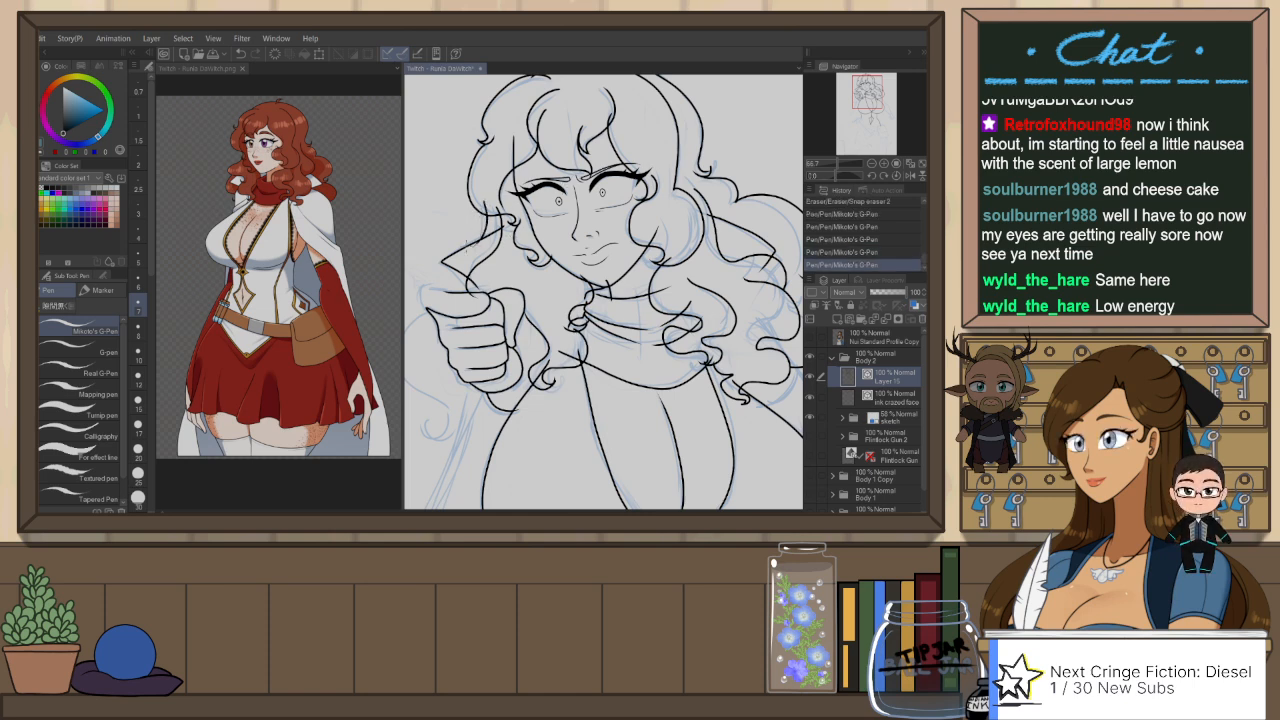
Step: Re-ink the thumb of the raised fist with a rounded tip
scroll(714, 204, "down", 2)
left_click_drag(592, 298, 586, 264)
scroll(578, 254, "up", 1)
scroll(548, 240, "up", 1)
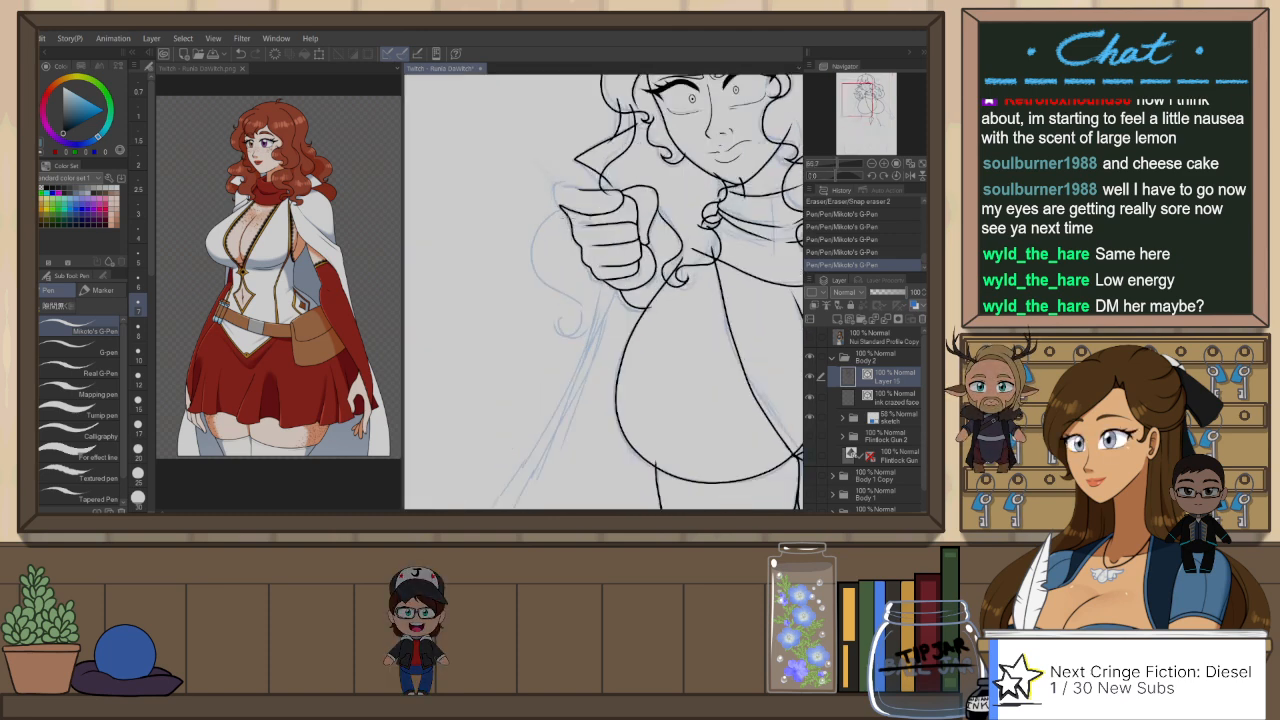
key("ctrl+z")
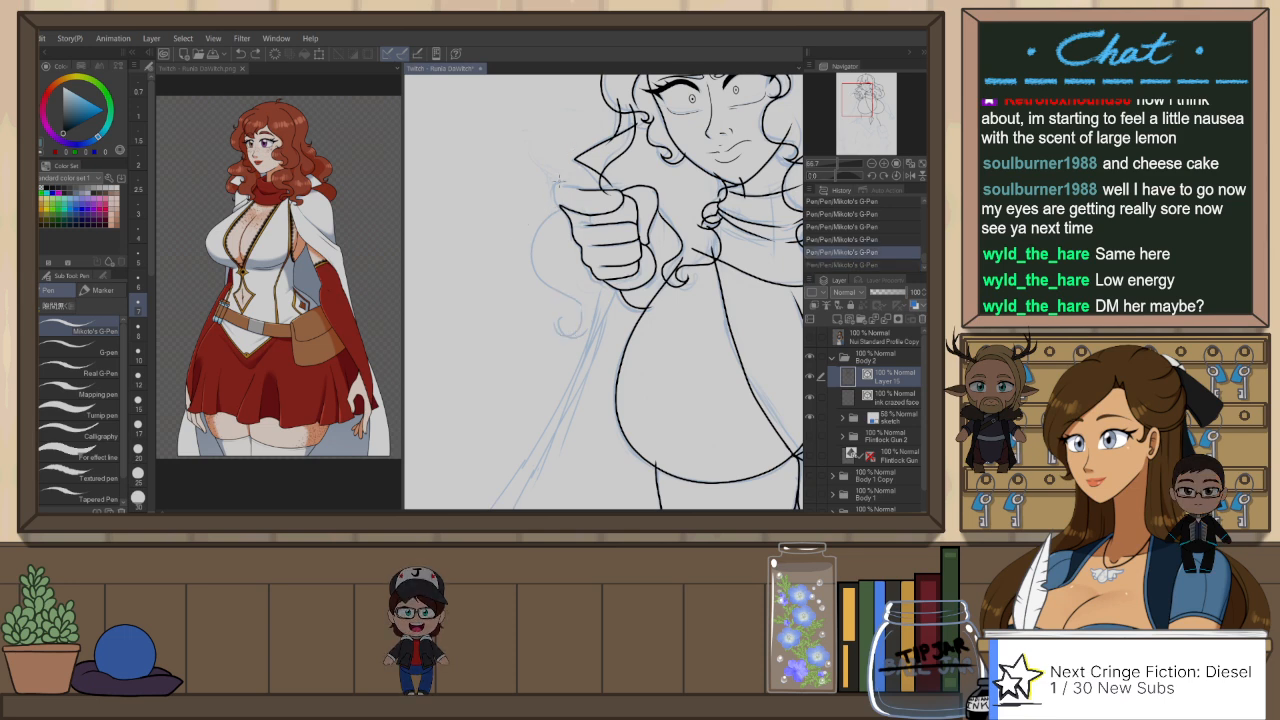
scroll(540, 190, "up", 1)
left_click_drag(550, 200, 597, 189)
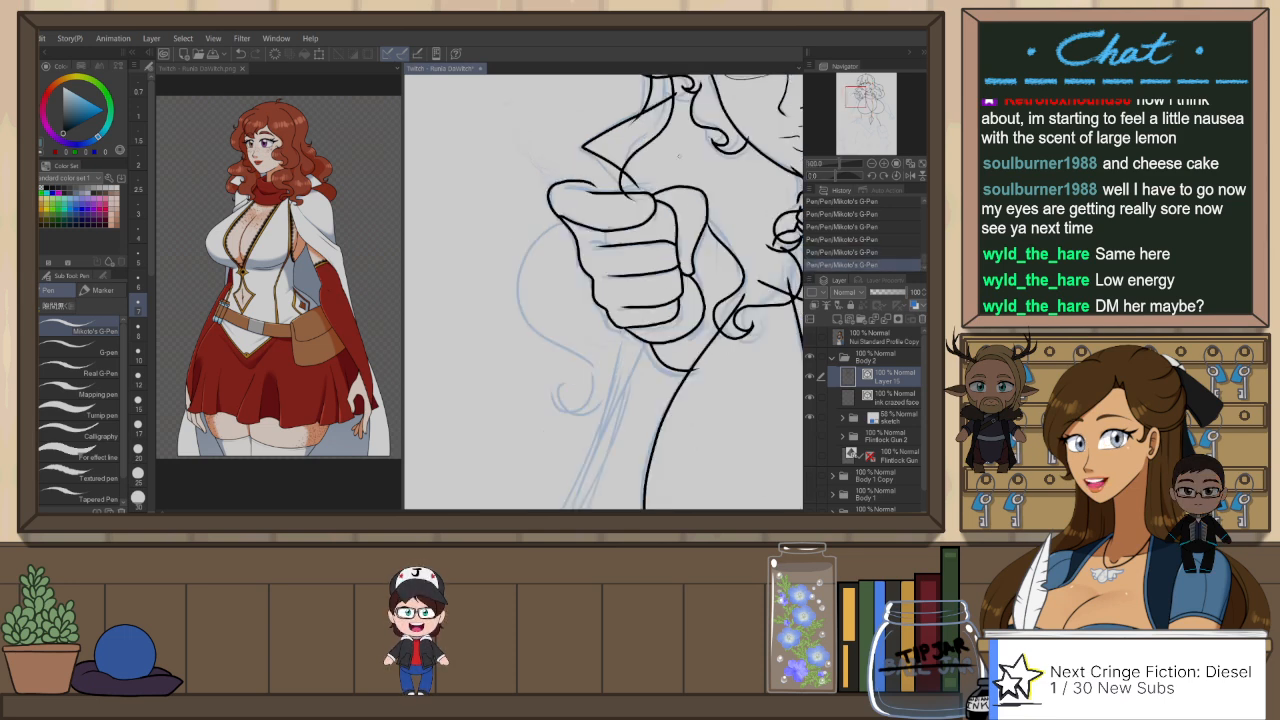
key("h")
scroll(681, 101, "up", 2)
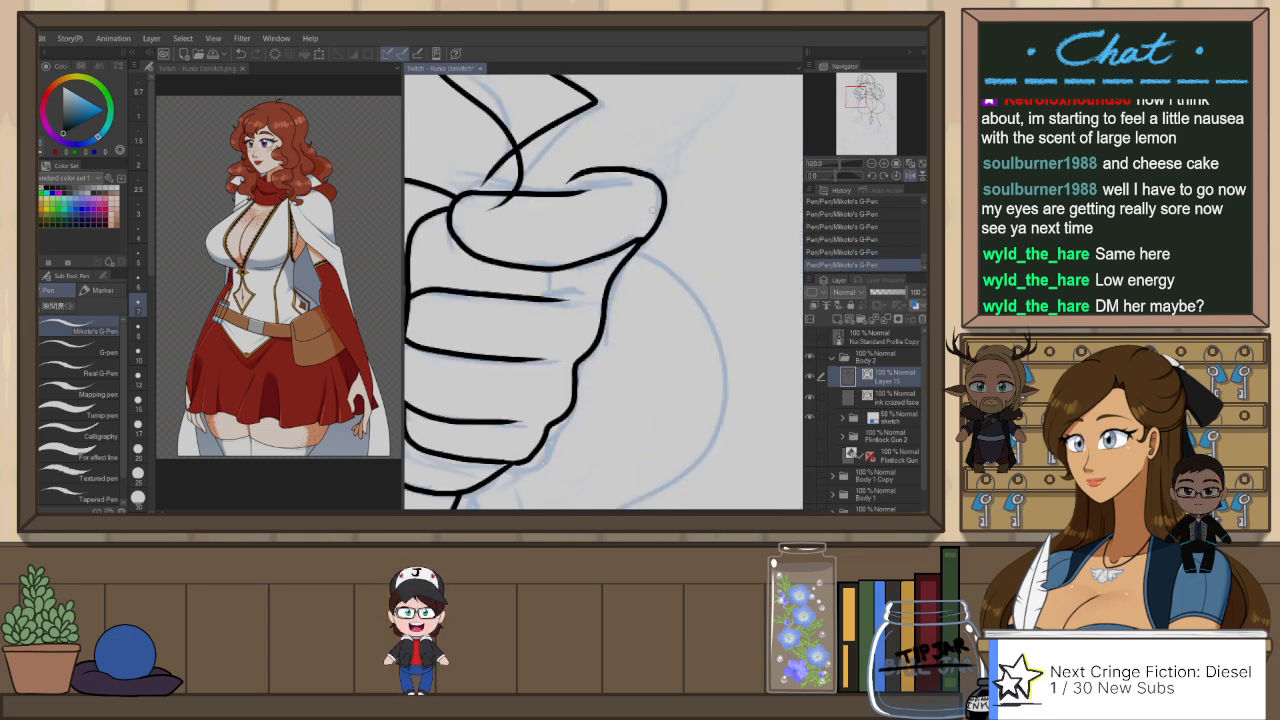
key("ctrl+z")
left_click_drag(662, 178, 626, 166)
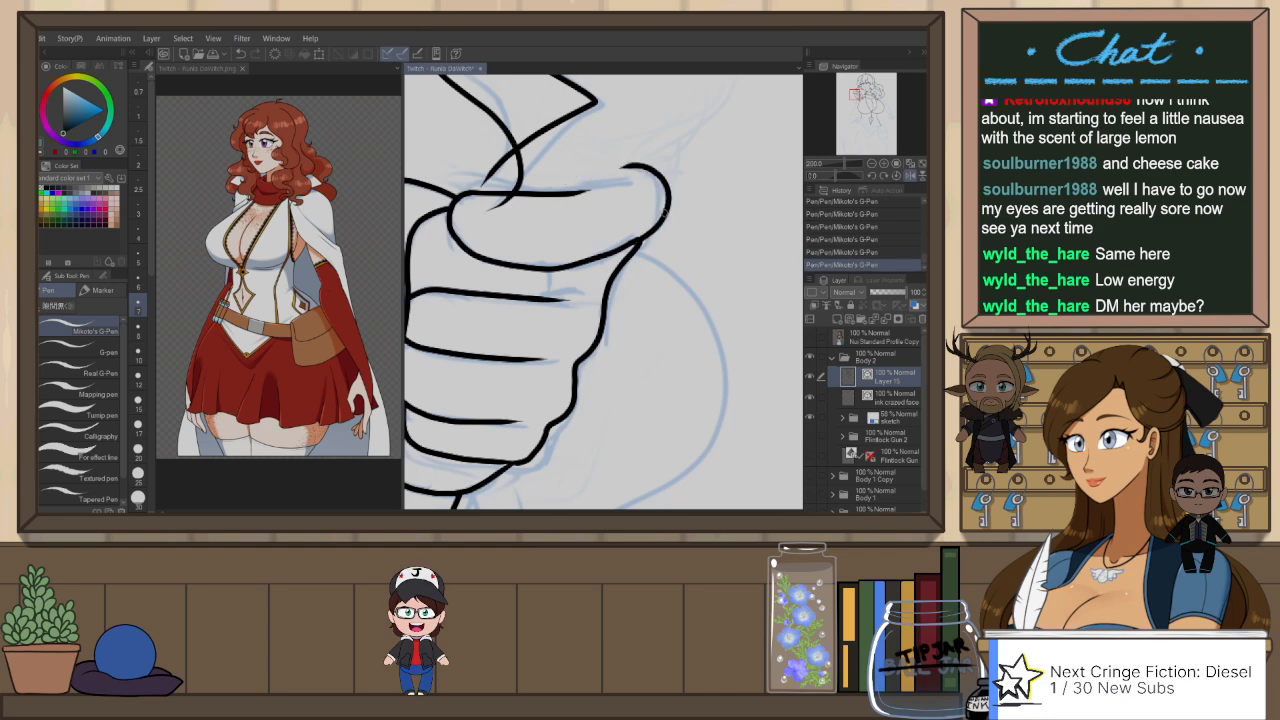
Step: Show the Flintlock Gun 2 folder and tint its sketch blue with layer color
scroll(672, 250, "down", 1)
scroll(688, 222, "down", 1)
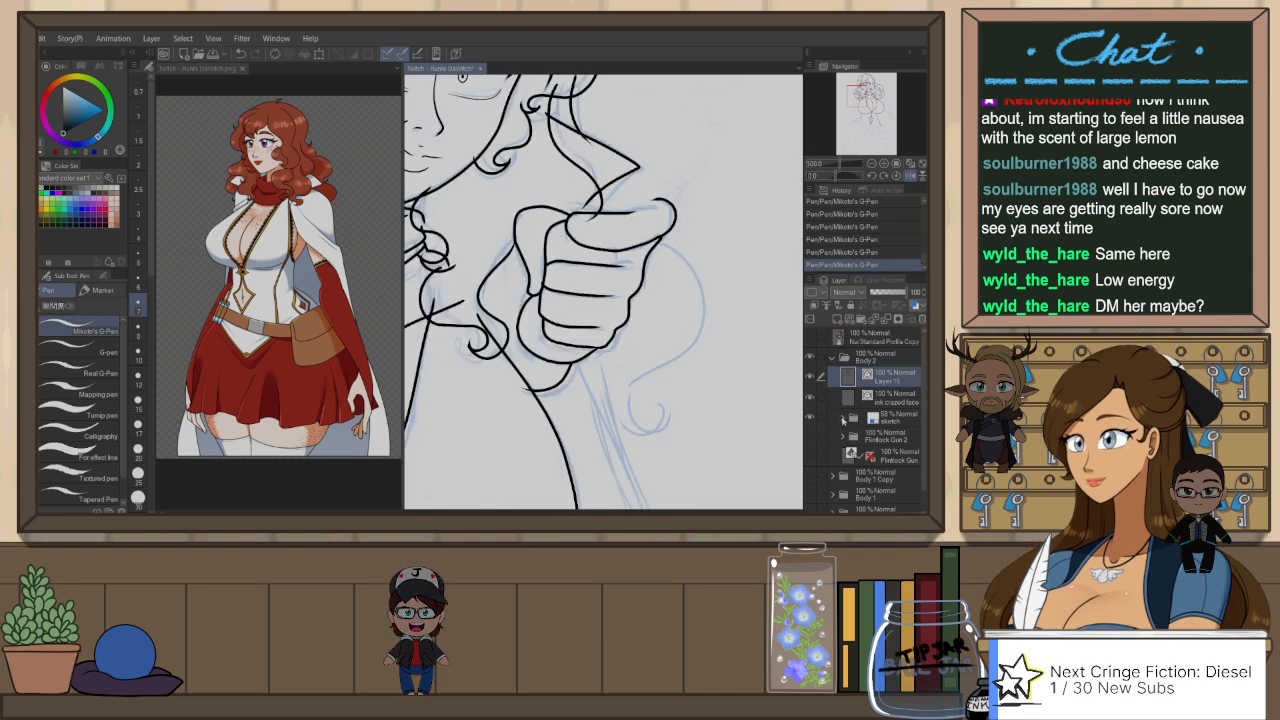
left_click(842, 418)
left_click(818, 479)
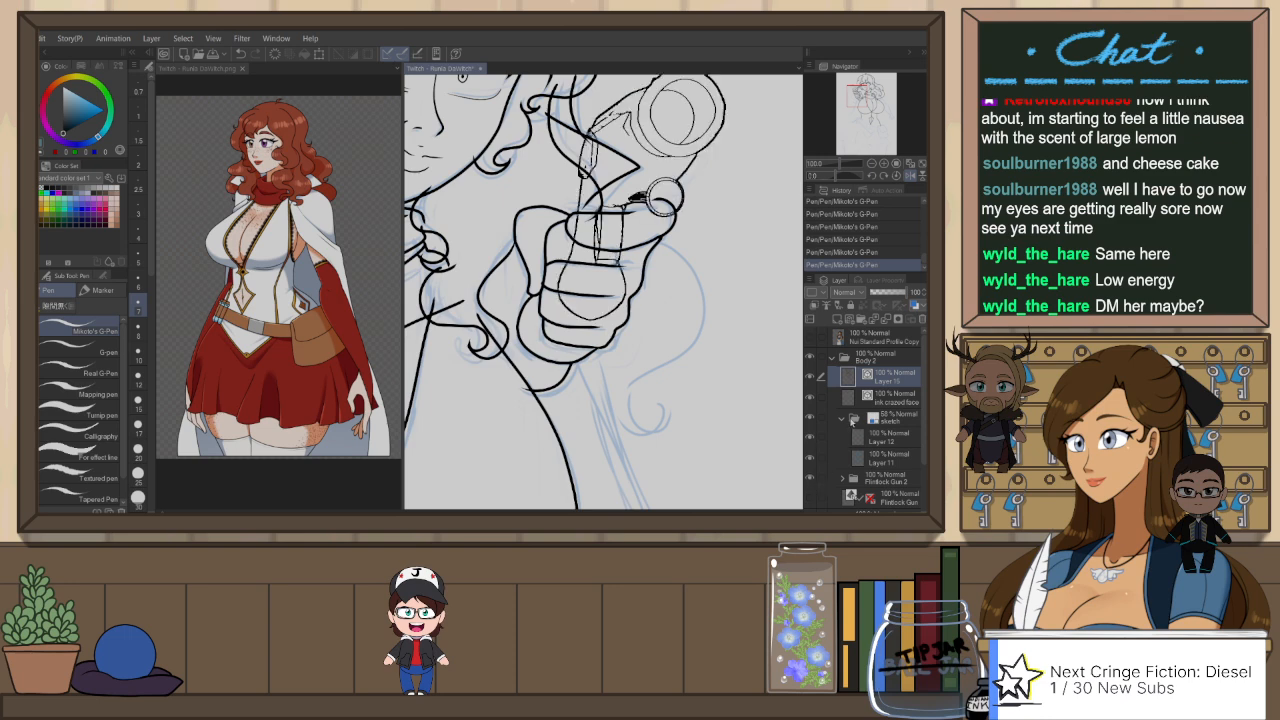
left_click(842, 419)
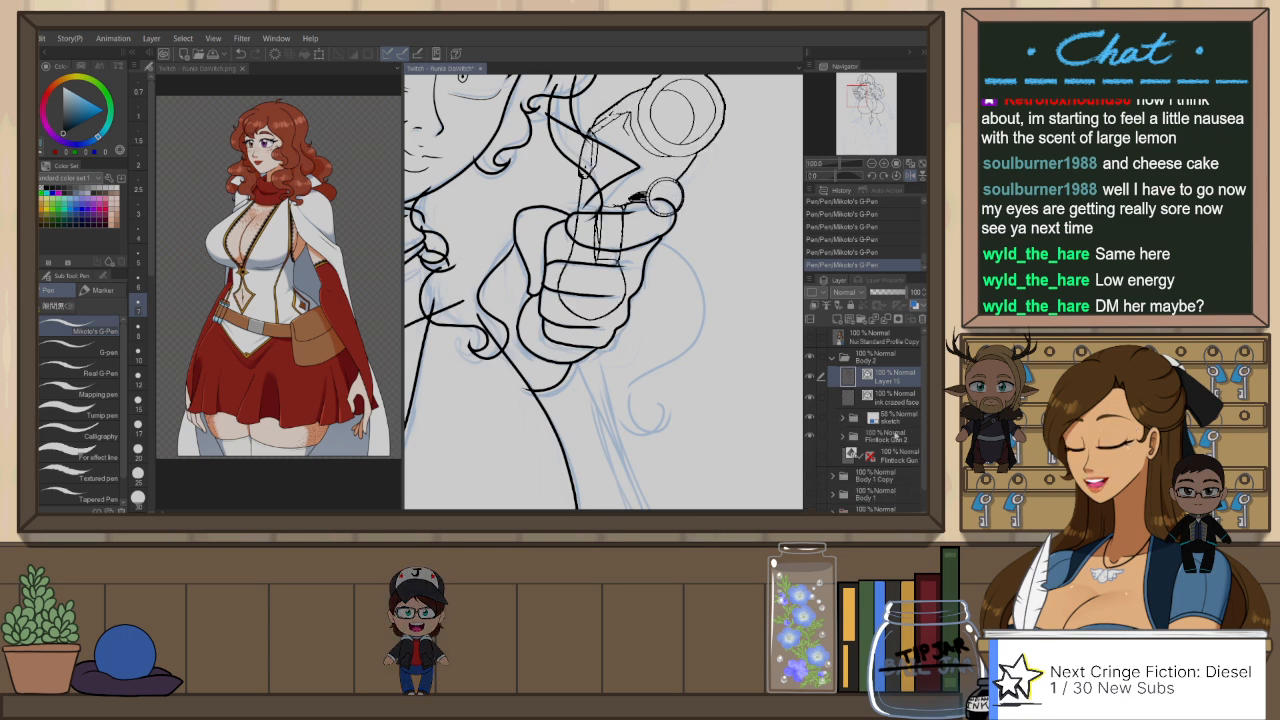
left_click(896, 435)
left_click_drag(711, 298, 691, 369)
Step: Flip the canvas and ink the large round outline of the gun's muzzle on the ink crazed face layer
left_click(905, 384)
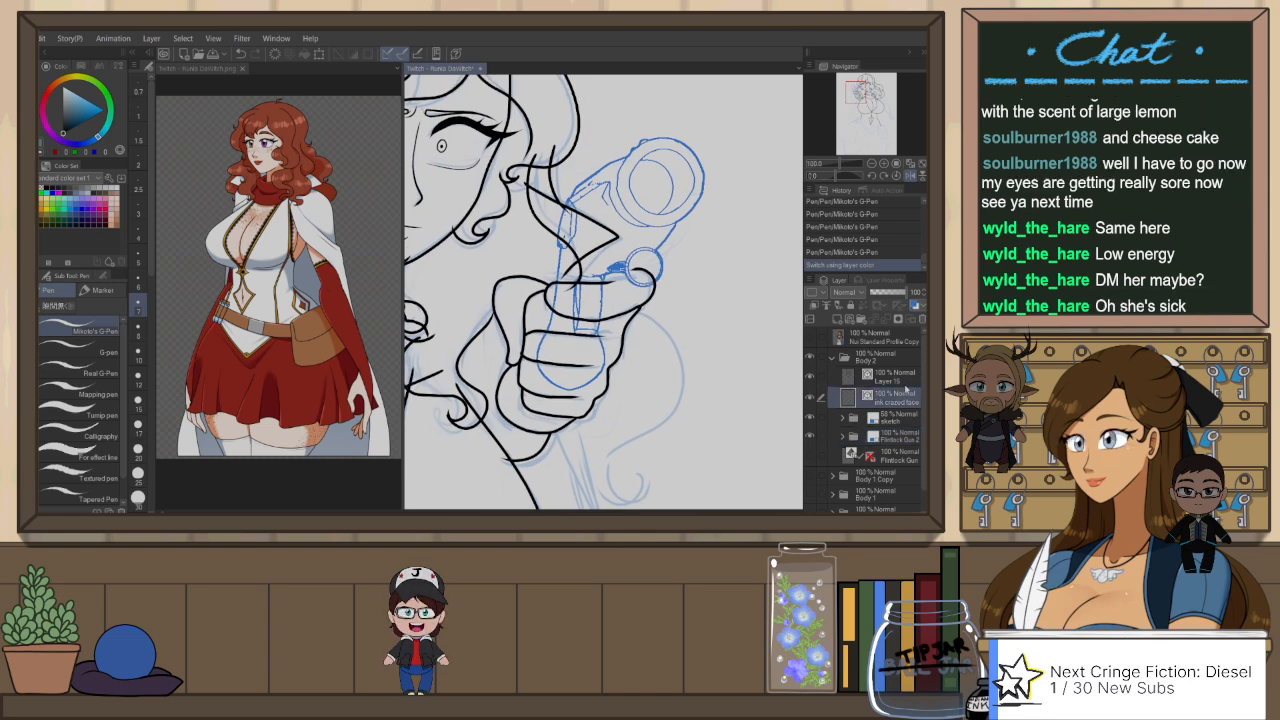
key("h")
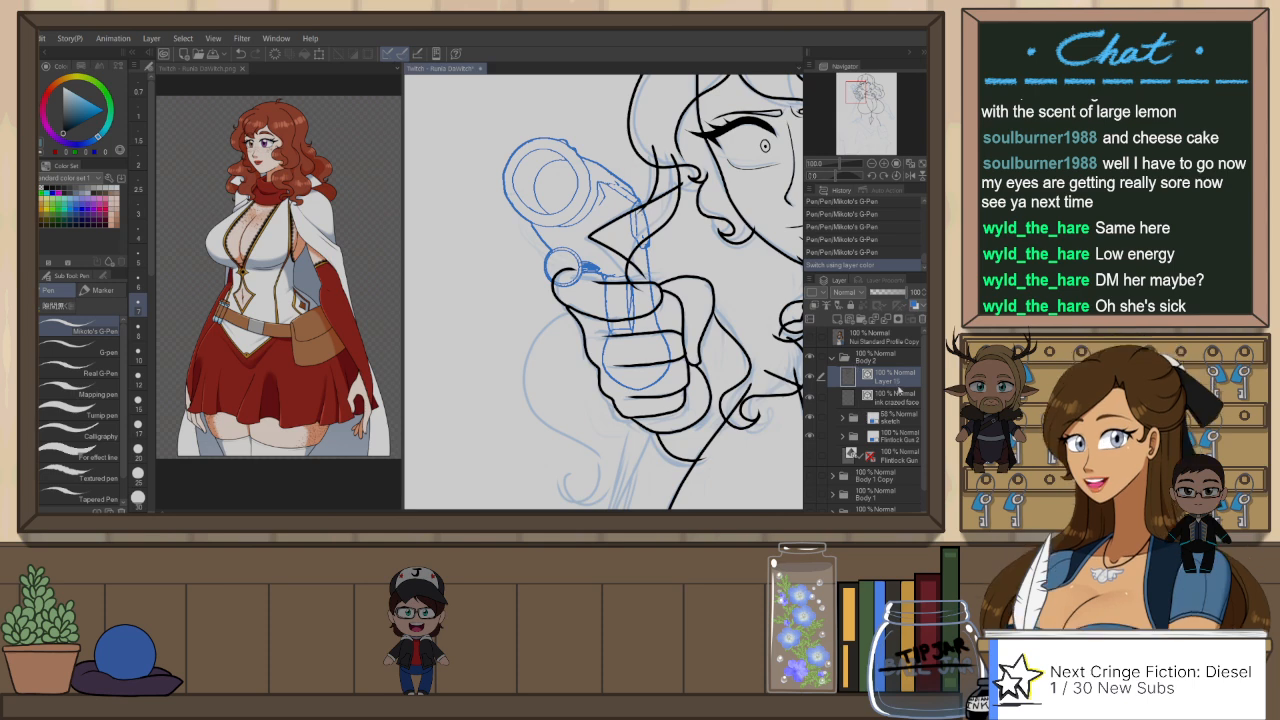
left_click(896, 396)
key("p")
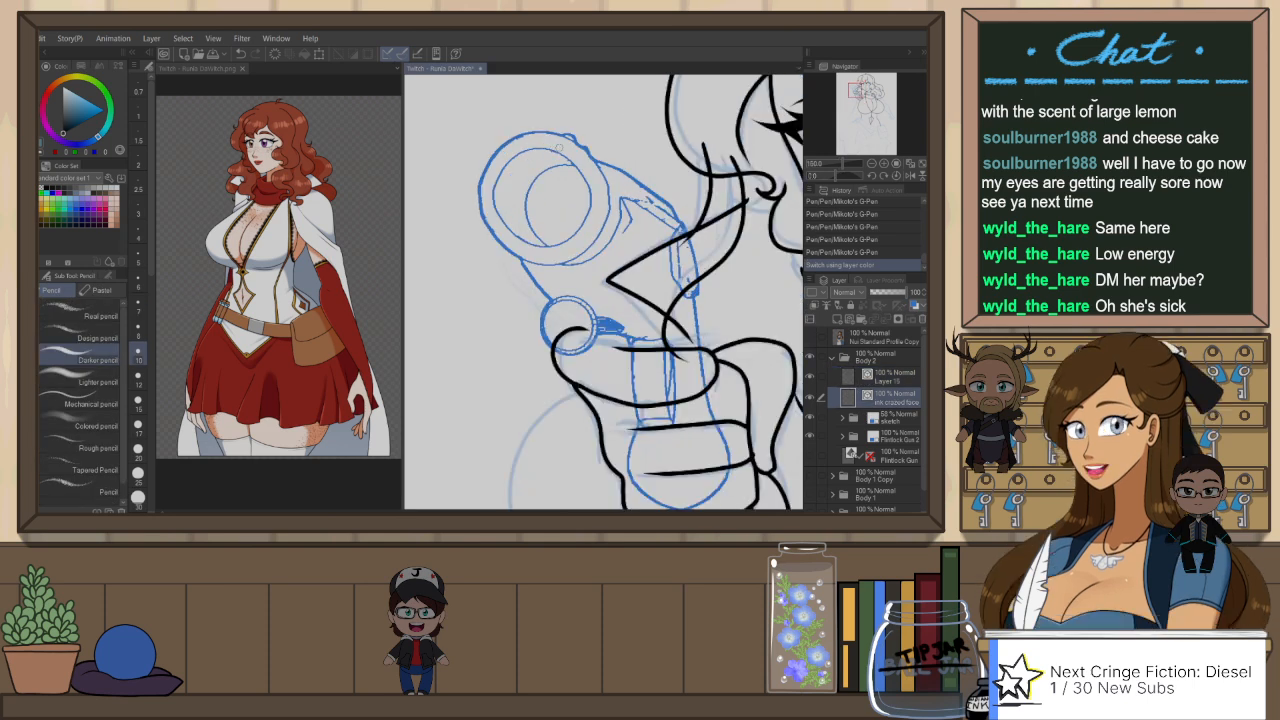
scroll(557, 149, "up", 2)
left_click_drag(541, 151, 500, 208)
key("ctrl+z")
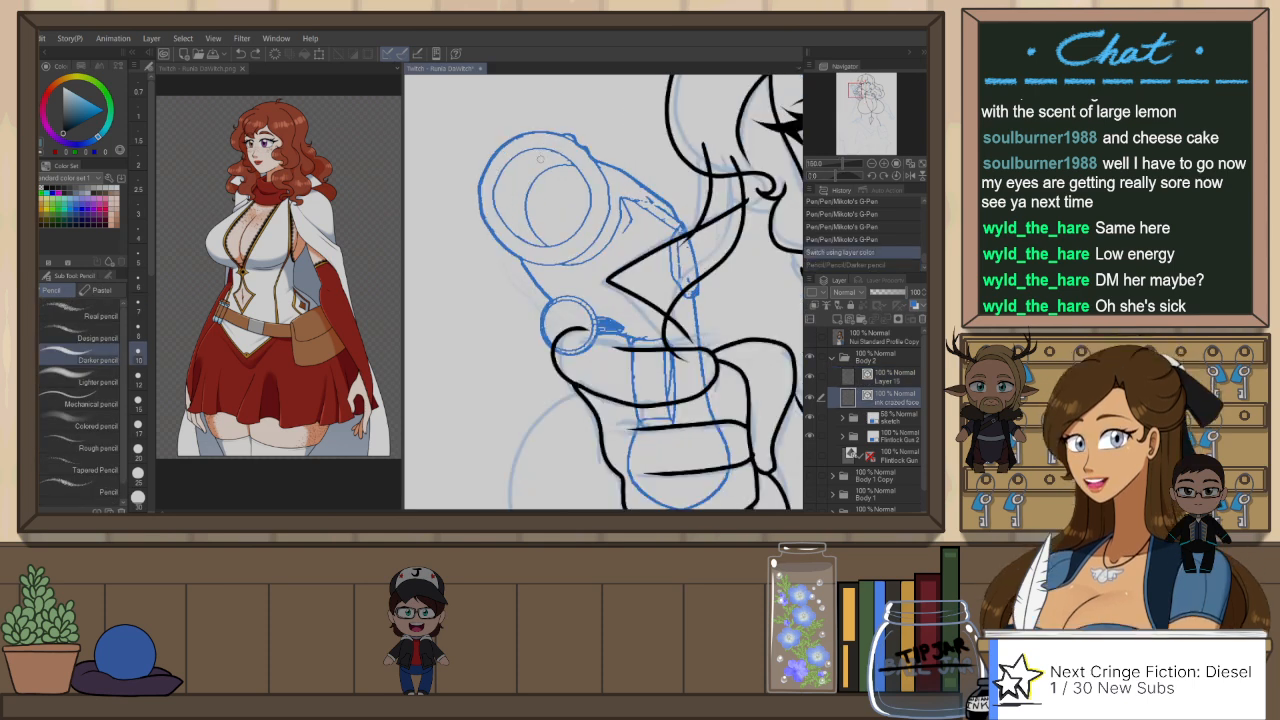
key("p")
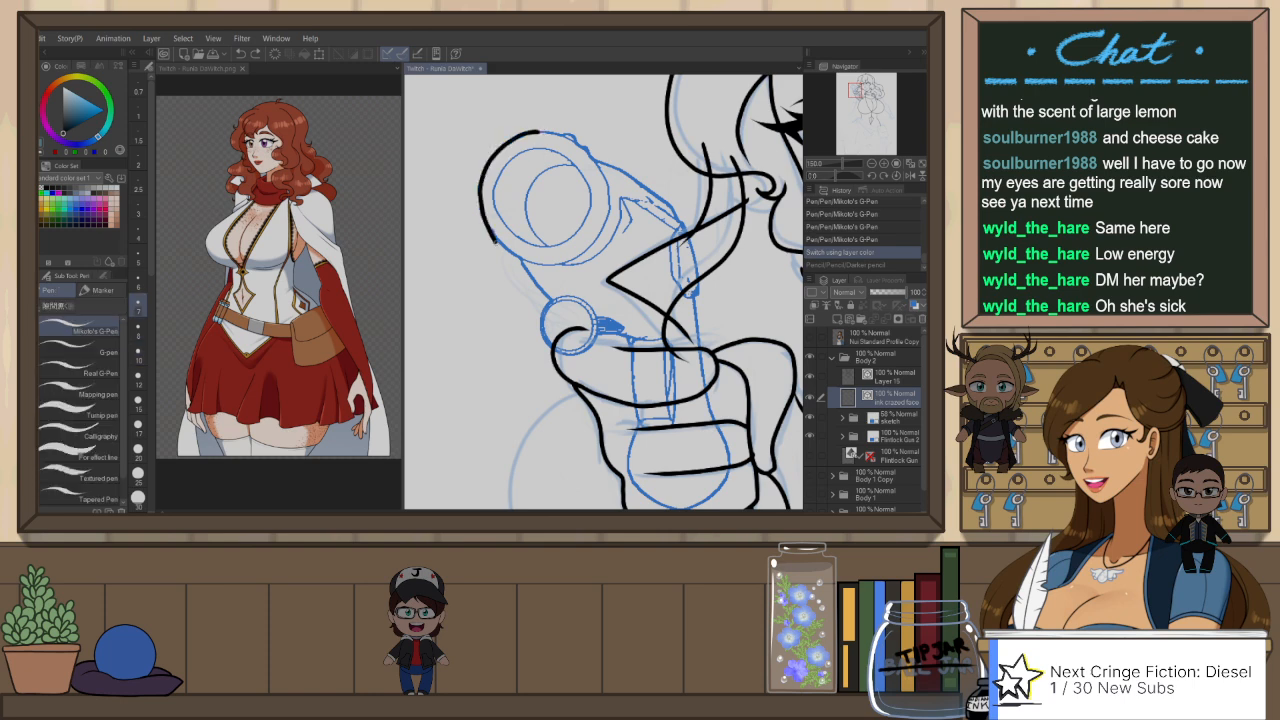
mouse_move(492, 240)
left_mouse_down()
mouse_move(498, 260)
mouse_move(578, 263)
left_mouse_up()
key("ctrl+z")
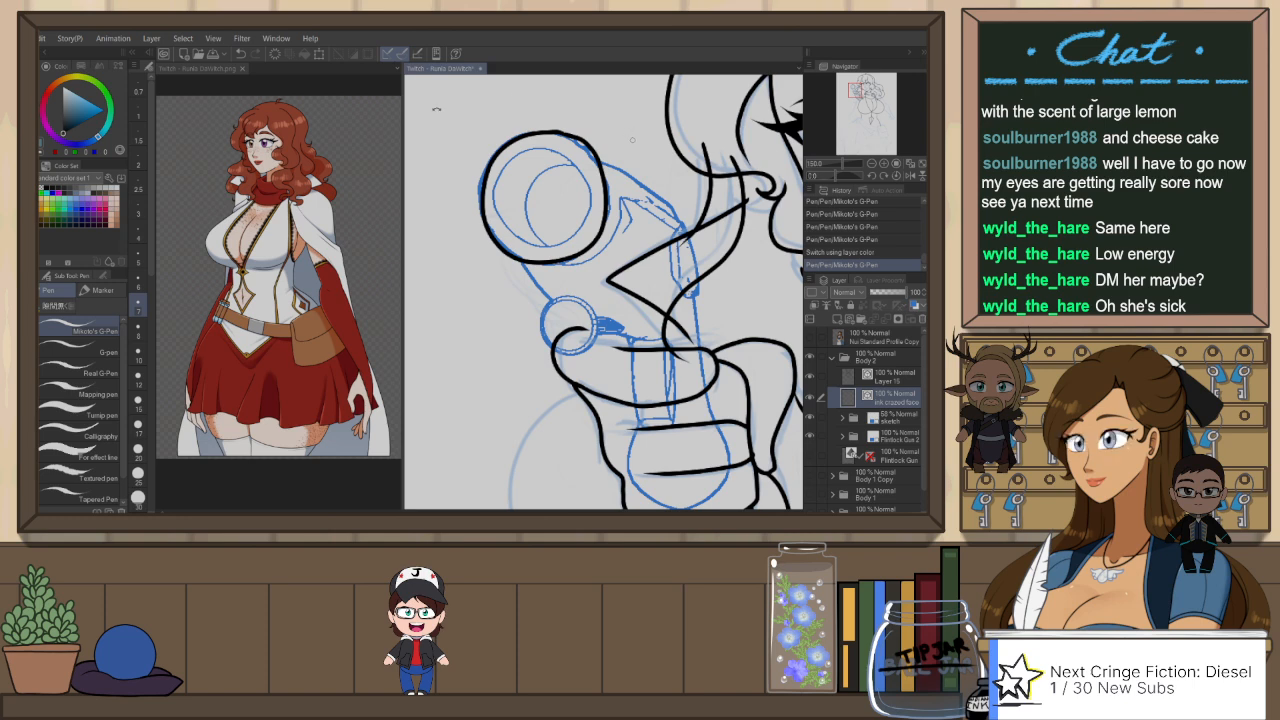
Step: Ink the upper and lower edges of the gun barrel running back from the muzzle circle
left_click_drag(436, 109, 534, 462)
mouse_move(553, 374)
left_mouse_down()
mouse_move(587, 355)
mouse_move(557, 304)
mouse_move(542, 344)
mouse_move(550, 381)
mouse_move(587, 409)
mouse_move(632, 409)
mouse_move(668, 356)
mouse_move(666, 325)
mouse_move(634, 288)
left_mouse_up()
key("ctrl+z")
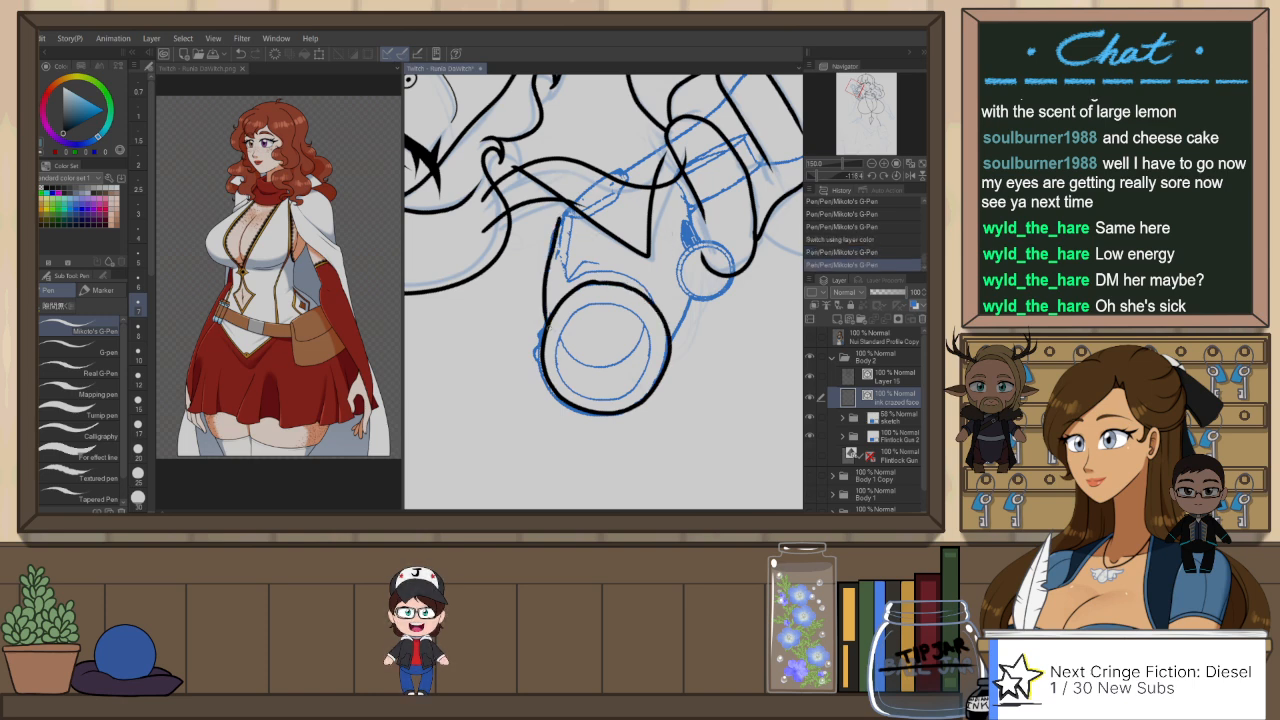
key("ctrl+@")
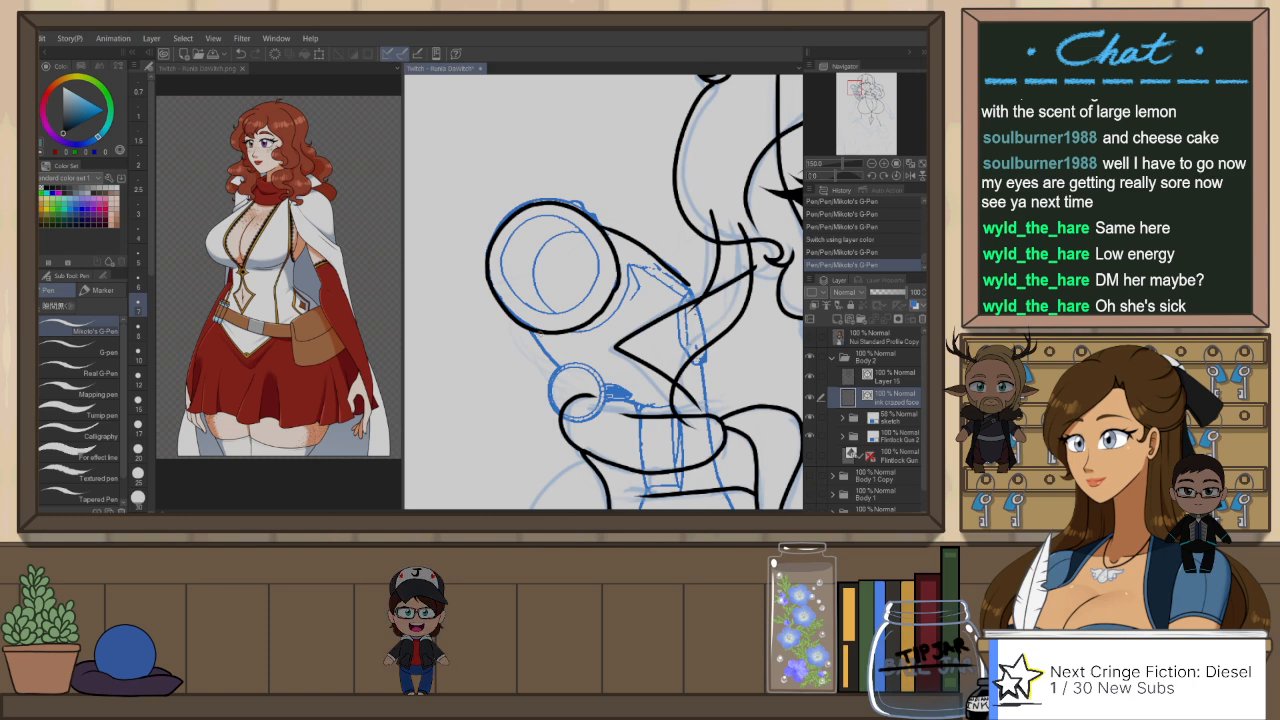
left_click_drag(530, 329, 558, 363)
left_click_drag(615, 407, 606, 371)
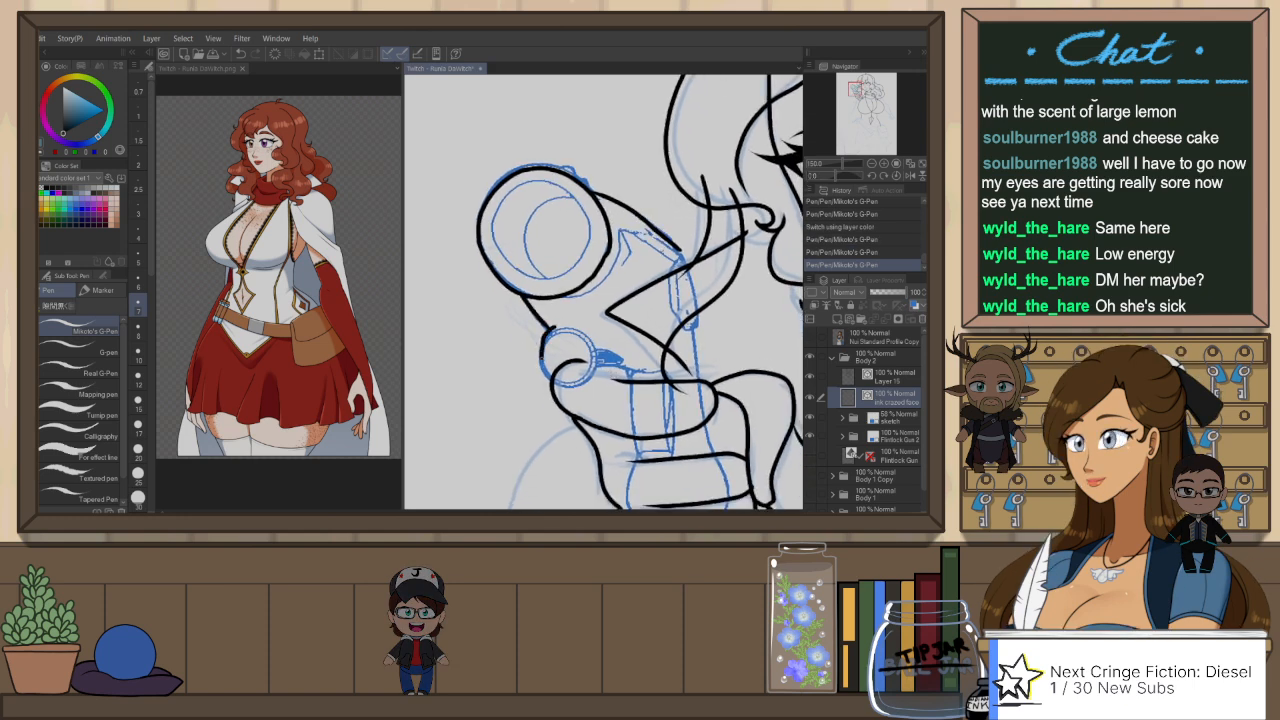
Step: Ink the small circle beneath the barrel, at the tip of the thumb
mouse_move(589, 374)
left_mouse_down()
mouse_move(593, 362)
mouse_move(543, 340)
mouse_move(577, 383)
mouse_move(588, 341)
mouse_move(552, 332)
mouse_move(564, 379)
mouse_move(594, 350)
mouse_move(562, 331)
left_mouse_up()
key("ctrl+z")
key("ctrl+z")
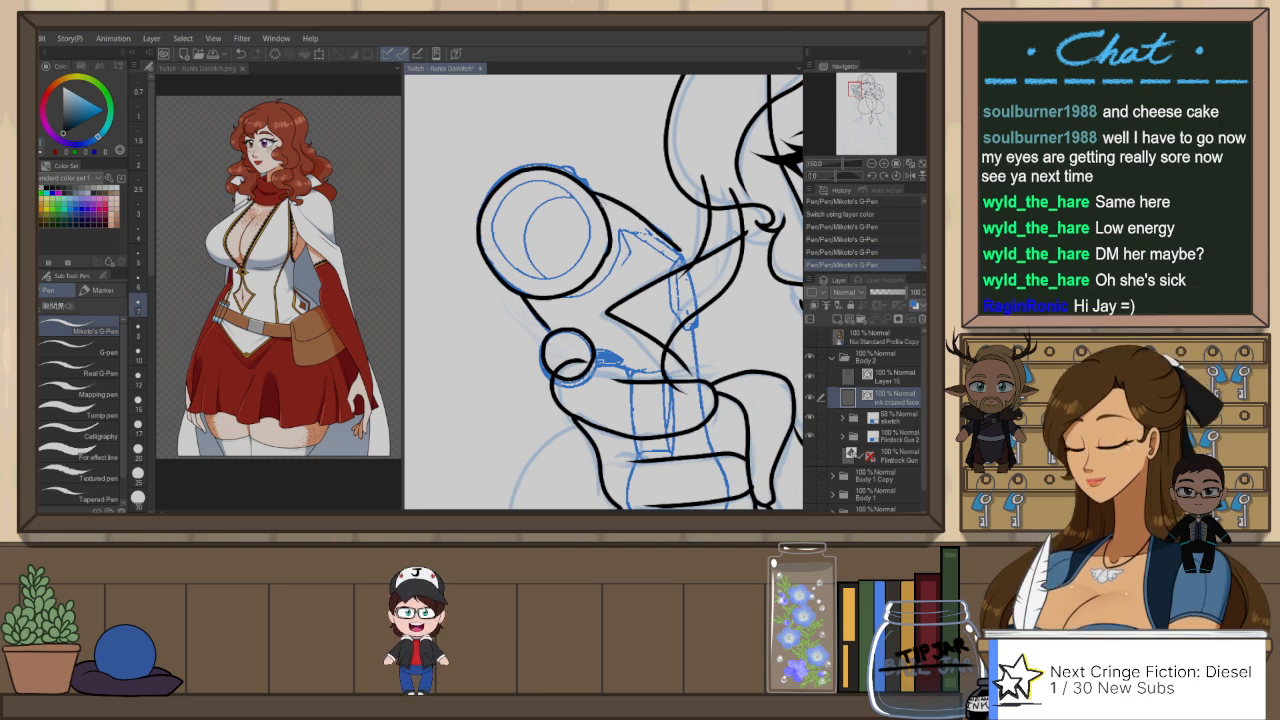
Step: Smooth the muzzle circle's inked line by moving its vector control points along the side facing the barrel
key("o")
left_click(608, 252)
scroll(611, 254, "up", 3)
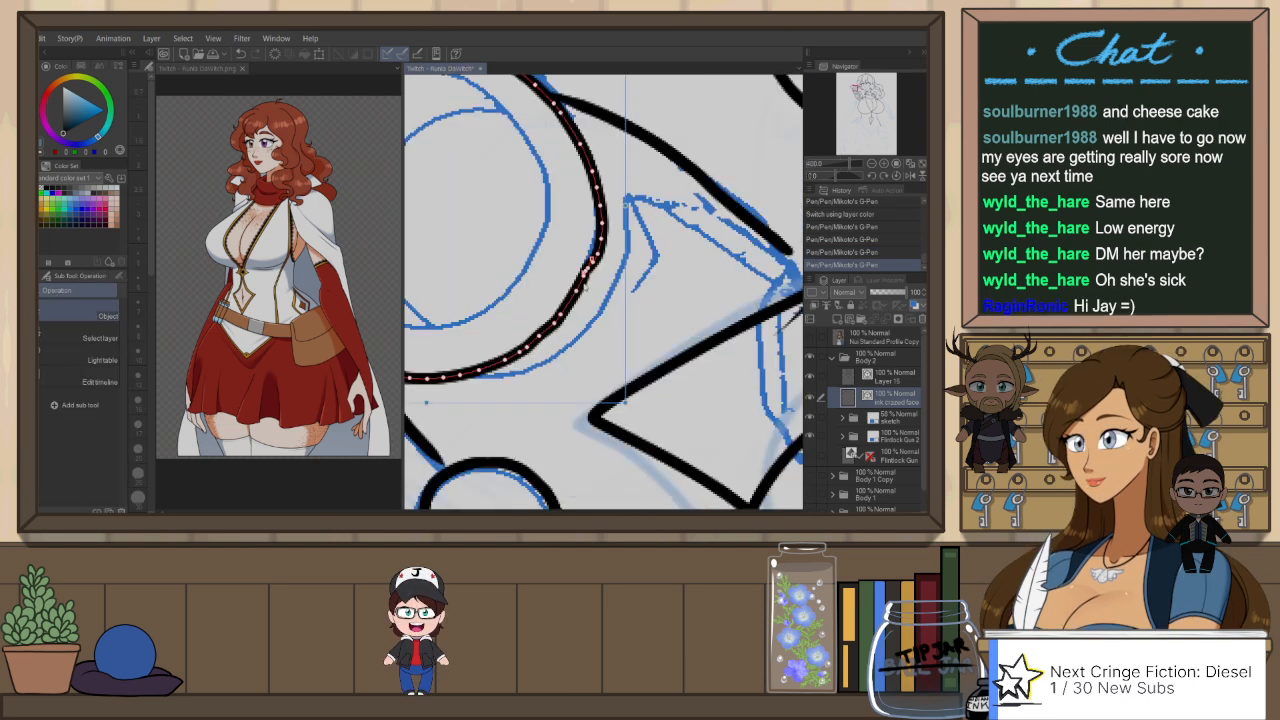
left_click_drag(577, 291, 542, 338)
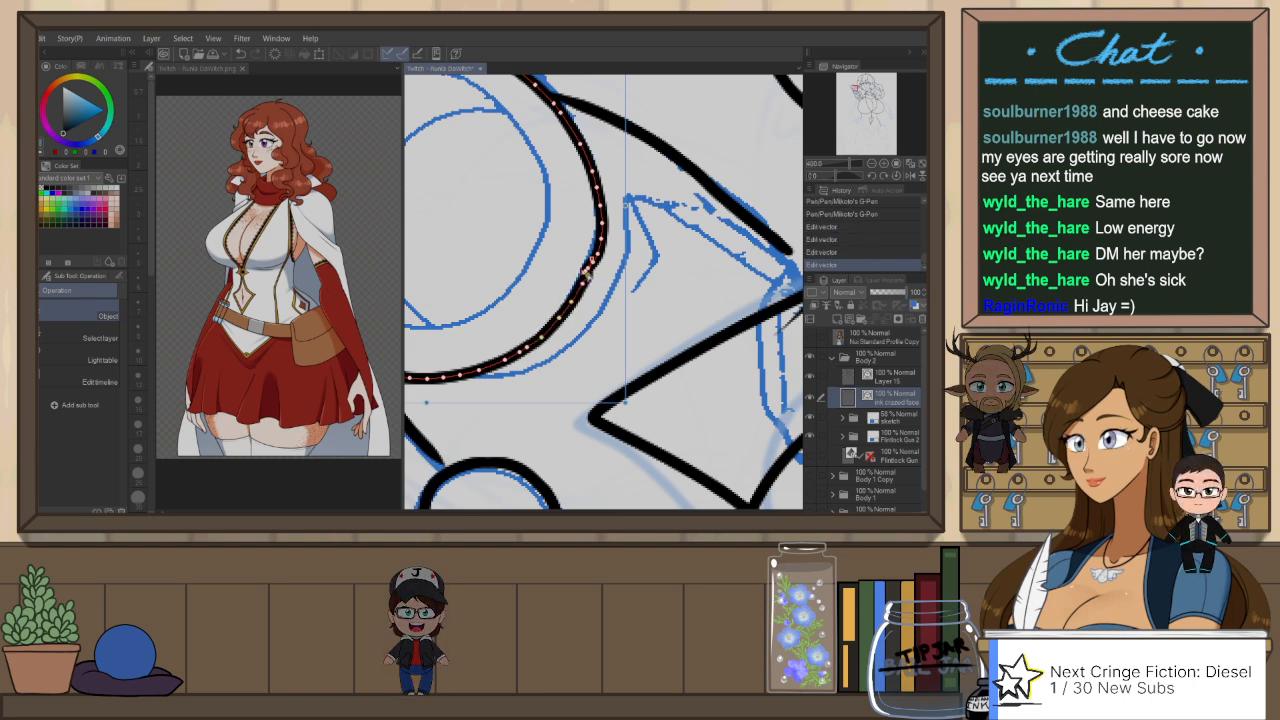
left_click_drag(587, 270, 597, 255)
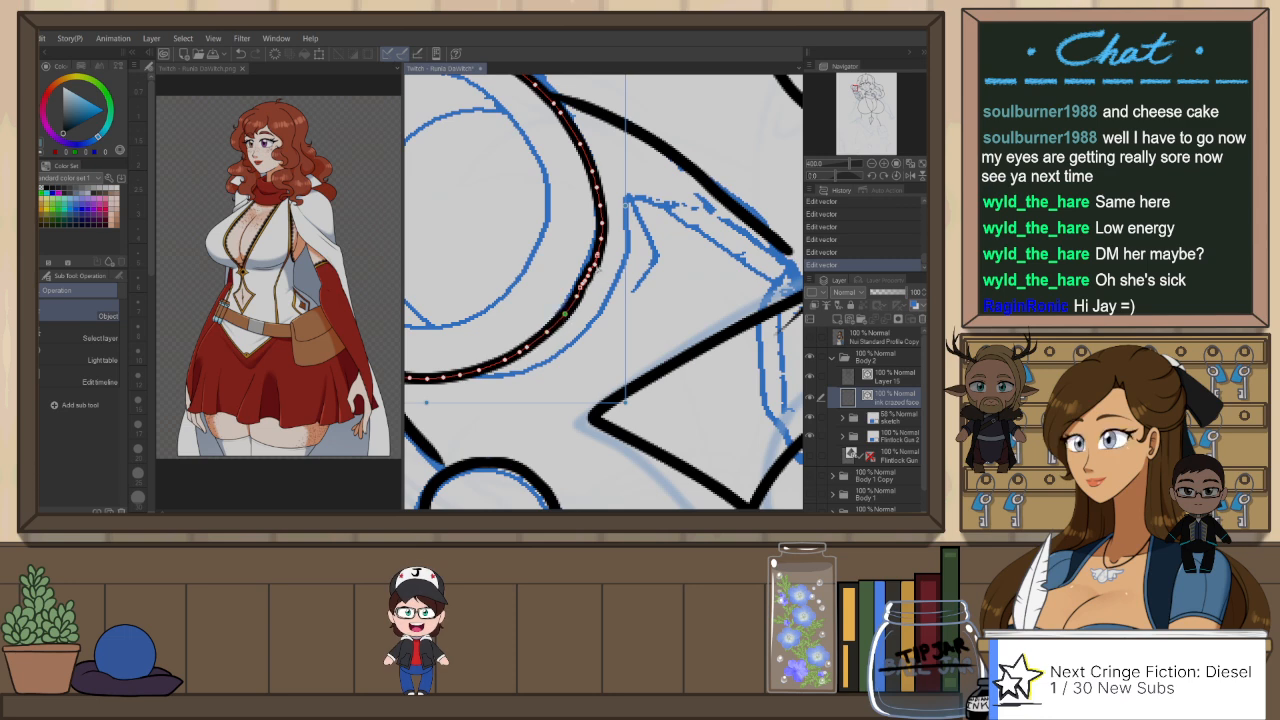
scroll(649, 206, "down", 2)
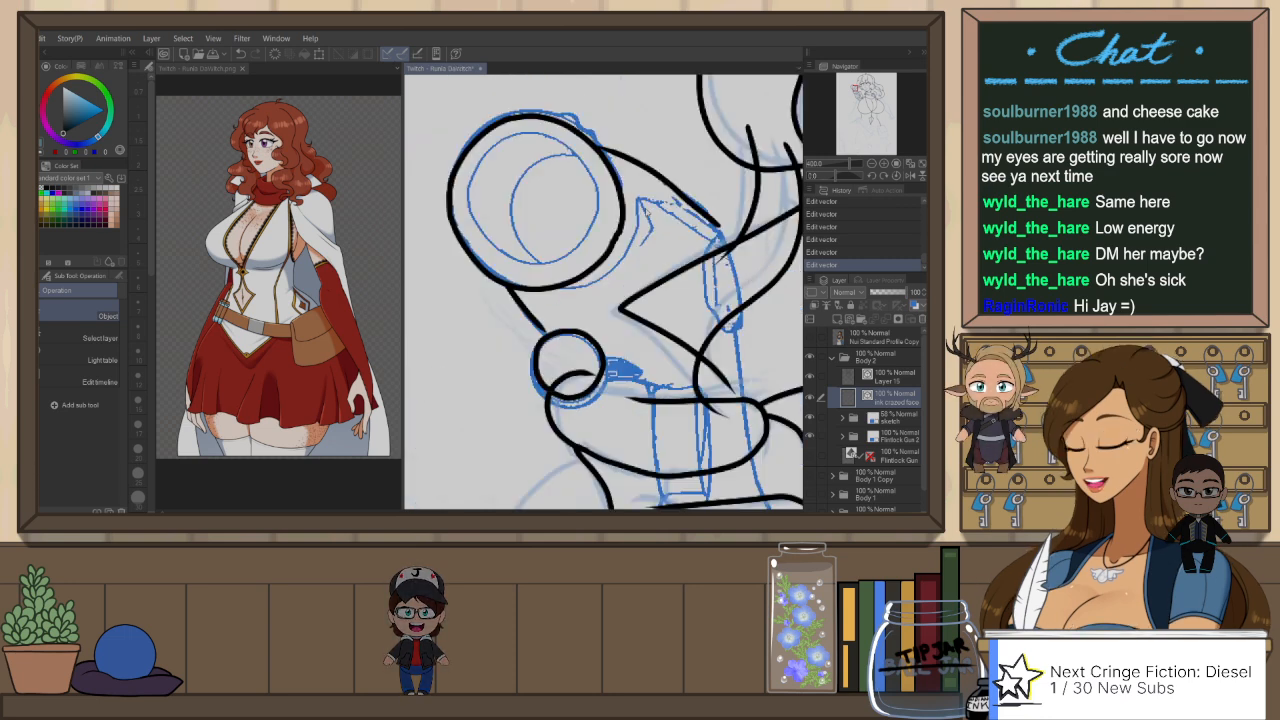
scroll(647, 209, "down", 1)
scroll(636, 198, "up", 1)
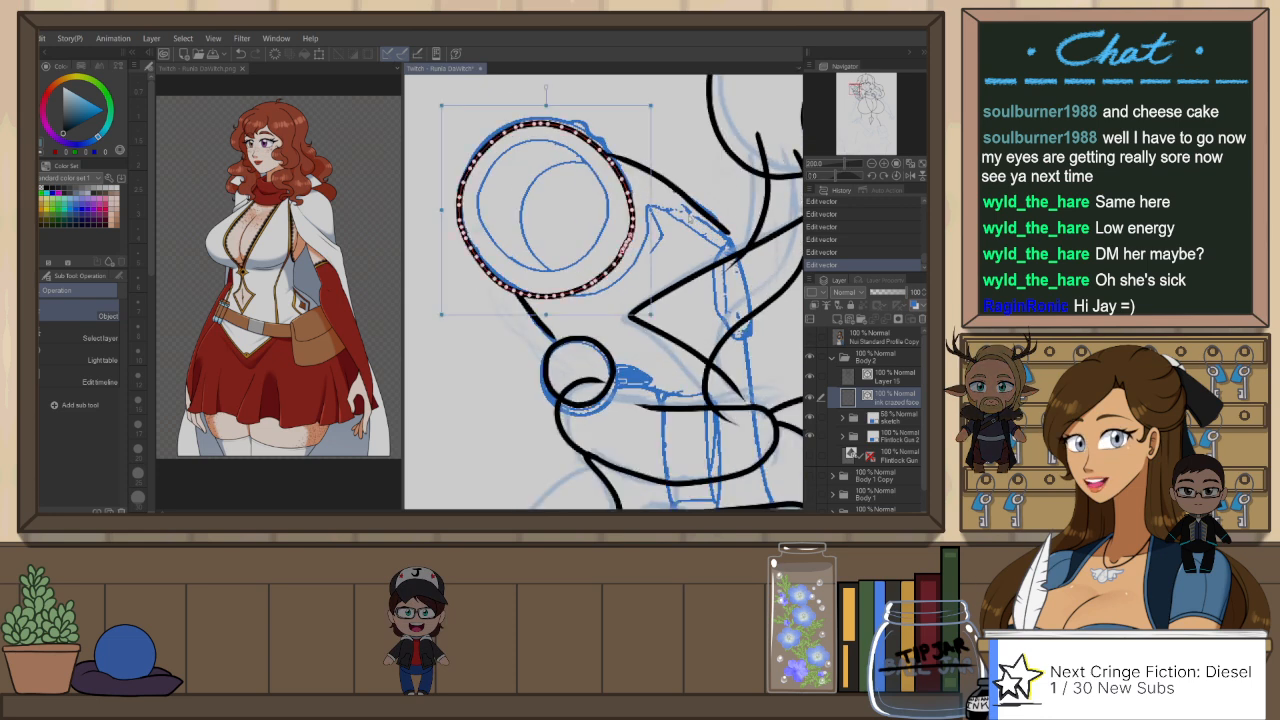
scroll(695, 197, "down", 3)
left_click_drag(723, 280, 665, 309)
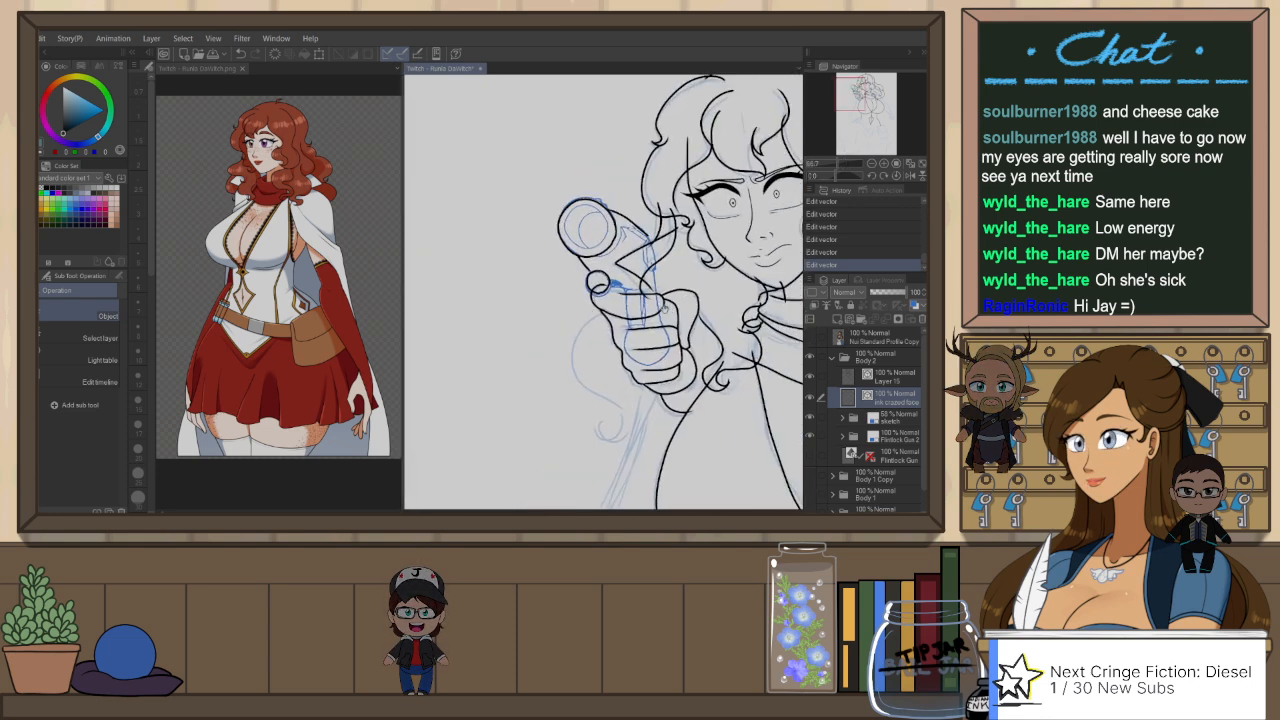
Step: Ink the gun's straight rear edge from the end of the barrel down to the hand
scroll(677, 253, "up", 3)
key("p")
key("ctrl+z")
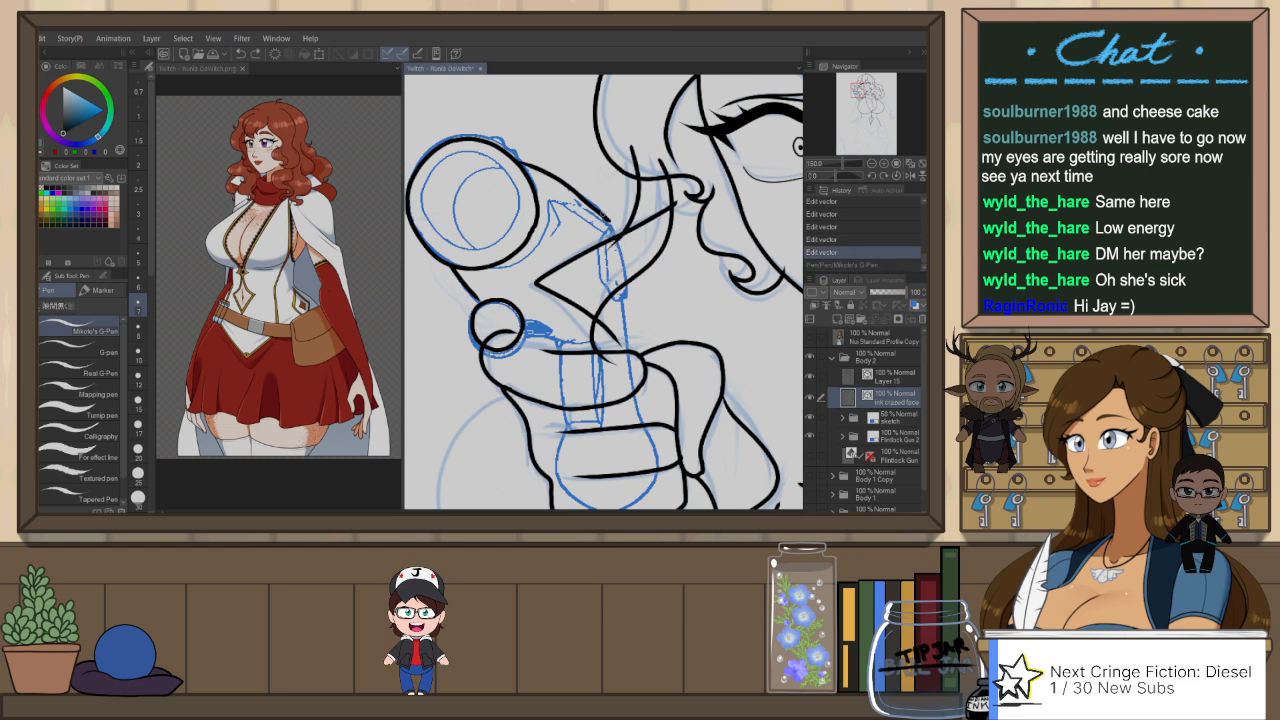
key("ctrl+y")
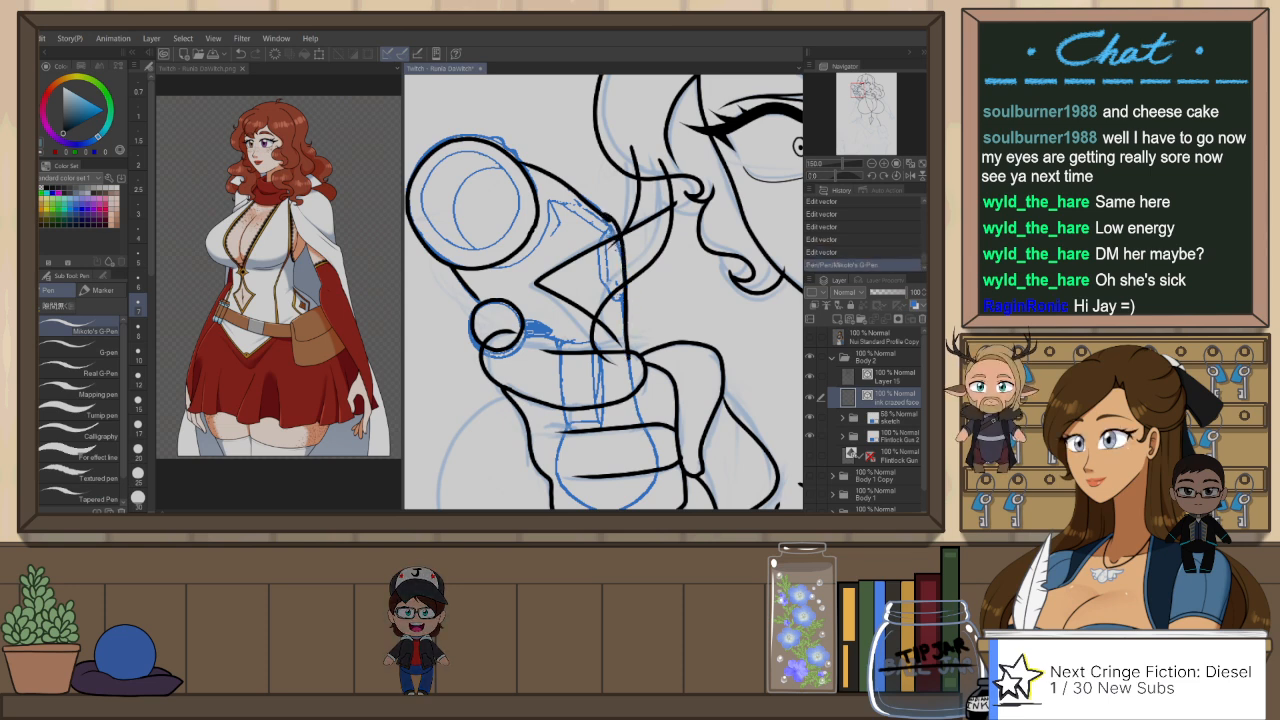
Step: Ink the lines of the gun's grip running down through the thumb to the fingers
key("ctrl+z")
left_click_drag(560, 343, 563, 430)
key("ctrl+z")
left_click_drag(592, 347, 600, 428)
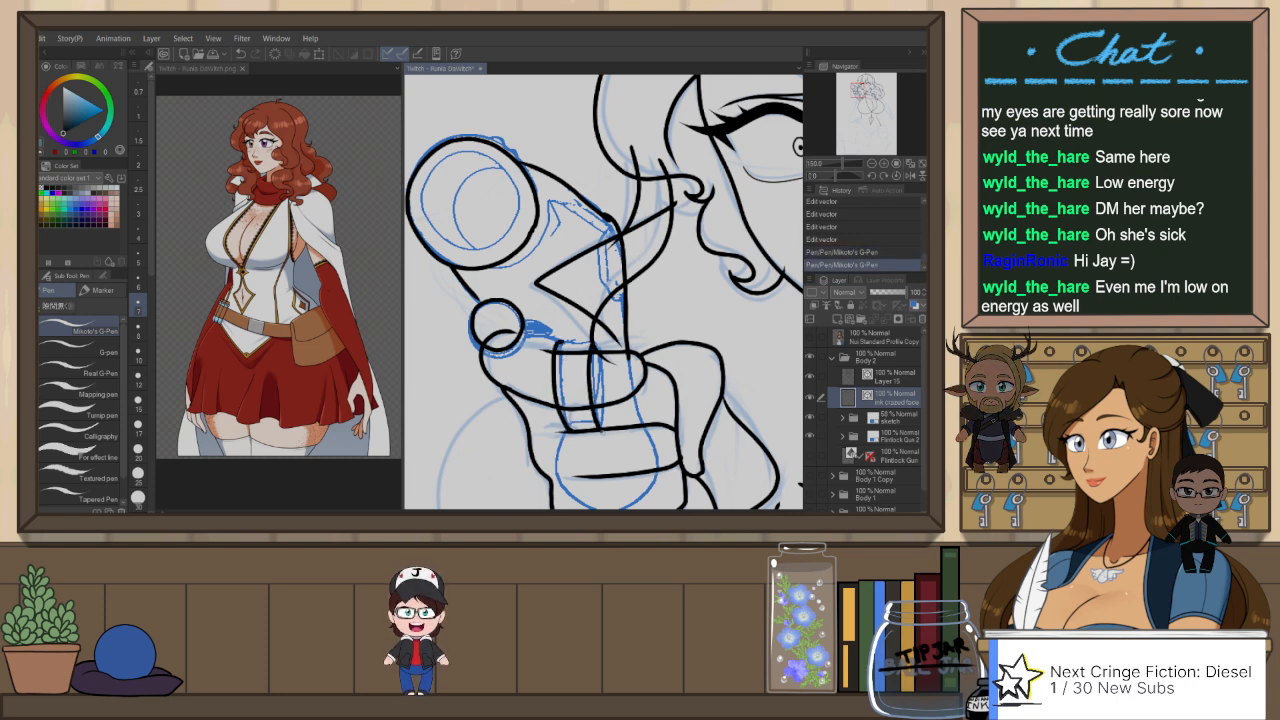
key("ctrl+z")
left_click_drag(593, 349, 604, 428)
key("ctrl+z")
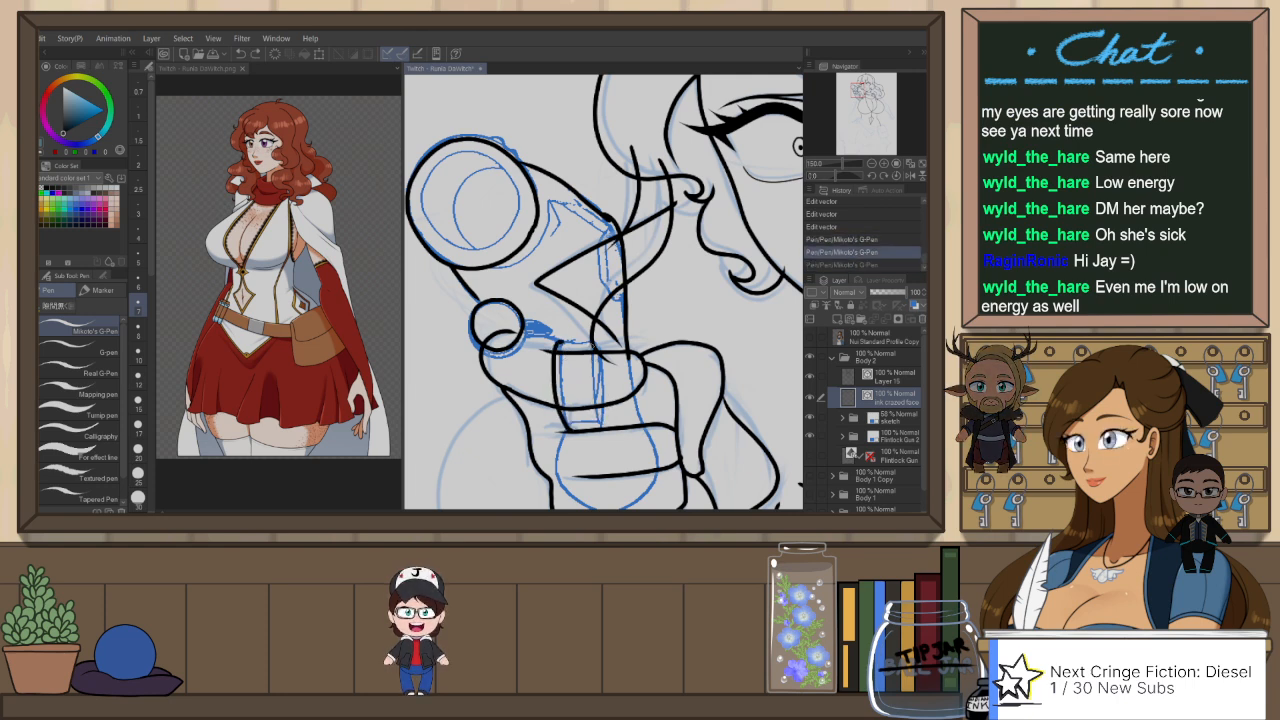
mouse_move(593, 349)
left_mouse_down()
mouse_move(604, 427)
mouse_move(648, 440)
left_mouse_up()
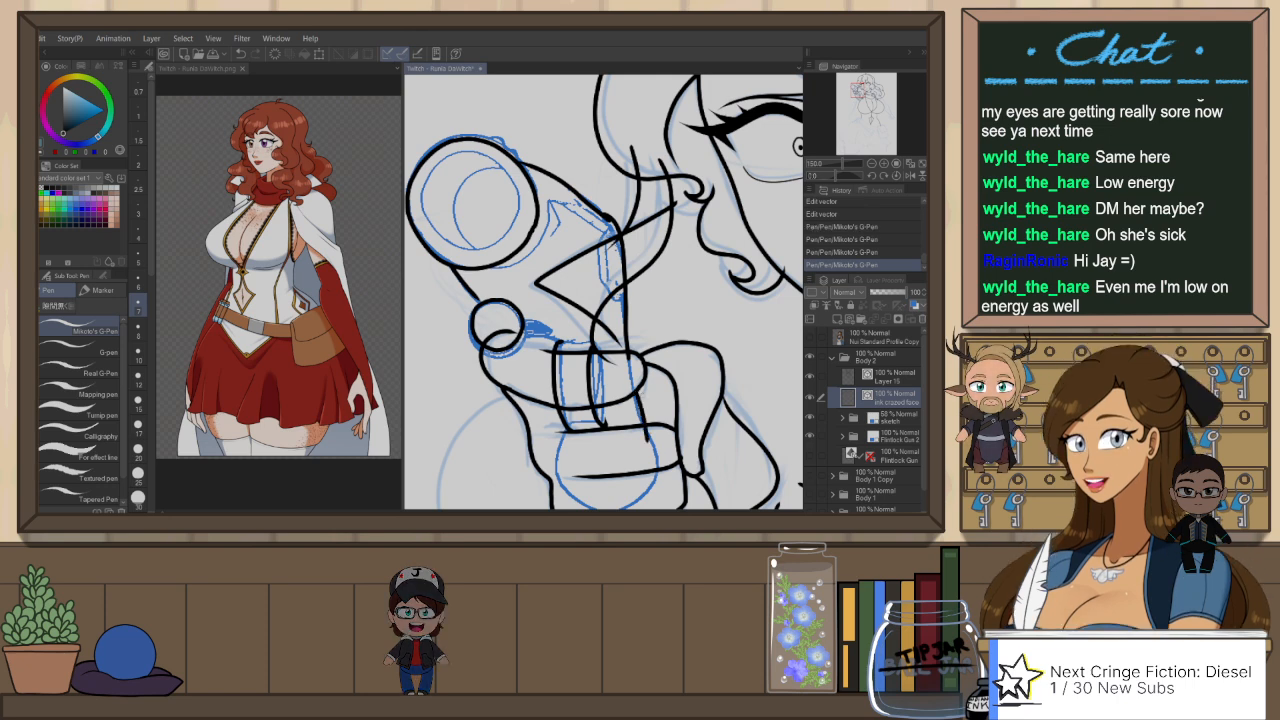
Step: Flip the canvas, hide the Flintlock Gun 2 sketch, and hide Layer 15 after comparing the gun with the body line art
key("h")
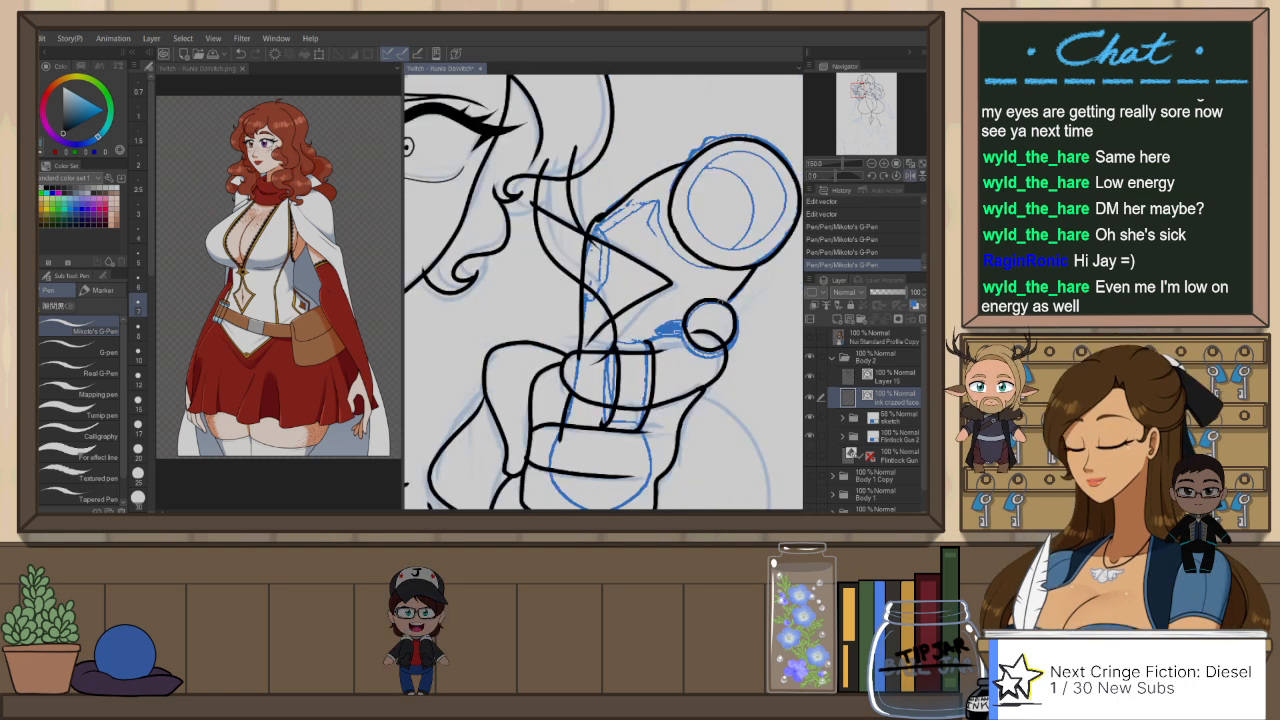
left_click(842, 438)
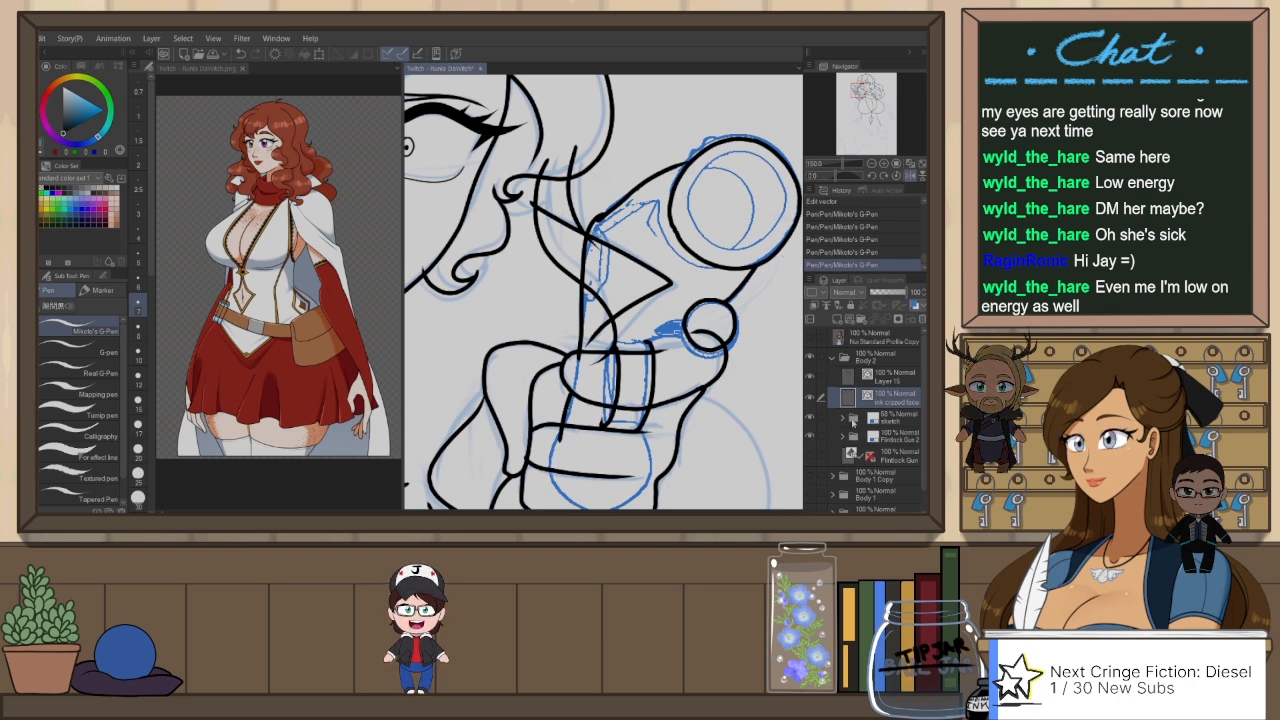
left_click(843, 438)
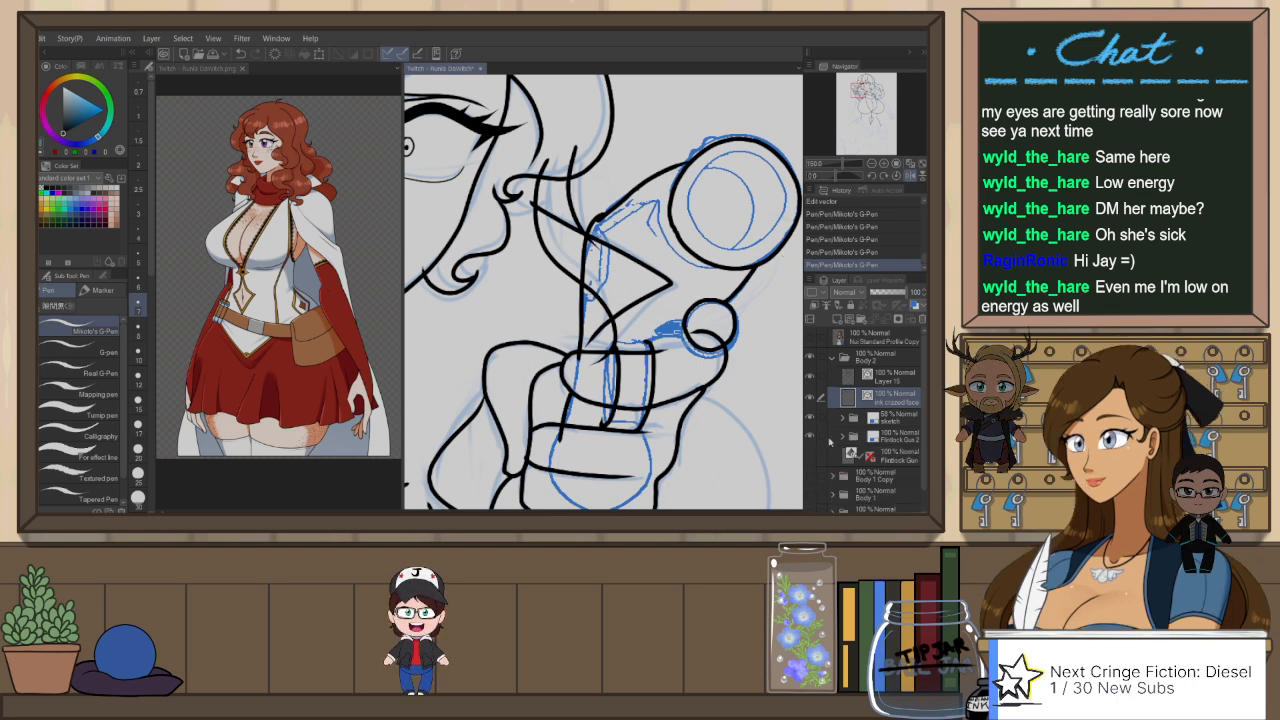
left_click(810, 438)
scroll(600, 258, "down", 3)
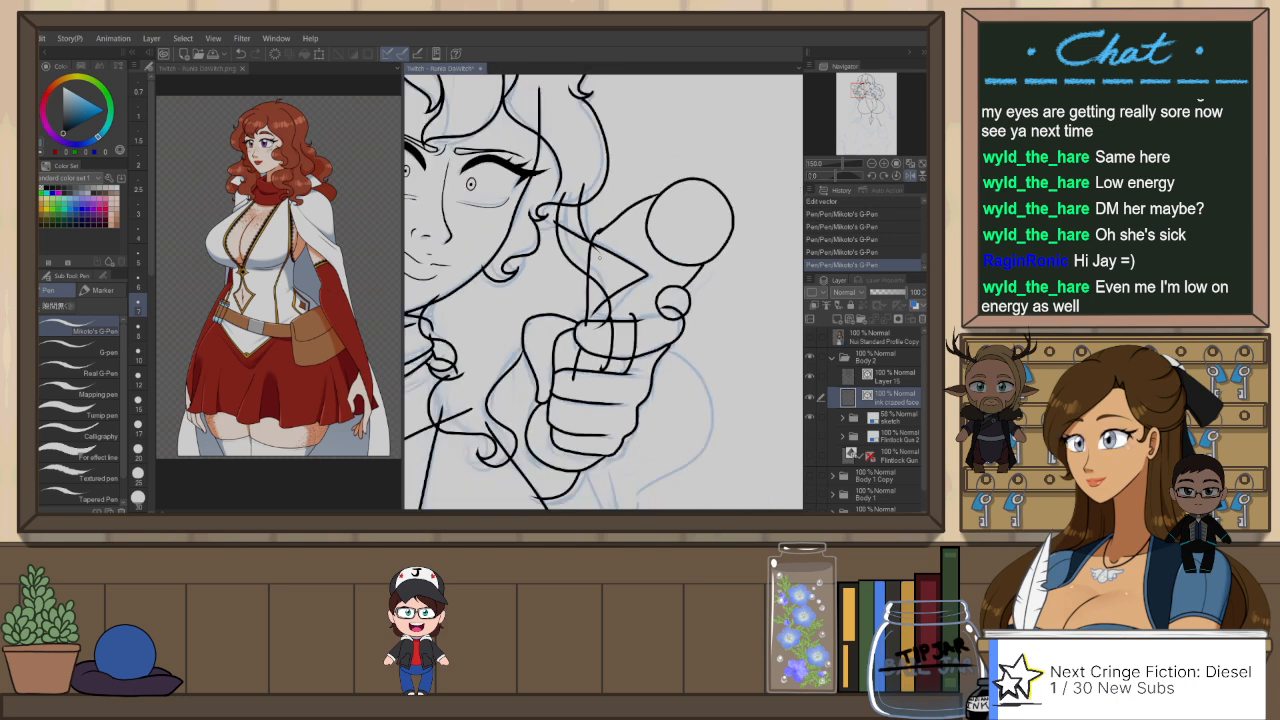
scroll(636, 274, "down", 4)
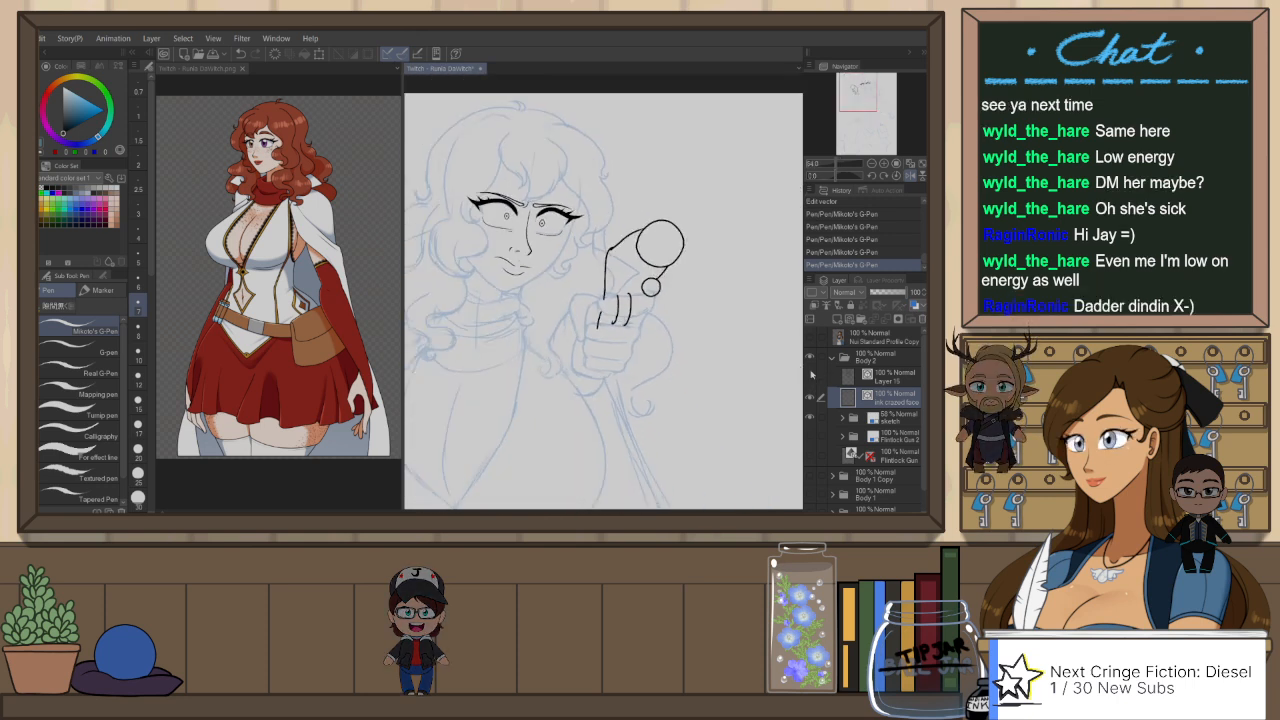
left_click(811, 374)
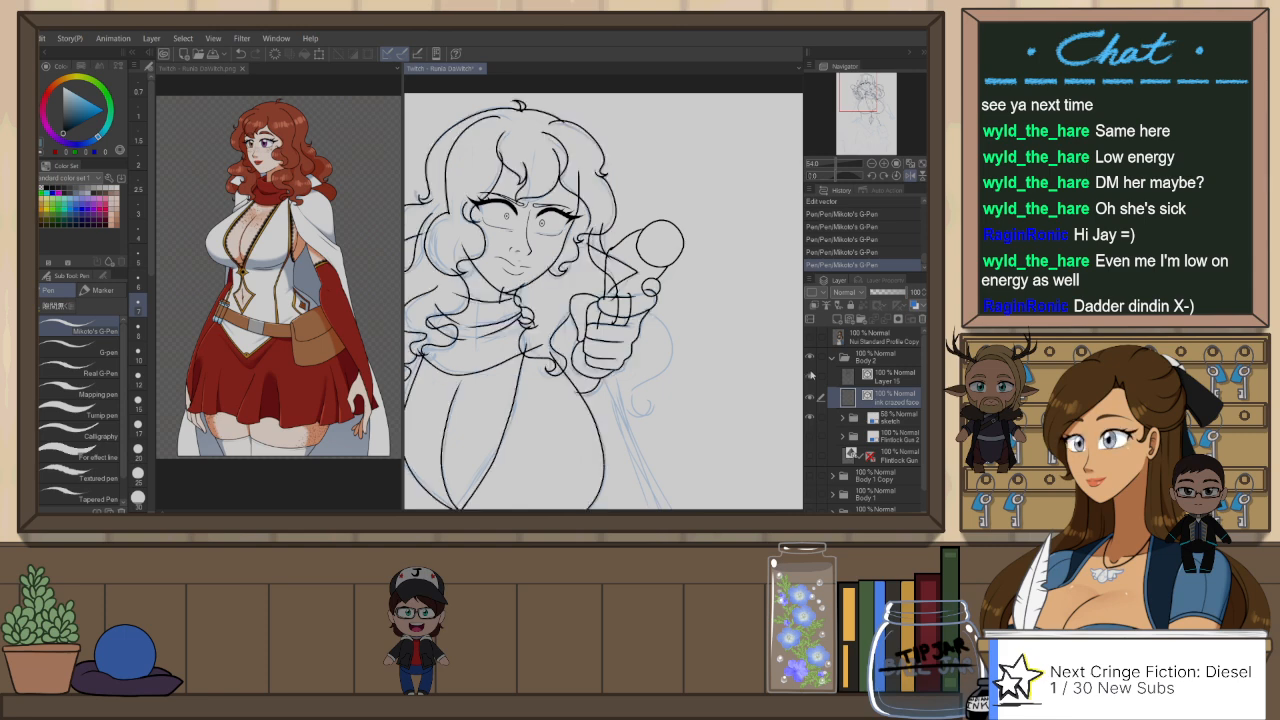
left_click(811, 374)
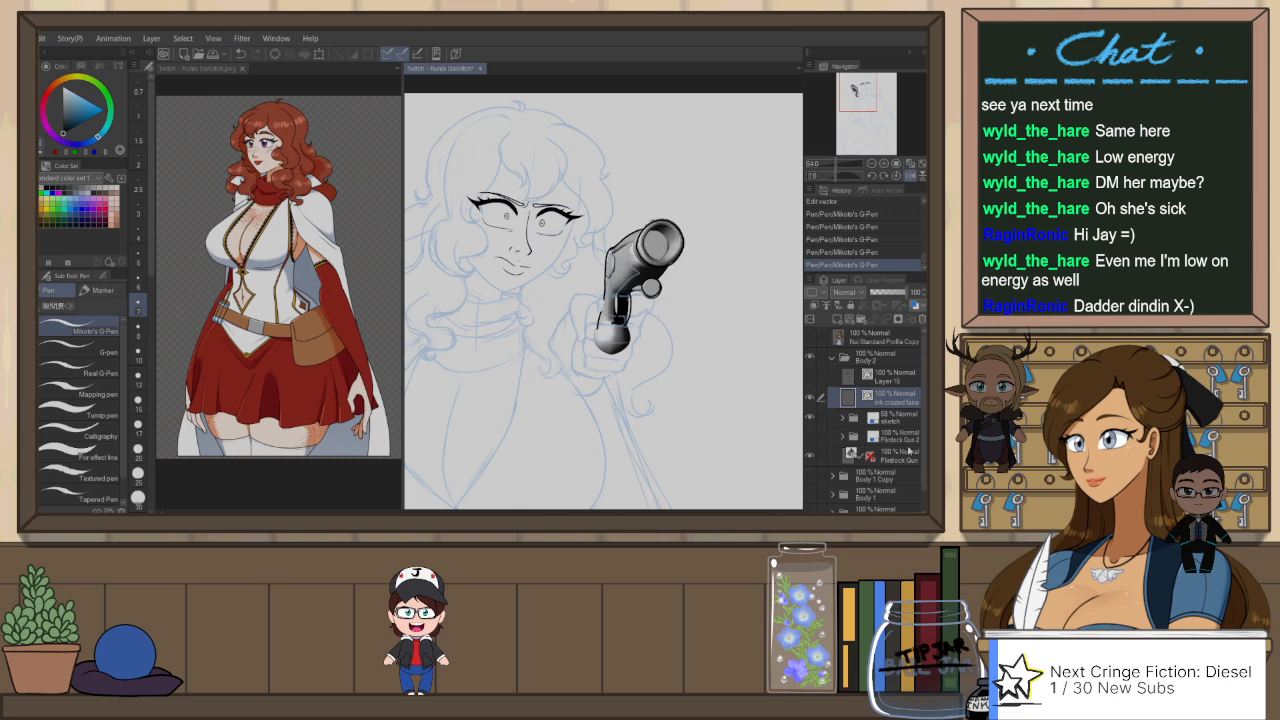
Step: Re-angle the 3D Flintlock Gun model over the raised hand by adjusting its camera view
left_click(910, 451)
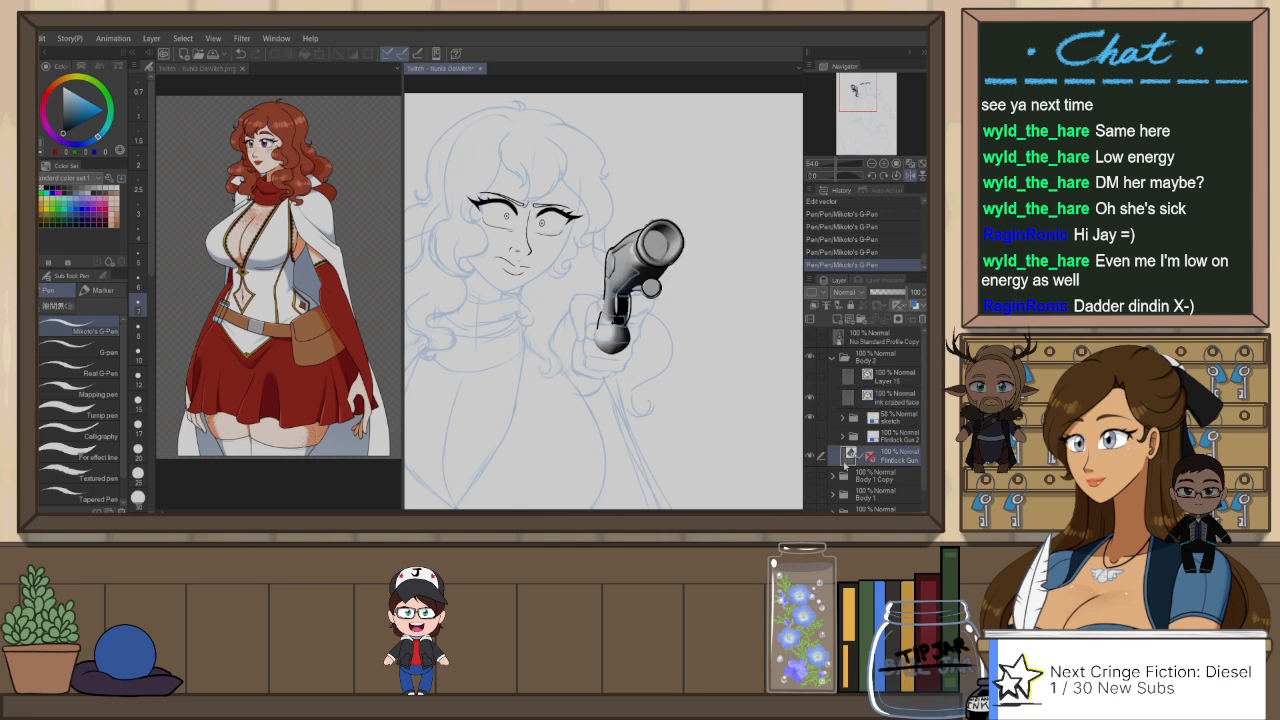
scroll(660, 320, "down", 3)
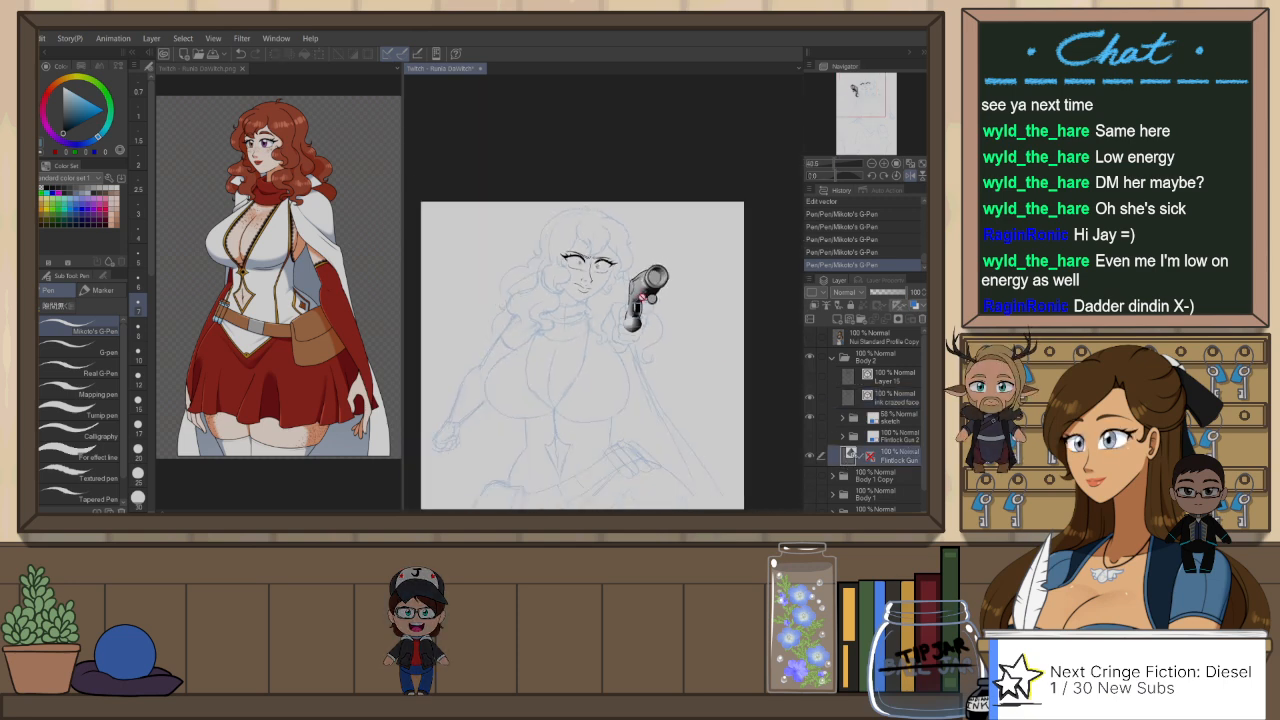
key("o")
left_click_drag(683, 342, 674, 326)
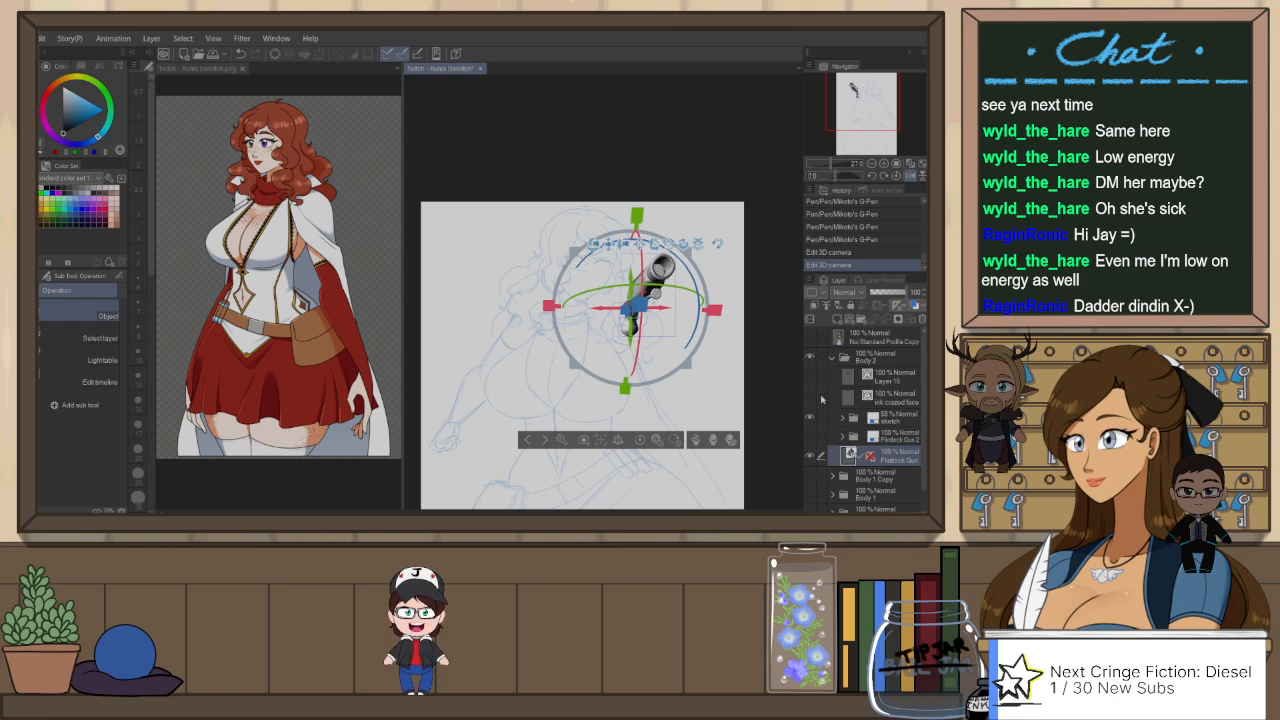
Step: Compare the 3D Flintlock Gun model with the whole sketch and try another camera perspective for it over the raised hand
left_click(900, 416)
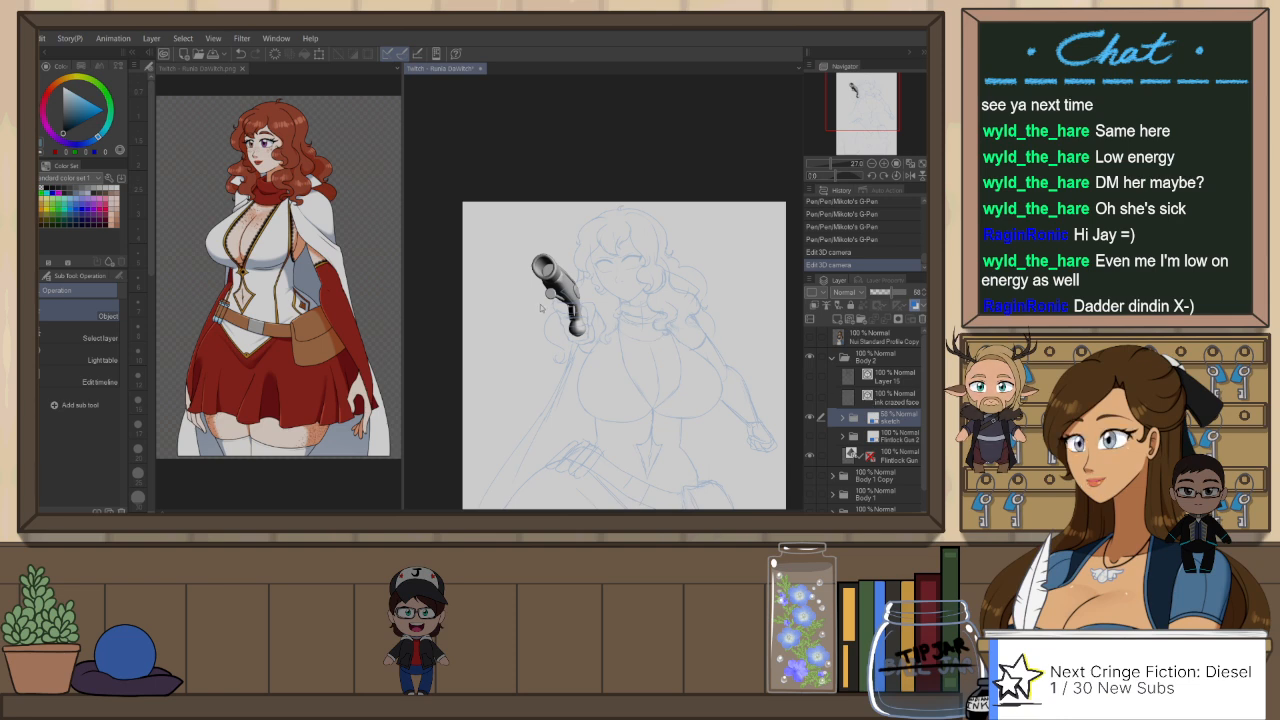
scroll(547, 306, "down", 5)
scroll(593, 330, "up", 5)
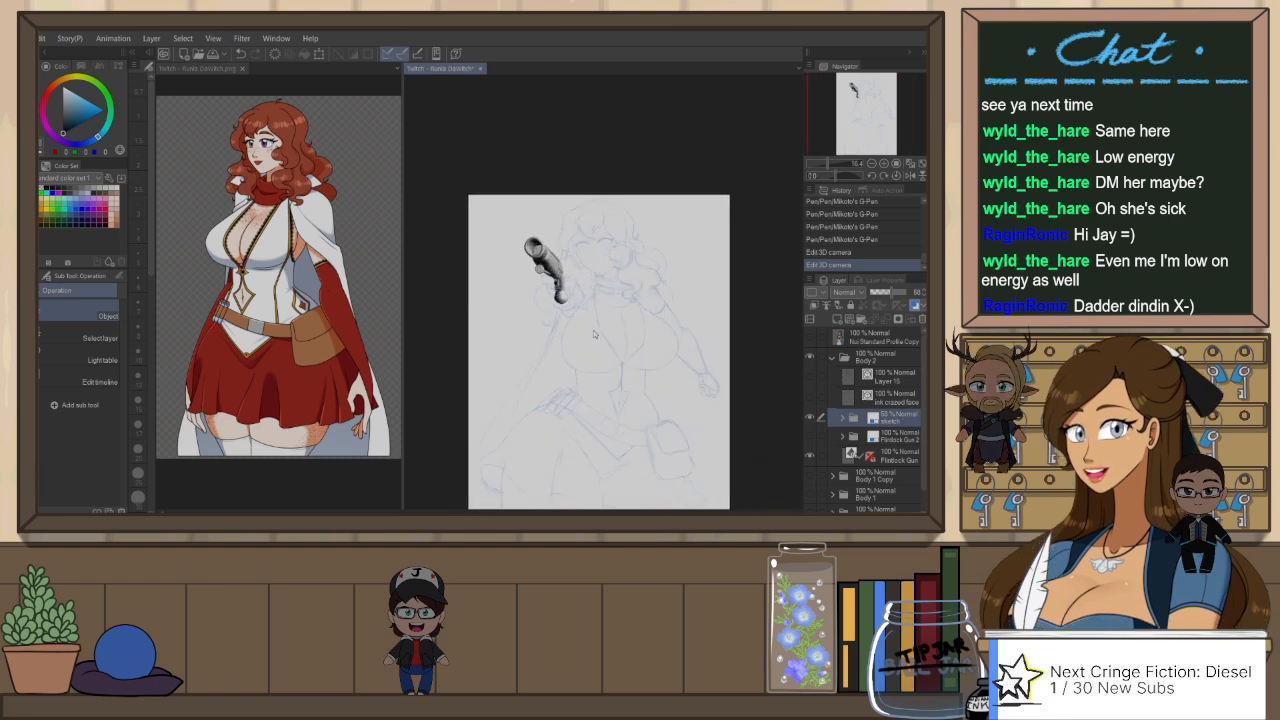
scroll(550, 245, "up", 1)
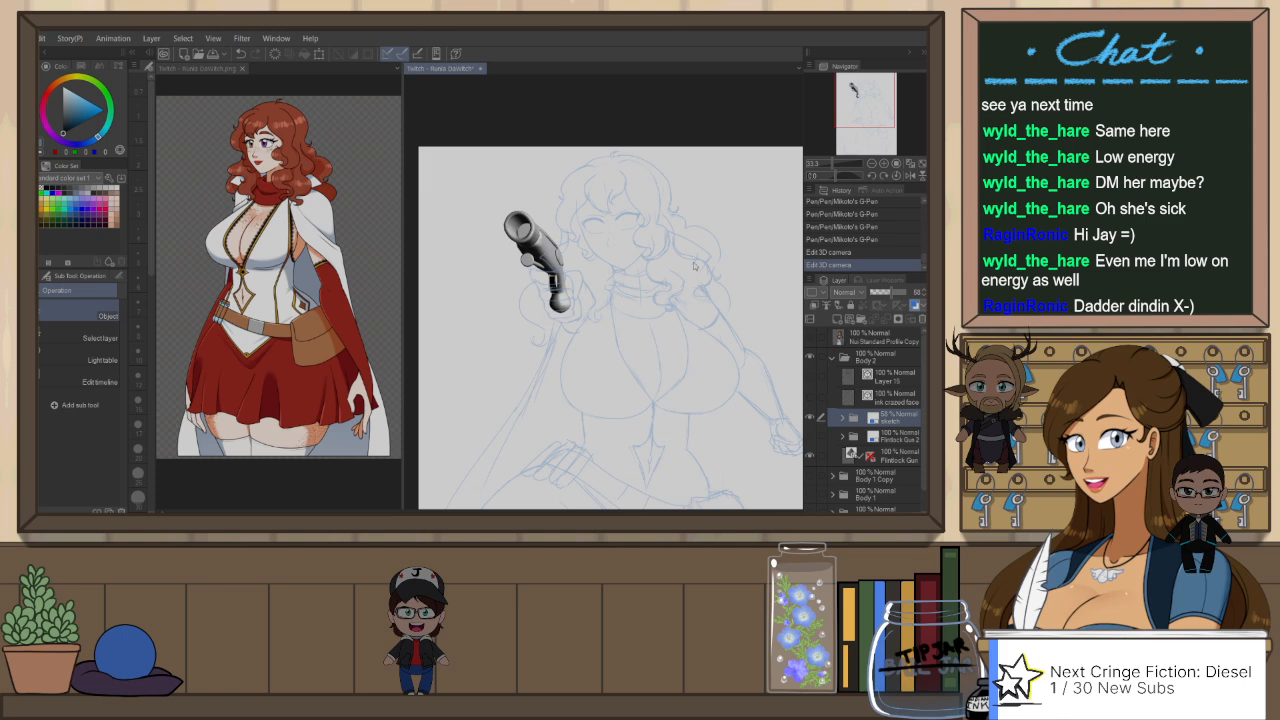
left_click(888, 458)
left_click(545, 245)
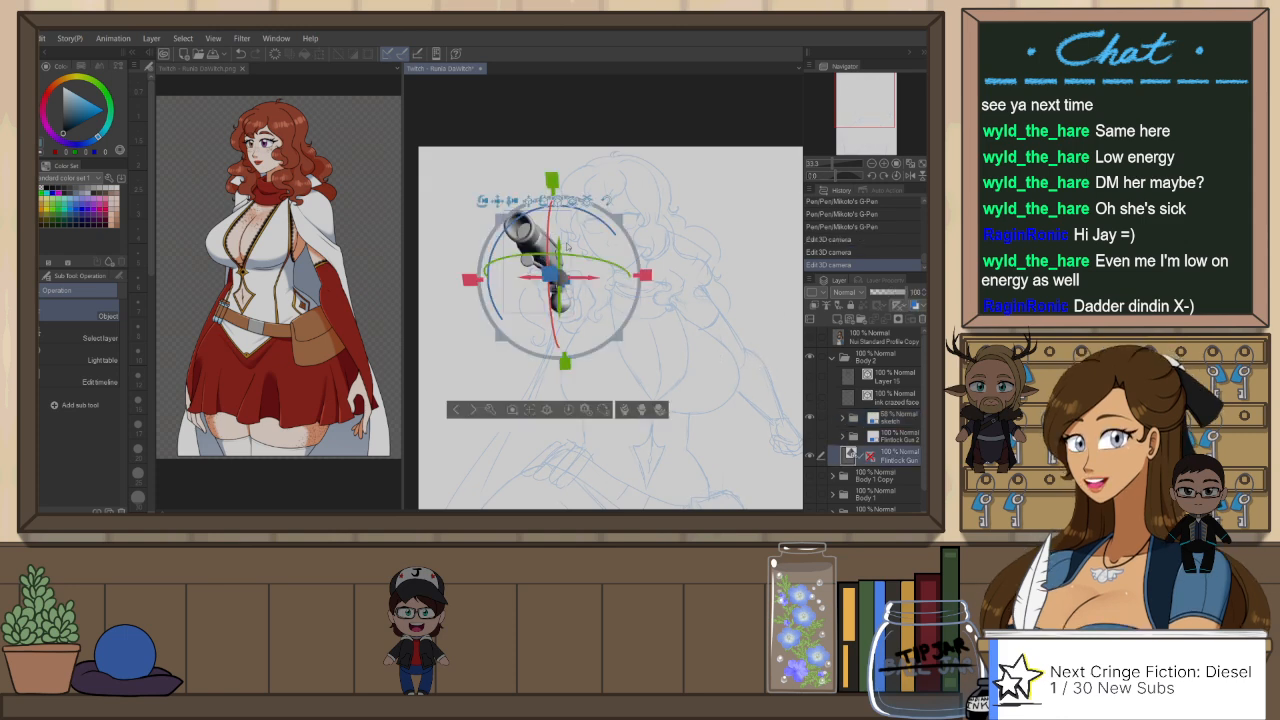
left_click_drag(512, 201, 569, 239)
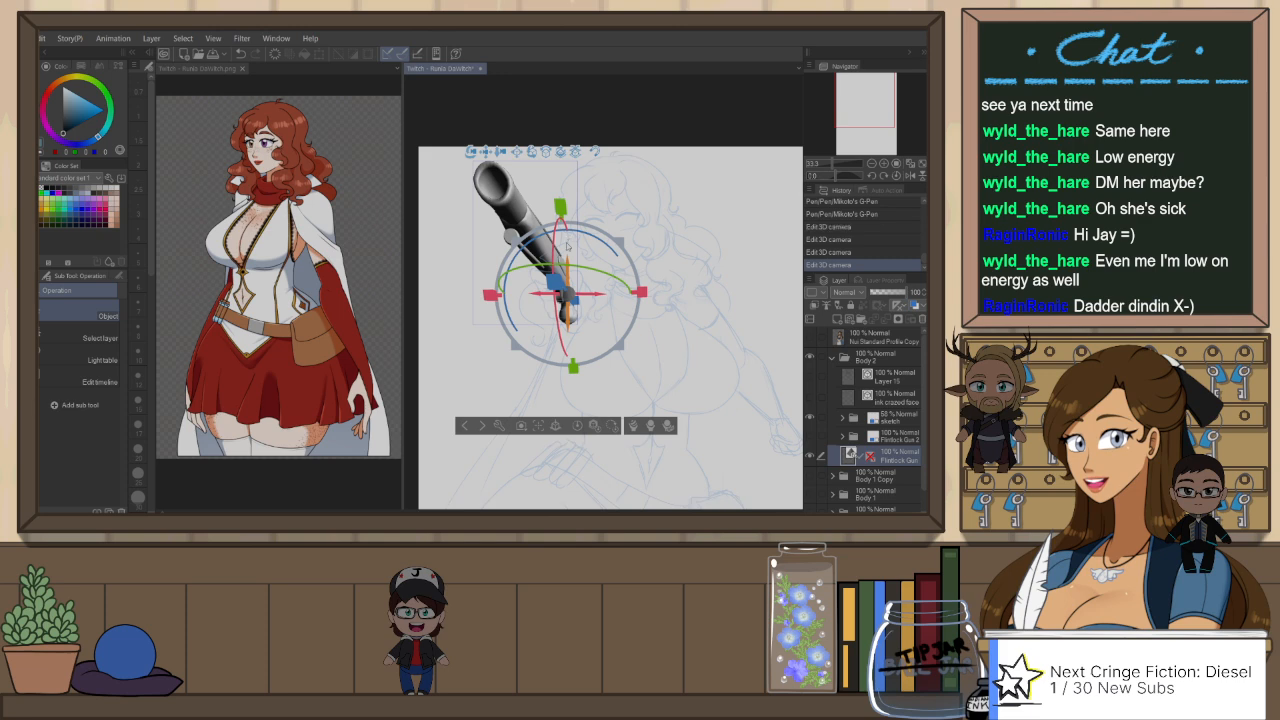
scroll(567, 246, "down", 4)
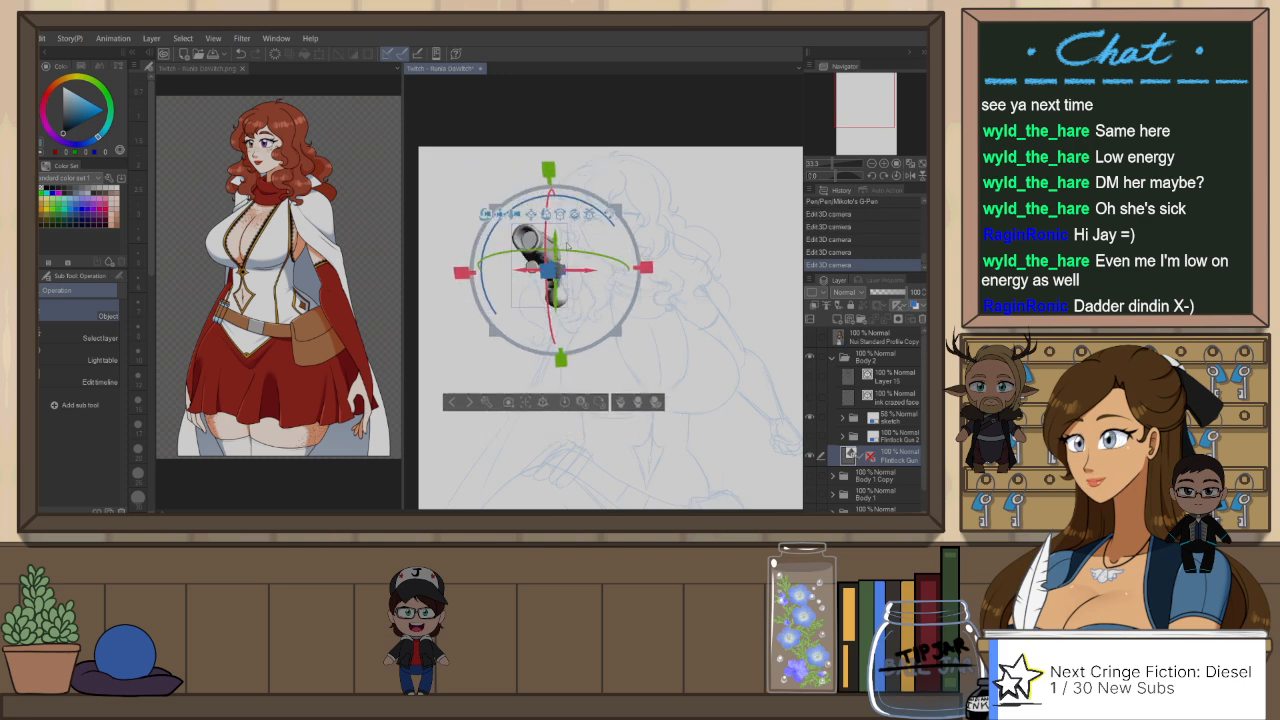
Step: Revert the 3D camera edits back to the last Mikoto's G-Pen stroke and show the face ink layer
left_click(885, 396)
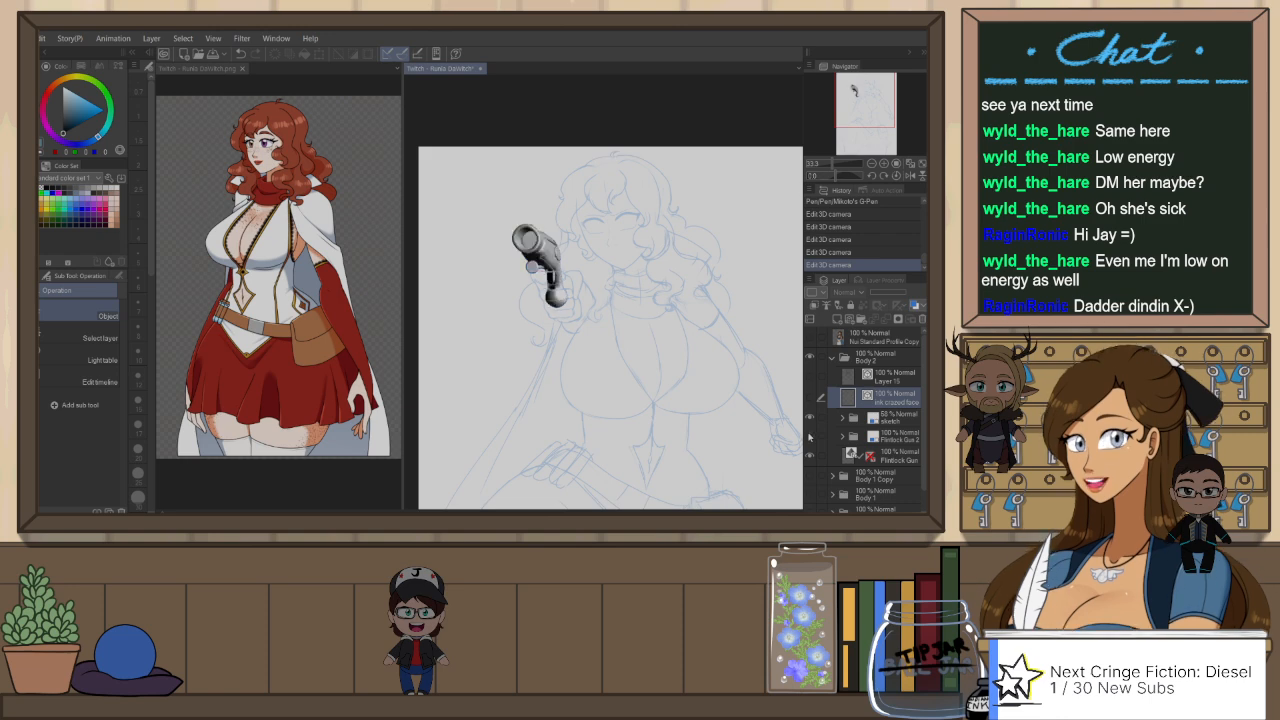
left_click(855, 204)
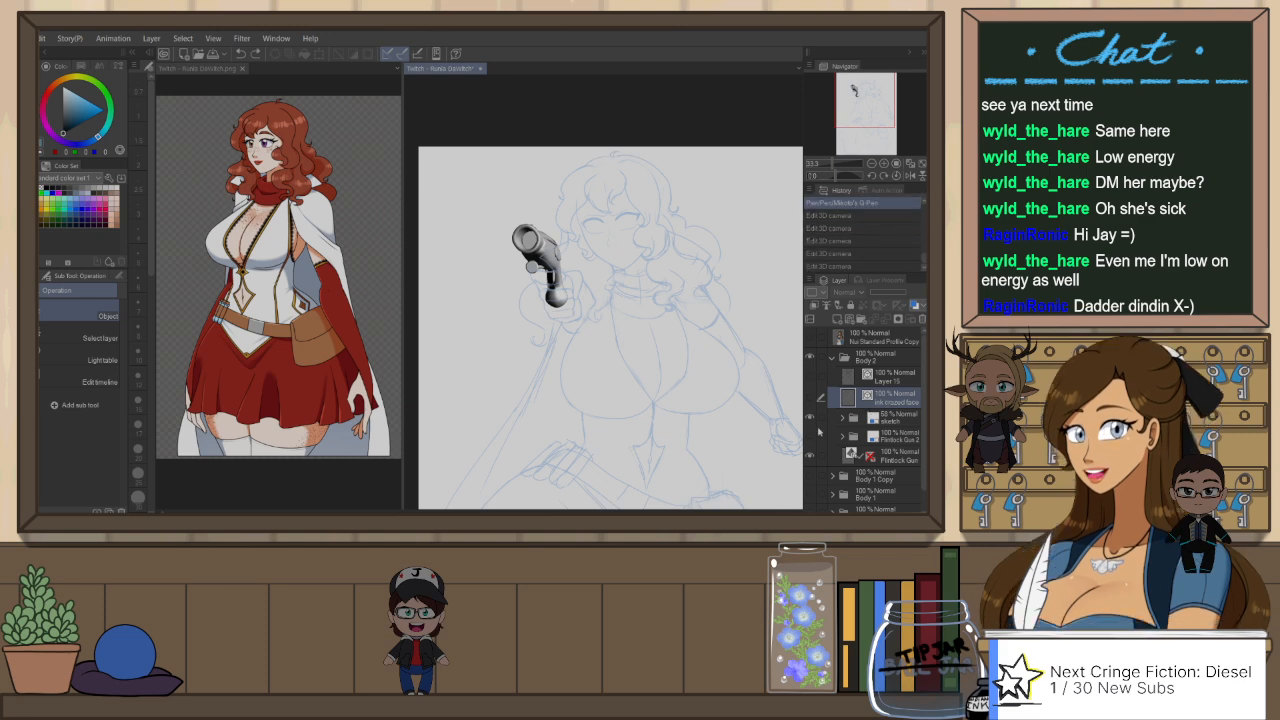
left_click(810, 438)
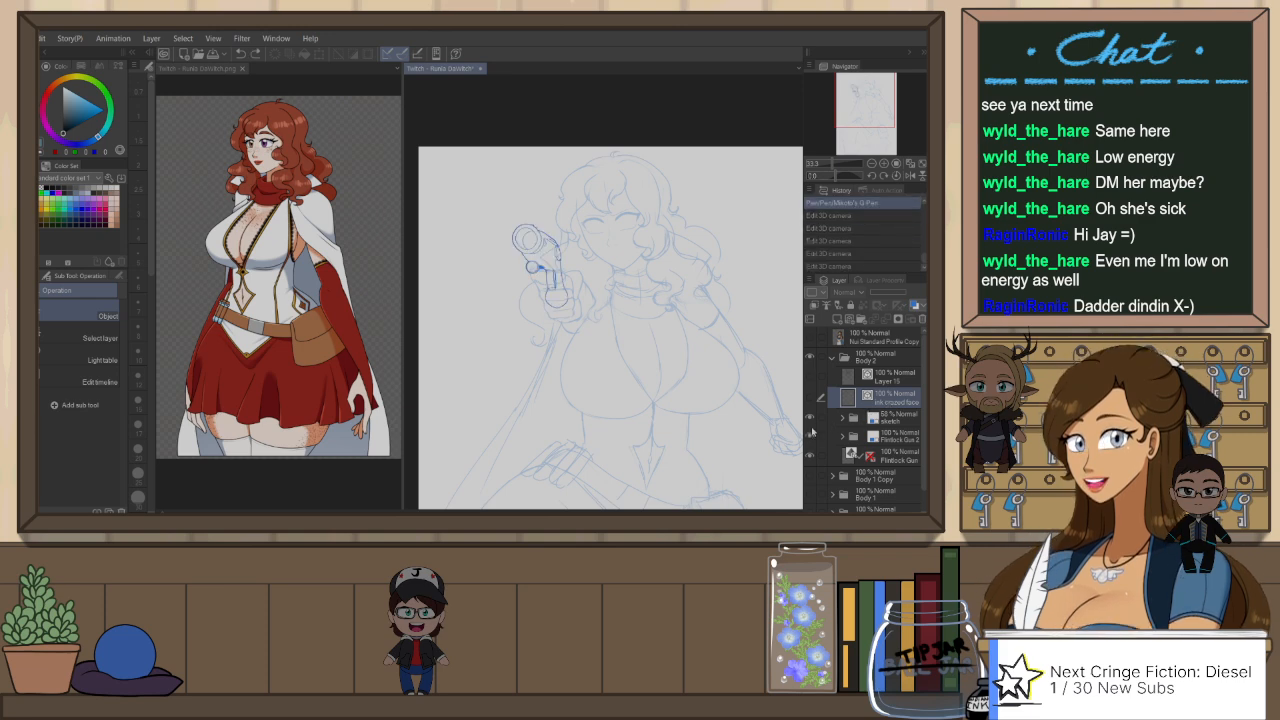
left_click(812, 398)
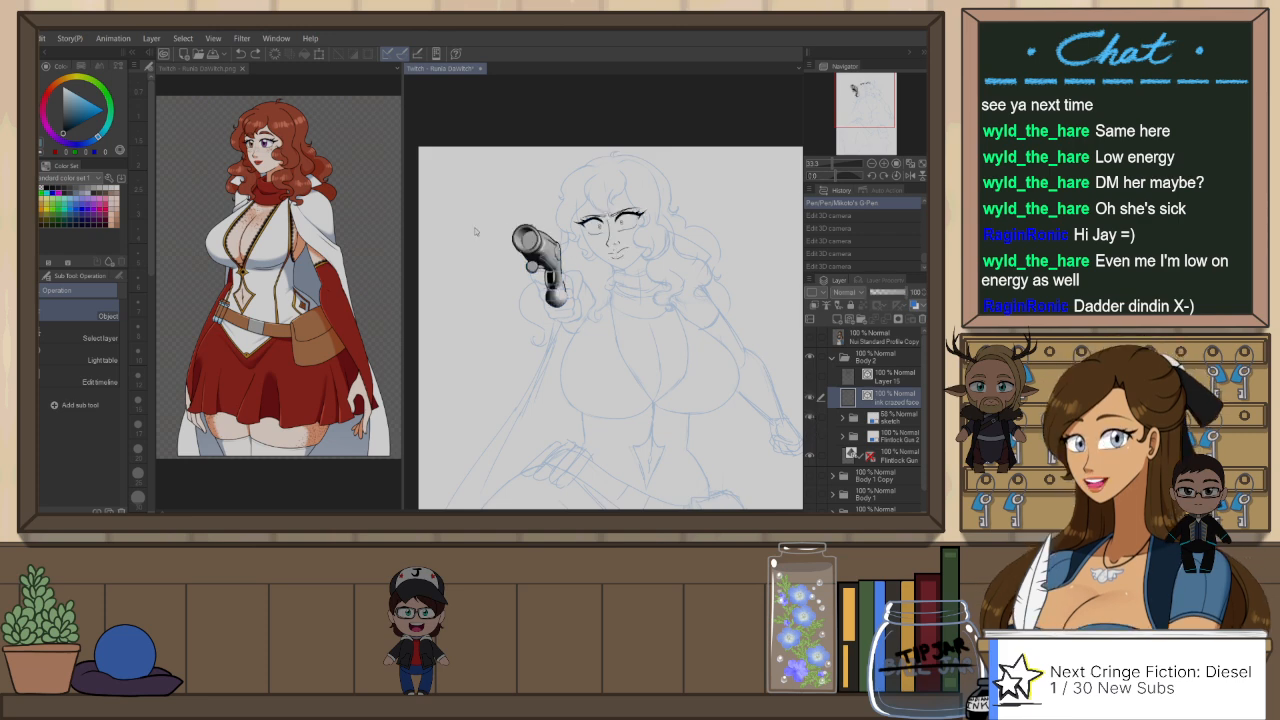
scroll(690, 288, "up", 2)
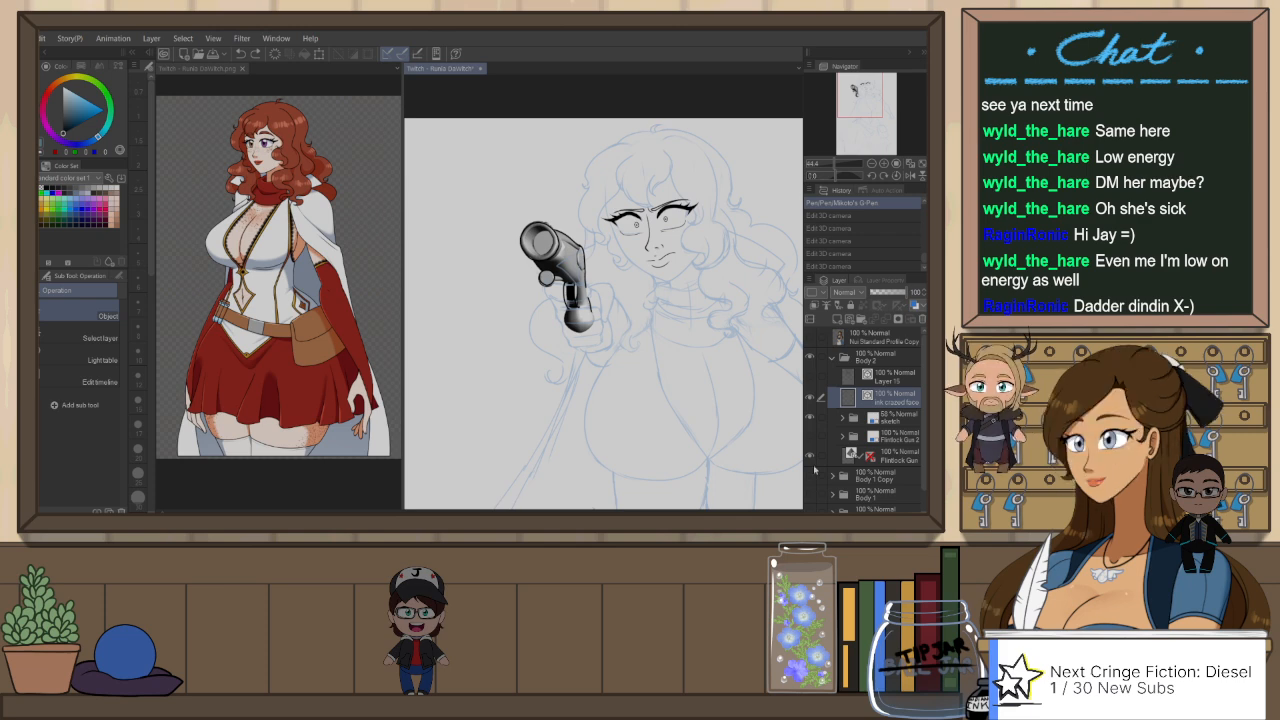
Step: Compare the inked gun lines with the 3D model, leaving the model hidden and the Flintlock Gun 2 sketch shown
left_click(811, 457)
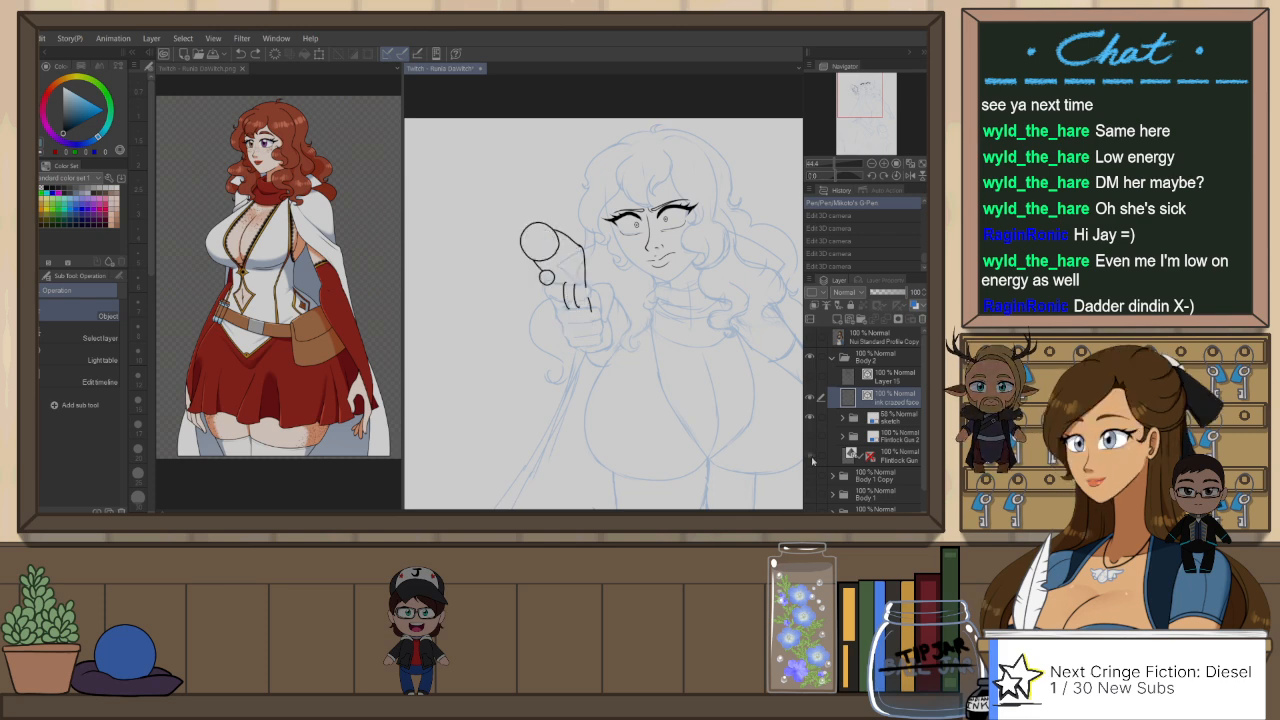
left_click(811, 457)
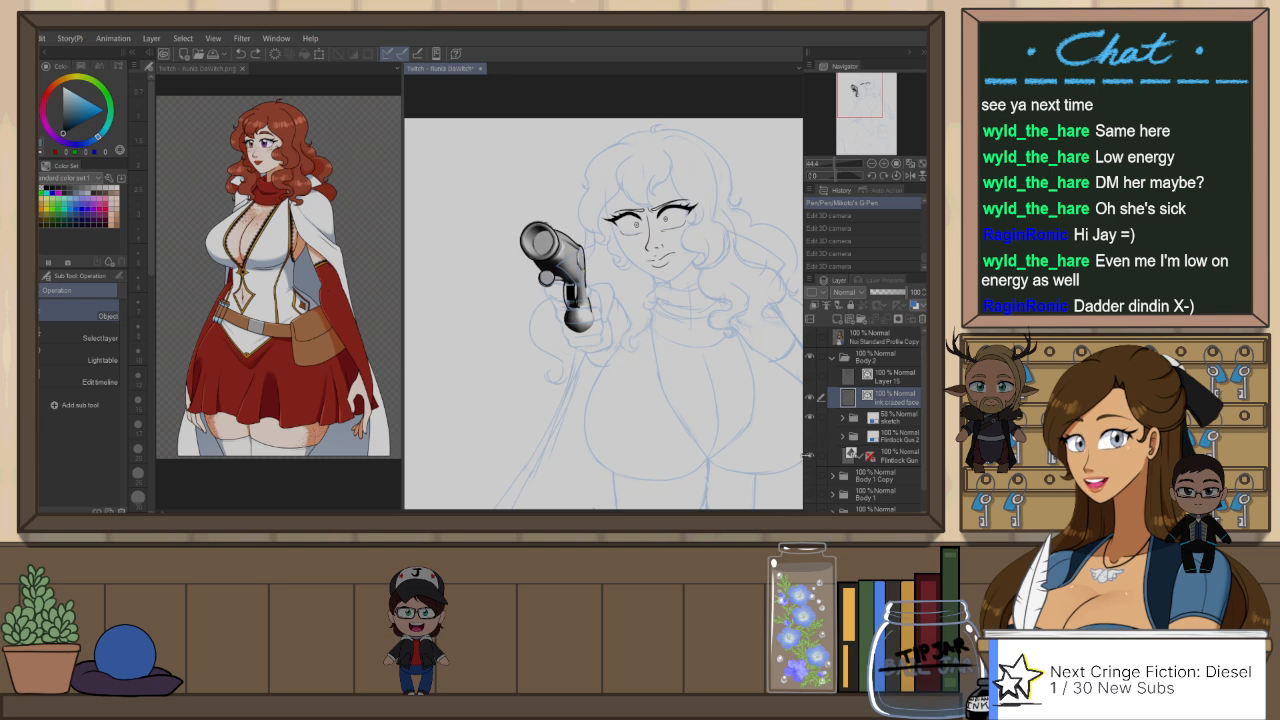
left_click(812, 437)
scroll(575, 317, "up", 1)
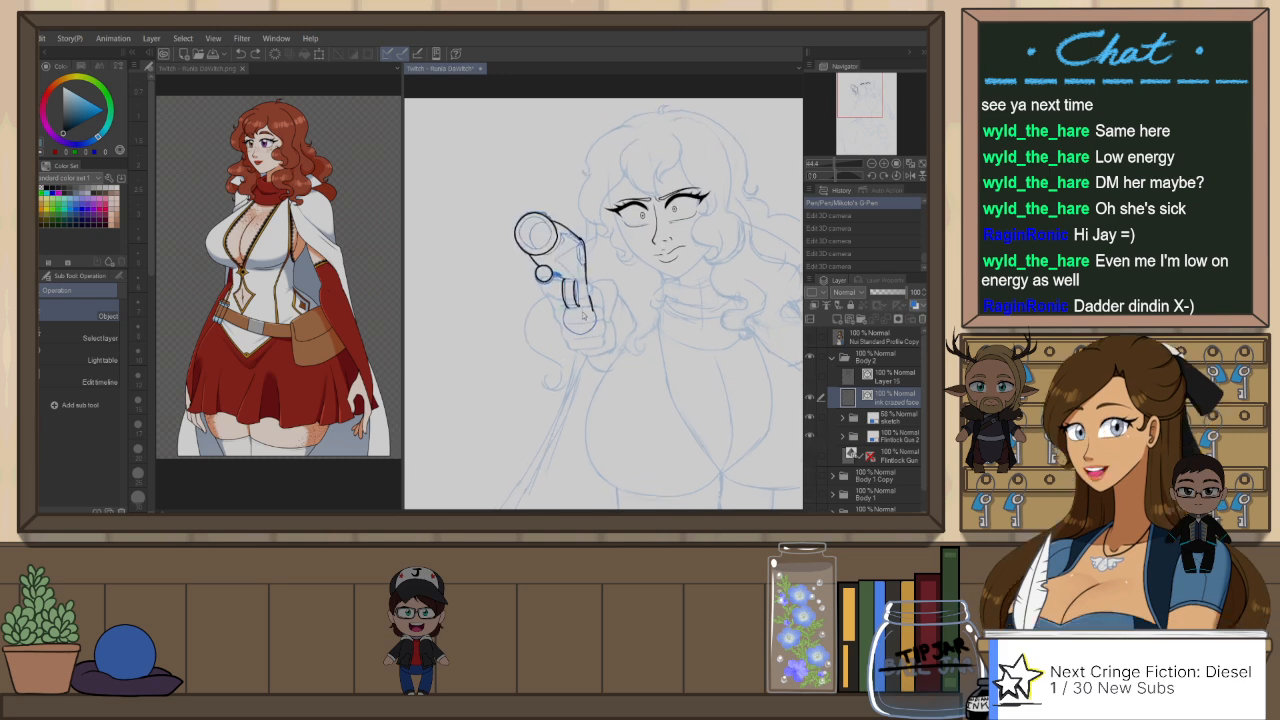
scroll(565, 238, "up", 1)
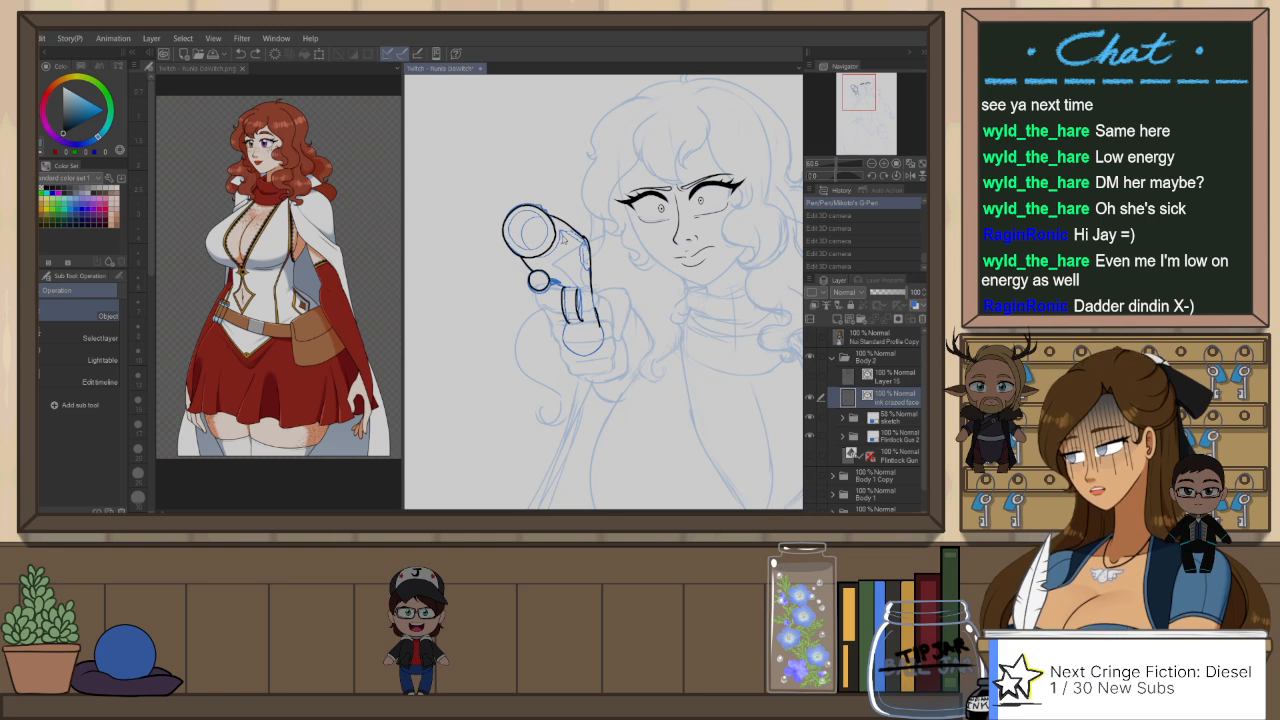
scroll(563, 237, "up", 4)
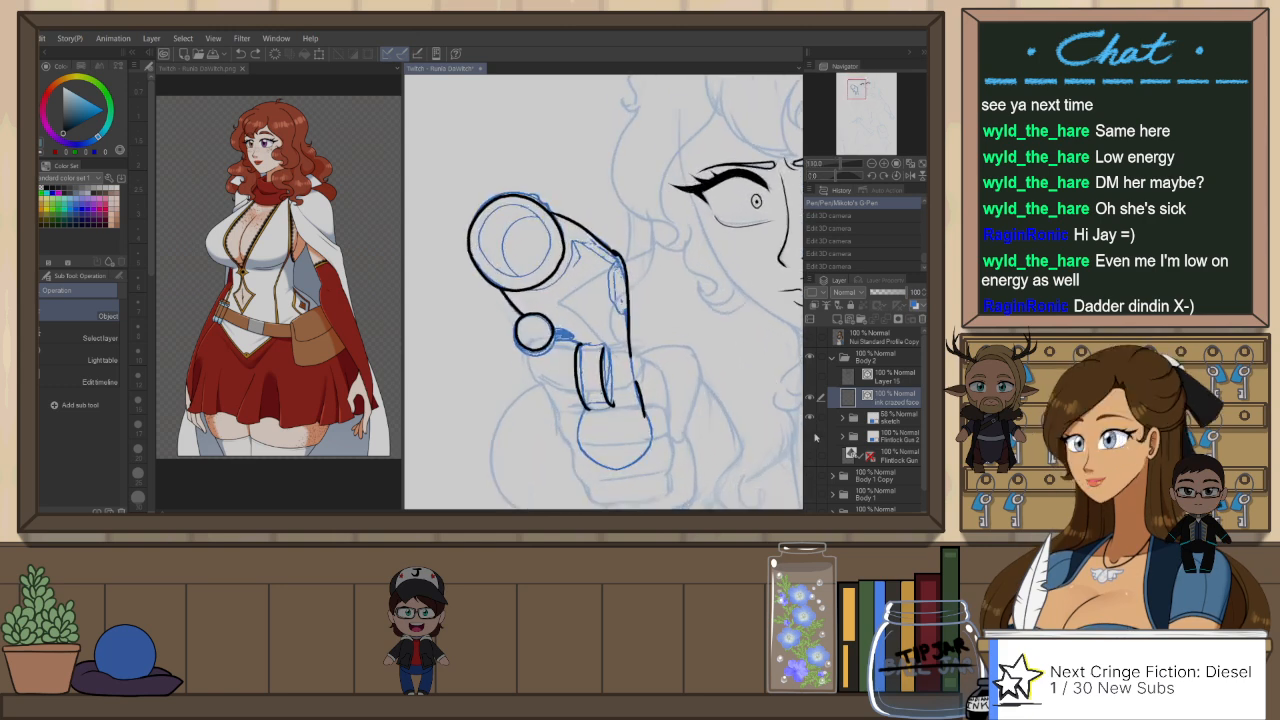
left_click(813, 454)
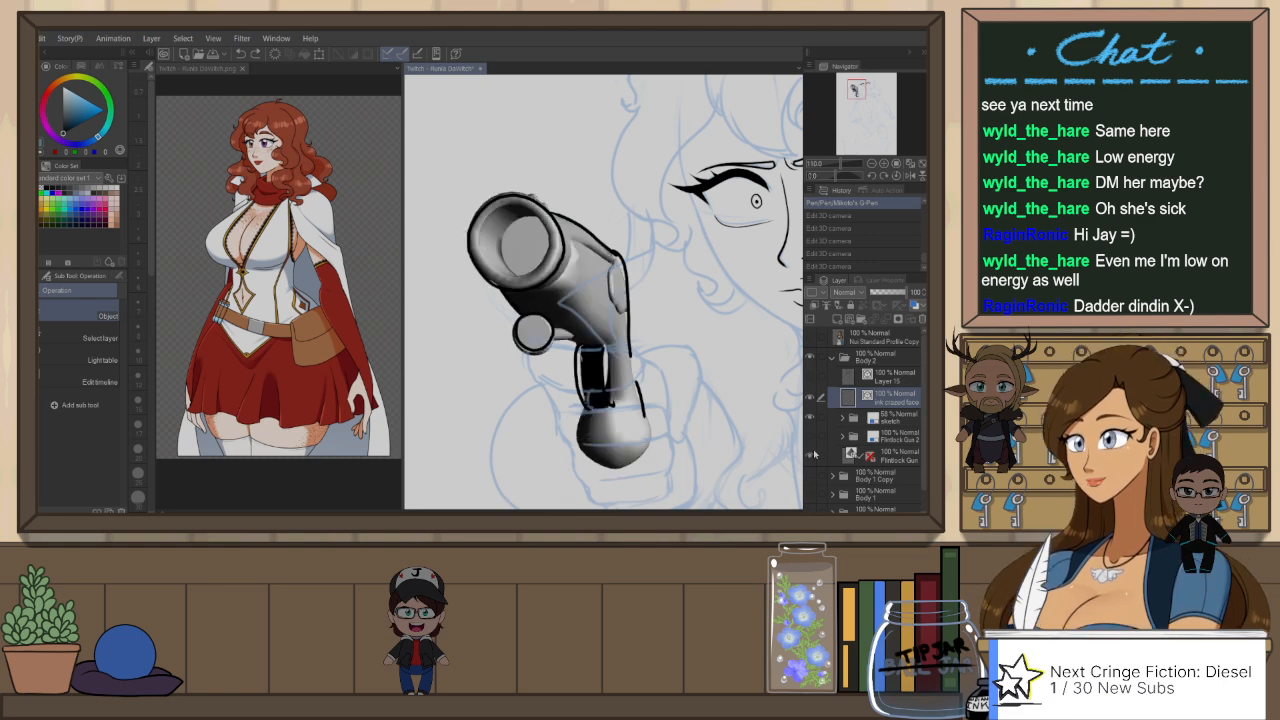
left_click(813, 454)
left_click(811, 436)
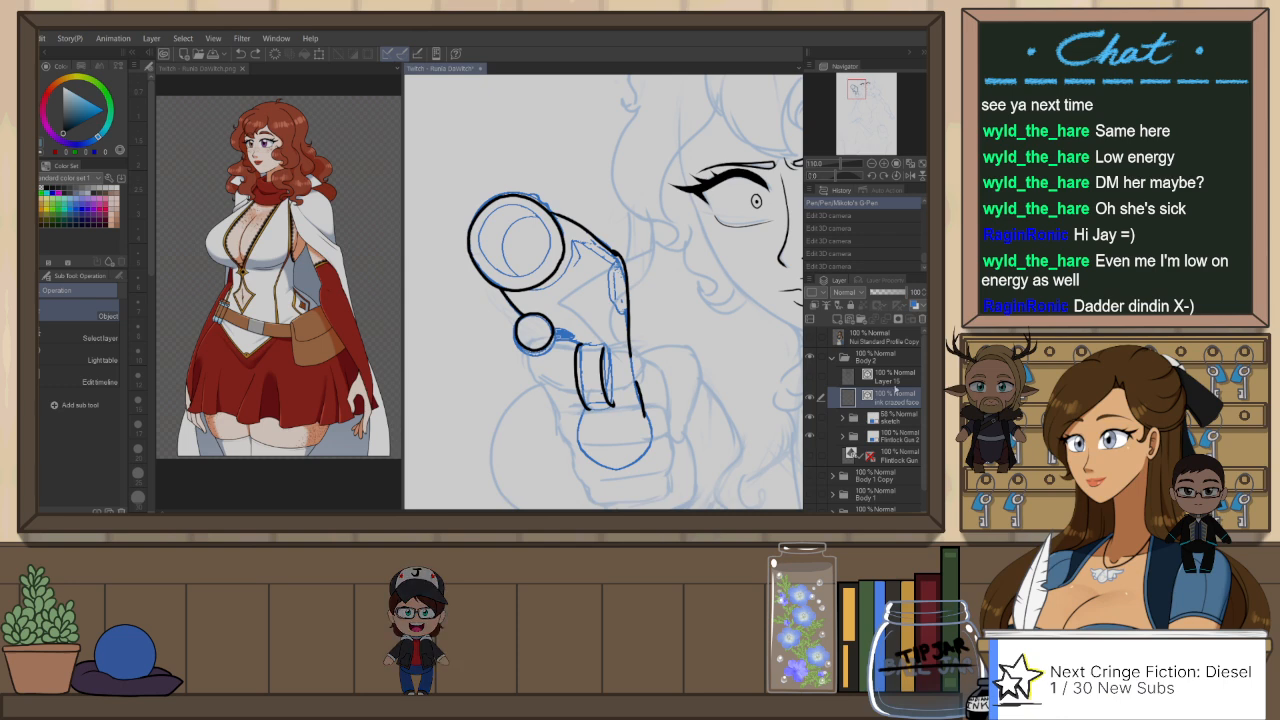
Step: Adjust the end of the barrel's upper vector line where it meets the gun's rear corner
left_click(617, 250)
left_click_drag(632, 268, 639, 270)
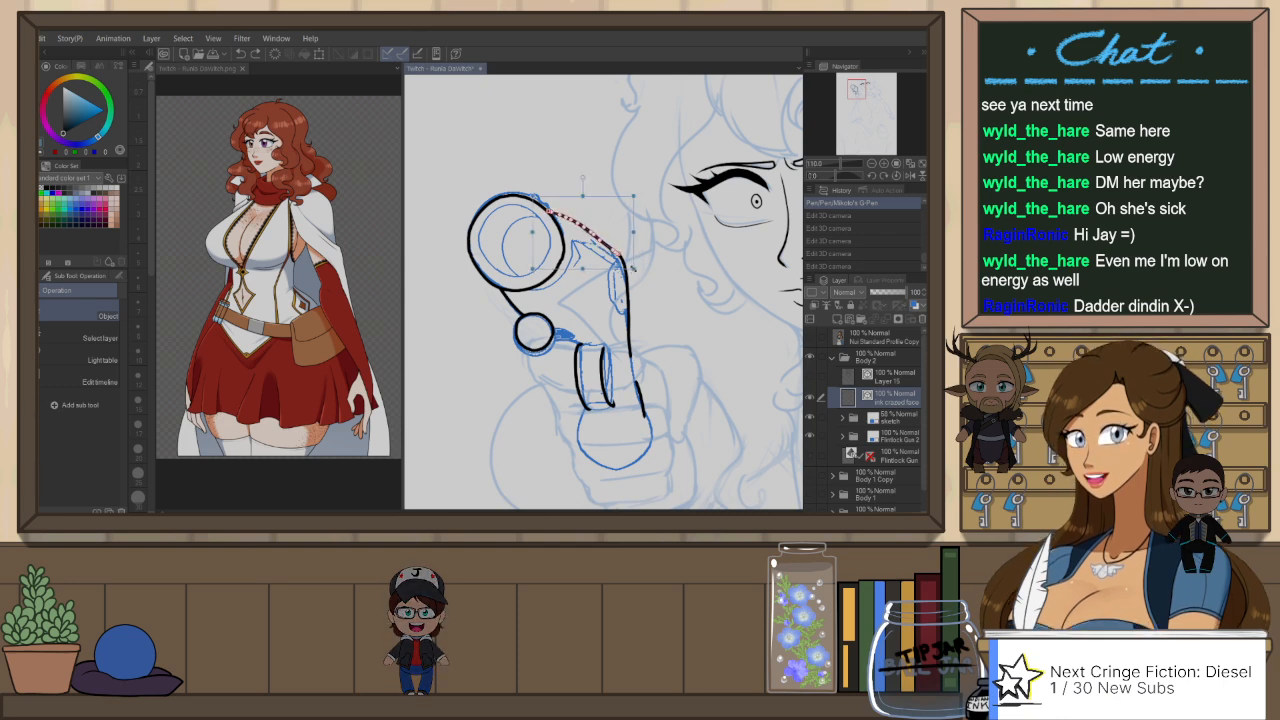
left_click(671, 345)
Step: Lasso the gun's inked lines, select them as vectors and cut them from the face ink layer
key("m")
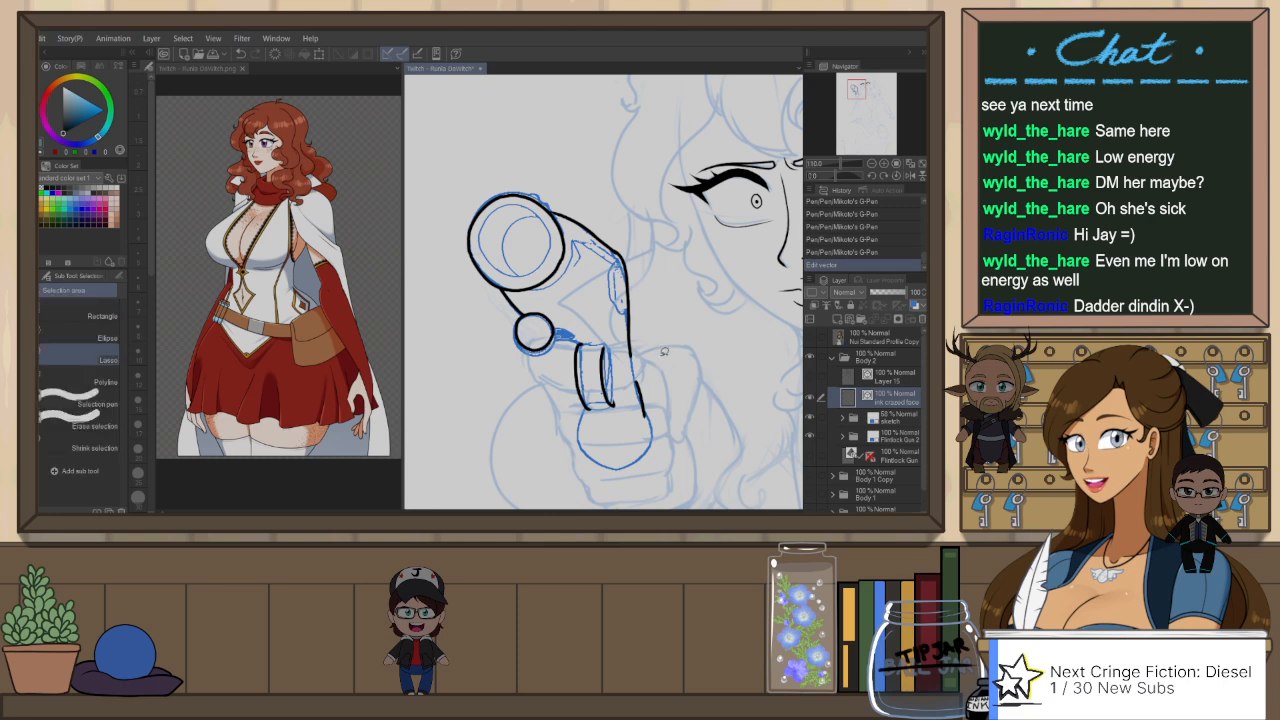
left_click_drag(470, 383, 530, 153)
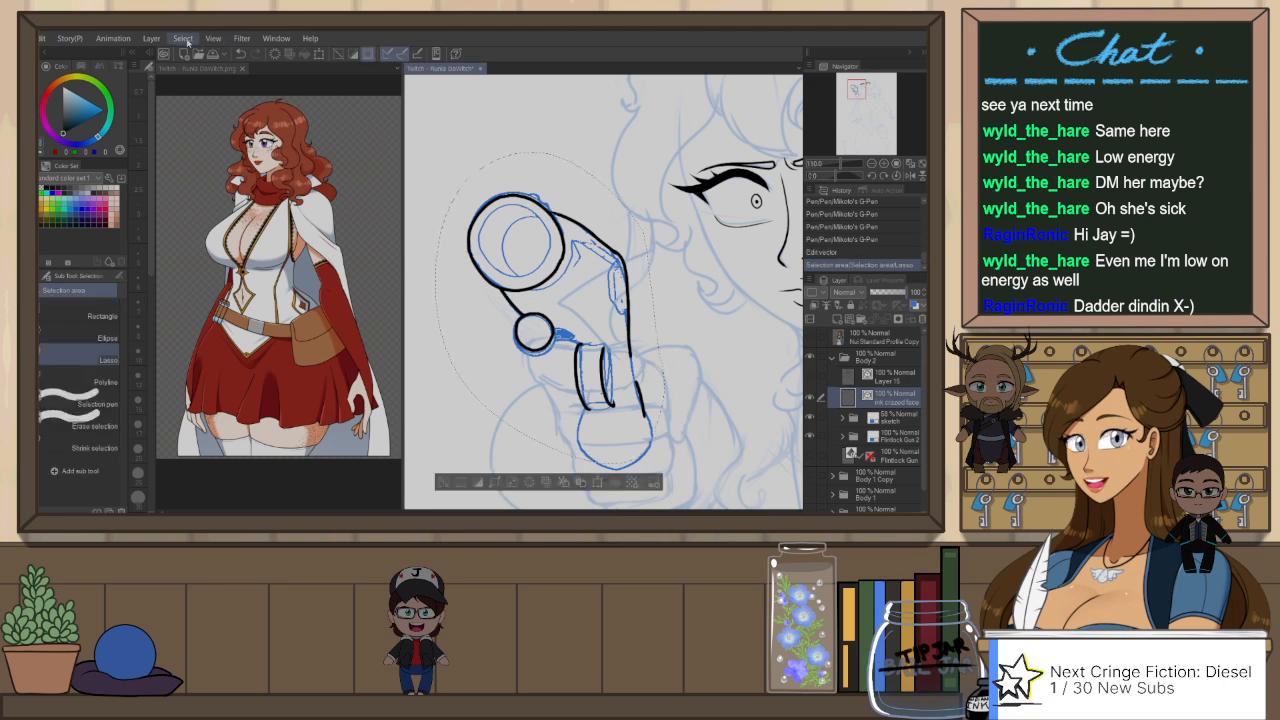
left_click(285, 170)
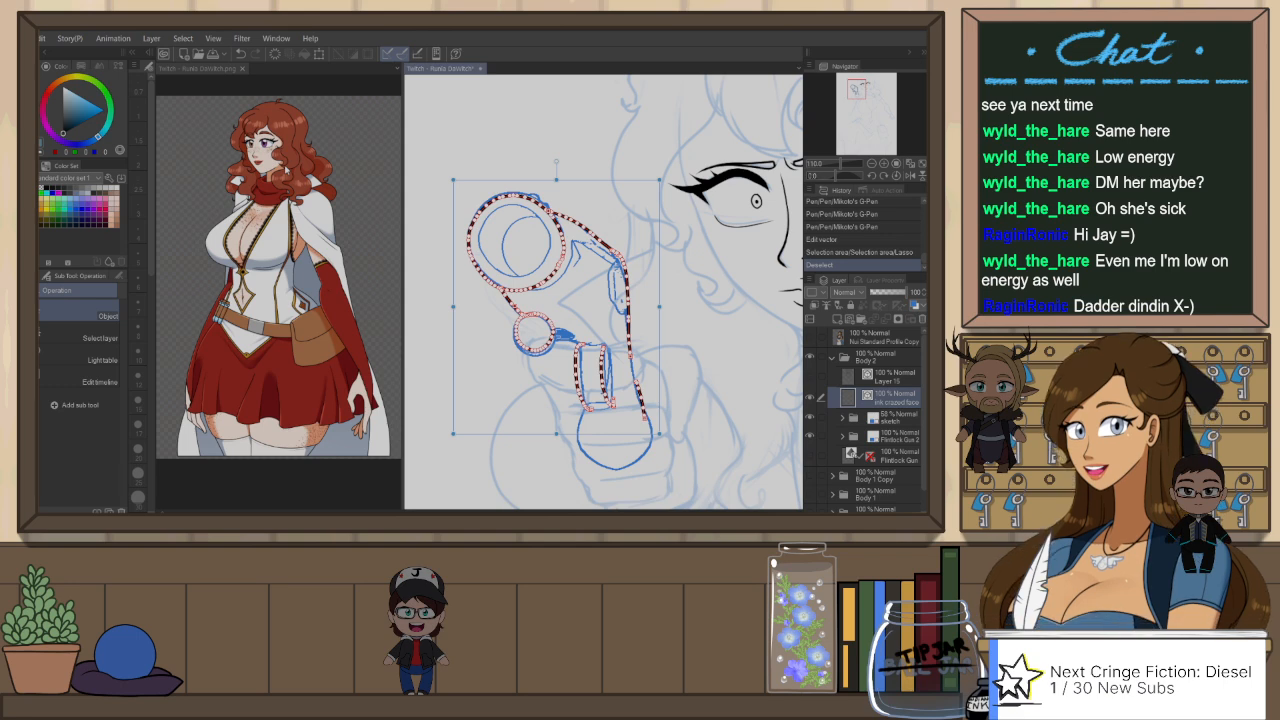
key("Delete")
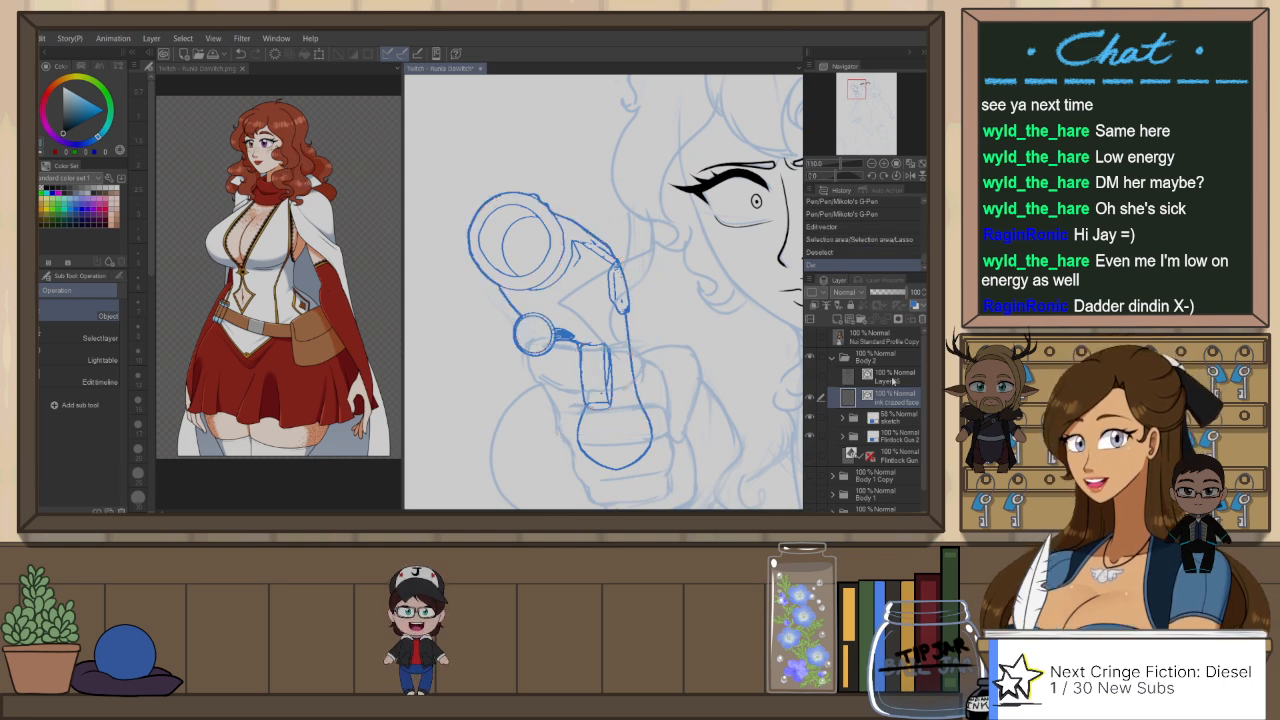
Step: Create a vector layer named "ink gun" above Layer 15 and paste the cut gun lines into it
left_click(895, 376)
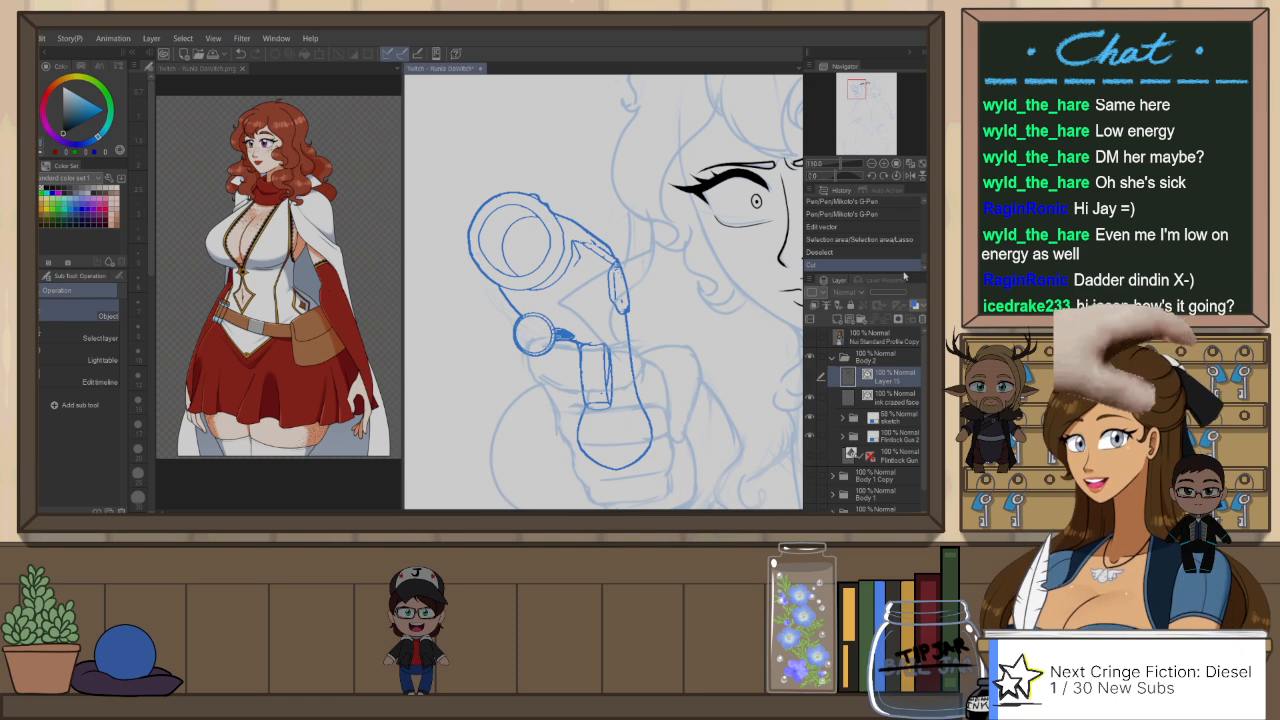
key("Return")
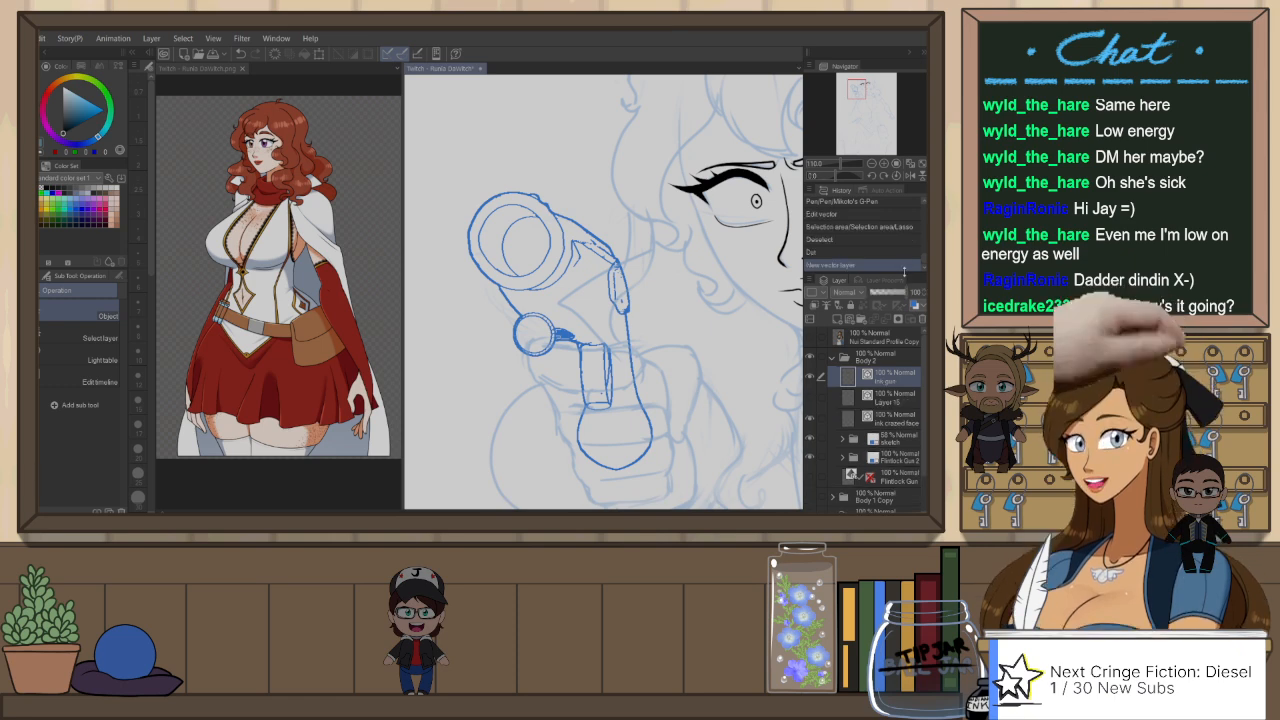
key("ctrl+v")
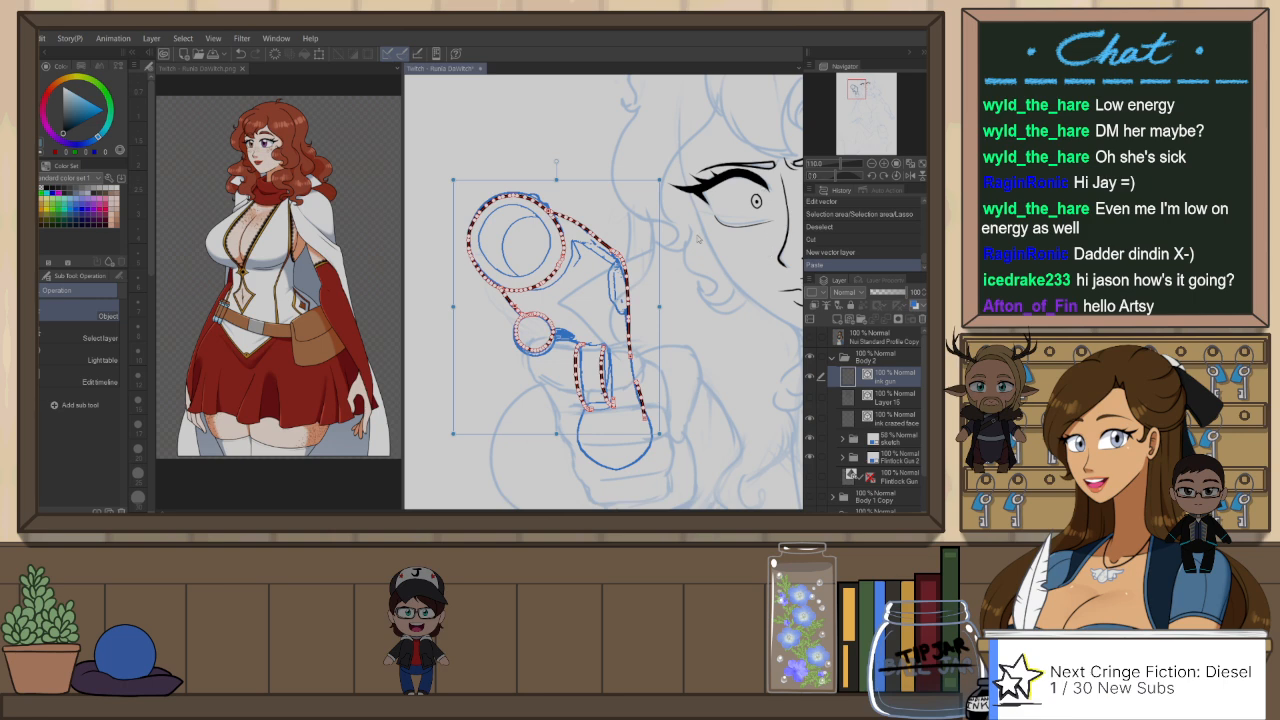
key("Return")
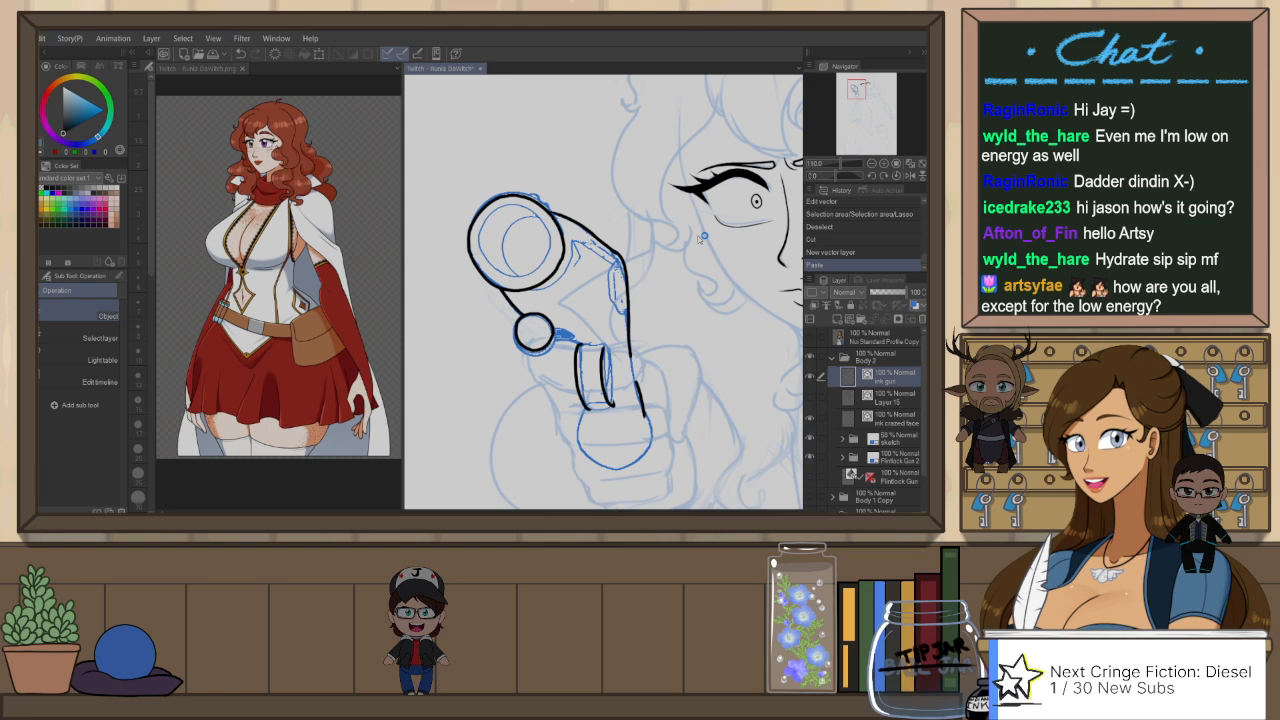
Step: Show the Layer 15 body line art around the gun and make it the active layer, checking it against the ink gun layer
mouse_move(673, 341)
left_mouse_down()
mouse_move(693, 254)
mouse_move(686, 307)
left_mouse_up()
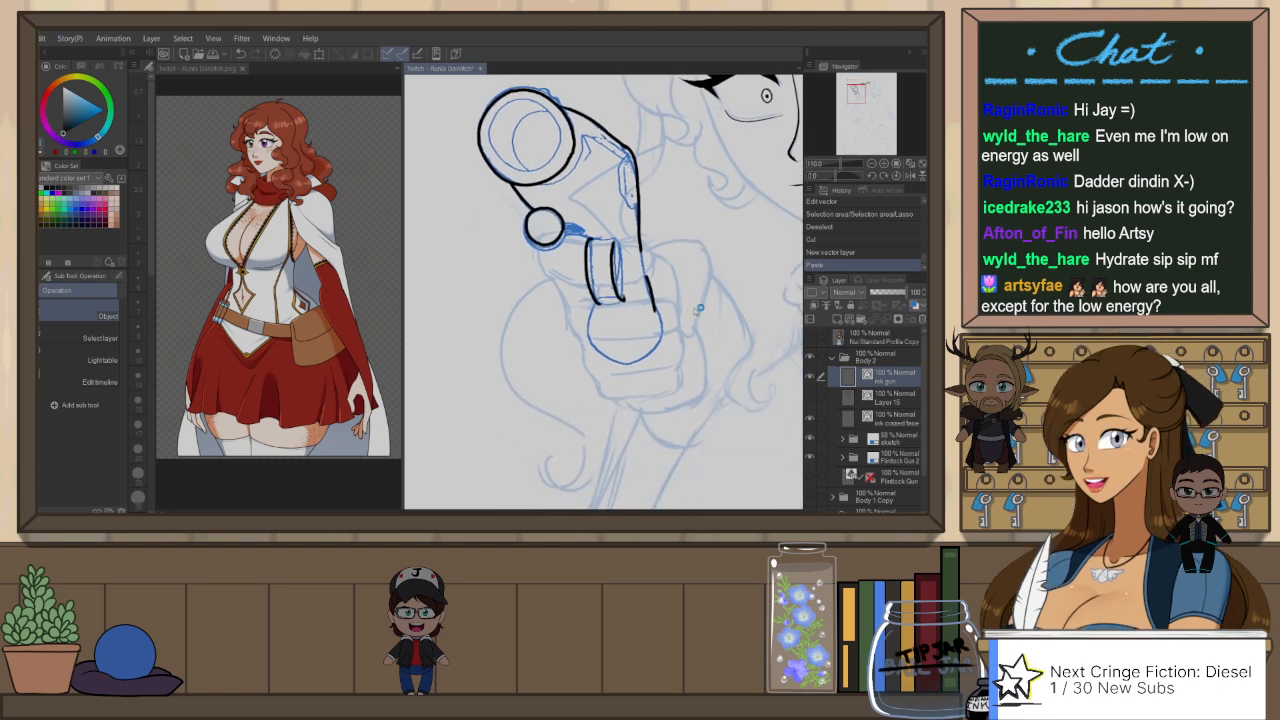
left_click(810, 399)
left_click_drag(717, 388, 714, 414)
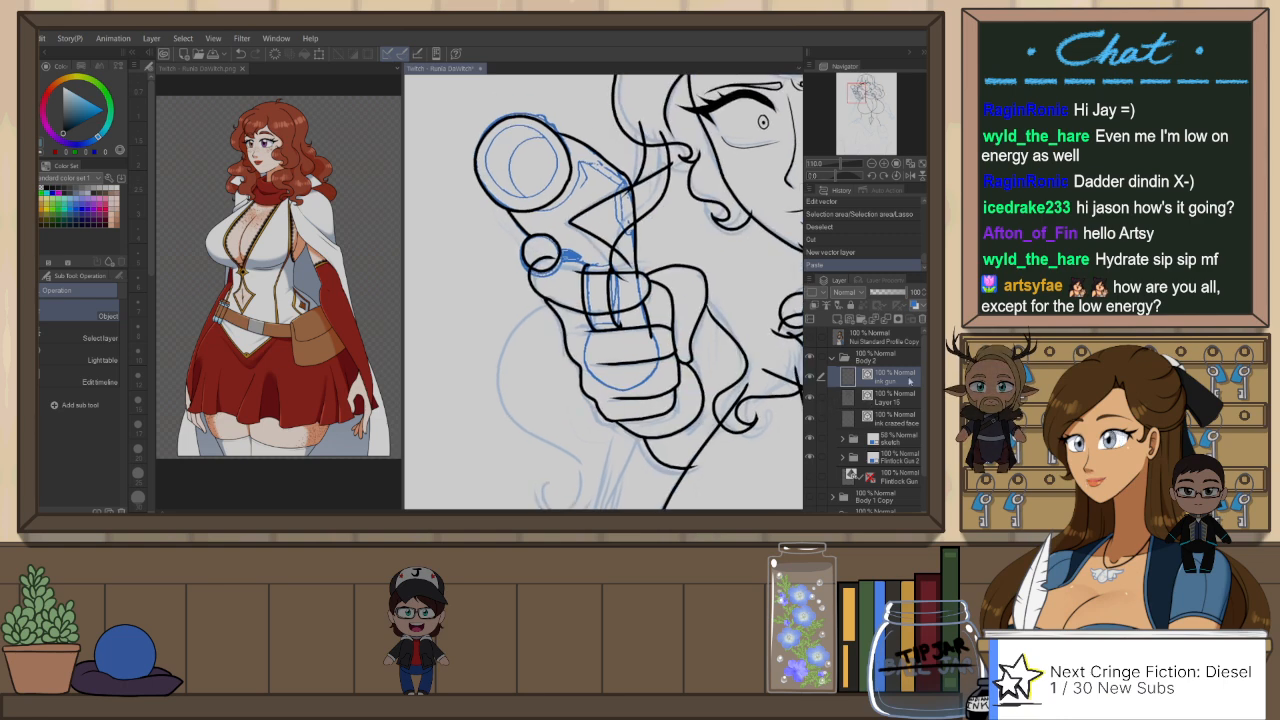
left_click(899, 399)
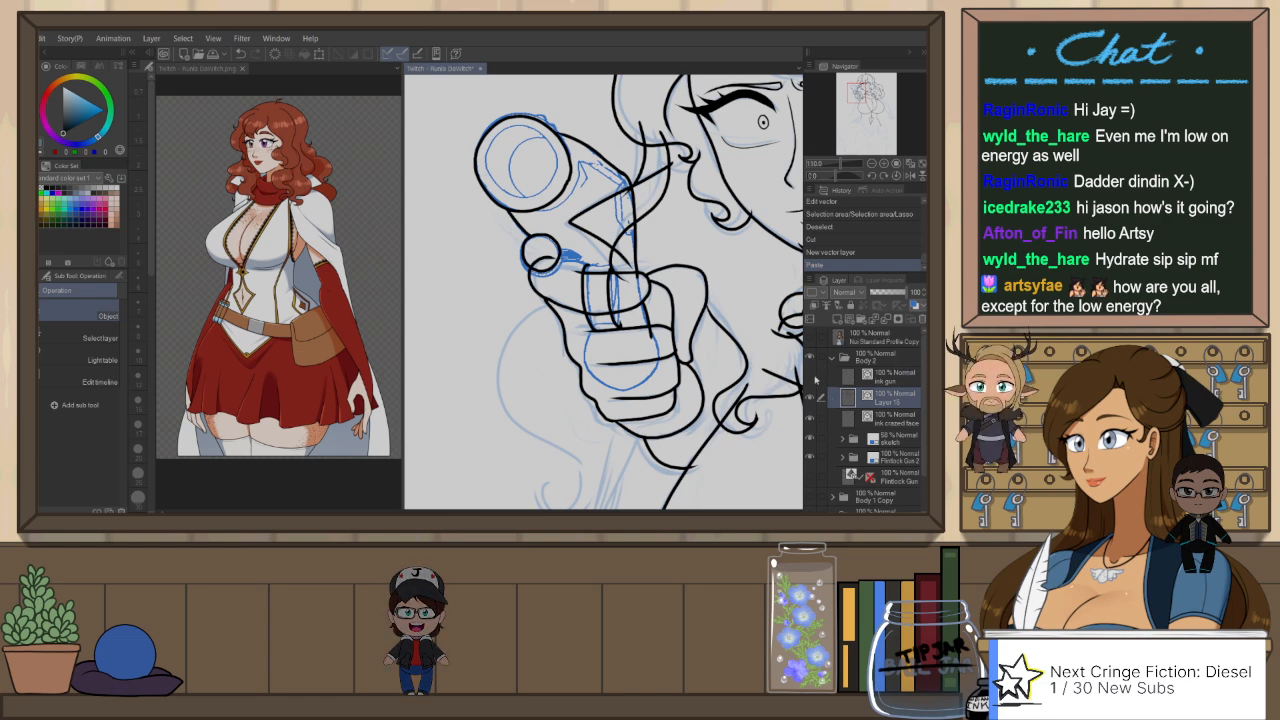
left_click(814, 378)
left_click(814, 379)
Step: Ink a short curve from the finger to the small circle under the barrel on Layer 15 in flipped view, then reselect ink gun and unflip
key("h")
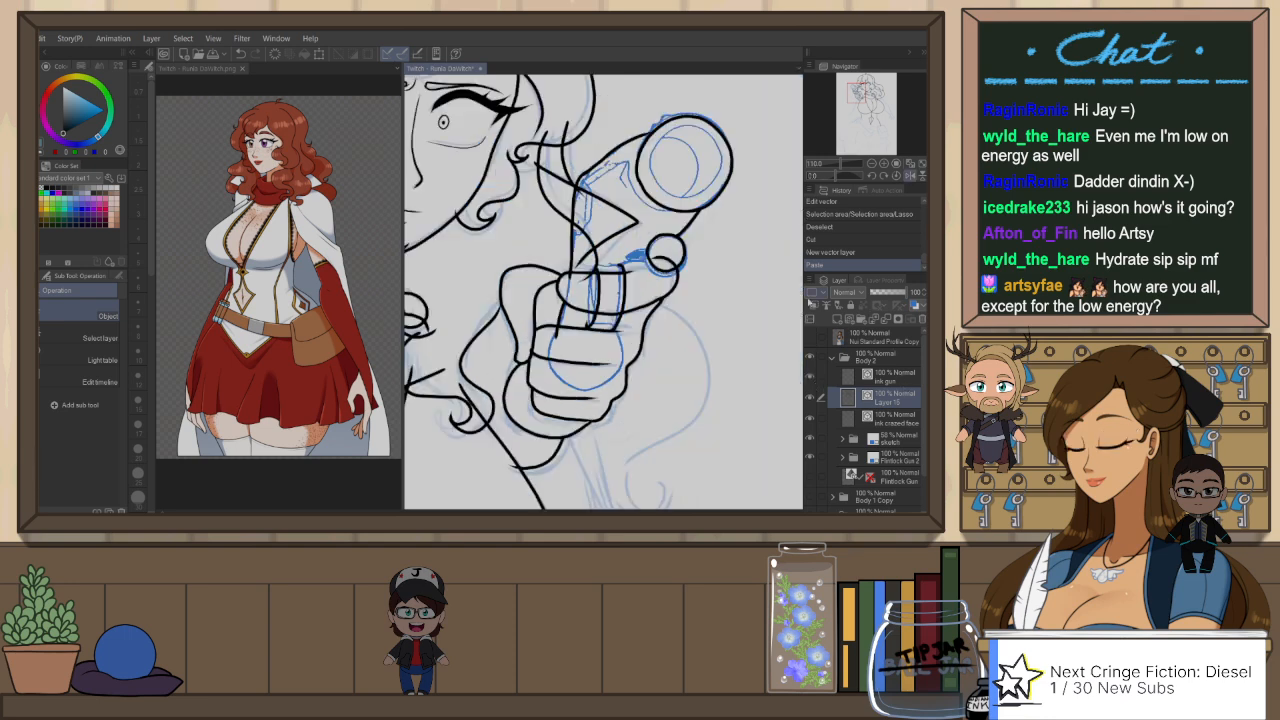
key("h")
key("h")
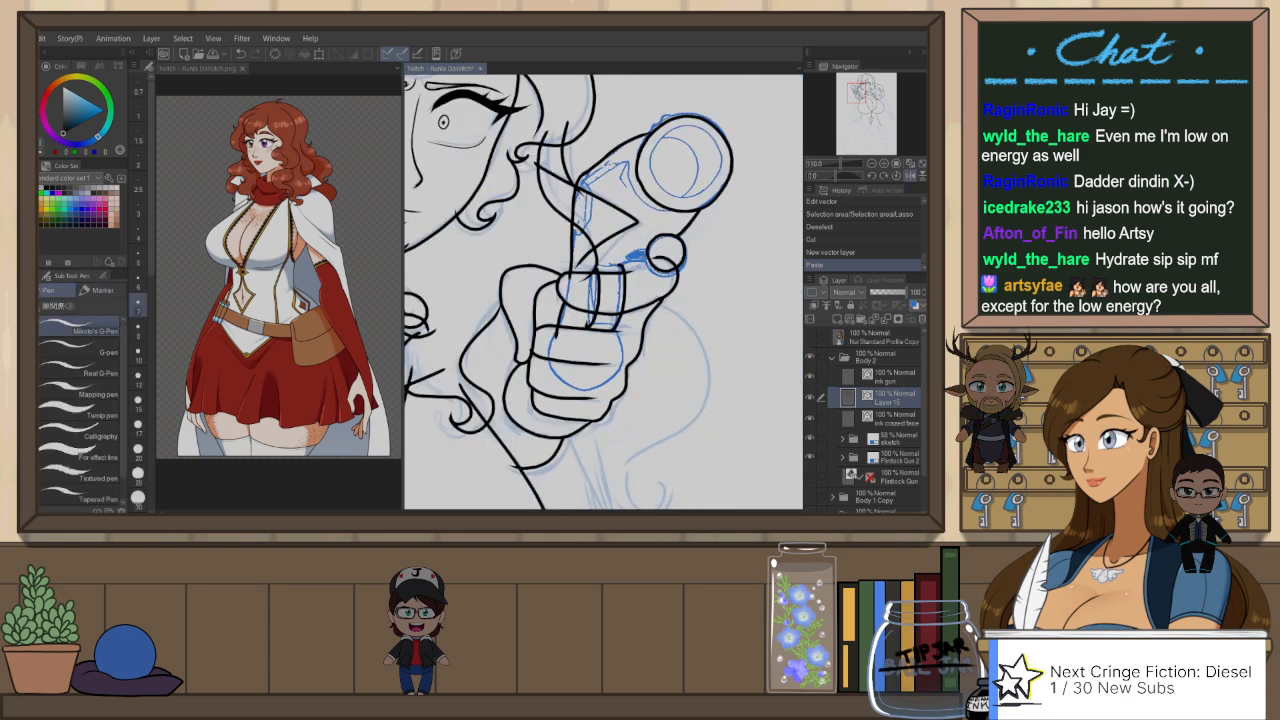
key("p")
key("ctrl+z")
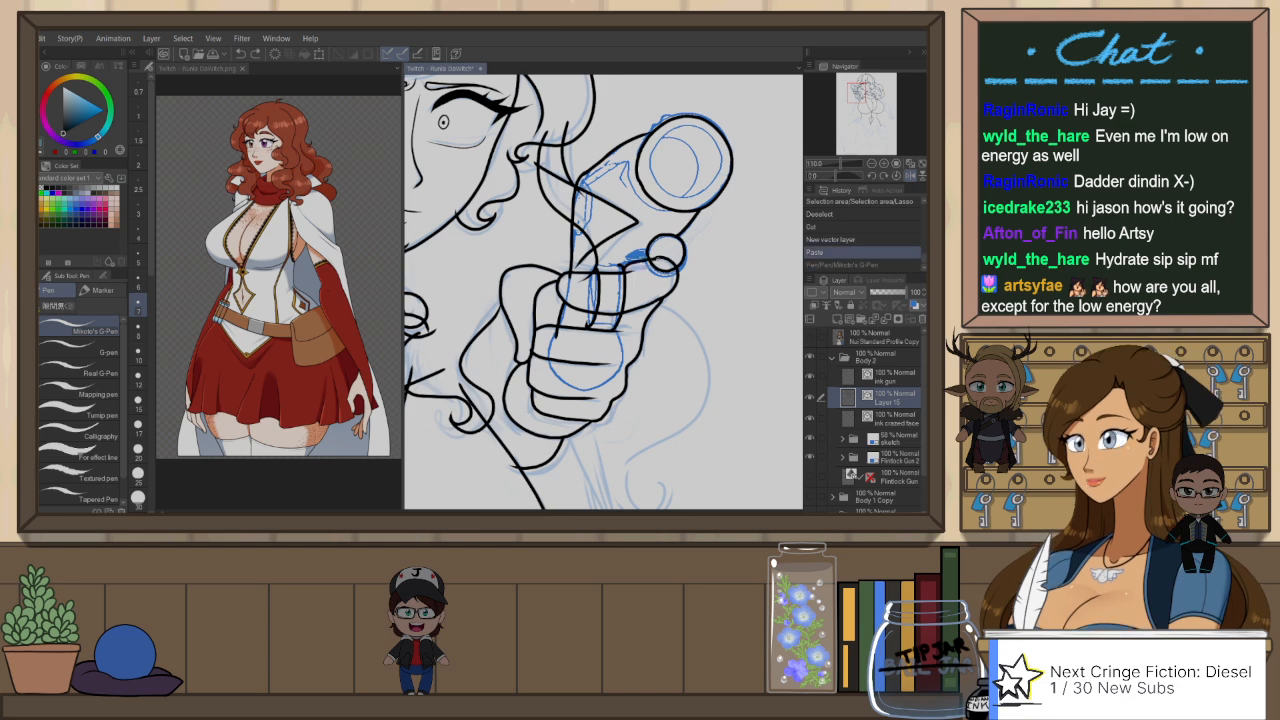
left_click_drag(624, 266, 679, 268)
key("ctrl+z")
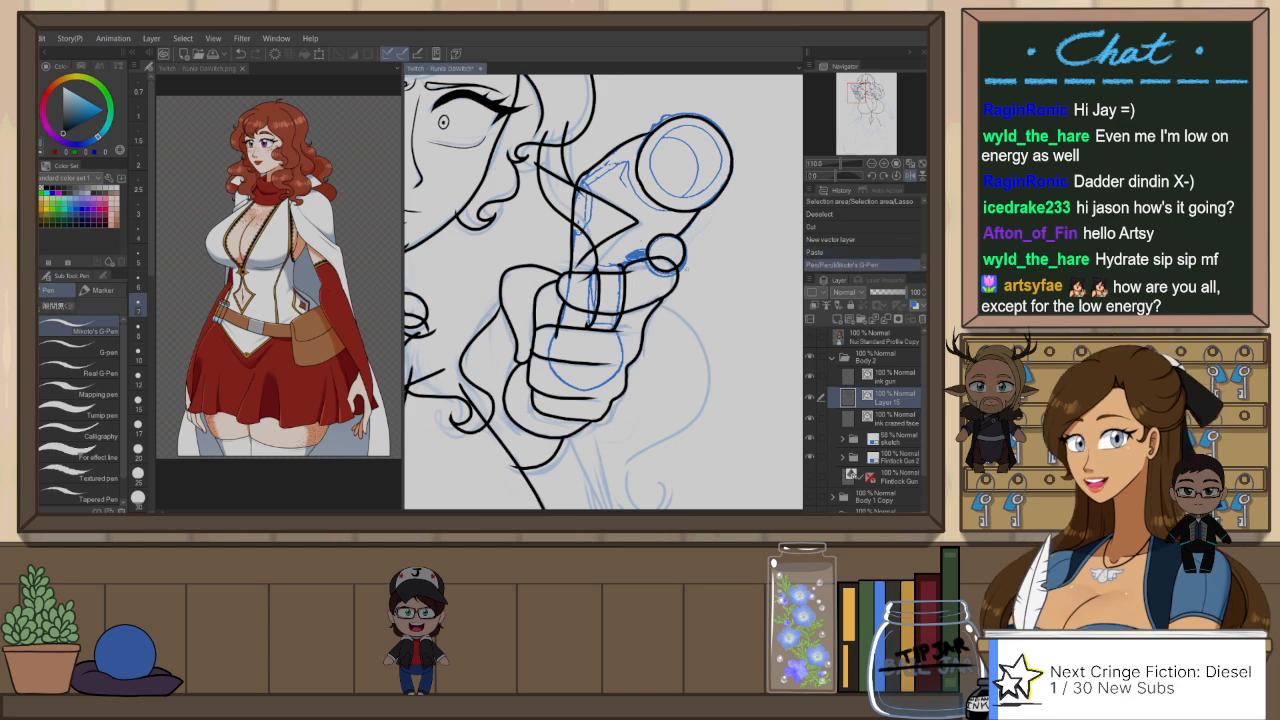
left_click(896, 384)
key("h")
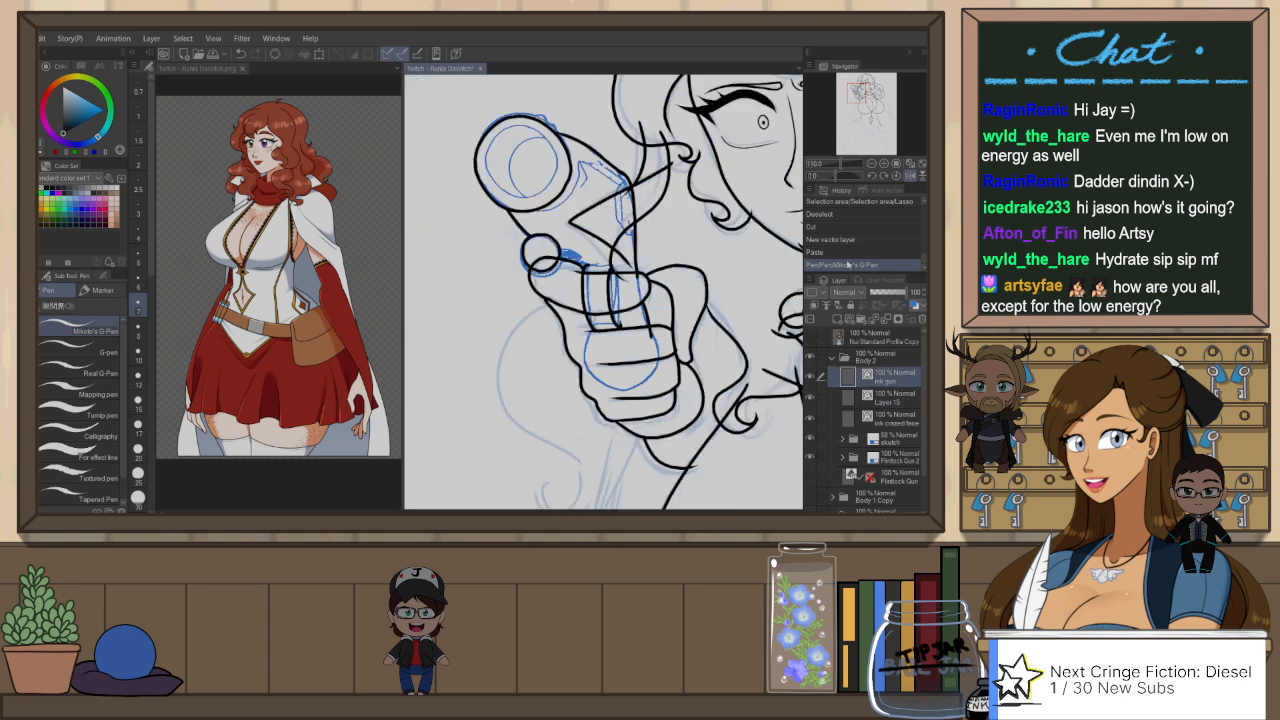
Step: Ink the short trigger lines beside the small circle on the ink gun layer and erase the grip line's overshoot across the fingers
scroll(589, 257, "up", 1)
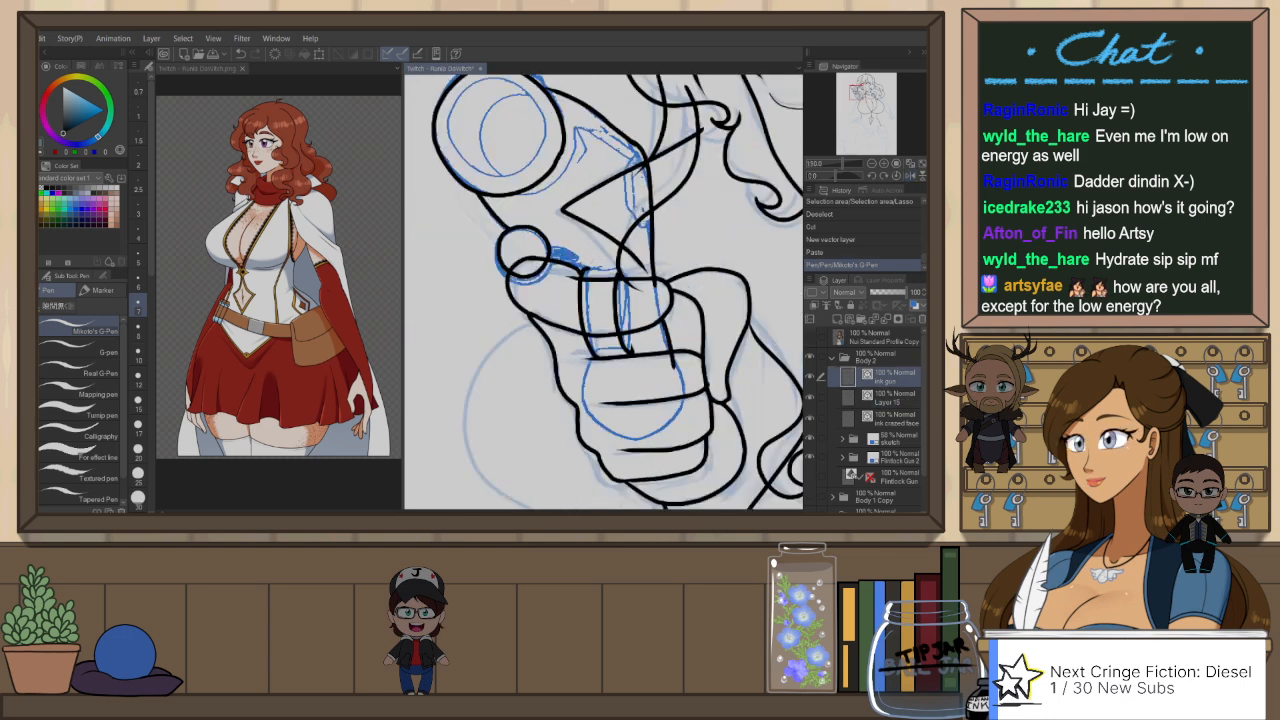
left_click_drag(549, 247, 618, 274)
key("ctrl+z")
key("ctrl+z")
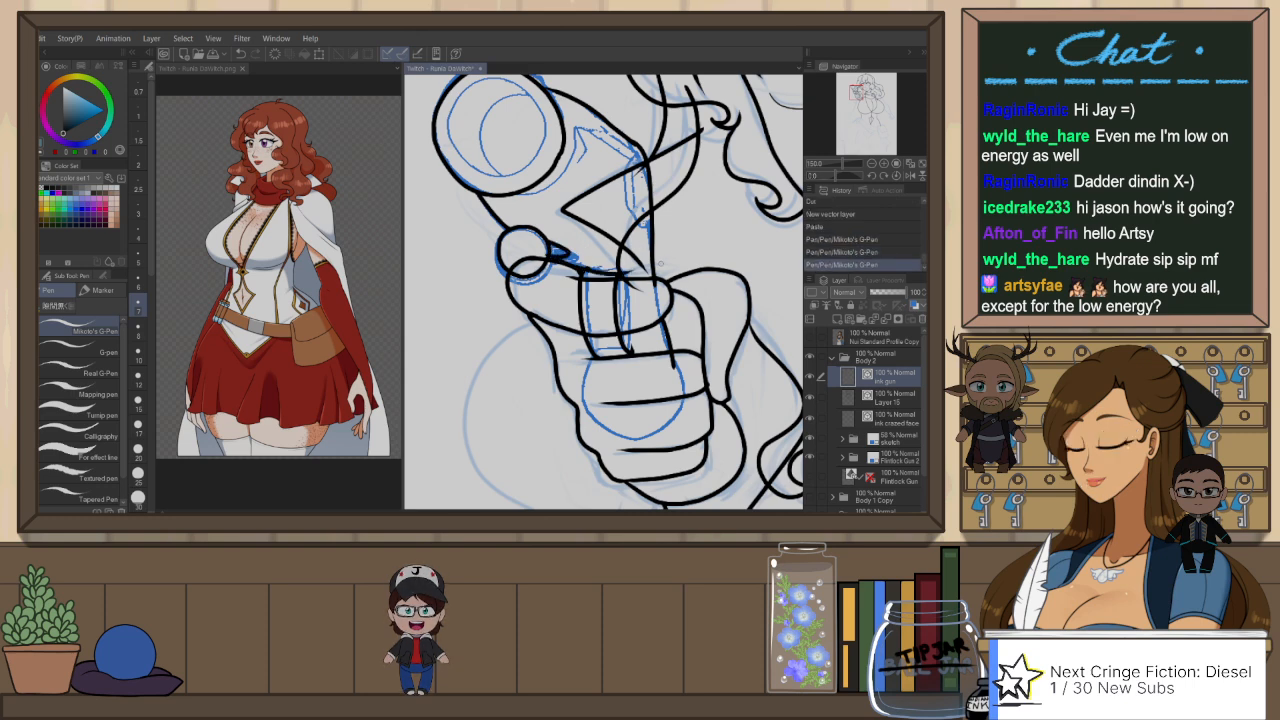
key("e")
mouse_move(688, 352)
left_mouse_down()
mouse_move(663, 381)
mouse_move(705, 381)
left_mouse_up()
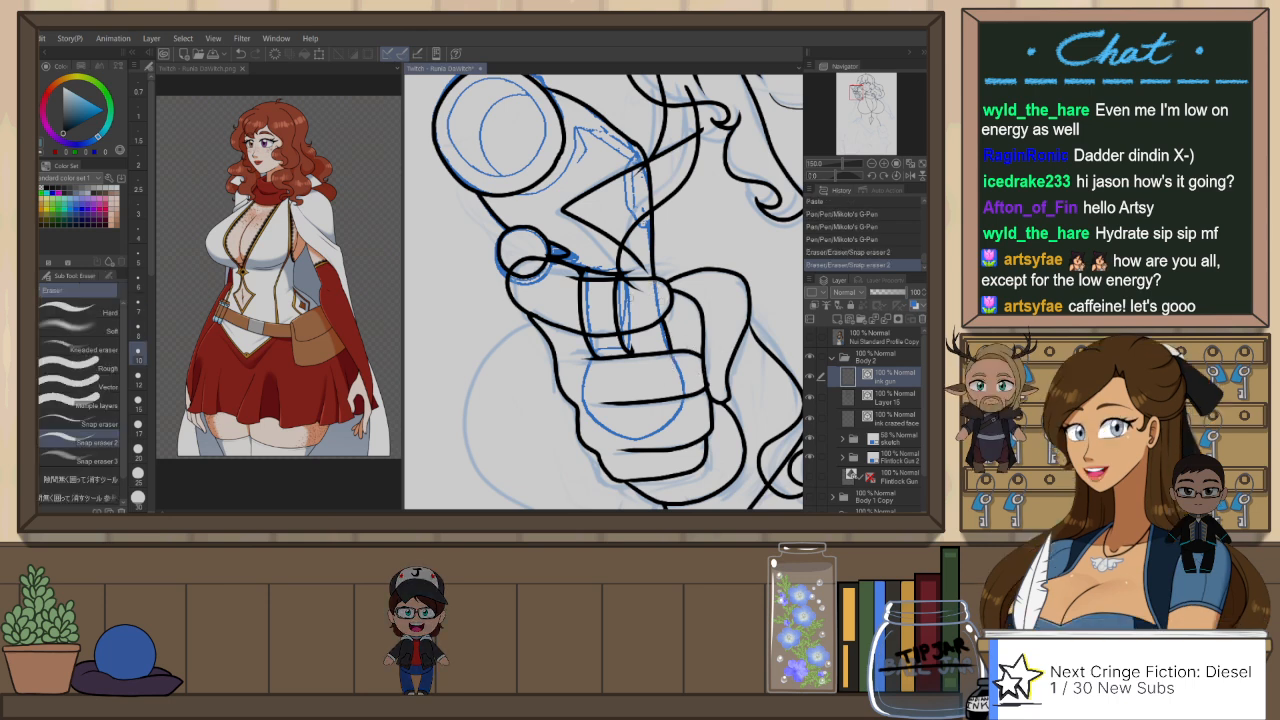
left_click_drag(654, 302, 647, 315)
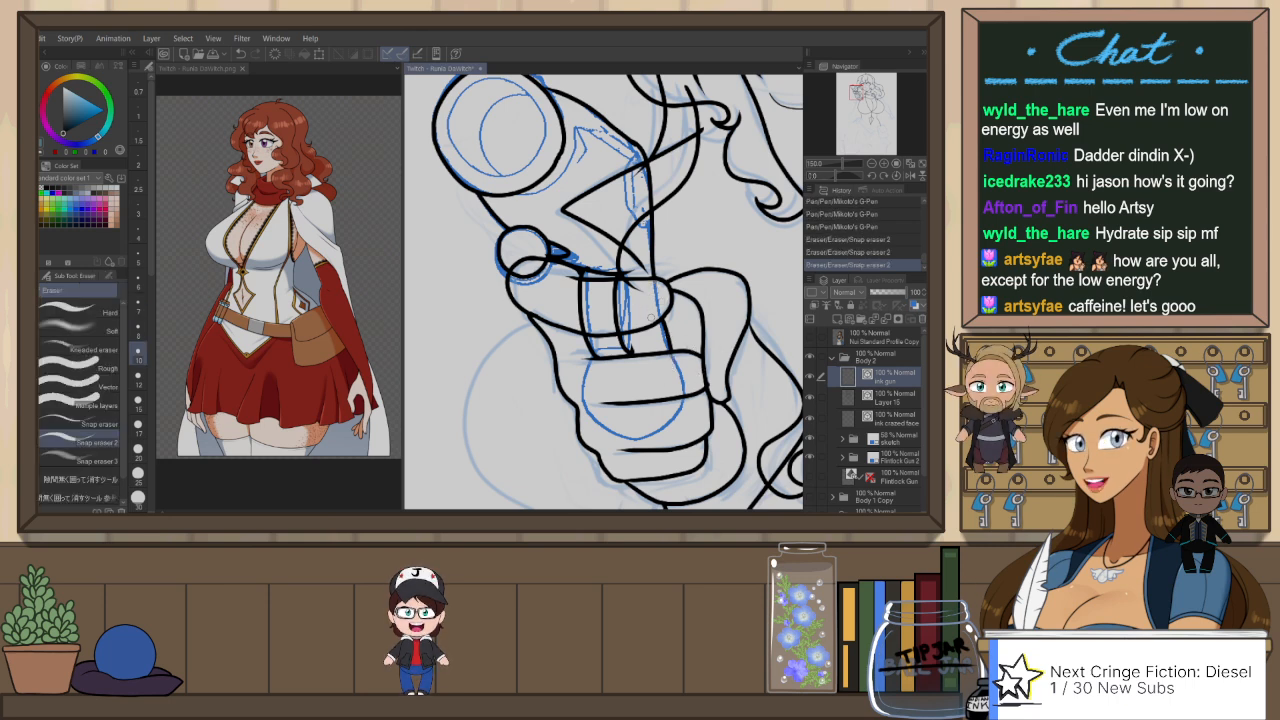
Step: Hide and reshow Layer 15 to check the gun's line art on its own
left_click(810, 398)
key("ctrl+minus")
key("ctrl+minus")
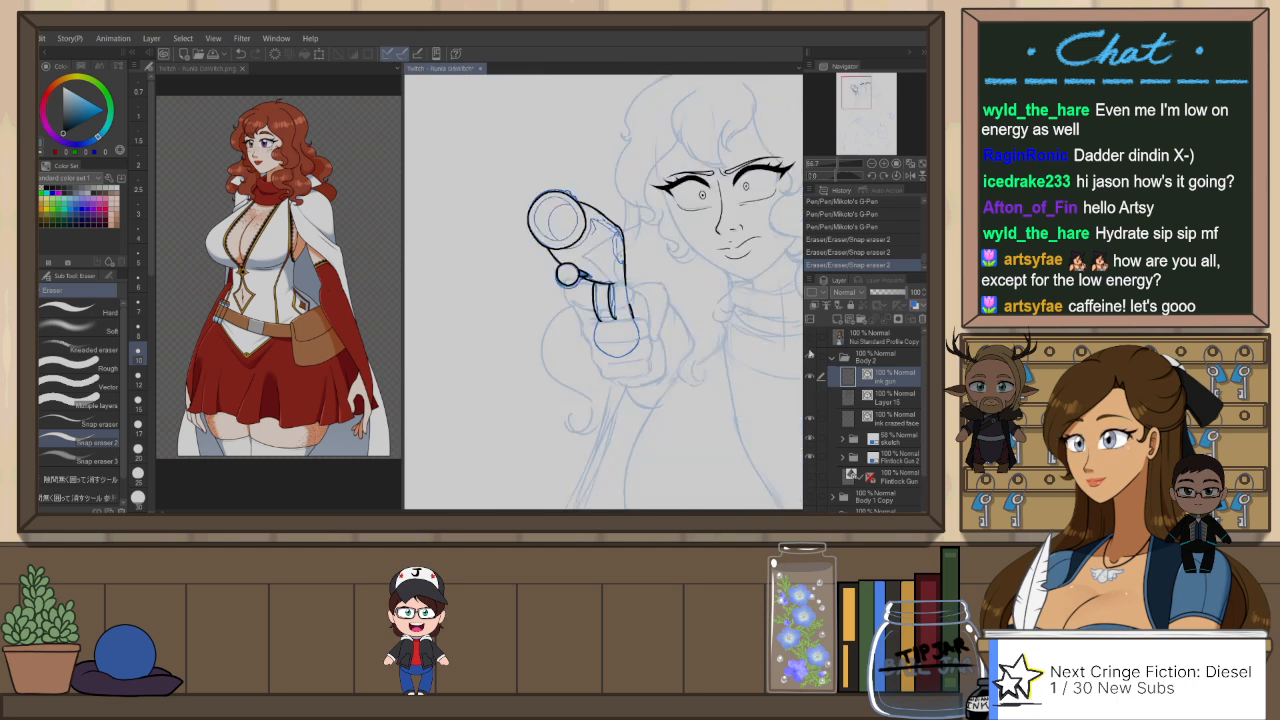
left_click(810, 398)
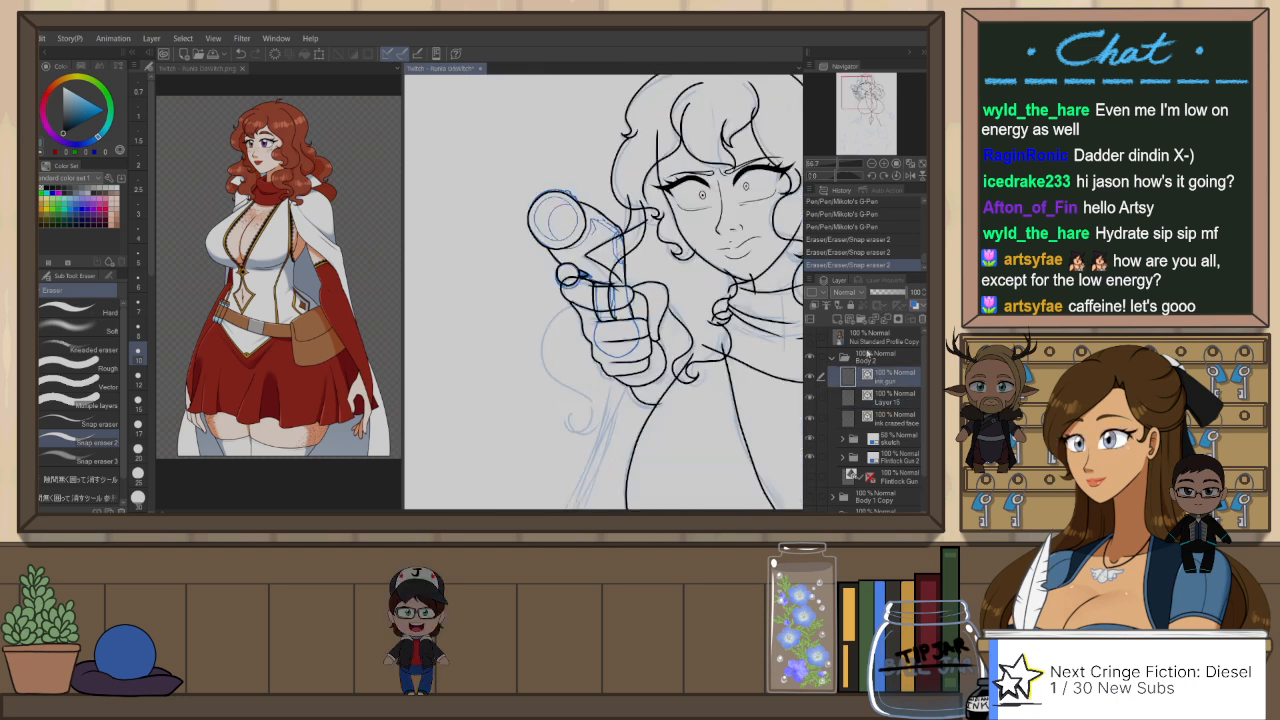
key("ctrl+plus")
key("ctrl+plus")
key("p")
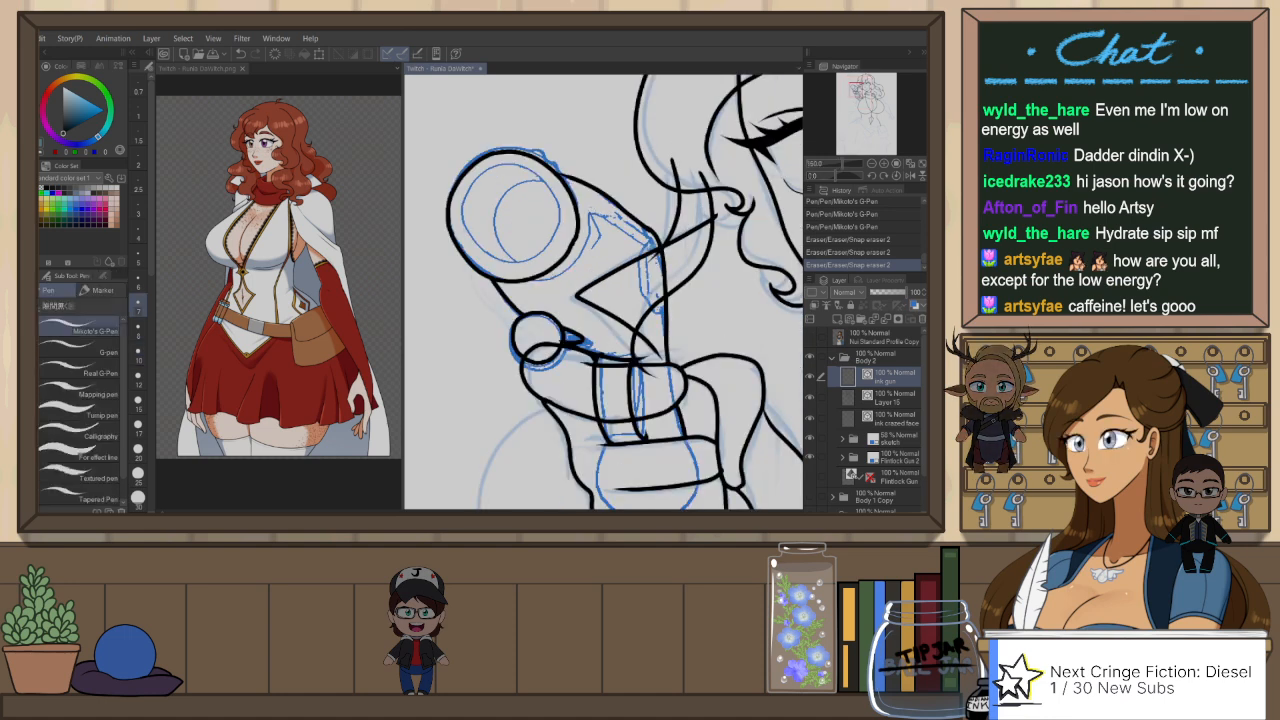
key("ctrl+z")
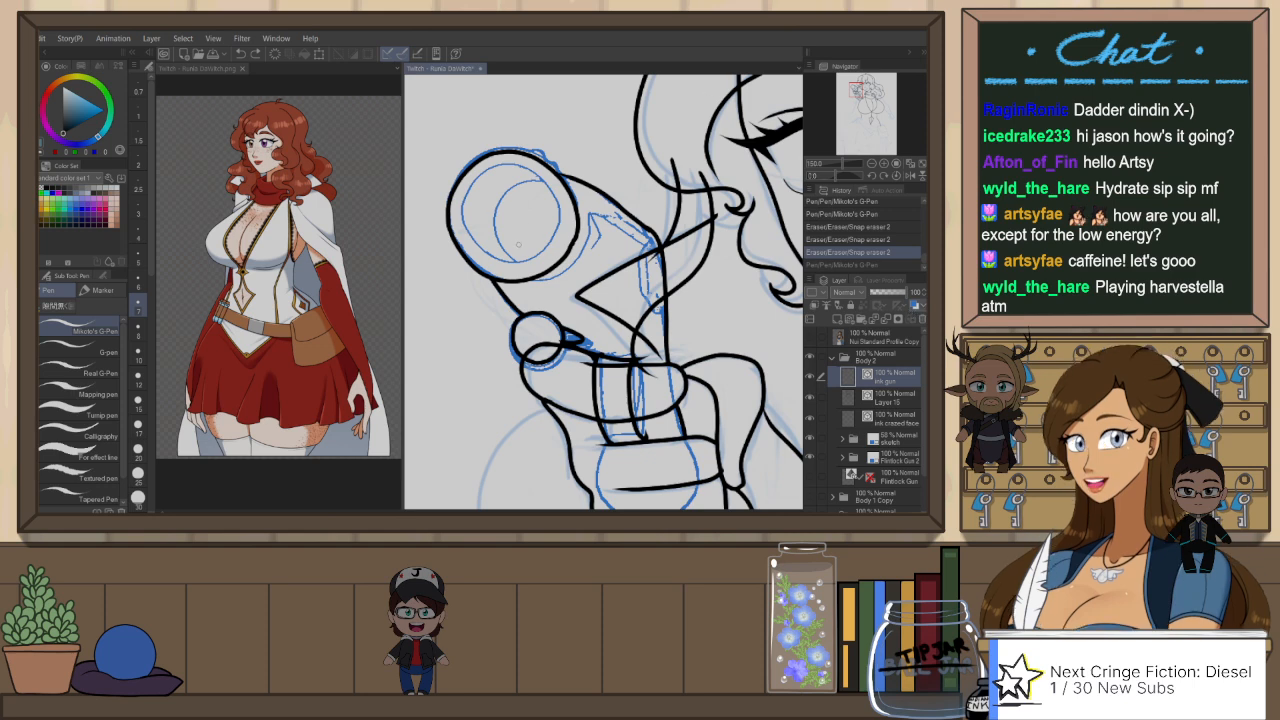
Step: Make Layer 15 active and ink the wavy hair lock with its curled tip hanging beside and below the gun hand
scroll(518, 243, "down", 5)
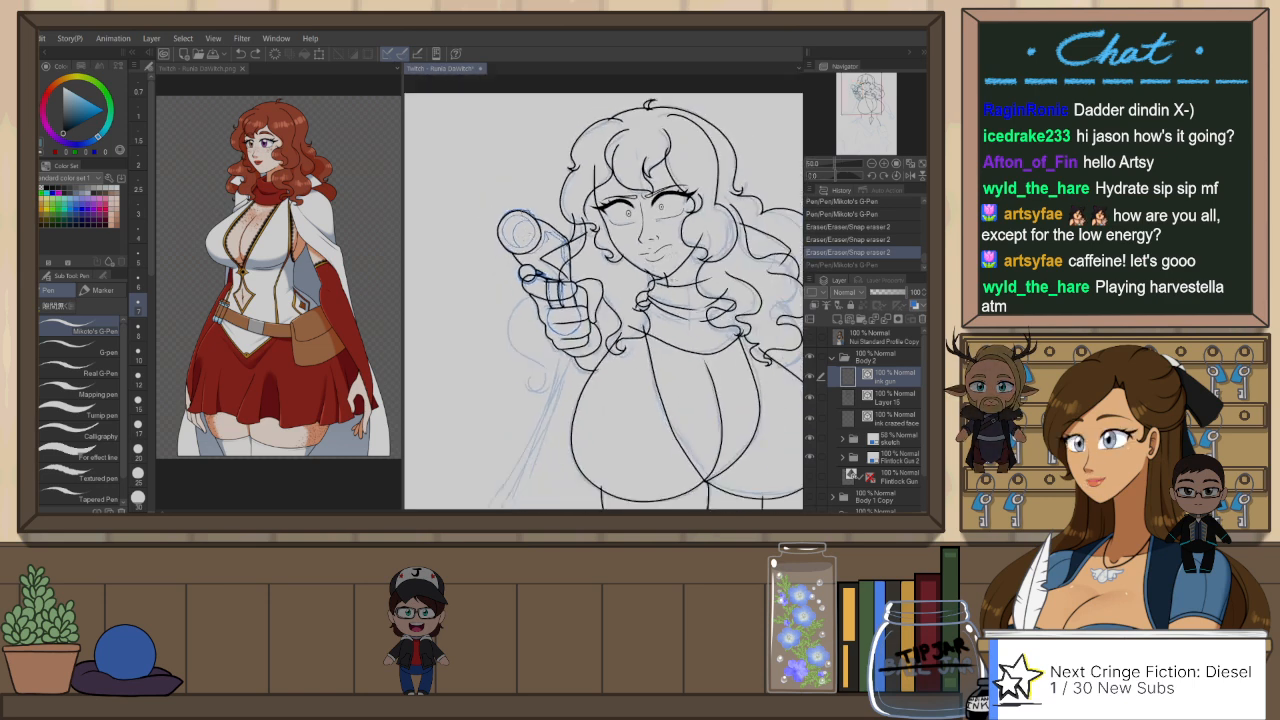
scroll(631, 274, "down", 2)
left_click(885, 400)
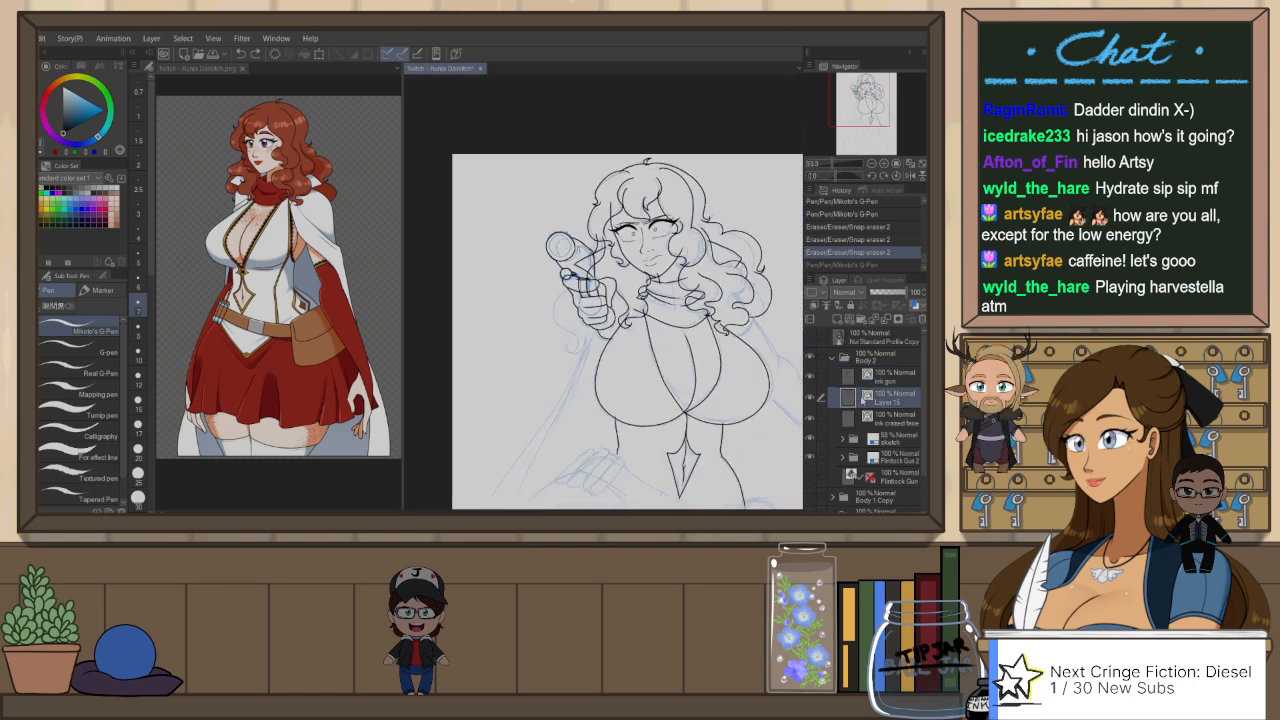
scroll(631, 277, "up", 3)
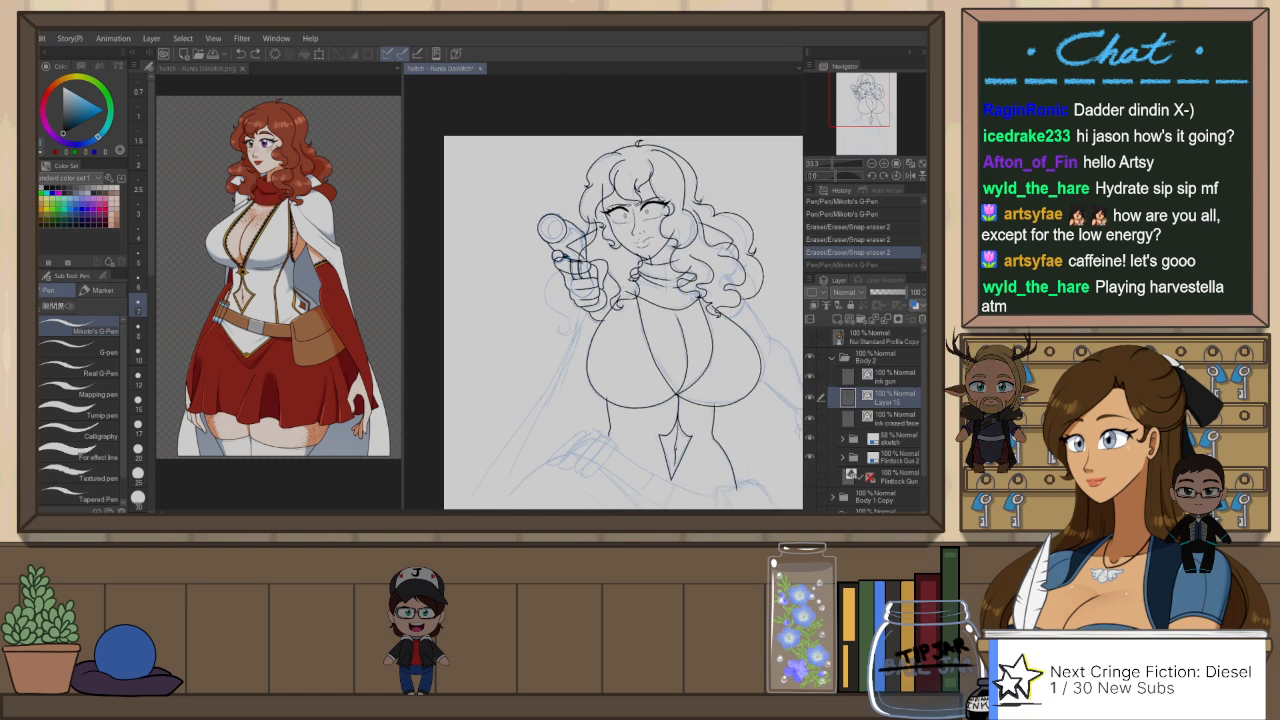
left_click_drag(540, 332, 574, 378)
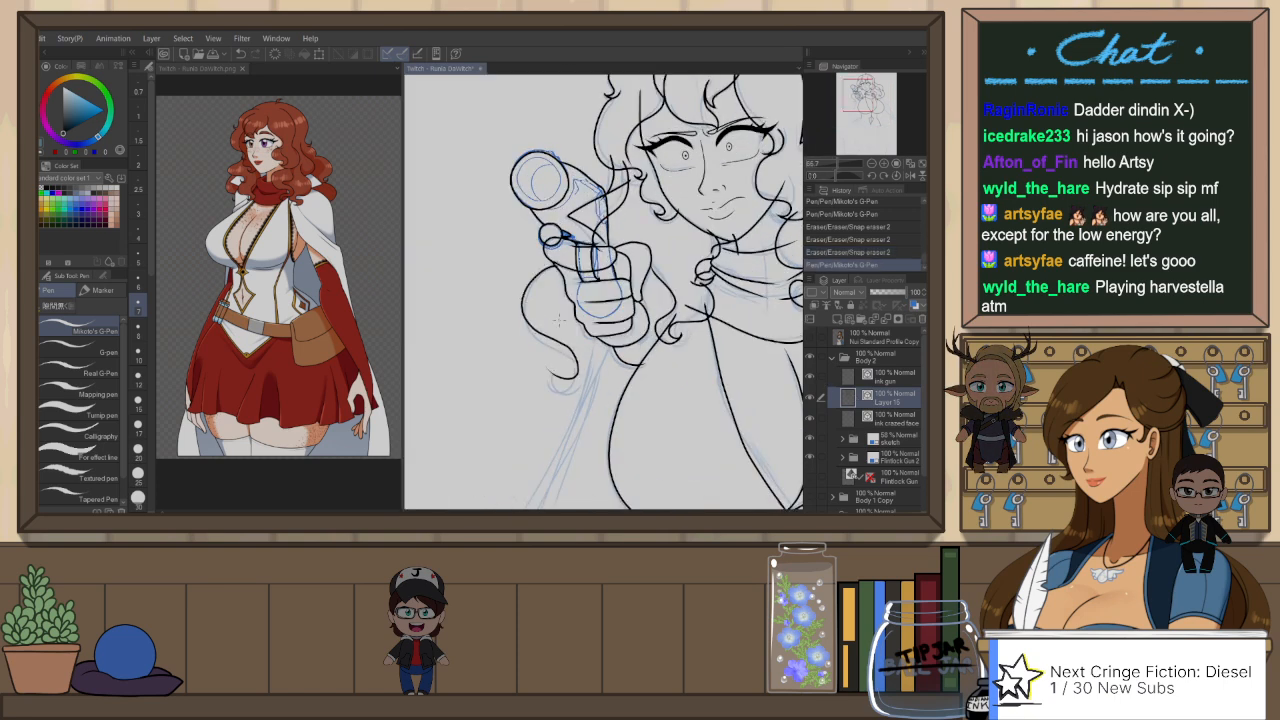
key("ctrl+z")
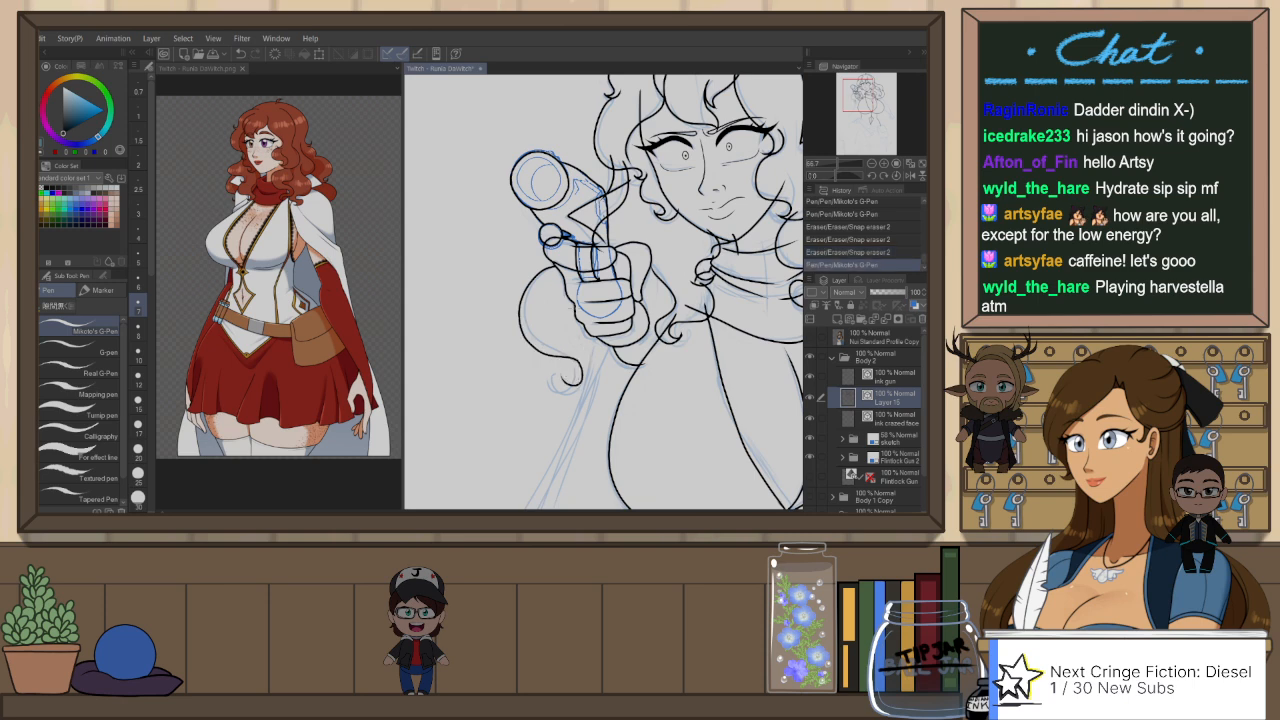
scroll(551, 305, "up", 1)
mouse_move(512, 290)
left_mouse_down()
mouse_move(578, 395)
mouse_move(565, 412)
mouse_move(619, 394)
mouse_move(614, 403)
left_mouse_up()
key("ctrl+z")
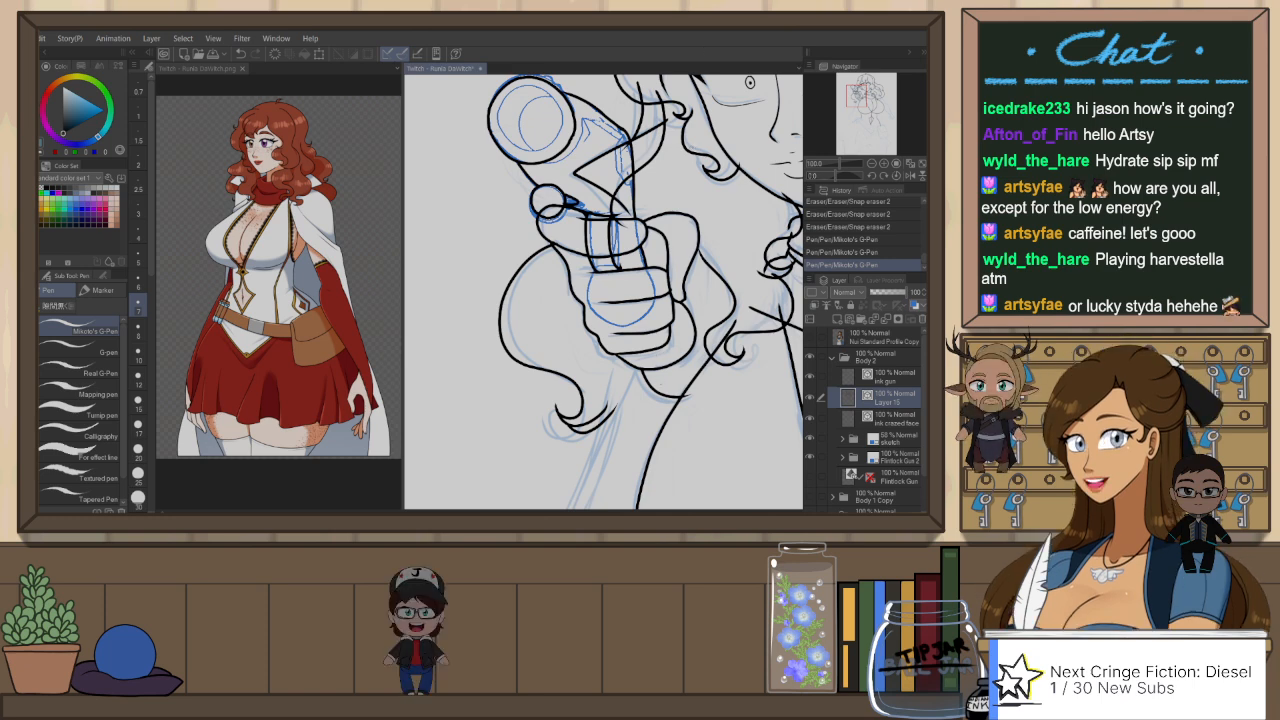
Step: Adjust the hair line beside the gun on Layer 15 with the Pinch vector line tool
left_click_drag(706, 294, 665, 316)
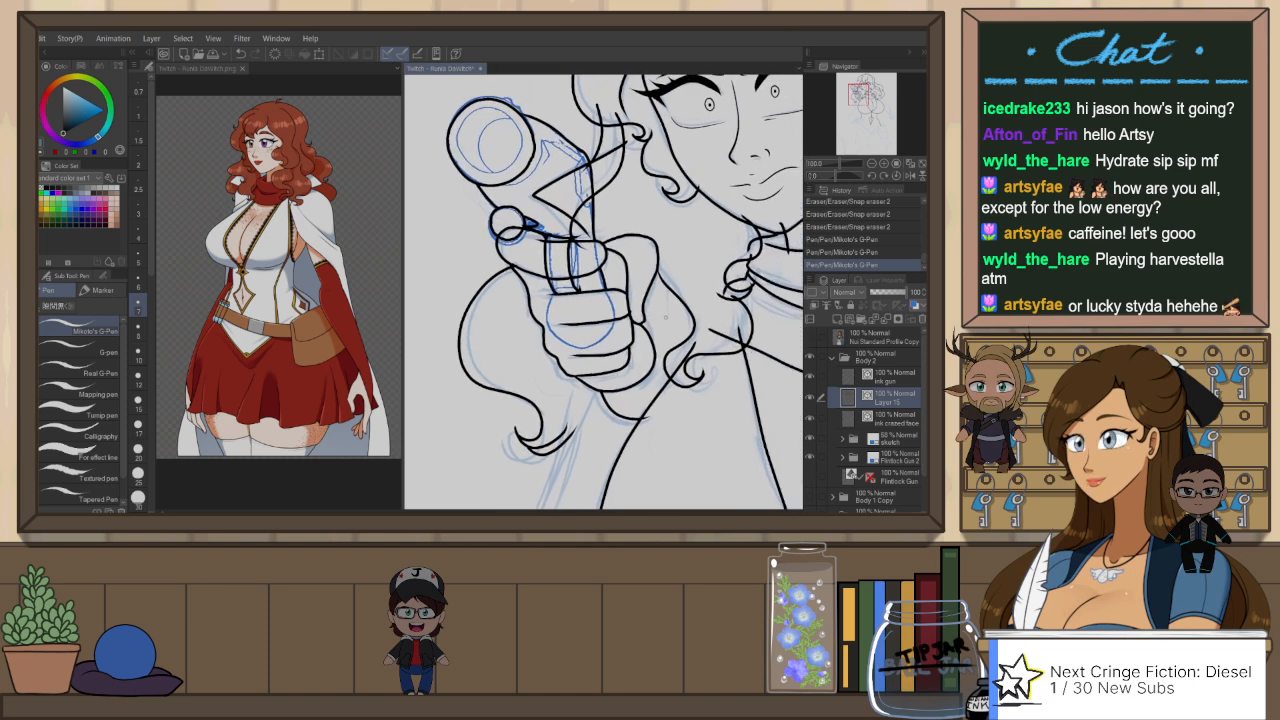
scroll(665, 317, "down", 2)
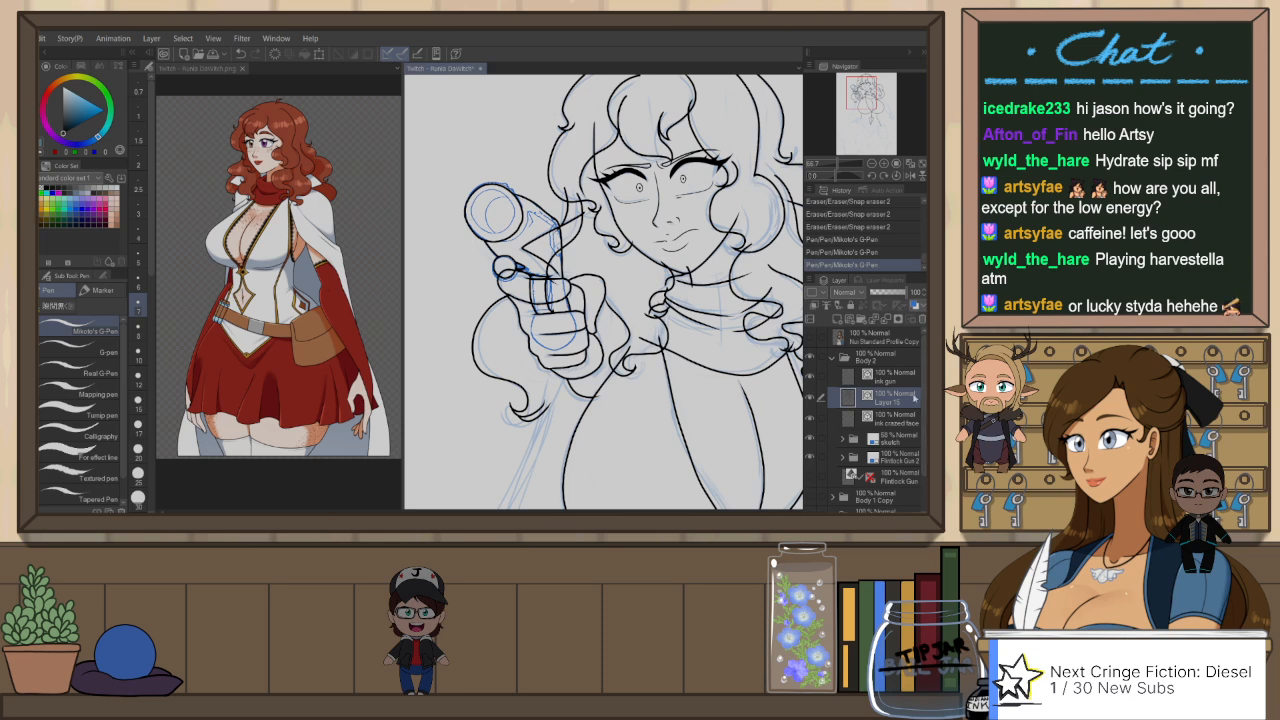
key("y")
left_click_drag(577, 240, 569, 234)
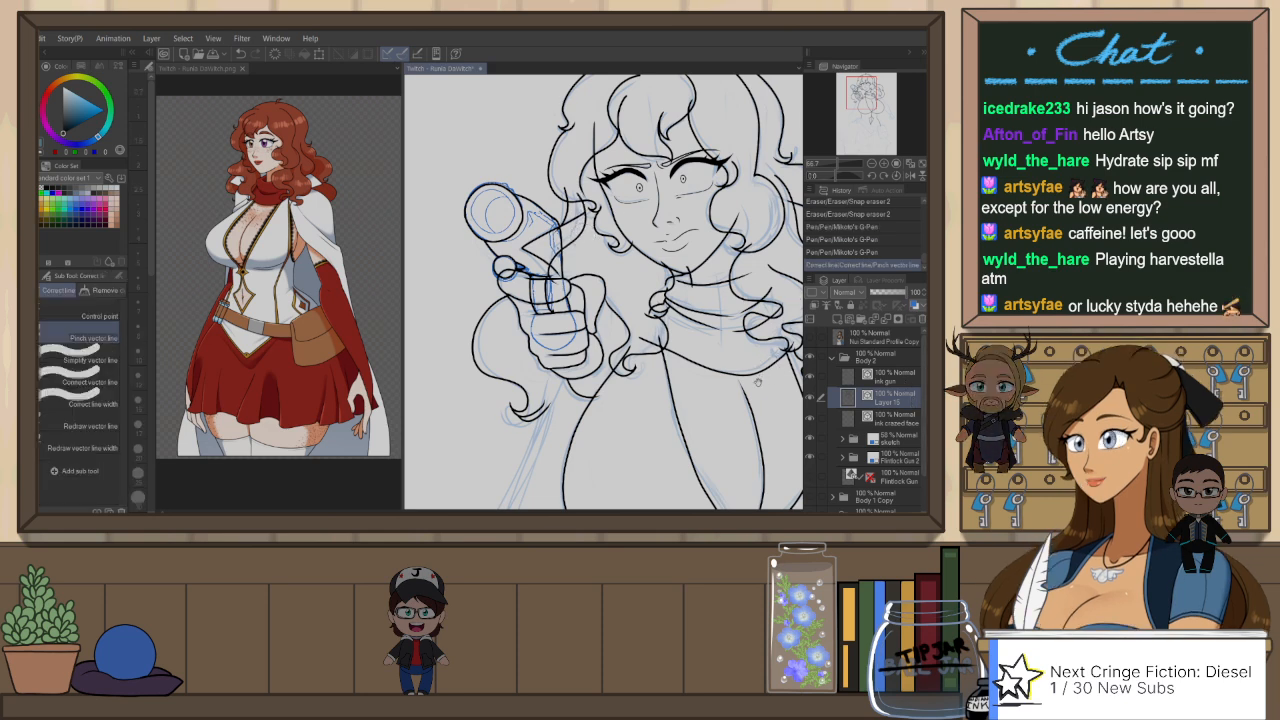
left_click_drag(757, 381, 750, 455)
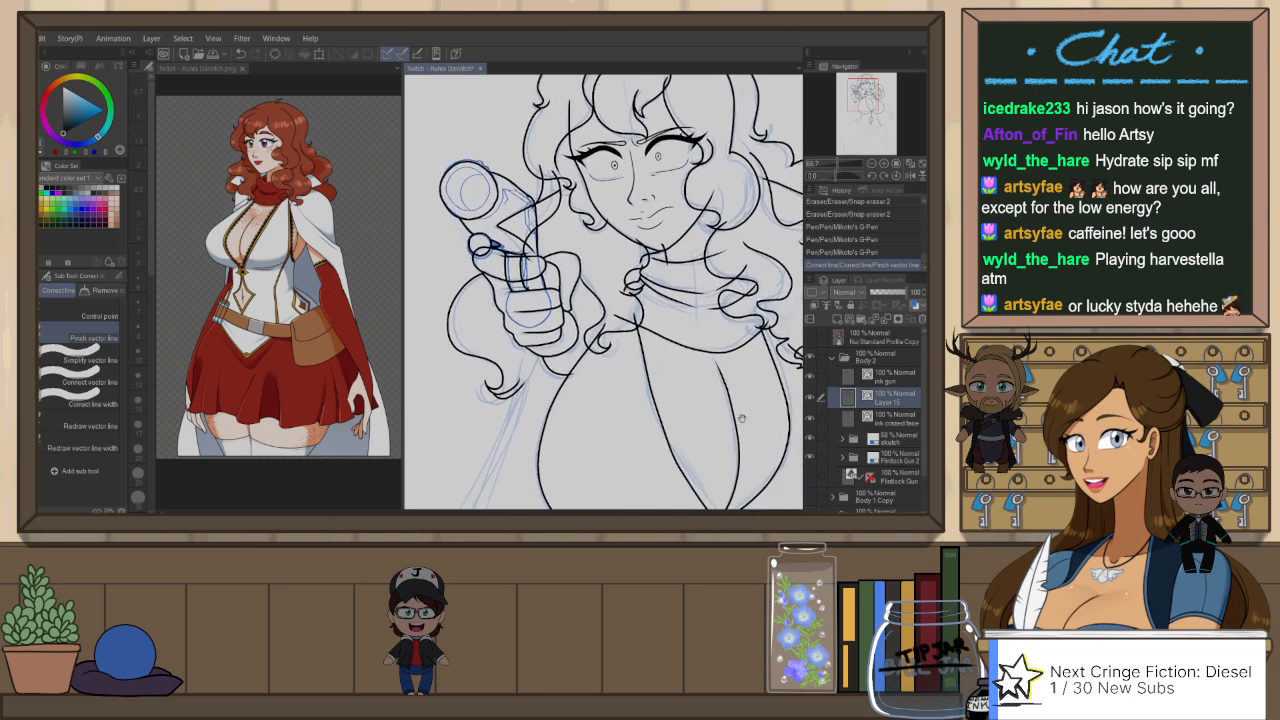
left_click_drag(741, 419, 749, 359)
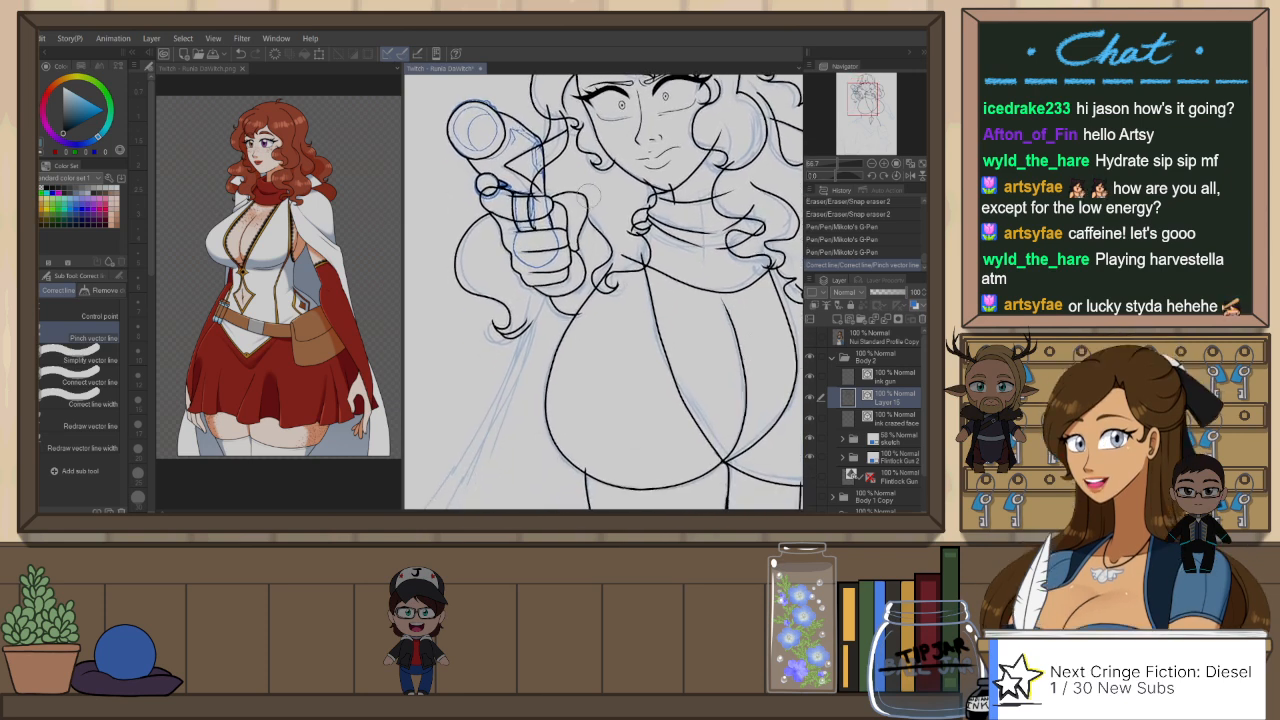
Step: Ink a short hair strand with the G-Pen between the gun hand and the scarf, redrawing it until it follows the sketch
key("p")
mouse_move(587, 214)
left_mouse_down()
mouse_move(606, 252)
mouse_move(600, 275)
left_mouse_up()
key("ctrl+z")
key("ctrl+z")
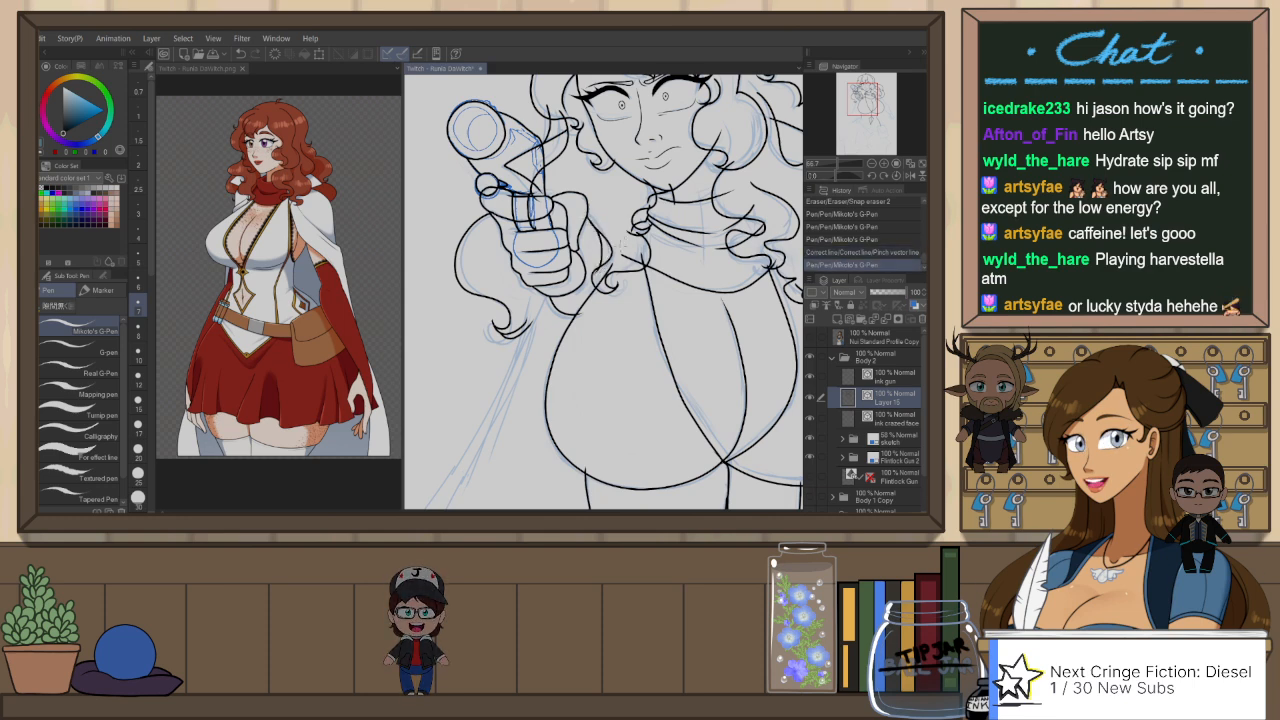
key("ctrl+z")
left_click_drag(597, 222, 602, 276)
Step: Flip the canvas view horizontally and ink the outer line of the lowered upper arm from the hair to the elbow
scroll(668, 265, "down", 2)
left_click_drag(749, 356, 686, 340)
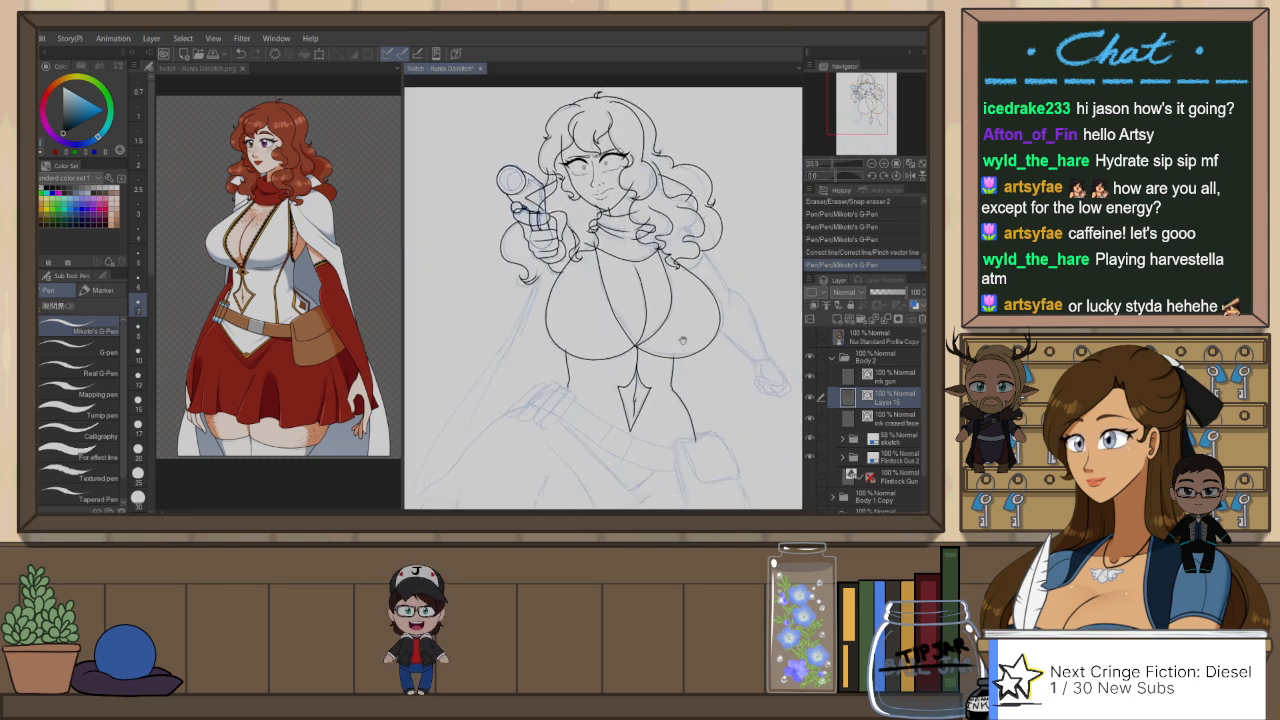
key("h")
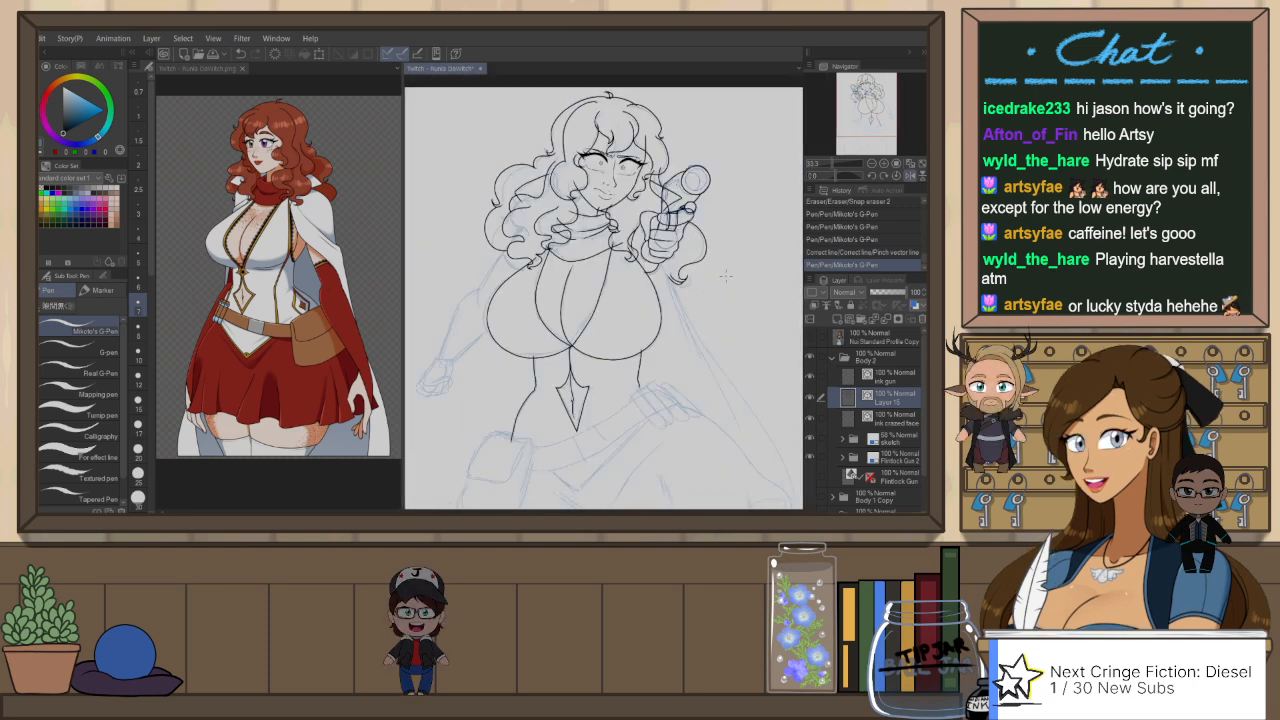
left_click_drag(508, 429, 618, 405)
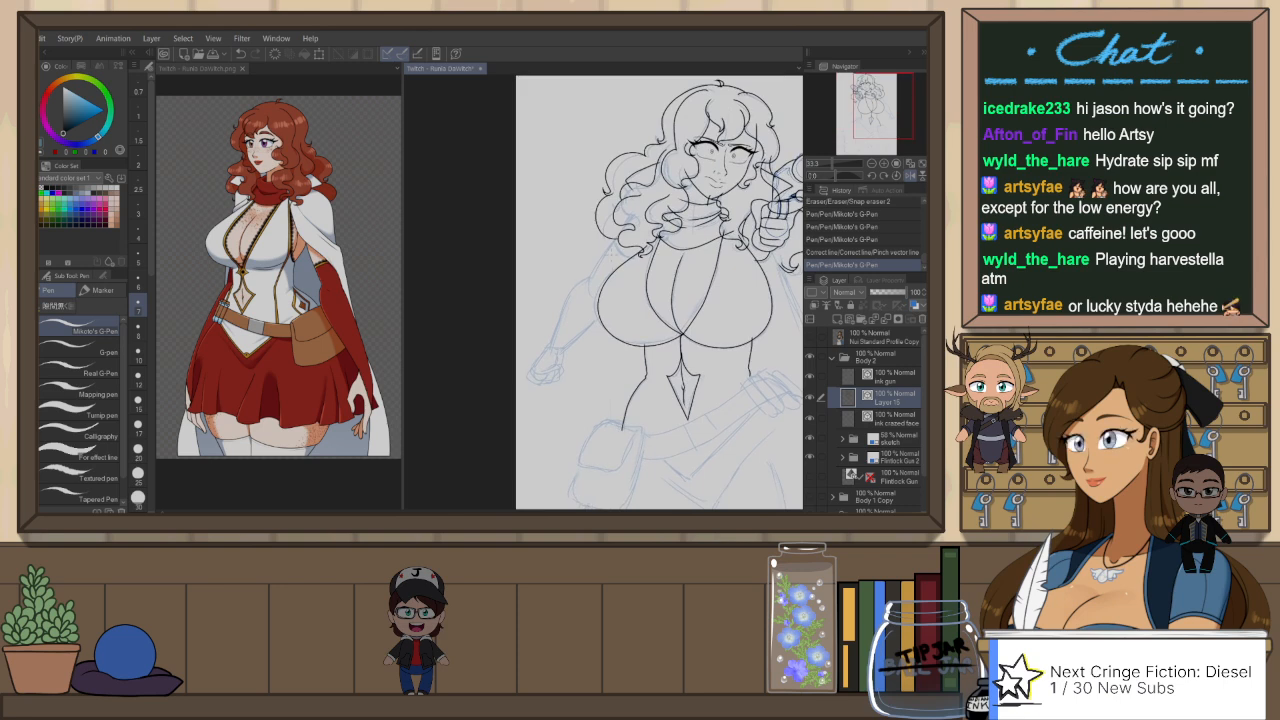
scroll(612, 238, "up", 2)
left_click_drag(609, 237, 642, 190)
key("ctrl+z")
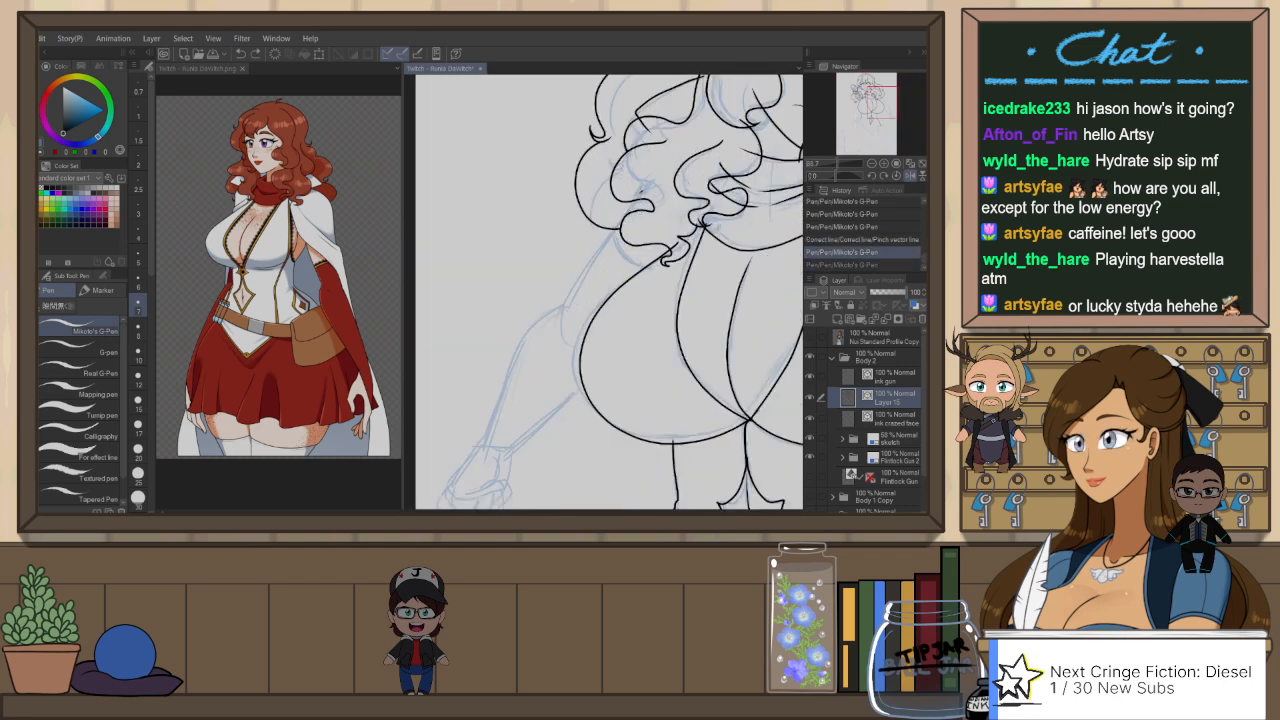
mouse_move(606, 240)
left_mouse_down()
mouse_move(642, 194)
mouse_move(554, 320)
left_mouse_up()
key("ctrl+z")
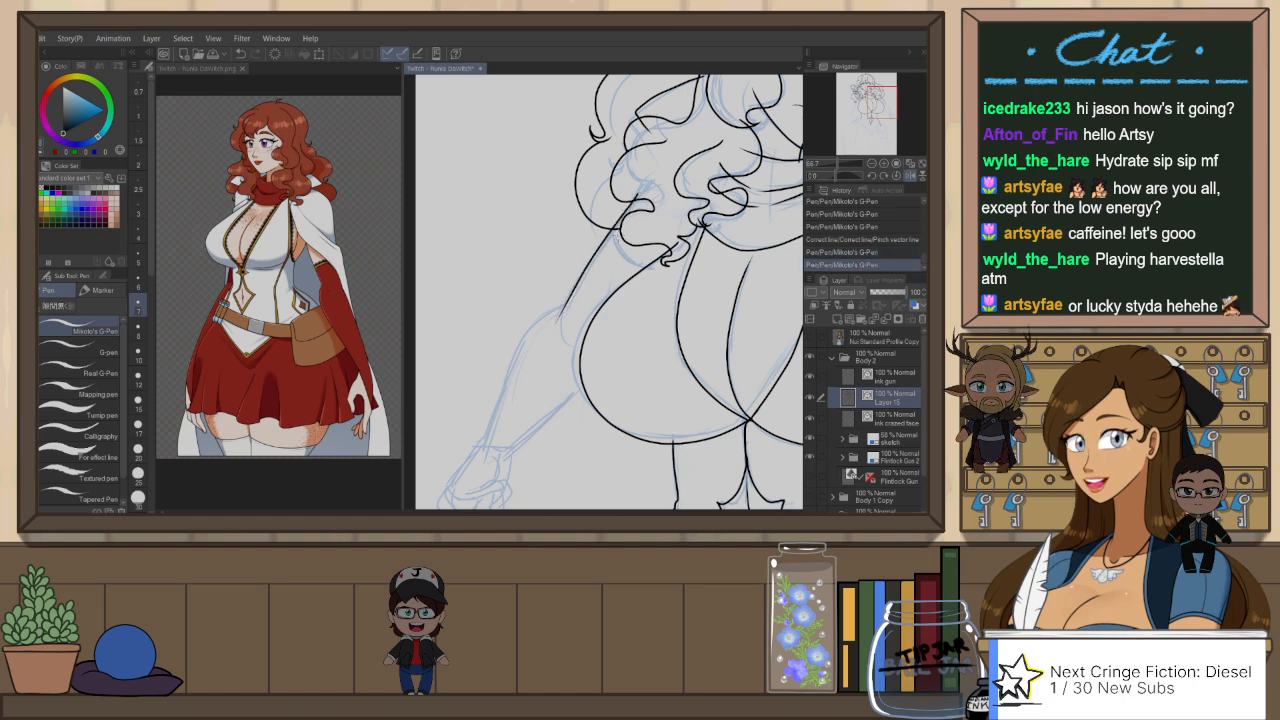
Step: Ink both sides of the lowered forearm from the elbow and chest down to the wrist
left_click_drag(578, 412, 618, 282)
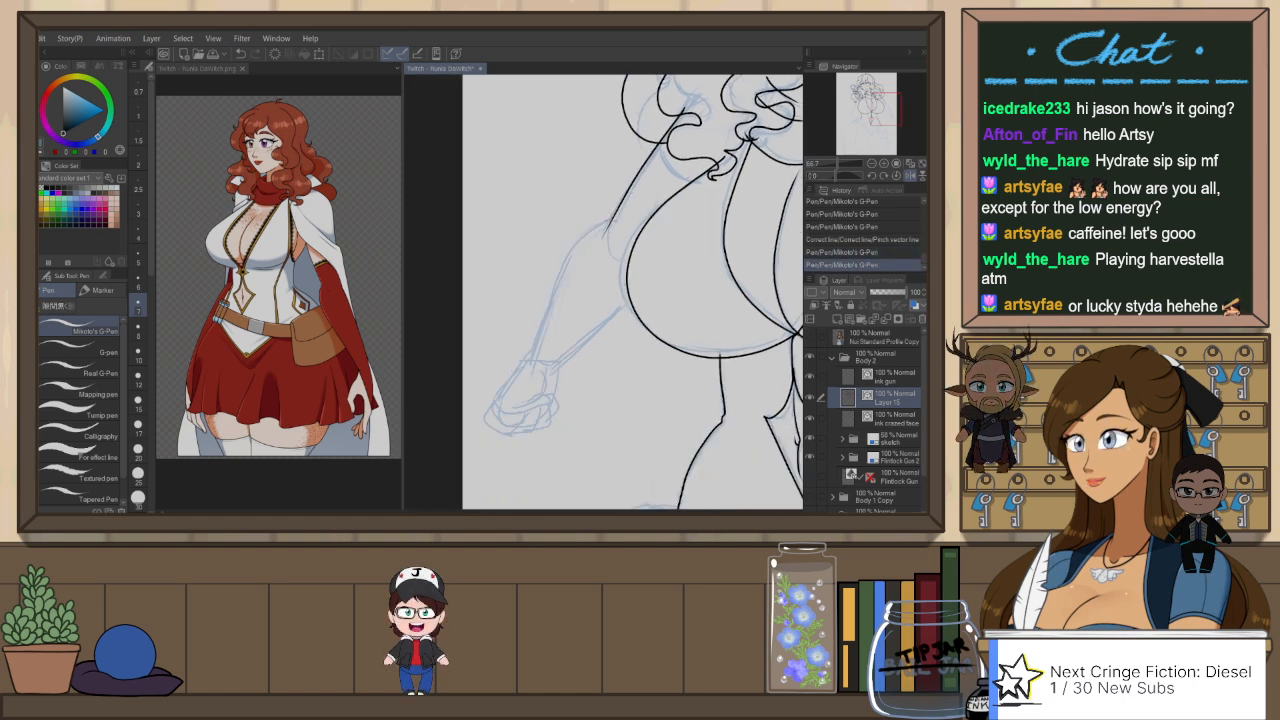
left_click_drag(611, 221, 531, 364)
key("ctrl+z")
left_click_drag(611, 221, 530, 369)
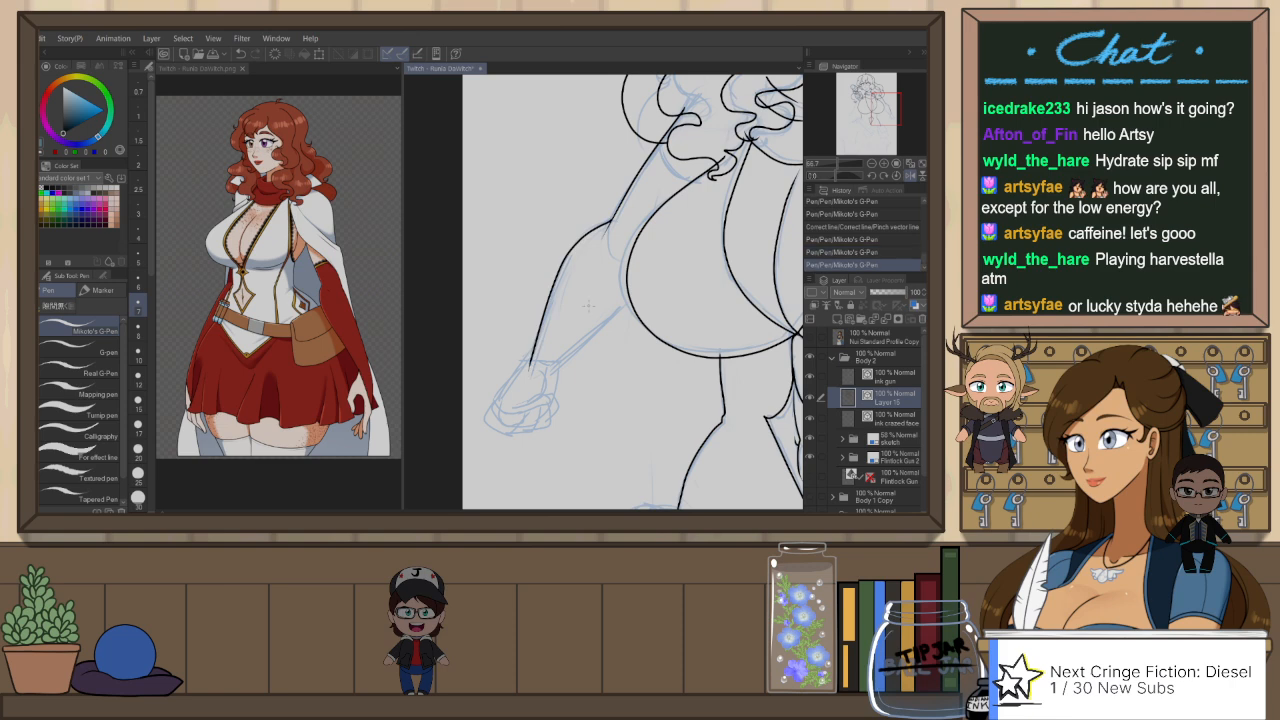
left_click_drag(632, 297, 553, 364)
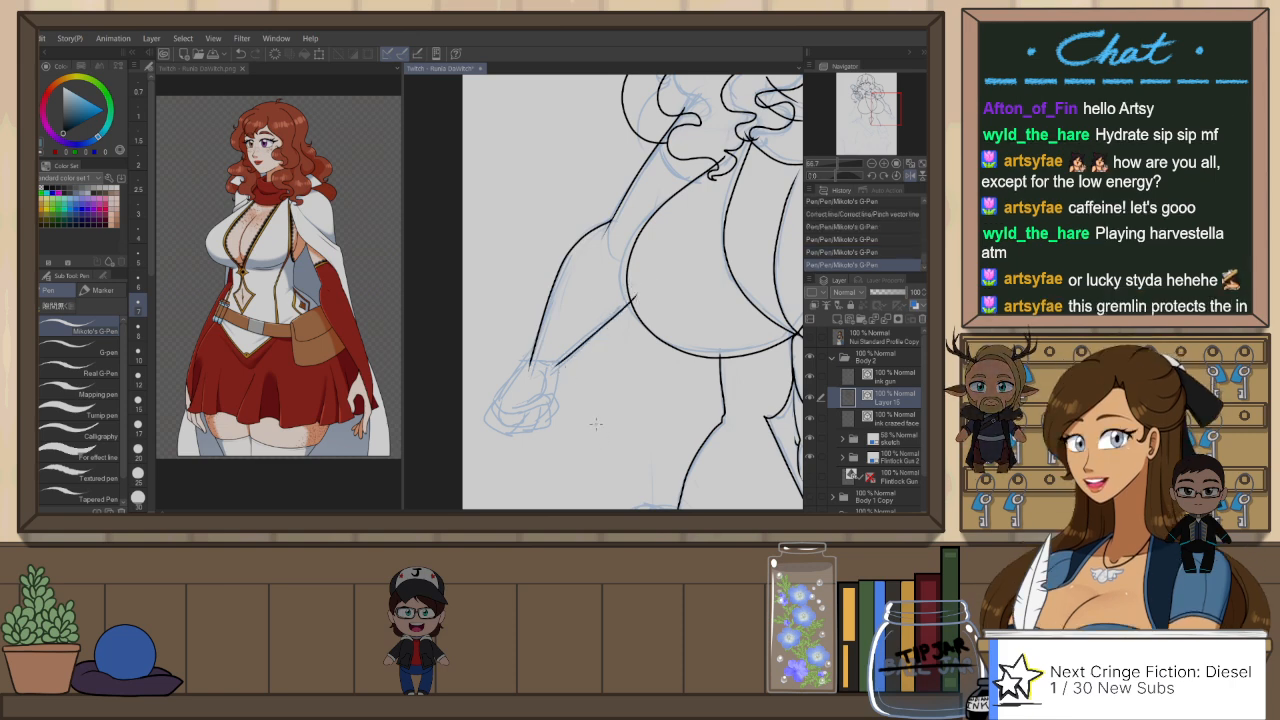
Step: Ink the back of the lowered hand from the wrist down to the knuckles
left_click_drag(596, 424, 629, 392)
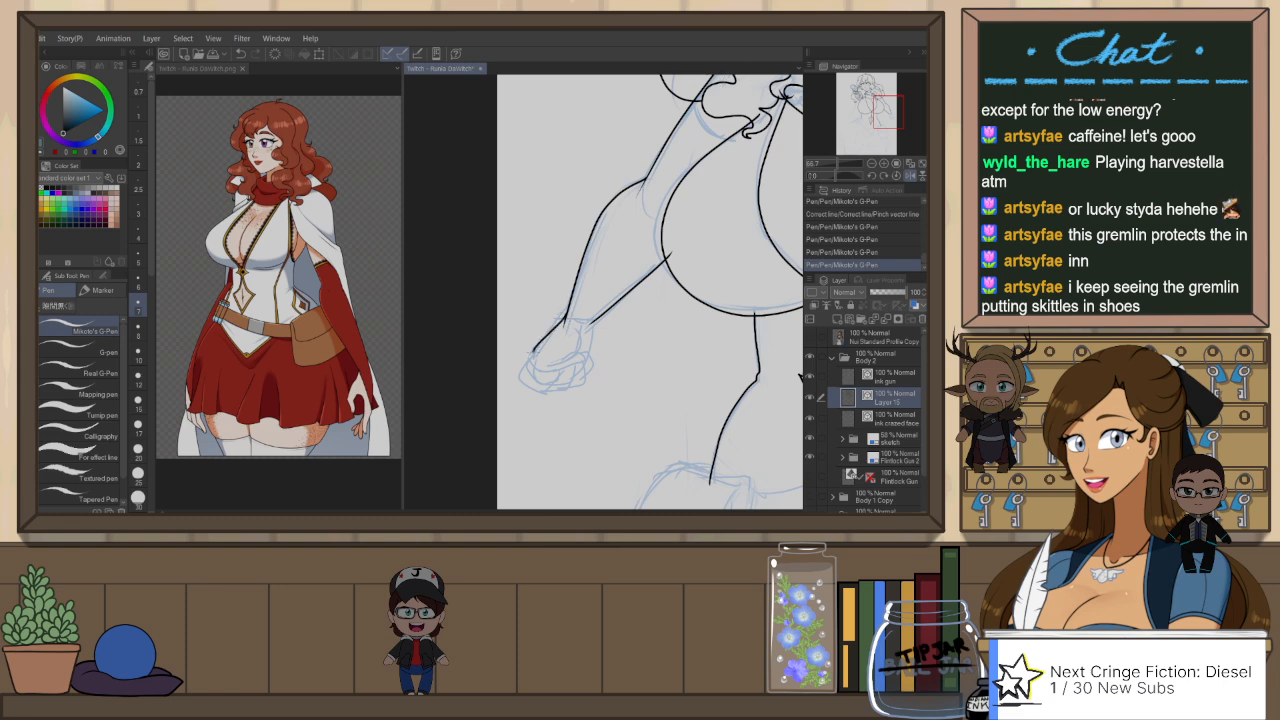
left_click_drag(536, 347, 541, 370)
scroll(555, 370, "up", 3)
key("ctrl+z")
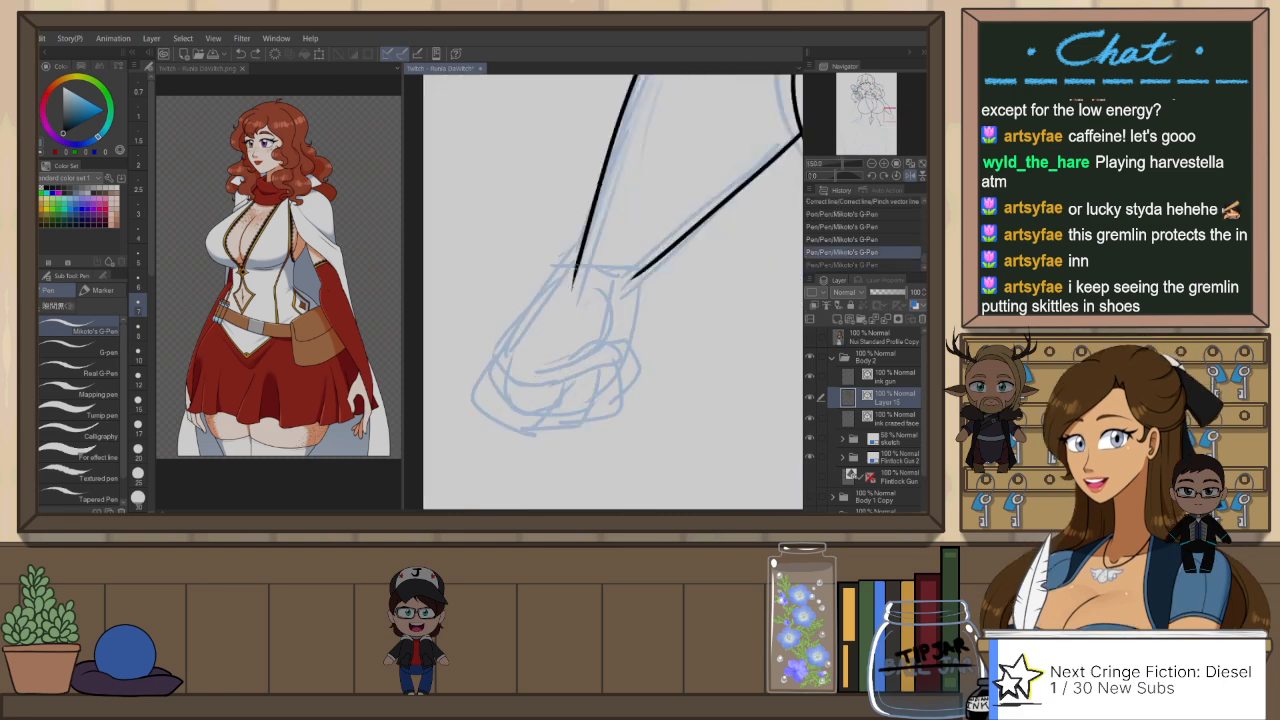
mouse_move(541, 290)
left_mouse_down()
mouse_move(507, 358)
mouse_move(565, 380)
left_mouse_up()
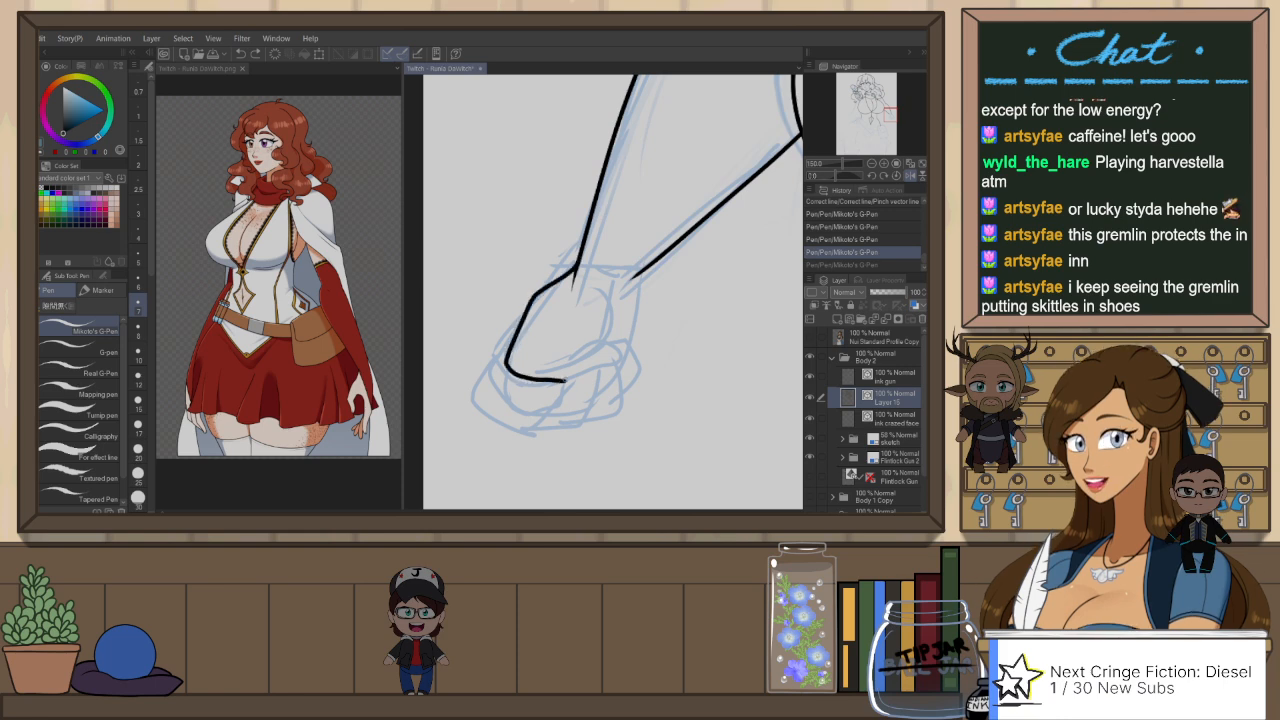
key("ctrl+z")
mouse_move(577, 262)
left_mouse_down()
mouse_move(508, 367)
mouse_move(549, 382)
left_mouse_up()
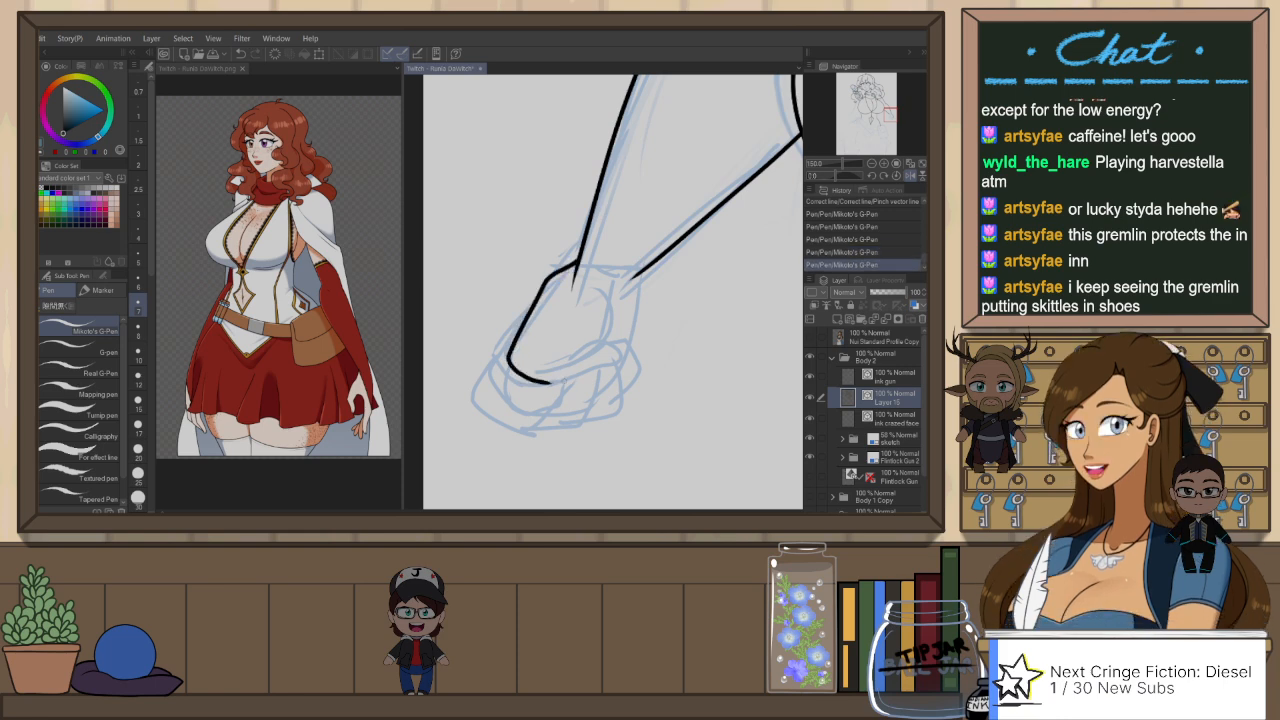
Step: Ink the lowered hand's thumb crease and tip, and its outer edge up to the wrist
left_click_drag(597, 288, 575, 350)
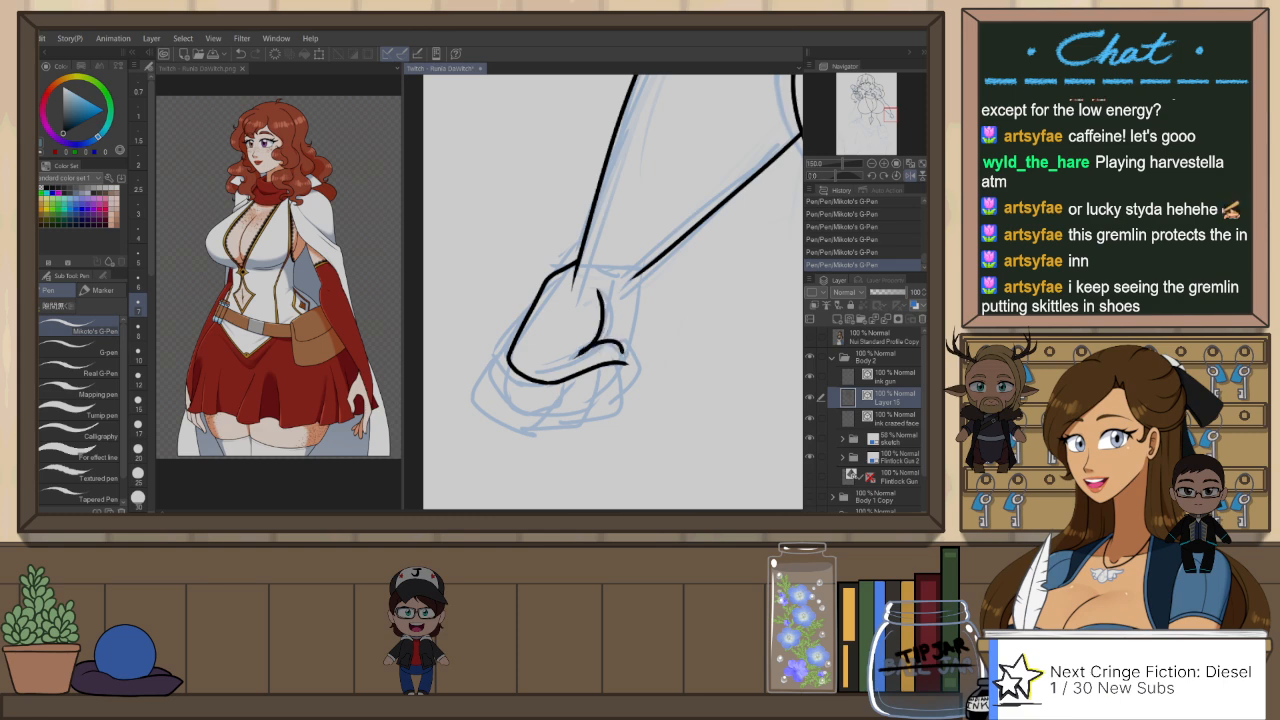
key("ctrl+z")
left_click_drag(580, 352, 626, 362)
left_click_drag(636, 278, 628, 364)
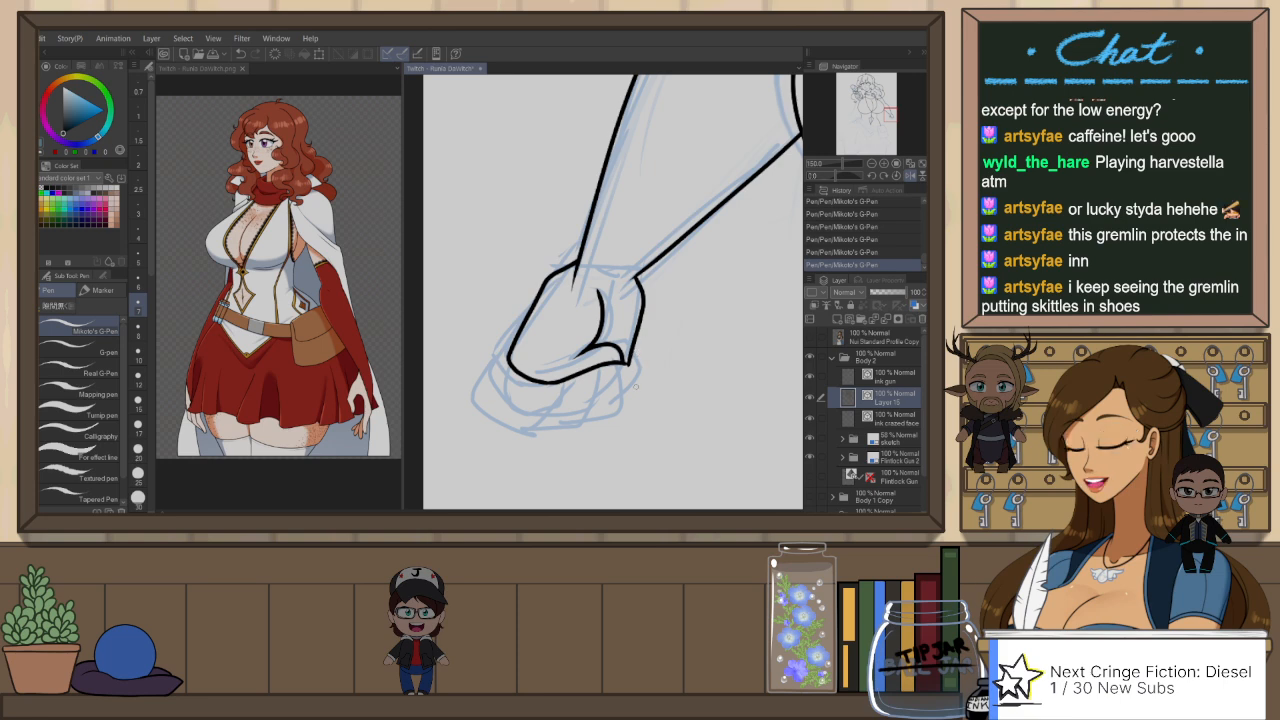
Step: Ink the lowered fist's squared index finger from the knuckle around to the thumb, plus the small crease at its base
key("r")
left_click_drag(698, 267, 534, 400)
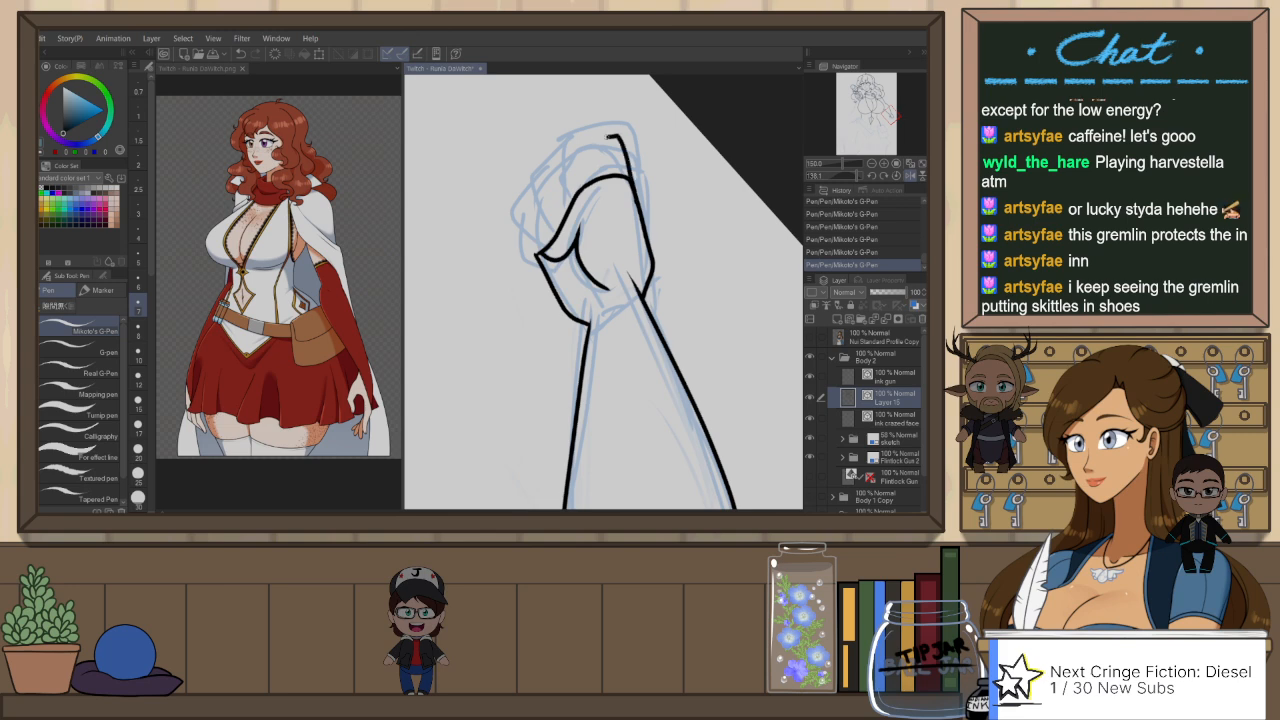
mouse_move(609, 136)
left_mouse_down()
mouse_move(570, 150)
mouse_move(565, 204)
left_mouse_up()
mouse_move(567, 156)
left_mouse_down()
mouse_move(537, 188)
mouse_move(560, 226)
left_mouse_up()
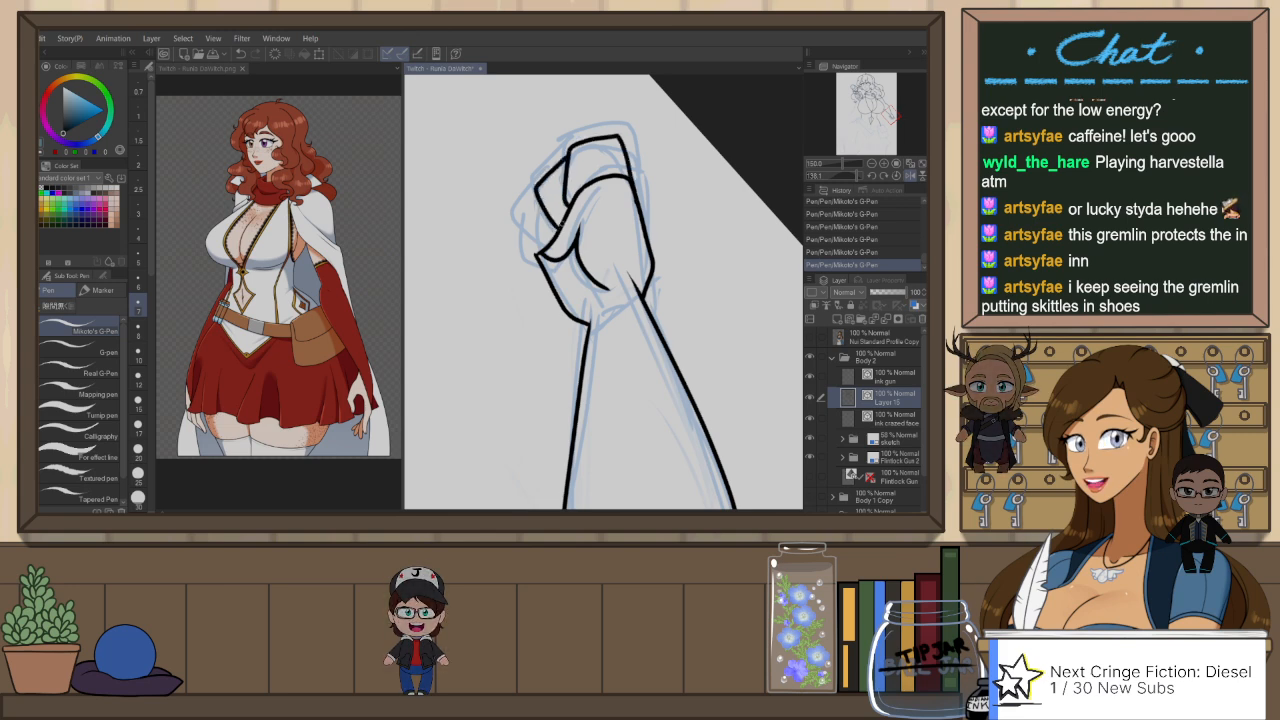
key("ctrl+z")
key("ctrl+z")
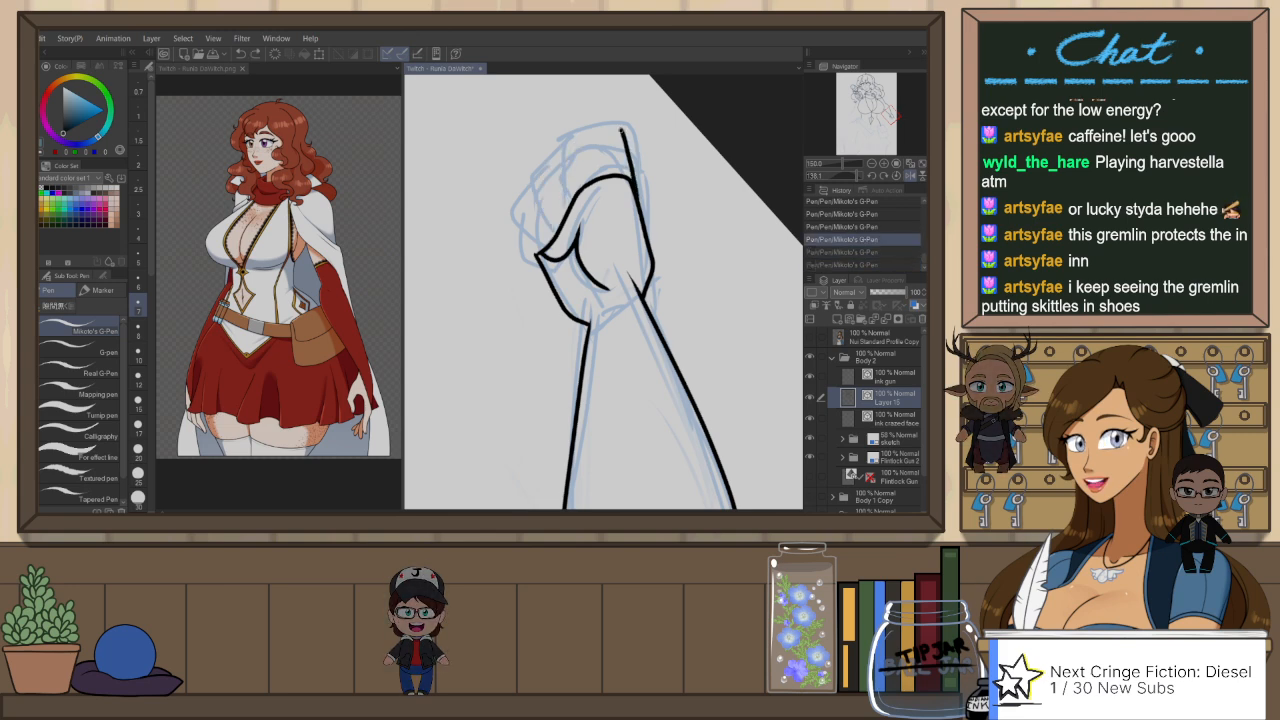
mouse_move(621, 130)
left_mouse_down()
mouse_move(564, 143)
mouse_move(622, 141)
mouse_move(564, 157)
mouse_move(566, 214)
left_mouse_up()
key("ctrl+z")
key("ctrl+z")
mouse_move(626, 146)
left_mouse_down()
mouse_move(634, 205)
mouse_move(578, 142)
mouse_move(560, 188)
mouse_move(570, 214)
mouse_move(601, 162)
mouse_move(597, 179)
left_mouse_up()
key("ctrl+z")
key("ctrl+z")
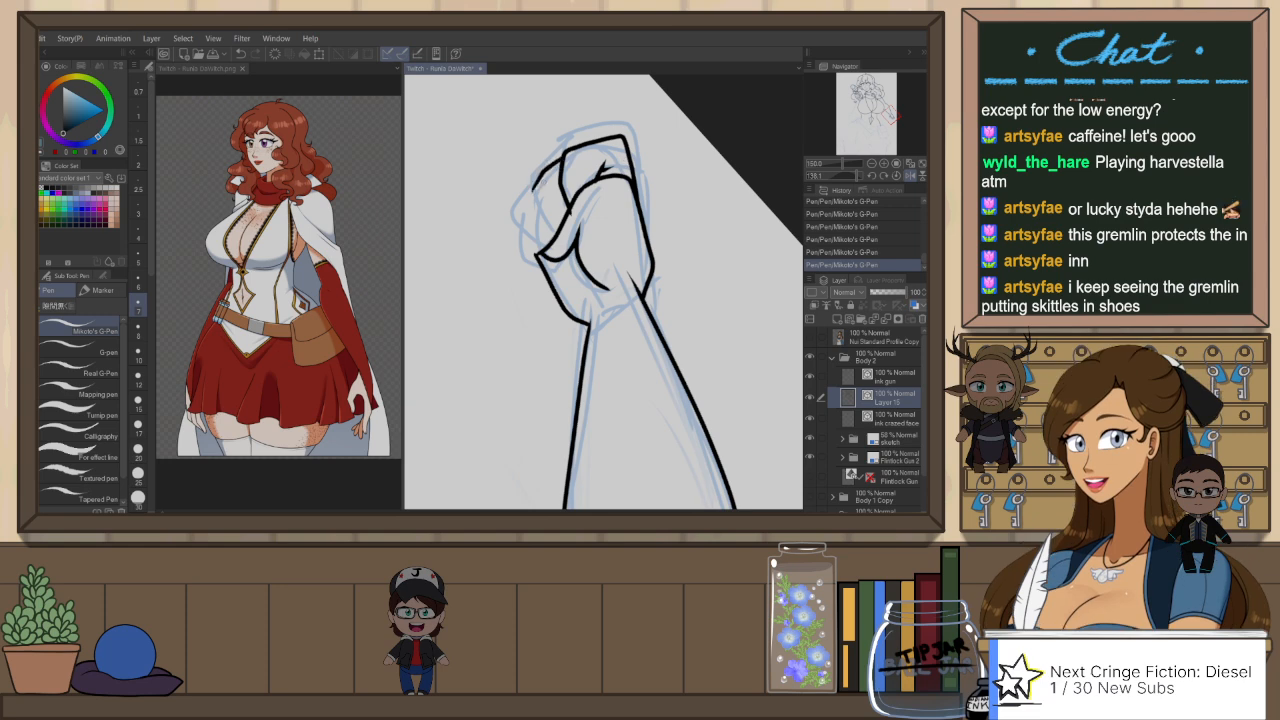
Step: Ink the remaining curled fingers of the lowered fist, stepping down from the index finger to the thumb tip
key("ctrl+z")
mouse_move(546, 217)
left_mouse_down()
mouse_move(556, 228)
mouse_move(532, 242)
mouse_move(562, 240)
left_mouse_up()
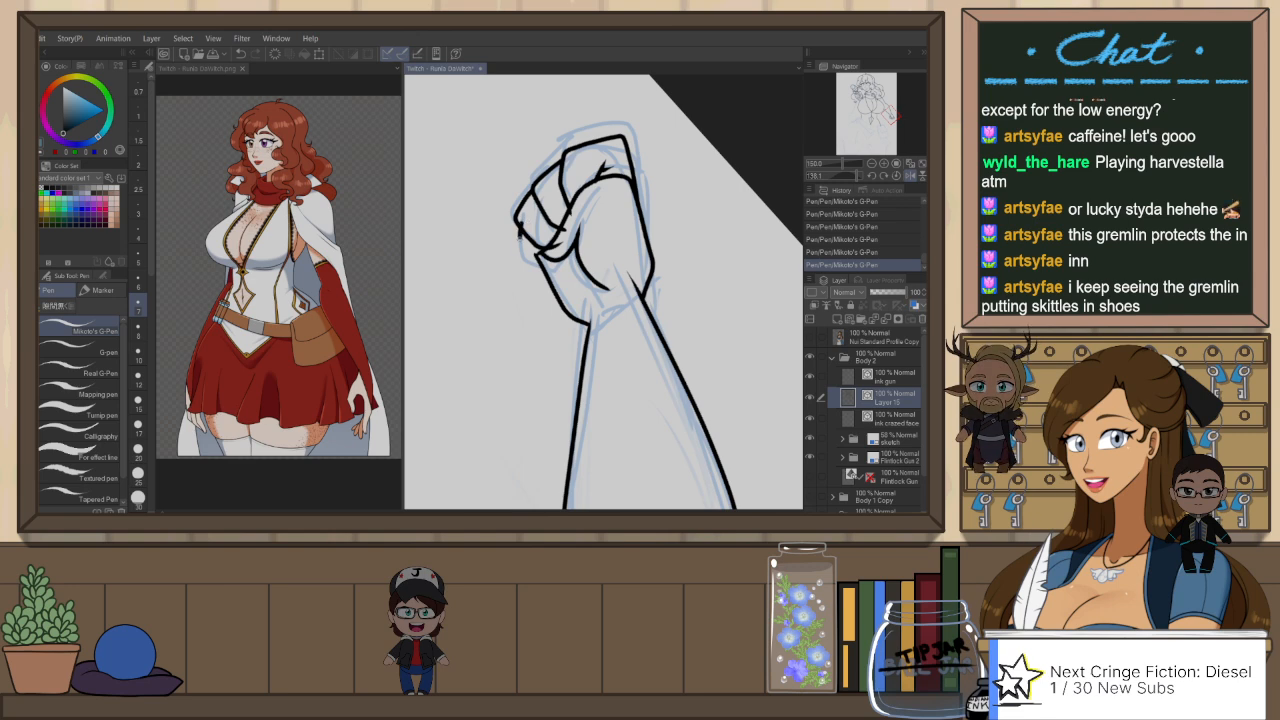
key("ctrl+z")
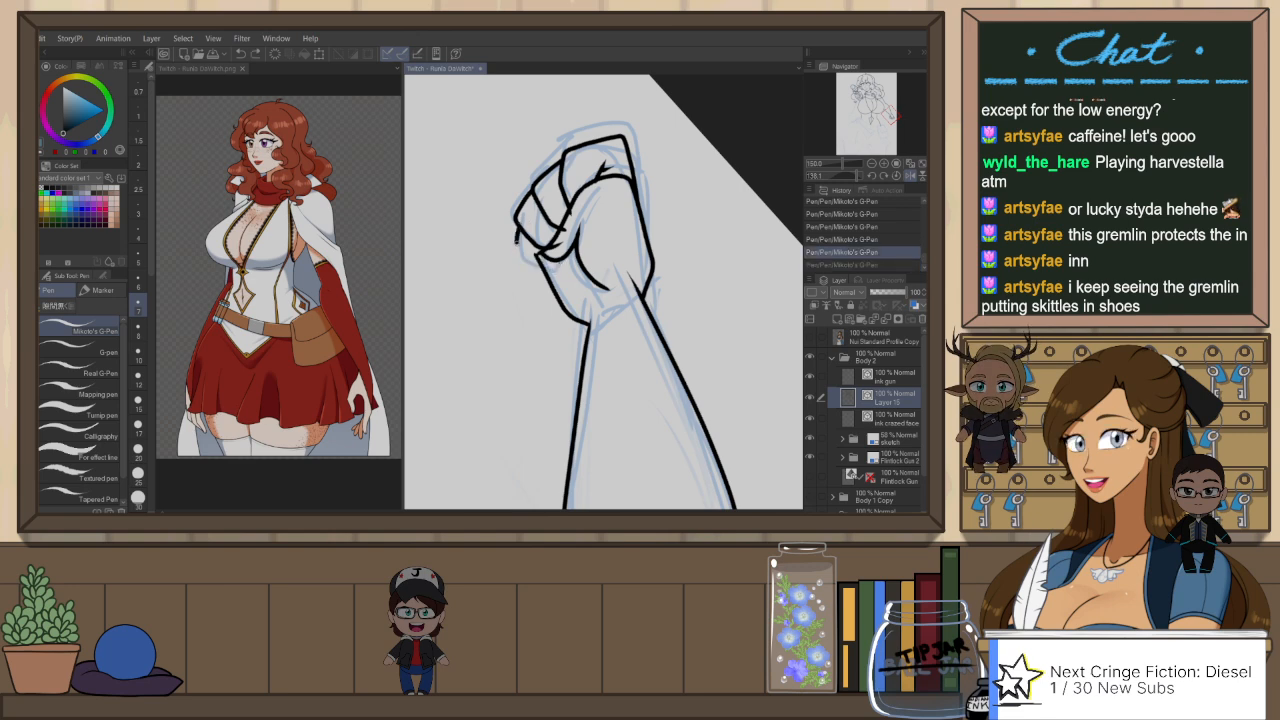
key("ctrl+y")
Step: Erase the overlapping line ends around the thumb and curled fingers of the lowered fist
key("e")
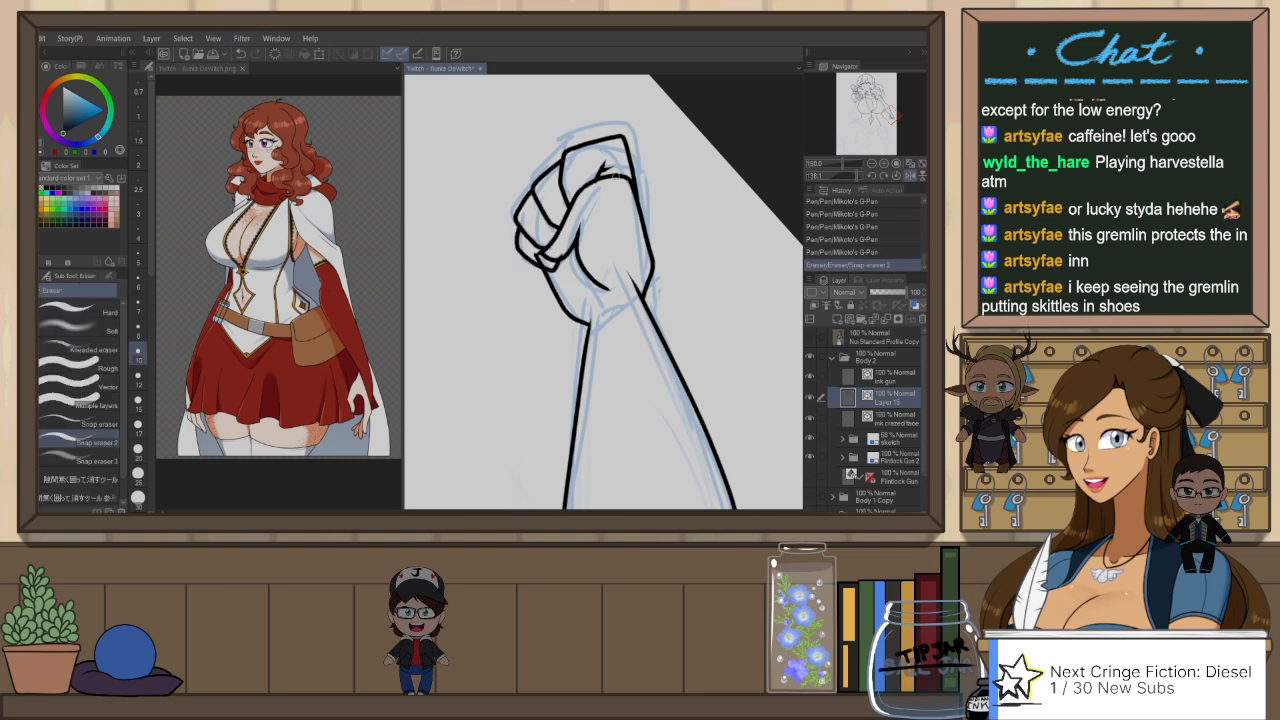
left_click(560, 252)
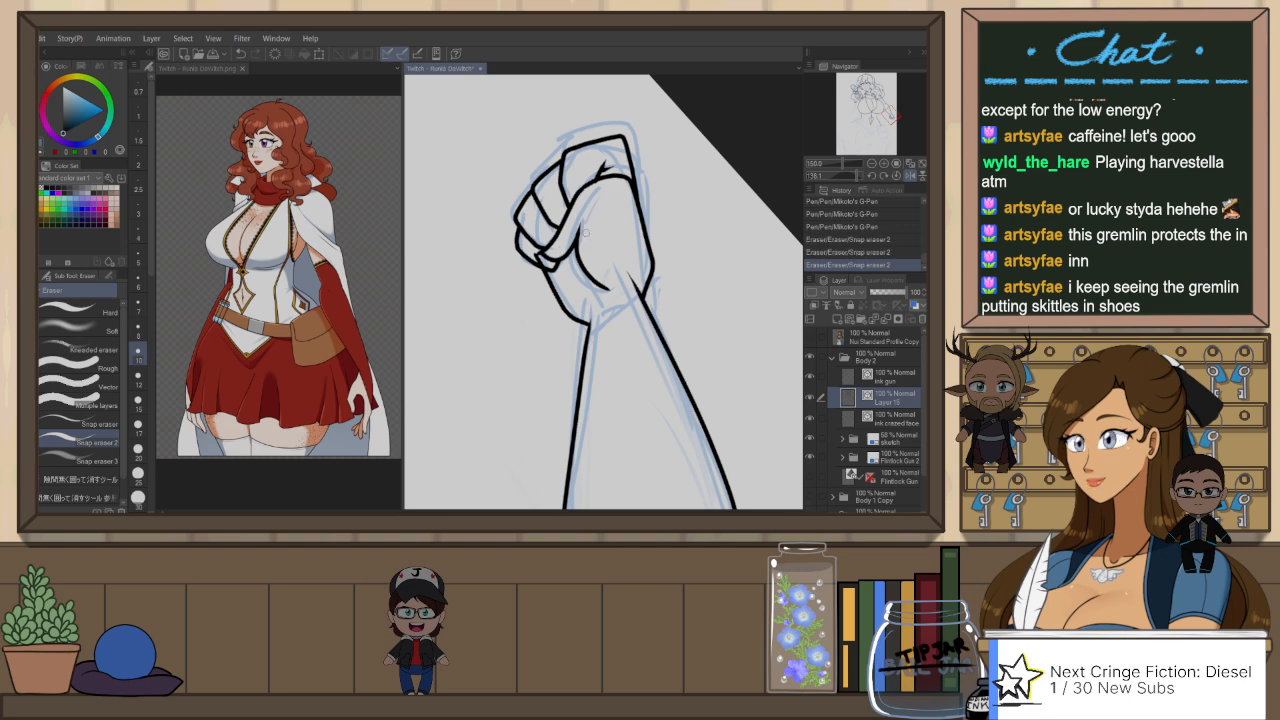
left_click(656, 318)
key("ctrl+z")
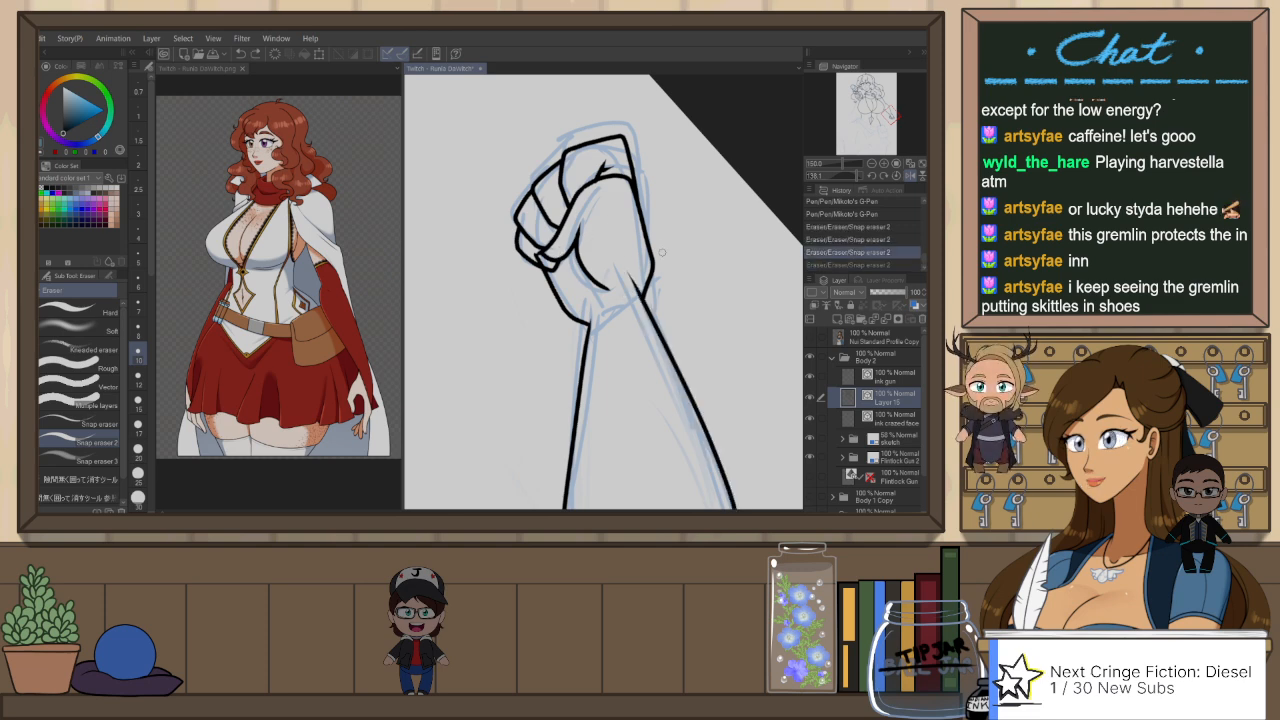
Step: Adjust the vector lines of the hand's back and index finger so they join smoothly, and erase the overshoot at the wrist
key("o")
left_click(650, 276)
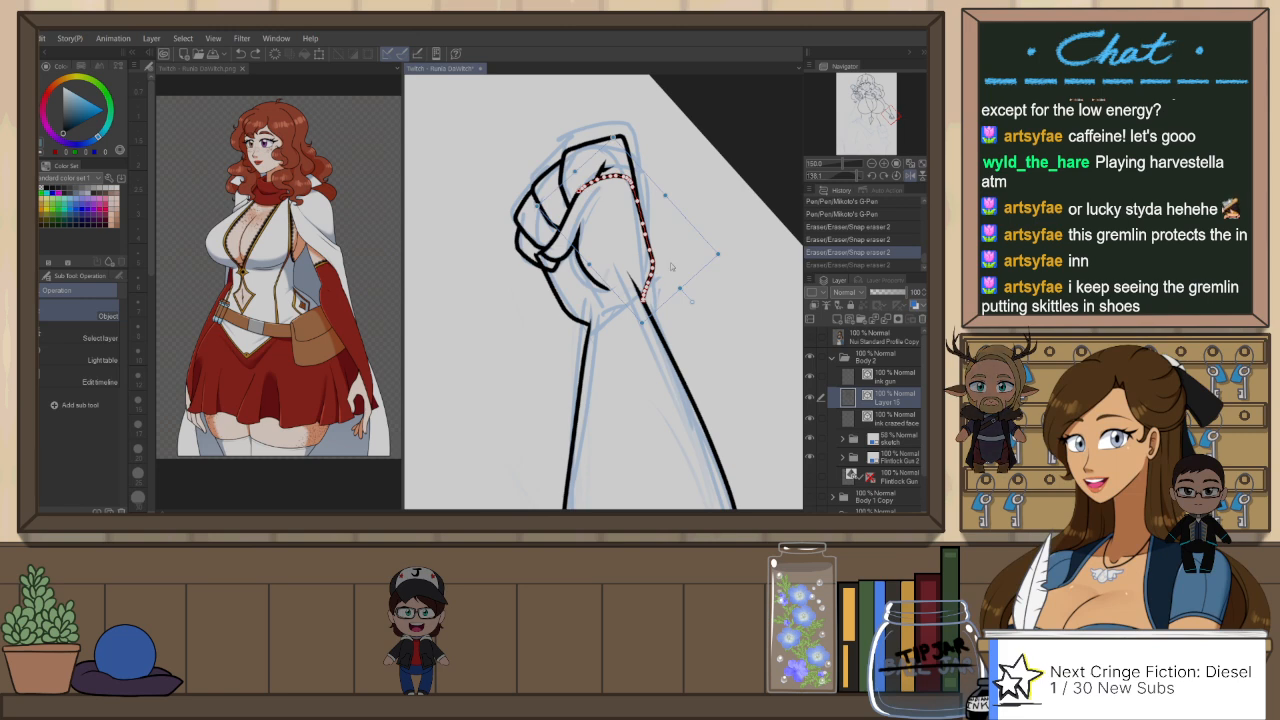
left_click_drag(727, 257, 738, 244)
left_click(736, 226)
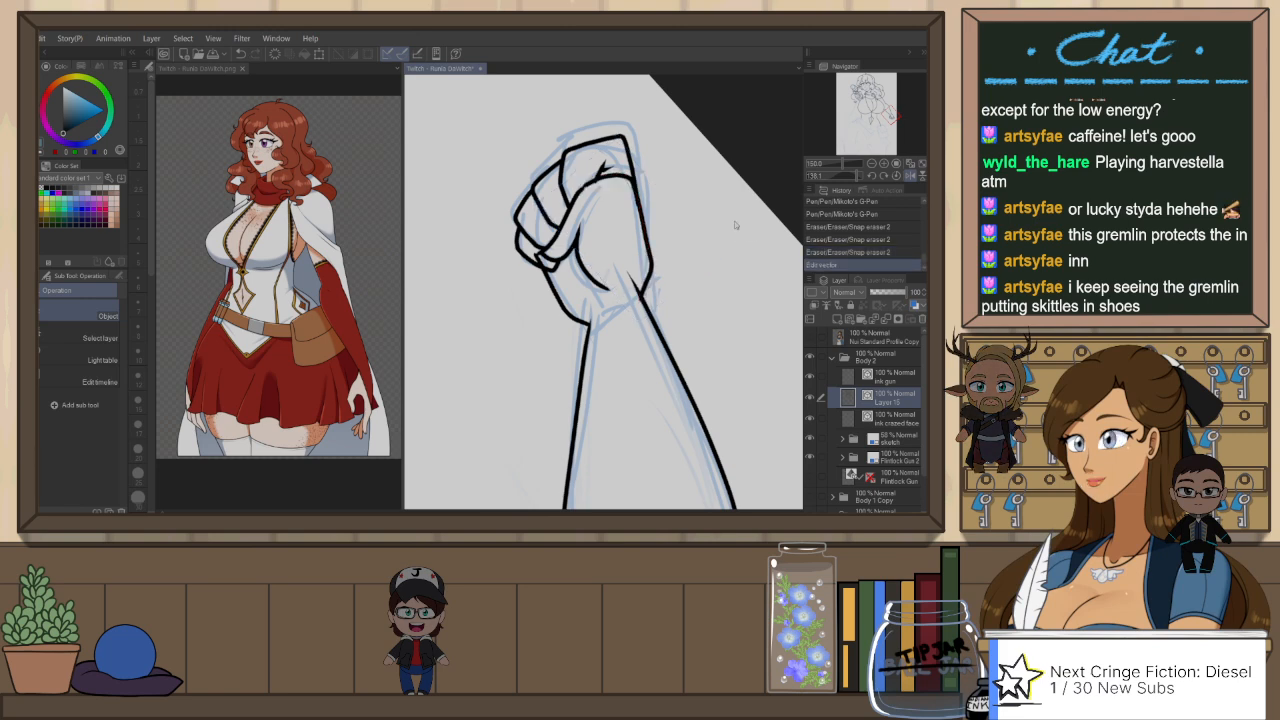
left_click(649, 243)
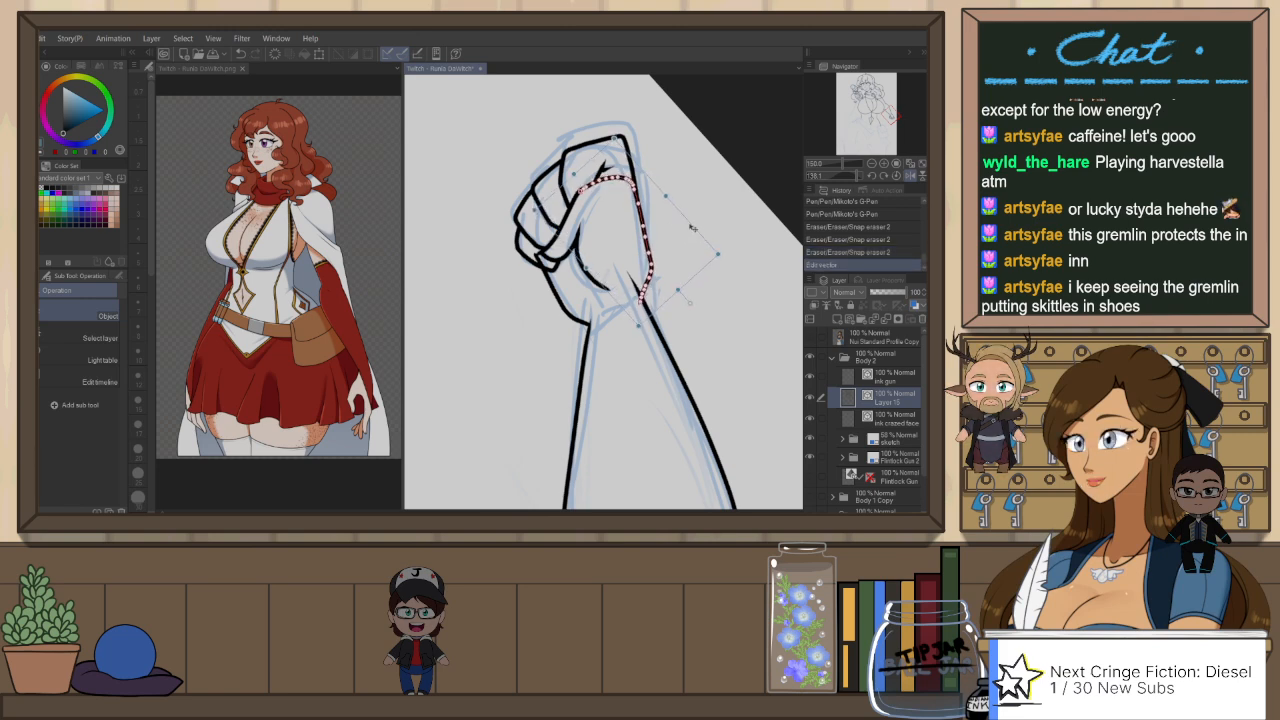
left_click(701, 201)
left_click(641, 177)
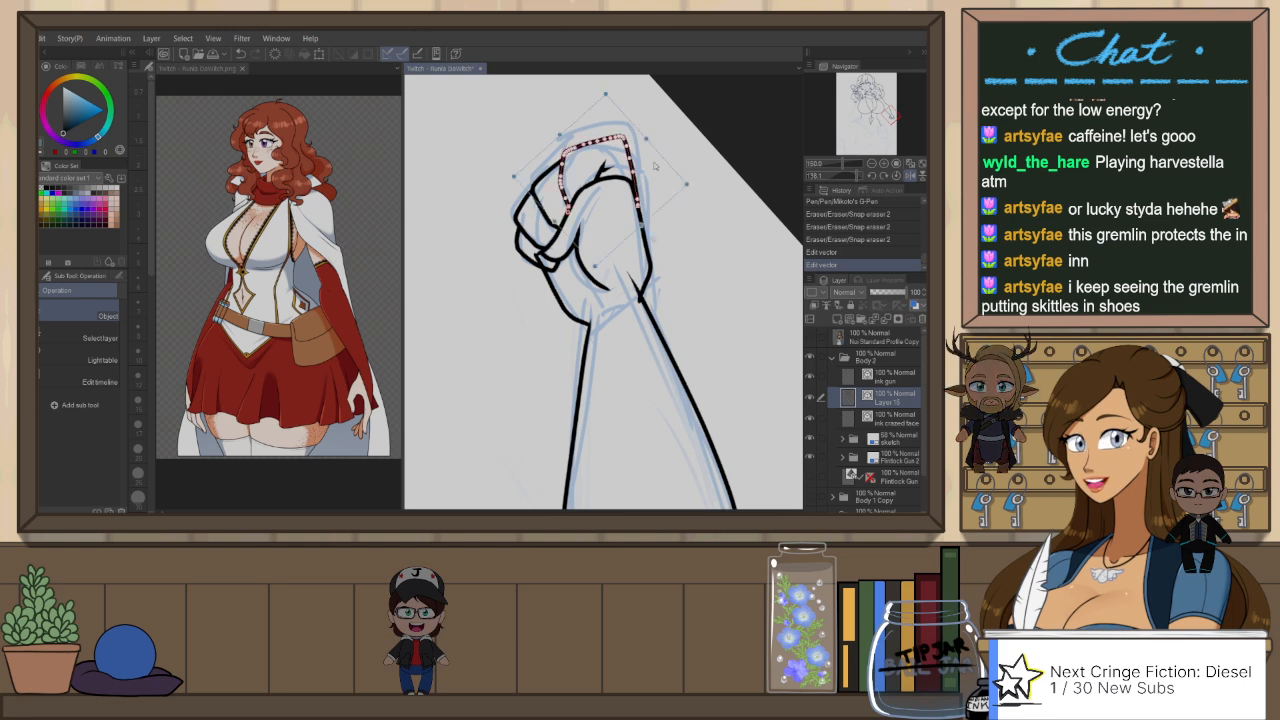
left_click_drag(643, 137, 641, 139)
left_click(665, 138)
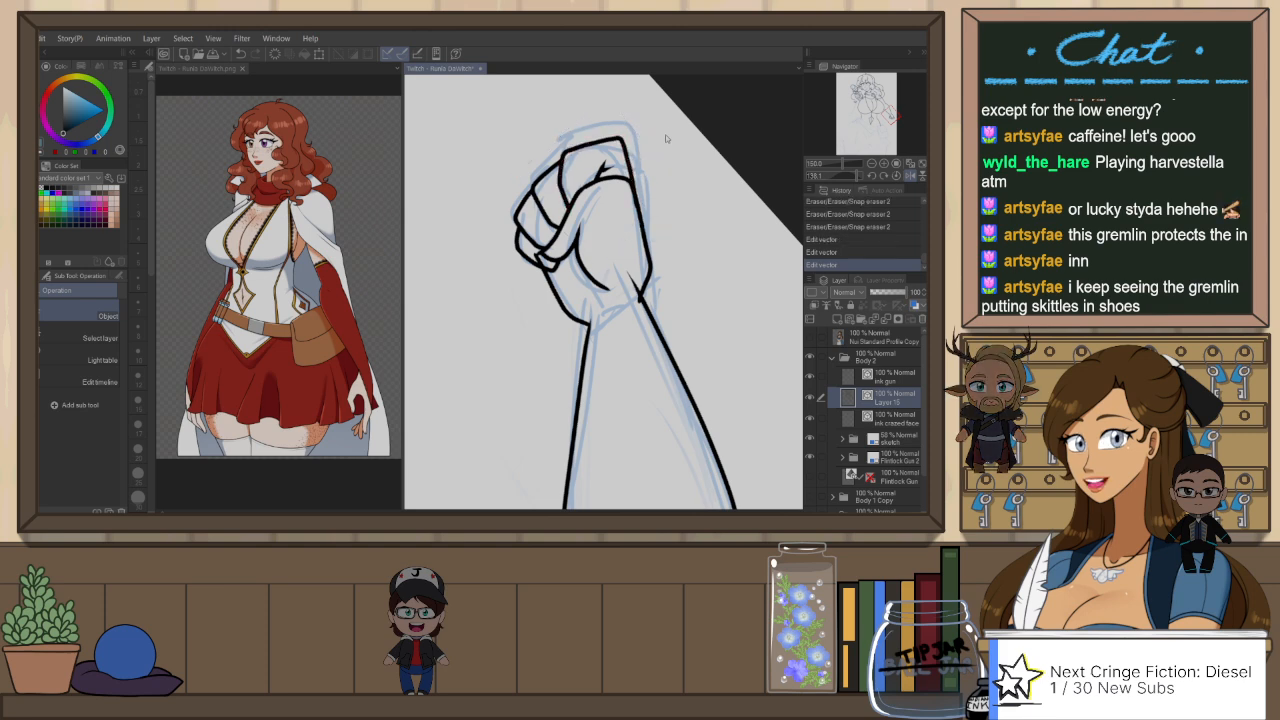
key("e")
left_click(633, 278)
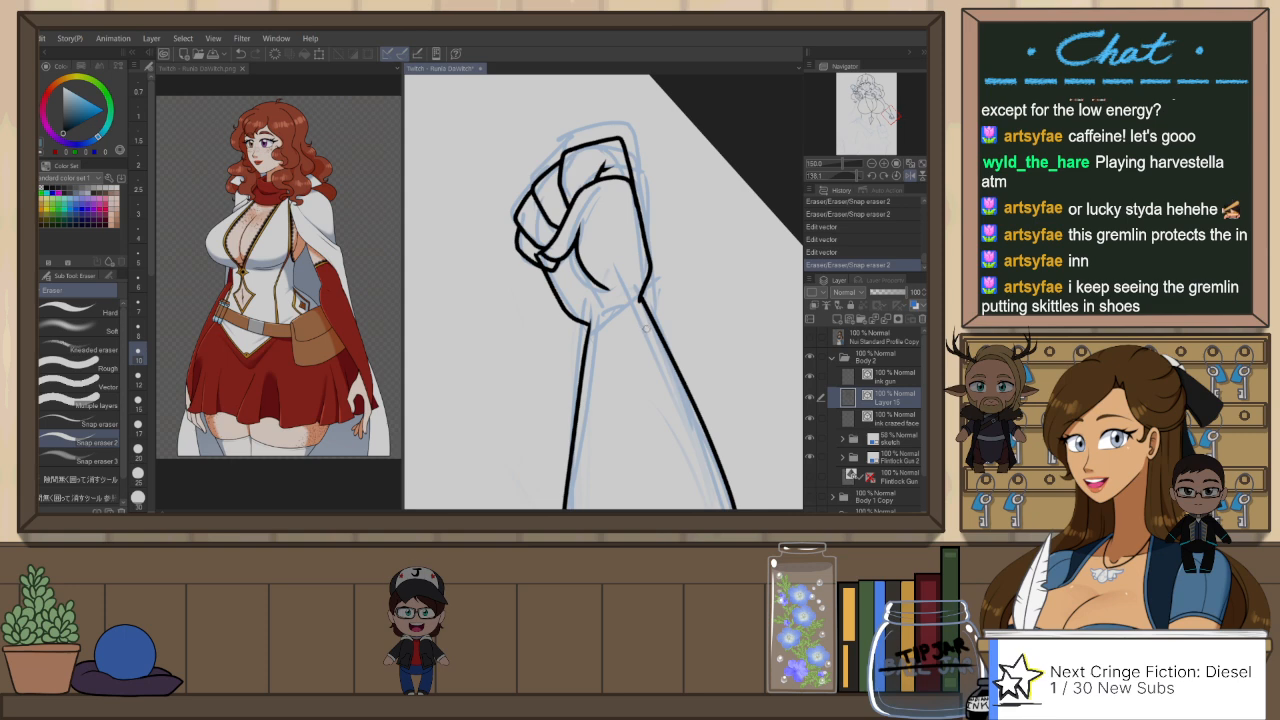
Step: Erase the overshooting end of the lowered forearm's inner line where it meets the chest
scroll(646, 331, "down", 3)
key("ctrl+@")
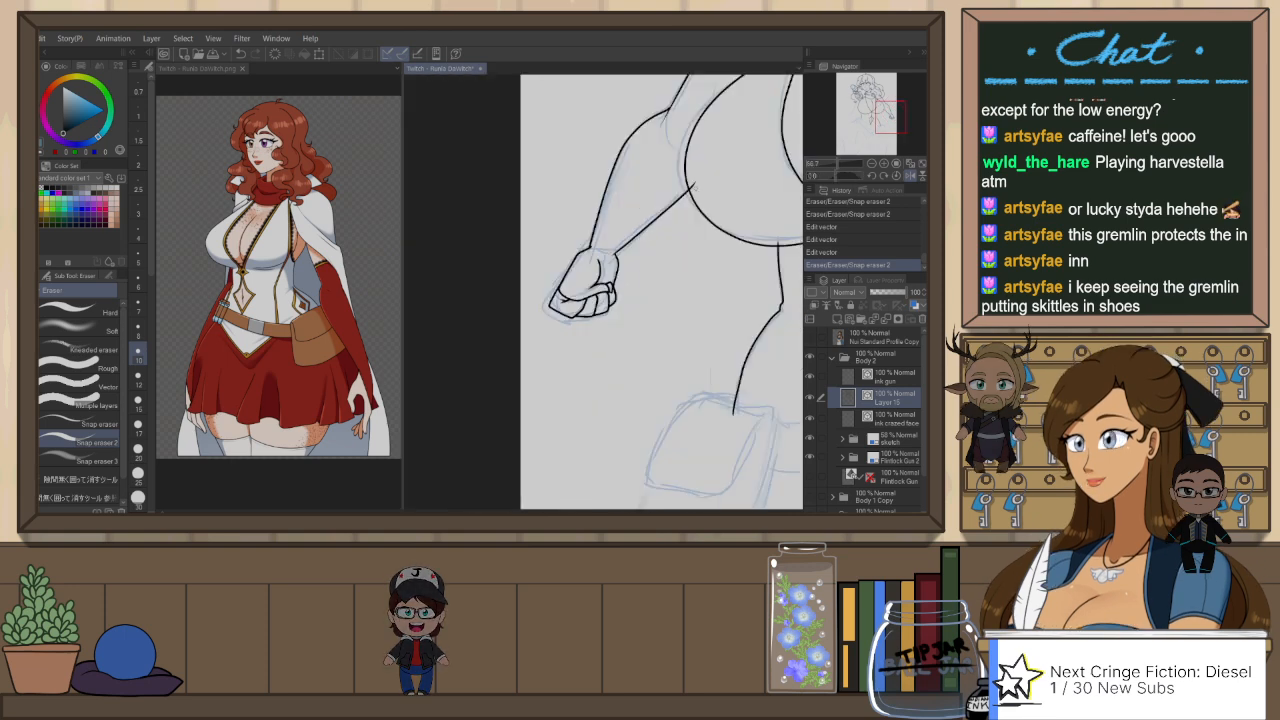
left_click(693, 185)
left_click(608, 252)
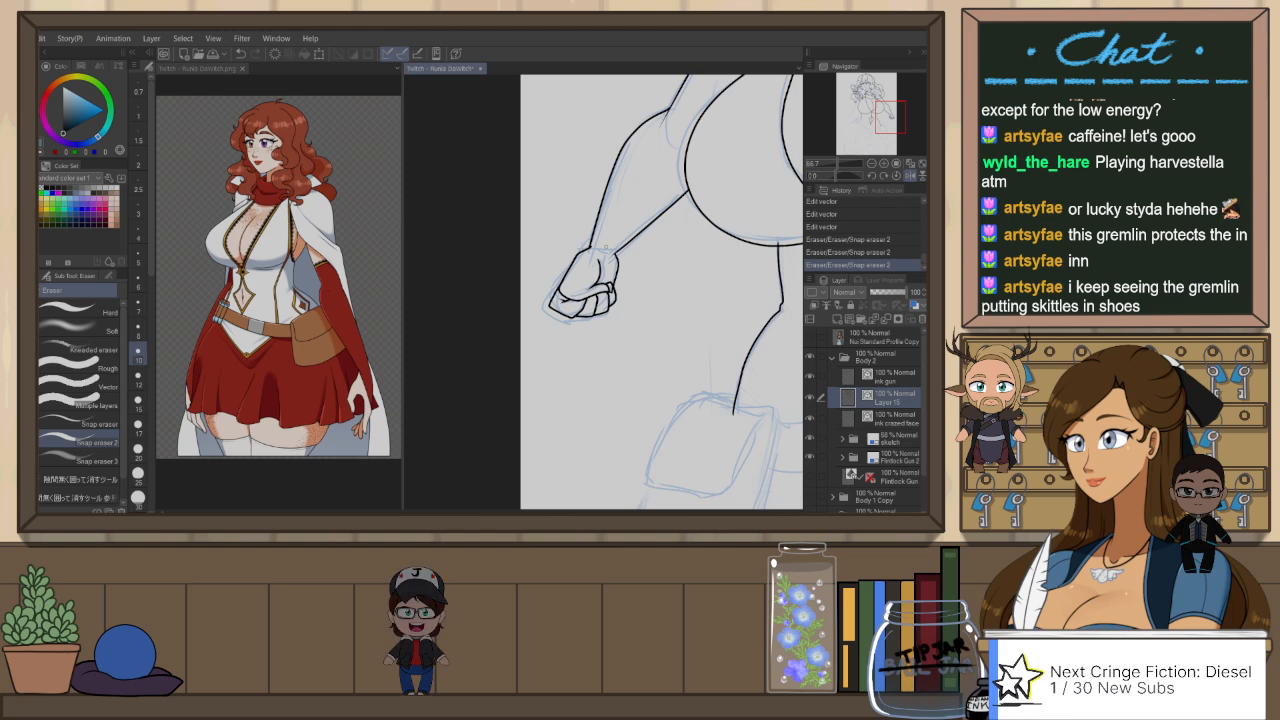
Step: Ink the wrist line across the base of the lowered hand and erase its overshooting ends on both sides
key("p")
scroll(606, 249, "up", 3)
key("ctrl+z")
left_click_drag(552, 254, 651, 285)
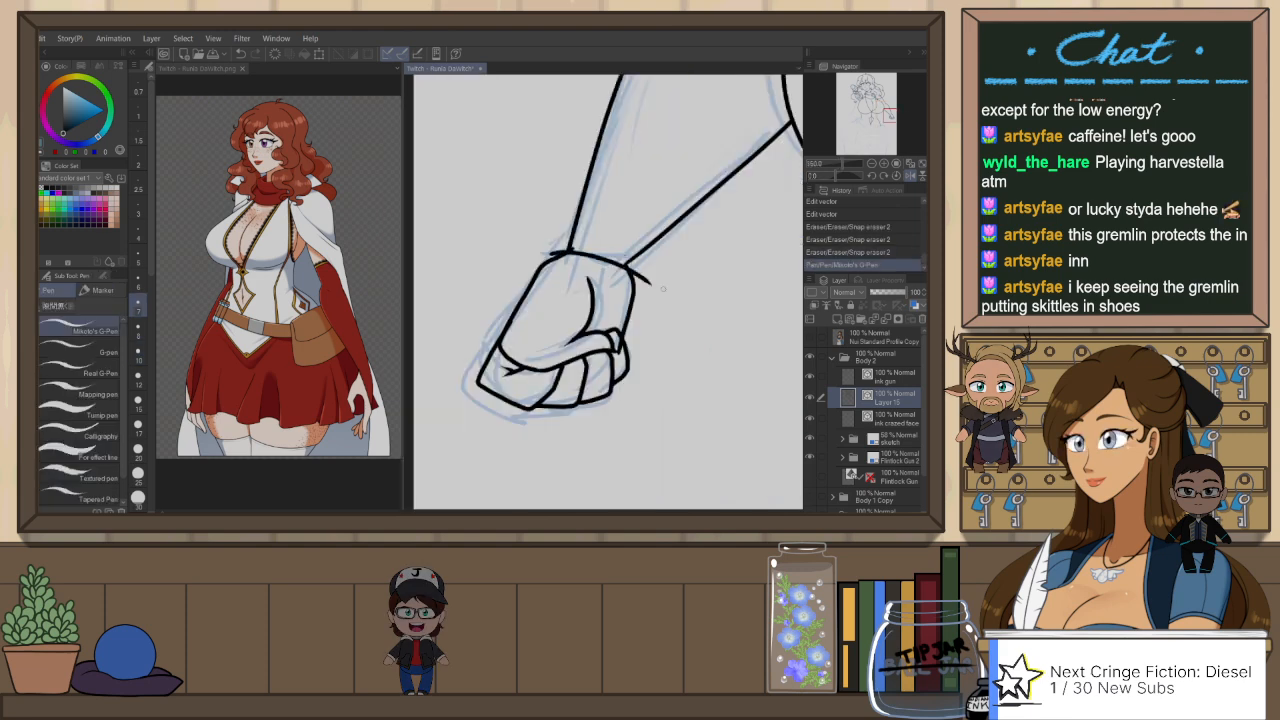
key("e")
left_click(646, 283)
left_click(560, 252)
left_click(571, 248)
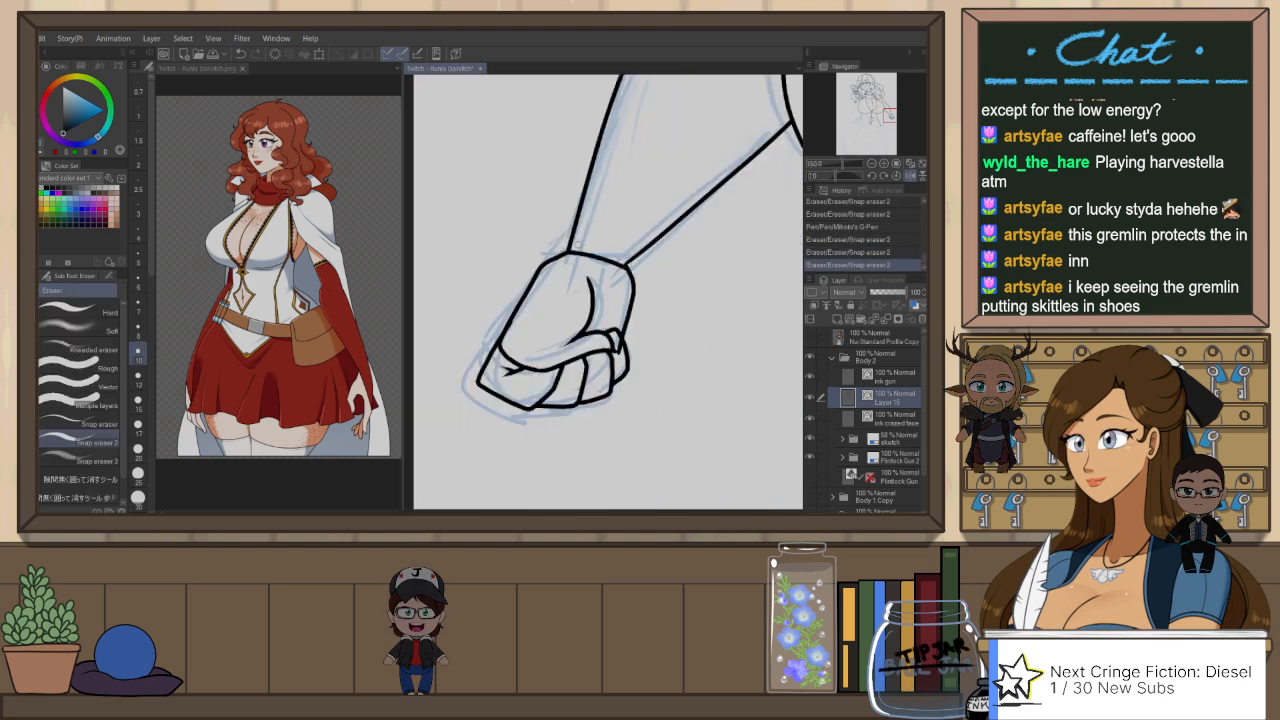
Step: Ink the belt pouch's flap, with its top edge, rounded front and the pouch's long inner side line
scroll(644, 354, "down", 2)
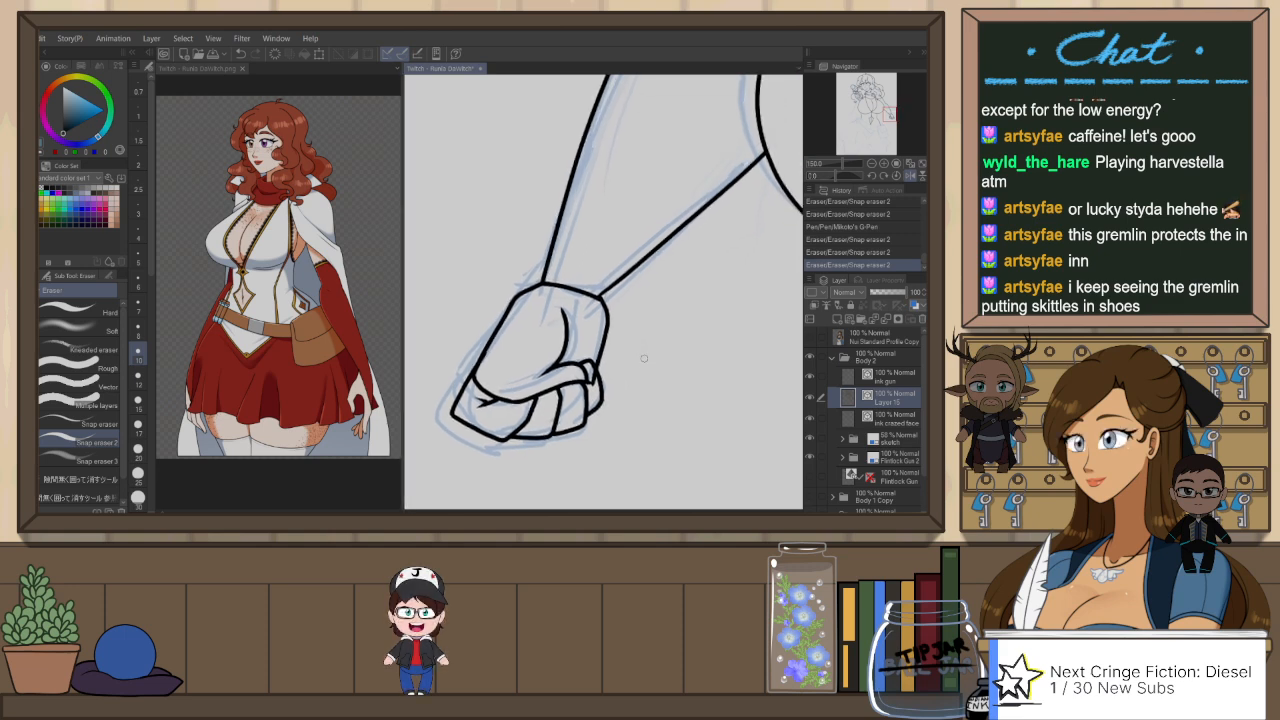
scroll(663, 298, "down", 1)
left_click_drag(663, 298, 519, 384)
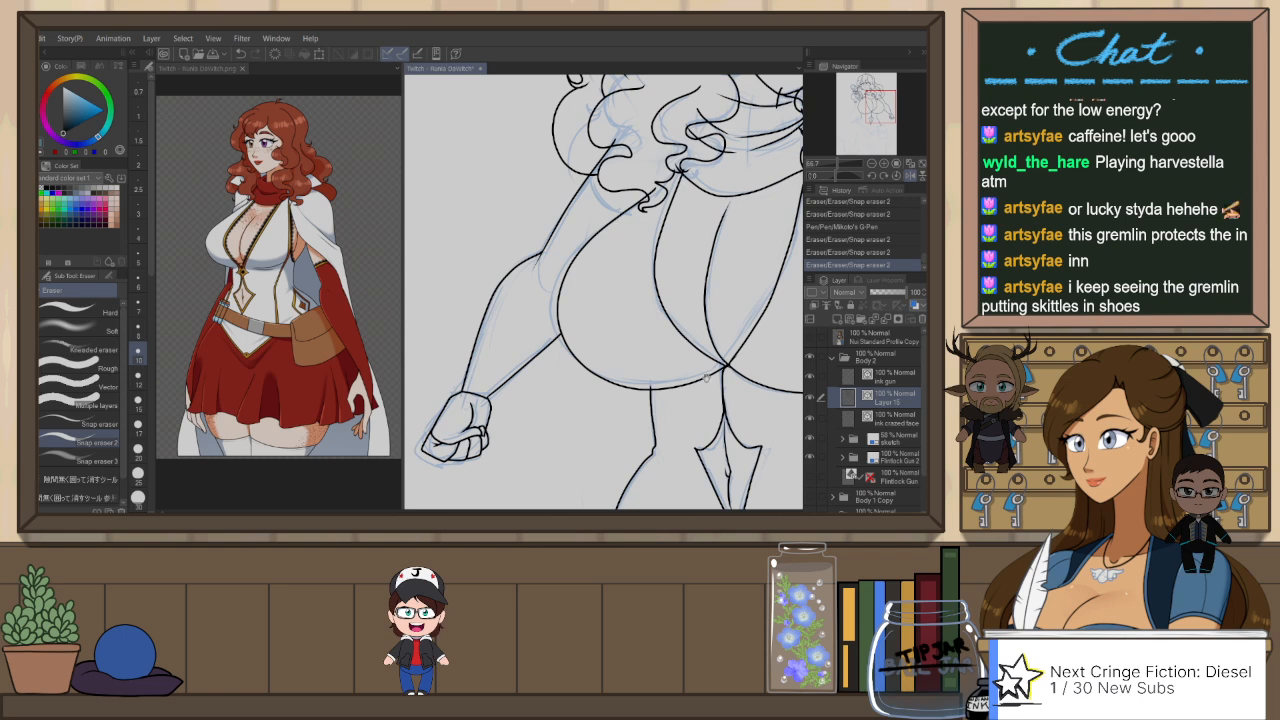
left_click_drag(706, 378, 674, 281)
mouse_move(645, 494)
left_mouse_down()
mouse_move(602, 325)
mouse_move(663, 279)
left_mouse_up()
key("p")
left_click_drag(553, 227, 636, 246)
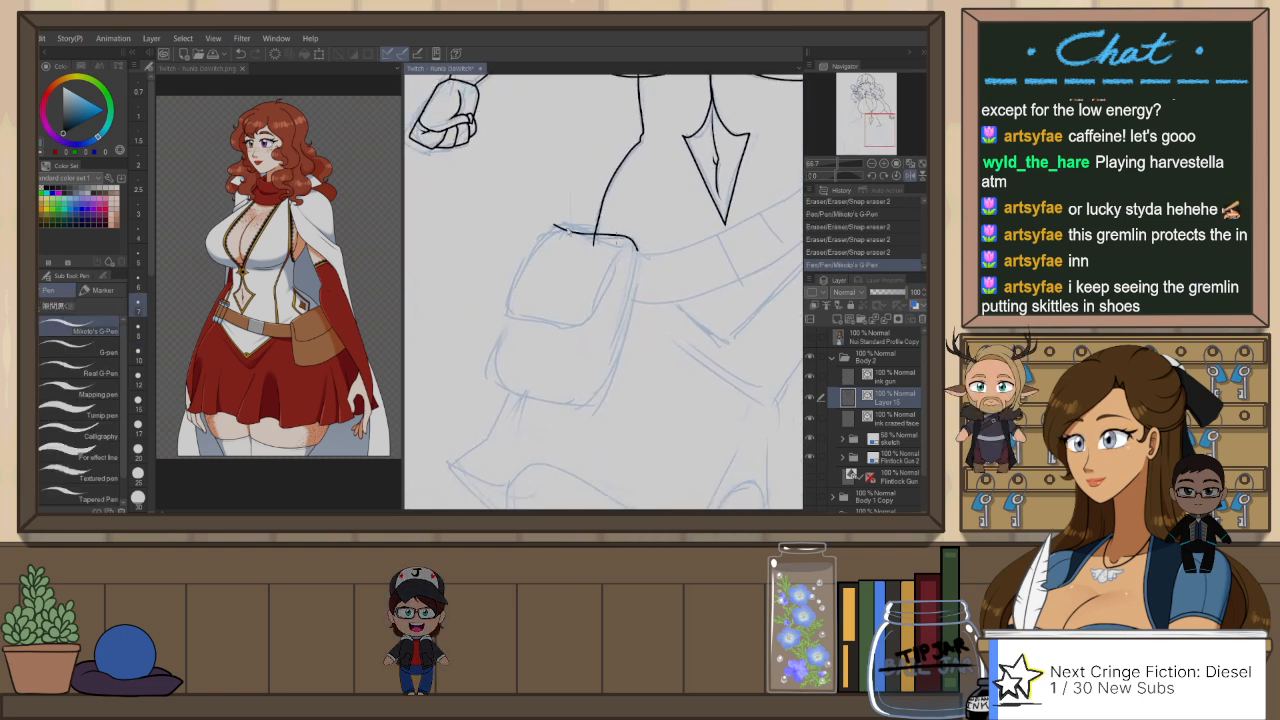
key("ctrl+z")
mouse_move(560, 227)
left_mouse_down()
mouse_move(644, 233)
mouse_move(584, 234)
mouse_move(635, 245)
mouse_move(592, 412)
left_mouse_up()
key("ctrl+z")
mouse_move(558, 228)
left_mouse_down()
mouse_move(502, 314)
mouse_move(590, 325)
left_mouse_up()
key("ctrl+z")
mouse_move(558, 229)
left_mouse_down()
mouse_move(525, 273)
mouse_move(526, 320)
mouse_move(609, 288)
mouse_move(634, 245)
left_mouse_up()
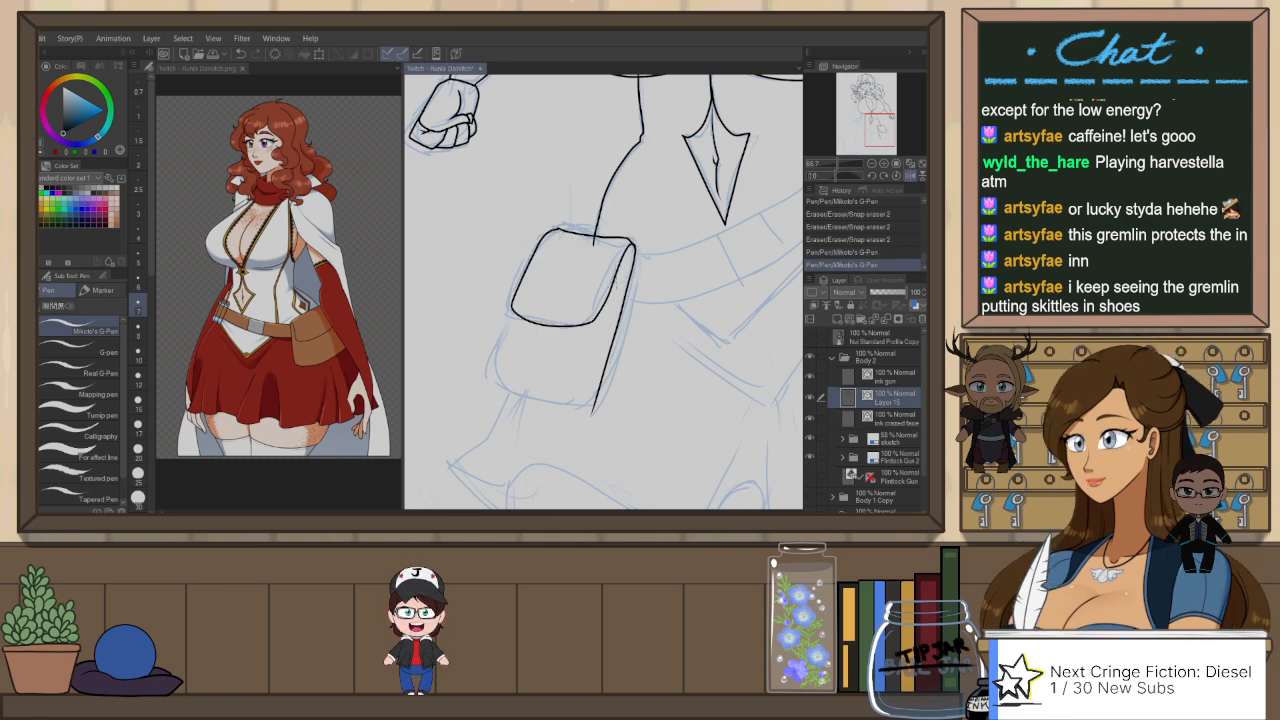
Step: Ink the pouch's lower body beneath the flap and erase the stray line ends at the hip, flap and bottom corner
left_click_drag(505, 387, 598, 403)
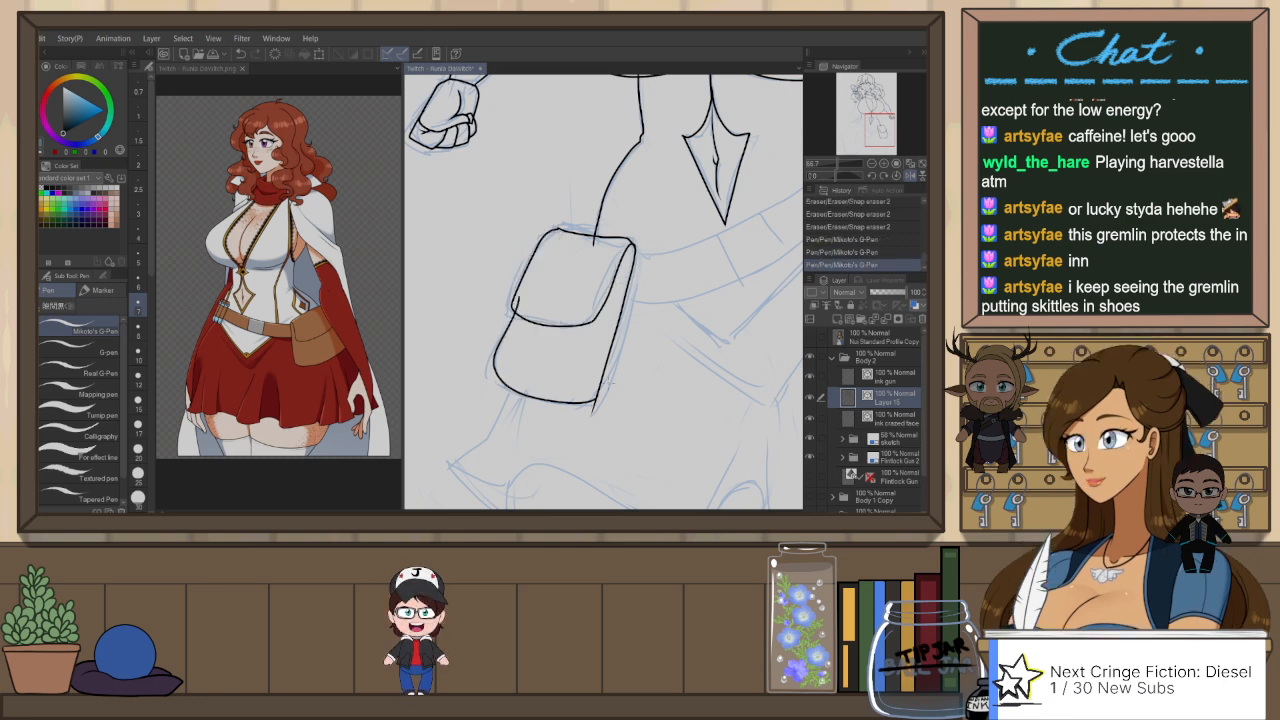
key("e")
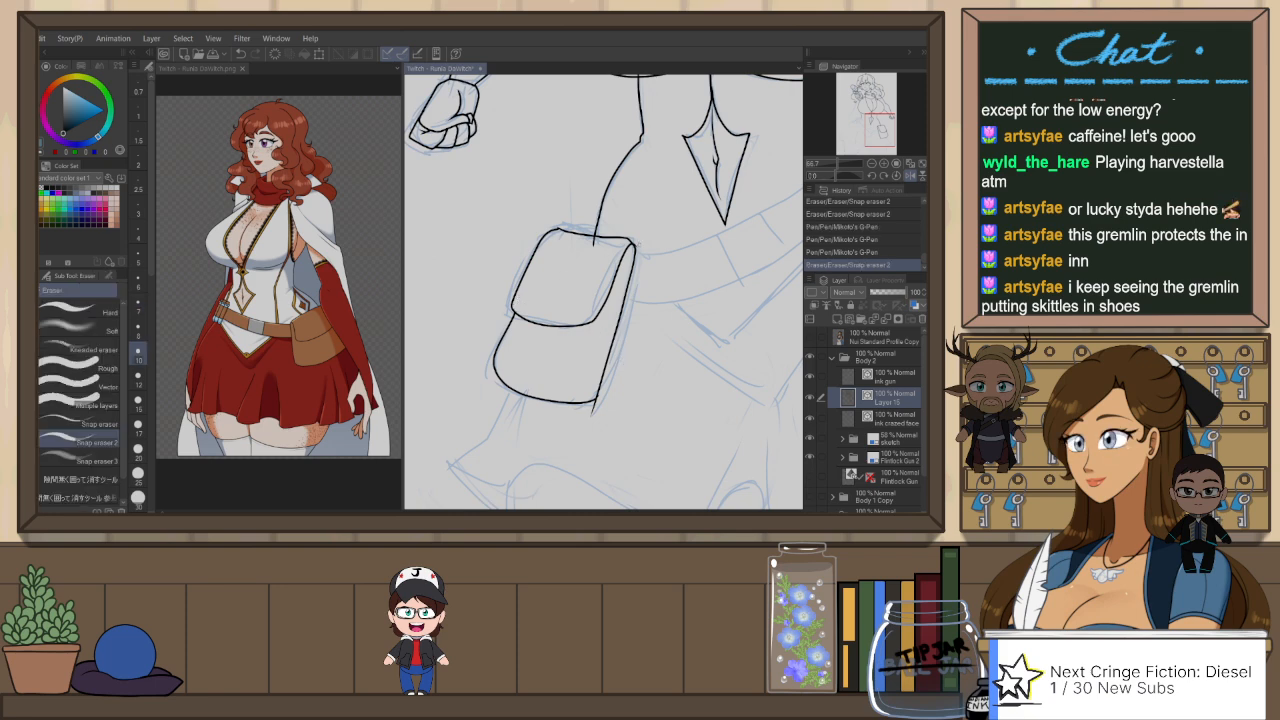
left_click_drag(593, 246, 596, 238)
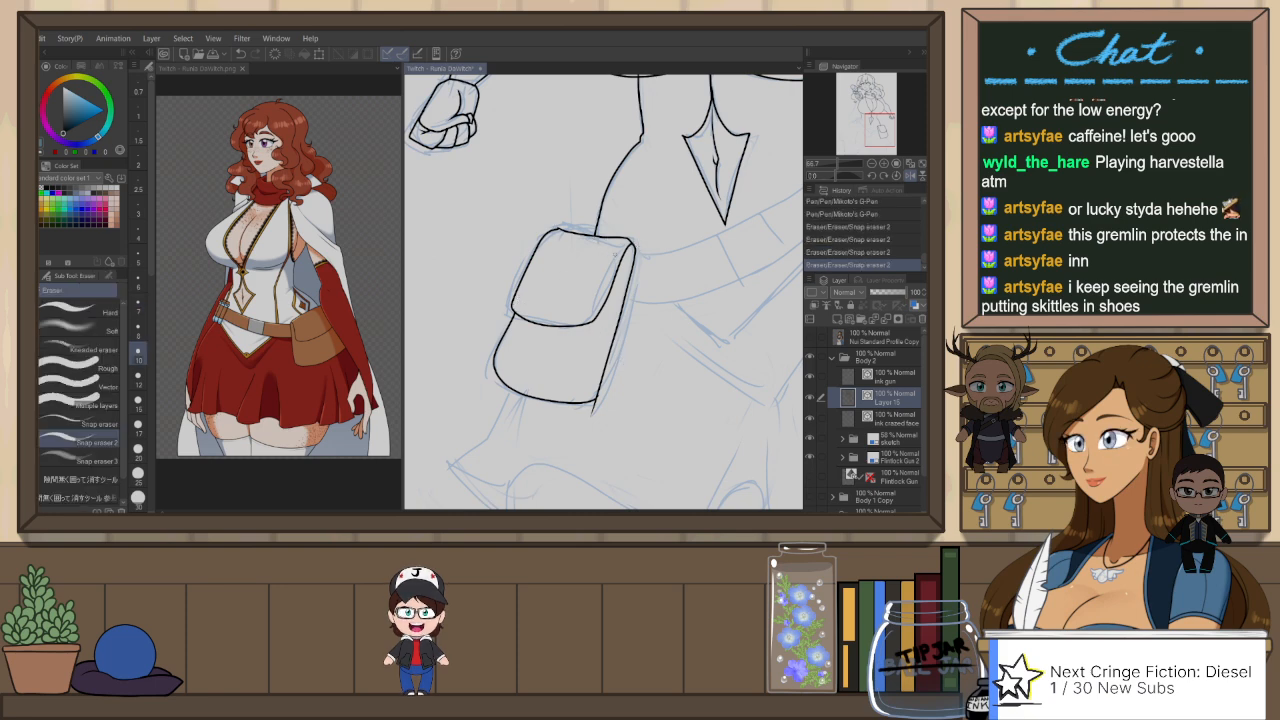
left_click_drag(594, 412, 600, 405)
Step: Flip the canvas view back and move the control points at the pouch flap's upper corner to join its lines smoothly
scroll(564, 230, "up", 2)
key("h")
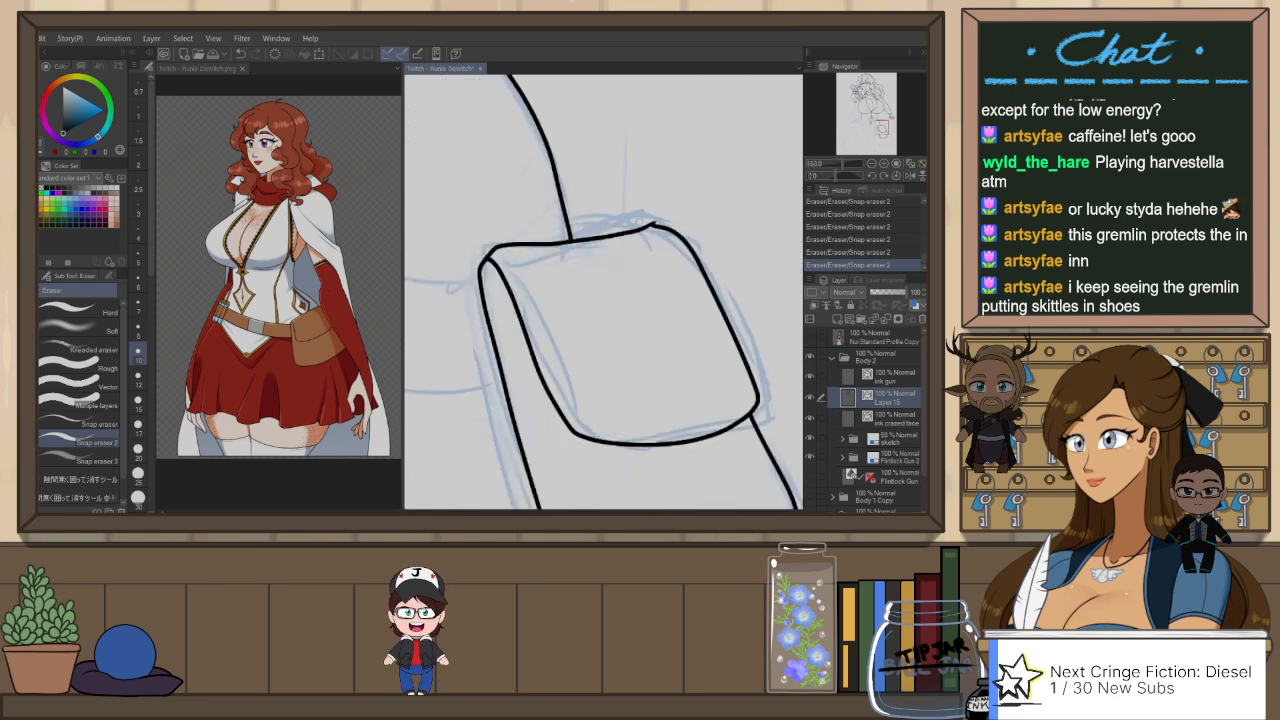
key("o")
left_click(656, 225)
left_click_drag(656, 224, 681, 236)
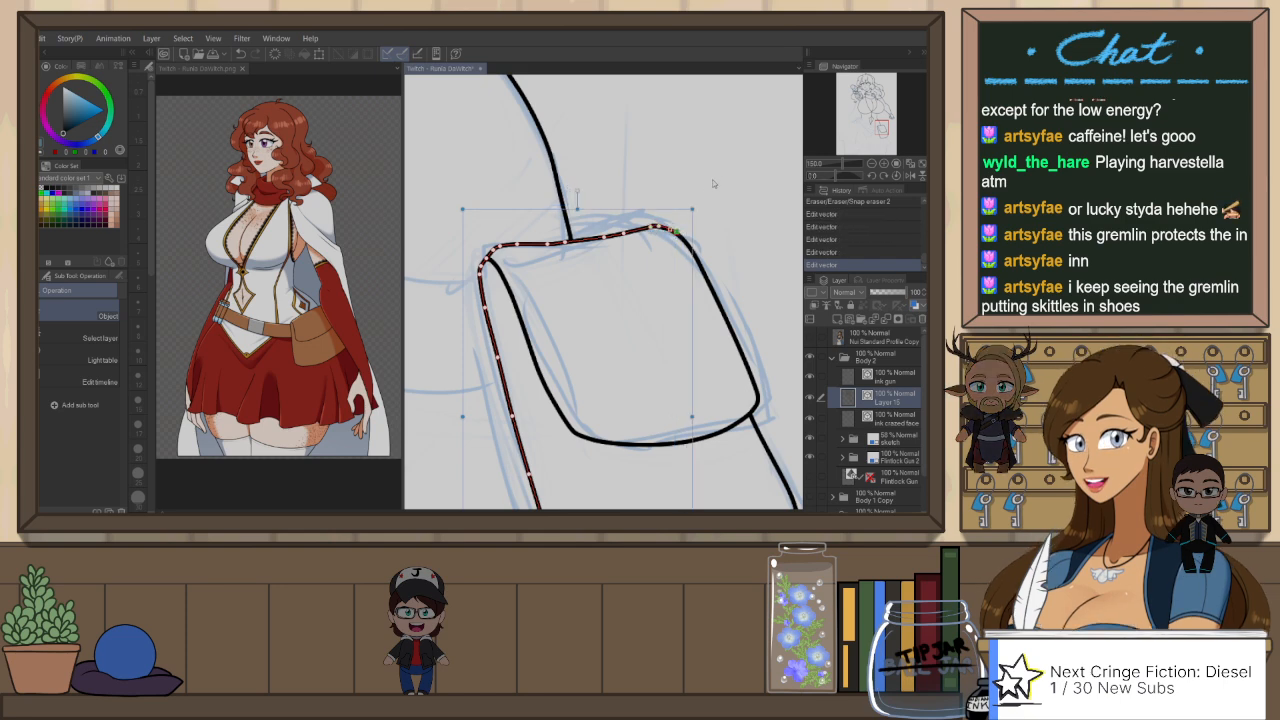
left_click(712, 181)
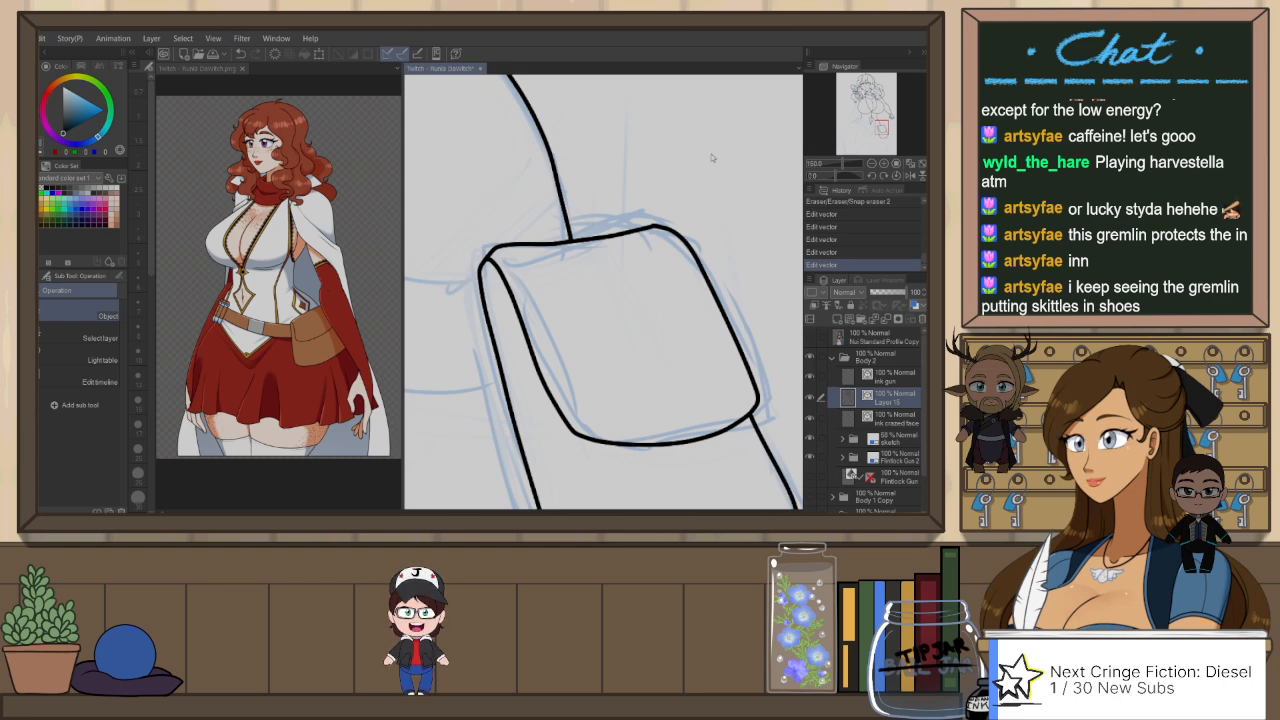
Step: Ink the upper and lower edges of the belt from the pouch across the waist to the sketched hand on the hip
scroll(641, 257, "down", 3)
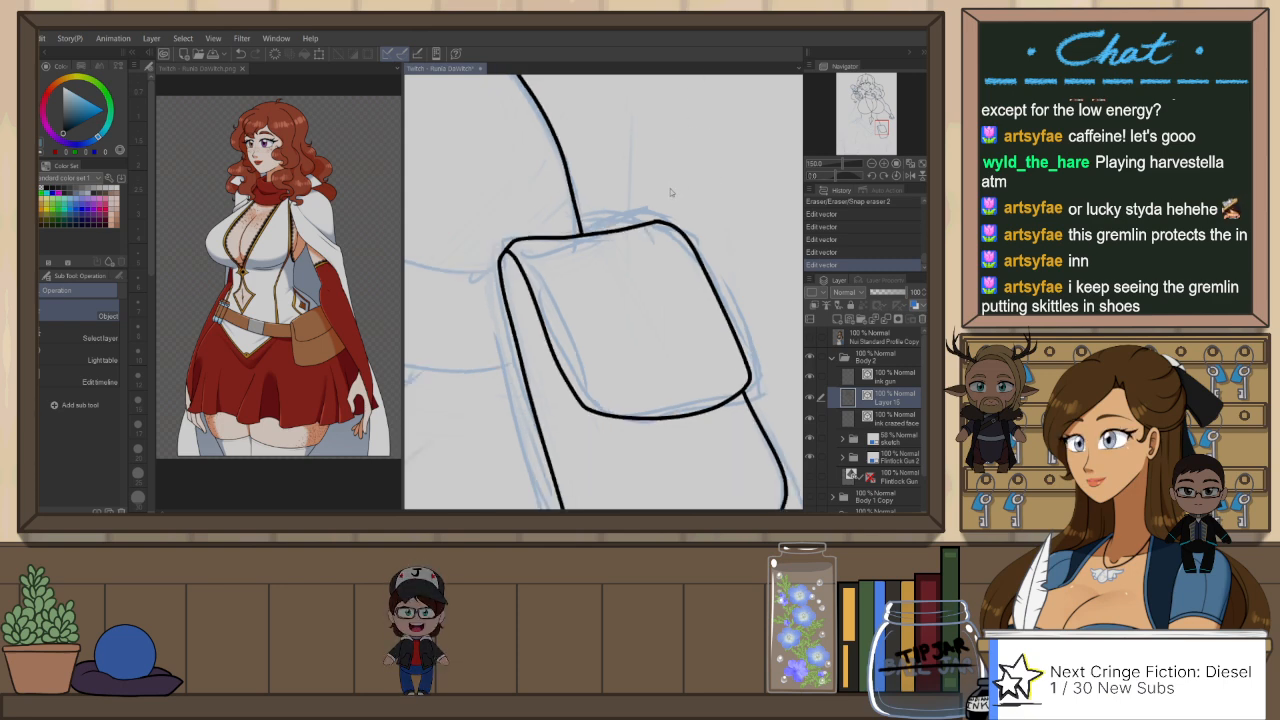
scroll(641, 257, "down", 5)
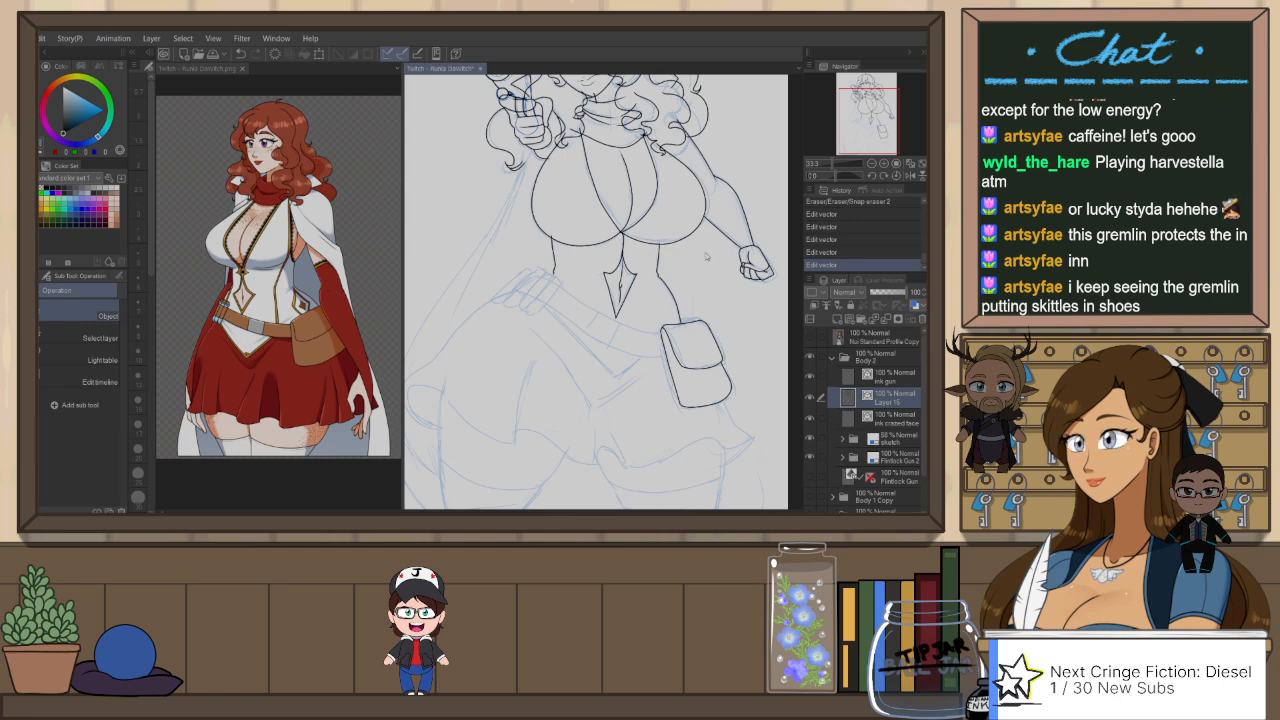
scroll(633, 243, "down", 1)
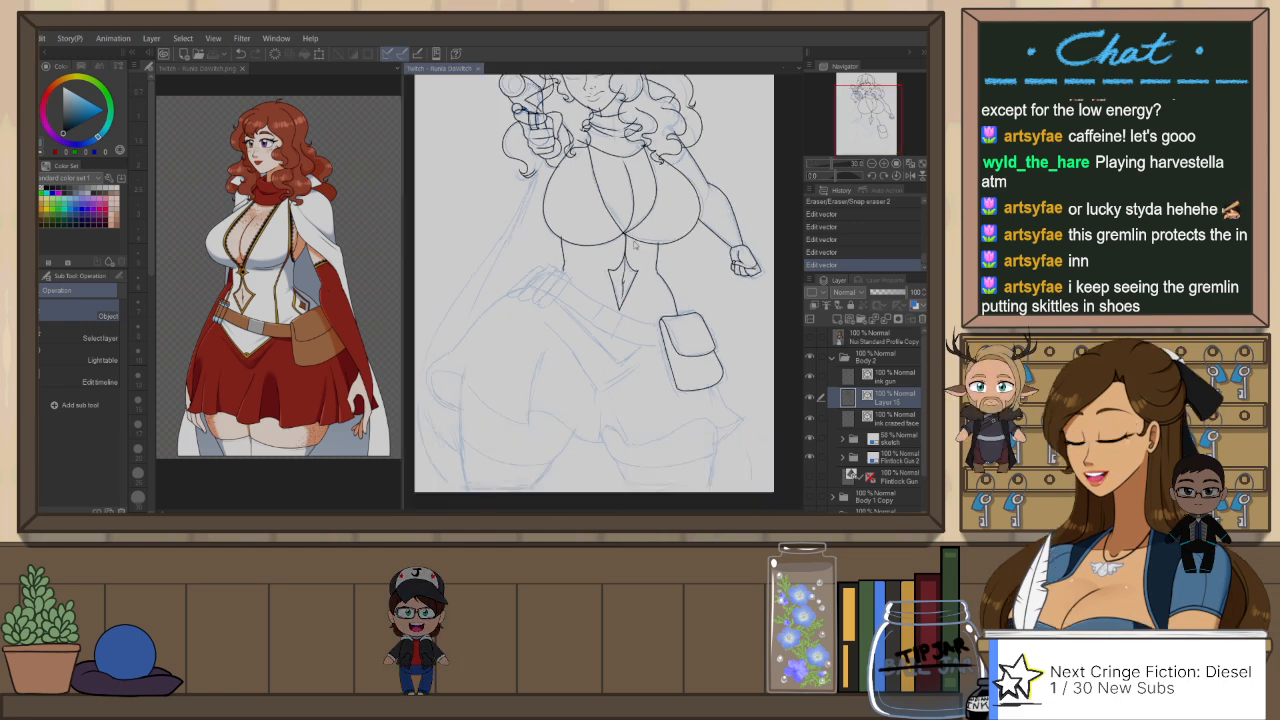
key("r")
mouse_move(738, 352)
left_mouse_down()
mouse_move(660, 448)
mouse_move(531, 406)
mouse_move(515, 388)
mouse_move(574, 274)
mouse_move(618, 260)
left_mouse_up()
key("p")
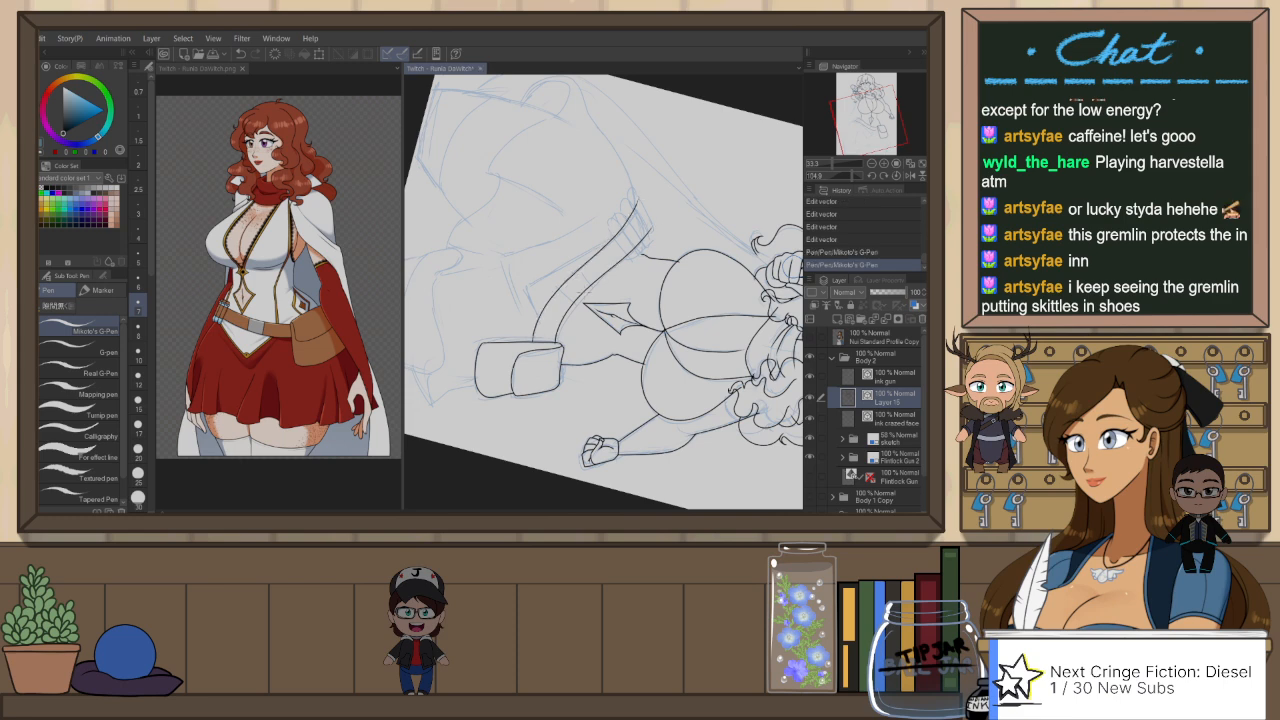
key("ctrl+z")
left_click_drag(606, 243, 635, 205)
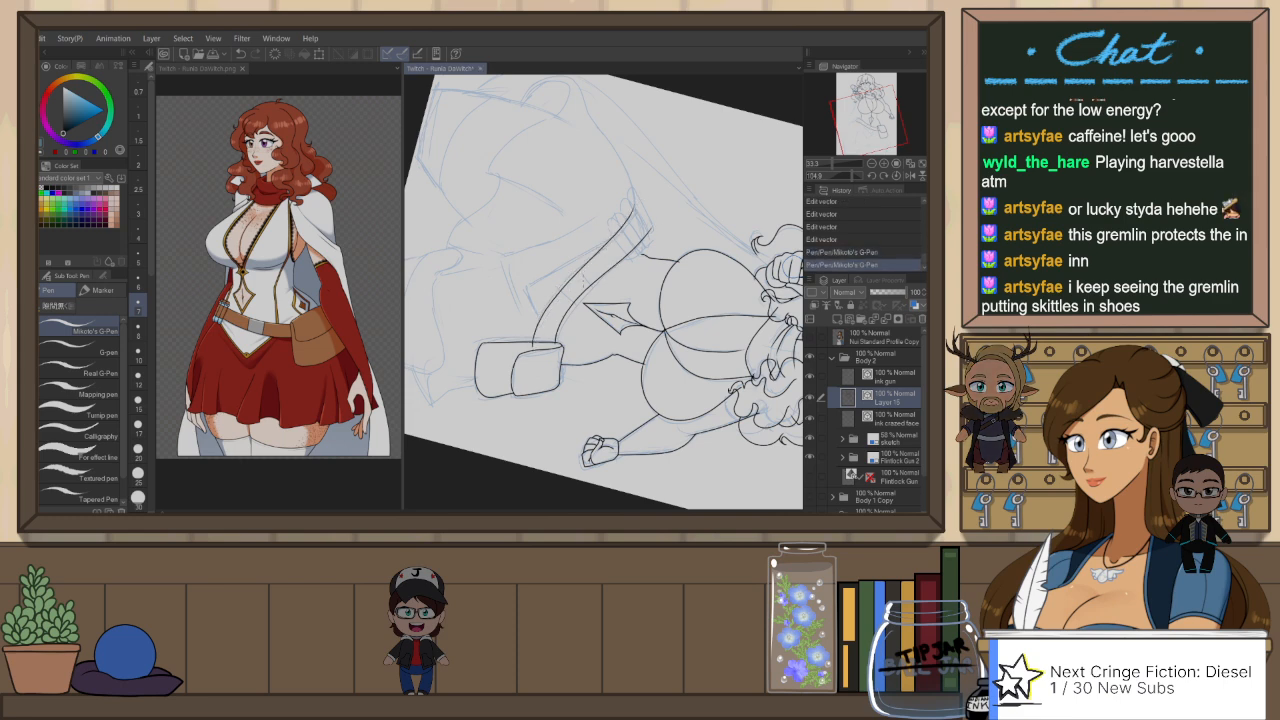
Step: Undo the belt's lower edge and ink it again as a smoother curve from the pouch to the sketched hand
key("ctrl+z")
mouse_move(532, 346)
left_mouse_down()
mouse_move(632, 213)
mouse_move(638, 182)
mouse_move(568, 183)
mouse_move(513, 222)
left_mouse_up()
key("ctrl+at")
key("r")
key("p")
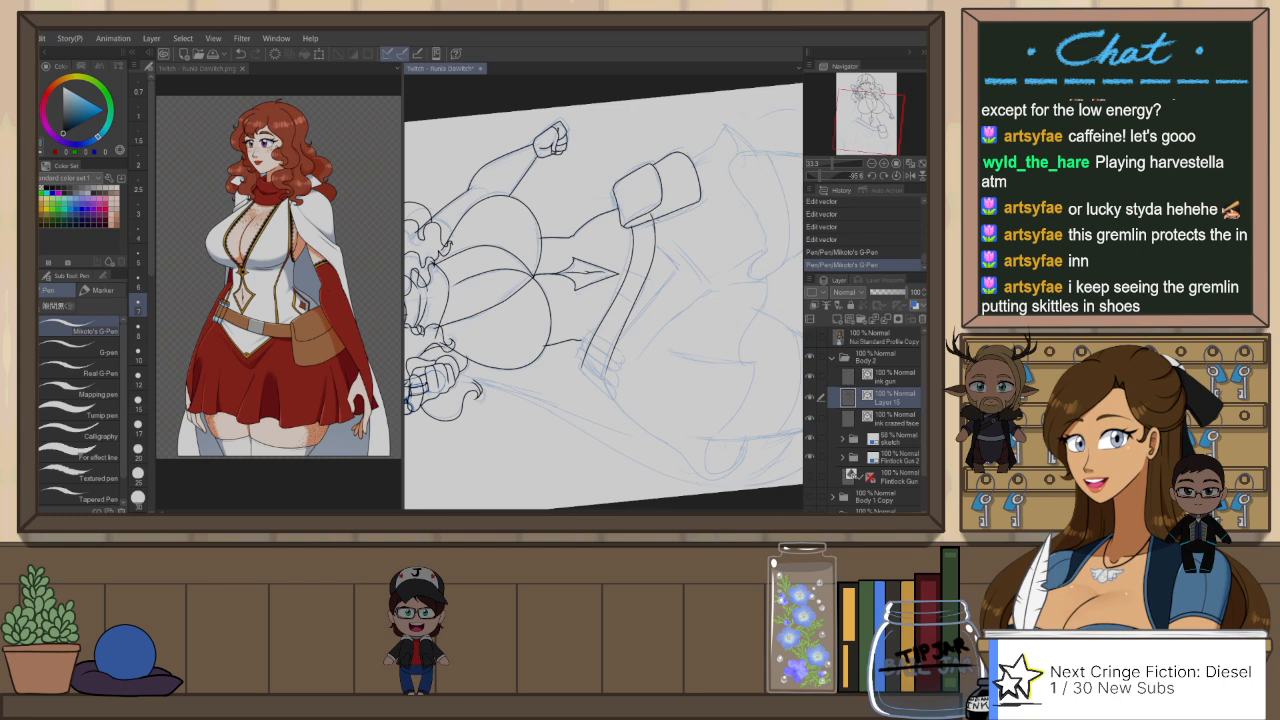
key("ctrl+z")
key("ctrl+y")
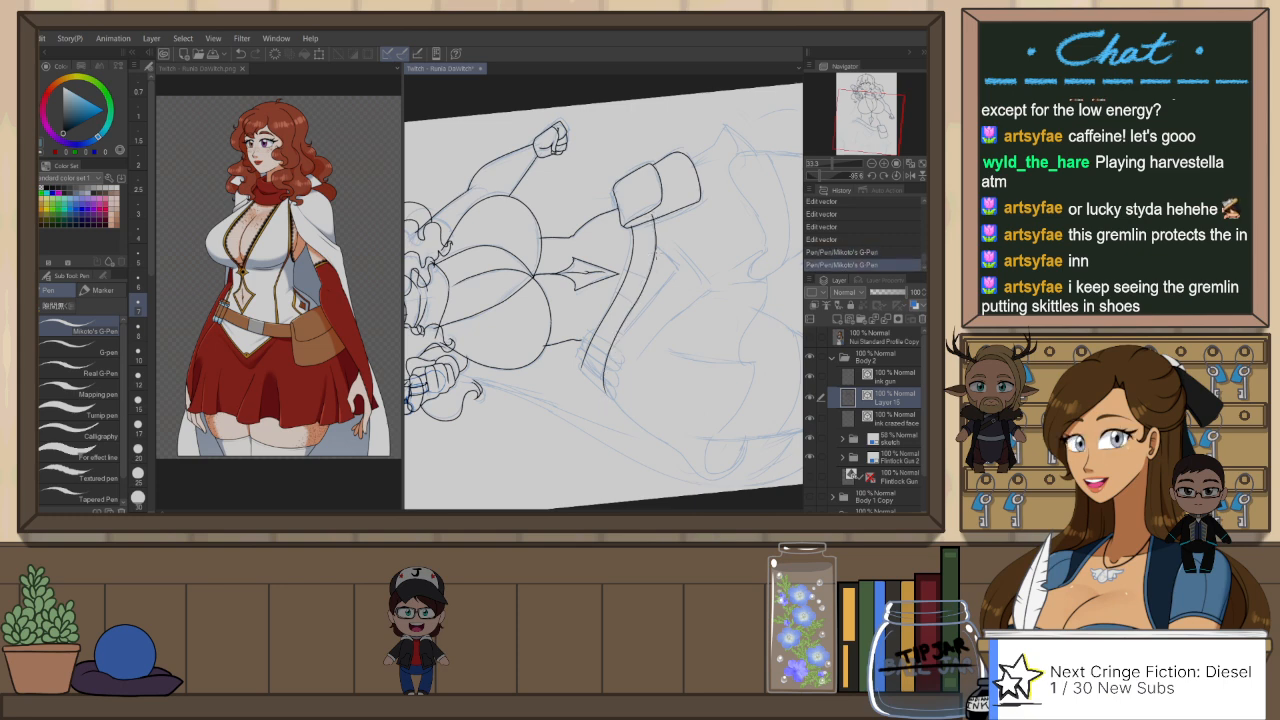
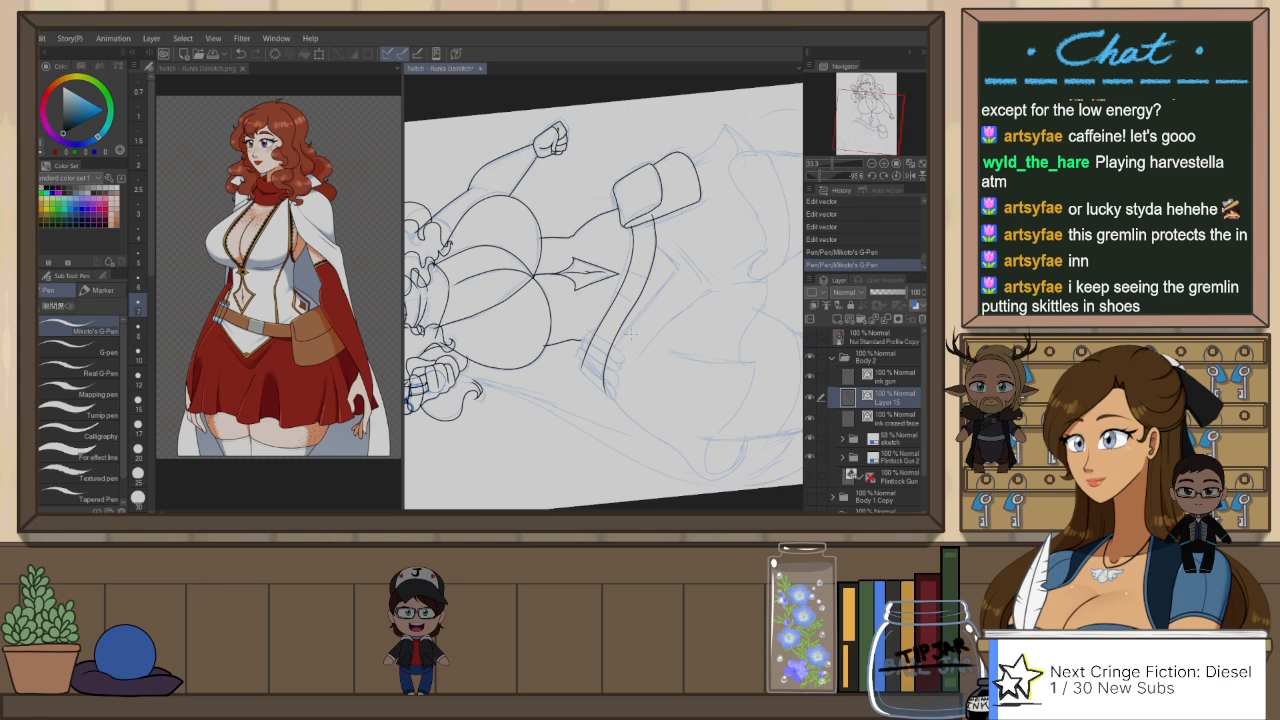
Step: Straighten the canvas view and erase the stray belt line ends where the belt meets the pouch
key("ctrl+@")
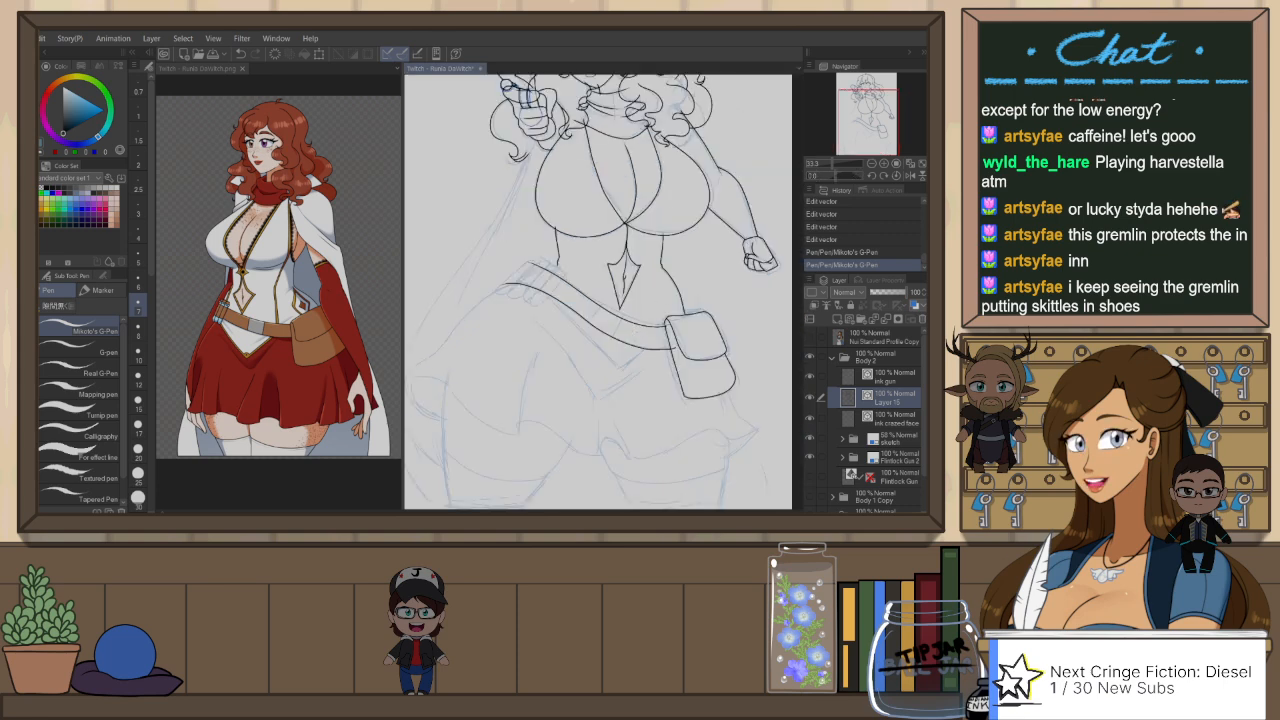
key("e")
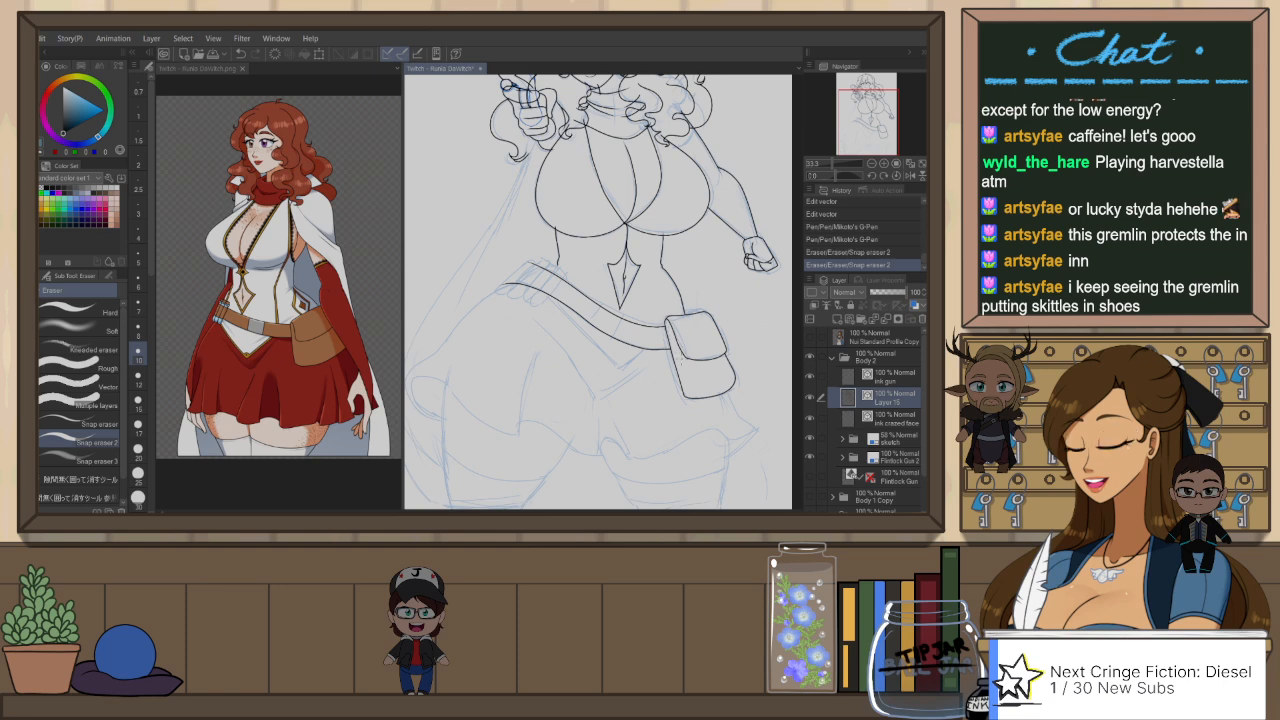
mouse_move(622, 430)
left_mouse_down()
mouse_move(707, 410)
mouse_move(694, 353)
left_mouse_up()
Step: Flip the canvas view and try to ink the vest's pointed hem as two strokes meeting below the belt
scroll(683, 241, "up", 2)
key("p")
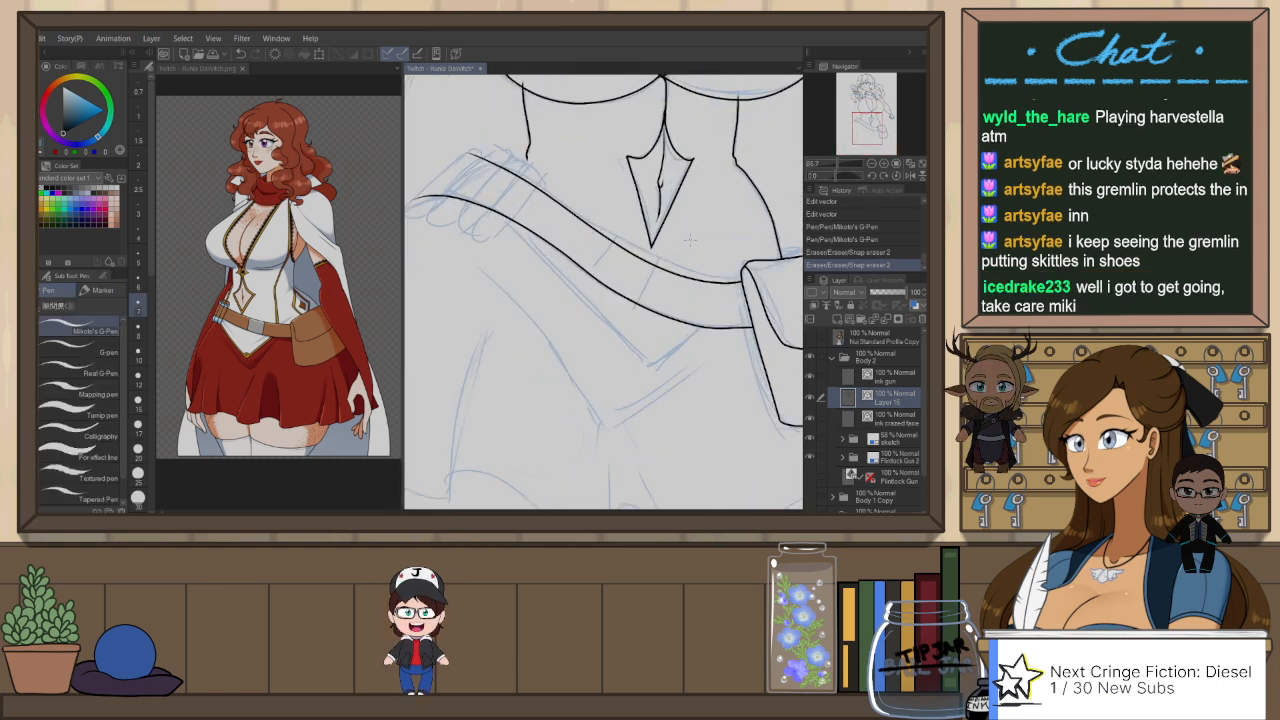
key("h")
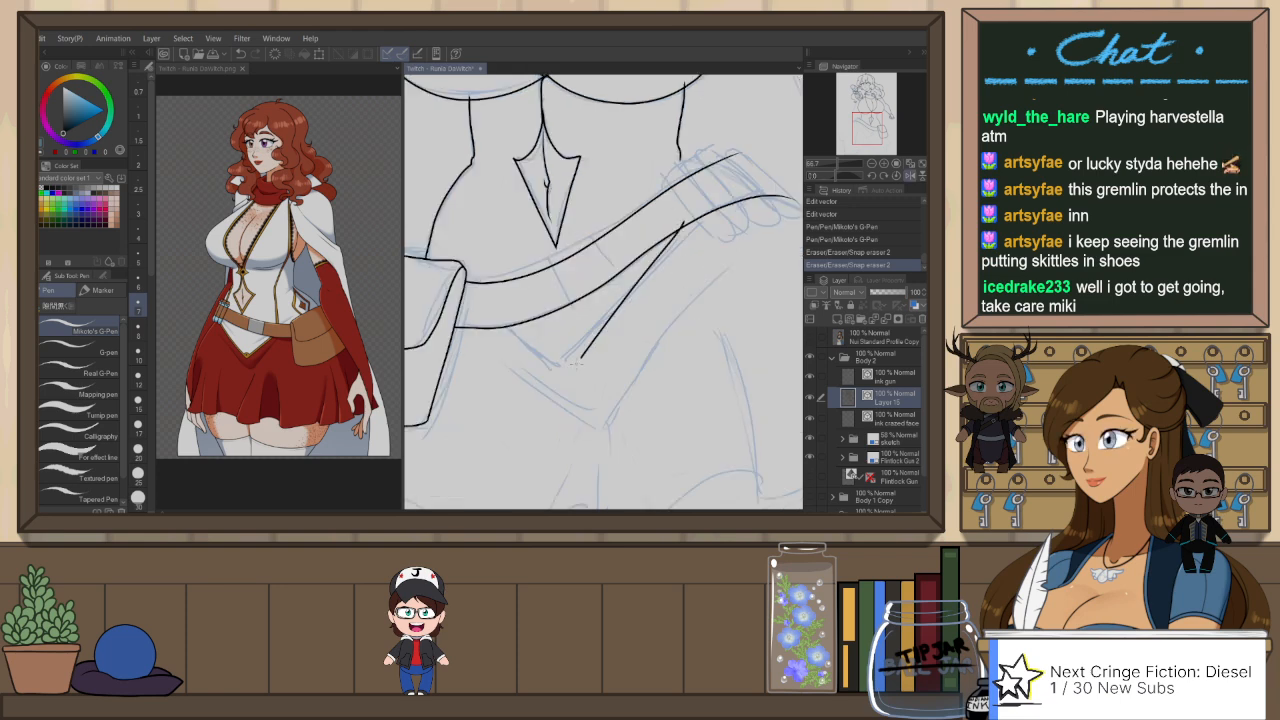
left_click_drag(583, 356, 563, 384)
key("ctrl+z")
key("ctrl+z")
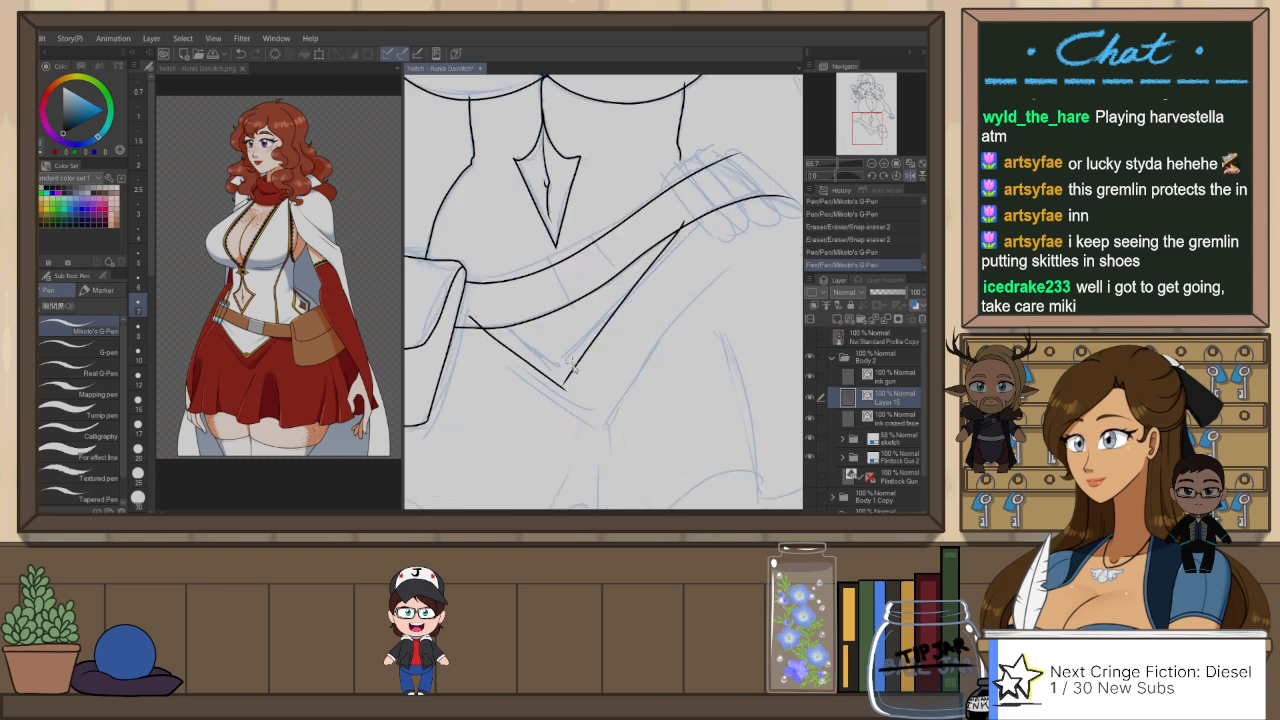
left_click_drag(548, 370, 552, 373)
key("ctrl+z")
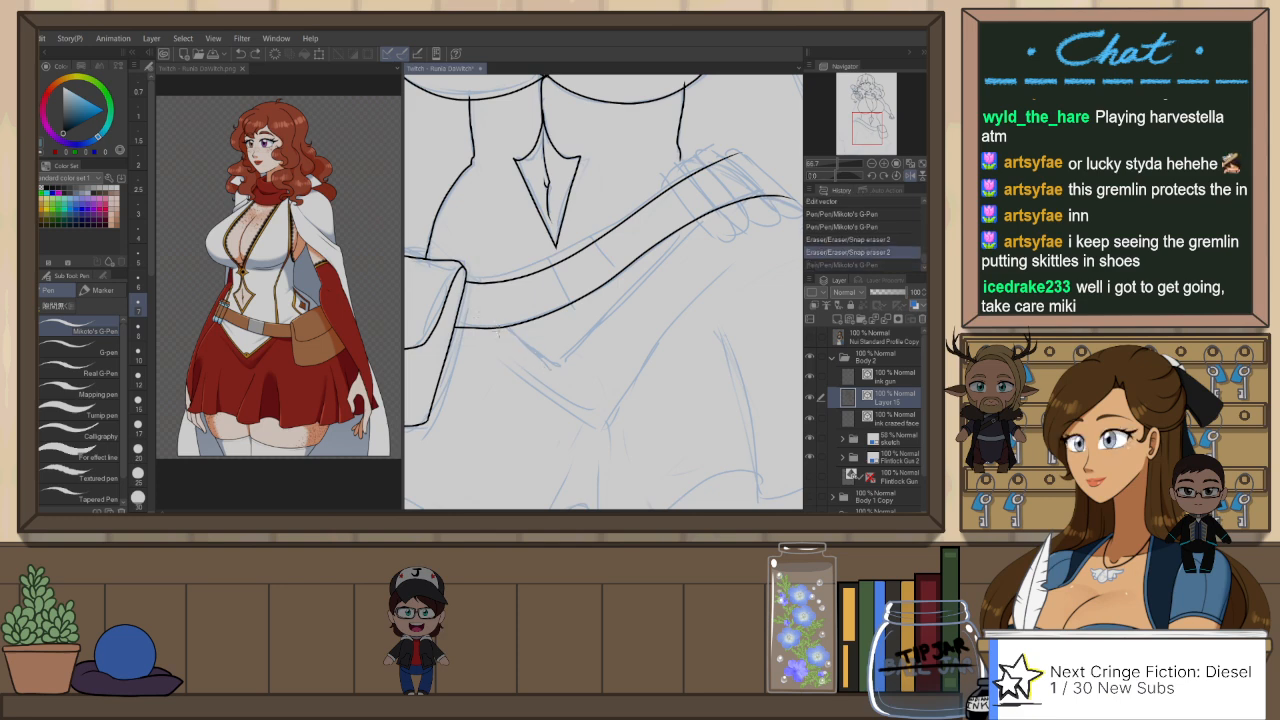
Step: Try a second, shallower version of the vest's pointed hem from the pouch up to the hand and undo it
left_click_drag(468, 308, 535, 357)
left_click_drag(638, 262, 680, 230)
key("ctrl+z")
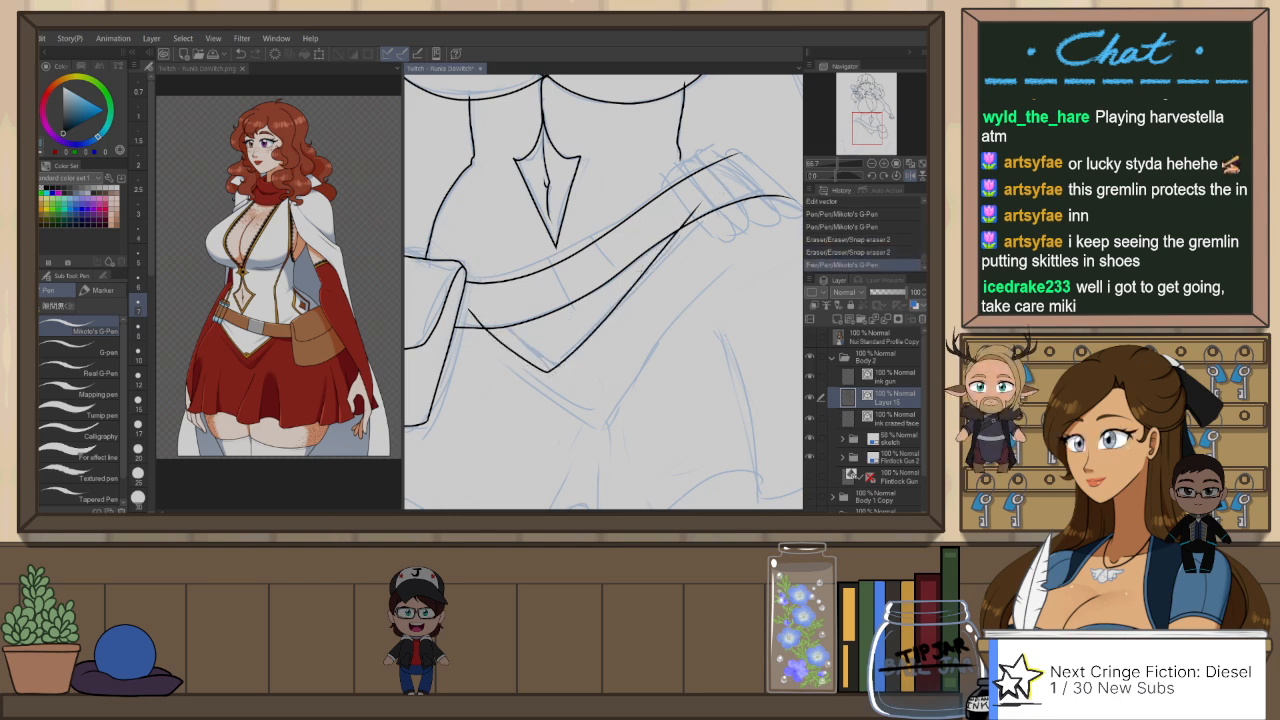
scroll(672, 252, "down", 1)
left_click_drag(638, 332, 651, 336)
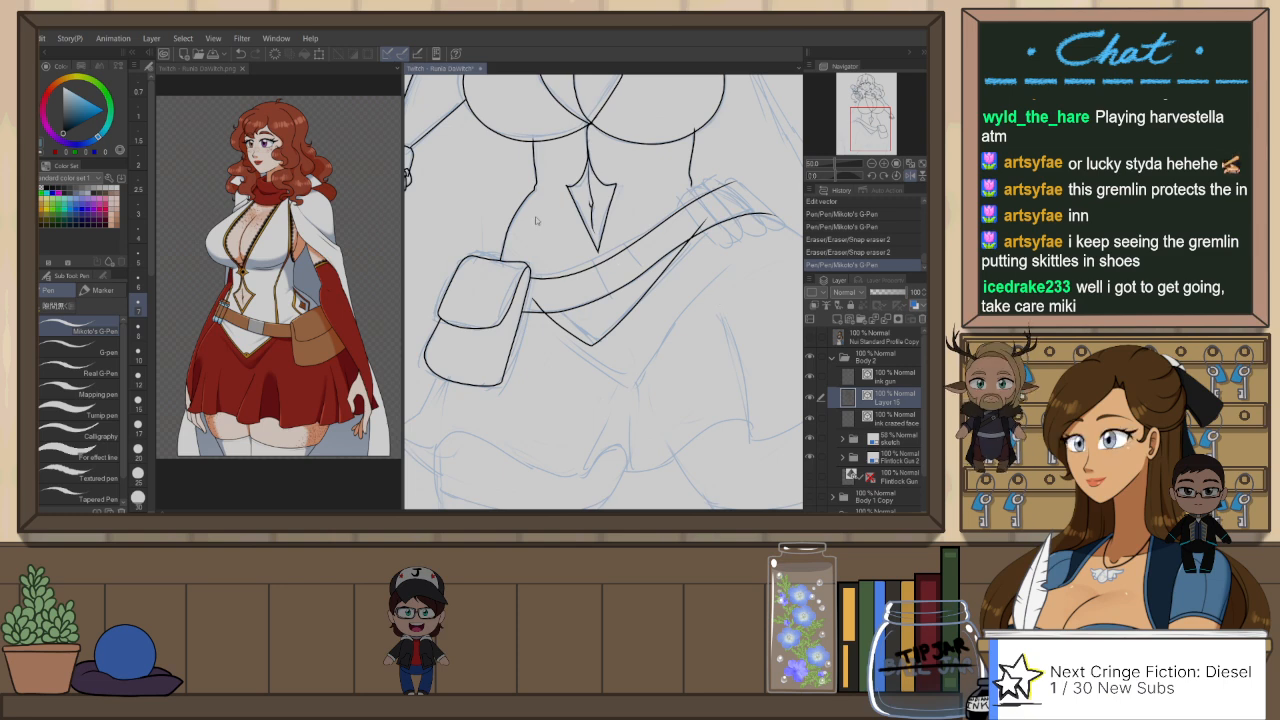
key("ctrl+z")
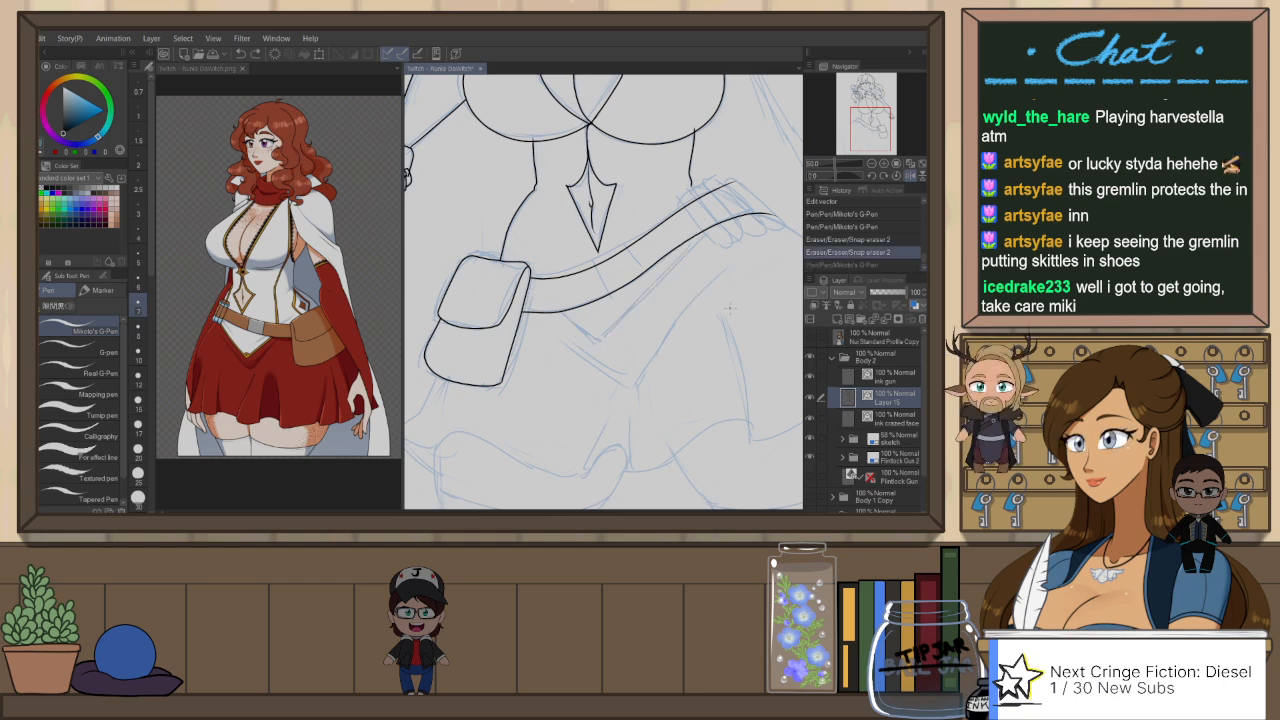
Step: Rotate the canvas and try the V-shaped vest hem with the Darker pencil and the G-Pen, undoing both versions
key("r")
left_click_drag(729, 308, 714, 372)
key("p")
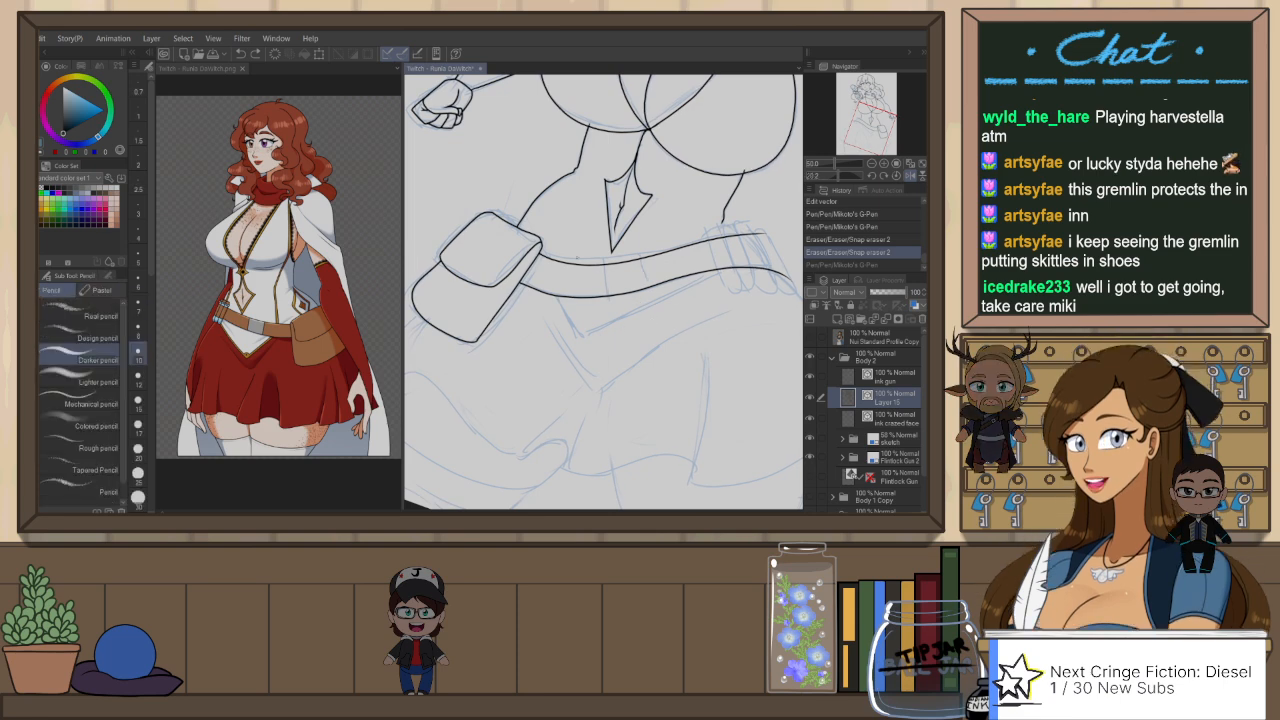
left_click_drag(540, 283, 592, 362)
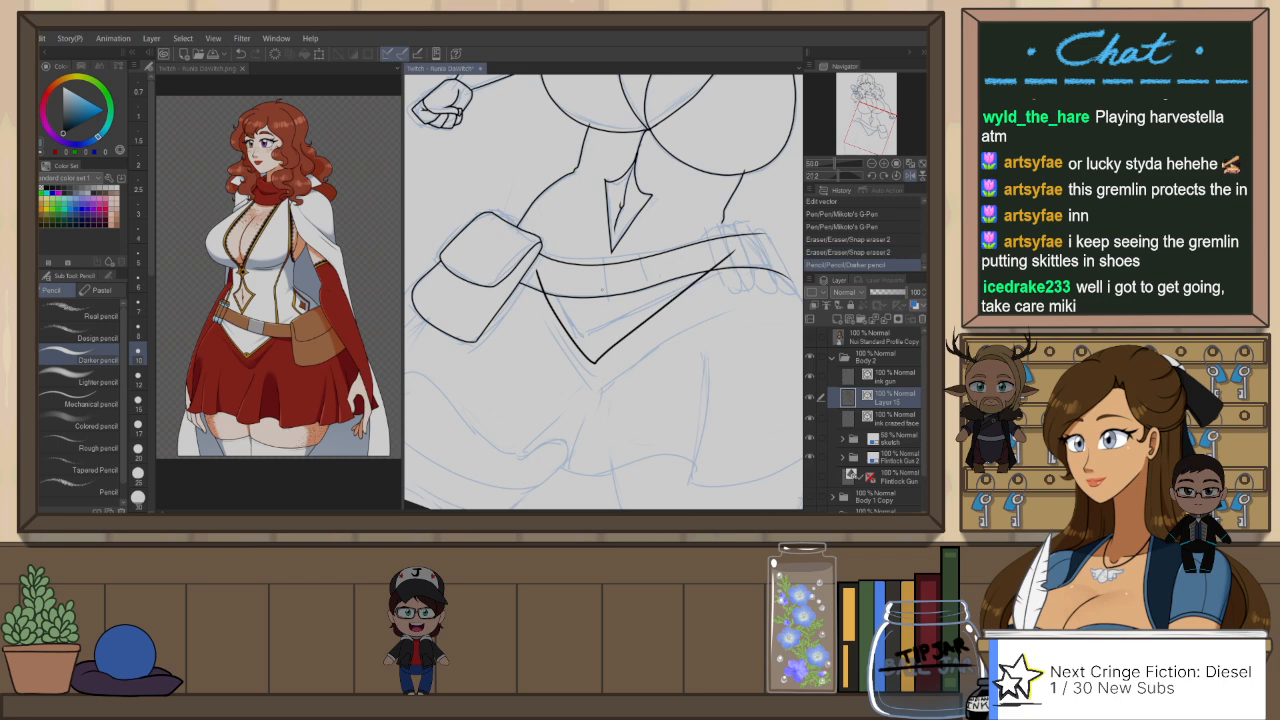
key("ctrl+z")
key("p")
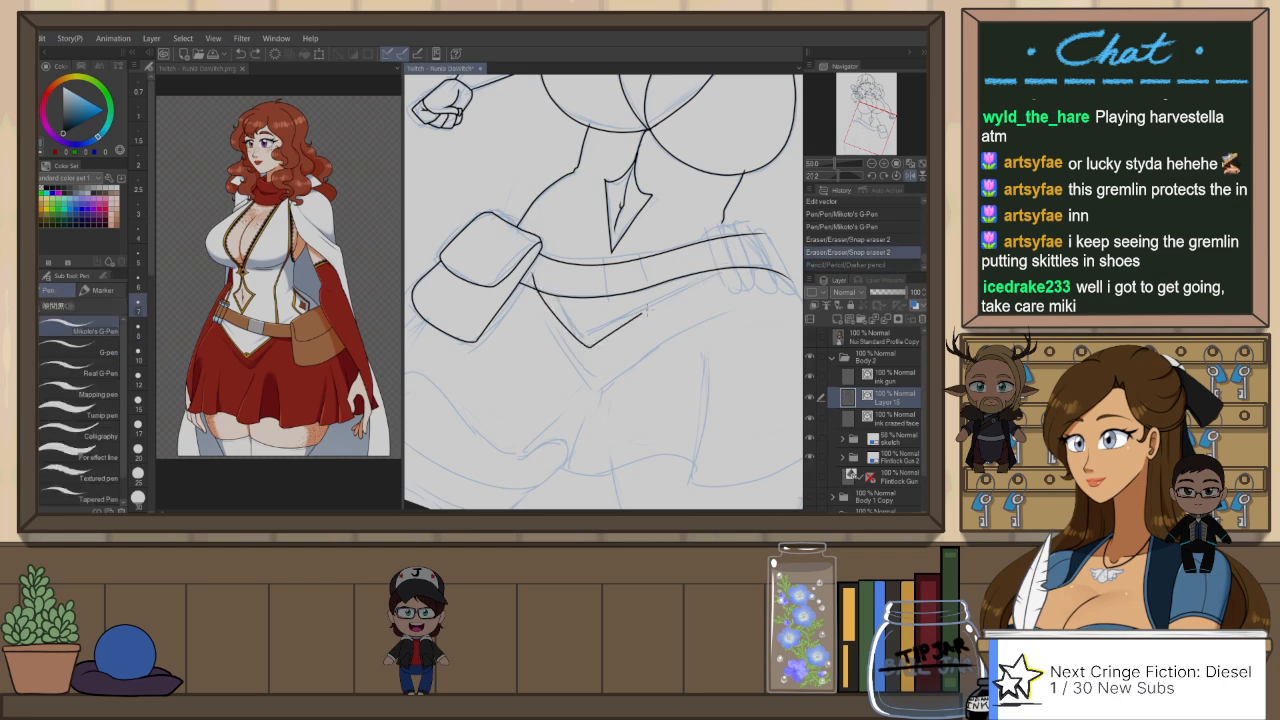
left_click_drag(647, 311, 718, 262)
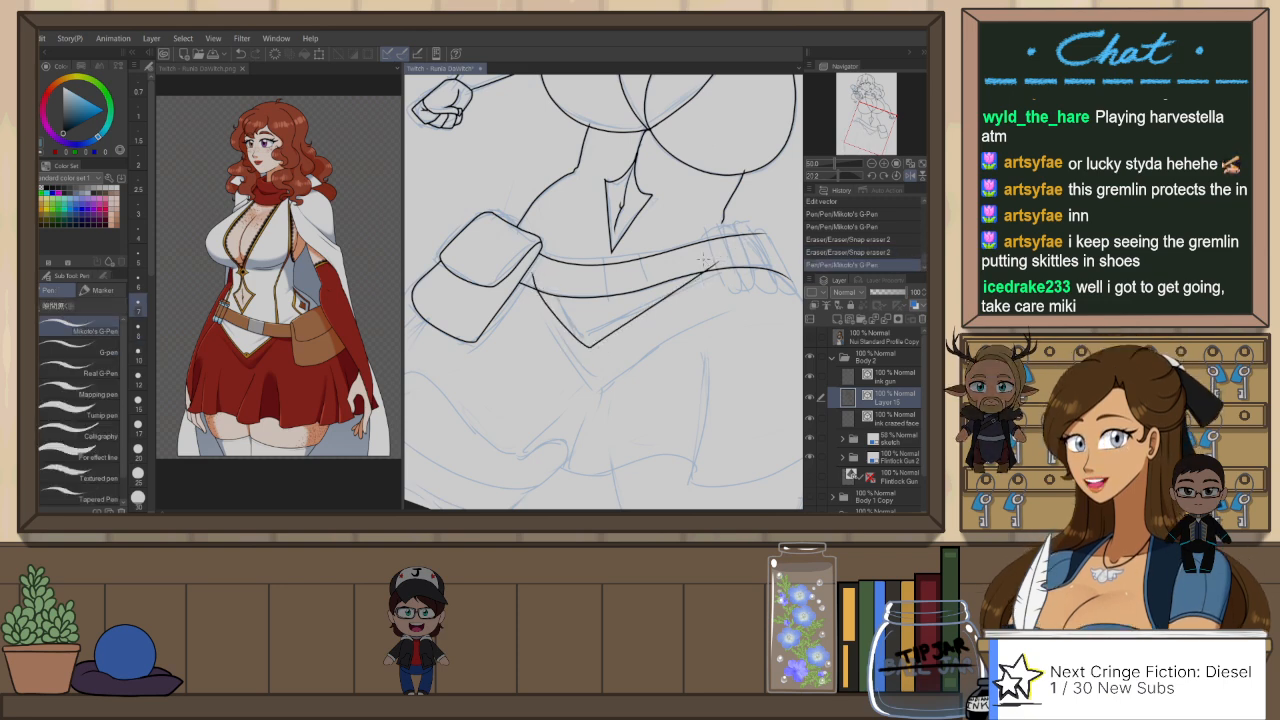
key("ctrl+z")
Step: Flip the canvas back, straighten it and ink the vest's pointed hem as a V beneath the belt
key("h")
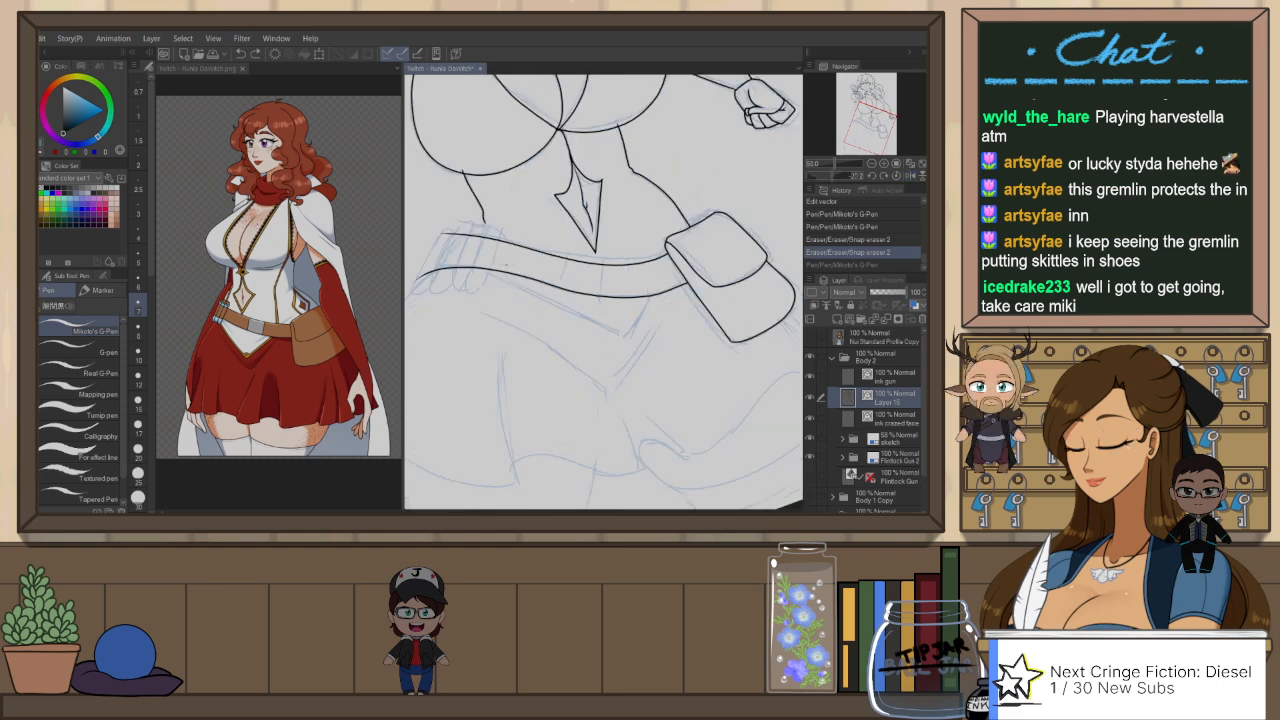
mouse_move(504, 263)
left_mouse_down()
mouse_move(630, 333)
mouse_move(686, 282)
left_mouse_up()
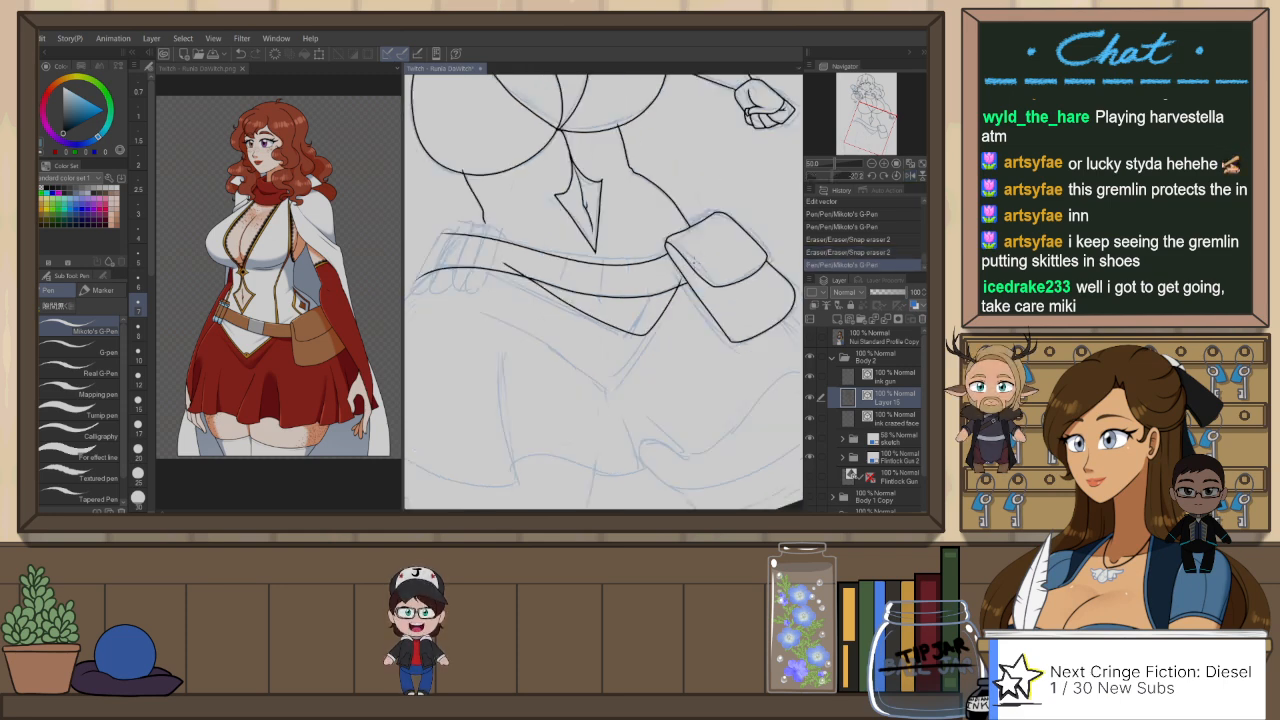
key("ctrl+z")
mouse_move(497, 264)
left_mouse_down()
mouse_move(642, 335)
mouse_move(663, 283)
left_mouse_up()
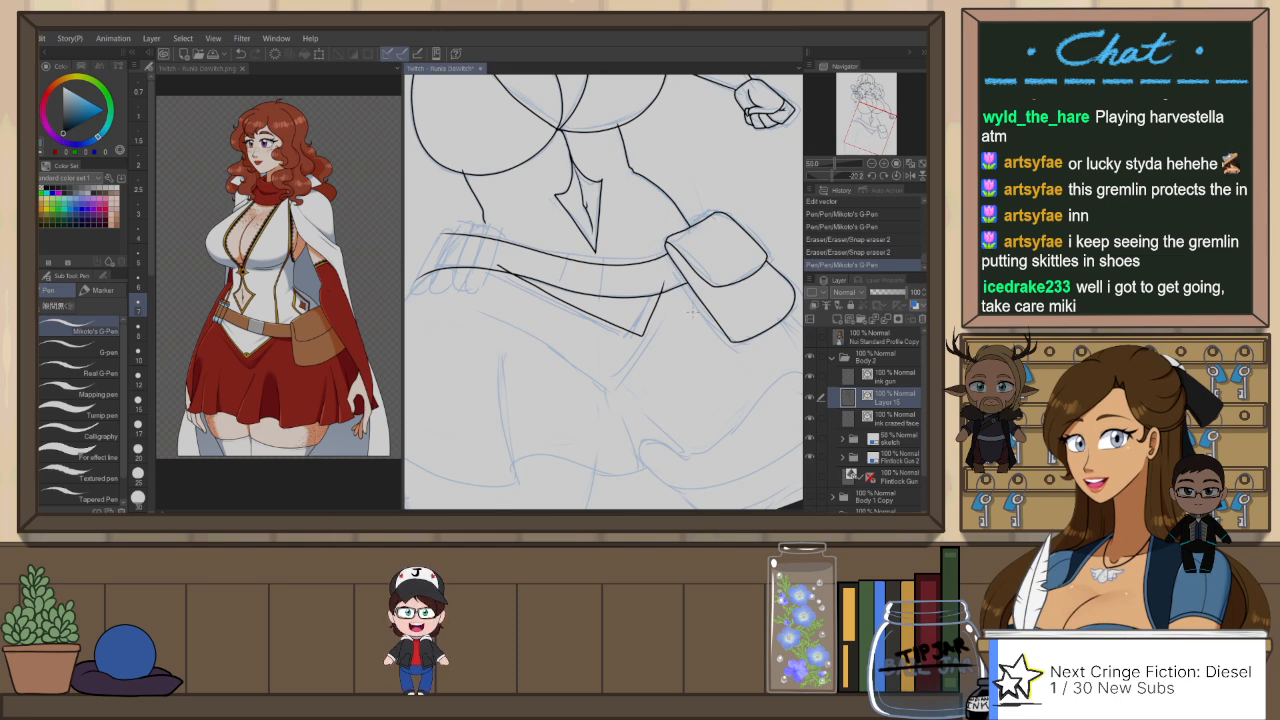
key("ctrl+@")
key("ctrl+z")
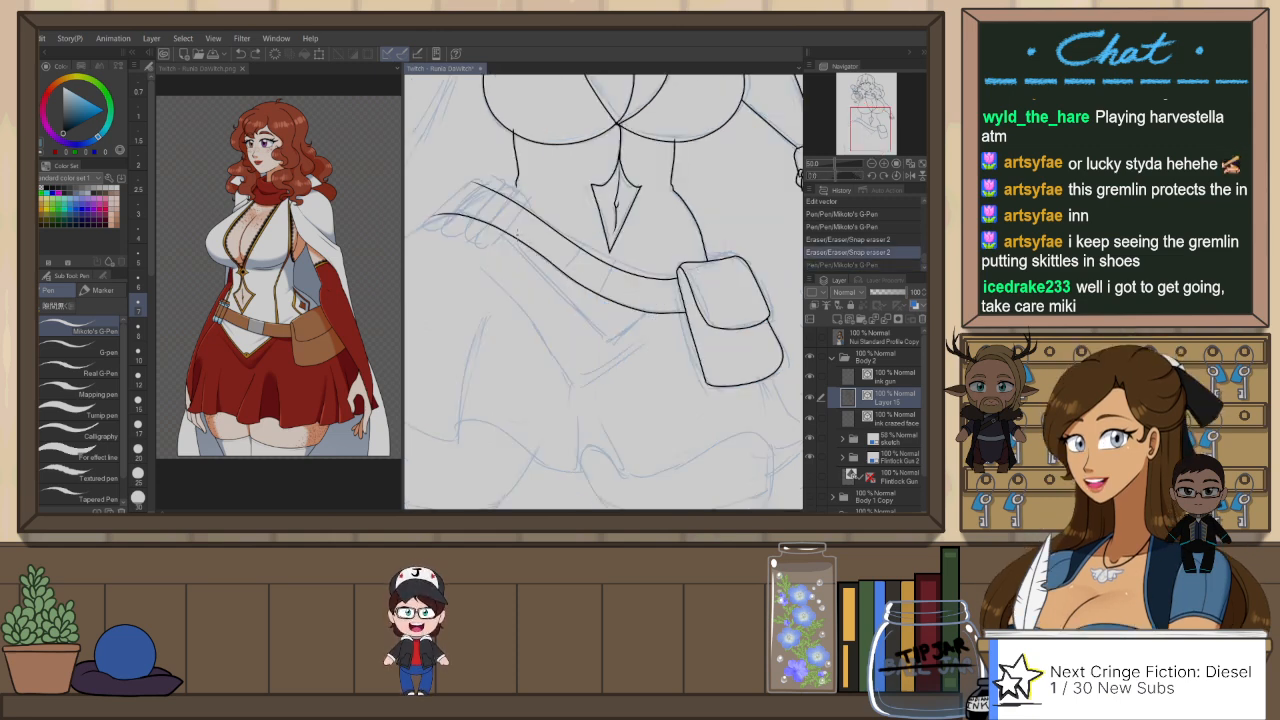
mouse_move(512, 230)
left_mouse_down()
mouse_move(586, 326)
mouse_move(690, 280)
left_mouse_up()
Step: Ink the skirt's outer edge from the hand on the hip to its flared corner, with the short underside curve below
left_click_drag(653, 411, 728, 366)
left_click_drag(493, 289, 564, 281)
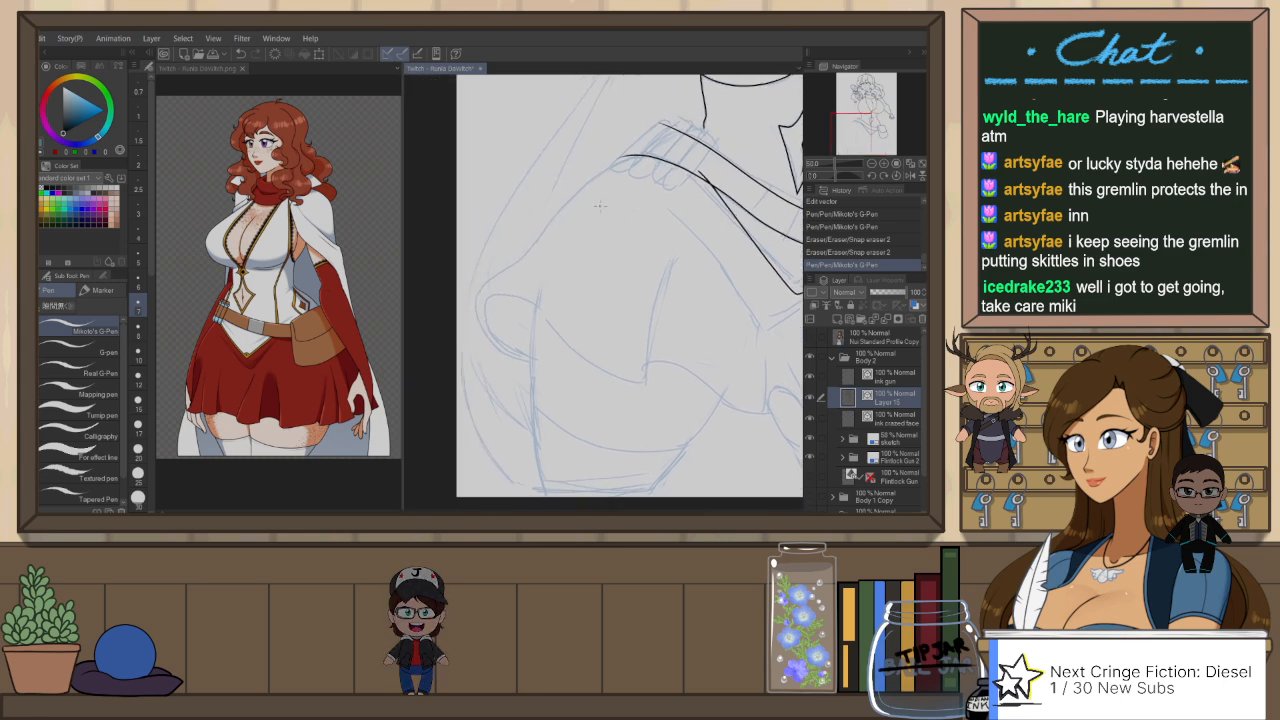
mouse_move(645, 156)
left_mouse_down()
mouse_move(591, 178)
mouse_move(511, 267)
left_mouse_up()
key("ctrl+z")
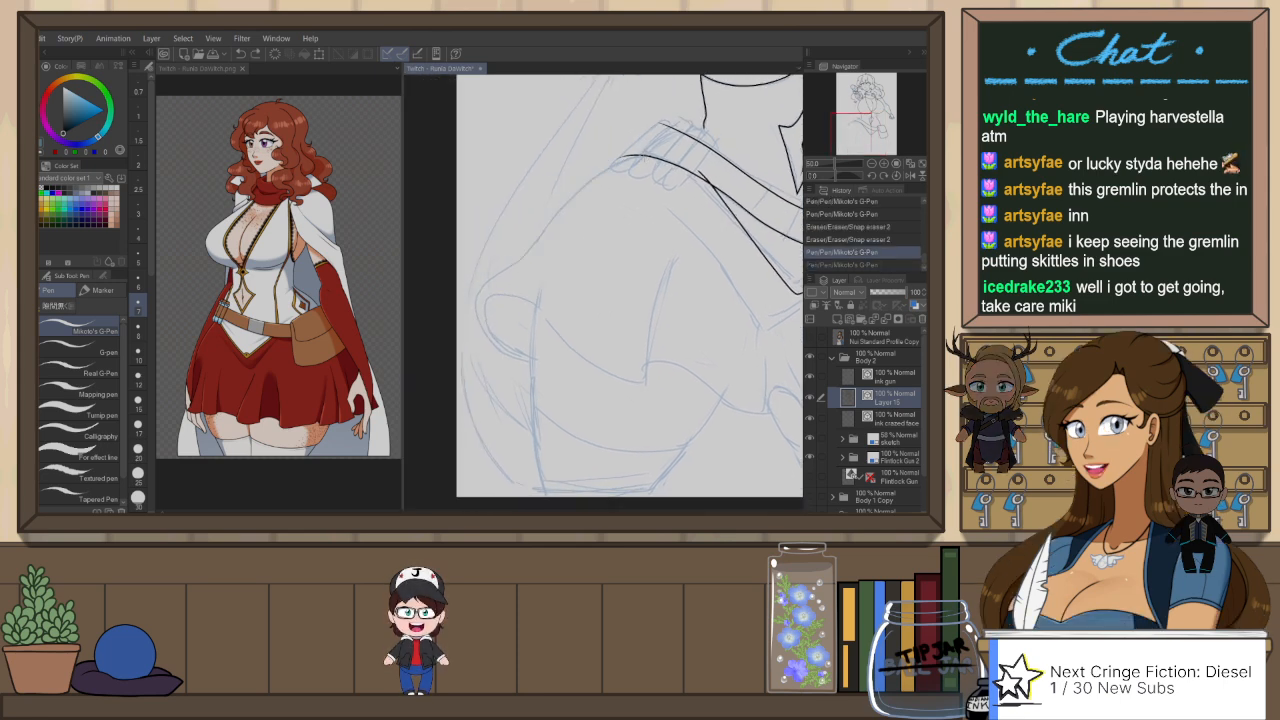
mouse_move(643, 155)
left_mouse_down()
mouse_move(588, 184)
mouse_move(472, 289)
mouse_move(535, 361)
left_mouse_up()
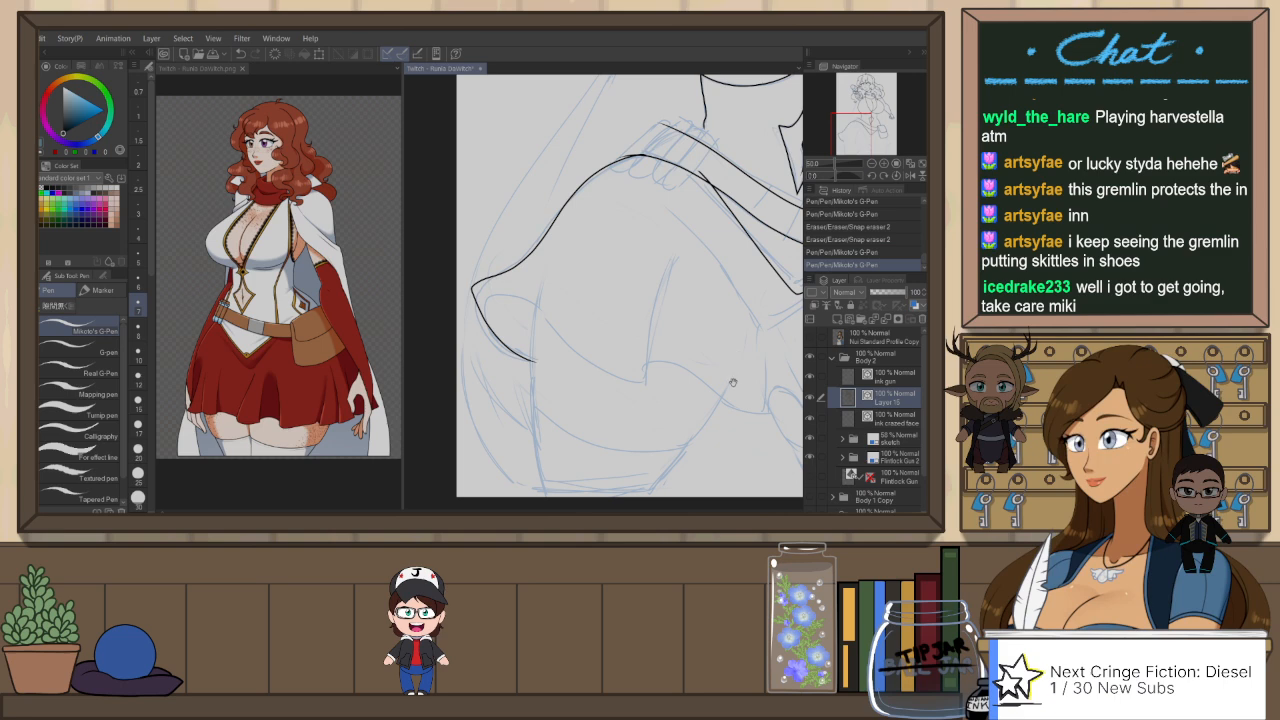
Step: Ink the skirt's front hem from the flared corner to the first fold and continue it up as the fold line
left_click_drag(734, 383, 702, 373)
mouse_move(443, 276)
left_mouse_down()
mouse_move(517, 333)
mouse_move(614, 369)
left_mouse_up()
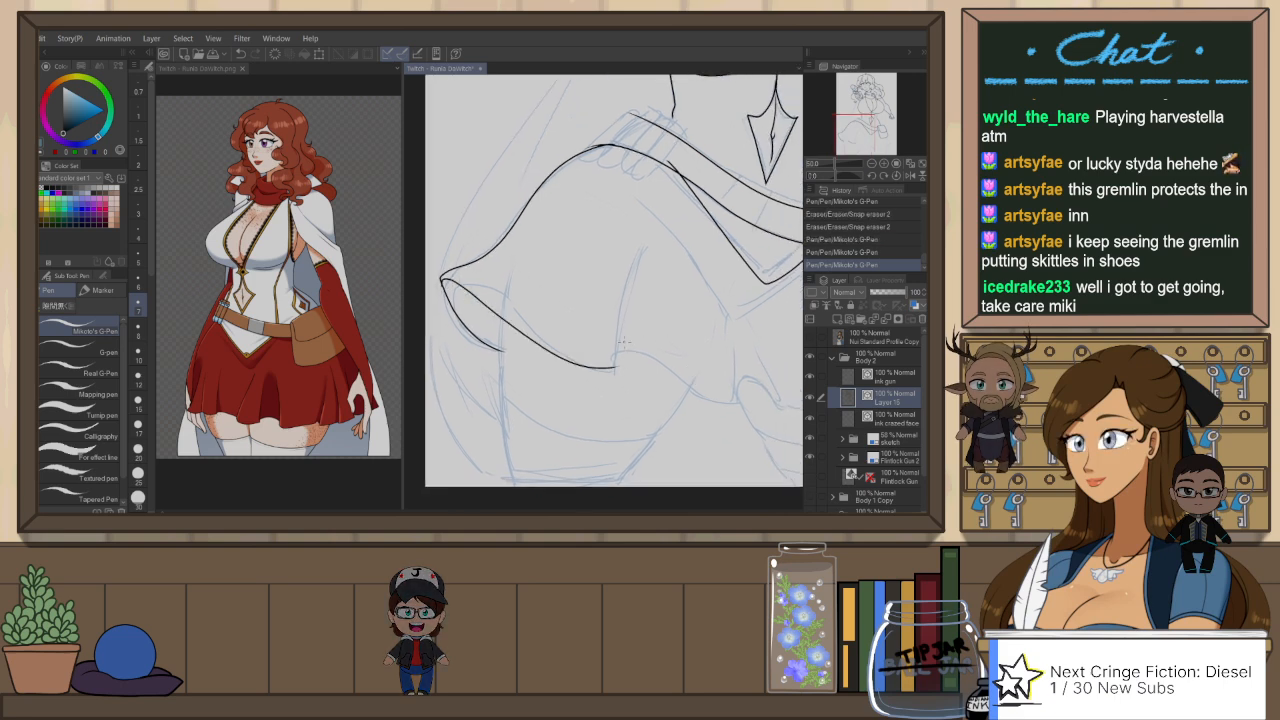
key("ctrl+z")
left_click_drag(444, 276, 449, 292)
mouse_move(552, 355)
left_mouse_down()
mouse_move(604, 370)
mouse_move(622, 292)
left_mouse_up()
key("ctrl+z")
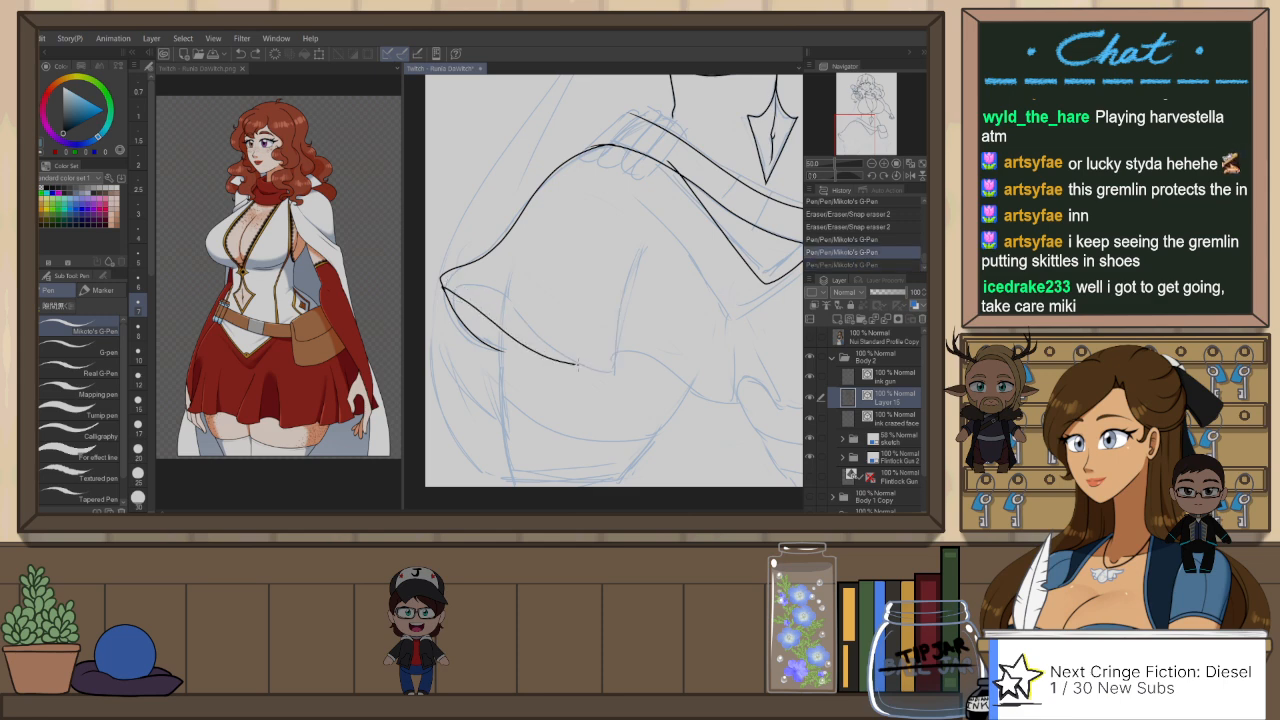
left_click_drag(576, 366, 622, 336)
key("ctrl+z")
mouse_move(444, 276)
left_mouse_down()
mouse_move(614, 370)
mouse_move(648, 232)
left_mouse_up()
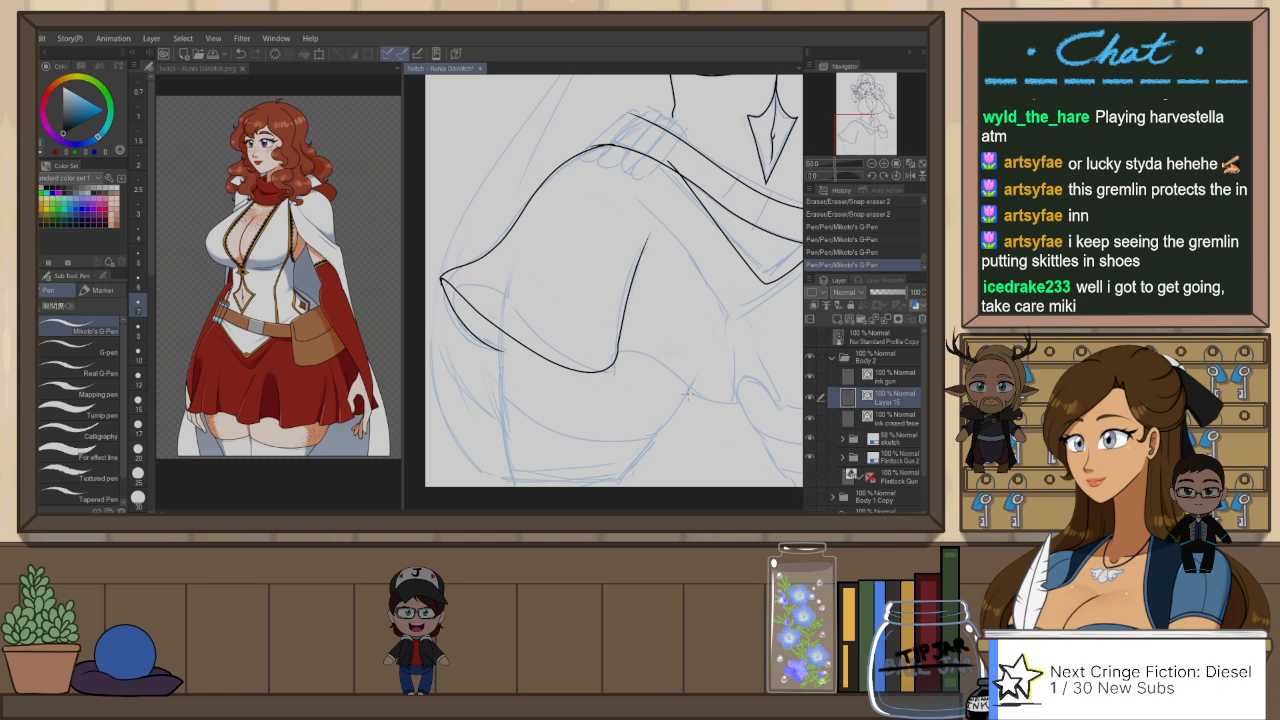
Step: Ink the wavy skirt hem from the first fold across both thighs to the area below the pouch
mouse_move(678, 382)
left_mouse_down()
mouse_move(629, 325)
mouse_move(680, 343)
mouse_move(629, 298)
left_mouse_up()
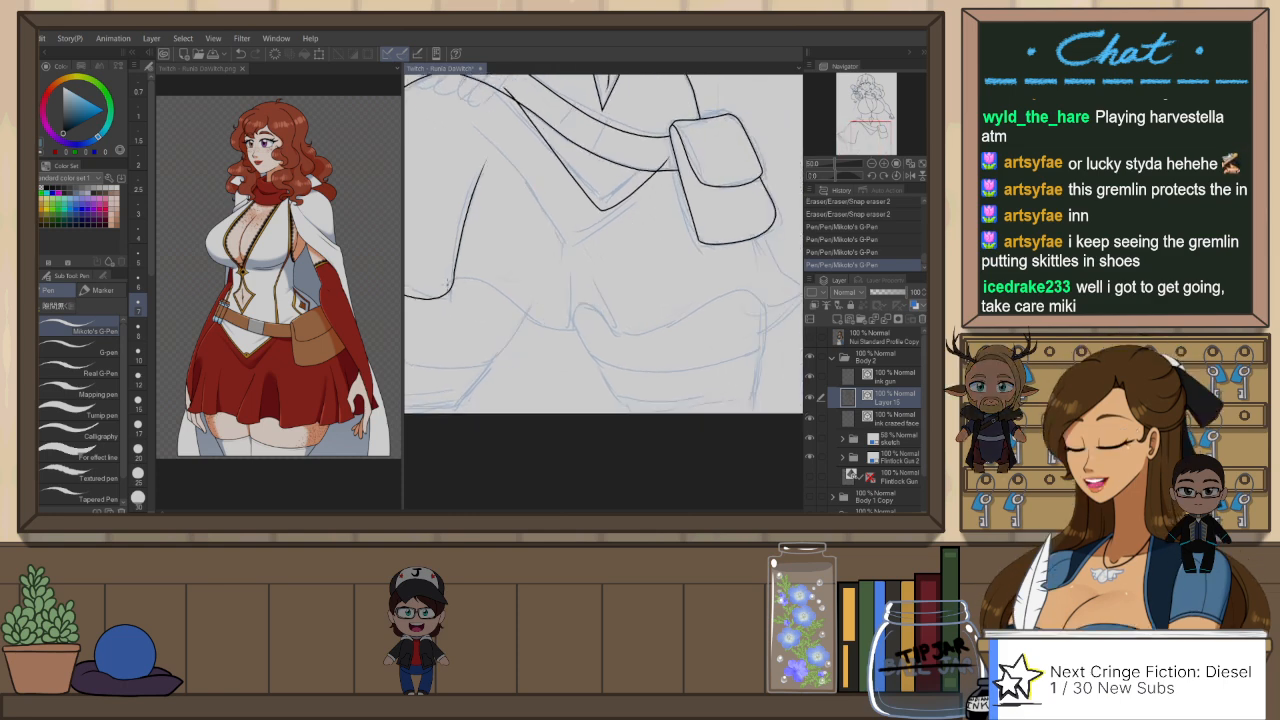
left_click_drag(455, 282, 527, 323)
key("ctrl+z")
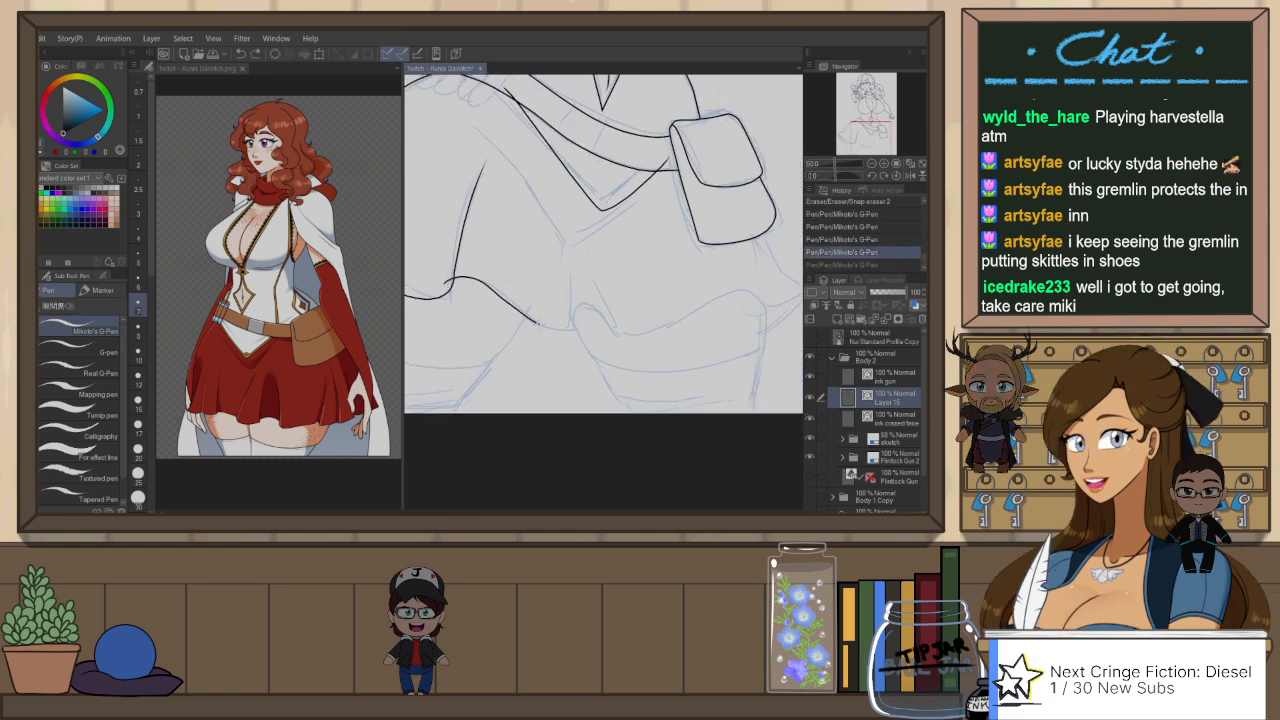
left_click_drag(700, 314, 760, 280)
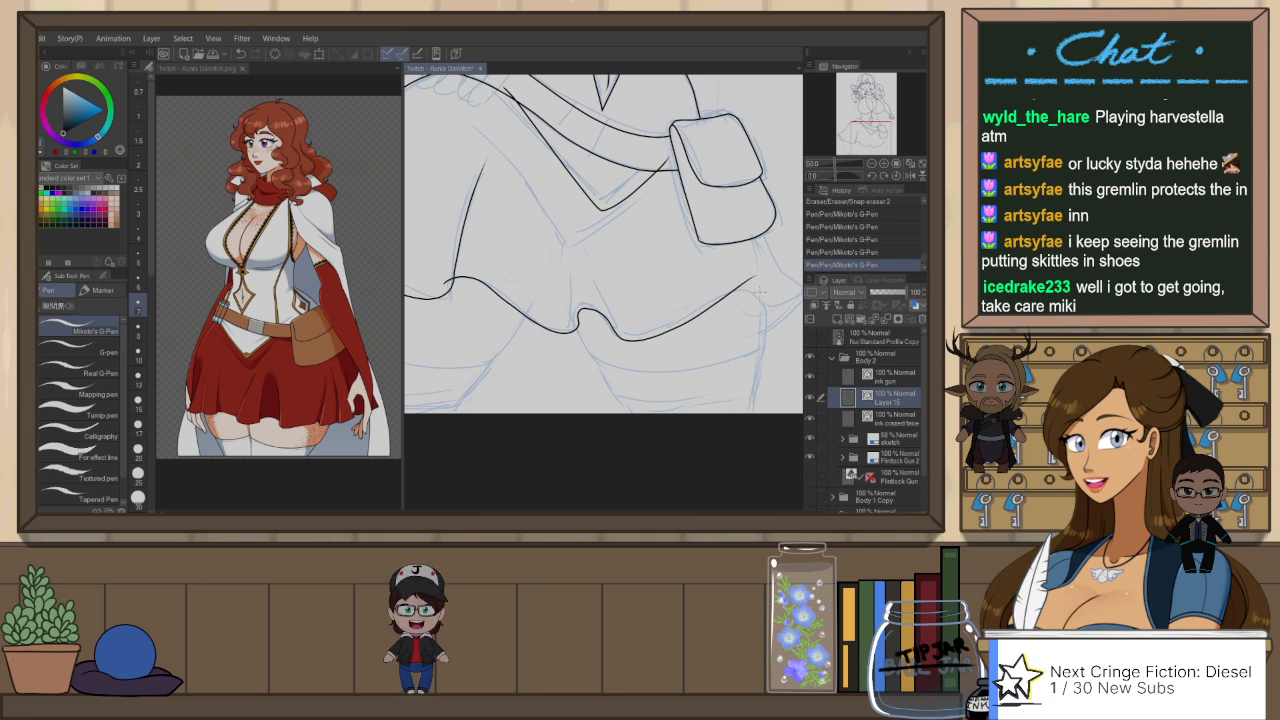
Step: Flip the canvas view and extend the hem below the pouch to its pointed corner, adding the slanted underside edge
scroll(766, 281, "down", 2)
key("h")
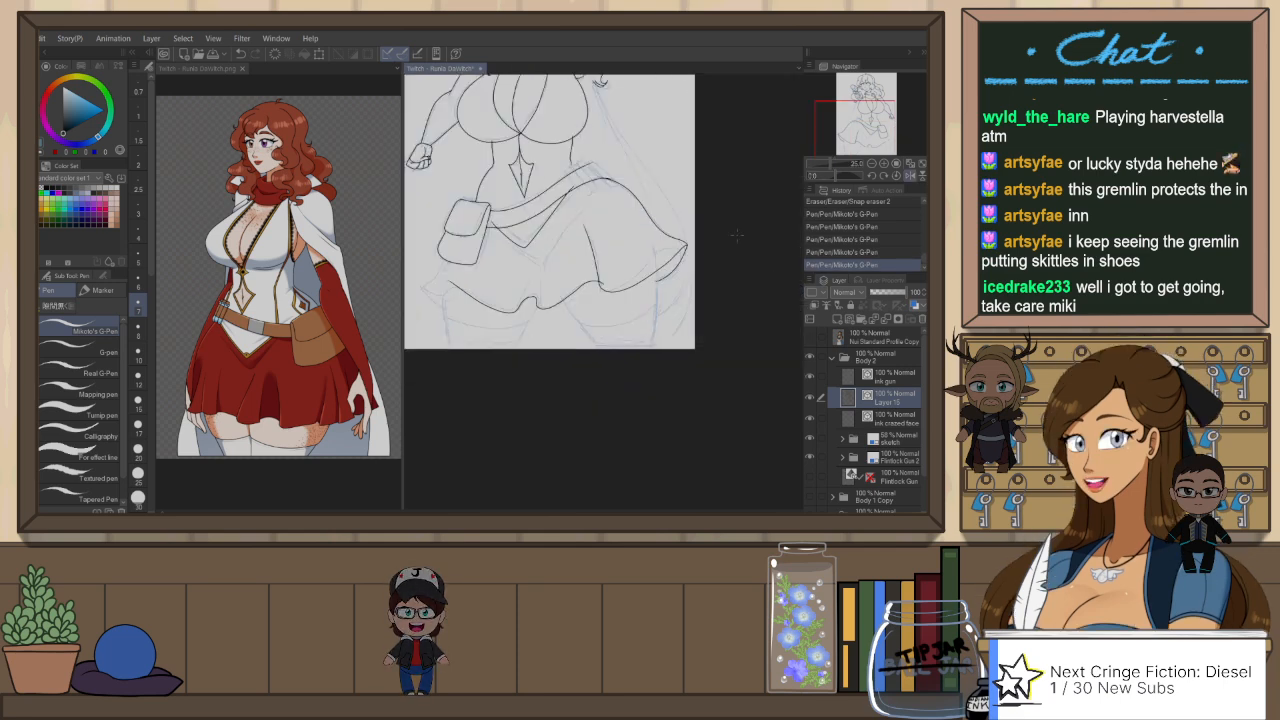
scroll(525, 318, "up", 1)
mouse_move(581, 347)
left_mouse_down()
mouse_move(700, 345)
mouse_move(711, 303)
mouse_move(518, 239)
left_mouse_up()
scroll(710, 322, "up", 1)
key("ctrl+z")
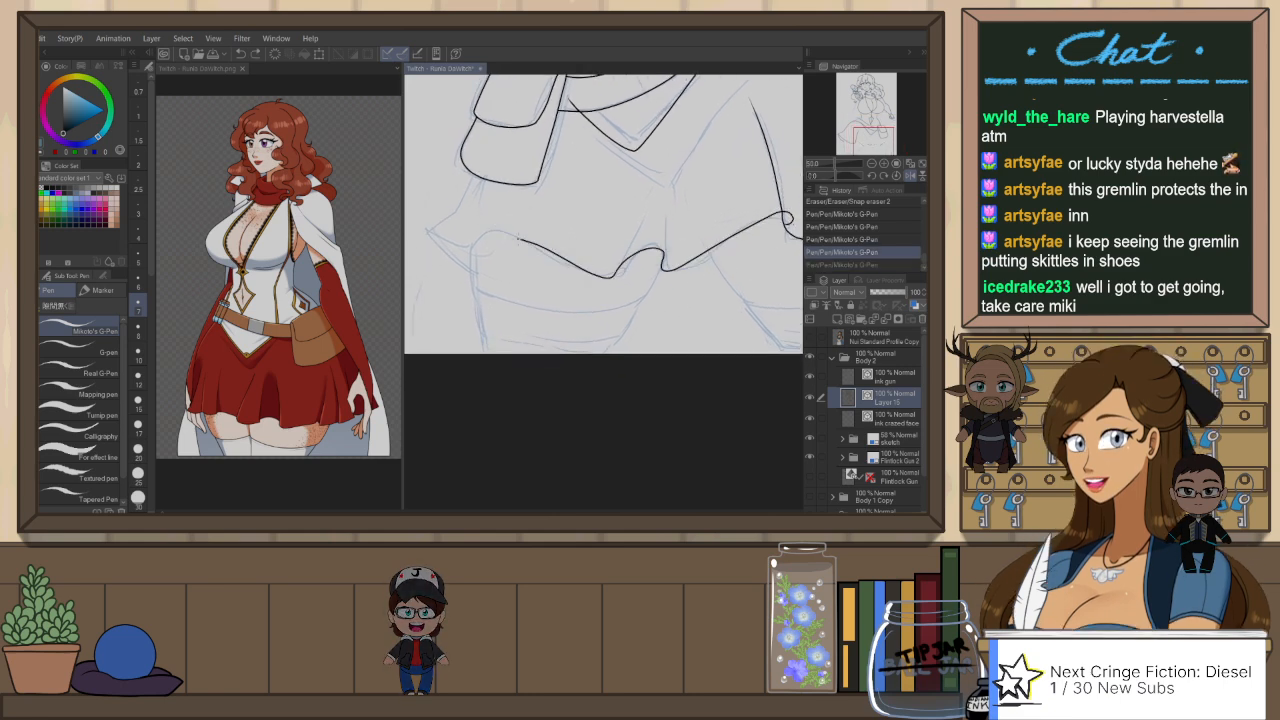
left_click_drag(425, 234, 498, 287)
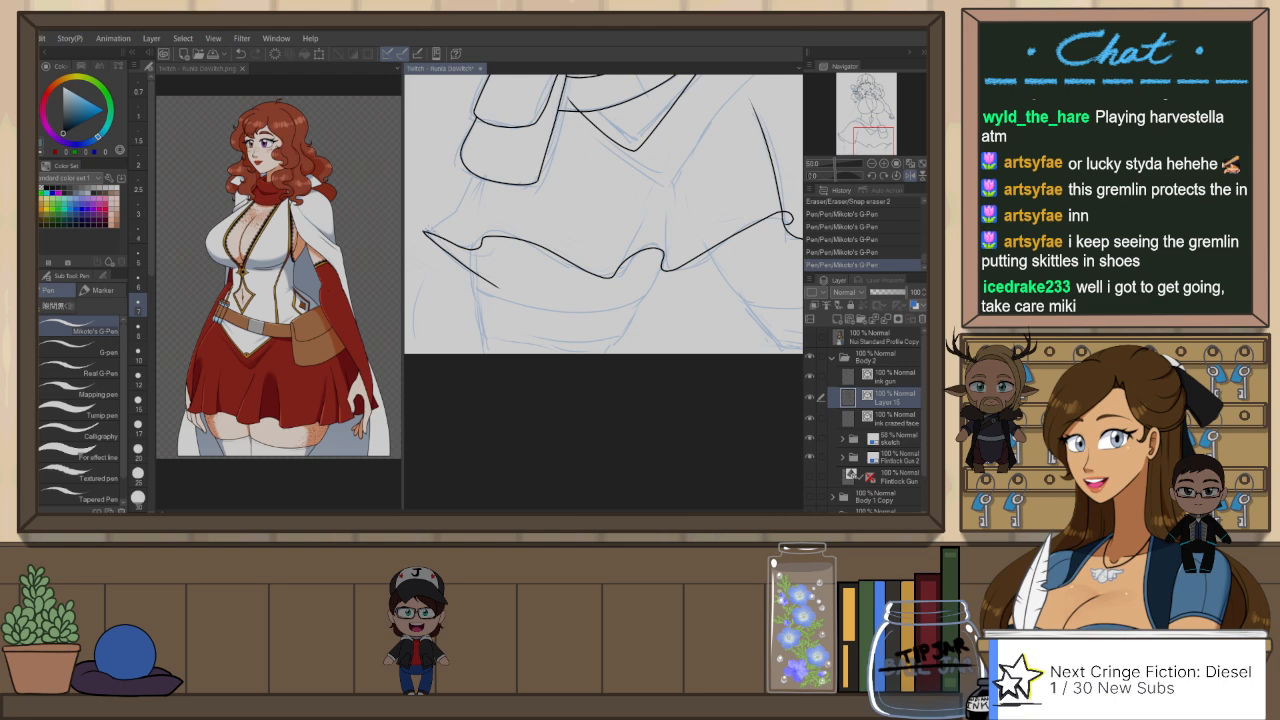
Step: Ink the skirt's side edge from the pointed corner up to the pouch, replacing the first version with a straighter line
left_click_drag(424, 230, 450, 212)
scroll(437, 220, "up", 3)
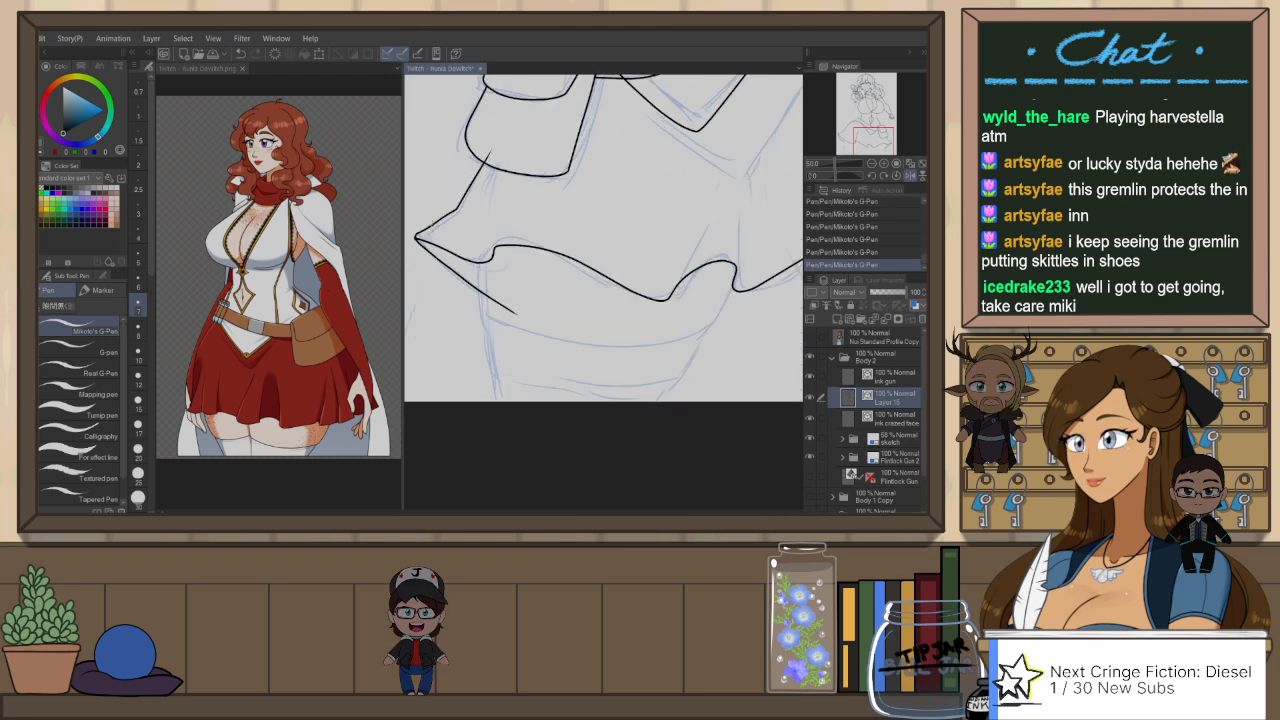
mouse_move(461, 255)
left_mouse_down()
mouse_move(539, 255)
mouse_move(546, 306)
left_mouse_up()
key("ctrl+z")
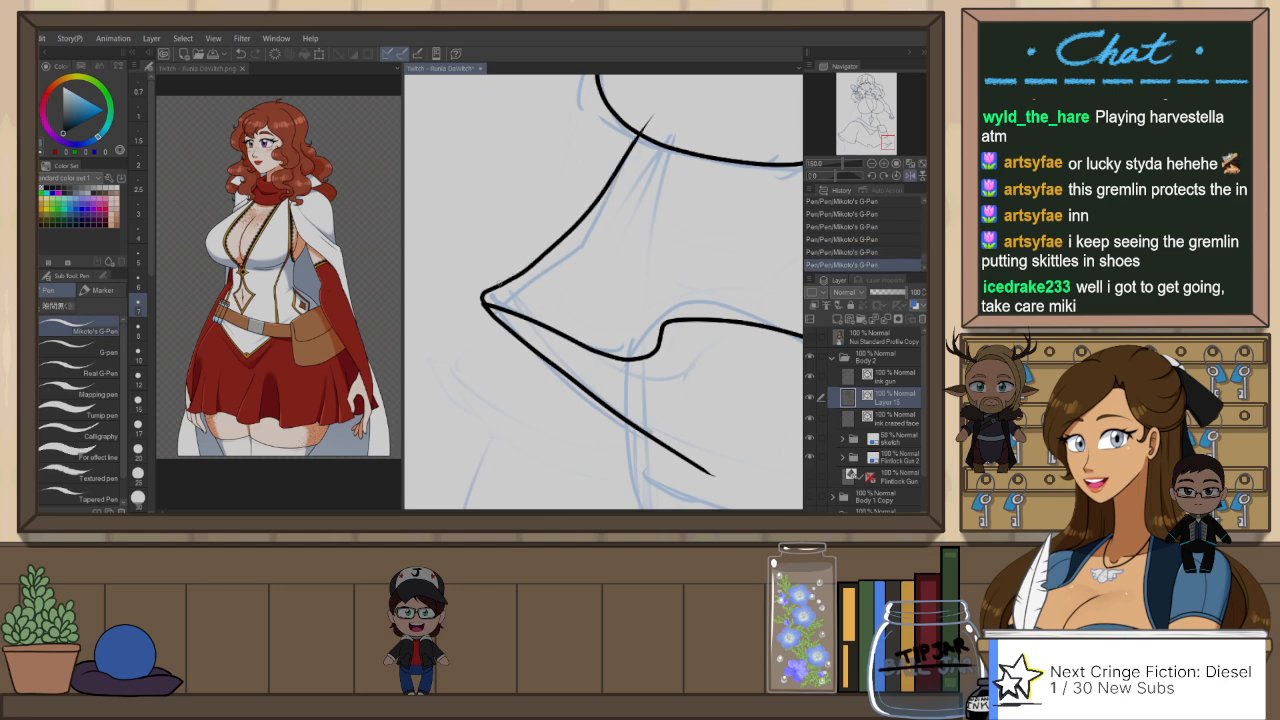
key("ctrl+z")
left_click_drag(540, 261, 638, 133)
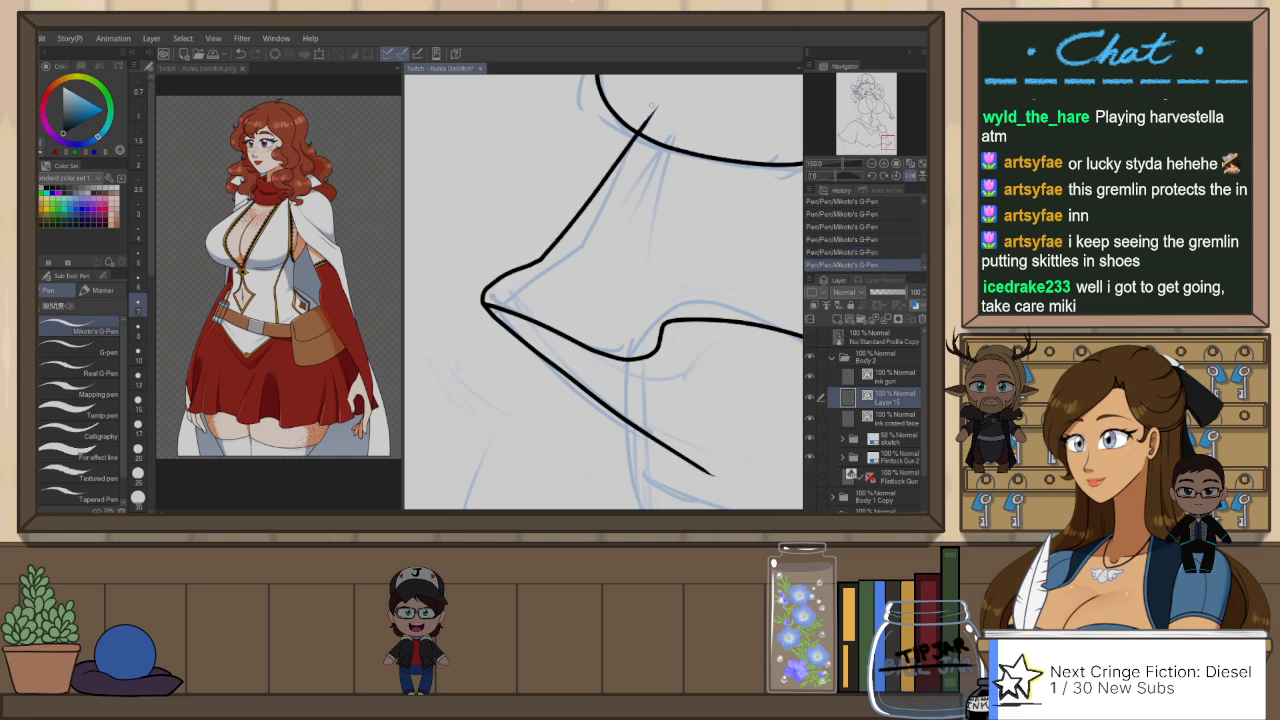
key("e")
key("ctrl+z")
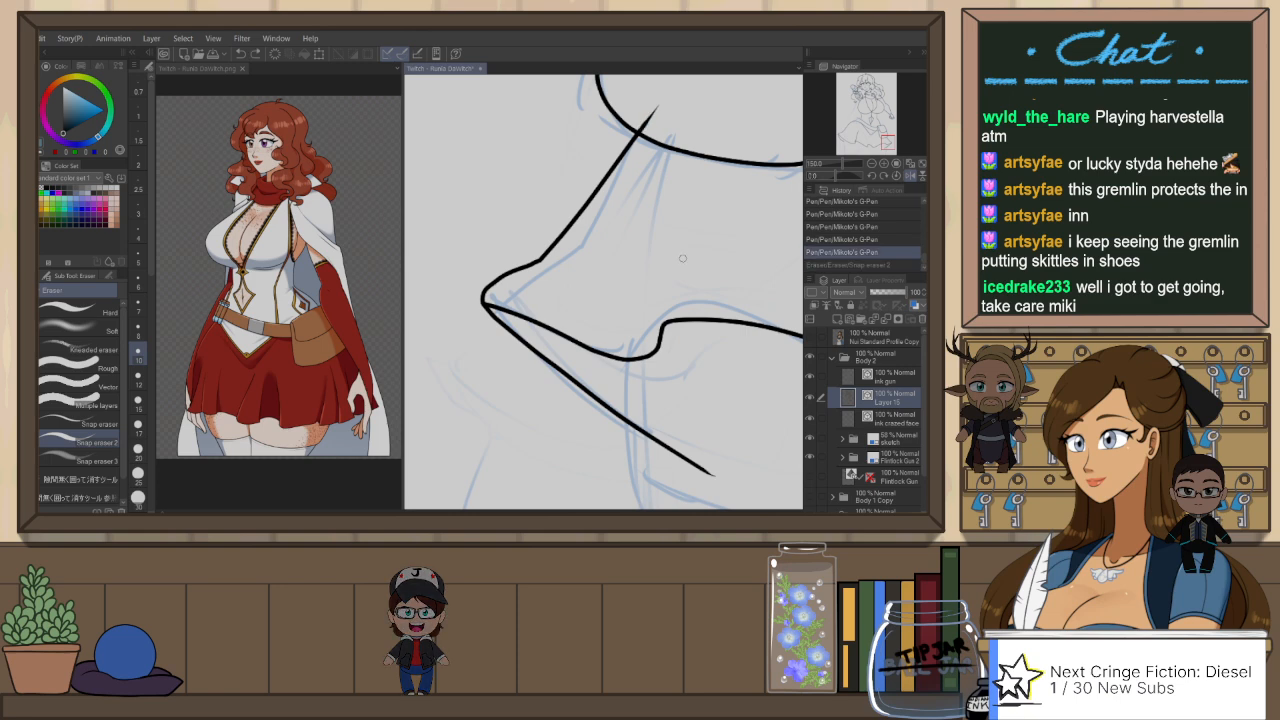
Step: Ink a short curve beneath the hem fold between the thighs to show the skirt's underside
scroll(683, 246, "down", 3)
left_click_drag(688, 250, 651, 275)
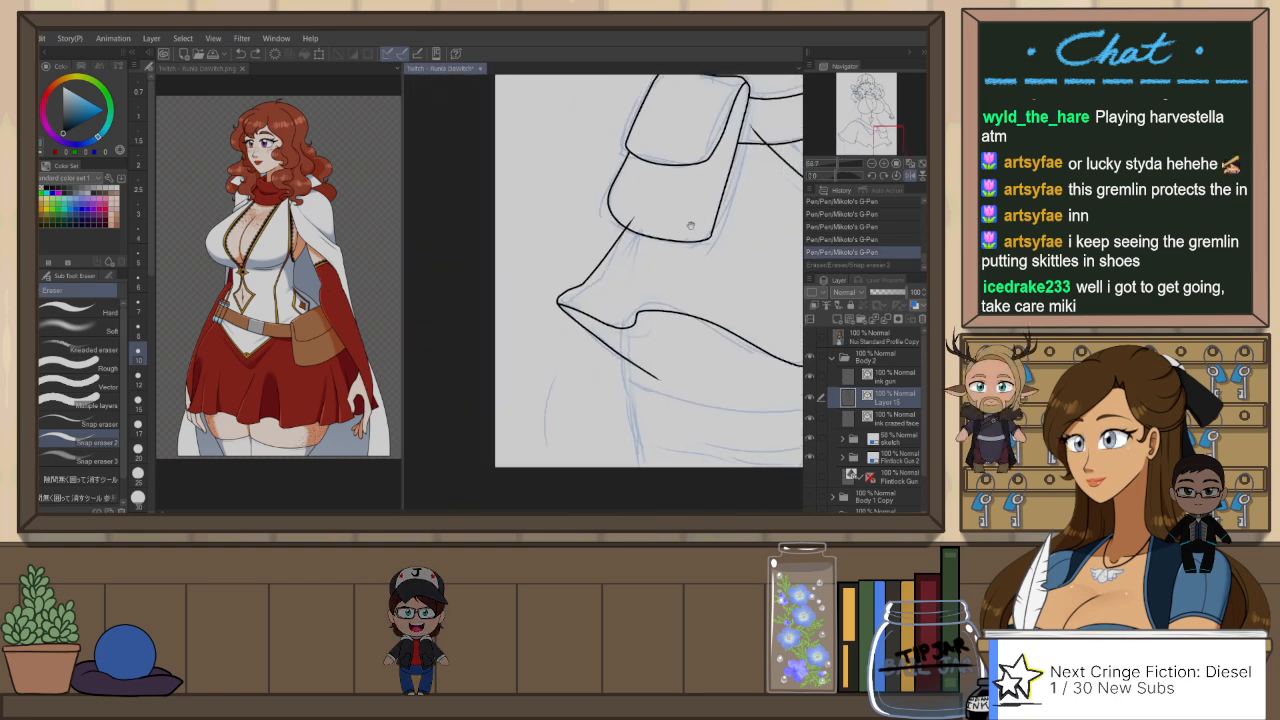
left_click_drag(729, 324, 599, 269)
key("p")
left_click_drag(750, 284, 712, 340)
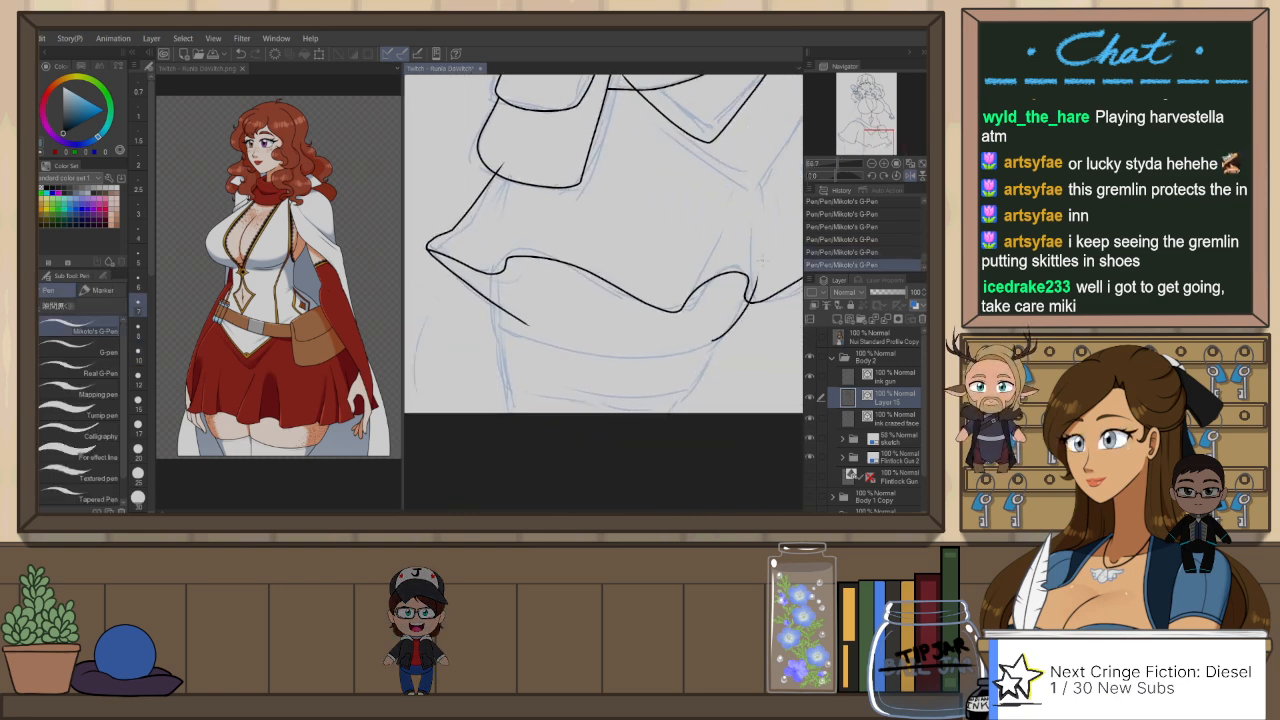
Step: Ink the inner thigh line beneath the hem fold and the curved stocking top edge across the pouch-side leg
key("ctrl+z")
left_click_drag(757, 268, 706, 346)
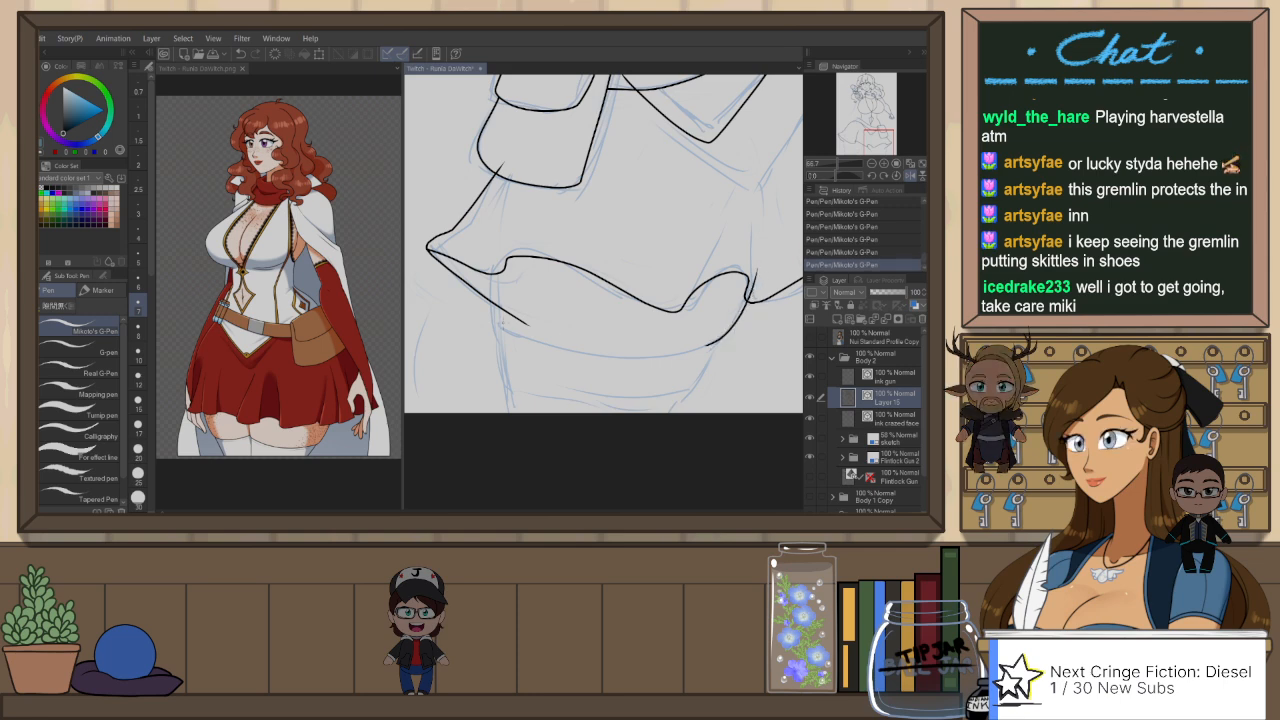
key("r")
left_click_drag(506, 208, 576, 449)
left_click_drag(523, 363, 508, 338)
mouse_move(640, 190)
left_mouse_down()
mouse_move(505, 332)
mouse_move(501, 355)
mouse_move(588, 223)
mouse_move(651, 177)
left_mouse_up()
key("ctrl+z")
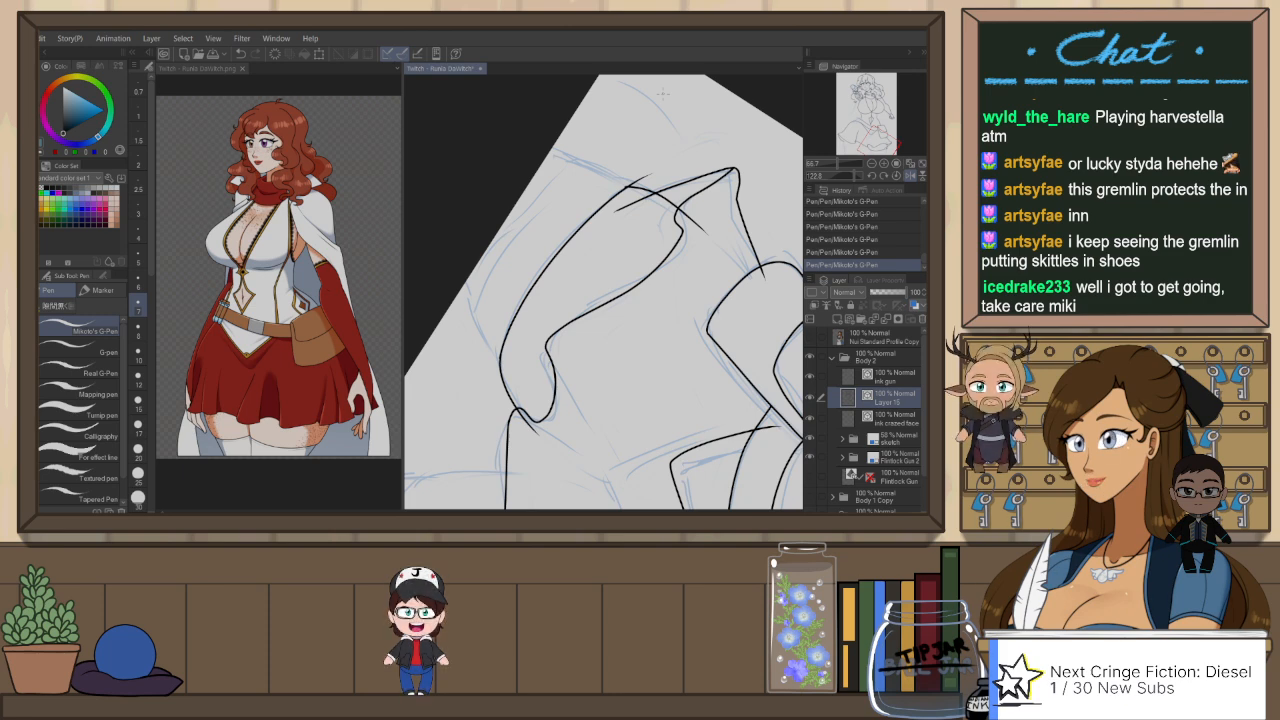
scroll(566, 266, "down", 5)
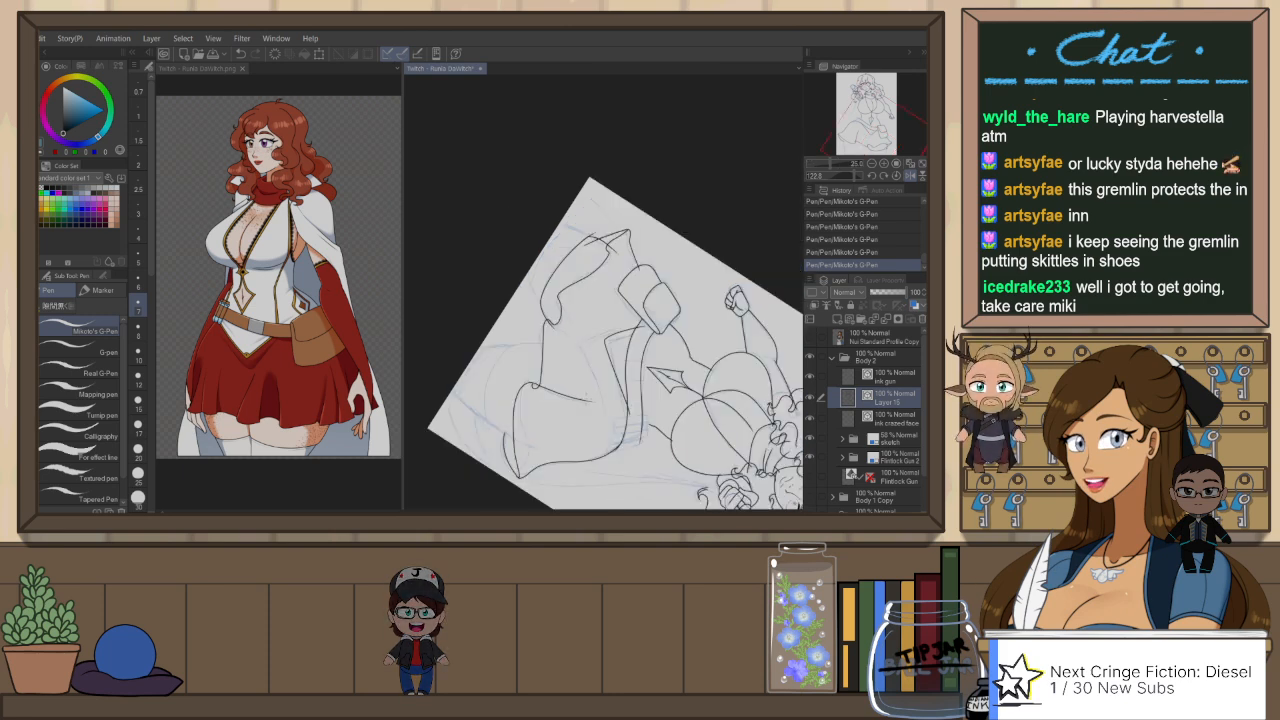
key("ctrl+at")
left_click_drag(733, 375, 635, 383)
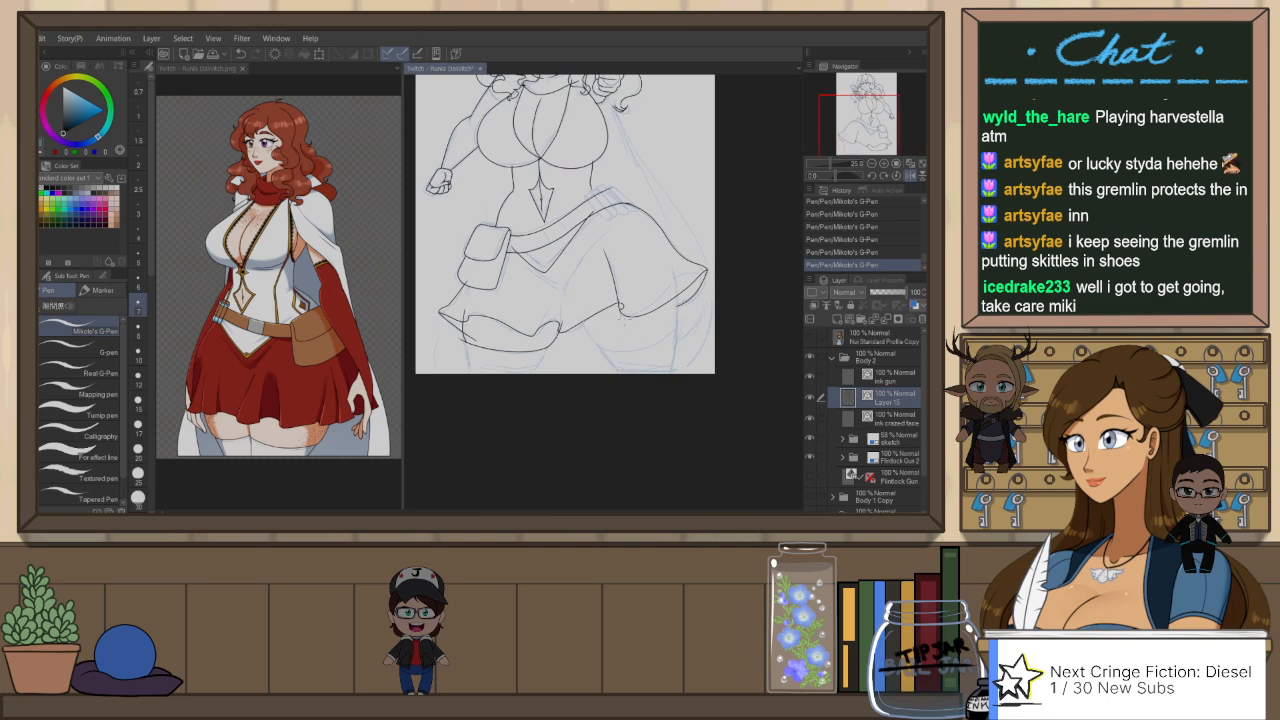
Step: Ink the outer and inner contours of the other thigh, from the skirt hem down to the stocking top
scroll(640, 322, "up", 2)
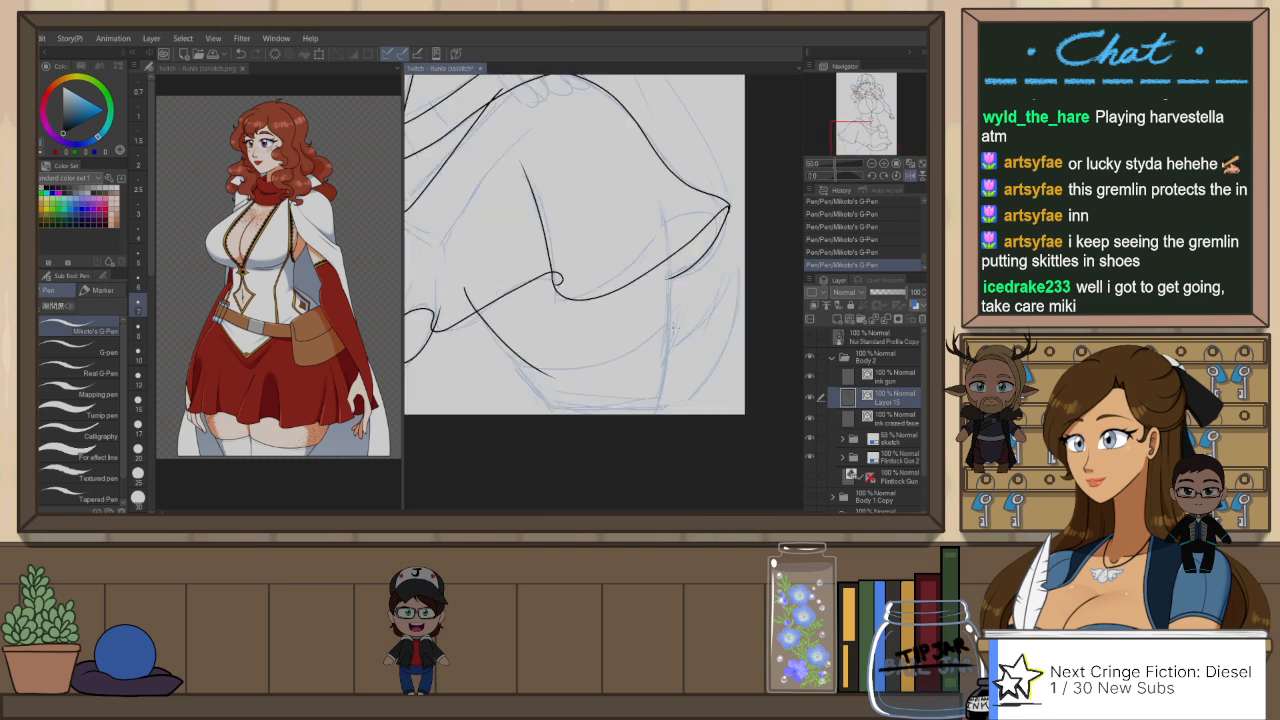
left_click_drag(660, 325, 660, 211)
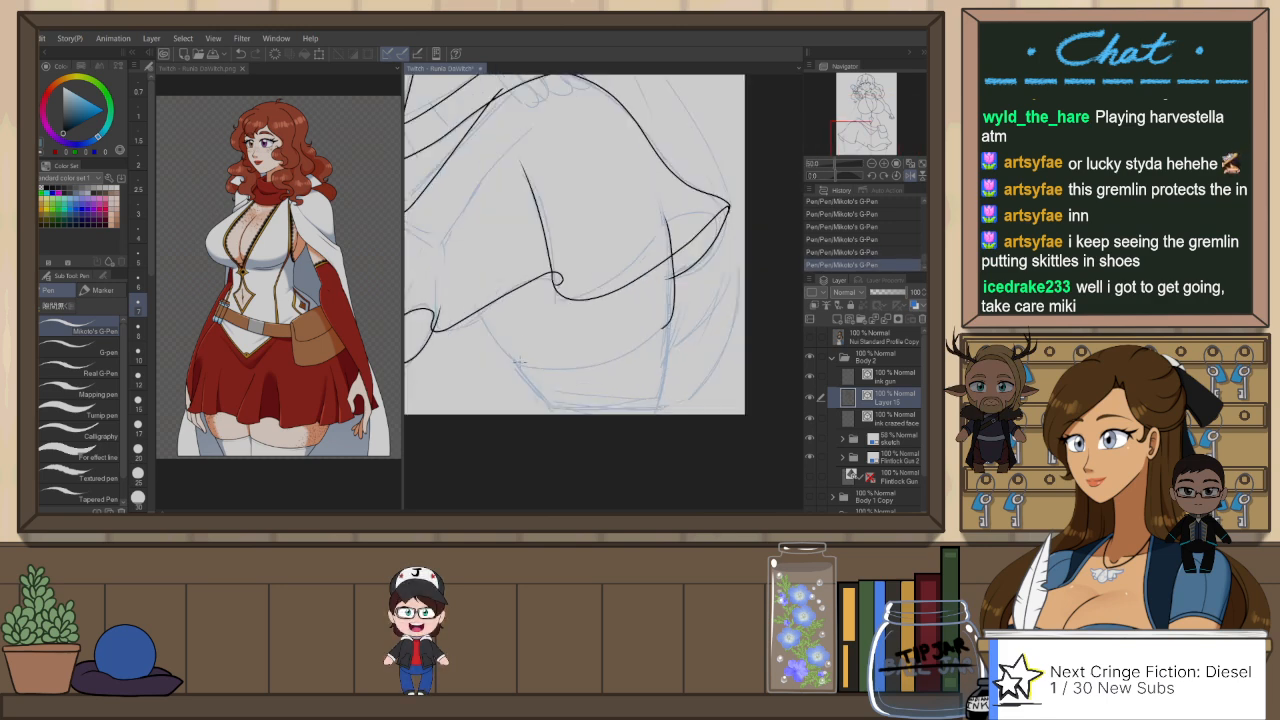
left_click_drag(519, 362, 467, 284)
Step: Rotate the canvas and ink the curved stocking top edge across that thigh, redoing it until it joins both contours smoothly
key("r")
left_click_drag(727, 226, 476, 420)
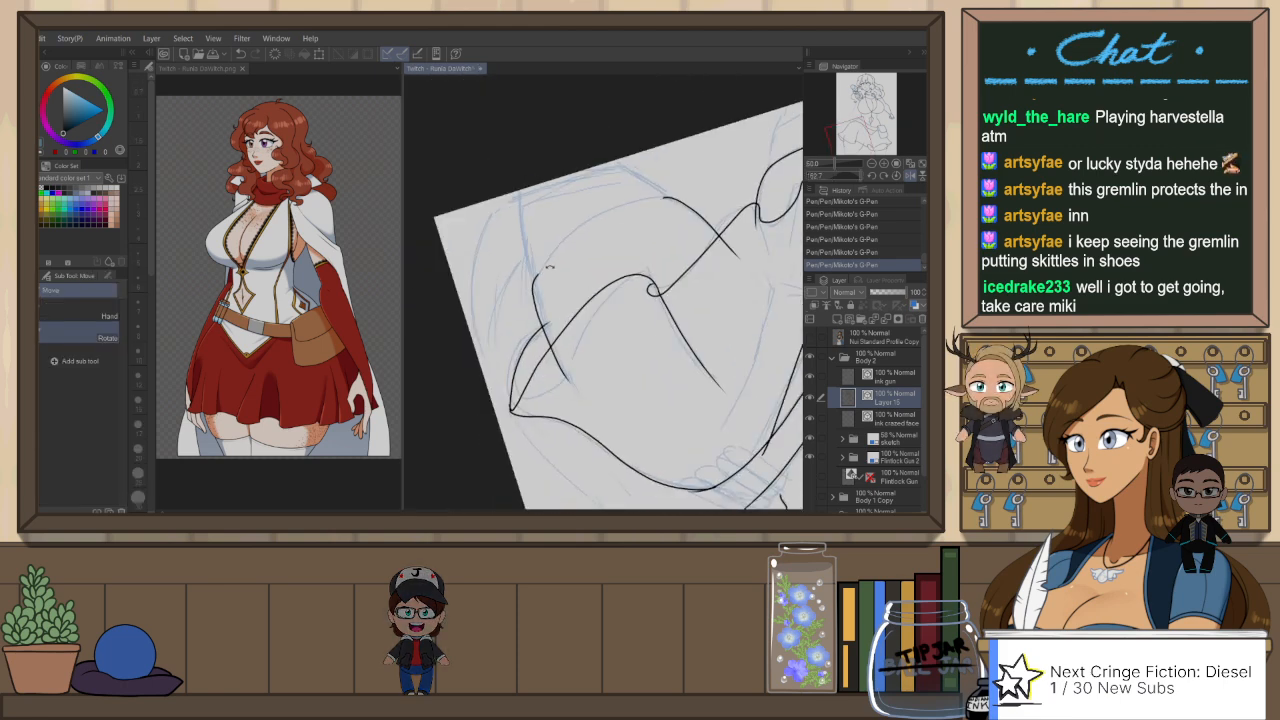
key("p")
mouse_move(535, 278)
left_mouse_down()
mouse_move(592, 224)
mouse_move(683, 196)
left_mouse_up()
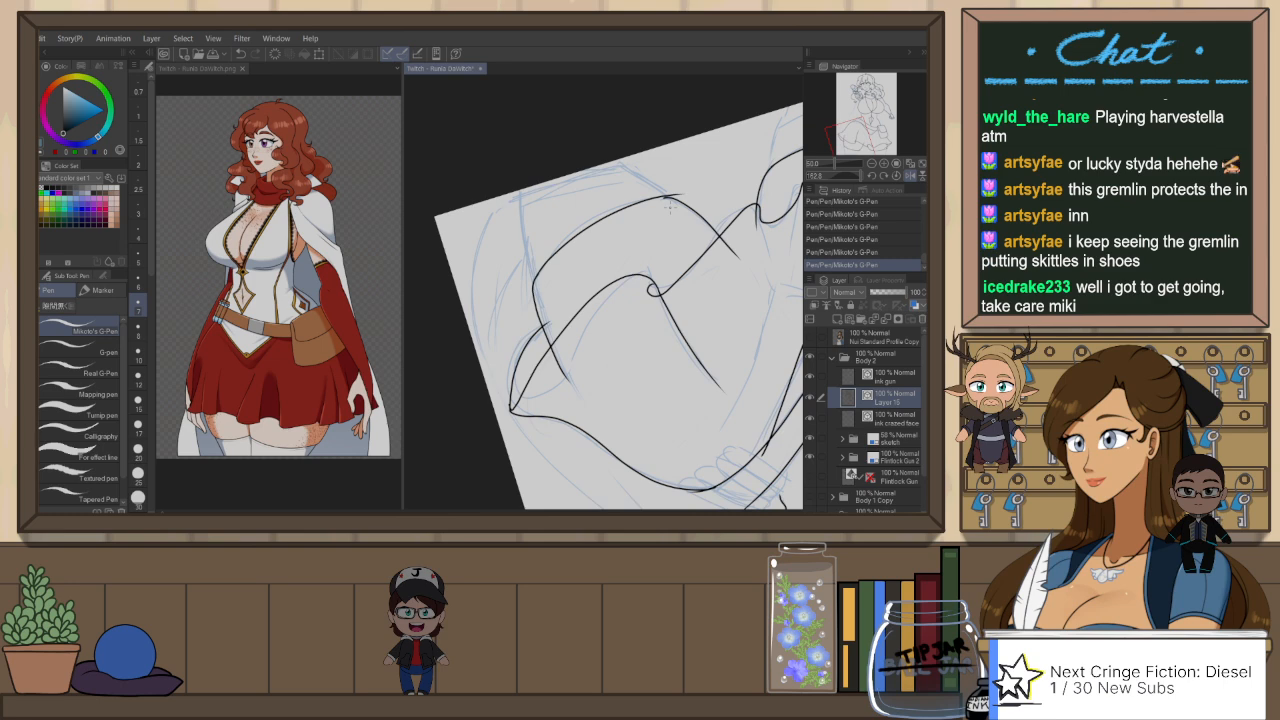
scroll(670, 208, "up", 3)
key("ctrl+z")
left_click_drag(421, 343, 677, 185)
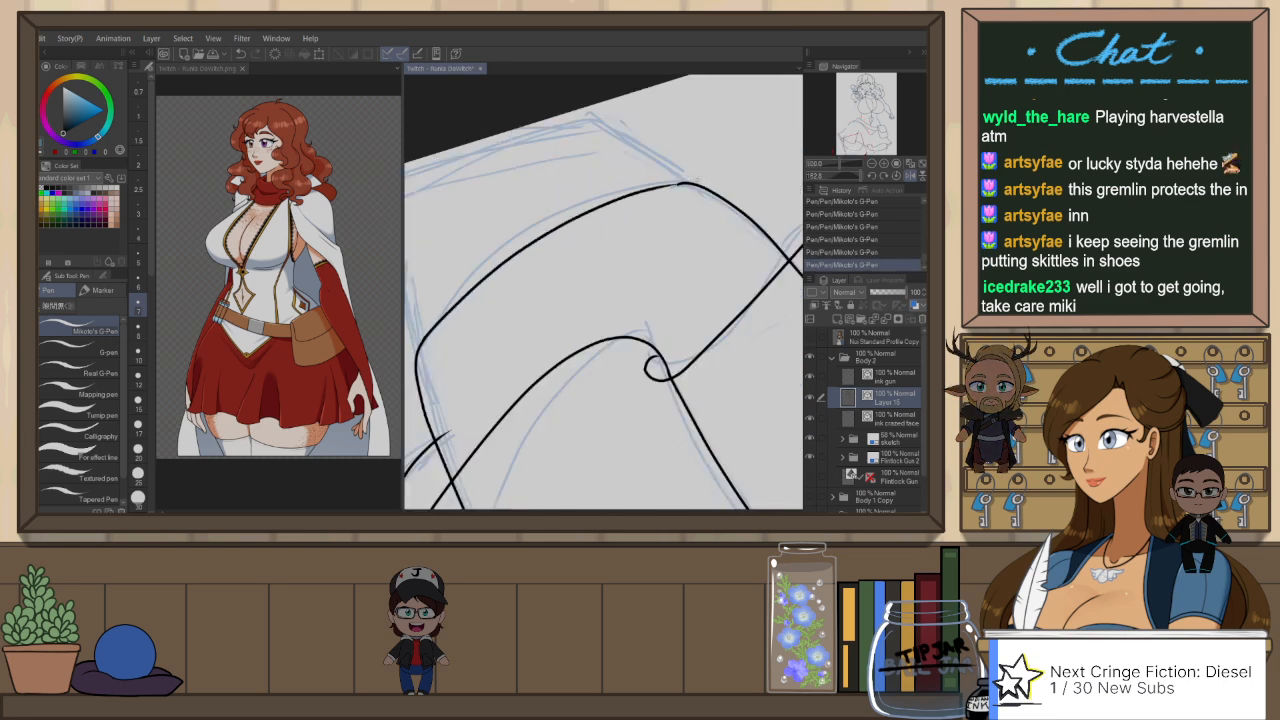
key("ctrl+z")
left_click_drag(421, 343, 690, 184)
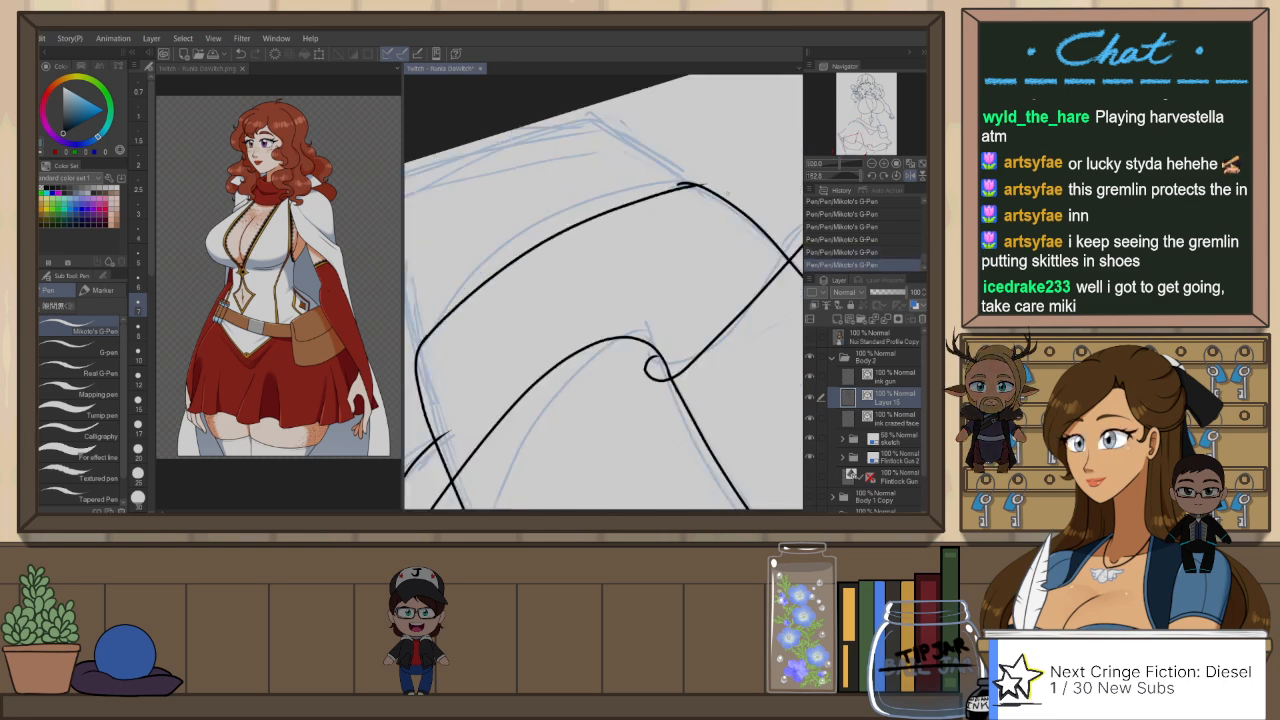
key("ctrl+z")
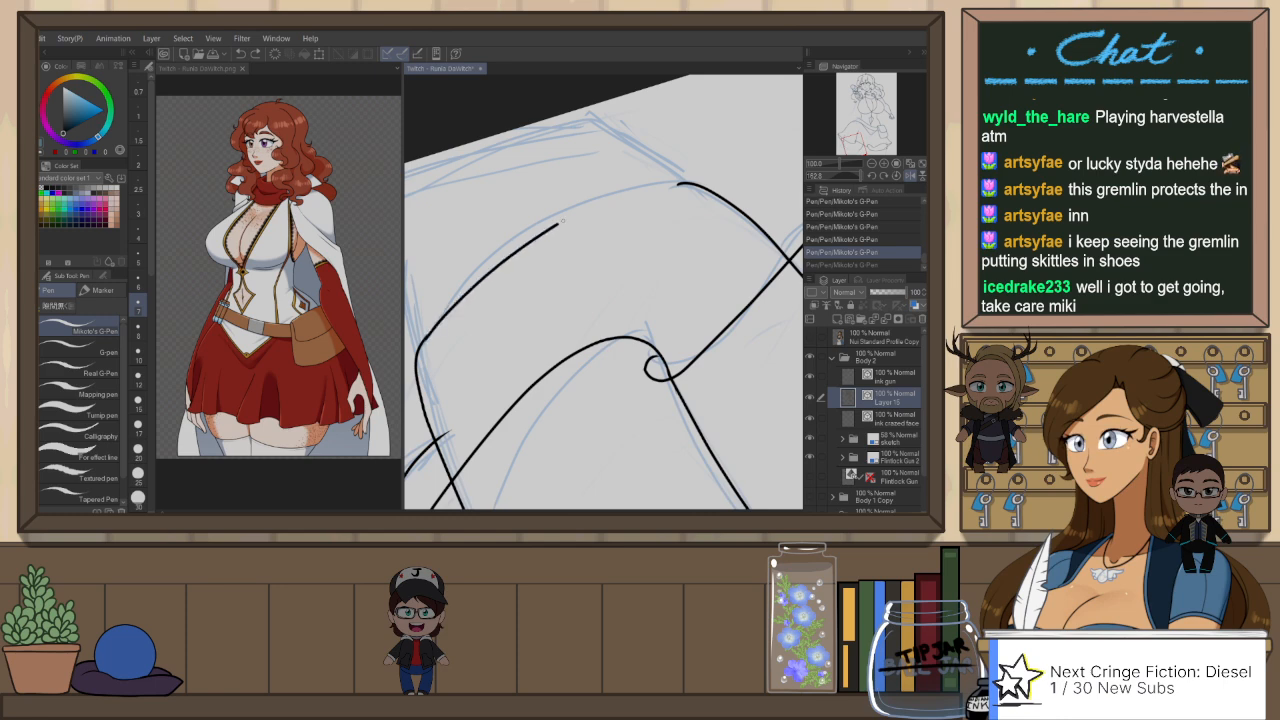
left_click_drag(562, 221, 680, 184)
key("ctrl+z")
left_click_drag(421, 343, 700, 182)
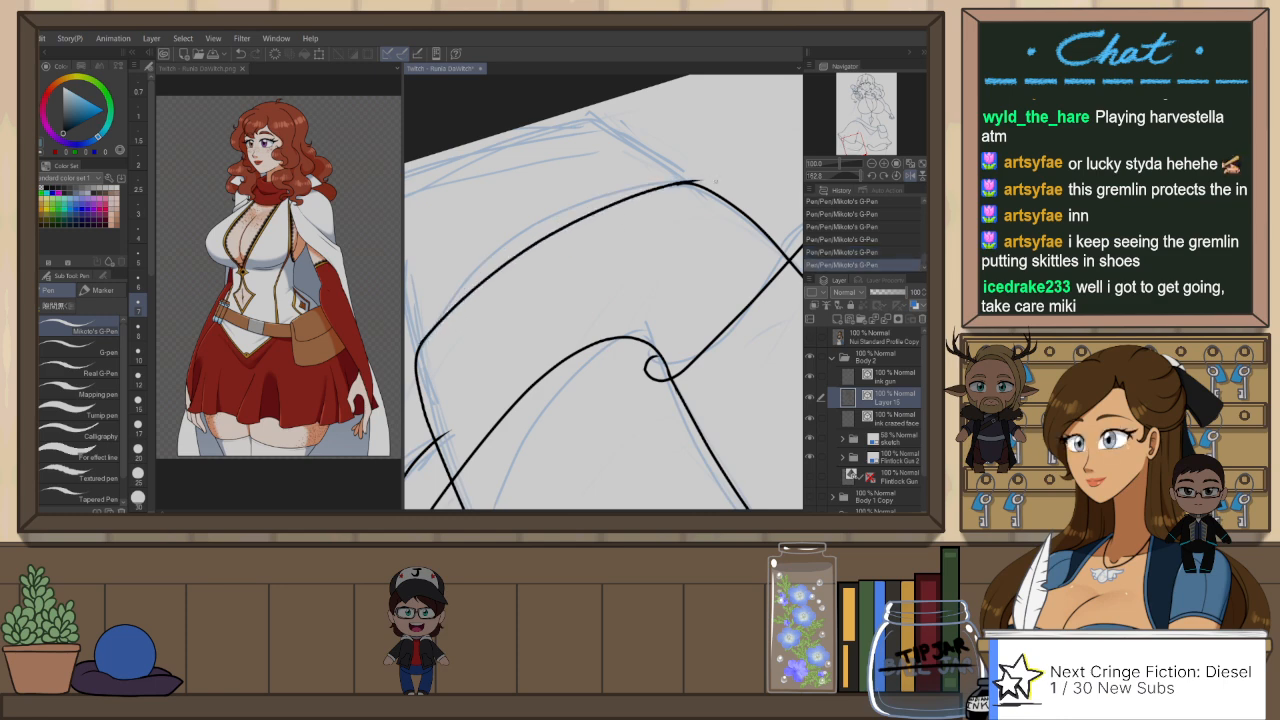
key("ctrl+z")
left_click_drag(540, 234, 703, 182)
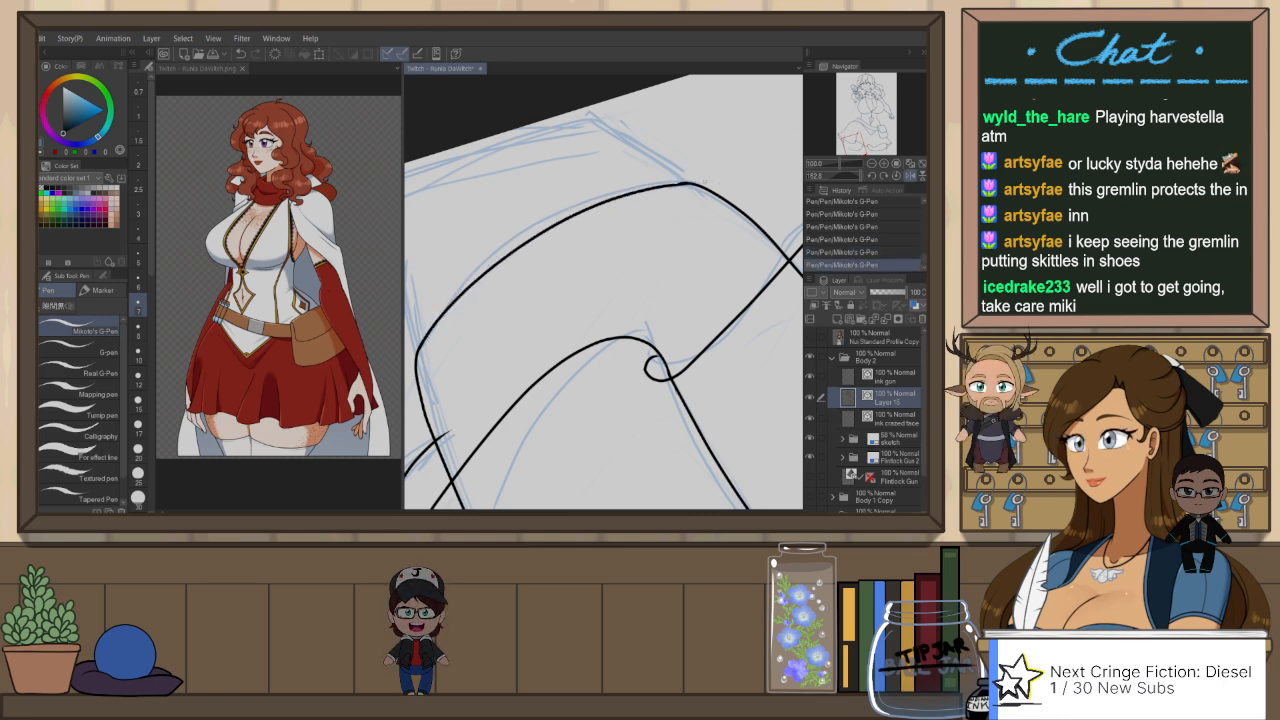
scroll(702, 256, "down", 1)
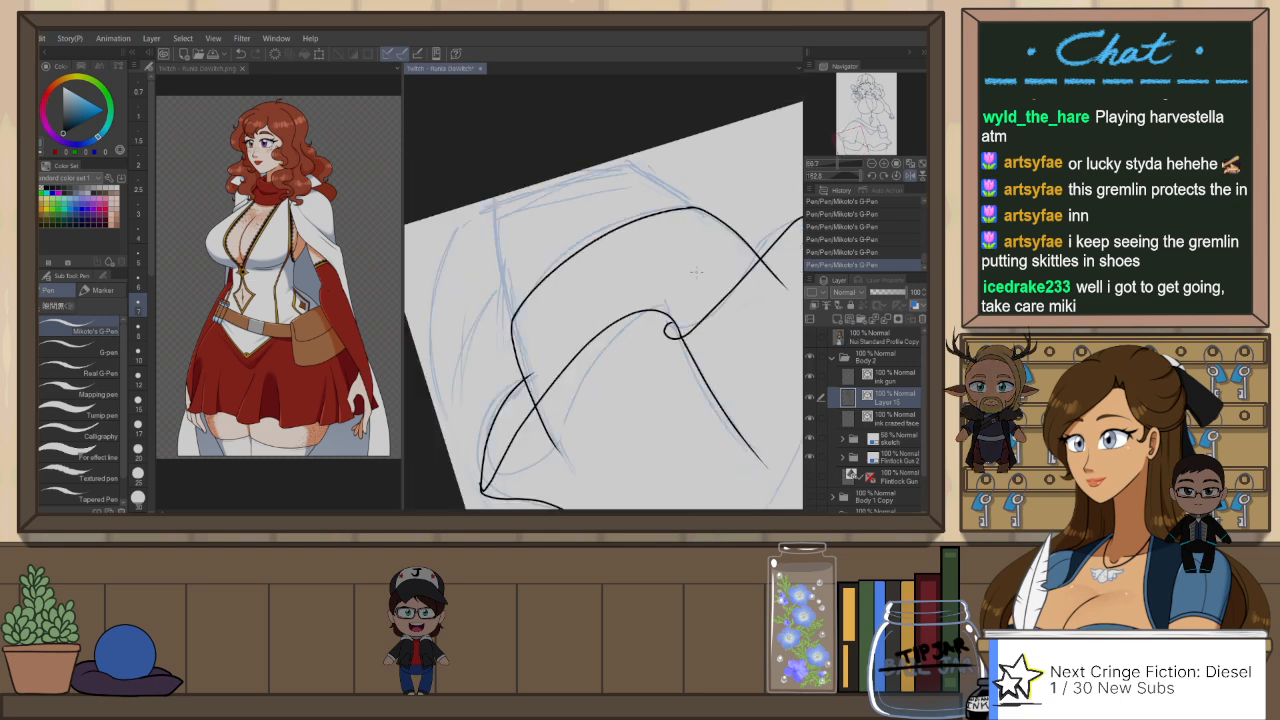
Step: Reset the canvas rotation and ink both sides of that stocking from its top edge down to the canvas border
key("ctrl+at")
left_click_drag(490, 345, 530, 412)
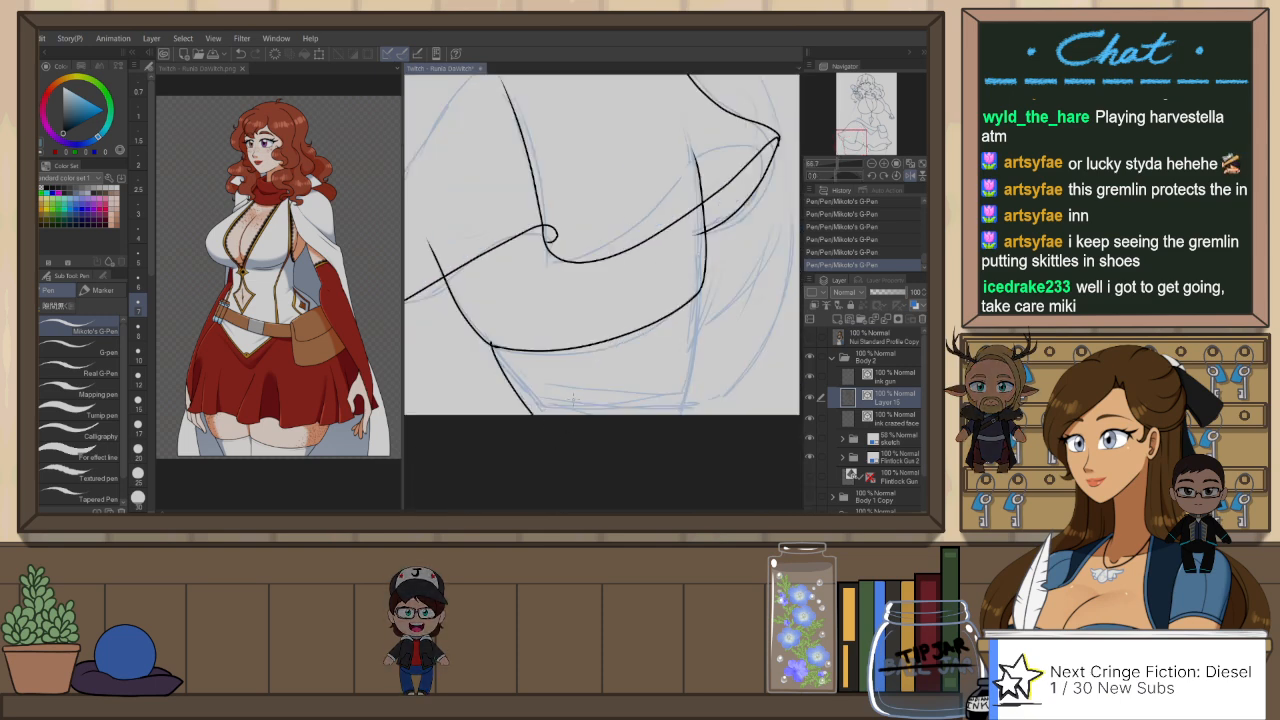
key("ctrl+z")
left_click_drag(491, 337, 537, 414)
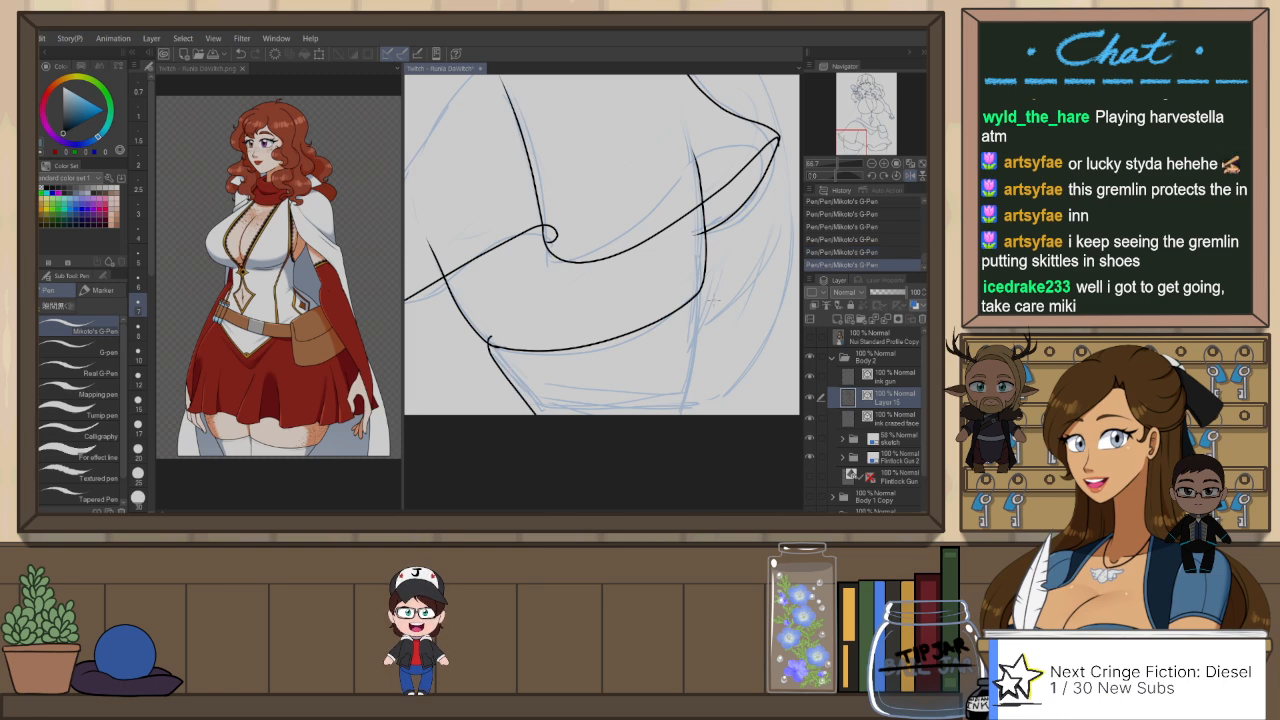
left_click_drag(692, 287, 688, 424)
key("ctrl+z")
left_click_drag(697, 282, 686, 413)
Step: Ink the inner and outer sides of the pouch-side stocking from its top edge to the canvas border
scroll(728, 348, "down", 3)
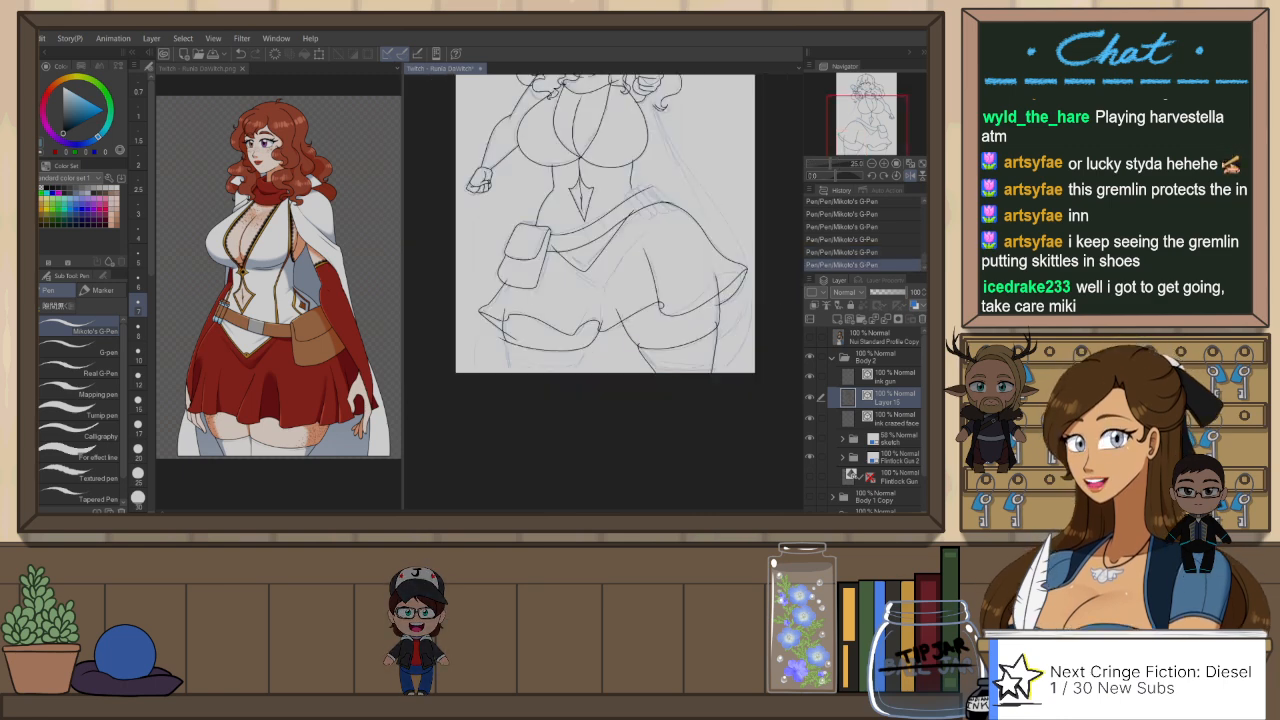
scroll(560, 374, "up", 2)
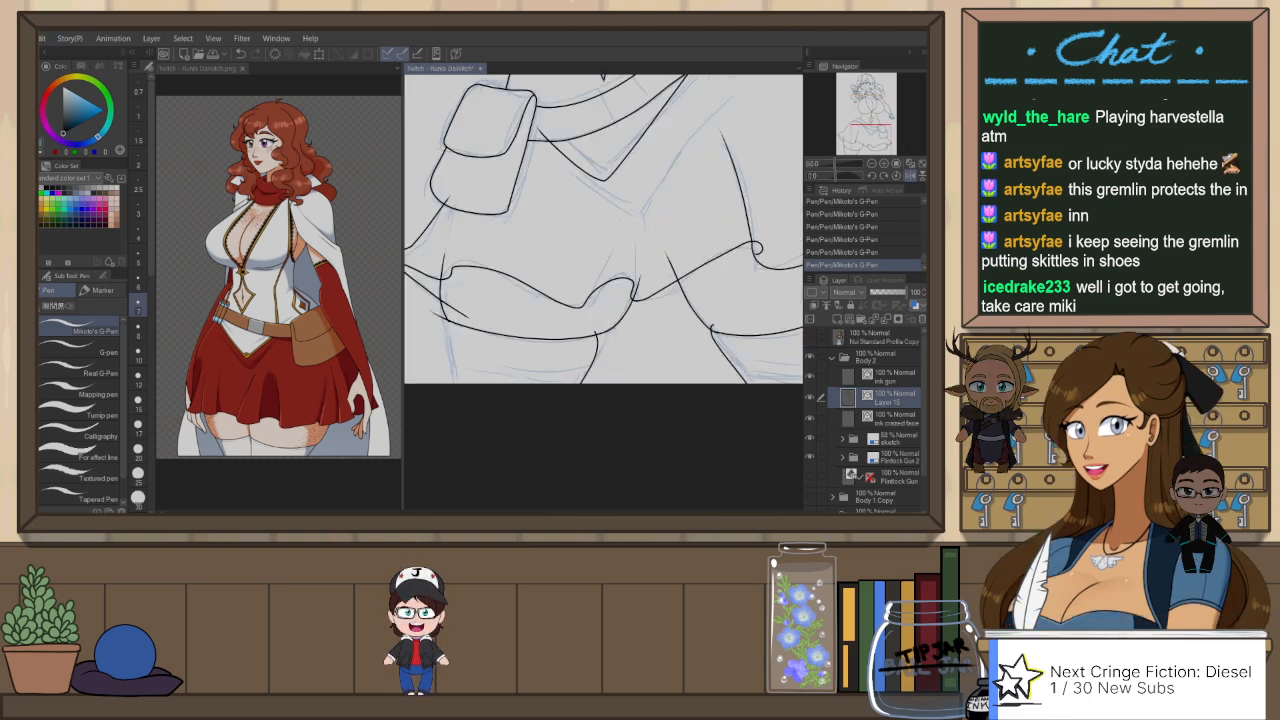
key("ctrl+y")
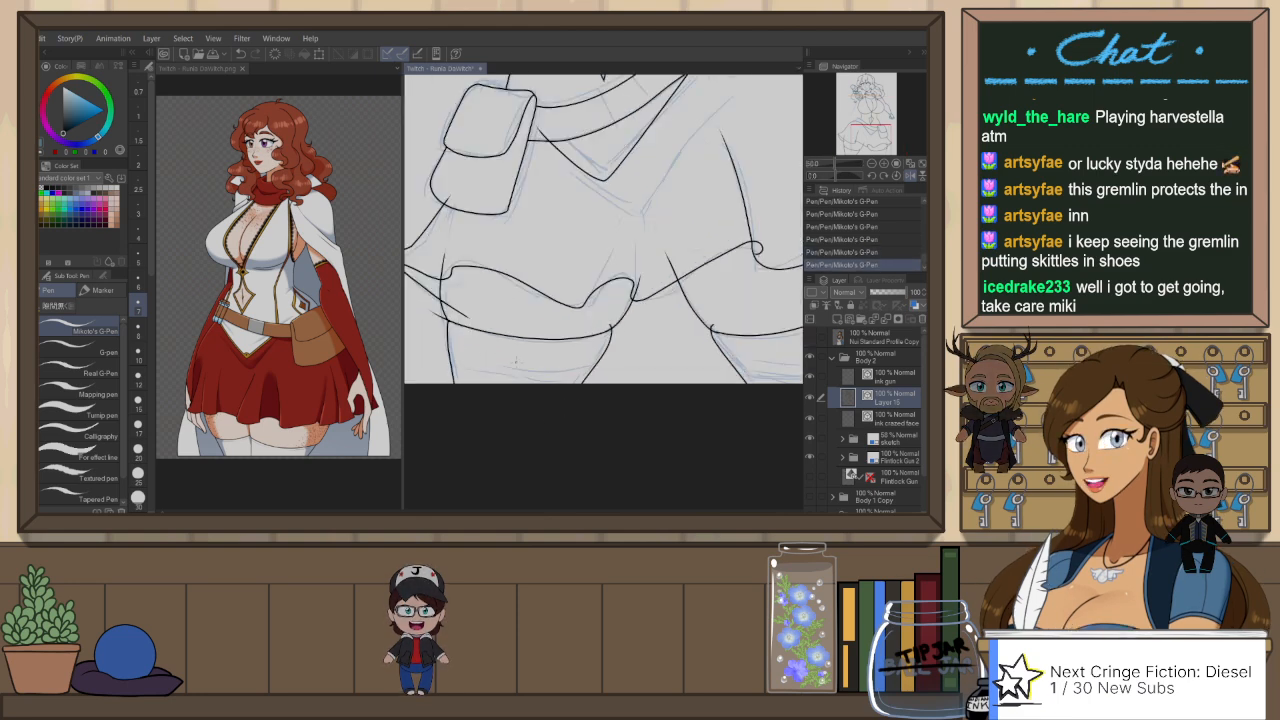
scroll(583, 404, "down", 4)
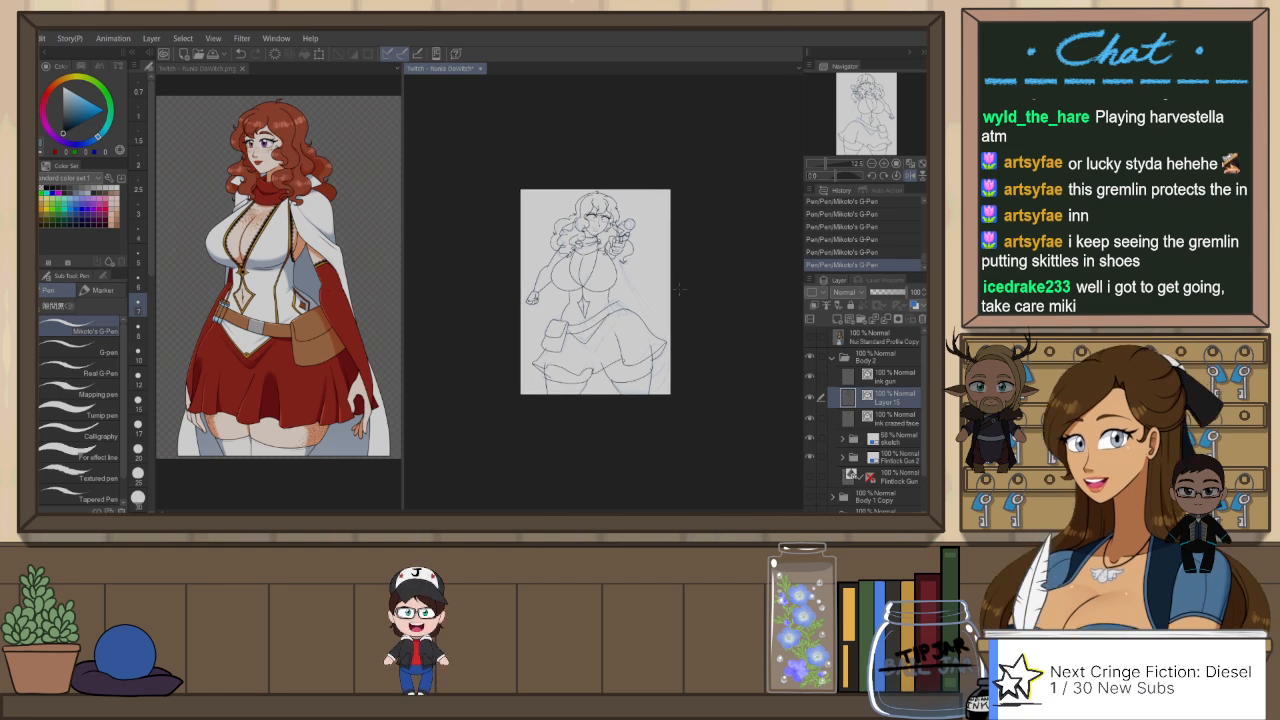
Step: Ink the cape's edge from below the gun hand down to the skirt's pointed corner as two close, nearly parallel lines
scroll(600, 300, "up", 3)
scroll(600, 300, "down", 1)
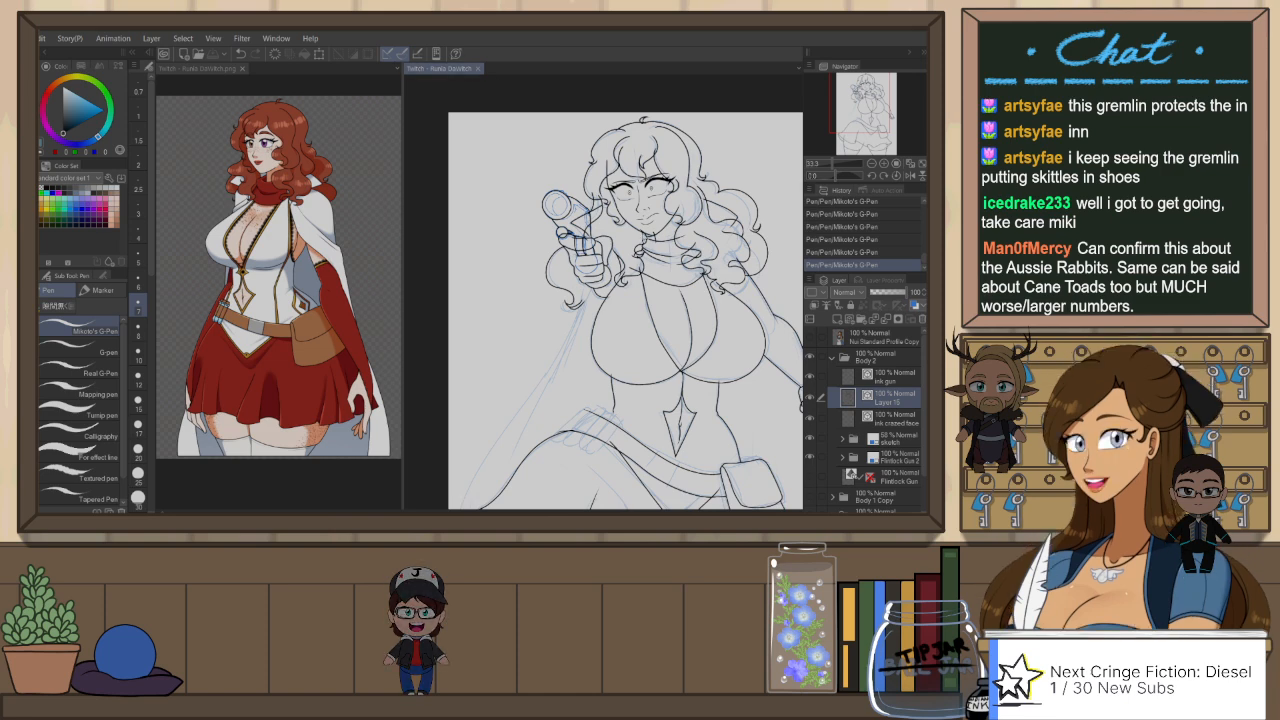
left_click_drag(683, 219, 675, 220)
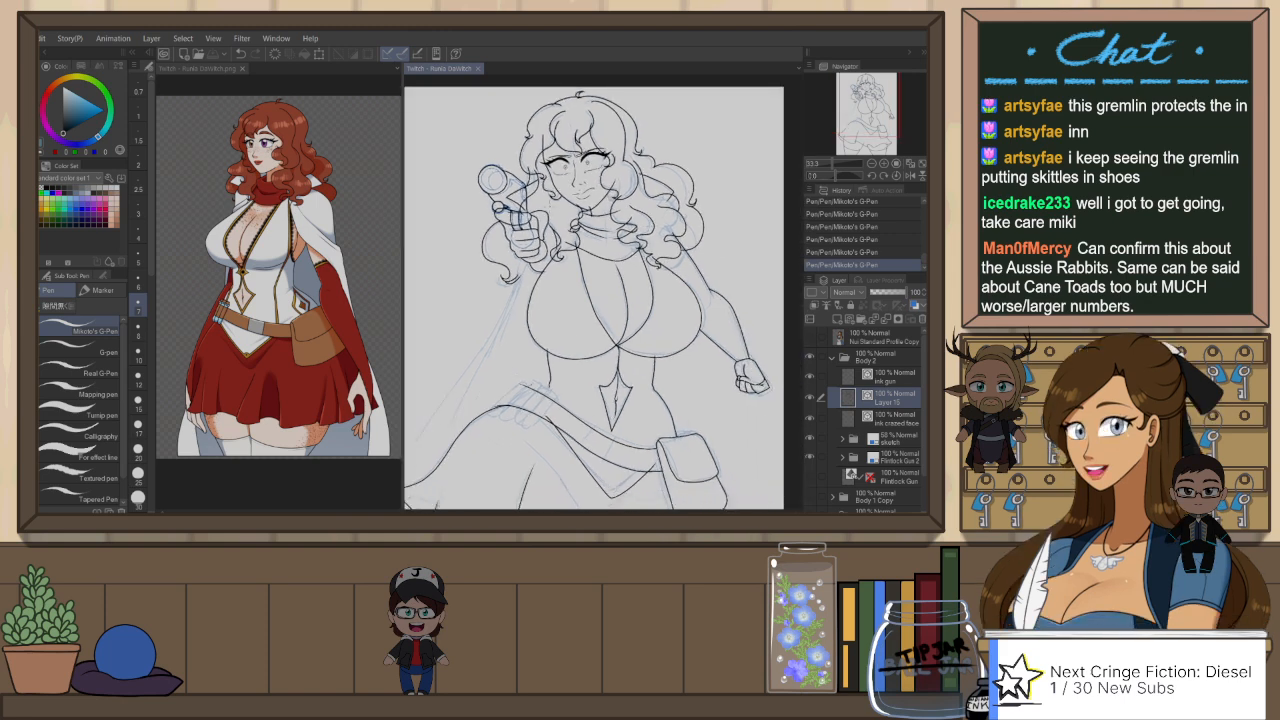
left_click_drag(515, 351, 613, 196)
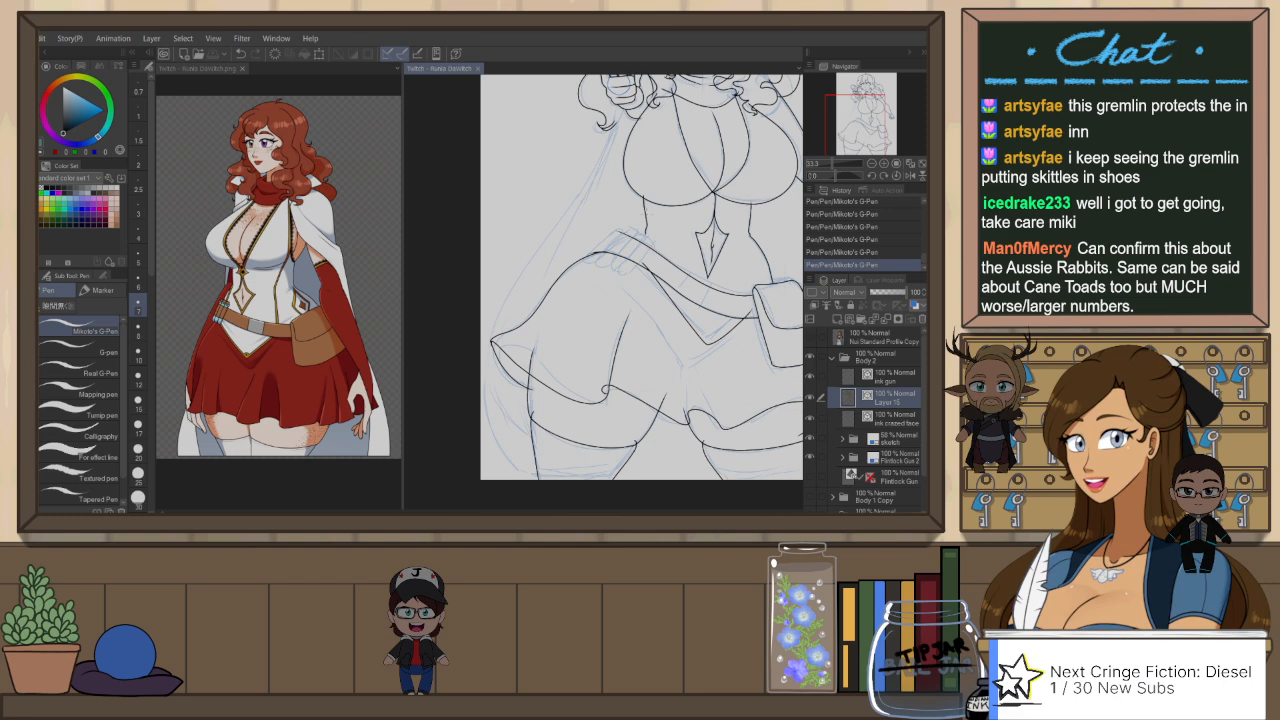
scroll(656, 203, "up", 1)
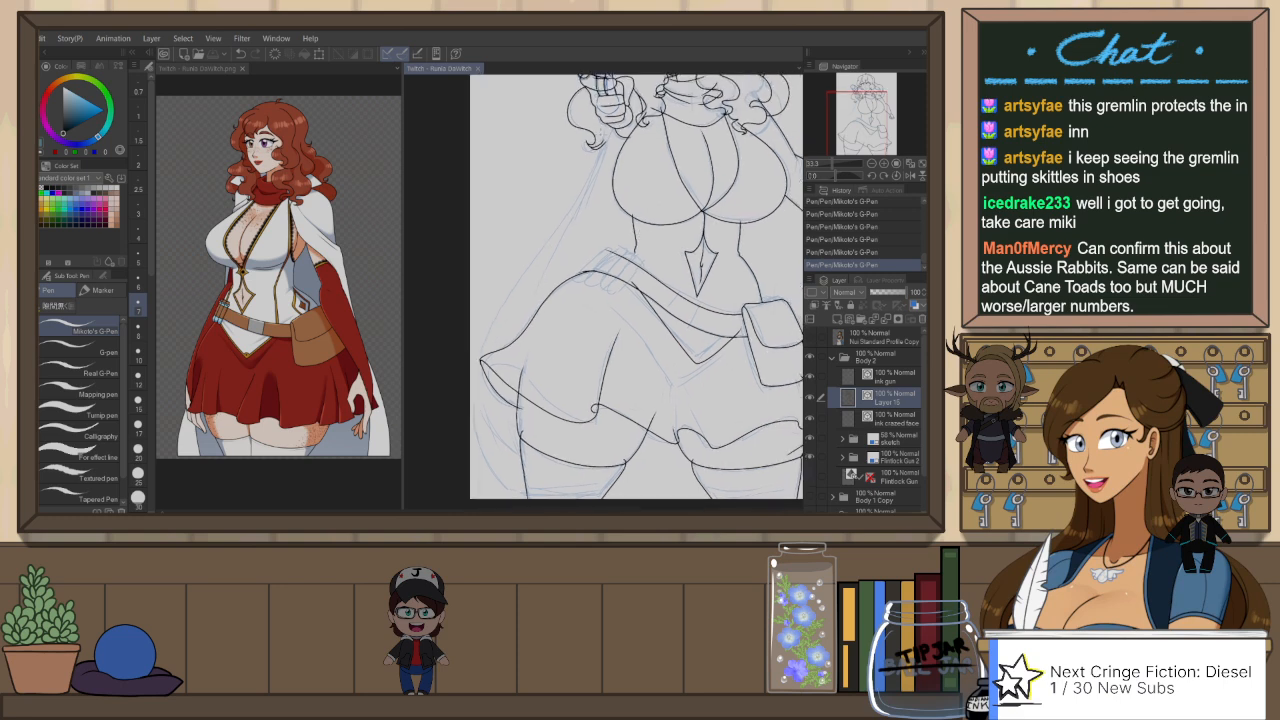
key("p")
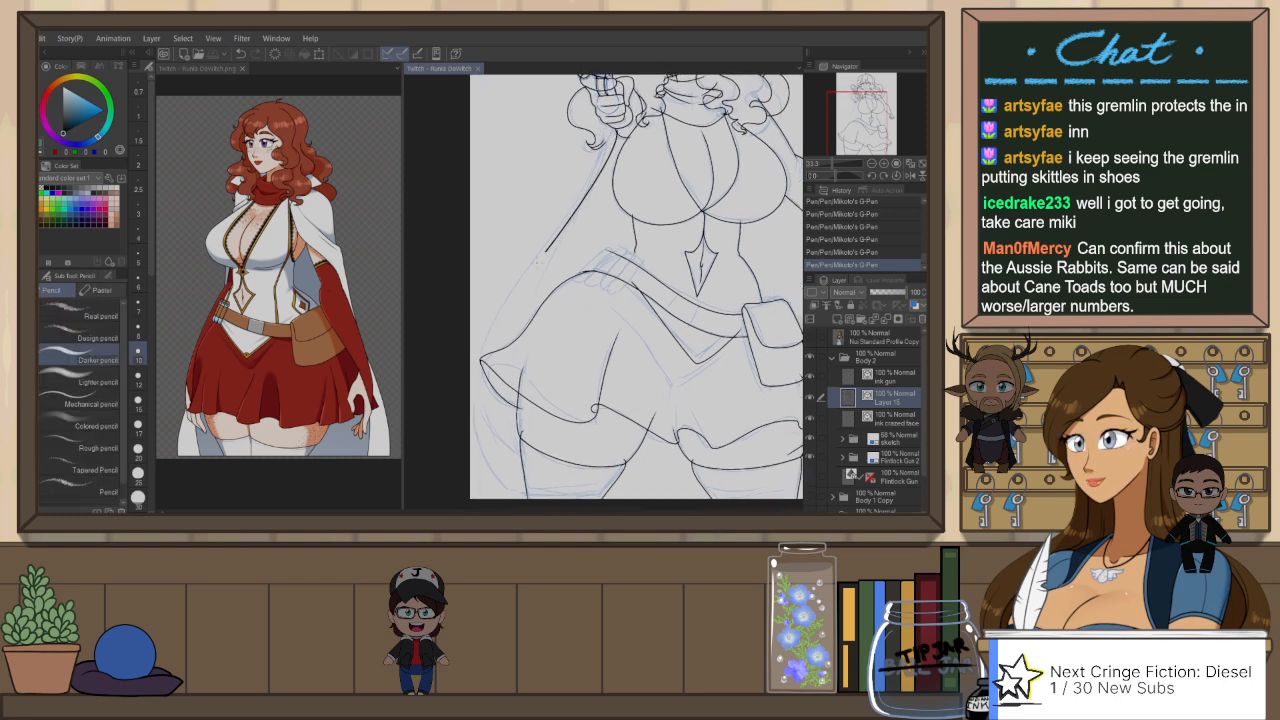
key("ctrl+z")
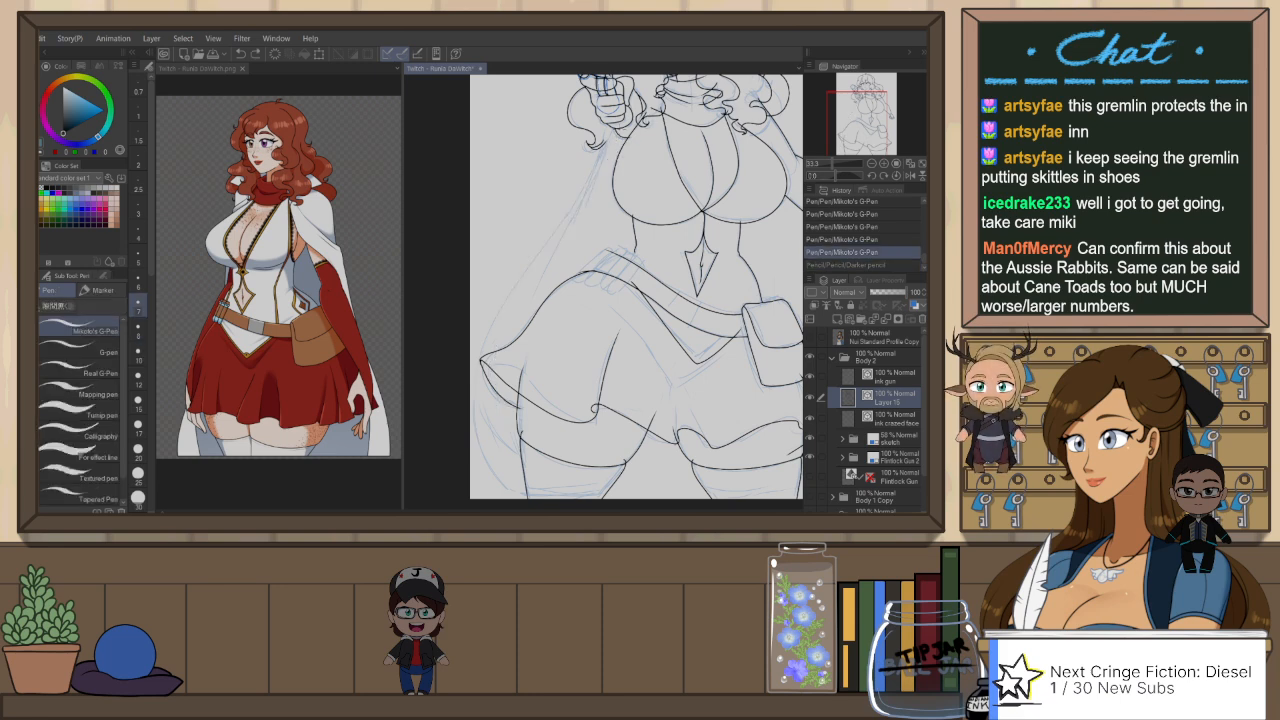
left_click_drag(500, 310, 486, 460)
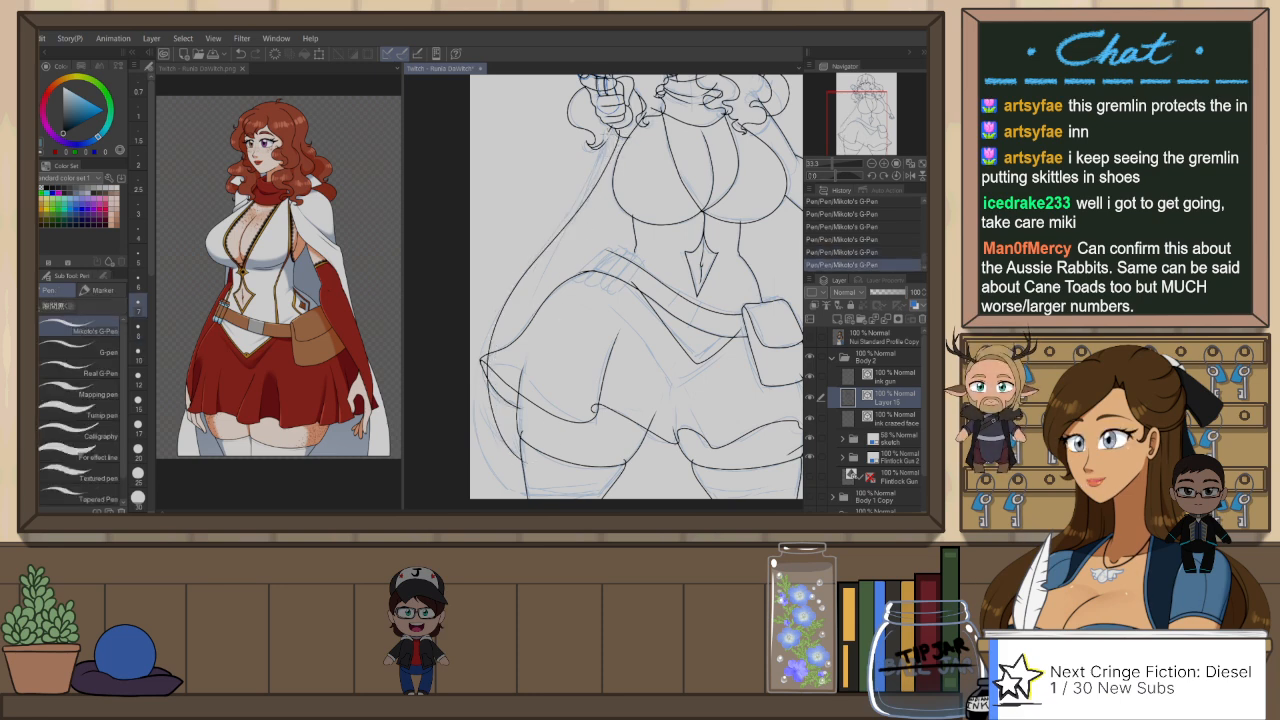
key("ctrl+z")
left_click_drag(536, 254, 488, 352)
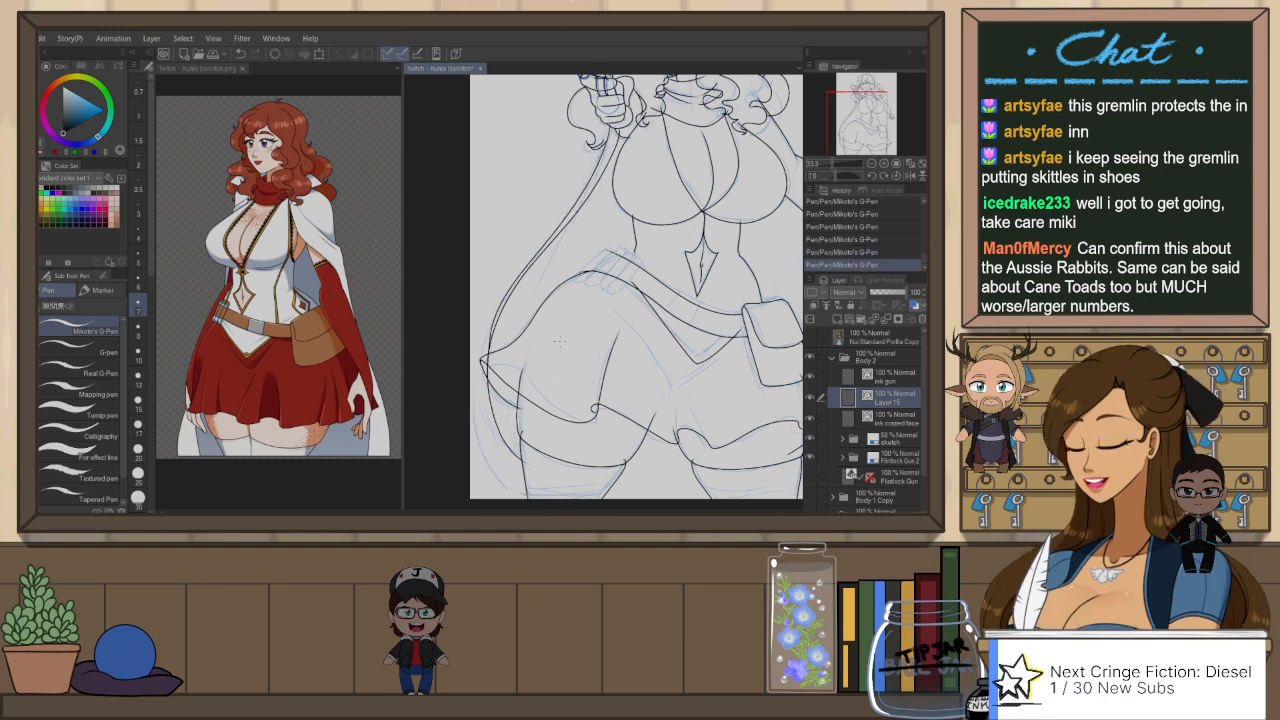
Step: Ink the lower cape edge from the skirt's pointed corner down to the canvas border, redoing the curve to refine it
left_click_drag(482, 345, 496, 470)
key("ctrl+z")
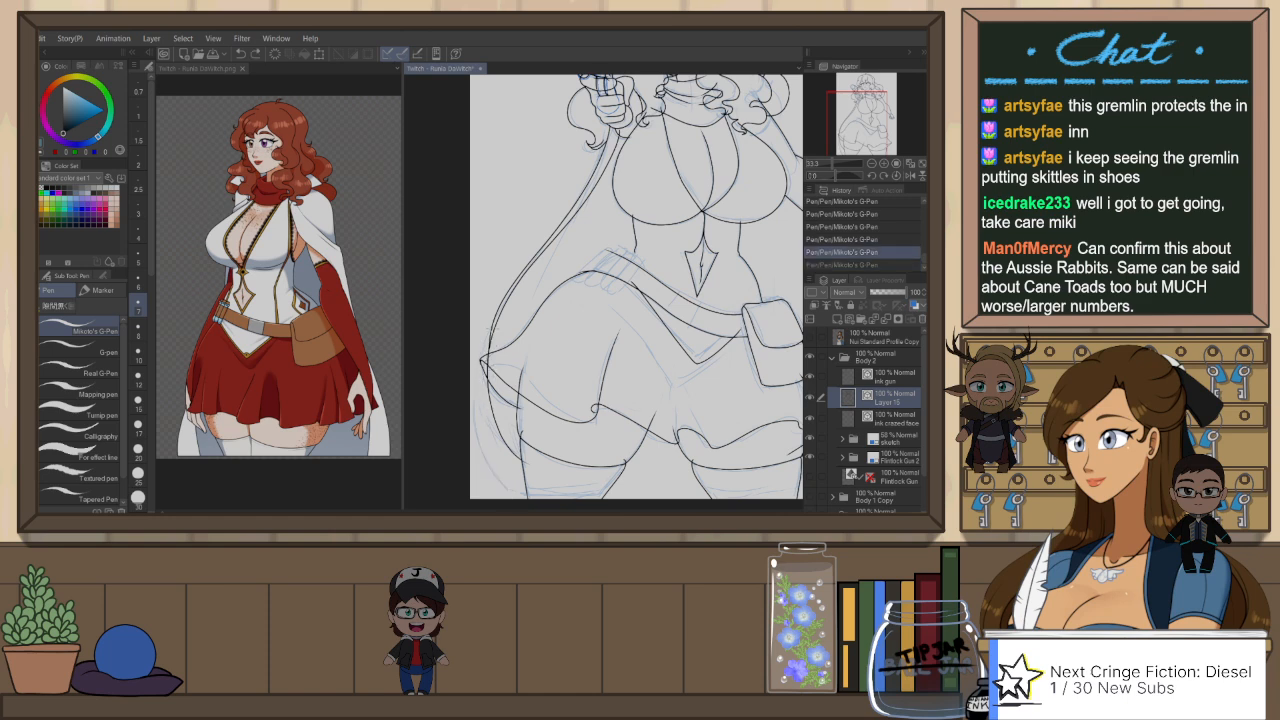
left_click_drag(484, 360, 520, 438)
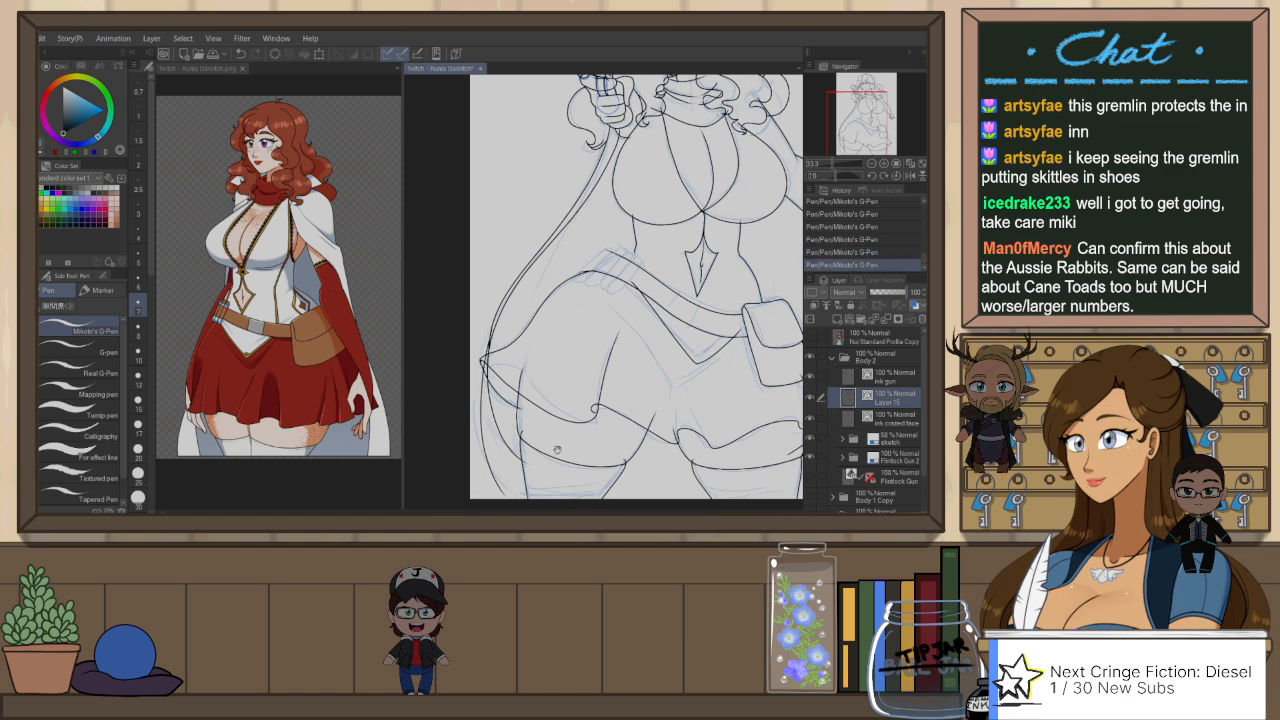
left_click_drag(559, 368, 569, 312)
key("ctrl+z")
left_click_drag(505, 278, 486, 442)
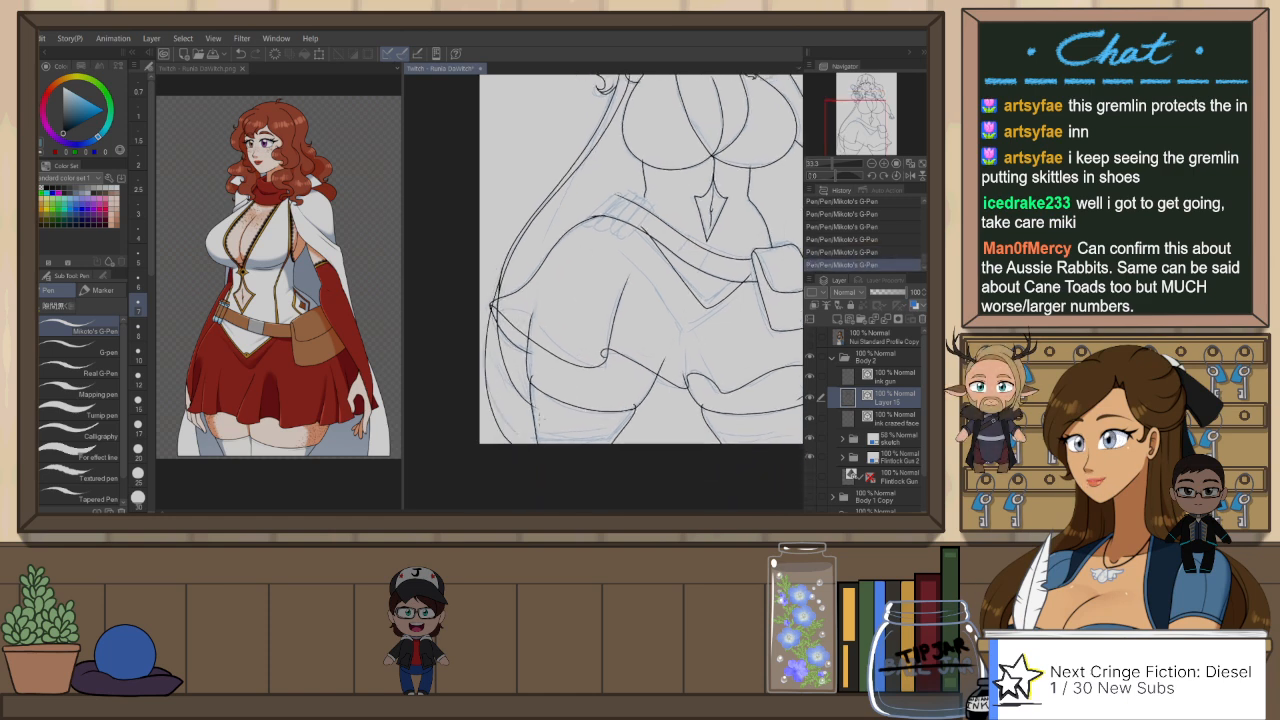
key("ctrl+z")
mouse_move(491, 306)
left_mouse_down()
mouse_move(486, 337)
mouse_move(522, 442)
left_mouse_up()
key("ctrl+z")
left_click_drag(500, 262, 512, 442)
scroll(627, 297, "down", 3)
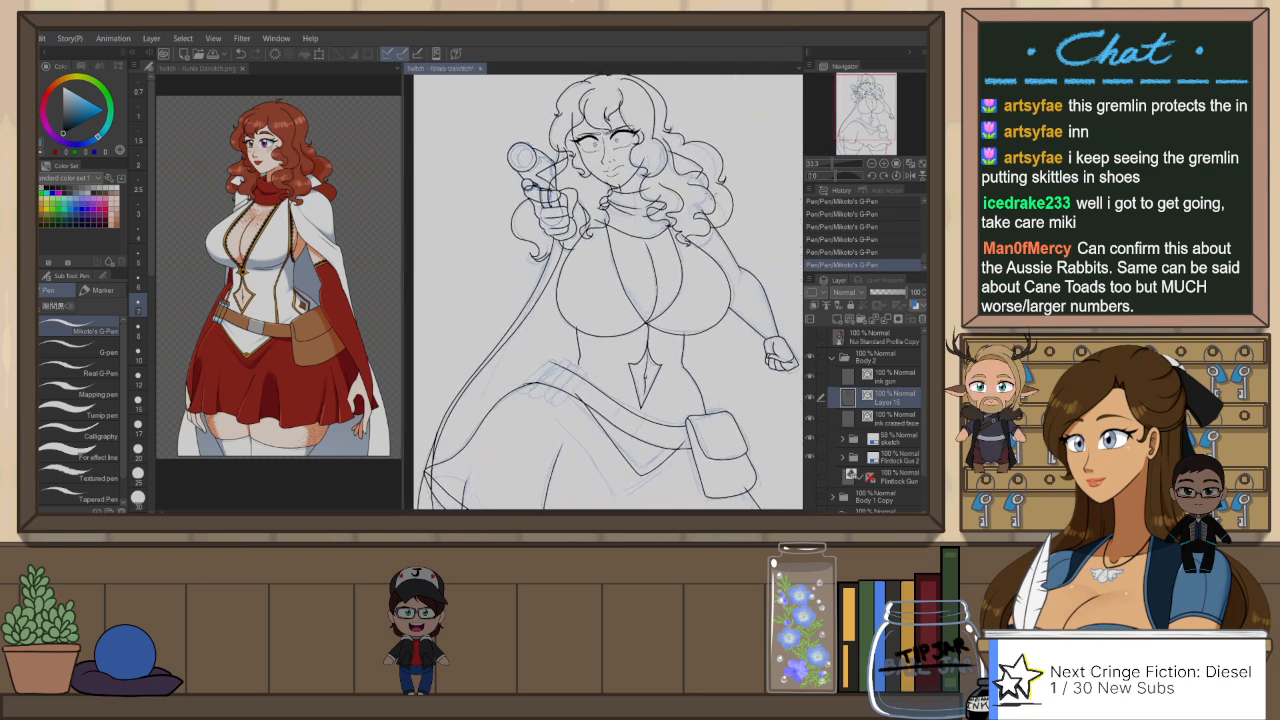
Step: Mirror the canvas horizontally and ink a first pass of the cape's shoulder line from the hair ends toward the lowered arm, retrying the stroke
left_click_drag(727, 341, 697, 303)
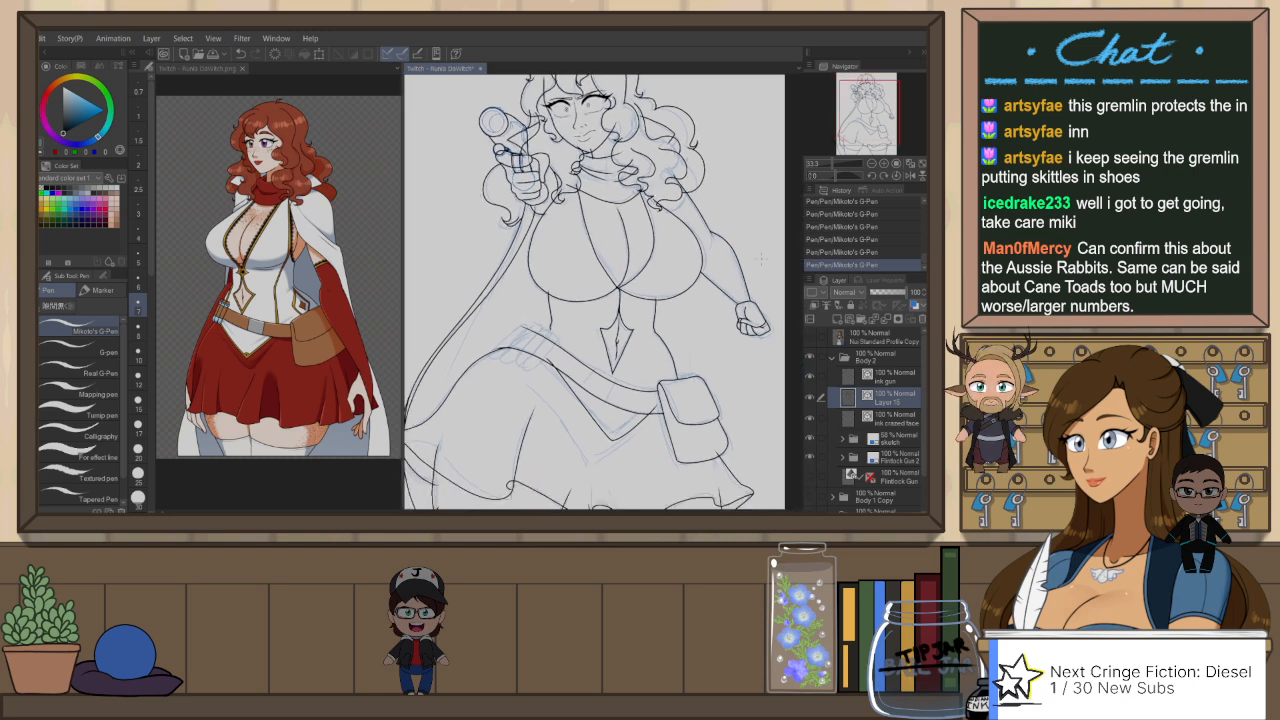
key("h")
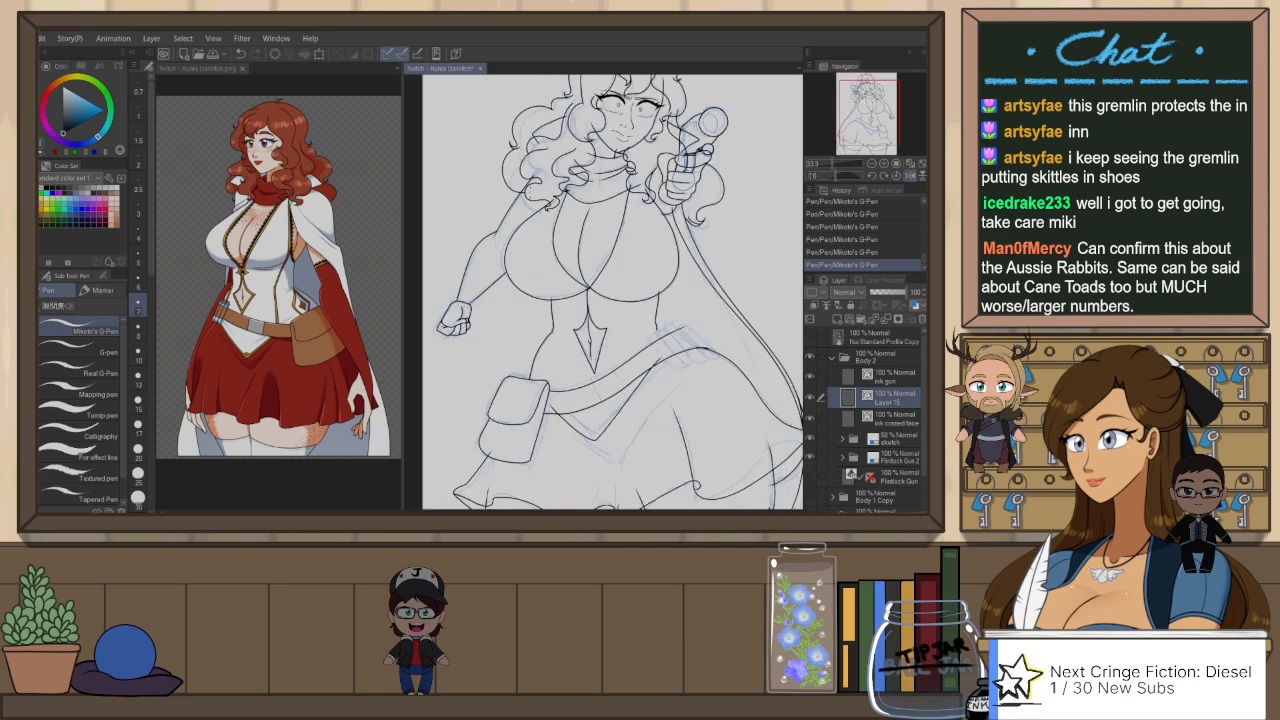
scroll(530, 210, "up", 2)
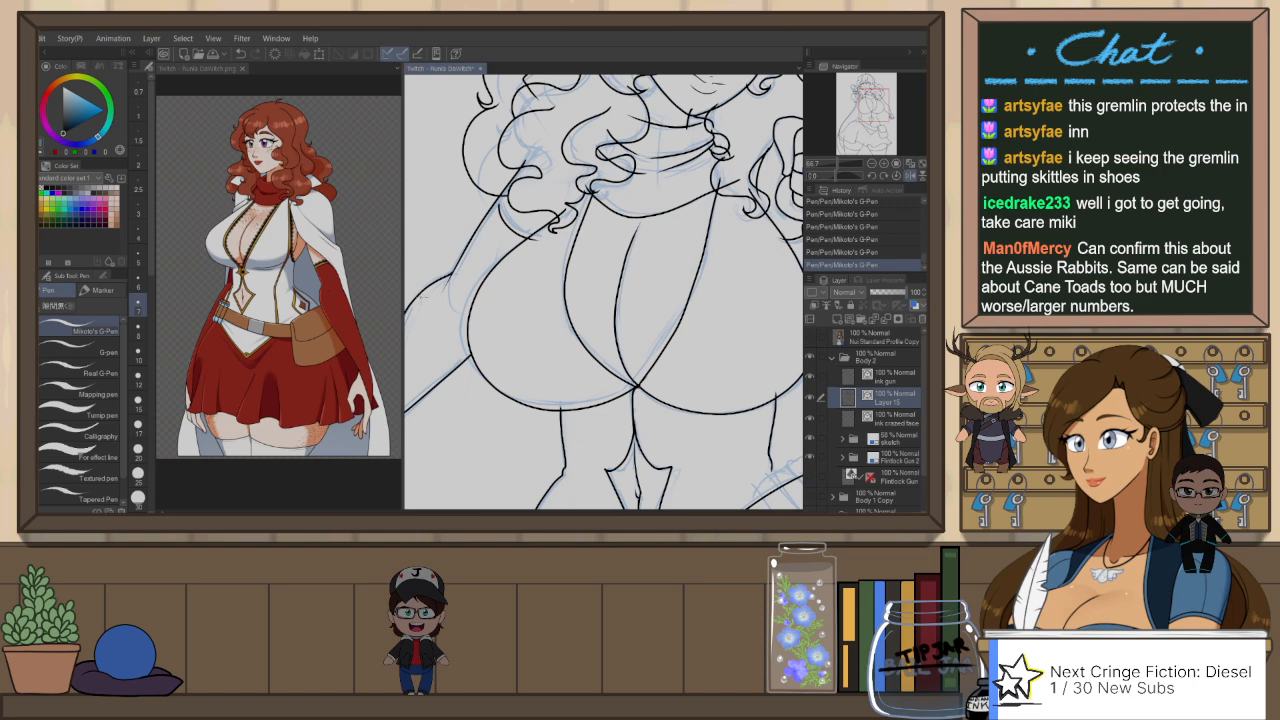
key("ctrl+z")
left_click_drag(489, 201, 537, 242)
mouse_move(739, 280)
left_mouse_down()
mouse_move(677, 291)
mouse_move(680, 303)
mouse_move(769, 321)
left_mouse_up()
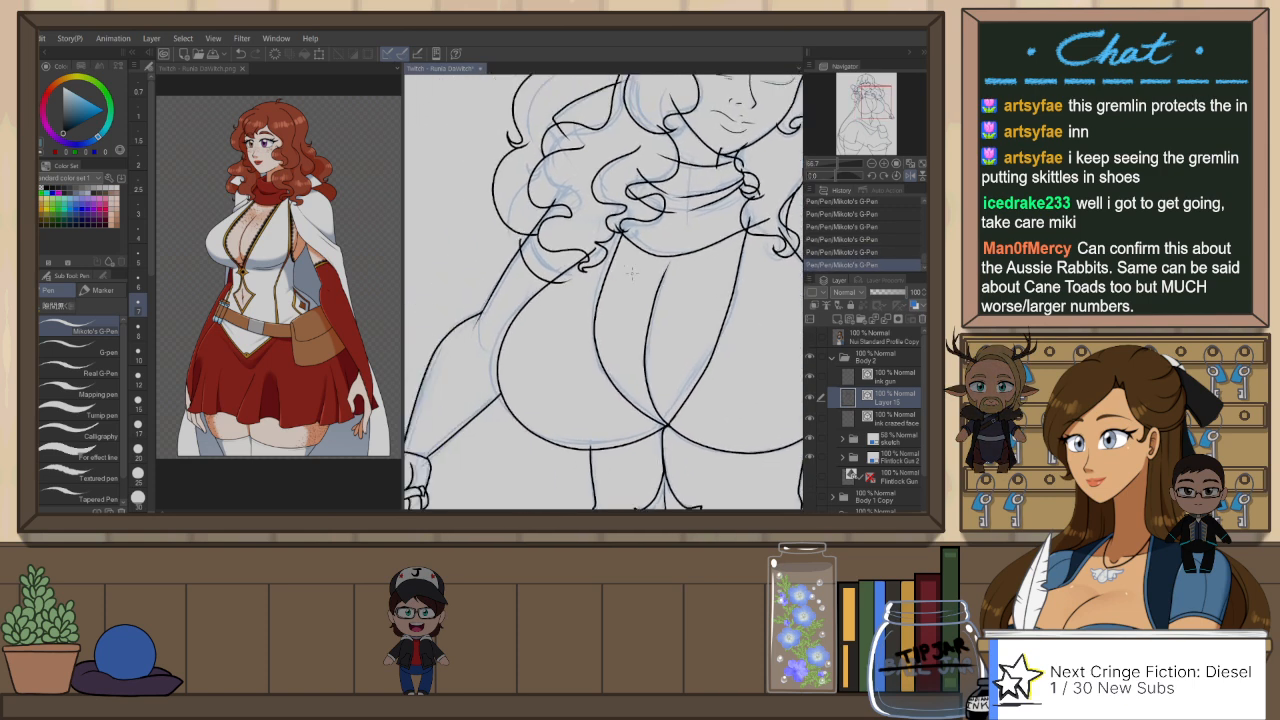
scroll(632, 272, "down", 2)
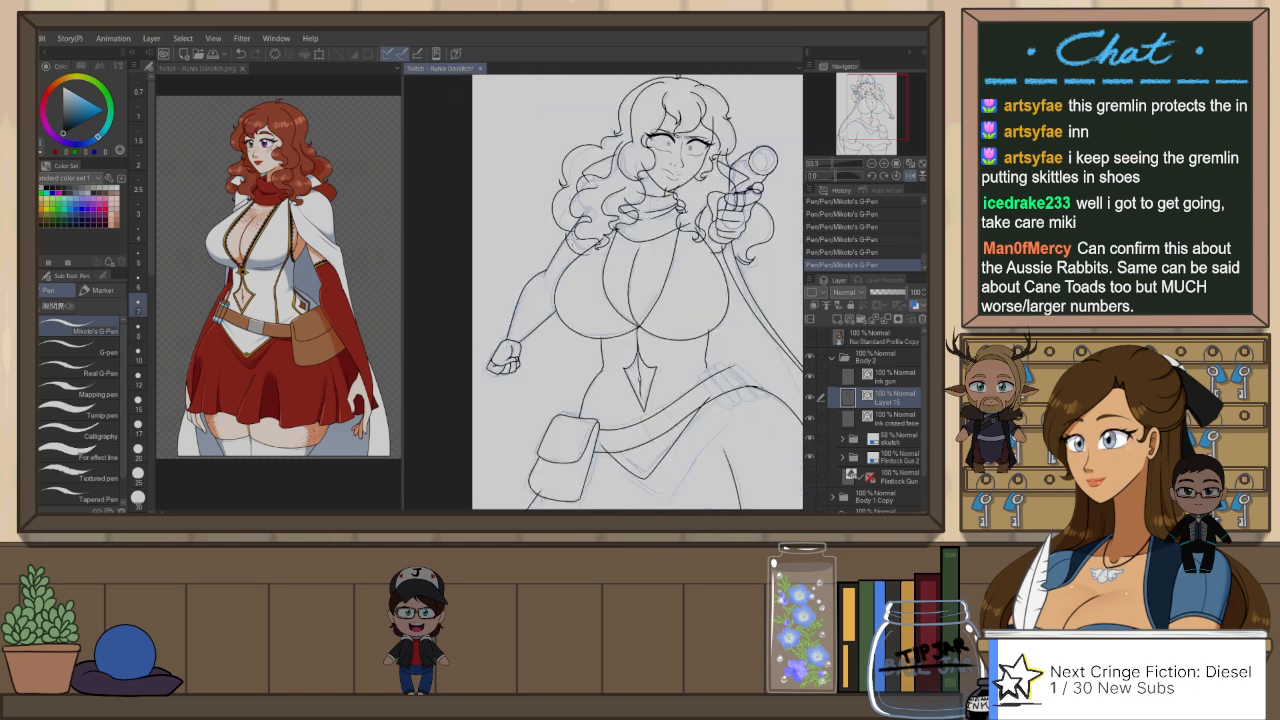
key("ctrl+z")
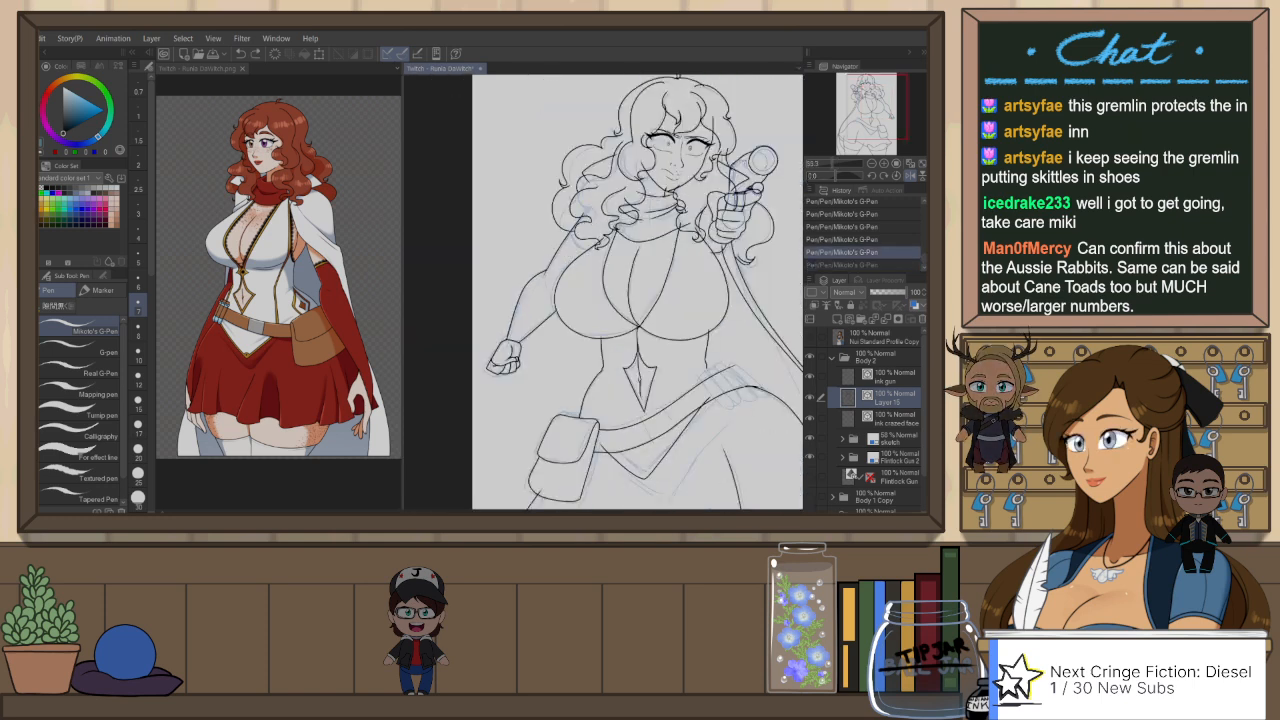
key("ctrl+y")
key("ctrl+z")
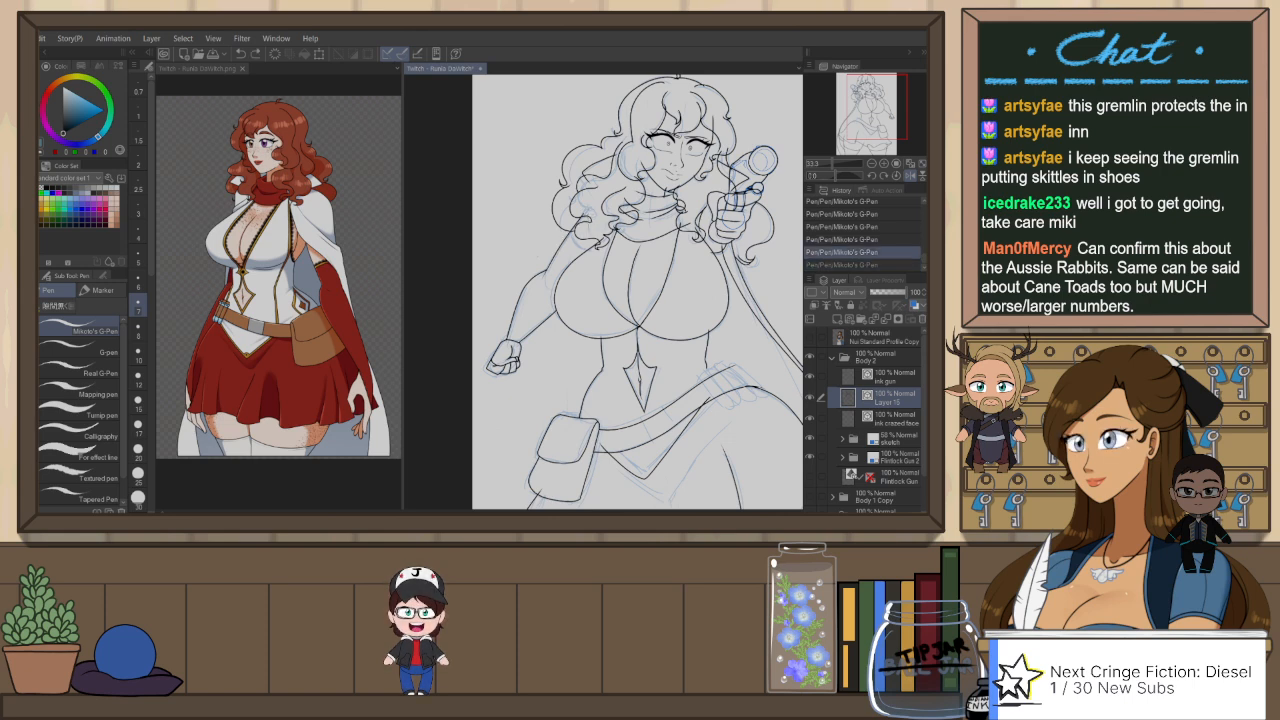
left_click_drag(590, 226, 551, 257)
key("ctrl+z")
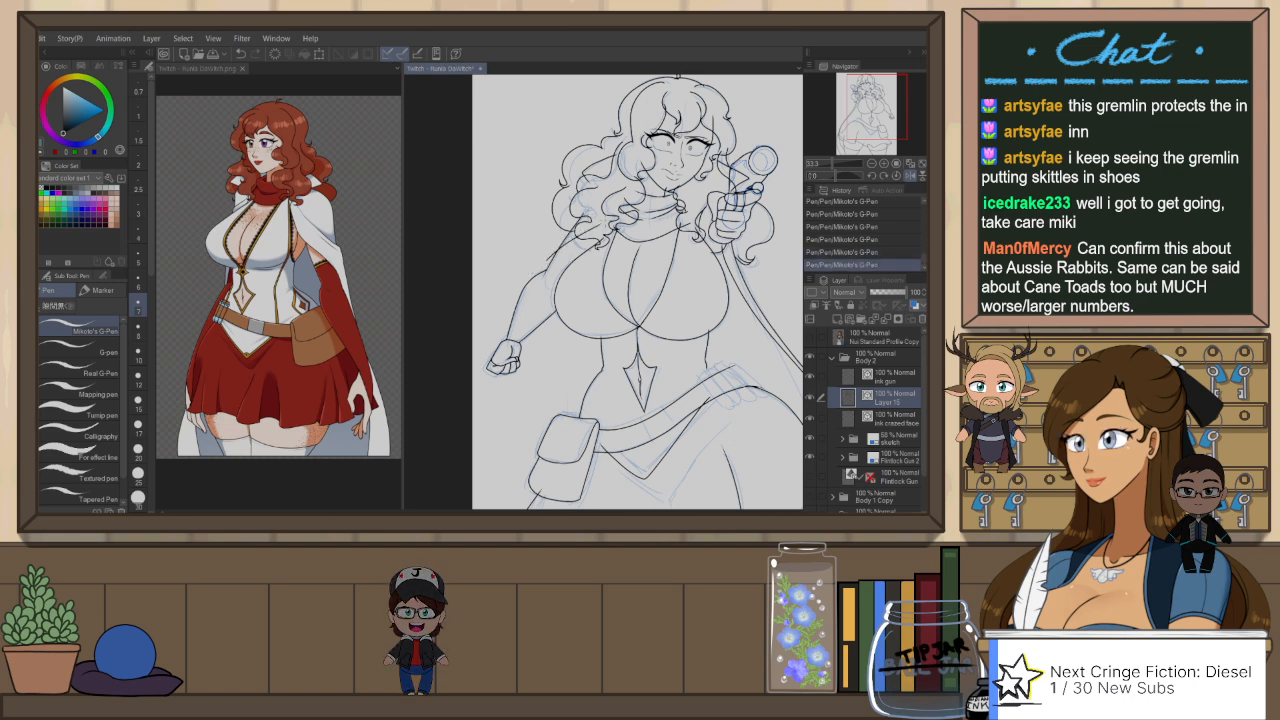
Step: Ink the cape's shoulder edge as close strokes running from under the hair curls down to the lowered upper arm, redoing them to refine
scroll(579, 234, "up", 2)
key("ctrl+z")
left_click_drag(603, 223, 505, 310)
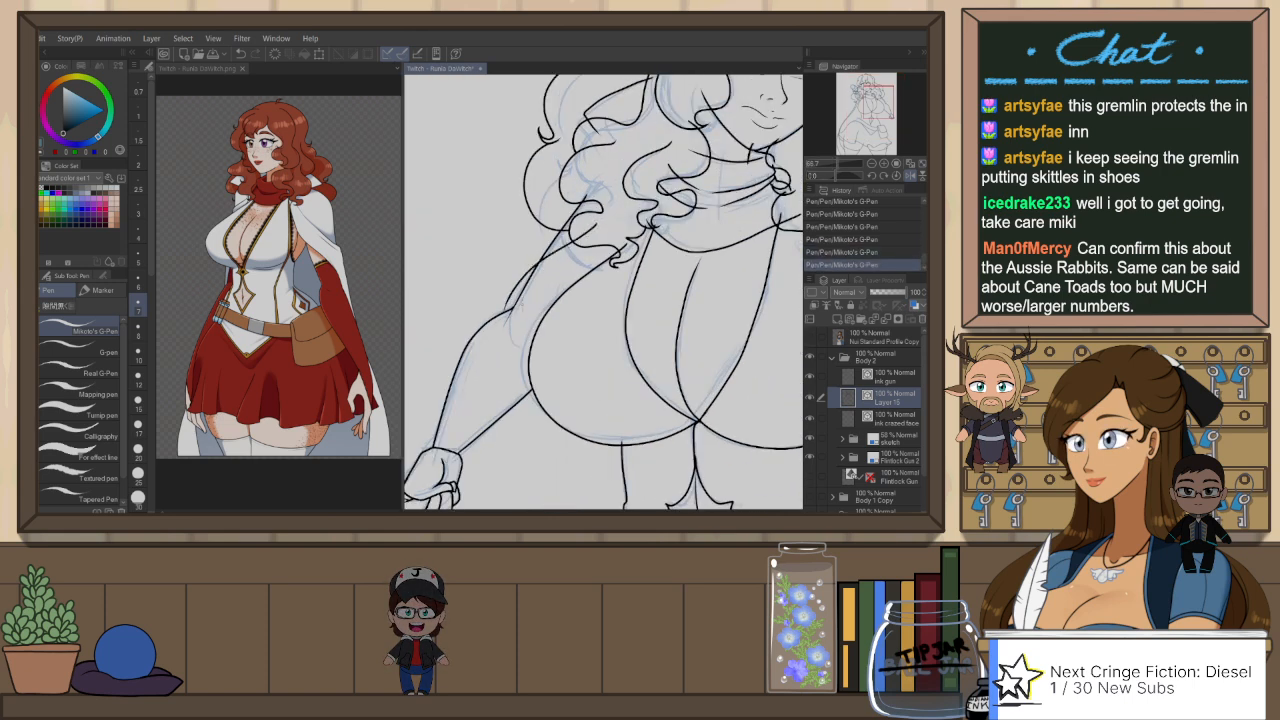
left_click_drag(561, 210, 540, 259)
key("ctrl+z")
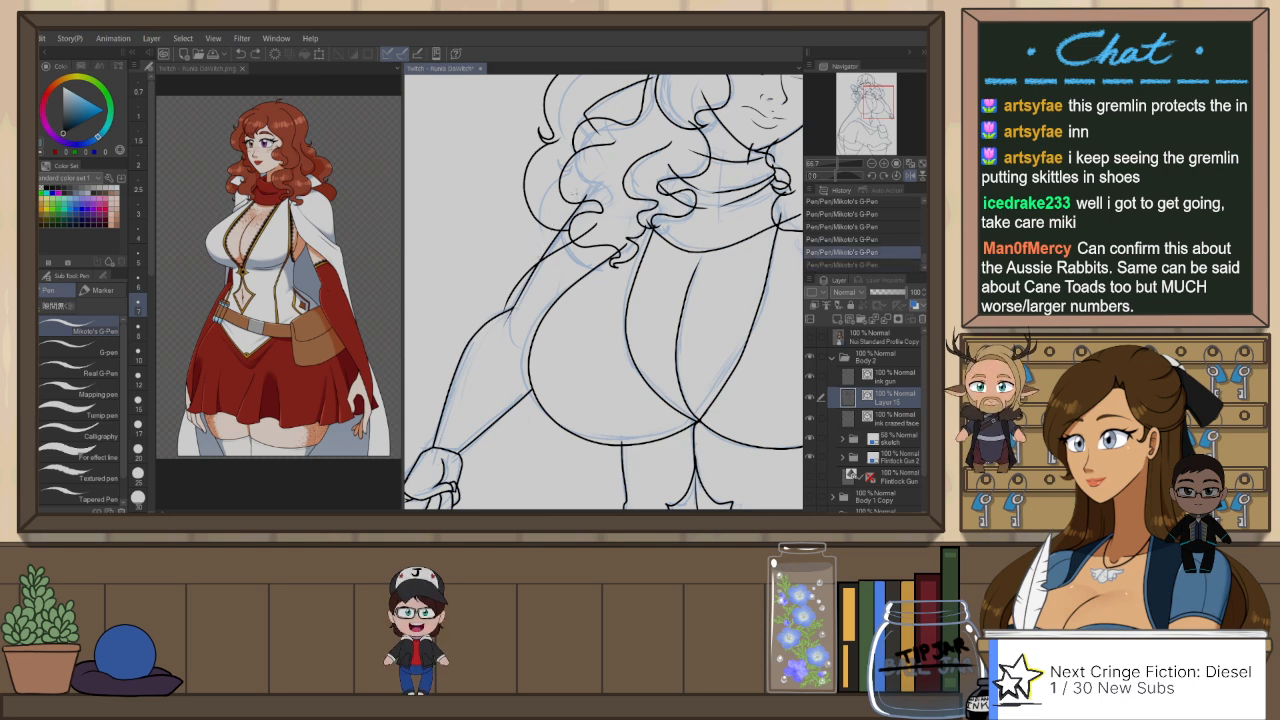
left_click_drag(576, 190, 505, 305)
key("ctrl+z")
key("ctrl+z")
key("ctrl+z")
mouse_move(544, 240)
left_mouse_down()
mouse_move(503, 313)
mouse_move(592, 214)
left_mouse_up()
key("ctrl+z")
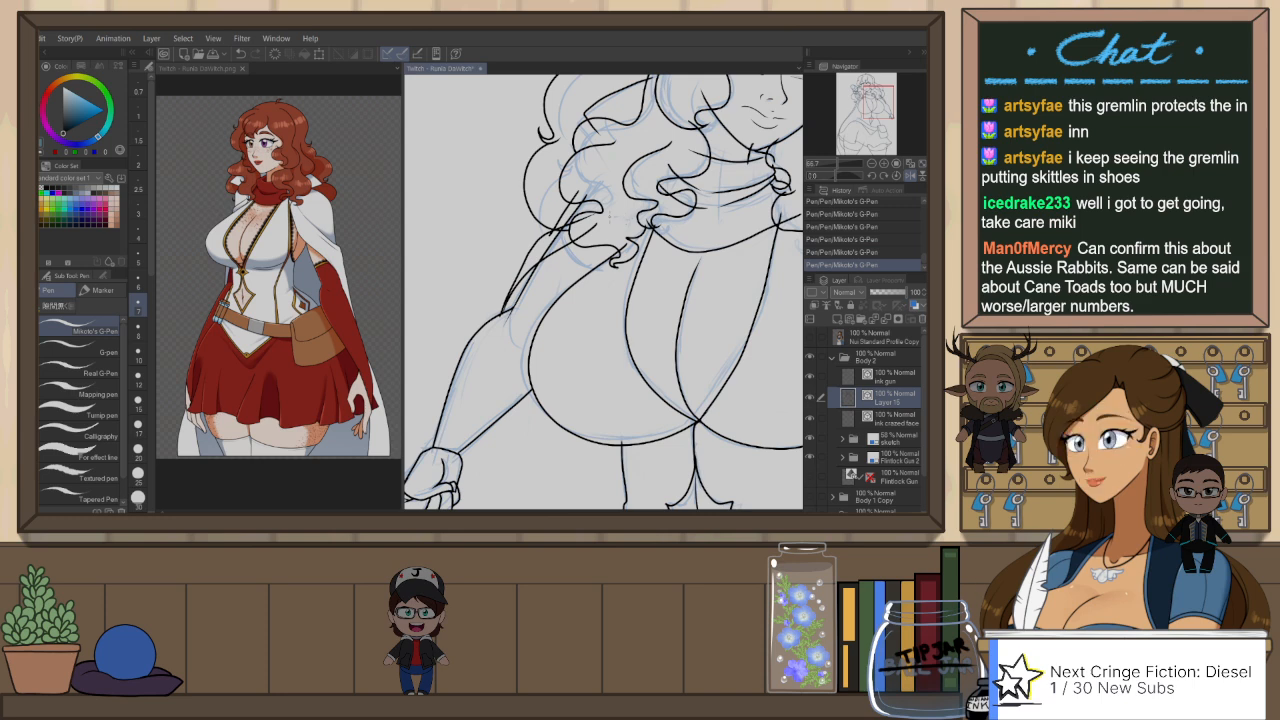
Step: Try to ink the cape's long outer edge from the lowered arm down to the canvas border
scroll(585, 225, "down", 3)
mouse_move(583, 316)
left_mouse_down()
mouse_move(537, 254)
mouse_move(490, 323)
left_mouse_up()
key("ctrl+z")
mouse_move(501, 213)
left_mouse_down()
mouse_move(488, 316)
mouse_move(448, 361)
mouse_move(448, 392)
mouse_move(488, 455)
left_mouse_up()
key("ctrl+z")
key("ctrl+z")
key("ctrl+z")
key("ctrl+z")
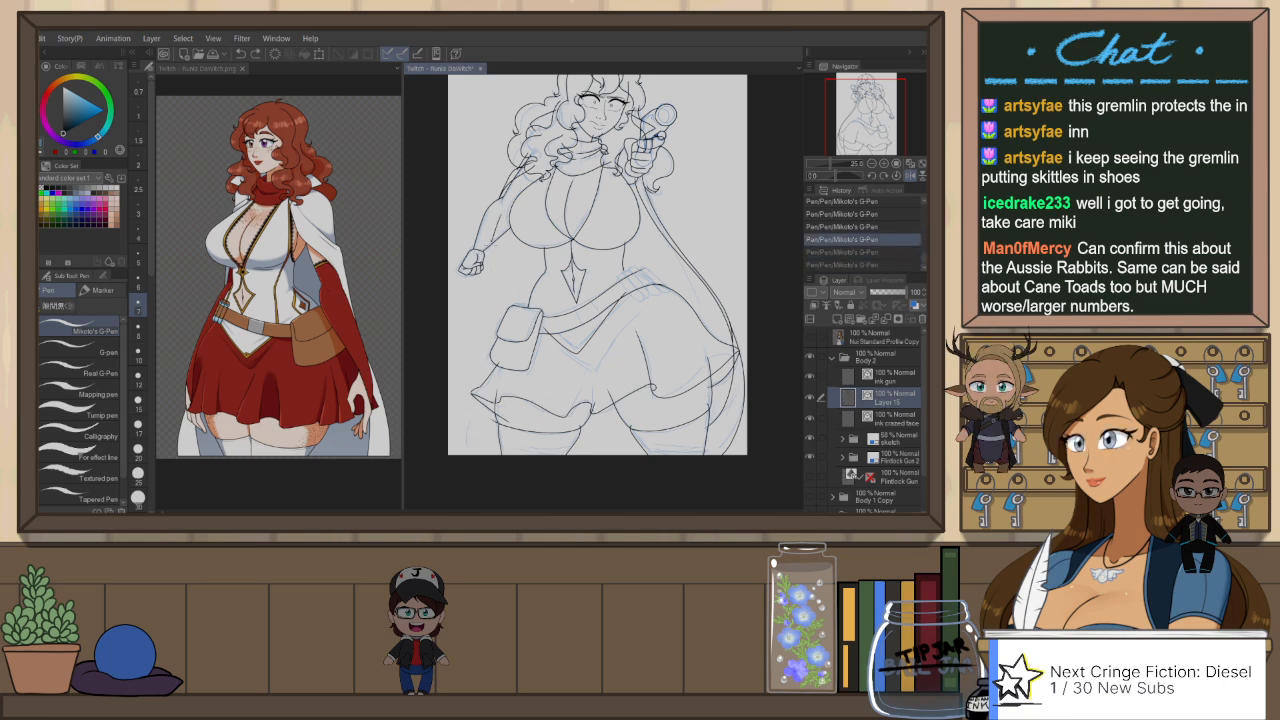
left_click_drag(490, 243, 448, 426)
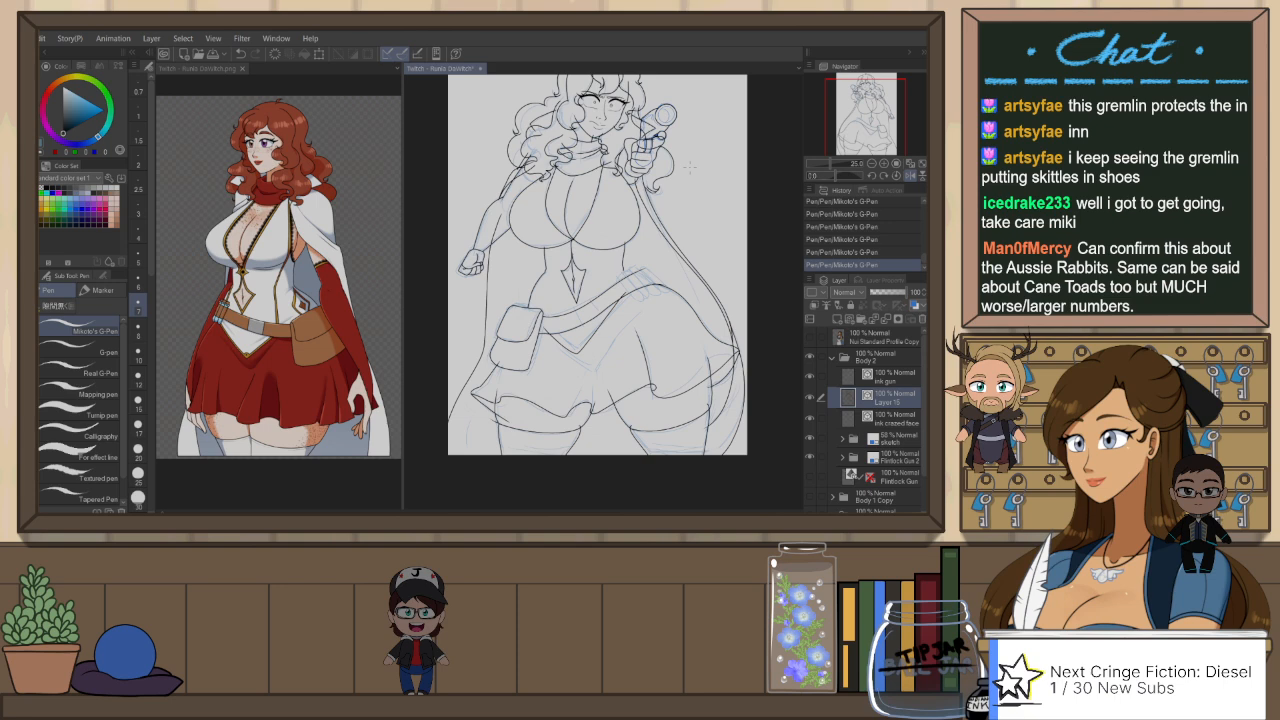
key("ctrl+z")
key("ctrl+z")
Step: Ink the cape's edge from the lowered upper arm down to the belt pouch and continue it below the pouch as two lines to the border
left_click_drag(498, 287, 506, 309)
key("ctrl+z")
left_click_drag(498, 232, 518, 314)
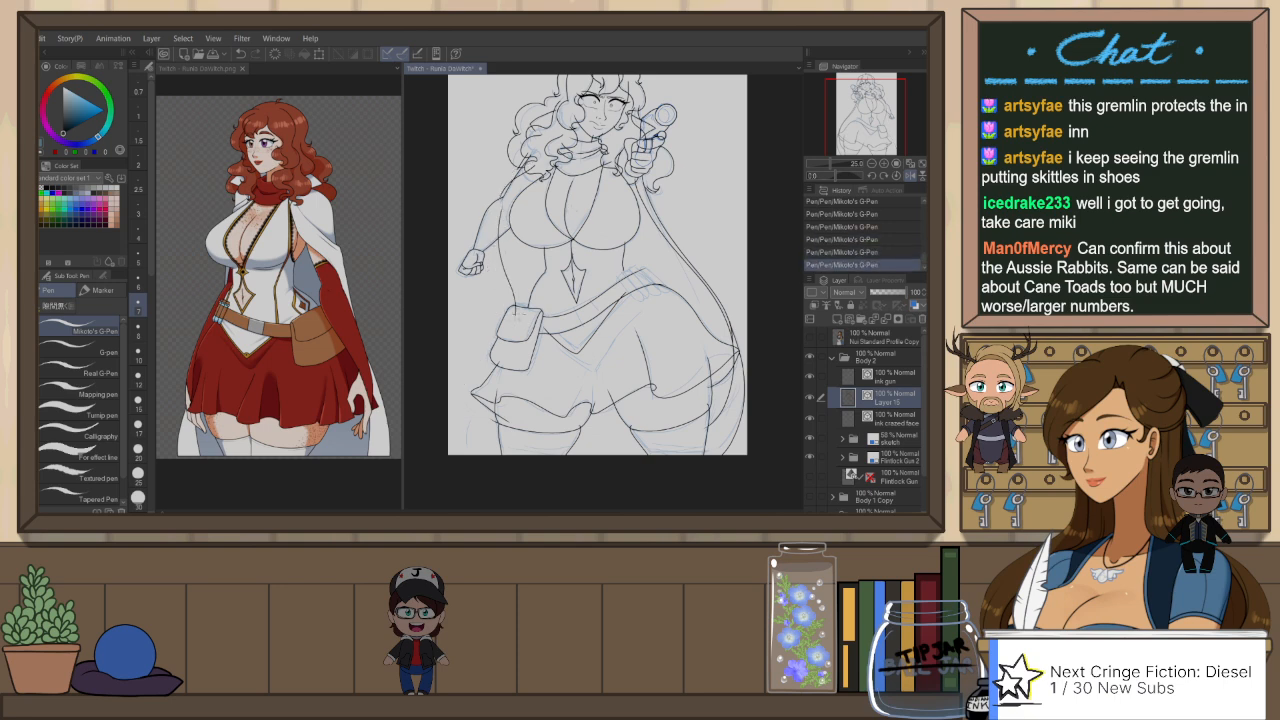
key("ctrl+z")
left_click_drag(499, 244, 512, 324)
key("ctrl+z")
left_click_drag(502, 368, 466, 450)
key("ctrl+z")
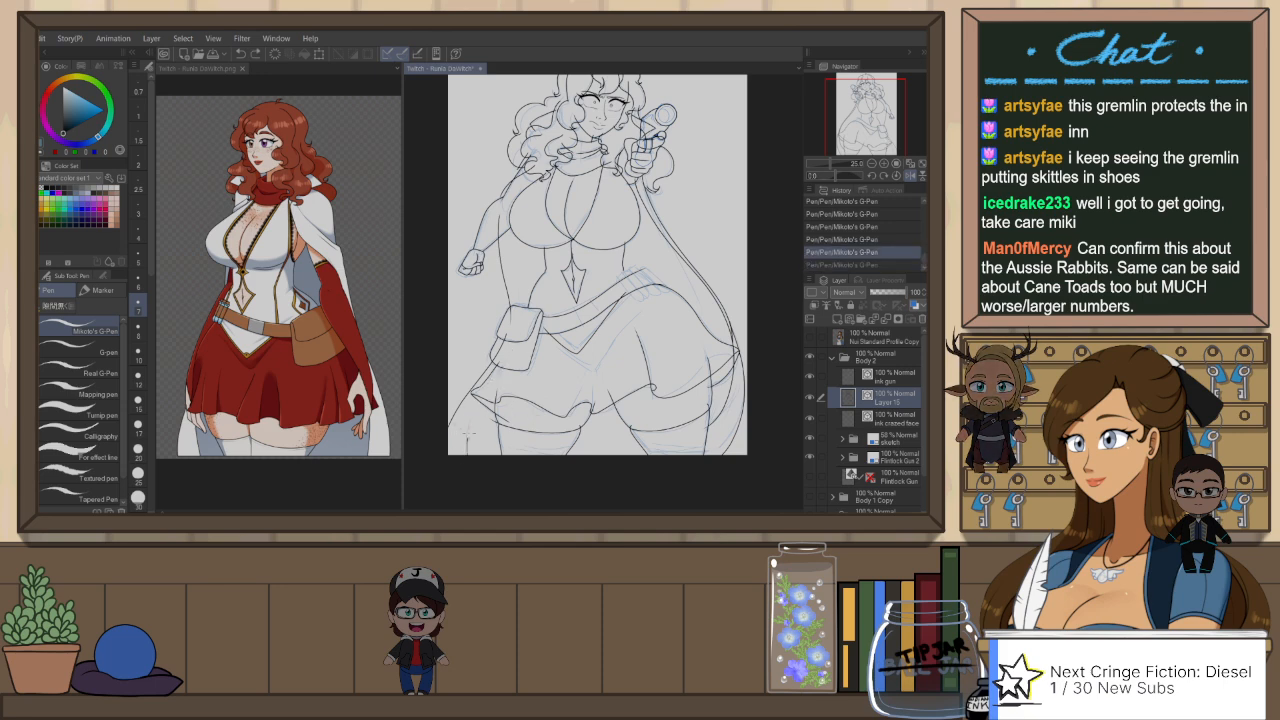
left_click_drag(500, 367, 471, 402)
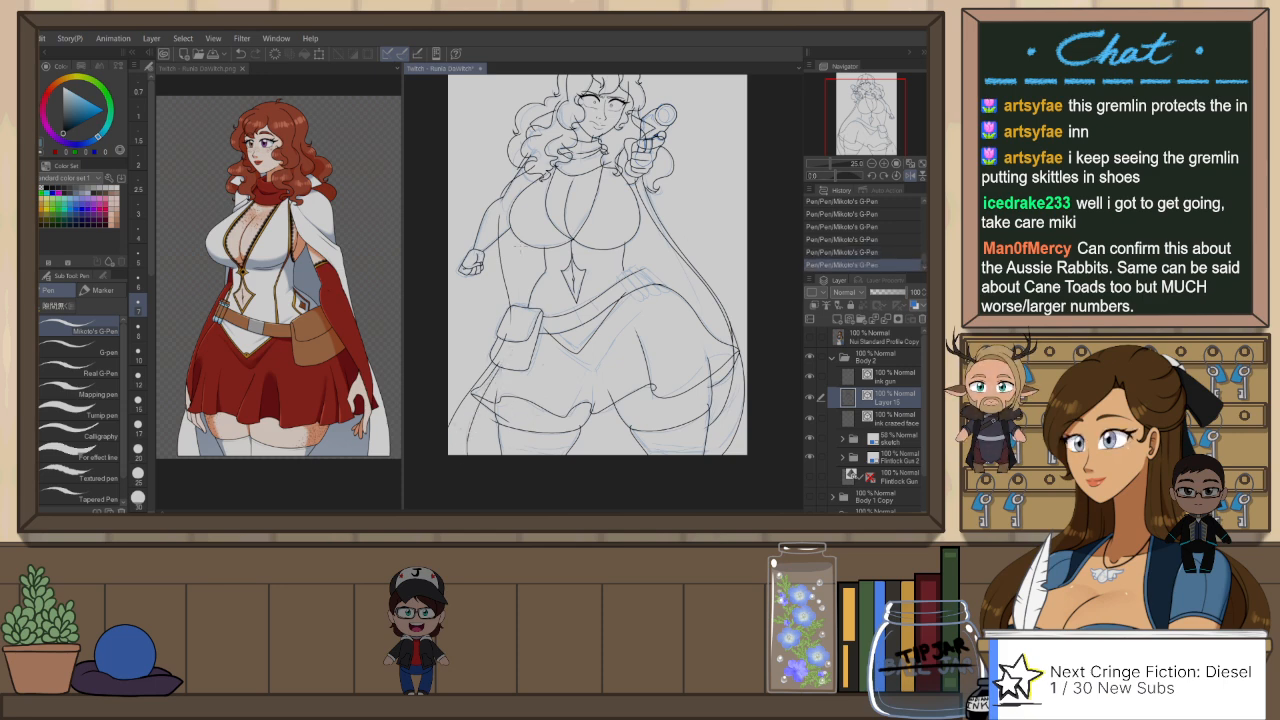
Step: Select the cape's vector stroke between the hair and the lowered upper arm with the Object tool and delete it
scroll(517, 195, "up", 1)
scroll(519, 135, "up", 1)
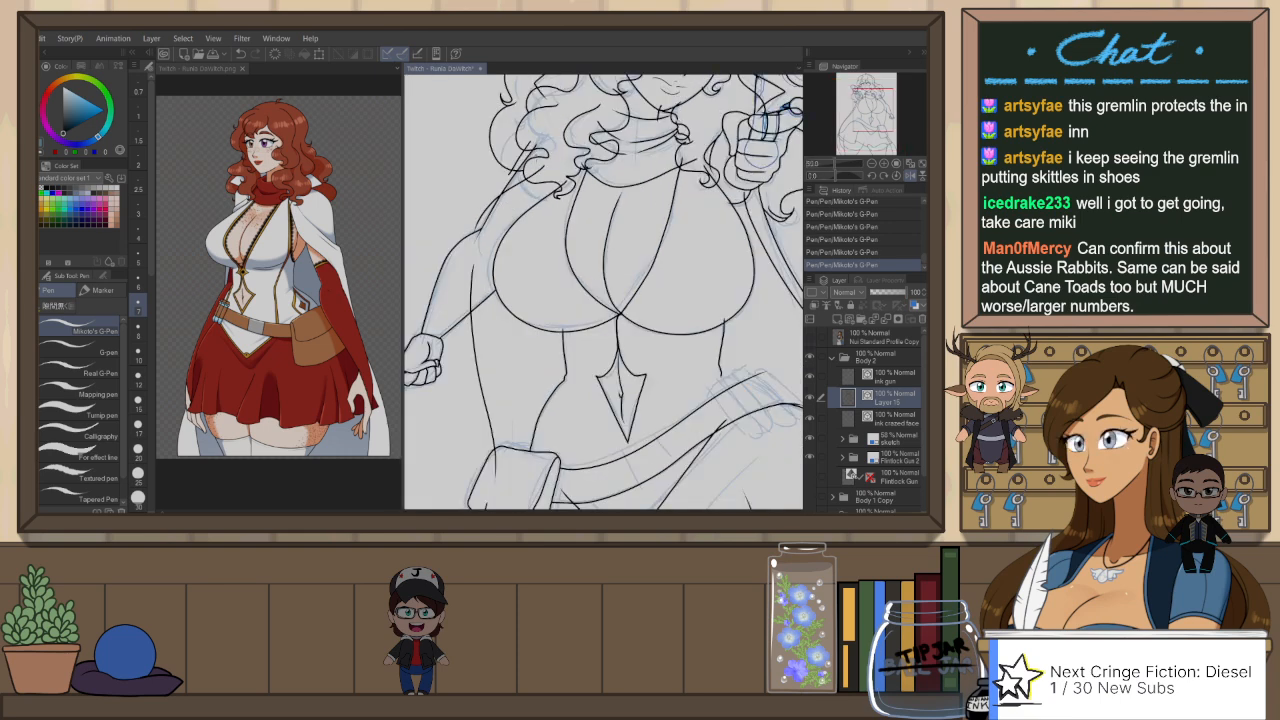
key("o")
left_click(512, 196)
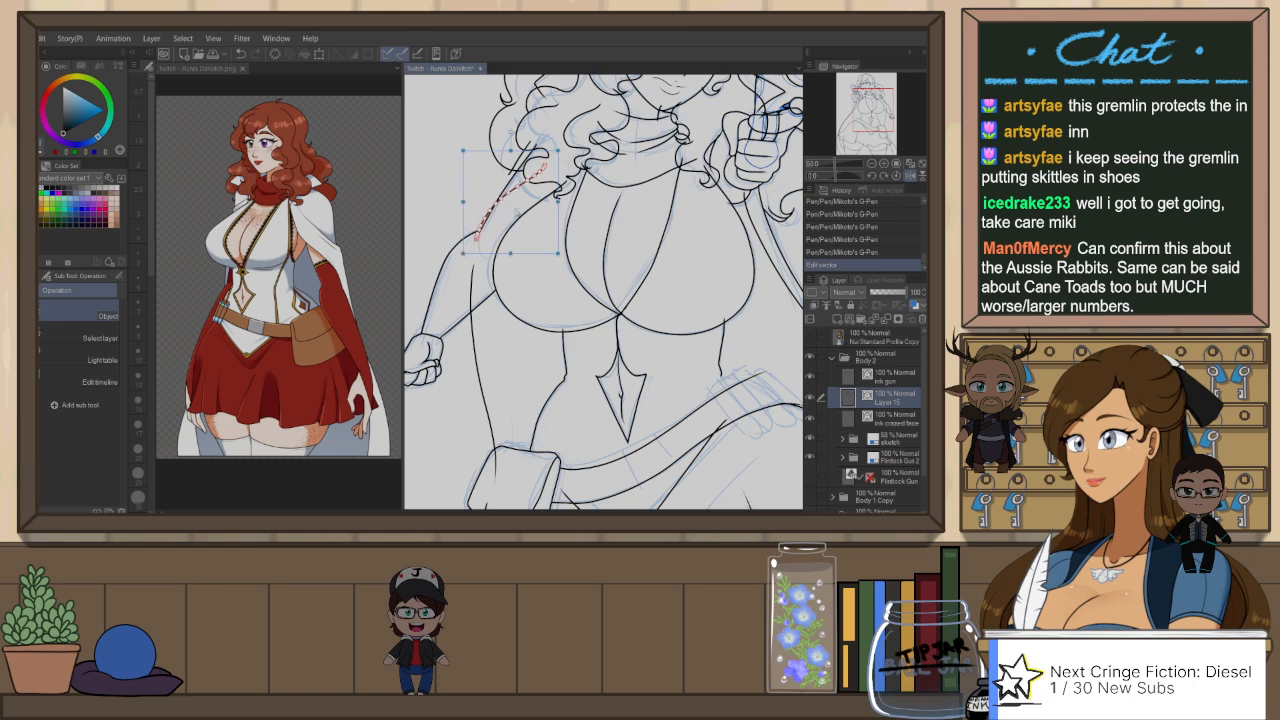
key("Delete")
Step: Redraw the cape's shoulder stroke with Mikoto's G-Pen from under the hair curls toward the lowered arm
key("p")
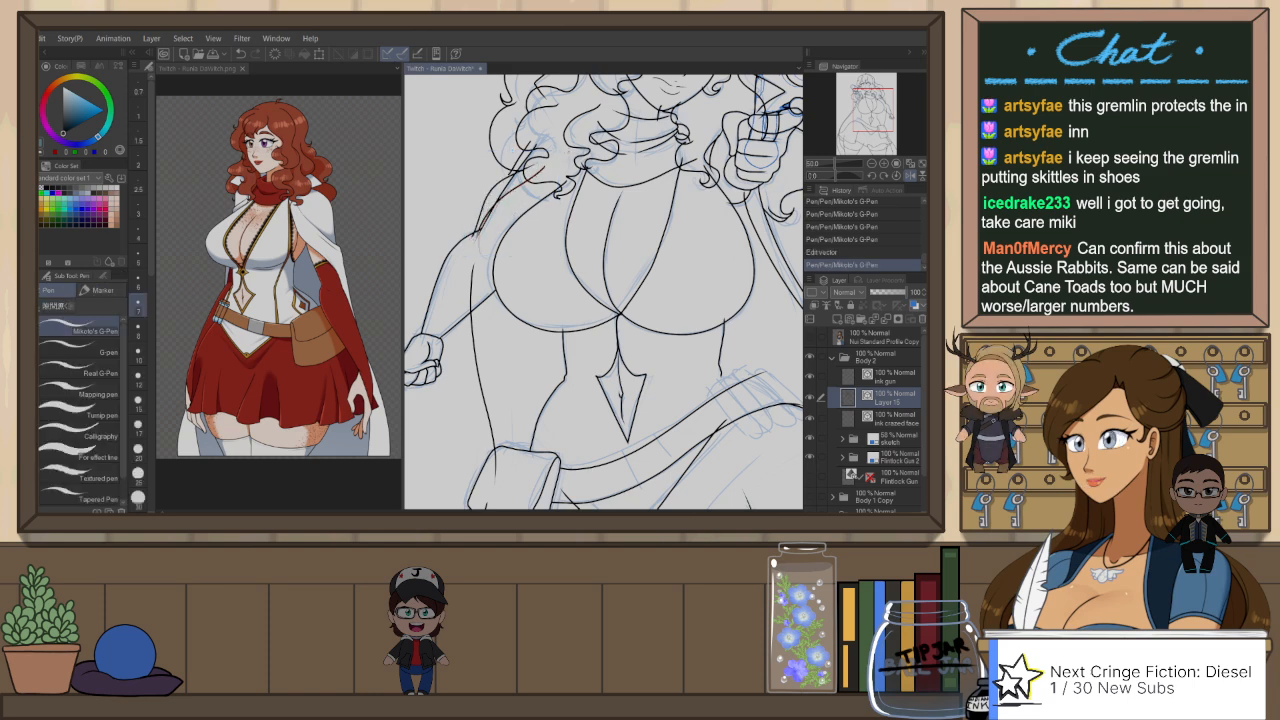
key("ctrl+z")
left_click_drag(534, 160, 486, 182)
key("ctrl+z")
key("ctrl+y")
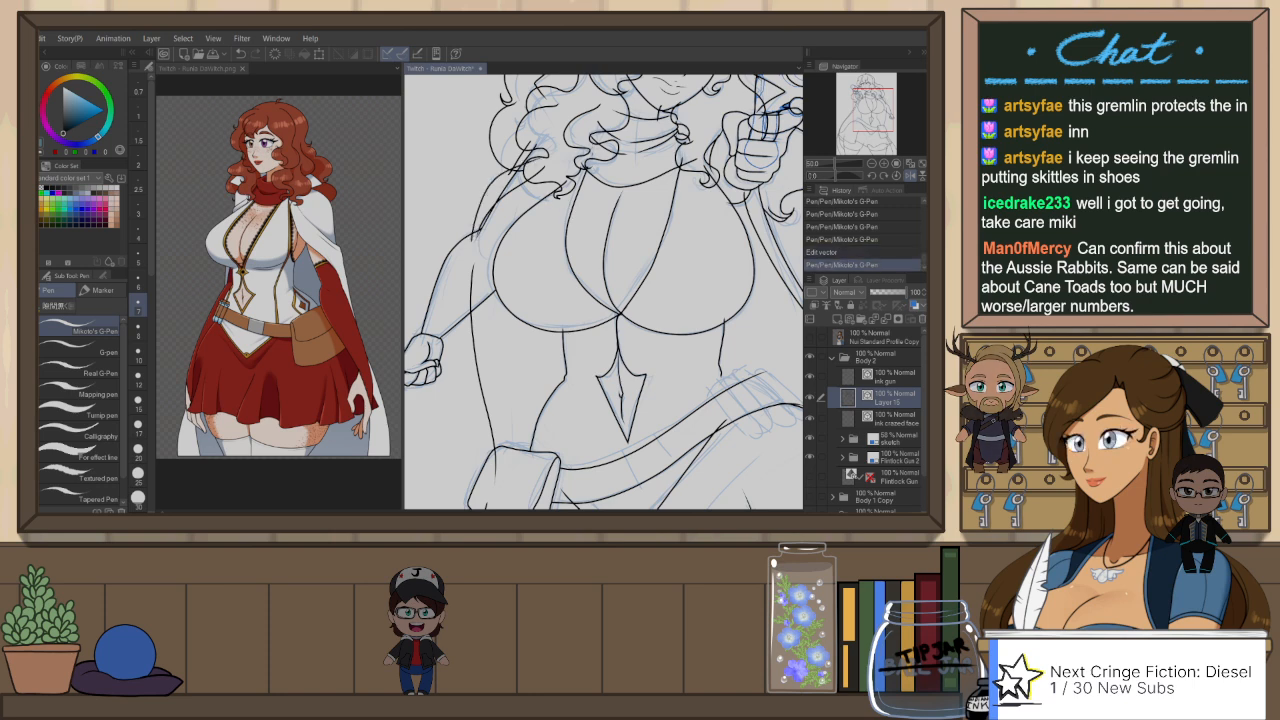
scroll(580, 212, "down", 3)
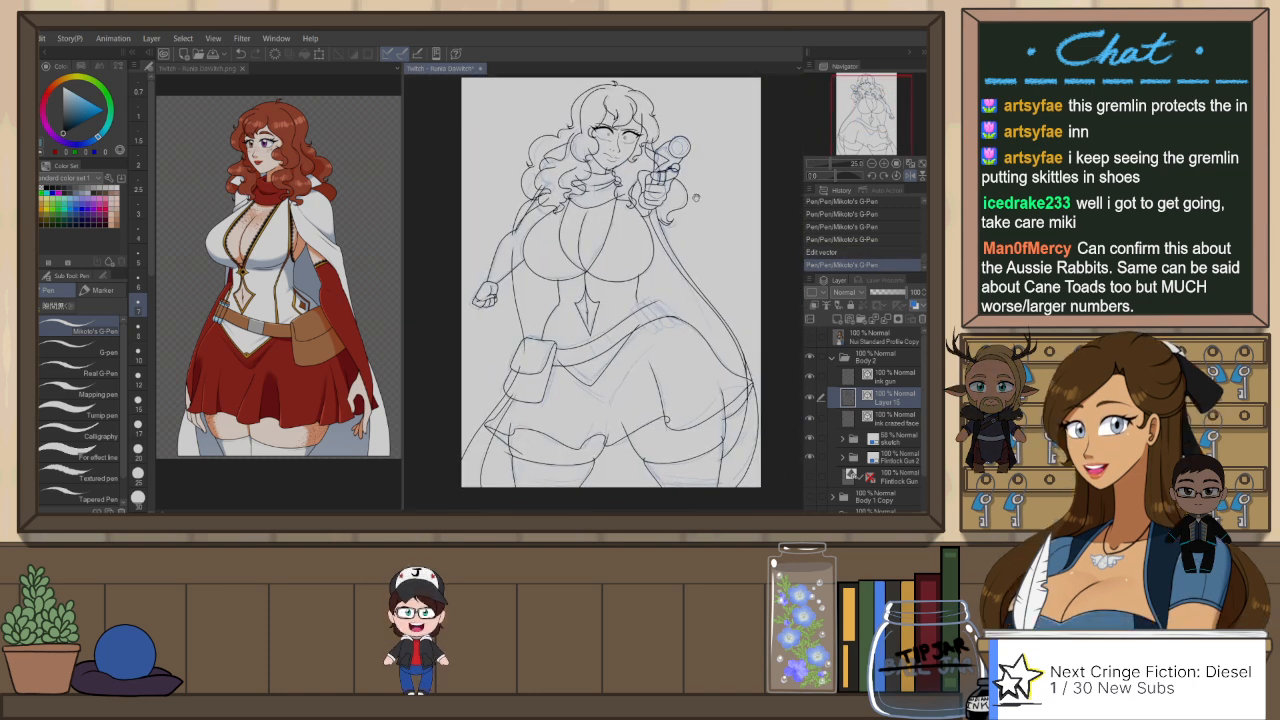
Step: Return the canvas to its unmirrored view and ink the short line joining the gun-side waist to the belt's upper edge
key("h")
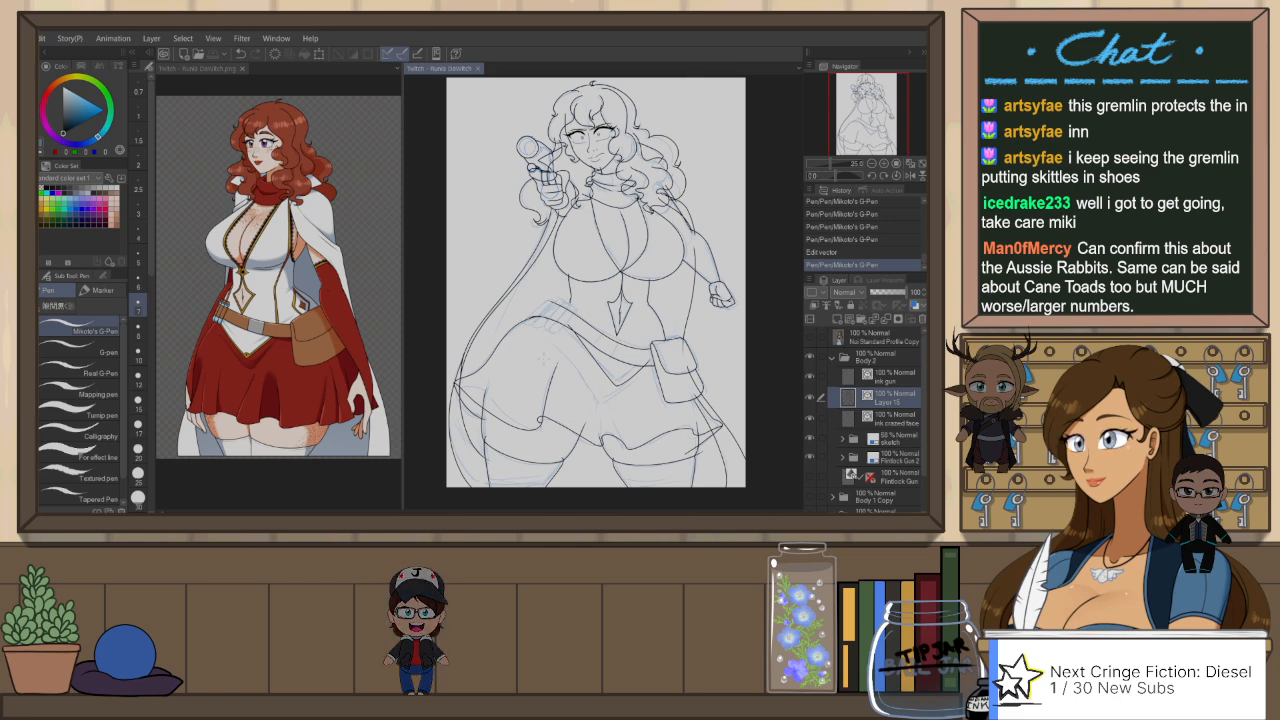
scroll(552, 340, "up", 5)
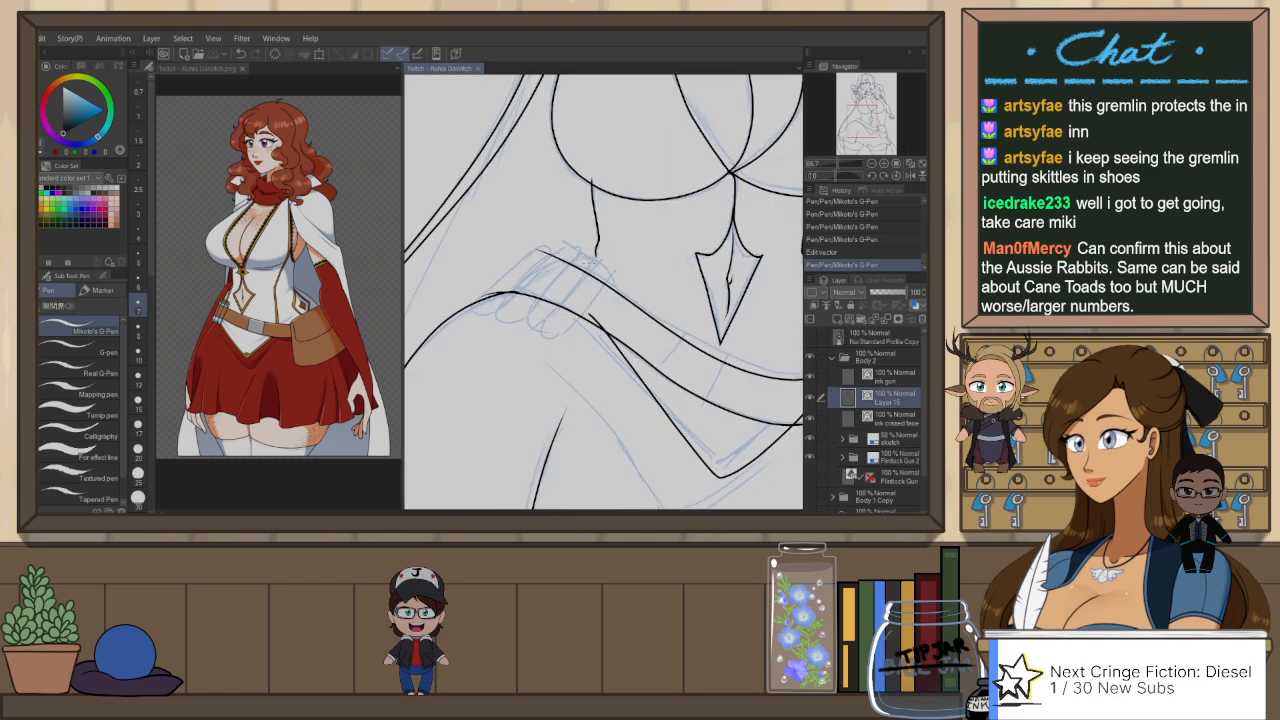
mouse_move(599, 246)
left_mouse_down()
mouse_move(506, 289)
mouse_move(570, 264)
left_mouse_up()
key("ctrl+z")
key("ctrl+z")
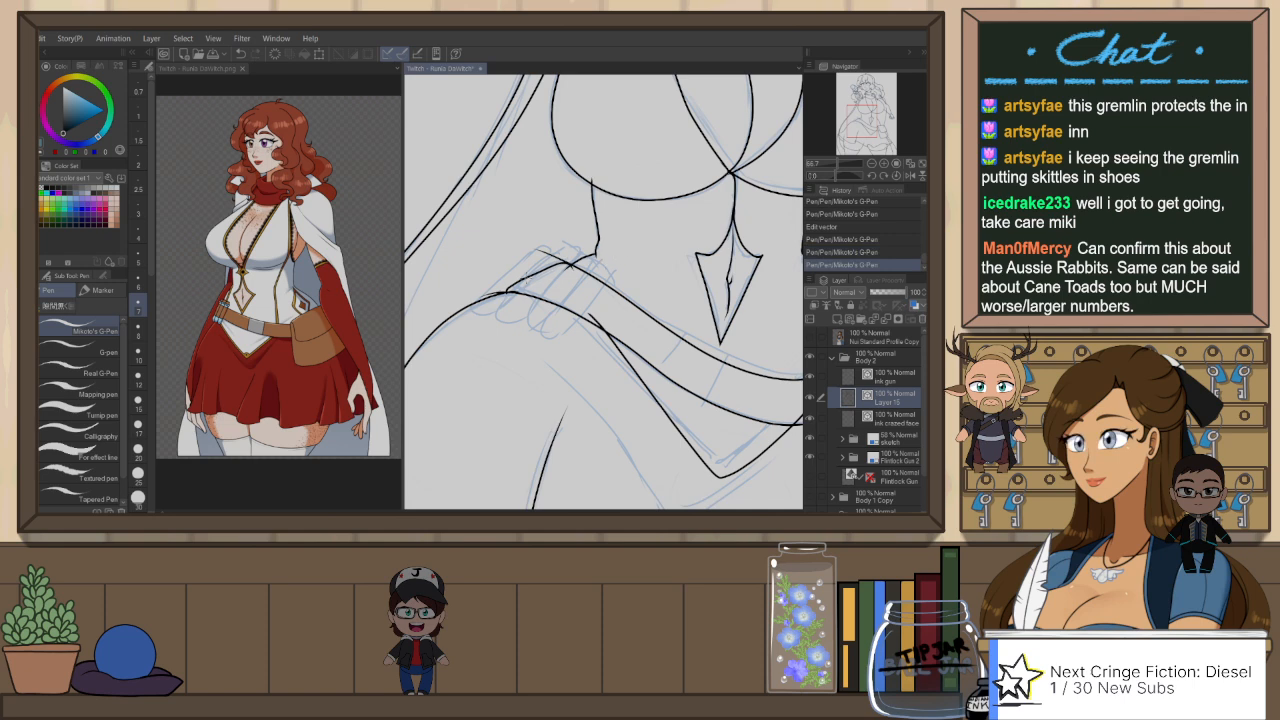
Step: Ink the slanted line joining the belt's upper edge to the thigh contour and trim the overlapping line ends with Snap eraser 2
scroll(532, 262, "up", 4)
key("ctrl+z")
left_click_drag(490, 305, 590, 248)
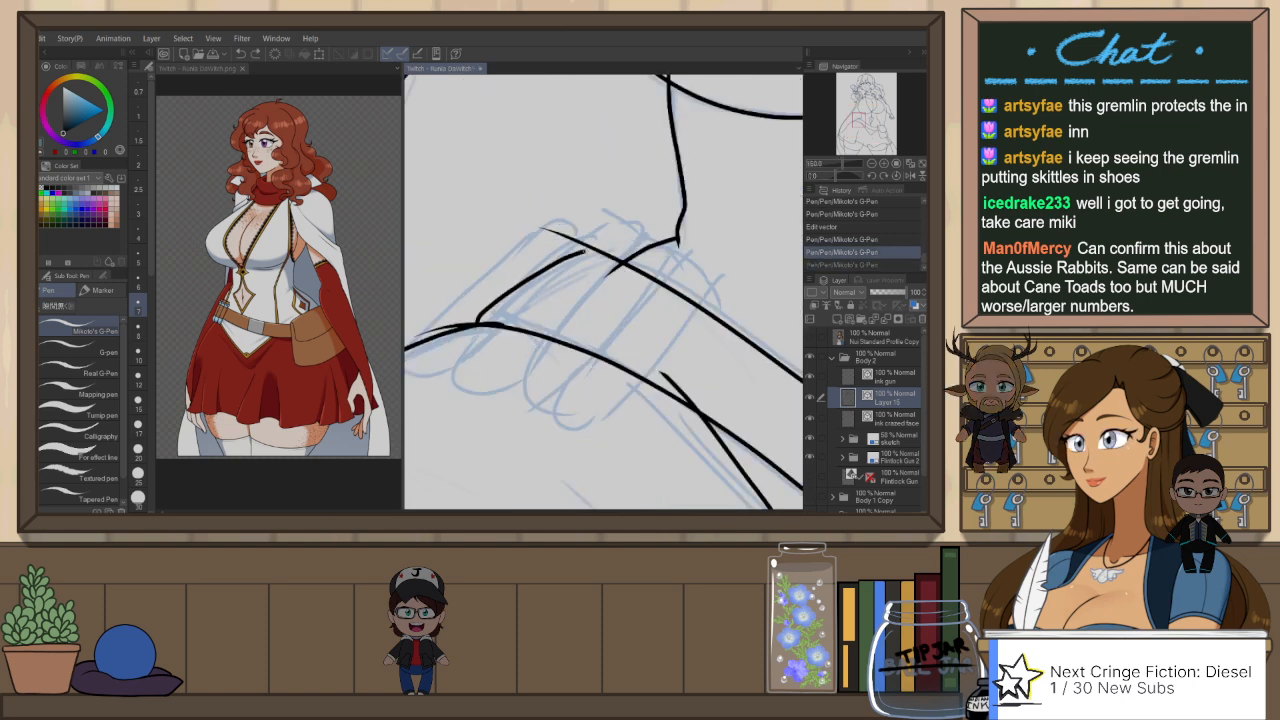
key("e")
key("p")
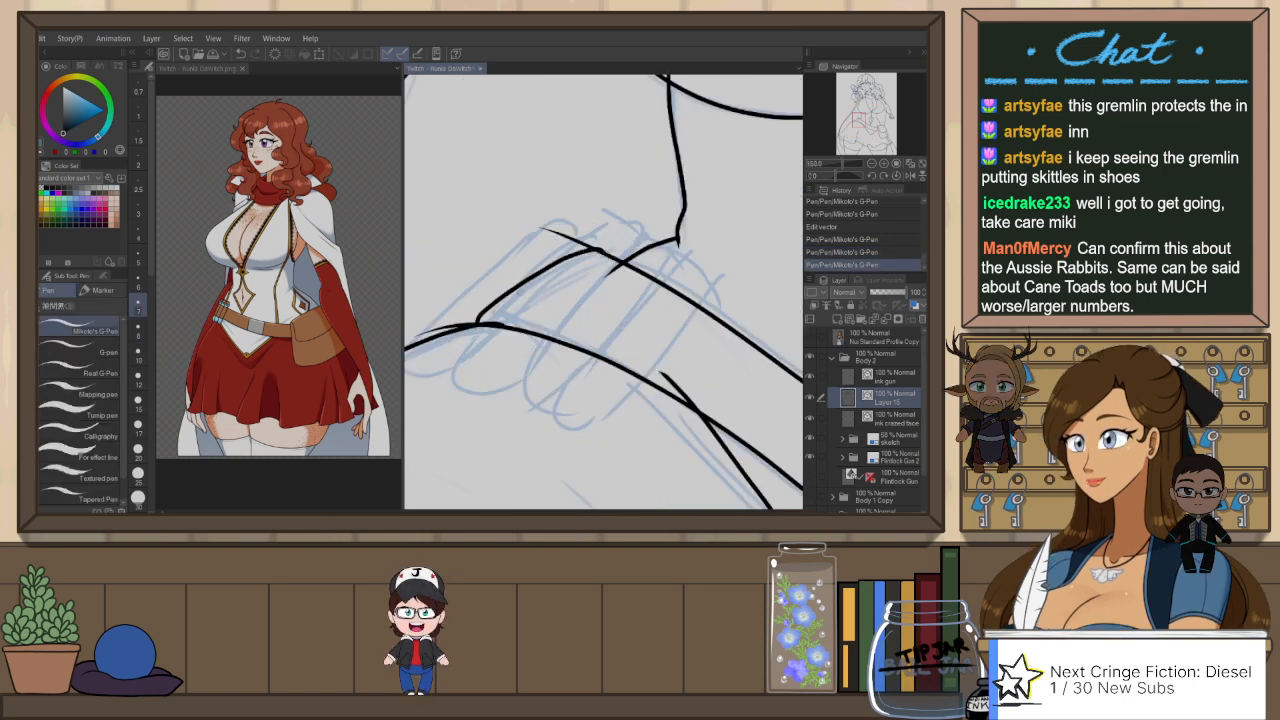
key("ctrl+z")
mouse_move(580, 270)
left_mouse_down()
mouse_move(618, 253)
mouse_move(610, 270)
left_mouse_up()
key("e")
left_click_drag(618, 274, 608, 274)
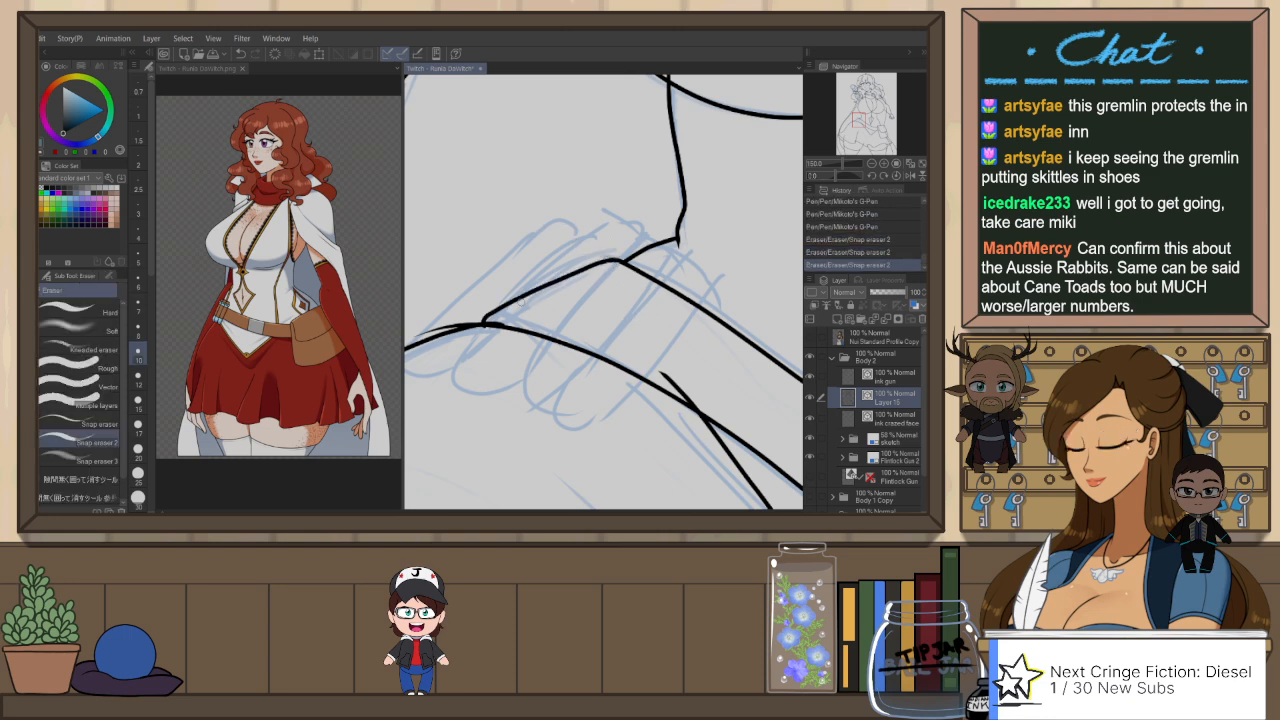
Step: Hide the Body 2 group, show Body 1 Copy, and select a hair ink line with the Object tool to check its brush size
scroll(630, 279, "down", 2)
scroll(675, 265, "down", 4)
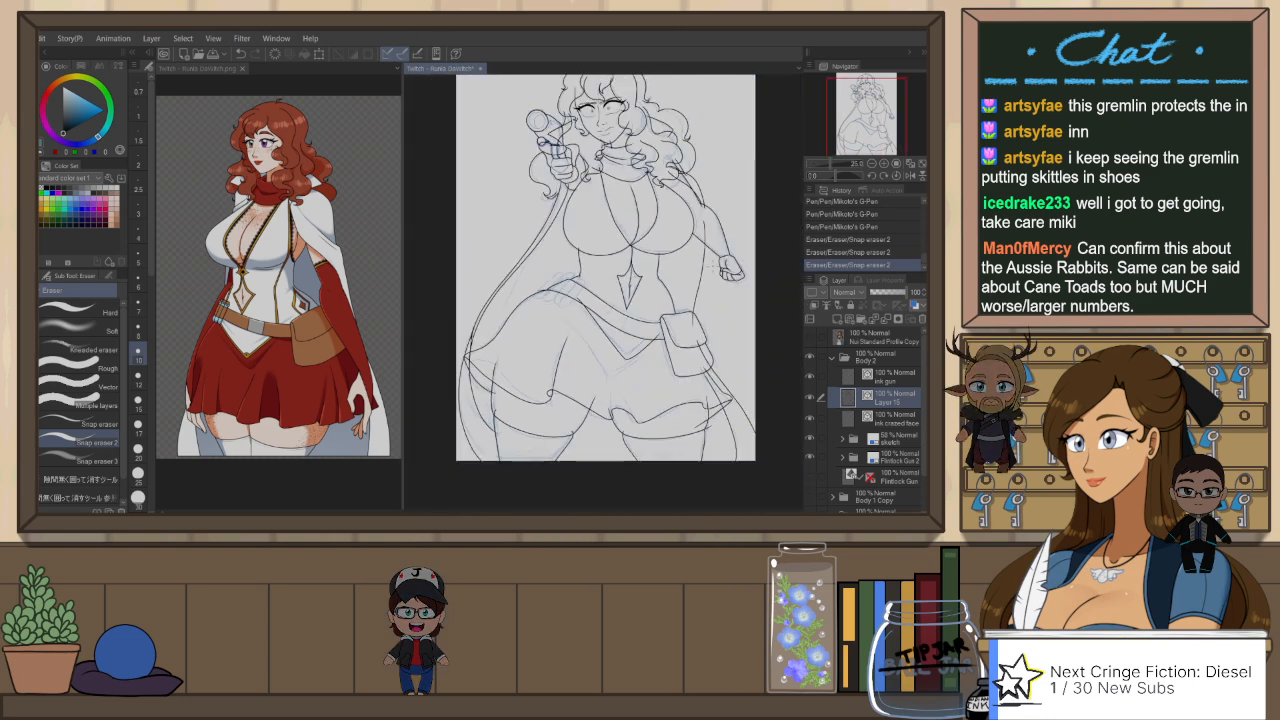
left_click_drag(711, 261, 724, 298)
key("o")
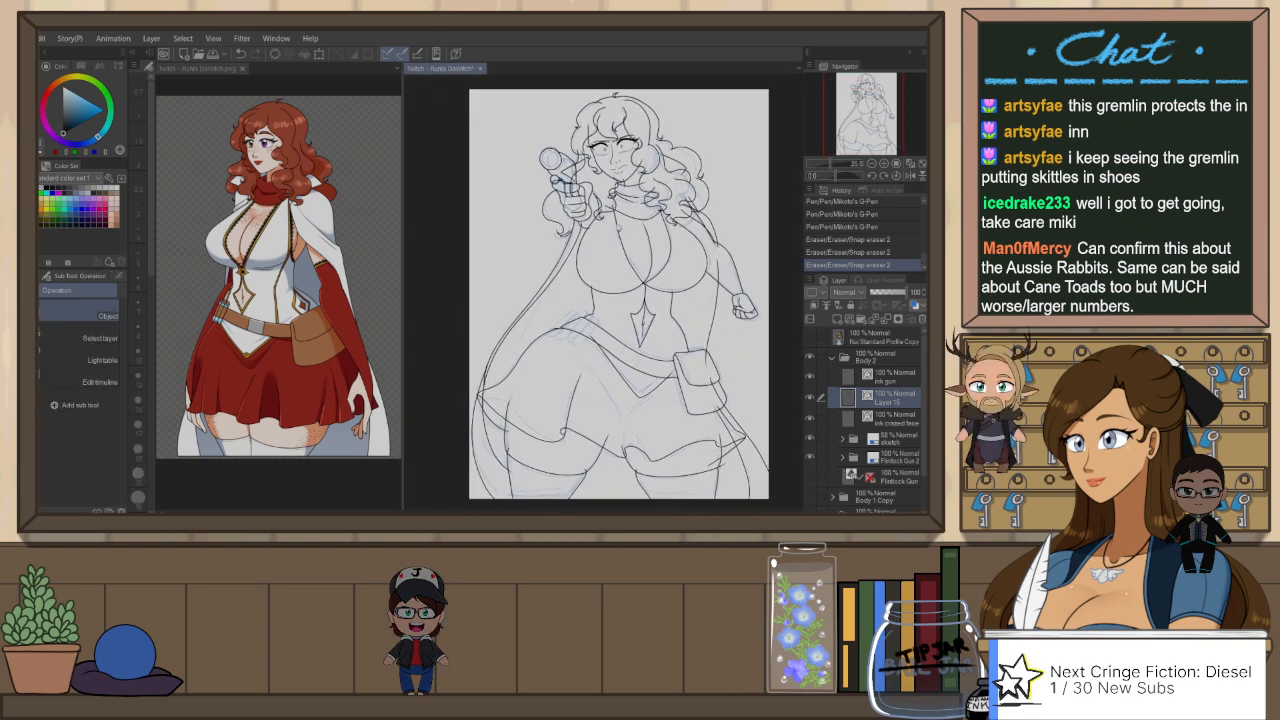
left_click(119, 276)
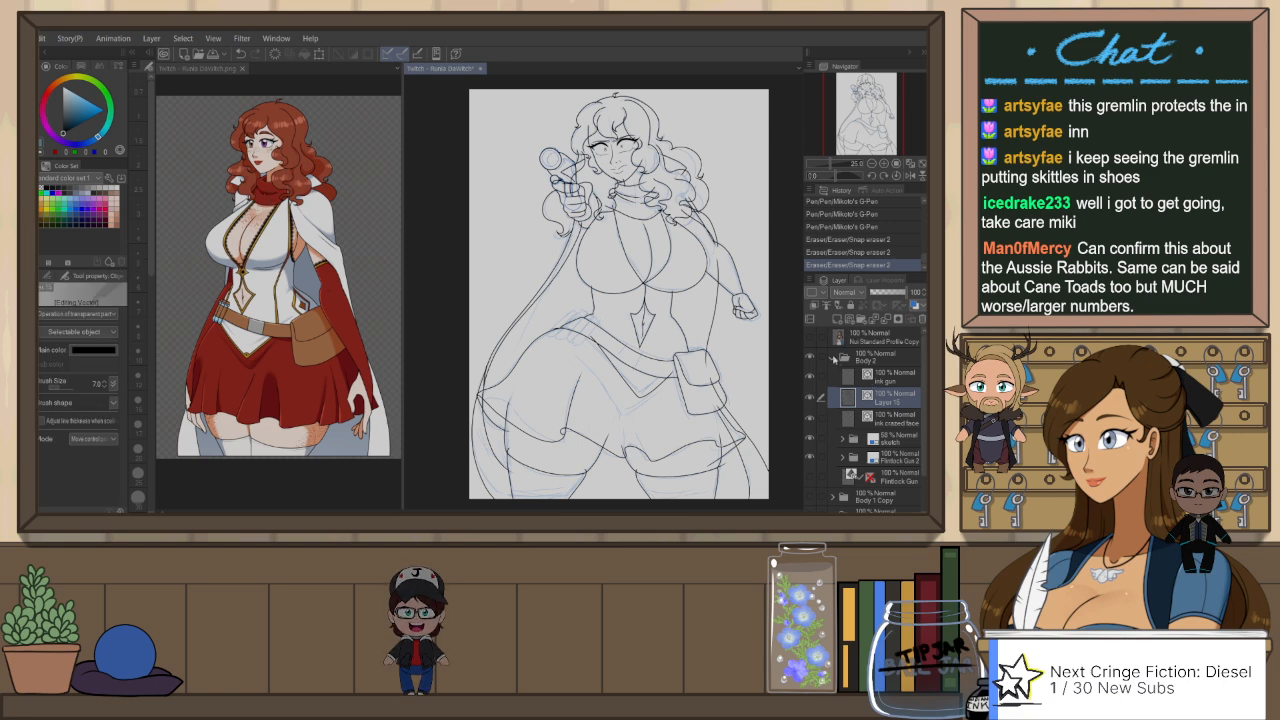
left_click(832, 357)
left_click(810, 358)
left_click(810, 377)
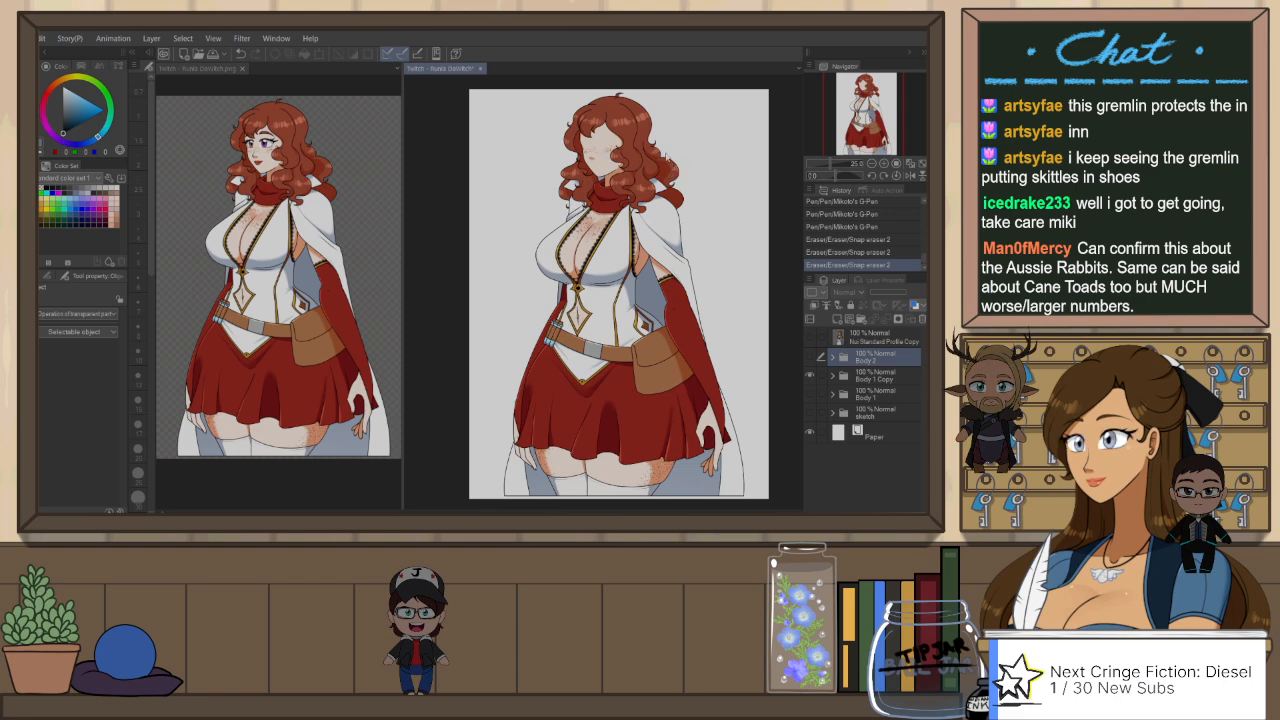
scroll(600, 200, "up", 4)
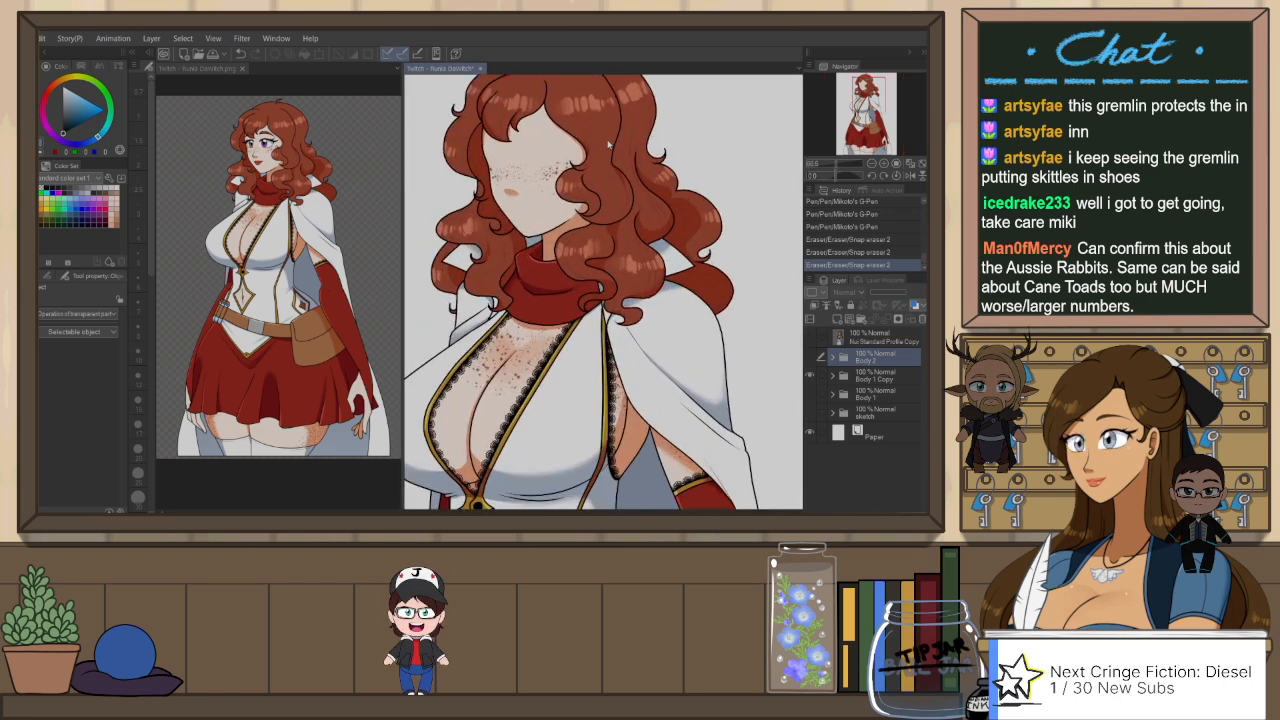
left_click(614, 148)
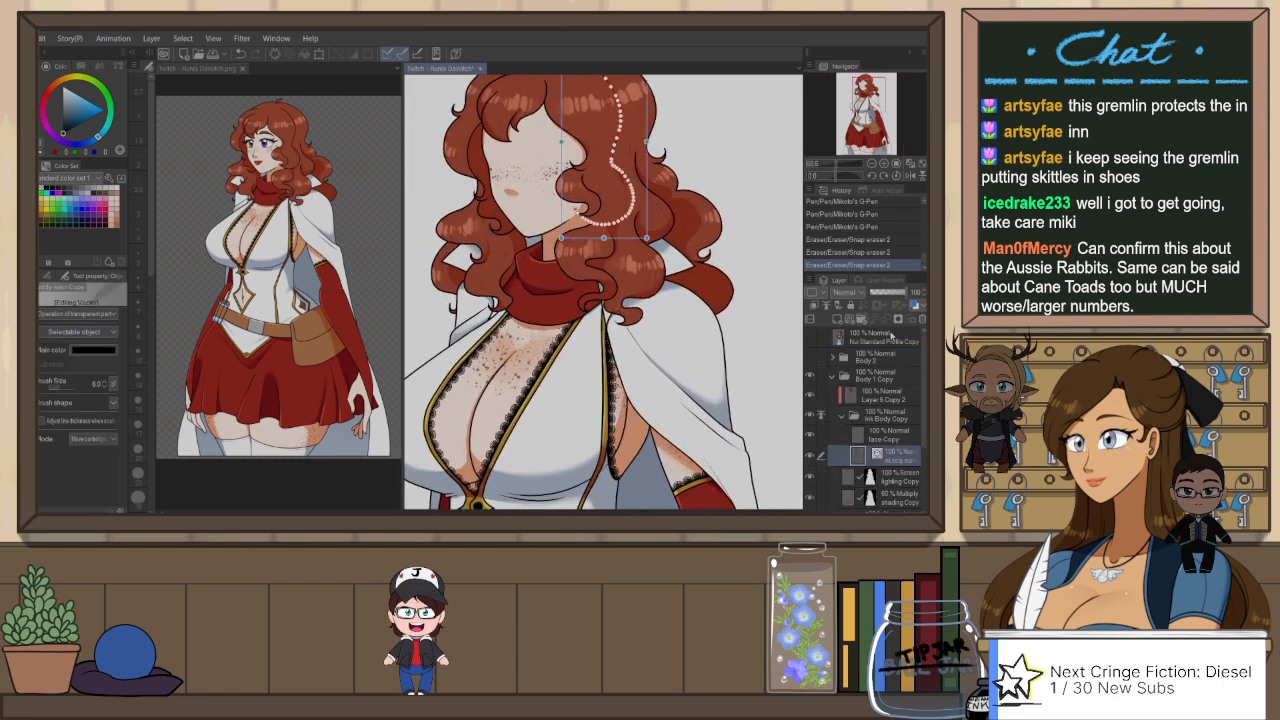
Step: Collapse the Body 1 Copy group and bring the Body 2 group back into view with its layers expanded
left_click(831, 378)
left_click(811, 358)
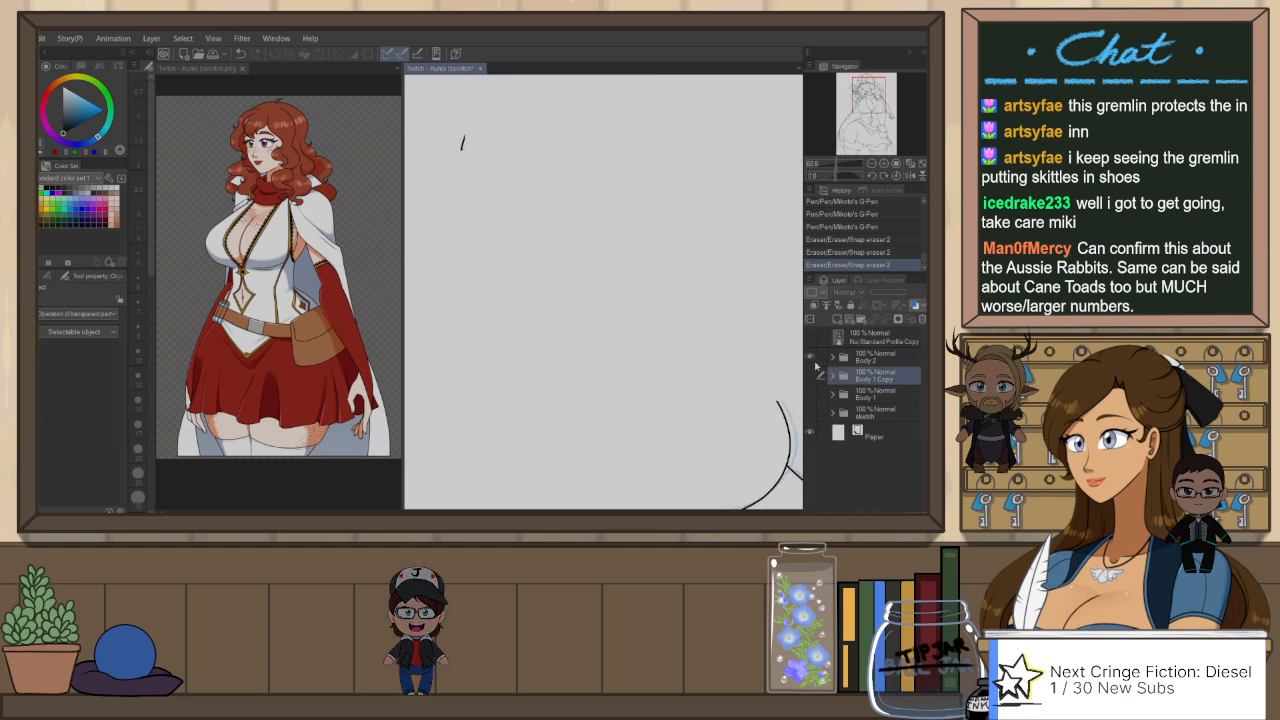
left_click(832, 359)
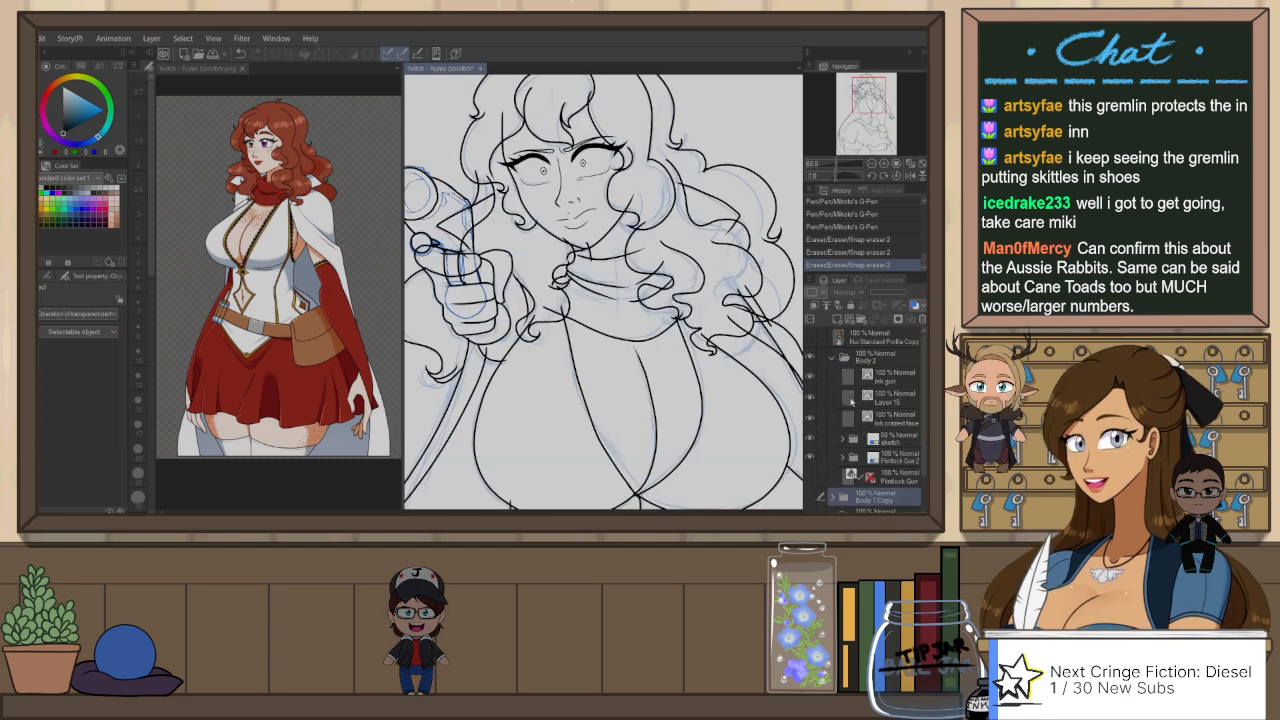
Step: Set the brush size of Layer 15's ink lines to 6 and toggle the layer's visibility to check its contents
left_click(852, 398)
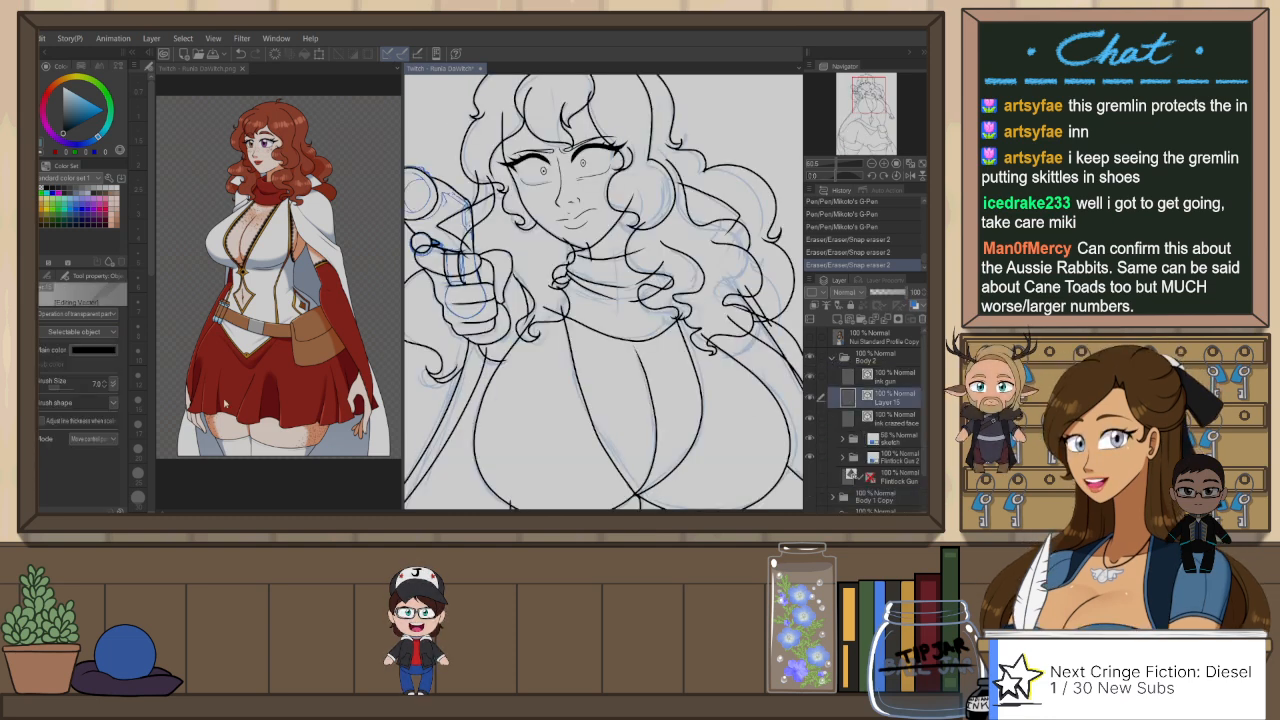
left_click(105, 386)
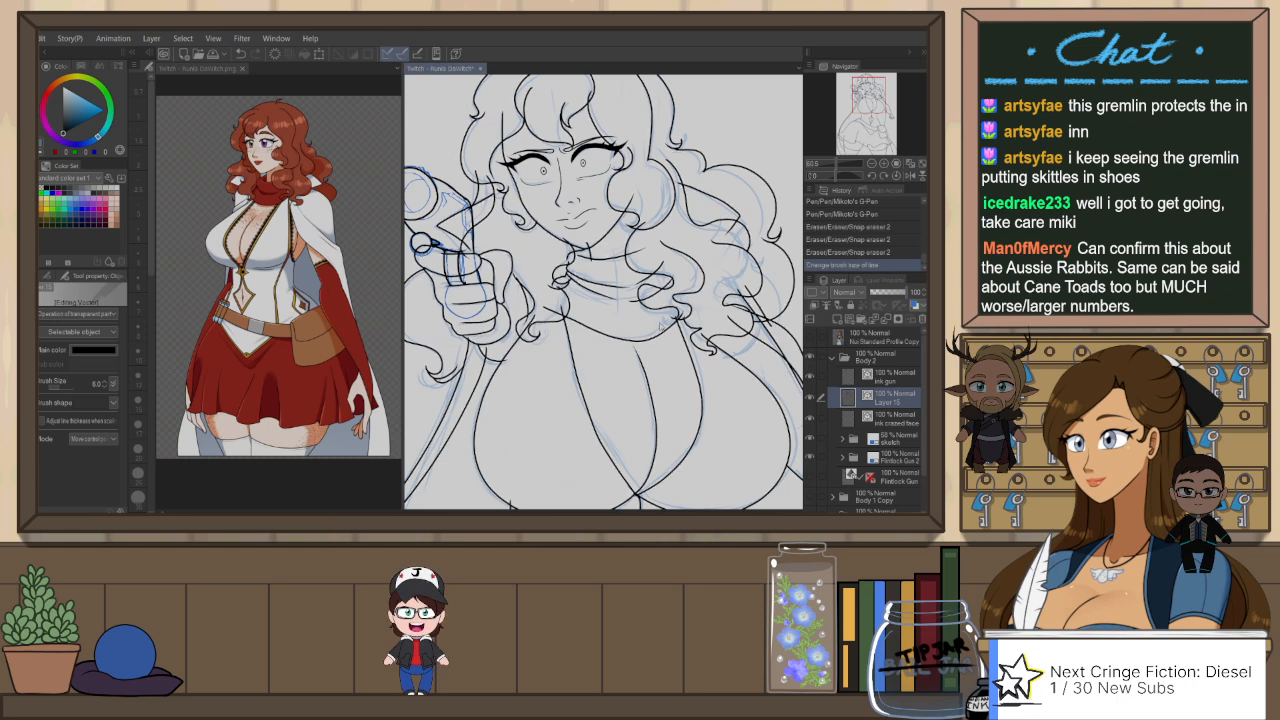
scroll(640, 315, "down", 2)
scroll(510, 245, "up", 3)
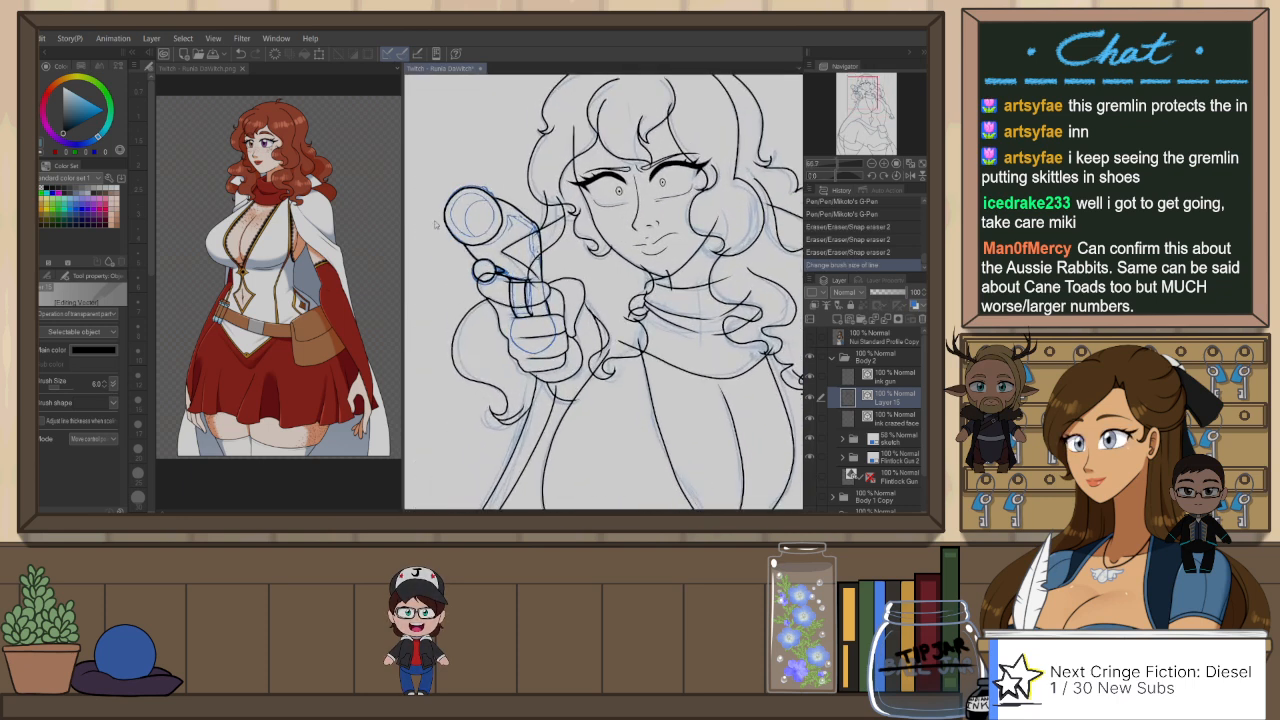
left_click(812, 396)
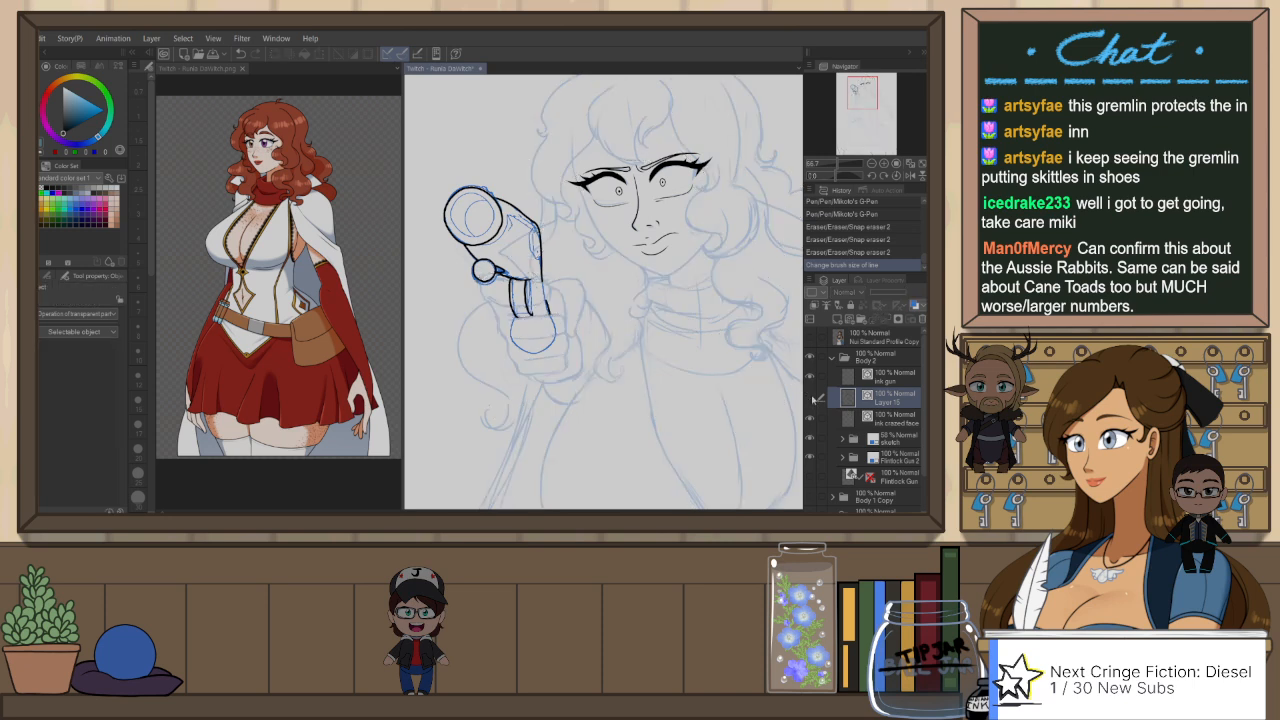
left_click(812, 396)
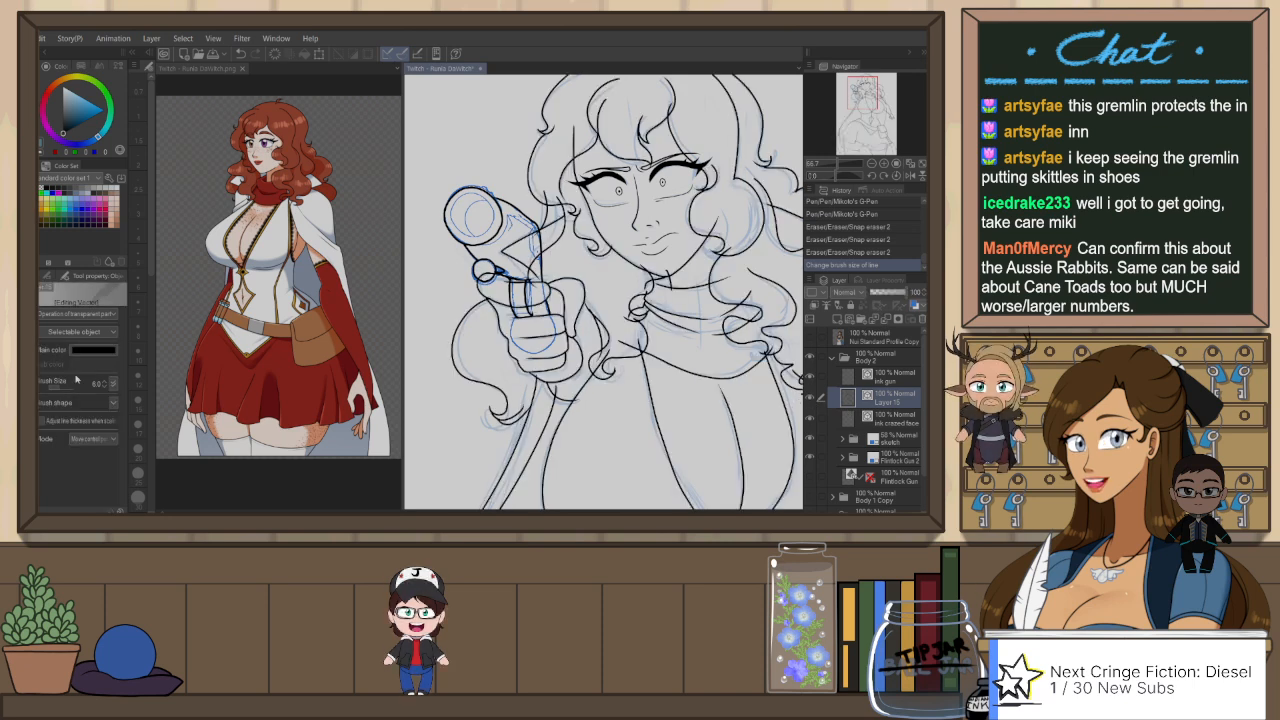
scroll(476, 350, "down", 2)
scroll(685, 152, "up", 3)
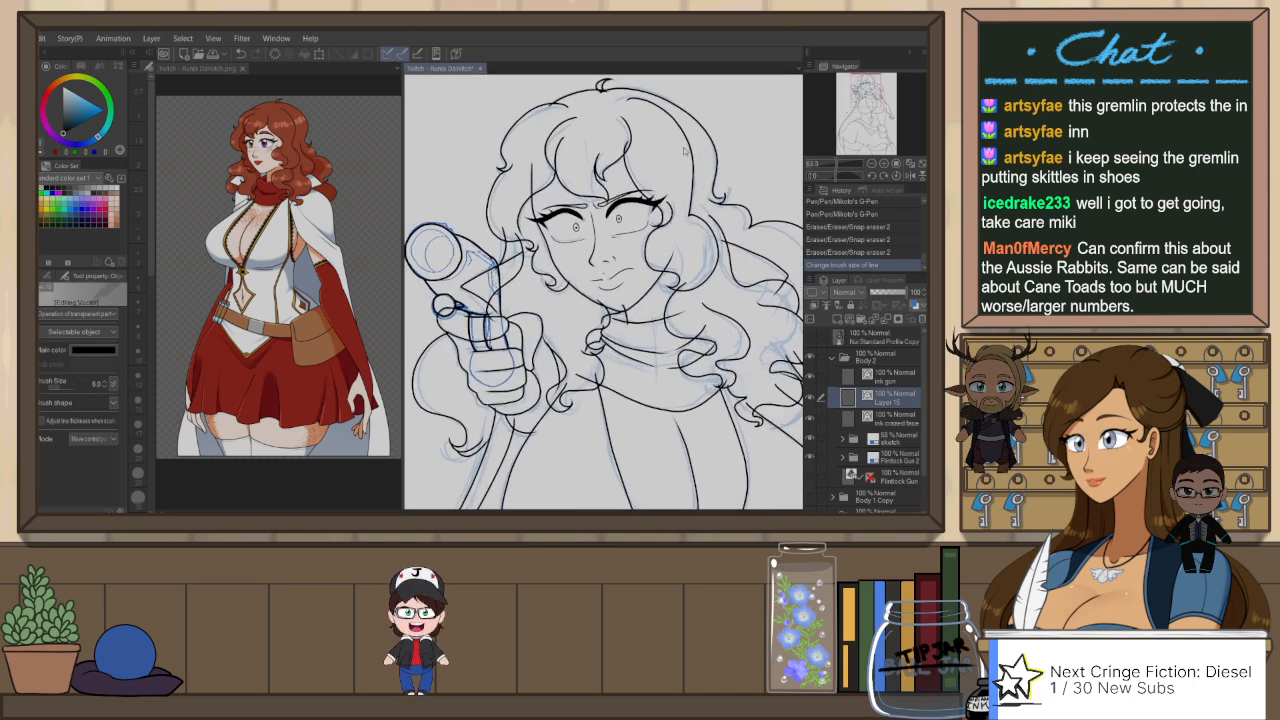
Step: Trim the overlapping line ends around the small tuft atop the hair with Snap eraser 2 and cut out the leftover fragment
scroll(606, 136, "up", 2)
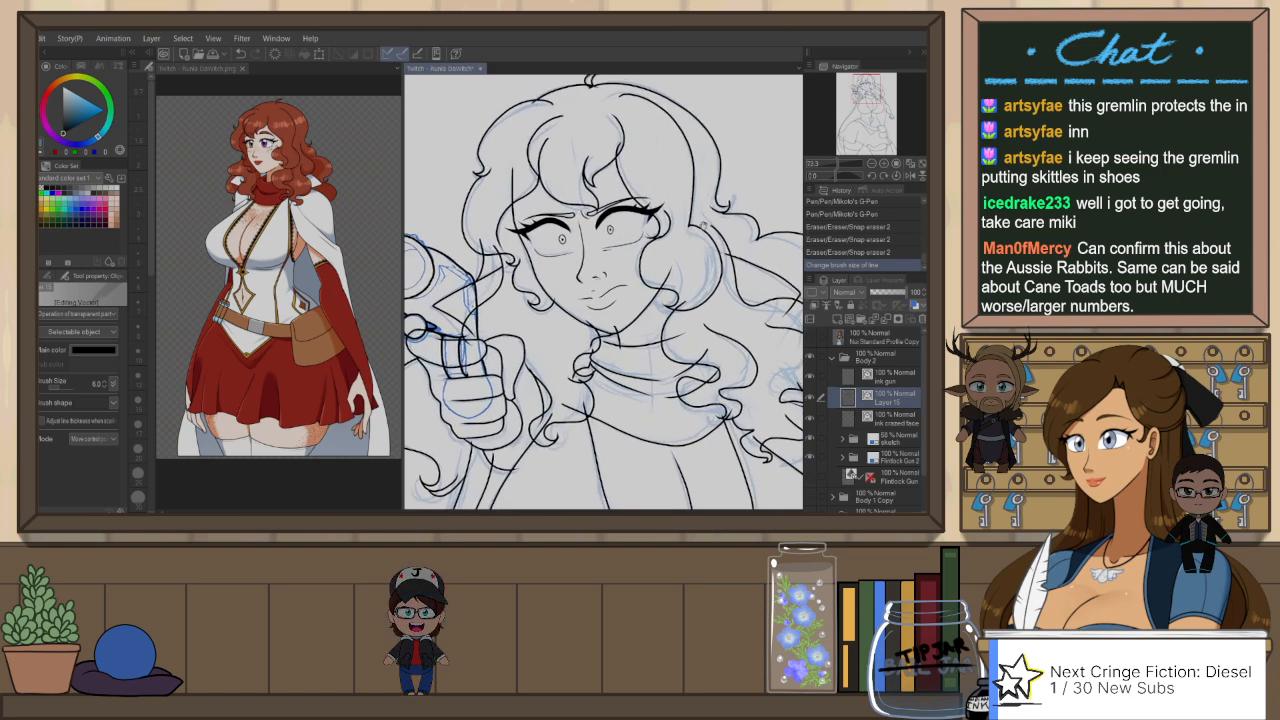
key("e")
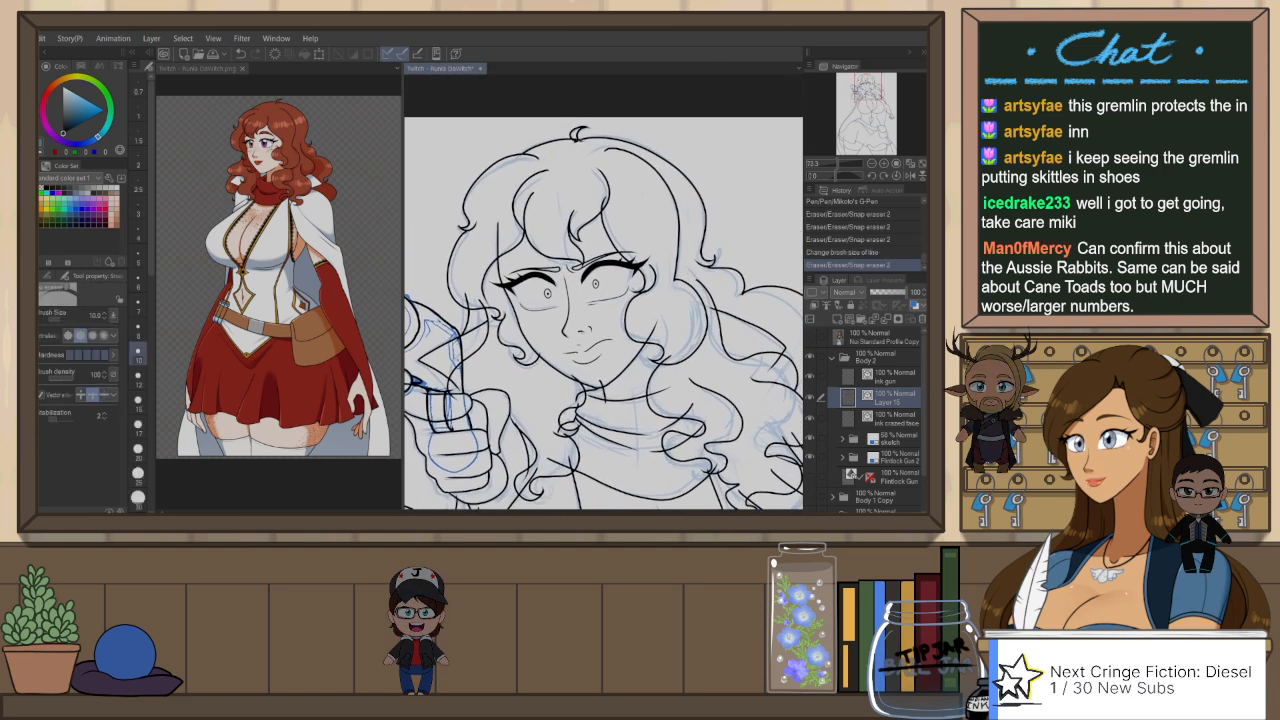
scroll(580, 147, "up", 3)
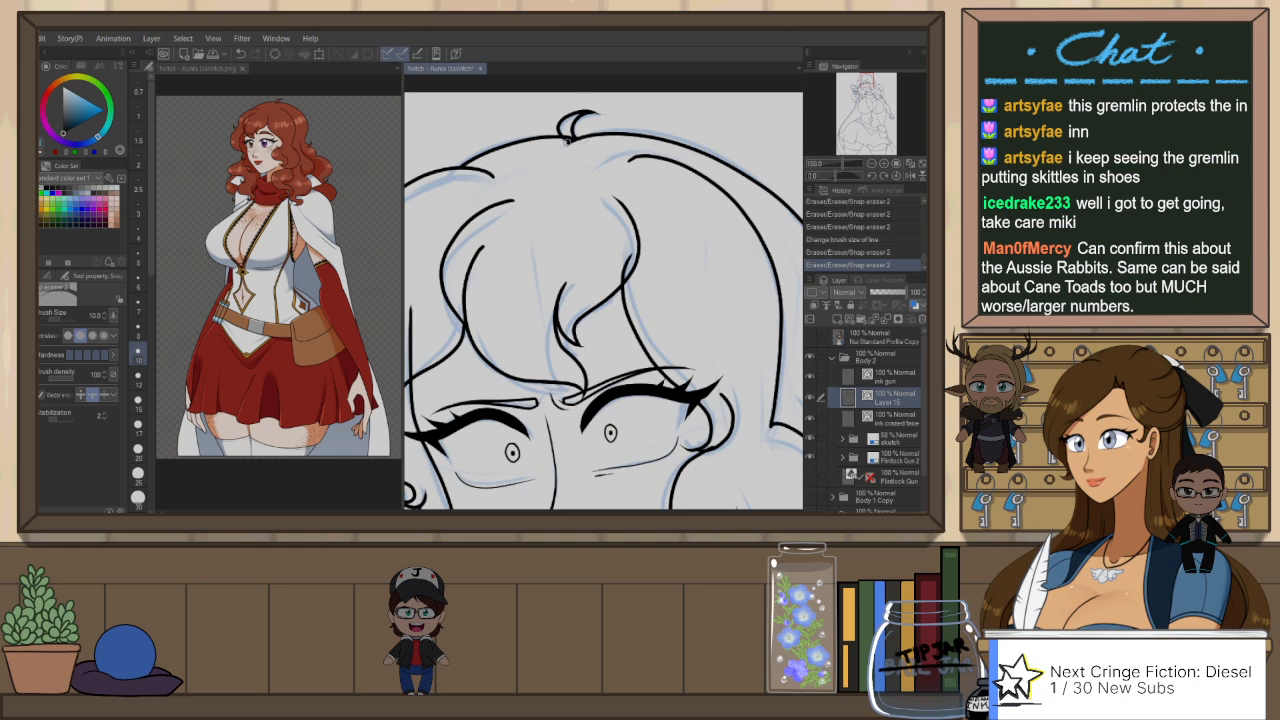
left_click_drag(567, 141, 586, 141)
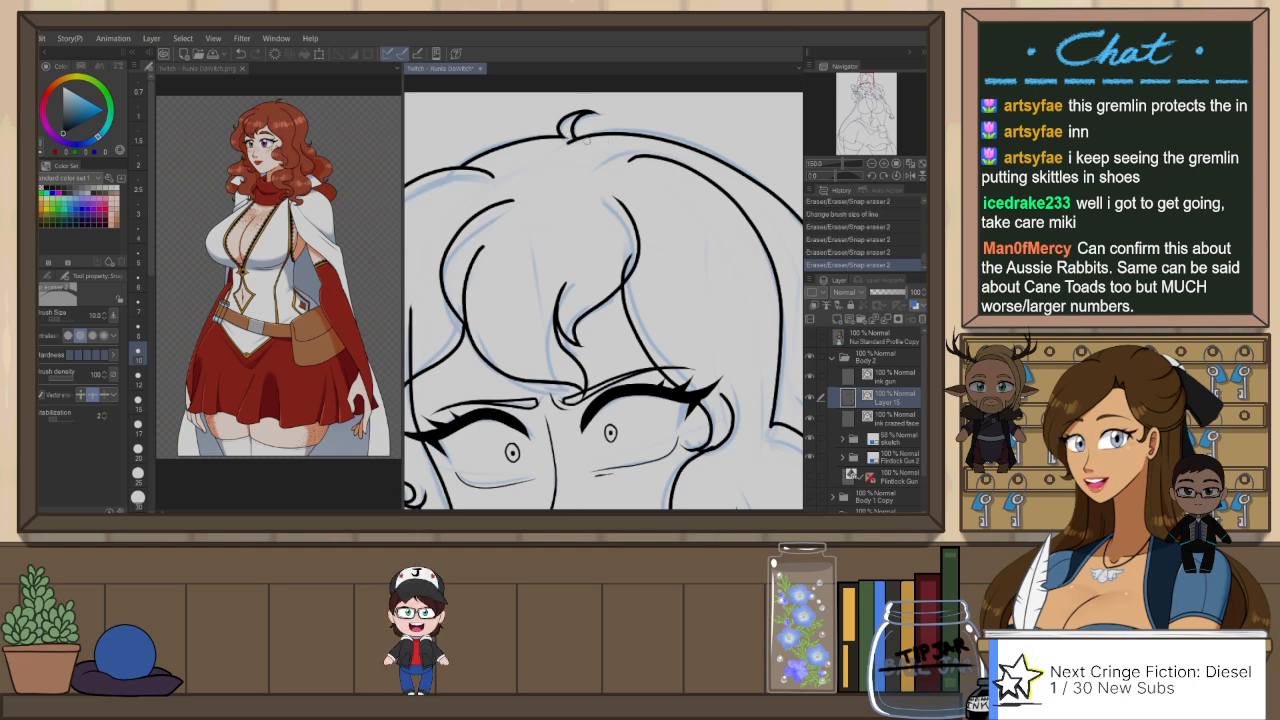
scroll(564, 104, "up", 3)
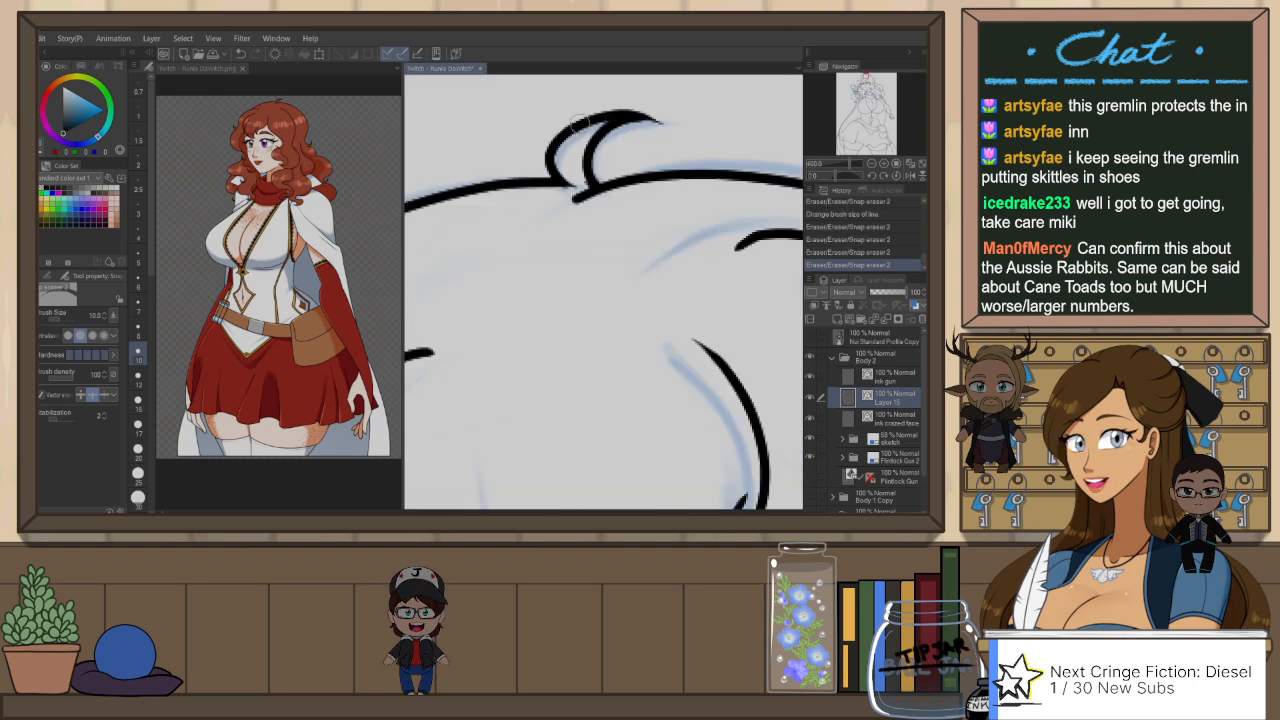
left_click(597, 190, "ctrl")
key("ctrl+x")
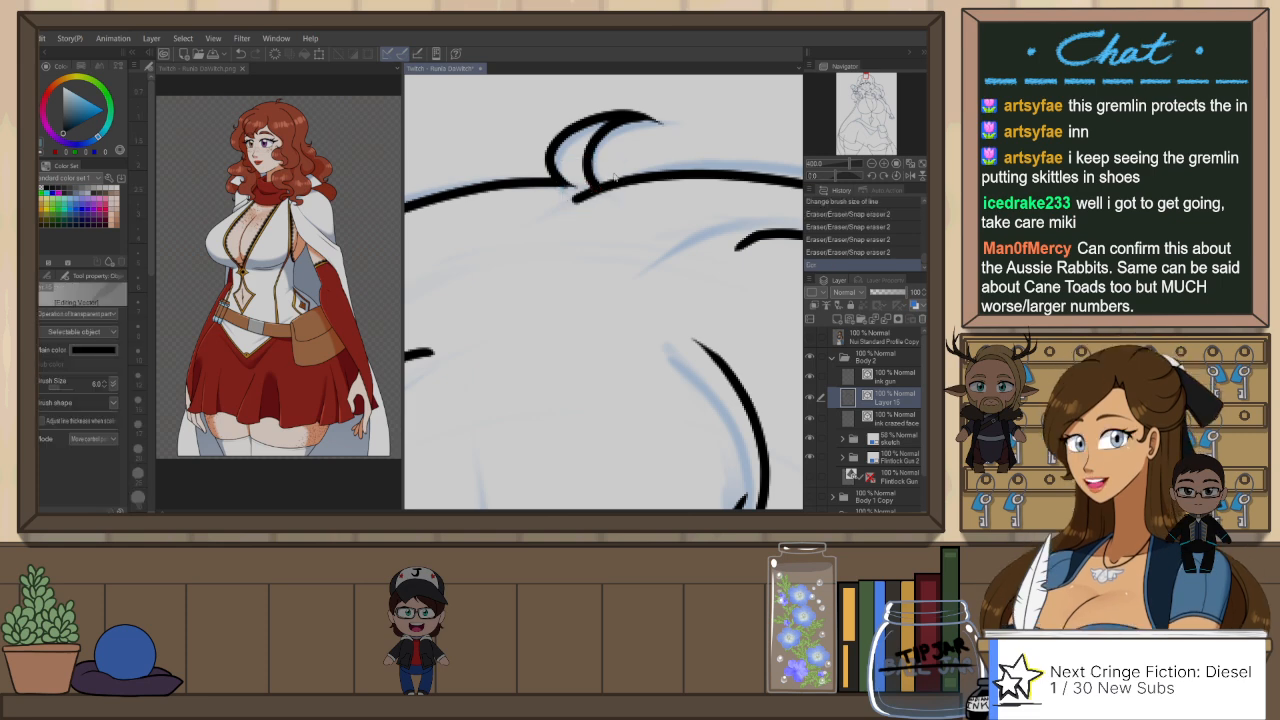
Step: Extend the end point of the crown line toward the tuft's base and stretch the tuft's inner curve slightly upward
left_click(566, 187)
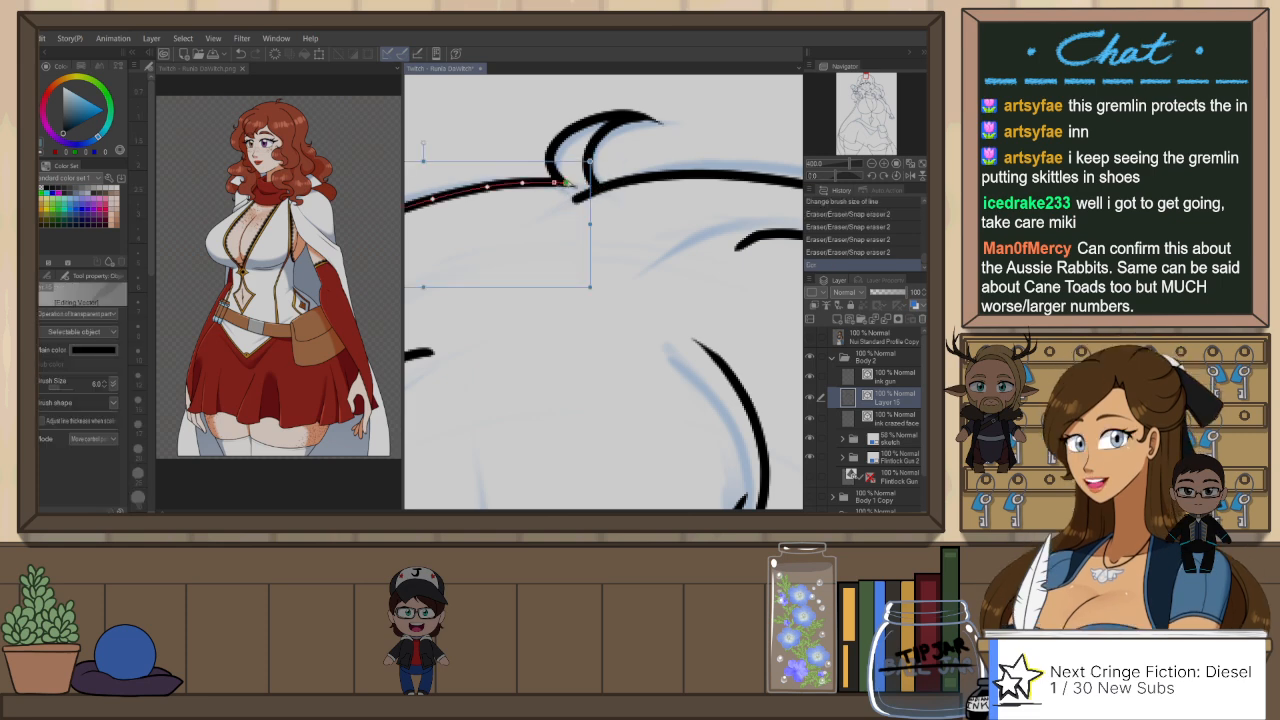
left_click_drag(568, 184, 576, 186)
left_click(679, 139)
left_click(626, 121)
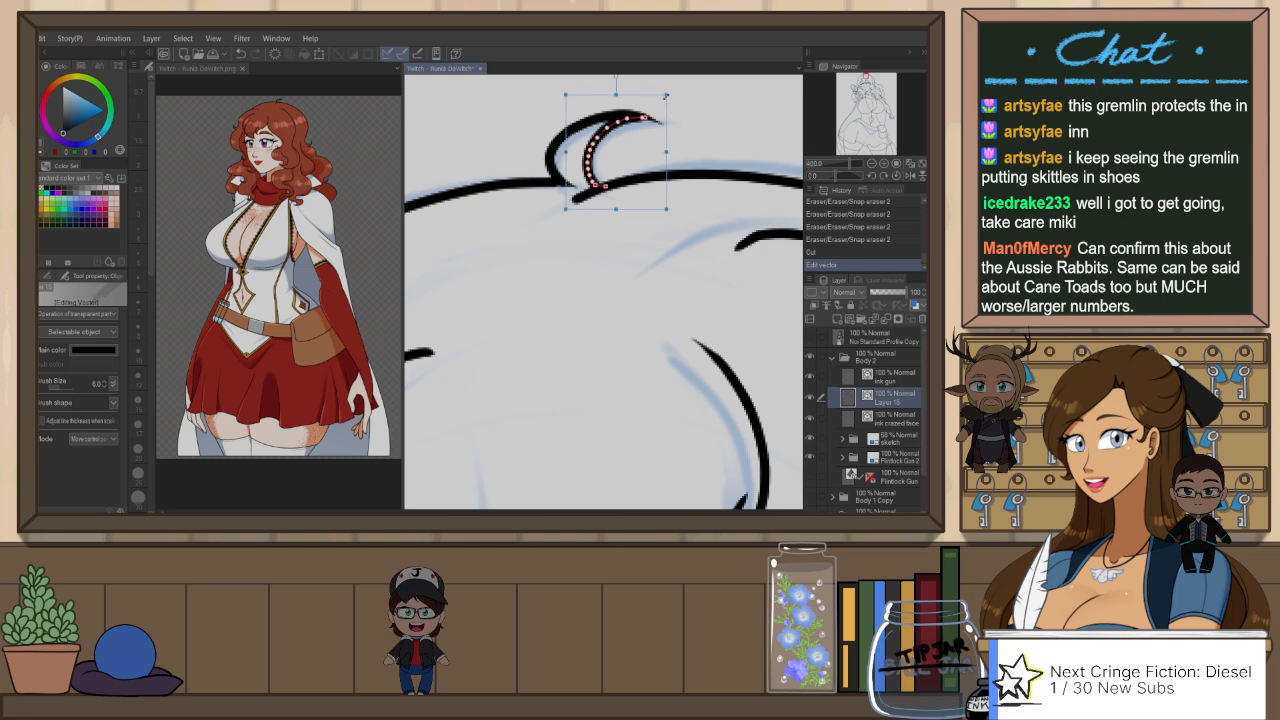
left_click_drag(666, 96, 667, 91)
key("e")
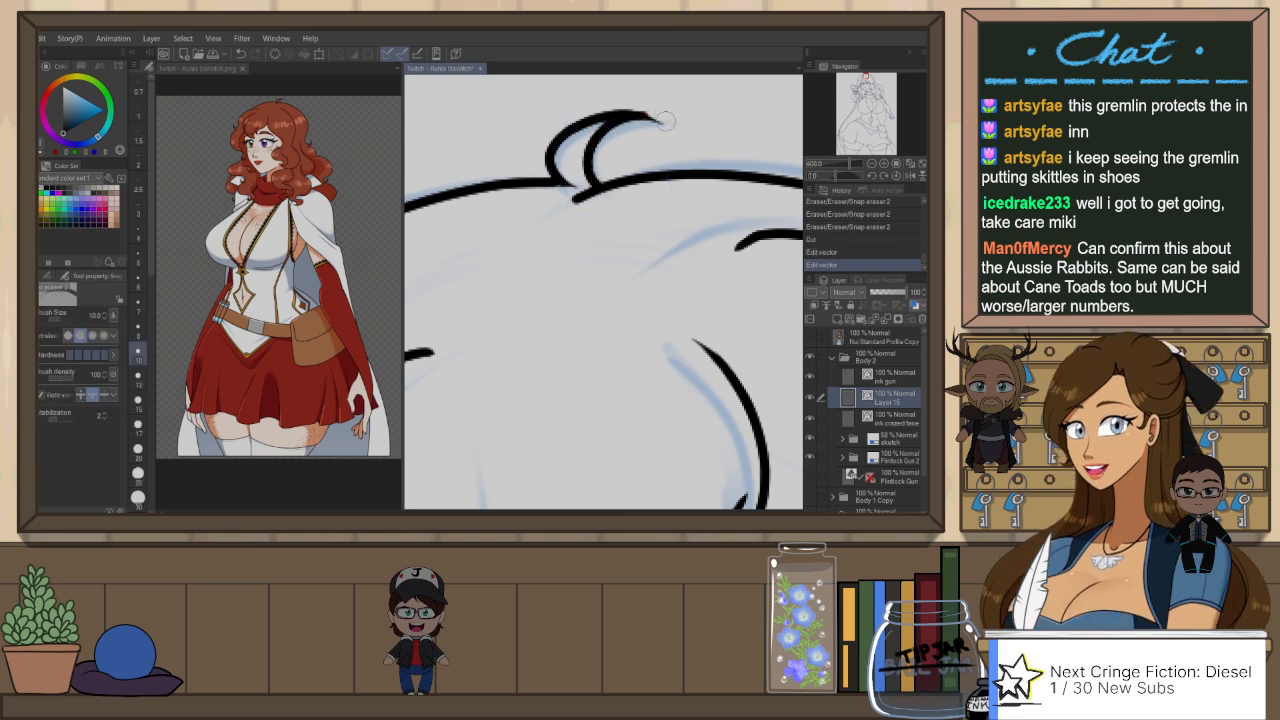
Step: Trim the stray and overlapping line ends around the bangs, ear and face-side curls with Snap eraser 2
scroll(674, 160, "down", 4)
left_click_drag(731, 242, 660, 188)
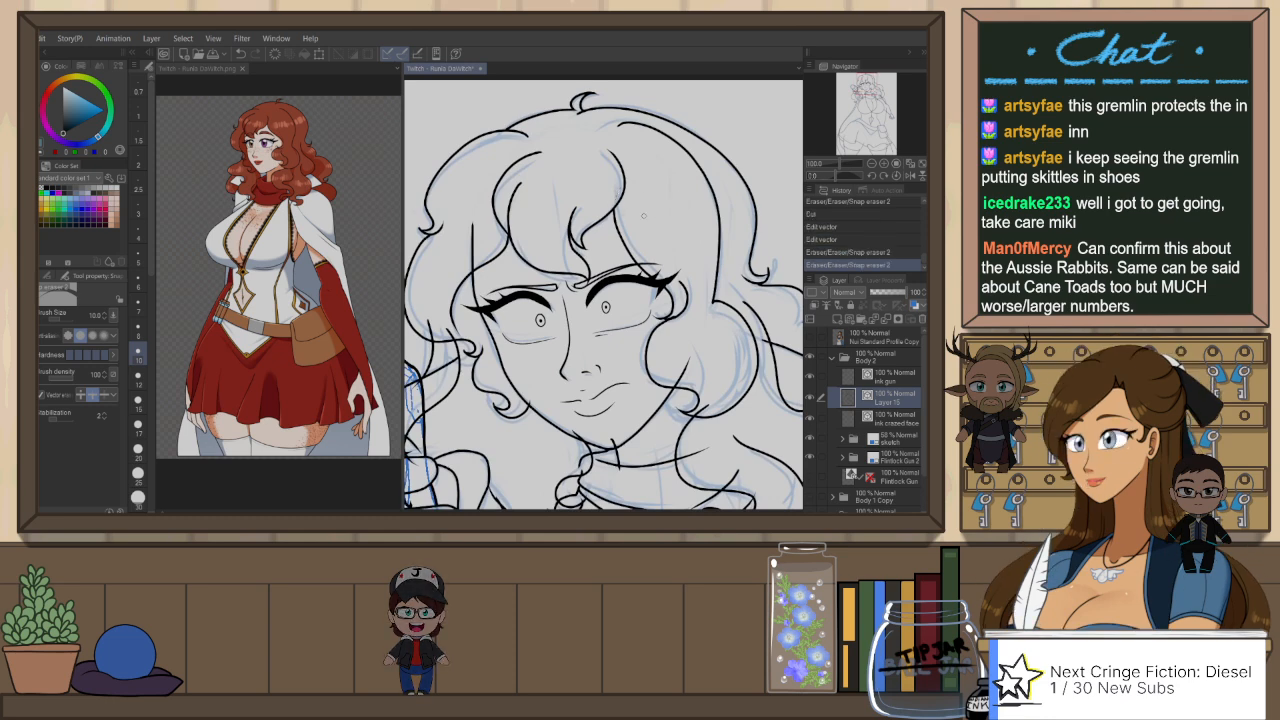
left_click_drag(722, 388, 680, 364)
left_click_drag(622, 314, 669, 312)
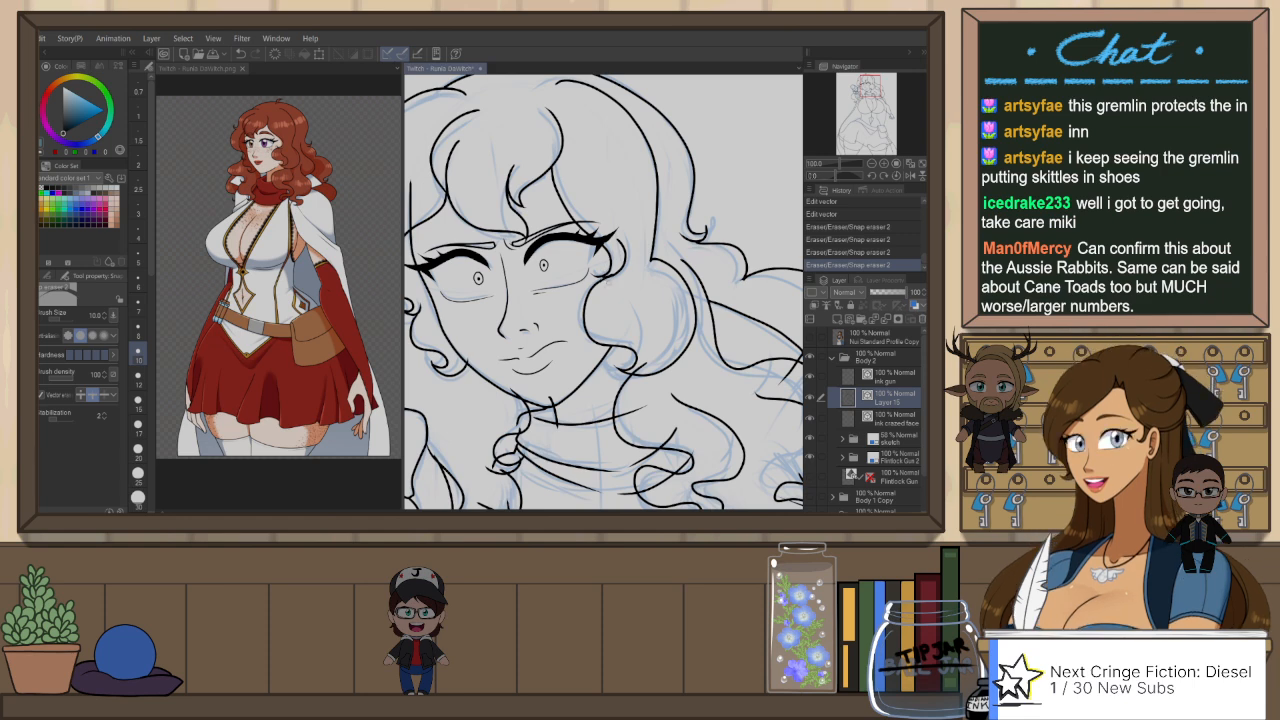
scroll(608, 284, "up", 1)
left_click(620, 267)
left_click(620, 267)
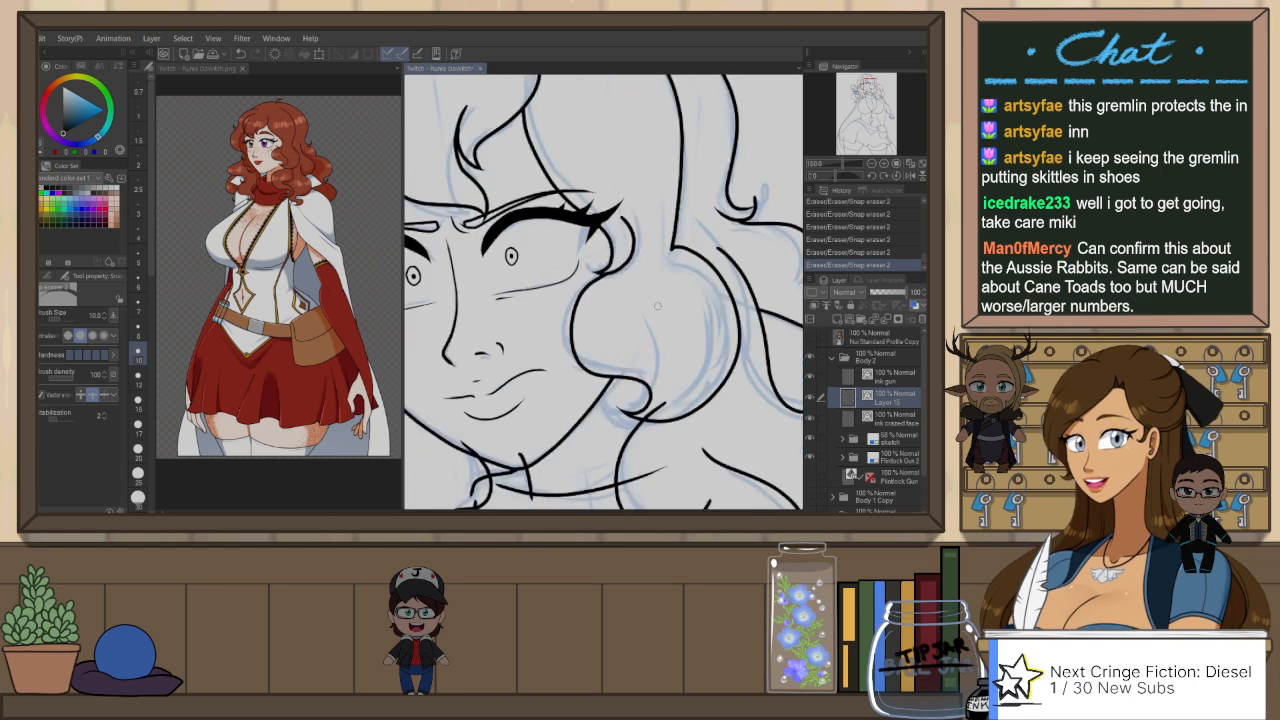
left_click_drag(673, 399, 662, 272)
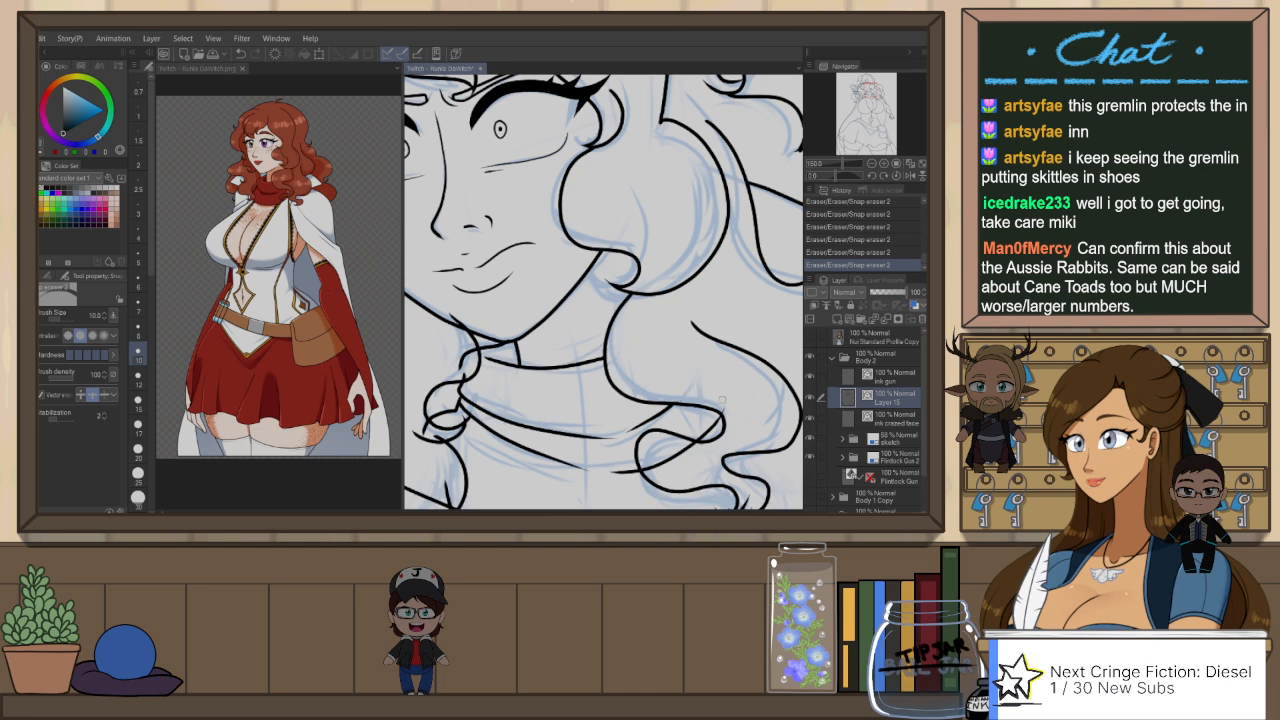
left_click_drag(677, 383, 787, 400)
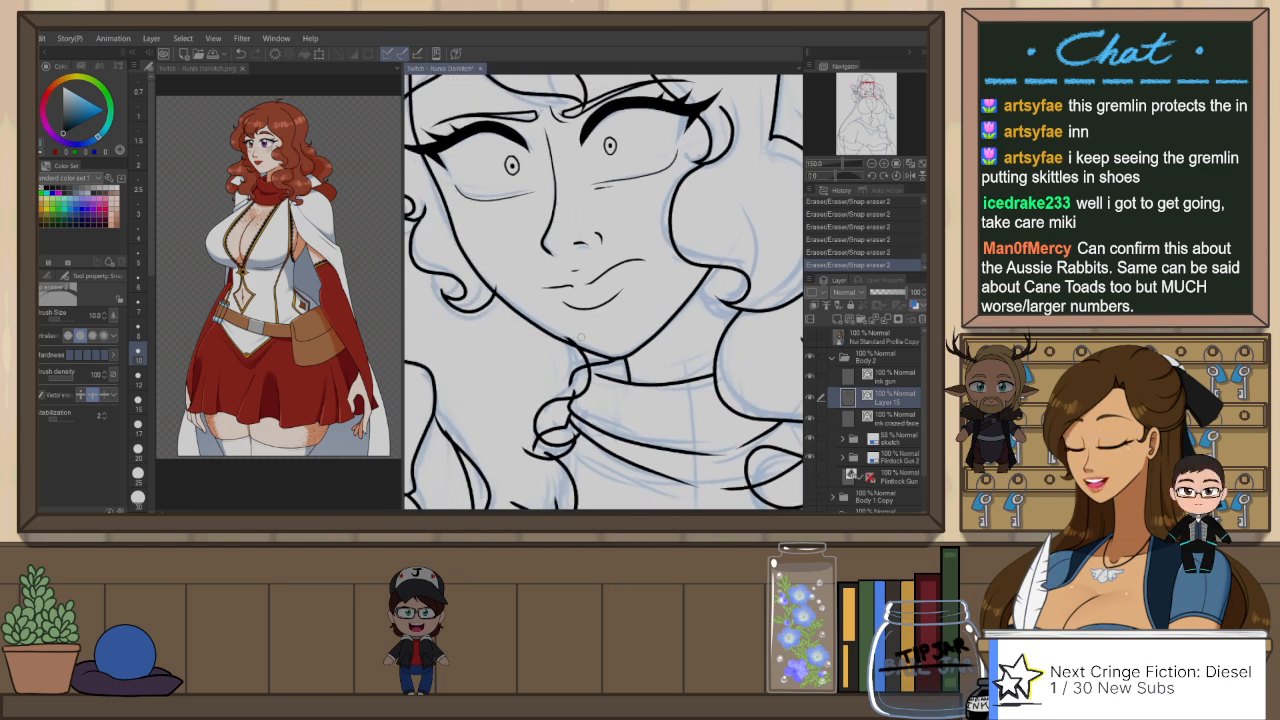
left_click_drag(500, 284, 683, 447)
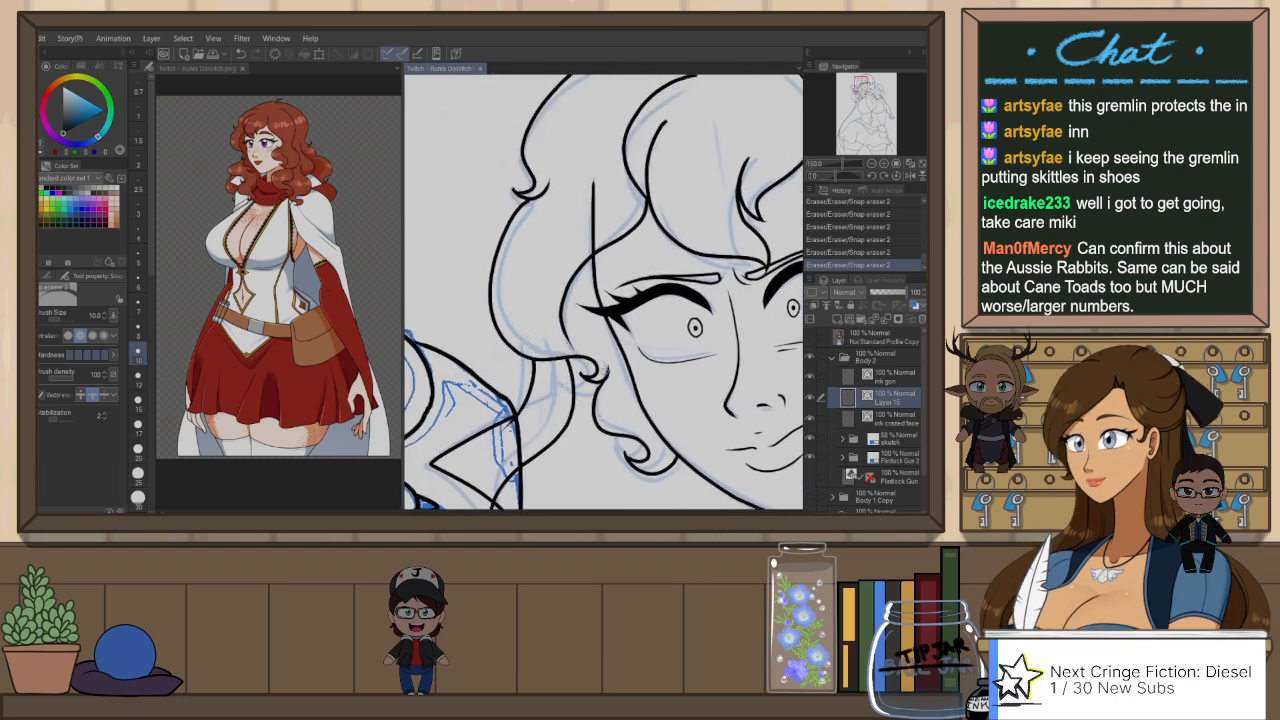
Step: Trim the overlapping line ends along the long back hair, shoulder and lowered arm with Snap eraser 2
scroll(640, 362, "down", 2)
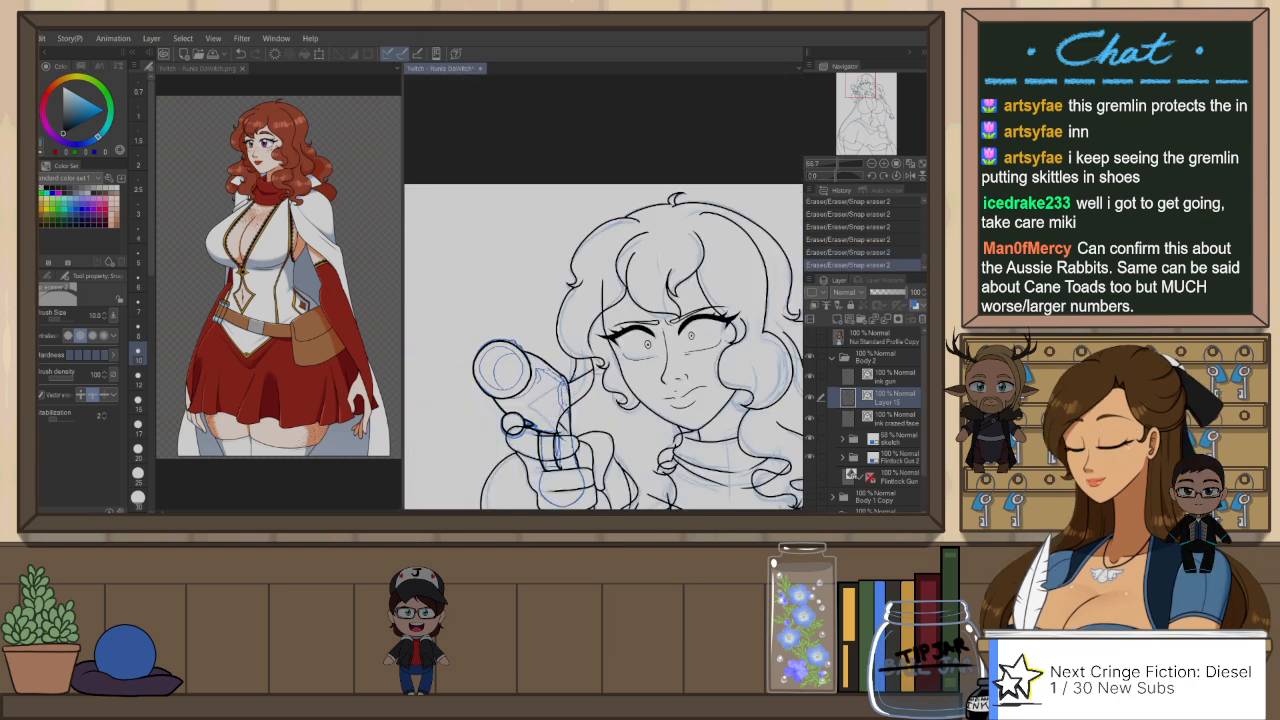
left_click_drag(704, 316, 678, 226)
mouse_move(715, 350)
left_mouse_down()
mouse_move(690, 316)
mouse_move(722, 319)
mouse_move(695, 308)
left_mouse_up()
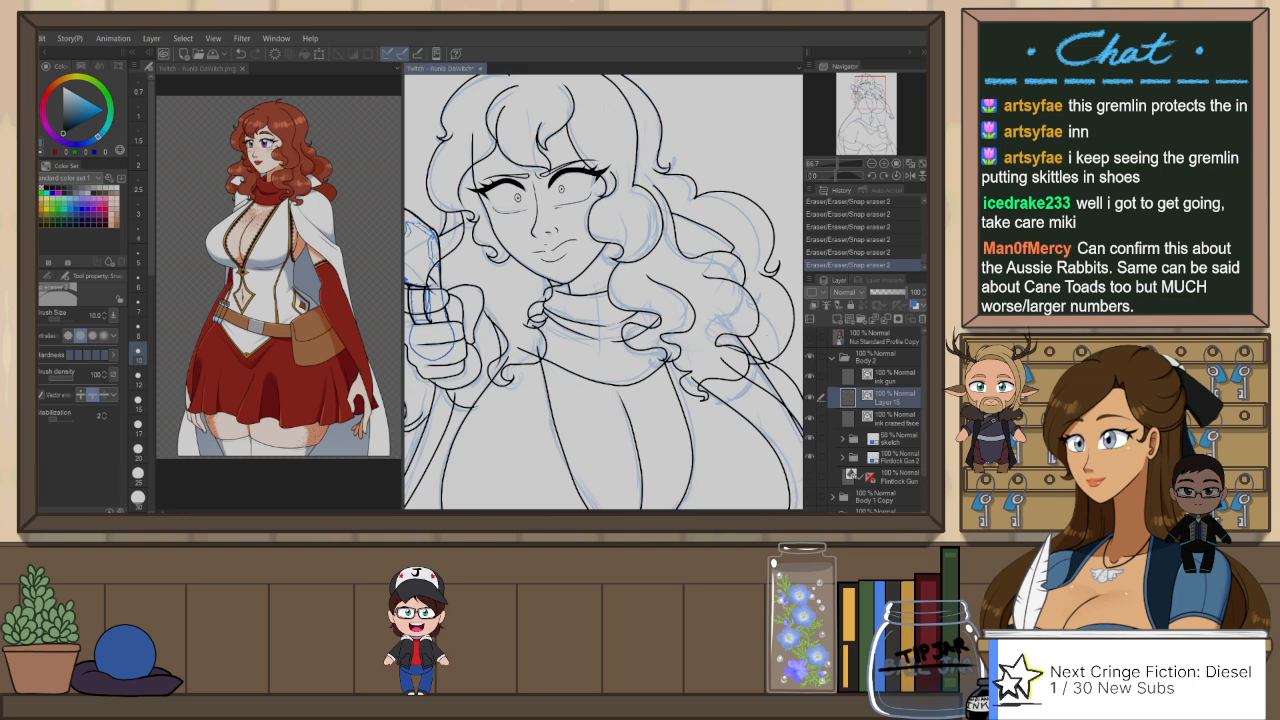
left_click_drag(770, 342, 700, 318)
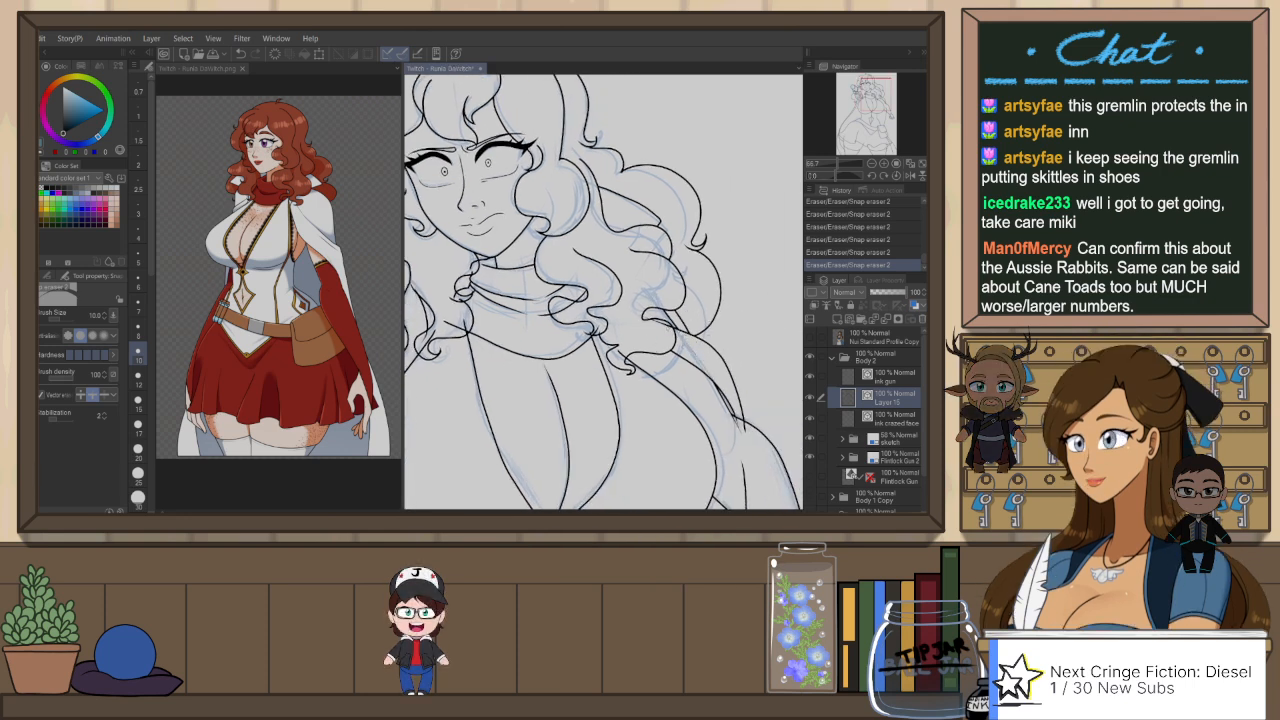
left_click_drag(711, 362, 700, 324)
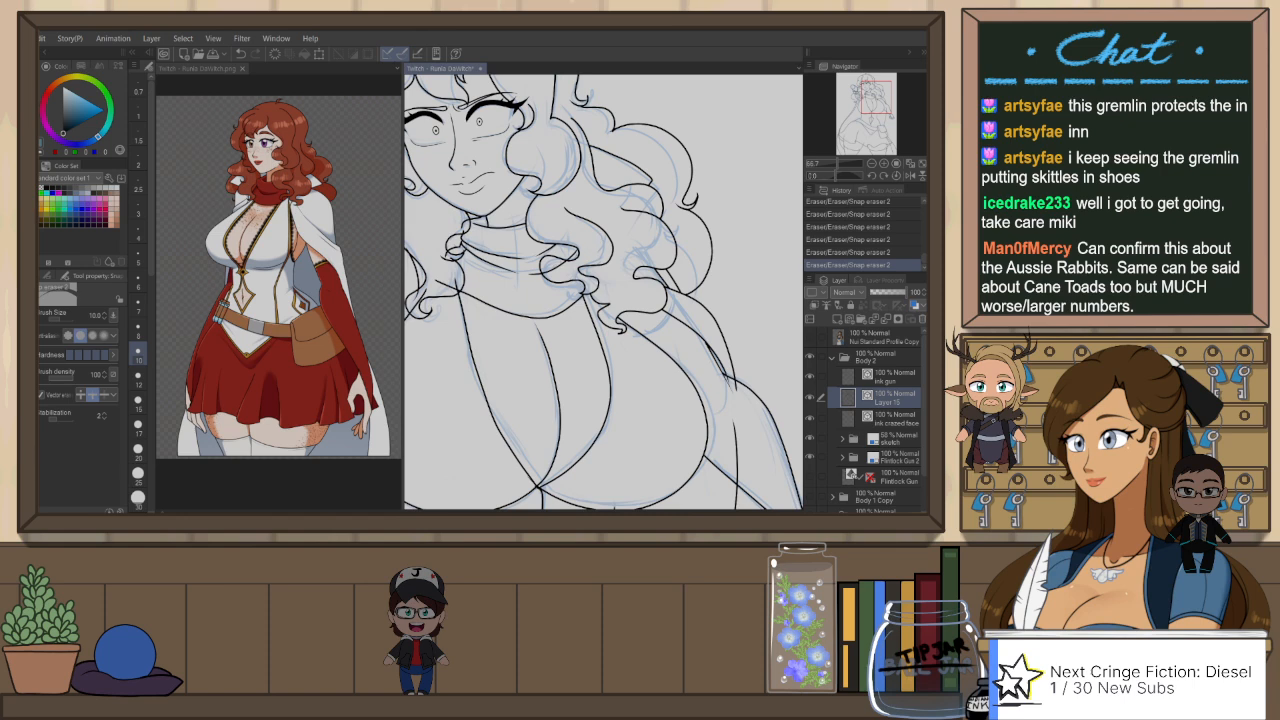
mouse_move(765, 391)
left_mouse_down()
mouse_move(760, 294)
mouse_move(738, 284)
left_mouse_up()
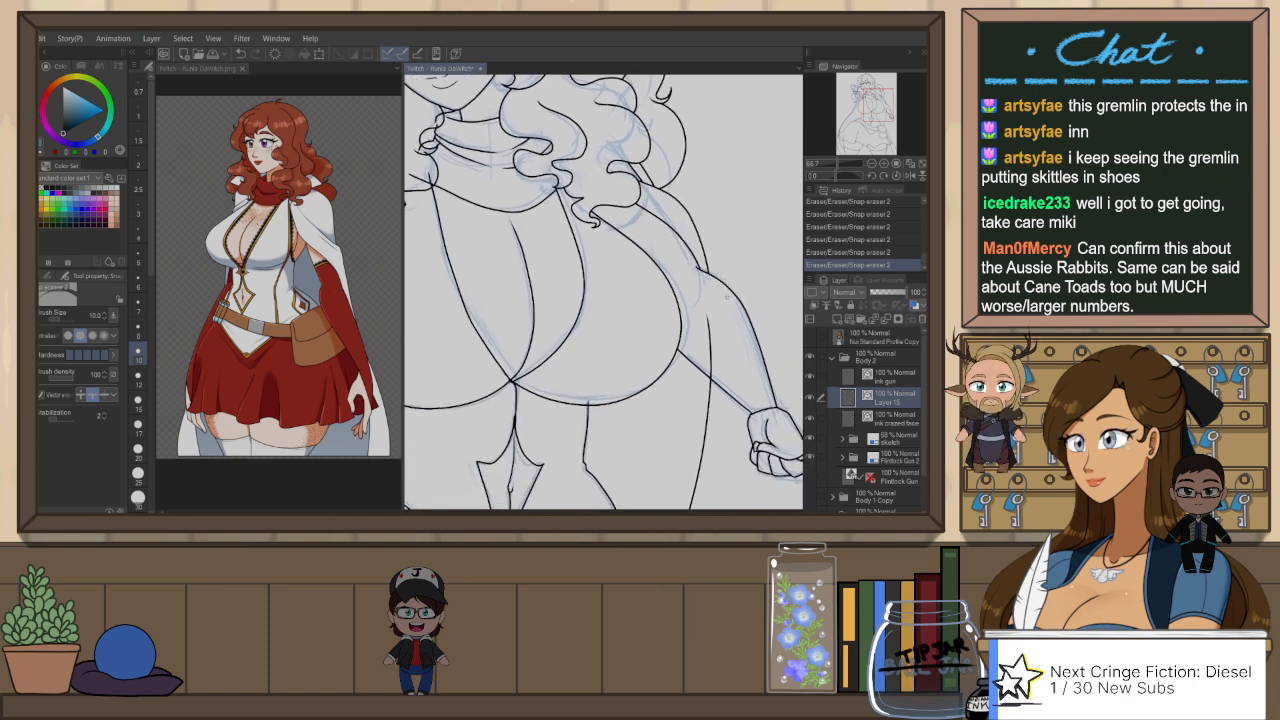
key("ctrl+z")
left_click(706, 274)
left_click_drag(719, 361, 698, 338)
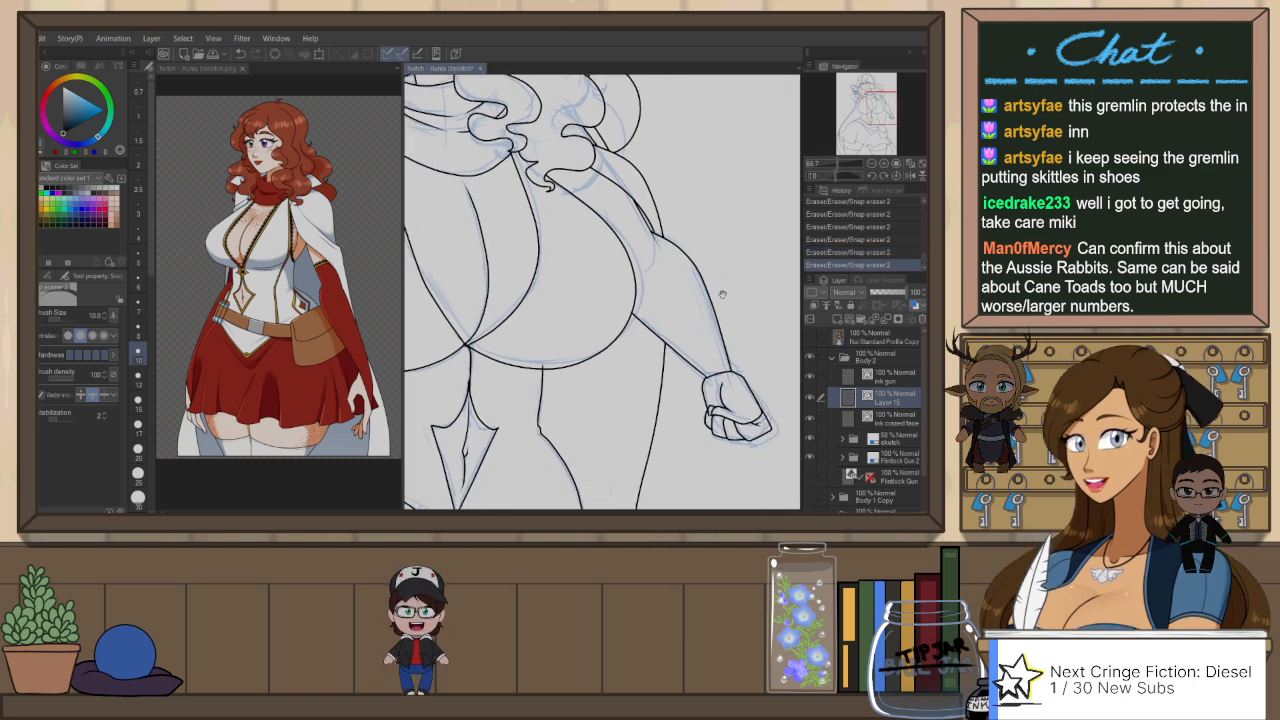
left_click_drag(690, 206, 712, 277)
Step: Mirror the canvas, ink the line from the hanging curl's tip to the lowered upper arm with the G-Pen at size 6, and trim its overlaps
key("h")
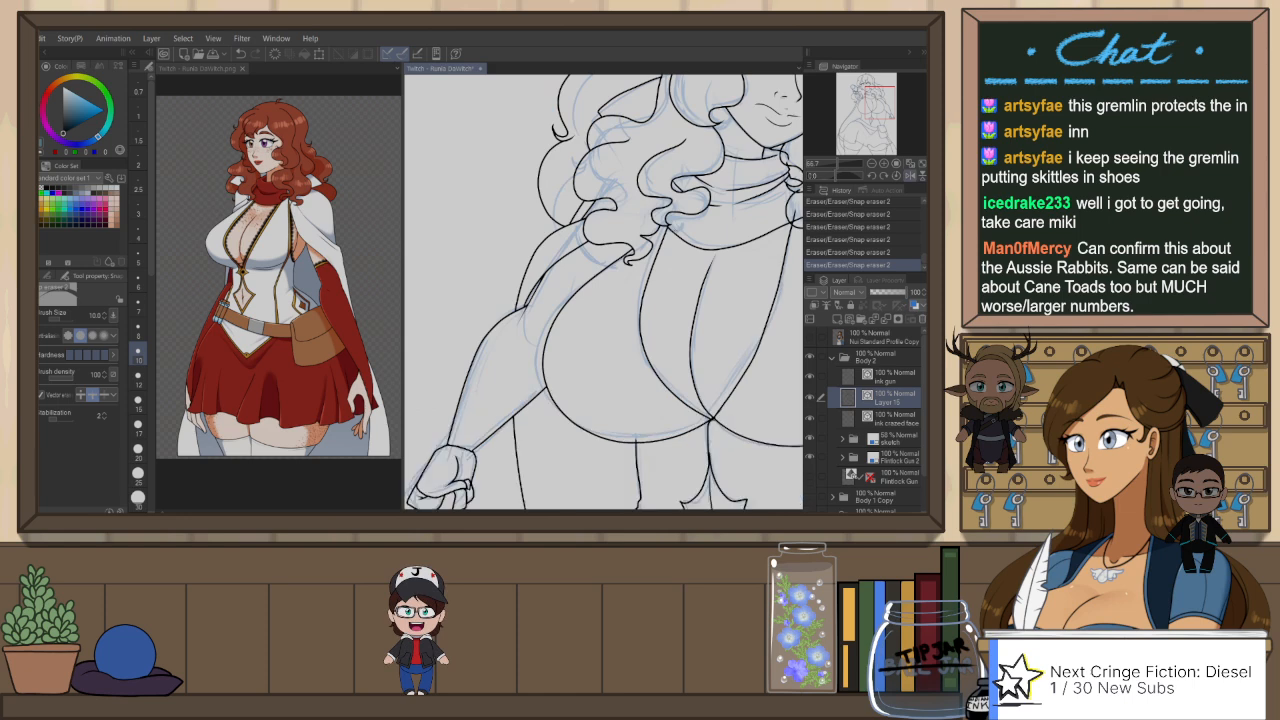
key("p")
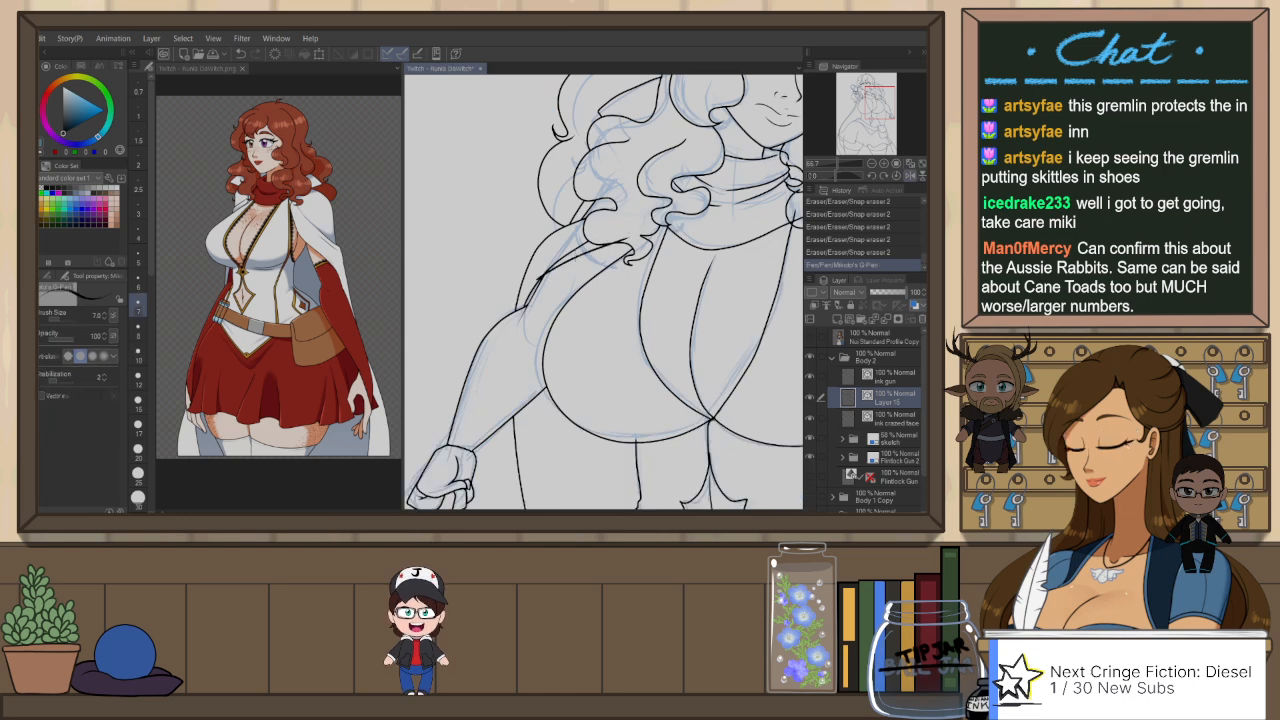
key("ctrl+z")
key("e")
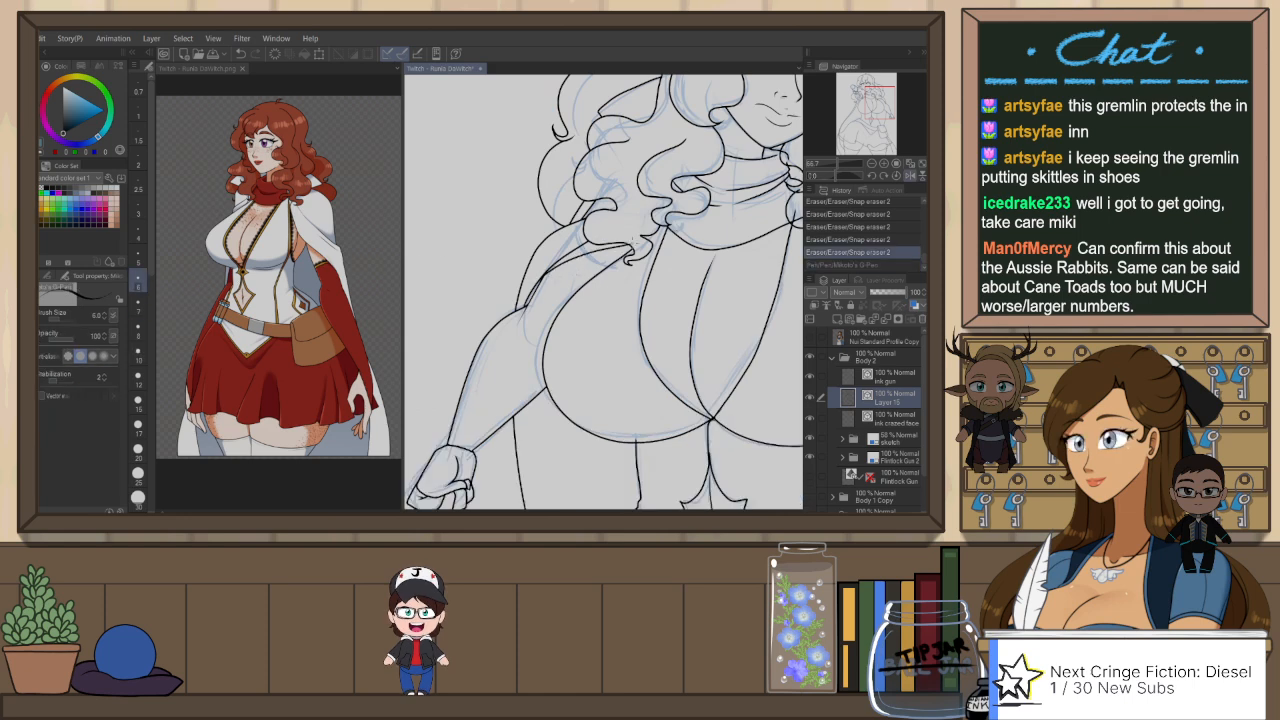
left_click_drag(634, 243, 636, 245)
key("ctrl+z")
left_click_drag(558, 277, 633, 250)
key("e")
left_click_drag(592, 240, 532, 296)
Step: Move the lower end point of the new upper-arm line with the Object tool so it flows along the short line below it
scroll(533, 292, "up", 5)
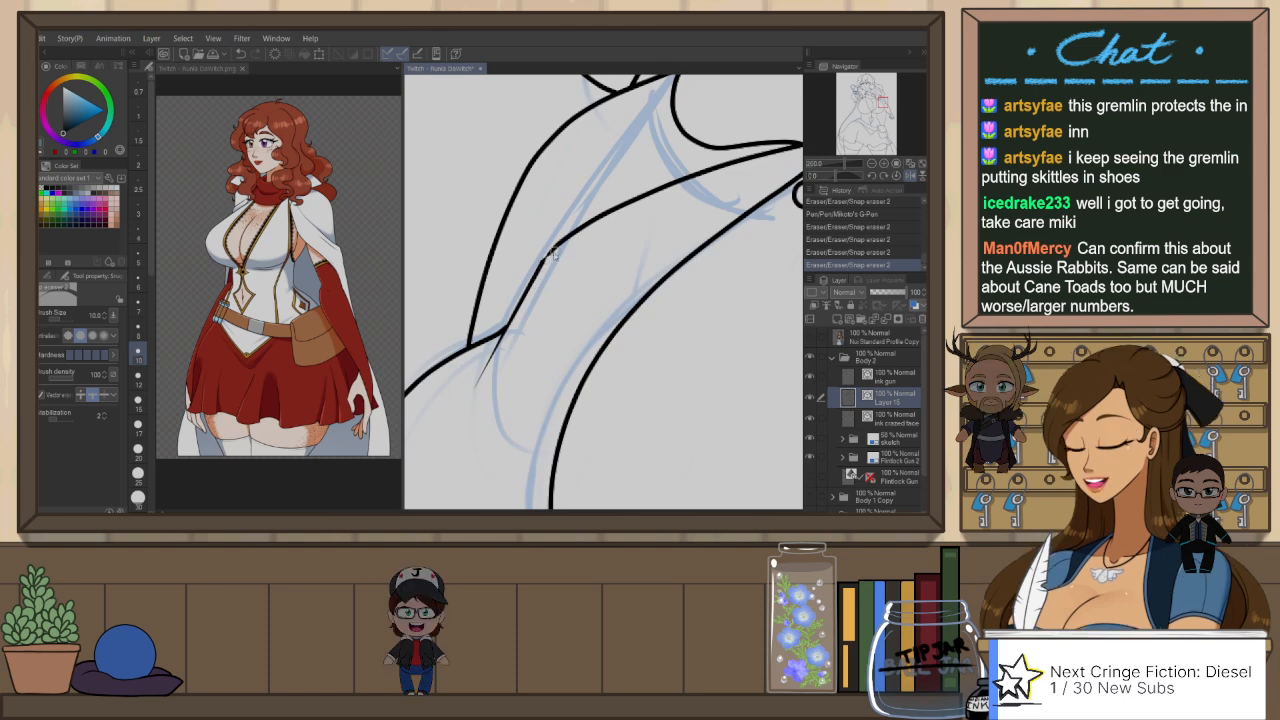
key("o")
left_click(547, 258)
left_click_drag(541, 271, 503, 313)
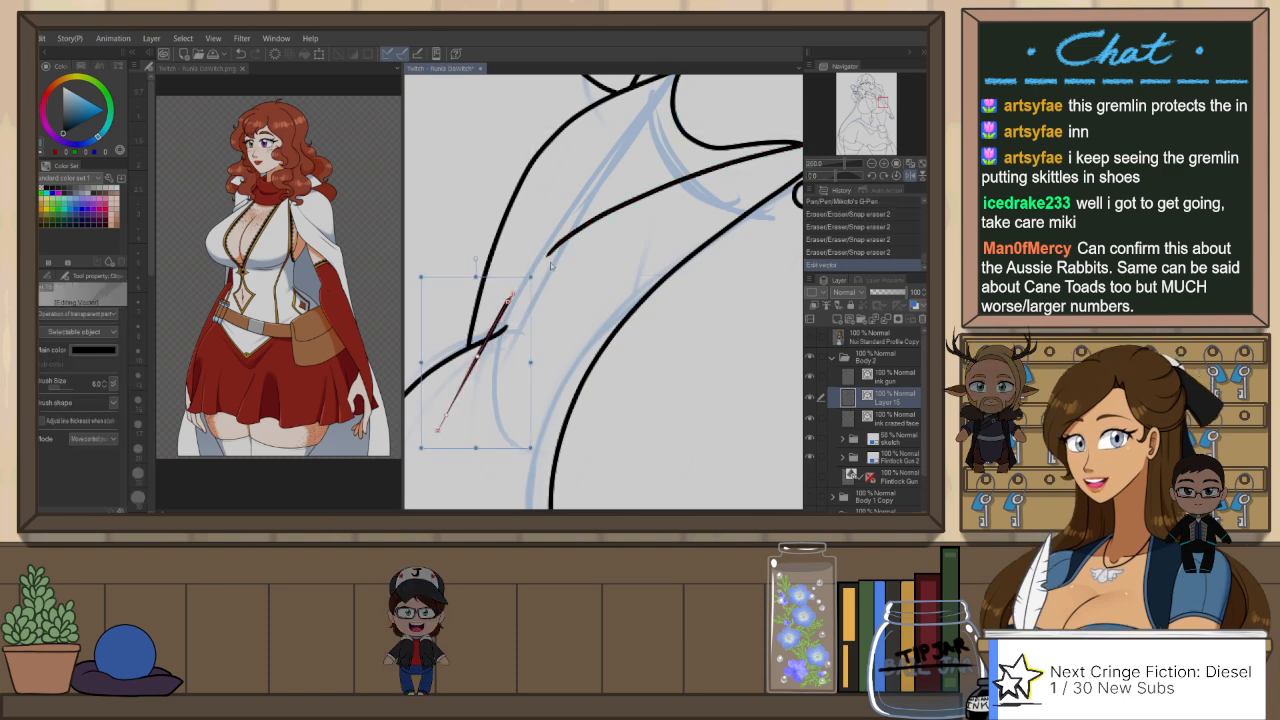
key("ctrl+z")
left_click(557, 250)
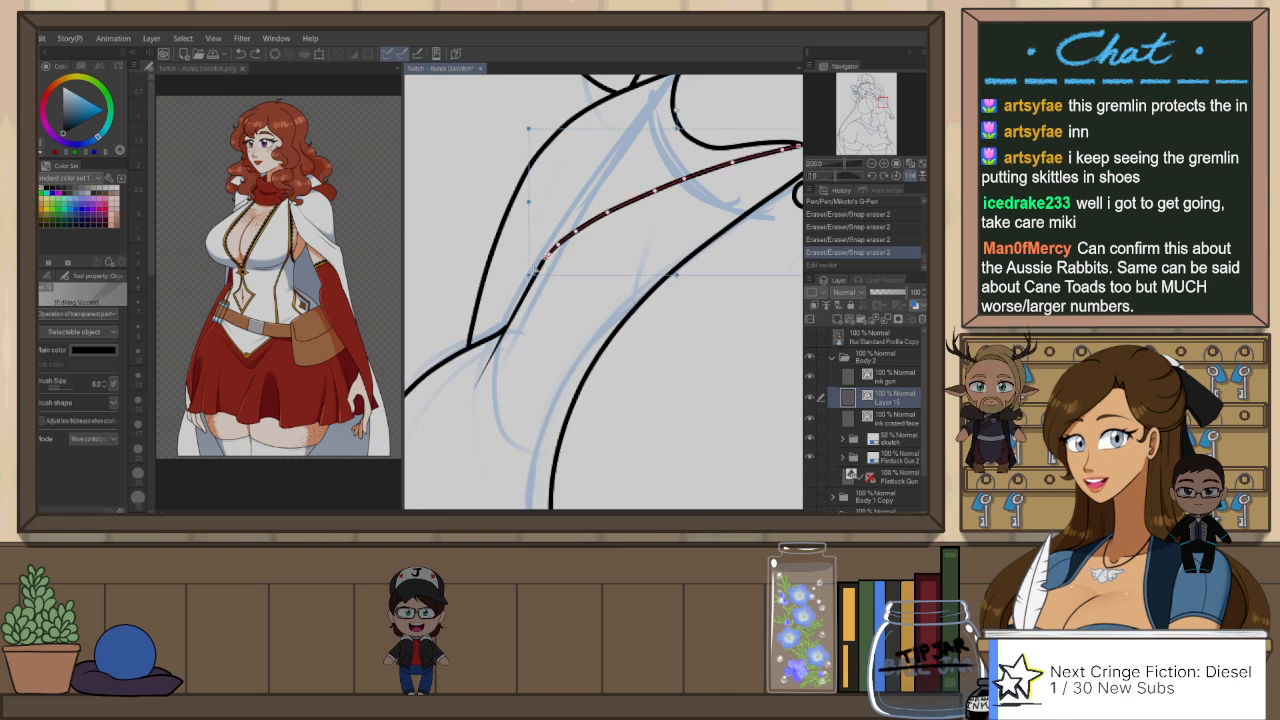
left_click_drag(548, 256, 505, 310)
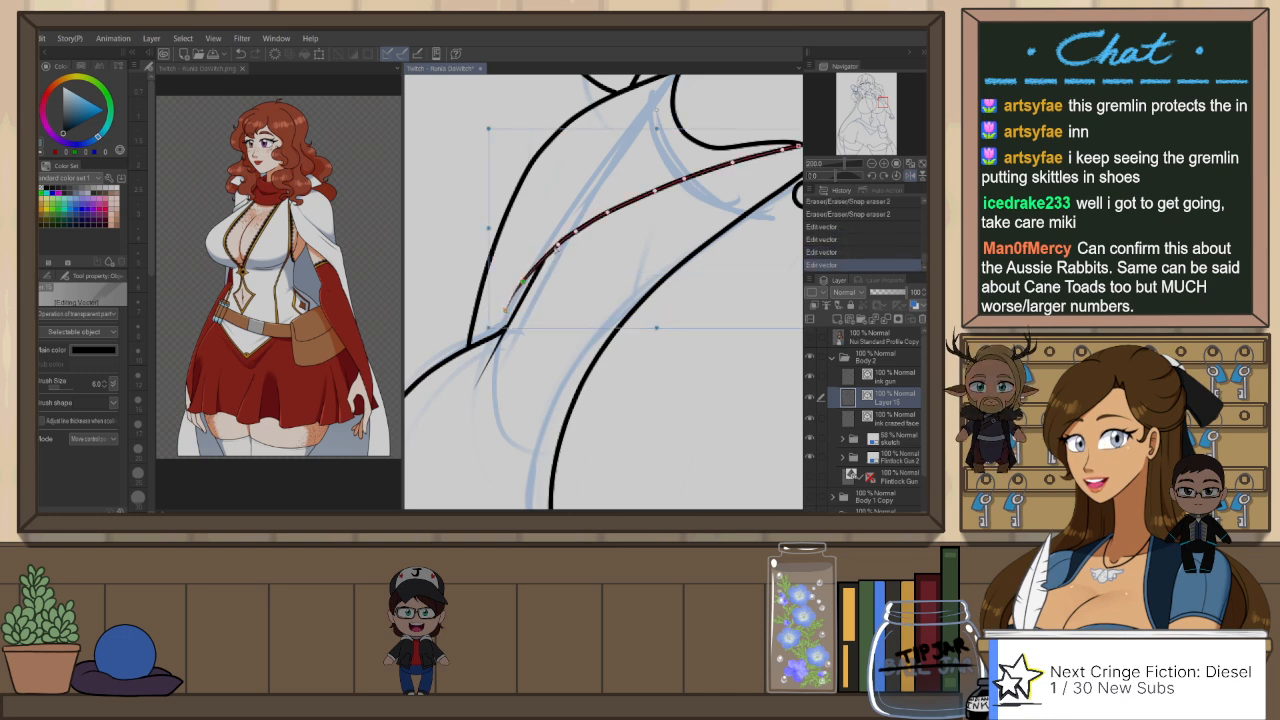
left_click(594, 262)
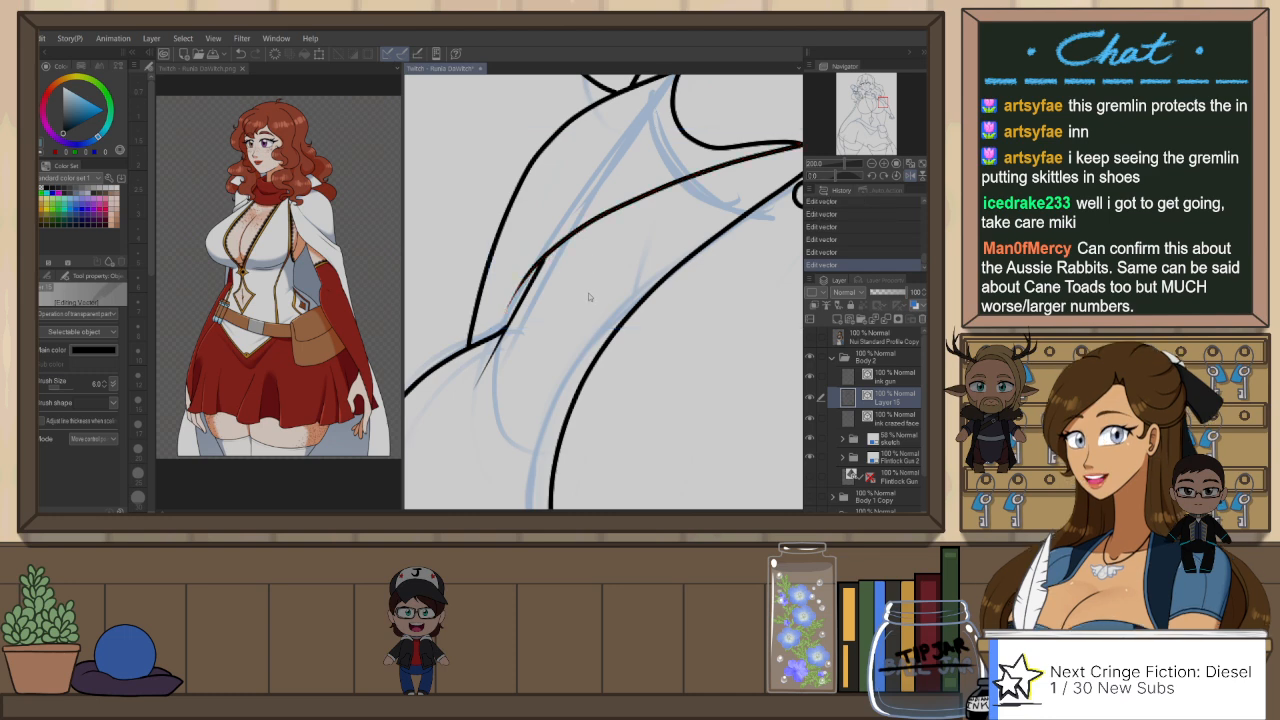
Step: Trim the overlapping line ends around the pistol and the hair beside it with Snap eraser 2, checking the trims with undo and redo
key("ctrl+minus")
key("ctrl+minus")
key("ctrl+minus")
key("ctrl+minus")
left_click_drag(746, 298, 660, 276)
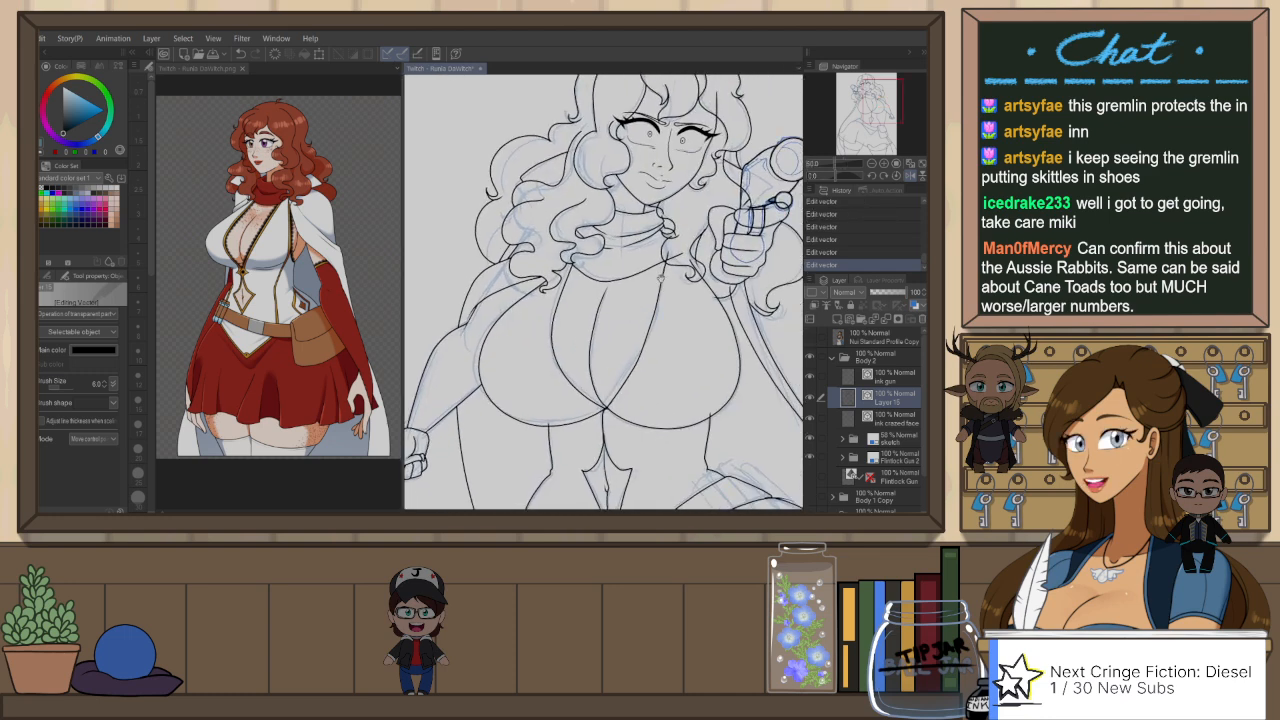
left_click_drag(768, 217, 675, 256)
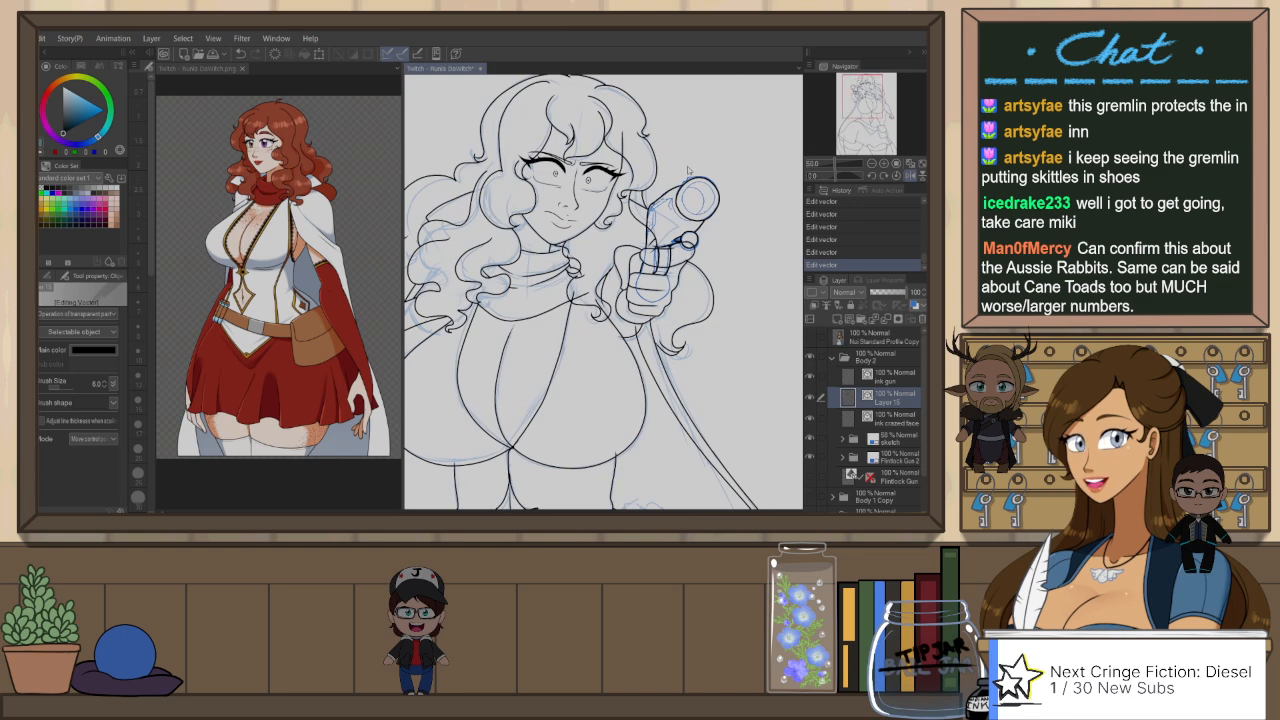
key("e")
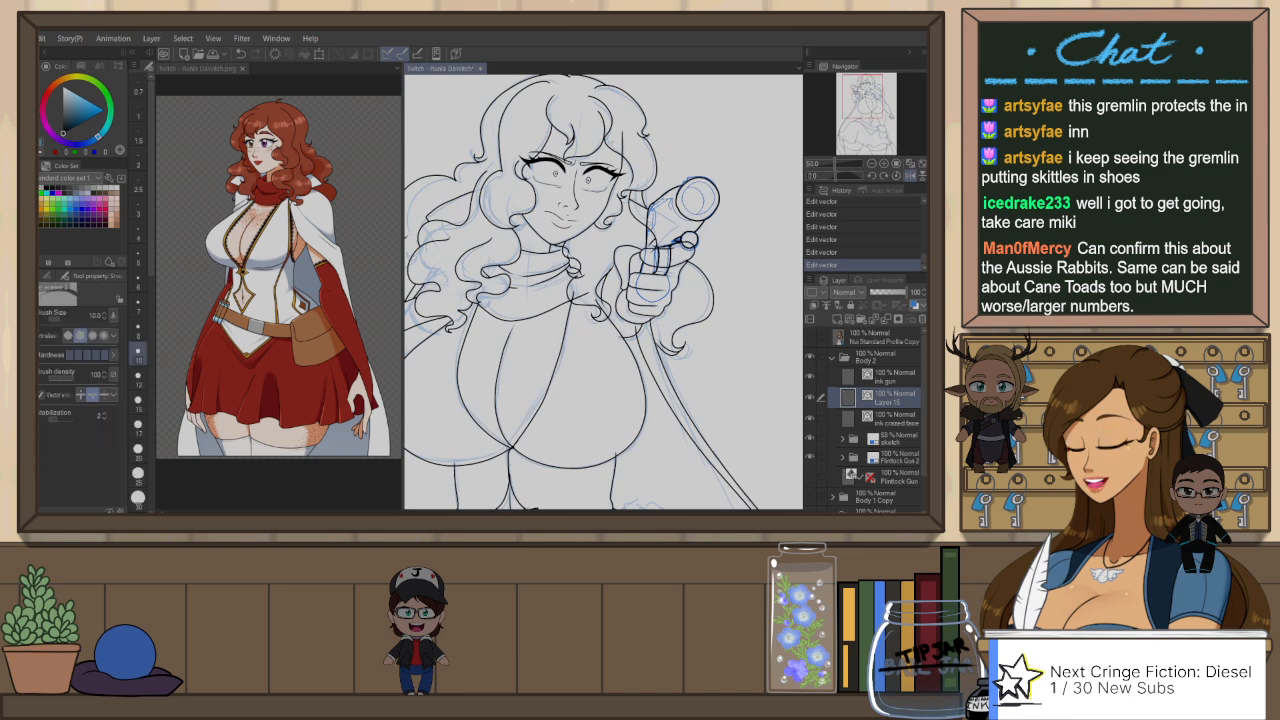
mouse_move(652, 208)
left_mouse_down()
mouse_move(645, 198)
mouse_move(642, 239)
left_mouse_up()
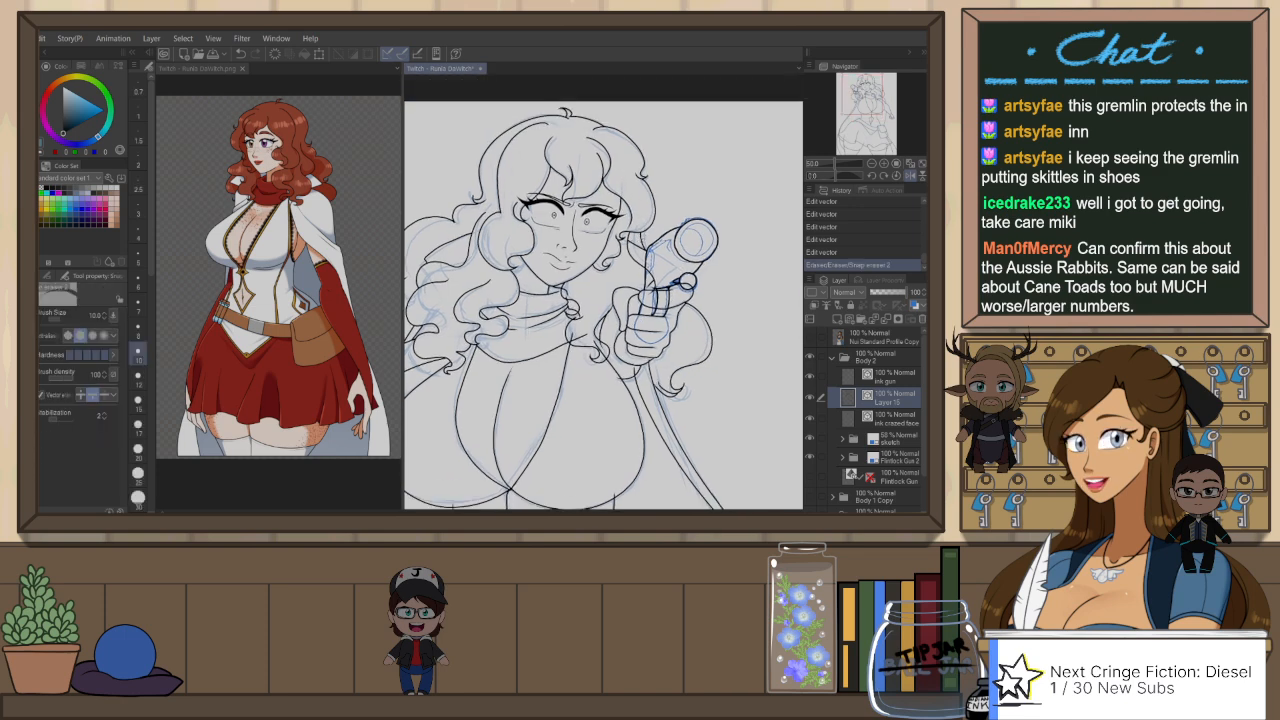
left_click_drag(708, 348, 711, 340)
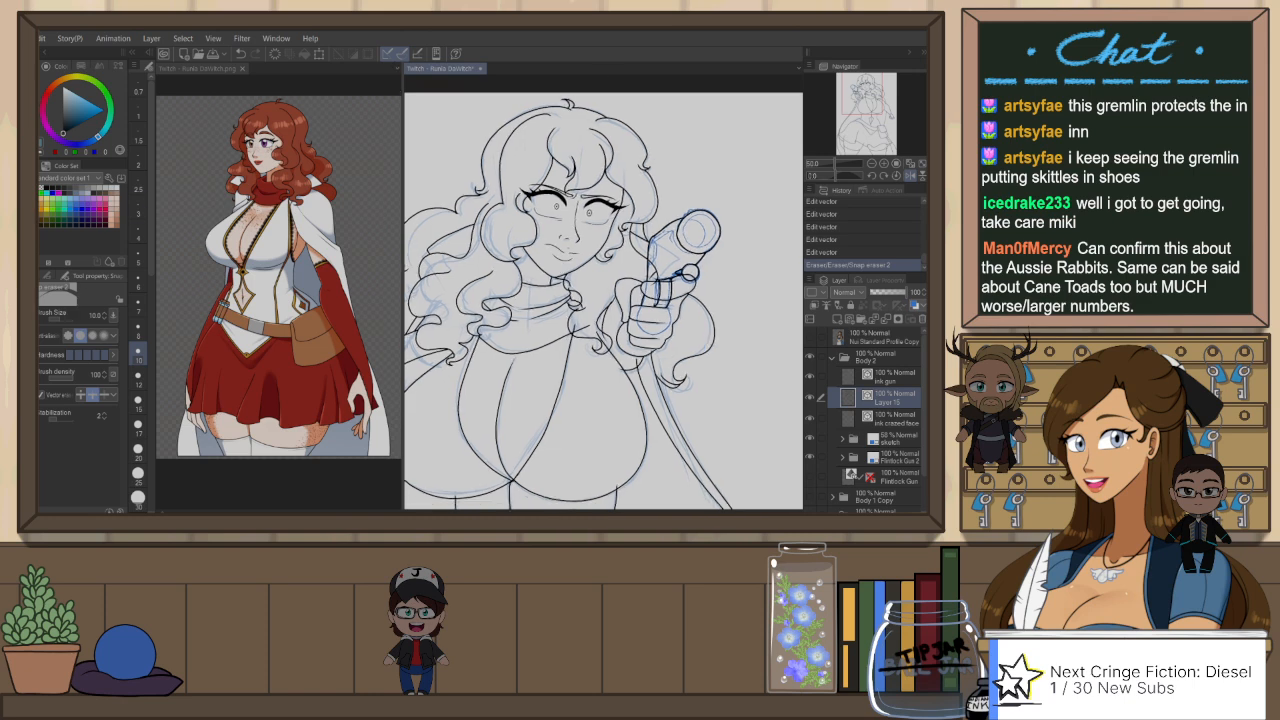
left_click_drag(683, 268, 692, 275)
scroll(712, 232, "up", 1)
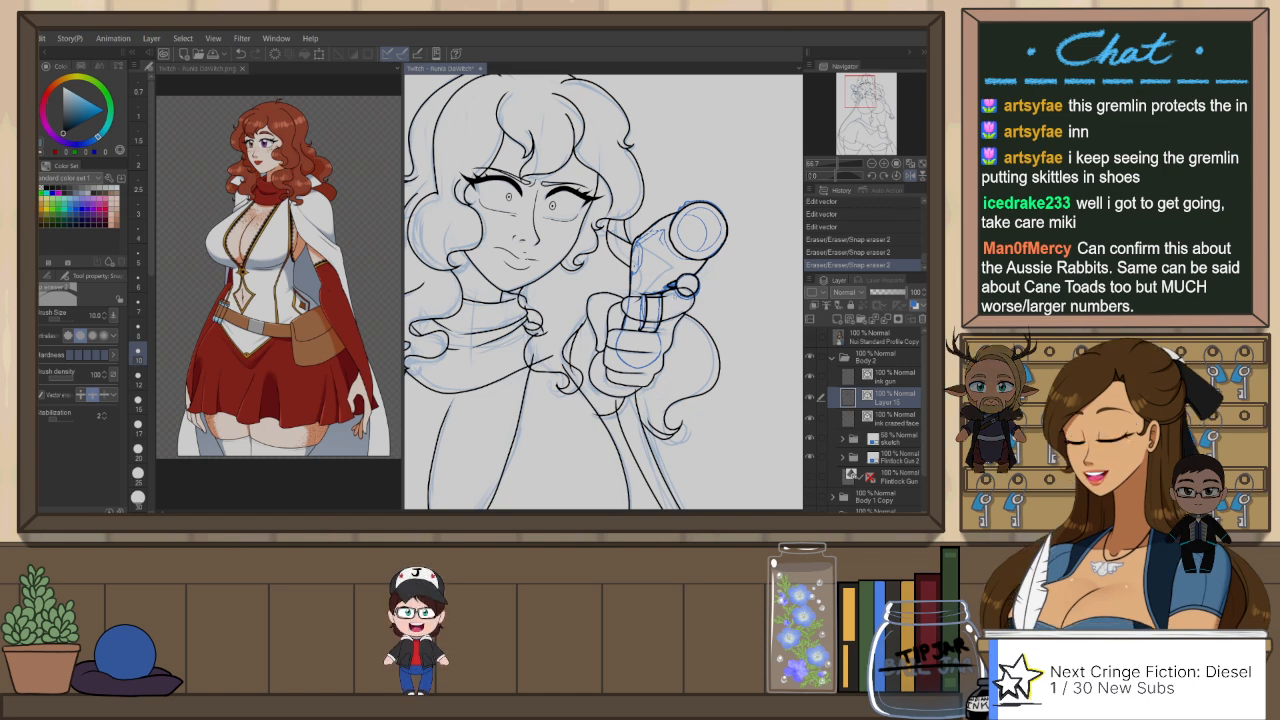
key("ctrl+z")
key("ctrl+z")
key("ctrl+y")
key("ctrl+y")
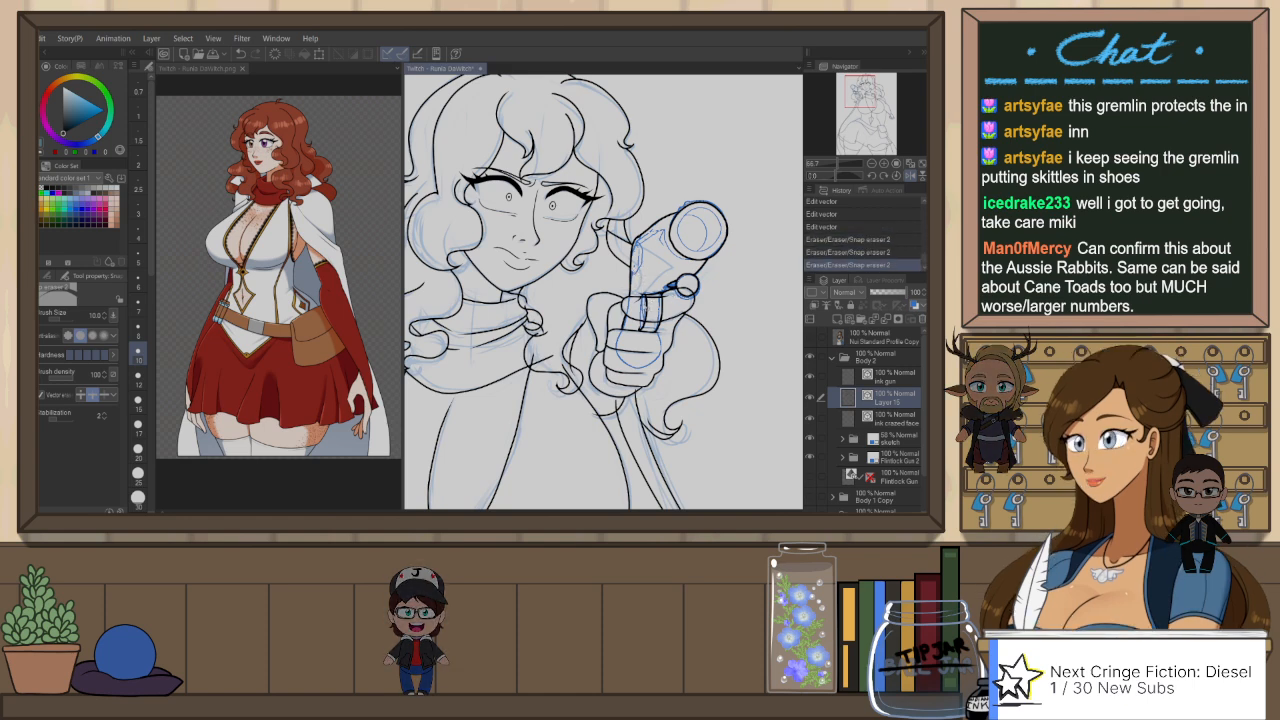
Step: Cut the stray vector line beside the pistol and trim the overlapping ends around the hanging curl and scarf with Snap eraser 2
left_click(678, 296, "ctrl")
key("ctrl+x")
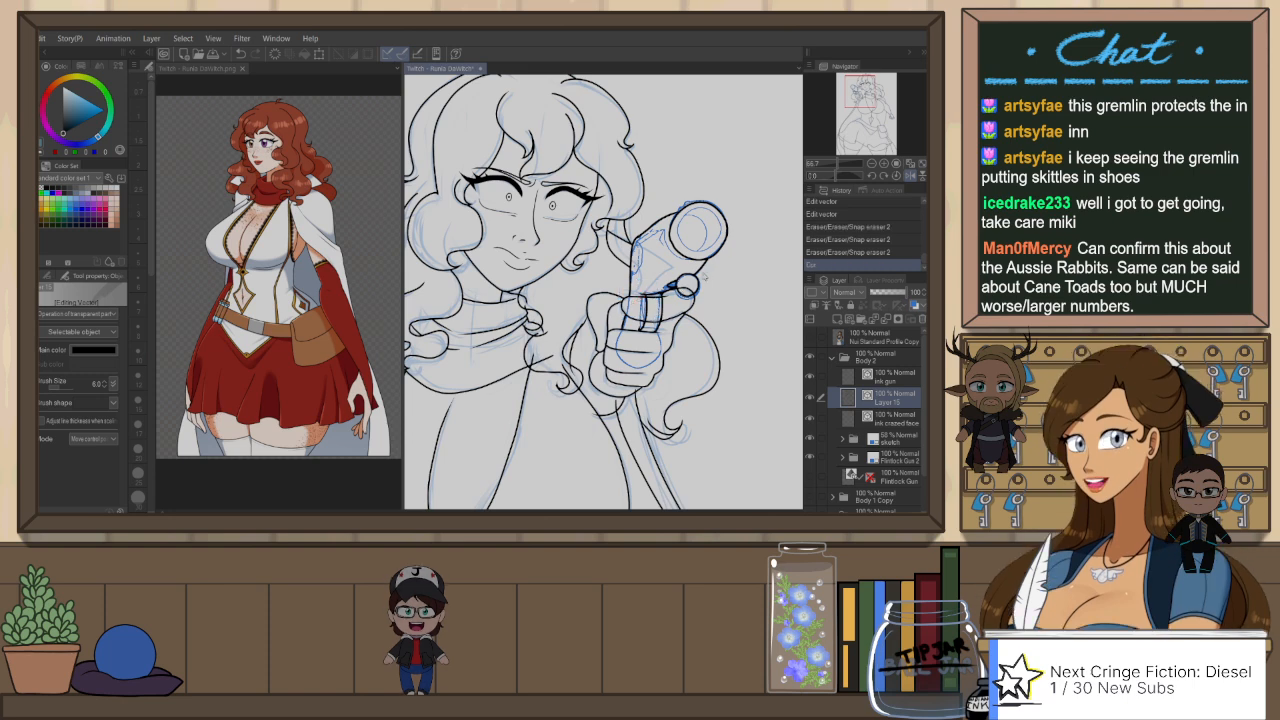
key("h")
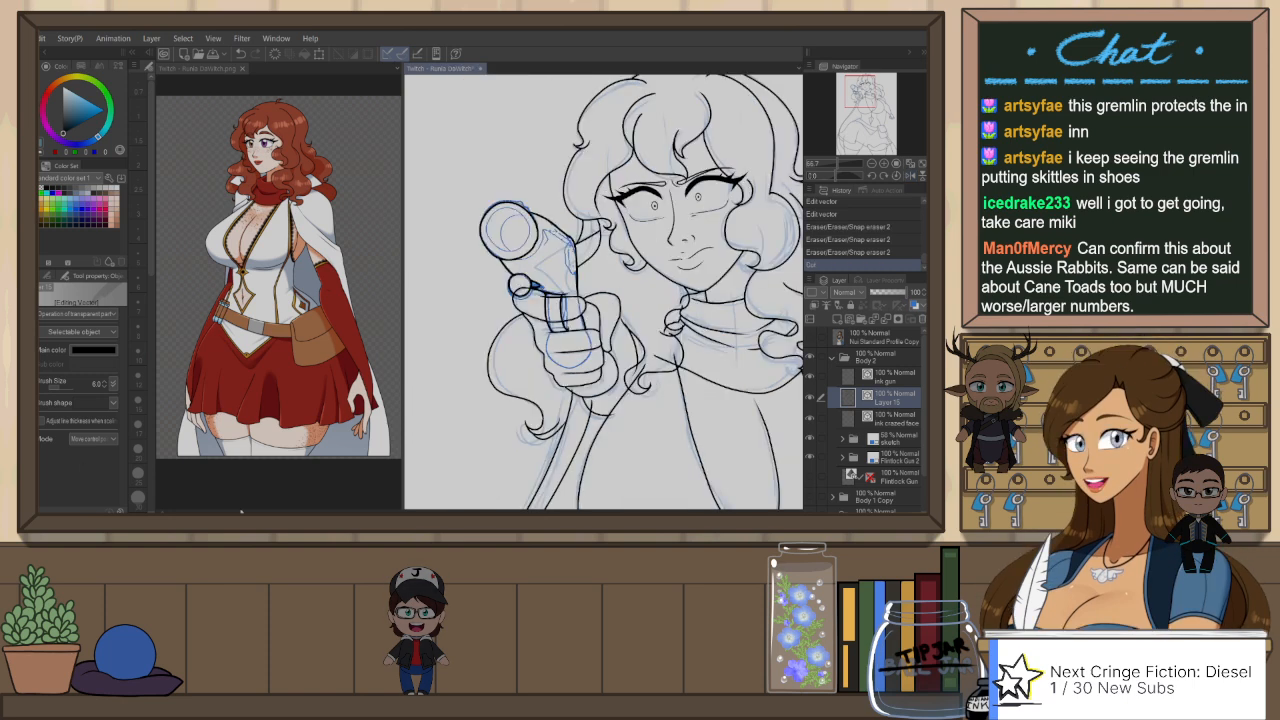
key("e")
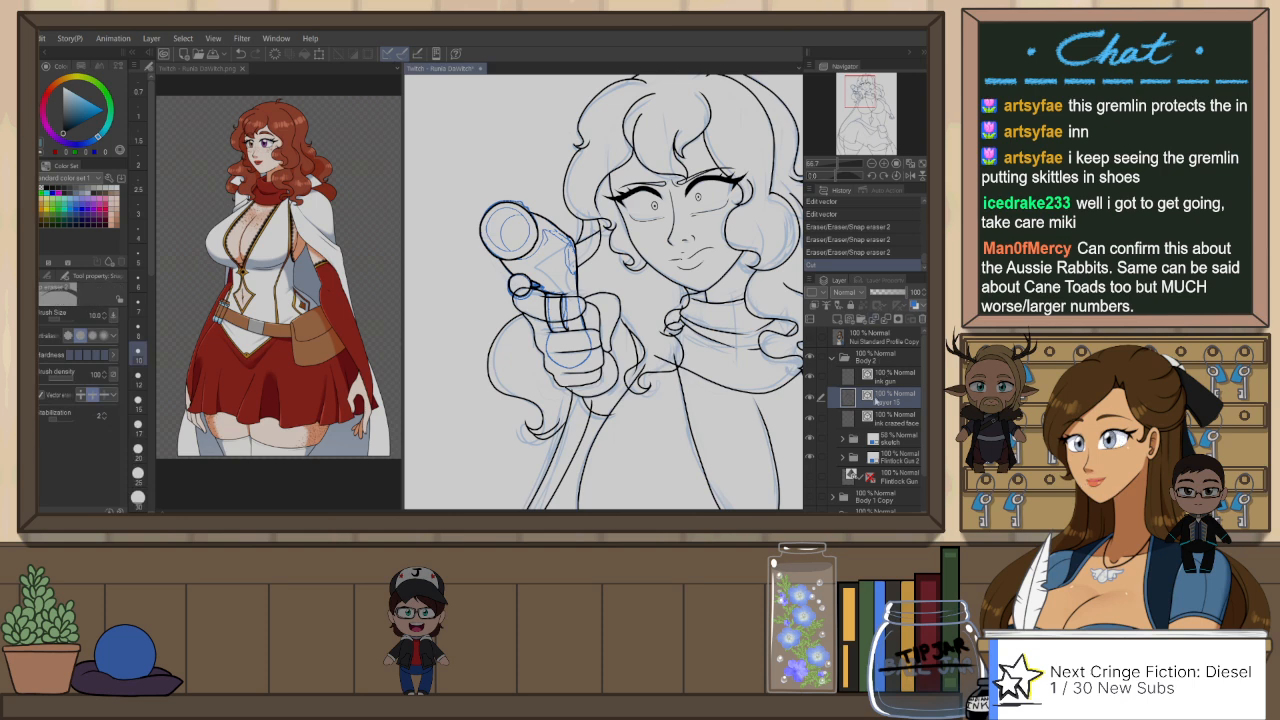
mouse_move(684, 353)
left_mouse_down()
mouse_move(686, 297)
mouse_move(681, 312)
left_mouse_up()
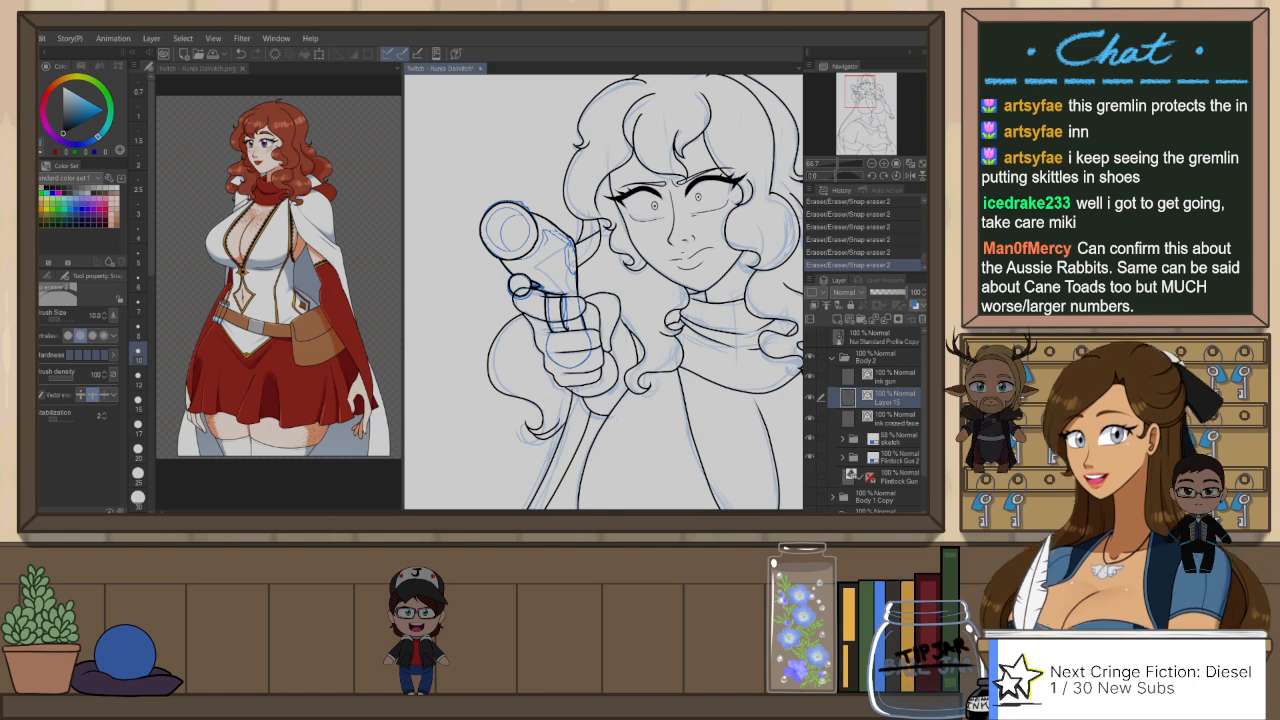
Step: Examine the inked face, bust and waist lines in both mirrored and unmirrored views, toggling the last trim for comparison
left_click_drag(715, 385, 673, 399)
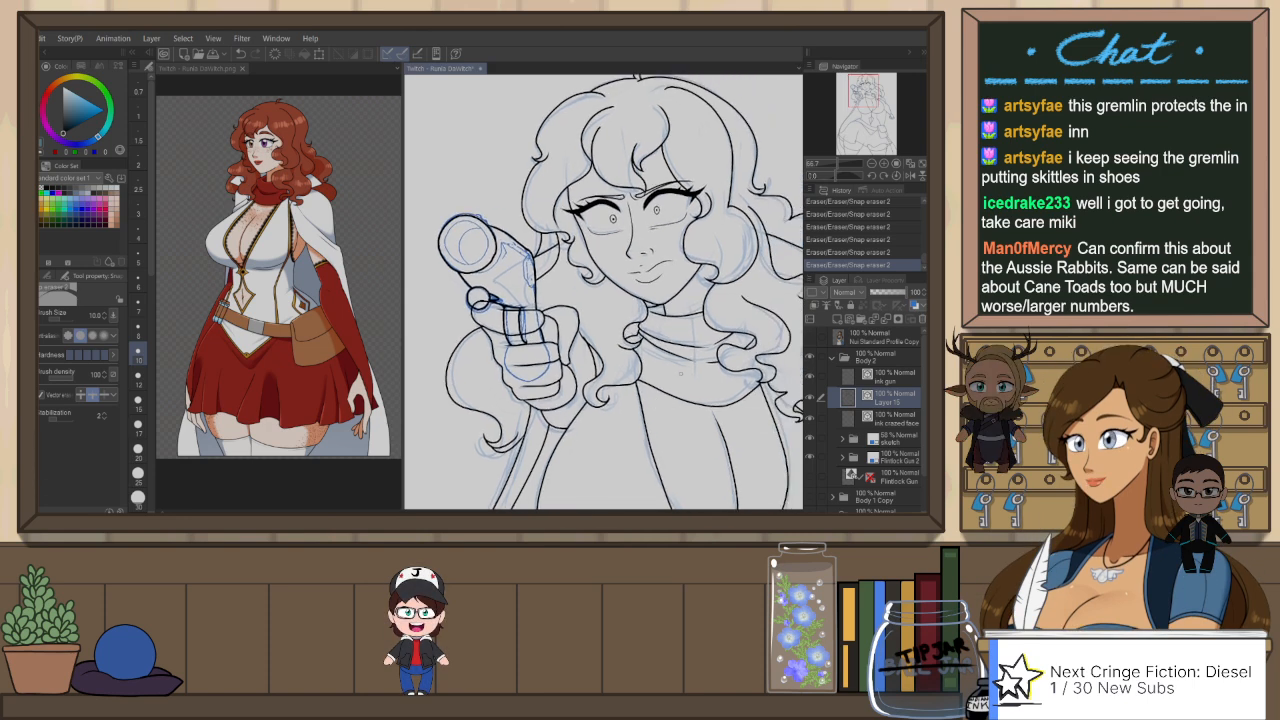
scroll(679, 354, "up", 1)
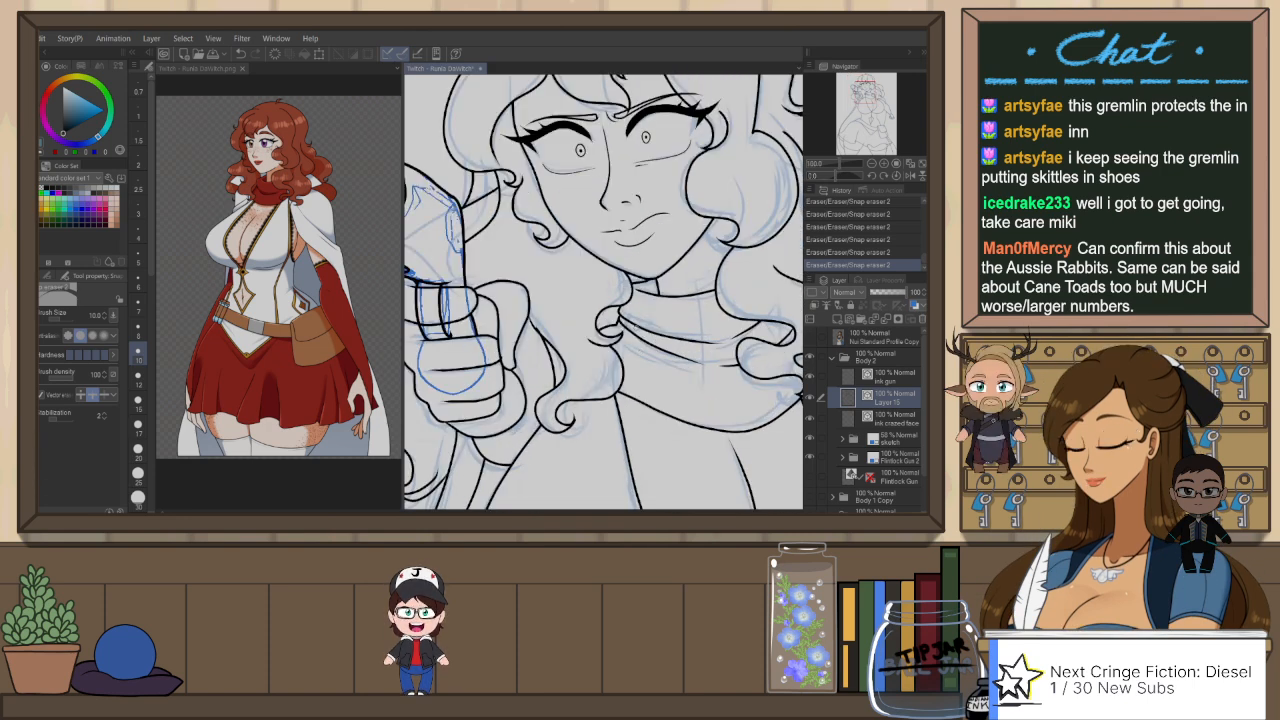
scroll(671, 345, "down", 2)
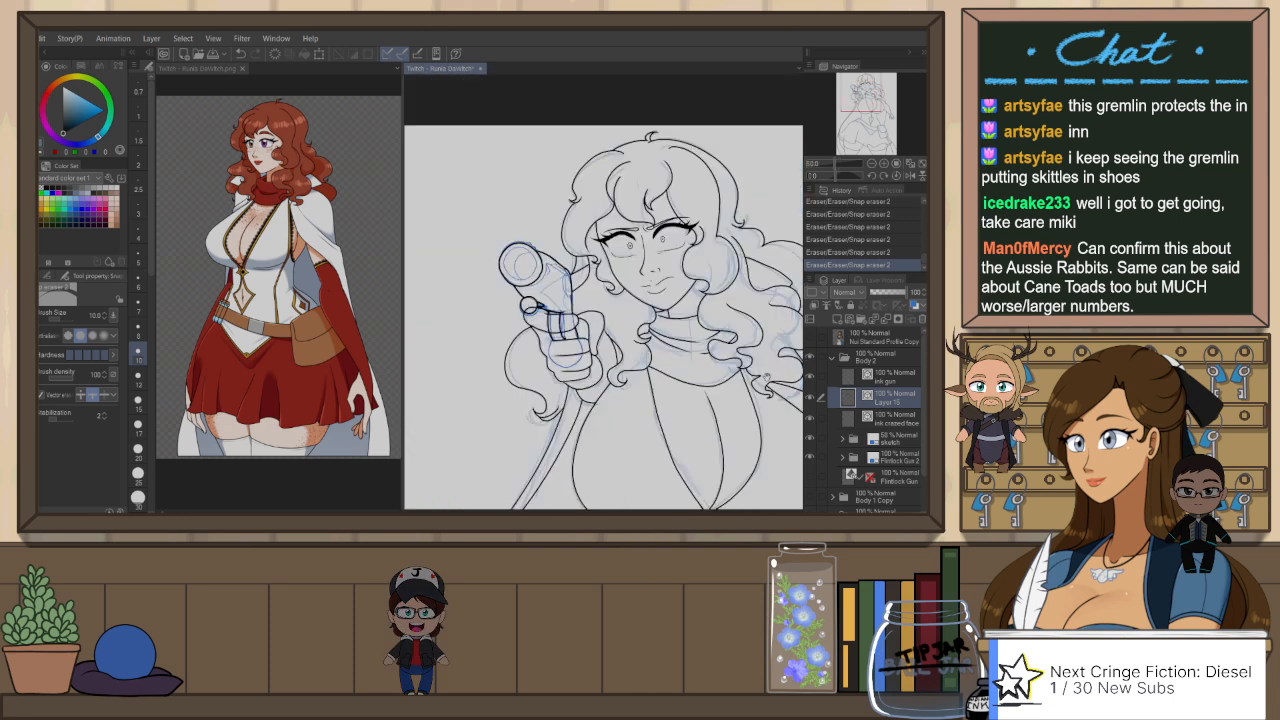
left_click_drag(772, 442, 727, 268)
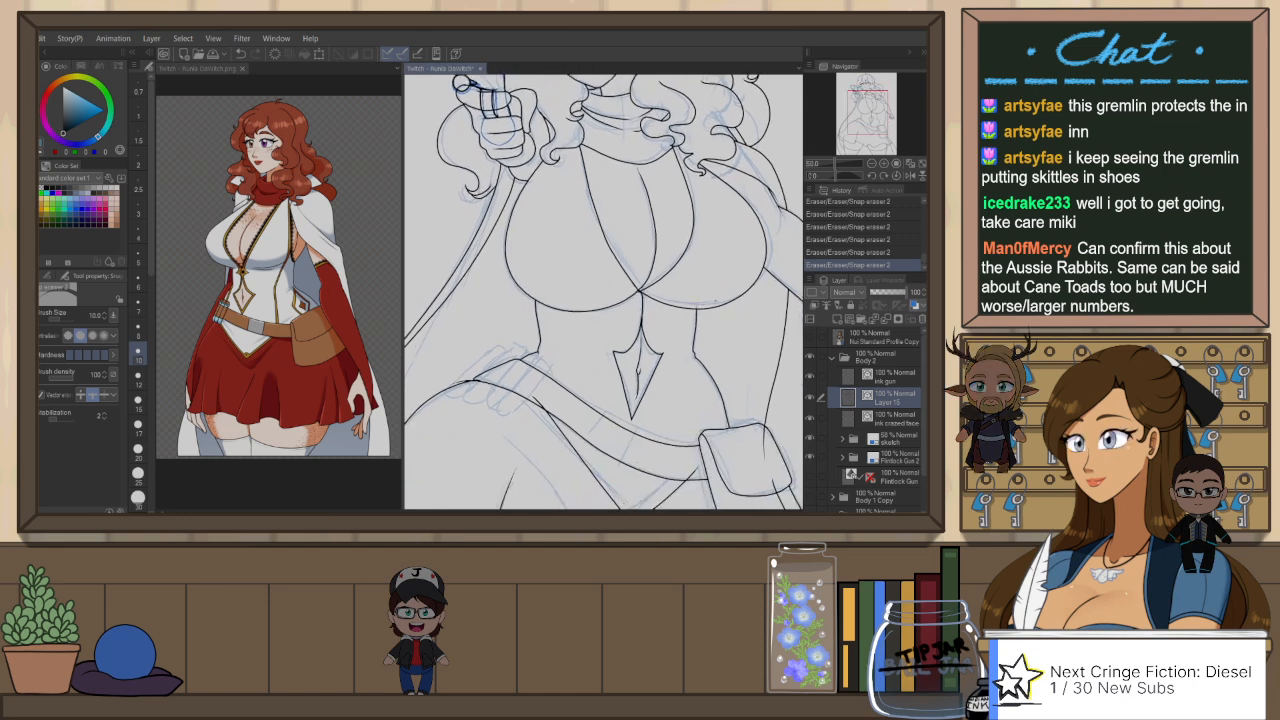
scroll(640, 314, "up", 3)
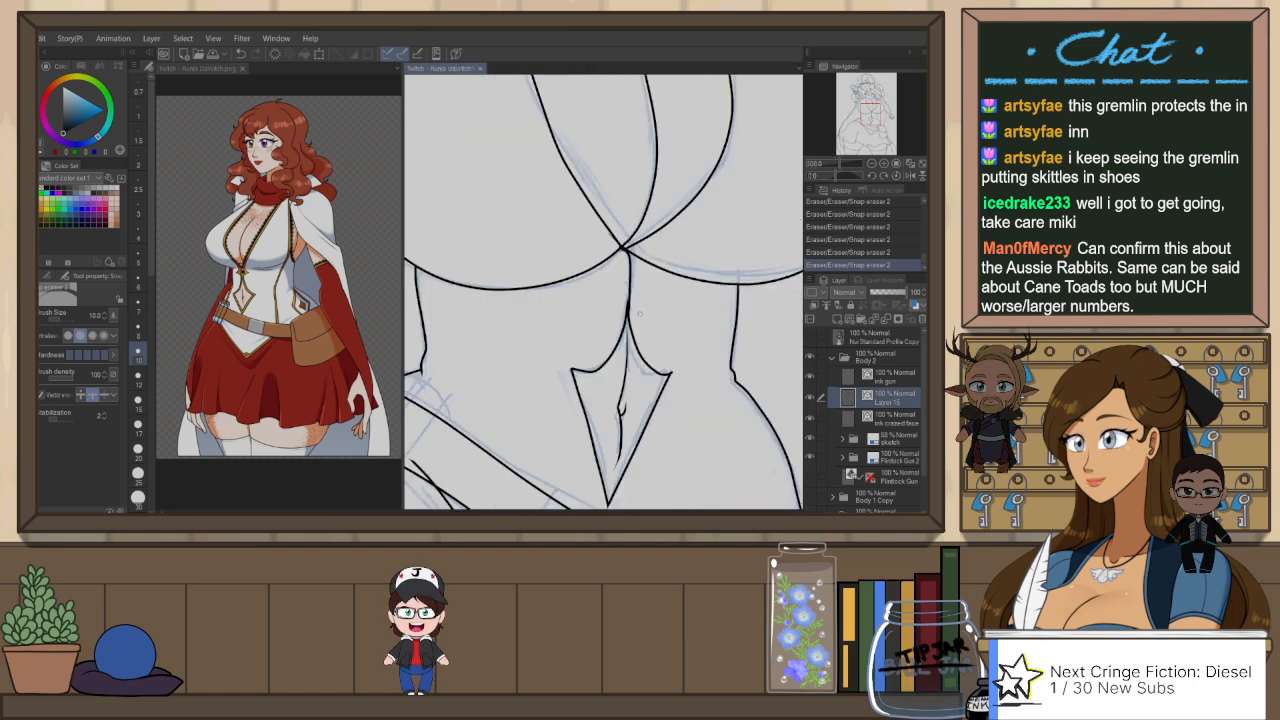
key("ctrl+z")
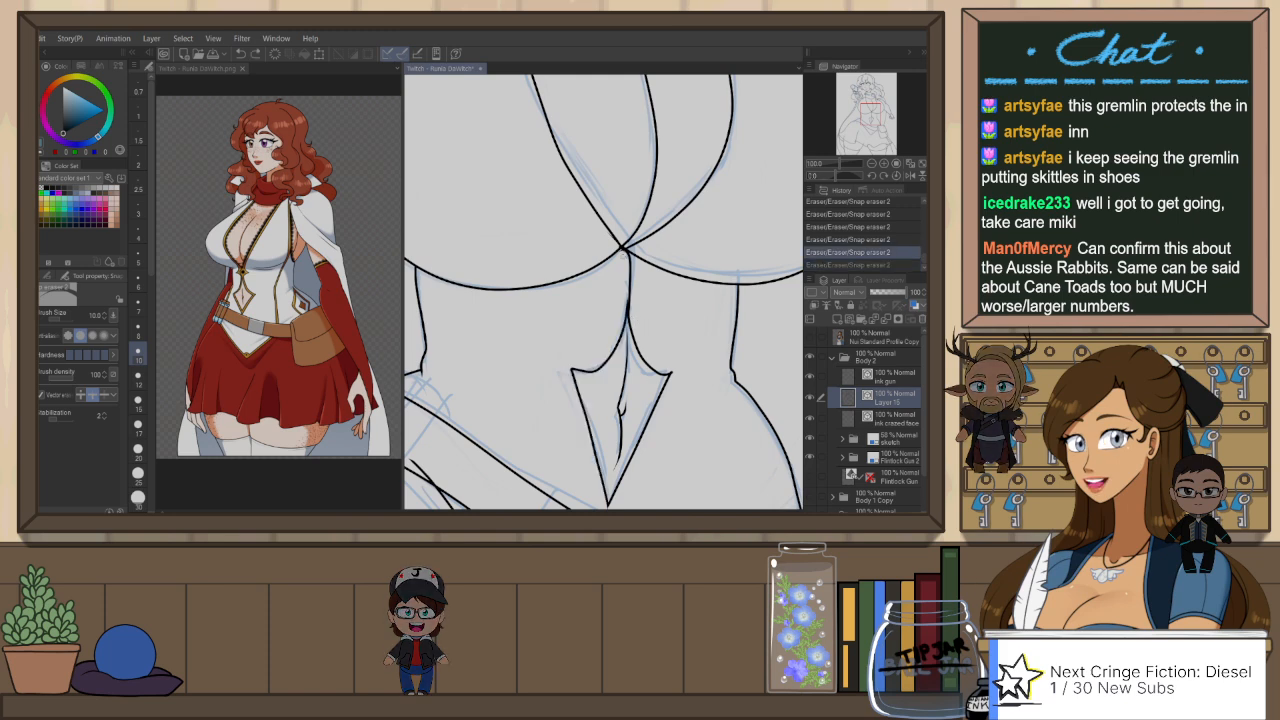
key("ctrl+y")
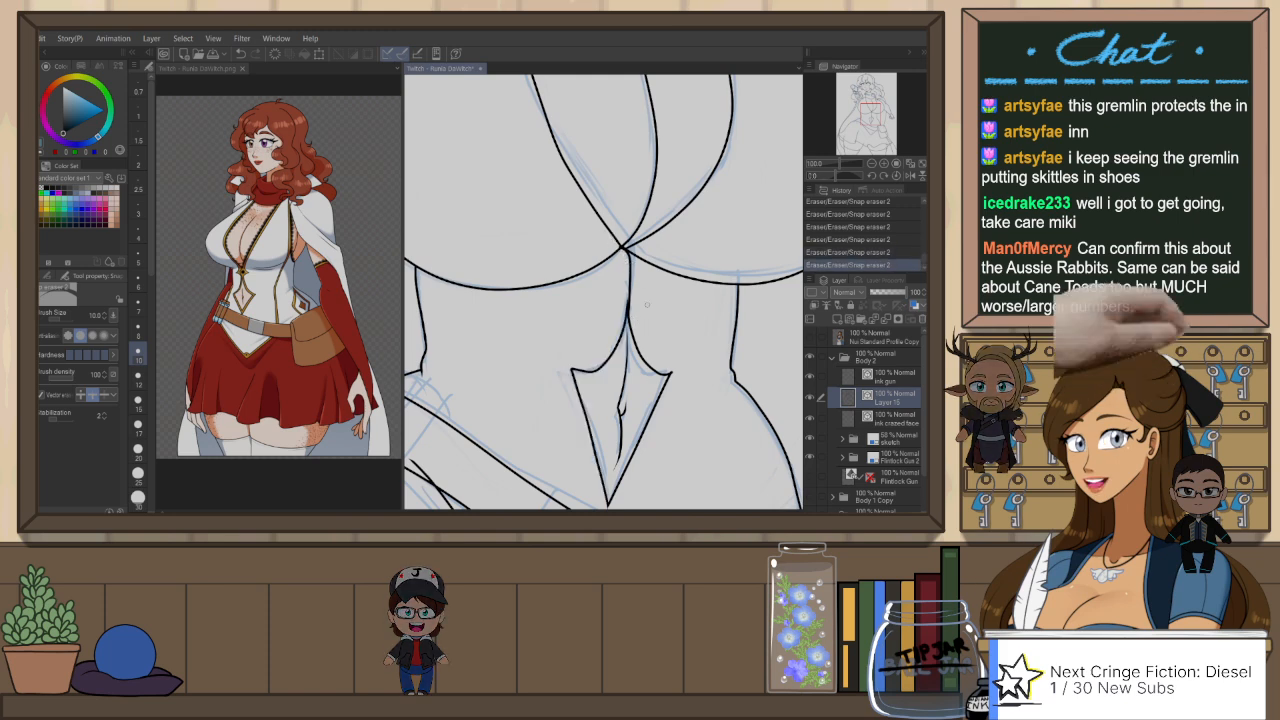
key("h")
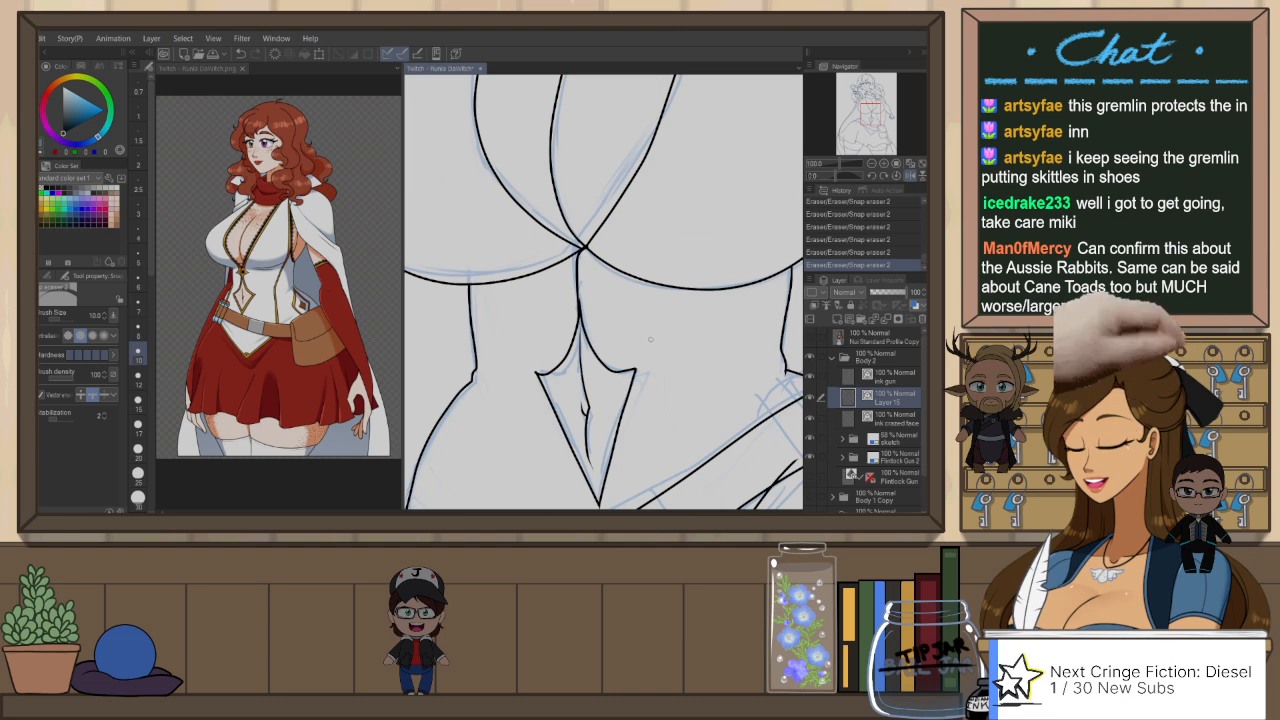
scroll(595, 319, "down", 3)
scroll(587, 319, "down", 3)
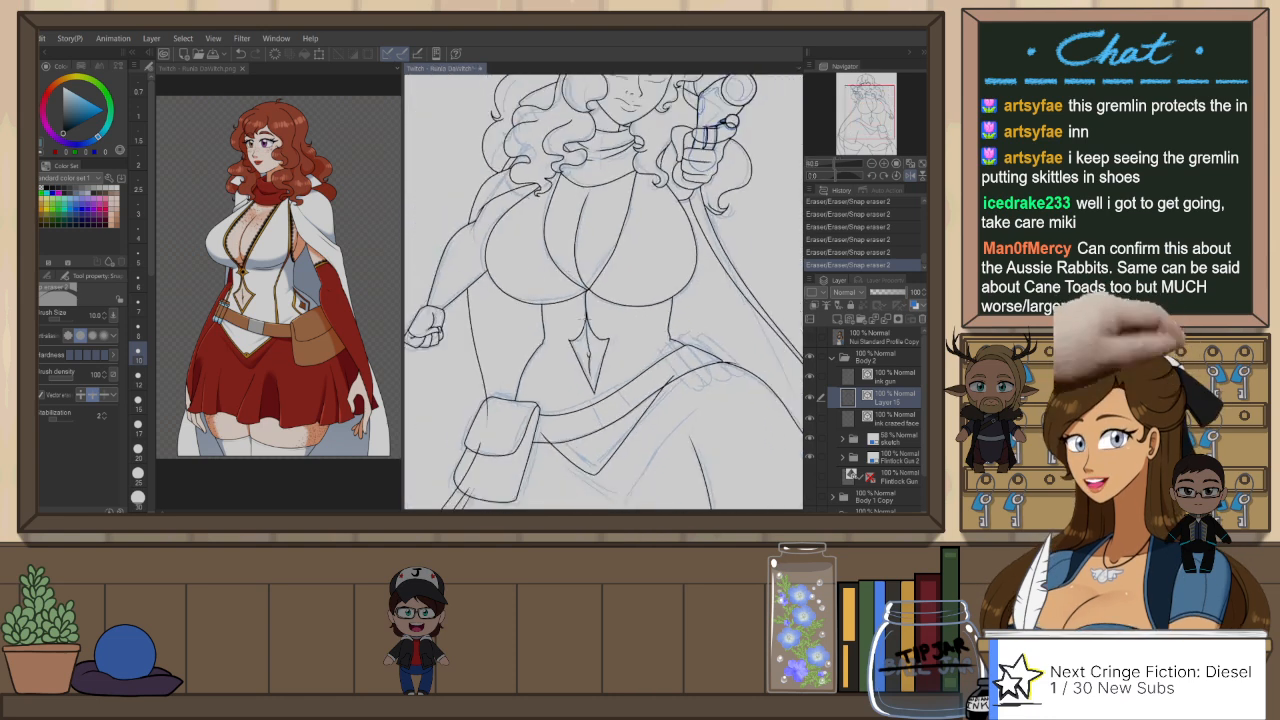
scroll(585, 319, "up", 2)
key("h")
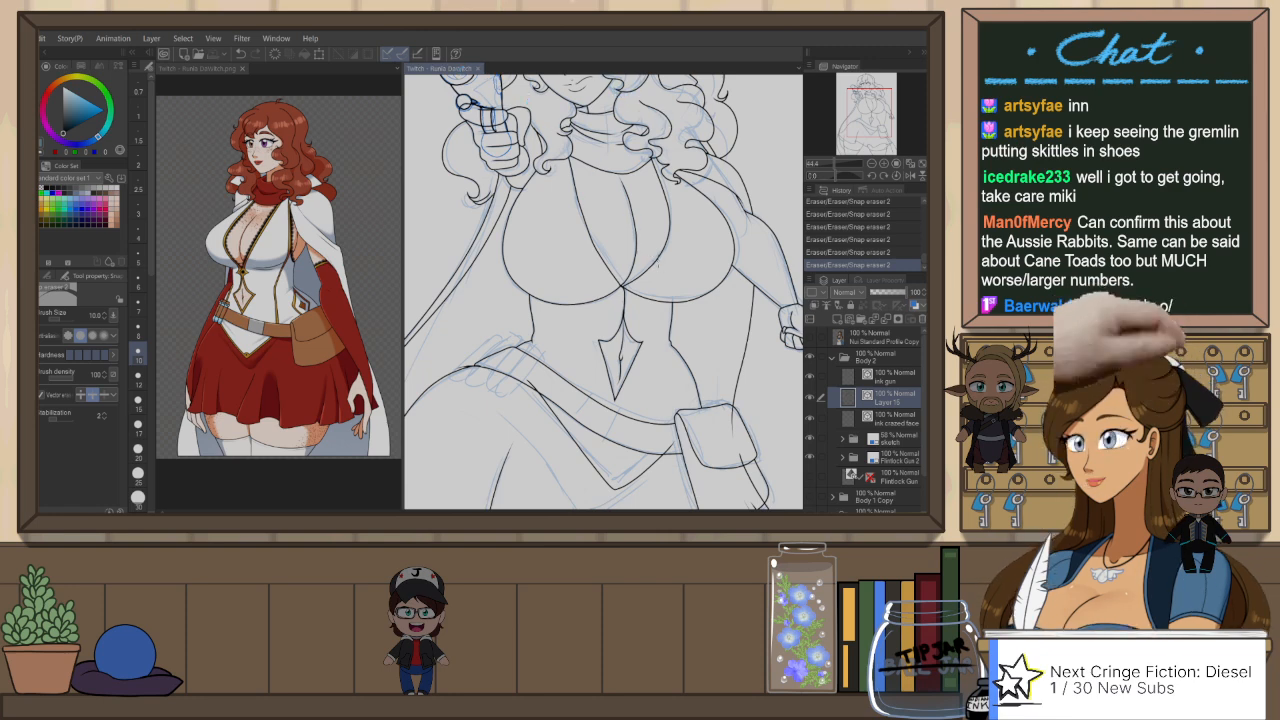
scroll(478, 108, "up", 1)
scroll(627, 295, "up", 1)
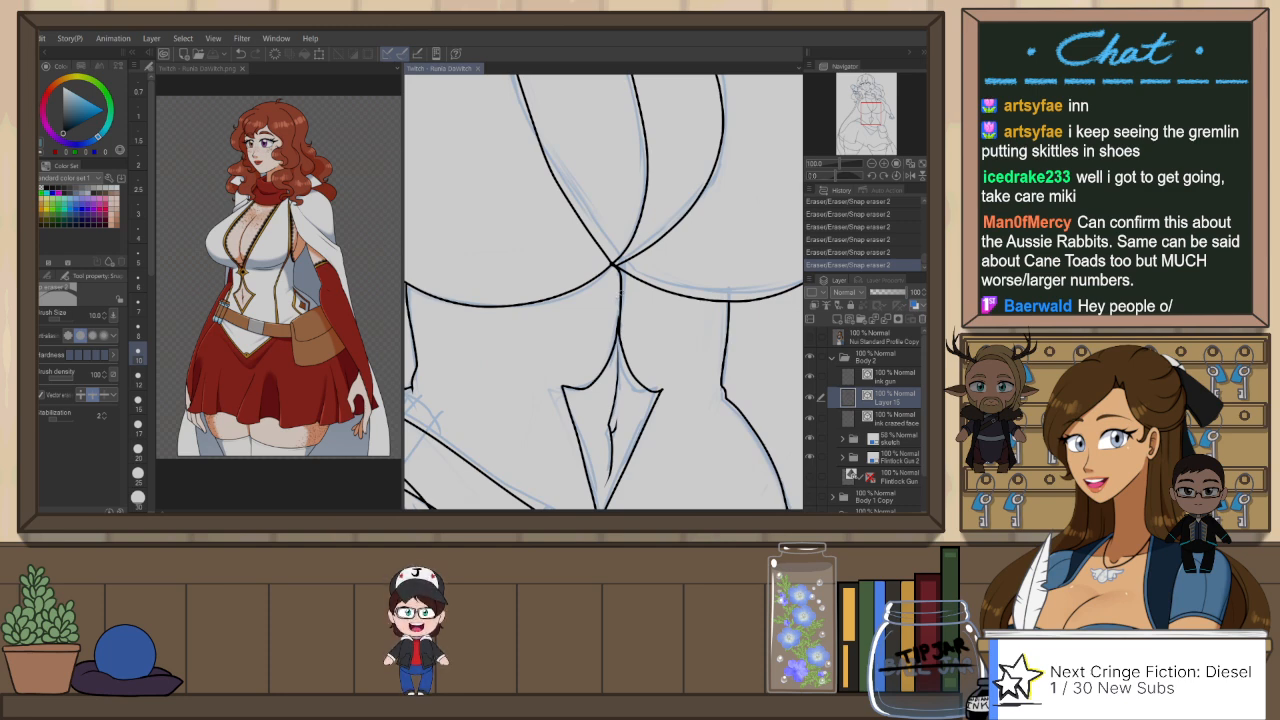
Step: Delete the short centre line below the bust and re-ink it down to the navel cutout with the G-Pen at size 6
key("o")
left_click(622, 297)
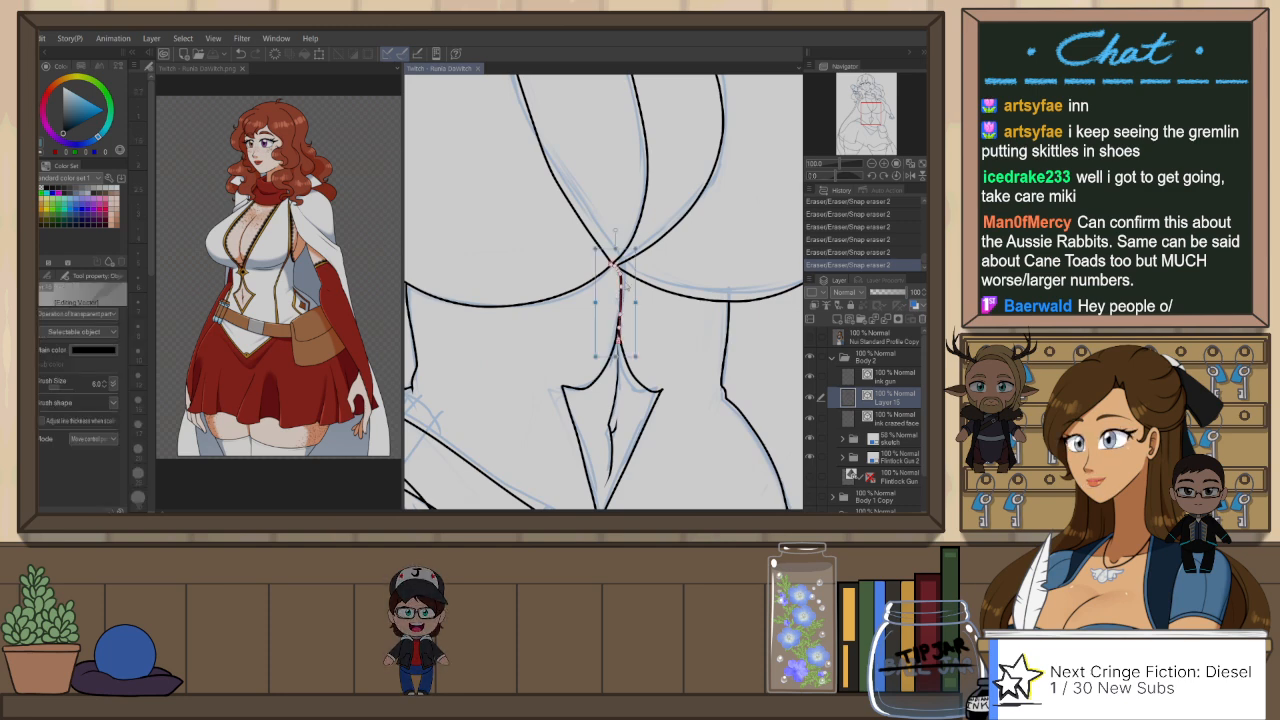
key("ctrl+x")
key("p")
left_click_drag(615, 266, 619, 330)
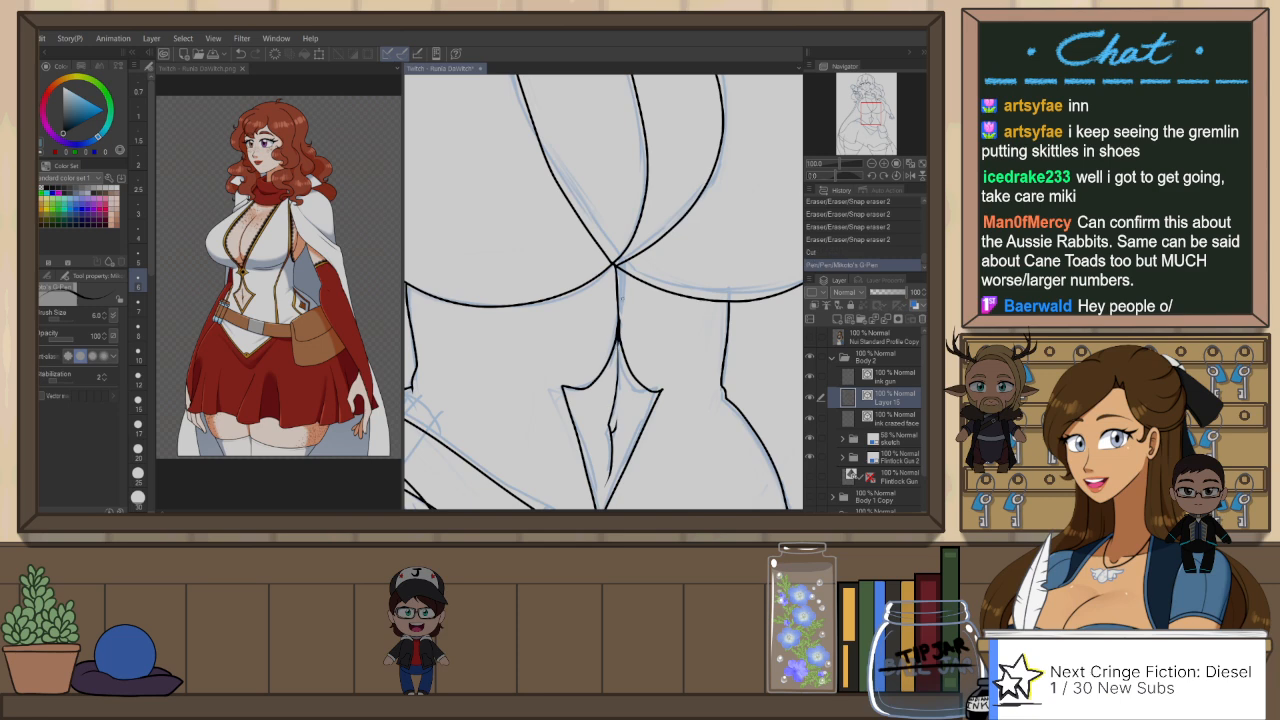
key("ctrl+z")
left_click_drag(616, 266, 619, 330)
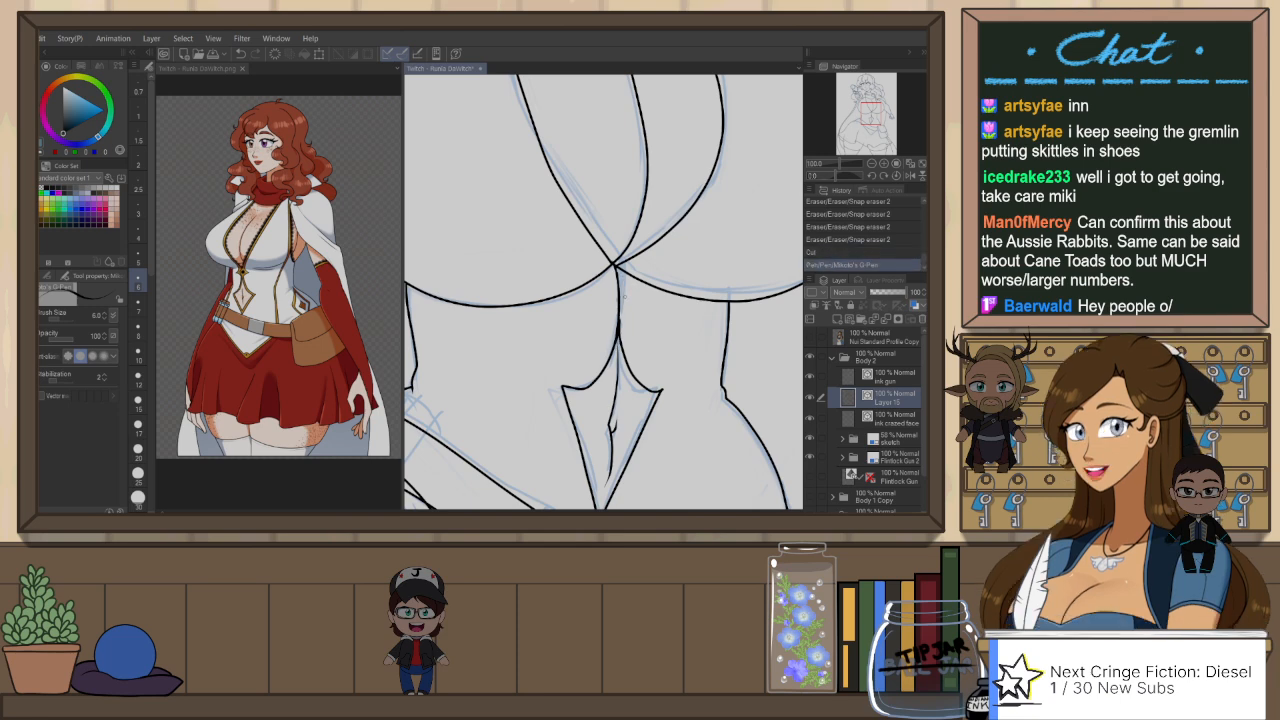
left_click_drag(625, 300, 656, 287)
key("ctrl+z")
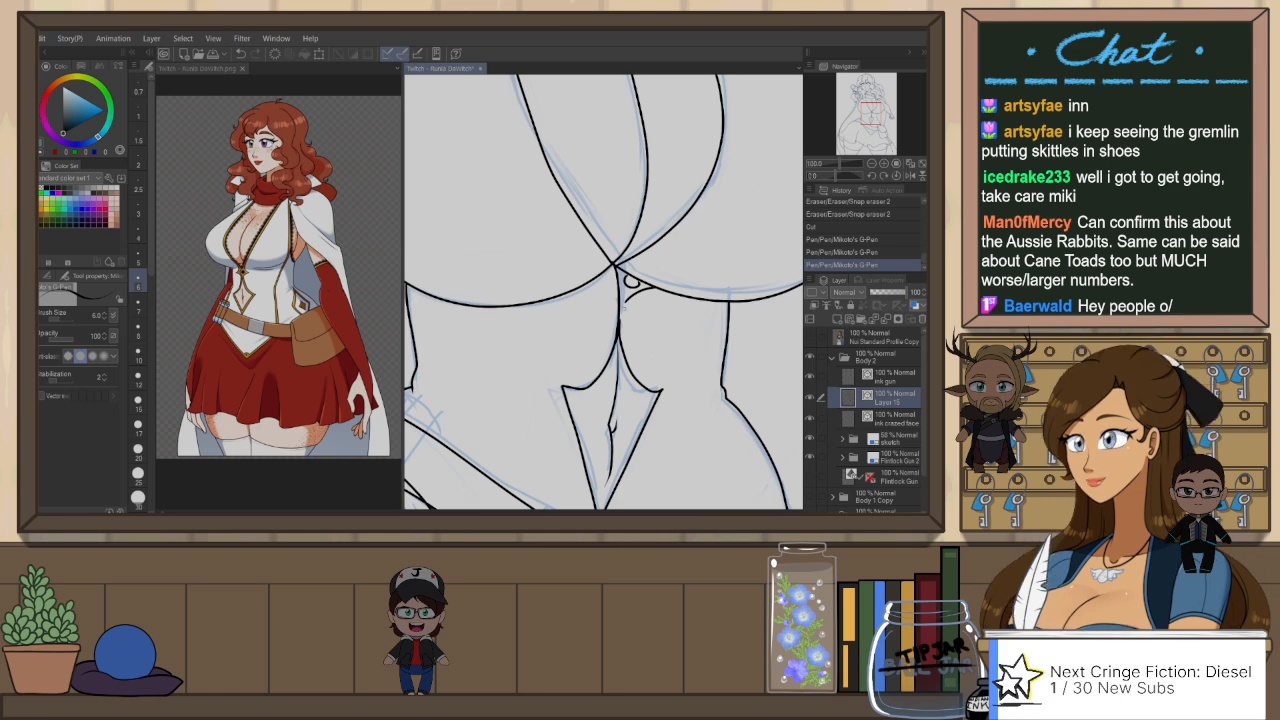
scroll(632, 280, "up", 2)
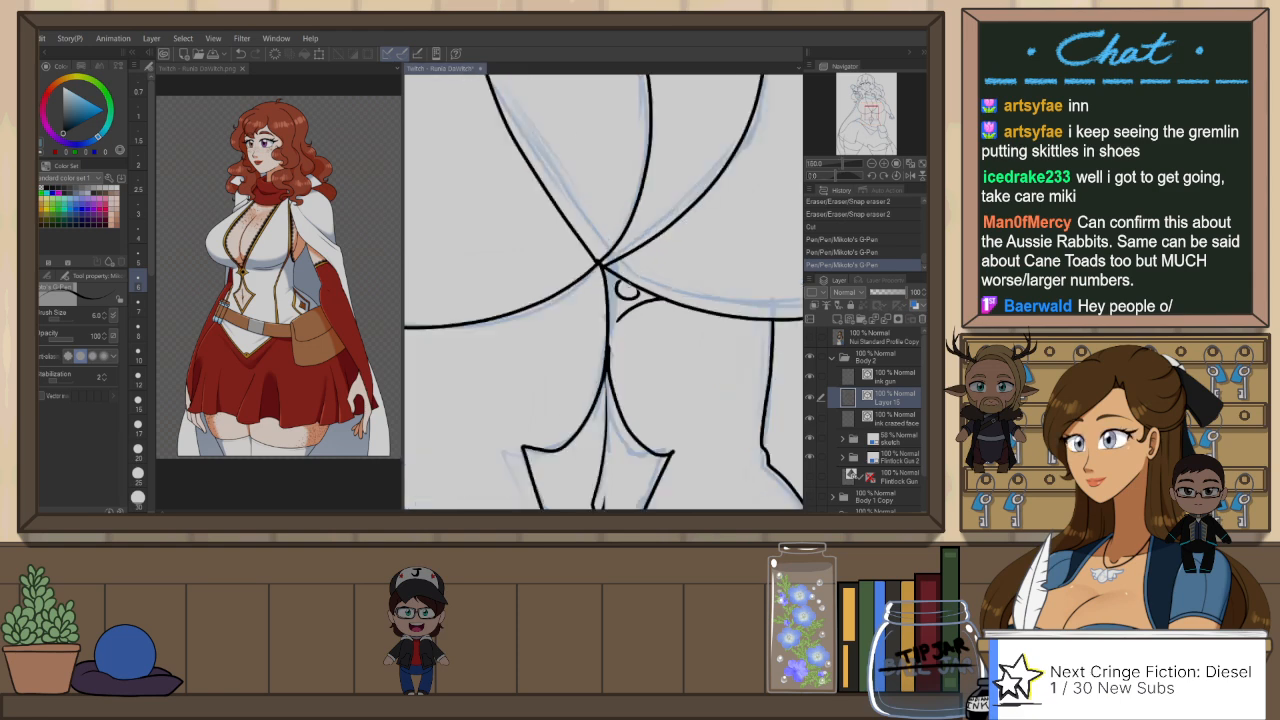
key("ctrl+z")
key("ctrl+z")
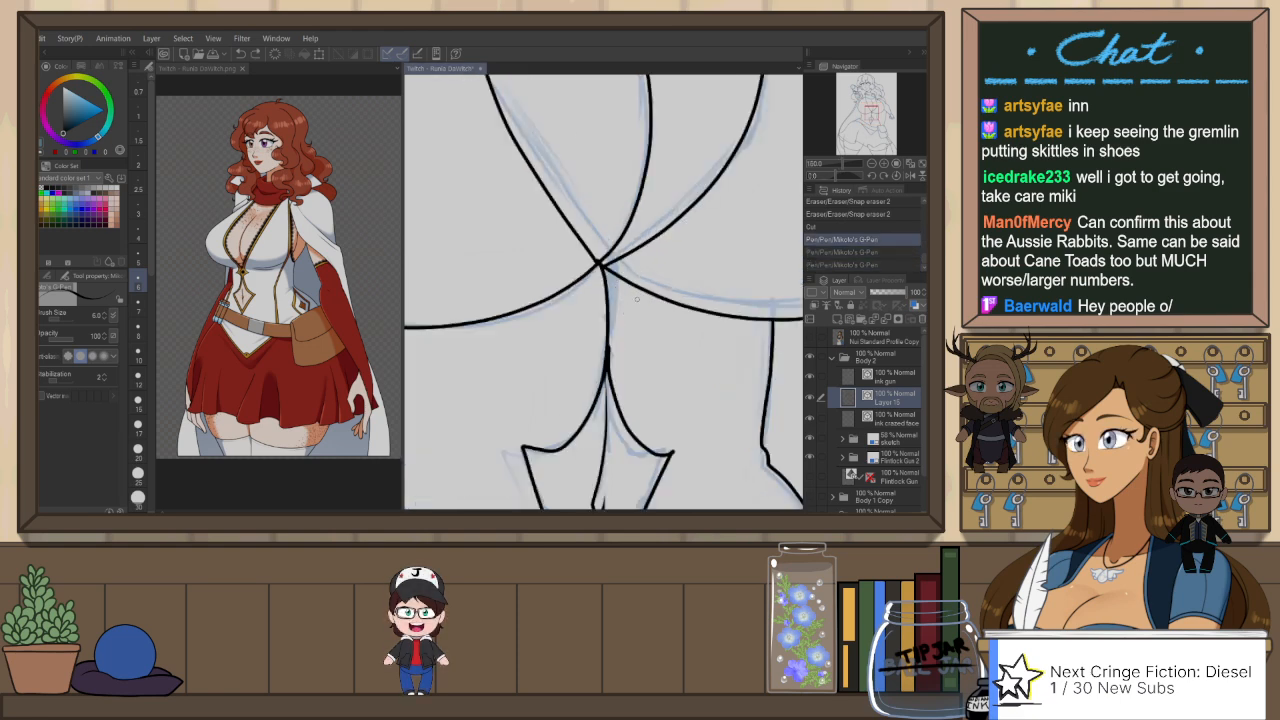
mouse_move(627, 284)
left_mouse_down()
mouse_move(653, 305)
mouse_move(621, 330)
mouse_move(655, 305)
mouse_move(620, 337)
left_mouse_up()
key("ctrl+z")
key("ctrl+z")
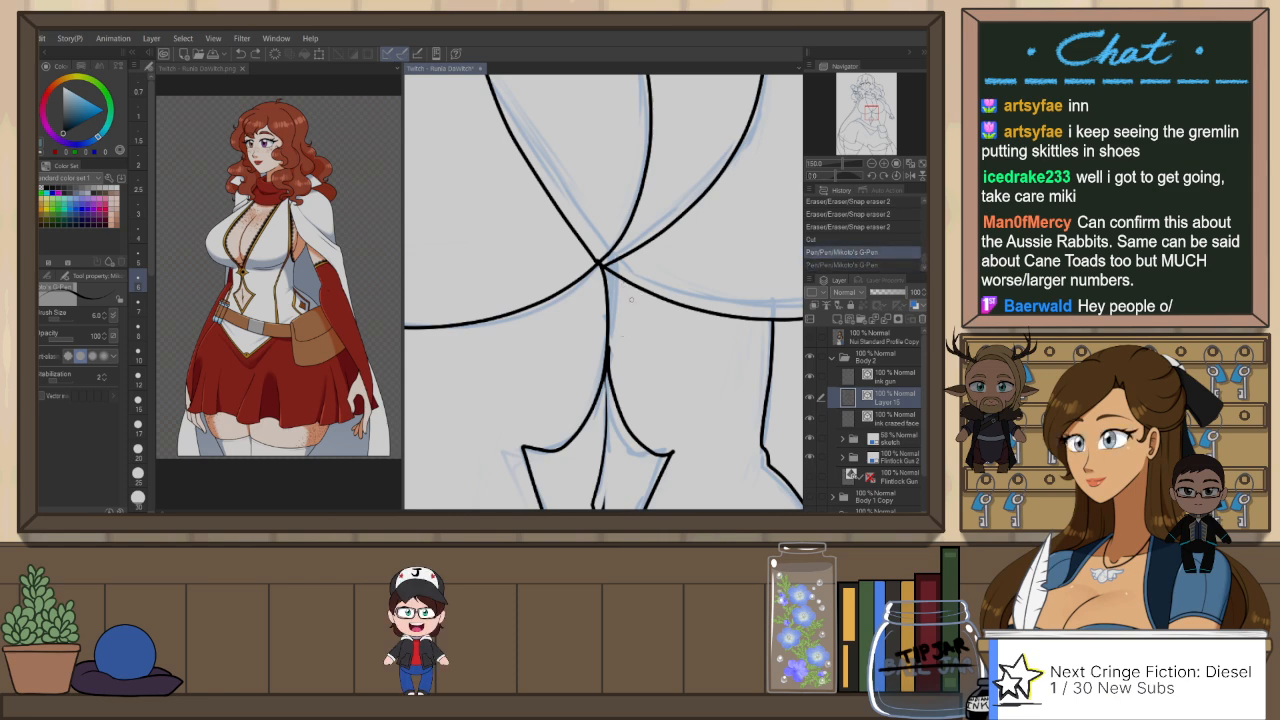
Step: Ink a short curve beside the centre line just under the bust with the G-Pen and trim its overlap with Snap eraser 2
key("ctrl+minus")
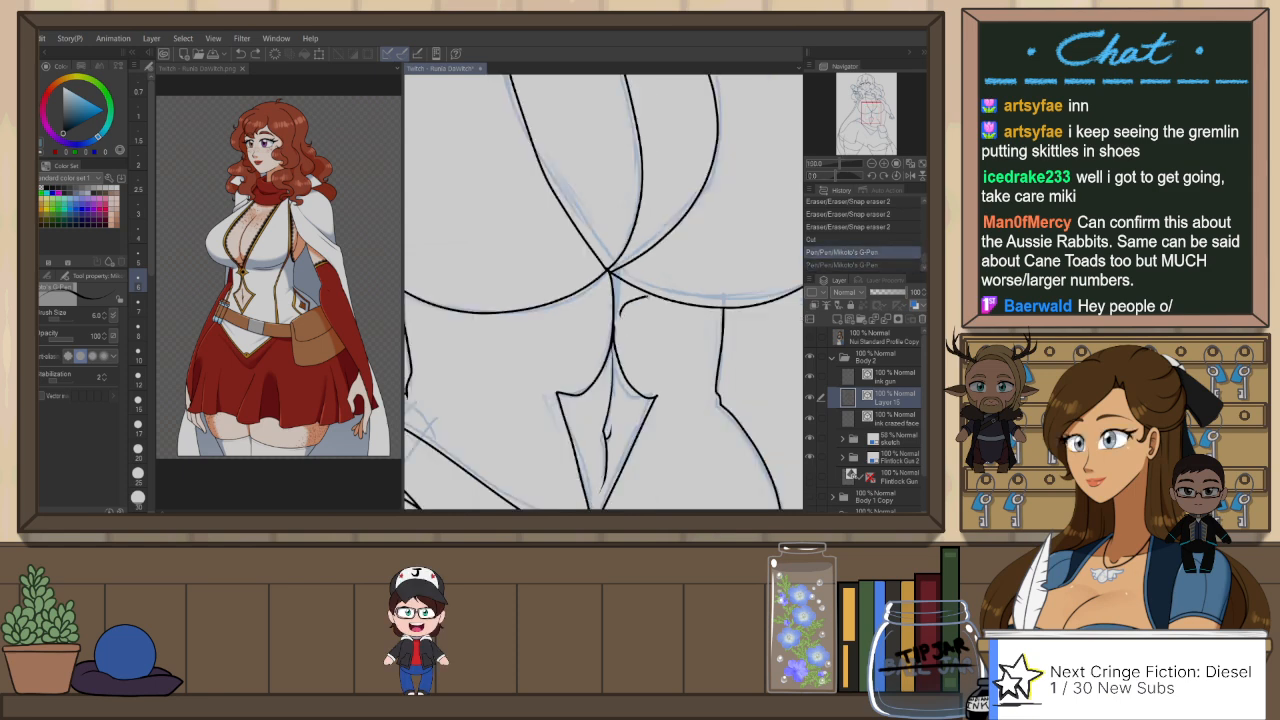
left_click_drag(636, 299, 648, 296)
scroll(643, 297, "up", 2)
key("e")
left_click(641, 284)
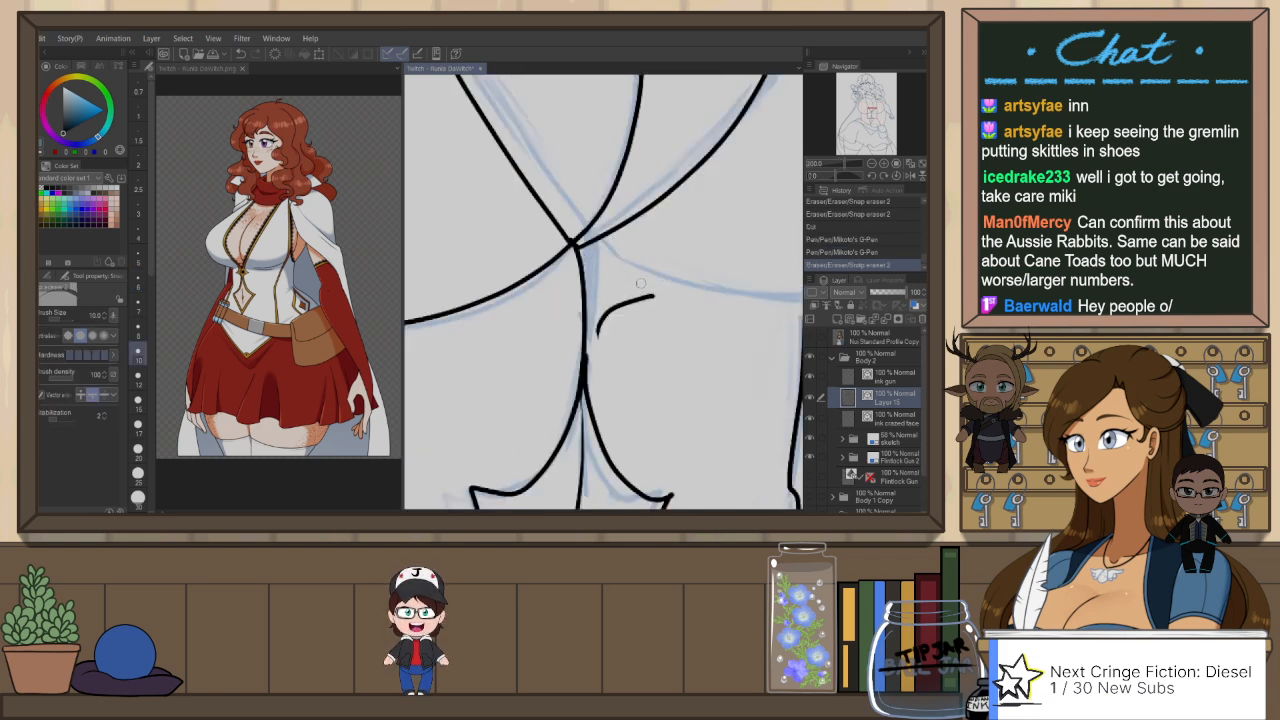
key("ctrl+z")
Step: Add a solid black dot between the short curve and the centre line with the G-Pen at size 12, and return the brush size to 6
key("p")
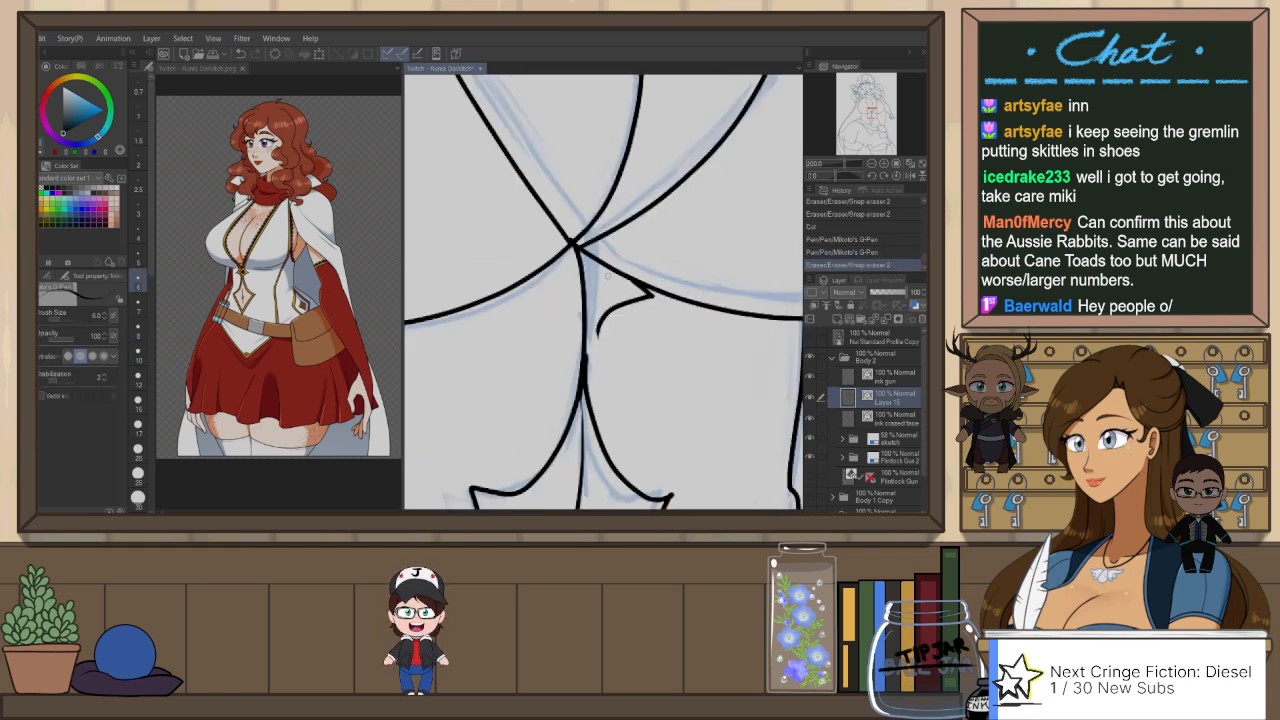
left_click(139, 376)
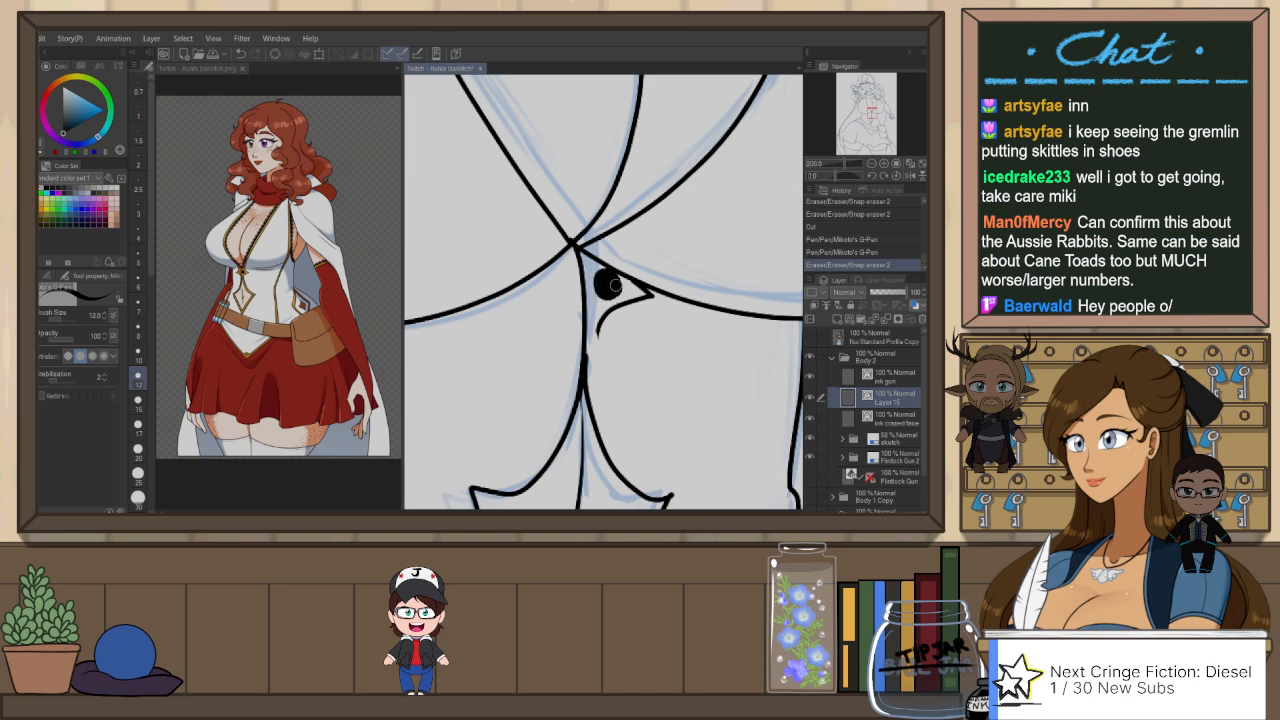
left_click(600, 285)
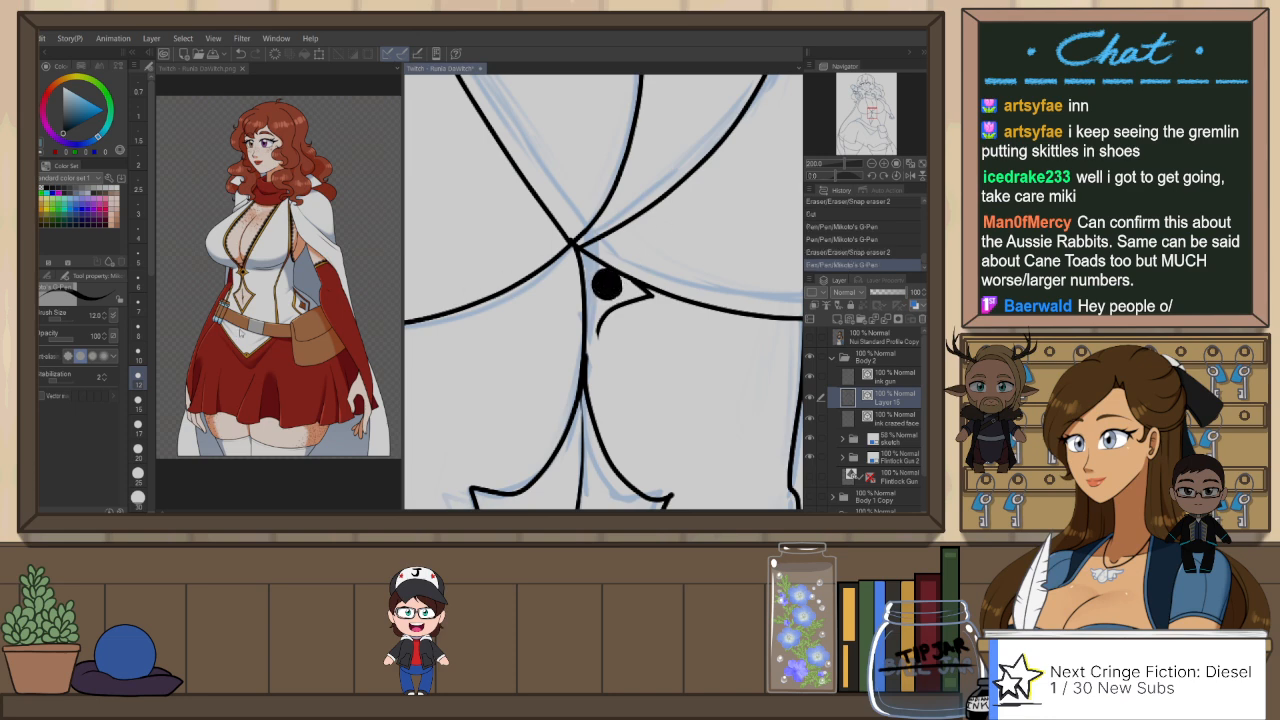
left_click(141, 285)
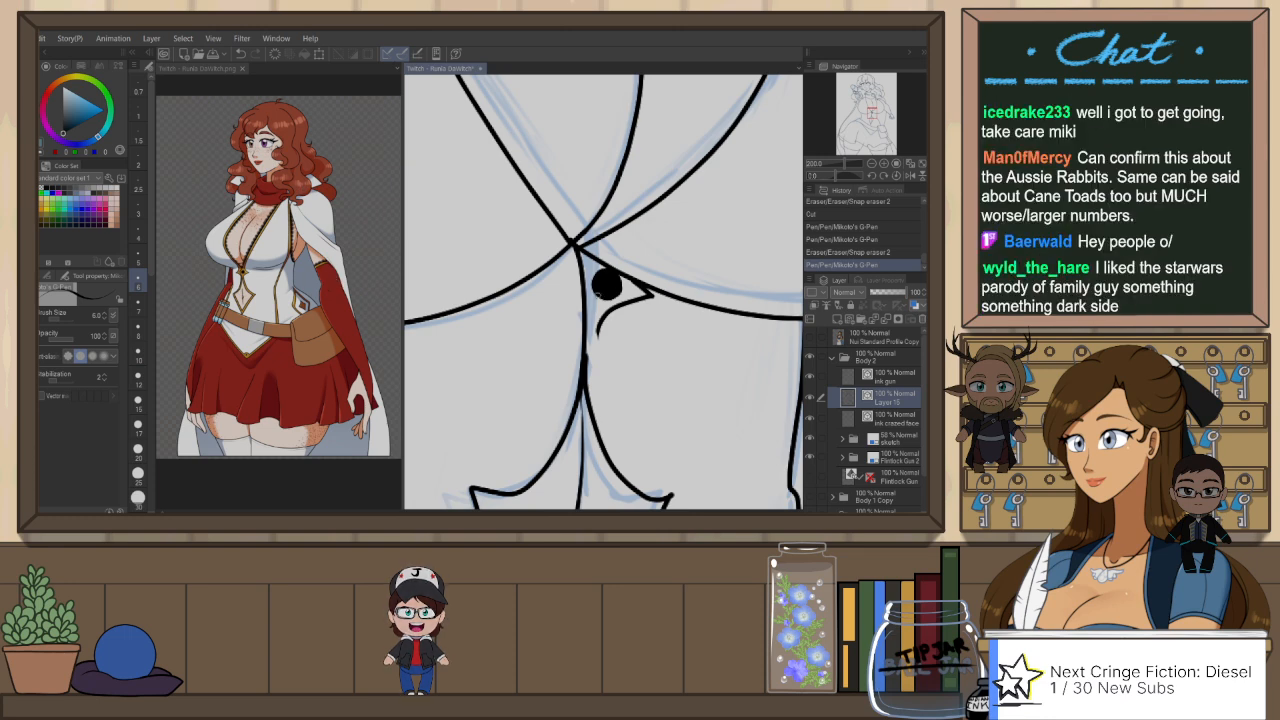
Step: Stretch the navel cutout's right edge line slightly towards the centre line with the Object tool
left_click_drag(606, 406, 601, 229)
key("e")
key("ctrl+z")
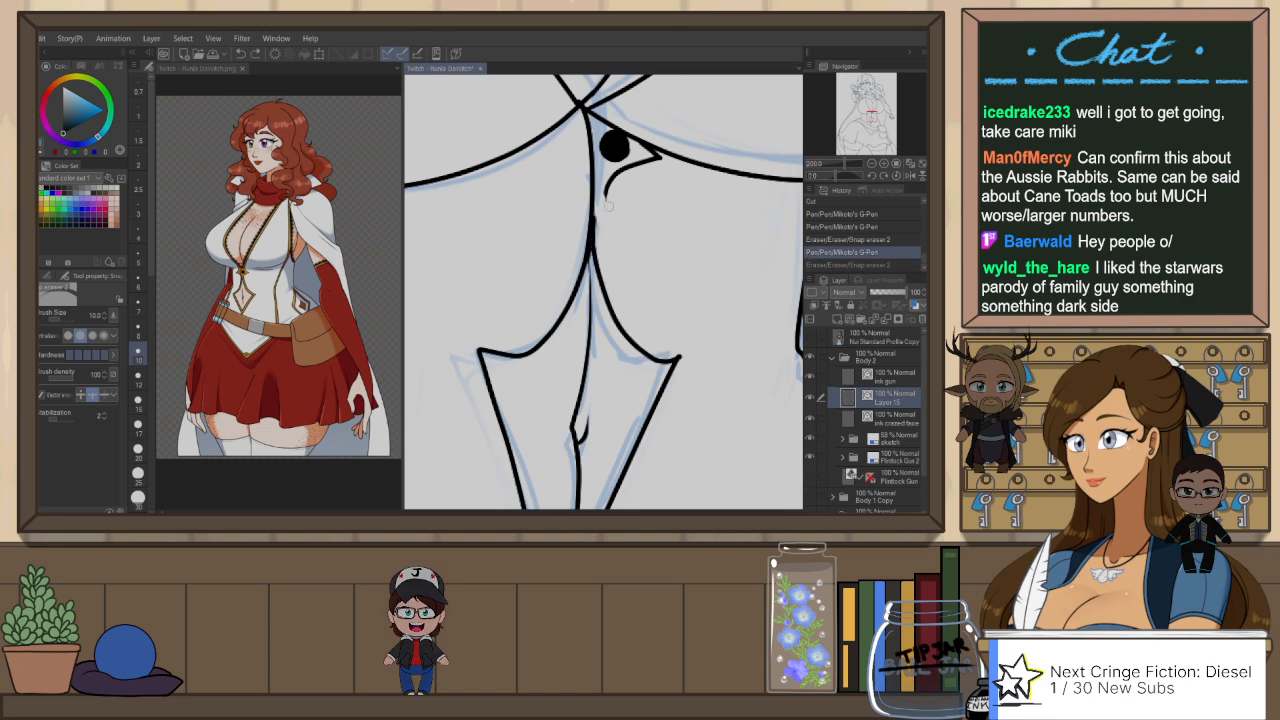
key("o")
left_click(590, 256)
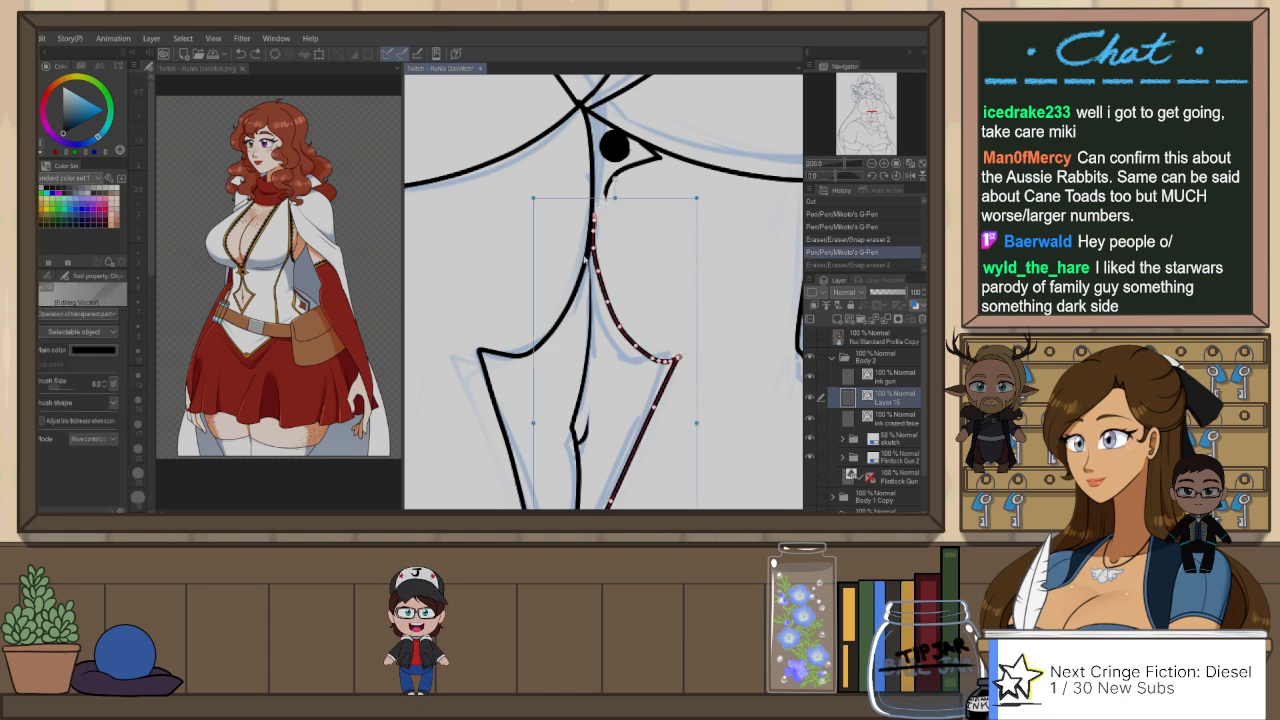
left_click_drag(533, 423, 530, 423)
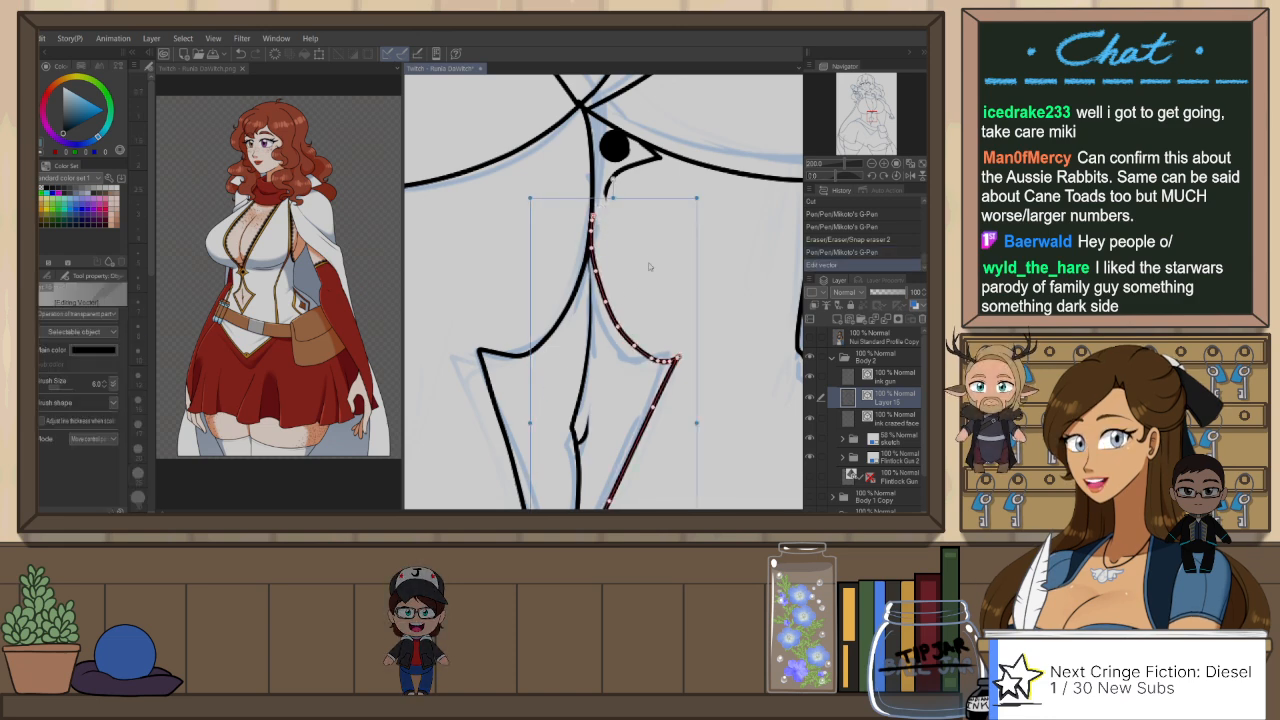
Step: Ink a parallel trim line with the G-Pen from the short under-bust curve down the cutout's curved right edge, past its side point
key("p")
left_click_drag(608, 186, 603, 272)
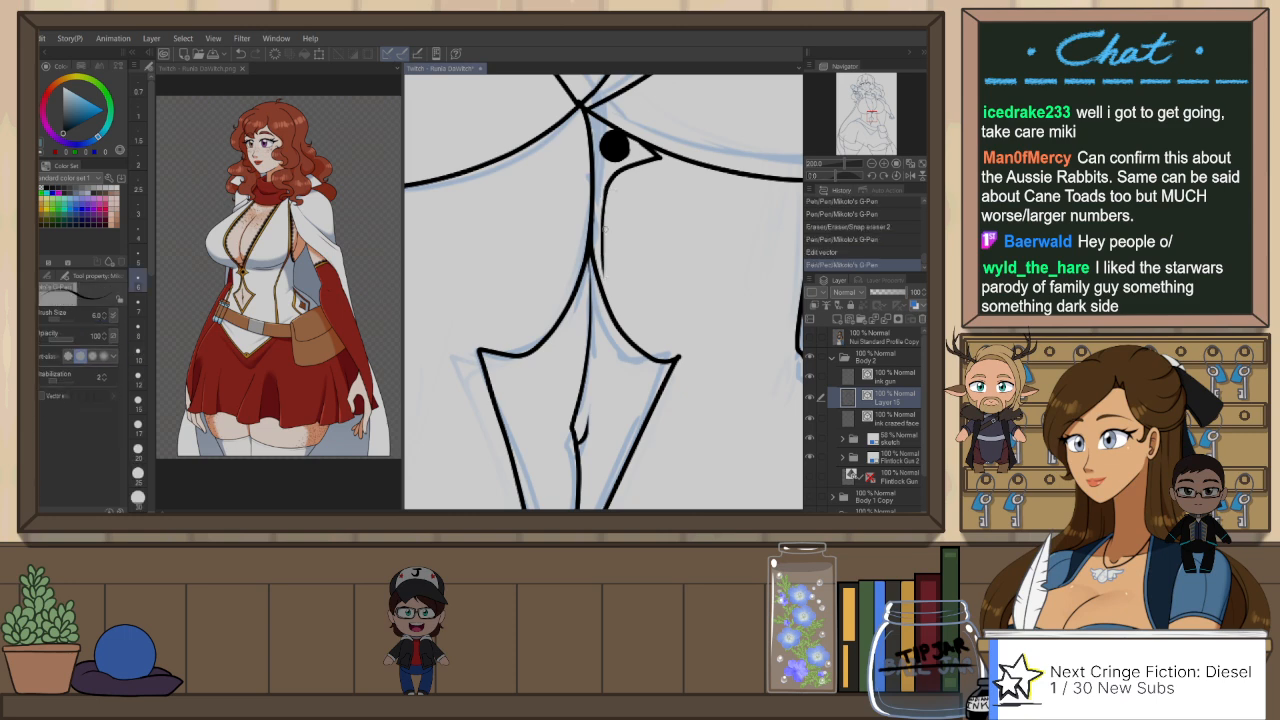
key("ctrl+z")
left_click_drag(607, 188, 604, 277)
key("ctrl+z")
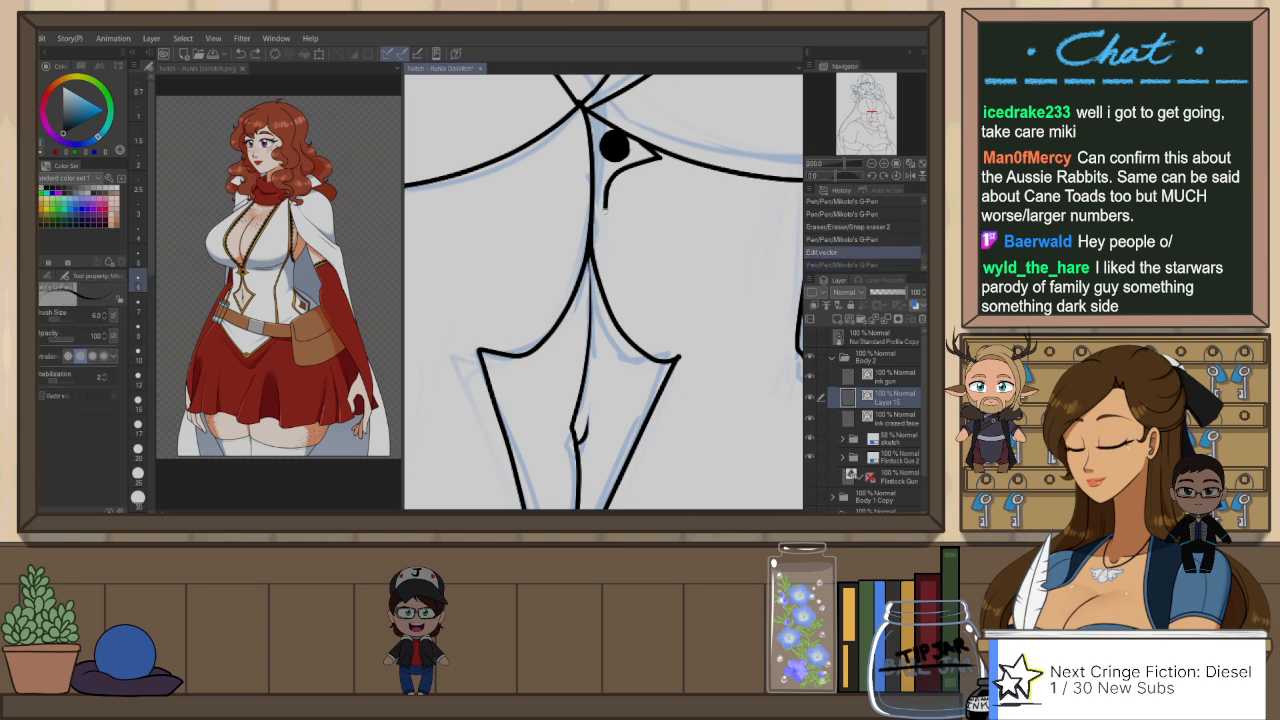
left_click_drag(607, 188, 606, 262)
key("ctrl+z")
mouse_move(607, 184)
left_mouse_down()
mouse_move(622, 320)
mouse_move(617, 285)
mouse_move(635, 259)
mouse_move(592, 184)
mouse_move(654, 272)
mouse_move(592, 178)
mouse_move(619, 256)
mouse_move(688, 269)
left_mouse_up()
key("ctrl+z")
key("ctrl+z")
Step: Ink the outer trim's straight diagonal from the side point to the cutout's lower tip and clean the overlaps with Snap eraser 2
left_click_drag(676, 336, 676, 236)
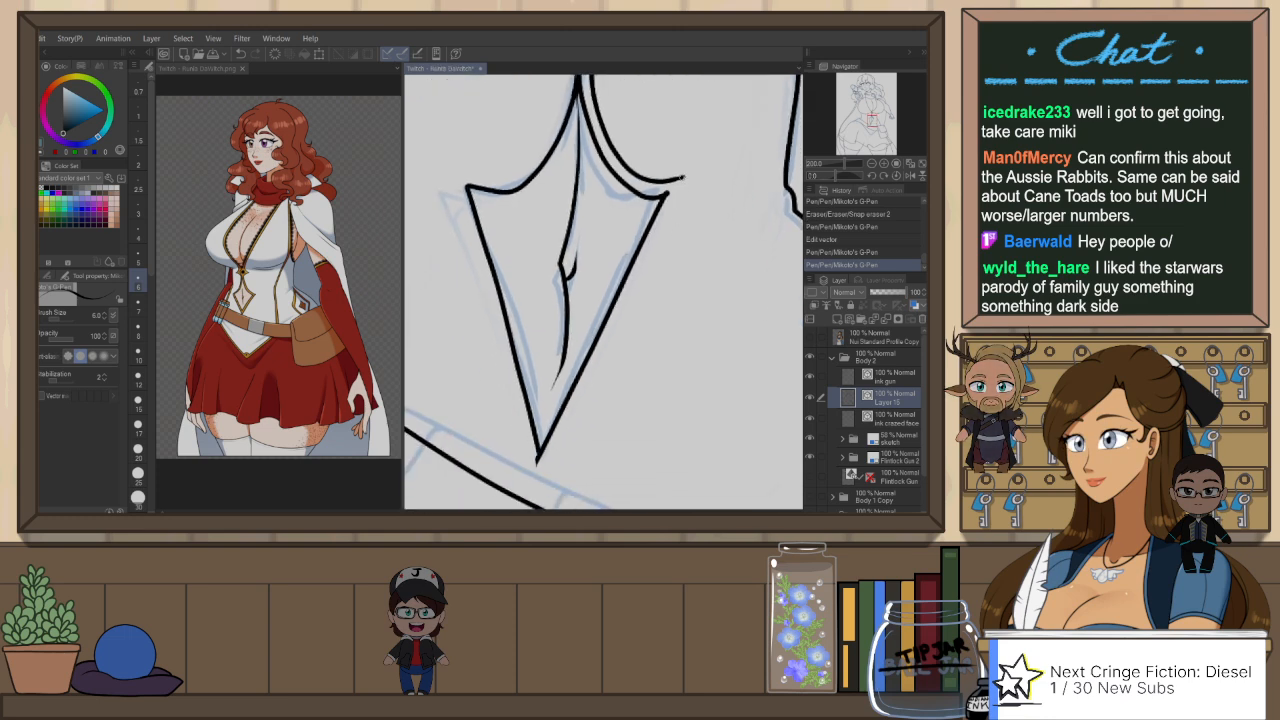
mouse_move(686, 178)
left_mouse_down()
mouse_move(545, 465)
mouse_move(578, 423)
left_mouse_up()
key("e")
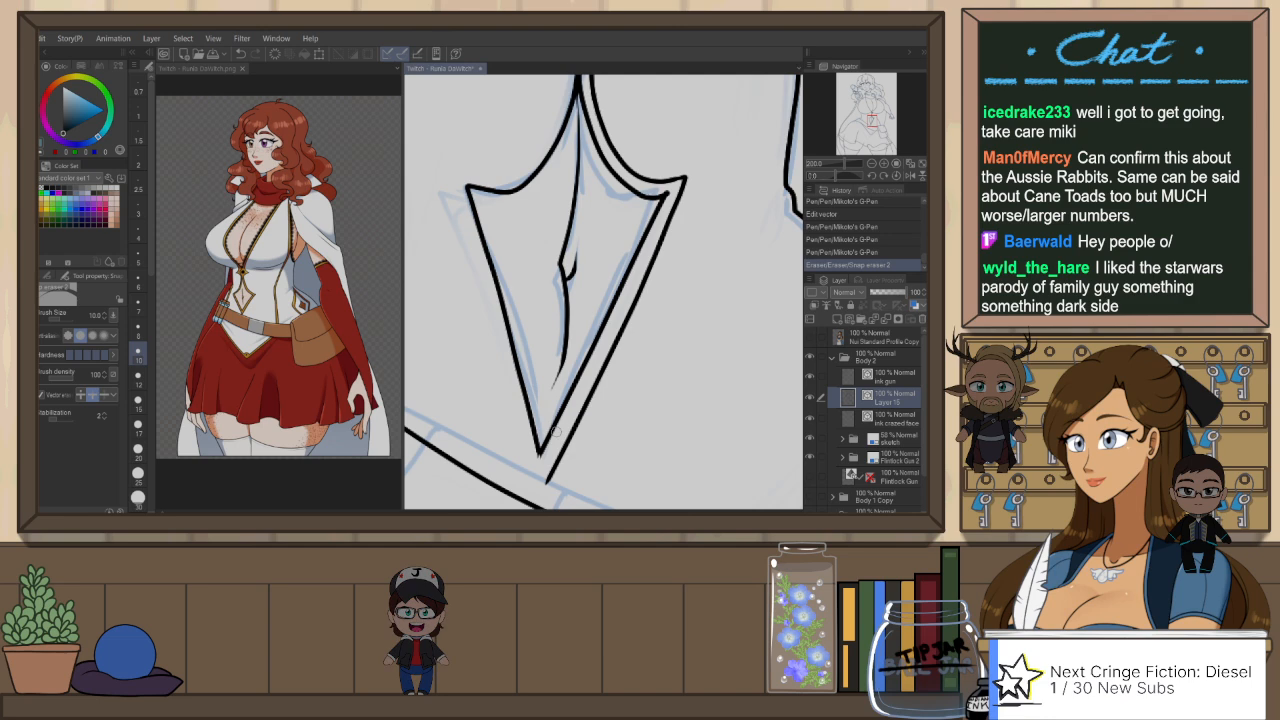
Step: Move the end control point of the cutout's left edge line so it meets the lower tip cleanly
key("o")
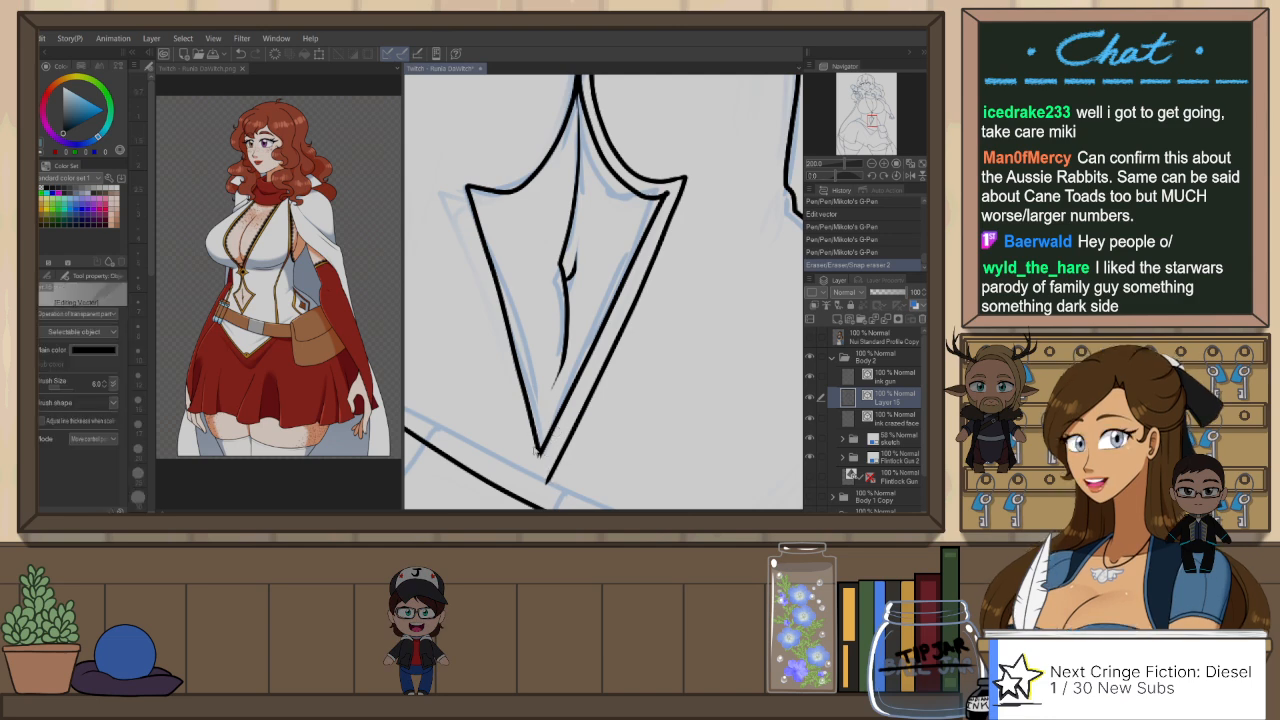
left_click(539, 455)
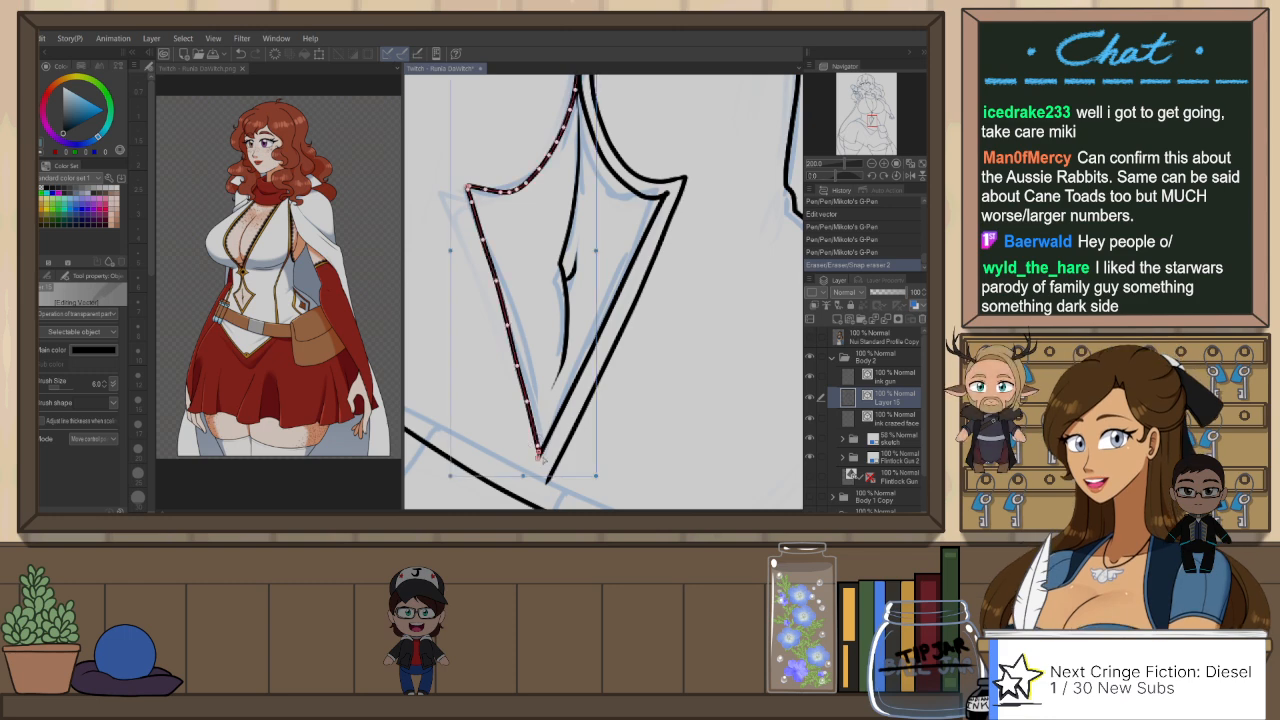
left_click_drag(539, 455, 541, 447)
left_click(672, 277)
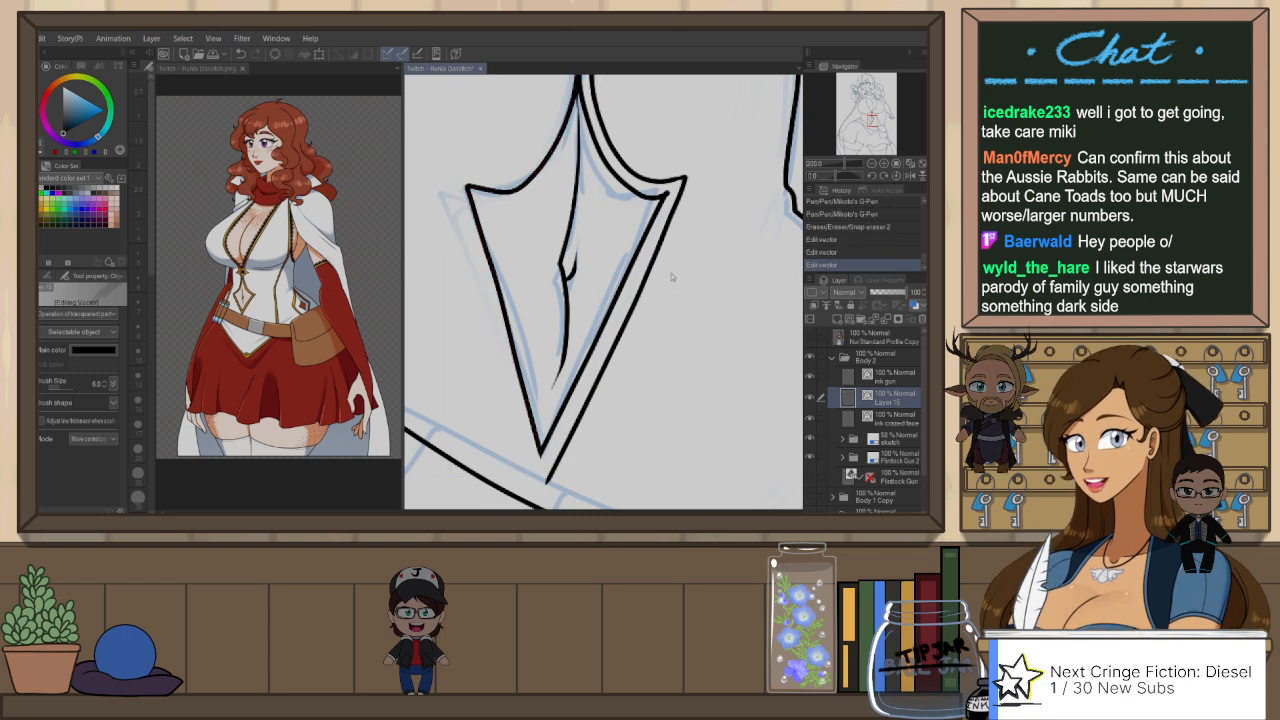
Step: Refine the outer trim's side corner with Pinch vector line and clean up the line with Snap eraser 2
left_click(662, 178)
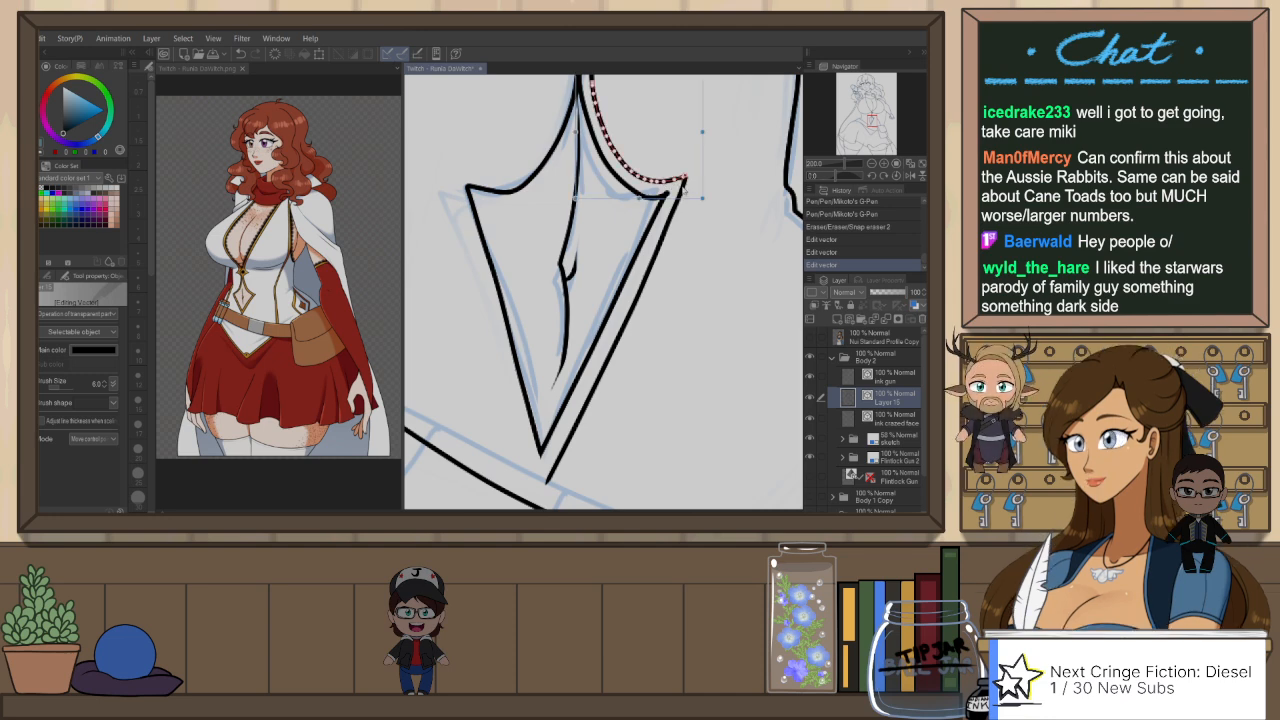
left_click(684, 190, "shift")
left_click(726, 195)
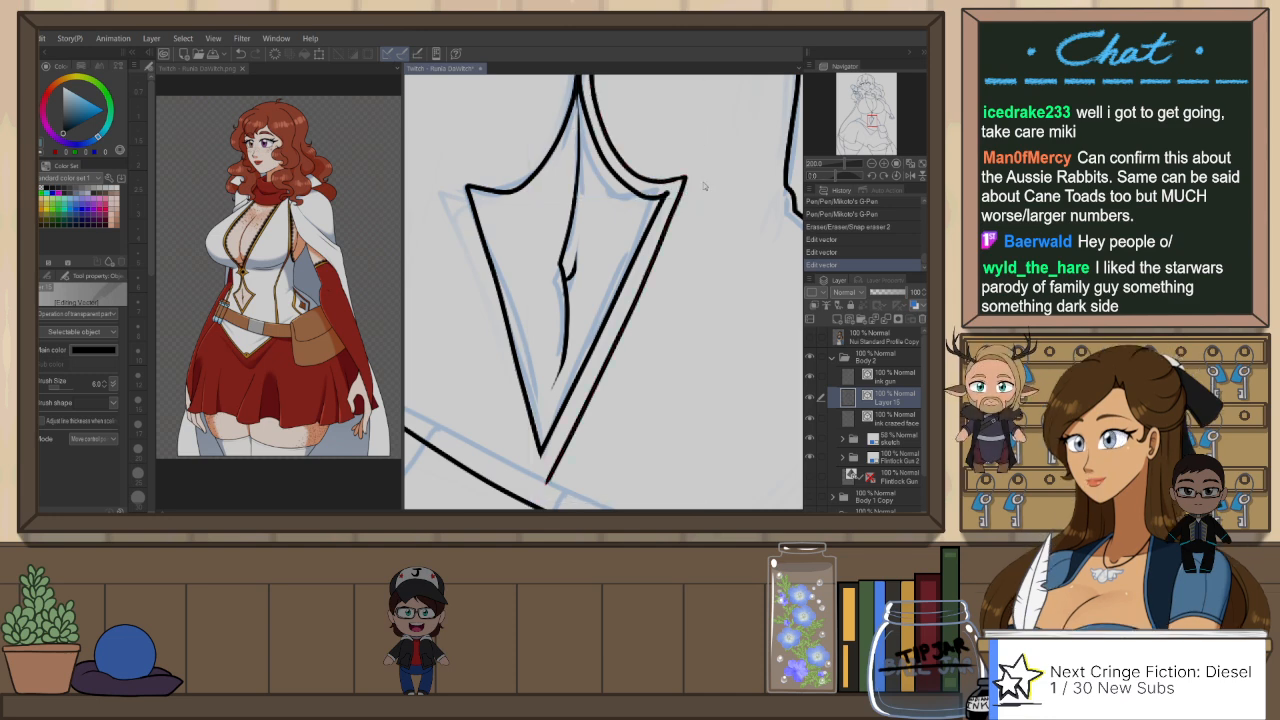
key("y")
left_click_drag(688, 177, 706, 312)
key("e")
left_click_drag(660, 246, 678, 293)
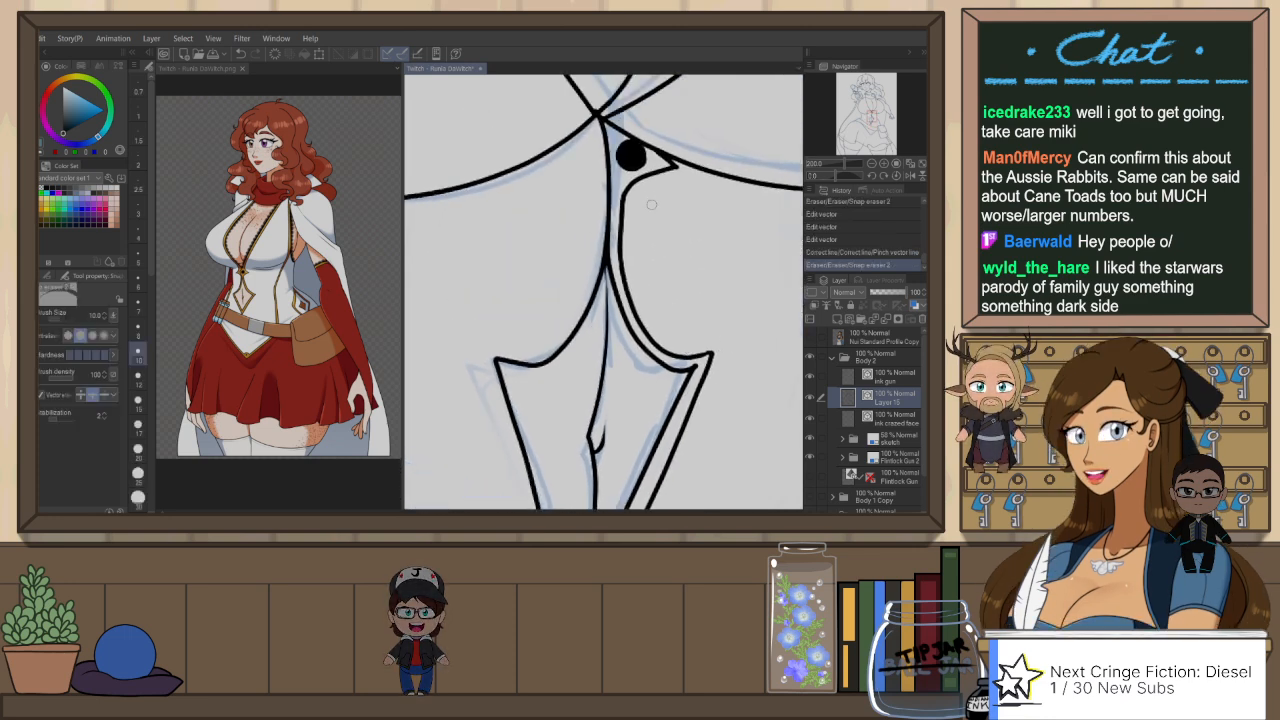
Step: Mirror the canvas, ink a matching short curve under the other bust with the G-Pen, and trim it with Snap eraser 2
key("h")
key("p")
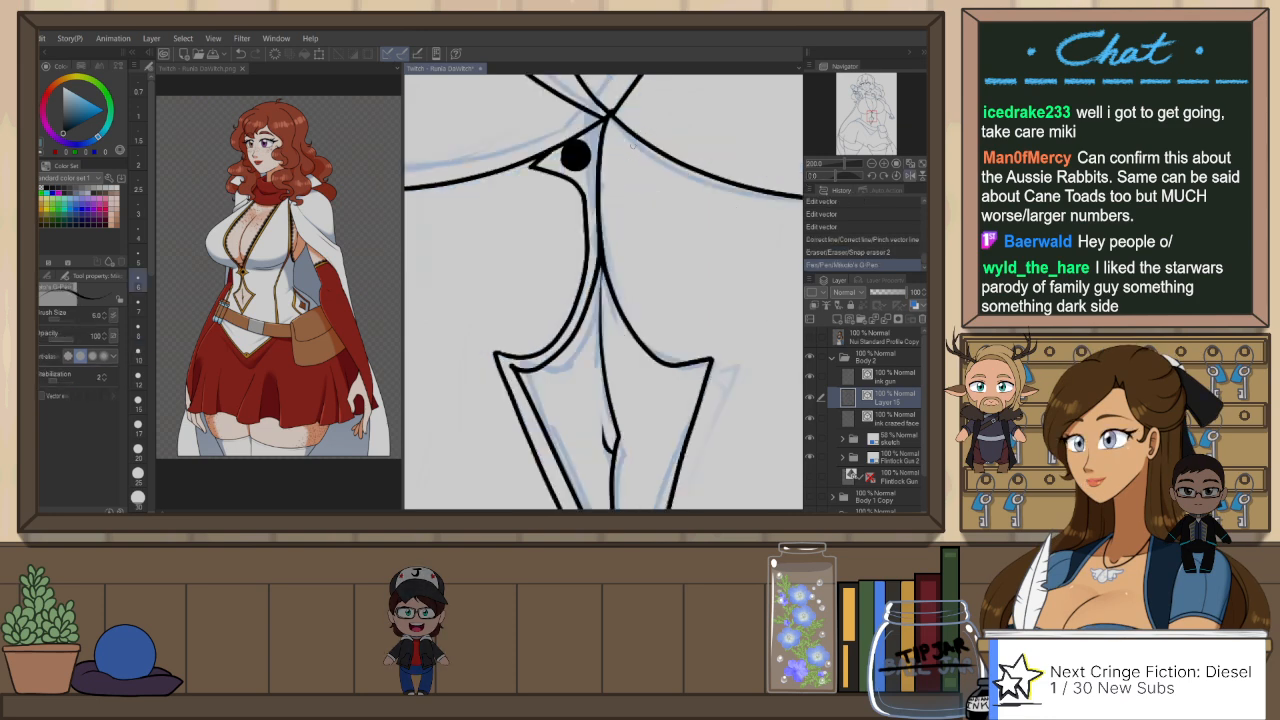
mouse_move(634, 142)
left_mouse_down()
mouse_move(623, 181)
mouse_move(630, 162)
mouse_move(695, 154)
left_mouse_up()
key("ctrl+z")
key("e")
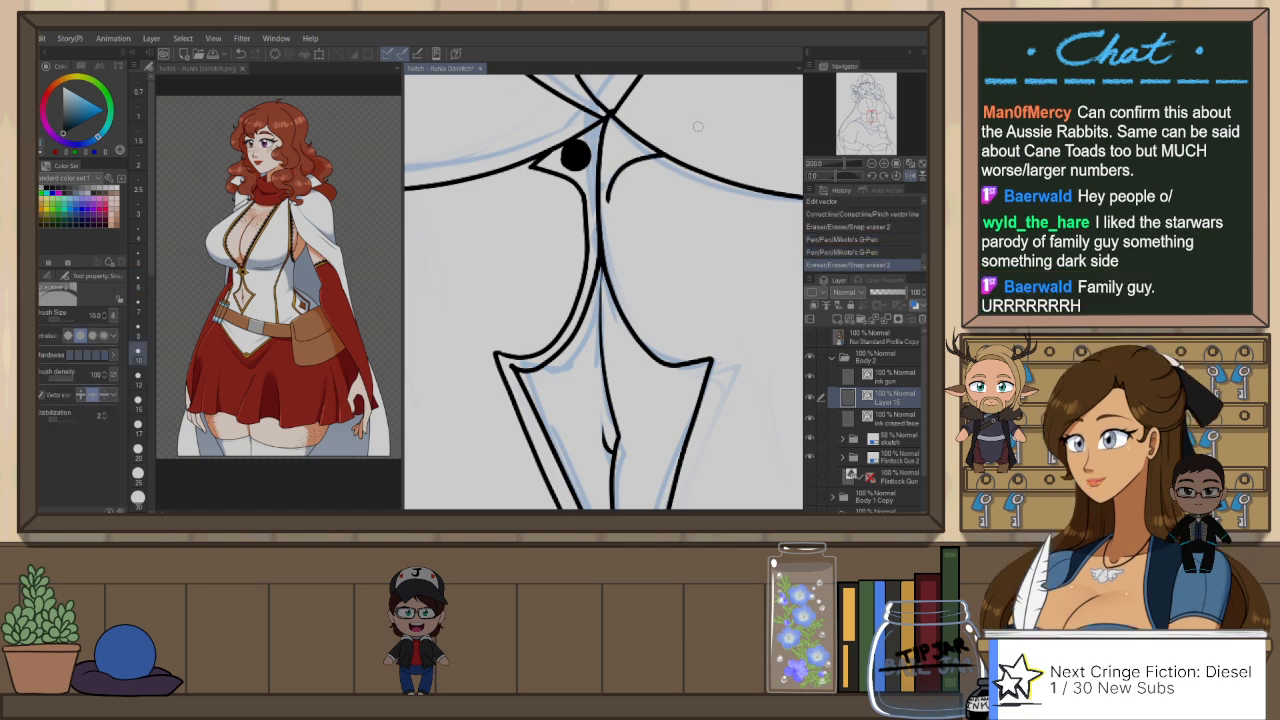
Step: Re-ink the upper centre line under the bust as an outward-bulging curve and erase the old straight segment
key("p")
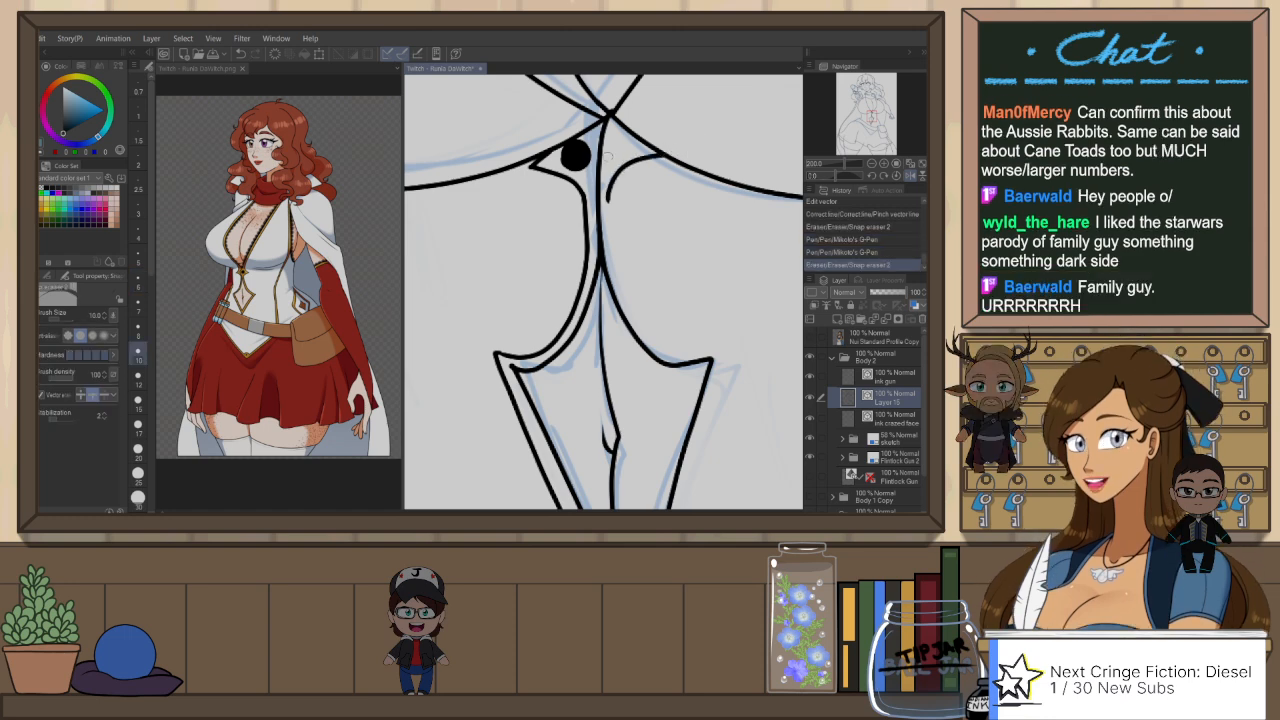
mouse_move(613, 155)
left_mouse_down()
mouse_move(610, 114)
mouse_move(617, 231)
left_mouse_up()
key("e")
key("ctrl+z")
left_click_drag(611, 207, 596, 201)
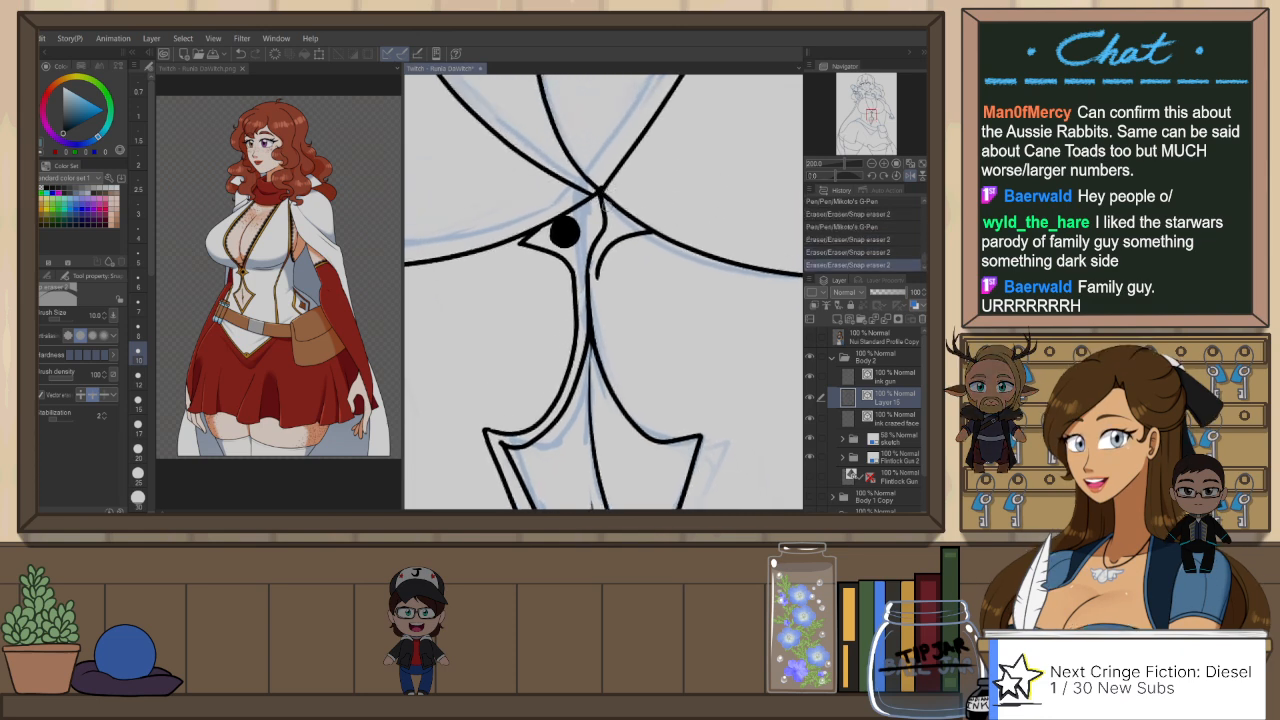
Step: Select the solid black dot beside the centre line with the Object tool and delete it
key("o")
left_click(570, 231)
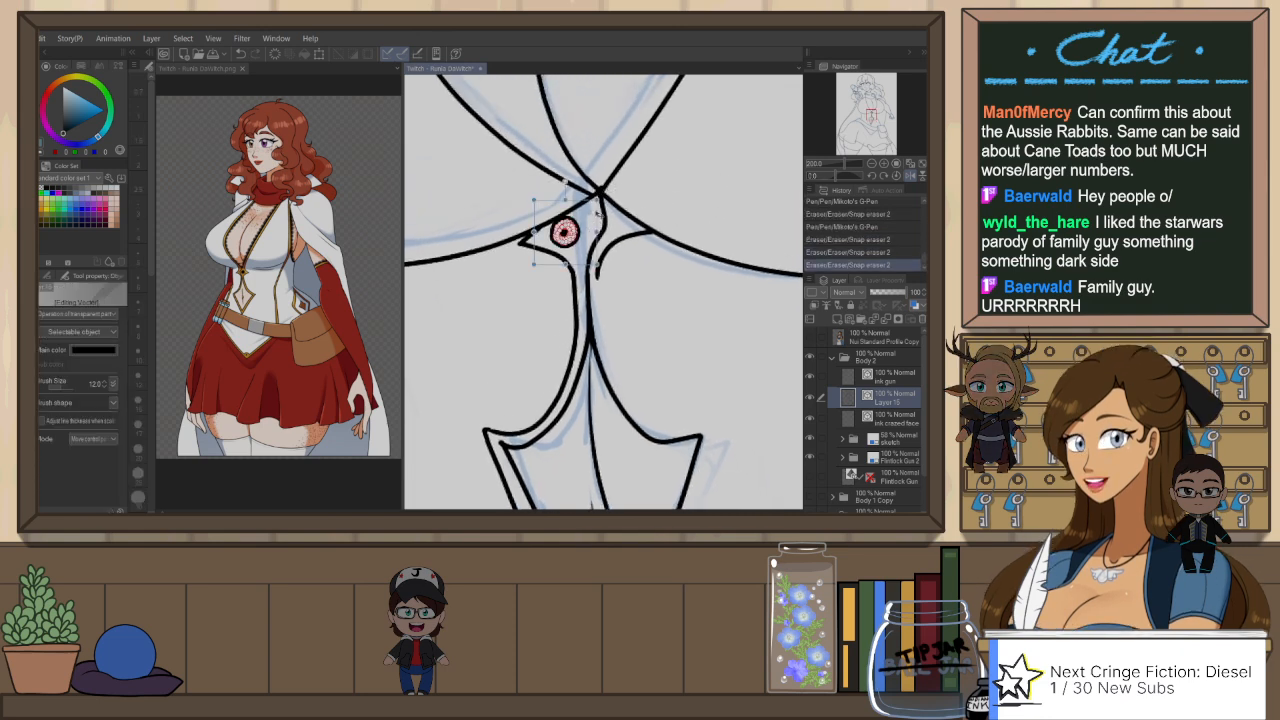
mouse_move(598, 201)
left_mouse_down()
mouse_move(617, 184)
mouse_move(613, 203)
left_mouse_up()
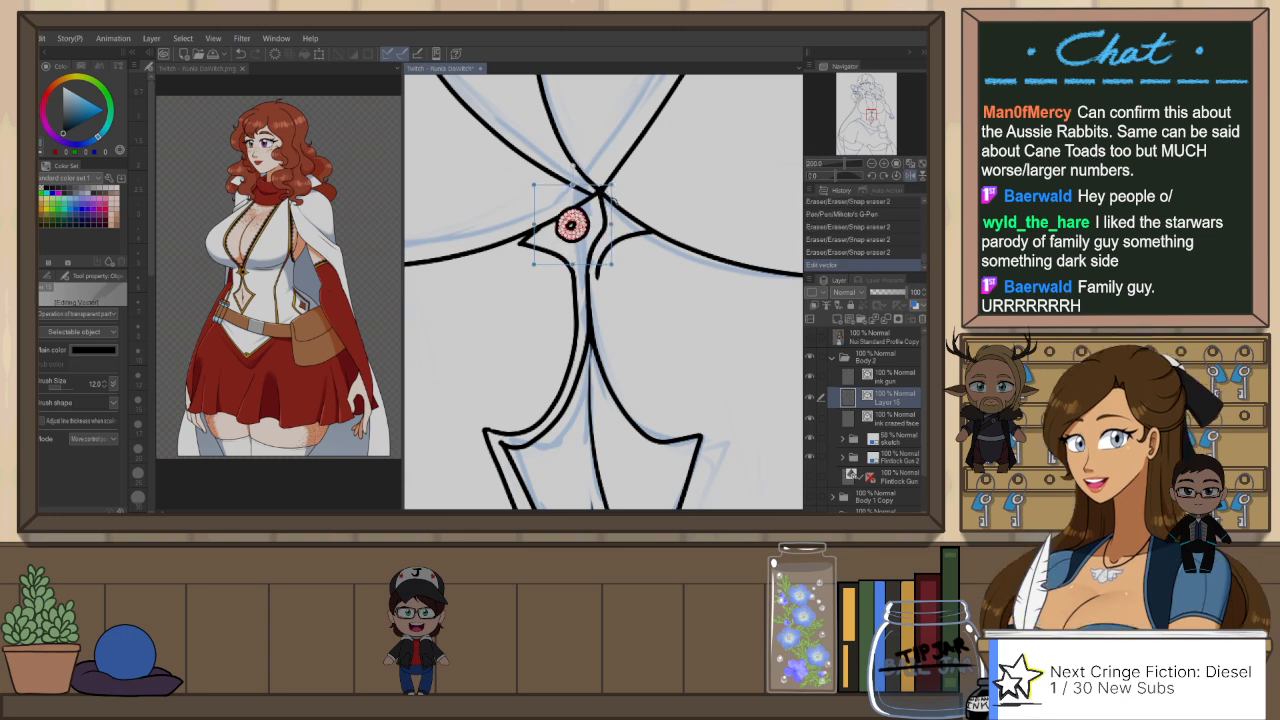
key("ctrl+x")
Step: Unmirror the canvas and slightly enlarge the curved upper centre-line segment to meet the line below it
key("h")
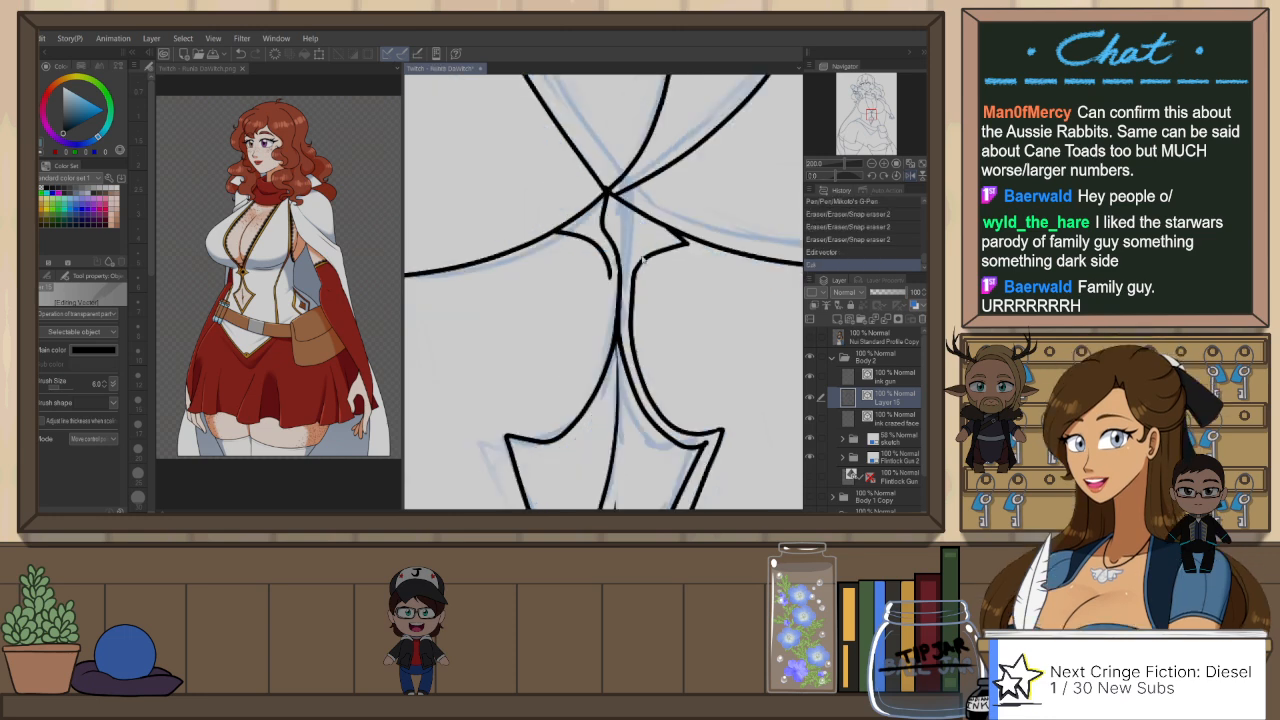
left_click(622, 257)
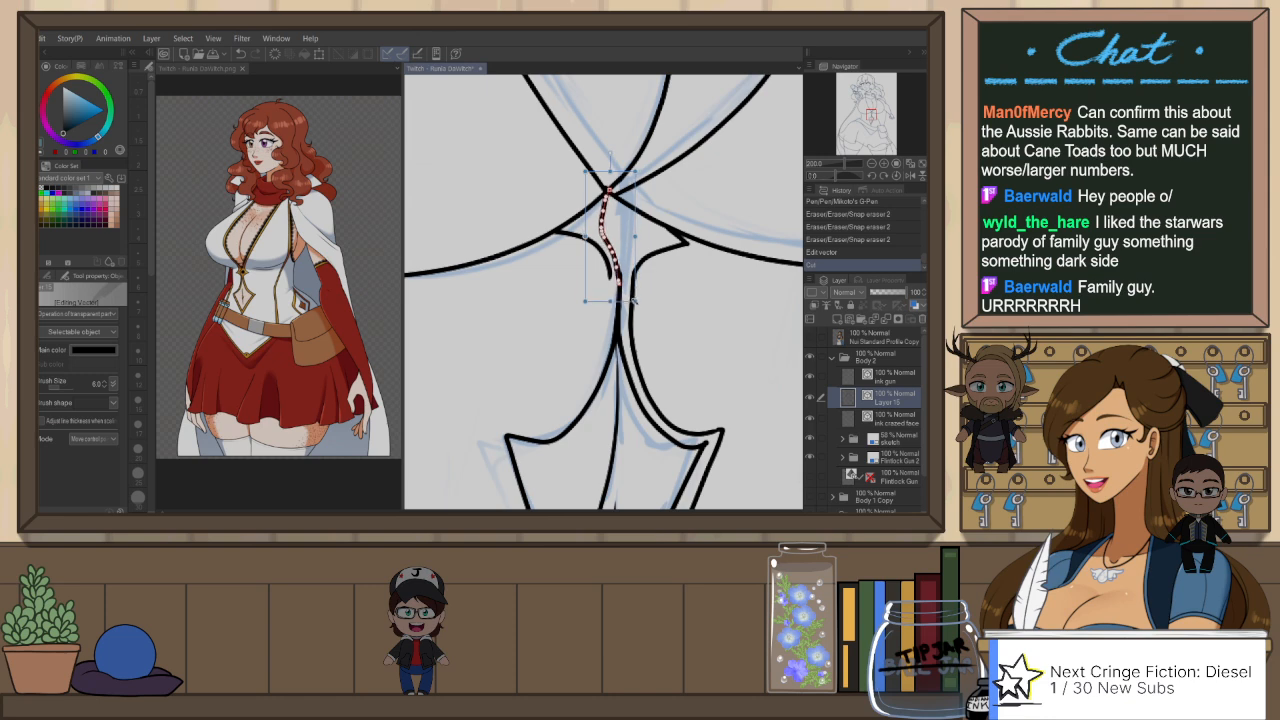
left_click_drag(634, 301, 639, 305)
left_click(688, 289)
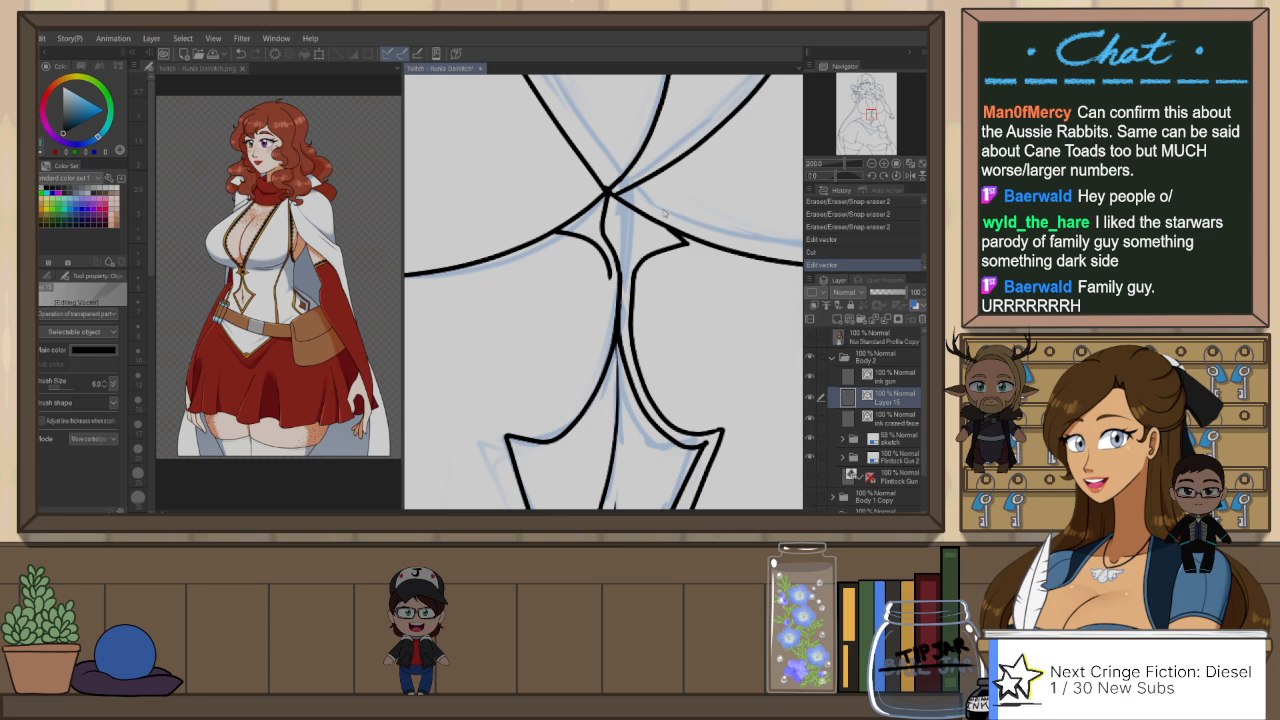
Step: Add a solid black dot beside the curved centre-line segment with the G-Pen at size 17
key("p")
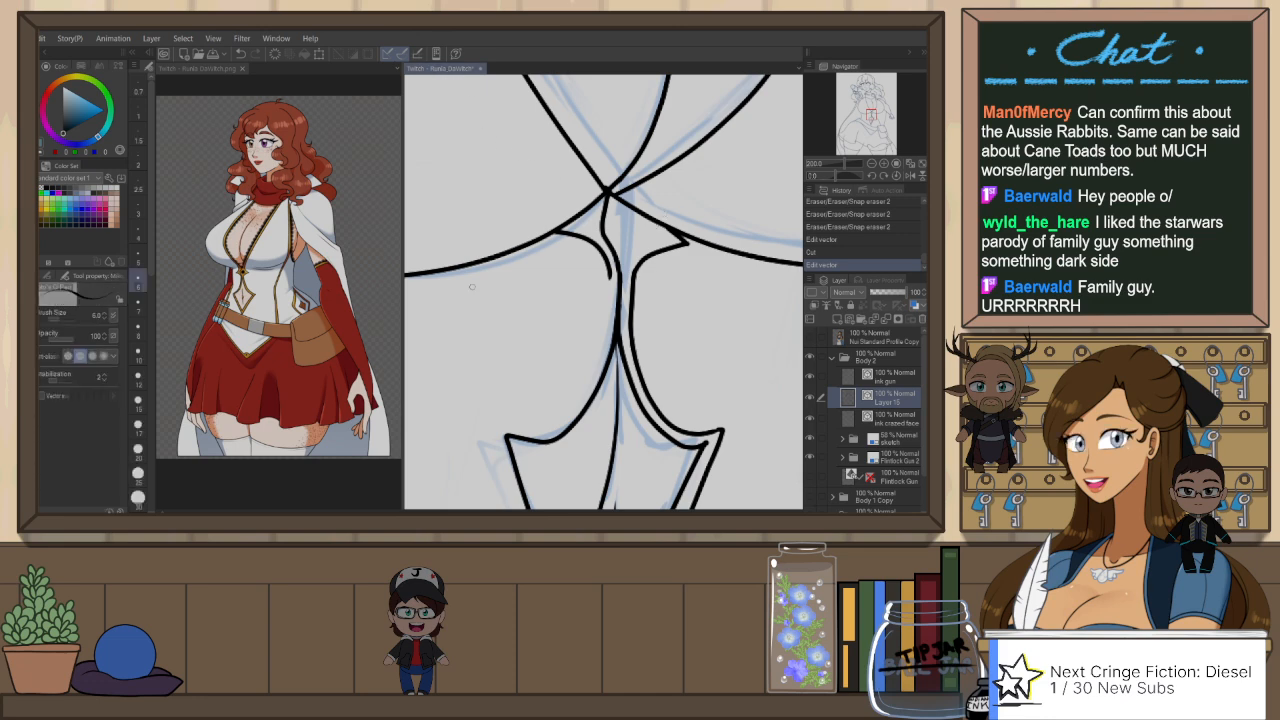
left_click_drag(634, 226, 628, 232)
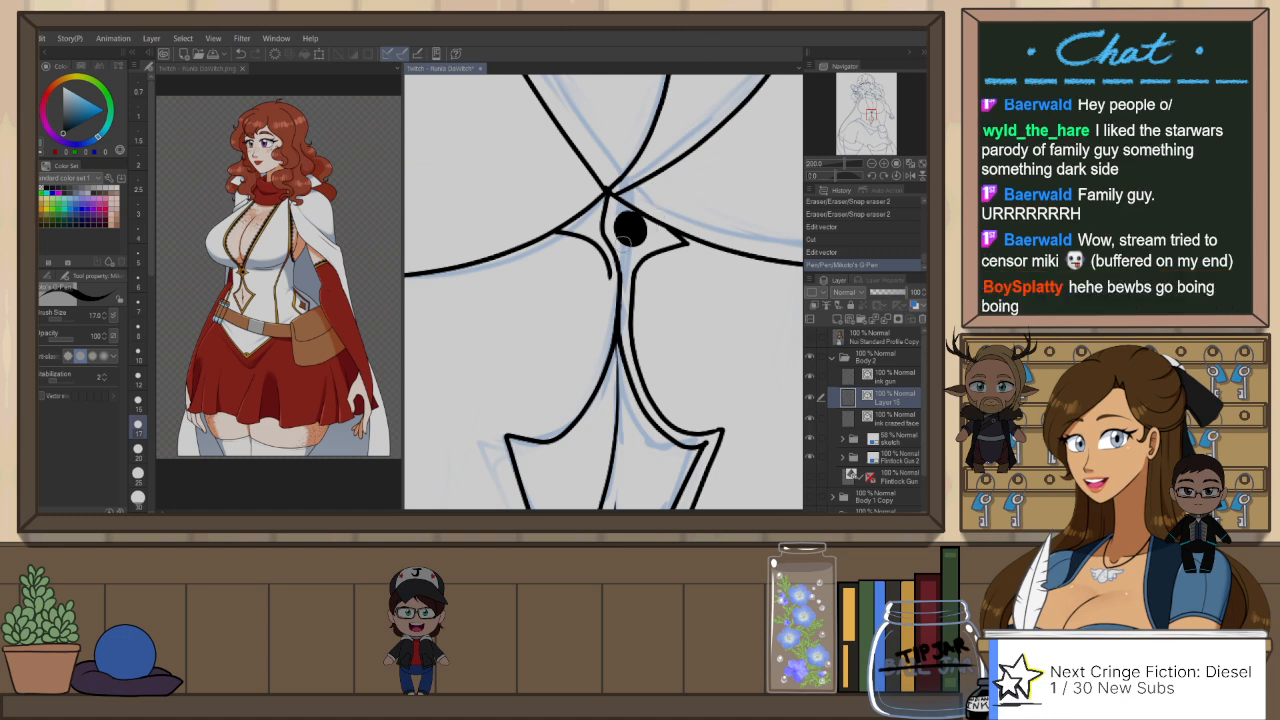
Step: Try to extend the short undotted-side curve down beside the centre line with the Darker pencil at size 6
key("p")
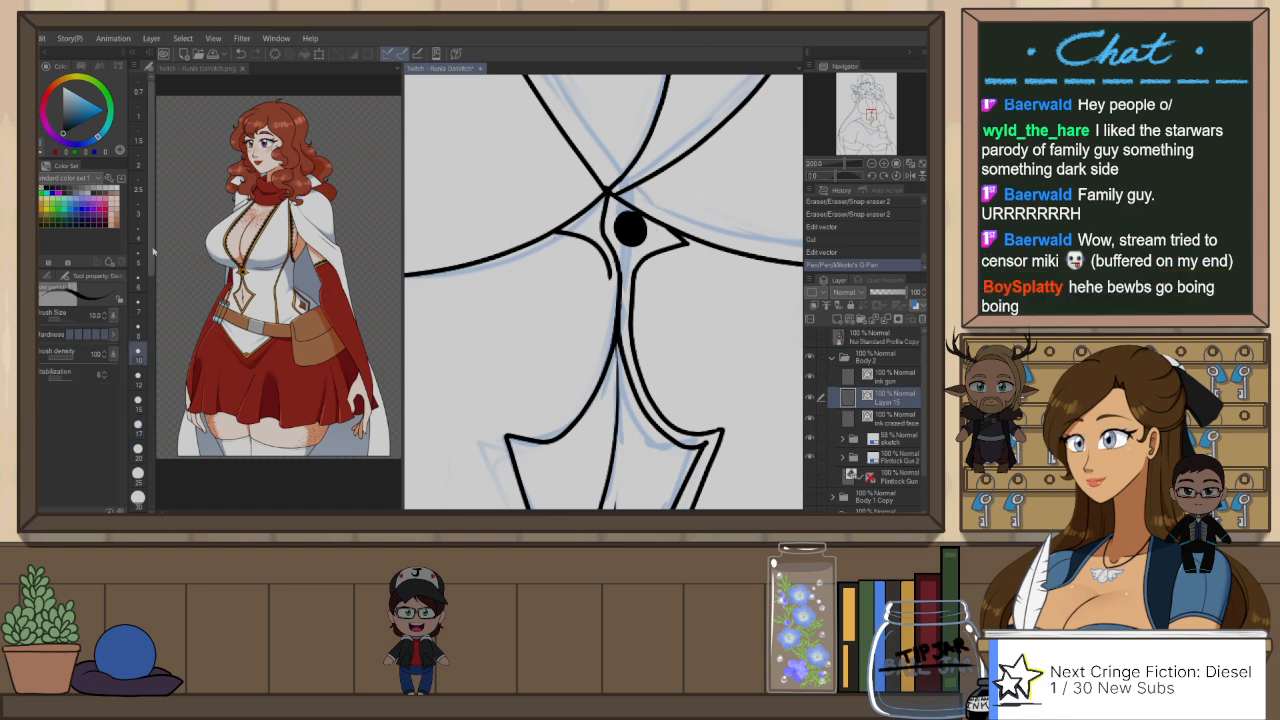
key("bracketleft")
key("bracketleft")
key("bracketleft")
key("bracketleft")
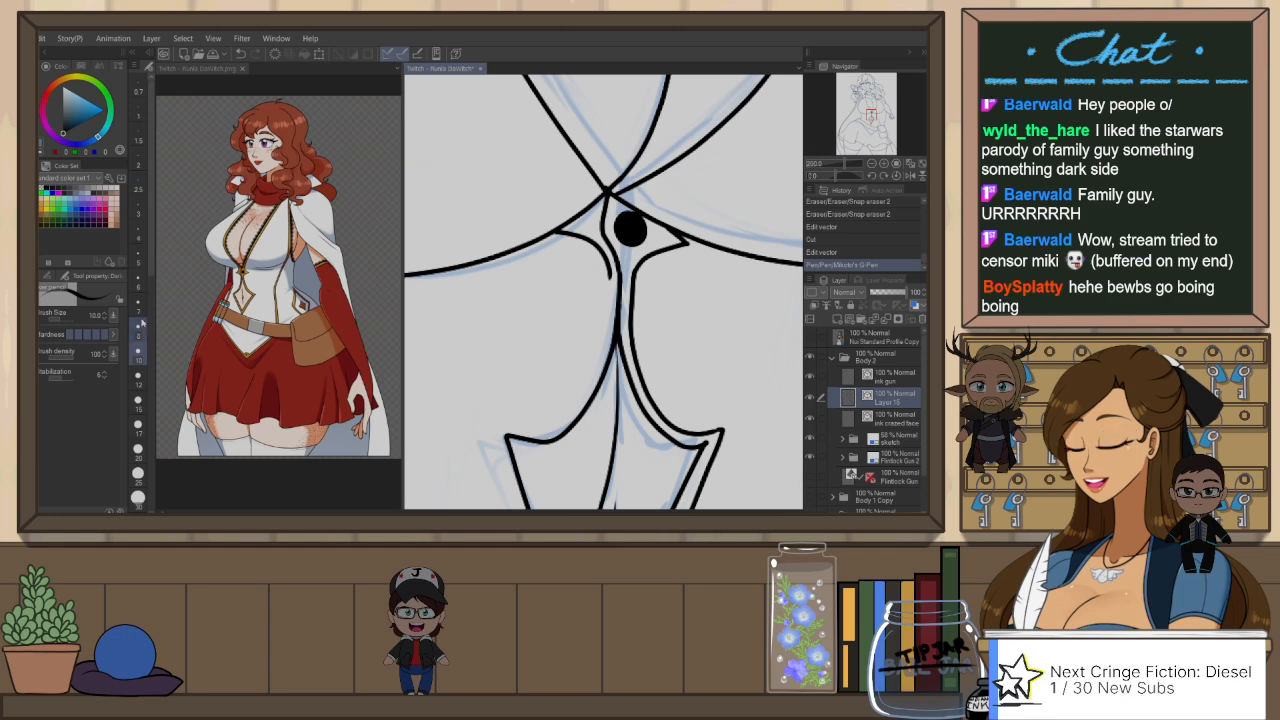
left_click_drag(629, 371, 640, 261)
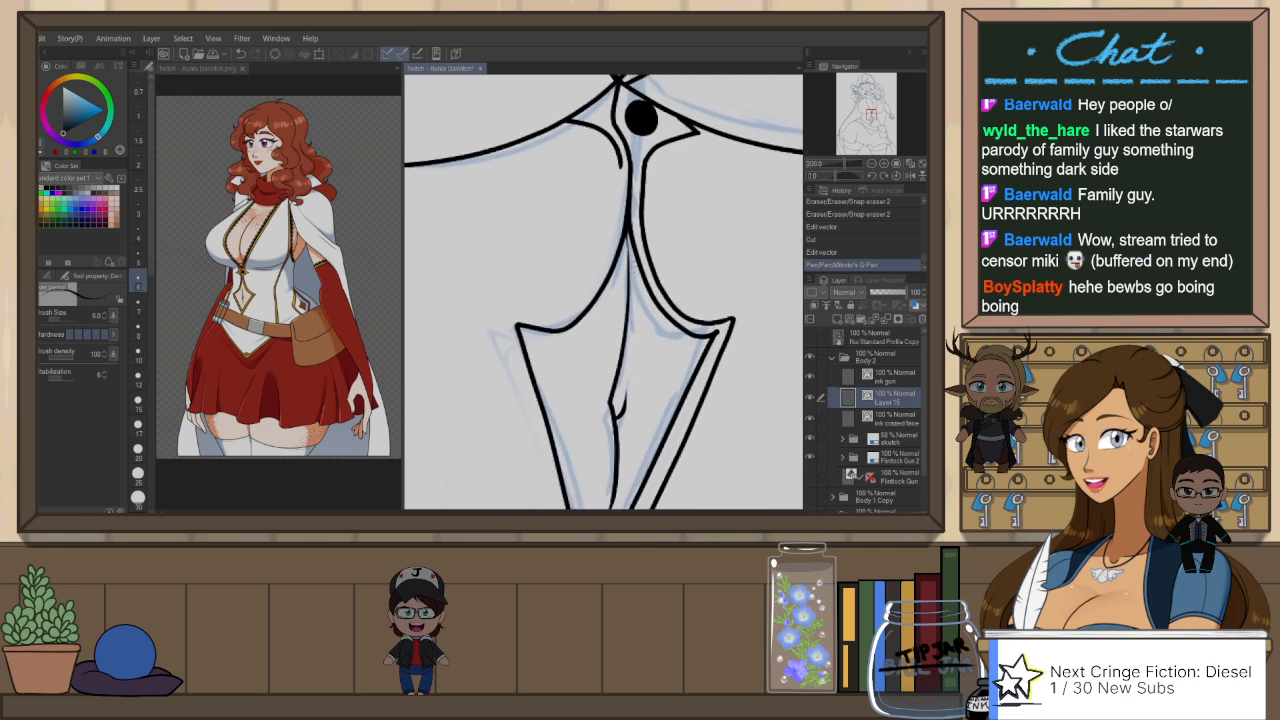
left_click_drag(620, 180, 612, 266)
left_click_drag(625, 155, 607, 247)
key("ctrl+z")
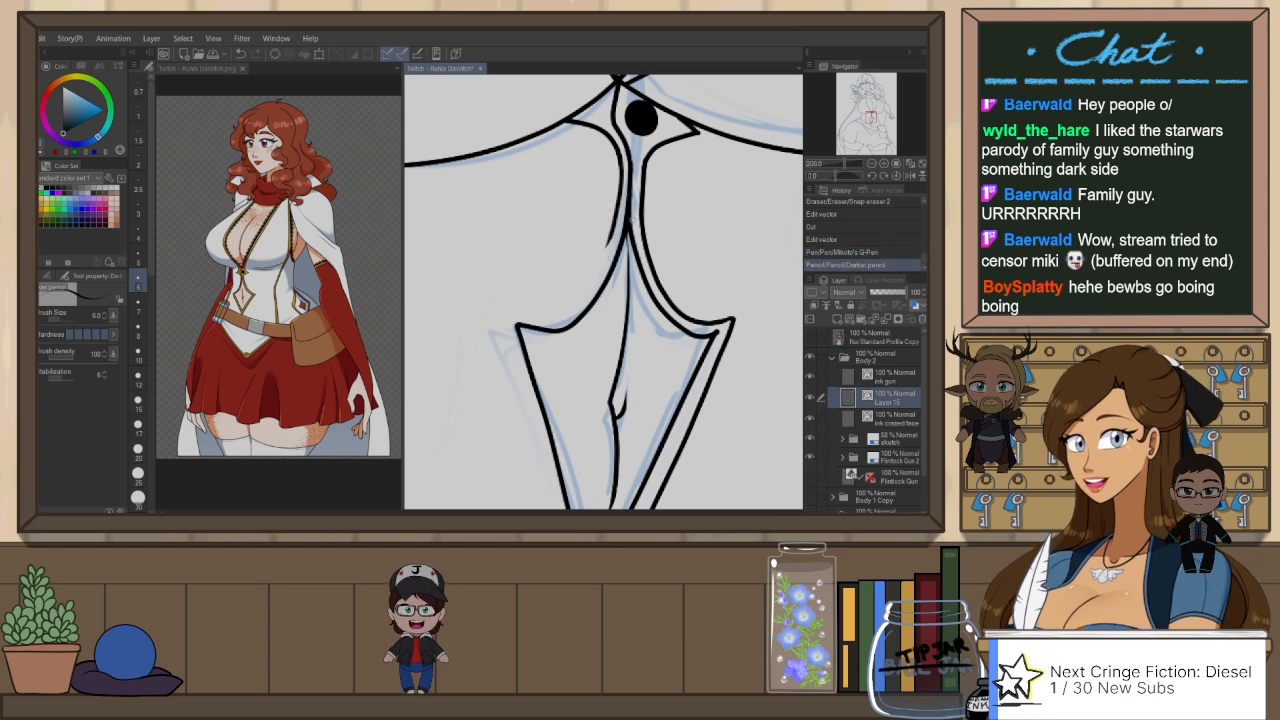
key("h")
key("p")
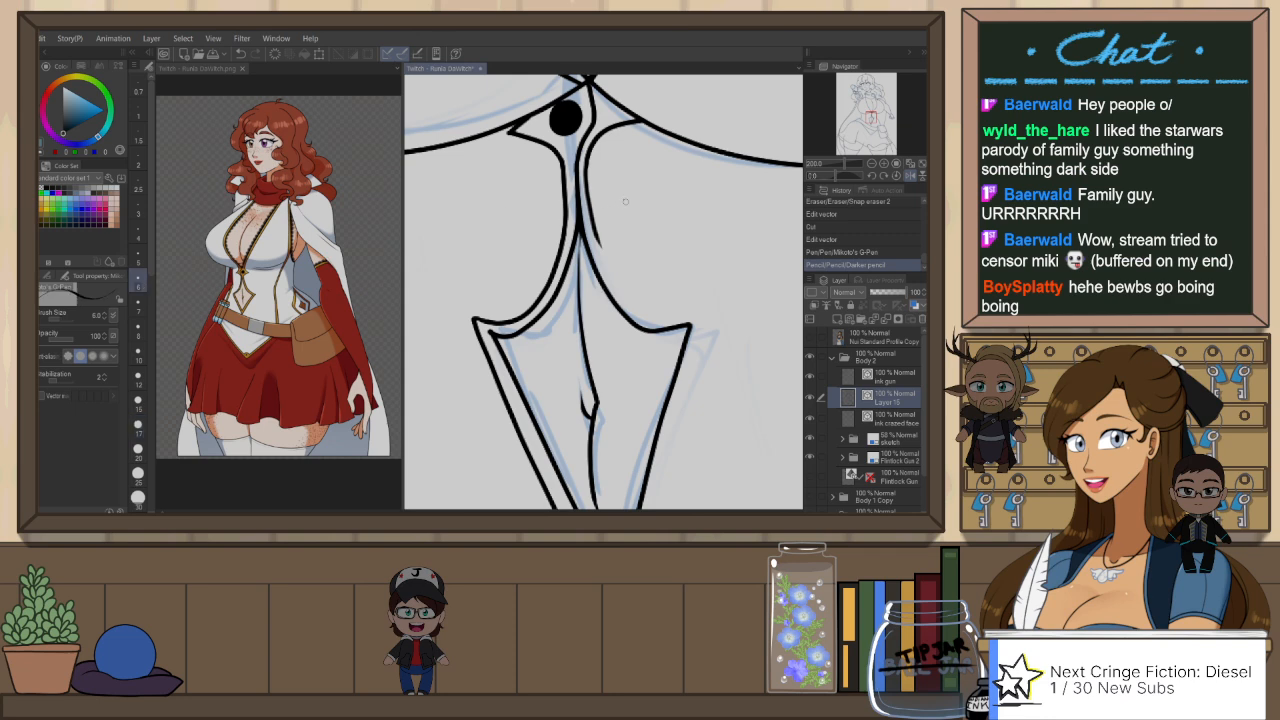
key("ctrl+z")
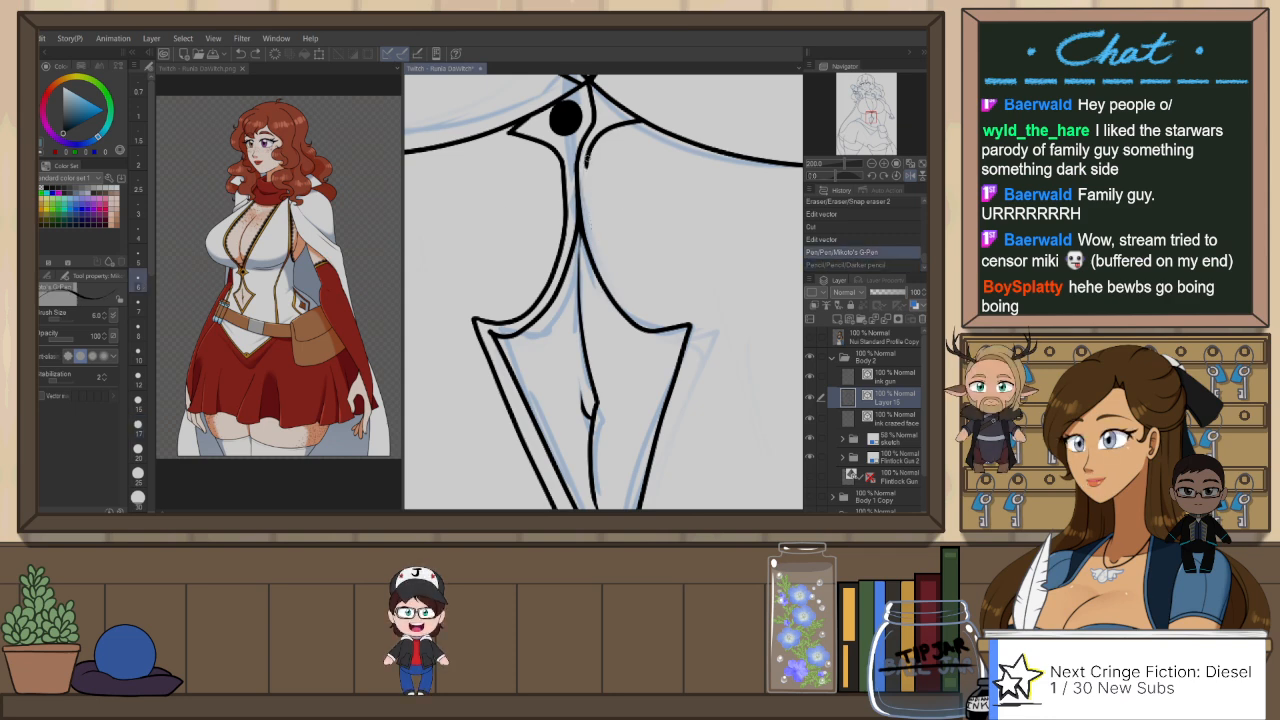
Step: Extend the short undotted-side curve down beside the centre line with the G-Pen at size 6 in the mirrored view
left_click_drag(600, 156, 586, 262)
key("ctrl+z")
left_click_drag(587, 164, 602, 260)
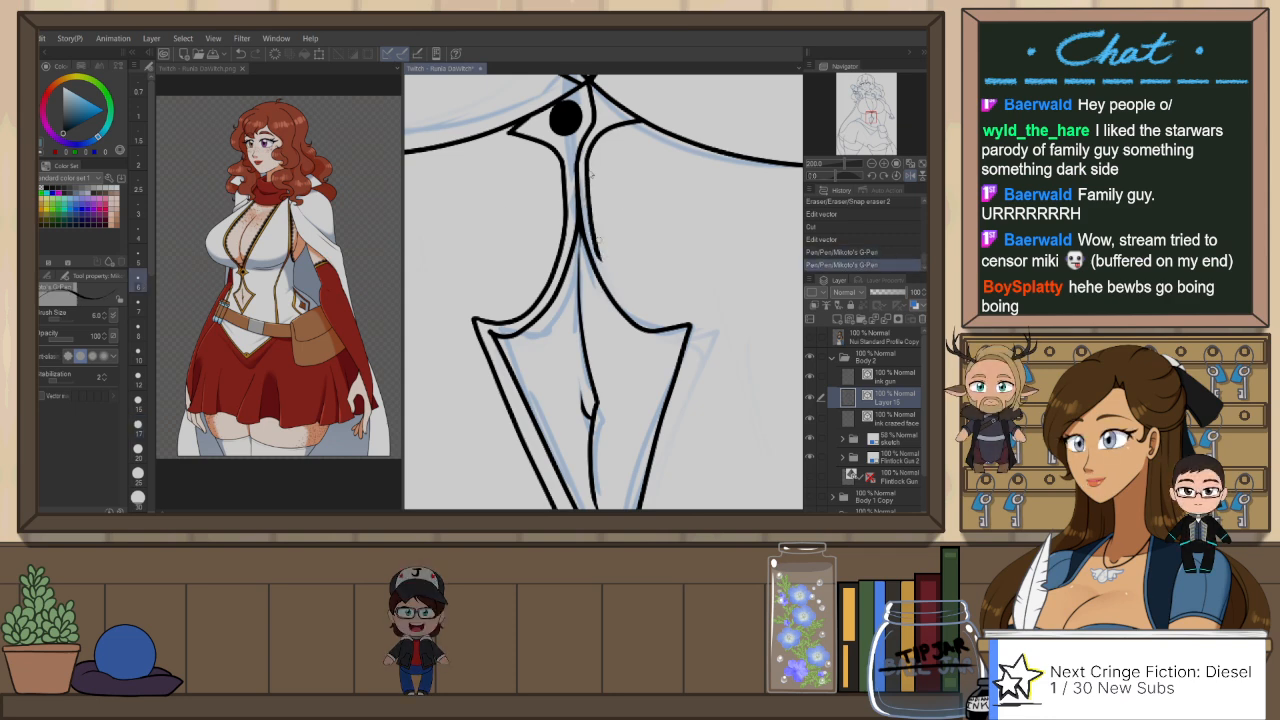
key("ctrl+z")
left_click_drag(591, 154, 600, 256)
key("ctrl+z")
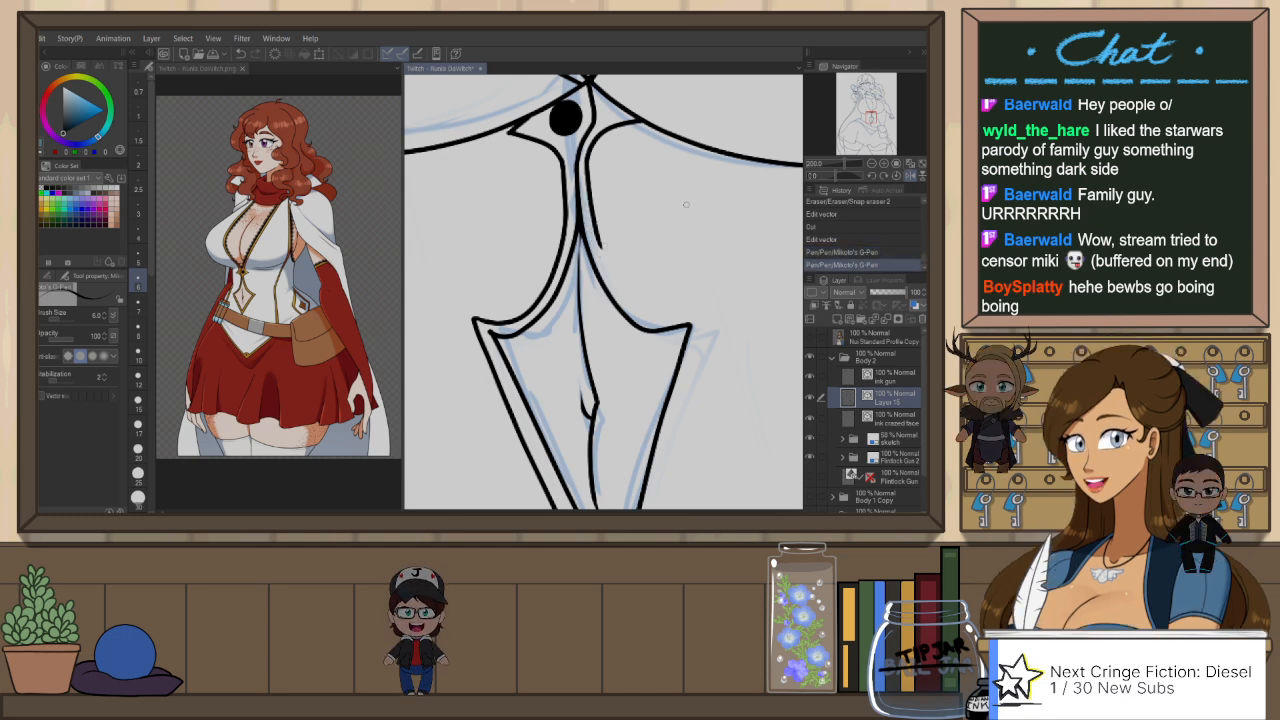
Step: Rotate the canvas, continue the undotted-side trim line along the cutout's curved edge past its side point, and reset the rotation
key("r")
left_click_drag(700, 340, 674, 345)
key("p")
left_click_drag(597, 355, 652, 271)
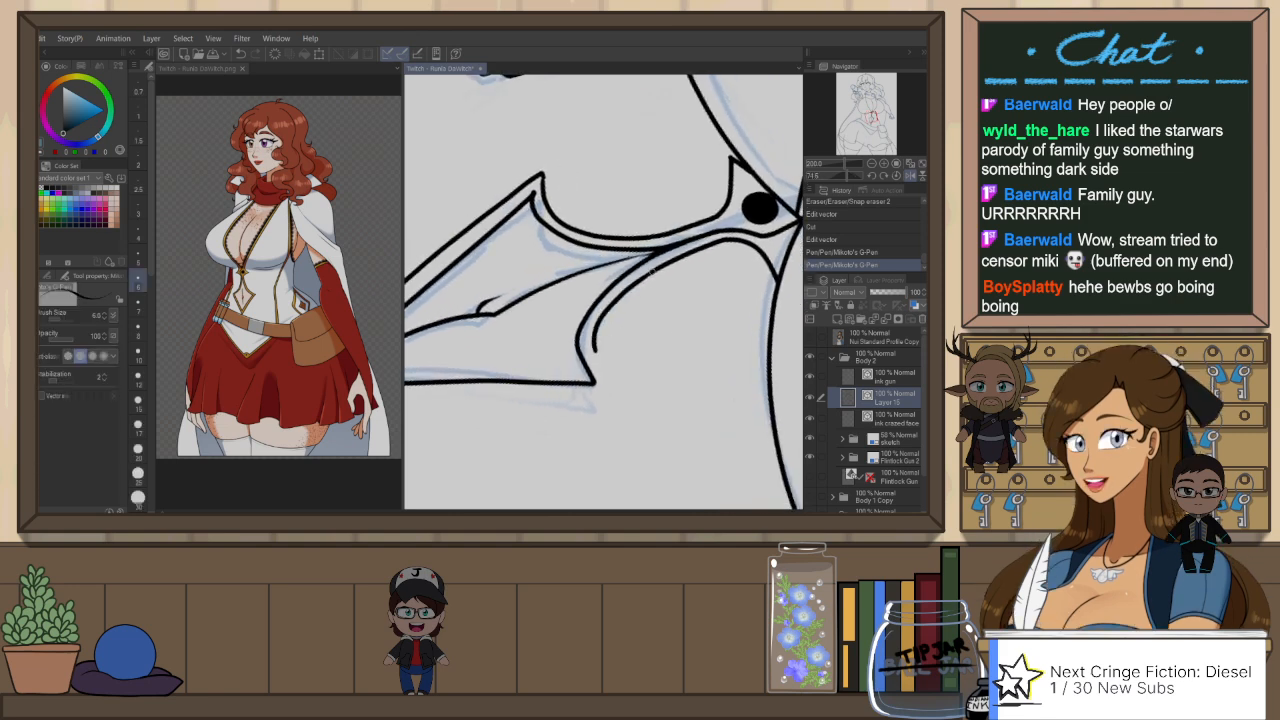
mouse_move(615, 361)
left_mouse_down()
mouse_move(689, 237)
mouse_move(663, 268)
mouse_move(658, 233)
left_mouse_up()
key("ctrl+z")
key("ctrl+z")
left_click_drag(673, 291, 656, 253)
left_click_drag(675, 198, 712, 150)
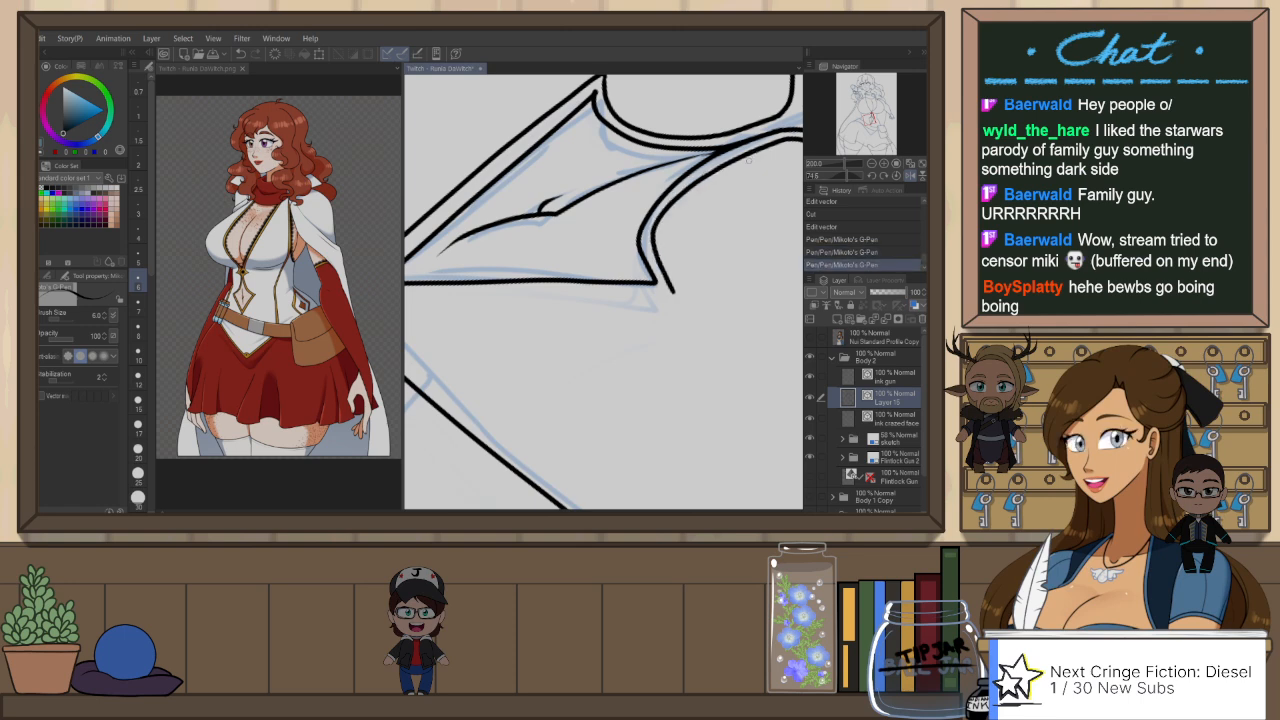
key("ctrl+@")
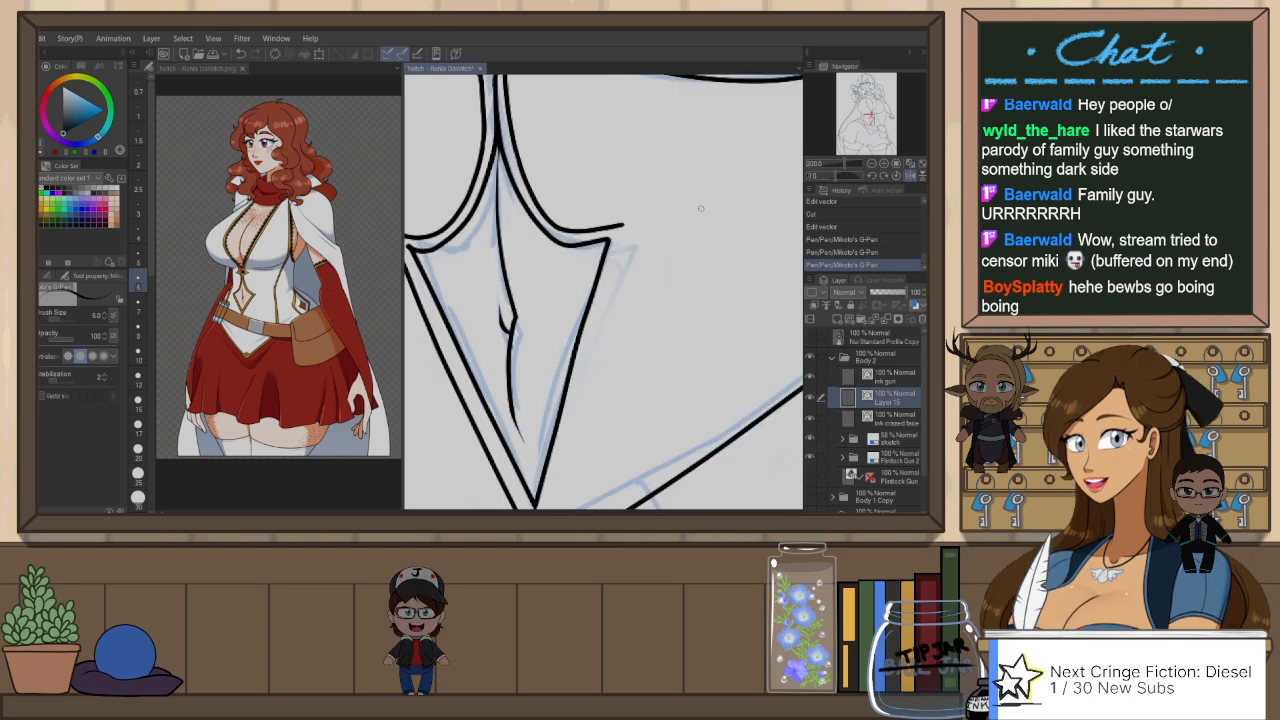
Step: Mirror the view and try to ink the outer trim line from the cutout's open side point toward its lower tip with the G-Pen
key("h")
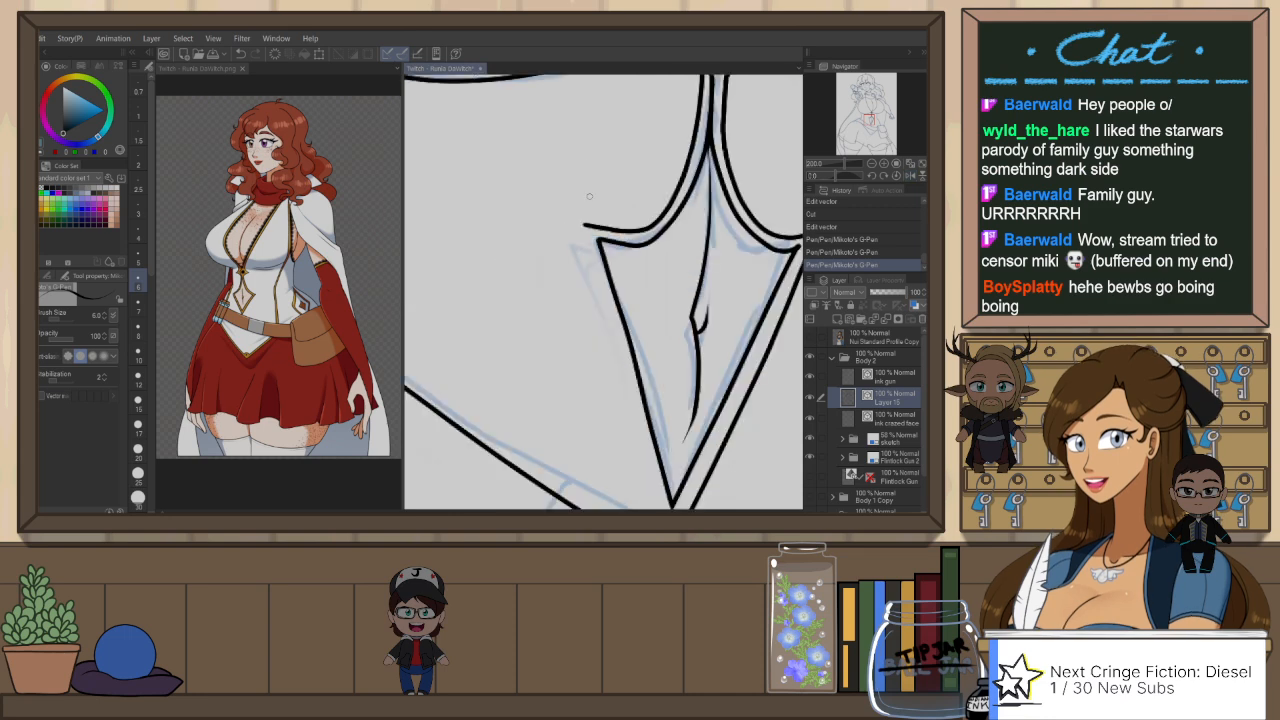
left_click_drag(623, 387, 595, 276)
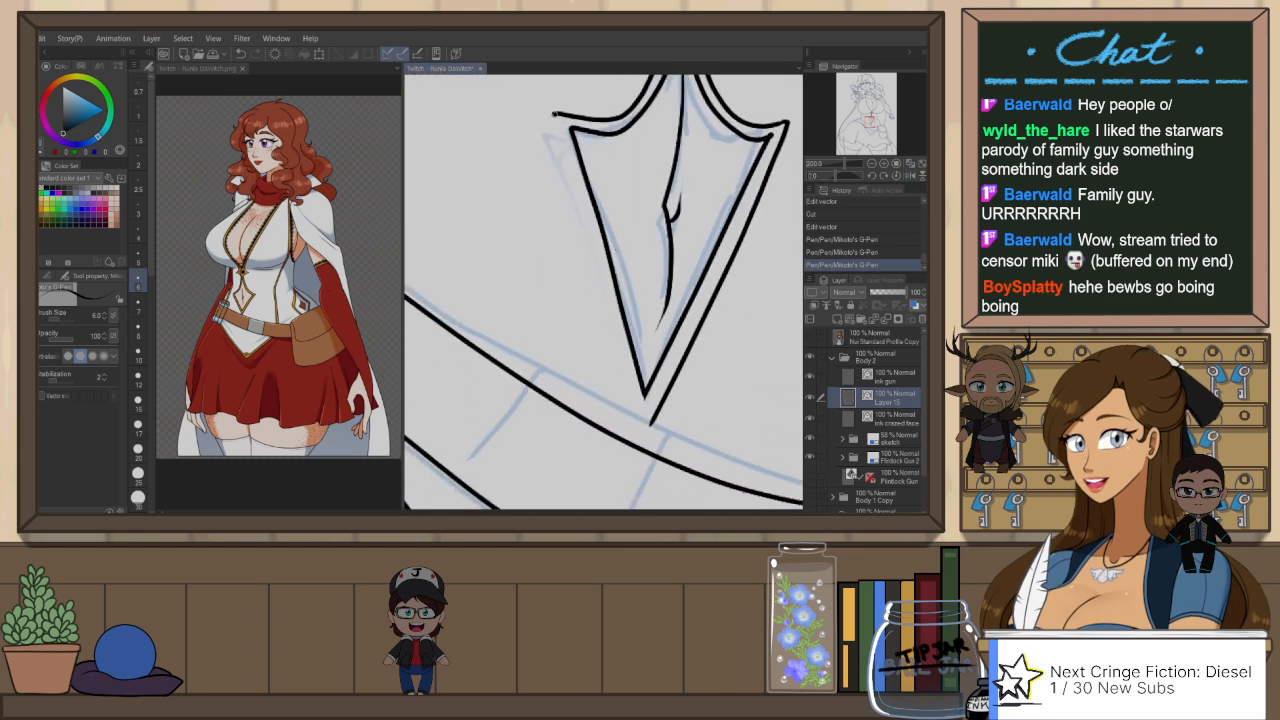
left_click_drag(555, 115, 606, 298)
key("ctrl+z")
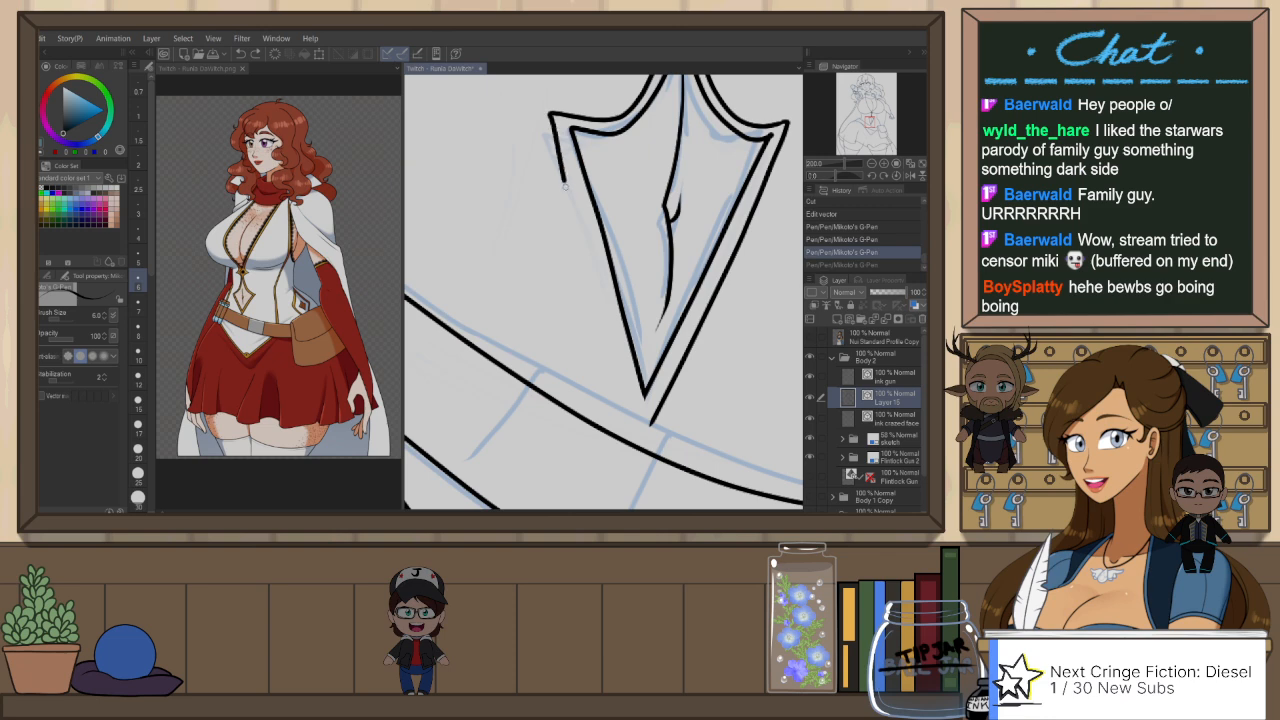
left_click_drag(565, 187, 614, 350)
key("ctrl+z")
key("r")
mouse_move(747, 243)
left_mouse_down()
mouse_move(755, 288)
mouse_move(737, 362)
left_mouse_up()
key("p")
mouse_move(543, 417)
left_mouse_down()
mouse_move(544, 388)
mouse_move(539, 410)
mouse_move(614, 252)
left_mouse_up()
key("ctrl+z")
Step: Rotate the canvas and ink the outer trim line from the cutout's side point to its lower tip with the G-Pen at size 6
key("r")
mouse_move(708, 354)
left_mouse_down()
mouse_move(716, 263)
mouse_move(600, 178)
mouse_move(554, 174)
mouse_move(528, 200)
left_mouse_up()
key("p")
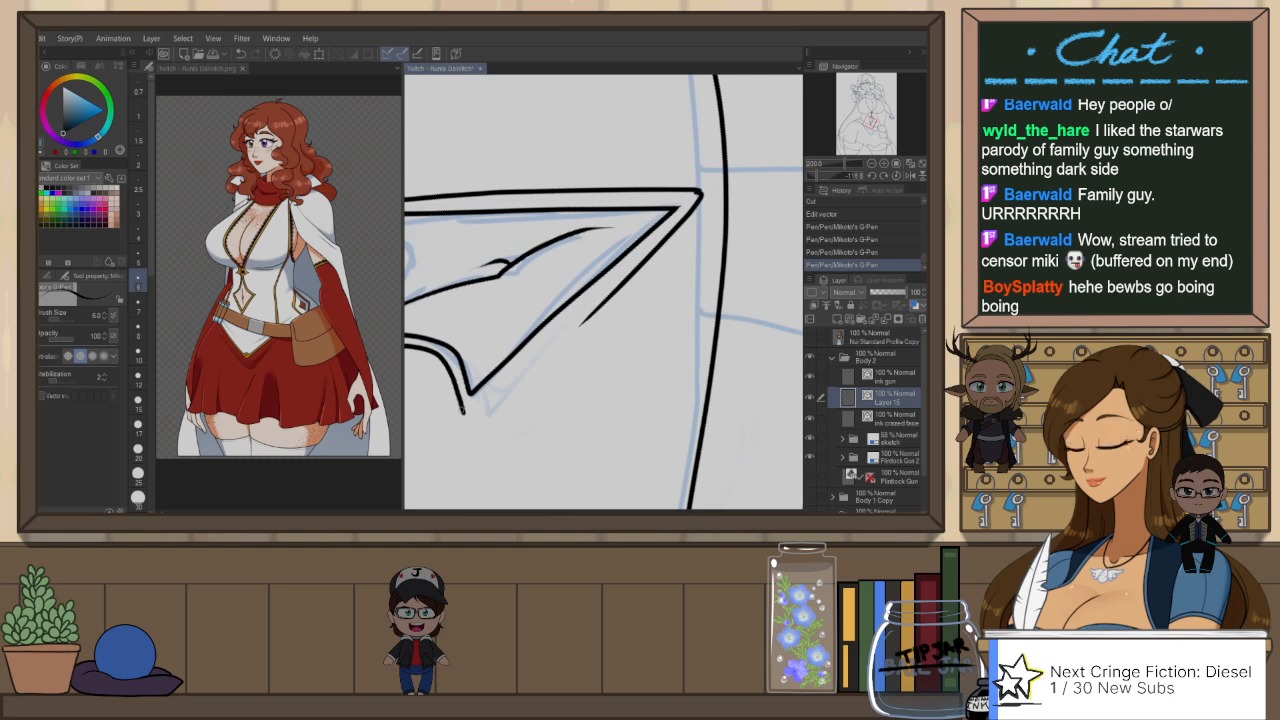
left_click_drag(464, 415, 645, 256)
key("ctrl+z")
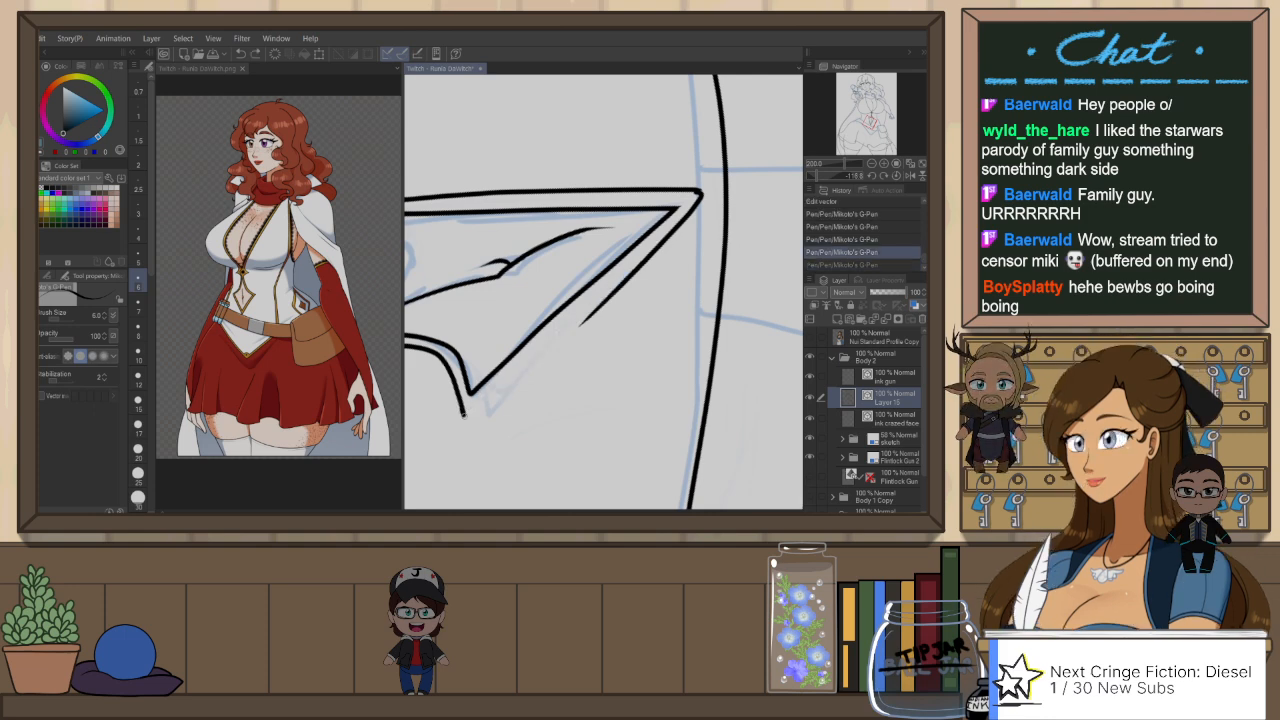
left_click_drag(465, 414, 699, 196)
key("ctrl+z")
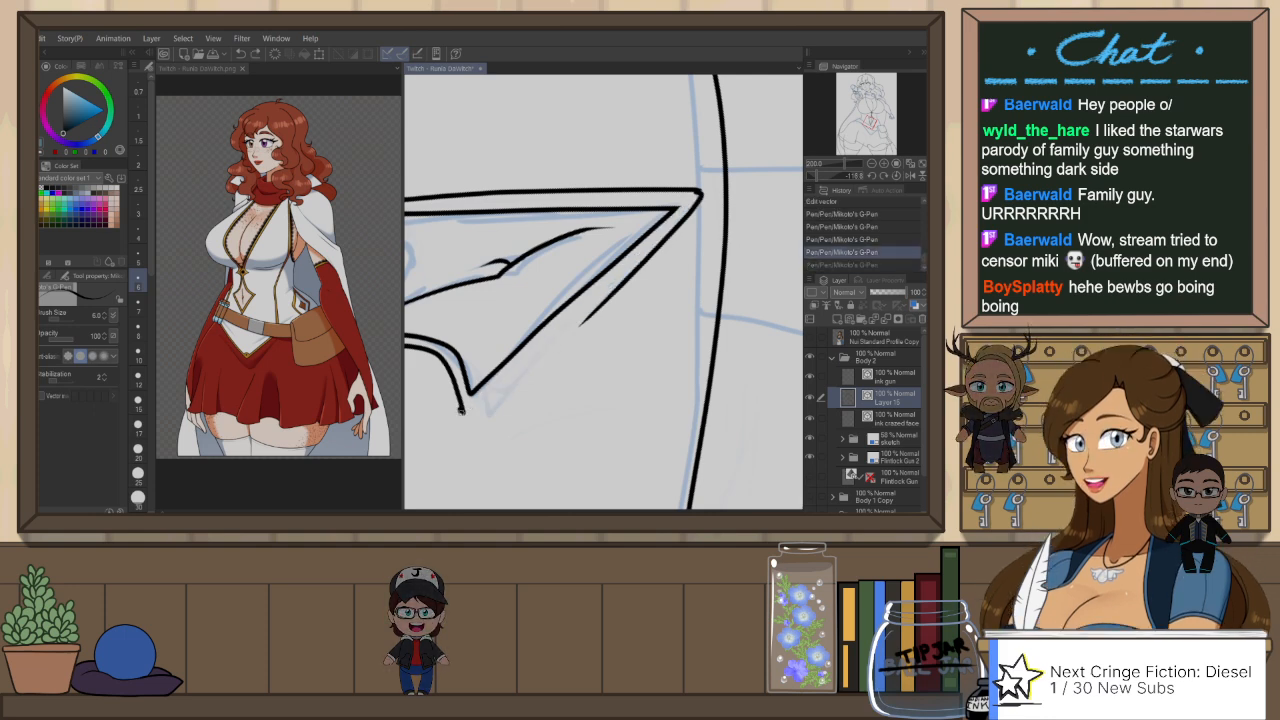
left_click_drag(462, 410, 645, 257)
key("ctrl+z")
mouse_move(462, 412)
left_mouse_down()
mouse_move(531, 369)
mouse_move(662, 229)
left_mouse_up()
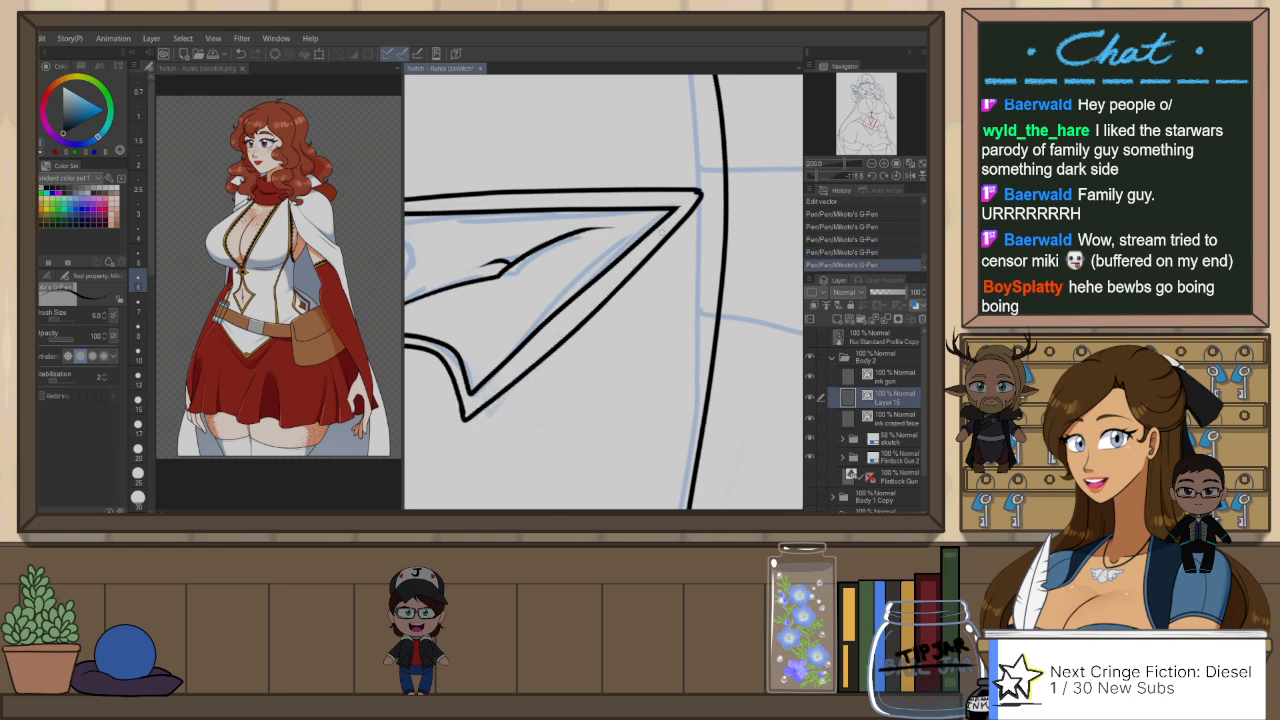
Step: Select the short trim stroke at the cutout's lower tip and nudge its control point slightly outward to align with the new line
key("o")
left_click(699, 197)
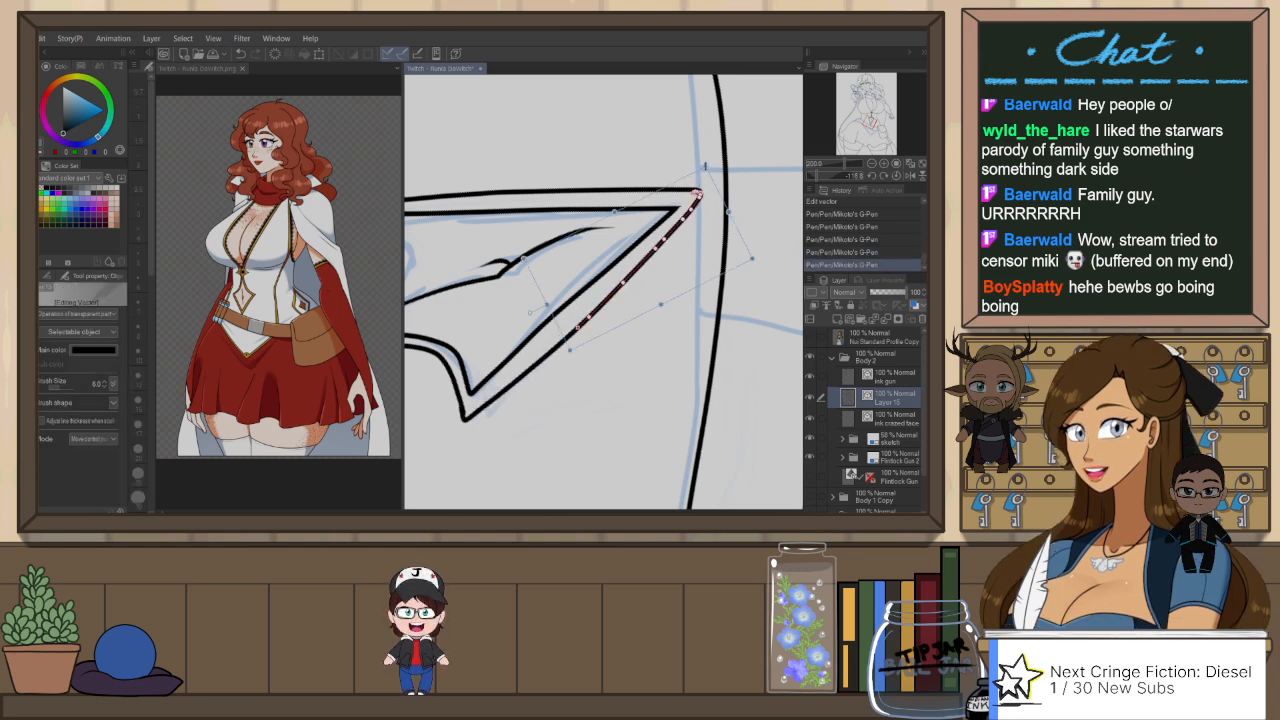
left_click_drag(684, 219, 689, 224)
left_click(748, 164)
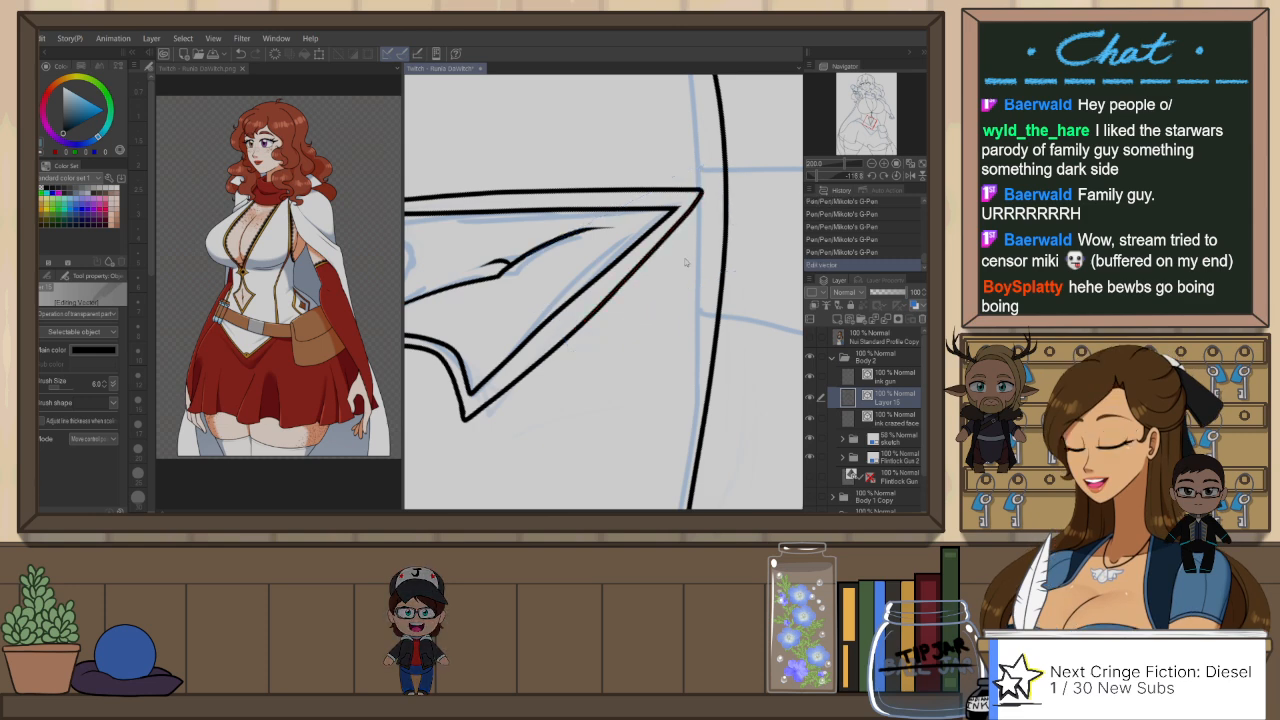
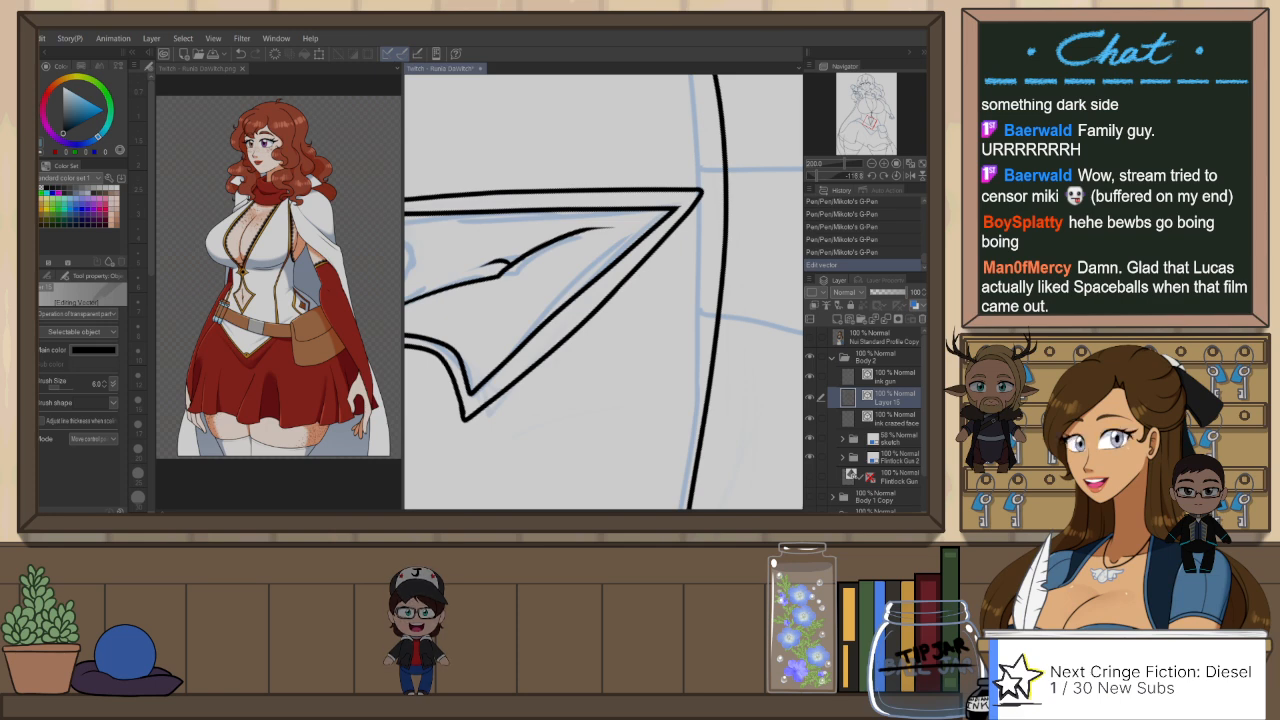
Step: Reset the rotation, mirror the view, and pinch the cutout's trim lines slightly along the outer side and near the side corner
key("ctrl+at")
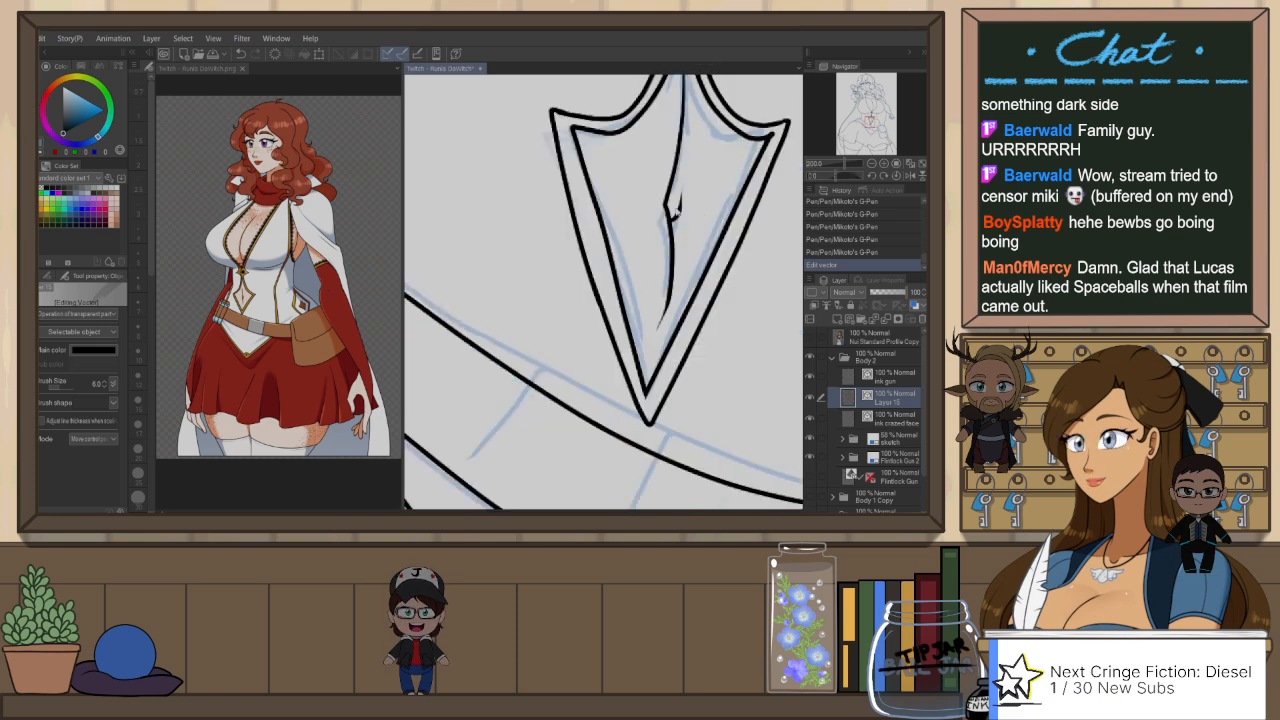
key("h")
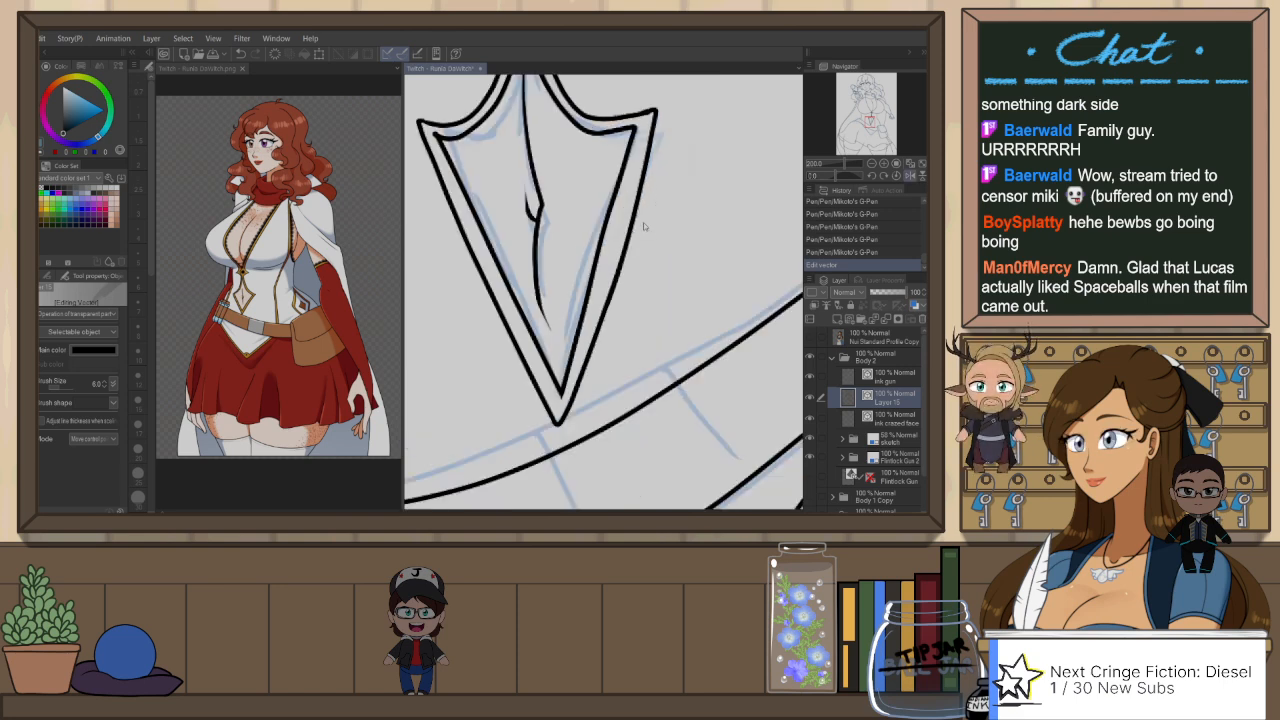
left_click(633, 235)
key("y")
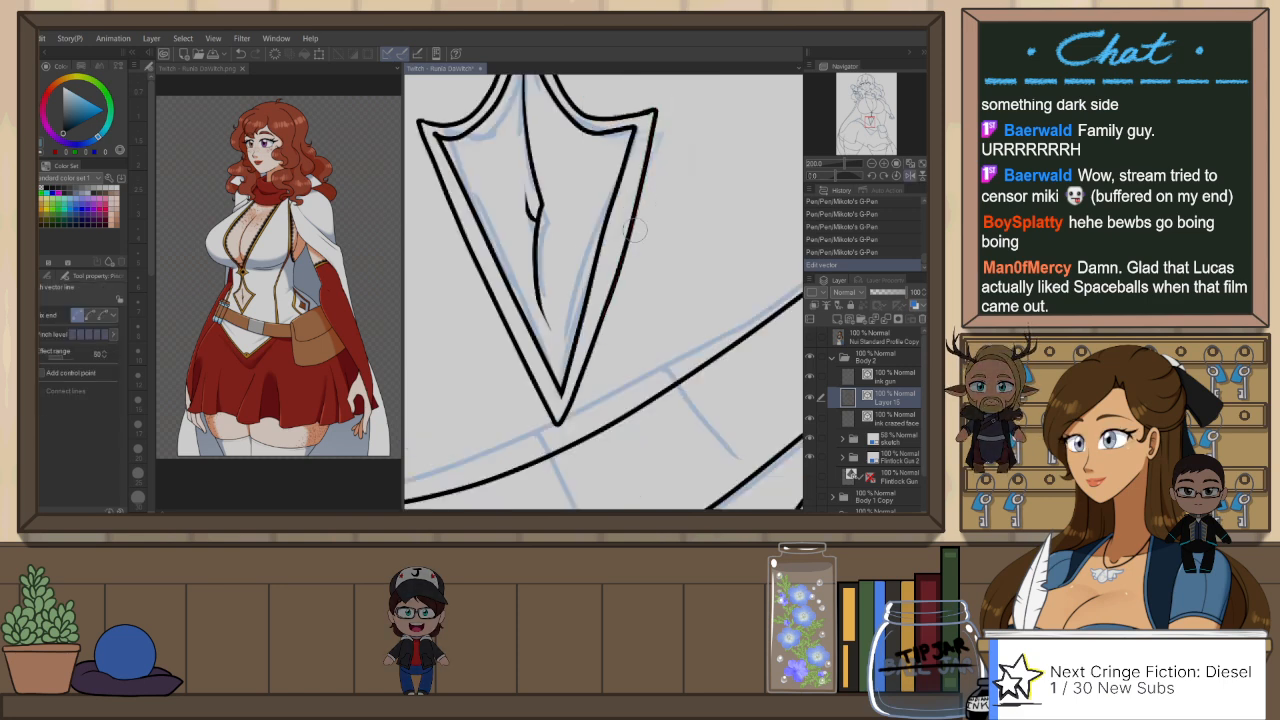
left_click_drag(632, 229, 614, 240)
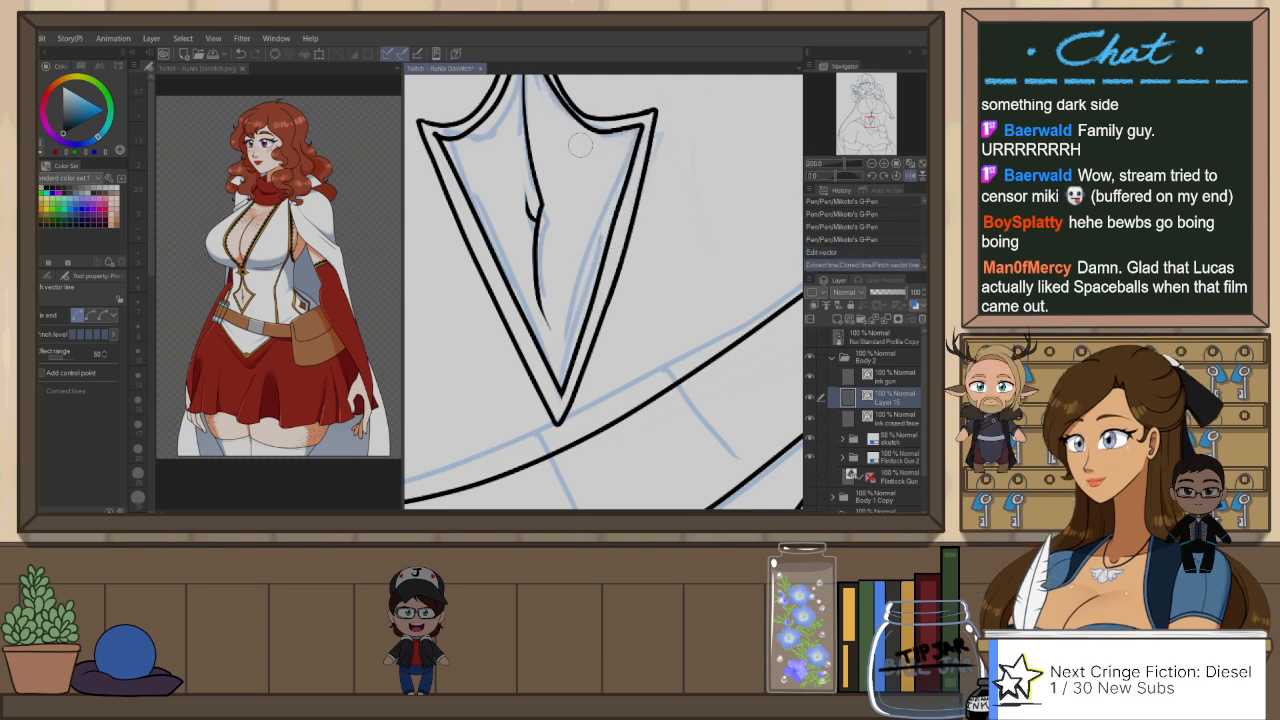
left_click_drag(592, 137, 606, 152)
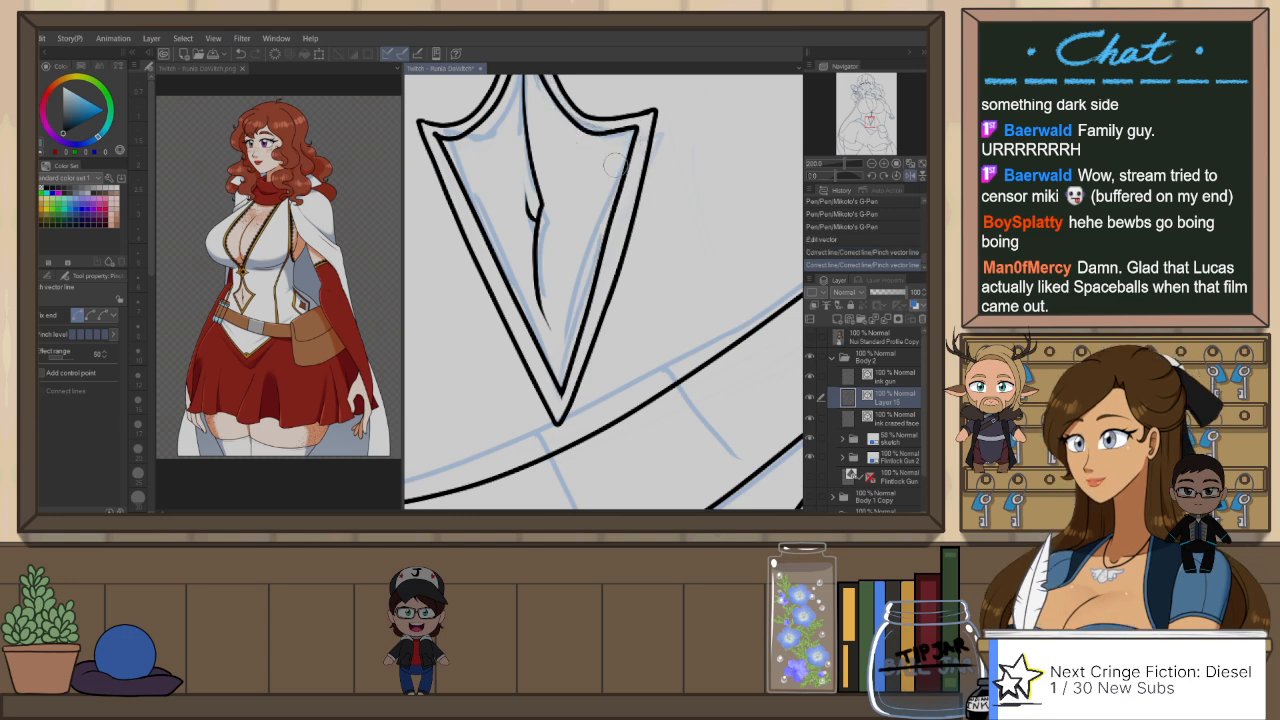
left_click_drag(652, 224, 663, 251)
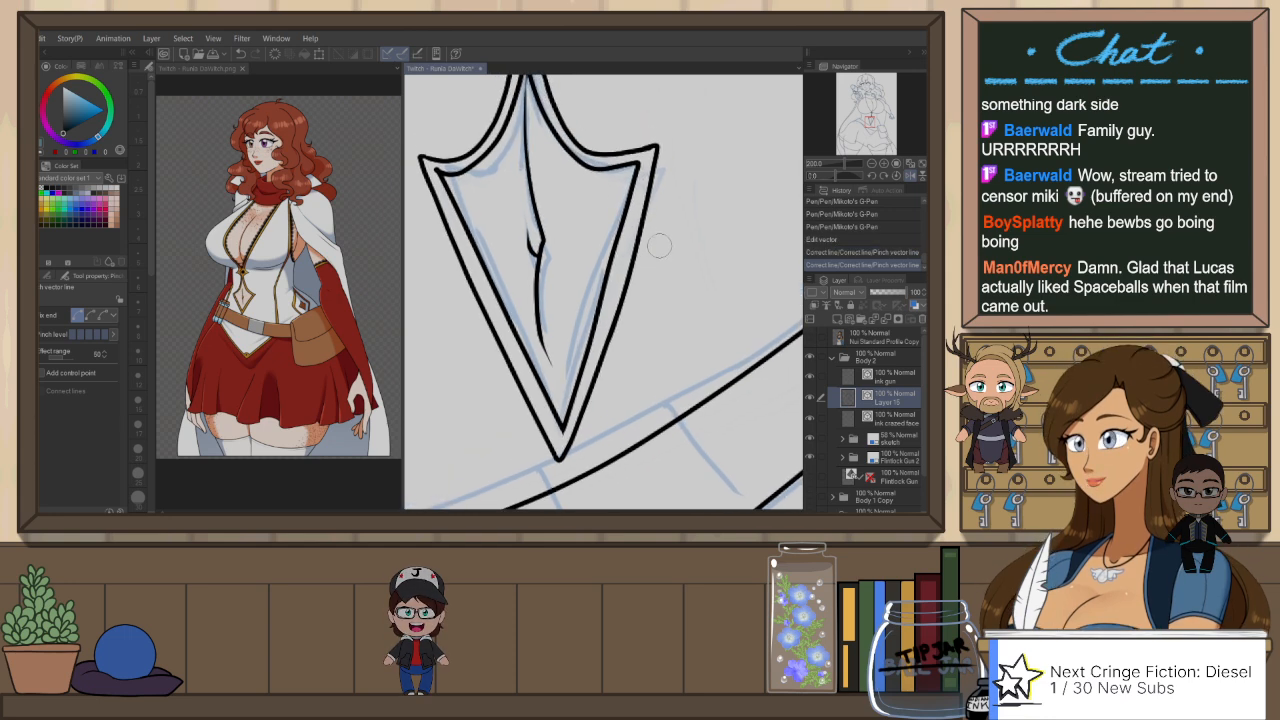
Step: Select the cutout's outer trim strokes, shift the long side slightly inward, and nudge the side corner's control point to rejoin them
key("o")
left_click(648, 190)
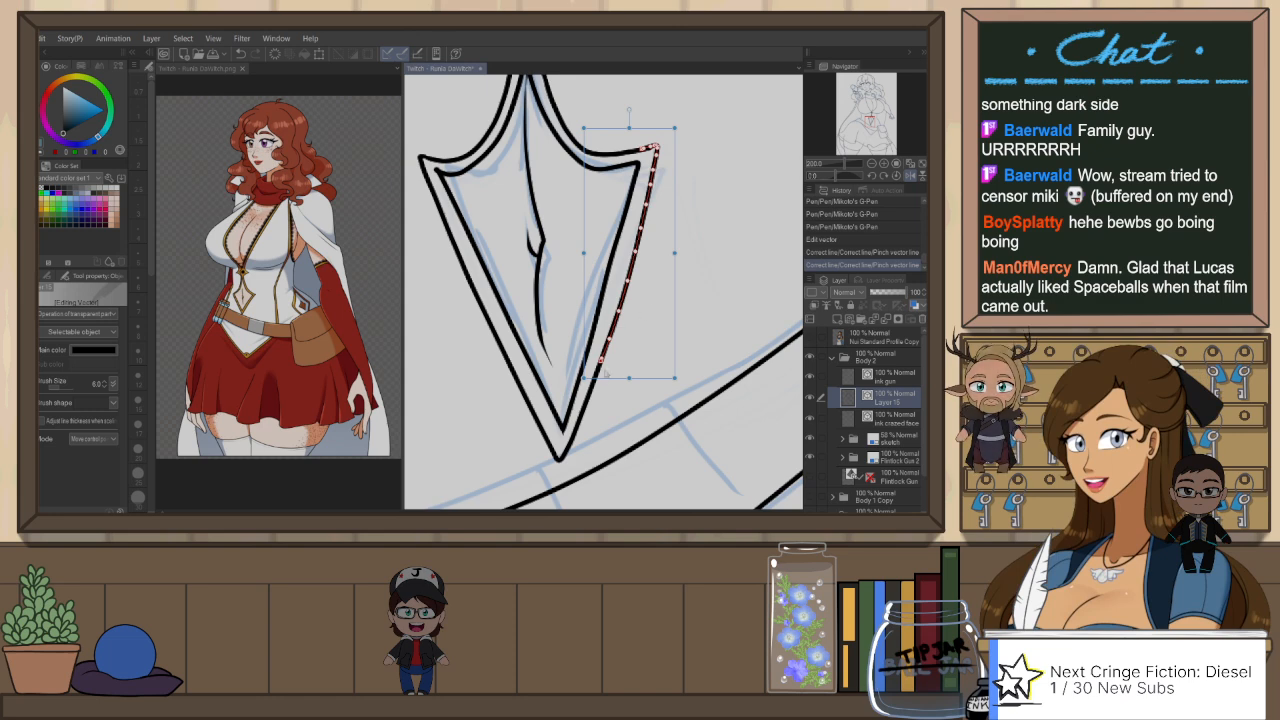
left_click_drag(674, 301, 667, 301)
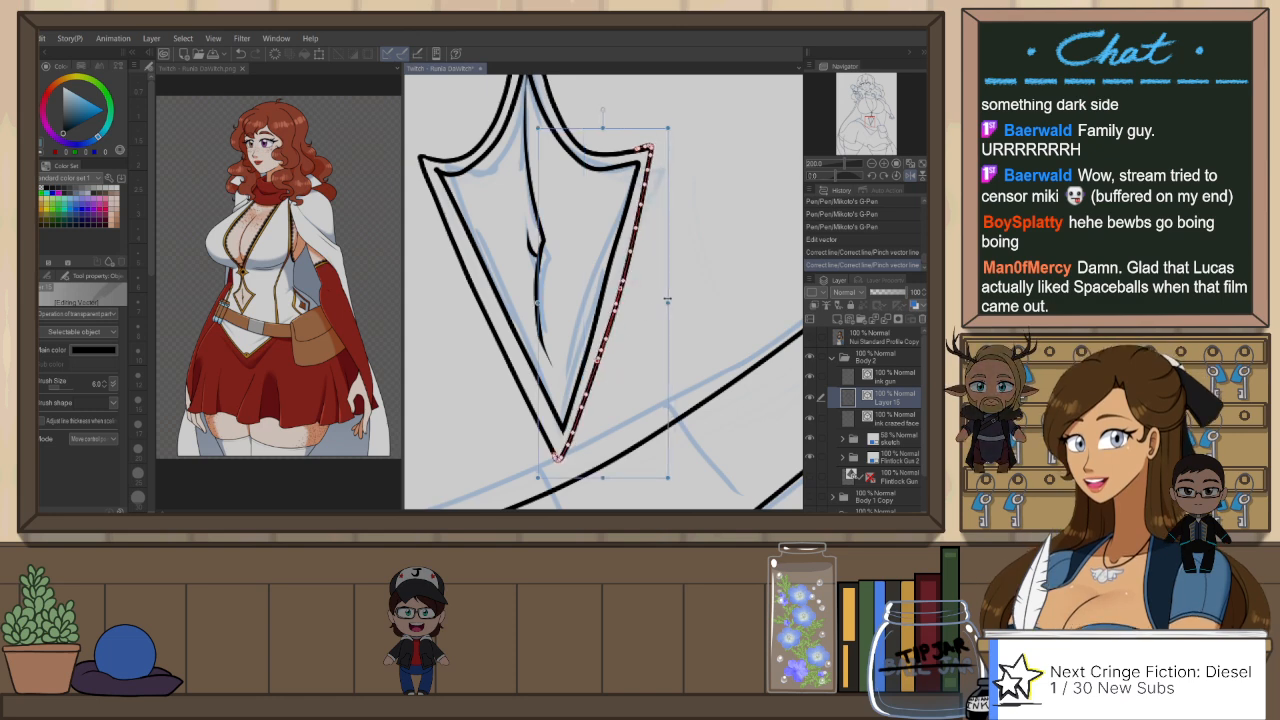
left_click(699, 263)
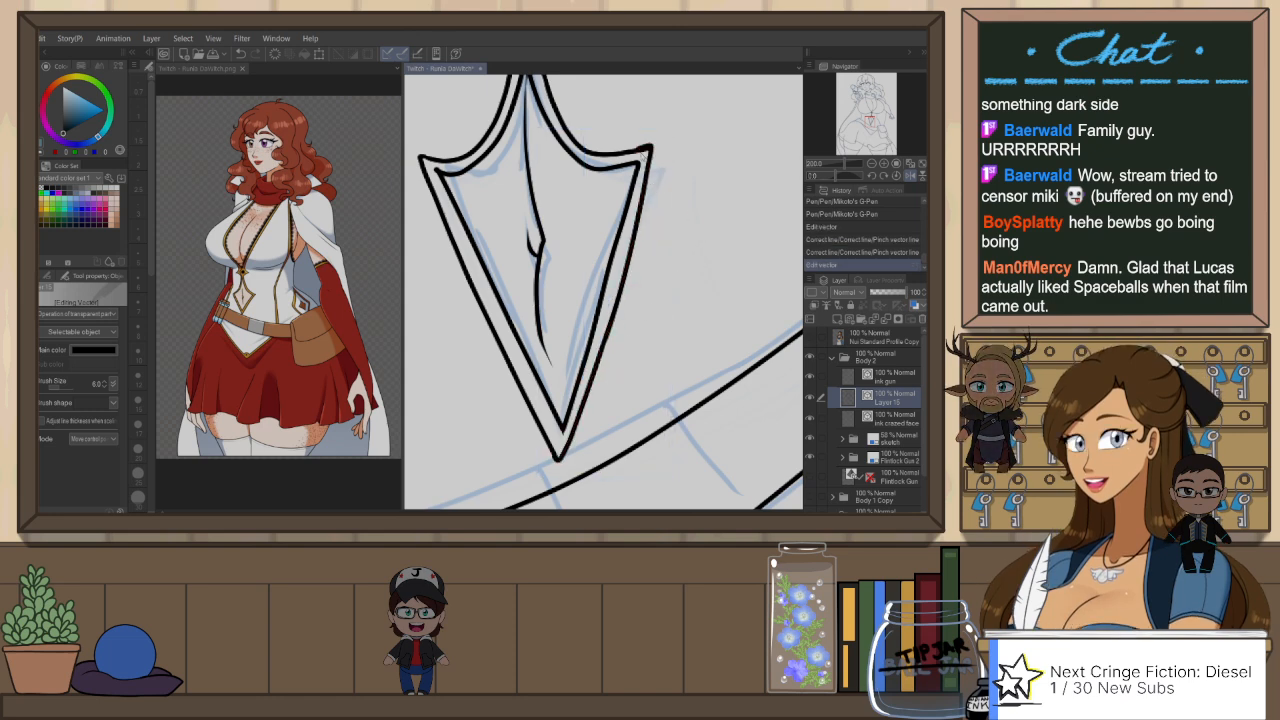
left_click(651, 150)
left_click_drag(649, 149, 653, 150)
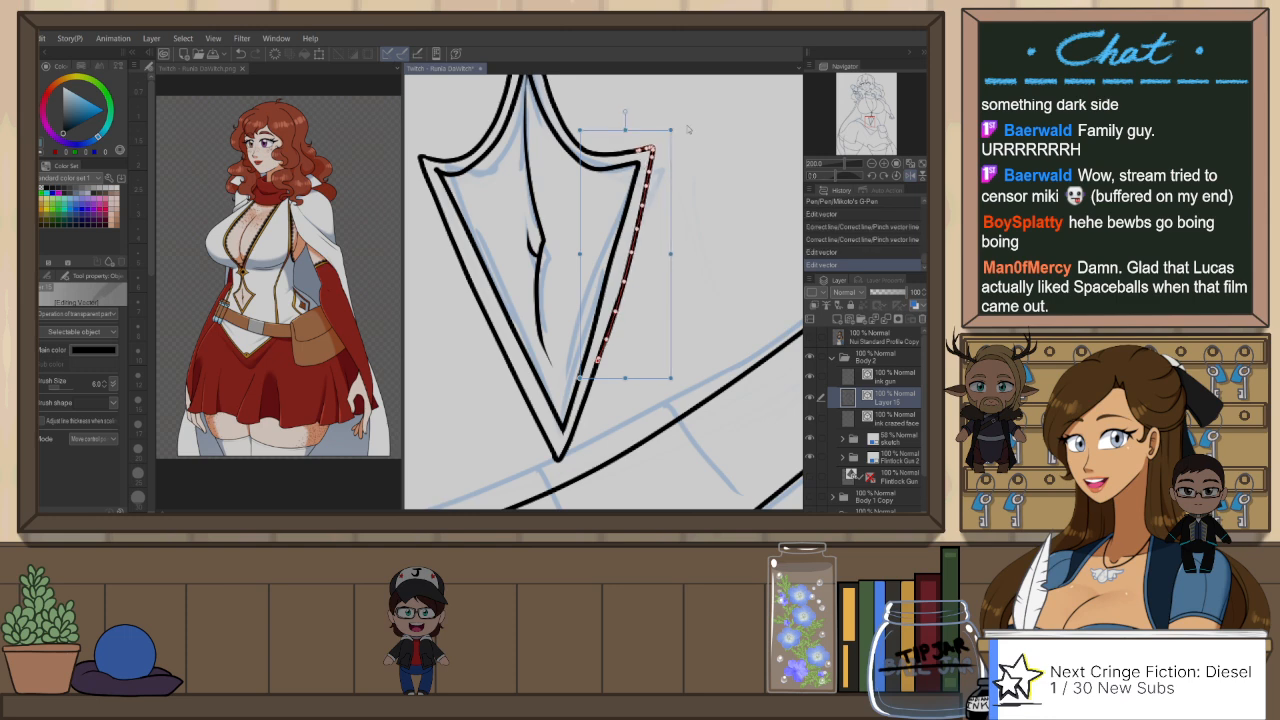
left_click(700, 167)
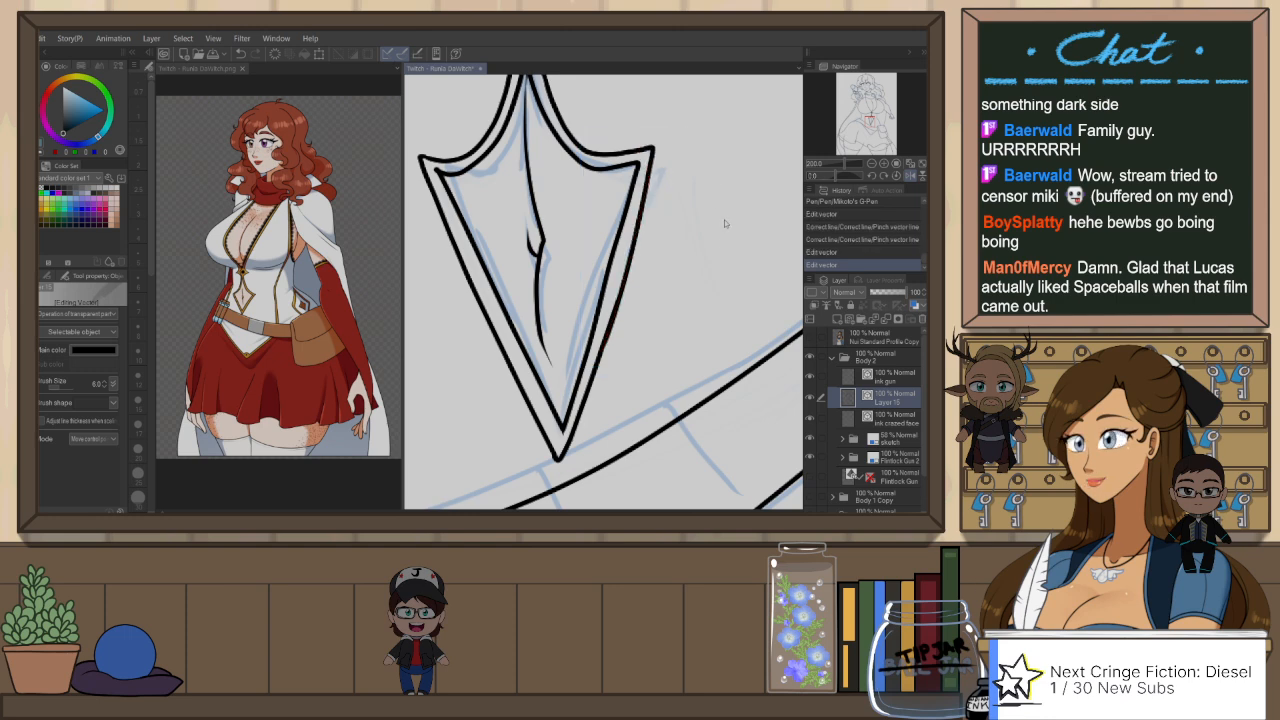
Step: Mirror the view and erase the overshooting line ends where the waist and skirt trim lines meet the belt
scroll(724, 252, "down", 1)
left_click_drag(741, 221, 727, 255)
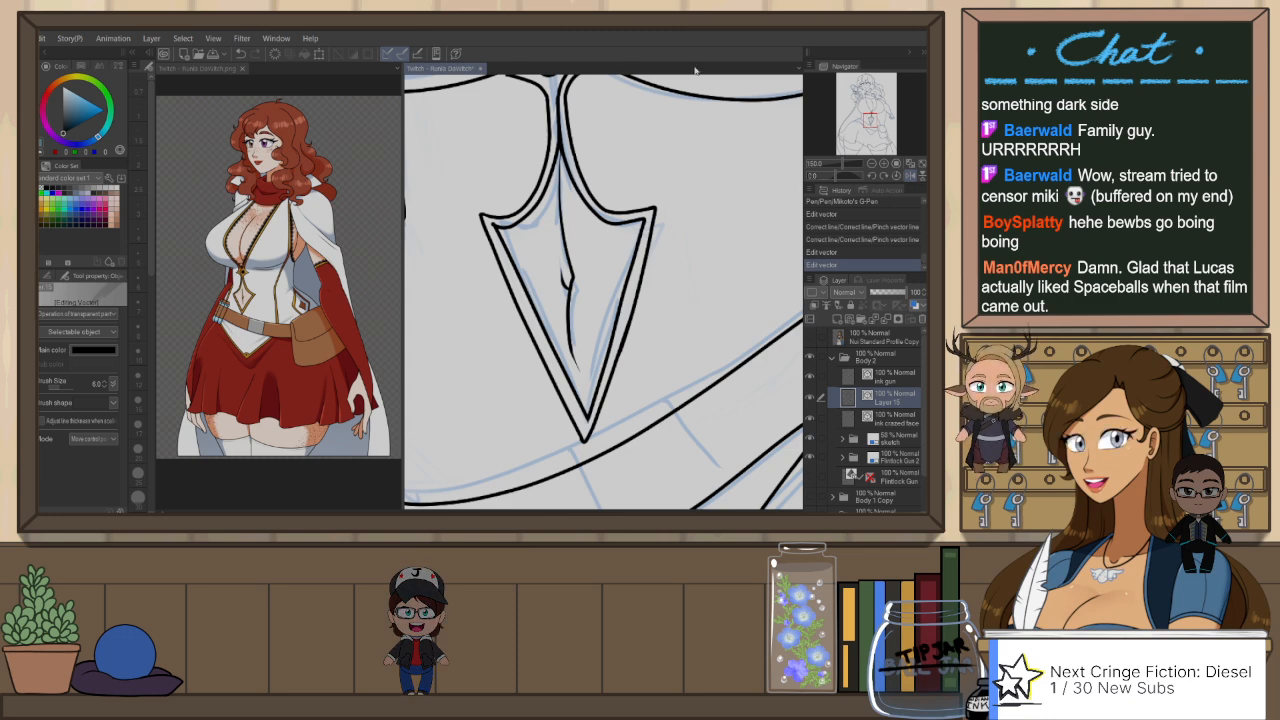
scroll(640, 254, "down", 4)
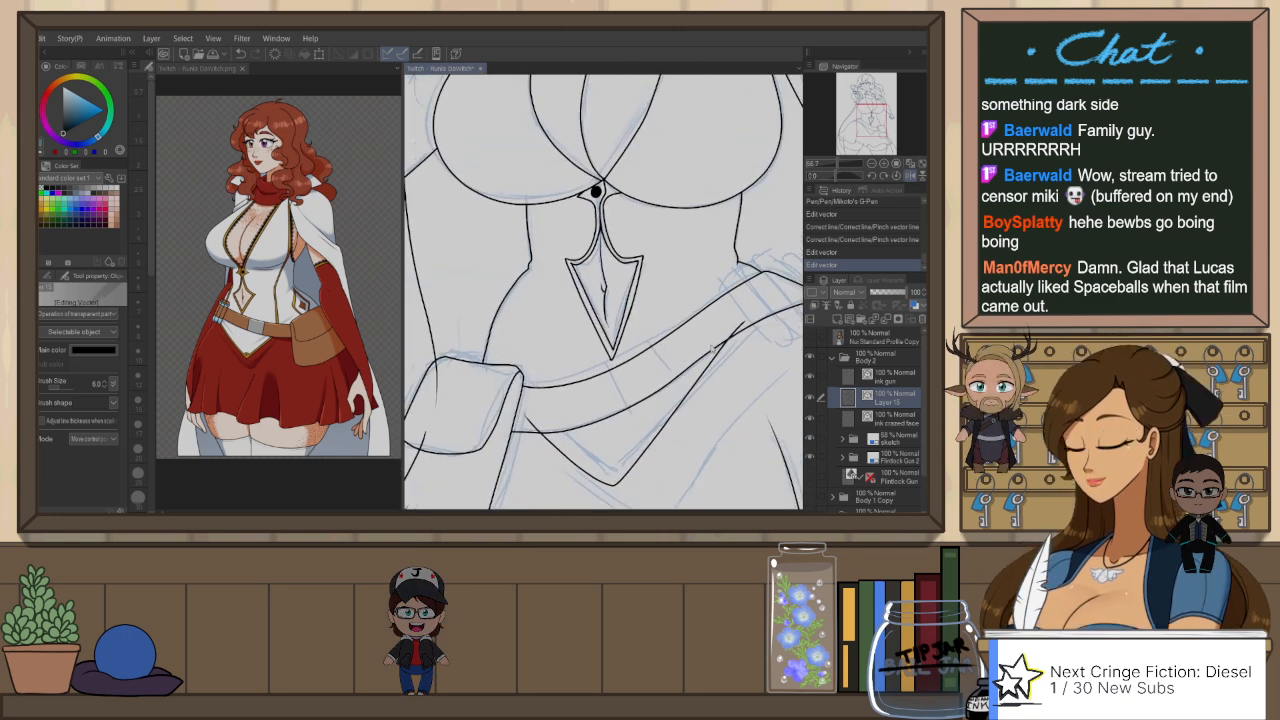
left_click_drag(750, 417, 739, 384)
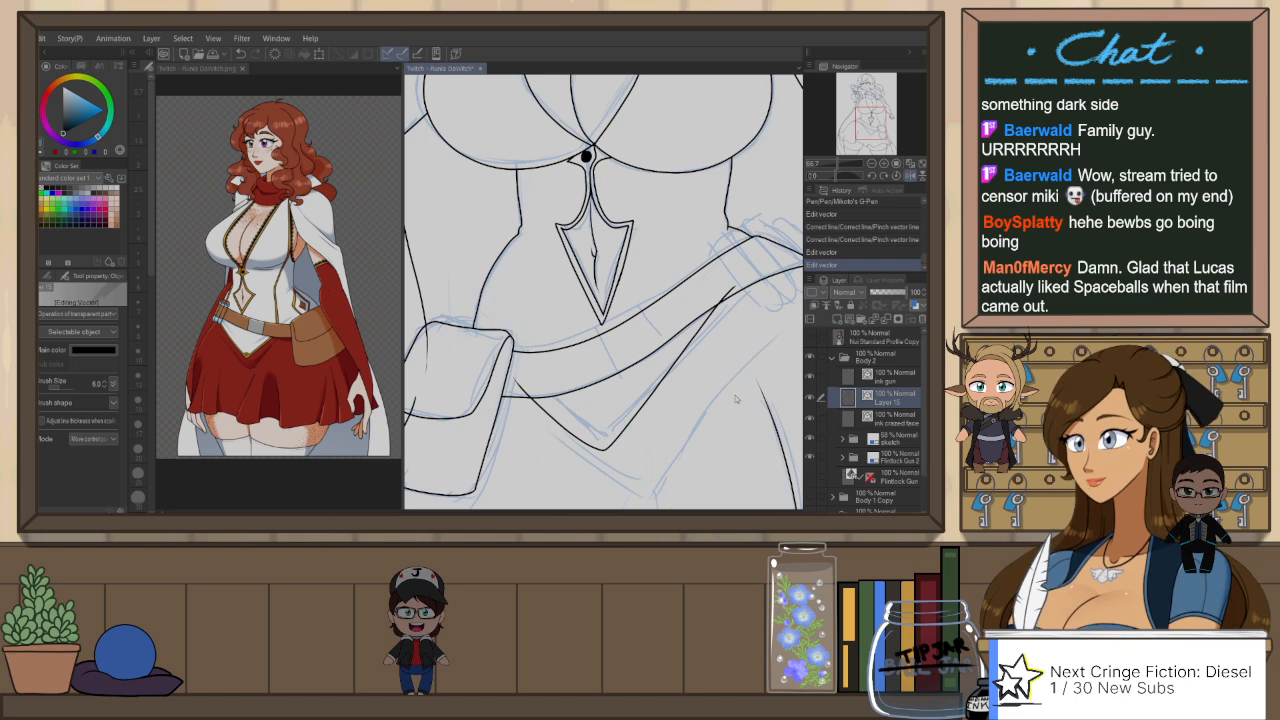
key("h")
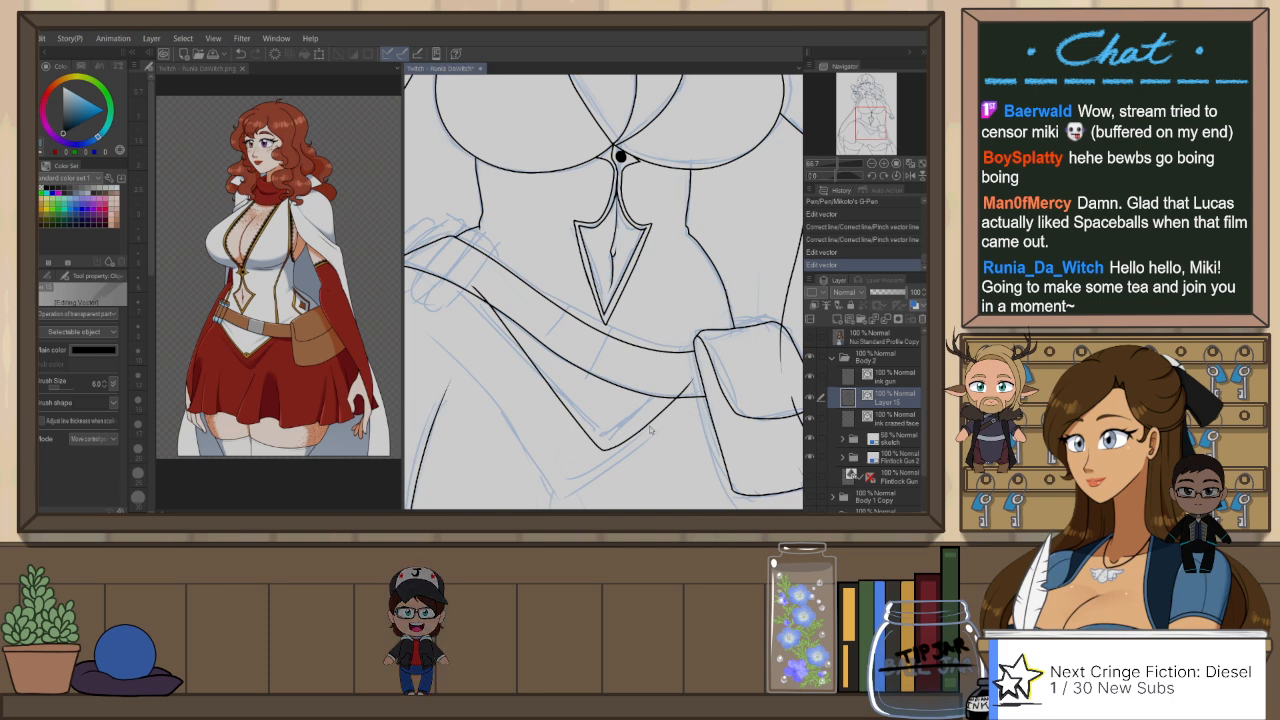
left_click_drag(554, 337, 613, 316)
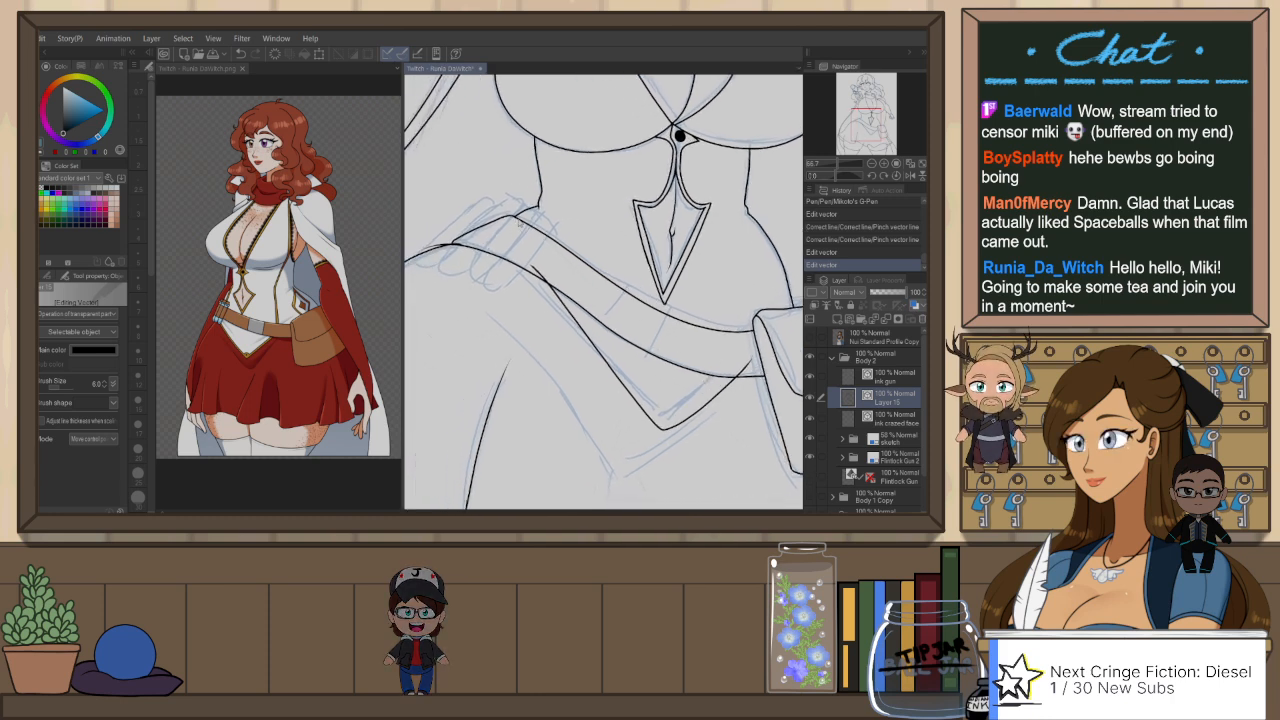
key("e")
left_click_drag(544, 214, 534, 204)
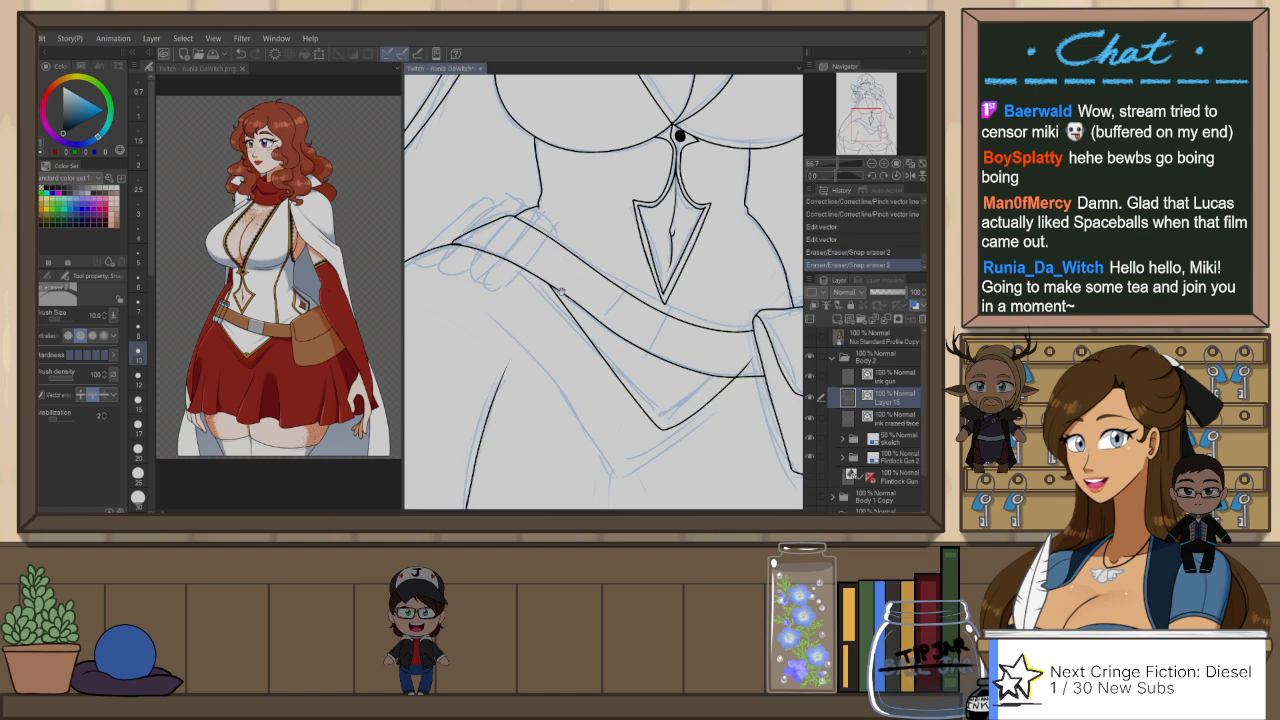
left_click_drag(561, 291, 614, 306)
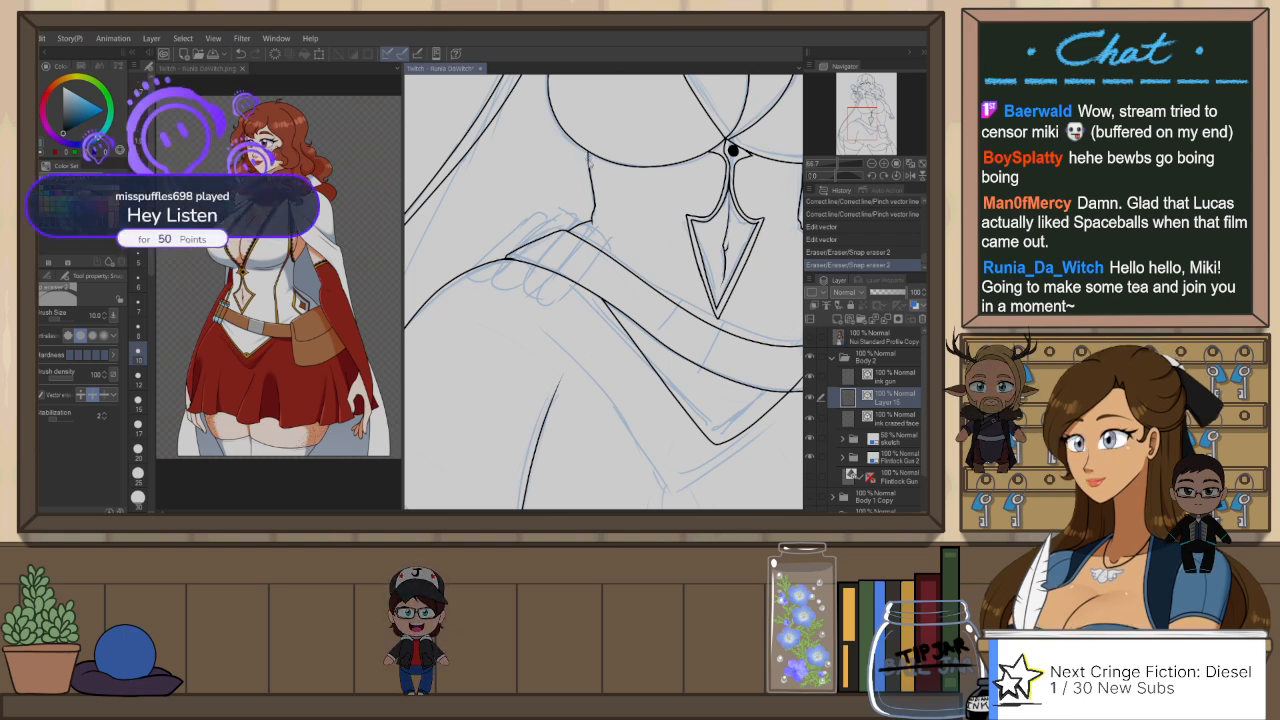
Step: Try to ink the rounded tip and one side of the finger-like shape over the belt at the hip with the G-Pen
key("p")
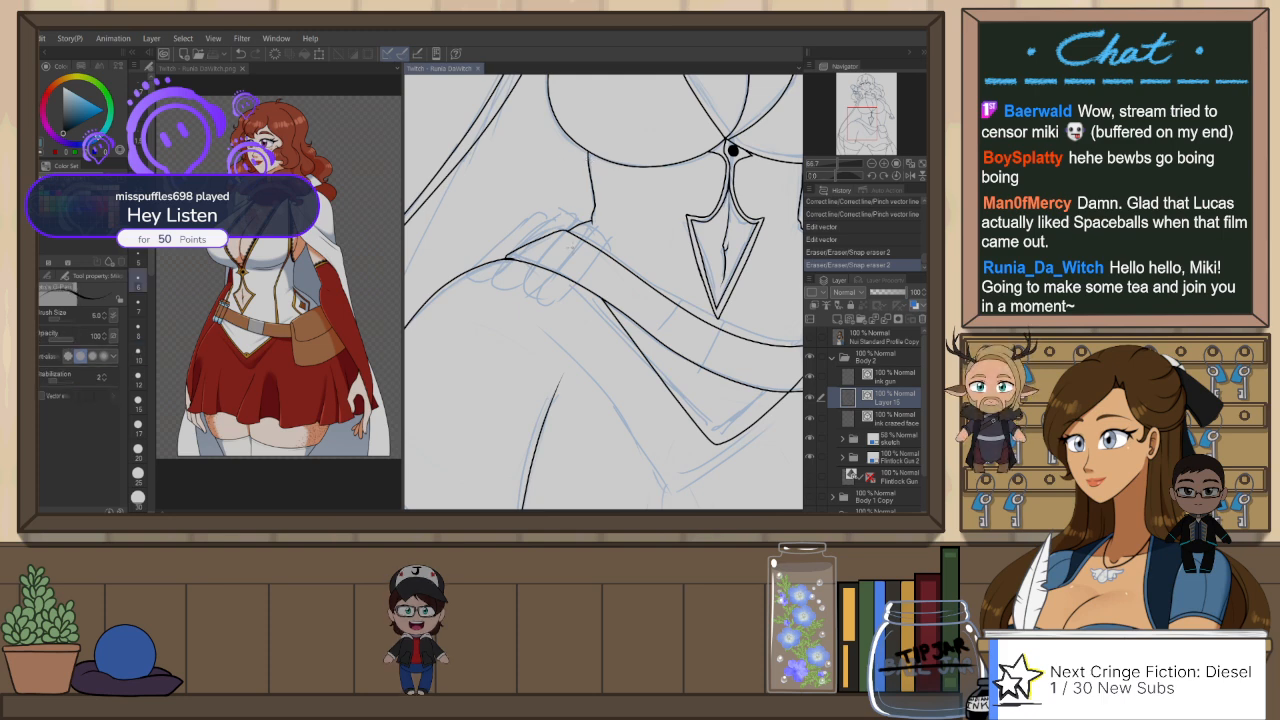
scroll(574, 271, "up", 1)
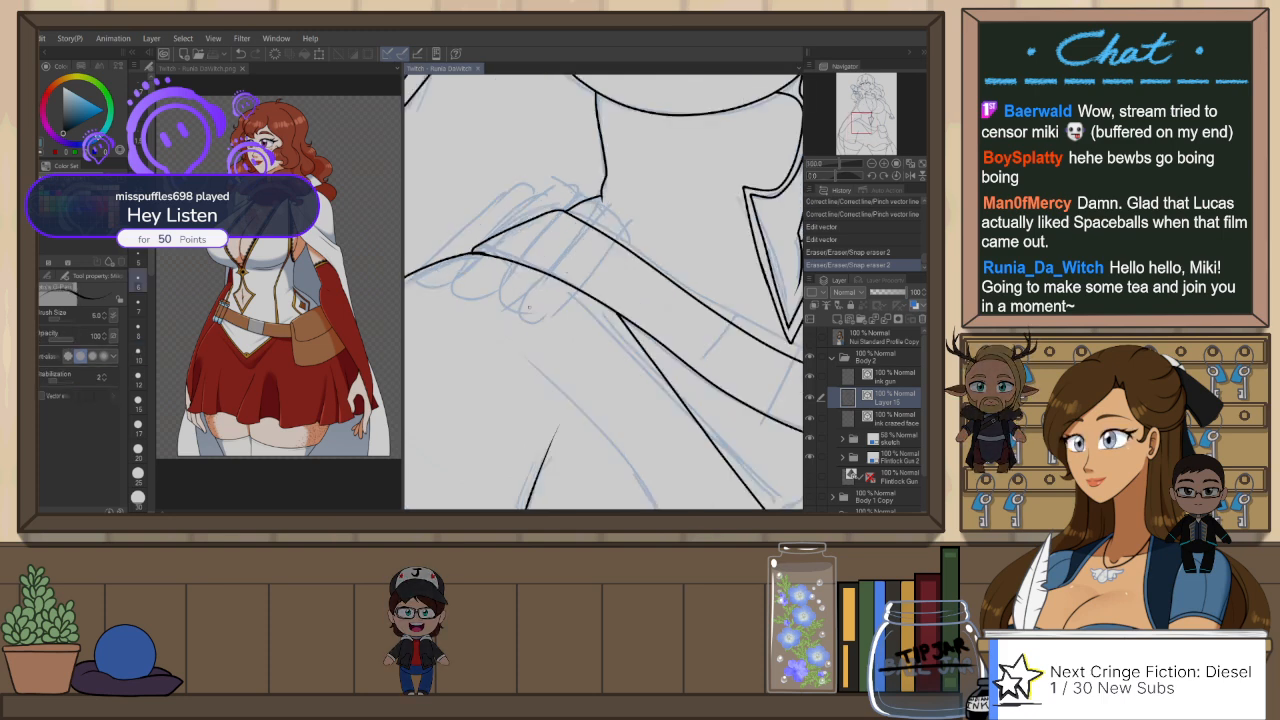
mouse_move(524, 288)
left_mouse_down()
mouse_move(527, 302)
mouse_move(601, 265)
mouse_move(621, 234)
left_mouse_up()
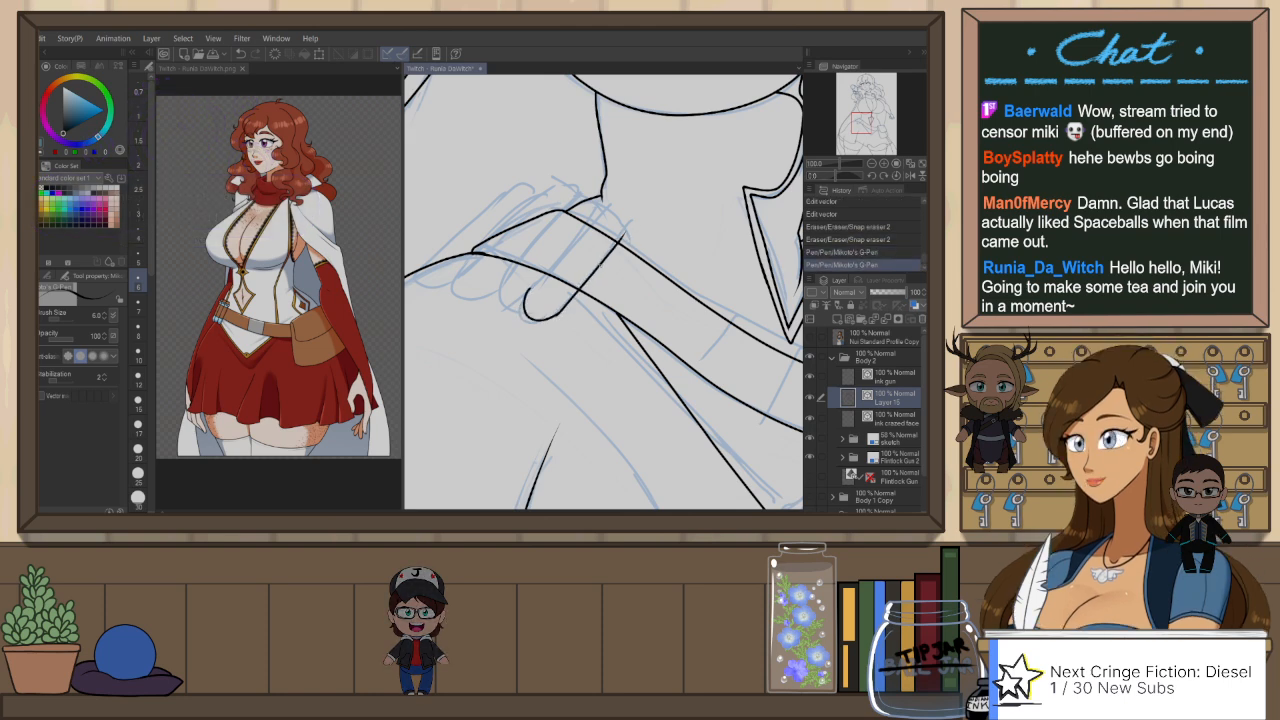
key("ctrl+z")
left_click_drag(572, 298, 623, 238)
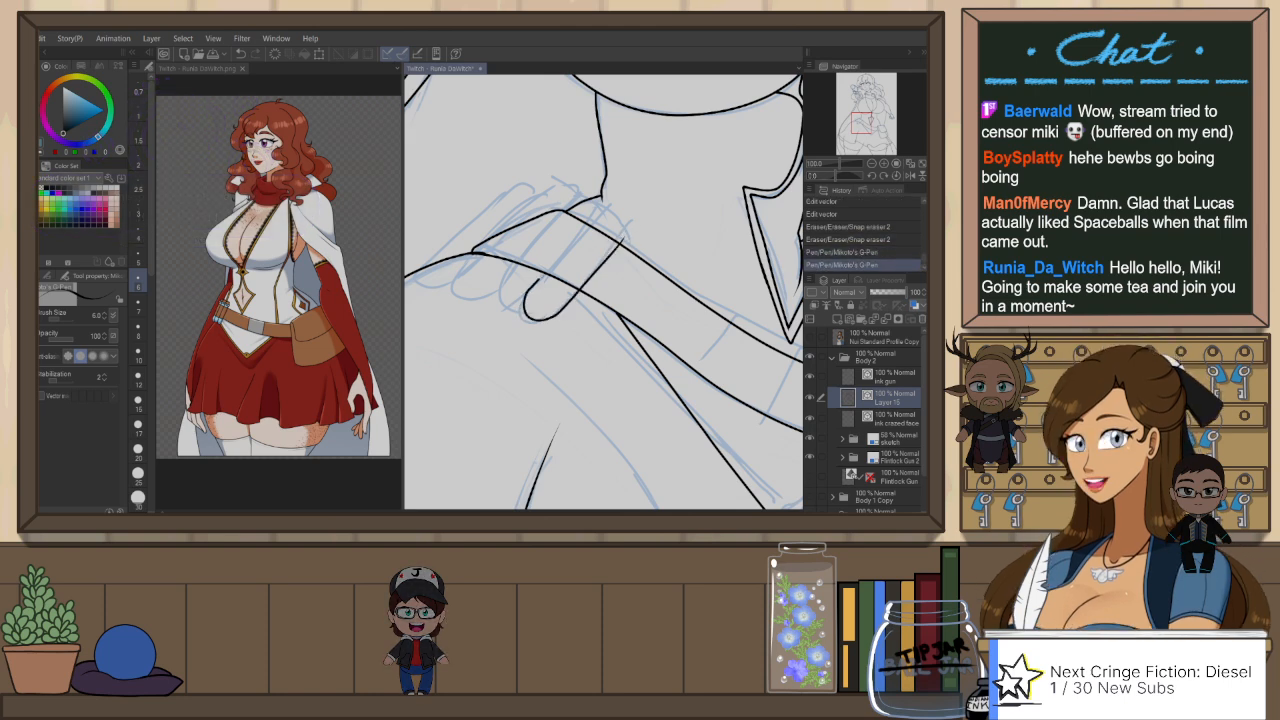
Step: Try repeatedly to ink the opposite side of the finger-like shape across the belt with the G-Pen at size 6
left_click_drag(537, 281, 605, 206)
key("ctrl+z")
left_click_drag(529, 293, 604, 209)
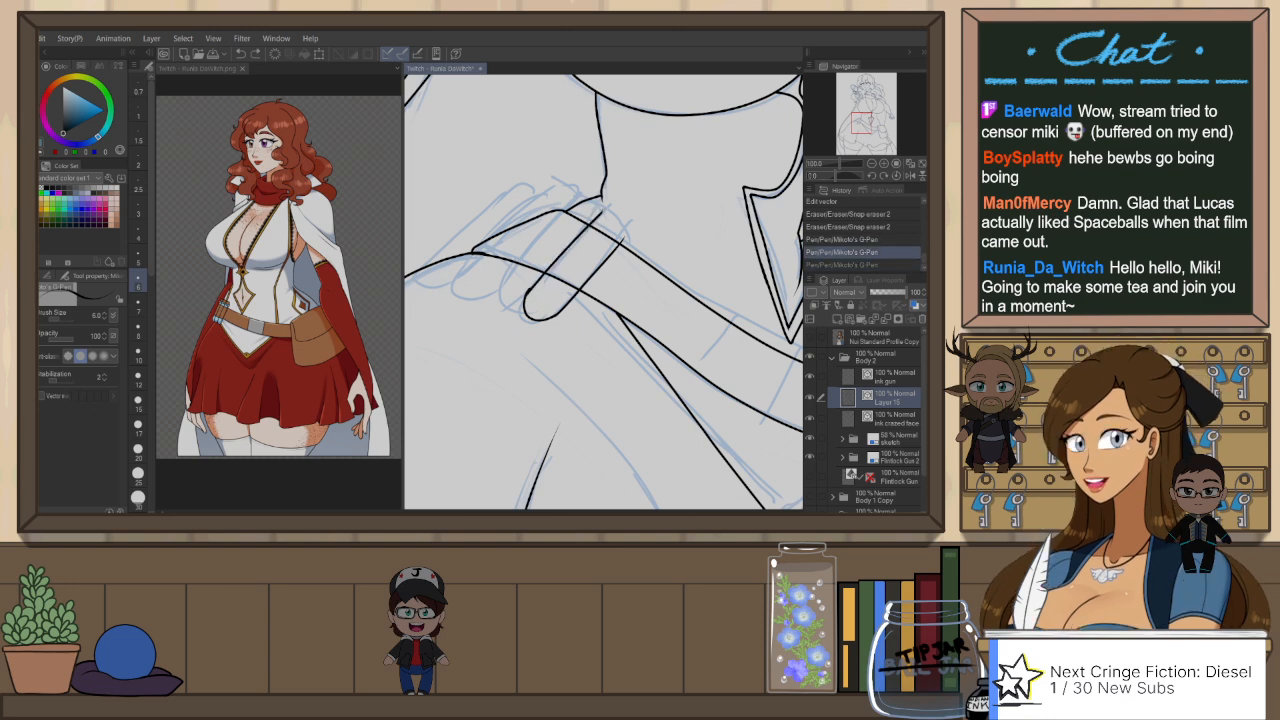
key("ctrl+z")
left_click_drag(526, 296, 604, 210)
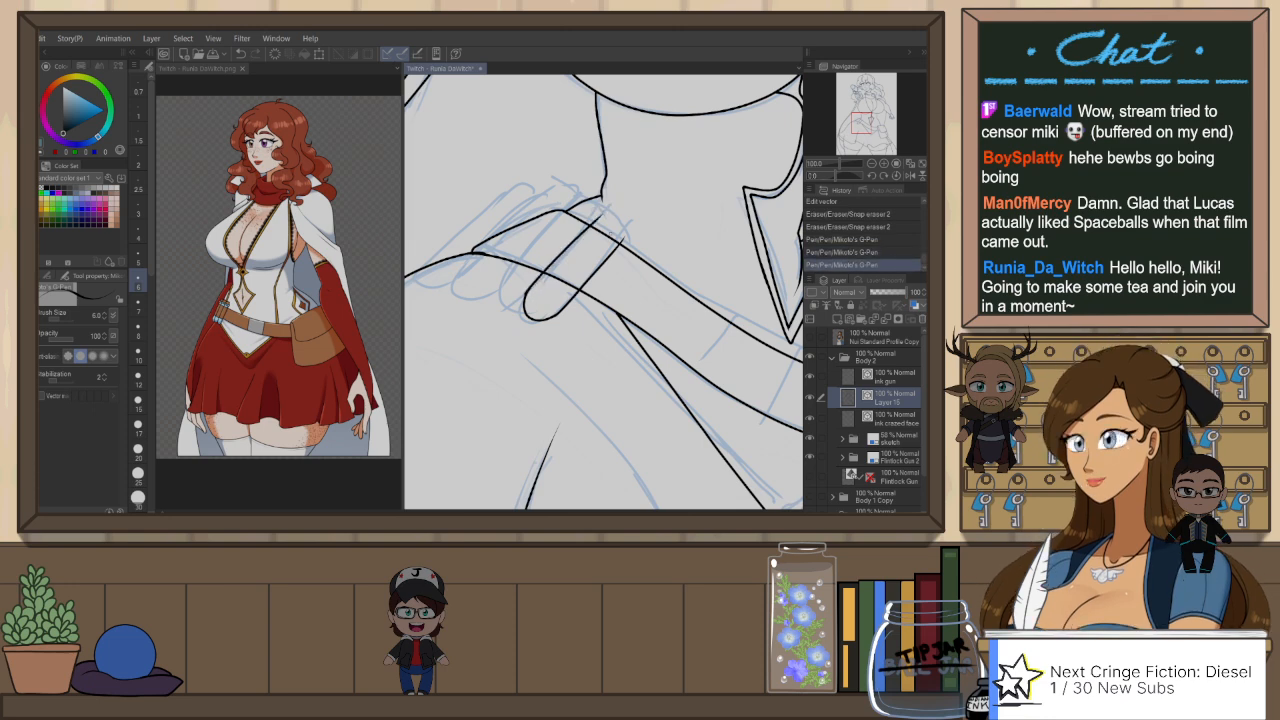
key("ctrl+z")
left_click_drag(527, 294, 609, 211)
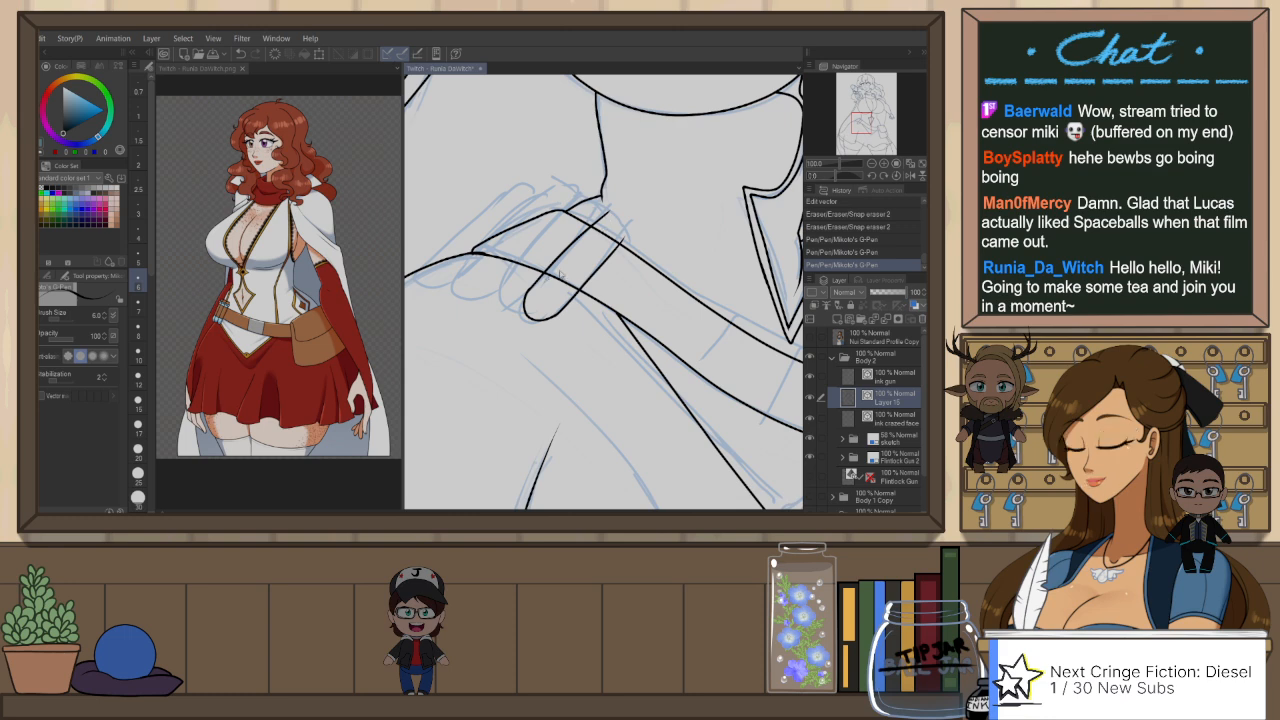
key("ctrl+z")
left_click_drag(528, 290, 600, 216)
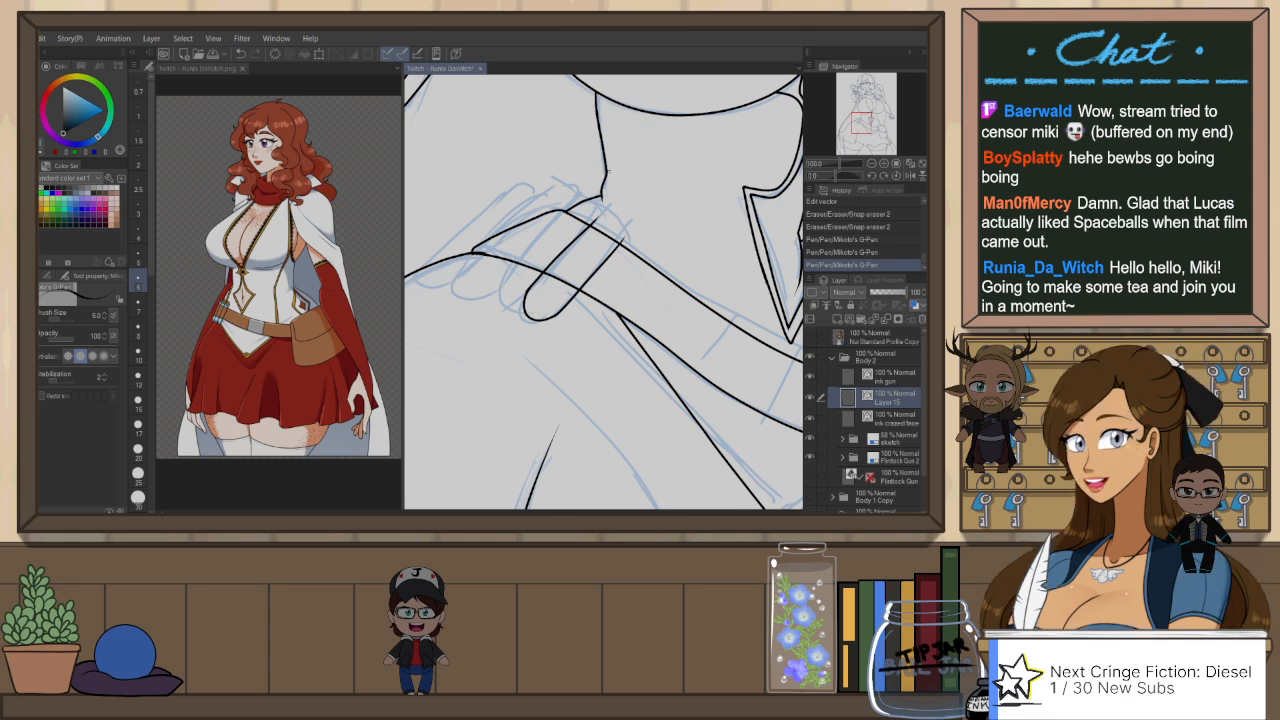
Step: Rotate the canvas until the finger-like shape stands upright, then select and delete its inked strokes
key("r")
left_click_drag(654, 234, 606, 153)
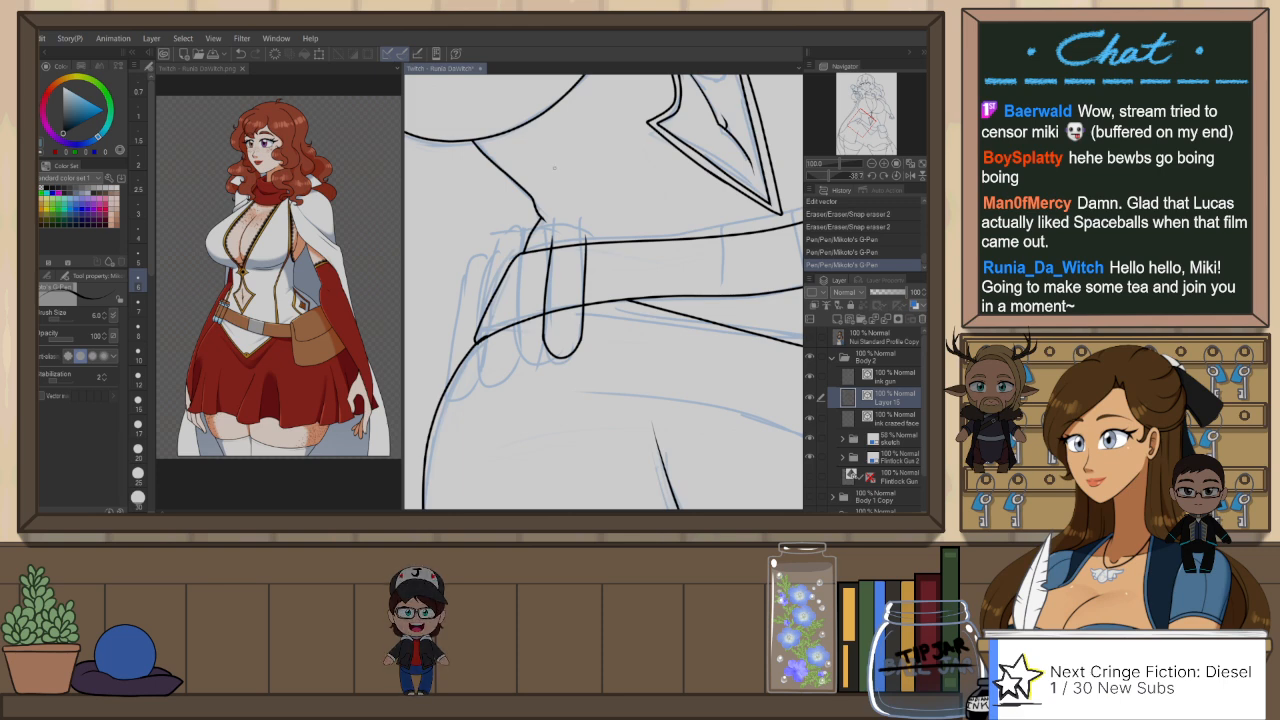
left_click_drag(574, 213, 579, 235)
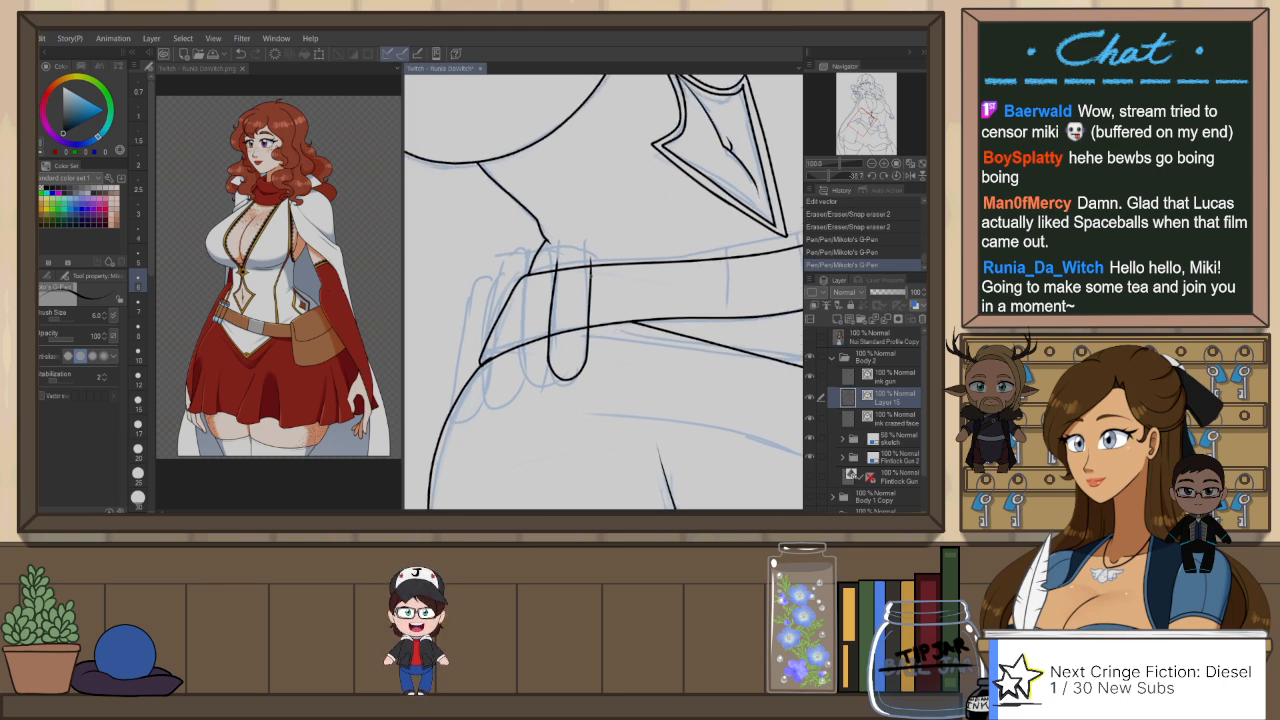
left_click(590, 310, "ctrl")
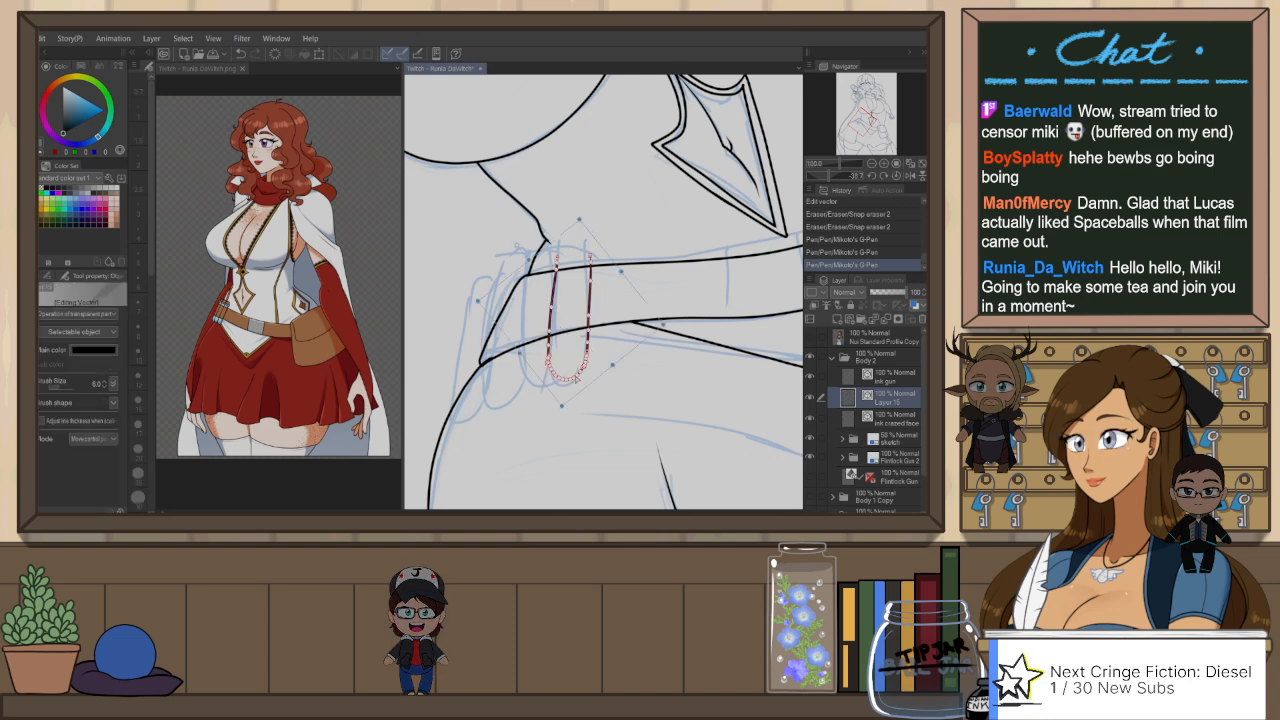
key("Delete")
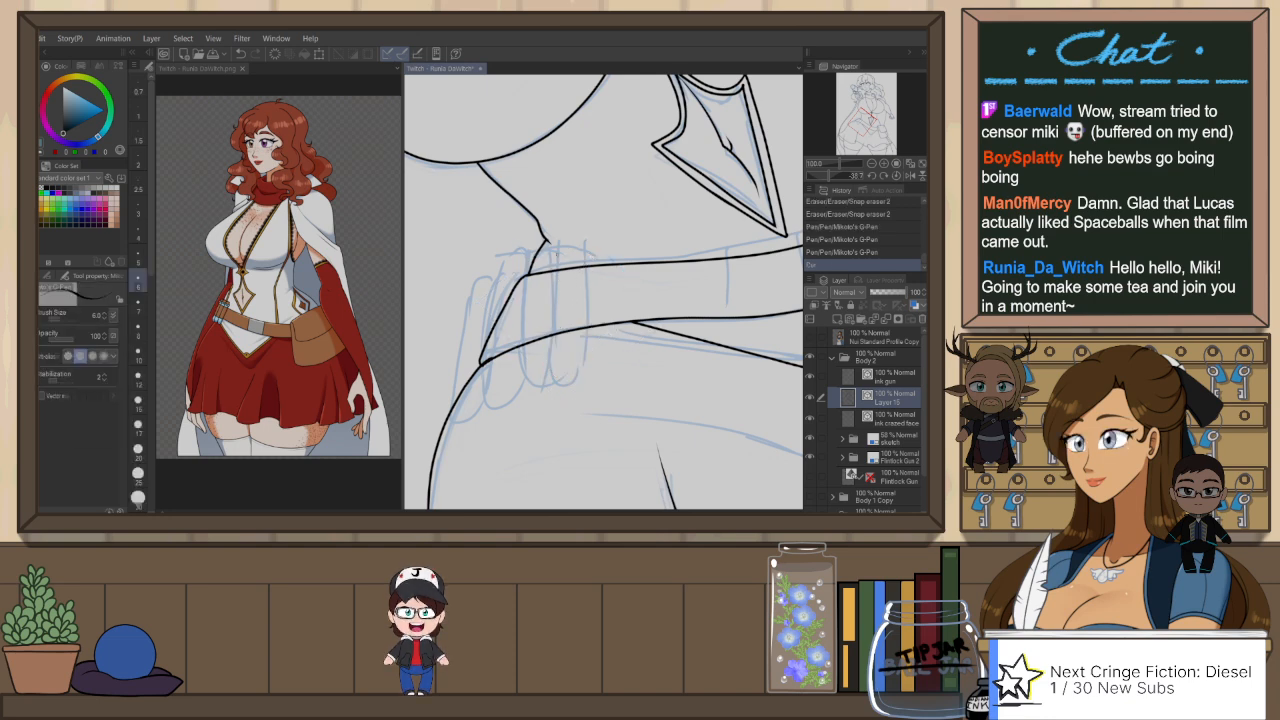
Step: Ink both sides and the rounded tip of the finger-like shape over the belt with the G-Pen at size 6
left_click_drag(559, 250, 561, 372)
key("ctrl+z")
left_click_drag(558, 250, 557, 366)
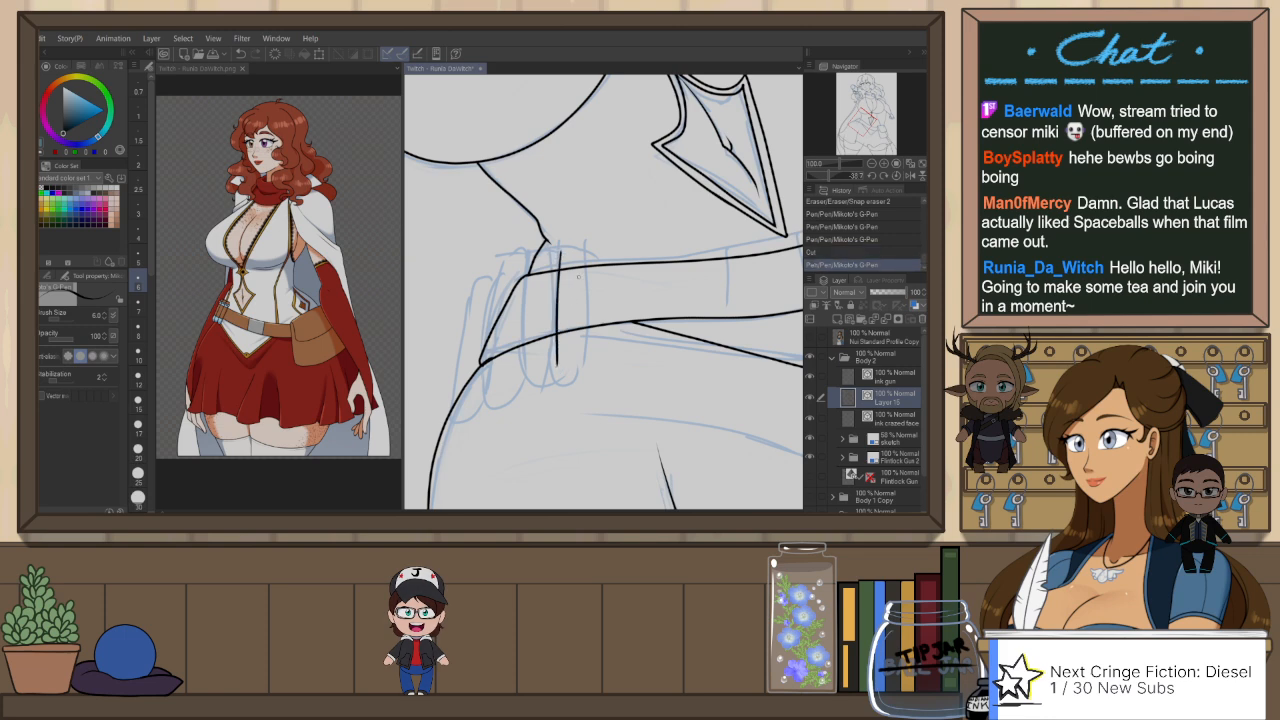
key("ctrl+z")
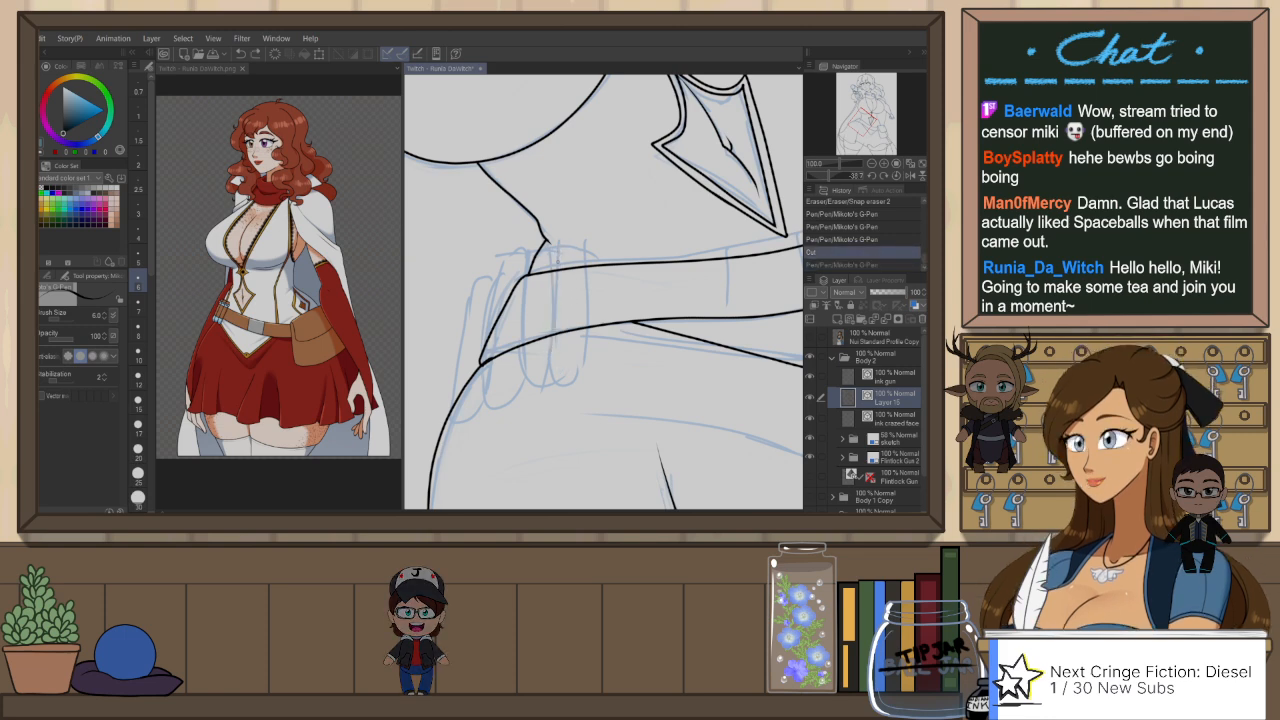
mouse_move(556, 250)
left_mouse_down()
mouse_move(552, 361)
mouse_move(583, 370)
mouse_move(588, 250)
left_mouse_up()
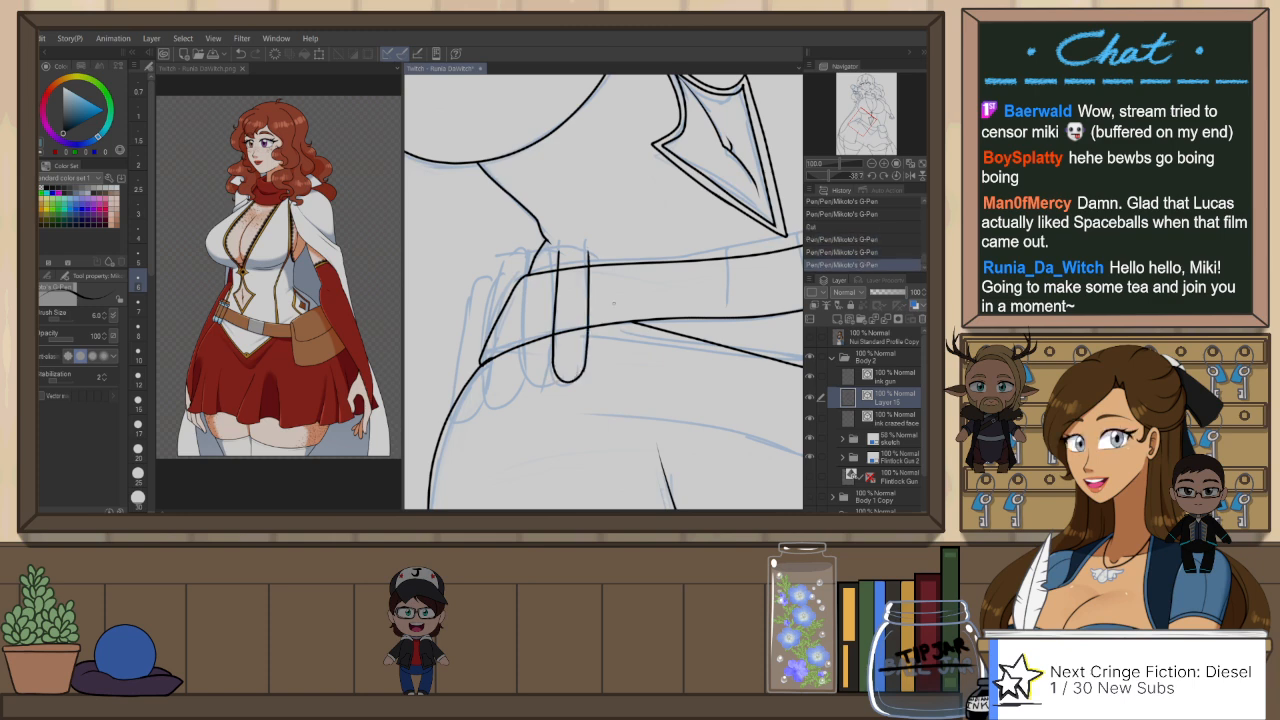
Step: Rotate the canvas, undo one side of the finger-like shape, and re-ink it from the rounded tip across the belt
key("r")
left_click_drag(638, 312, 595, 217)
scroll(669, 261, "up", 1)
key("ctrl+z")
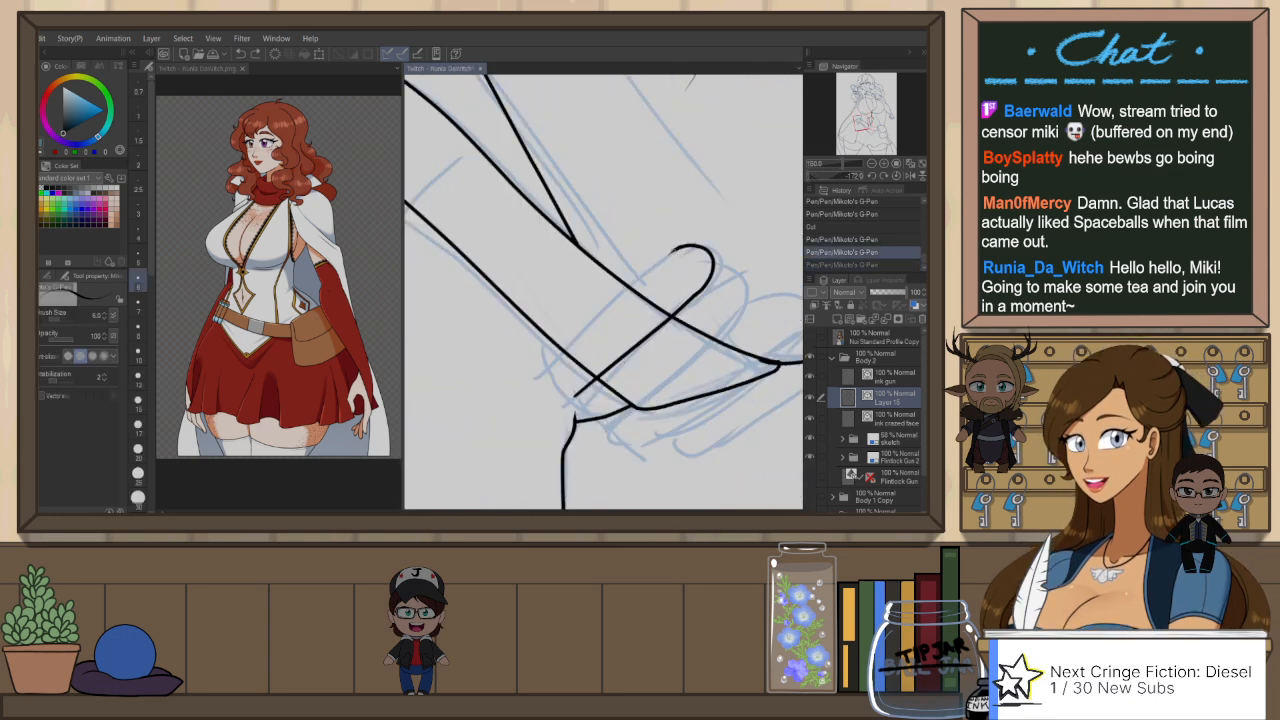
left_click_drag(676, 252, 537, 379)
key("ctrl+z")
left_click_drag(684, 247, 542, 371)
key("ctrl+z")
left_click_drag(686, 247, 542, 369)
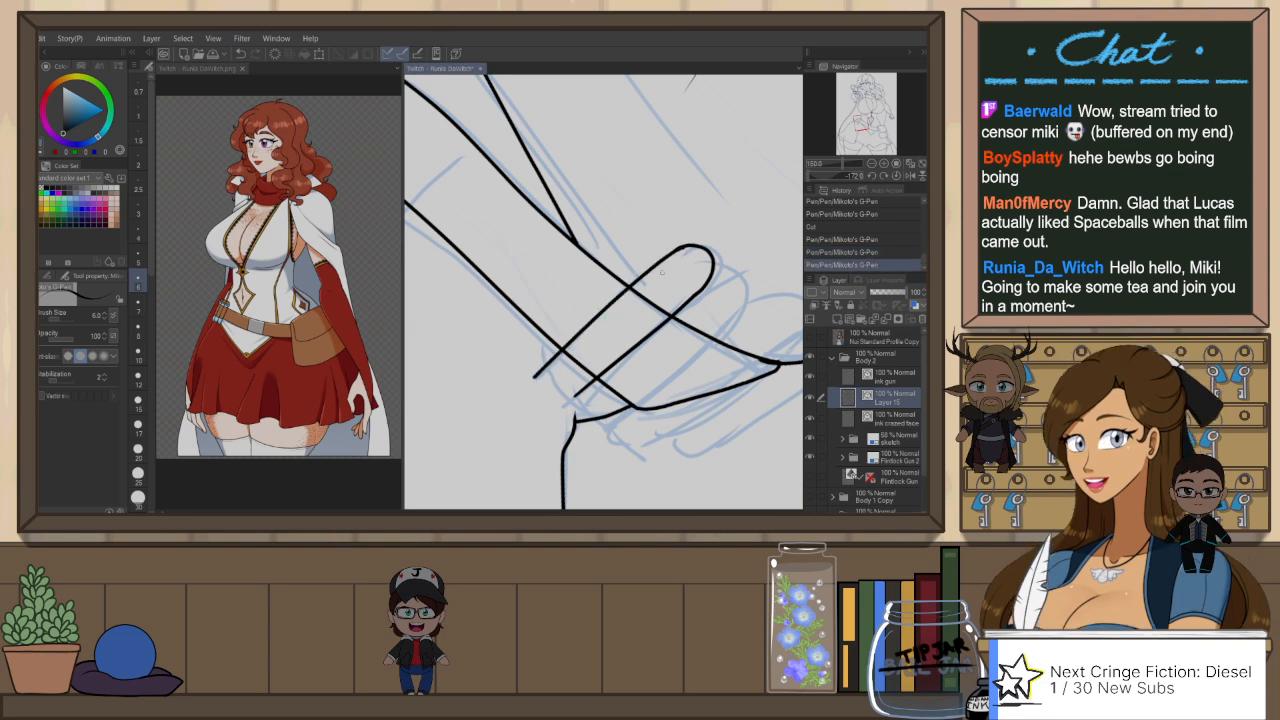
Step: Replace the long side stroke of the finger-like tube with a cleaner G-Pen line, and turn the canvas so the belt runs level
key("ctrl+z")
left_click_drag(686, 248, 533, 375)
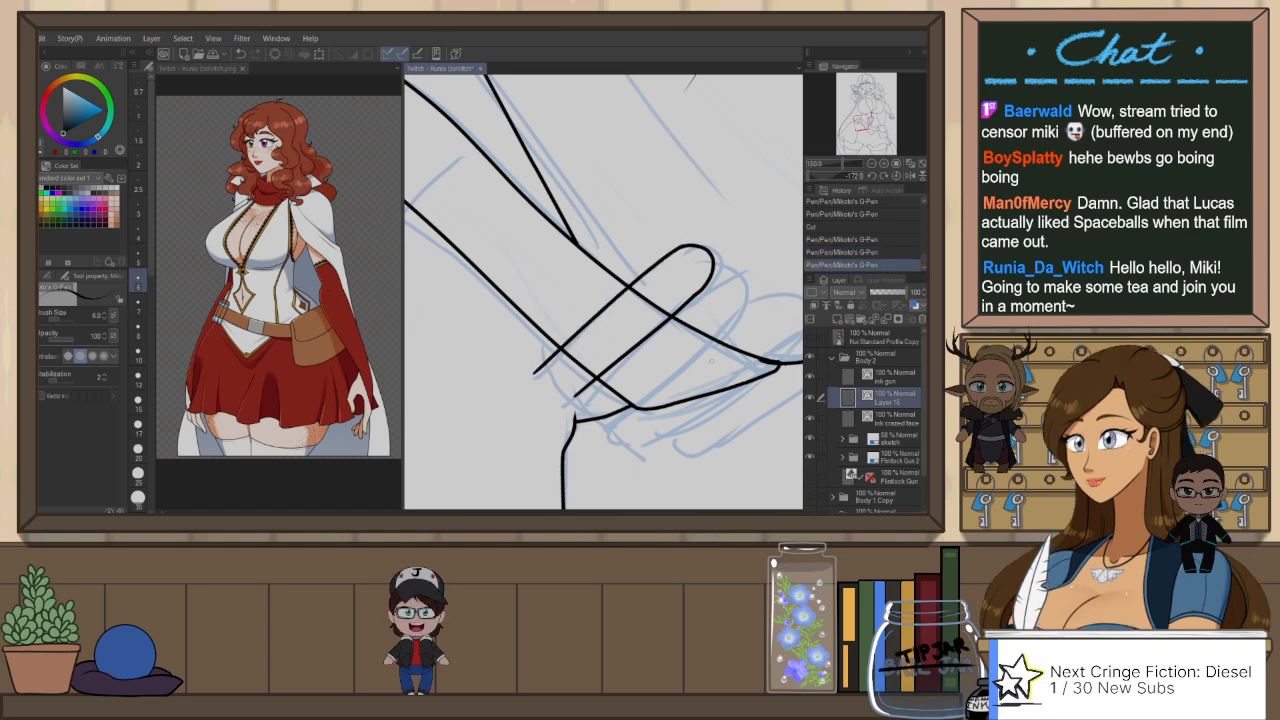
key("r")
left_click_drag(692, 272, 461, 317)
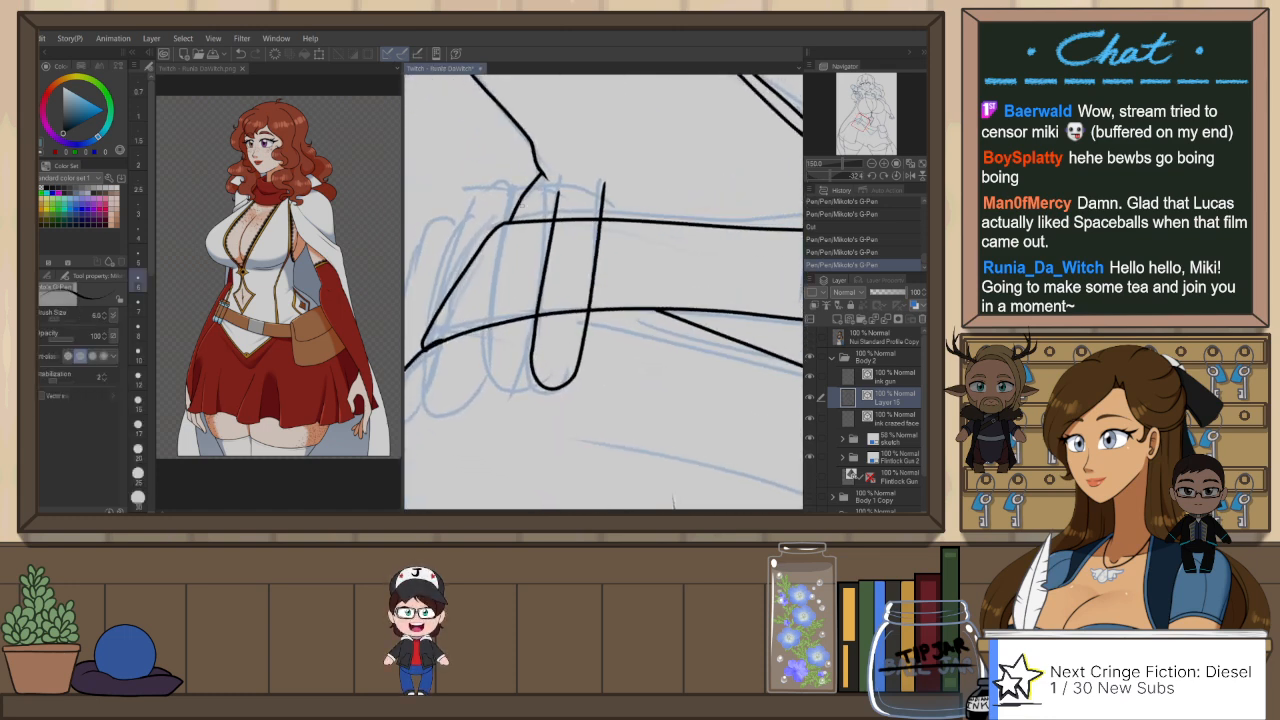
Step: Try to make the neighbouring tube, first with a freehand stroke, then with a shifted copy of the uncapped tube's strokes, and remove both
left_click_drag(527, 186, 470, 363)
key("ctrl+z")
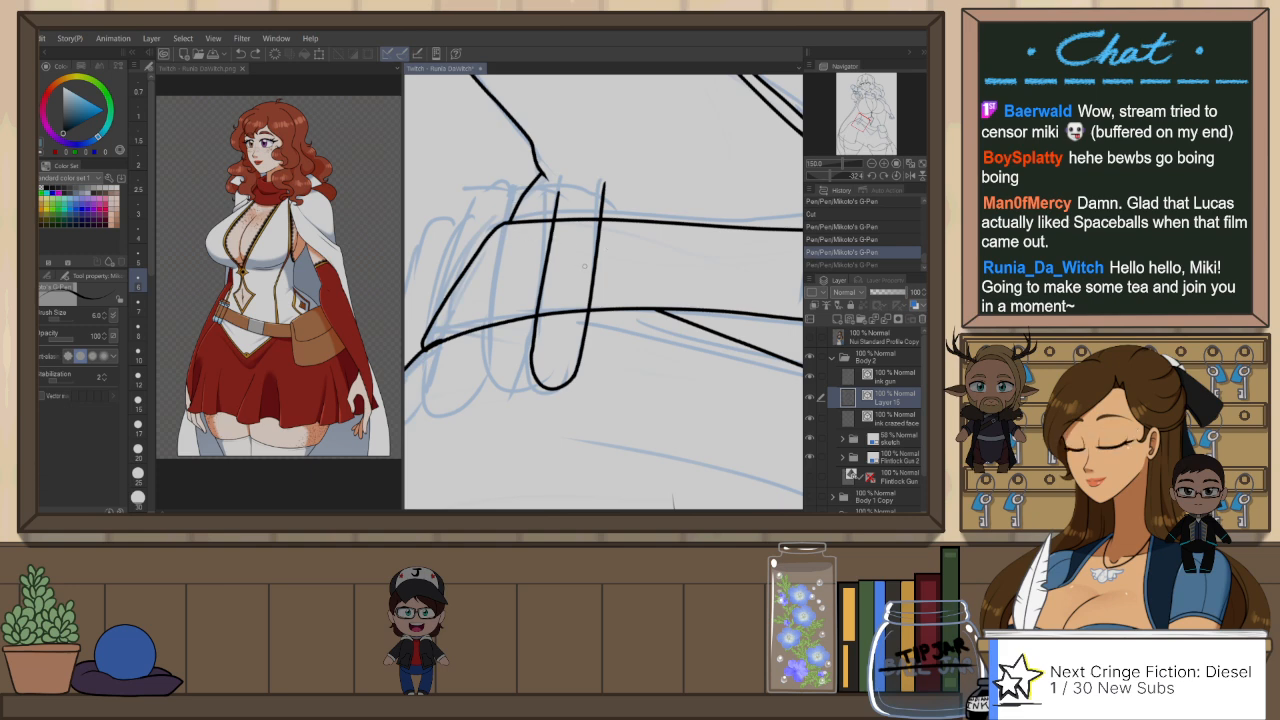
key("o")
left_click(603, 270)
left_click(559, 385, "shift")
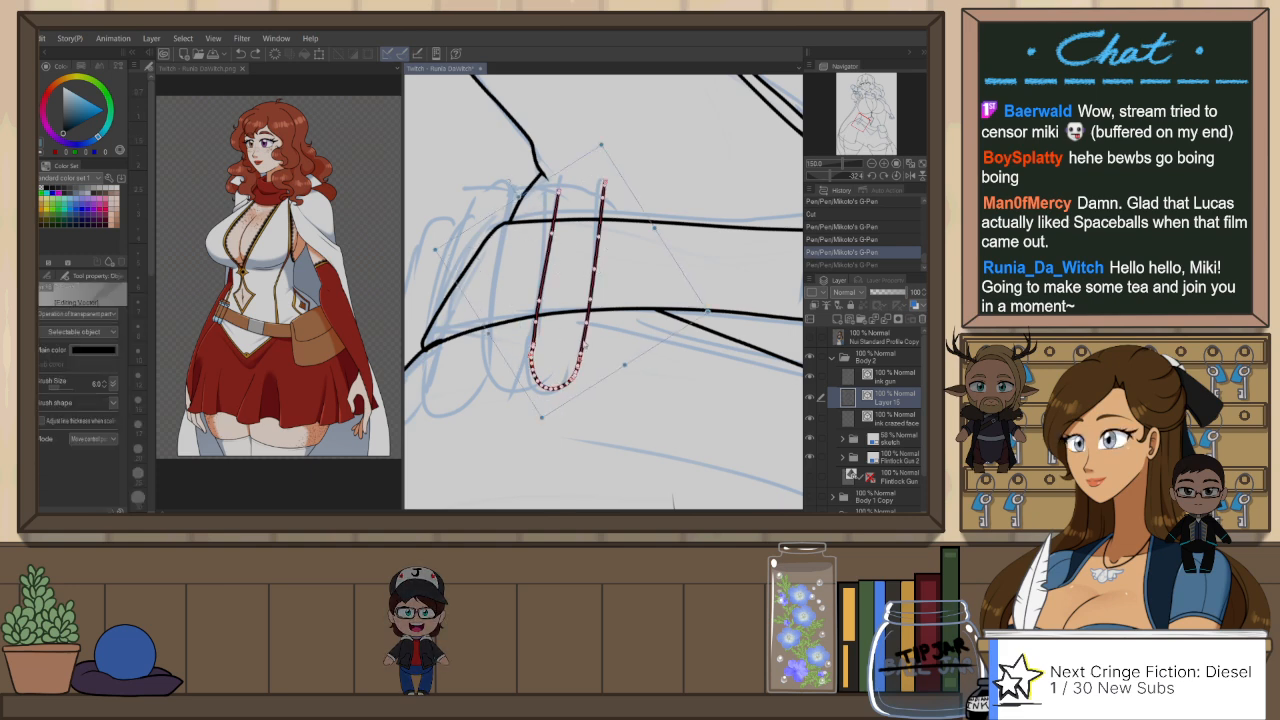
key("ctrl+c")
key("ctrl+v")
left_click_drag(596, 287, 544, 290)
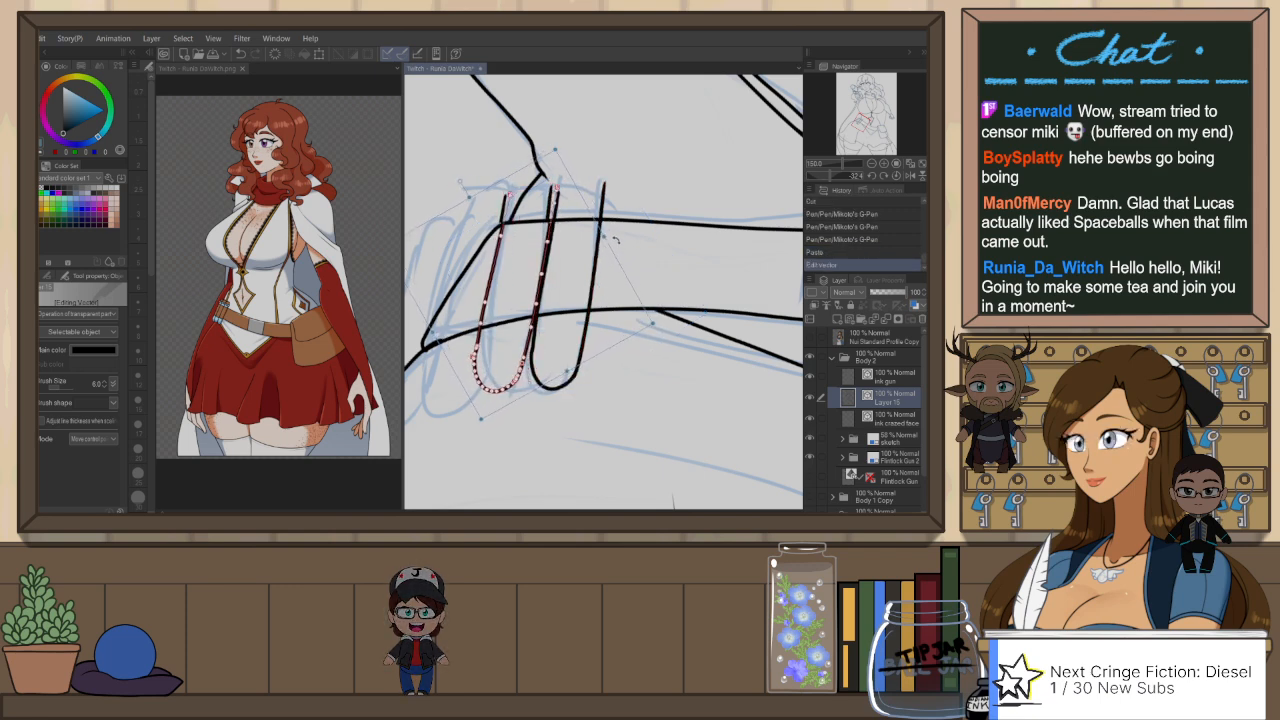
key("ctrl+x")
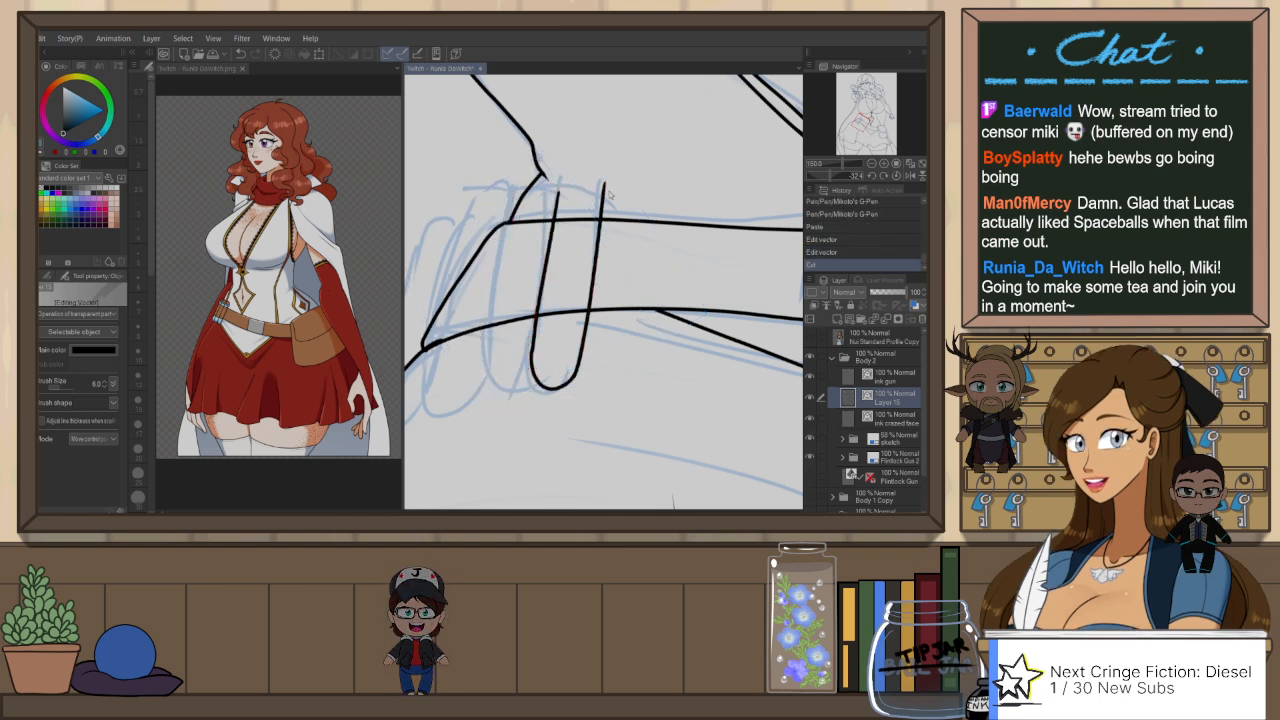
Step: Ink a rounded cap over the tube's open end with the G-Pen, and erase the line ends that overshoot it
key("p")
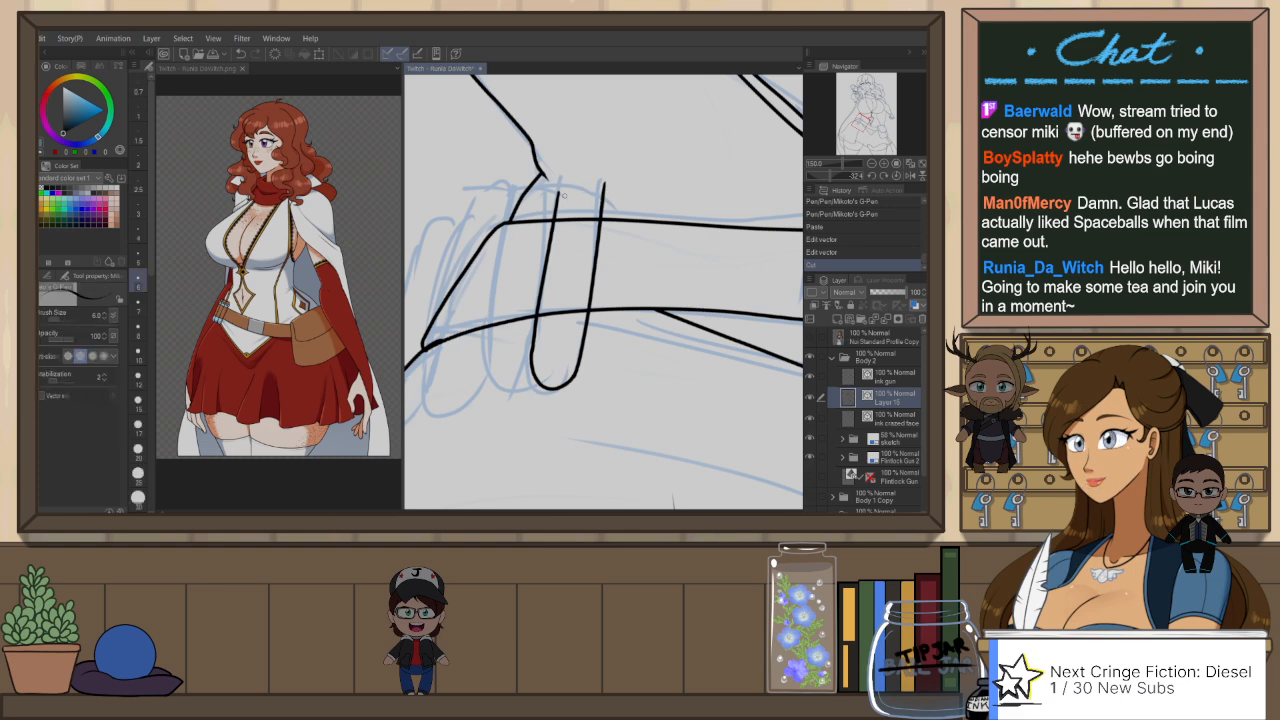
scroll(563, 195, "up", 1)
left_click_drag(552, 200, 626, 190)
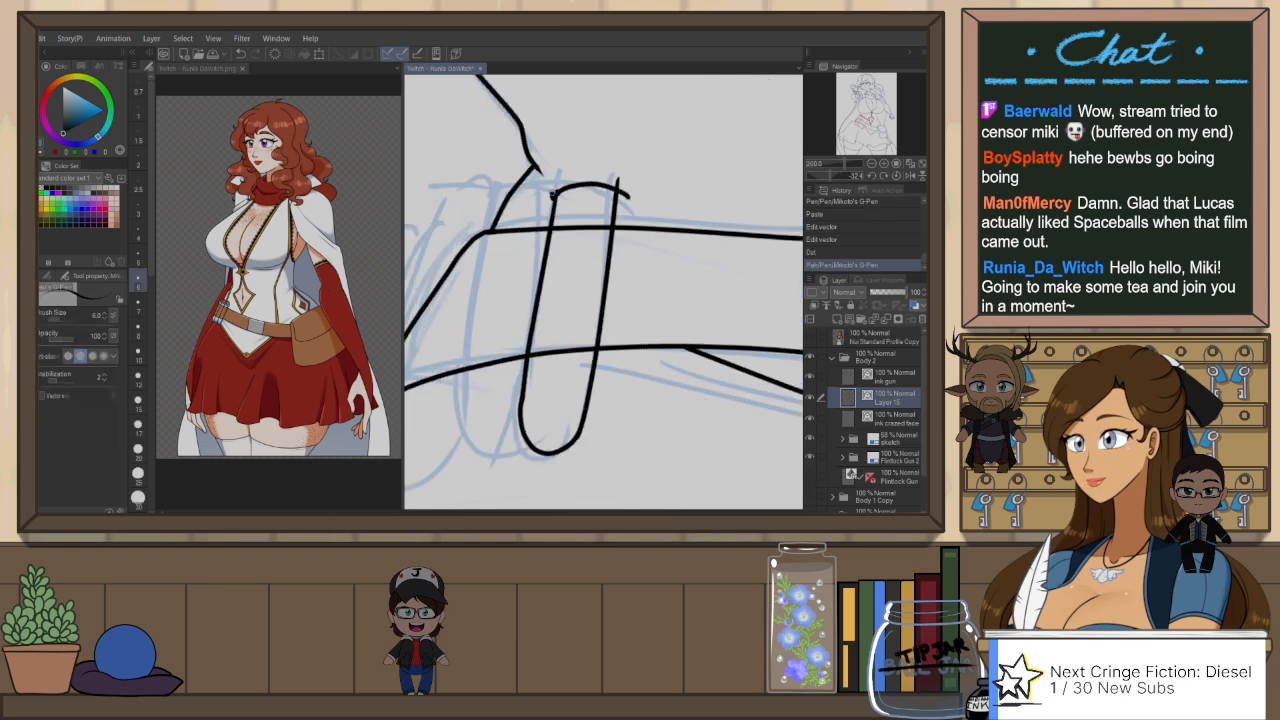
key("ctrl+z")
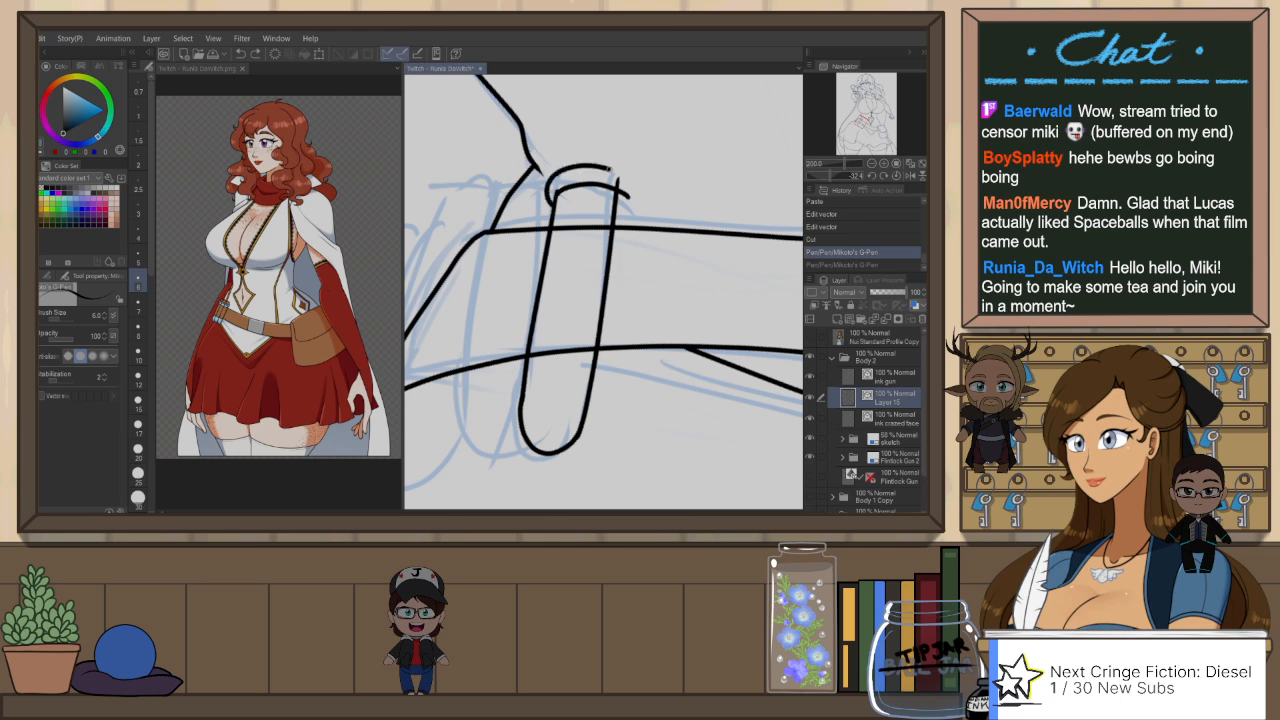
left_click_drag(609, 169, 624, 194)
key("e")
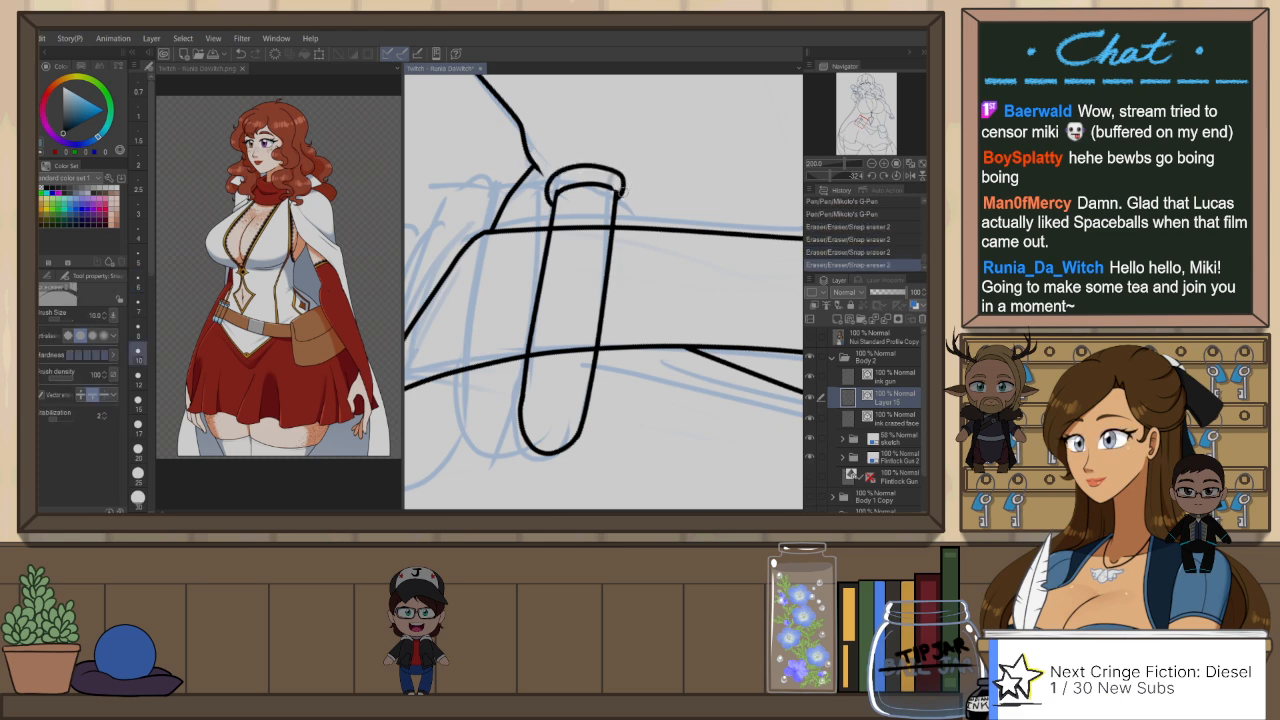
key("ctrl+z")
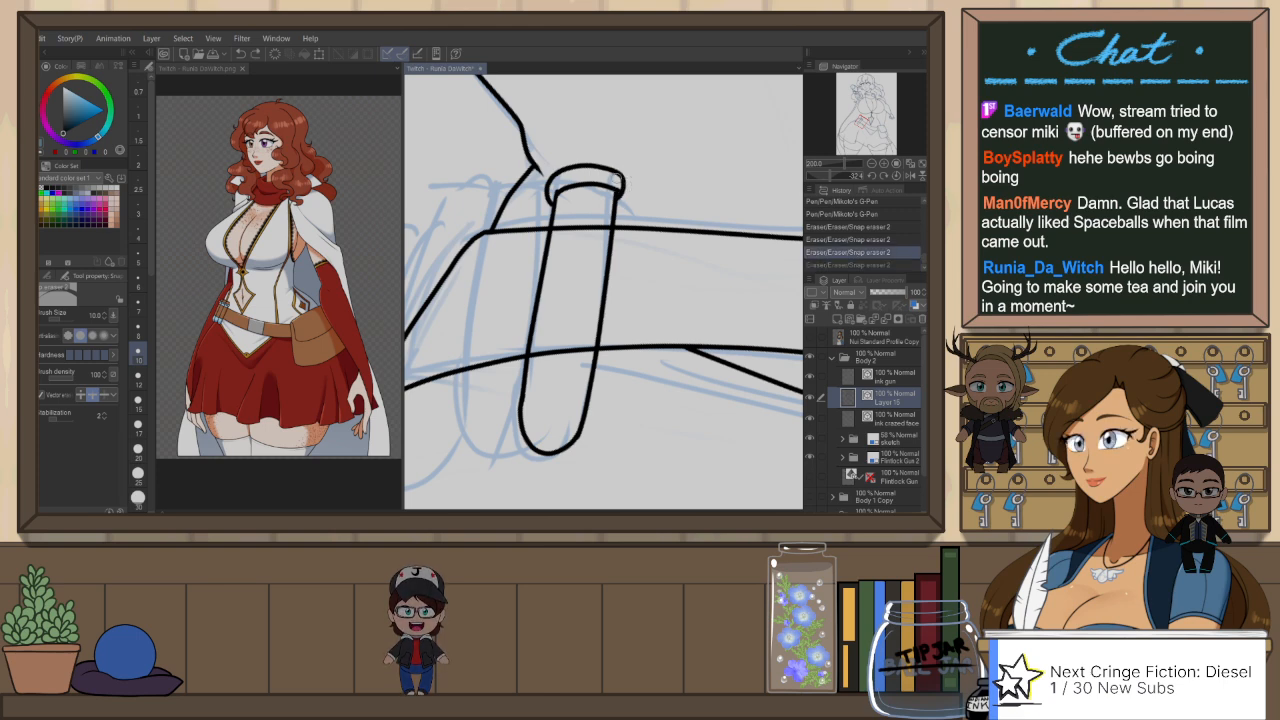
key("p")
scroll(650, 175, "down", 1)
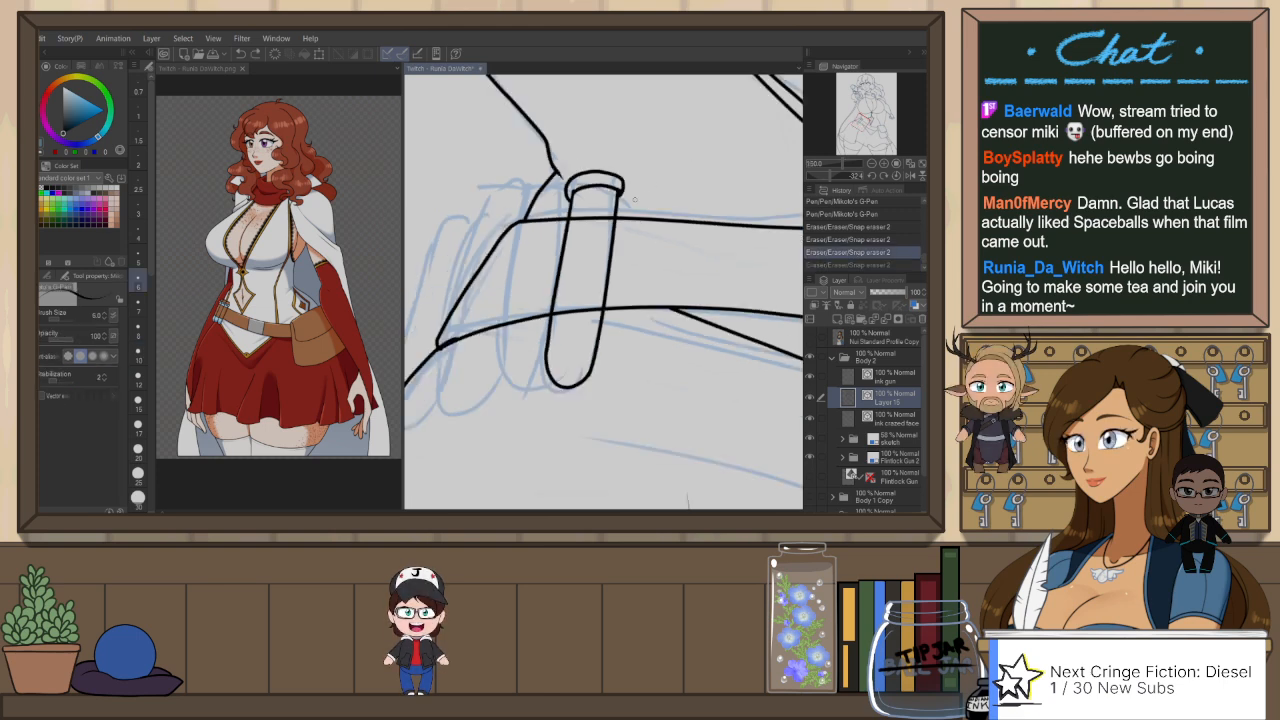
Step: Copy the capped tube's strokes, paste them on a new vector layer, and move the copy over the adjacent sketched tube
key("m")
mouse_move(565, 398)
left_mouse_down()
mouse_move(536, 333)
mouse_move(556, 210)
left_mouse_up()
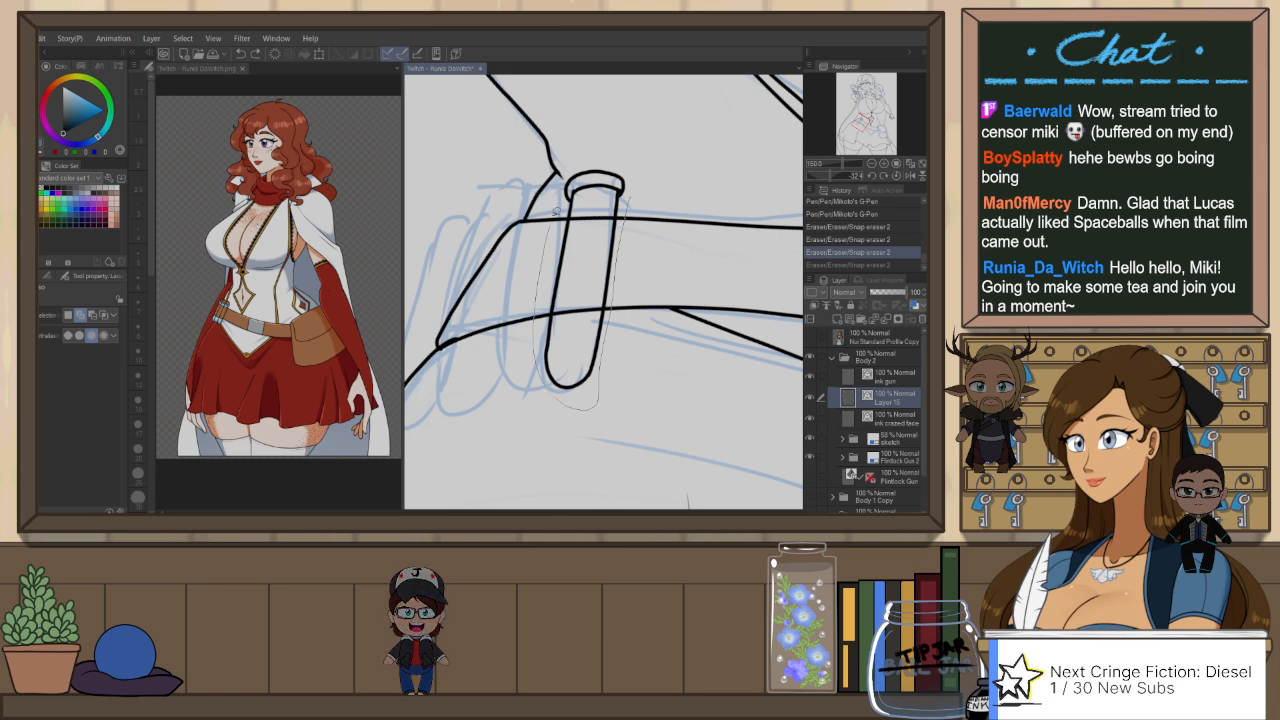
left_click_drag(669, 170, 669, 170)
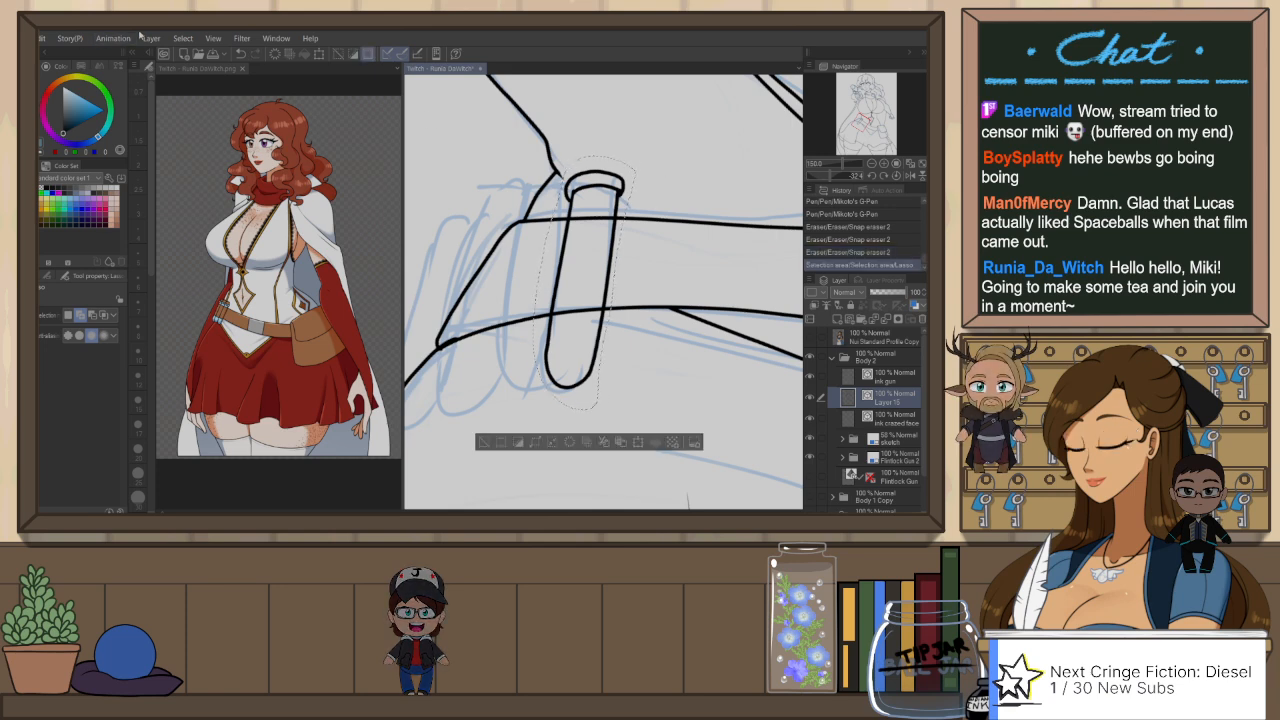
left_click(294, 160)
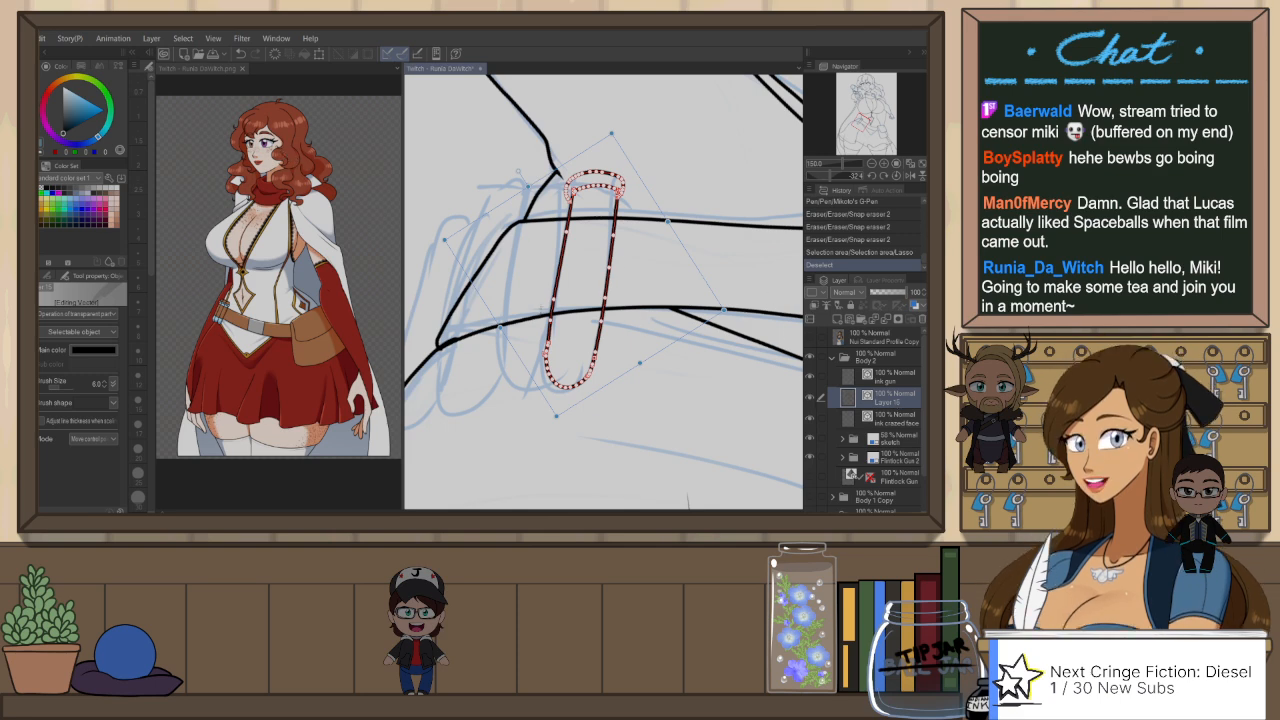
key("ctrl+v")
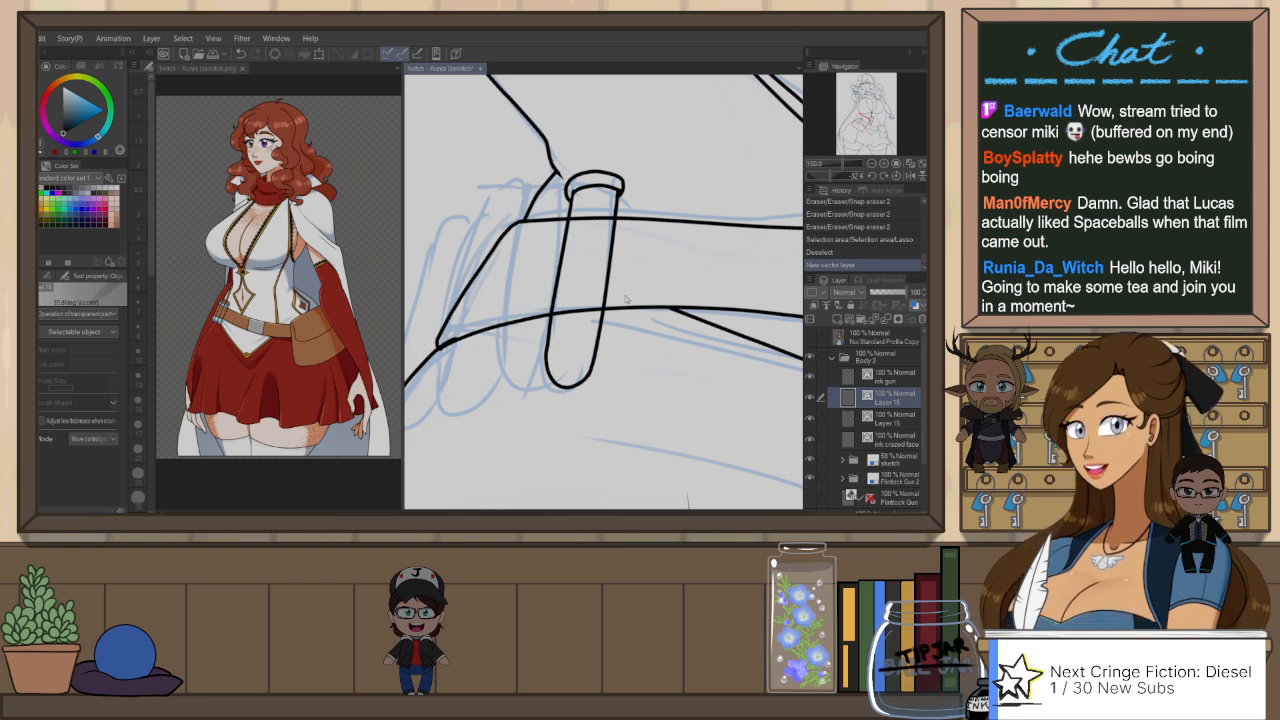
left_click_drag(629, 252, 565, 258)
left_click_drag(644, 255, 648, 262)
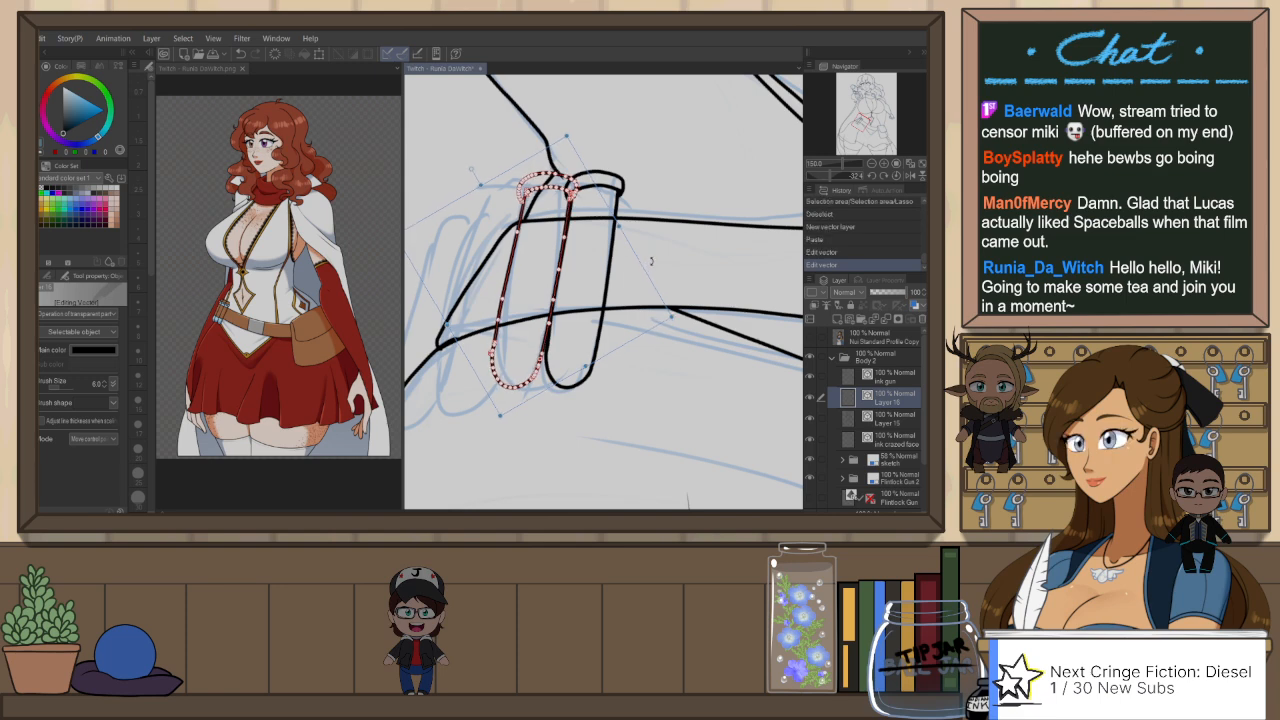
key("Return")
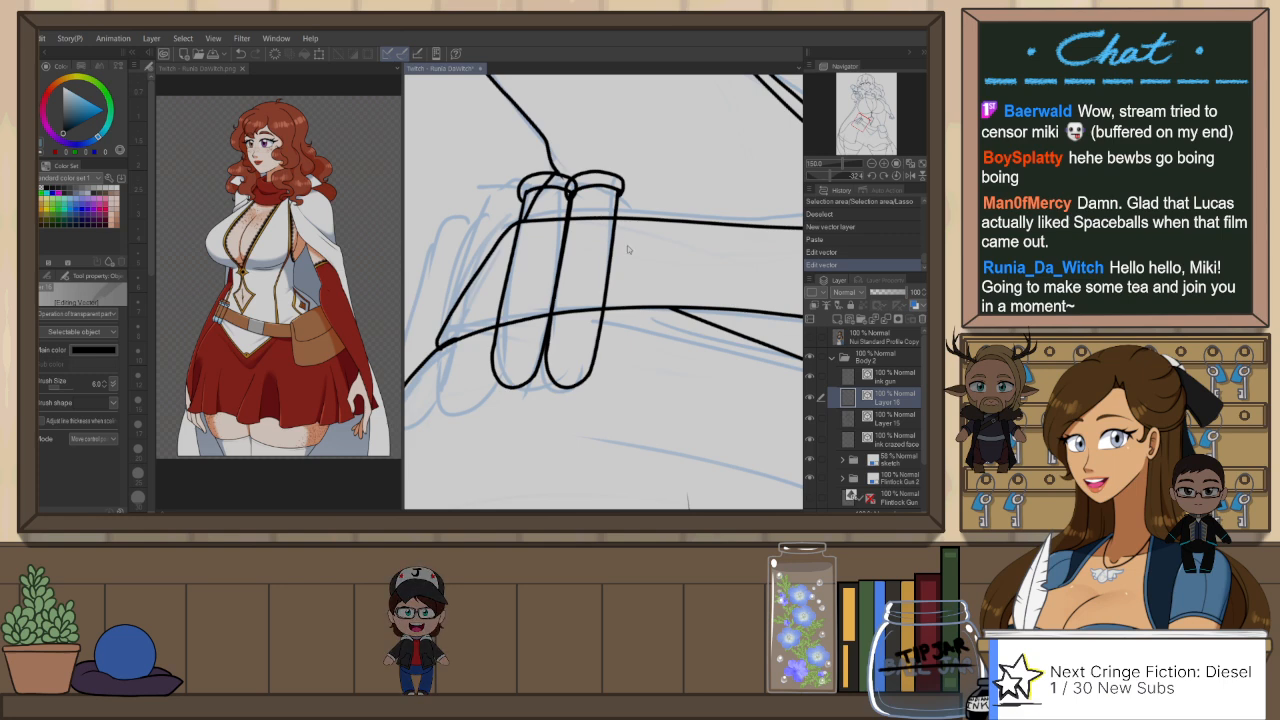
Step: Rotate the copied tube slightly and nudge it so it sits right beside the first tube
key("ctrl+t")
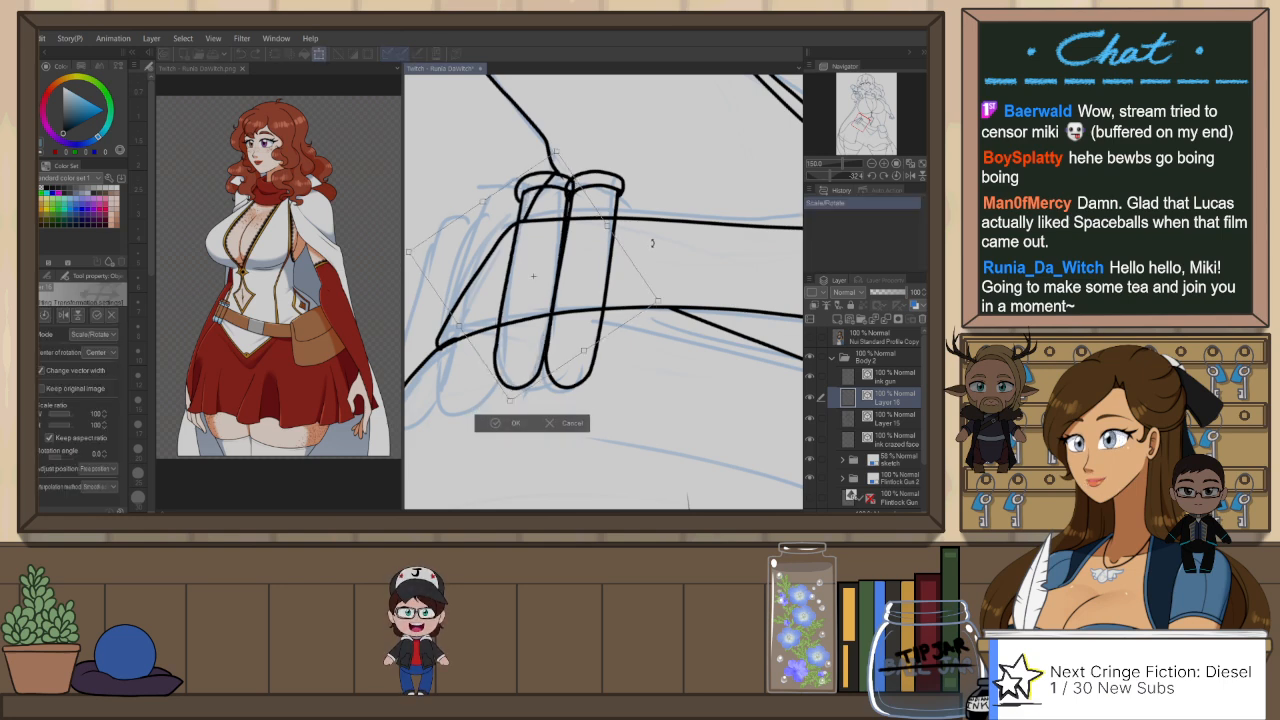
left_click_drag(652, 242, 621, 259)
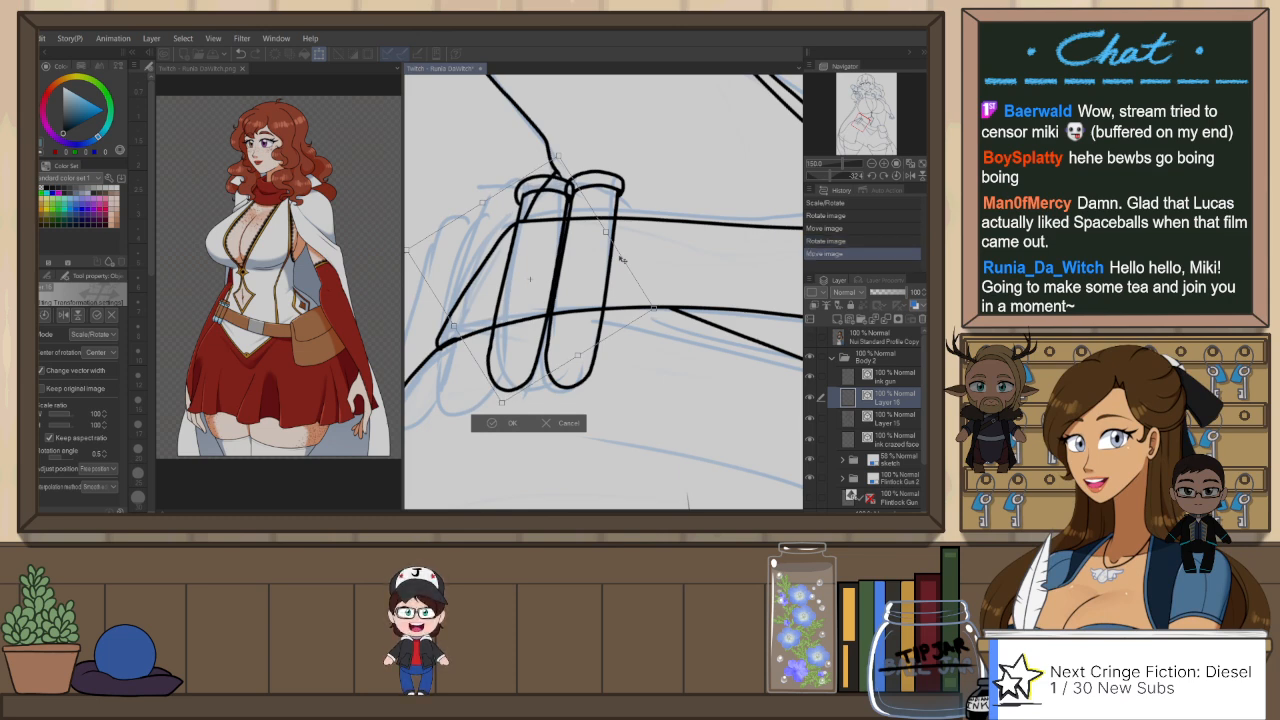
key("Return")
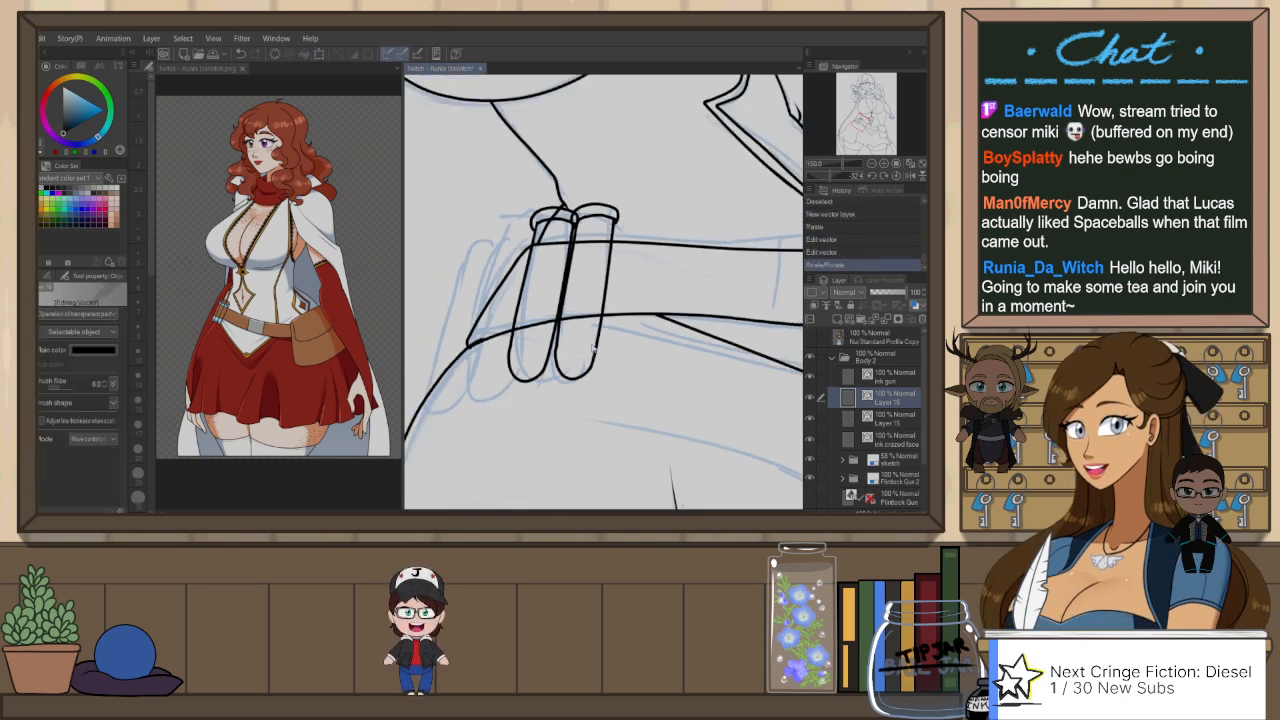
Step: Paste another copy of the capped tube, then move and tilt it over the third sketched tube
scroll(592, 347, "down", 1)
scroll(439, 353, "up", 2)
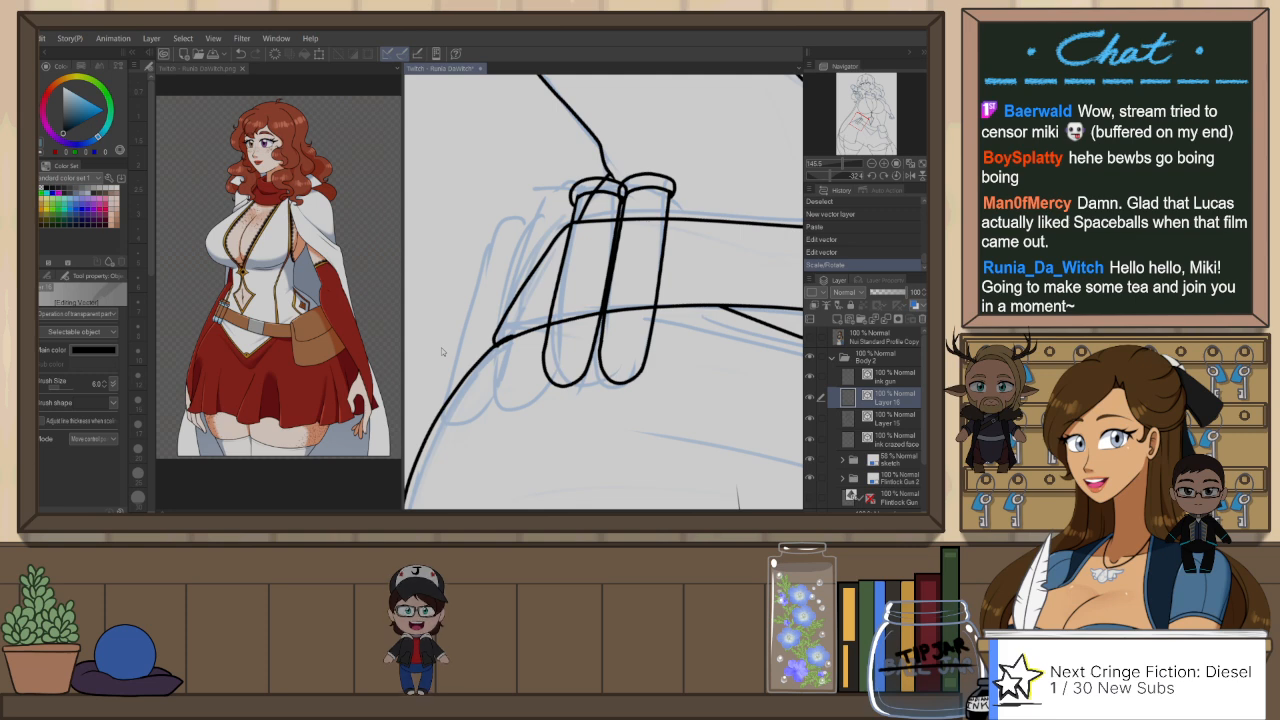
key("ctrl+t")
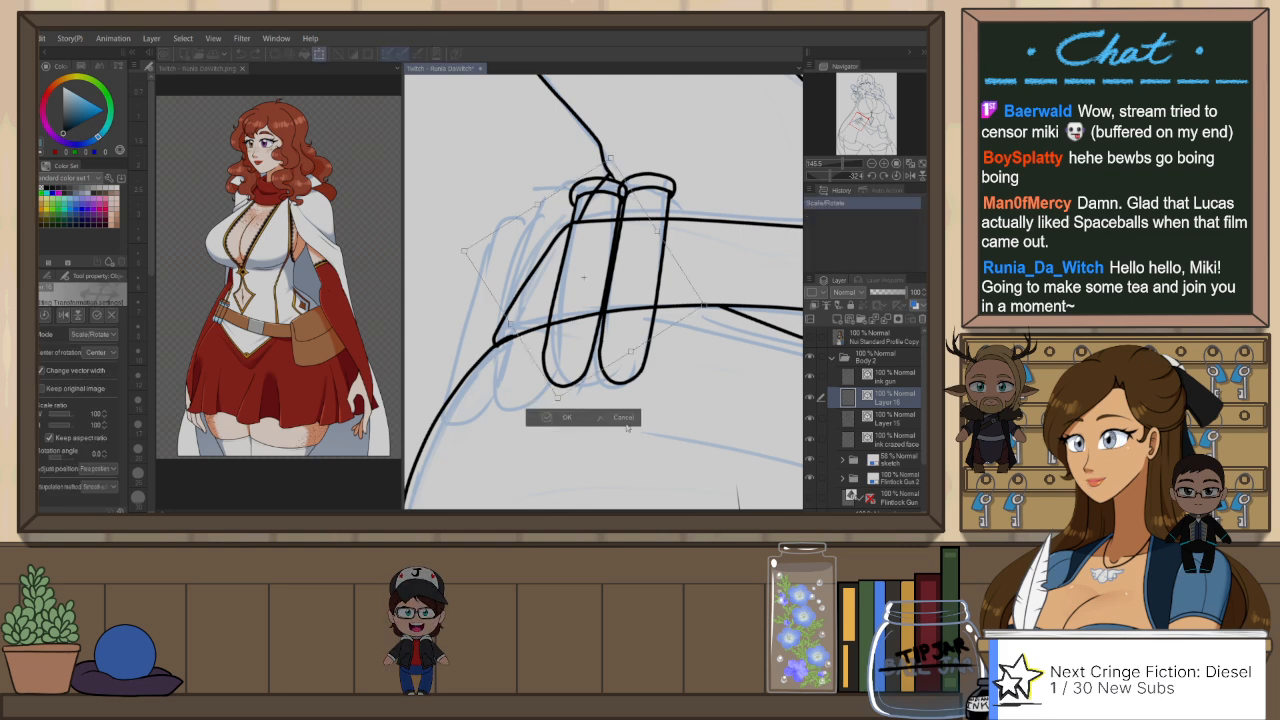
left_click(625, 420)
key("ctrl+v")
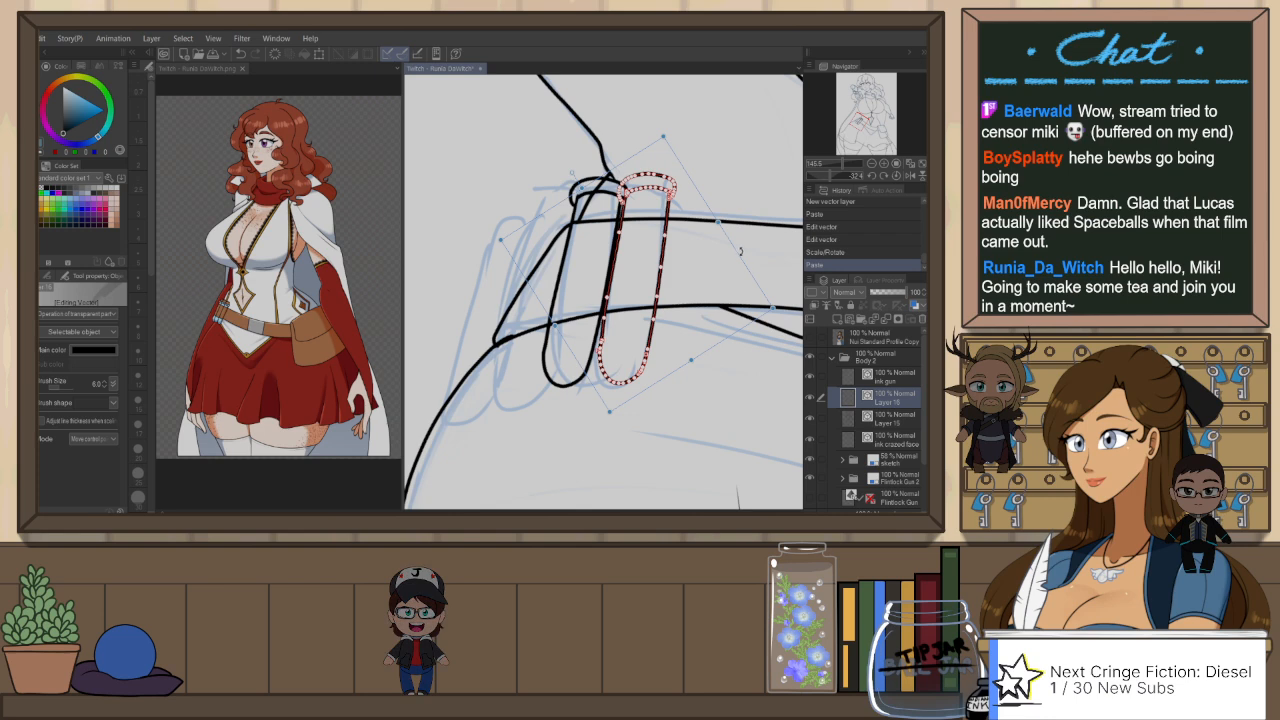
left_click_drag(740, 251, 640, 277)
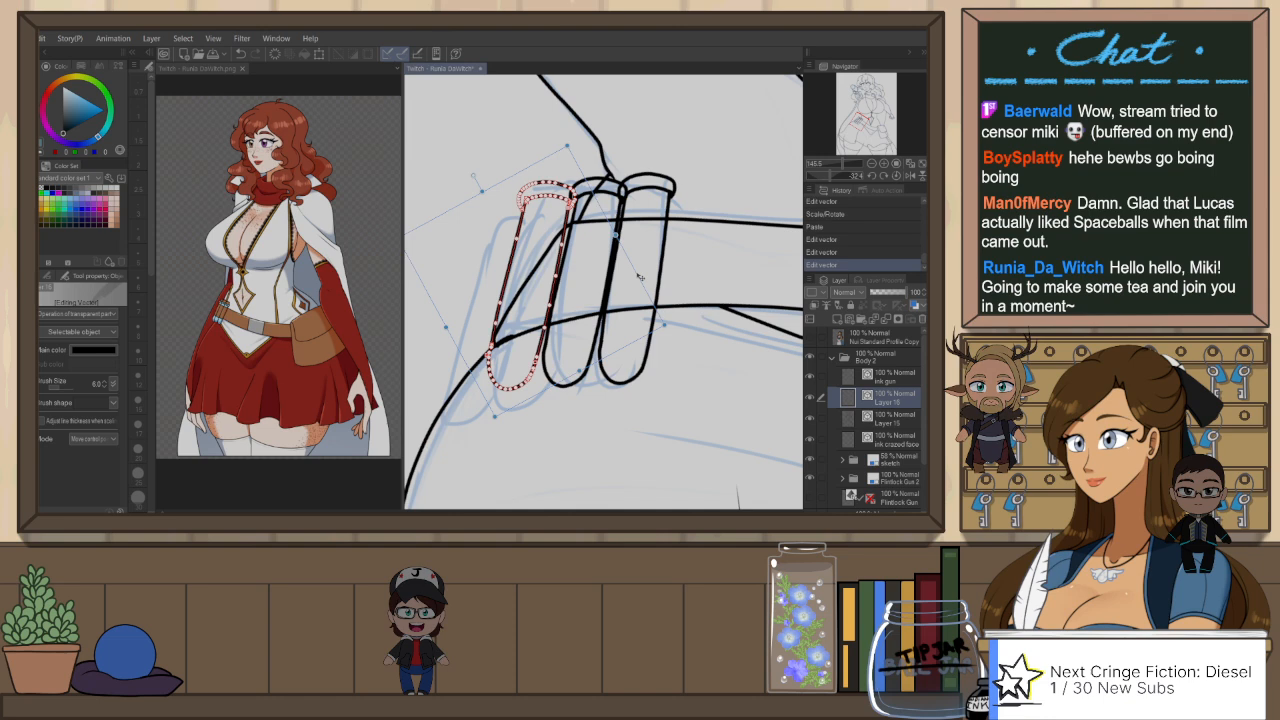
left_click(648, 272)
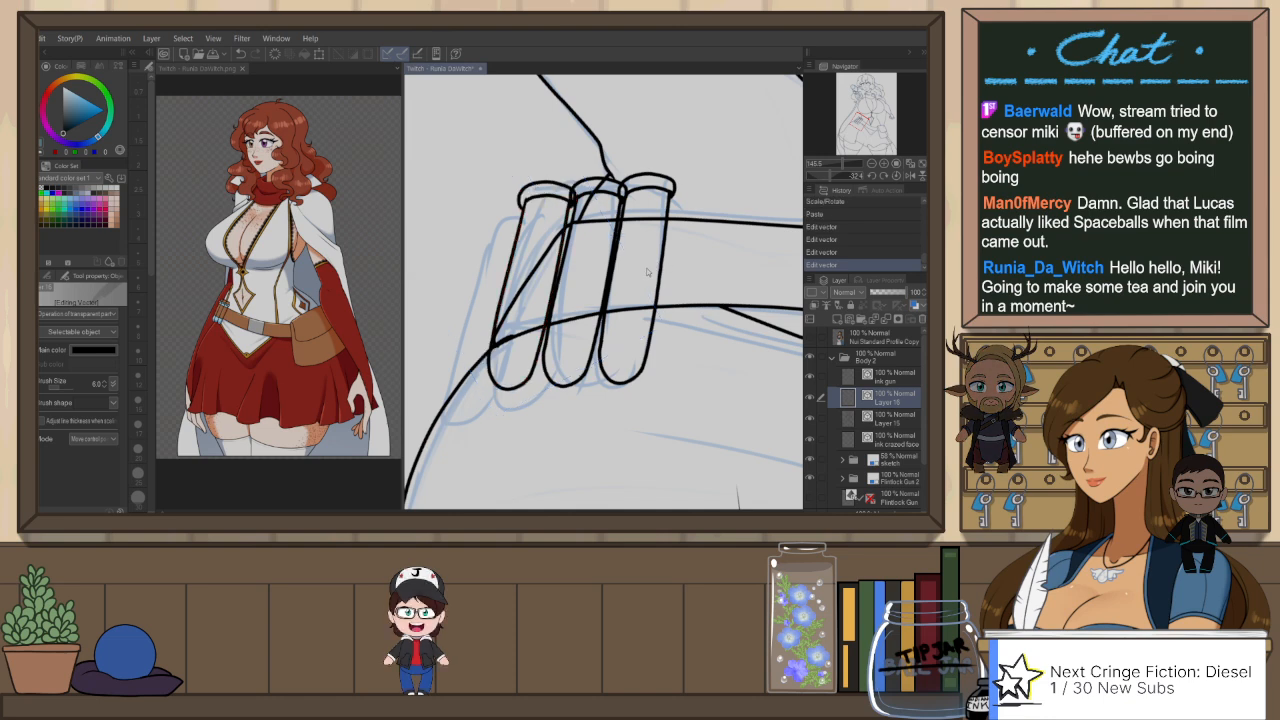
Step: Erase the overlapping line segments where the caps of the neighbouring tubes meet, undoing the unwanted eraser strokes
scroll(632, 262, "up", 2)
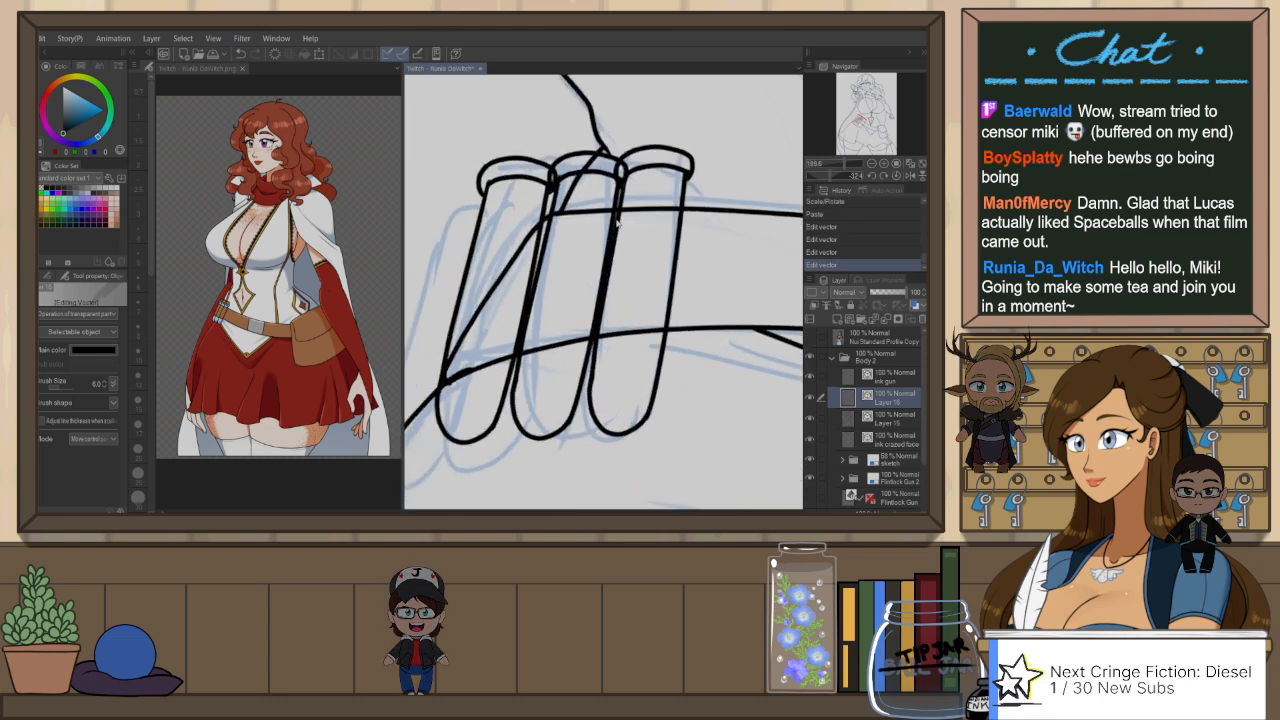
key("e")
mouse_move(556, 174)
left_mouse_down()
mouse_move(558, 192)
mouse_move(562, 171)
mouse_move(645, 160)
mouse_move(628, 185)
left_mouse_up()
key("ctrl+z")
key("ctrl+z")
key("ctrl+z")
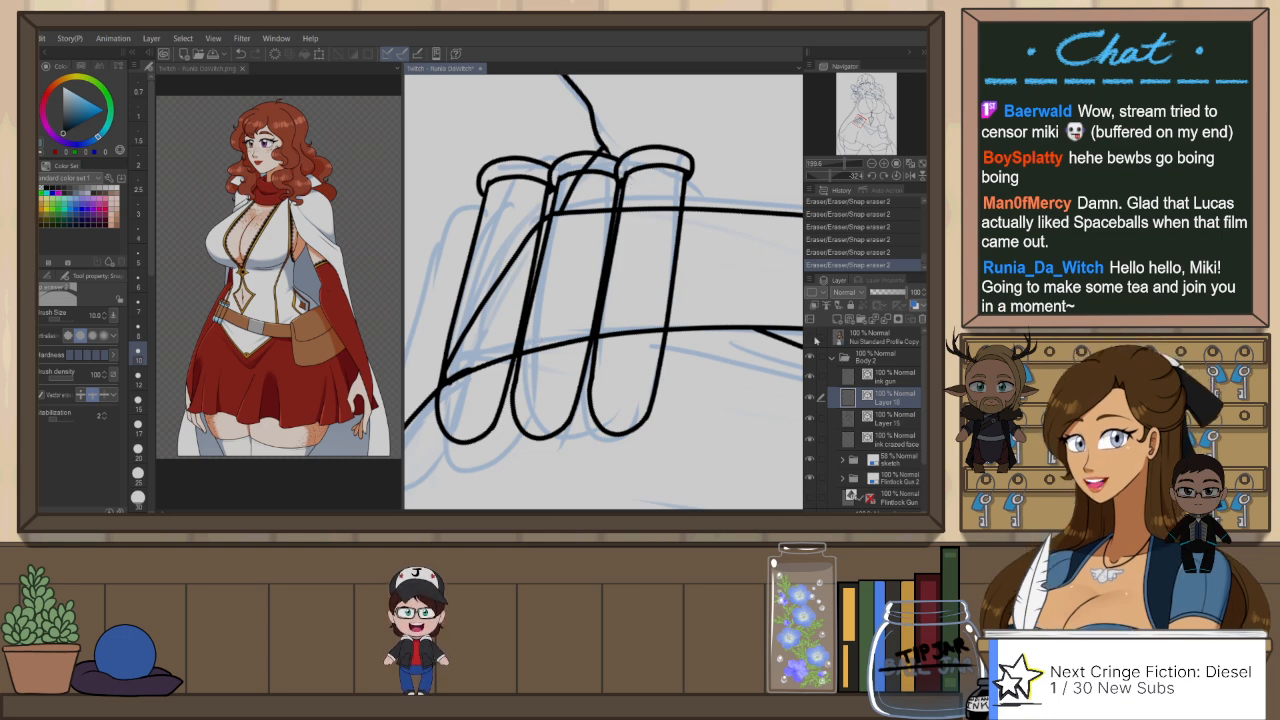
Step: Ink two curved bands across the first tube with the G-Pen at size 6, one near each edge of the belt
key("p")
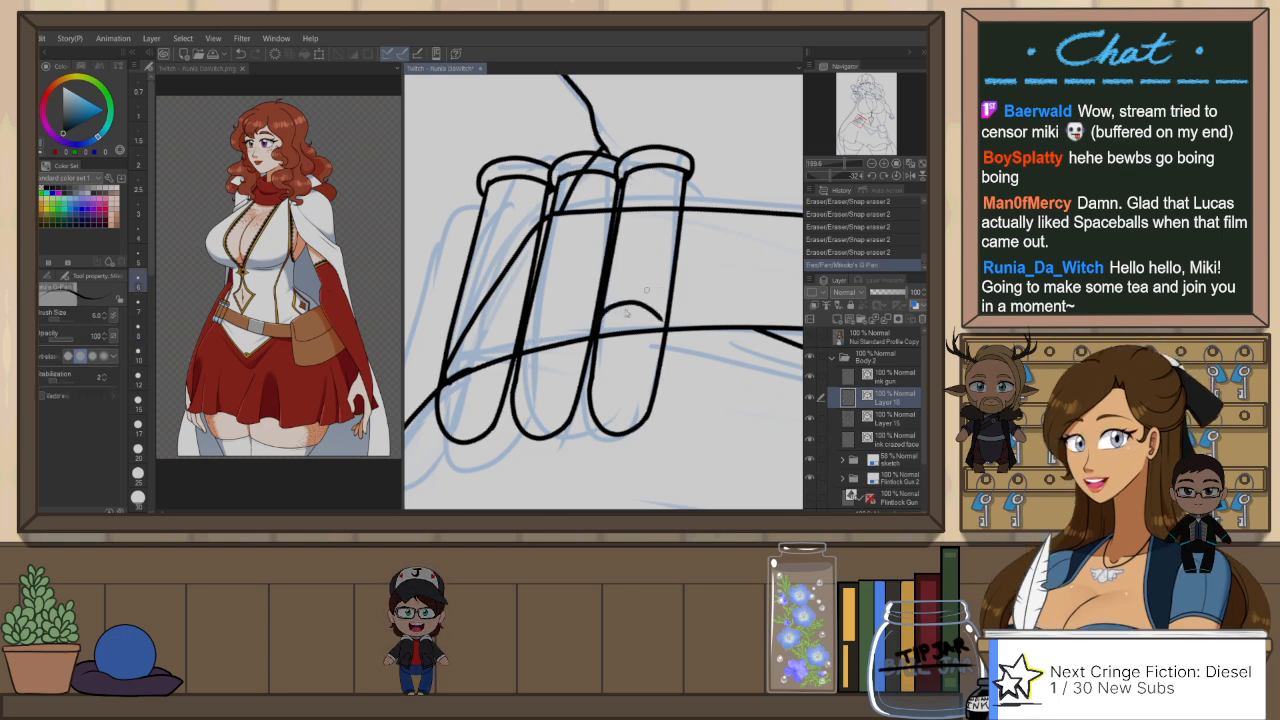
key("ctrl+z")
mouse_move(600, 328)
left_mouse_down()
mouse_move(628, 300)
mouse_move(669, 316)
left_mouse_up()
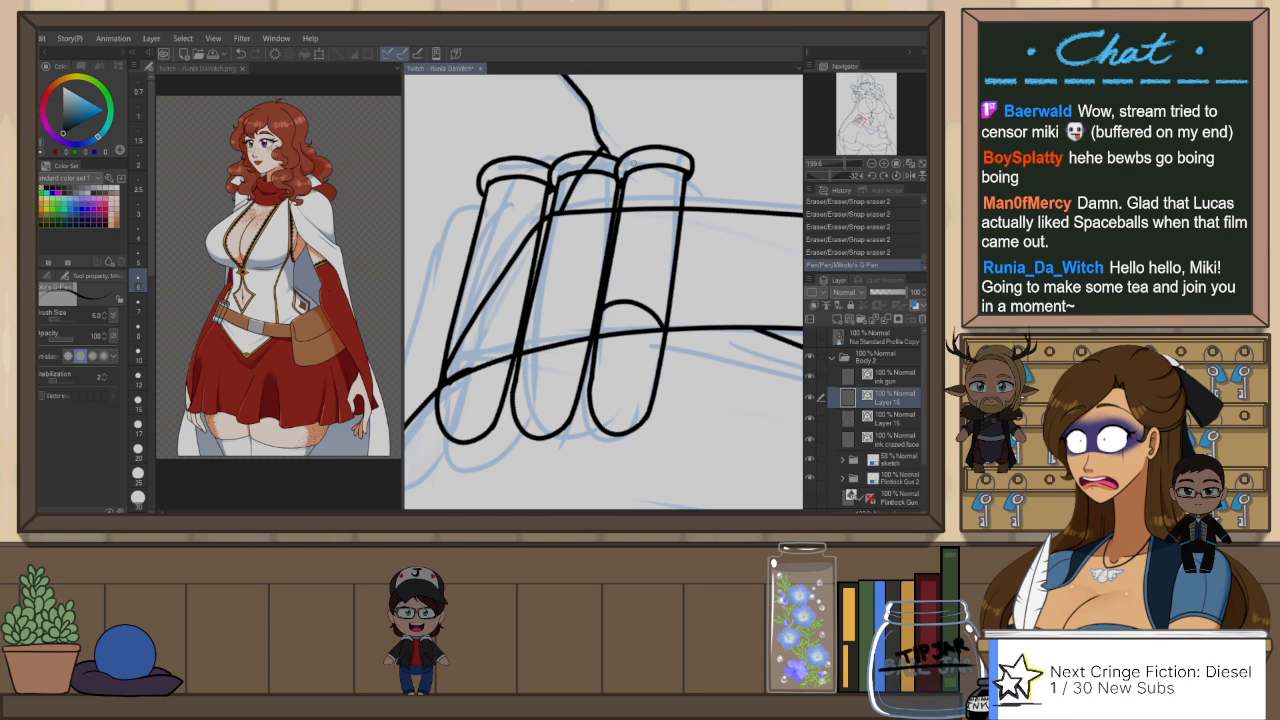
key("ctrl+at")
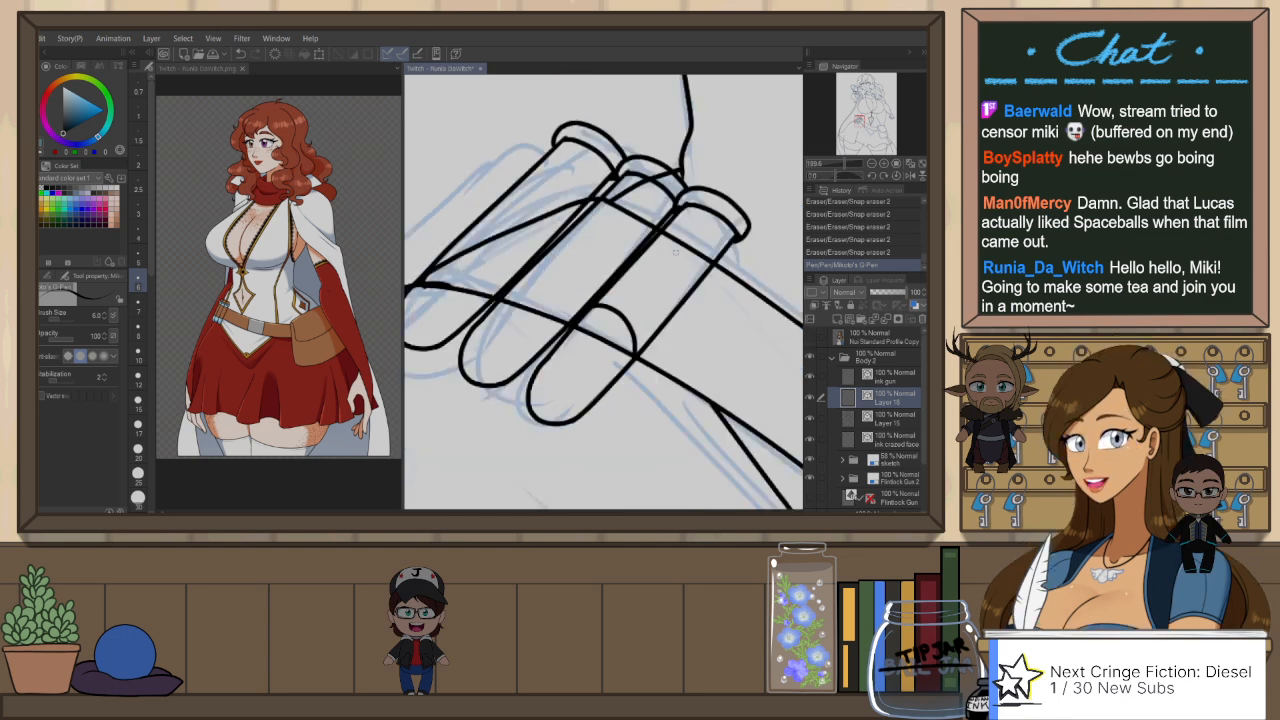
mouse_move(662, 235)
left_mouse_down()
mouse_move(673, 229)
mouse_move(711, 279)
left_mouse_up()
key("ctrl+z")
left_click_drag(664, 233, 709, 270)
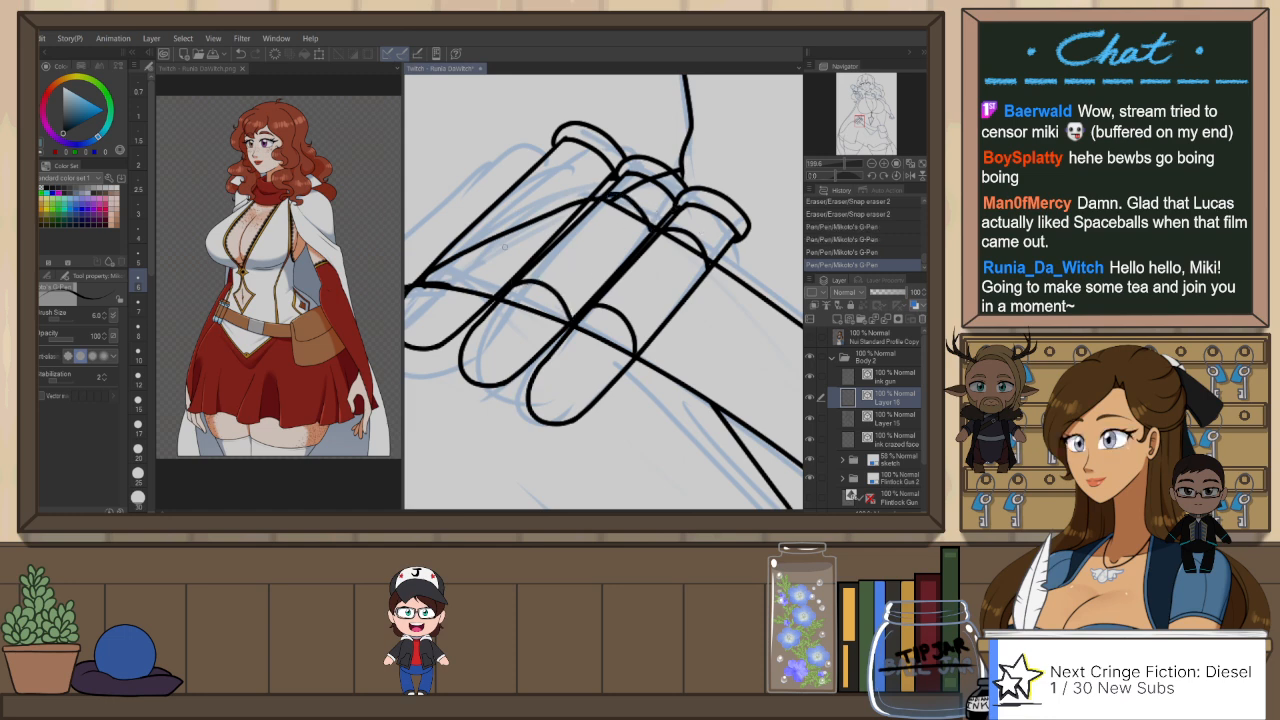
Step: Ink the curved bands across the copied tubes in line with the belt edges, undoing and redrawing strokes that miss
left_click_drag(430, 268, 502, 289)
key("ctrl+z")
left_click_drag(434, 266, 504, 291)
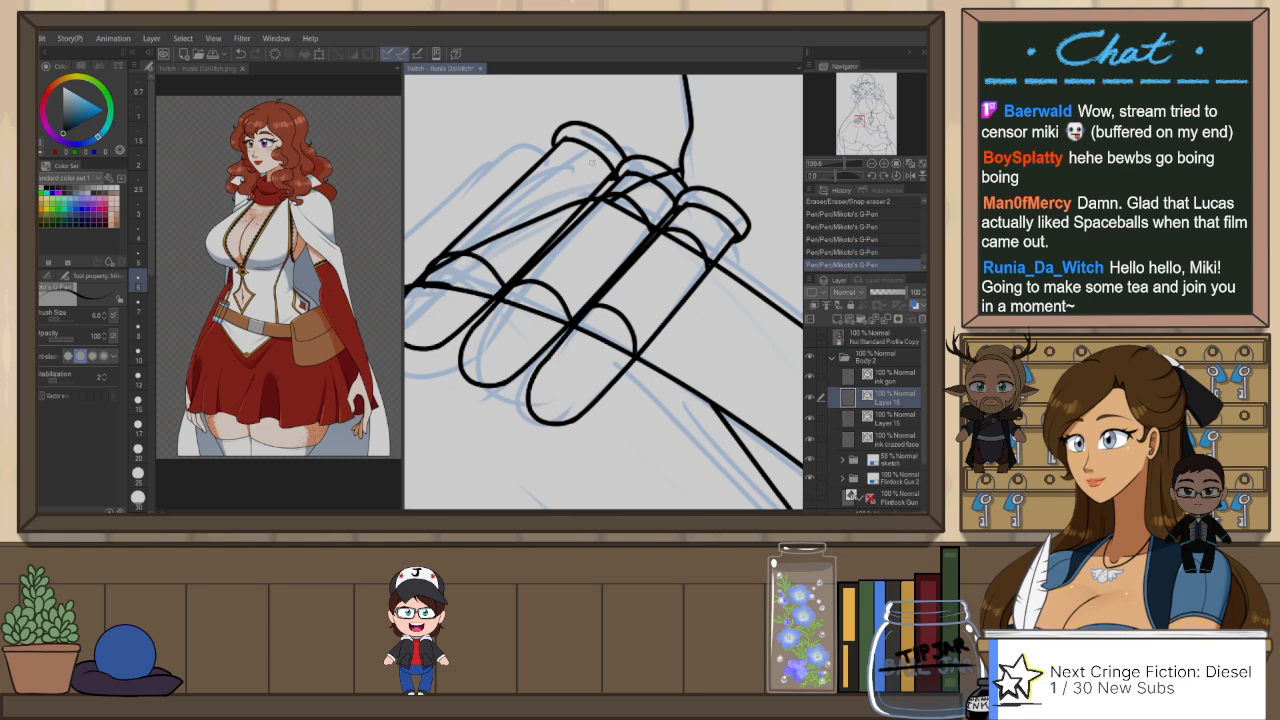
key("ctrl+z")
left_click_drag(528, 174, 580, 202)
key("ctrl+z")
key("ctrl+z")
key("ctrl+z")
key("ctrl+z")
mouse_move(705, 198)
left_mouse_down()
mouse_move(683, 226)
mouse_move(691, 262)
mouse_move(655, 290)
left_mouse_up()
Step: Make Layer 15 the active layer and hide it so the copied tubes stand apart from the body line art
scroll(690, 228, "down", 5)
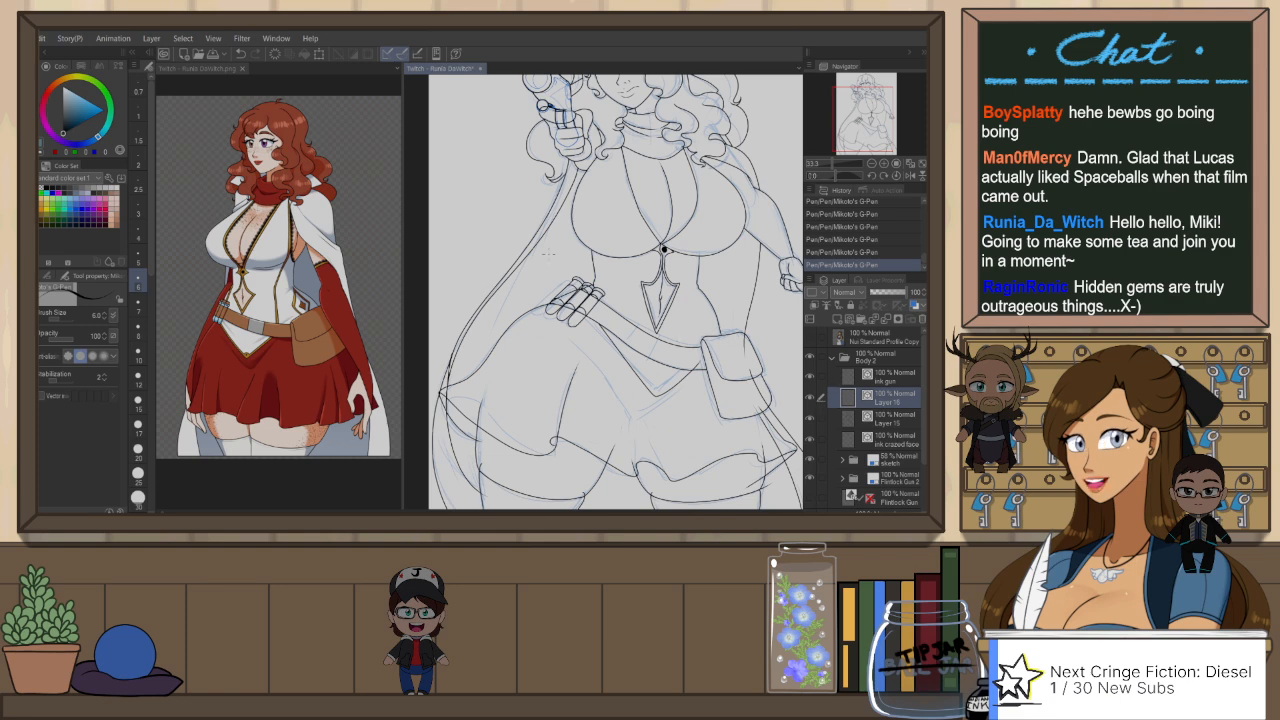
scroll(548, 251, "up", 1)
left_click(876, 421)
left_click(810, 419)
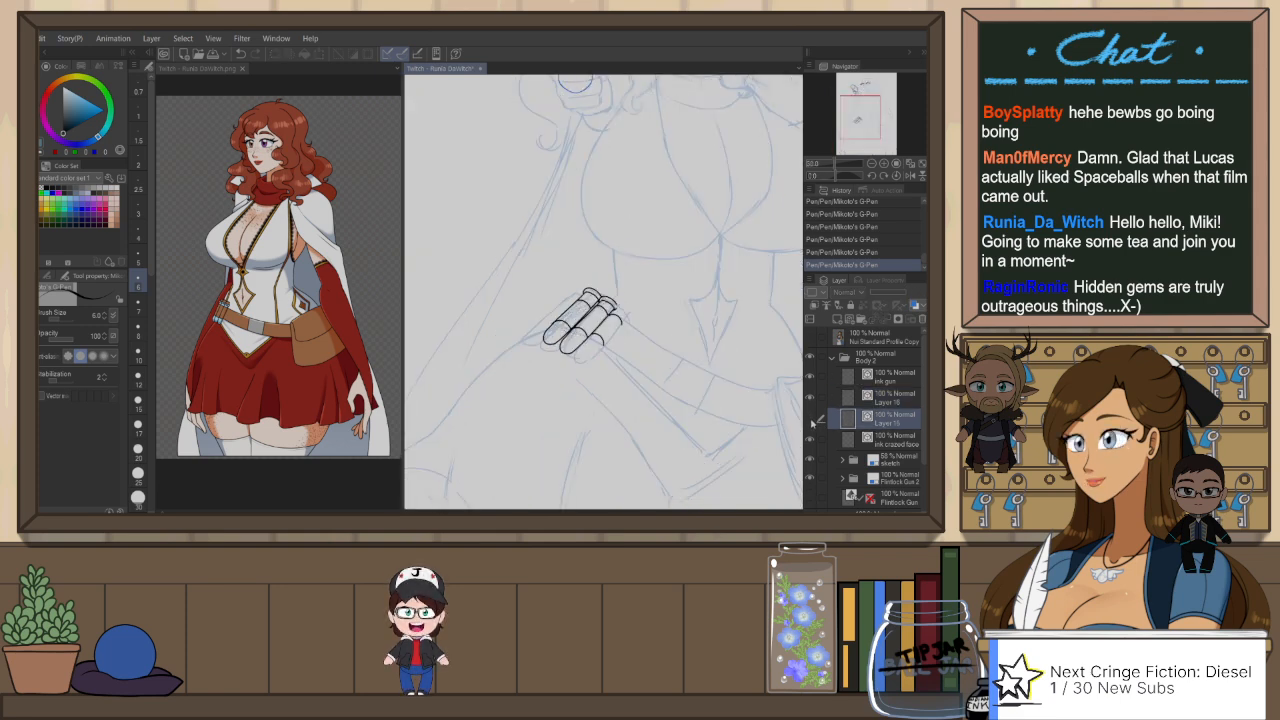
Step: Show Layer 15, pick out the single tube drawn on it, and cut and paste it onto Layer 16 with the other tubes
left_click(810, 419)
key("m")
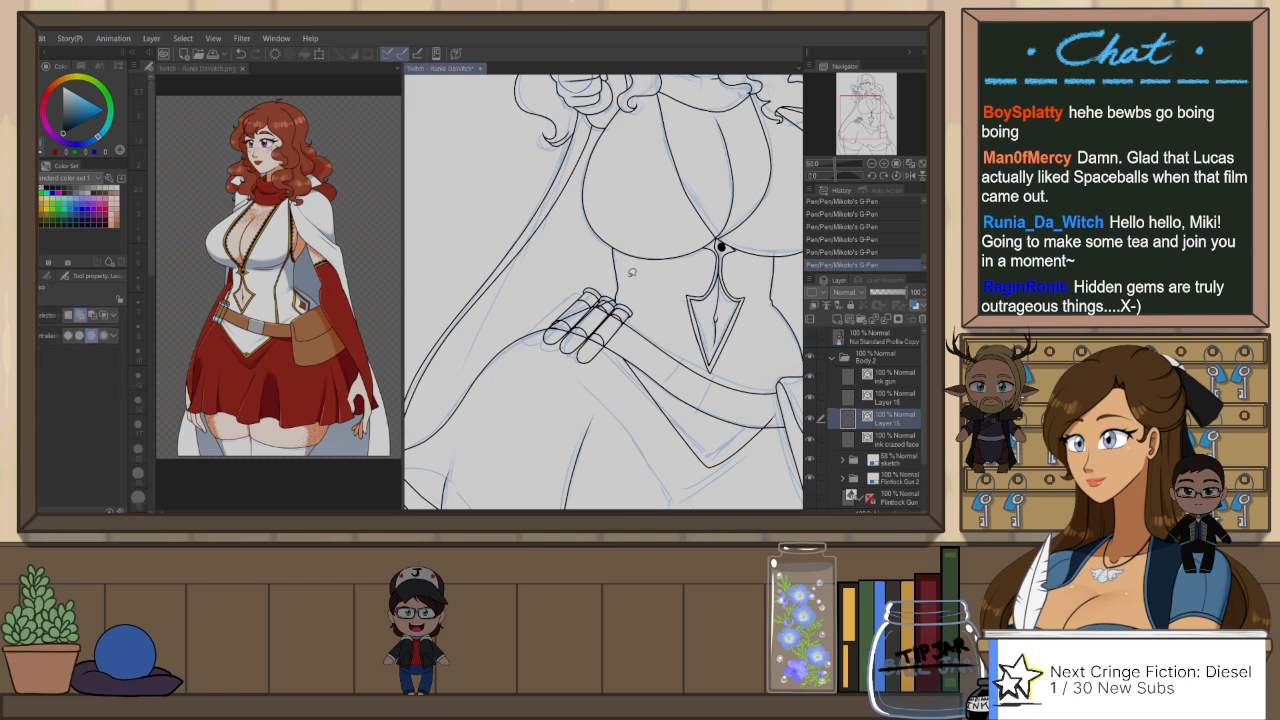
left_click_drag(639, 320, 577, 345)
left_click_drag(642, 302, 640, 305)
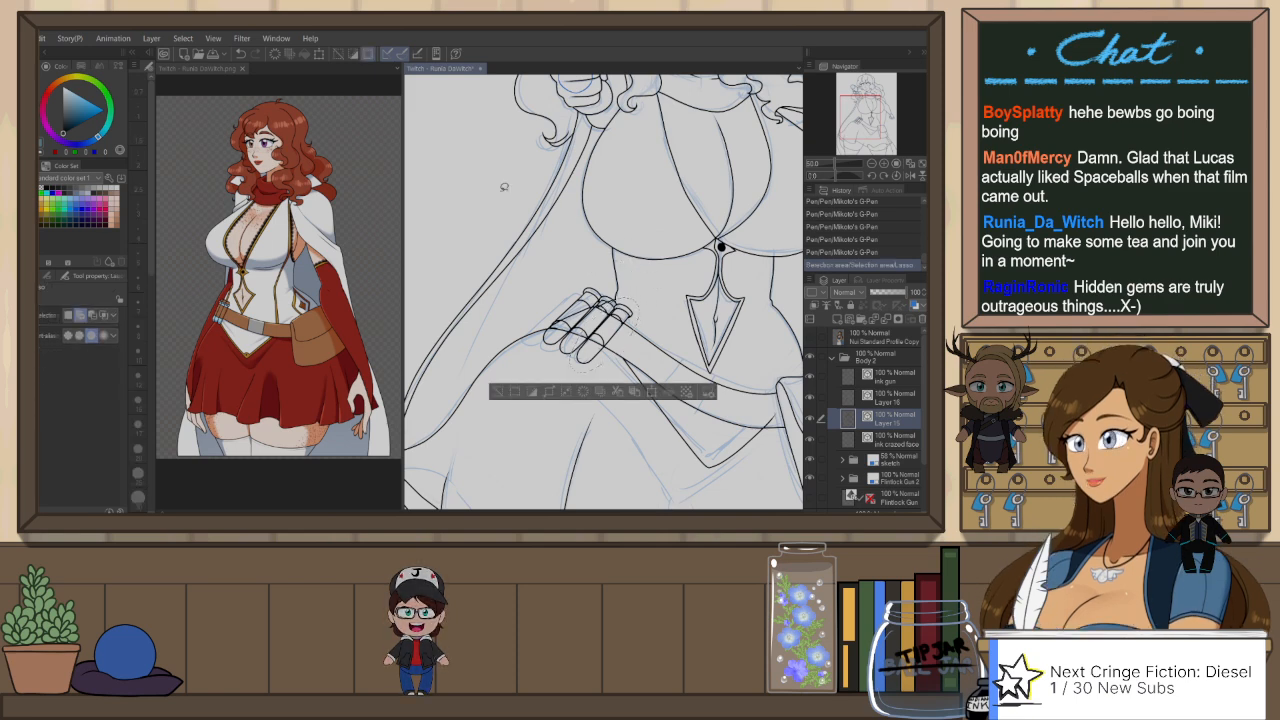
left_click(232, 165)
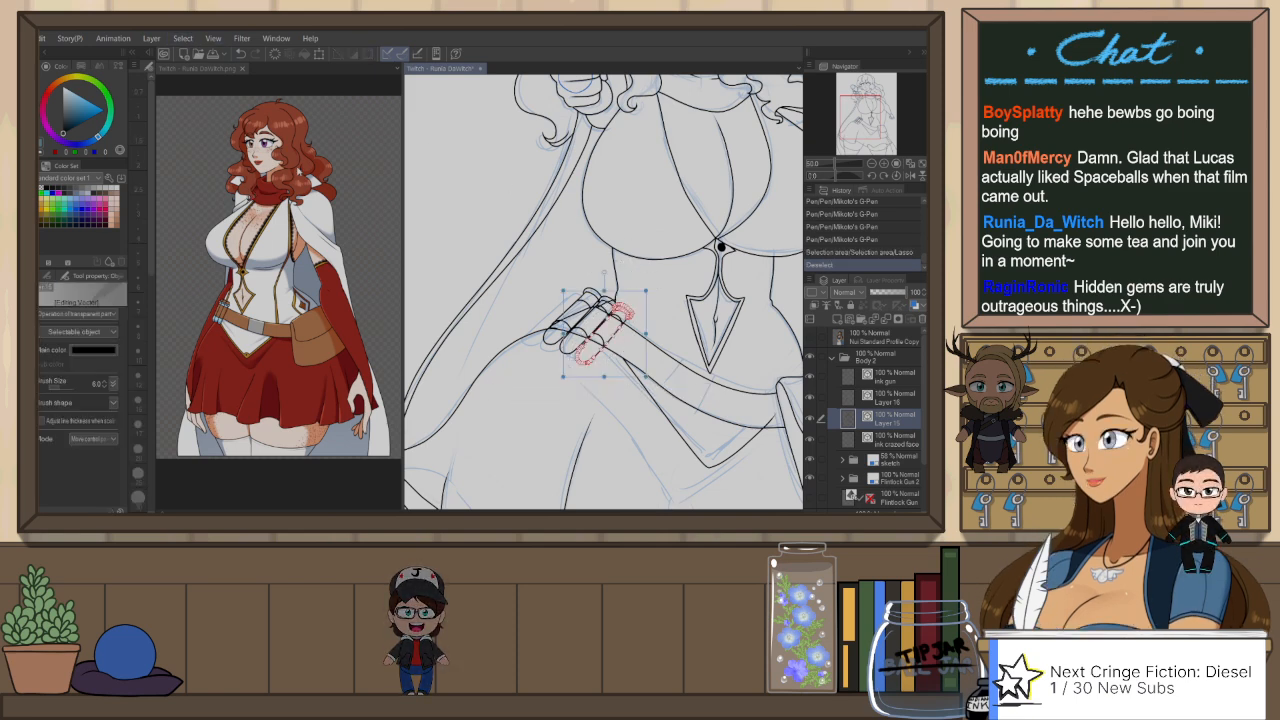
key("Delete")
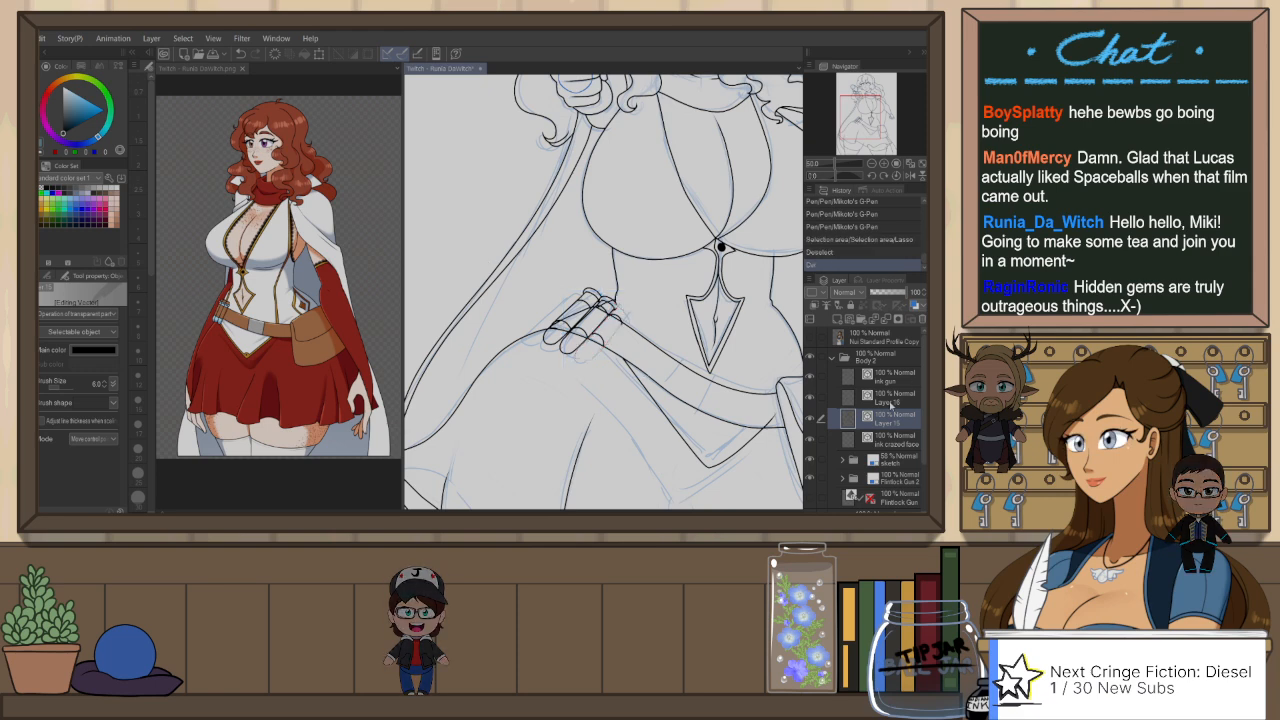
left_click(889, 398)
key("ctrl+v")
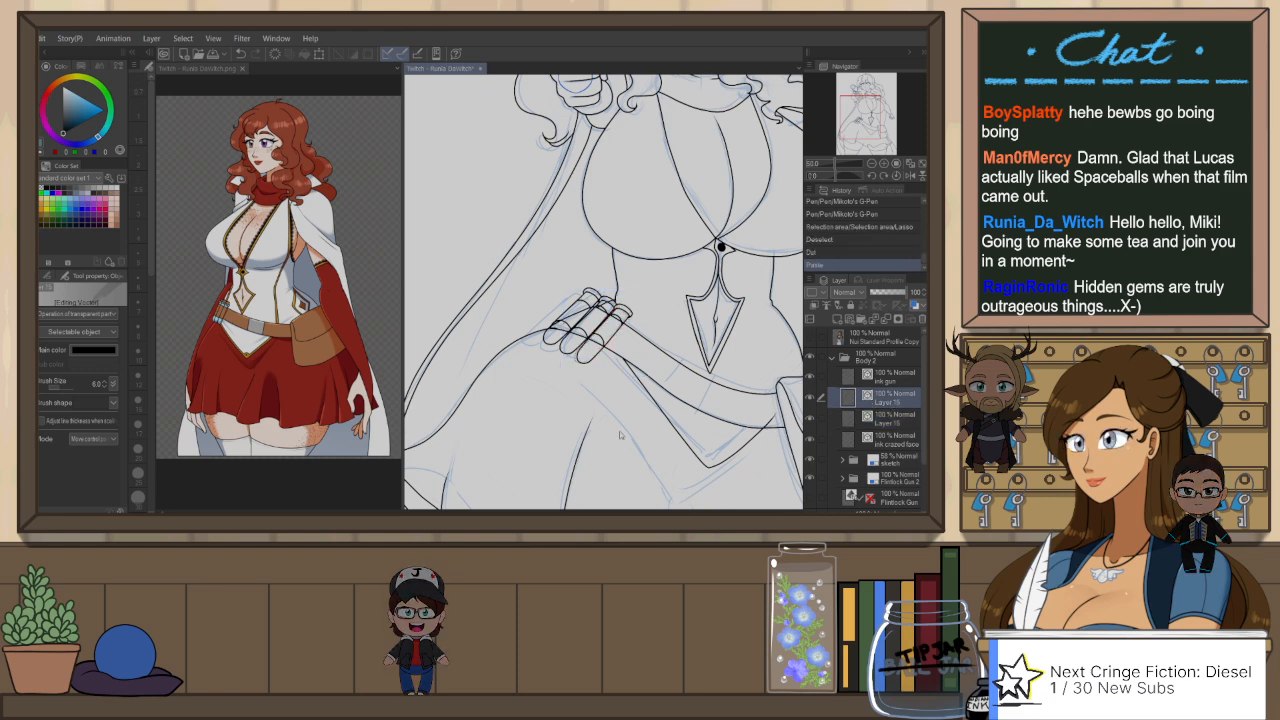
Step: Scale down the row of tubes on Layer 16 and reposition it over the hip belt, checking it against the full figure
key("ctrl+t")
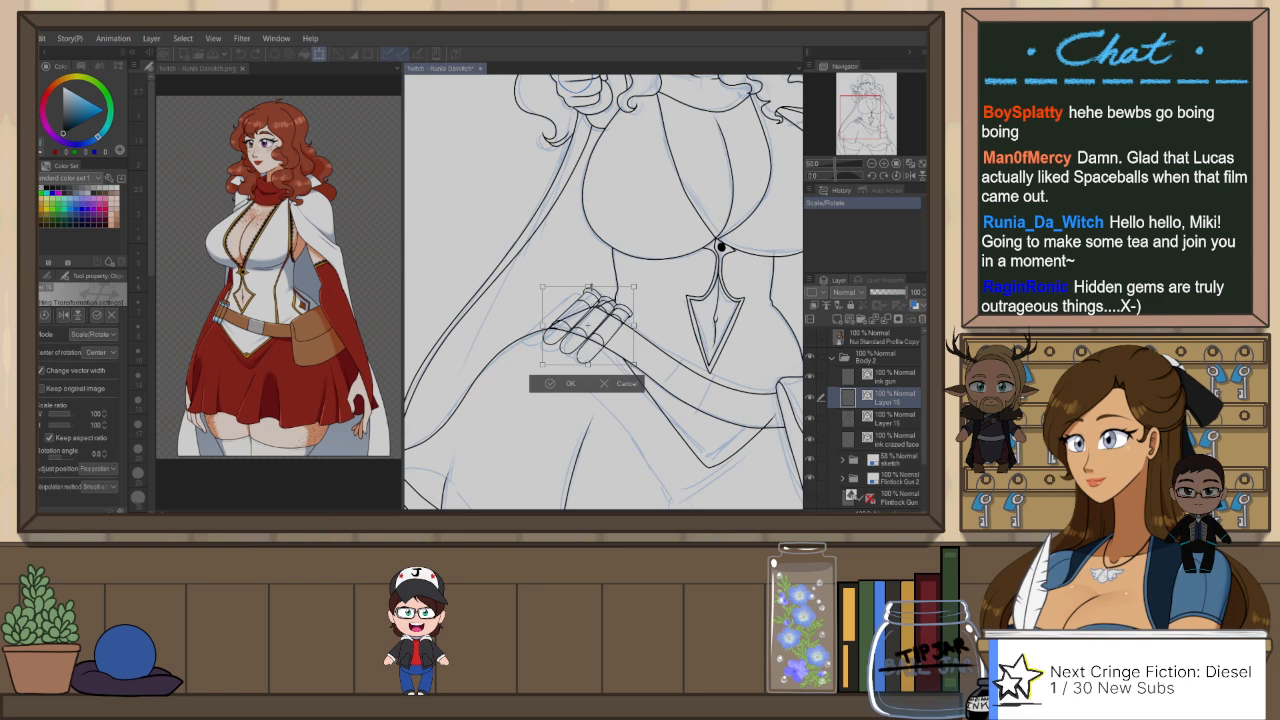
mouse_move(633, 289)
left_mouse_down()
mouse_move(616, 304)
mouse_move(643, 304)
left_mouse_up()
left_click(576, 378)
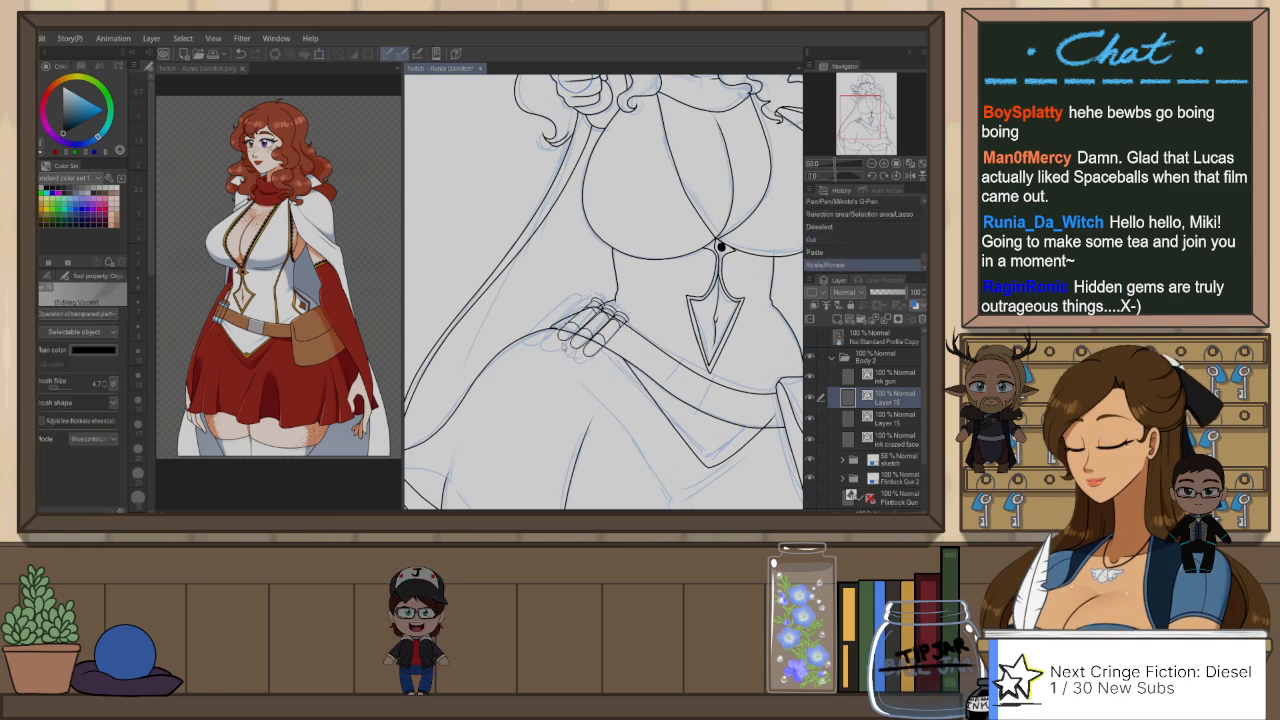
scroll(558, 331, "down", 10)
scroll(607, 303, "up", 2)
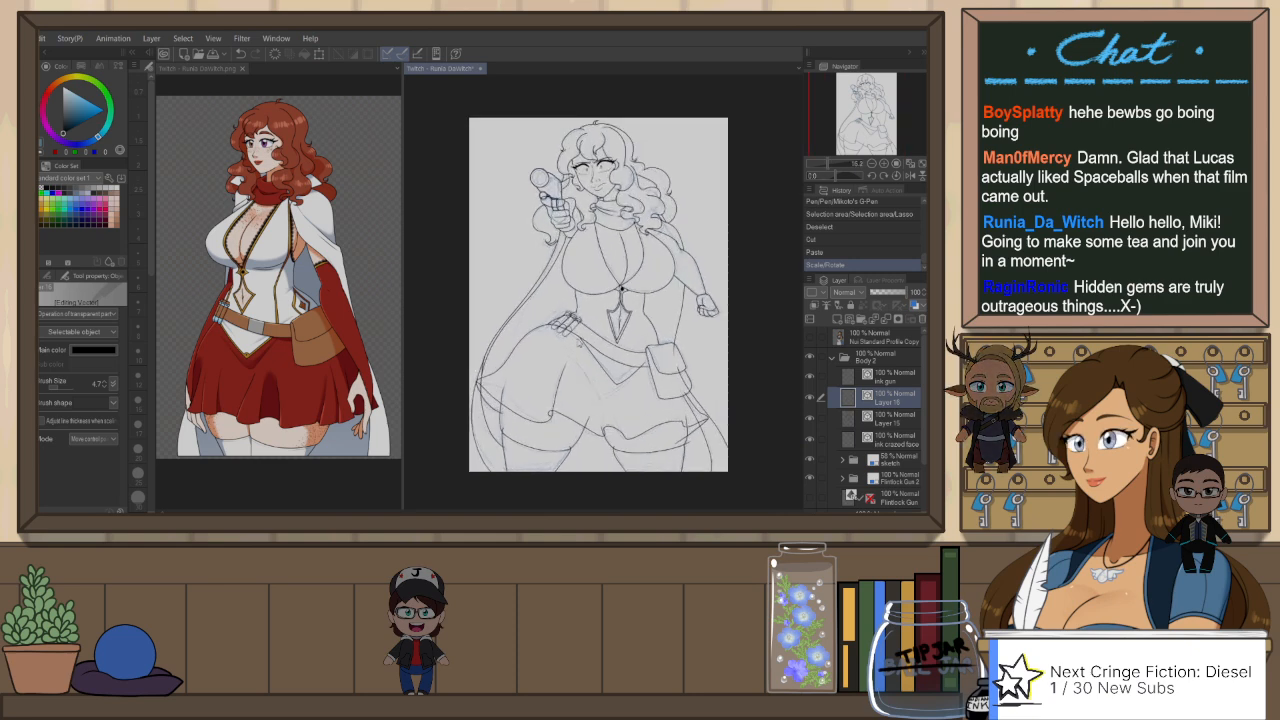
scroll(622, 288, "up", 2)
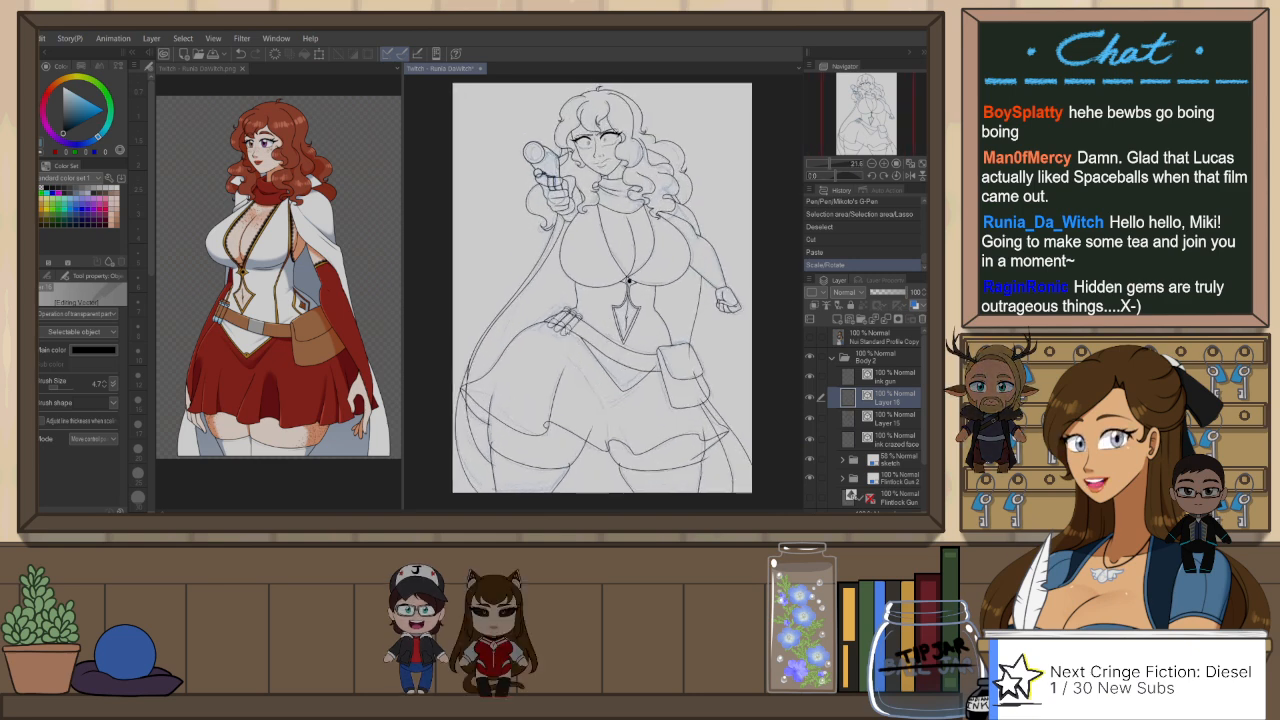
scroll(643, 272, "up", 2)
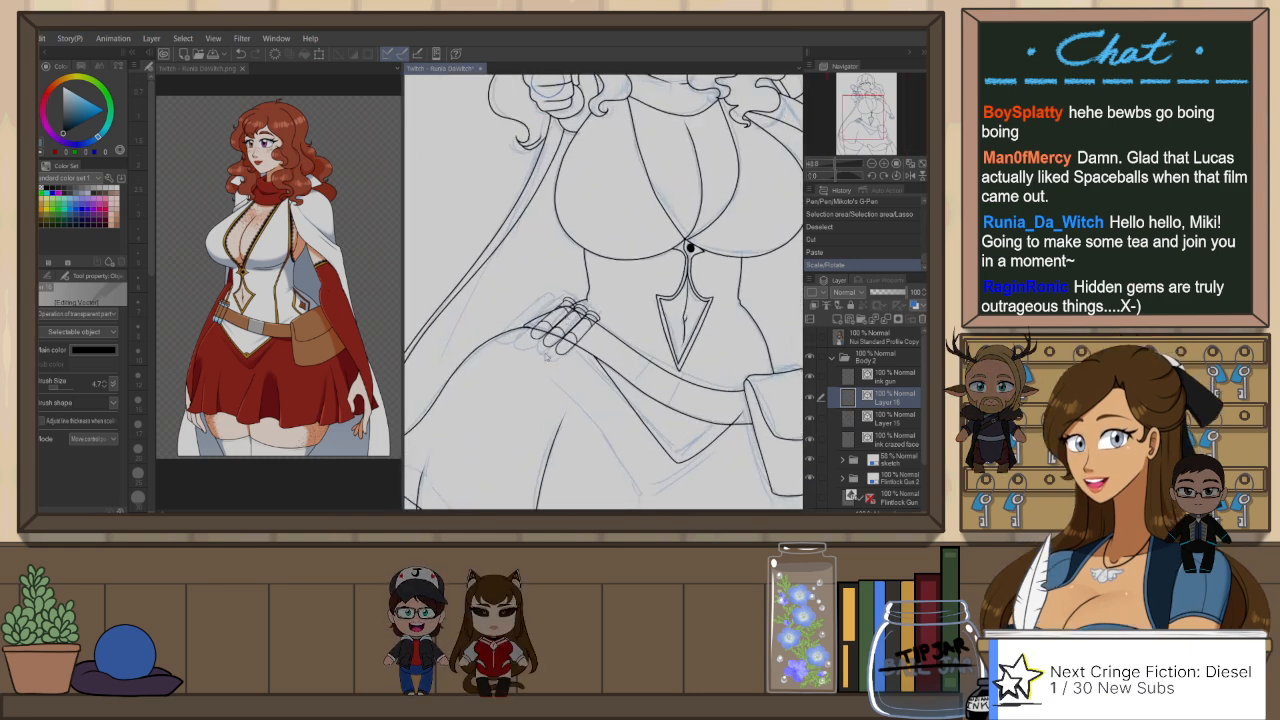
Step: Erase the stray line segment near the hip above the belt pouch on Layer 15
key("p")
left_click(900, 421)
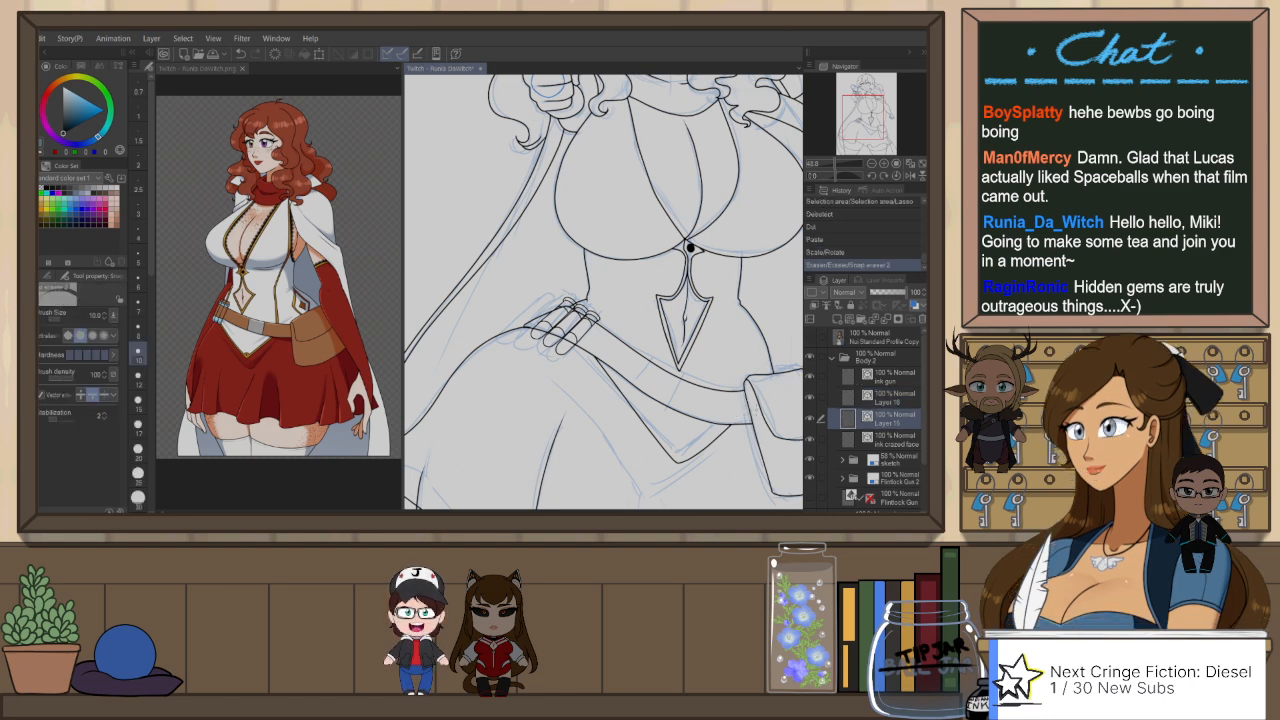
left_click_drag(756, 300, 780, 325)
Step: Set the line width of the scaled tubes on Layer 16 to 6.0
left_click(895, 399)
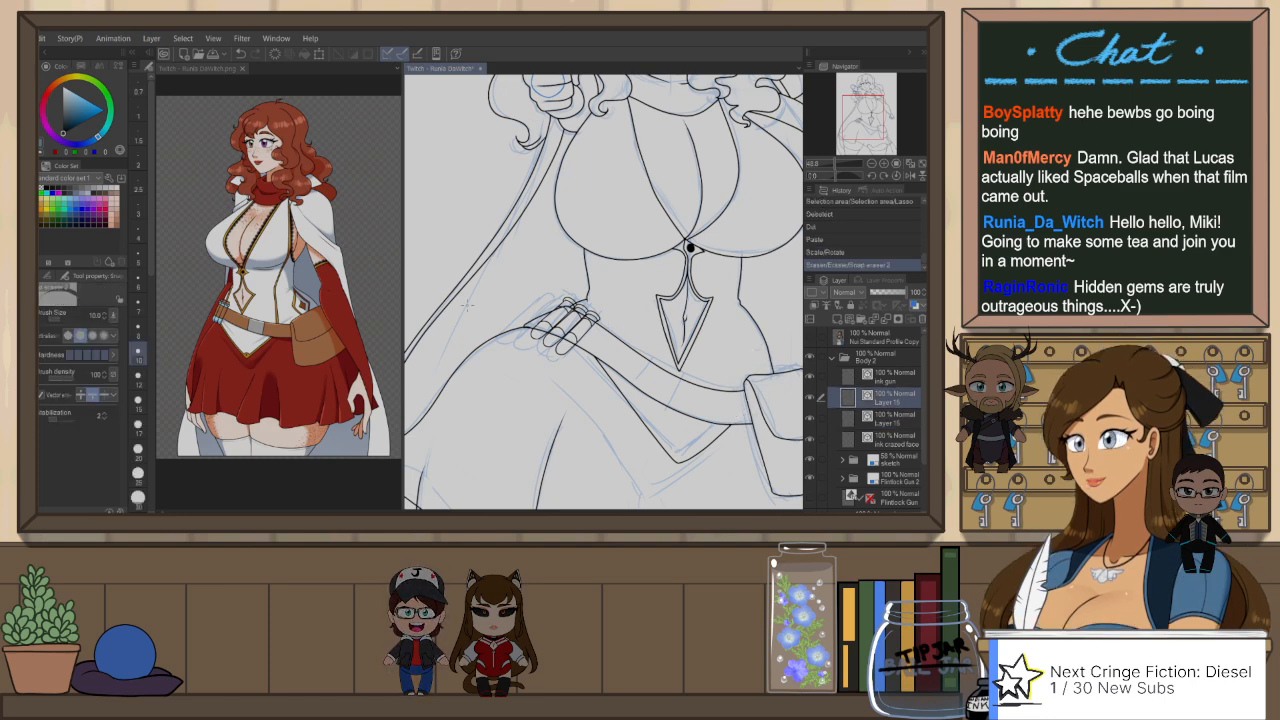
key("o")
left_click(104, 382)
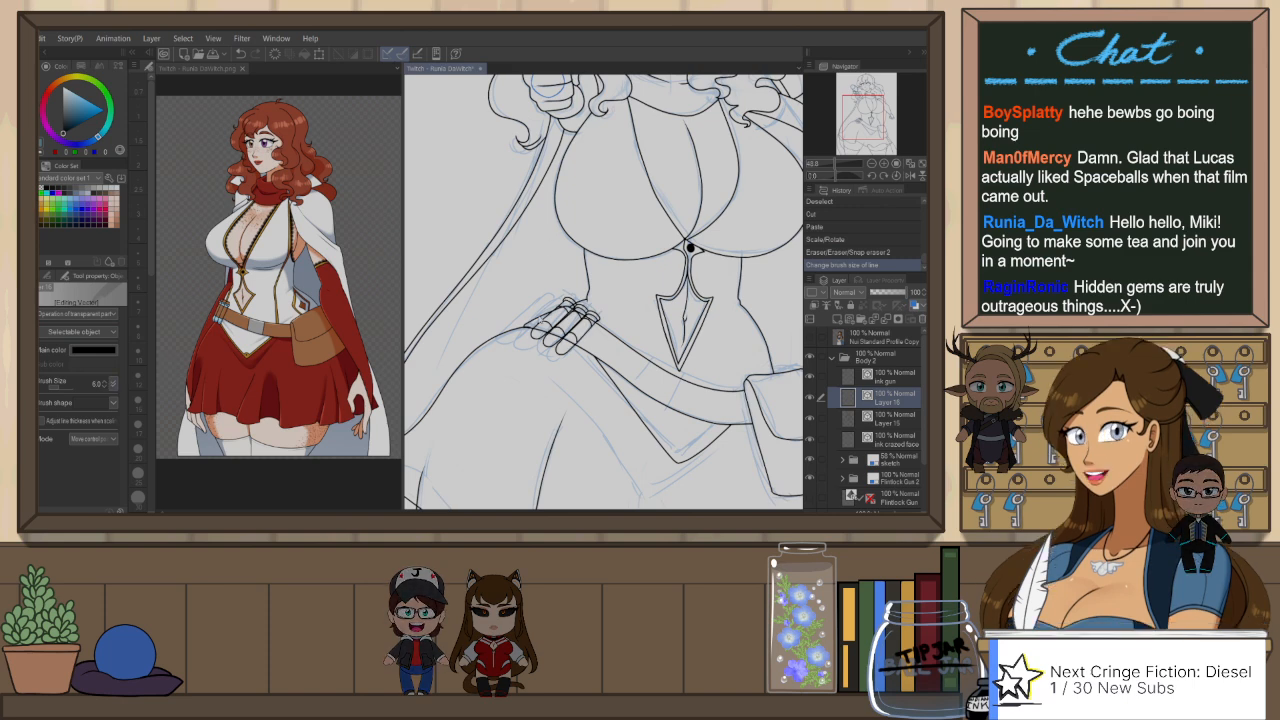
Step: Ink the missing edges of the tube caps with the G-Pen at size 6, undoing strokes that miss
scroll(536, 331, "up", 1)
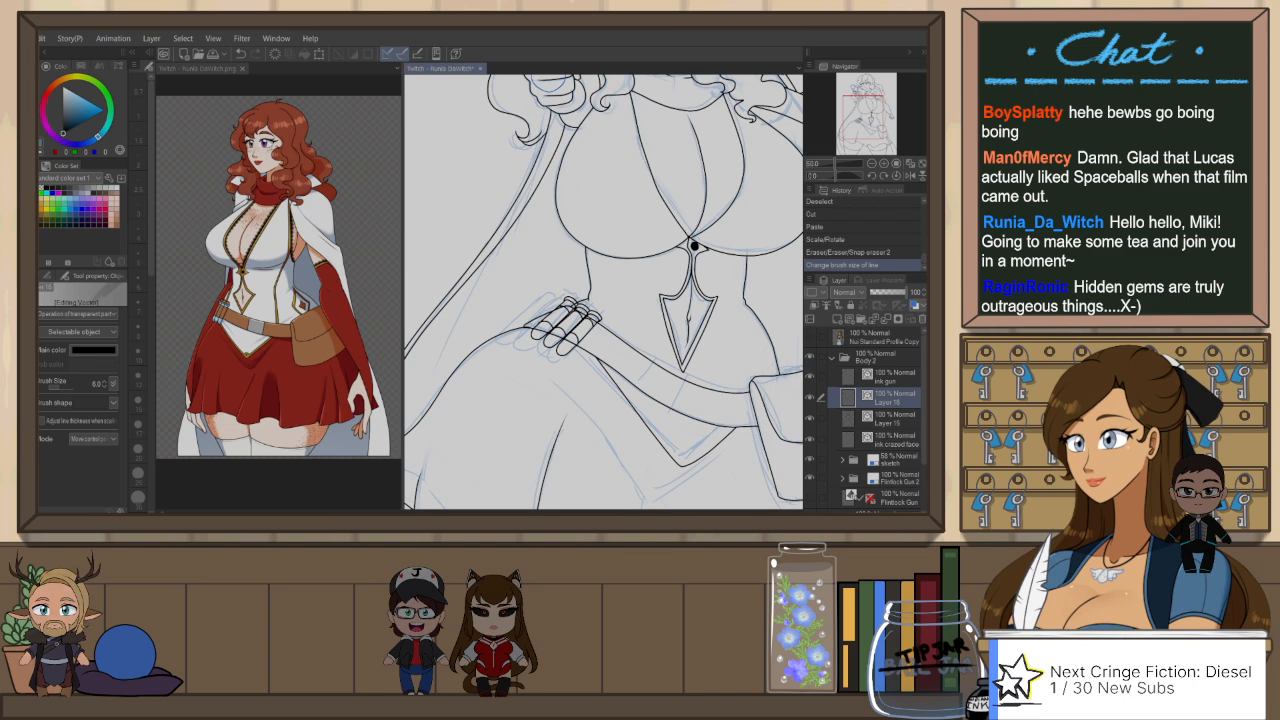
scroll(694, 246, "up", 1)
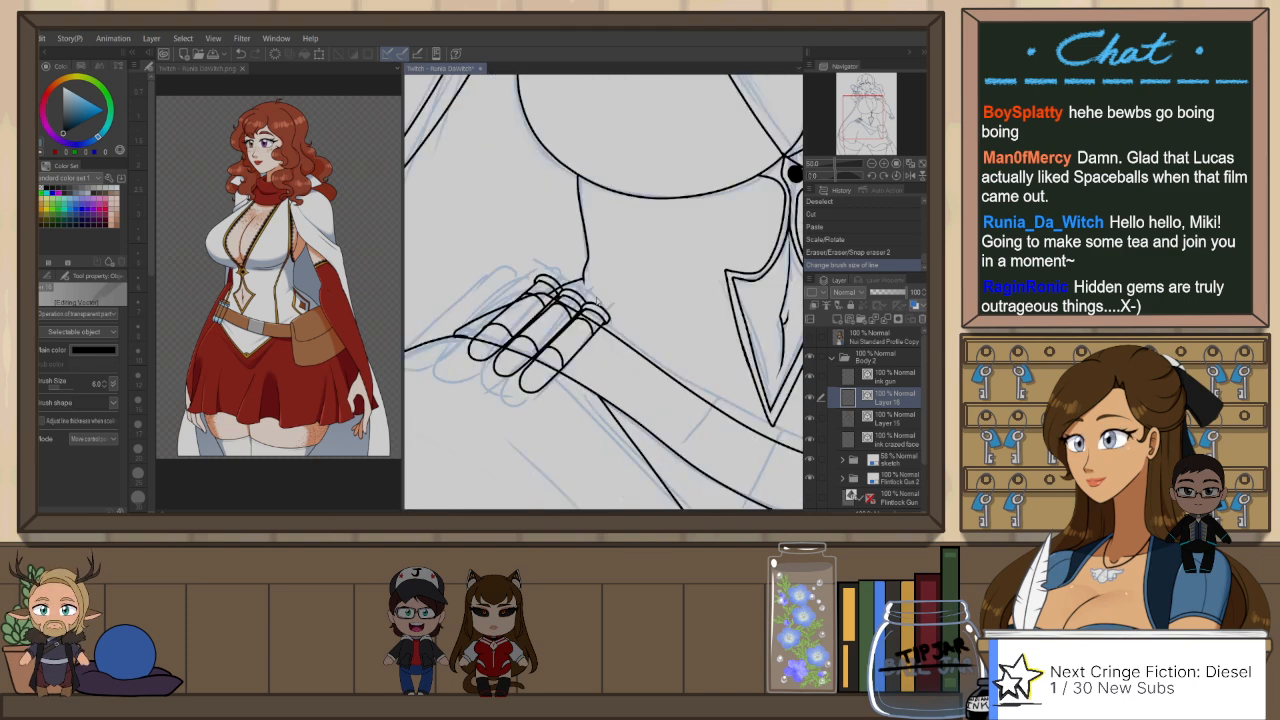
scroll(690, 240, "up", 1)
key("p")
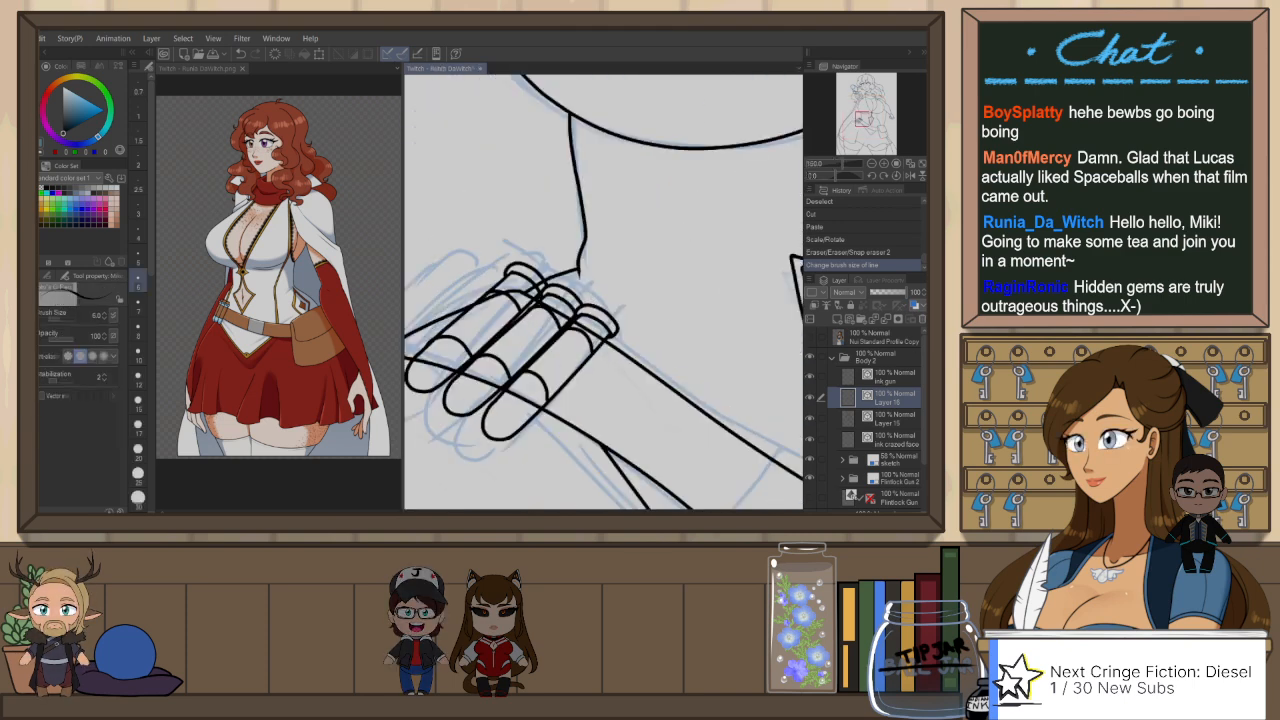
mouse_move(592, 306)
left_mouse_down()
mouse_move(621, 306)
mouse_move(551, 260)
mouse_move(555, 283)
left_mouse_up()
key("ctrl+z")
key("ctrl+z")
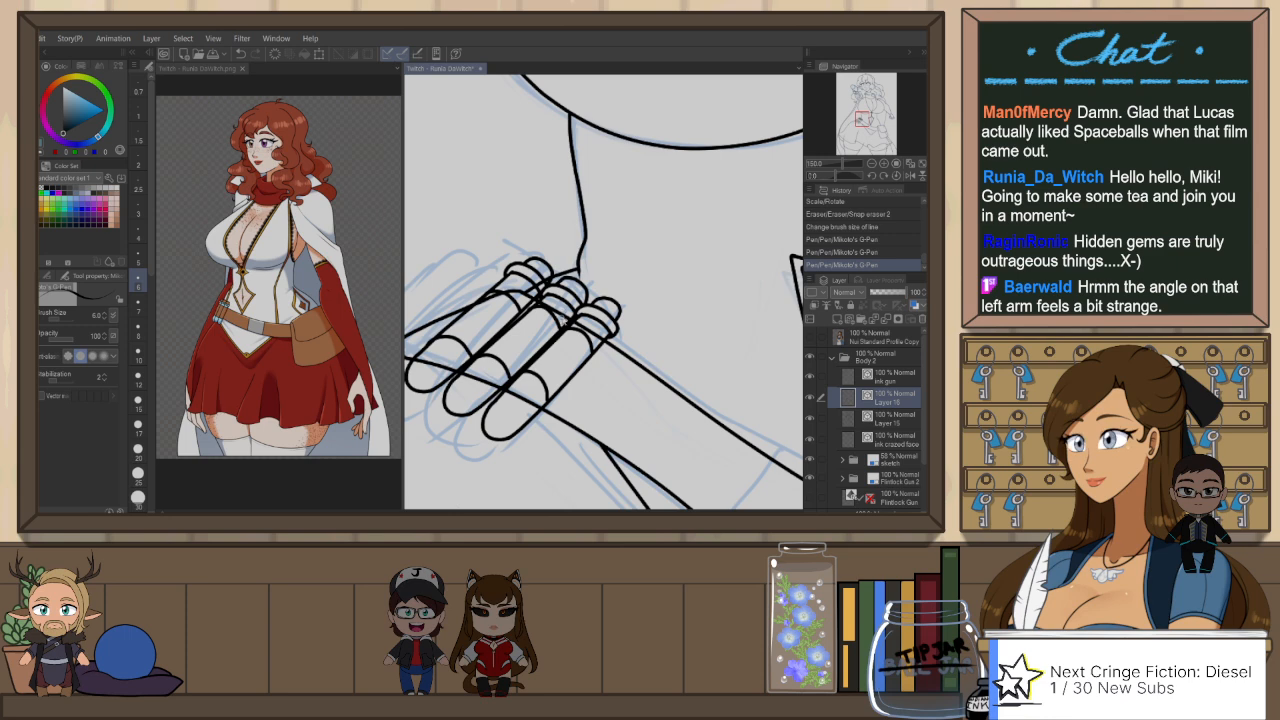
Step: Redraw the outer bust contour on Layer 15 in a mirrored view, erase the excess line, and restore the normal view
scroll(711, 223, "down", 2)
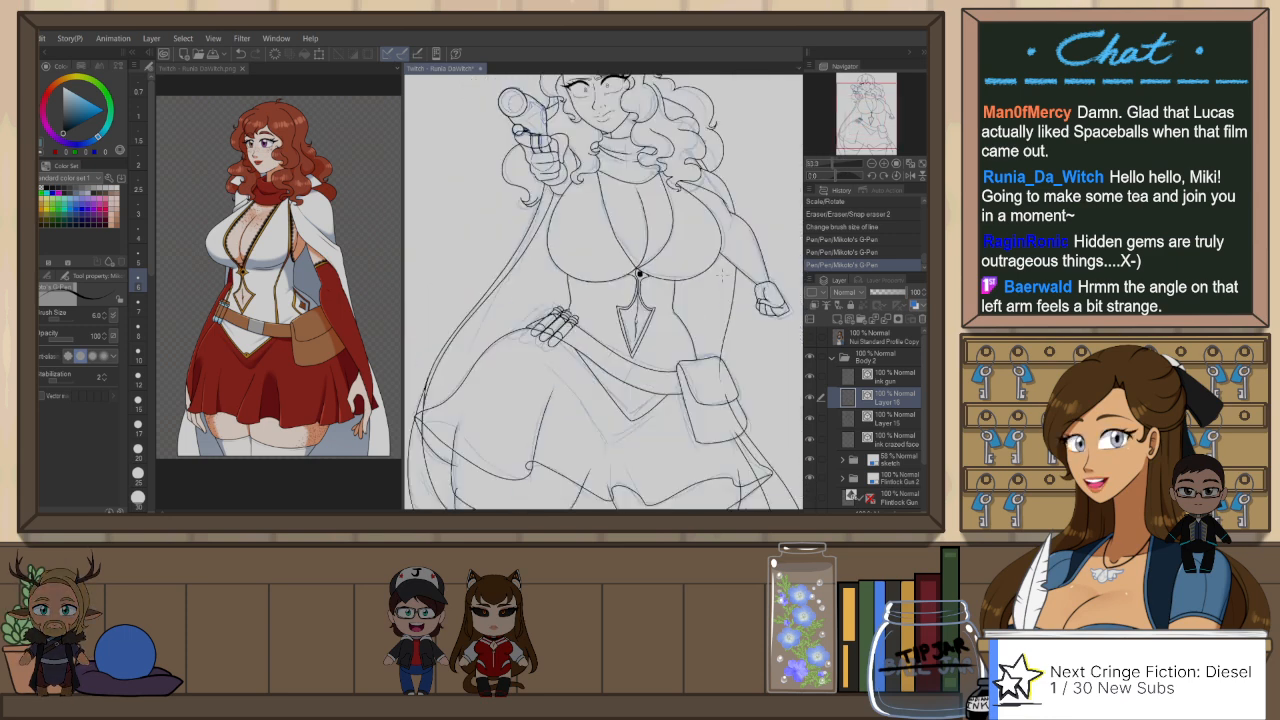
left_click_drag(722, 275, 696, 301)
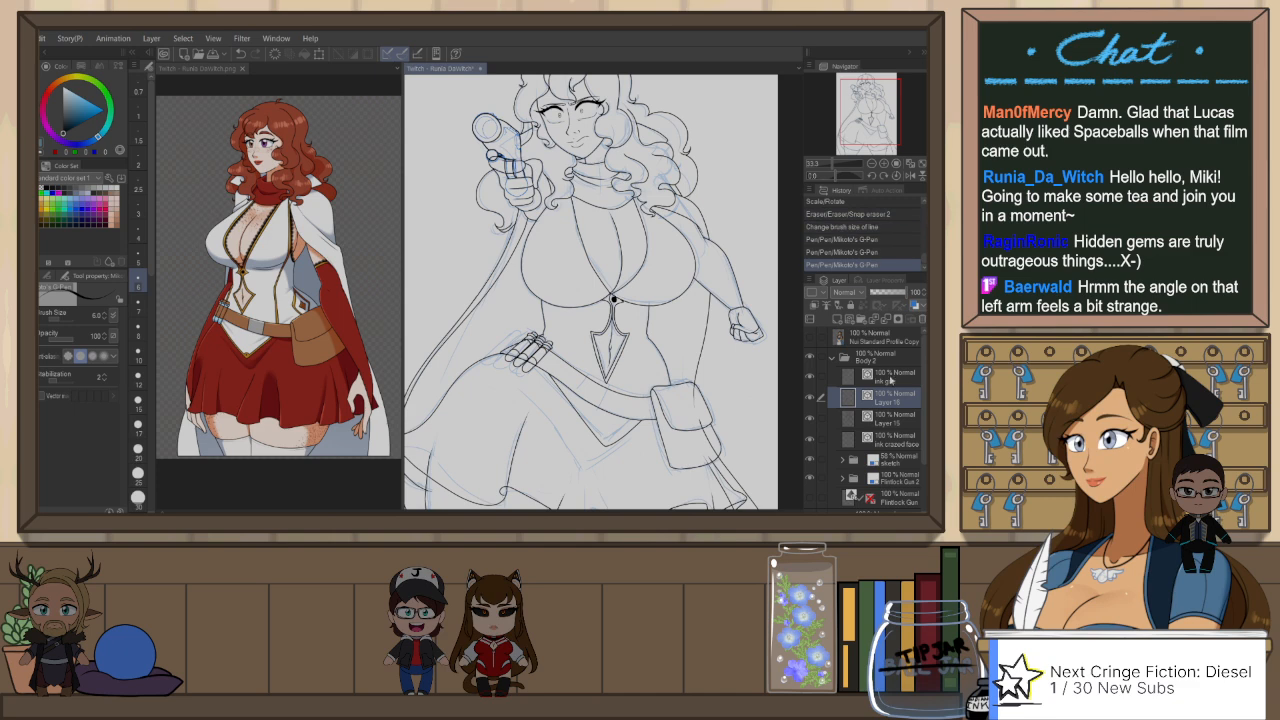
left_click(898, 416)
key("h")
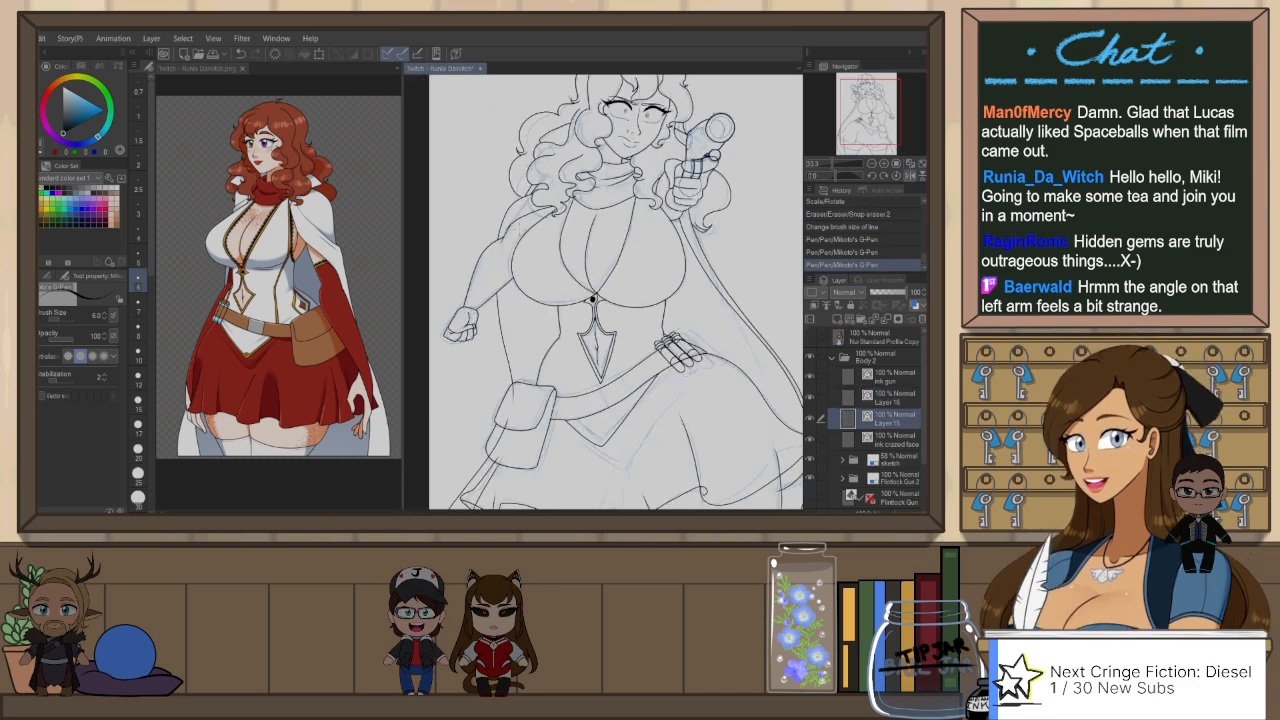
key("ctrl+z")
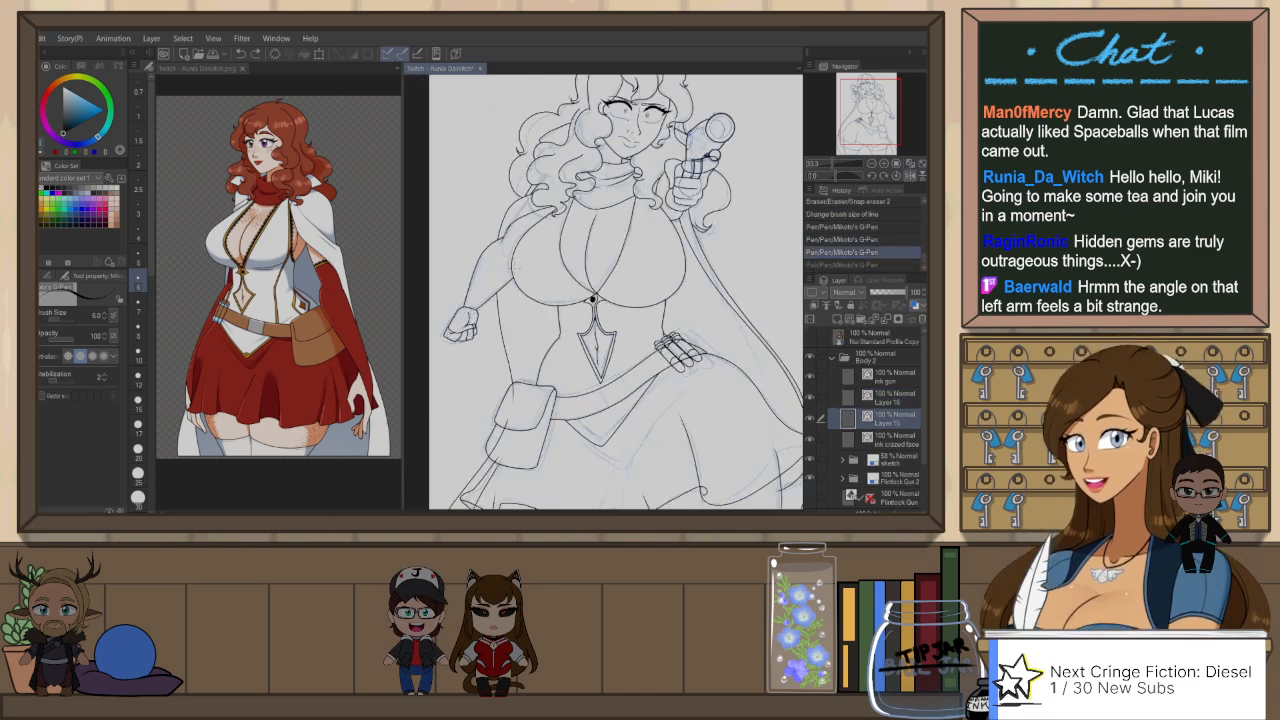
left_click_drag(523, 267, 510, 255)
key("ctrl+z")
key("e")
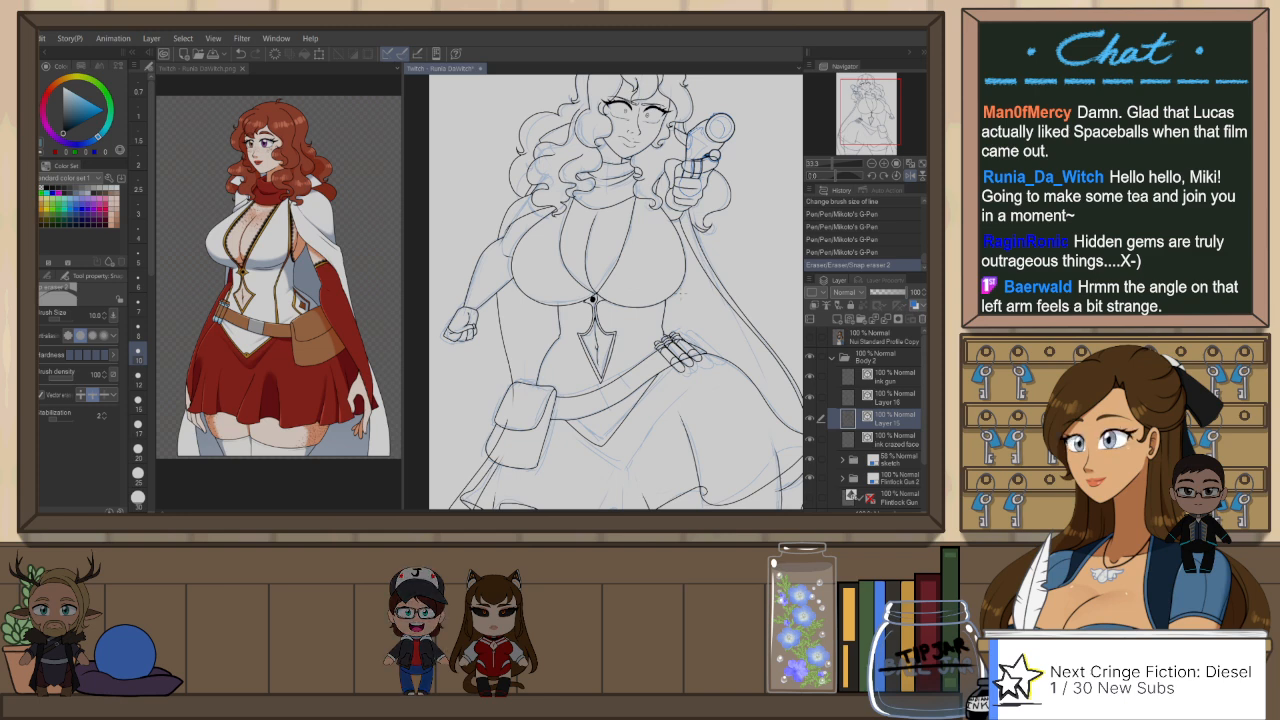
left_click(910, 175)
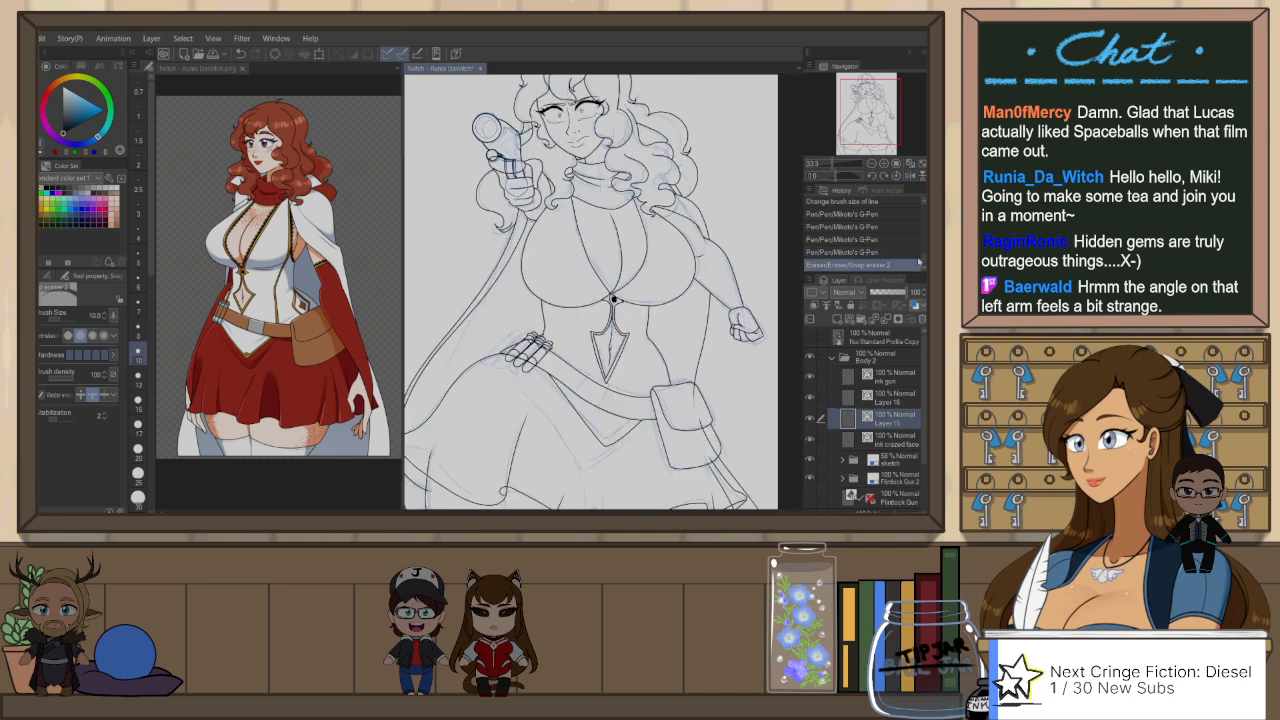
Step: Erase the overlapping line segments around the belt pouch and the skirt below it on Layer 15
left_click(920, 166)
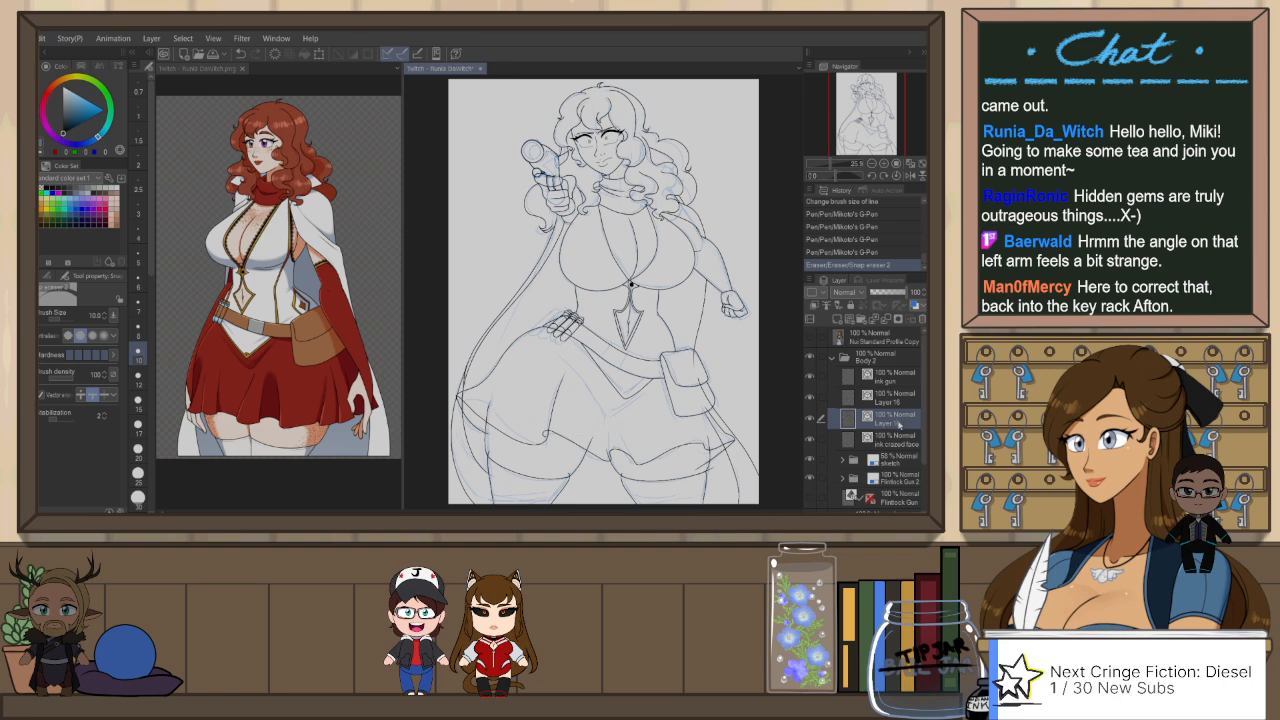
left_click_drag(697, 371, 709, 381)
left_click_drag(703, 380, 704, 389)
left_click_drag(694, 350, 699, 356)
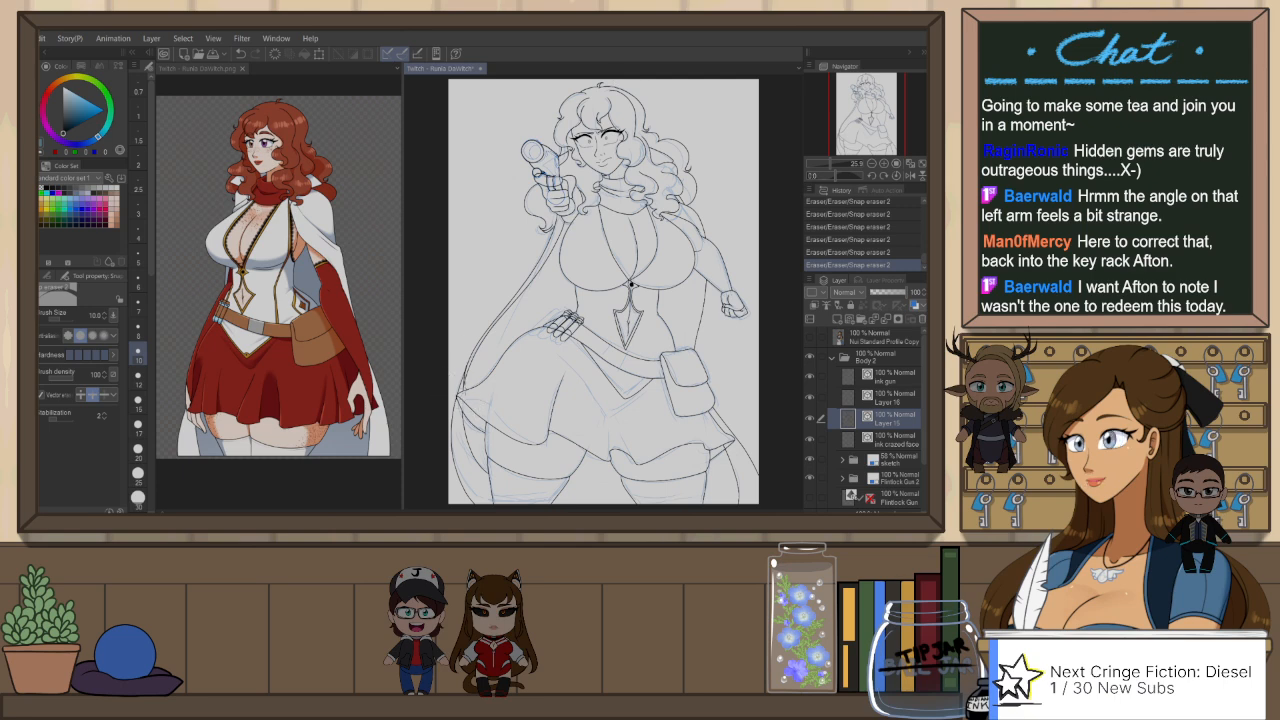
Step: Move the end point of the lower outer cape line along the upper line near the skirt corner and erase the overlapping piece
scroll(479, 358, "up", 5)
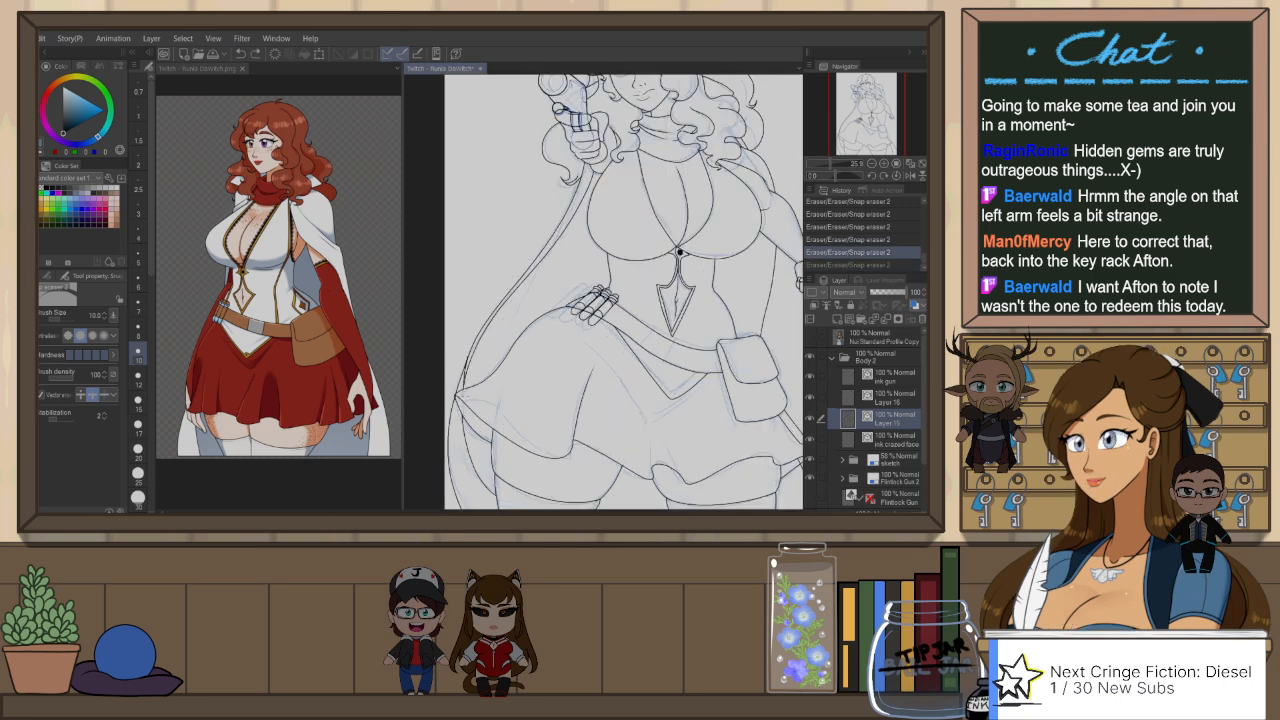
scroll(467, 377, "up", 1)
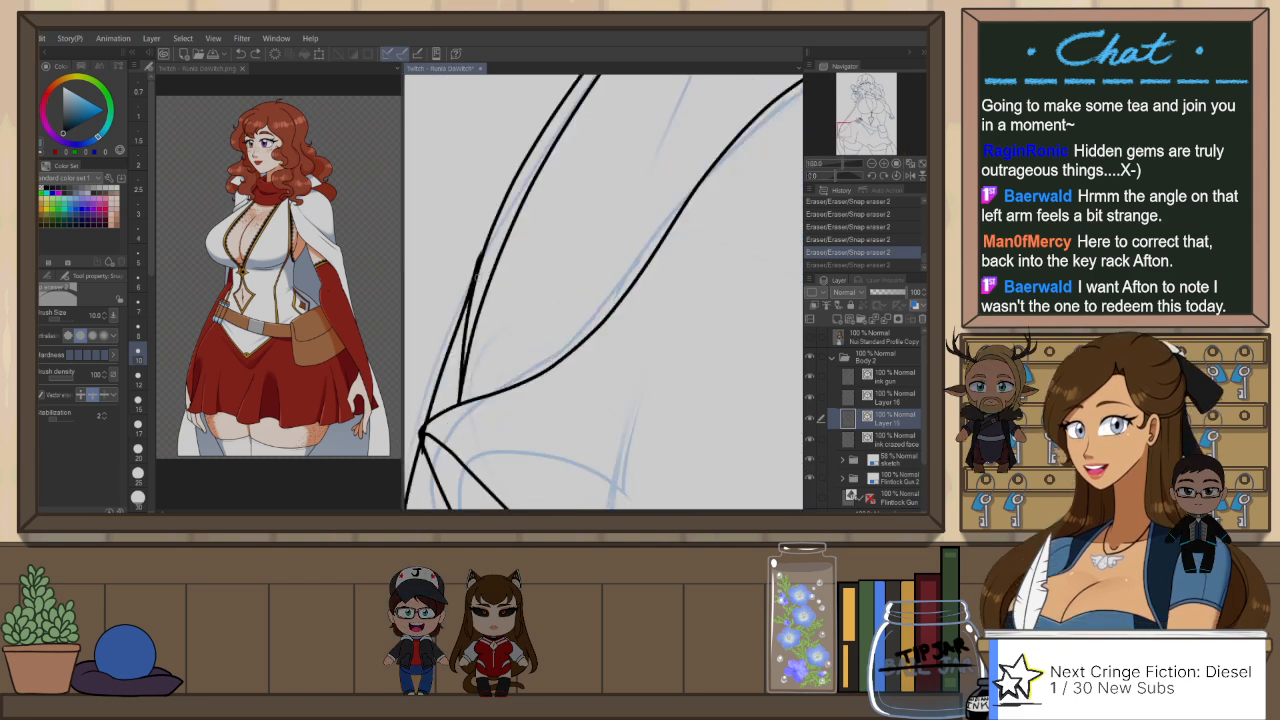
key("o")
left_click(475, 282)
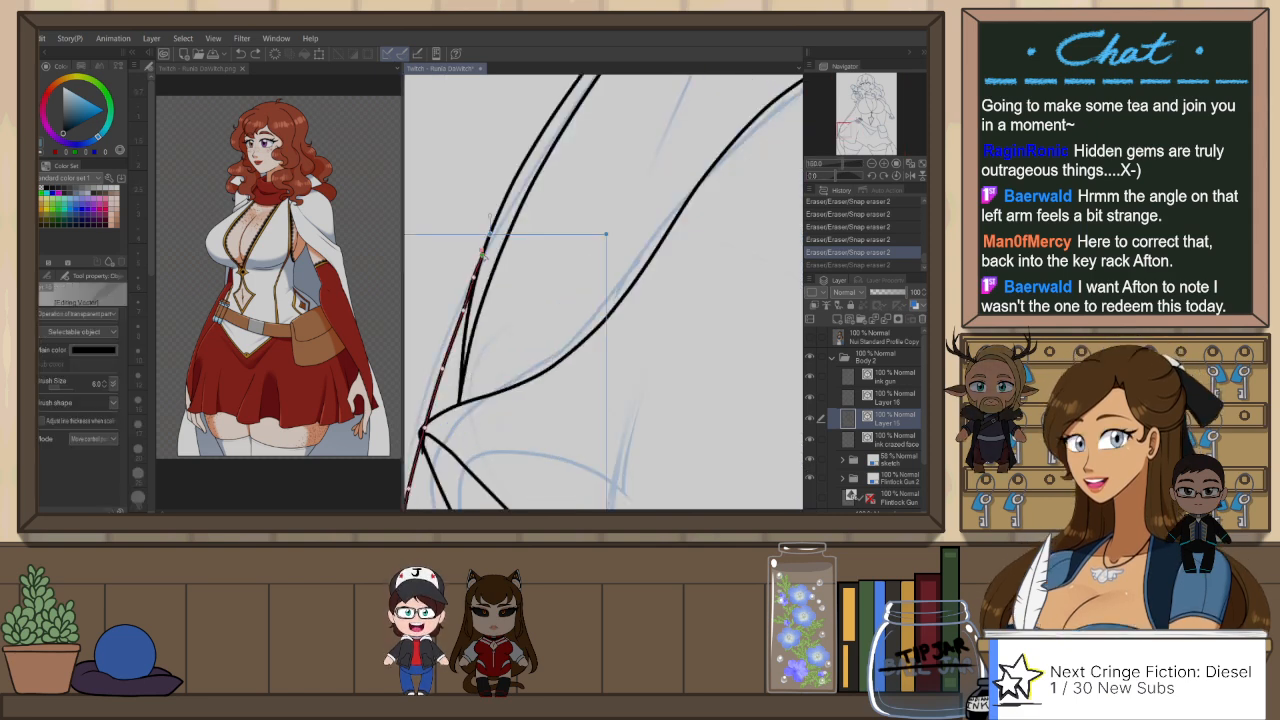
mouse_move(482, 252)
left_mouse_down()
mouse_move(476, 274)
mouse_move(494, 217)
left_mouse_up()
key("e")
left_click_drag(474, 302, 469, 322)
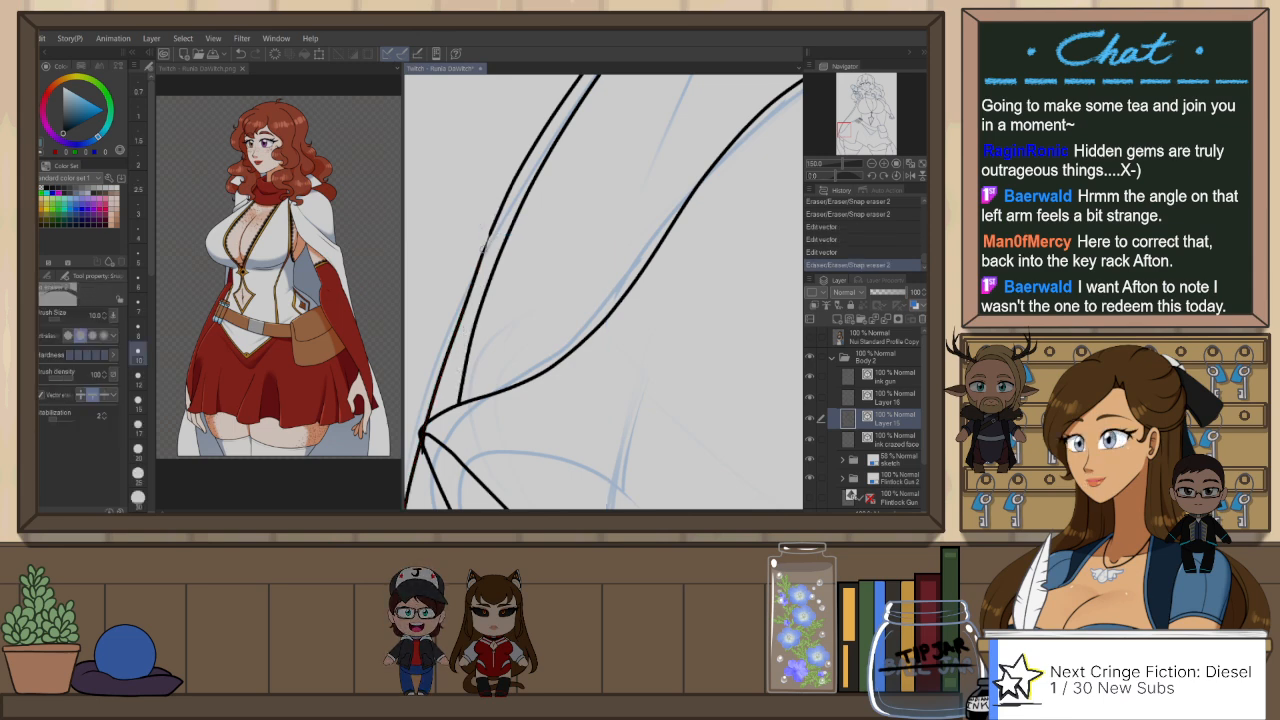
Step: Pull the end and neighbouring control points of the upper outer cape line down so it curves smoothly toward the skirt corner
key("o")
left_click(489, 244)
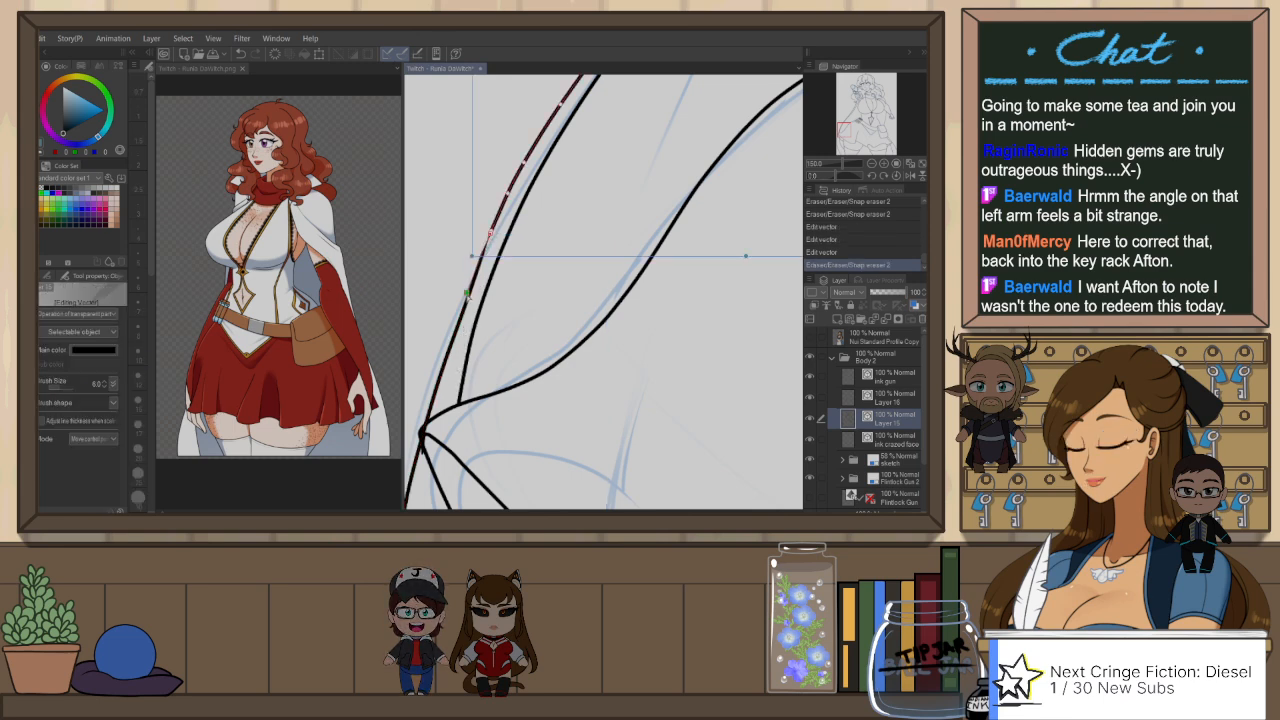
left_click_drag(462, 321, 461, 324)
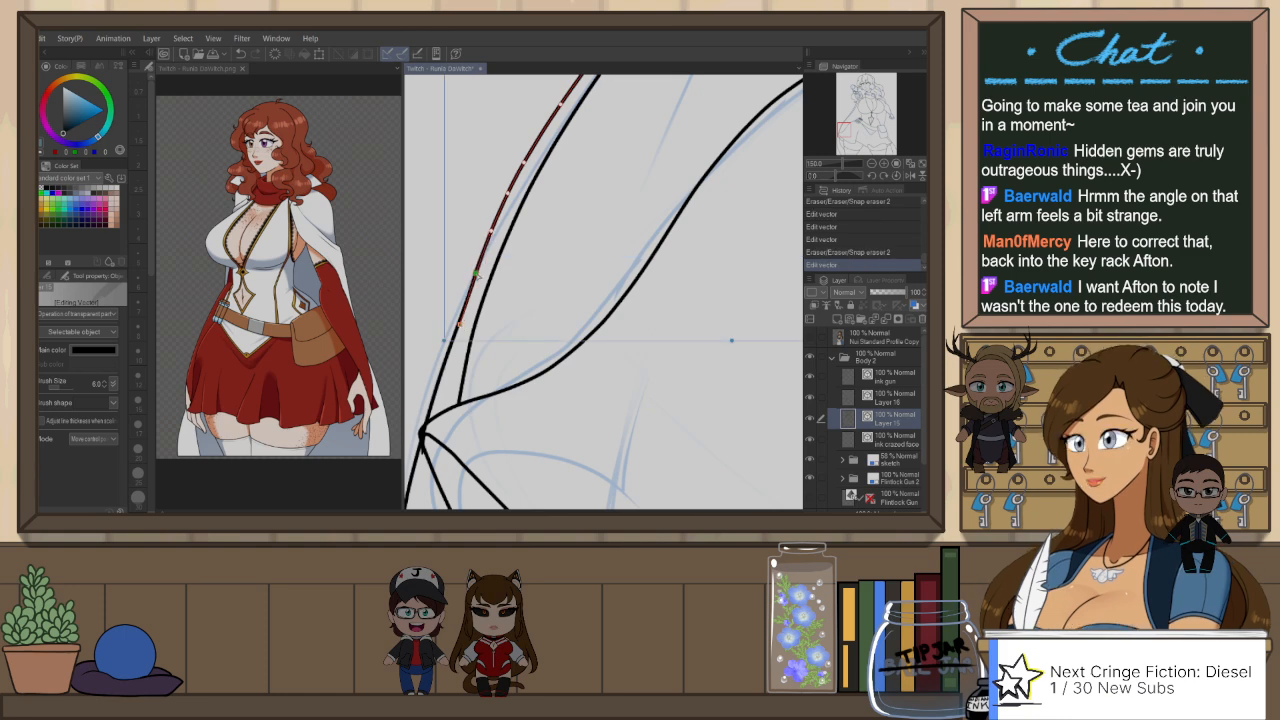
left_click_drag(488, 241, 475, 274)
left_click_drag(461, 325, 459, 324)
left_click_drag(475, 274, 475, 278)
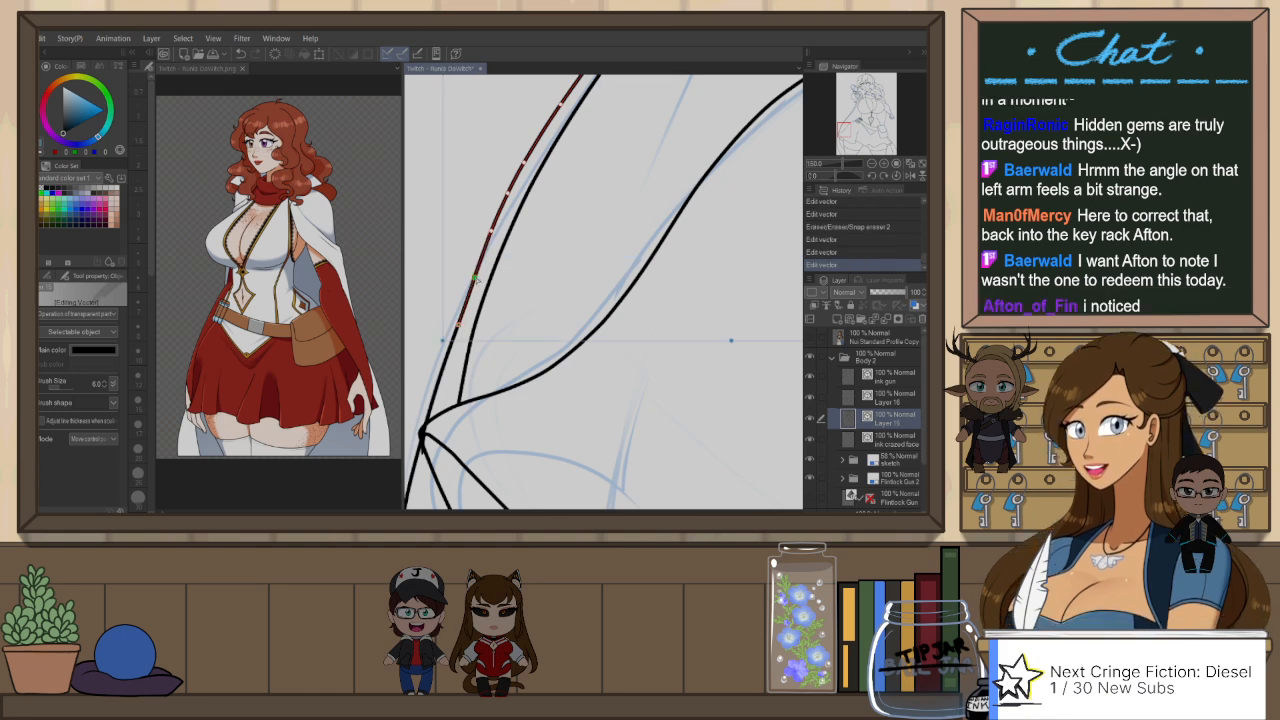
left_click(530, 236)
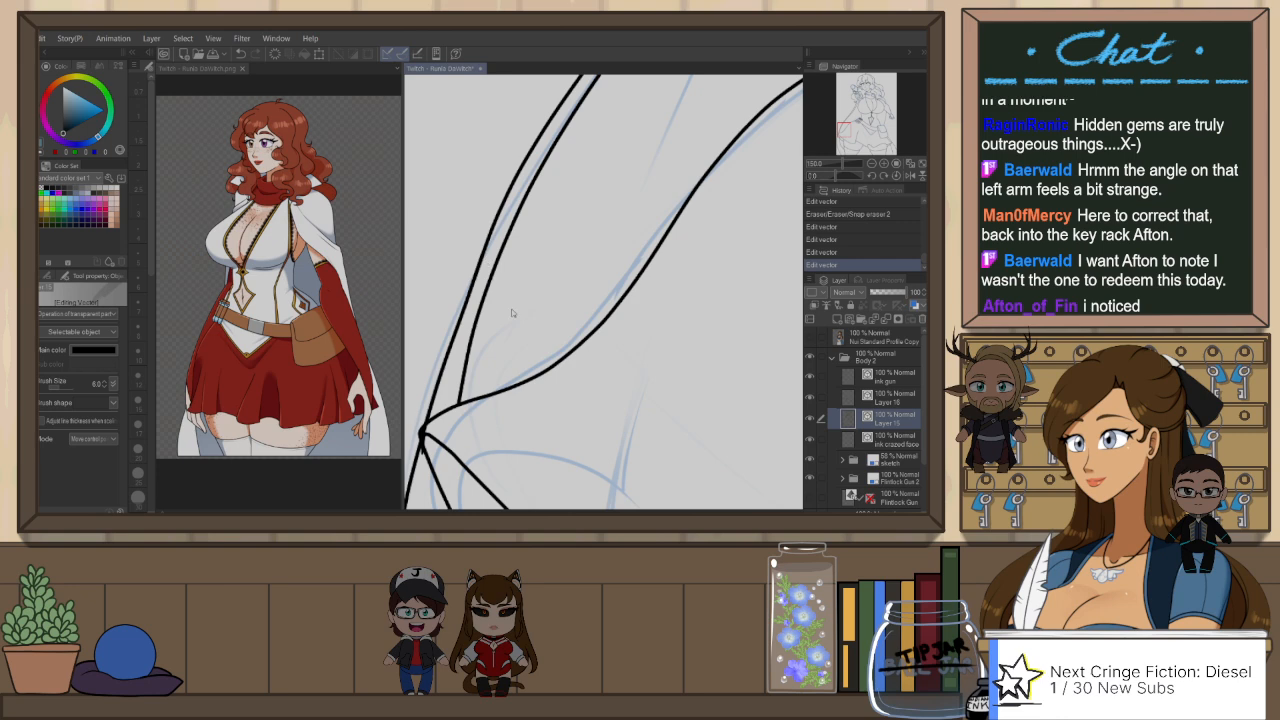
Step: Erase the overlapping line ends at the corner where the cape edge meets the skirt
scroll(516, 313, "down", 3)
scroll(533, 355, "up", 2)
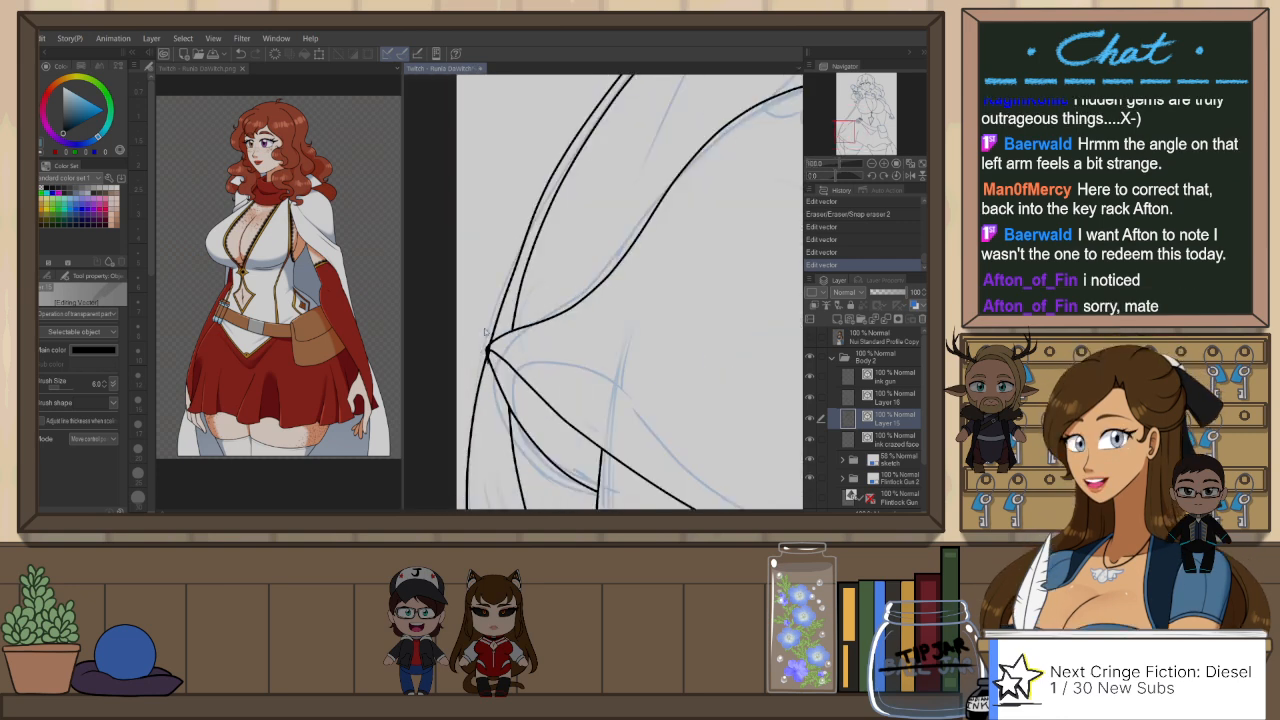
key("p")
left_click(490, 345)
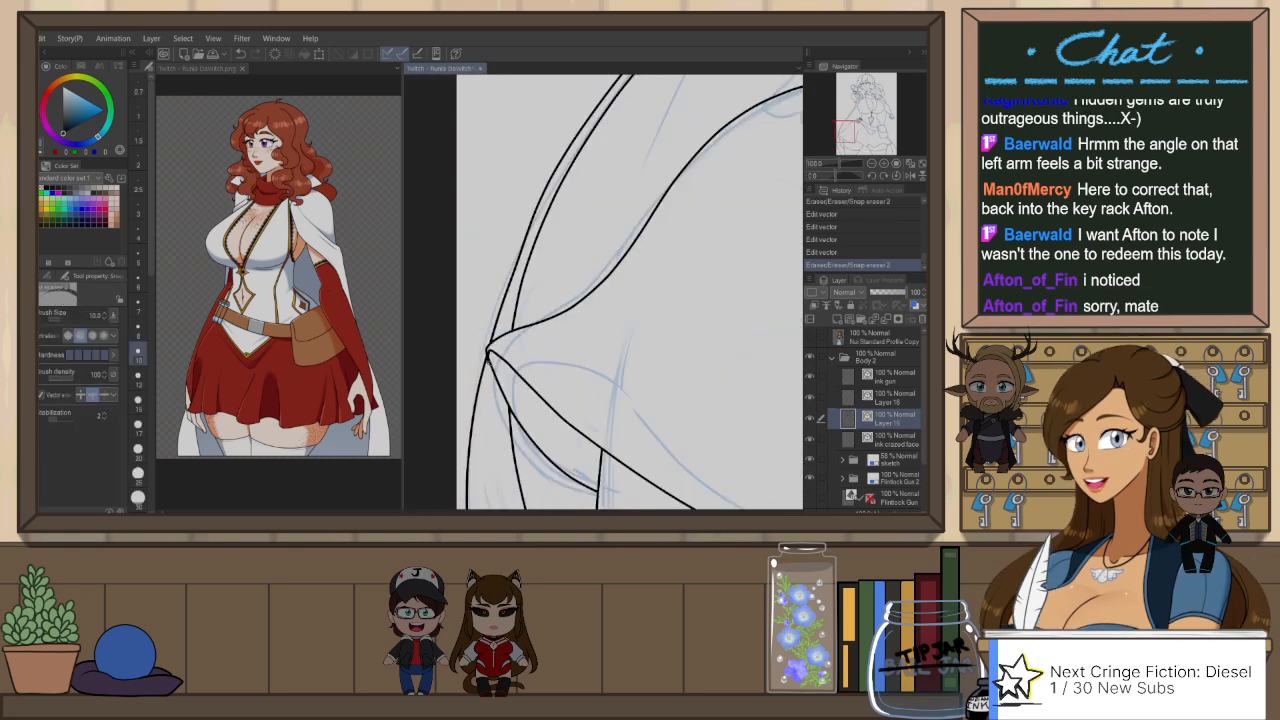
Step: Erase the last stray bit of line at the skirt's pointed corner
left_click(489, 362)
scroll(563, 352, "down", 4)
scroll(612, 301, "down", 1)
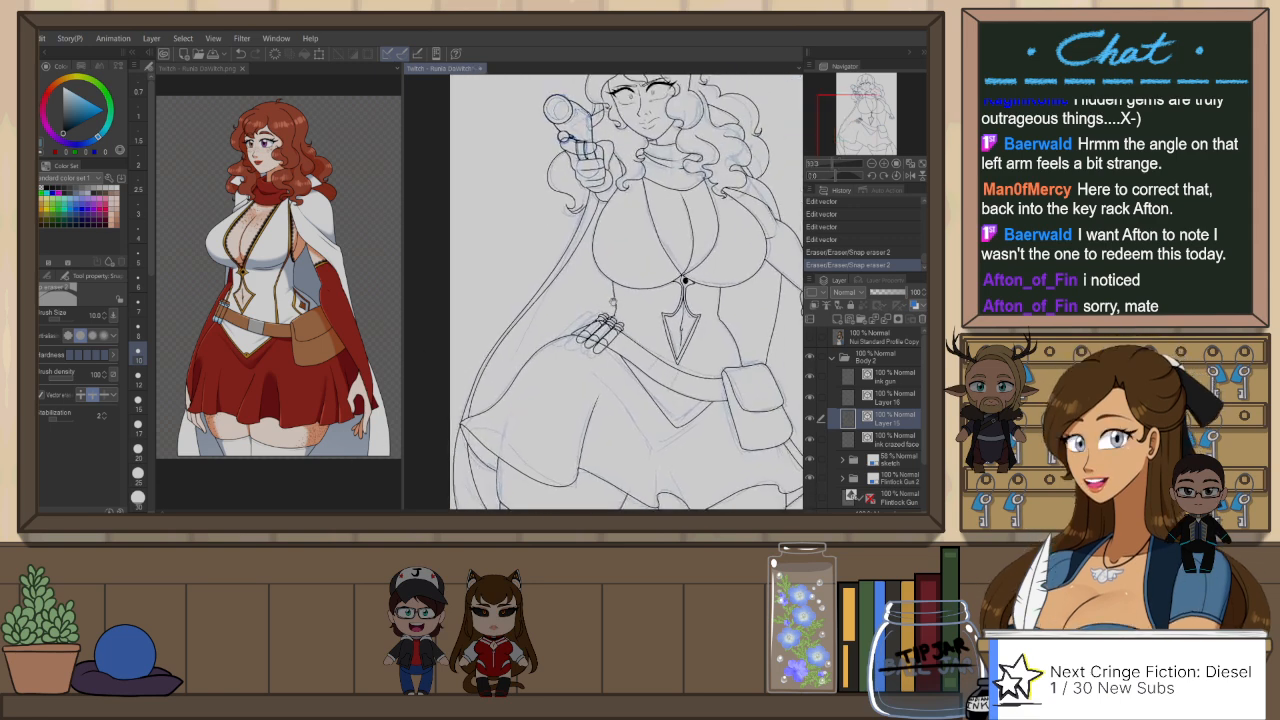
Step: Ink two nested V-shaped lines on the skirt front below the belt with the size 6.0 G-Pen, redrawing the outer one
left_click_drag(658, 423, 614, 263)
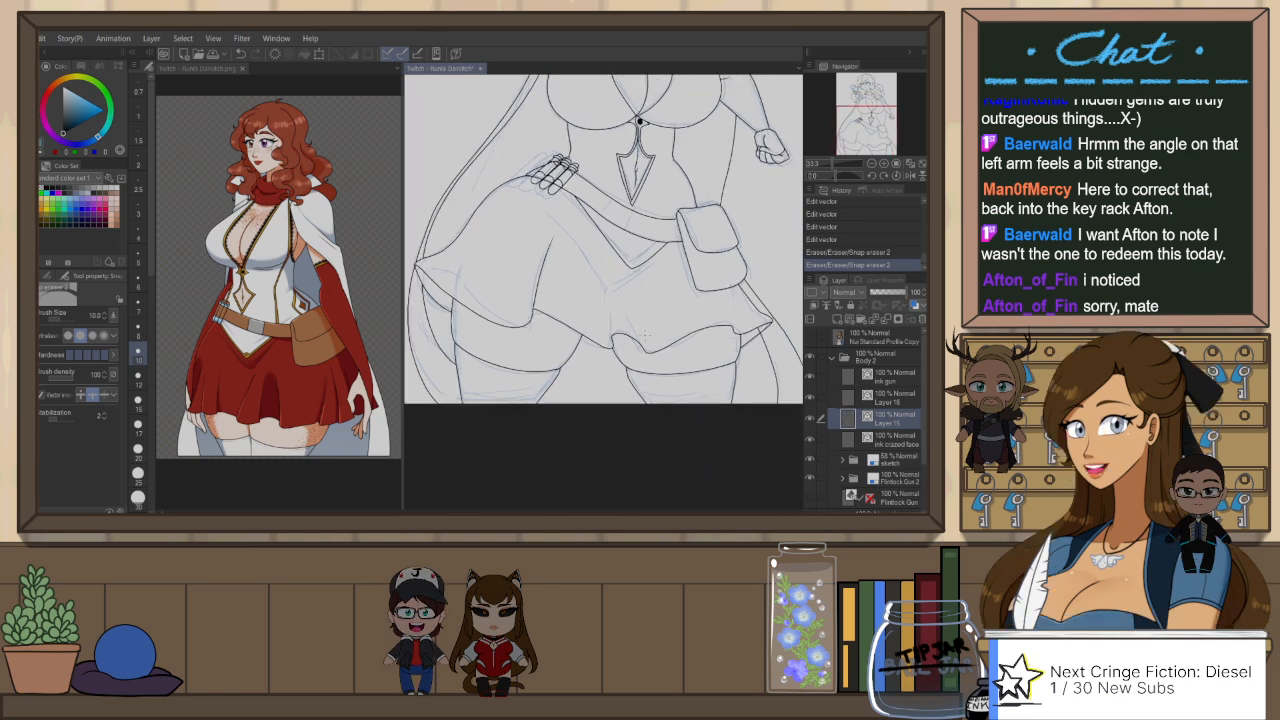
key("h")
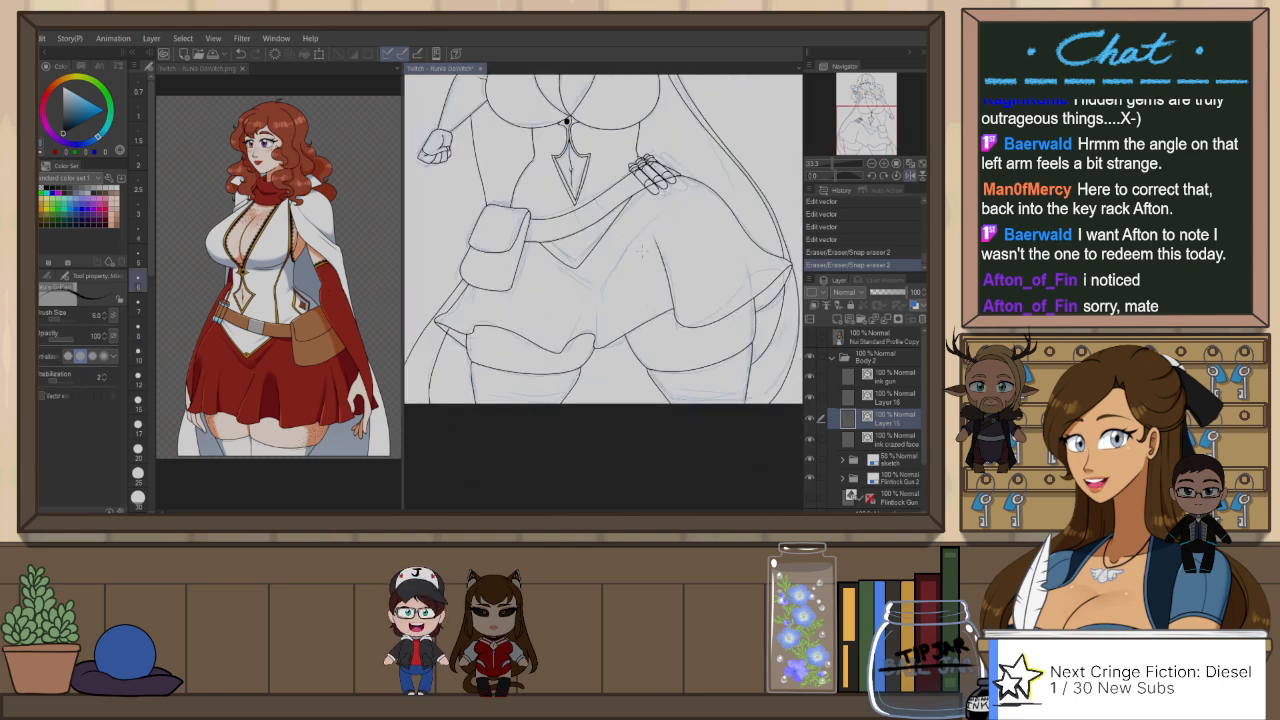
key("p")
left_click_drag(605, 317, 581, 342)
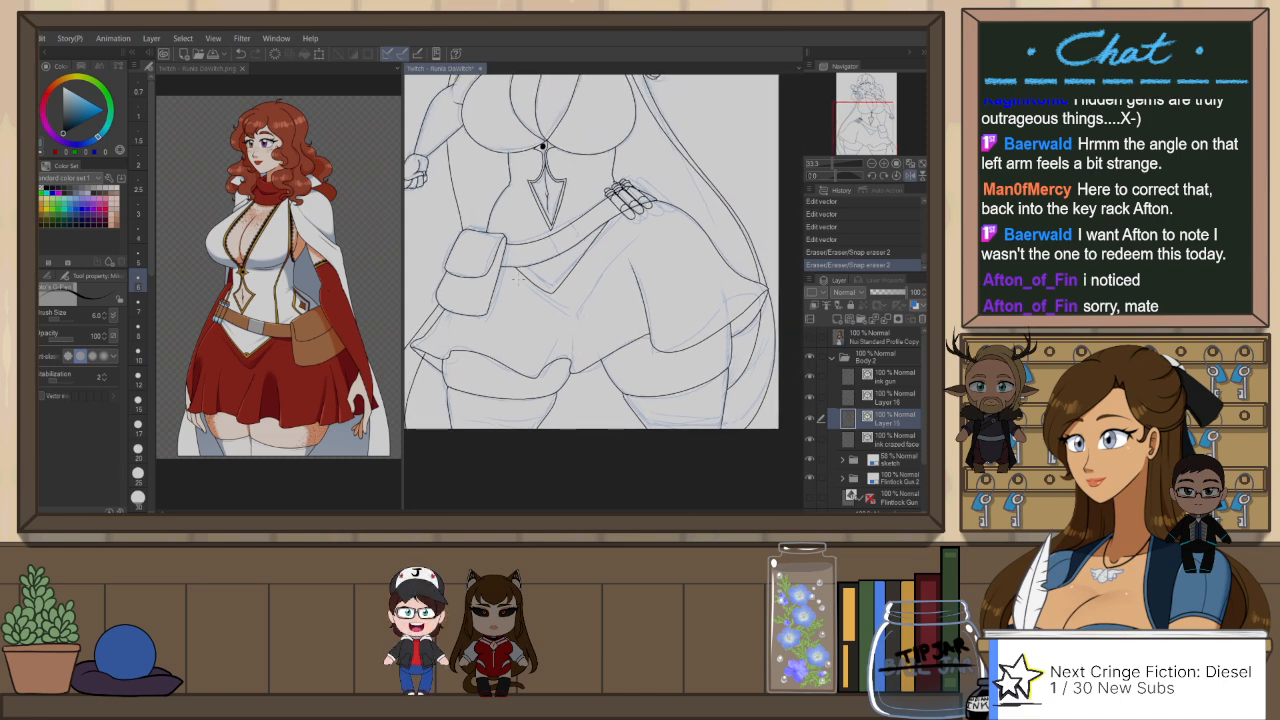
left_click_drag(520, 280, 562, 309)
left_click_drag(561, 307, 584, 308)
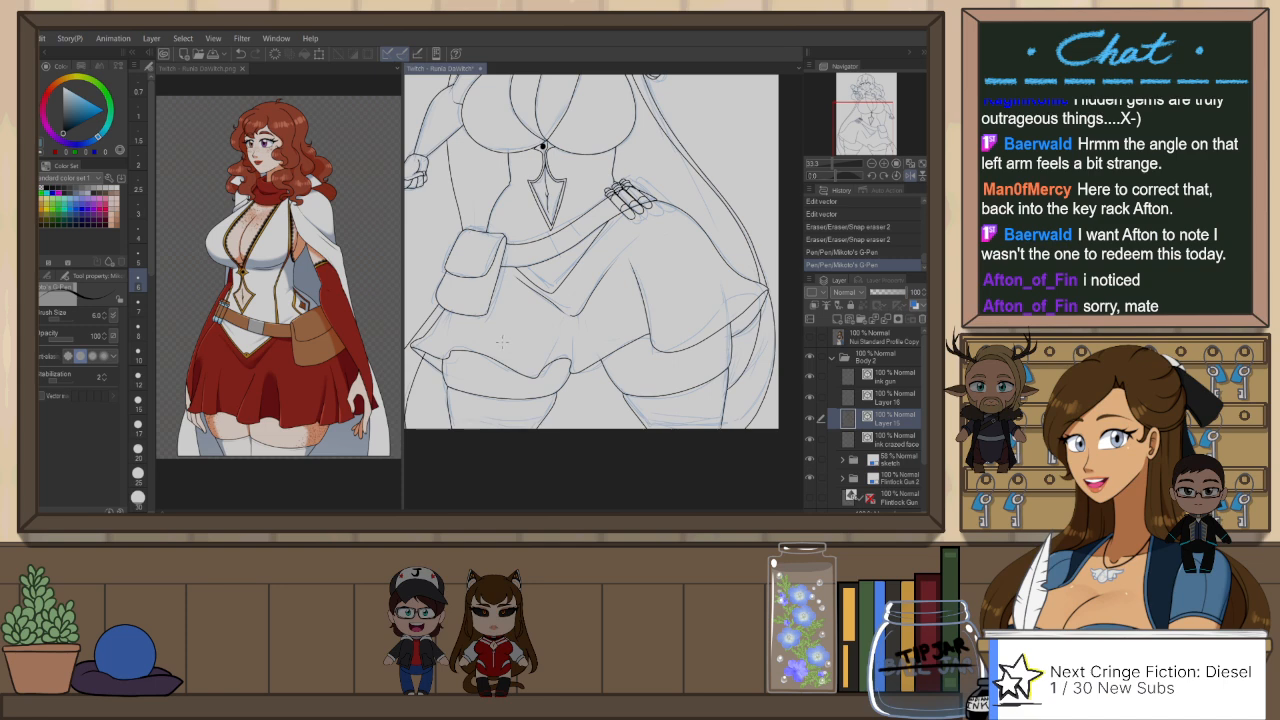
key("h")
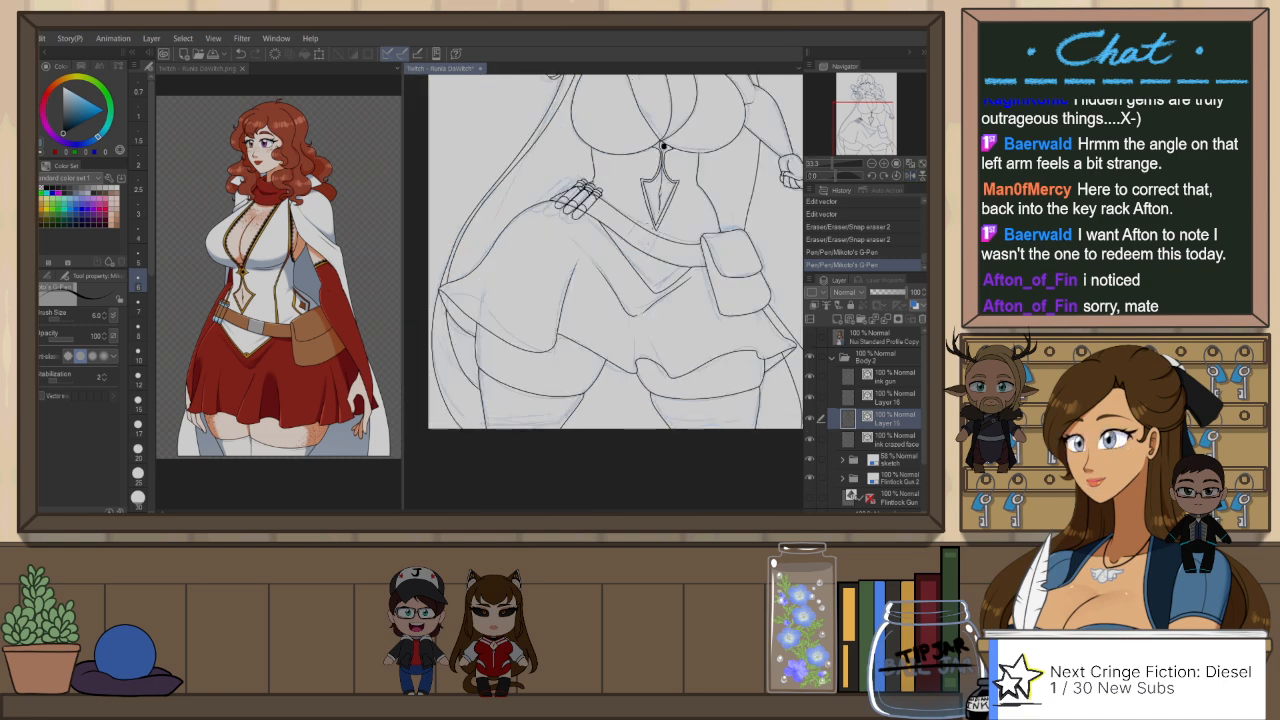
key("h")
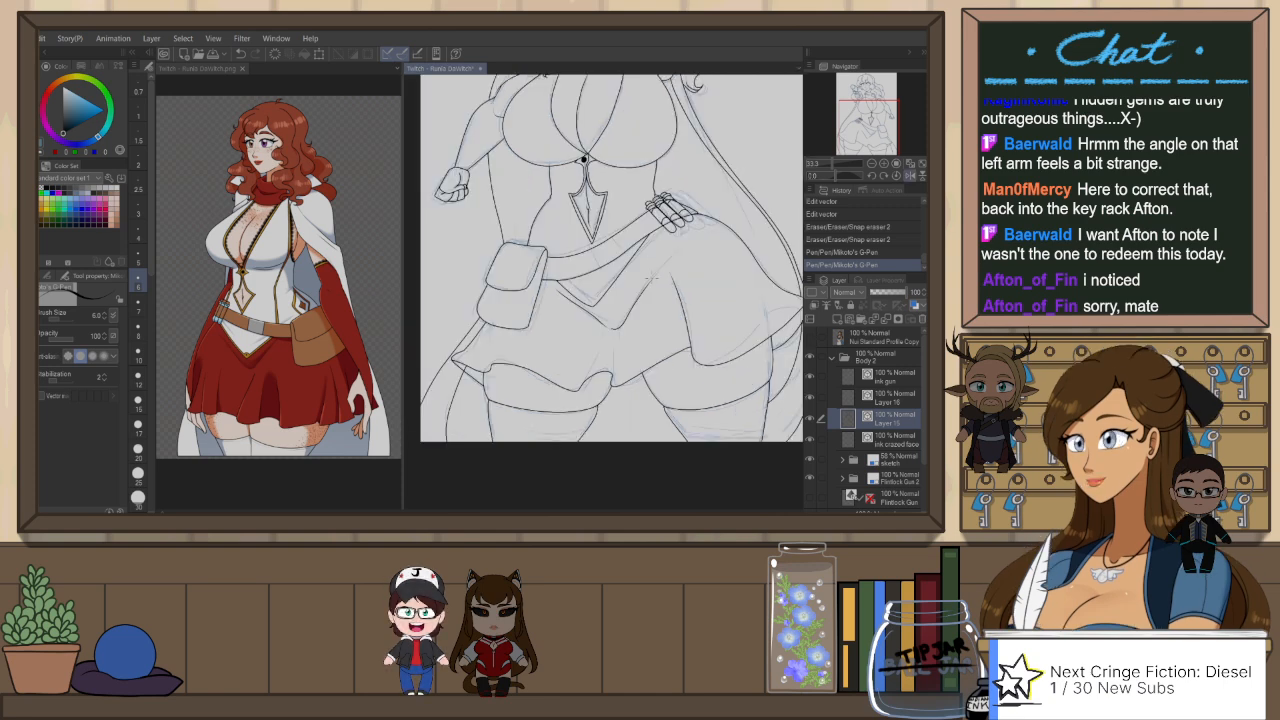
scroll(655, 277, "up", 1)
key("ctrl+z")
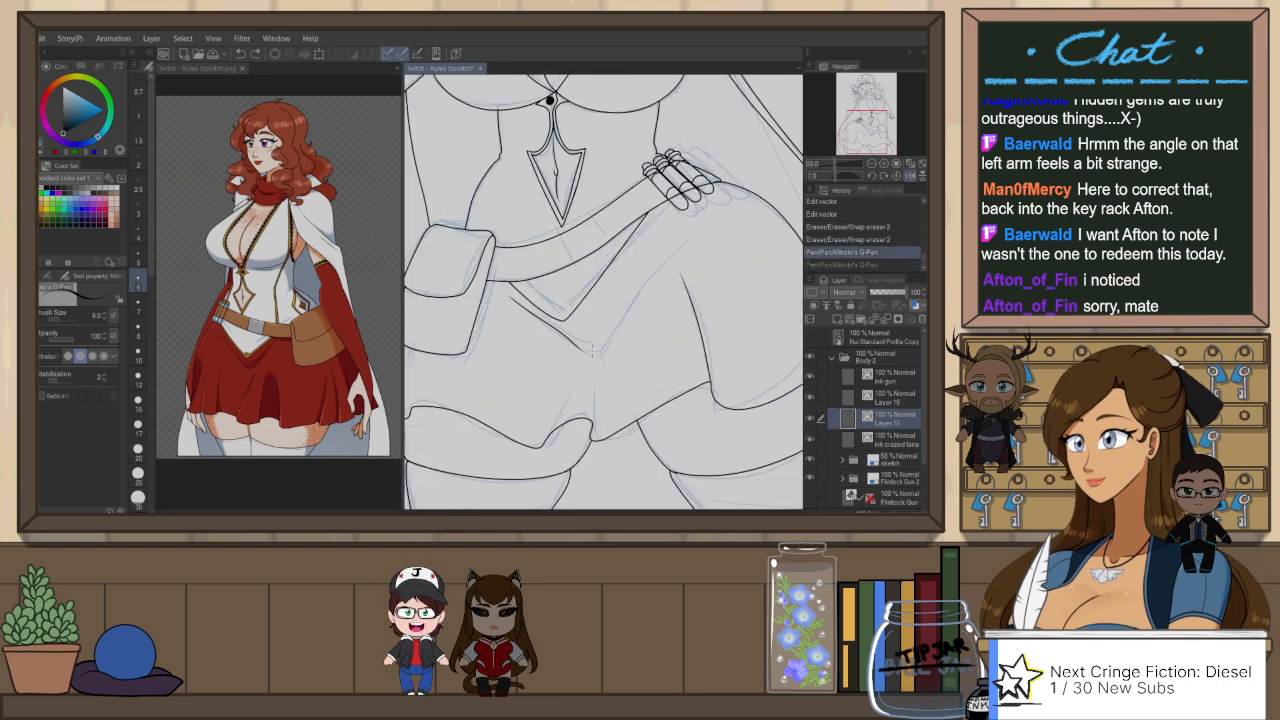
left_click_drag(608, 330, 696, 236)
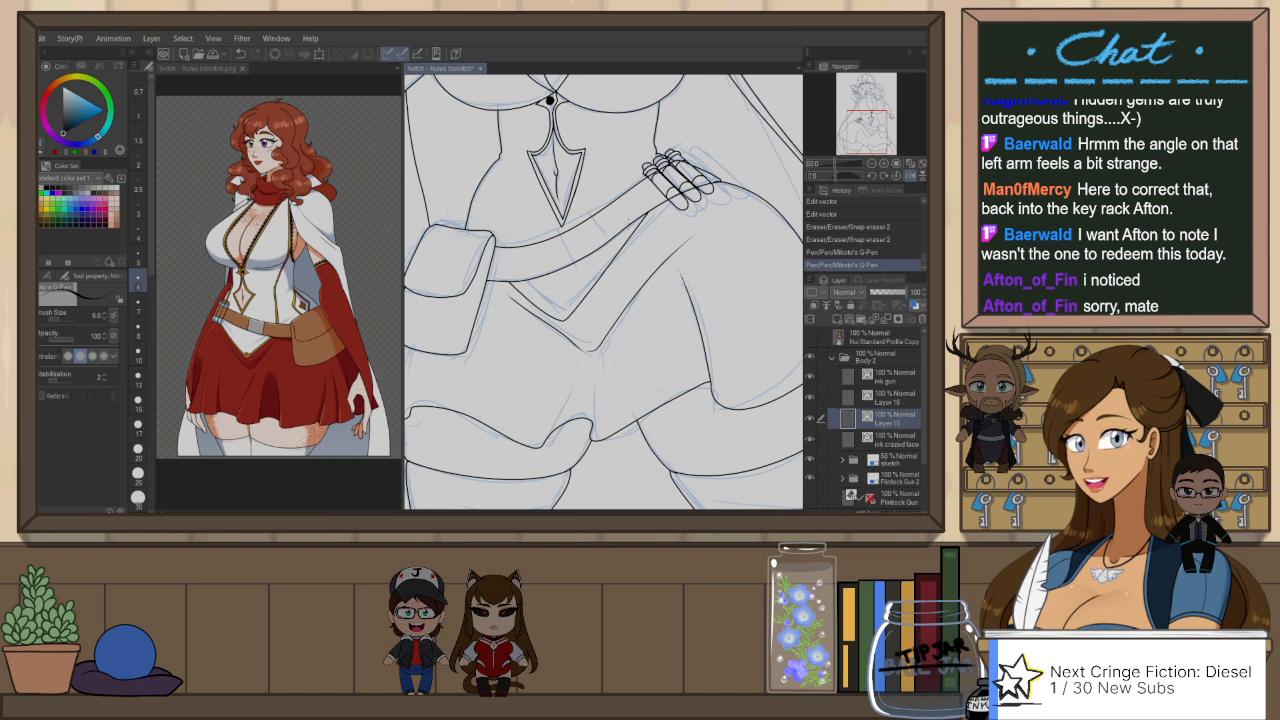
Step: Delete the inner V-shaped line below the belt
key("o")
left_click(622, 271)
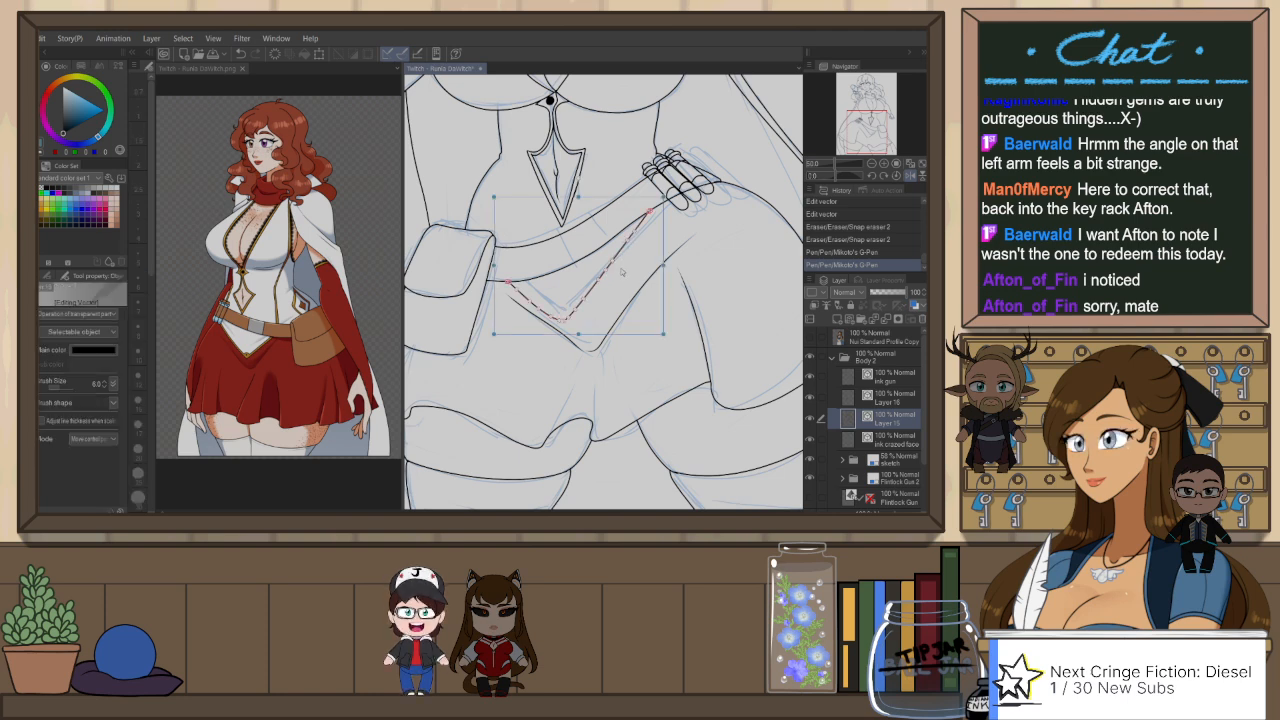
key("Delete")
key("h")
key("p")
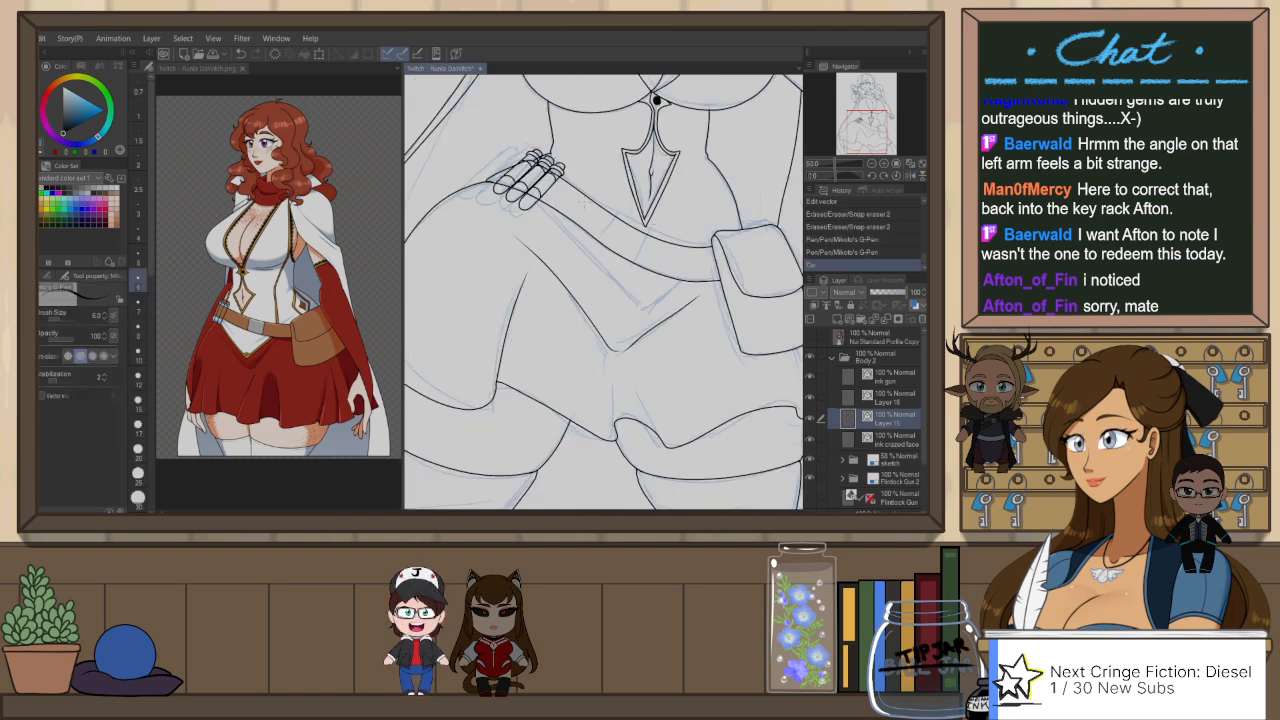
left_click_drag(543, 199, 621, 313)
key("ctrl+z")
left_click_drag(543, 199, 610, 294)
key("ctrl+z")
mouse_move(548, 202)
left_mouse_down()
mouse_move(631, 299)
mouse_move(711, 266)
left_mouse_up()
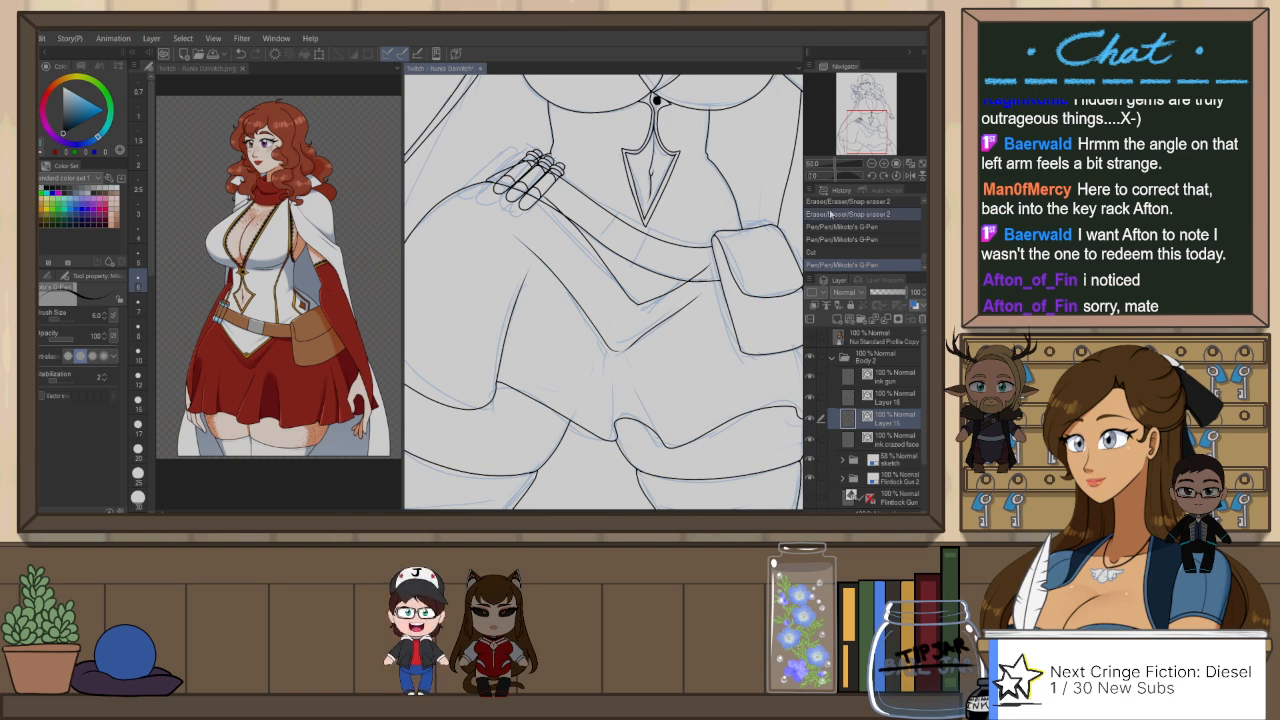
key("h")
key("ctrl+z")
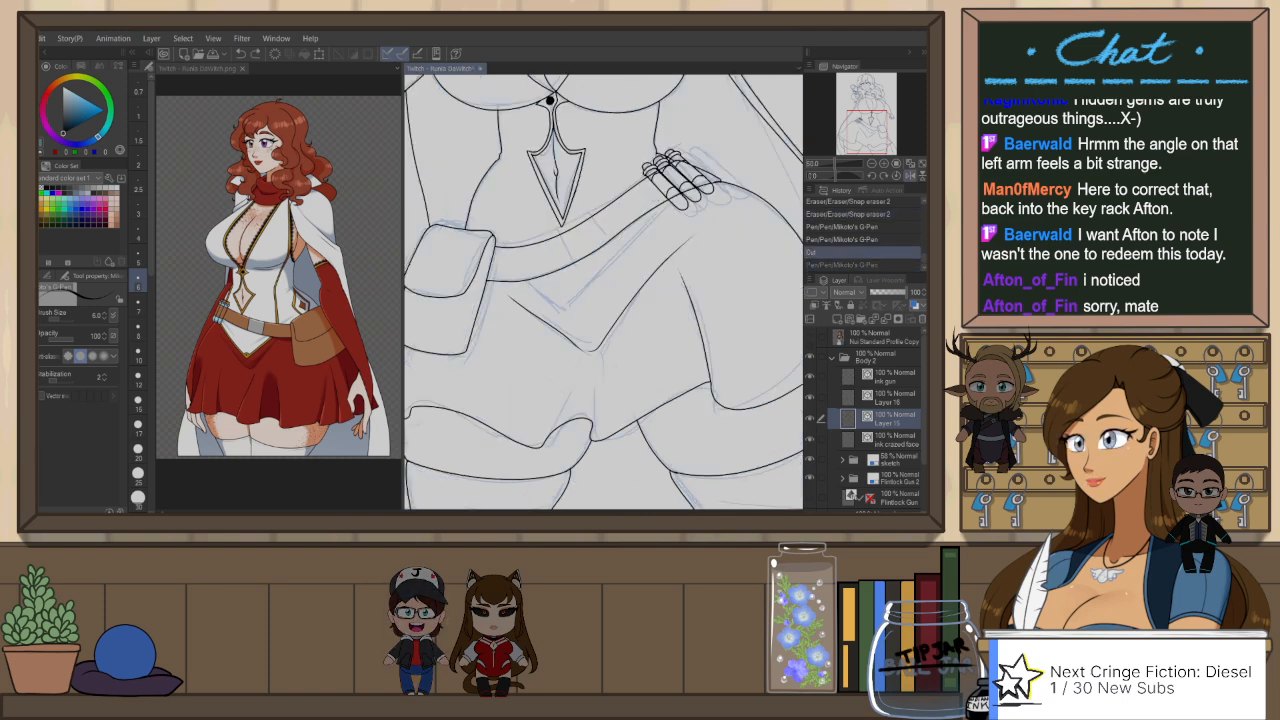
Step: Ink a new inner V-shaped line along the sketch, running from the belt tubes down to the point and up to the pouch
left_click_drag(657, 202, 571, 305)
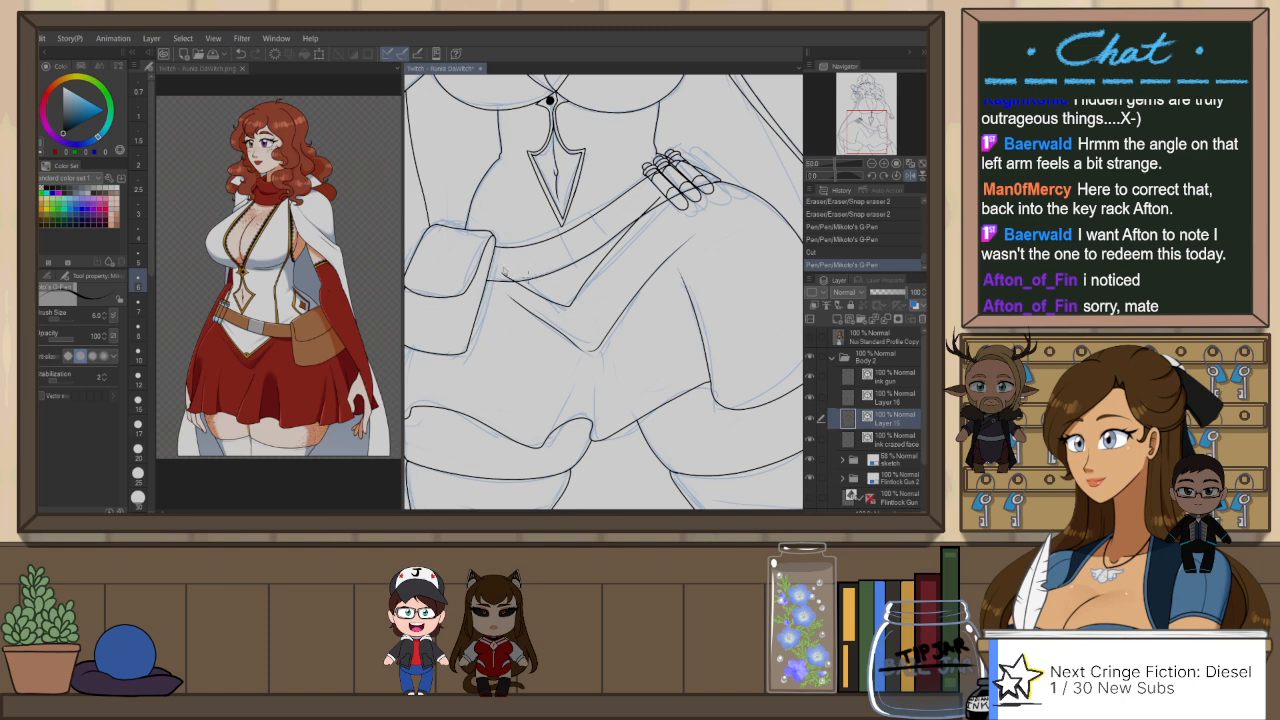
key("ctrl+z")
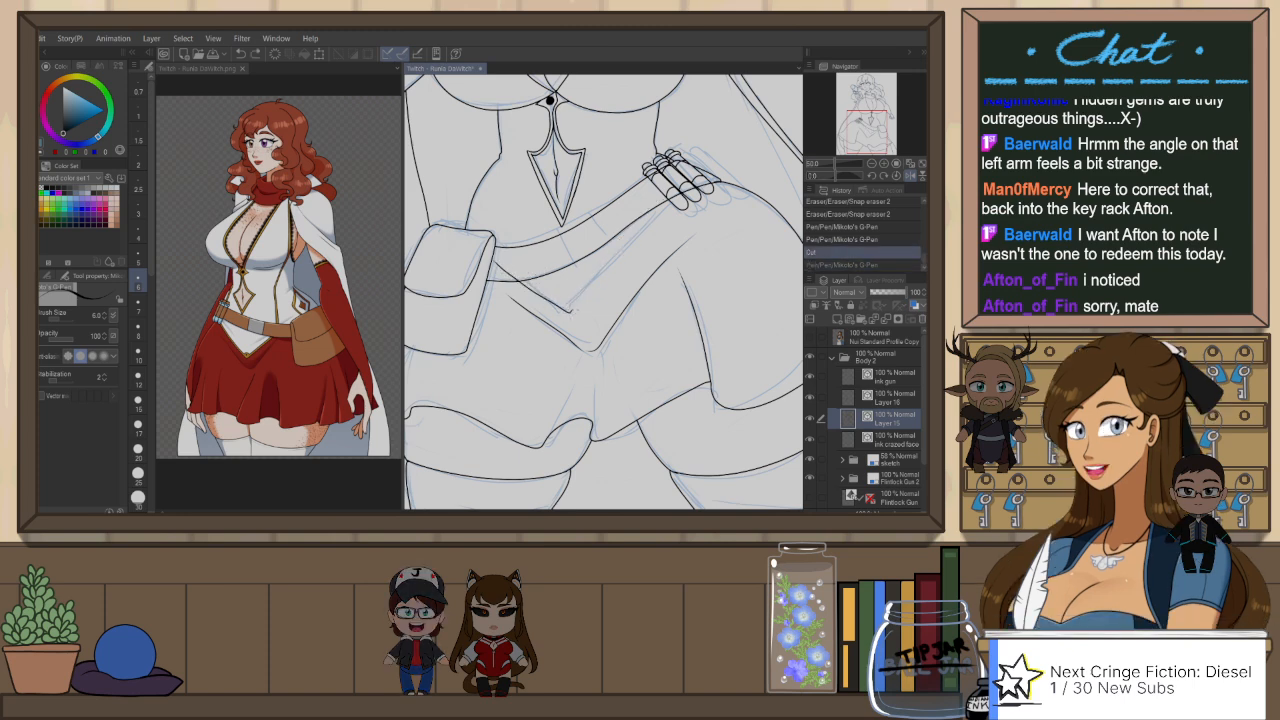
key("ctrl+y")
left_click_drag(600, 310, 642, 314)
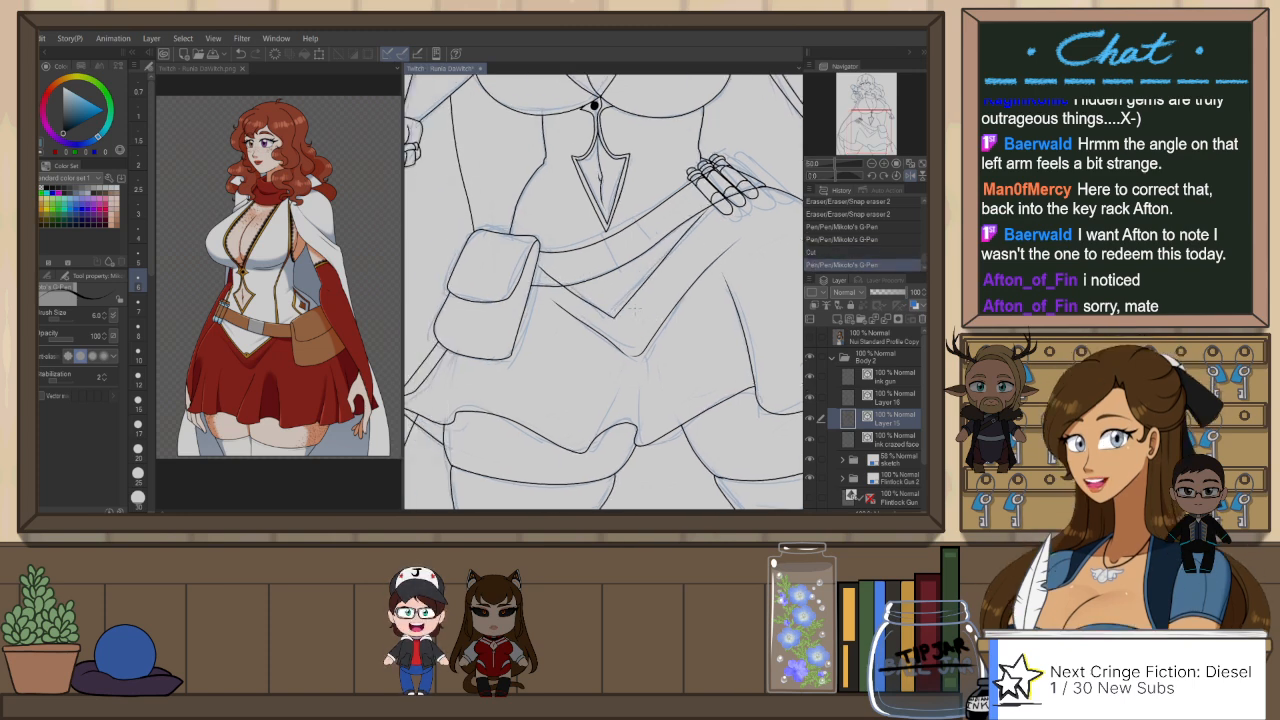
Step: Adjust the inner V line's upper end at the belt tubes and erase the part overlapping the belt
scroll(634, 310, "up", 1)
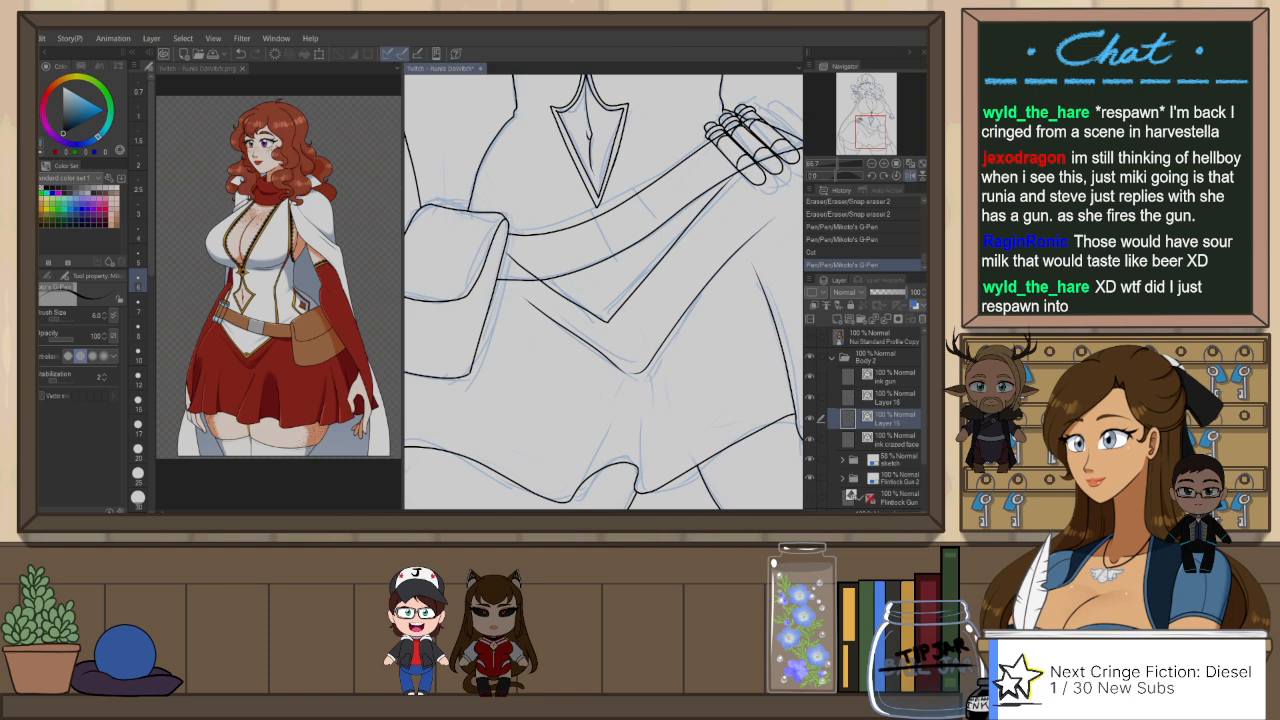
left_click_drag(740, 193, 655, 262)
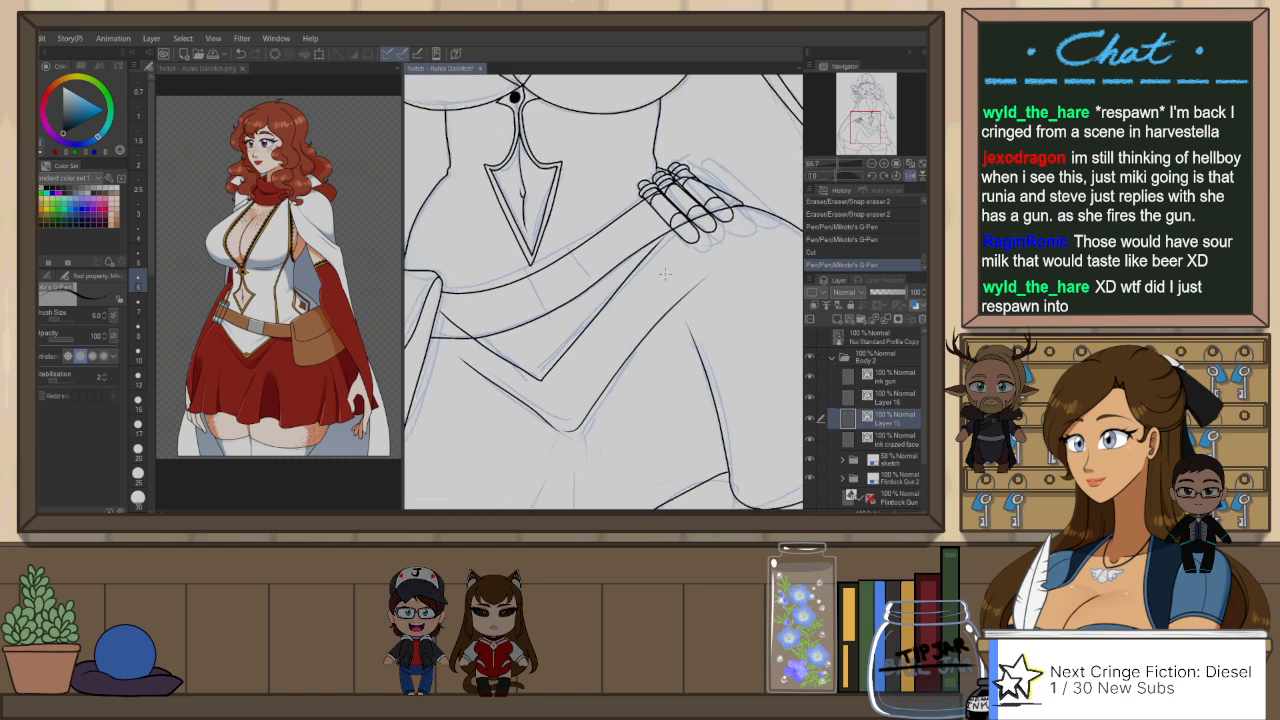
left_click(655, 258, "ctrl")
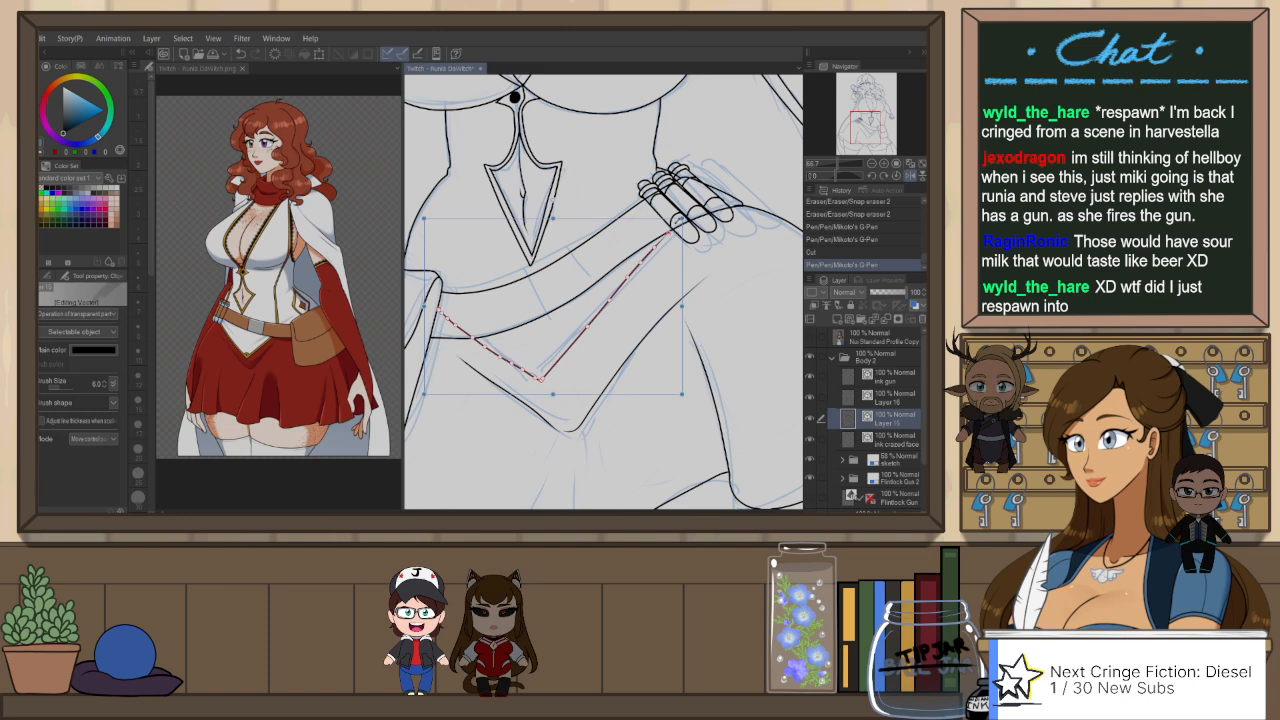
mouse_move(668, 230)
left_mouse_down()
mouse_move(690, 218)
mouse_move(678, 224)
left_mouse_up()
key("e")
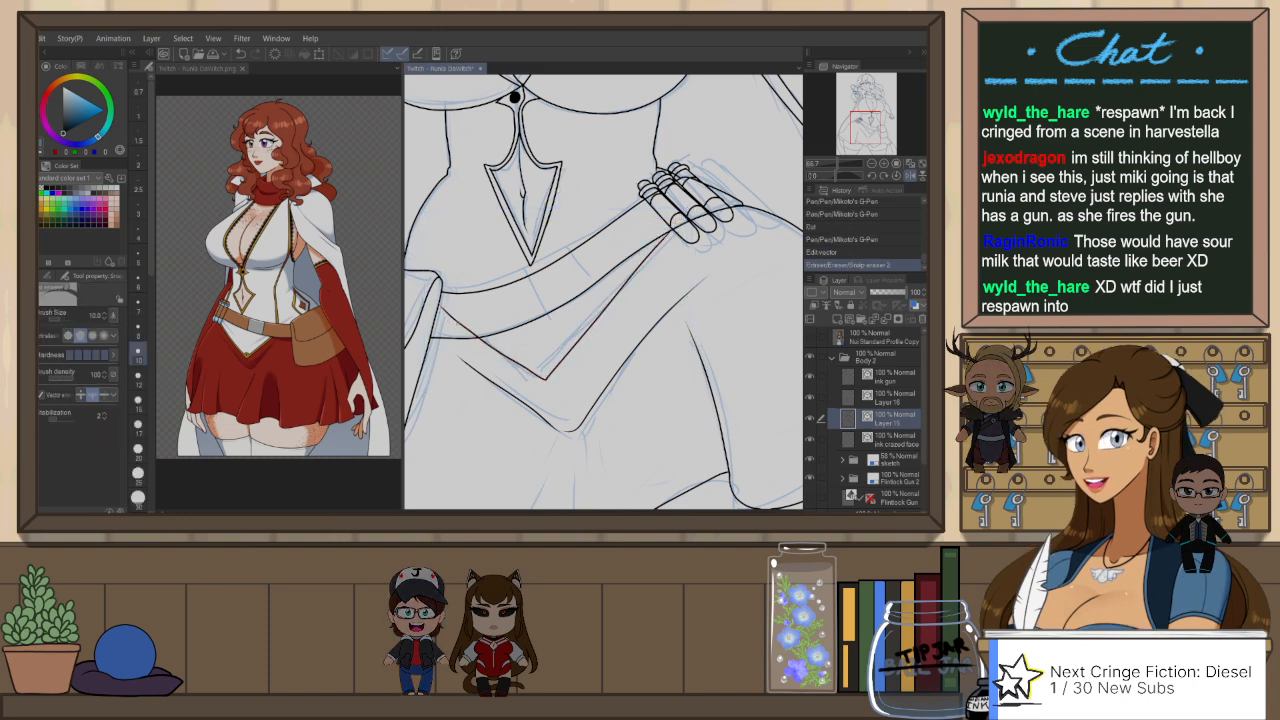
Step: Ink two fold lines on the skirt rising from the front hem toward the V-shaped point
key("ctrl+0")
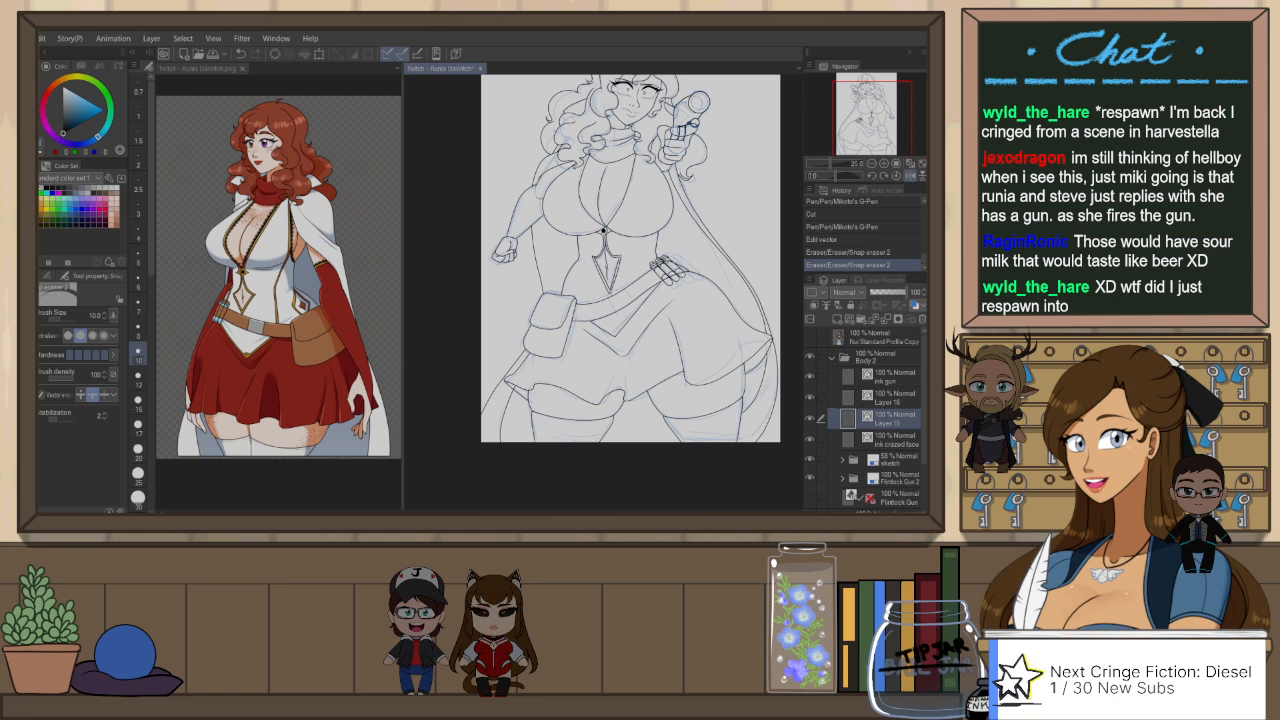
left_click_drag(701, 328, 677, 365)
scroll(572, 386, "up", 2)
key("p")
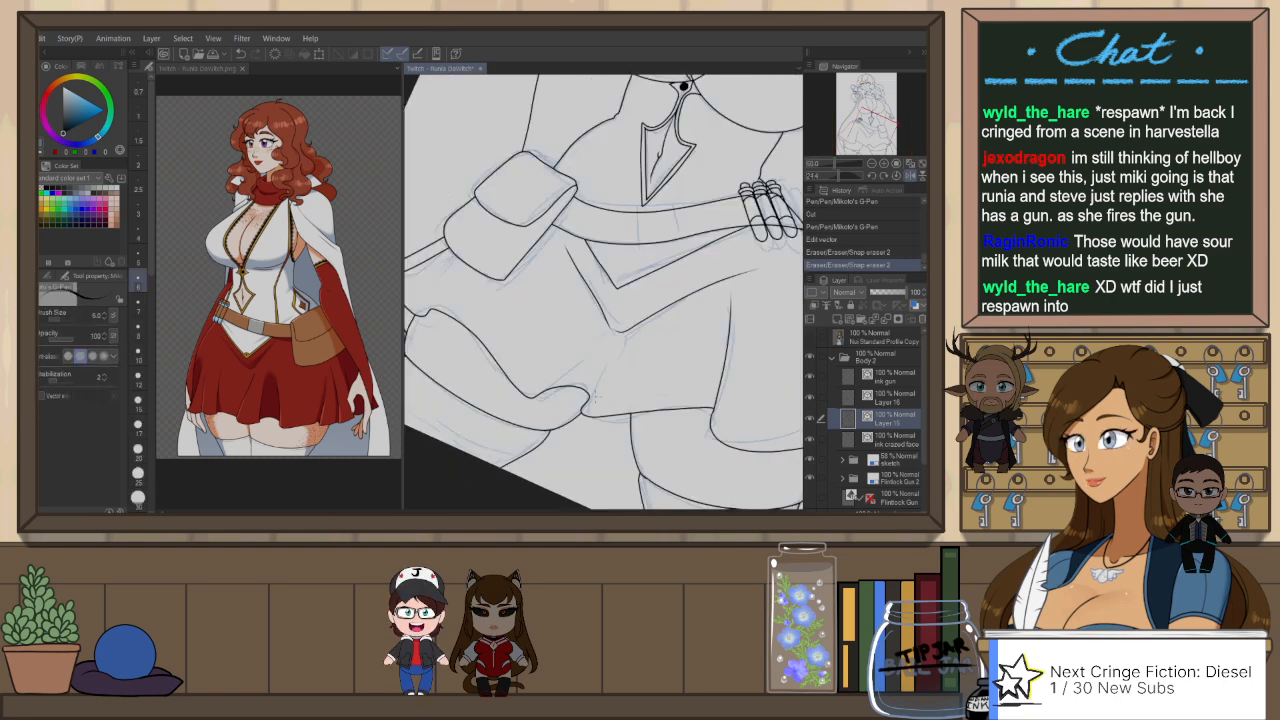
left_click_drag(586, 409, 608, 362)
key("ctrl+z")
left_click_drag(585, 410, 610, 357)
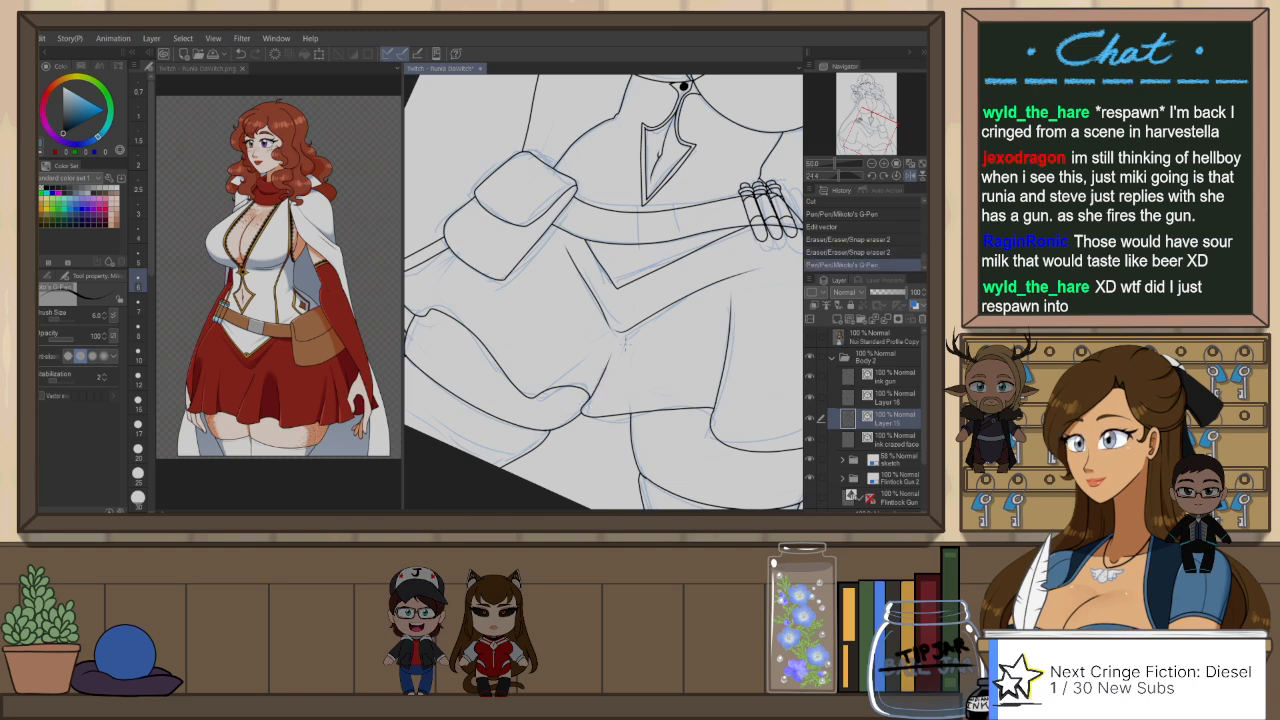
left_click_drag(538, 397, 609, 348)
key("ctrl+z")
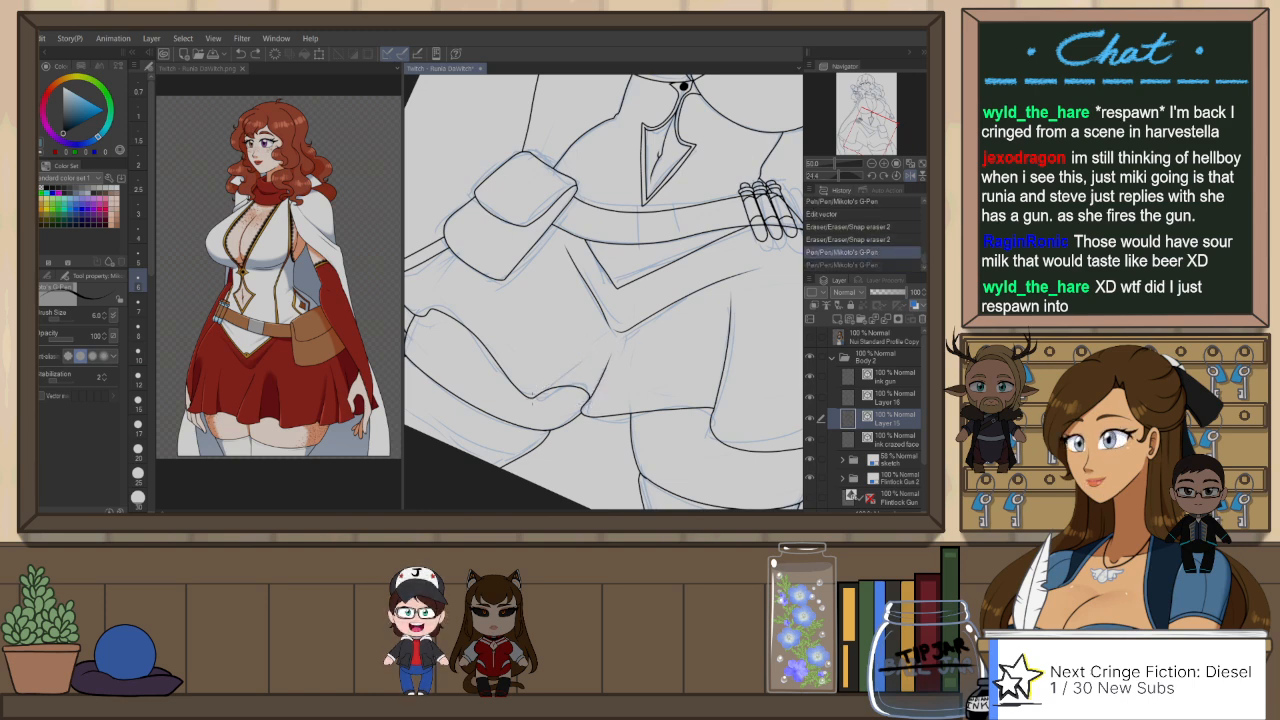
left_click_drag(538, 397, 611, 346)
key("r")
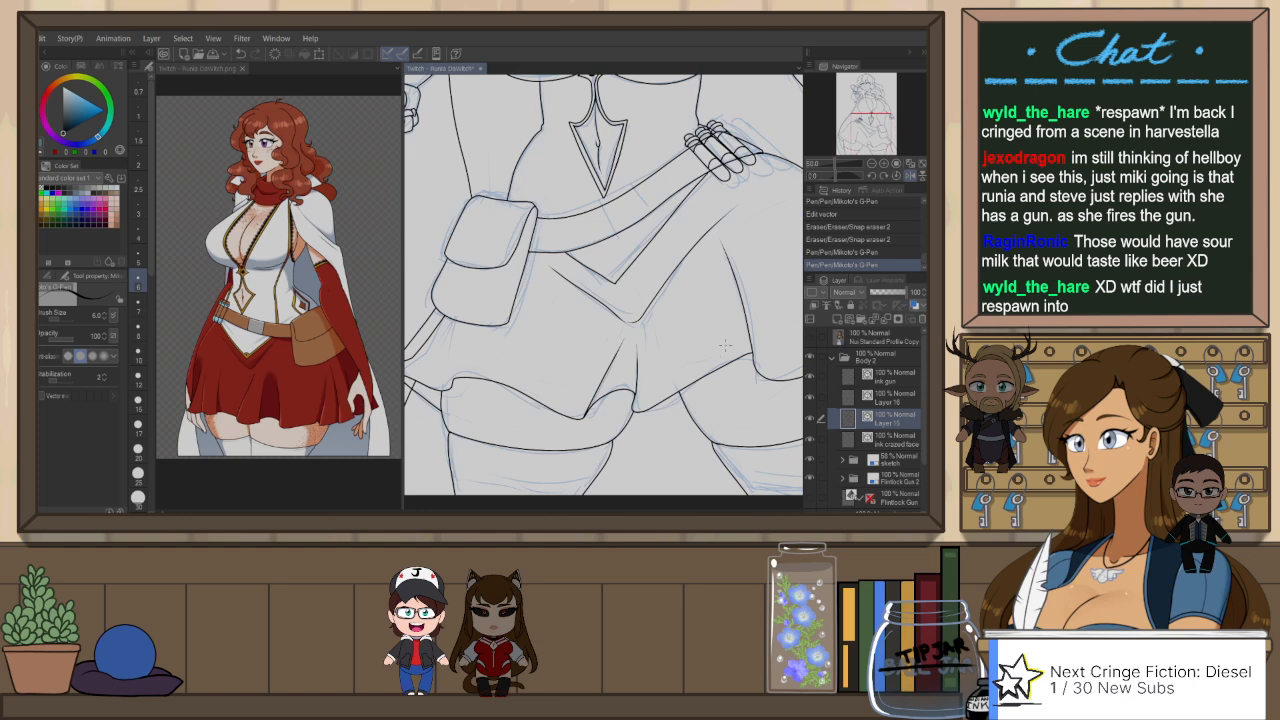
Step: Check the skirt in mirrored view, add one more pen line and erase its excess
left_click_drag(771, 394, 695, 384)
key("h")
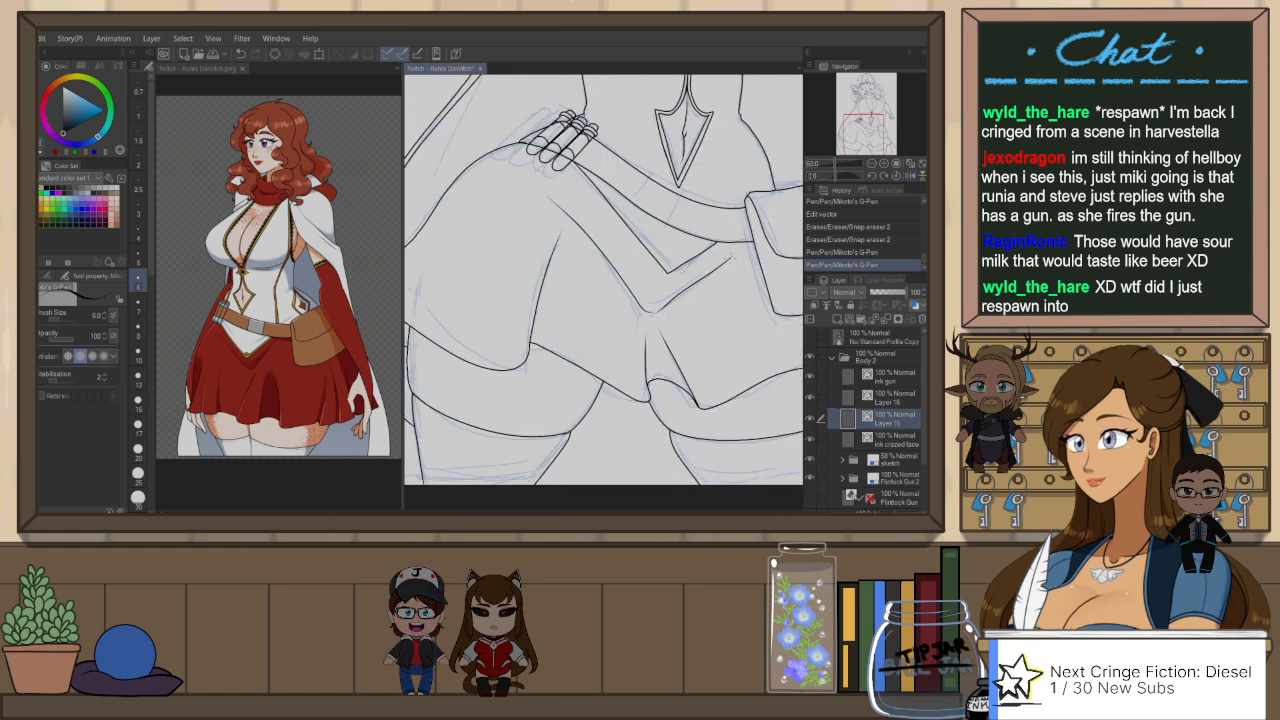
left_click_drag(532, 401, 668, 430)
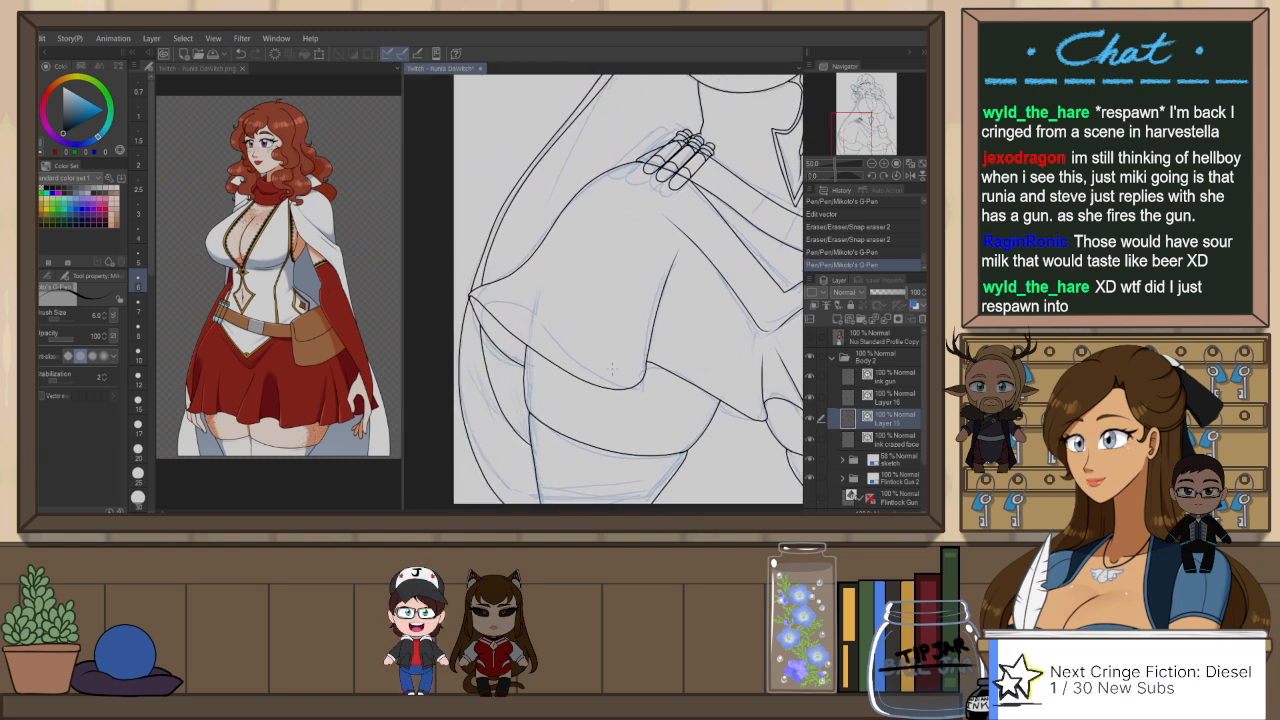
left_click_drag(802, 405, 645, 374)
left_click_drag(765, 384, 700, 408)
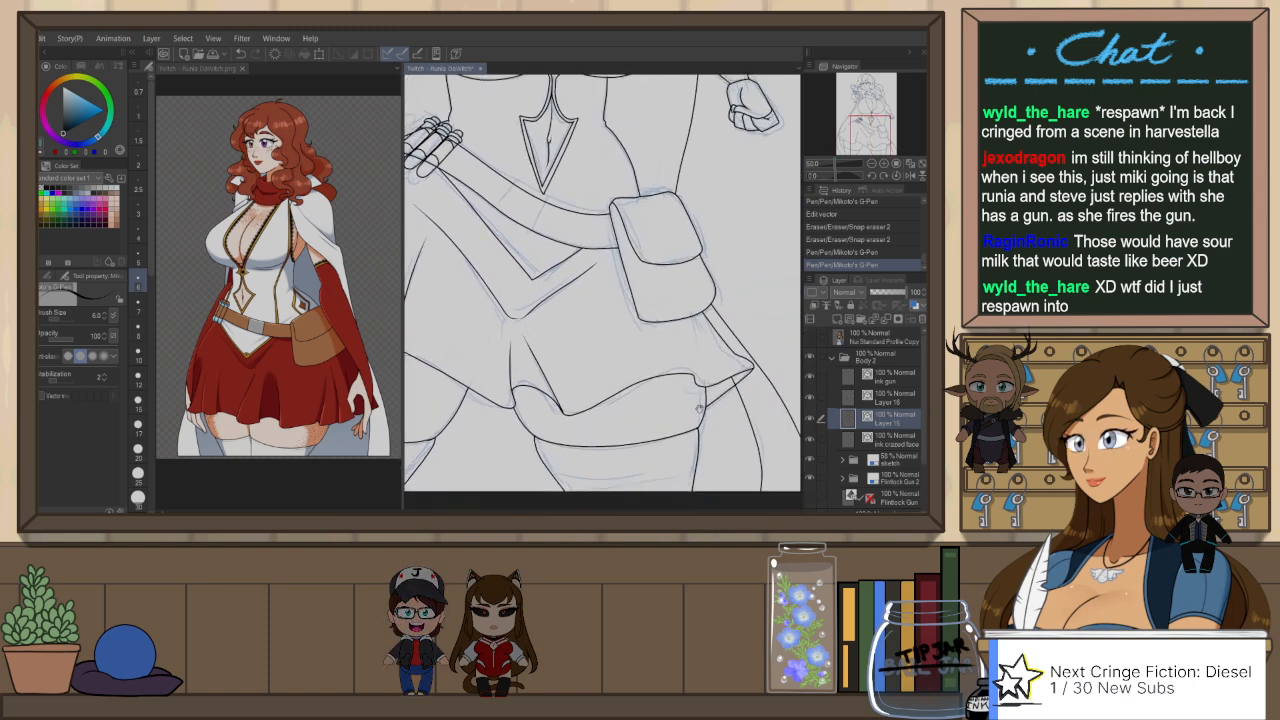
key("h")
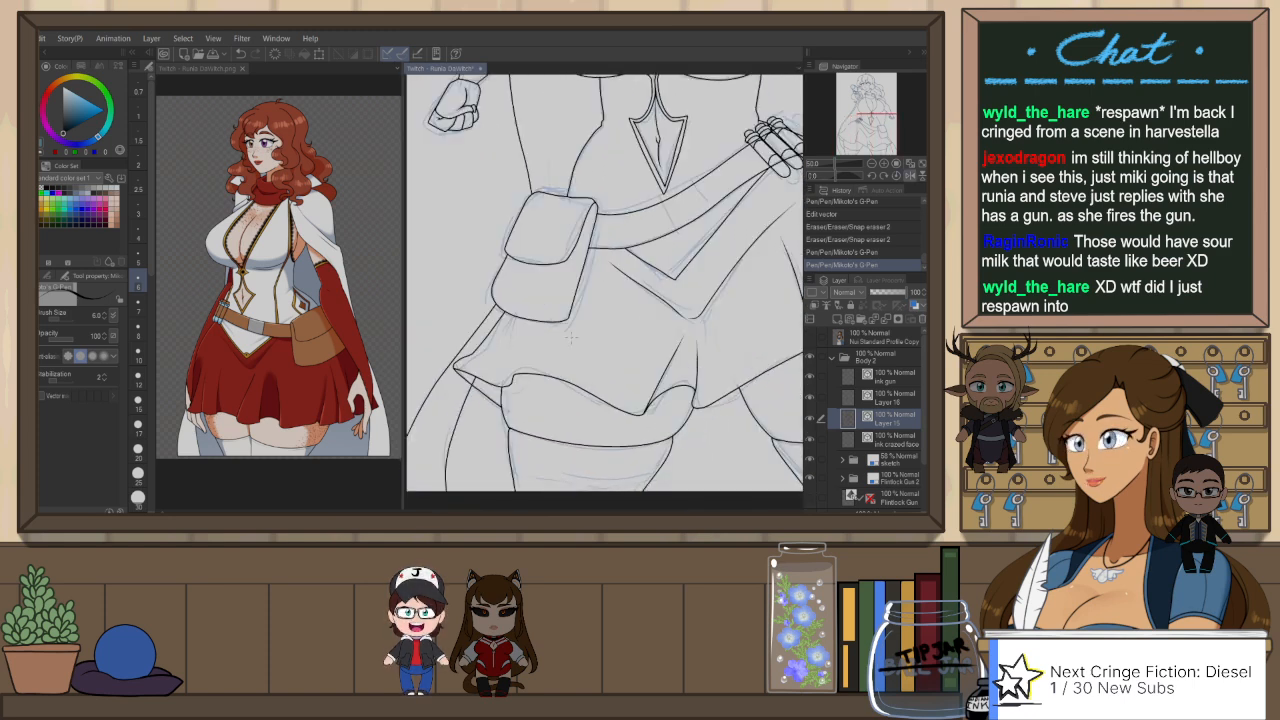
mouse_move(612, 261)
left_mouse_down()
mouse_move(696, 316)
mouse_move(622, 368)
left_mouse_up()
key("e")
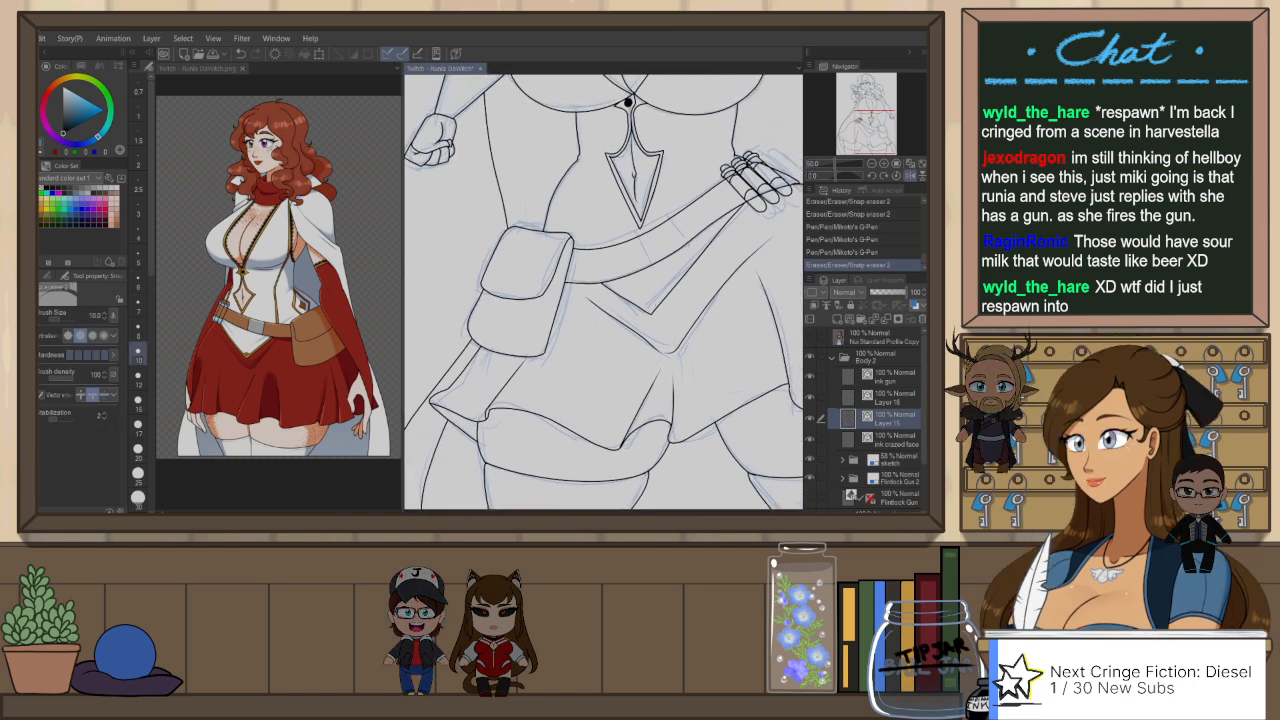
Step: Ink two short parallel lines across the belt below the corset point and erase the ends sticking out past the belt edges
left_click_drag(673, 263, 645, 366)
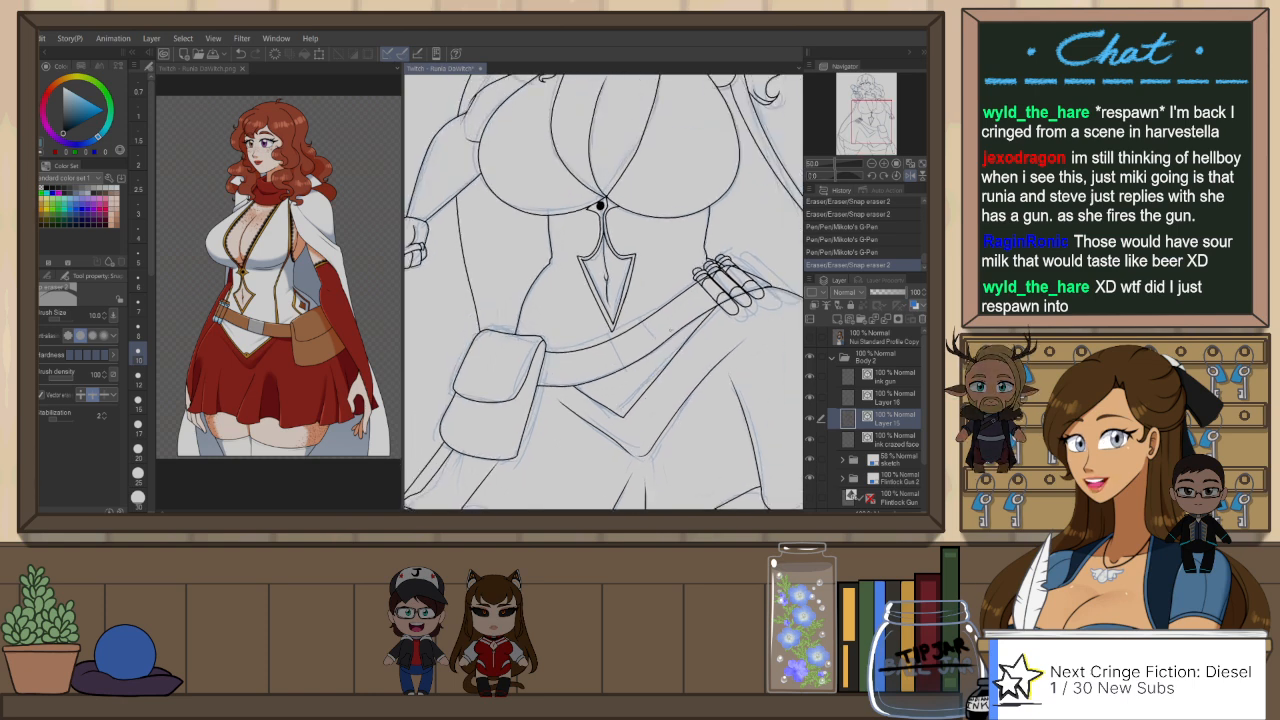
key("h")
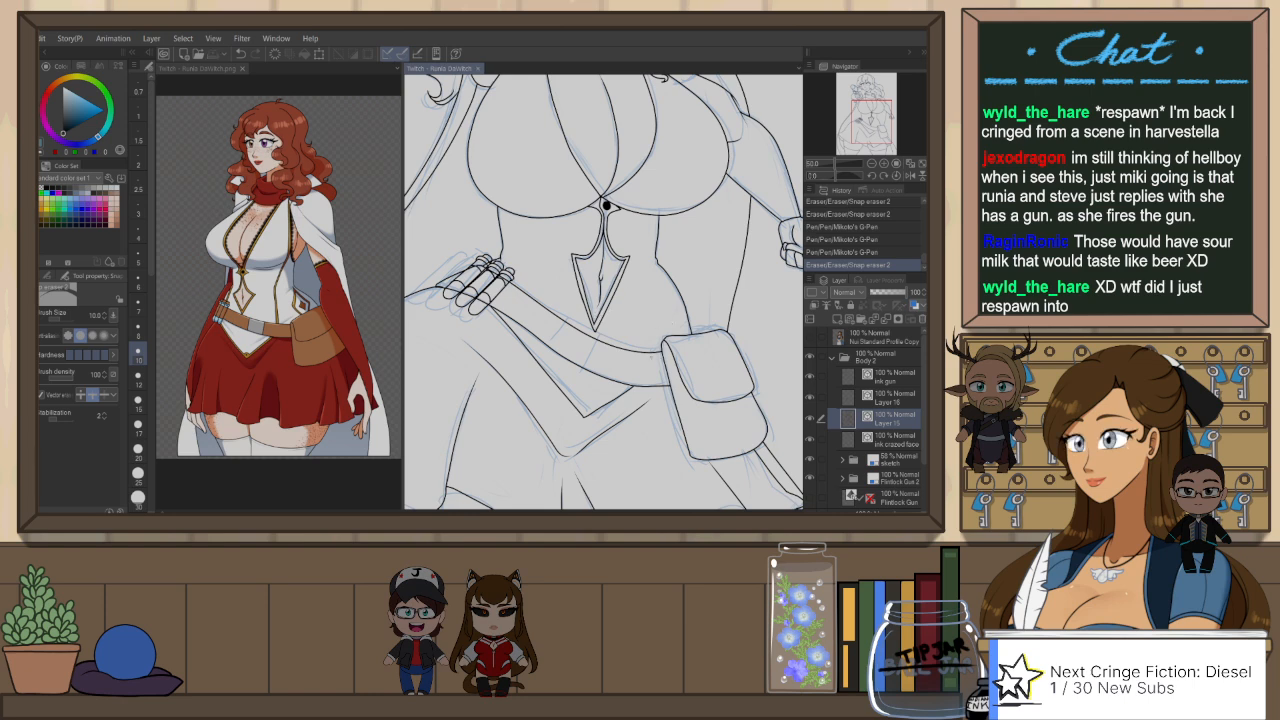
key("p")
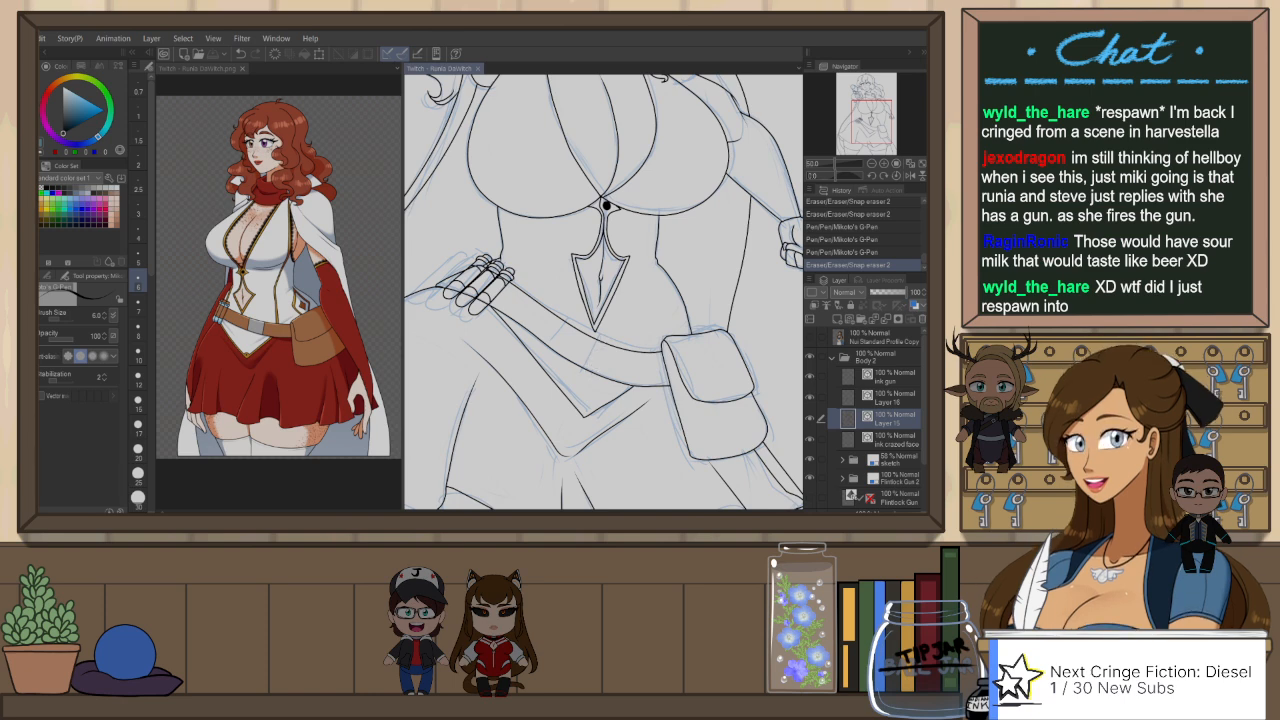
left_click_drag(598, 336, 584, 386)
left_click_drag(570, 330, 551, 366)
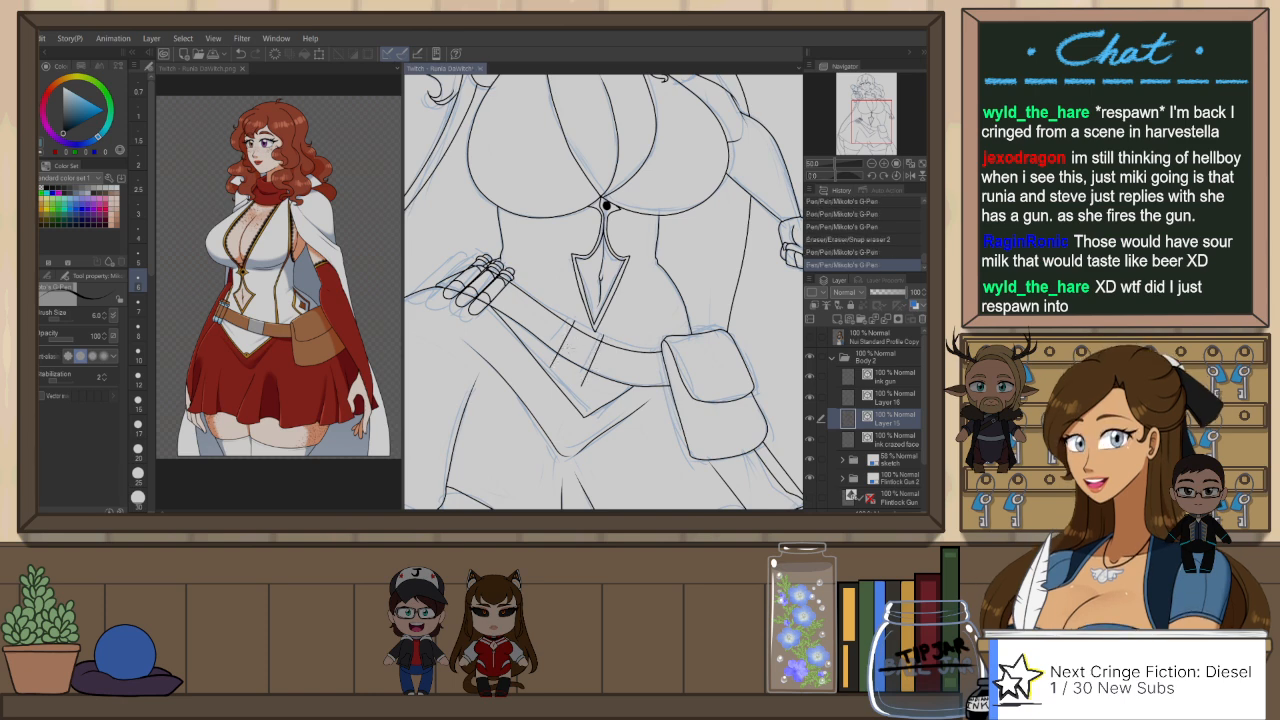
key("ctrl+z")
left_click_drag(574, 320, 550, 369)
key("e")
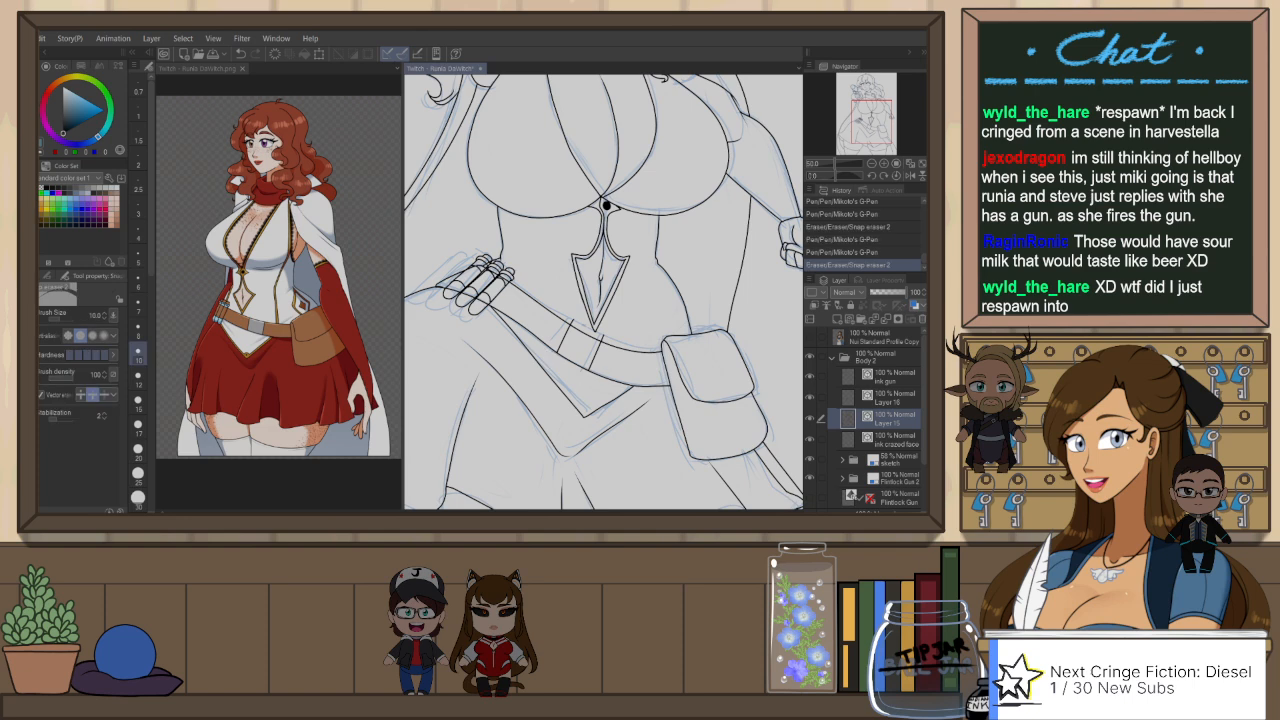
Step: Erase the remaining excess around the two short parallel lines on the belt
left_click_drag(570, 318, 609, 338)
left_click_drag(607, 205, 620, 267)
key("p")
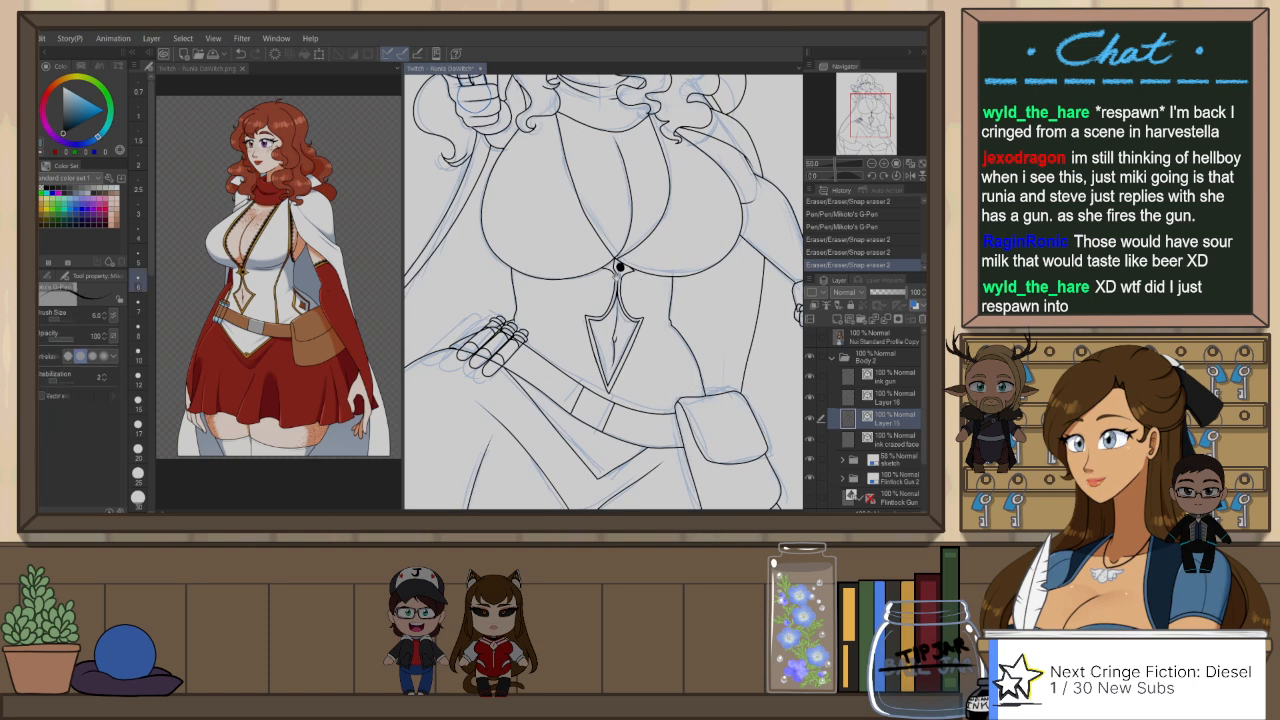
left_click_drag(595, 219, 595, 279)
Step: Duplicate the neckline edge curve on the gun-arm side, offset the copy slightly outward and adjust its lower end at the button
key("o")
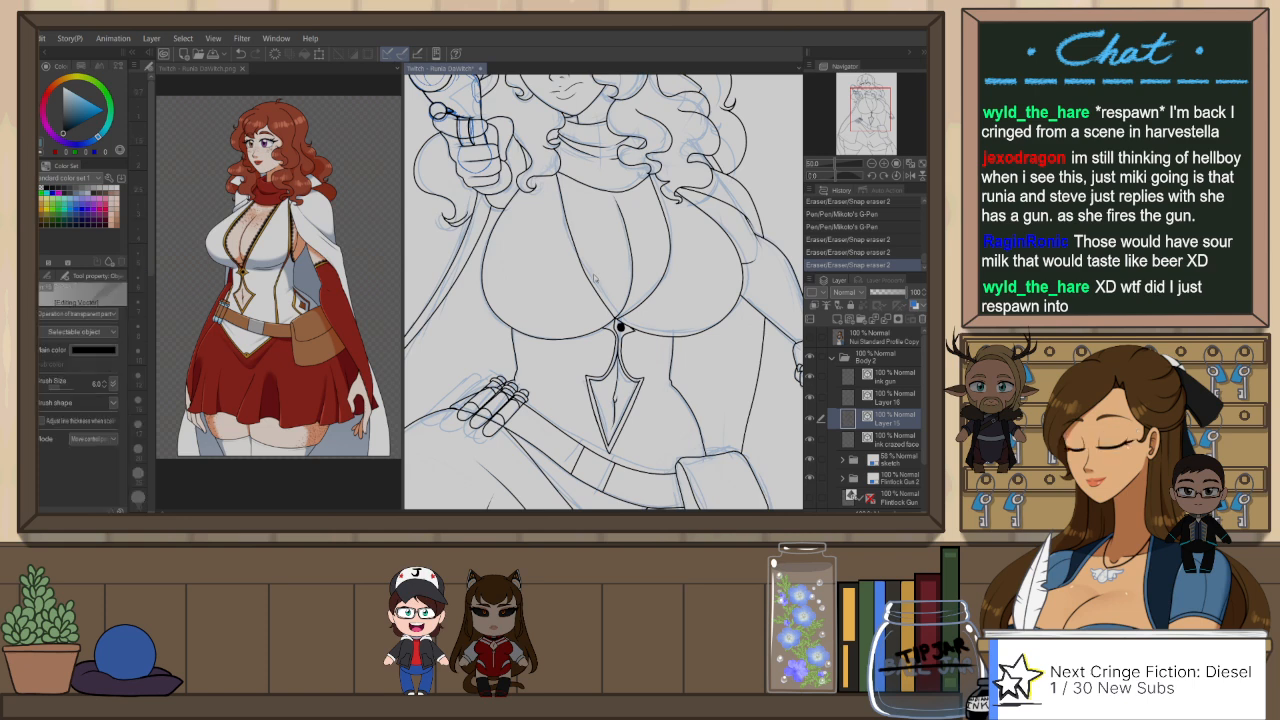
left_click(601, 288)
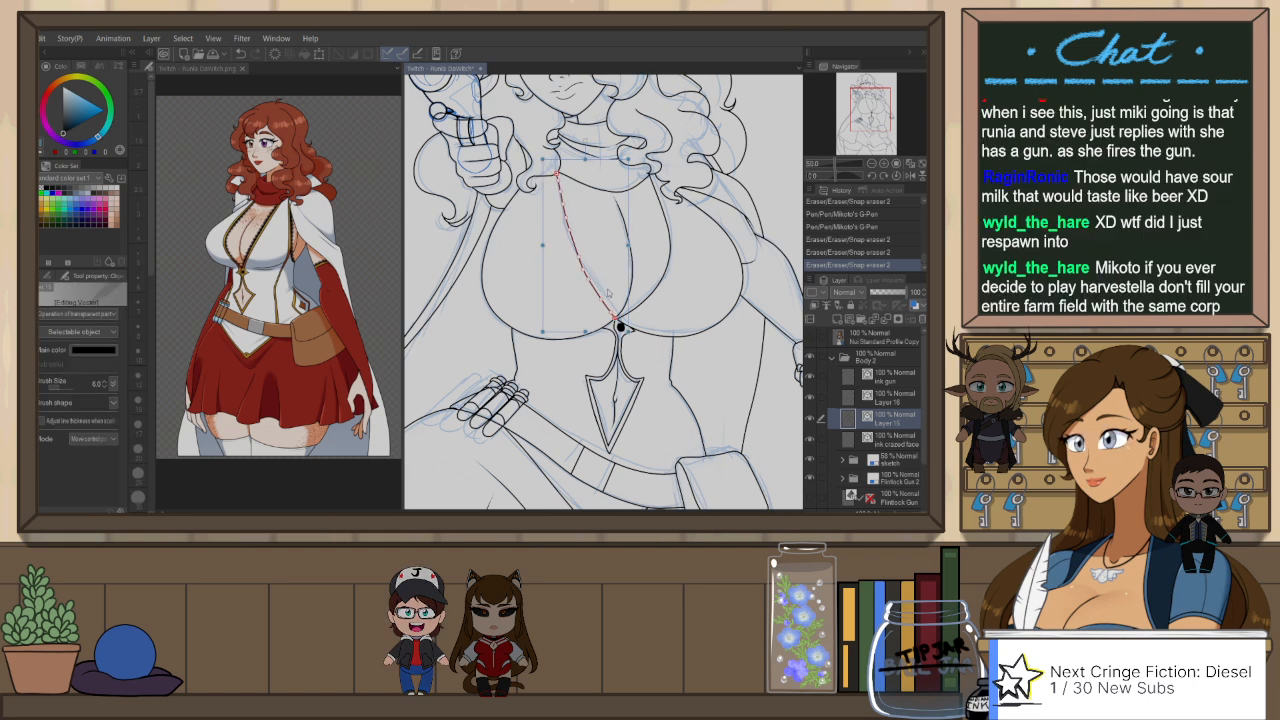
key("ctrl+v")
left_click_drag(606, 291, 603, 292)
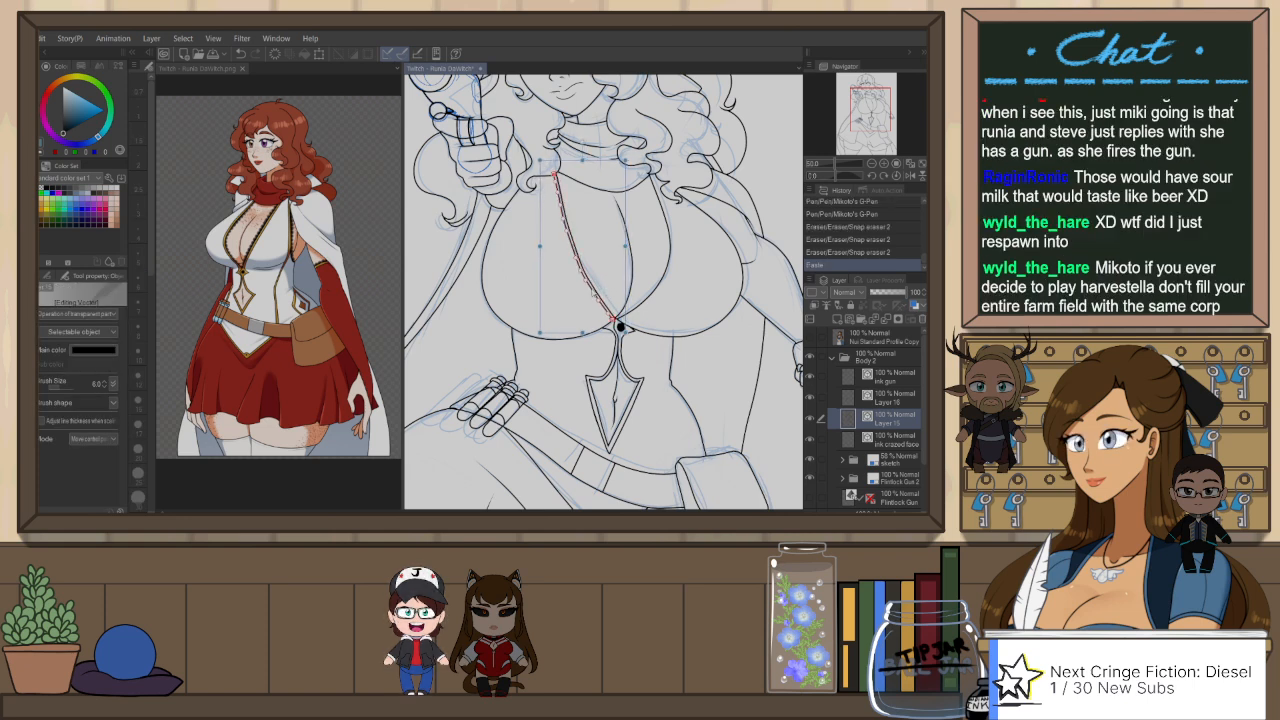
left_click(617, 283)
left_click(619, 325)
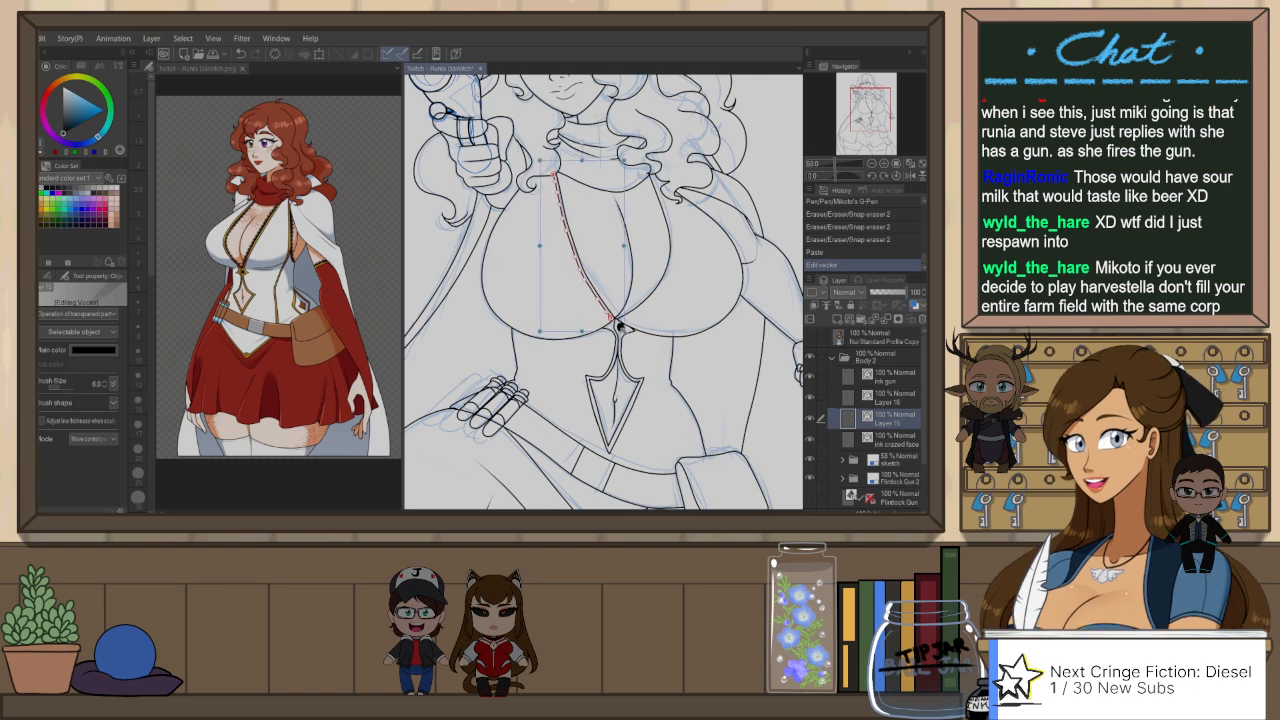
left_click_drag(611, 318, 616, 321)
left_click(659, 313)
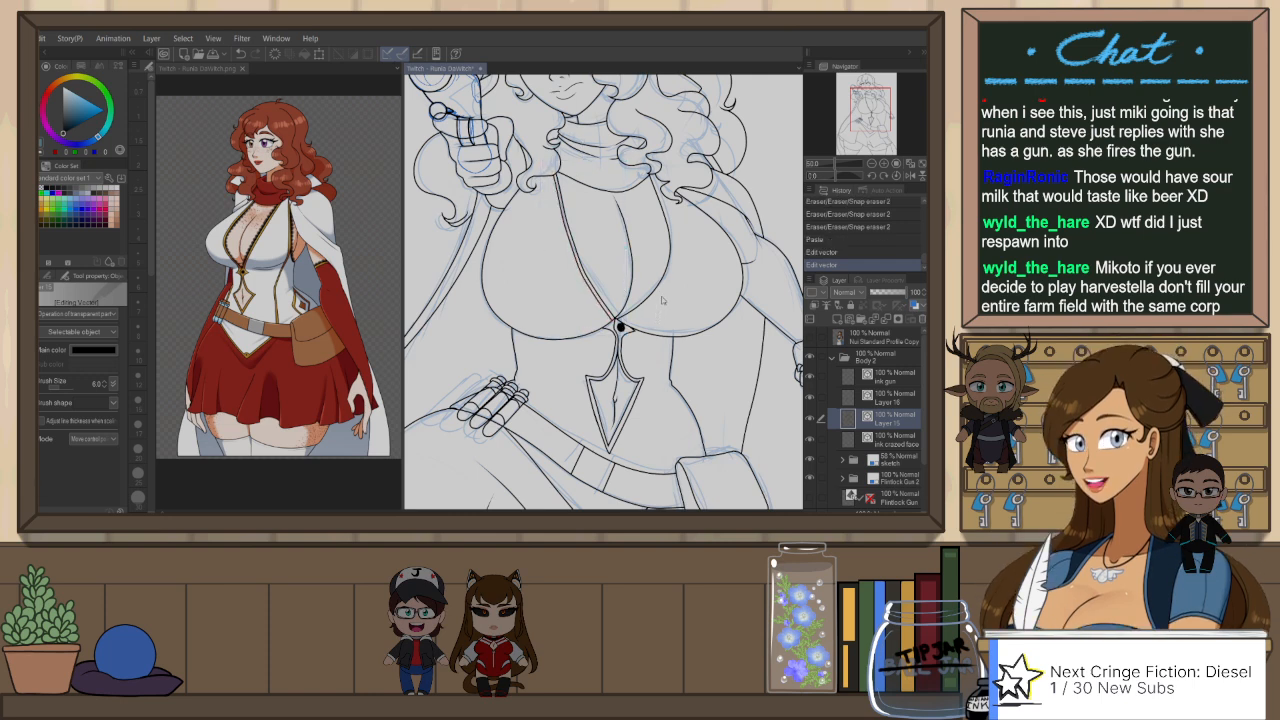
left_click(660, 289)
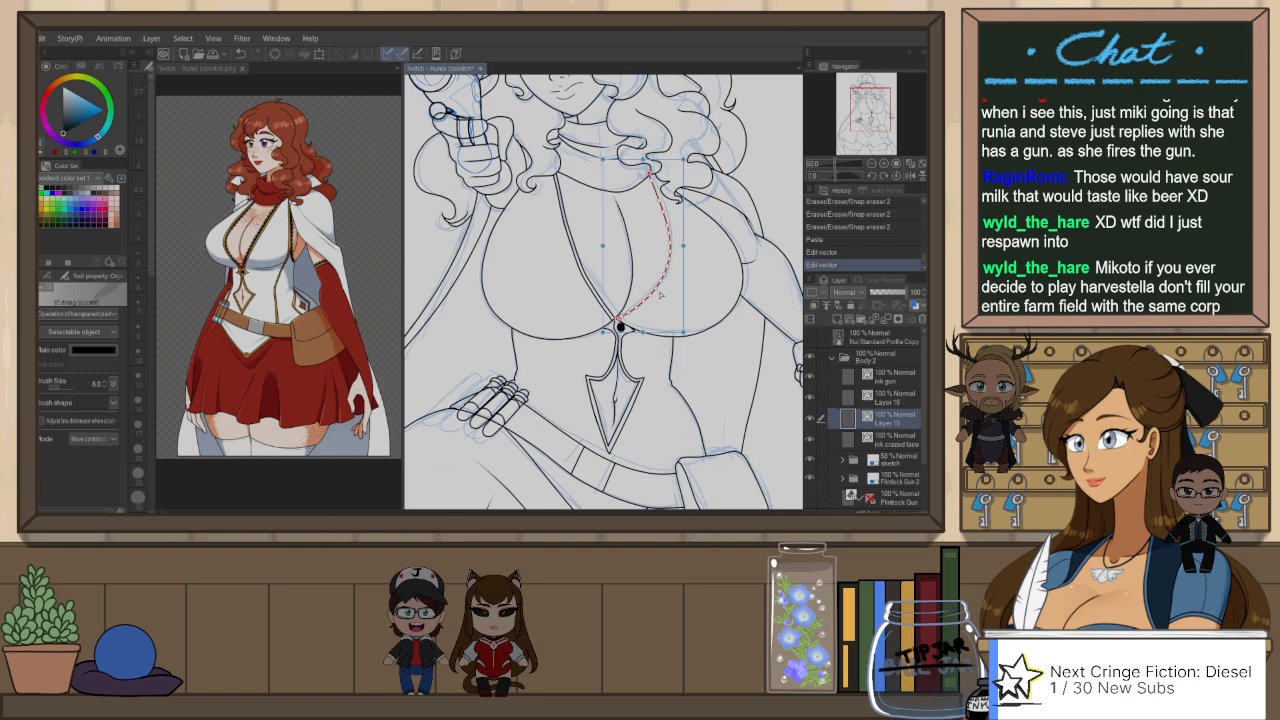
key("ctrl+v")
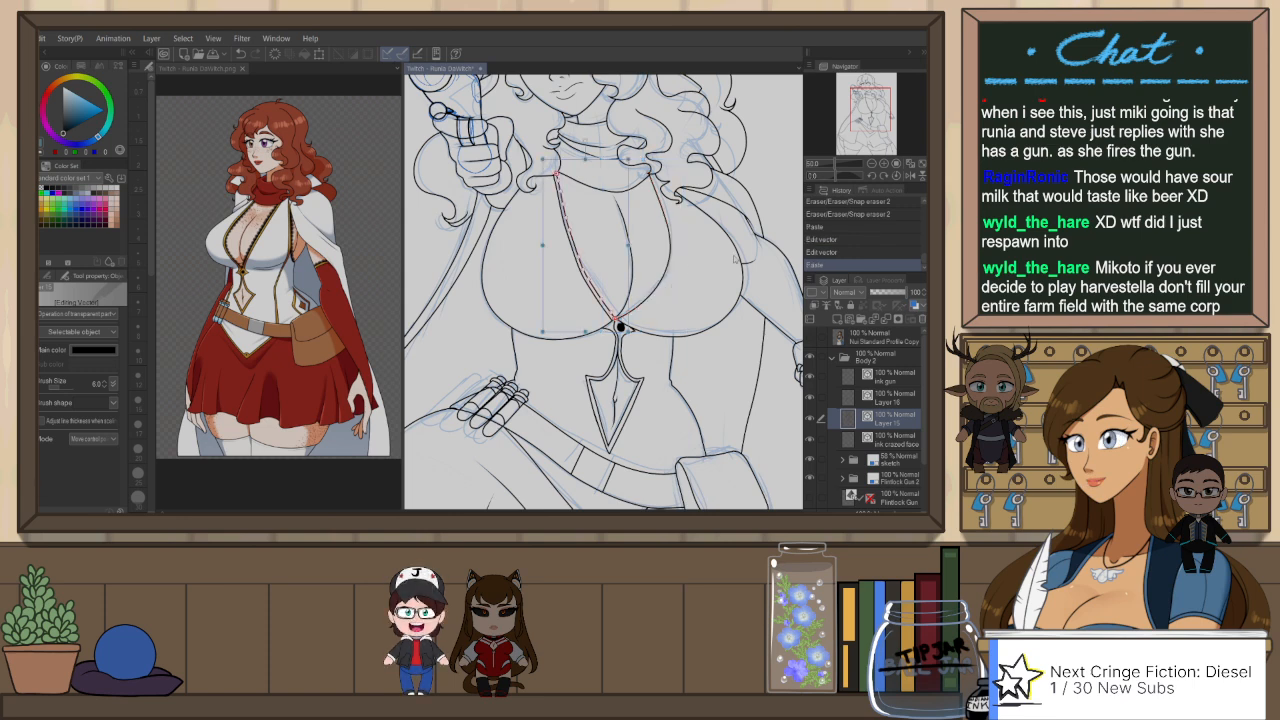
key("ctrl+z")
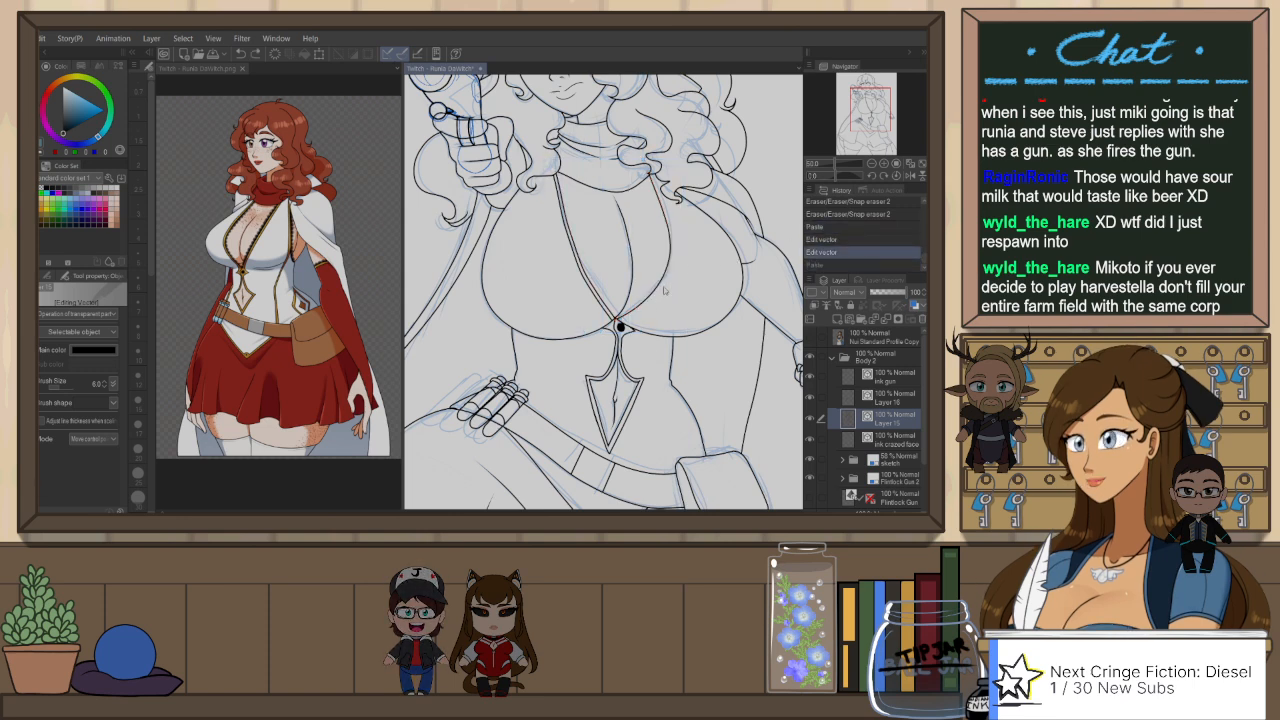
Step: Duplicate the neckline edge curve opposite the gun arm and offset the copy slightly outward to form a parallel trim
left_click(665, 288)
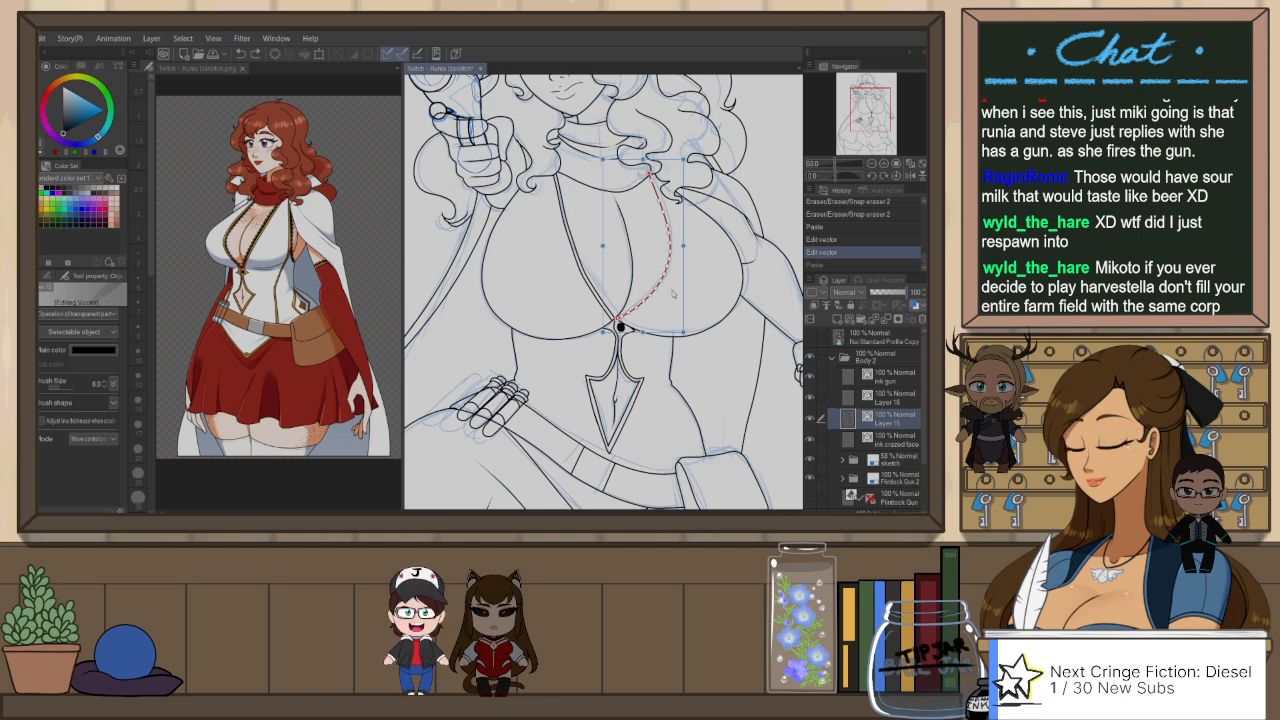
key("ctrl+y")
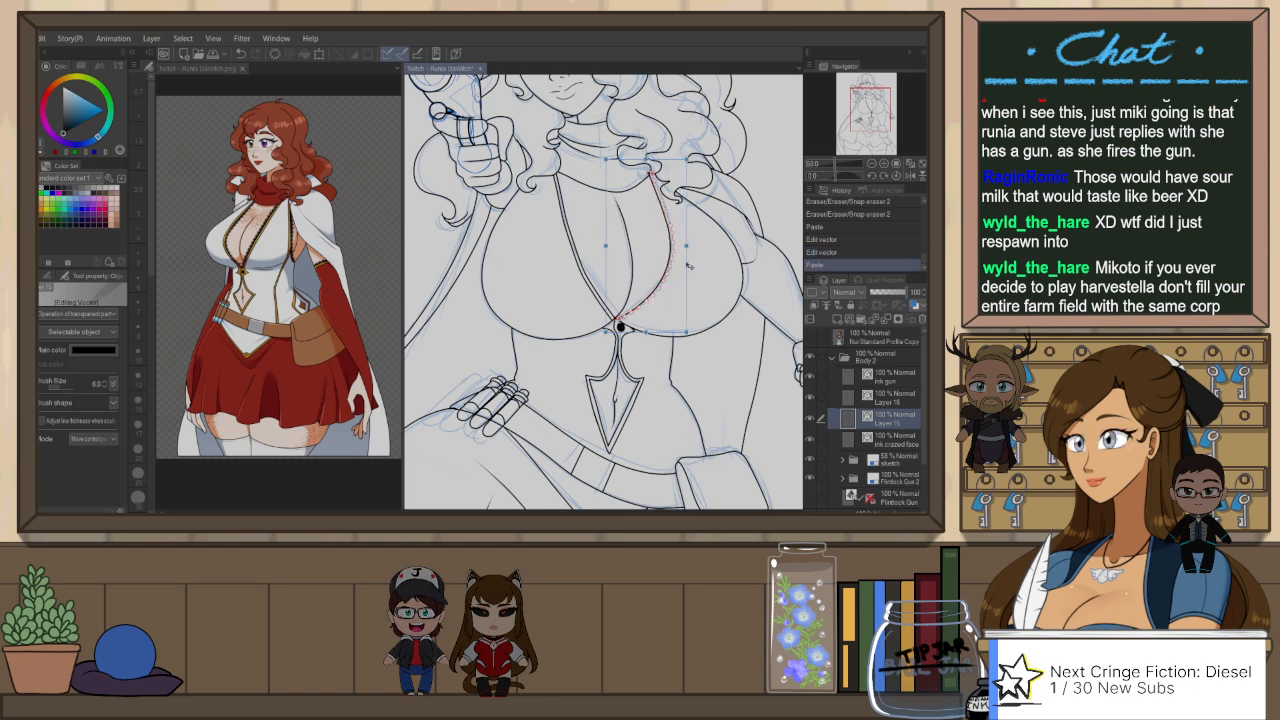
left_click_drag(650, 331, 660, 321)
left_click(743, 117)
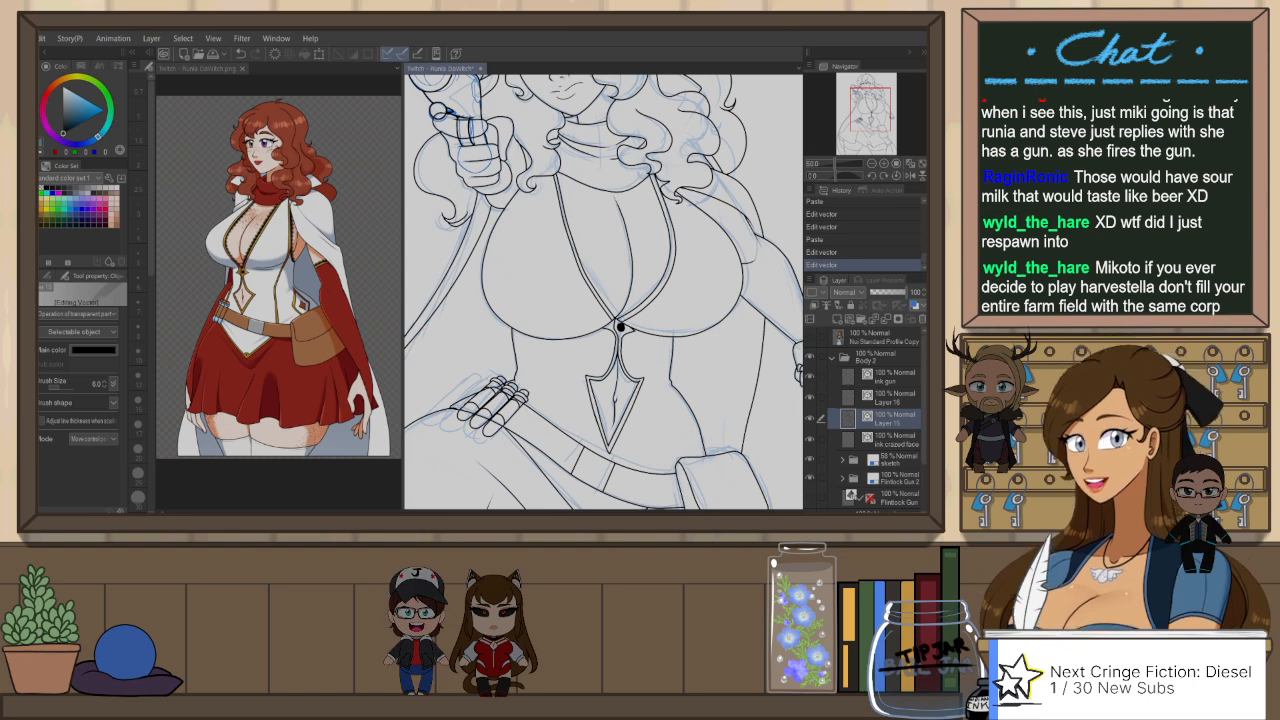
Step: Fine-tune the duplicated neckline curve beside the hair curls so it runs evenly along the original edge
scroll(632, 186, "up", 1)
scroll(670, 190, "up", 1)
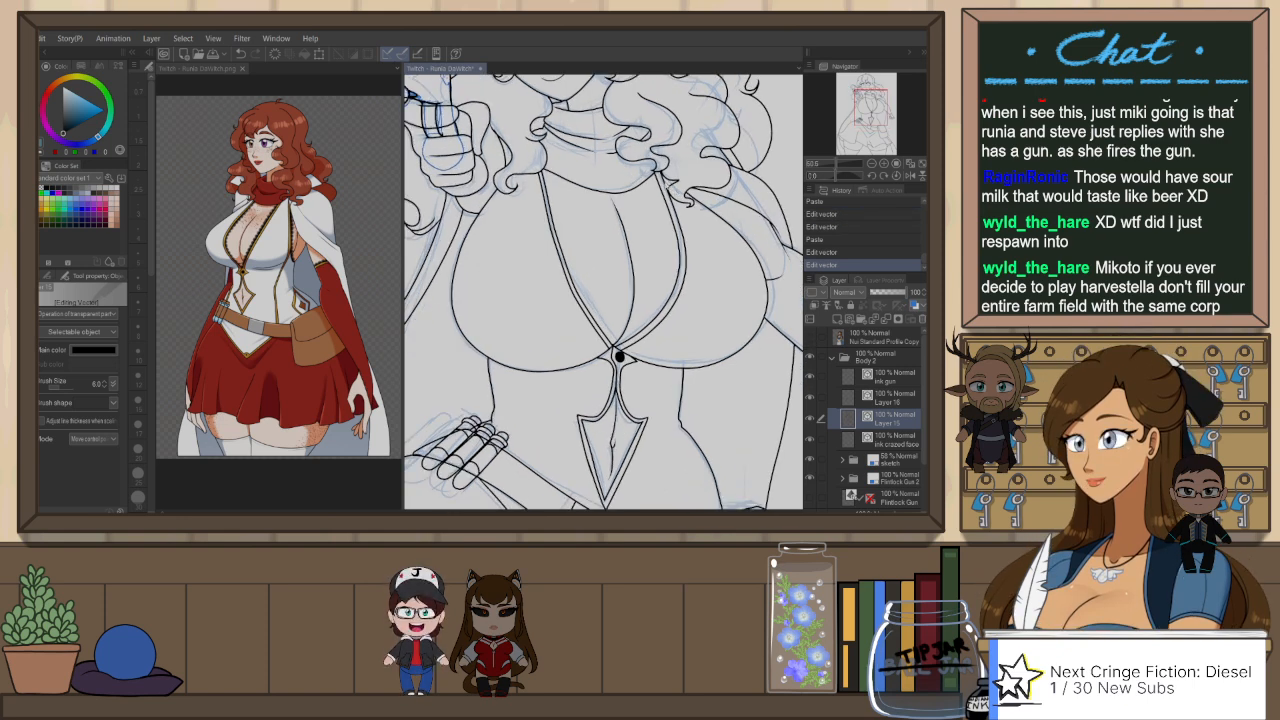
left_click(671, 190)
scroll(670, 190, "up", 1)
left_click_drag(701, 156, 699, 157)
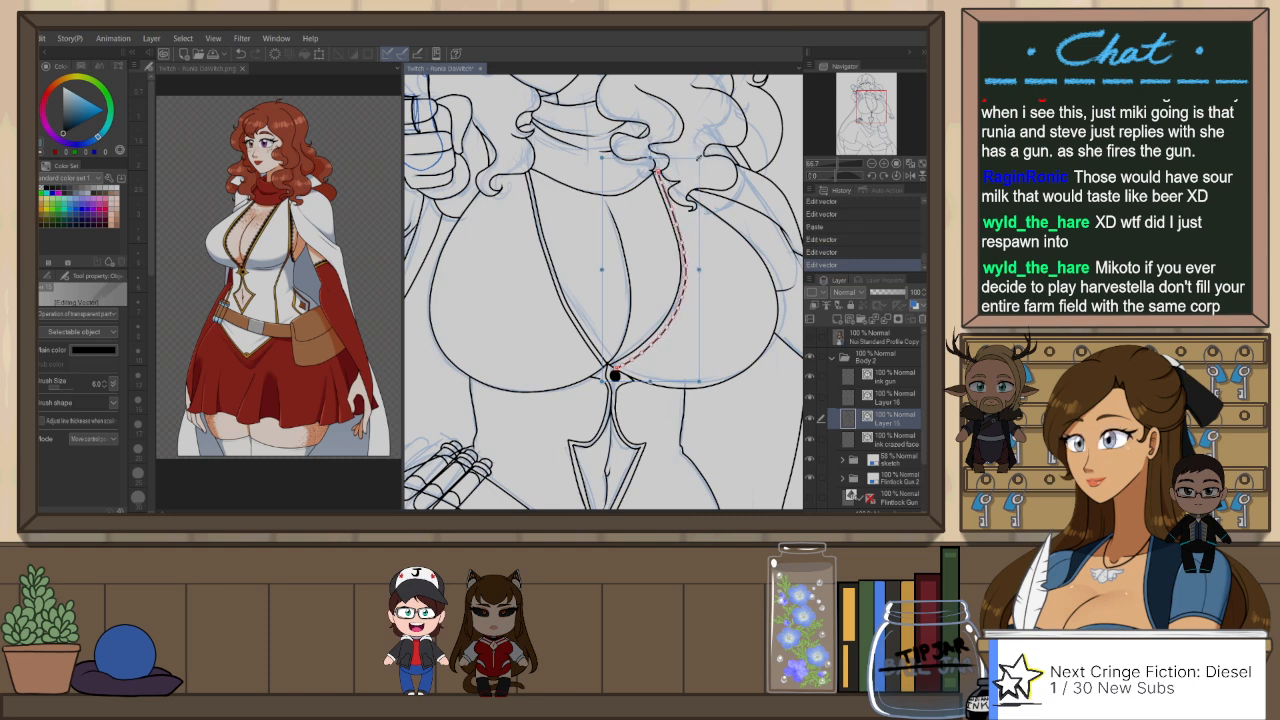
left_click(694, 129)
scroll(659, 296, "down", 2)
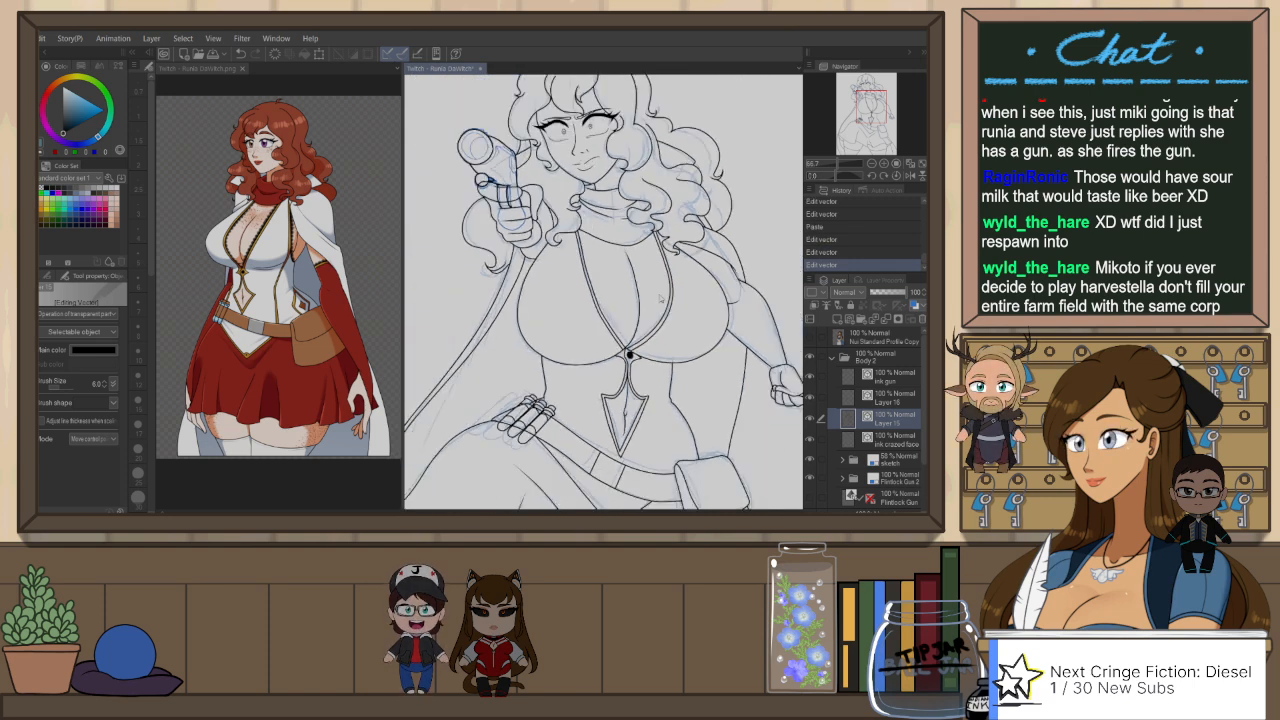
scroll(659, 297, "down", 1)
scroll(645, 293, "down", 1)
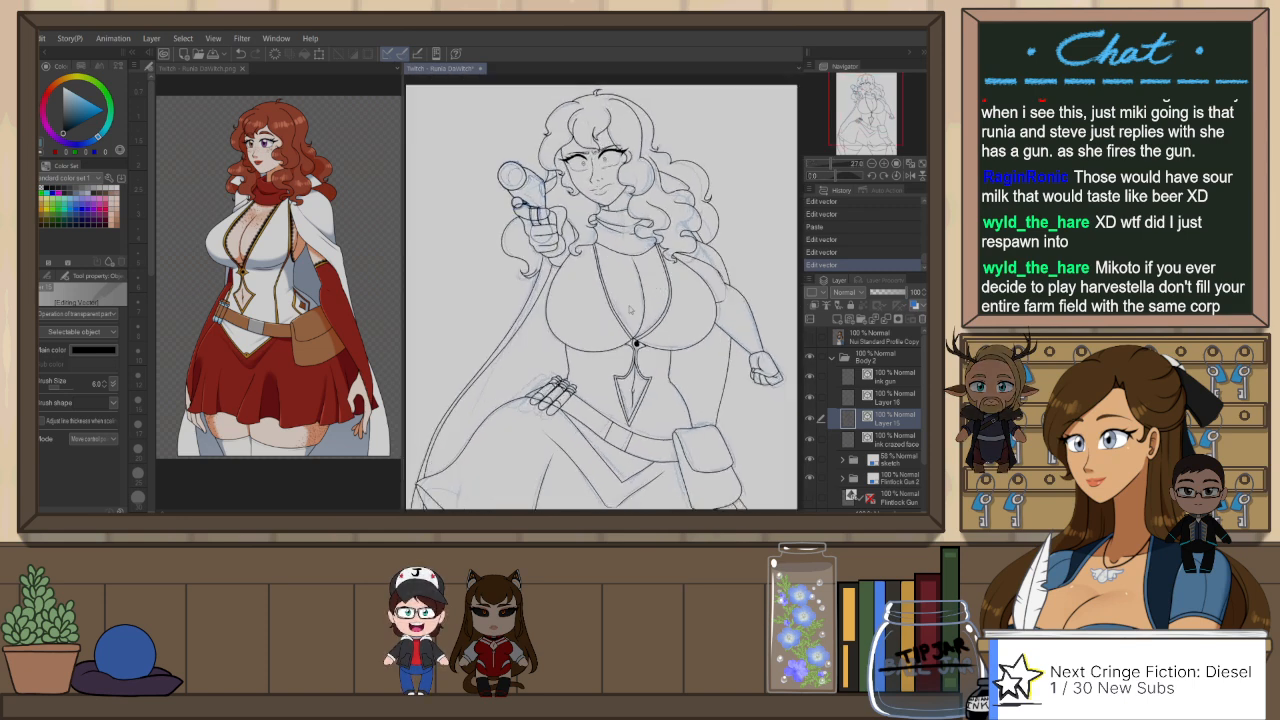
Step: In mirrored view, pinch the trim curve on the gun-arm side of the neckline to even out its spacing
scroll(630, 310, "up", 1)
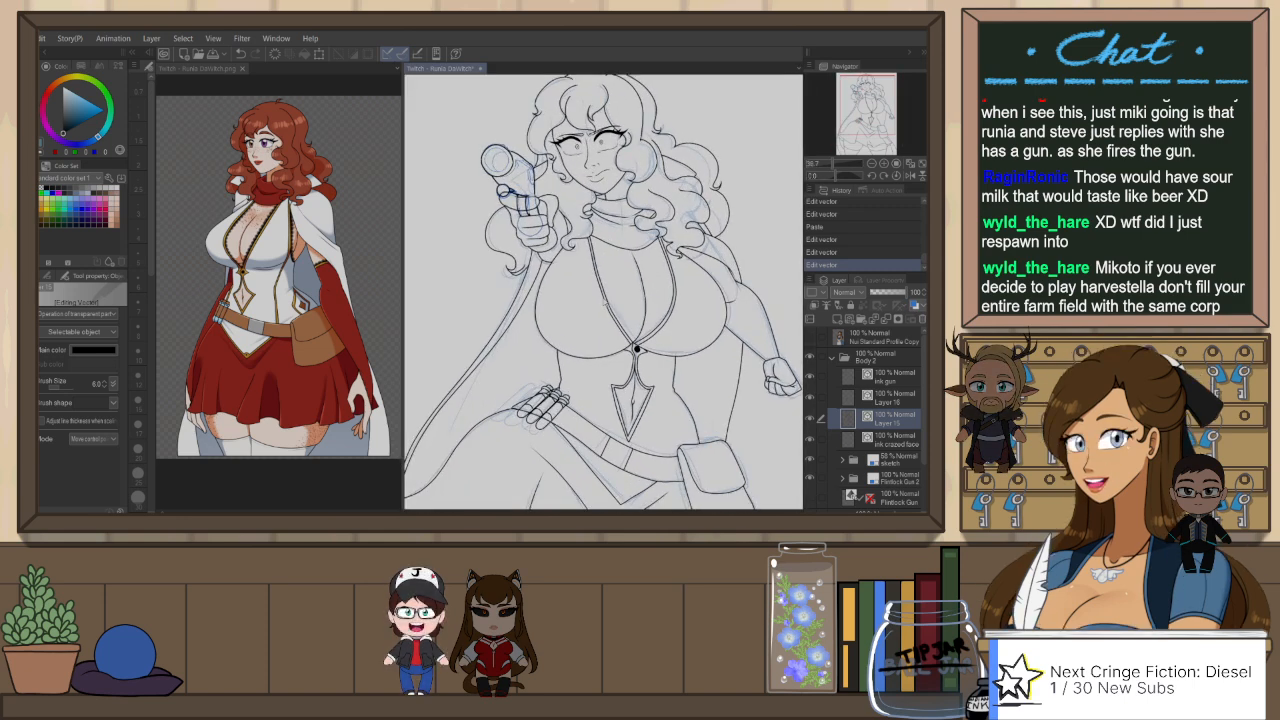
left_click(620, 322)
scroll(601, 331, "up", 2)
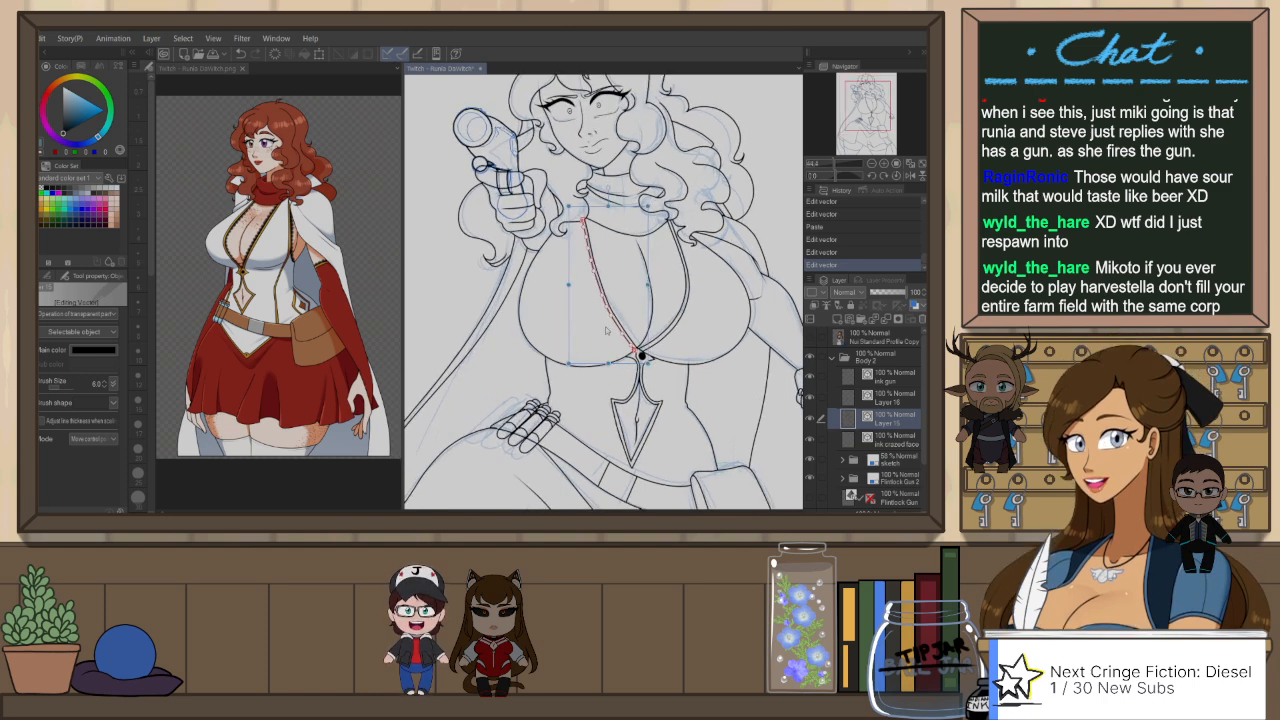
scroll(601, 333, "up", 2)
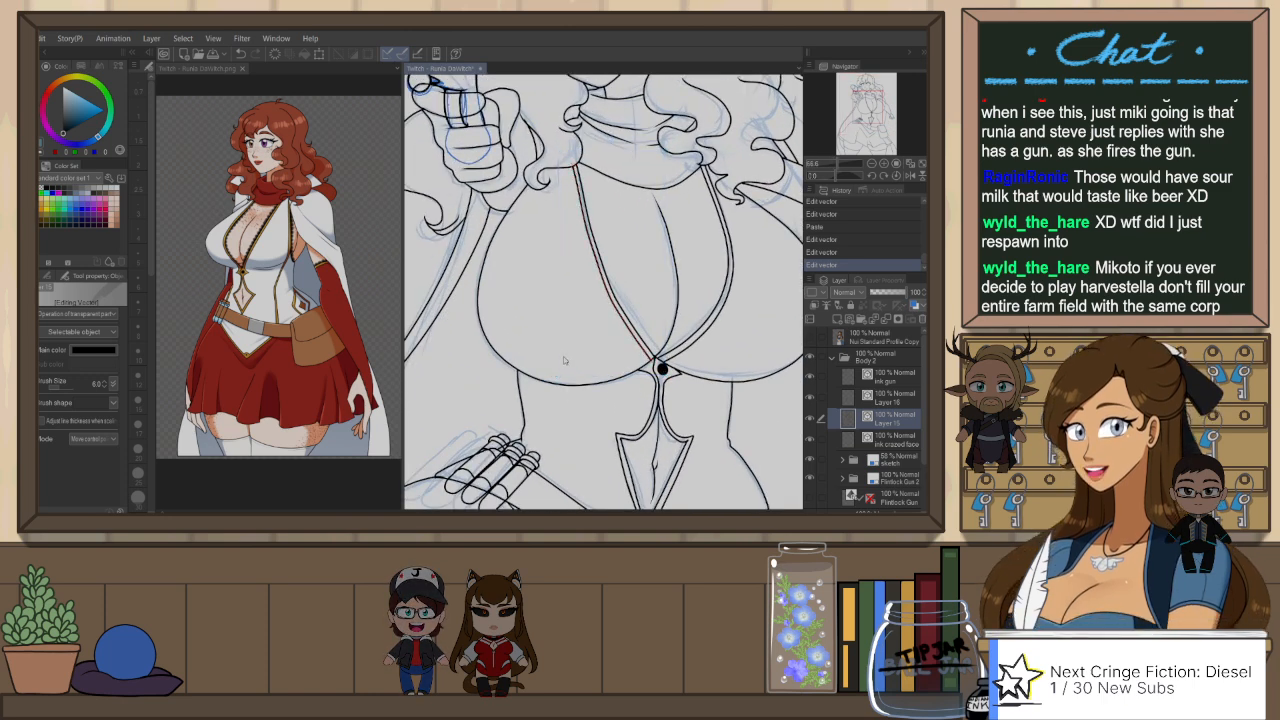
key("y")
key("h")
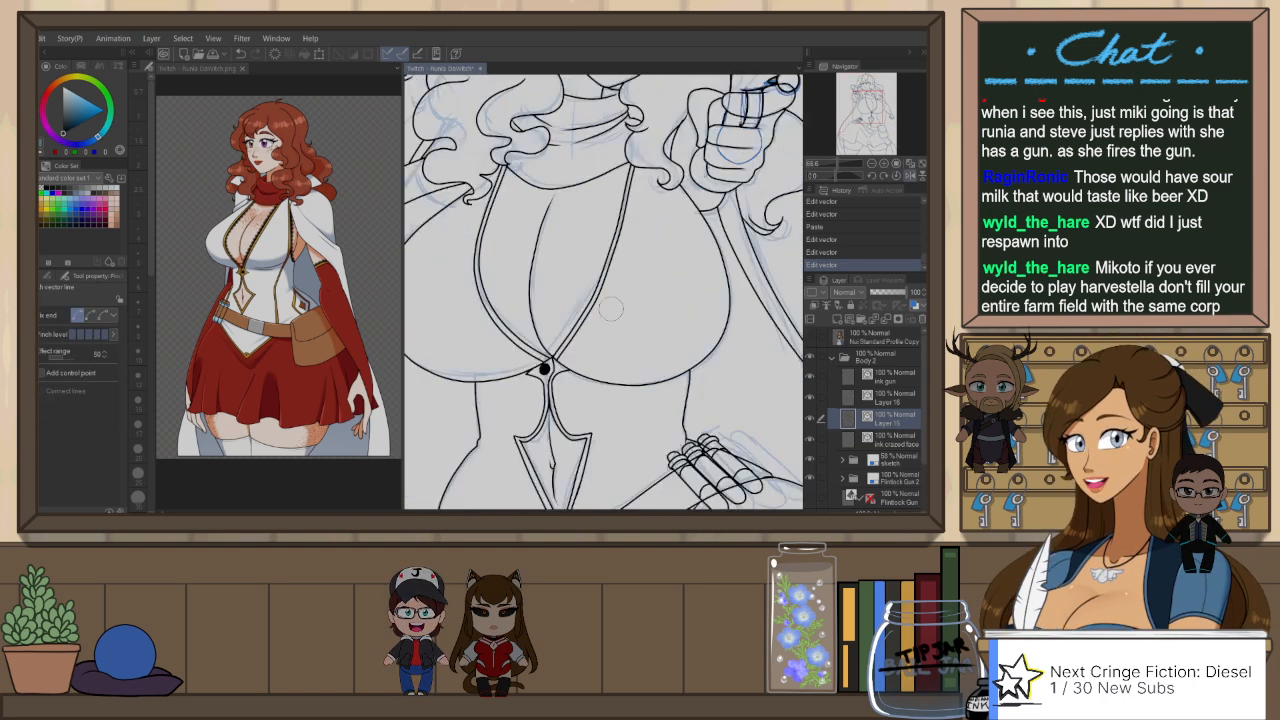
left_click_drag(608, 305, 613, 297)
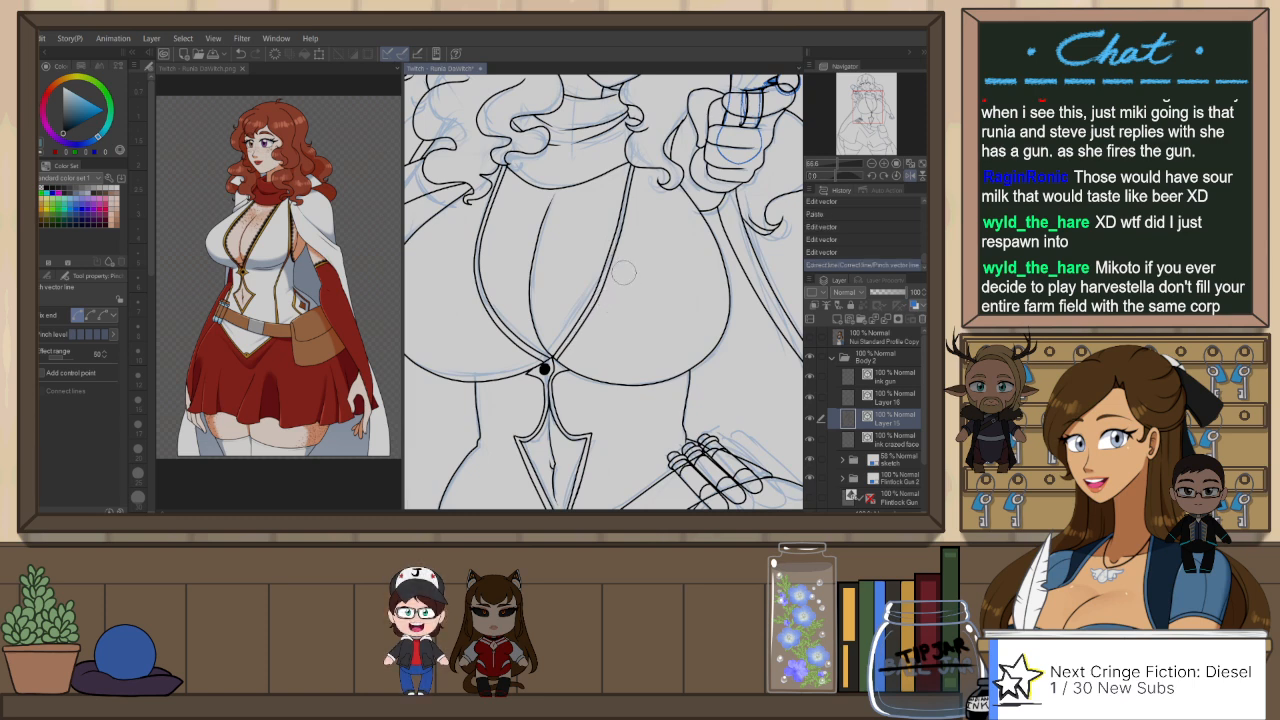
scroll(630, 268, "down", 3)
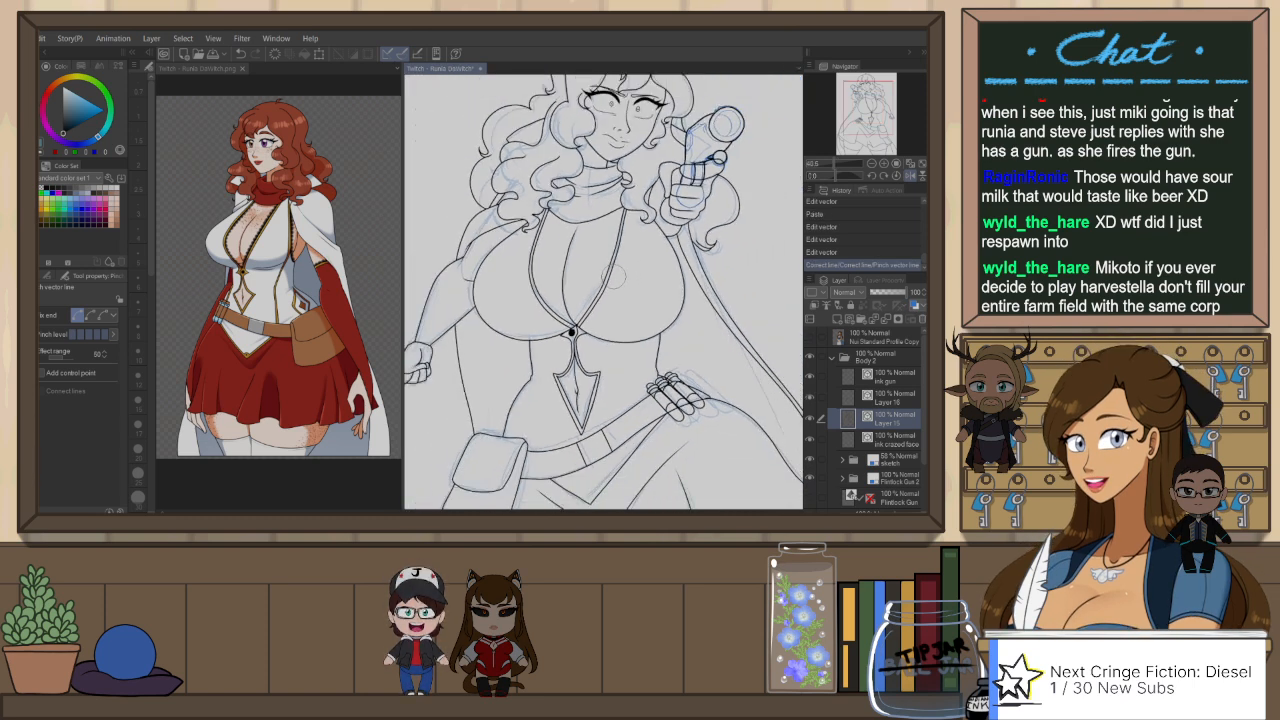
Step: Ink a short stroke beside the neckline's upper end under the hair curls and erase the line ends overlapping the curls
scroll(532, 216, "up", 3)
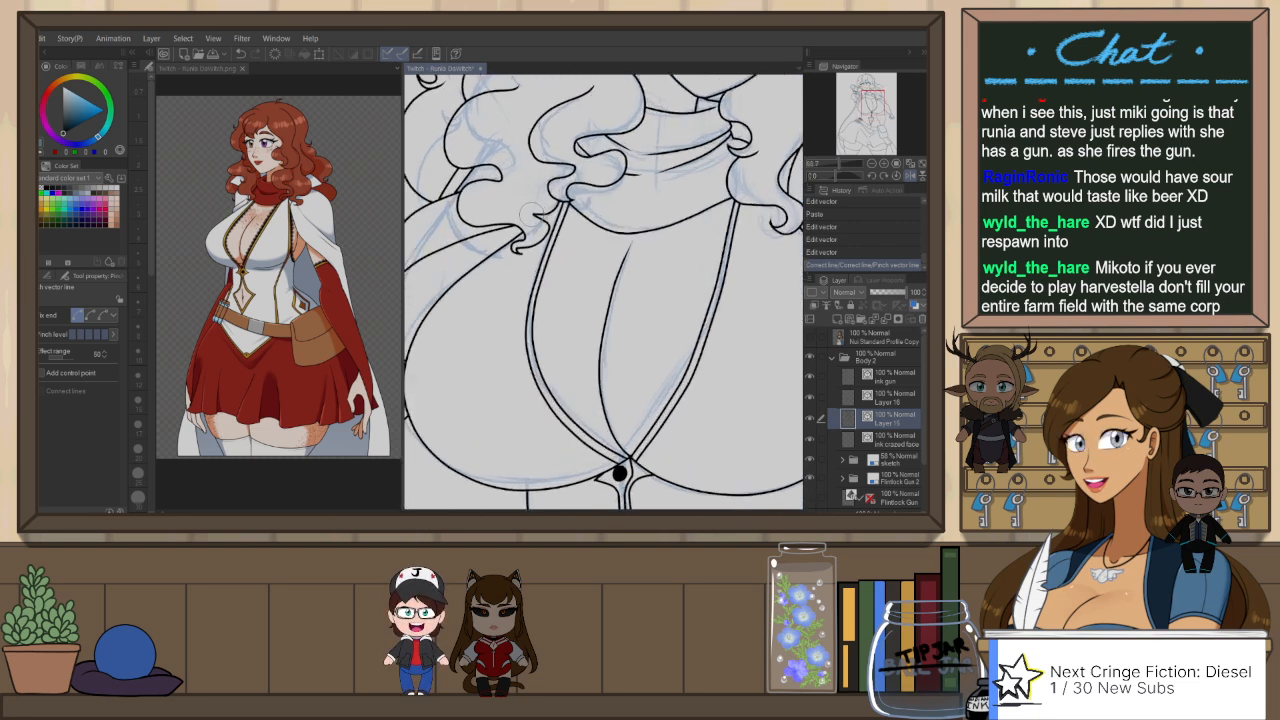
key("p")
left_click_drag(534, 214, 557, 208)
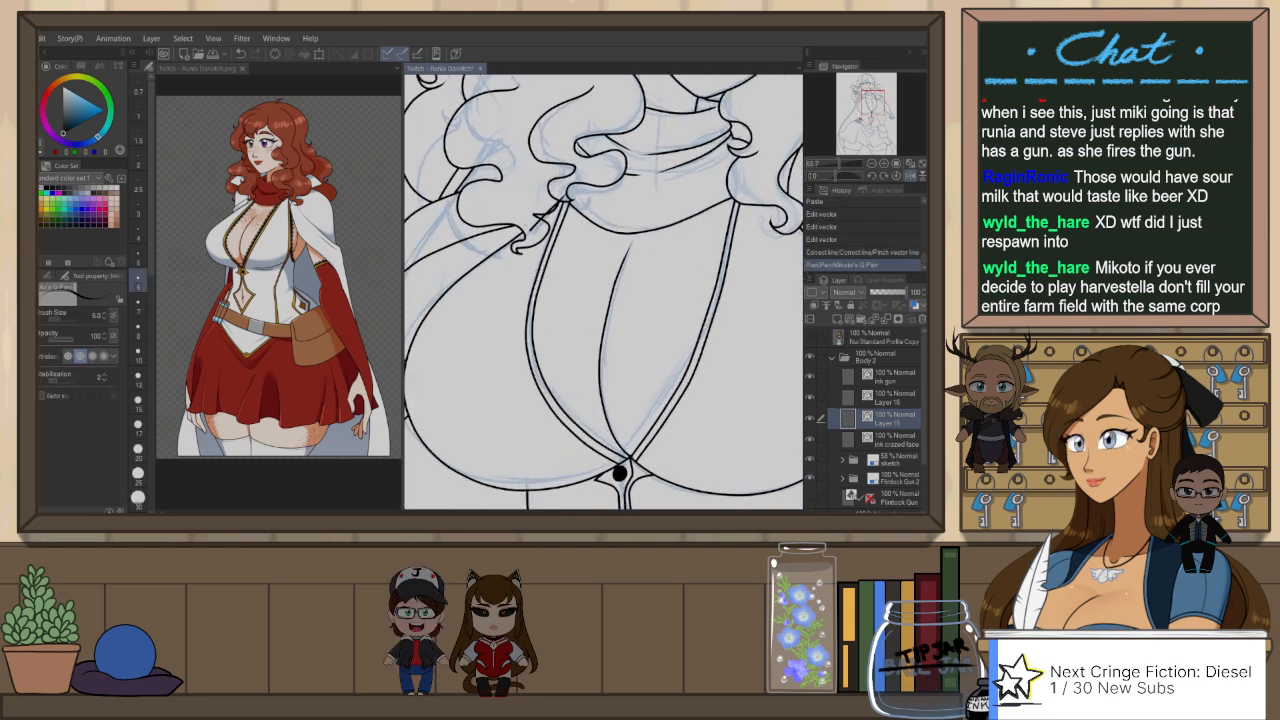
key("e")
left_click(566, 197)
left_click(567, 197)
left_click(568, 196)
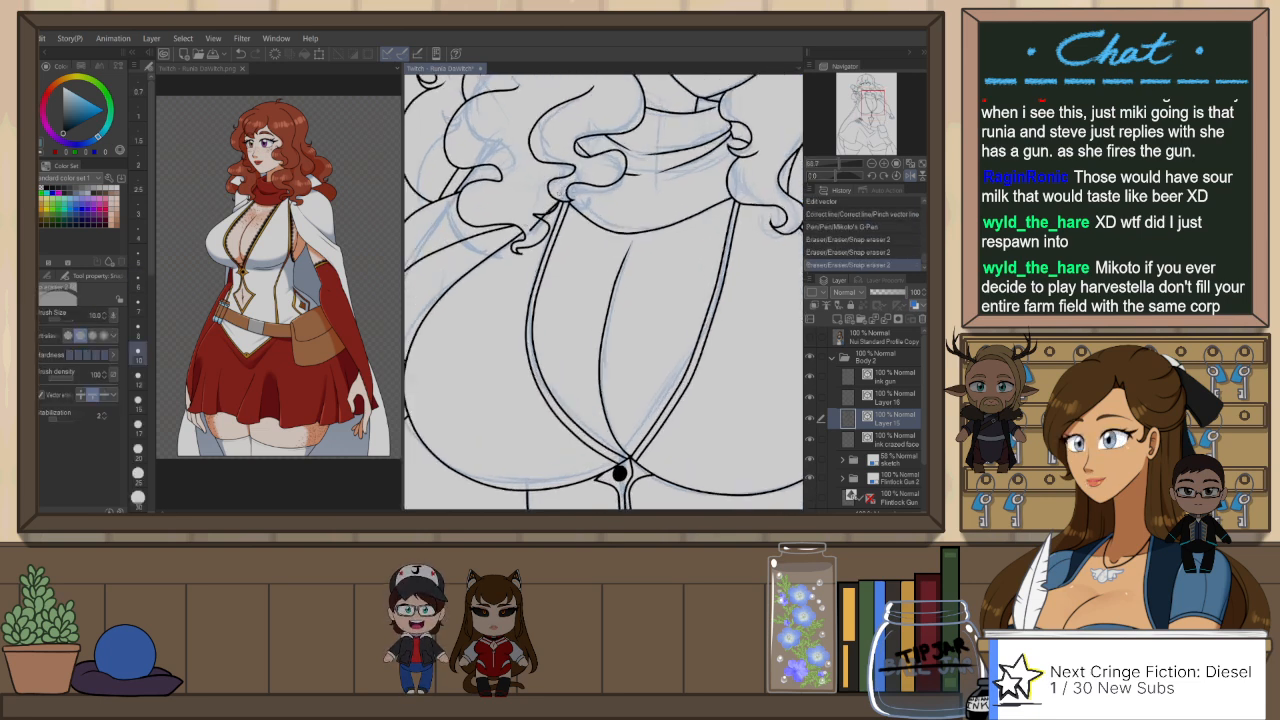
left_click(566, 196)
left_click(566, 197)
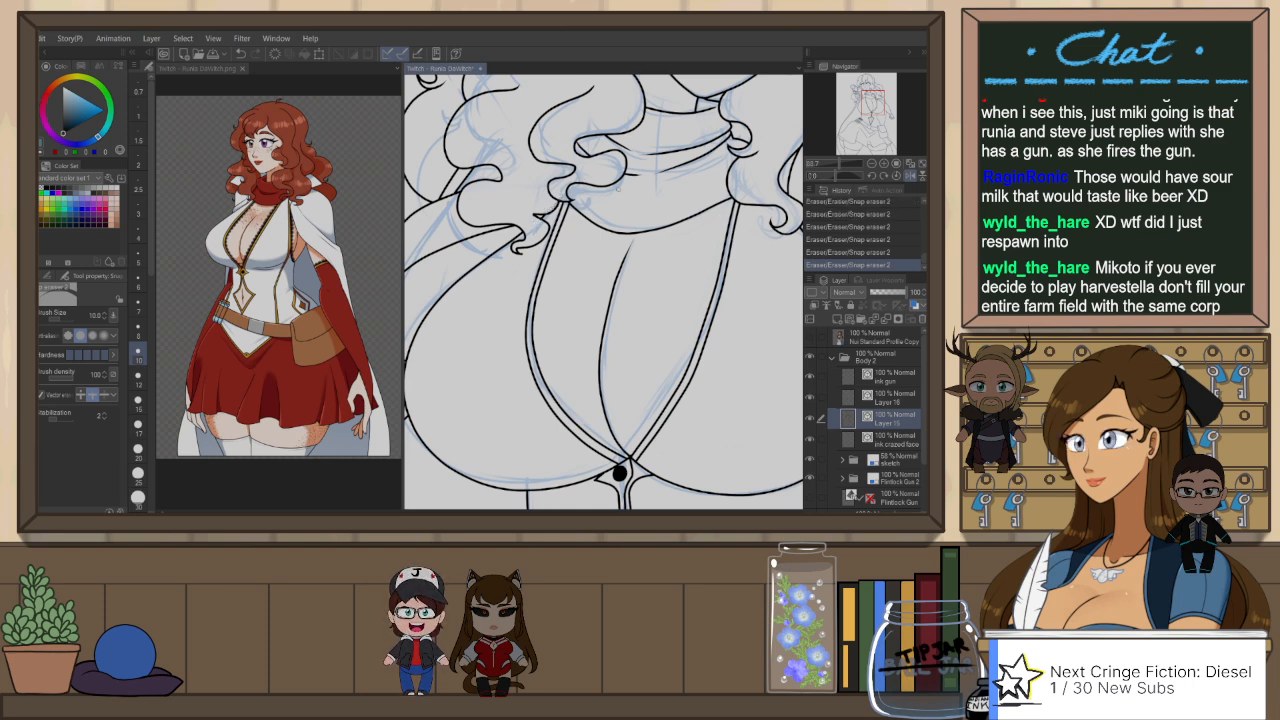
Step: Return the canvas to unmirrored view and examine the neckline trim, corset and belt line art
scroll(608, 176, "down", 2)
scroll(608, 150, "down", 4)
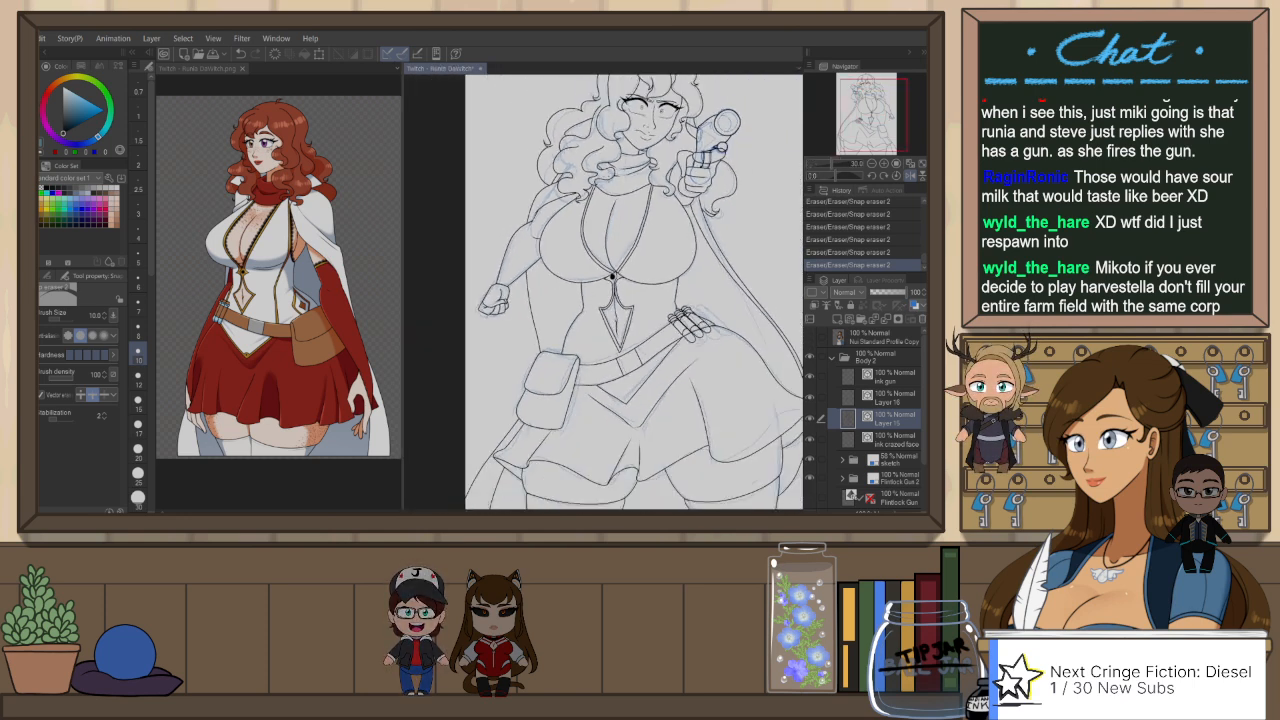
key("h")
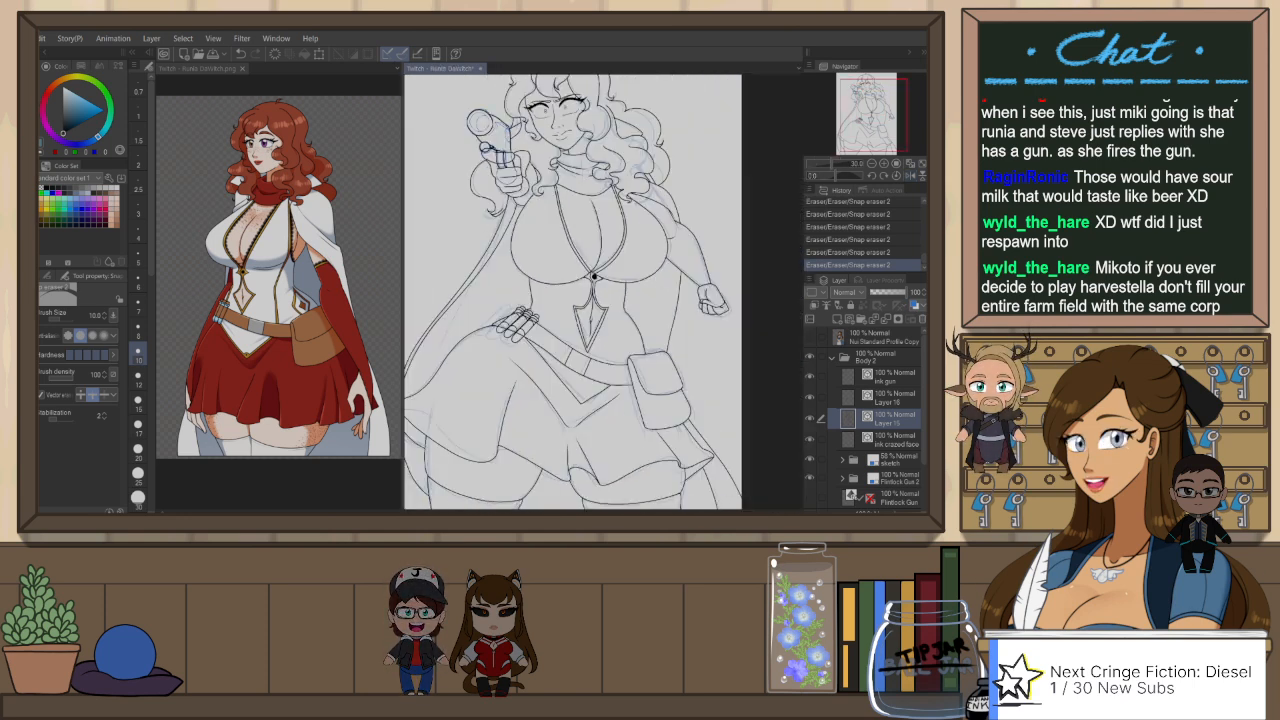
scroll(548, 211, "up", 4)
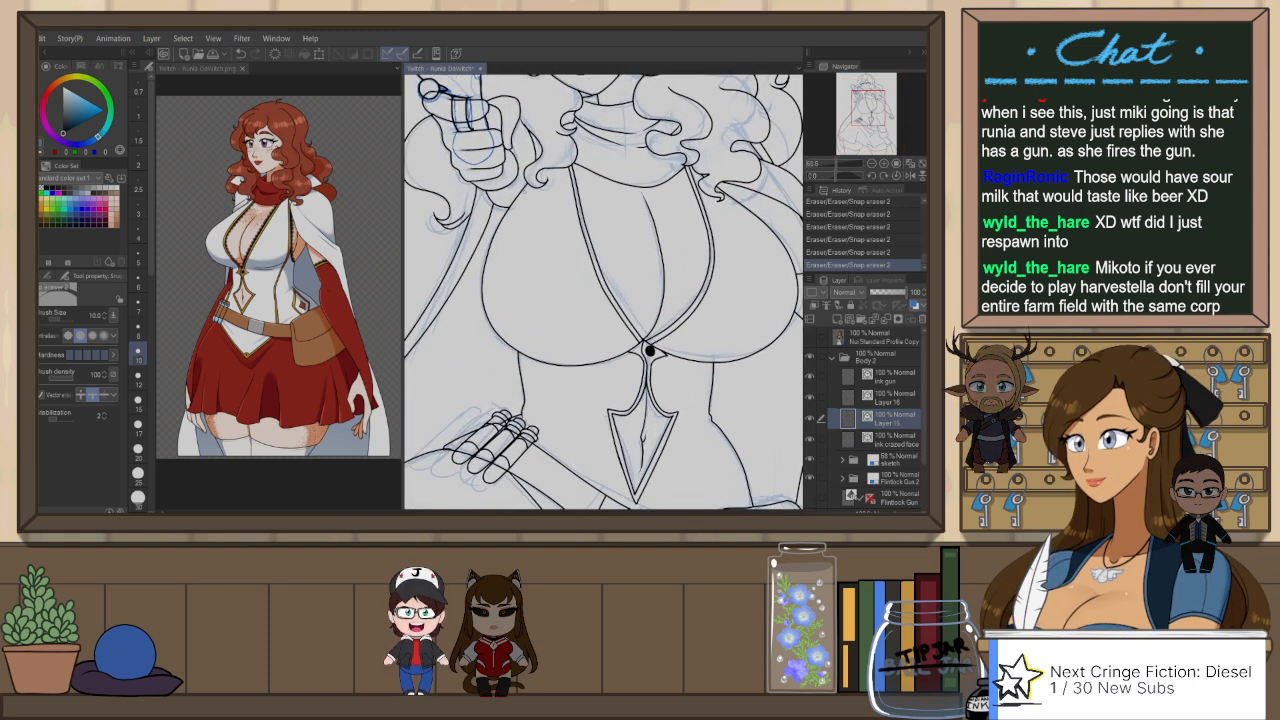
scroll(546, 209, "down", 4)
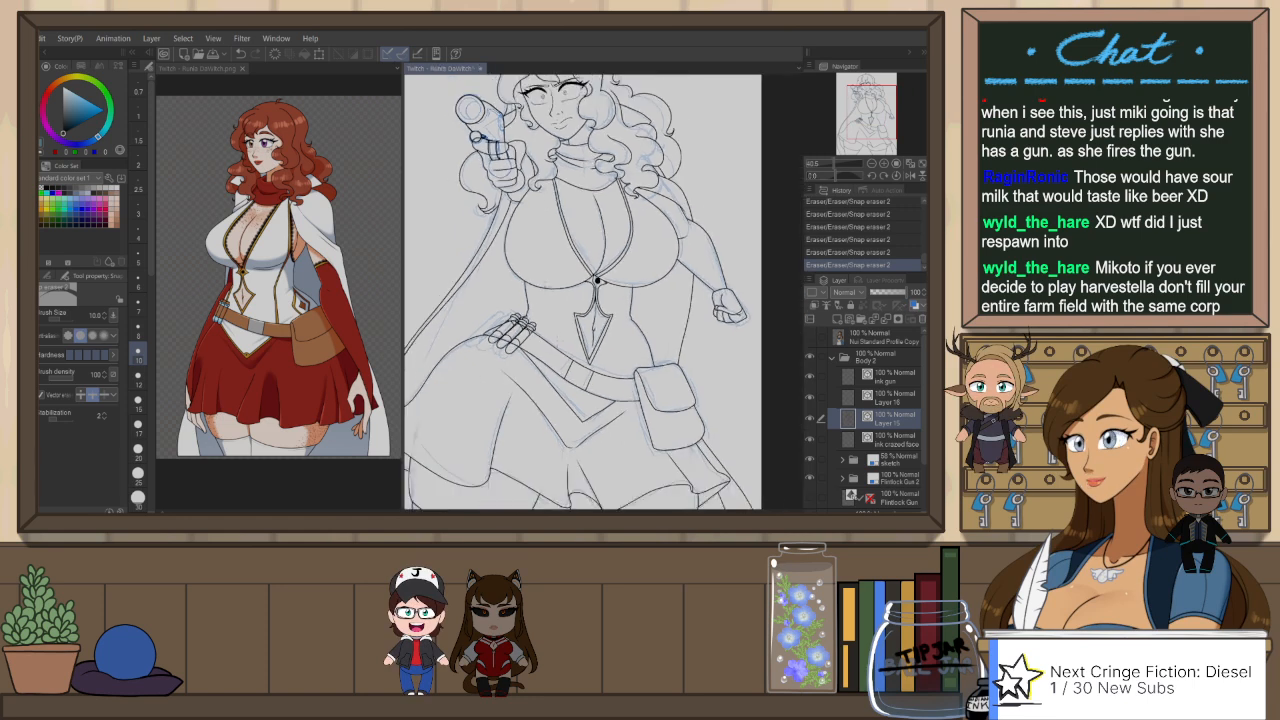
scroll(559, 335, "up", 3)
scroll(617, 249, "up", 2)
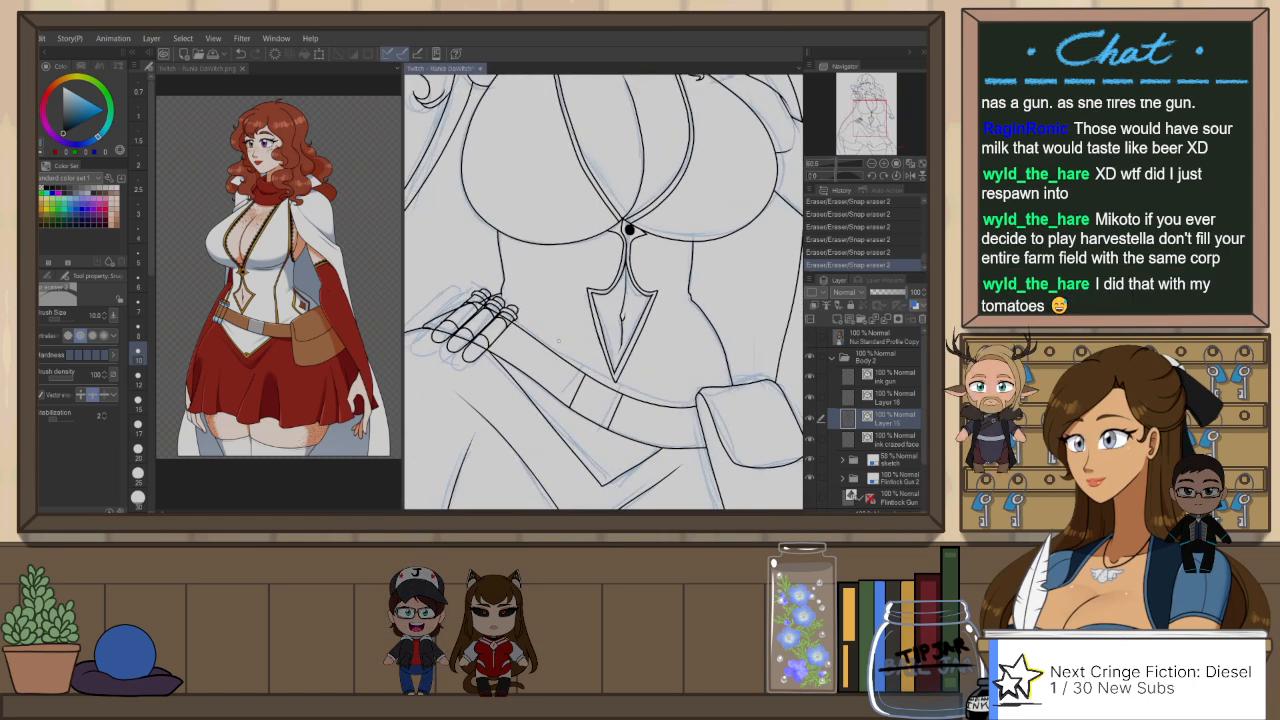
Step: Display Layer 15's line art in the blue layer color and reposition the short band curve on the first belt tube
left_click_drag(631, 229, 766, 246)
left_click(810, 398)
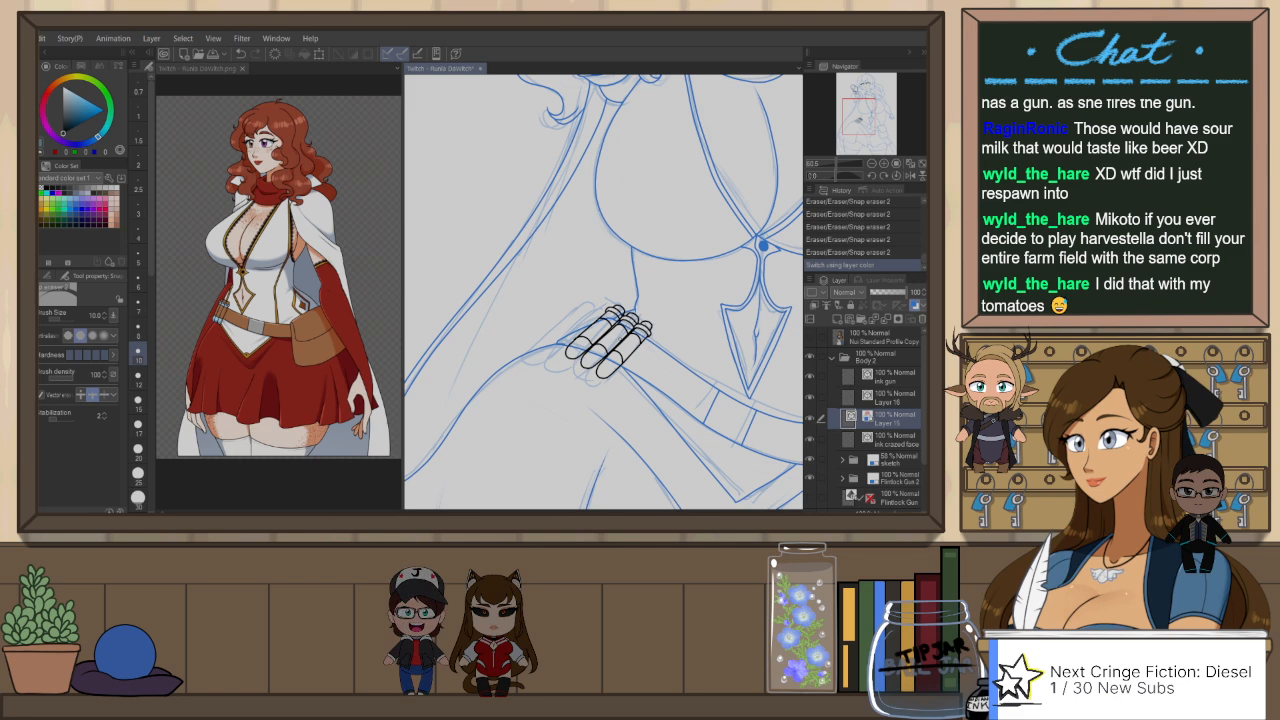
scroll(604, 318, "up", 2)
key("o")
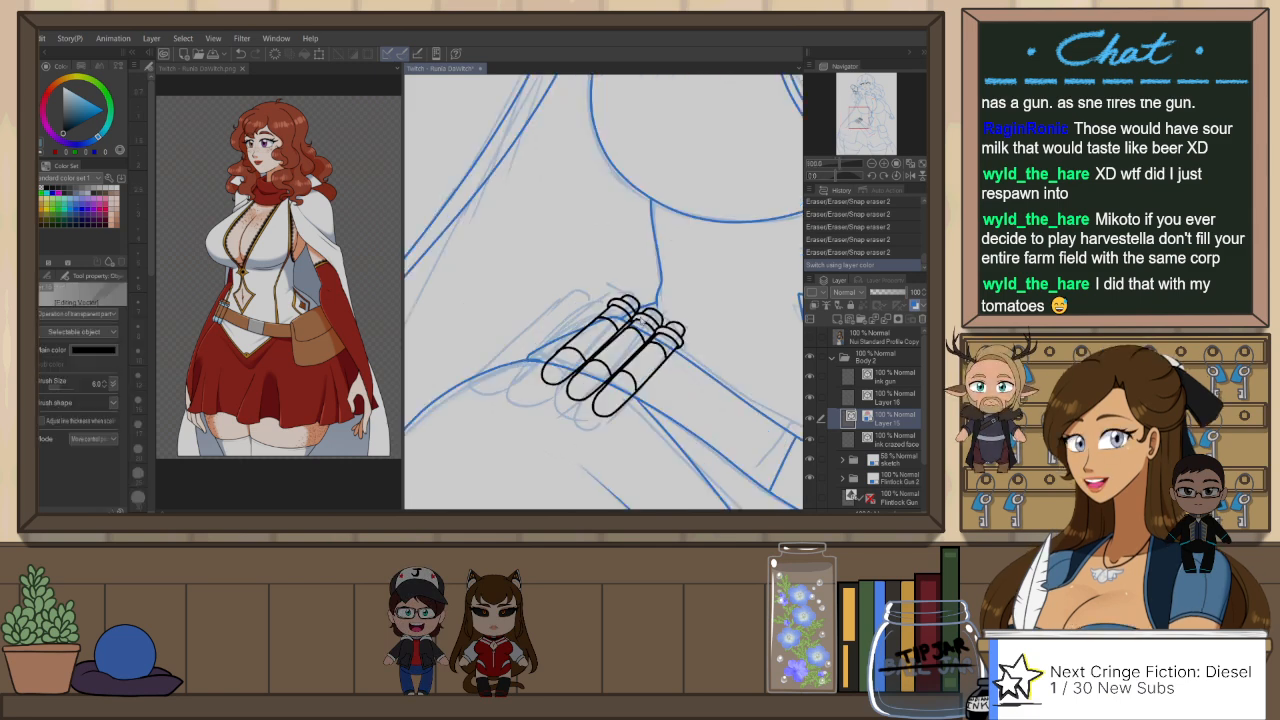
left_click(625, 322)
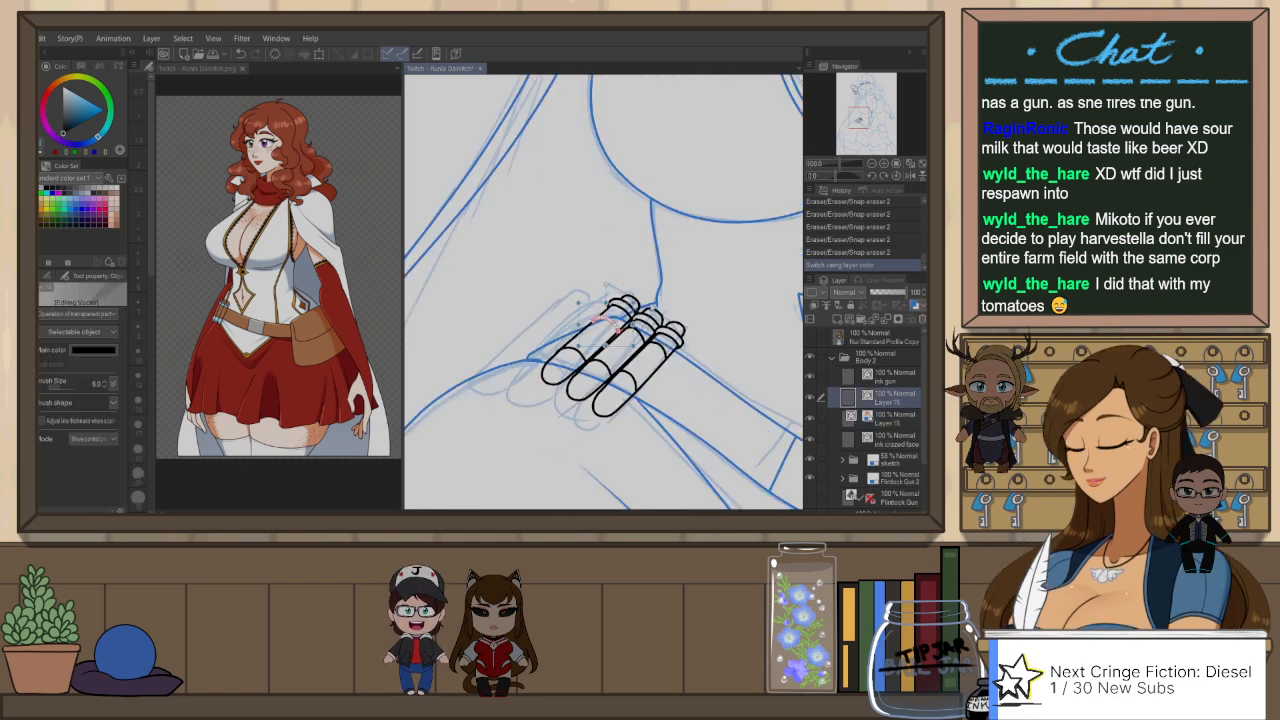
left_click_drag(618, 326, 624, 321)
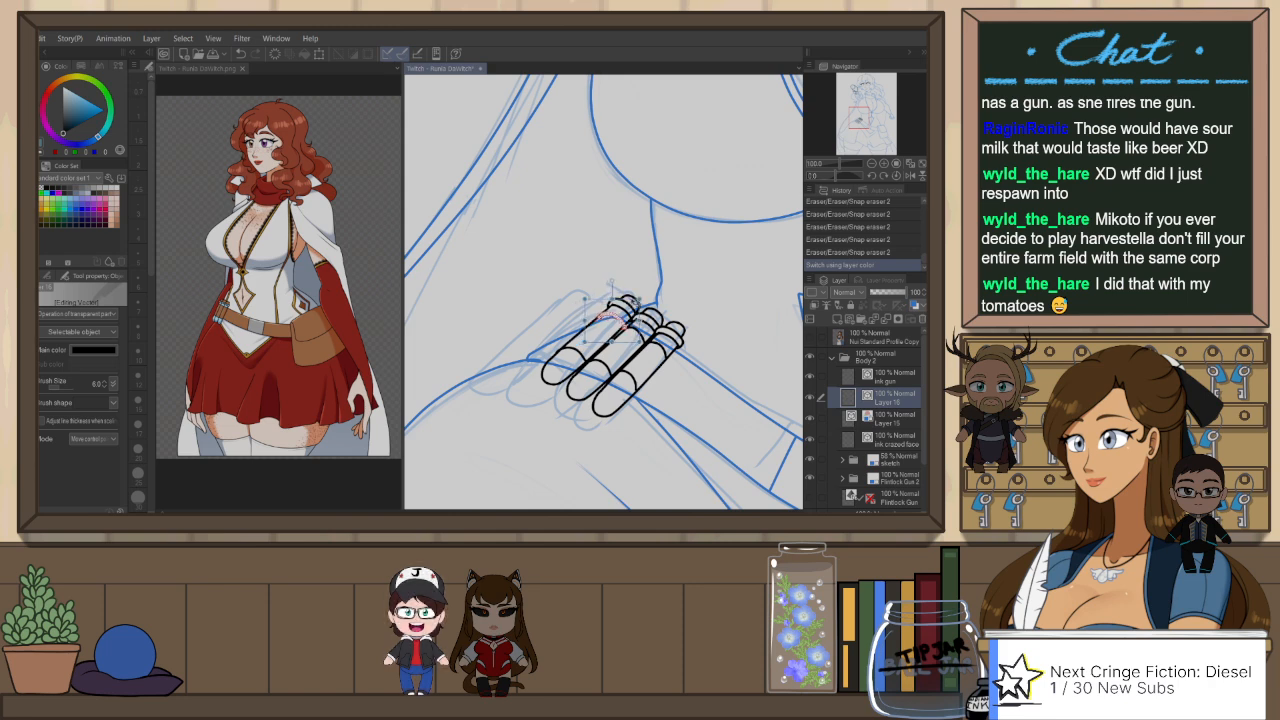
scroll(624, 320, "up", 3)
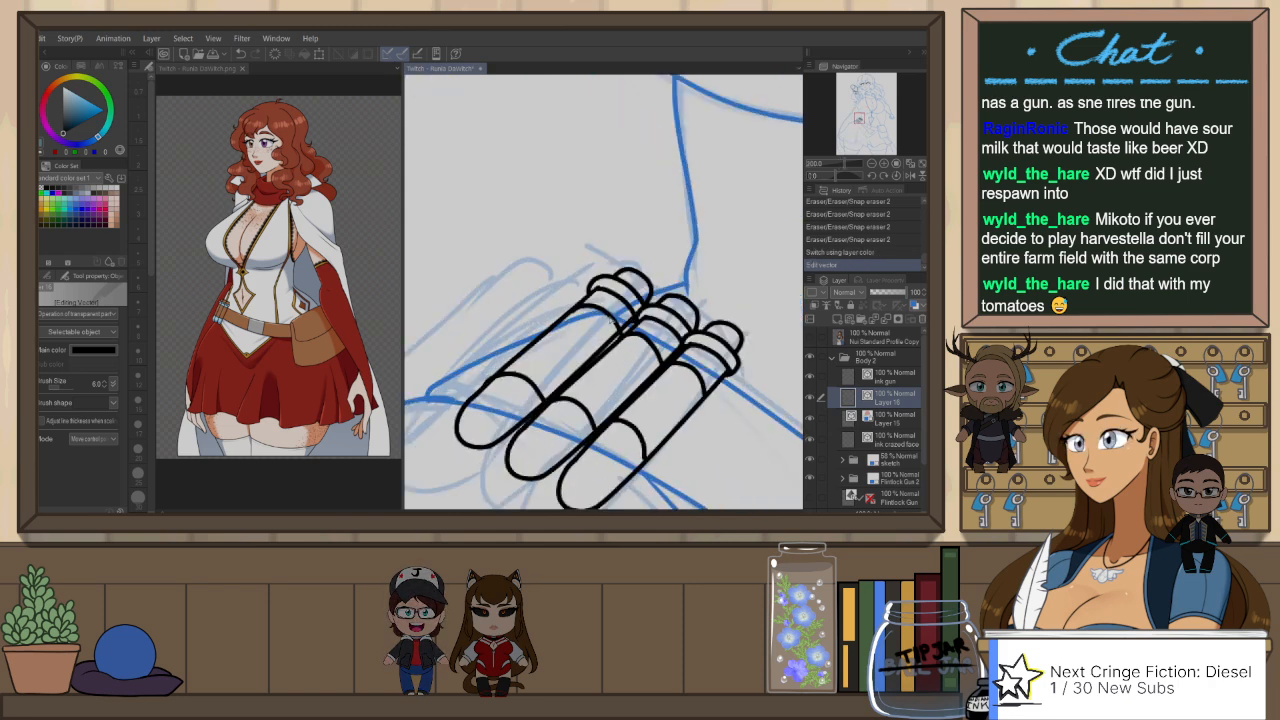
Step: Nudge the band curve on the first belt tube and erase Layer 15's belt line segments showing through the tubes' upper ends
left_click_drag(618, 329, 624, 322)
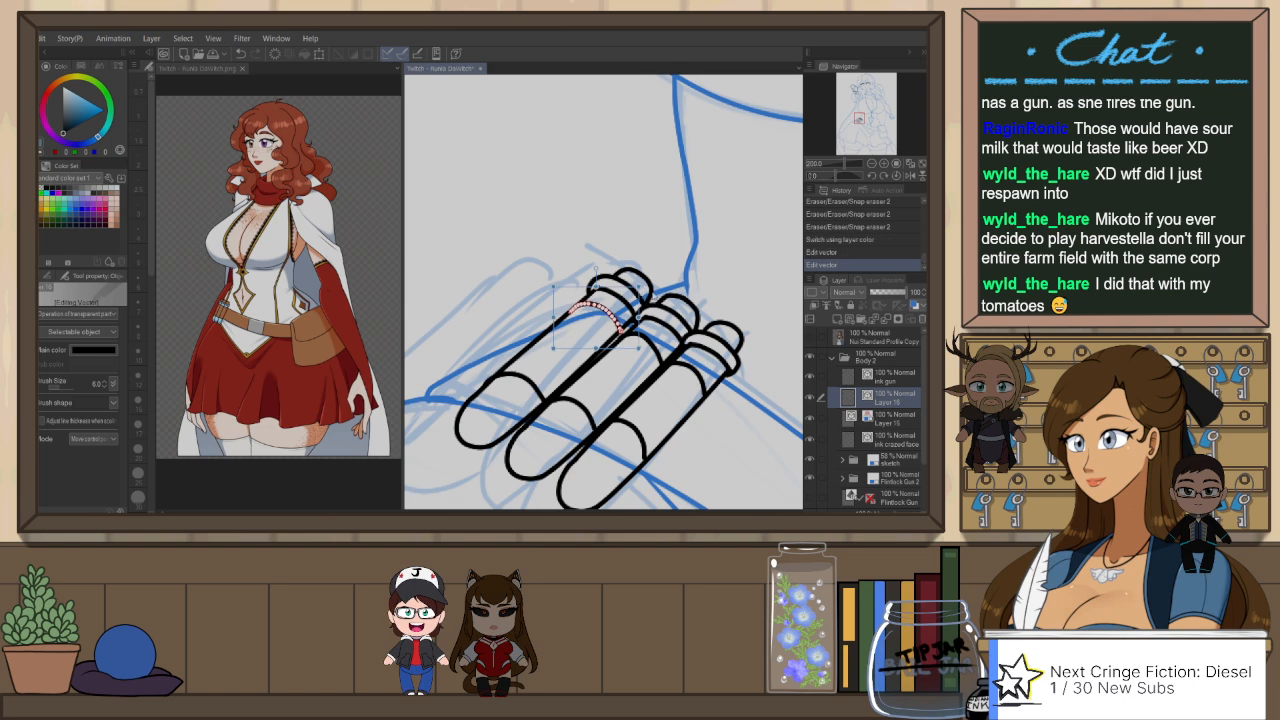
left_click(655, 231)
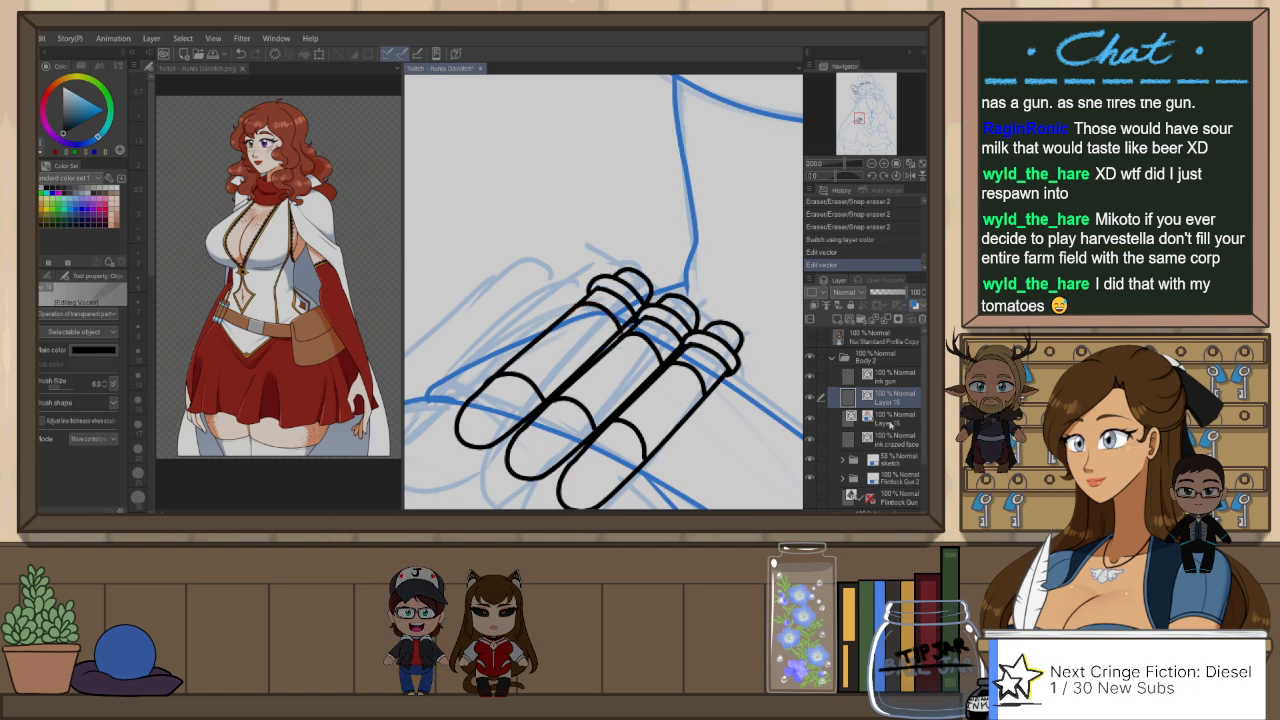
left_click(896, 421)
key("e")
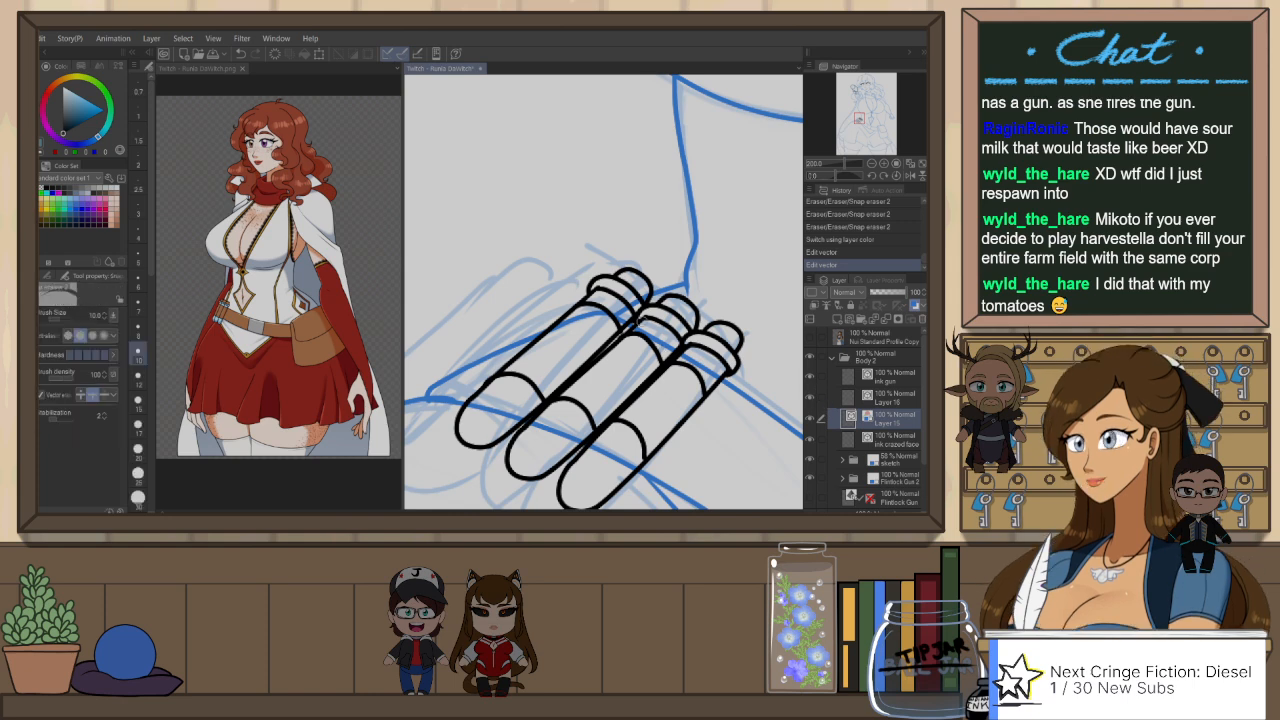
left_click(601, 314)
left_click(621, 309)
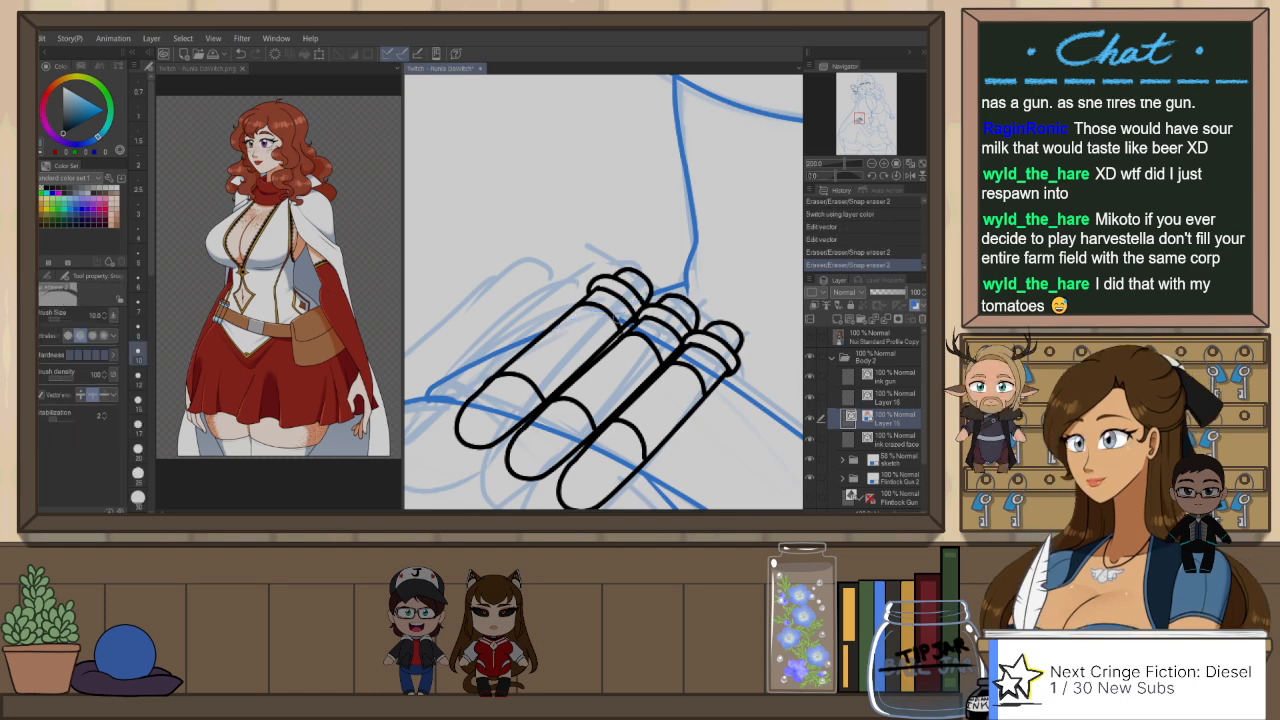
left_click(627, 319)
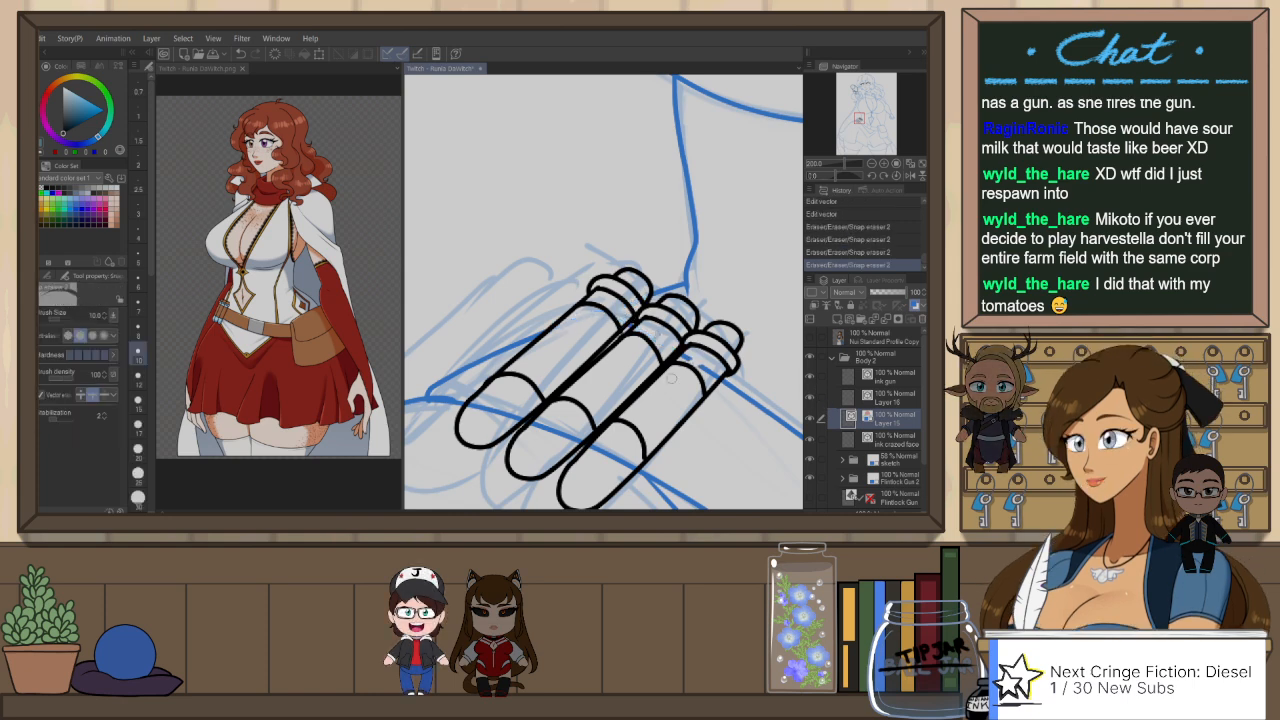
left_click_drag(718, 405, 780, 327)
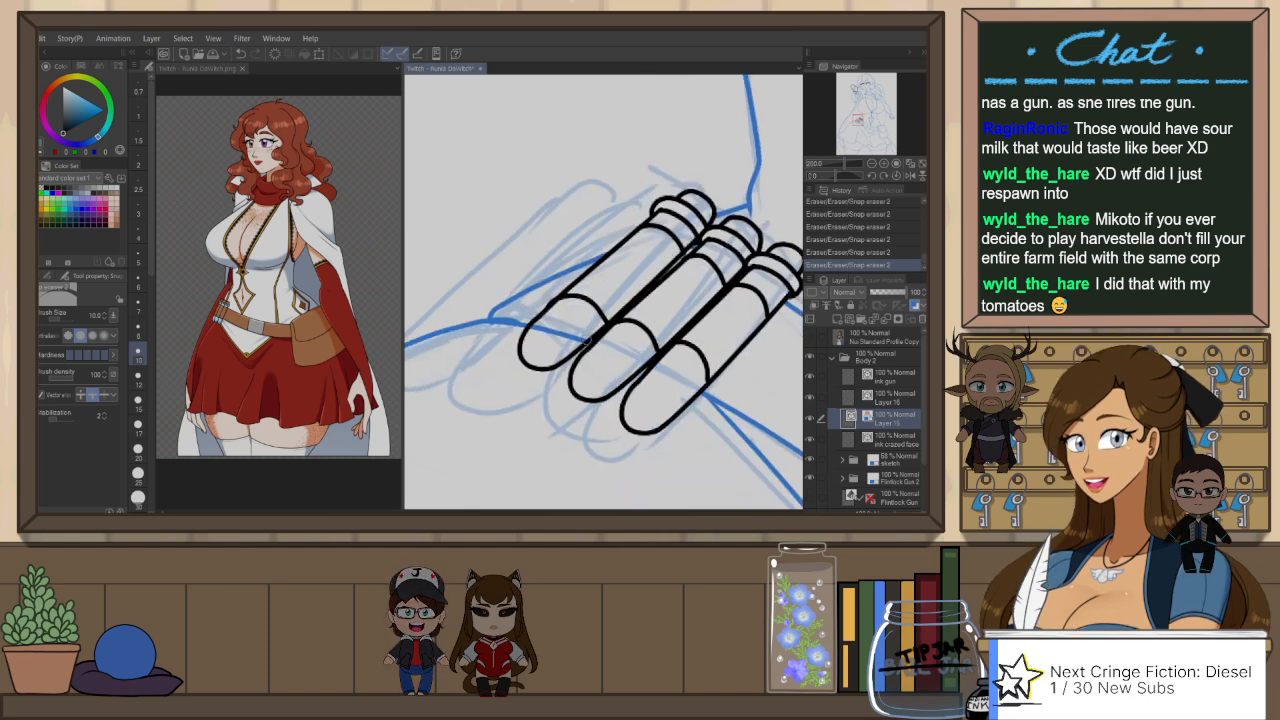
Step: Turn off the blue layer color on Layer 15 so its body line art shows in black
scroll(700, 419, "down", 4)
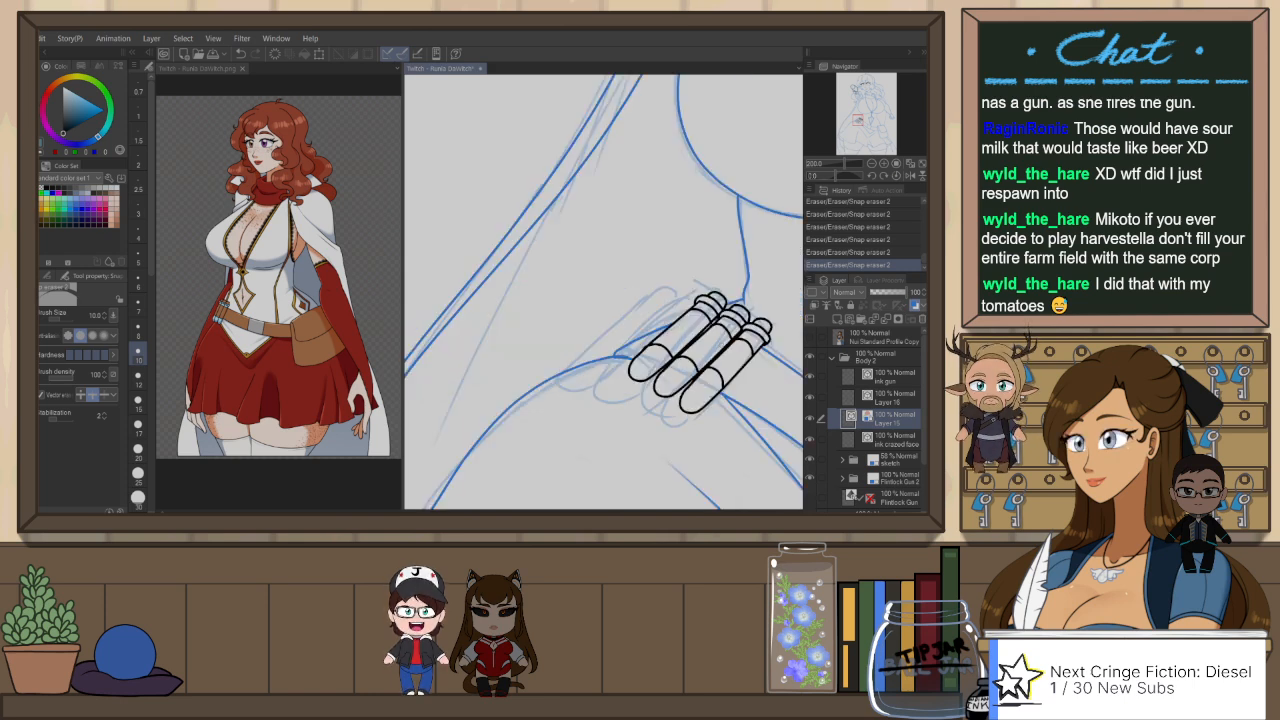
left_click_drag(695, 371, 609, 397)
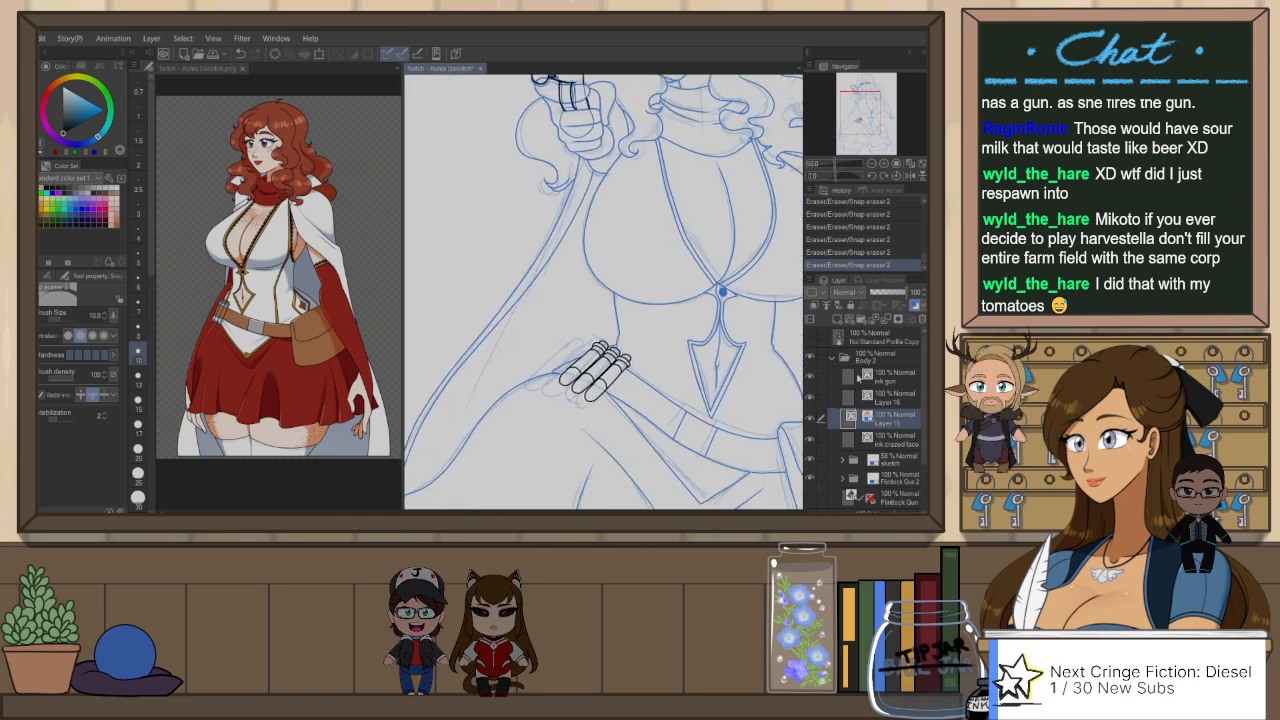
left_click(915, 306)
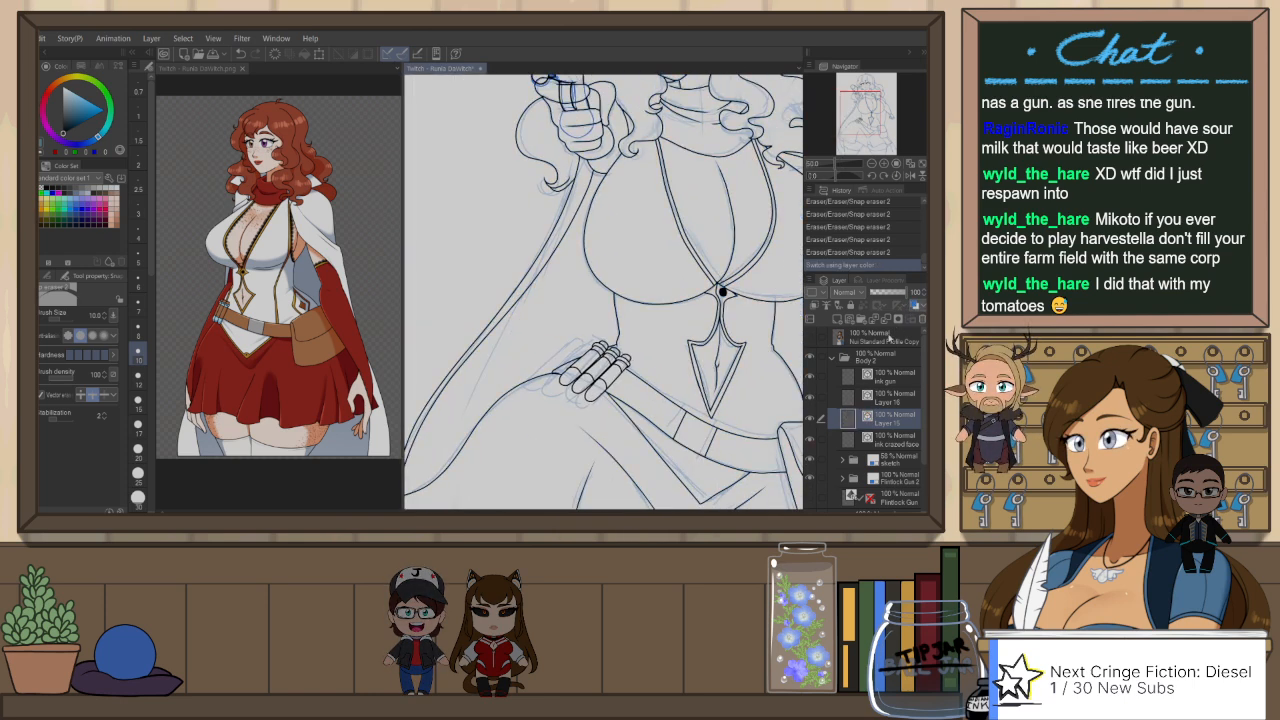
left_click_drag(772, 414, 636, 378)
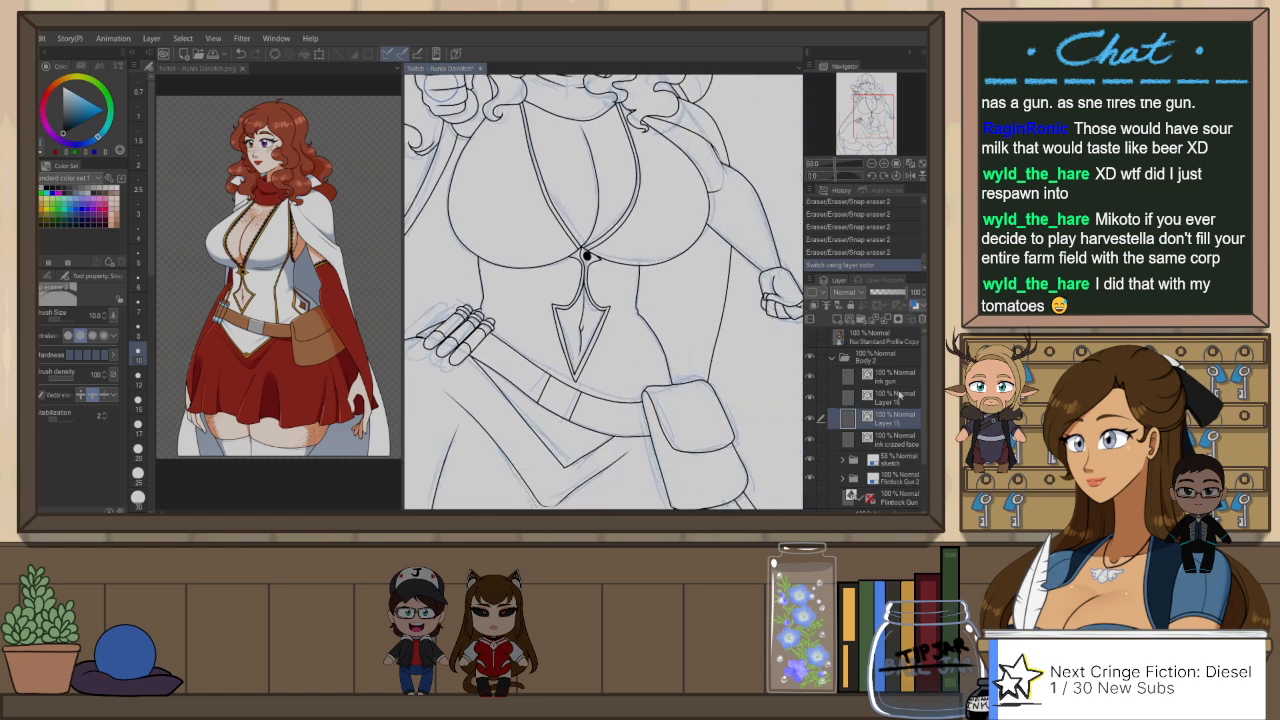
Step: On Layer 16, in mirrored view, ink a curved corset seam from under the bust across the belt on the tube side
left_click(899, 395)
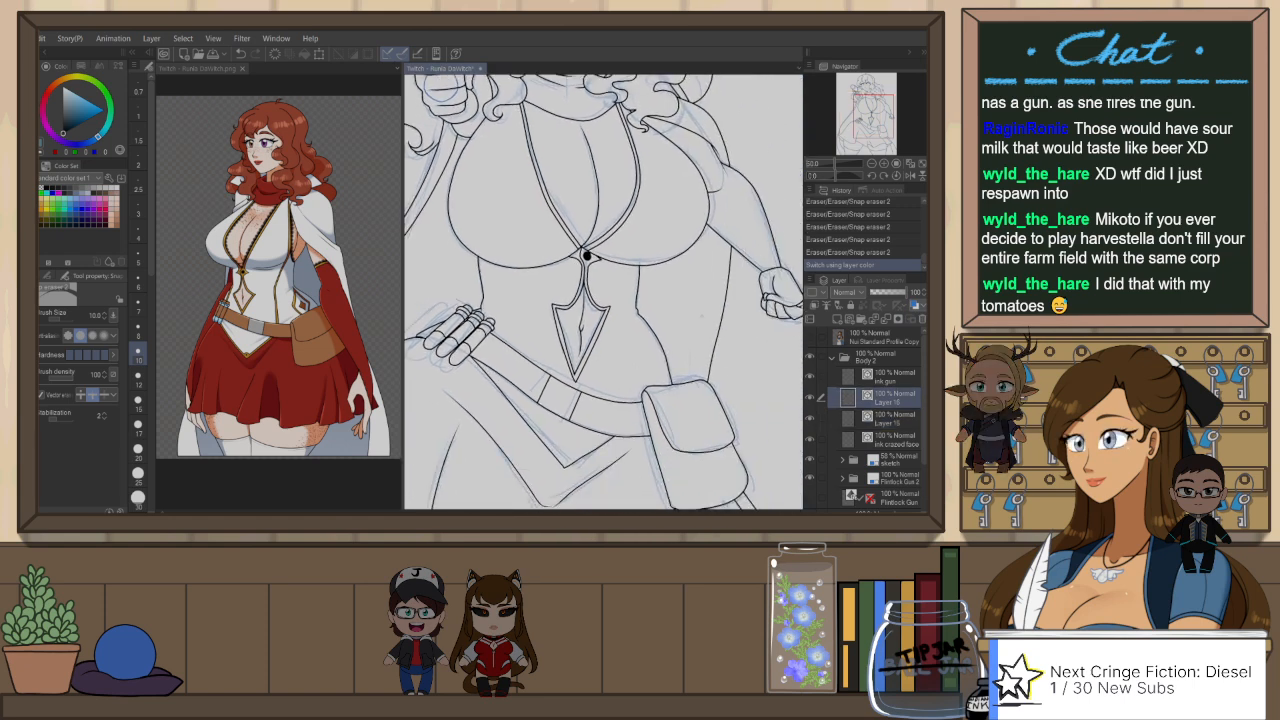
key("p")
key("h")
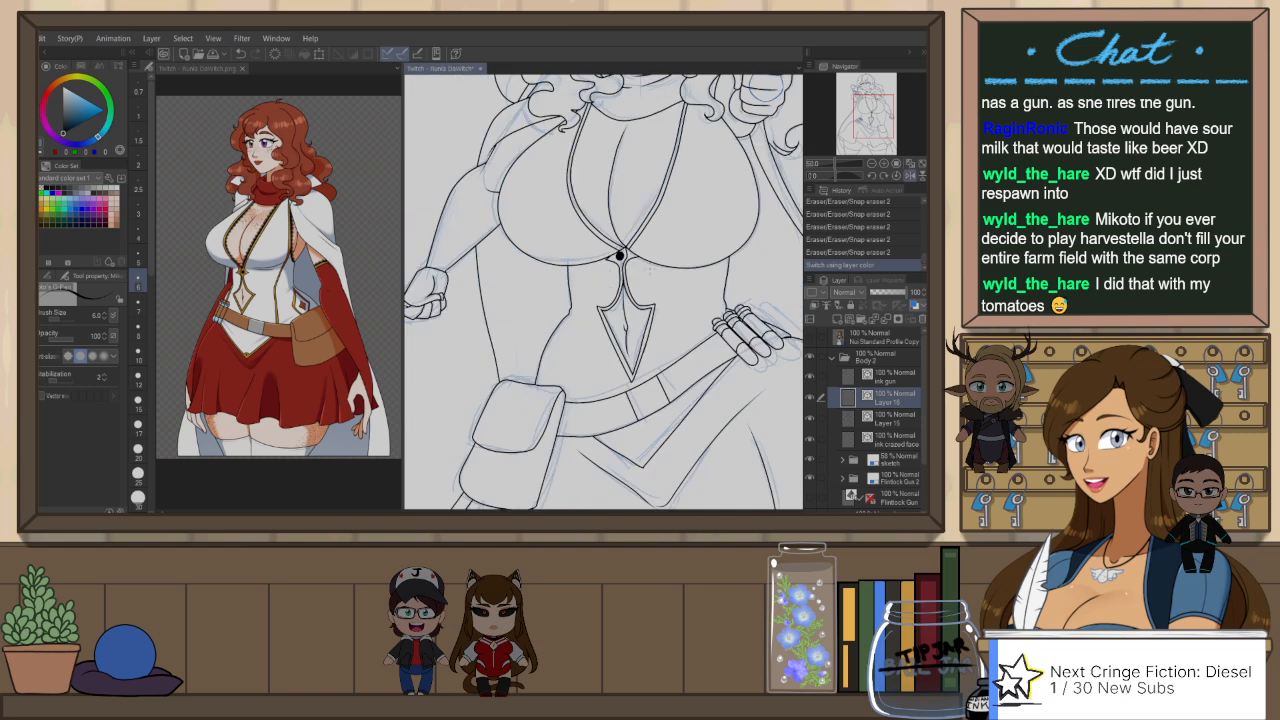
left_click_drag(679, 342, 651, 336)
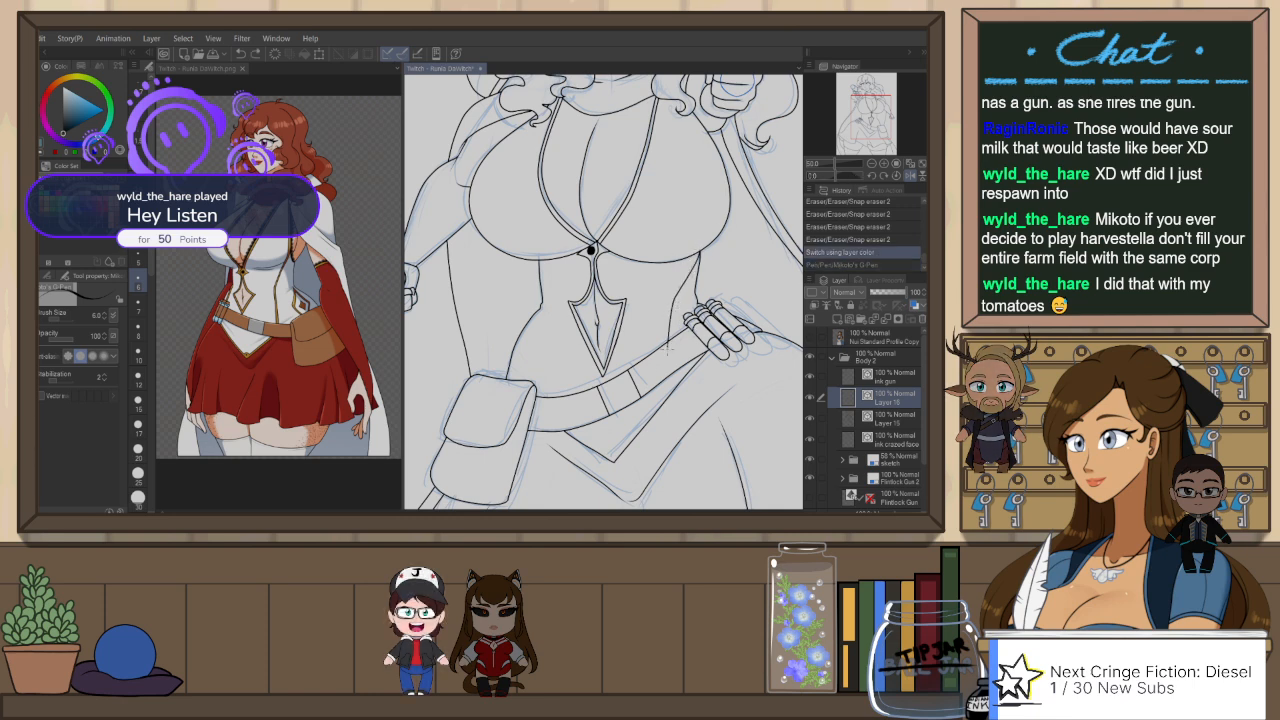
left_click_drag(664, 366, 667, 394)
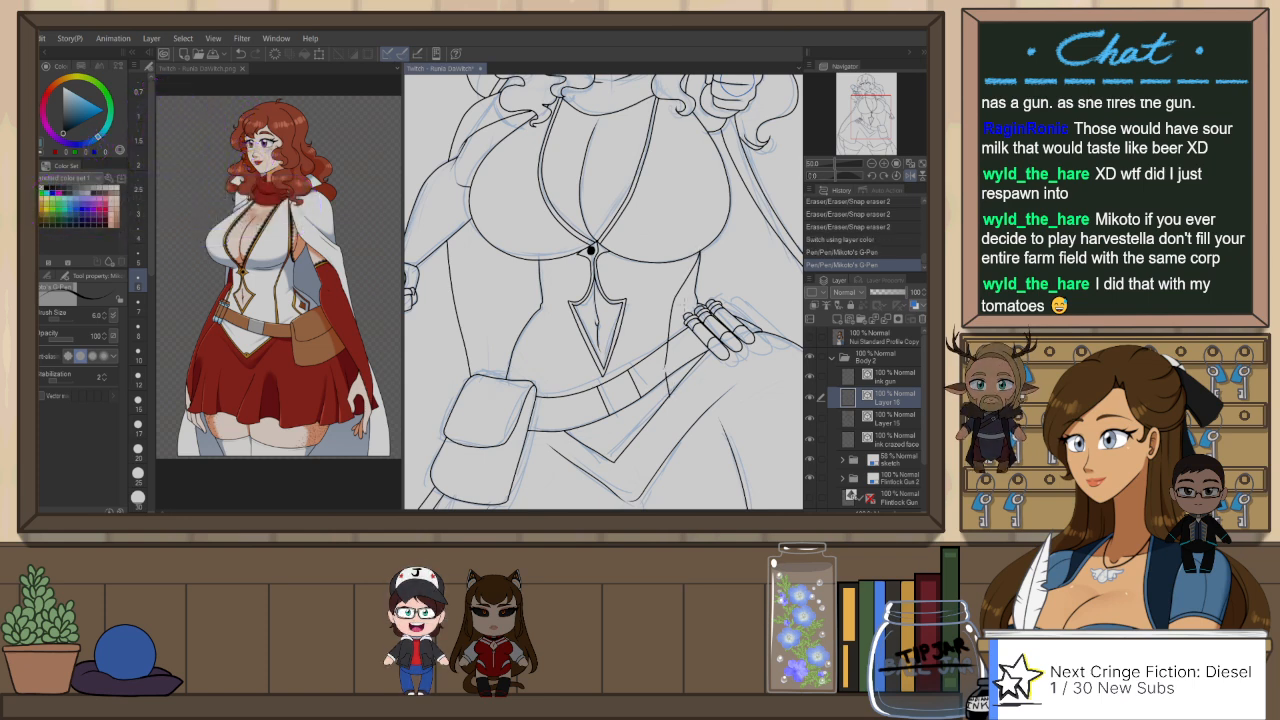
Step: Duplicate the tube-side seam strokes and offset the copy slightly to form a narrow double seam
scroll(679, 316, "up", 2)
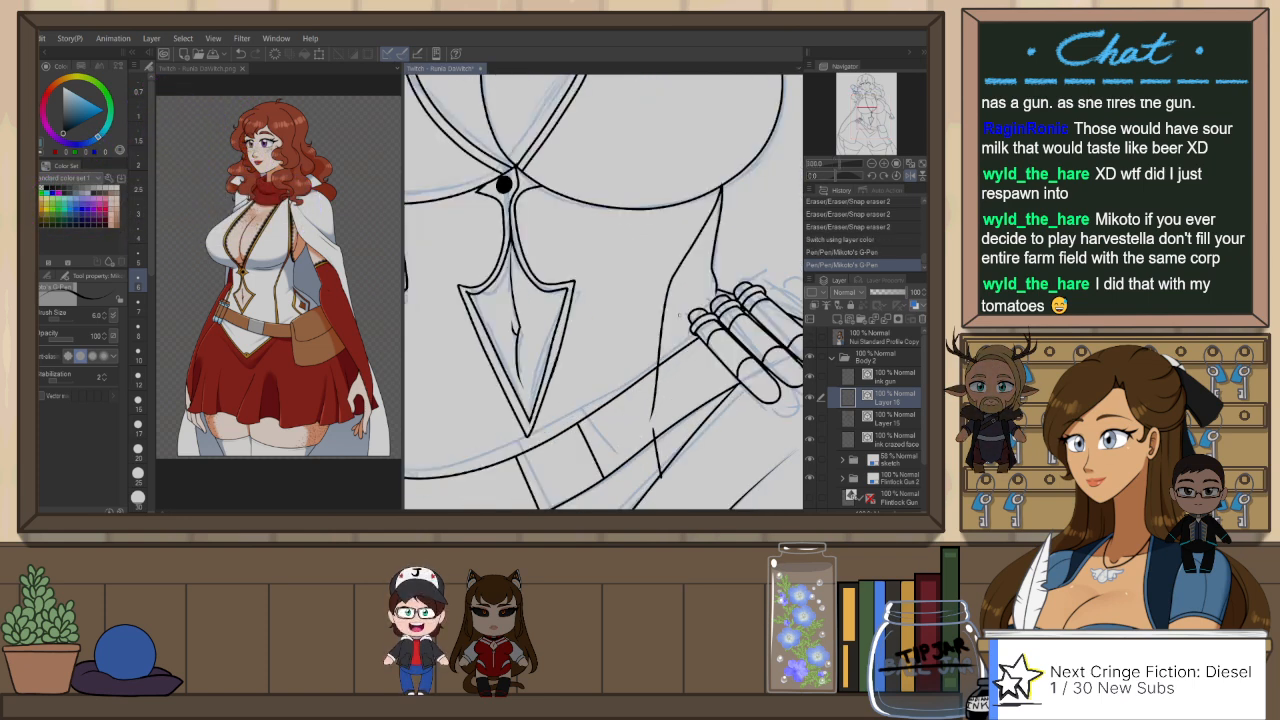
key("o")
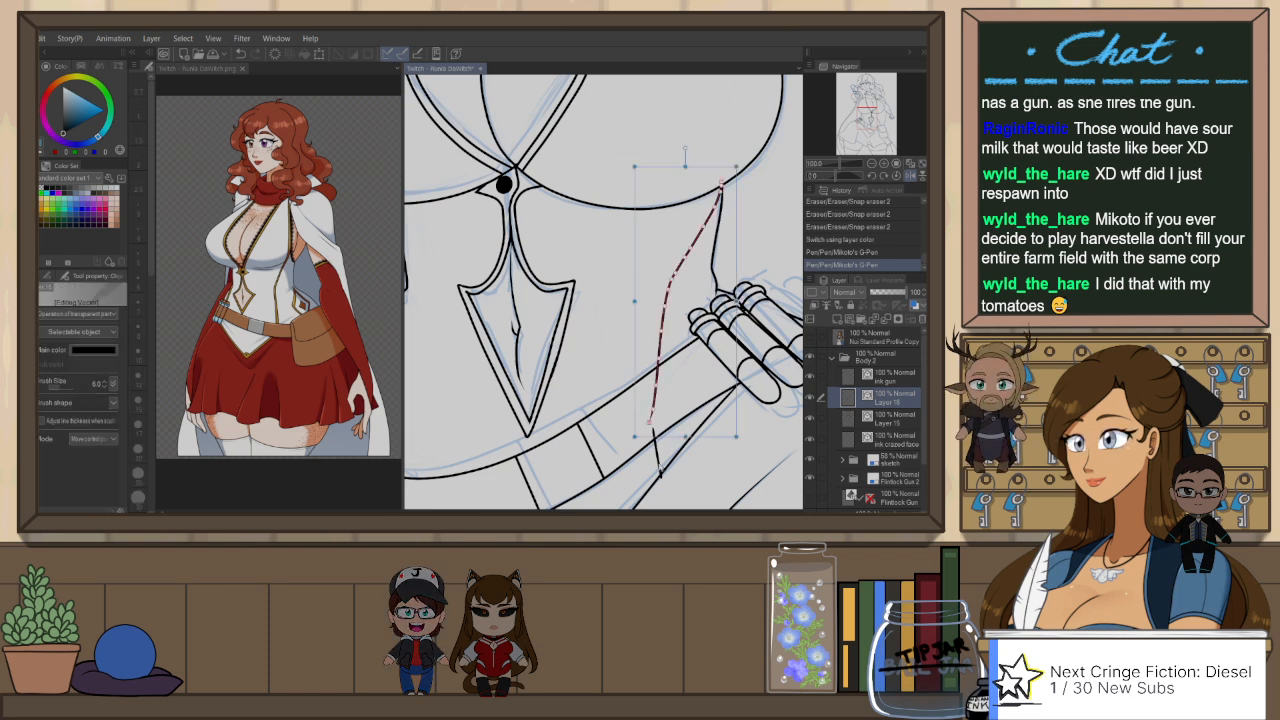
left_click(663, 468)
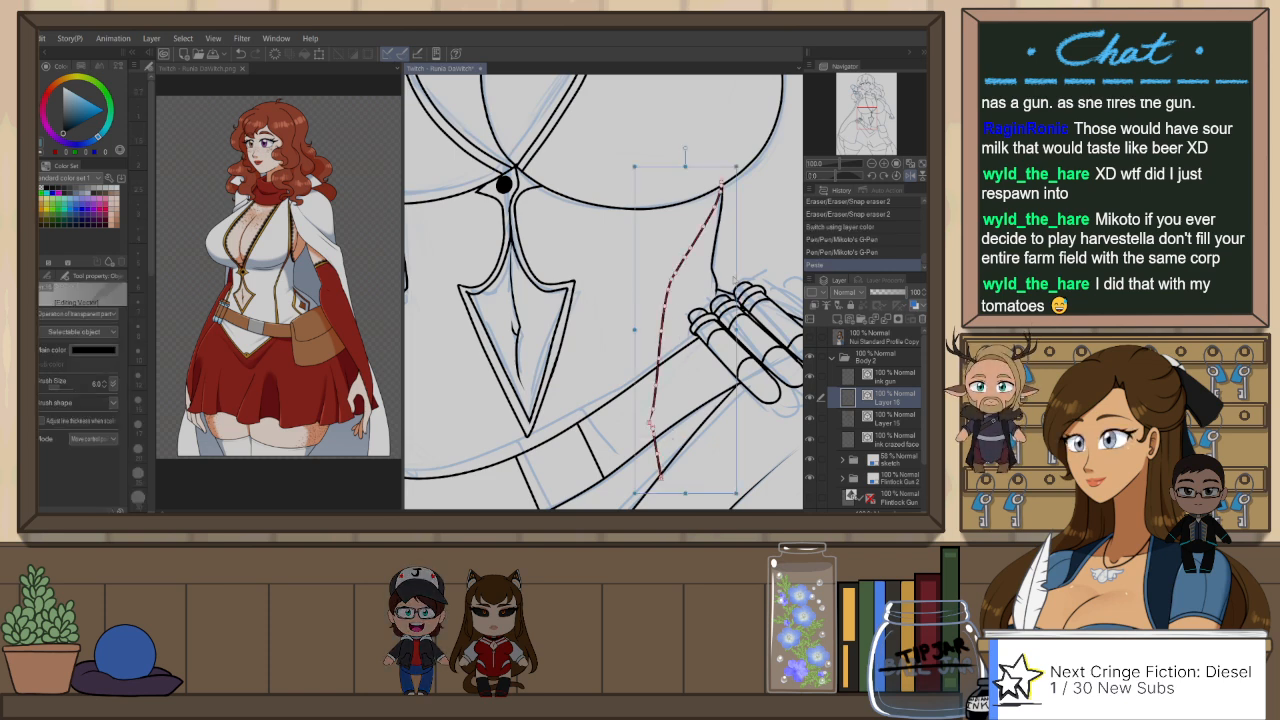
key("ctrl+v")
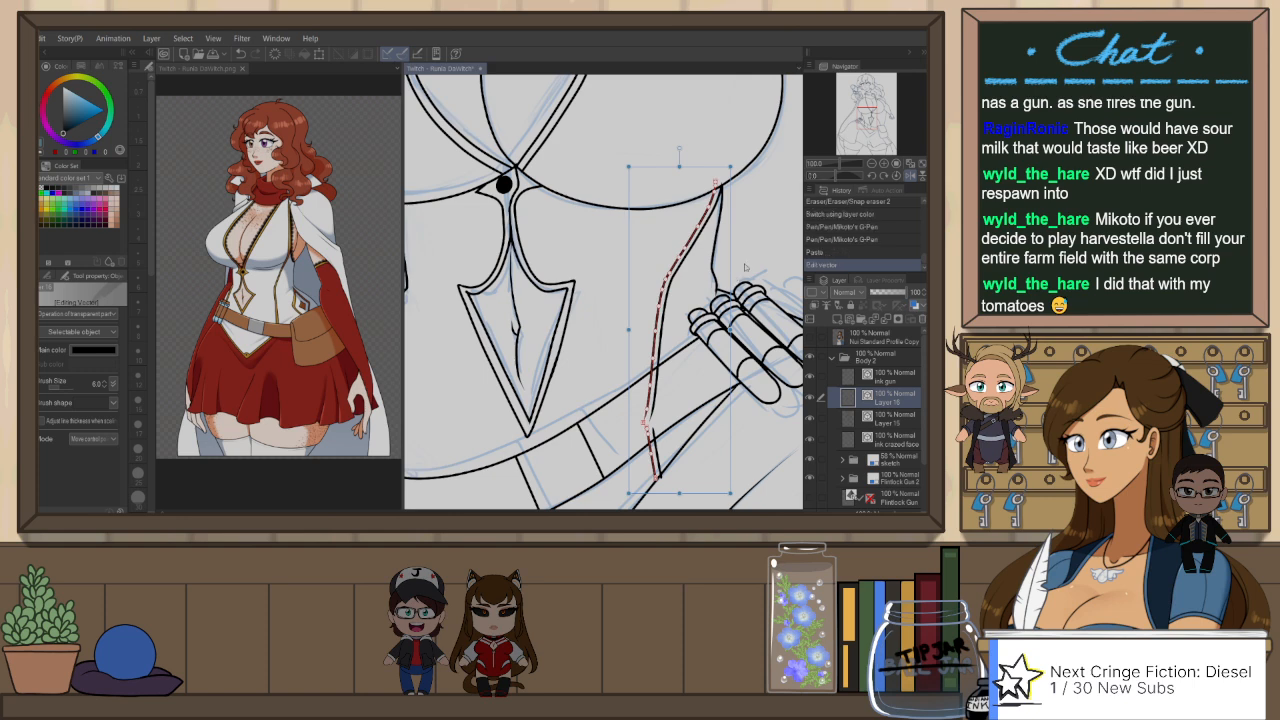
left_click(747, 258)
Step: Erase the parts of the tube-side double seam that cross the belt and overshoot the skirt edge below it
key("e")
mouse_move(641, 396)
left_mouse_down()
mouse_move(679, 391)
mouse_move(662, 436)
left_mouse_up()
left_click_drag(662, 480, 652, 485)
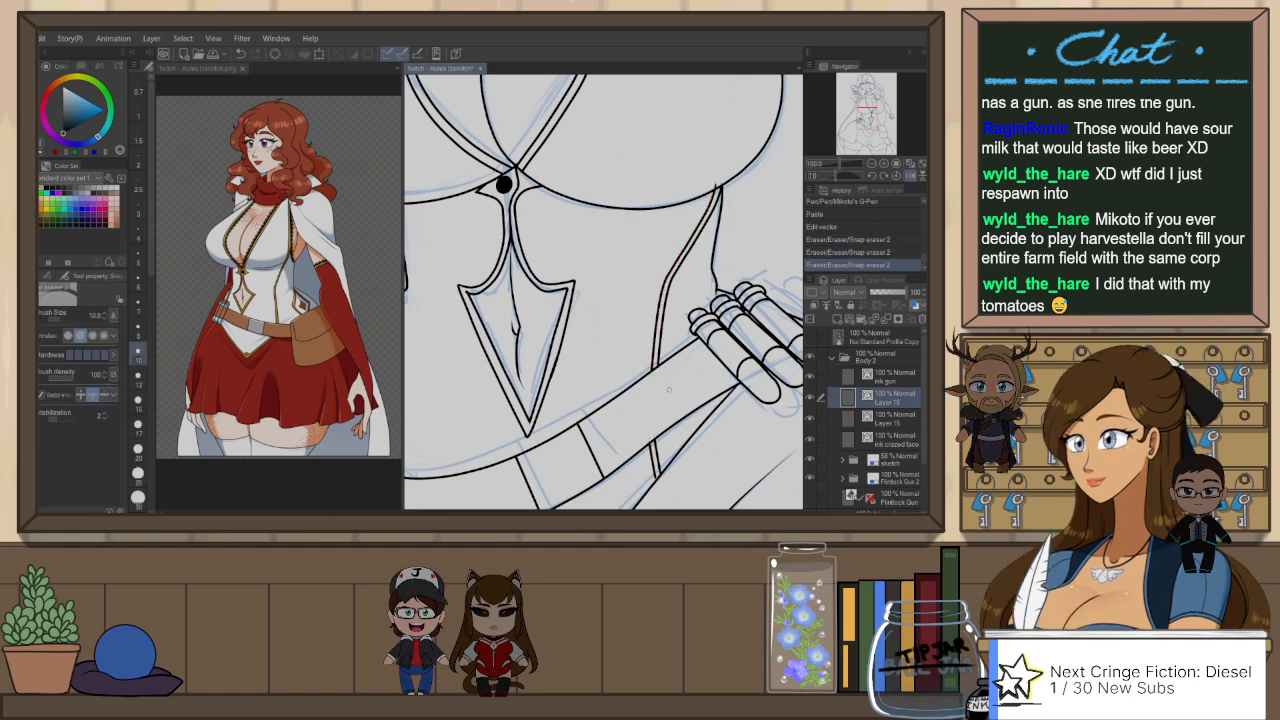
scroll(699, 387, "down", 2)
scroll(729, 242, "up", 1)
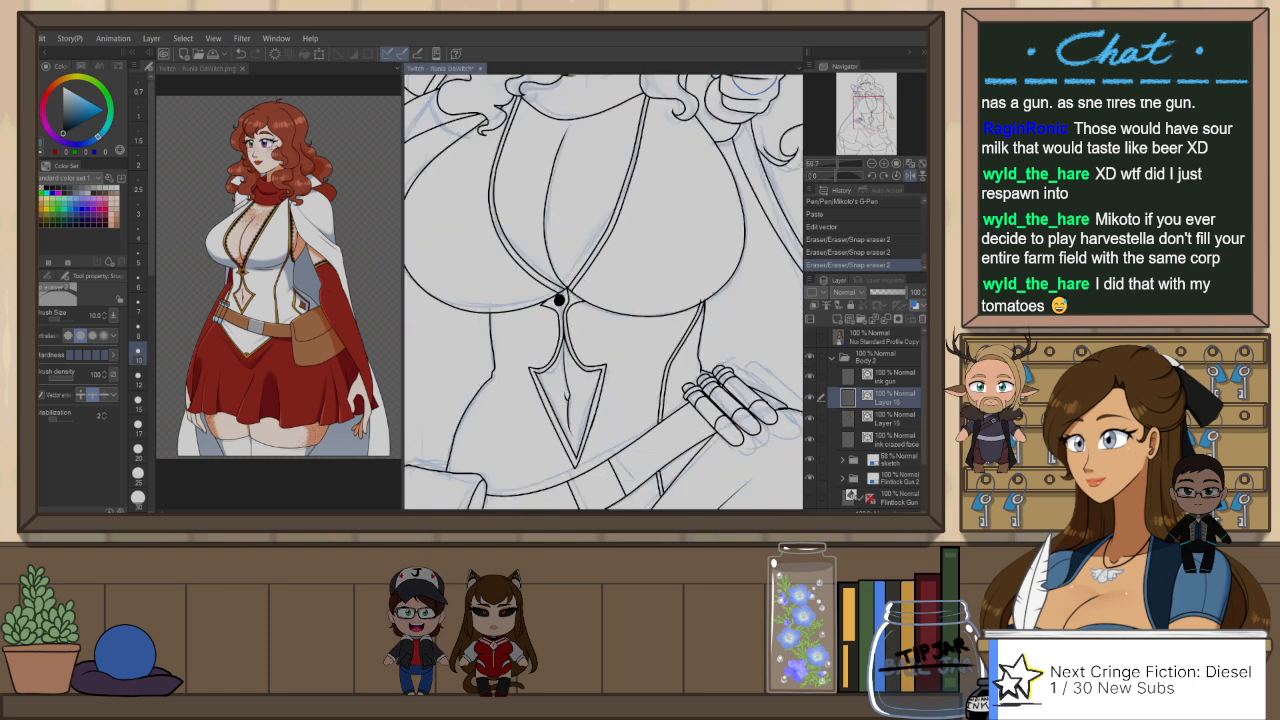
Step: Return to unmirrored view and ink the matching corset seam on the pouch side, from under the bust down across the belt
left_click_drag(628, 426, 665, 342)
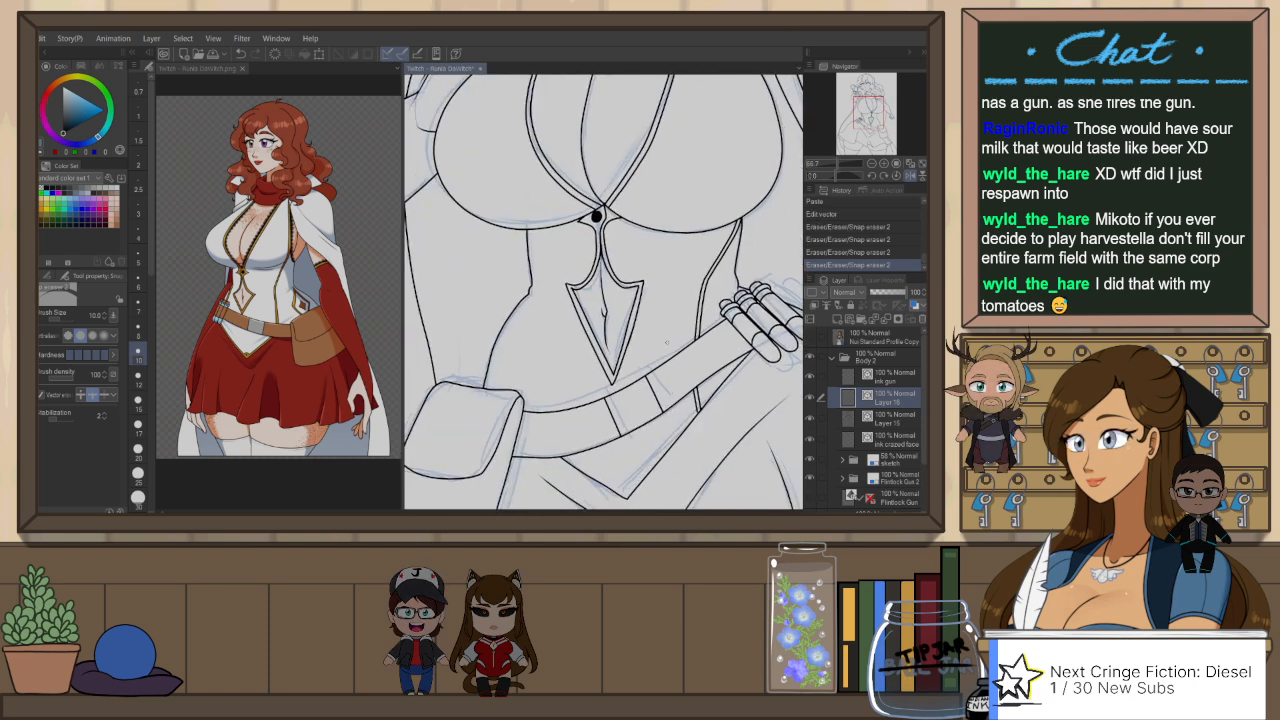
key("h")
key("p")
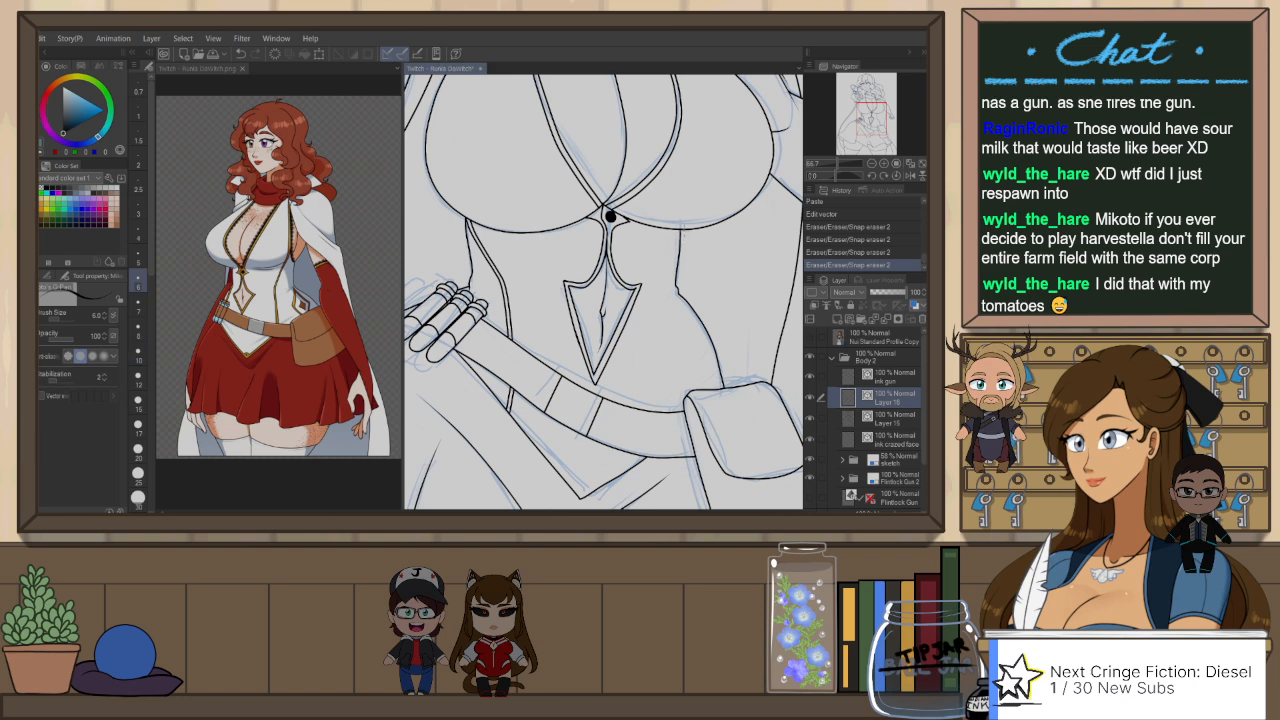
key("ctrl+z")
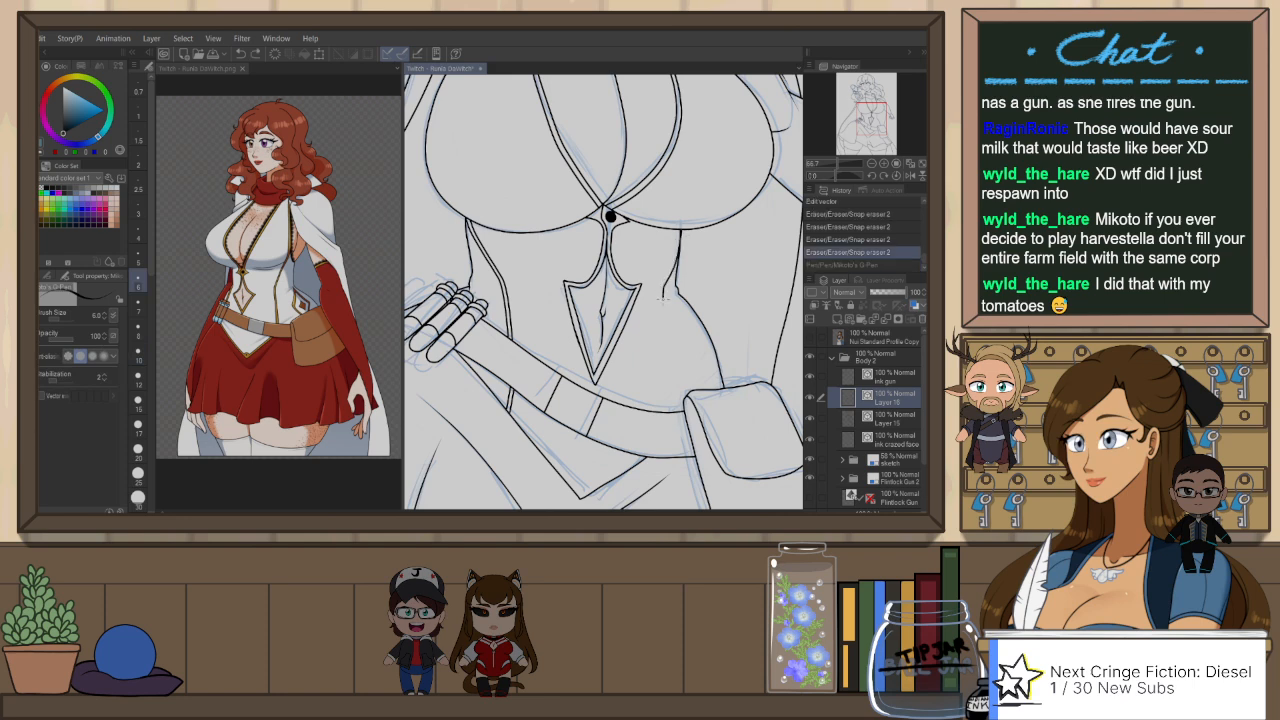
left_click_drag(663, 294, 666, 412)
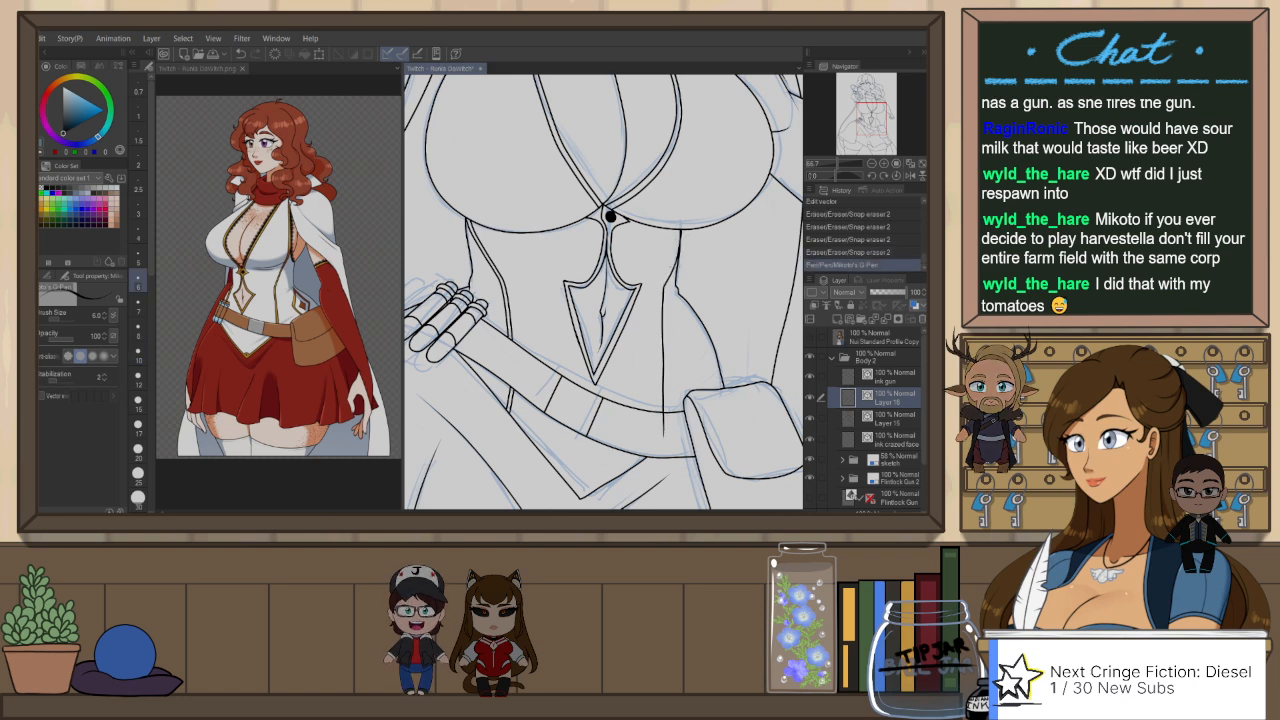
key("e")
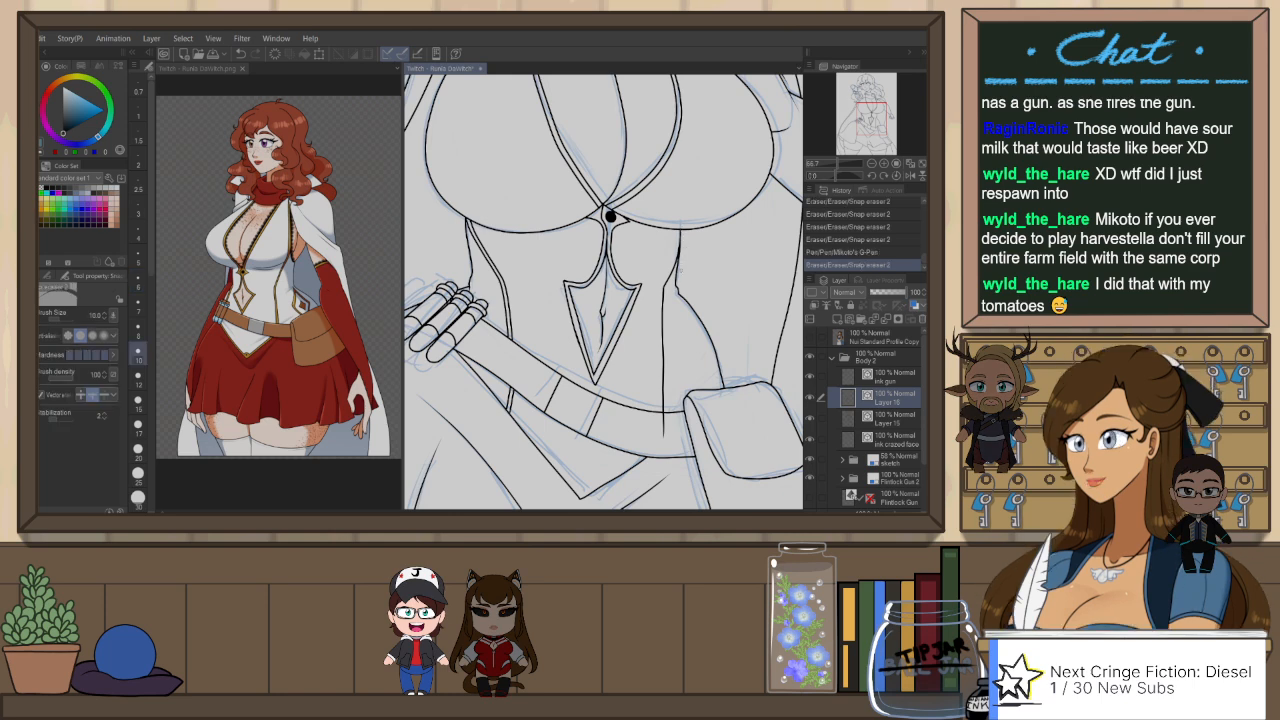
key("ctrl+z")
Step: Duplicate the pouch-side seam stroke and shift the copy slightly sideways to make a narrow double seam
key("p")
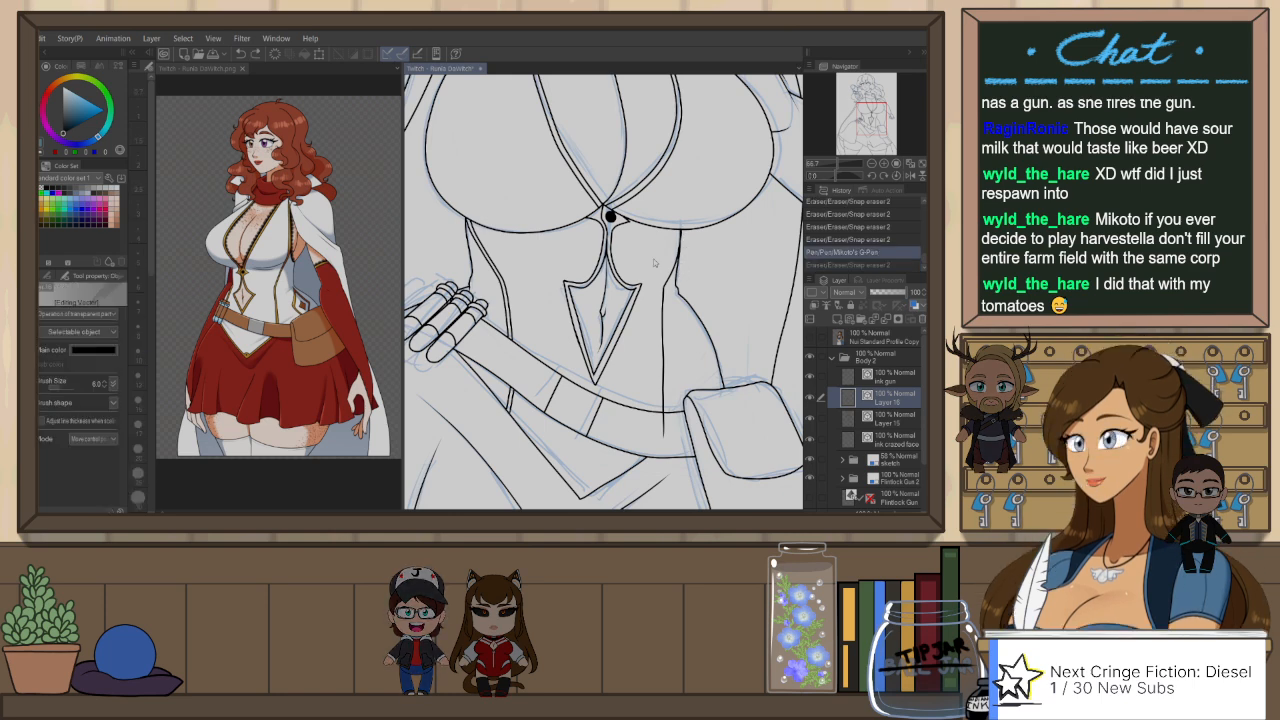
left_click(668, 302)
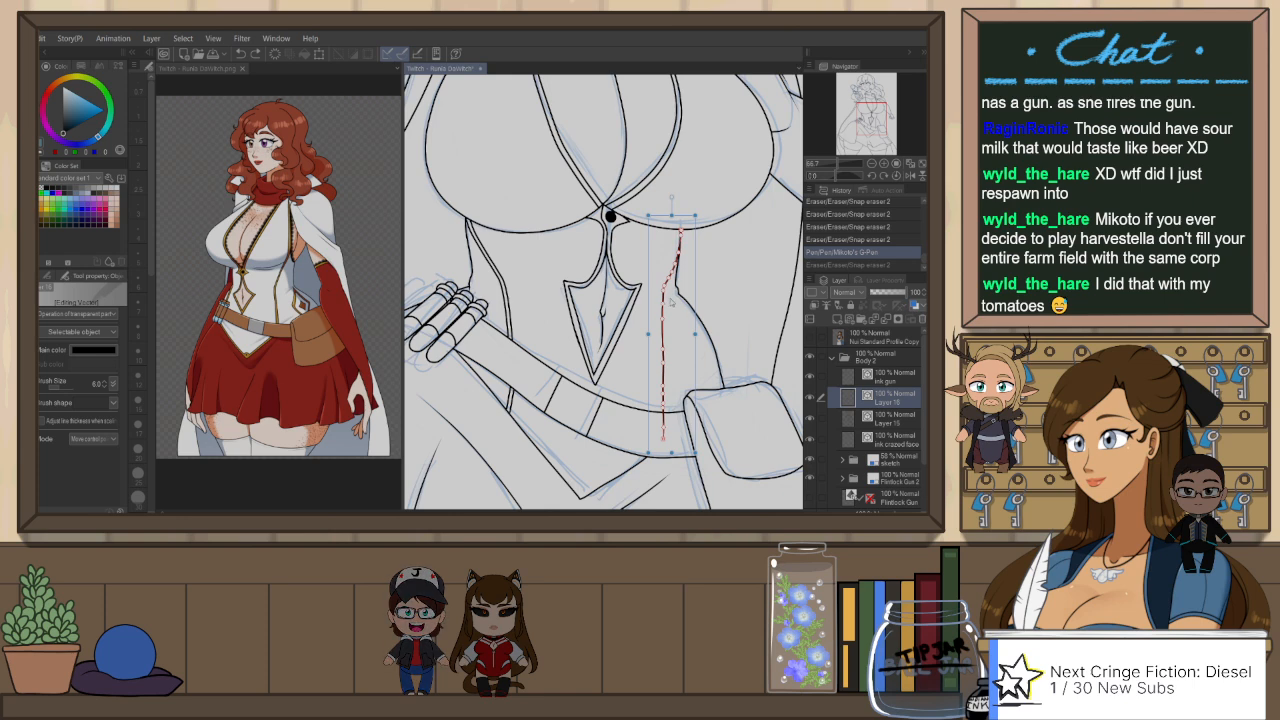
key("ctrl+v")
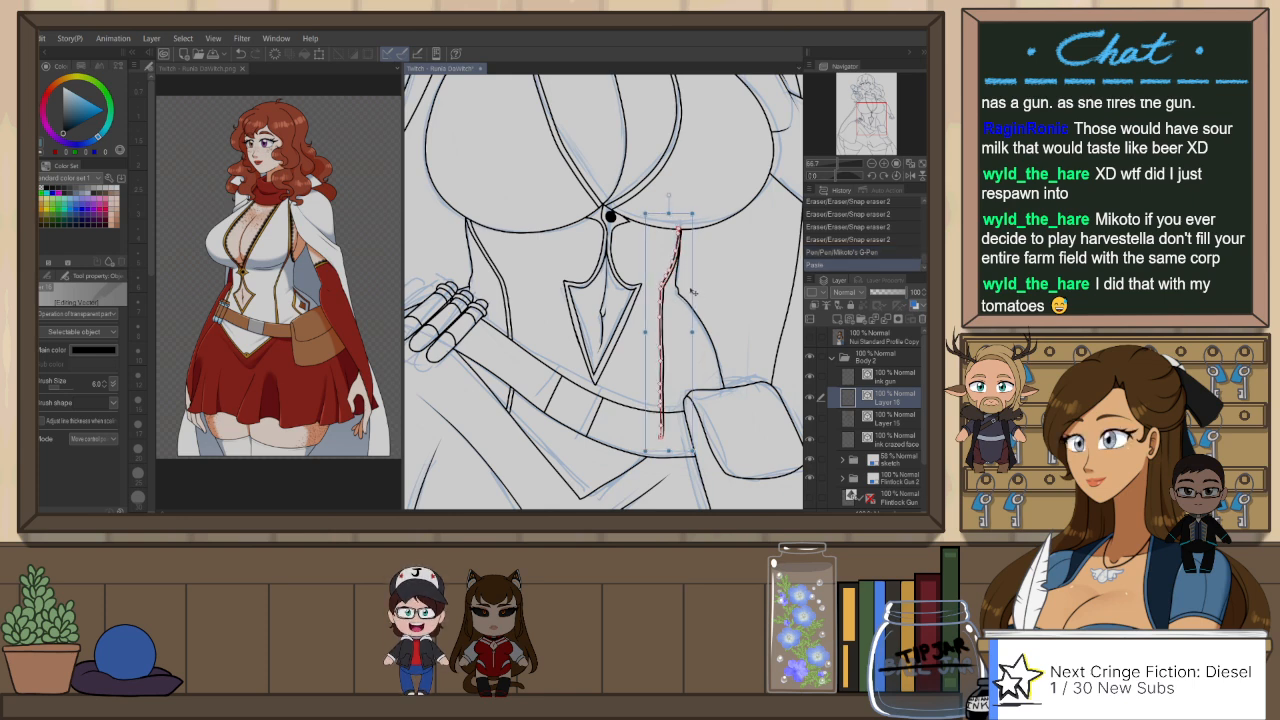
left_click_drag(692, 292, 689, 292)
left_click(722, 287)
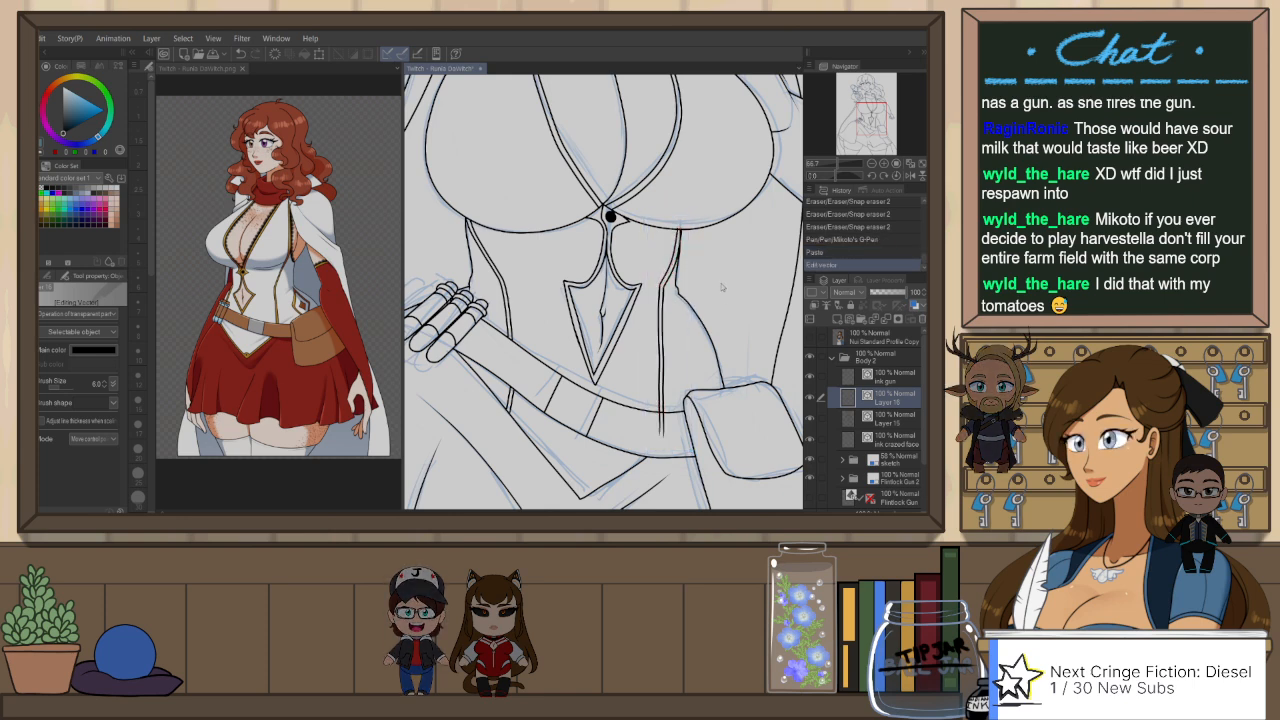
Step: Erase the pouch-side seam's ends overlapping the belt and the underbust line, and save the file
key("e")
left_click_drag(656, 426, 668, 430)
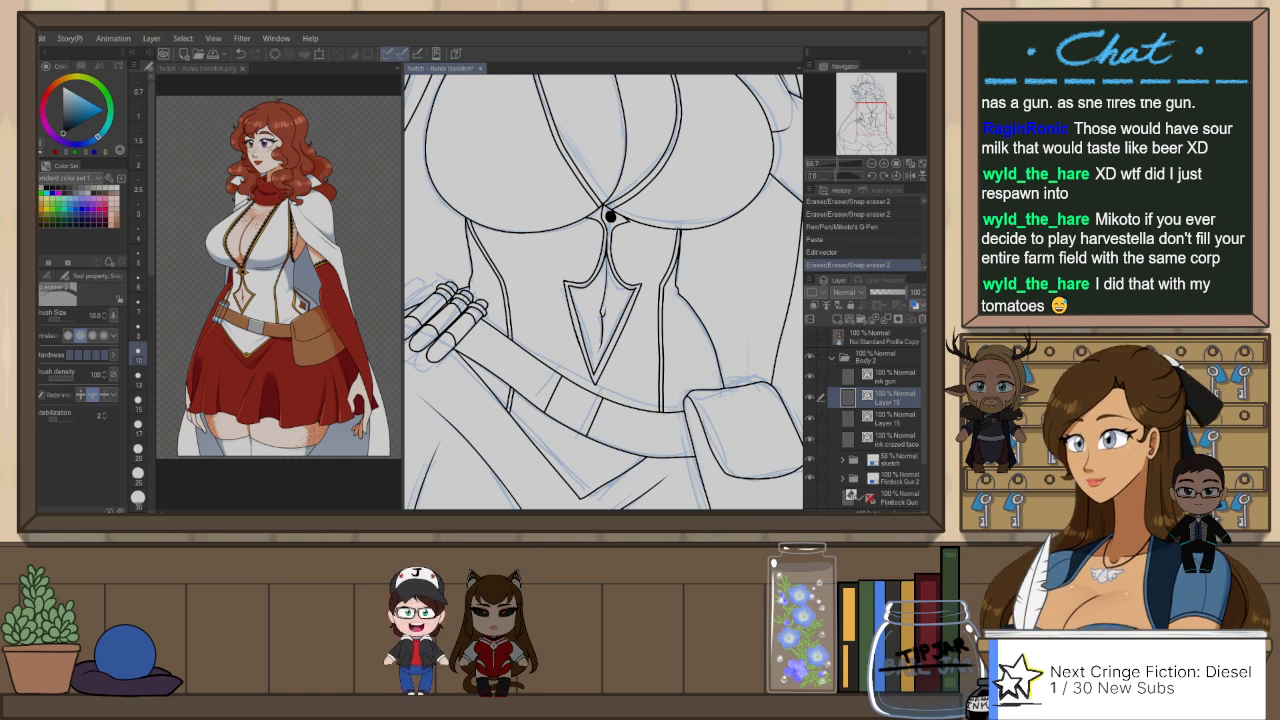
left_click_drag(677, 224, 685, 236)
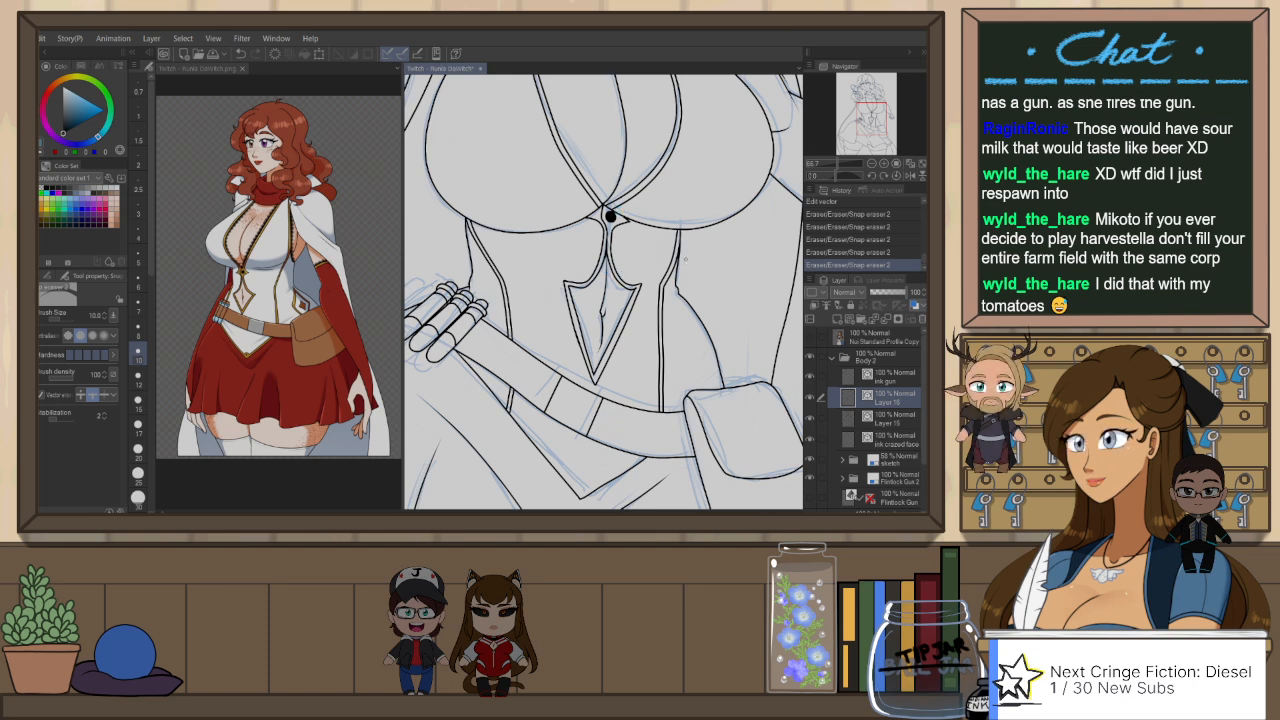
scroll(617, 267, "down", 1)
key("ctrl+s")
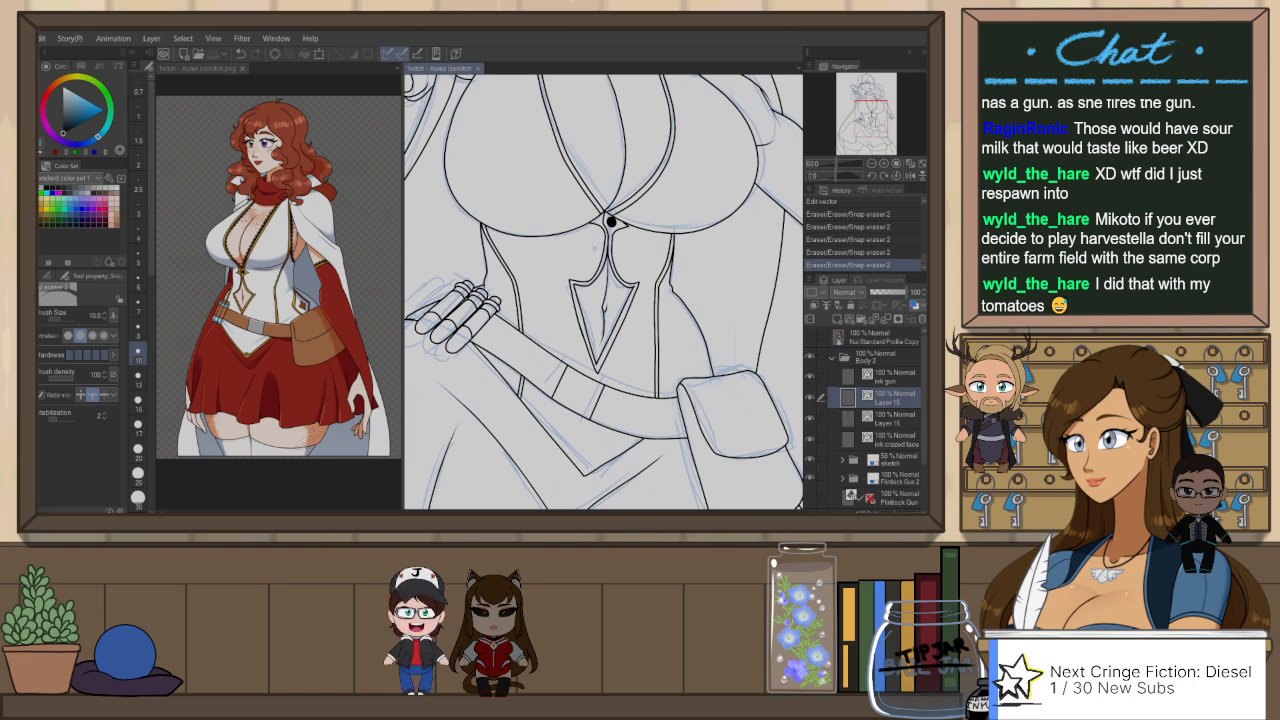
scroll(611, 222, "down", 2)
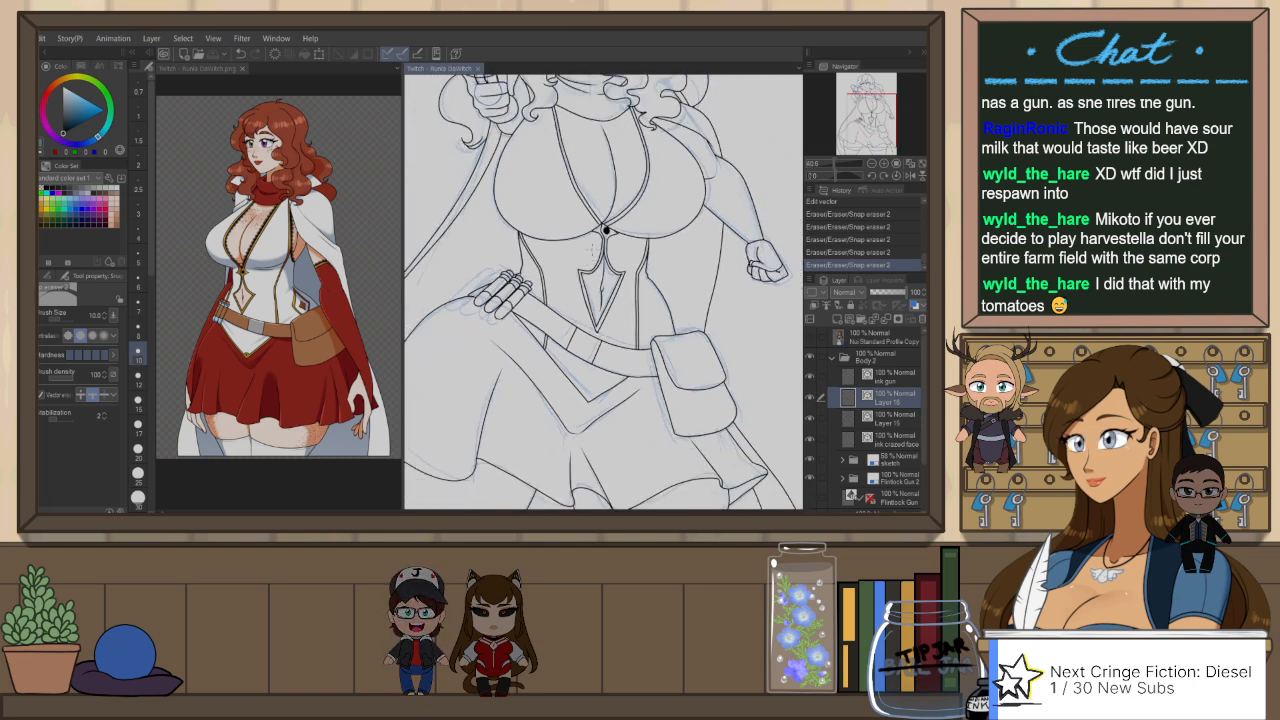
left_click_drag(589, 254, 665, 287)
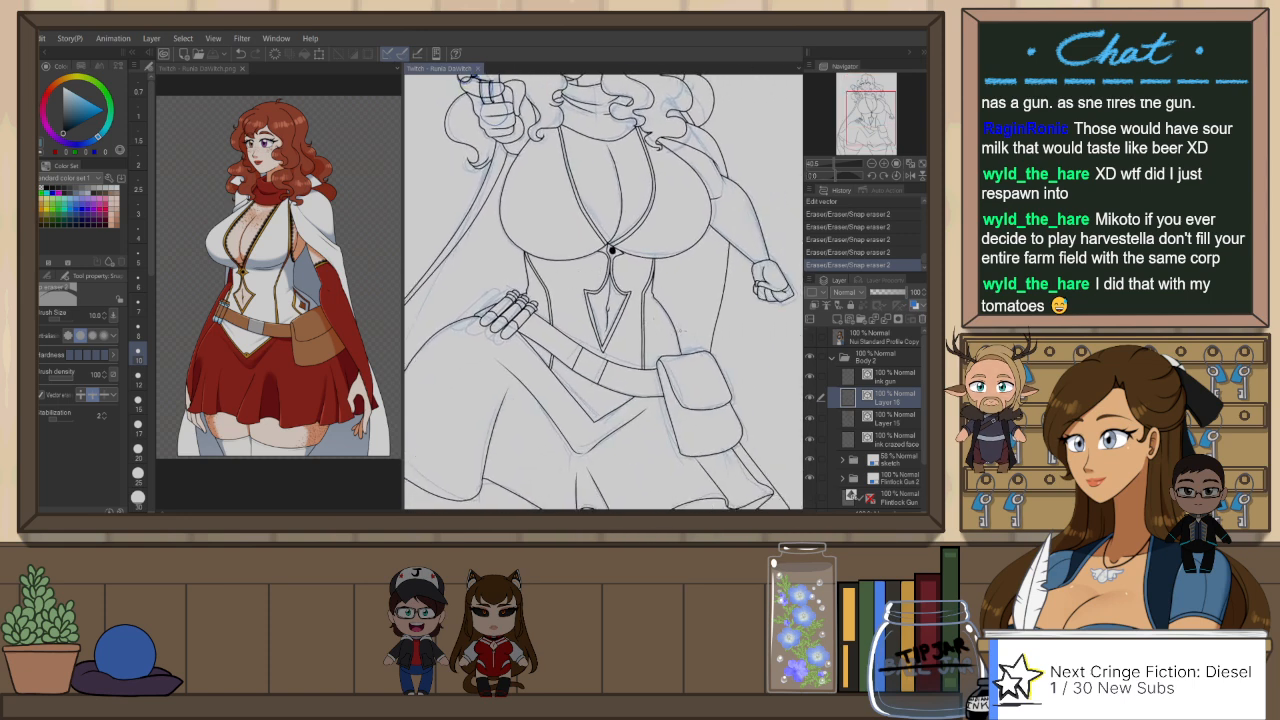
scroll(612, 250, "up", 2)
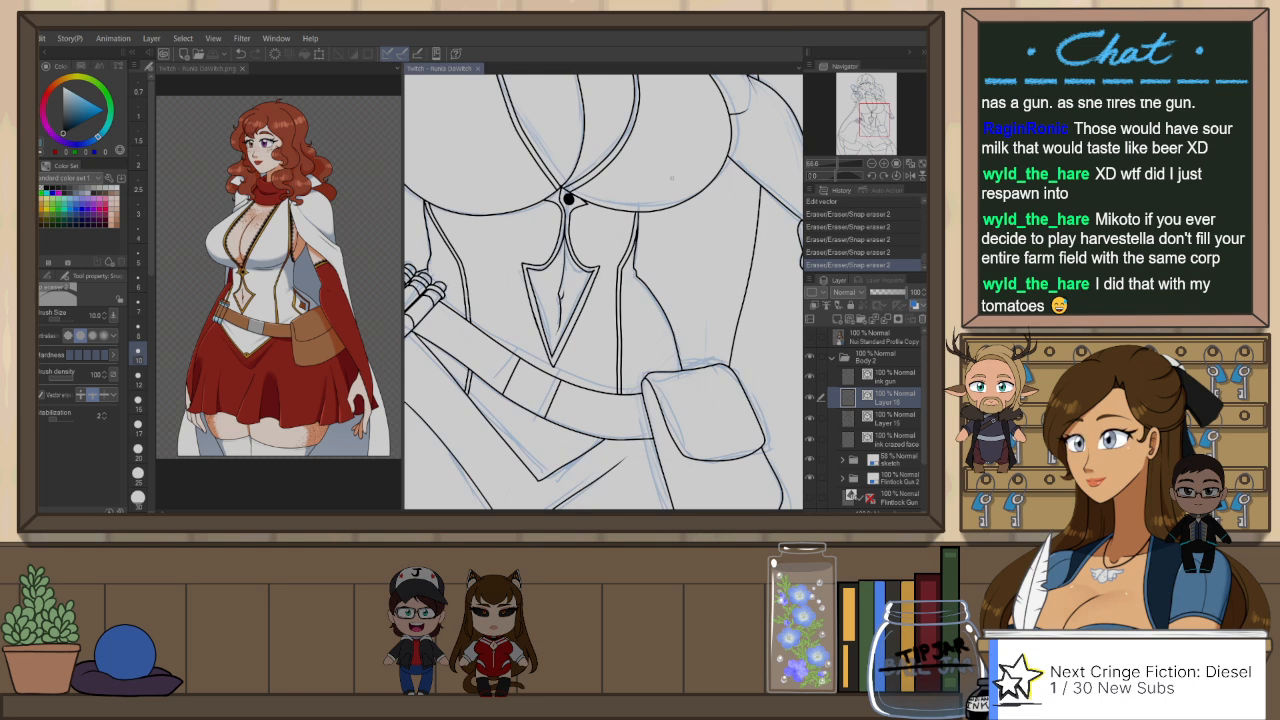
Step: Ink a narrow angular trim shape with closed ends on the pouch-side waist just above the pouch, erasing stray overlaps
key("p")
left_click_drag(649, 289, 652, 337)
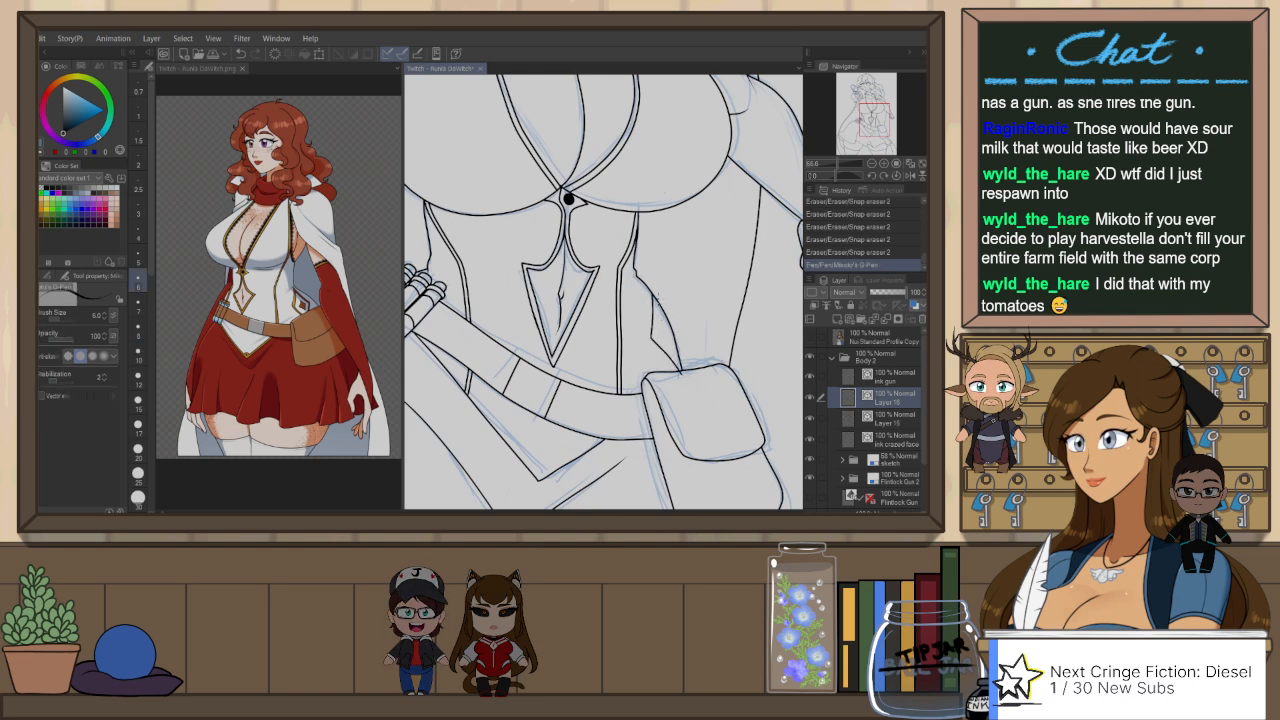
mouse_move(662, 330)
left_mouse_down()
mouse_move(674, 356)
mouse_move(677, 342)
left_mouse_up()
key("e")
mouse_move(658, 297)
left_mouse_down()
mouse_move(680, 348)
mouse_move(675, 328)
left_mouse_up()
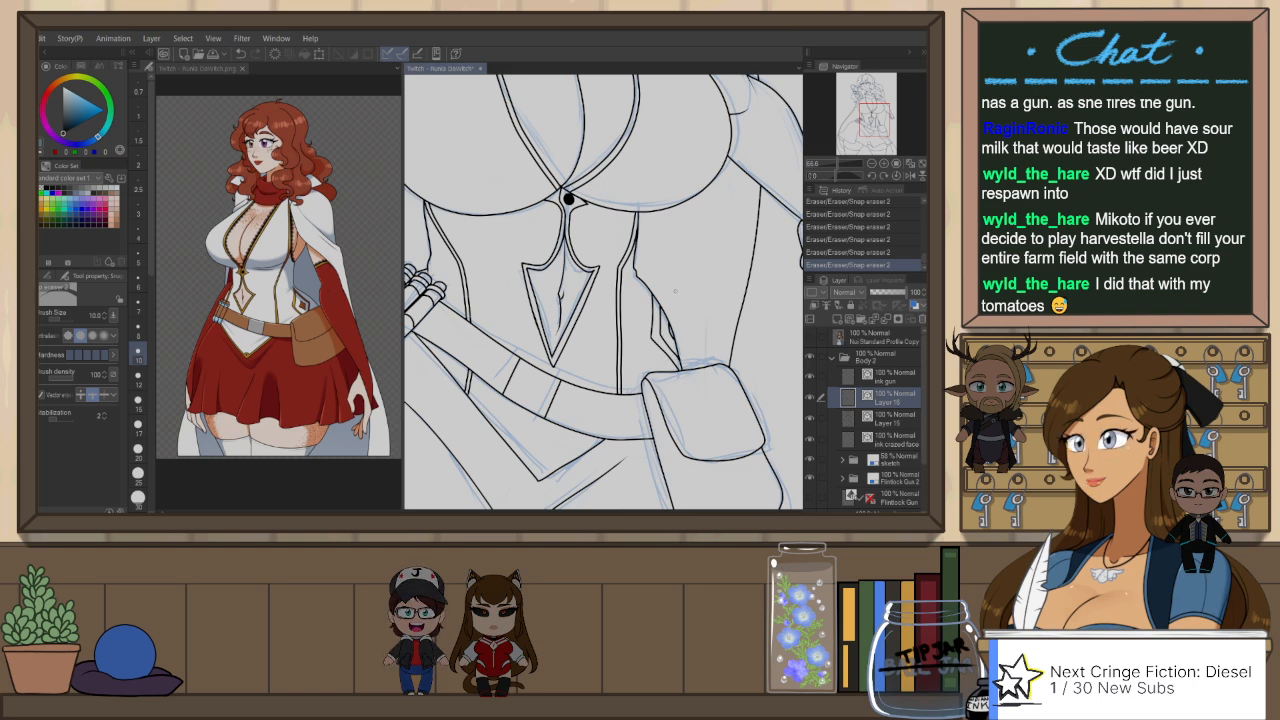
scroll(675, 291, "up", 1)
key("p")
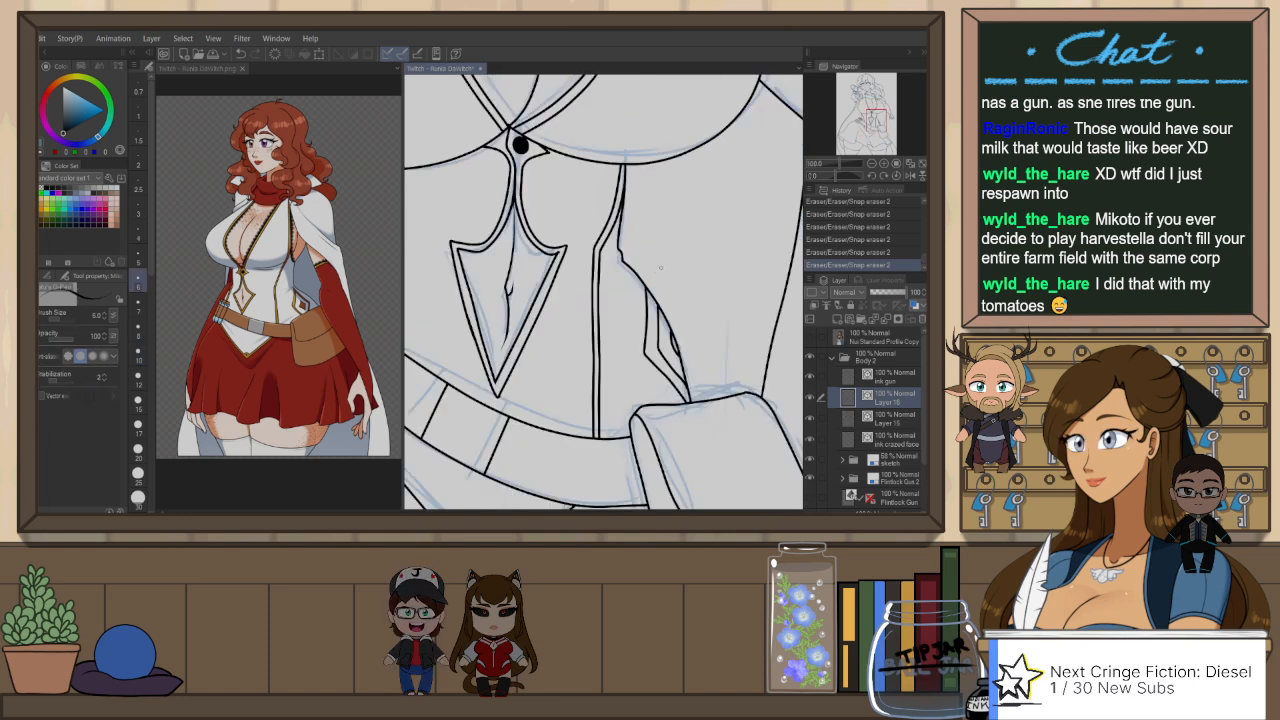
left_click_drag(647, 283, 661, 310)
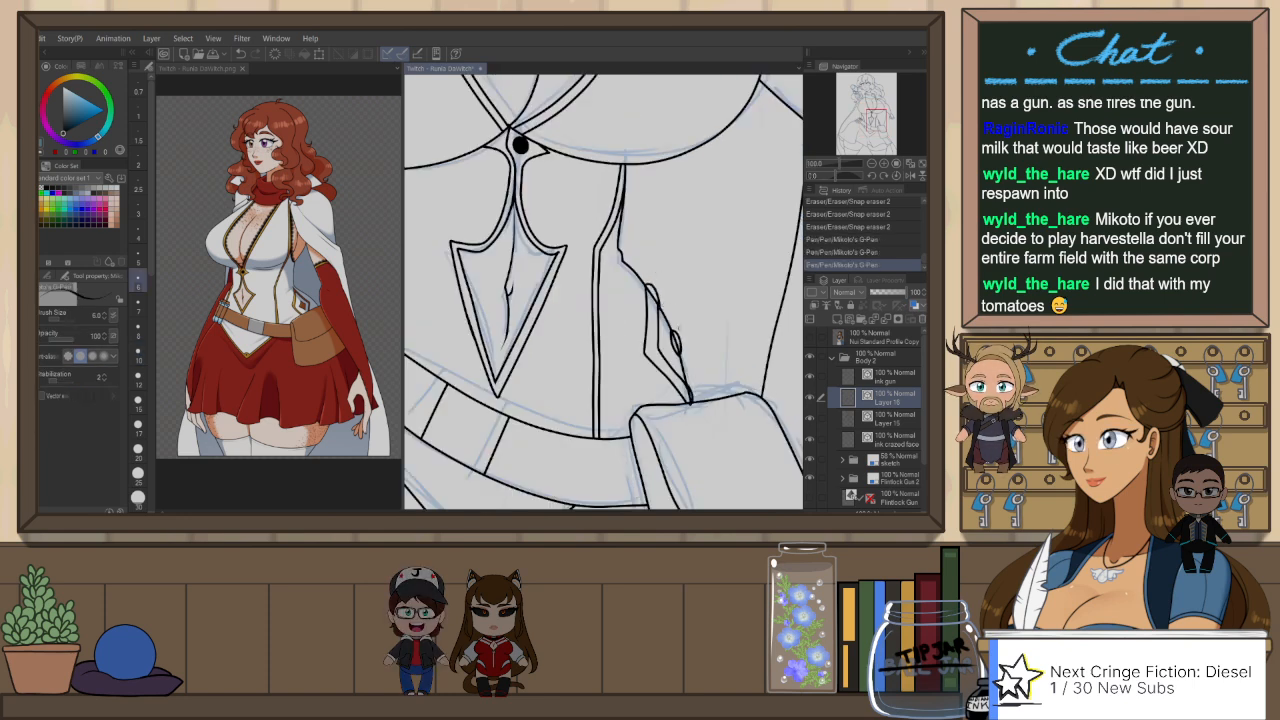
key("e")
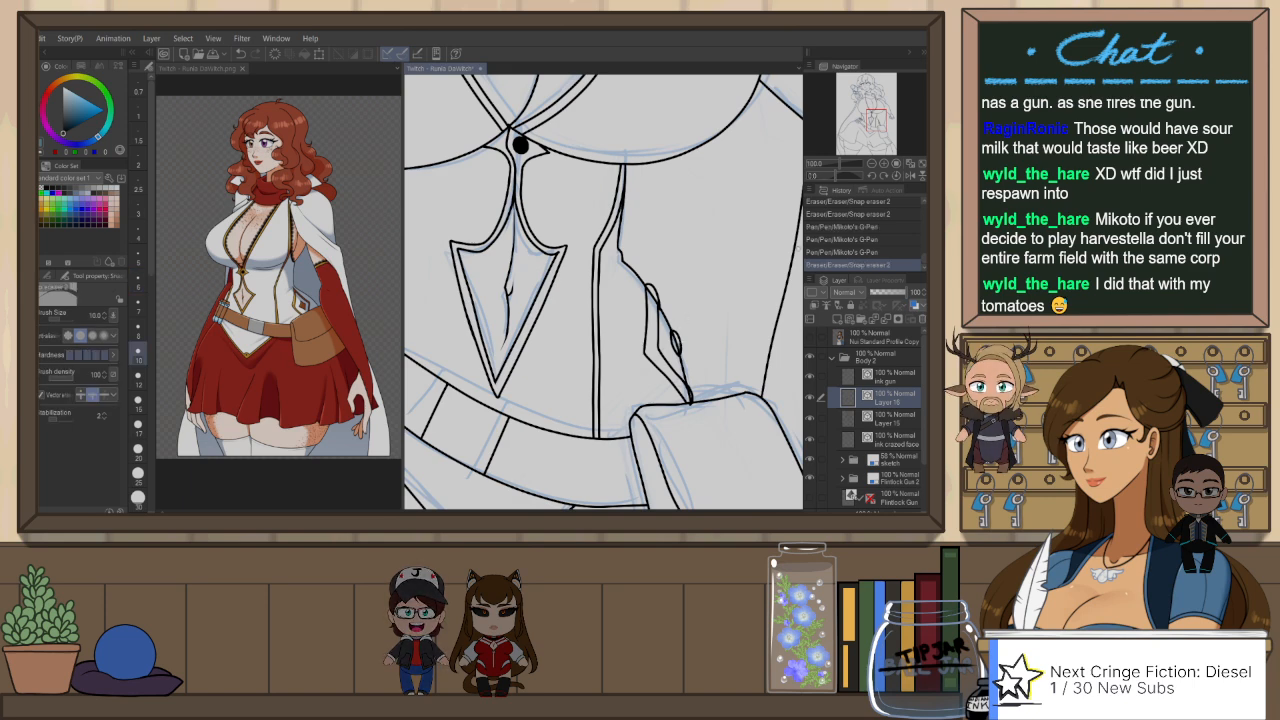
Step: On Layer 15, erase the pieces of the waist outline that cross the angular trim shape above the pouch
left_click(851, 420)
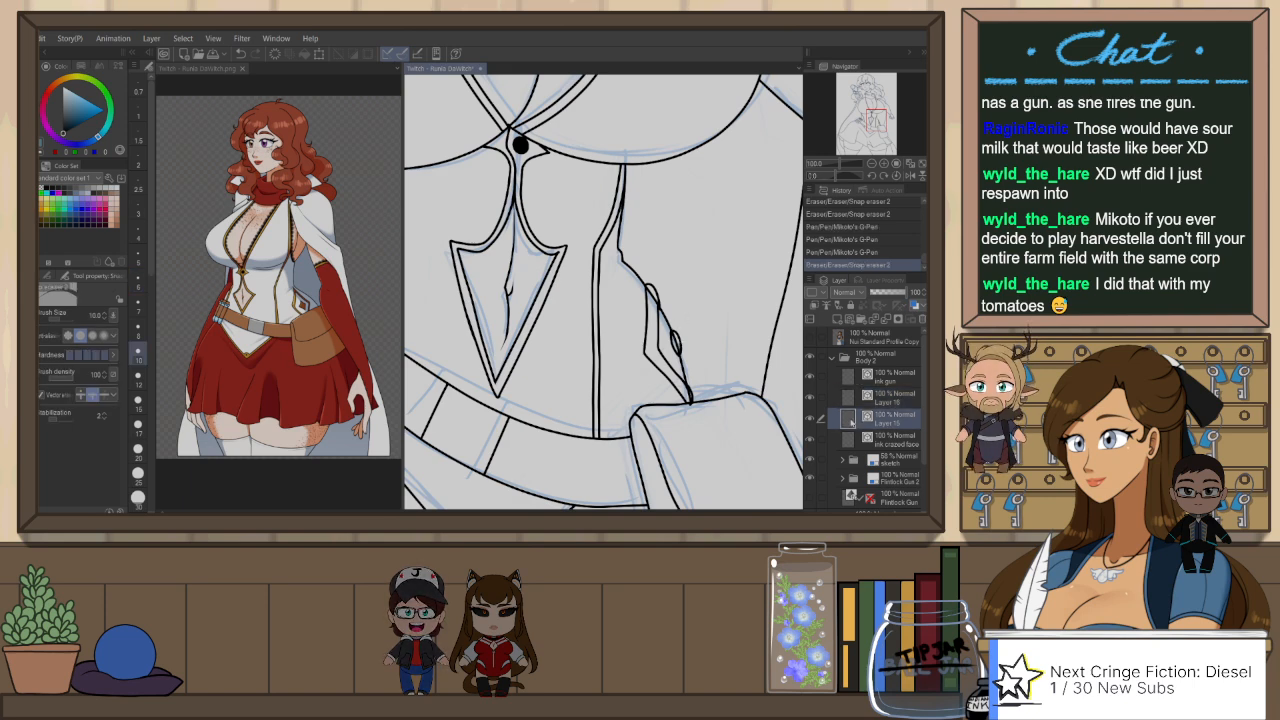
left_click(810, 419)
left_click(810, 419)
left_click_drag(674, 333, 681, 372)
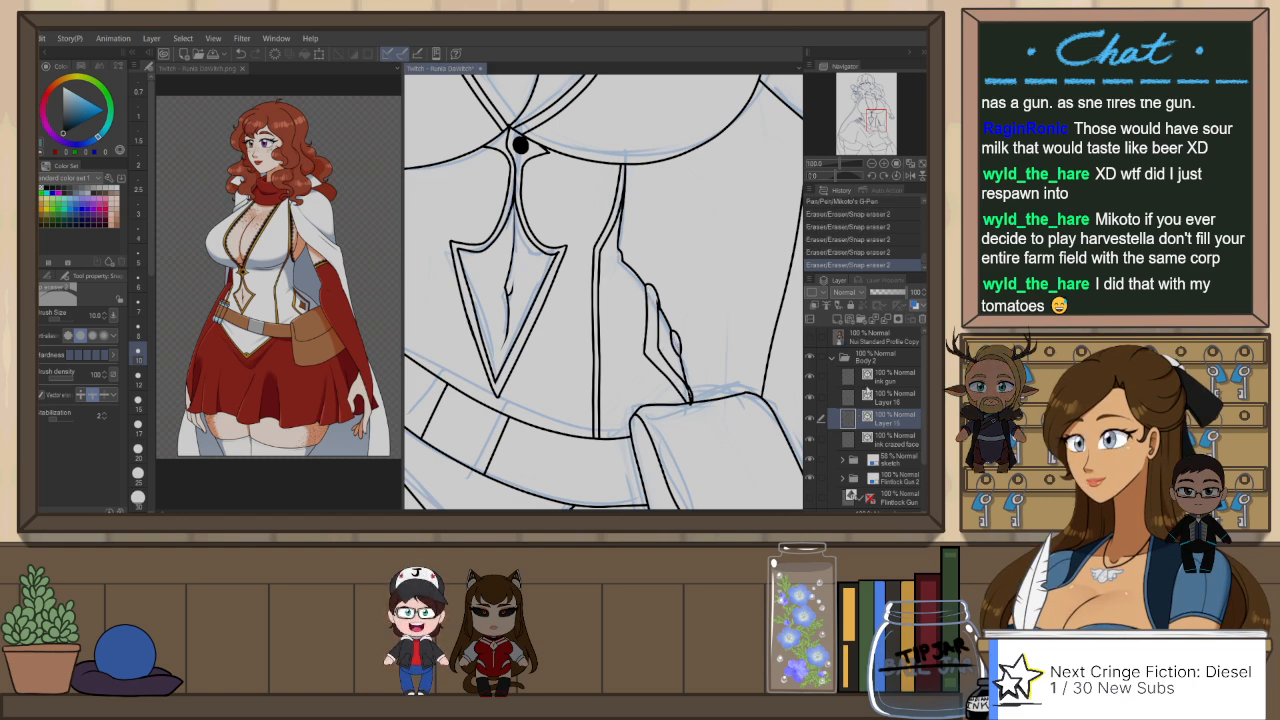
Step: Toggle the visibility of Layer 15 and Layer 16 to examine which waist strokes each layer holds
left_click(880, 398)
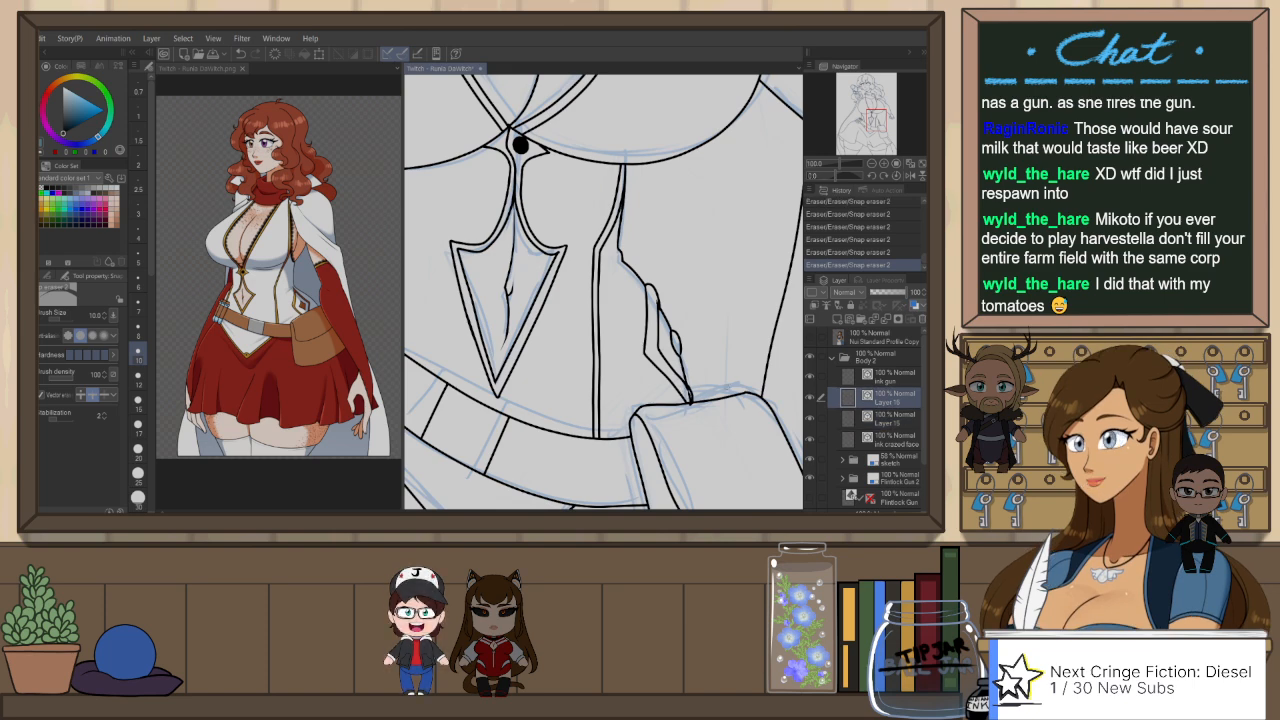
left_click(811, 398)
left_click(811, 398)
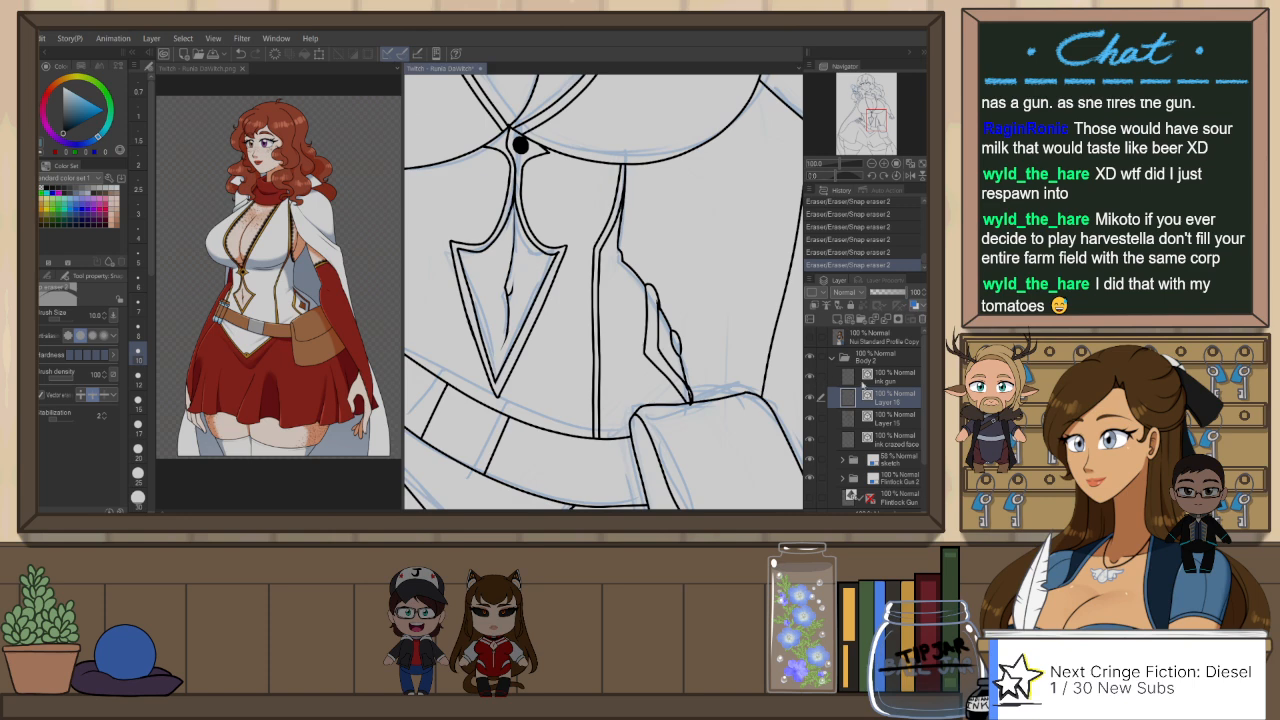
left_click(811, 422)
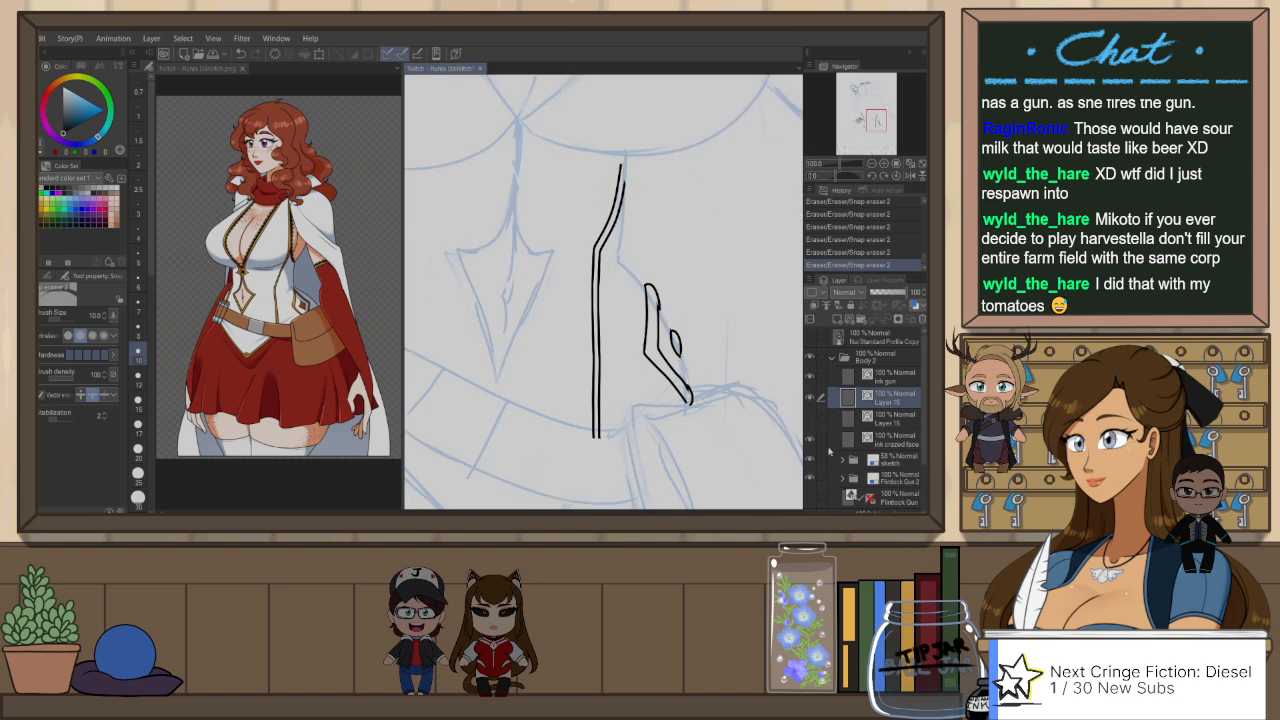
left_click(811, 420)
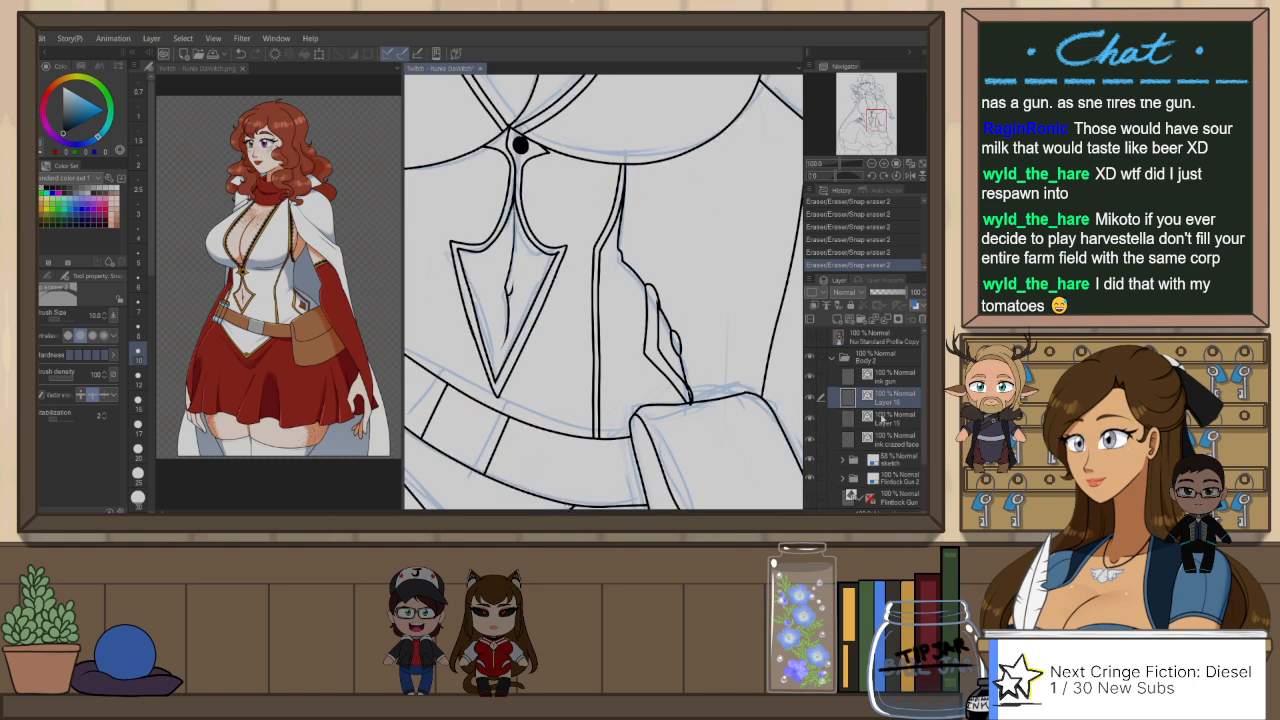
left_click(830, 420)
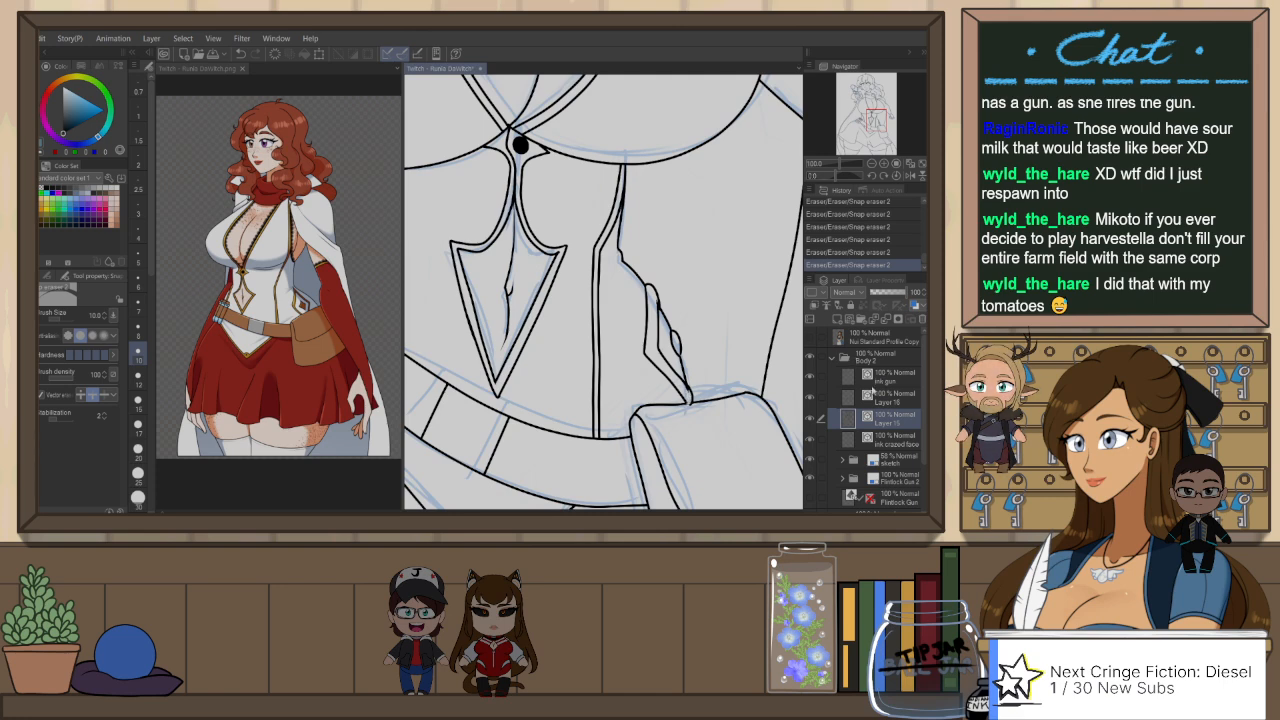
key("ctrl+z")
key("ctrl+y")
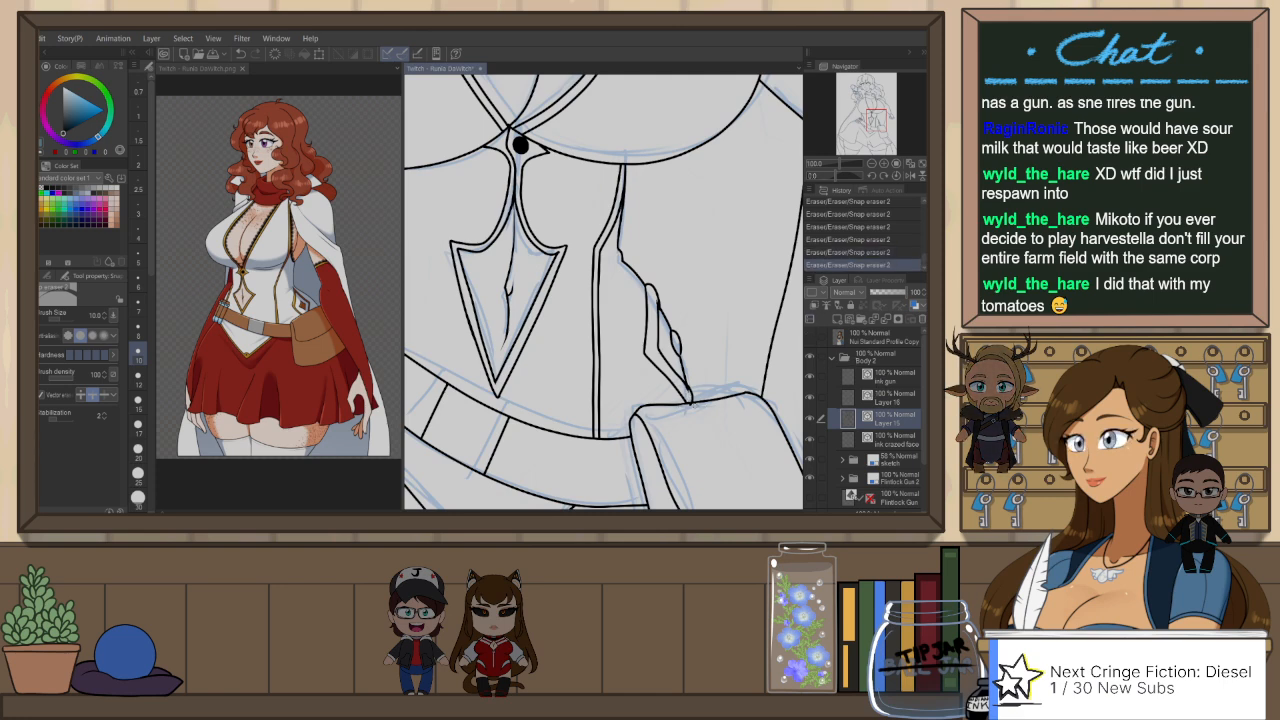
left_click(876, 394)
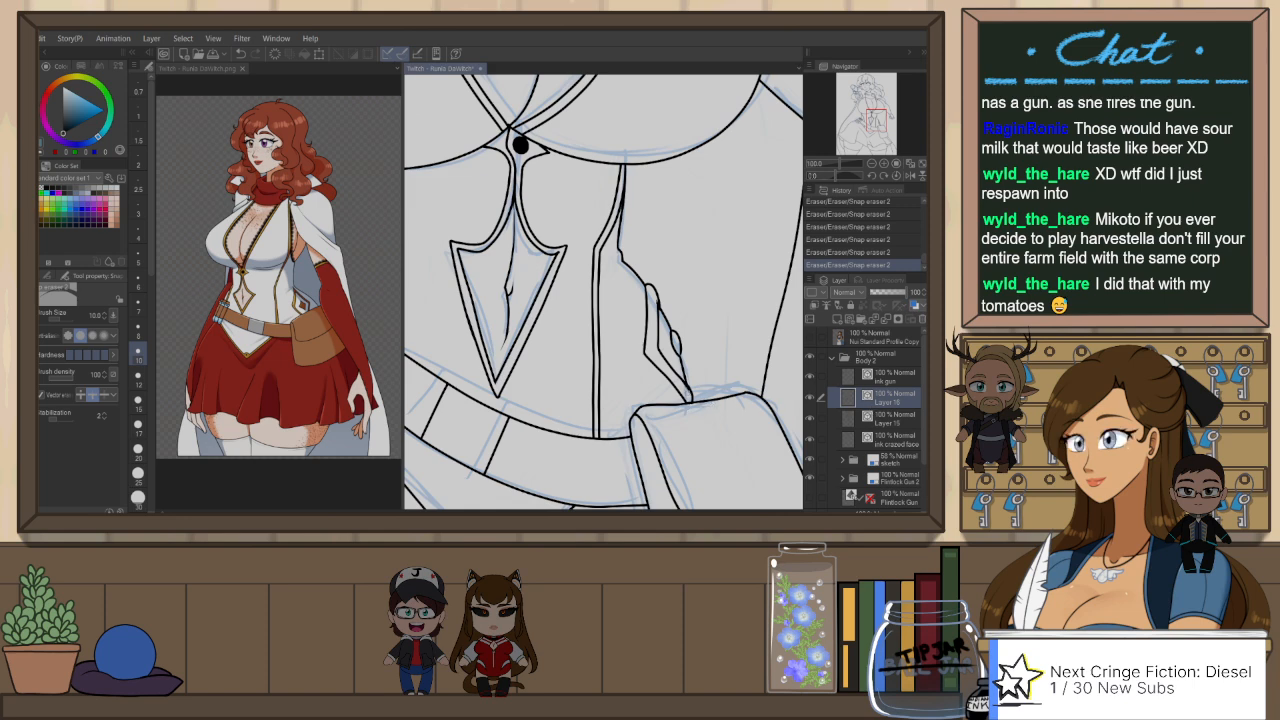
Step: Ink short contour lines at the pouch-side shoulder below the hair curls on Layer 16 and erase their overshooting ends
key("ctrl+minus")
key("ctrl+minus")
key("ctrl+minus")
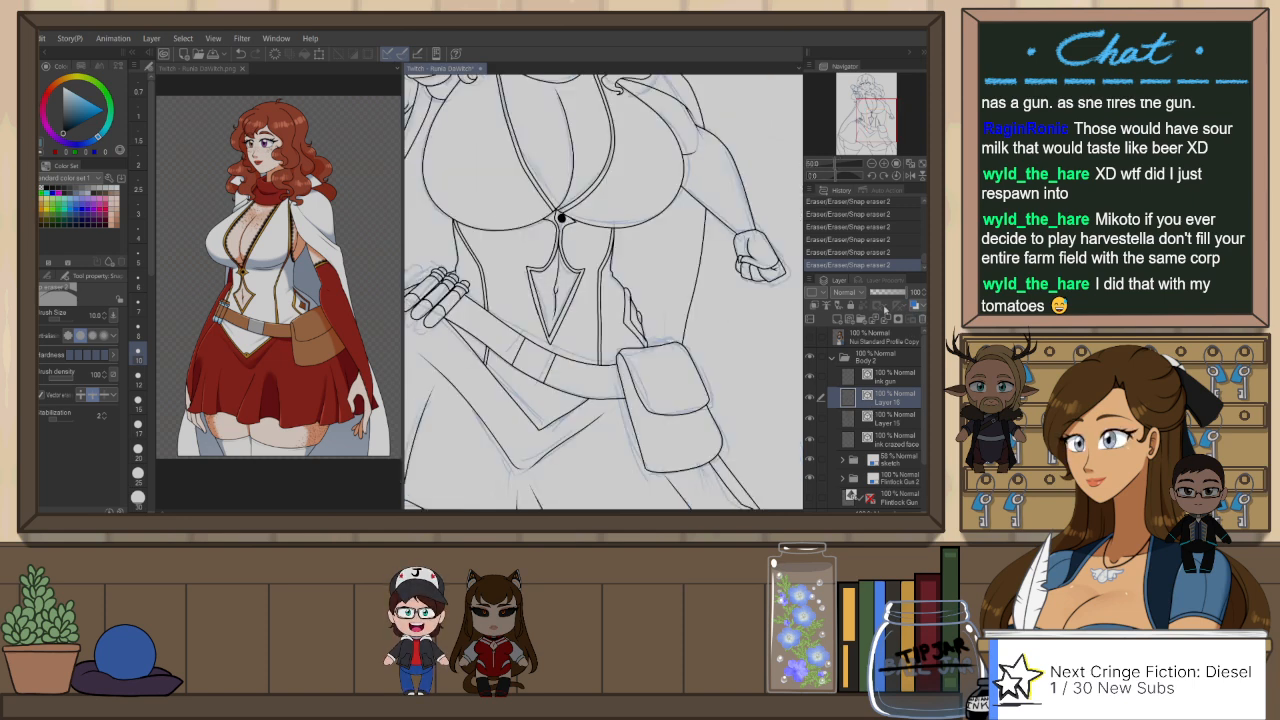
left_click_drag(705, 301, 779, 318)
key("ctrl+minus")
key("ctrl+minus")
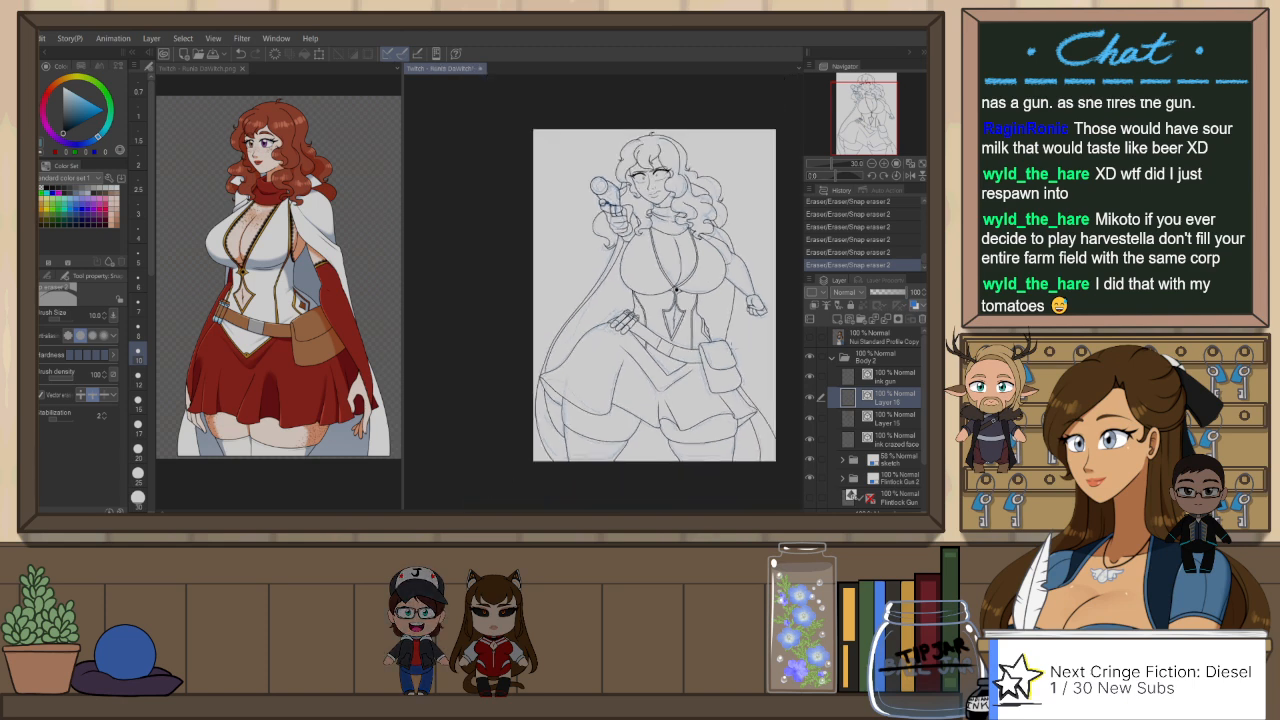
key("ctrl+plus")
scroll(762, 201, "up", 4)
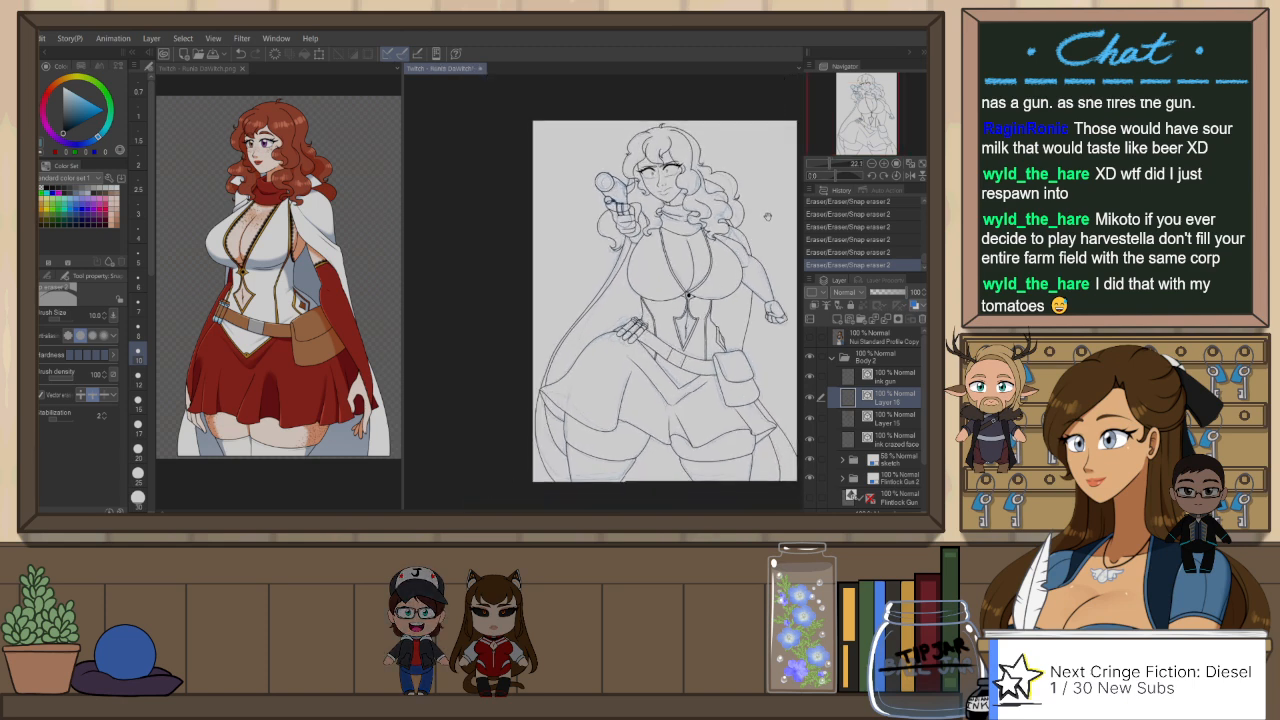
scroll(766, 224, "up", 3)
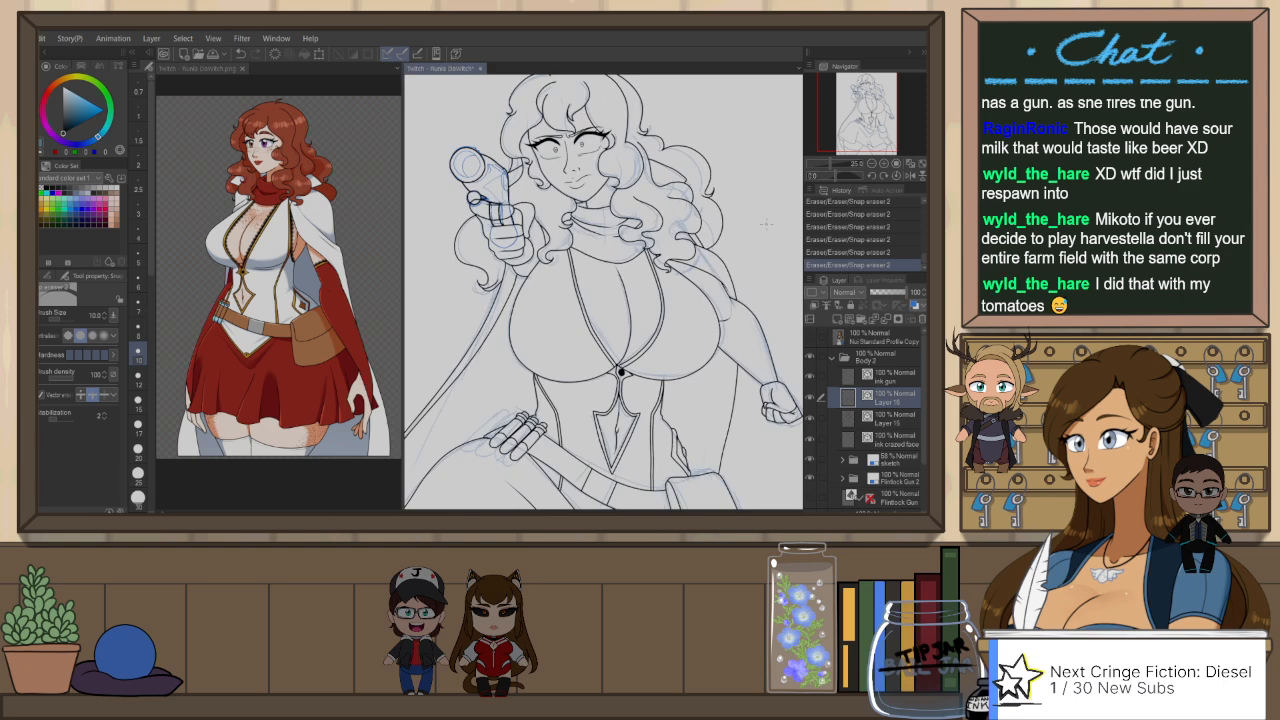
key("p")
left_click_drag(682, 246, 718, 282)
left_click_drag(690, 256, 724, 300)
key("e")
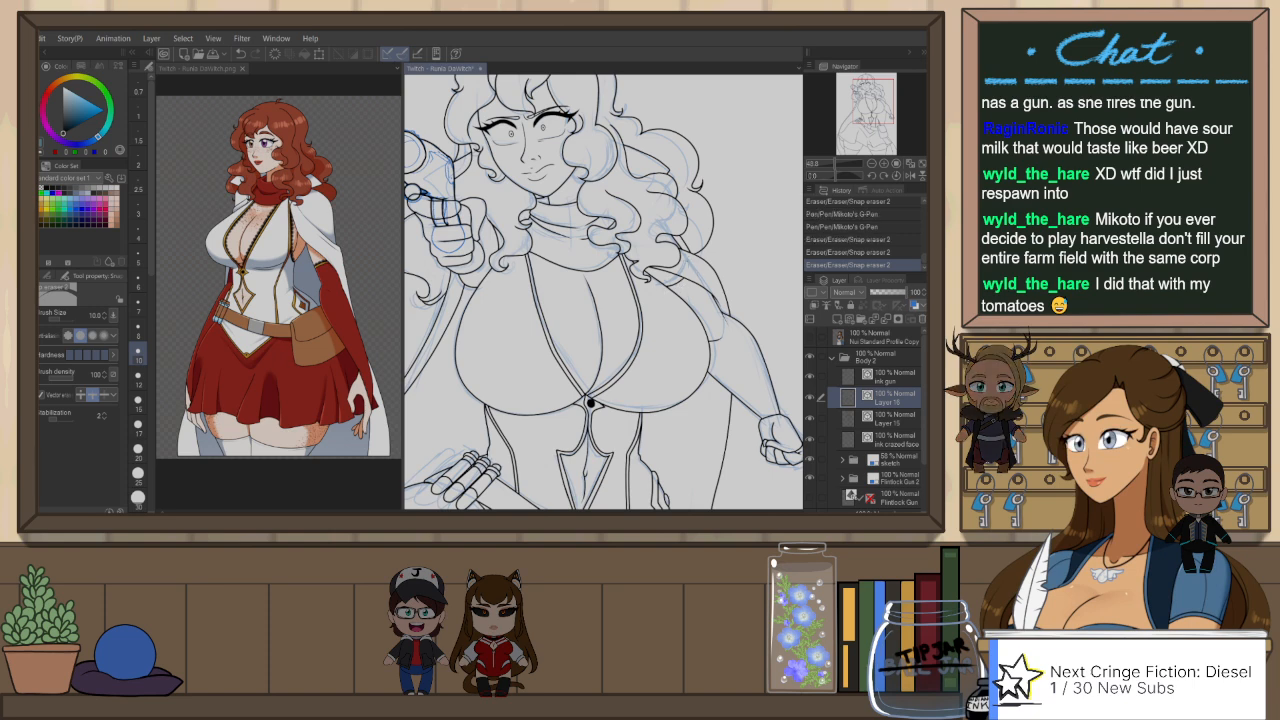
key("p")
key("e")
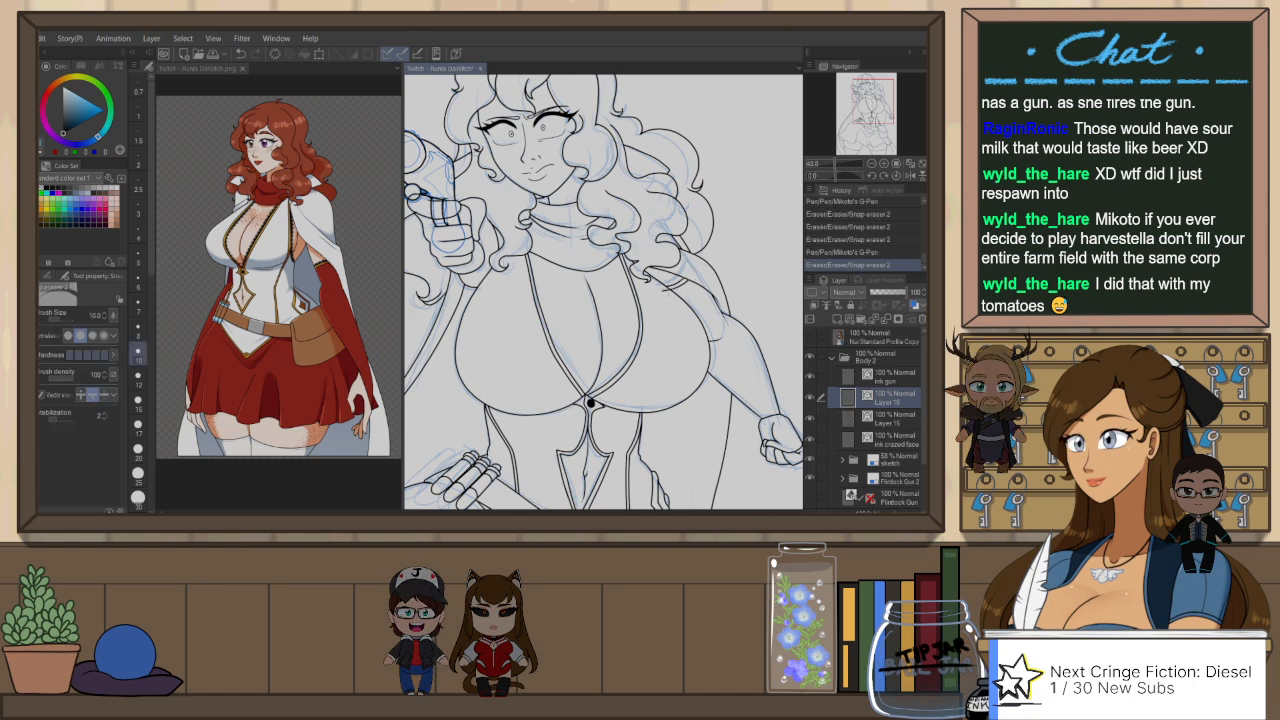
key("ctrl+z")
Step: Switch to Layer 15, undo the remaining shoulder stroke and re-ink it from the hair curls toward the upper arm, trimming the overlap
key("ctrl+z")
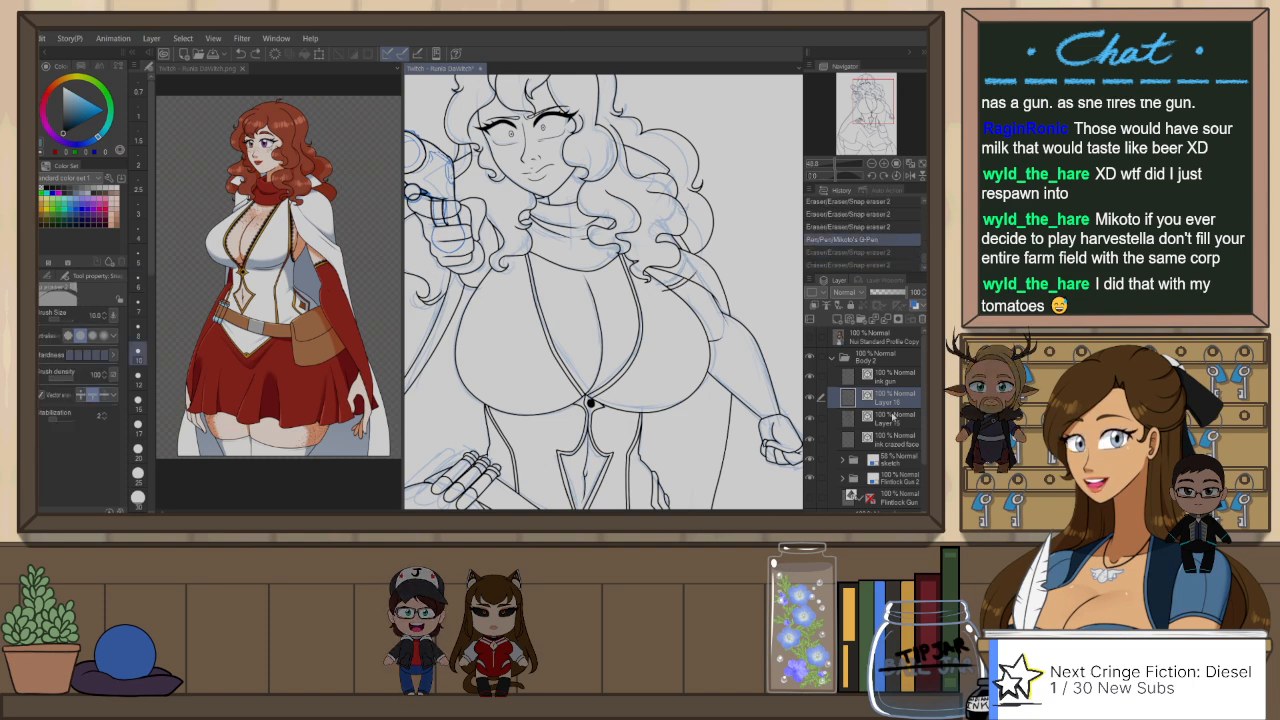
left_click(896, 419)
key("ctrl+z")
key("p")
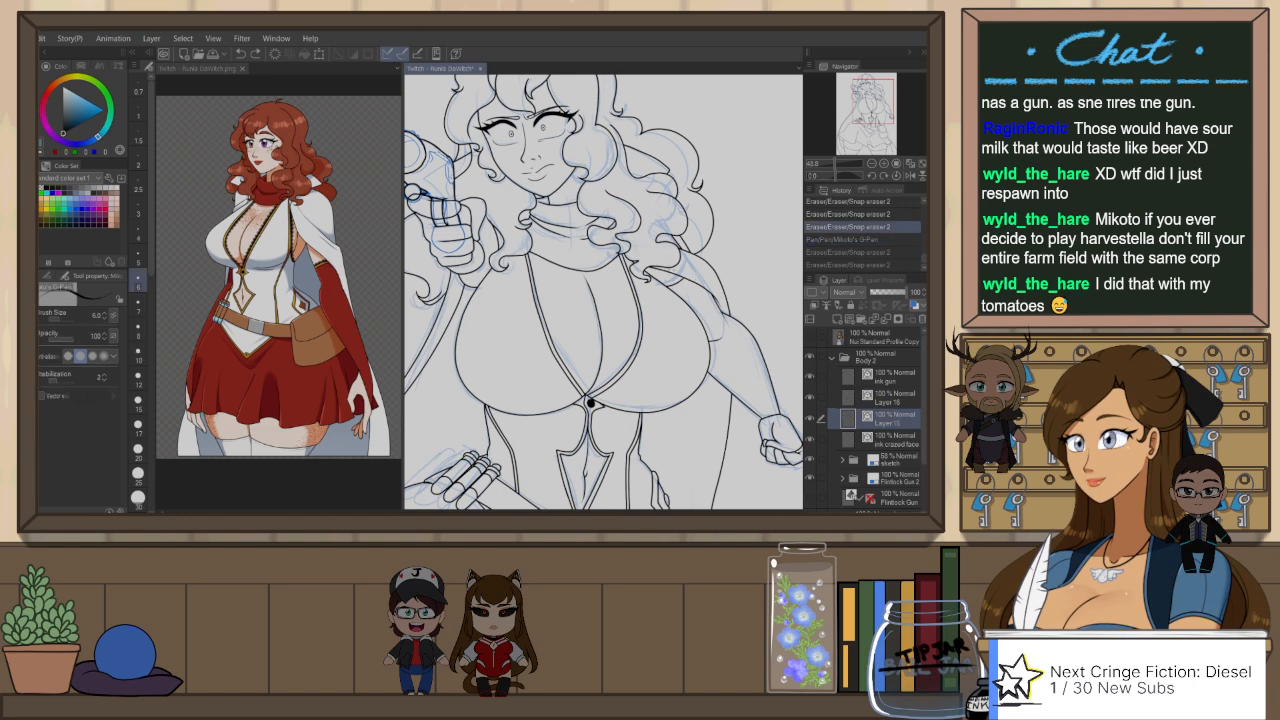
mouse_move(664, 272)
left_mouse_down()
mouse_move(696, 290)
mouse_move(674, 291)
mouse_move(694, 292)
left_mouse_up()
key("e")
left_click_drag(667, 360, 718, 393)
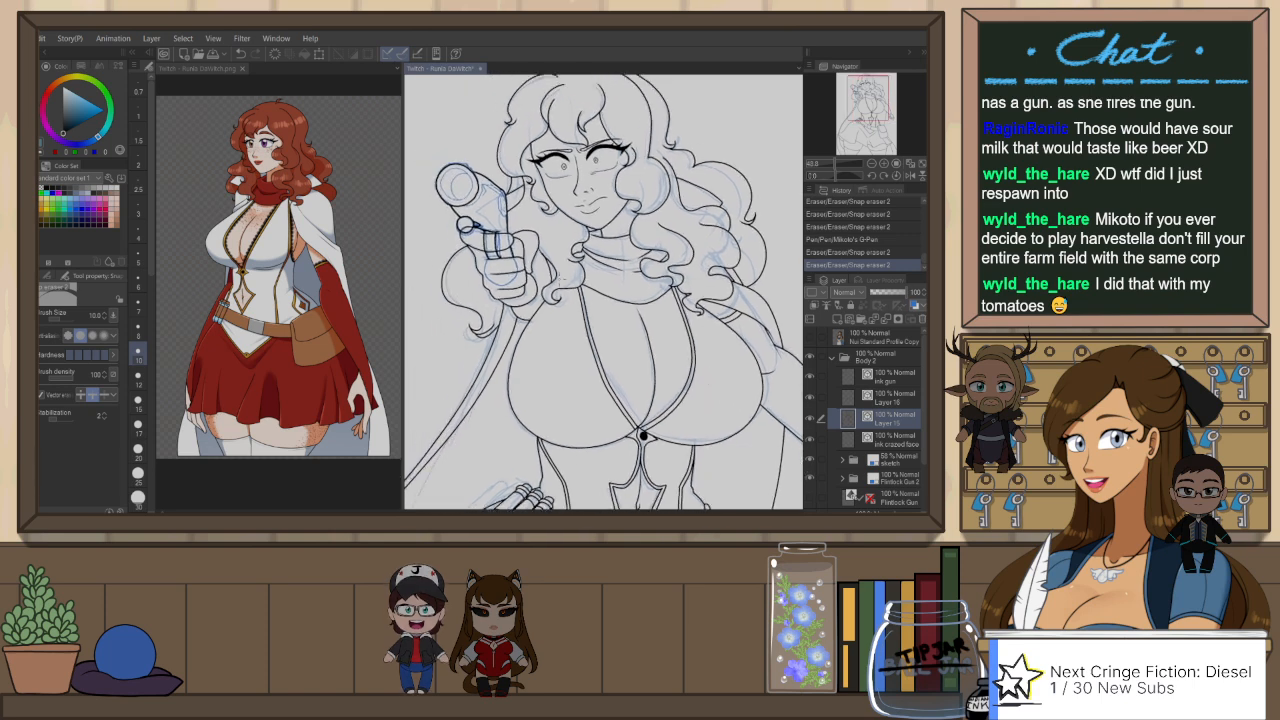
left_click_drag(560, 286, 568, 286)
Step: Mirror the view and ink a curved line along the gun-side hair lock beside the scarf, redrawing until it fits and erasing overlaps
key("h")
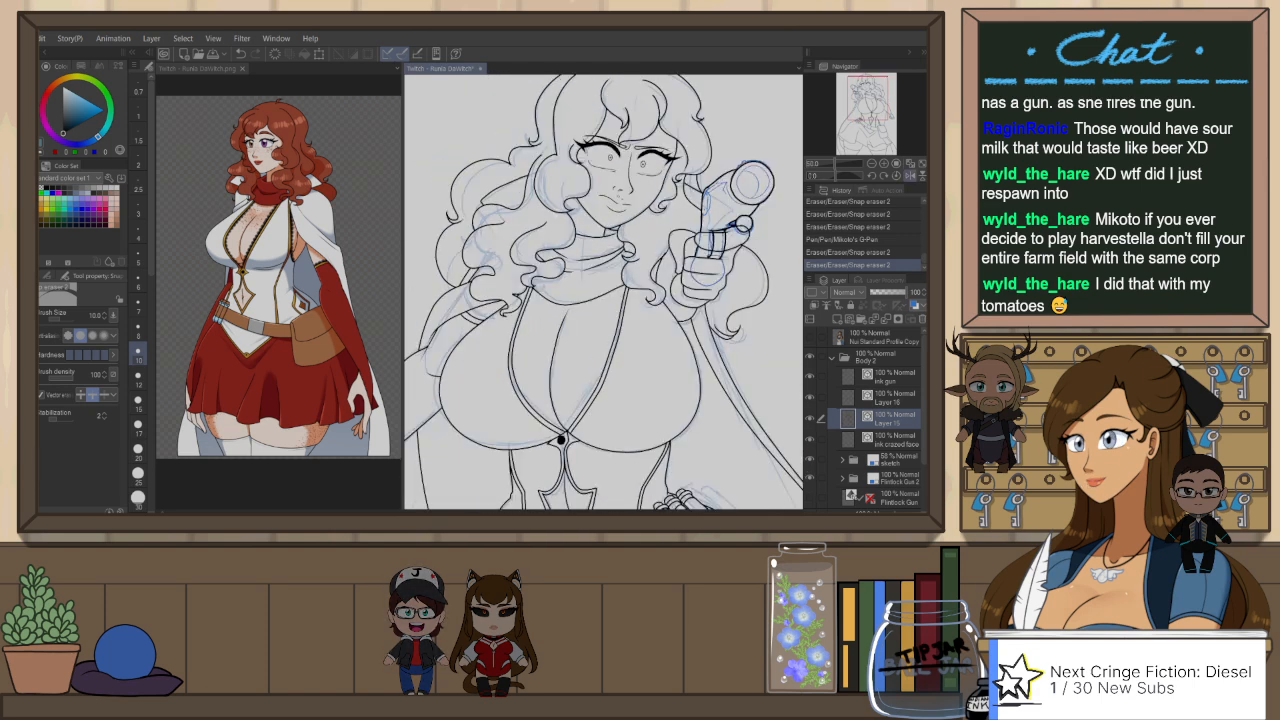
key("p")
scroll(665, 270, "up", 2)
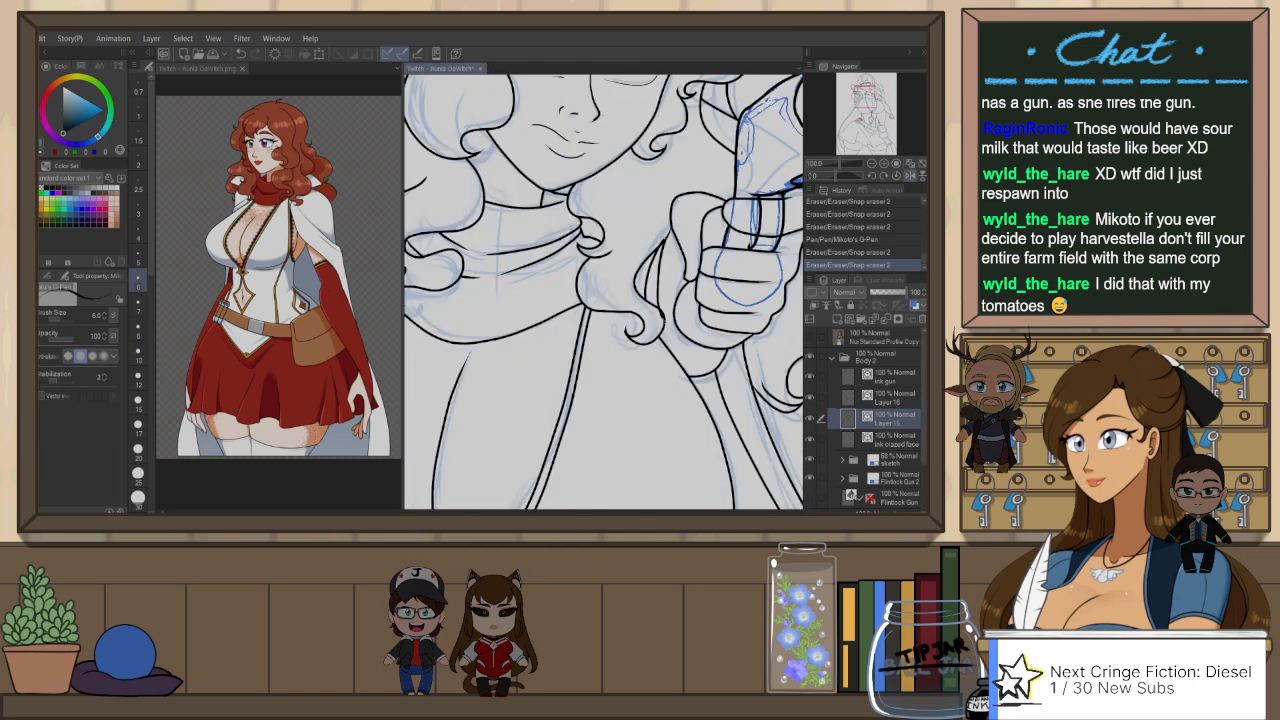
key("ctrl+z")
left_click_drag(654, 246, 657, 325)
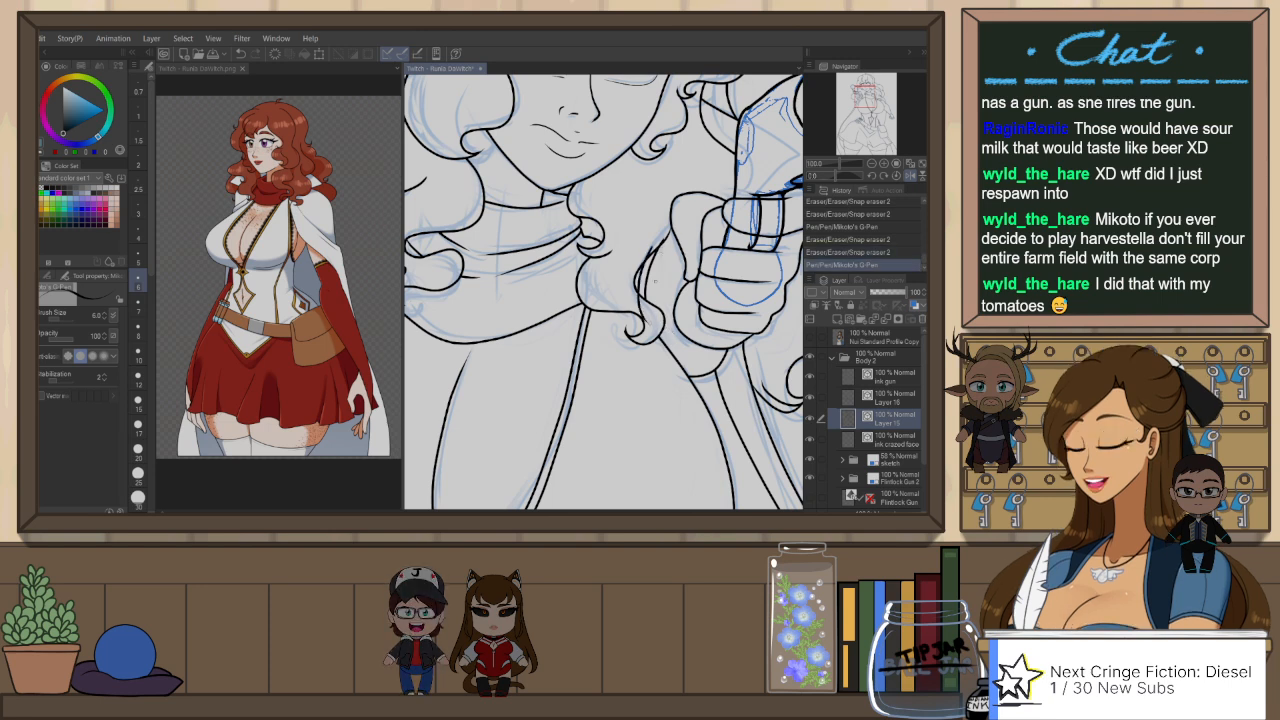
key("ctrl+z")
left_click_drag(656, 246, 642, 312)
key("ctrl+z")
mouse_move(650, 252)
left_mouse_down()
mouse_move(638, 289)
mouse_move(651, 318)
left_mouse_up()
key("e")
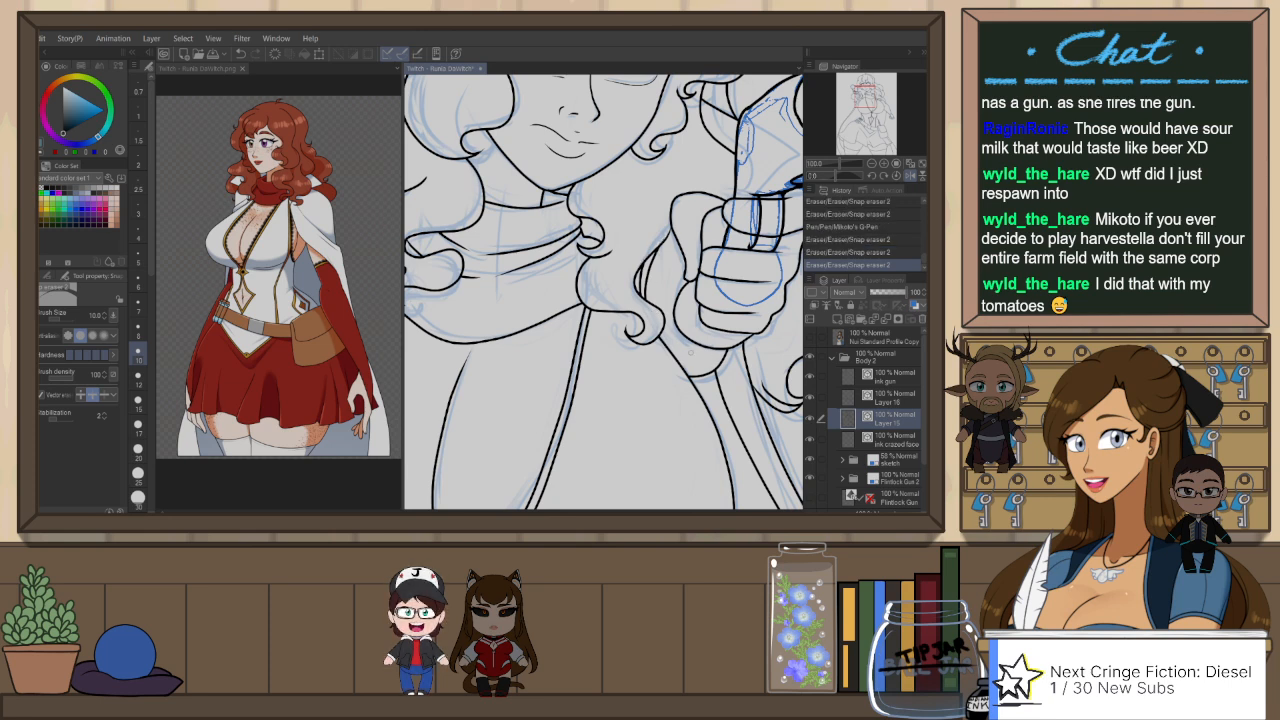
Step: Try to reshape the gun barrel's upper outline by shifting the control points of its vector stroke
key("p")
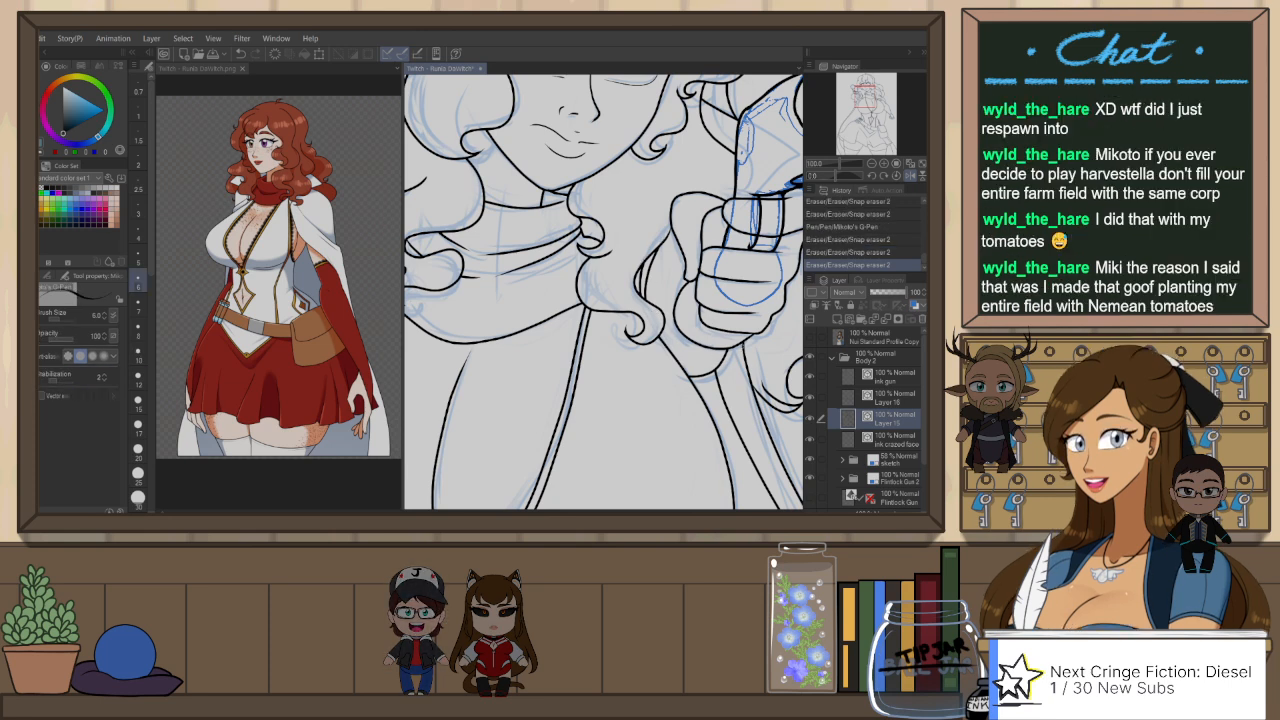
left_click_drag(764, 310, 663, 393)
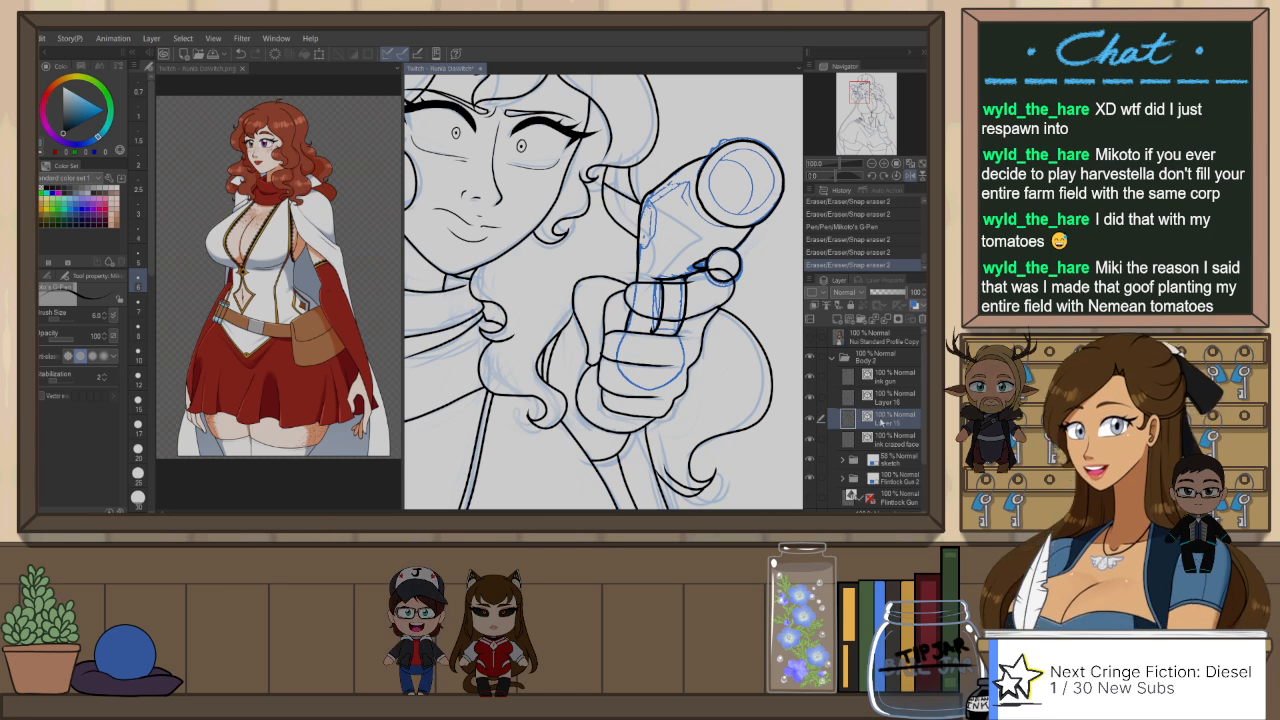
left_click(810, 419)
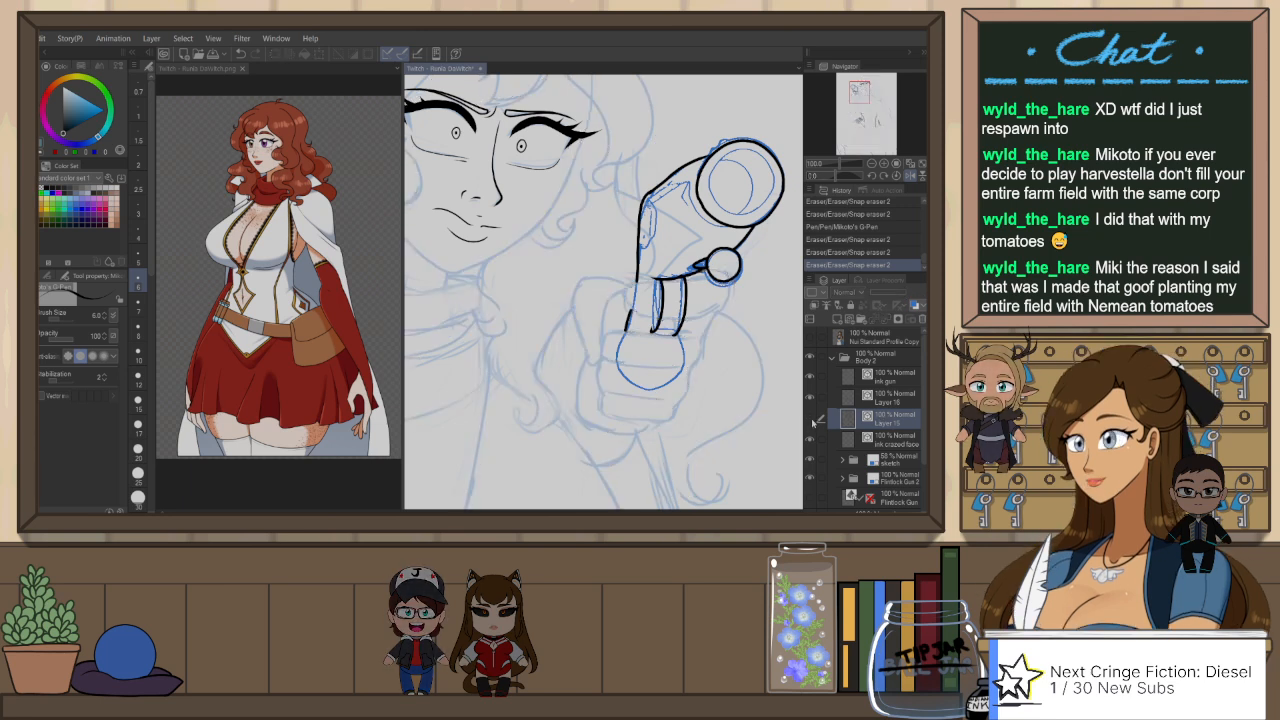
left_click(810, 419)
left_click(811, 399)
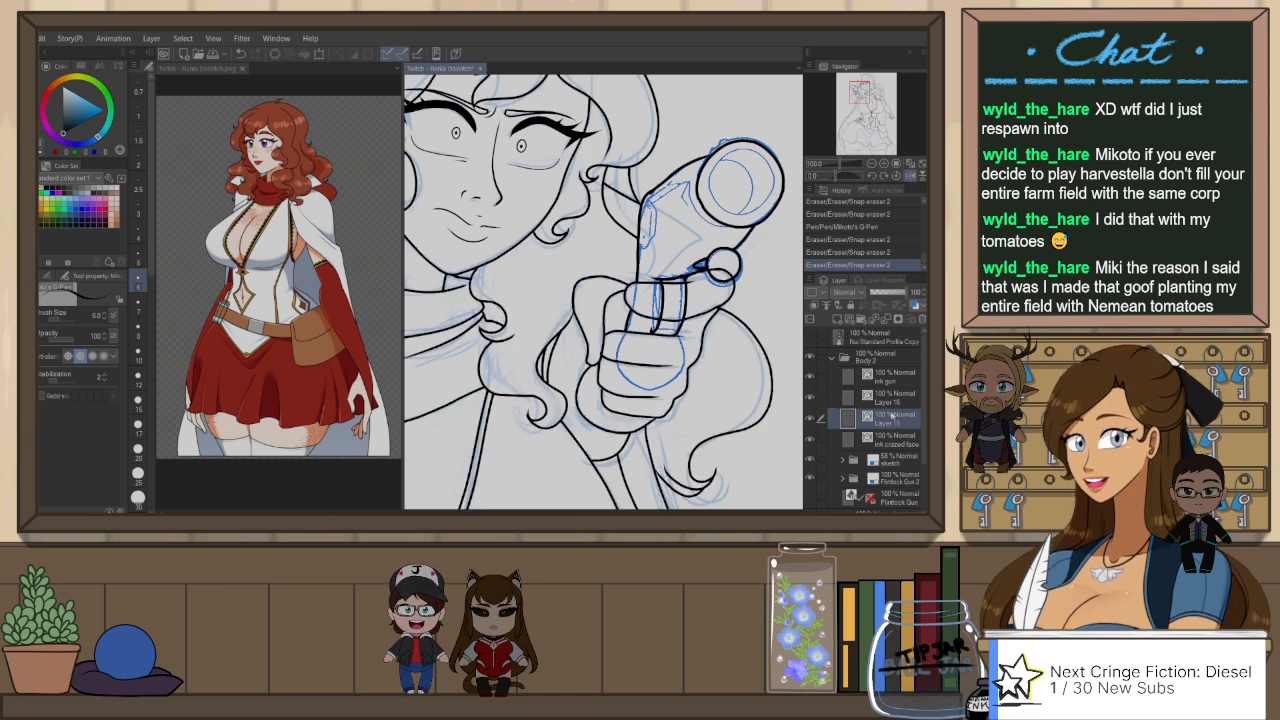
key("o")
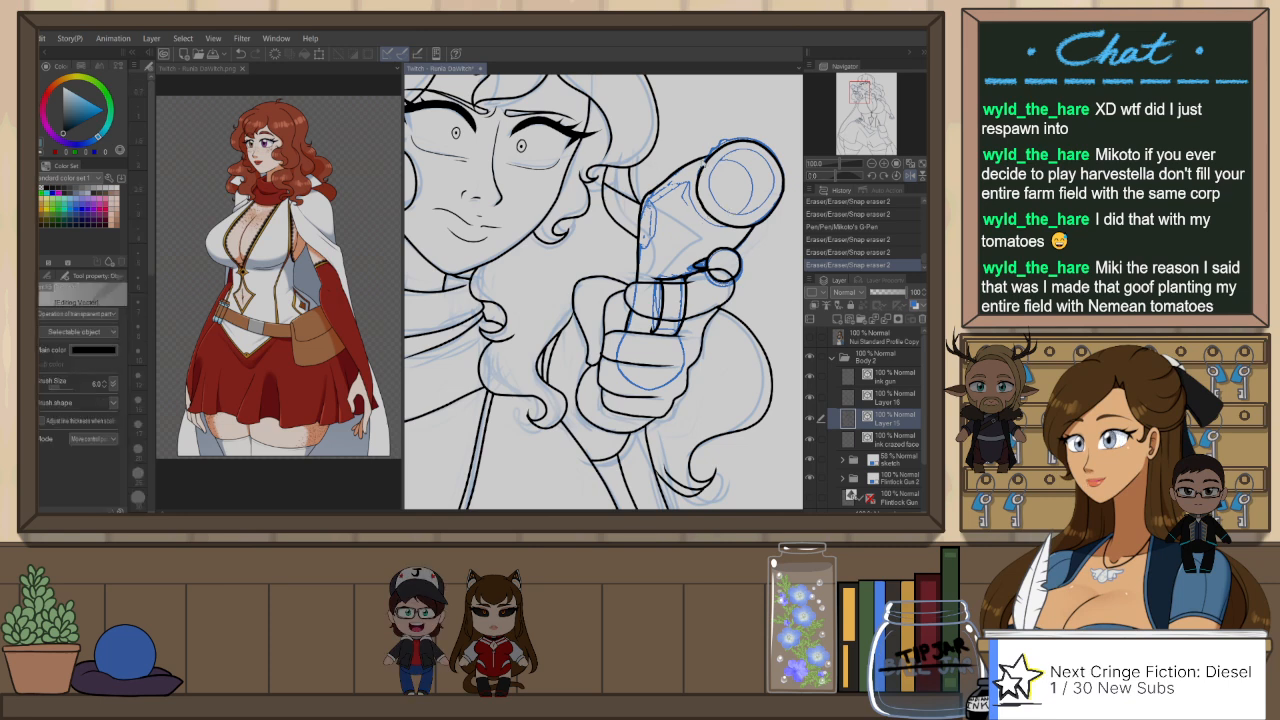
left_click(707, 159)
scroll(710, 161, "up", 2)
left_click_drag(709, 148, 686, 158)
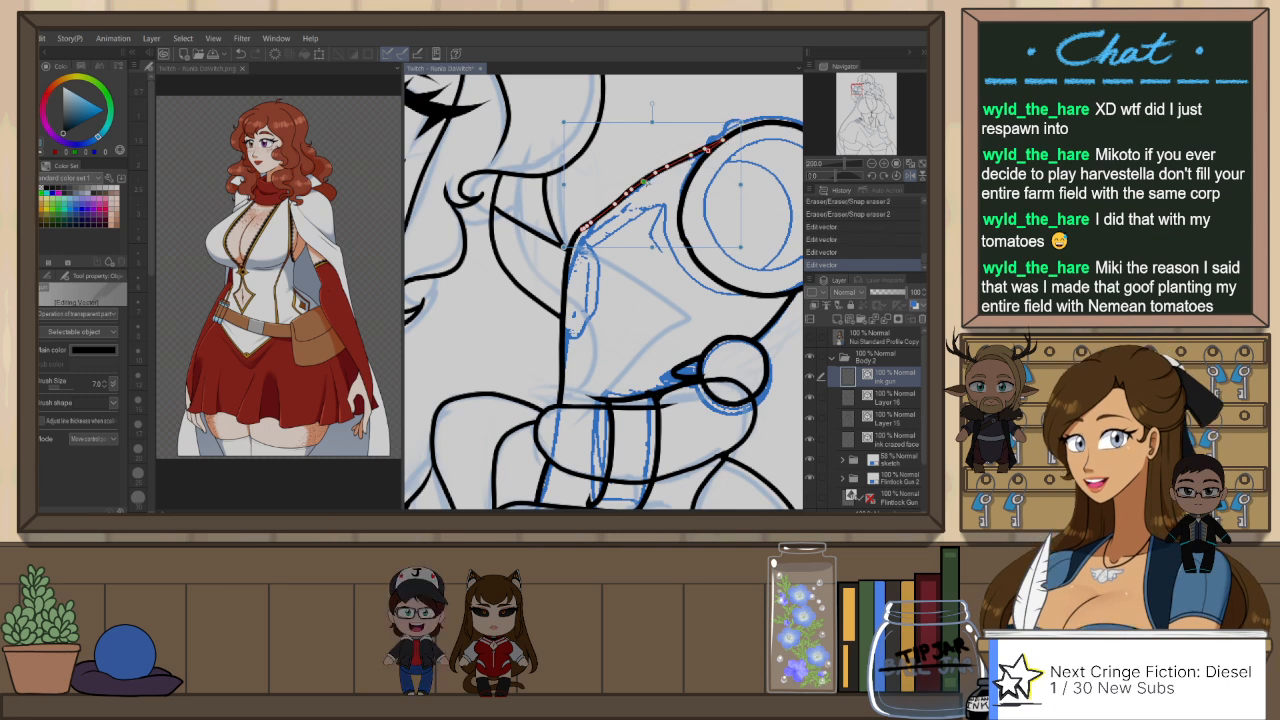
left_click_drag(660, 172, 678, 161)
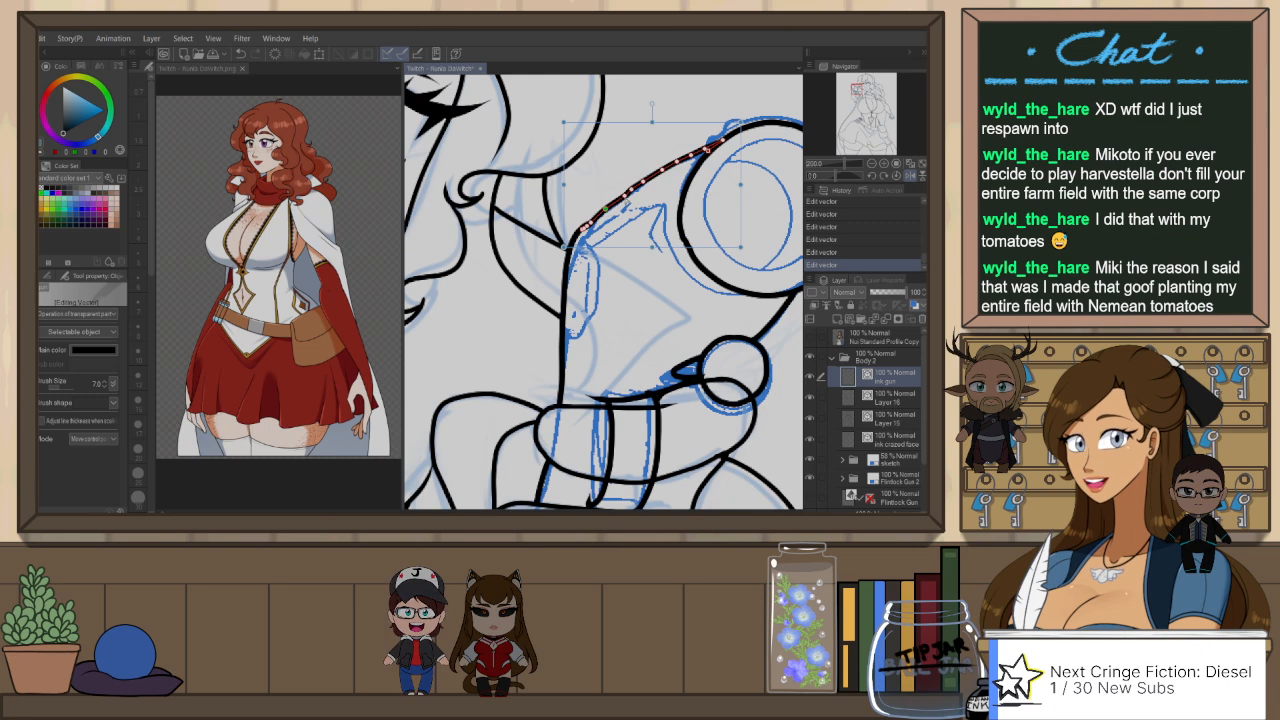
Step: Remove the gun barrel's upper outline stroke on the ink gun layer and redraw it as a smooth curve up to the muzzle
key("ctrl+x")
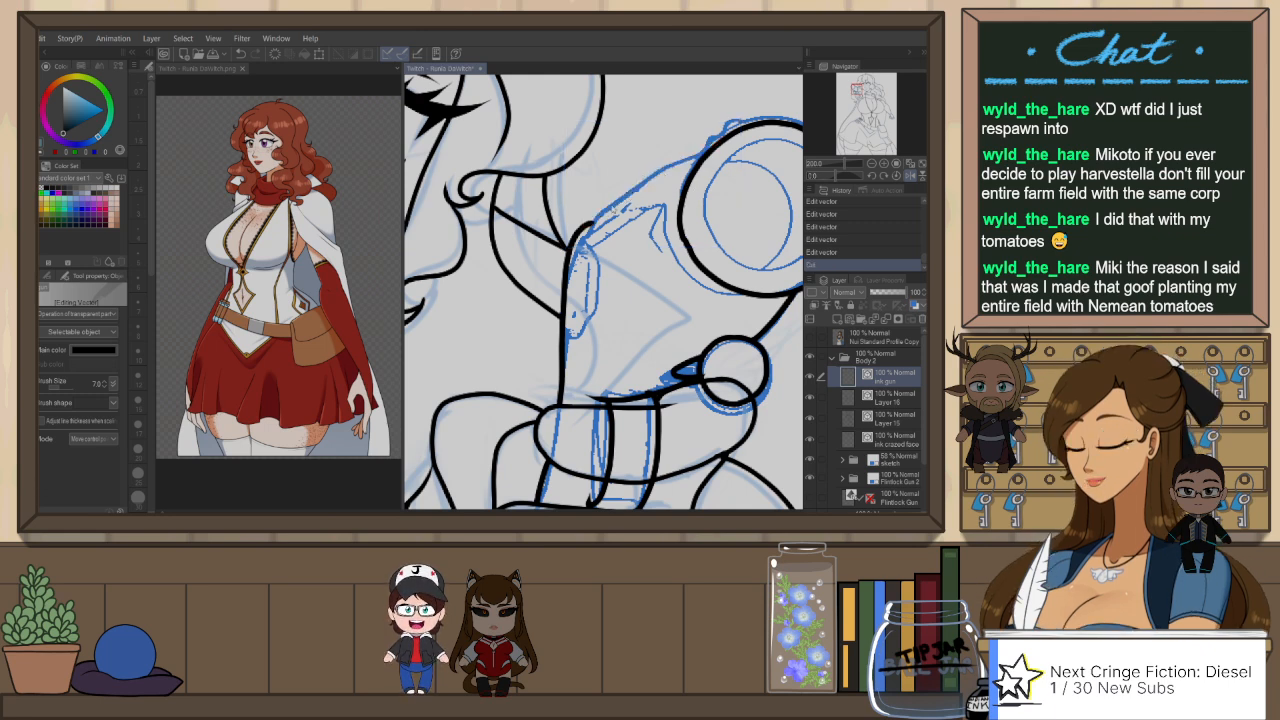
key("p")
key("ctrl+z")
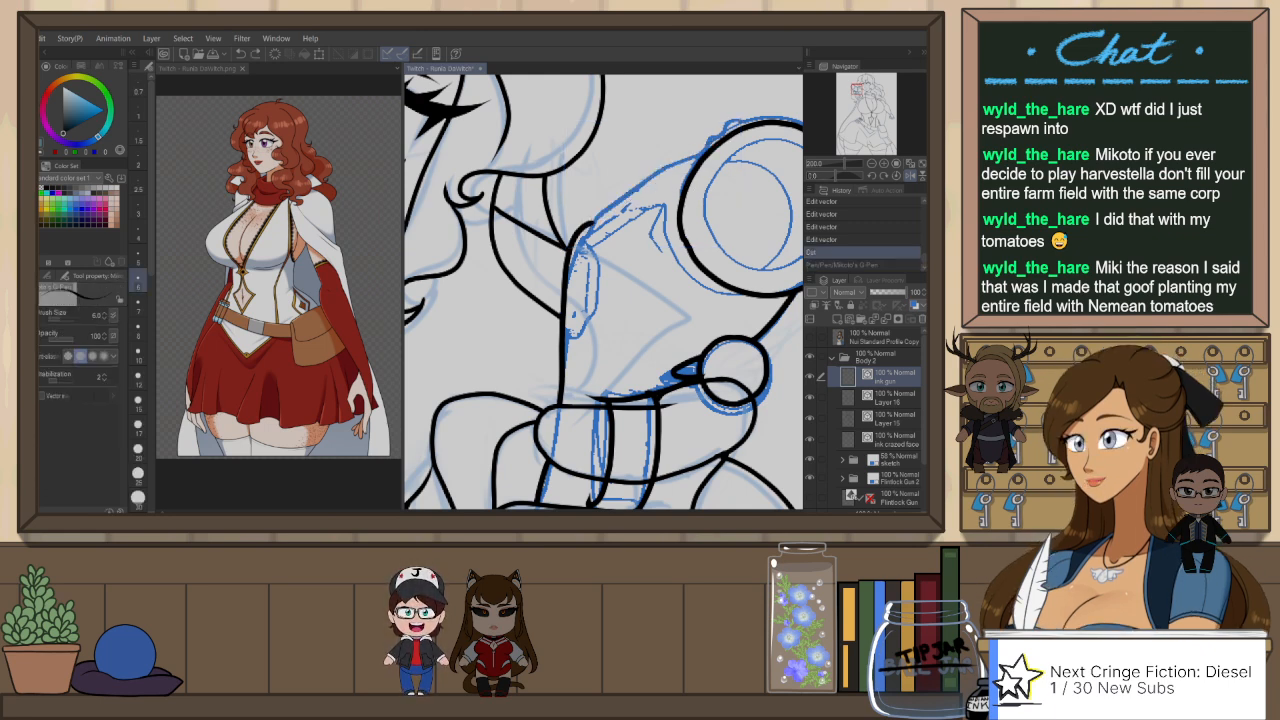
key("ctrl+y")
key("e")
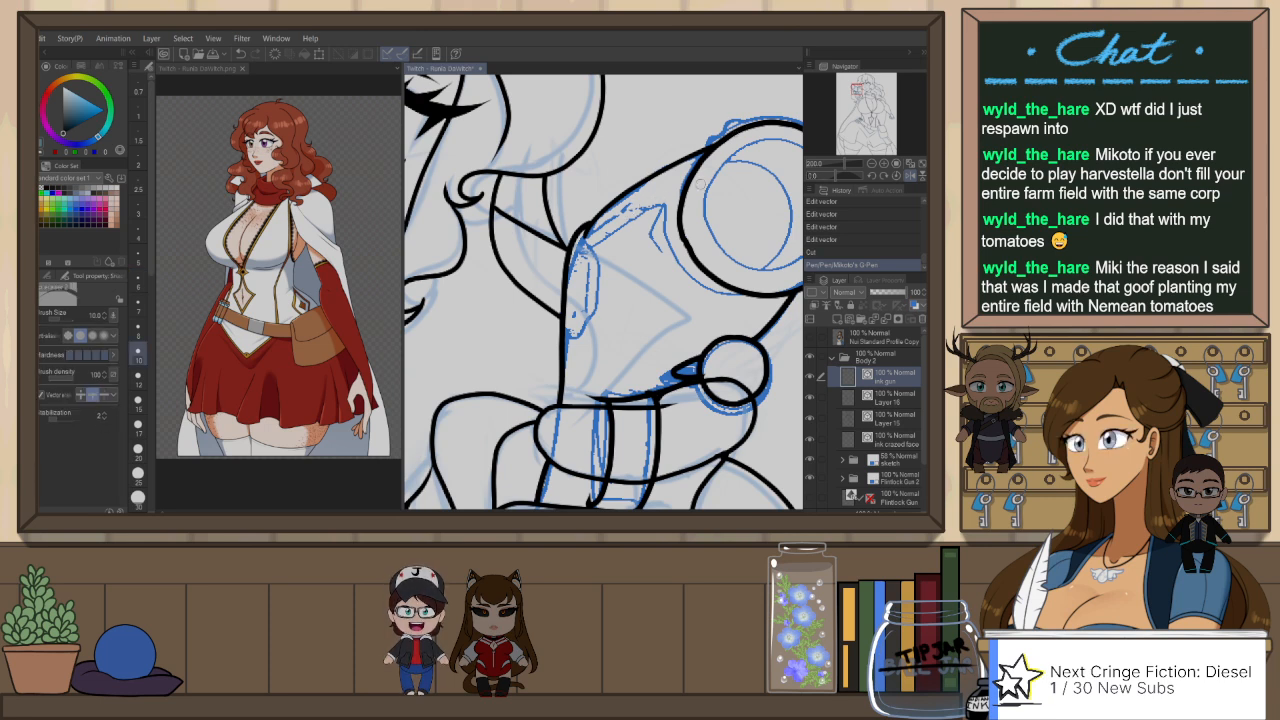
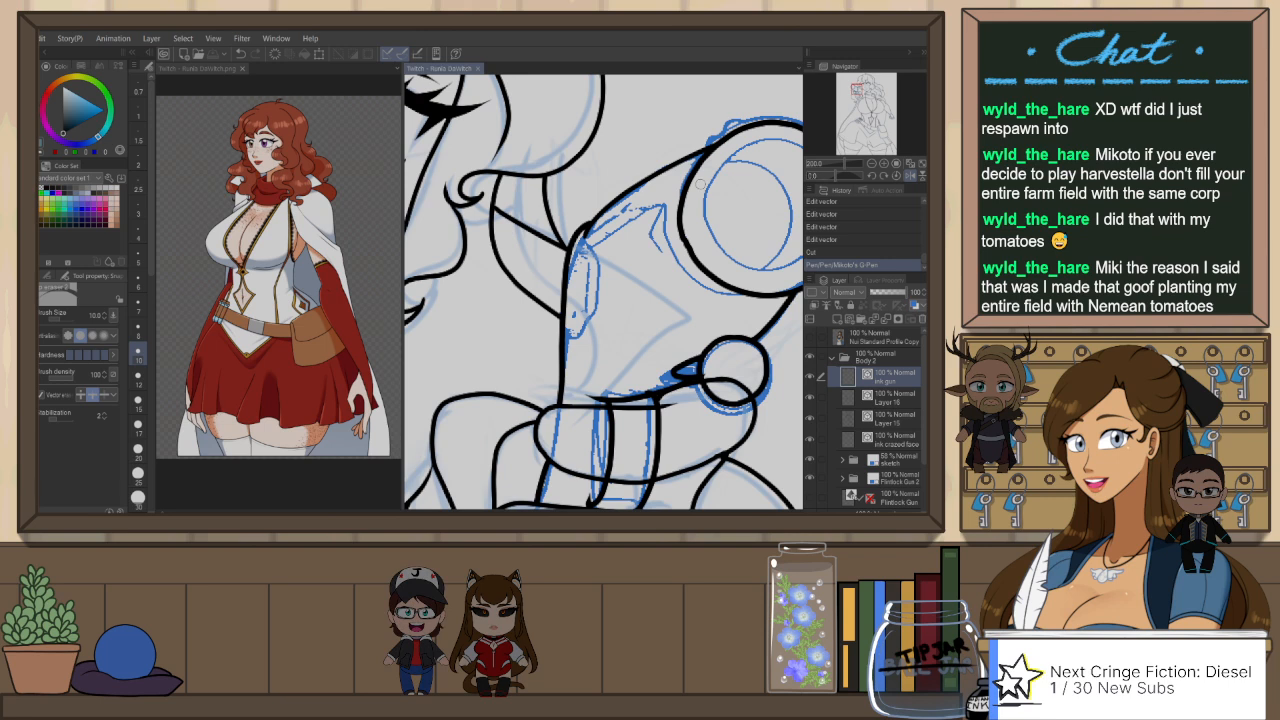
Step: Inspect the overall line art against the gun and face in both the mirrored and normal canvas orientations
scroll(700, 184, "down", 5)
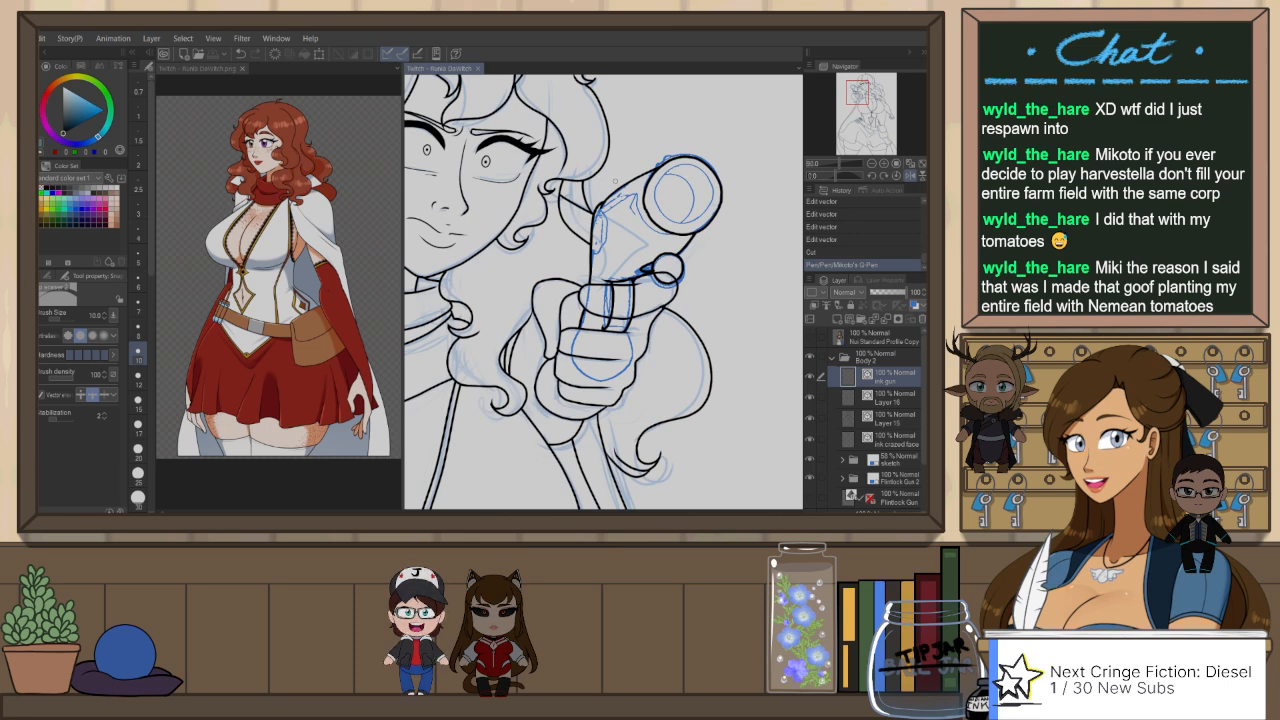
scroll(596, 176, "down", 1)
scroll(676, 229, "down", 4)
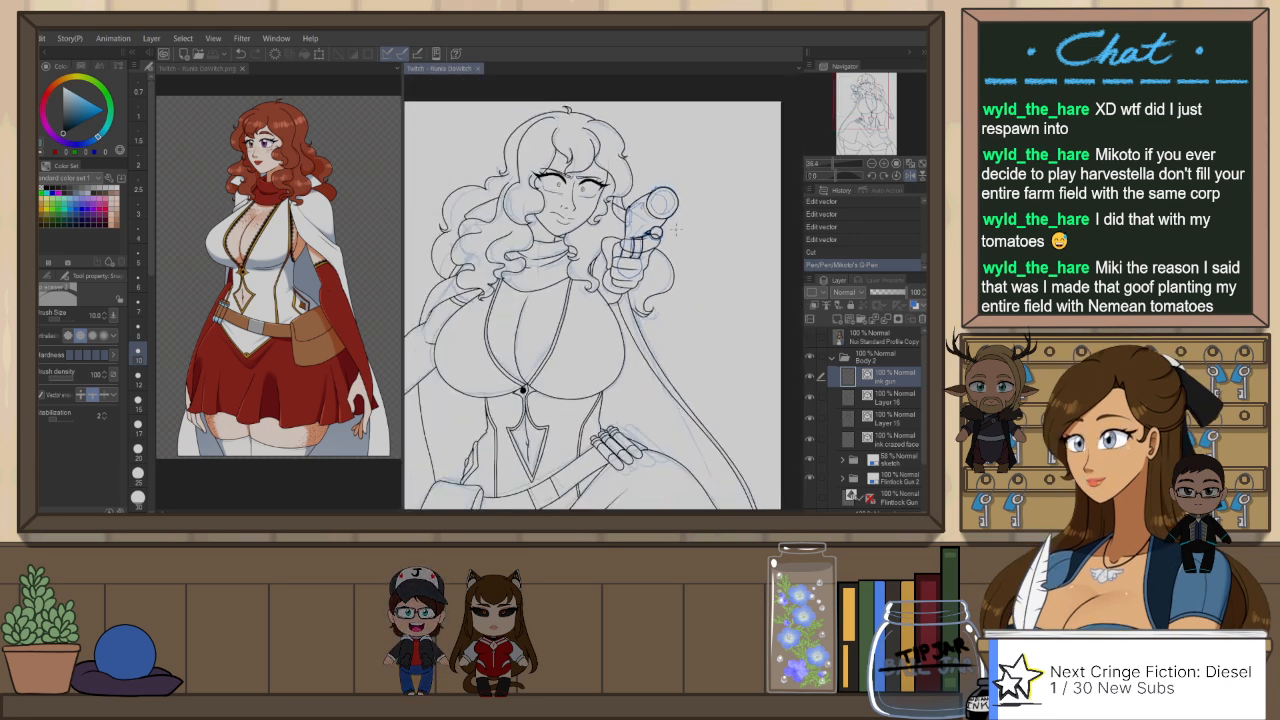
key("h")
scroll(577, 166, "down", 1)
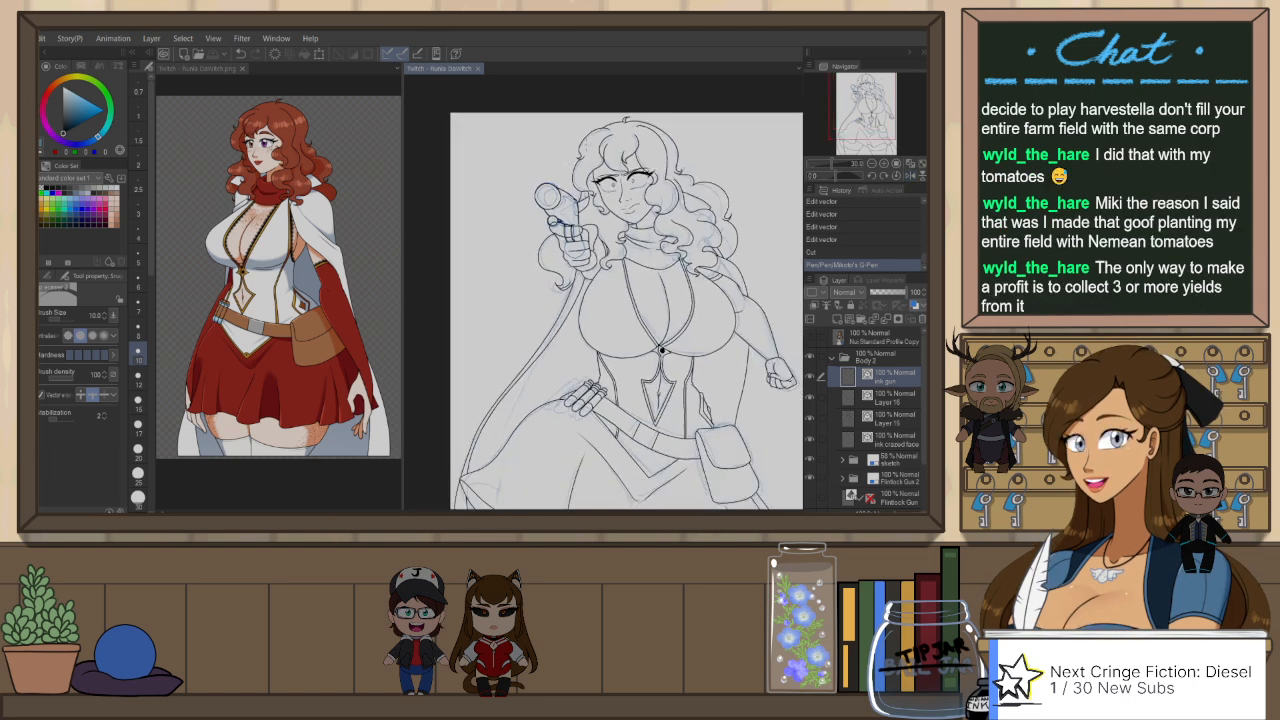
scroll(675, 121, "up", 2)
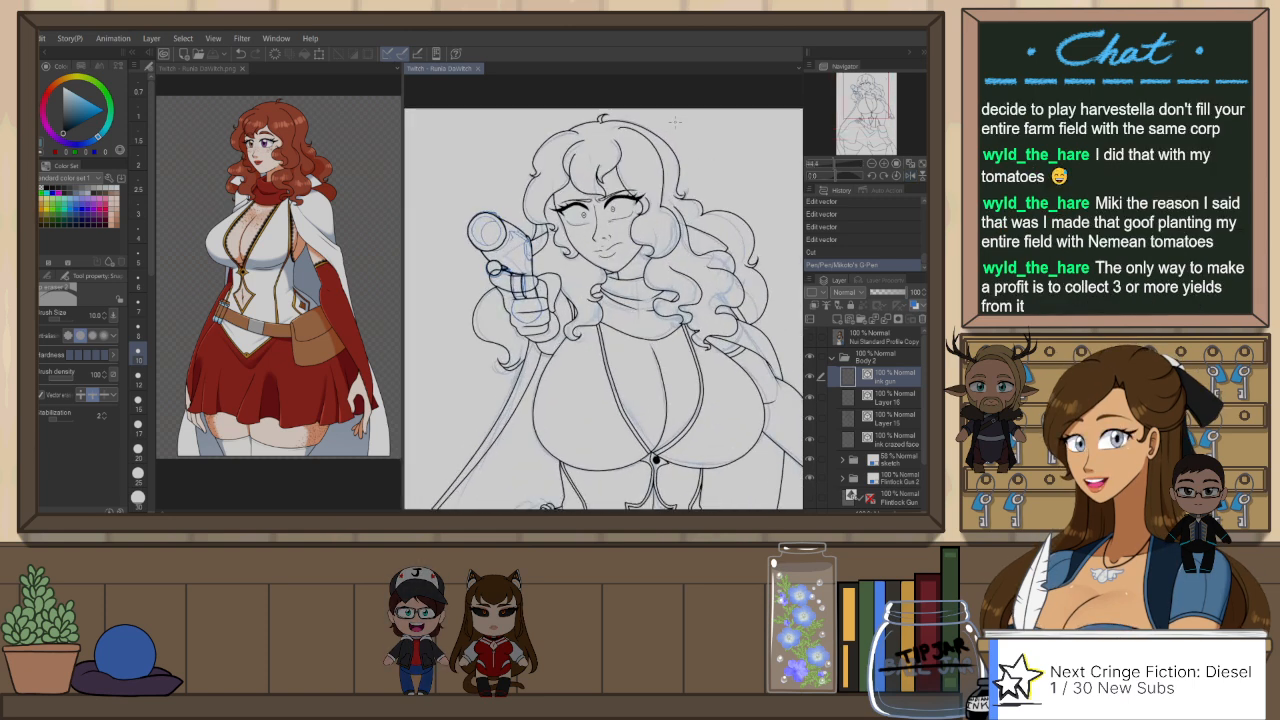
scroll(675, 121, "up", 1)
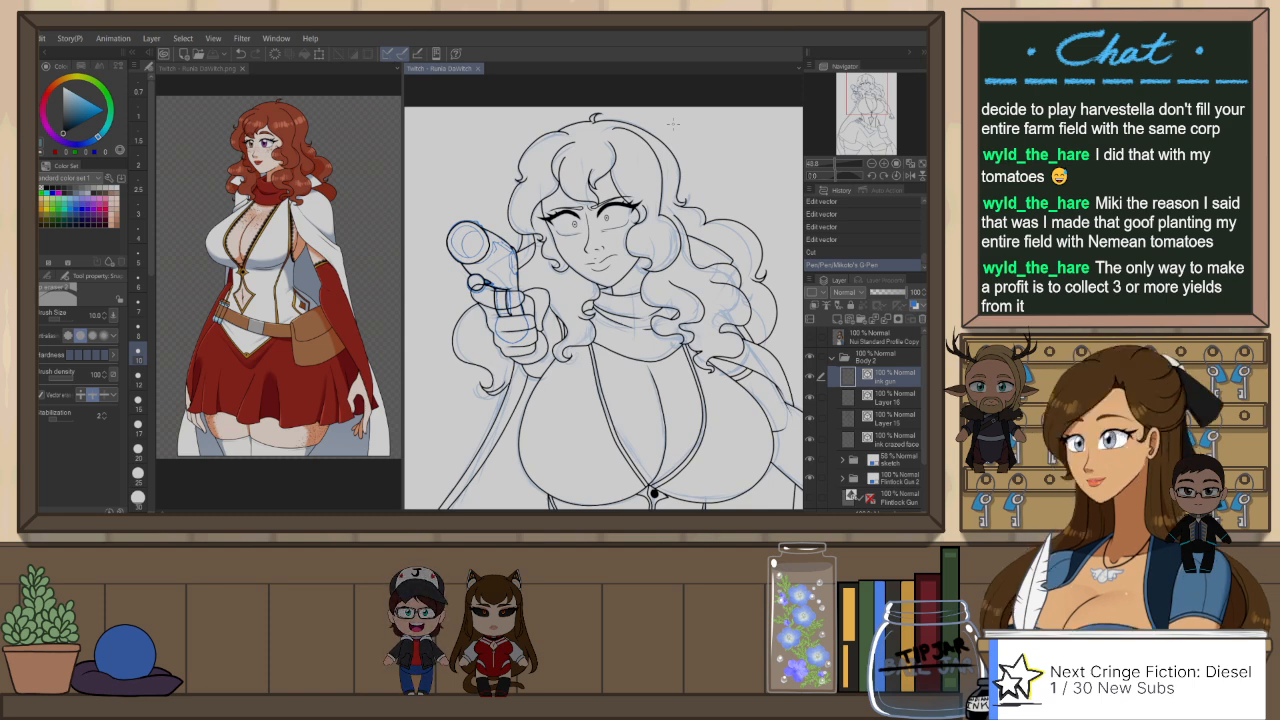
Step: Adjust the vector line of the curl across the forehead on Layer 15 and erase its overshoot near the eyebrow
key("o")
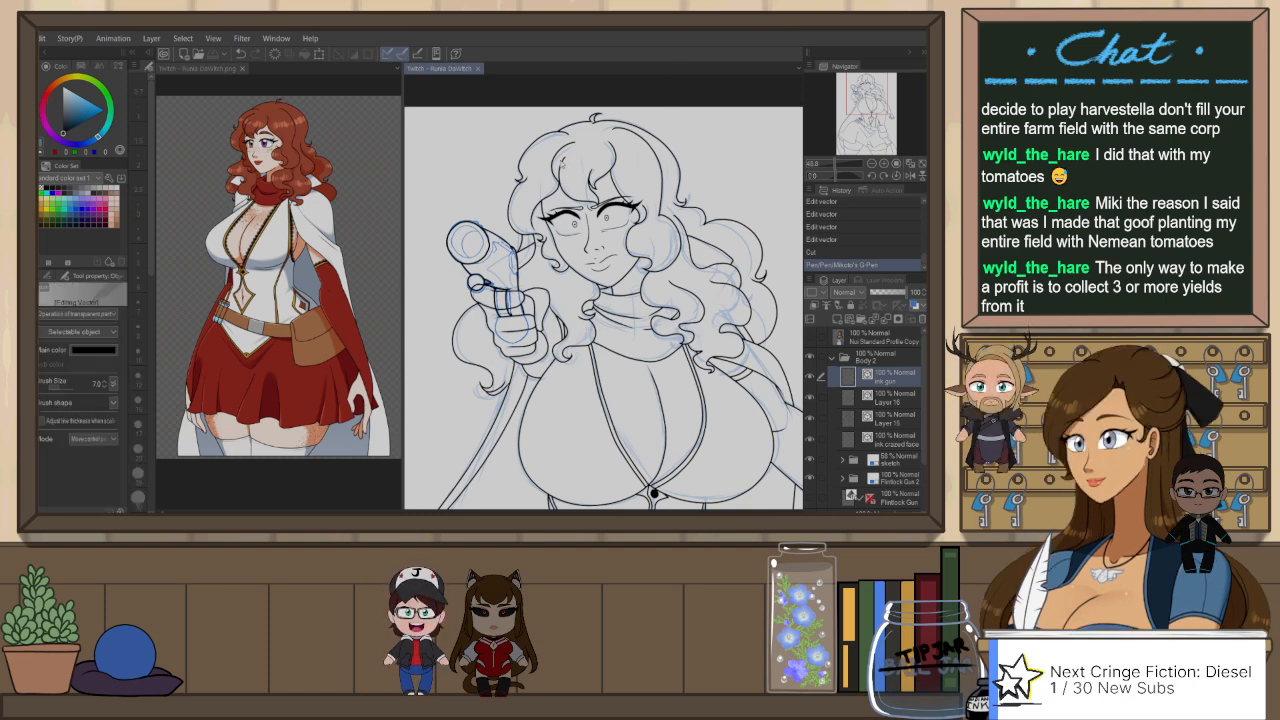
left_click(564, 163)
left_click(567, 160)
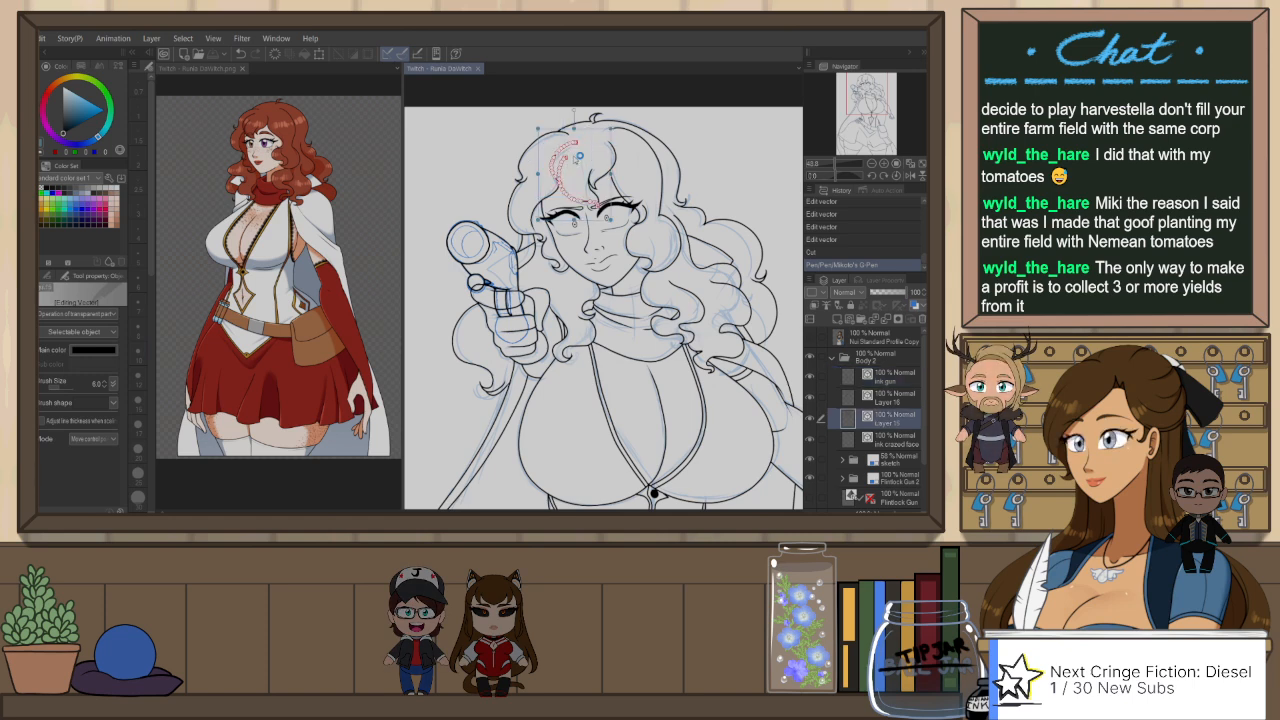
left_click_drag(538, 174, 532, 174)
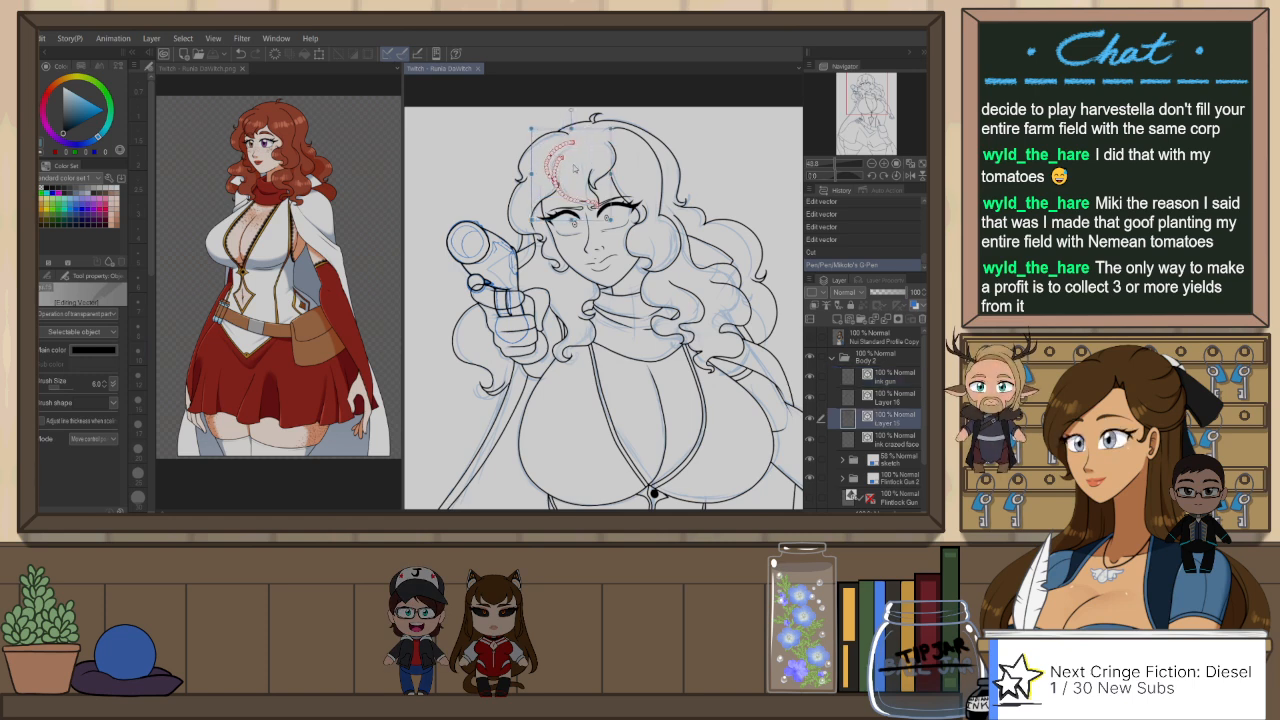
scroll(575, 168, "up", 5)
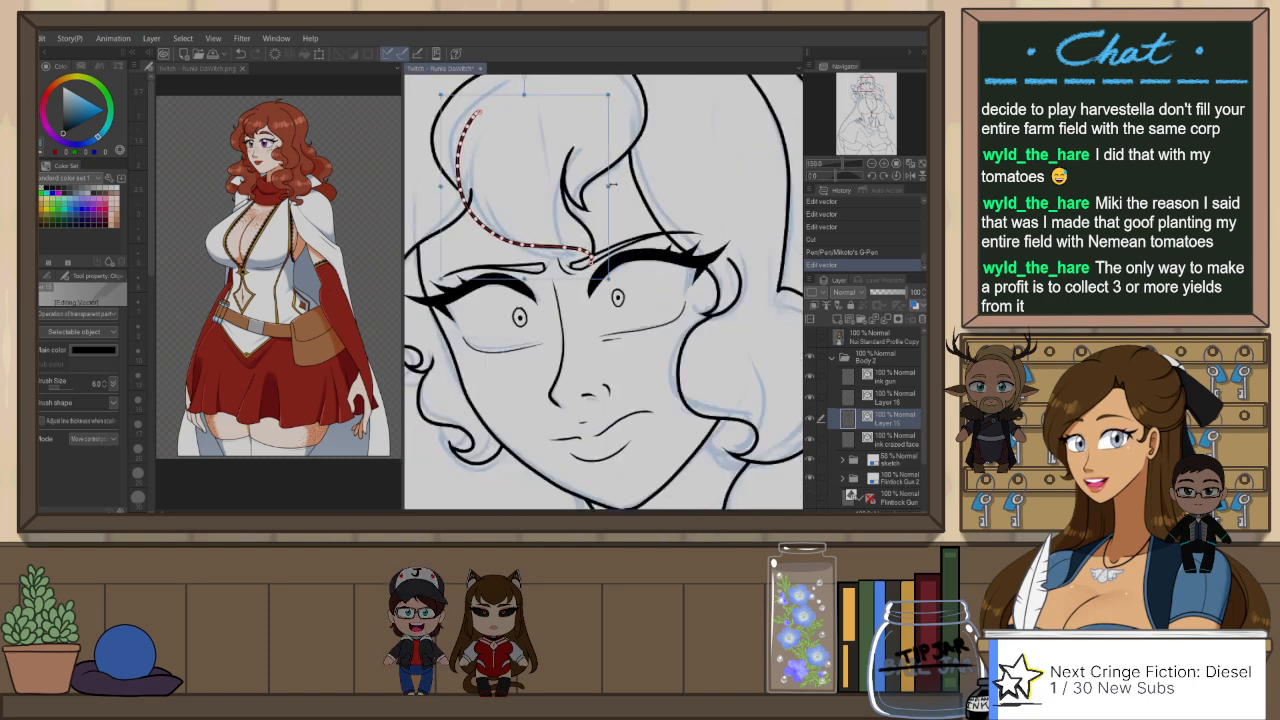
key("e")
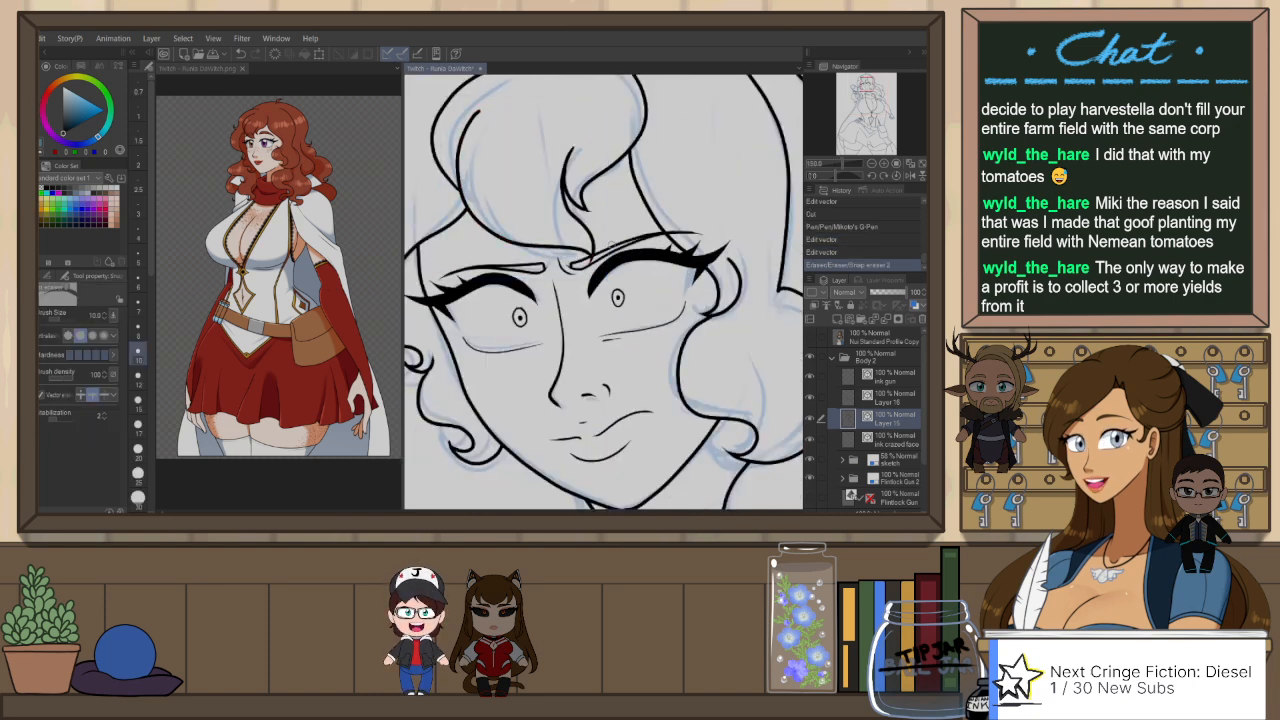
left_click_drag(587, 262, 598, 257)
scroll(612, 244, "down", 6)
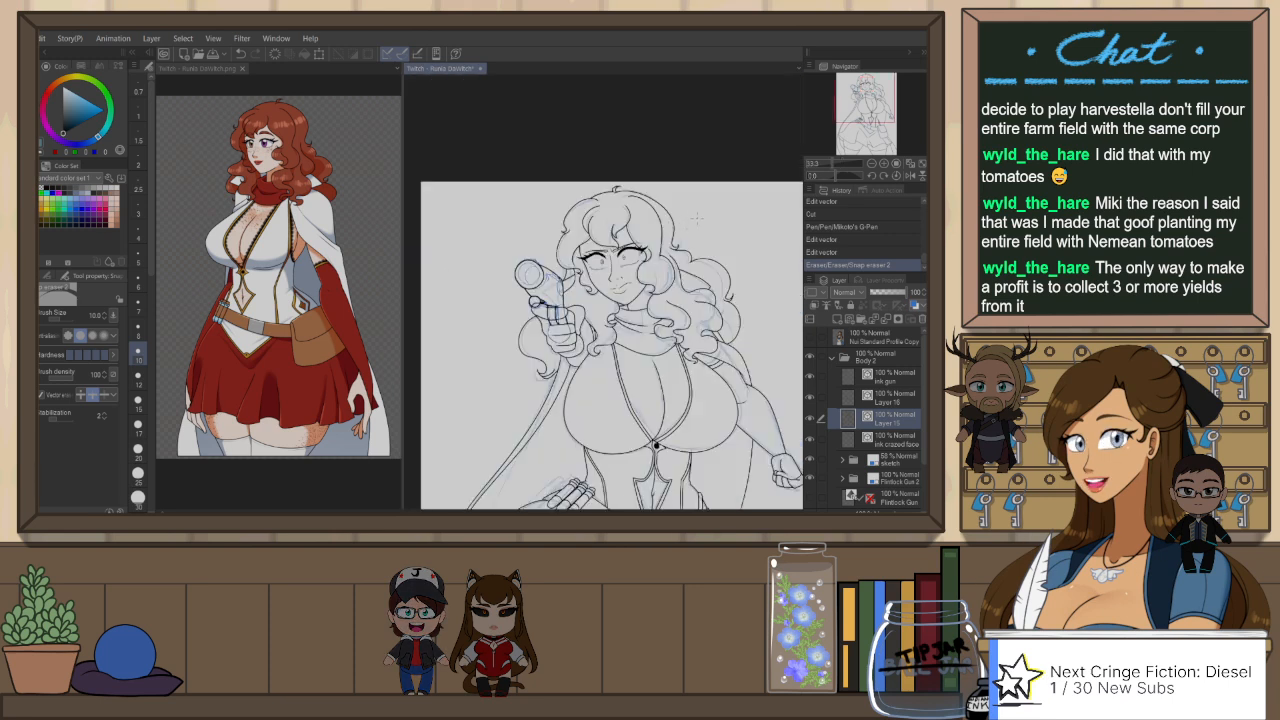
Step: Cut an unwanted vector line from the figure's line art on Layer 15 using the Object tool
left_click_drag(688, 213, 684, 150)
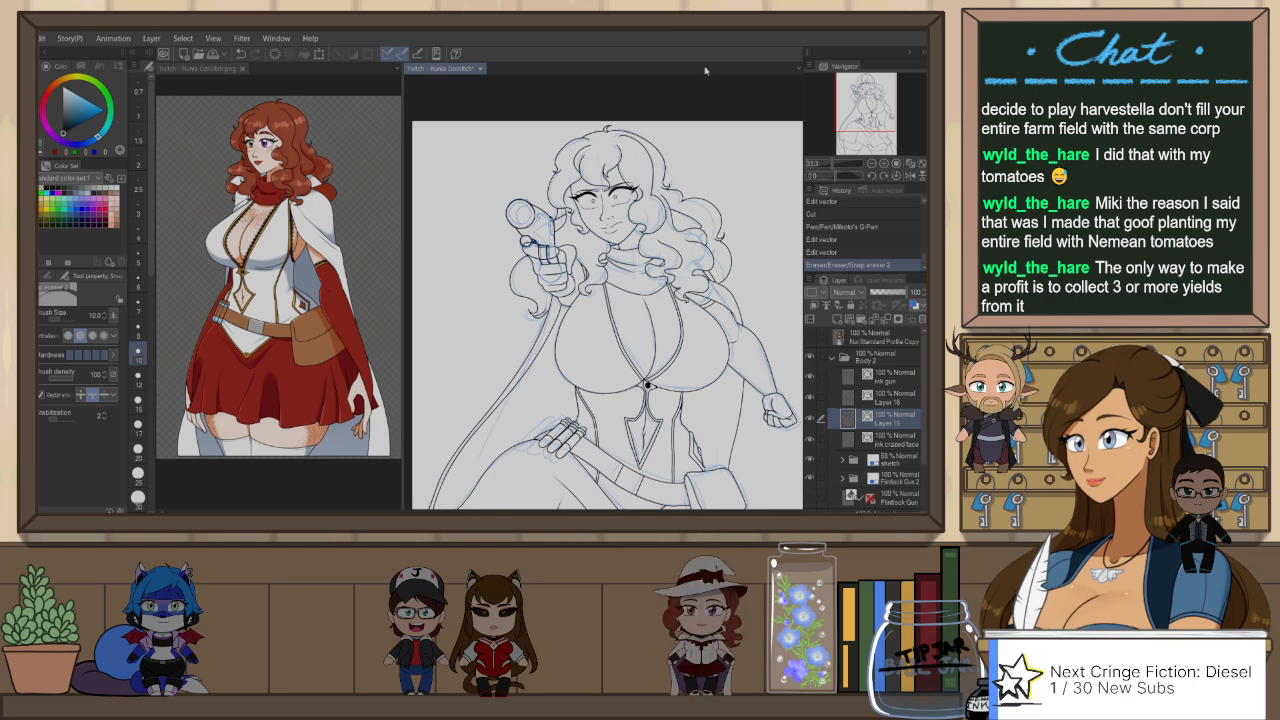
left_click_drag(648, 385, 652, 372)
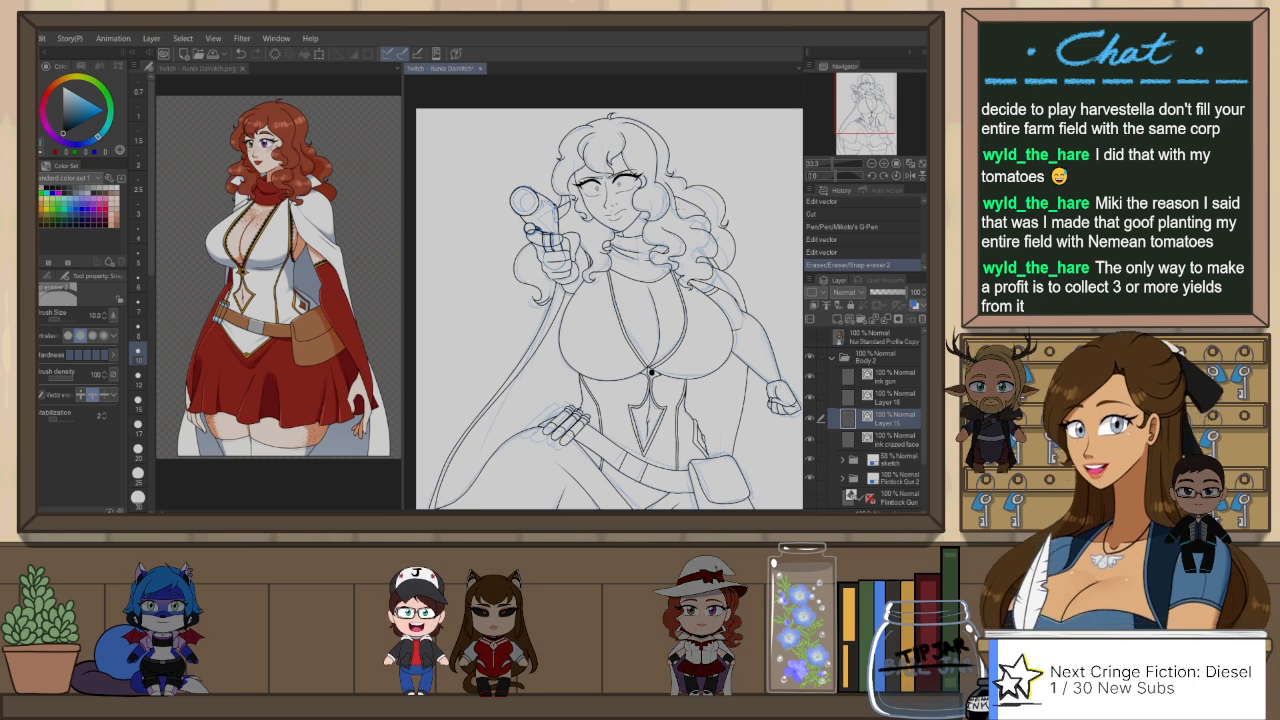
left_click_drag(726, 309, 734, 297)
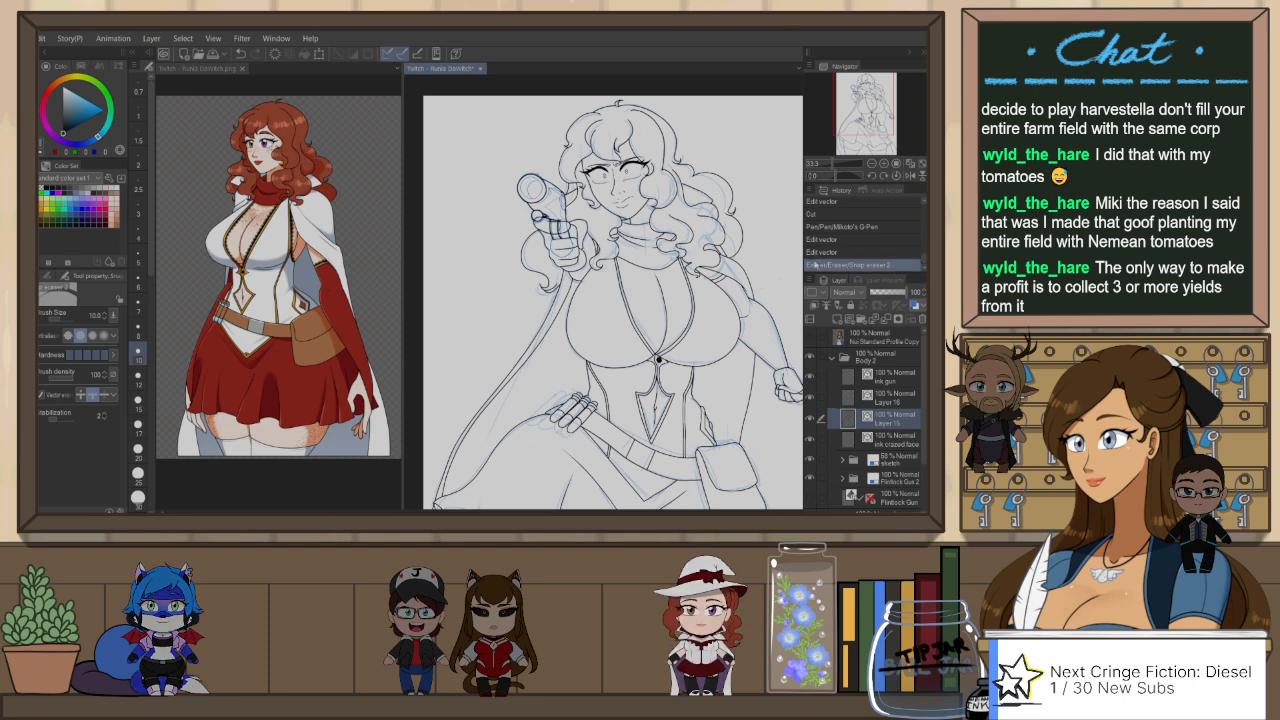
left_click_drag(750, 325, 737, 304)
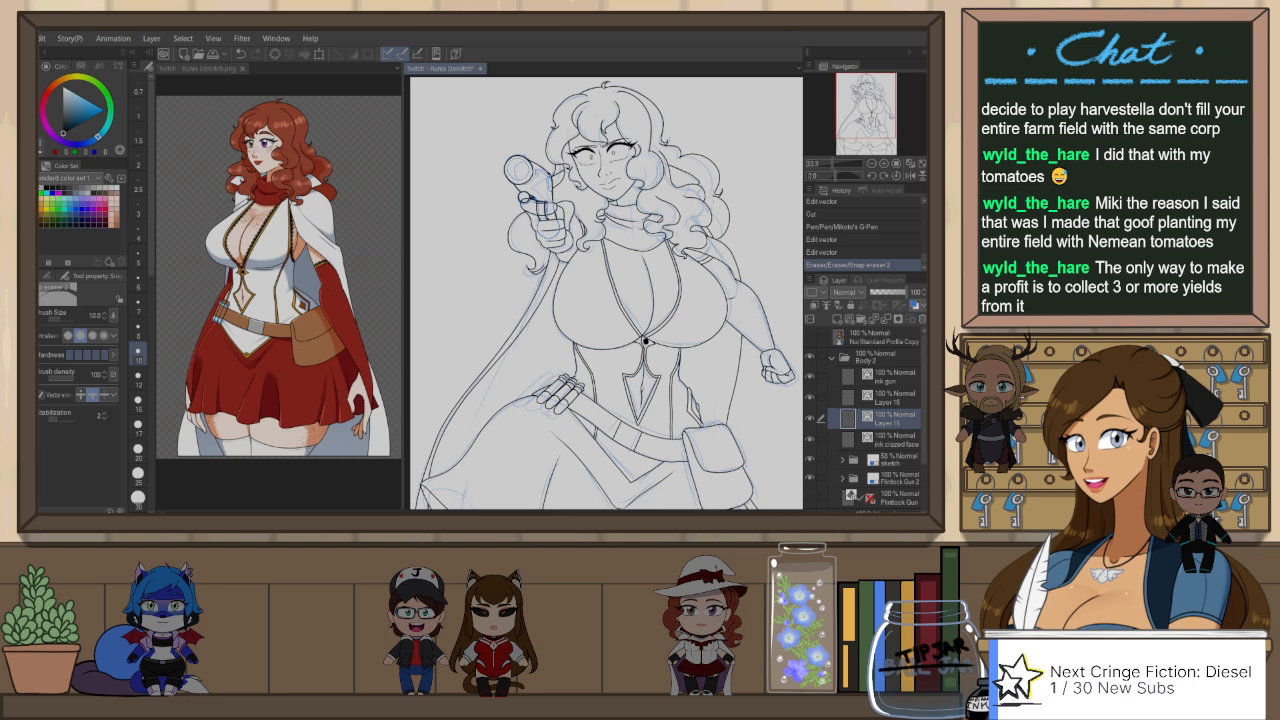
key("o")
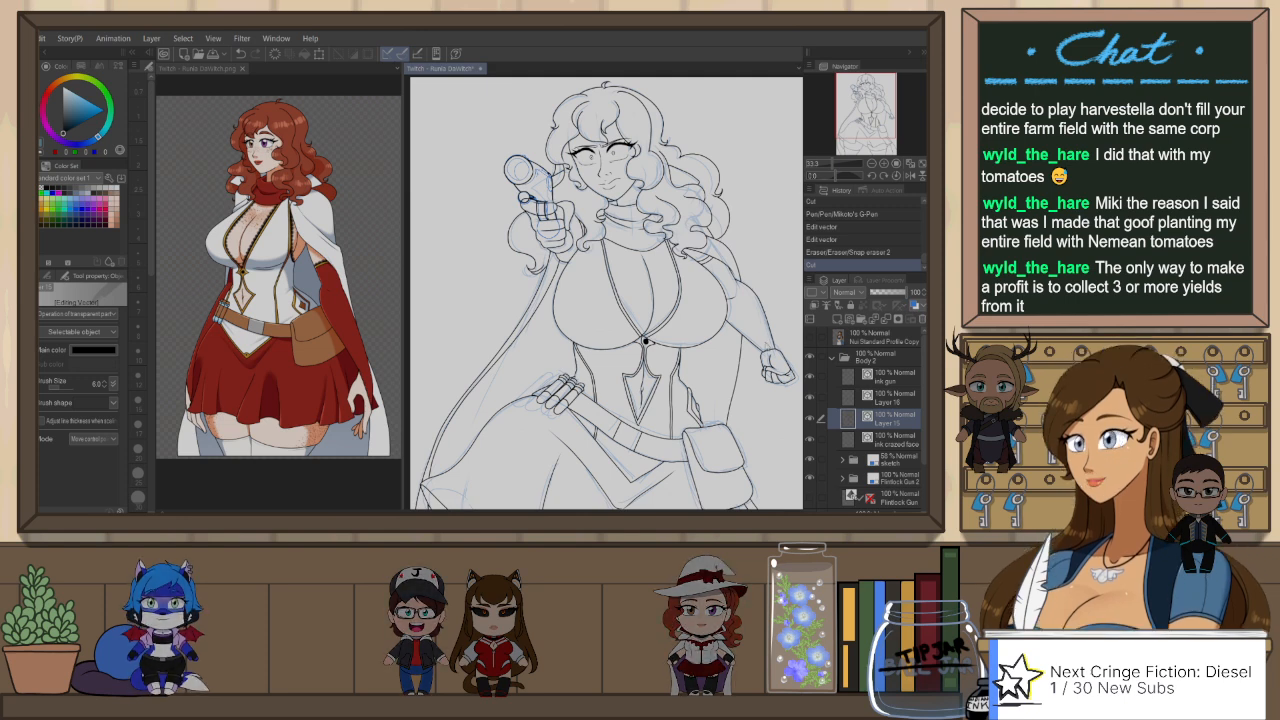
Step: Copy the horizontal line at the canvas's lower edge from the Body 1 Copy inks and paste it into Layer 15 of Body 2
scroll(760, 264, "down", 5)
scroll(745, 294, "down", 1)
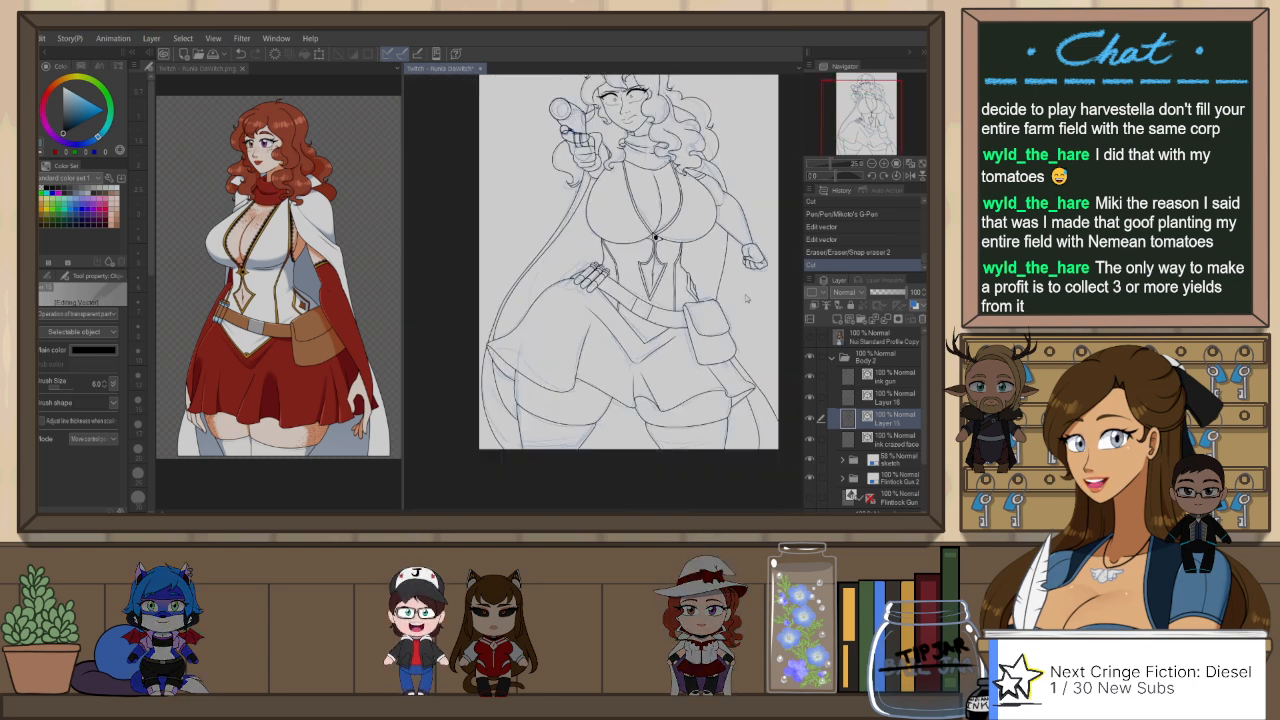
left_click(832, 358)
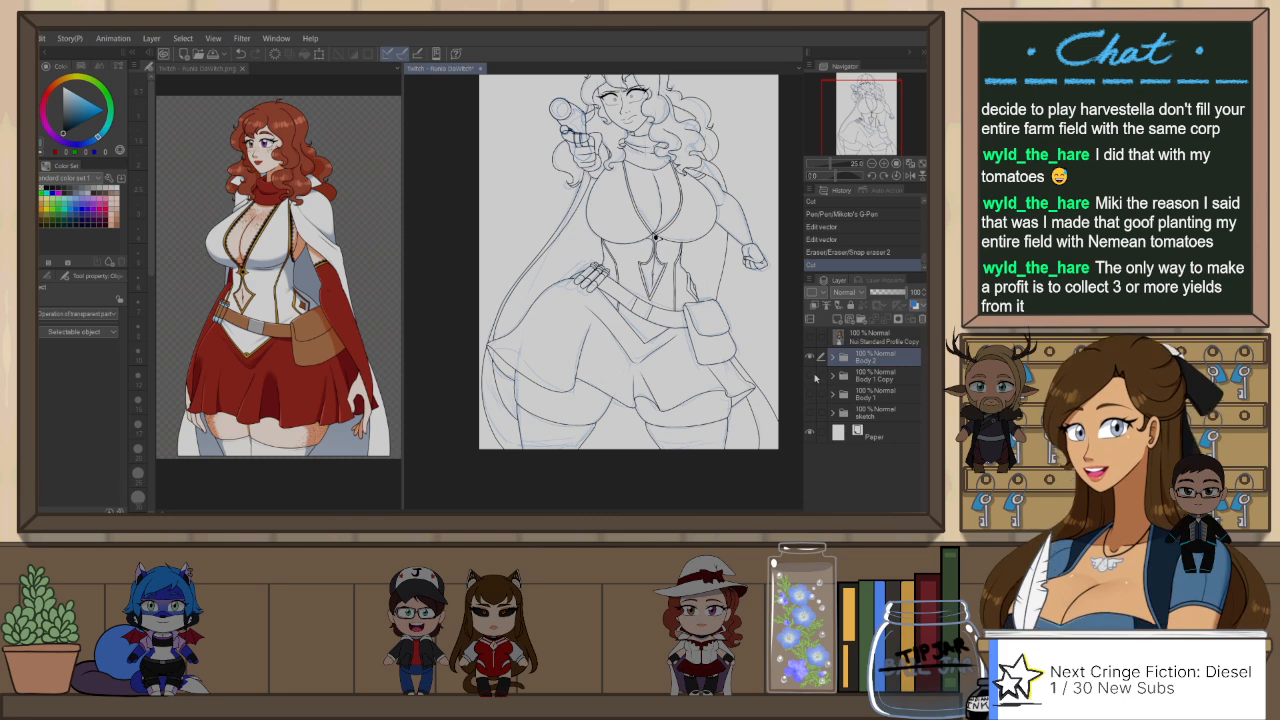
left_click(810, 376)
scroll(667, 505, "up", 1)
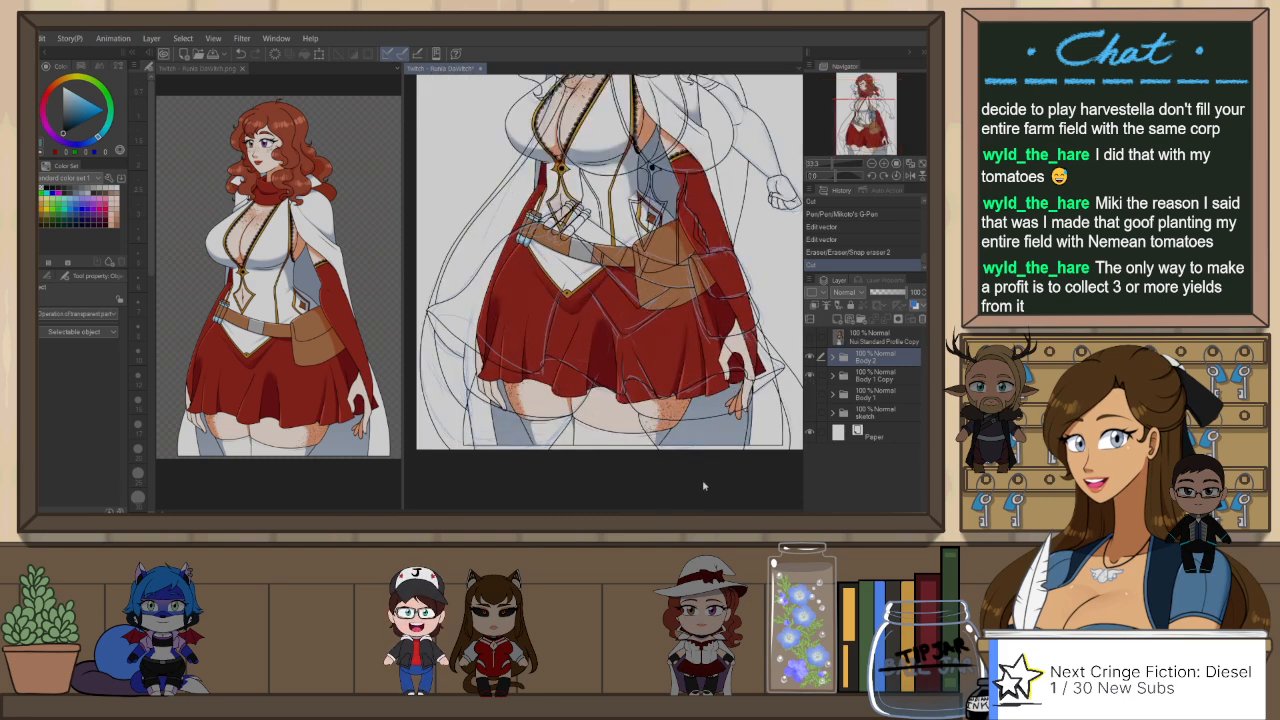
left_click(618, 450)
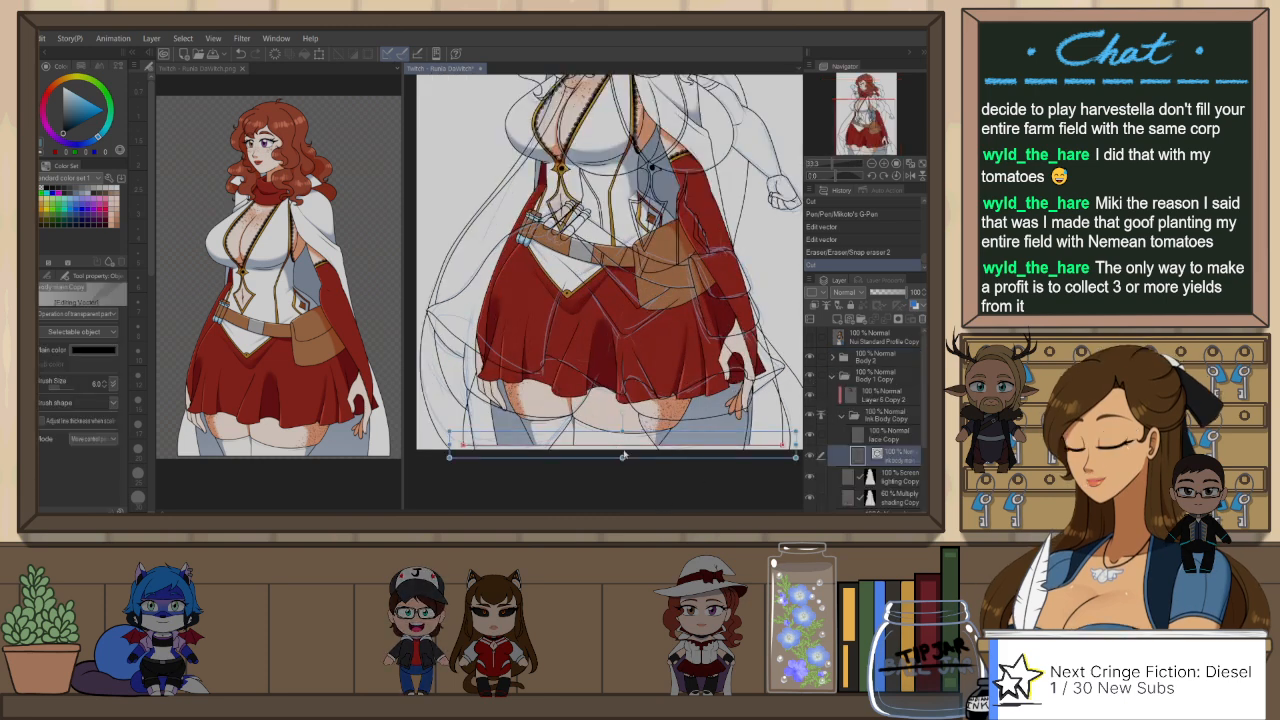
left_click(852, 415)
left_click(832, 376)
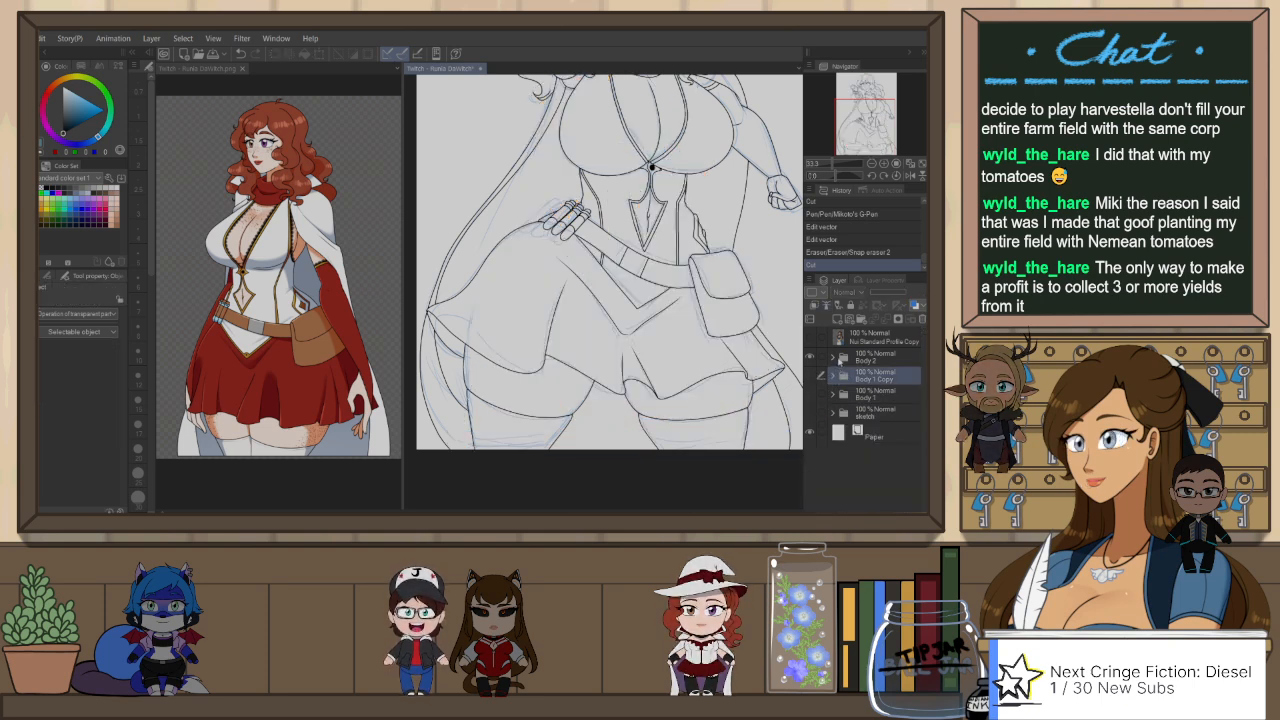
left_click(832, 357)
left_click(905, 423)
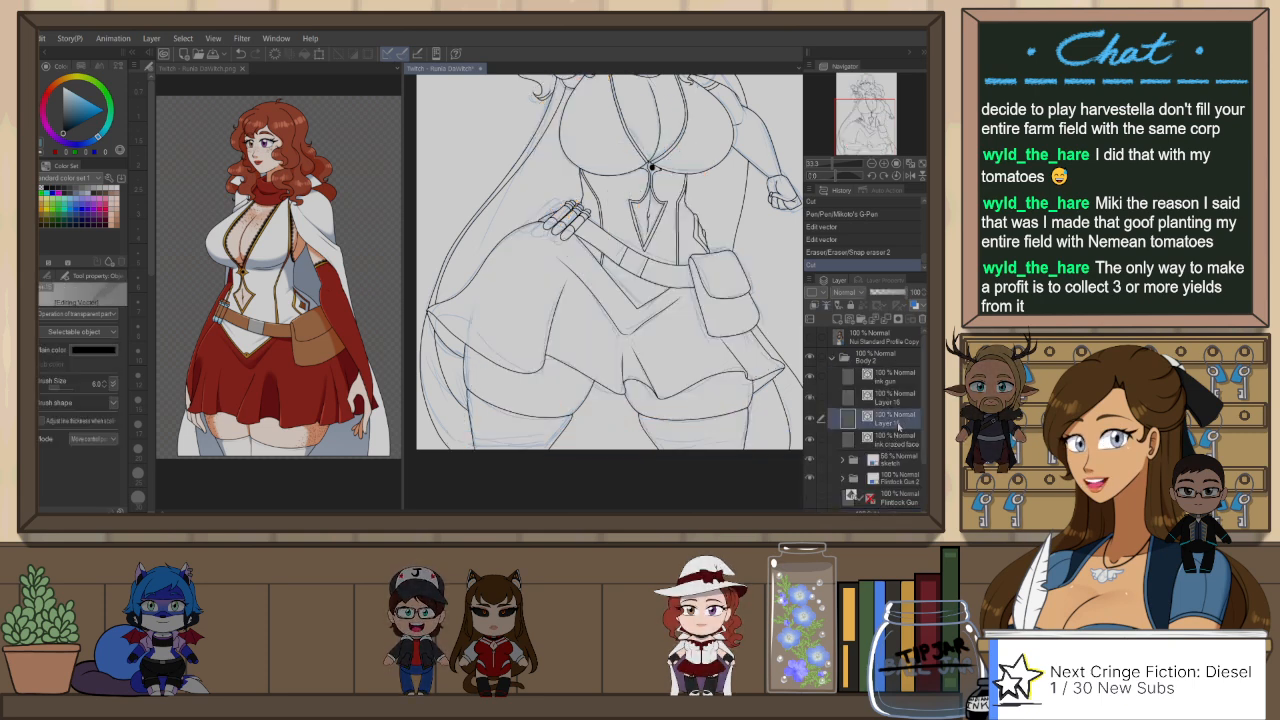
scroll(650, 310, "down", 2)
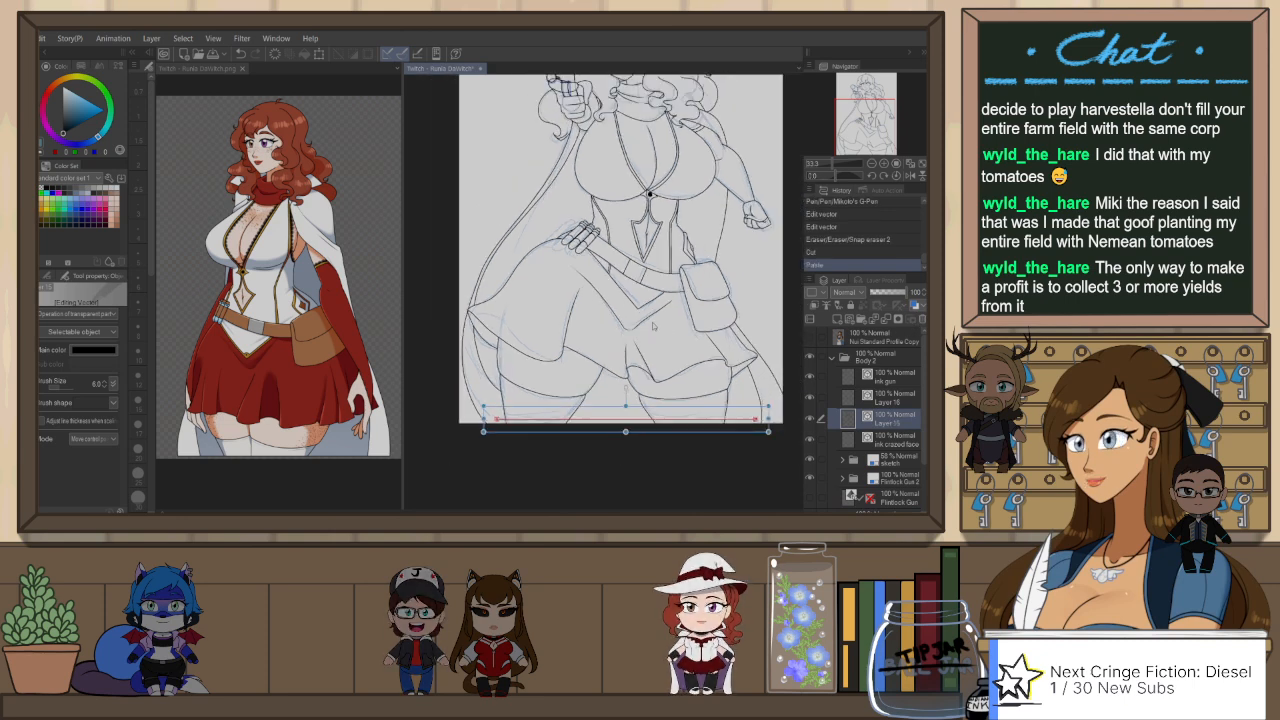
Step: Stretch the pasted horizontal line so that both of its ends extend past the canvas sides
left_click_drag(756, 418, 788, 418)
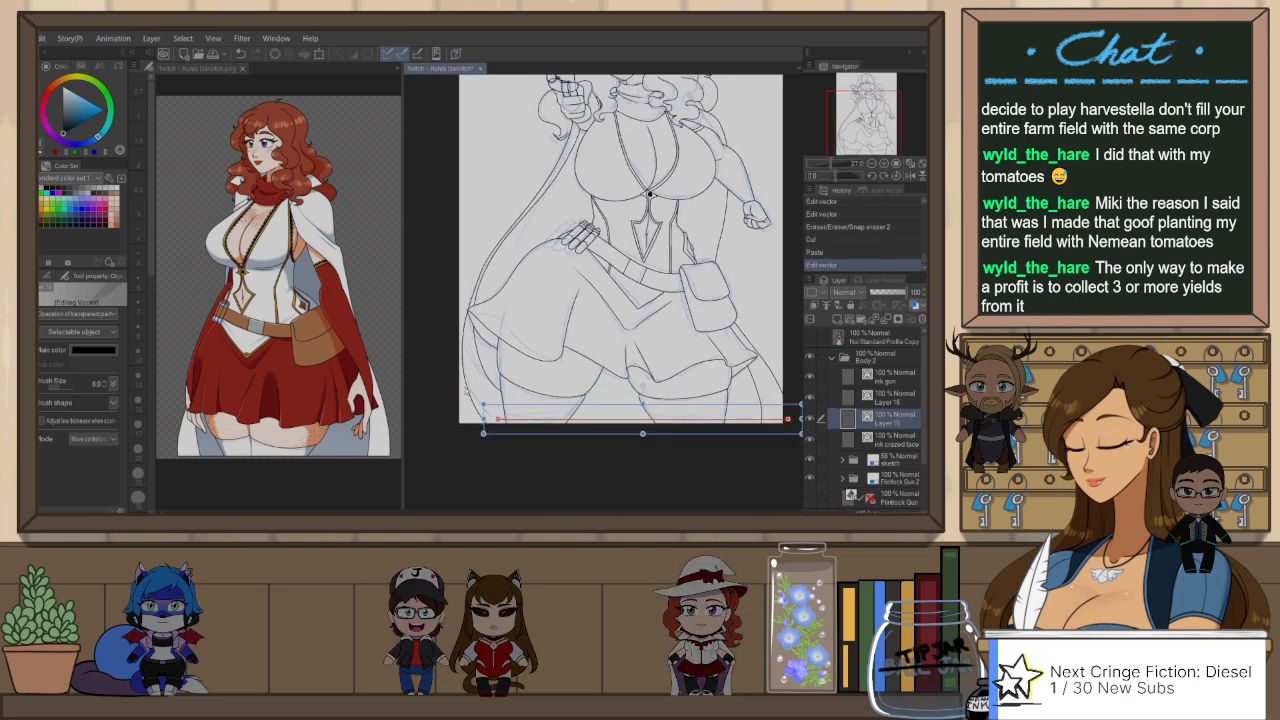
left_click_drag(464, 418, 445, 418)
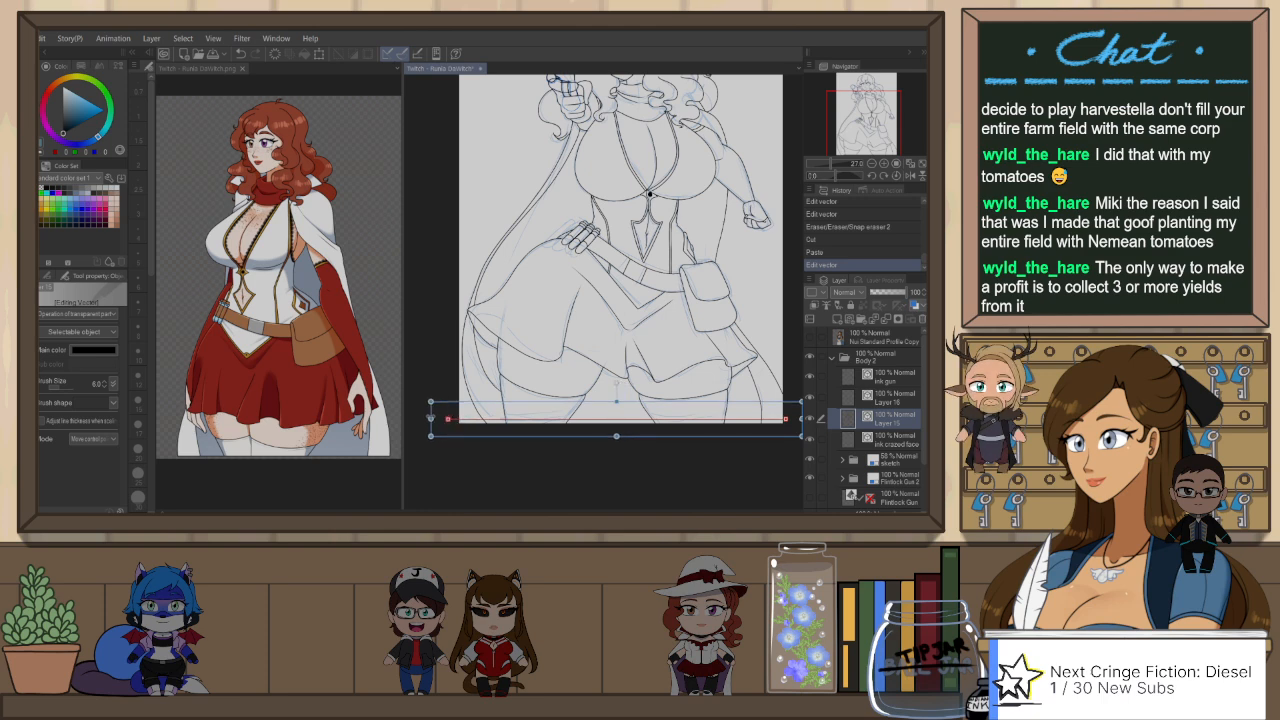
left_click(528, 478)
Step: Erase the leg and cape line ends that overrun the horizontal border line with the snap eraser
key("e")
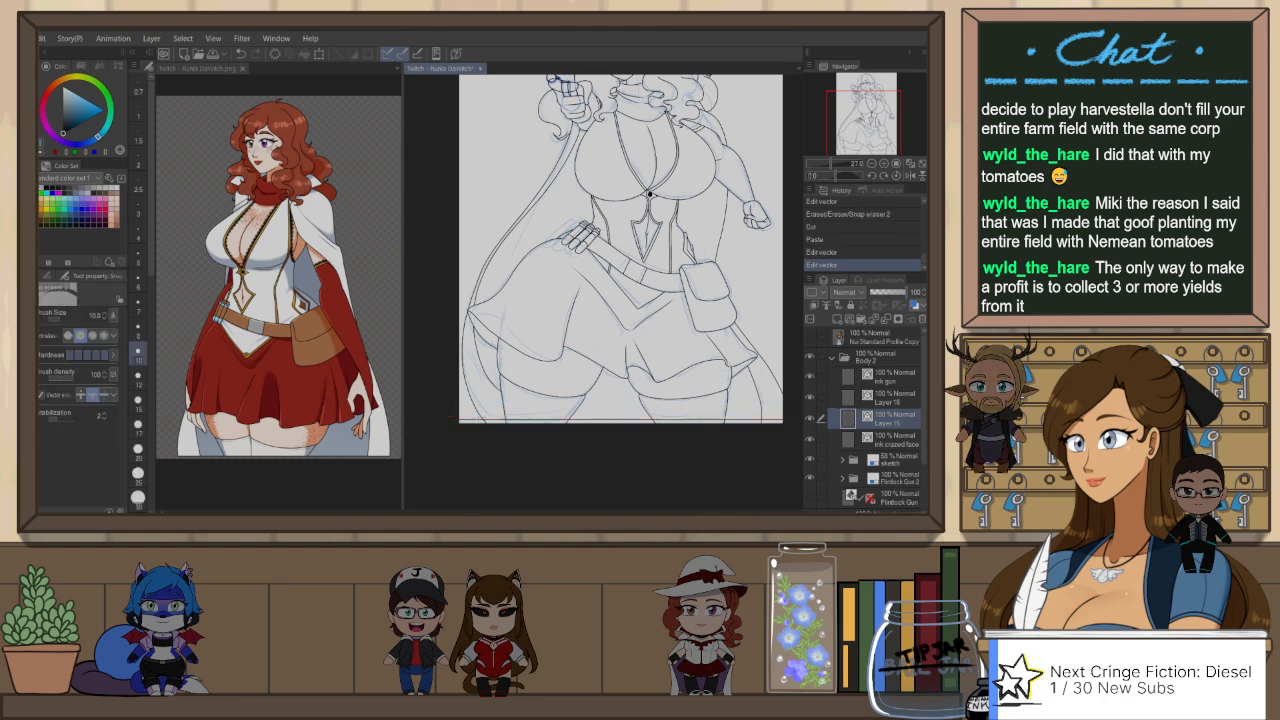
left_click_drag(575, 424, 773, 426)
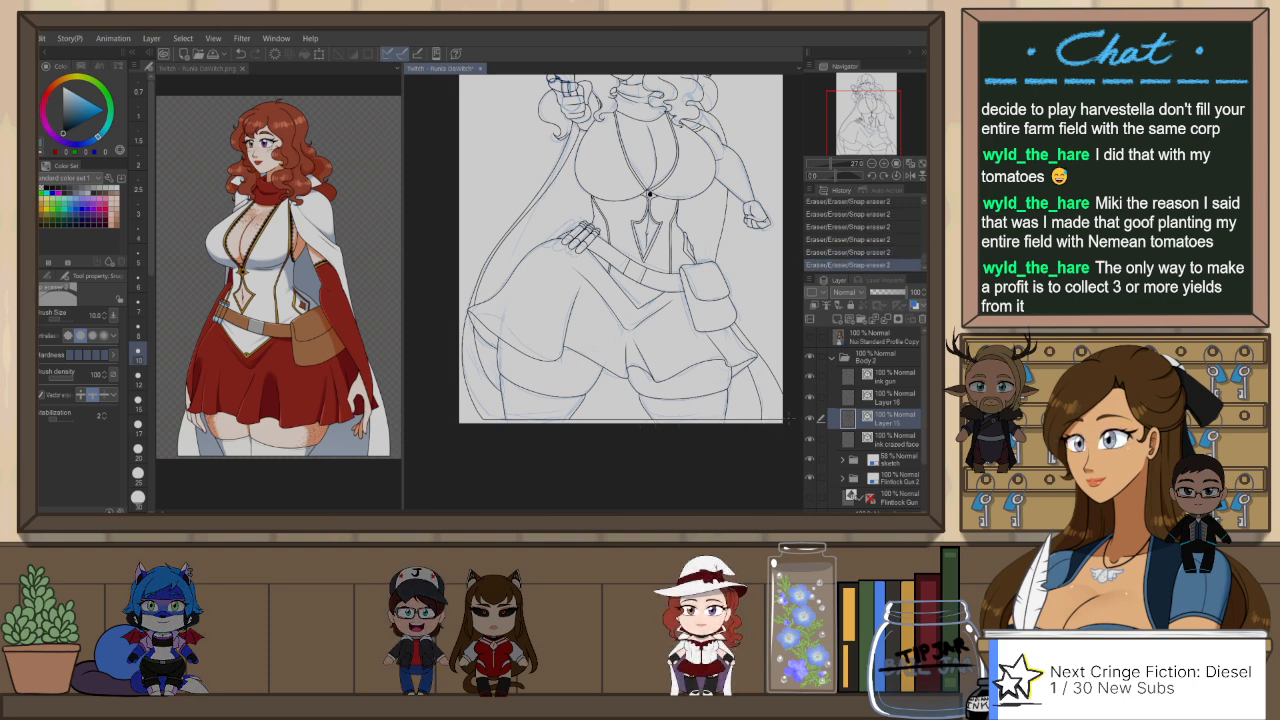
left_click_drag(789, 377, 781, 429)
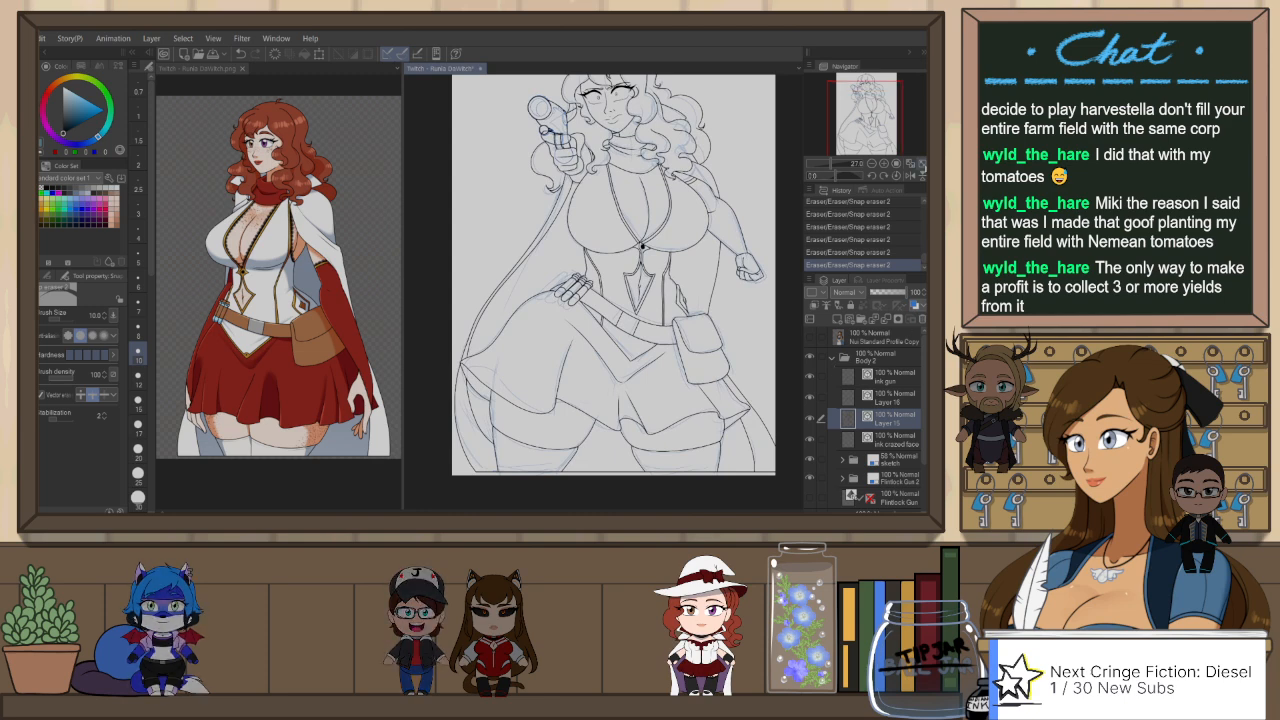
Step: Hide the sketch folder and review the full line art with the Flintlock Gun 2 folder switched off and on
left_click(923, 165)
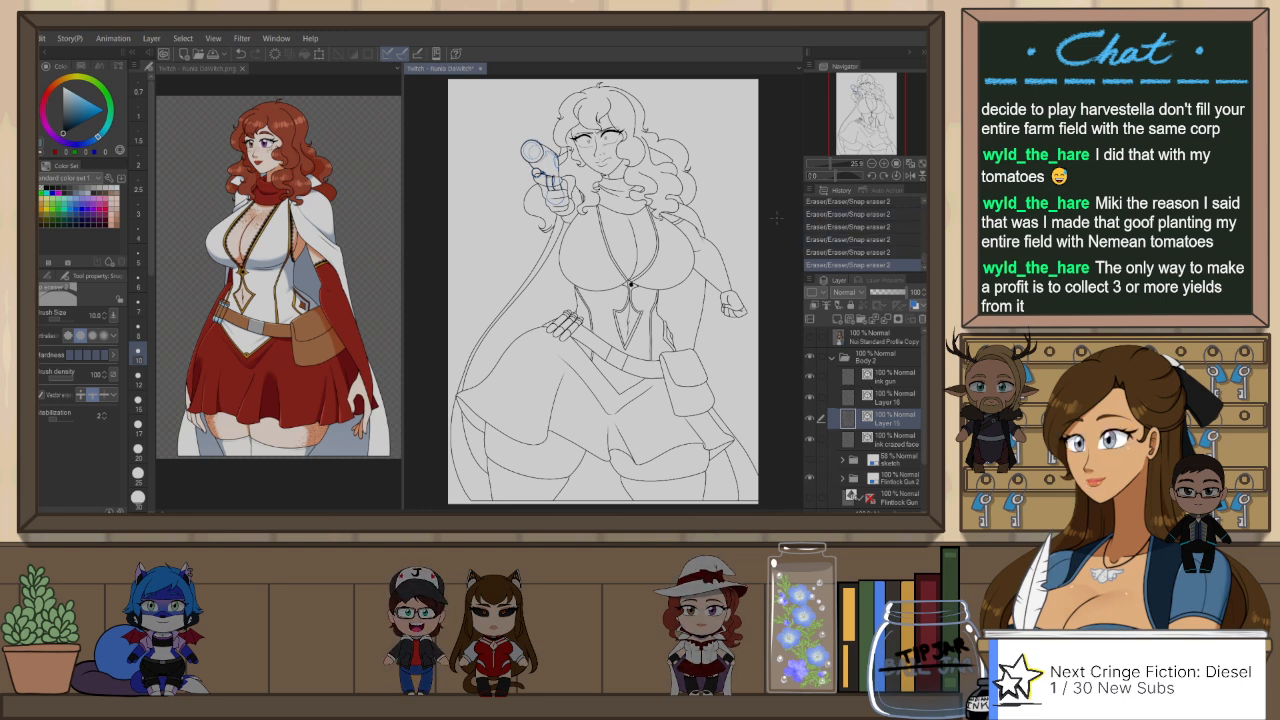
scroll(680, 218, "up", 1)
scroll(595, 290, "up", 1)
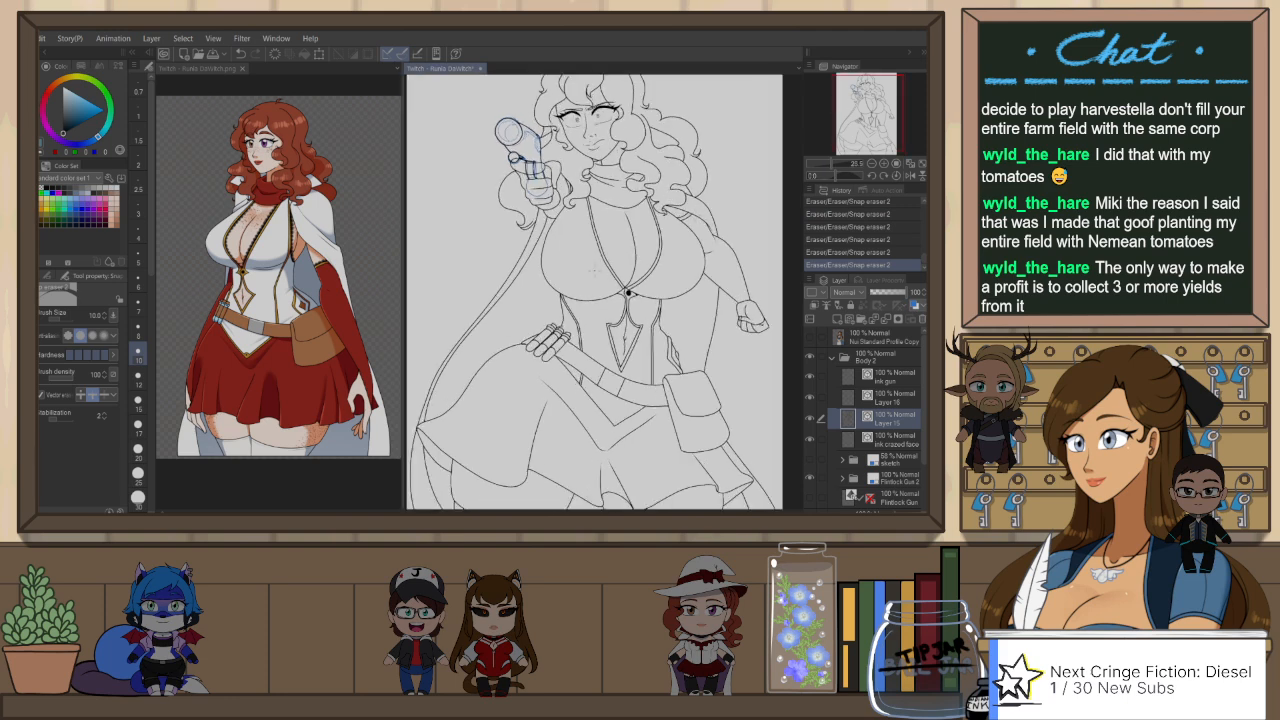
scroll(595, 290, "down", 2)
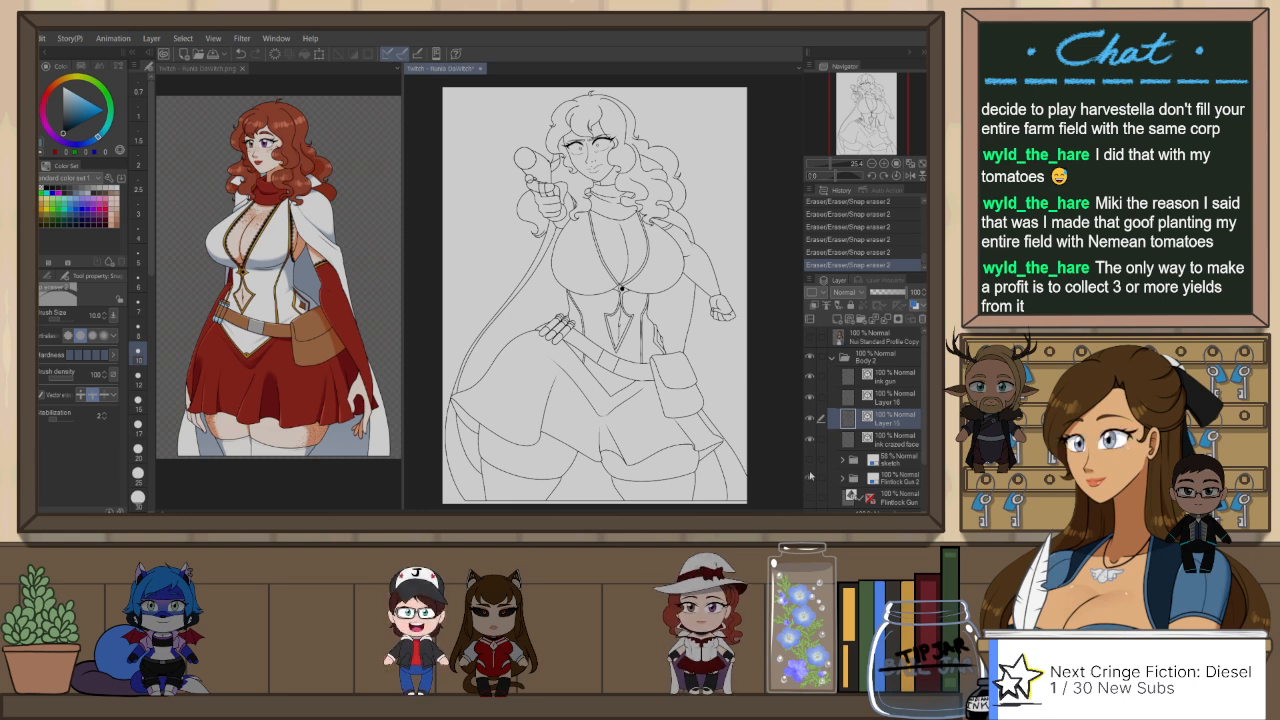
scroll(534, 168, "up", 5)
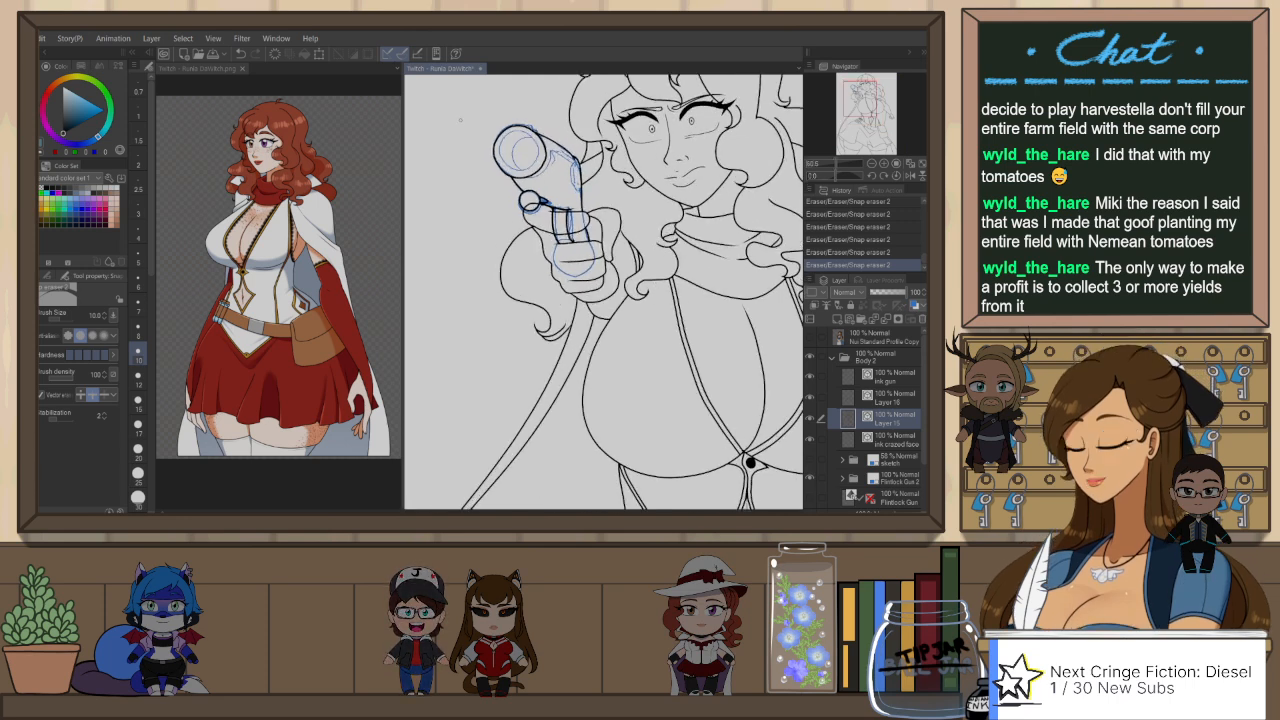
Step: Cut the old outline strokes of the hand beside the gun grip from Layer 15
key("o")
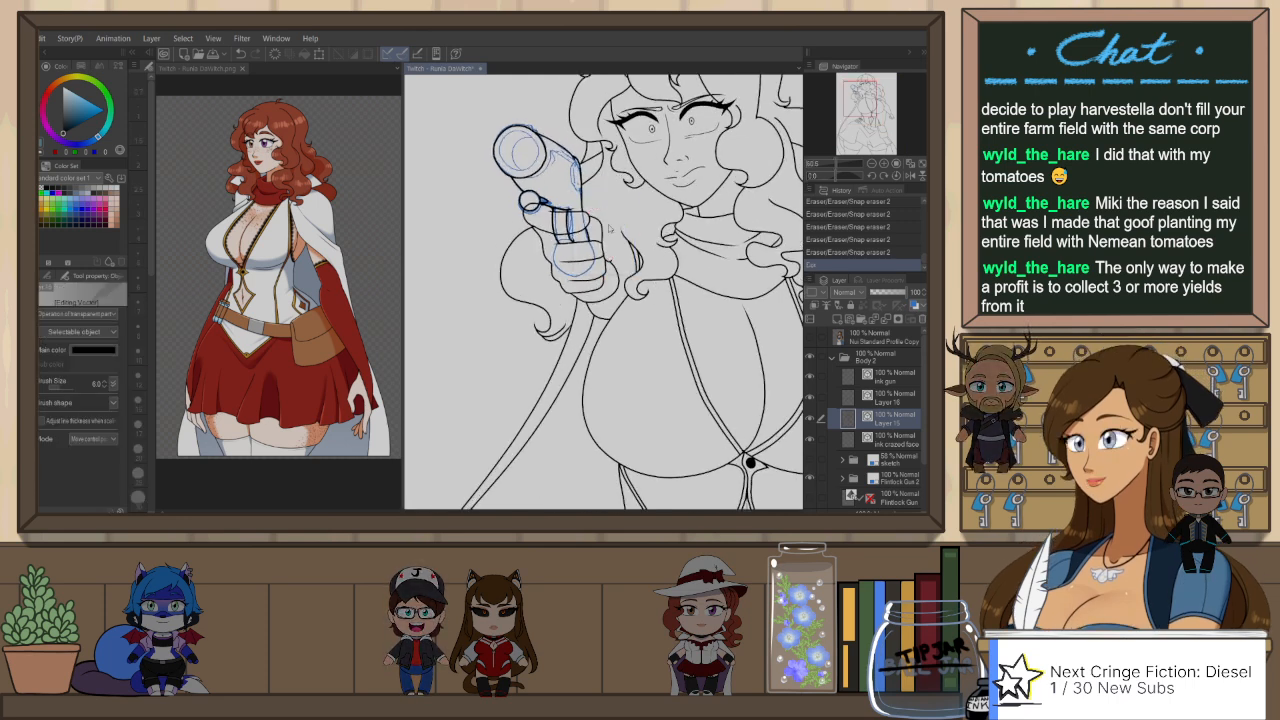
key("ctrl+x")
key("h")
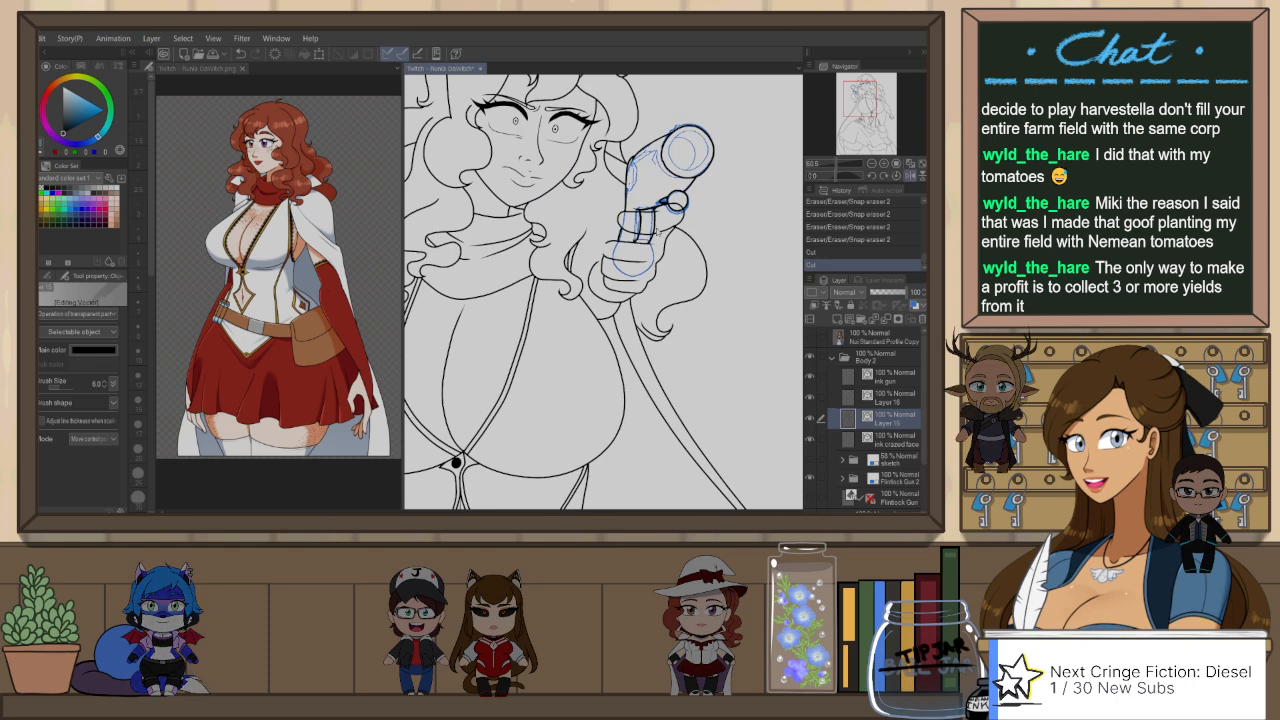
Step: Redraw the back-of-hand outline on Layer 15 from the index finger down to the lower fingers and erase its overrunning ends
key("p")
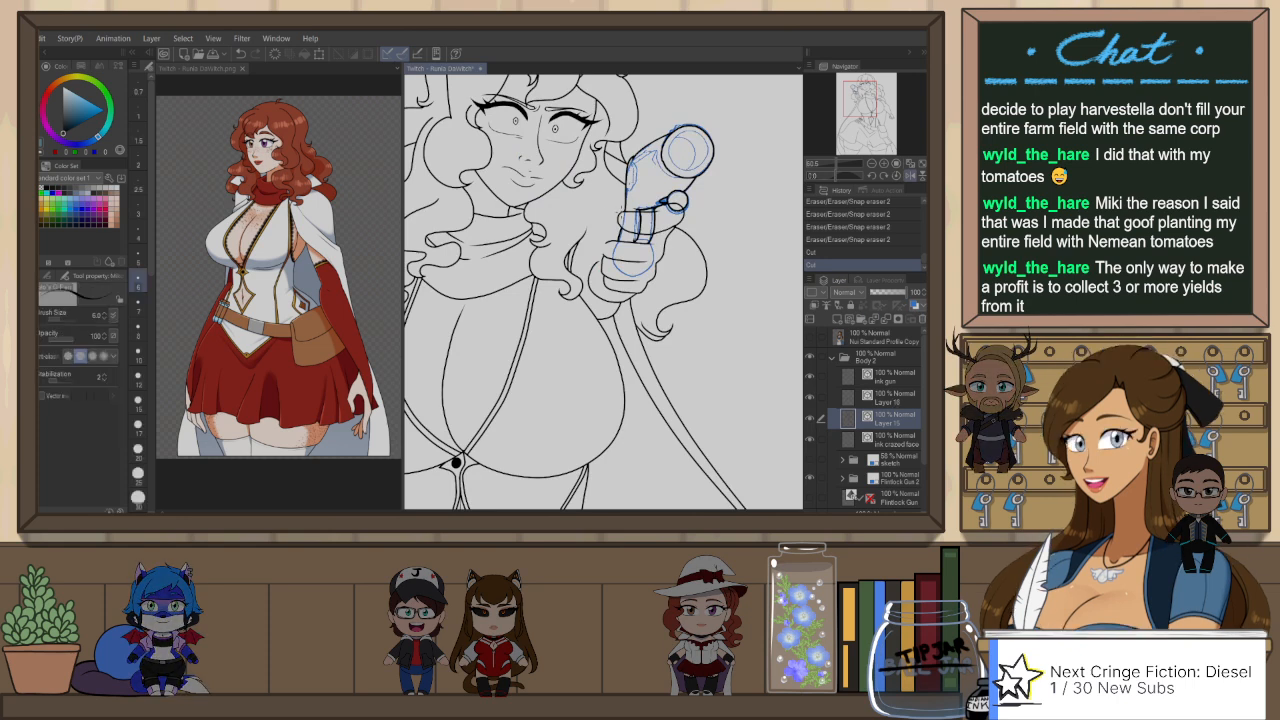
scroll(622, 209, "up", 3)
left_click_drag(628, 202, 592, 224)
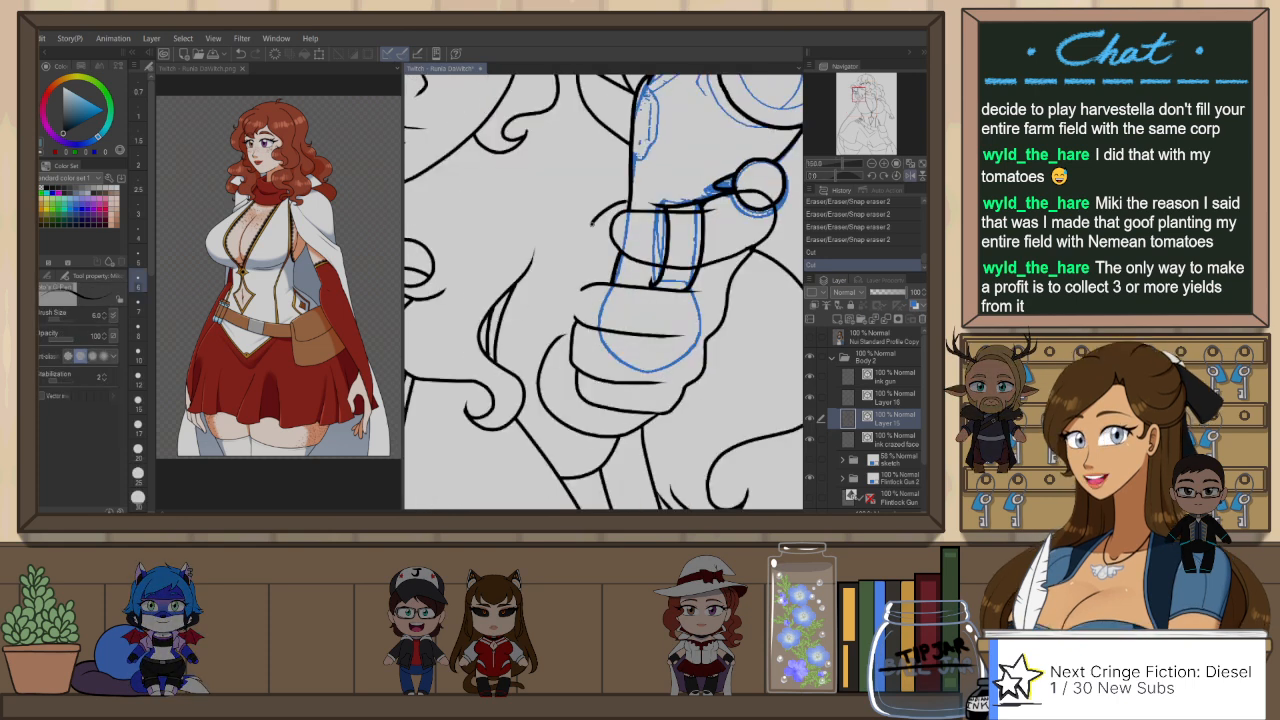
mouse_move(570, 318)
left_mouse_down()
mouse_move(606, 292)
mouse_move(612, 264)
left_mouse_up()
key("ctrl+z")
mouse_move(630, 203)
left_mouse_down()
mouse_move(604, 210)
mouse_move(577, 272)
mouse_move(584, 321)
left_mouse_up()
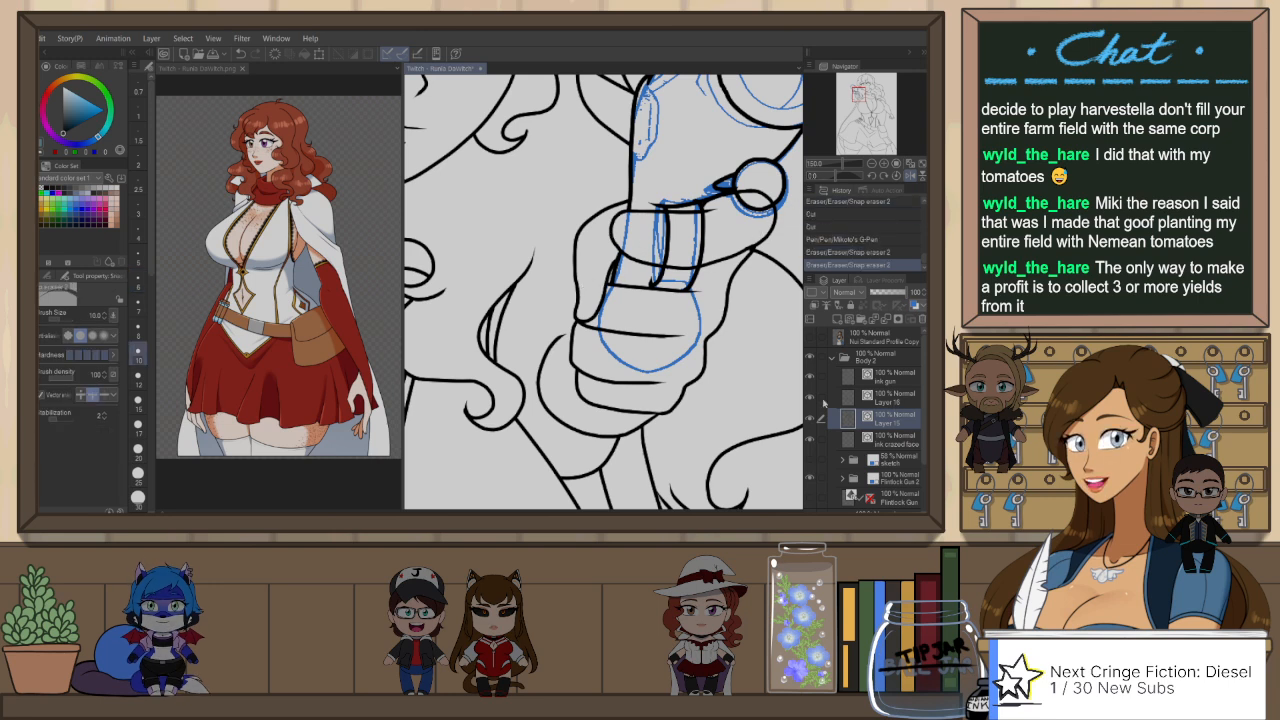
Step: Set the selected line on Layer 16 to brush size 6.0 and adjust the brush size of the line on the ink gun layer
left_click(878, 396)
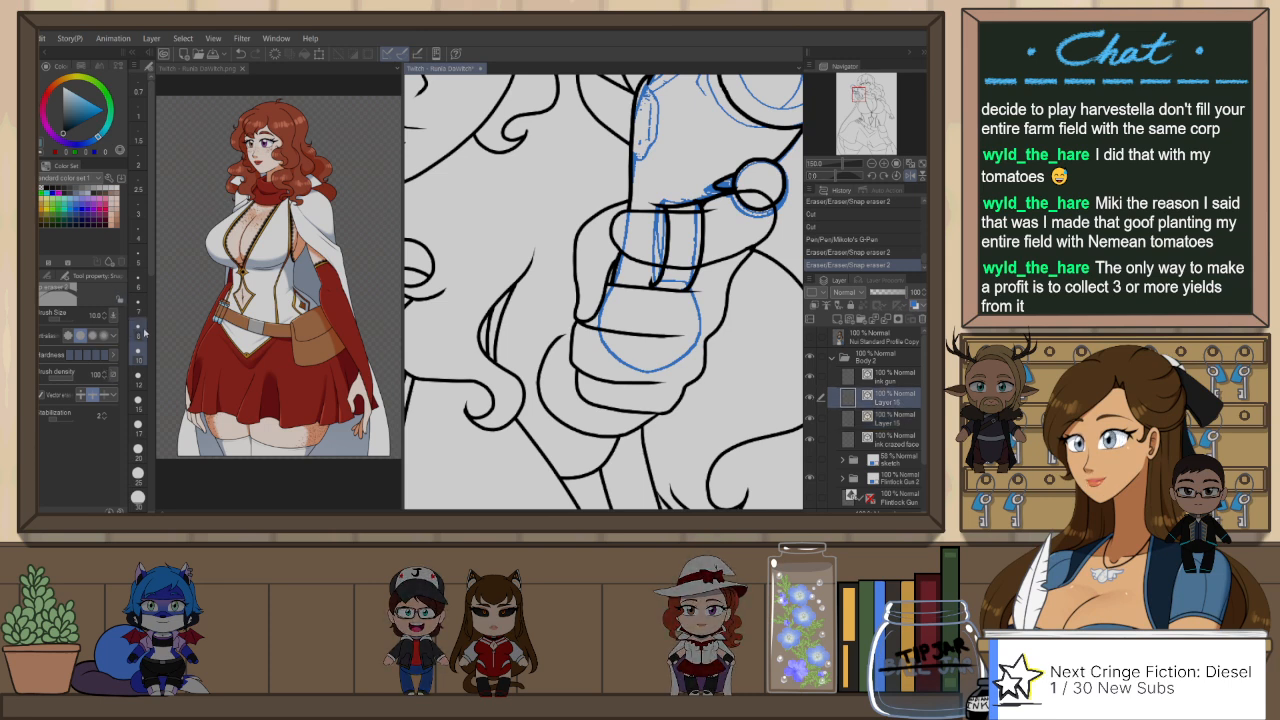
key("o")
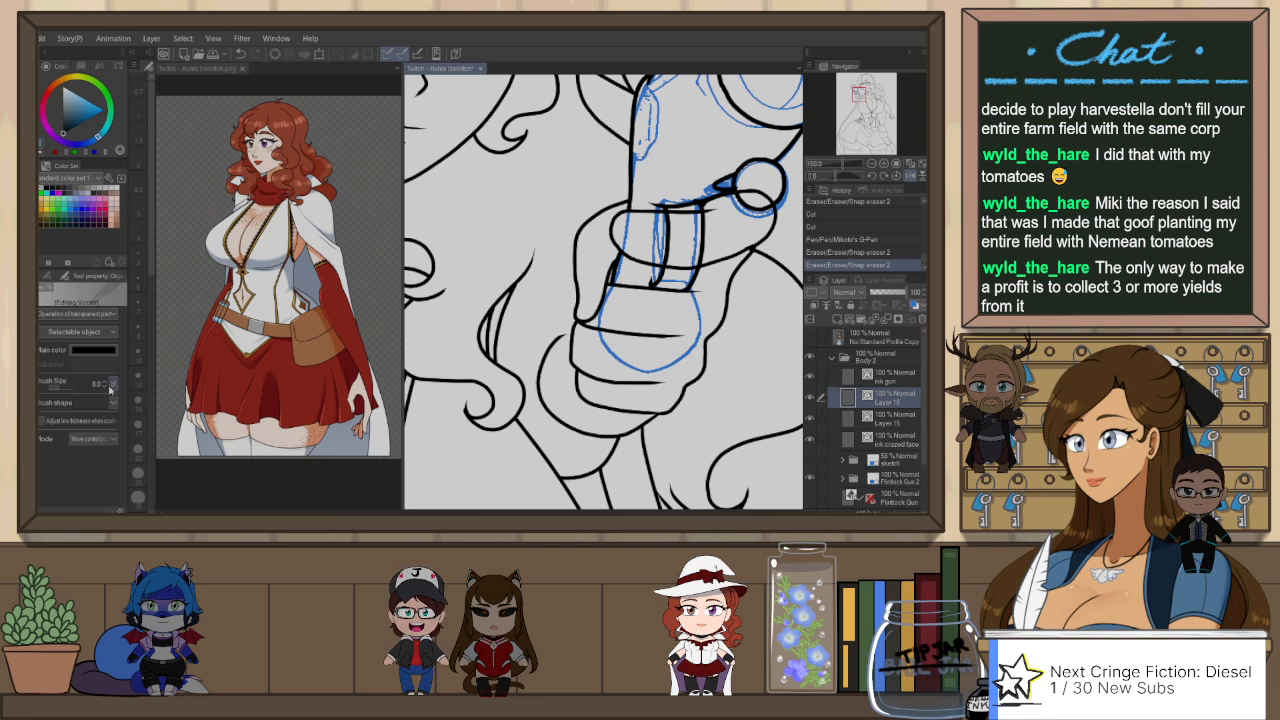
left_click(110, 385)
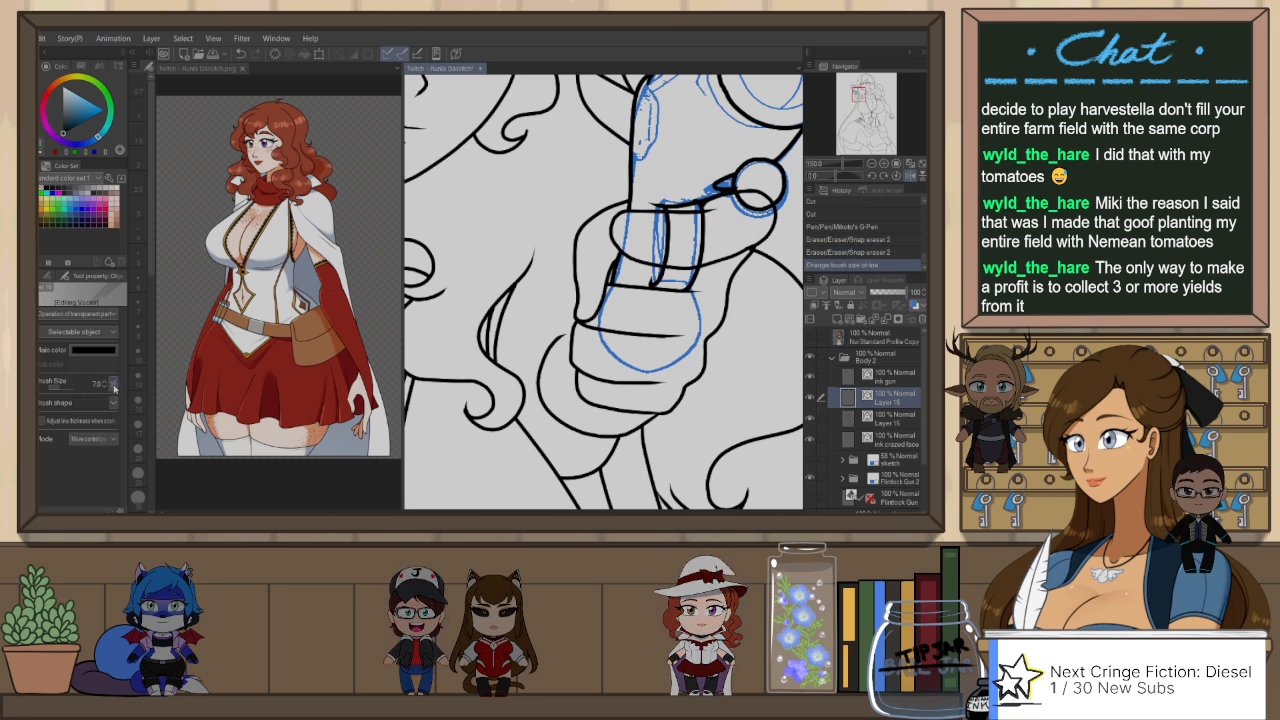
left_click(111, 390)
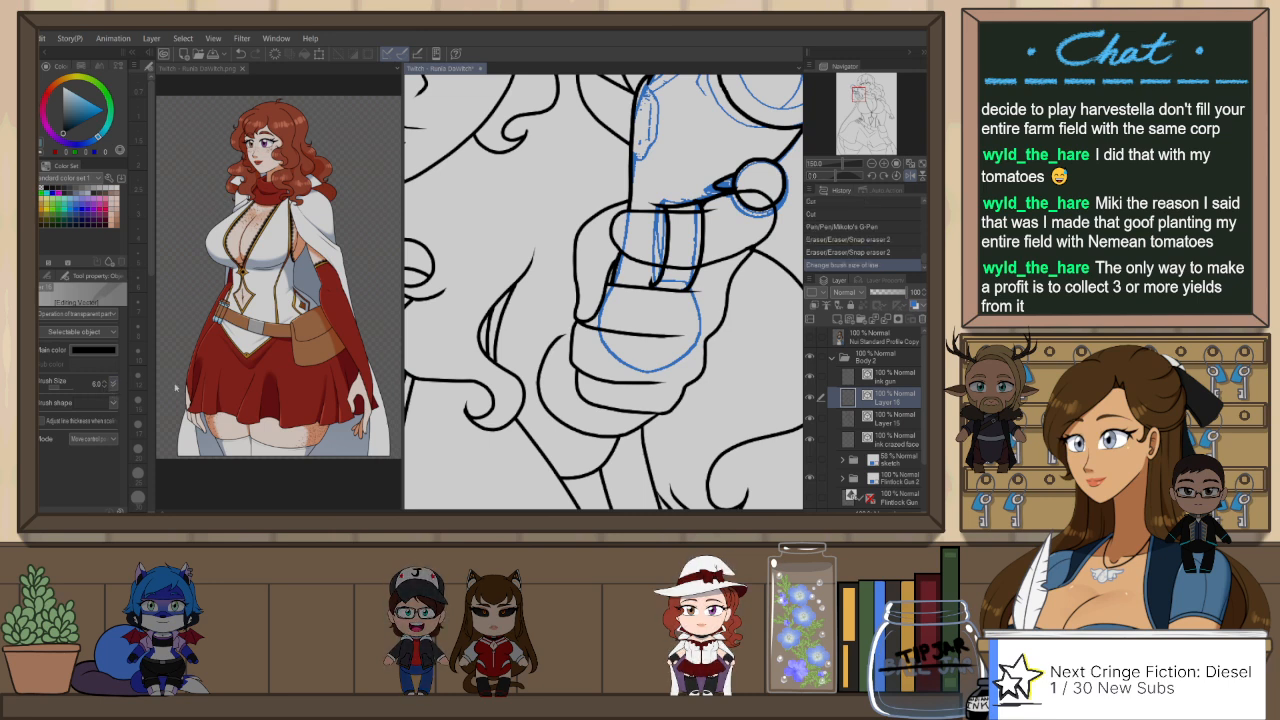
scroll(688, 341, "down", 2)
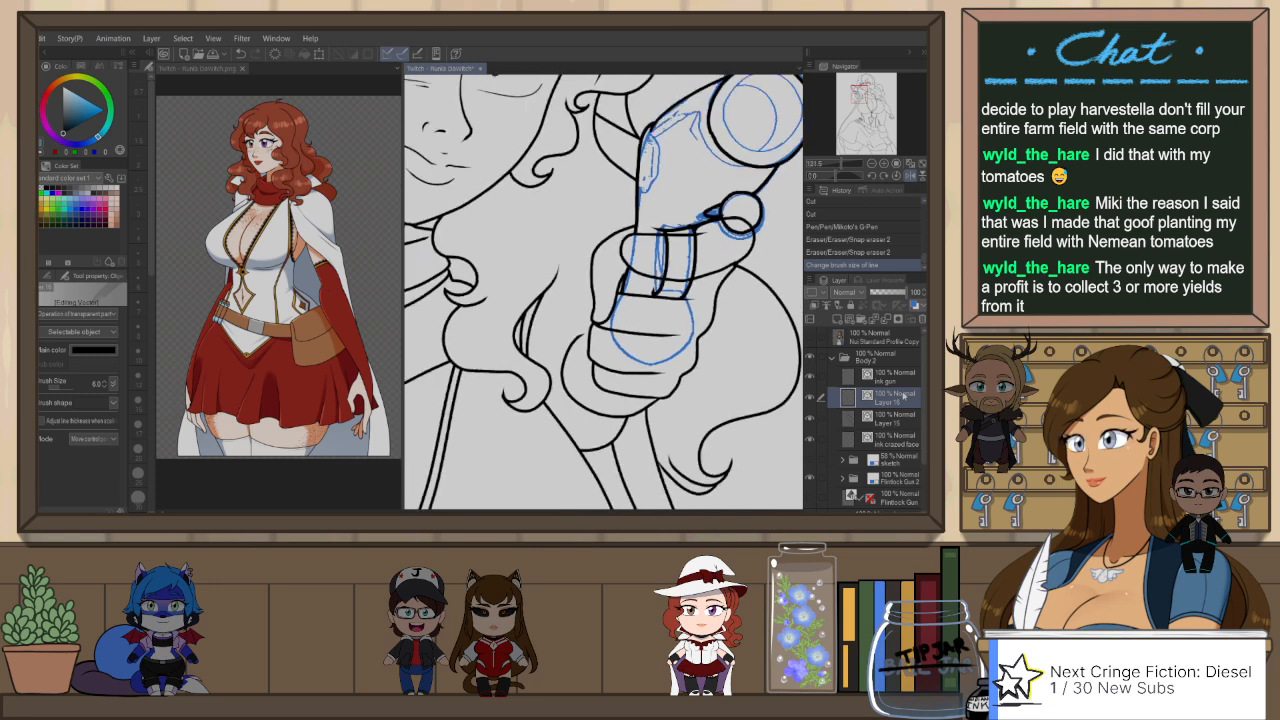
left_click(901, 378)
left_click(105, 387)
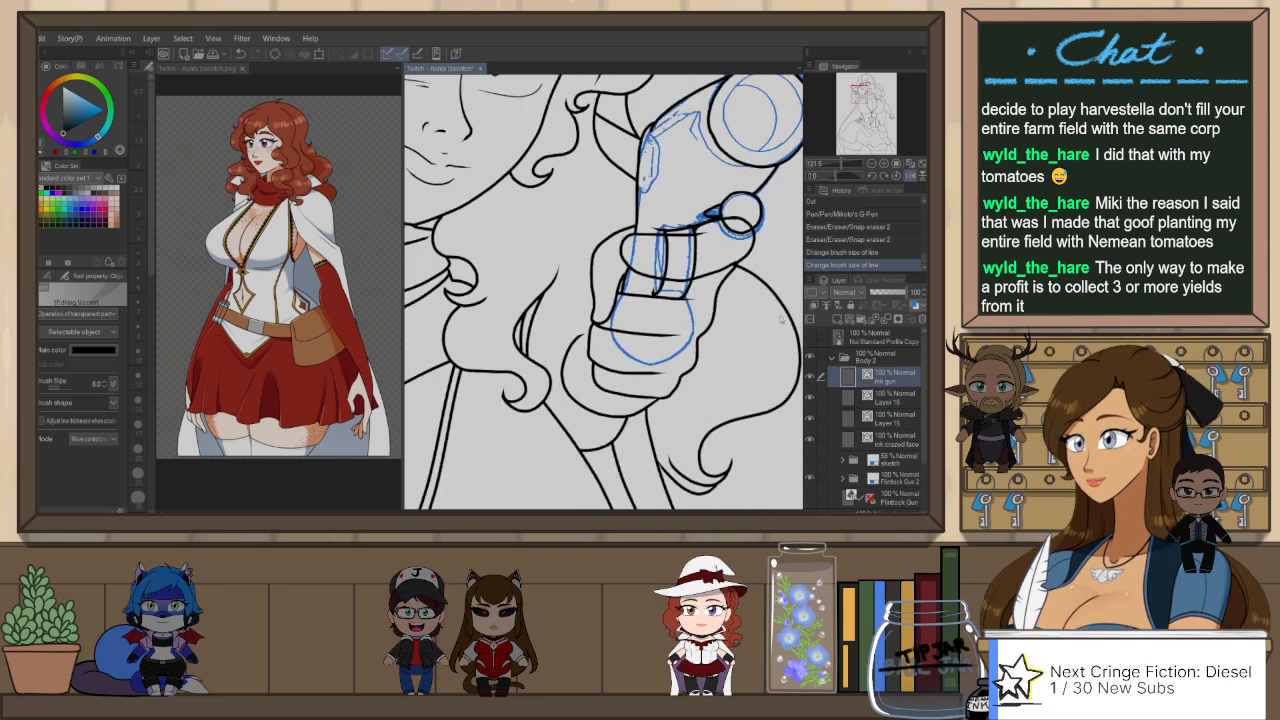
Step: Erase the stray line segments where the index finger overlaps the gun grip, on the ink gun layer and Layer 15
key("e")
left_click_drag(696, 258, 684, 263)
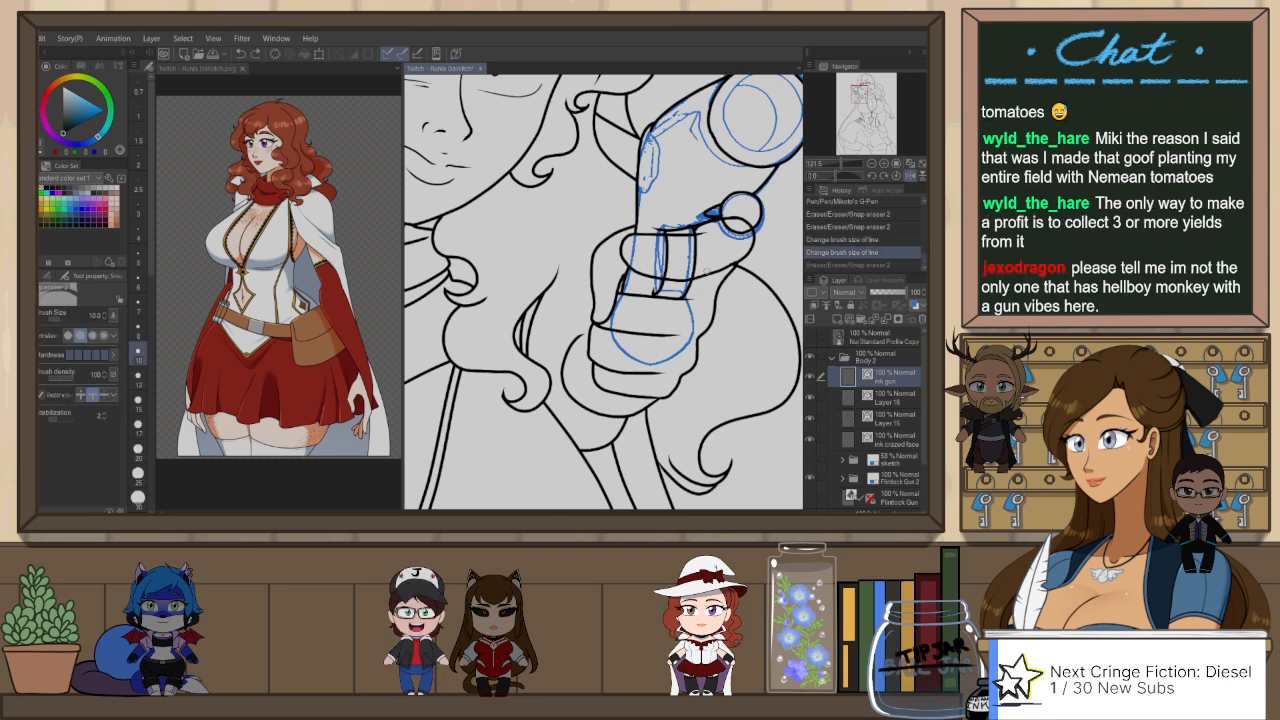
left_click(903, 420)
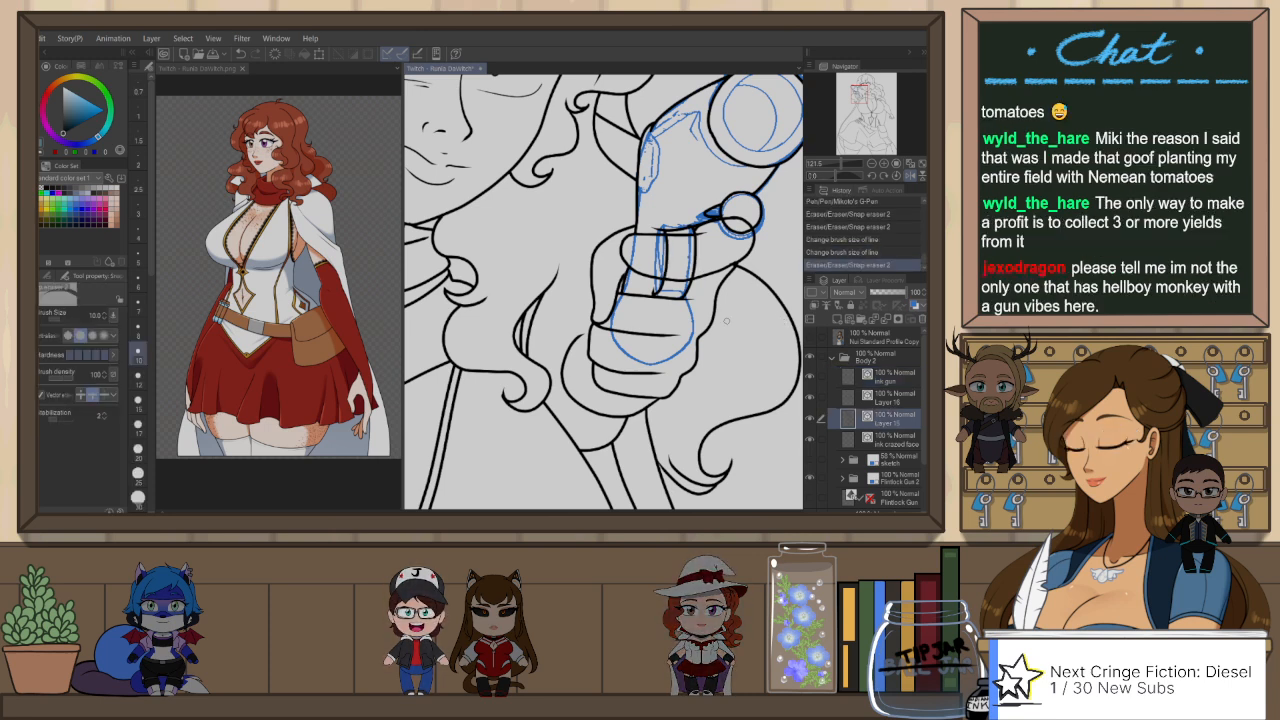
left_click(683, 262)
left_click(683, 241)
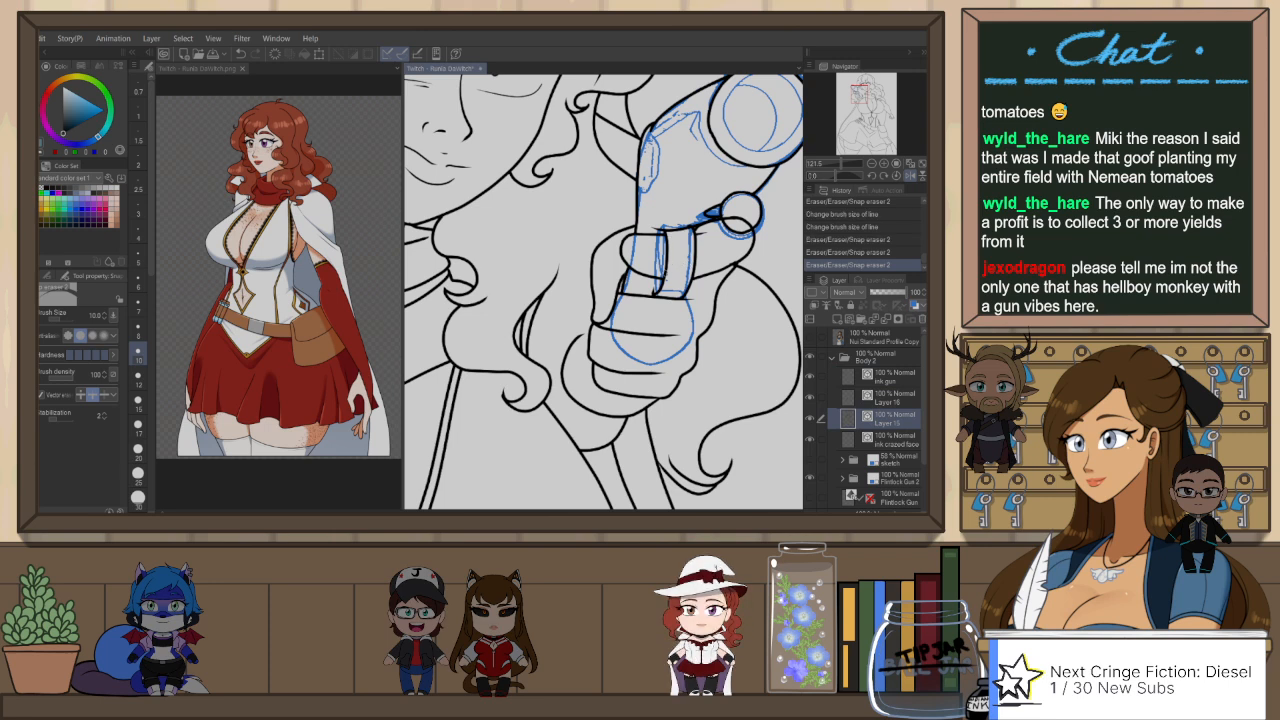
Step: Delete the mouth and lip lines from the ink crazed face layer
left_click_drag(673, 339, 721, 416)
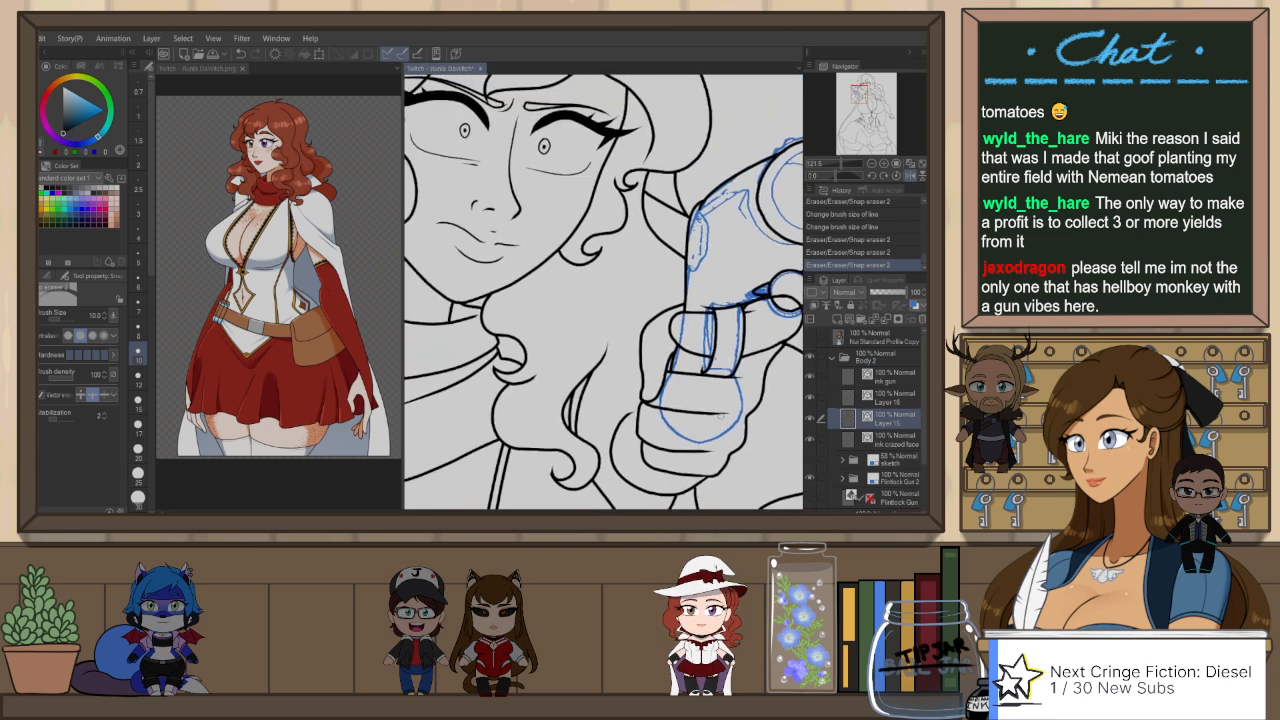
scroll(723, 416, "down", 4)
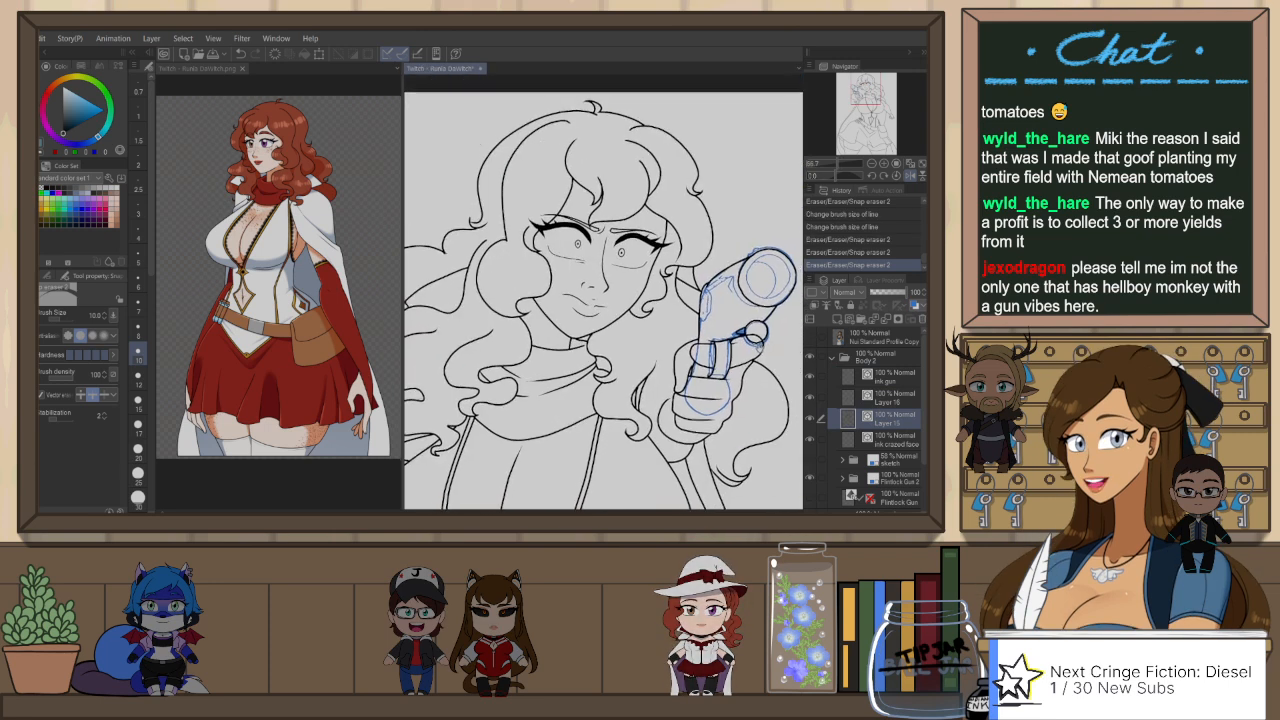
key("h")
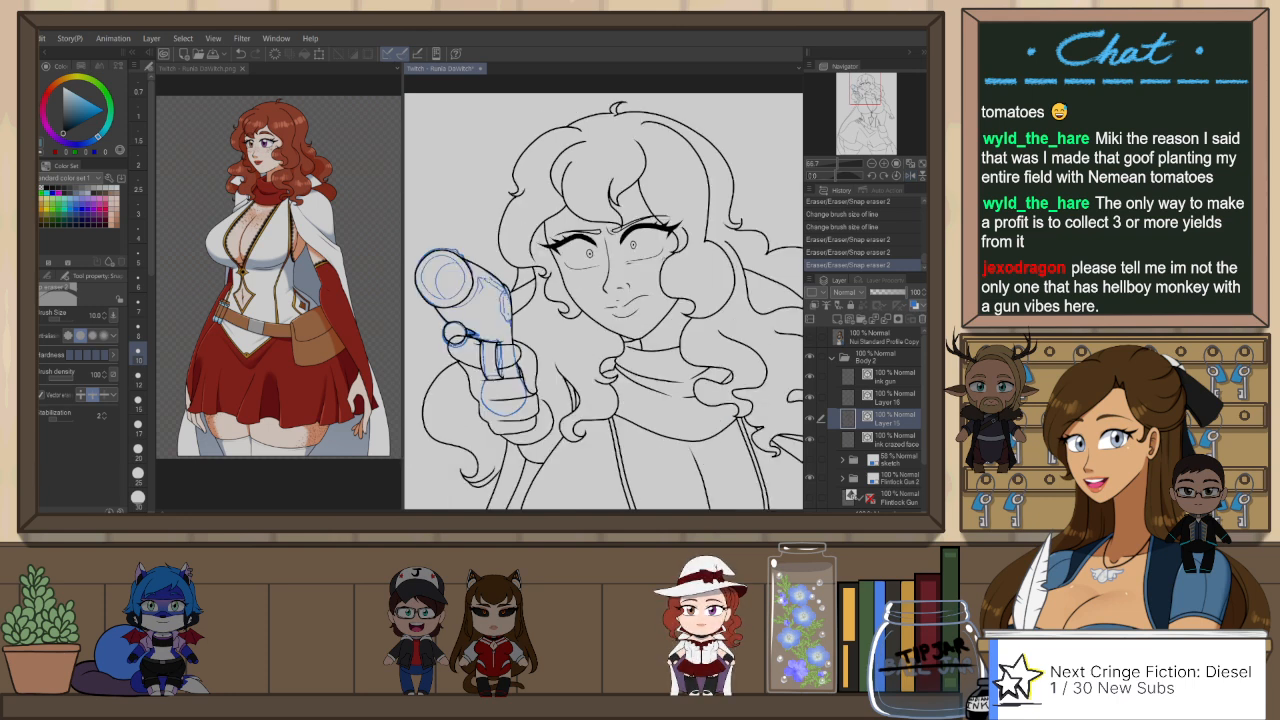
key("o")
key("Delete")
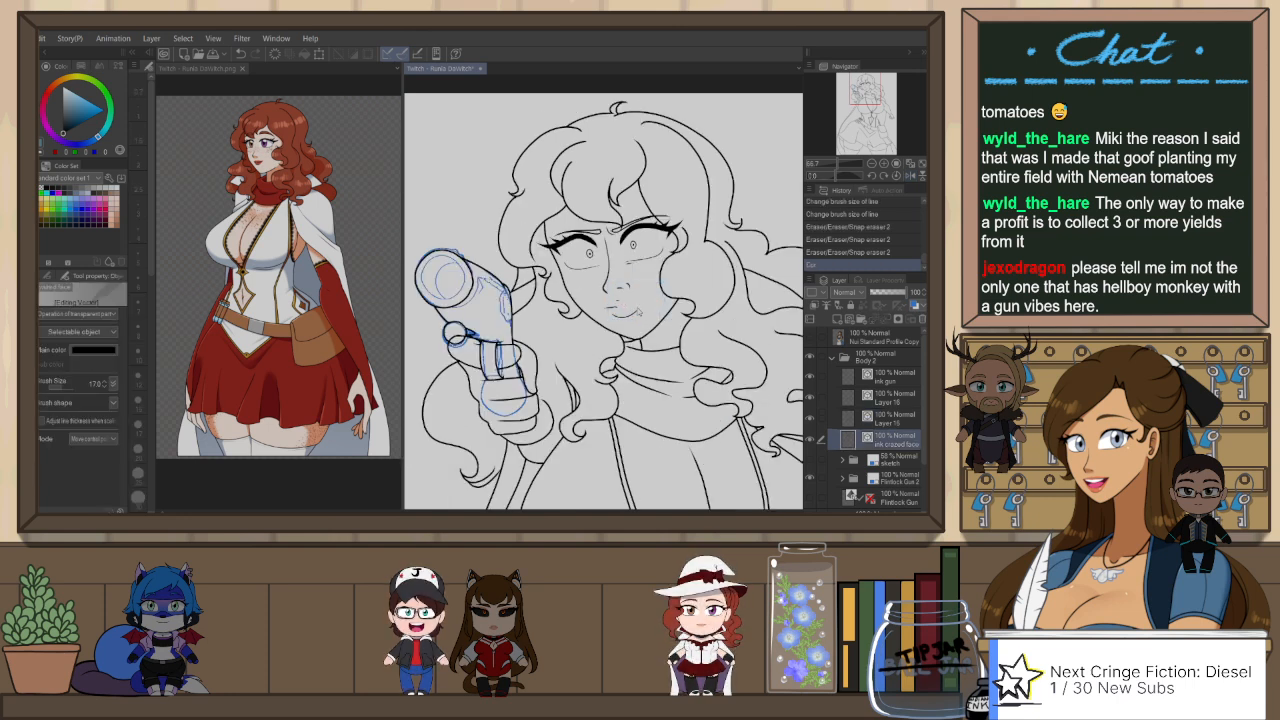
key("Delete")
key("Delete")
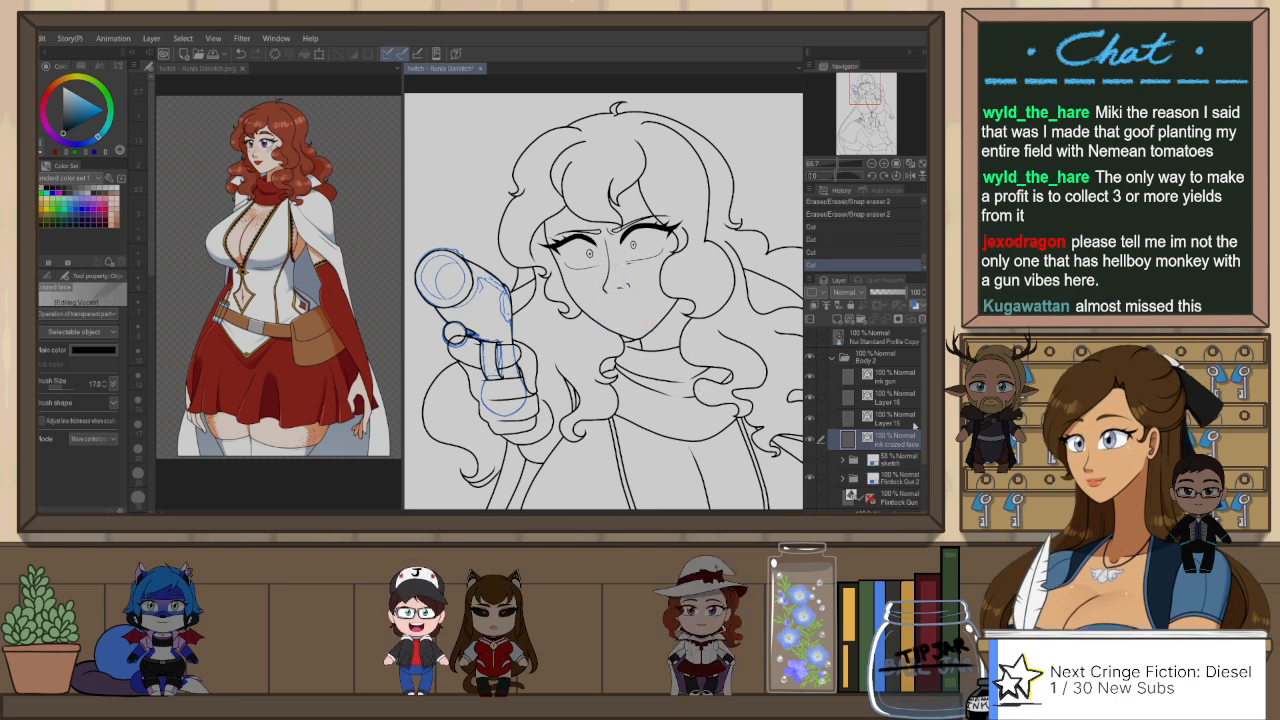
Step: Draw a new smirking mouth line curving up into the cheek with the G-Pen at size 4.0
key("p")
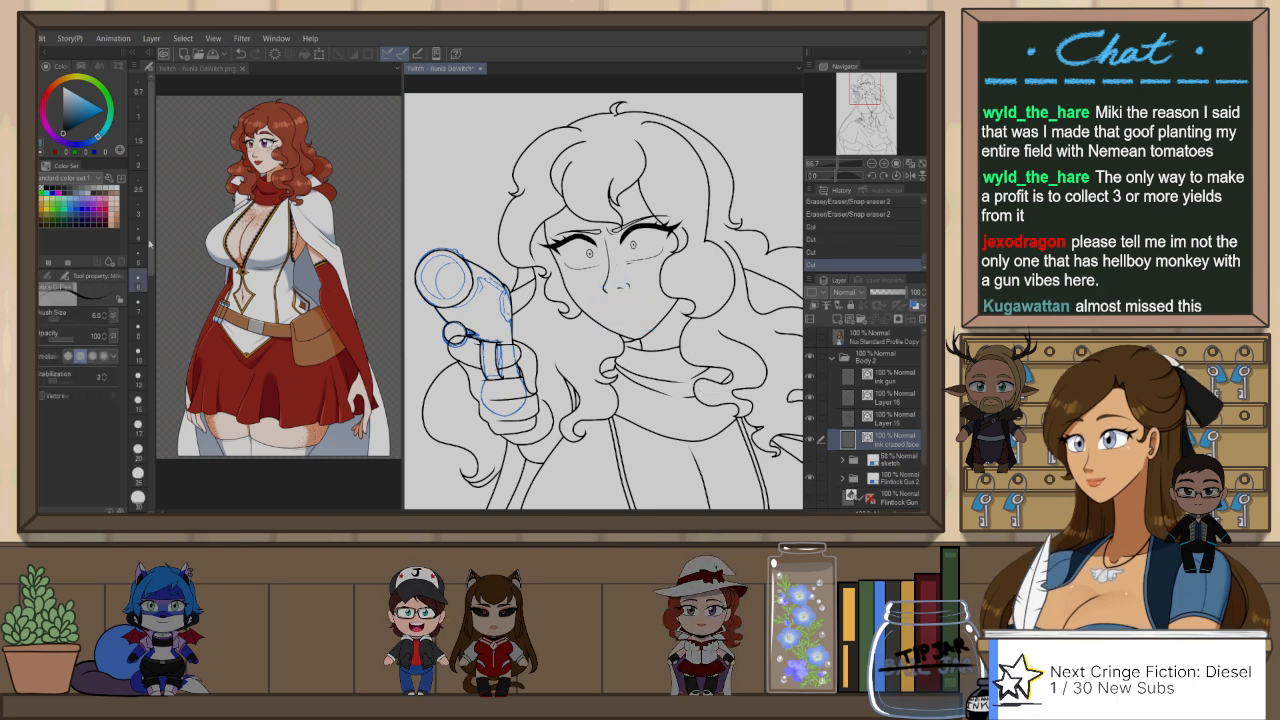
left_click(138, 208)
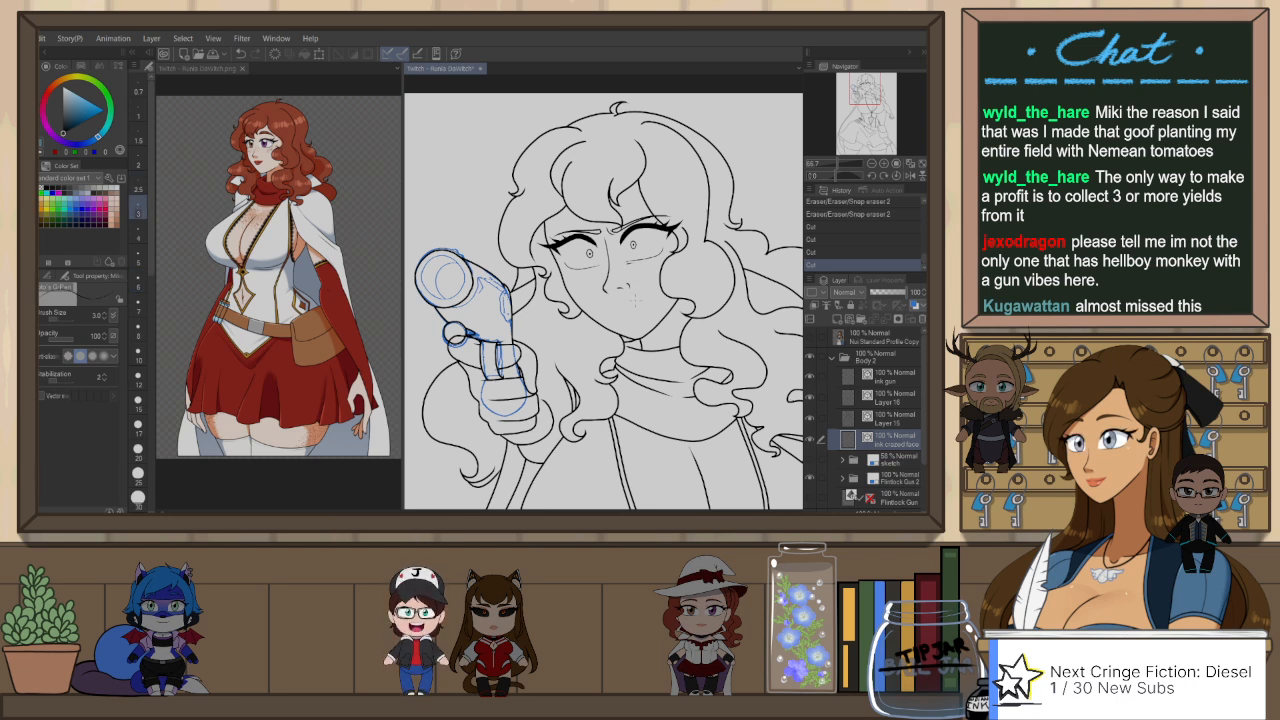
left_click_drag(607, 300, 644, 298)
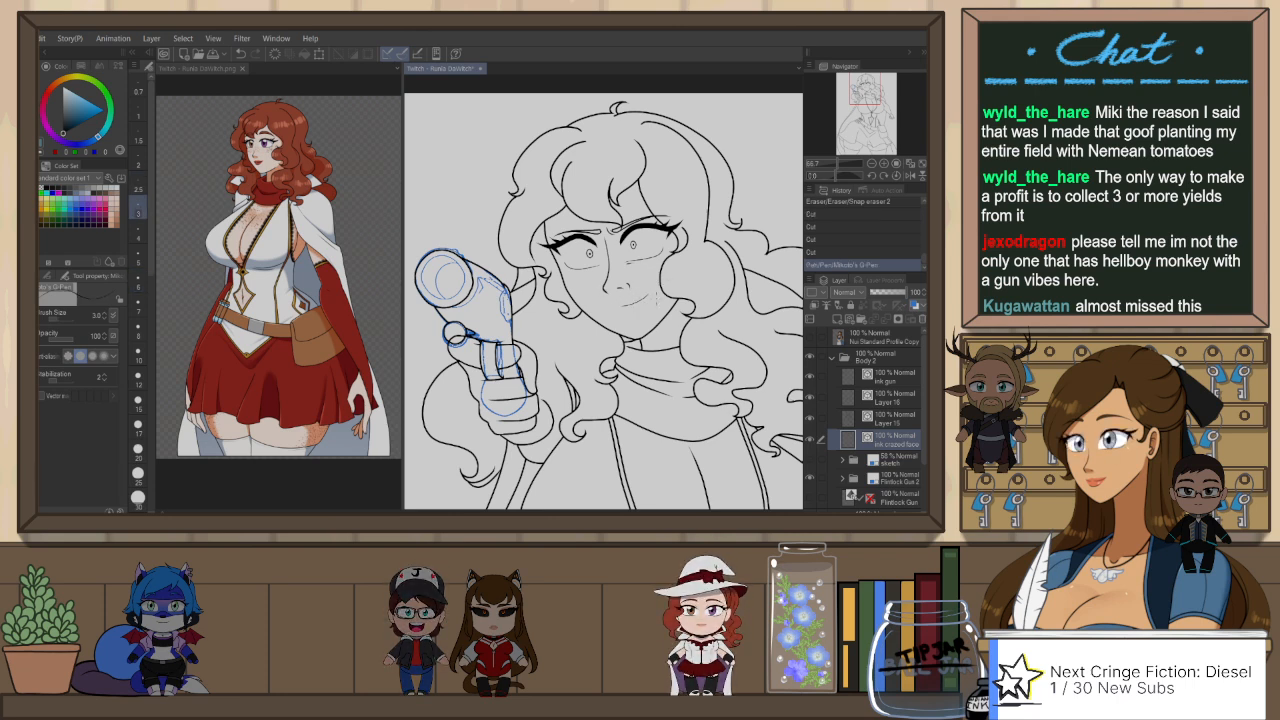
scroll(580, 314, "up", 3)
key("ctrl+z")
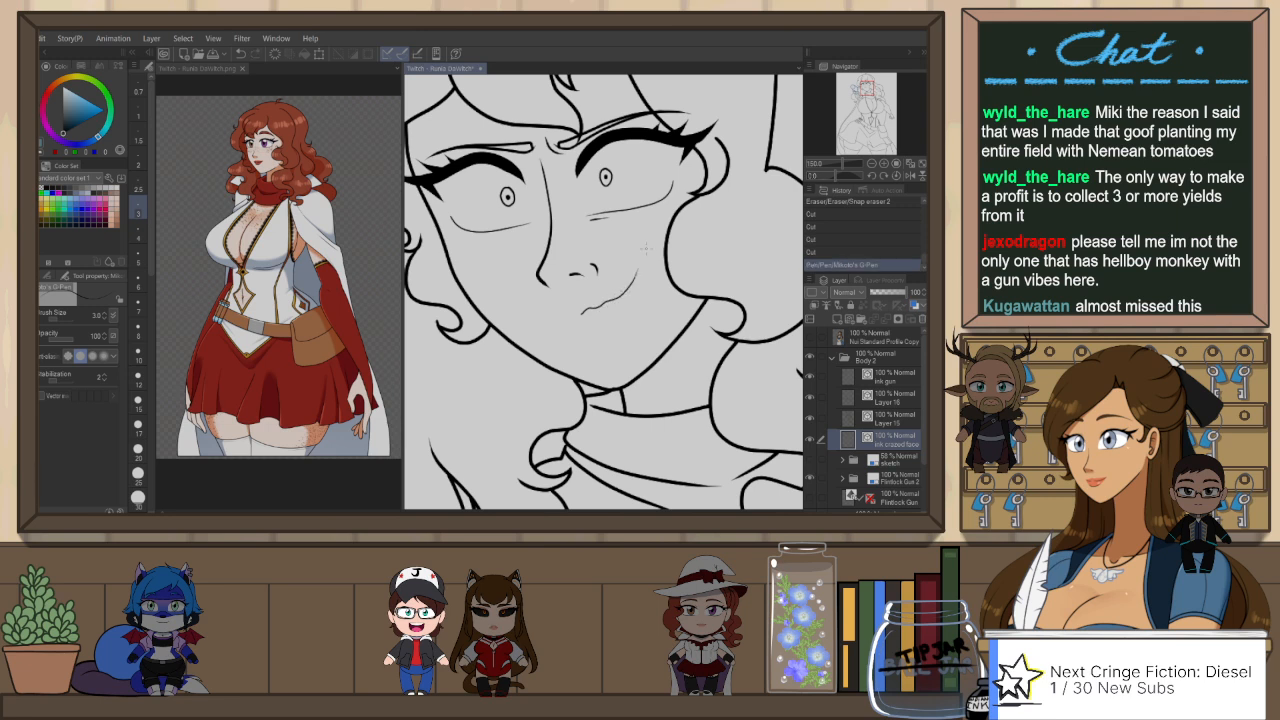
left_click(138, 230)
key("ctrl+z")
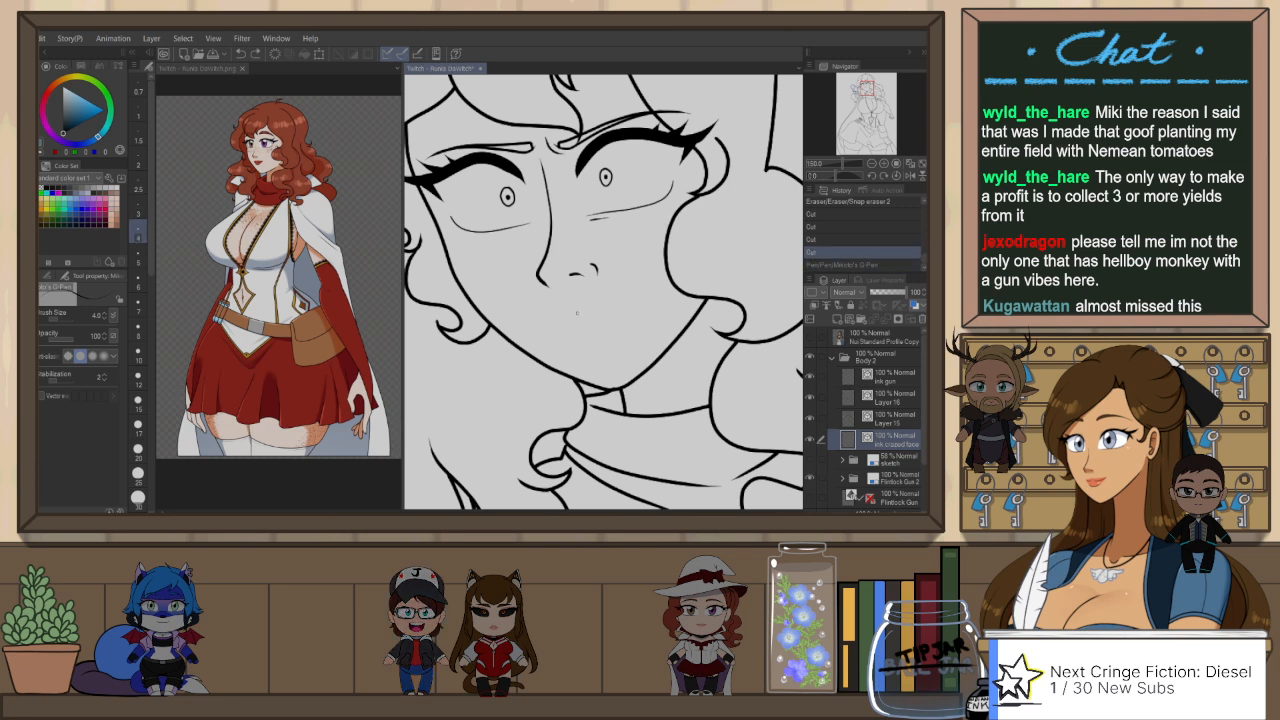
mouse_move(577, 315)
left_mouse_down()
mouse_move(620, 299)
mouse_move(648, 260)
left_mouse_up()
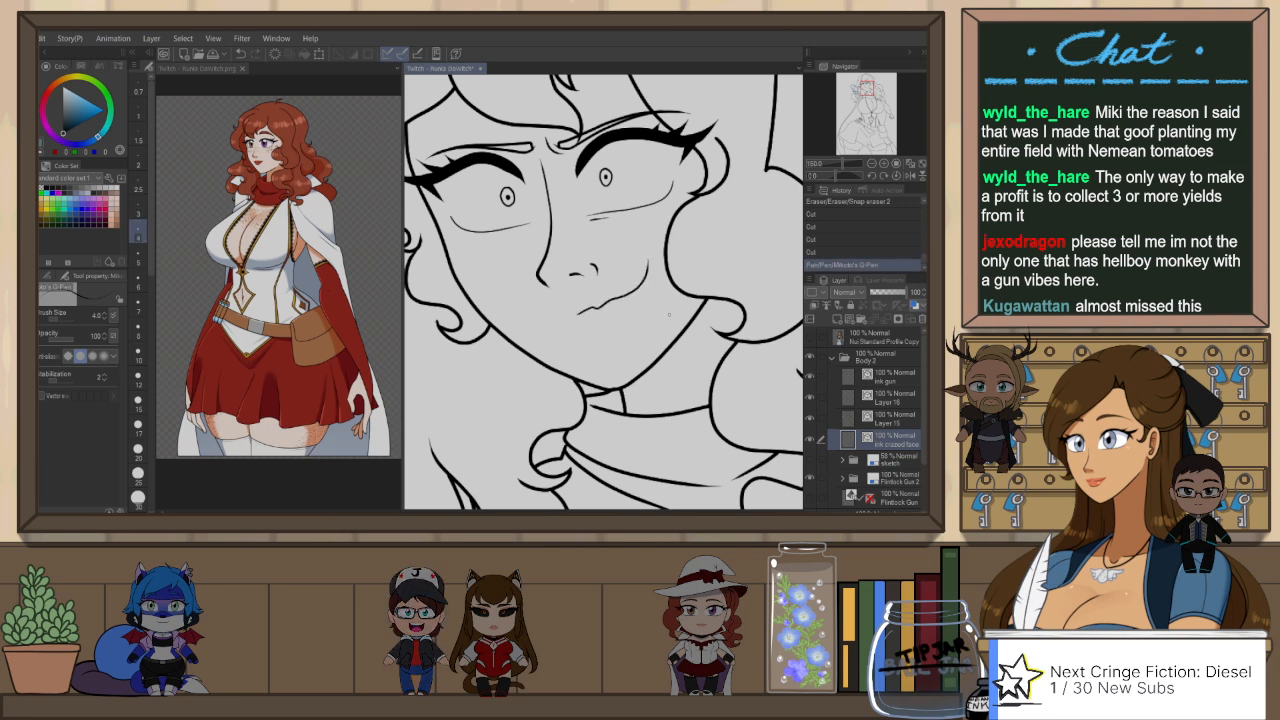
Step: Extend the mouth line to the opposite corner and add the upper lip notch and the lower lip line
key("h")
left_click_drag(635, 316, 685, 318)
key("ctrl+z")
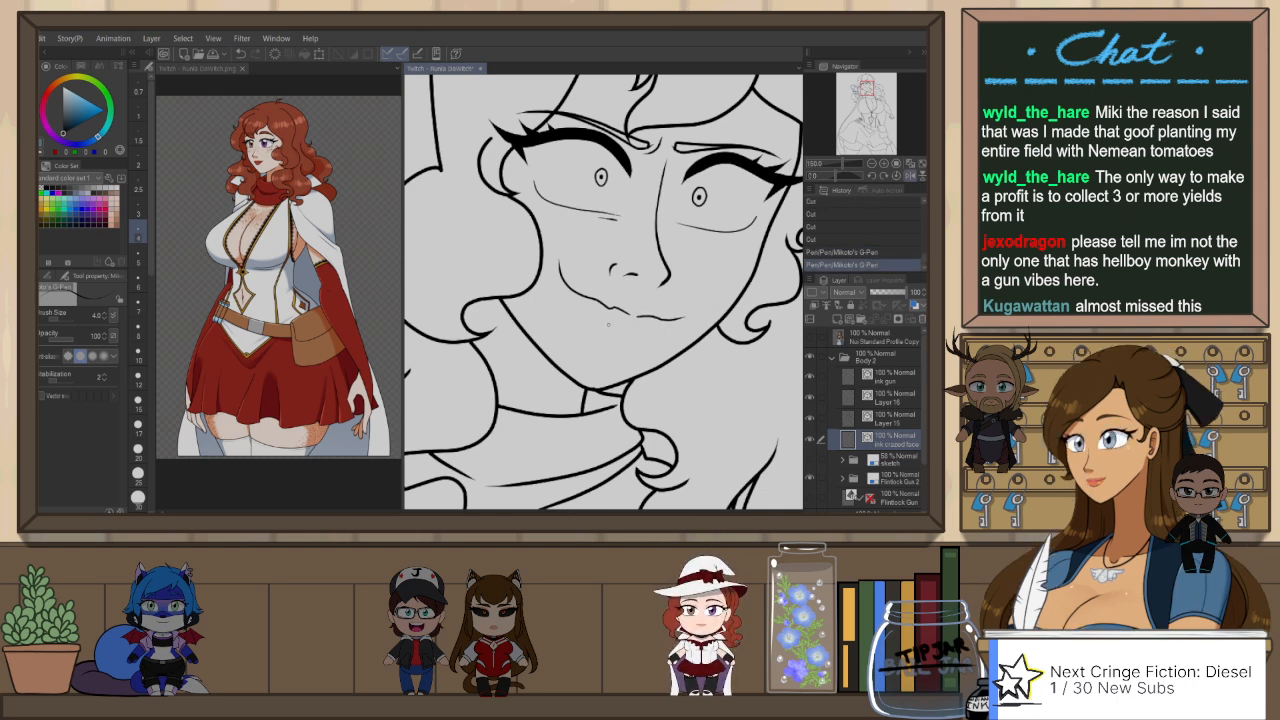
key("ctrl+z")
mouse_move(608, 331)
left_mouse_down()
mouse_move(656, 338)
mouse_move(650, 303)
left_mouse_up()
key("ctrl+z")
key("ctrl+z")
key("ctrl+z")
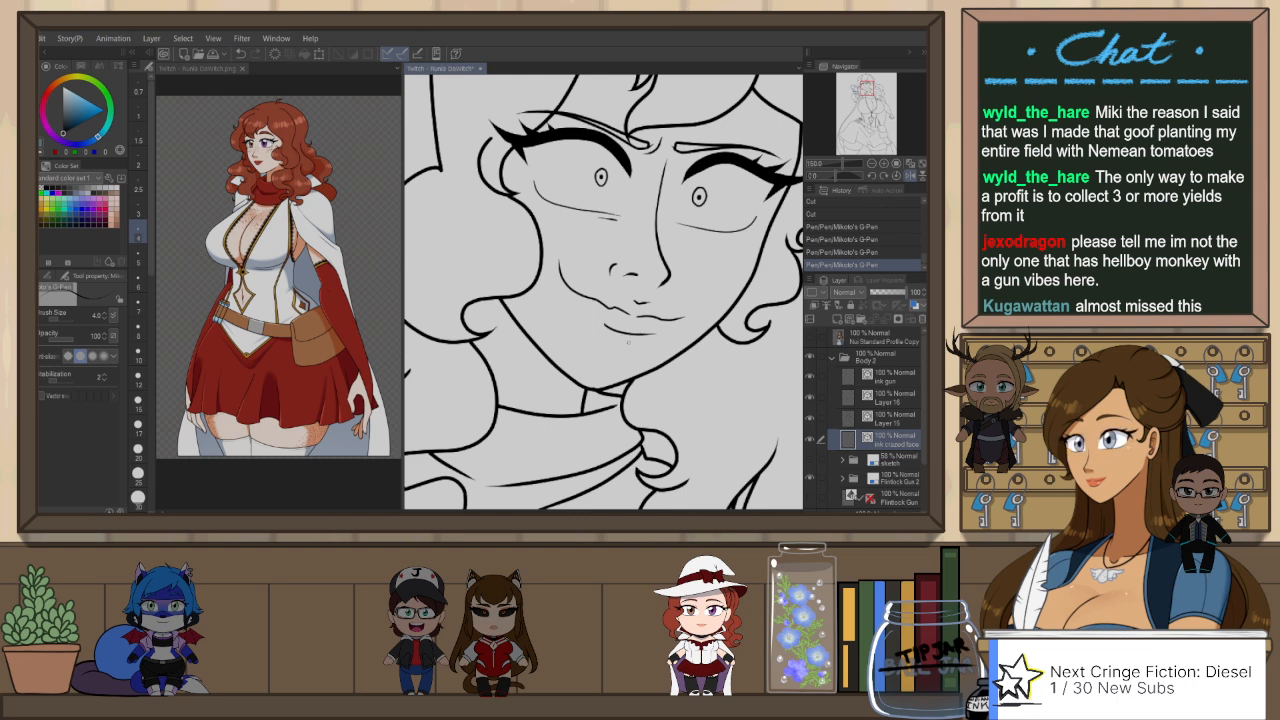
Step: Add short strokes on the chin below the mouth and rework the lower lip line with the snap eraser and G-Pen
left_click_drag(623, 338, 618, 354)
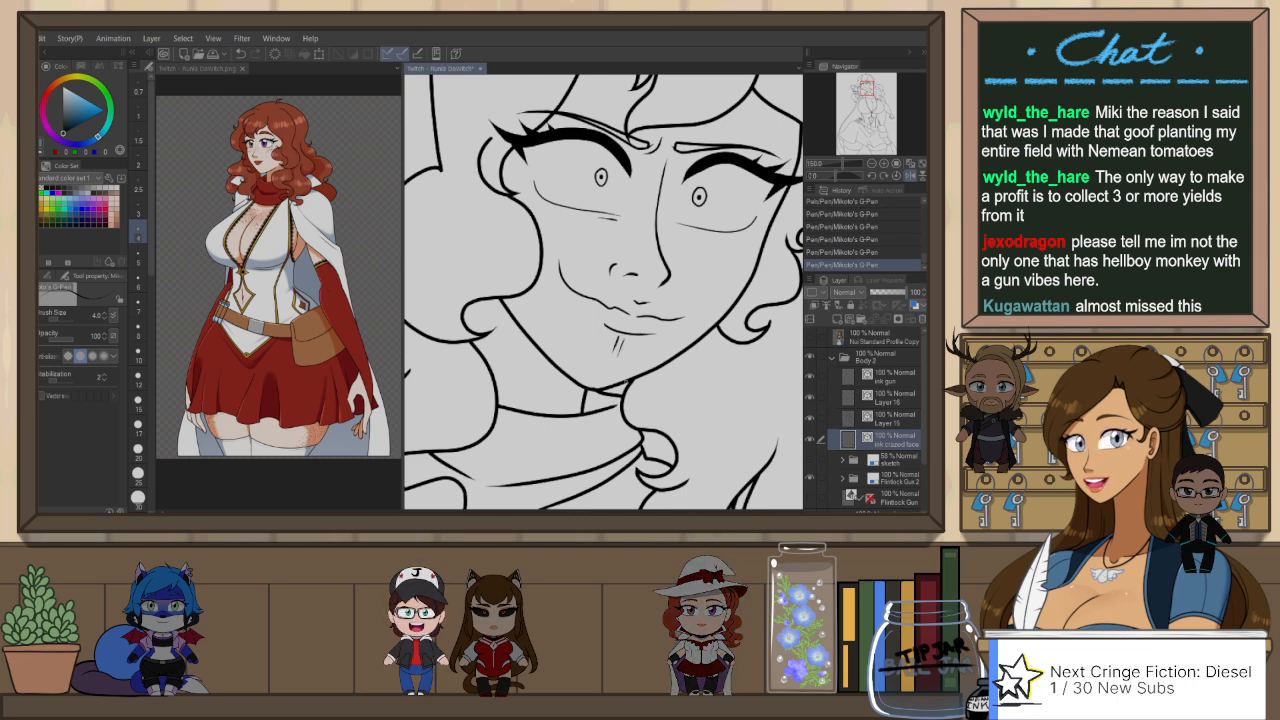
key("h")
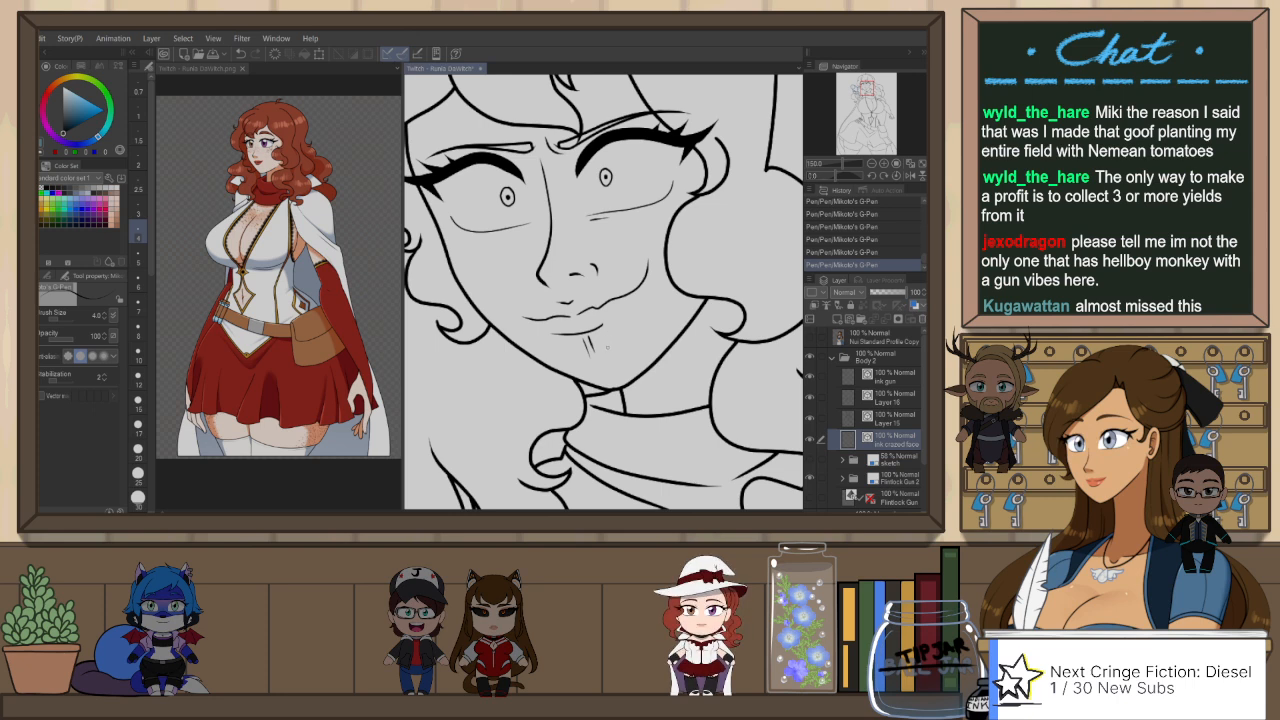
key("e")
mouse_move(574, 331)
left_mouse_down()
mouse_move(594, 348)
mouse_move(586, 341)
mouse_move(616, 320)
mouse_move(592, 355)
left_mouse_up()
key("p")
key("ctrl+z")
key("p")
key("ctrl+z")
key("ctrl+z")
key("p")
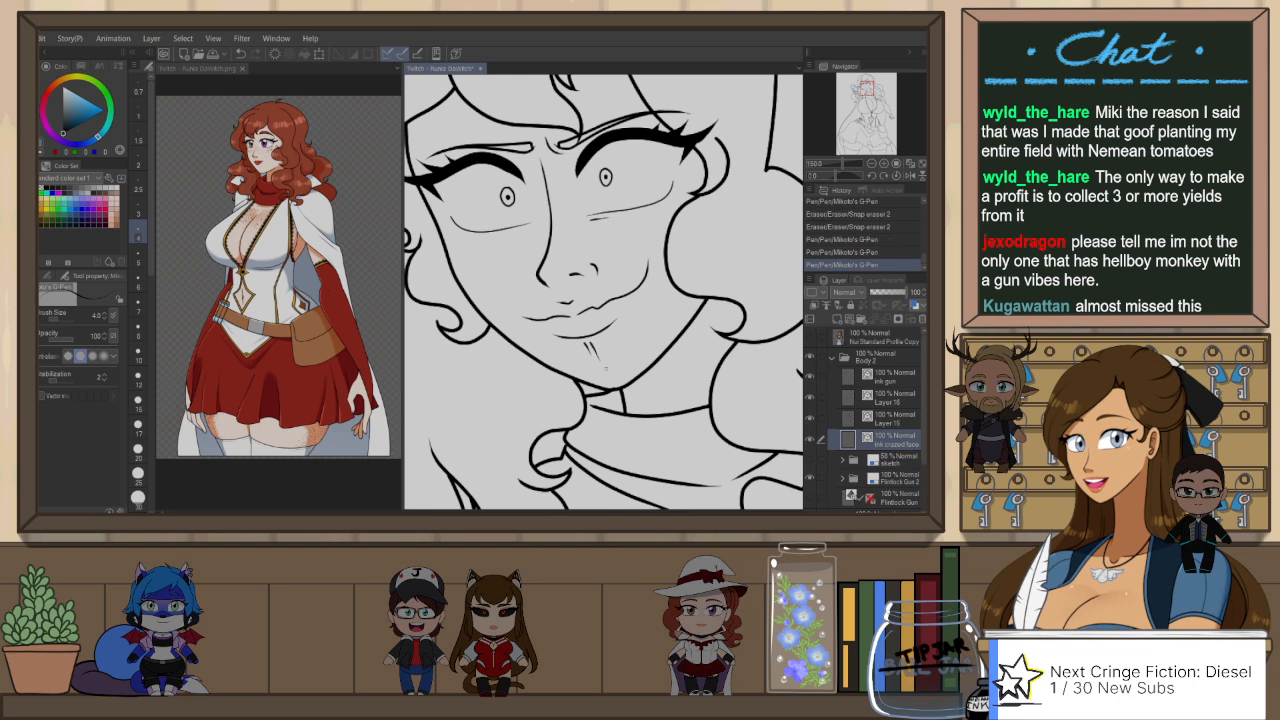
Step: Redraw the short chin strokes below the lower lip and add a small dimple at the raised mouth corner
key("ctrl+z")
key("ctrl+z")
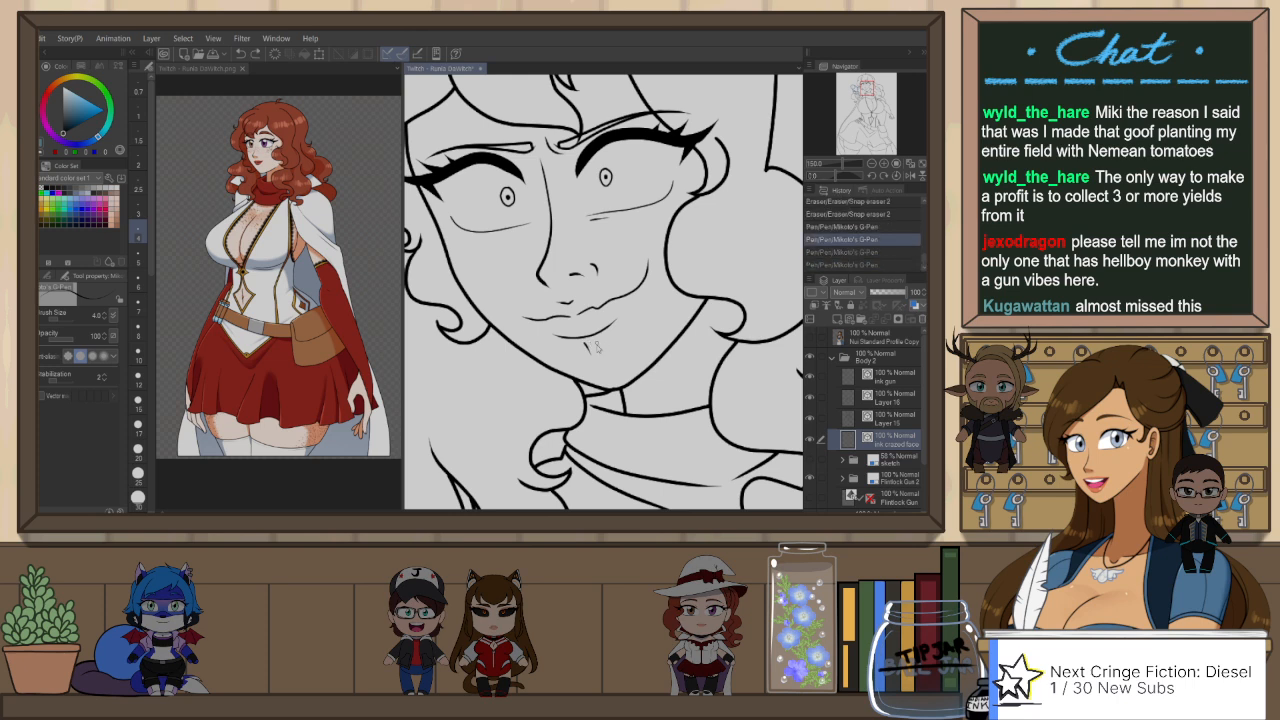
key("ctrl+z")
mouse_move(592, 342)
left_mouse_down()
mouse_move(603, 361)
mouse_move(590, 356)
mouse_move(605, 356)
left_mouse_up()
key("ctrl+z")
key("ctrl+z")
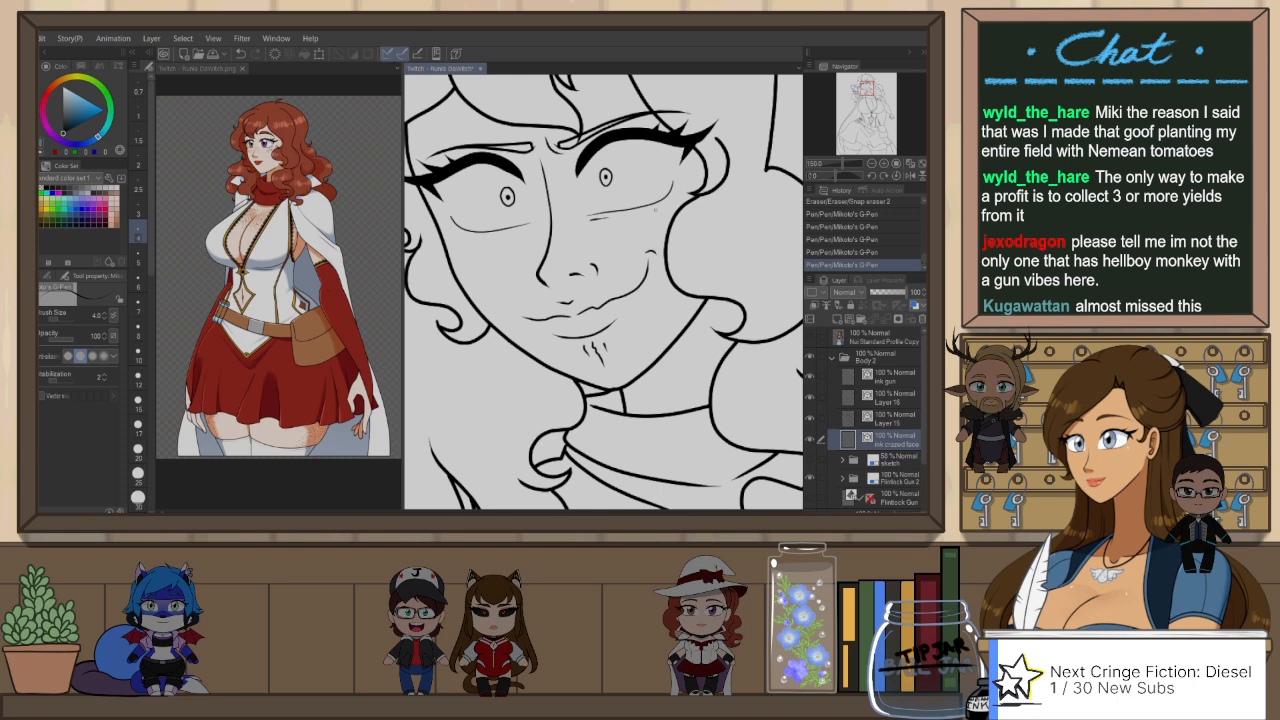
Step: Reshape the crease line beneath the eye above the raised mouth corner with the Pinch vector line tool
key("y")
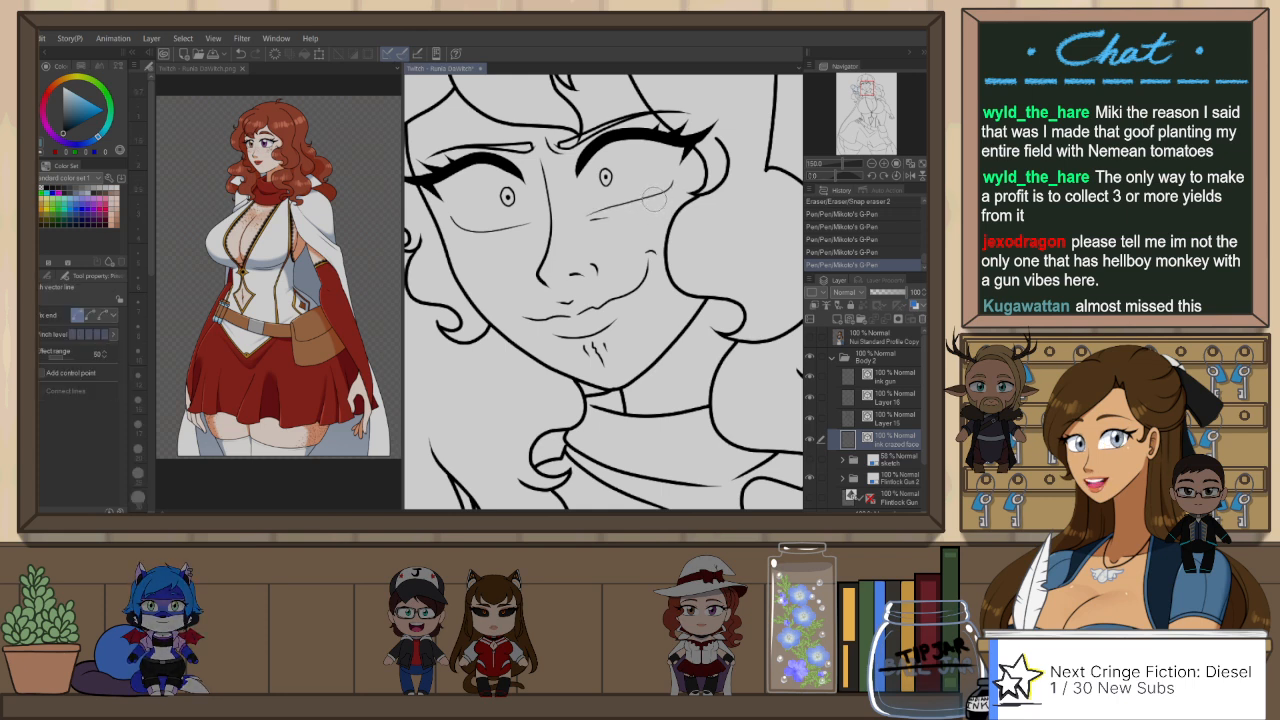
scroll(684, 290, "down", 3)
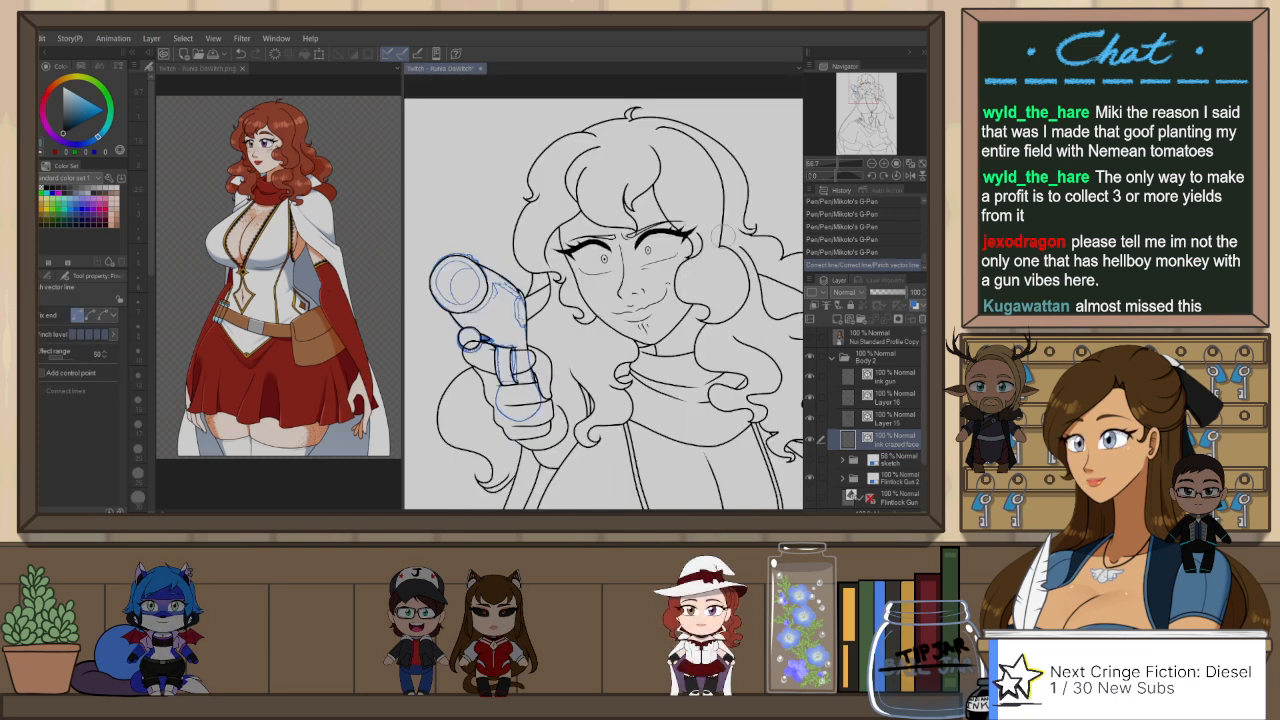
mouse_move(696, 268)
left_mouse_down()
mouse_move(752, 264)
mouse_move(684, 281)
left_mouse_up()
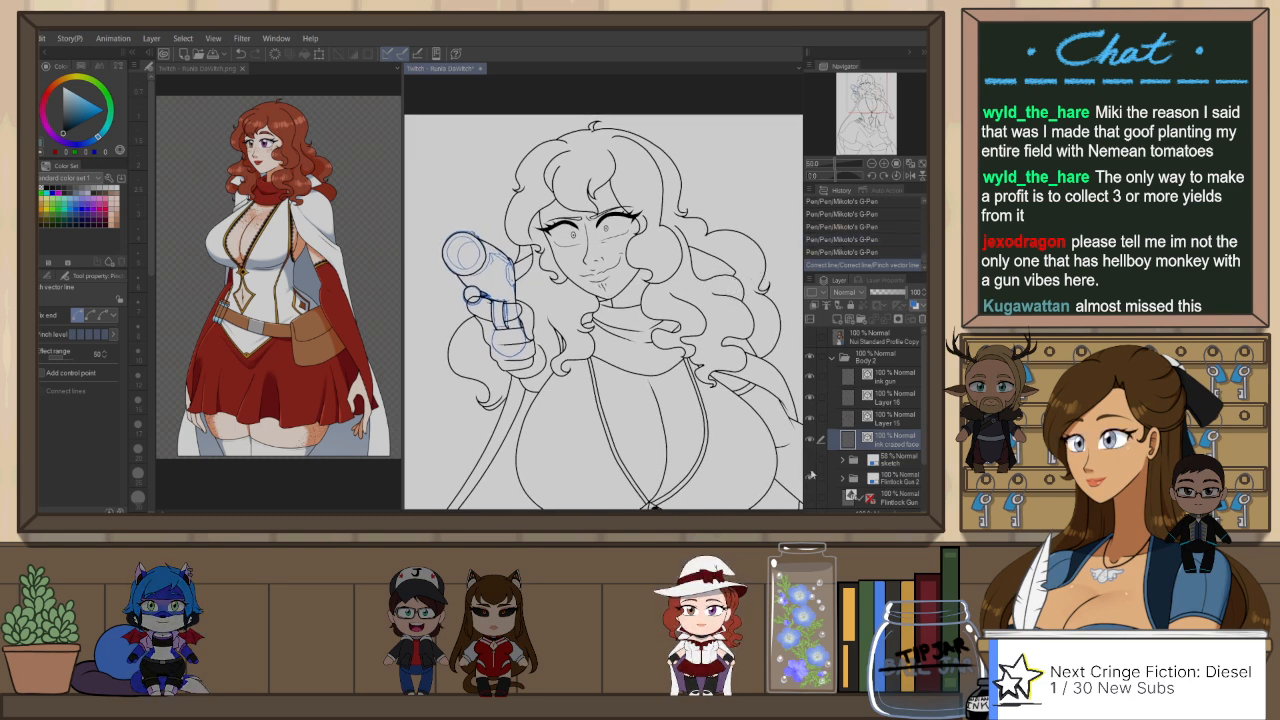
Step: Show the flintlock sketch and smooth the outer muzzle circle on the ink gun layer by moving its control points
left_click(812, 478)
scroll(461, 275, "up", 3)
left_click_drag(508, 275, 564, 334)
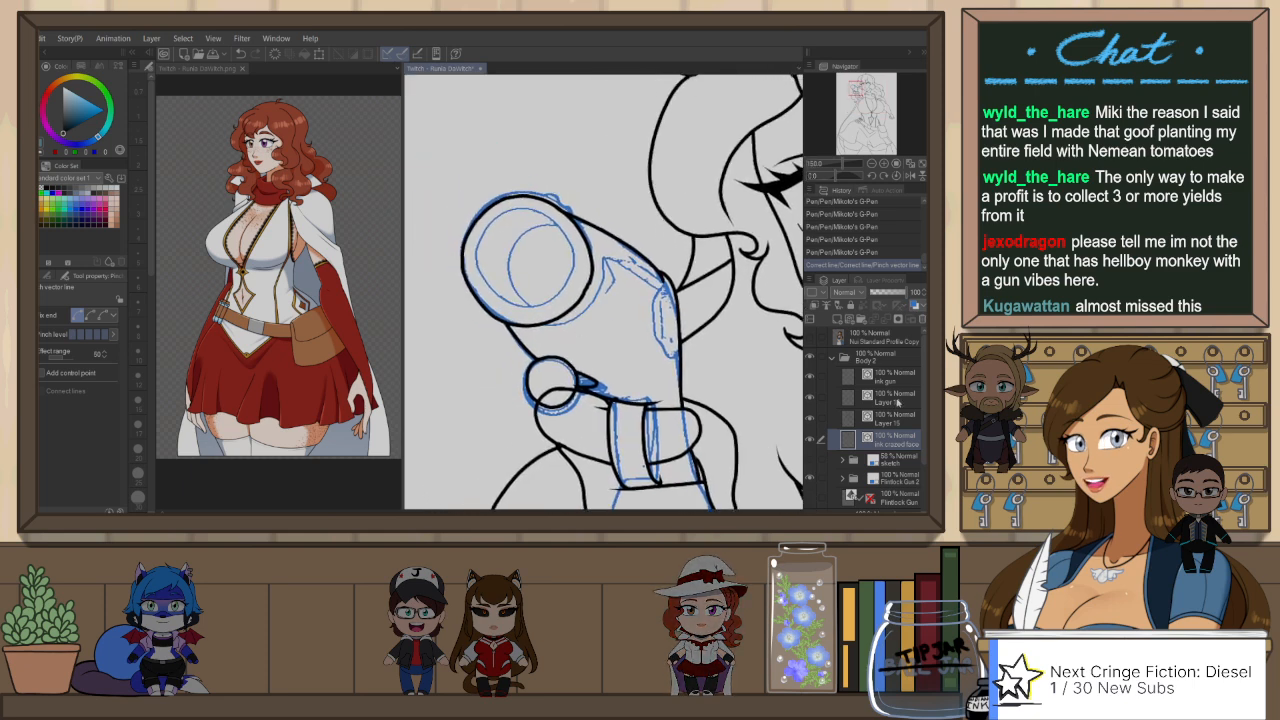
left_click(886, 375)
key("o")
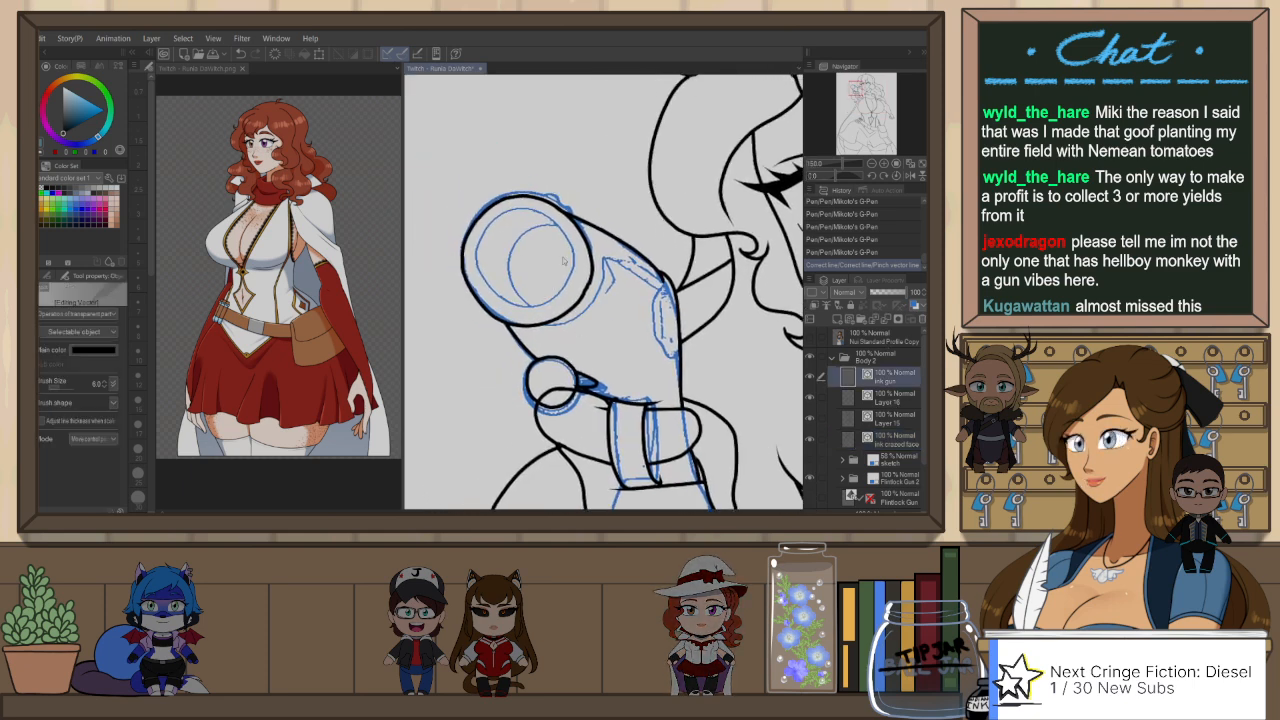
left_click(589, 292)
scroll(593, 298, "up", 4)
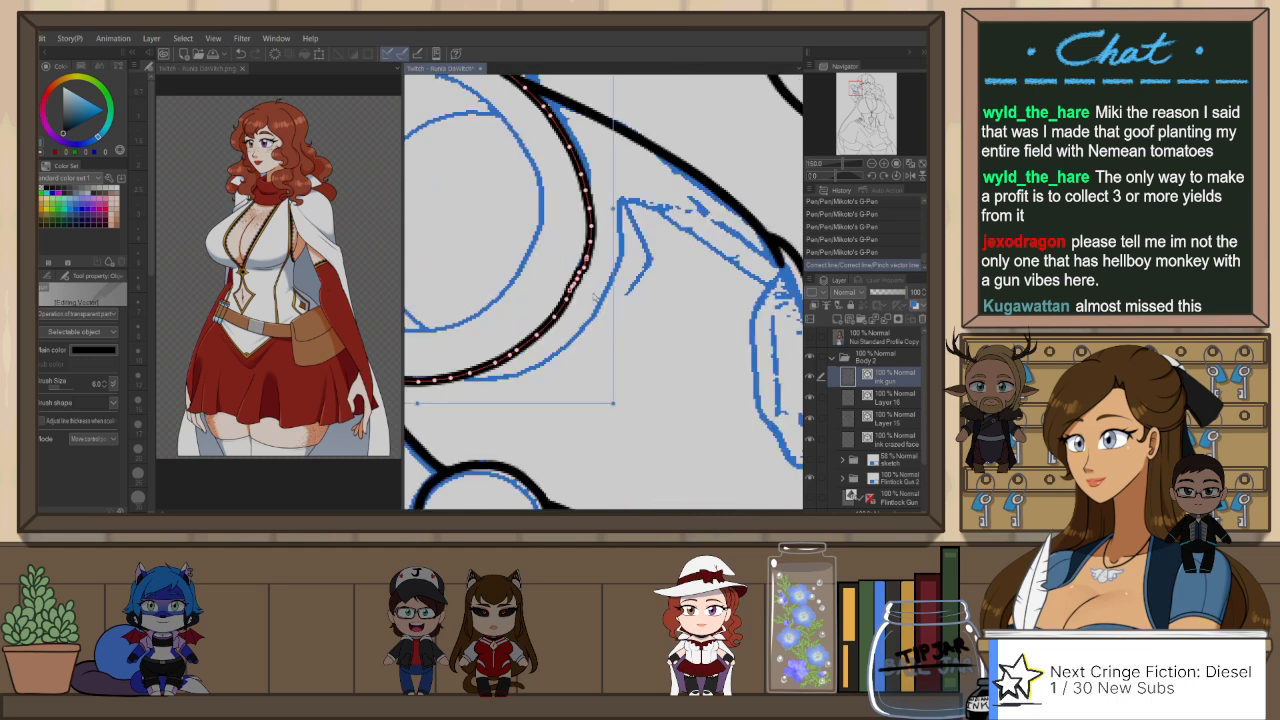
left_click_drag(574, 289, 587, 260)
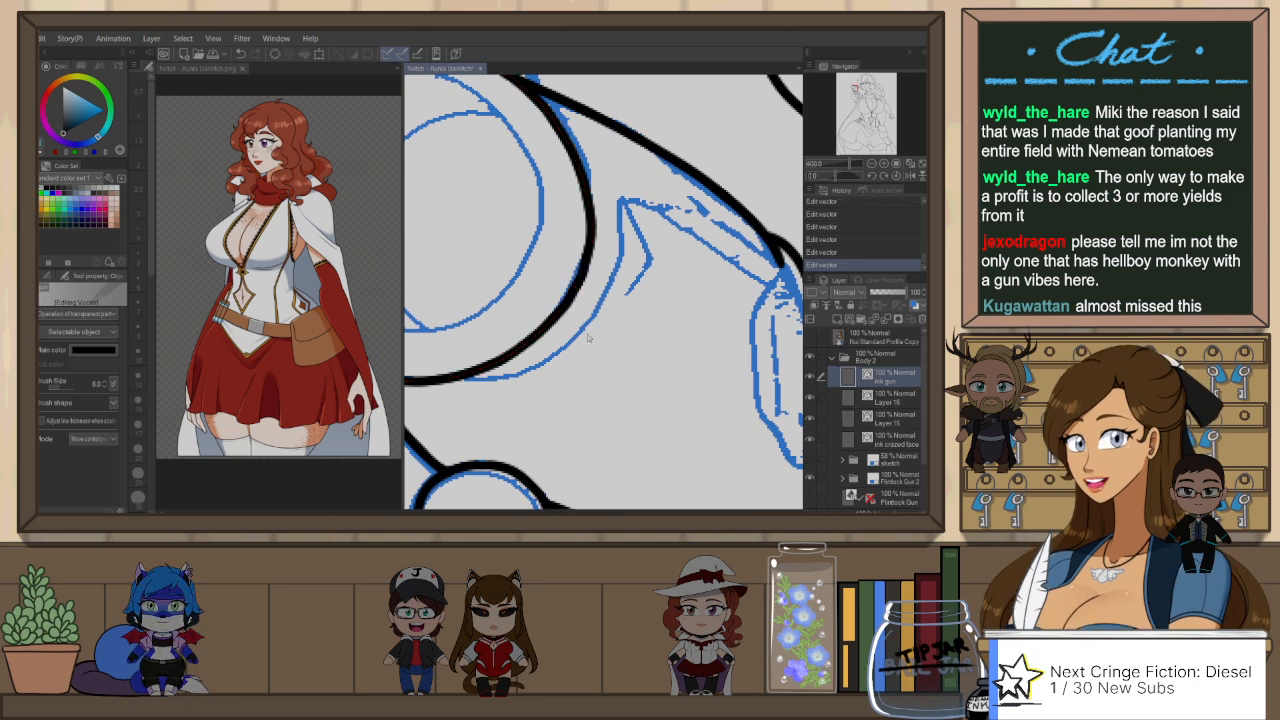
scroll(585, 335, "down", 2)
left_click_drag(585, 335, 605, 364)
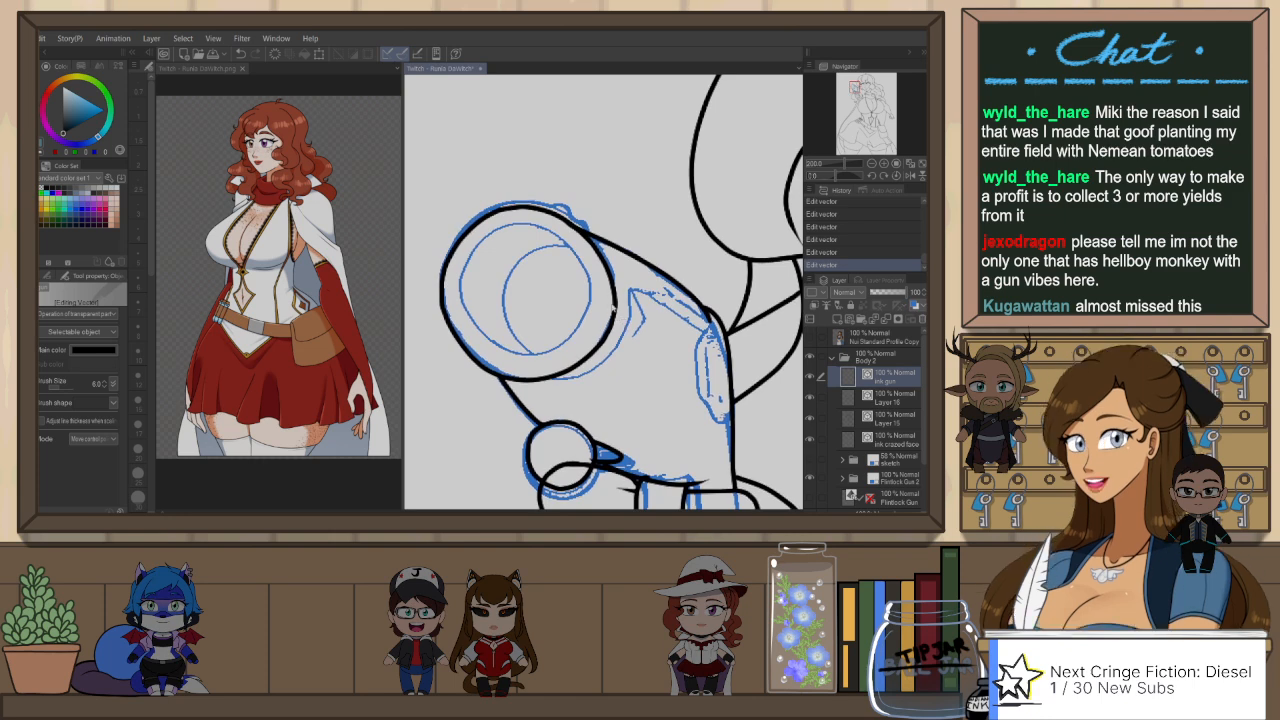
left_click(612, 290)
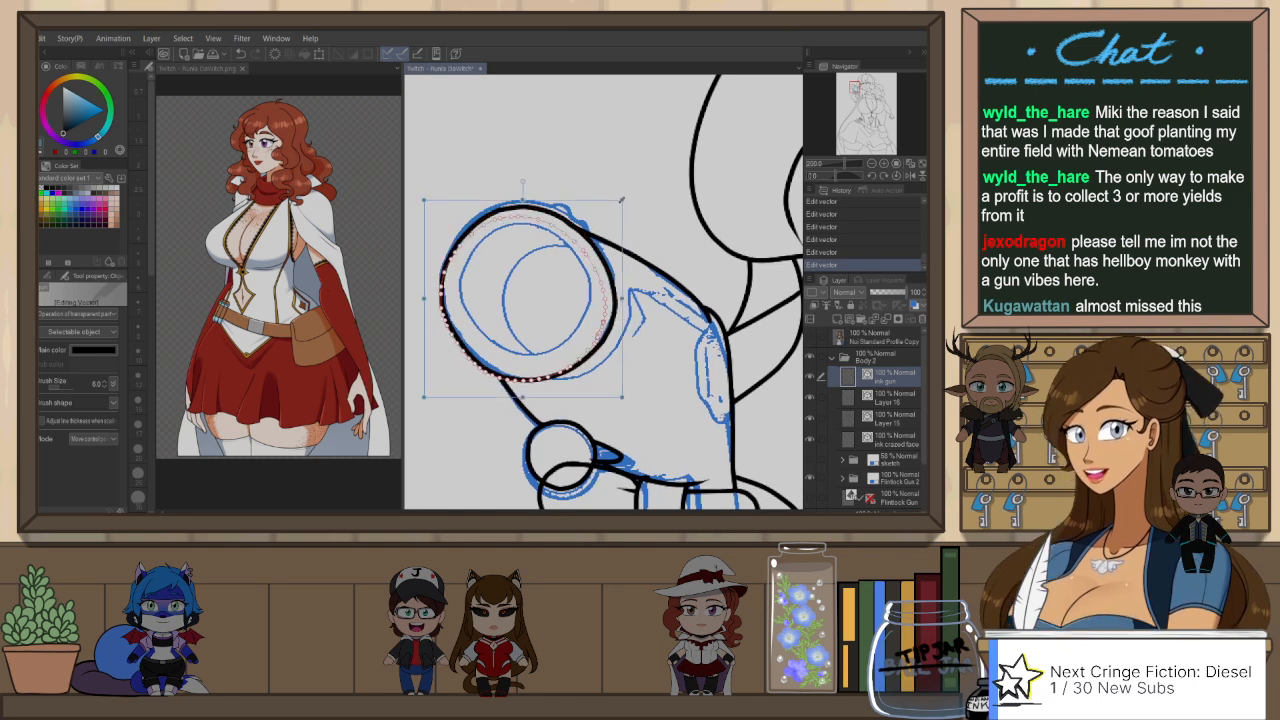
left_click_drag(633, 190, 586, 238)
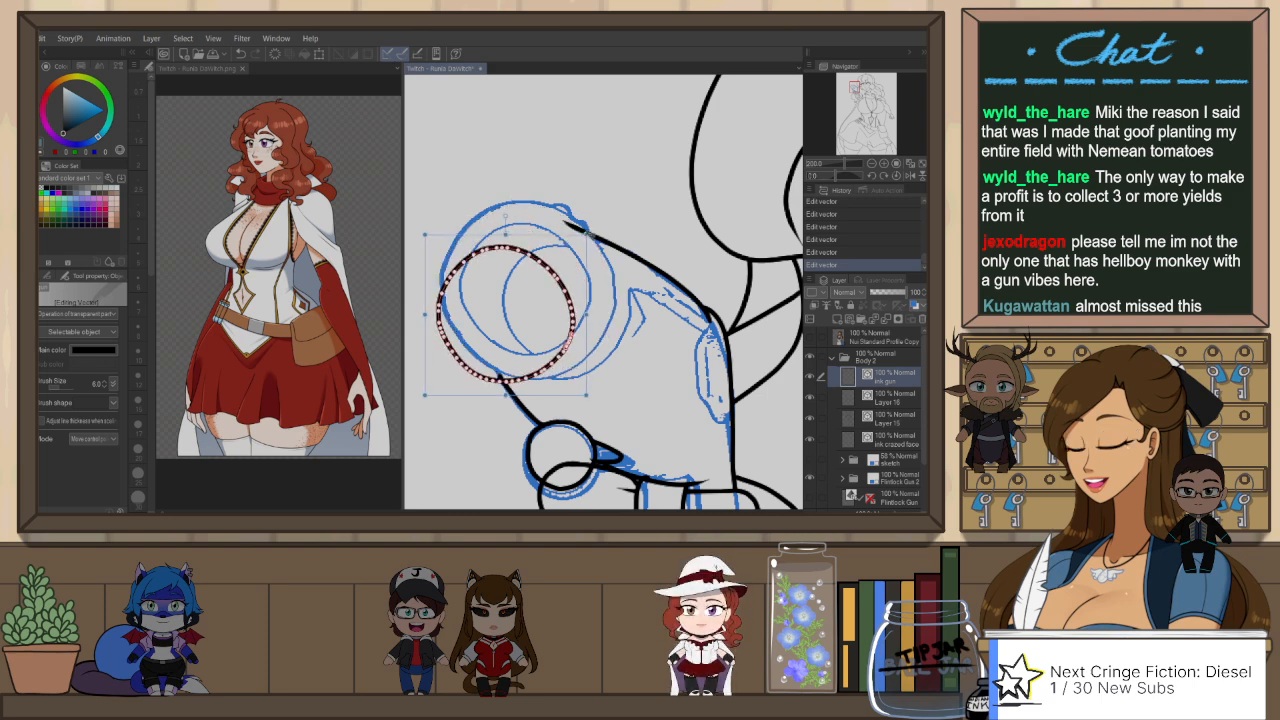
key("ctrl+z")
key("ctrl+z")
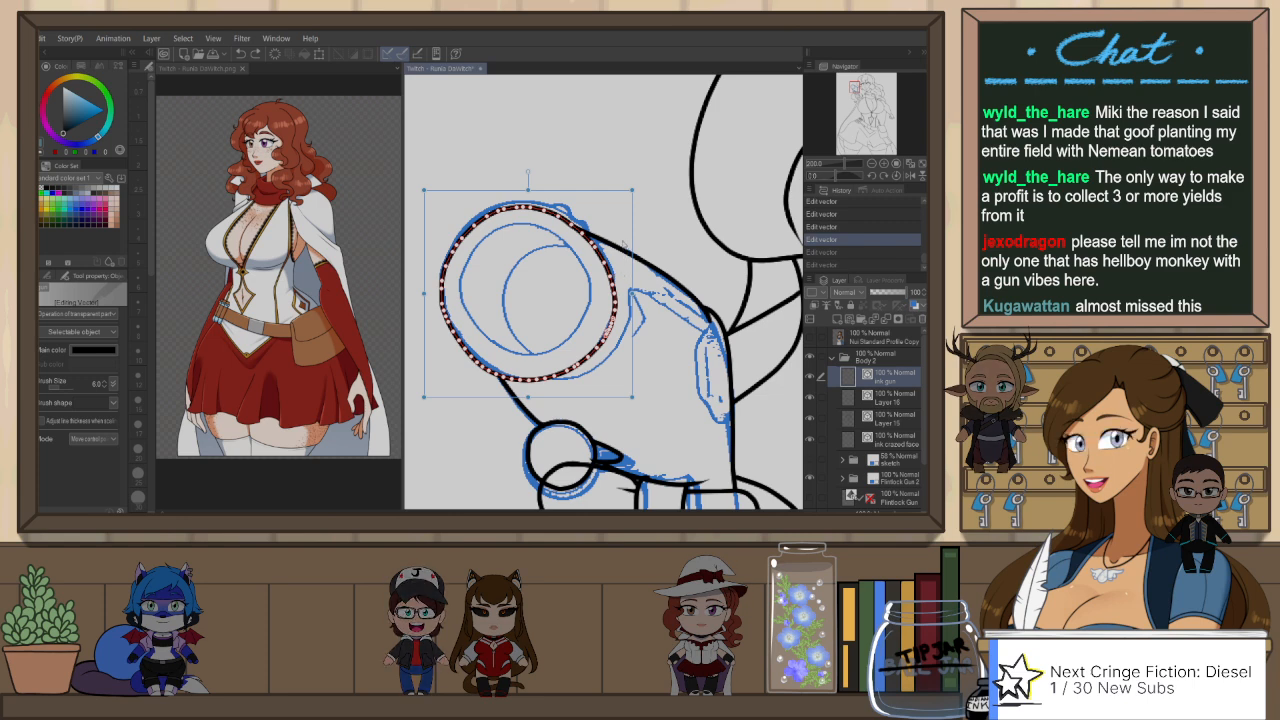
Step: Paste a copy of the outer muzzle circle and scale it down to the sketched inner ring
key("ctrl+v")
left_click_drag(632, 190, 572, 219)
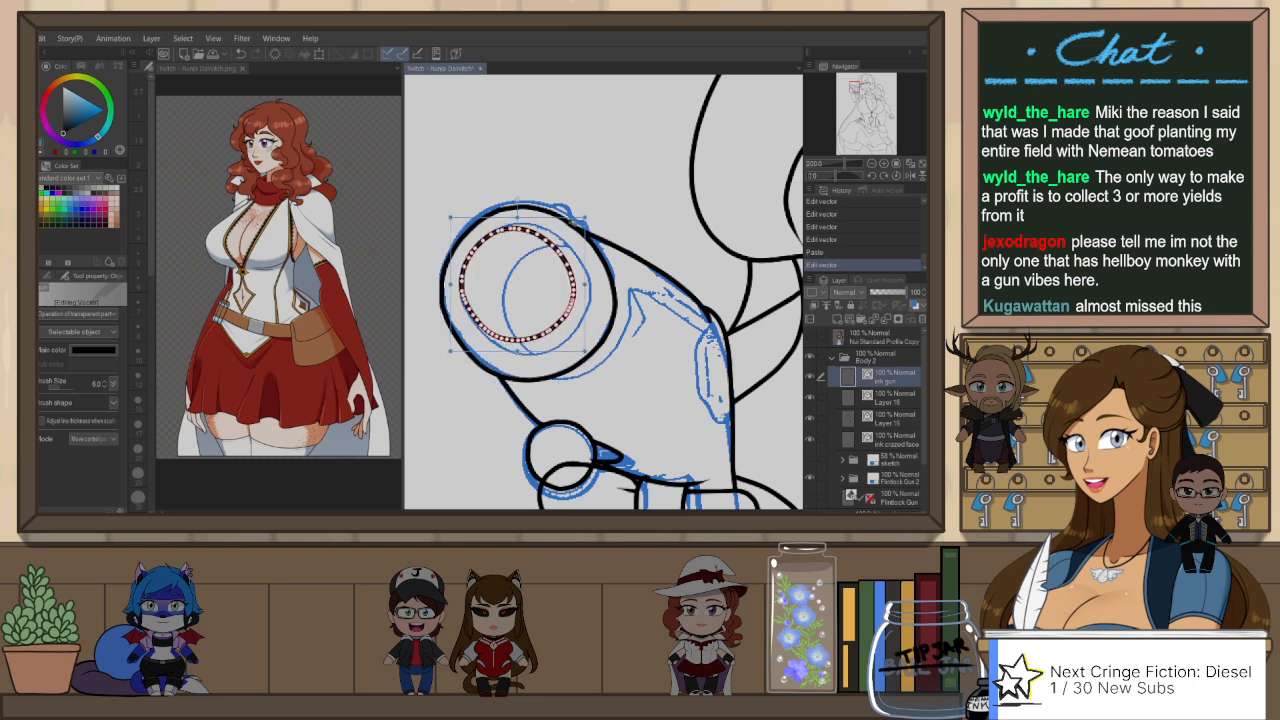
left_click_drag(588, 353, 603, 365)
left_click_drag(526, 217, 526, 211)
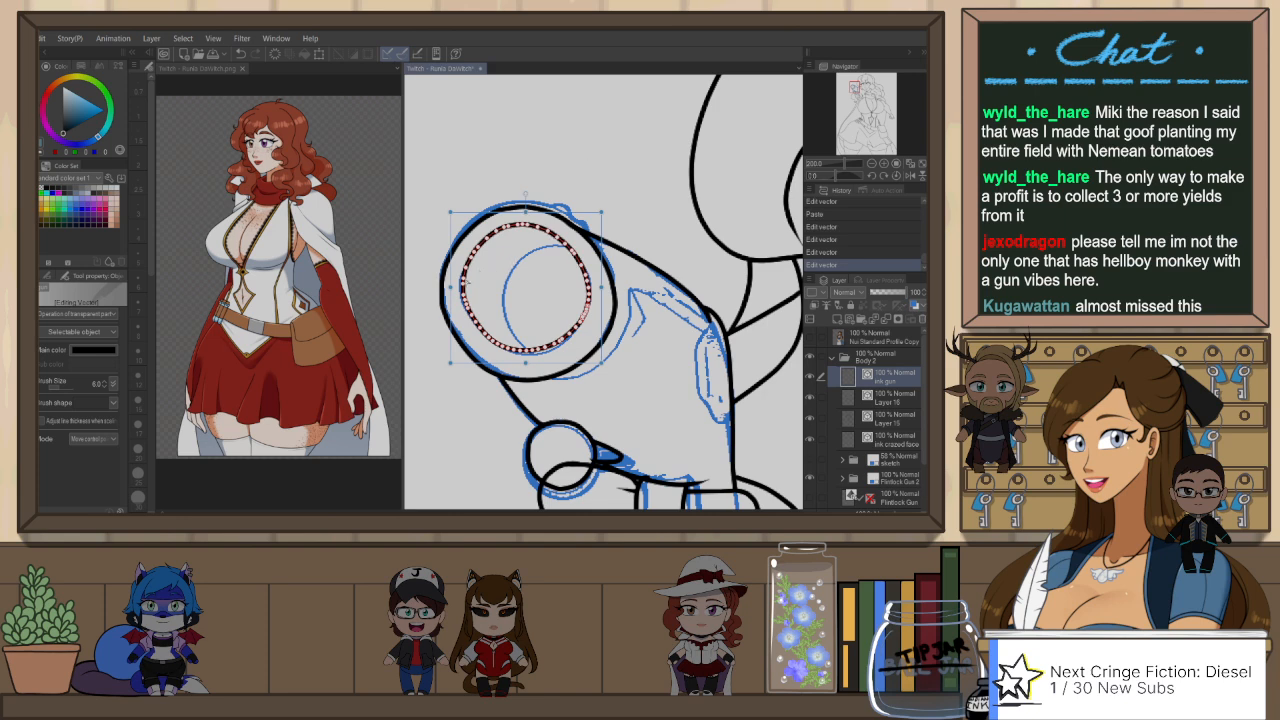
left_click(679, 90)
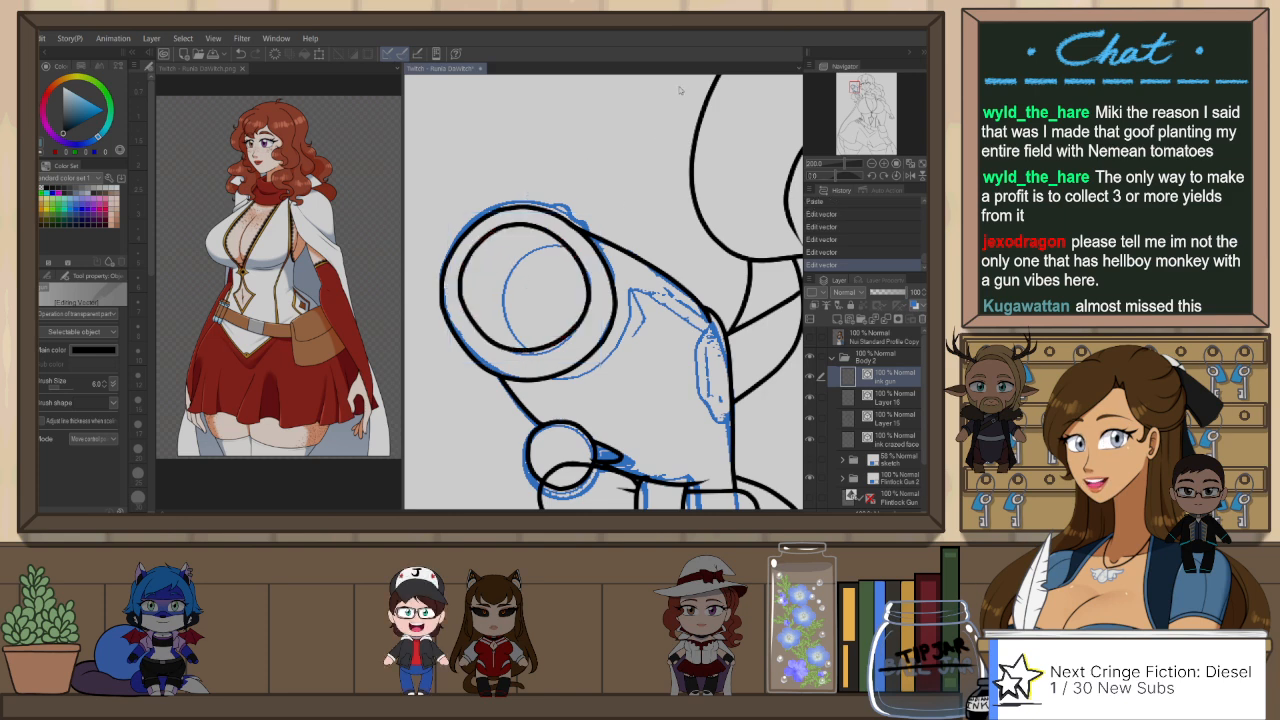
Step: Fine-tune the size and position of the inner ring within the gun's muzzle
scroll(677, 212, "down", 2)
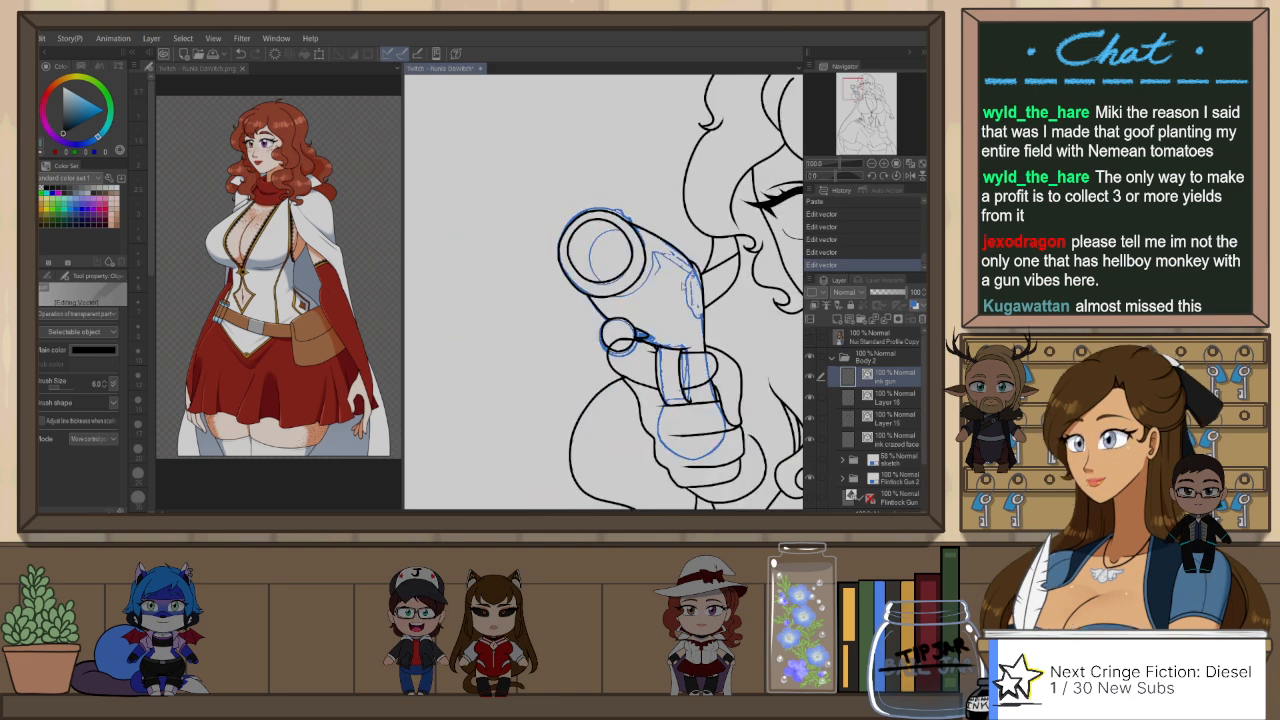
left_click_drag(678, 290, 670, 297)
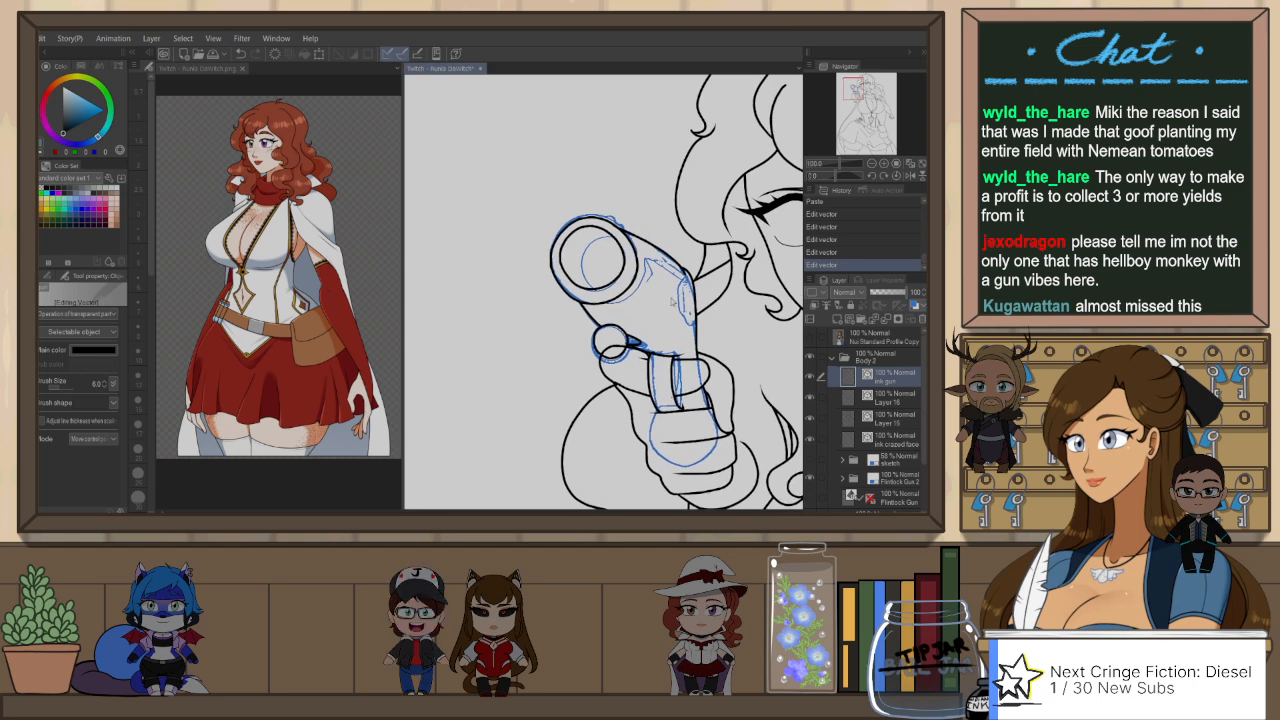
scroll(612, 240, "up", 2)
left_click(580, 340)
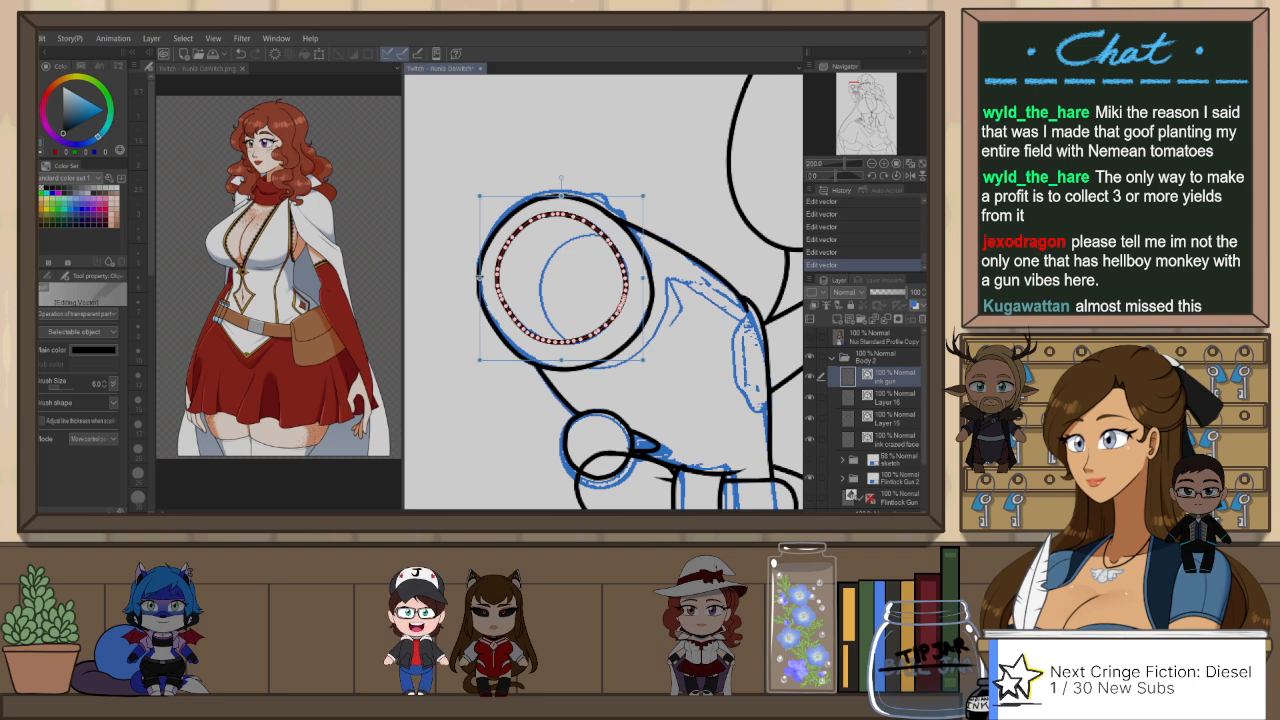
left_click(686, 192)
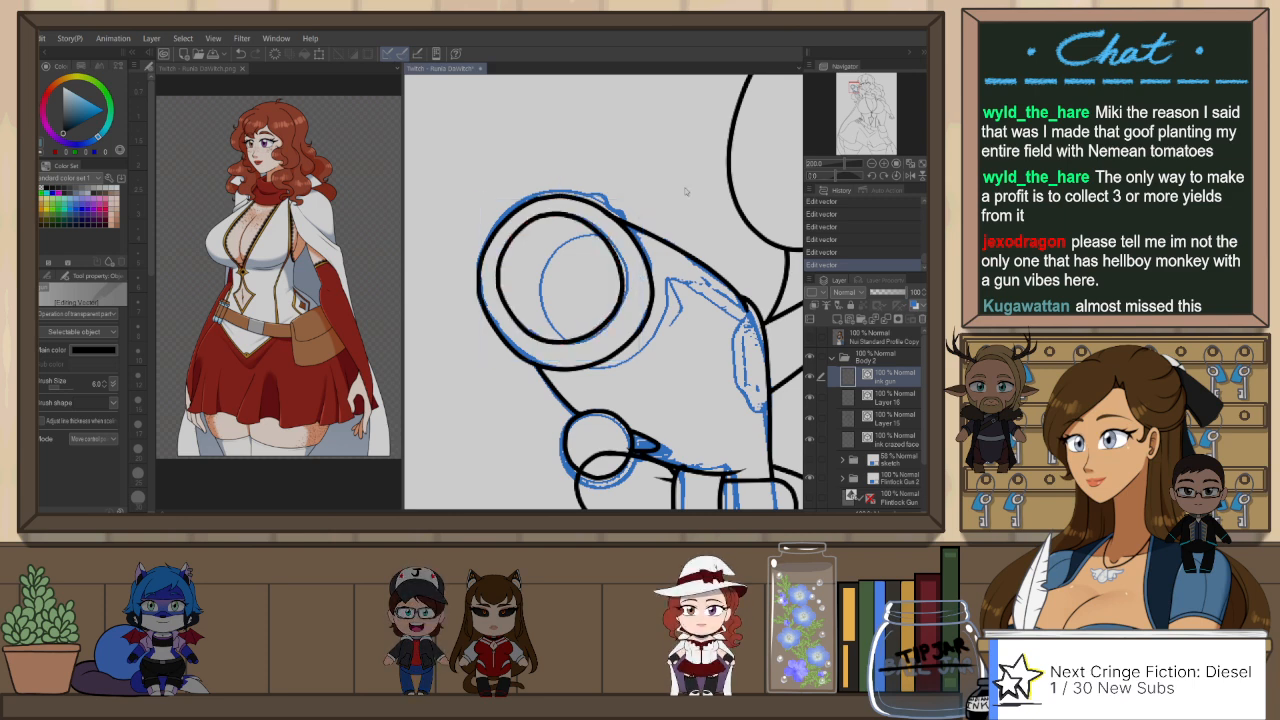
left_click(620, 283)
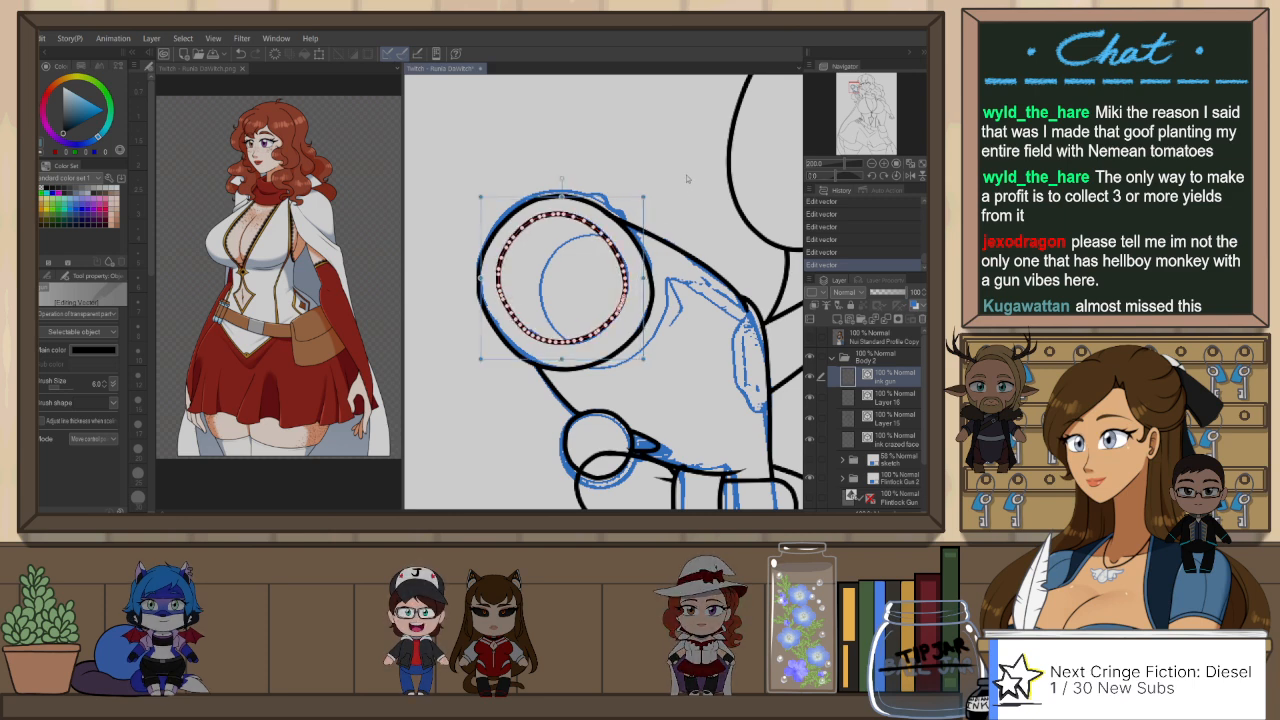
left_click(658, 257)
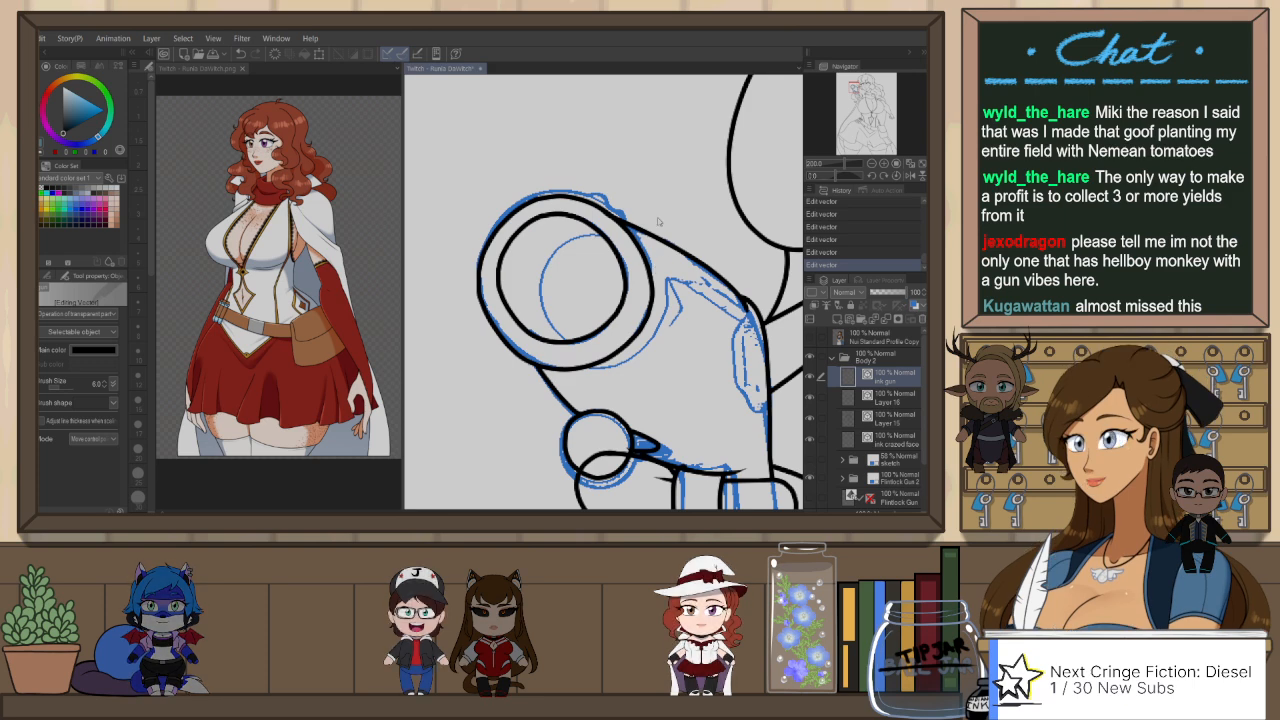
Step: Pull the muzzle's outer edge onto the sketch with Pinch vector line and snap-erase the excess line where it meets the barrel
scroll(555, 212, "down", 4)
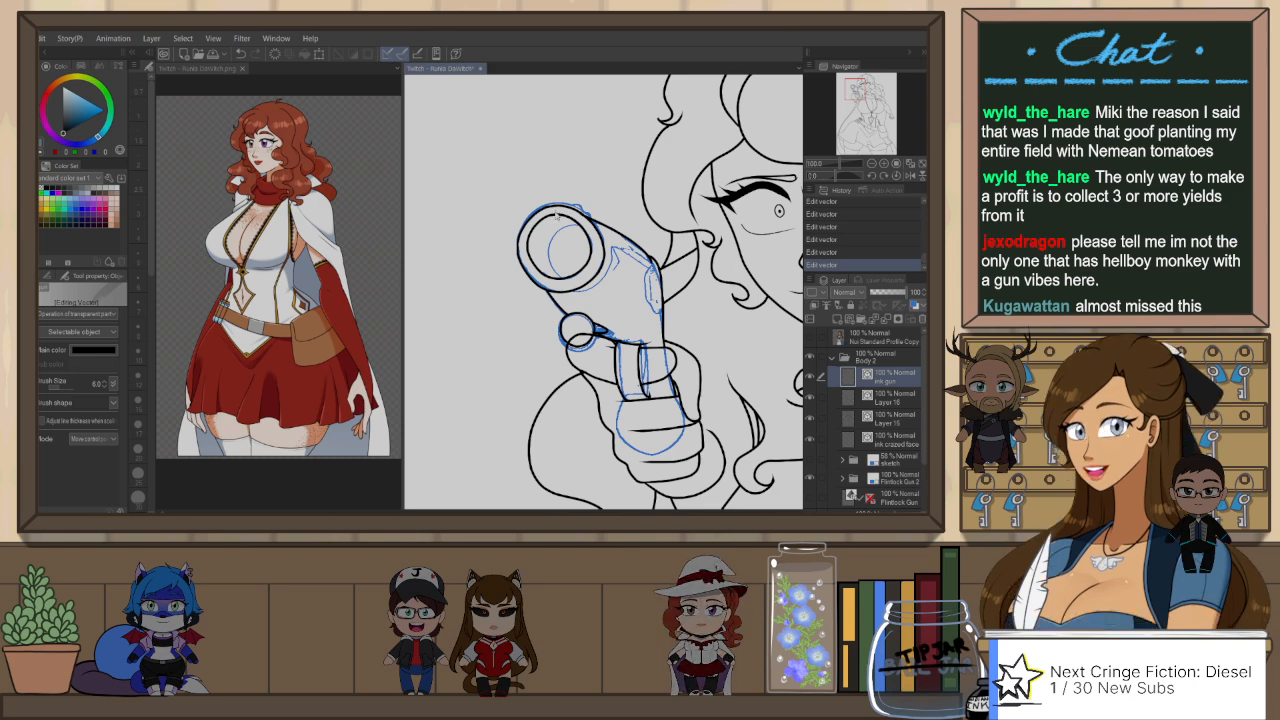
key("h")
key("y")
scroll(665, 210, "up", 3)
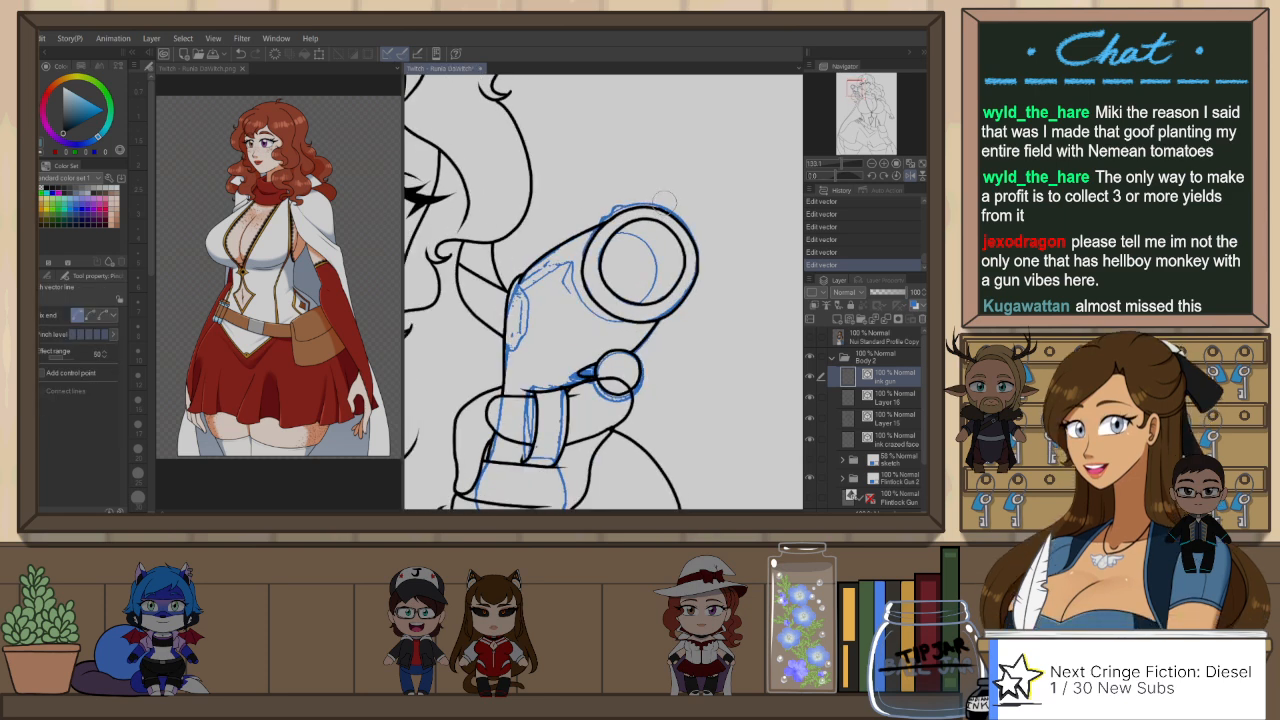
left_click_drag(679, 209, 681, 210)
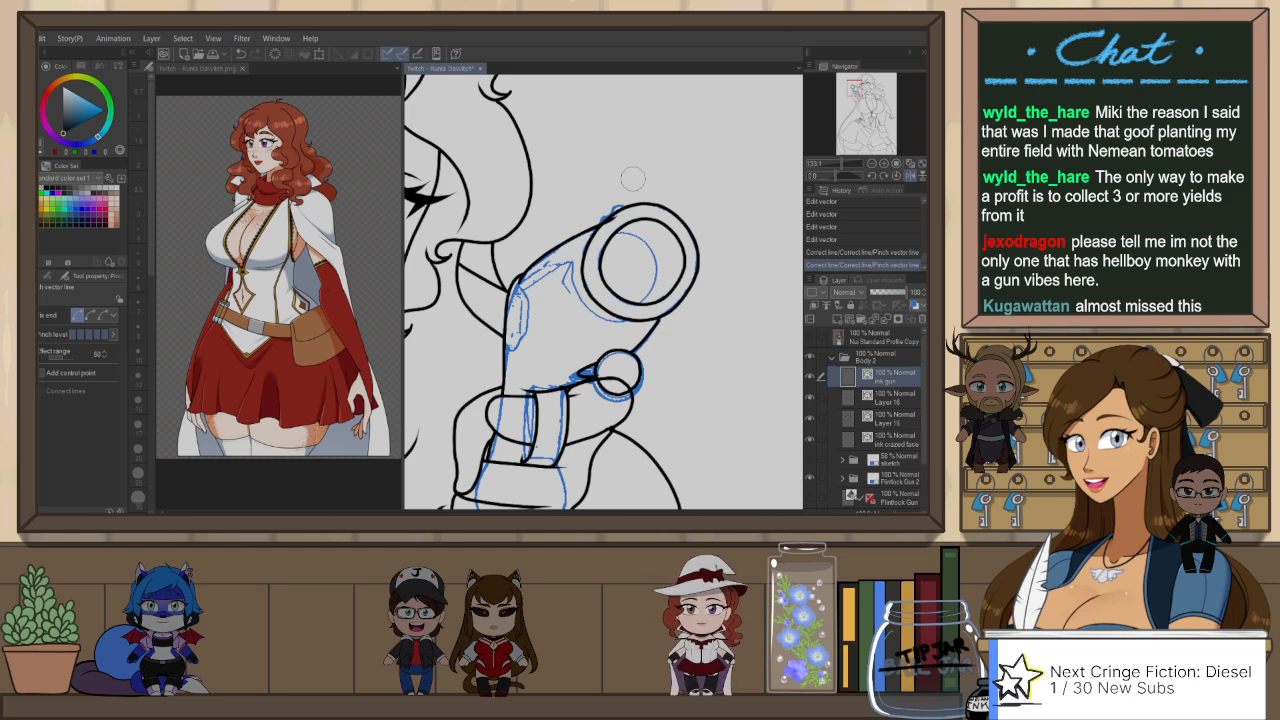
key("e")
left_click(611, 220)
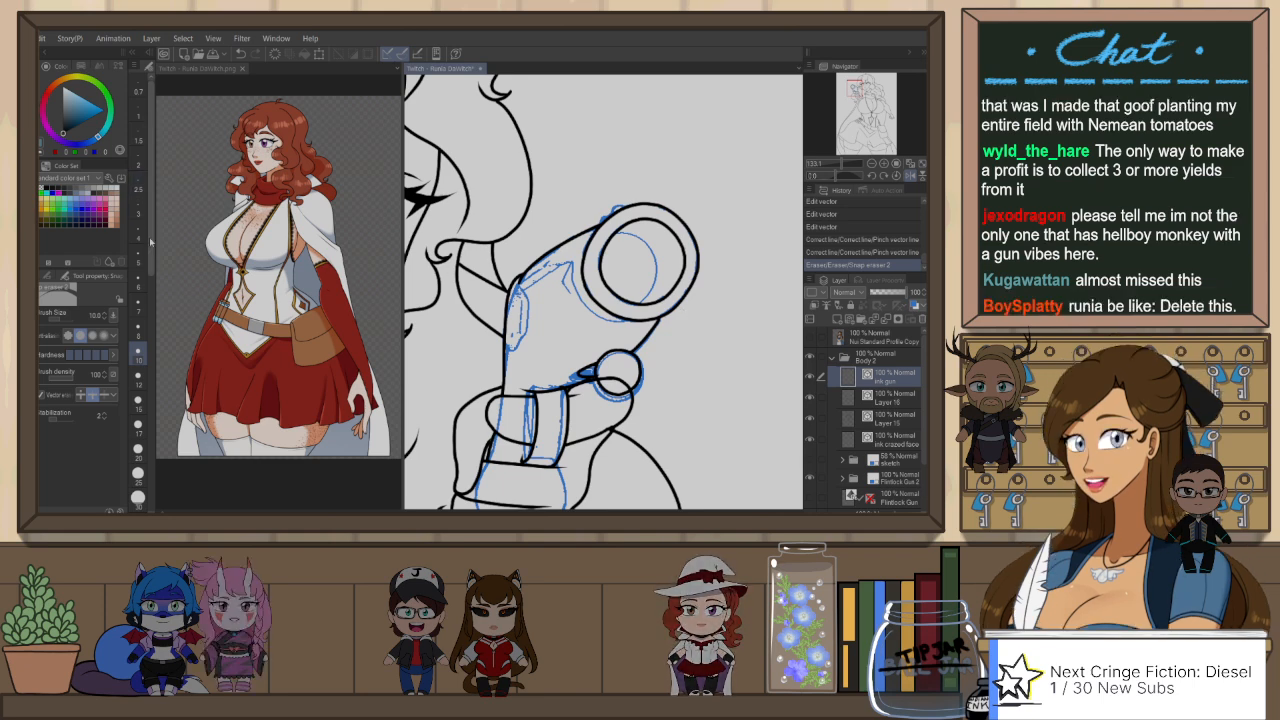
Step: Ink the first detail line on the gun barrel behind the muzzle over the blue sketch, using the G-Pen at size 4
left_click(30, 200)
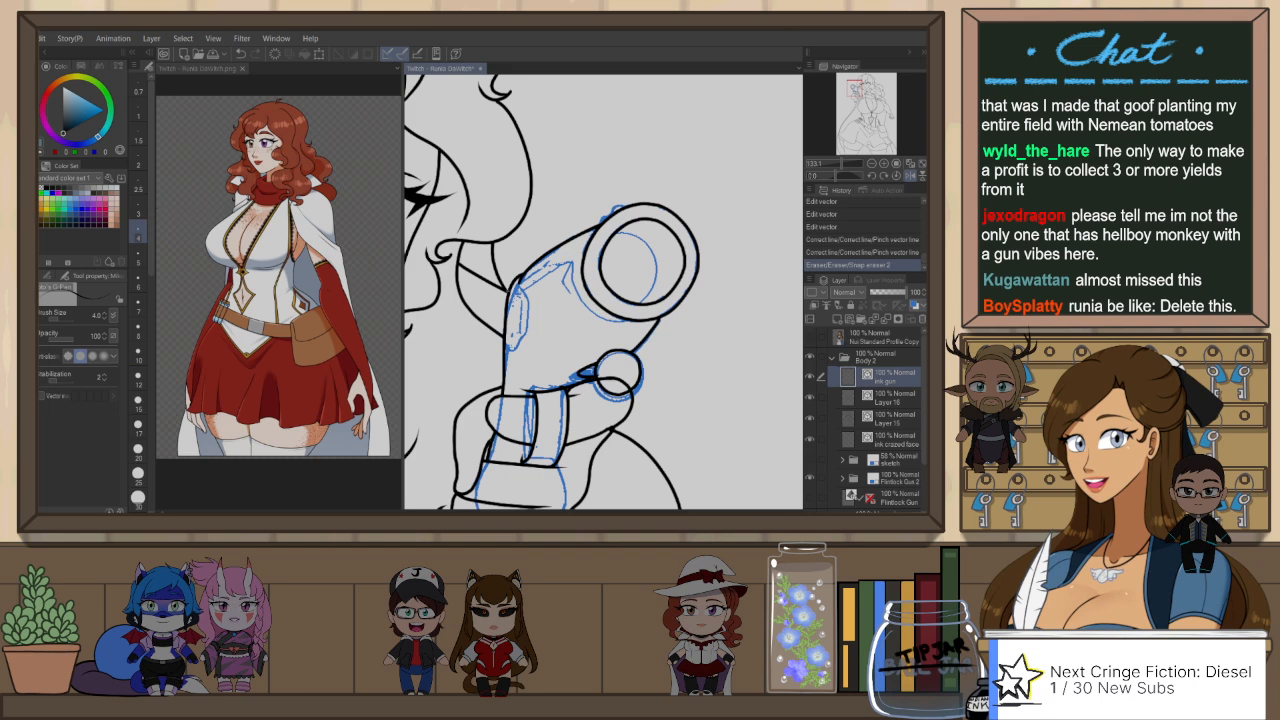
key("h")
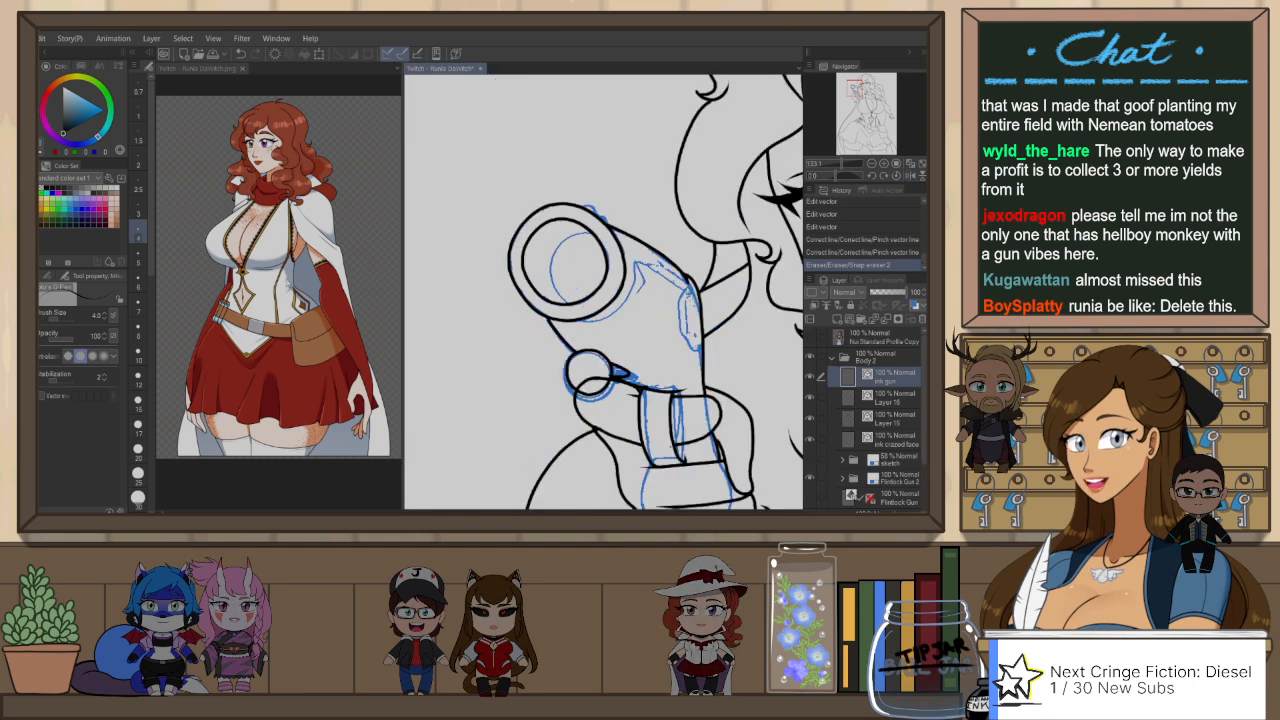
left_click_drag(654, 288, 616, 289)
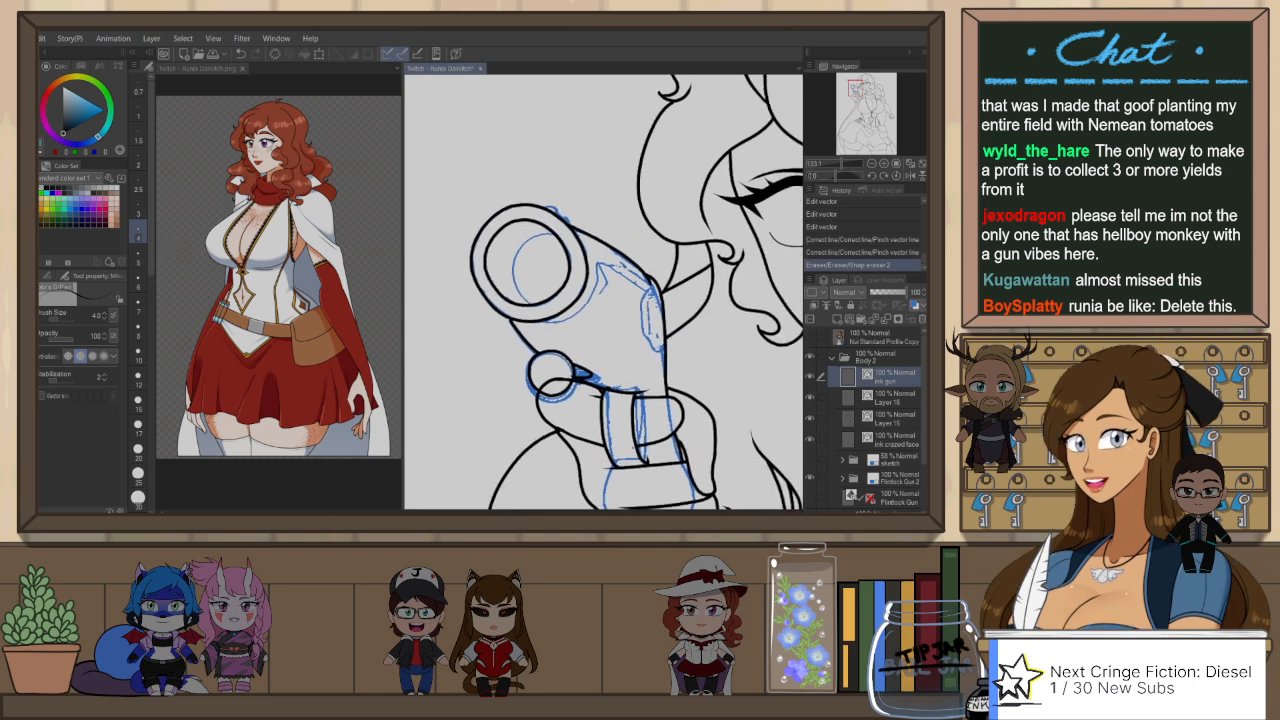
mouse_move(536, 321)
left_mouse_down()
mouse_move(561, 321)
mouse_move(593, 291)
left_mouse_up()
key("ctrl+z")
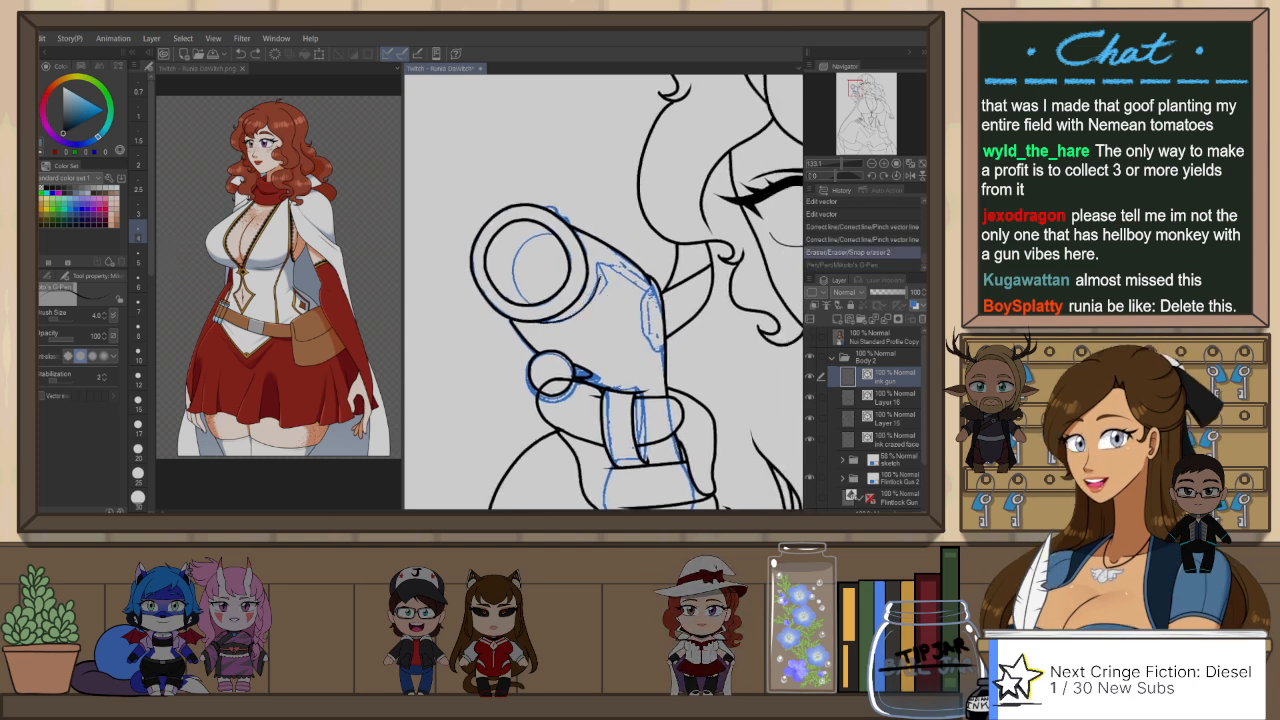
key("ctrl+y")
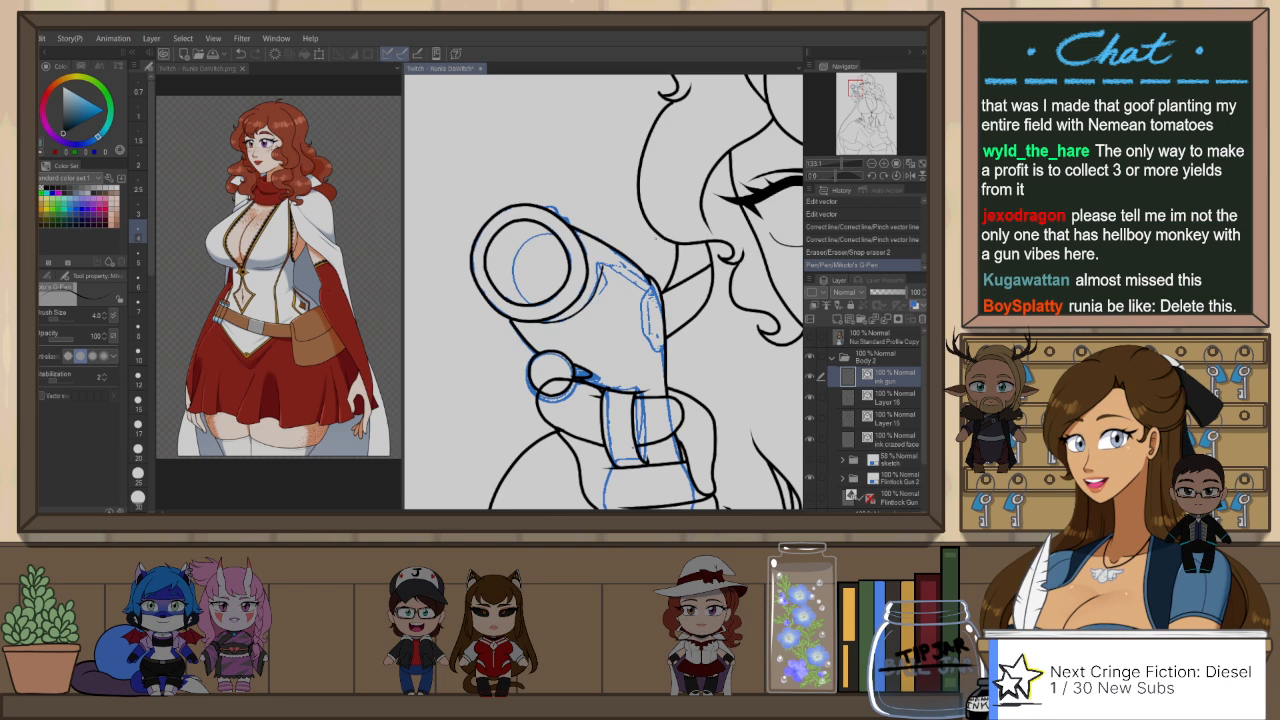
key("ctrl+z")
key("r")
mouse_move(622, 350)
left_mouse_down()
mouse_move(661, 271)
mouse_move(606, 231)
left_mouse_up()
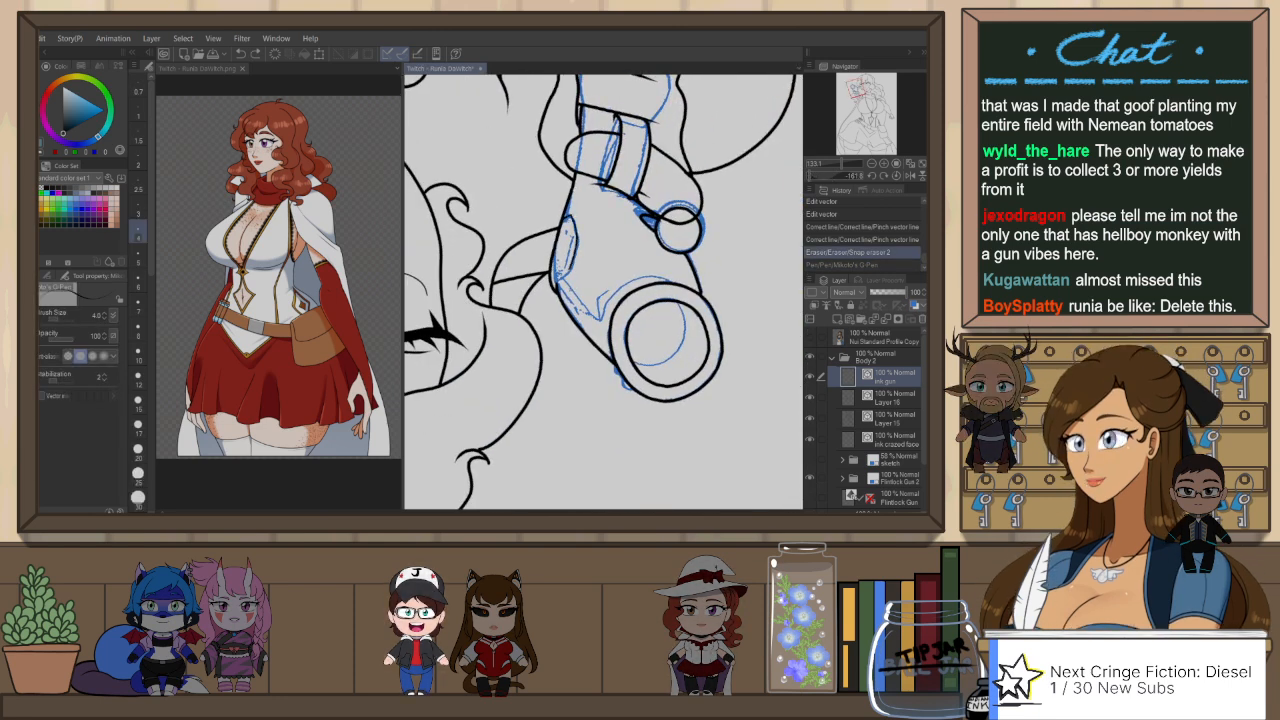
key("ctrl+y")
key("ctrl+at")
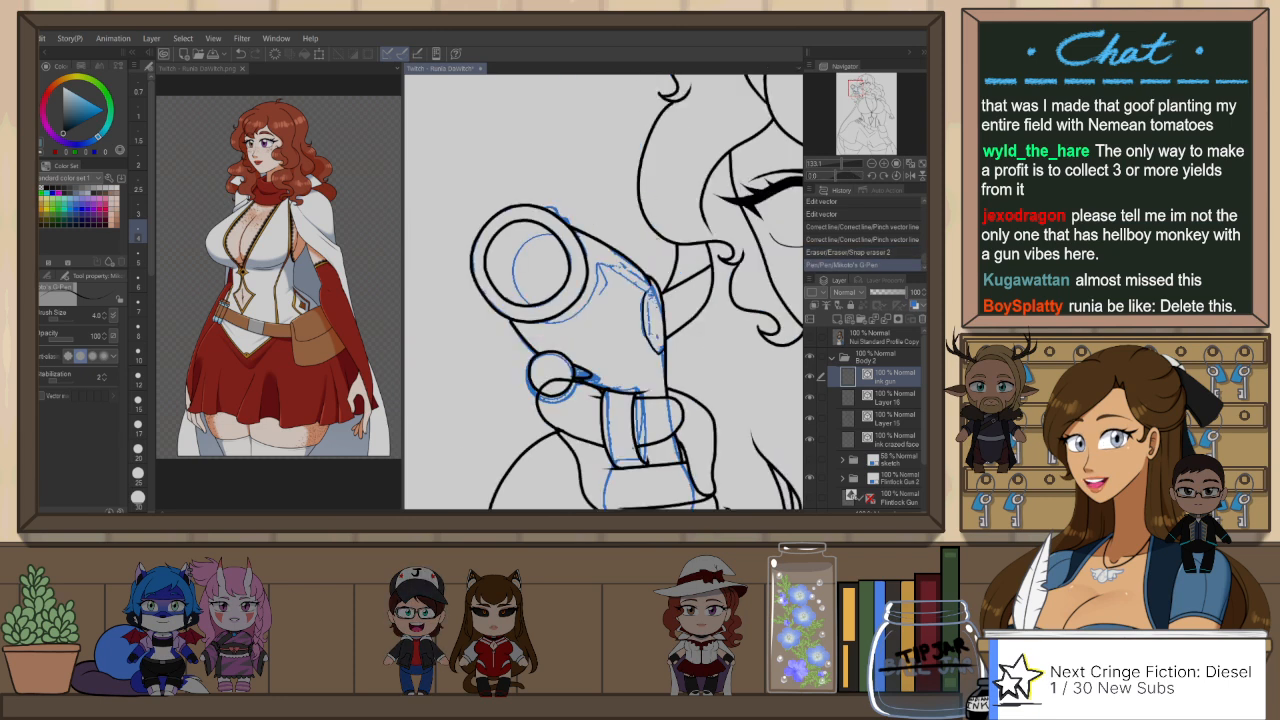
Step: Ink the angled barrel detail from the side plate's corner to the peak beside the muzzle, and trim it with the snap eraser
left_click(910, 176)
left_click_drag(562, 293, 607, 265)
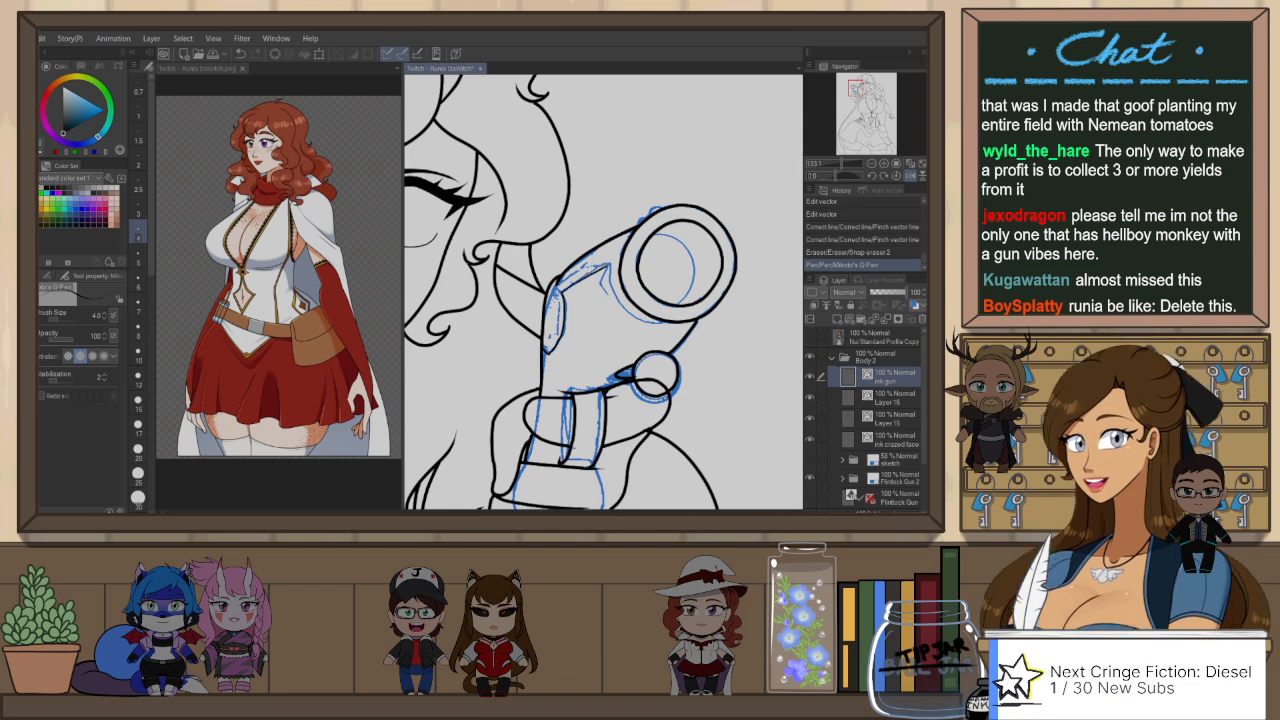
key("ctrl+z")
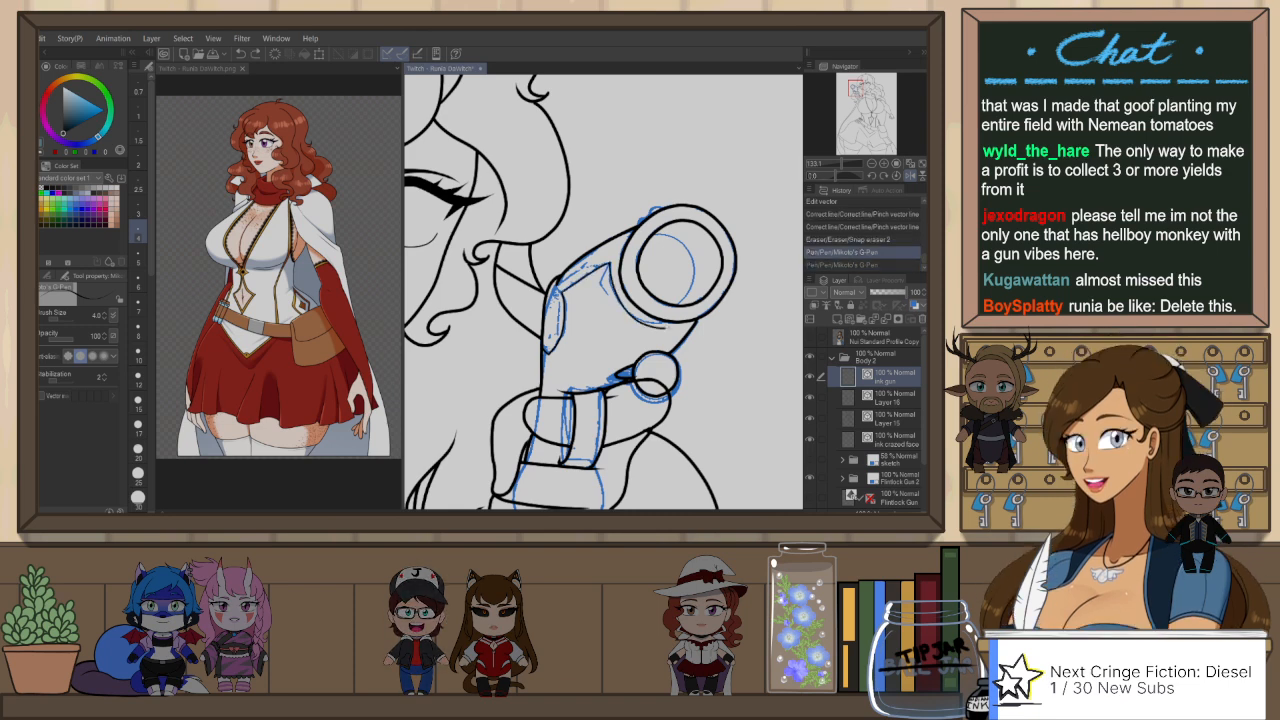
key("ctrl+y")
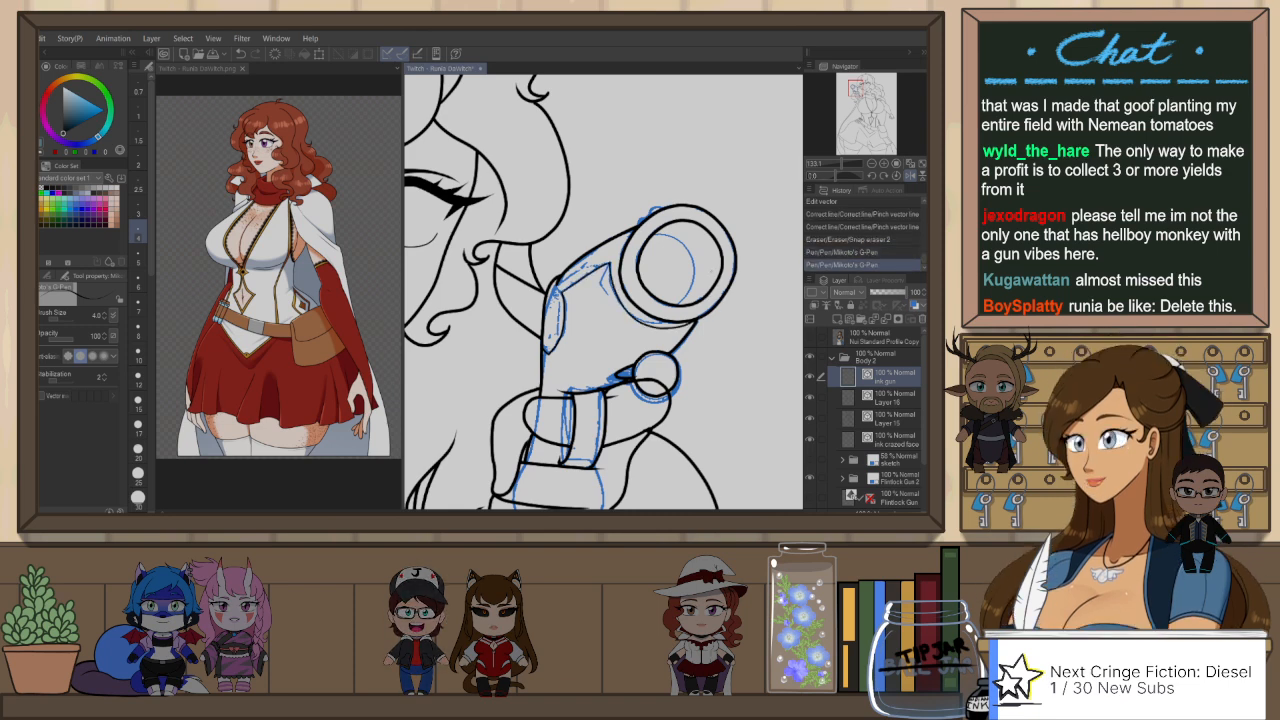
key("ctrl+z")
left_click_drag(608, 263, 634, 317)
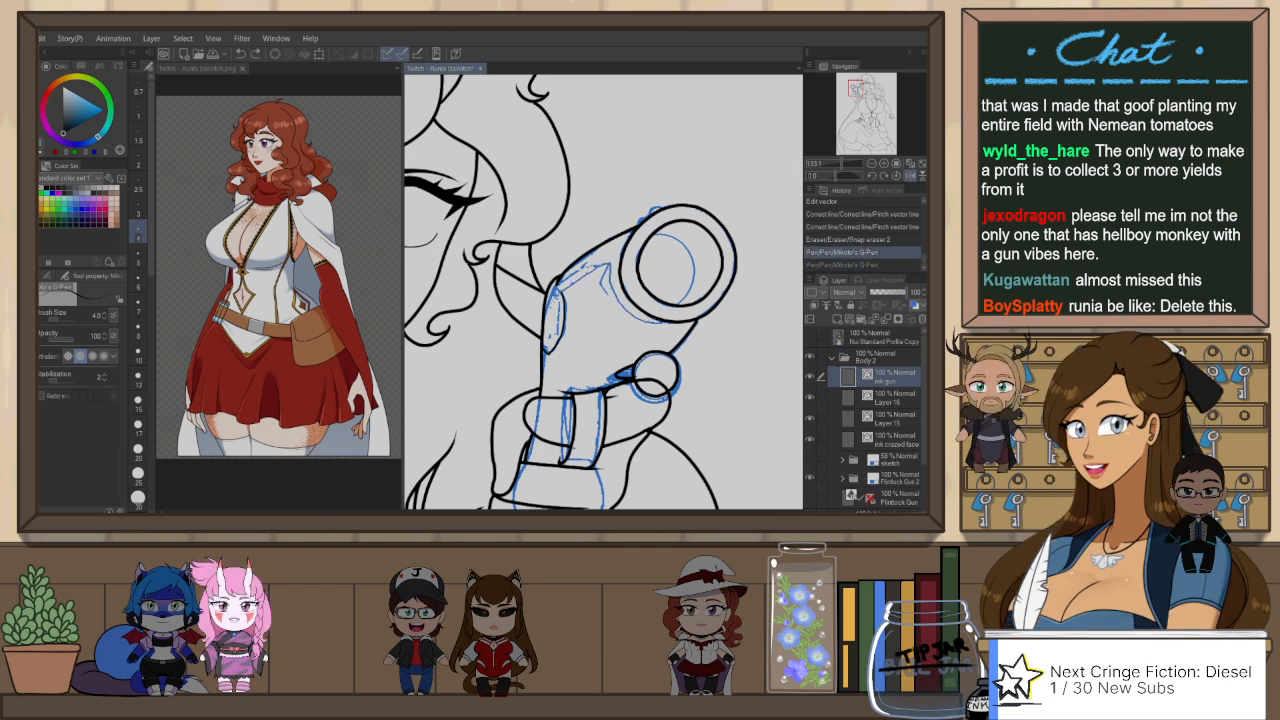
key("ctrl+z")
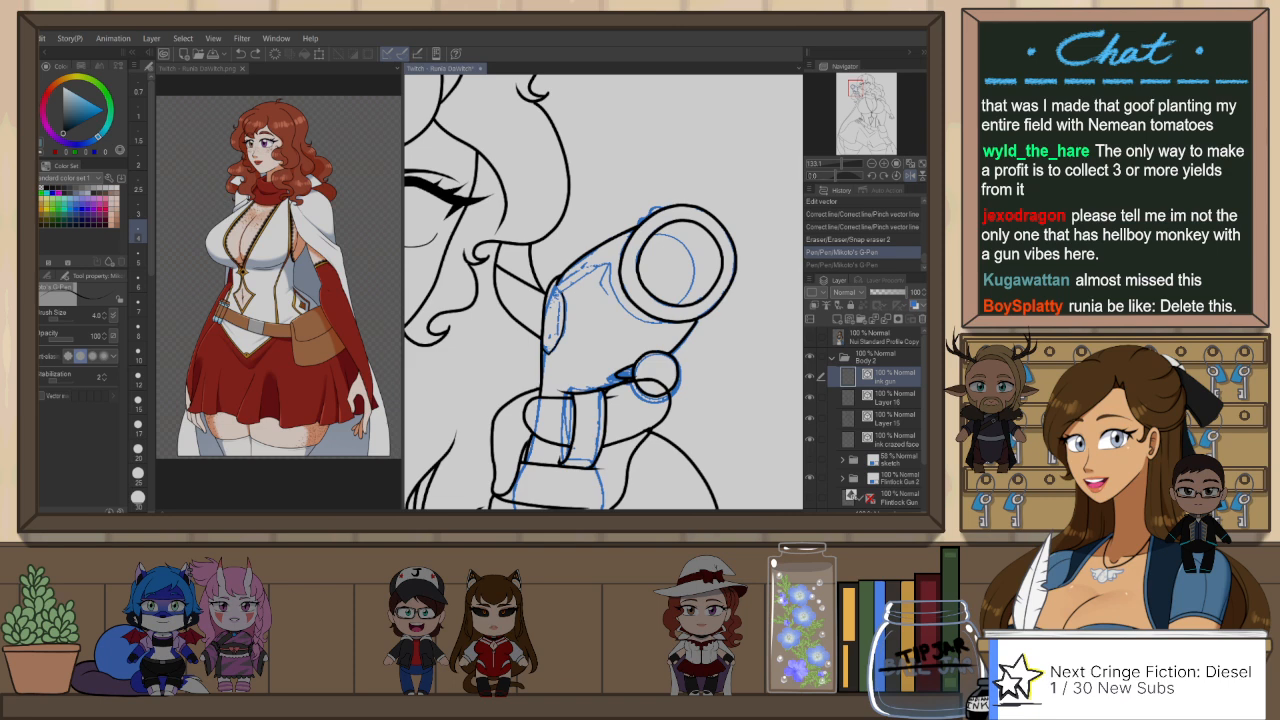
mouse_move(608, 264)
left_mouse_down()
mouse_move(620, 298)
mouse_move(662, 320)
left_mouse_up()
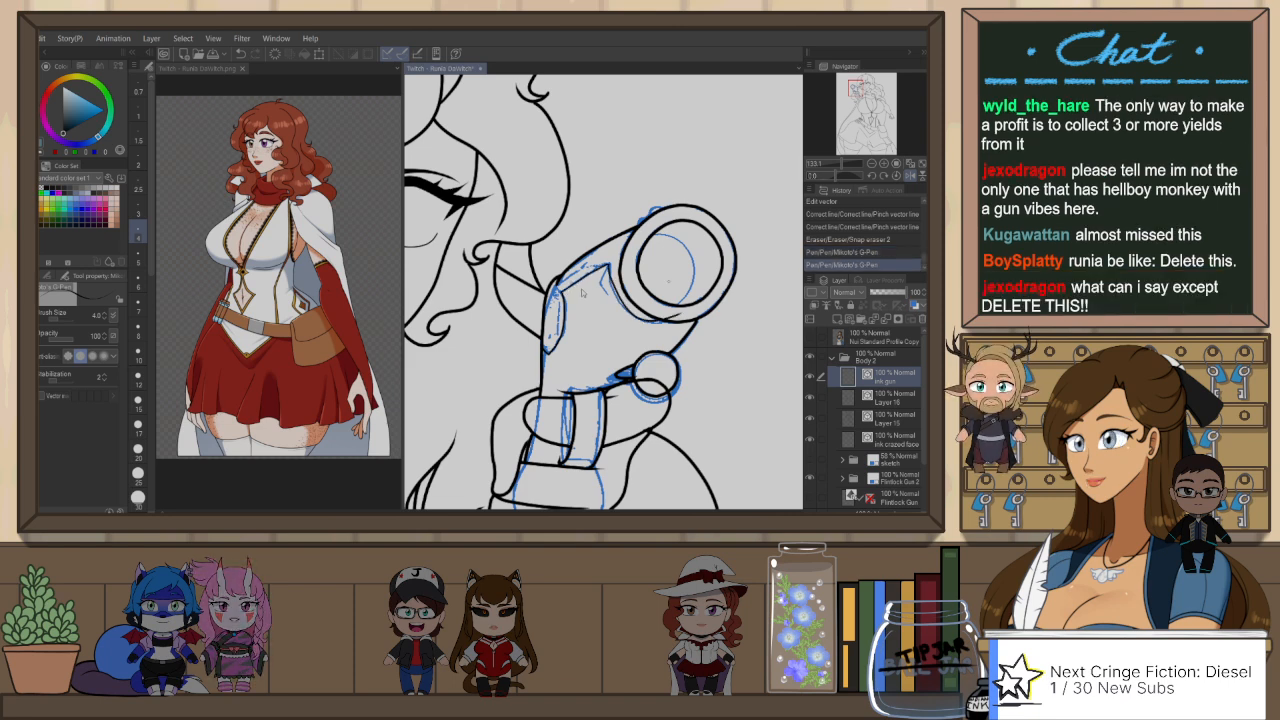
left_click_drag(562, 292, 608, 268)
key("e")
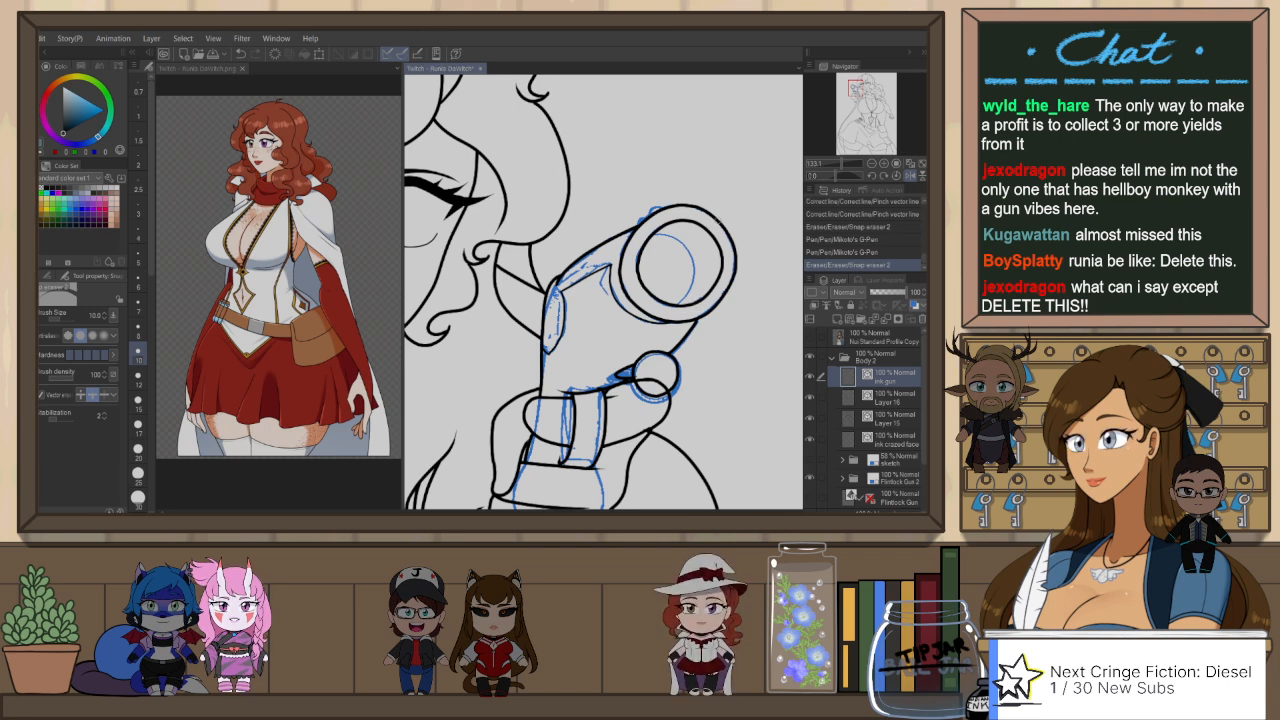
Step: Make Layer 15 active and snap-erase its line where it overlaps the small ball on the side of the gun
left_click_drag(641, 268, 635, 280)
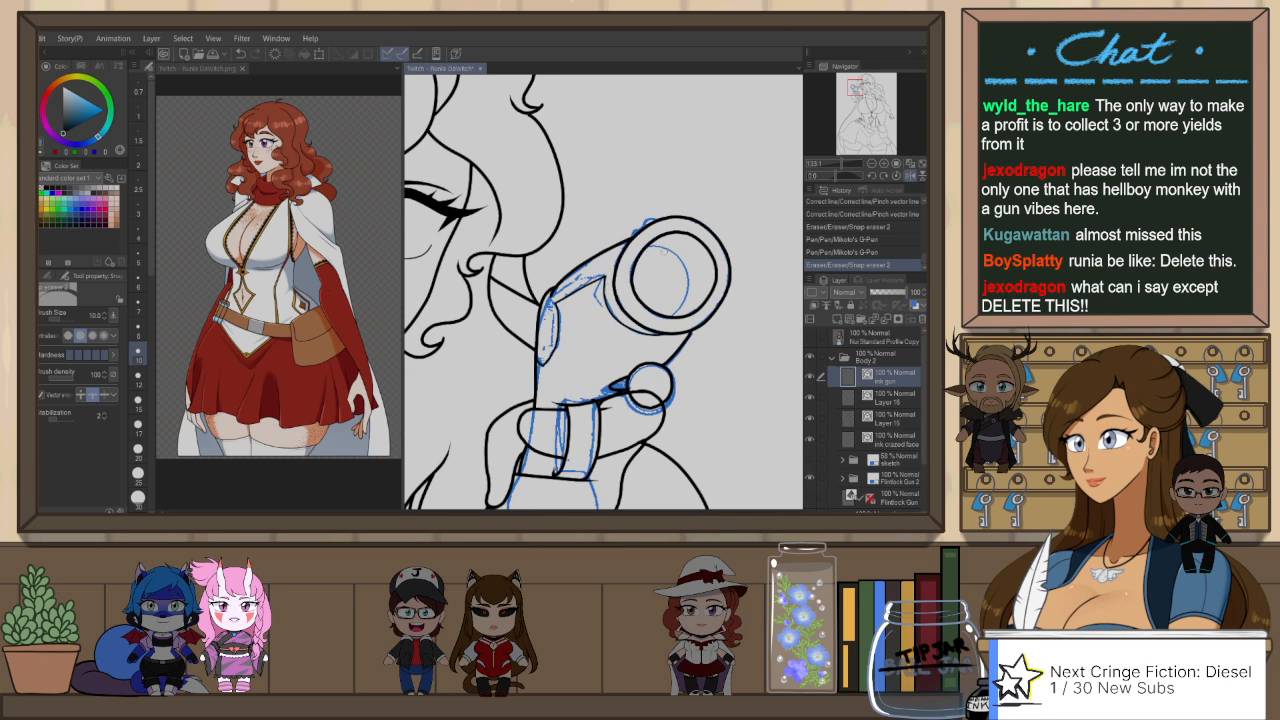
scroll(713, 265, "down", 3)
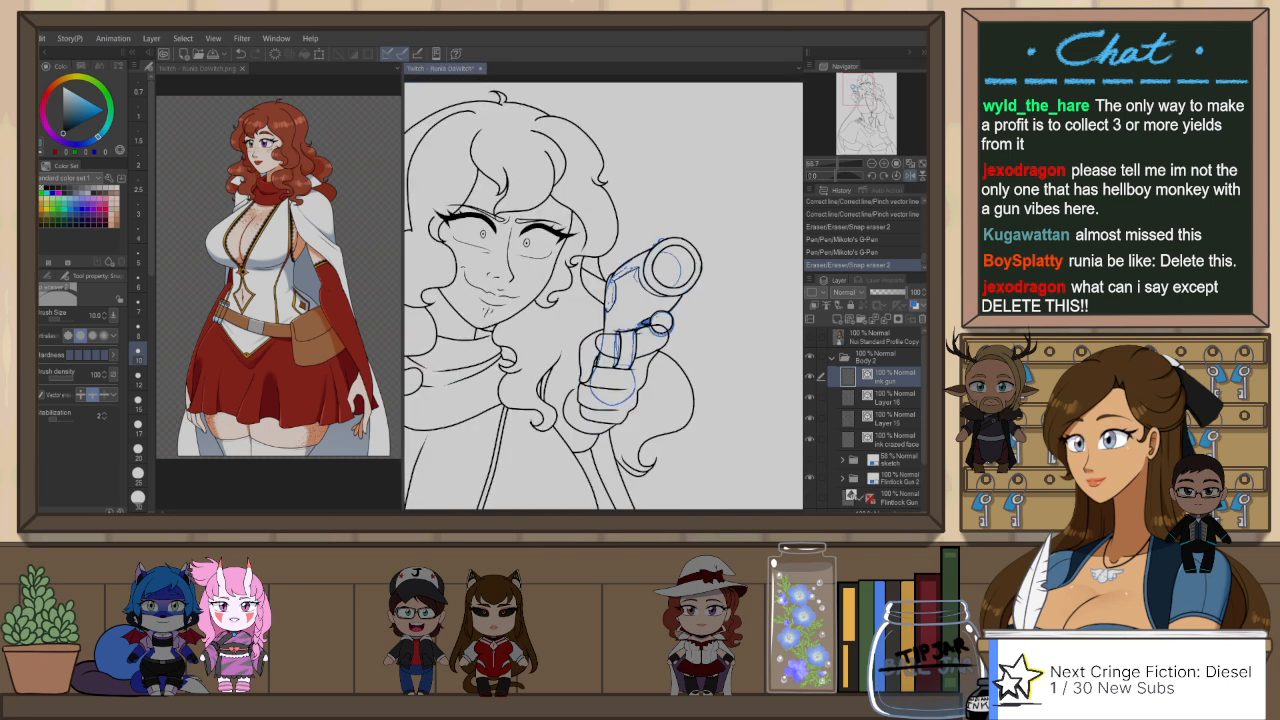
left_click(906, 424)
left_click(890, 398)
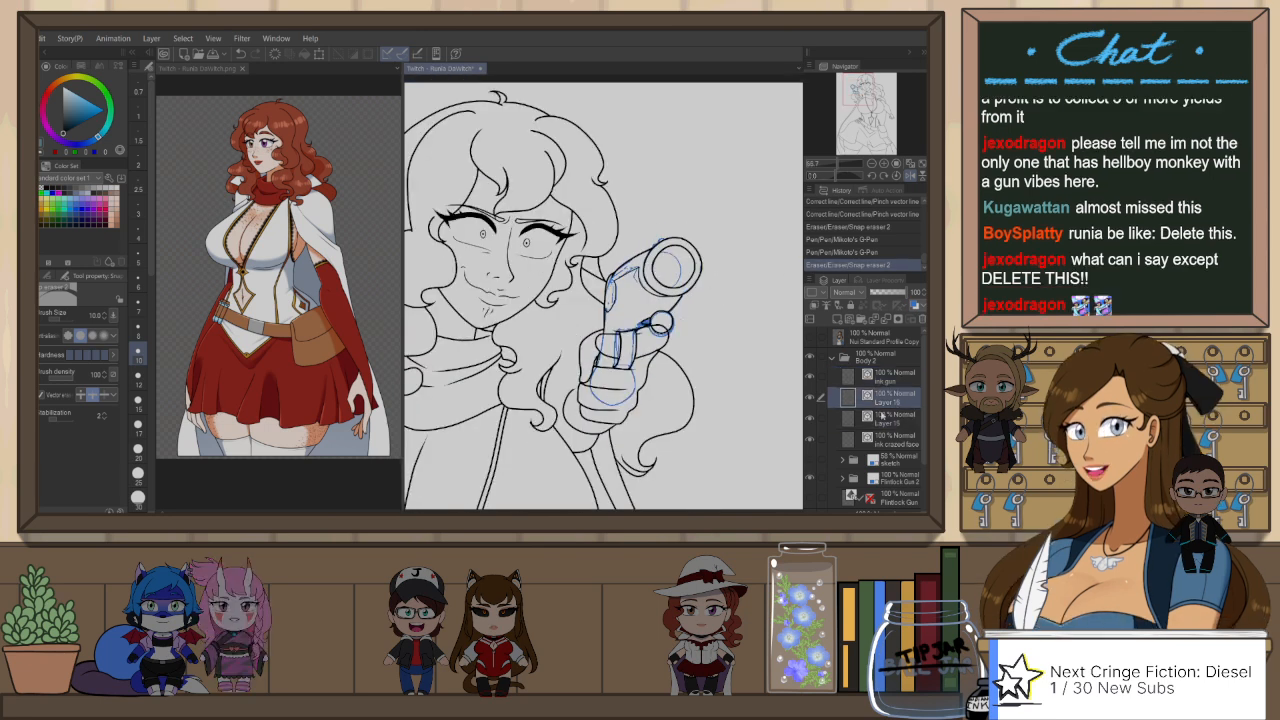
left_click(811, 418)
left_click(811, 418)
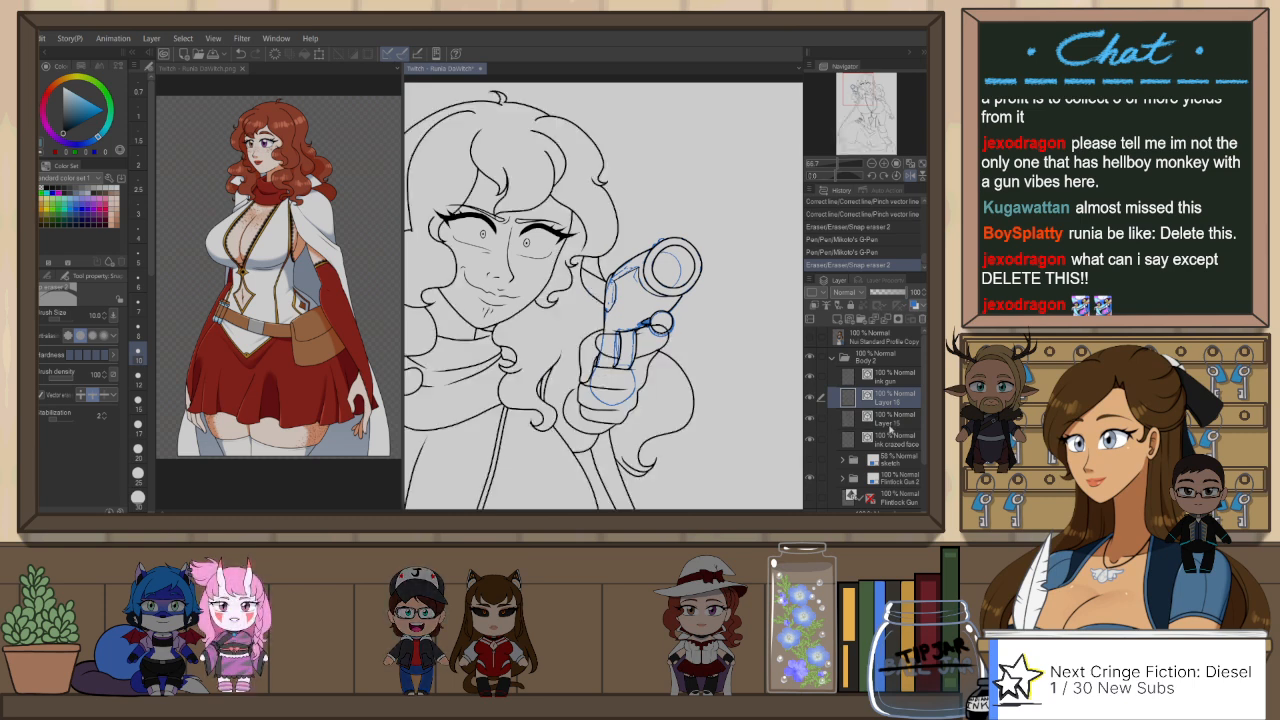
left_click(892, 420)
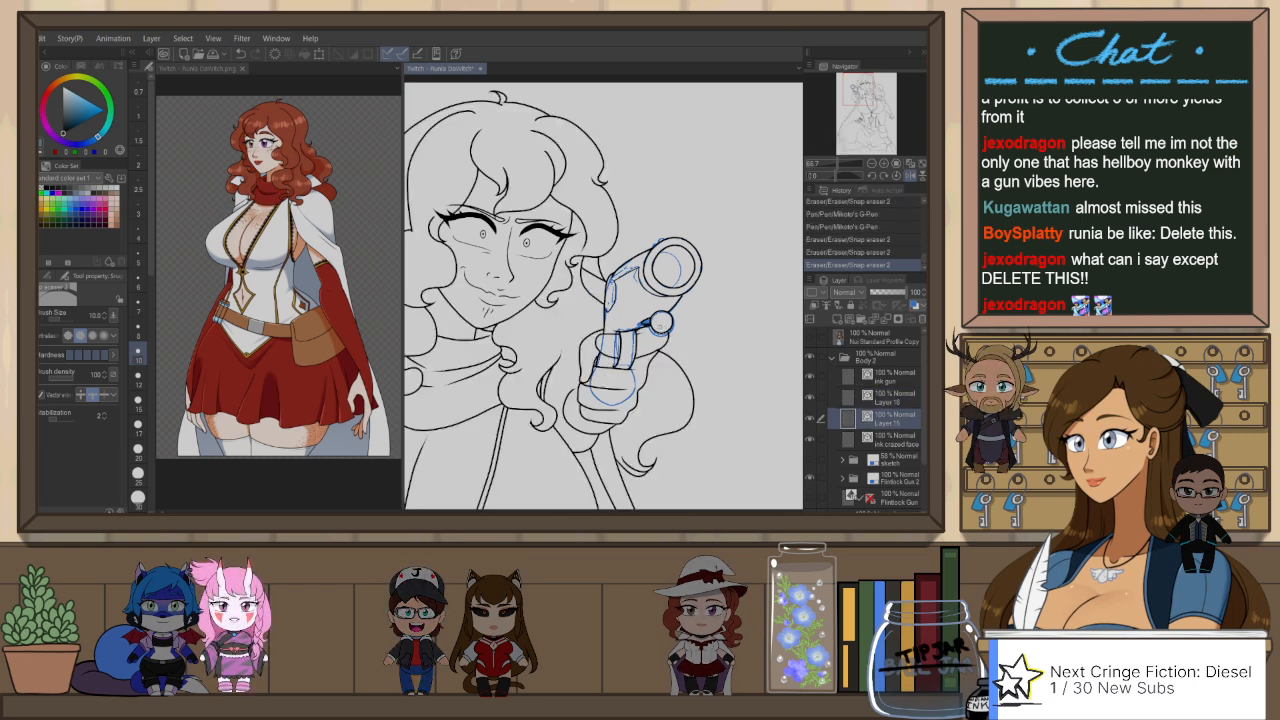
left_click_drag(694, 340, 726, 326)
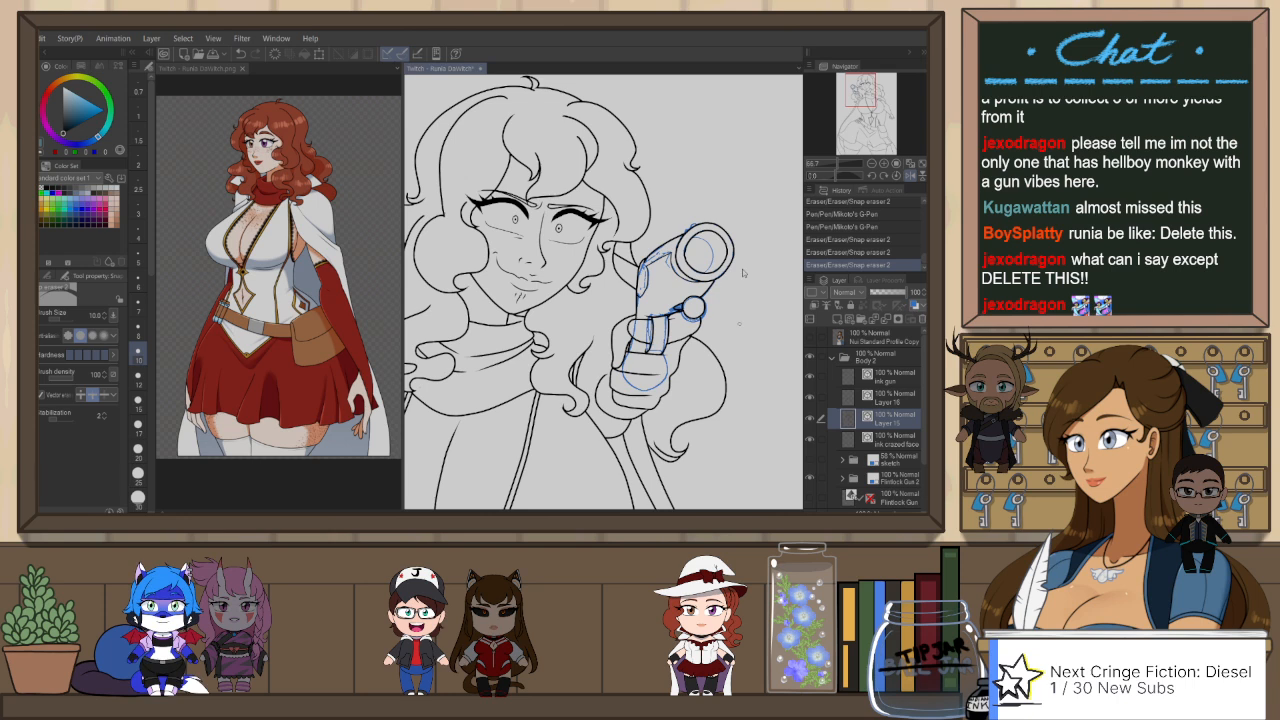
Step: Ink the small front sight on the muzzle's rim with the G-Pen, redoing the stroke until it fits the sketch
scroll(726, 326, "down", 2)
scroll(705, 280, "up", 1)
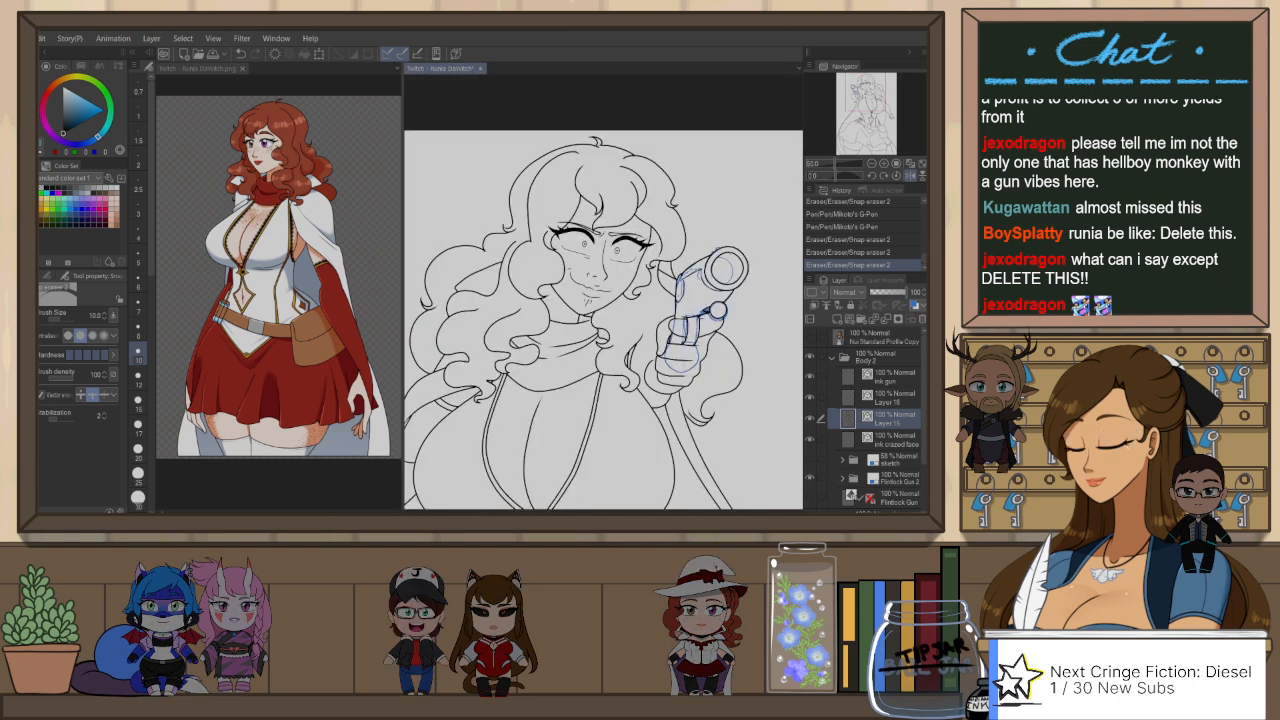
key("h")
key("p")
scroll(490, 245, "up", 2)
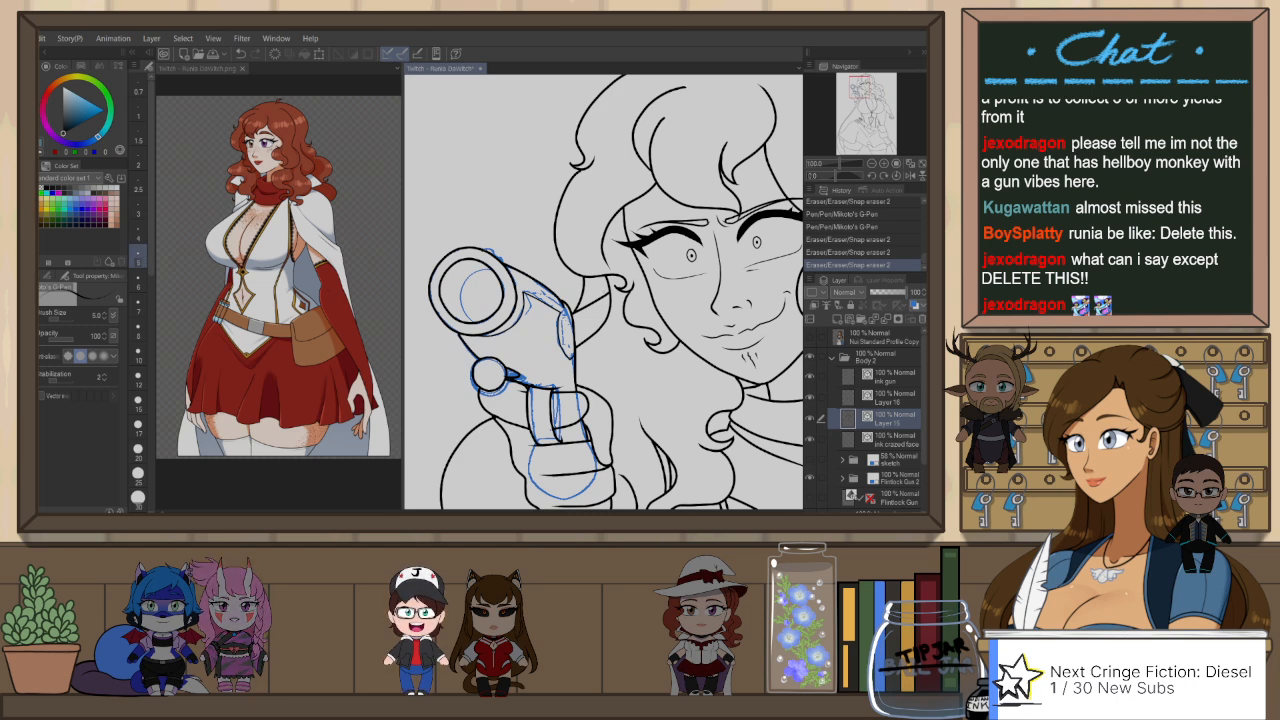
left_click_drag(485, 253, 497, 248)
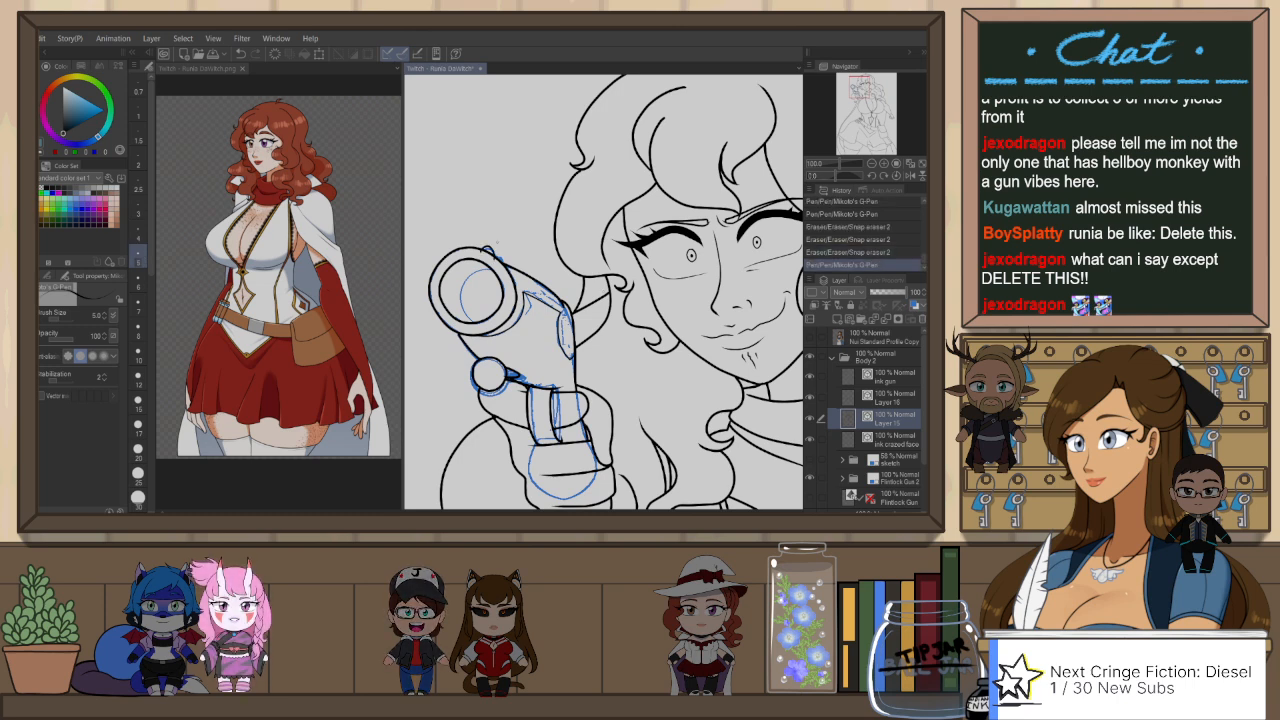
key("e")
key("p")
key("ctrl+z")
left_click_drag(497, 253, 503, 265)
key("e")
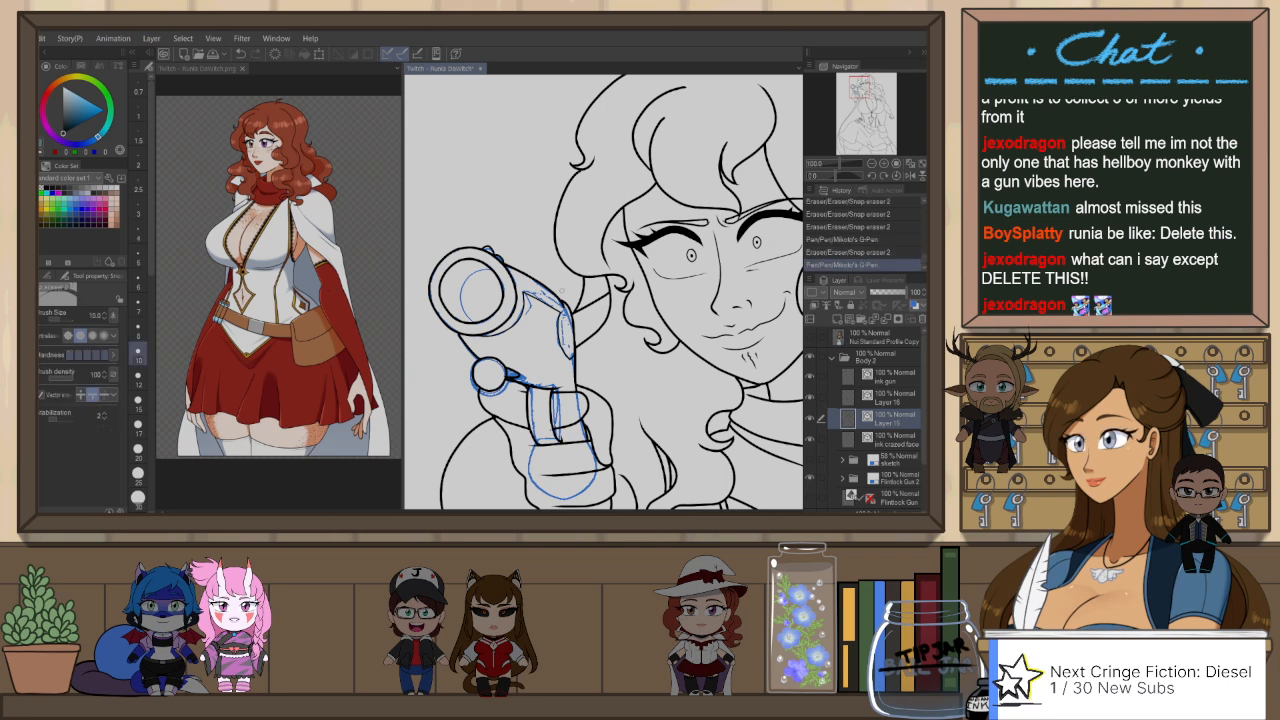
Step: Hide the Flintlock Gun 2 sketch folder and make Layer 15 the active layer again
scroll(567, 289, "down", 2)
scroll(522, 329, "down", 3)
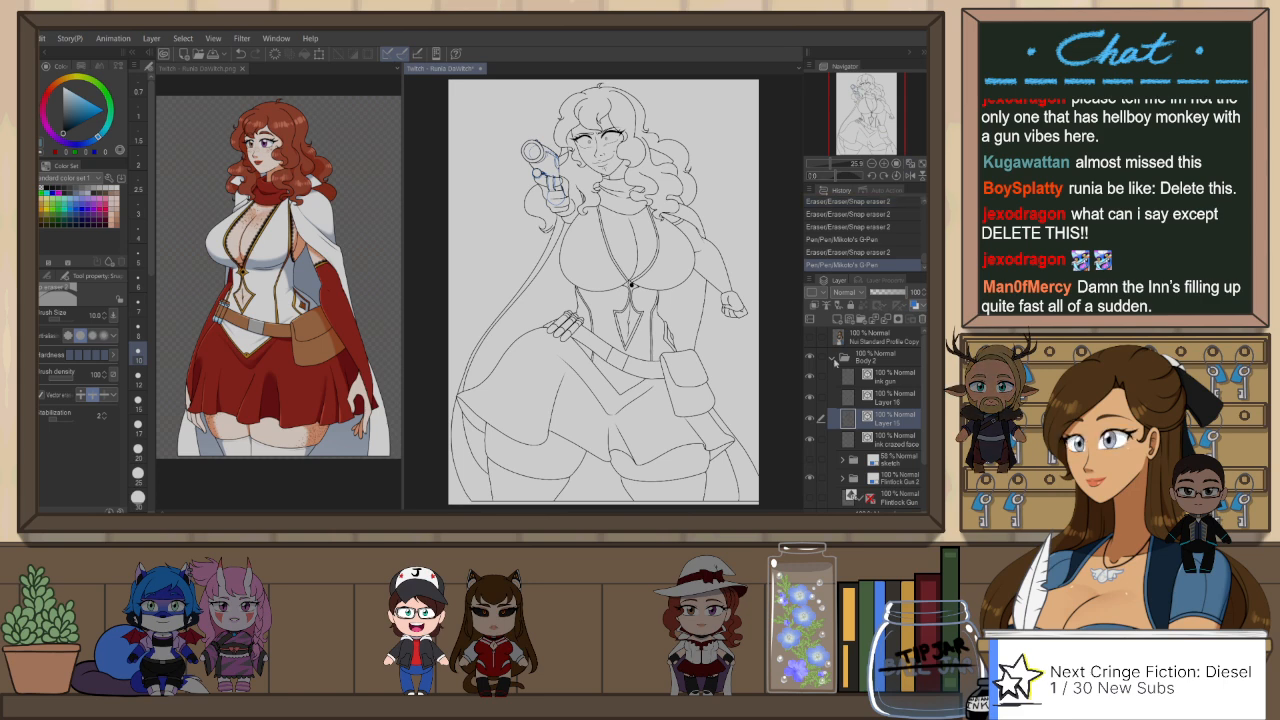
left_click(838, 359)
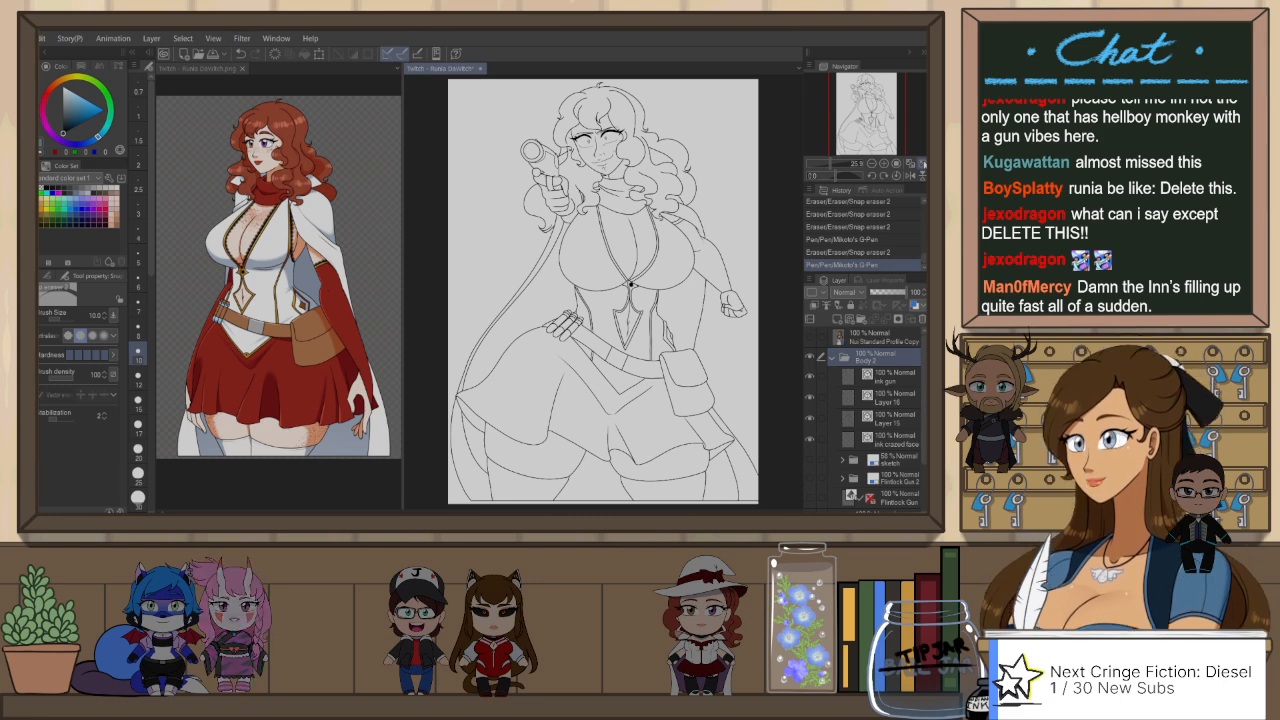
left_click(902, 436)
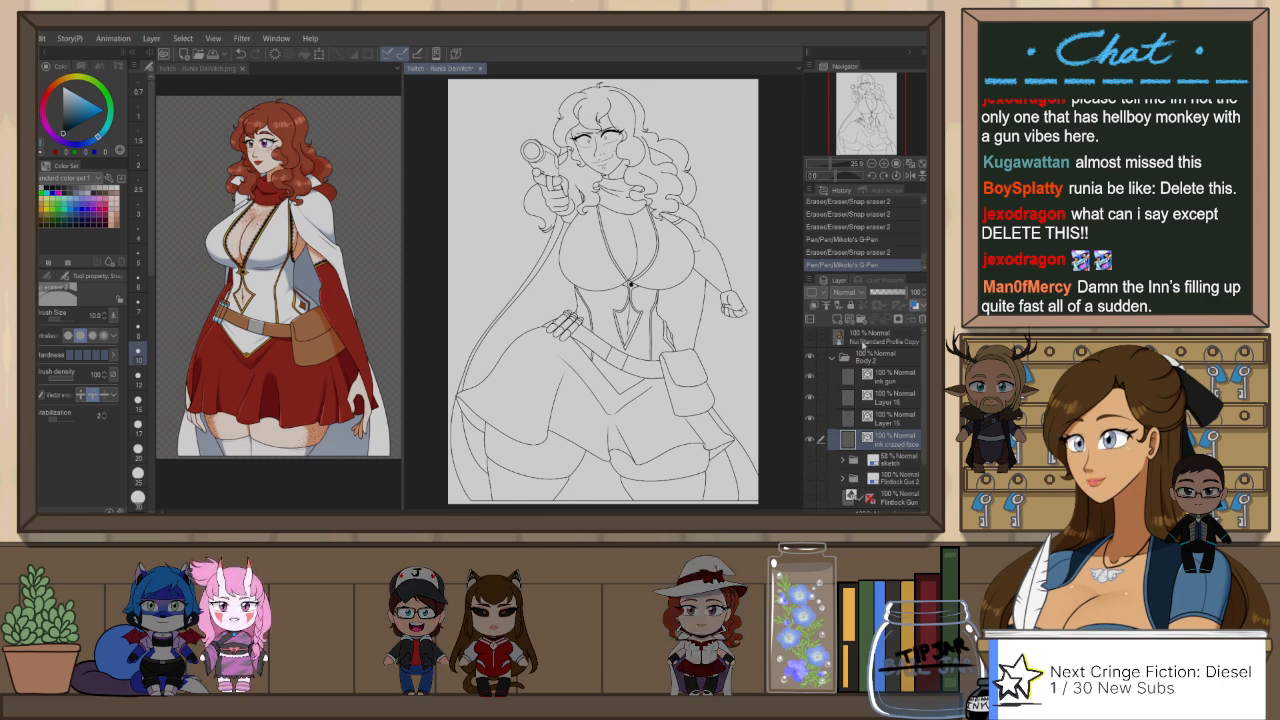
key("h")
left_click(905, 424)
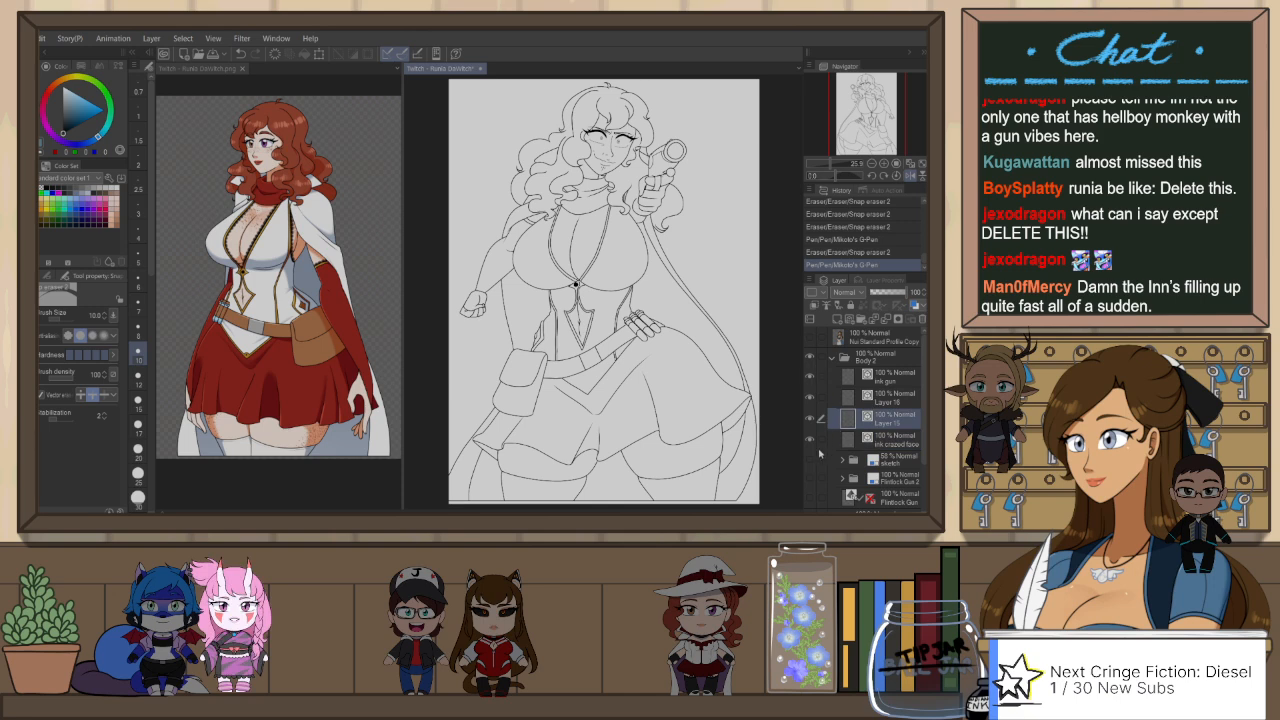
Step: Ink the line from beneath the lowered arm down to the belt pouch with the G-Pen at size 6, and snap-erase its excess ends
key("ctrl+plus")
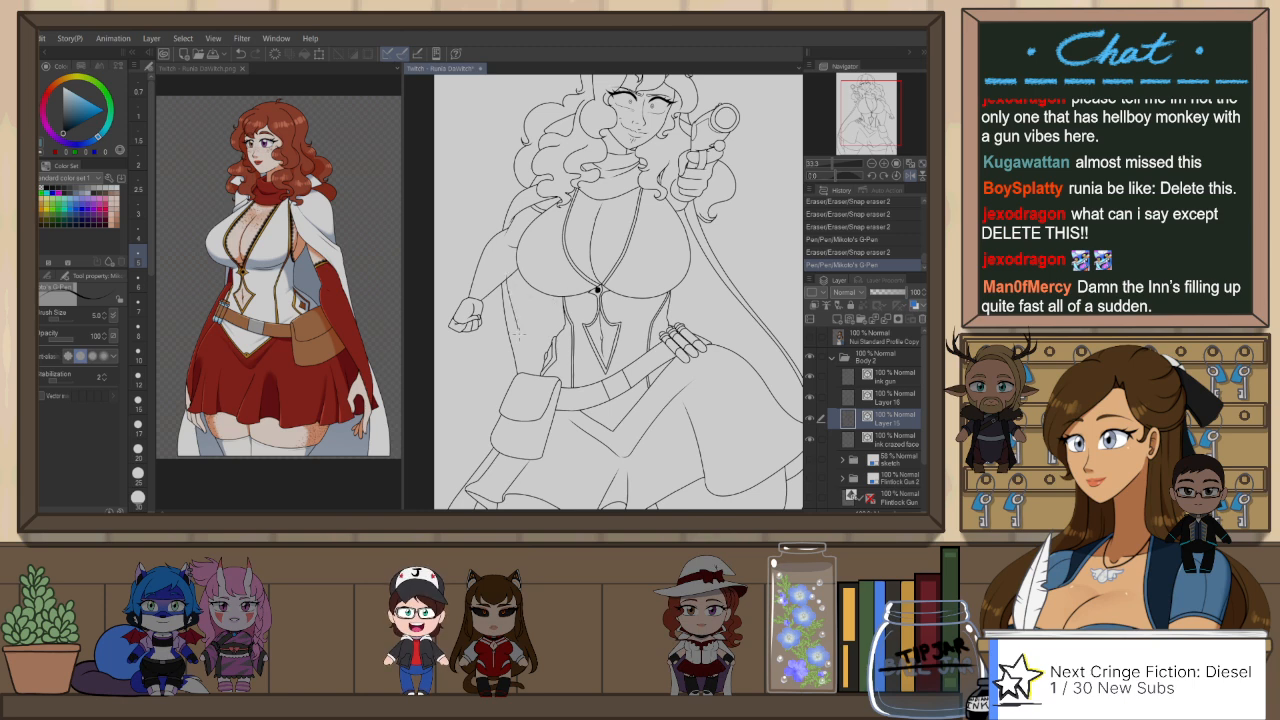
left_click_drag(519, 334, 521, 346)
key("ctrl+z")
left_click(139, 283)
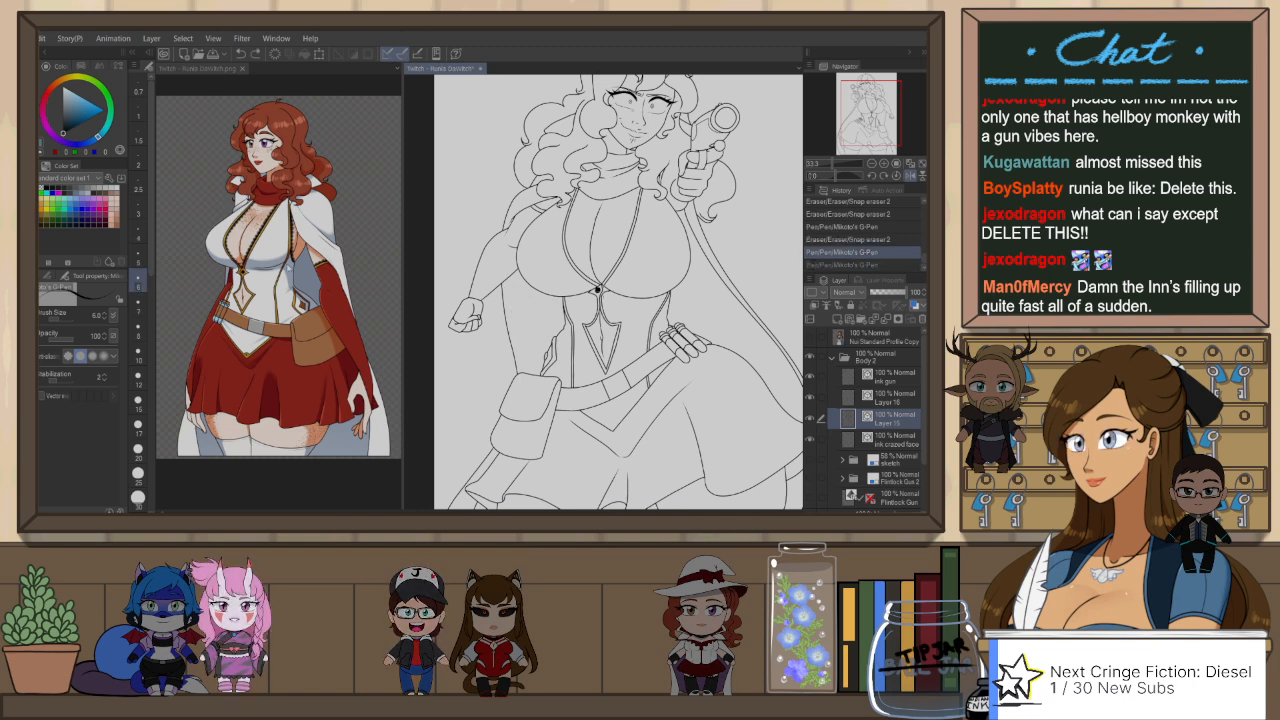
left_click_drag(506, 274, 525, 403)
key("ctrl+z")
key("e")
left_click_drag(524, 249, 532, 244)
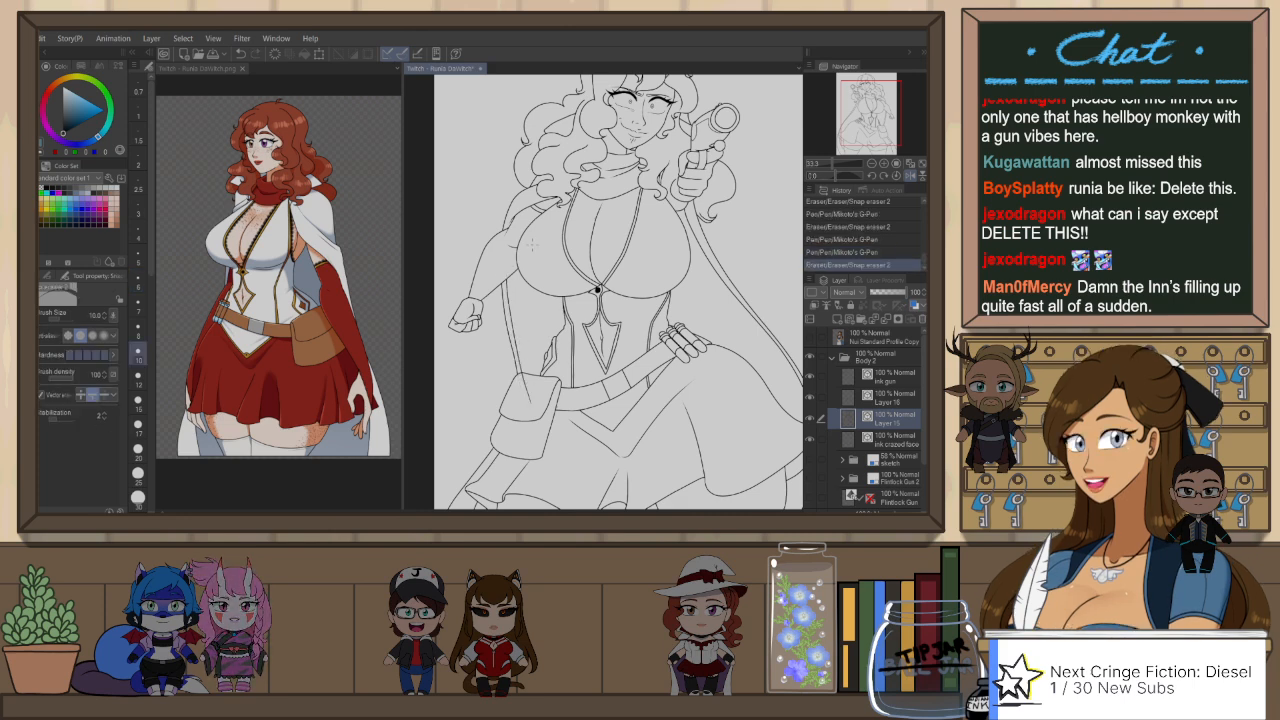
left_click_drag(525, 408, 522, 390)
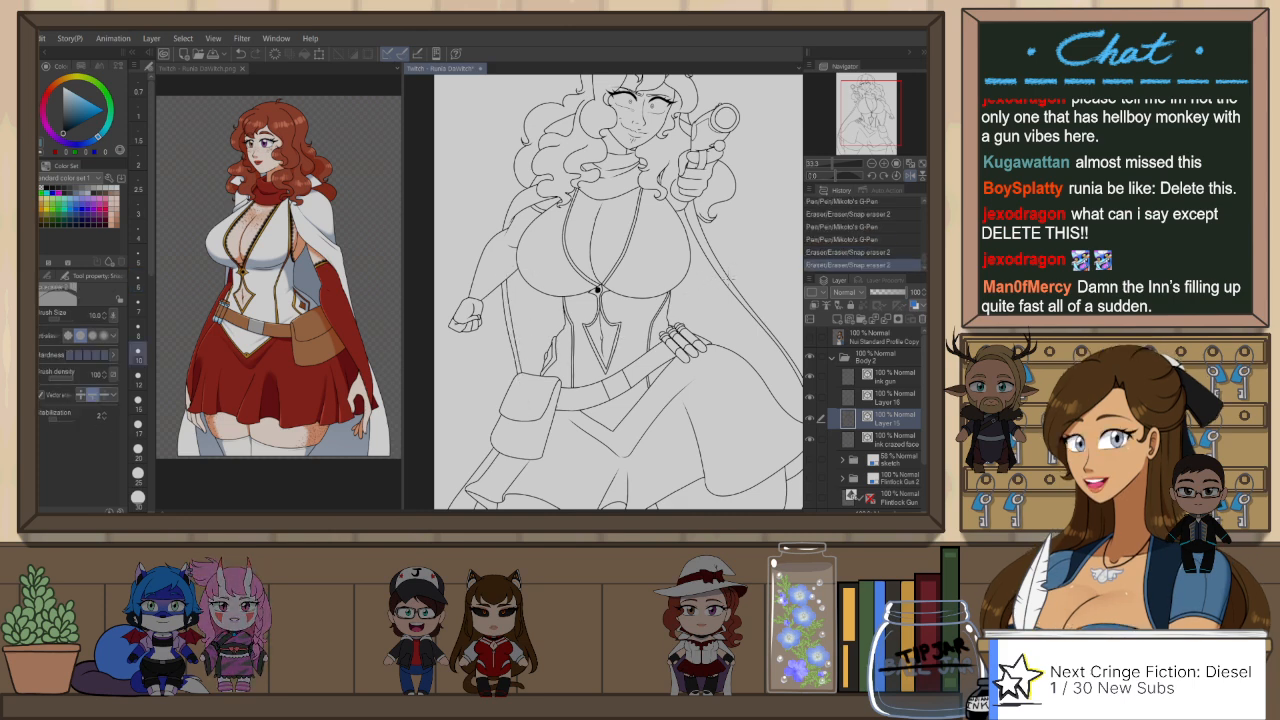
Step: Show the body sketch folder, ink the missing line beside the gun hand, and trim it with the snap eraser
key("h")
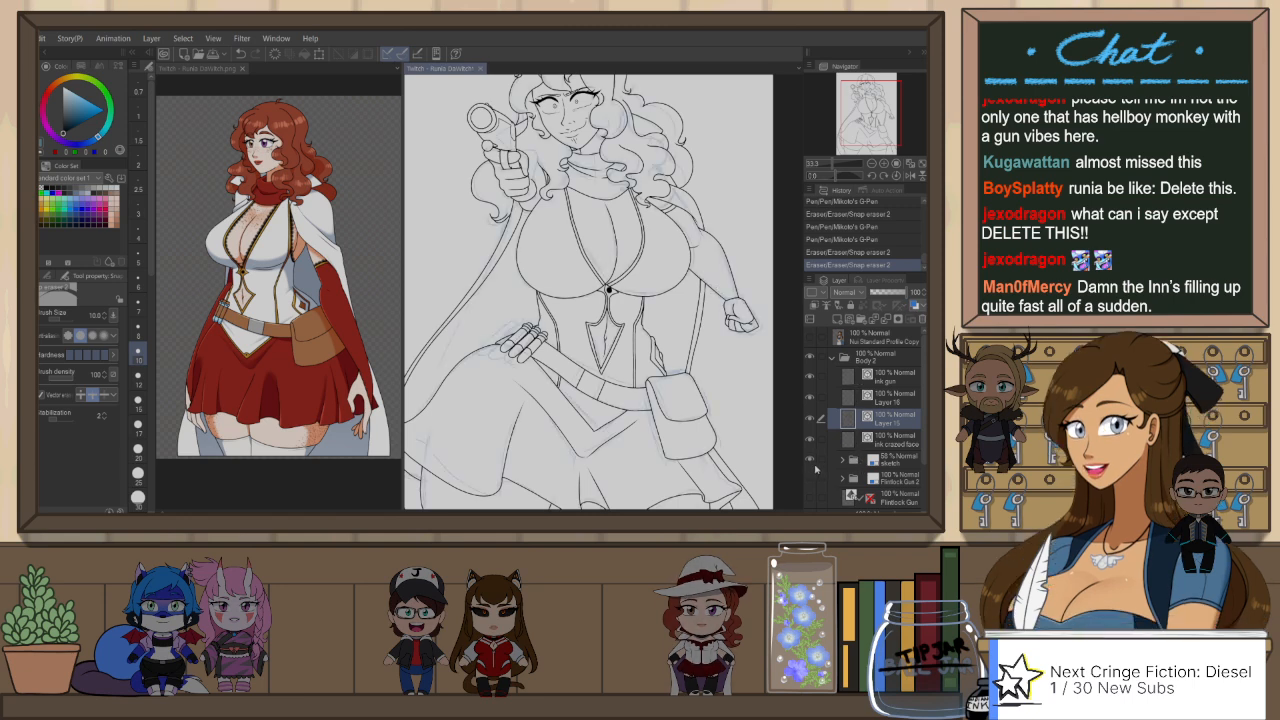
scroll(531, 142, "up", 3)
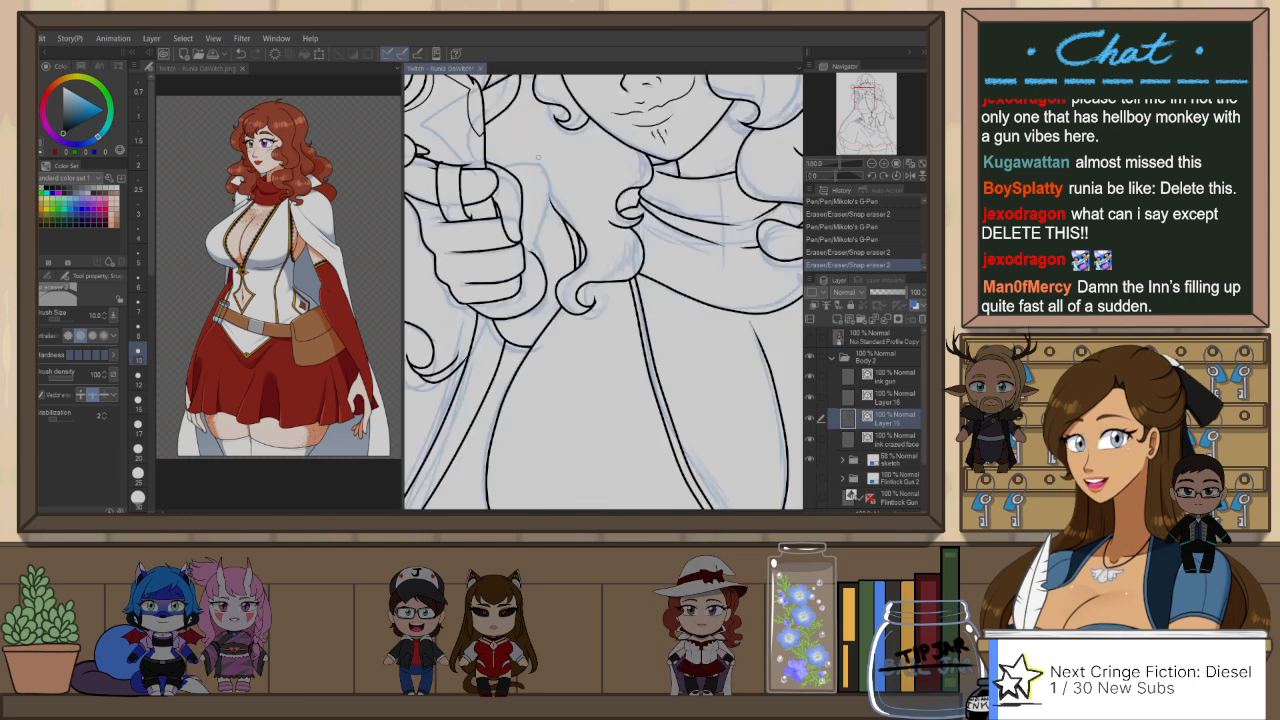
key("h")
key("p")
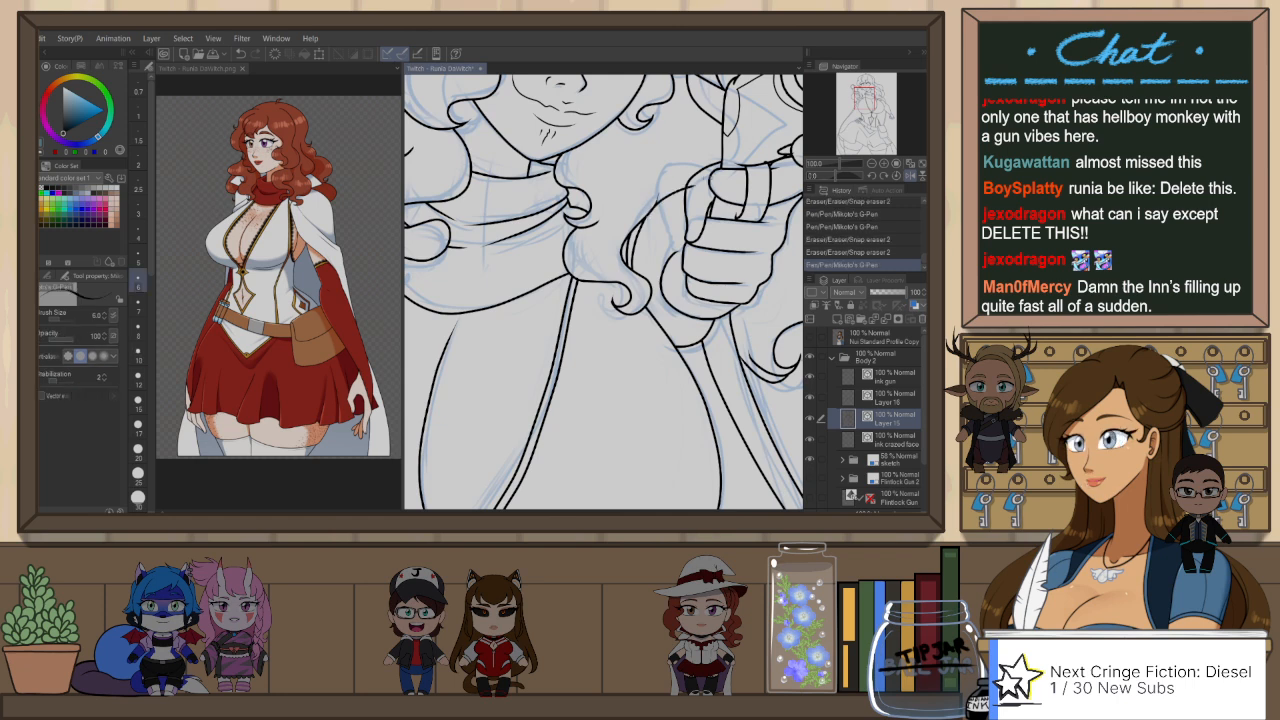
key("e")
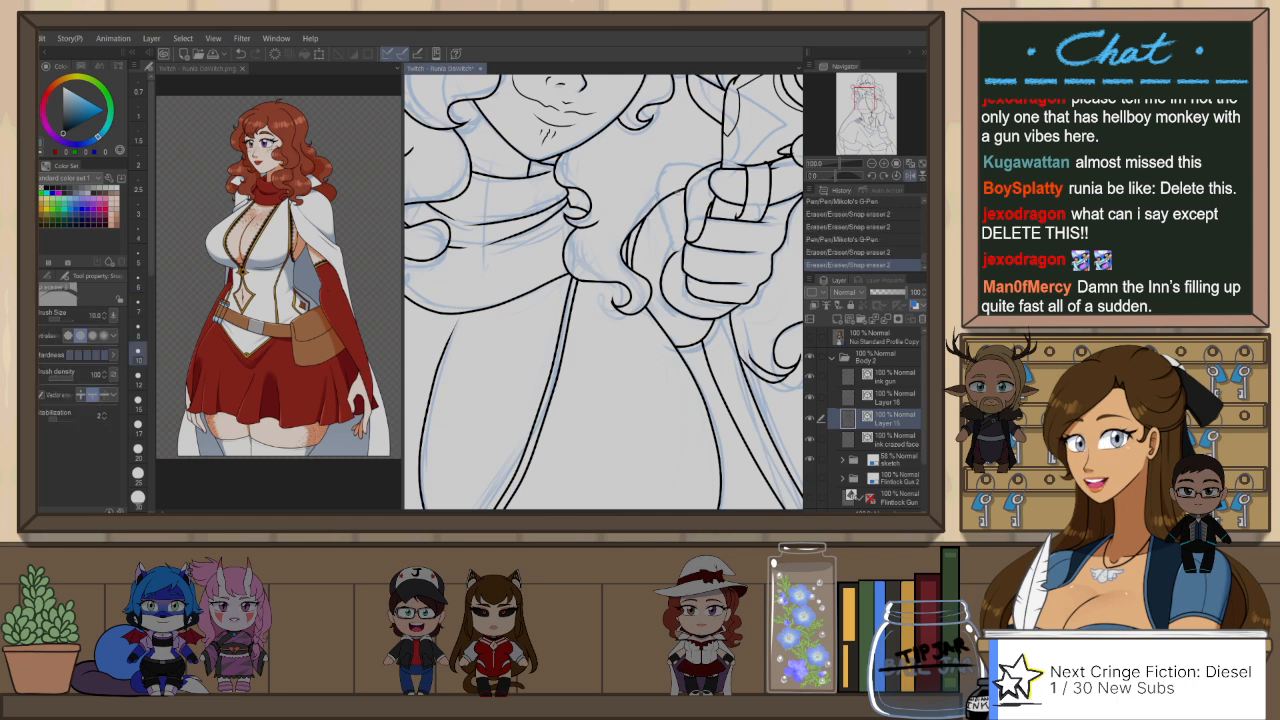
left_click_drag(658, 211, 655, 236)
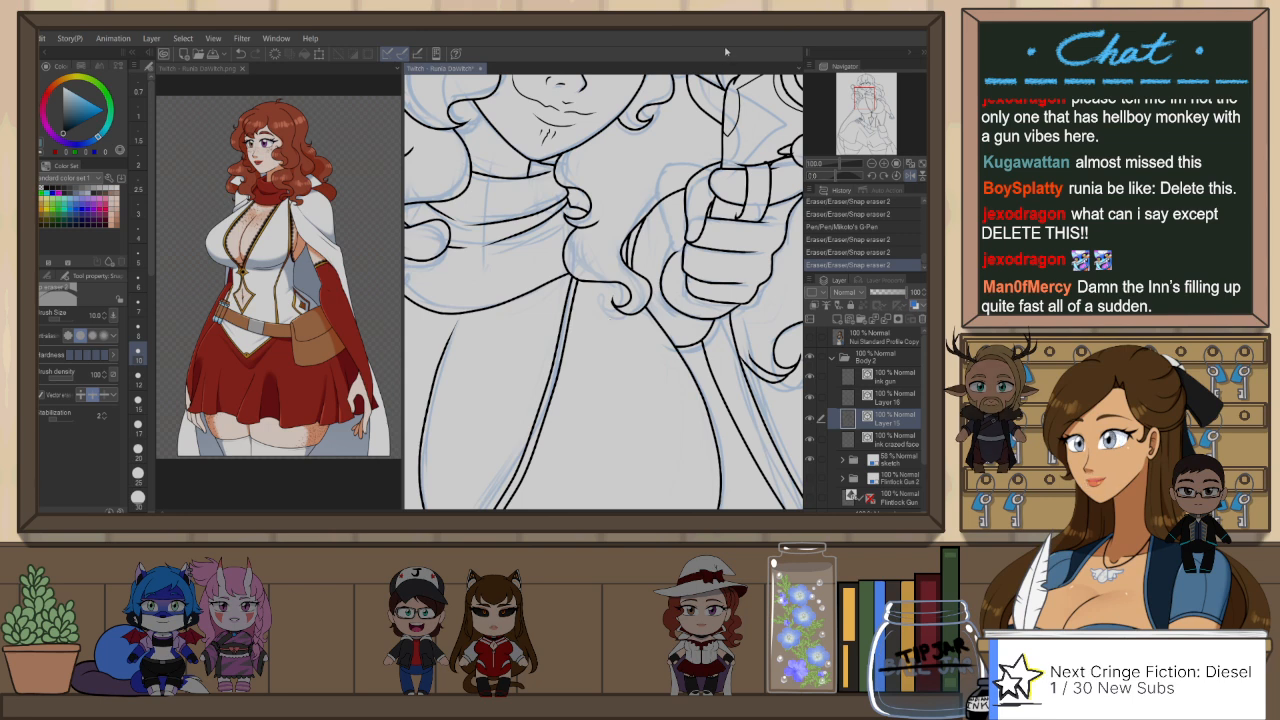
left_click_drag(711, 229, 666, 319)
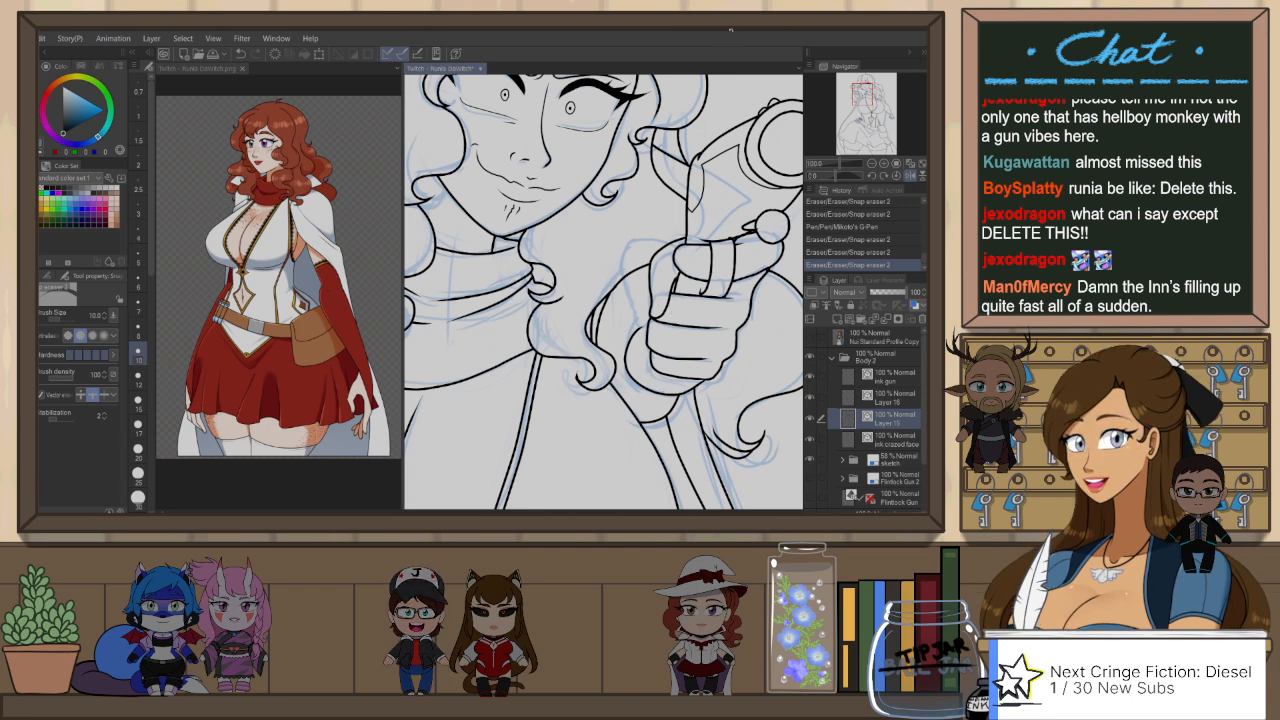
Step: Check the hair strands above the forehead with the object selection tool and snap-erase the excess line
scroll(604, 292, "up", 3)
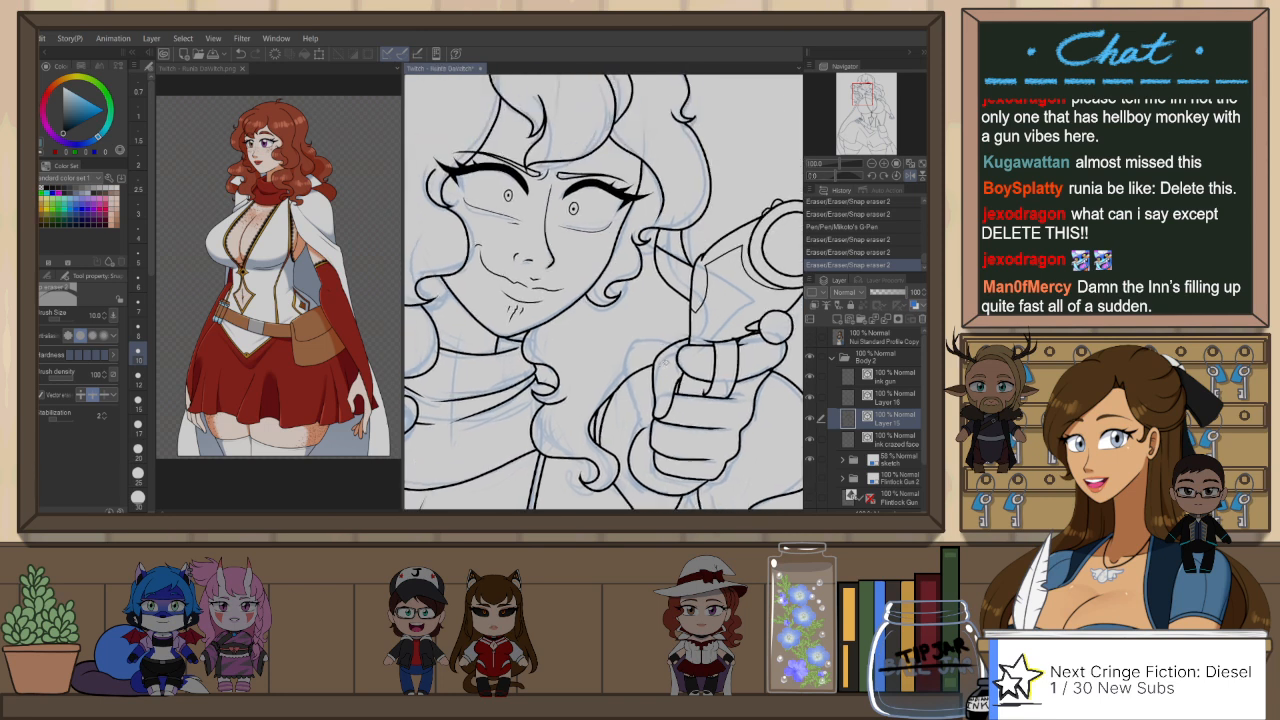
key("h")
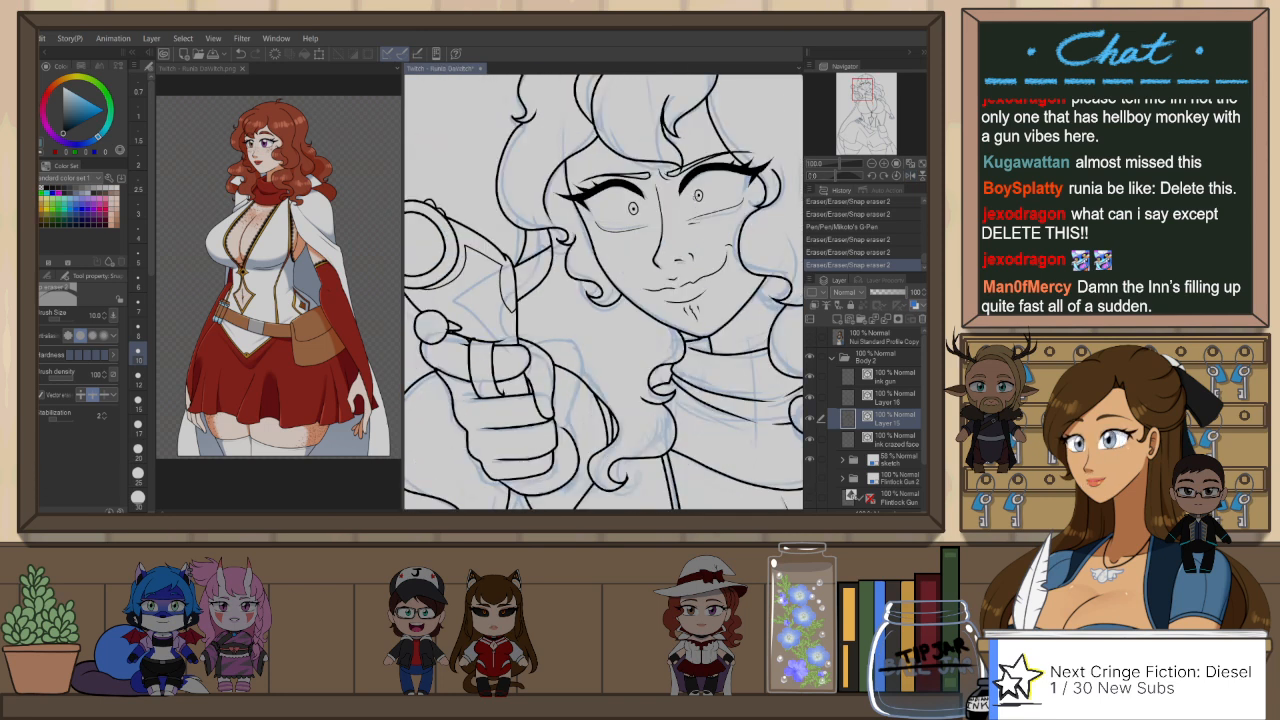
key("o")
left_click(687, 140)
left_click(749, 121)
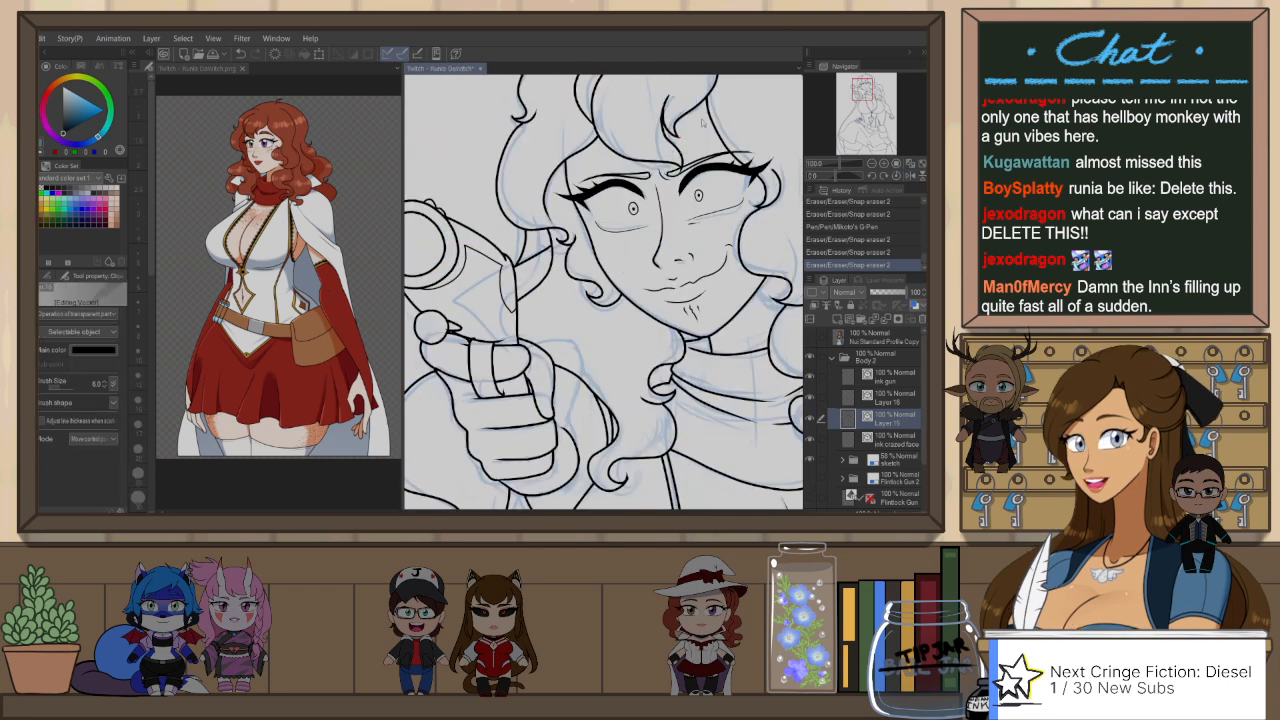
key("e")
left_click_drag(726, 107, 685, 215)
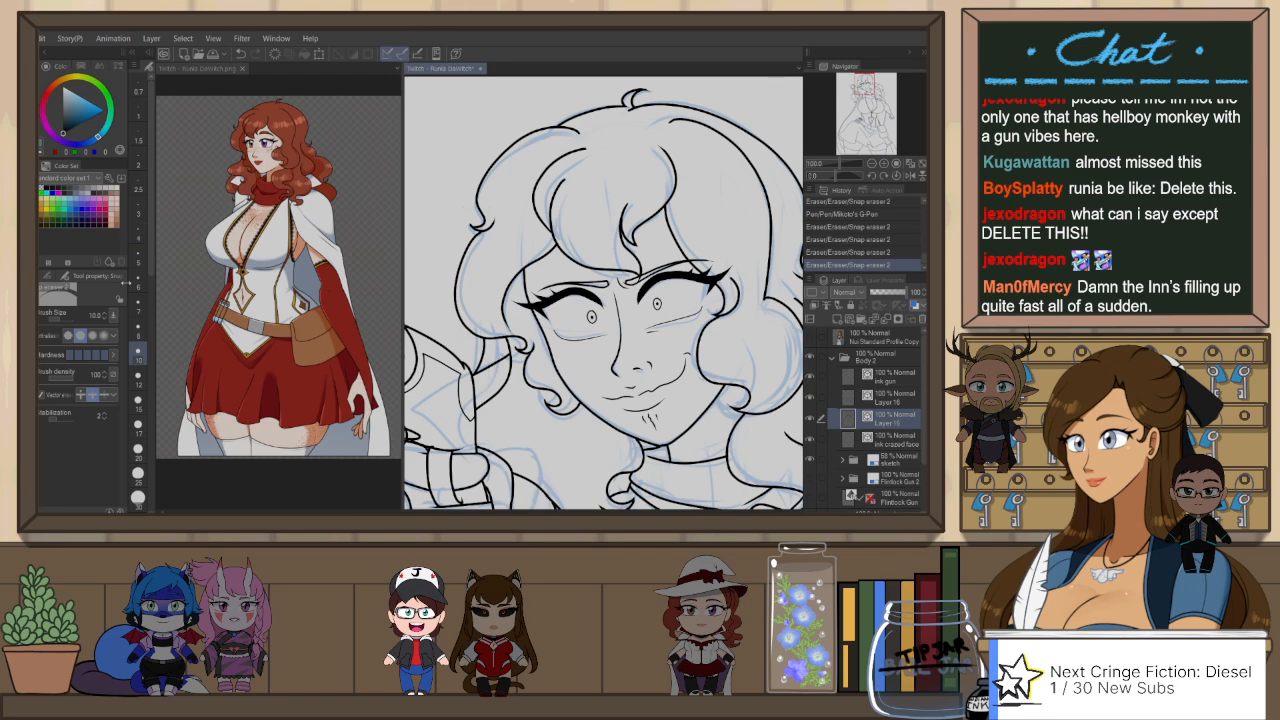
Step: Compare the art with Layer 15 hidden and shown, then select the vector line beside the gun hand's wrist and cut it
left_click_drag(693, 300, 657, 303)
key("ctrl+minus")
key("ctrl+minus")
key("ctrl+minus")
key("ctrl+minus")
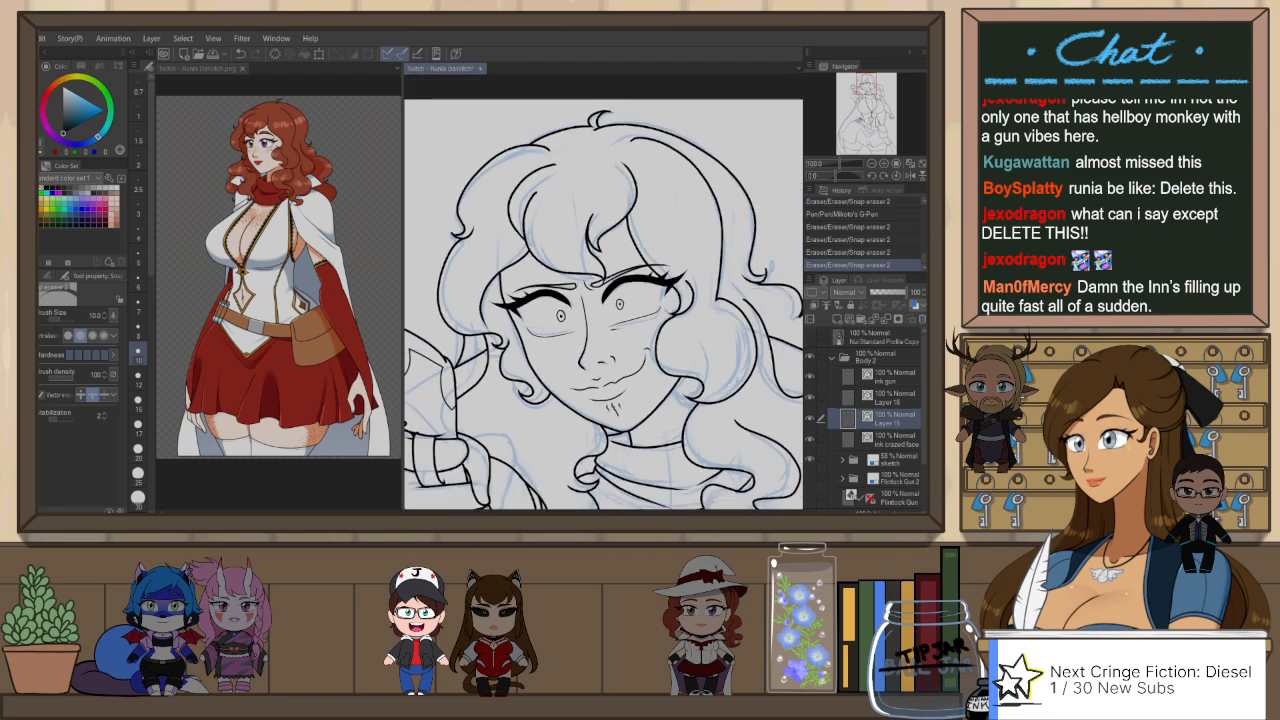
left_click_drag(635, 443, 616, 428)
scroll(607, 357, "up", 4)
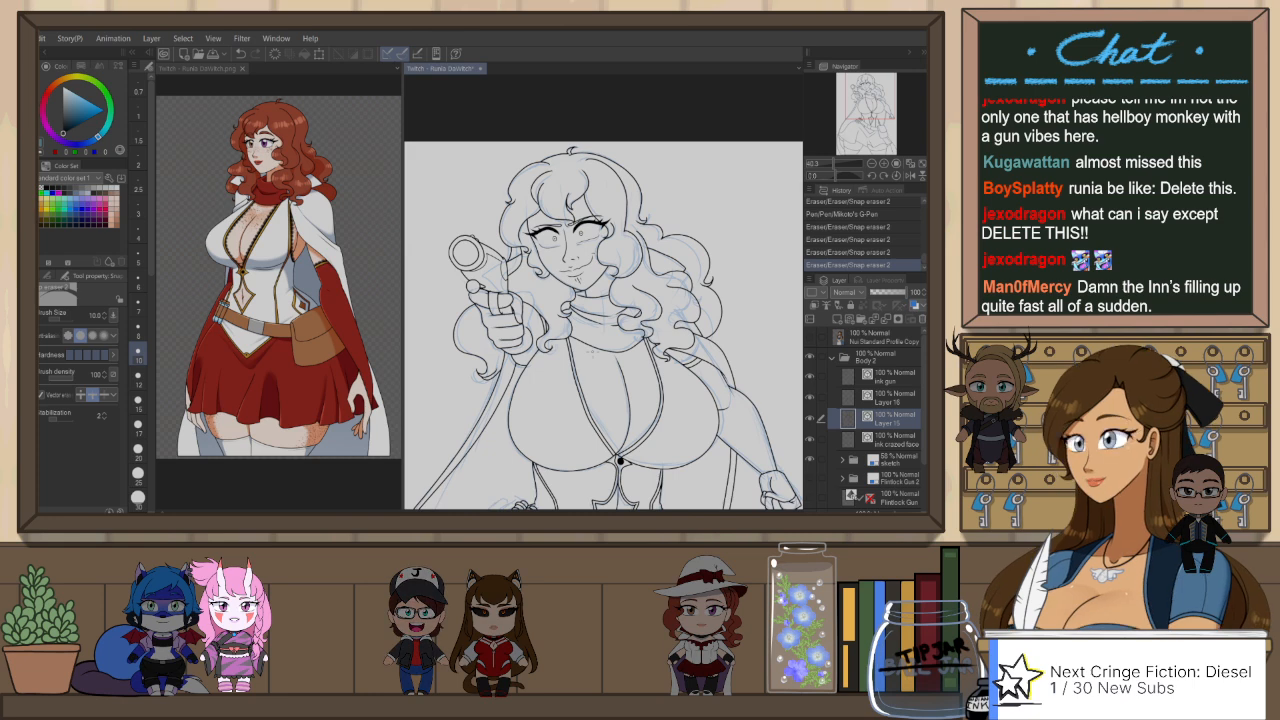
scroll(620, 460, "down", 2)
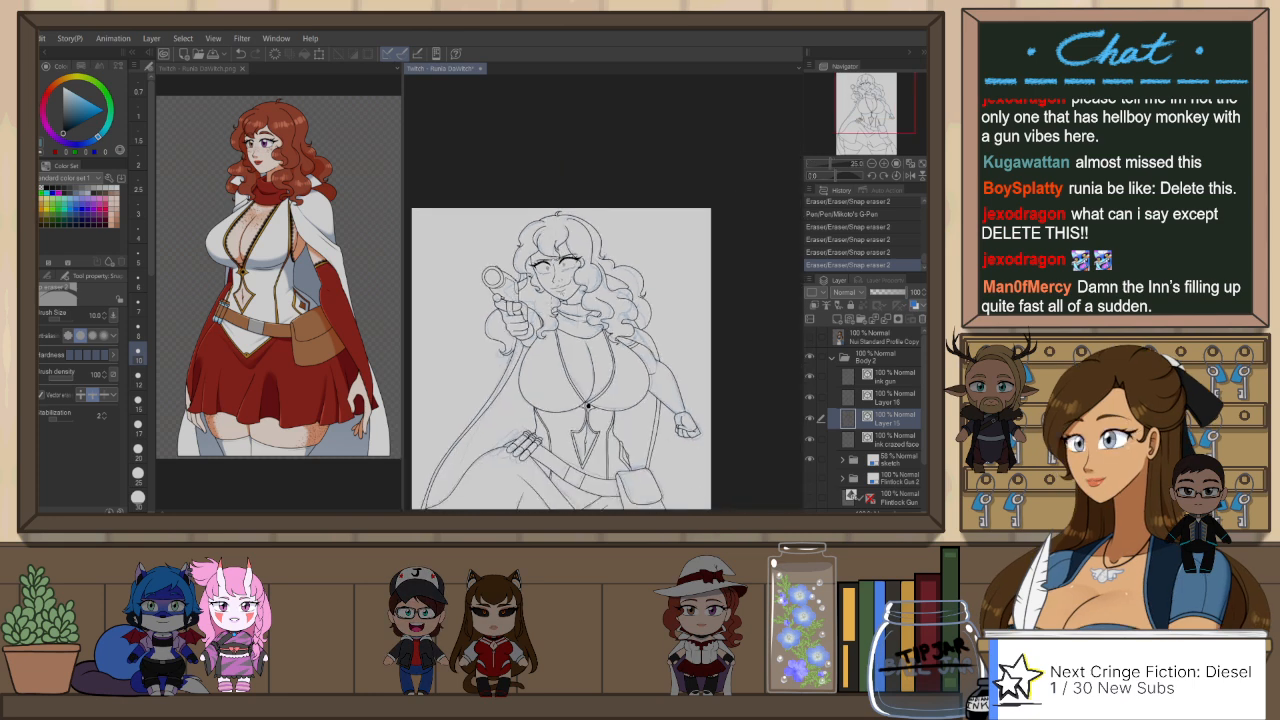
scroll(588, 405, "up", 4)
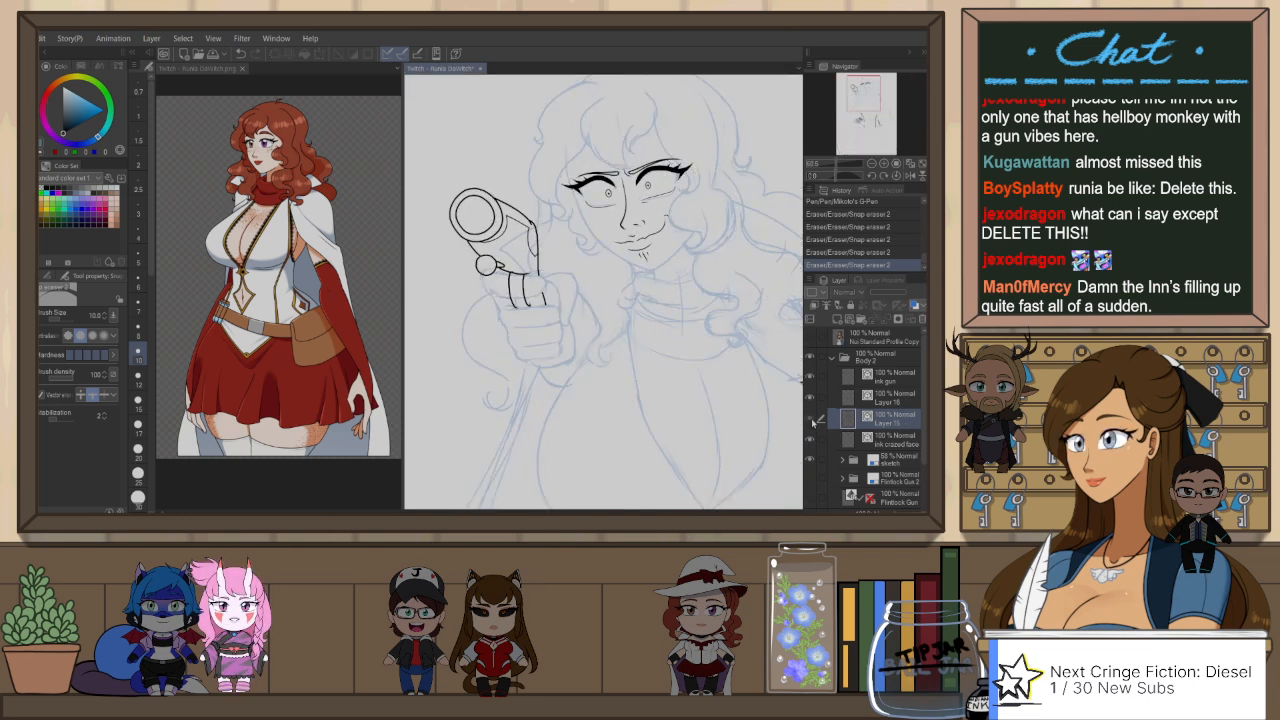
scroll(495, 290, "up", 1)
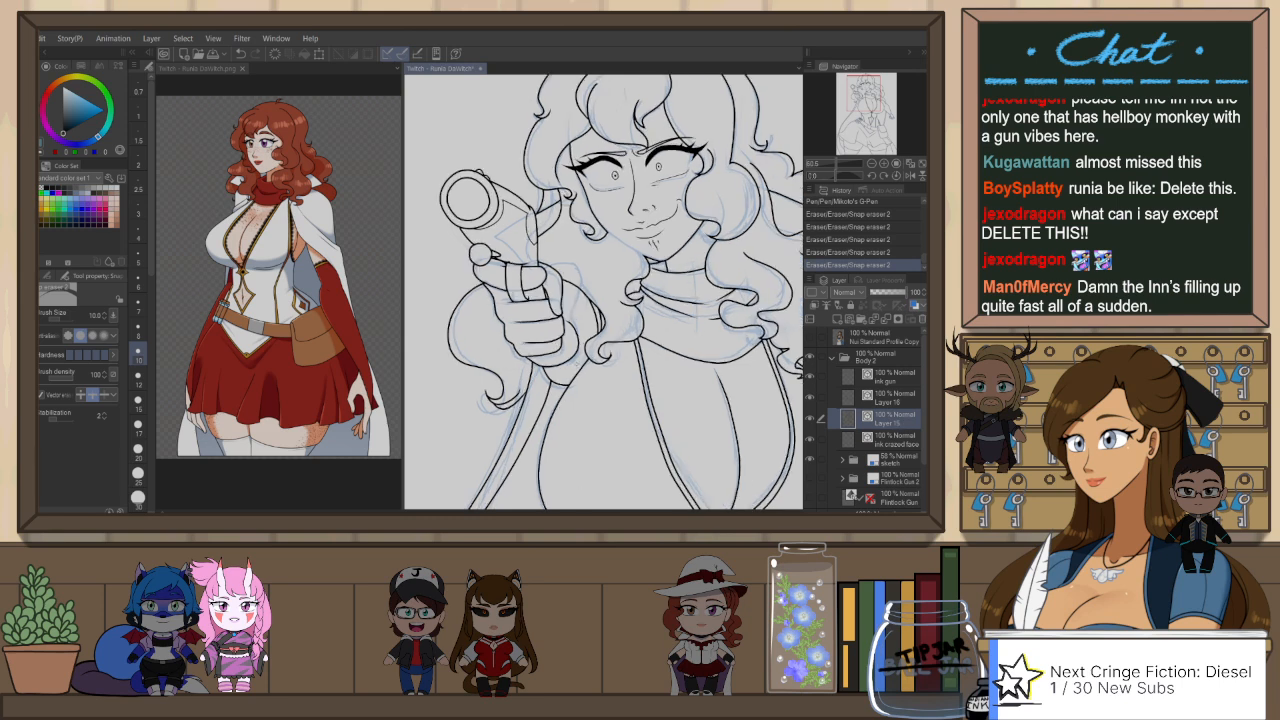
left_click(577, 350, "ctrl")
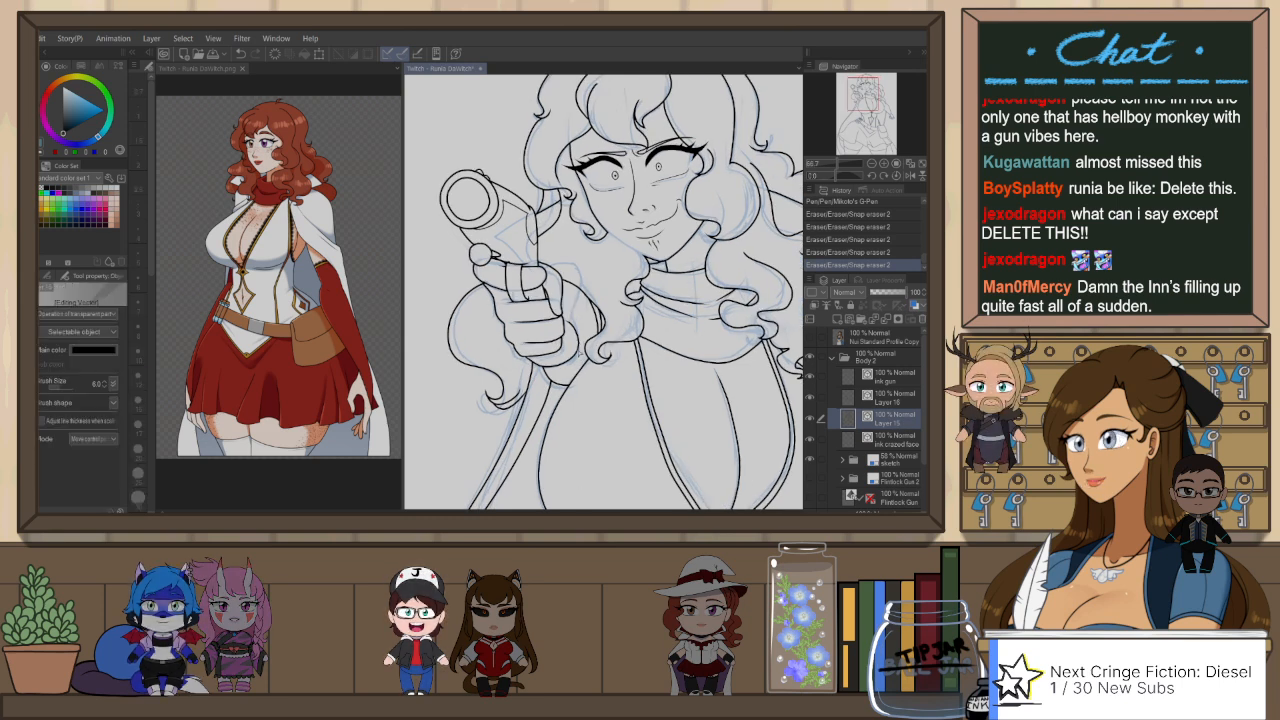
key("ctrl+x")
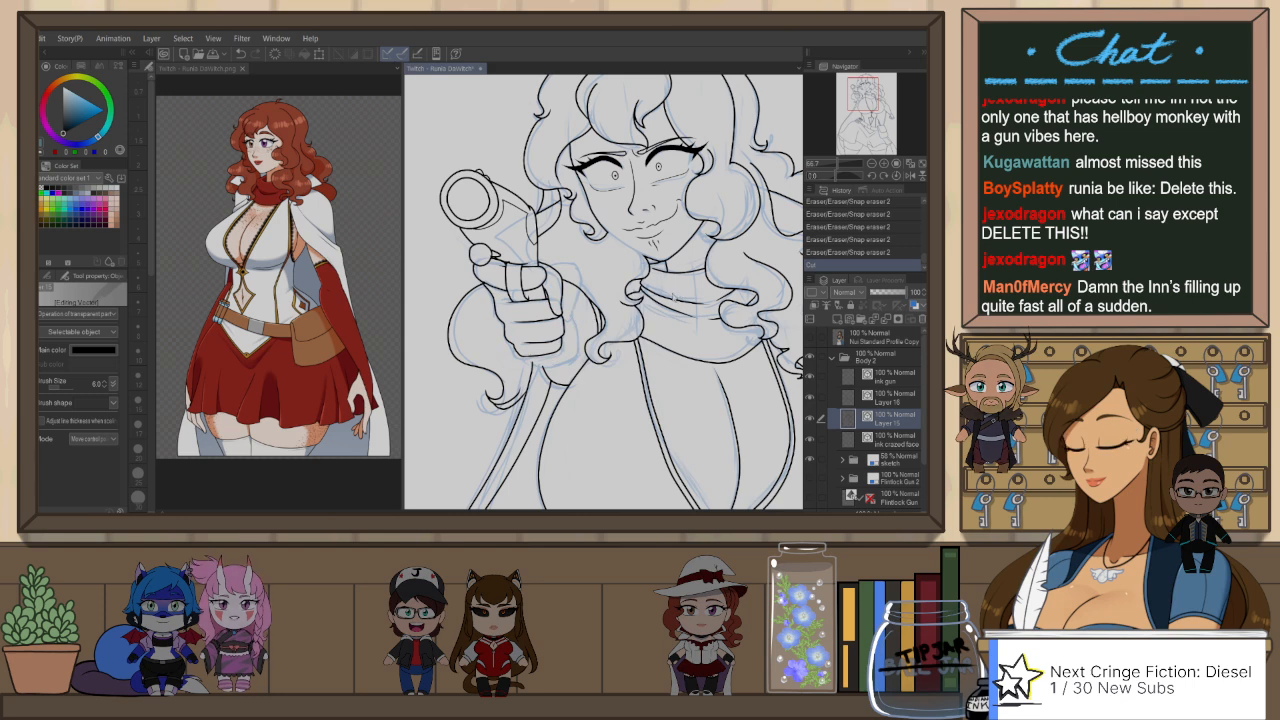
Step: Ink a new line beside the gun hand's wrist with the G-Pen at size 6 on Layer 15
key("h")
key("p")
scroll(645, 325, "up", 2)
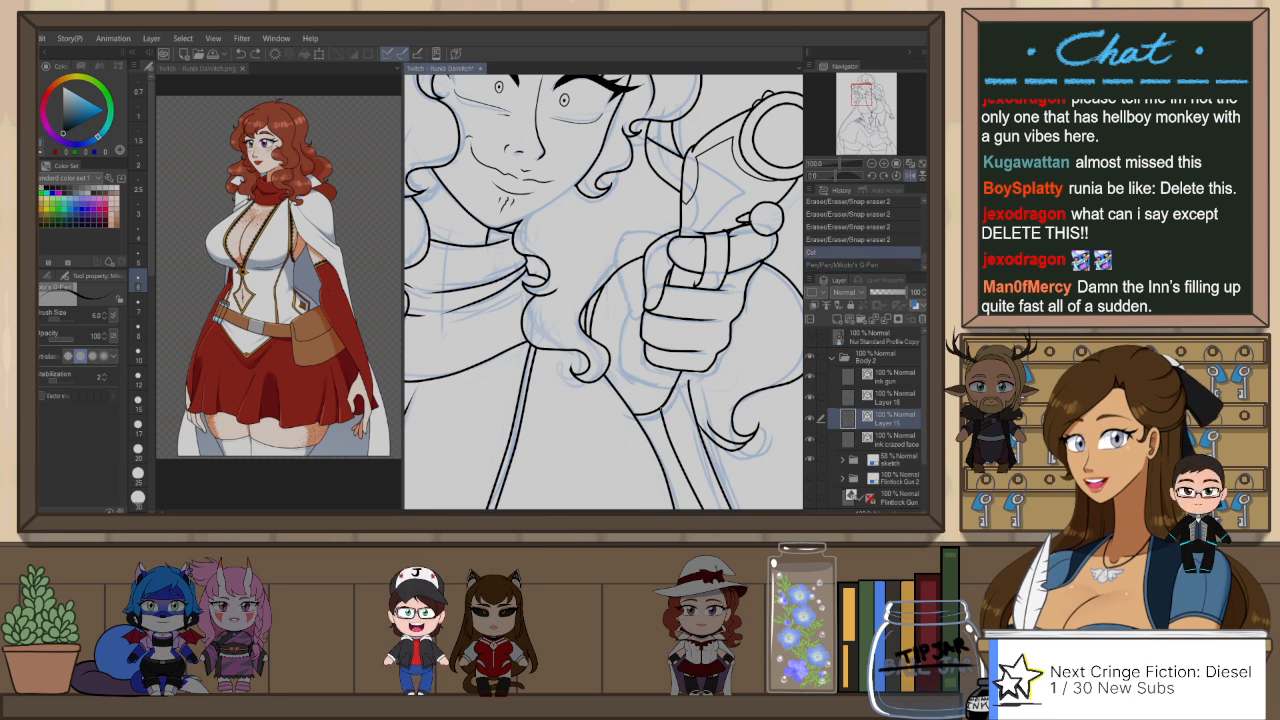
key("ctrl+z")
key("ctrl+y")
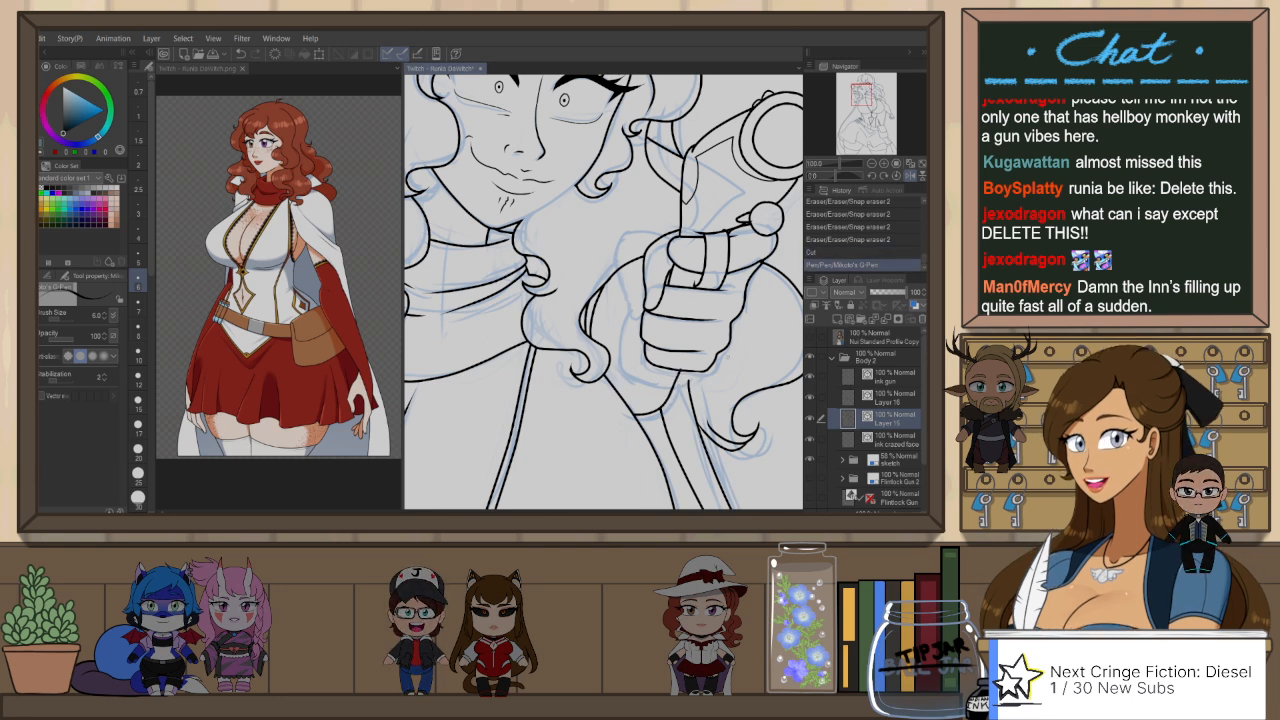
key("h")
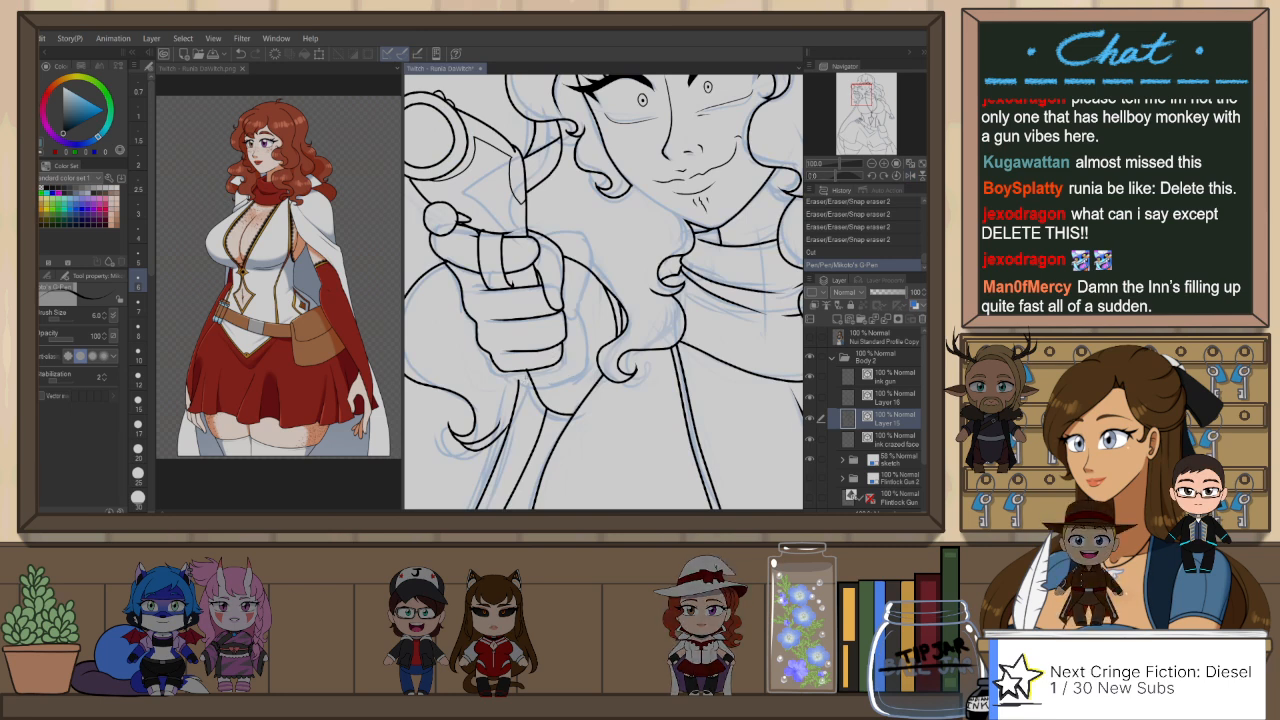
Step: Adjust the vector line beneath the gun hand with the object selection tool so it fits the wrist
key("o")
left_click(521, 384)
left_click_drag(519, 380, 520, 383)
left_click(589, 312)
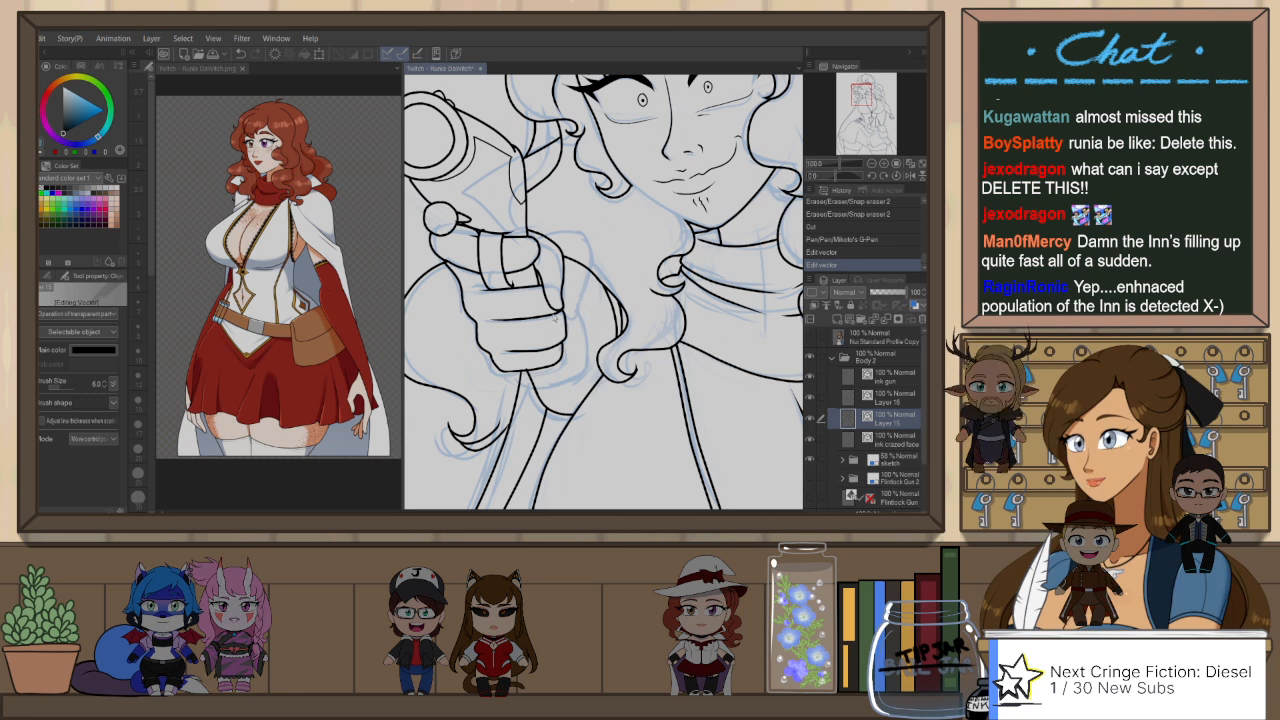
Step: Snap-erase the excess line ends beneath the gun hand and beside the nearby hair curl
key("e")
scroll(590, 345, "up", 1)
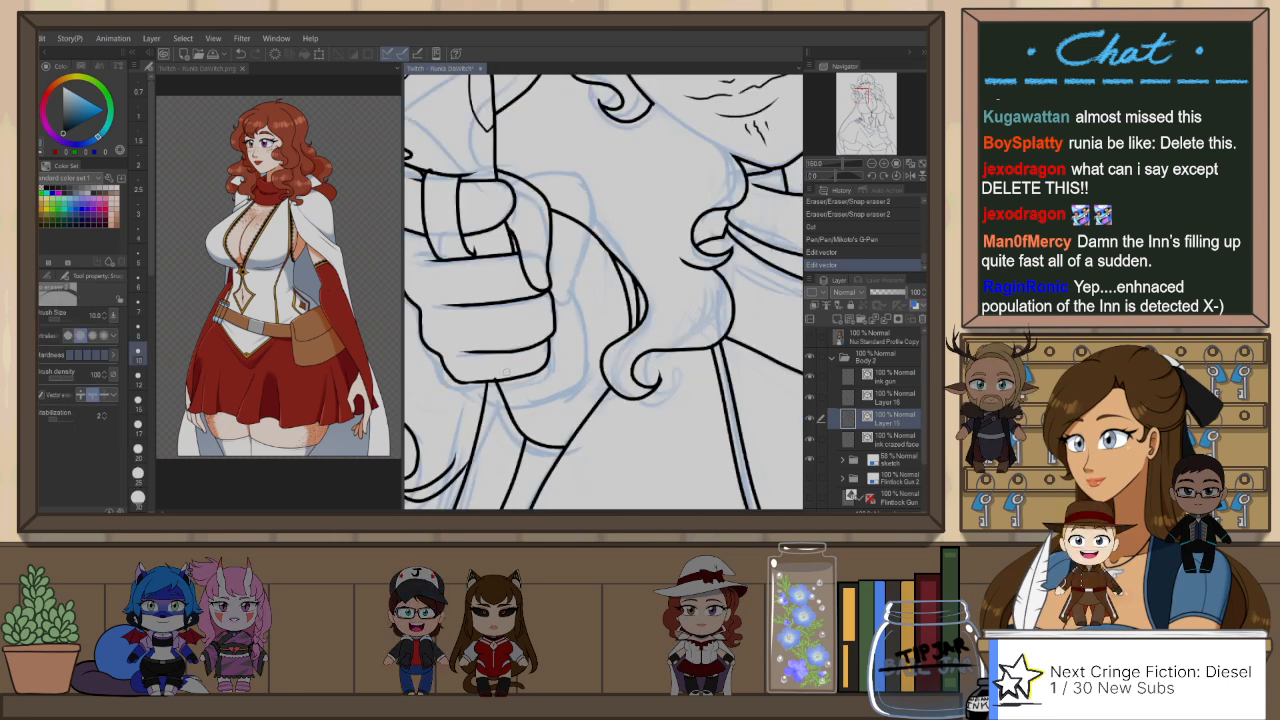
left_click_drag(486, 375, 497, 376)
left_click_drag(643, 322, 636, 330)
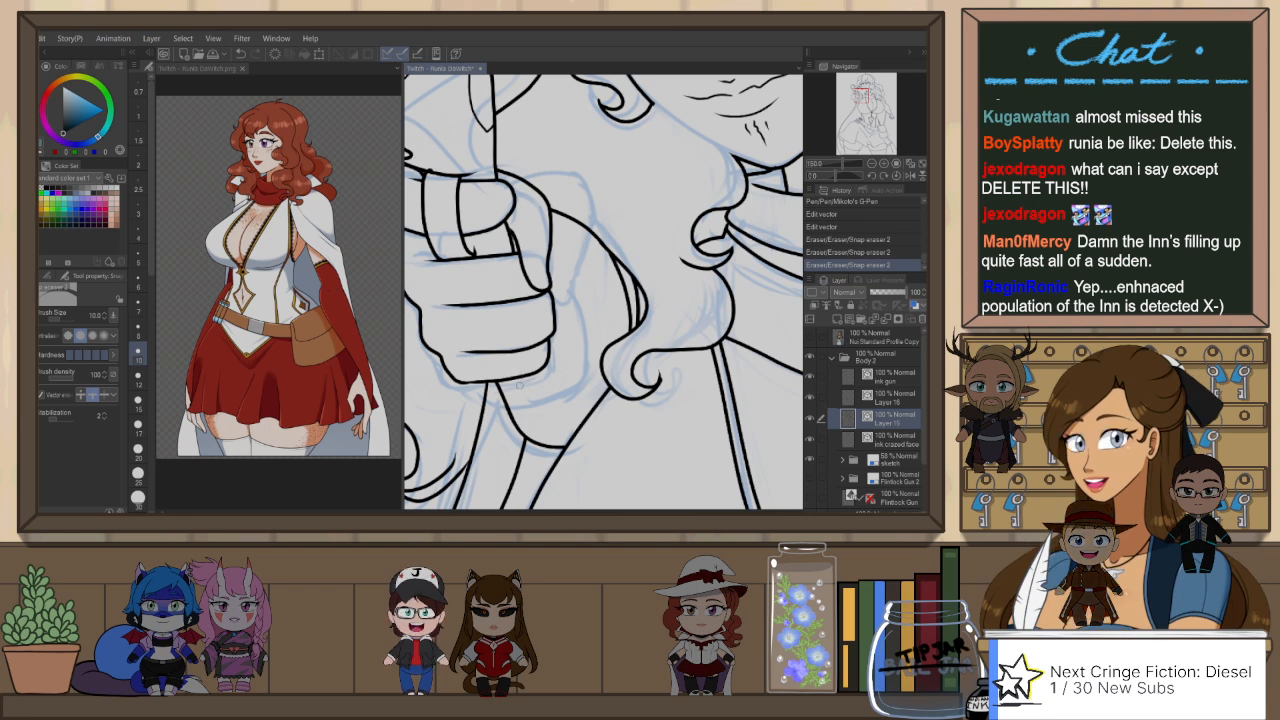
scroll(653, 313, "down", 5)
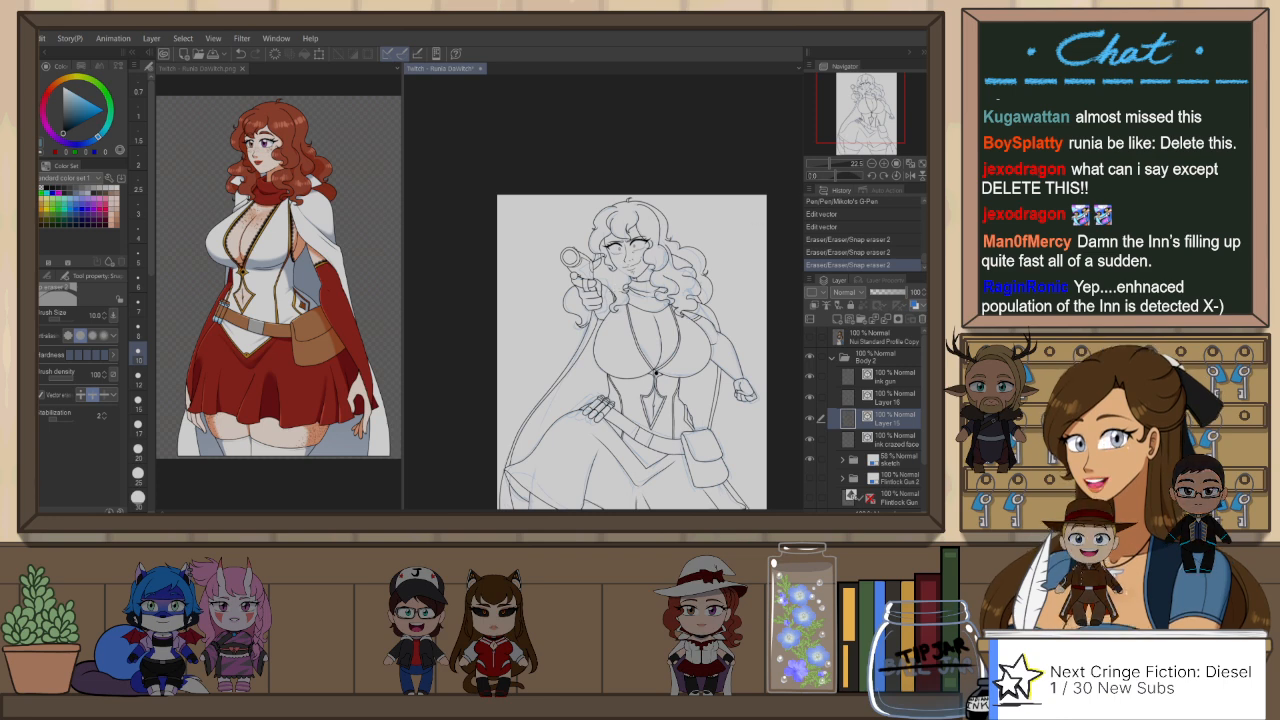
Step: Group the body sketch folder and both Flintlock Gun layers into a new folder named sketch master
scroll(655, 372, "up", 1)
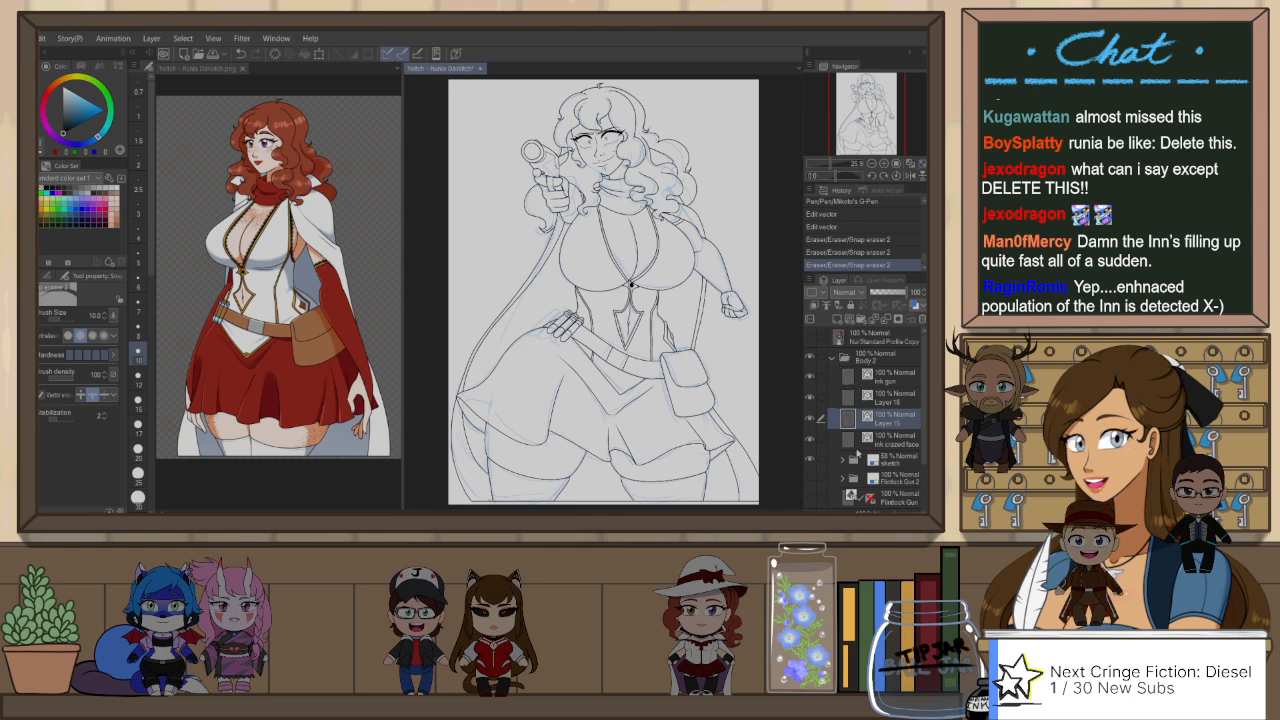
left_click(885, 460)
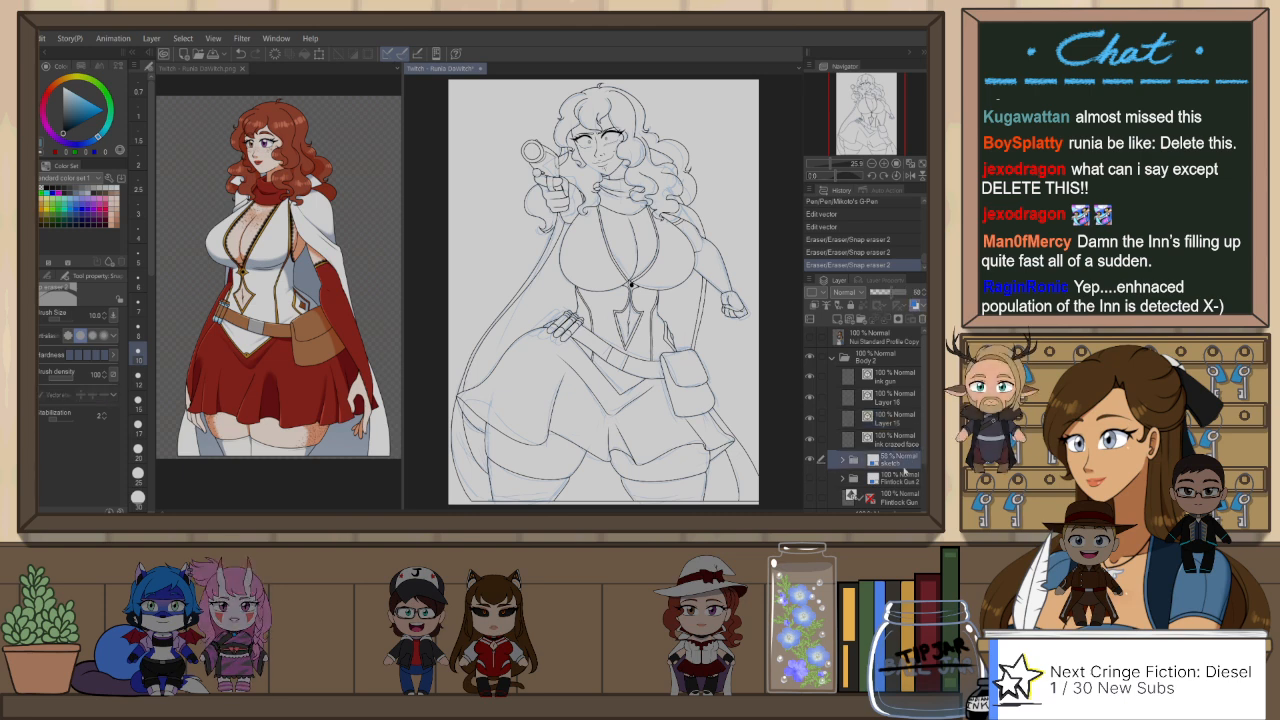
left_click(895, 498, "shift")
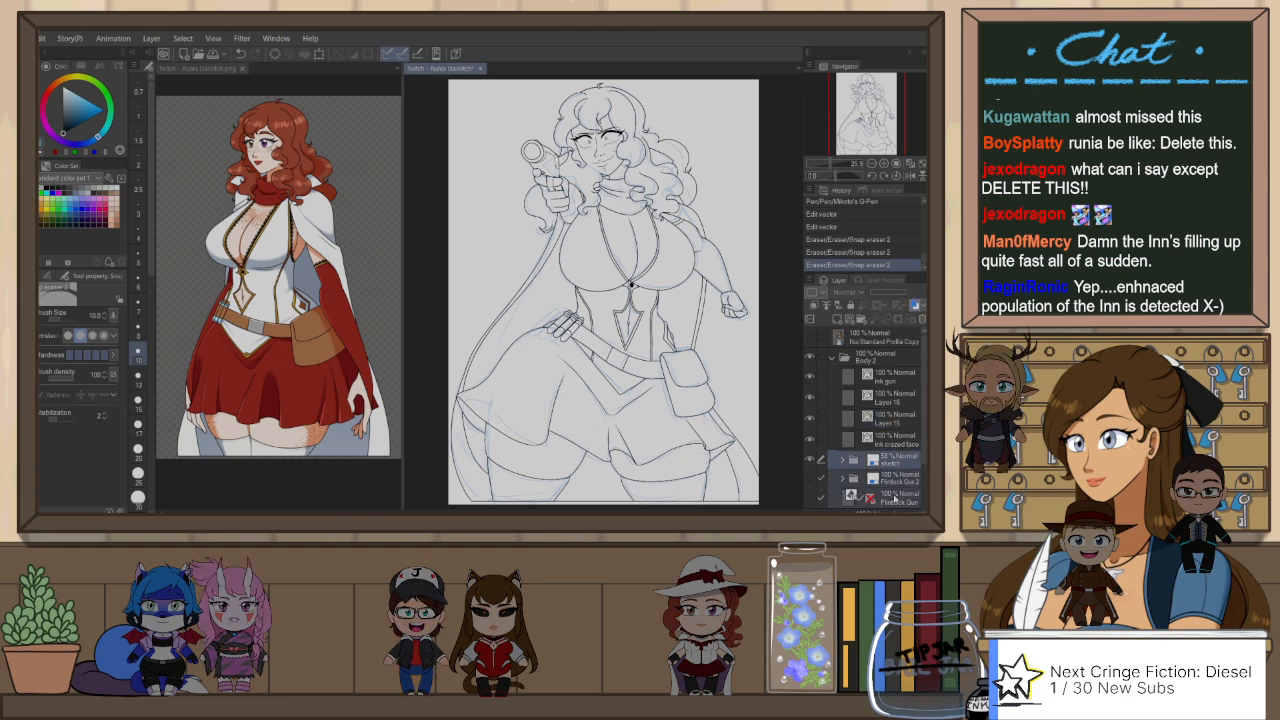
key("ctrl+g")
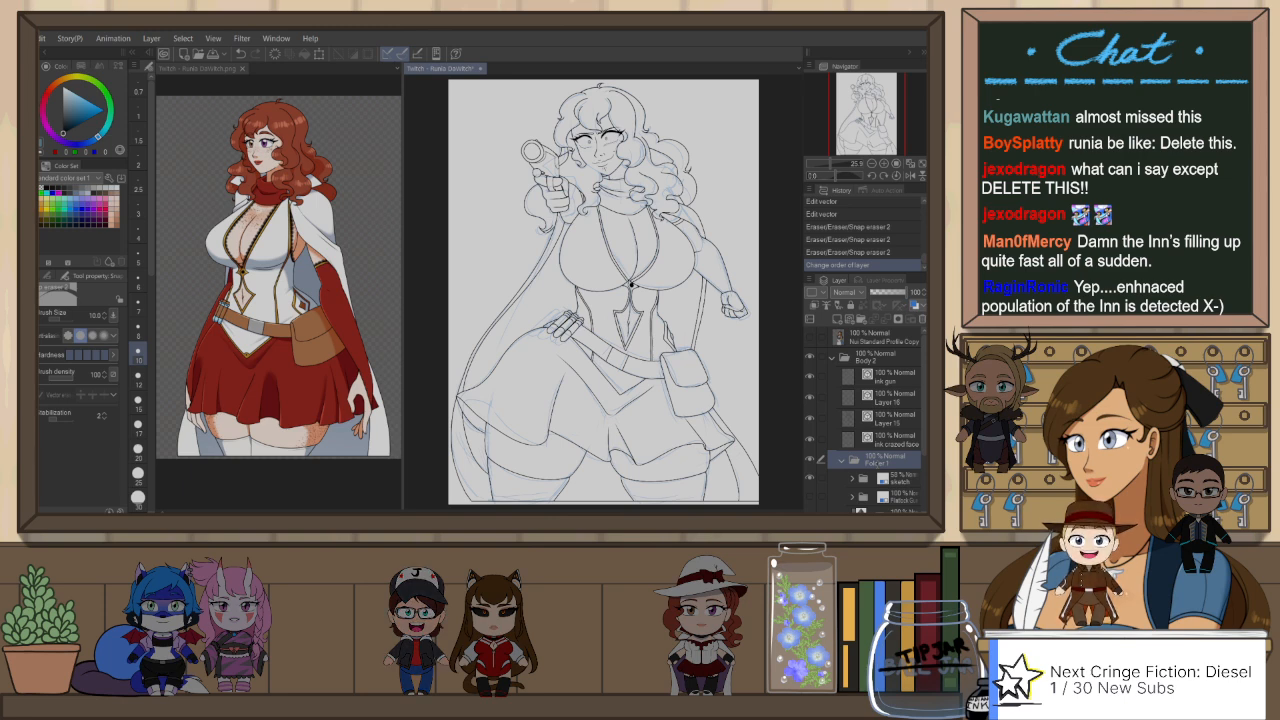
key("Return")
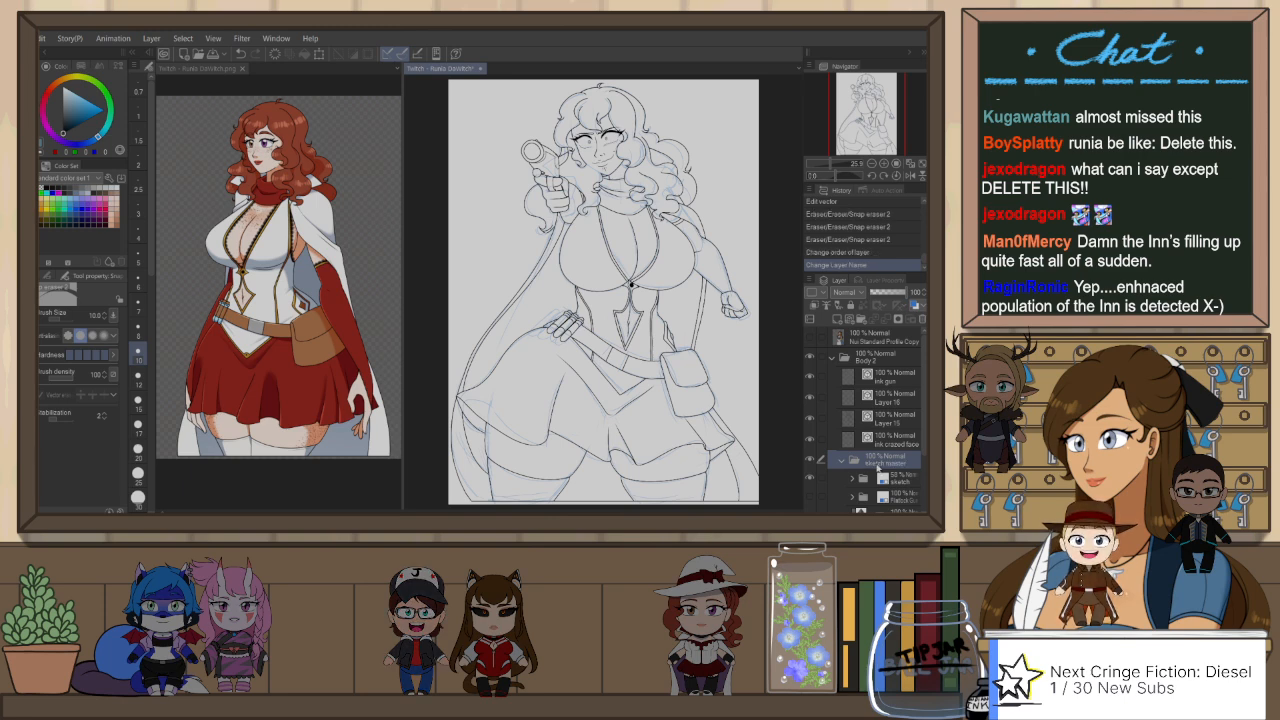
Step: Collapse the sketch master folder and compare the line art with it hidden and shown
left_click(842, 461)
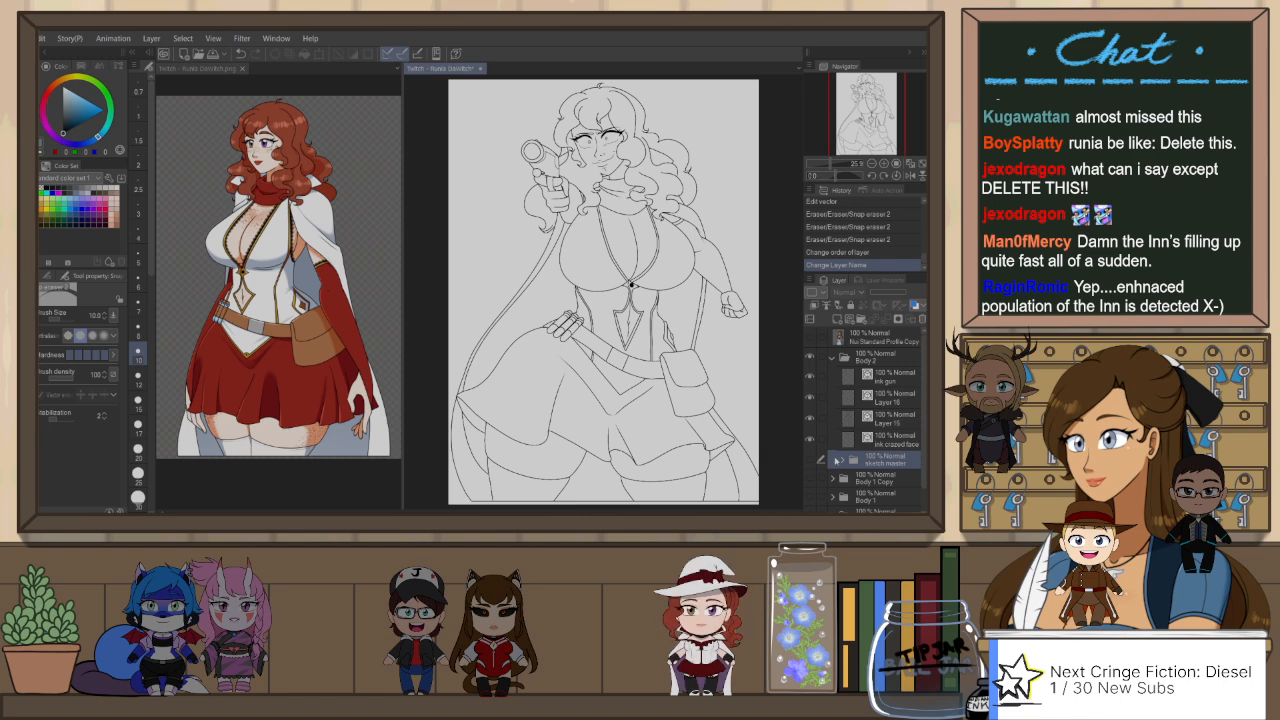
scroll(576, 105, "up", 5)
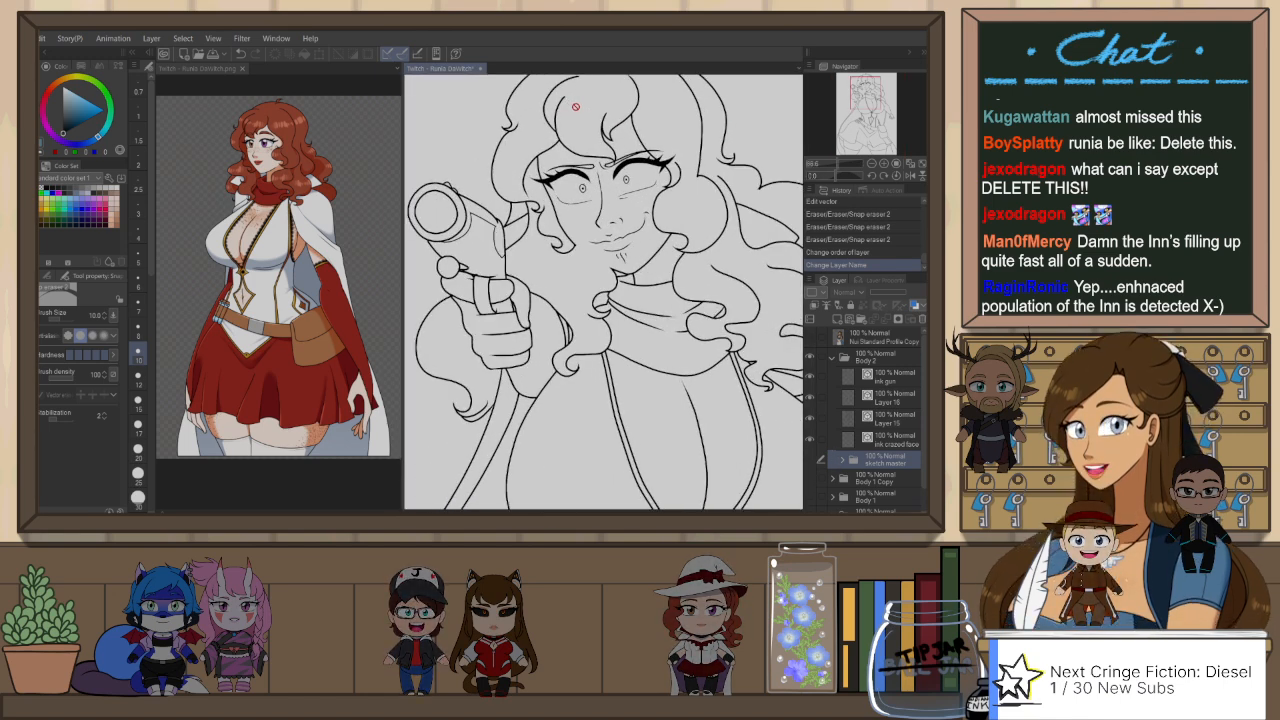
left_click(811, 461)
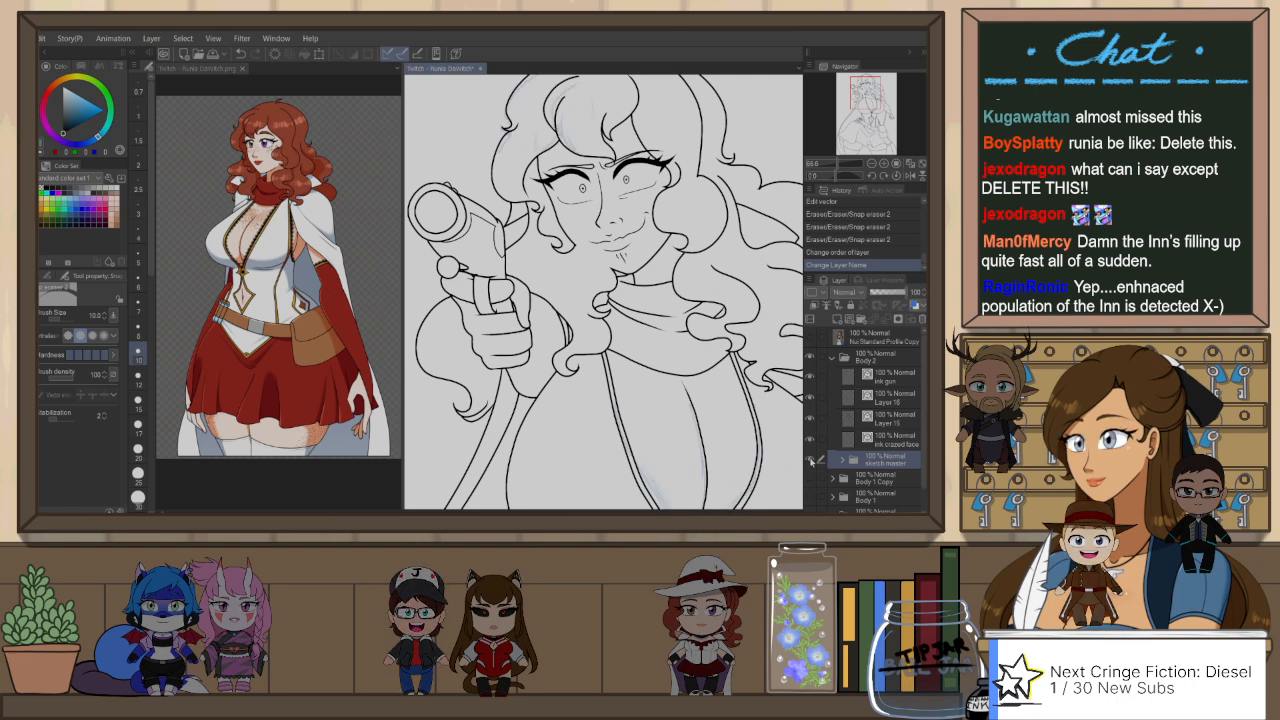
key("h")
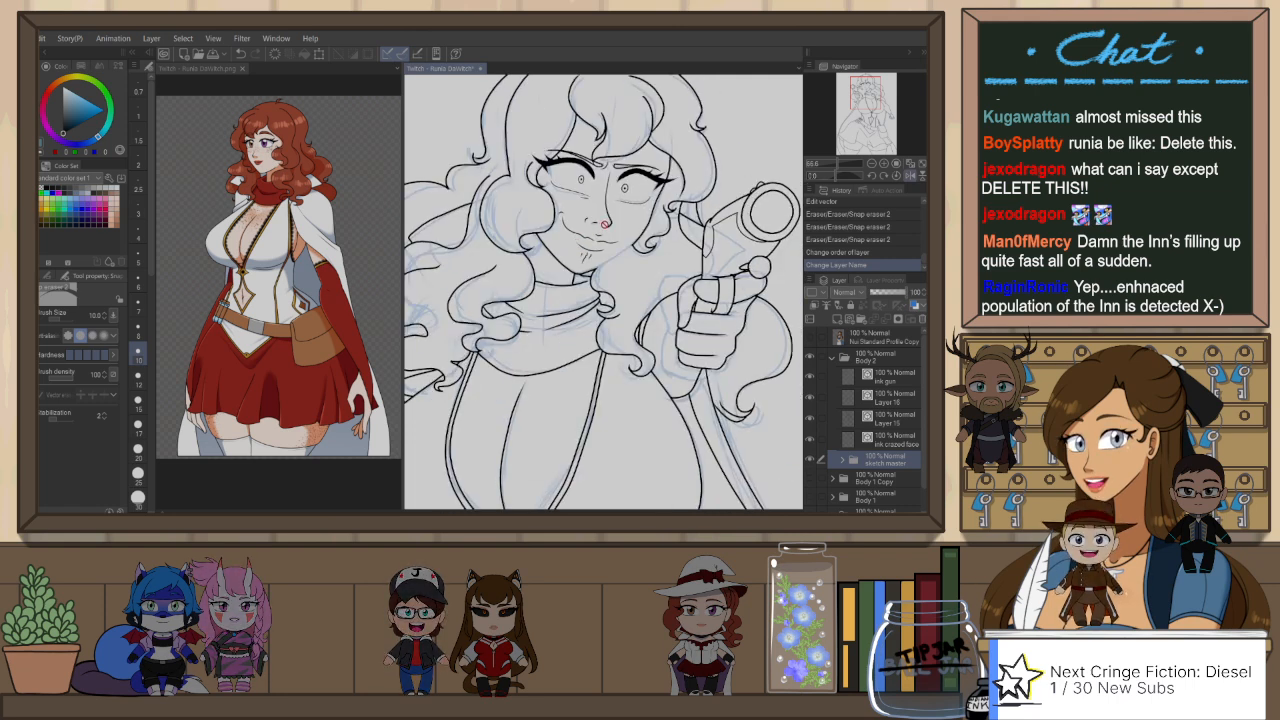
Step: Ink over the jawline near the chin on Layer 15 with the G-Pen at size 6, undoing unsatisfactory strokes
scroll(600, 227, "up", 3)
key("o")
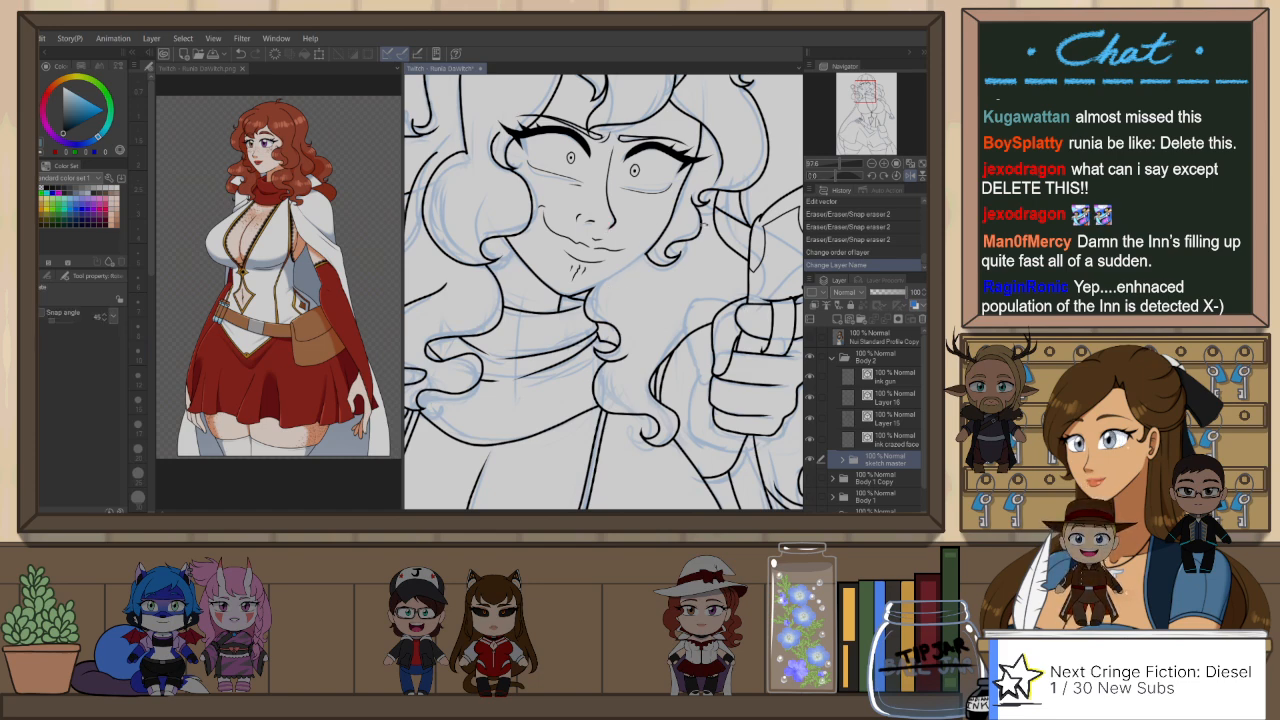
mouse_move(706, 224)
left_mouse_down()
mouse_move(590, 166)
mouse_move(570, 418)
mouse_move(492, 372)
left_mouse_up()
left_click(901, 421)
key("p")
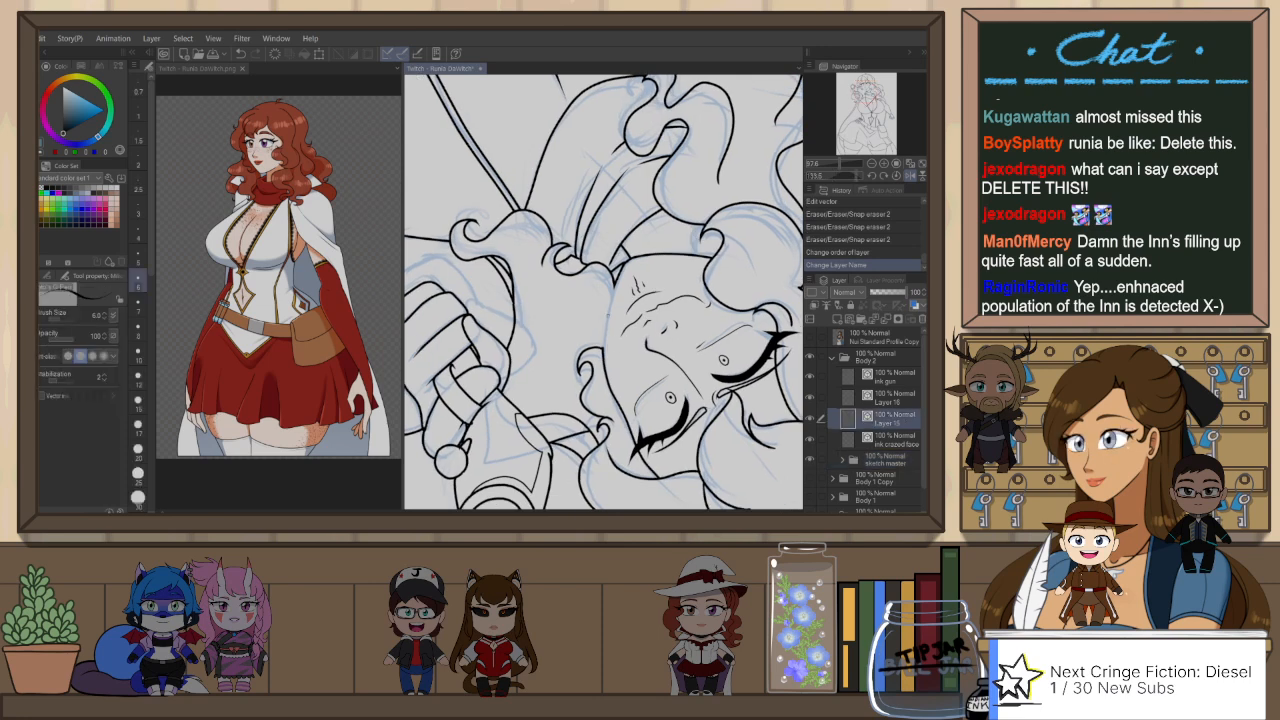
scroll(602, 348, "up", 2)
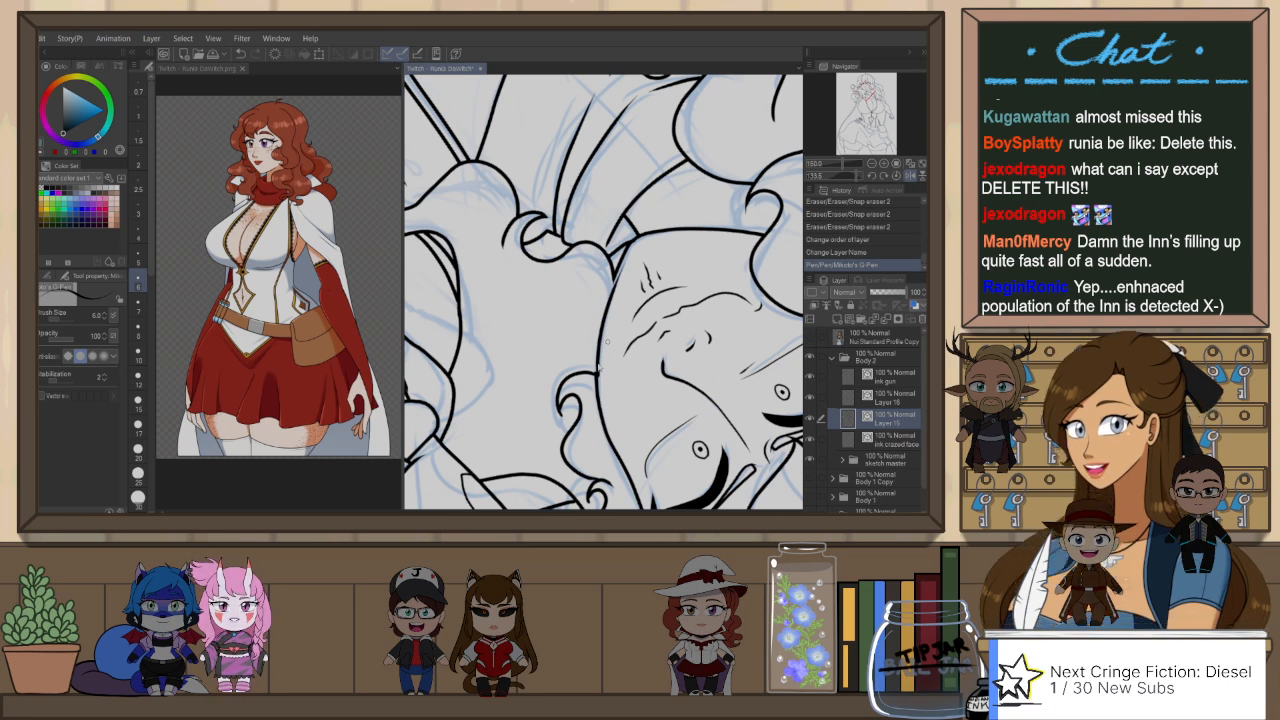
key("ctrl+z")
mouse_move(607, 342)
left_mouse_down()
mouse_move(600, 370)
mouse_move(611, 288)
left_mouse_up()
key("ctrl+z")
key("ctrl+@")
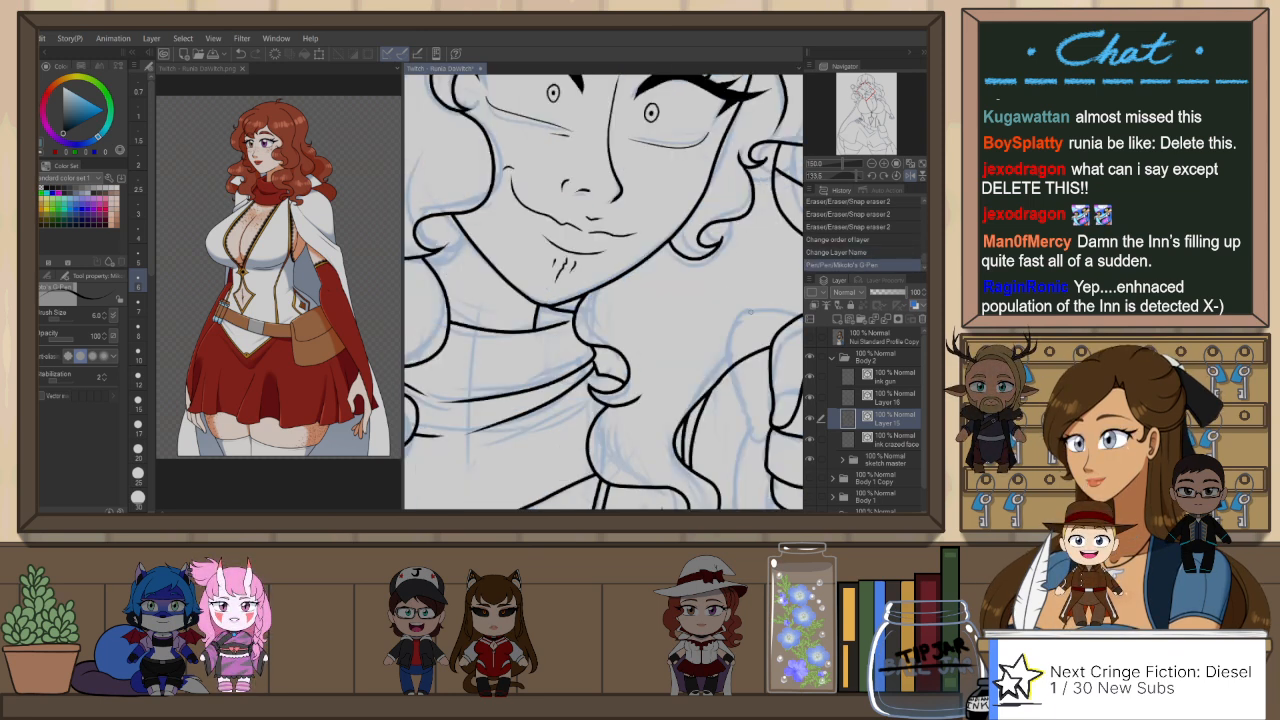
Step: Place Layer 16 above the ink gun layer and merge the ink gun layer with Layer 15 below it
scroll(757, 306, "down", 3)
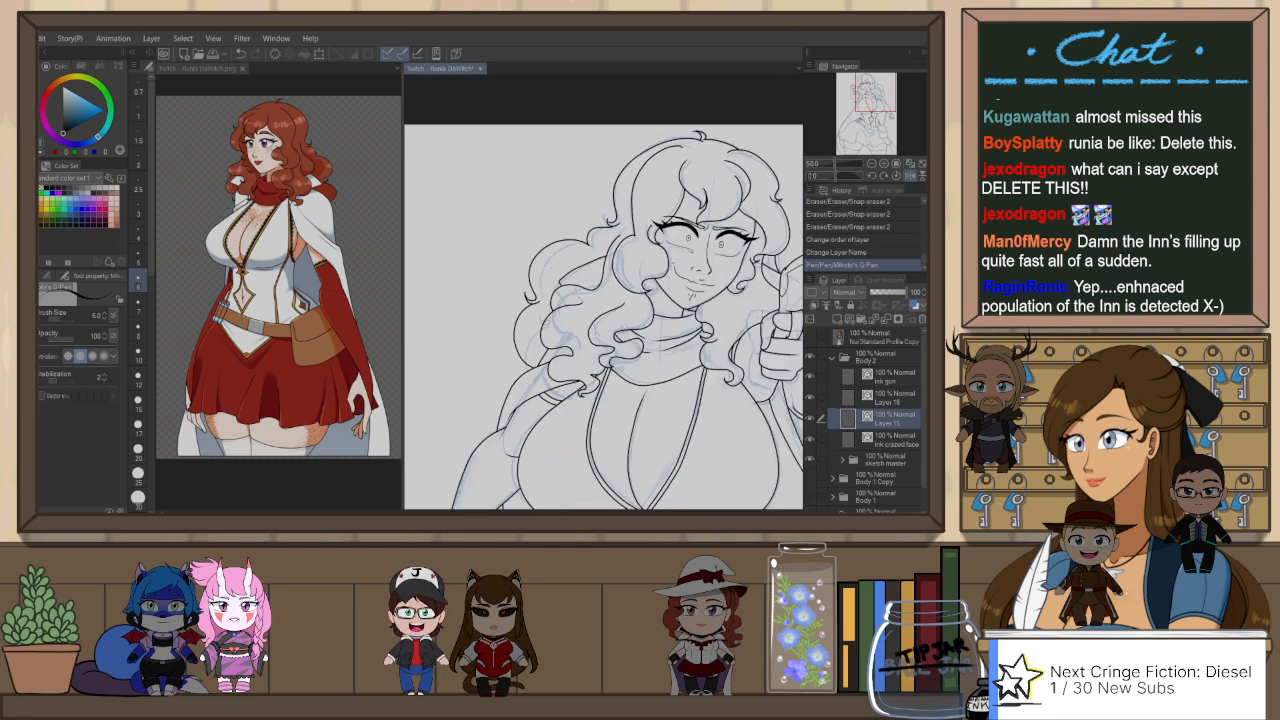
left_click_drag(748, 321, 741, 322)
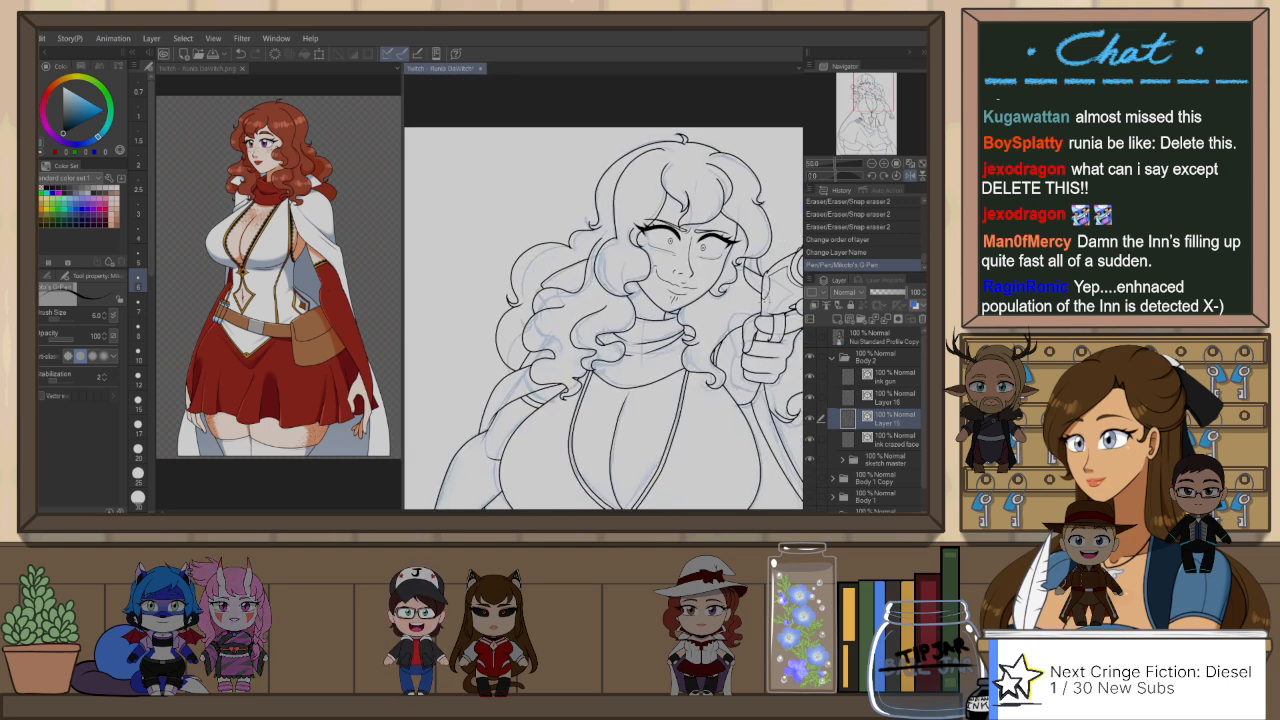
key("h")
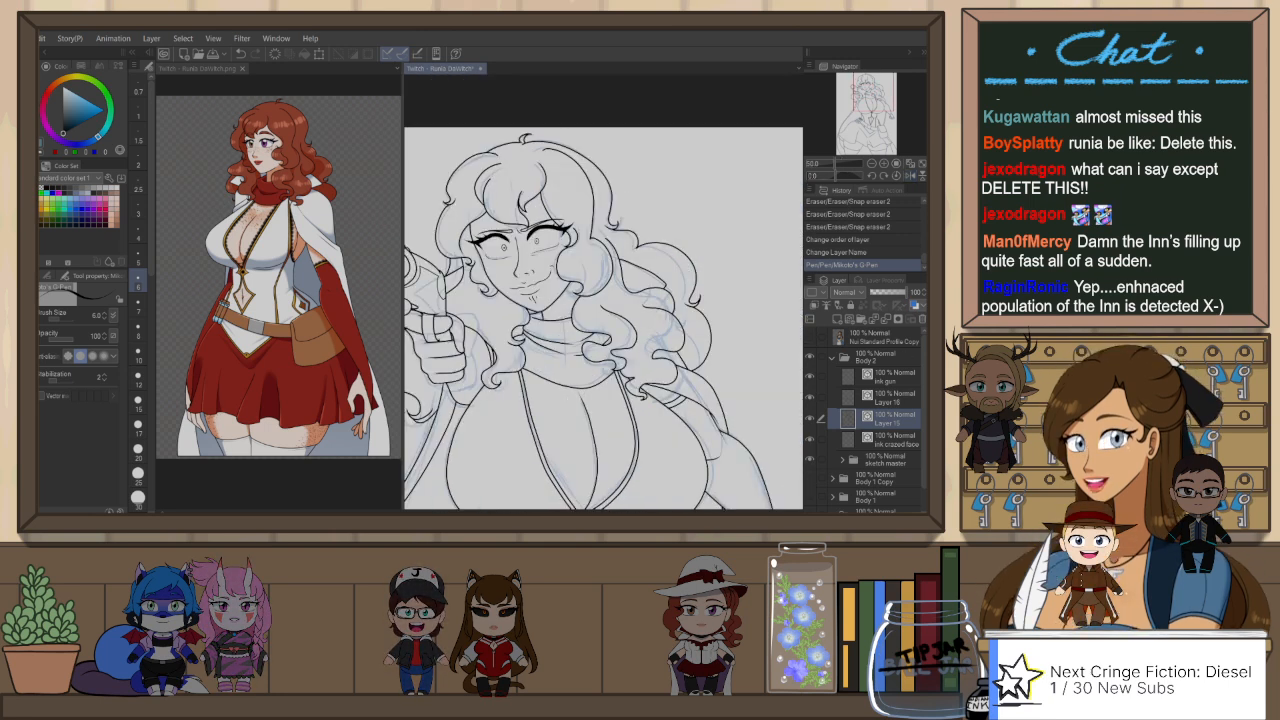
scroll(745, 315, "down", 2)
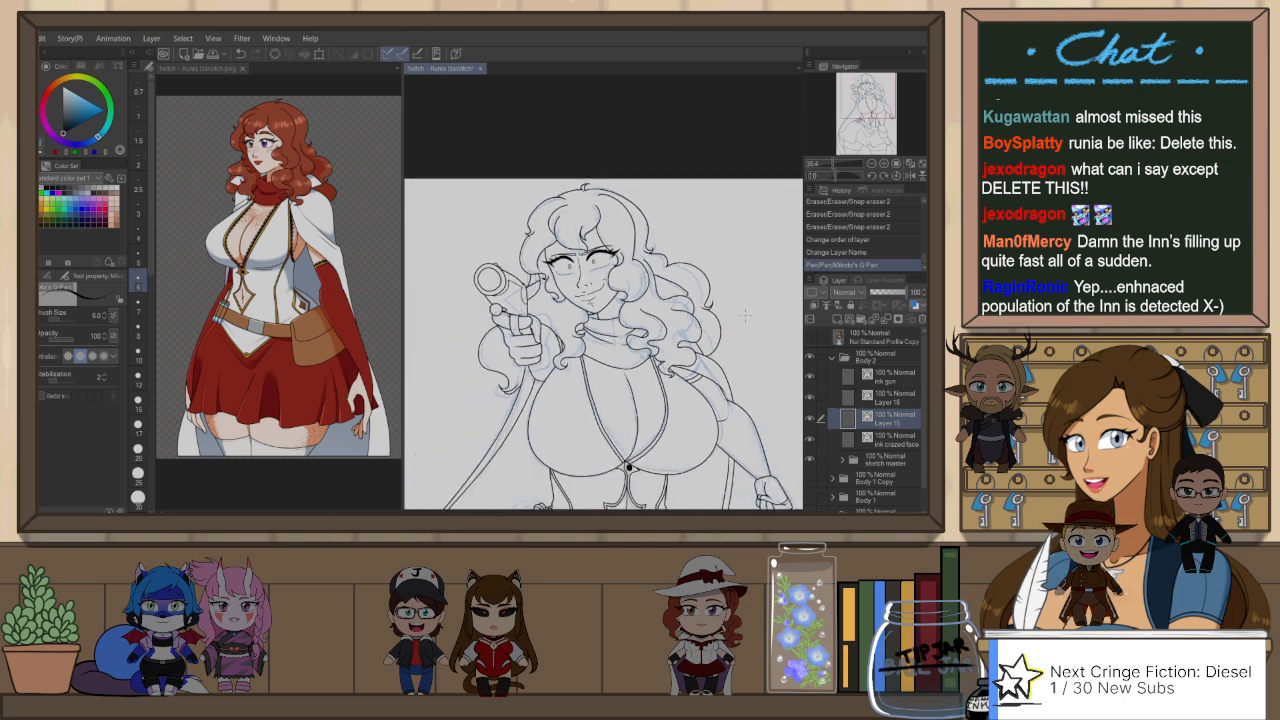
left_click(893, 377)
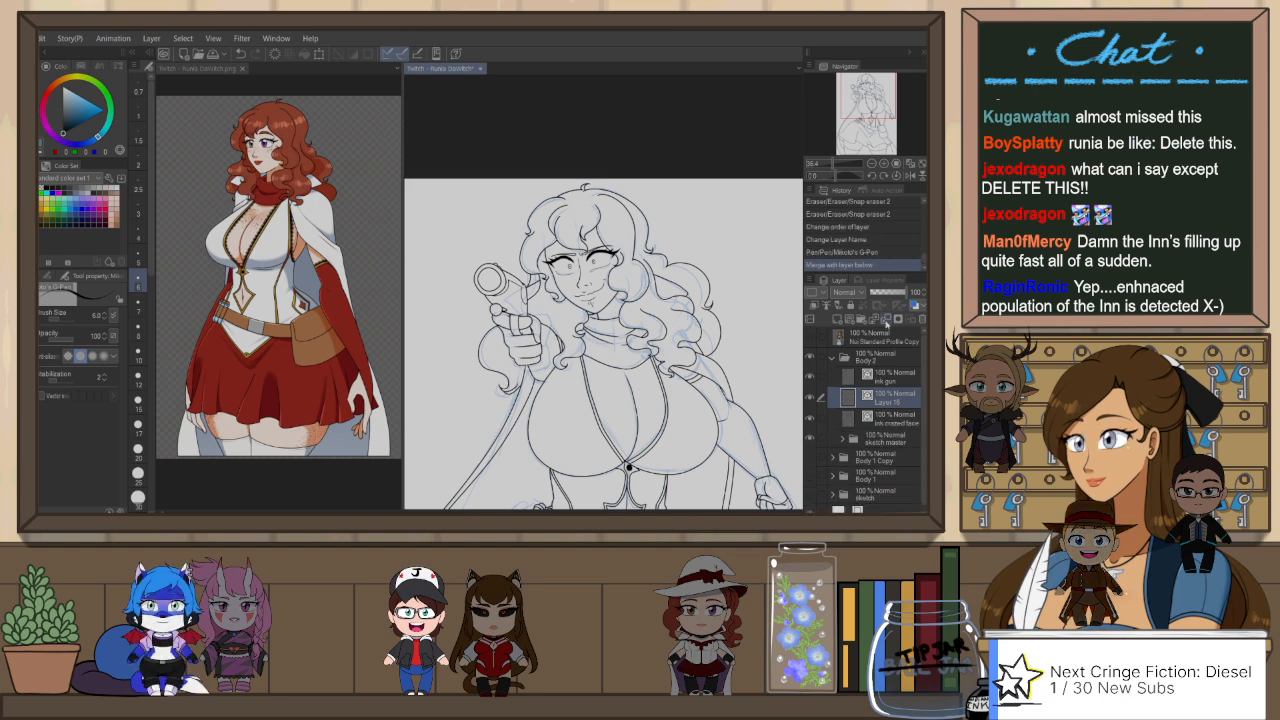
left_click(873, 320)
left_click(873, 320)
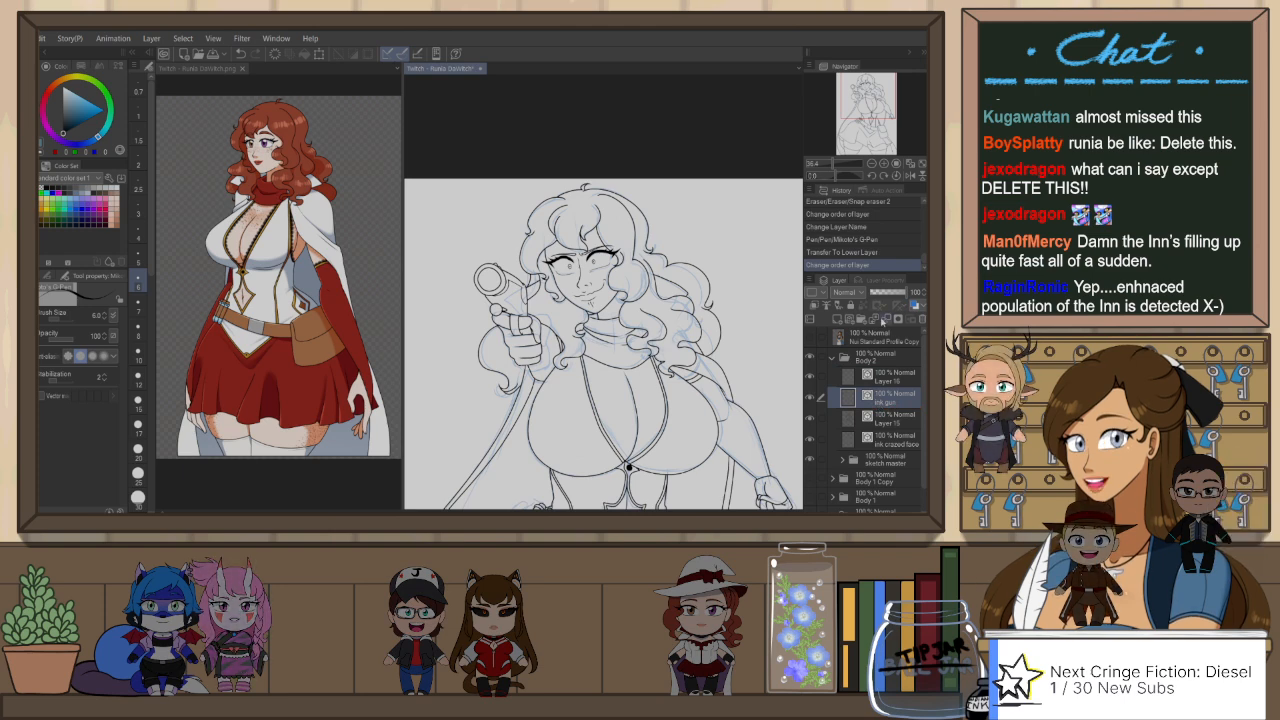
left_click(884, 320)
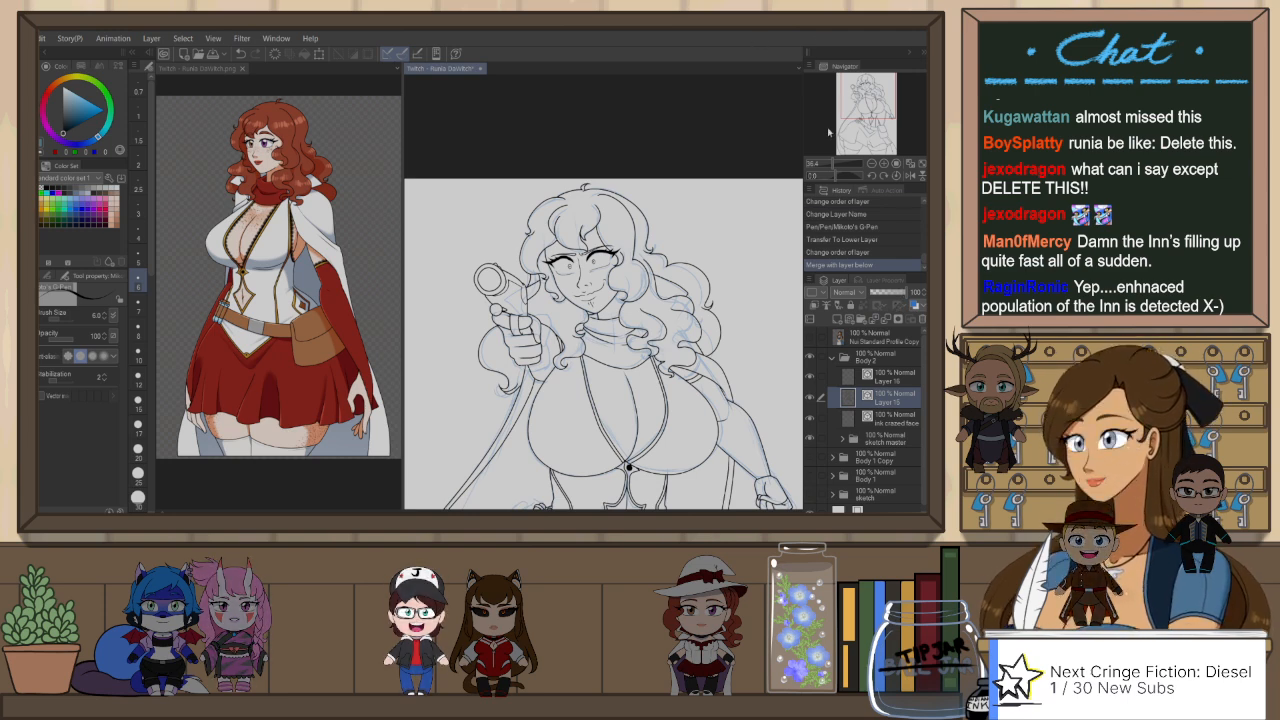
Step: Ink fine strand lines in the hair above the forehead on Layer 16 with the G-Pen at size 3
scroll(561, 299, "up", 3)
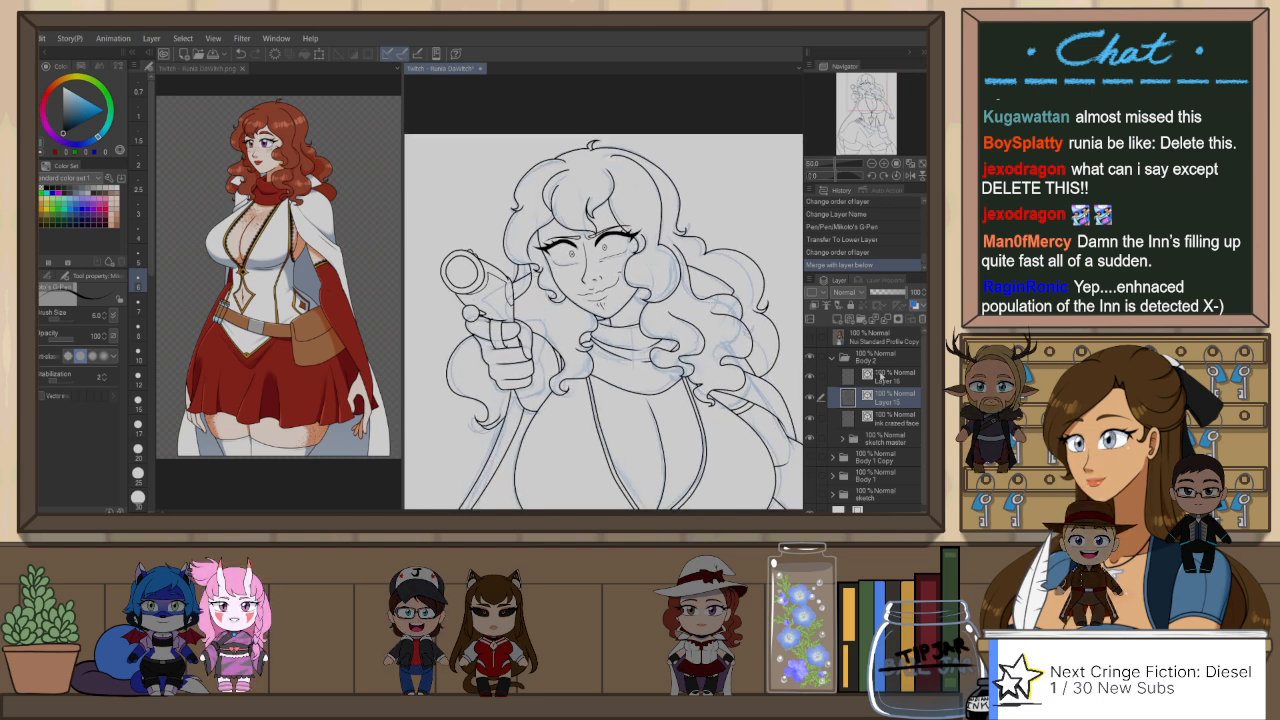
scroll(640, 184, "up", 2)
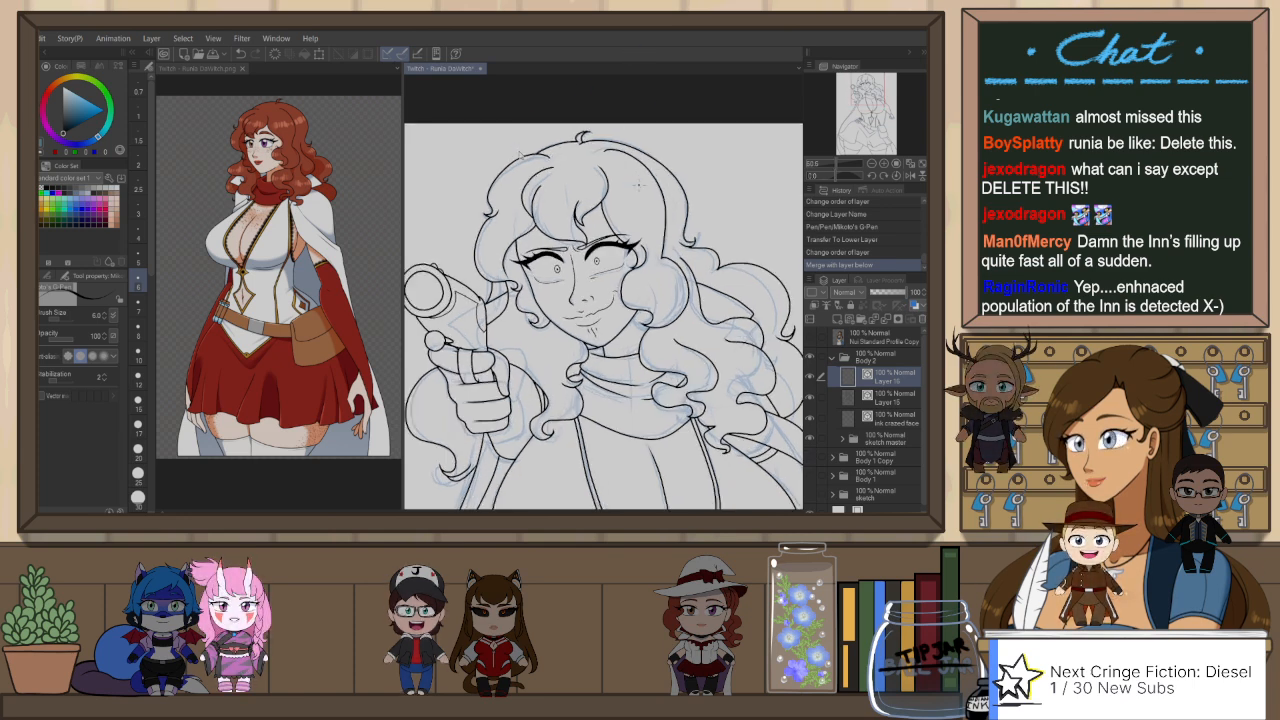
left_click_drag(600, 300, 624, 295)
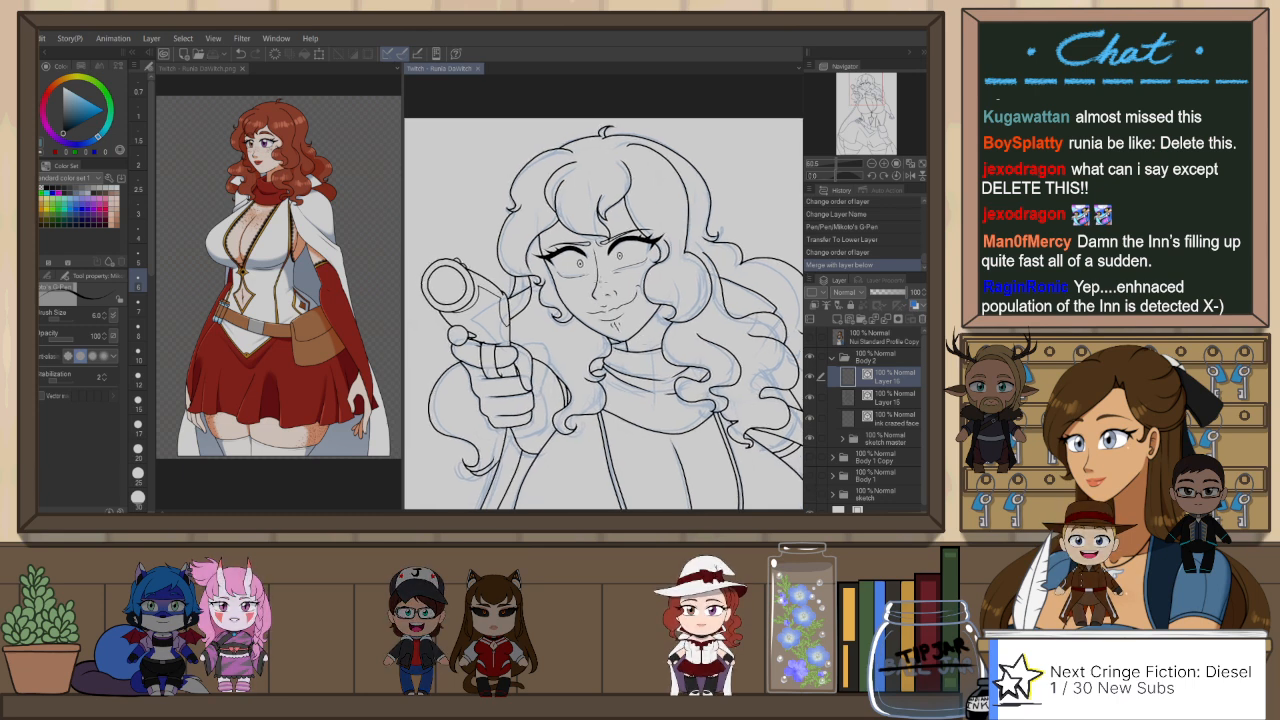
key("p")
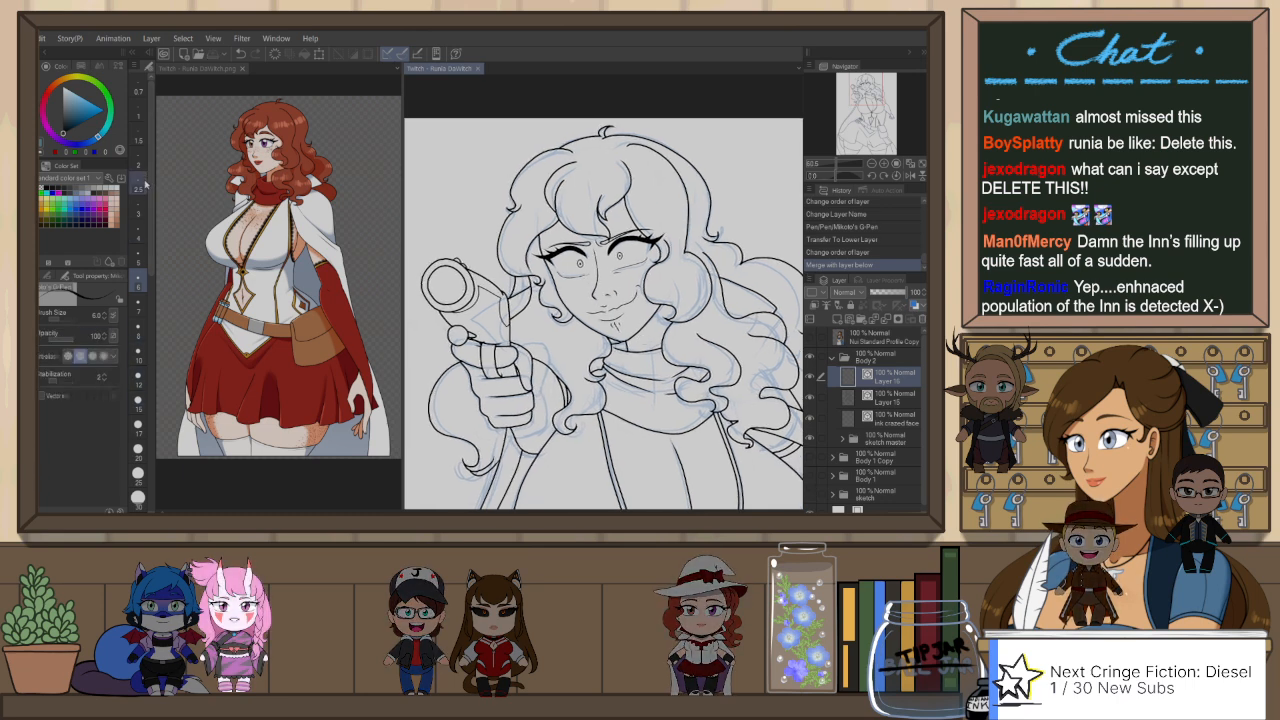
left_click(138, 210)
scroll(585, 214, "up", 1)
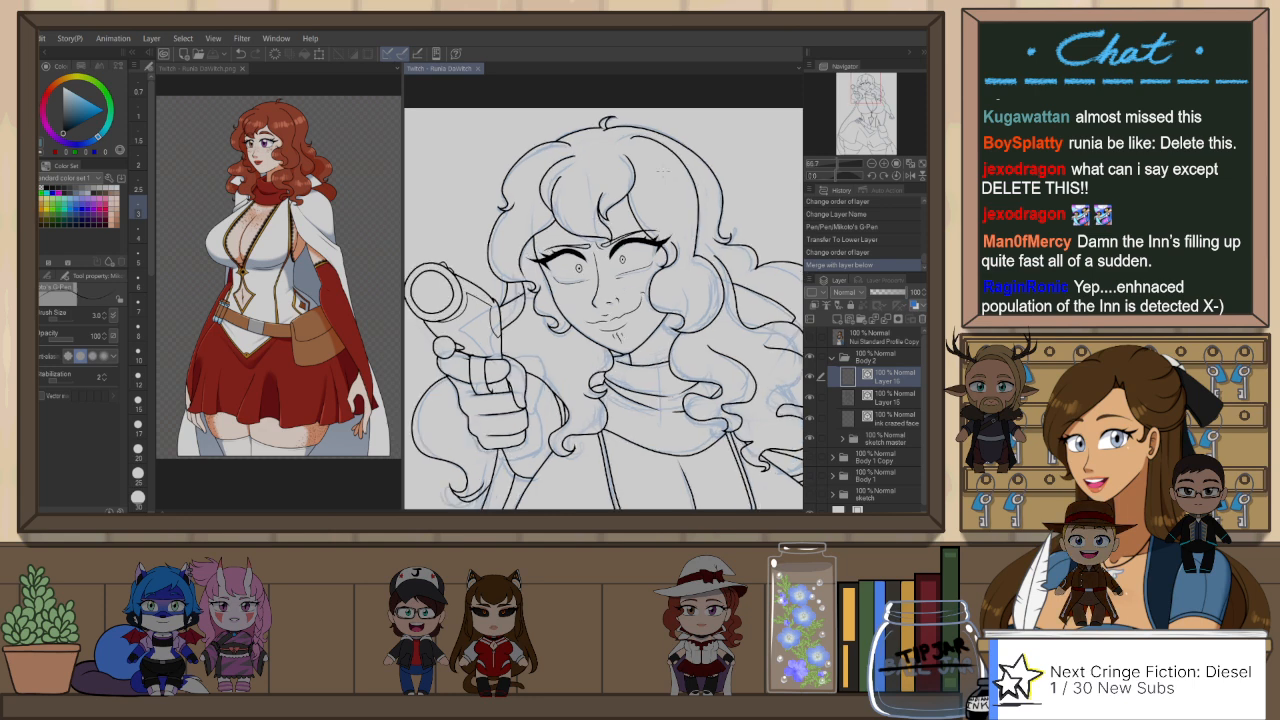
key("r")
left_click_drag(730, 180, 730, 343)
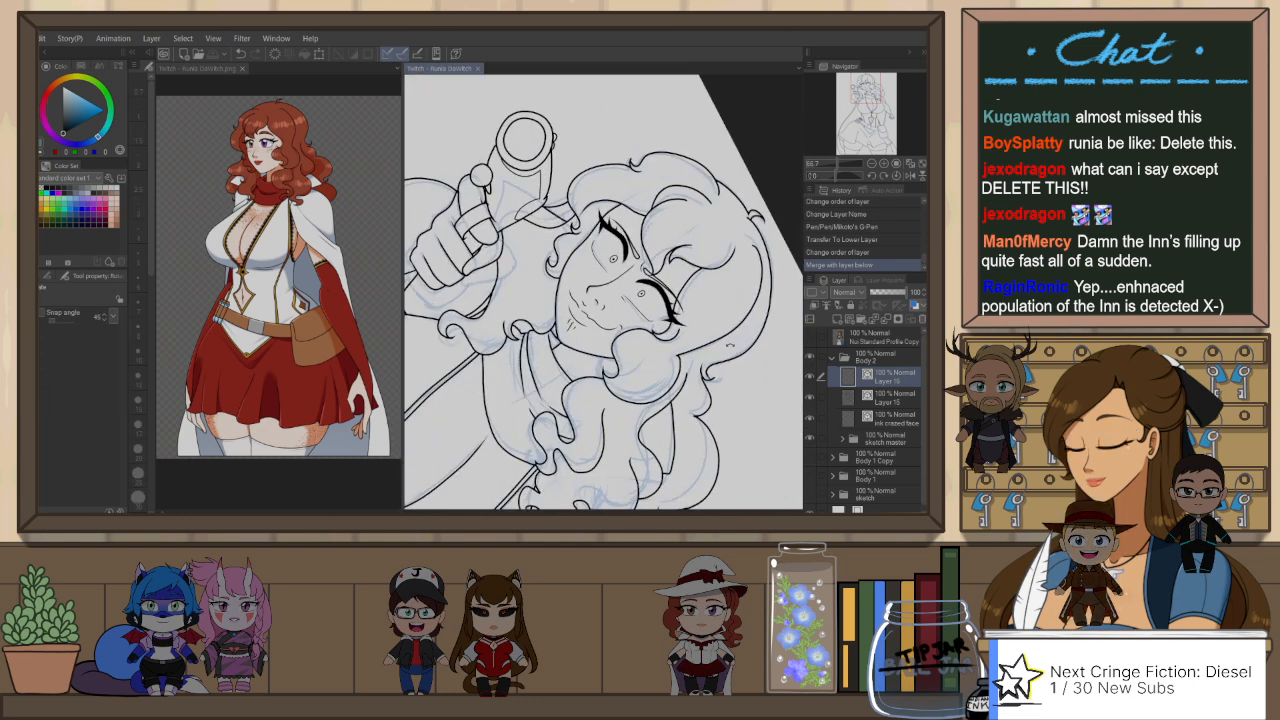
key("p")
scroll(654, 248, "up", 2)
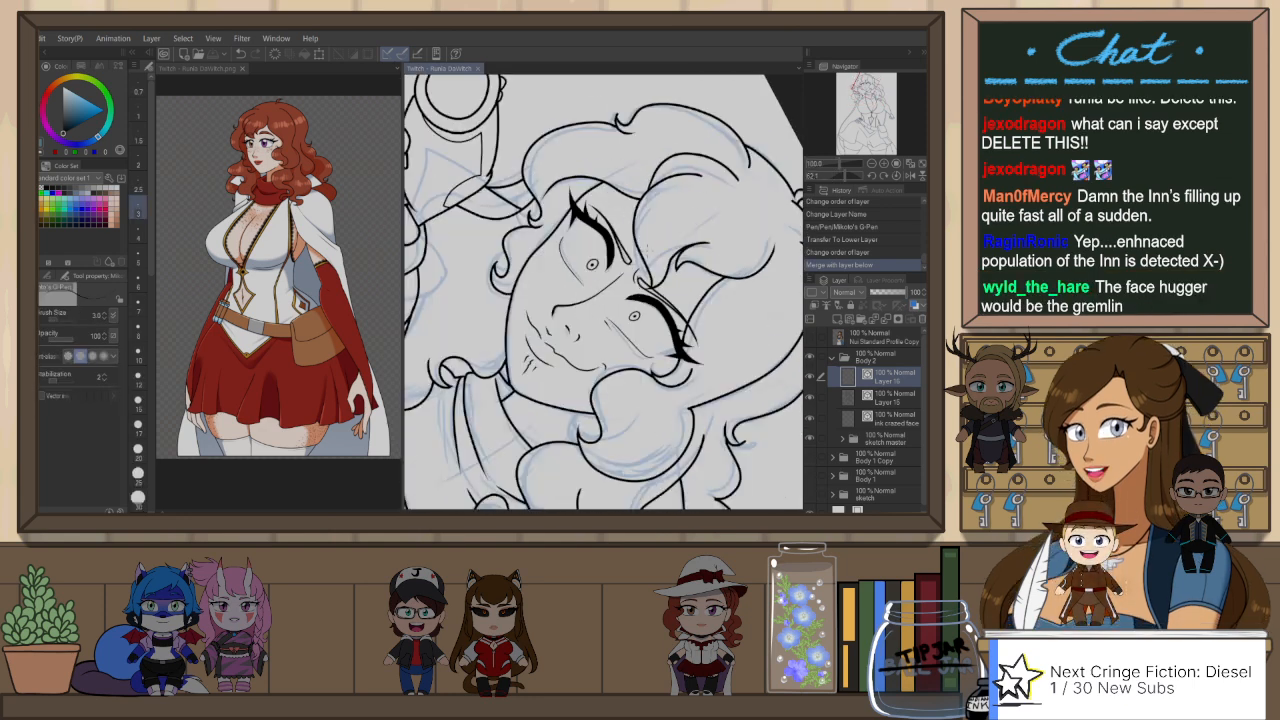
left_click_drag(650, 284, 703, 175)
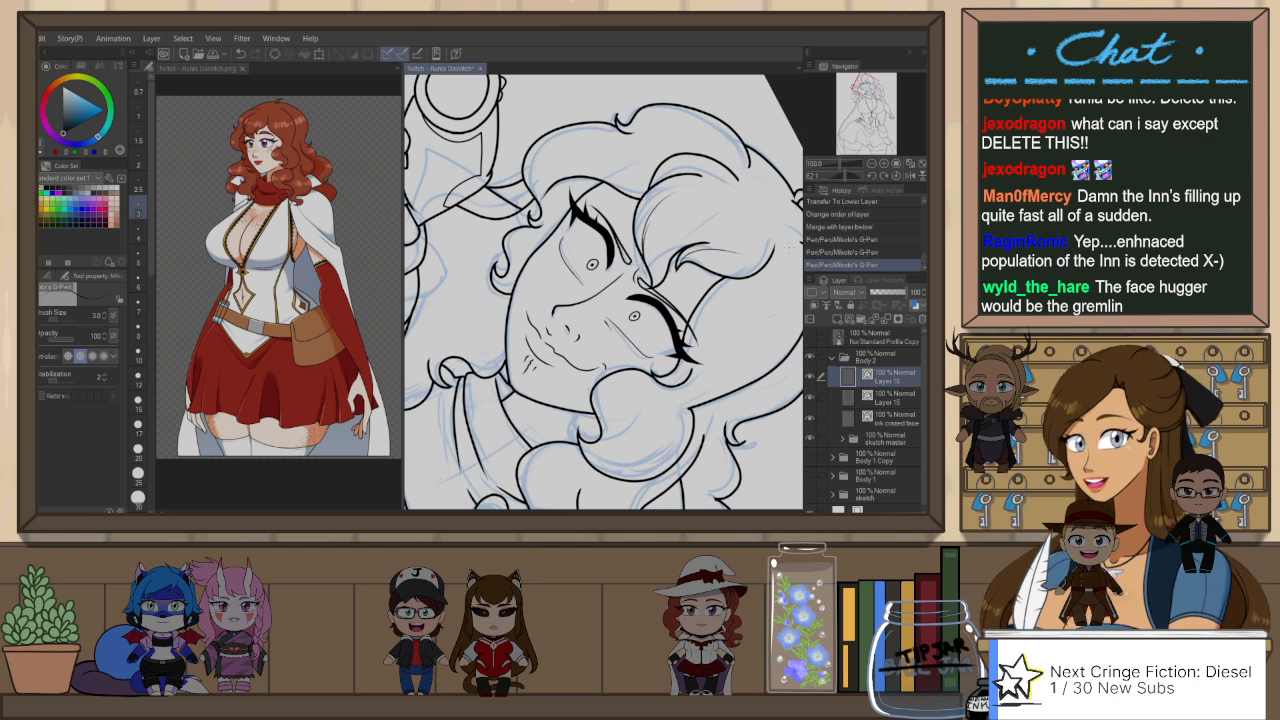
Step: Ink more fine strand lines across the top of the hair on Layer 16 with the G-Pen at size 3
left_click_drag(681, 172, 654, 190)
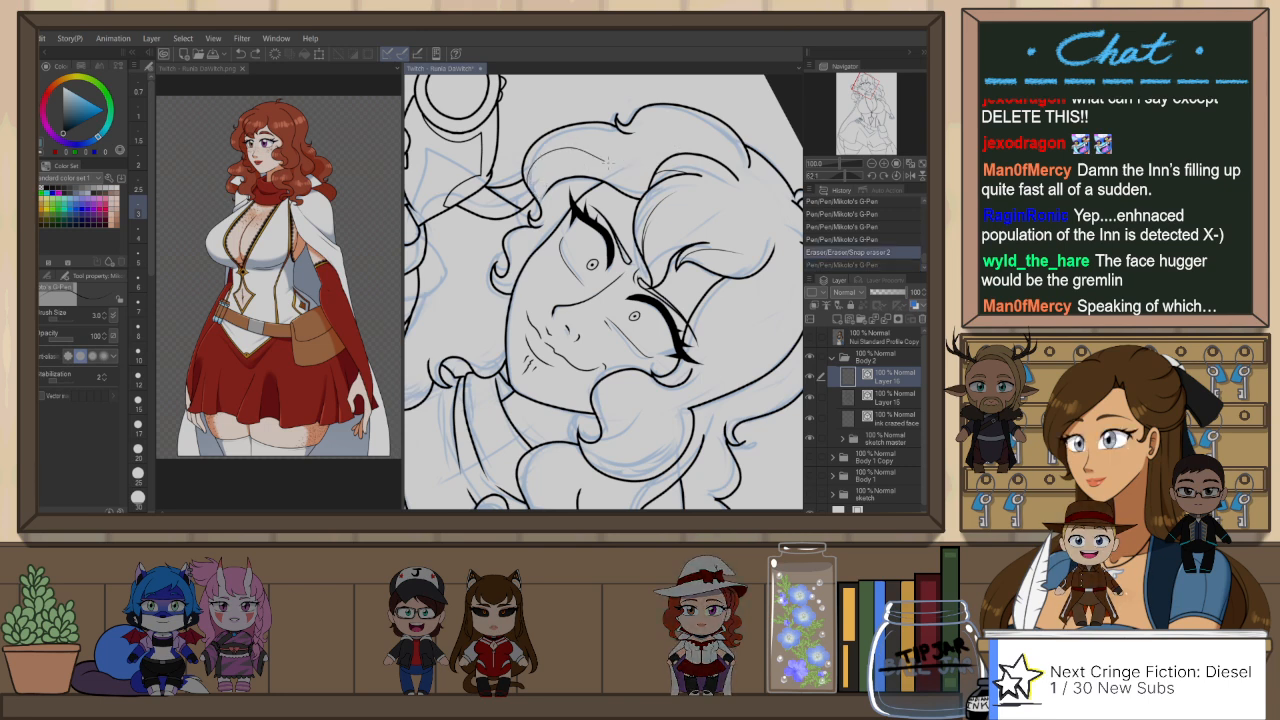
left_click_drag(607, 160, 643, 131)
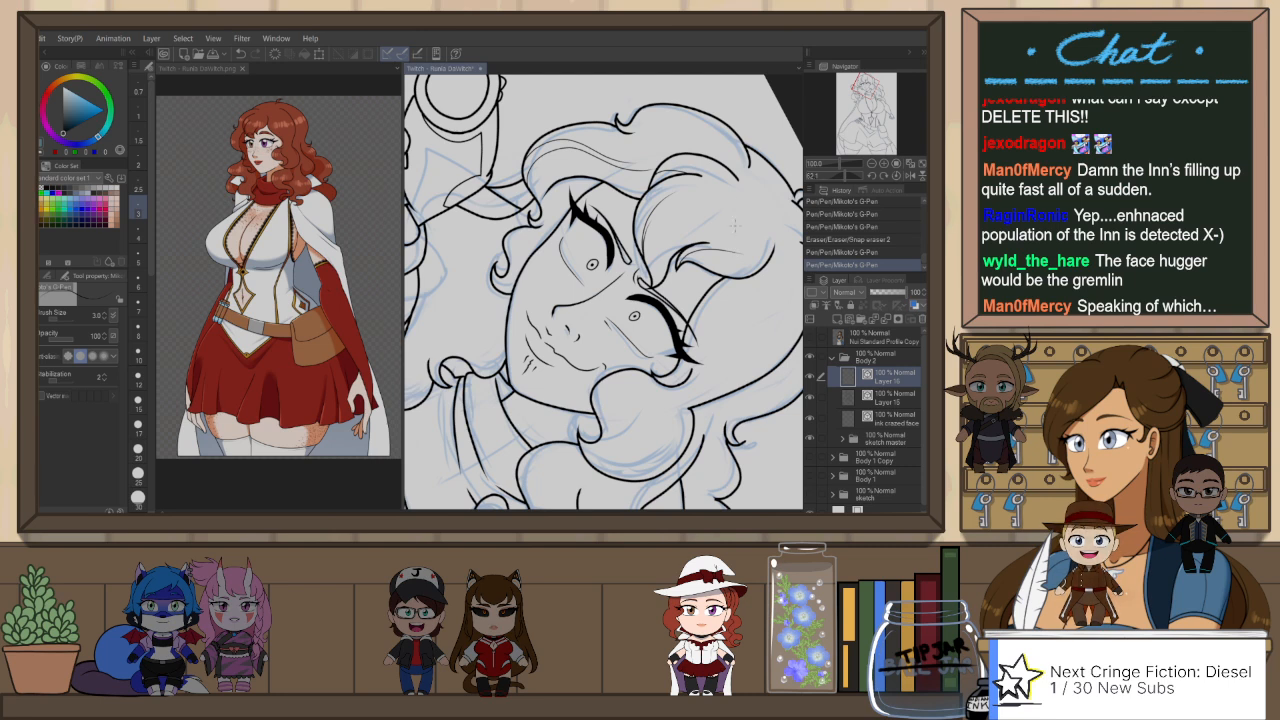
key("h")
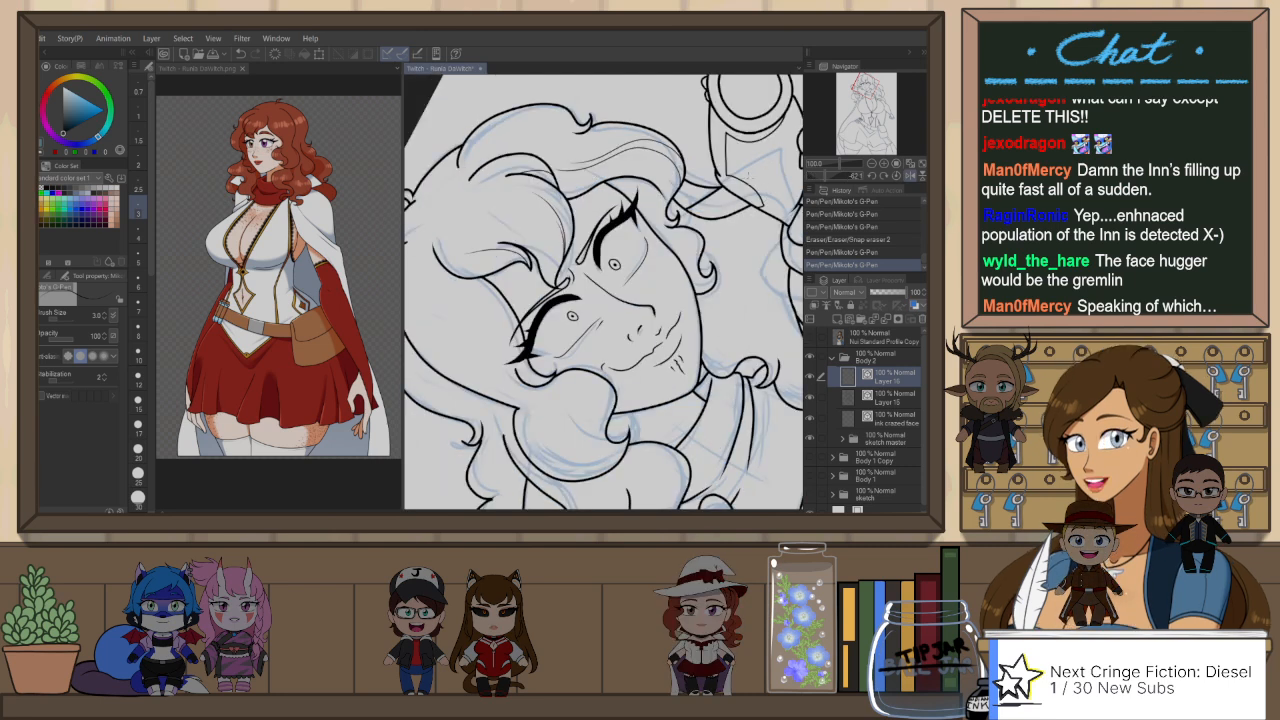
key("r")
left_click_drag(557, 285, 608, 314)
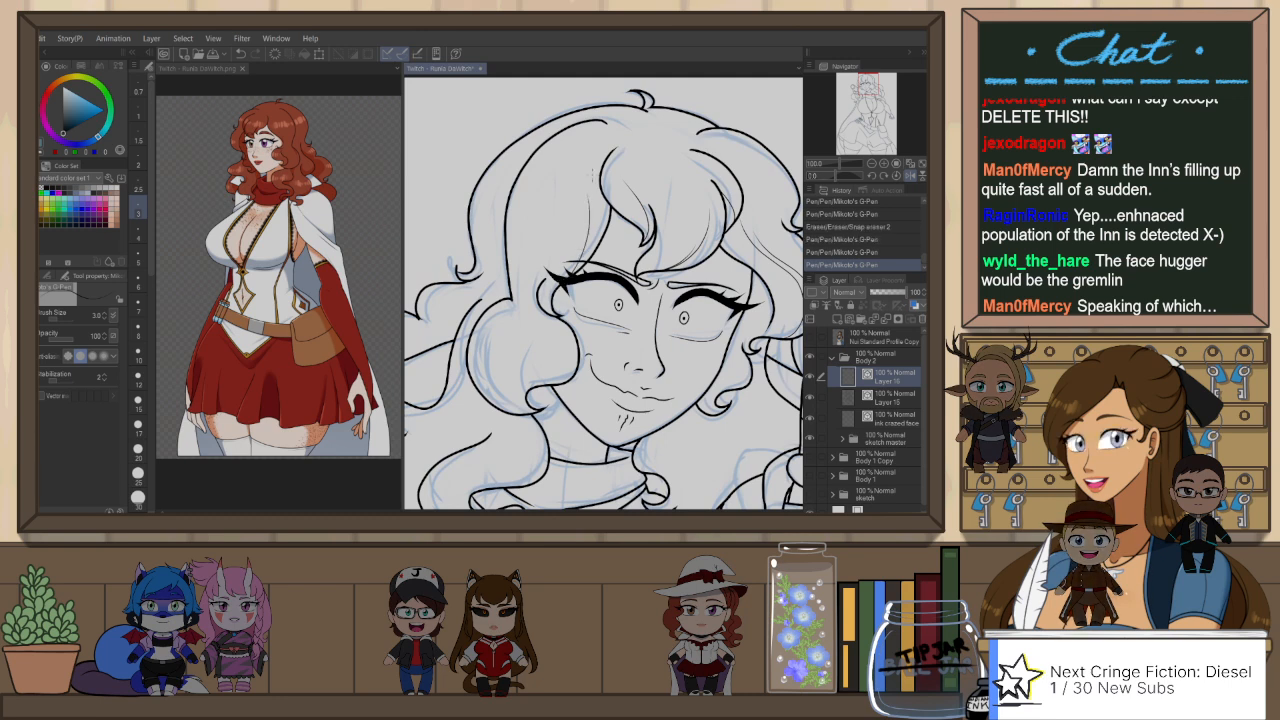
Step: Ink thin strand lines inside the rounded curl framing the cheek and trim them with the snap eraser at size 10
key("ctrl+y")
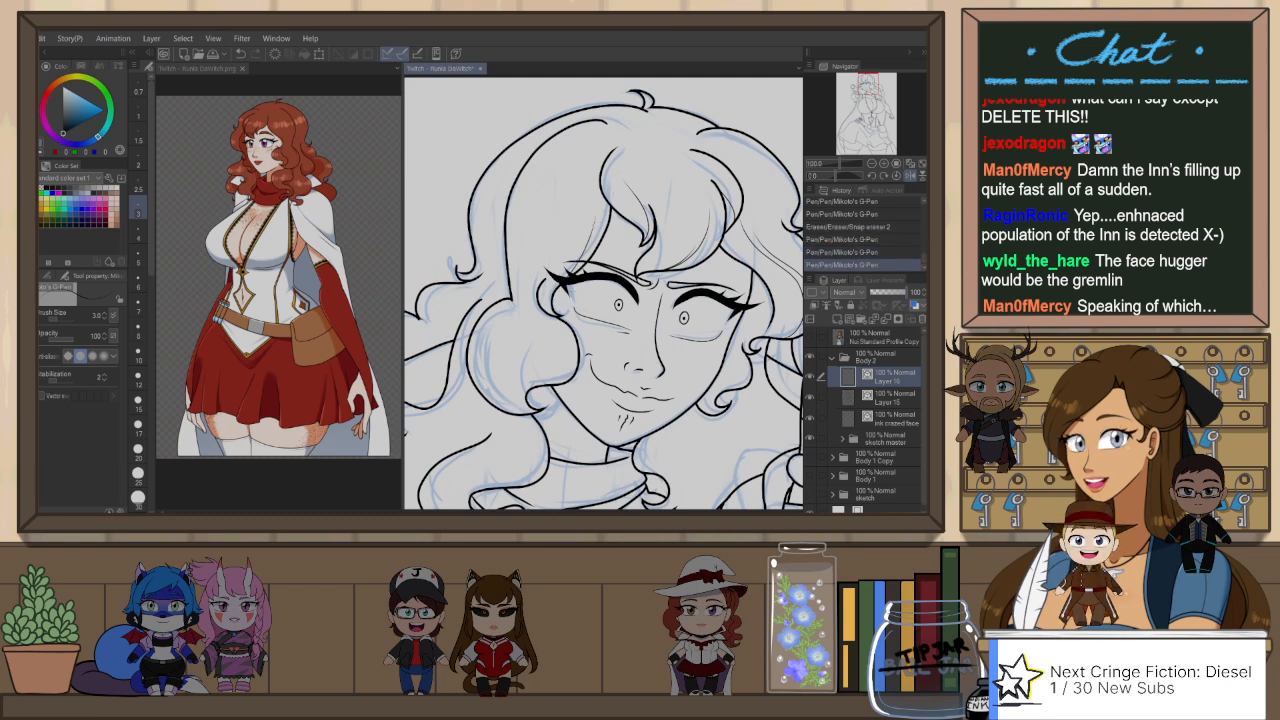
left_click_drag(531, 395, 537, 404)
key("ctrl+z")
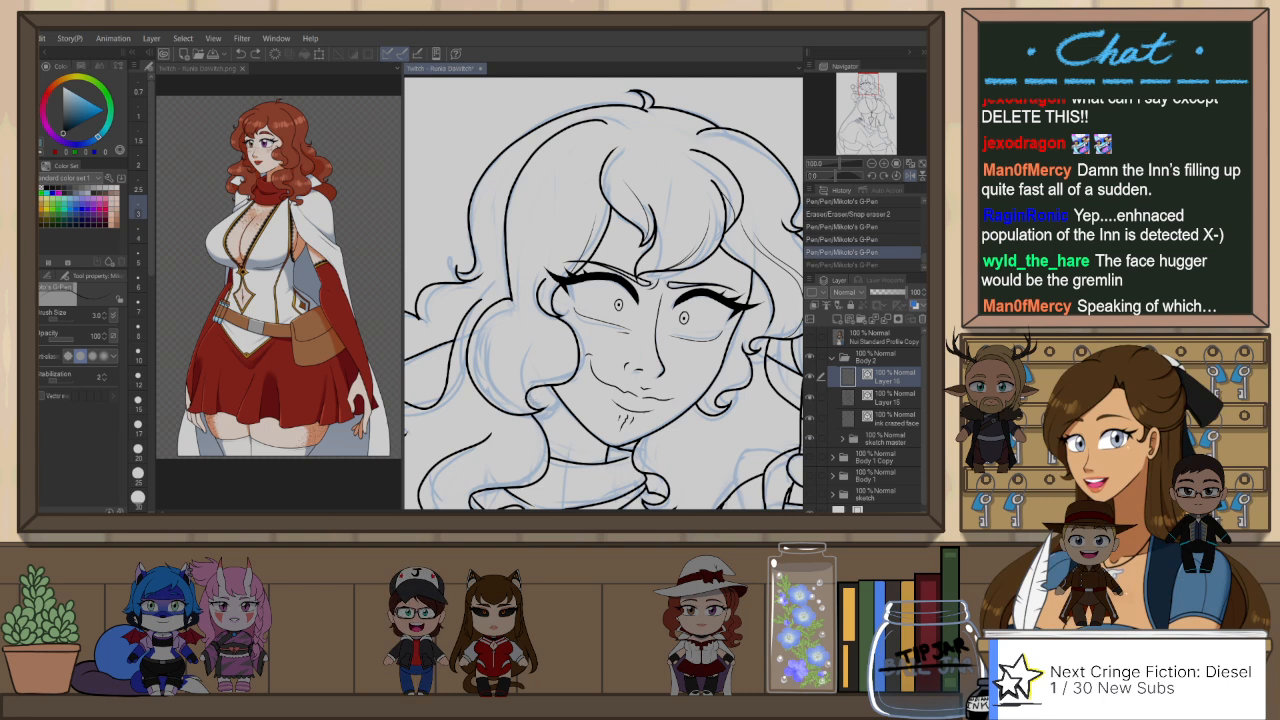
key("ctrl+y")
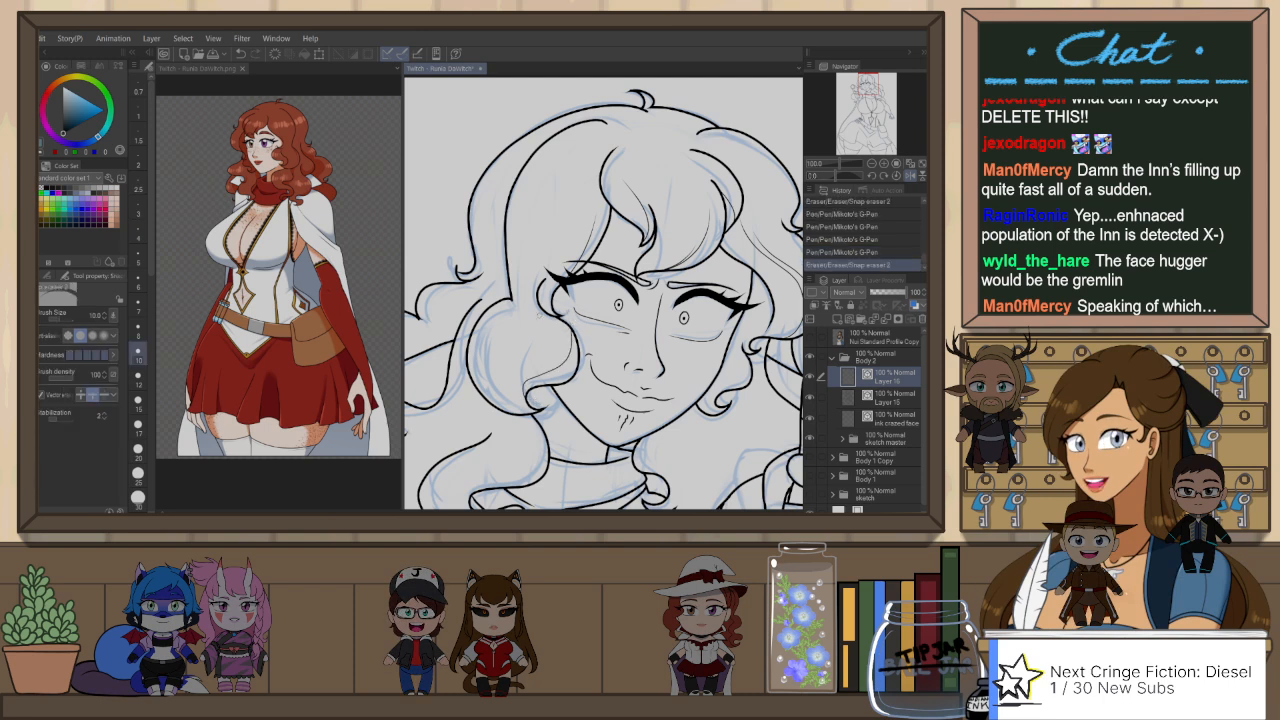
key("p")
left_click_drag(549, 334, 501, 380)
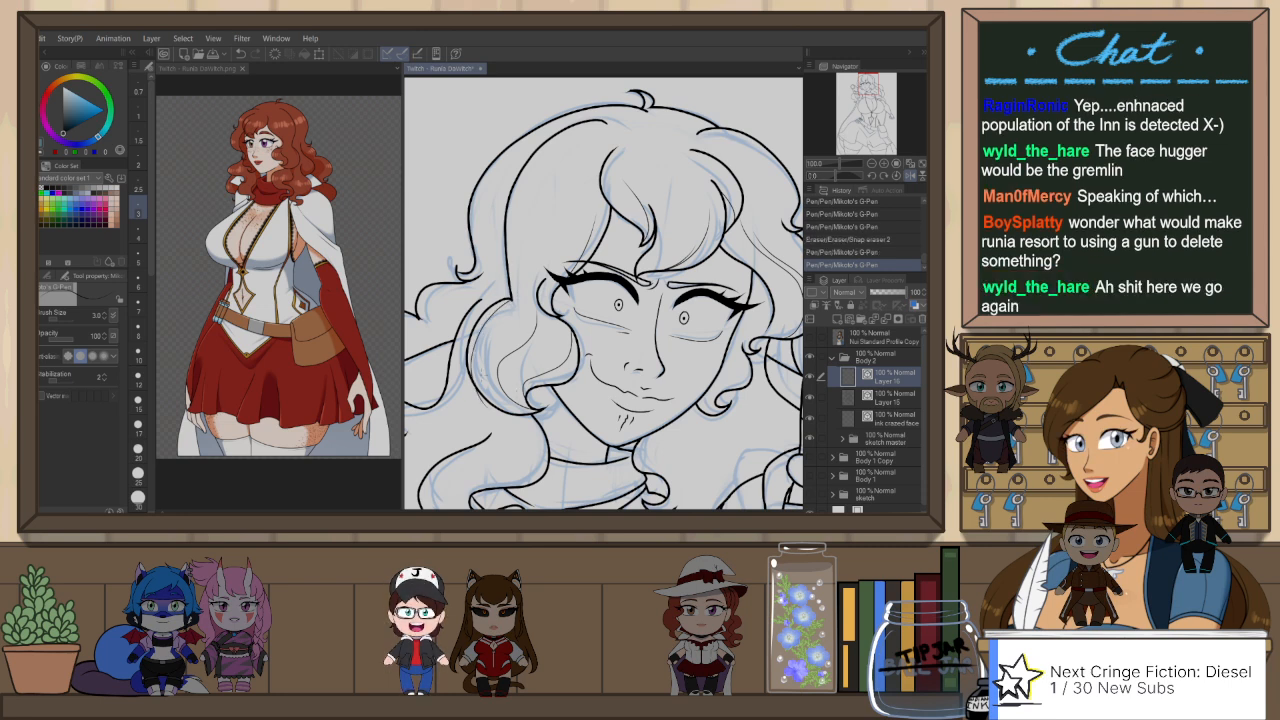
key("e")
left_click_drag(519, 420, 510, 416)
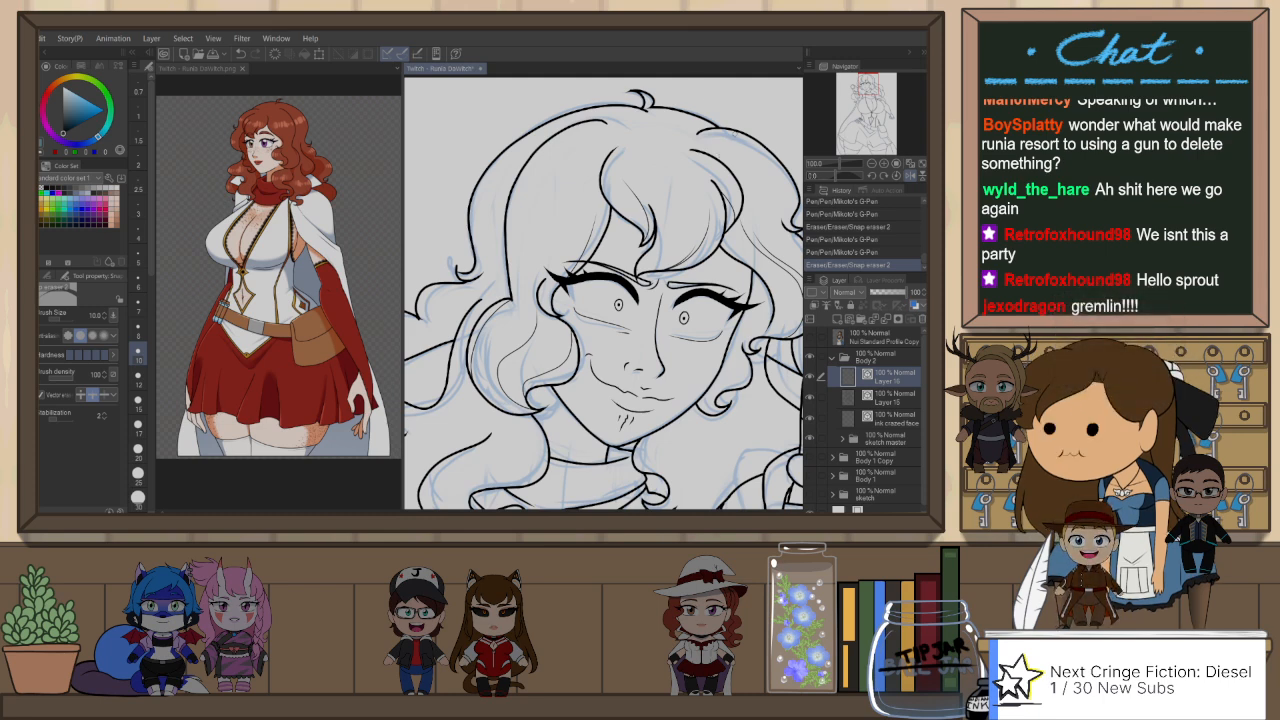
Step: Ink a fine wavy strand line through the lock hanging beside the neck scarf, undoing and redrawing unsatisfactory strokes
mouse_move(647, 407)
left_mouse_down()
mouse_move(672, 350)
mouse_move(738, 339)
left_mouse_up()
left_click_drag(574, 448, 597, 381)
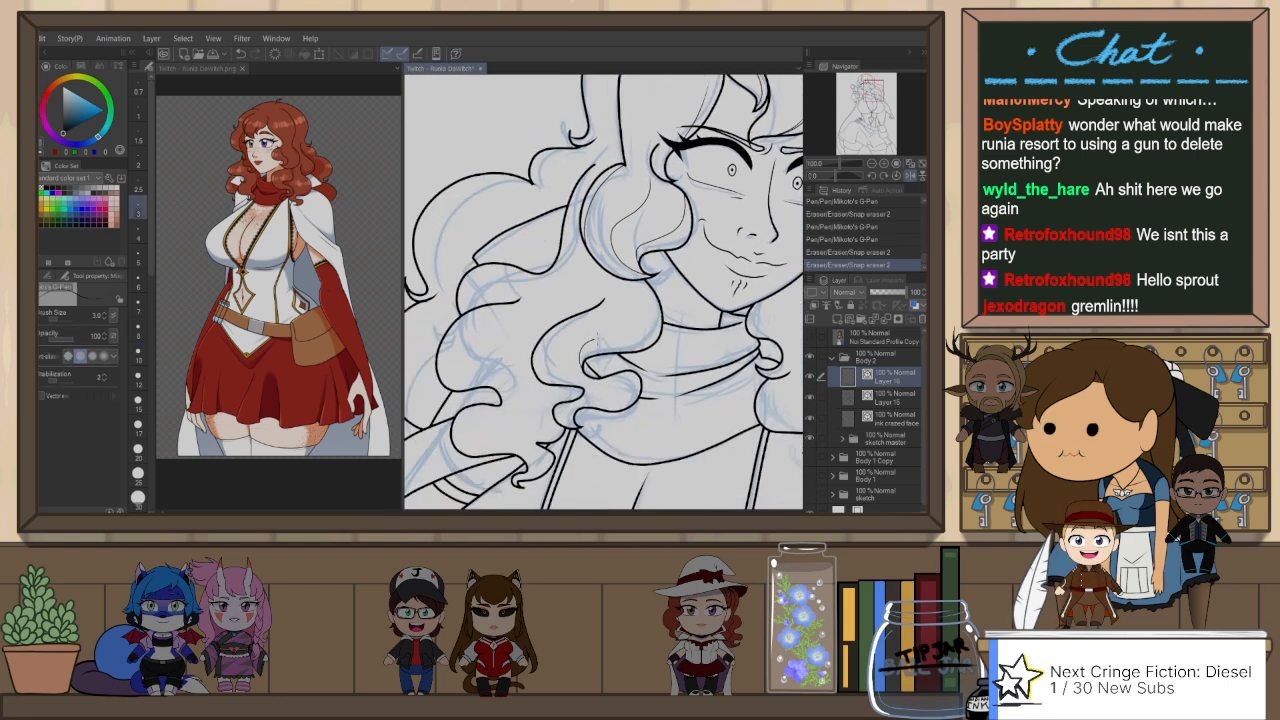
key("e")
left_click_drag(662, 280, 656, 272)
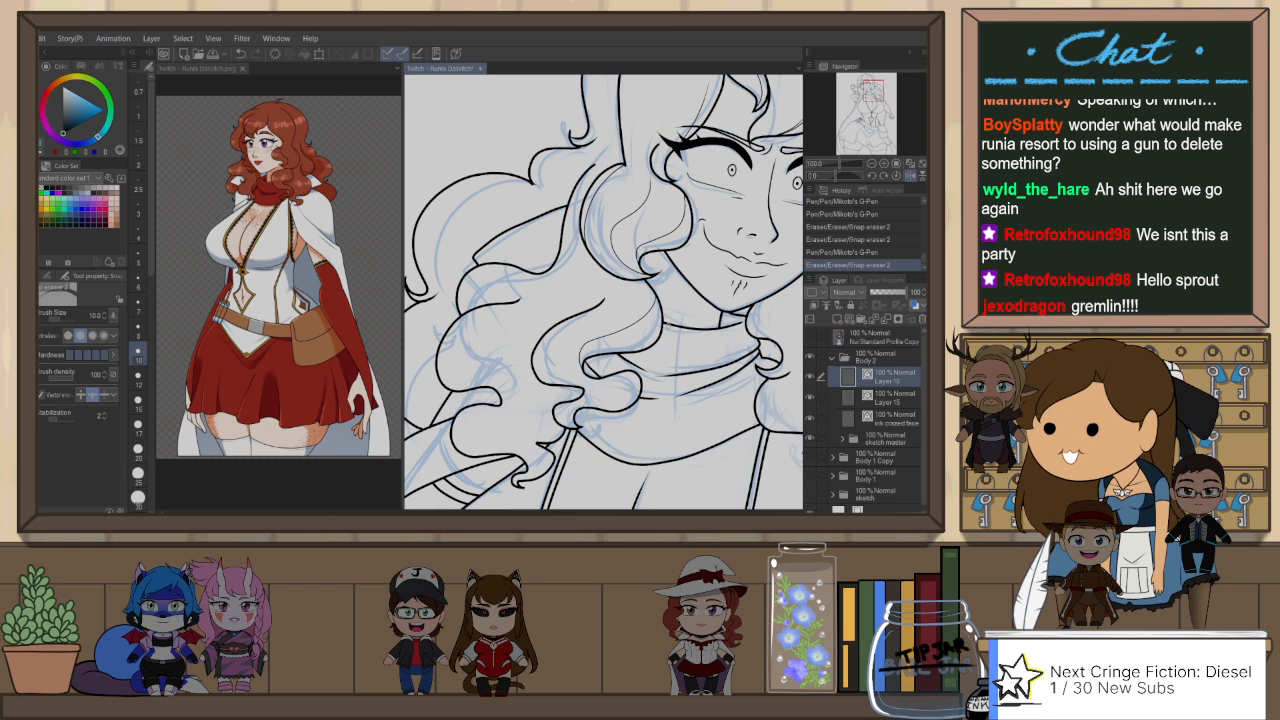
key("h")
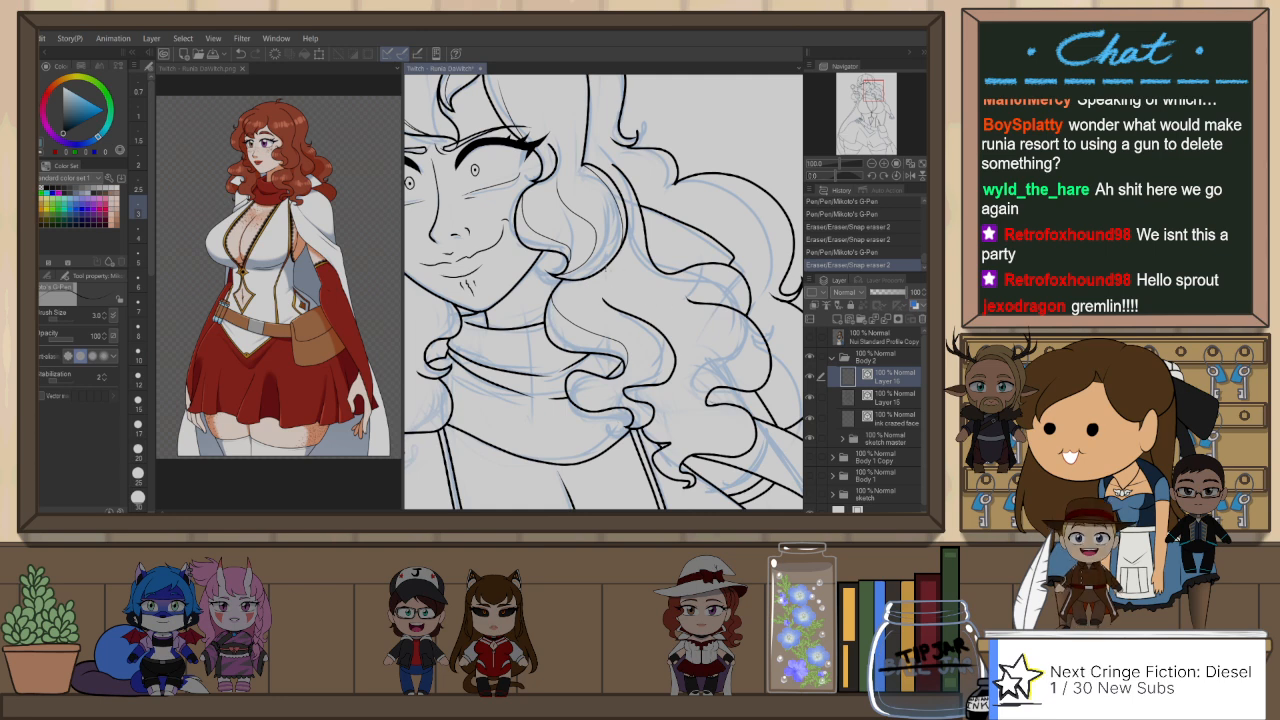
left_click_drag(622, 268, 606, 310)
key("h")
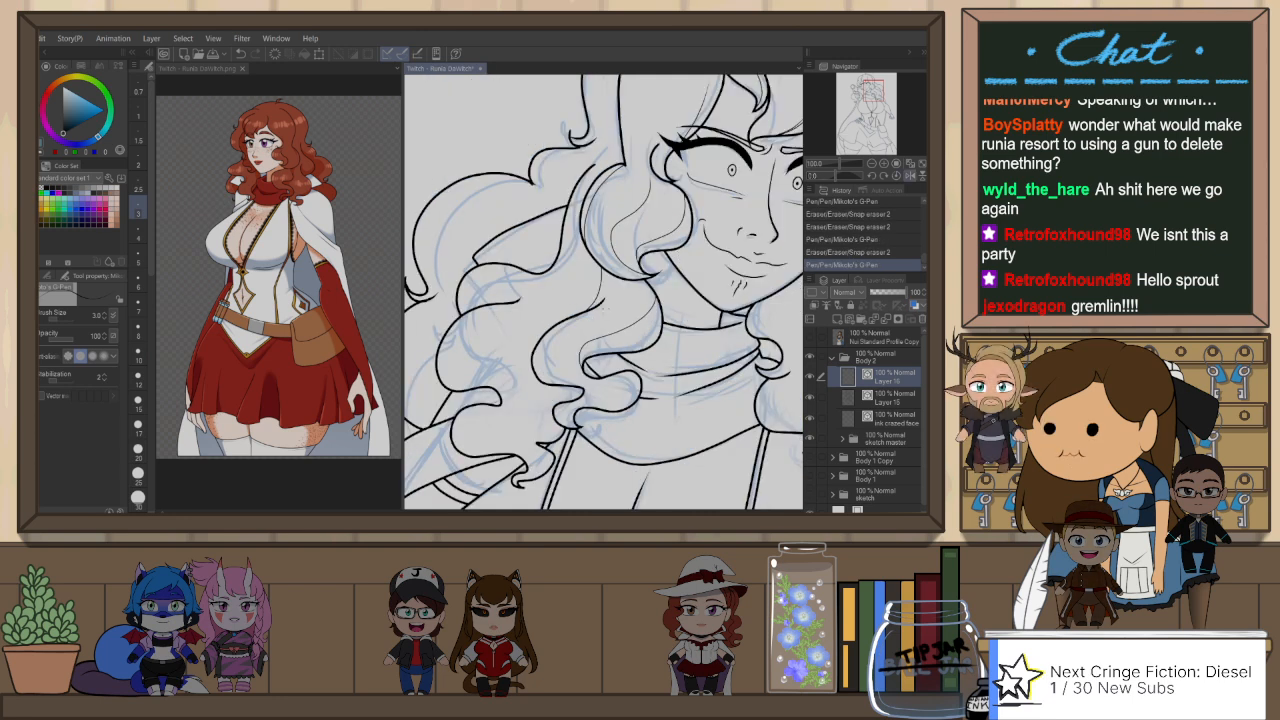
key("ctrl+z")
left_click_drag(600, 288, 543, 382)
key("ctrl+z")
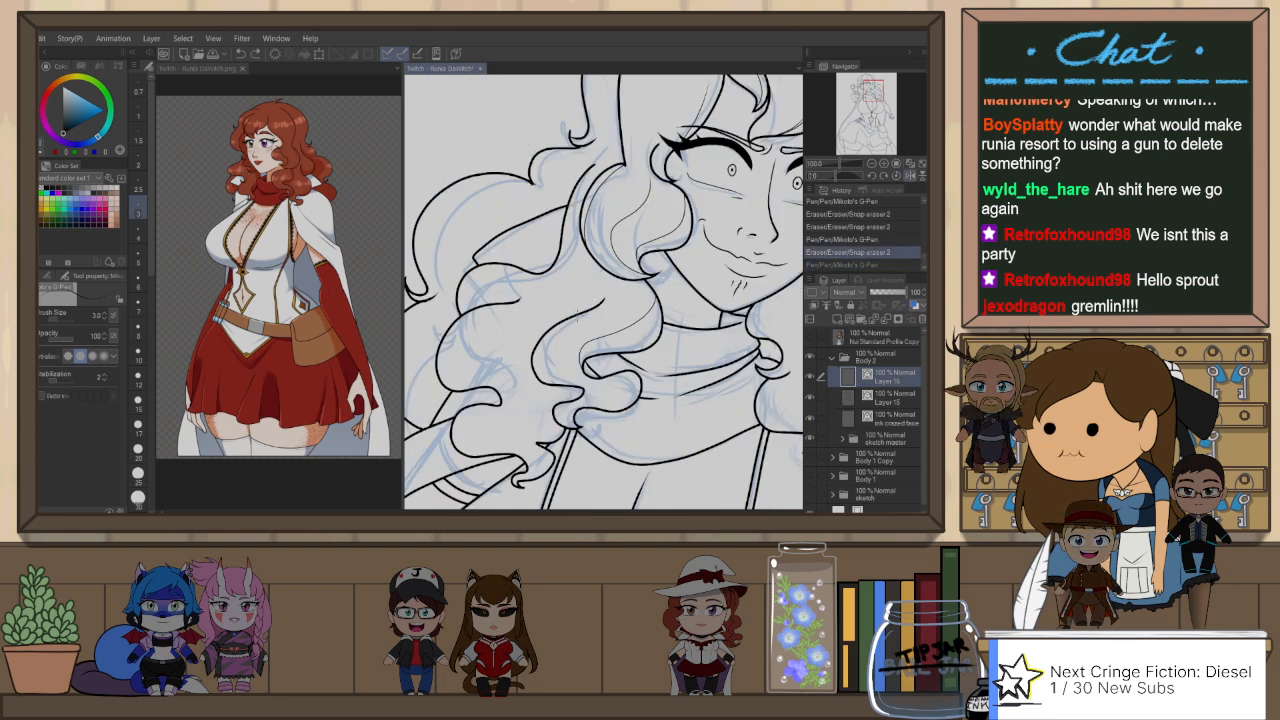
mouse_move(600, 286)
left_mouse_down()
mouse_move(543, 382)
mouse_move(638, 298)
mouse_move(620, 324)
left_mouse_up()
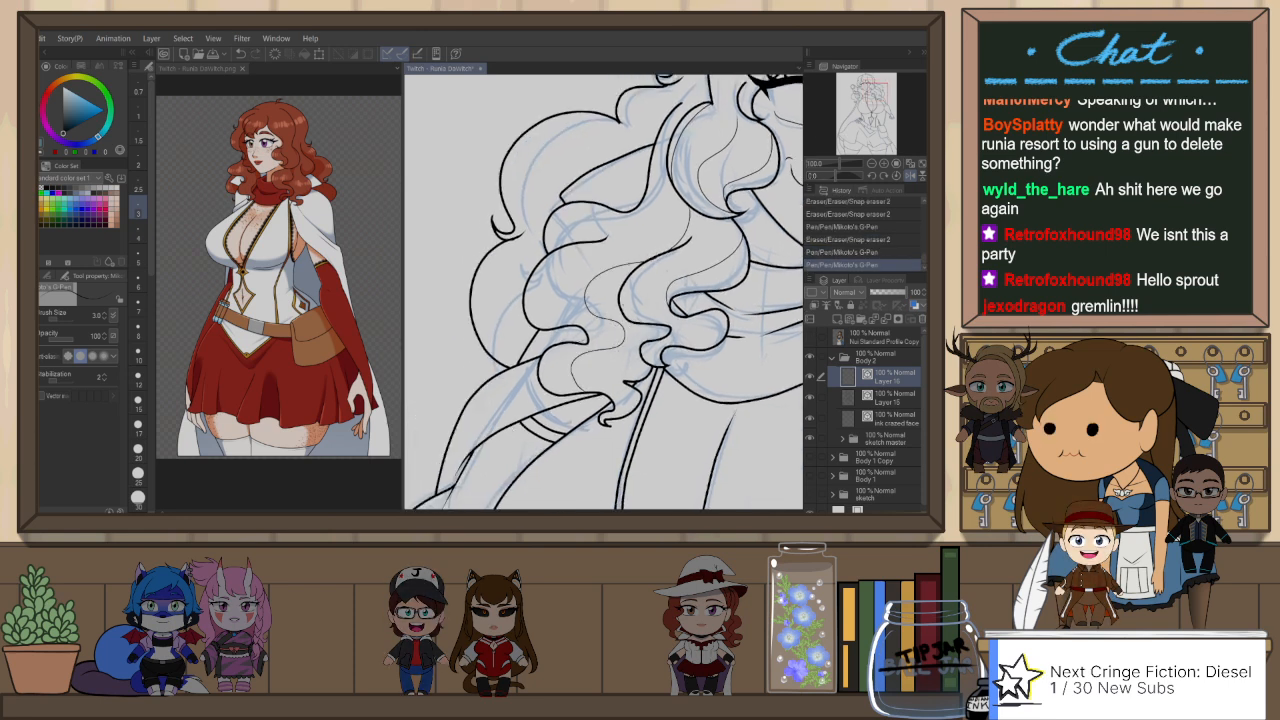
Step: Draw thin S-shaped strand lines inside the lower curl tips above the shoulder, redoing the second stroke
left_click_drag(600, 340, 598, 388)
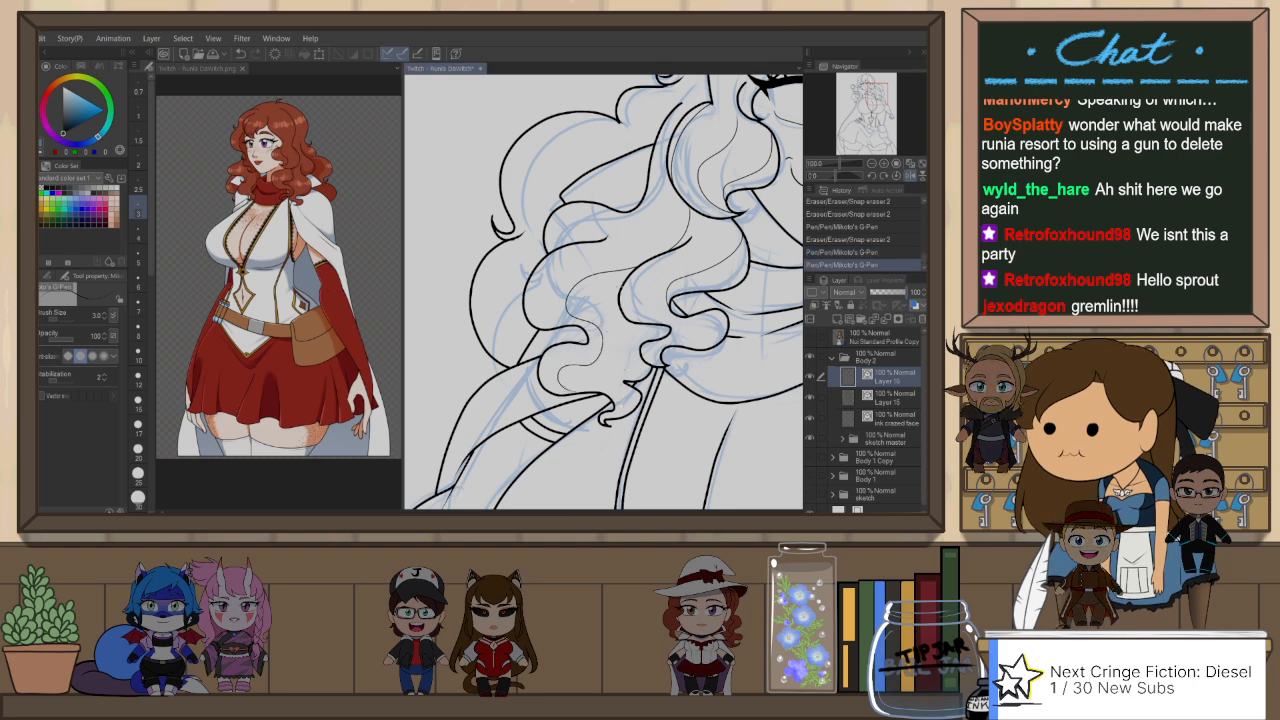
left_click_drag(614, 298, 606, 364)
key("ctrl+z")
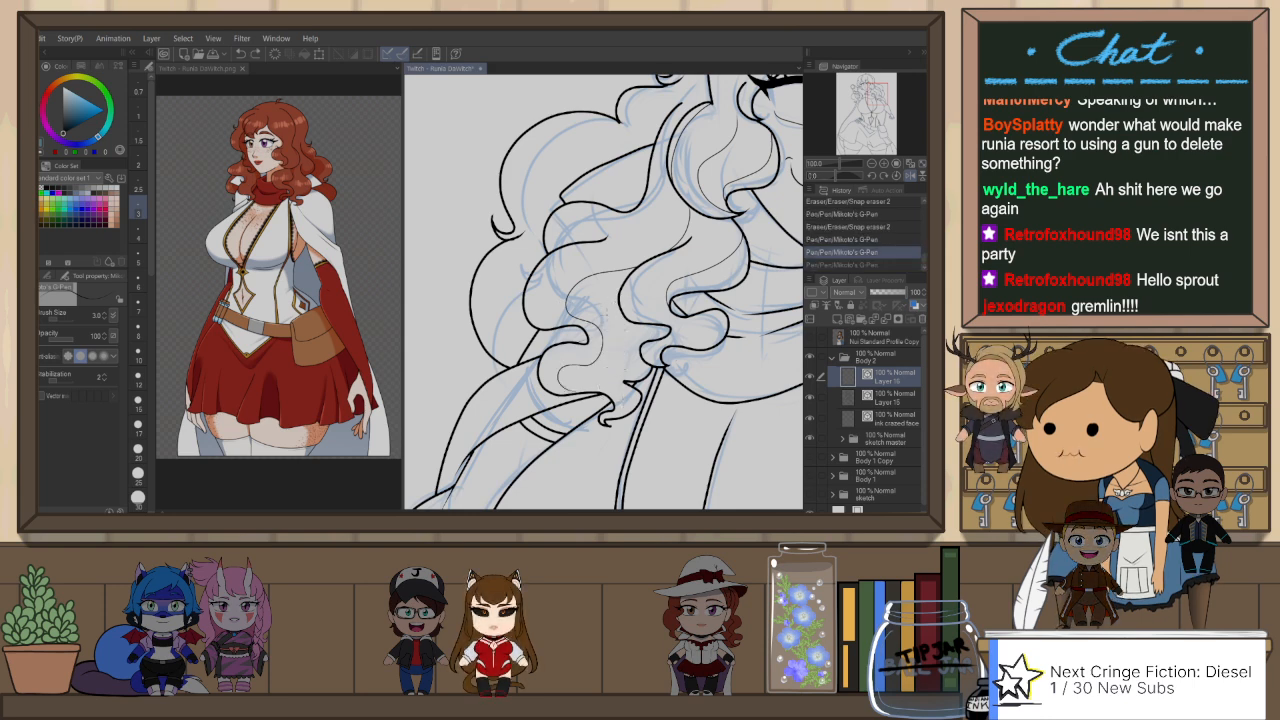
left_click_drag(598, 297, 603, 369)
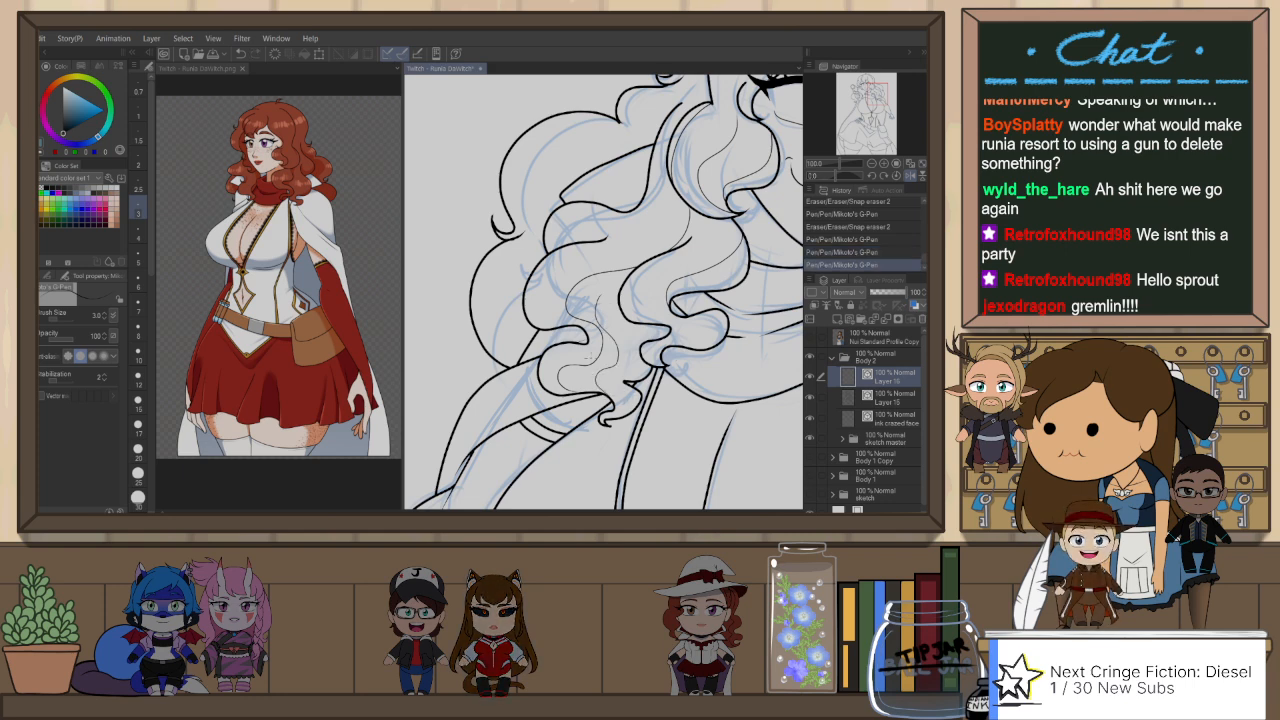
left_click_drag(632, 266, 631, 299)
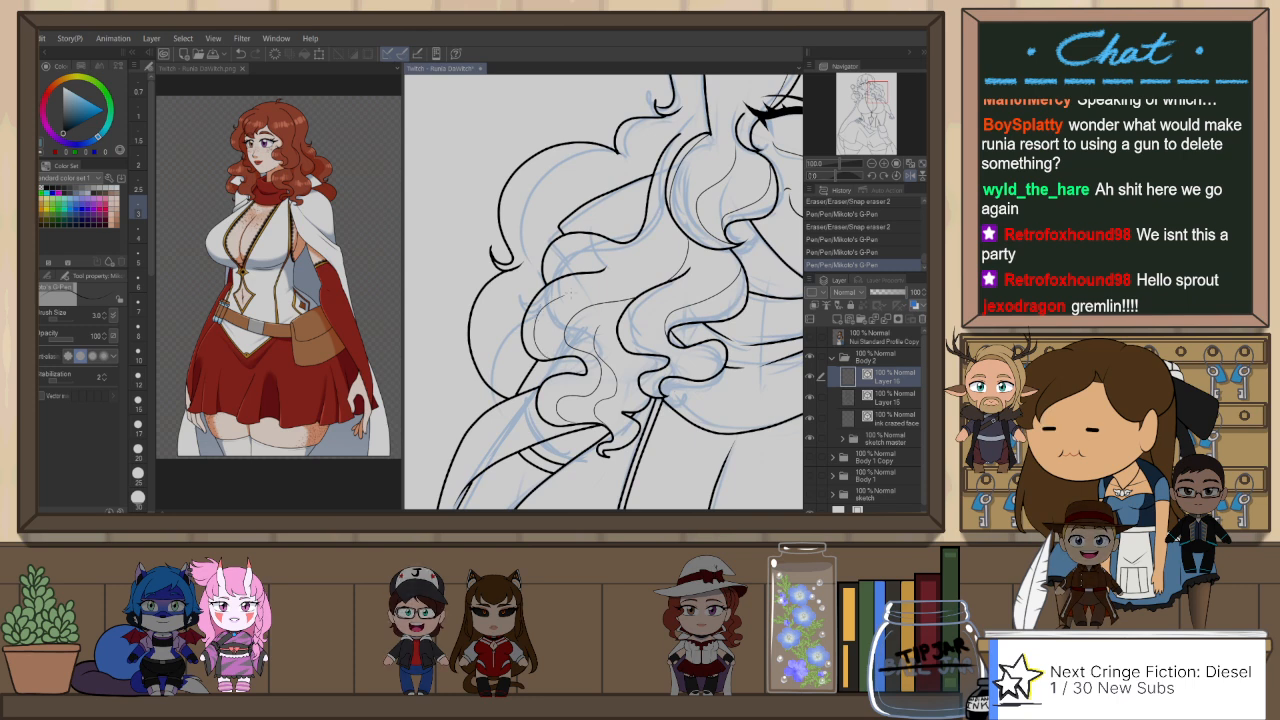
Step: Ink a long curved strand line across the middle shoulder curls and trim the stray ends with the snap eraser
left_click_drag(622, 299, 568, 345)
key("ctrl+z")
left_click_drag(622, 299, 568, 343)
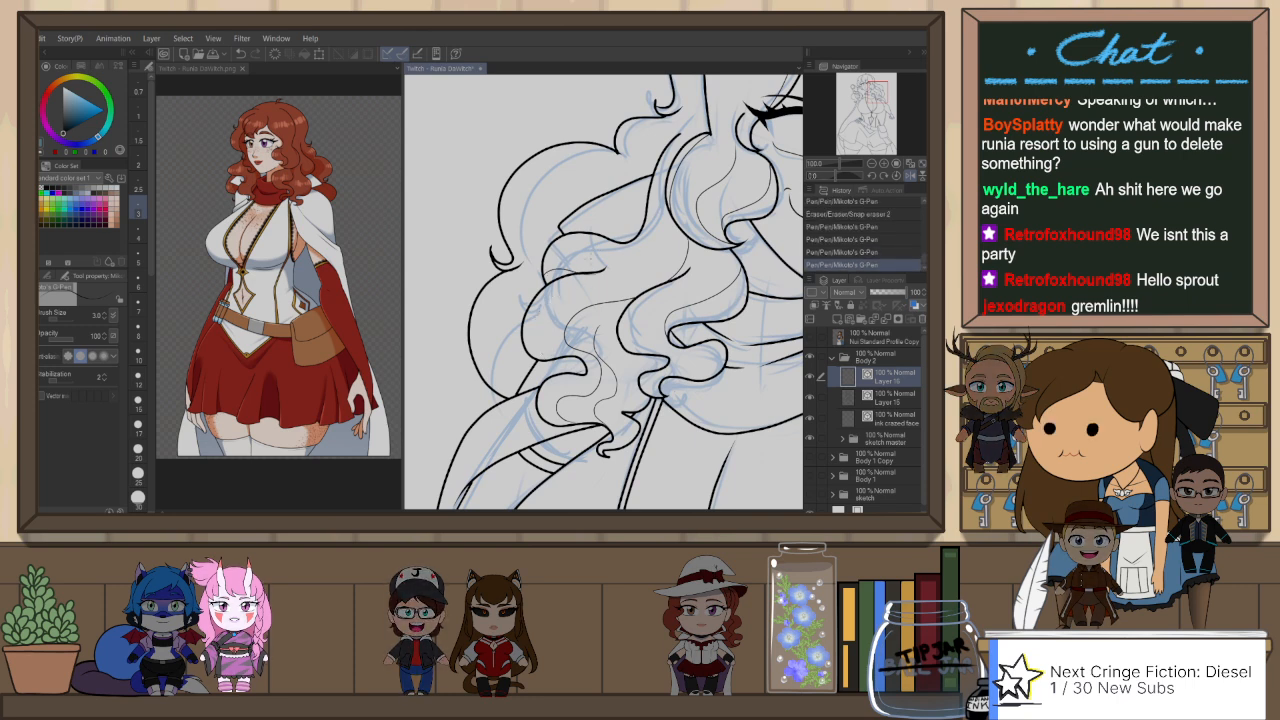
key("e")
left_click_drag(672, 274, 660, 282)
left_click_drag(658, 263, 652, 288)
key("p")
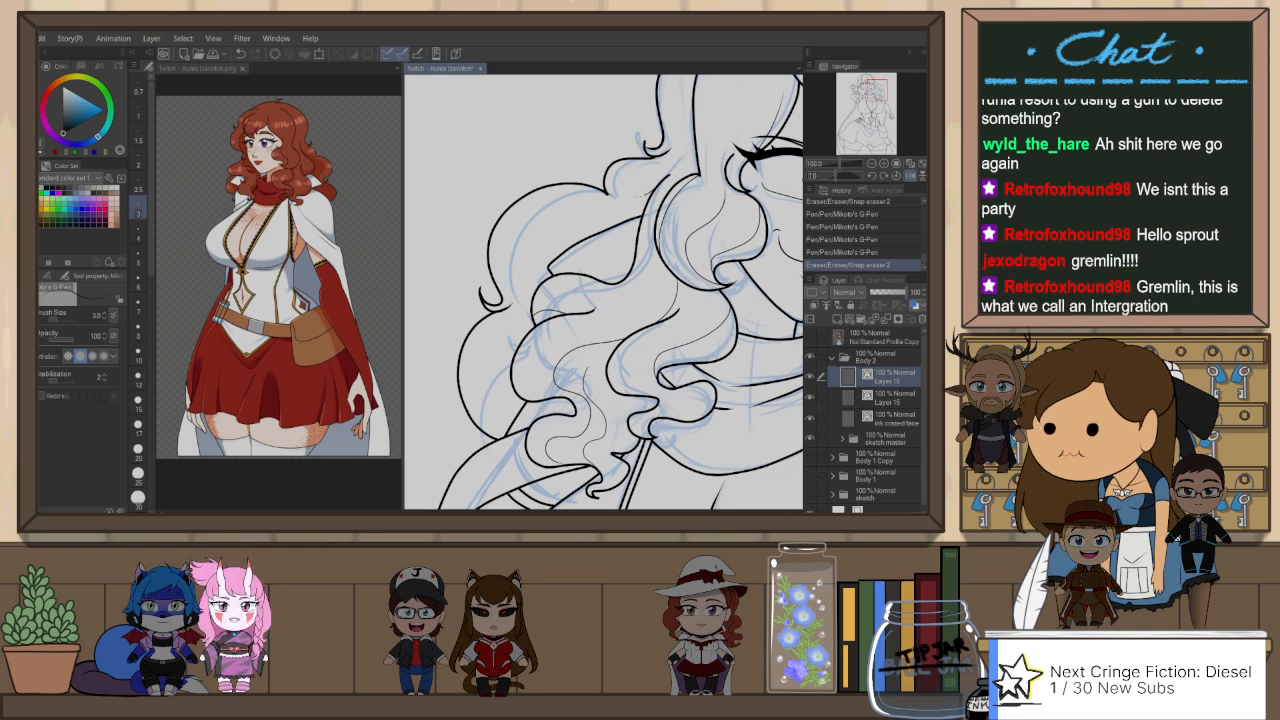
Step: Add fine strand lines inside the large outer curls beside the face on Layer 16
left_click_drag(643, 195, 598, 218)
key("ctrl+z")
key("ctrl+y")
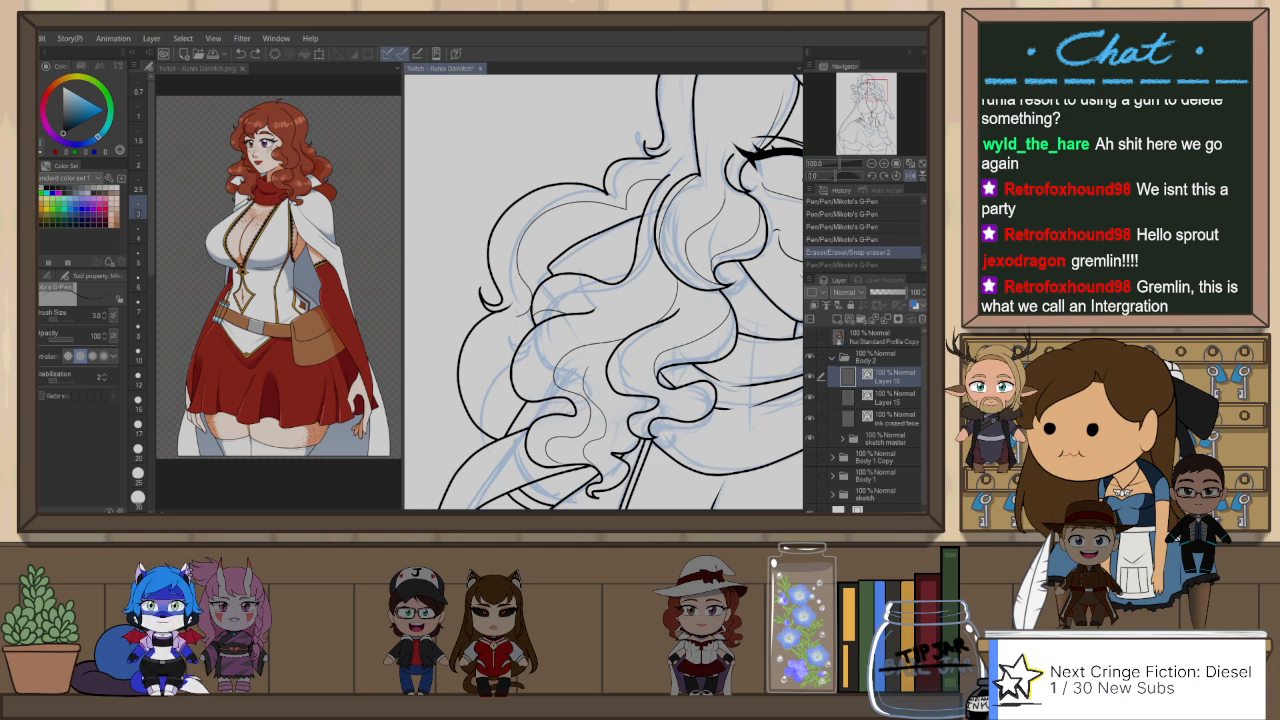
left_click_drag(585, 268, 547, 276)
key("e")
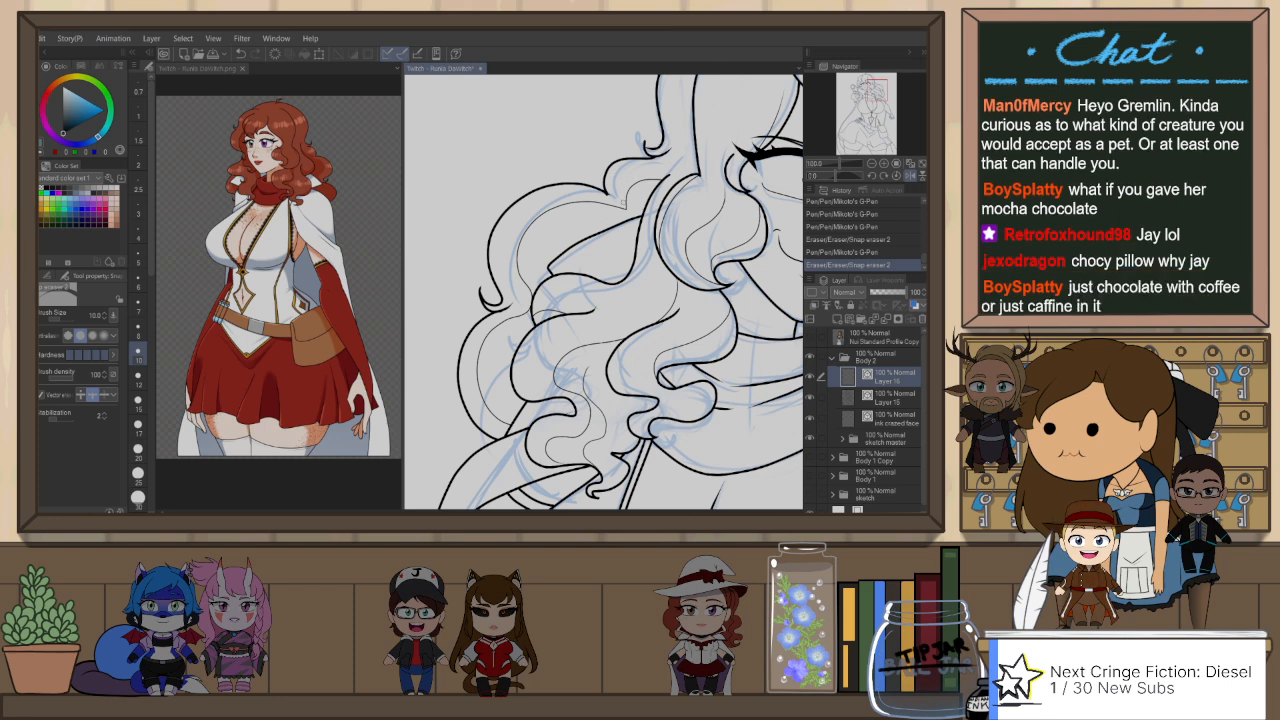
Step: Adjust the upper end of the large outer curl's outline on Layer 15 by moving its vector control point
key("o")
left_click(615, 197)
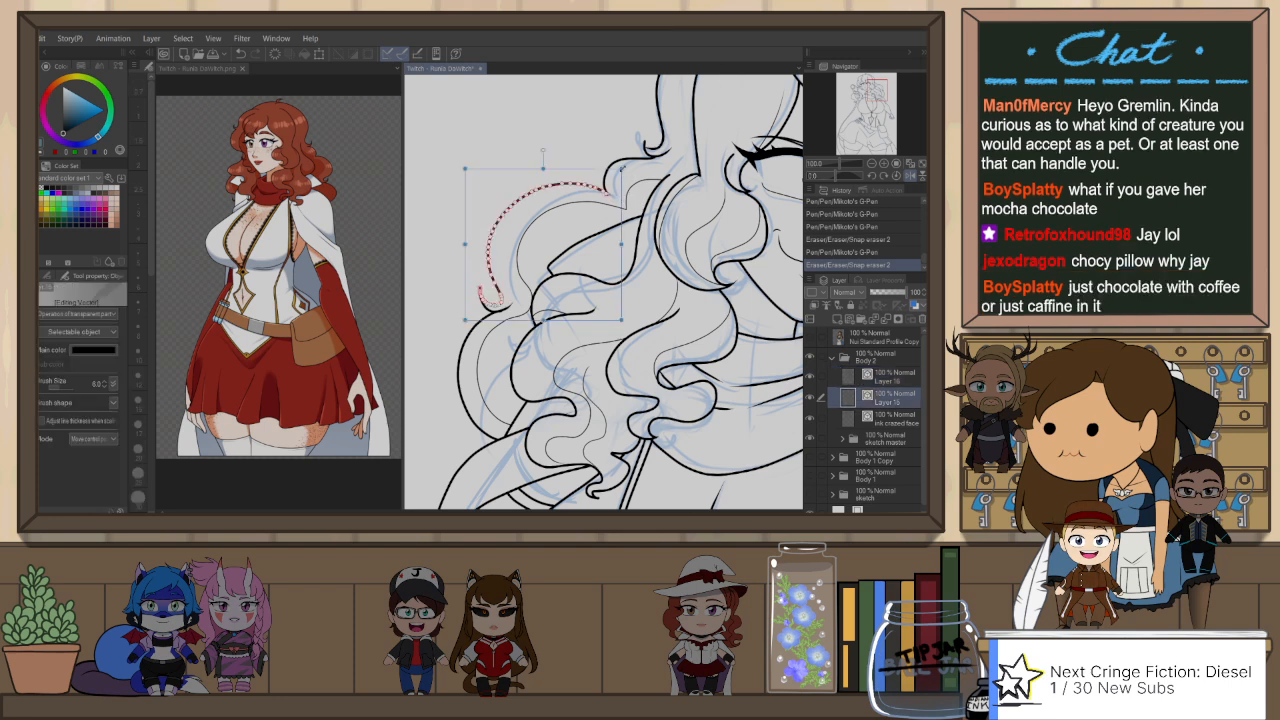
left_click_drag(611, 194, 608, 191)
left_click(646, 172)
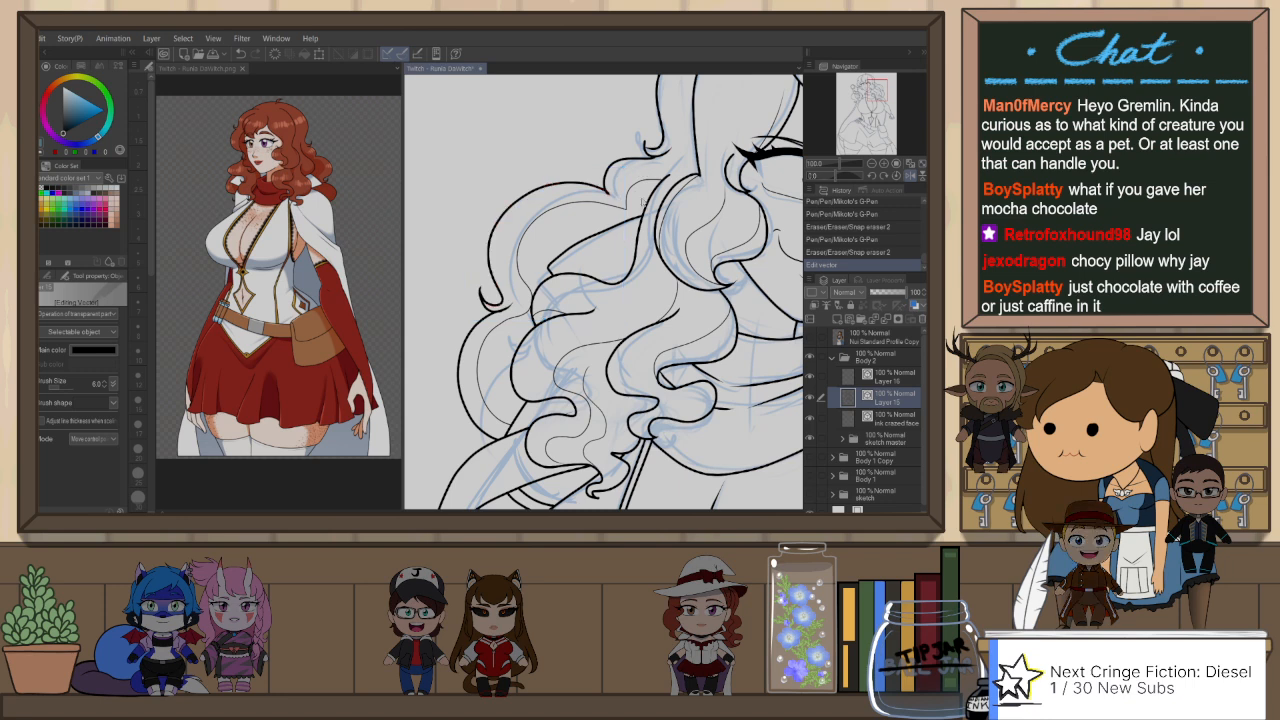
key("e")
left_click(612, 196)
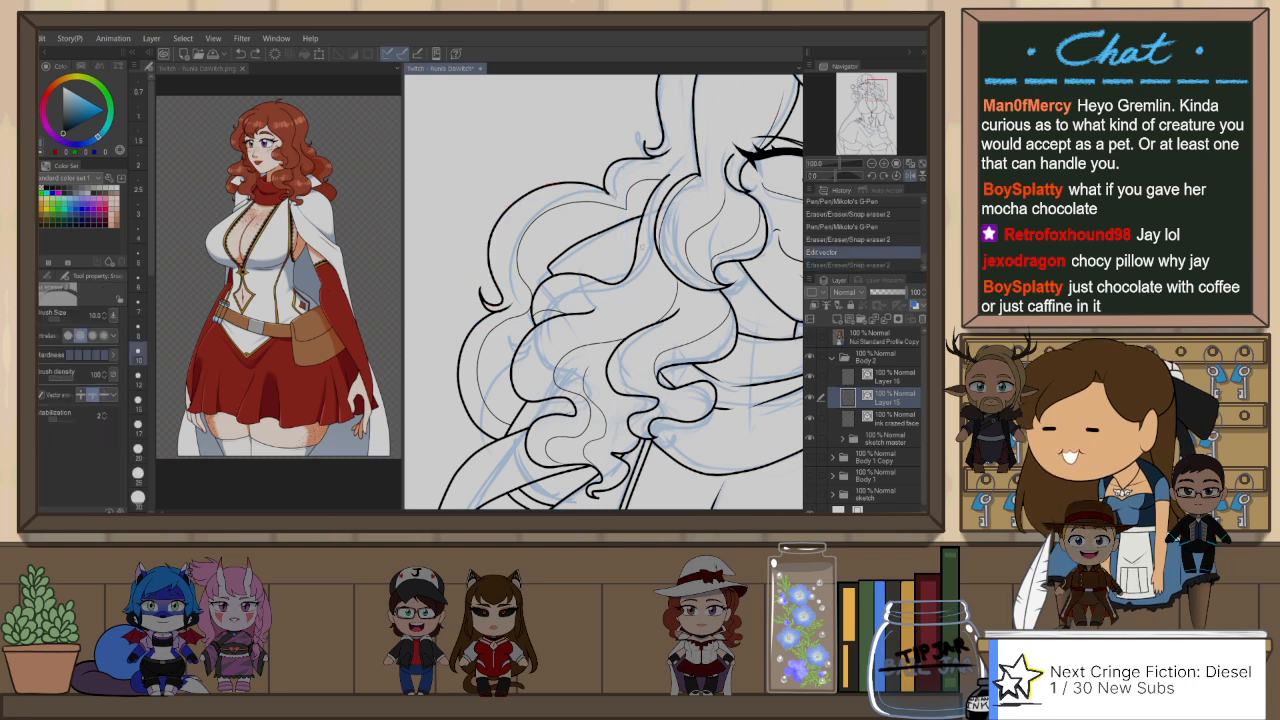
key("o")
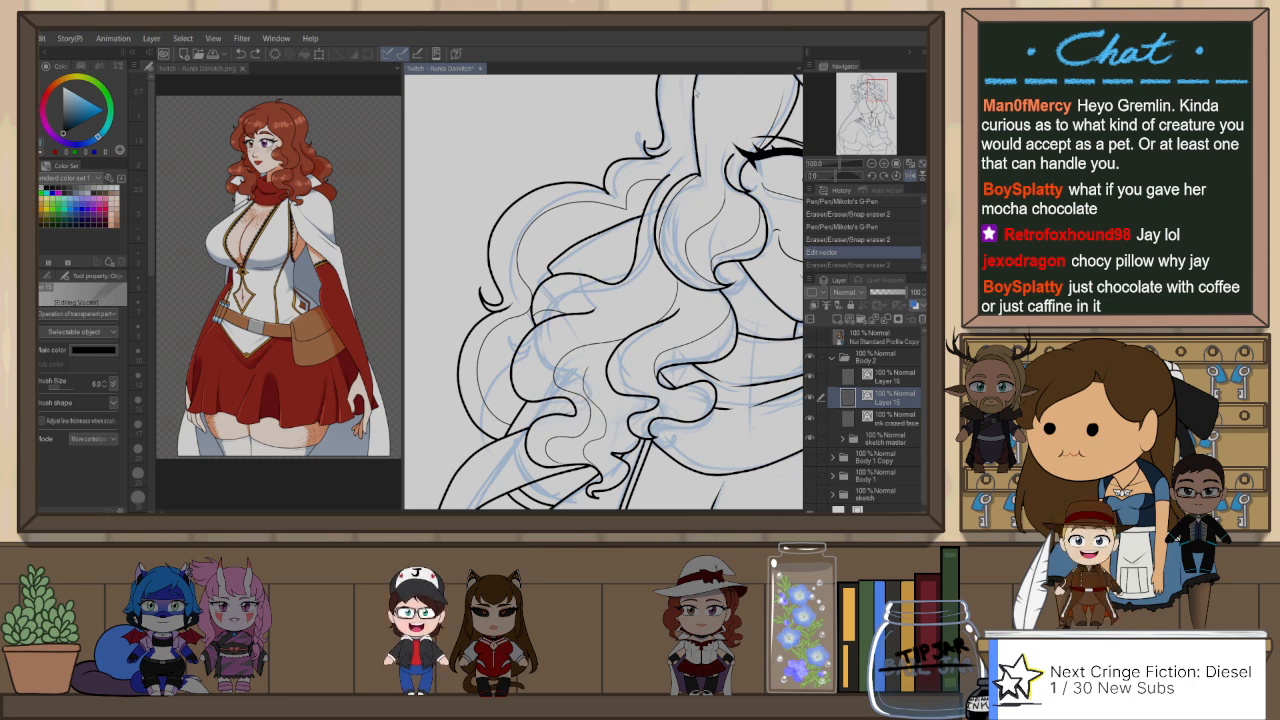
Step: Ink a fine line in the outer shoulder curls on Layer 15 with the G-Pen at size 3 and trim it
left_click_drag(606, 291, 620, 254)
key("p")
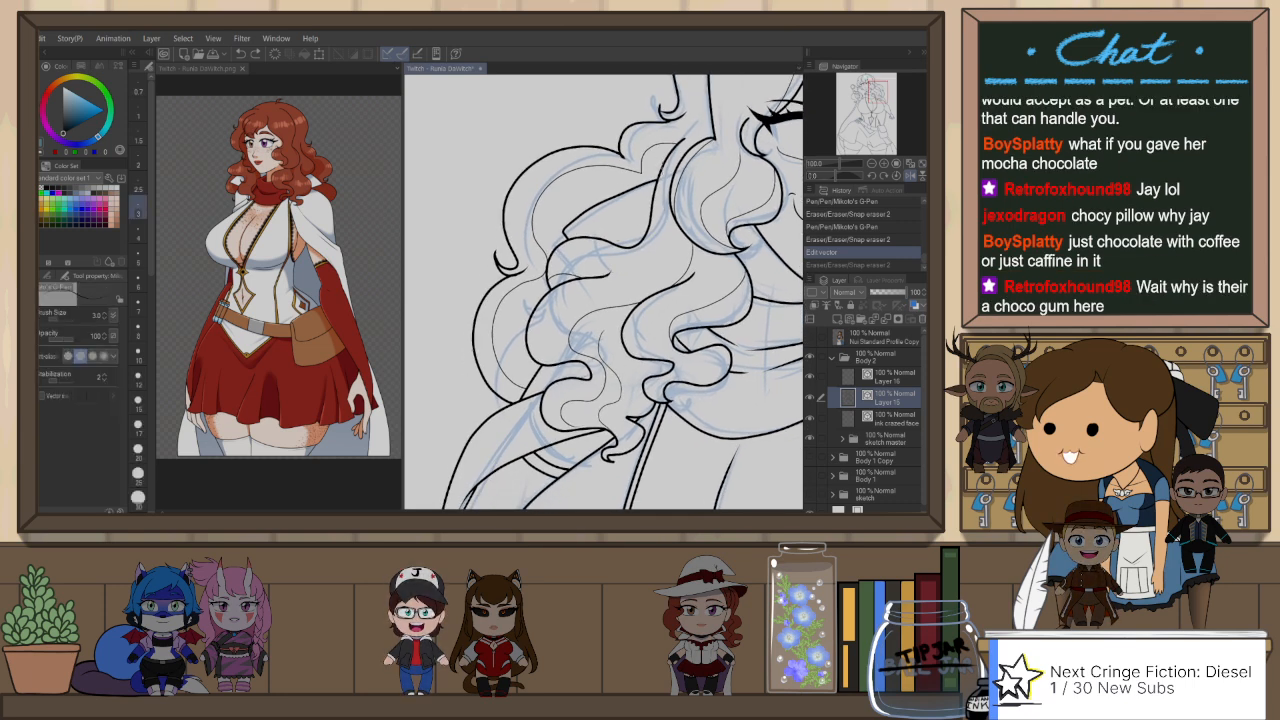
left_click_drag(553, 296, 529, 330)
key("ctrl+z")
key("ctrl+z")
key("e")
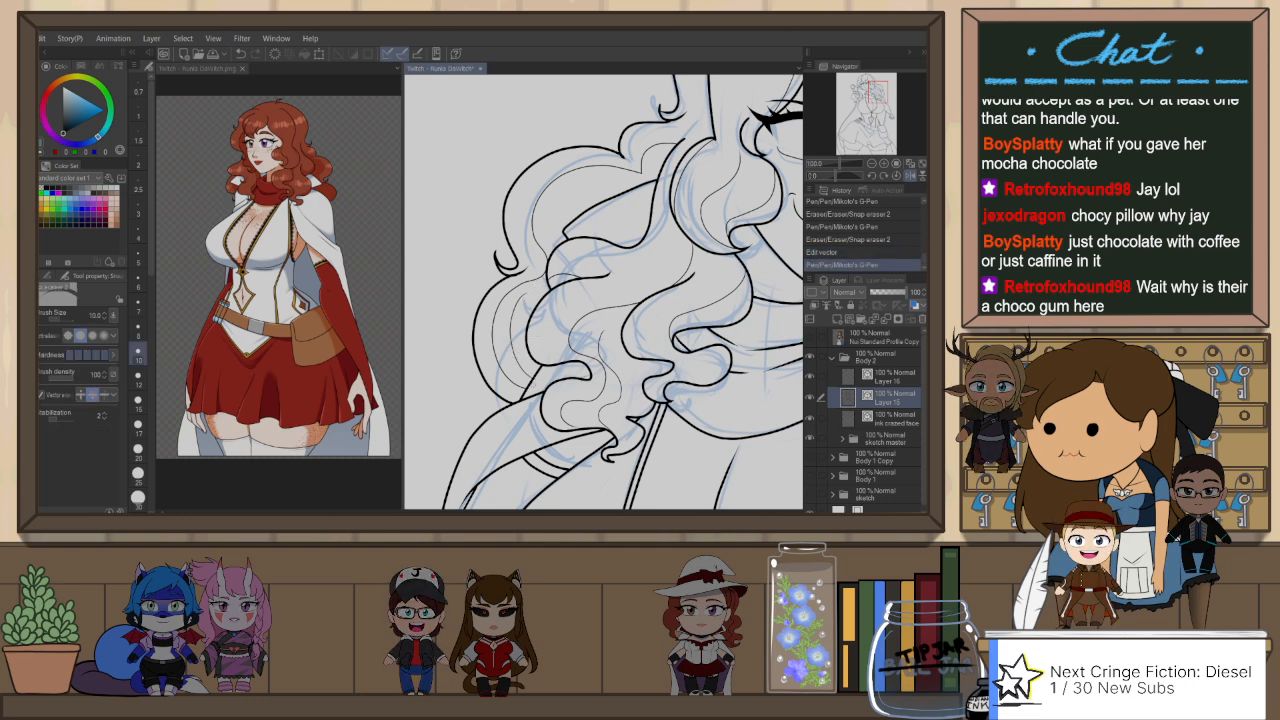
left_click_drag(549, 284, 543, 291)
Step: Ink thin strand lines in the curls between the face and the gun hand on Layer 15, undoing an unsatisfactory stroke
left_click_drag(631, 370, 581, 371)
left_click_drag(785, 100, 686, 267)
key("h")
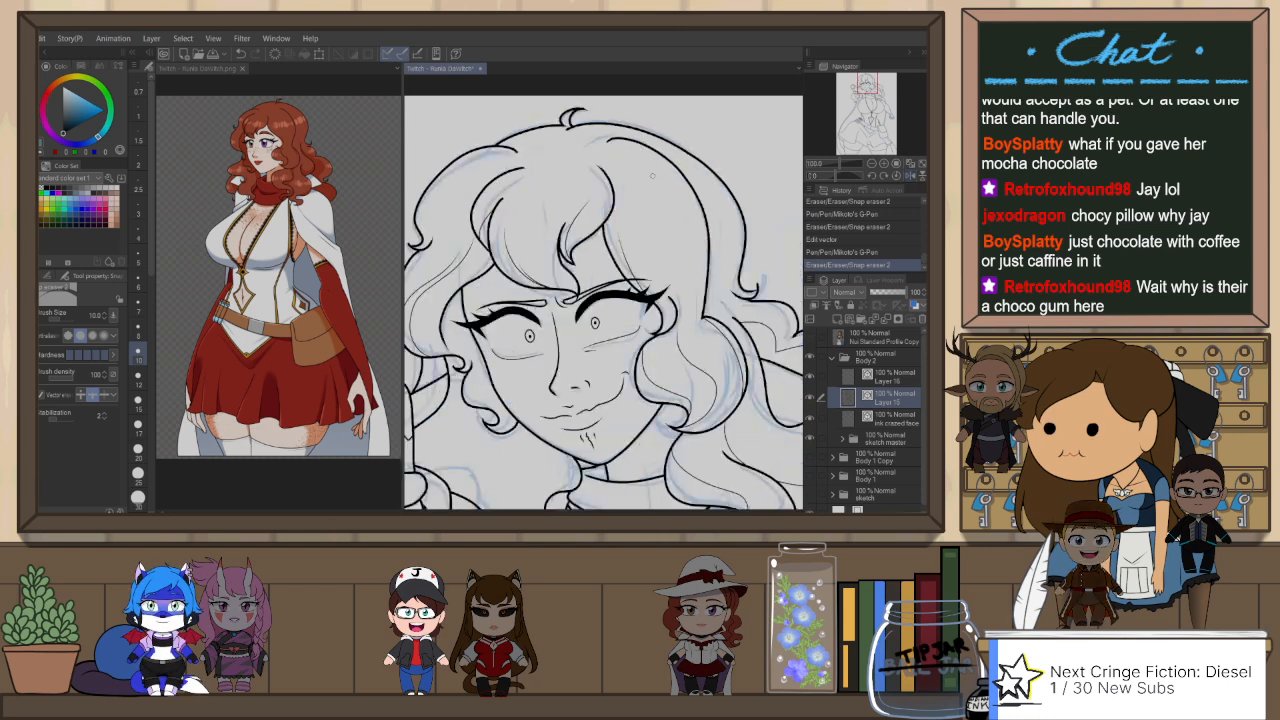
left_click_drag(503, 455, 596, 304)
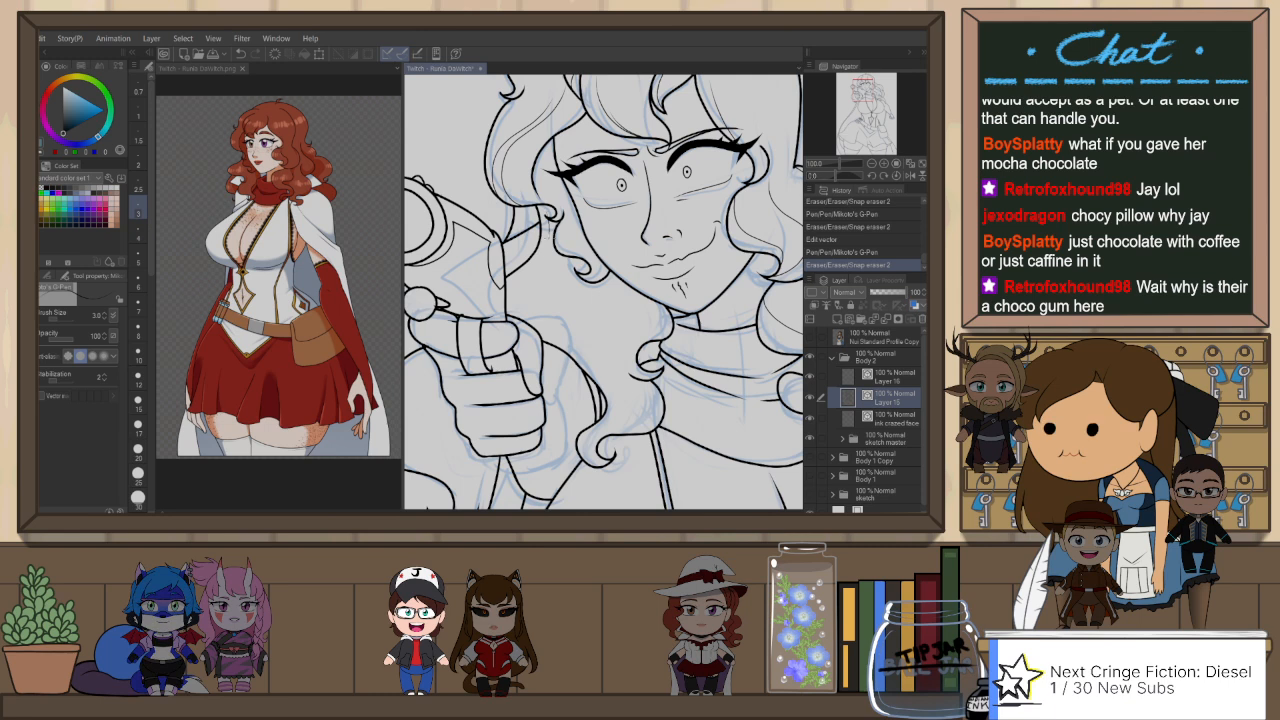
left_click_drag(528, 280, 538, 325)
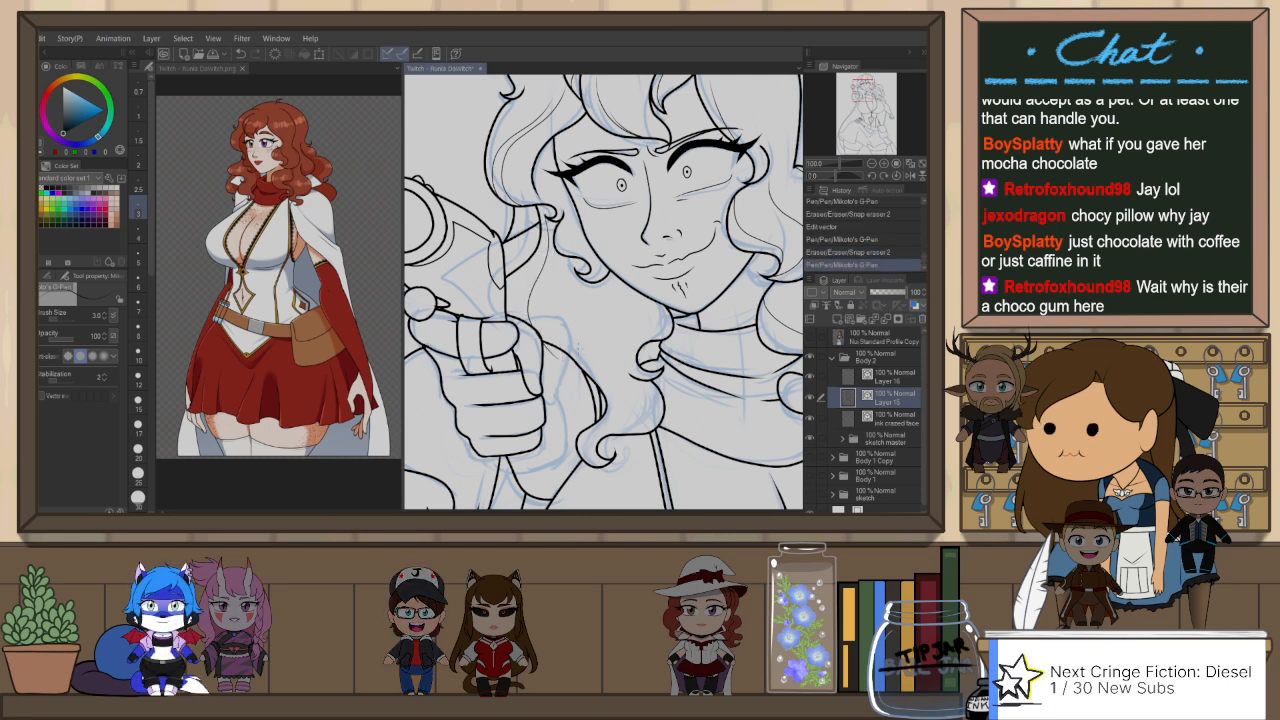
key("ctrl+z")
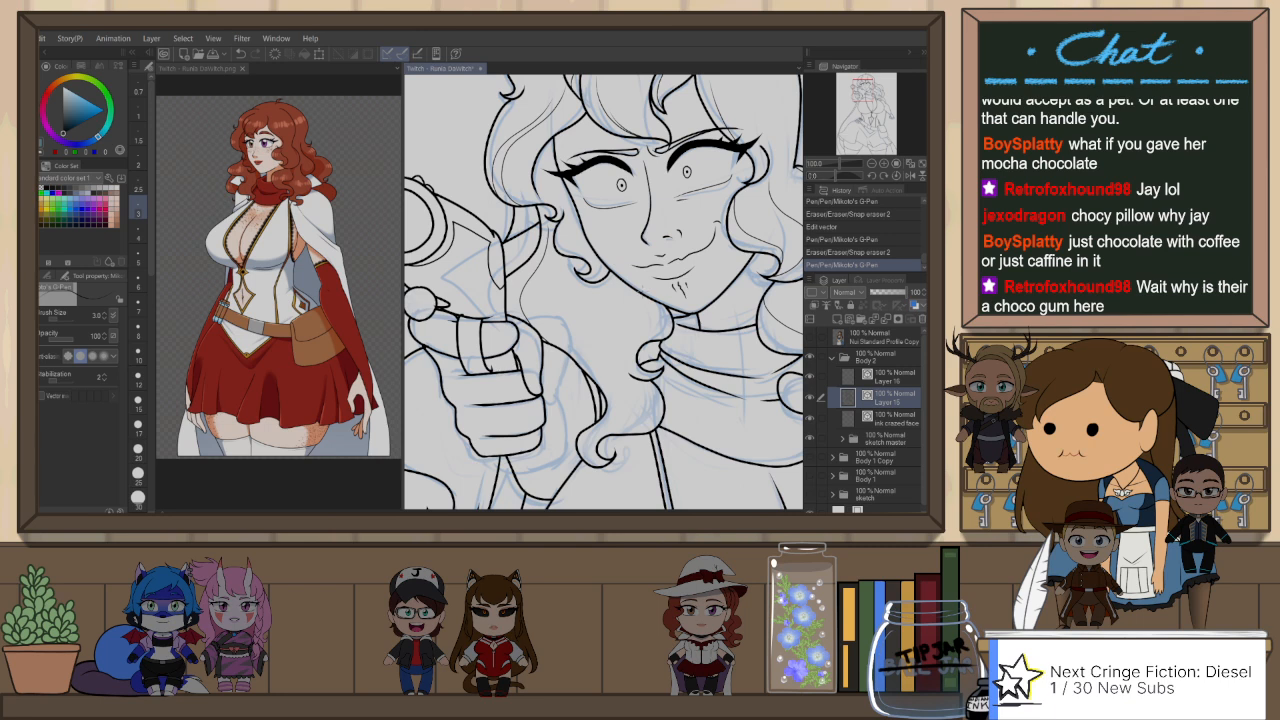
scroll(618, 304, "down", 3)
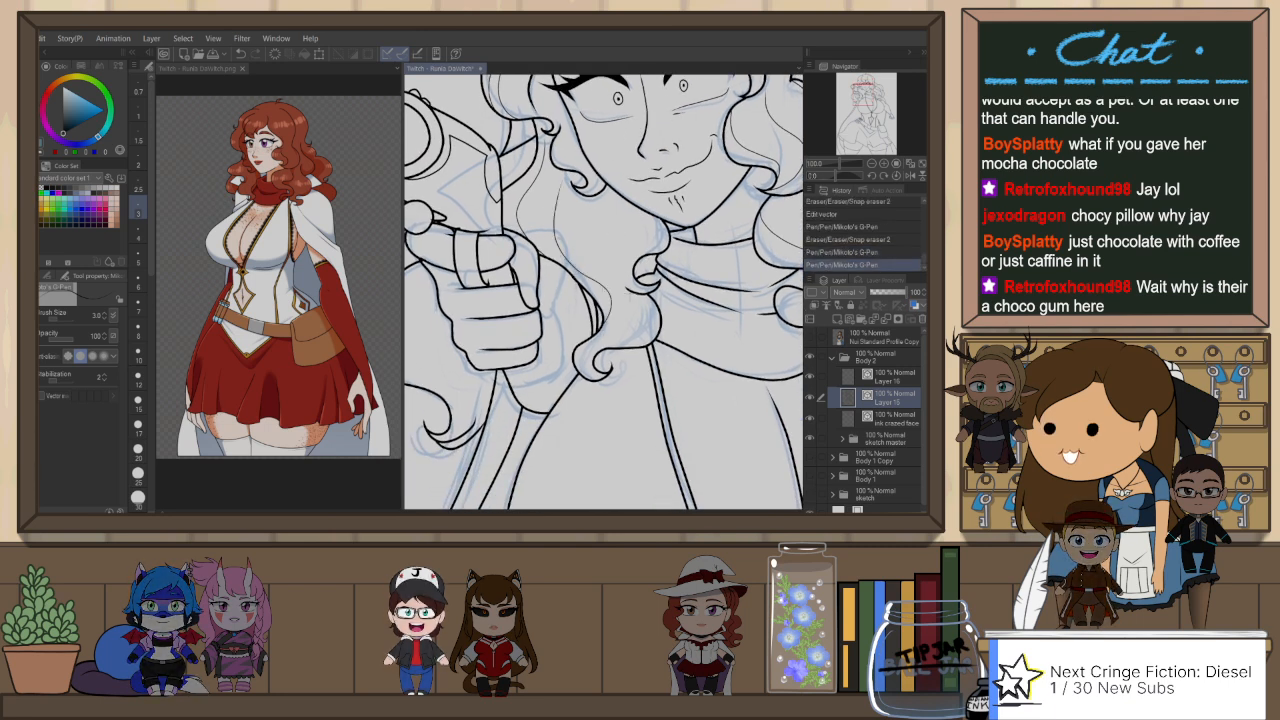
key("h")
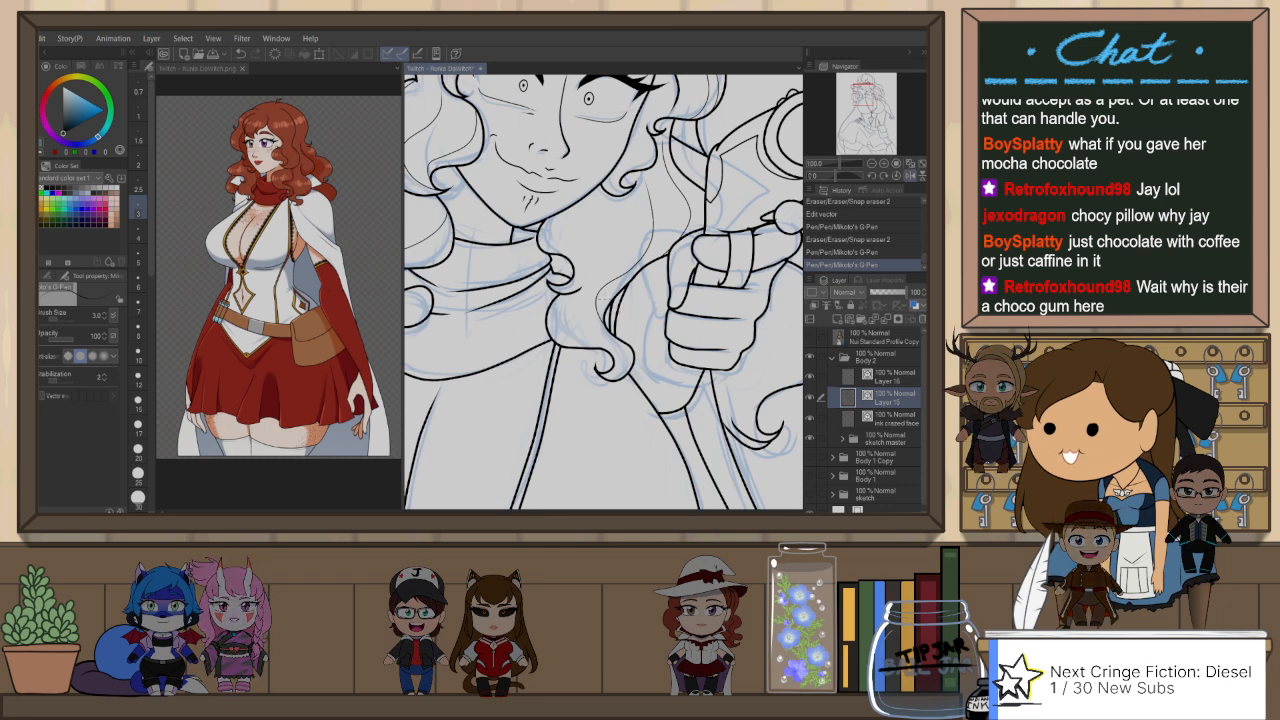
Step: Redraw the fine strand line in the curl between the face and the gun hand on Layer 15 and trim its excess
key("ctrl+z")
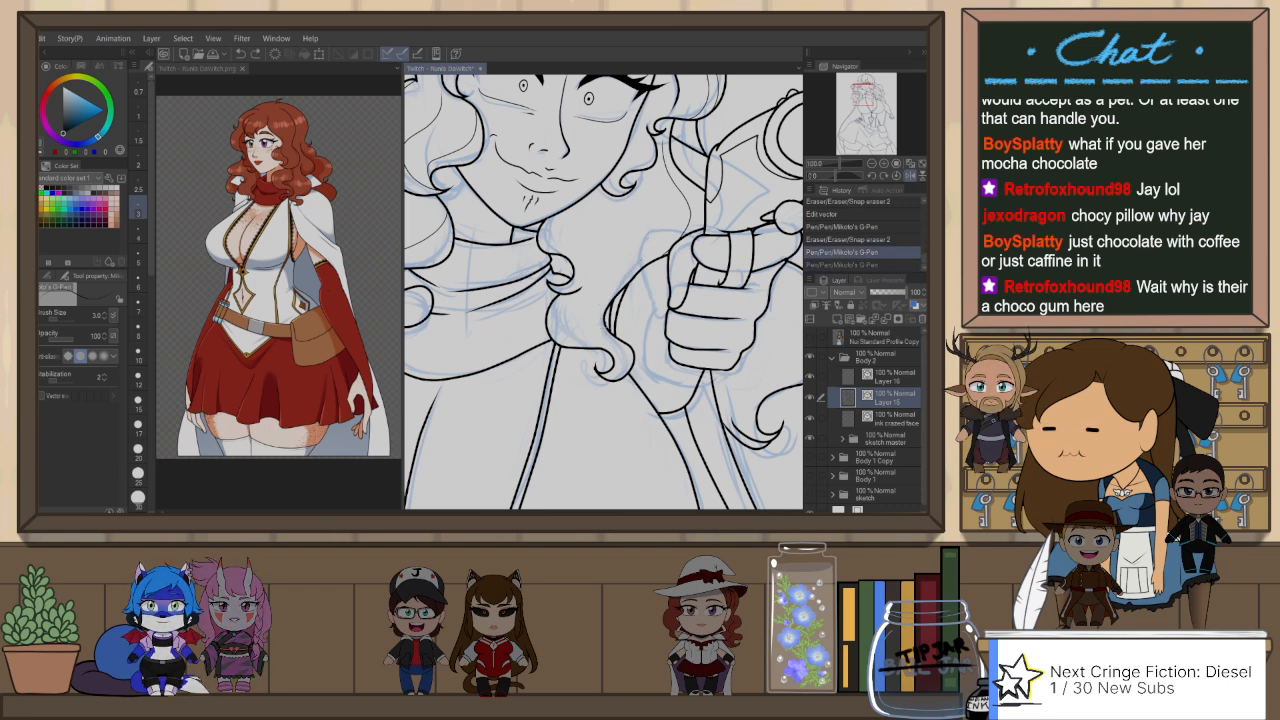
left_click_drag(612, 298, 605, 340)
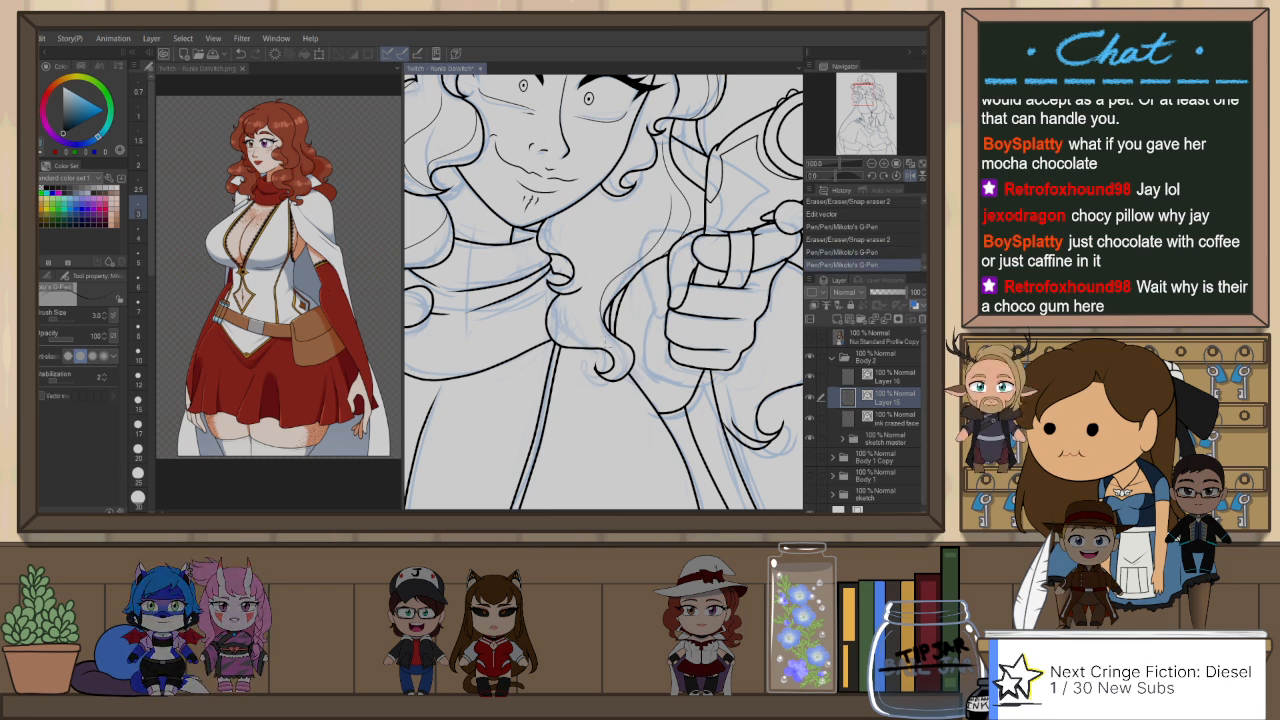
left_click_drag(565, 222, 560, 260)
key("ctrl+z")
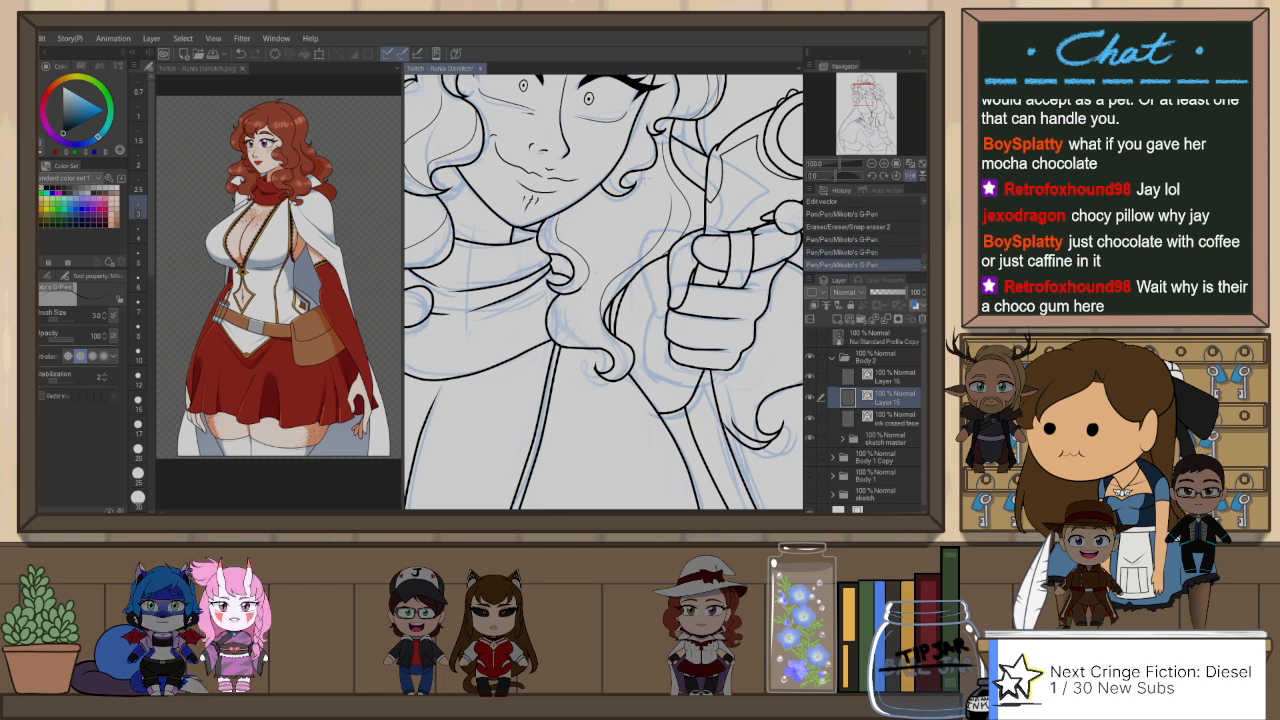
scroll(669, 238, "down", 2)
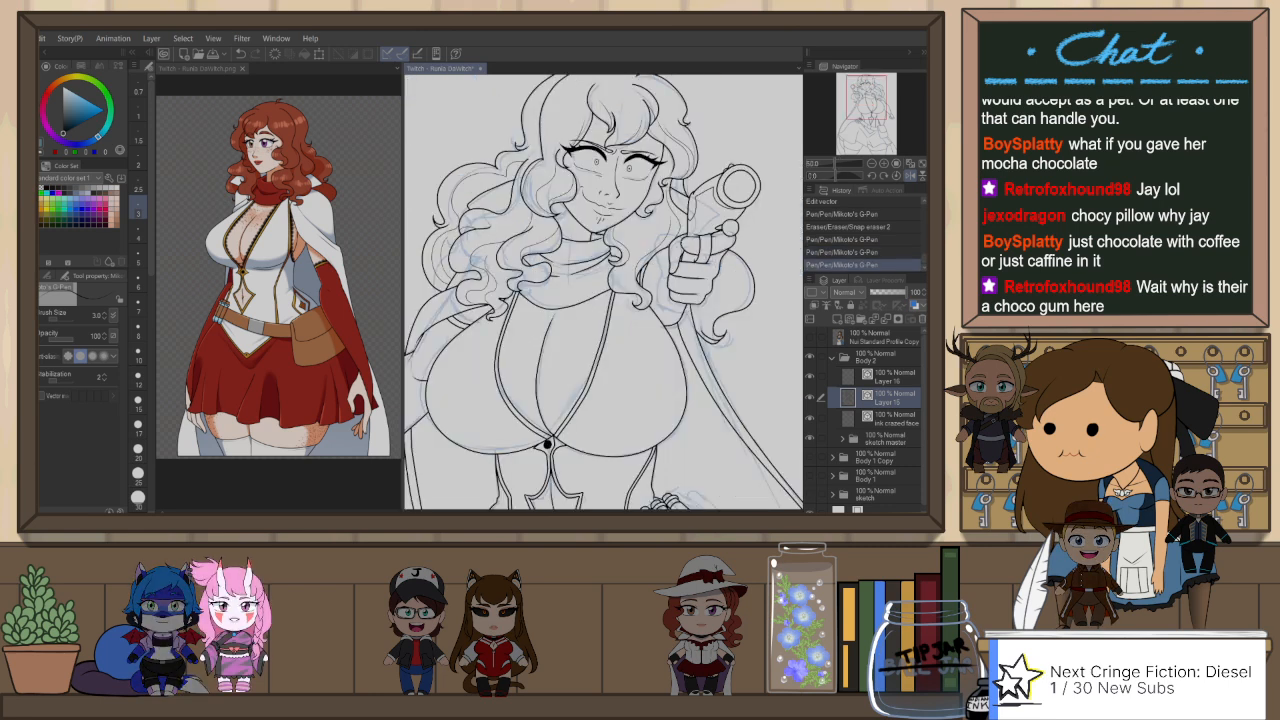
scroll(676, 261, "up", 1)
scroll(624, 227, "up", 1)
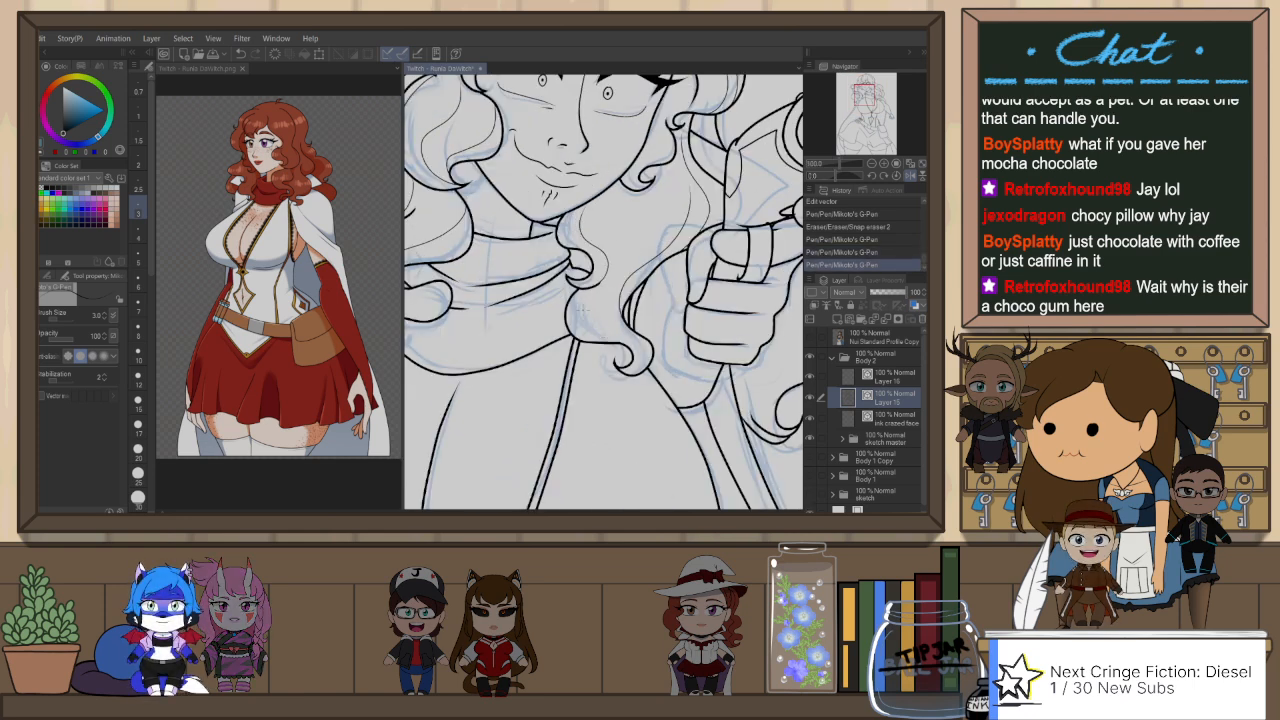
left_click_drag(573, 284, 613, 345)
key("e")
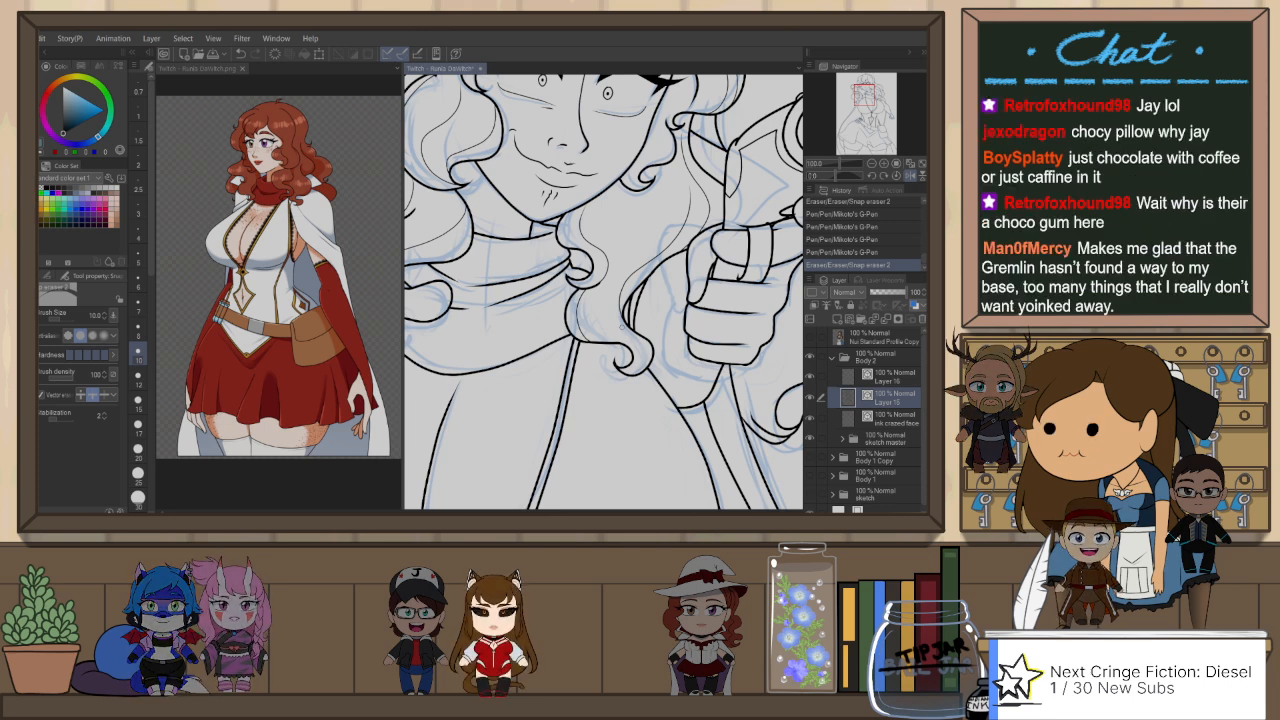
Step: Flip the canvas view and ink a thin strand in the lower curl beside the scarf, undoing unsatisfactory strokes
key("h")
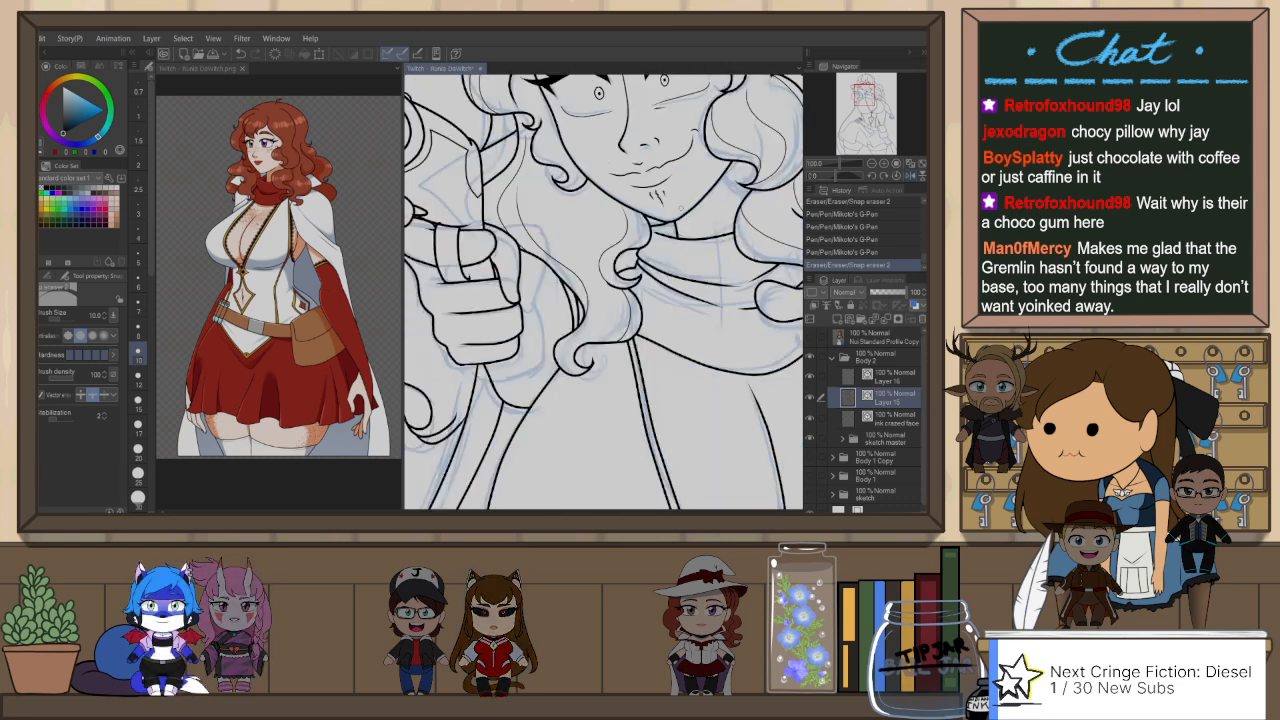
key("p")
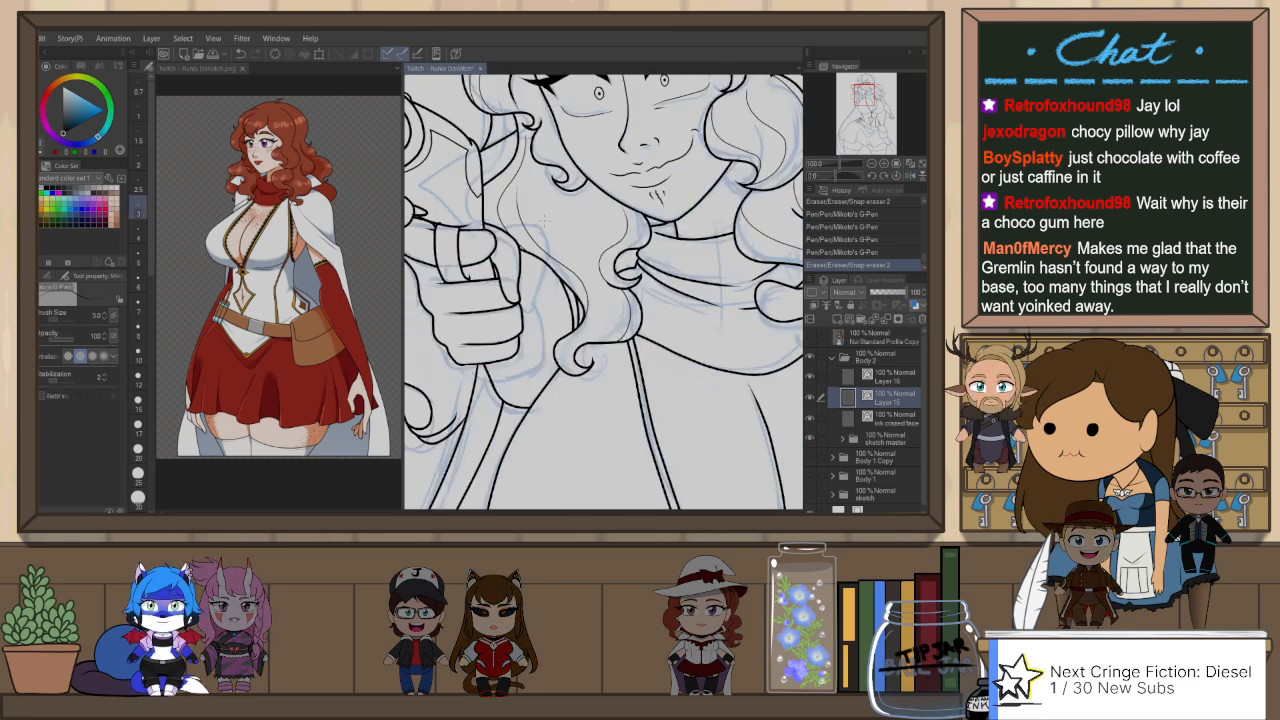
mouse_move(498, 165)
left_mouse_down()
mouse_move(603, 322)
mouse_move(585, 343)
left_mouse_up()
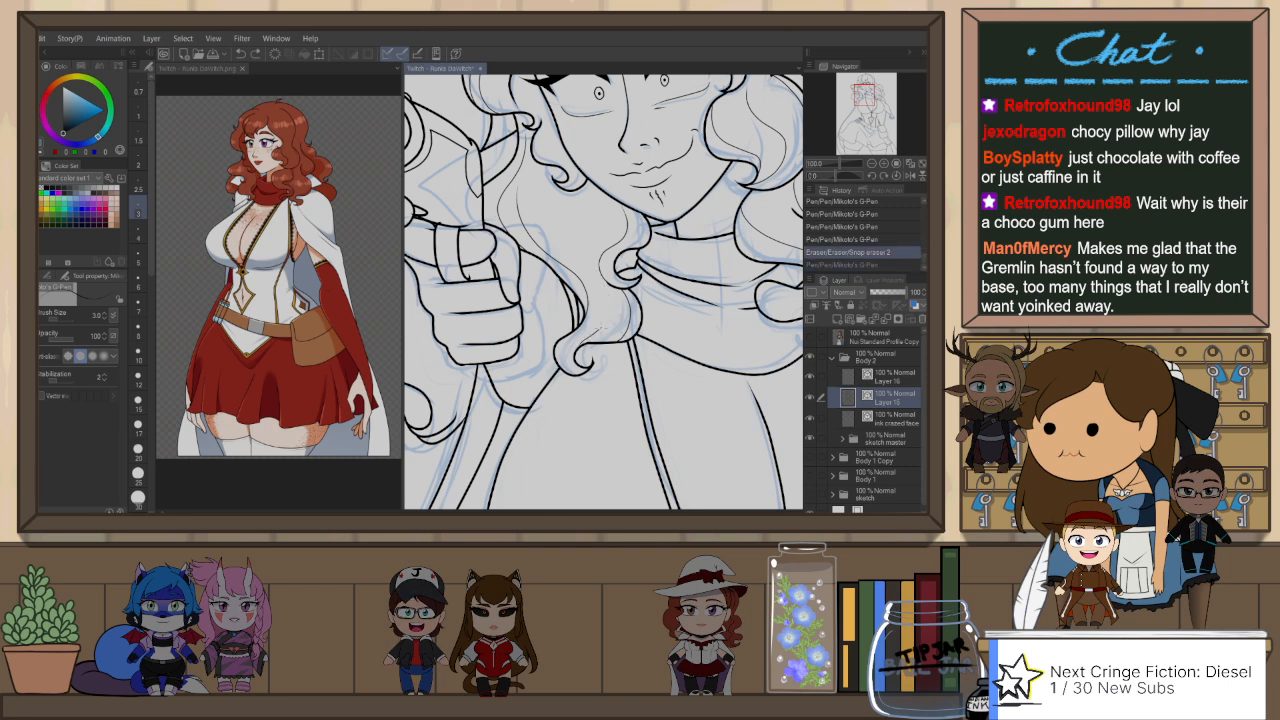
mouse_move(611, 288)
left_mouse_down()
mouse_move(599, 332)
mouse_move(578, 268)
left_mouse_up()
key("ctrl+z")
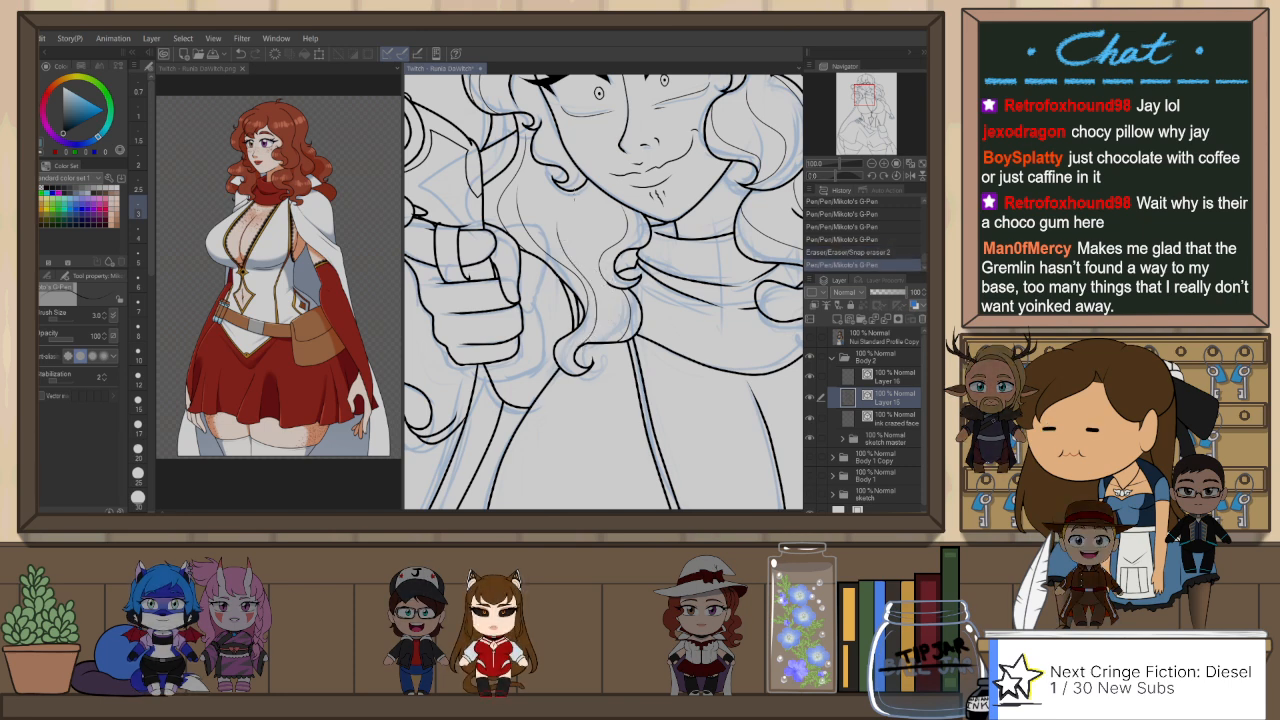
key("ctrl+z")
left_click_drag(601, 320, 582, 347)
key("ctrl+z")
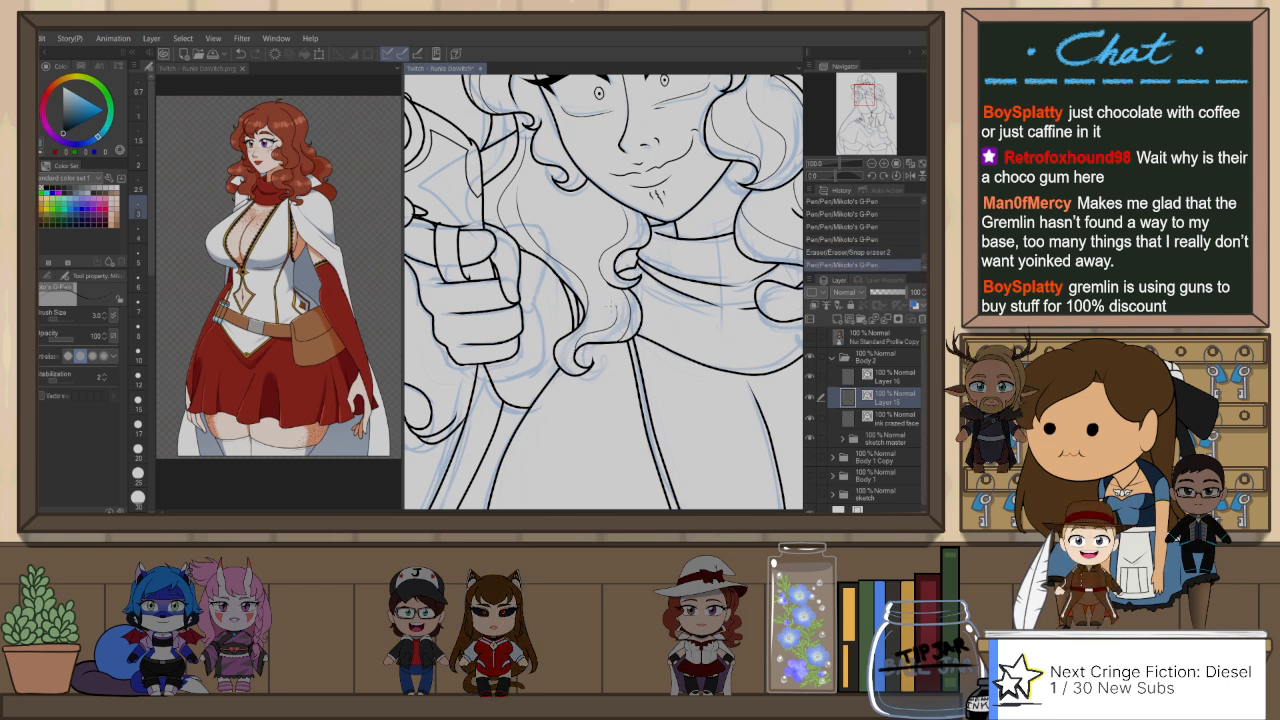
Step: Ink thin strand lines inside the large curl behind the gun hand with the G-Pen at size 3, retrying weak strokes
mouse_move(544, 398)
left_mouse_down()
mouse_move(649, 383)
mouse_move(641, 348)
left_mouse_up()
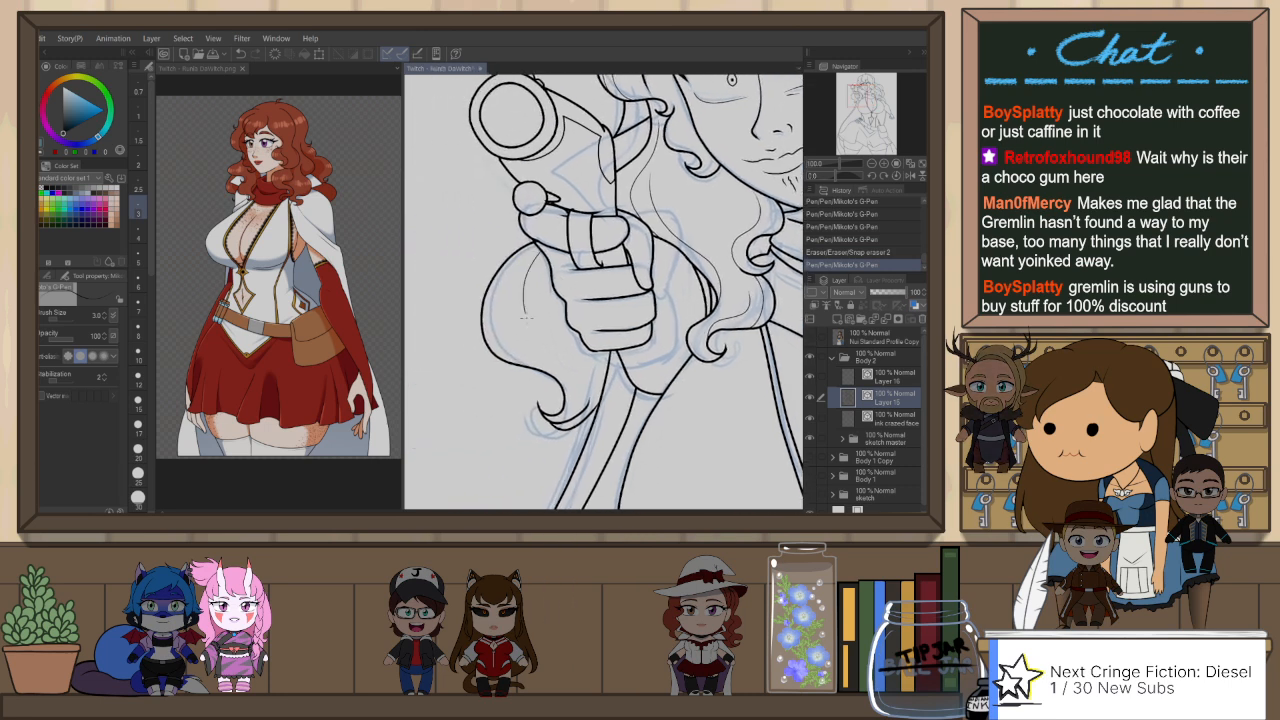
key("ctrl+z")
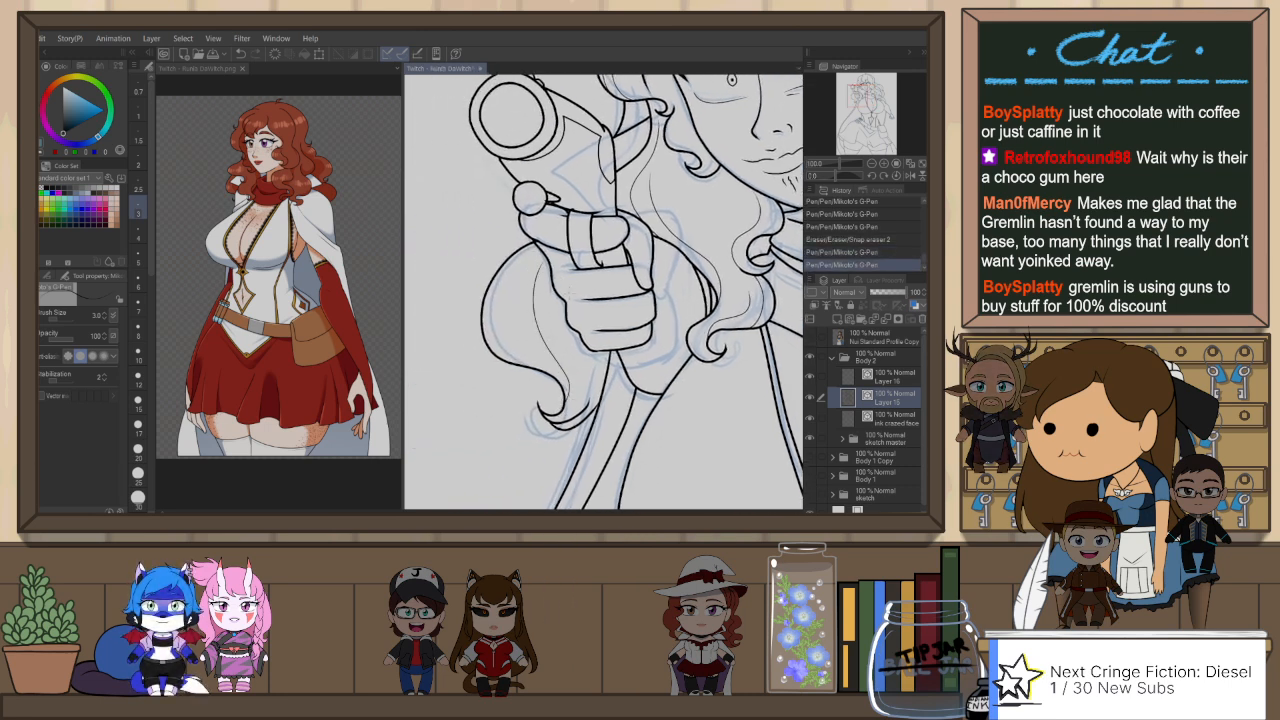
mouse_move(543, 360)
left_mouse_down()
mouse_move(528, 325)
mouse_move(538, 275)
left_mouse_up()
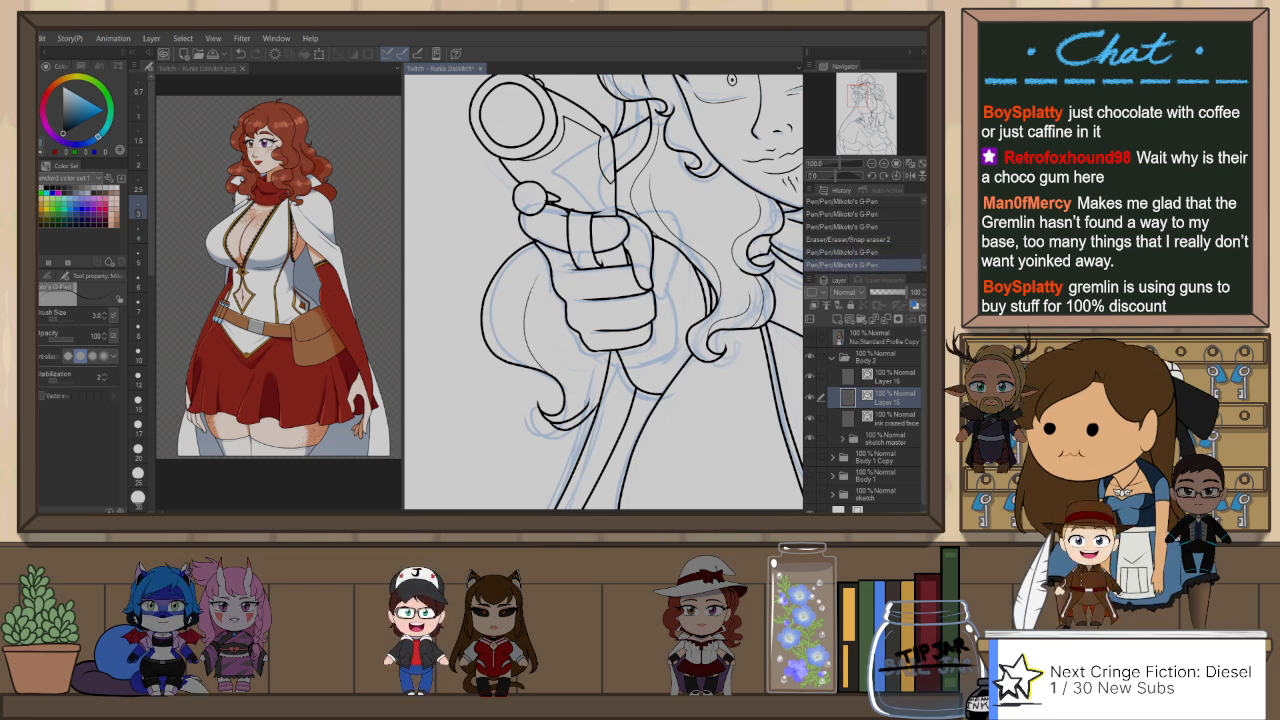
left_click_drag(583, 408, 587, 351)
key("ctrl+z")
left_click_drag(584, 405, 588, 352)
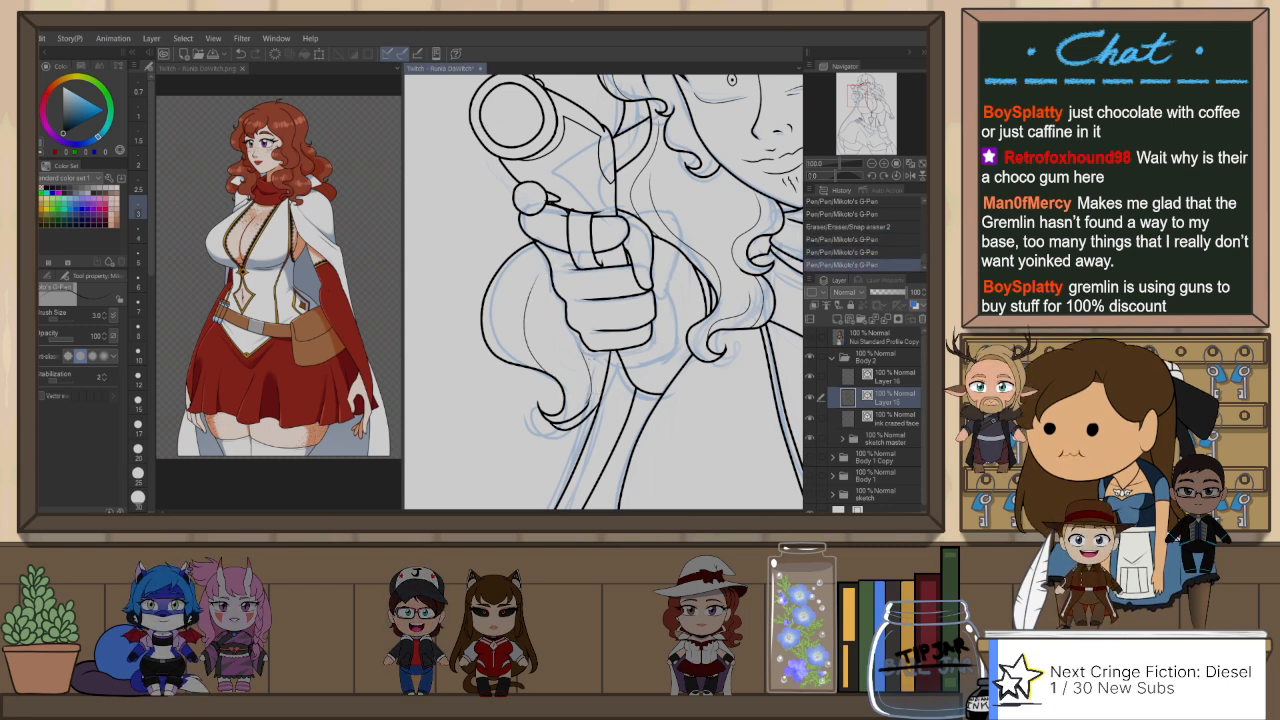
Step: Rework the thin strand near the tip of the curl behind the gun hand using a rotated view, and trim its excess
key("r")
mouse_move(696, 215)
left_mouse_down()
mouse_move(531, 184)
mouse_move(481, 237)
mouse_move(472, 340)
mouse_move(528, 415)
left_mouse_up()
key("p")
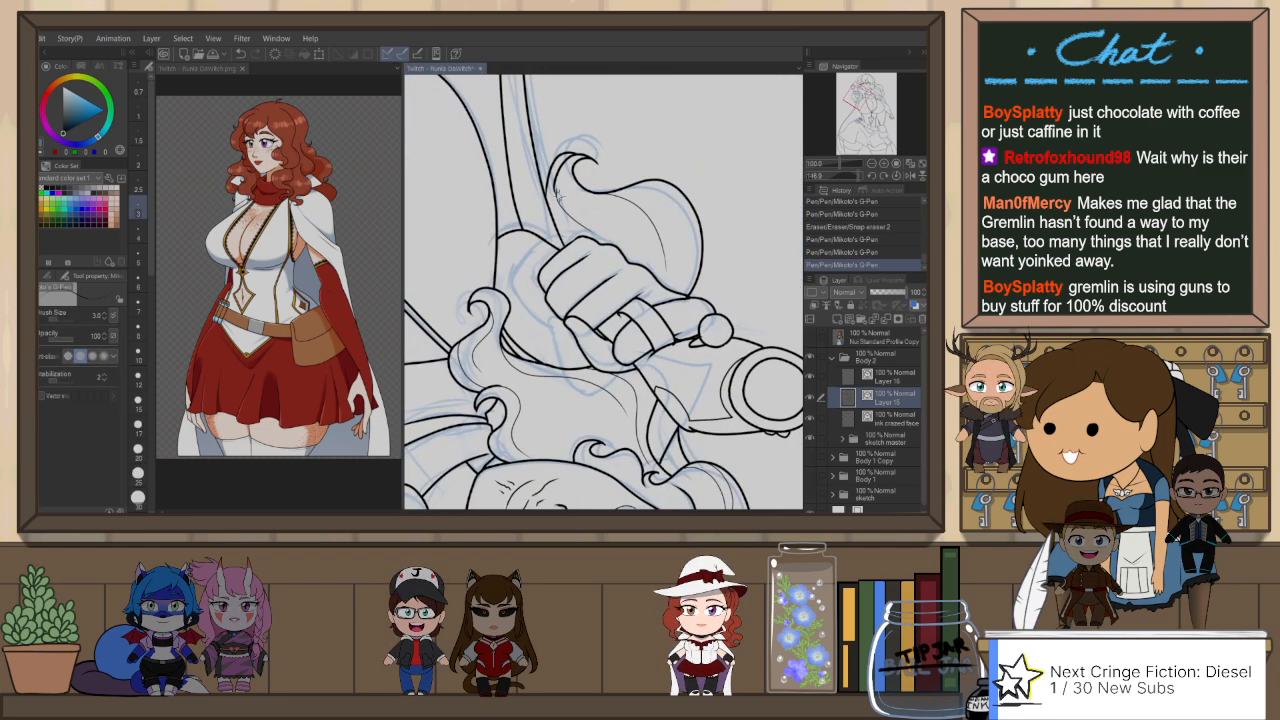
key("ctrl+z")
left_click_drag(556, 191, 580, 236)
key("ctrl+z")
key("r")
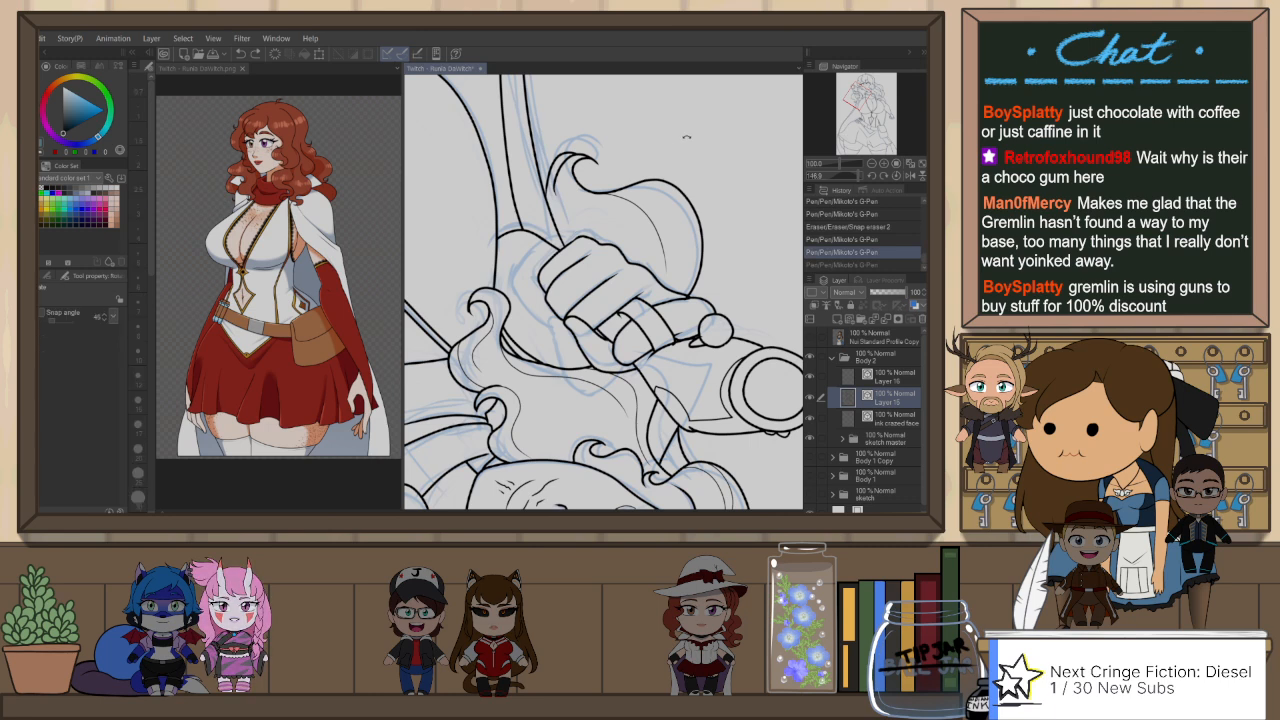
left_click_drag(665, 188, 758, 295)
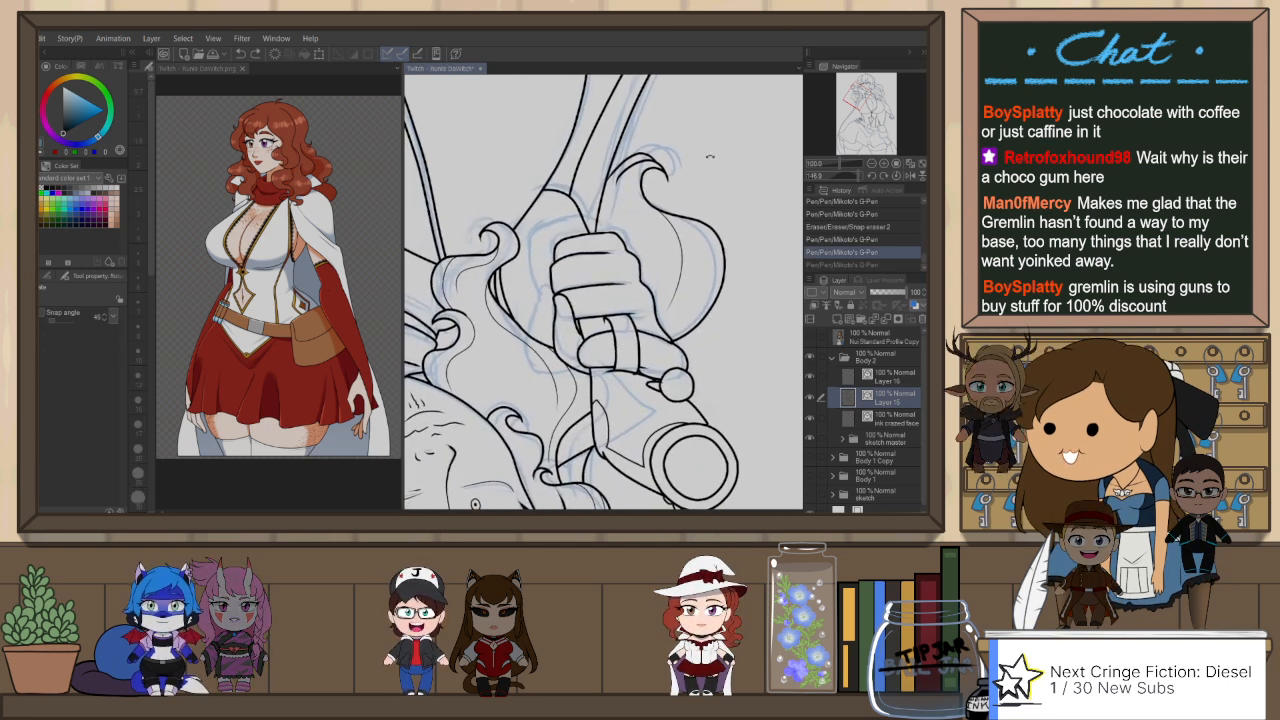
key("p")
mouse_move(621, 182)
left_mouse_down()
mouse_move(614, 208)
mouse_move(612, 188)
left_mouse_up()
key("ctrl+z")
key("ctrl+z")
key("ctrl+z")
key("ctrl+z")
key("e")
key("ctrl+at")
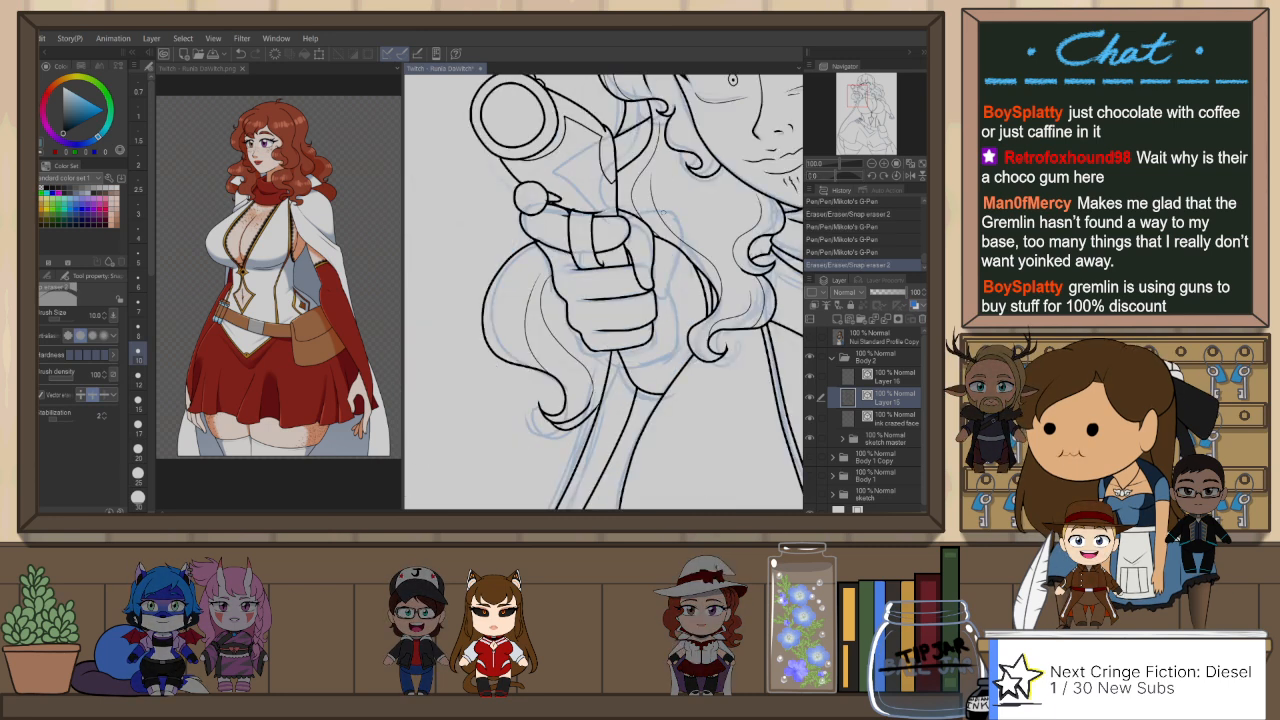
Step: Clean up the line ends in the hair between the temple and the gun with the Snap eraser
left_click_drag(678, 304, 658, 336)
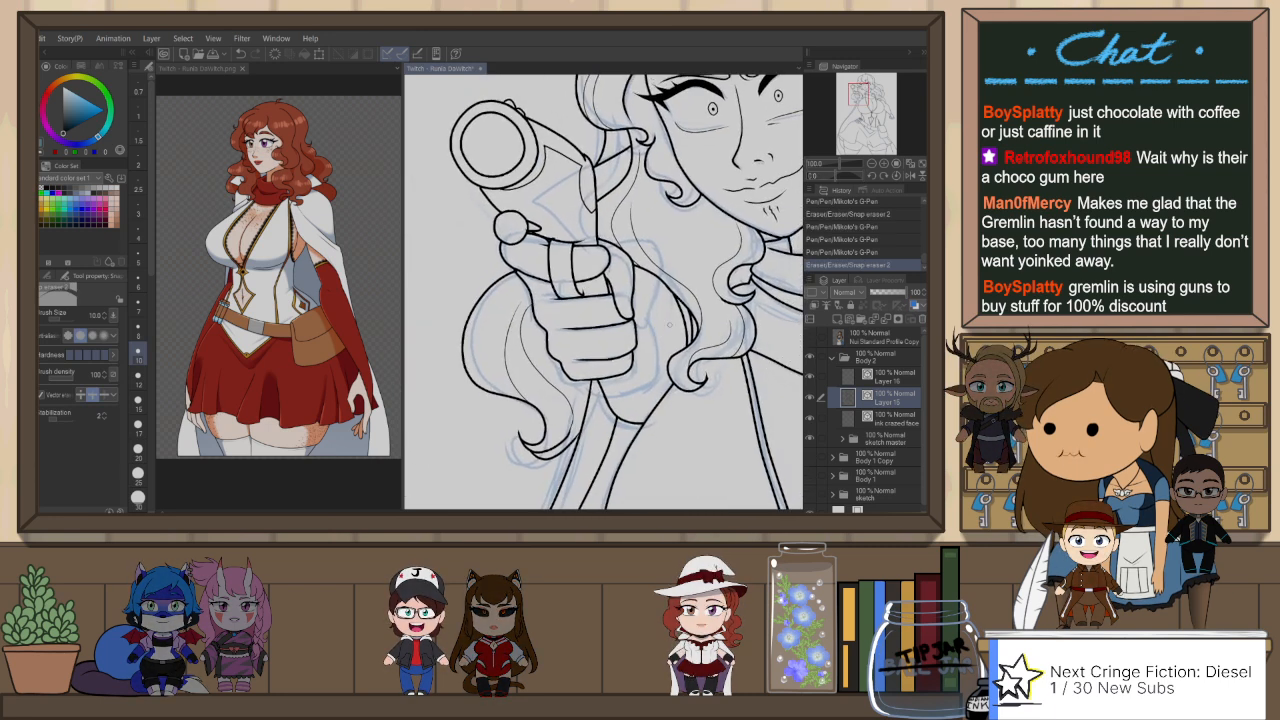
scroll(662, 334, "down", 1)
left_click_drag(740, 325, 619, 369)
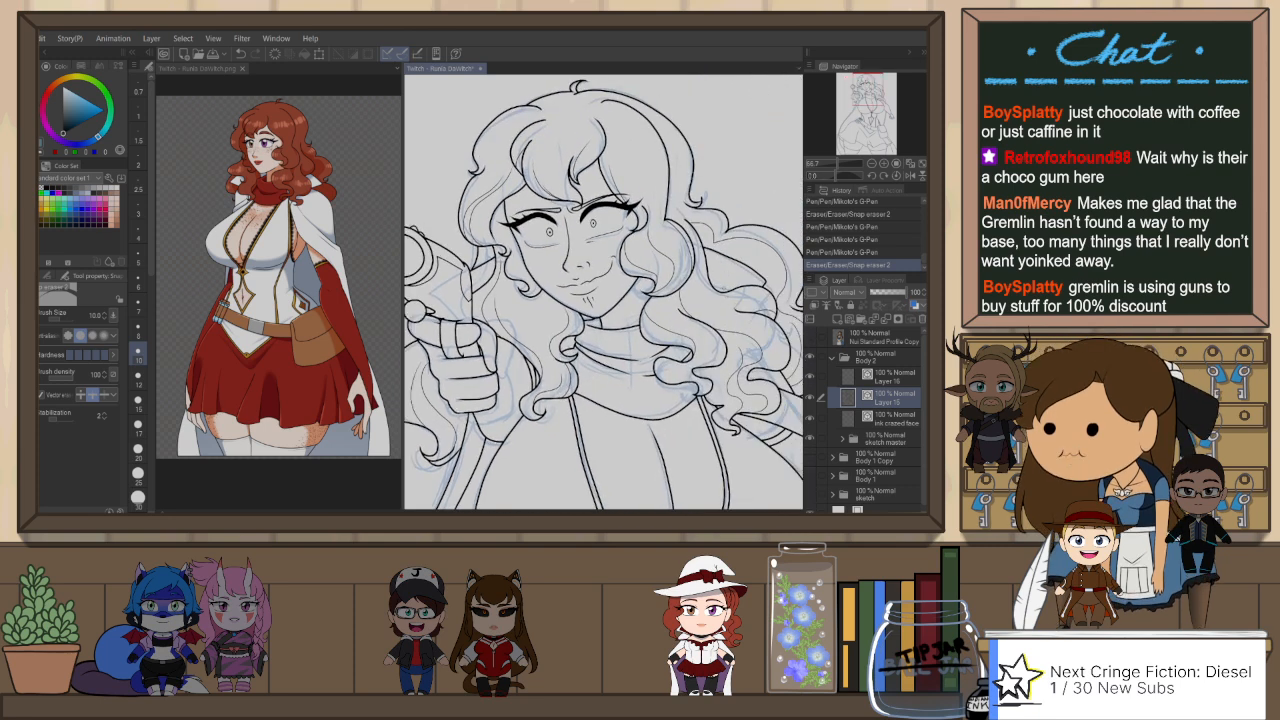
key("ctrl+plus")
key("p")
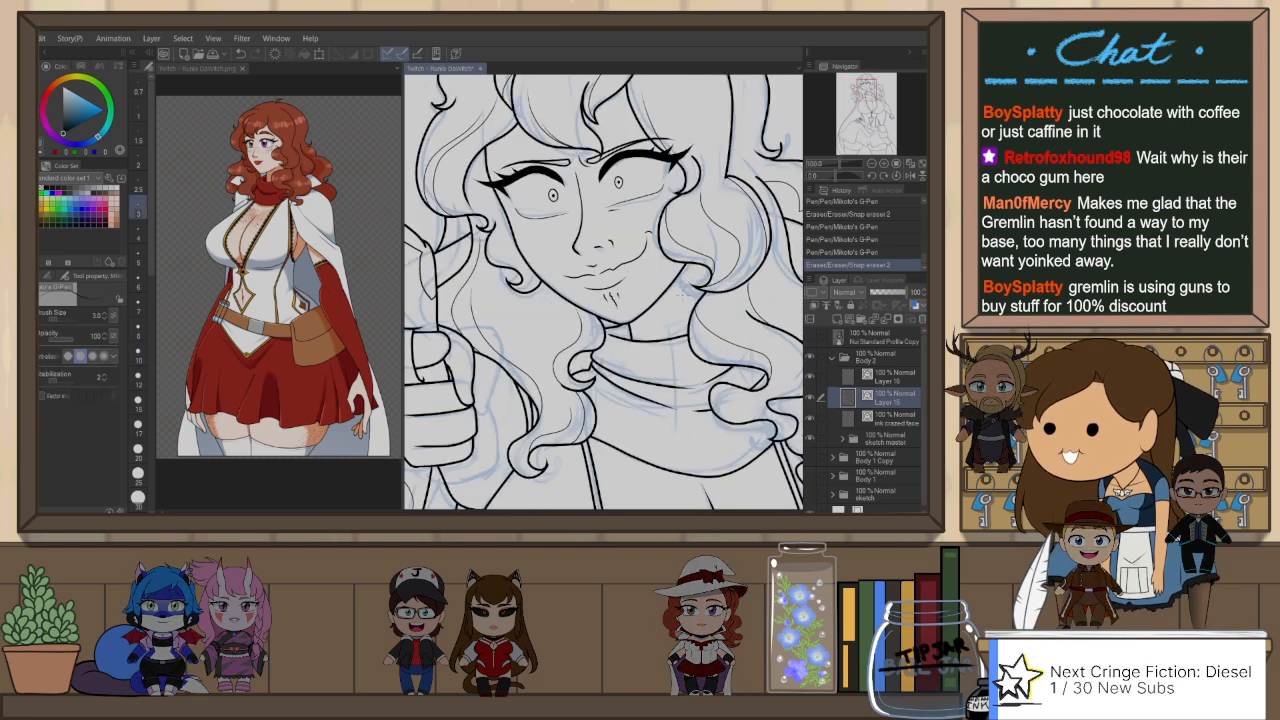
key("ctrl+minus")
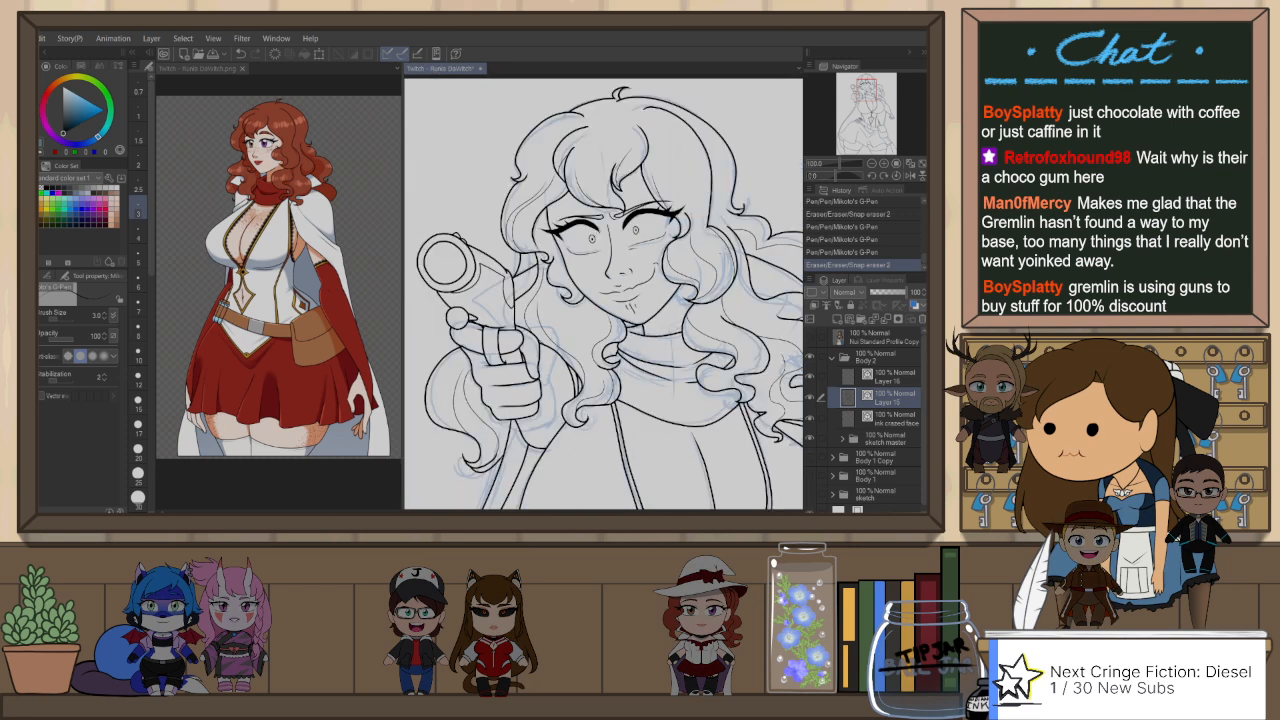
left_click_drag(763, 277, 850, 233)
left_click_drag(729, 294, 656, 351)
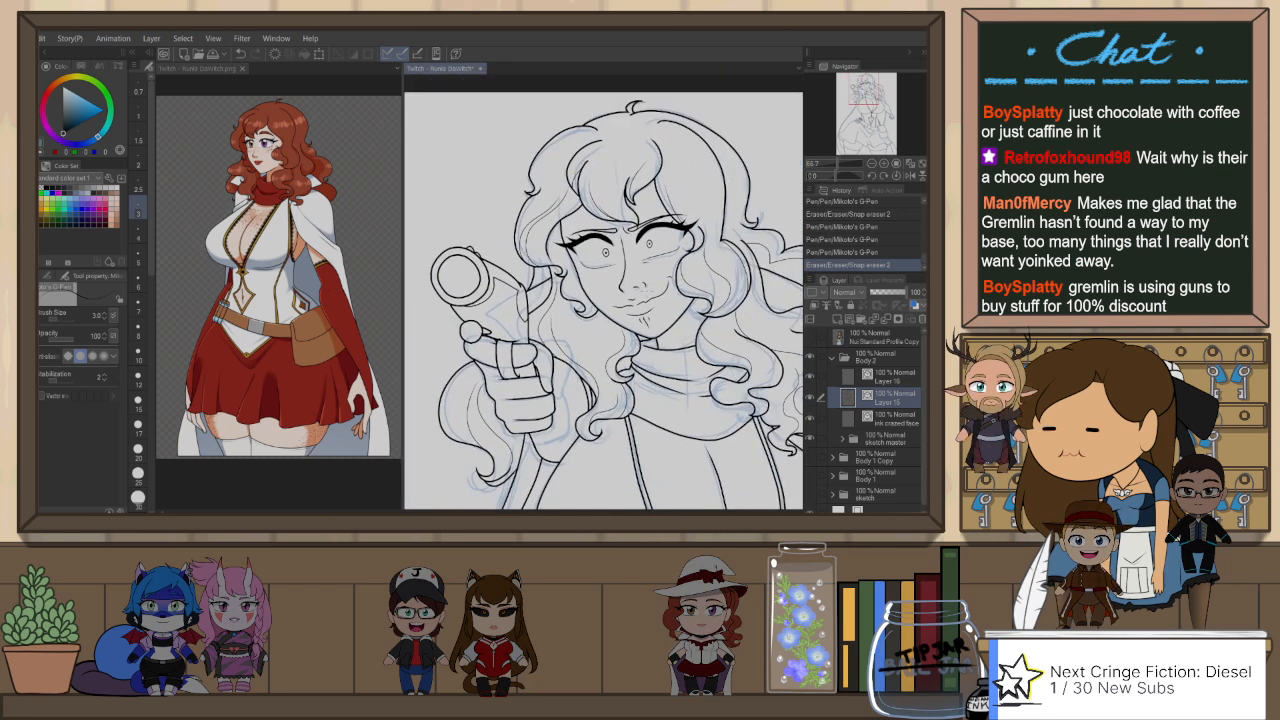
left_click_drag(547, 267, 549, 284)
key("e")
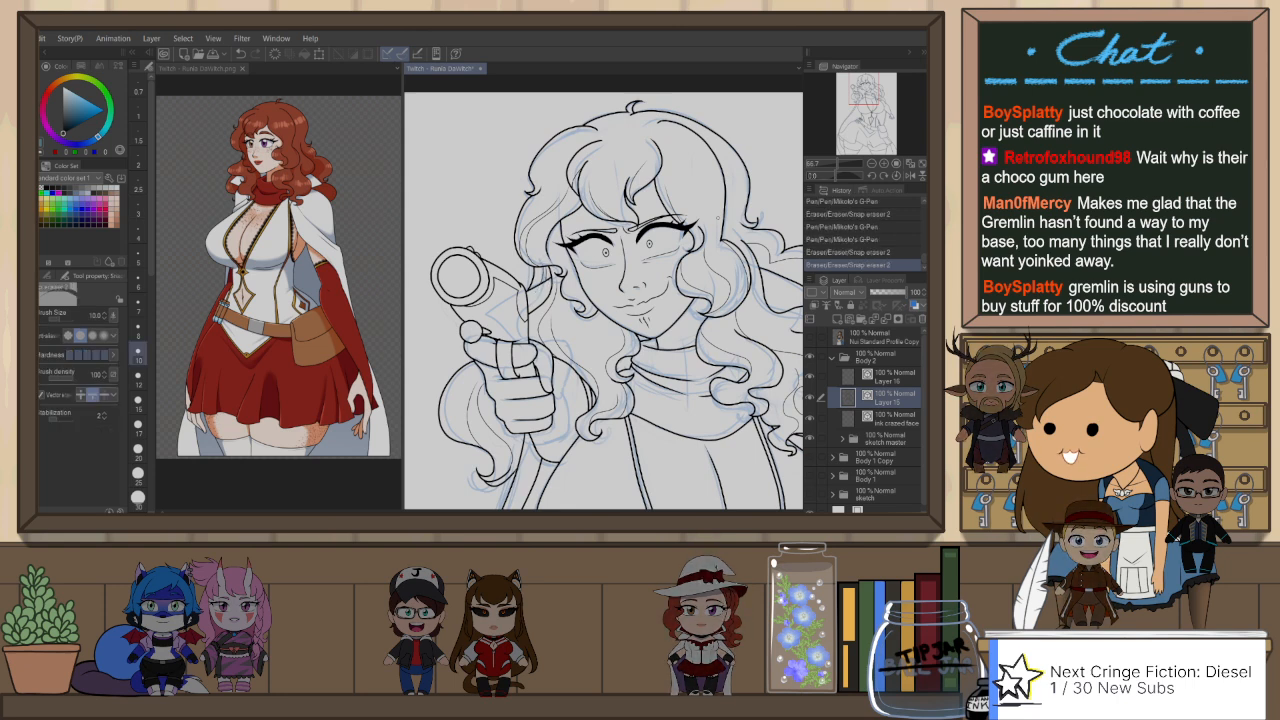
Step: Flip the view back and ink a short line in the hair above the large face curl, raising the G-Pen size to 6
scroll(719, 216, "down", 2)
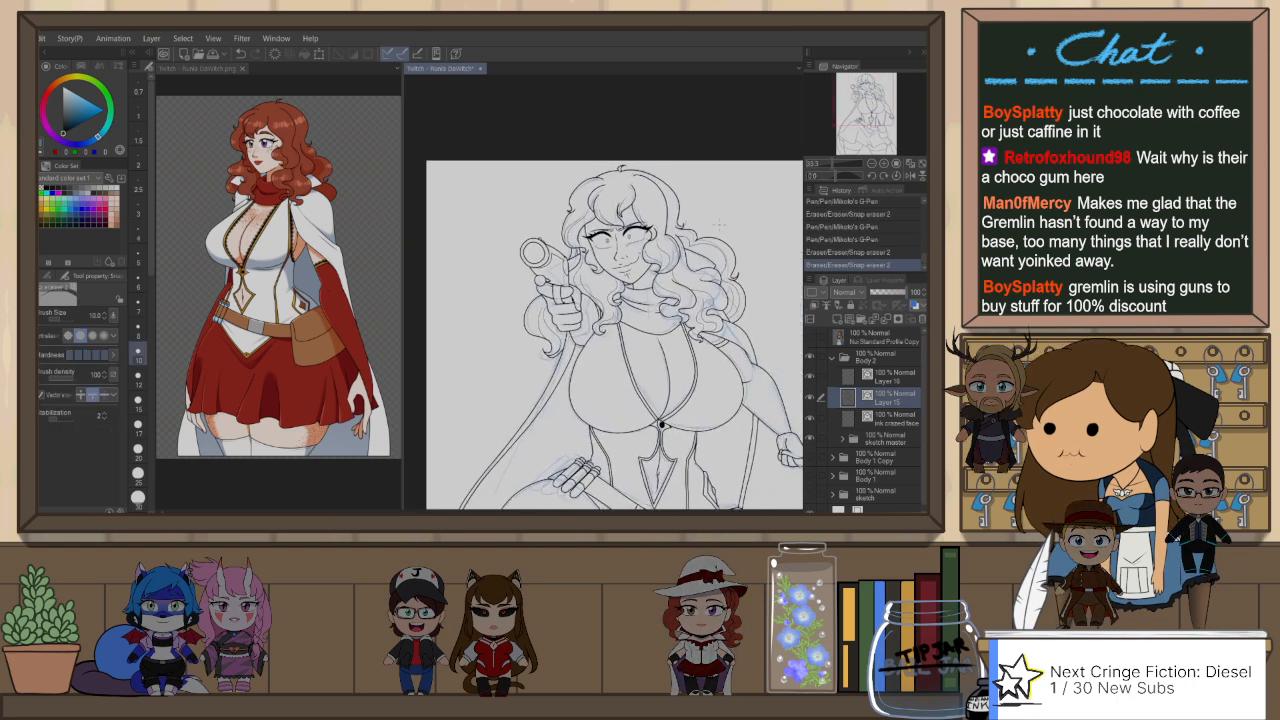
key("h")
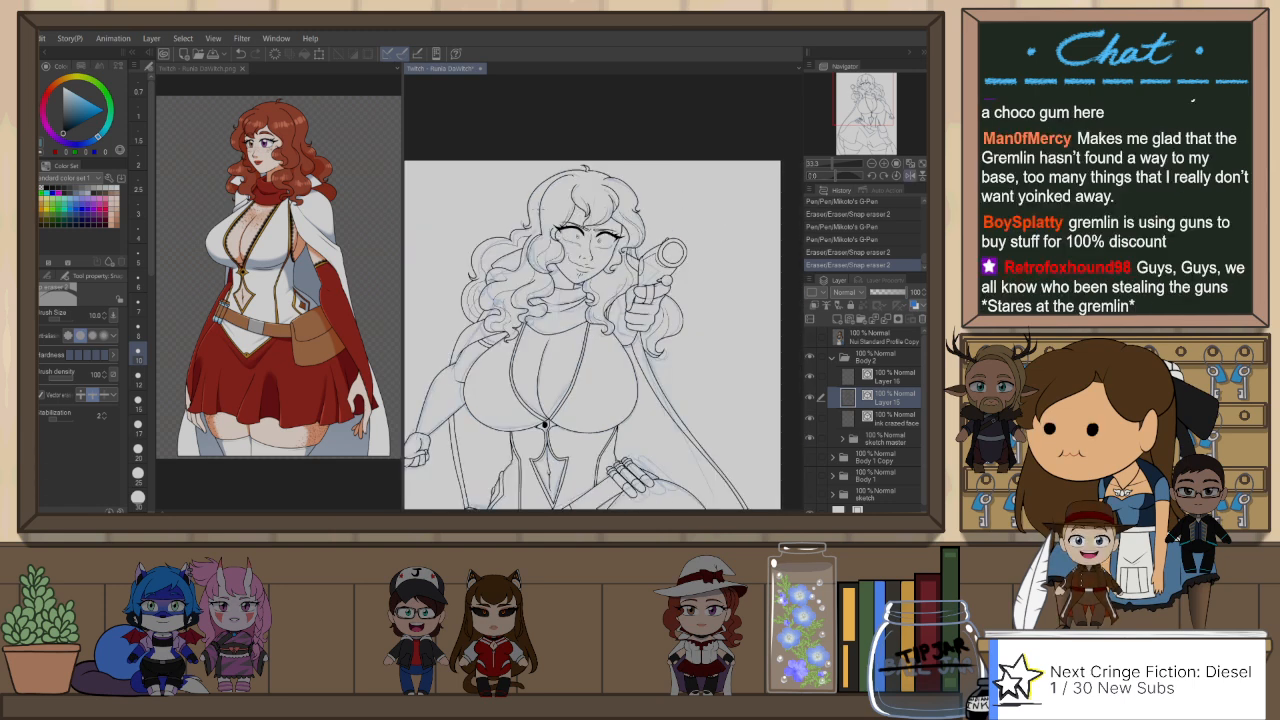
scroll(535, 214, "up", 3)
key("p")
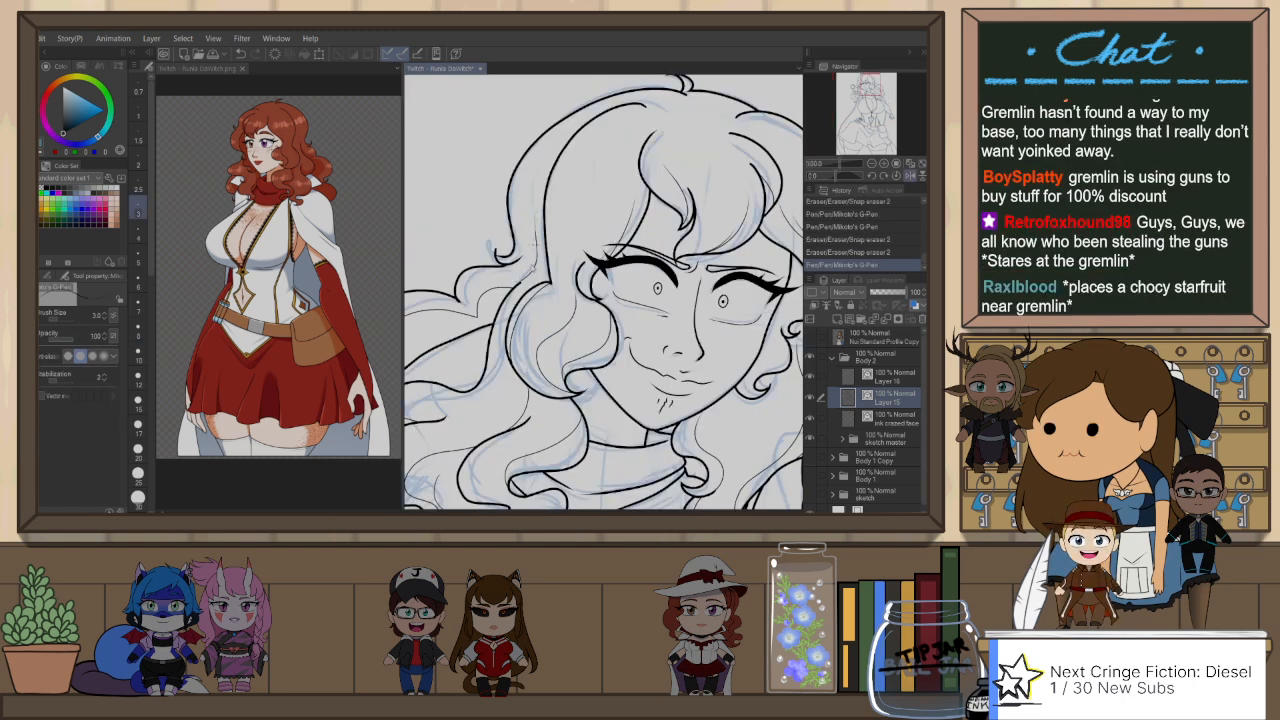
key("ctrl+z")
key("bracketright")
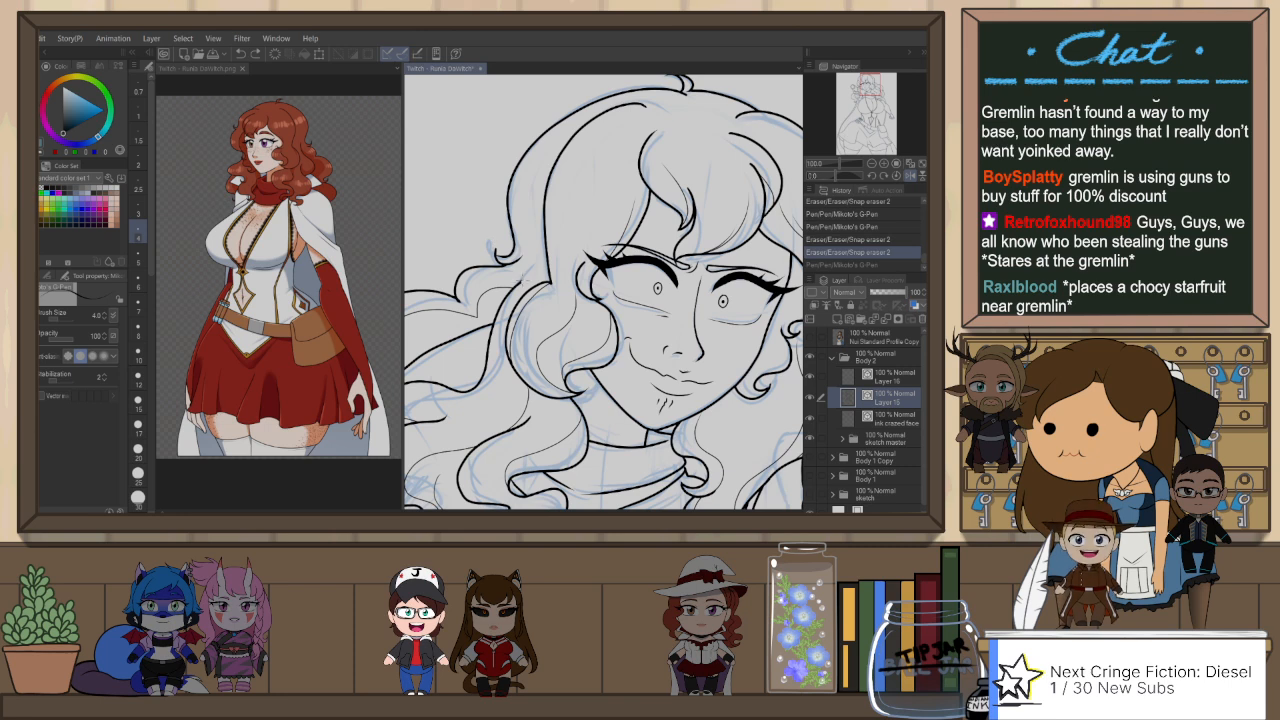
left_click_drag(549, 282, 544, 218)
left_click(141, 284)
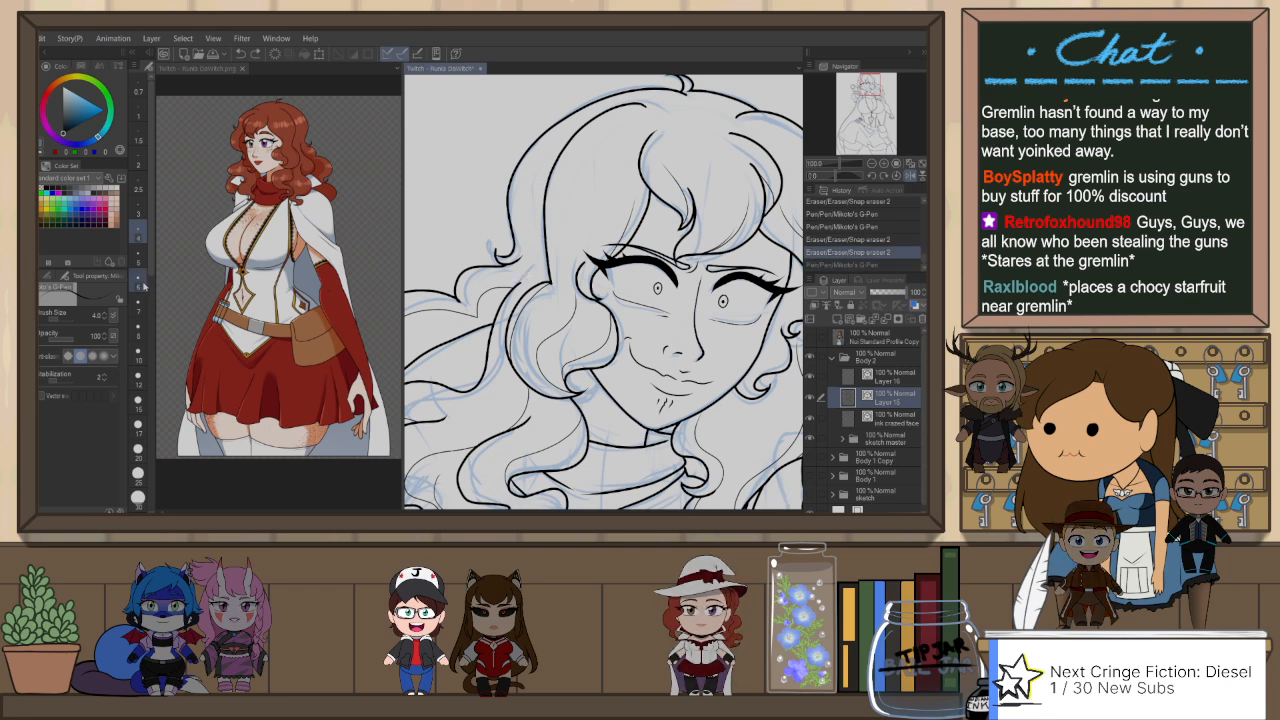
key("ctrl+y")
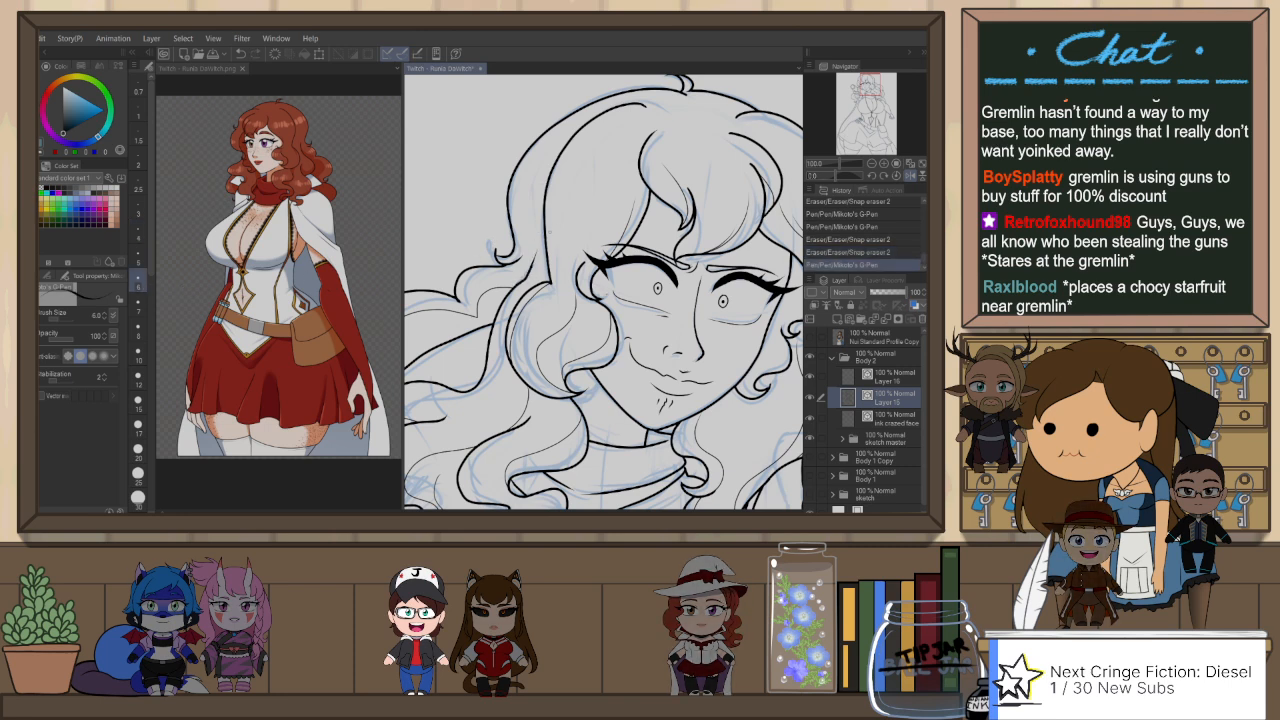
scroll(583, 201, "down", 2)
left_click_drag(601, 212, 582, 201)
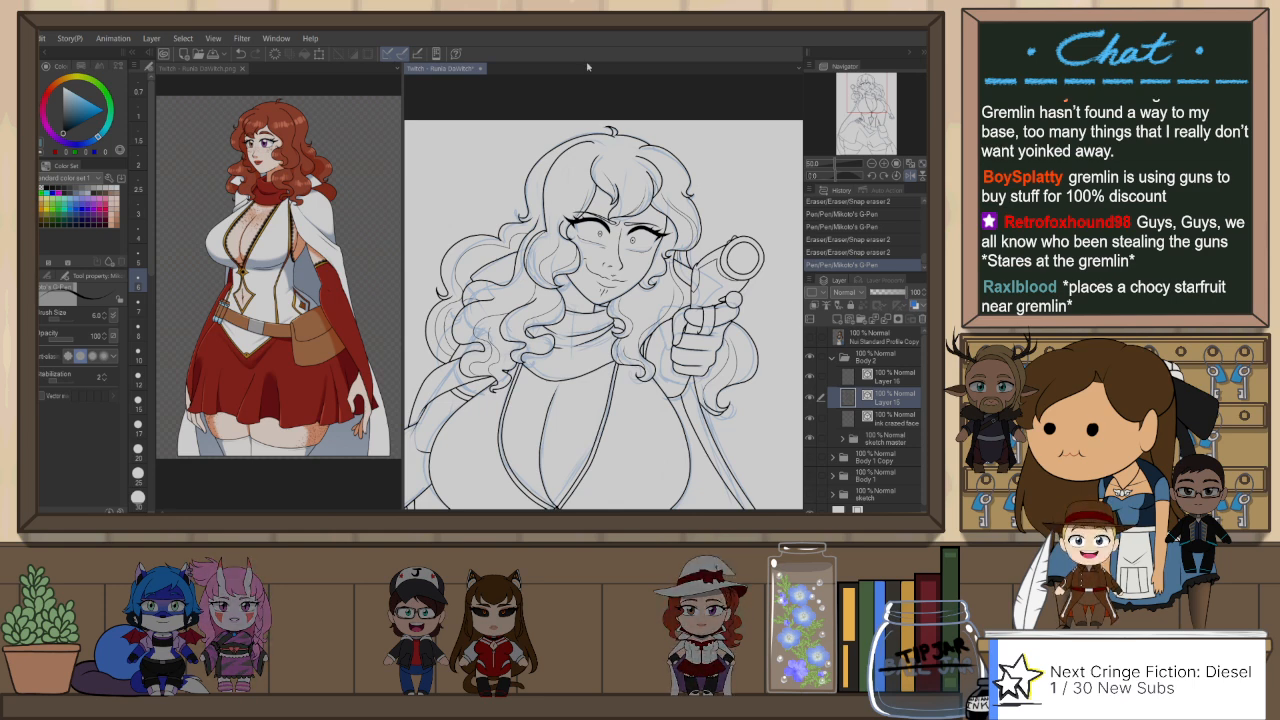
key("ctrl+minus")
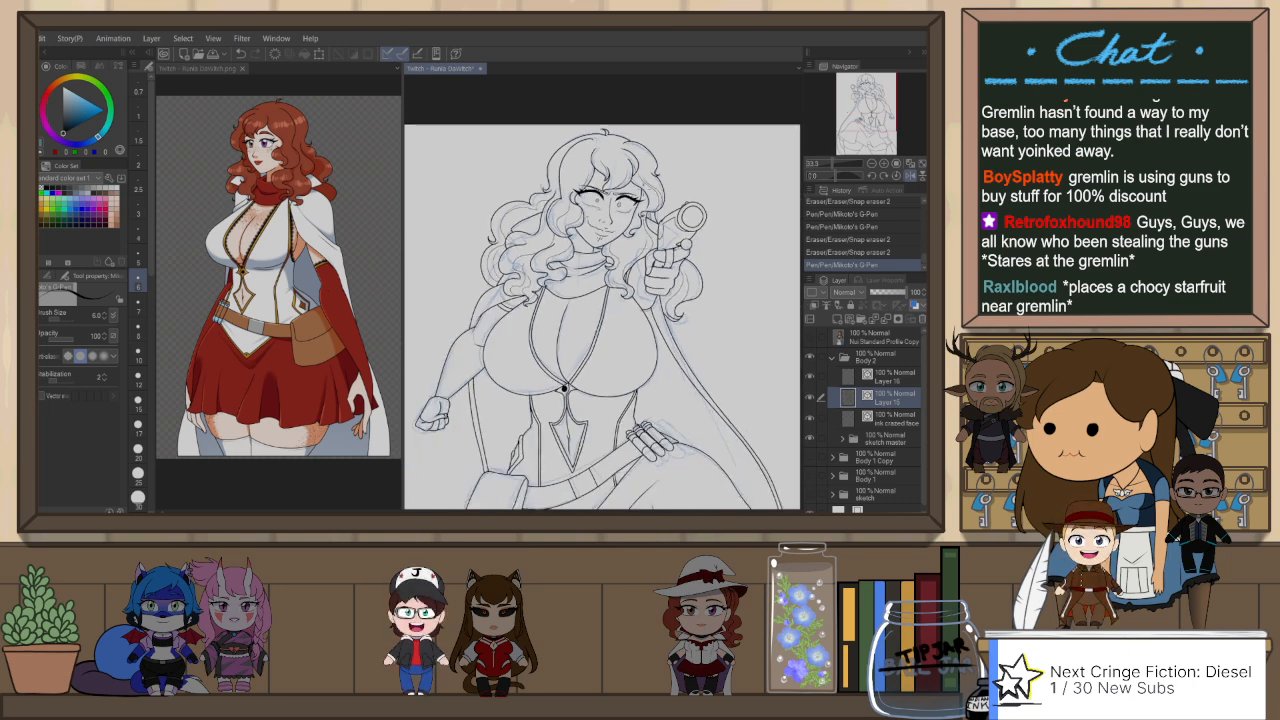
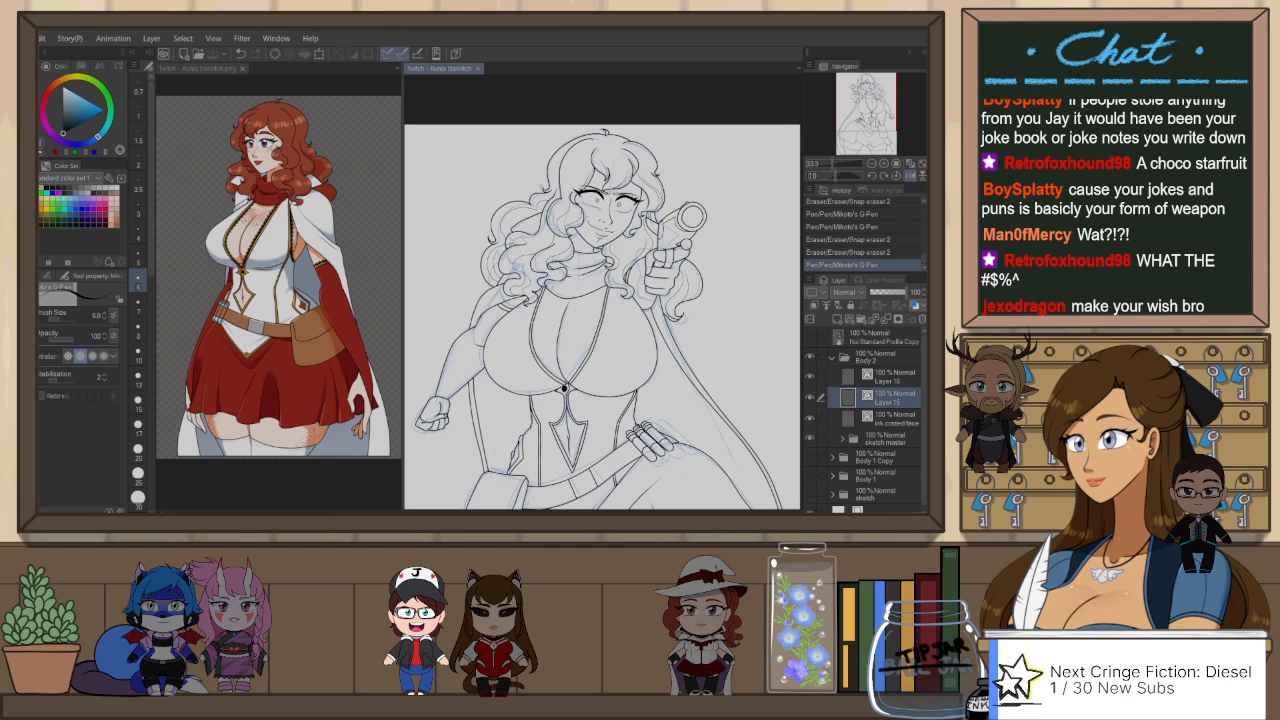
Step: Select the thin strand lines between the face and the gun and inside the curl behind the gun hand with the Object tool
left_click_drag(693, 318, 688, 307)
key("h")
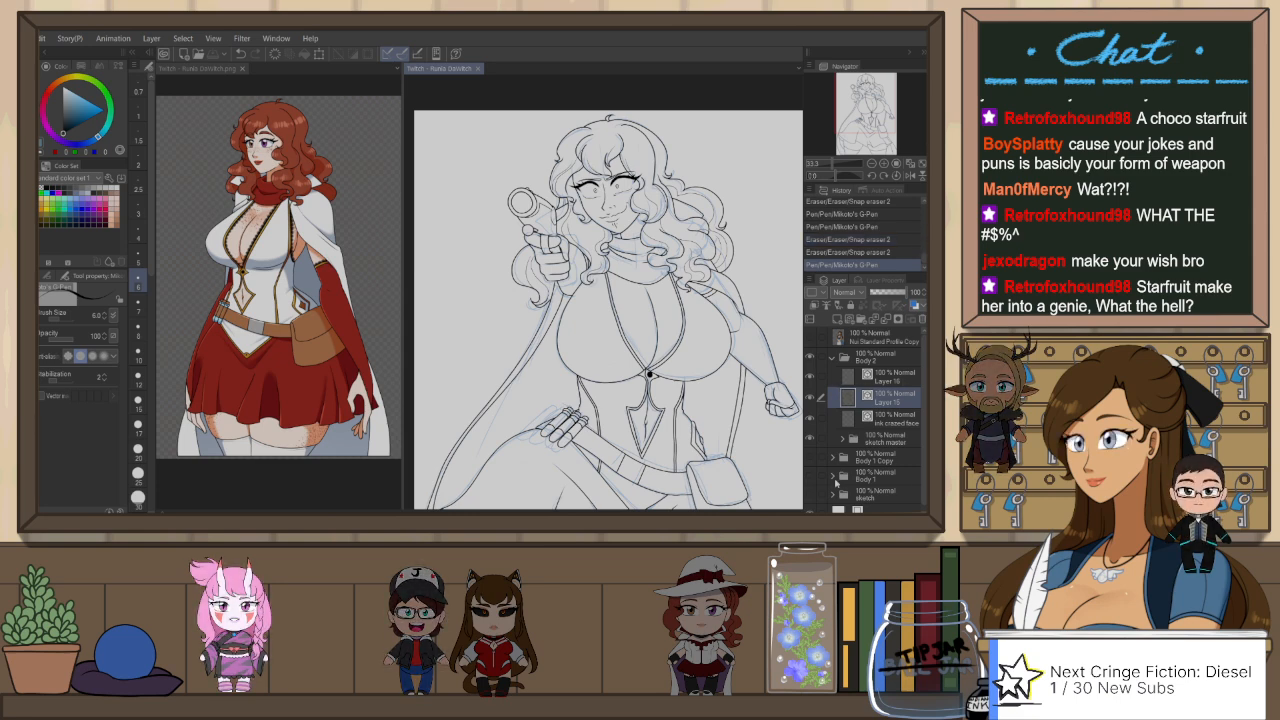
key("ctrl+minus")
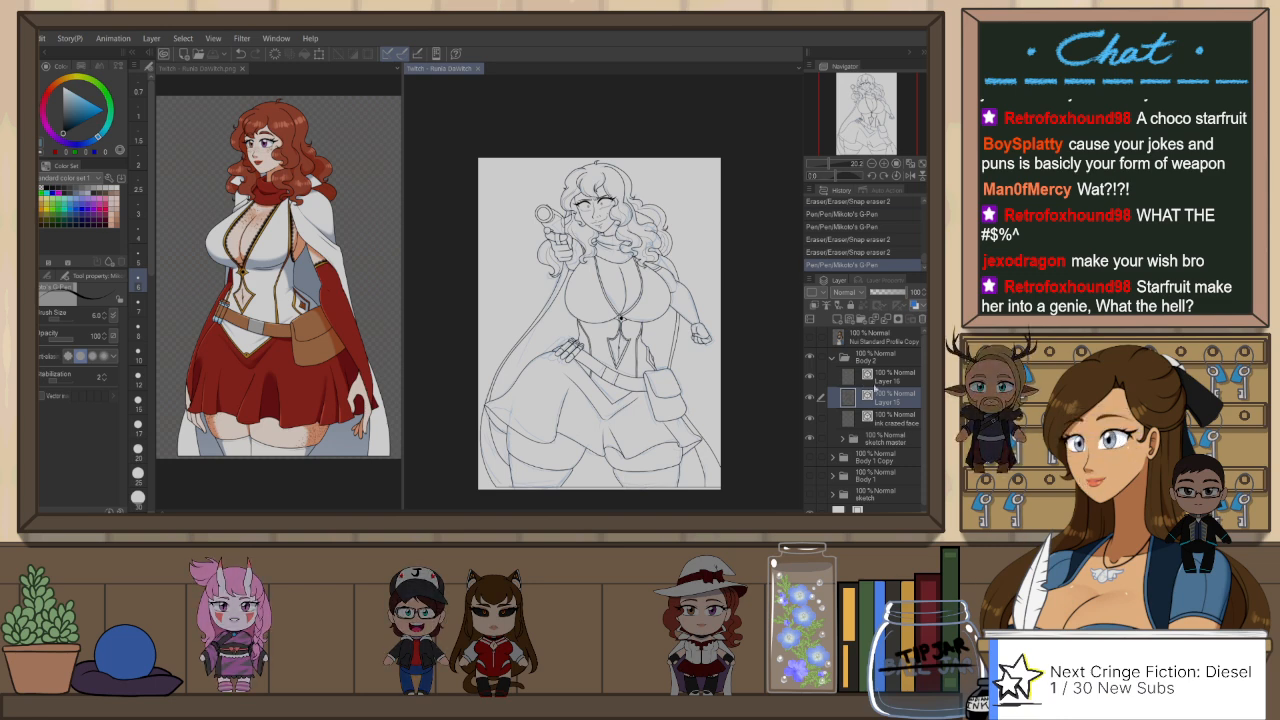
left_click(880, 380)
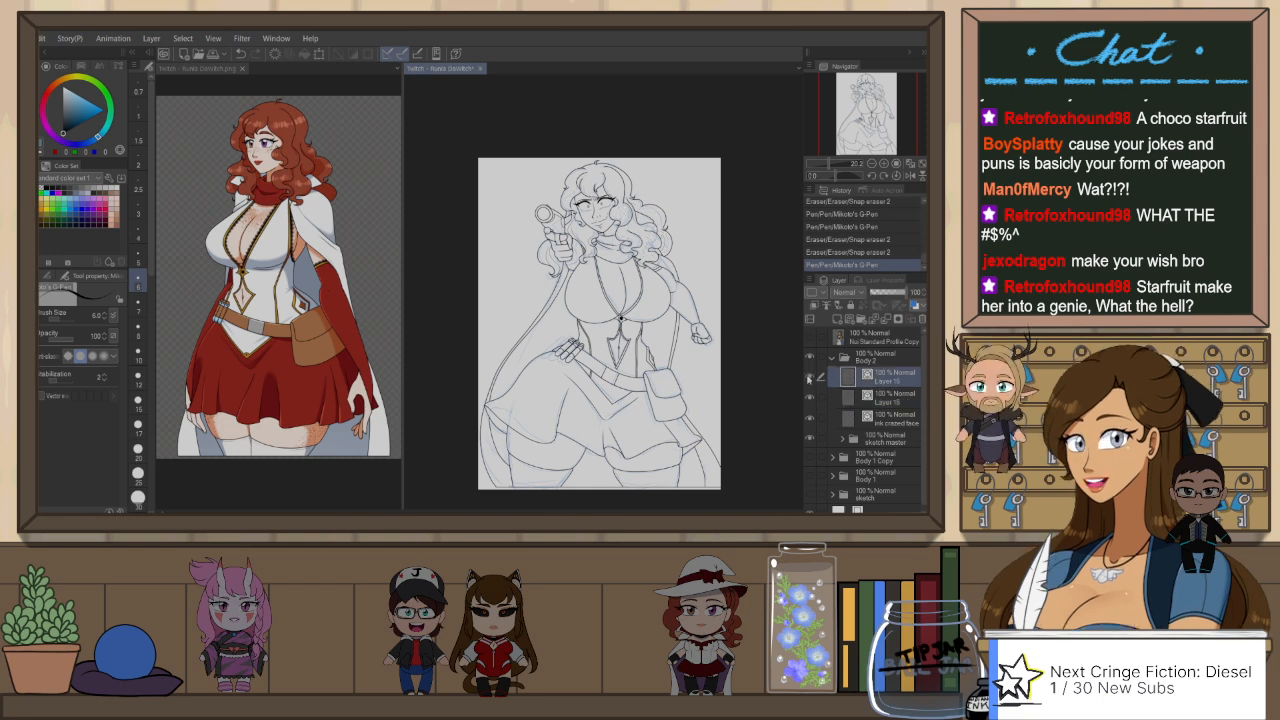
scroll(551, 207, "up", 5)
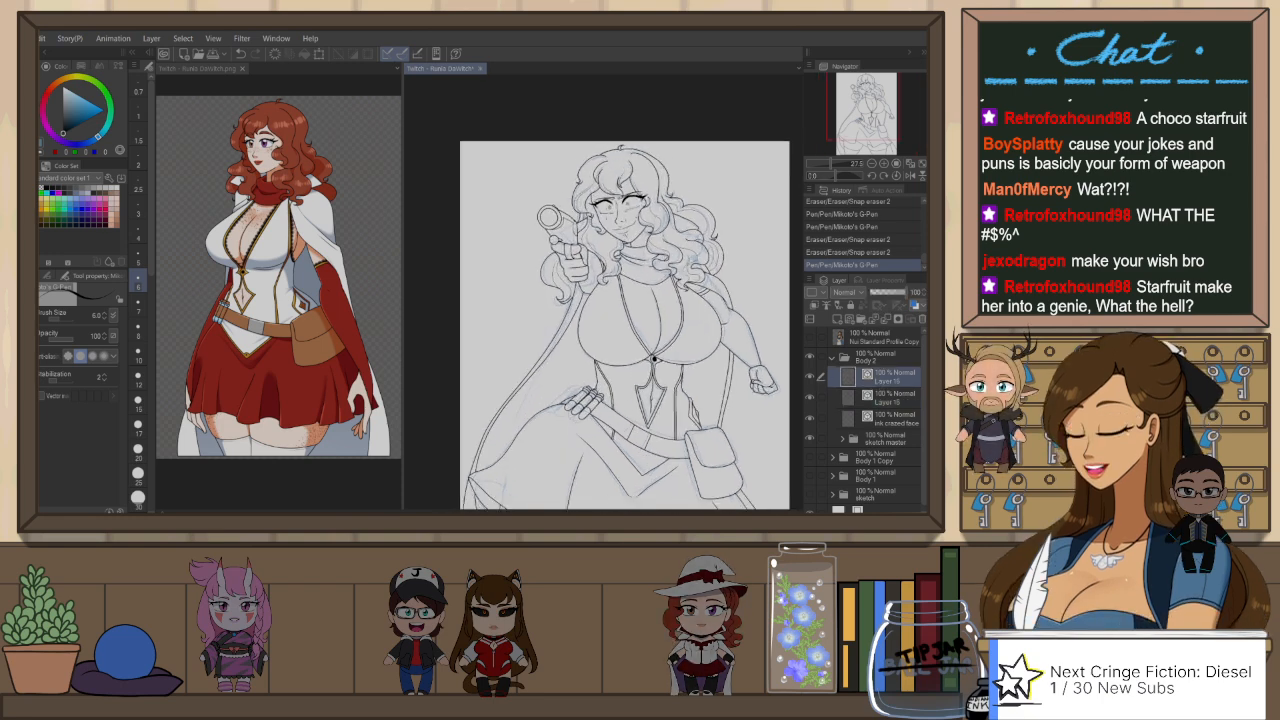
scroll(607, 213, "up", 2)
key("o")
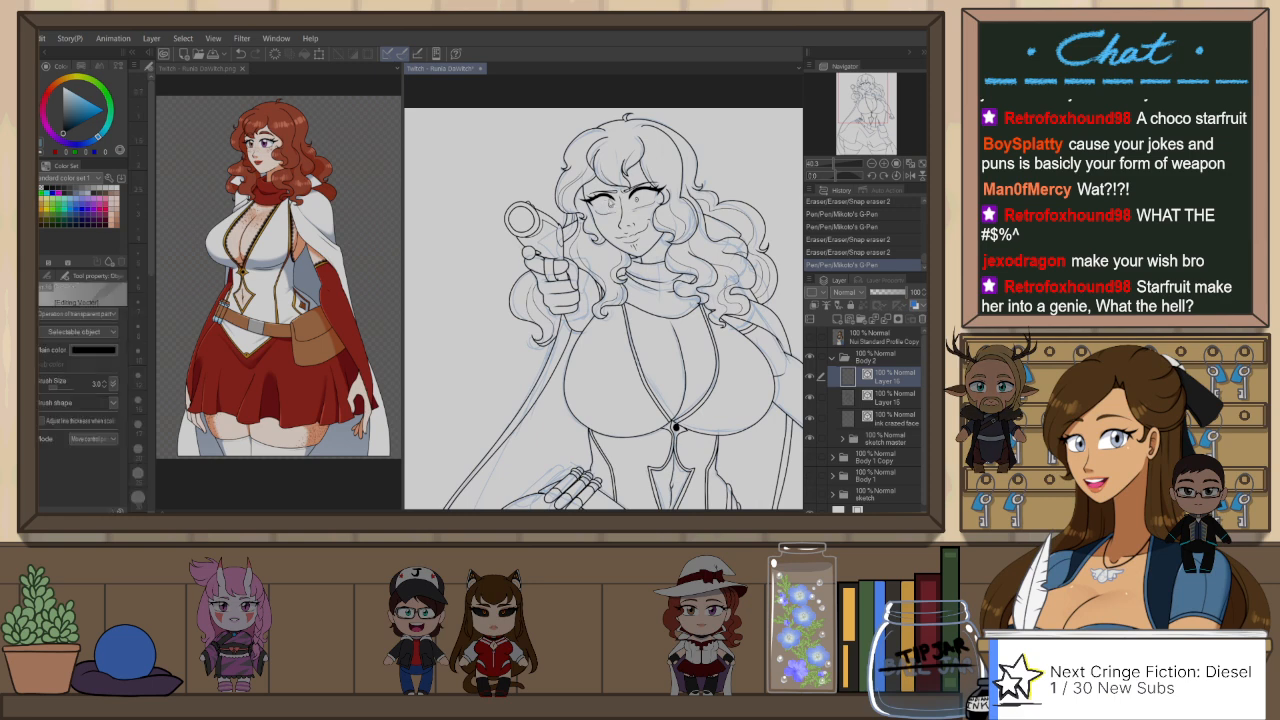
scroll(597, 252, "up", 2)
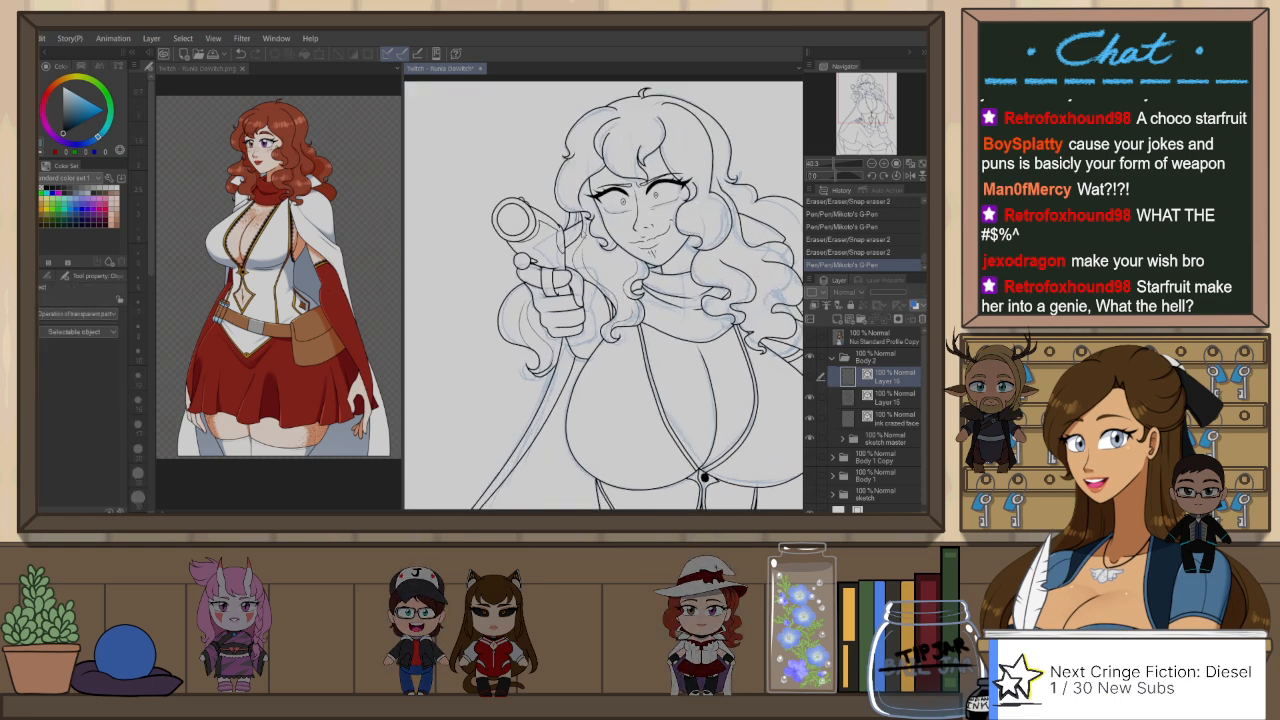
left_click(586, 262)
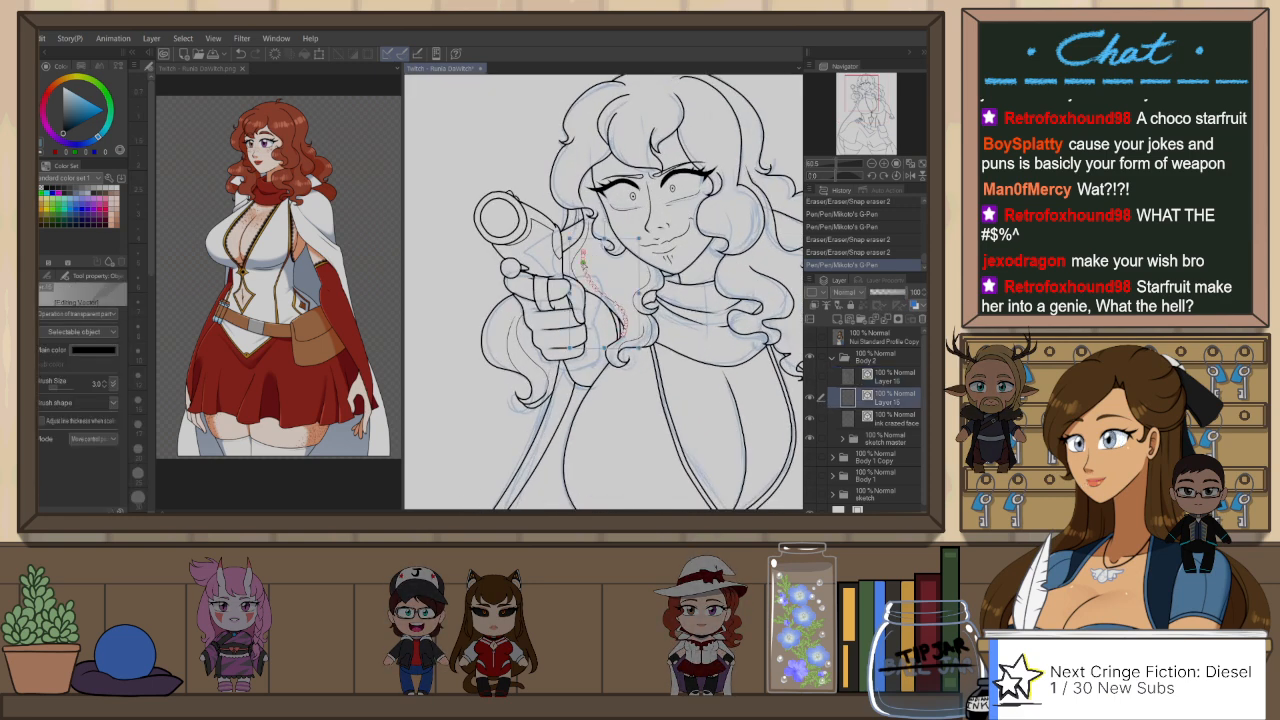
left_click(576, 217, "shift")
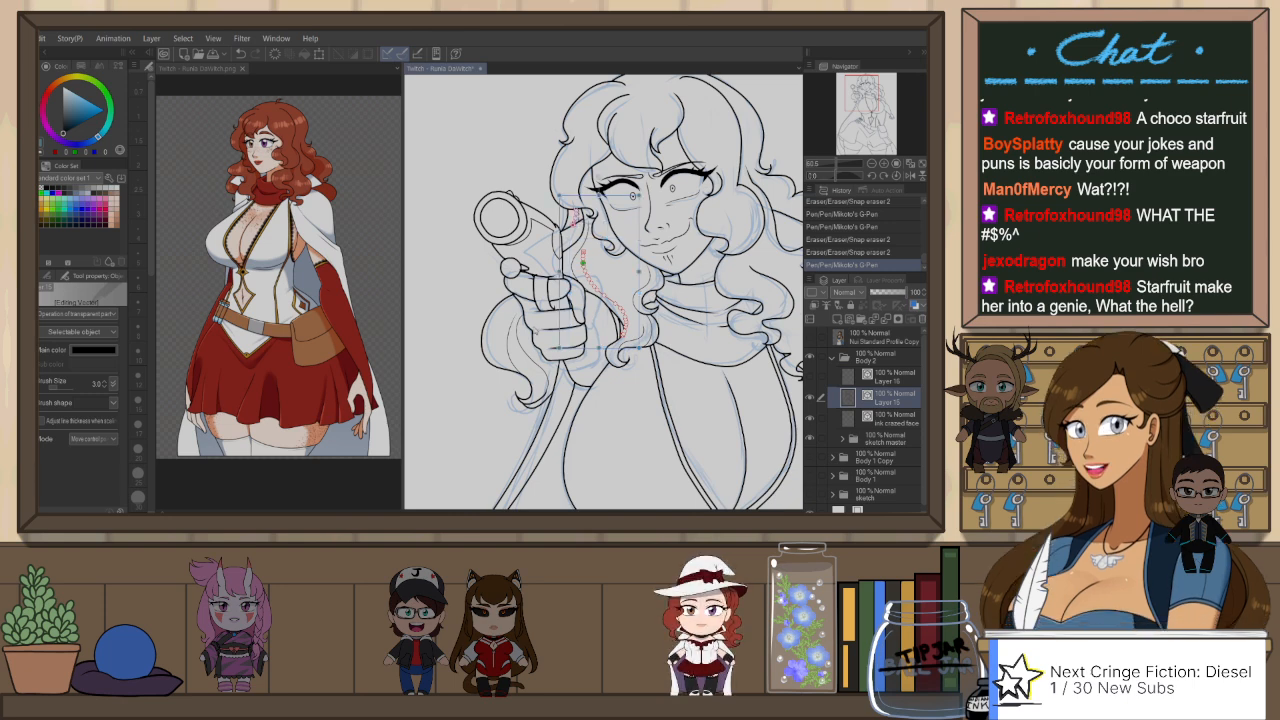
left_click(512, 350, "shift")
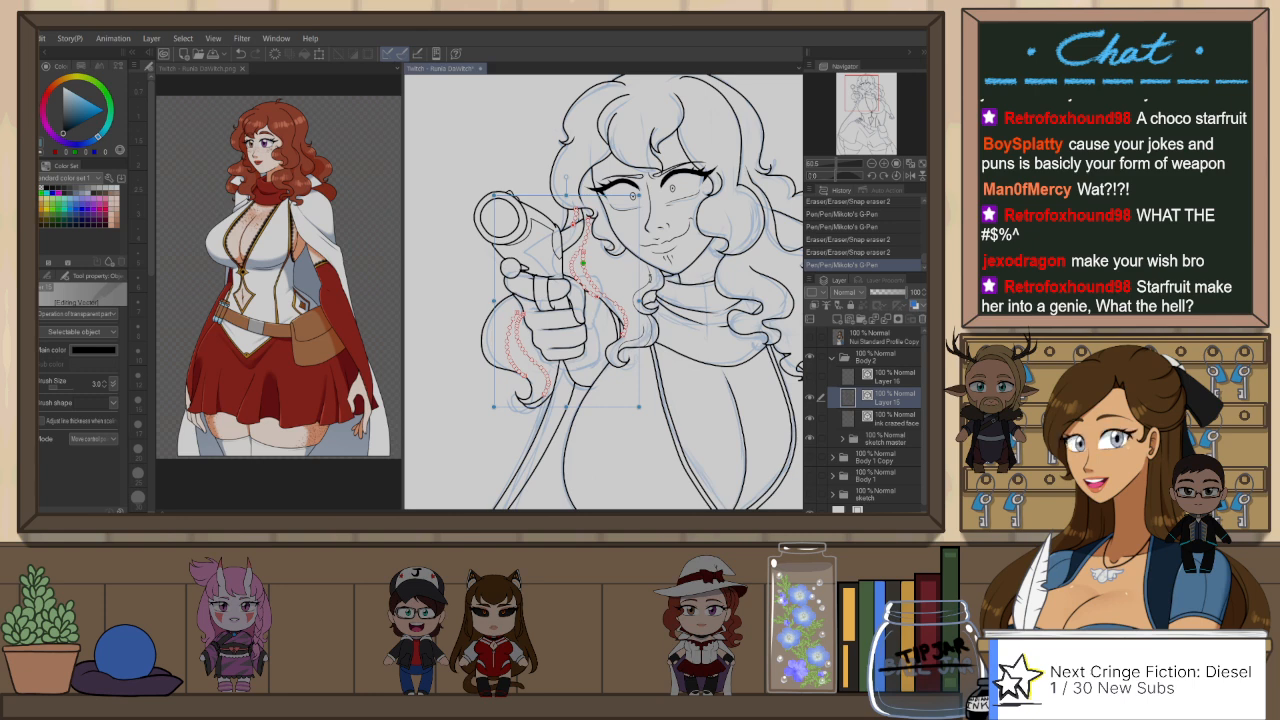
scroll(653, 276, "up", 3)
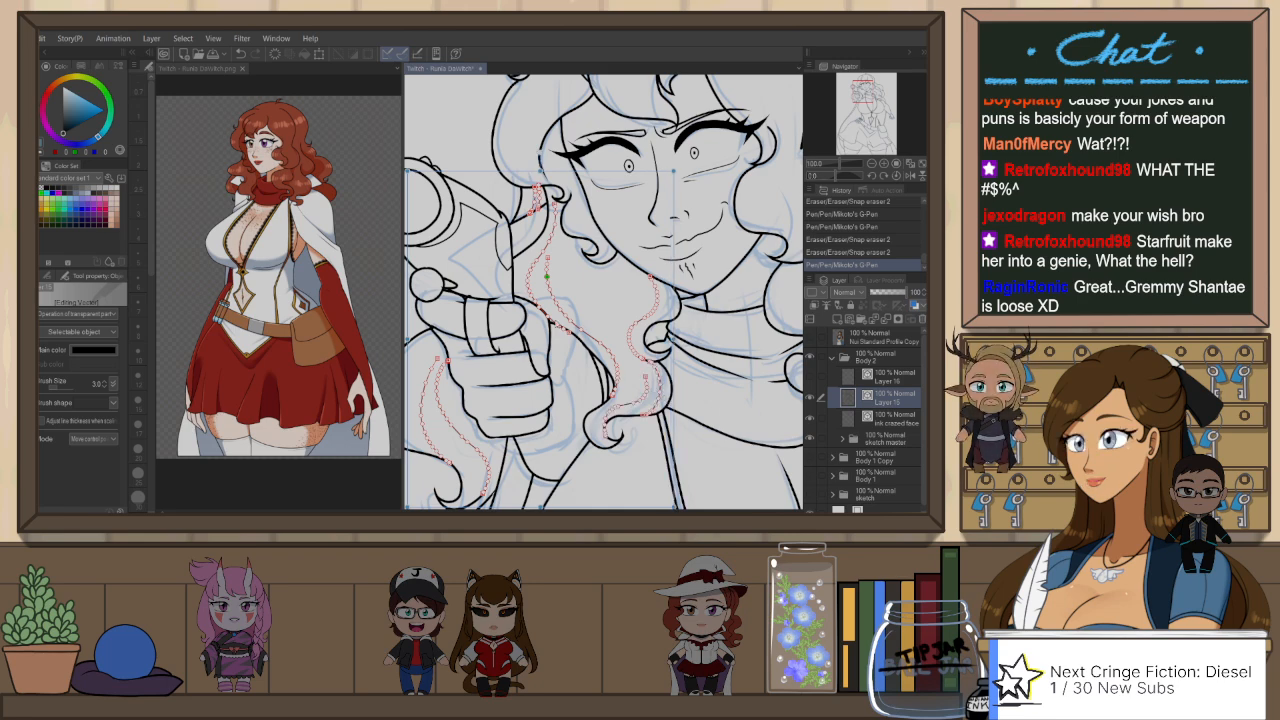
Step: Extend the selection to the remaining thin strands in the far curls, beside the scarf and near the temple
scroll(546, 317, "down", 3)
scroll(562, 310, "down", 2)
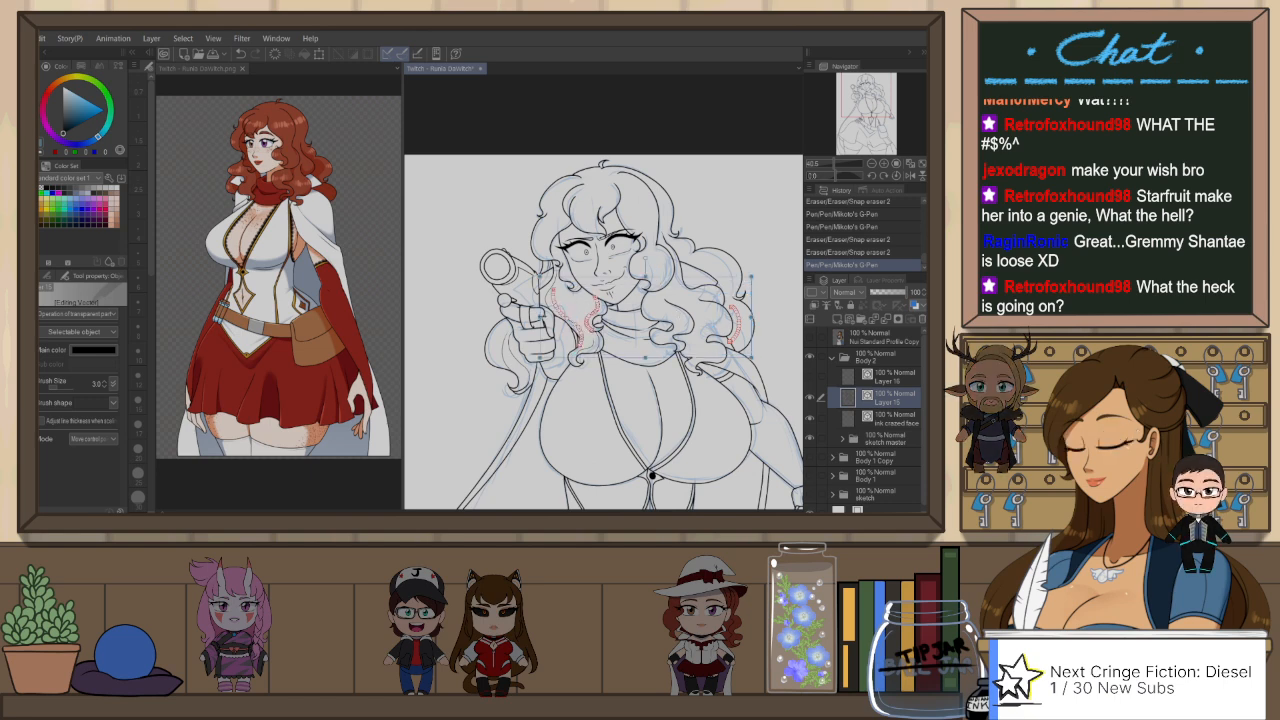
left_click(514, 343, "shift")
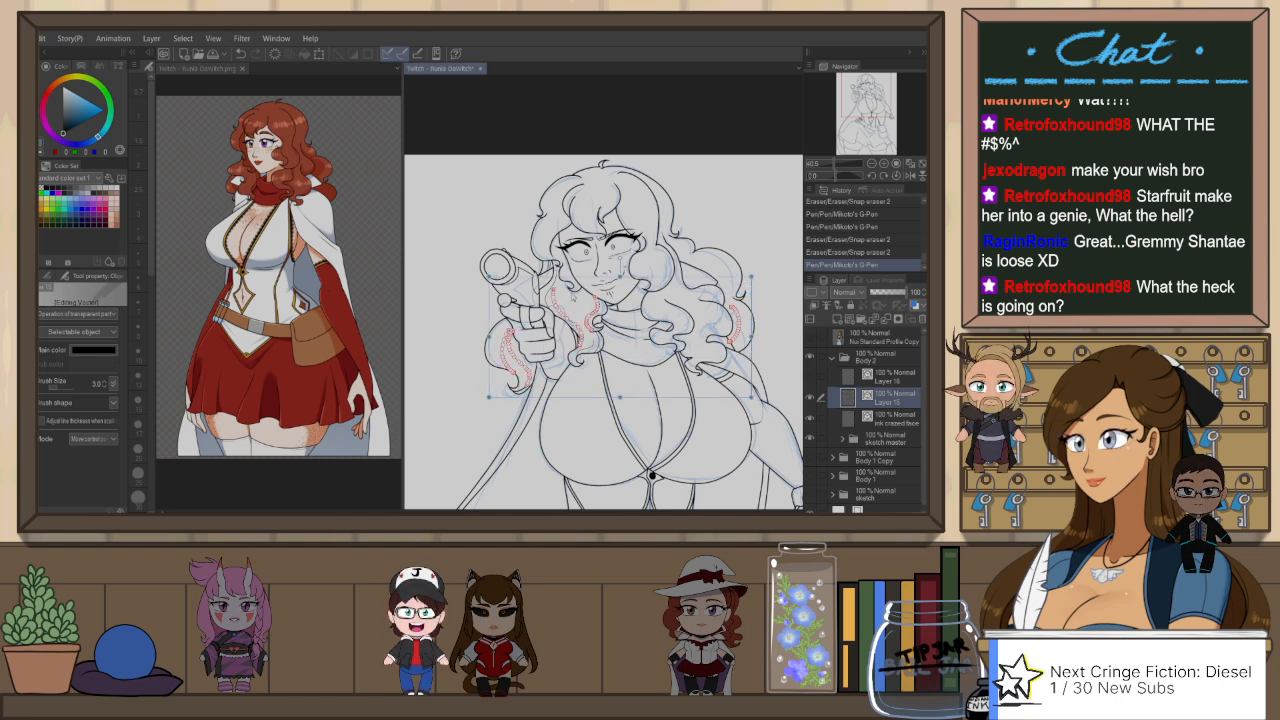
scroll(568, 315, "up", 5)
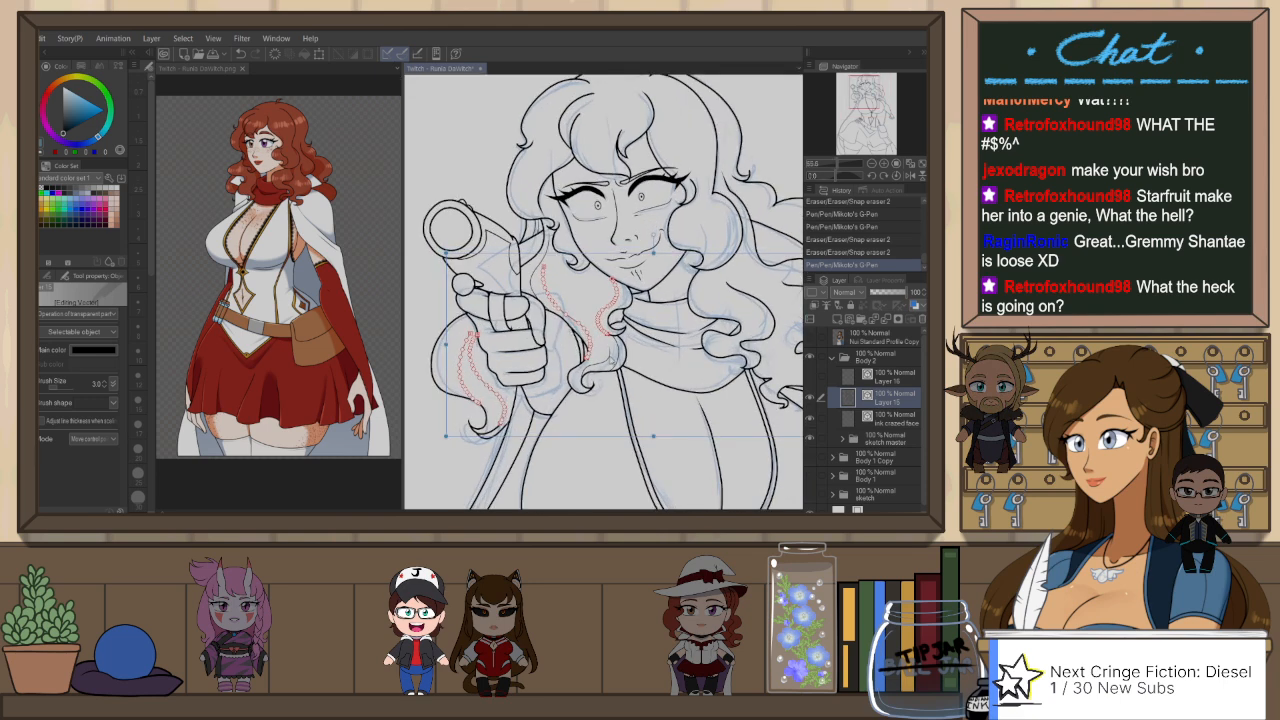
left_click(624, 358, "shift")
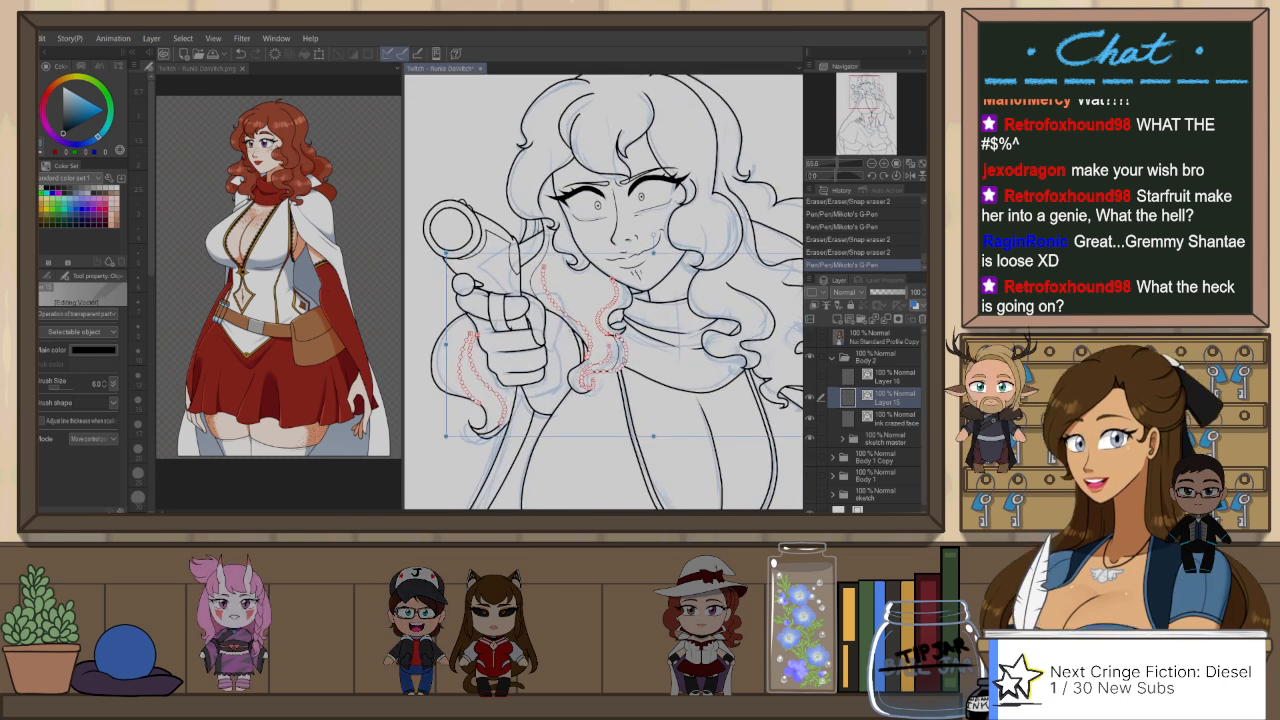
left_click(643, 362)
left_click(618, 354)
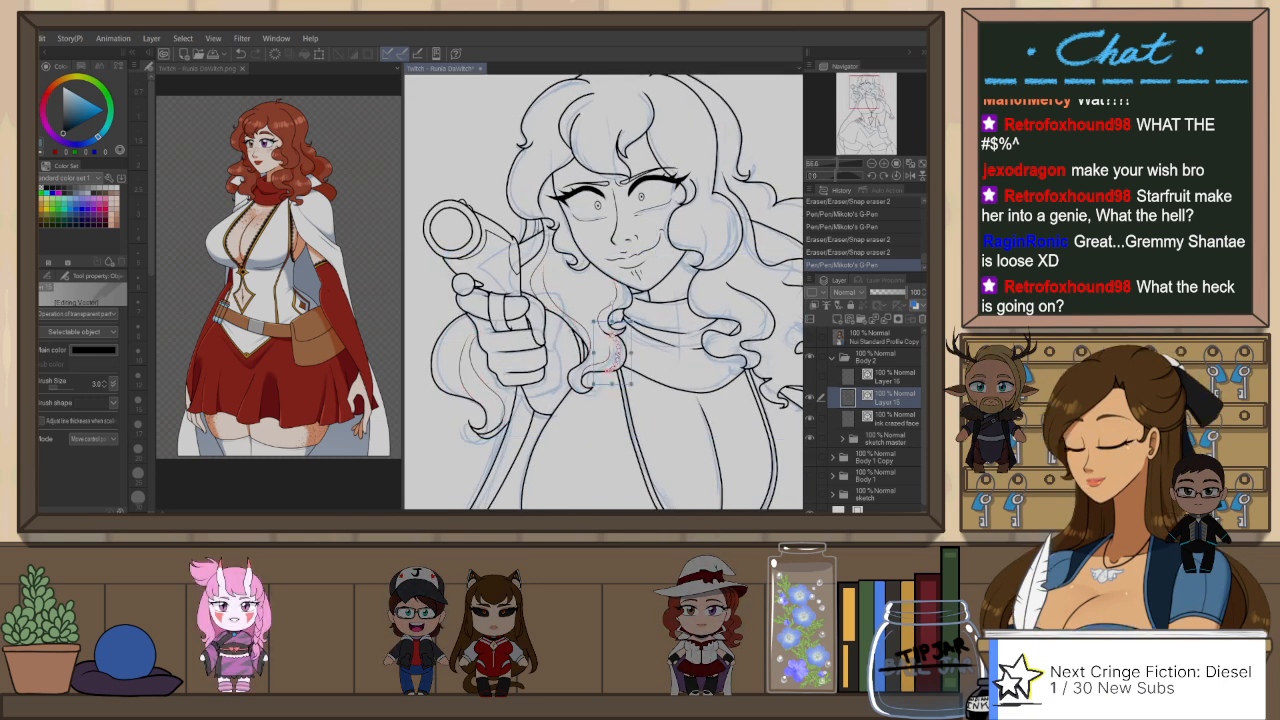
left_click(556, 296, "shift")
left_click(466, 362, "shift")
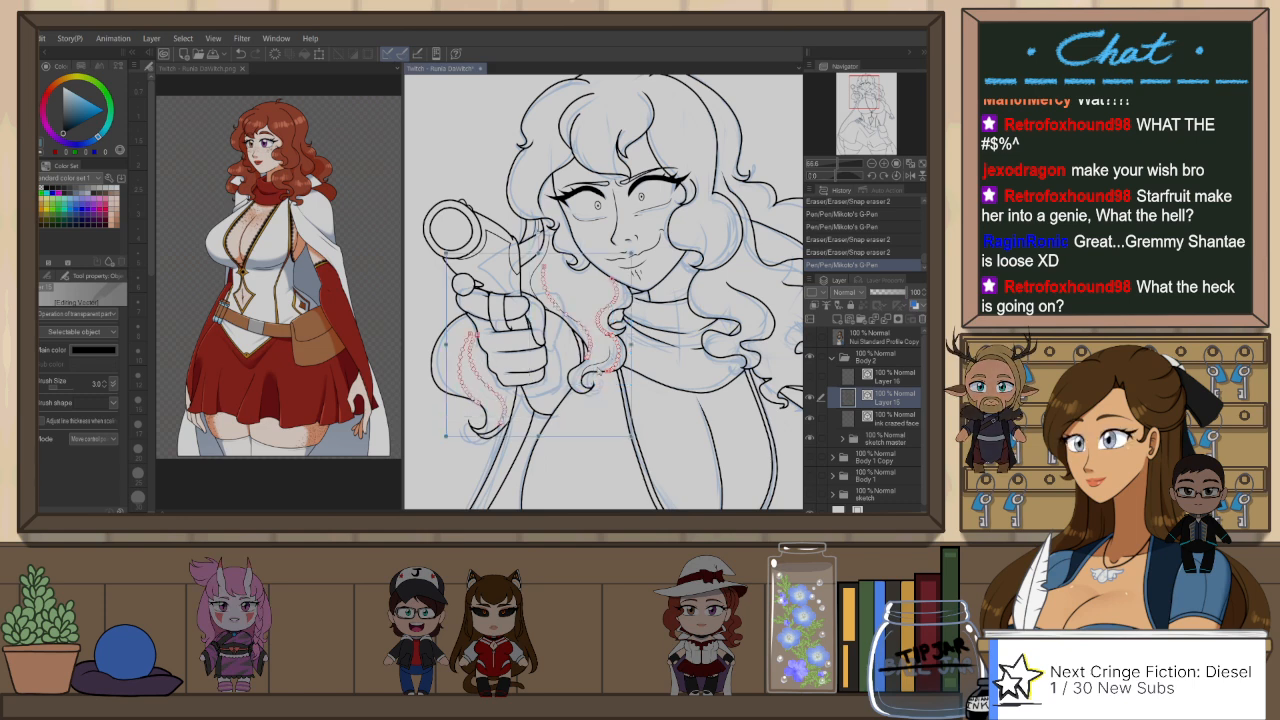
scroll(540, 227, "up", 2)
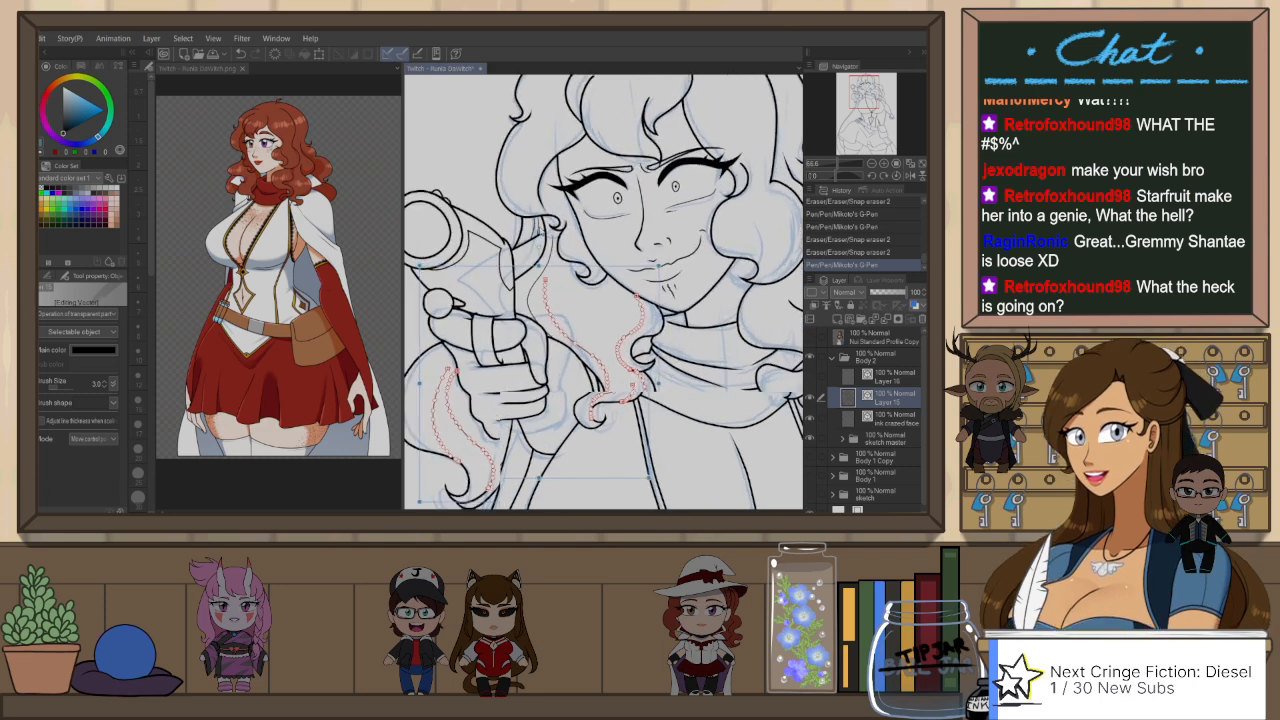
left_click(538, 227, "shift")
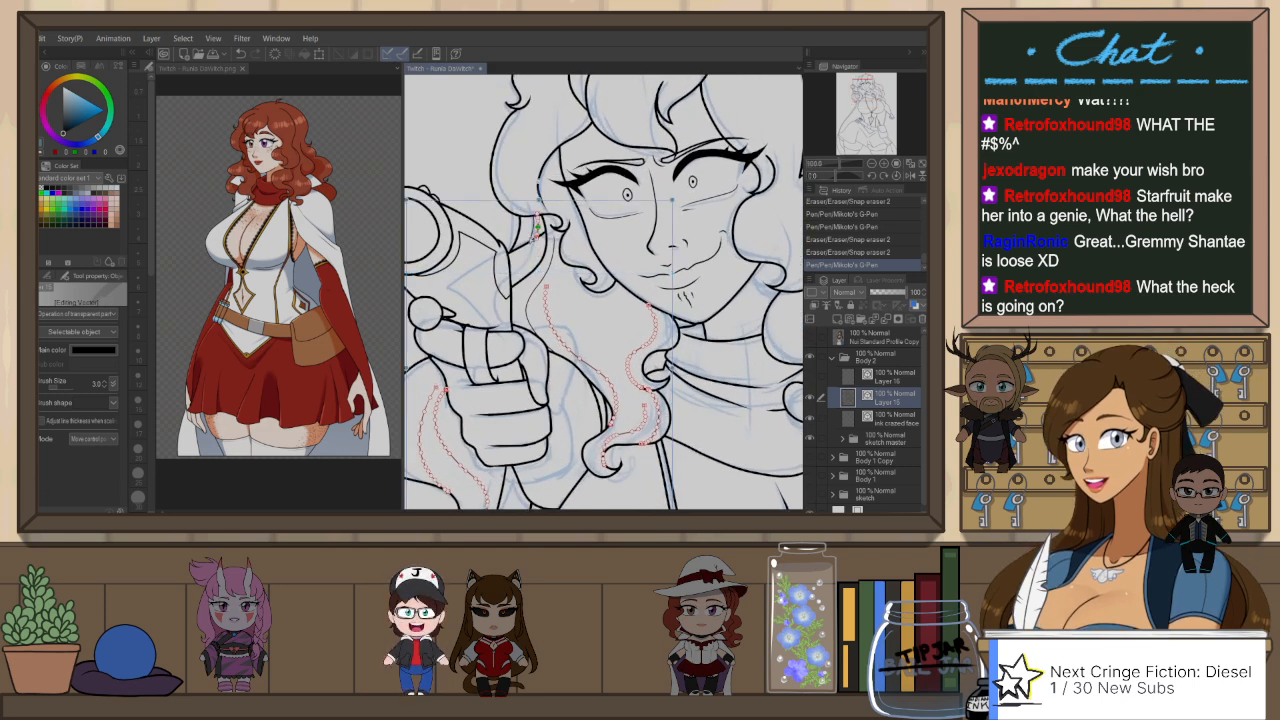
scroll(617, 252, "down", 4)
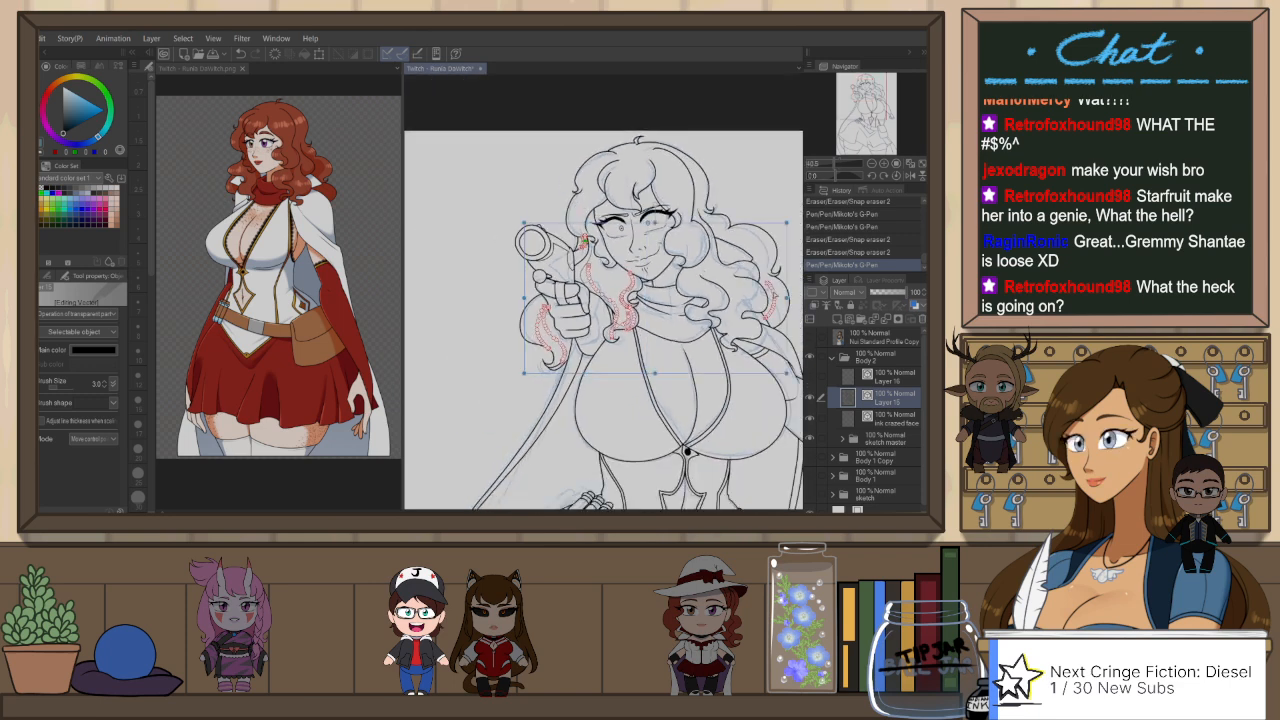
Step: Move the selected thin hair strands from Layer 15 to Layer 16 by cutting and pasting them
key("ctrl+x")
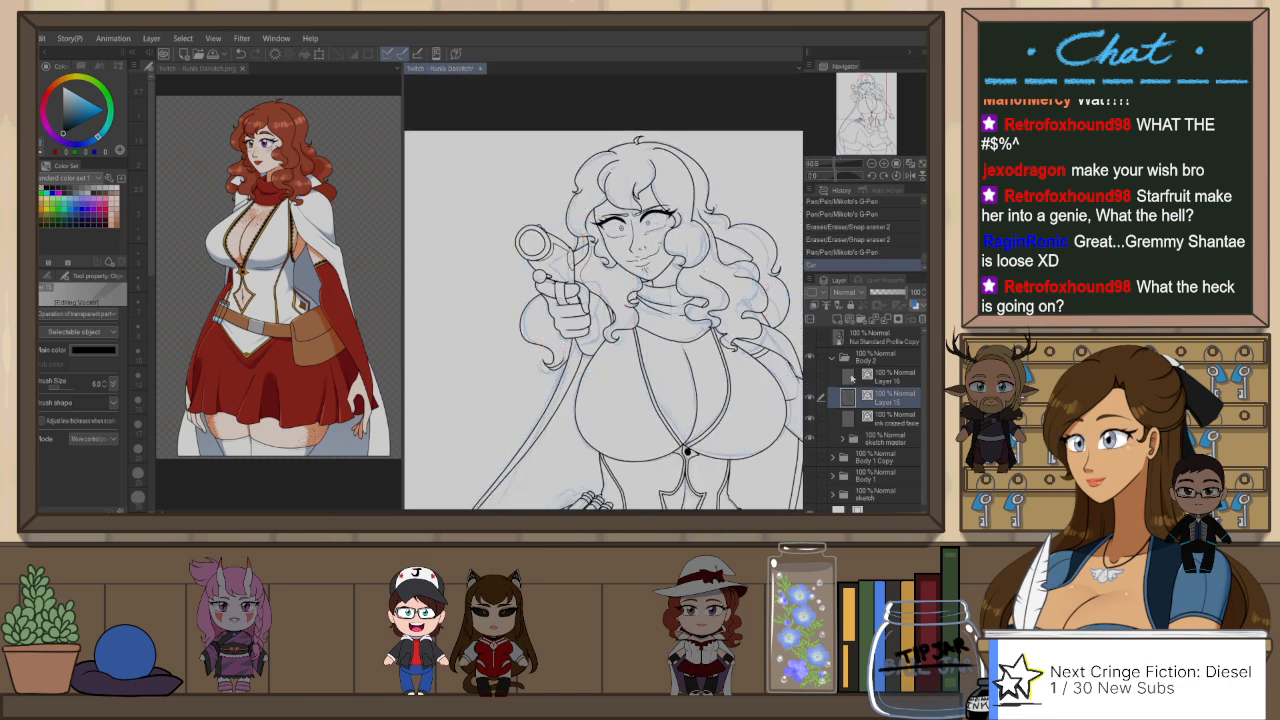
left_click(848, 376)
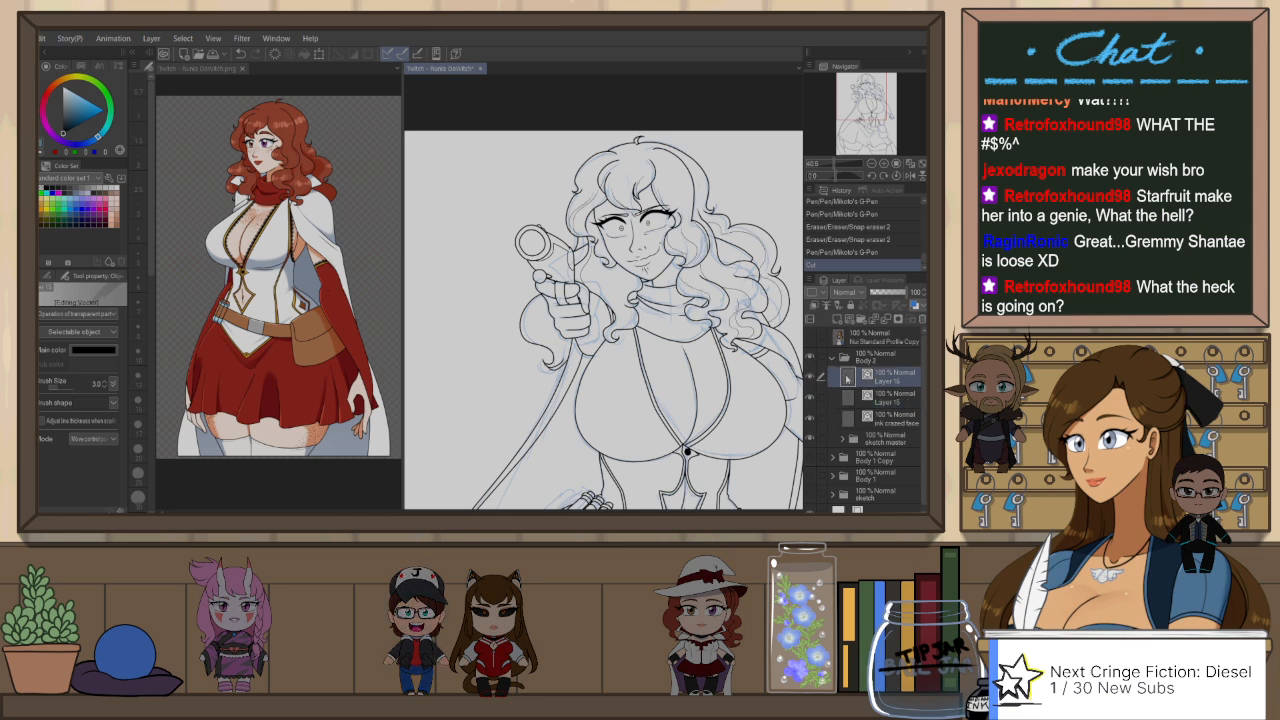
key("ctrl+v")
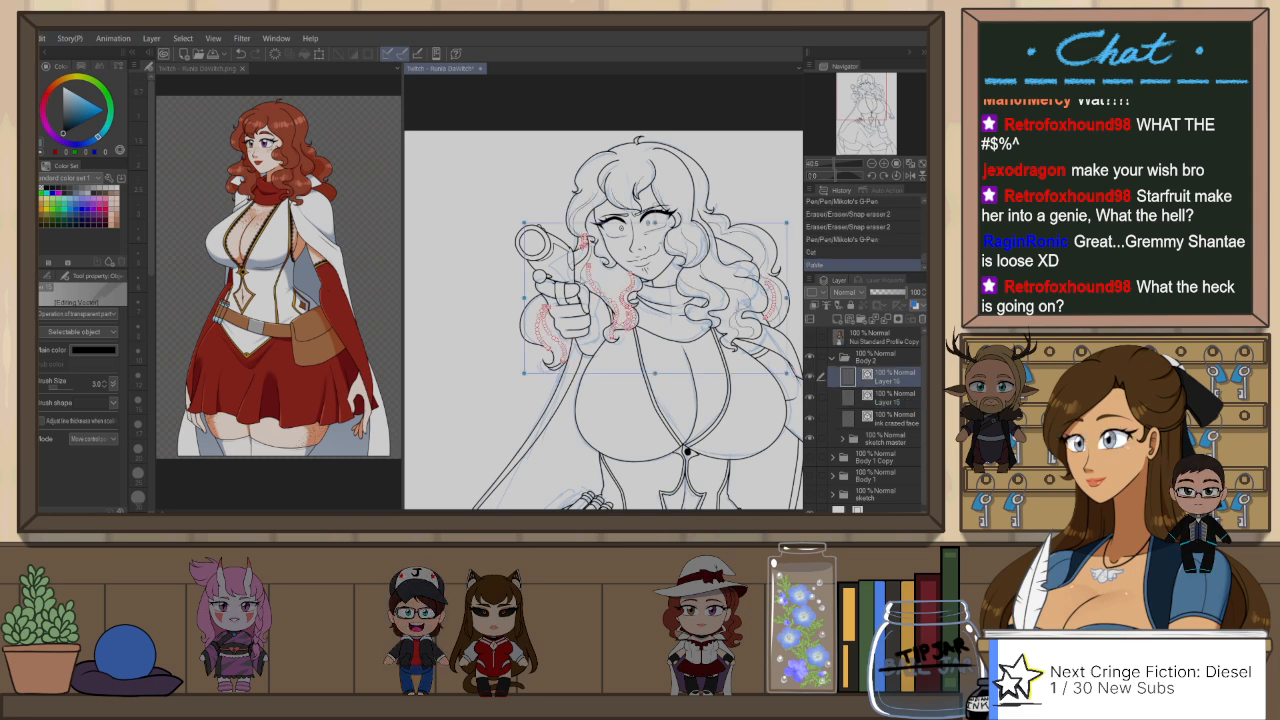
Step: Cut the leftover strand line beside the gun from Layer 15 and paste it onto Layer 16
left_click(581, 275)
key("ctrl+x")
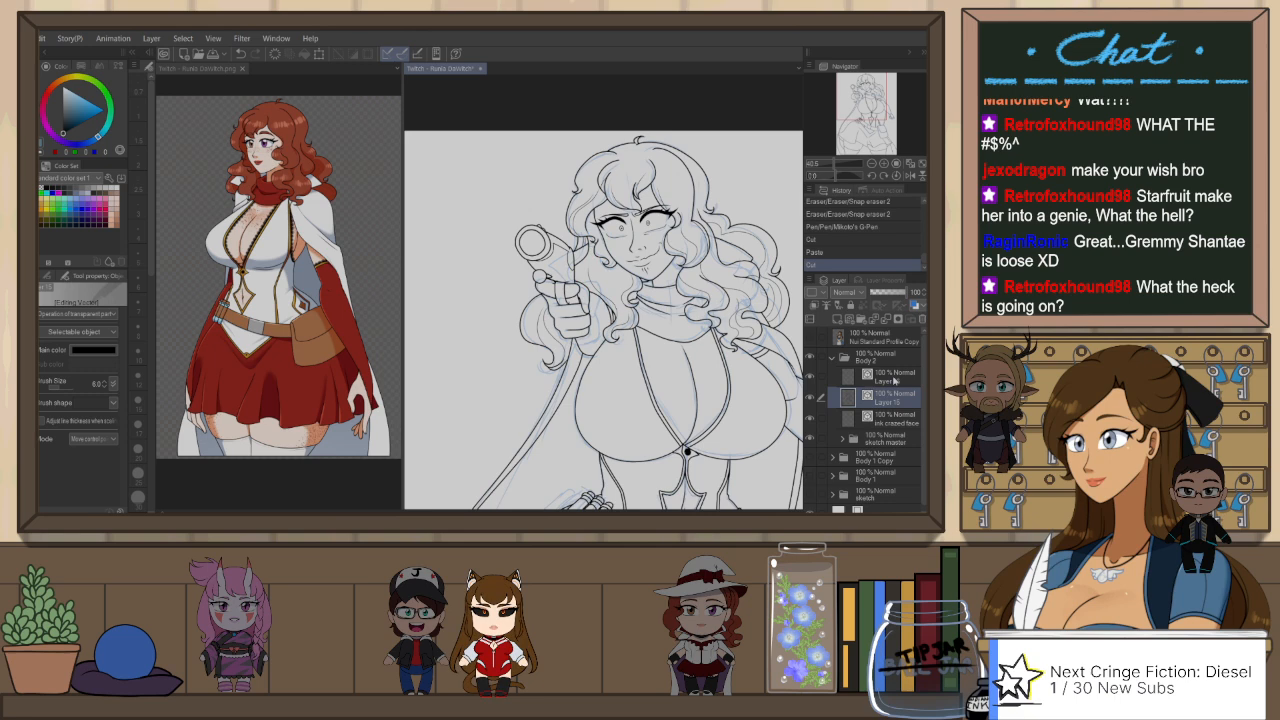
left_click(880, 376)
key("ctrl+v")
scroll(564, 180, "down", 2)
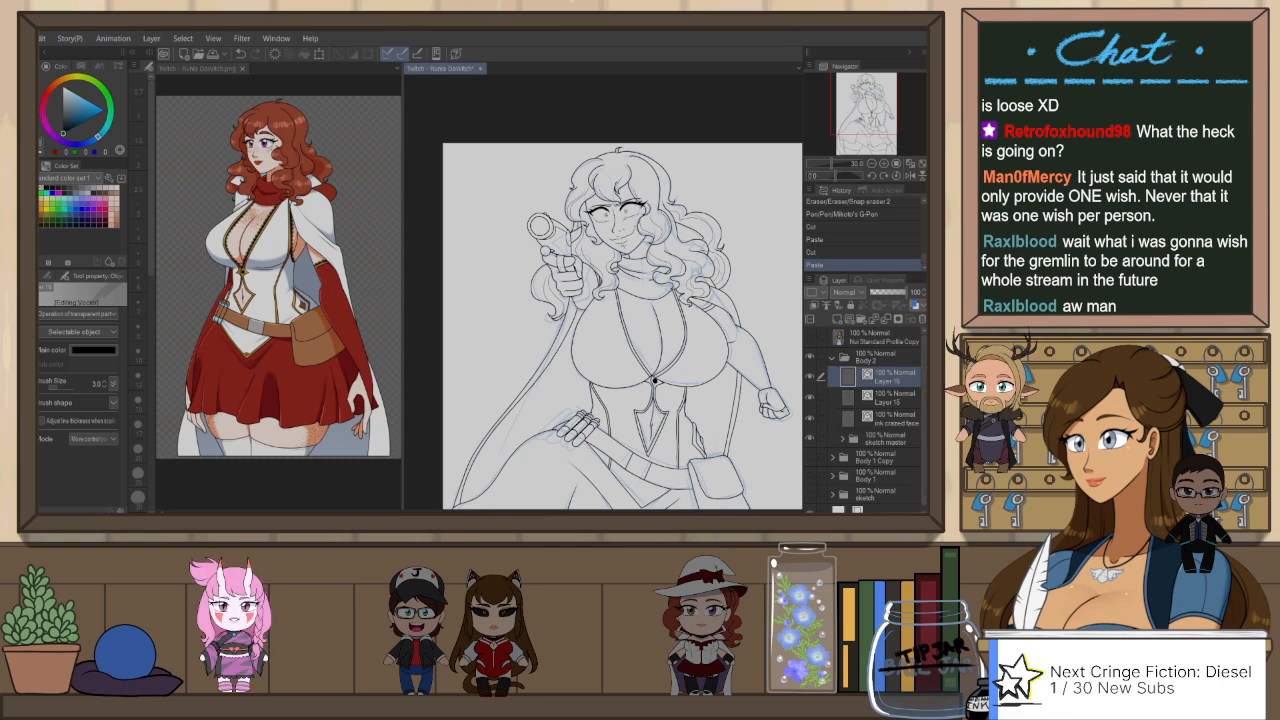
Step: Check the separated hair strands on the whole figure by hiding and showing Layer 16
left_click(922, 164)
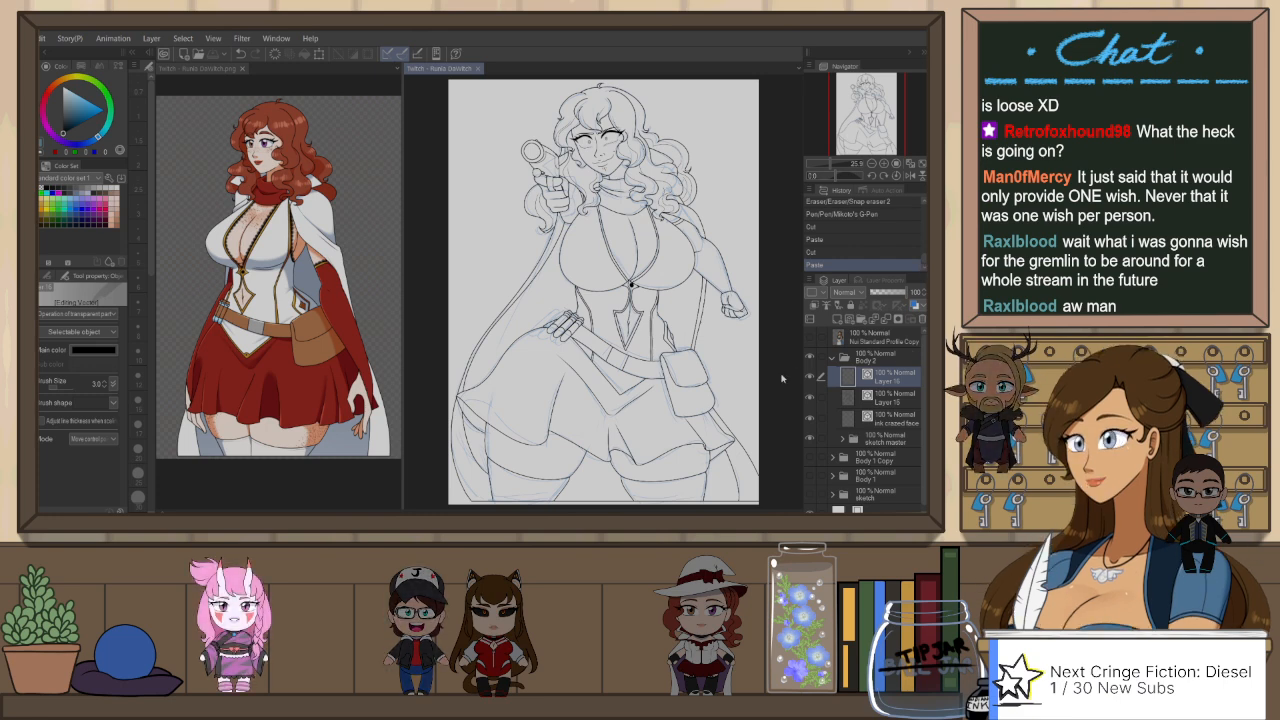
left_click(810, 378)
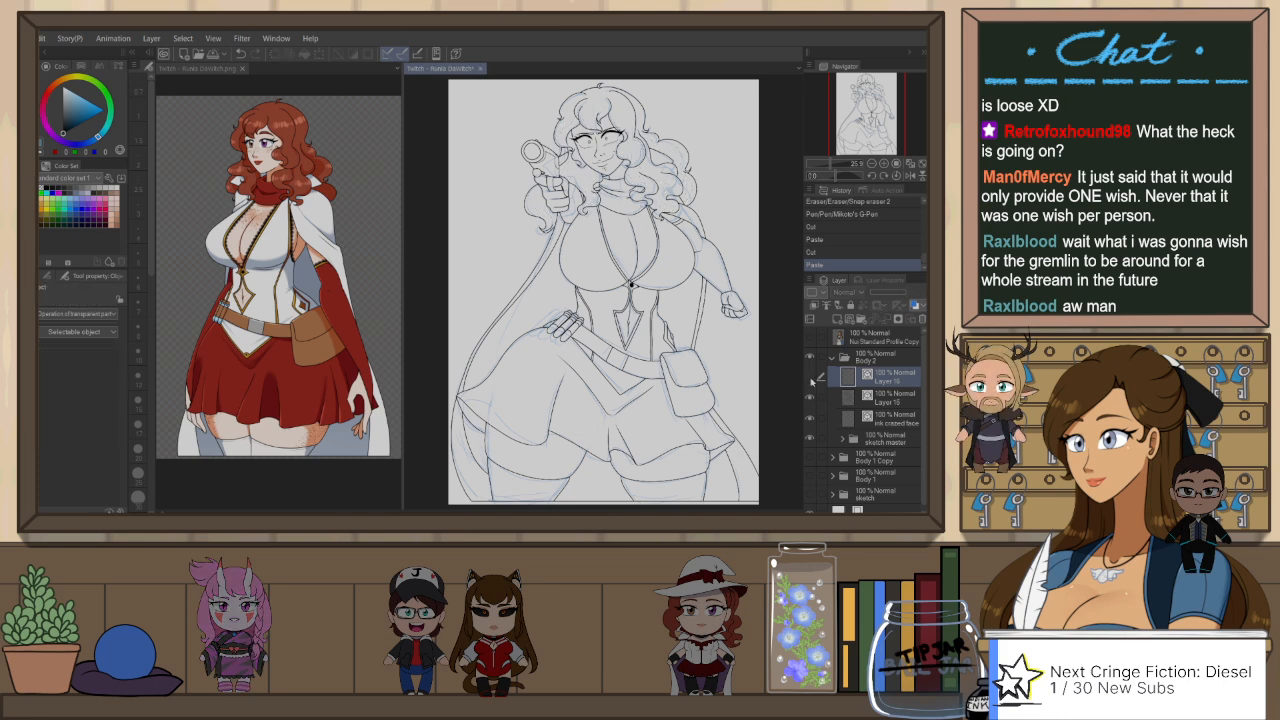
left_click(810, 378)
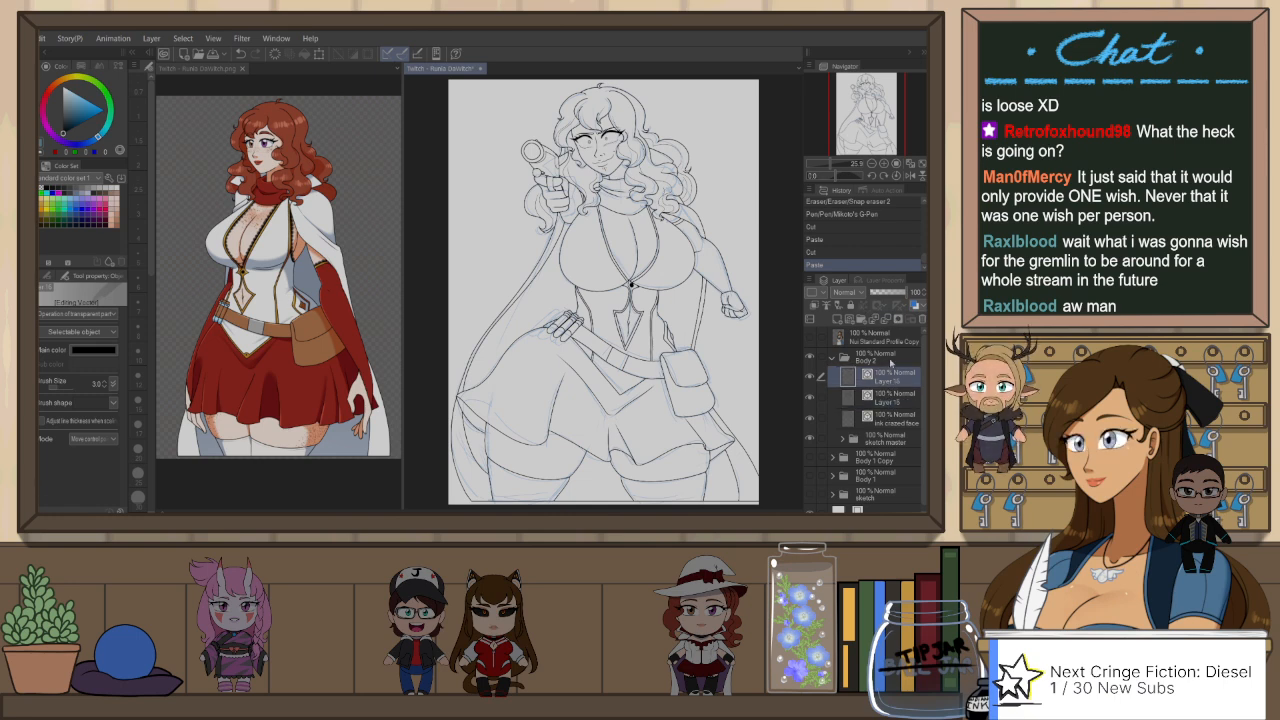
Step: Group Layer 16 and Layer 15 into a folder, name it "ink body" and collapse it
left_click(895, 400, "shift")
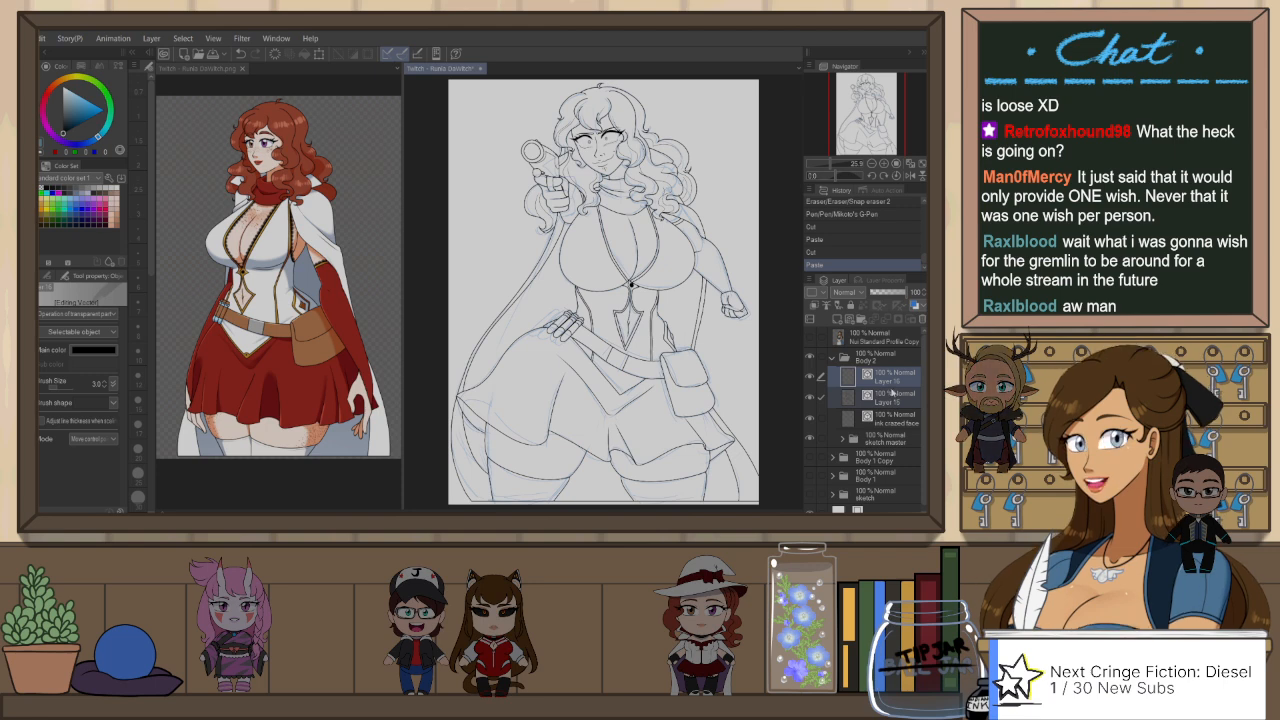
key("ctrl+g")
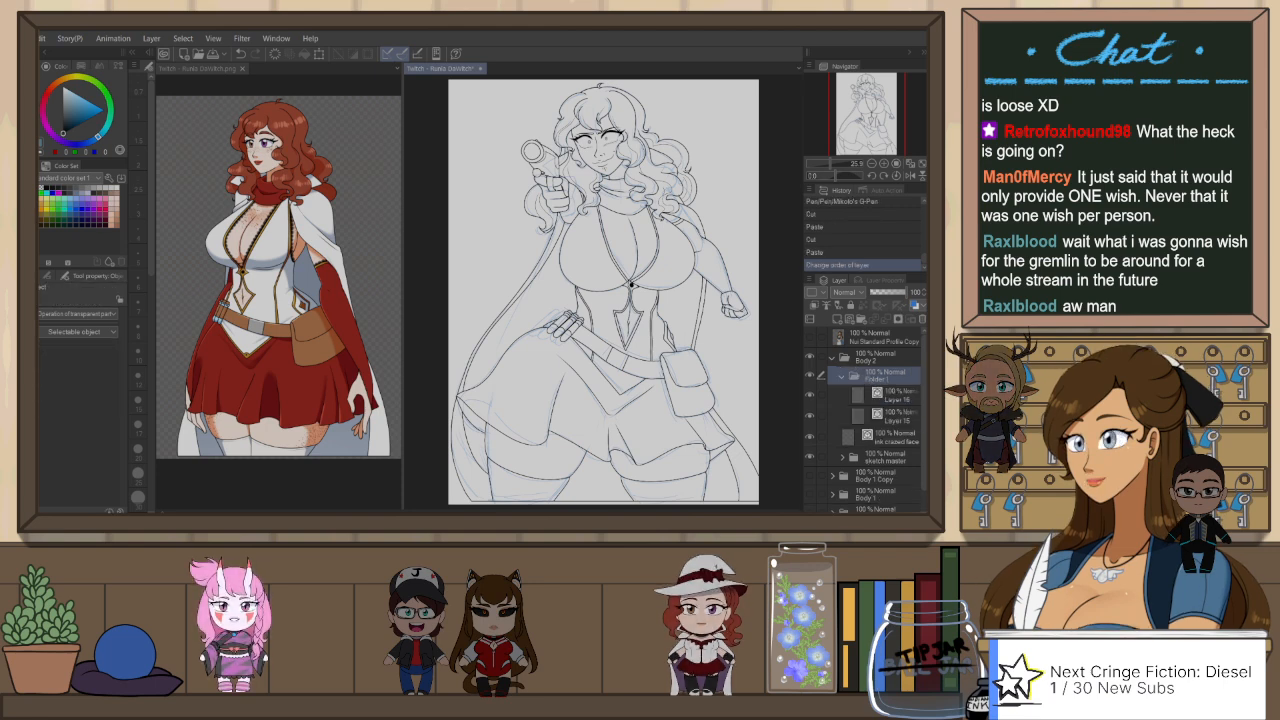
double_click(877, 380)
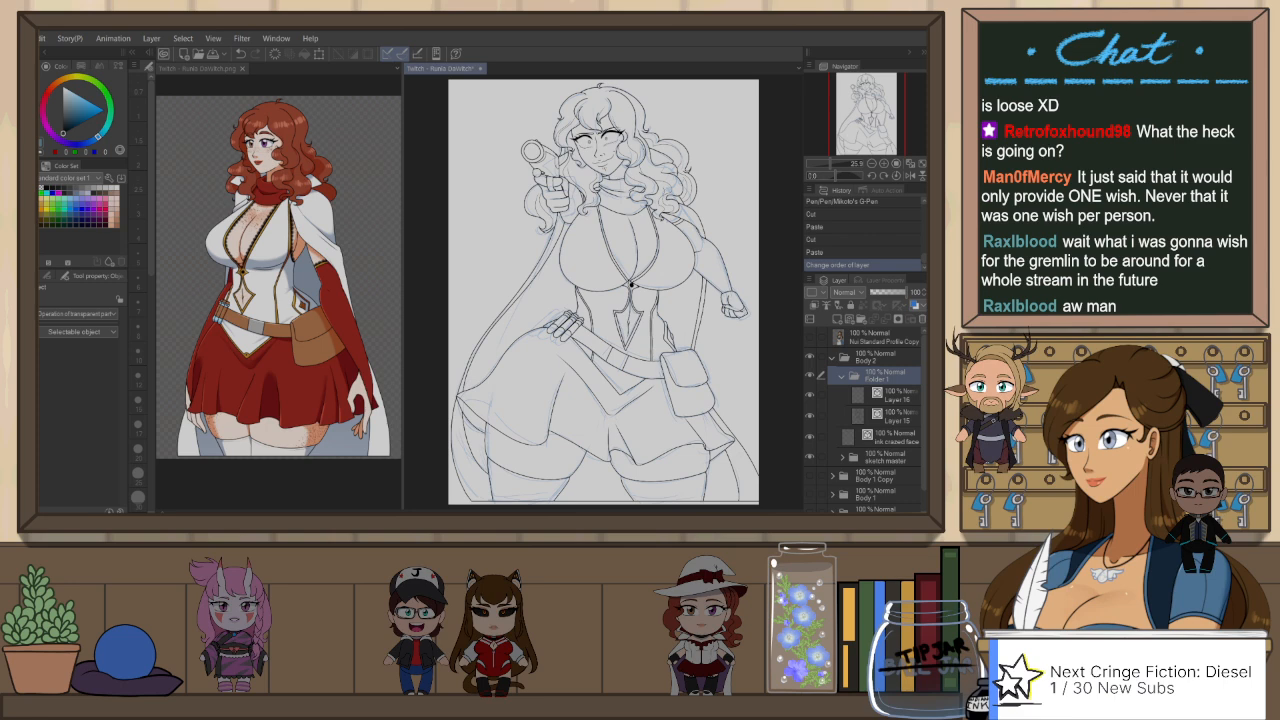
type("ink body")
key("Return")
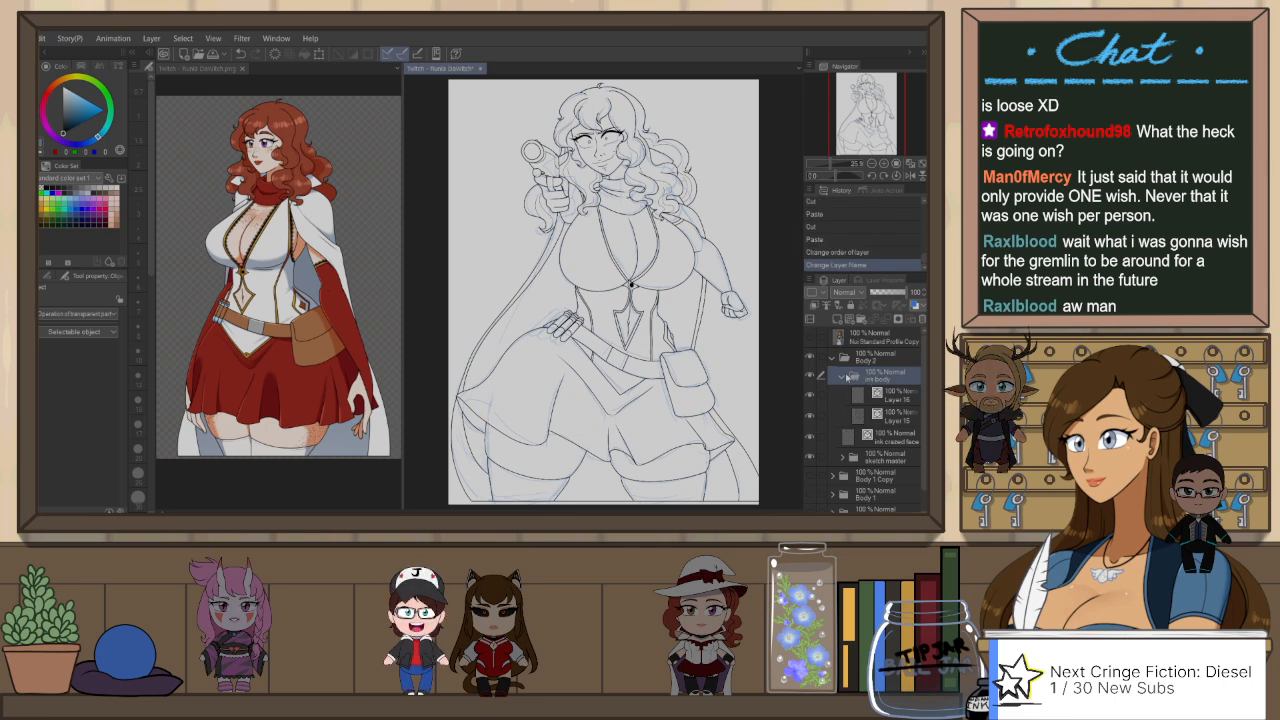
left_click(843, 381)
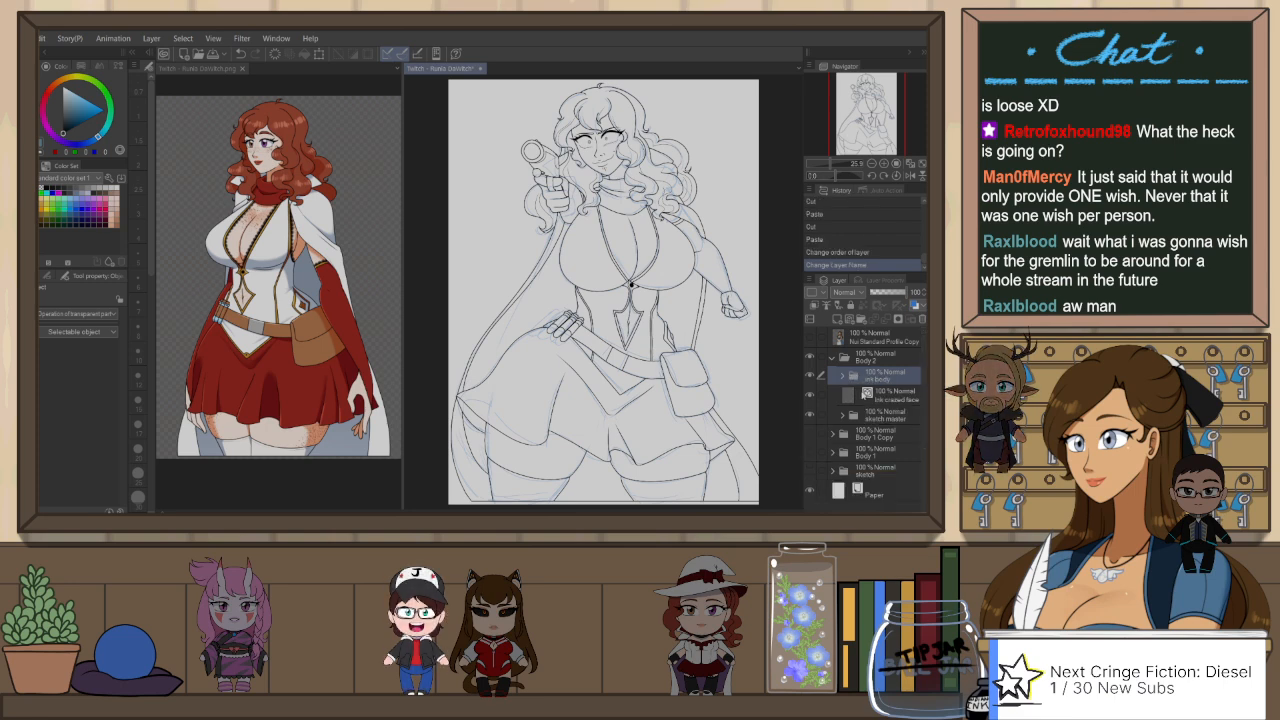
Step: Duplicate the V-shaped overskirt edge below the belt on Layer 15 and offset the copy slightly upward as an inner trim line
left_click(879, 398)
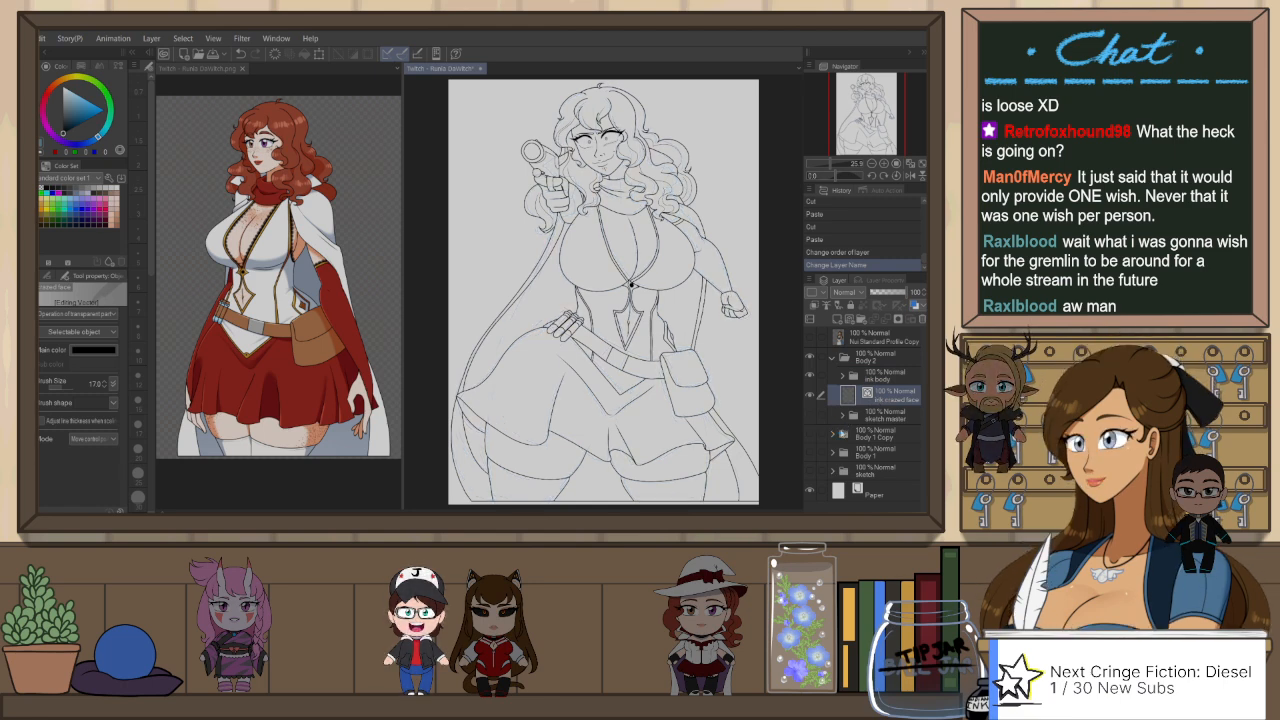
scroll(600, 375, "up", 6)
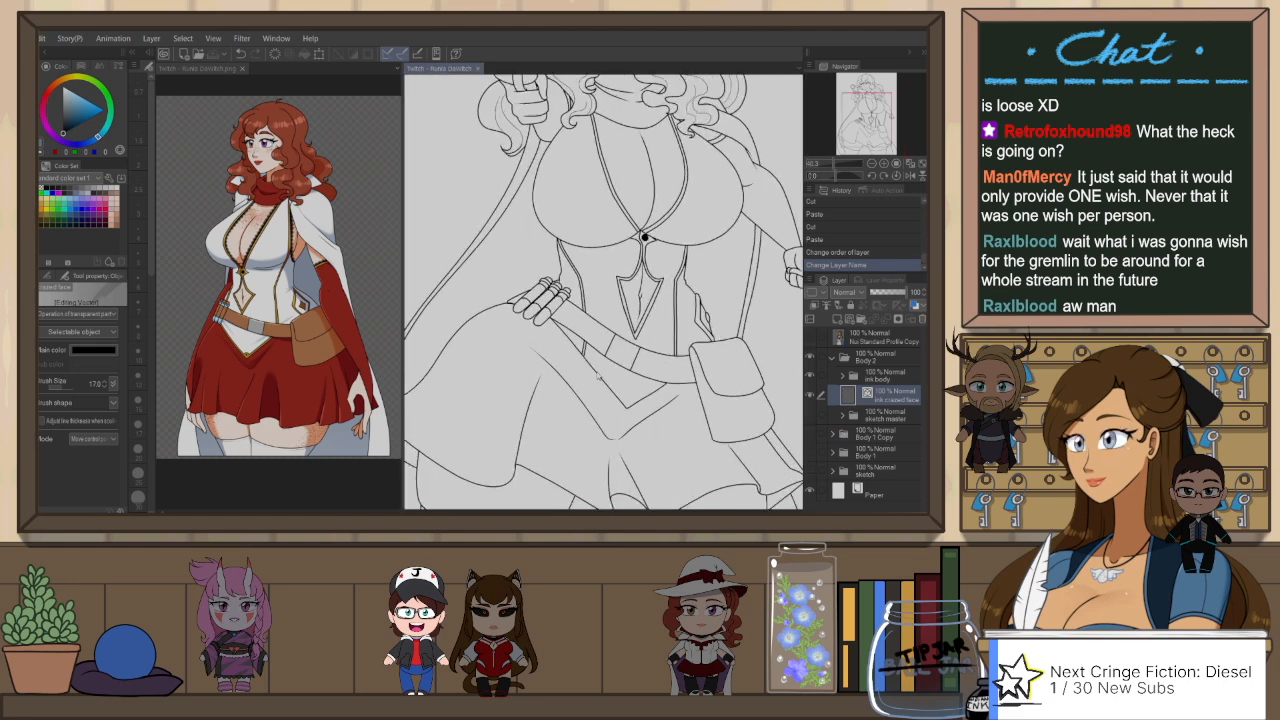
left_click(598, 375)
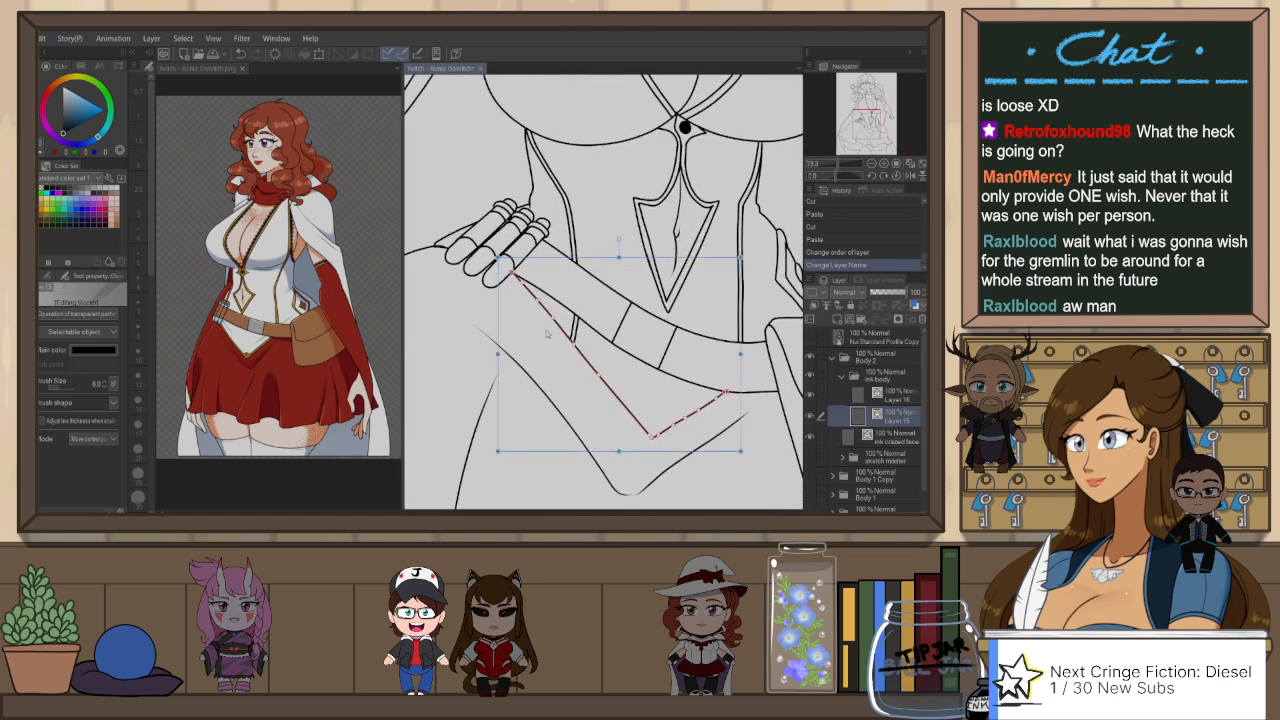
scroll(618, 353, "down", 1)
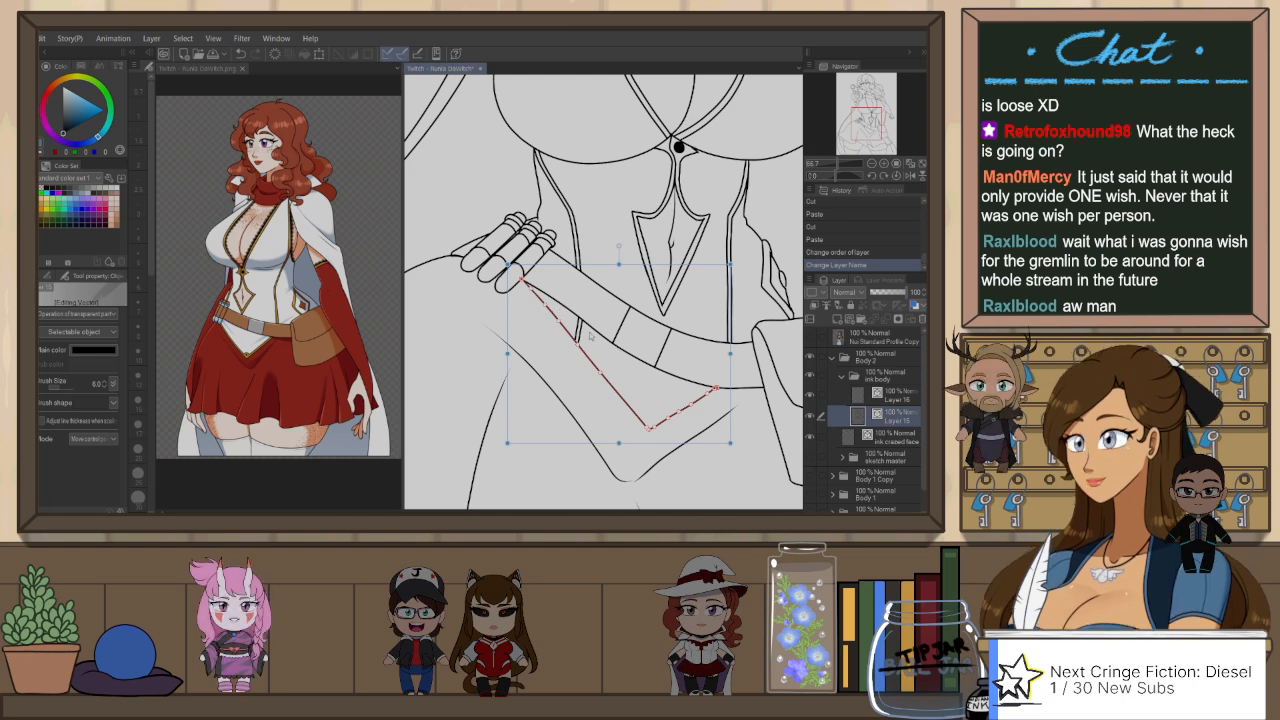
key("ctrl+c")
key("ctrl+v")
left_click_drag(629, 407, 633, 399)
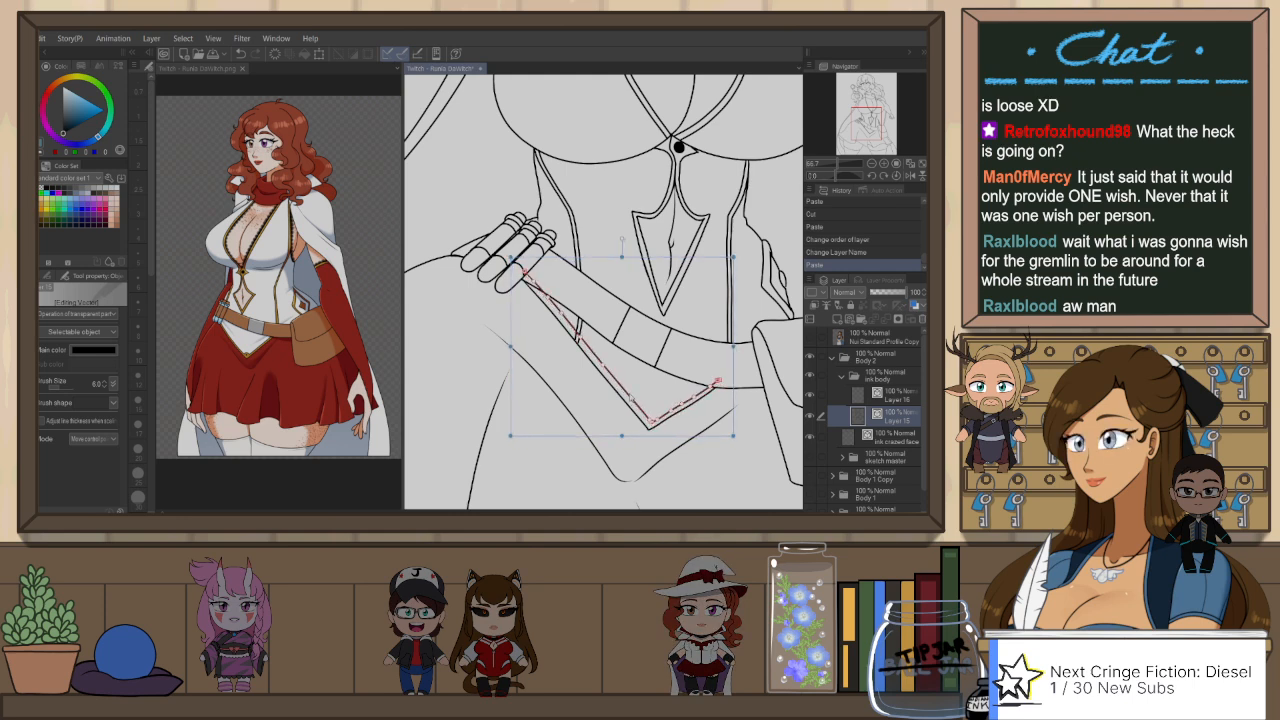
left_click(746, 465)
Step: Erase the overlapping line segments where the doubled overskirt trim crosses the corset edge and the belt
scroll(678, 427, "up", 2)
scroll(560, 275, "up", 2)
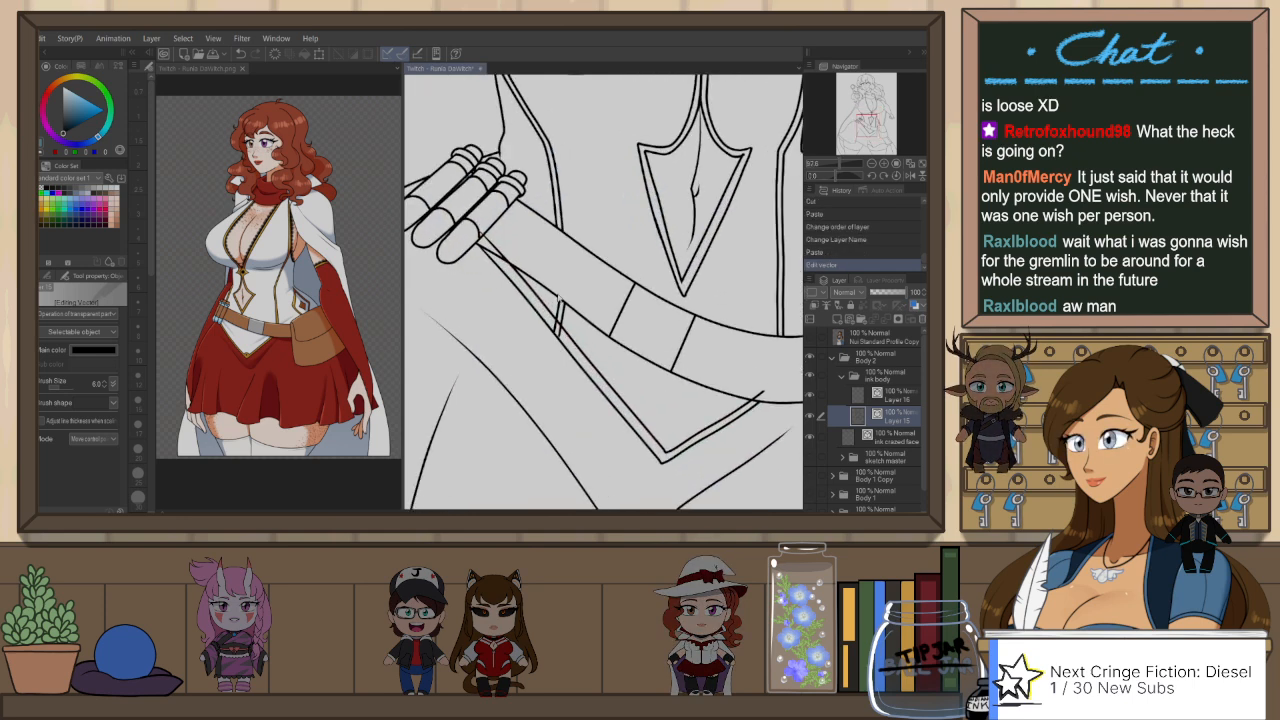
key("e")
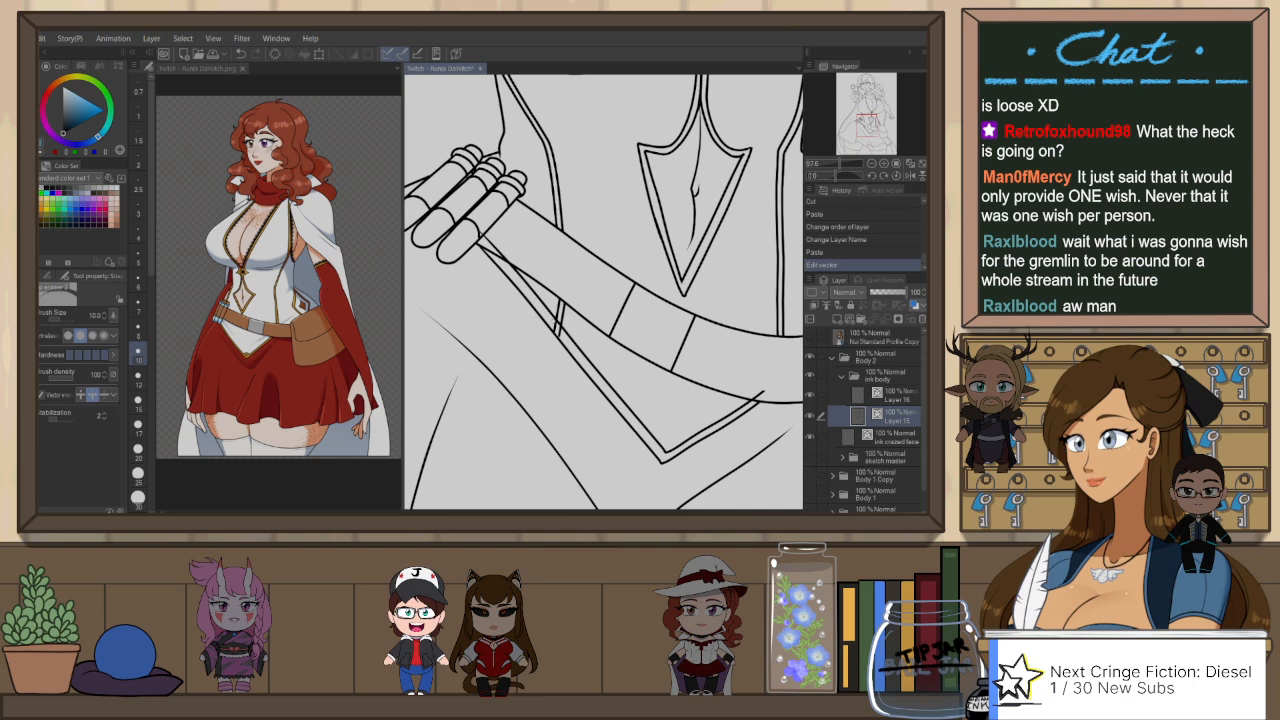
left_click_drag(553, 334, 564, 326)
left_click_drag(490, 238, 498, 229)
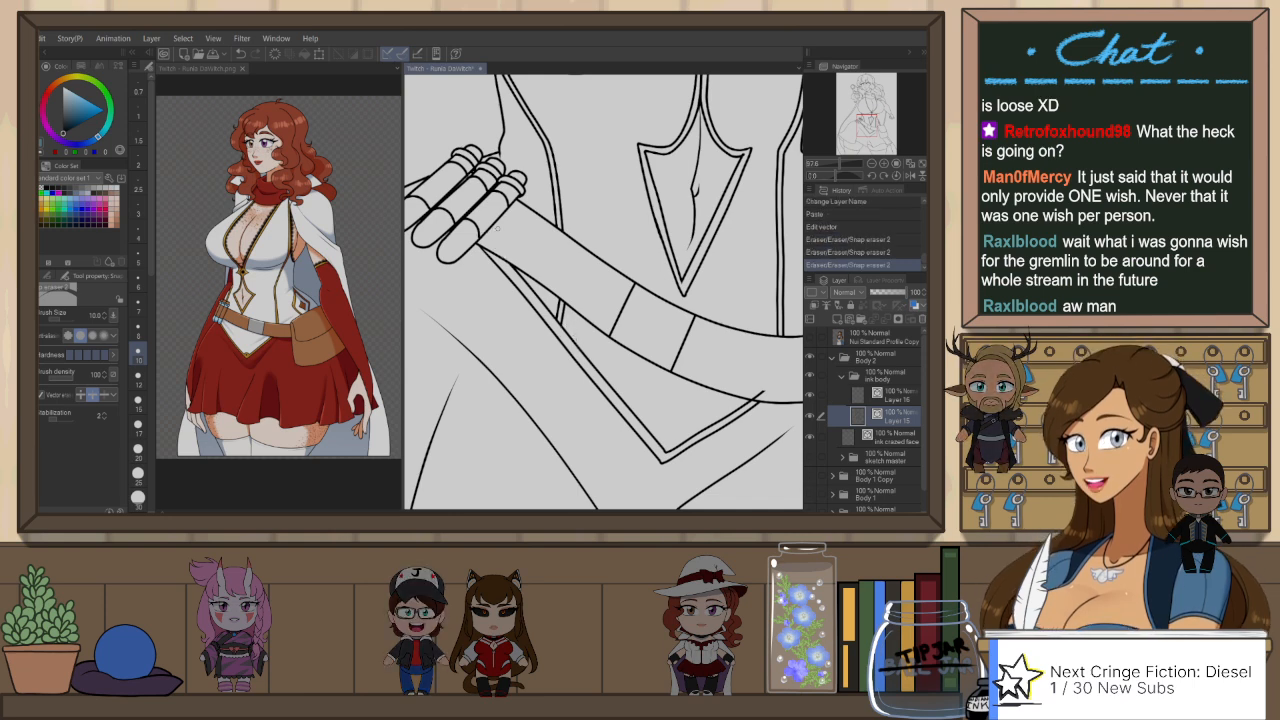
left_click_drag(797, 395, 726, 337)
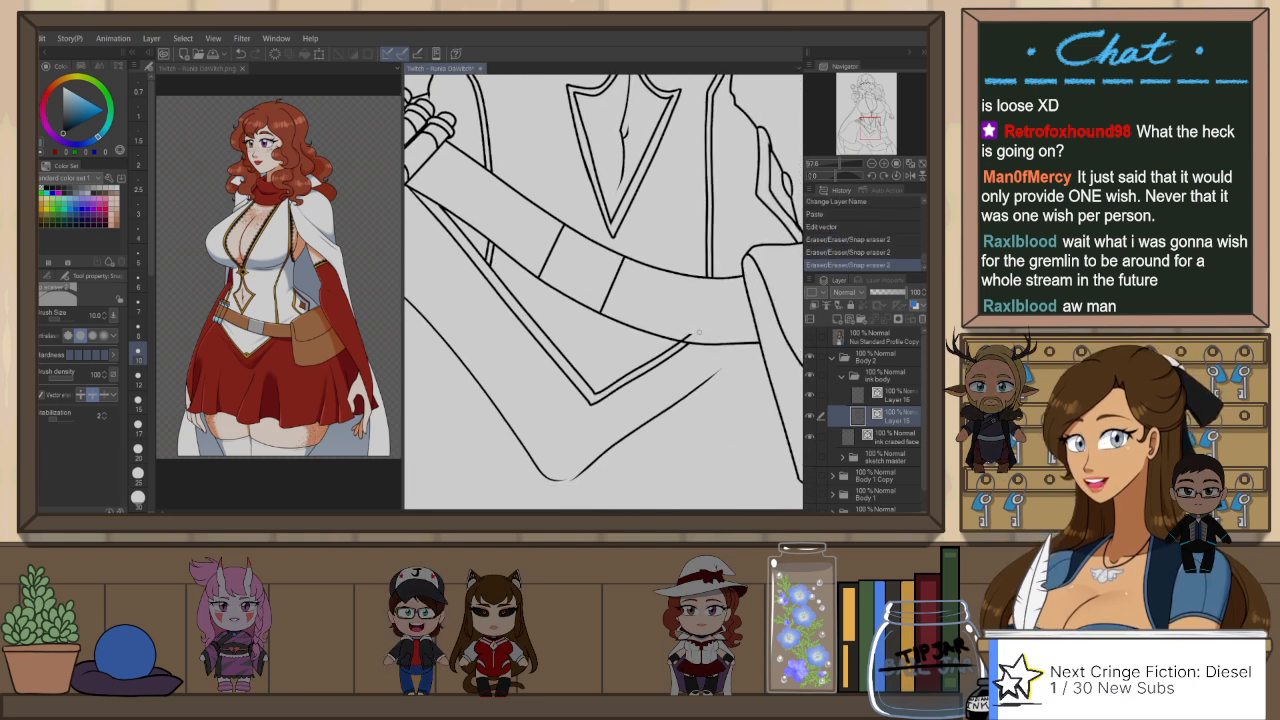
Step: Ink a small round stud with a centre dot in the trim's pointed corner and erase the part crossing the trim
key("p")
left_click_drag(584, 386, 594, 383)
key("e")
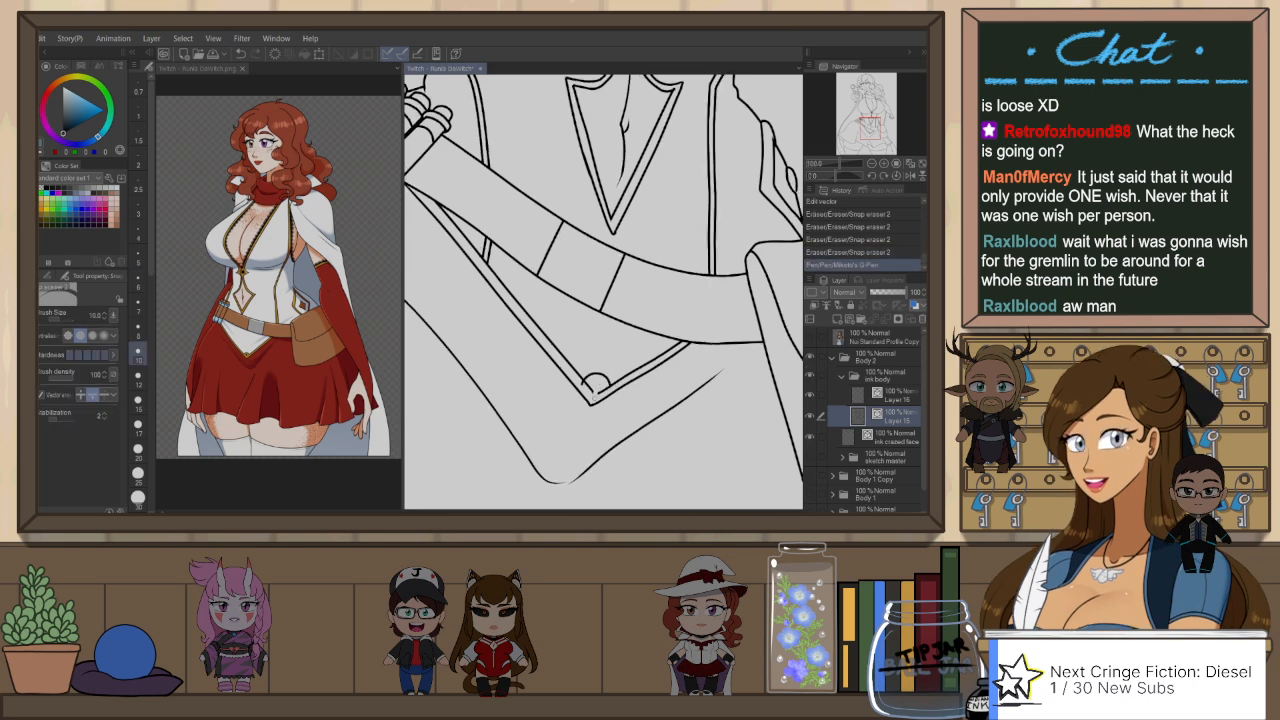
key("p")
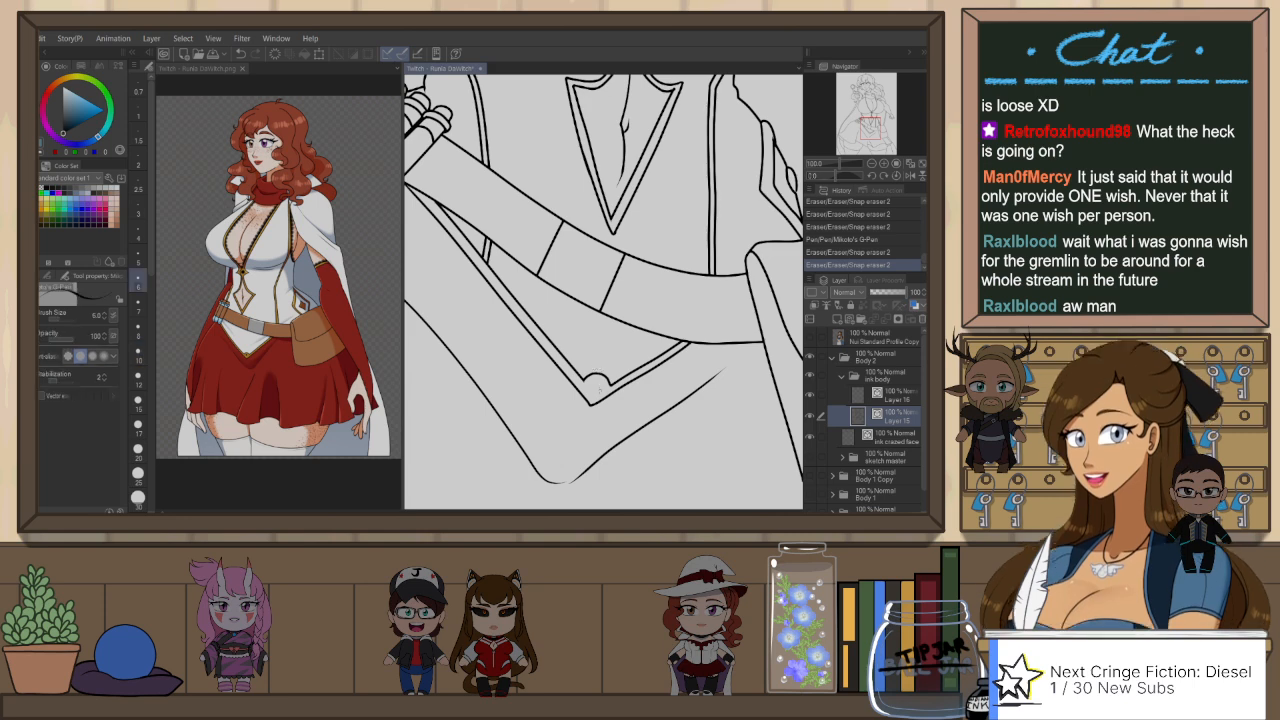
key("ctrl+z")
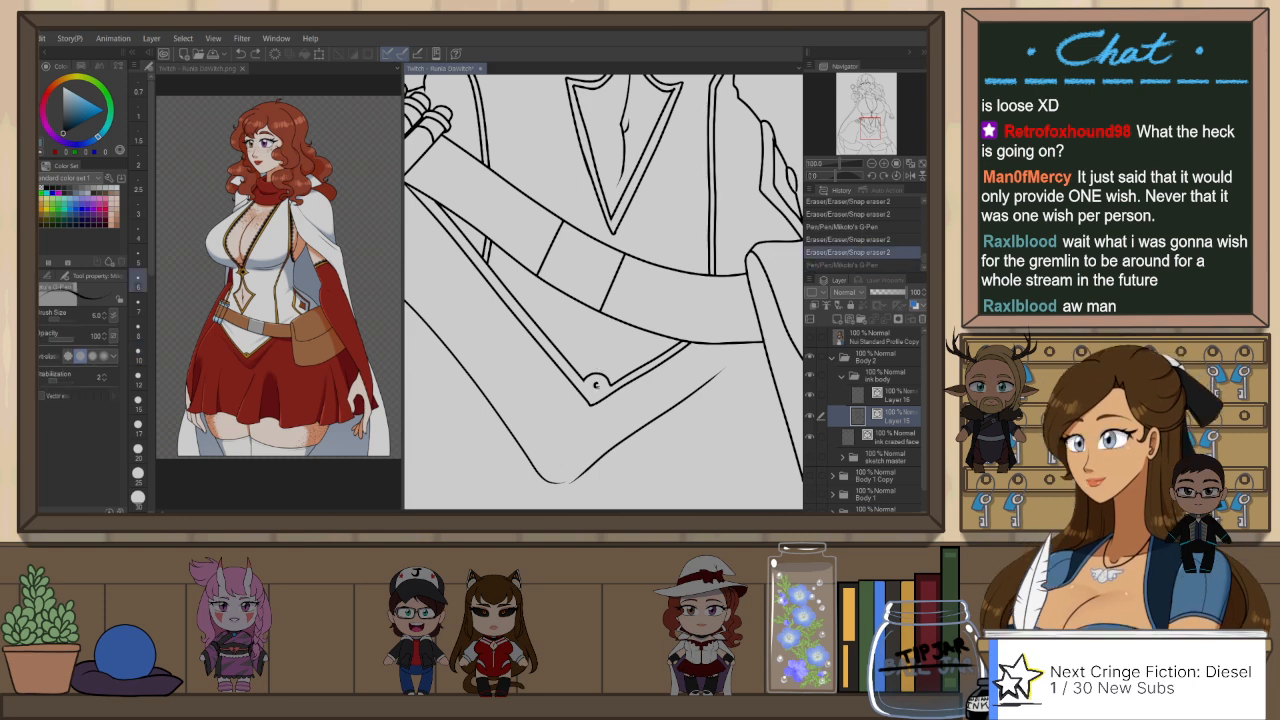
left_click_drag(597, 383, 598, 385)
key("ctrl+z")
Step: Clean up the line ends beside the hand on the hip with the eraser
mouse_move(455, 246)
left_mouse_down()
mouse_move(586, 326)
mouse_move(662, 353)
mouse_move(664, 270)
mouse_move(588, 230)
mouse_move(550, 246)
mouse_move(633, 150)
left_mouse_up()
key("e")
mouse_move(571, 384)
left_mouse_down()
mouse_move(566, 398)
mouse_move(577, 373)
left_mouse_up()
key("ctrl+z")
key("p")
key("e")
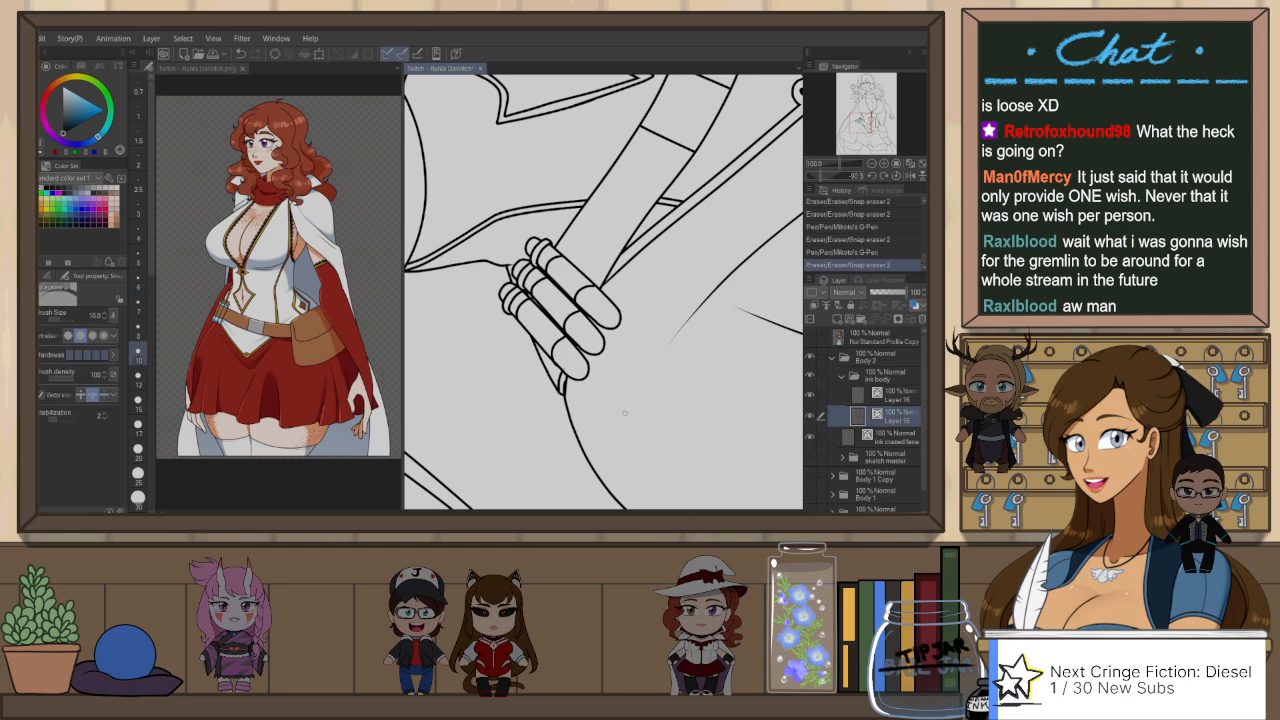
key("ctrl+@")
scroll(622, 236, "down", 4)
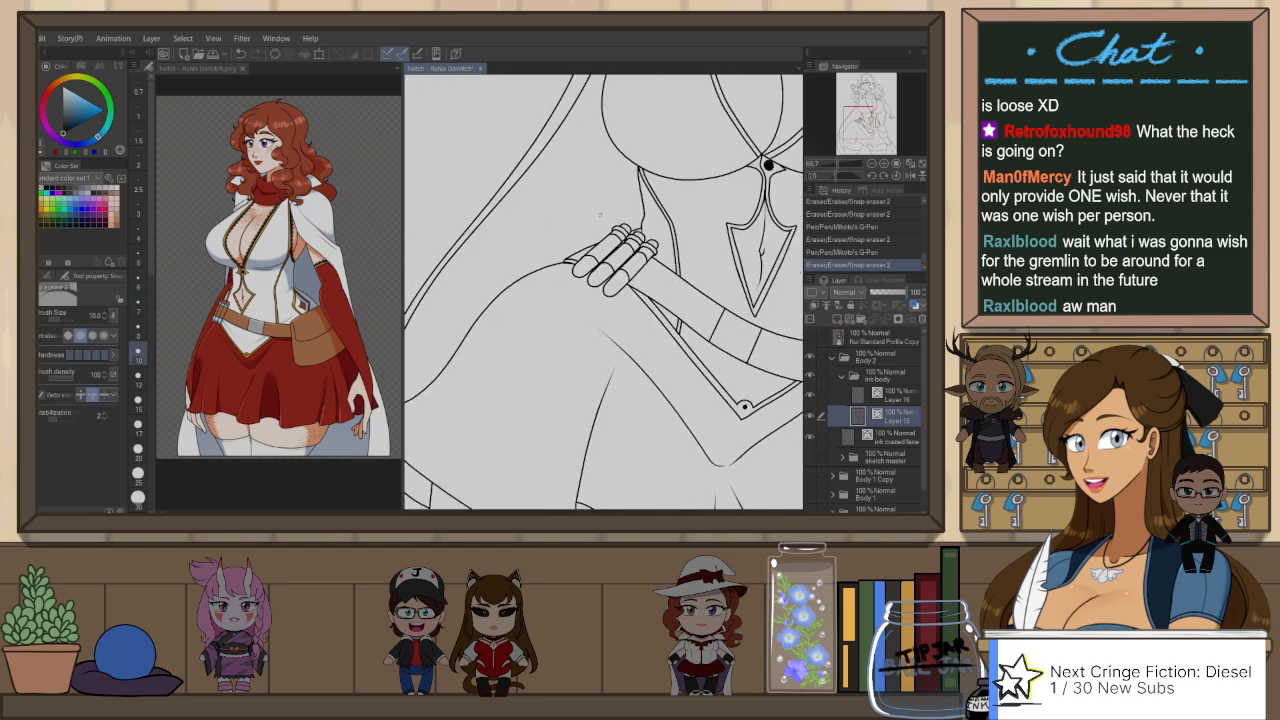
scroll(585, 214, "down", 2)
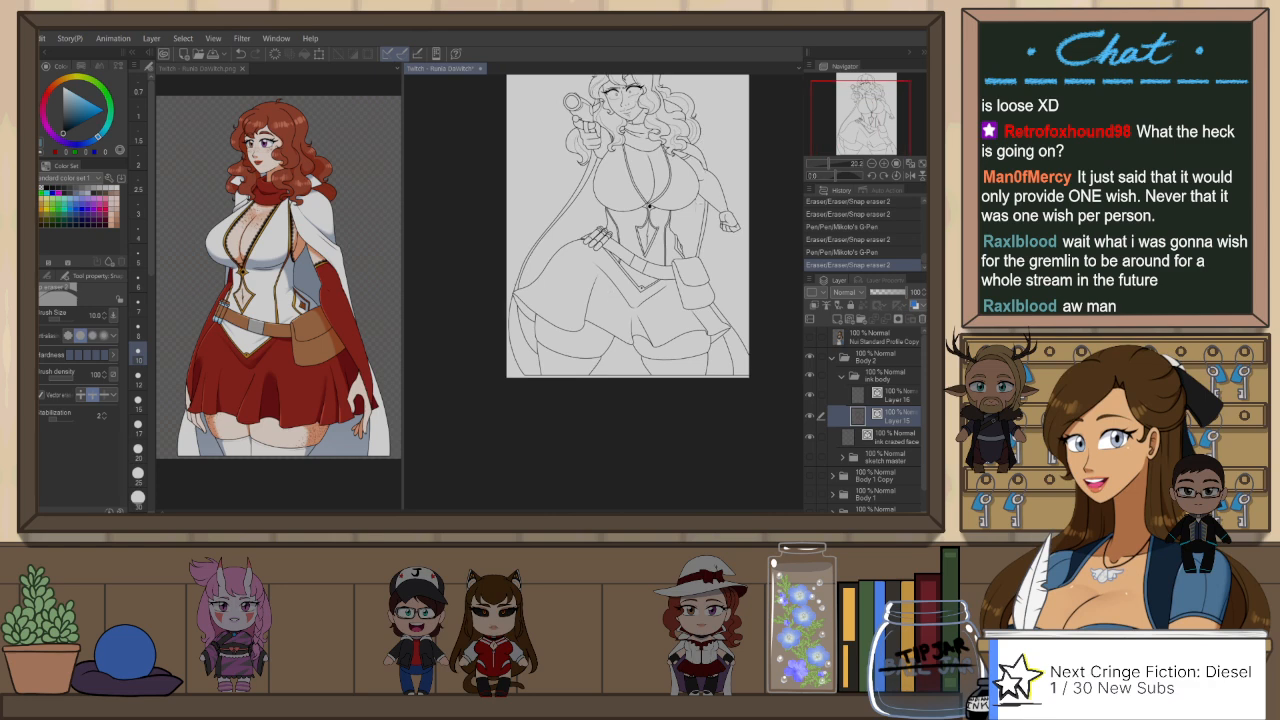
scroll(650, 206, "up", 1)
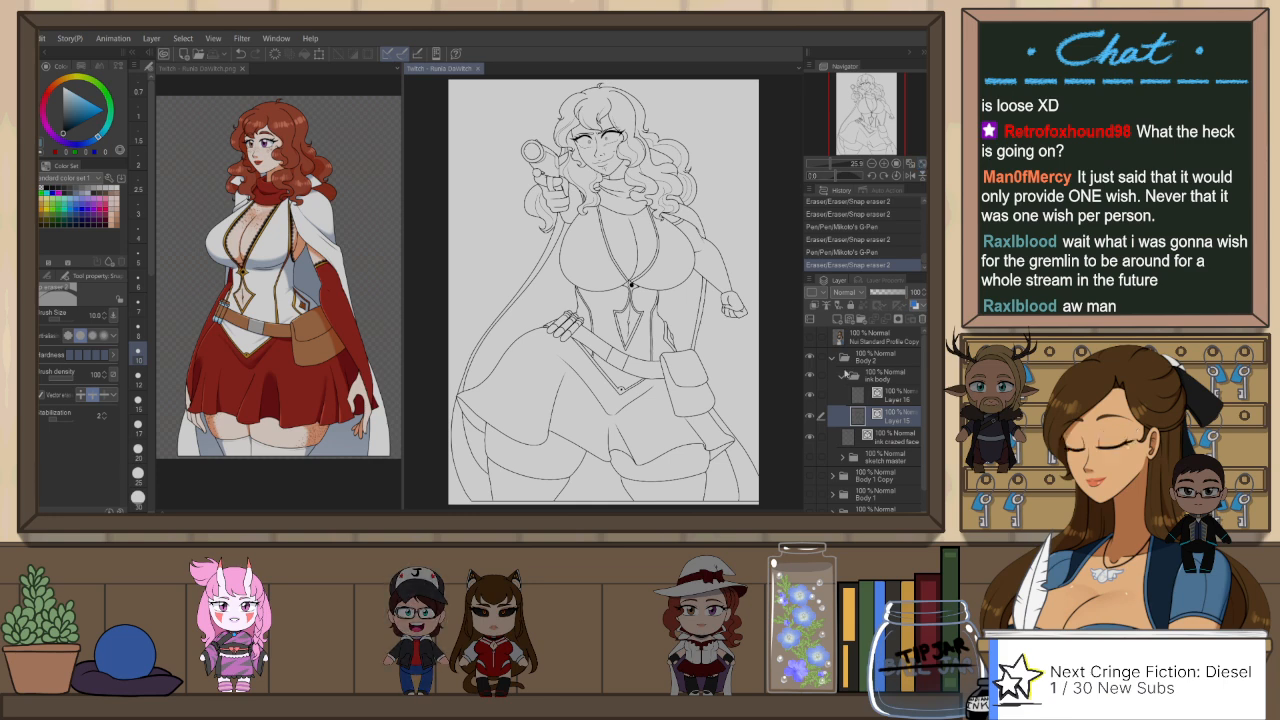
Step: Collapse the ink body folder and set it as a reference layer
left_click(843, 376)
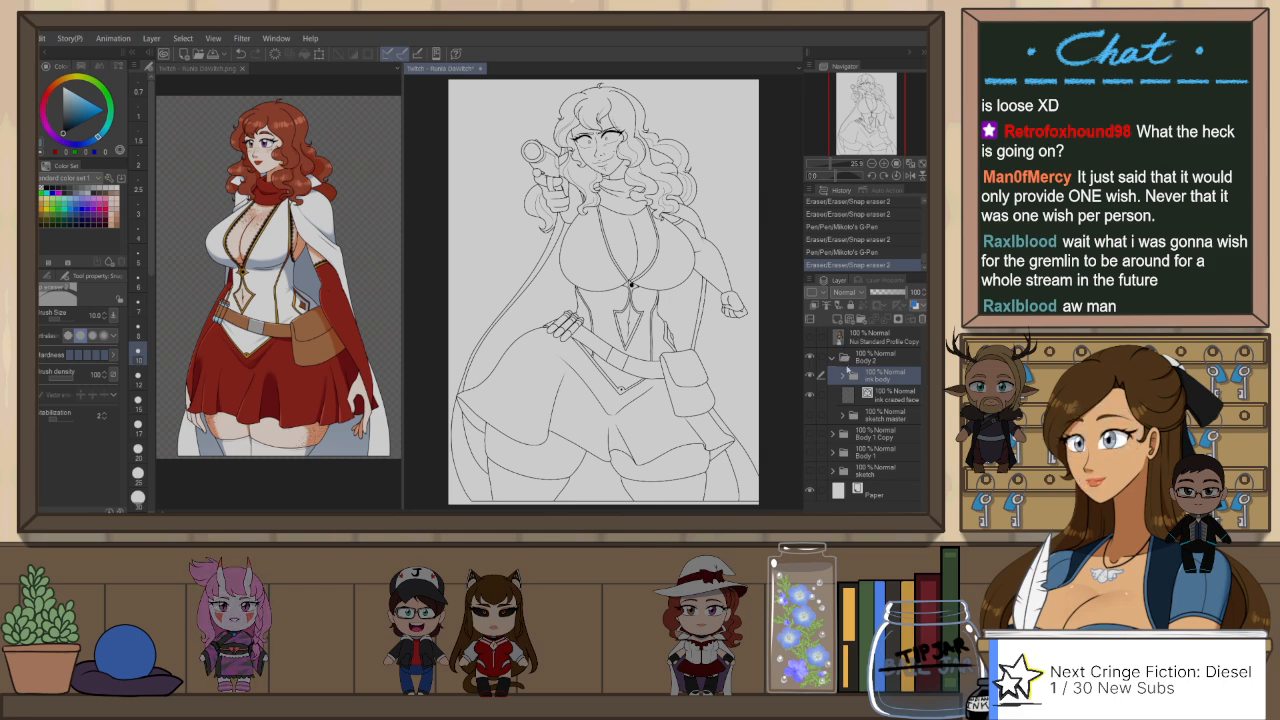
left_click(826, 306)
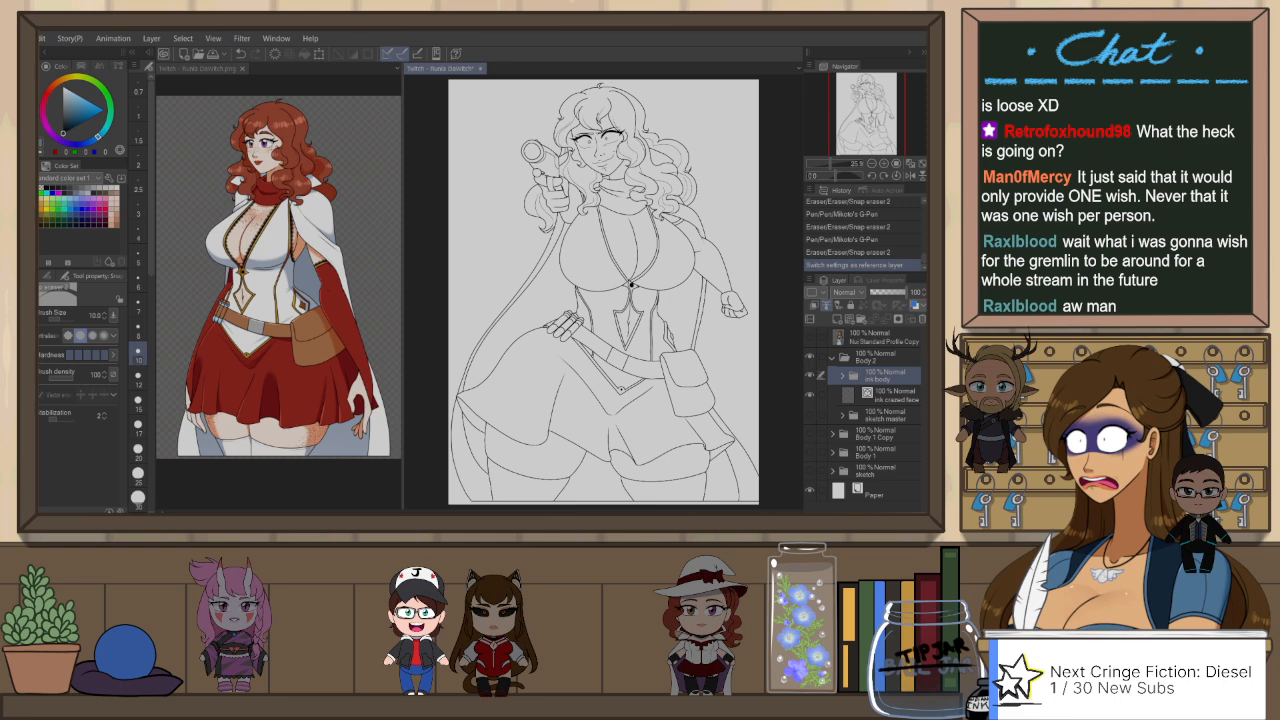
Step: Sample the light skin colour from the coloured character reference and return to the line art canvas
left_click(280, 90)
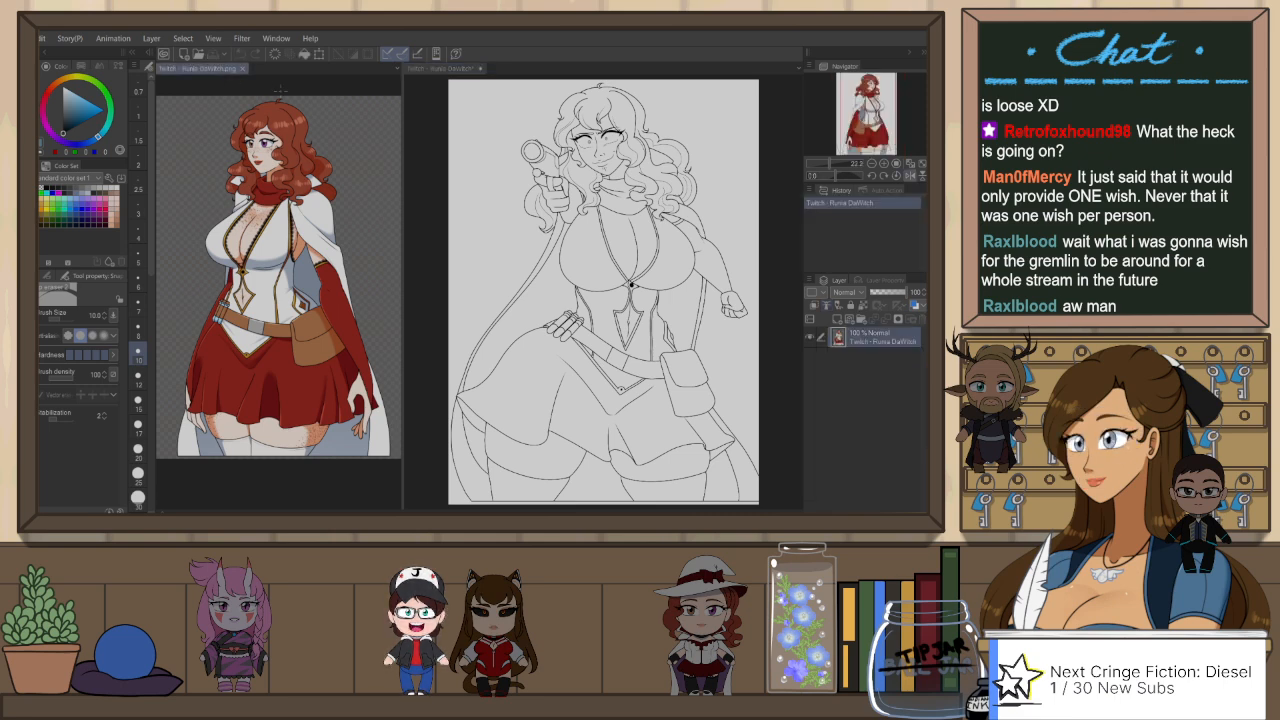
key("p")
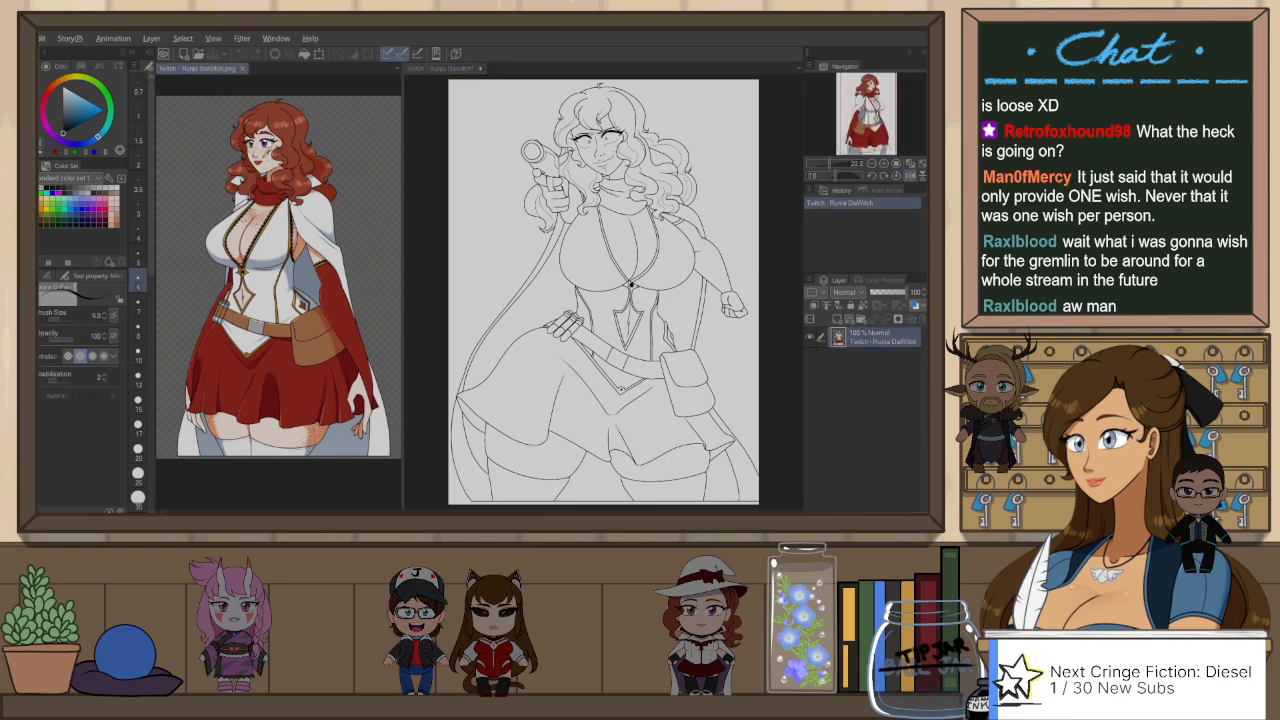
left_click(443, 109)
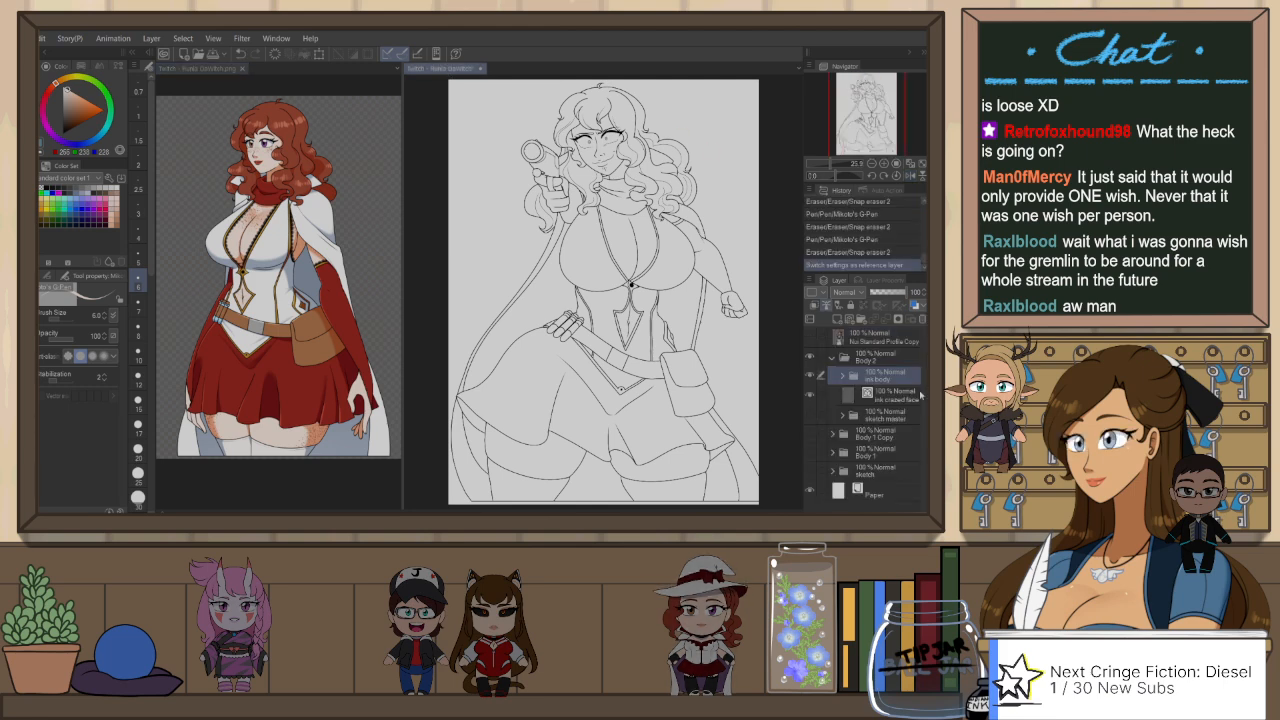
Step: Add a raster layer above the sketch master folder and group ink body with the crazed face ink layer as "ink master"
left_click(905, 415)
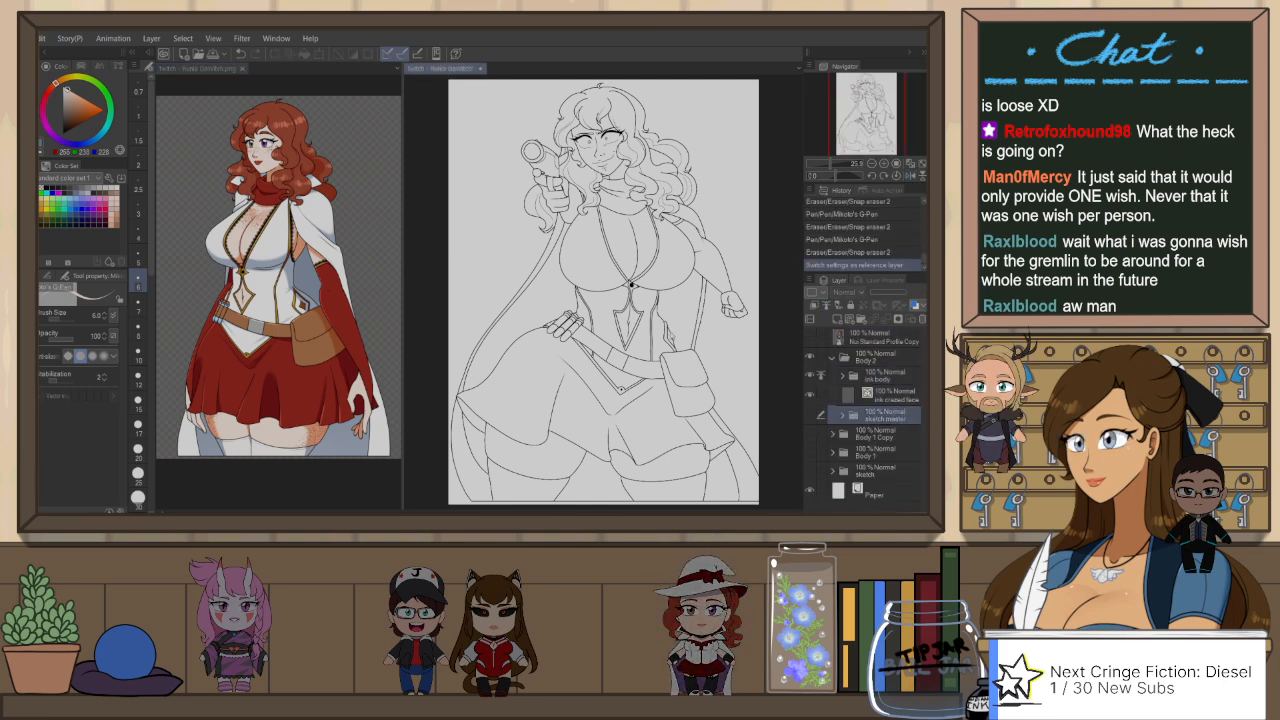
key("ctrl+shift+n")
left_click(900, 397)
left_click(903, 380, "ctrl")
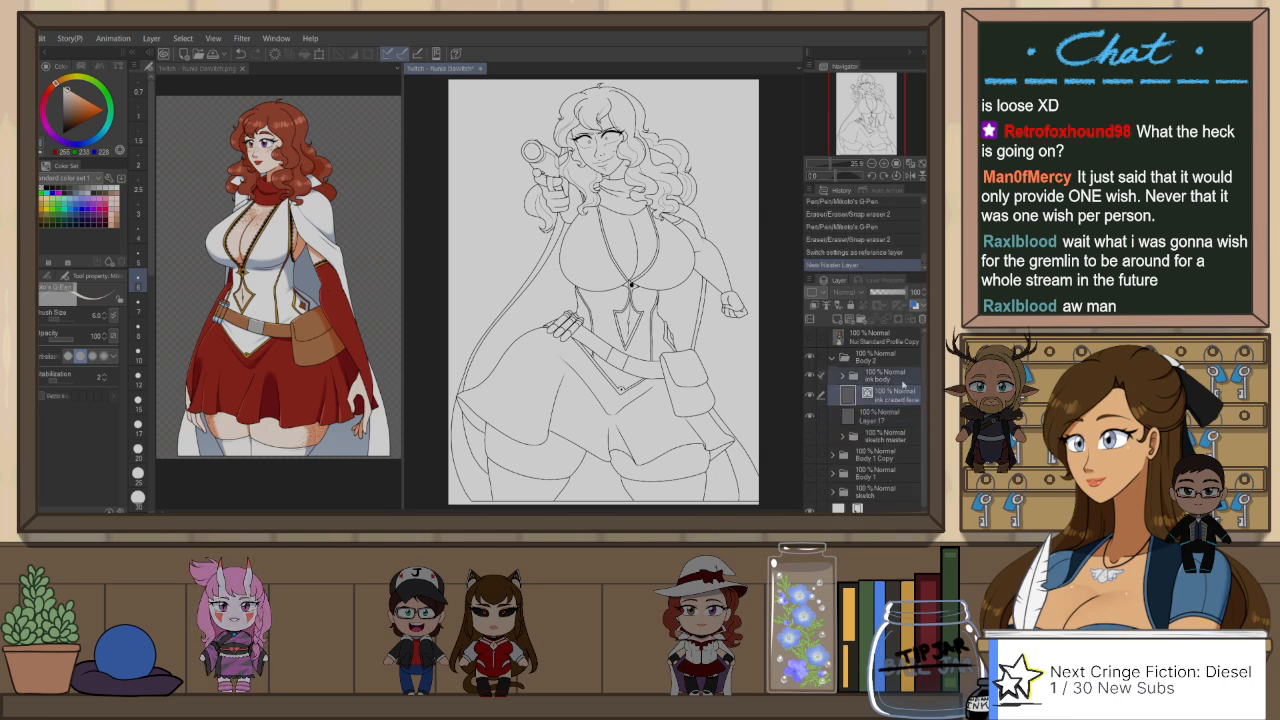
key("ctrl+g")
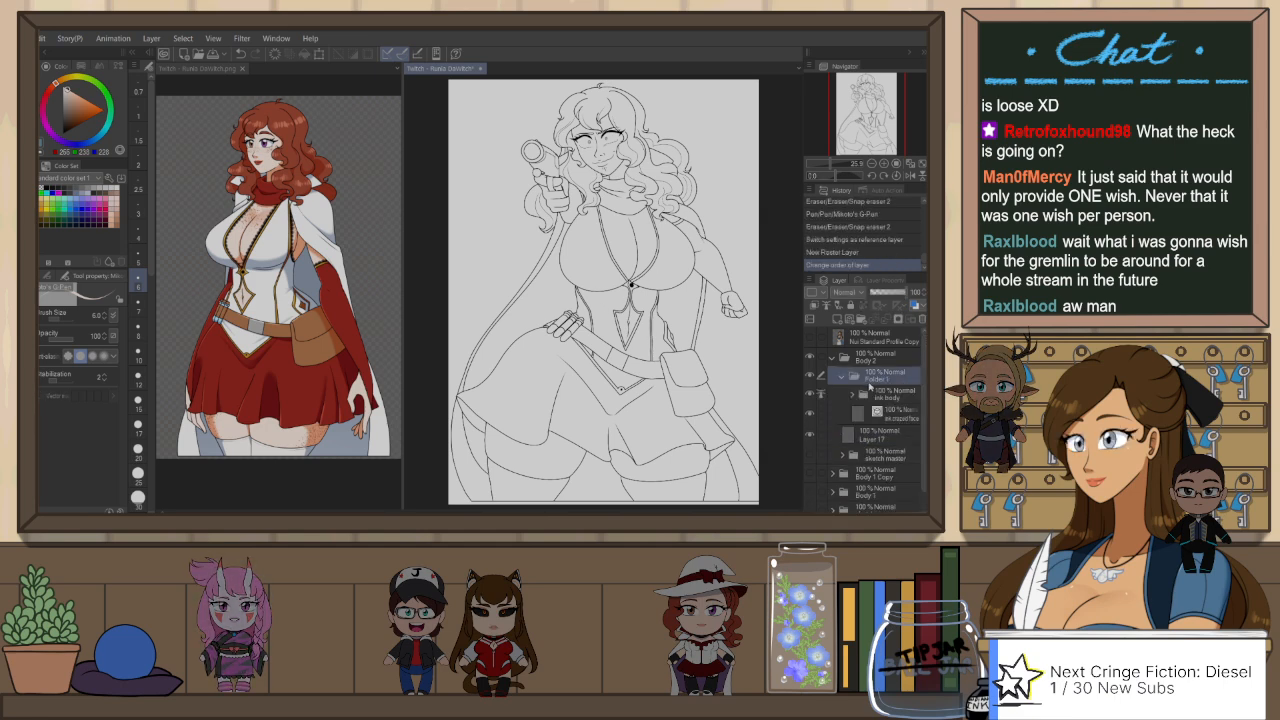
type("ink master")
key("Return")
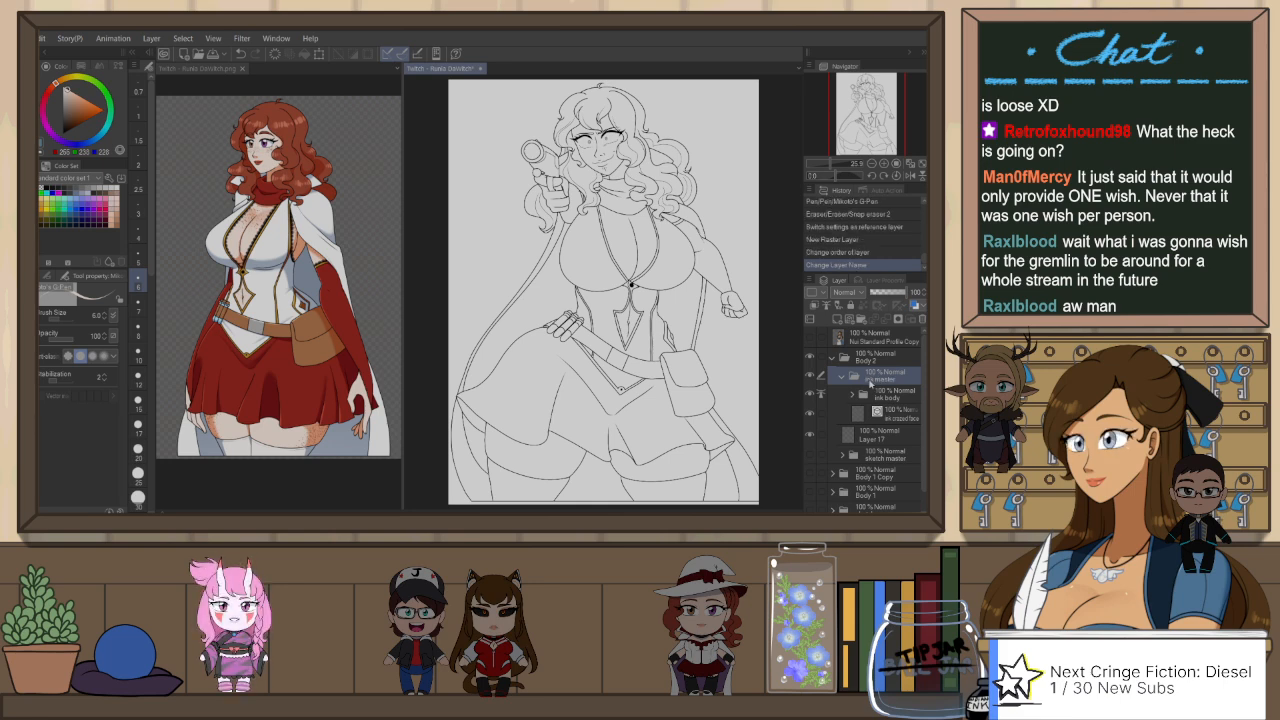
left_click(842, 377)
Step: Fill the whole figure with the light skin colour on Layer 17 by lassoing around it with the reference-based enclosing fill pen
left_click(862, 392)
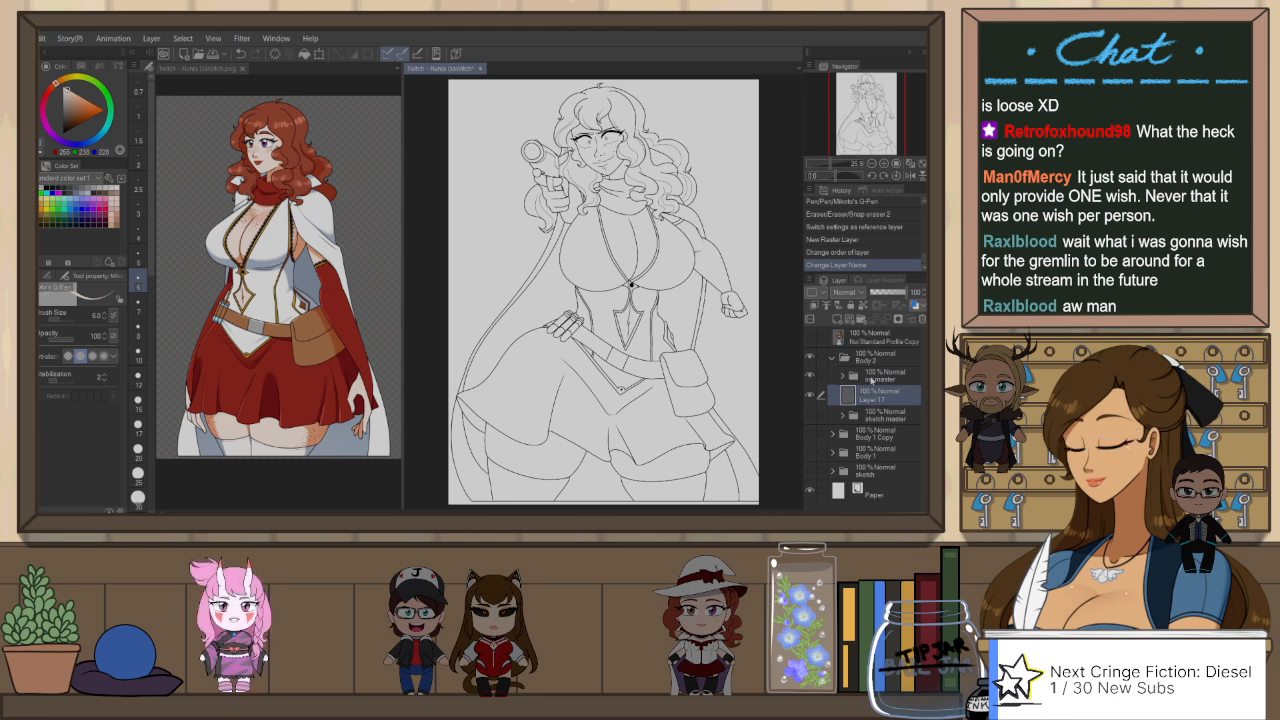
left_click(868, 376)
left_click(880, 397)
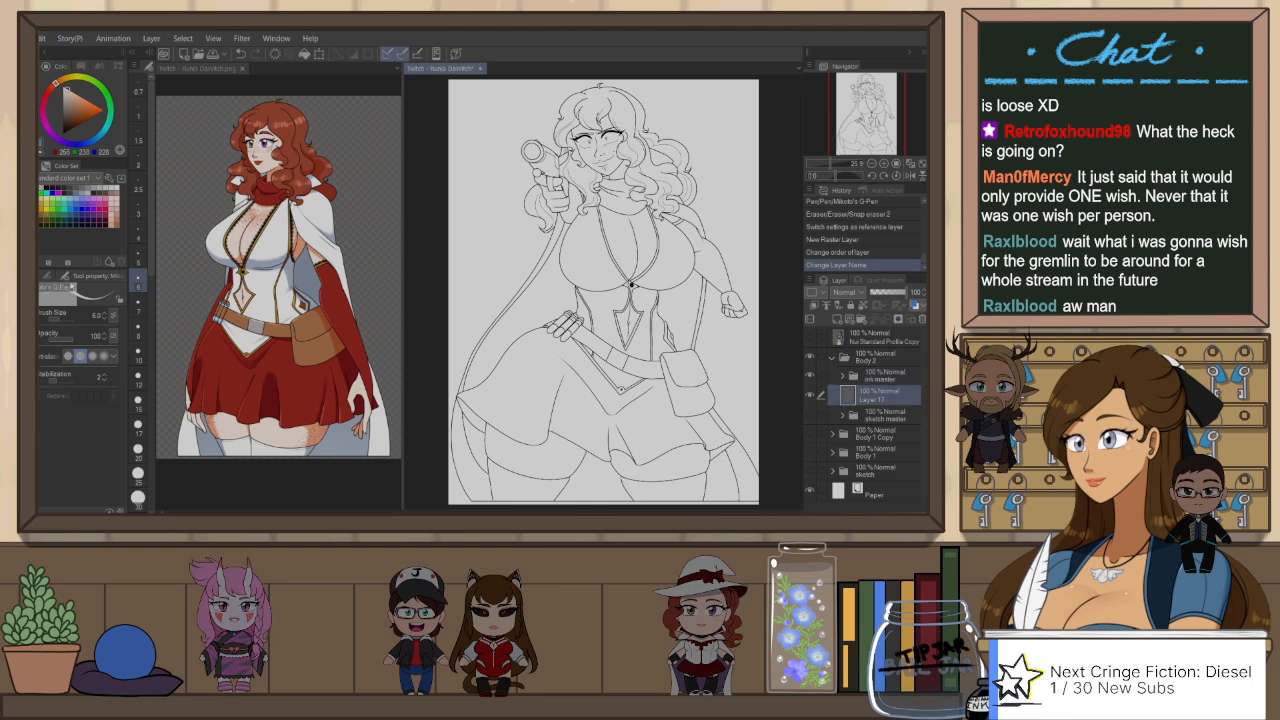
left_click(48, 276)
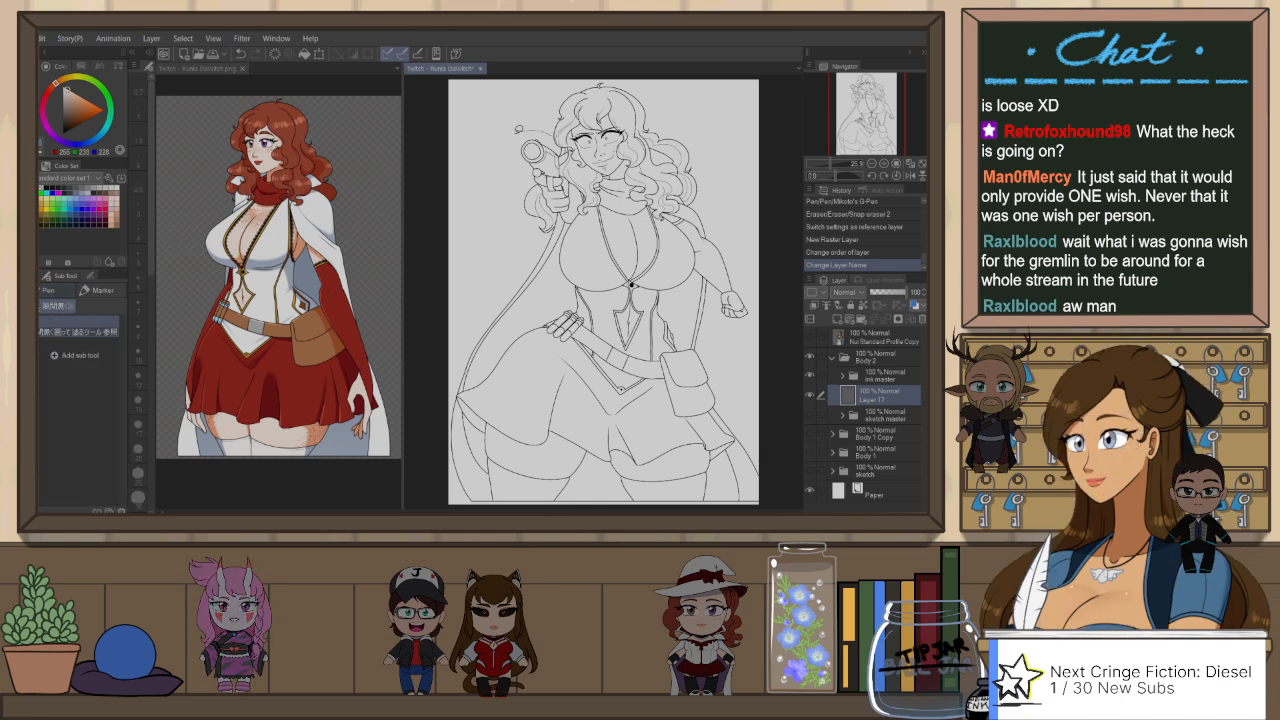
mouse_move(518, 129)
left_mouse_down()
mouse_move(473, 244)
mouse_move(452, 360)
left_mouse_up()
mouse_move(474, 507)
left_mouse_down()
mouse_move(676, 508)
mouse_move(779, 438)
mouse_move(783, 330)
left_mouse_up()
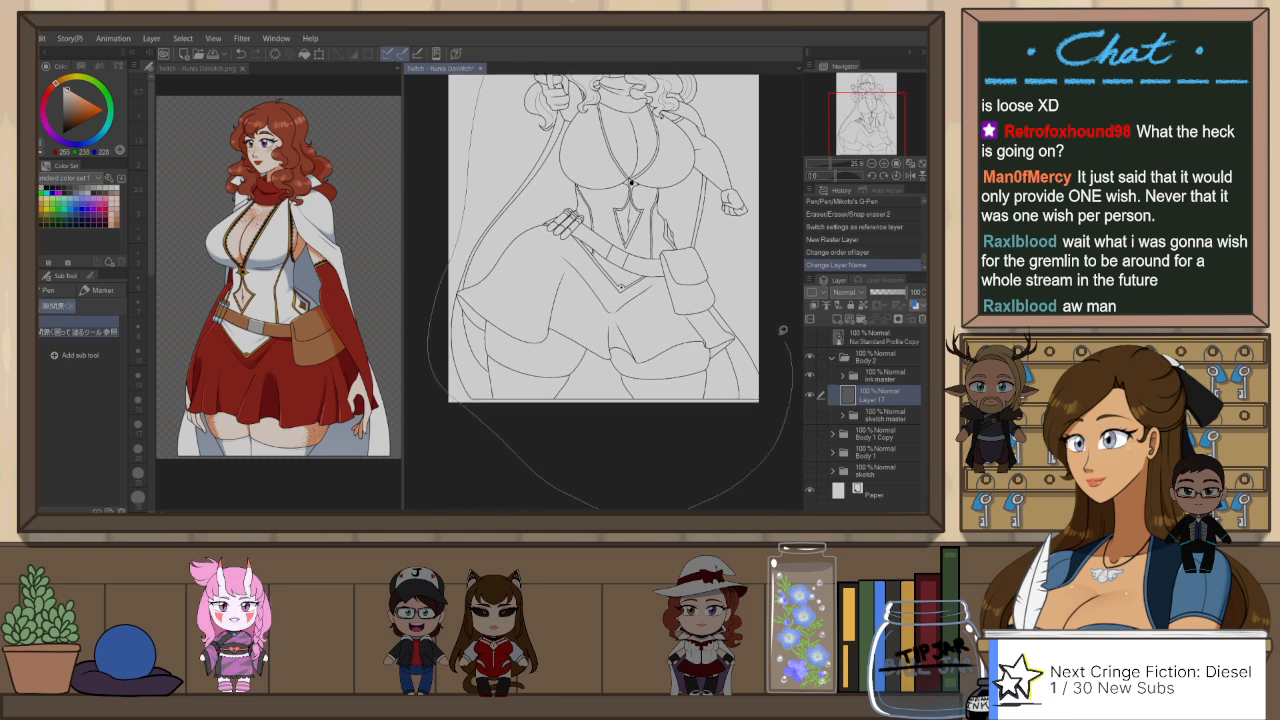
mouse_move(723, 71)
left_mouse_down()
mouse_move(542, 140)
mouse_move(585, 149)
left_mouse_up()
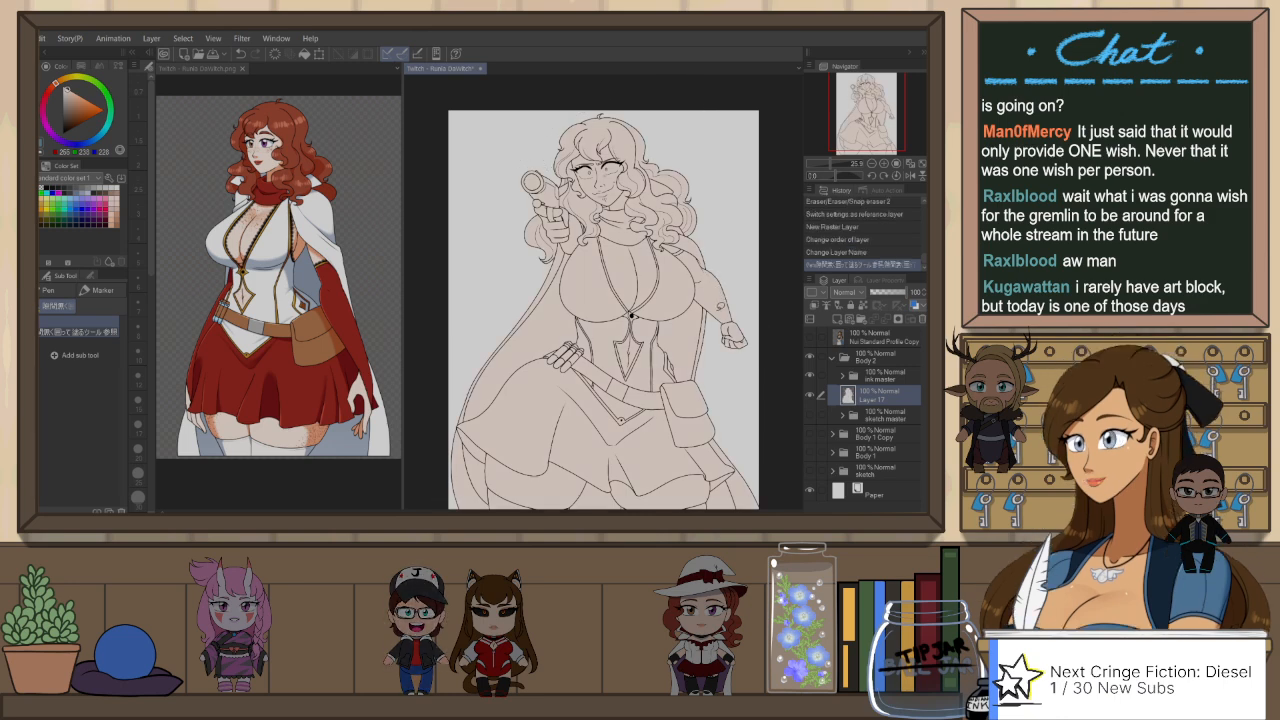
left_click_drag(710, 348, 727, 345)
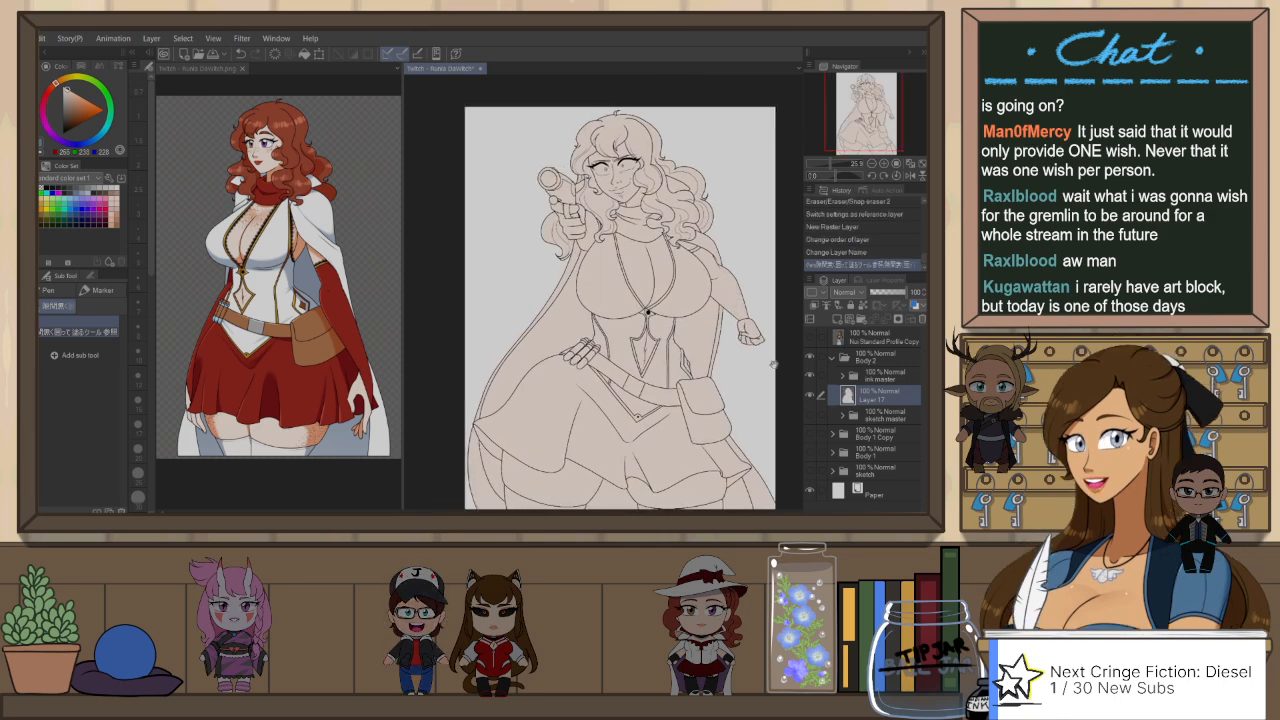
left_click_drag(715, 439, 713, 382)
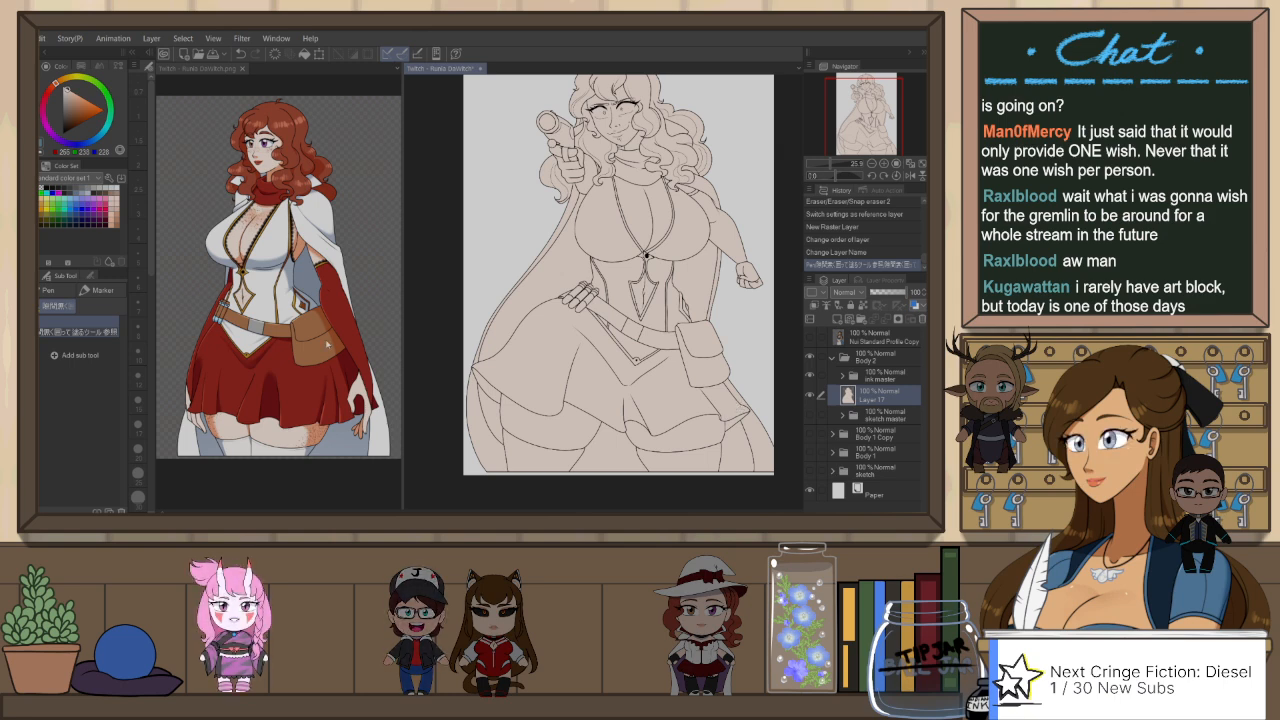
Step: Sample the reddish-brown hair colour from the coloured character reference and return to the line art canvas
left_click(183, 99)
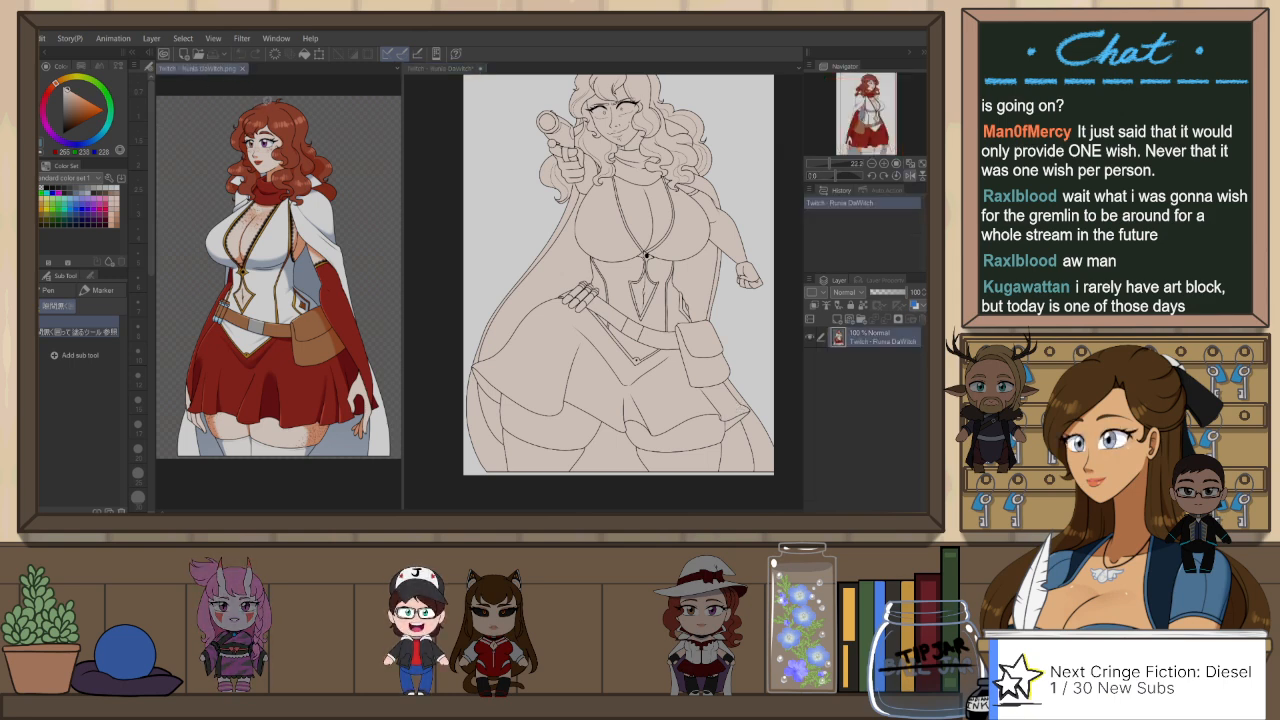
left_click(270, 104, "alt")
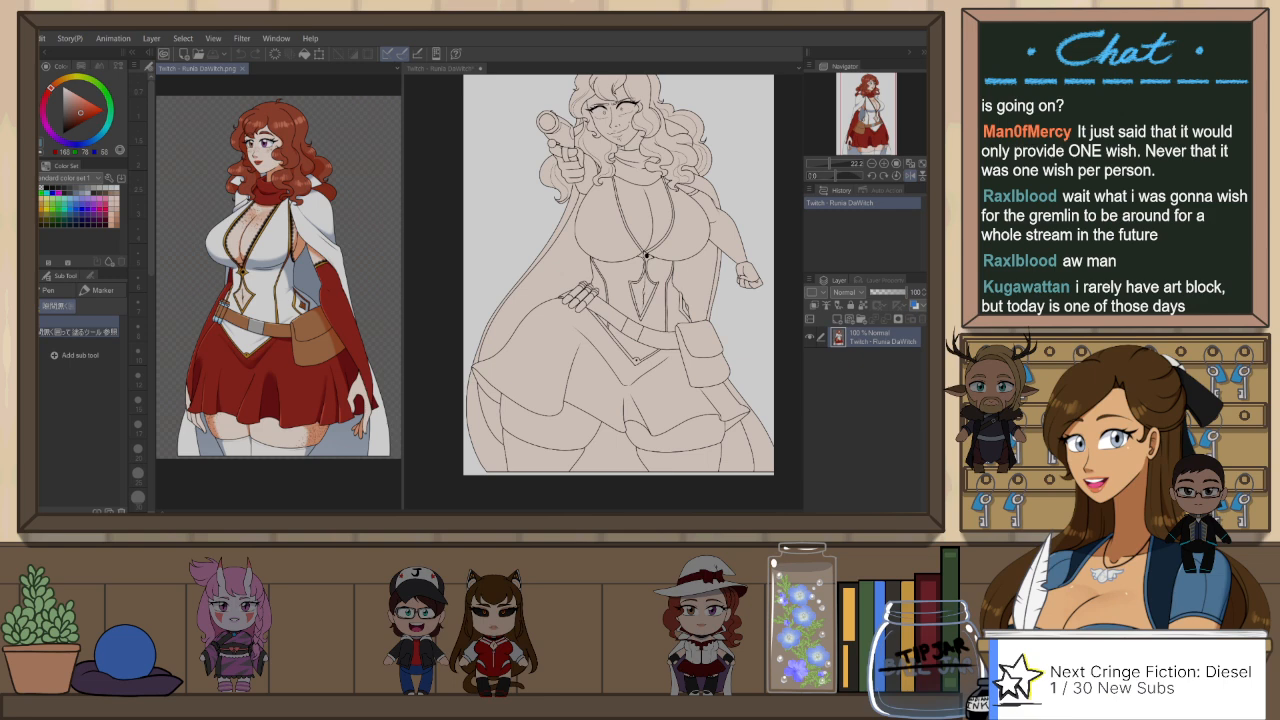
left_click(440, 68)
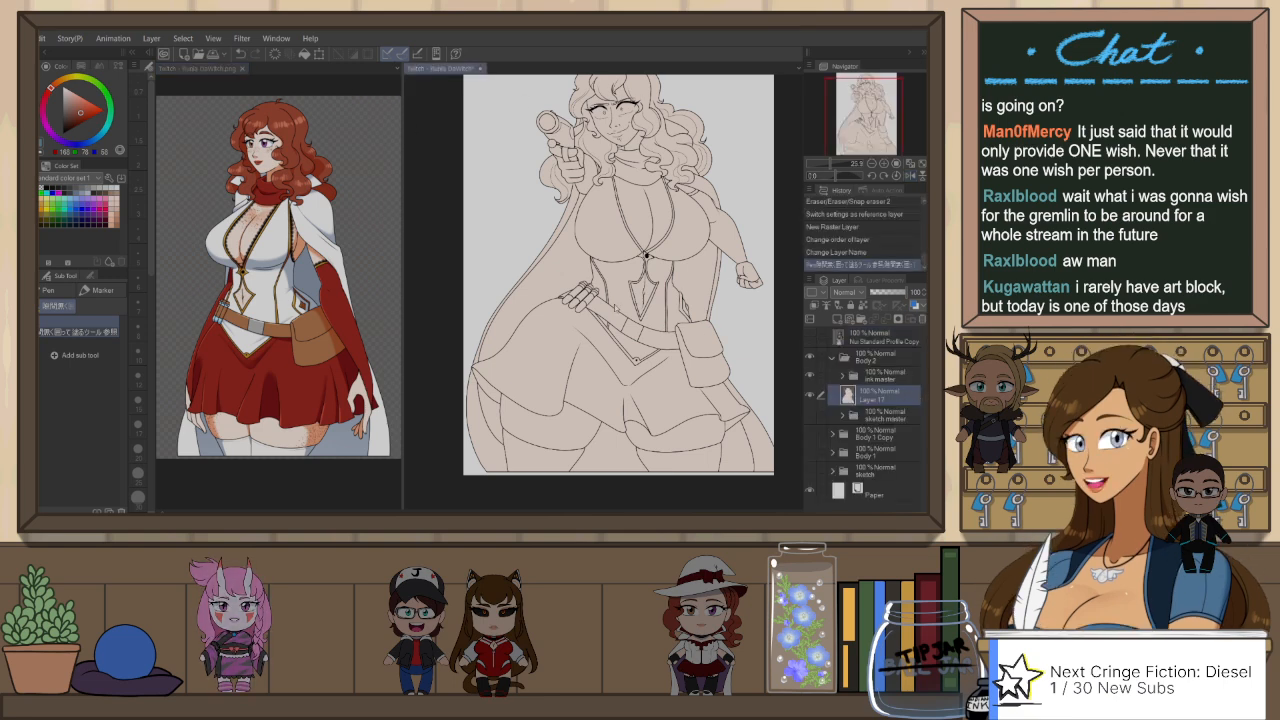
Step: Add a raster layer above Layer 17 and lasso-fill the enclosed hair locks reddish-brown with the reference-based enclosing fill pen
key("ctrl+shift+n")
left_click_drag(718, 321, 706, 388)
scroll(600, 123, "up", 3)
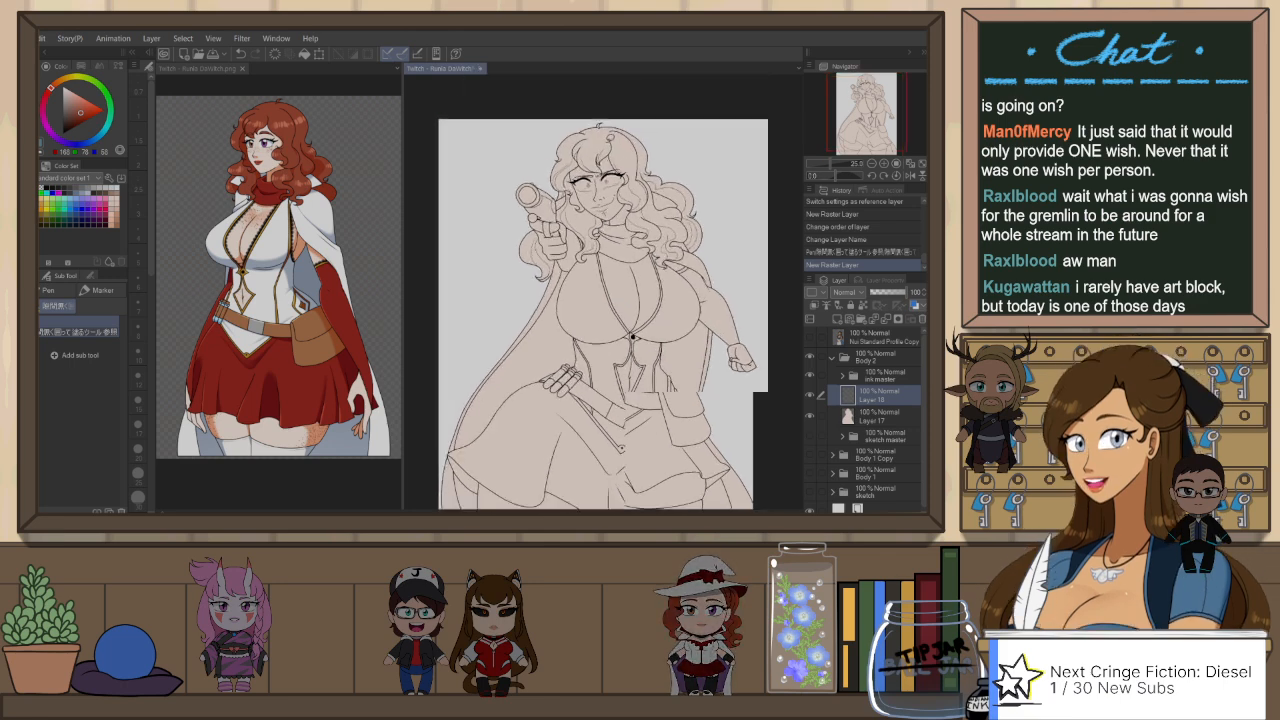
scroll(591, 131, "up", 2)
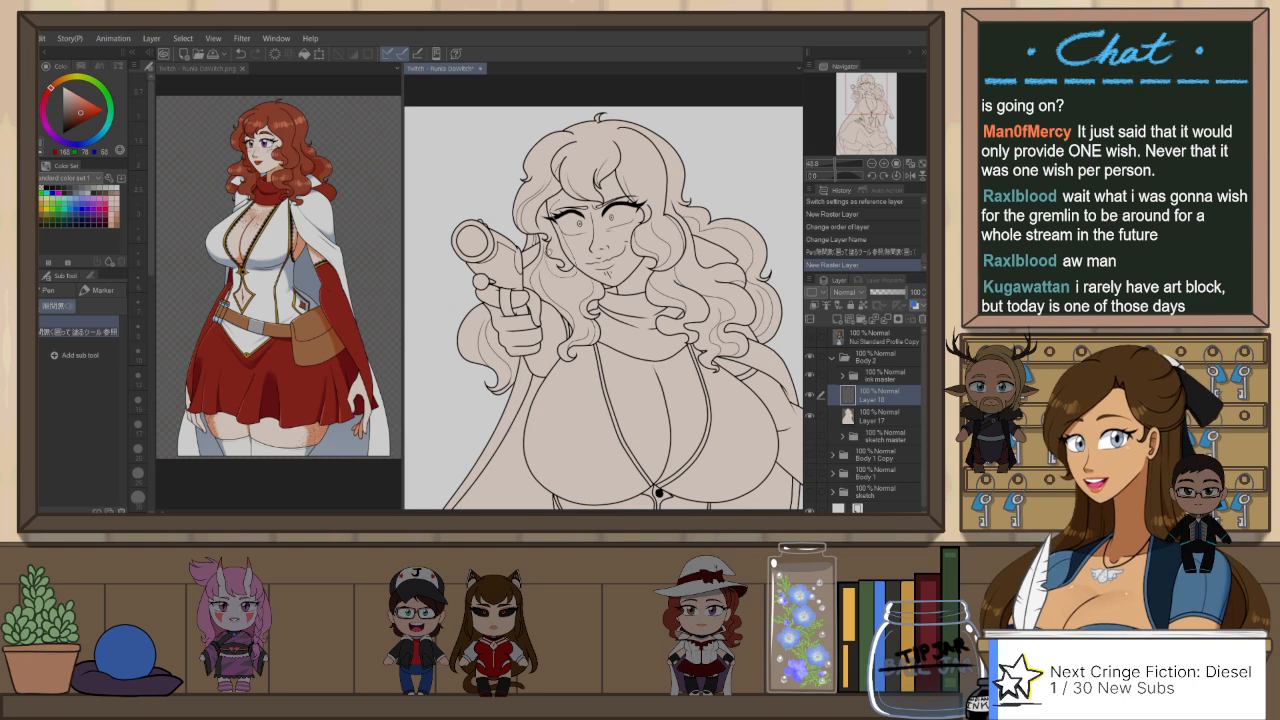
mouse_move(532, 240)
left_mouse_down()
mouse_move(566, 101)
mouse_move(754, 174)
mouse_move(790, 284)
mouse_move(768, 346)
mouse_move(743, 298)
left_mouse_up()
left_click_drag(618, 232, 612, 222)
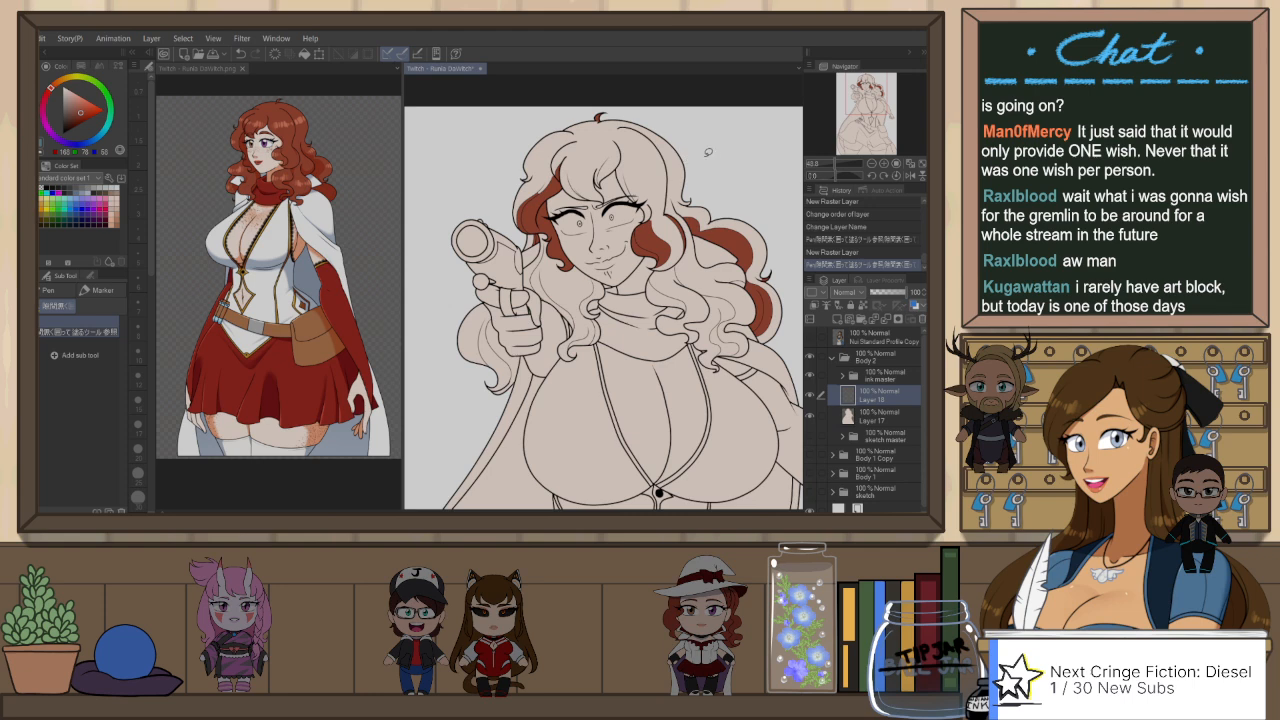
Step: Fill the remaining large hair sections around the face, shoulders and pistol hand with reddish-brown using the Fill tool referring to other layers
key("g")
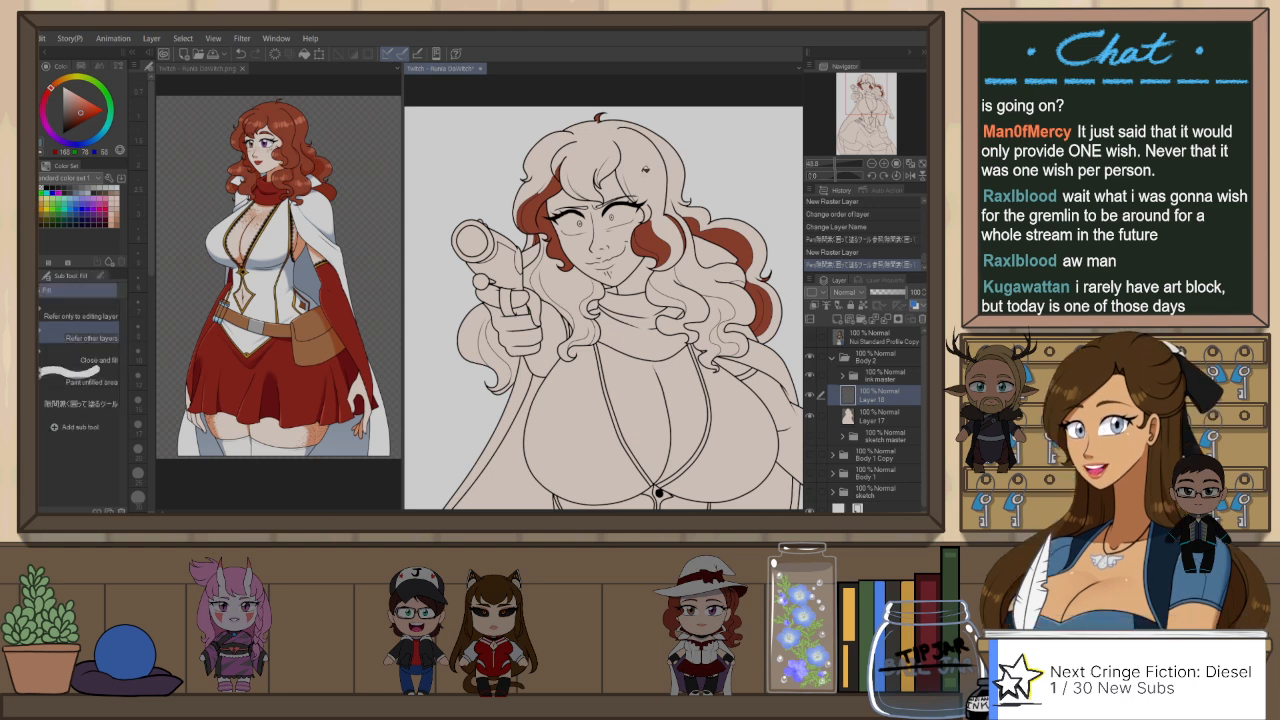
left_click(752, 281)
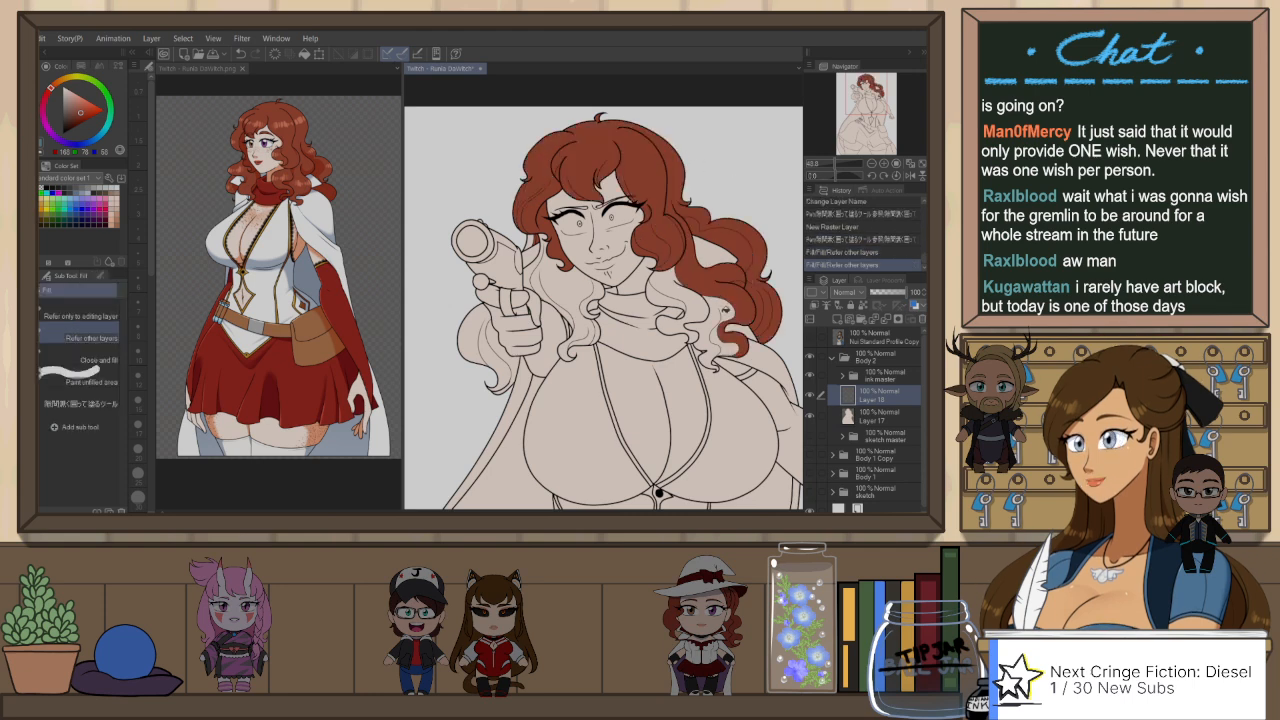
left_click(726, 340)
left_click(701, 302)
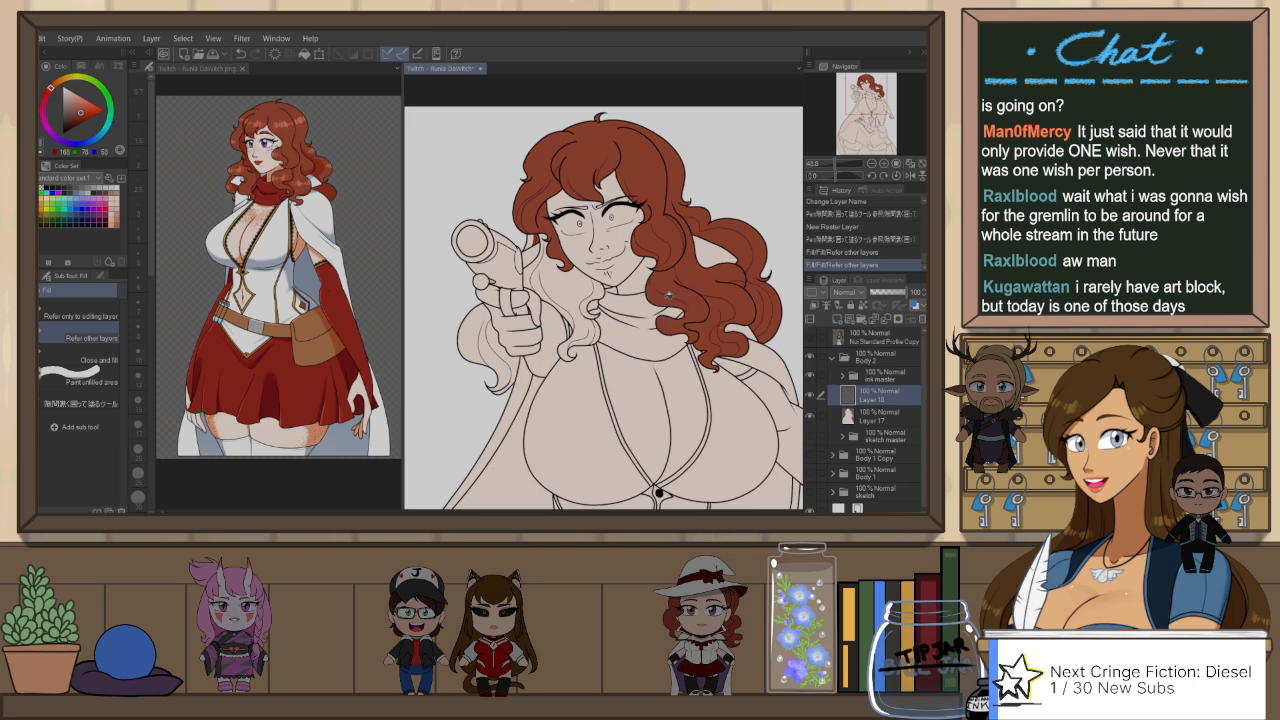
left_click(699, 294)
left_click(581, 287)
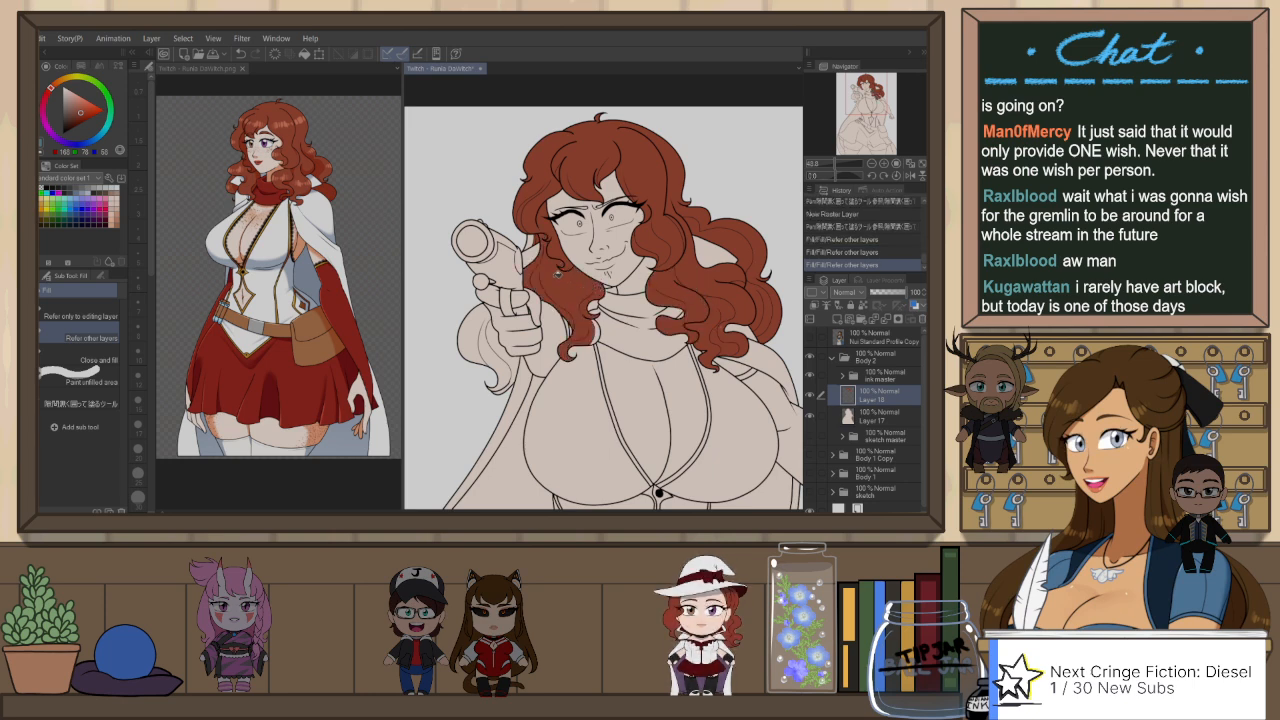
left_click(534, 238)
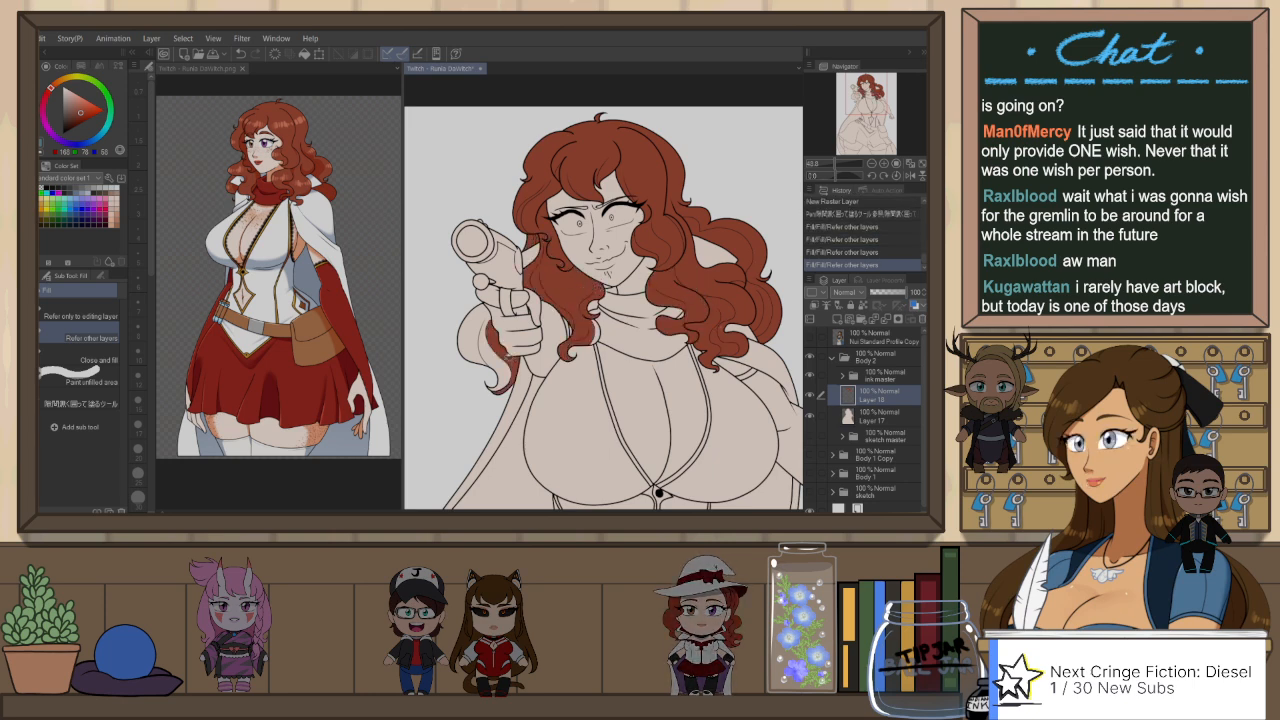
left_click(495, 330)
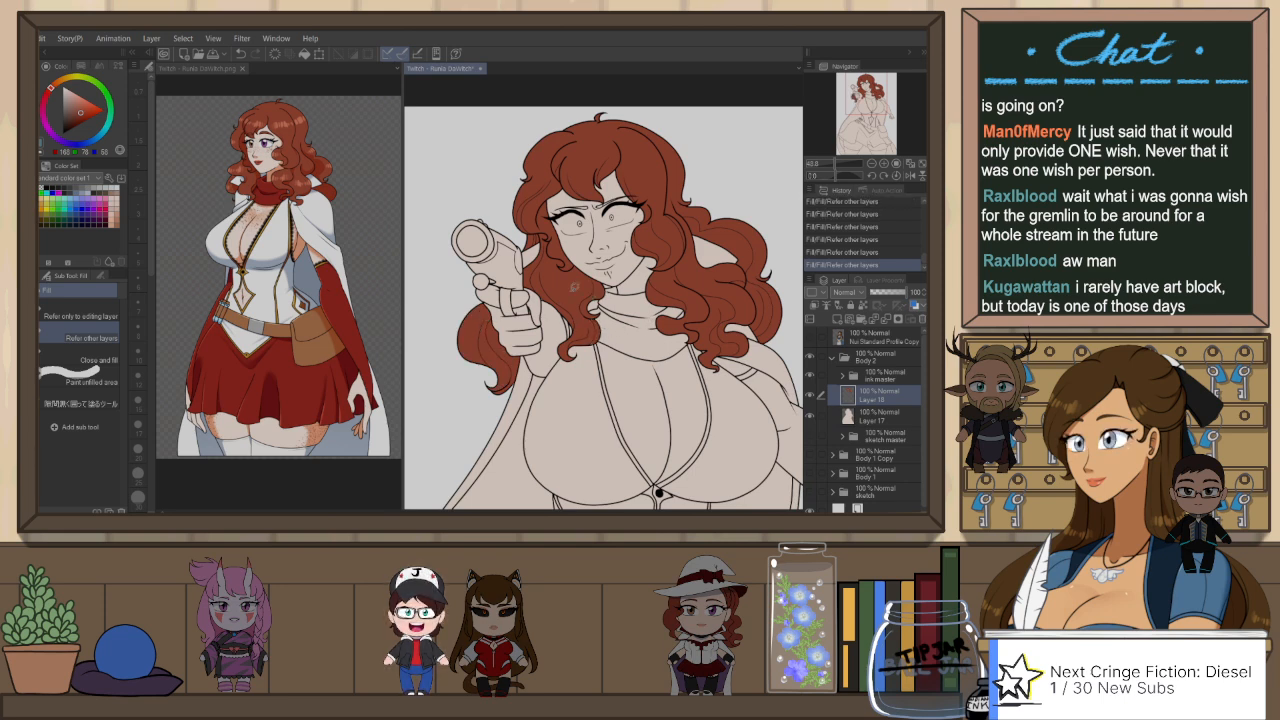
Step: Close the small unfilled gaps between the hair curls with the reference-based enclosing fill pen
key("p")
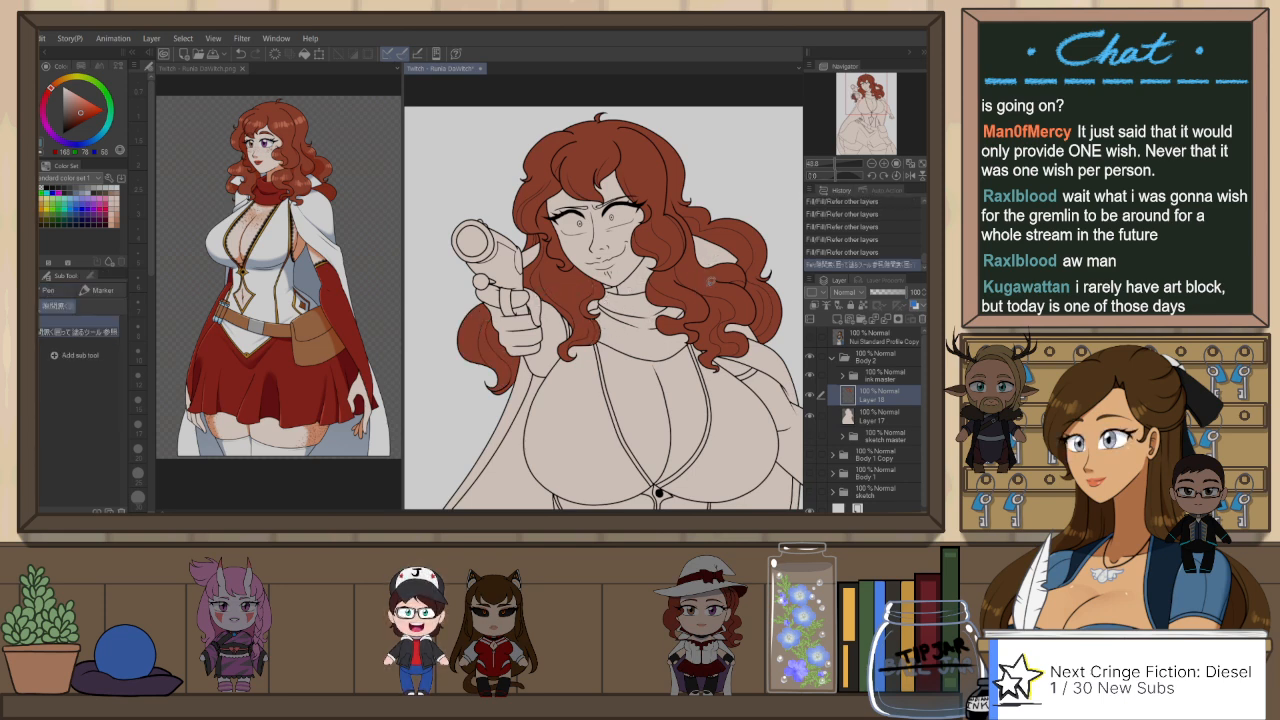
left_click_drag(695, 268, 674, 296)
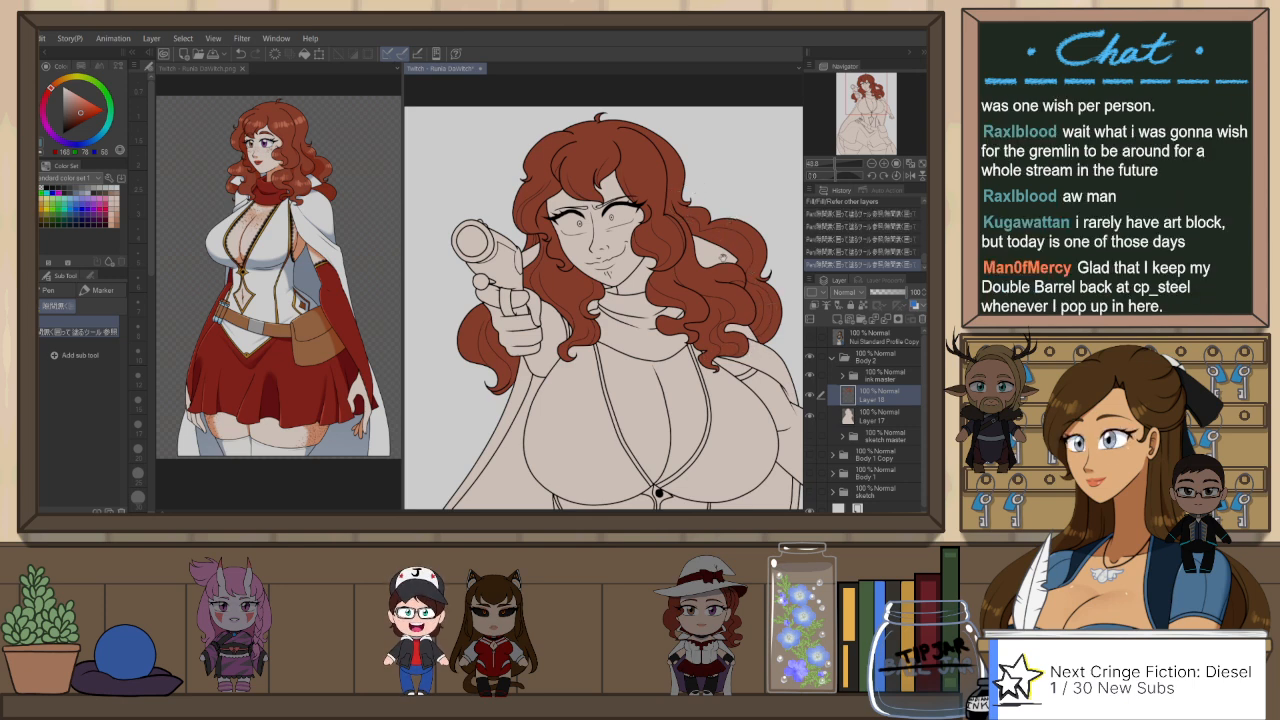
left_click_drag(727, 240, 698, 261)
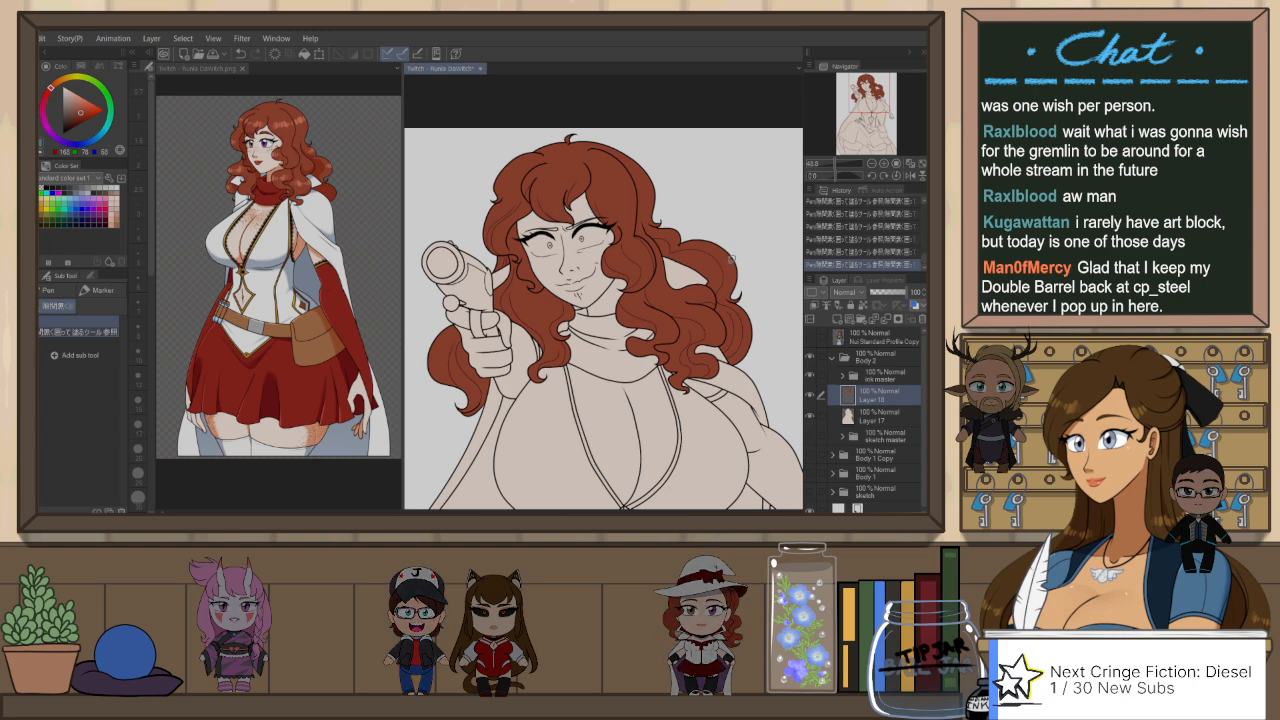
left_click_drag(737, 352, 743, 336)
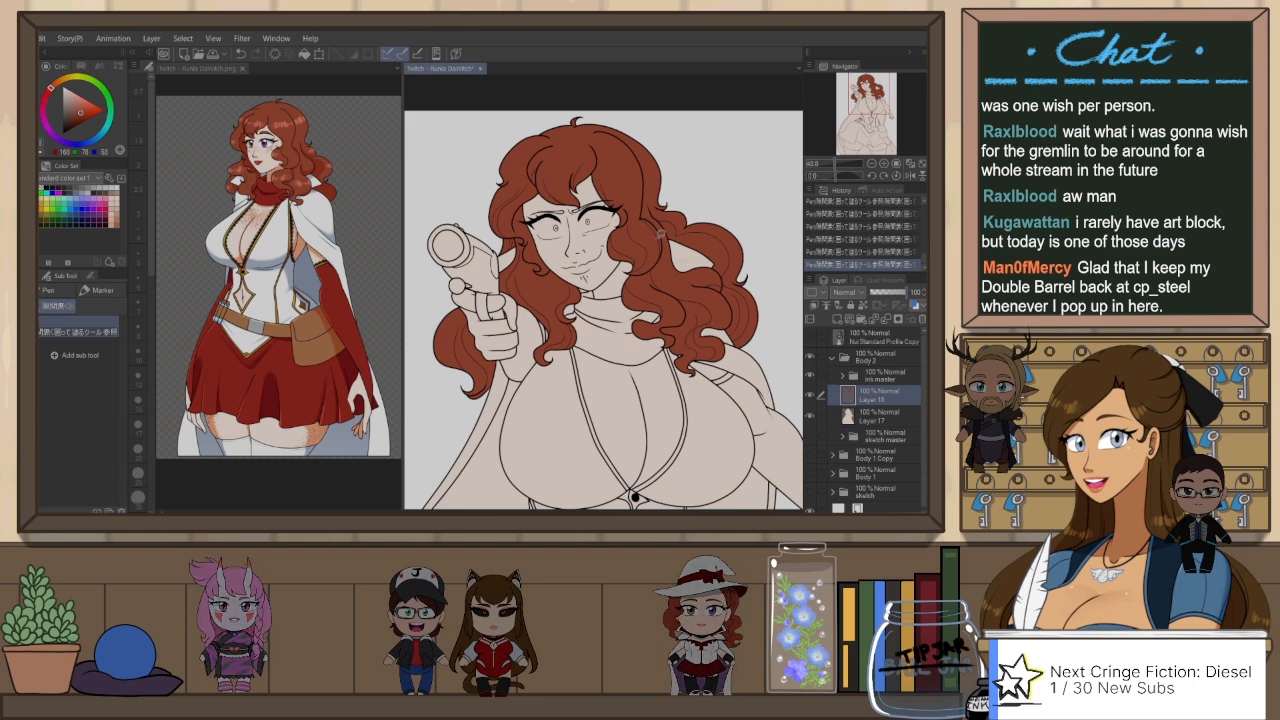
scroll(665, 240, "down", 1)
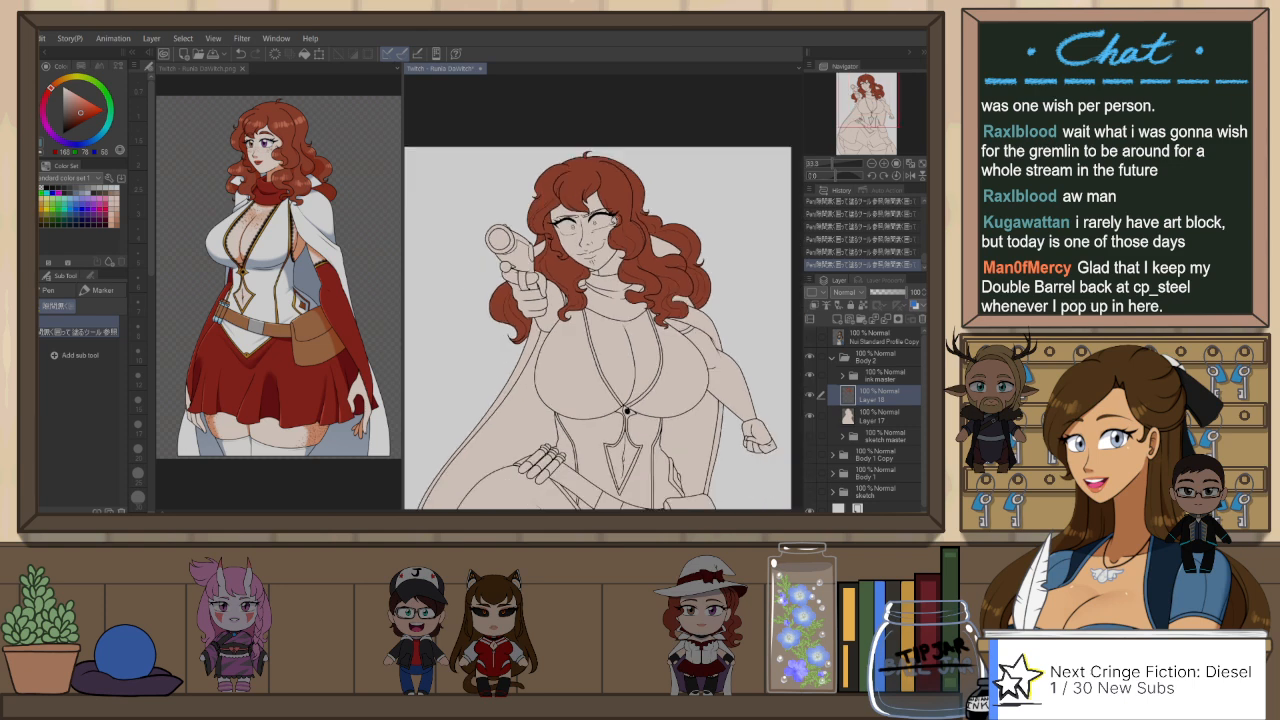
scroll(557, 219, "down", 1)
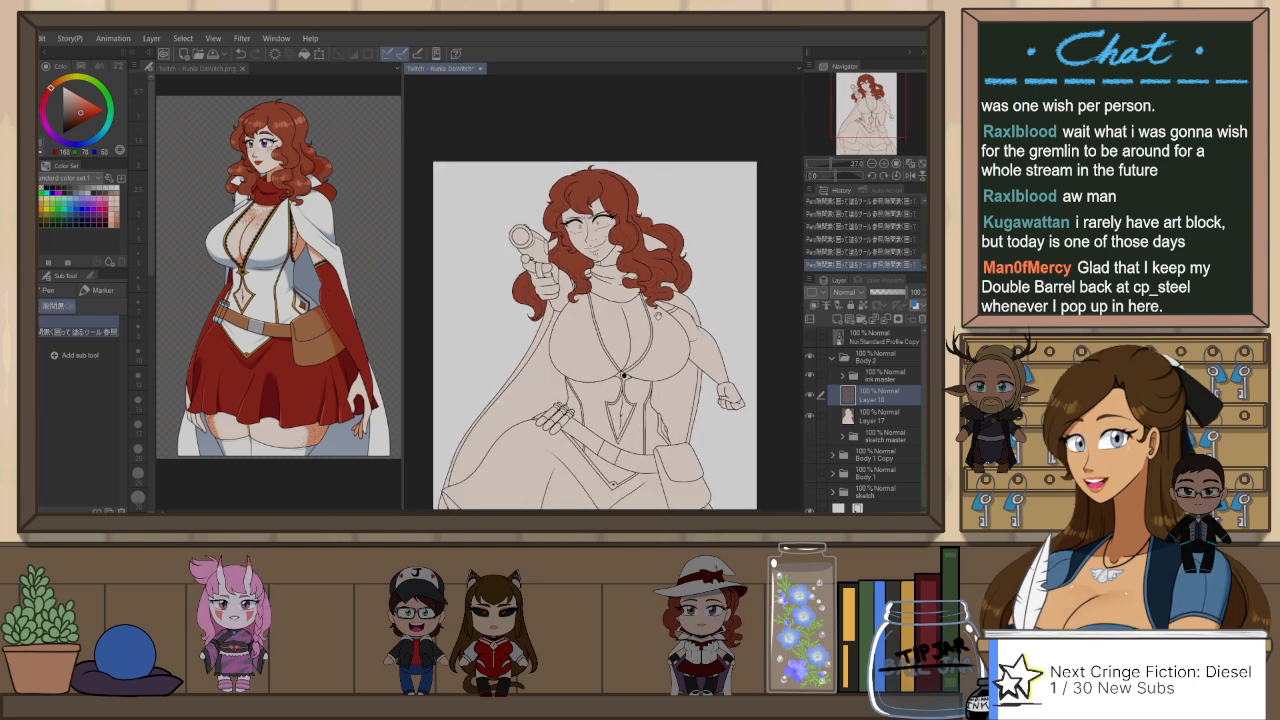
Step: Sample white from the coloured character reference and fill the bust and bodice of the line art on Layer 18
left_click(209, 71)
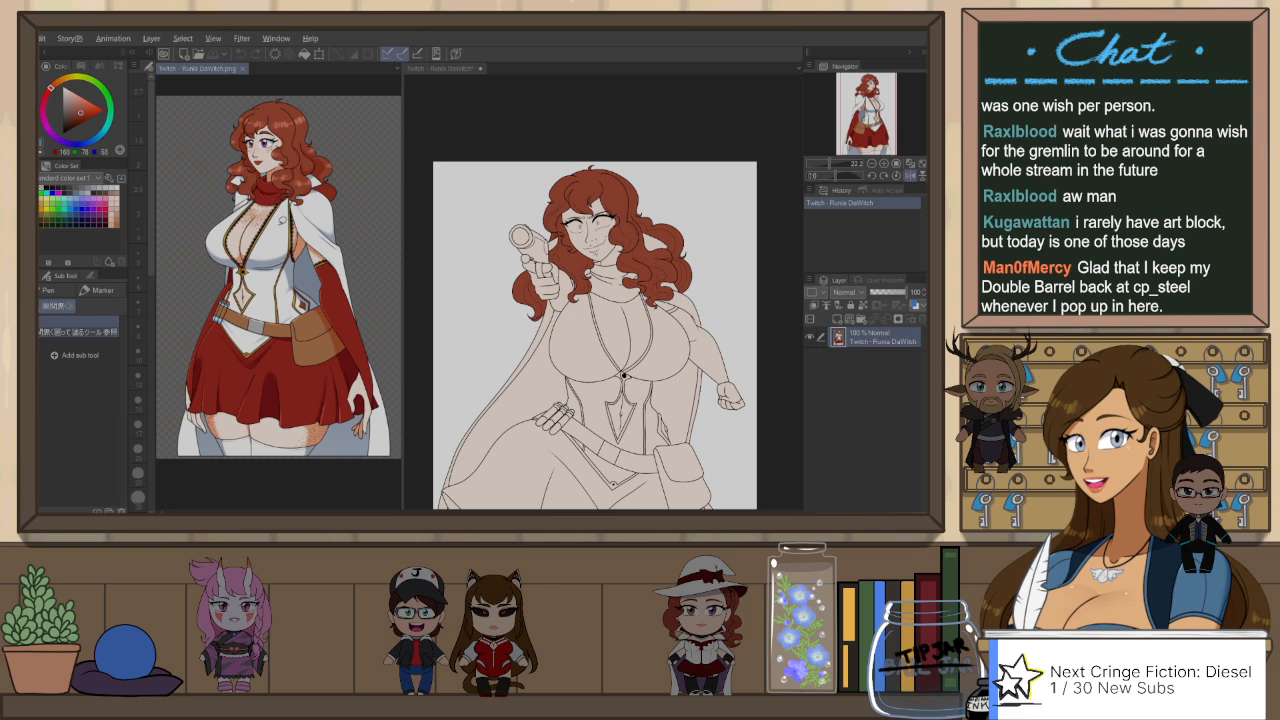
left_click(442, 68)
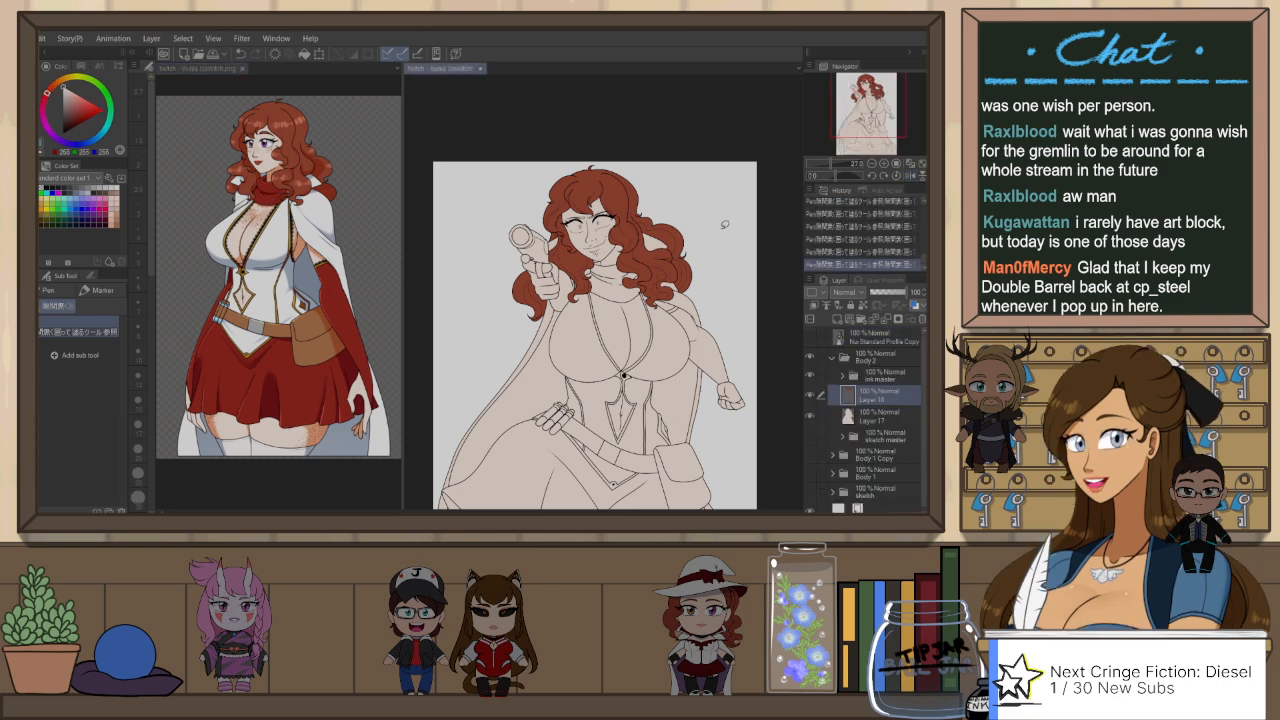
key("g")
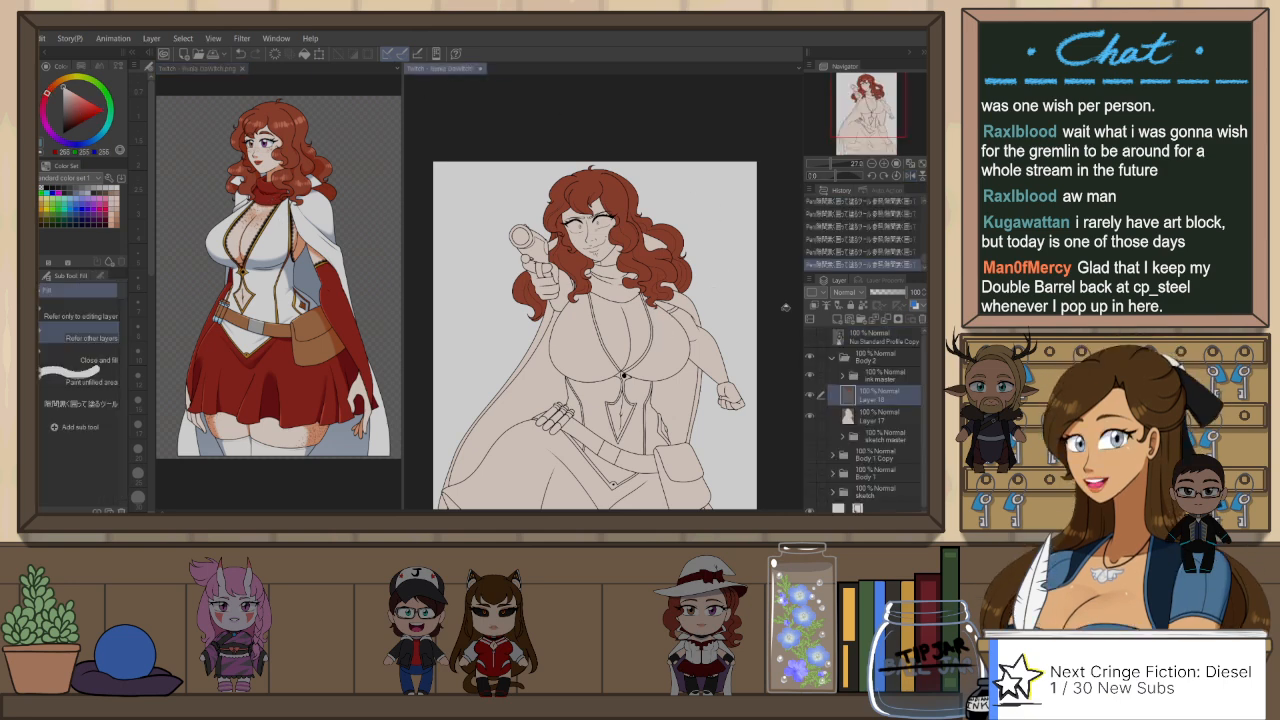
left_click(656, 368)
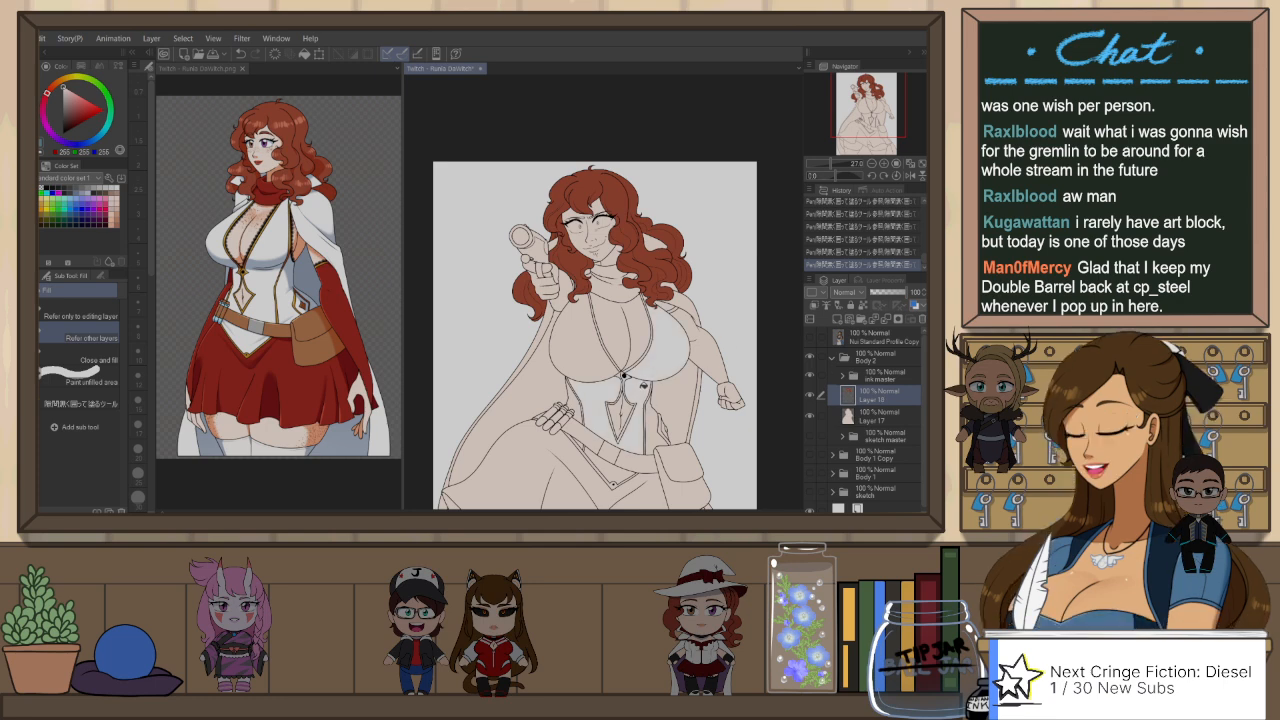
left_click(598, 368)
left_click_drag(652, 350, 655, 312)
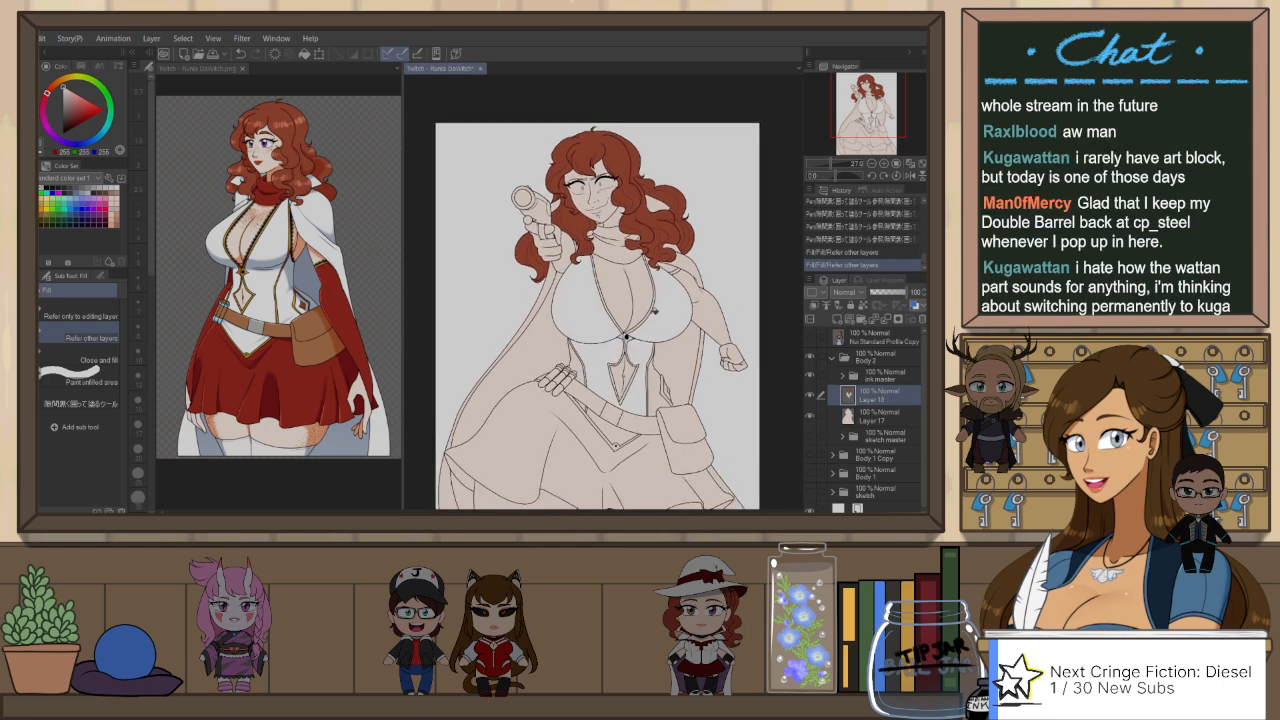
left_click(626, 337)
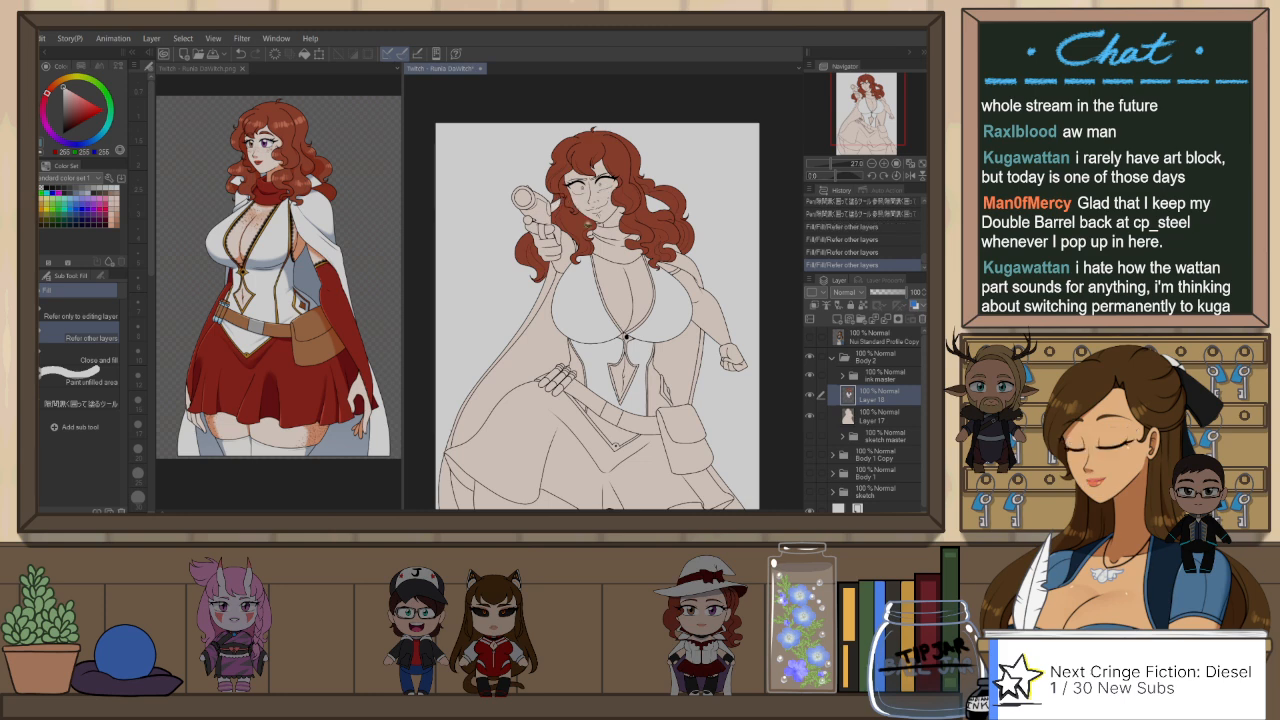
Step: Fill the upper cape sections on both sides of the torso with white
scroll(597, 236, "up", 1)
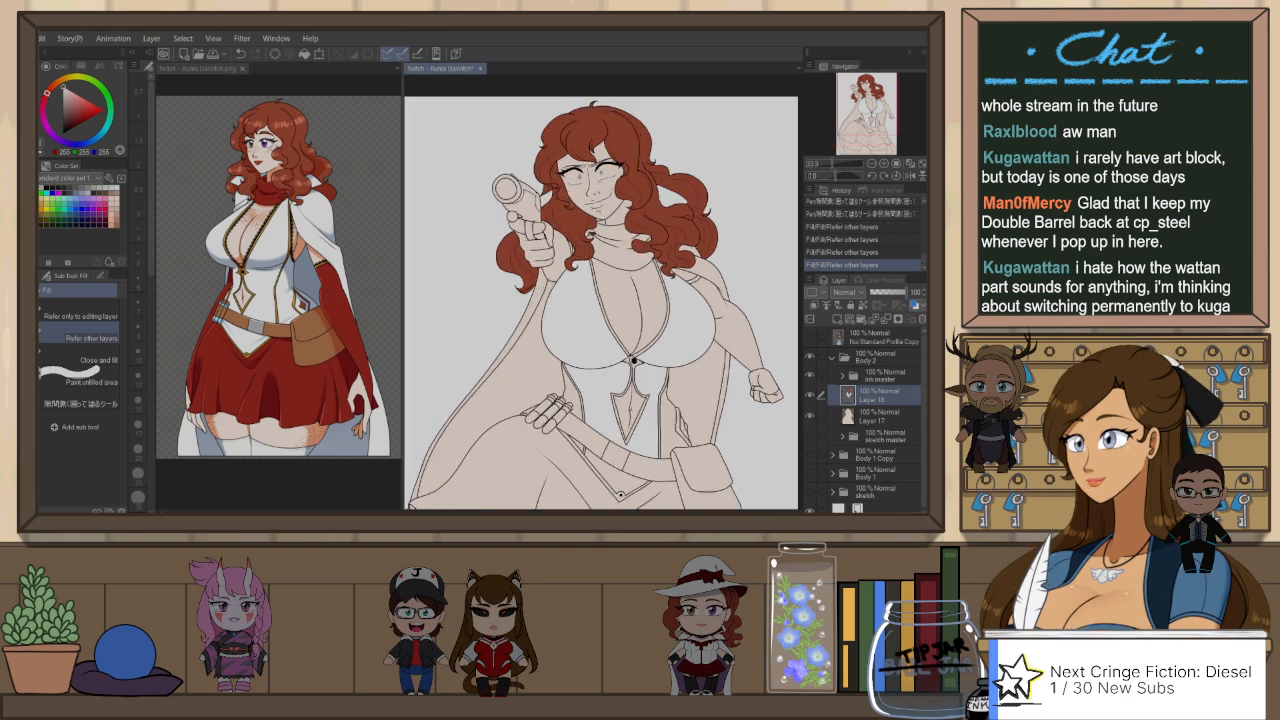
left_click(605, 227)
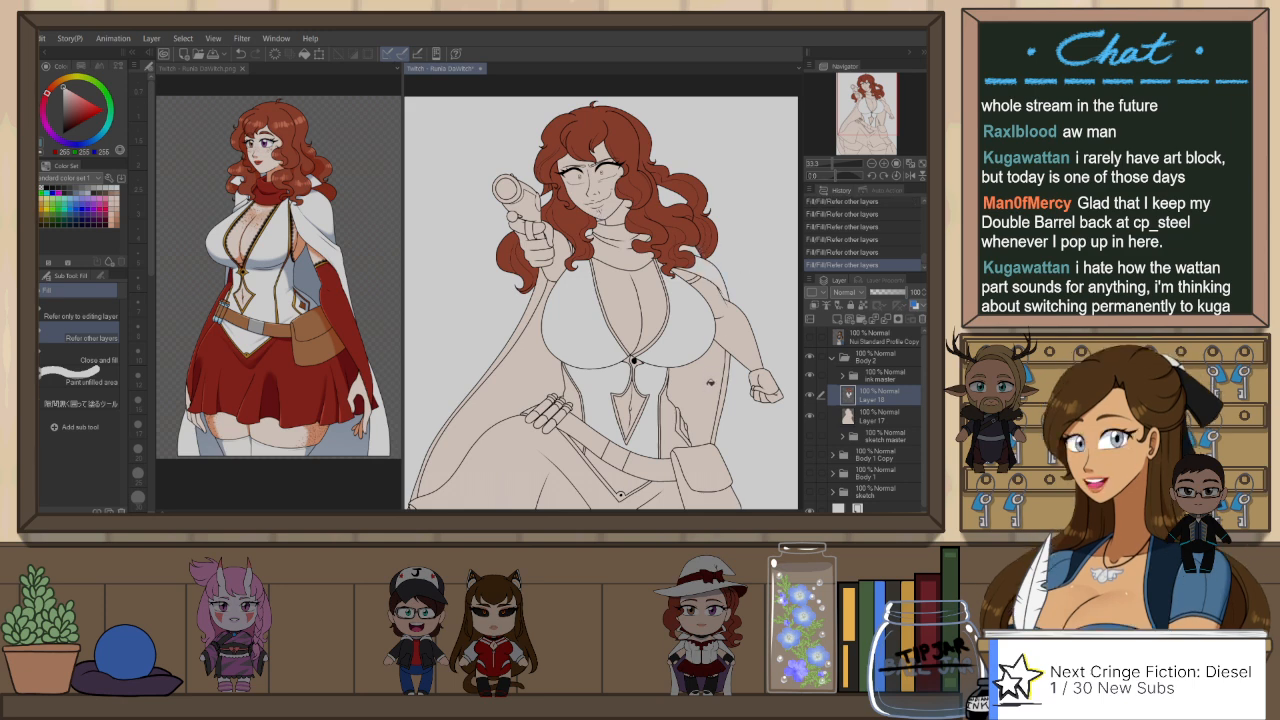
left_click(710, 382)
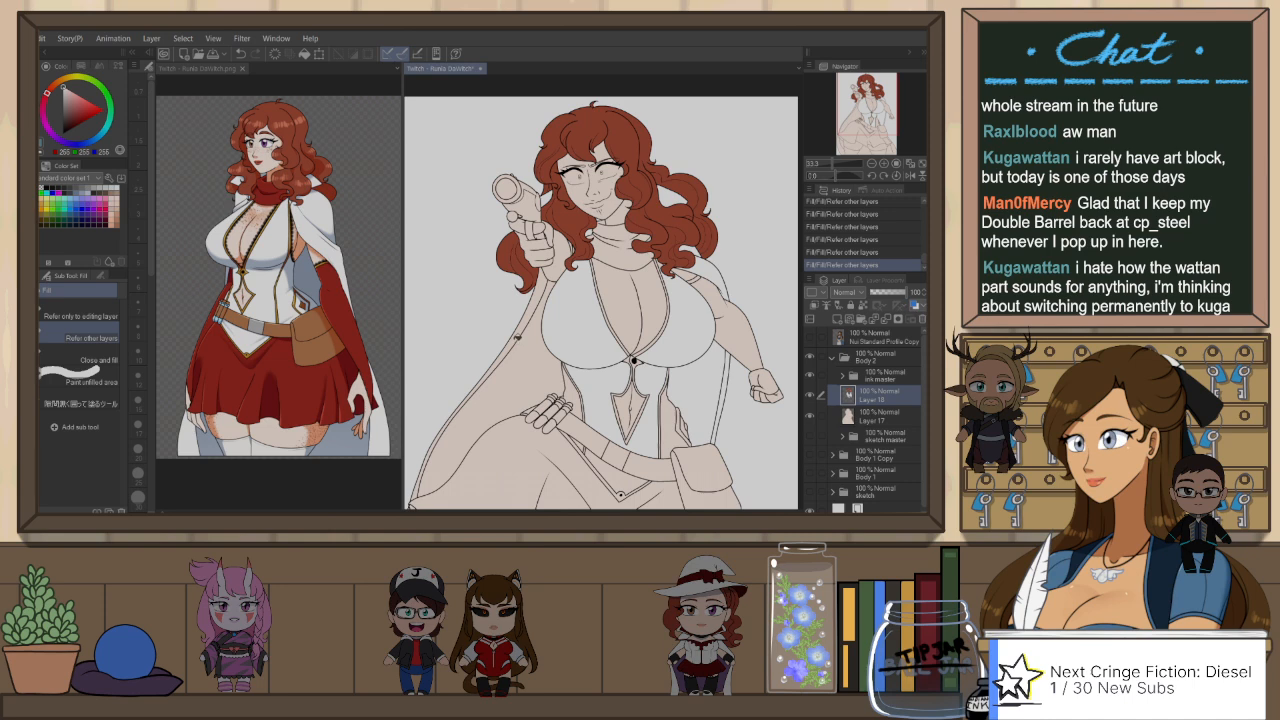
left_click_drag(515, 411, 583, 257)
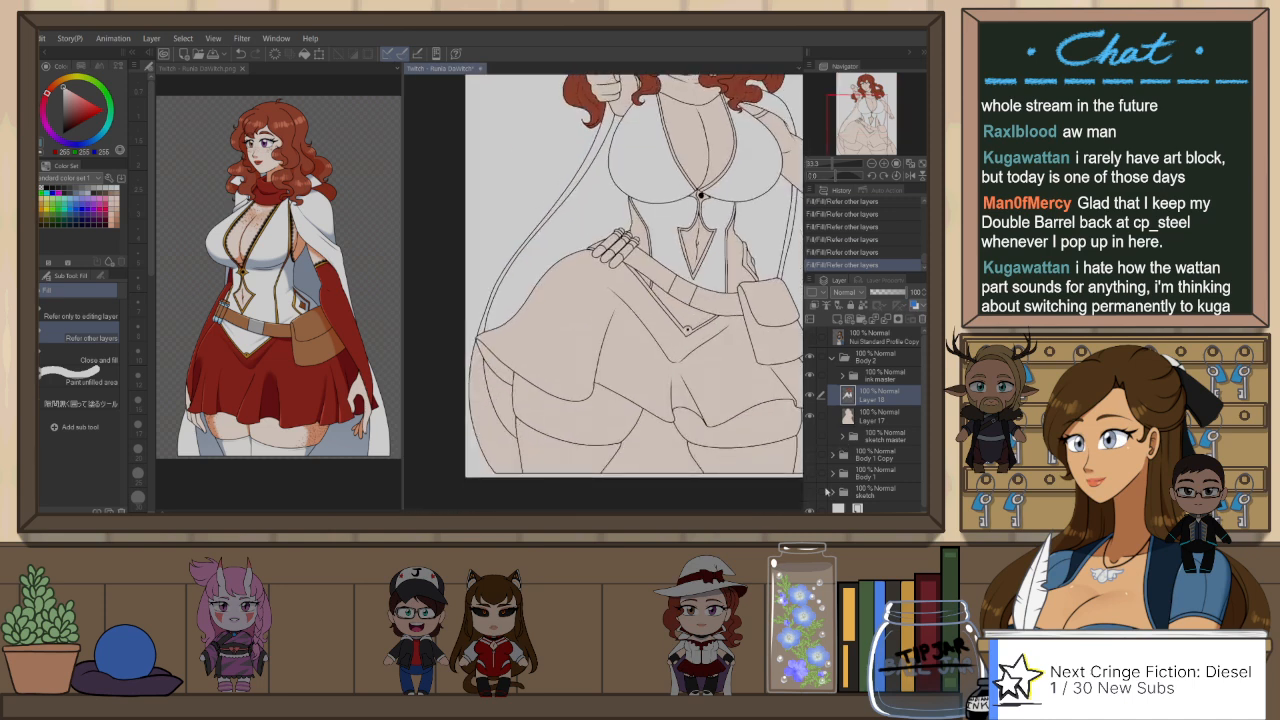
Step: Hide the Paper layer and fill the remaining lower cape areas beside and between the legs with white
left_click(811, 509)
left_click(488, 402)
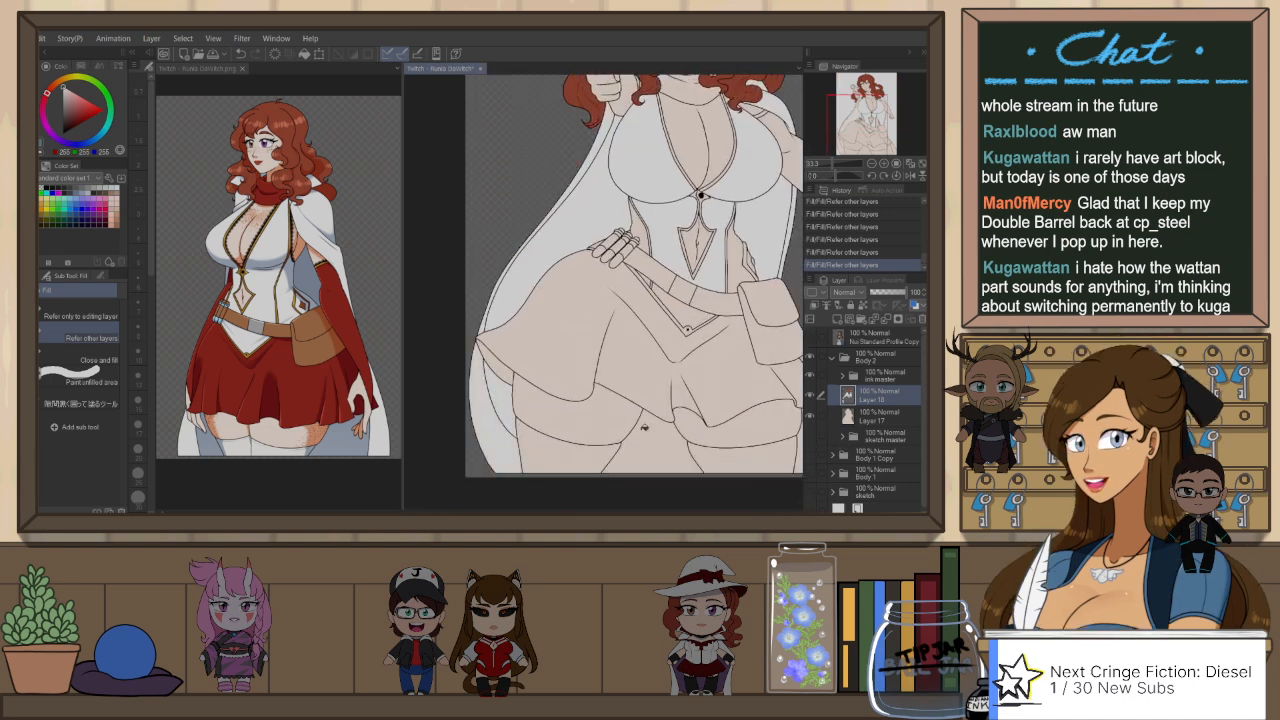
left_click(680, 432)
left_click_drag(783, 437, 728, 427)
left_click(770, 434)
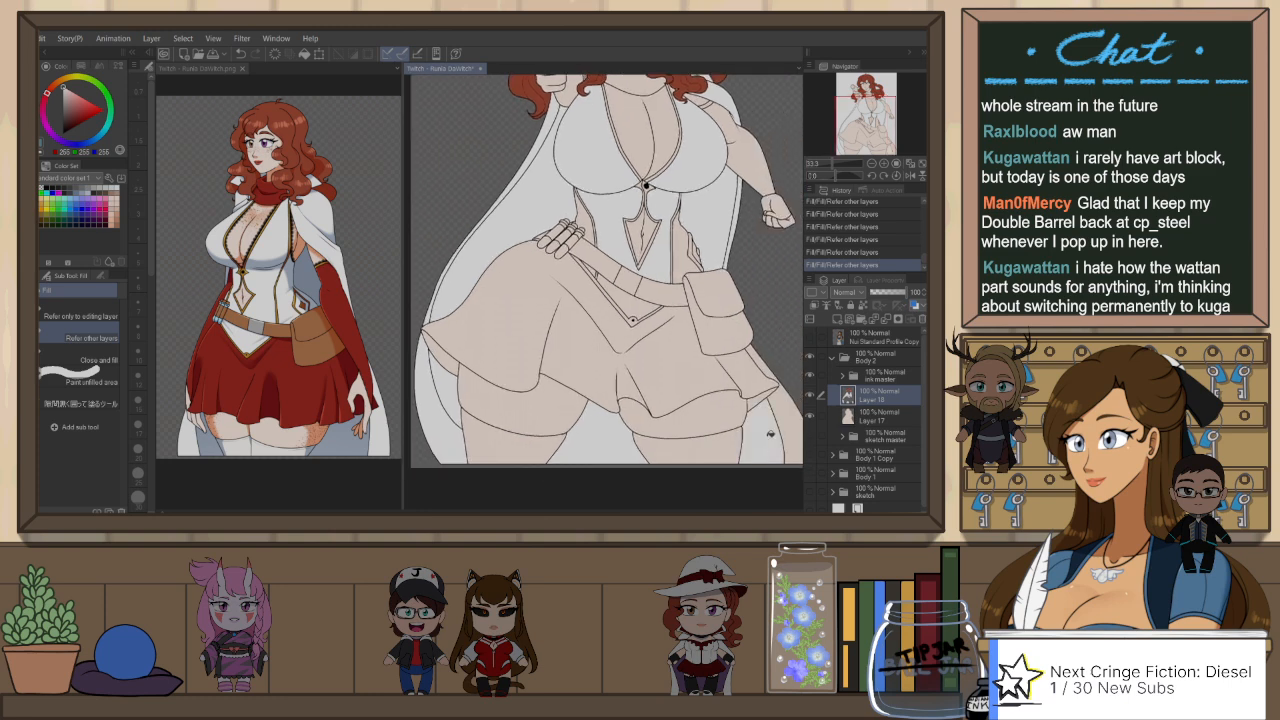
left_click(789, 415)
left_click_drag(780, 315, 753, 415)
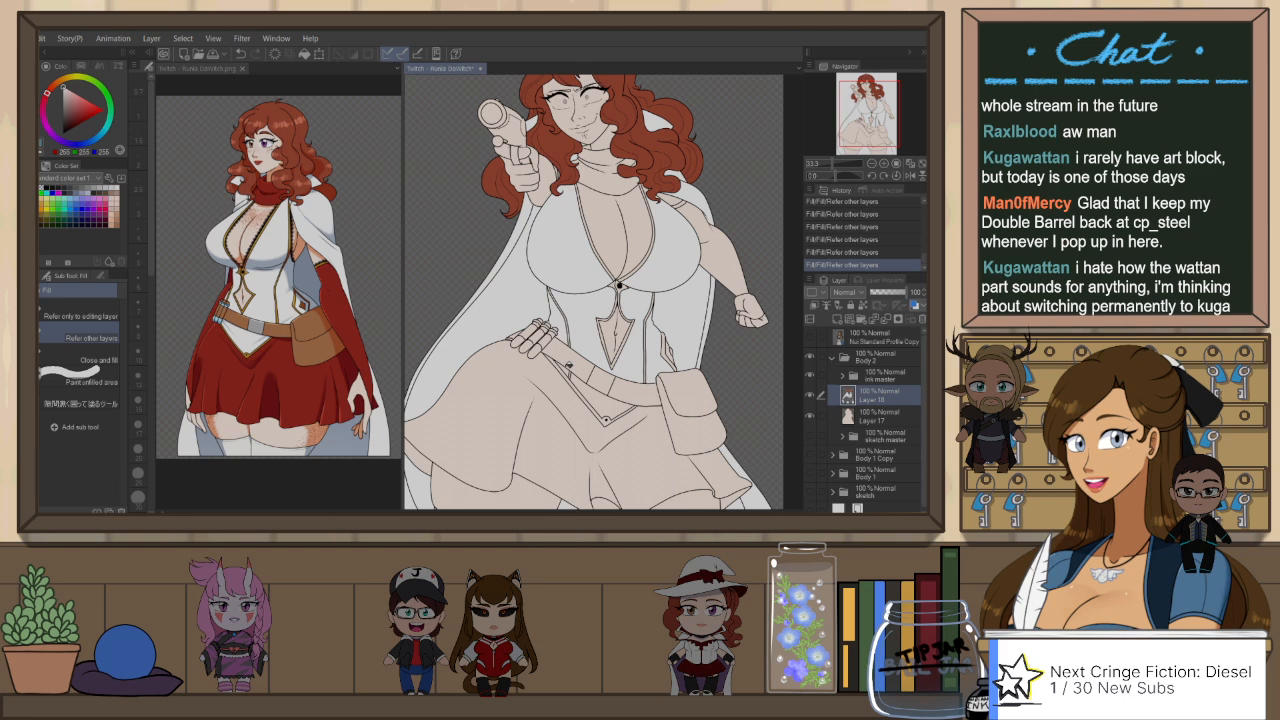
Step: Fill the leftover bodice pieces at the waist and below the belt with white, lassoing small gaps with the enclosing fill pen
left_click(669, 338)
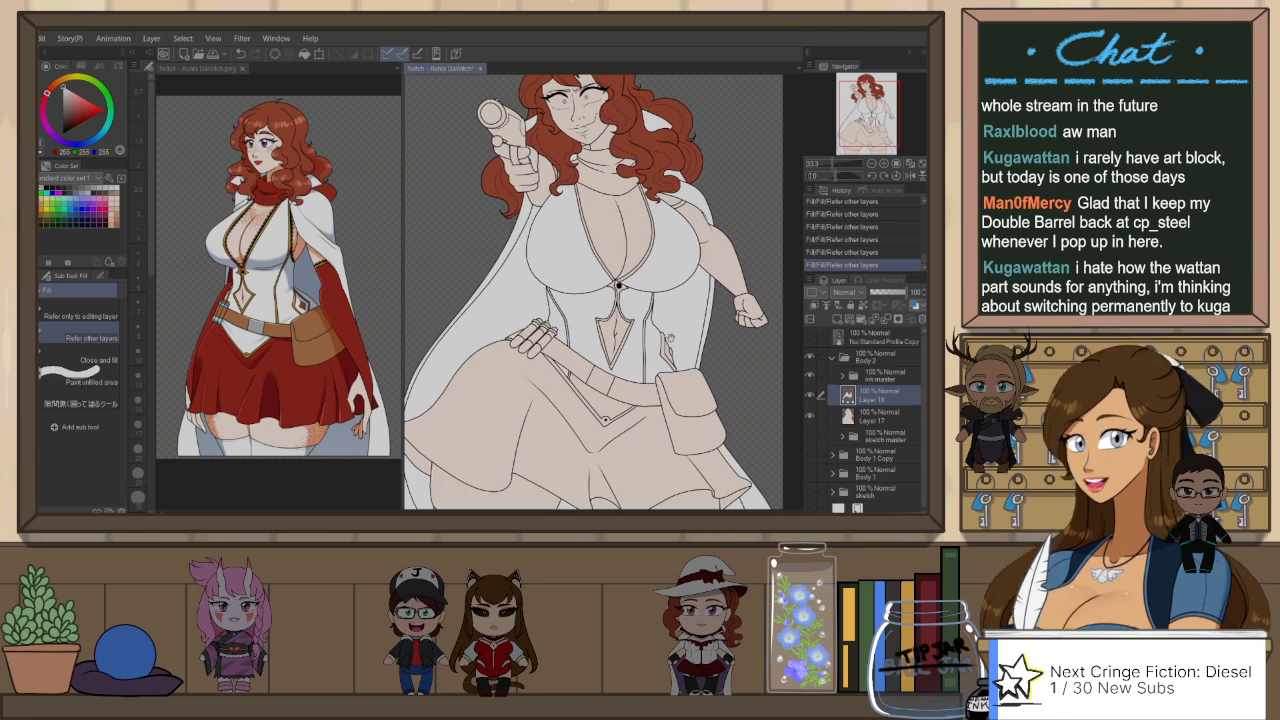
left_click_drag(671, 338, 669, 392)
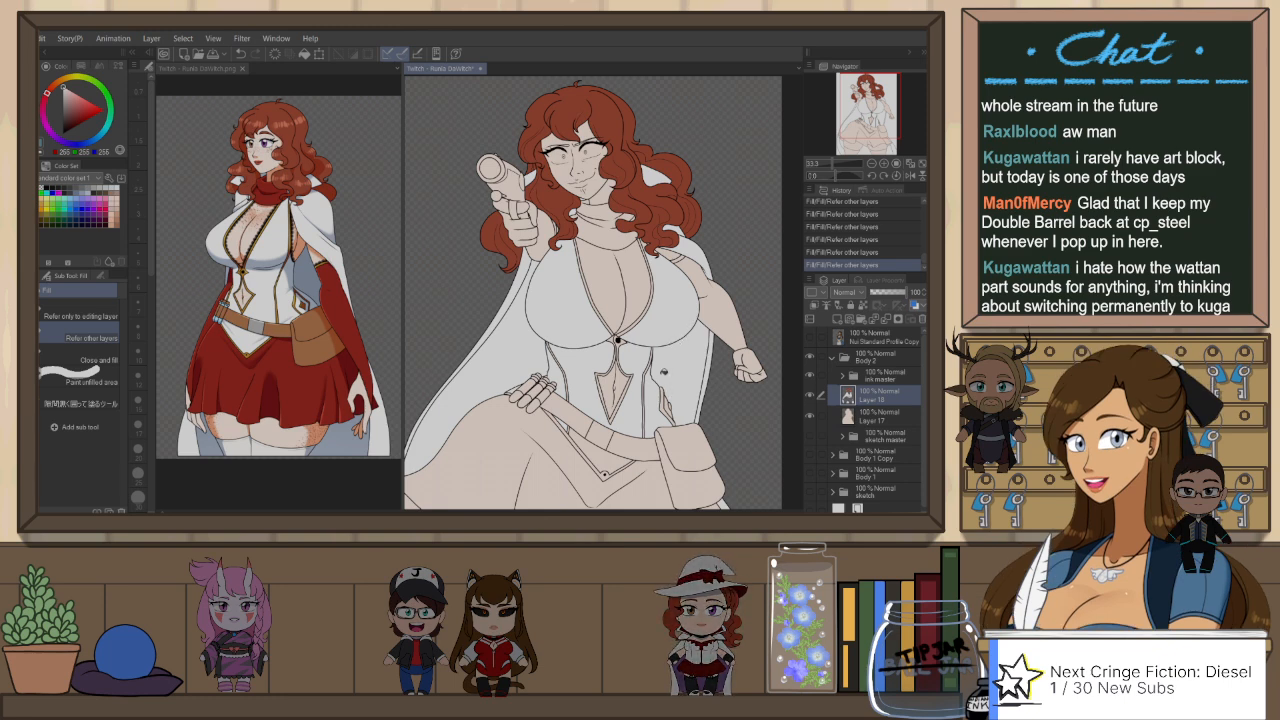
key("p")
left_click_drag(665, 355, 687, 364)
mouse_move(568, 345)
left_mouse_down()
mouse_move(541, 334)
mouse_move(581, 352)
mouse_move(566, 368)
mouse_move(566, 428)
left_mouse_up()
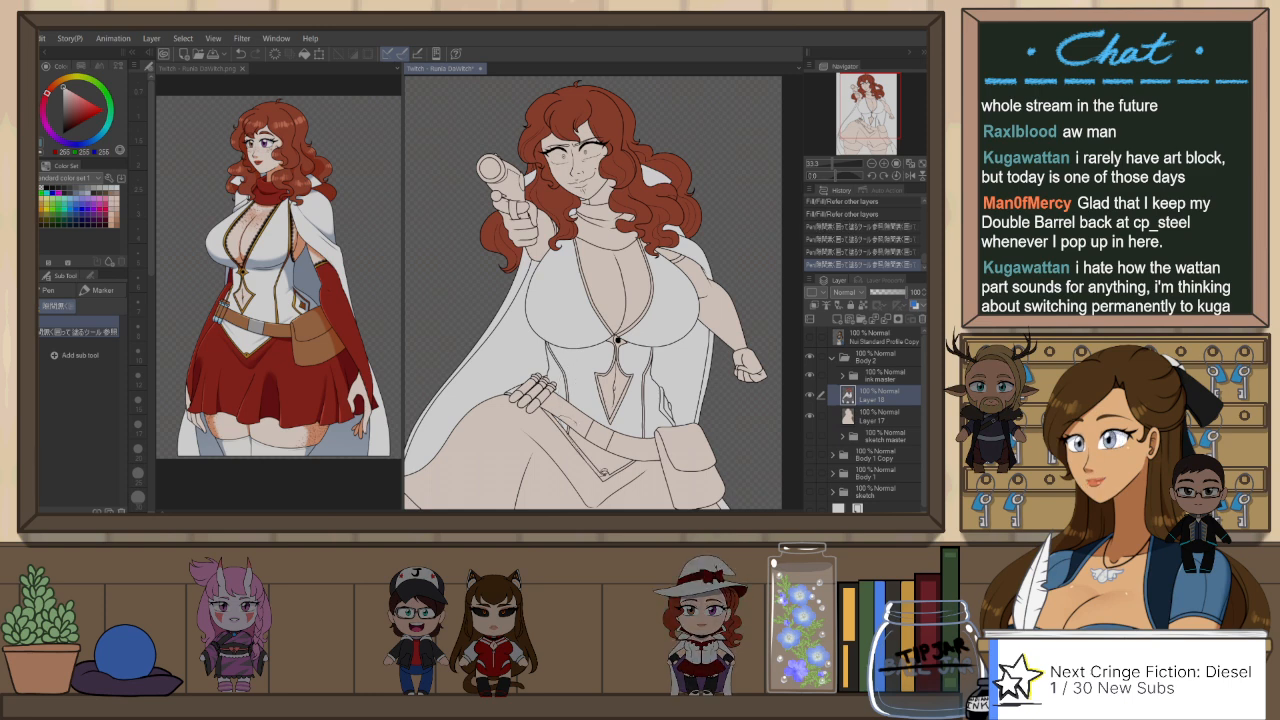
mouse_move(604, 473)
left_mouse_down()
mouse_move(655, 450)
mouse_move(702, 398)
left_mouse_up()
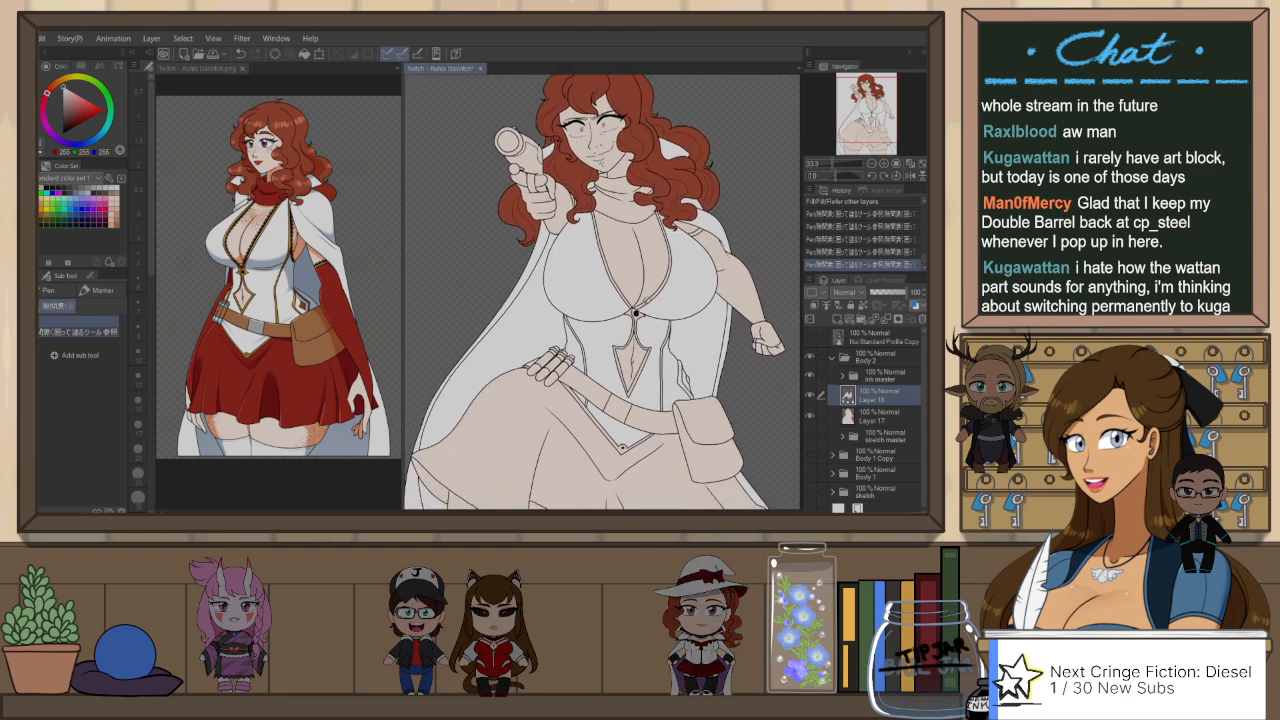
Step: Sample the dark red from the character reference and fill both sleeves and the skirt of the line art on Layer 18
left_click(211, 71)
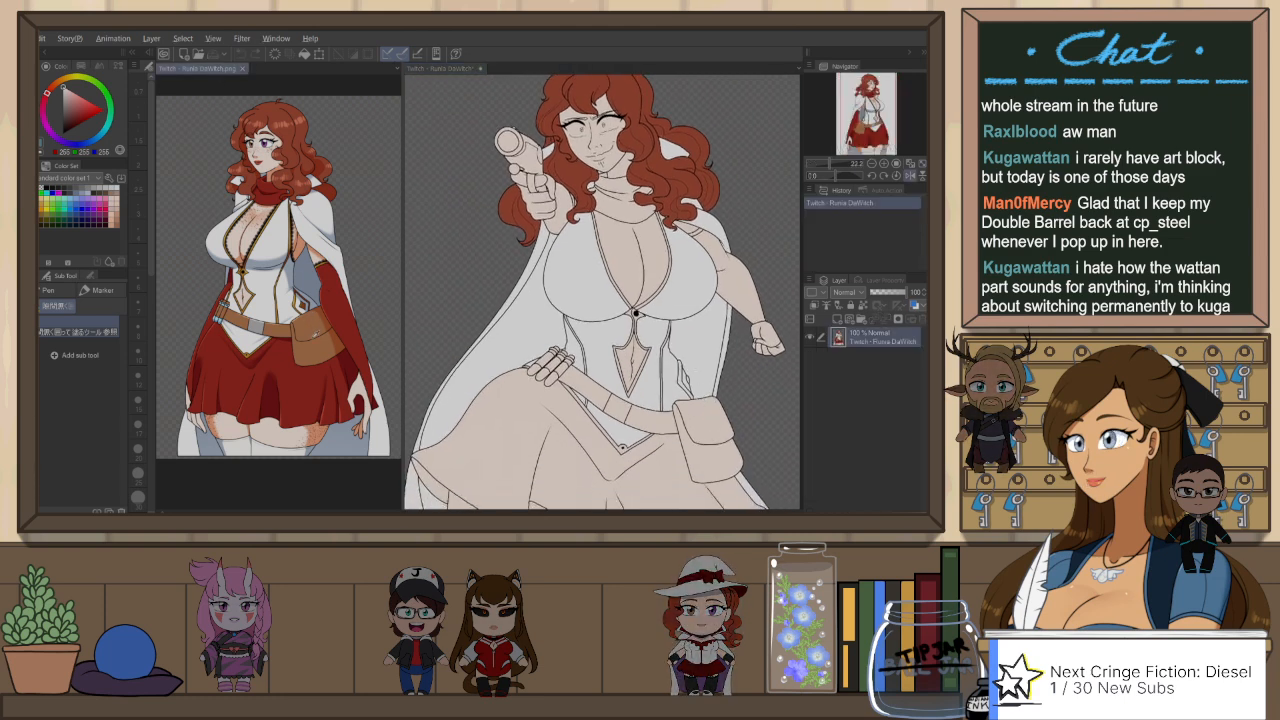
left_click(437, 69)
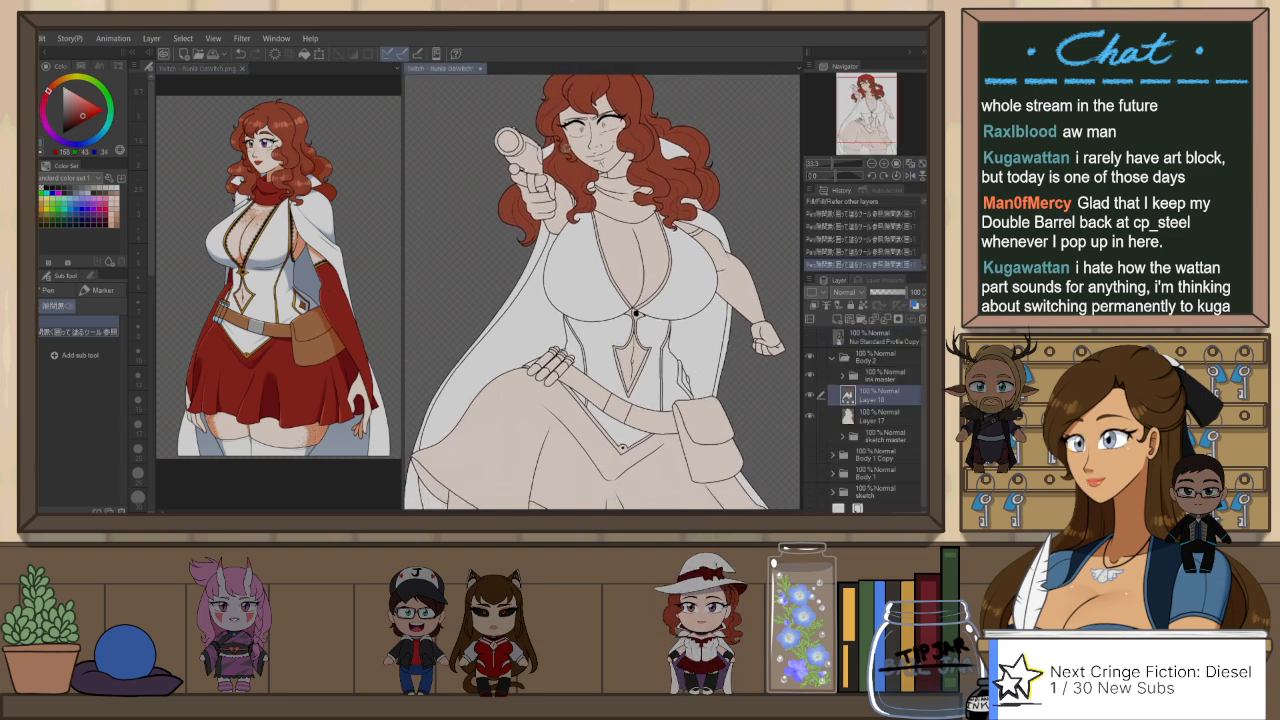
key("g")
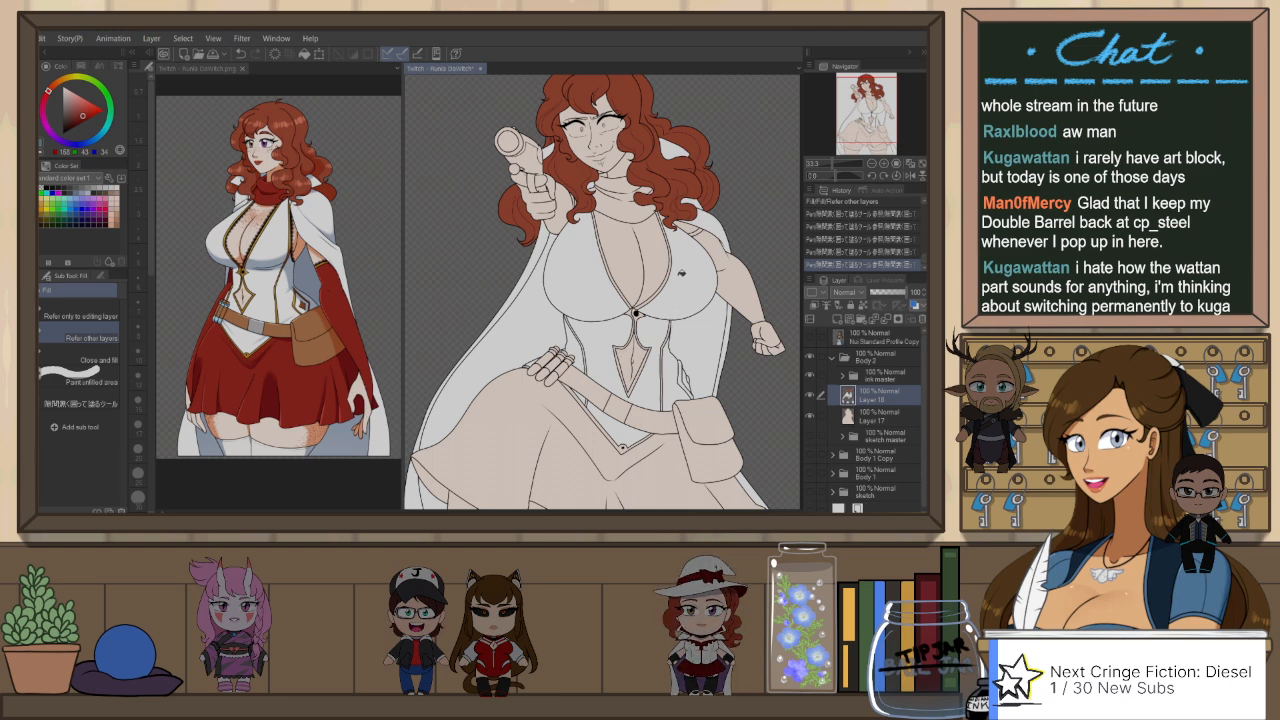
left_click(740, 284)
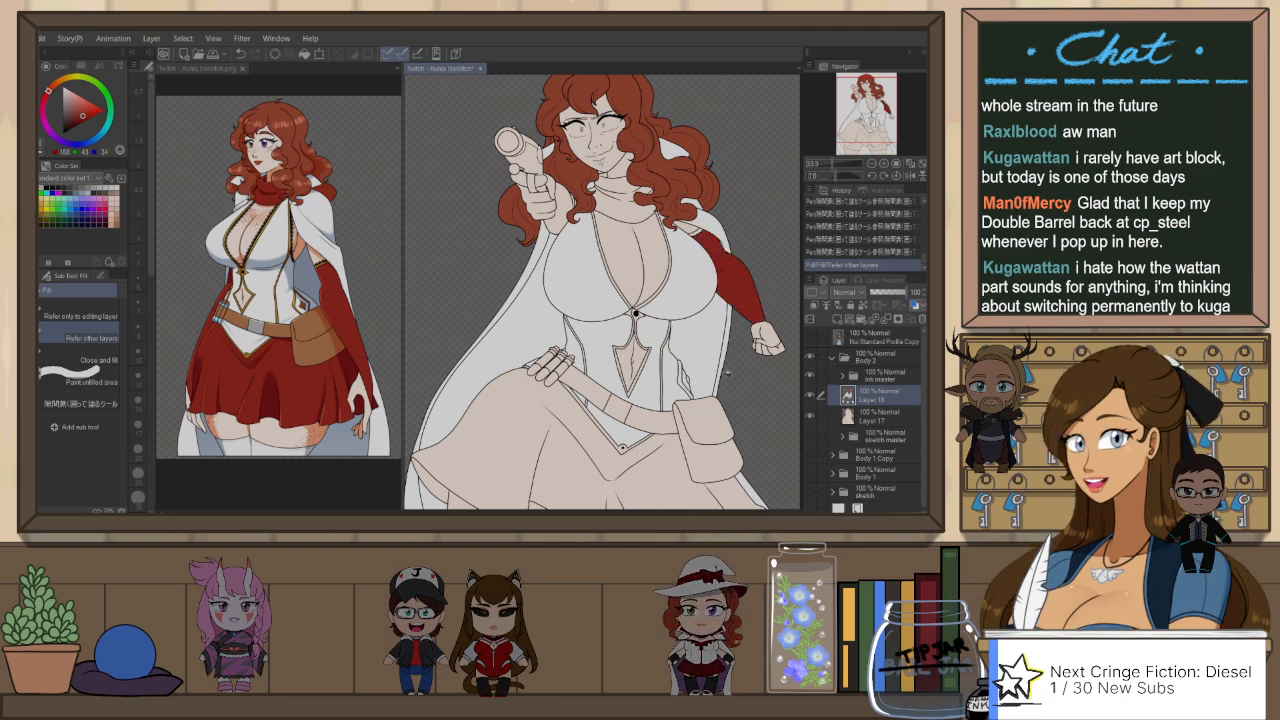
left_click(565, 212)
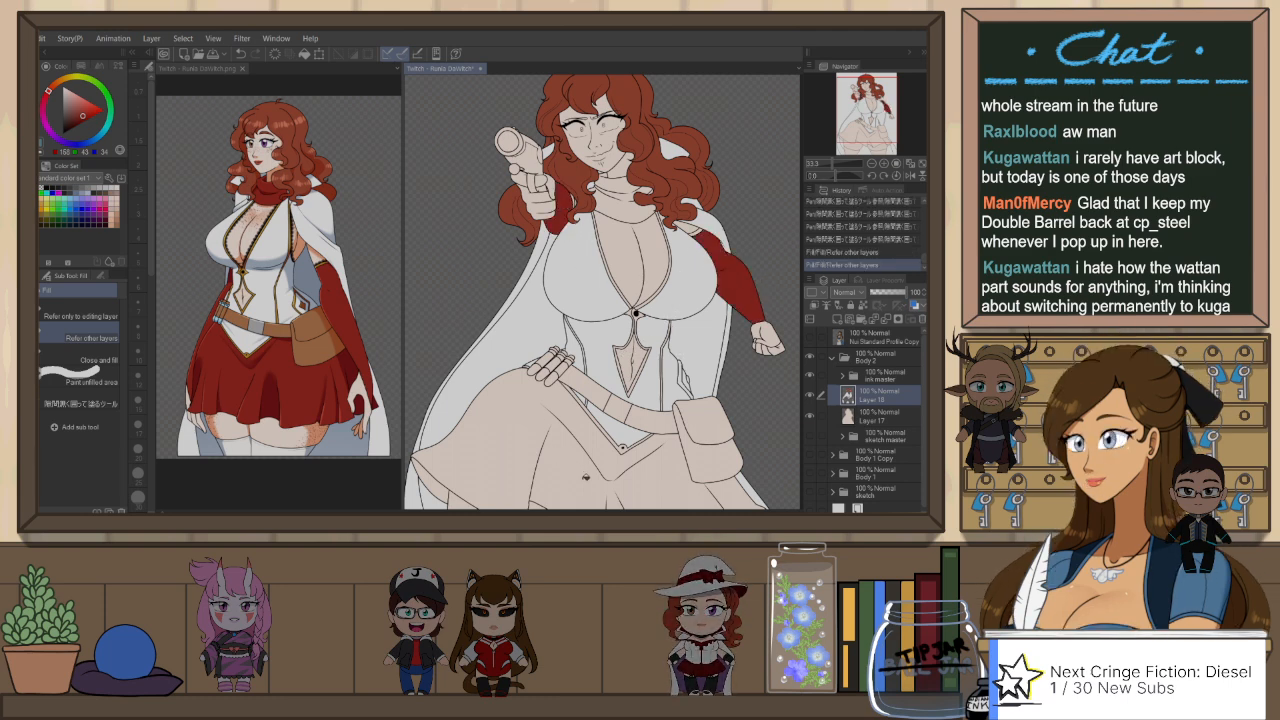
left_click(665, 483)
scroll(683, 378, "down", 2)
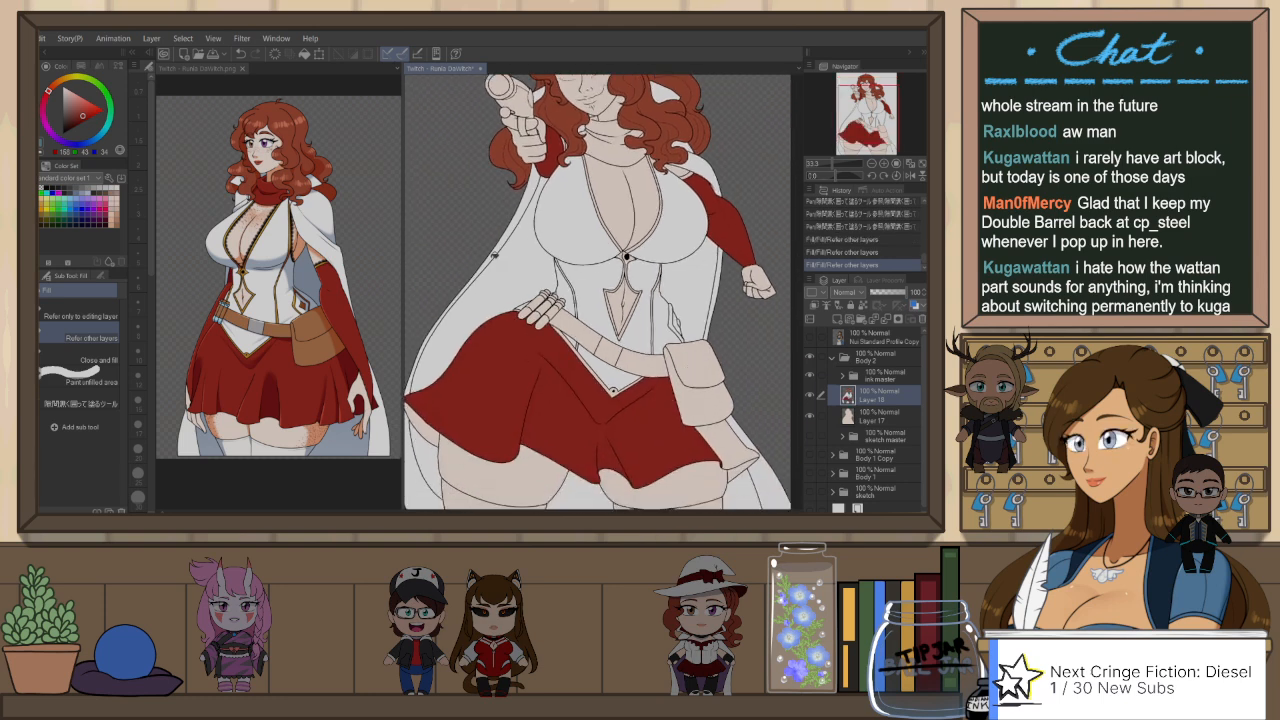
Step: Fill both stockings below the thighs with white sampled from the outfit, undoing the mistaken red fill on one stocking
scroll(653, 360, "down", 2)
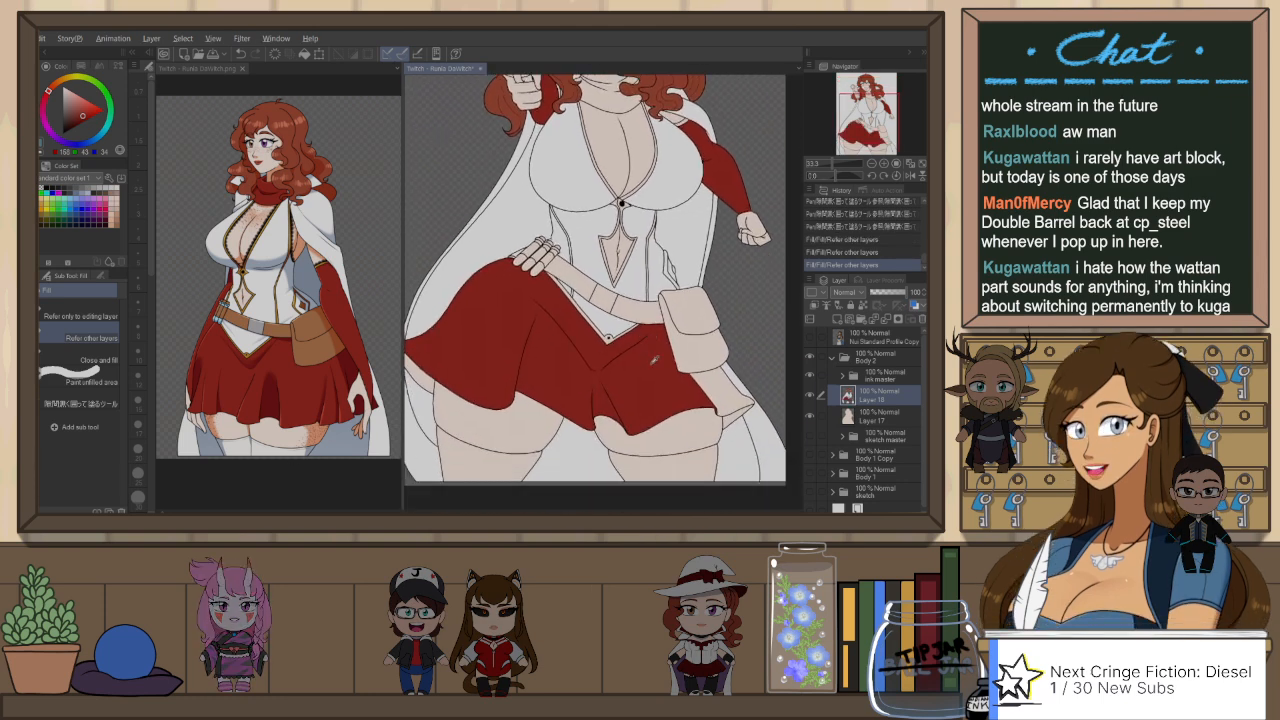
left_click(515, 469)
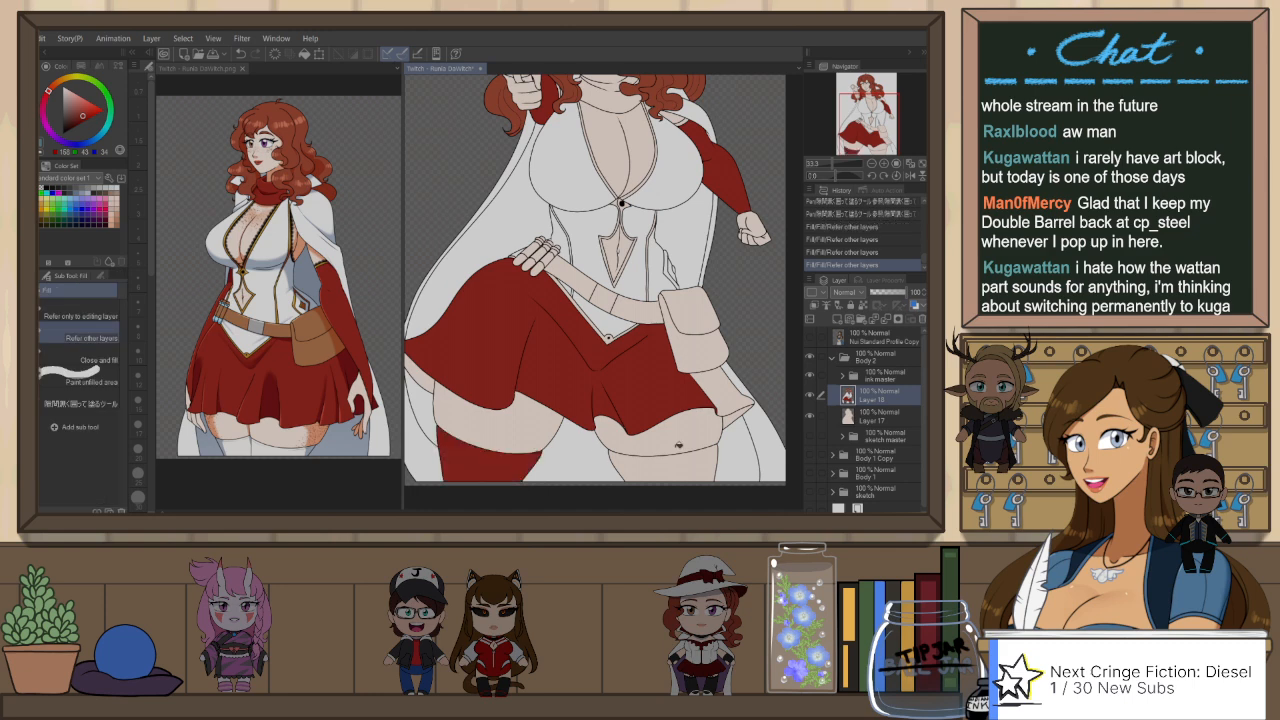
key("ctrl+z")
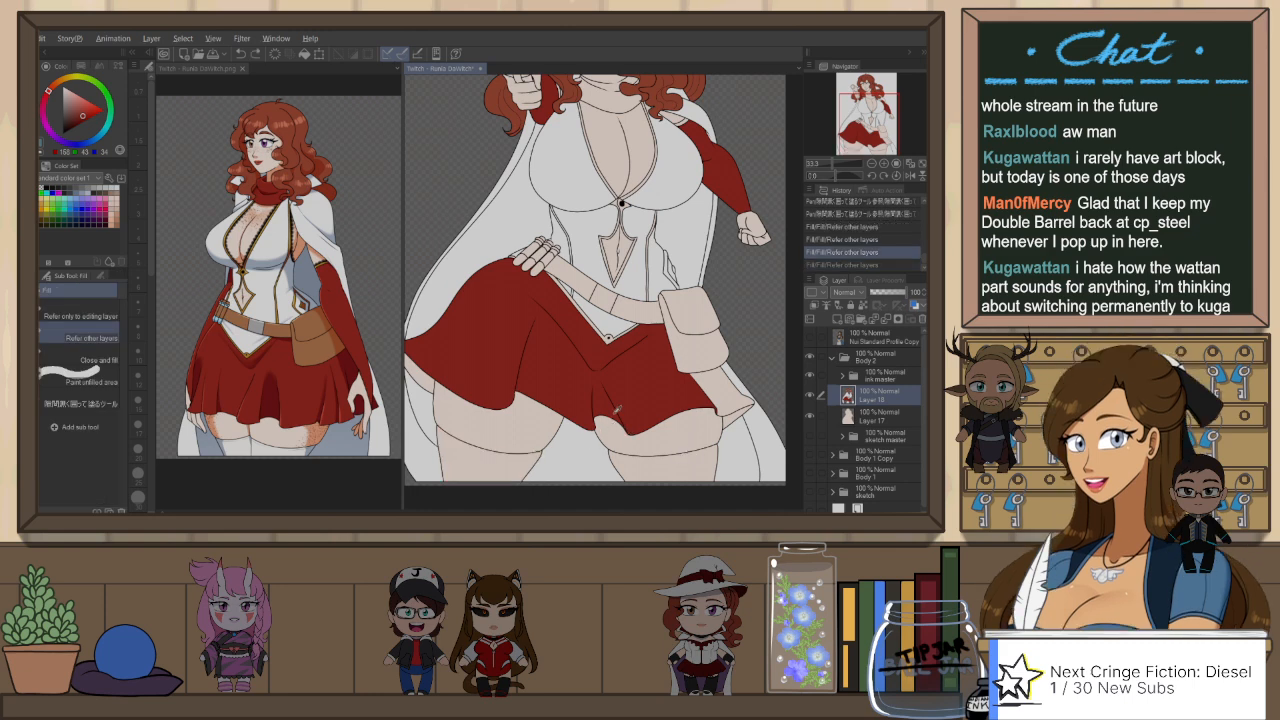
left_click(634, 328, "alt")
left_click(513, 465)
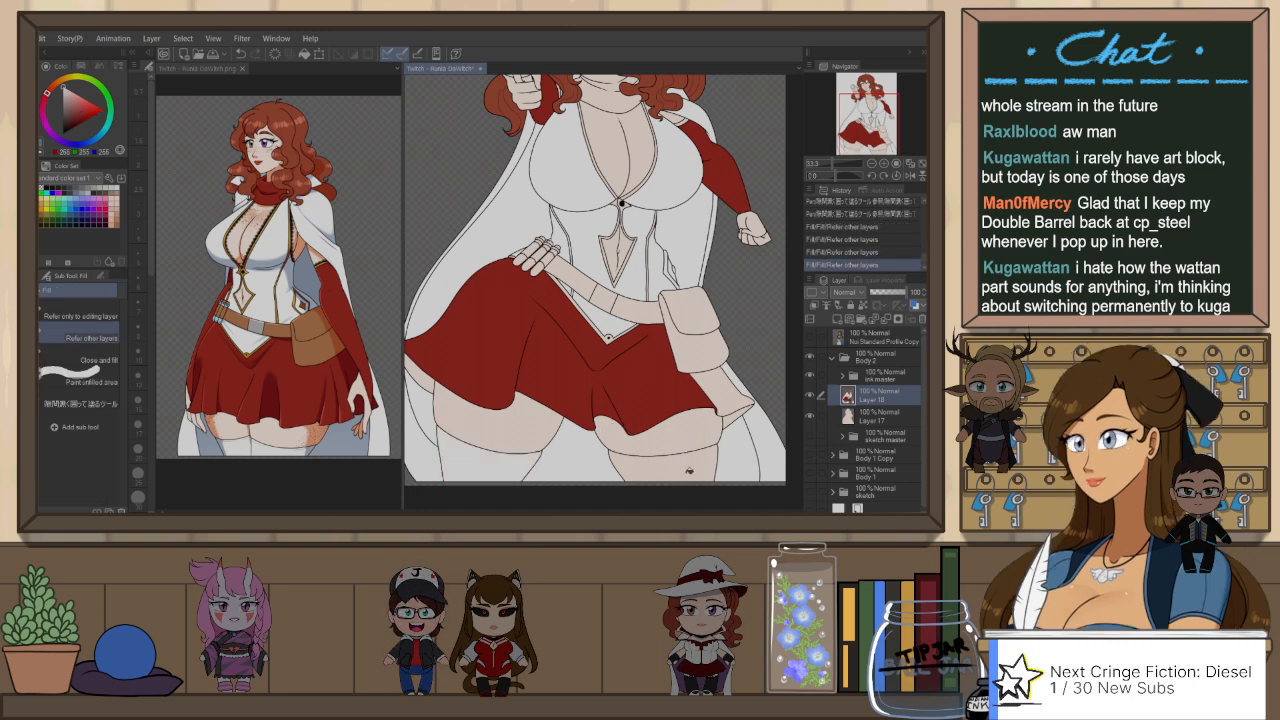
left_click(688, 470)
scroll(699, 306, "down", 2)
scroll(628, 307, "down", 1)
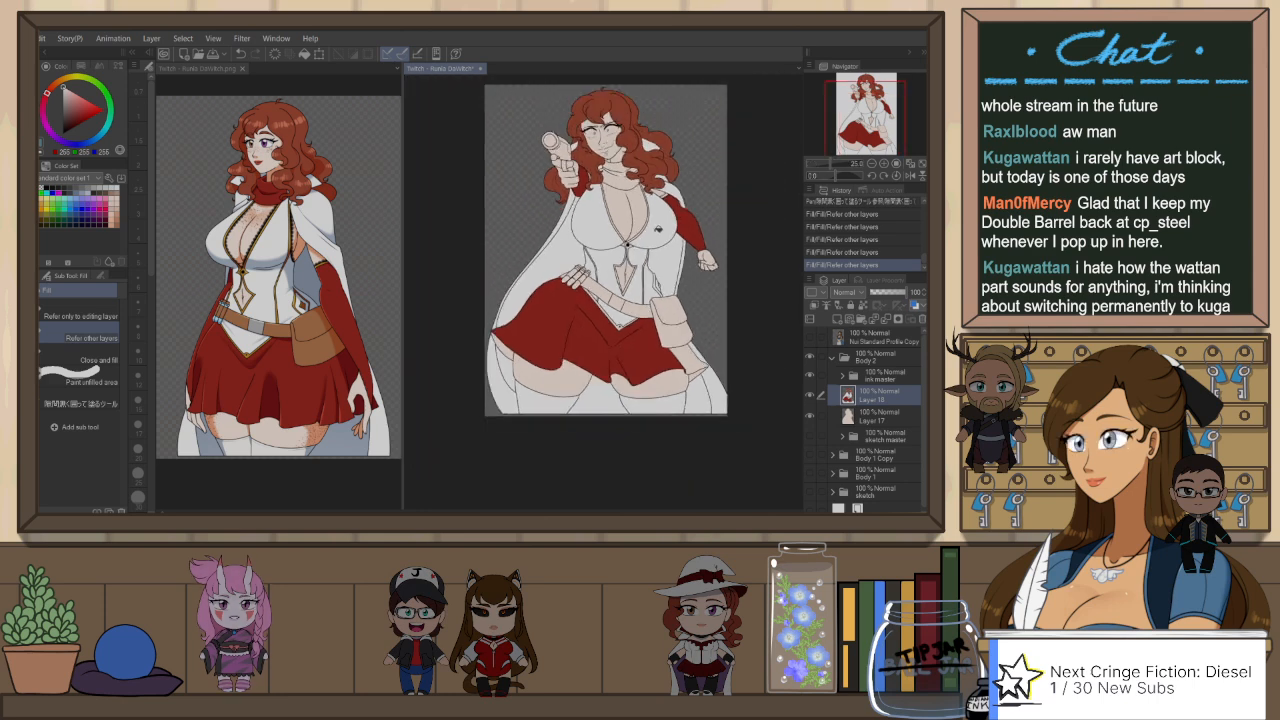
Step: Sample the skirt red again and fill the leftover skirt piece at the hem below the belt pouch
scroll(700, 288, "up", 1)
left_click(655, 372, "alt")
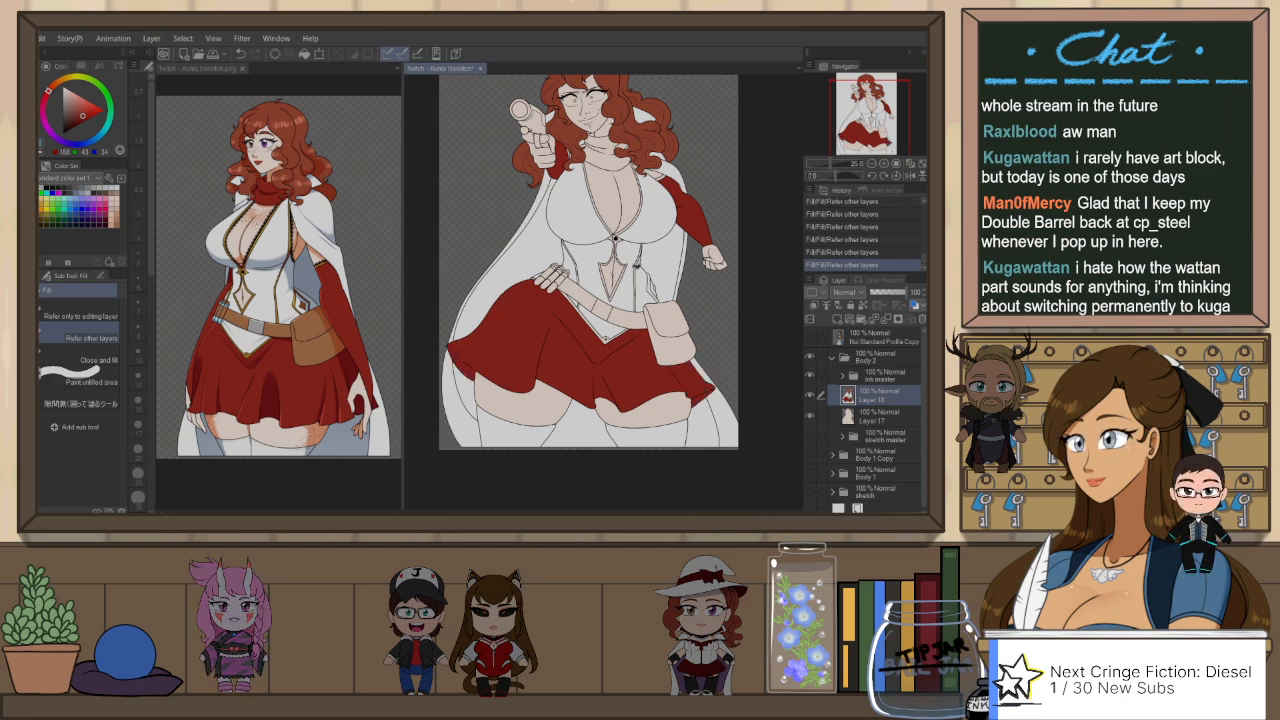
Step: Sample the hair colour and lasso the small unfilled gaps in the curls beside the face with the enclosing fill pen
scroll(652, 175, "up", 3)
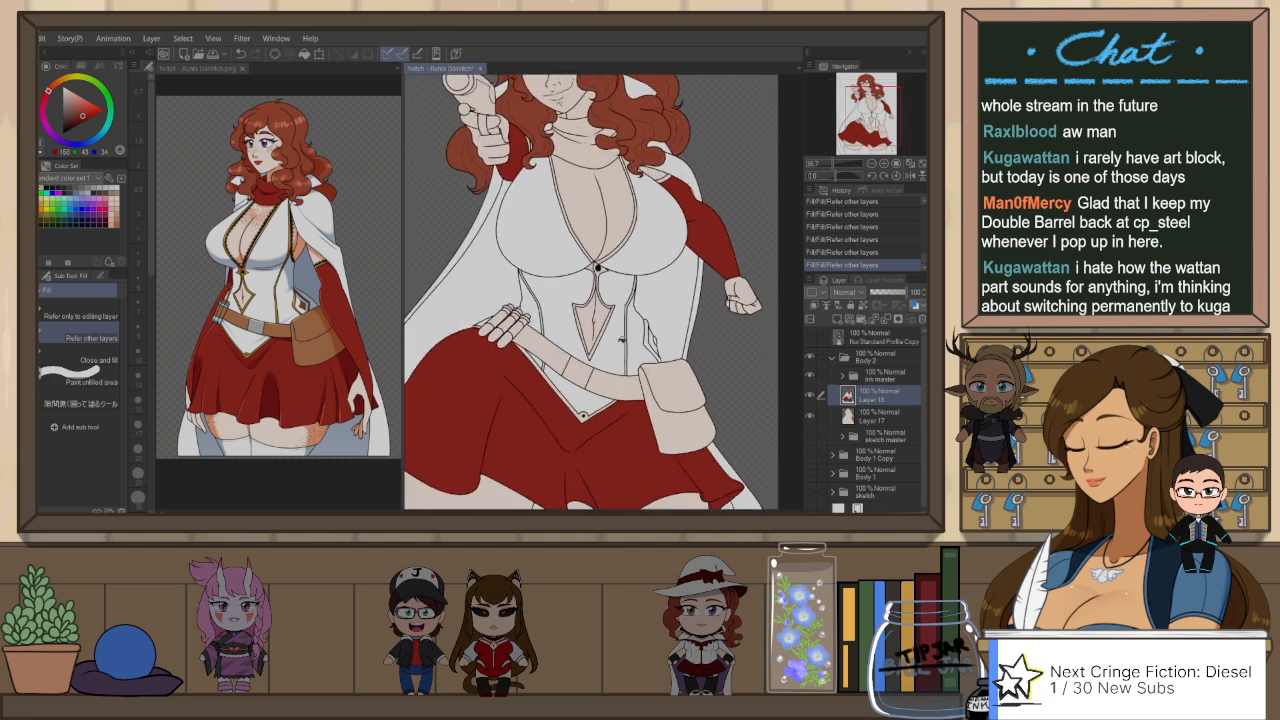
scroll(600, 430, "down", 1)
scroll(558, 75, "up", 3)
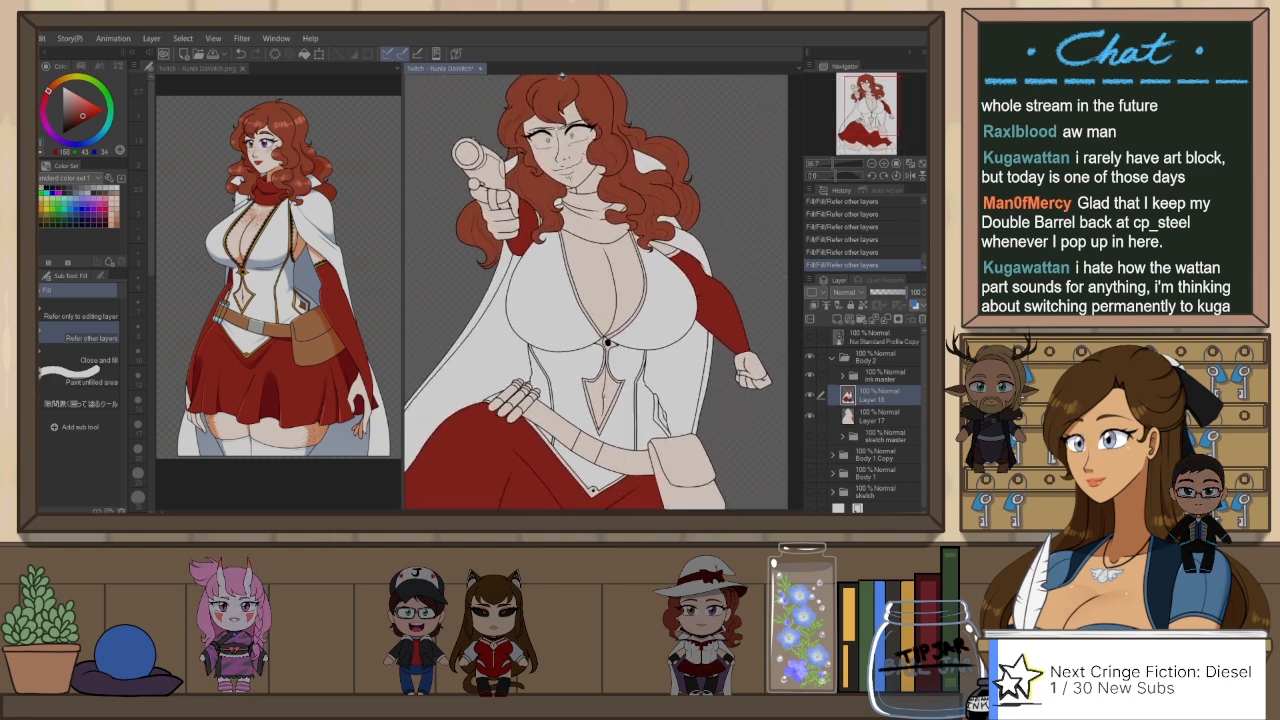
scroll(553, 97, "up", 2)
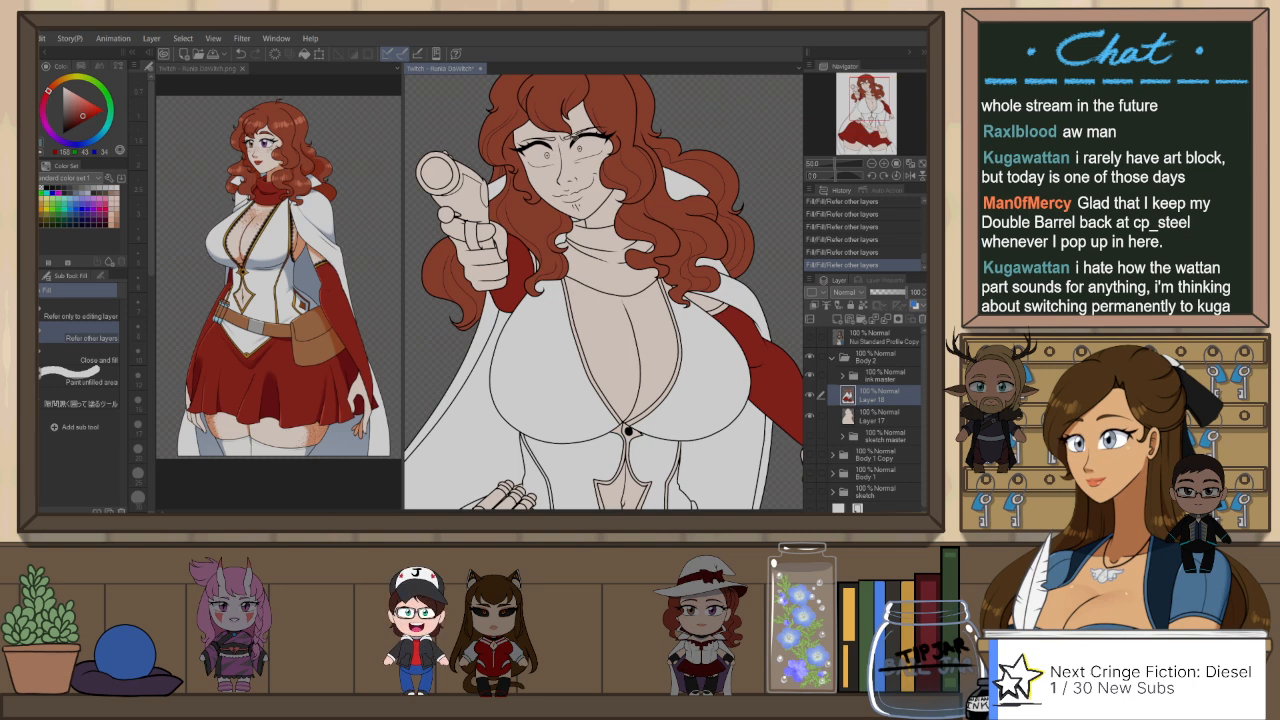
scroll(540, 208, "up", 1)
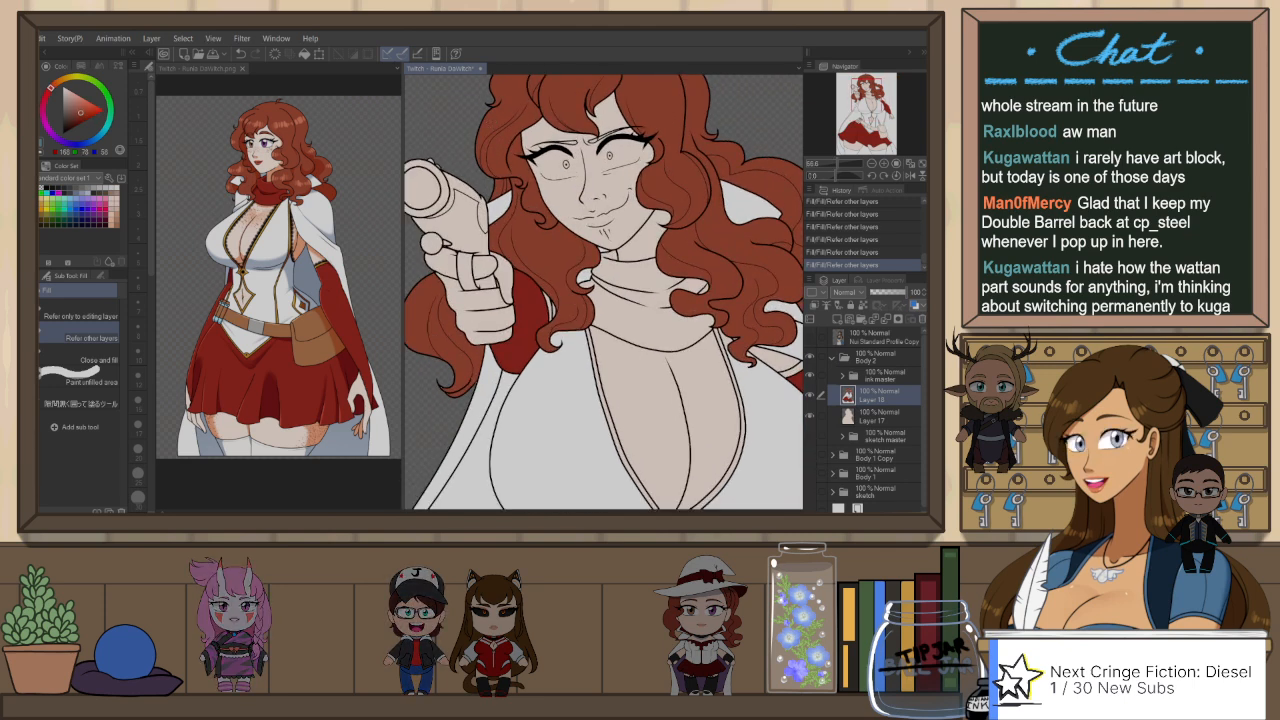
scroll(528, 211, "up", 1)
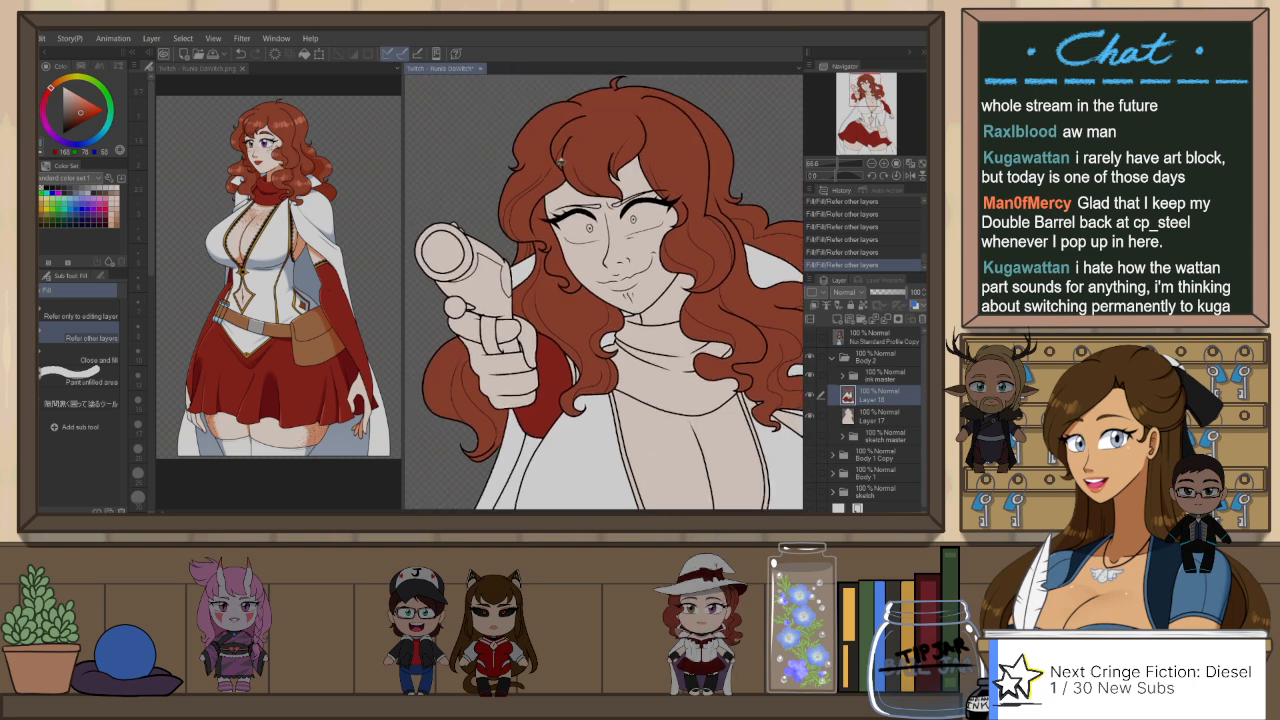
scroll(555, 160, "up", 3)
key("p")
left_click_drag(472, 240, 589, 148)
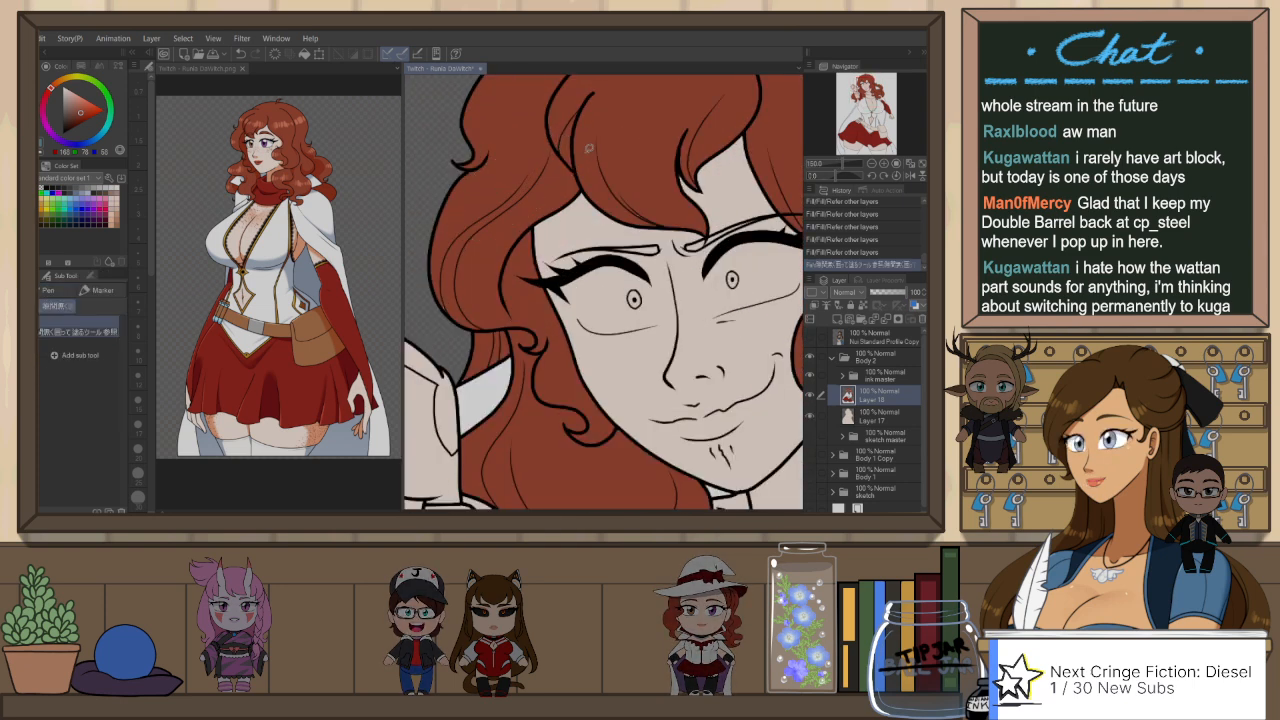
left_click_drag(507, 143, 492, 143)
left_click_drag(514, 312, 494, 346)
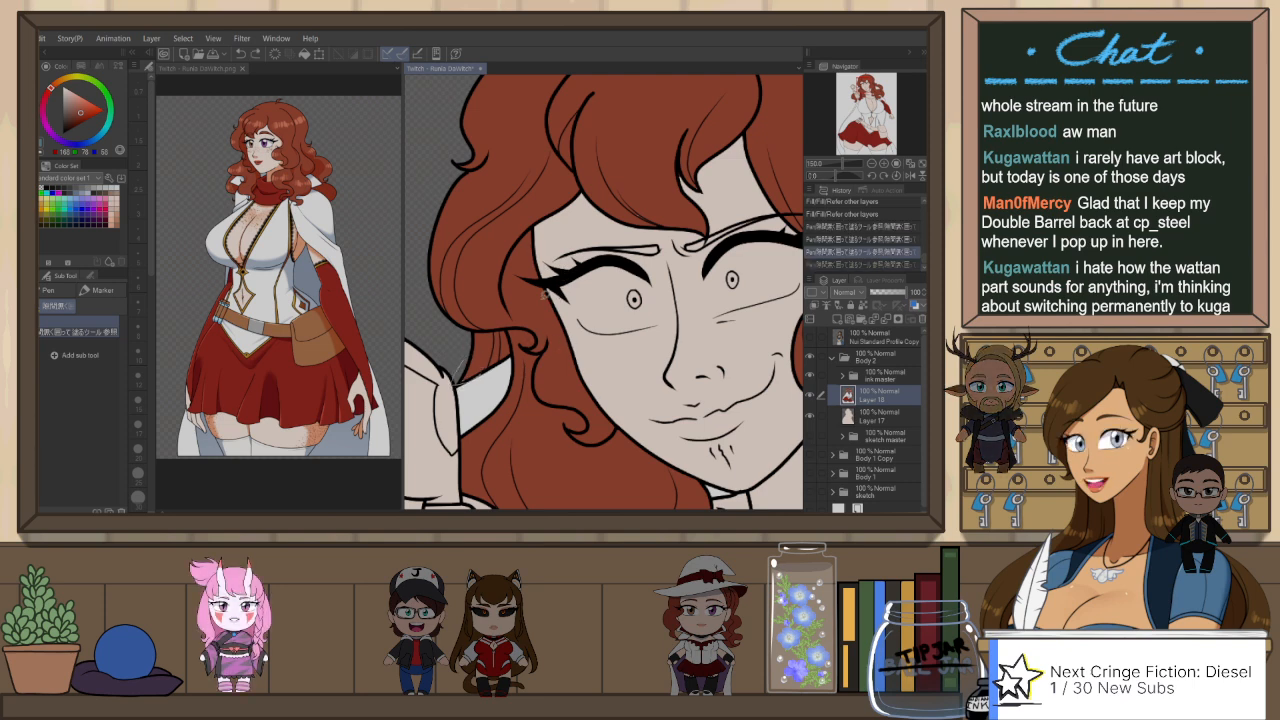
scroll(581, 364, "up", 5)
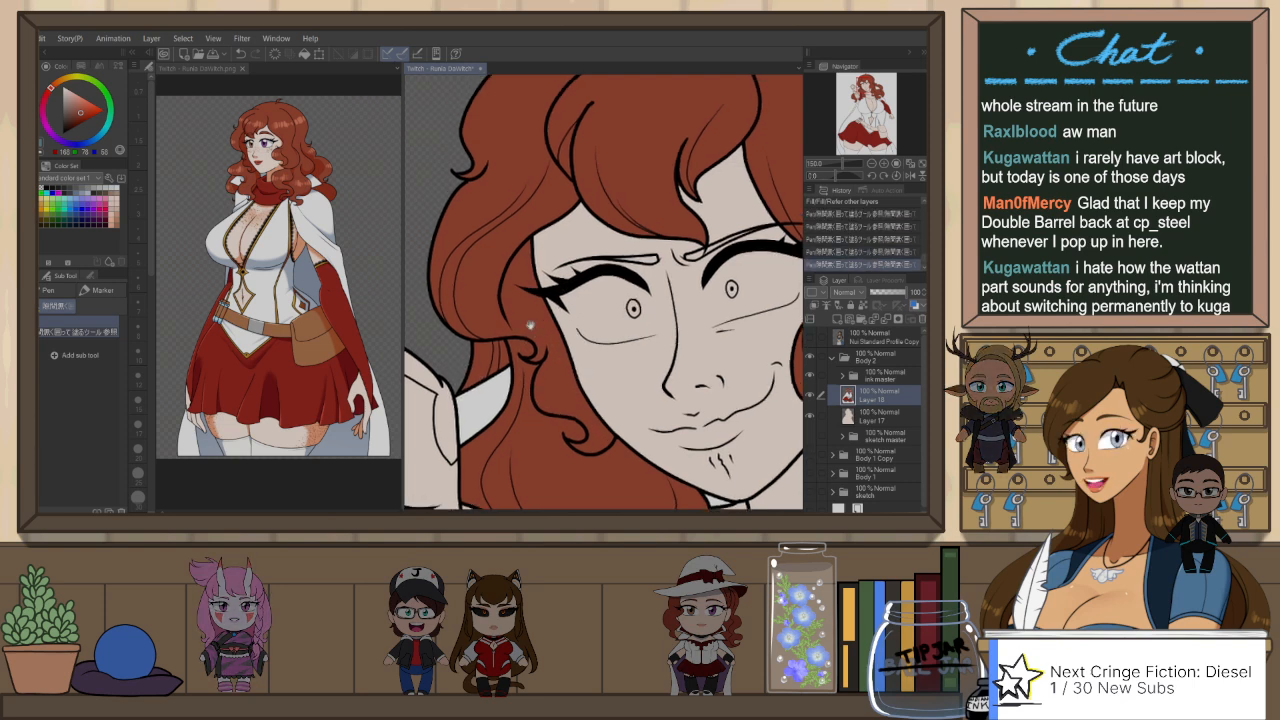
scroll(625, 281, "down", 2)
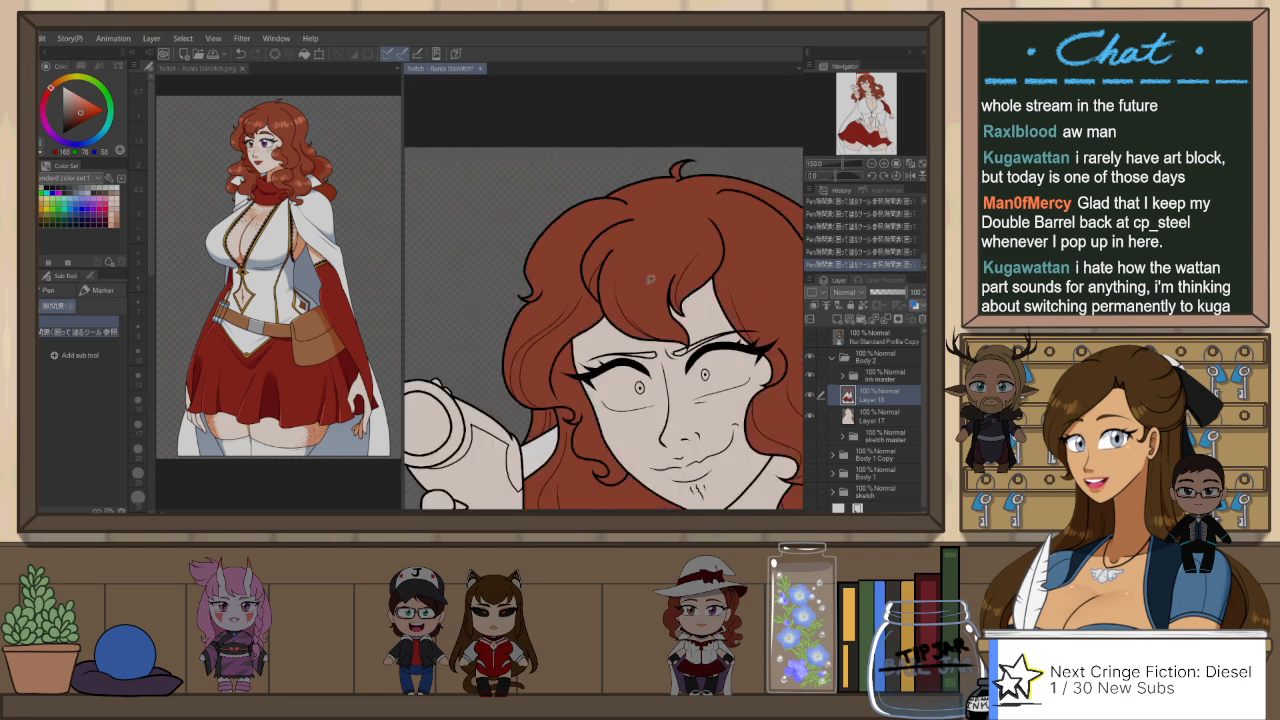
Step: Close the black silhouette document and check the crown, side curls and loose strands of the hair for unfilled gaps
left_click_drag(761, 329, 676, 259)
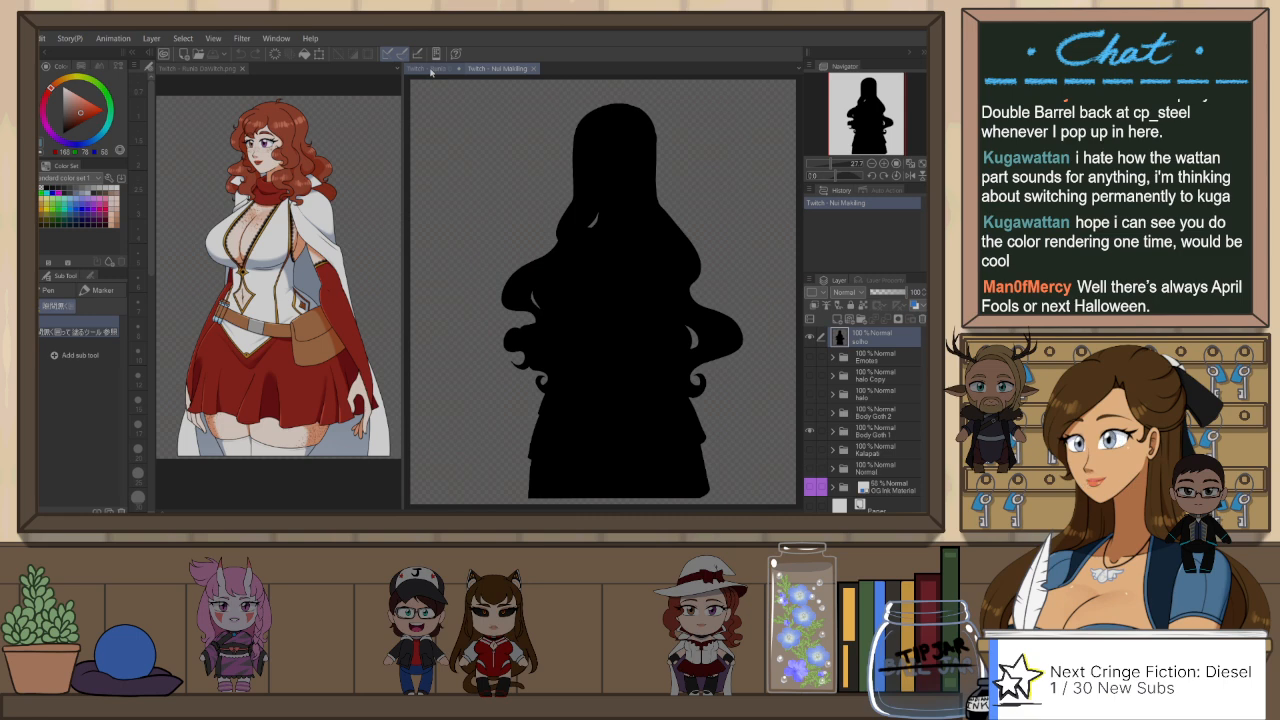
left_click(536, 69)
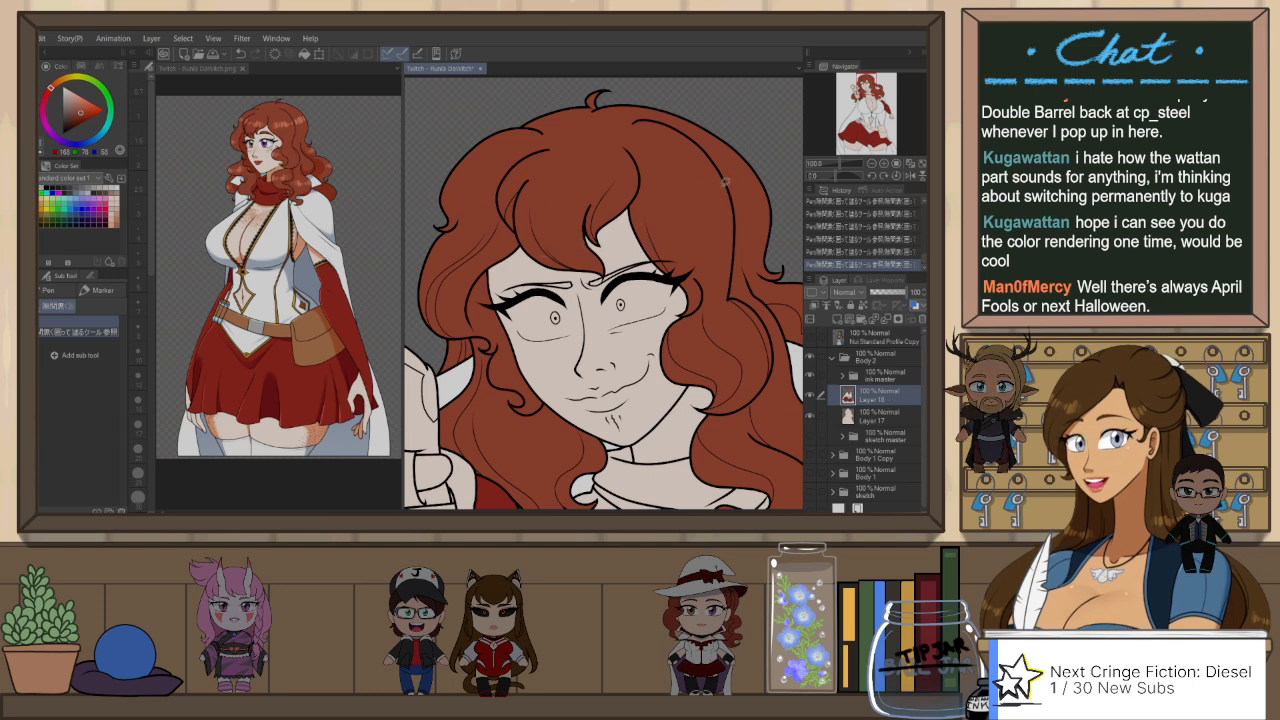
scroll(778, 242, "down", 2)
scroll(743, 270, "up", 2)
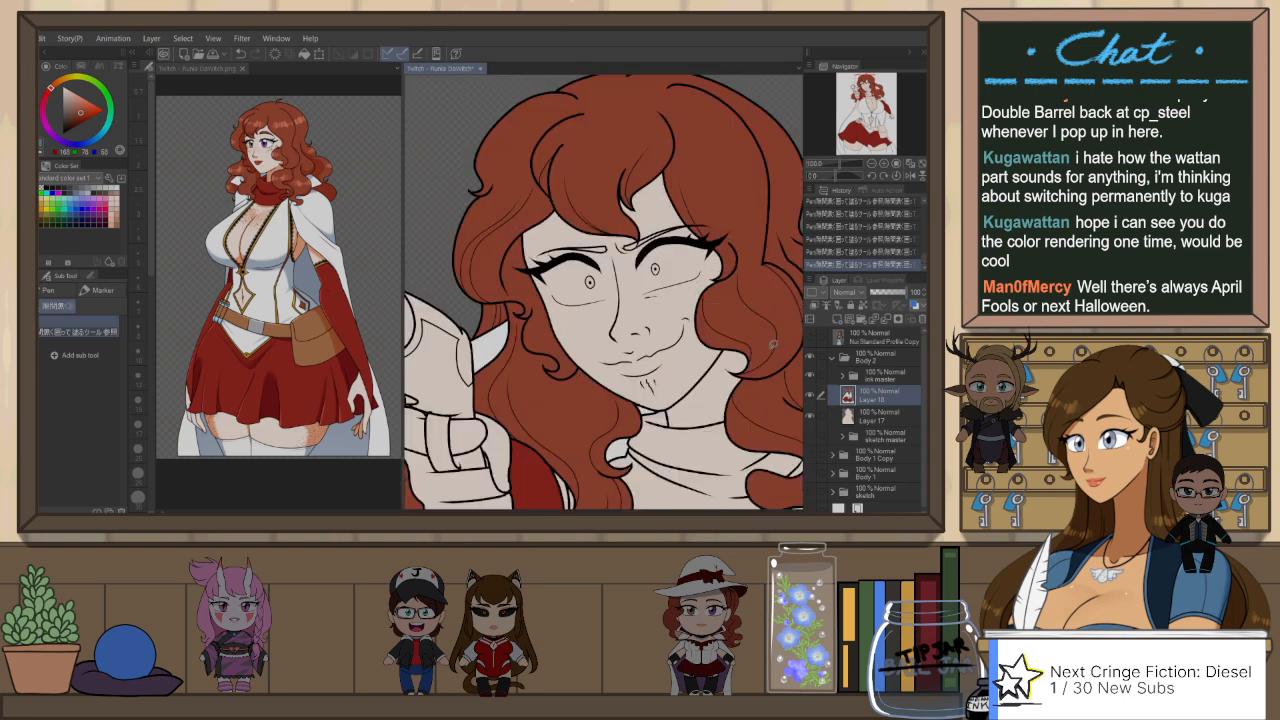
left_click_drag(773, 343, 704, 241)
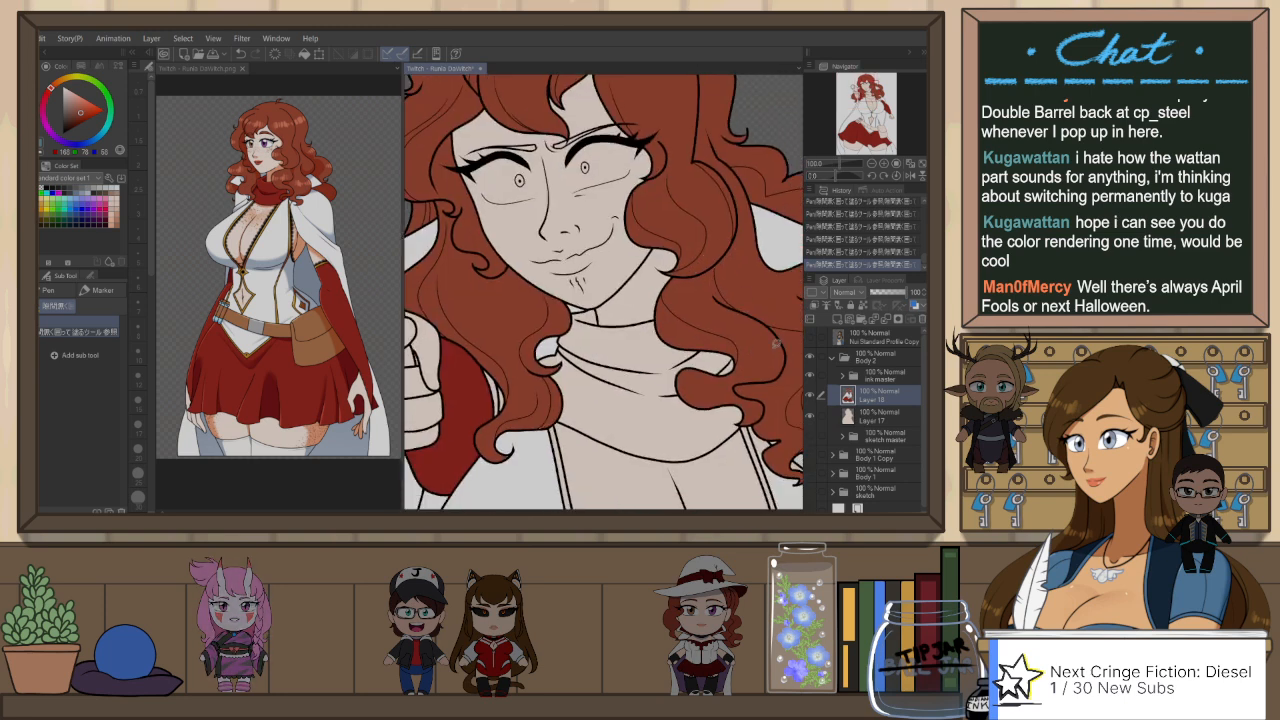
left_click_drag(776, 343, 696, 306)
left_click_drag(755, 358, 664, 345)
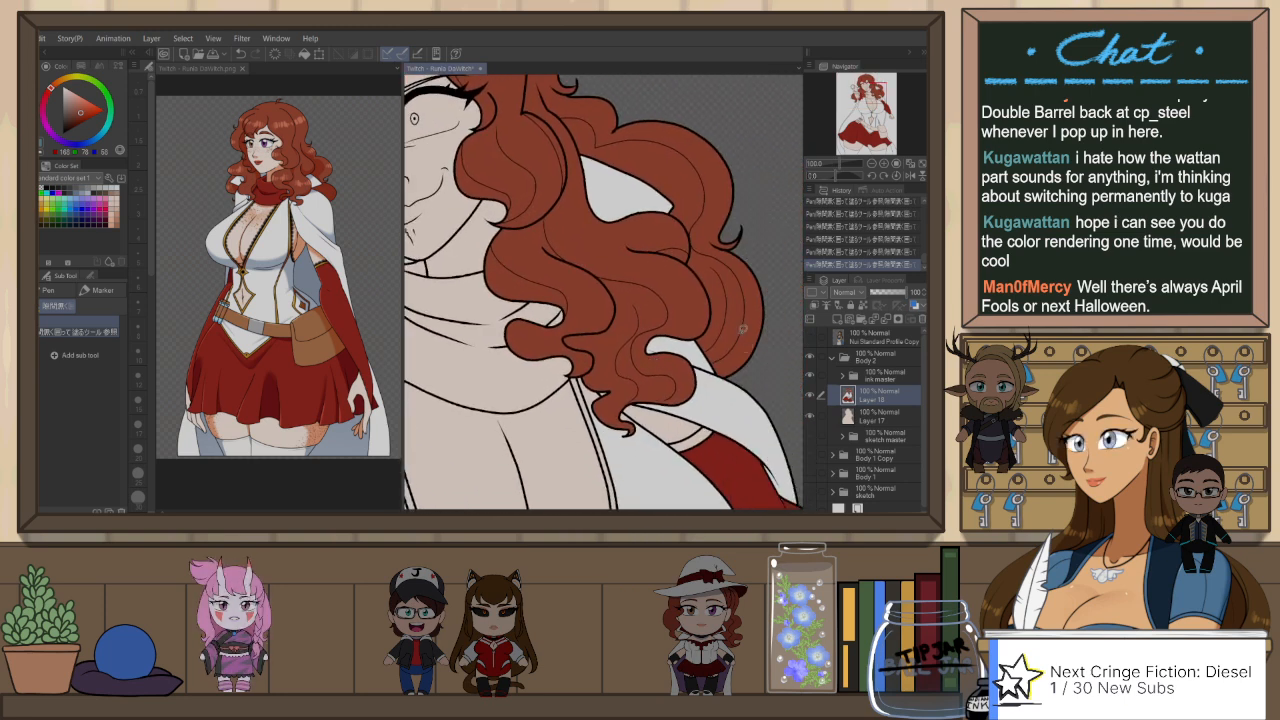
left_click_drag(743, 328, 756, 386)
left_click_drag(719, 307, 736, 364)
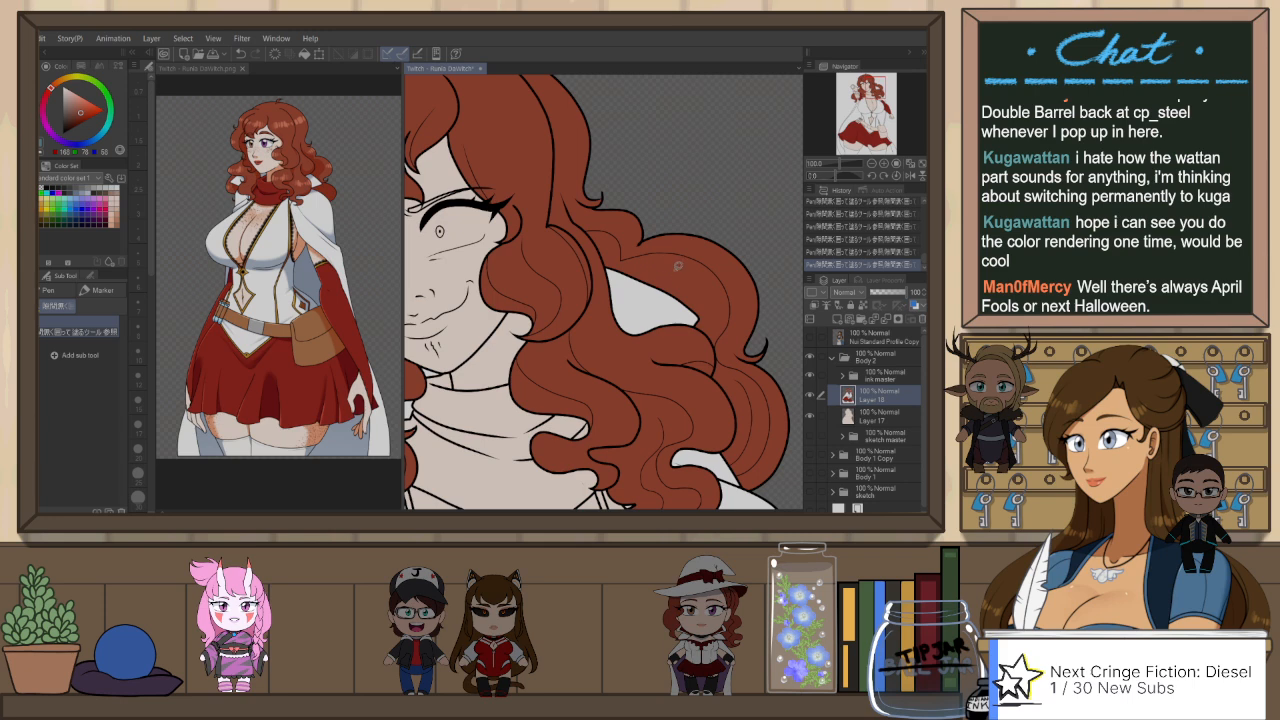
left_click_drag(613, 247, 679, 331)
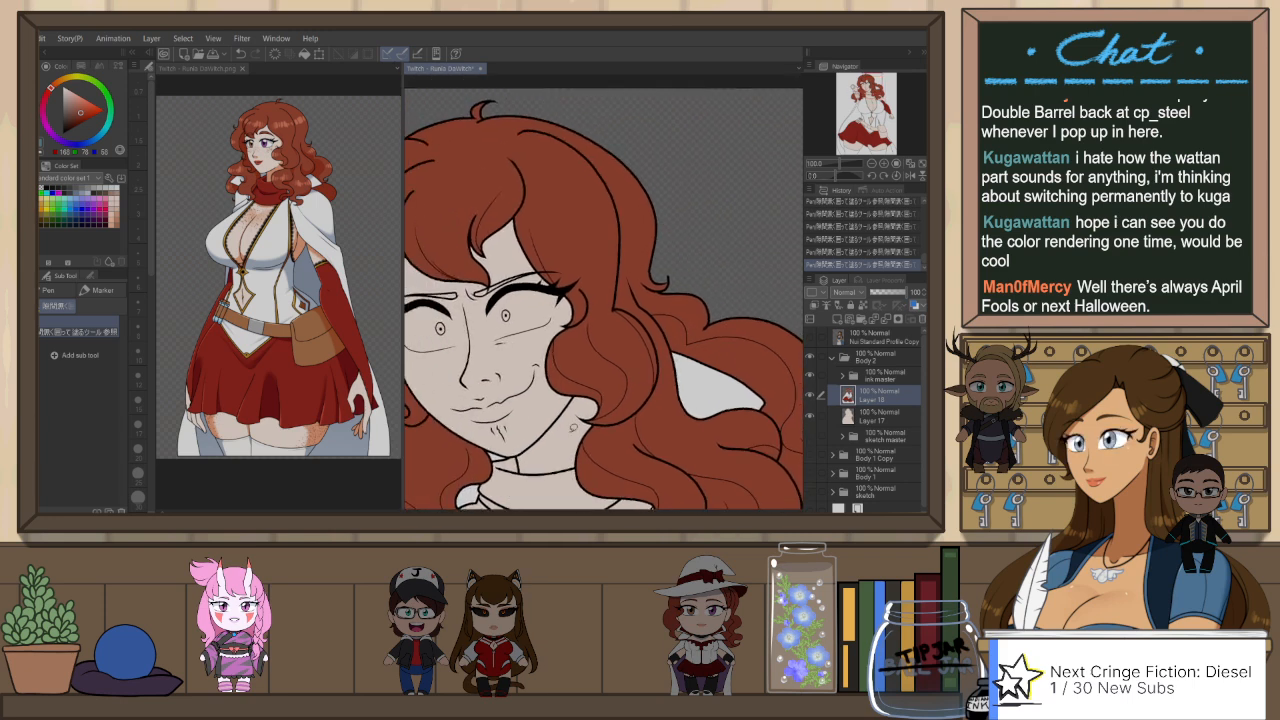
Step: Lasso the remaining gap in the curl between the gun hand and neck with the hair colour and check the surrounding strands
scroll(573, 427, "down", 1)
left_click_drag(573, 427, 638, 370)
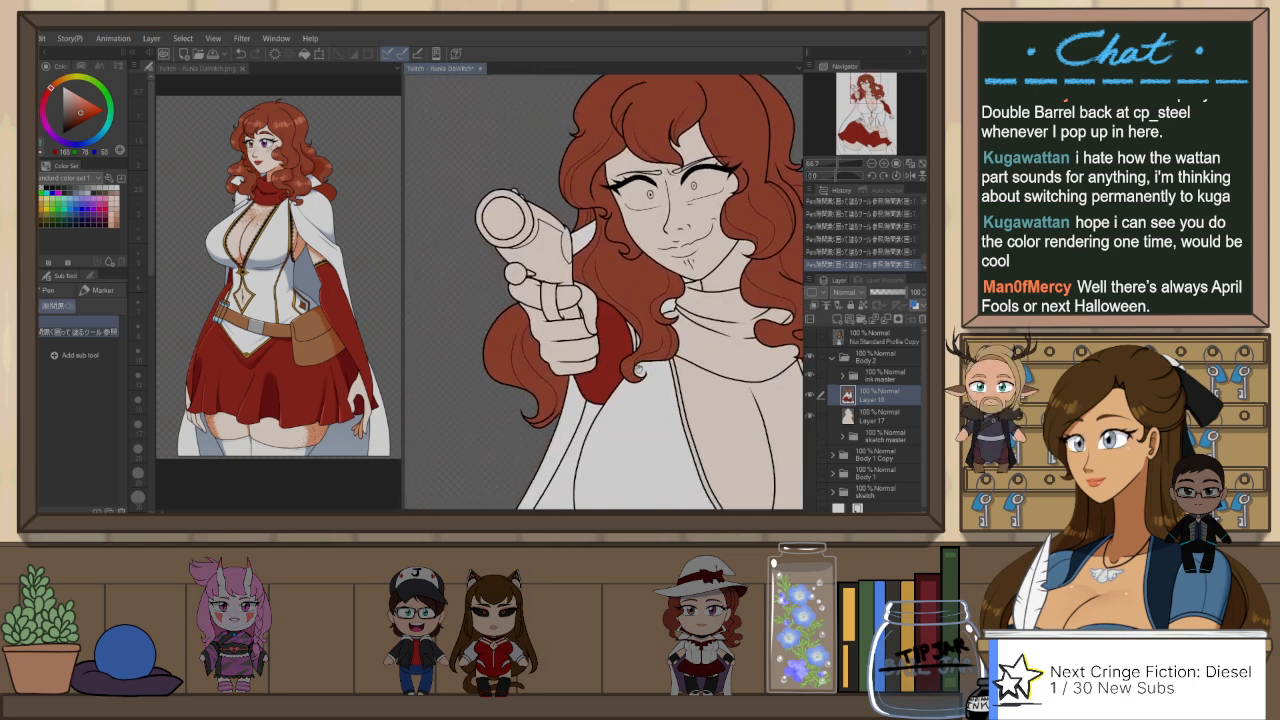
scroll(556, 380, "up", 1)
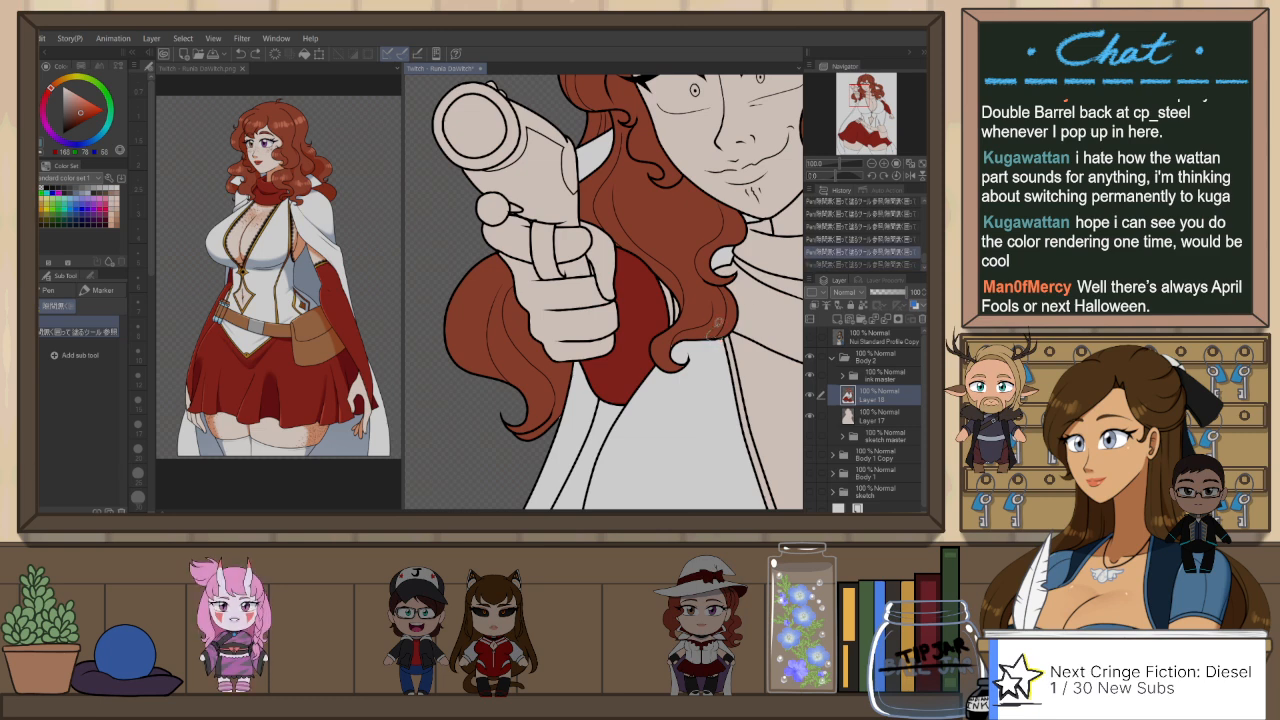
mouse_move(717, 323)
left_mouse_down()
mouse_move(727, 313)
mouse_move(721, 331)
left_mouse_up()
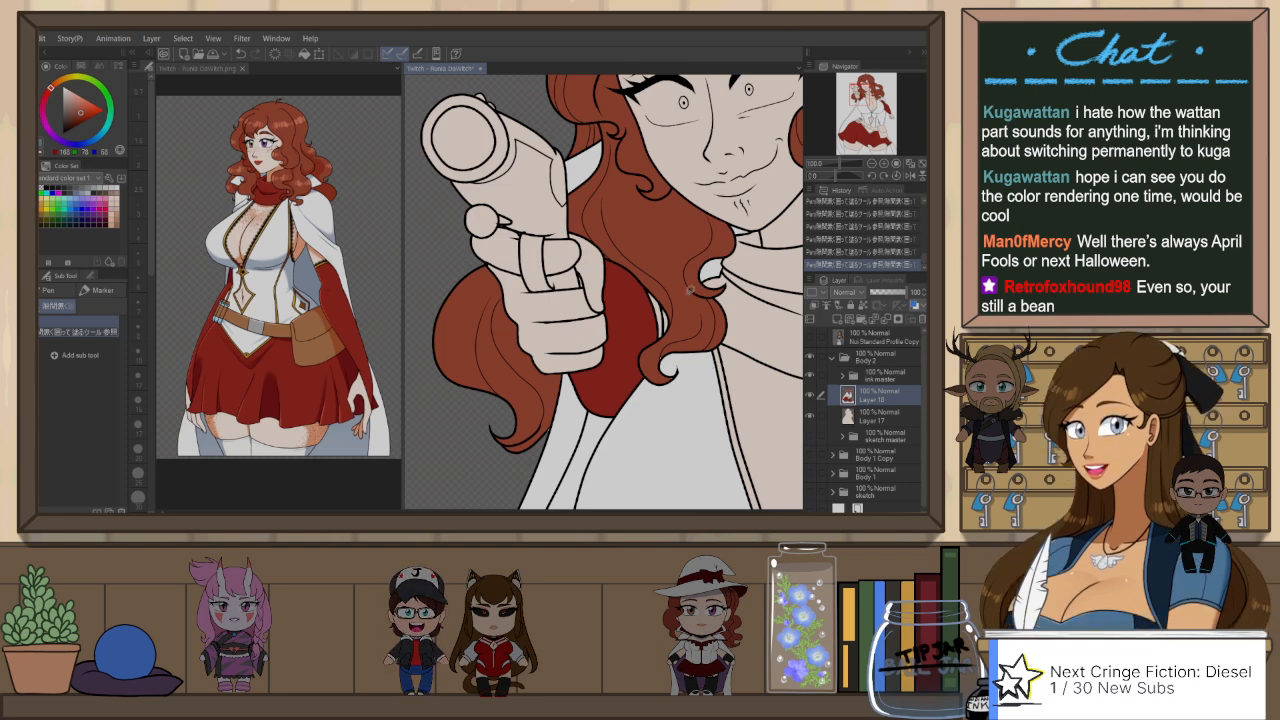
scroll(664, 356, "up", 3)
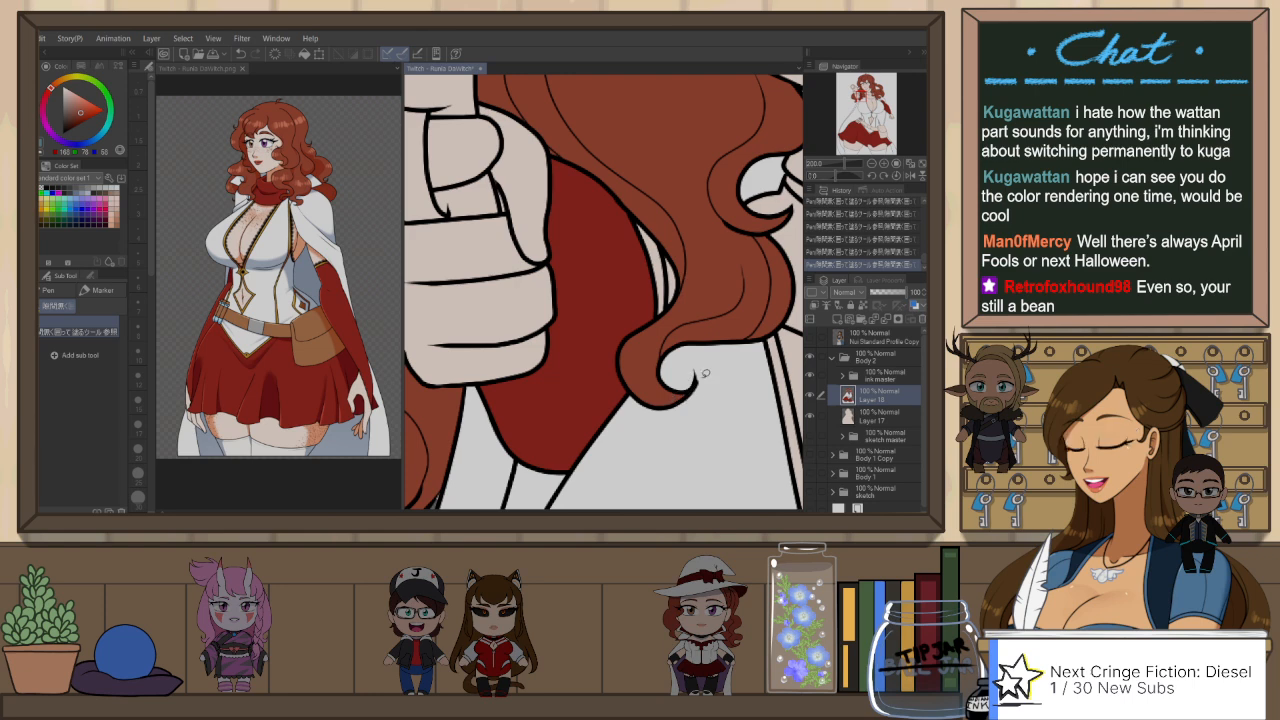
scroll(706, 371, "down", 4)
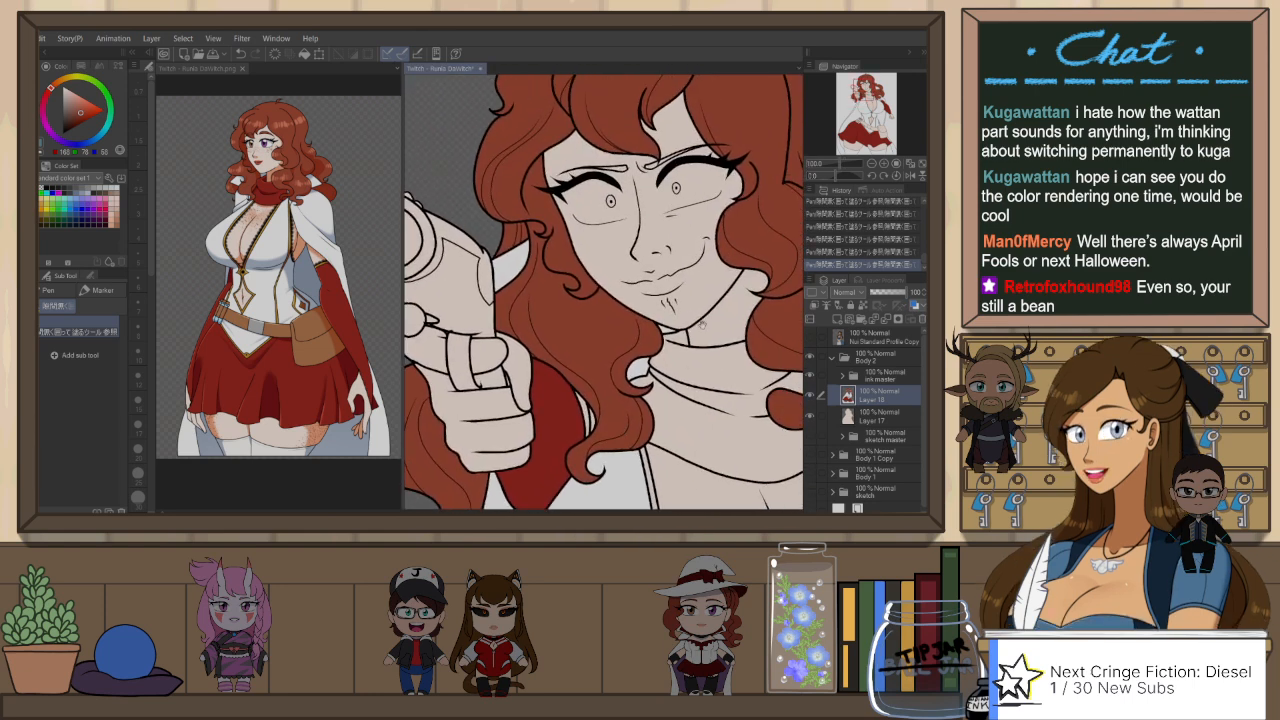
left_click_drag(706, 290, 667, 337)
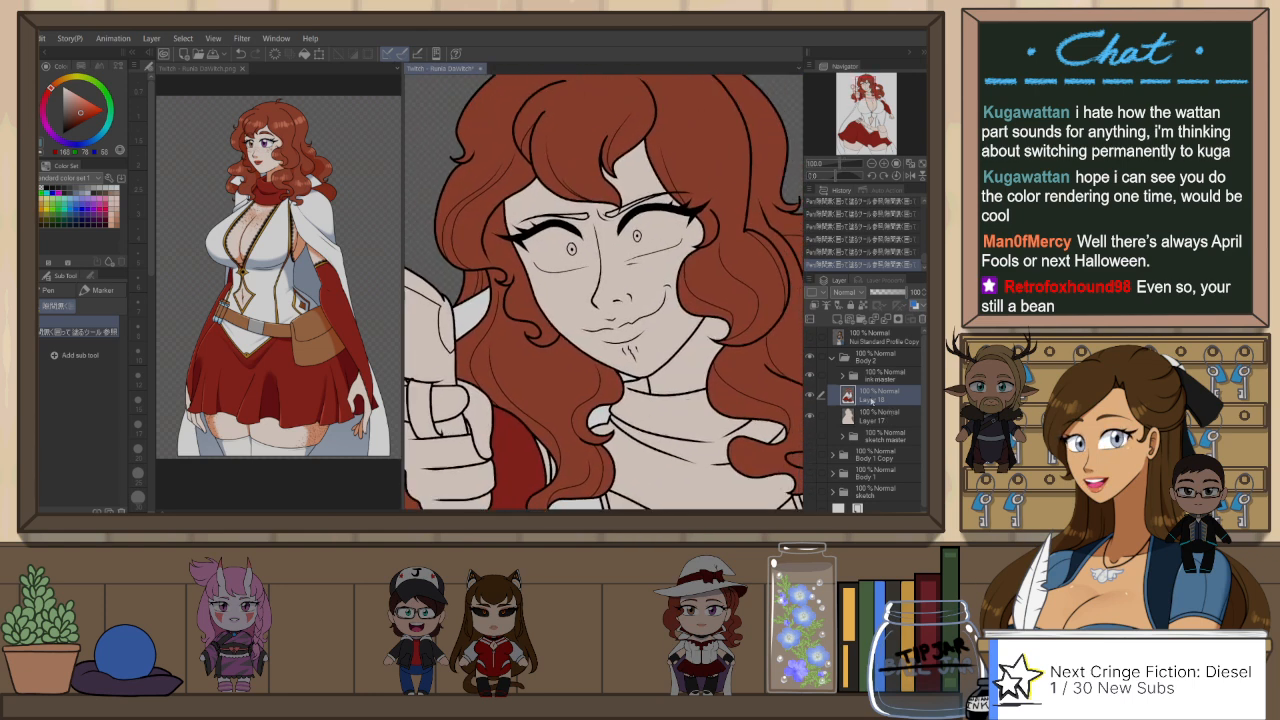
Step: Add a new raster layer and place it between the crazed-face ink layer and Layer 18
left_click(842, 376)
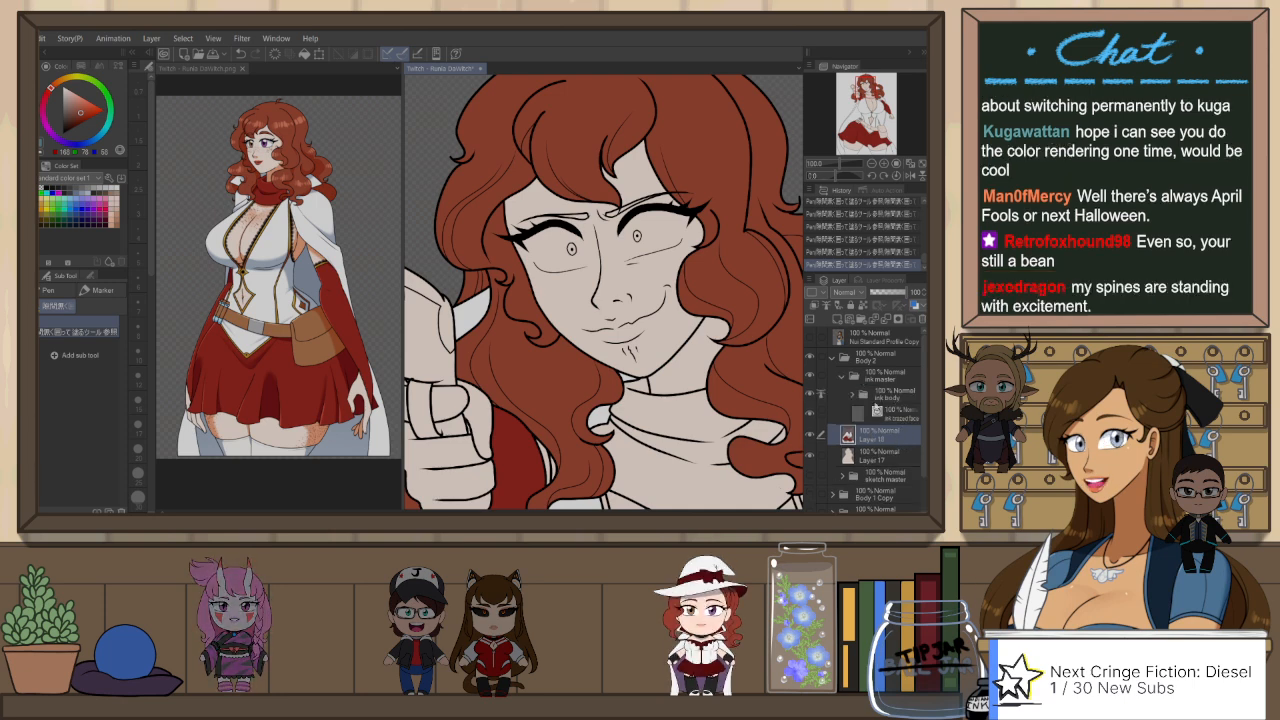
left_click(885, 412)
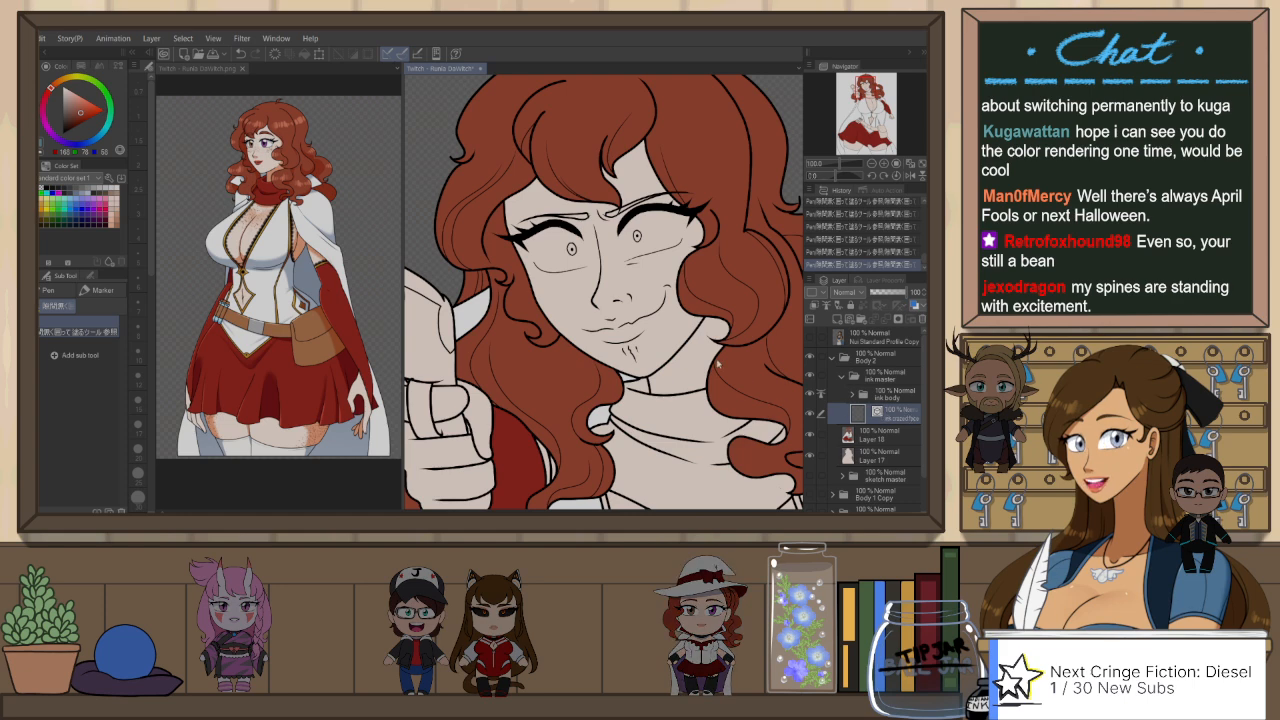
key("ctrl+shift+n")
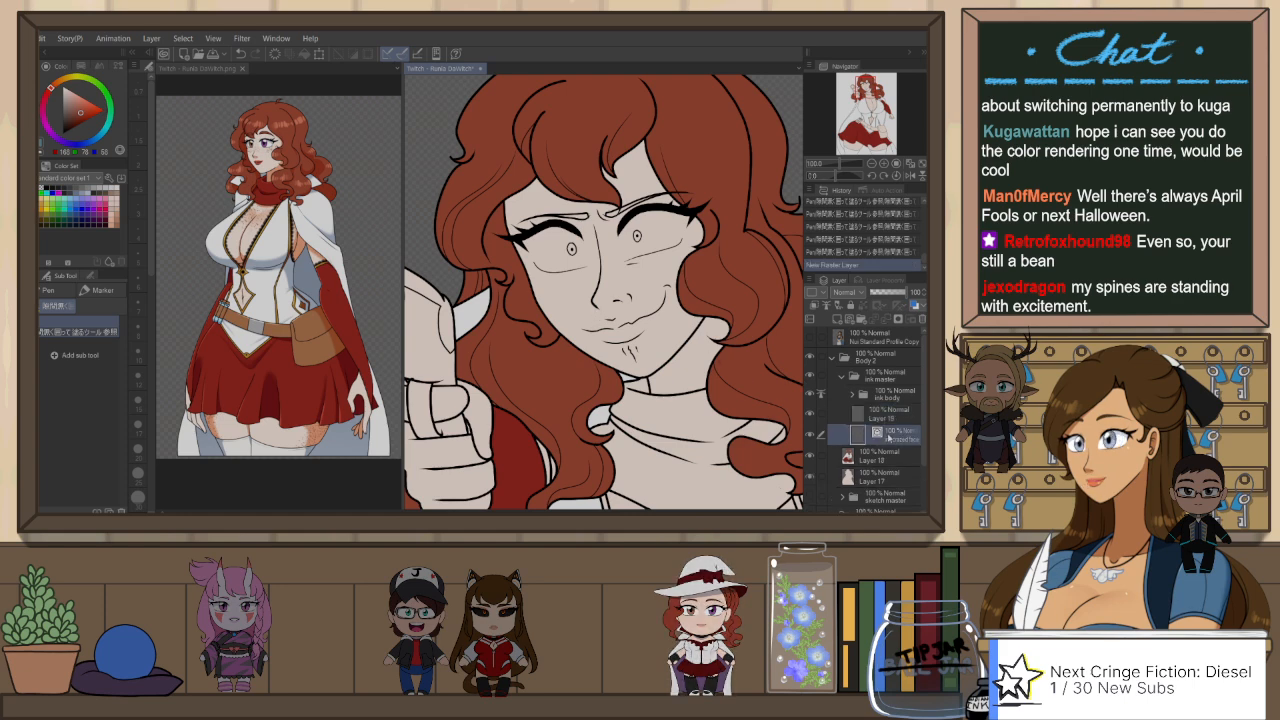
left_click_drag(895, 417, 890, 450)
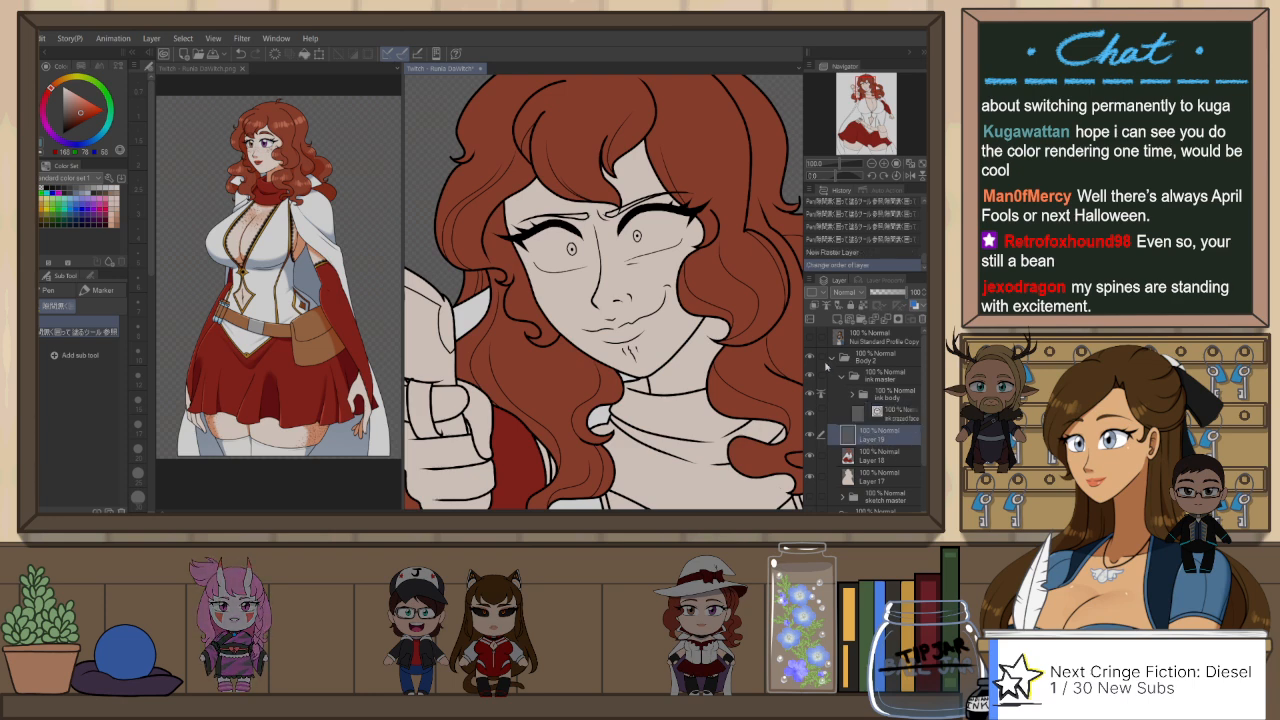
Step: Draw the inner and outer edges of her left eye in white with the Darker pencil on the new layer
scroll(754, 267, "up", 1)
scroll(683, 219, "up", 1)
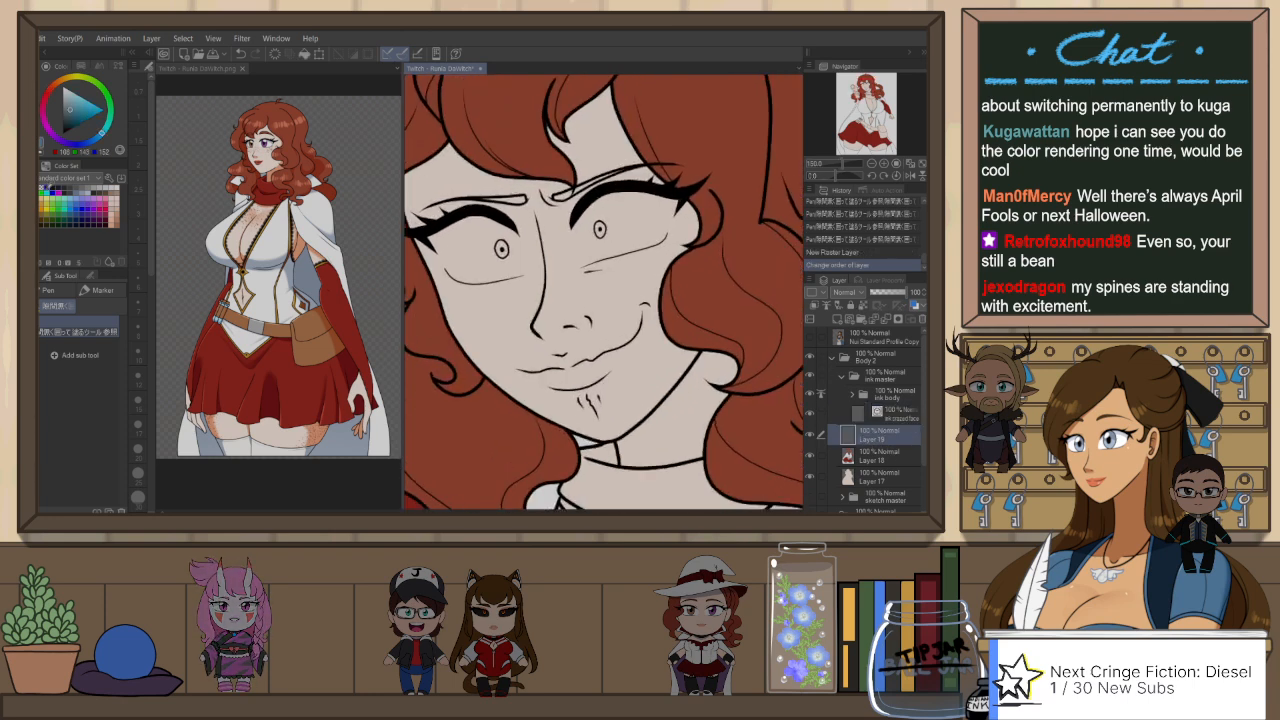
left_click(47, 188)
key("p")
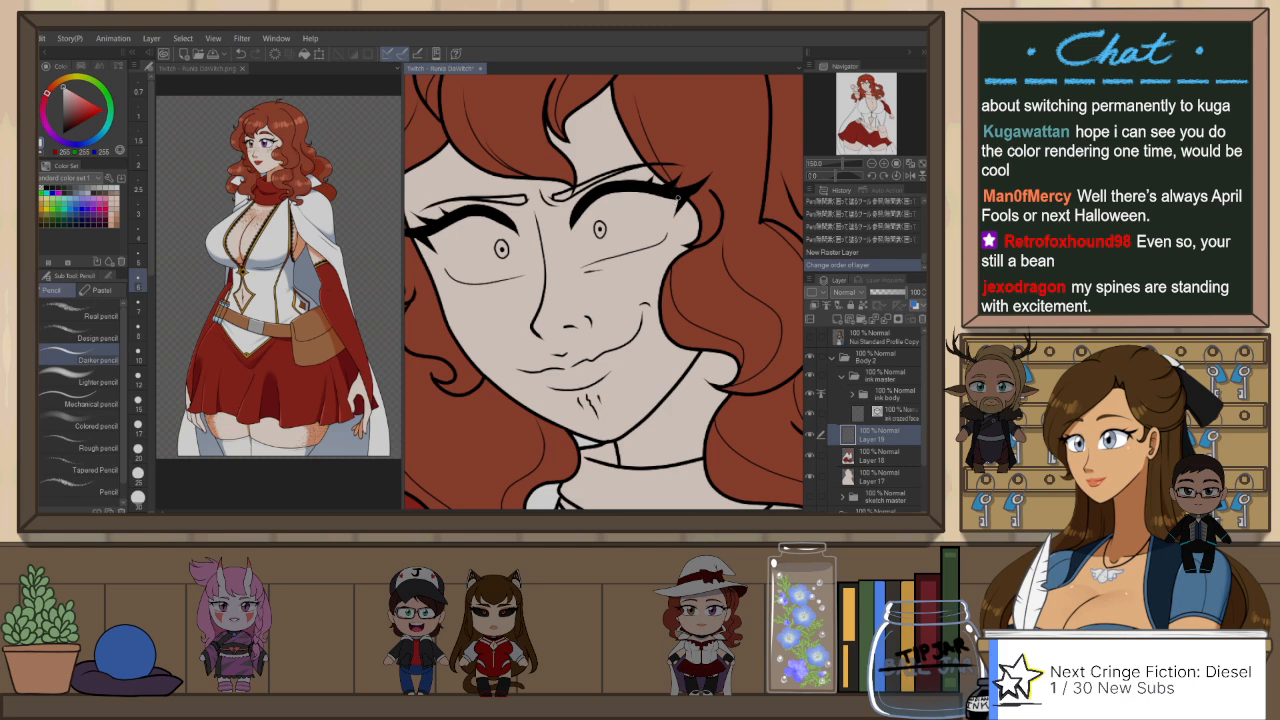
left_click_drag(665, 236, 662, 241)
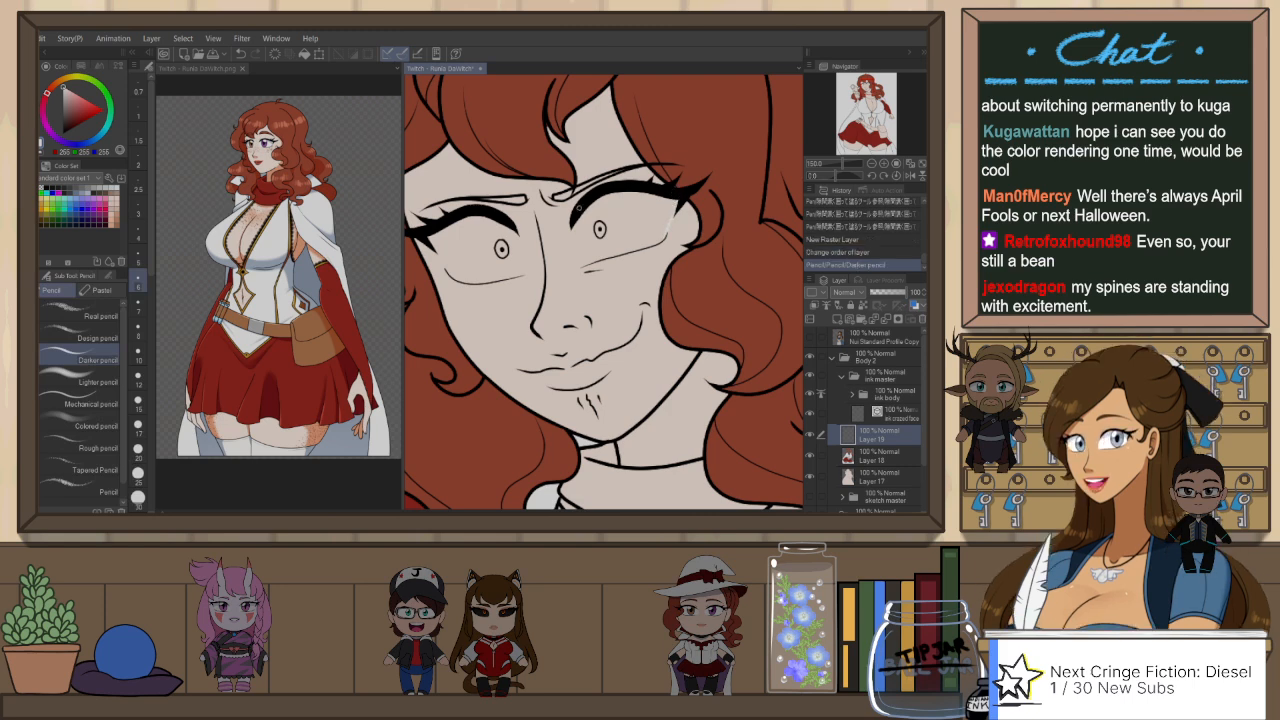
left_click_drag(570, 234, 576, 262)
key("ctrl+z")
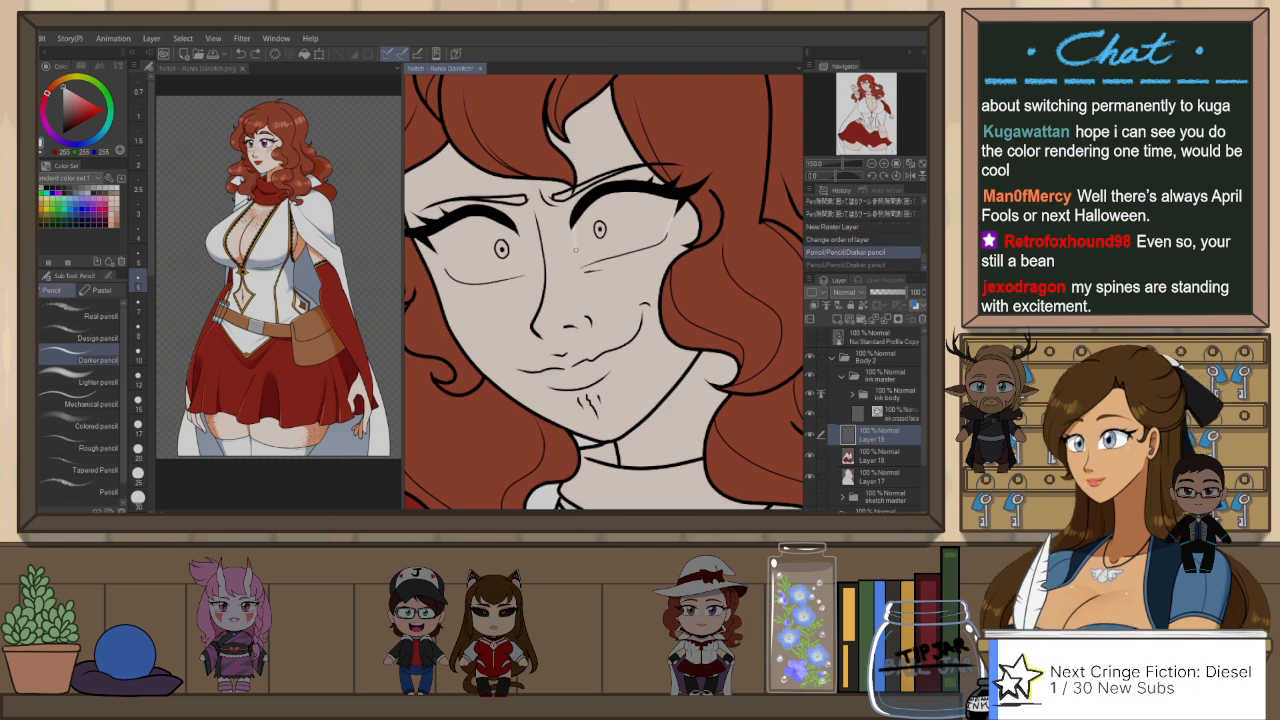
key("ctrl+y")
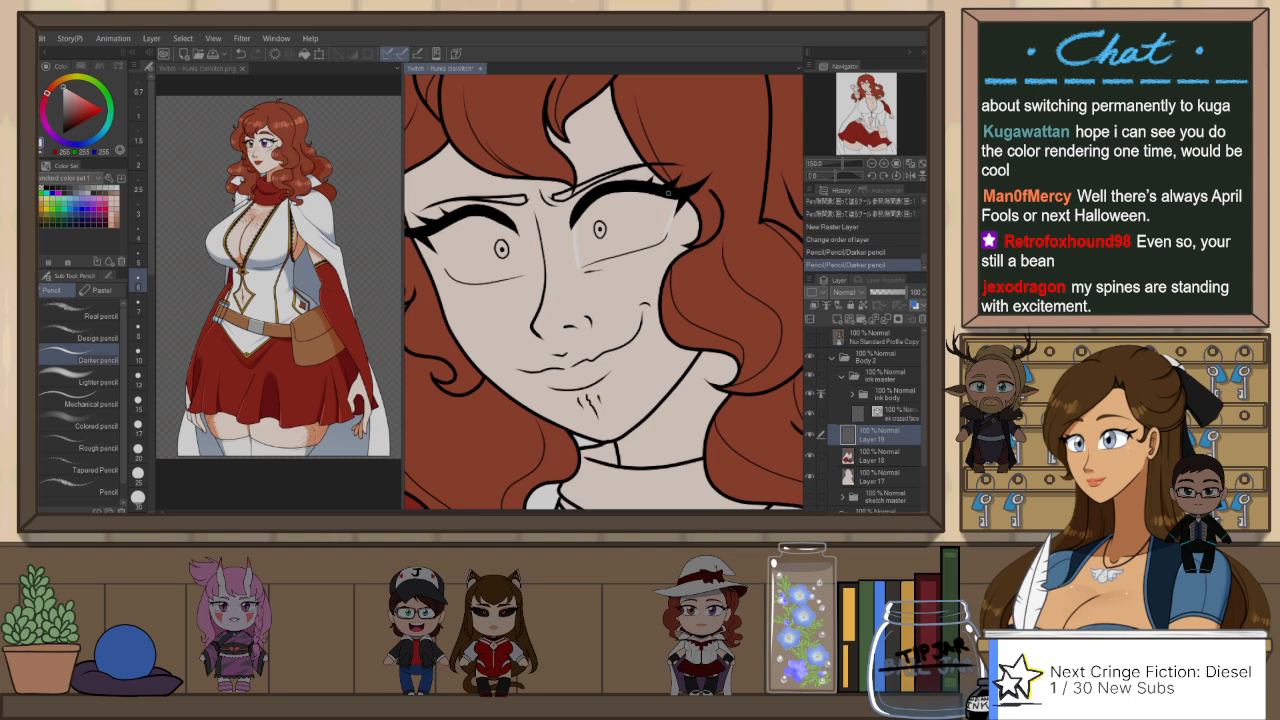
Step: Trace the lower lid of her left eye in white to close the outline of the eye white
mouse_move(678, 199)
left_mouse_down()
mouse_move(602, 176)
mouse_move(546, 189)
mouse_move(523, 386)
mouse_move(584, 413)
mouse_move(642, 409)
left_mouse_up()
key("r")
key("p")
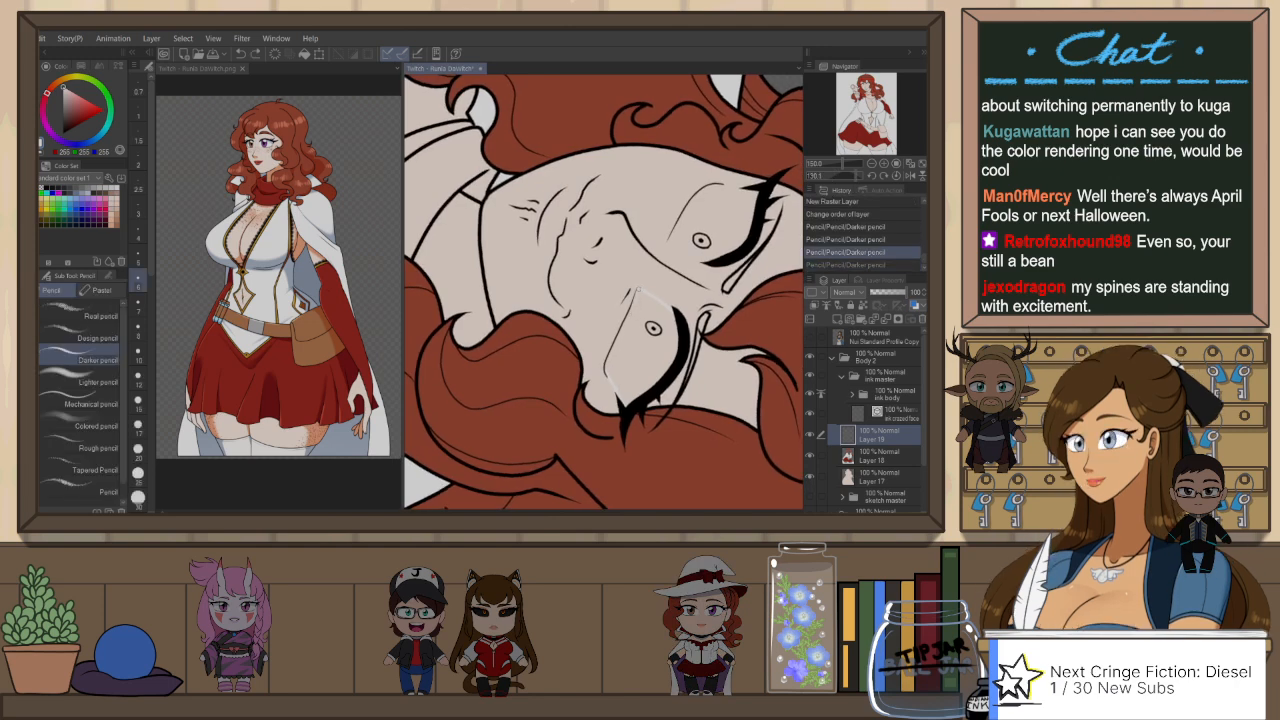
left_click_drag(638, 290, 672, 308)
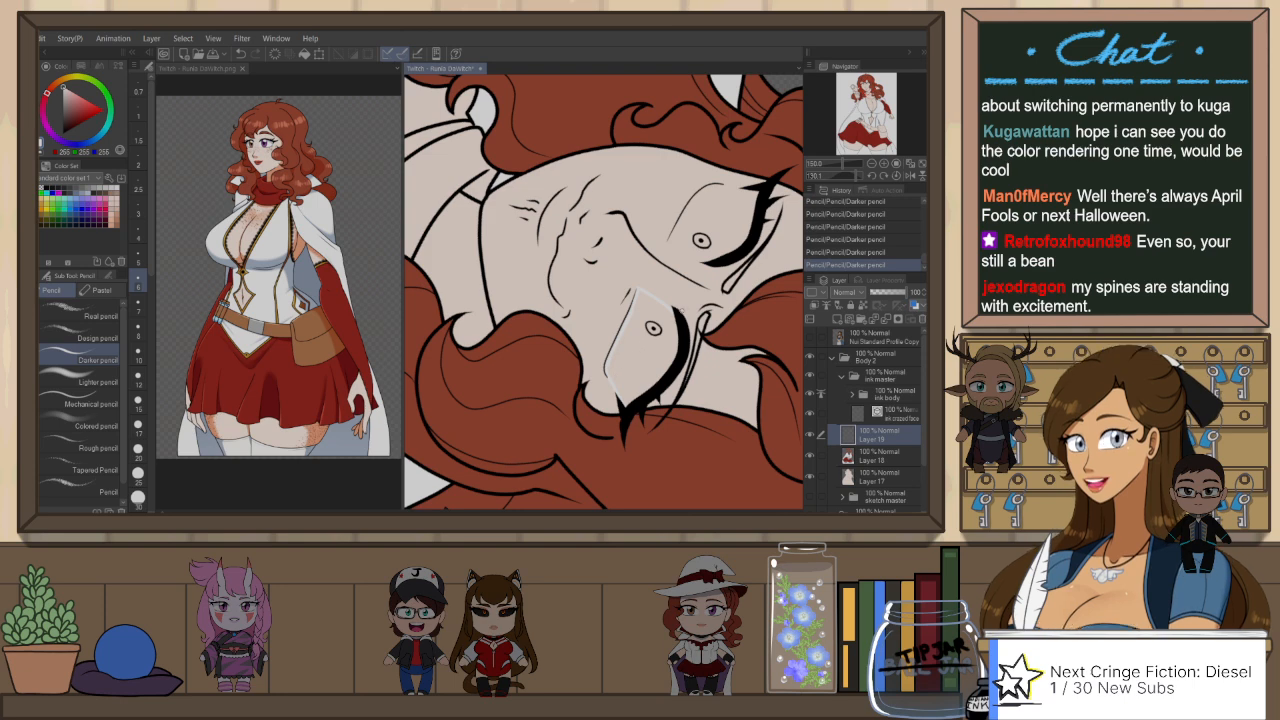
Step: Outline the white of her right eye along the lower lid and corners with the white Darker pencil
key("ctrl+@")
key("h")
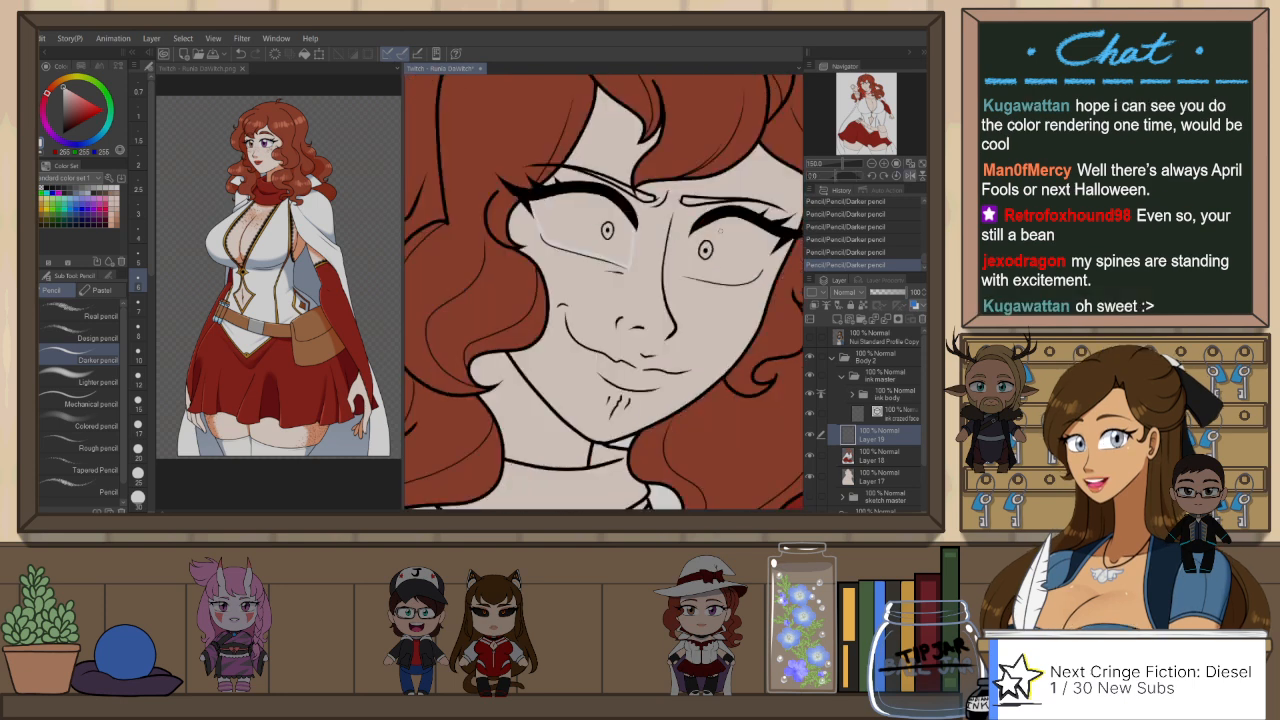
left_click_drag(720, 291, 652, 285)
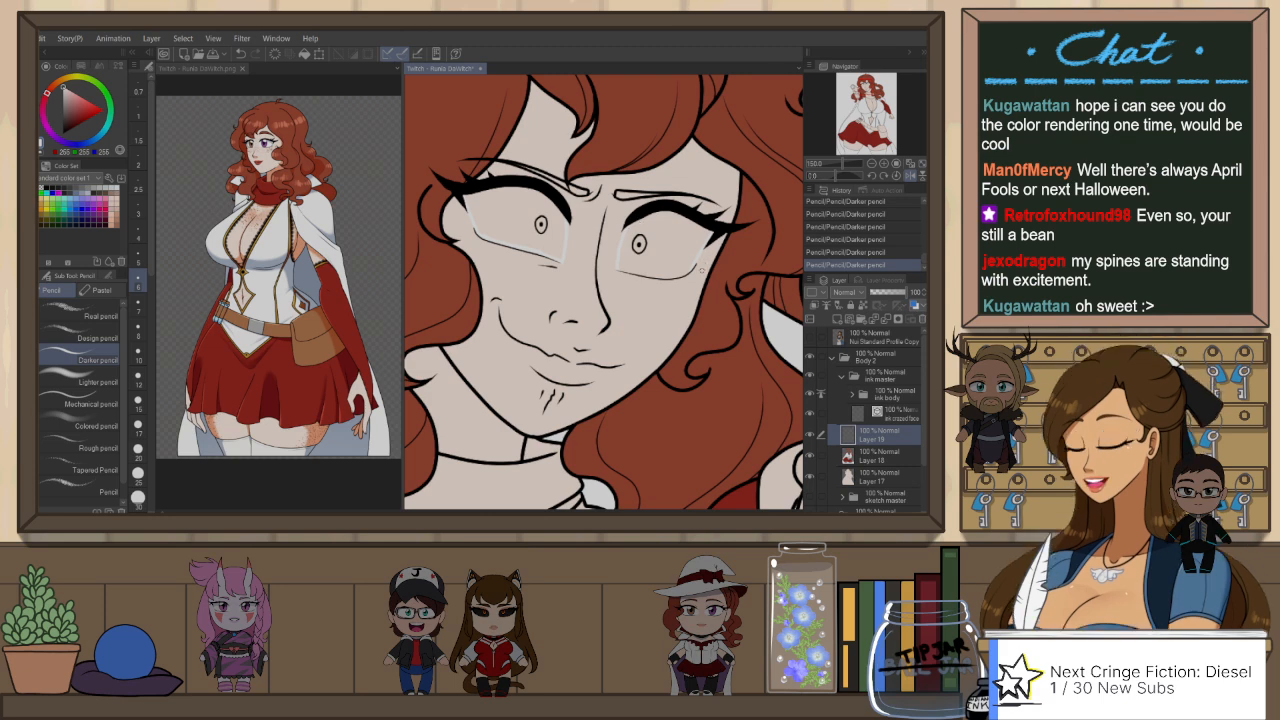
key("h")
mouse_move(700, 254)
left_mouse_down()
mouse_move(667, 211)
mouse_move(505, 320)
mouse_move(560, 385)
left_mouse_up()
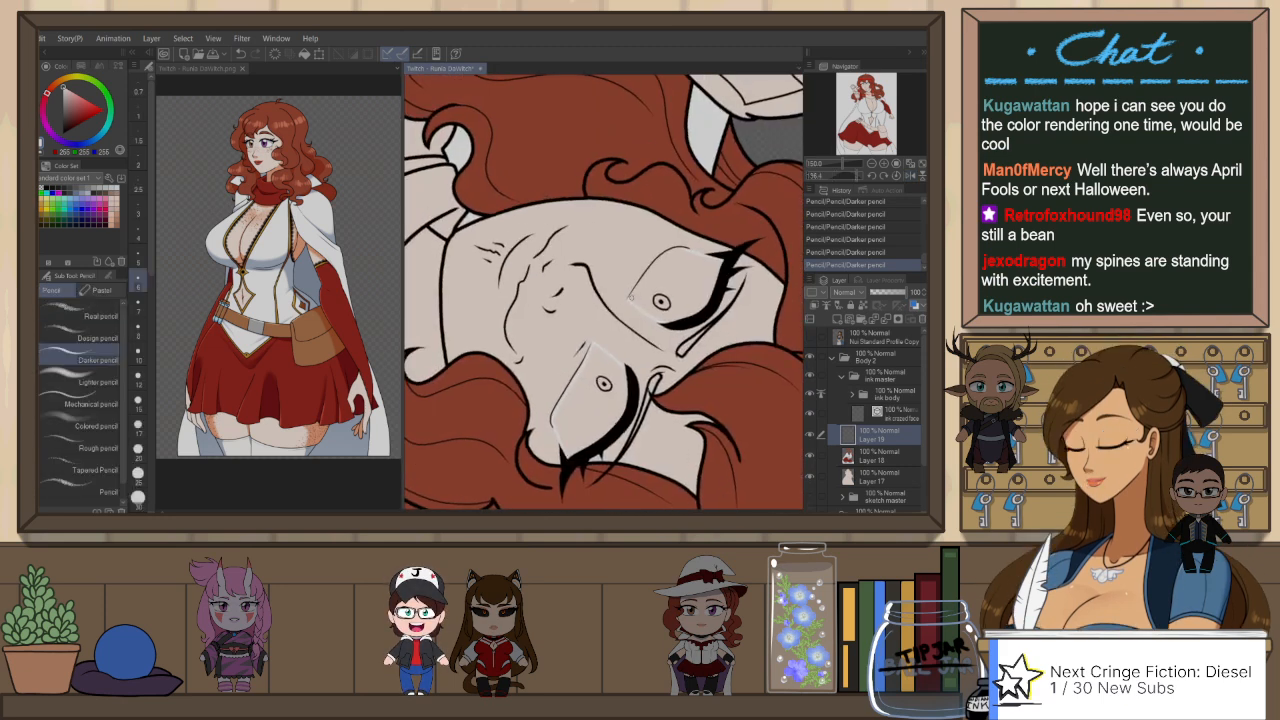
key("ctrl+z")
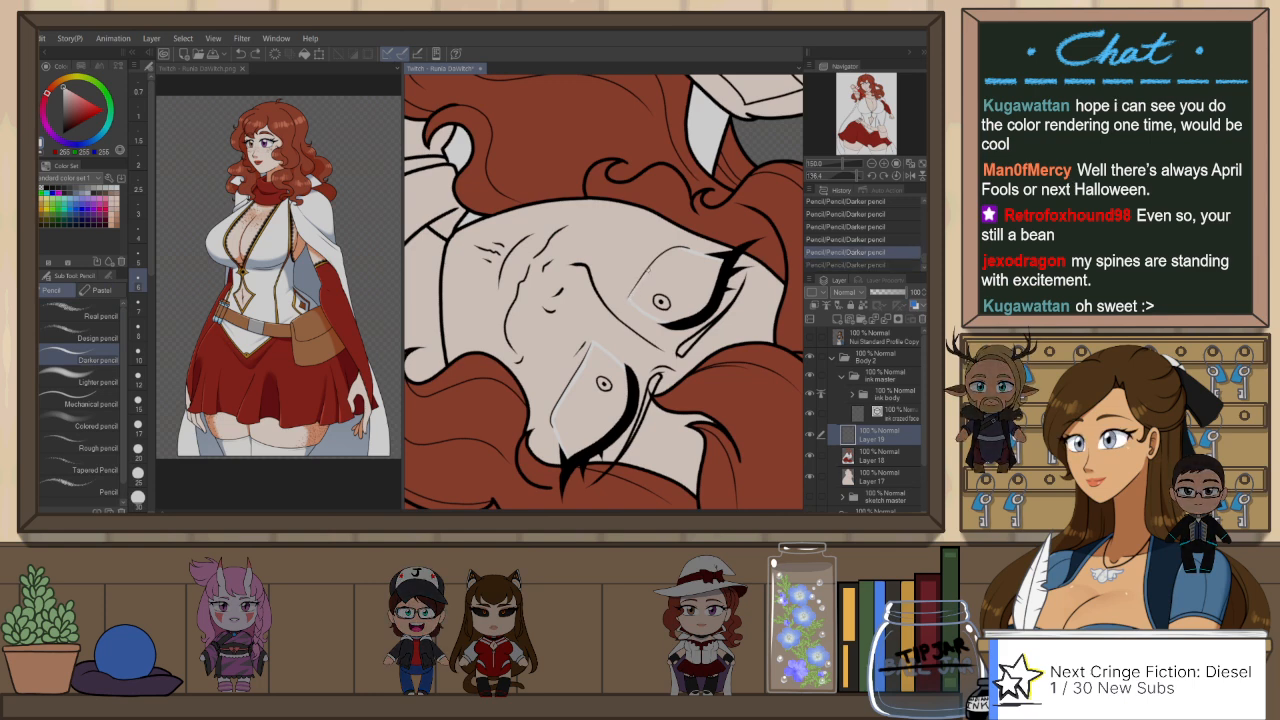
left_click_drag(685, 249, 729, 253)
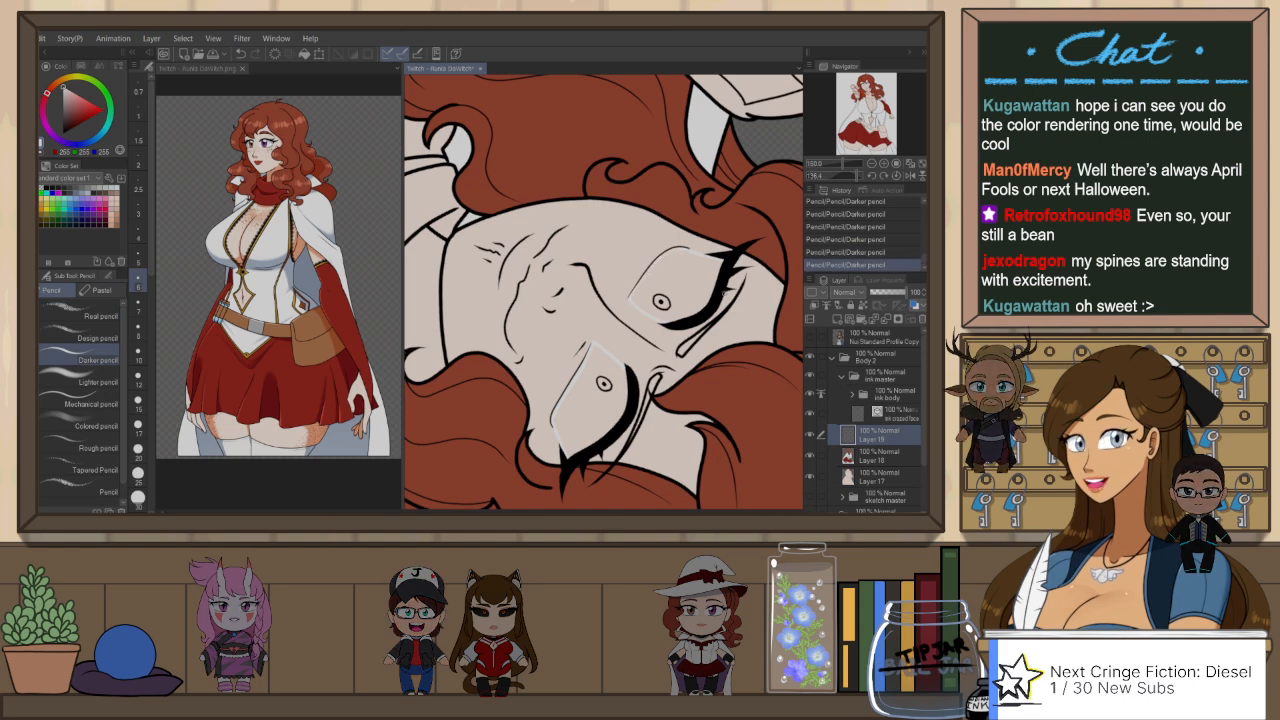
Step: Fill both outlined eyes with white using the fill that refers to other layers
key("g")
left_click(706, 290)
left_click(603, 415)
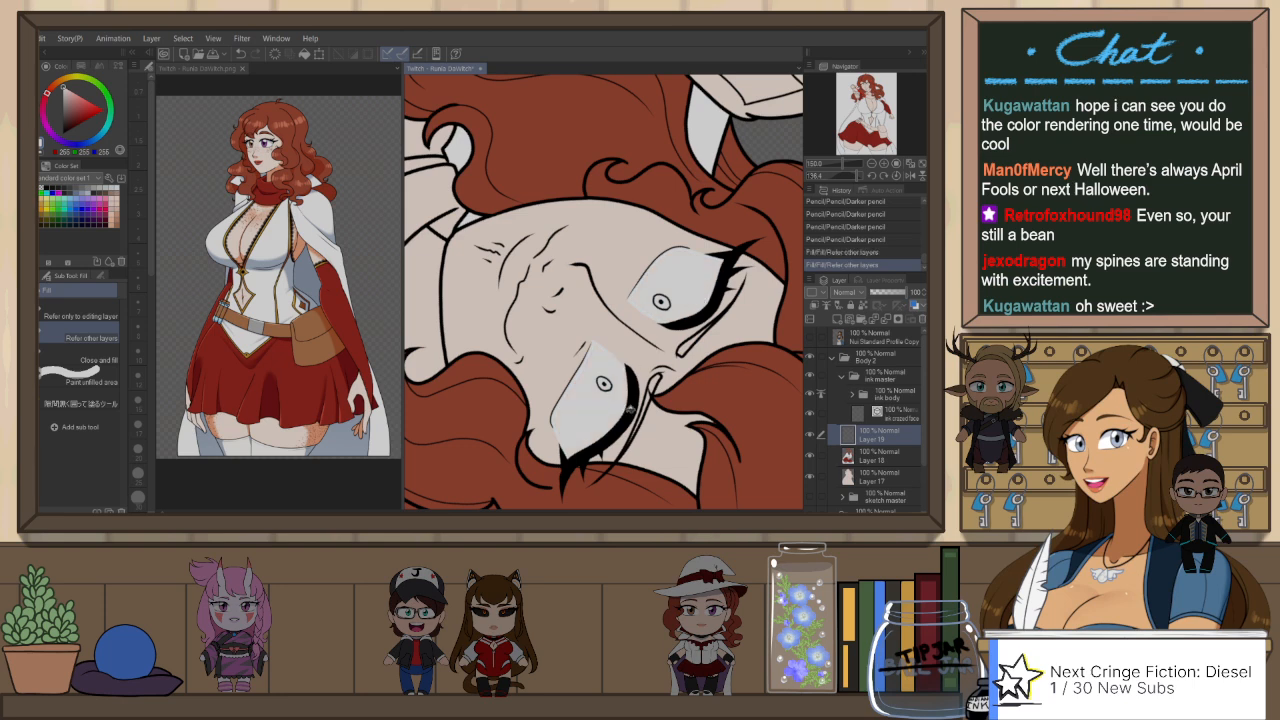
Step: Erase the stray white below her left eye with Snap eraser 2 and sample the reddish-brown hair colour
key("ctrl+@")
key("e")
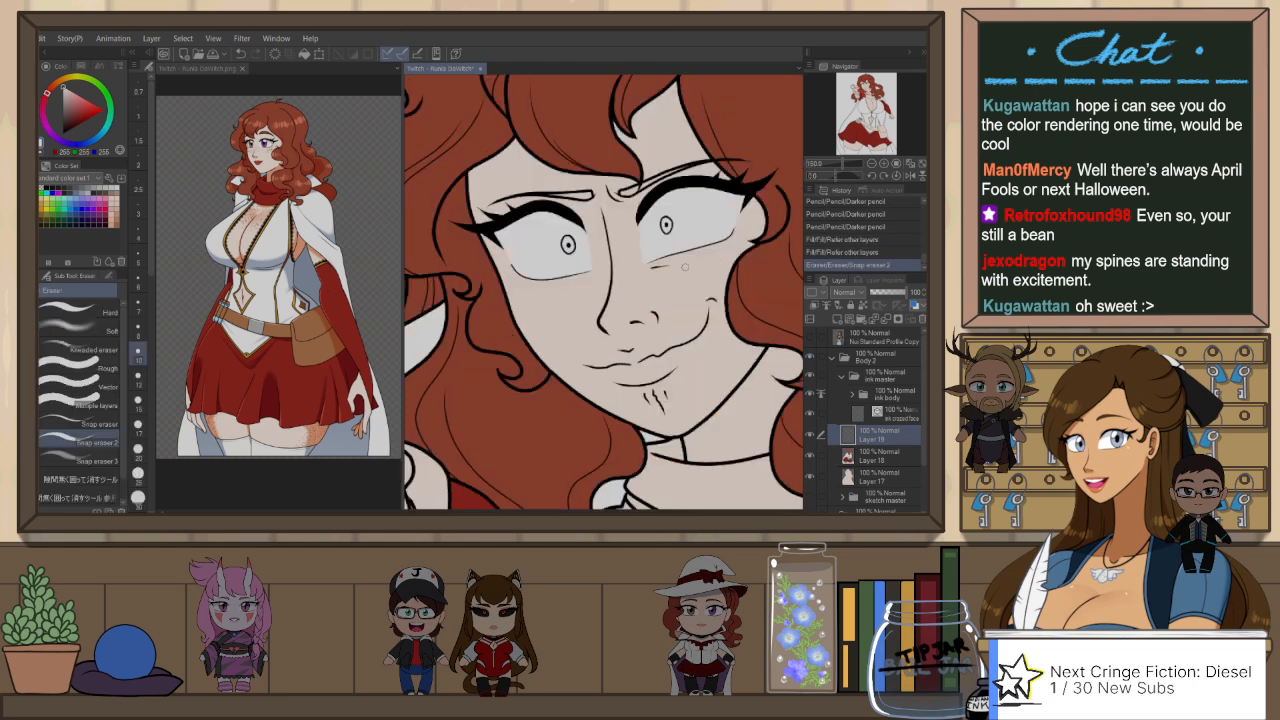
left_click_drag(685, 267, 681, 265)
key("p")
left_click(609, 141, "alt")
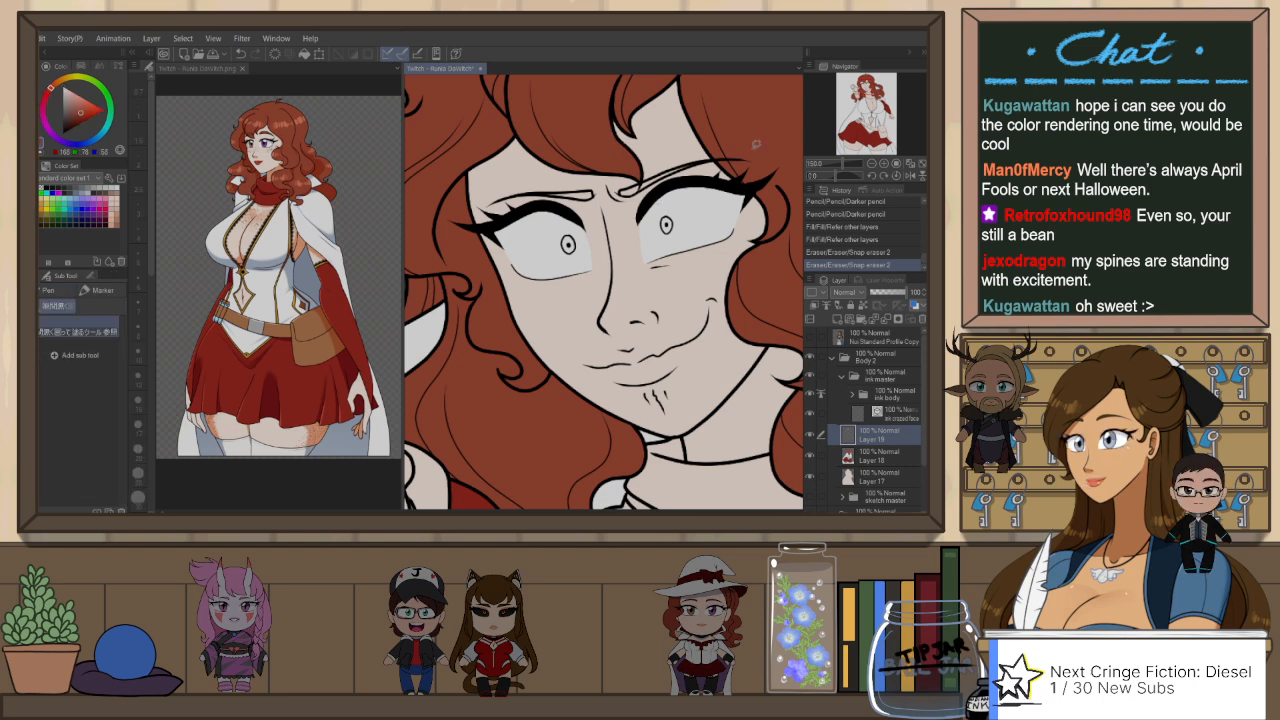
left_click(909, 414)
left_click(882, 358)
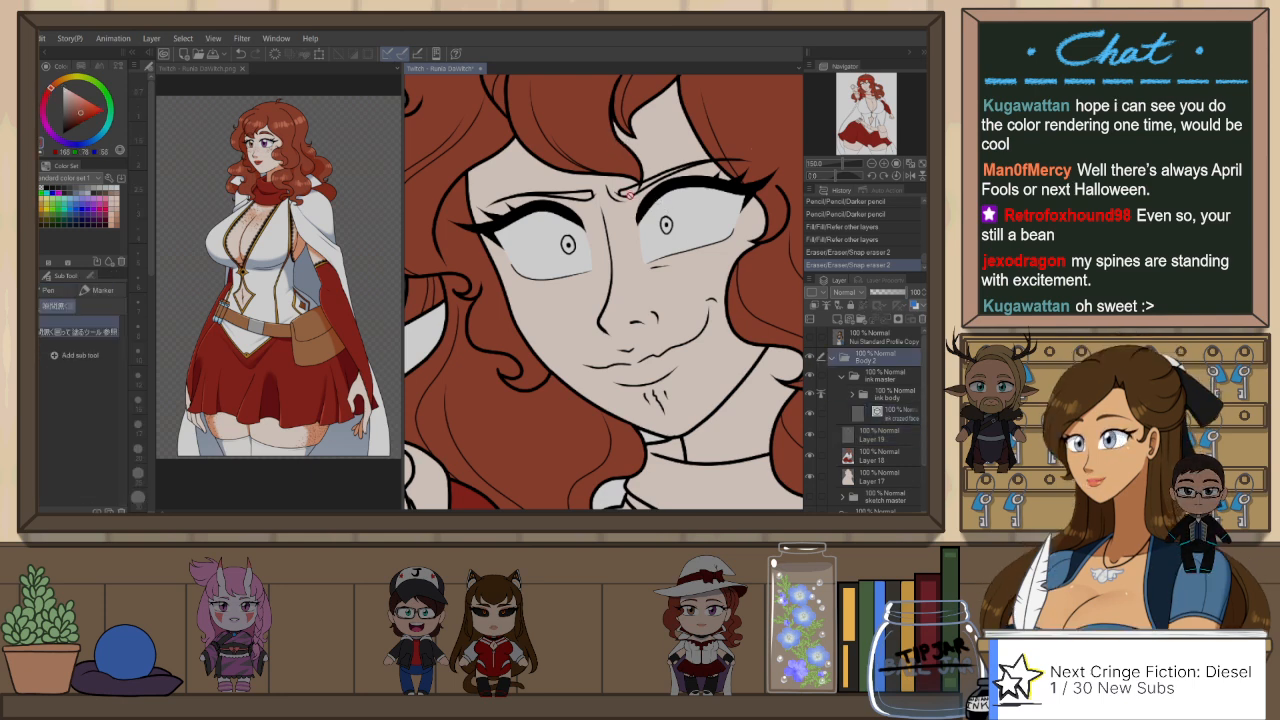
key("w")
left_click(629, 195)
key("ctrl+z")
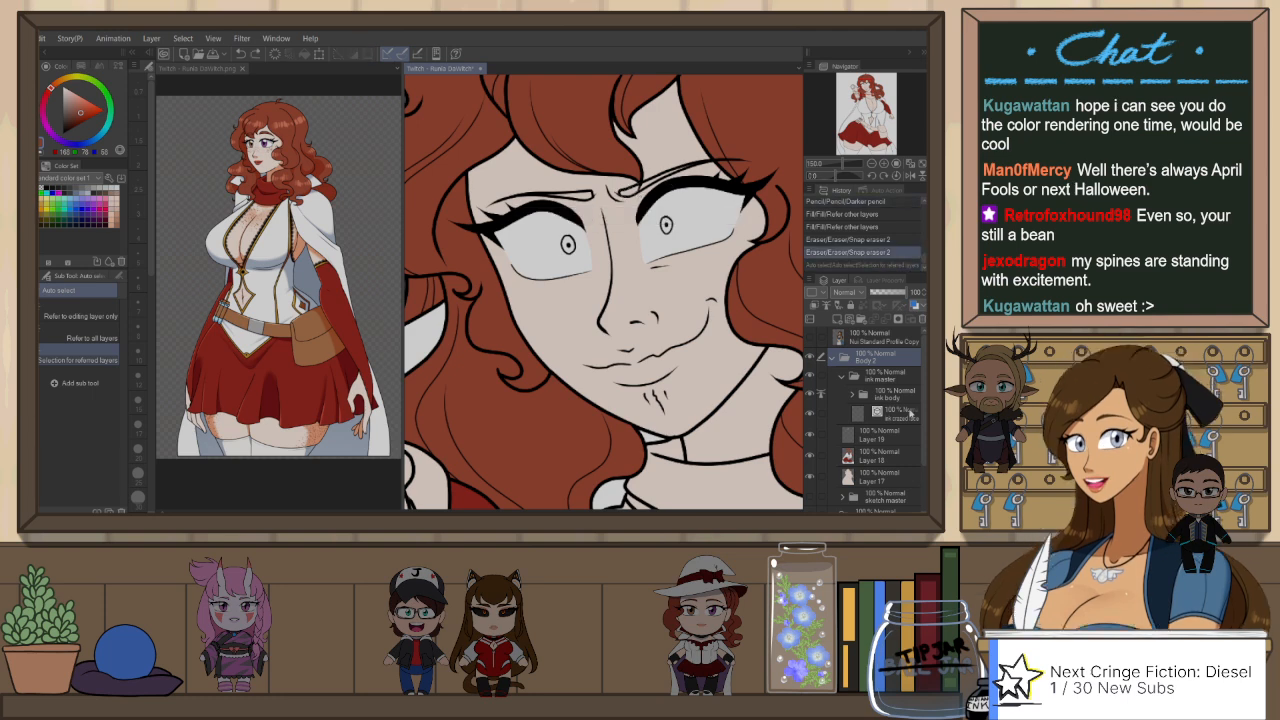
Step: Set the crazed-face ink layer as a reference layer and lasso-fill both eyebrows with the hair colour on Layer 19
left_click(908, 413)
left_click(833, 305)
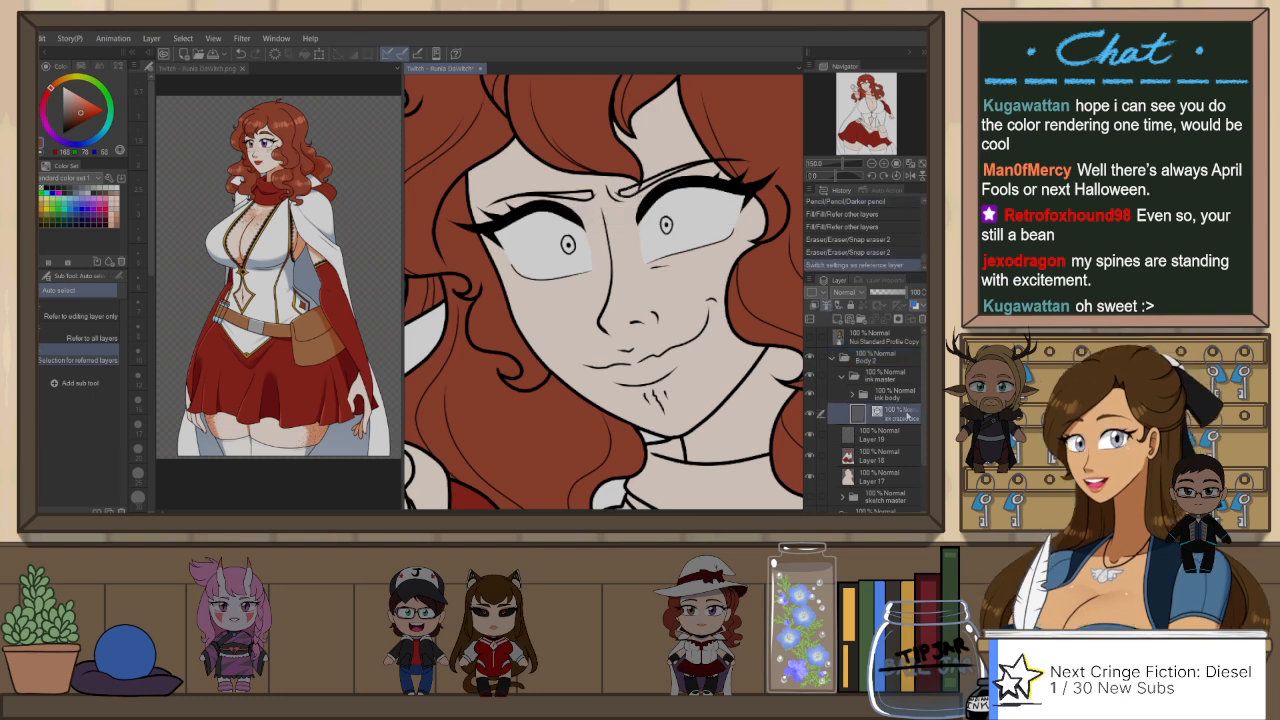
left_click(880, 435)
key("p")
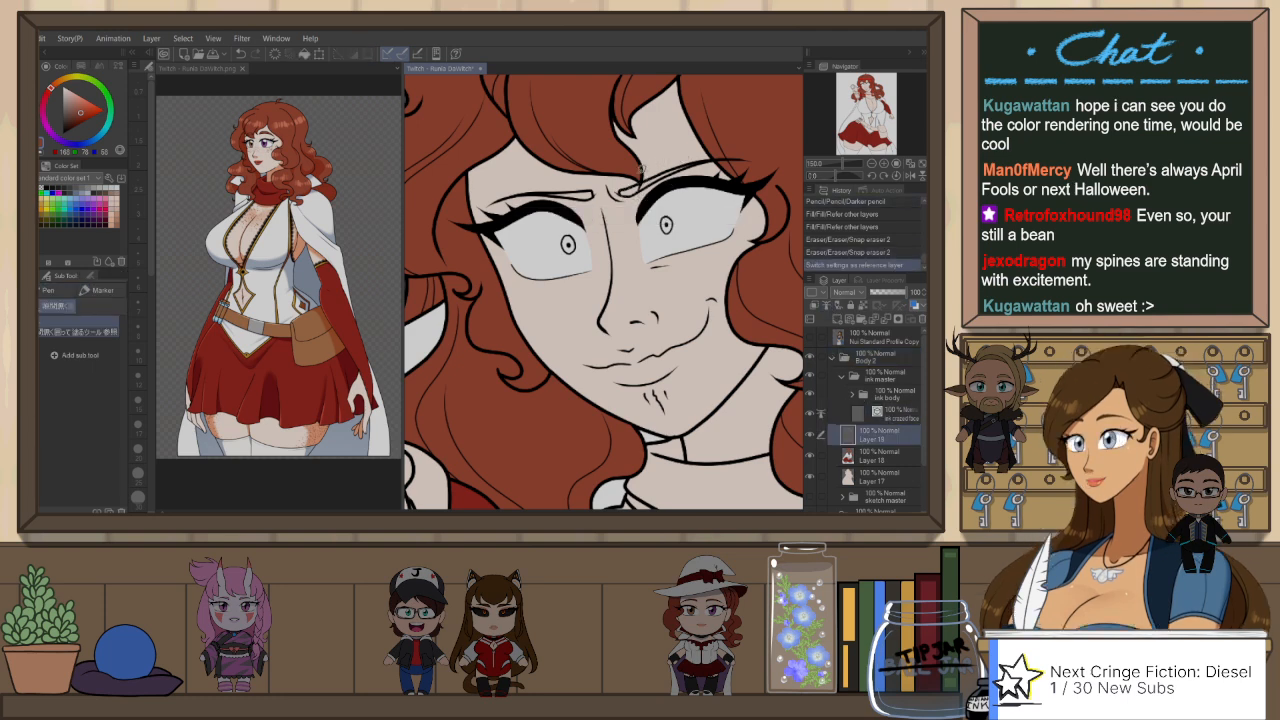
left_click_drag(622, 190, 704, 164)
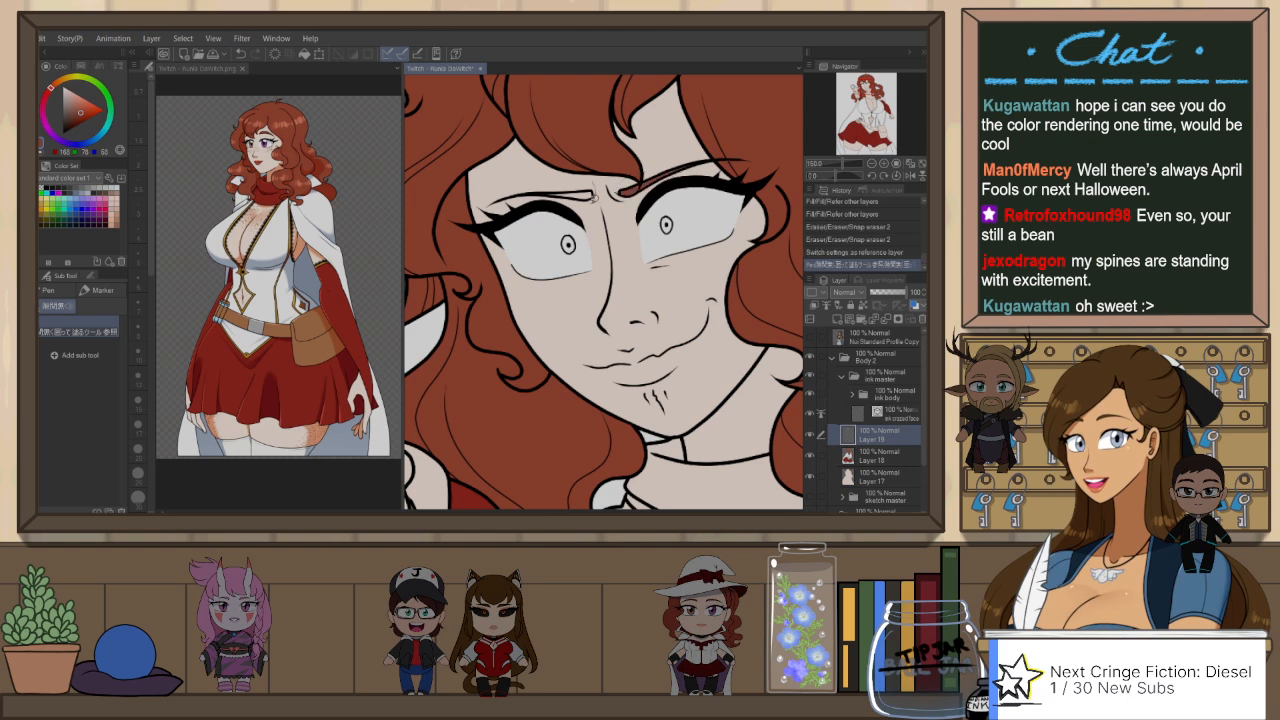
left_click_drag(520, 190, 598, 165)
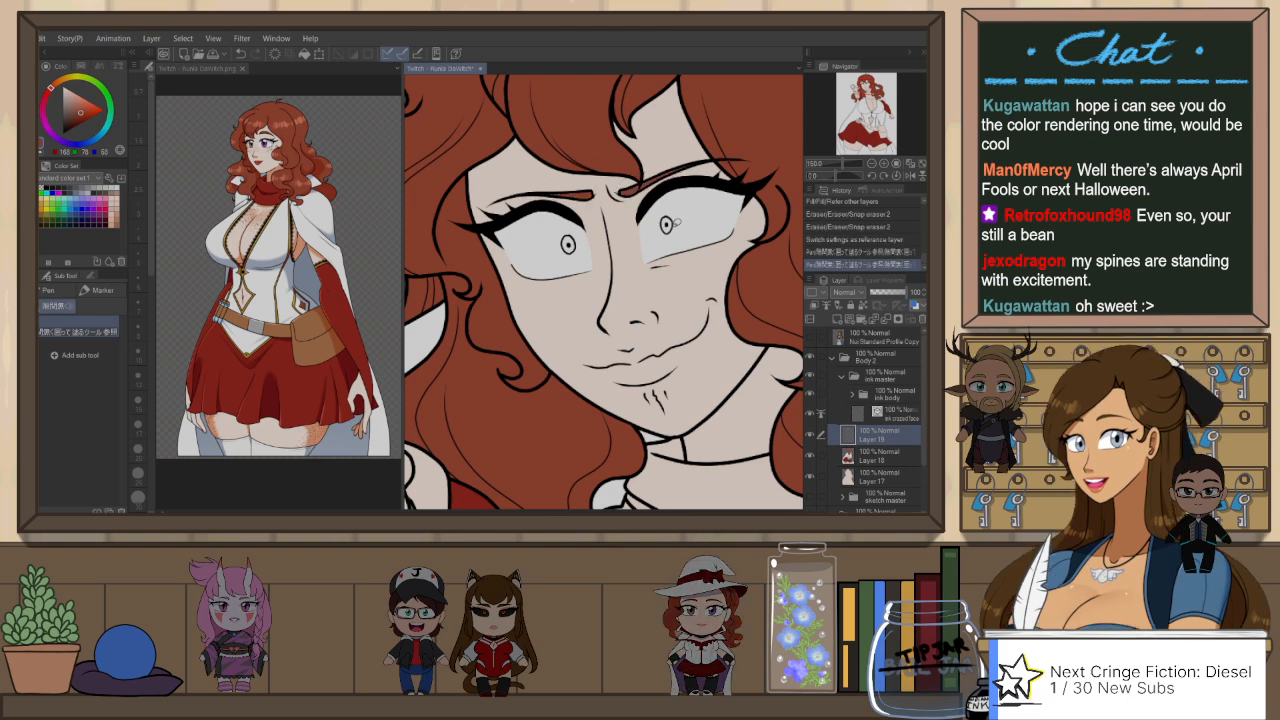
Step: Group the crazed-face ink layer and Layer 19 into a folder named "ink face crazed" and collapse it
scroll(605, 222, "down", 6)
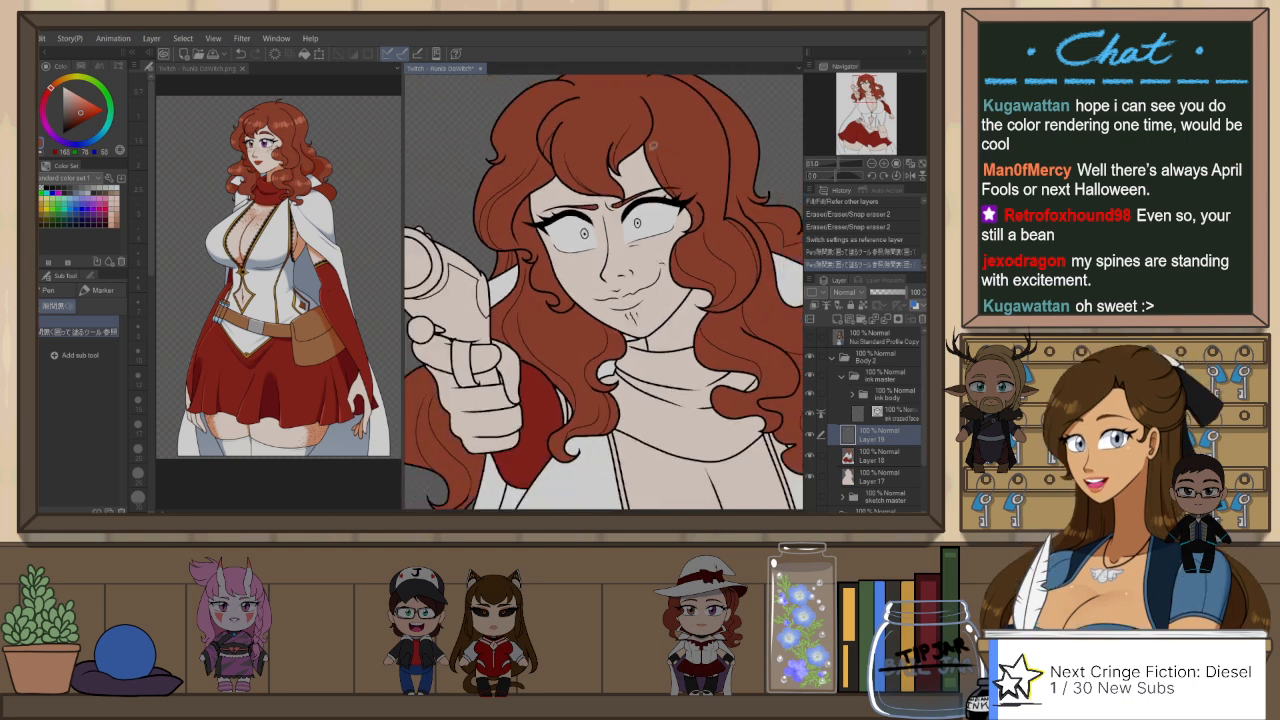
scroll(668, 228, "up", 1)
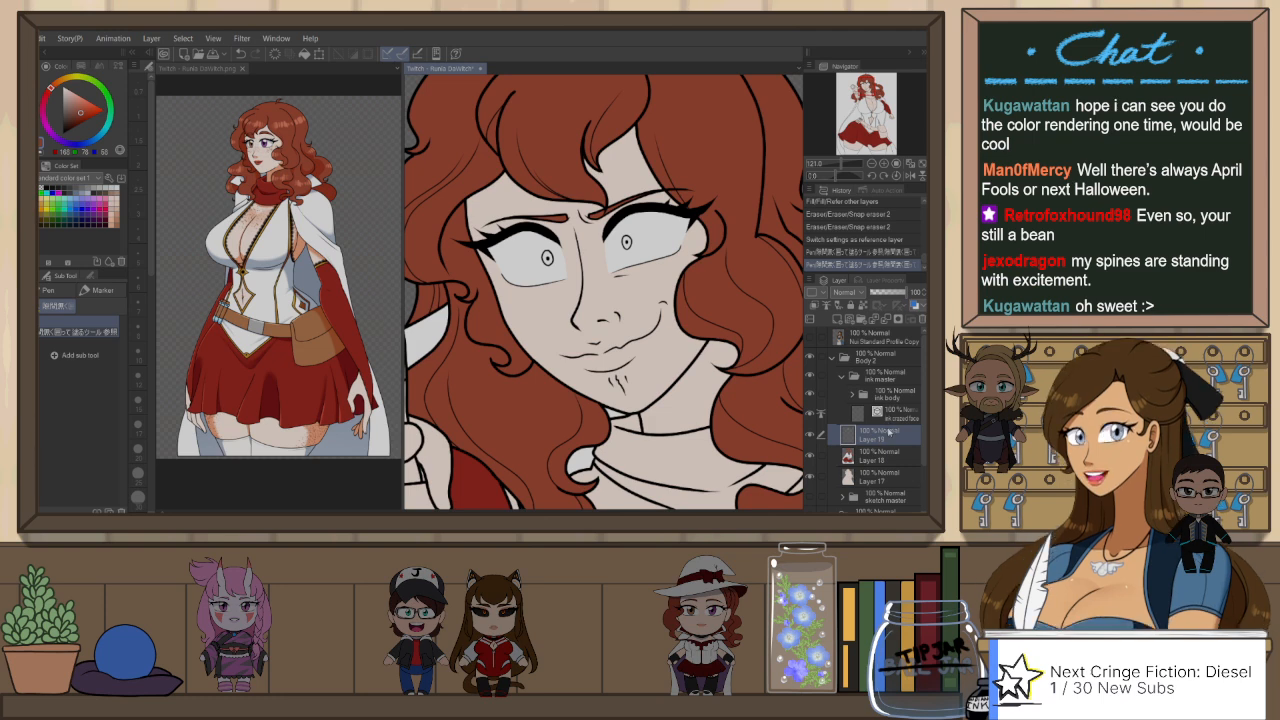
left_click(898, 416)
left_click(900, 440, "shift")
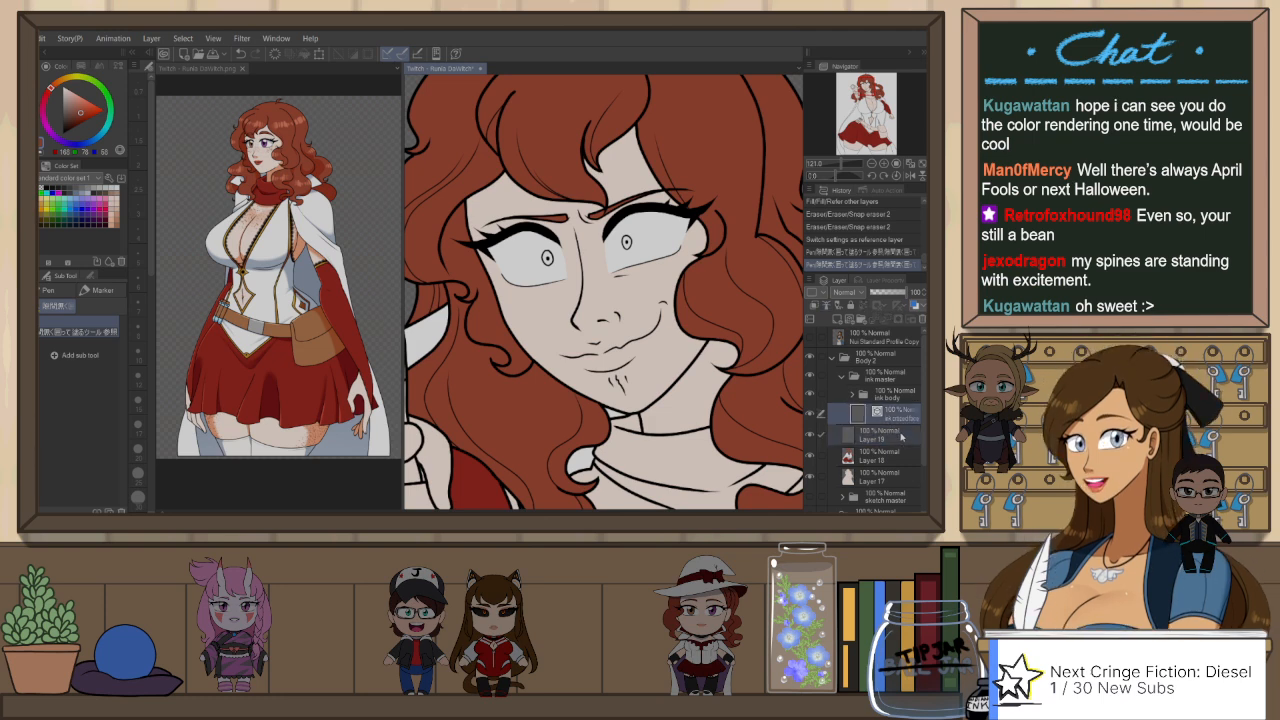
key("ctrl+g")
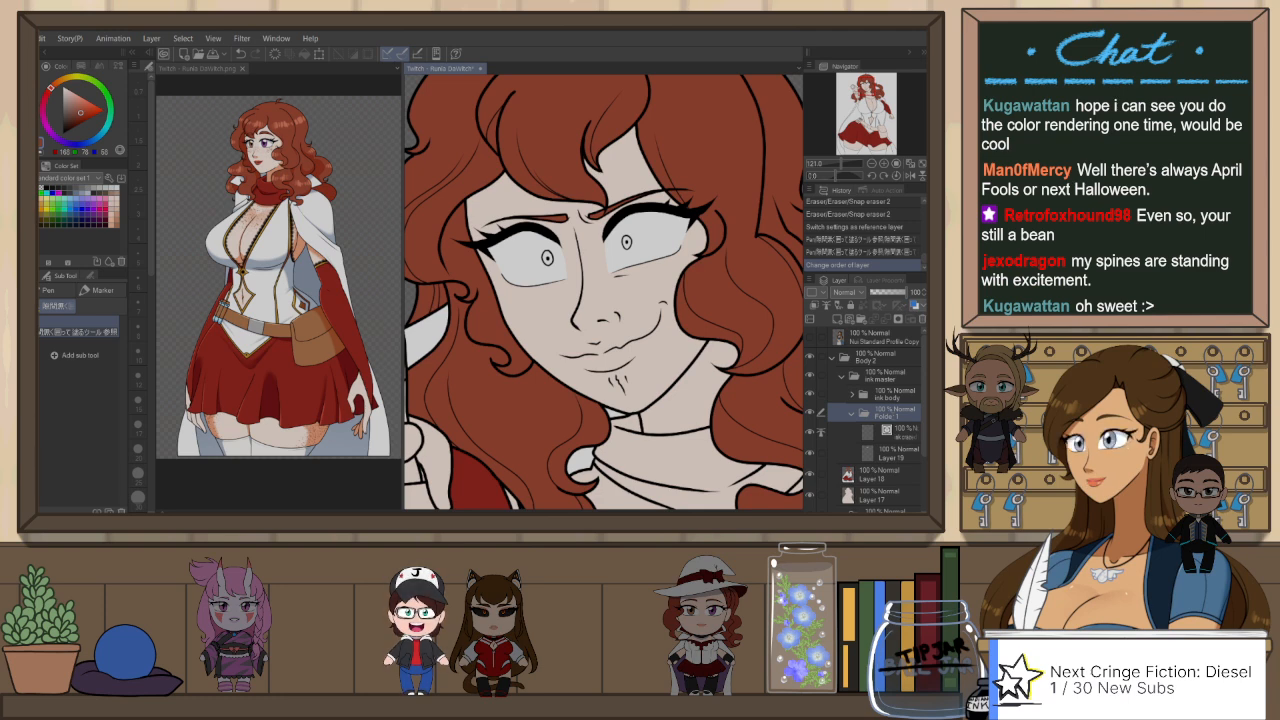
type("ink face crazed")
key("Return")
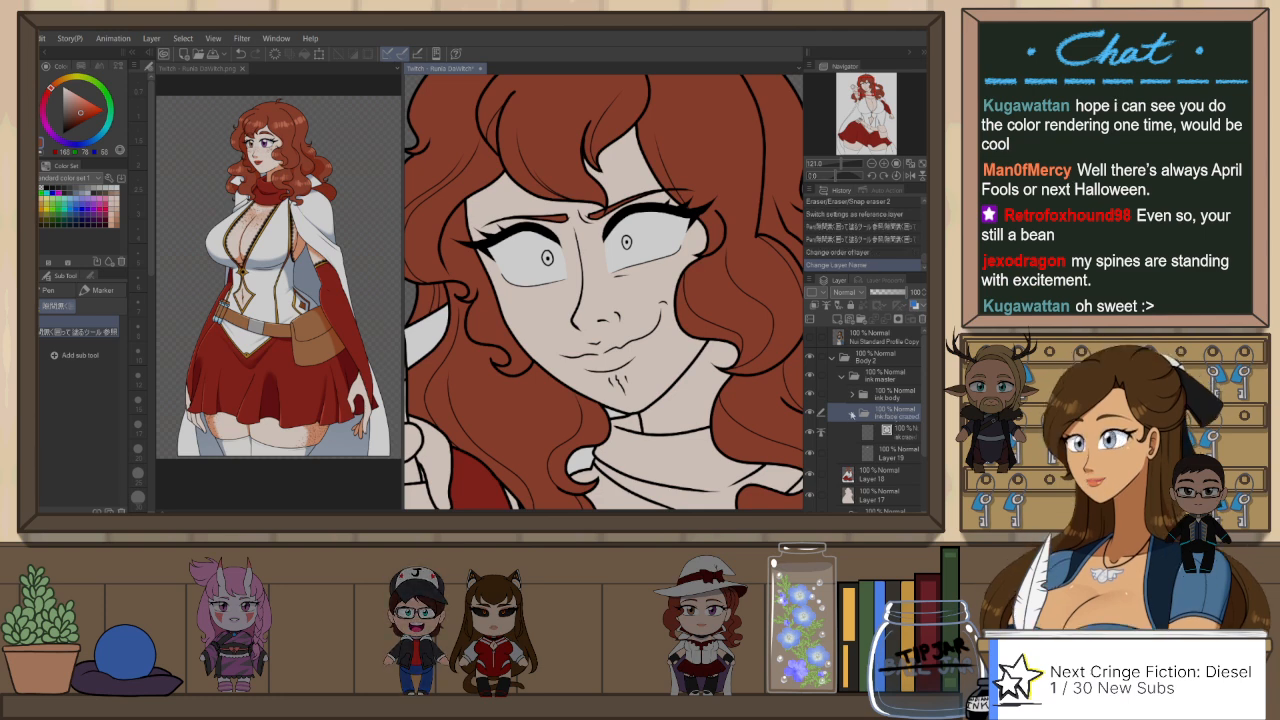
left_click(851, 413)
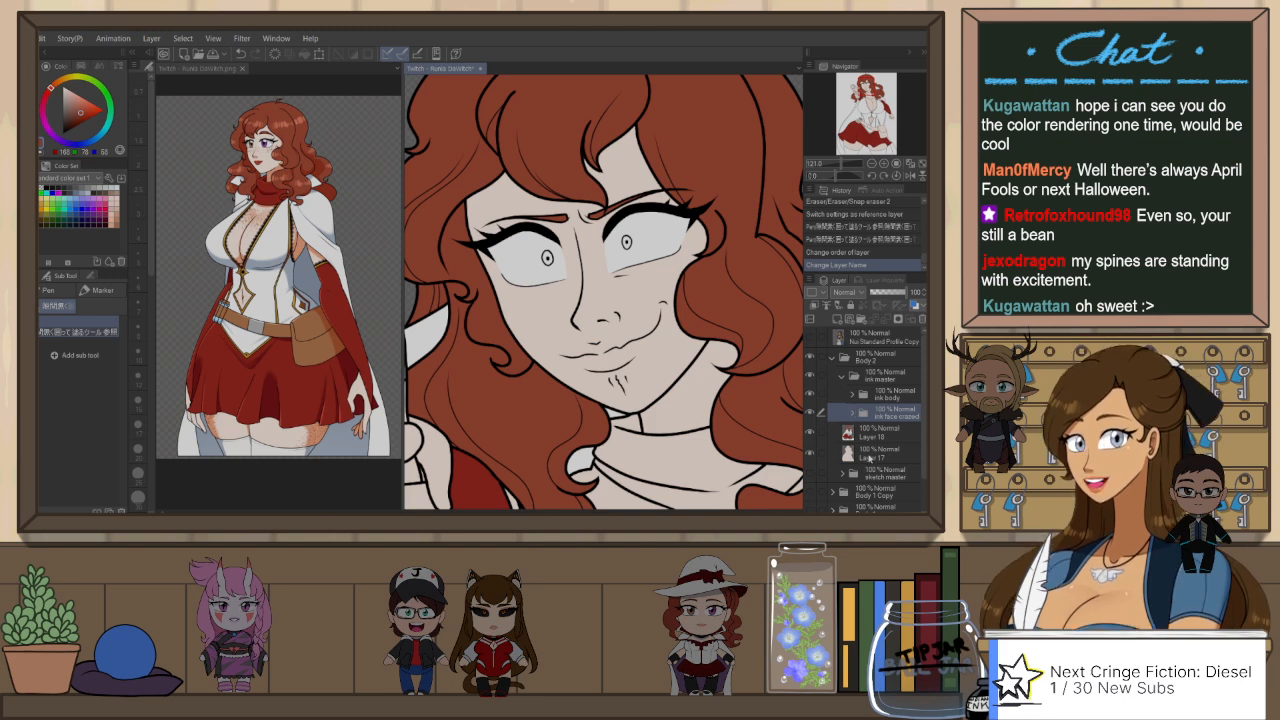
Step: Expand the "ink face crazed" folder, select Layer 19, and sample the lip red from the face in the coloured reference
left_click(852, 412)
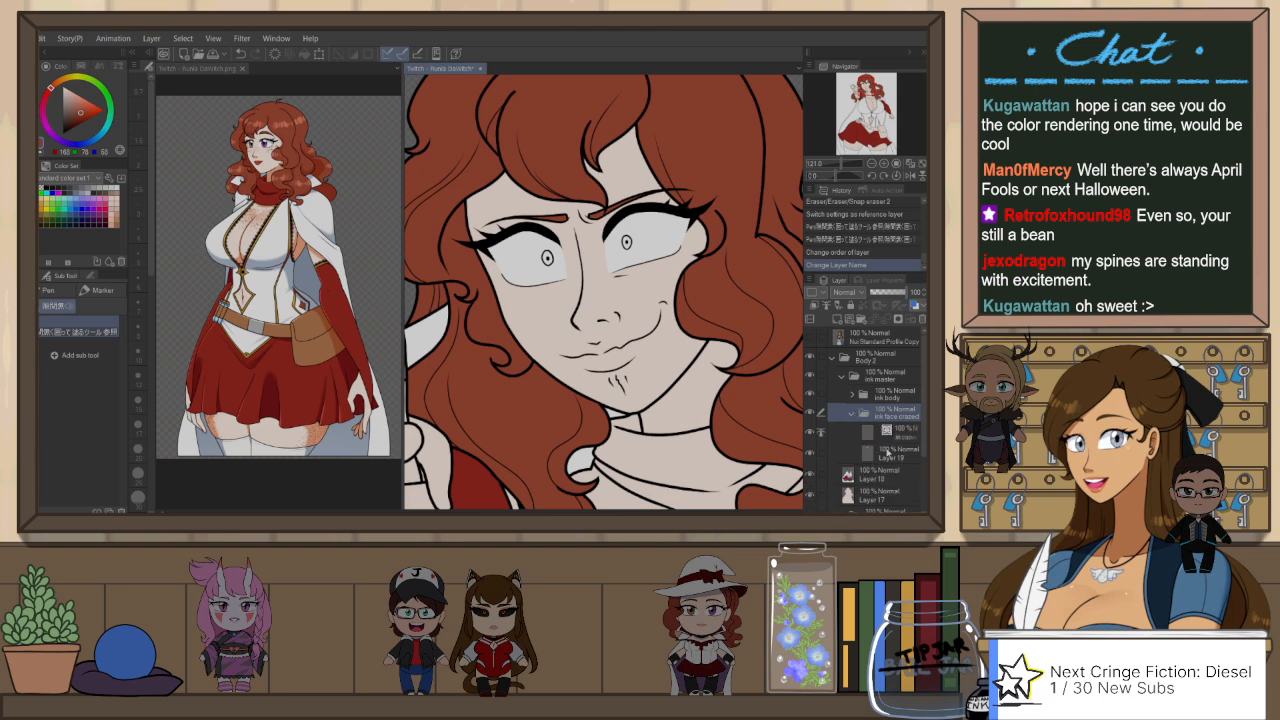
left_click(890, 453)
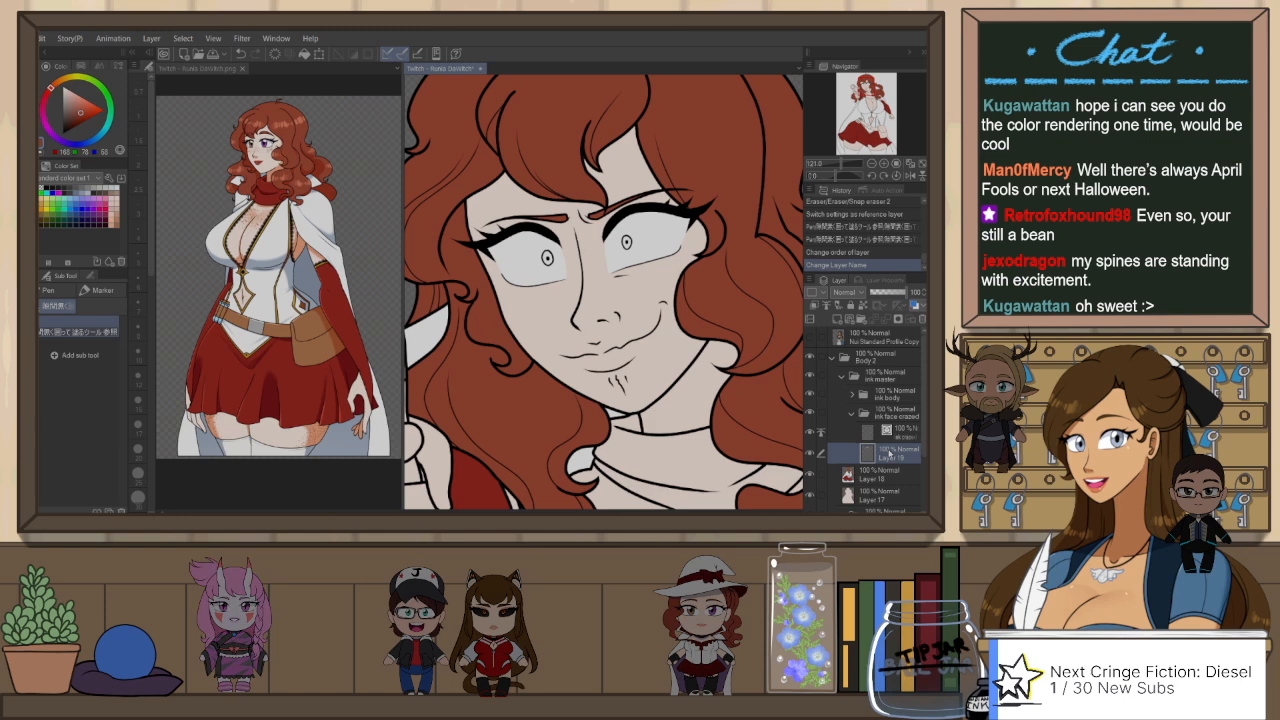
scroll(652, 309, "up", 3)
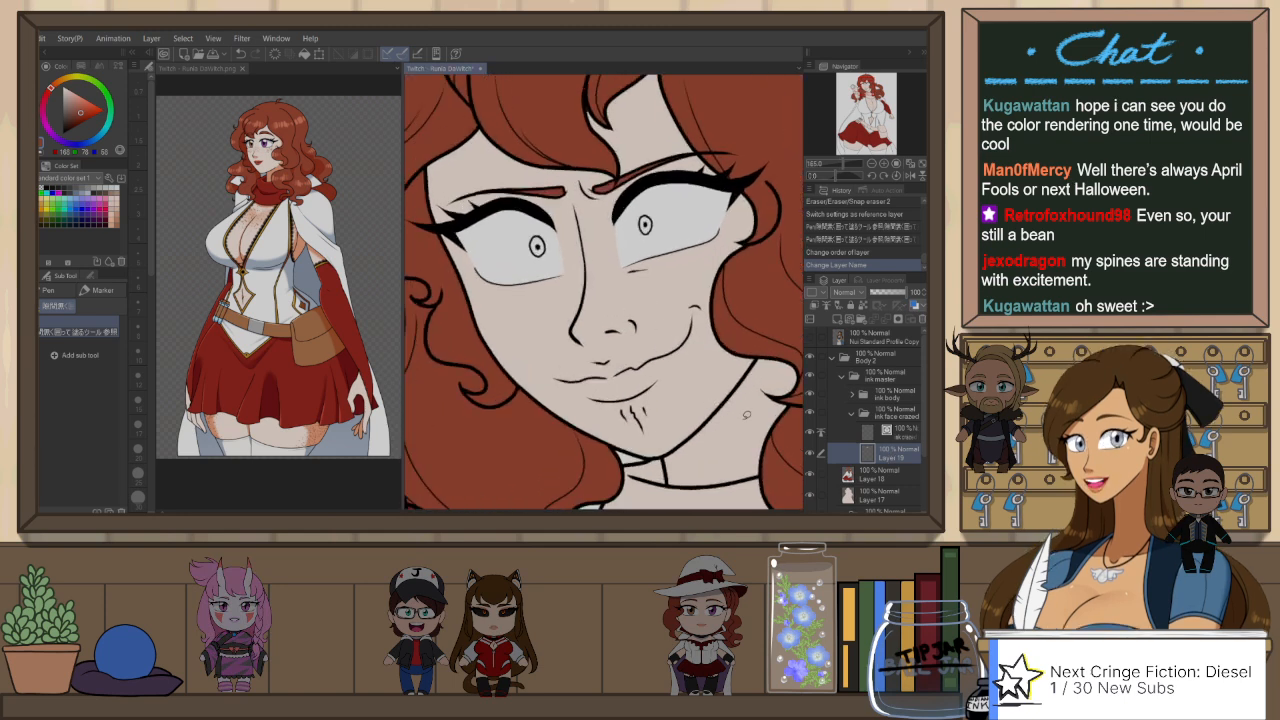
key("ctrl+Tab")
scroll(268, 142, "up", 5)
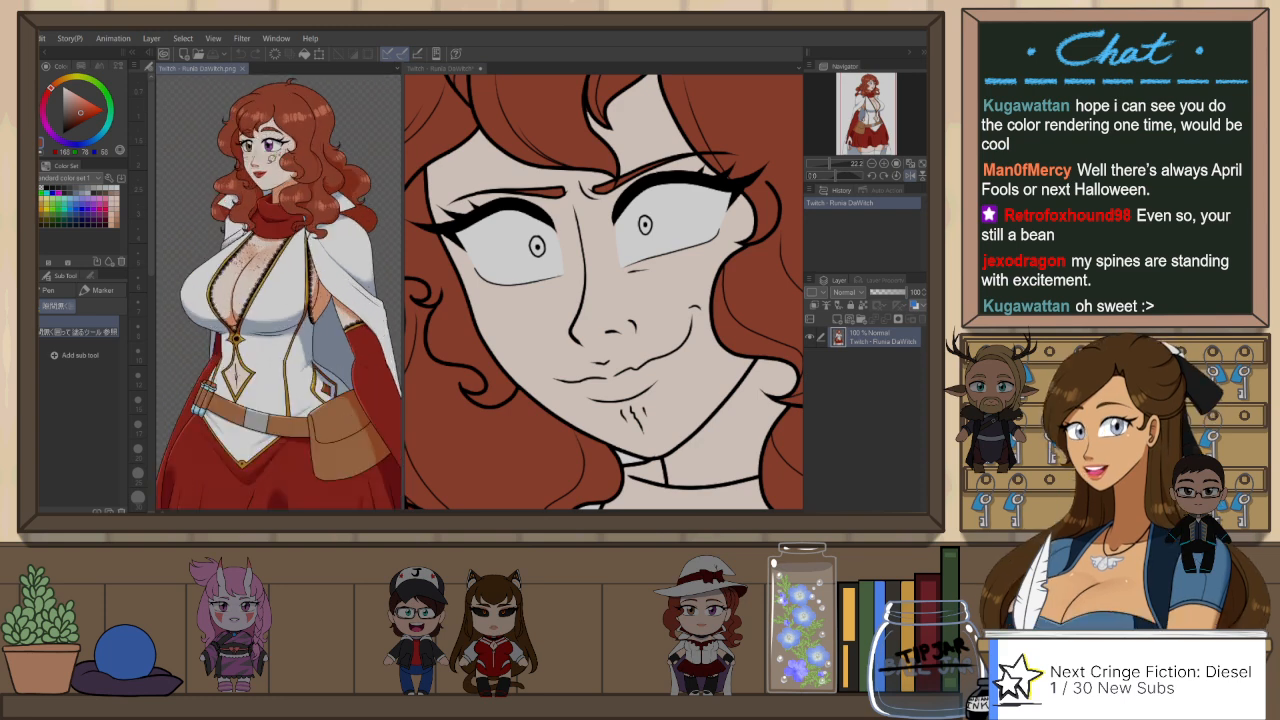
scroll(336, 263, "up", 2)
key("p")
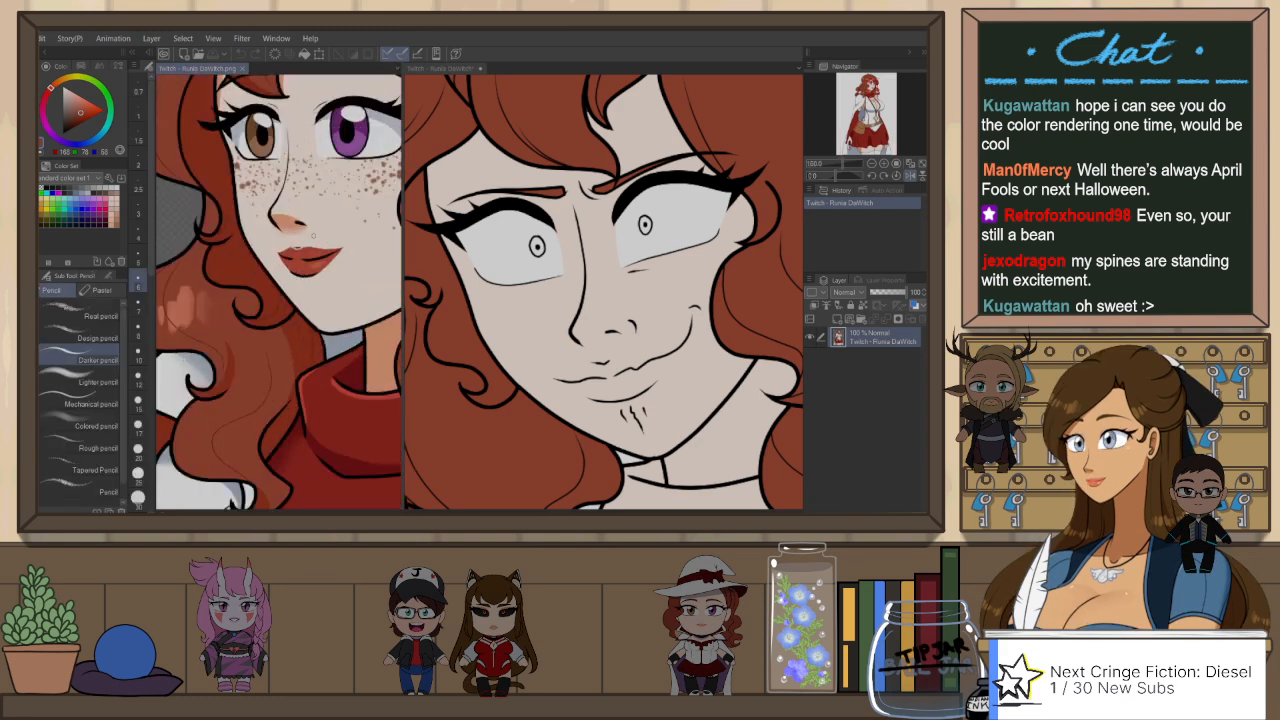
key("ctrl+Tab")
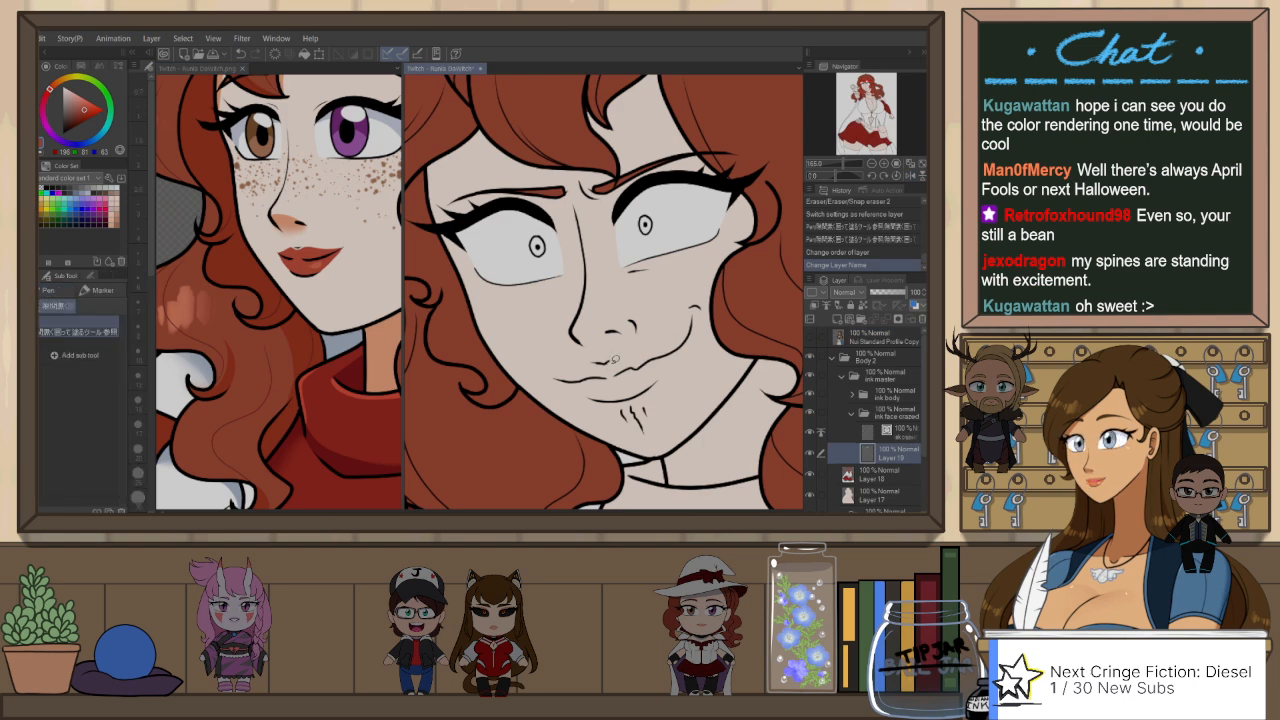
Step: Outline the upper lip of the crazed smile in red with the Darker pencil, from corner to corner
mouse_move(608, 357)
left_mouse_down()
mouse_move(682, 338)
mouse_move(691, 319)
mouse_move(677, 345)
left_mouse_up()
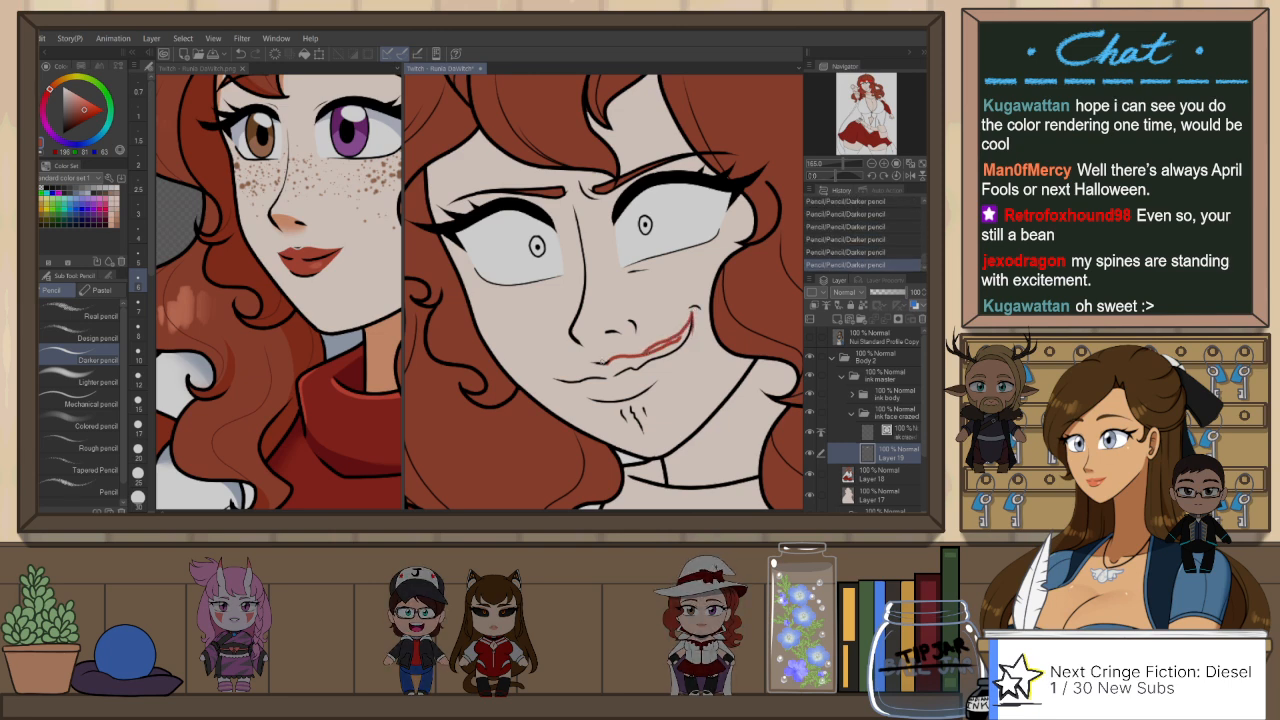
left_click_drag(604, 363, 586, 363)
key("ctrl+z")
key("h")
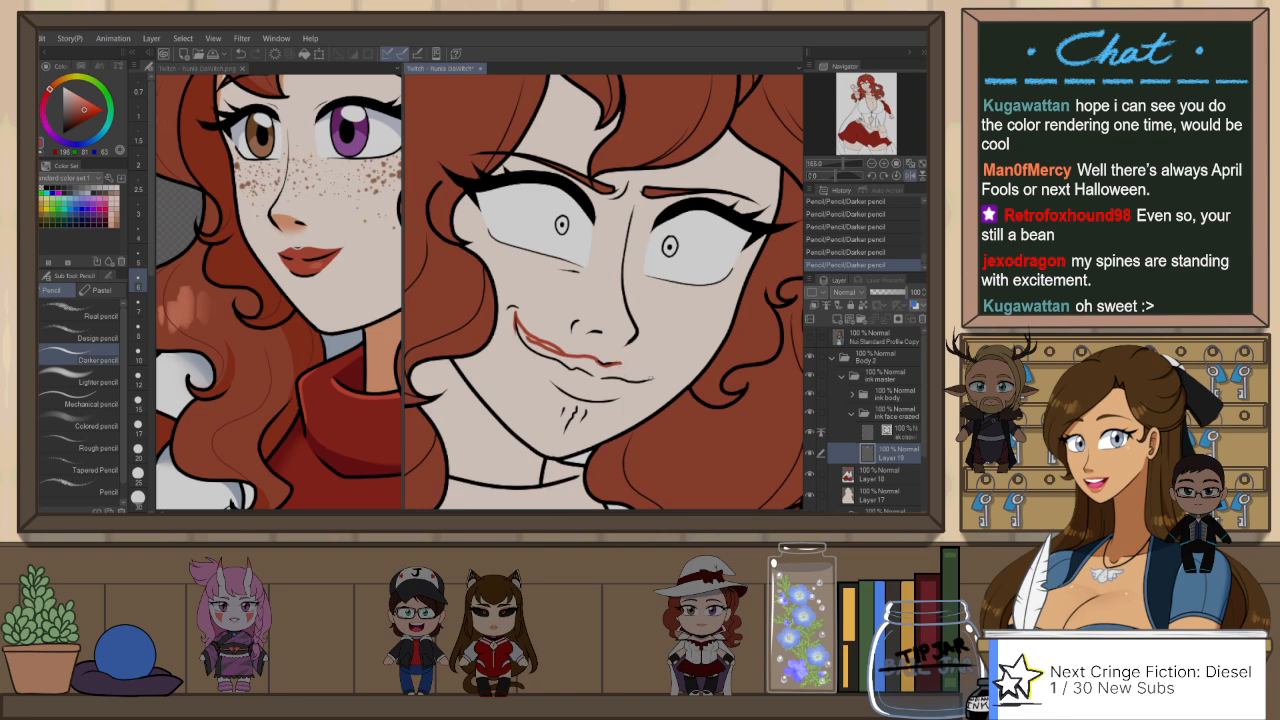
left_click_drag(668, 418, 739, 336)
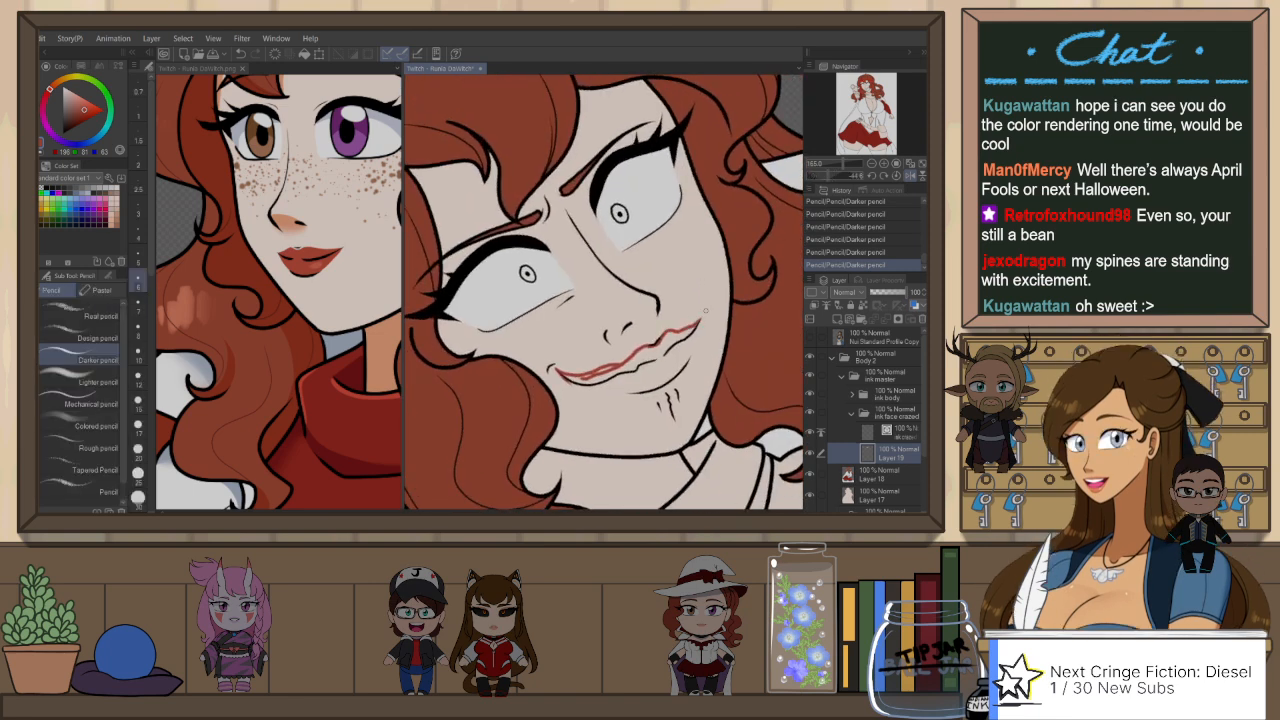
key("ctrl+z")
left_click_drag(686, 330, 699, 324)
key("ctrl+z")
Step: Rotate the canvas and outline the lower lip in red with the Darker pencil, joining it to the upper lip at both corners
key("r")
mouse_move(704, 235)
left_mouse_down()
mouse_move(687, 204)
mouse_move(507, 361)
mouse_move(559, 403)
left_mouse_up()
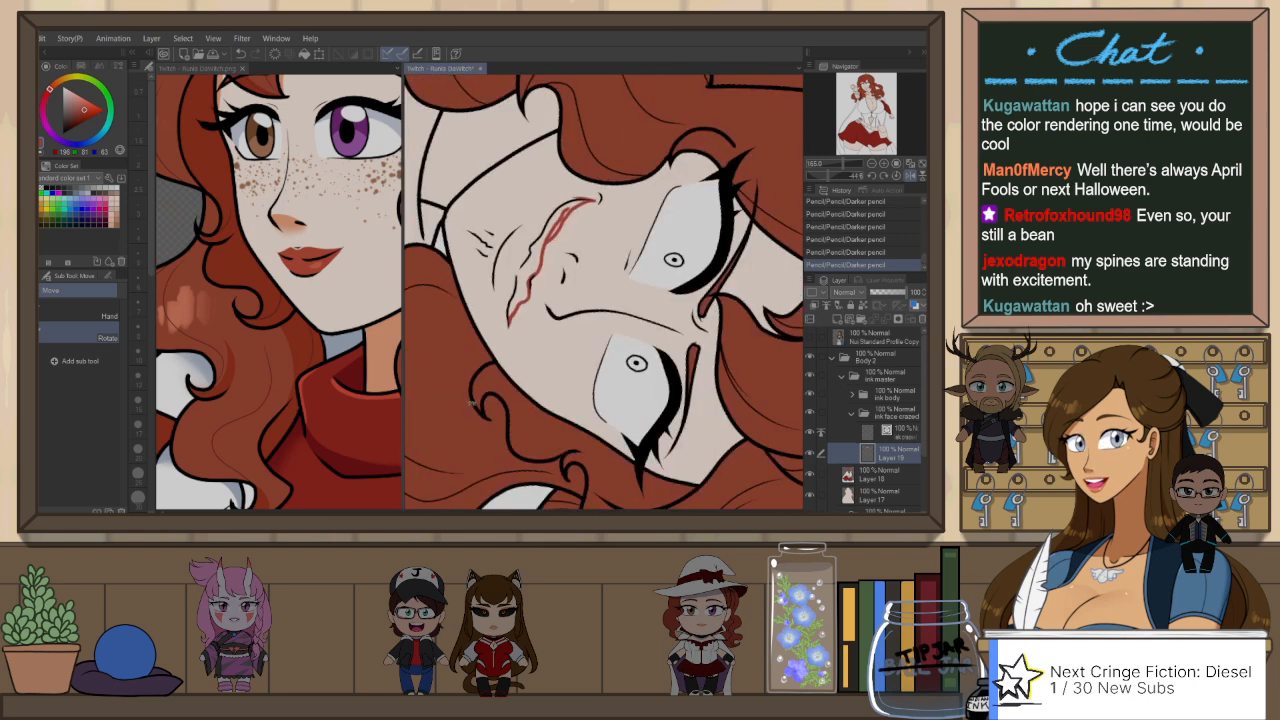
key("p")
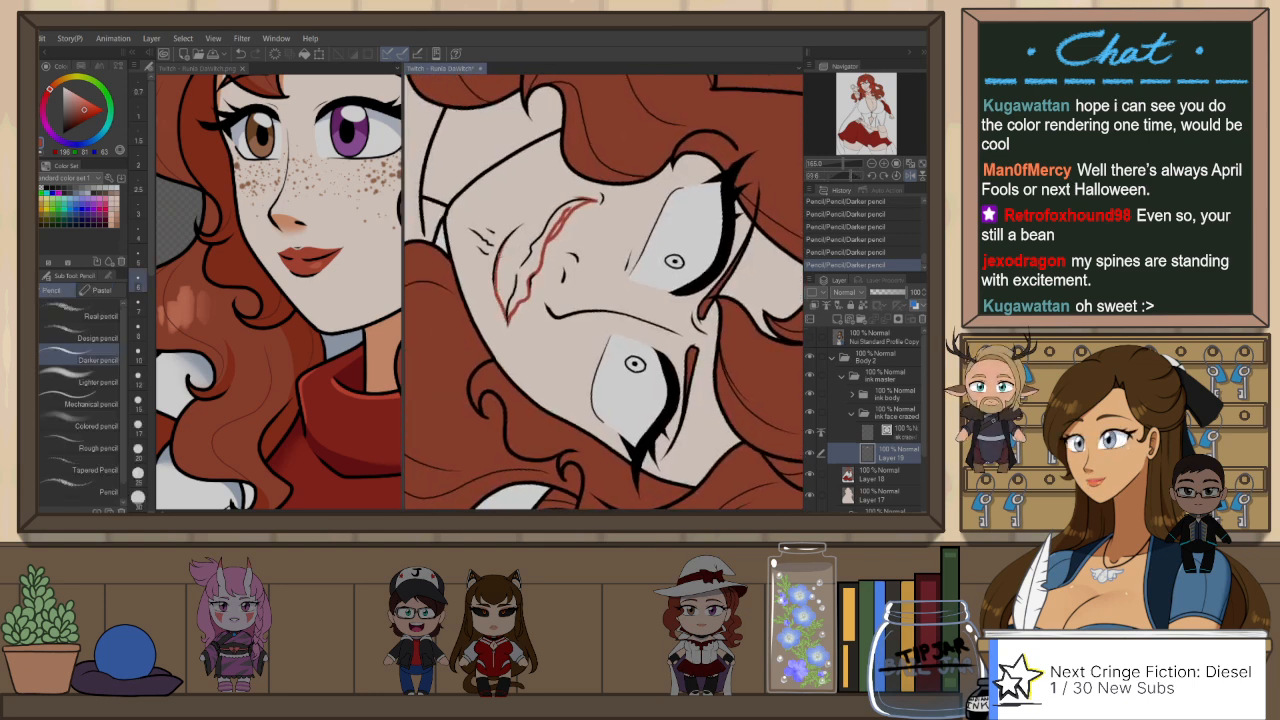
key("ctrl+z")
key("ctrl+y")
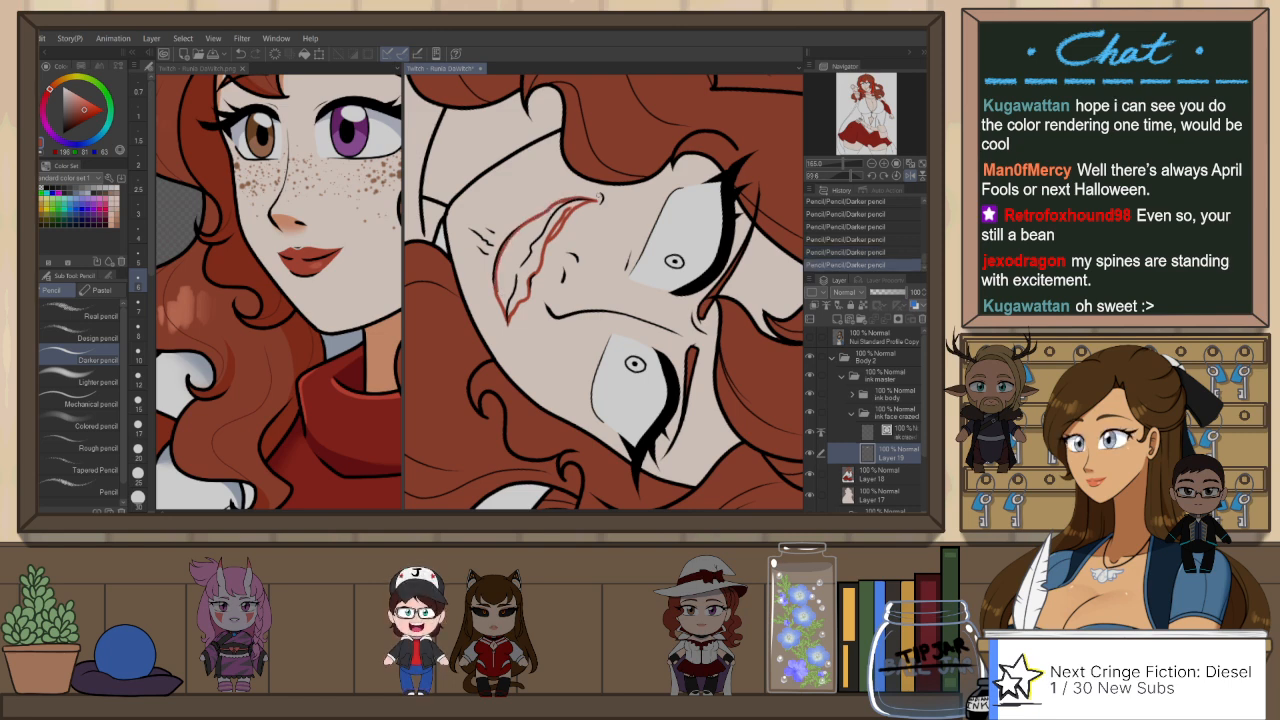
Step: Fill the outlined lips with the same red using the lasso fill pen
key("p")
mouse_move(602, 193)
left_mouse_down()
mouse_move(524, 332)
mouse_move(487, 280)
mouse_move(598, 206)
left_mouse_up()
key("ctrl+at")
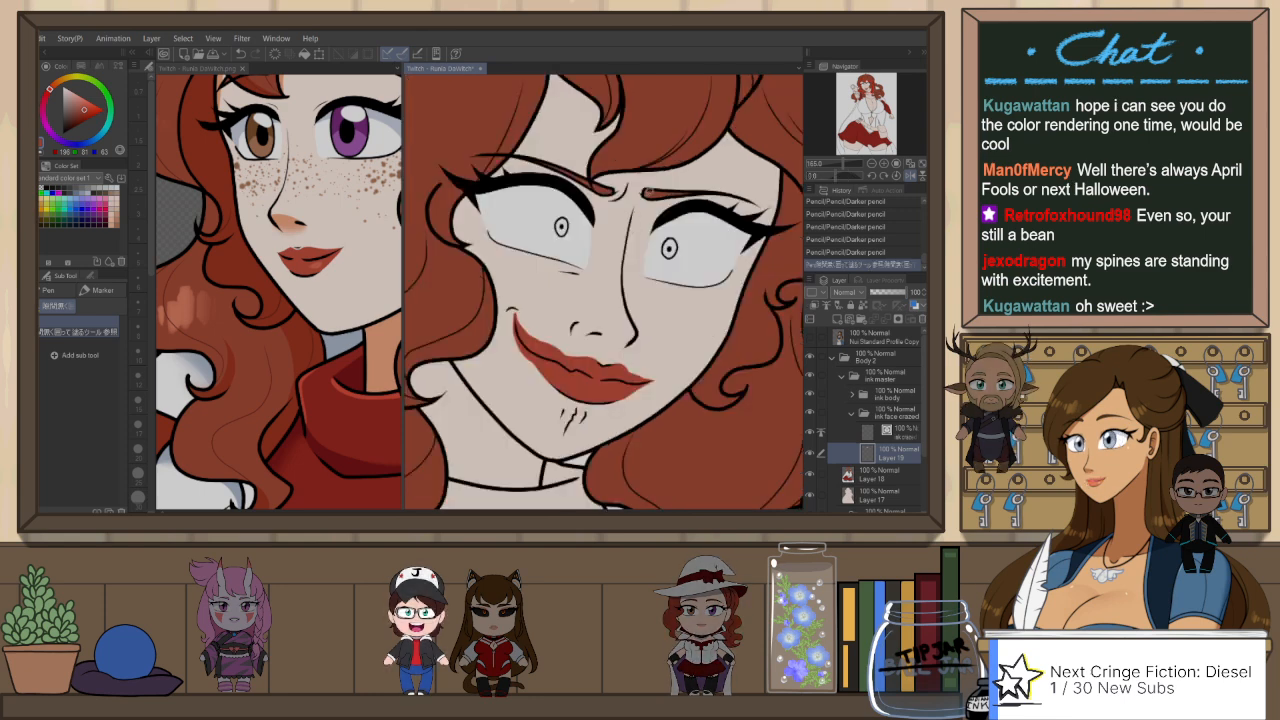
scroll(647, 194, "down", 2)
key("h")
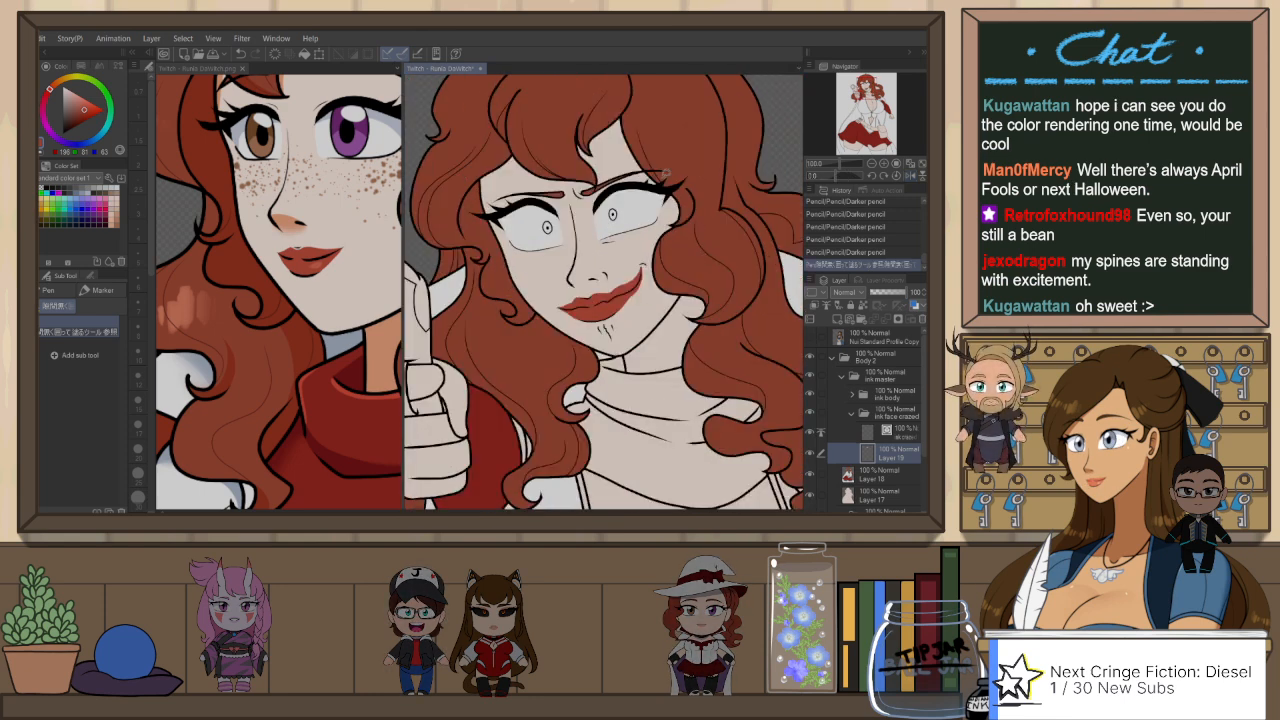
Step: Try to lasso-fill the iris of her right eye with purple sampled from the reference
left_click(238, 69)
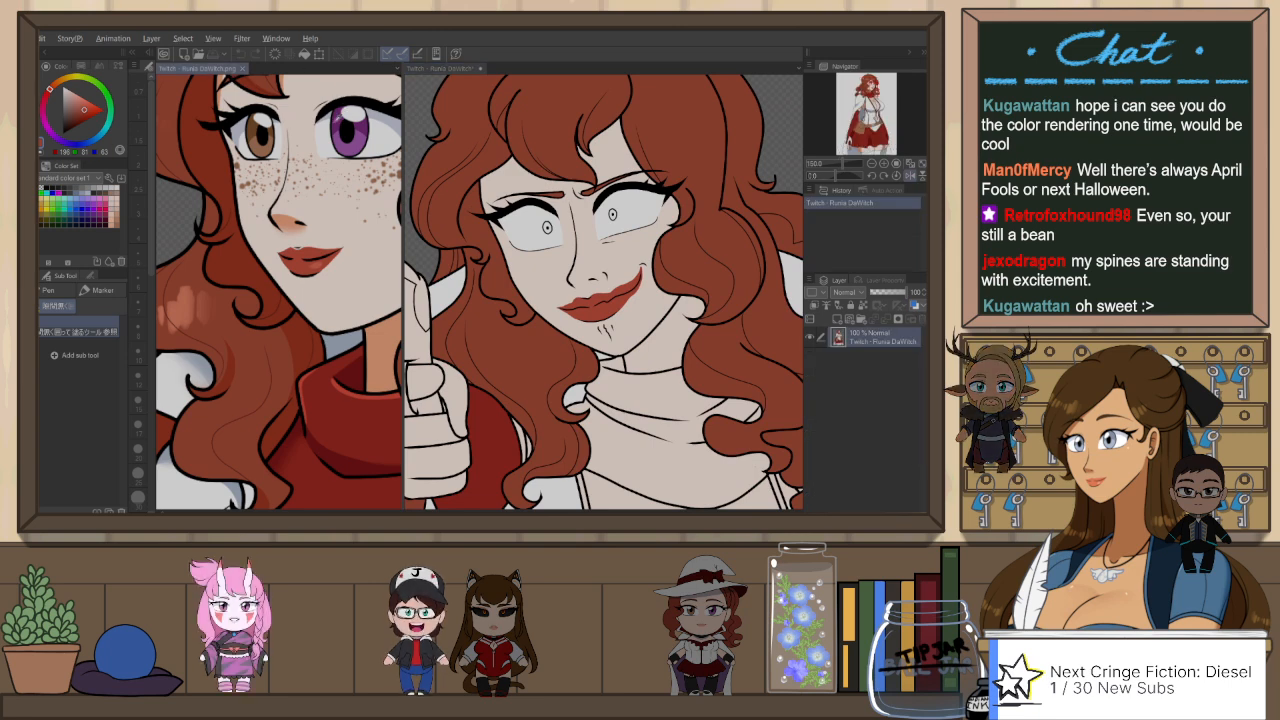
left_click(368, 130, "alt")
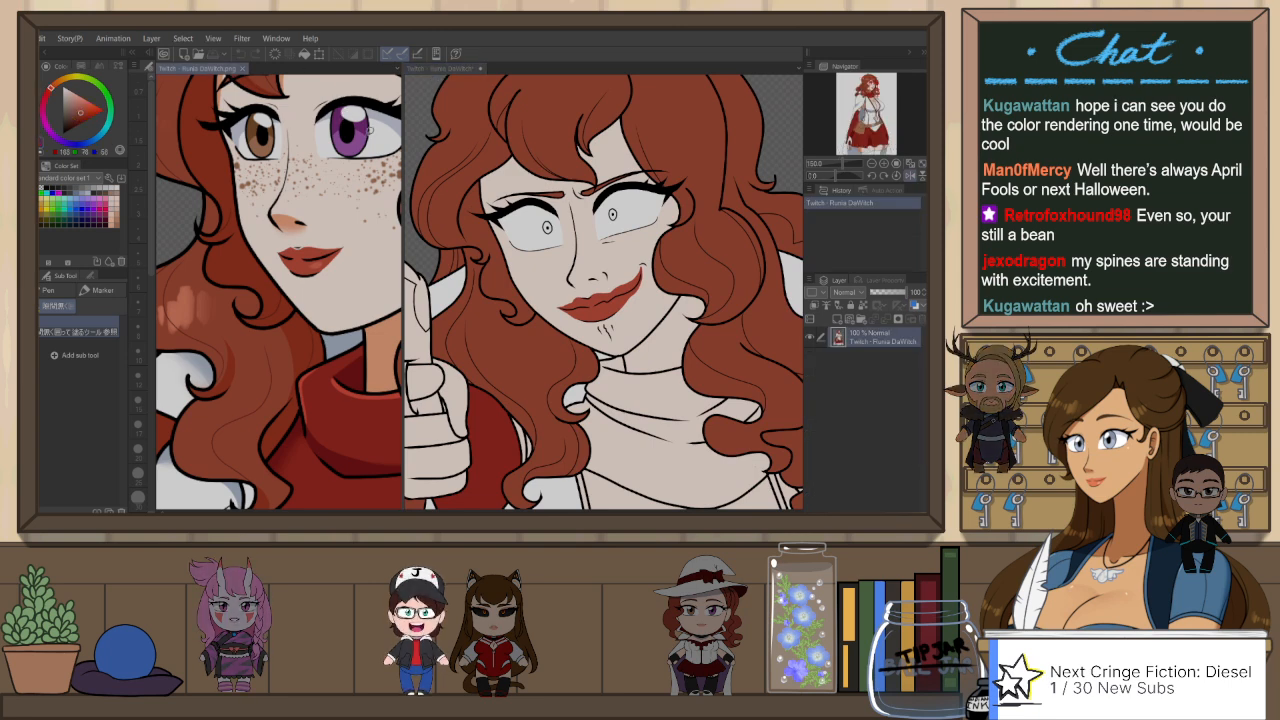
left_click(443, 69)
mouse_move(554, 221)
left_mouse_down()
mouse_move(537, 232)
mouse_move(554, 228)
left_mouse_up()
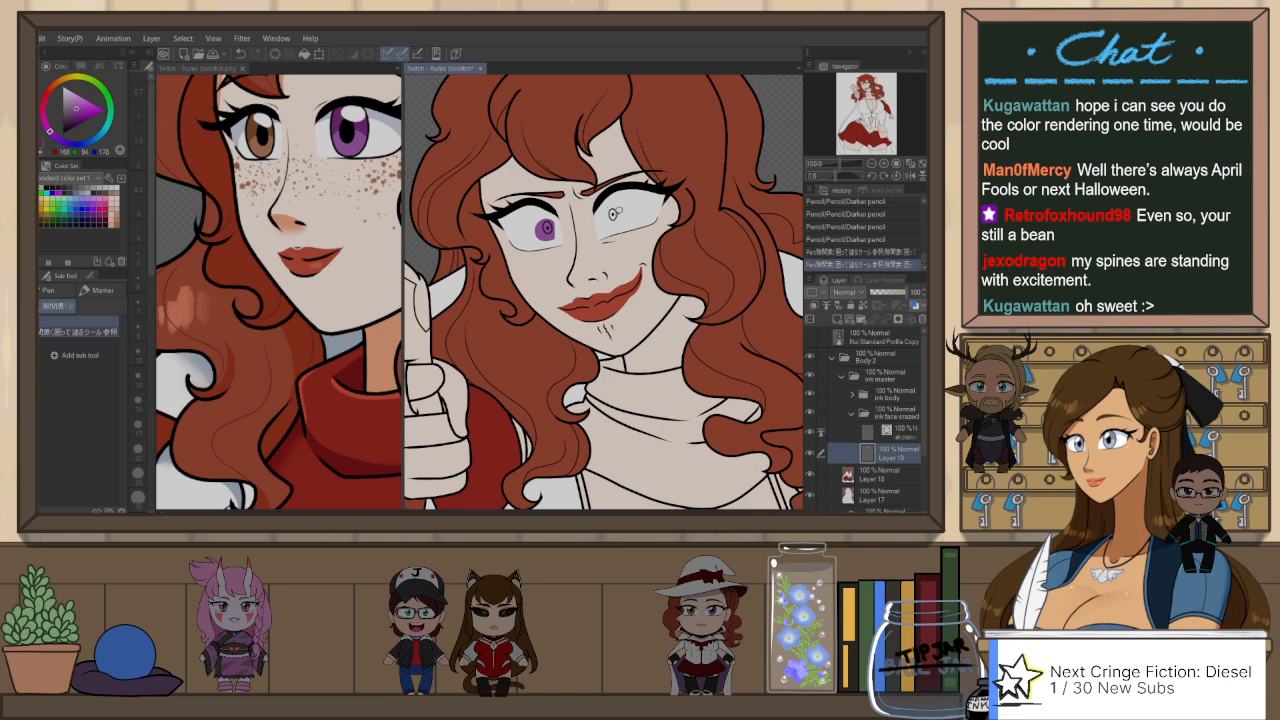
key("ctrl+z")
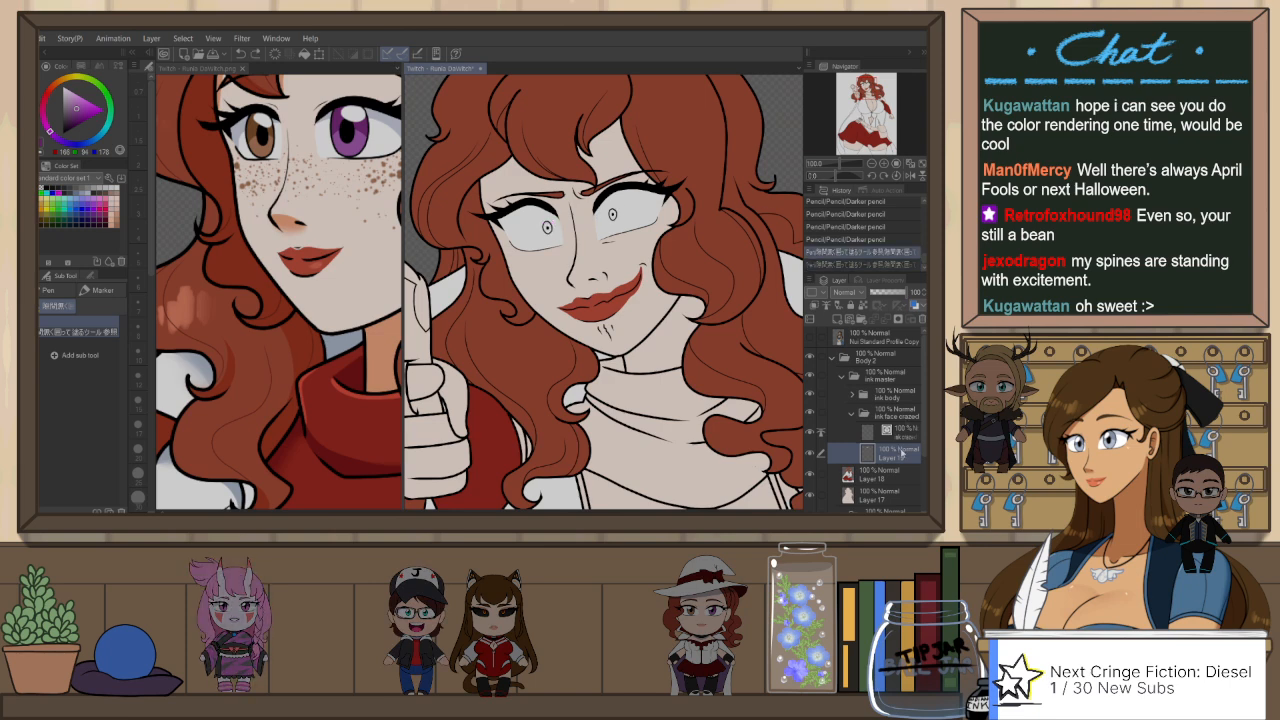
Step: Auto-select both irises from the crazed-face ink layer and fill them on Layer 19 with dark purple sampled from the reference eye
left_click(900, 430)
key("w")
left_click(548, 222)
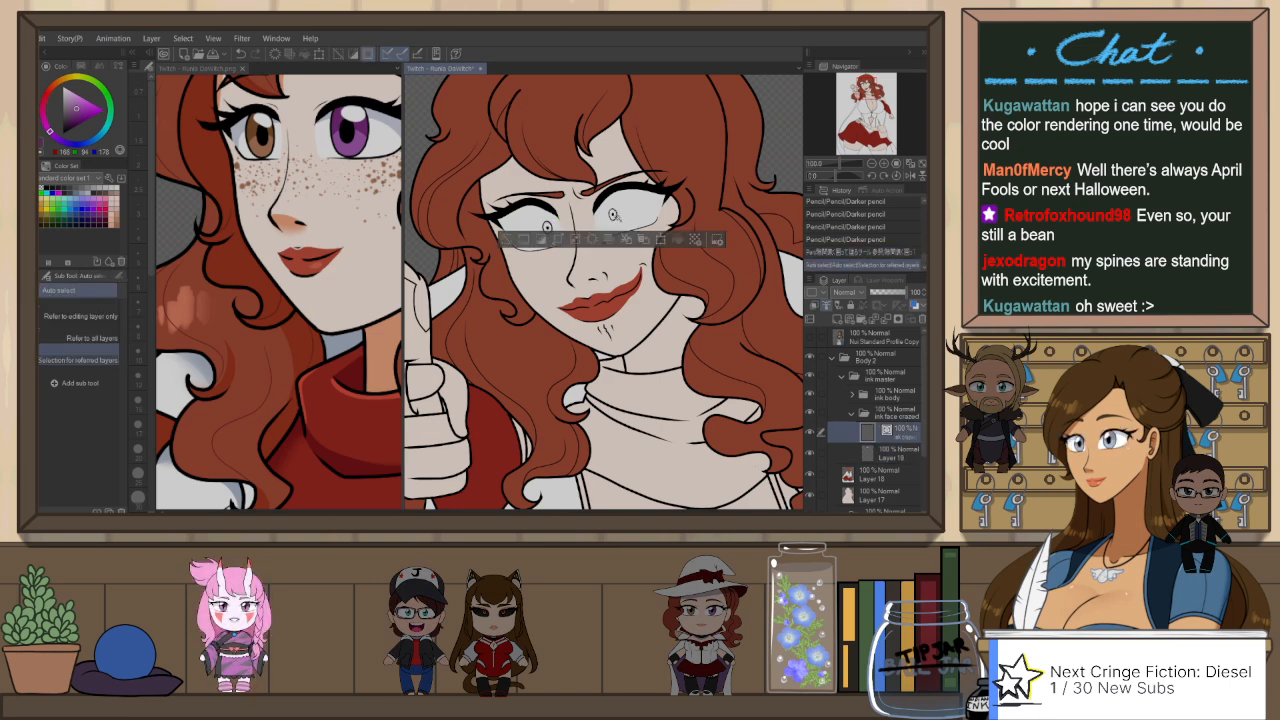
left_click(550, 226, "shift")
left_click(890, 453)
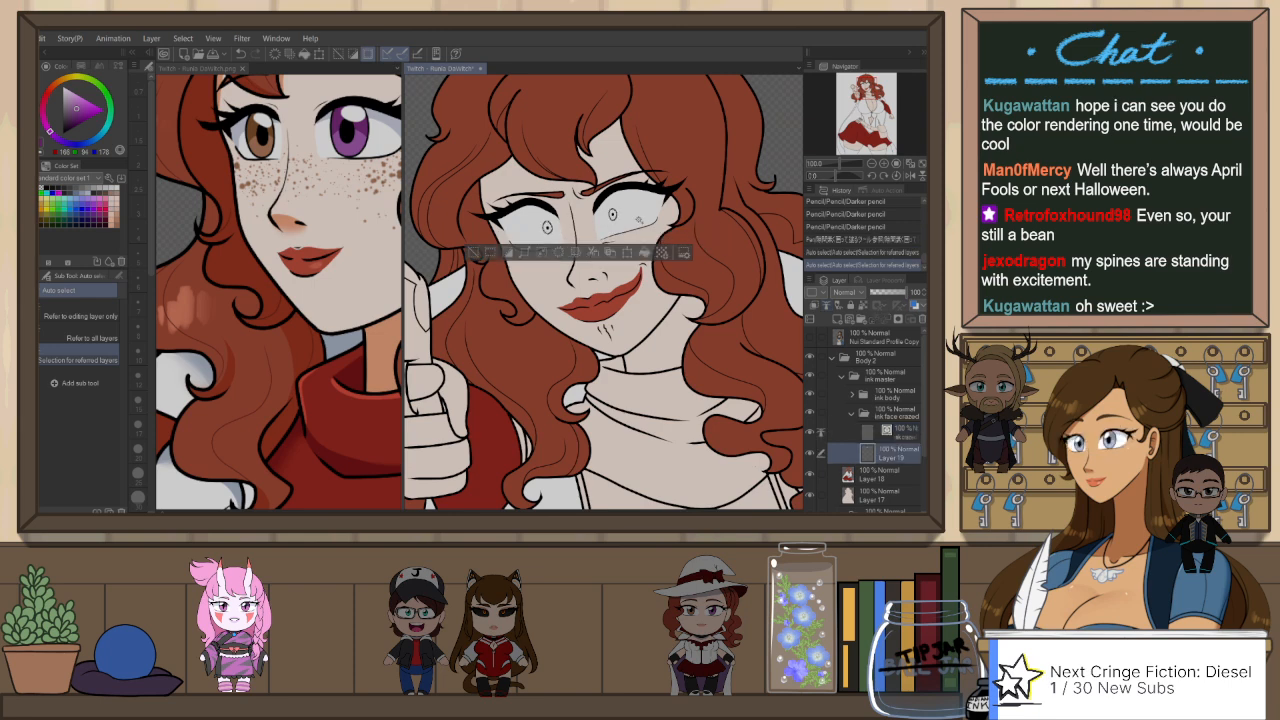
left_click(345, 114, "alt")
left_click(644, 253)
Step: Lasso-fill the lower part of both selected irises with the lighter purple sampled from the reference eye
key("p")
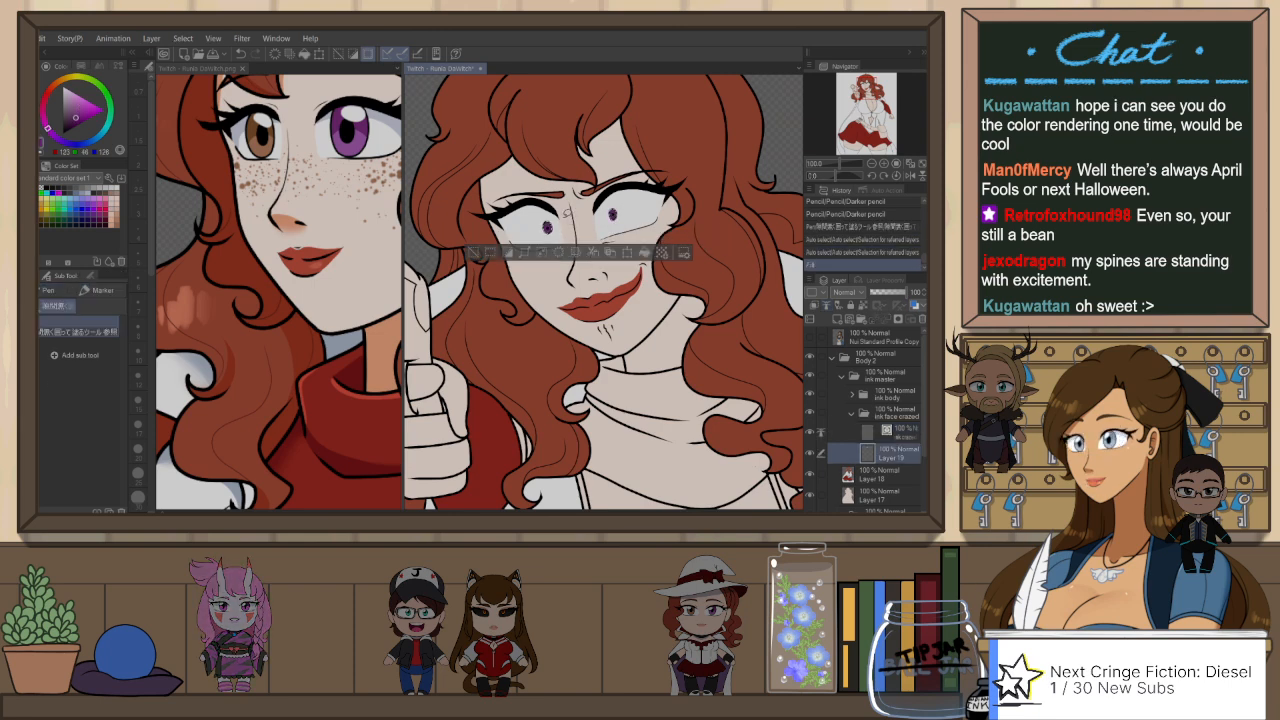
scroll(552, 229, "up", 1)
scroll(545, 227, "up", 1)
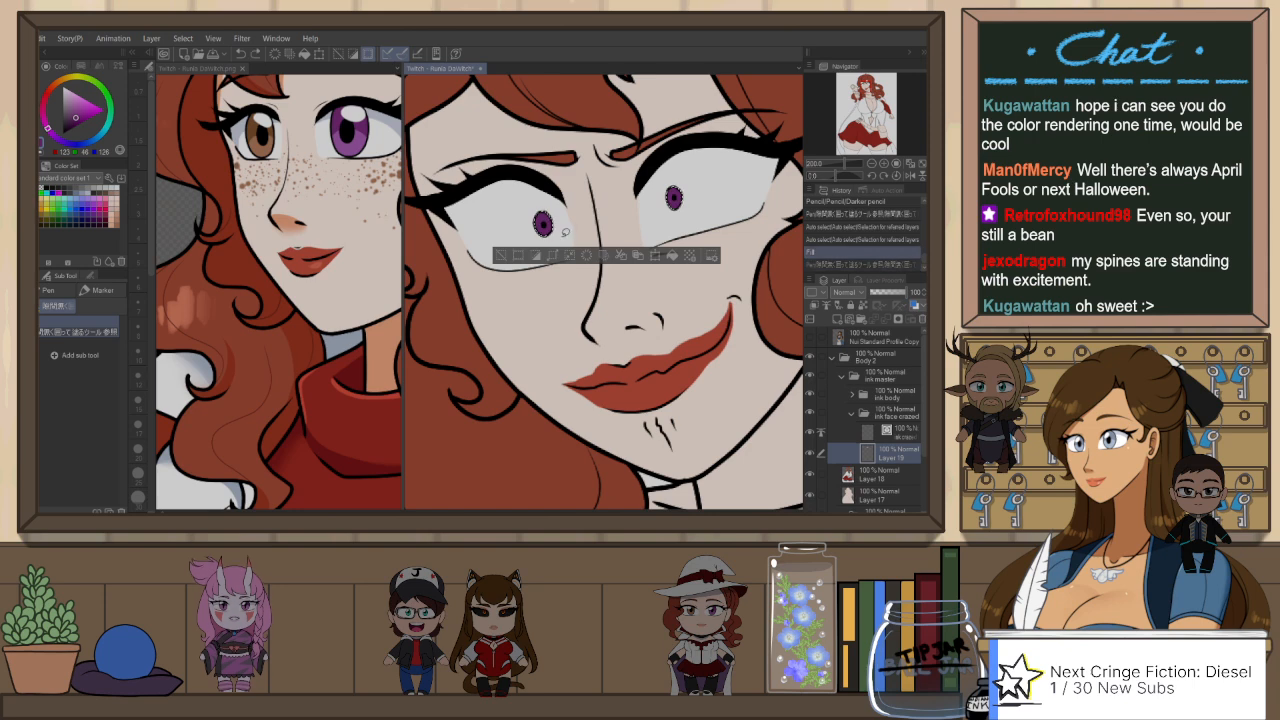
left_click(350, 147, "alt")
left_click_drag(537, 230, 549, 232)
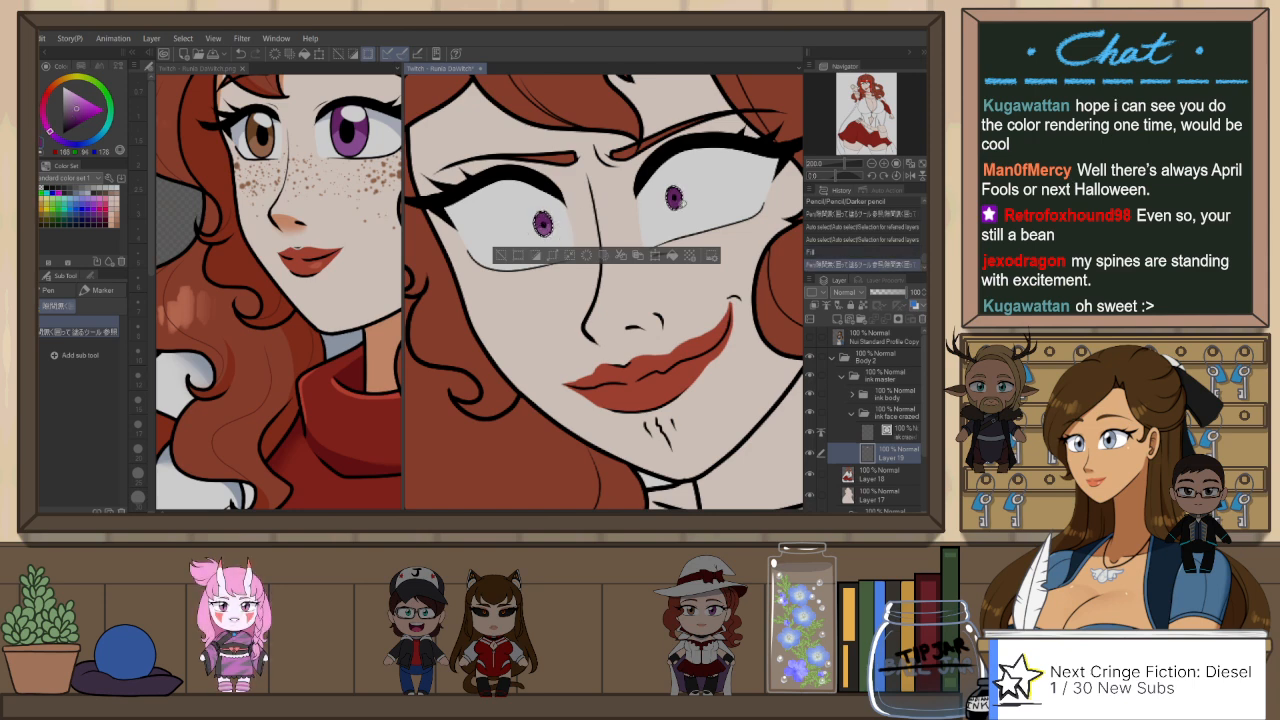
key("ctrl+x")
key("ctrl+z")
key("ctrl+z")
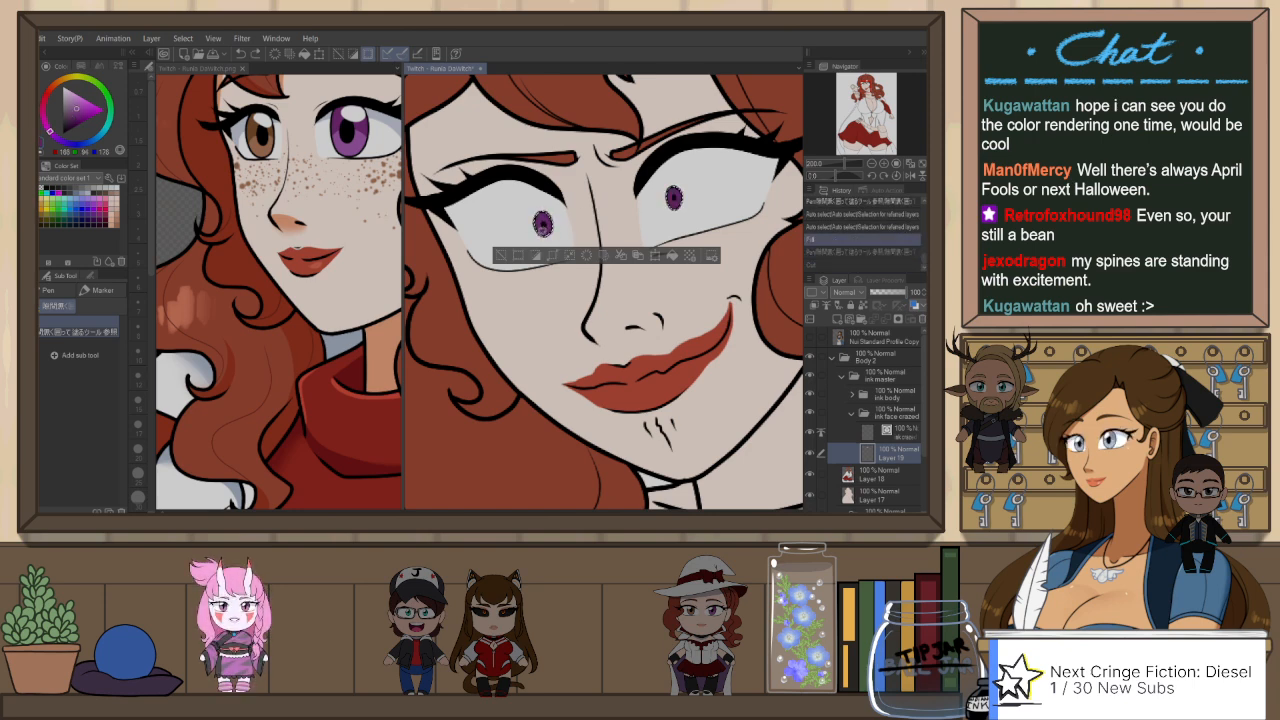
key("ctrl+y")
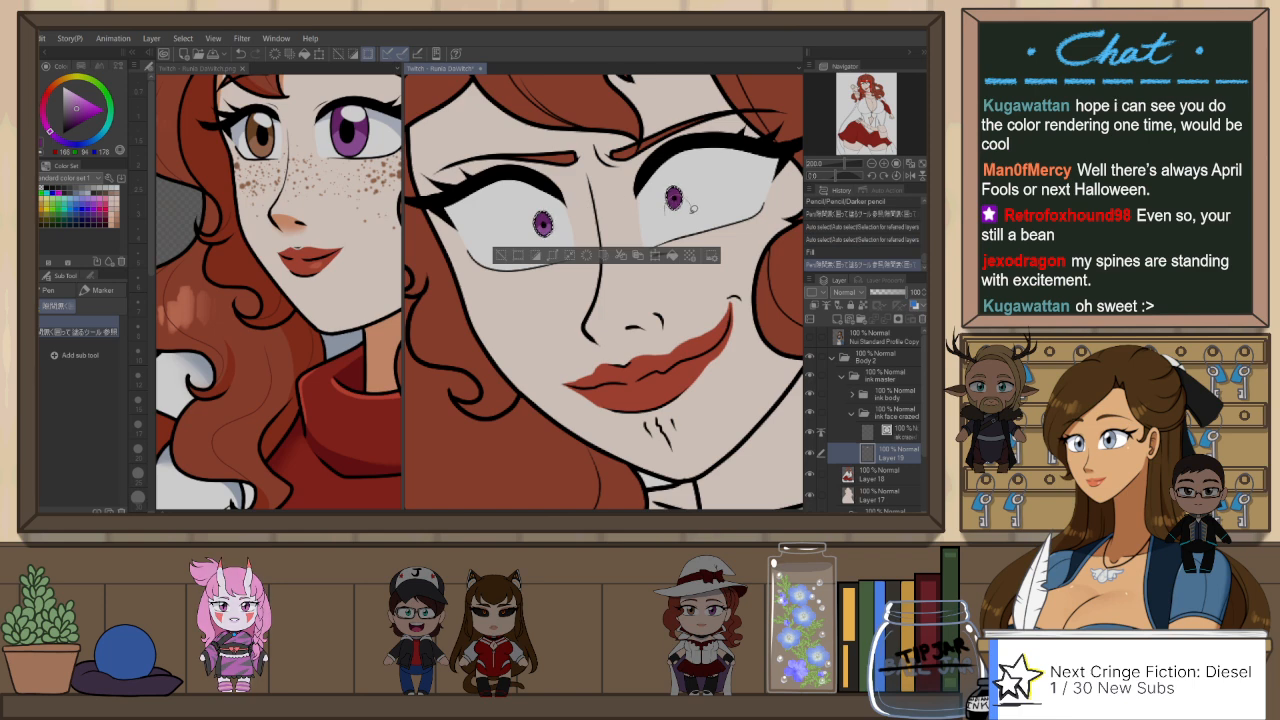
key("ctrl+z")
key("ctrl+y")
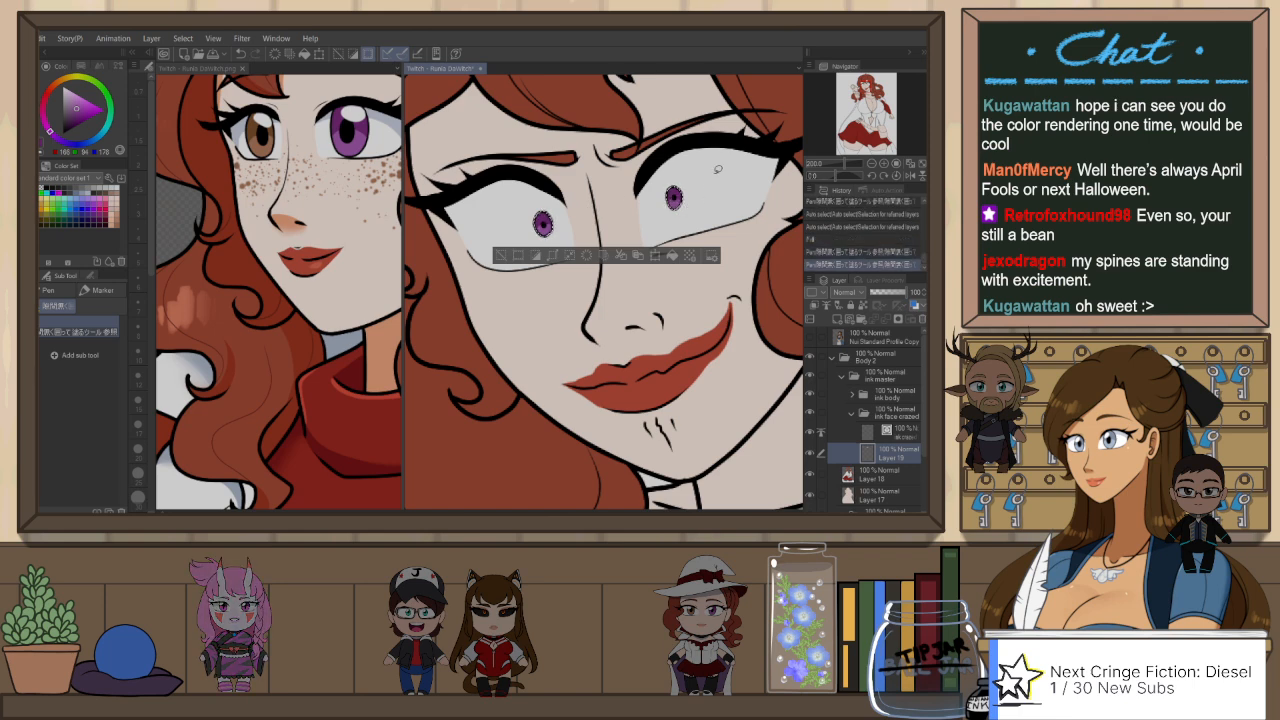
Step: Recolour the iris of her left eye with dark brown sampled from the reference's brown eye, using the lasso fill pen
left_click(262, 148)
key("p")
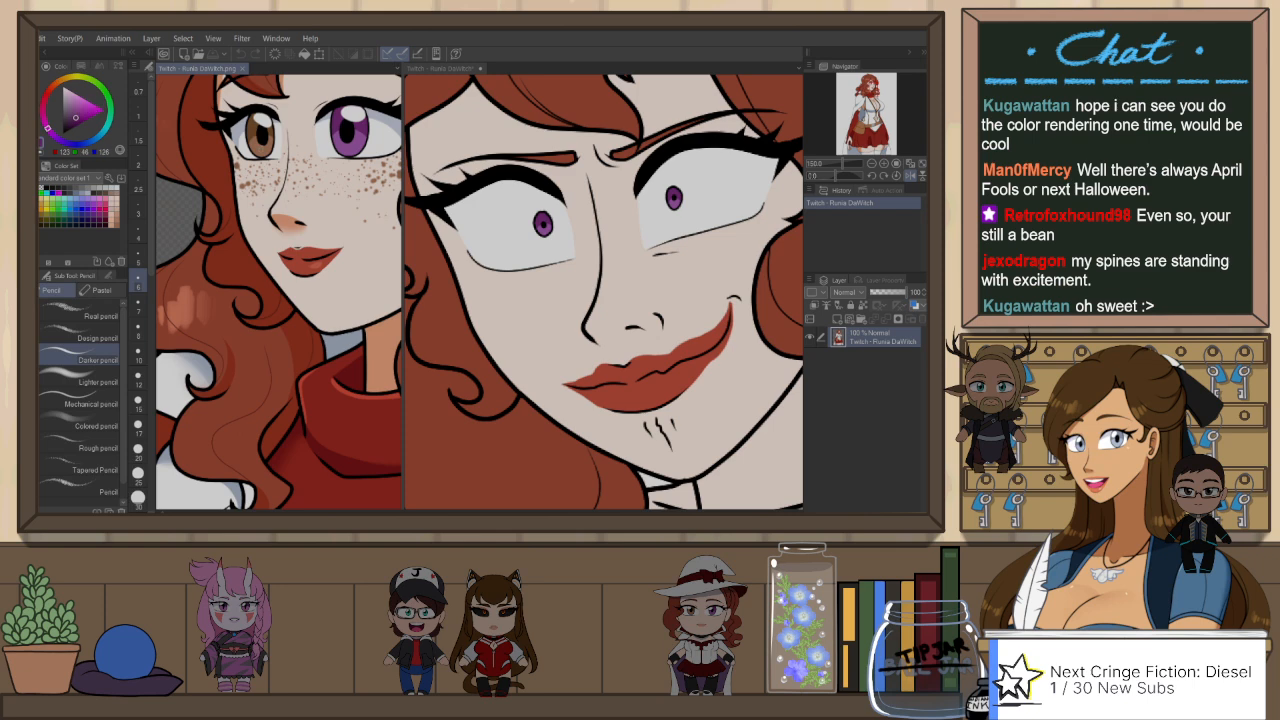
left_click(664, 163)
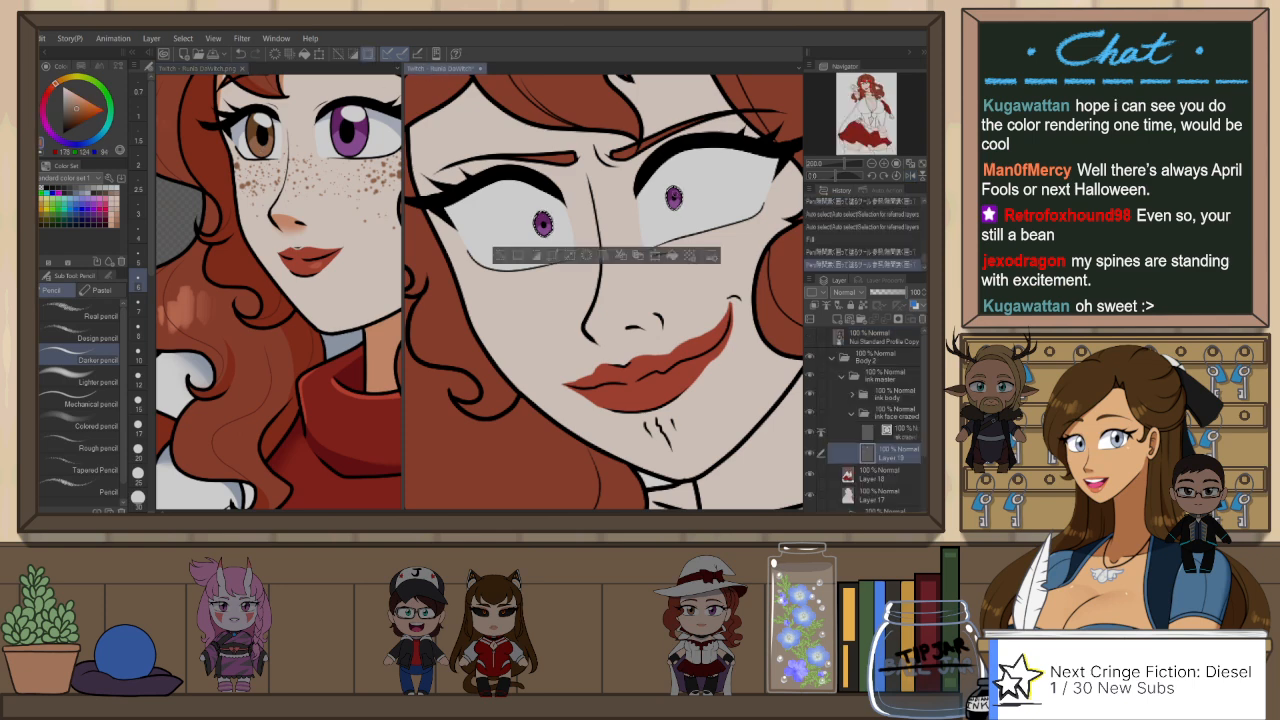
key("g")
left_click(680, 199)
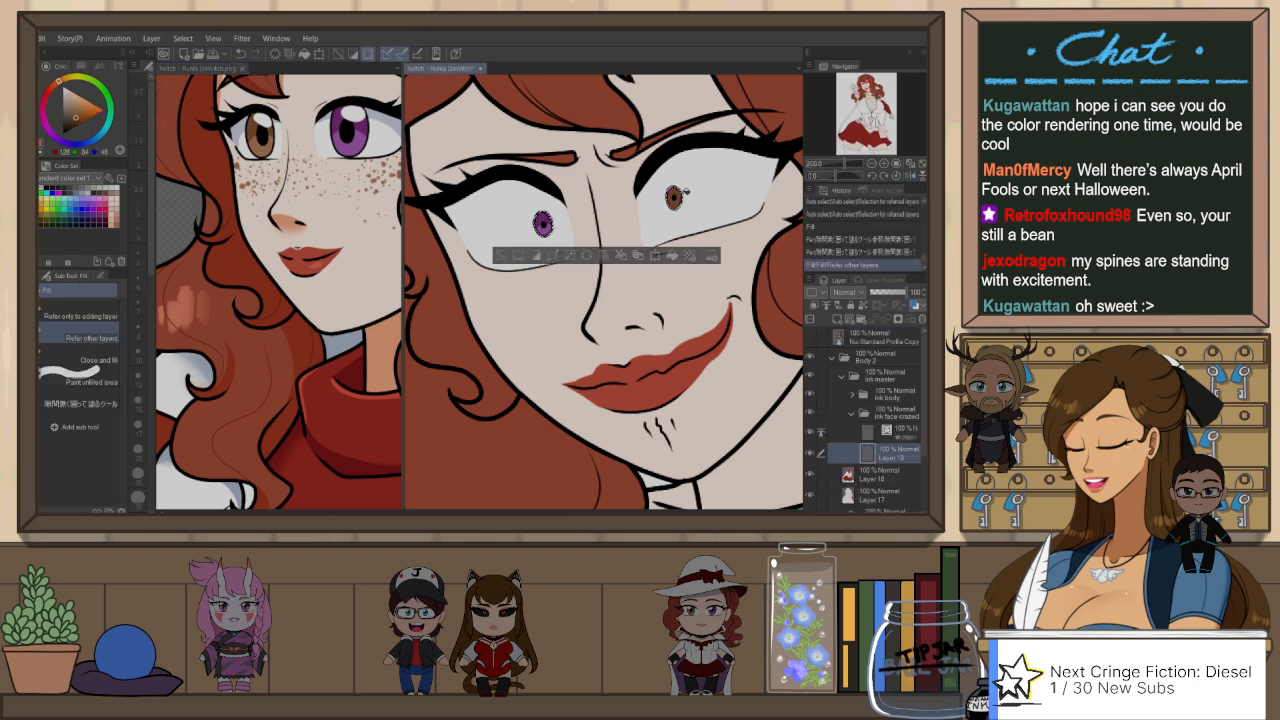
key("ctrl+z")
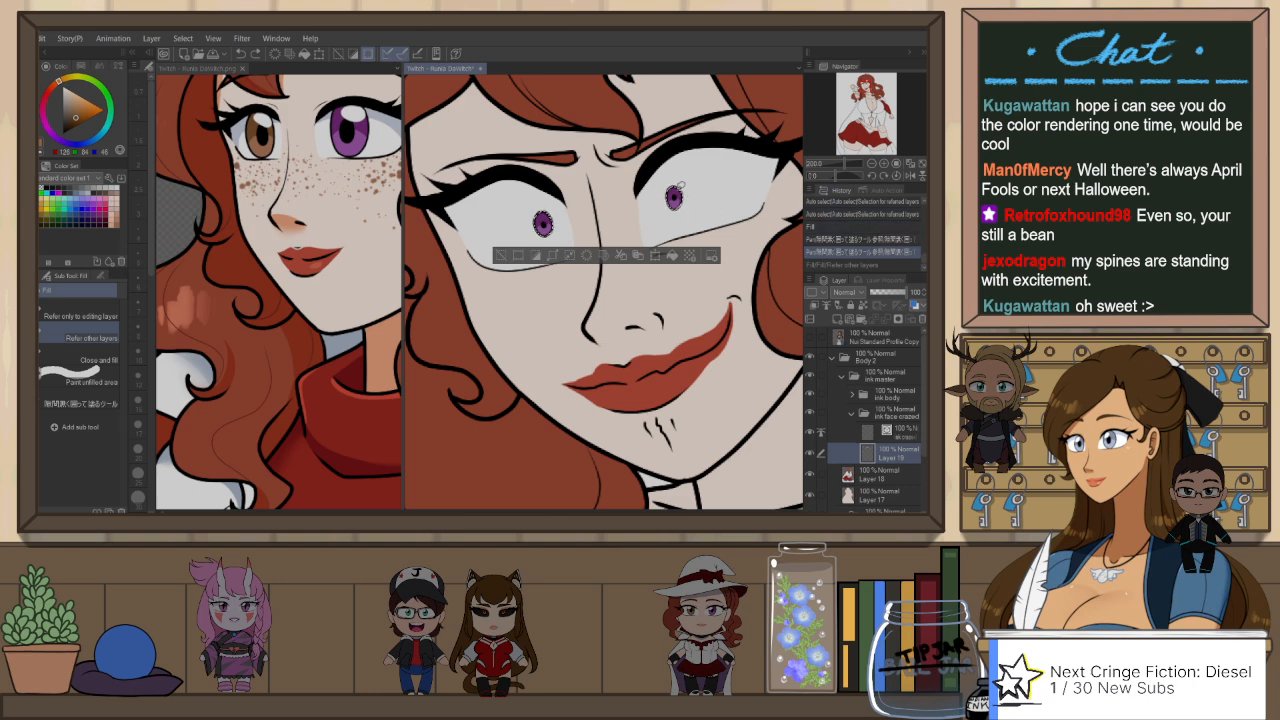
key("p")
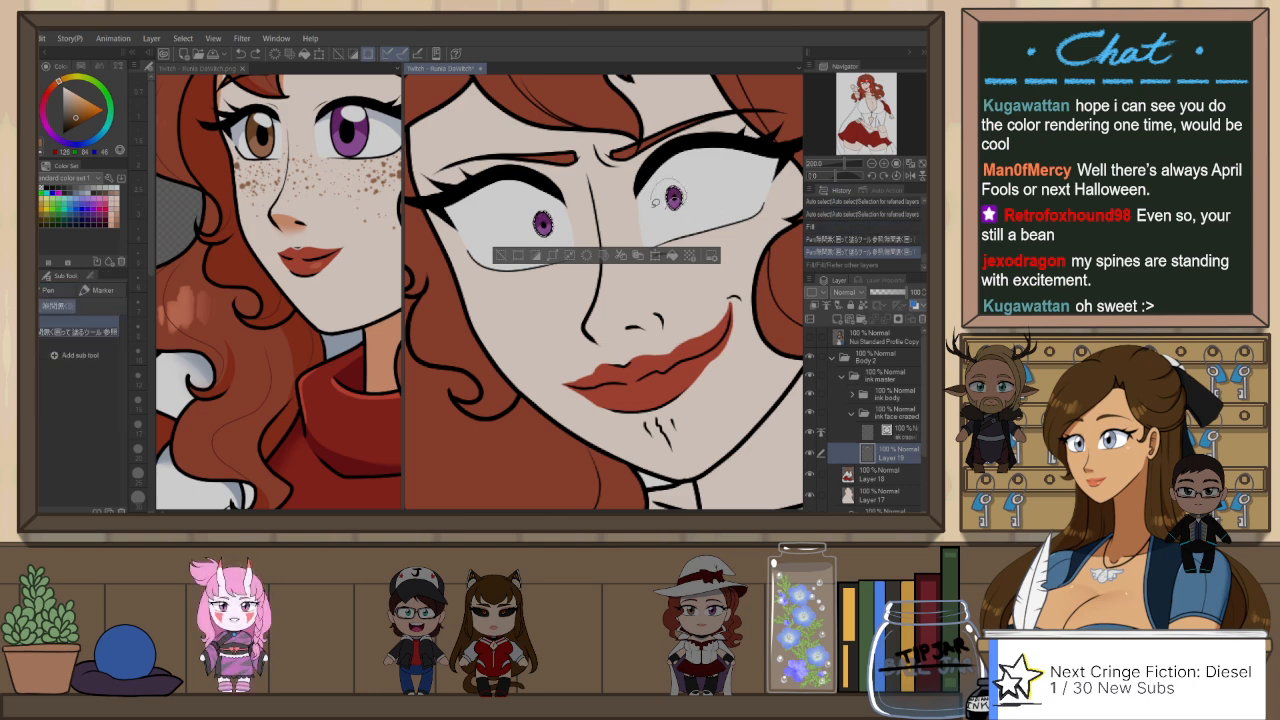
key("ctrl+y")
Step: Paint lighter brown over the lower part of her left iris with the Darker pencil and deselect
key("p")
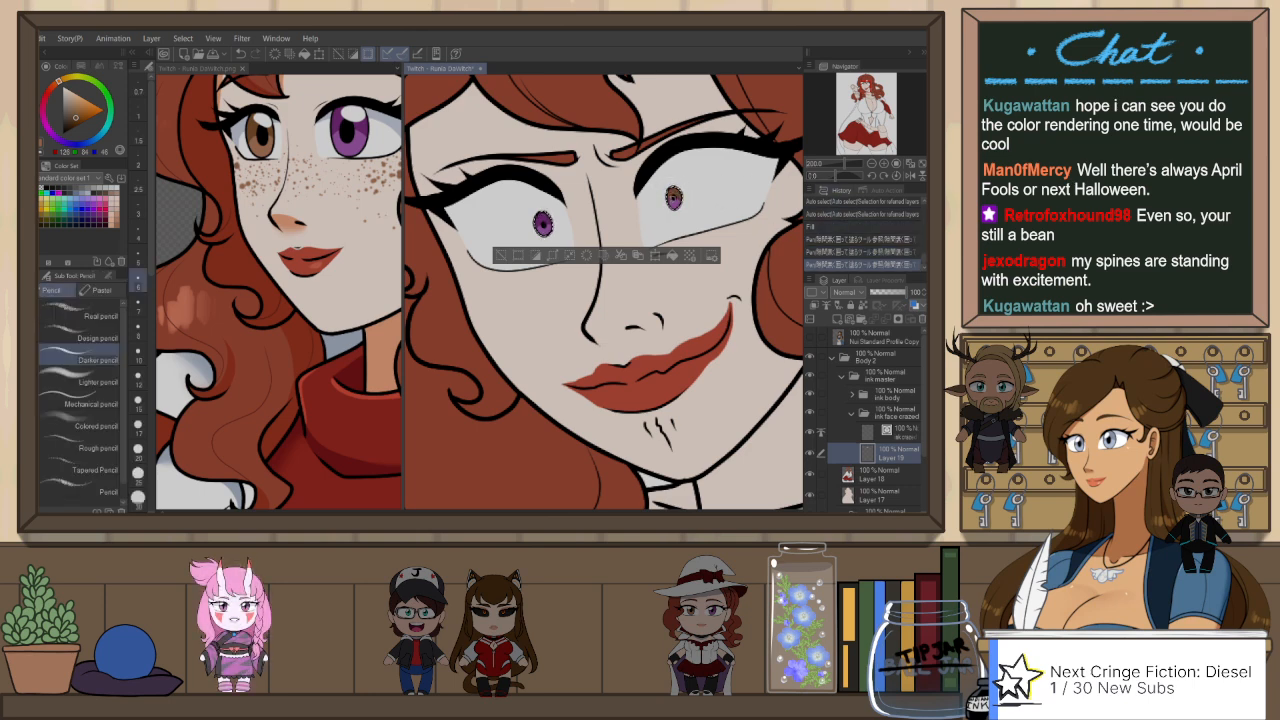
left_click(686, 203)
left_click(688, 209)
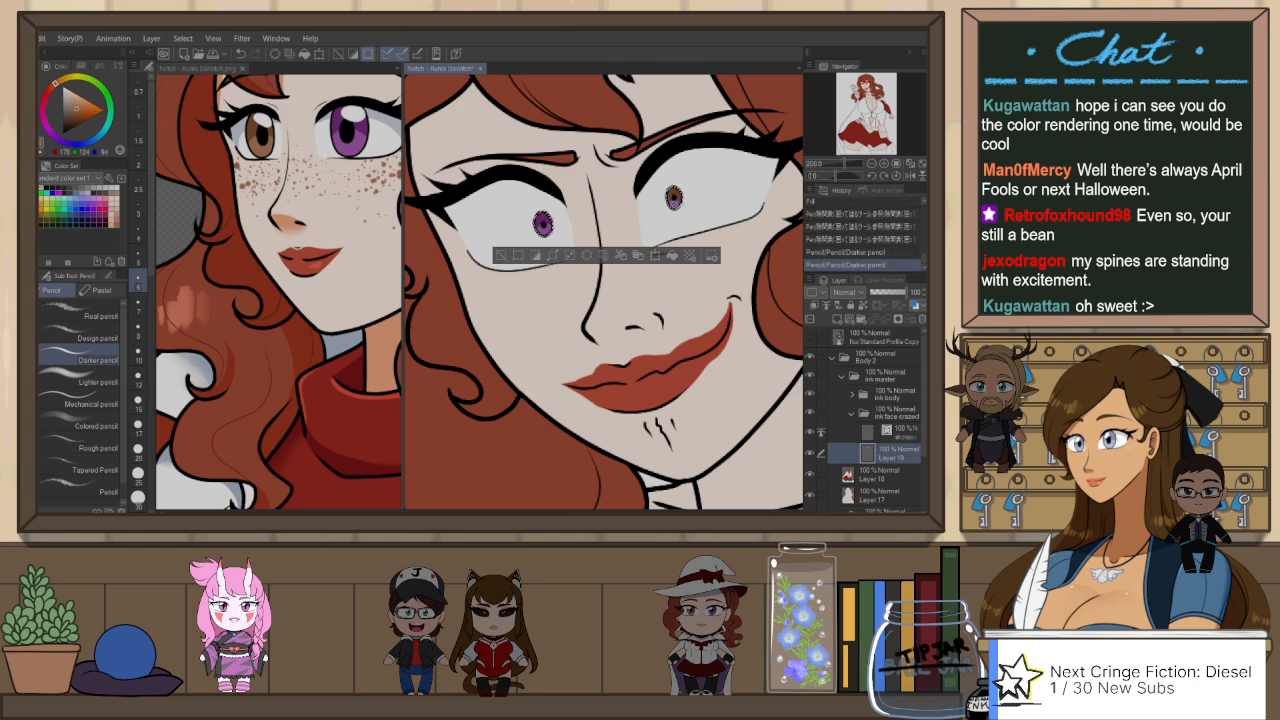
left_click(674, 199)
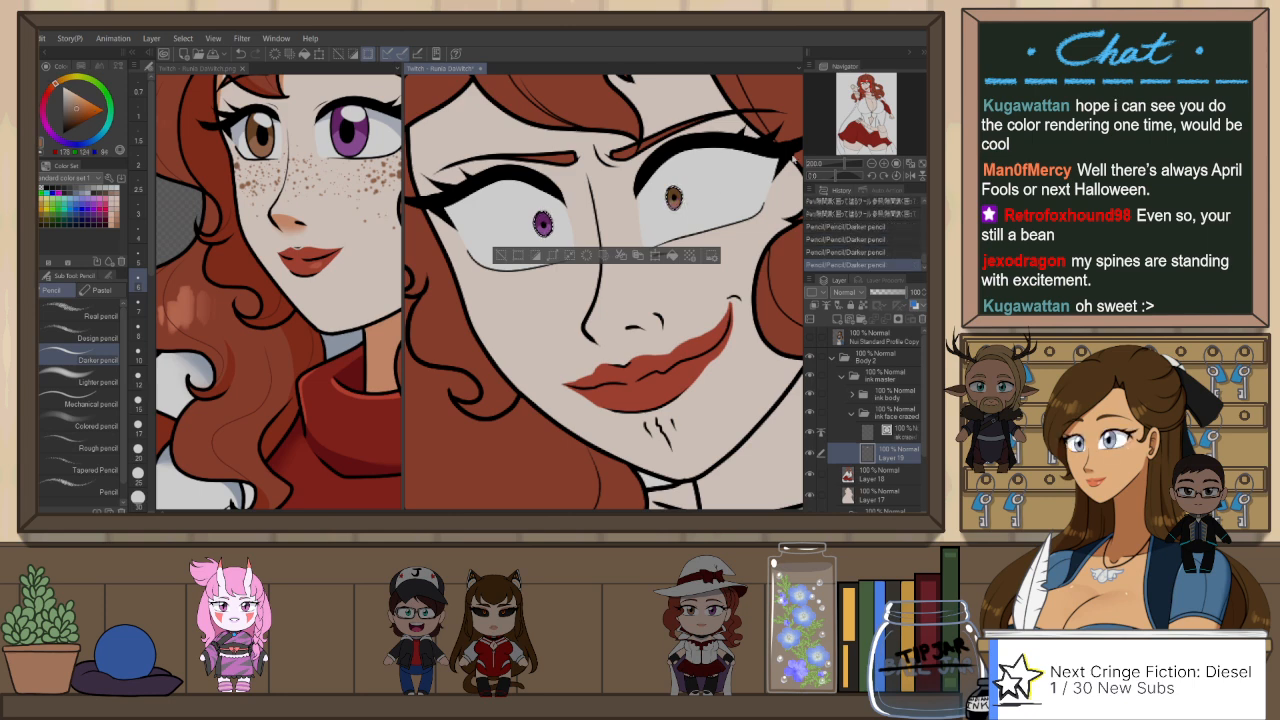
key("ctrl+d")
scroll(700, 230, "down", 5)
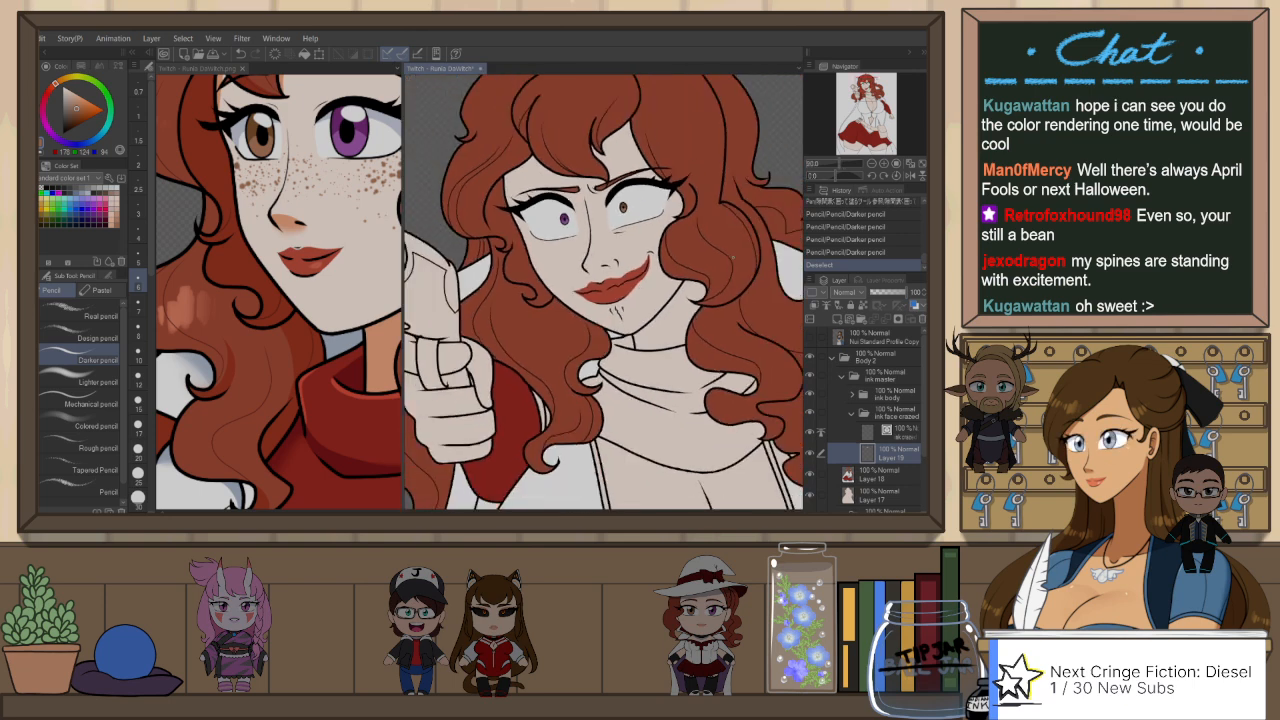
Step: Add a raster layer above Layer 19 and try a blue-grey shadow line across the white of her left eye
scroll(731, 256, "down", 2)
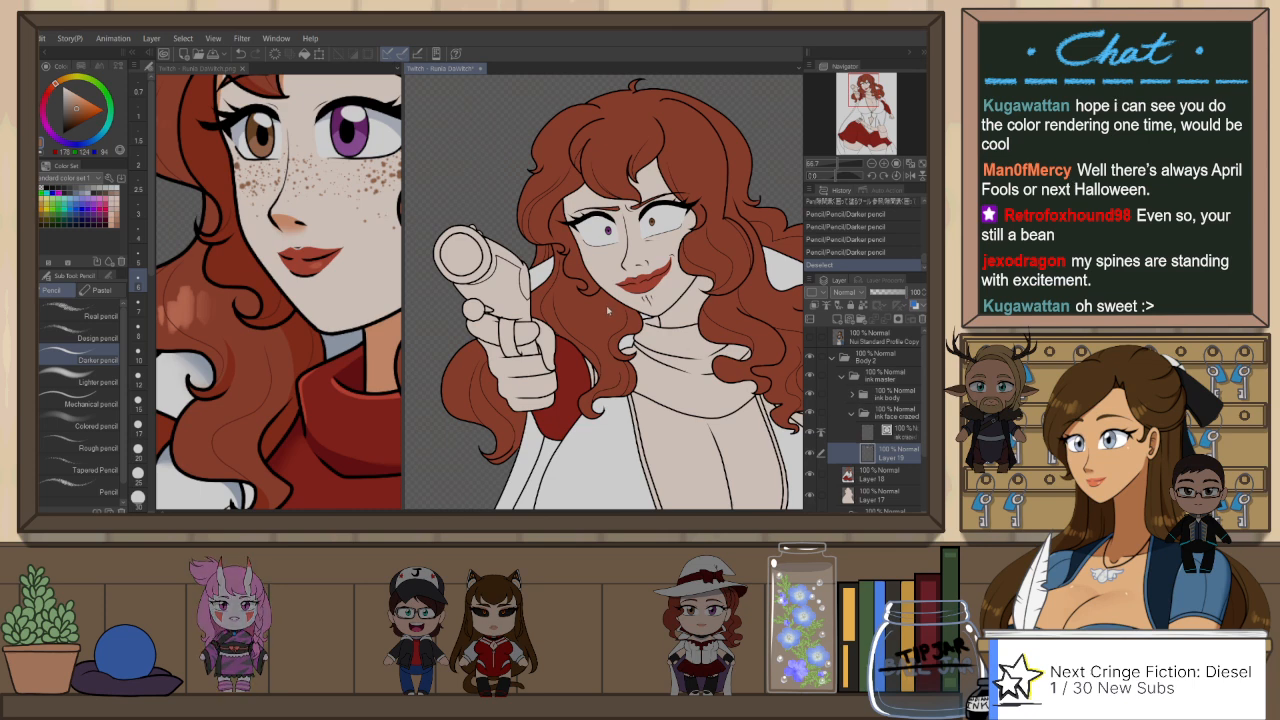
key("ctrl+shift+n")
scroll(706, 228, "up", 2)
scroll(706, 227, "up", 1)
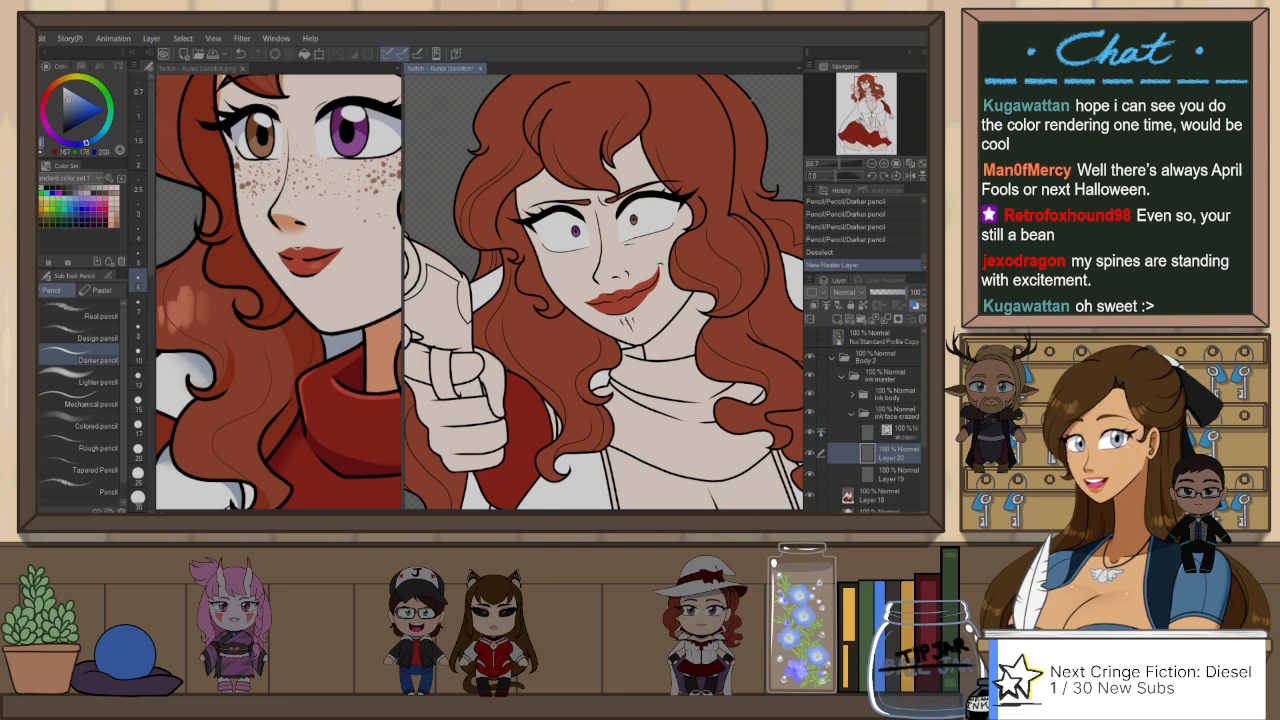
left_click_drag(738, 309, 726, 336)
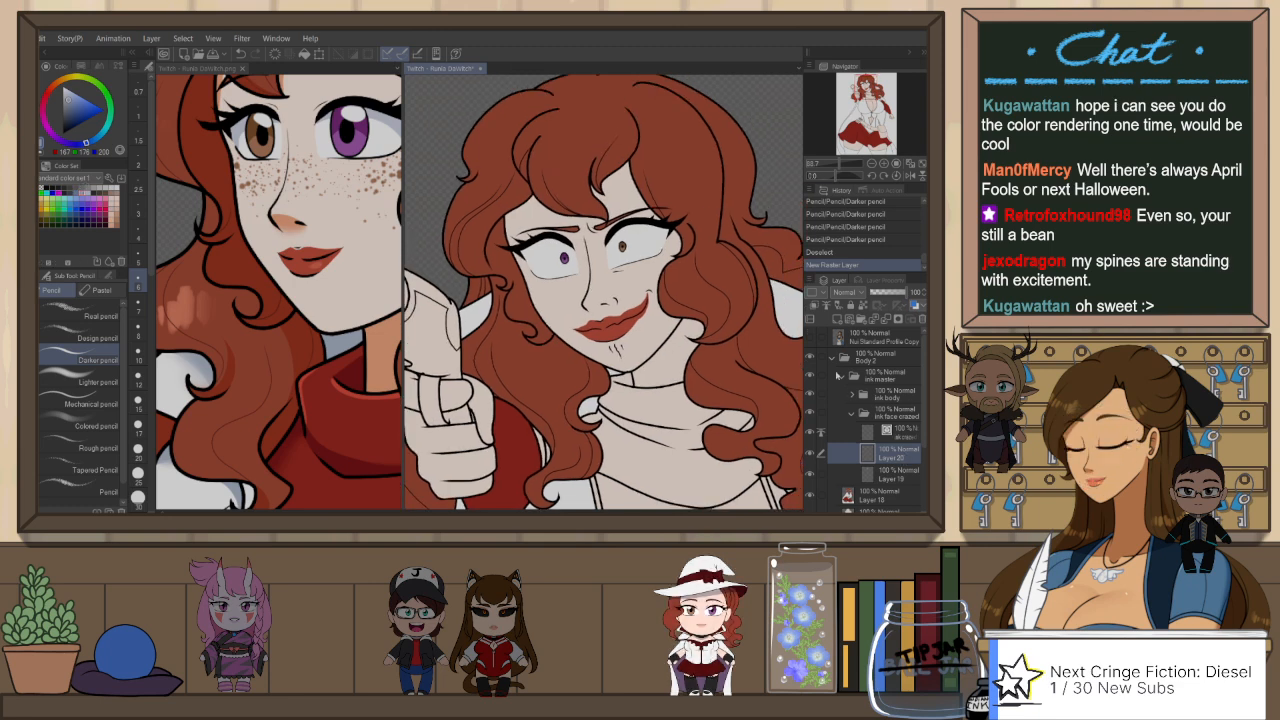
left_click_drag(673, 115, 649, 107)
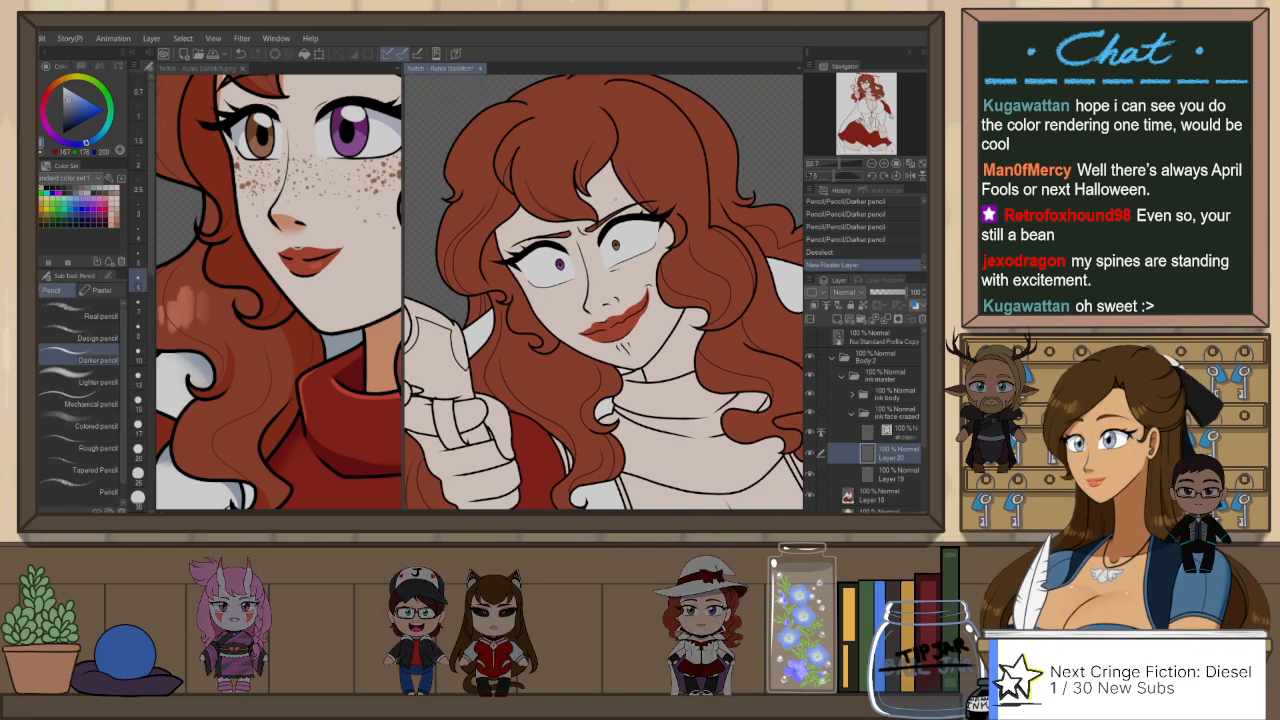
scroll(617, 200, "up", 4)
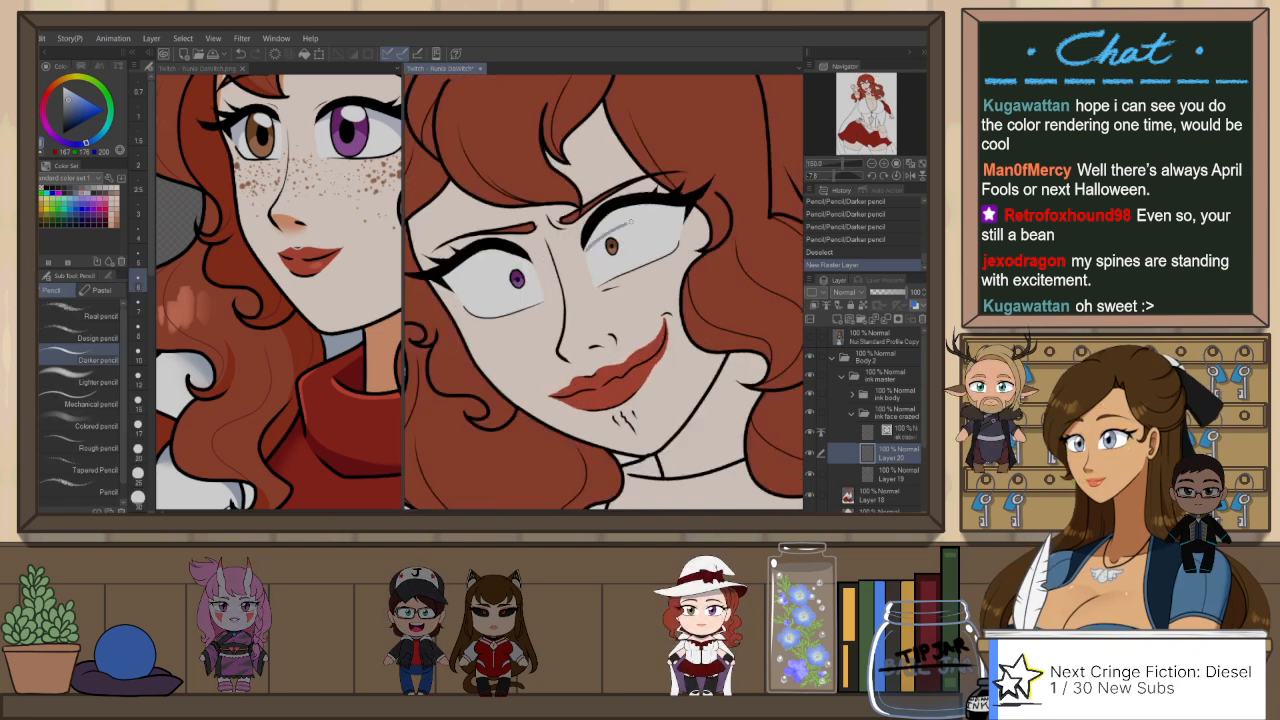
left_click_drag(631, 222, 677, 221)
key("ctrl+z")
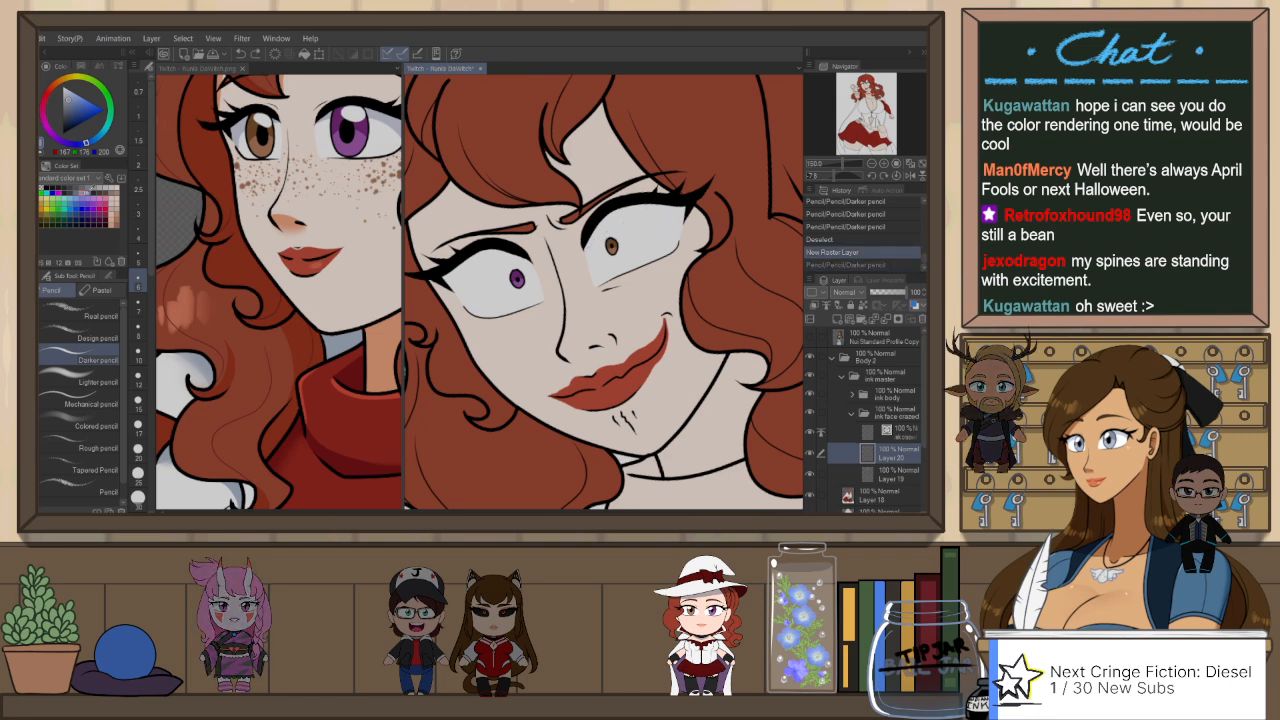
Step: Draw the shadow edge across the white of her left eye in a lighter blue-grey with the Darker pencil
left_click(68, 94)
left_click_drag(588, 243, 682, 213)
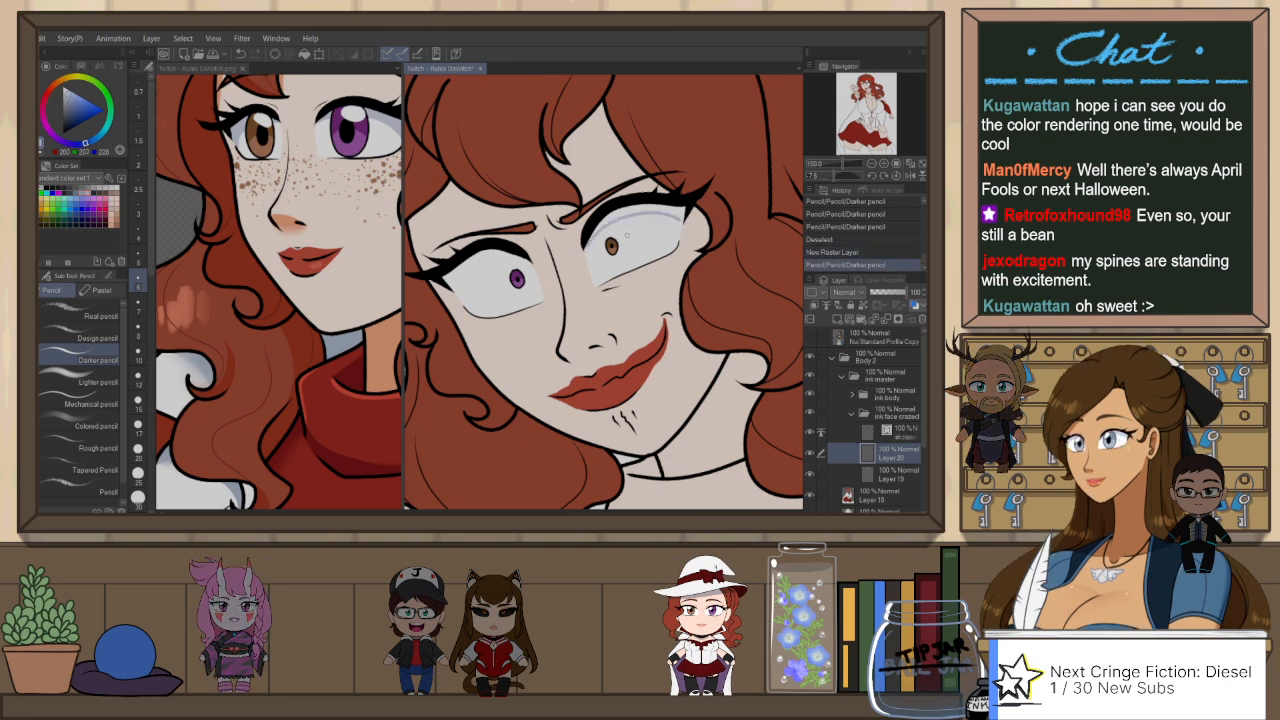
key("ctrl+z")
mouse_move(597, 238)
left_mouse_down()
mouse_move(681, 226)
mouse_move(679, 243)
mouse_move(684, 205)
mouse_move(603, 232)
mouse_move(618, 206)
mouse_move(680, 226)
left_mouse_up()
key("ctrl+z")
key("ctrl+z")
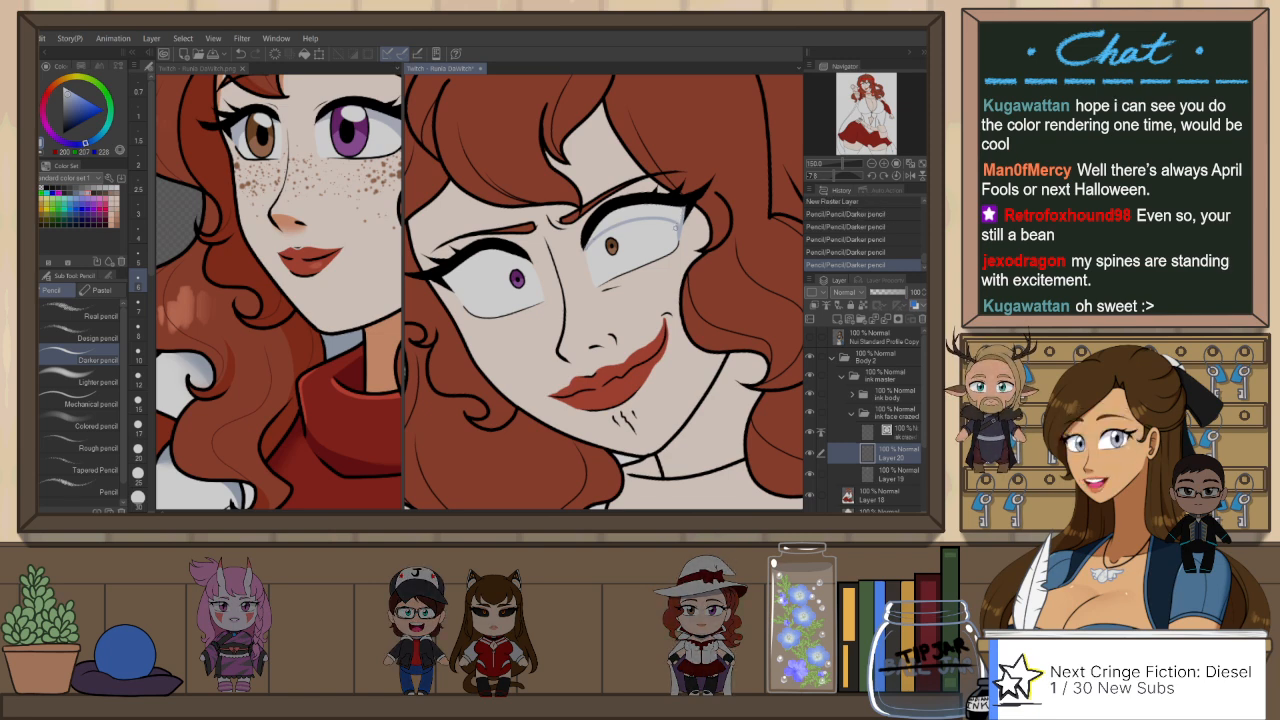
Step: Fill her left eye's shadow up to the upper lid, referring to other layers, and tidy its edges with pencil and Snap eraser 2
key("g")
left_click(666, 213)
key("h")
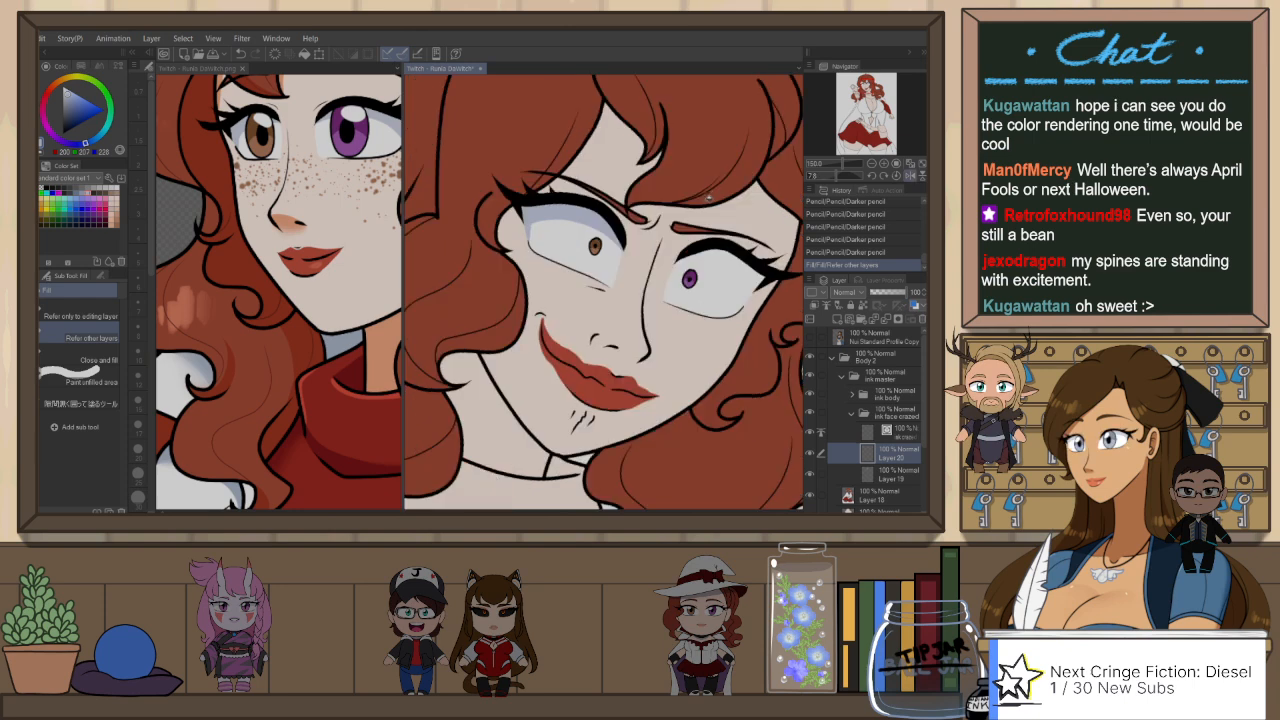
key("p")
left_click_drag(618, 238, 627, 221)
key("p")
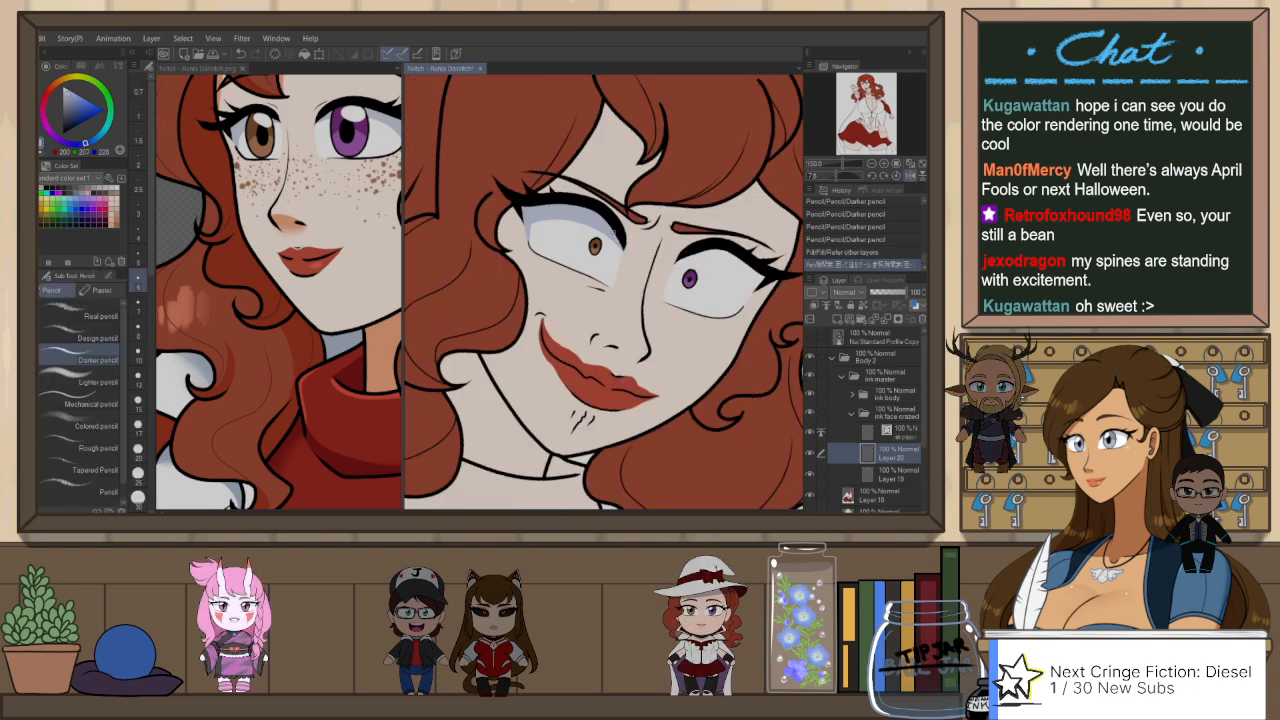
key("h")
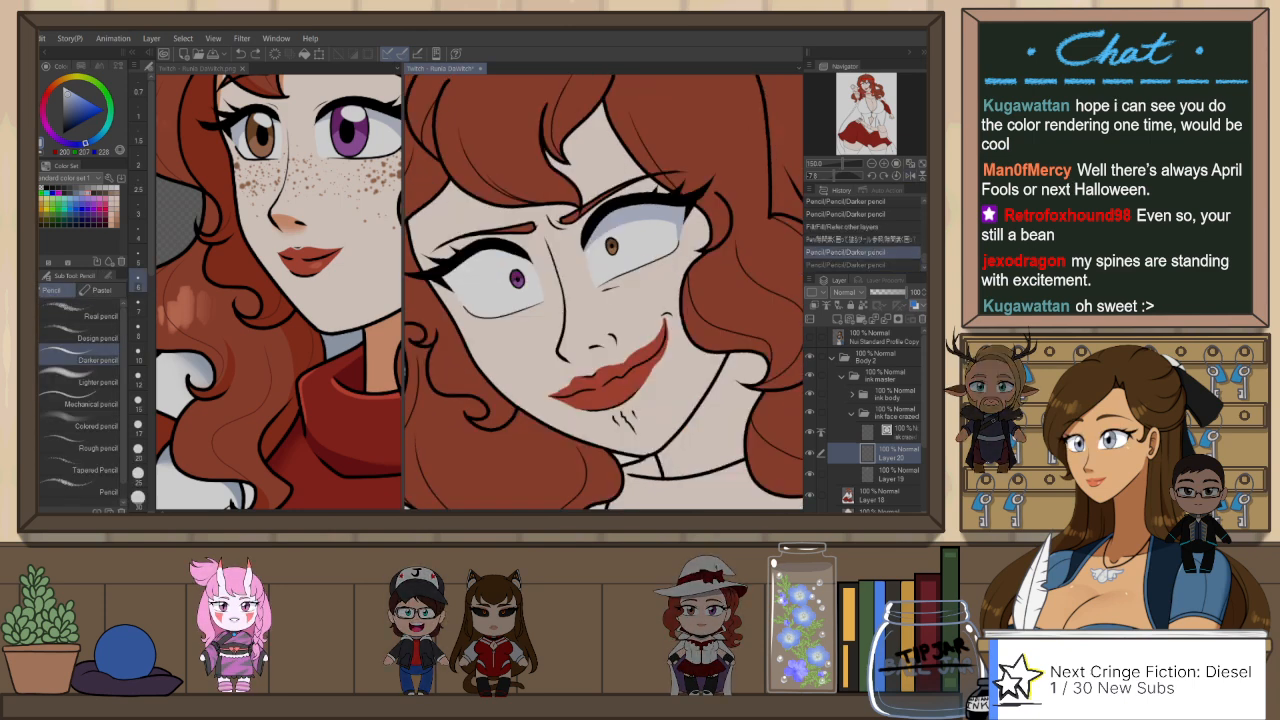
mouse_move(602, 232)
left_mouse_down()
mouse_move(586, 262)
mouse_move(580, 249)
left_mouse_up()
key("e")
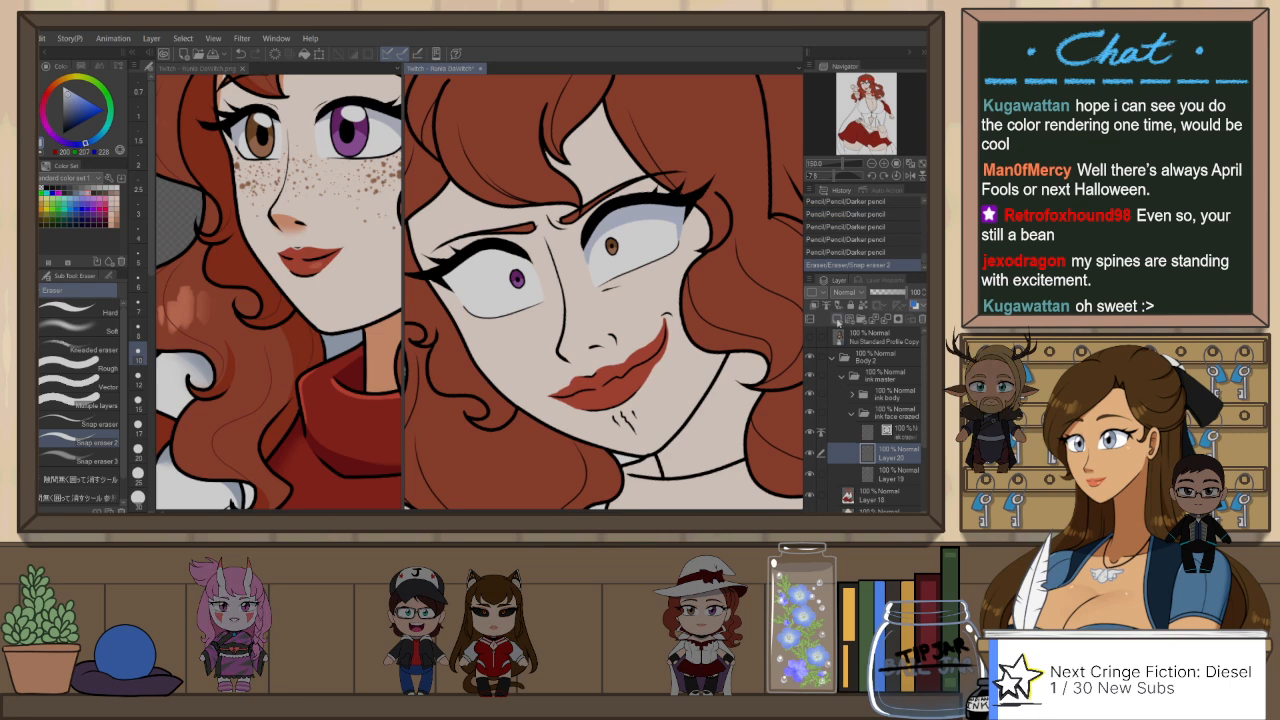
Step: Clip Layer 20 to the layer below and outline a matching shadow across the white of her right eye
left_click(824, 305)
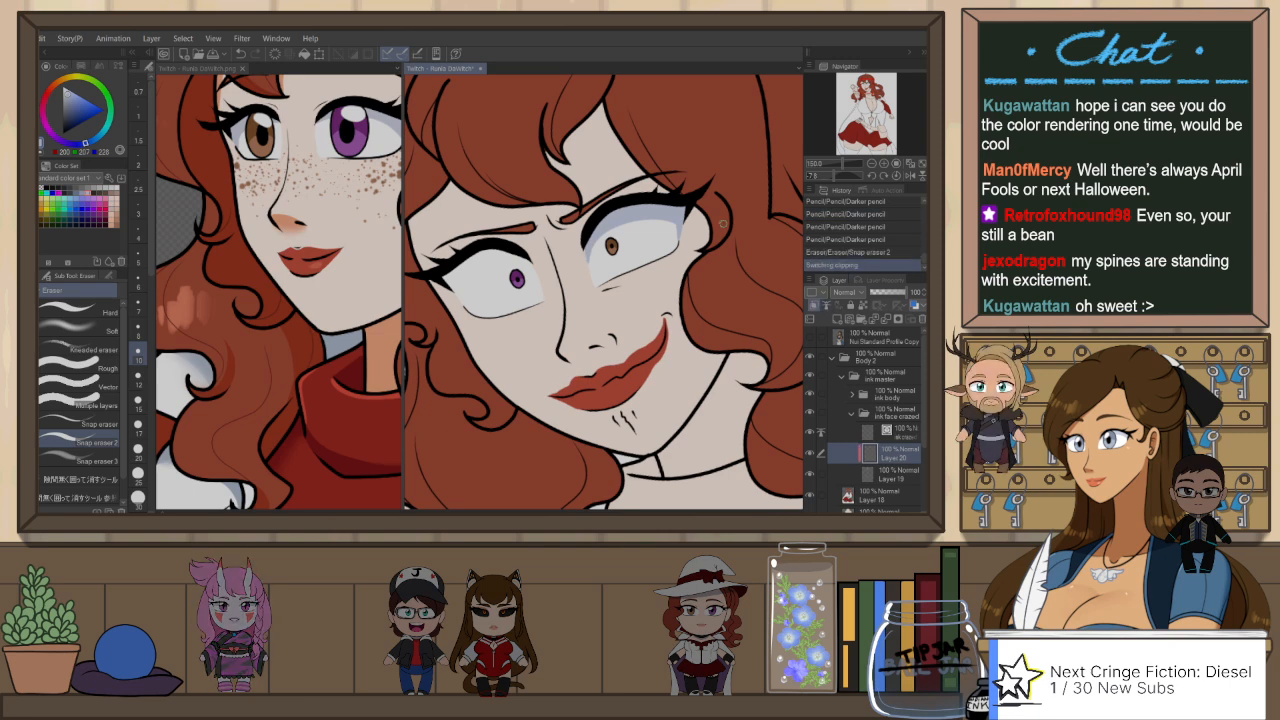
key("h")
key("r")
key("p")
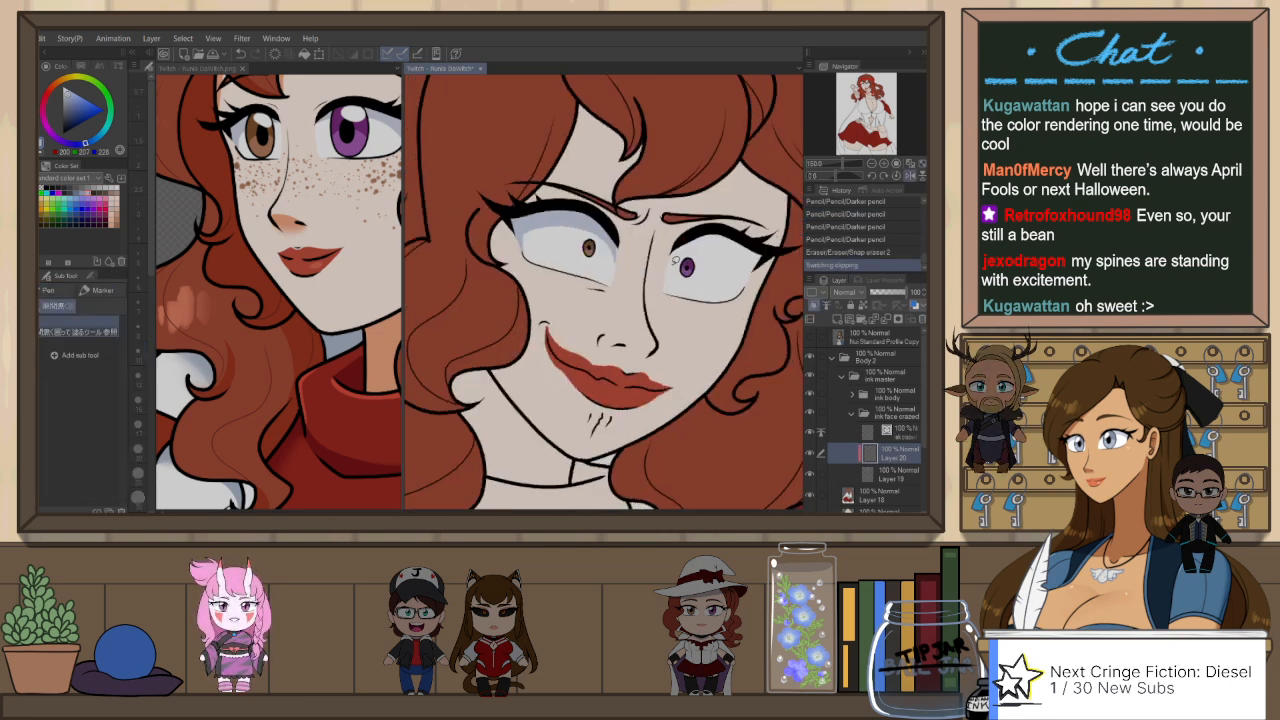
key("p")
left_click_drag(684, 261, 754, 268)
key("ctrl+z")
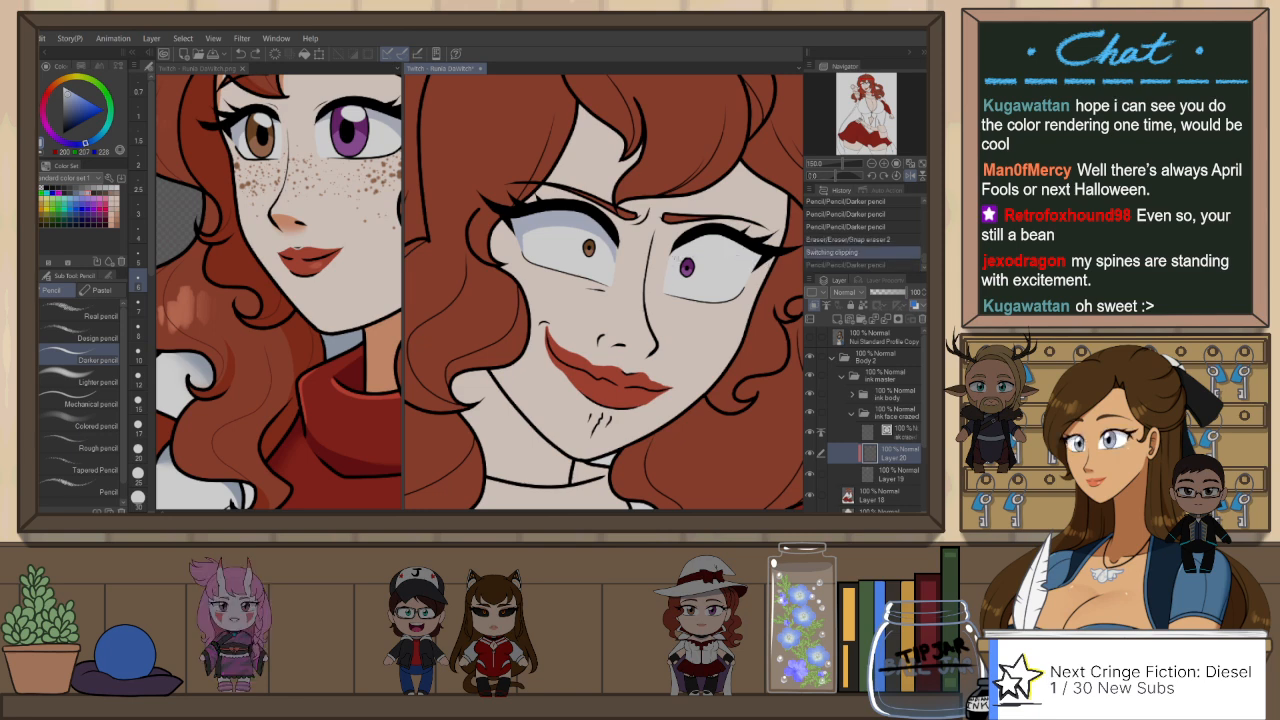
mouse_move(667, 273)
left_mouse_down()
mouse_move(757, 269)
mouse_move(750, 277)
left_mouse_up()
left_click_drag(761, 256, 752, 272)
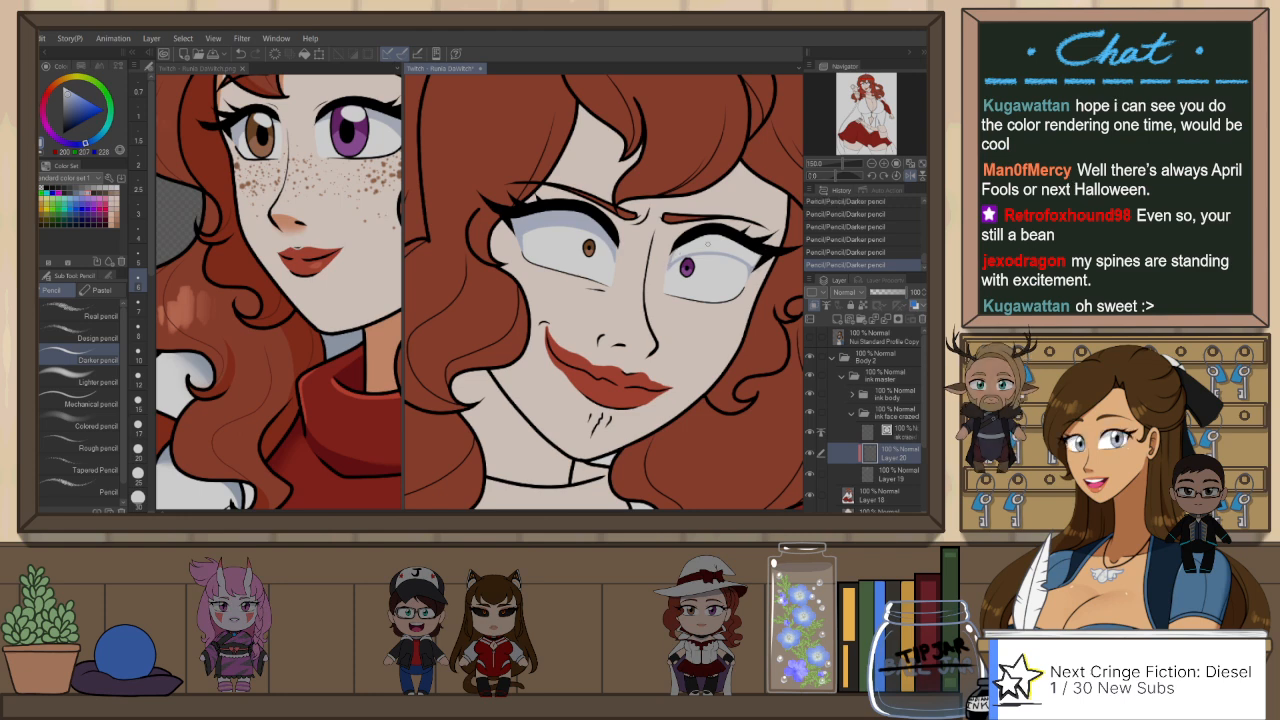
Step: Fill the shadow area of her right eye and touch up the shadow edges in both eyes with the Darker pencil
key("g")
left_click(747, 242)
key("p")
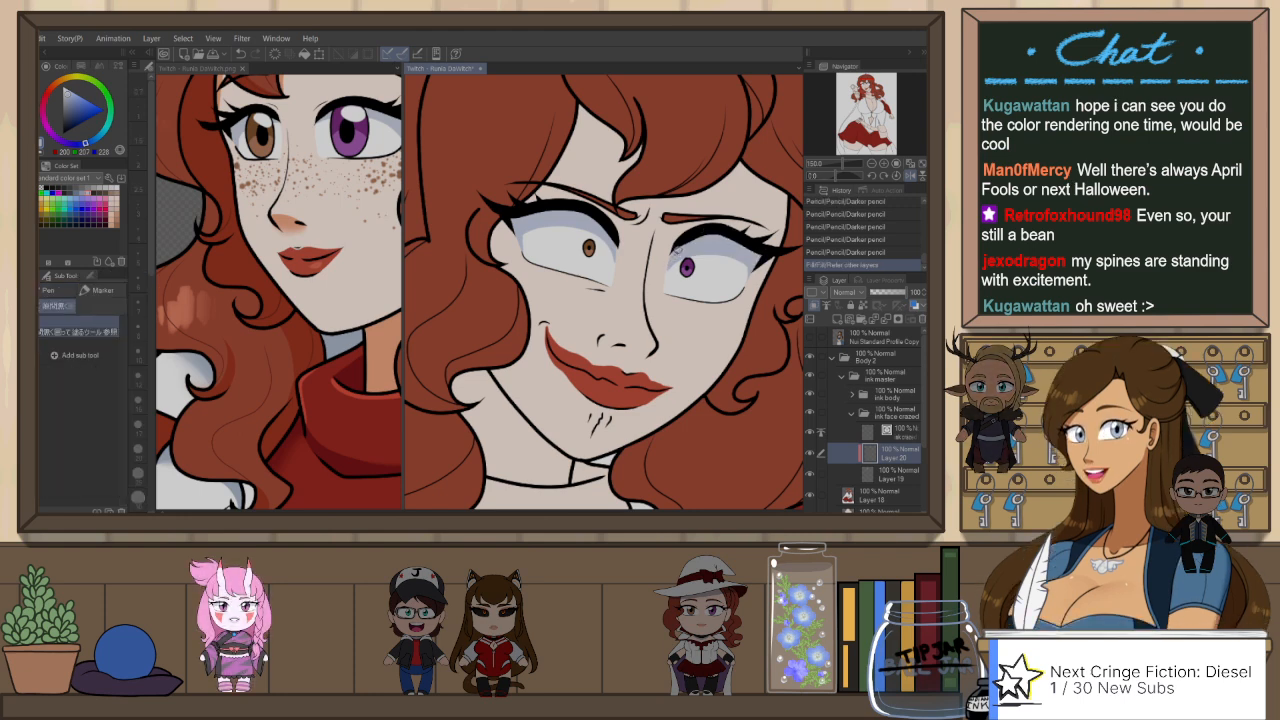
left_click_drag(752, 262, 750, 270)
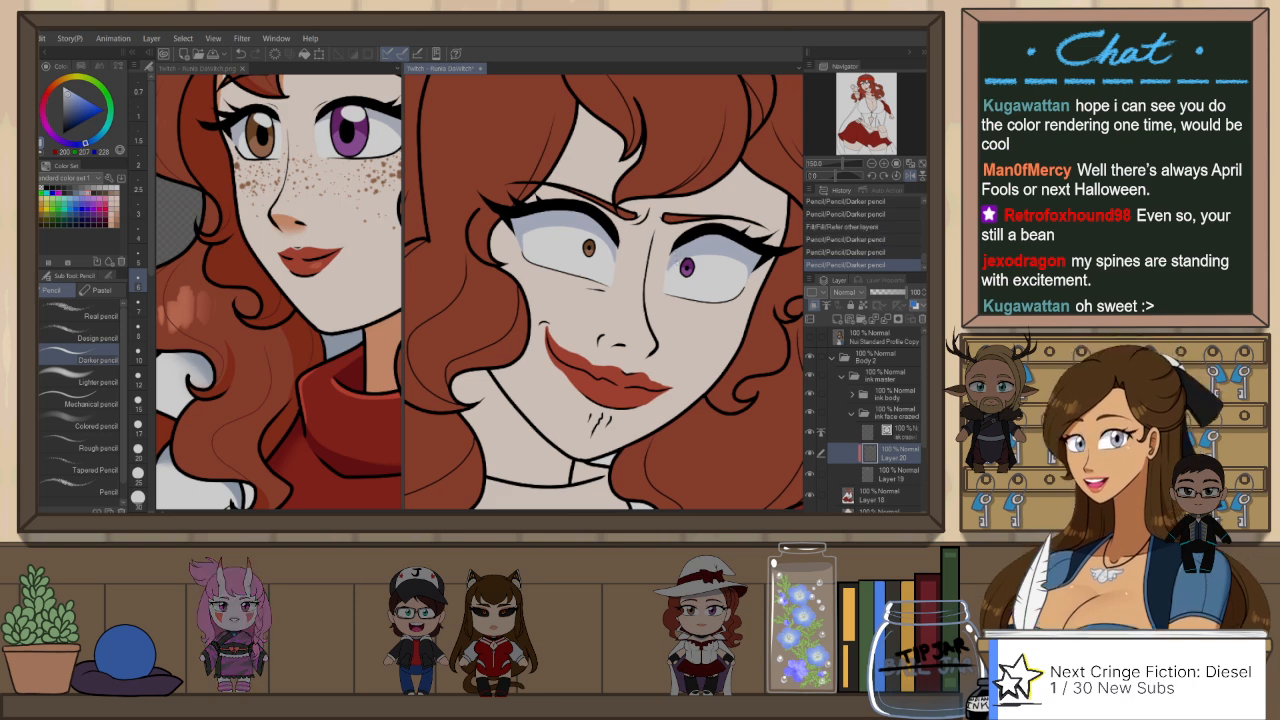
key("h")
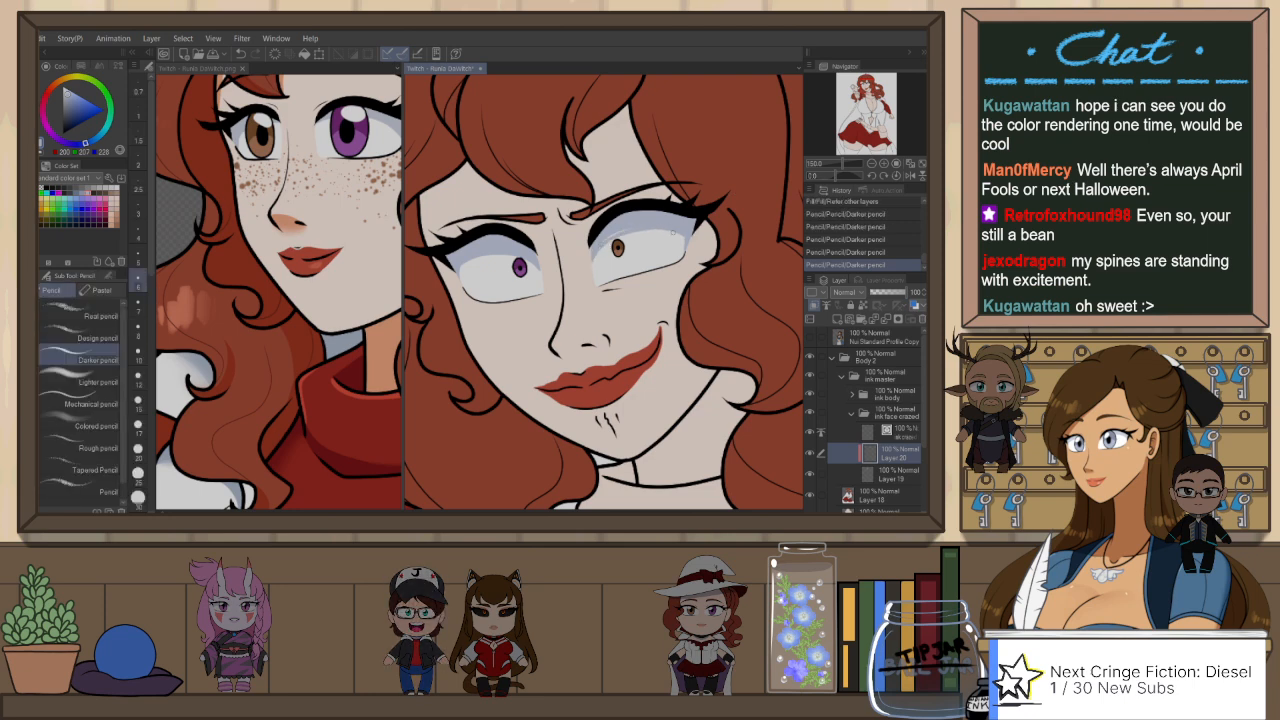
key("ctrl+z")
left_click_drag(627, 231, 708, 232)
key("p")
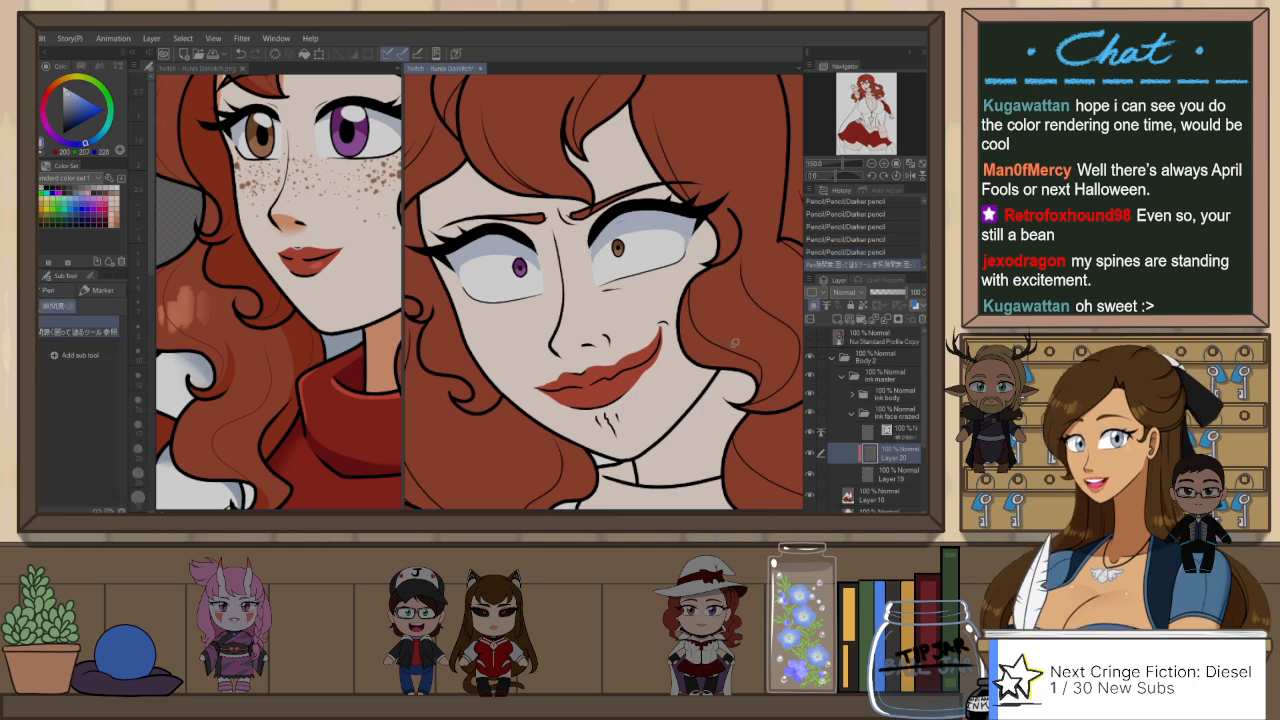
Step: Erase the lip colour spilling past the mouth outline on Layer 19 with Snap eraser 2
left_click(885, 473)
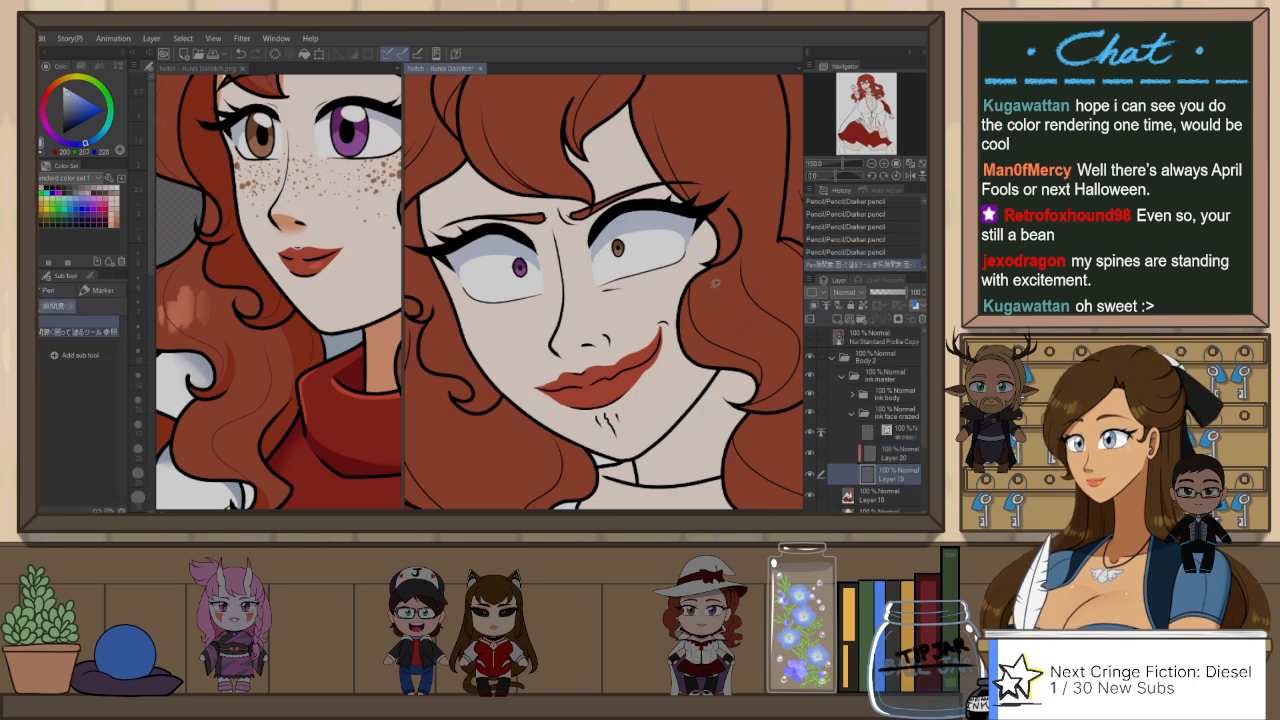
key("e")
key("h")
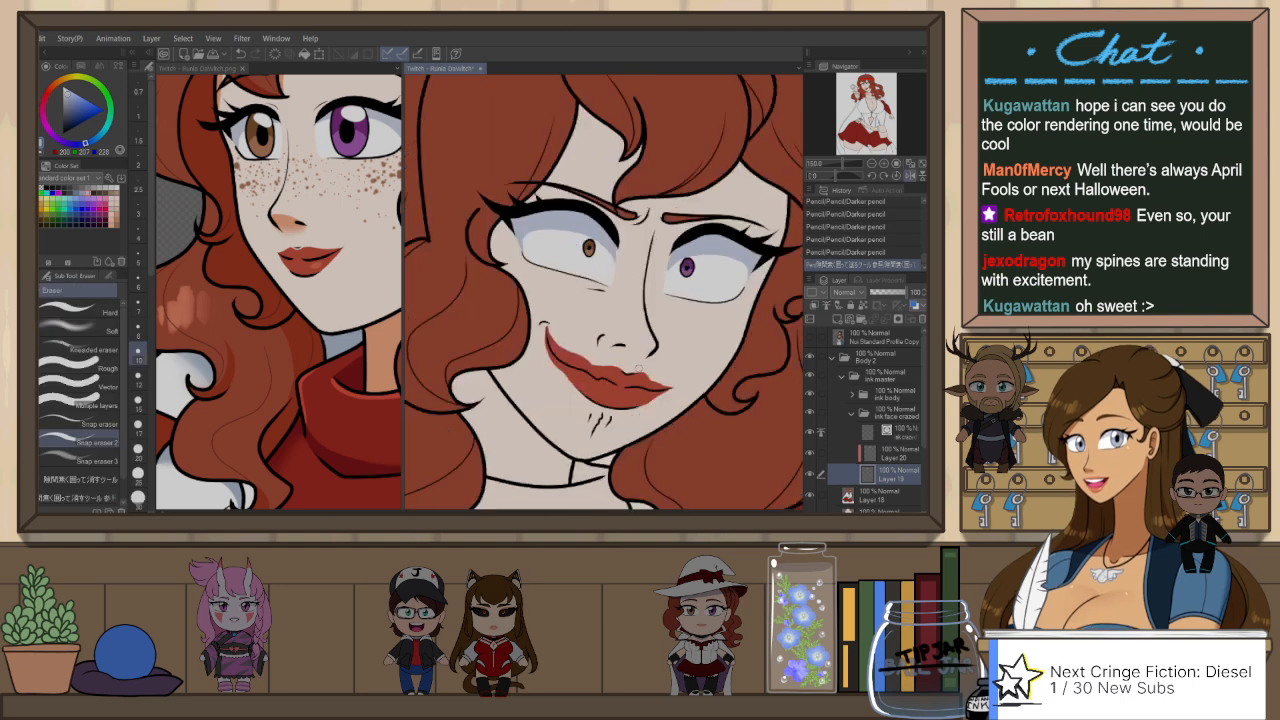
left_click_drag(643, 408, 668, 392)
key("ctrl+z")
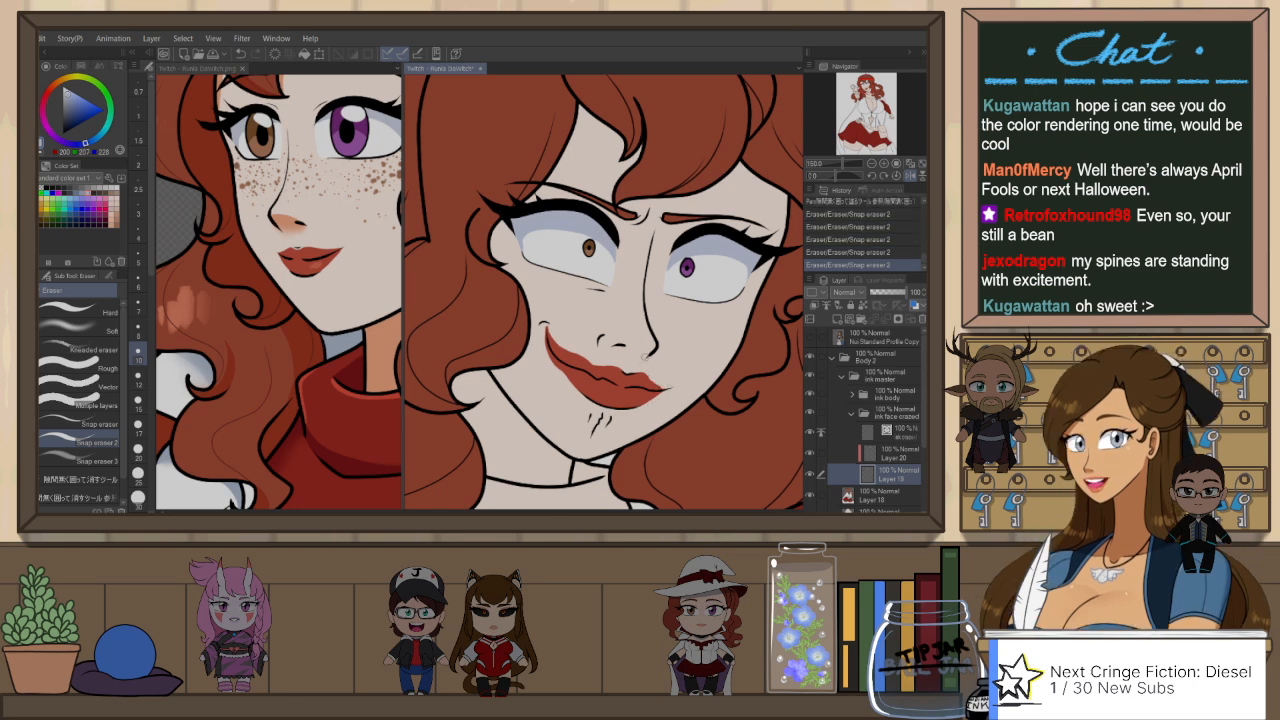
mouse_move(551, 327)
left_mouse_down()
mouse_move(614, 335)
mouse_move(550, 333)
left_mouse_up()
key("ctrl+z")
key("h")
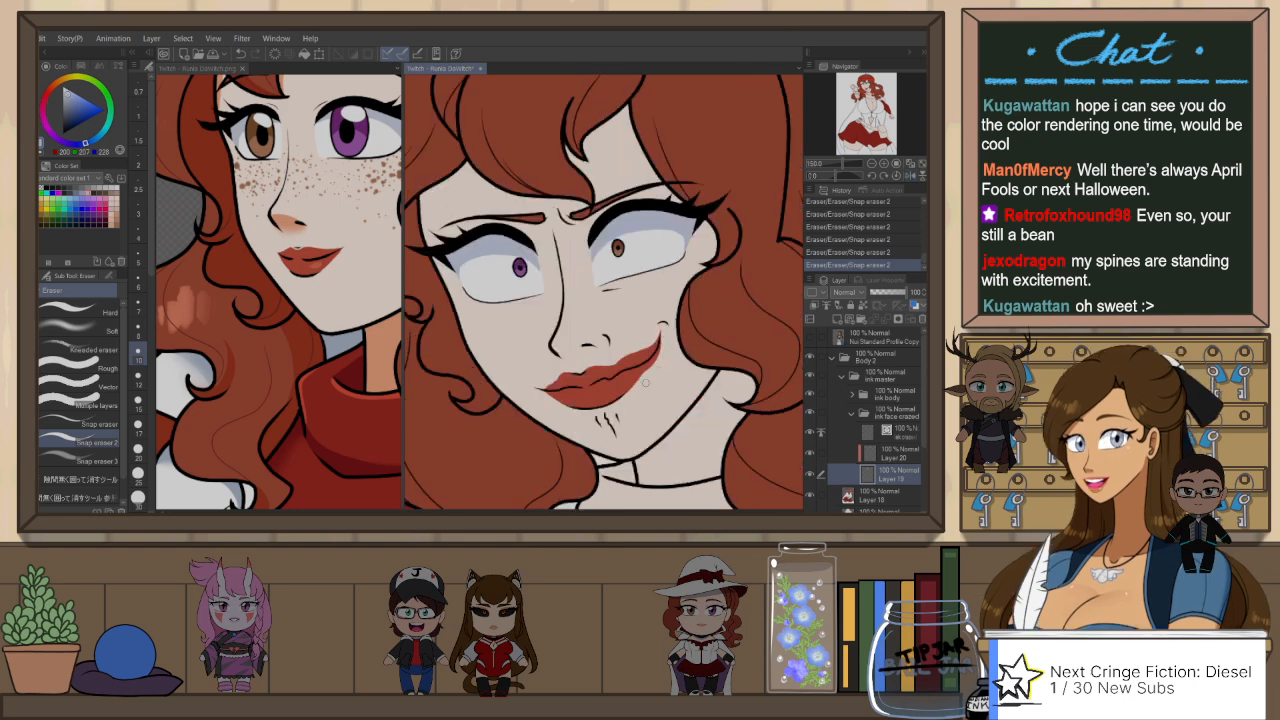
Step: Extend the lip red toward the raised mouth corner with the Darker pencil and trim its lower edge with Snap eraser 2
key("p")
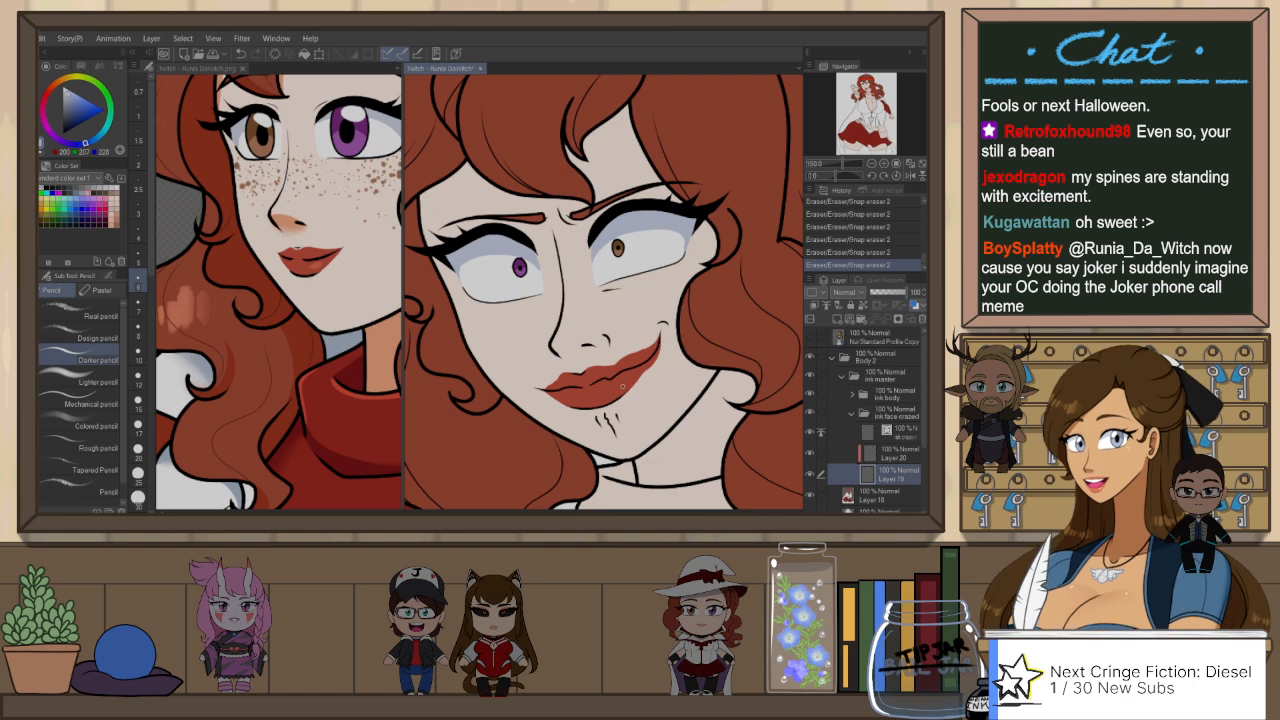
left_click_drag(637, 380, 655, 364)
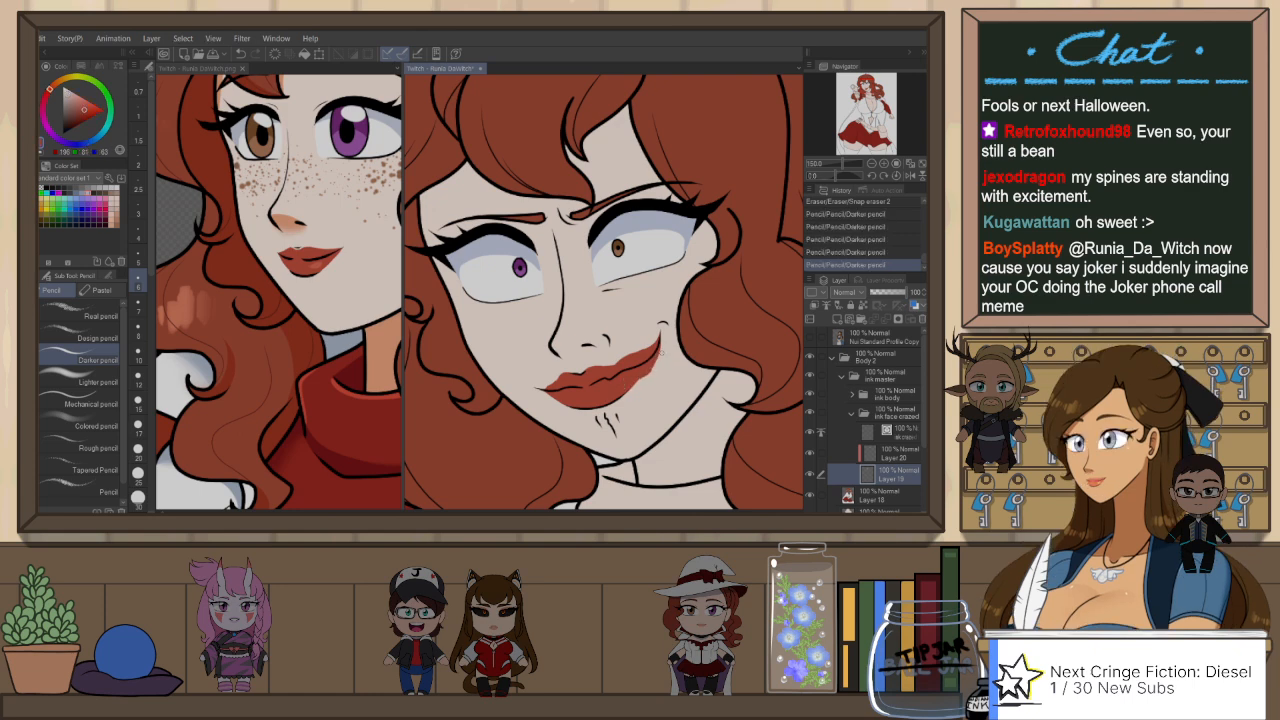
key("e")
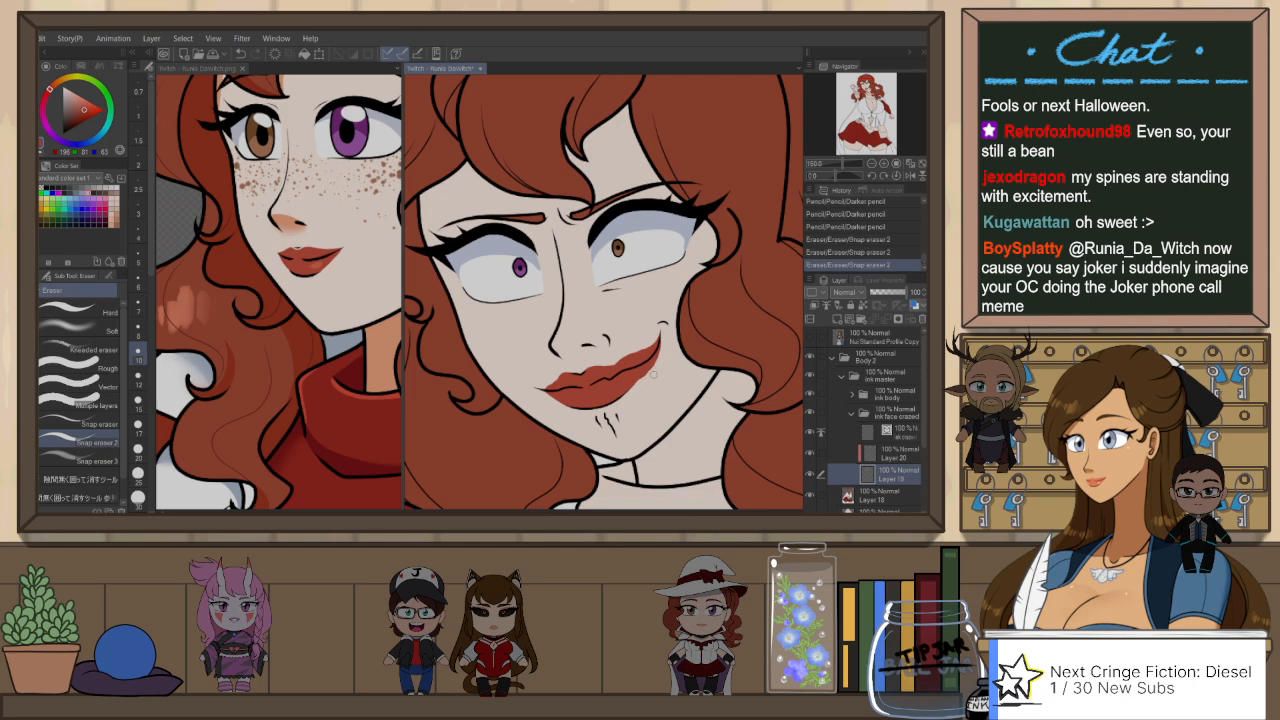
left_click_drag(654, 375, 641, 385)
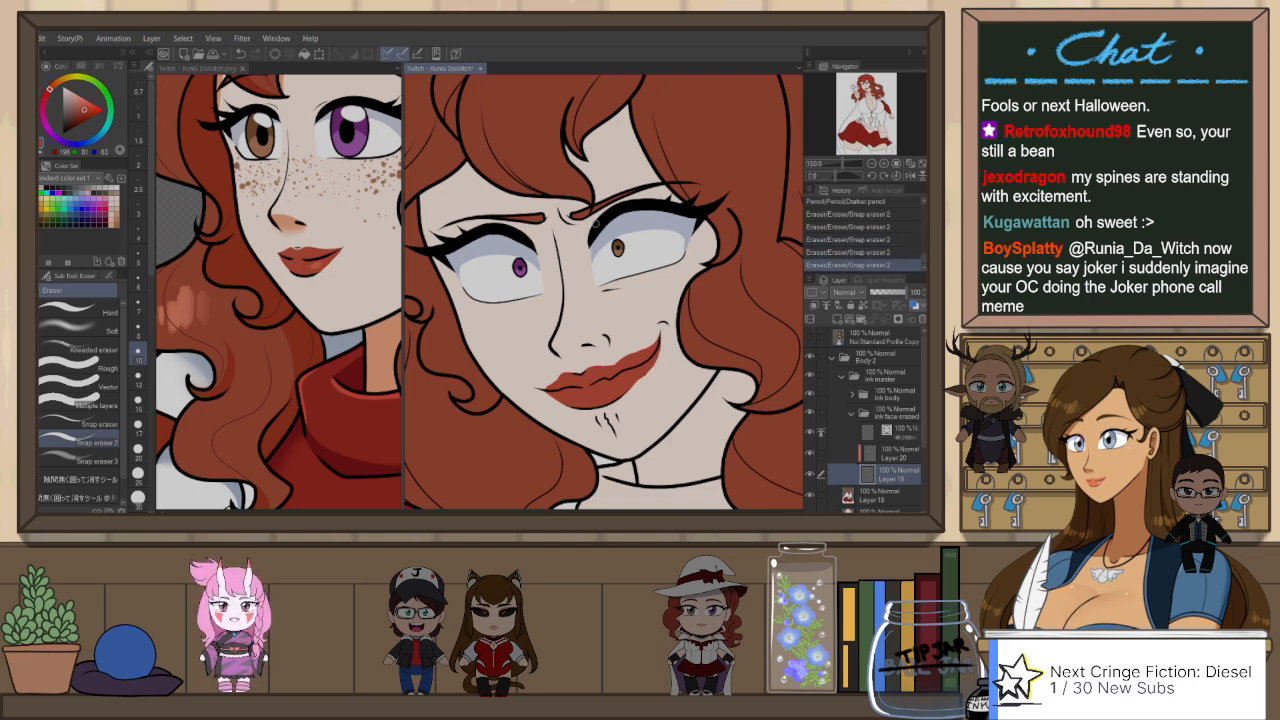
scroll(596, 223, "down", 2)
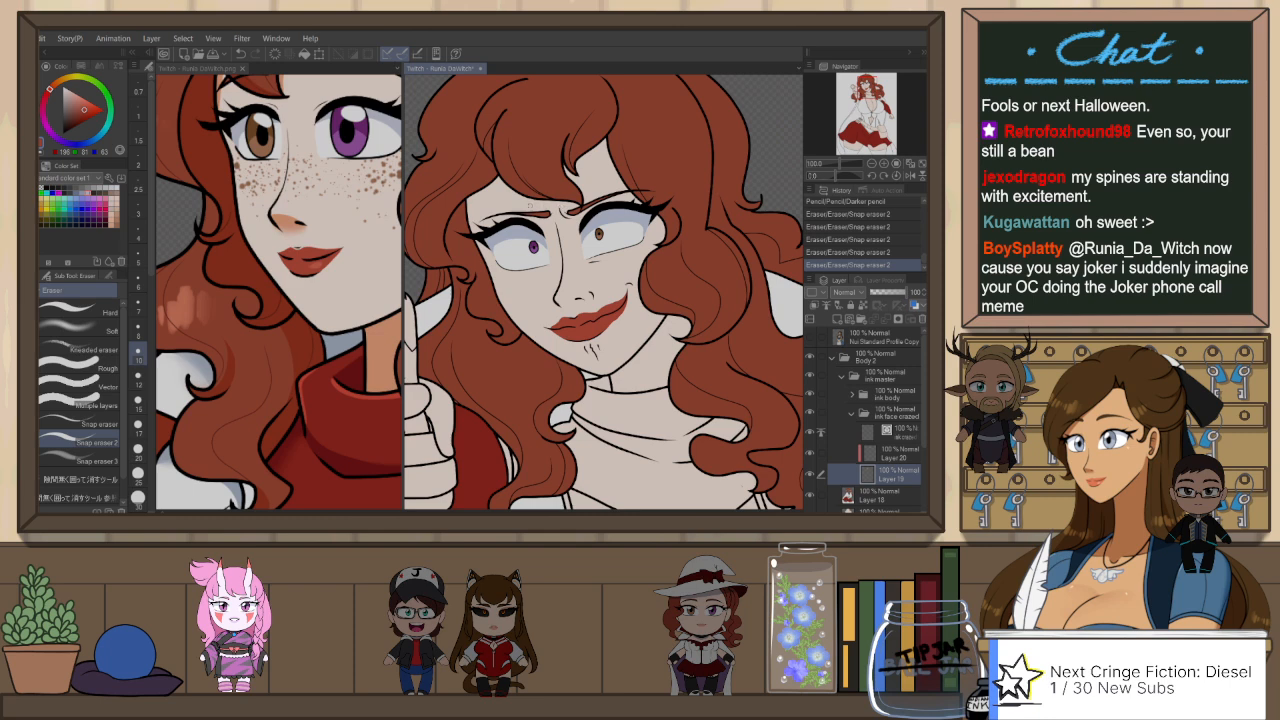
Step: Refine the lip colour along the mouth line with the Darker pencil and Snap eraser 2, checking it in mirrored view
scroll(525, 240, "up", 2)
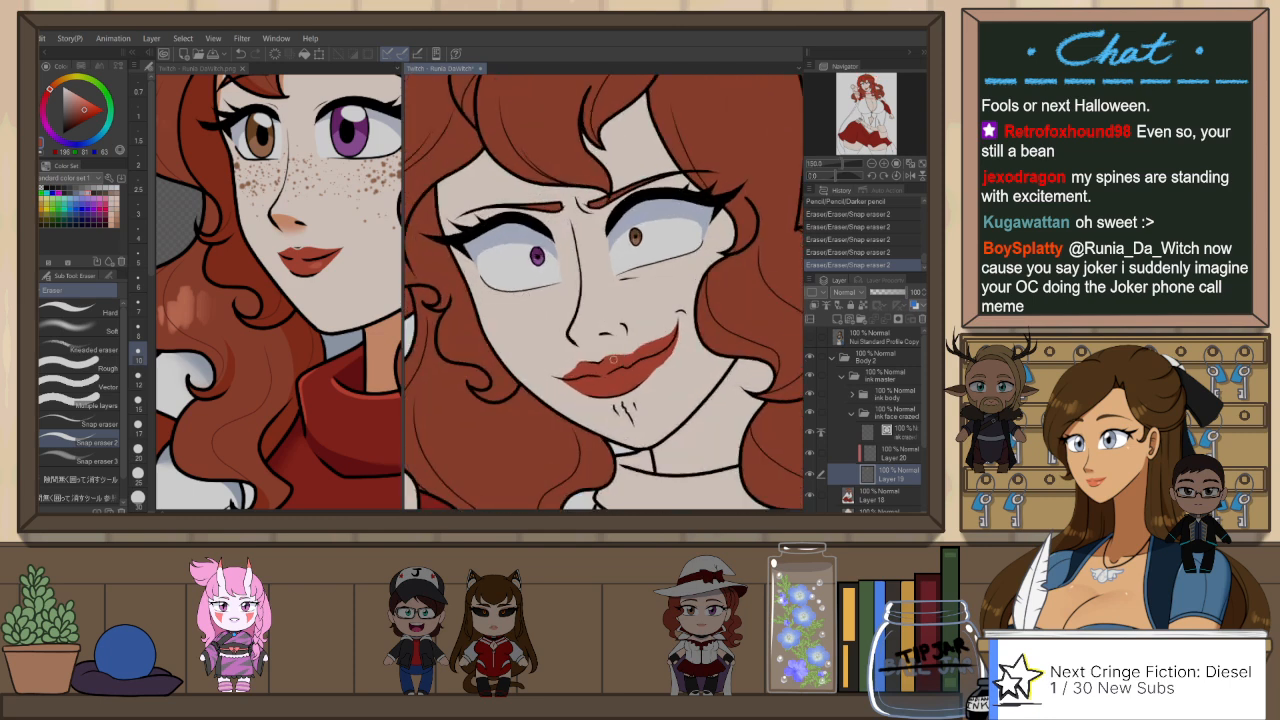
left_click_drag(601, 362, 645, 351)
key("ctrl+z")
key("ctrl+z")
key("p")
key("ctrl+z")
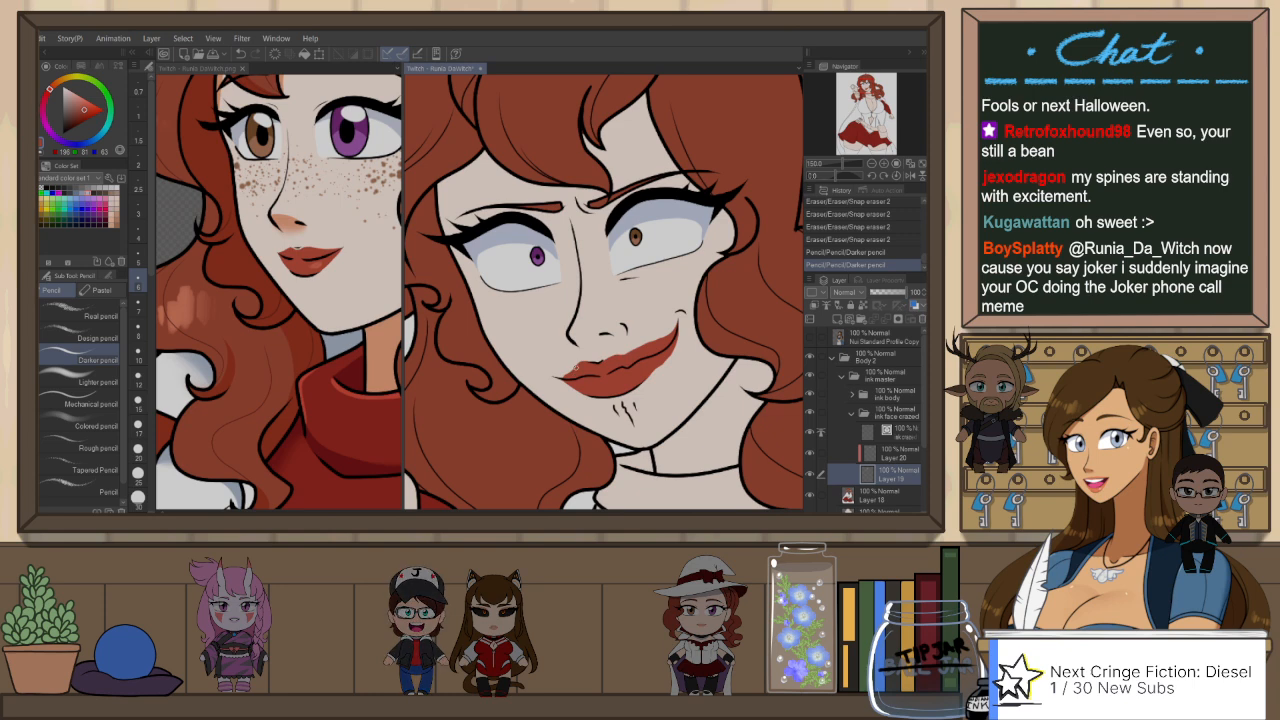
key("e")
key("h")
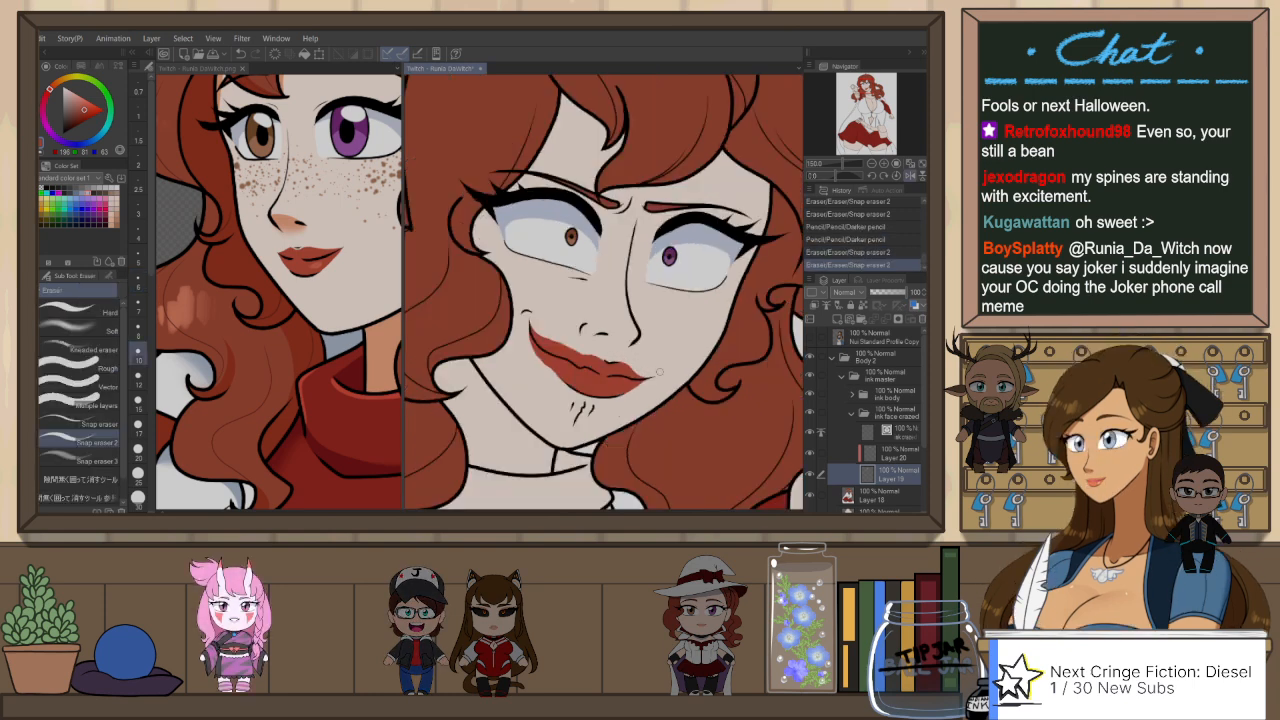
key("h")
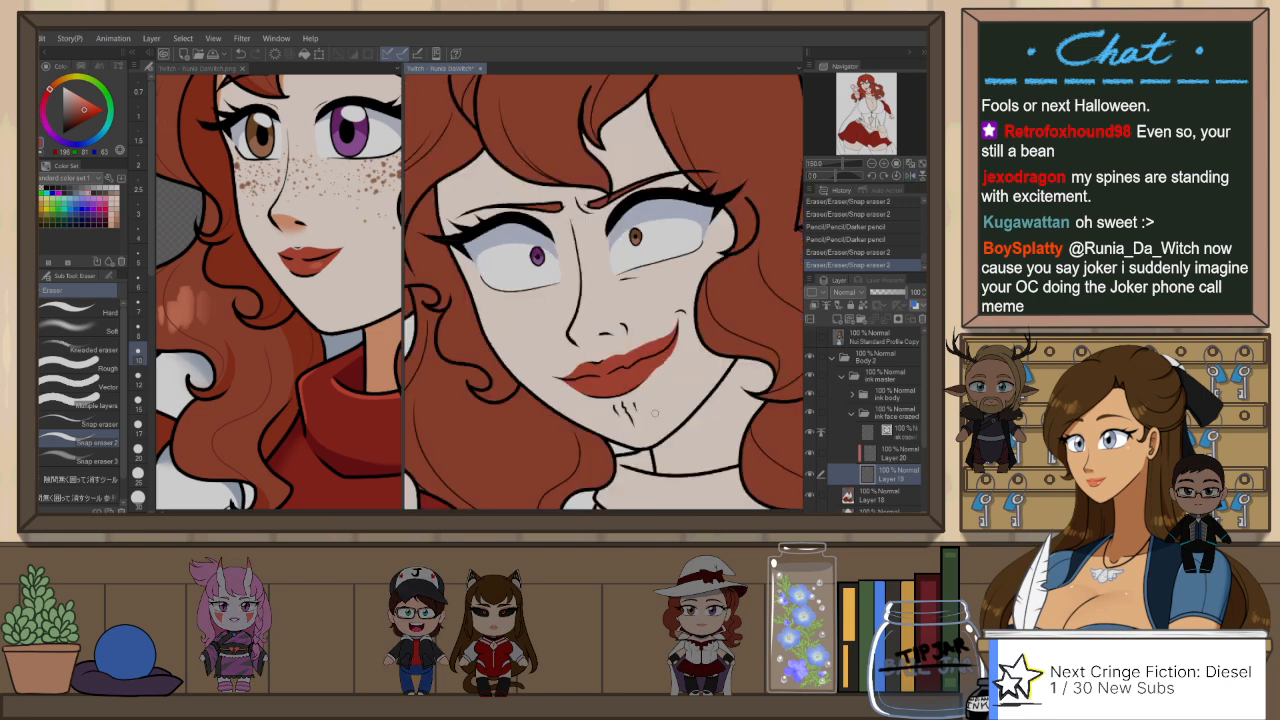
Step: Select the nose line in the ink face crazed folder and scale it down slightly in height and width
scroll(568, 359, "down", 7)
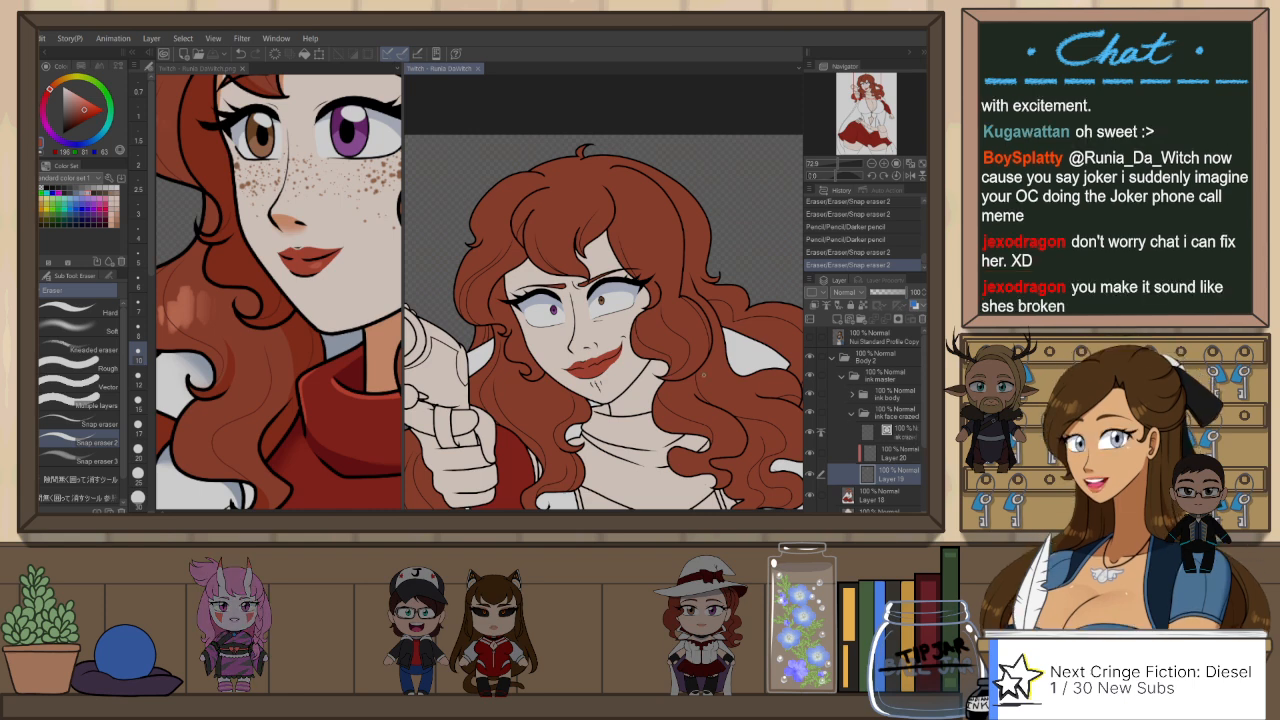
key("o")
left_click(590, 346)
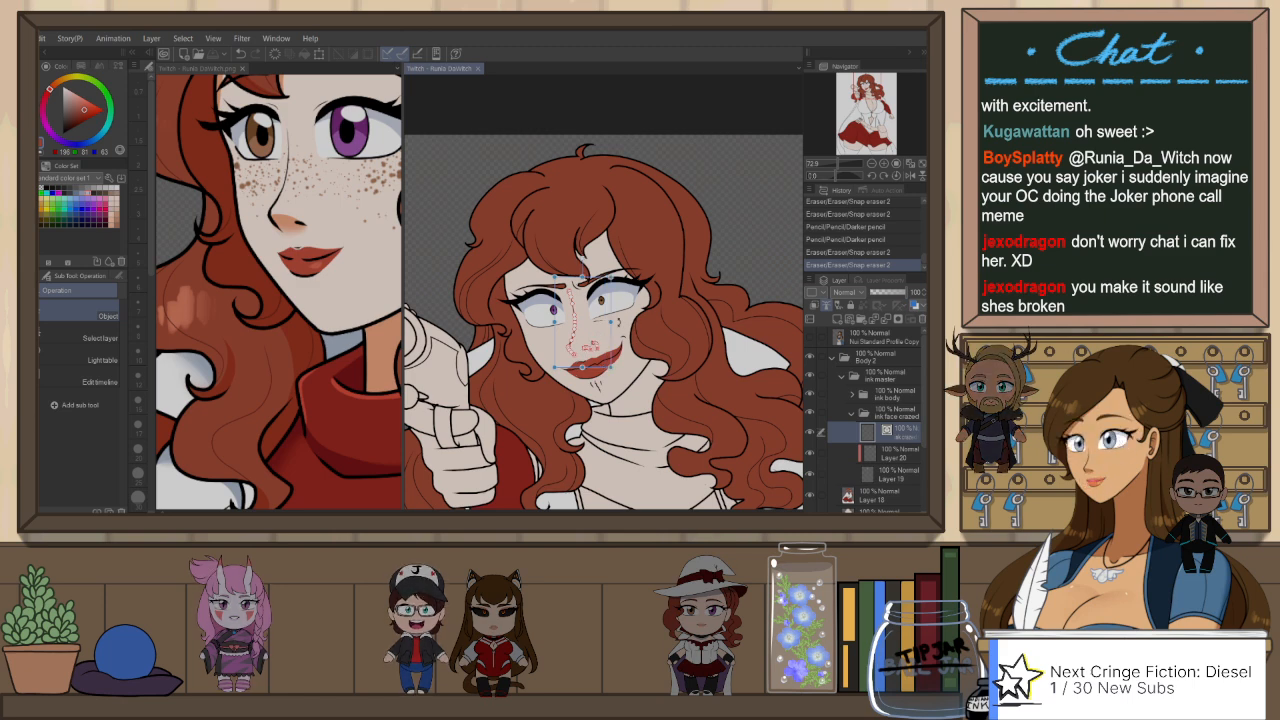
left_click_drag(585, 367, 586, 365)
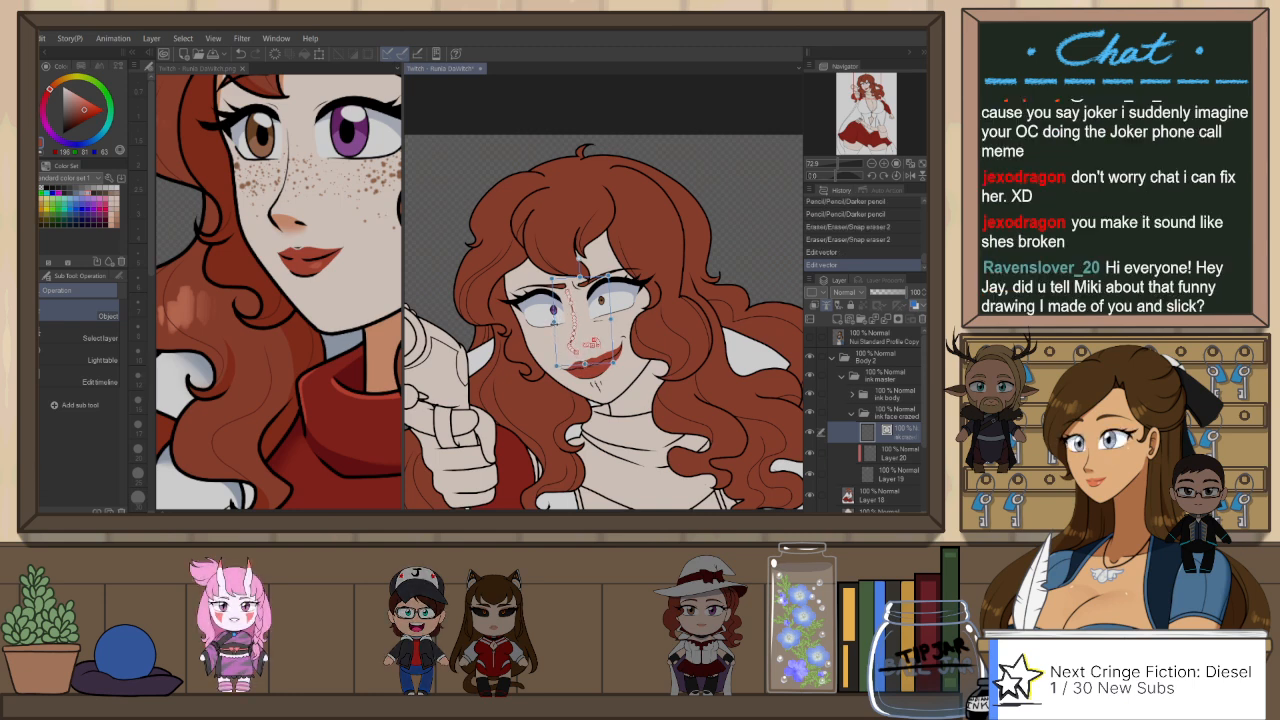
left_click_drag(556, 323, 557, 323)
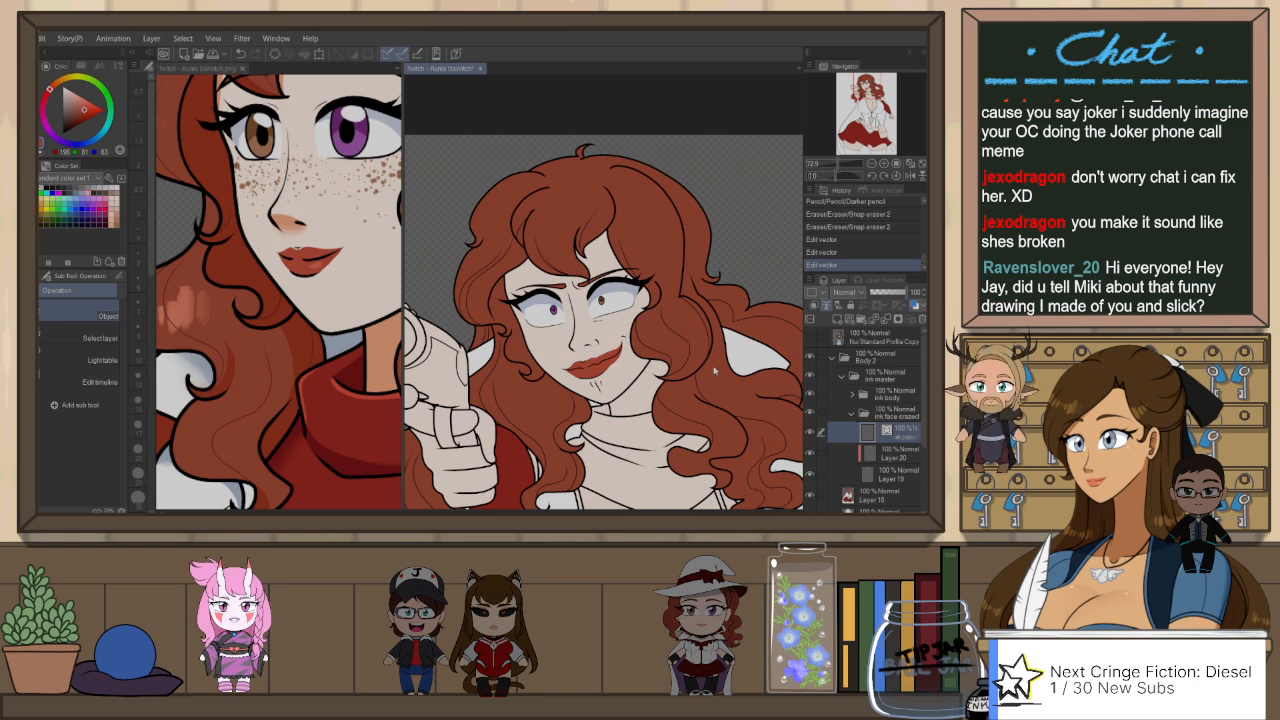
scroll(714, 369, "down", 2)
left_click_drag(632, 379, 635, 376)
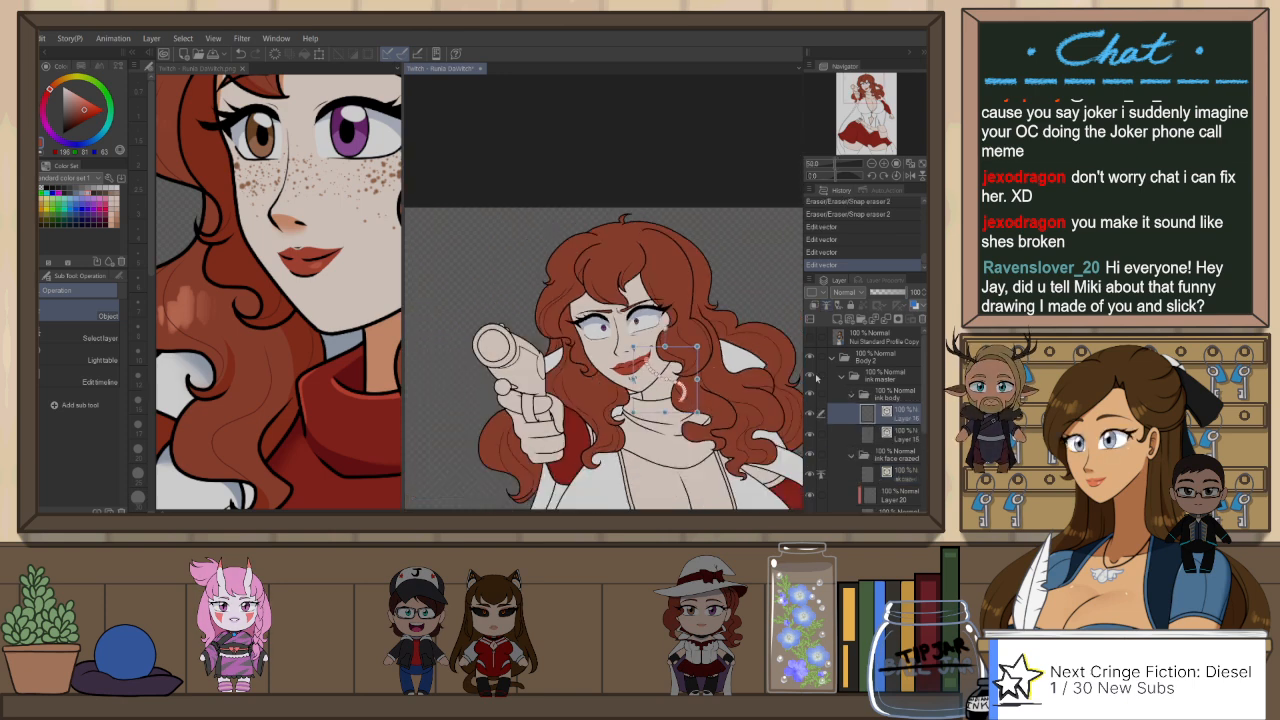
key("ctrl+z")
left_click(854, 397)
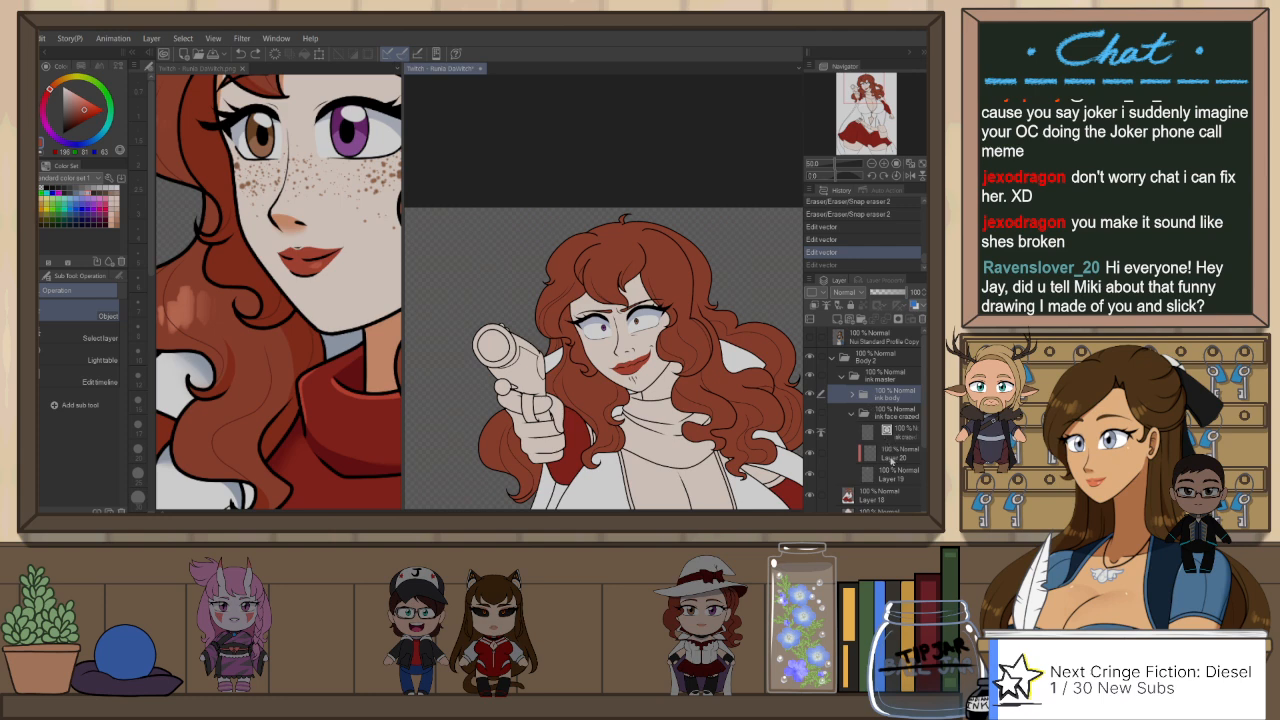
Step: Collapse the ink face crazed folder, keep it unclipped, and mark it with the green palette colour
left_click(857, 447)
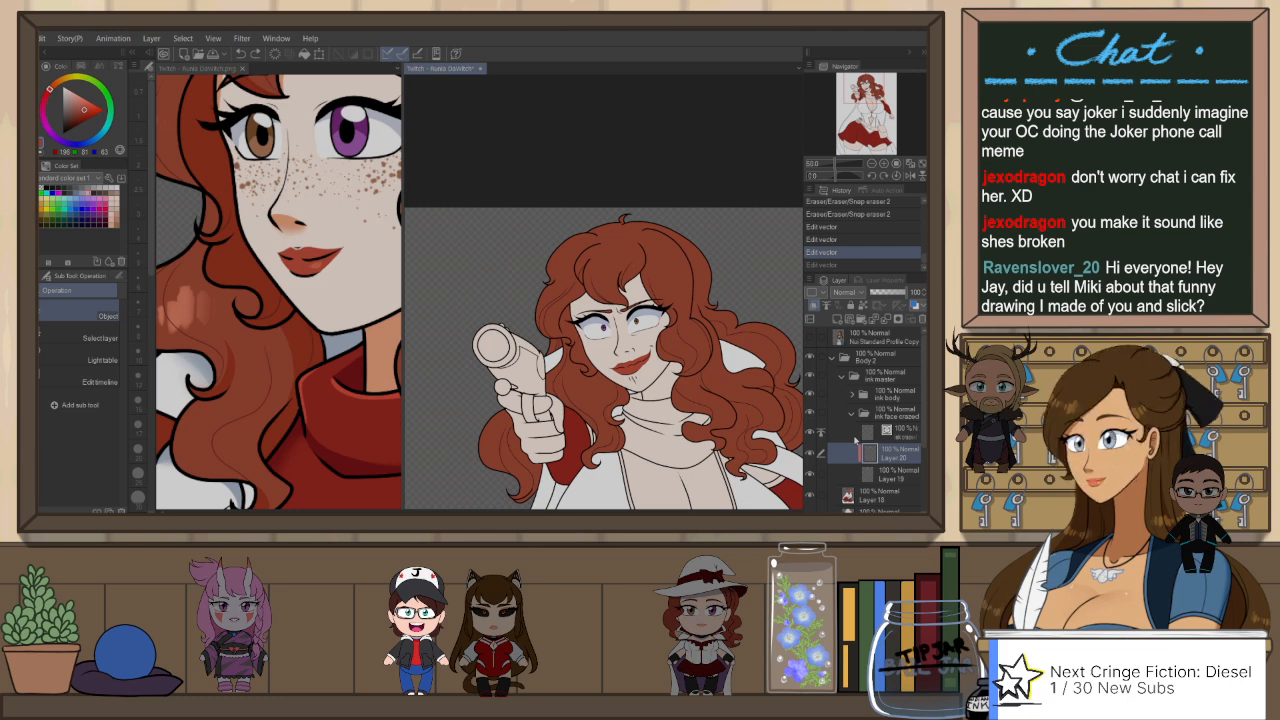
left_click_drag(662, 300, 645, 222)
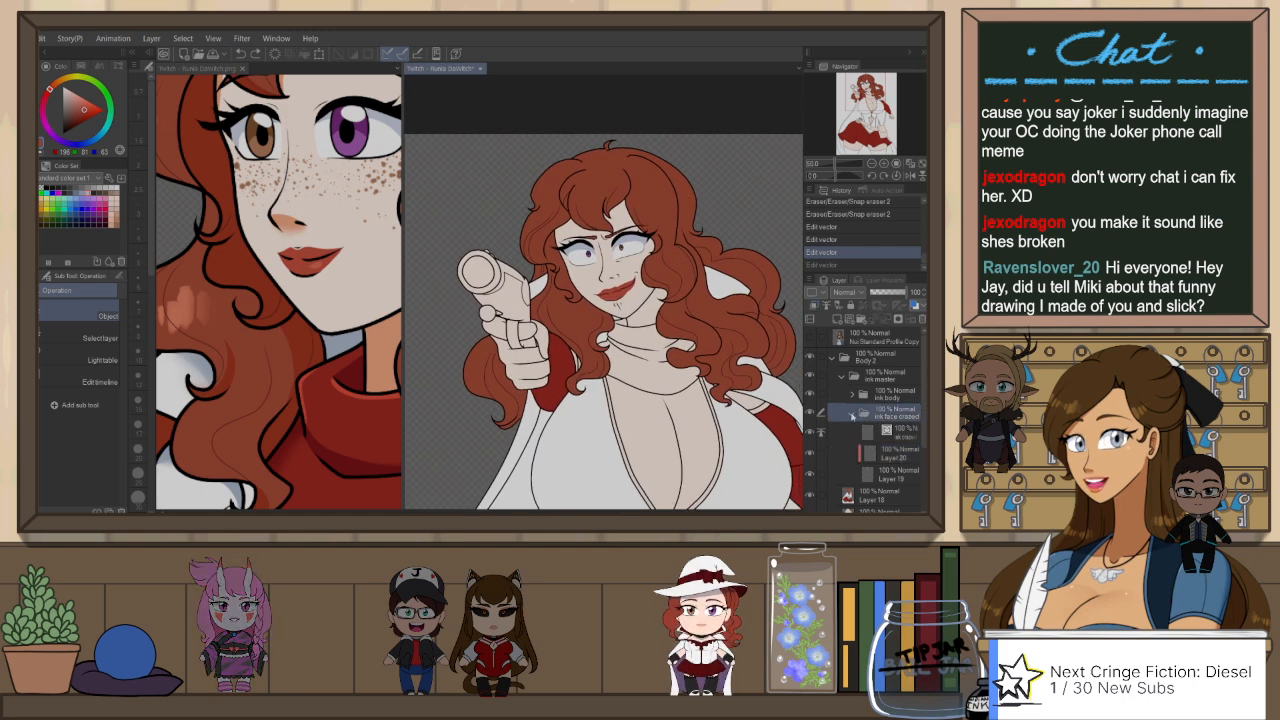
left_click(852, 414)
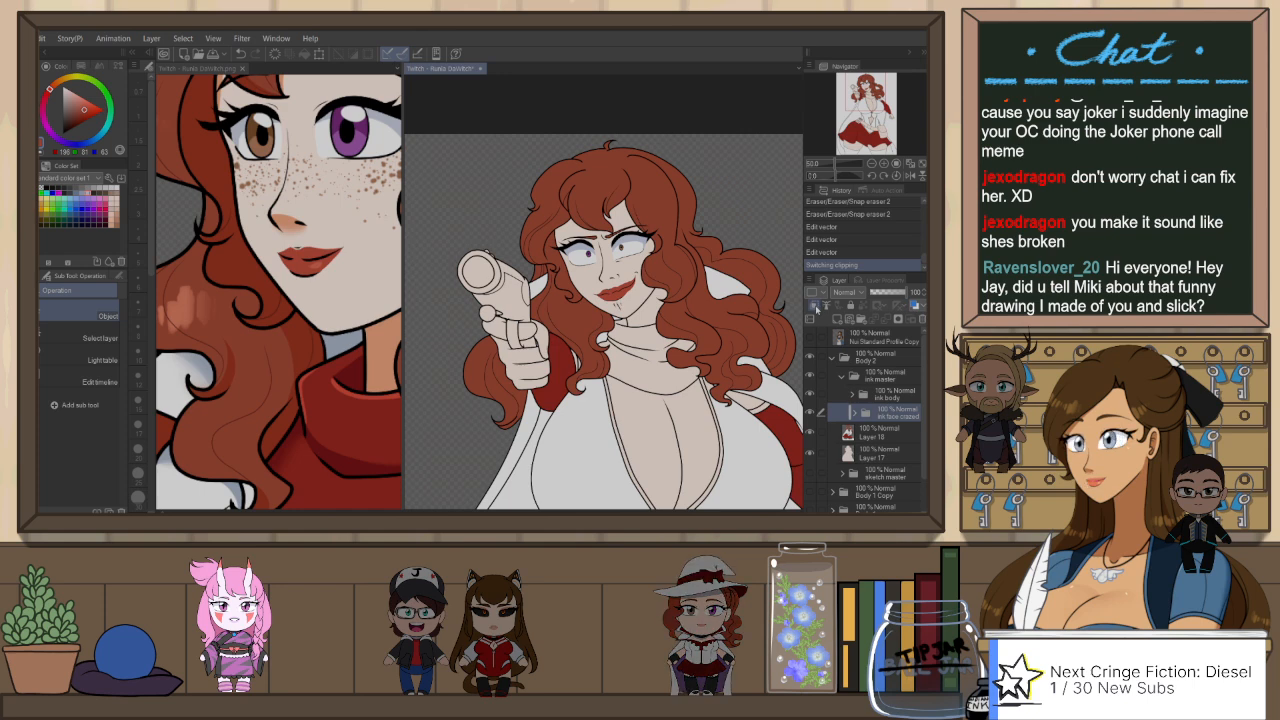
left_click(817, 306)
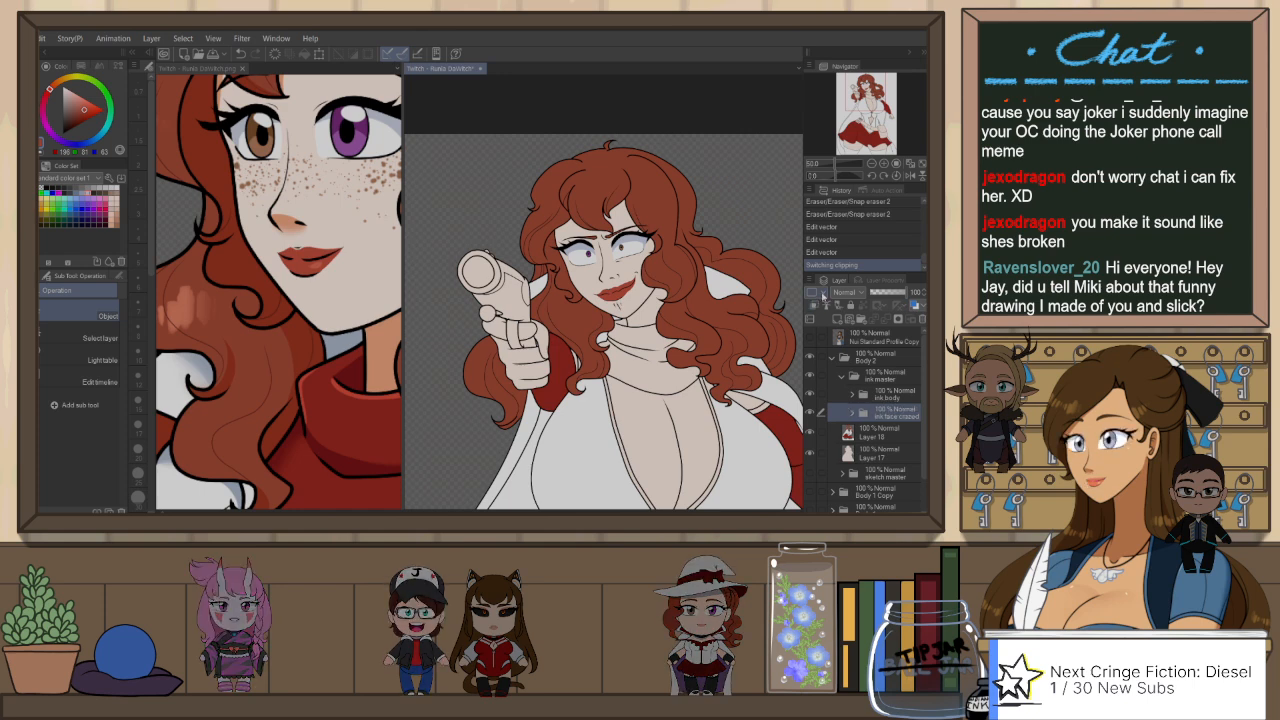
left_click(822, 295)
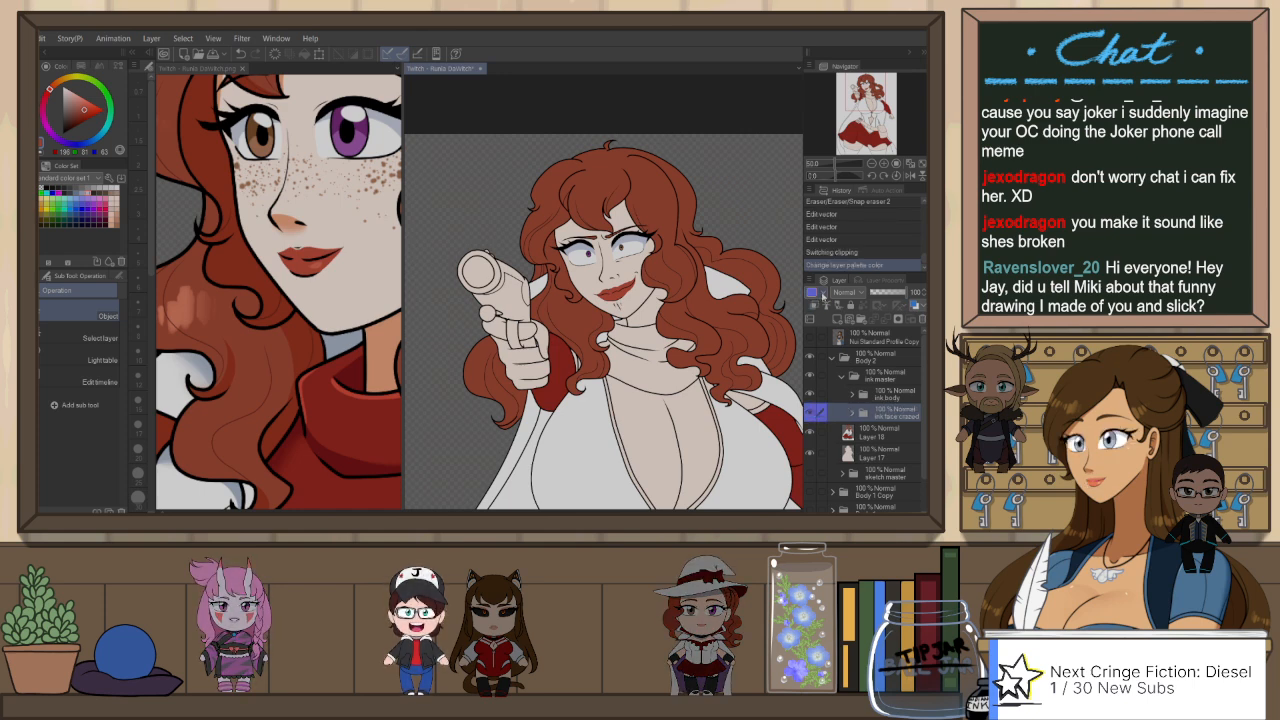
left_click(822, 295)
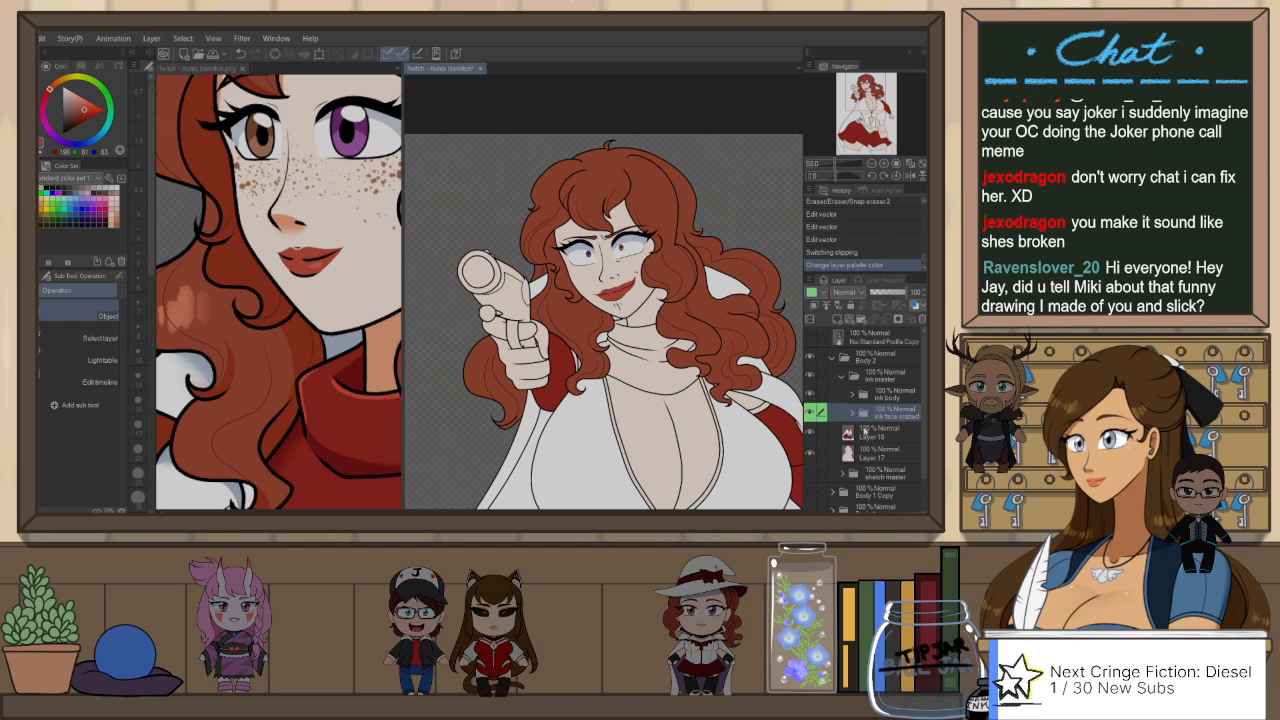
Step: Switch to the reference image and sample the brown freckle colour from beside her purple eye
left_click(866, 431)
left_click_drag(629, 265, 625, 210)
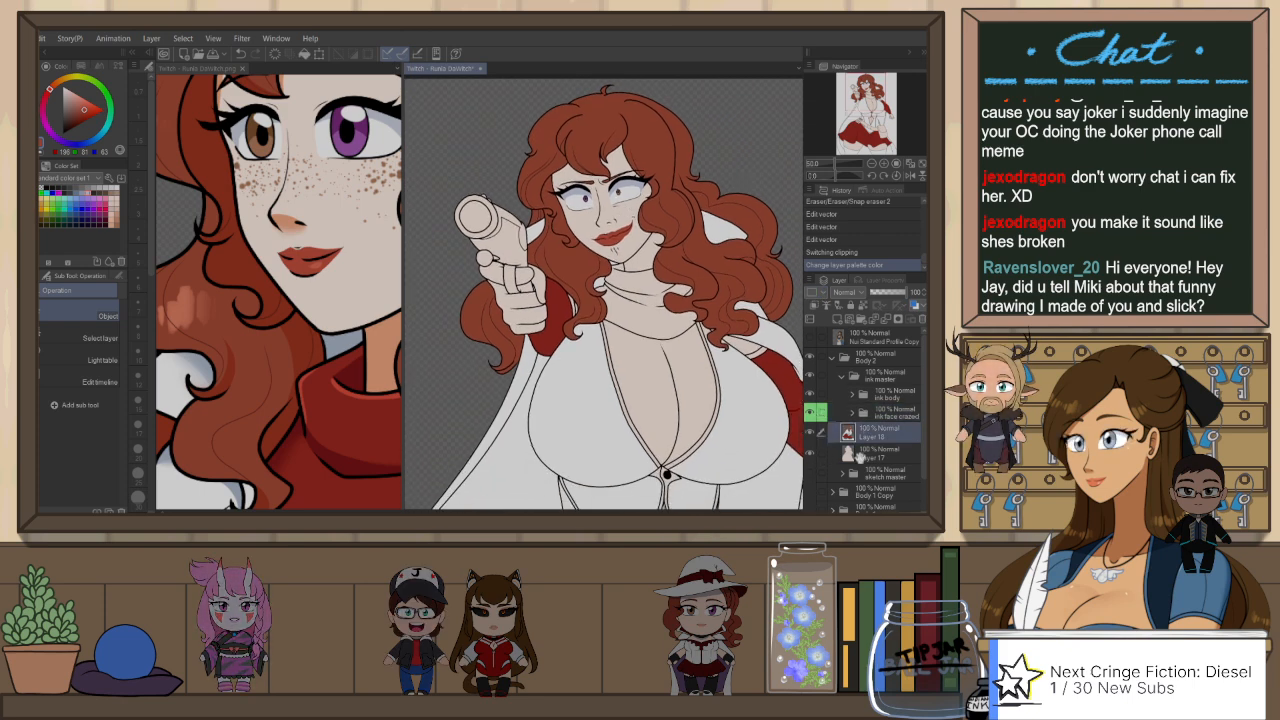
left_click(192, 69)
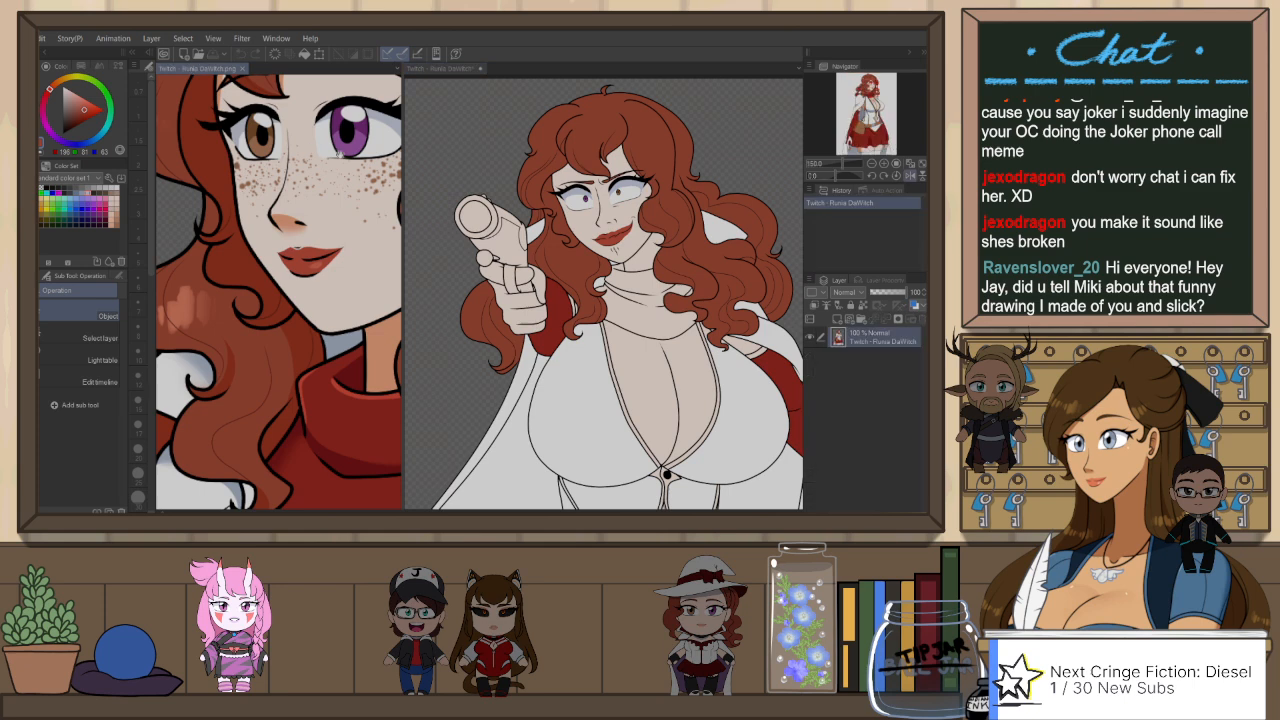
left_click_drag(340, 153, 326, 147)
scroll(342, 148, "down", 2)
scroll(348, 143, "up", 4)
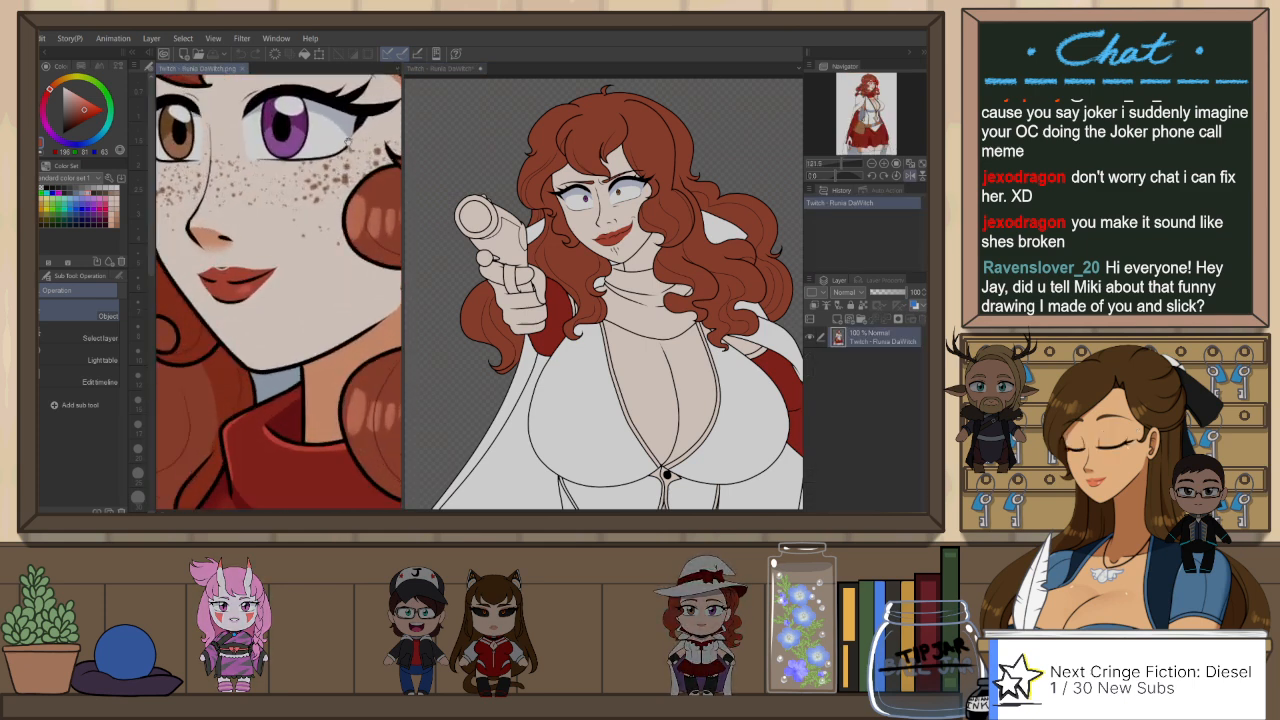
scroll(348, 139, "up", 3)
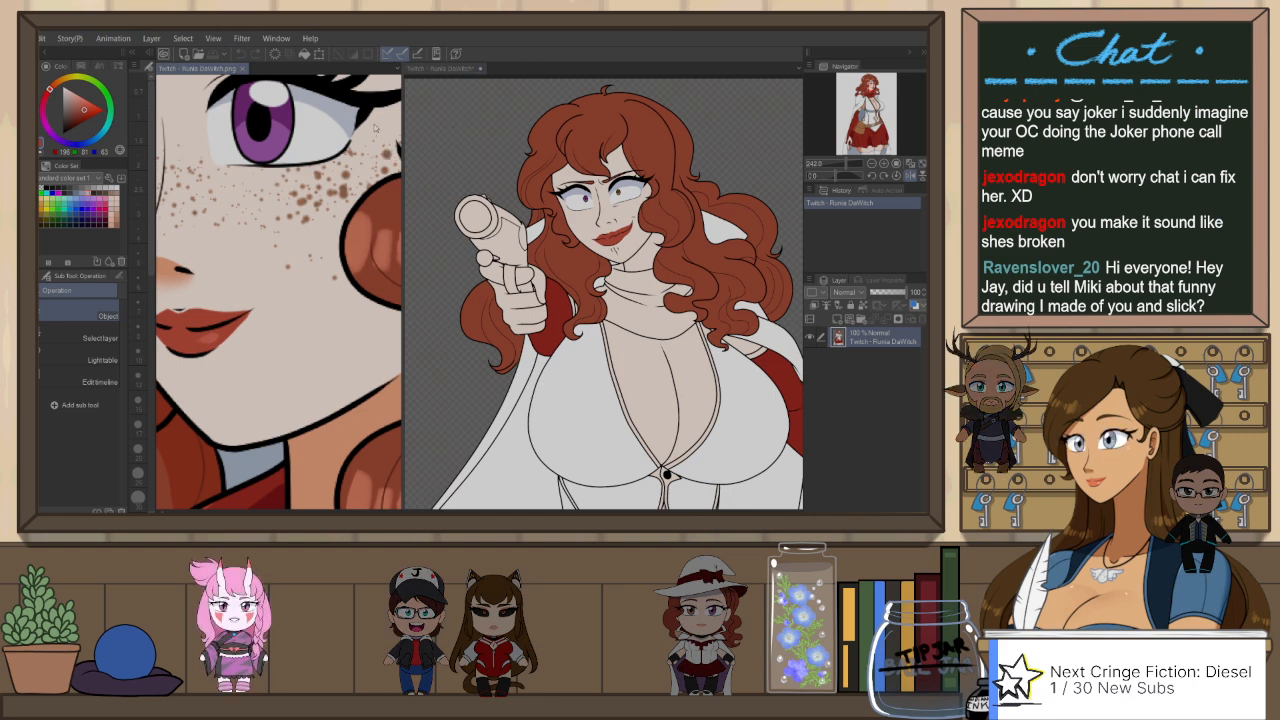
left_click(391, 150, "alt")
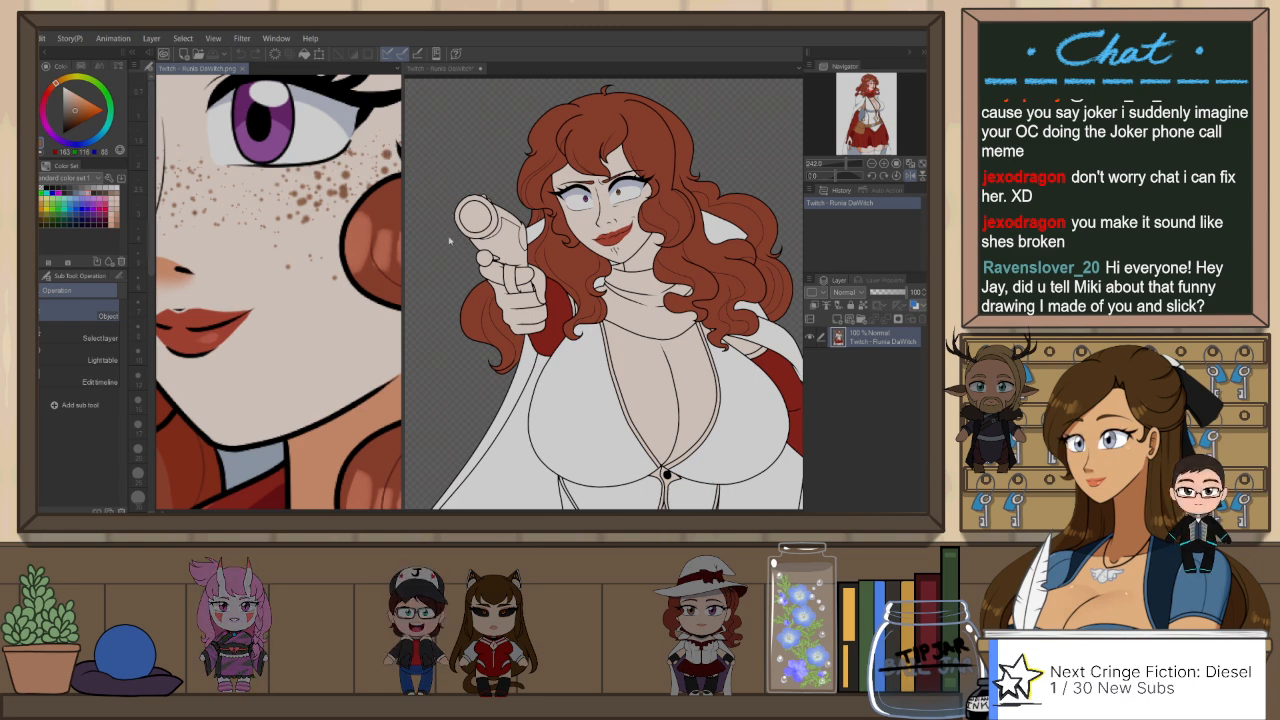
Step: Try spraying freckles over the face on Layer 17 with the Droplet airbrush, and undo the result
key("b")
left_click(520, 138)
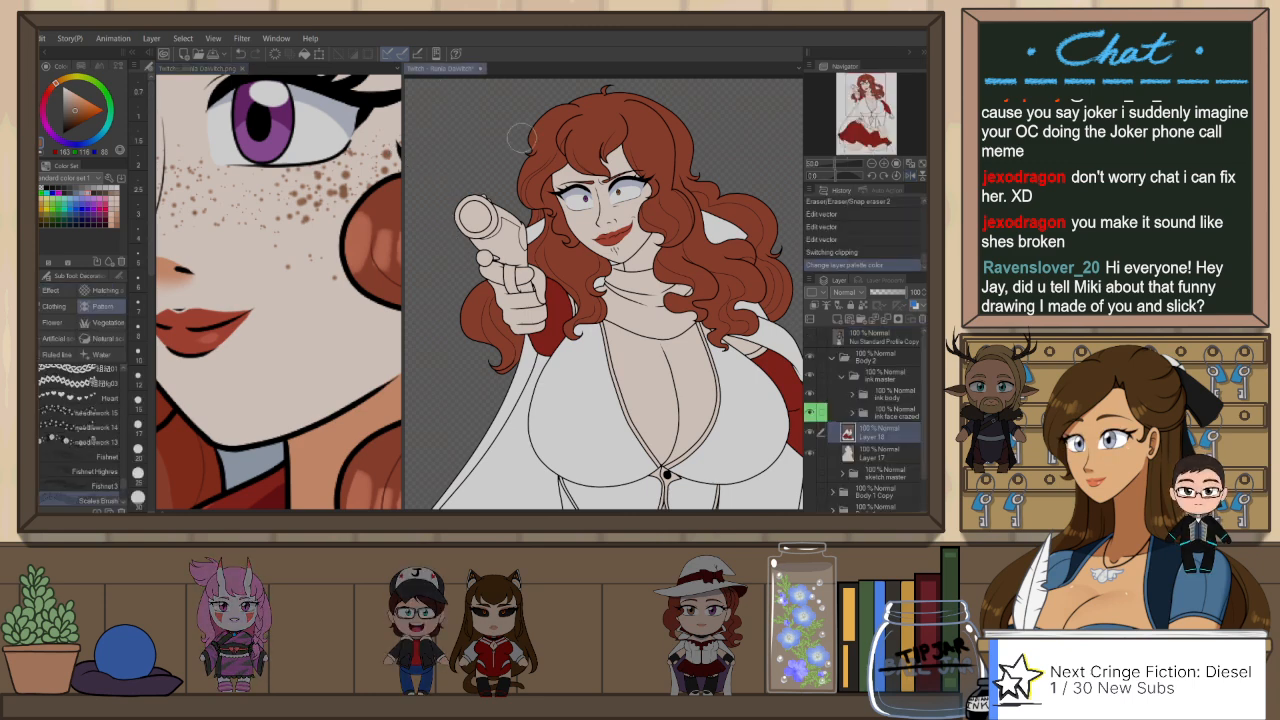
left_click(880, 454)
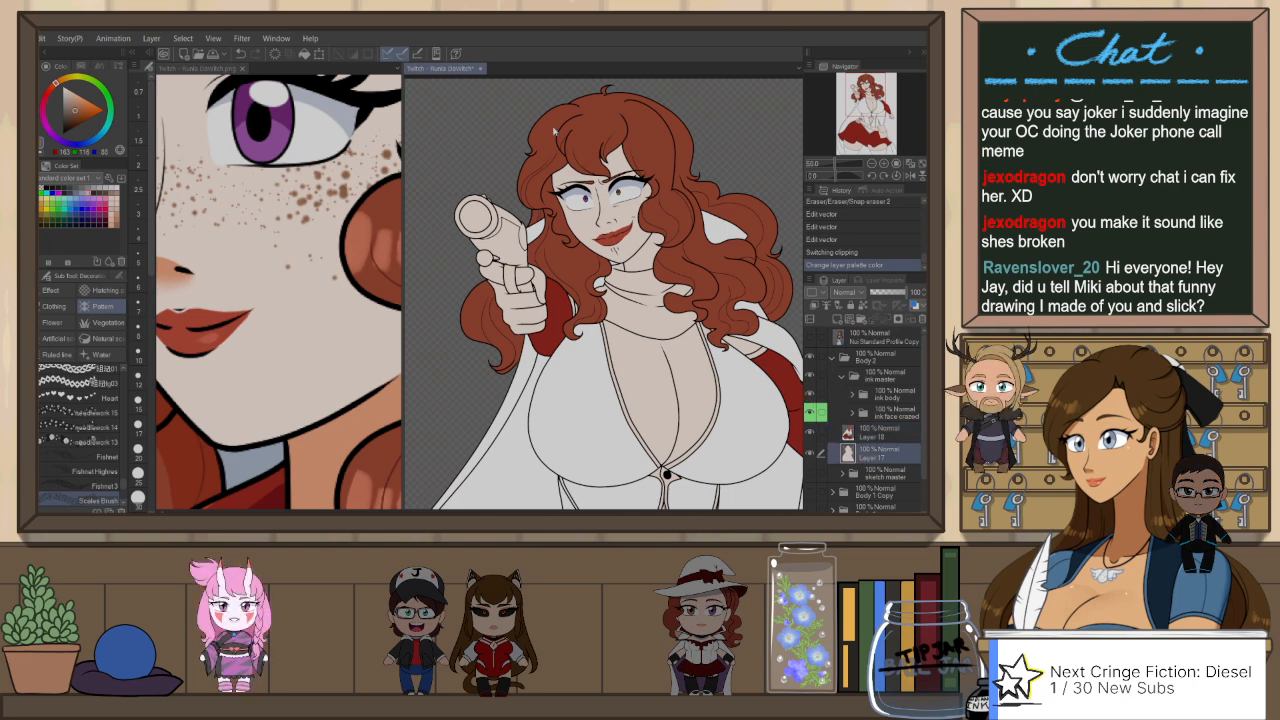
scroll(605, 159, "up", 1)
scroll(602, 151, "up", 1)
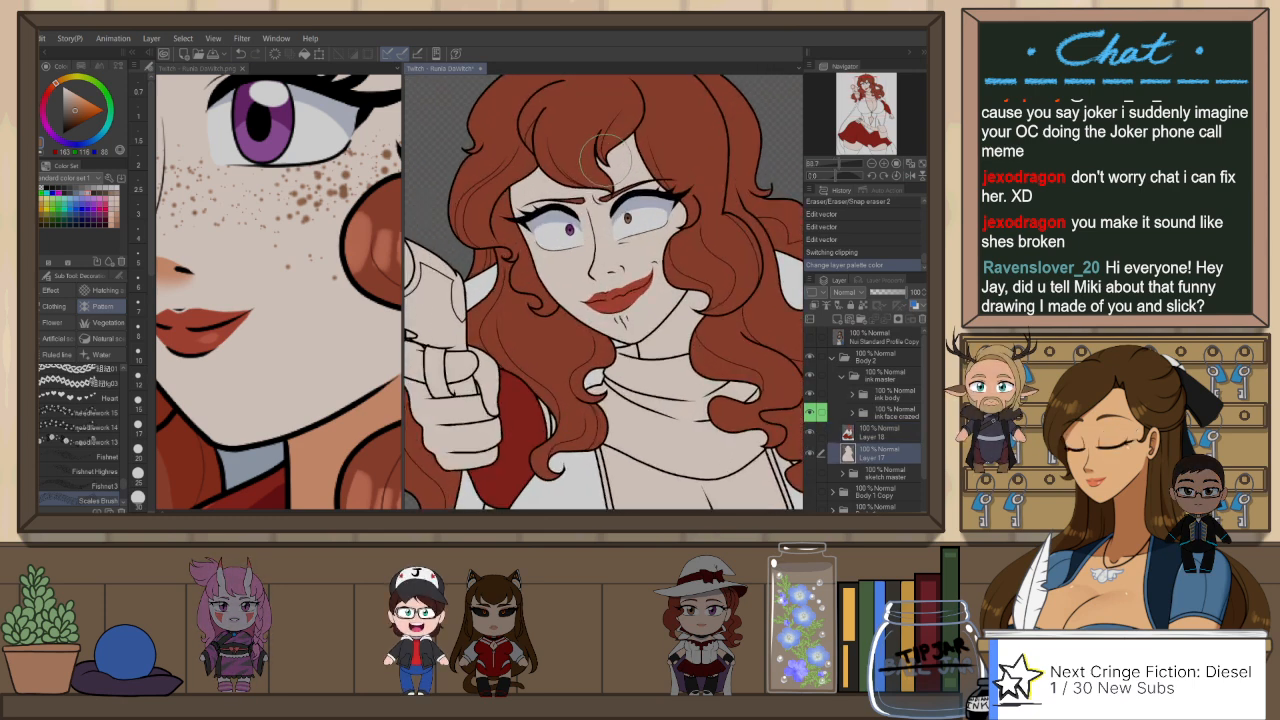
key("b")
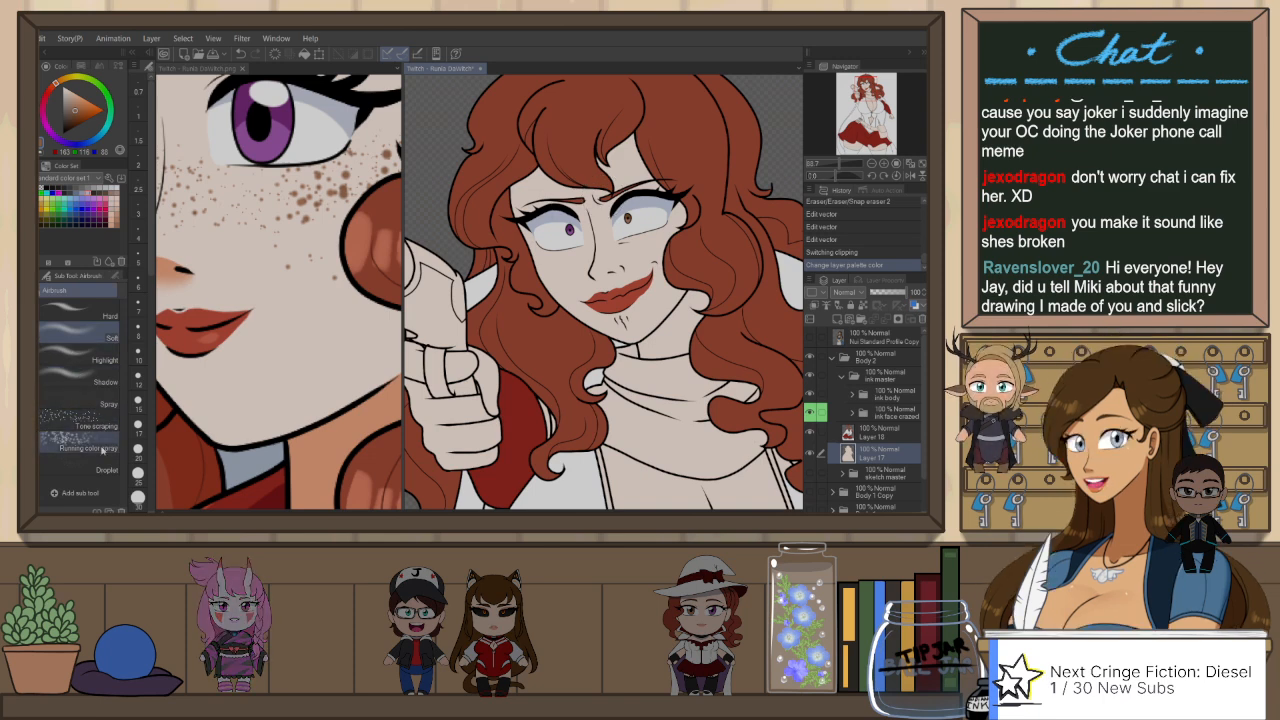
left_click(100, 469)
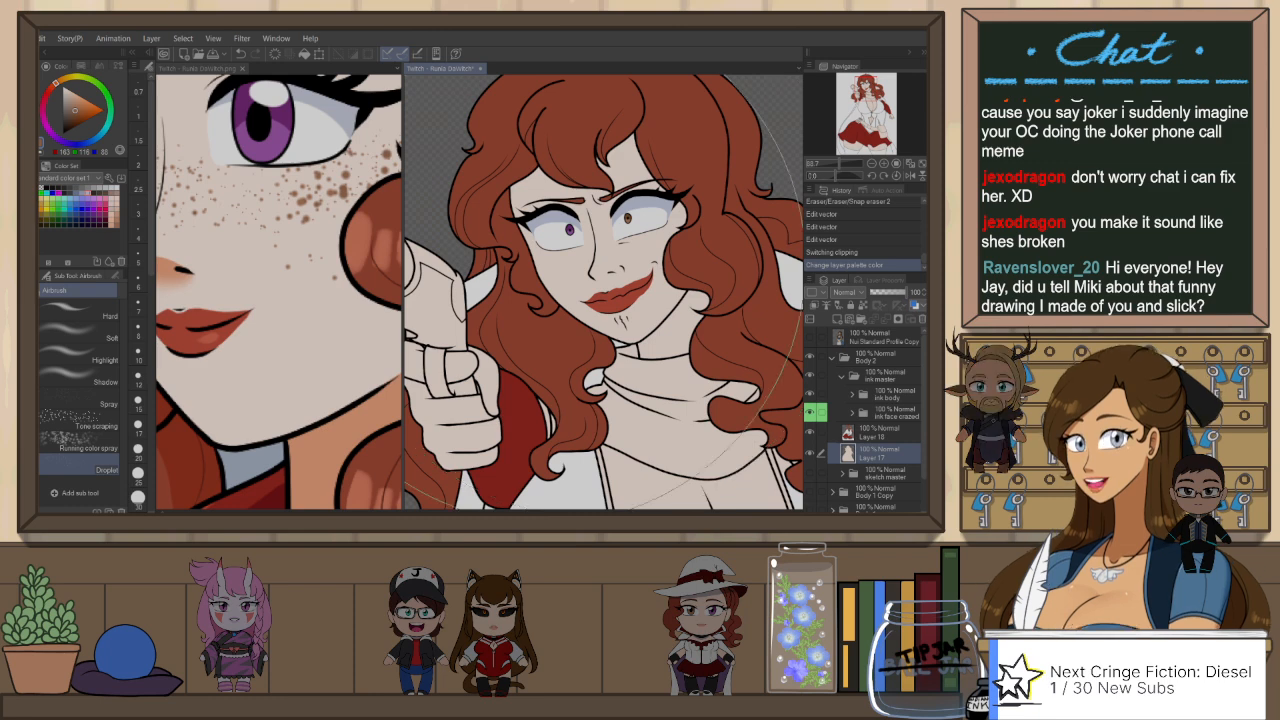
left_click(555, 277)
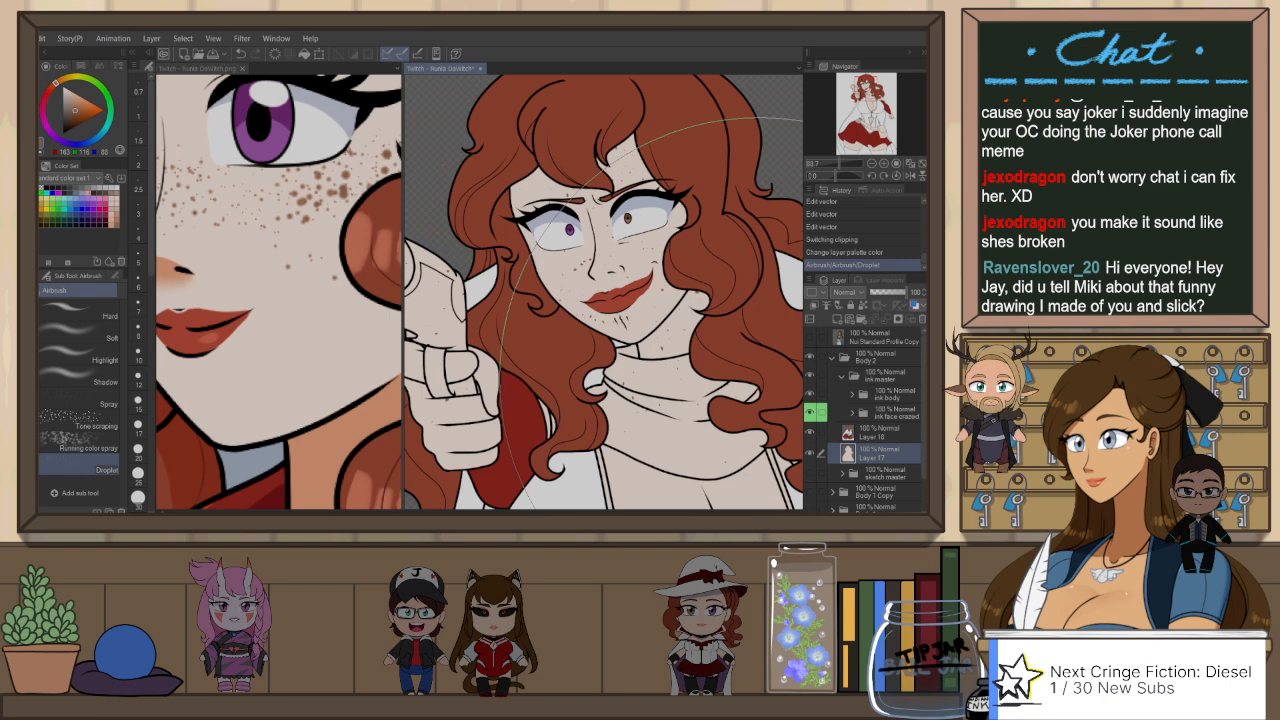
key("ctrl+z")
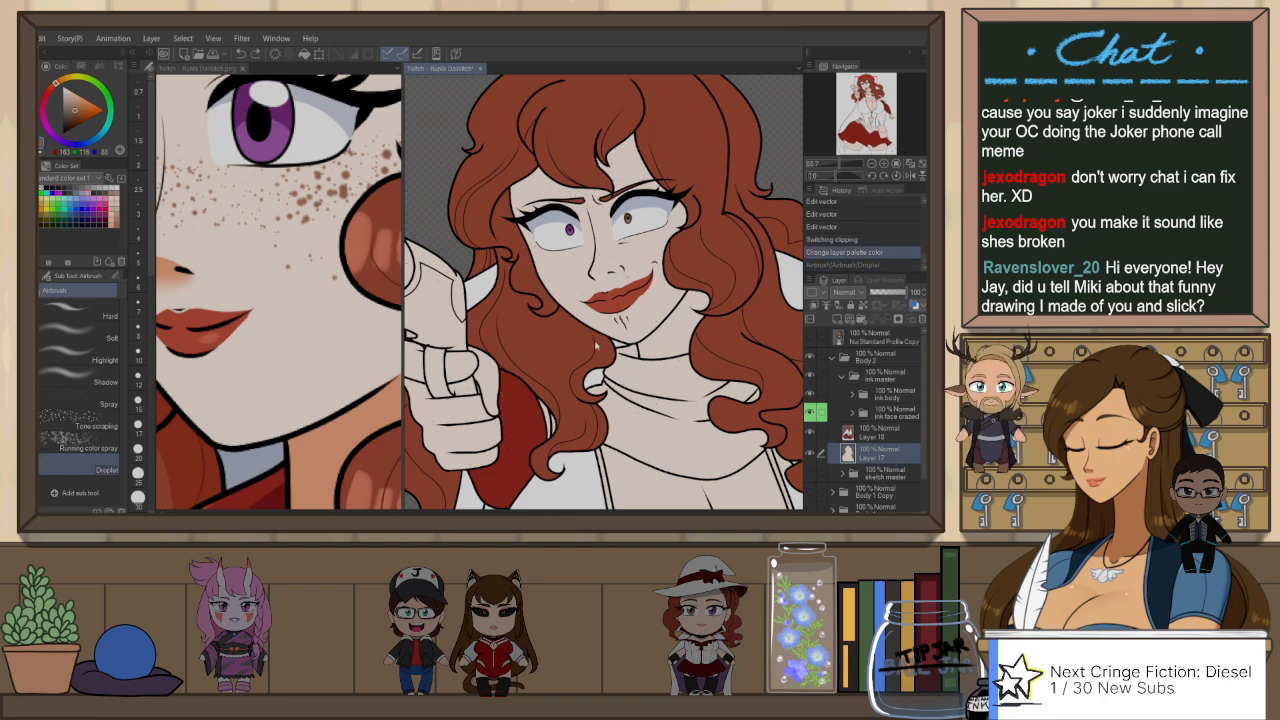
Step: Add a raster layer above Layer 17 and test the Spray airbrush on the cheek, undoing the mark
key("ctrl+shift+n")
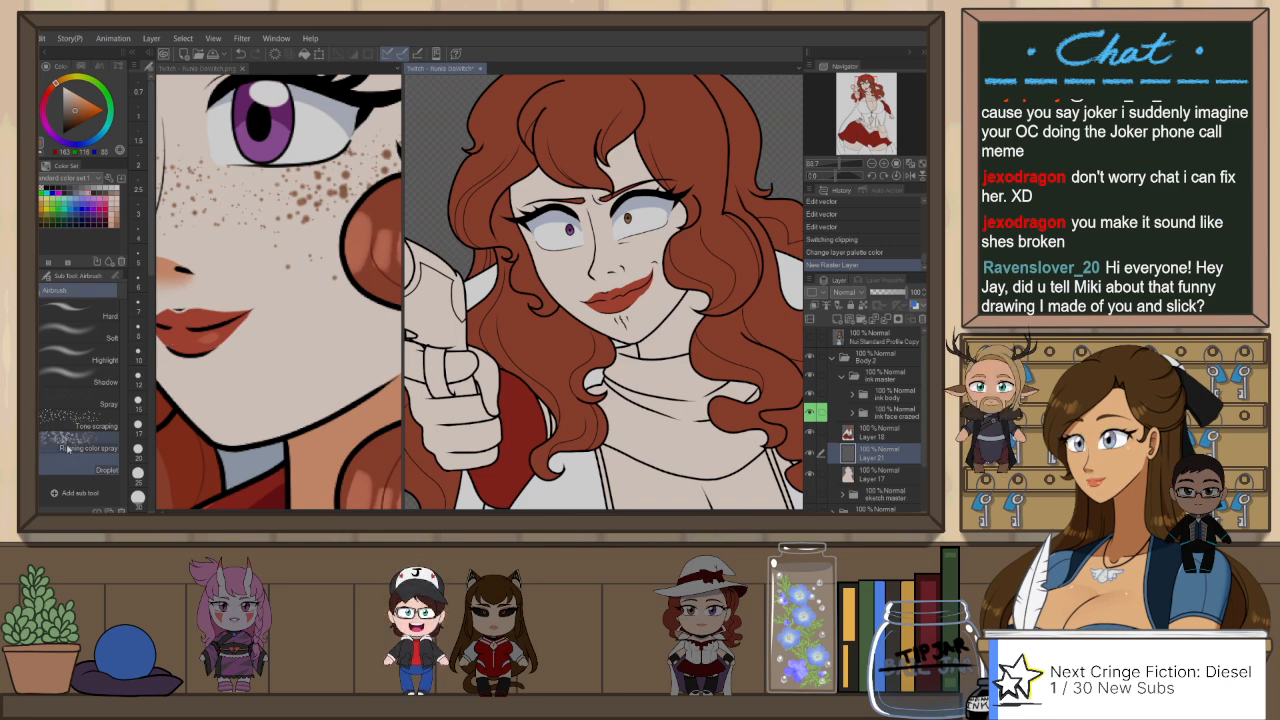
left_click(90, 402)
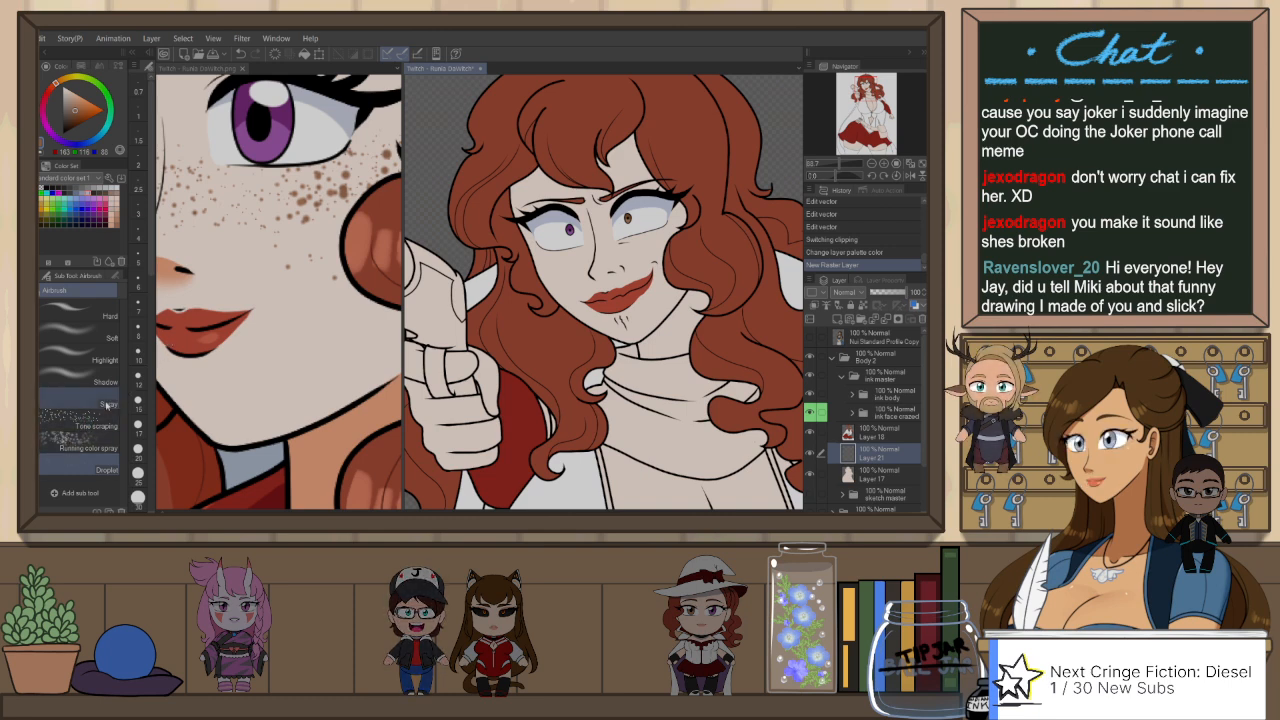
left_click(698, 237)
key("ctrl+z")
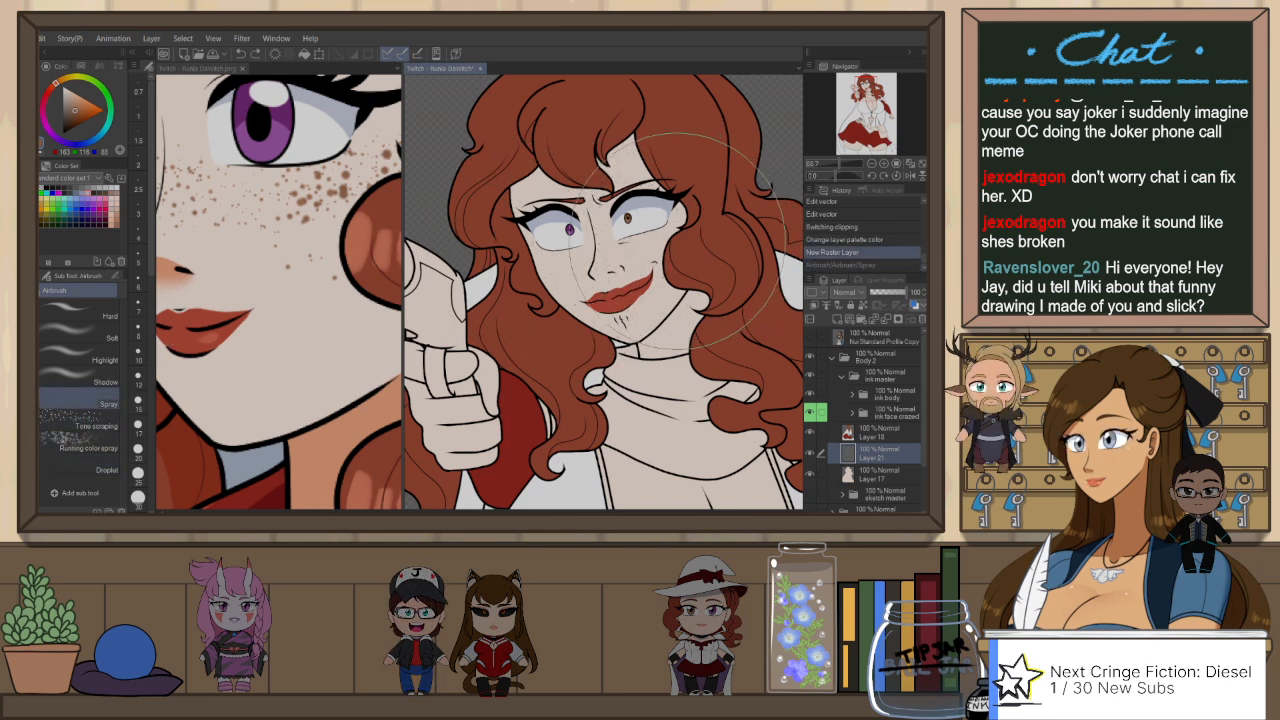
Step: Browse the hatching decoration brushes and search the downloaded materials for "freckles"
key("b")
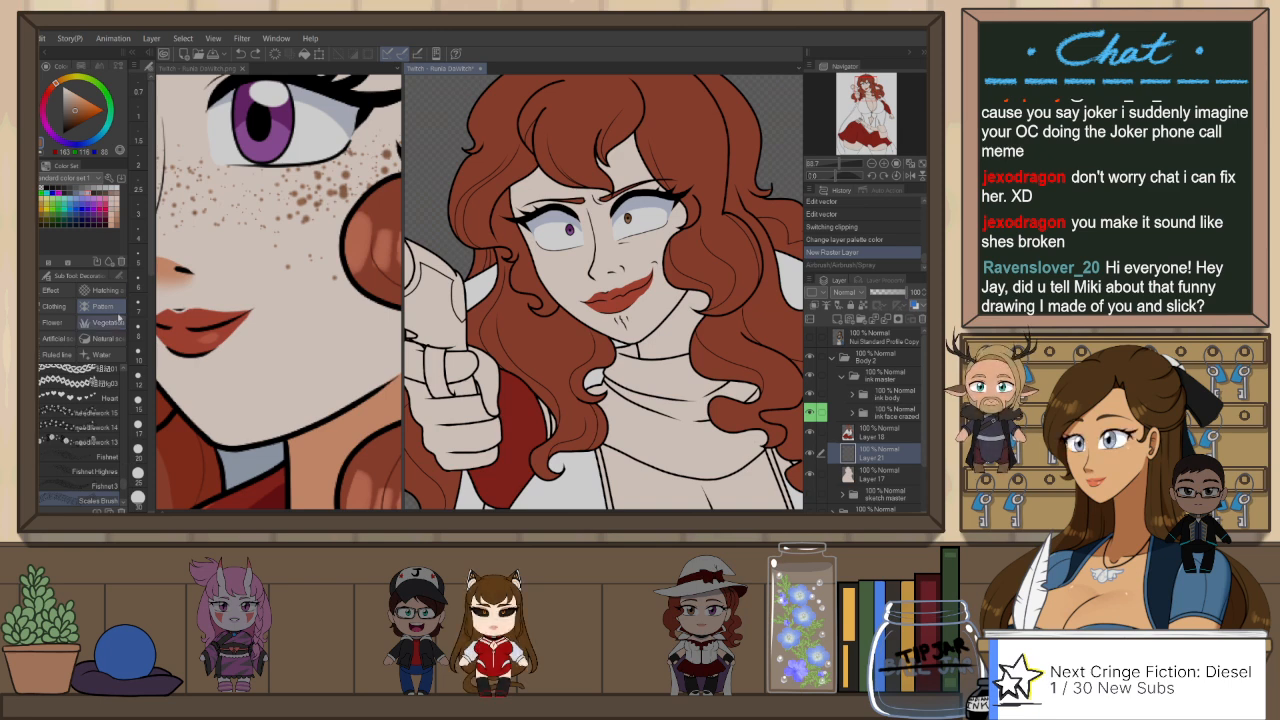
left_click(100, 290)
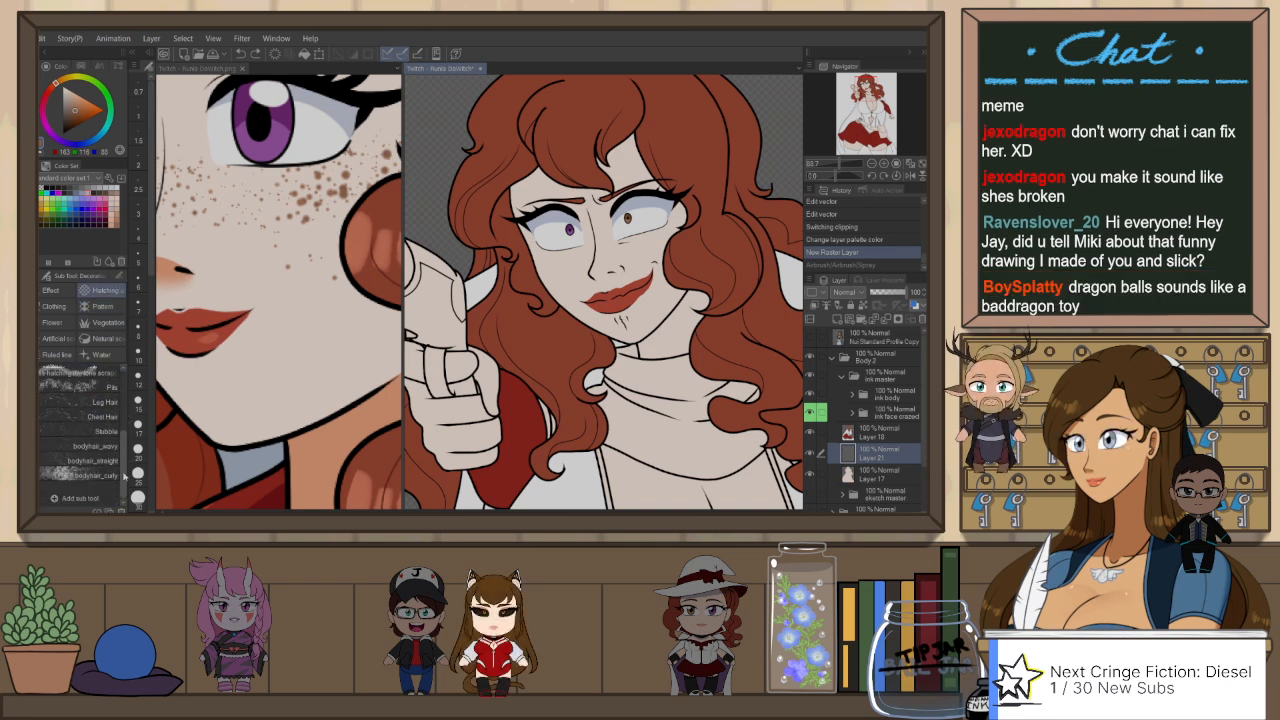
scroll(122, 480, "up", 4)
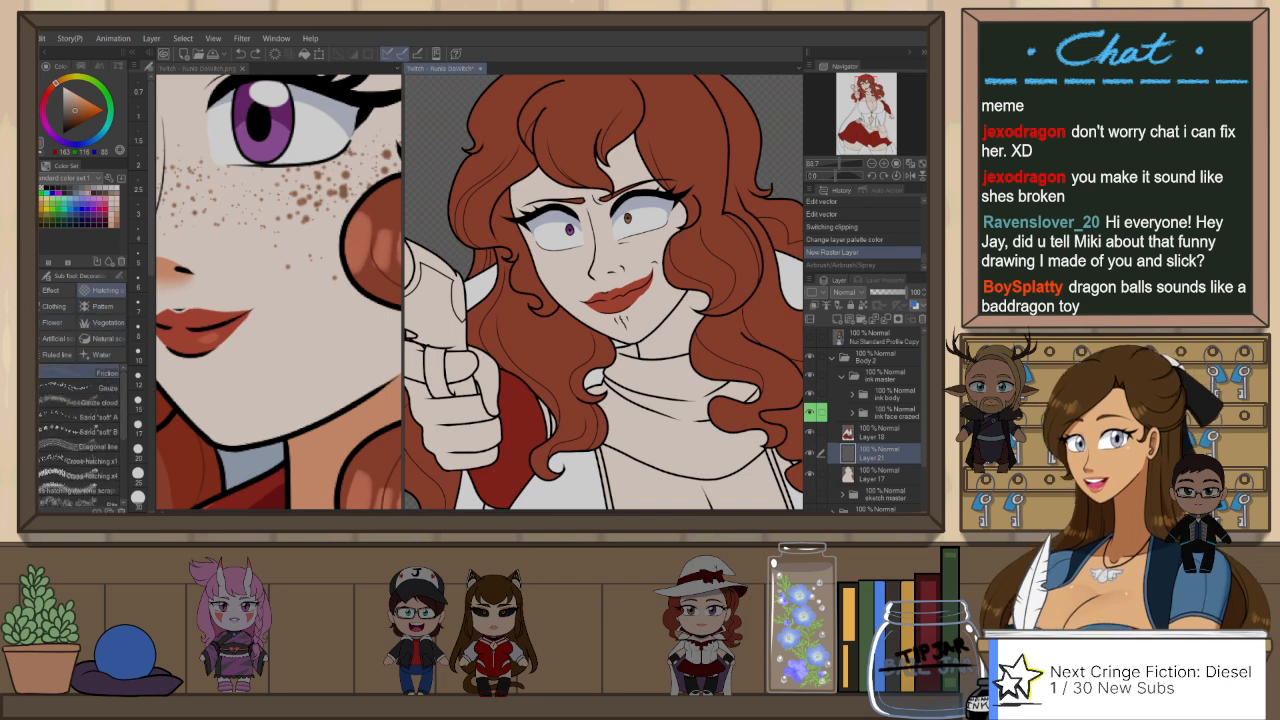
left_click(923, 52)
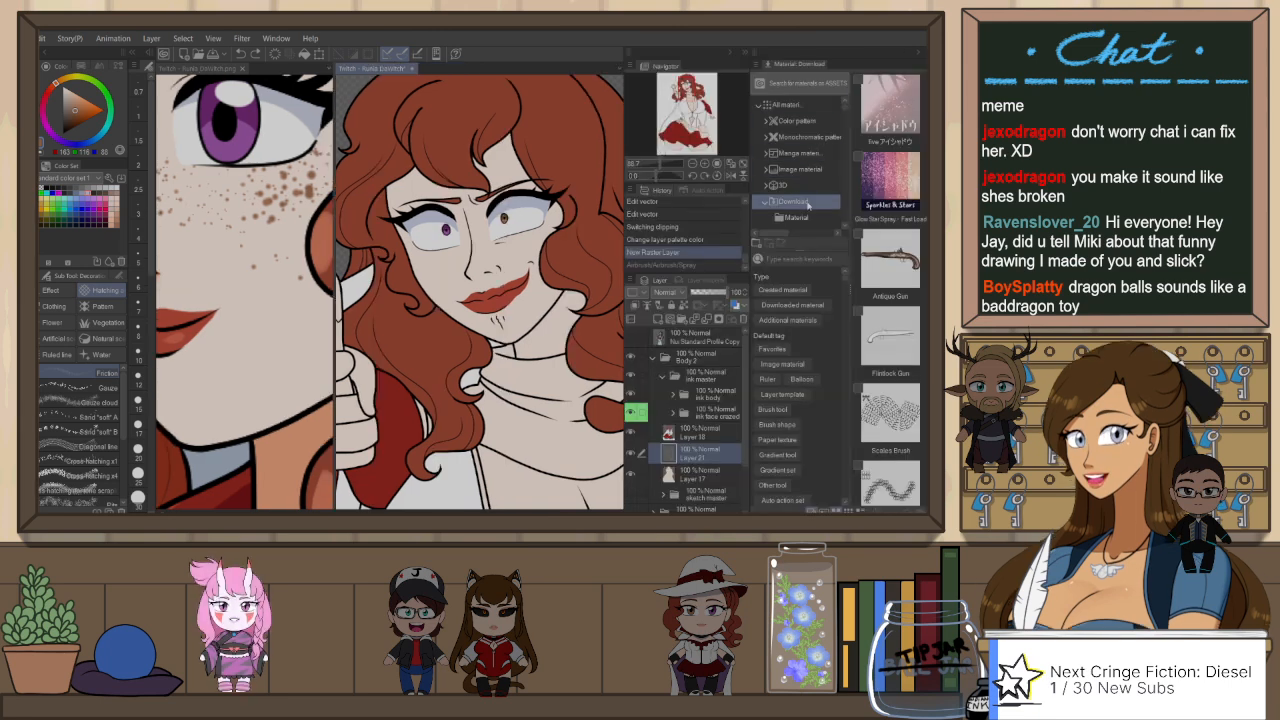
left_click(795, 259)
type("freckles")
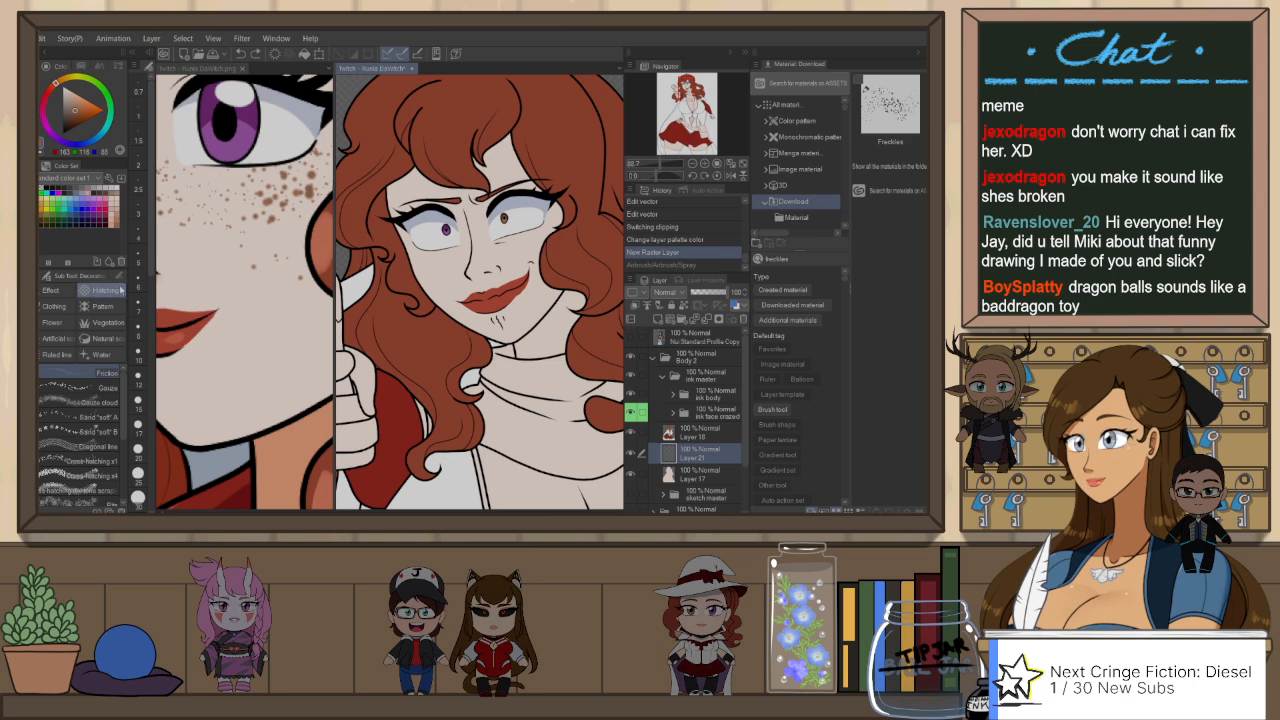
Step: Add the Freckles brush material to the Airbrush sub tools and hide the materials list
key("b")
key("b")
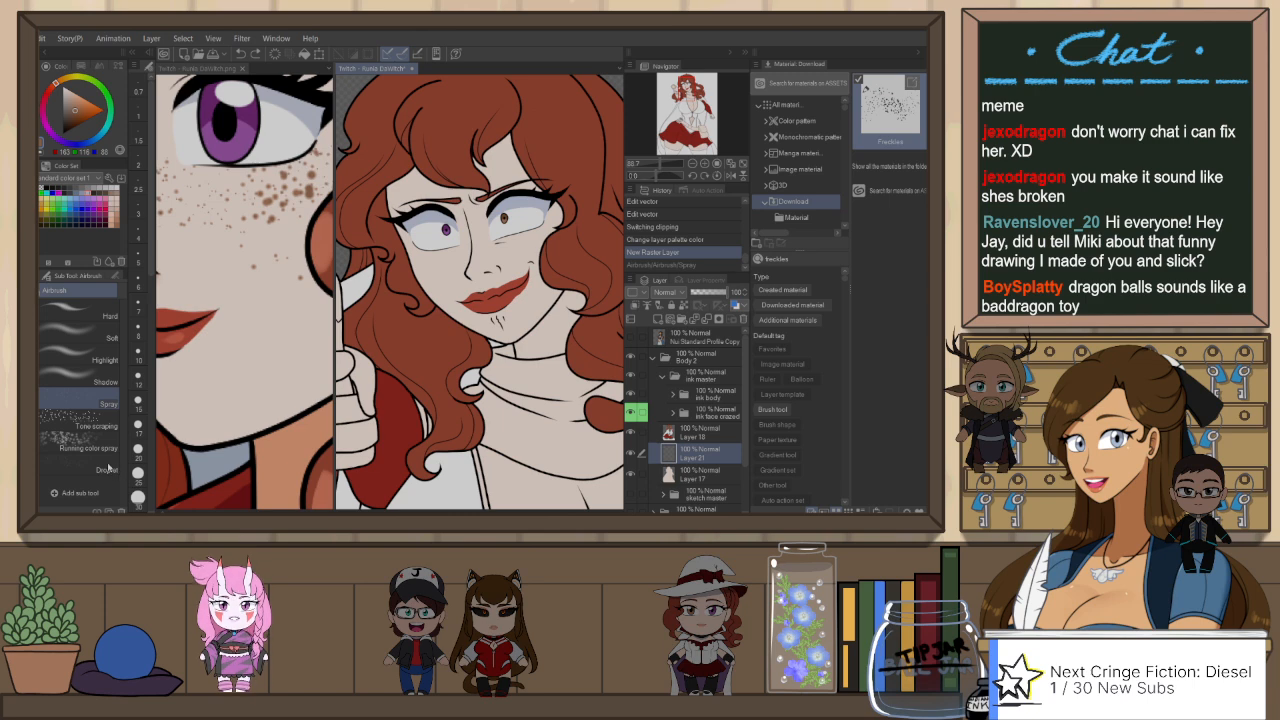
left_click_drag(127, 461, 98, 457)
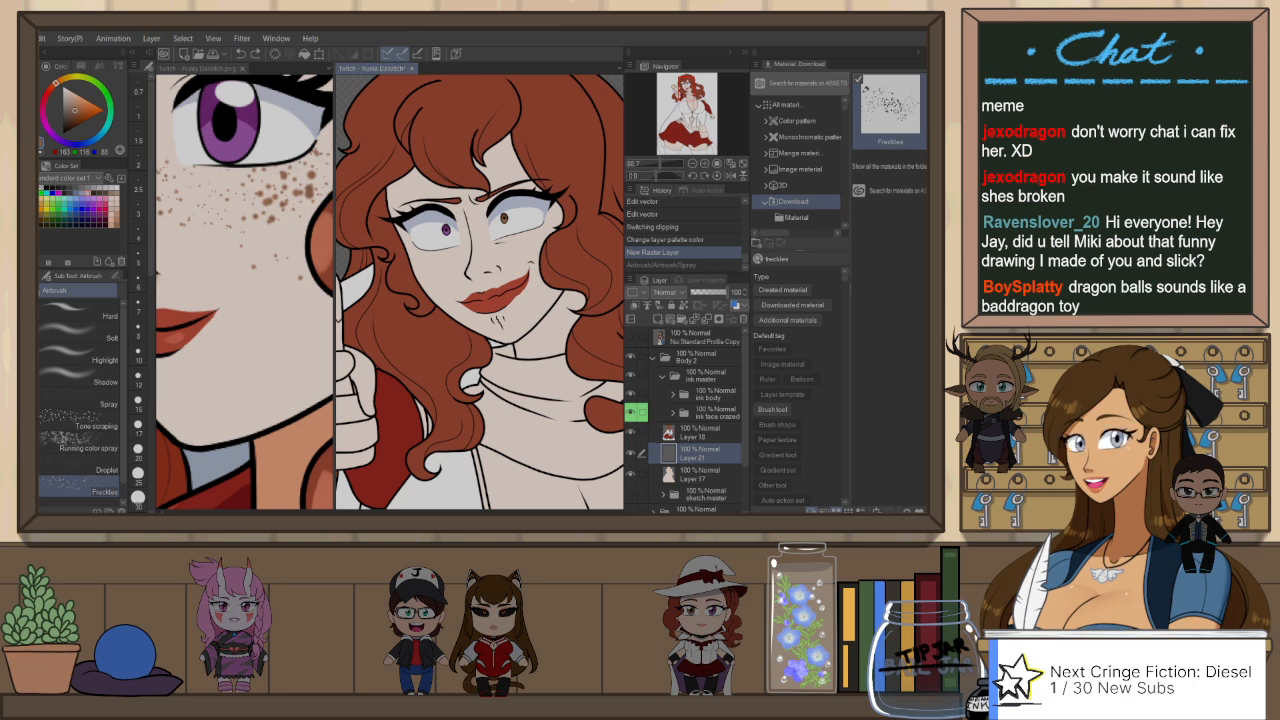
left_click(918, 52)
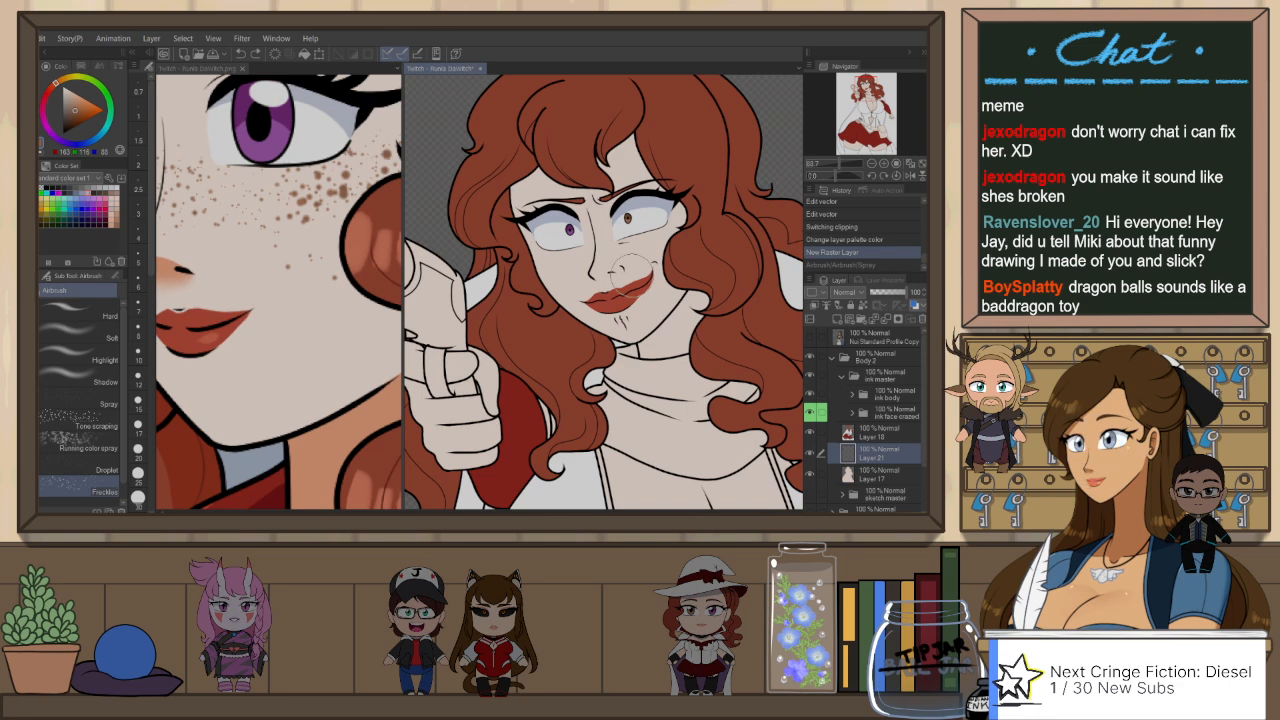
Step: Try spraying freckles over both cheeks on Layer 21 with the Freckles airbrush
mouse_move(584, 262)
left_mouse_down()
mouse_move(622, 256)
mouse_move(573, 262)
mouse_move(676, 237)
left_mouse_up()
key("ctrl+z")
left_click(561, 260)
key("ctrl+z")
key("ctrl+z")
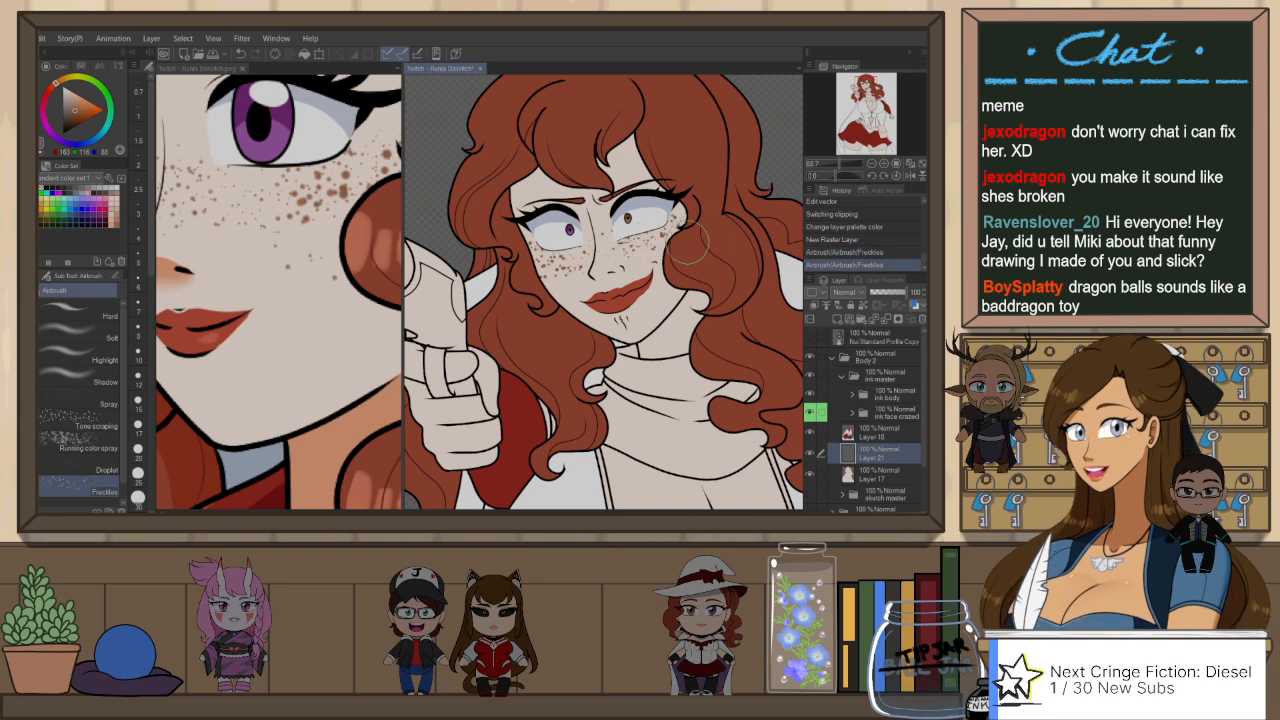
Step: Compare the sprayed freckles with the full-face view of the reference image, and undo both freckle strokes
scroll(702, 232, "down", 1)
left_click(200, 68)
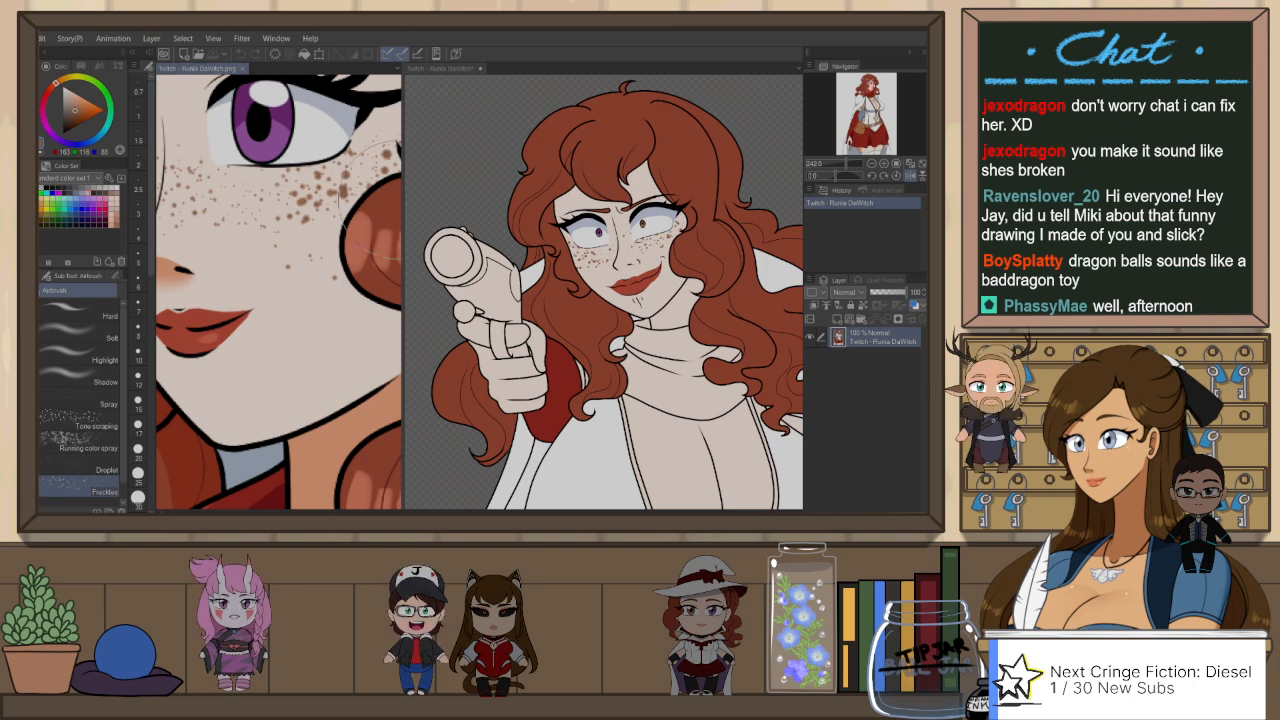
scroll(290, 280, "down", 5)
left_click(456, 70)
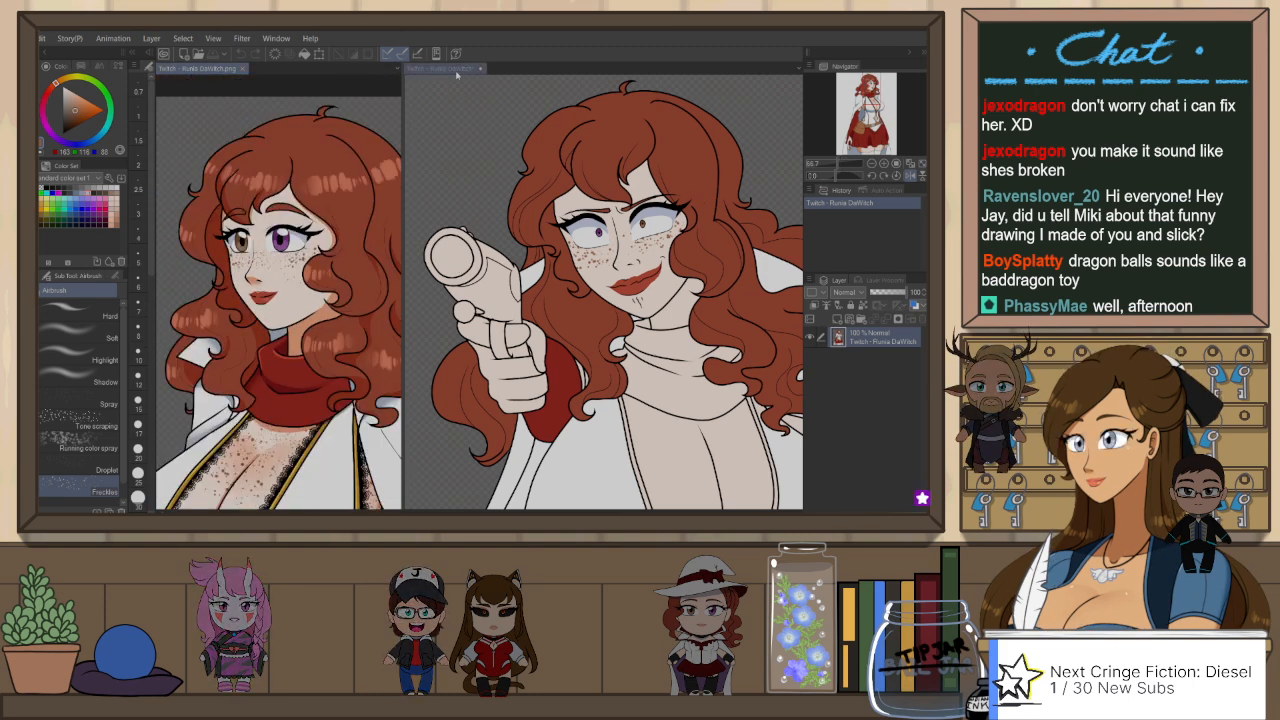
left_click_drag(650, 254, 639, 260)
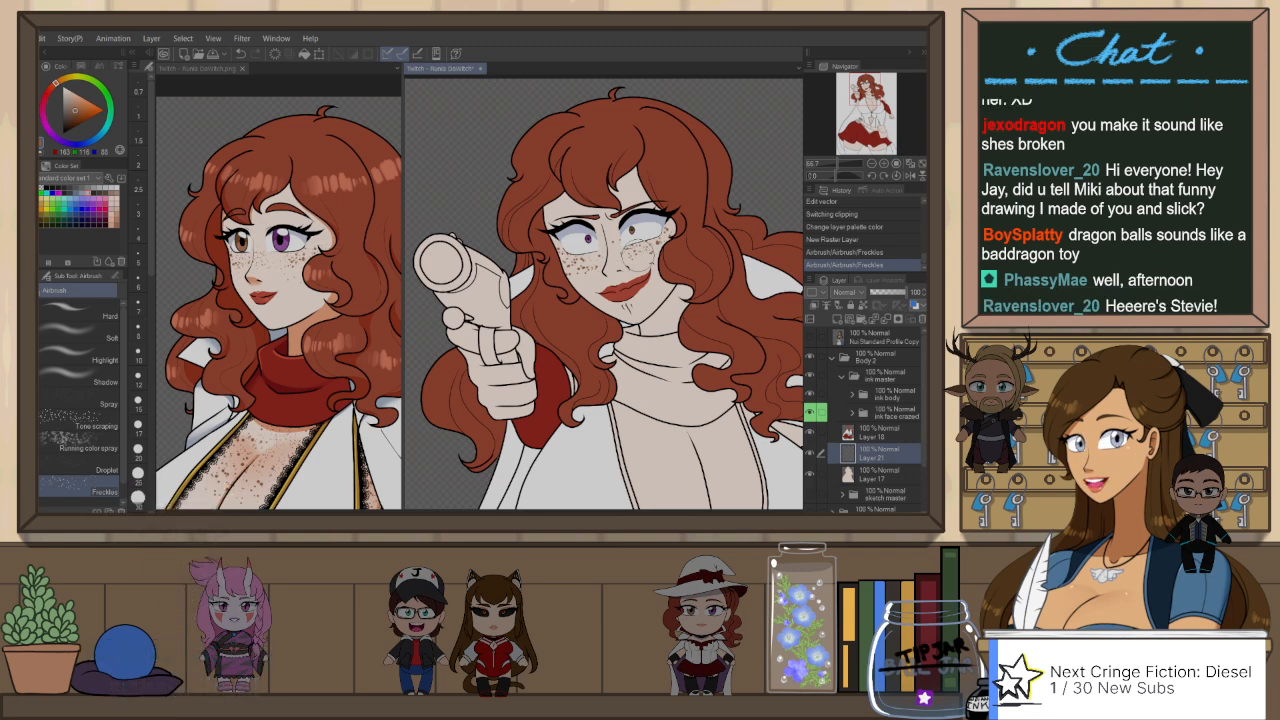
key("ctrl+z")
key("ctrl+z")
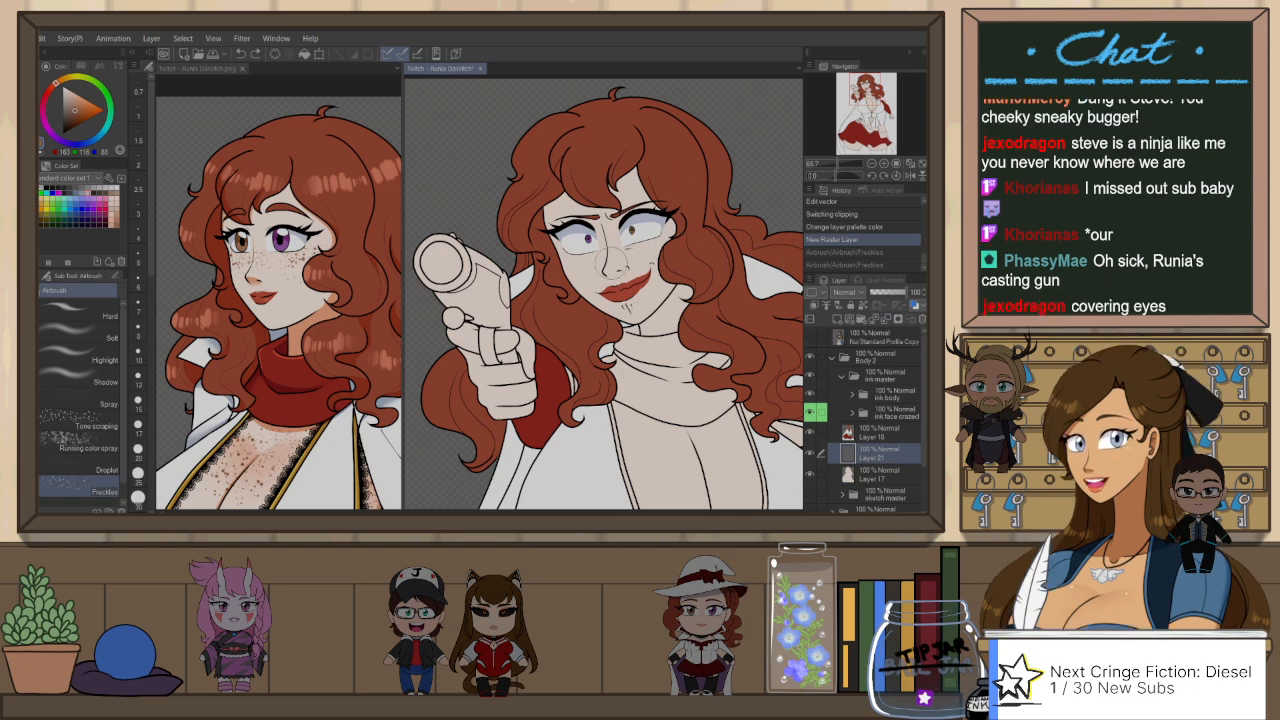
Step: Spray light freckles on the cheek nearest the gun with the Freckles airbrush, undoing the unwanted strokes
left_click_drag(576, 248, 594, 266)
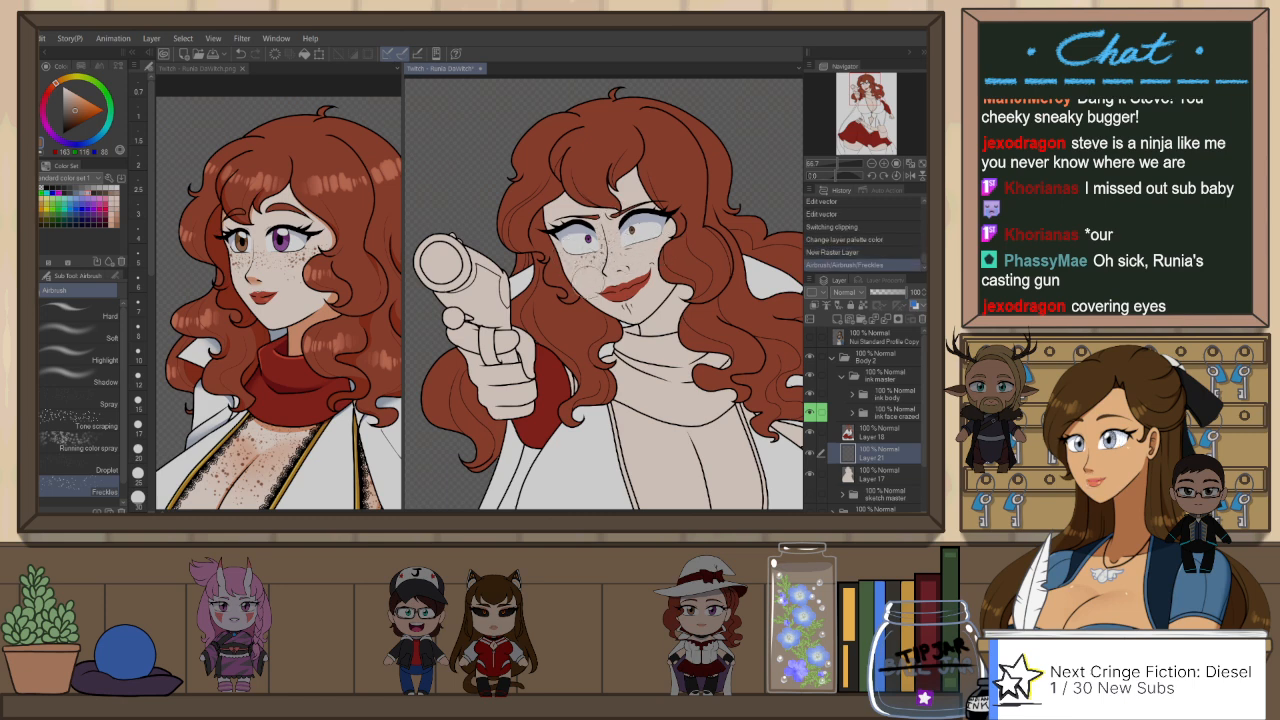
mouse_move(566, 250)
left_mouse_down()
mouse_move(590, 266)
mouse_move(576, 263)
left_mouse_up()
left_click_drag(640, 243, 658, 248)
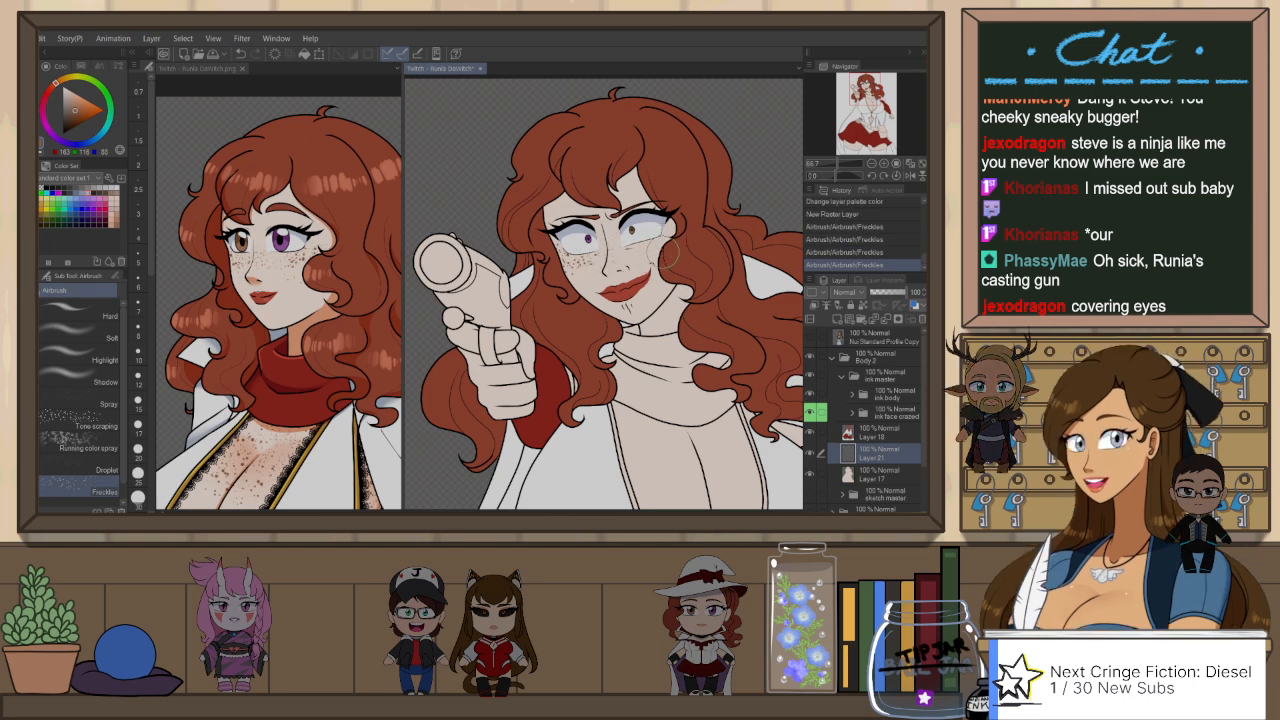
key("ctrl+z")
key("ctrl+z")
left_click_drag(620, 253, 606, 254)
key("ctrl+z")
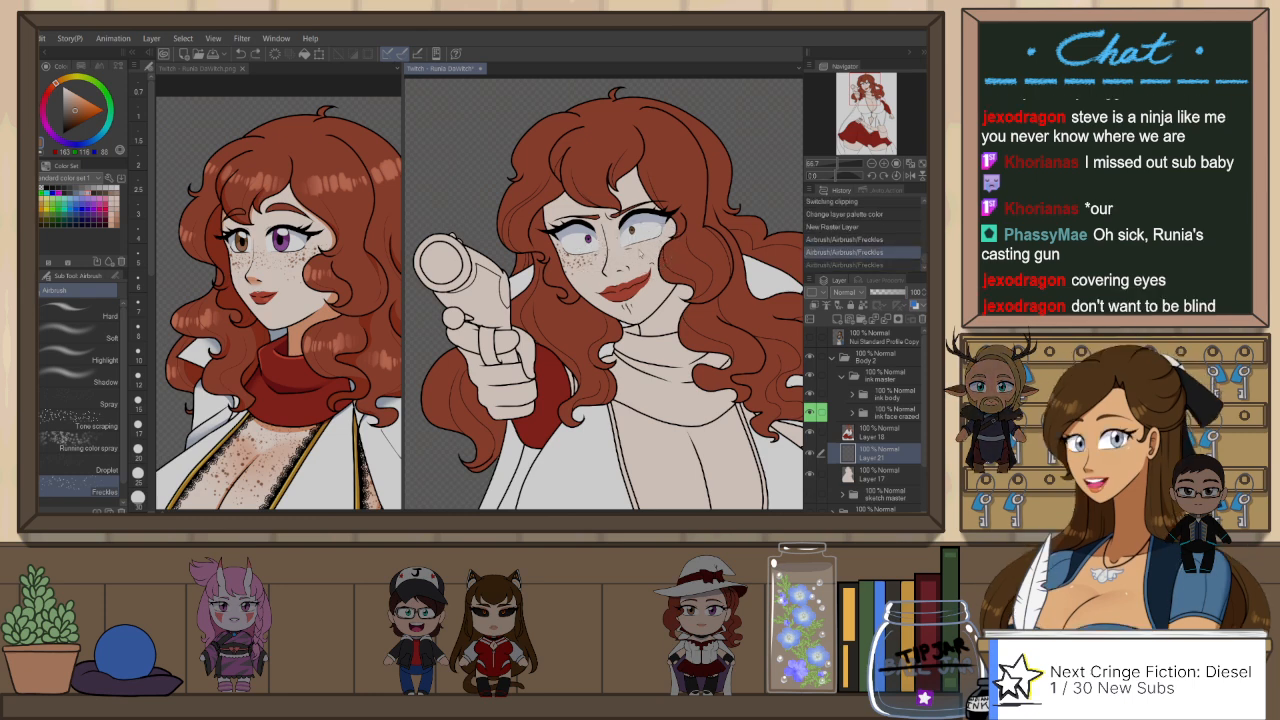
Step: Spray freckles on the cheek beside the overlapping hair, checking the face in a mirrored view
left_click(659, 246)
key("h")
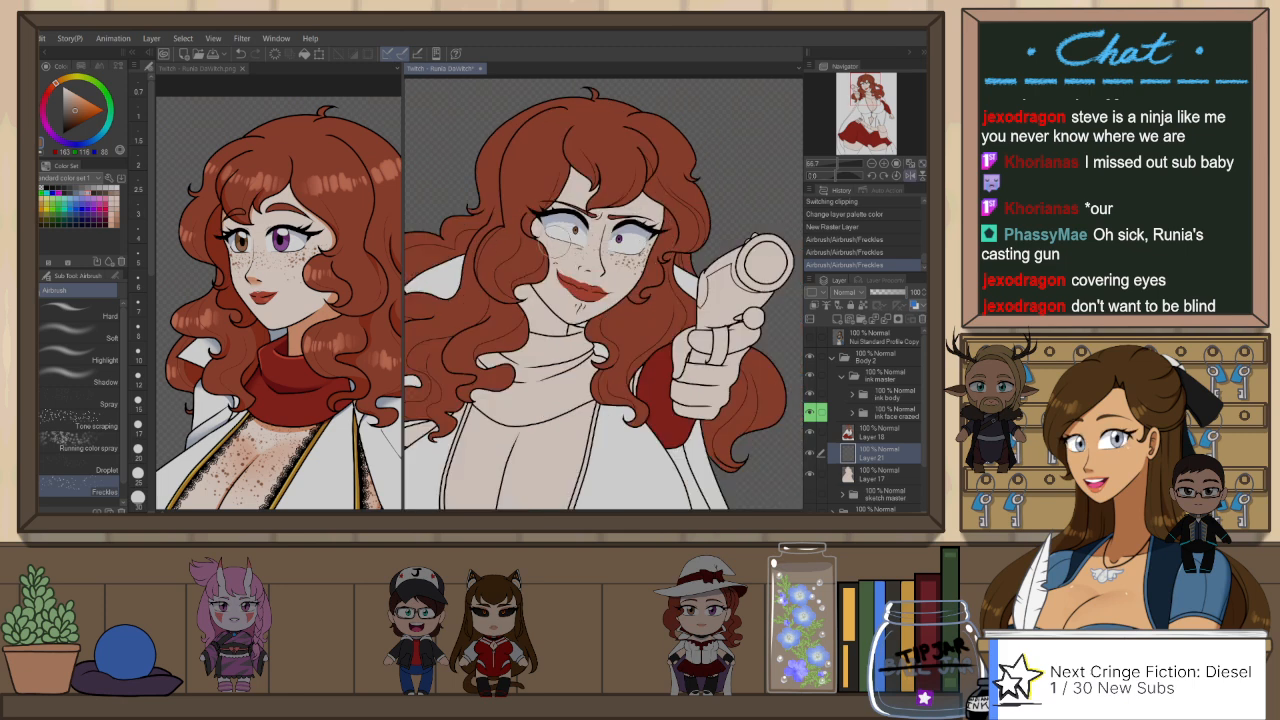
left_click(548, 245)
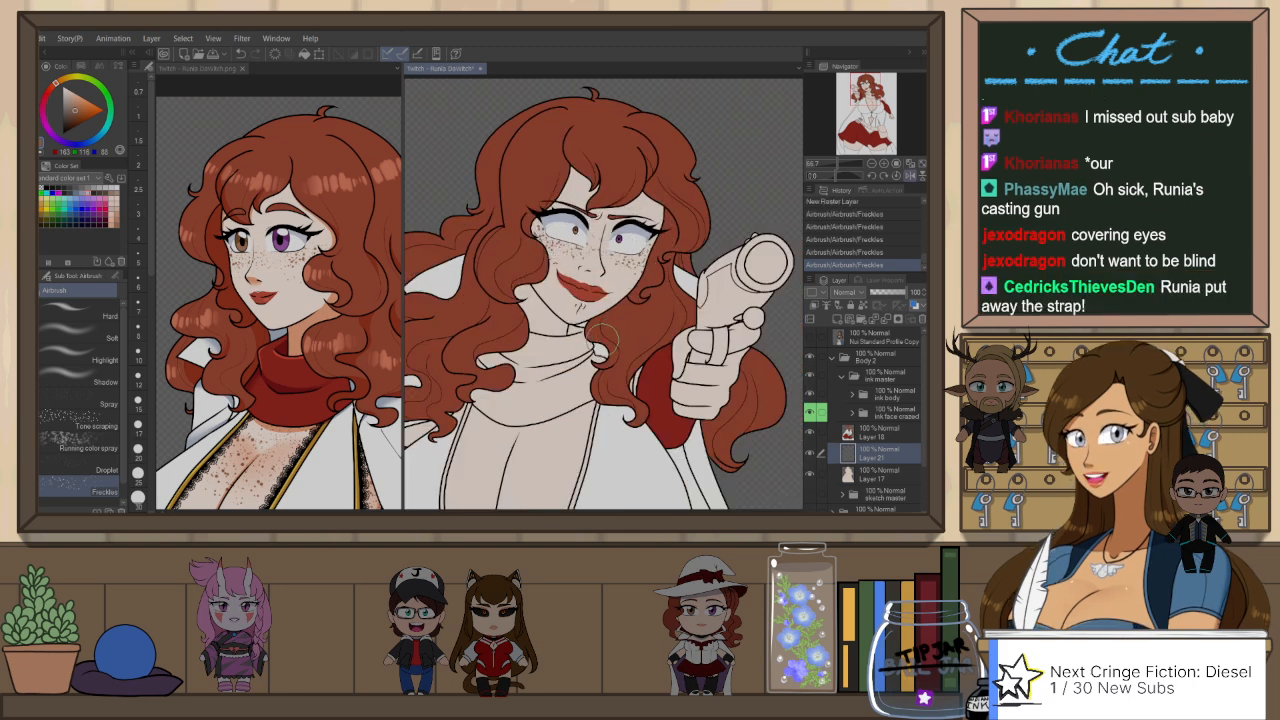
key("h")
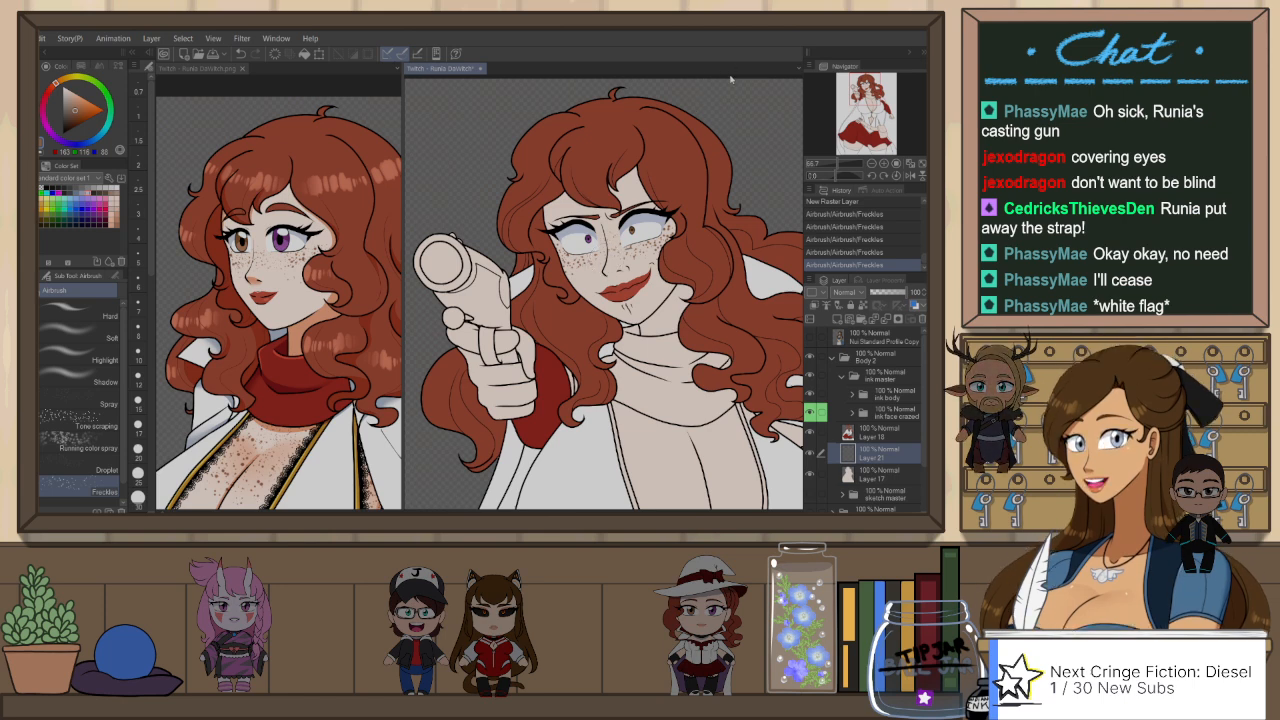
Step: Compare the face with and without the latest freckle strokes in the mirrored view
key("ctrl+z")
key("h")
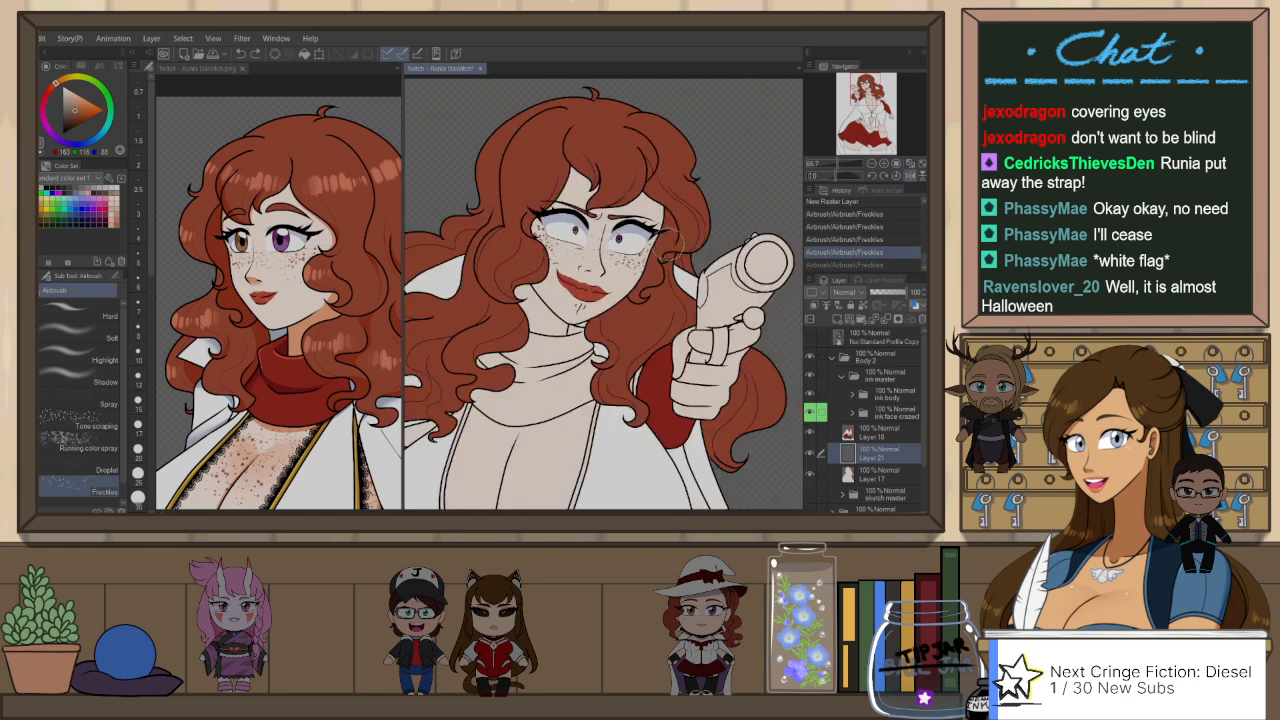
key("ctrl+z")
key("ctrl+y")
key("ctrl+y")
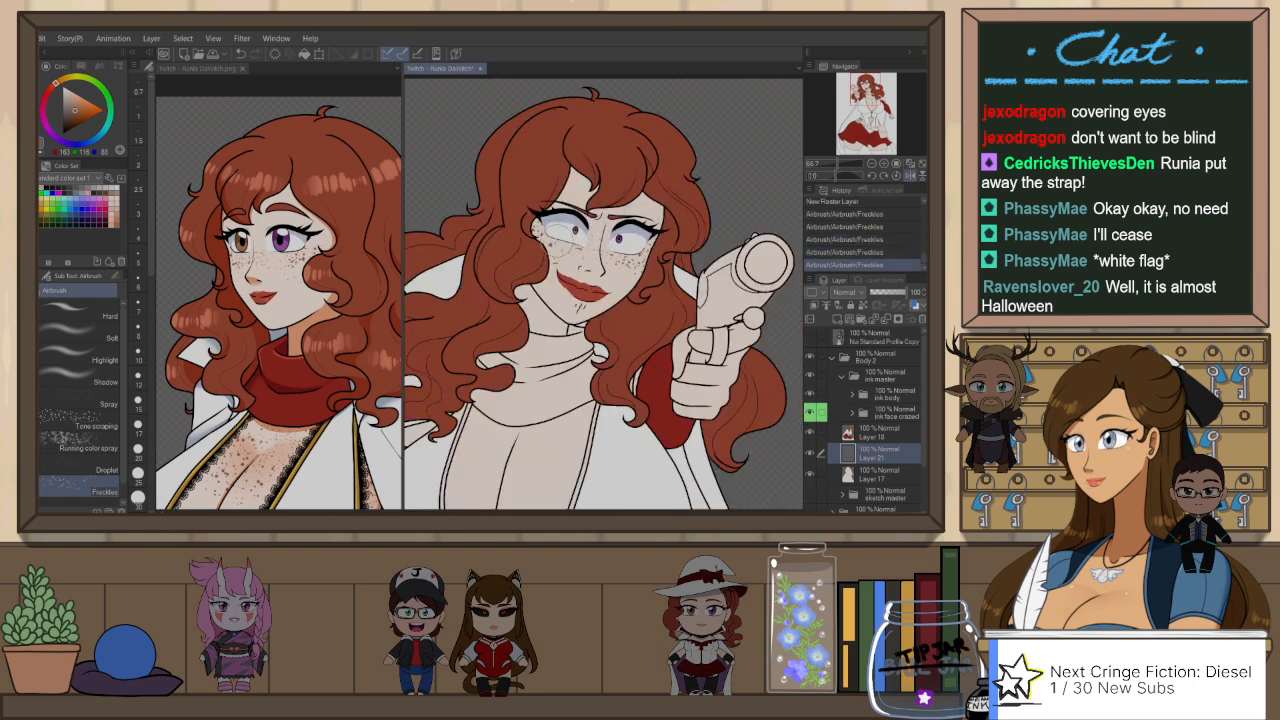
Step: Replace the last freckle stroke with small dabs on the hair-side cheek, undoing test dabs on the gun-side cheek
key("ctrl+z")
left_click(537, 232)
left_click(628, 246)
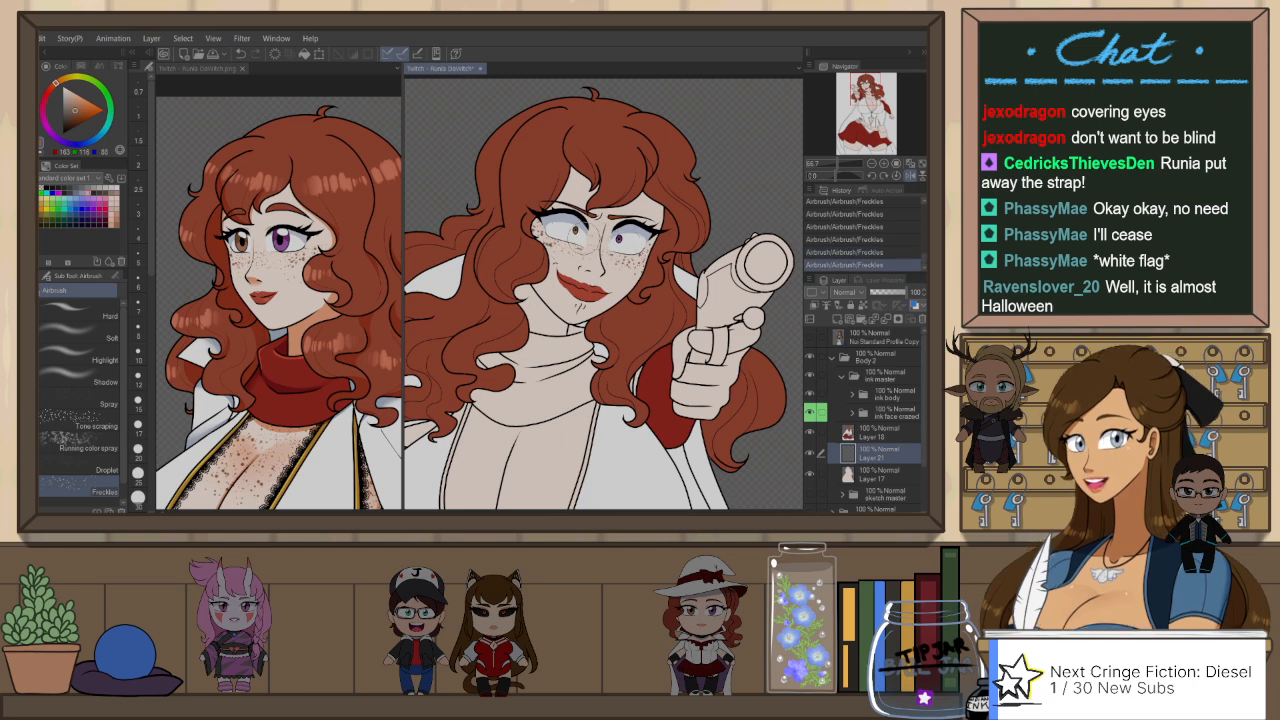
key("ctrl+z")
left_click(632, 245)
key("ctrl+z")
left_click(552, 252)
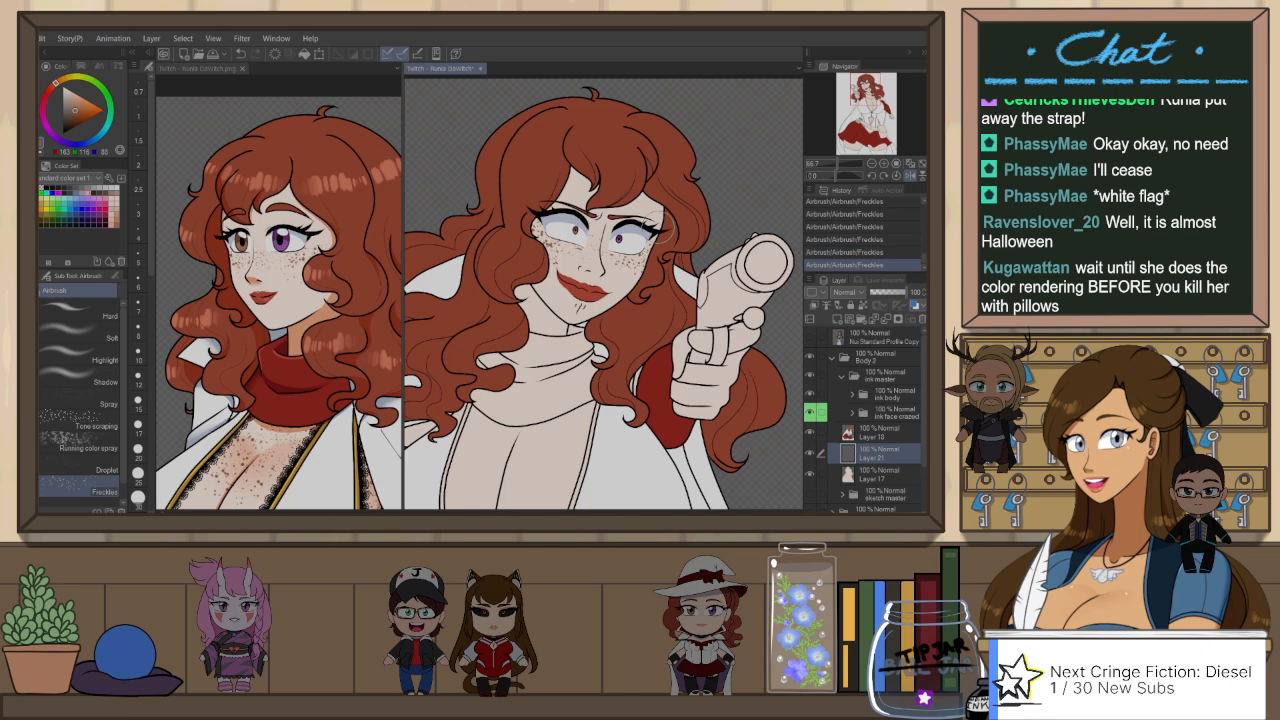
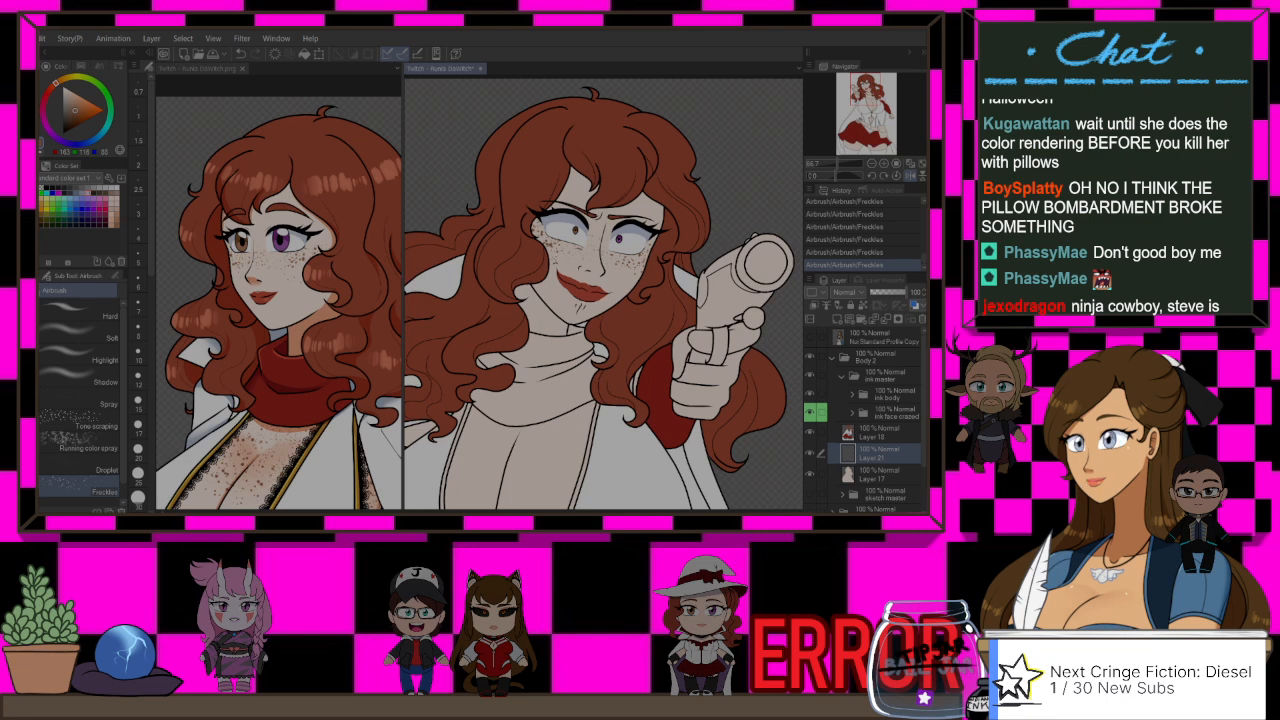
Step: Try spraying freckles across the upper chest with the Freckles airbrush
key("ctrl+minus")
left_click_drag(614, 433, 644, 335)
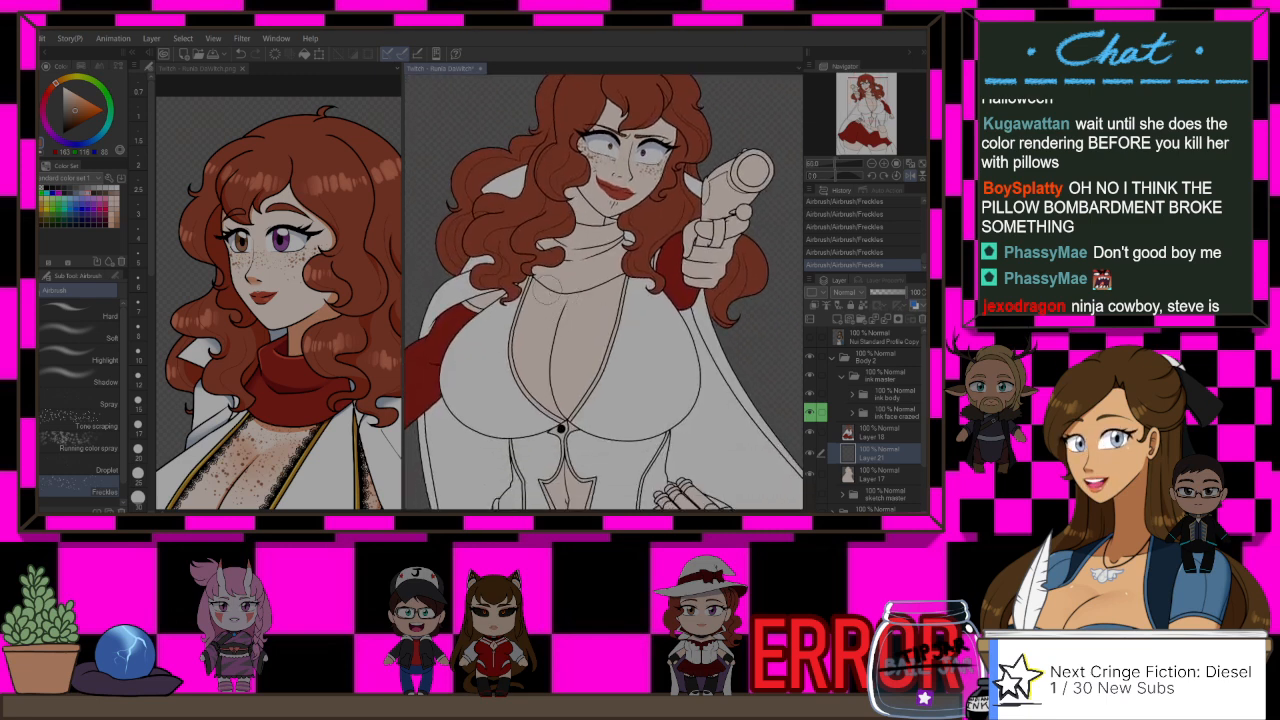
mouse_move(535, 306)
left_mouse_down()
mouse_move(596, 297)
mouse_move(577, 290)
mouse_move(519, 318)
mouse_move(571, 282)
mouse_move(592, 306)
left_mouse_up()
key("ctrl+z")
key("ctrl+z")
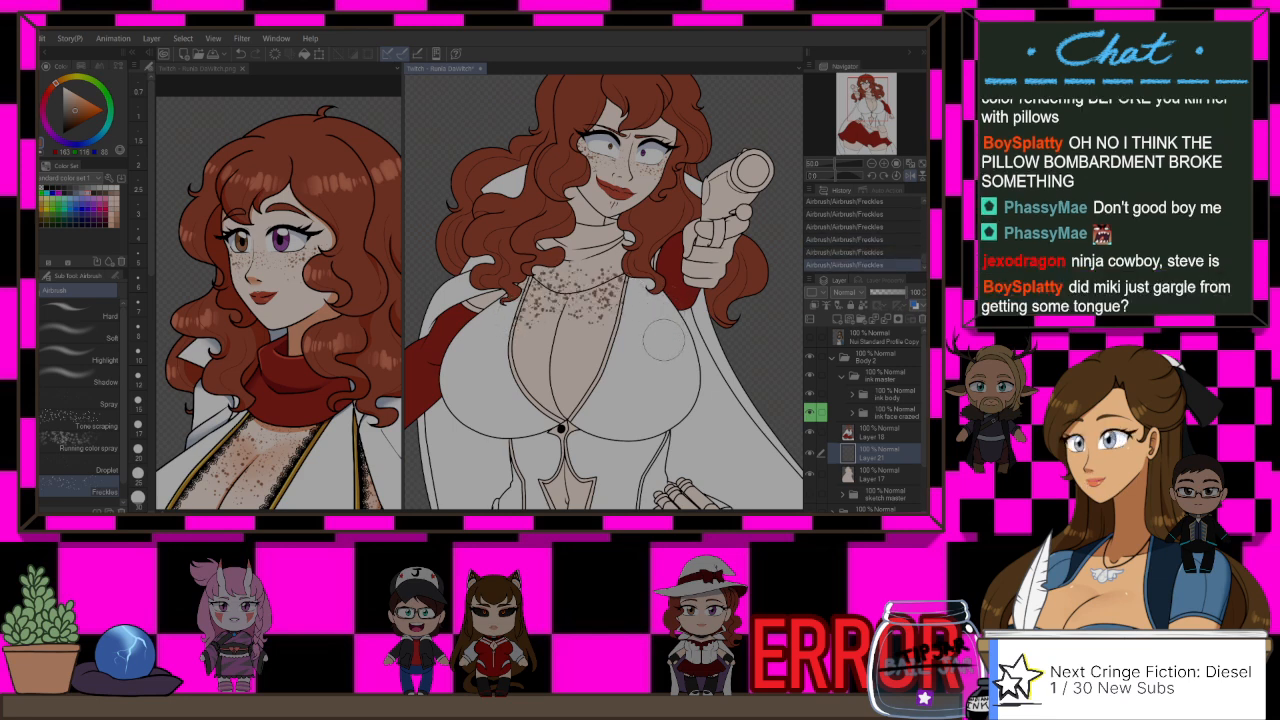
key("ctrl+z")
key("ctrl+z")
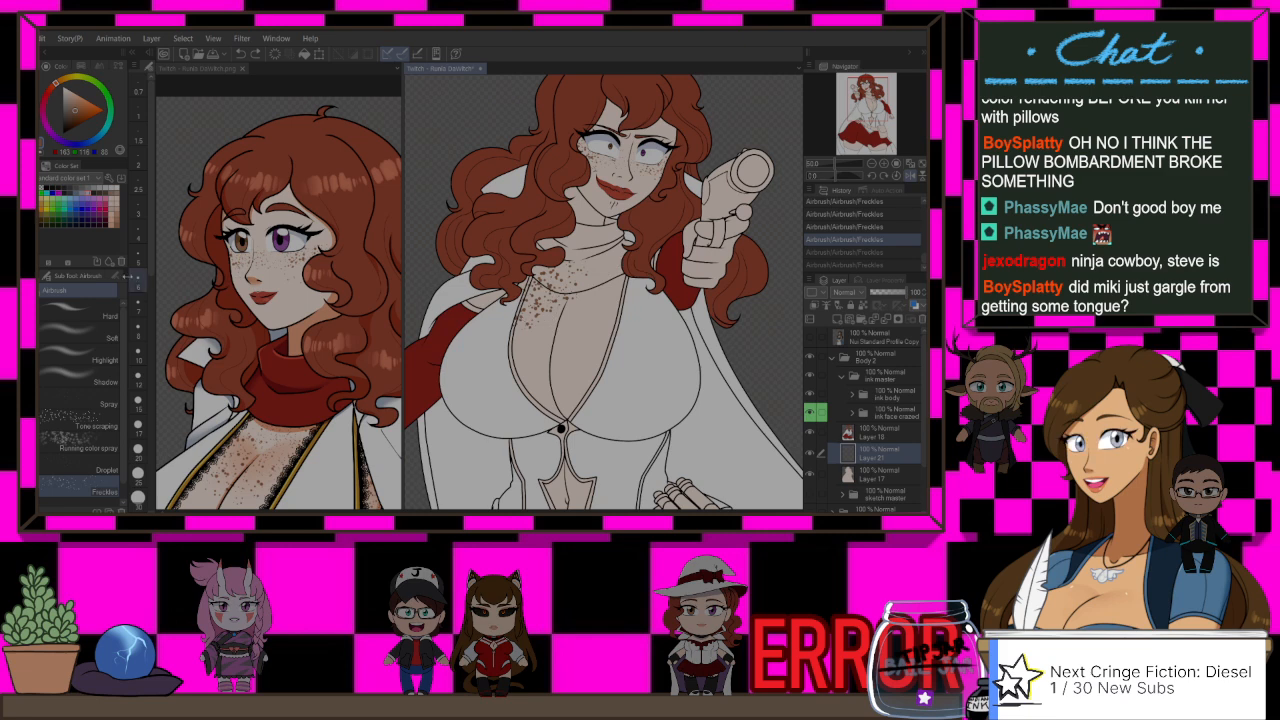
Step: Set the Freckles airbrush's stabilization to 6, undoing the test stroke on the chest
left_click(117, 276)
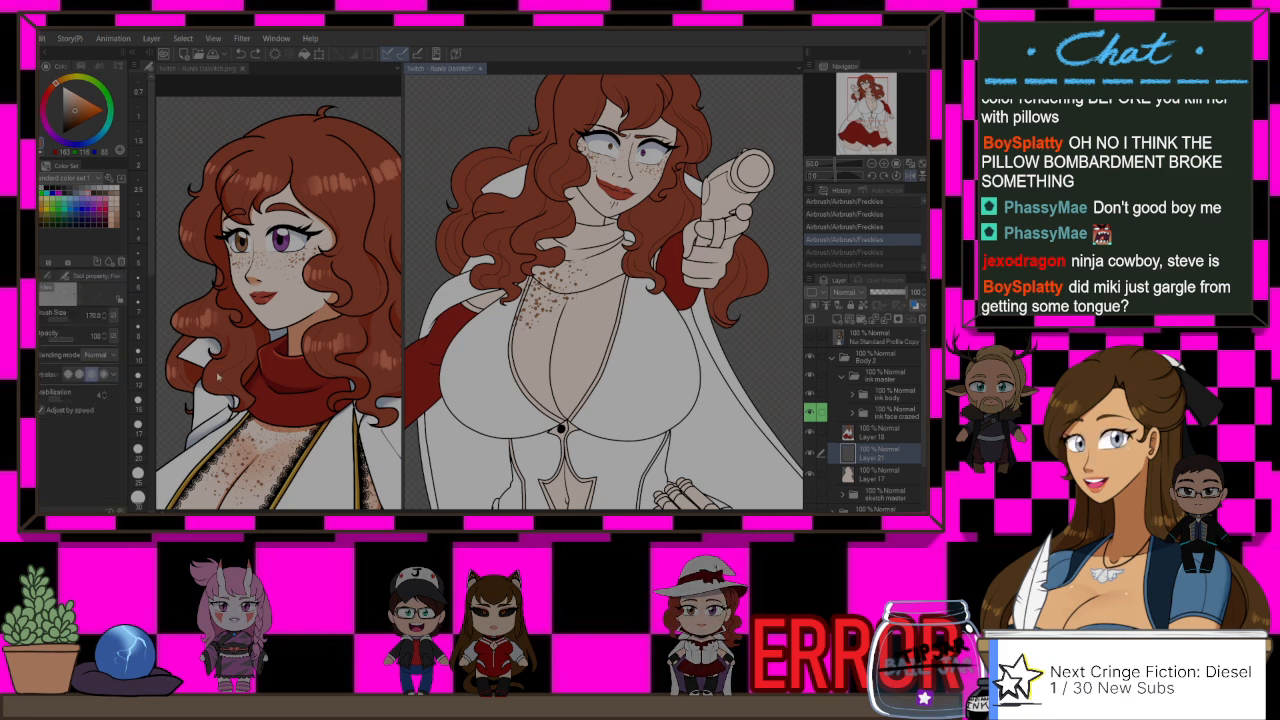
left_click_drag(538, 305, 534, 316)
key("ctrl+z")
key("ctrl+z")
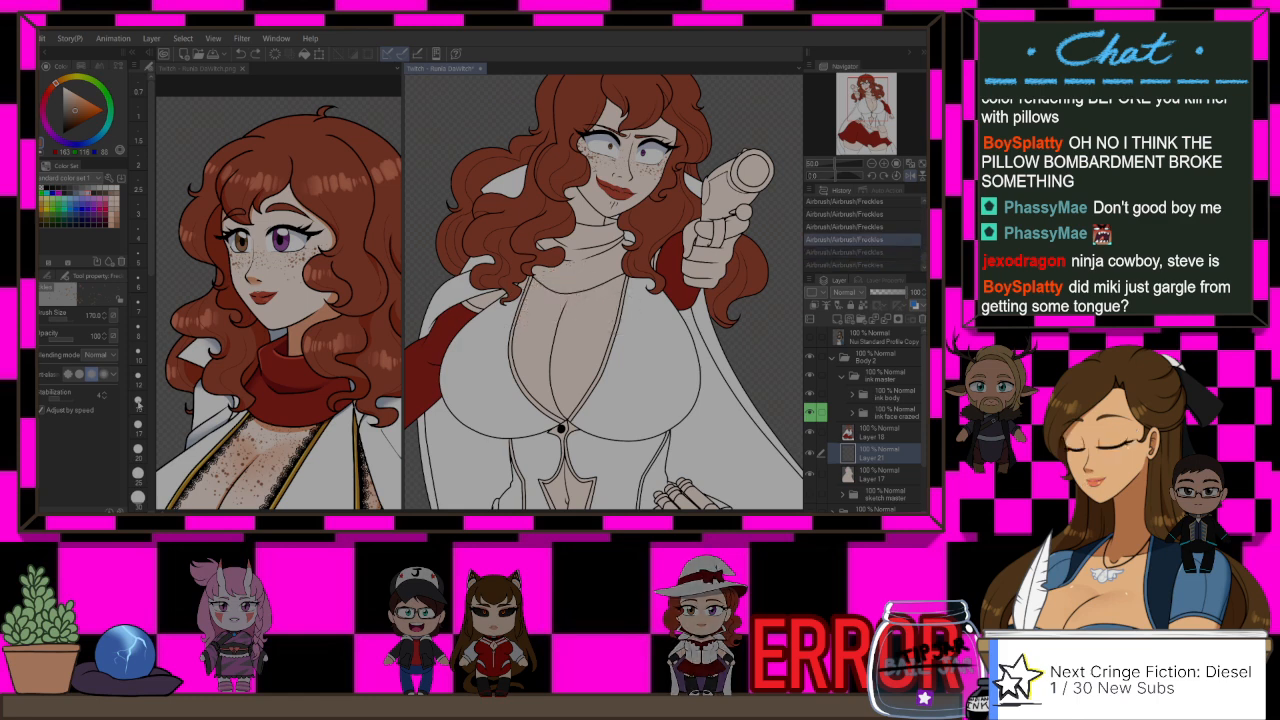
left_click(106, 393)
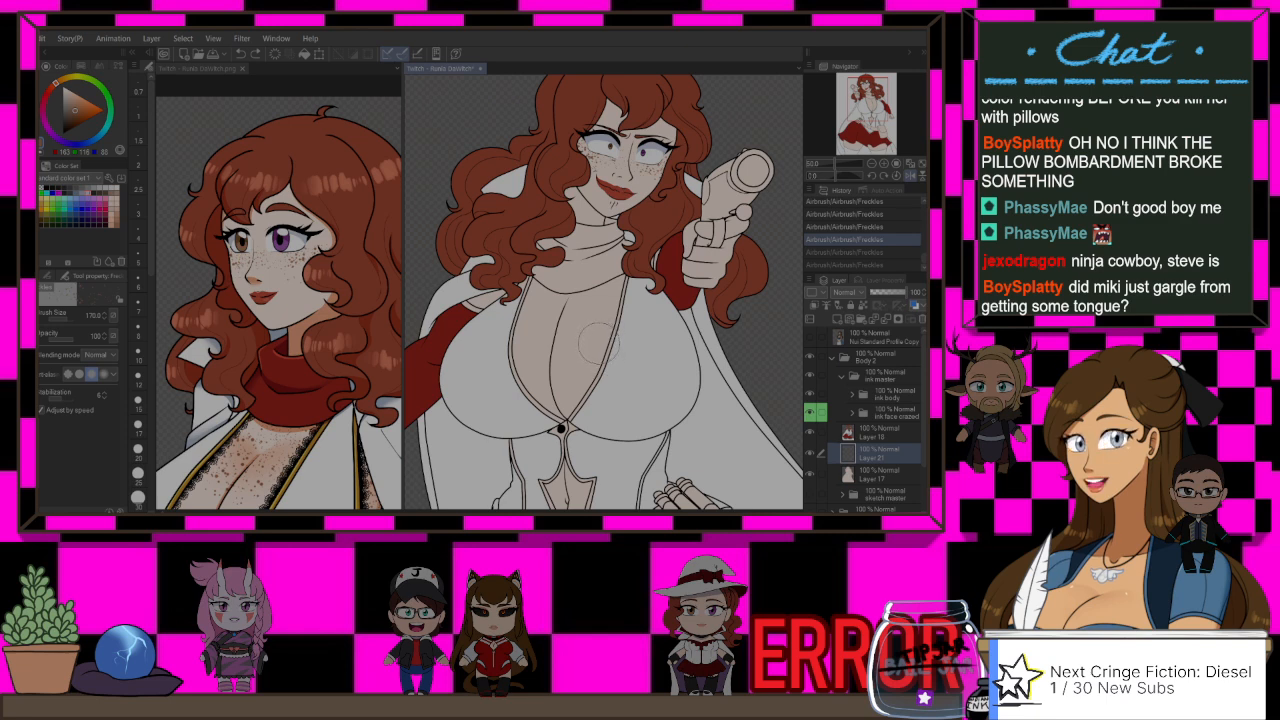
Step: Test a freckle stroke on the chest, then try the airbrush's Adjust by speed option and switch it off again
key("ctrl+y")
key("ctrl+y")
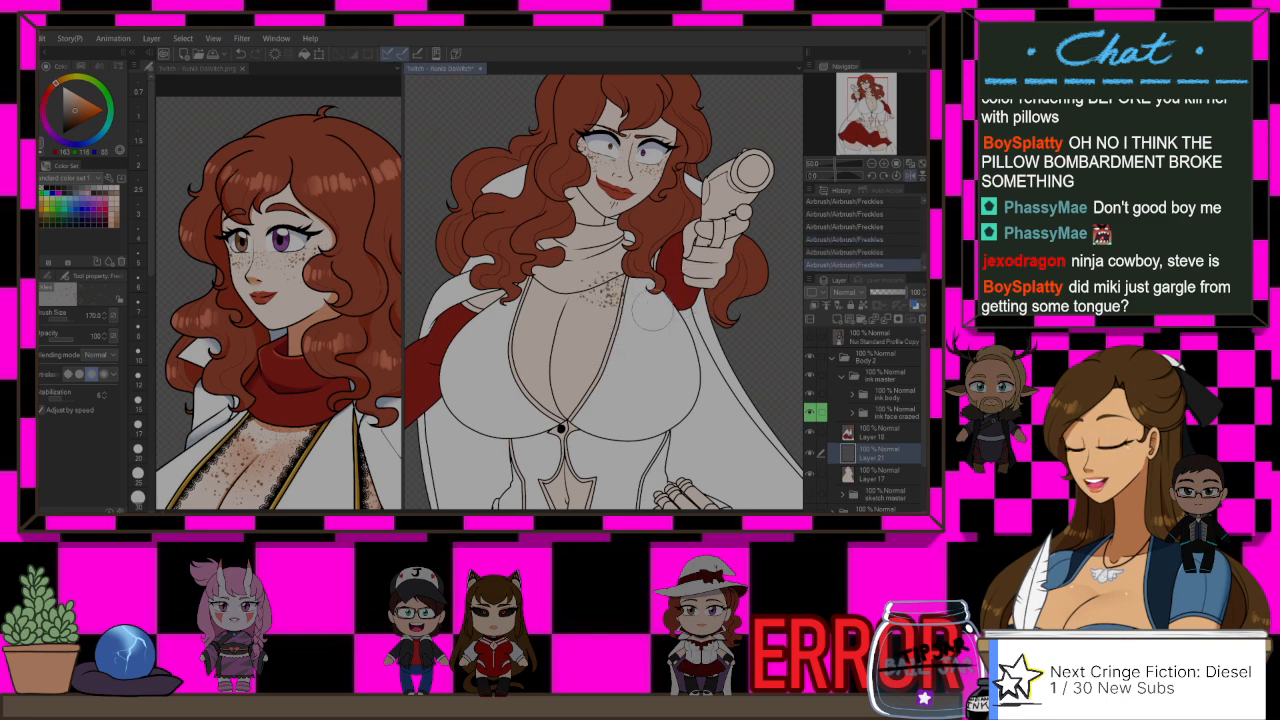
key("ctrl+z")
left_click(42, 410)
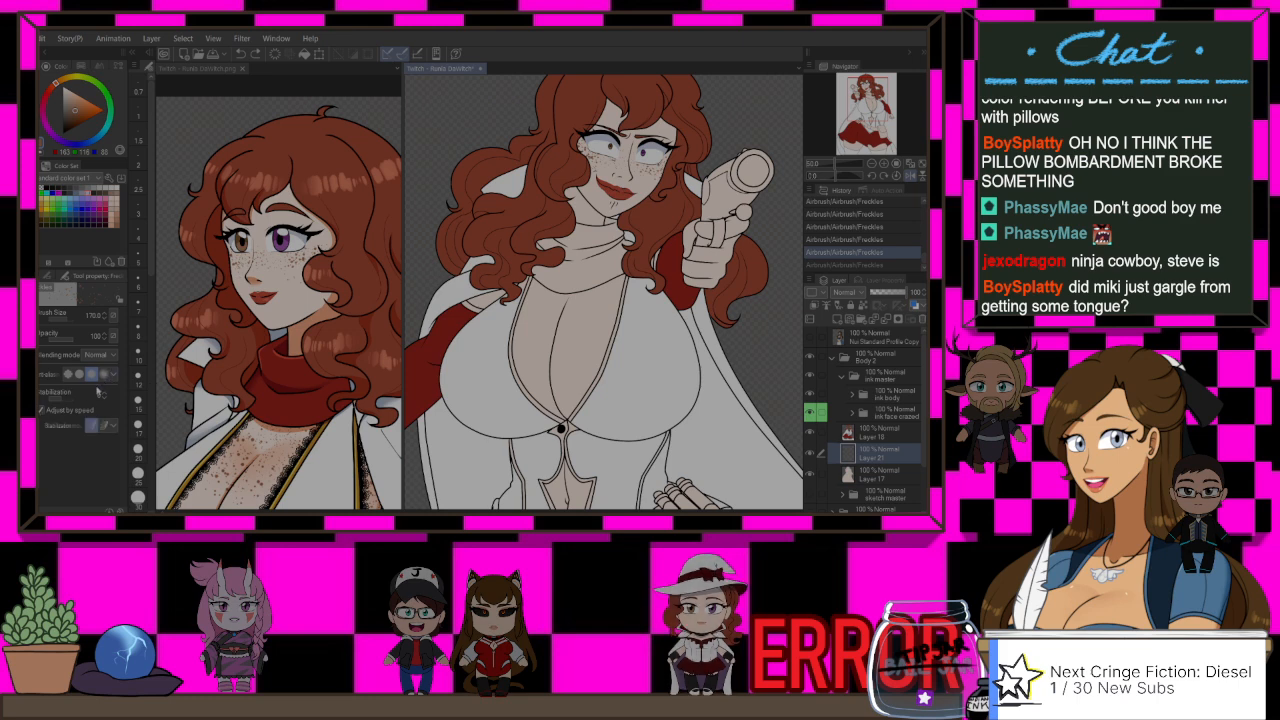
left_click(42, 412)
Step: Spray a light band of freckles across the upper chest, undoing the unwanted dabs
left_click_drag(546, 296, 606, 301)
key("ctrl+z")
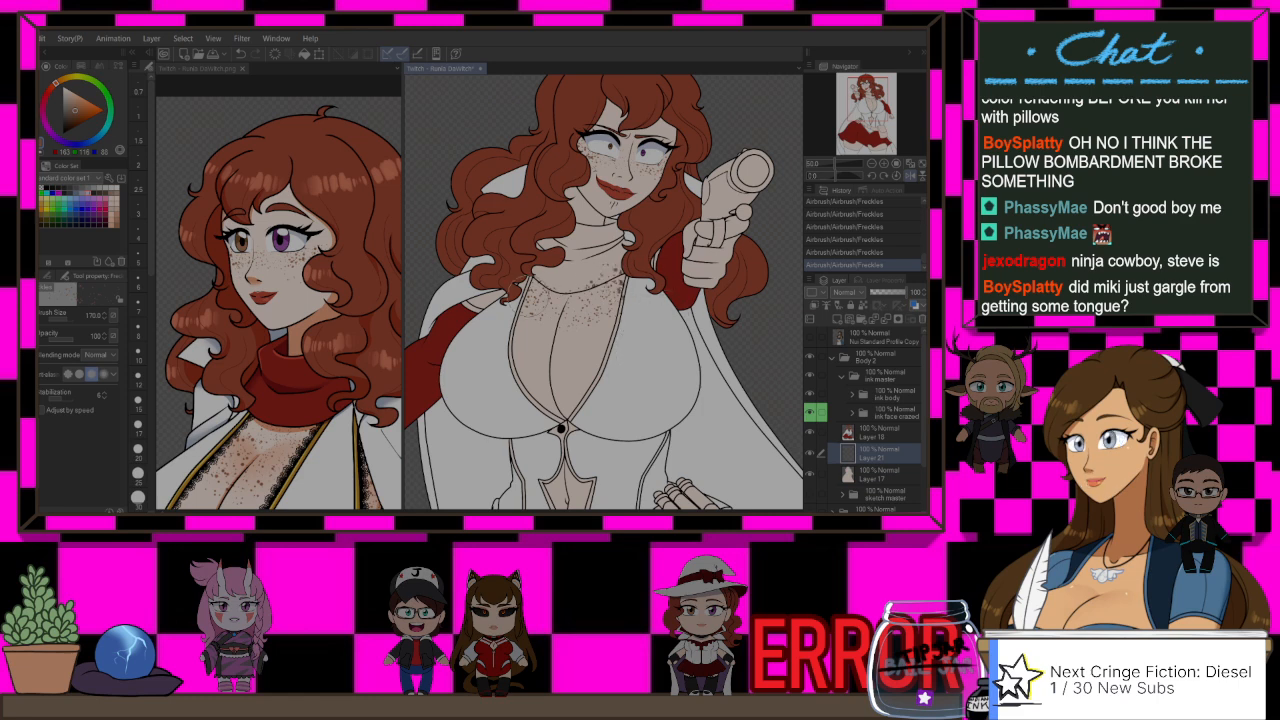
key("ctrl+z")
left_click_drag(531, 294, 536, 301)
key("ctrl+z")
left_click(541, 297)
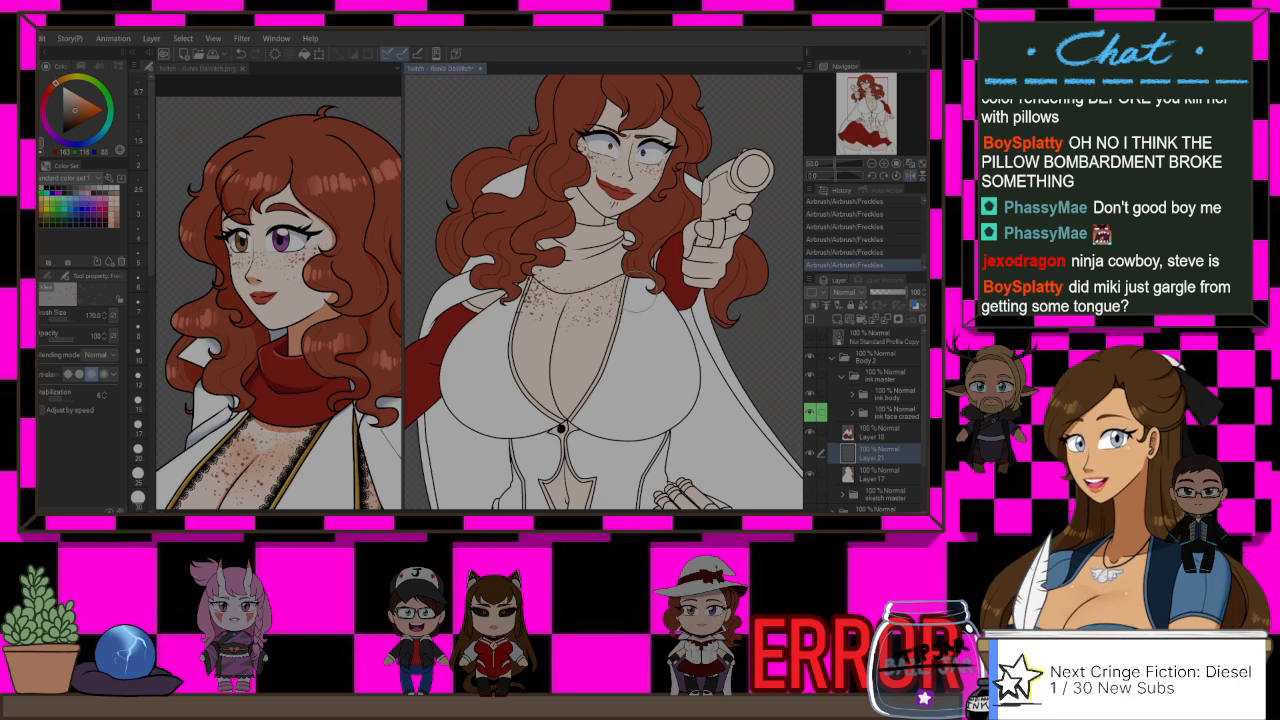
Step: Try extra freckle strokes along the collar and the gun-side part of the chest, undoing the unwanted ones
left_click_drag(605, 277, 608, 283)
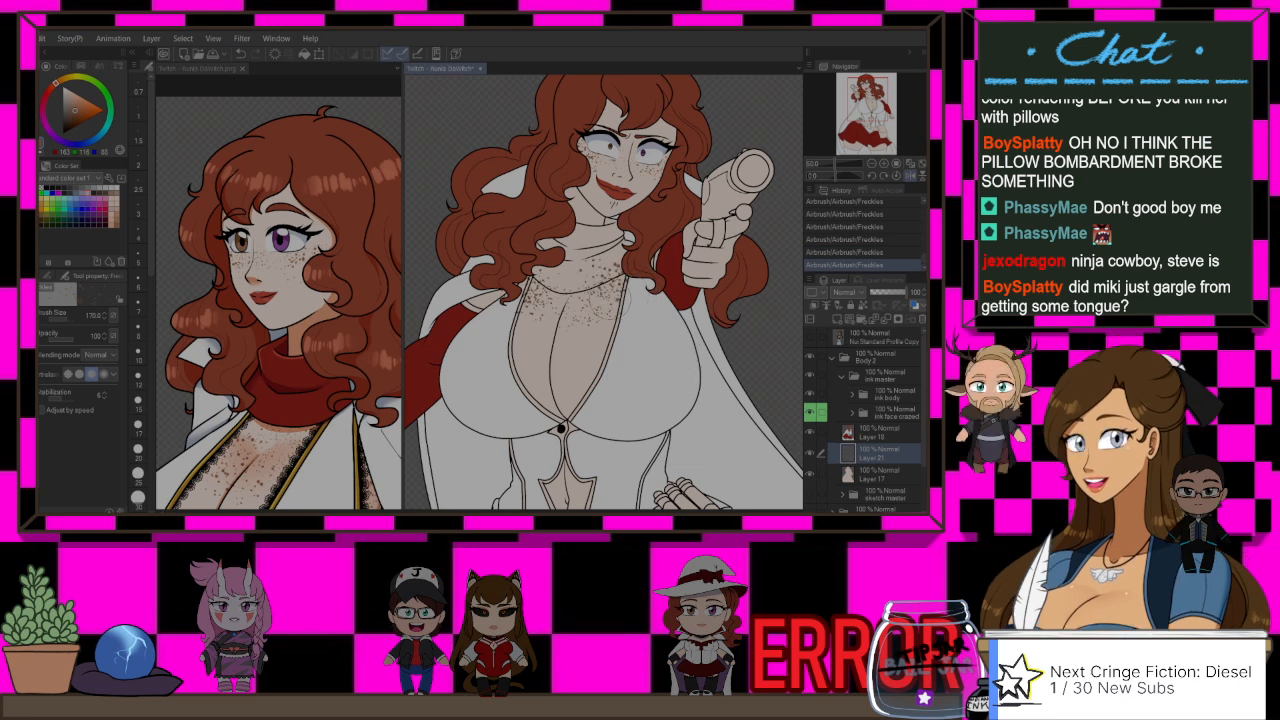
key("ctrl+z")
left_click_drag(610, 288, 562, 281)
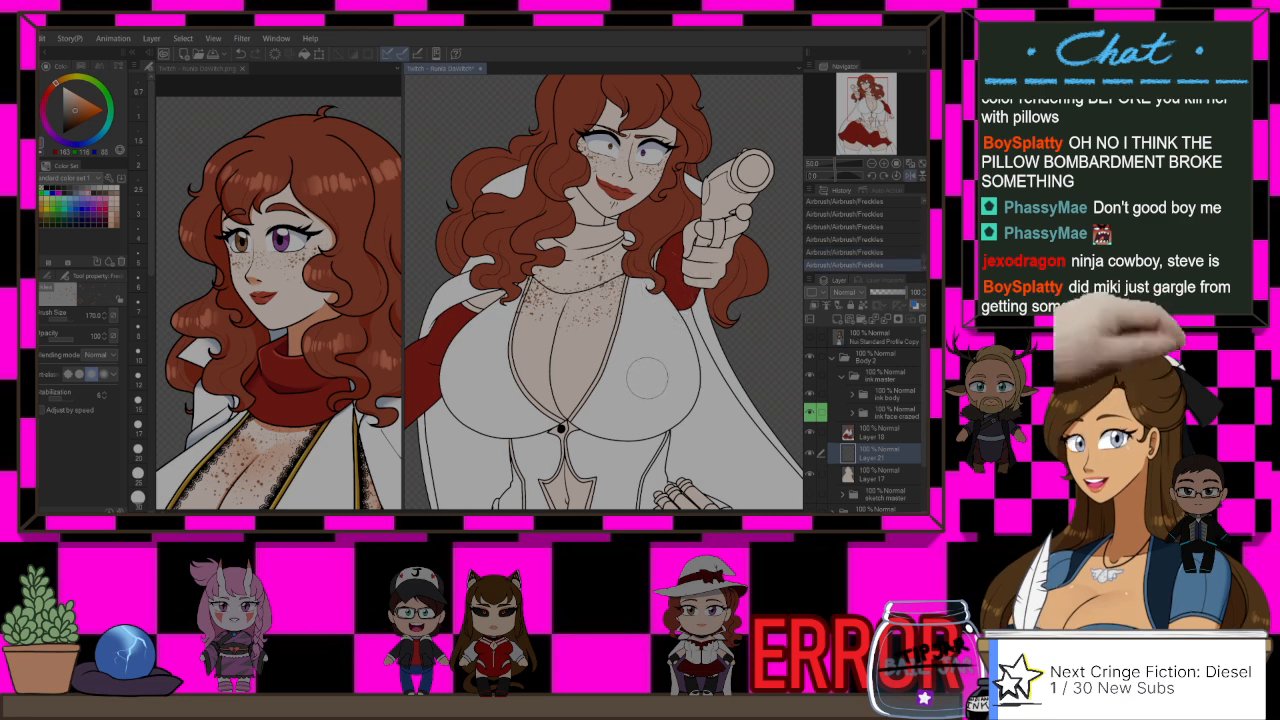
key("ctrl+z")
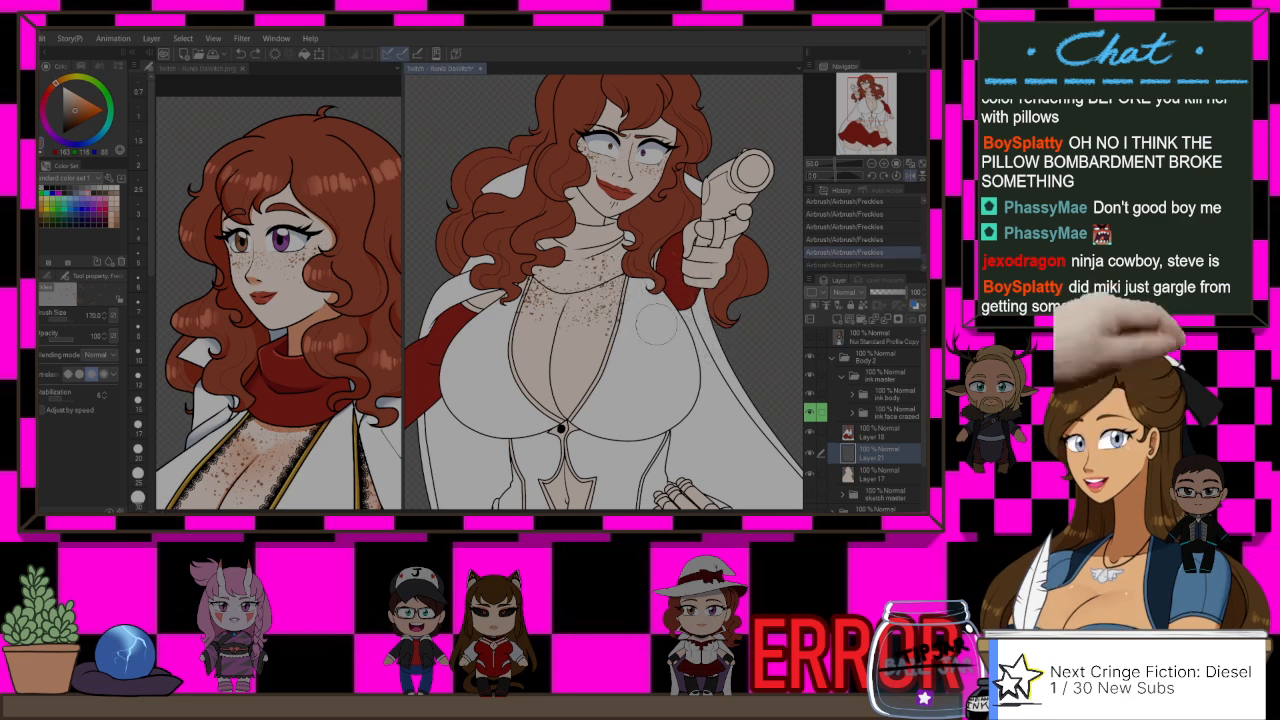
left_click_drag(600, 308, 552, 308)
key("ctrl+z")
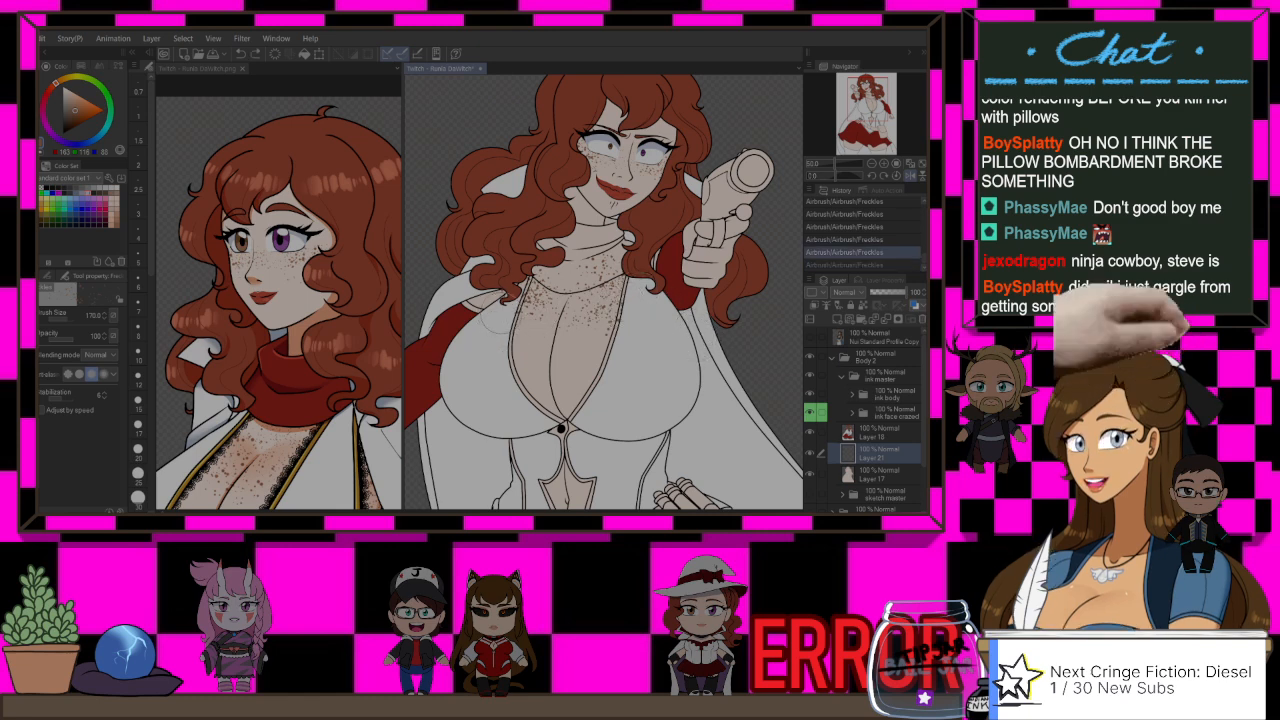
Step: Undo the latest chest strokes and respray a sparser patch of freckles above the cleavage
left_click_drag(630, 294, 606, 306)
key("ctrl+z")
key("ctrl+z")
key("ctrl+z")
key("ctrl+z")
key("ctrl+z")
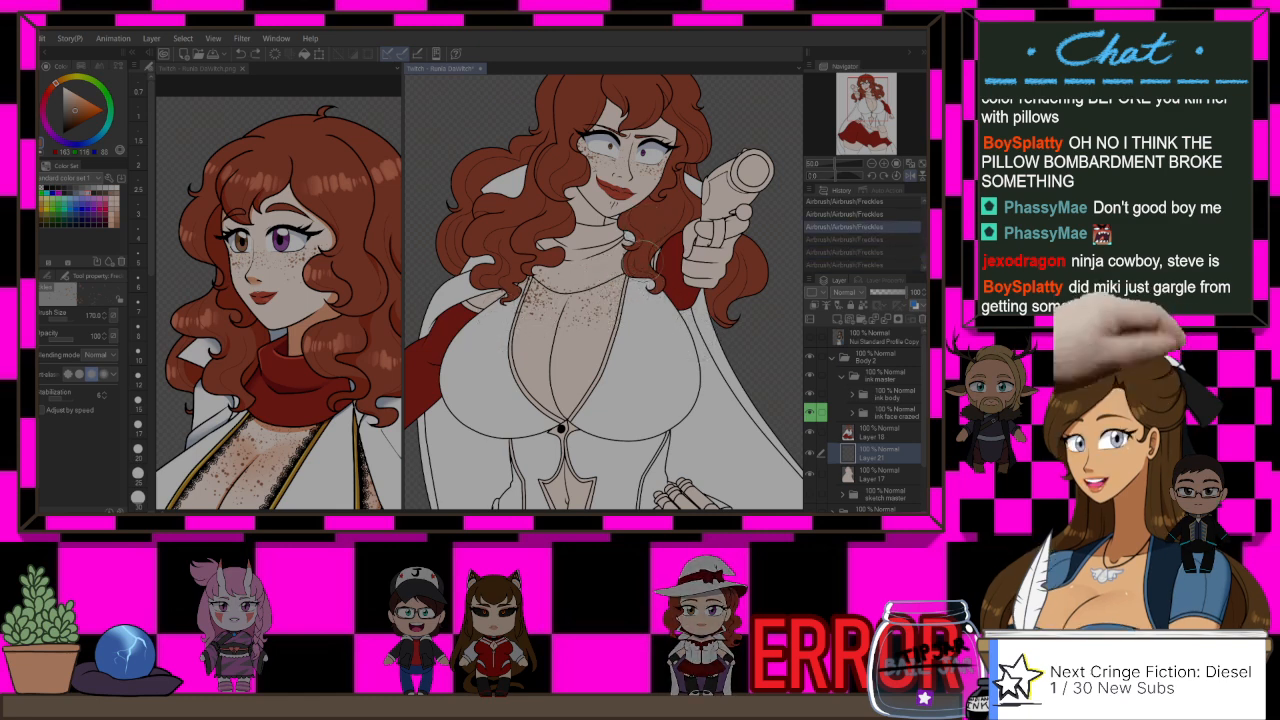
mouse_move(528, 322)
left_mouse_down()
mouse_move(569, 245)
mouse_move(602, 250)
mouse_move(597, 335)
mouse_move(532, 322)
left_mouse_up()
key("ctrl+z")
key("ctrl+z")
left_click_drag(592, 280, 586, 302)
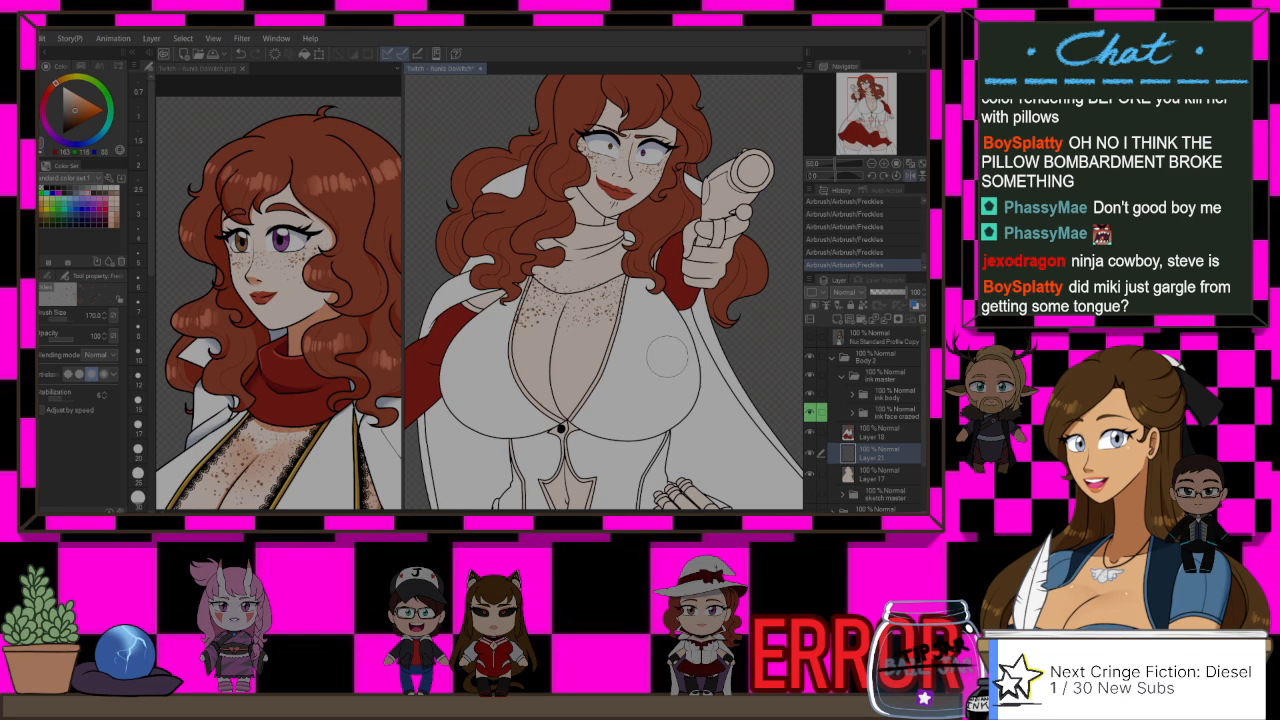
Step: Compare the chest freckles with those on the reference illustration, viewing both figures down to the skirt
scroll(593, 358, "down", 3)
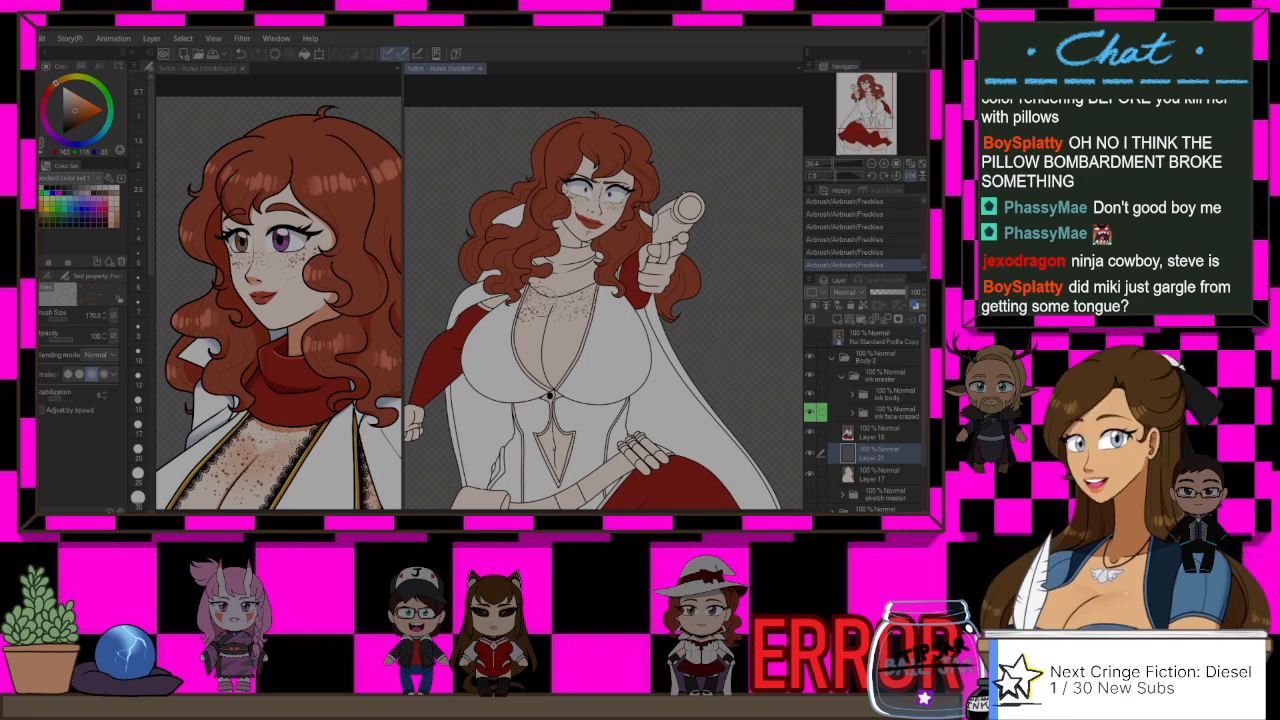
left_click_drag(649, 346, 664, 298)
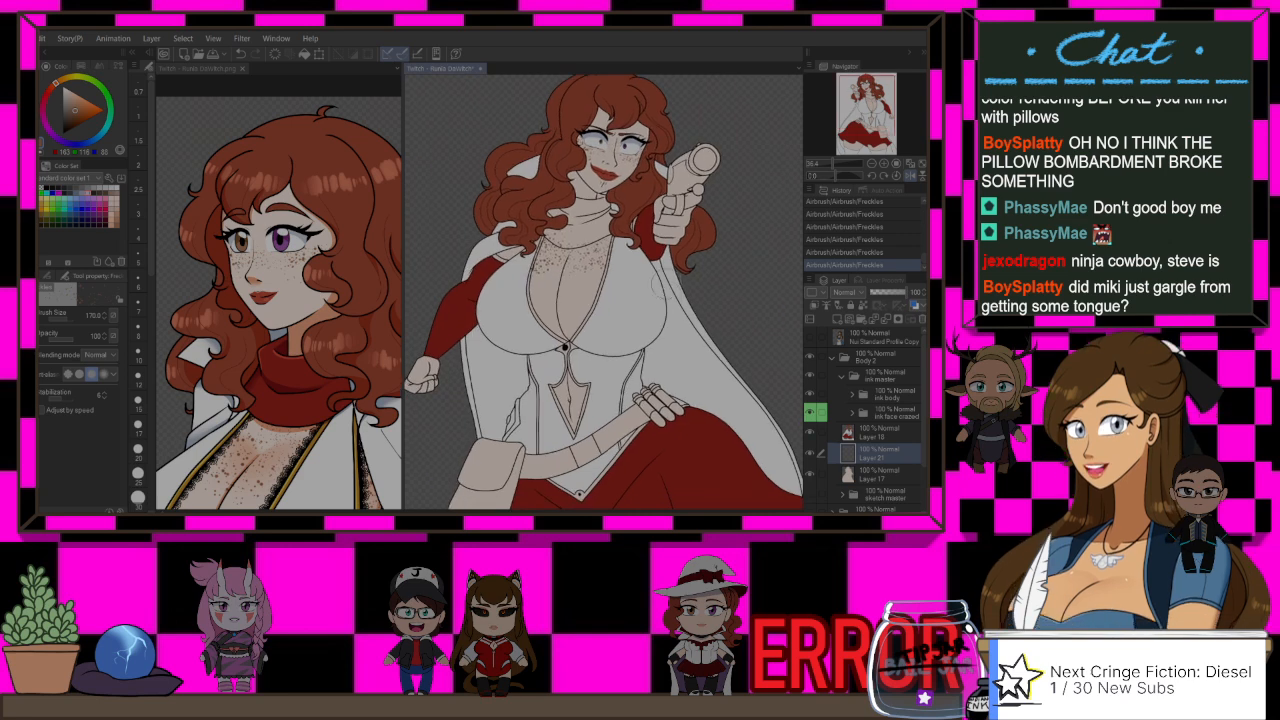
left_click(200, 69)
scroll(322, 140, "down", 2)
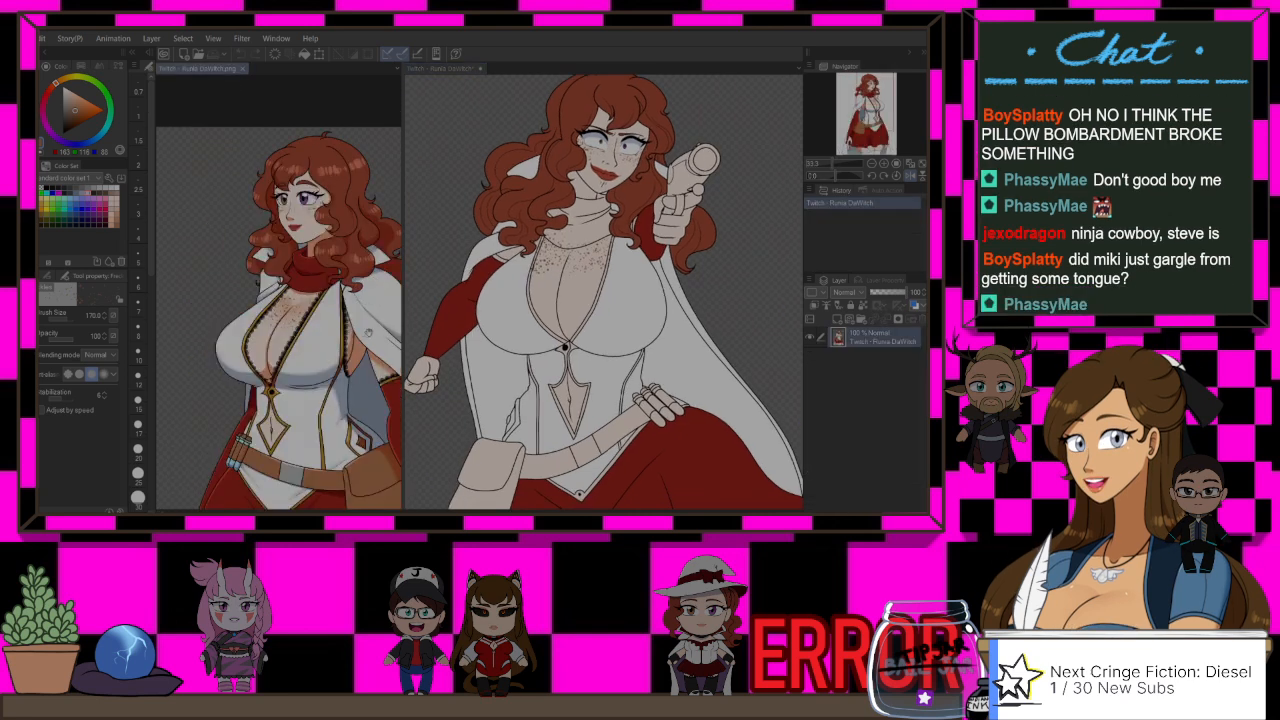
left_click_drag(322, 150, 312, 124)
left_click(619, 73)
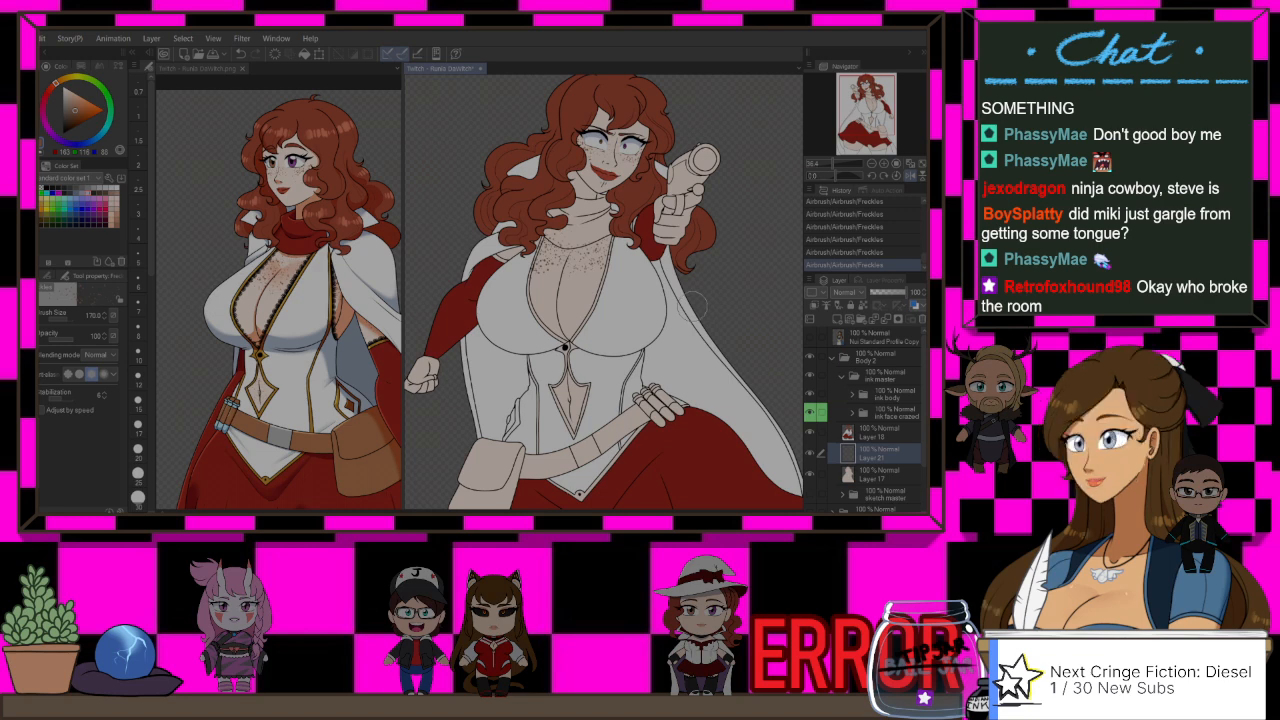
Step: Replace the chest freckles with a wider spray over the collar and upper chest at brush size 200
key("ctrl+z")
key("ctrl+z")
key("ctrl+z")
key("ctrl+z")
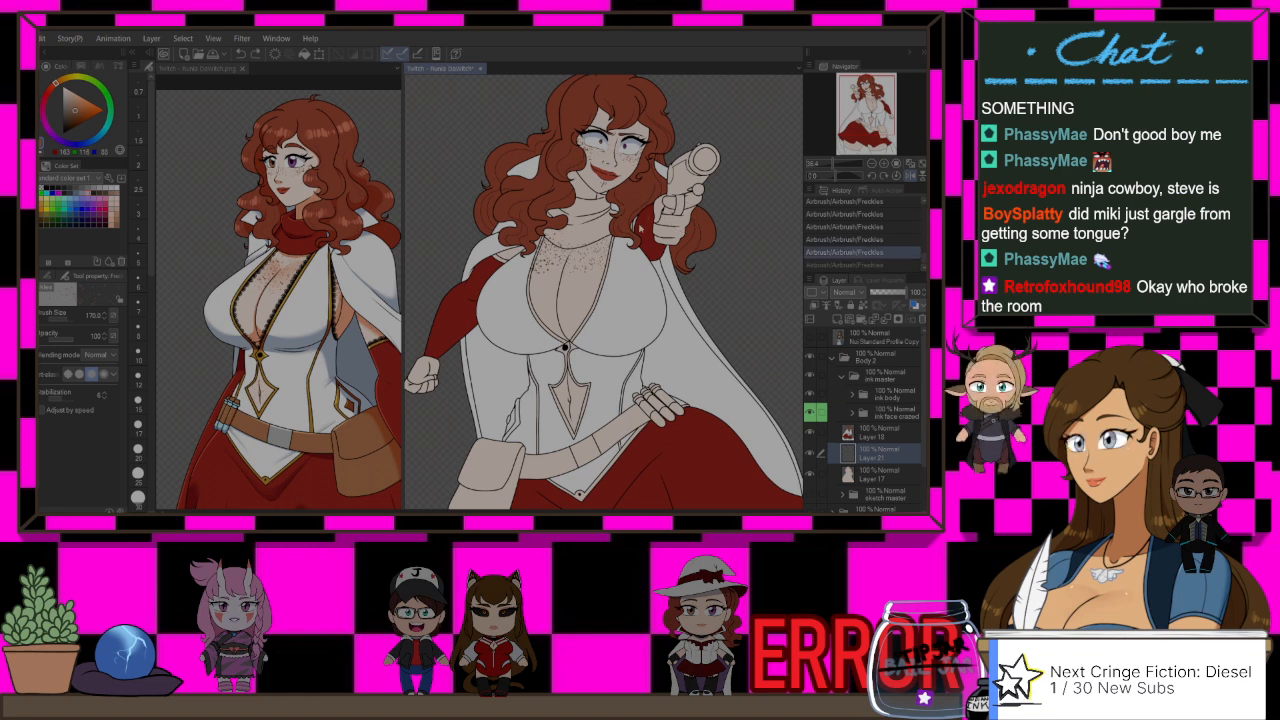
key("bracketright")
key("bracketright")
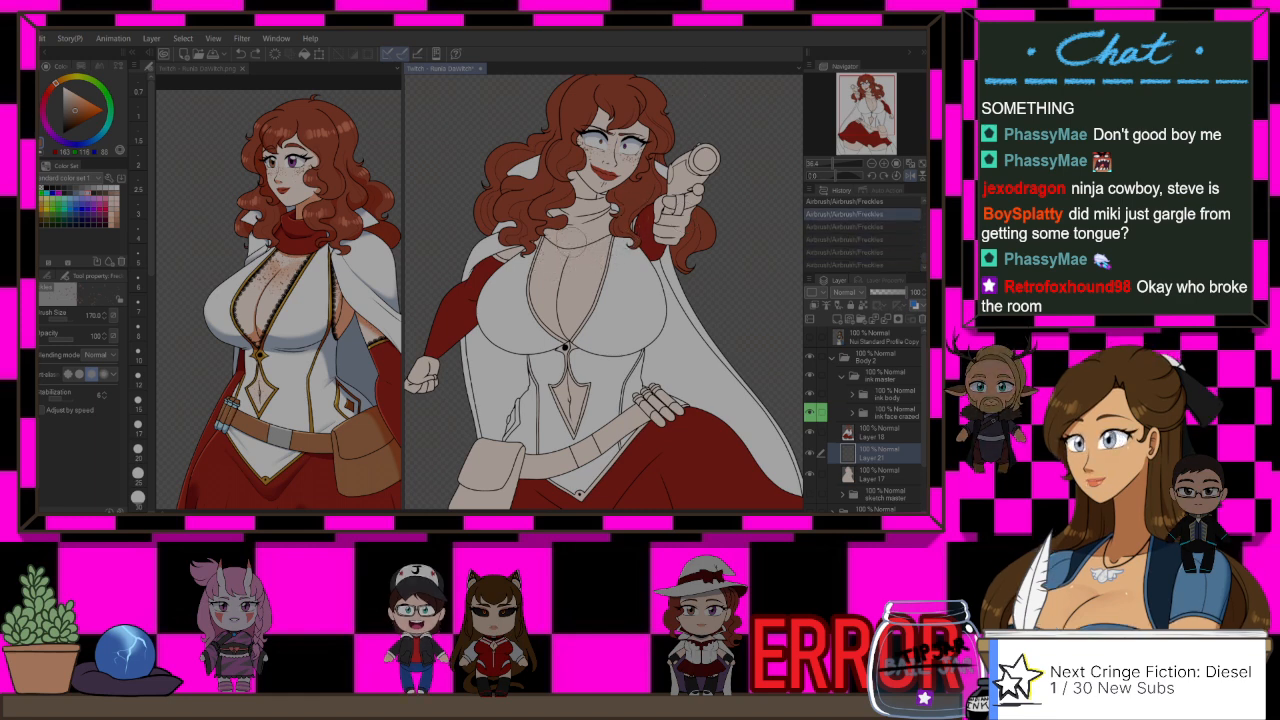
key("bracketright")
left_click_drag(558, 268, 606, 242)
key("ctrl+z")
key("ctrl+z")
key("ctrl+z")
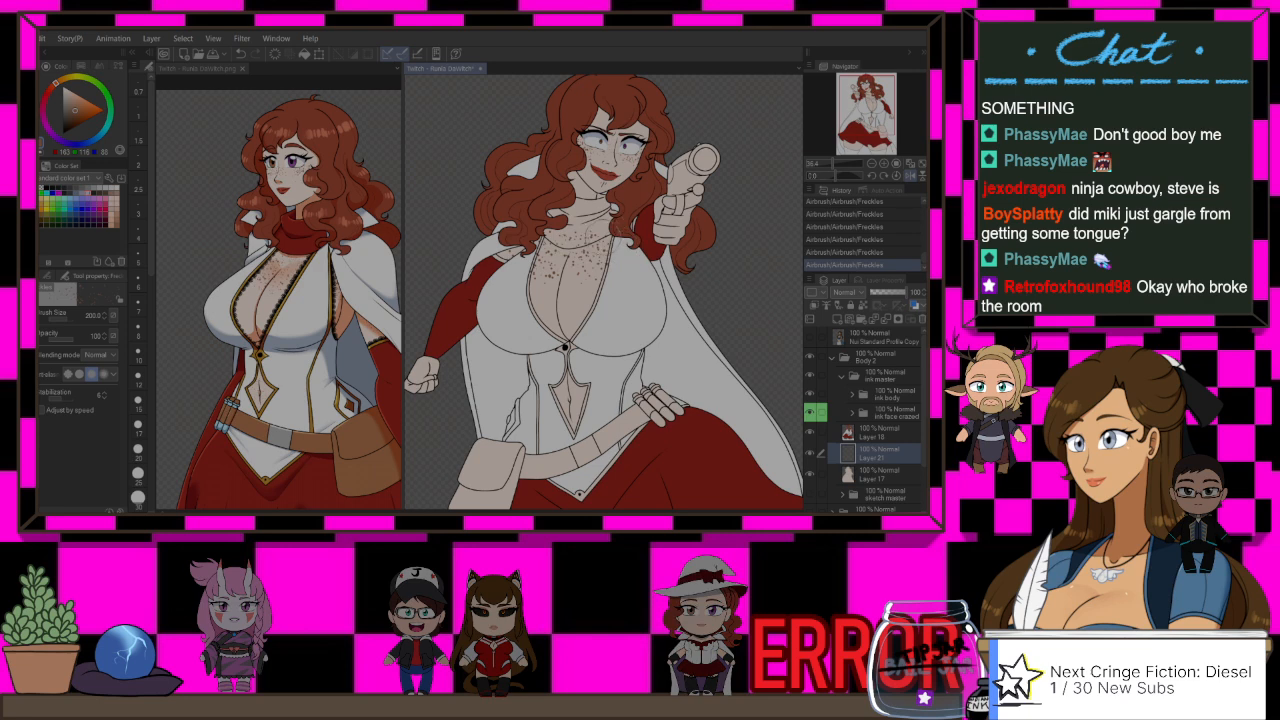
Step: Compare the chest with and without the latest freckle stroke and check the figure in a mirrored view
key("ctrl+z")
key("ctrl+y")
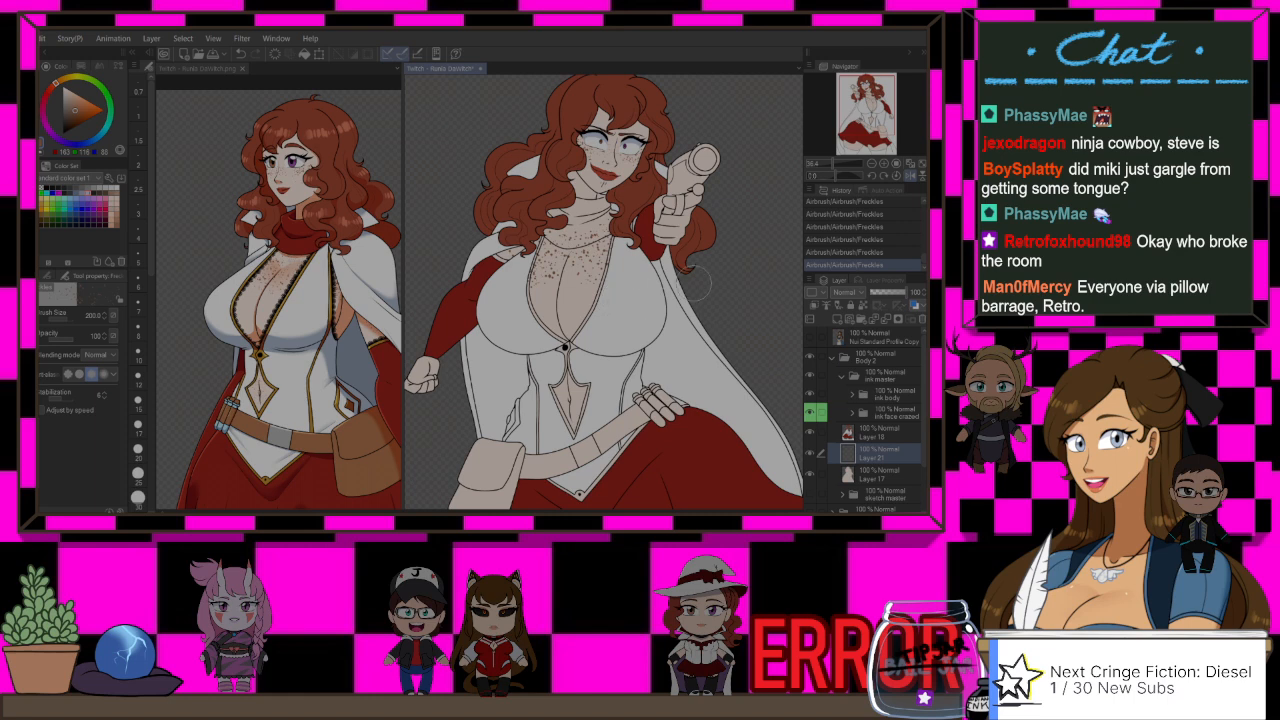
key("h")
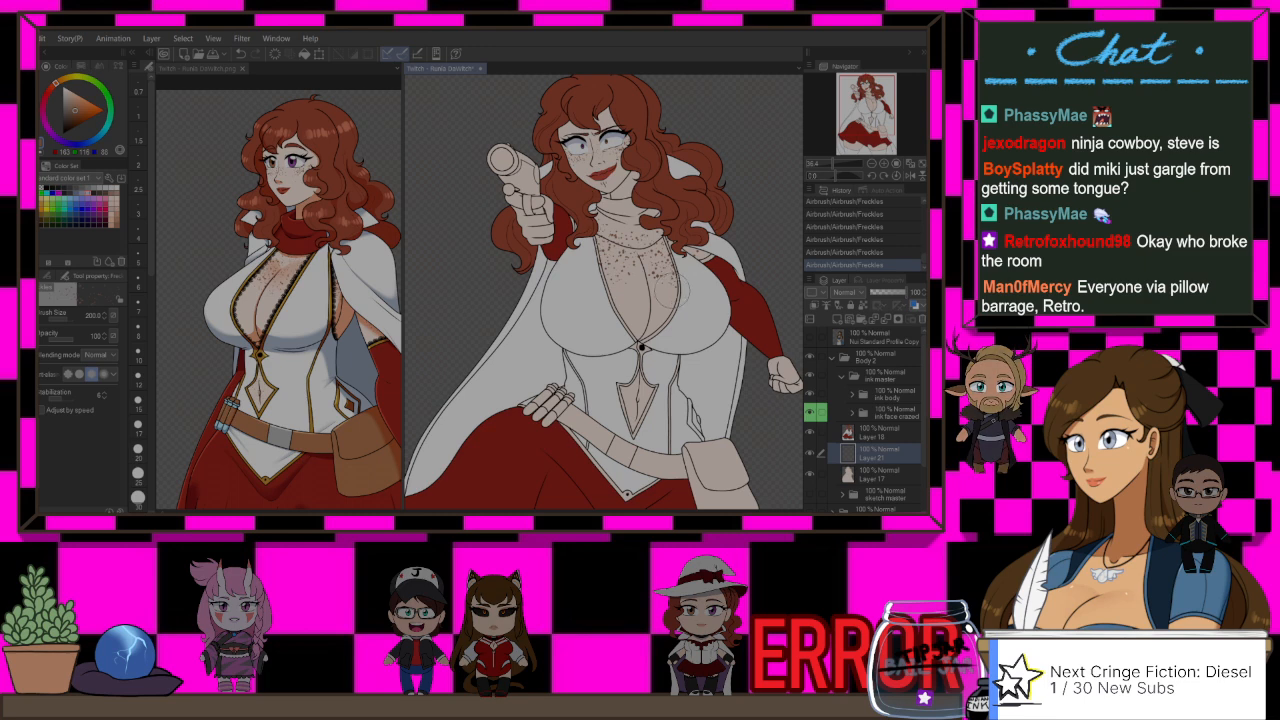
scroll(582, 248, "down", 1)
scroll(700, 256, "up", 3)
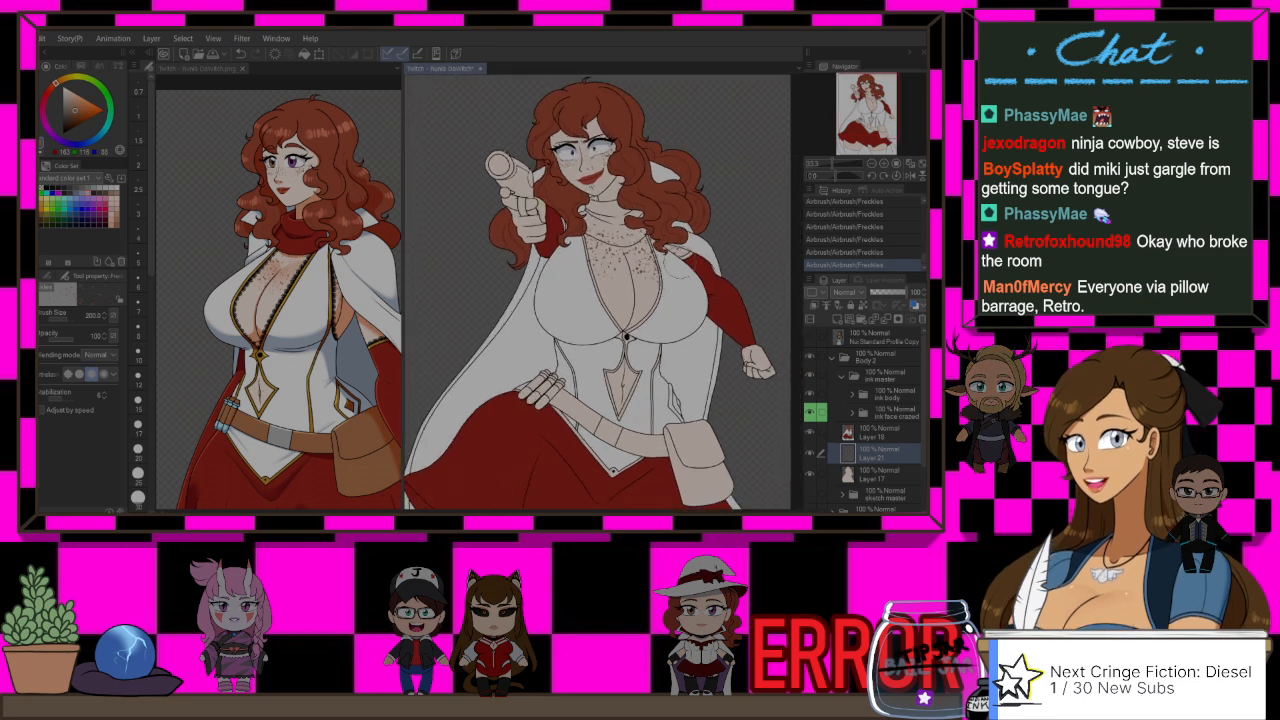
Step: Try filling the area beside the chest opening with white on the colour layer directly above the freckles
left_click(876, 433)
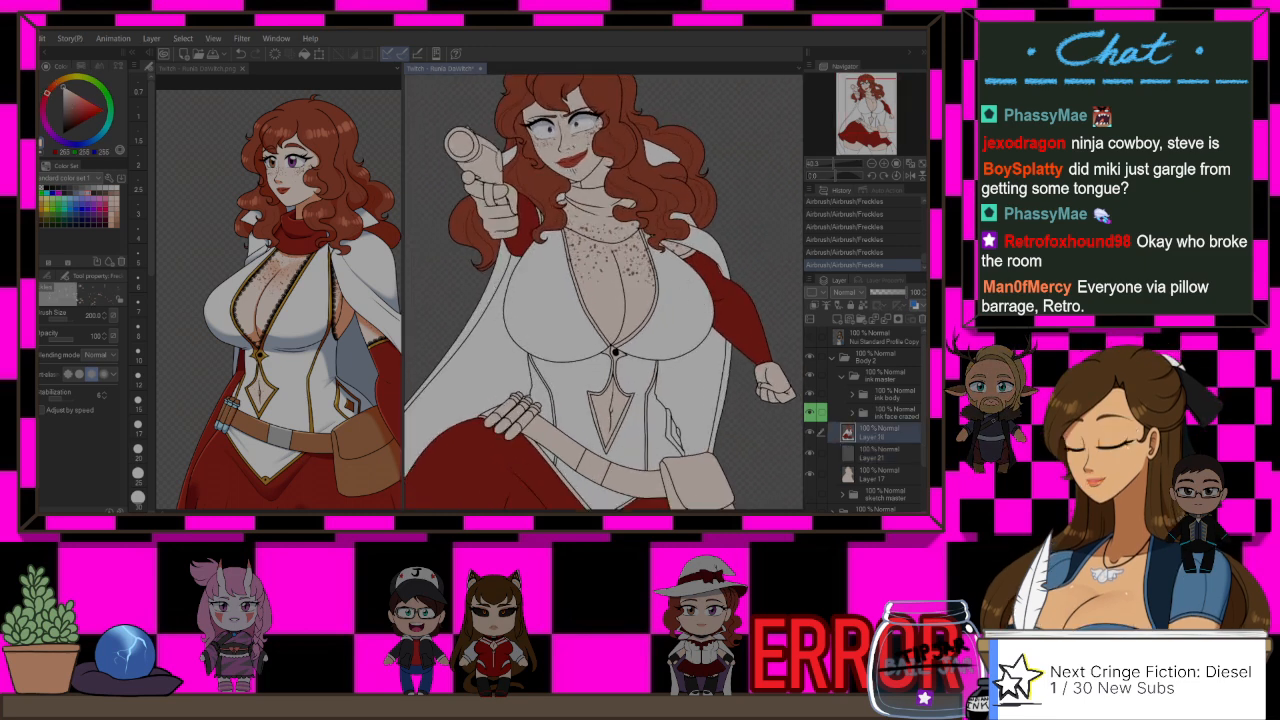
scroll(600, 250, "up", 3)
key("g")
key("g")
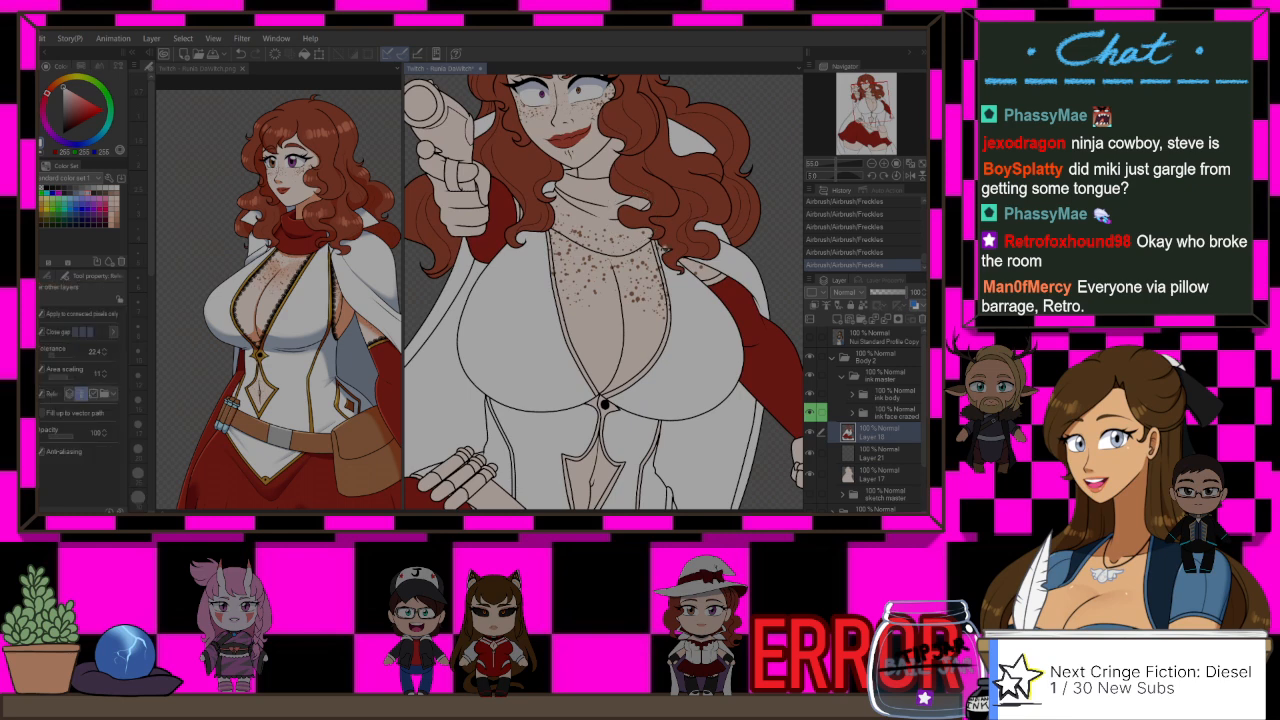
left_click(615, 240)
key("ctrl+z")
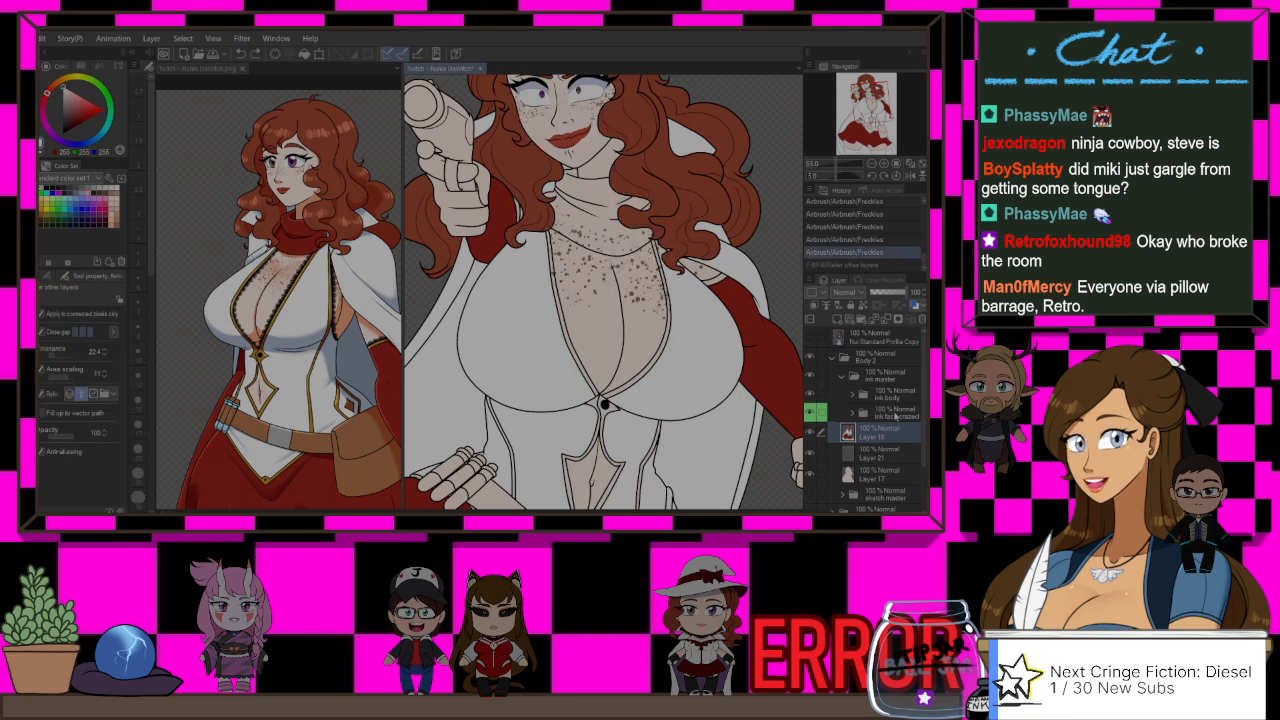
Step: Try auto-selecting the bodice edge beside the hair curl with the face ink folder active
left_click(894, 412)
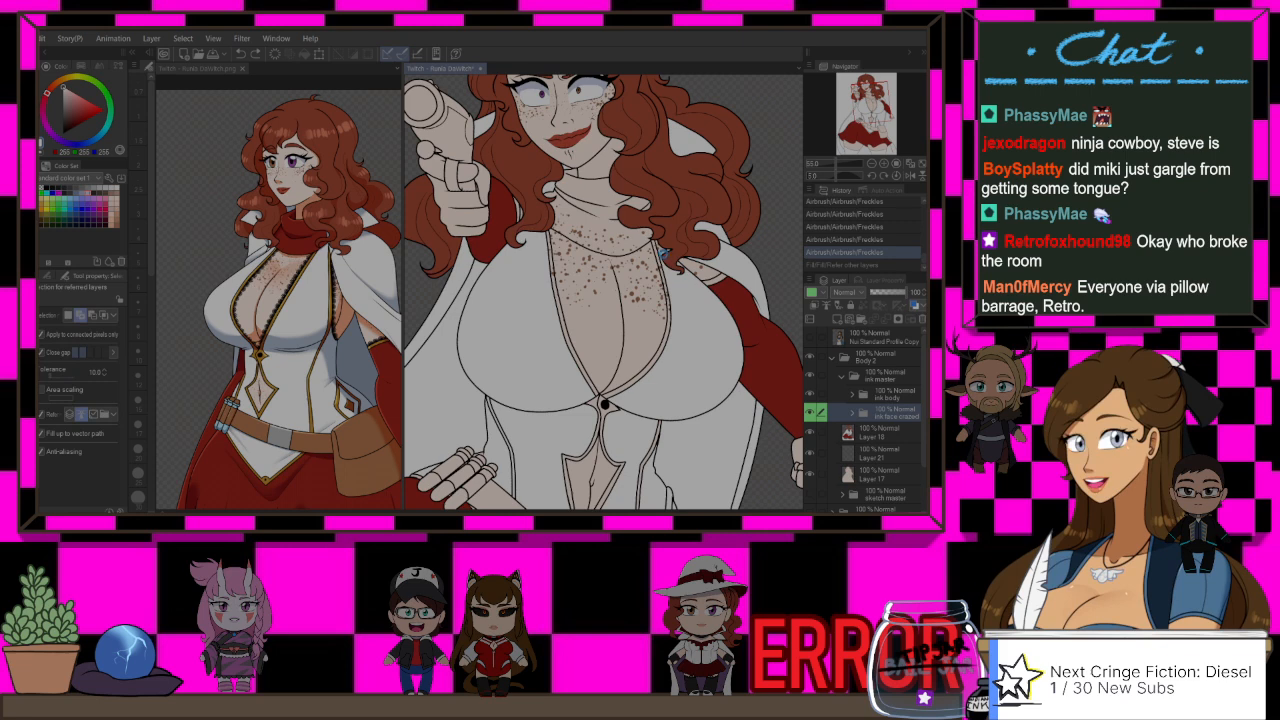
left_click(664, 252)
scroll(696, 217, "up", 2)
key("ctrl+z")
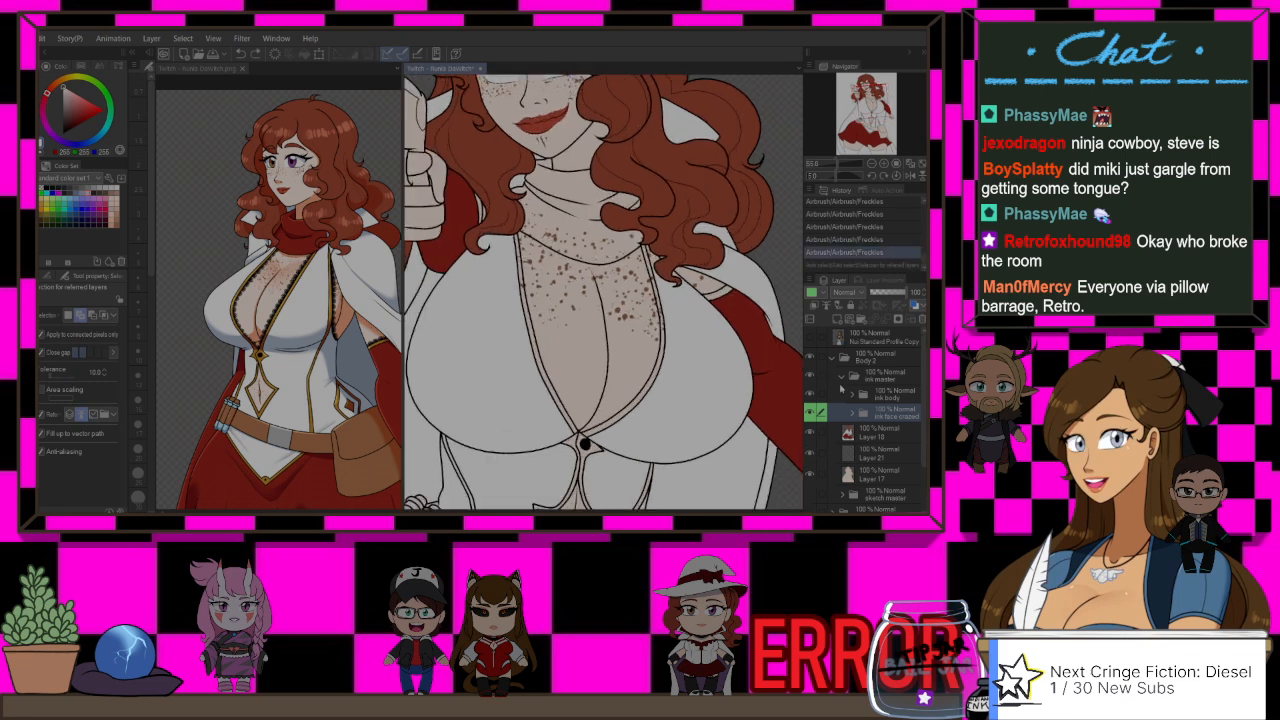
Step: Set the ink master folder as a reference layer and make the colour layer above the freckles active
left_click(887, 432)
left_click(884, 382)
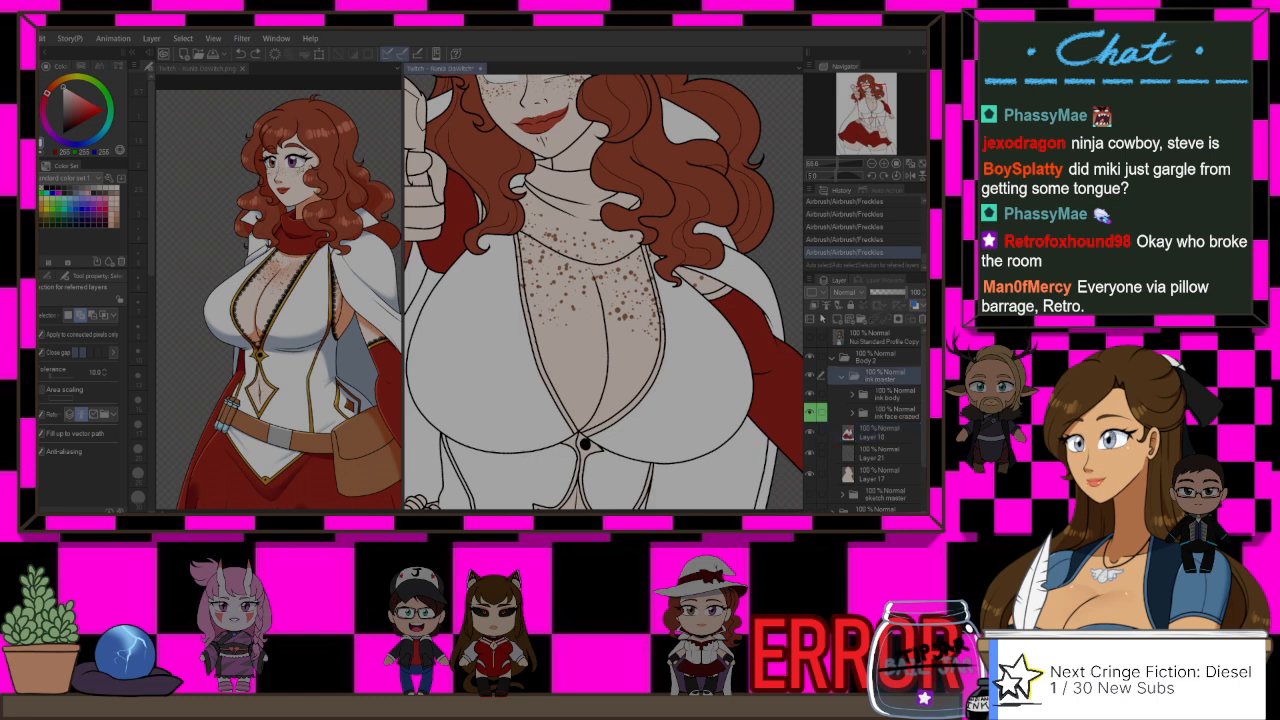
left_click(826, 305)
left_click(884, 432)
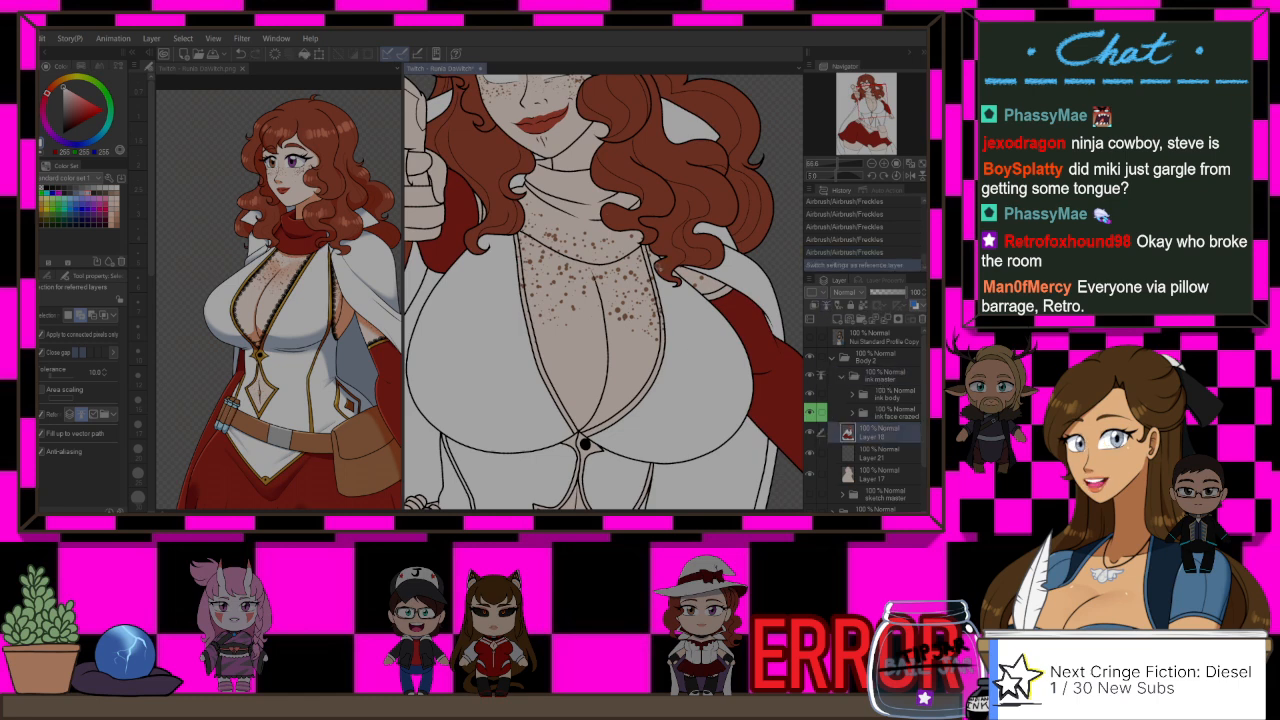
Step: Auto-select the narrow trim area of the bodice beside the chest opening and hair curl using the referred line art
left_click(653, 261)
scroll(653, 261, "up", 1)
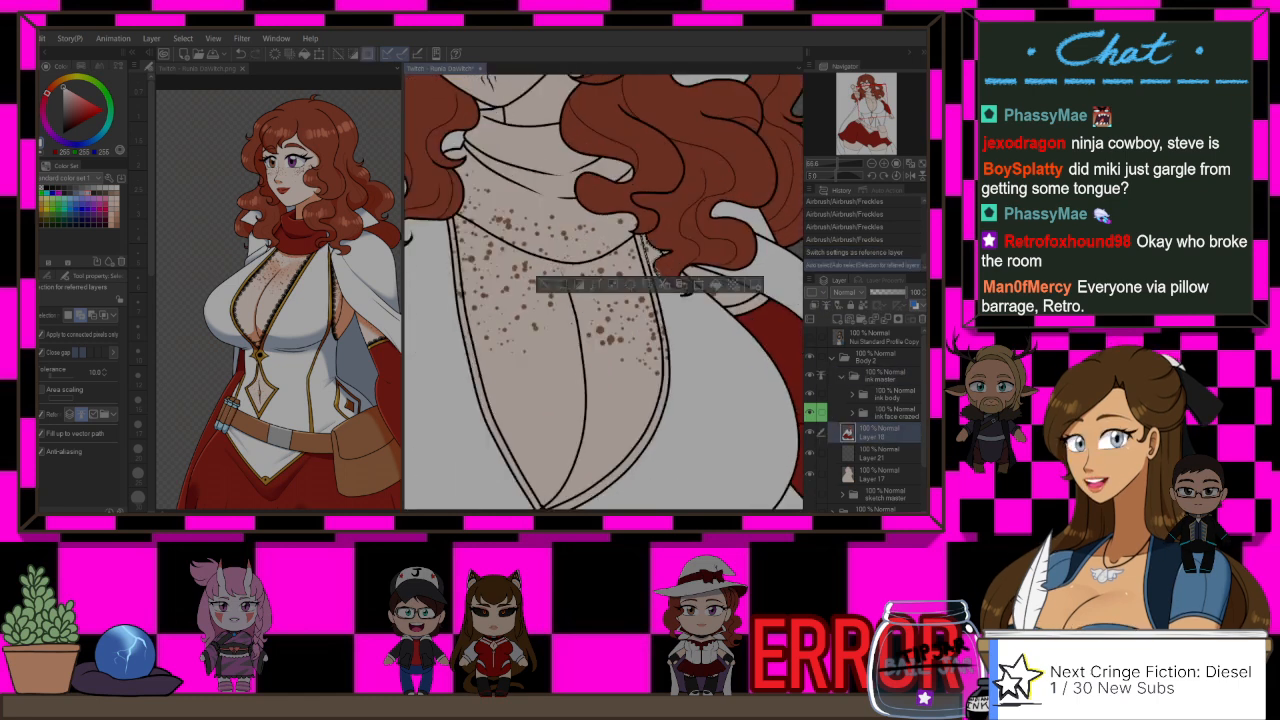
scroll(655, 270, "up", 1)
left_click(670, 306)
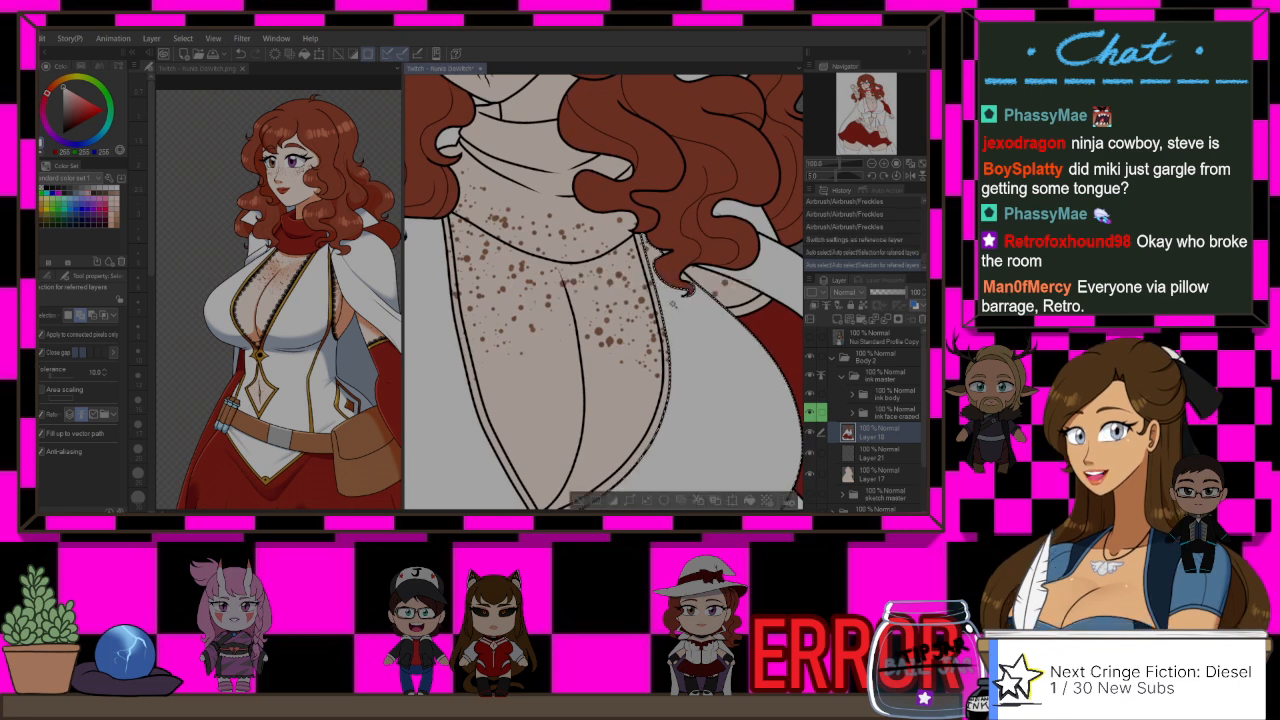
Step: Fill the selected trim area beside the chest opening with white and clear the selection
scroll(688, 293, "down", 1)
scroll(656, 272, "down", 2)
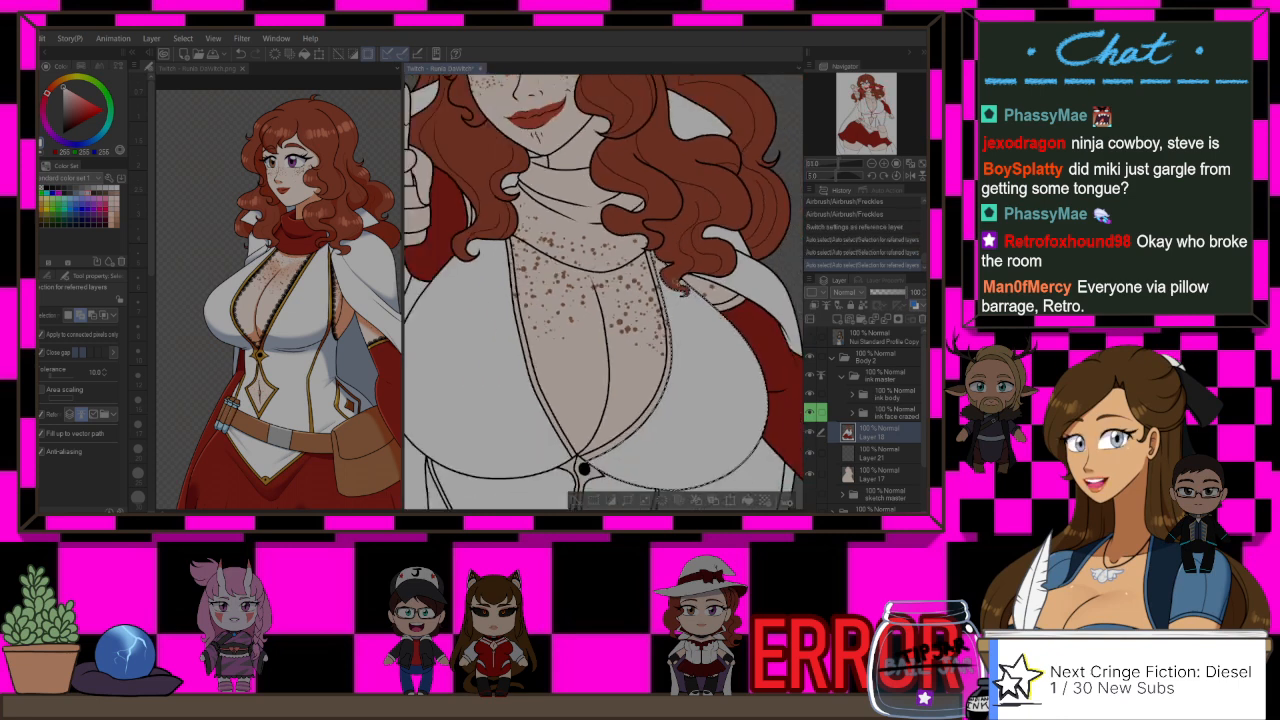
scroll(656, 272, "up", 1)
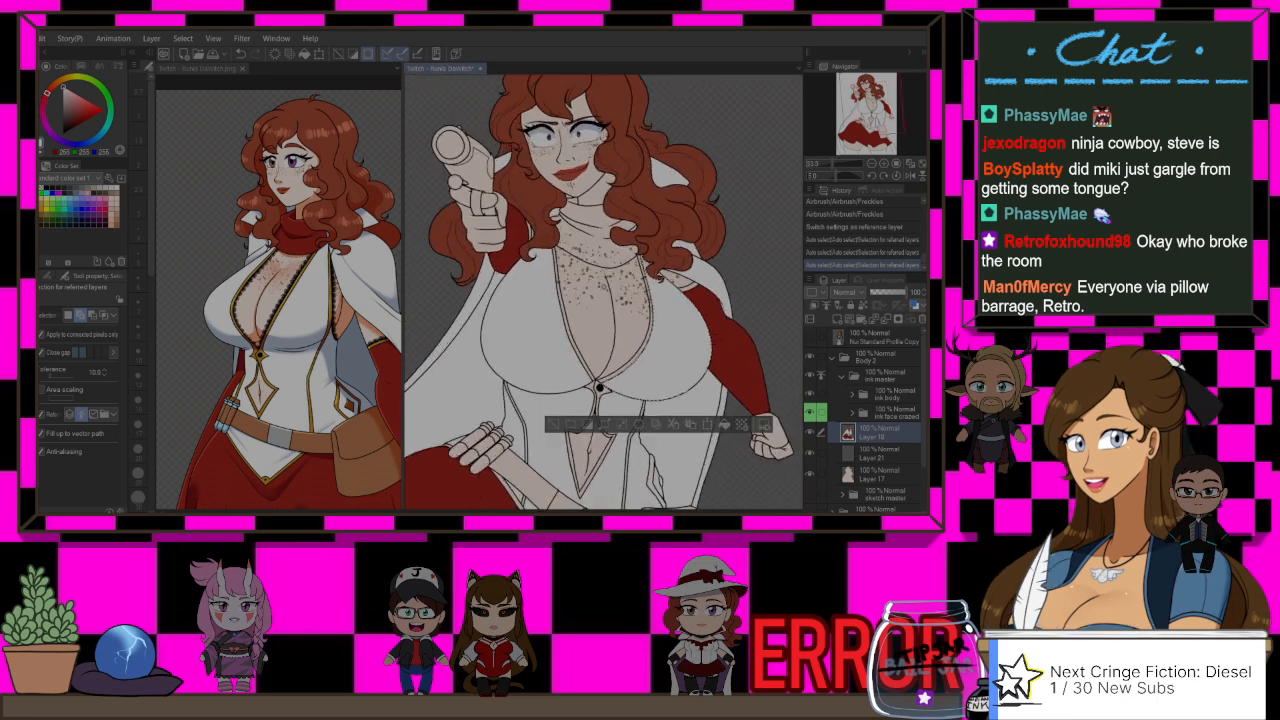
key("g")
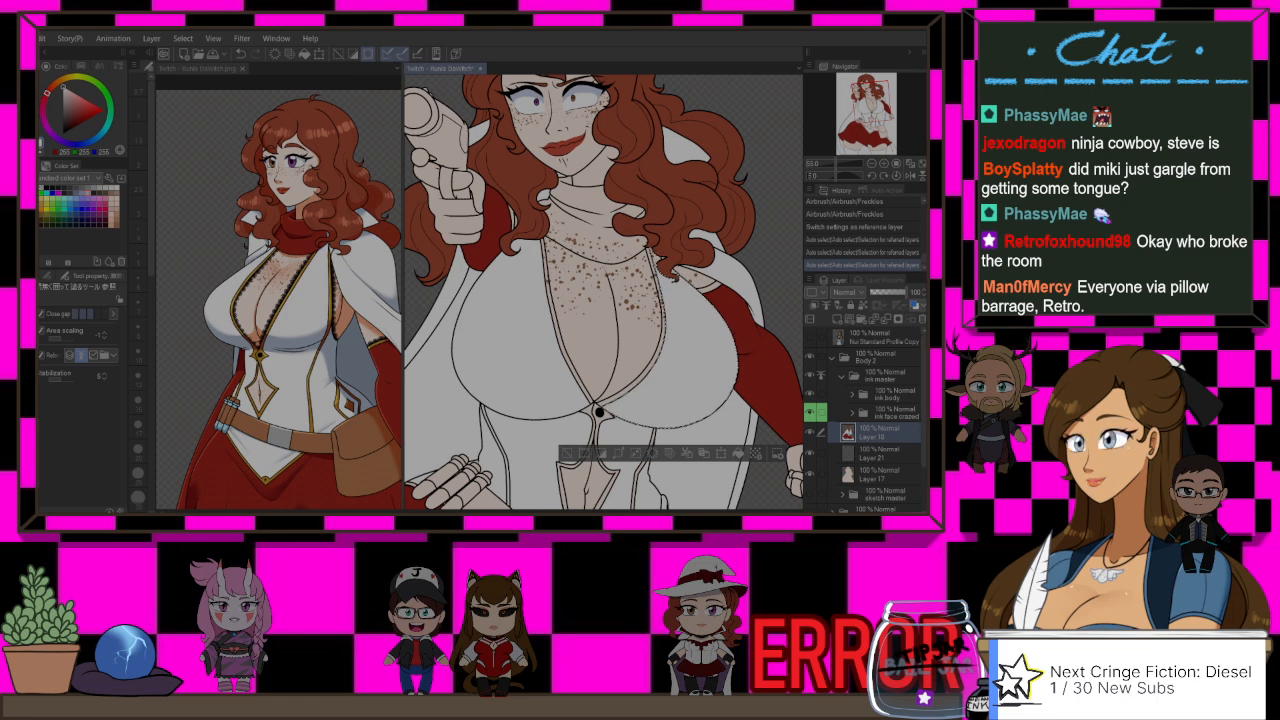
key("ctrl+d")
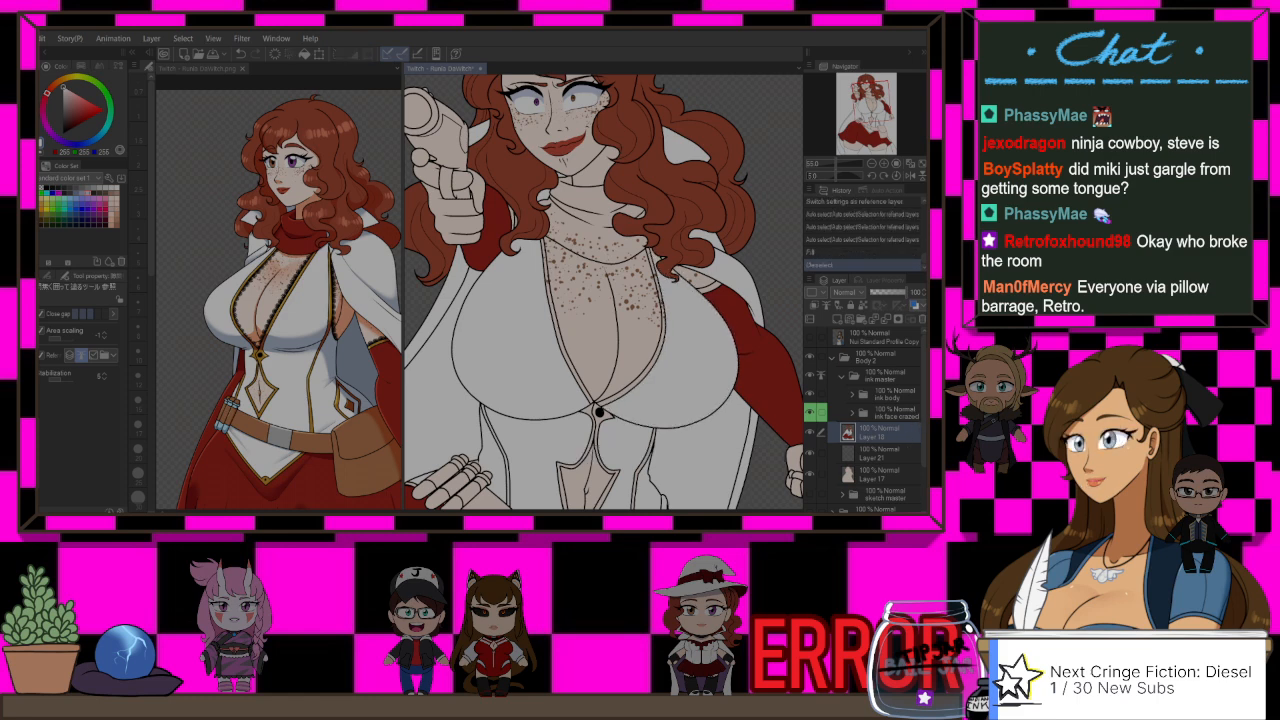
Step: Sample the gold trim colour from the reference picture and add a new raster layer above the colour layer in the drawing
left_click(214, 70)
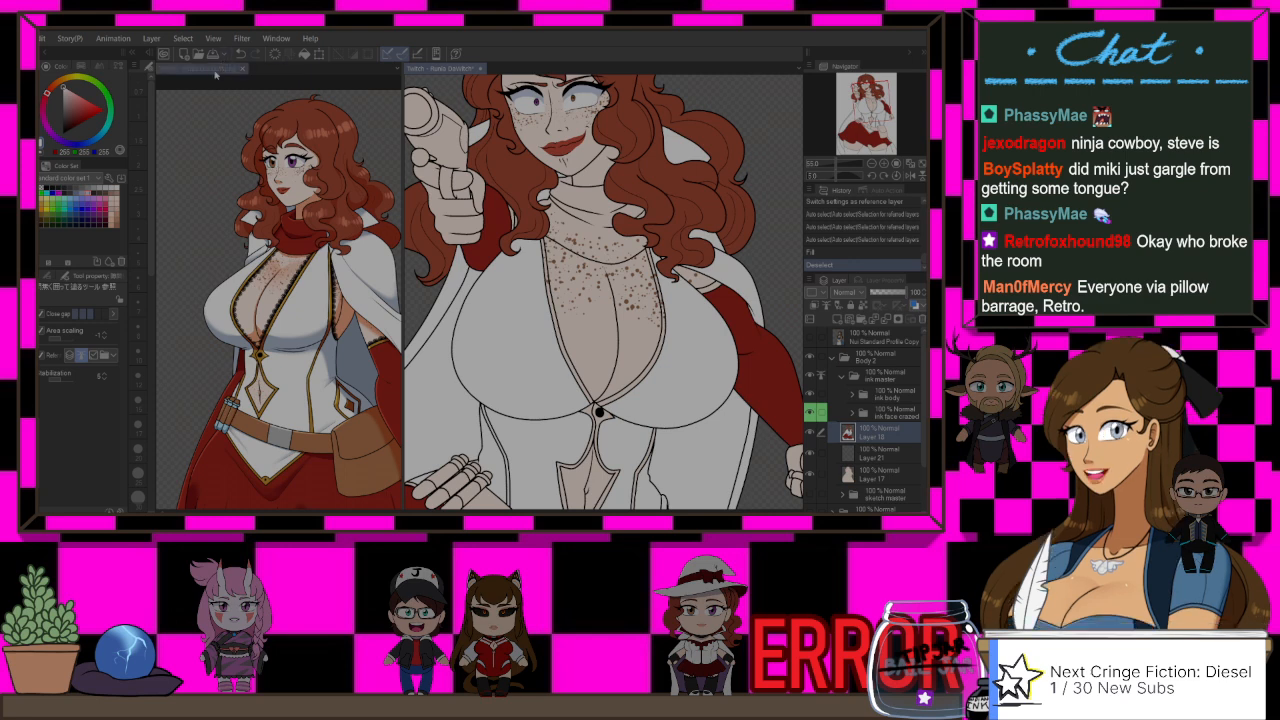
scroll(330, 345, "down", 2)
scroll(312, 365, "up", 1)
scroll(310, 358, "up", 1)
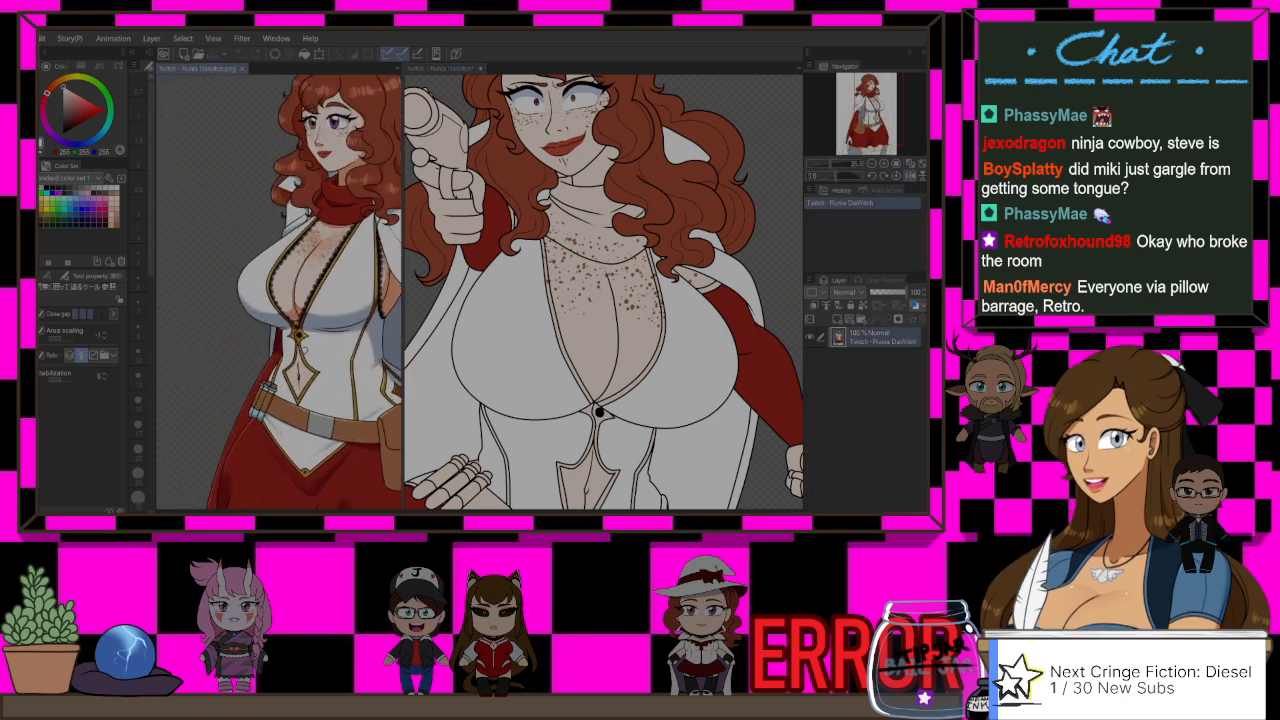
left_click(316, 373, "alt")
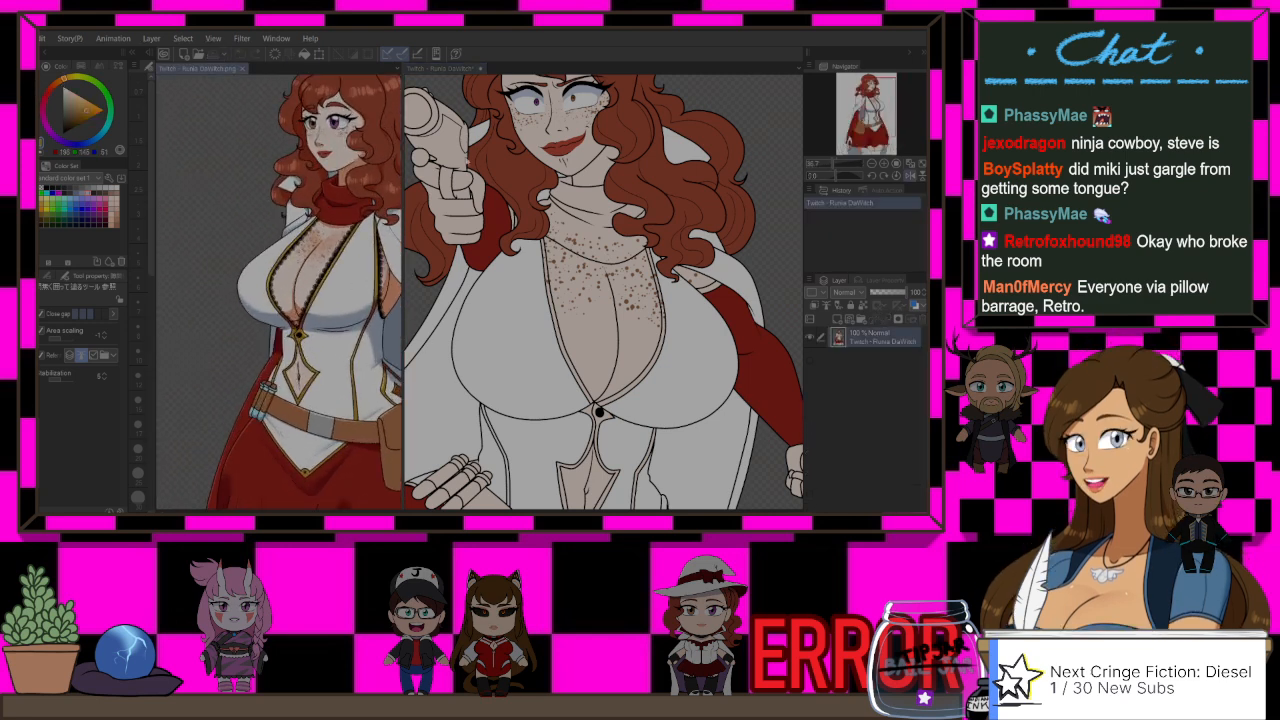
left_click(441, 69)
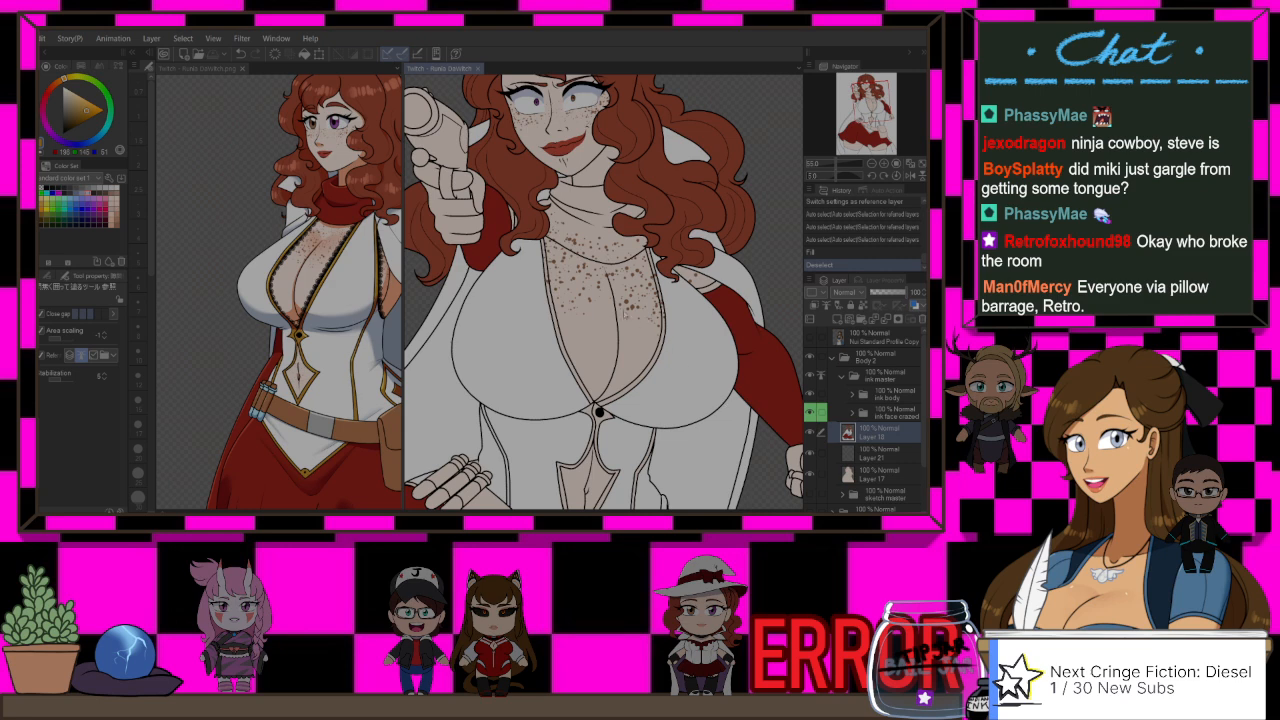
key("ctrl+shift+n")
Step: Fill both sides of the neckline trim around the chest opening with the sampled gold on the new layer
key("g")
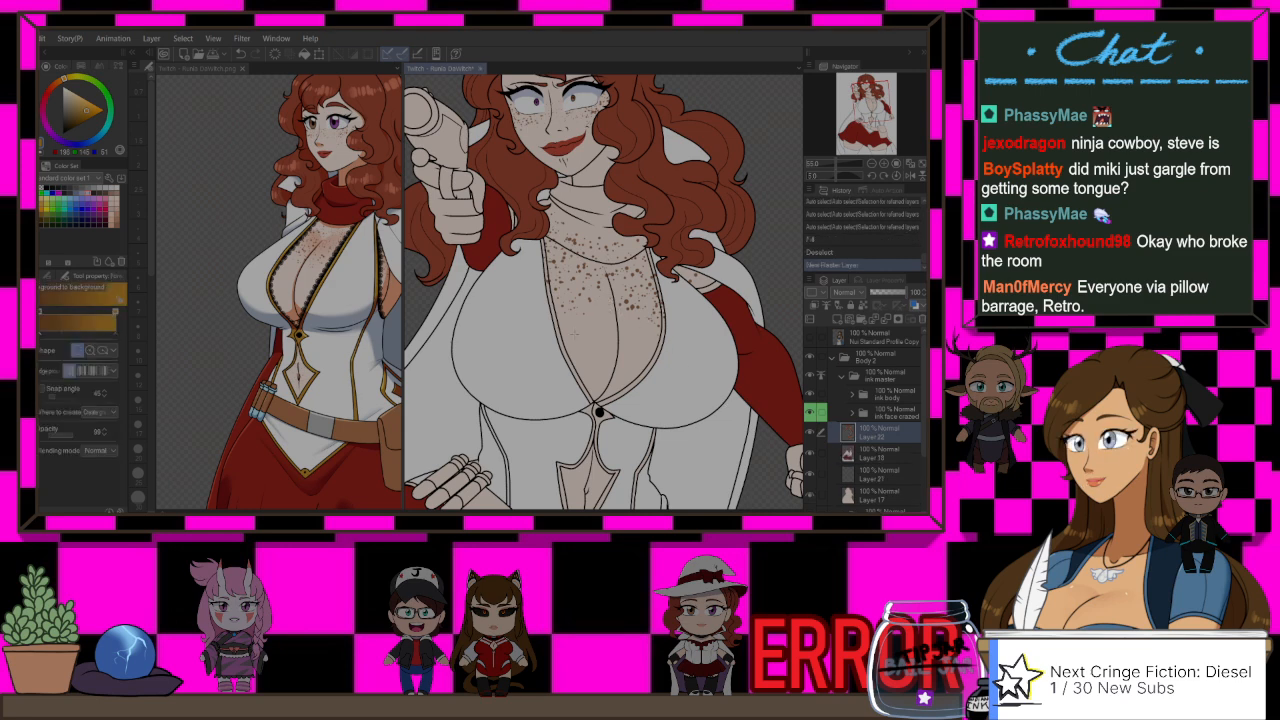
key("g")
left_click(577, 368)
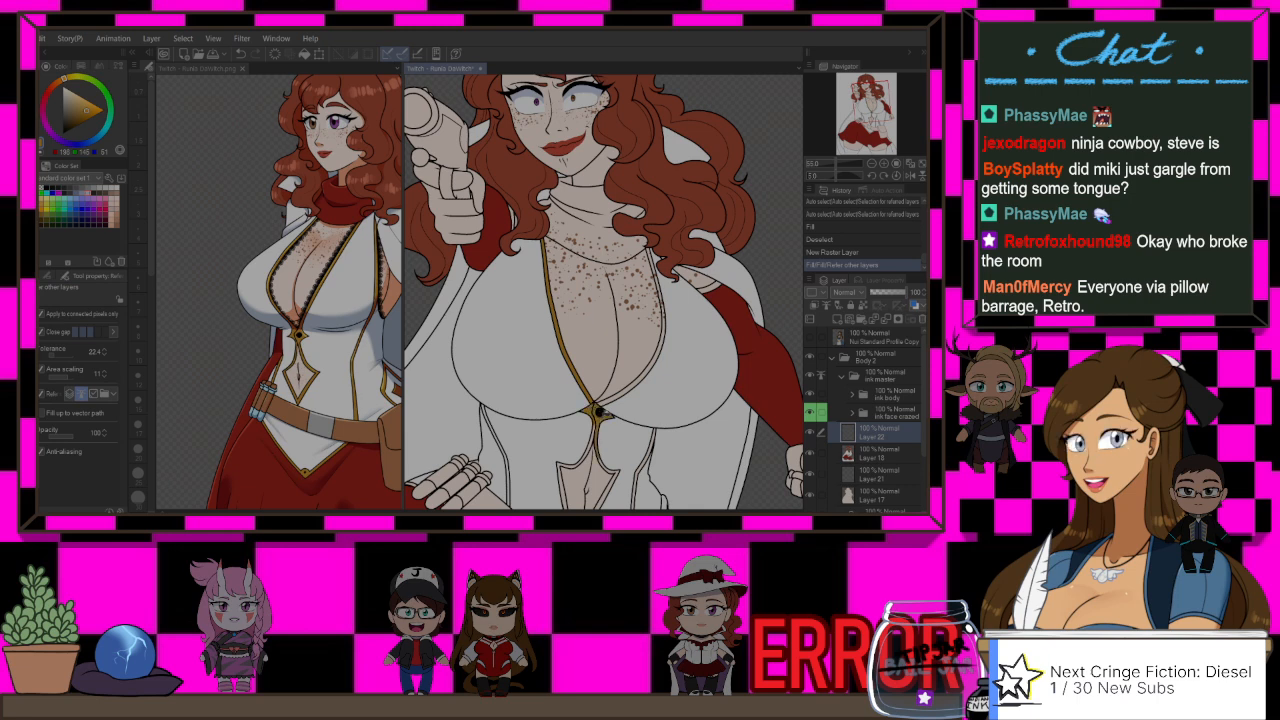
left_click(644, 384)
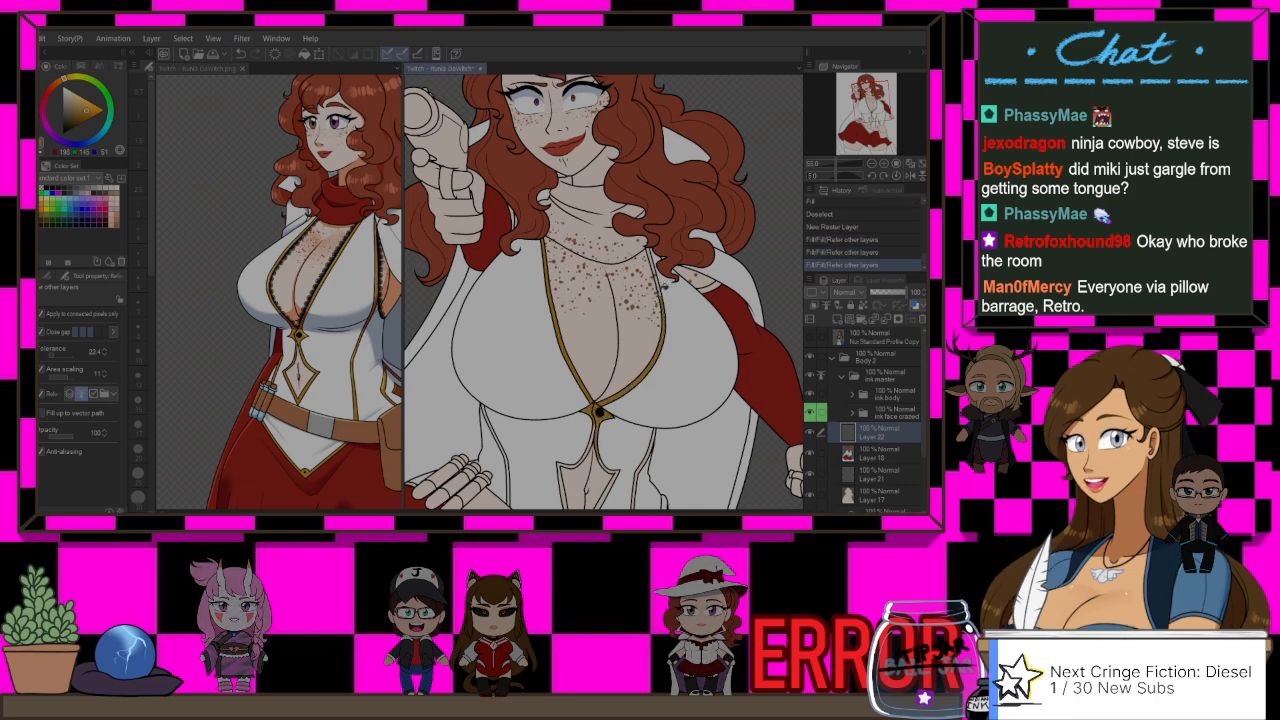
Step: Fill the remaining neckline trim by the hair curl and the trims on both shoulders with gold
scroll(664, 286, "up", 2)
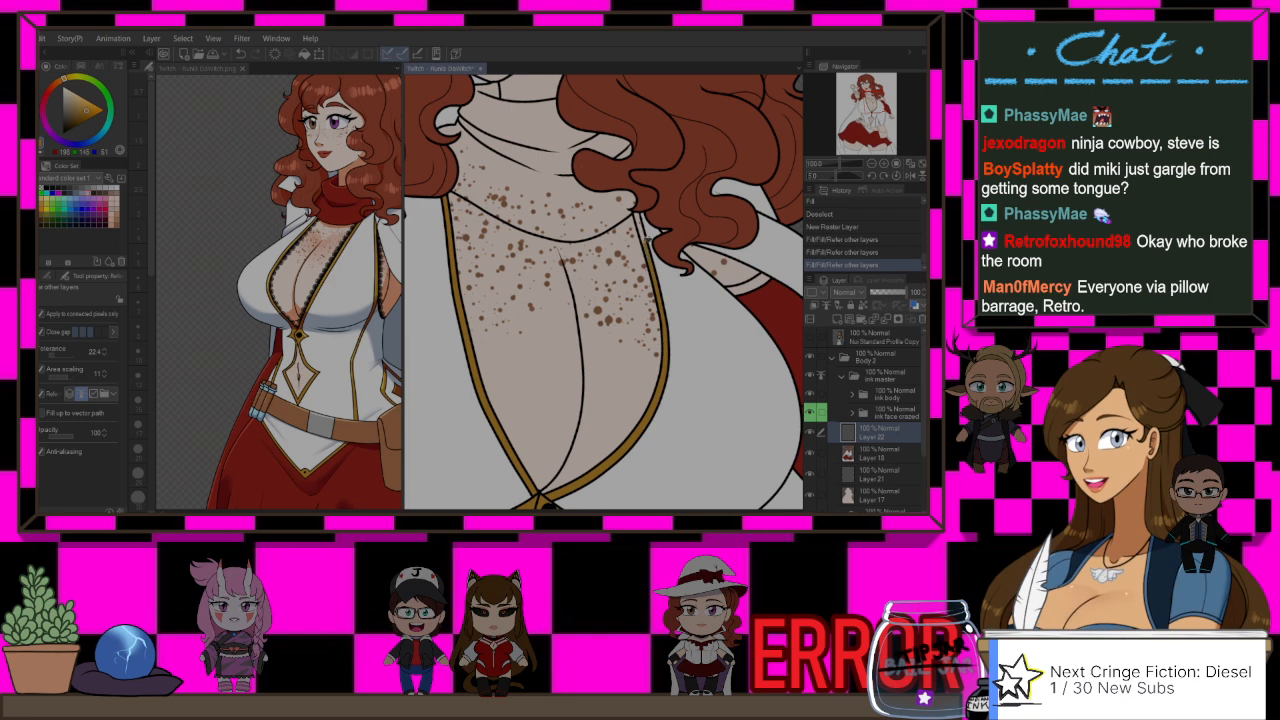
scroll(759, 271, "down", 2)
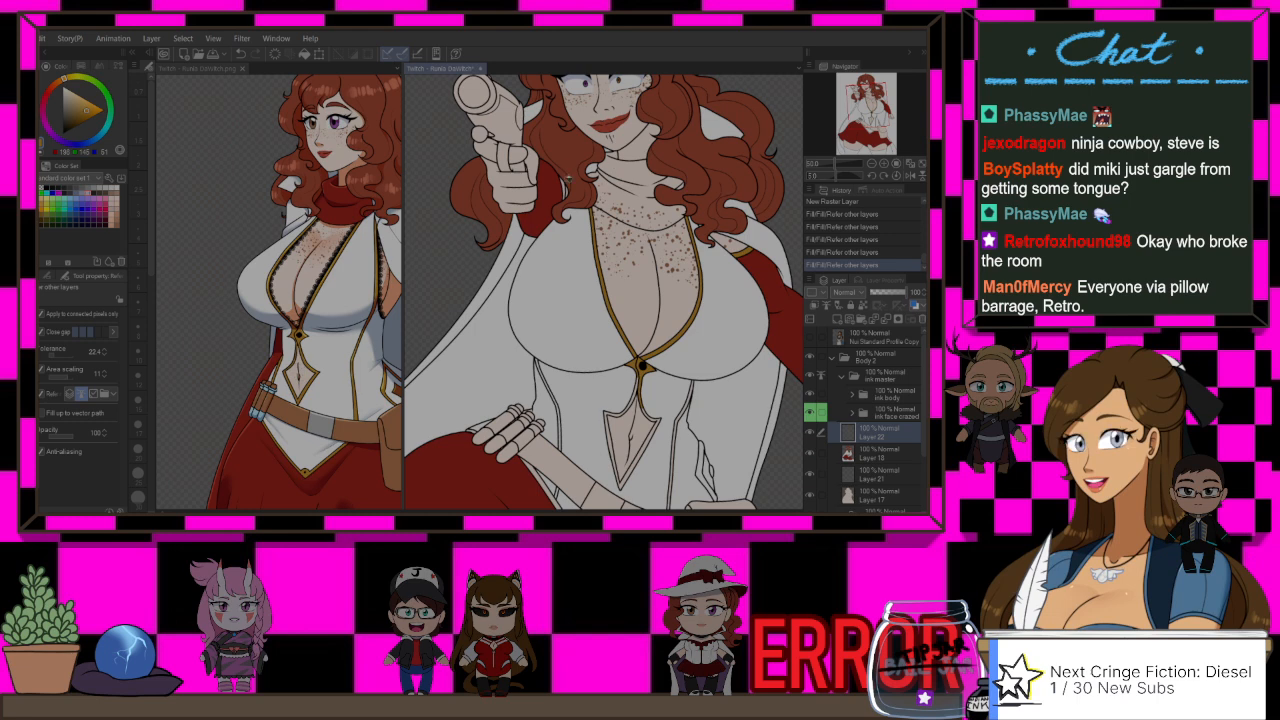
scroll(568, 180, "up", 2)
left_click(567, 184)
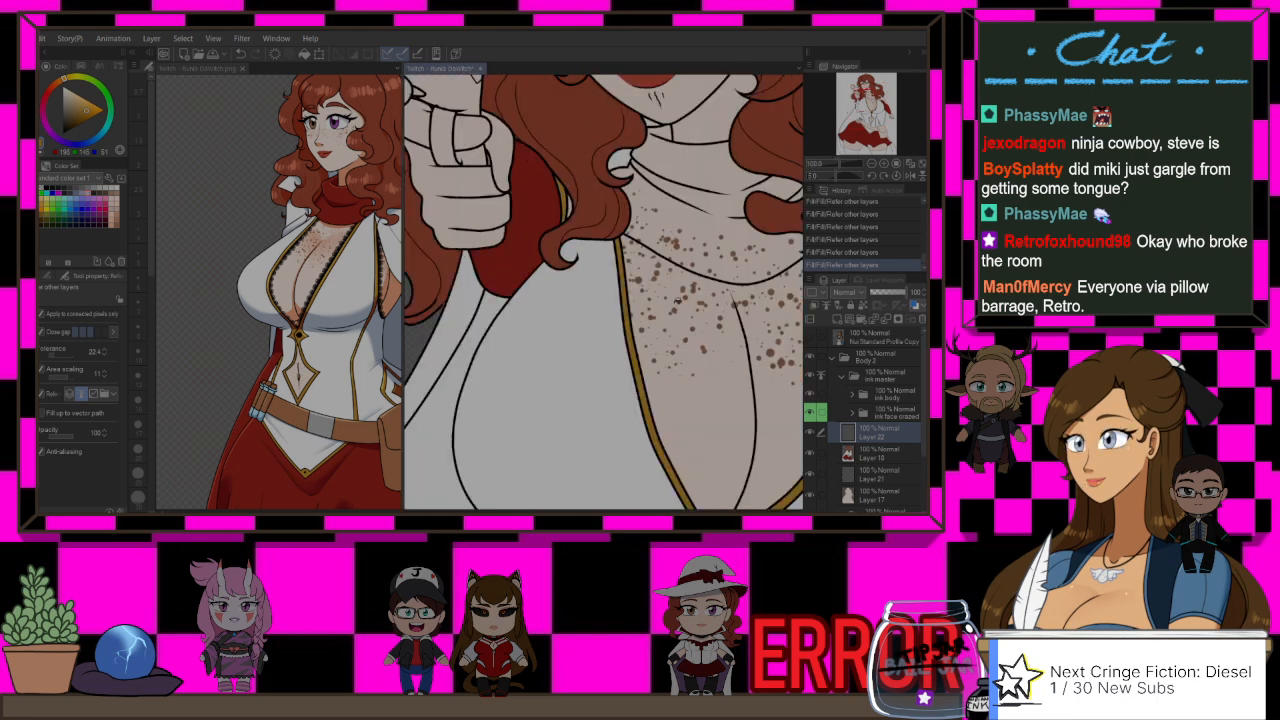
Step: Fill the clasp below the bust and the border of the pointed navel cut-out with gold
scroll(677, 300, "down", 2)
left_click_drag(700, 441, 646, 316)
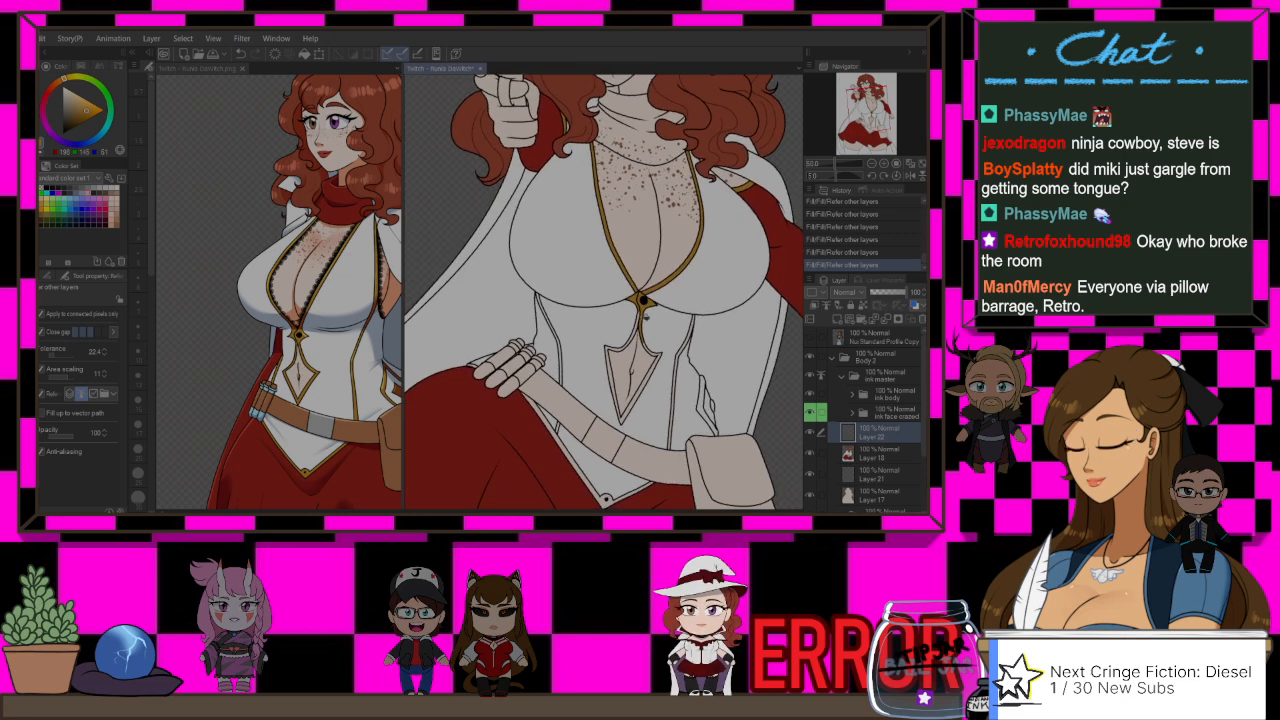
scroll(645, 316, "up", 2)
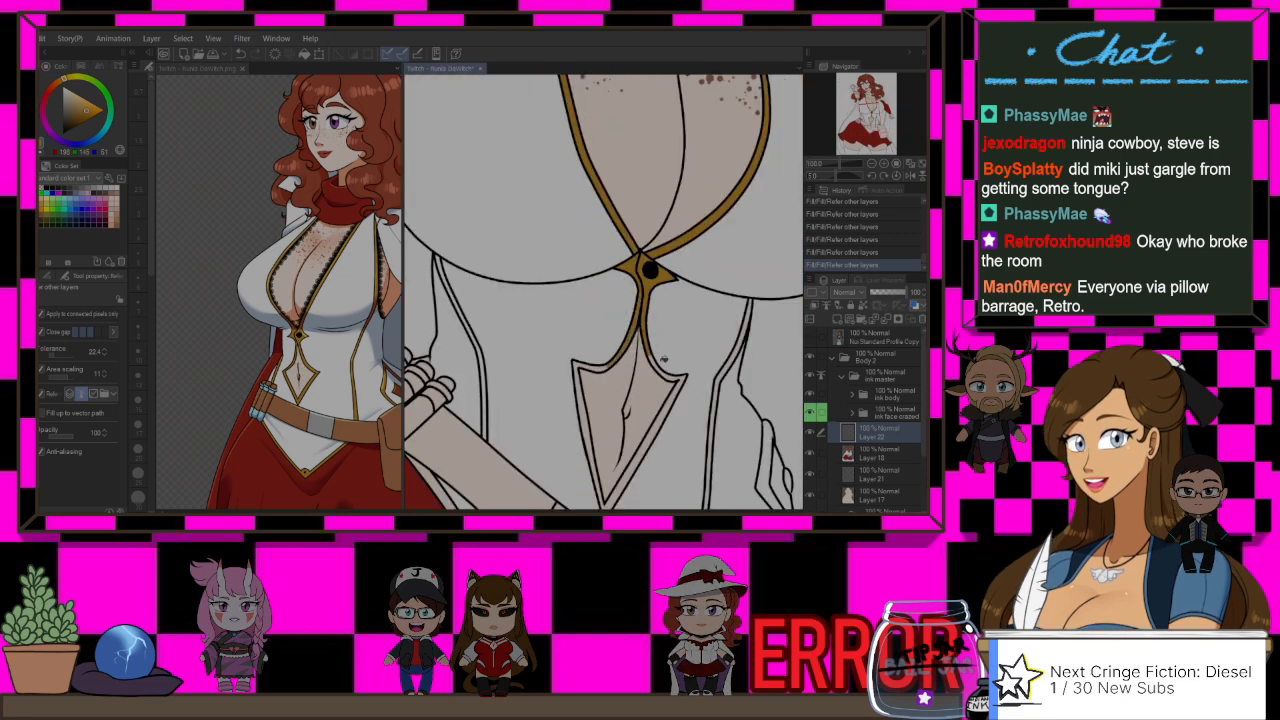
left_click(678, 389)
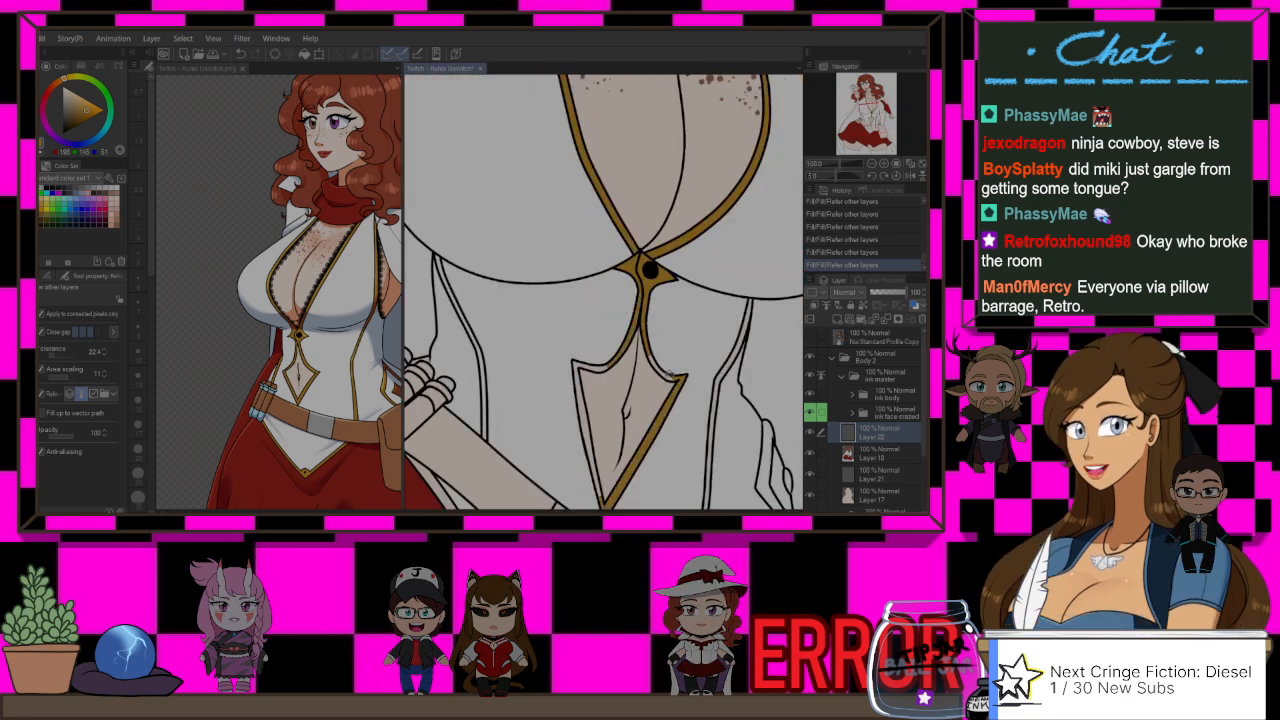
left_click(579, 382)
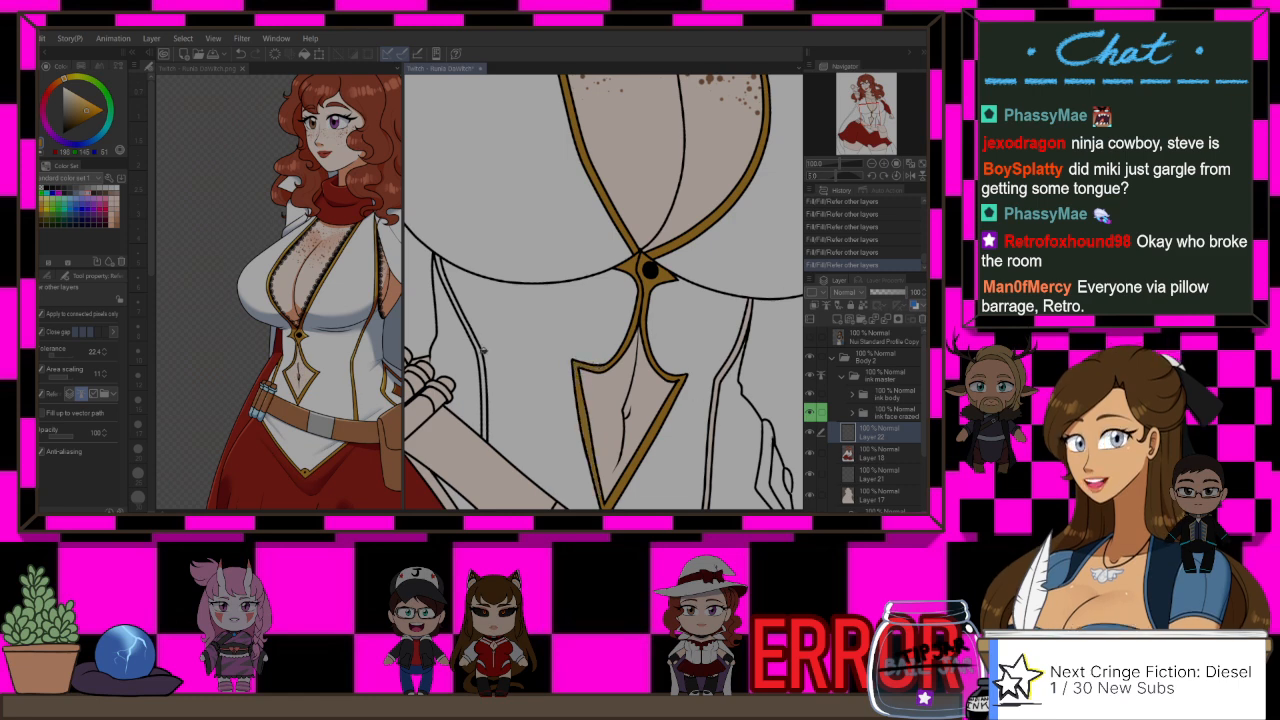
Step: Fill the long seam trims on both sides of the bodice's midriff with gold
left_click(481, 350)
left_click_drag(729, 452, 678, 301)
left_click(702, 307)
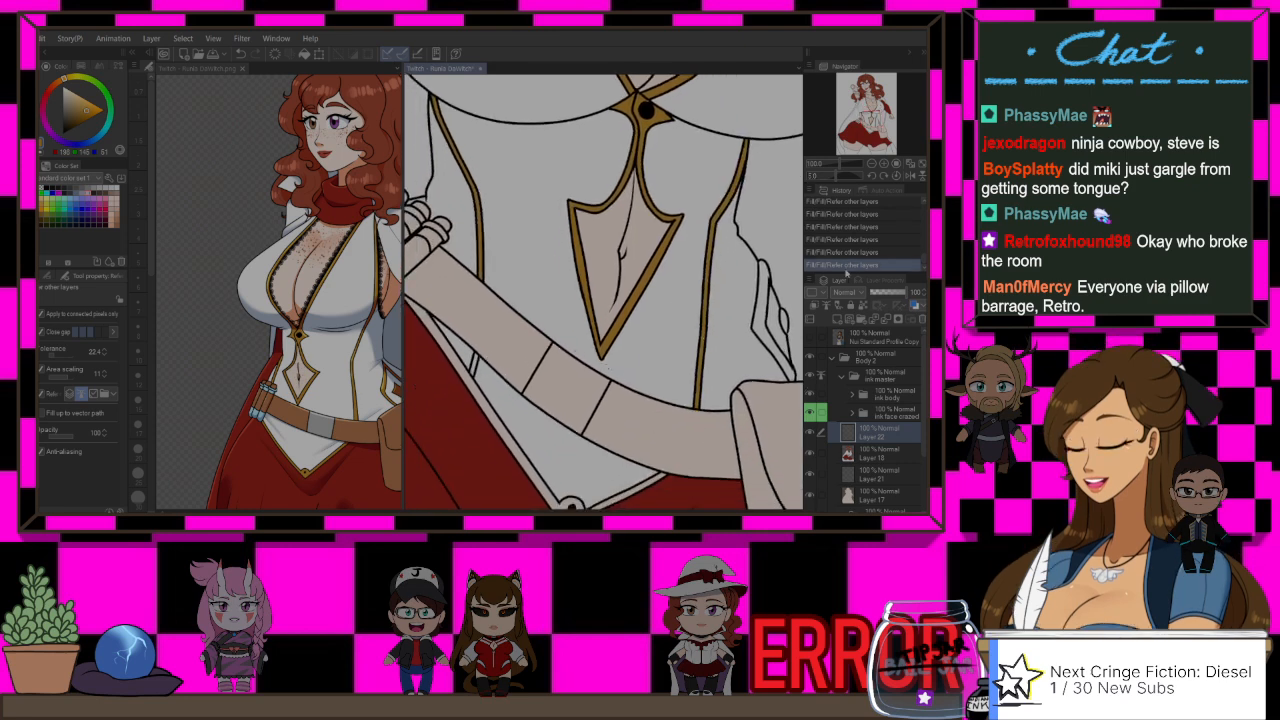
scroll(611, 220, "down", 3)
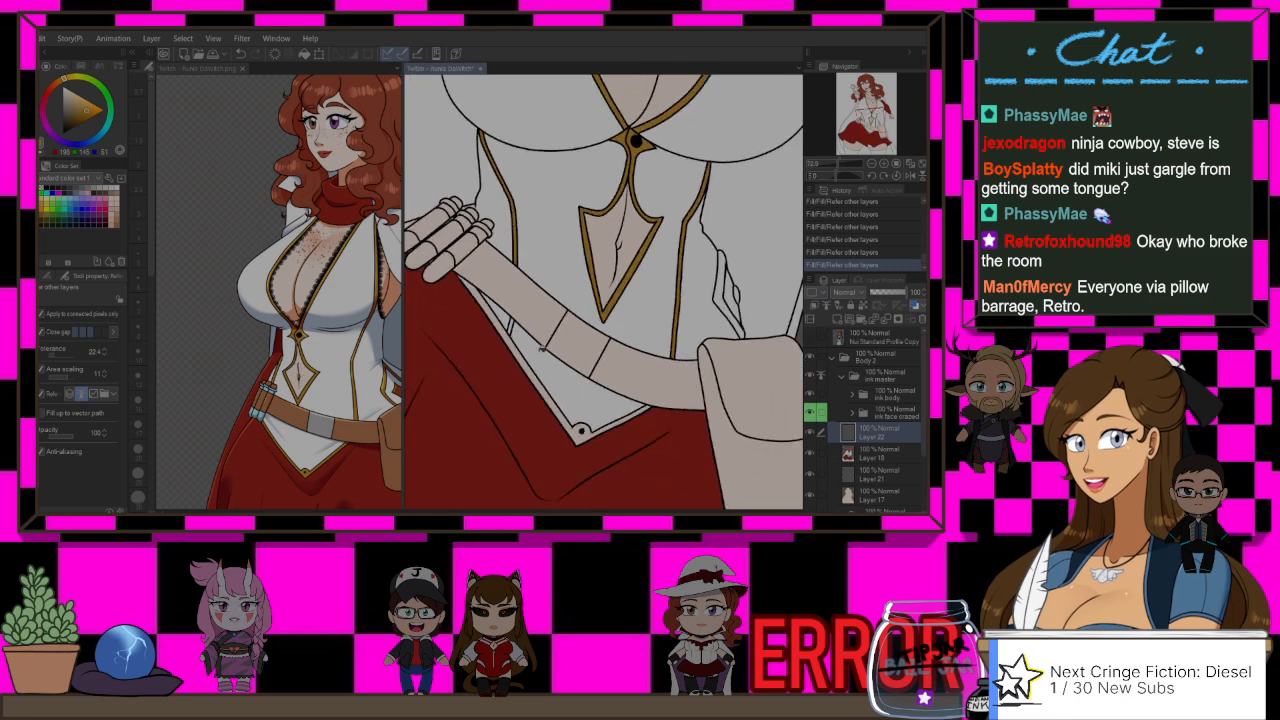
Step: Fill the border of the bodice's pointed hem and the short seam piece below the belt with gold
scroll(530, 370, "up", 4)
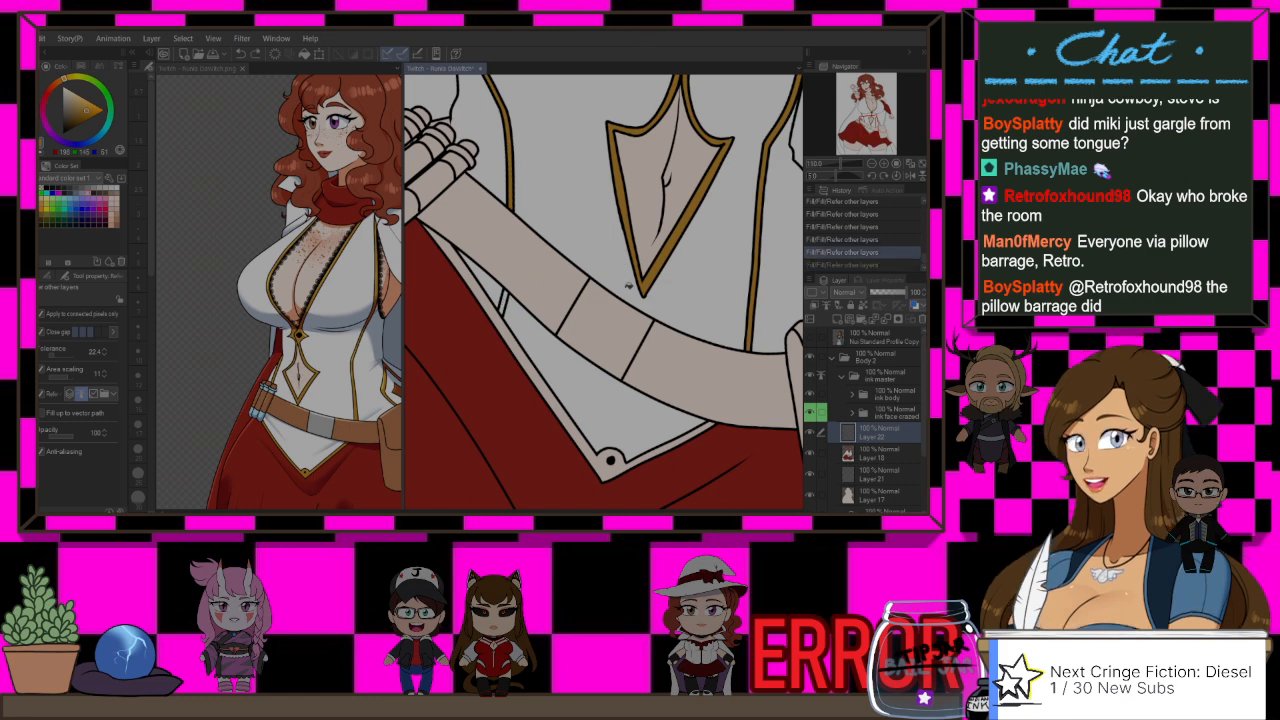
left_click(550, 392)
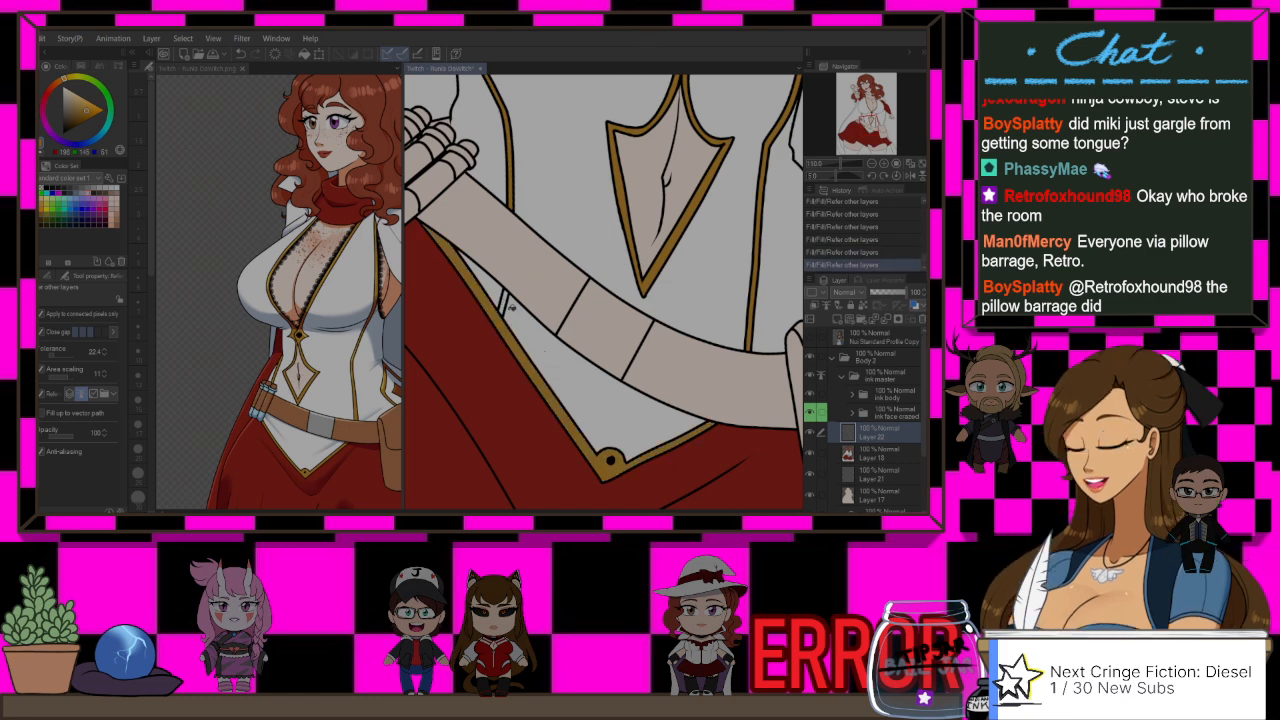
scroll(503, 298, "down", 3)
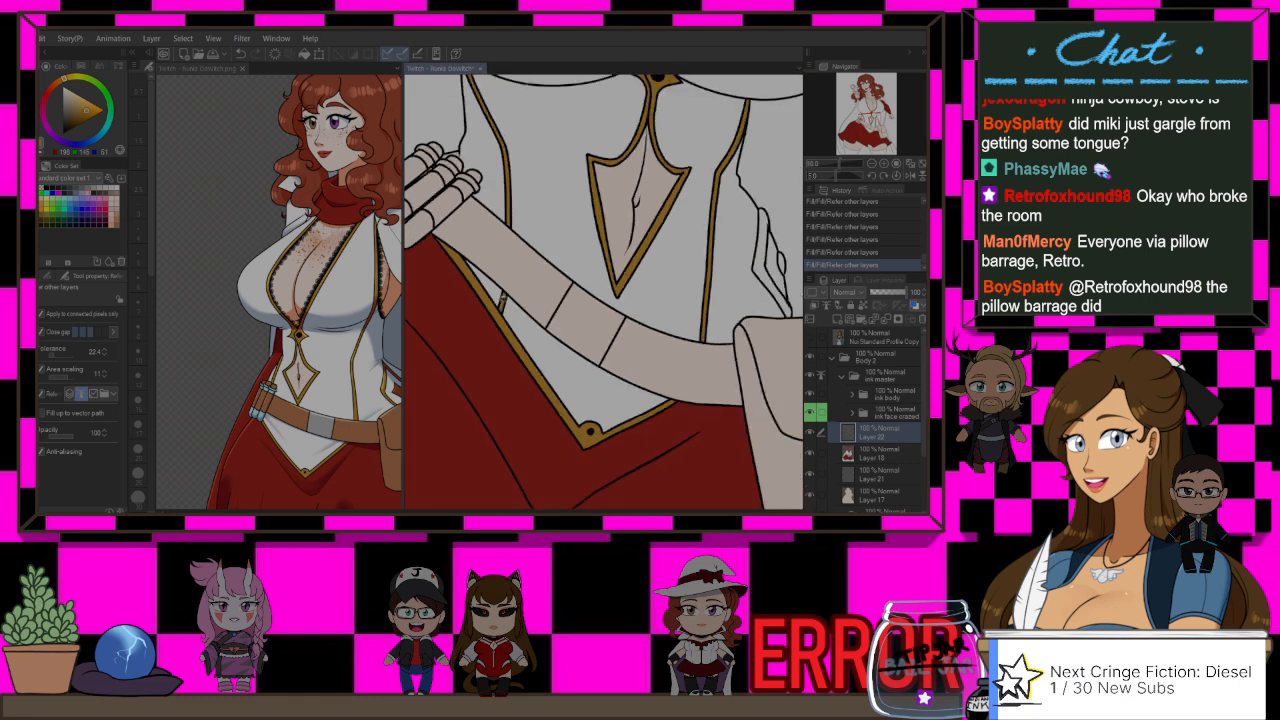
Step: Fill the pieces of the angular ornament at the bodice's side above the pouch with gold
scroll(707, 273, "up", 1)
left_click(714, 268)
left_click(740, 264)
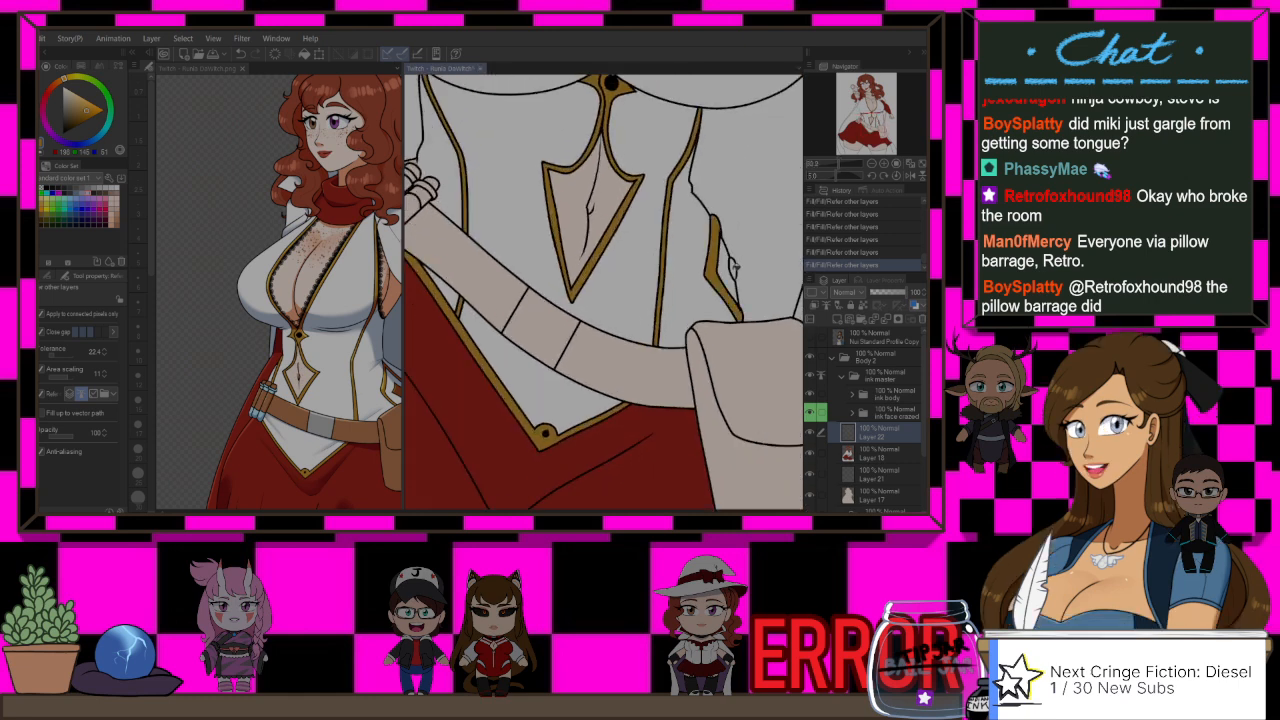
scroll(750, 263, "up", 2)
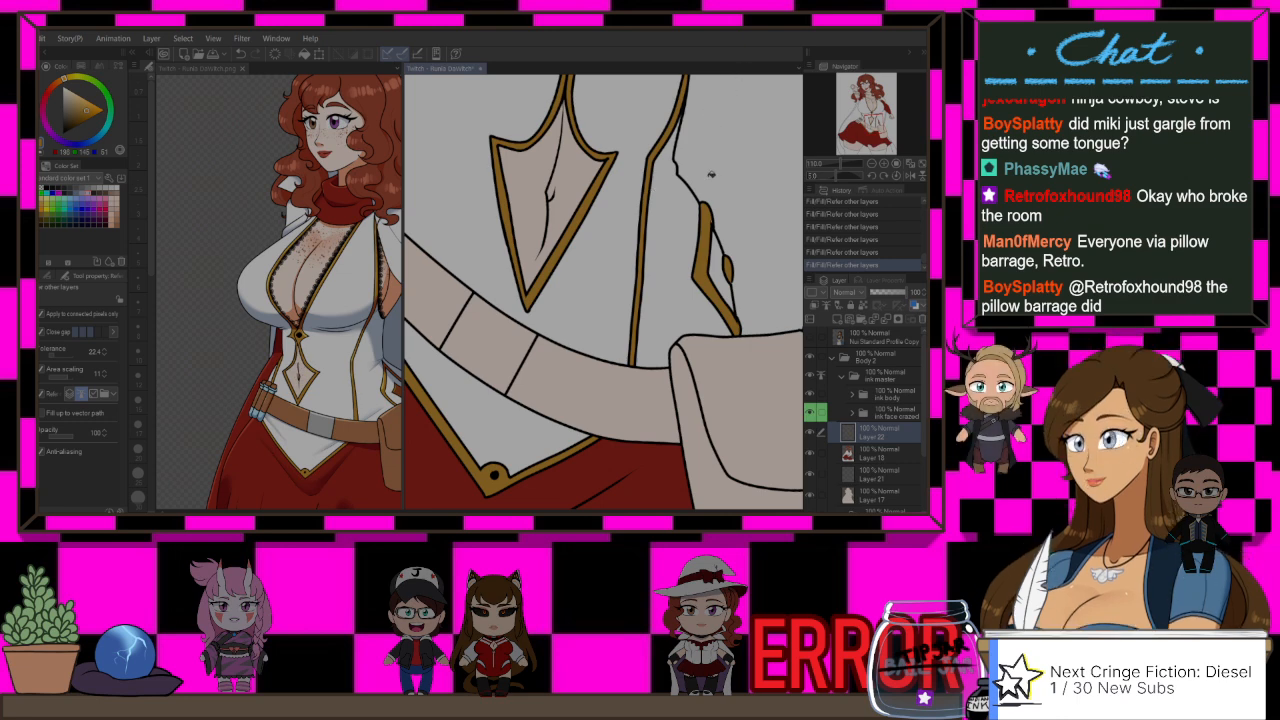
Step: Fill the small leftover gaps in the side ornament and the trim behind the hand with gold using the enclose-and-fill tool
key("g")
left_click_drag(750, 307, 766, 394)
scroll(765, 341, "down", 2)
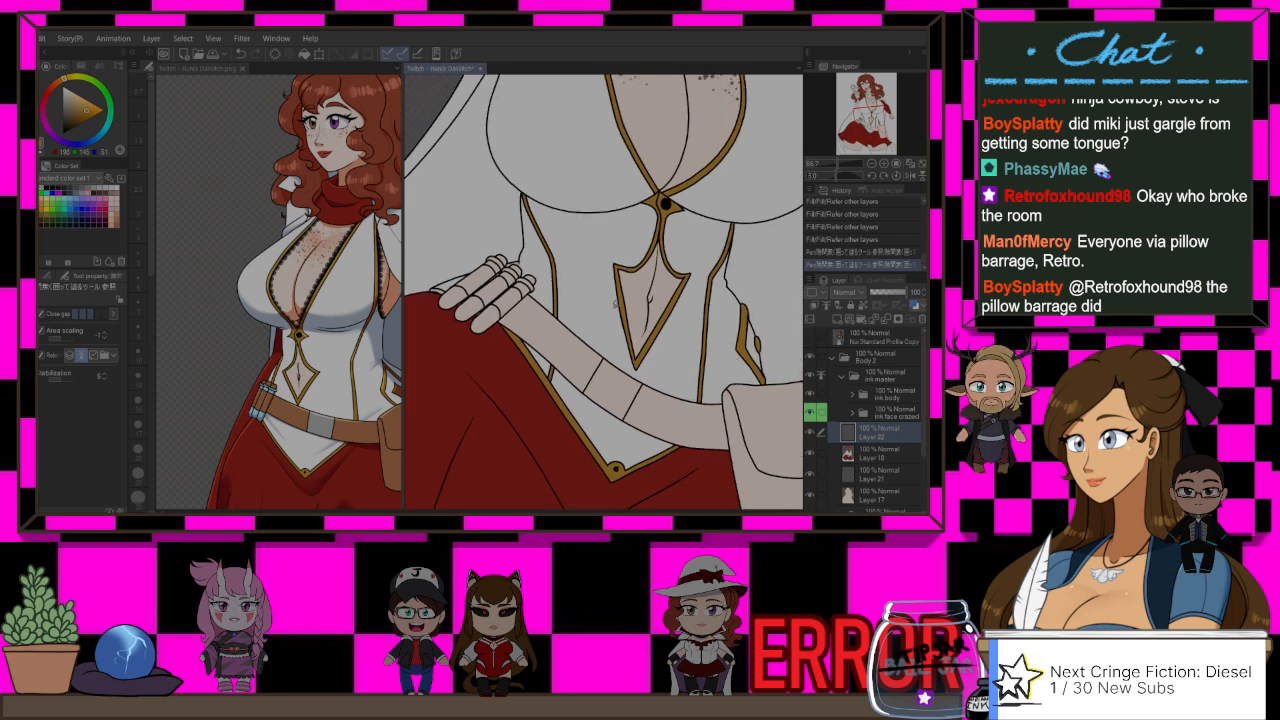
left_click_drag(438, 277, 436, 290)
left_click_drag(505, 328, 566, 343)
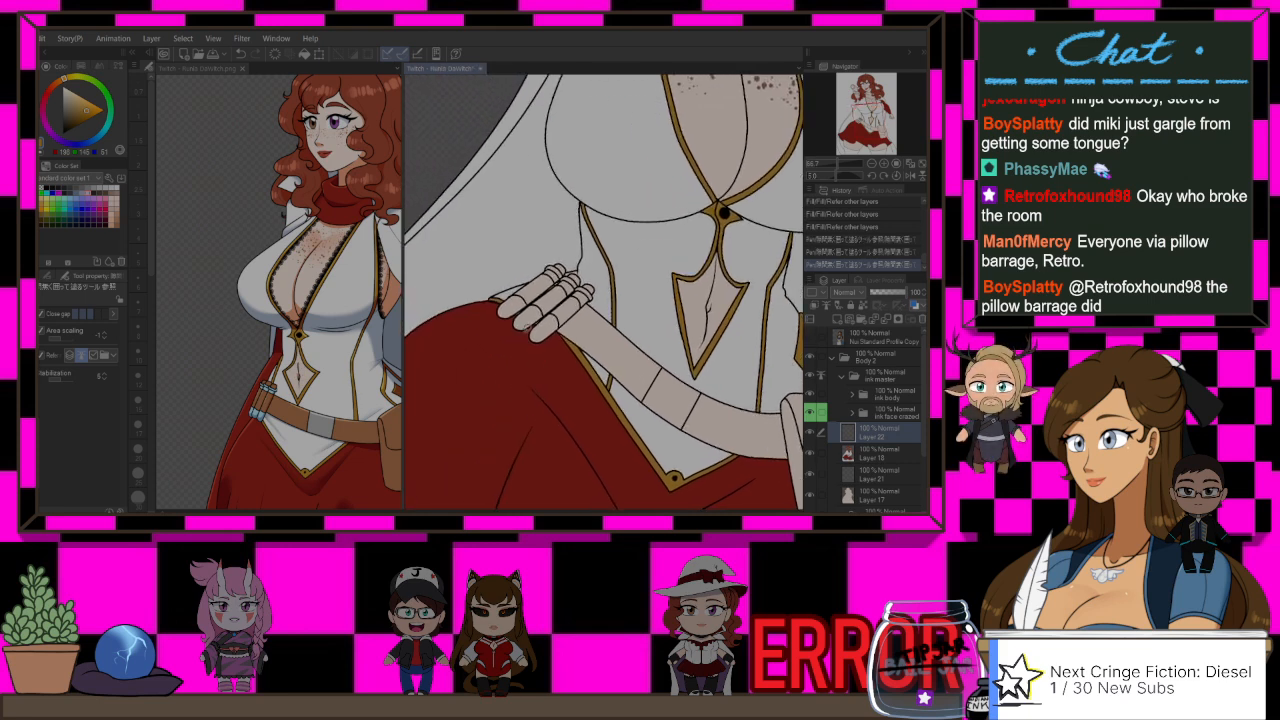
Step: Sample the skirt's red and touch up unfilled gaps around the resting fingers on the colour layer beneath the gold trim layer
scroll(543, 357, "up", 1)
left_click(544, 357, "alt")
left_click(880, 453)
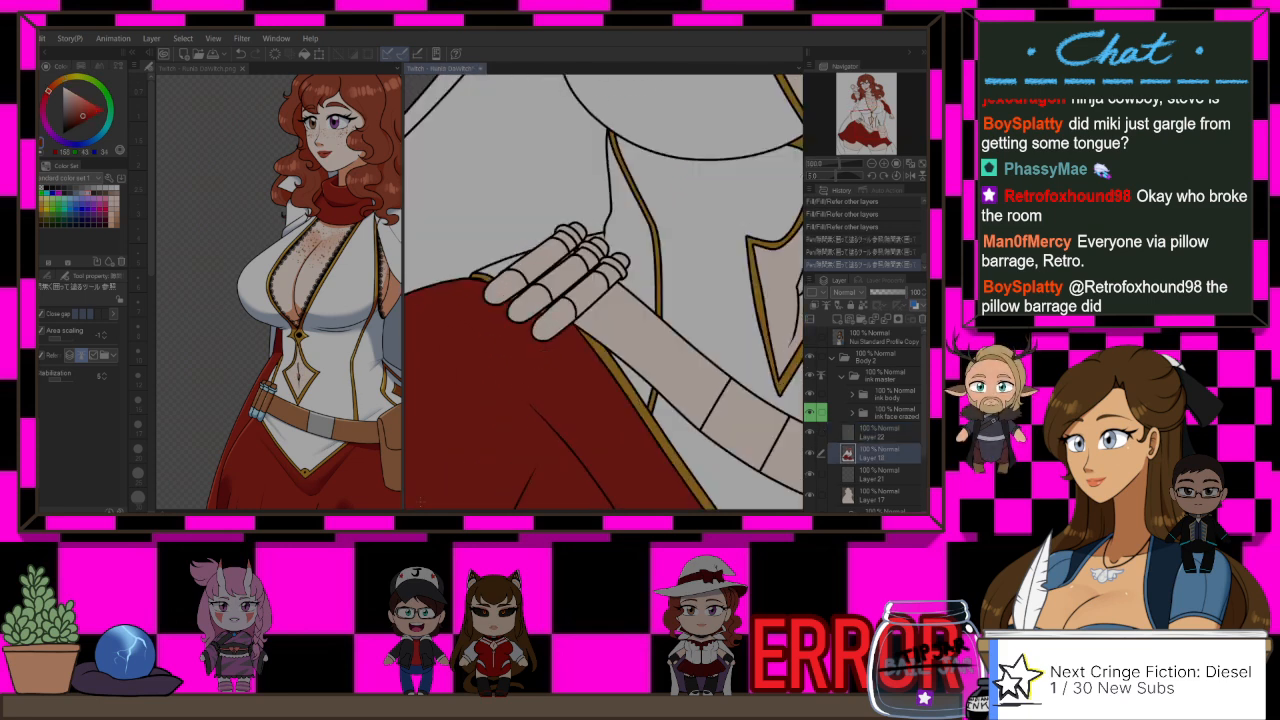
mouse_move(550, 324)
left_mouse_down()
mouse_move(538, 289)
mouse_move(559, 297)
left_mouse_up()
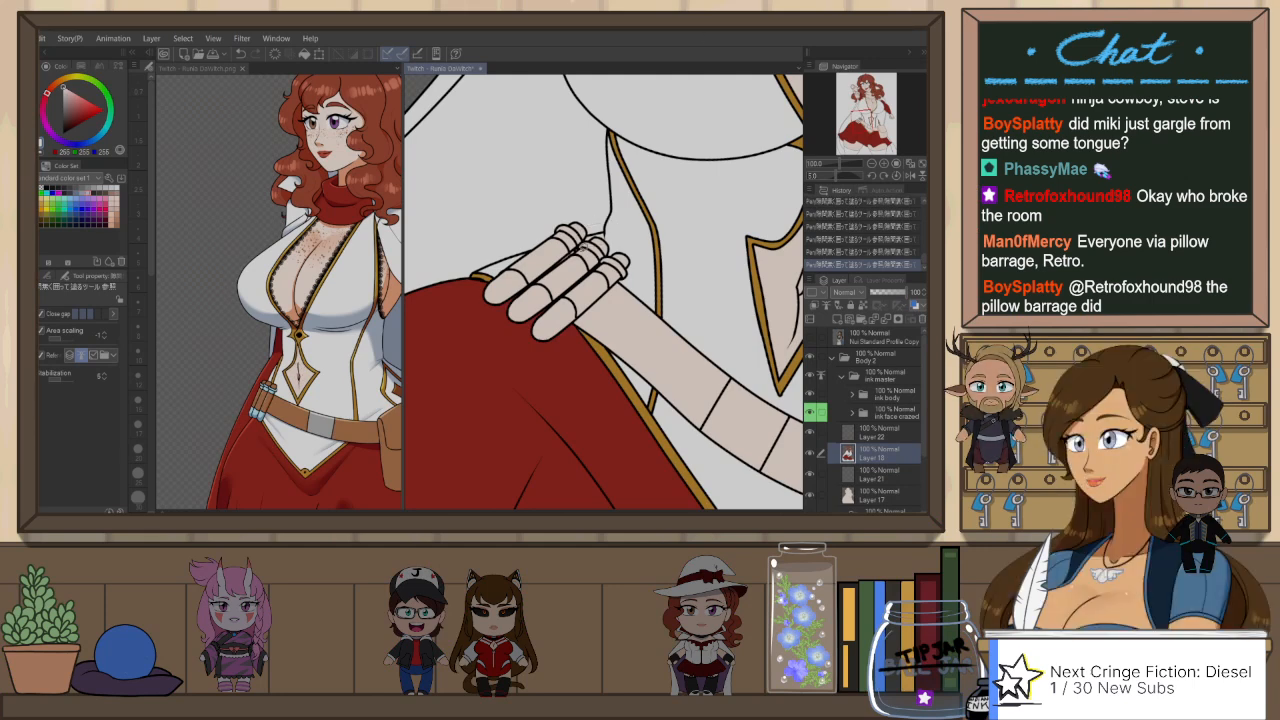
Step: Compare the whole drawing with the reference picture, reset the canvas rotation and make the skin base layer, Layer 17, active
scroll(659, 254, "down", 3)
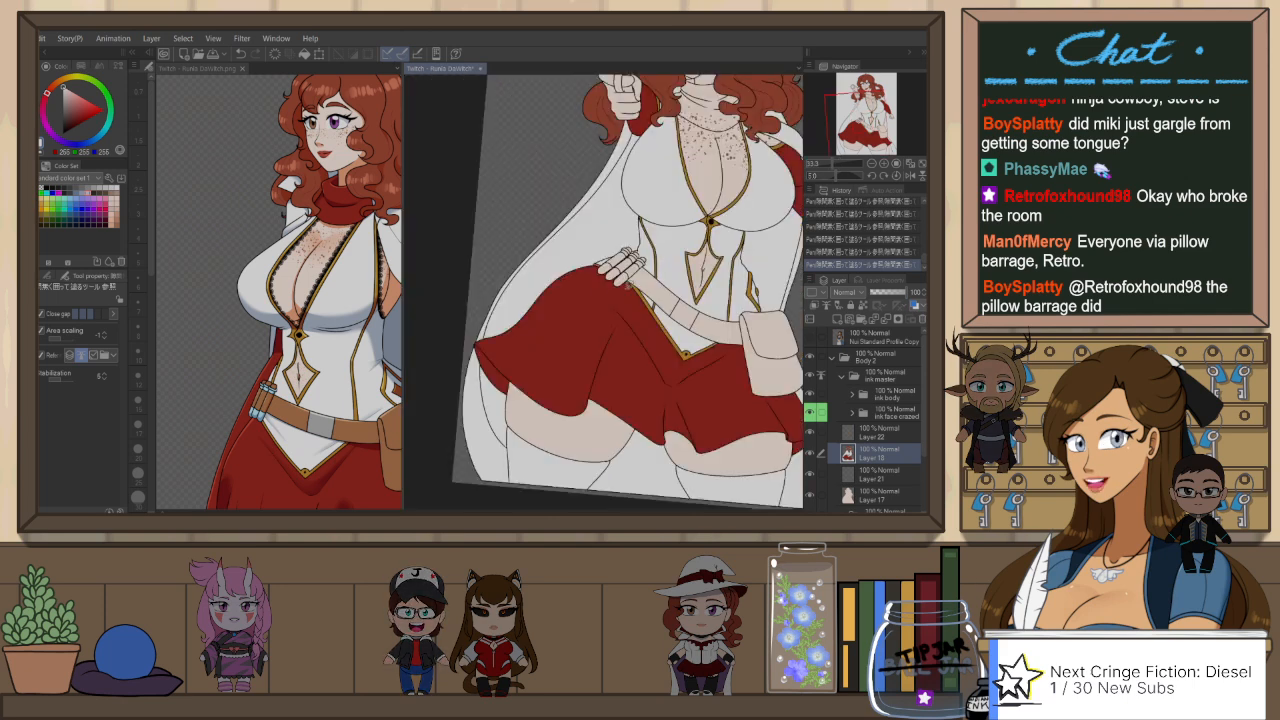
left_click_drag(649, 306, 627, 306)
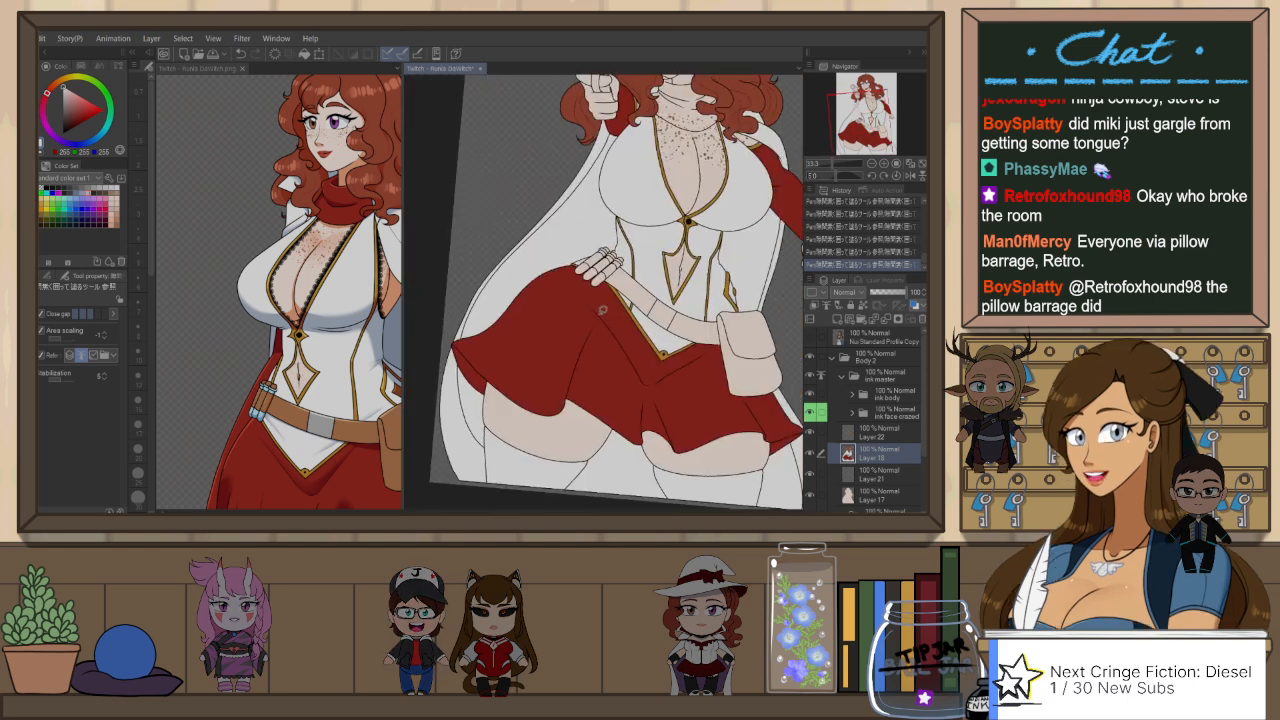
left_click(208, 129)
scroll(278, 175, "down", 2)
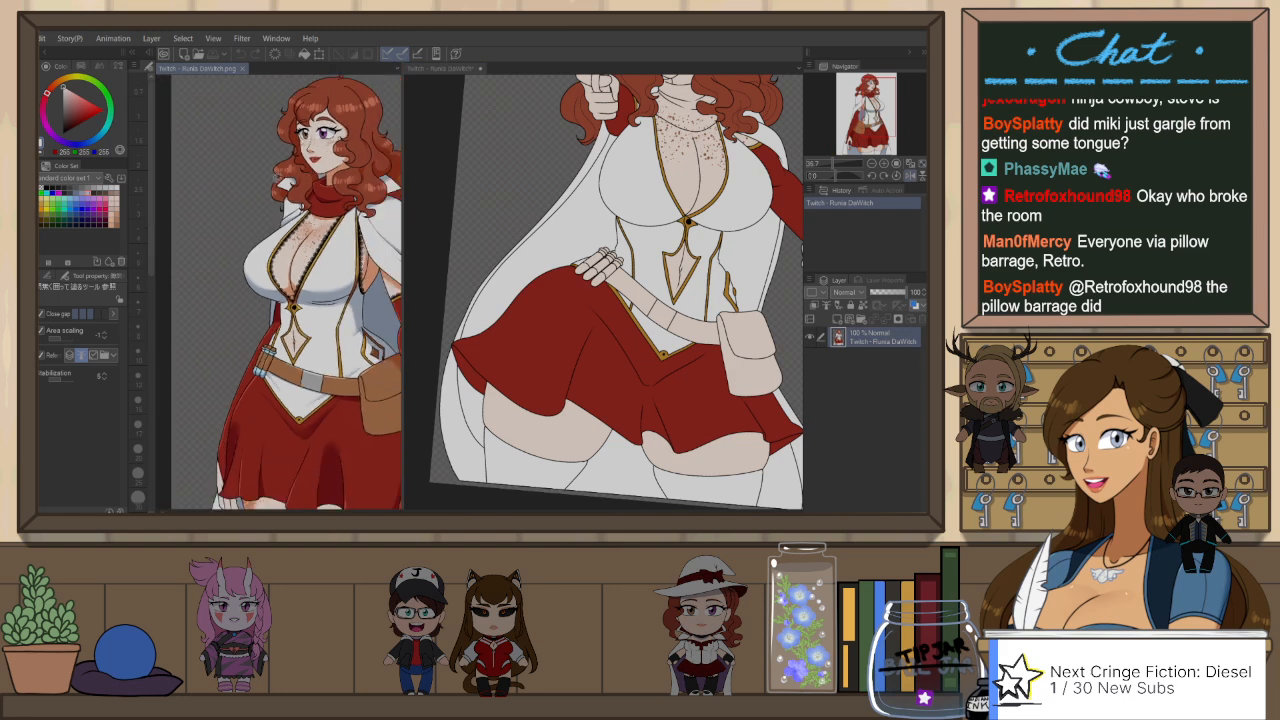
left_click(463, 76)
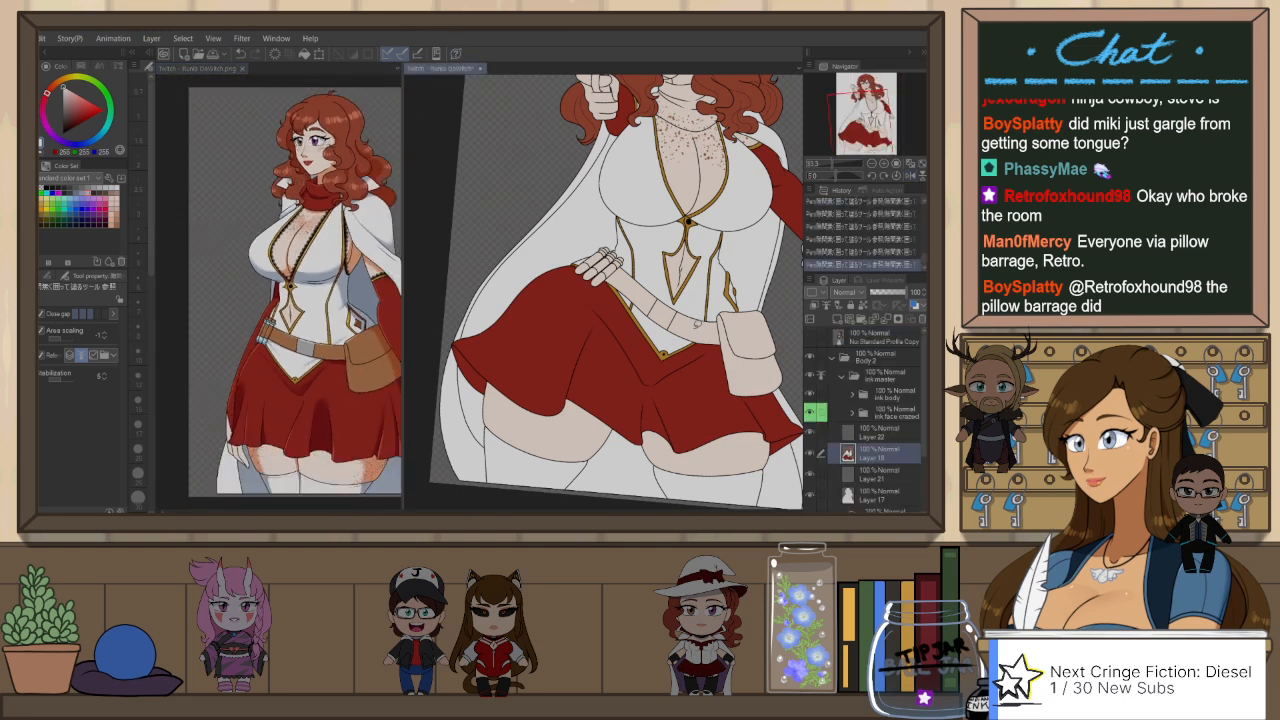
left_click(921, 163)
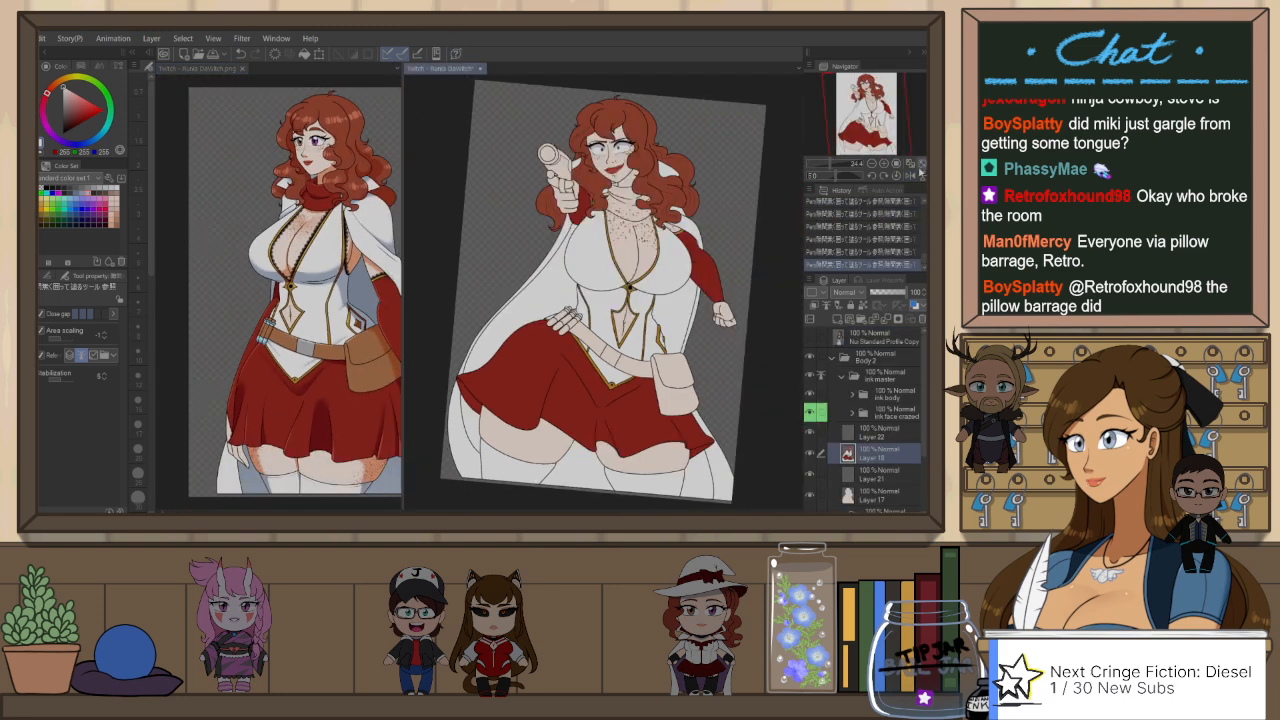
left_click(886, 492)
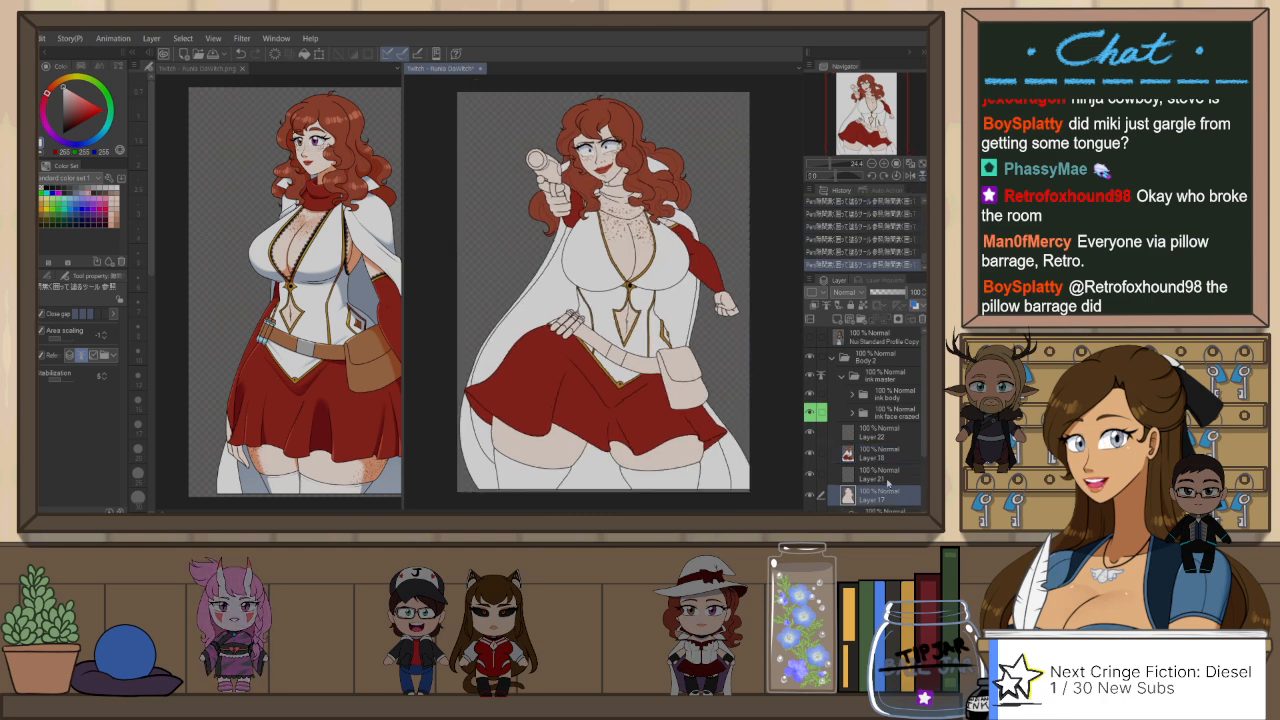
Step: Make Layer 21 active, sample a brown and try the Freckles airbrush on the pointing-arm-side thigh below the skirt
left_click(888, 480)
left_click(391, 343, "alt")
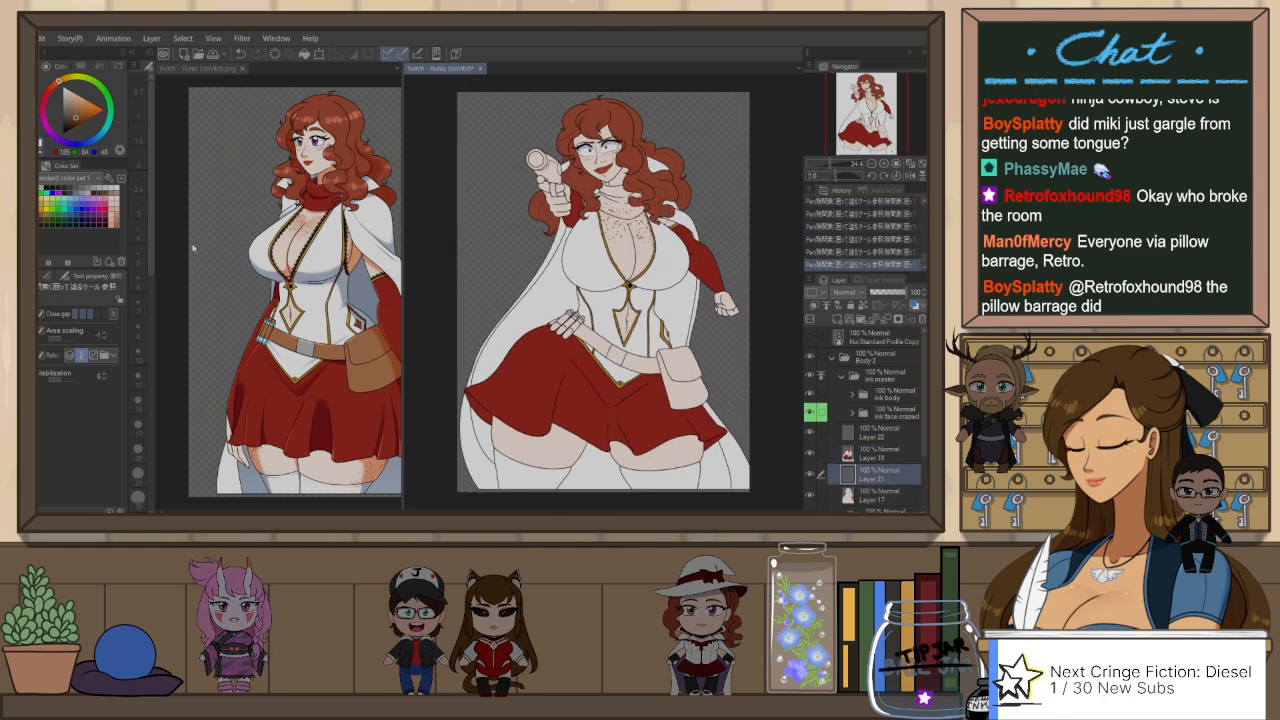
key("b")
left_click_drag(509, 392, 493, 462)
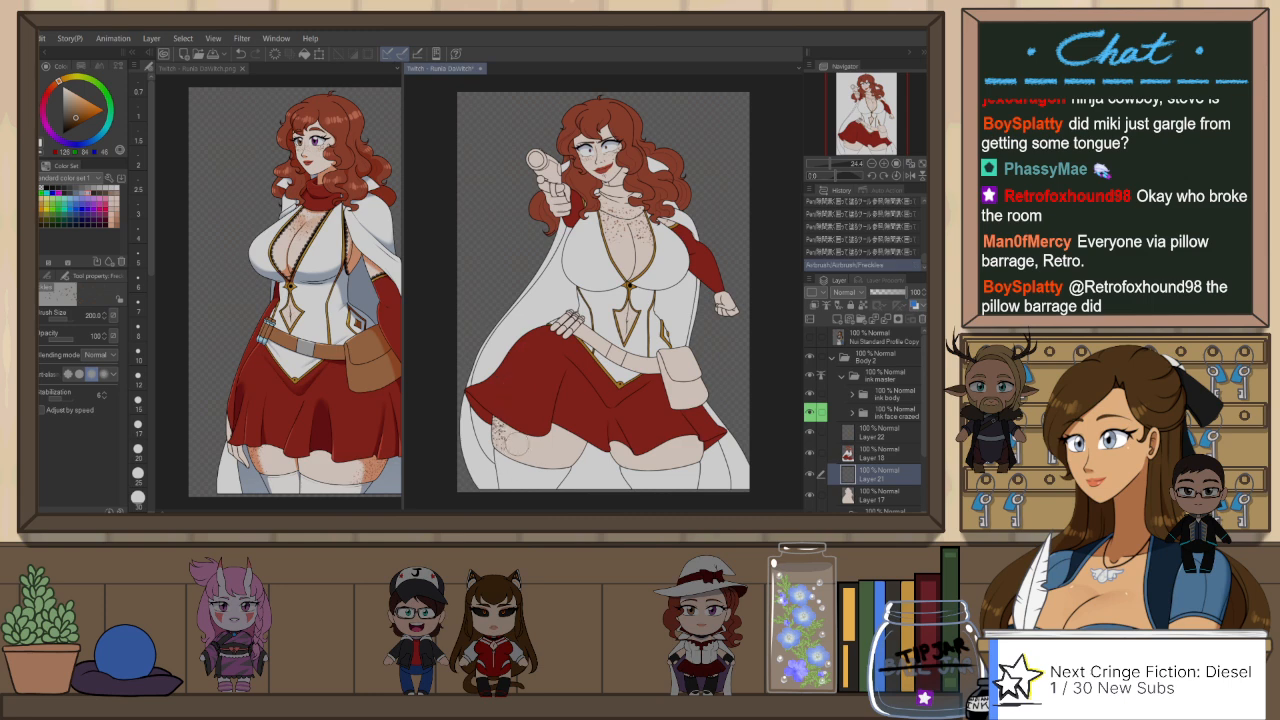
key("ctrl+z")
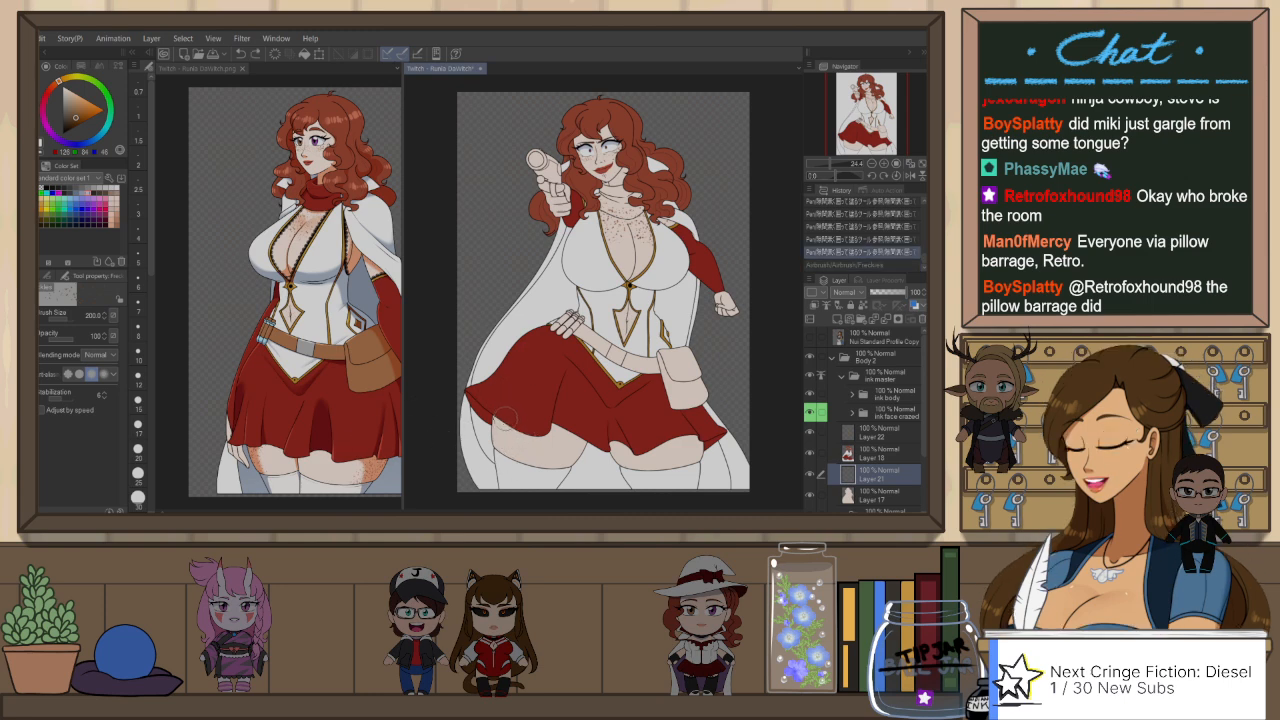
Step: Try larger freckles on the same thigh with the brush size raised to 600
key("]")
key("]")
left_click_drag(516, 389, 518, 422)
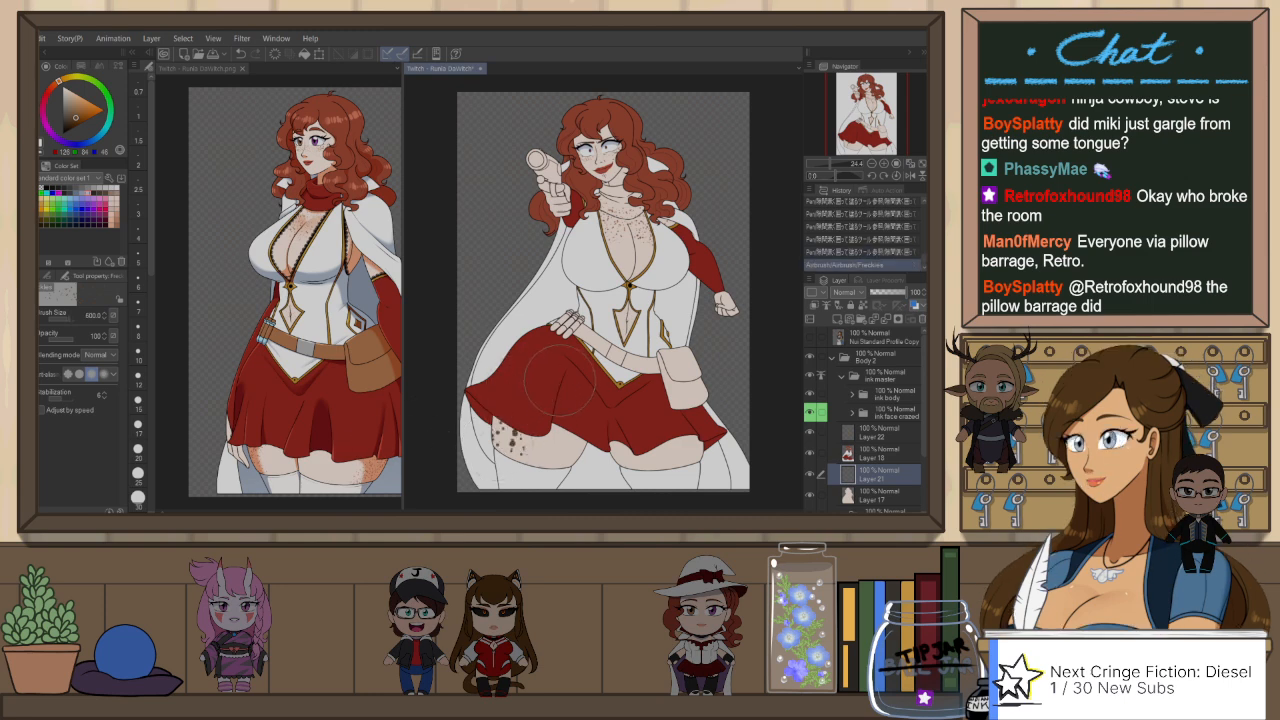
key("ctrl+z")
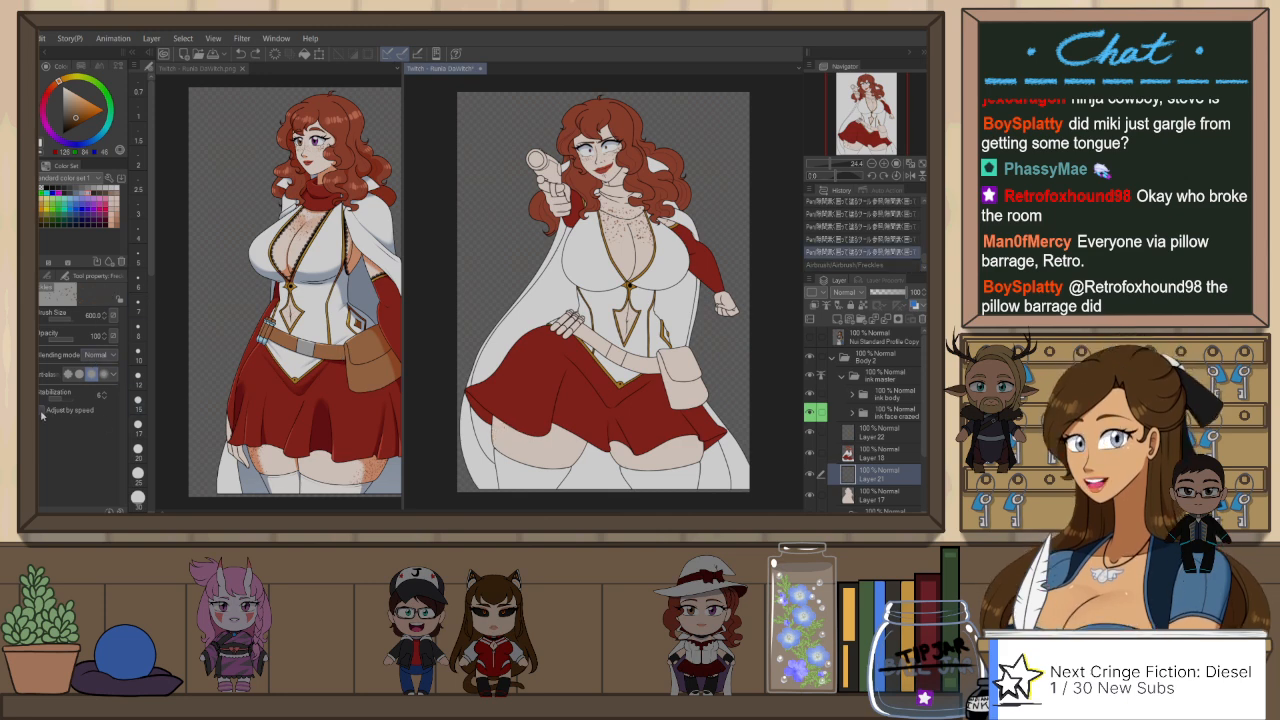
Step: Enable Adjust by speed for the Freckles airbrush, test it on the thigh and undo the test marks
left_click(42, 411)
mouse_move(484, 456)
left_mouse_down()
mouse_move(512, 406)
mouse_move(486, 458)
left_mouse_up()
key("ctrl+z")
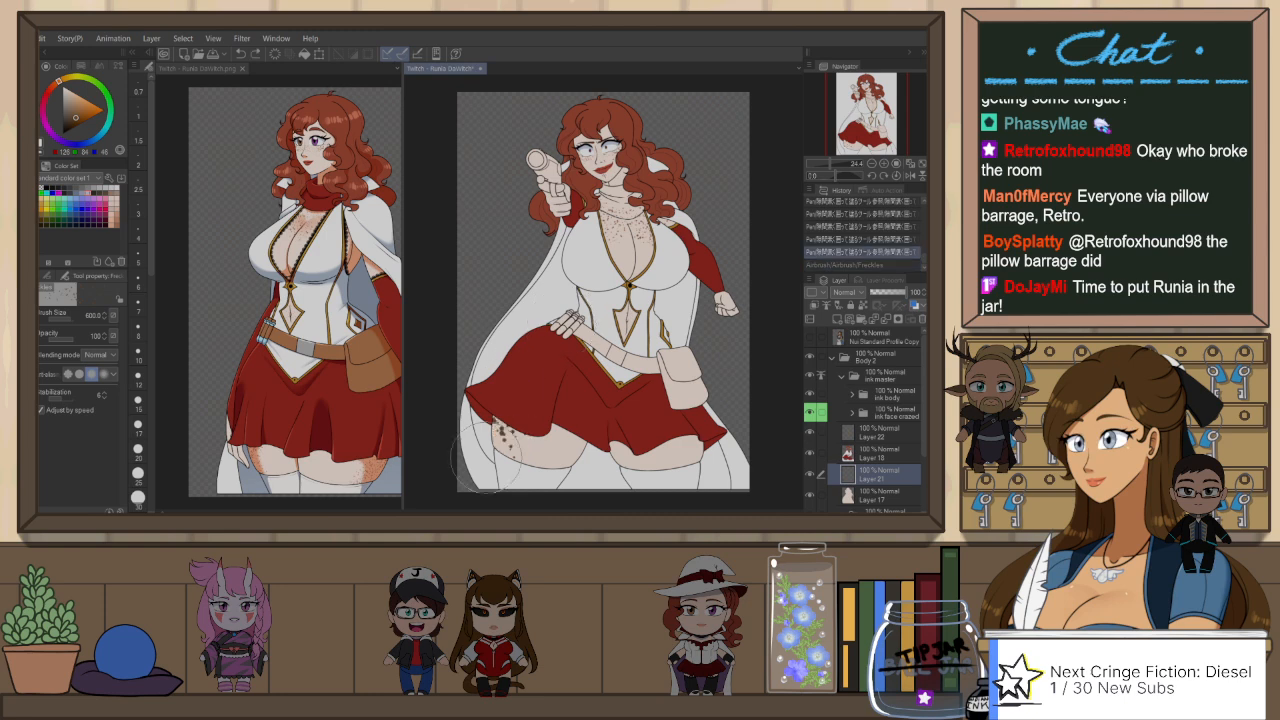
key("ctrl+z")
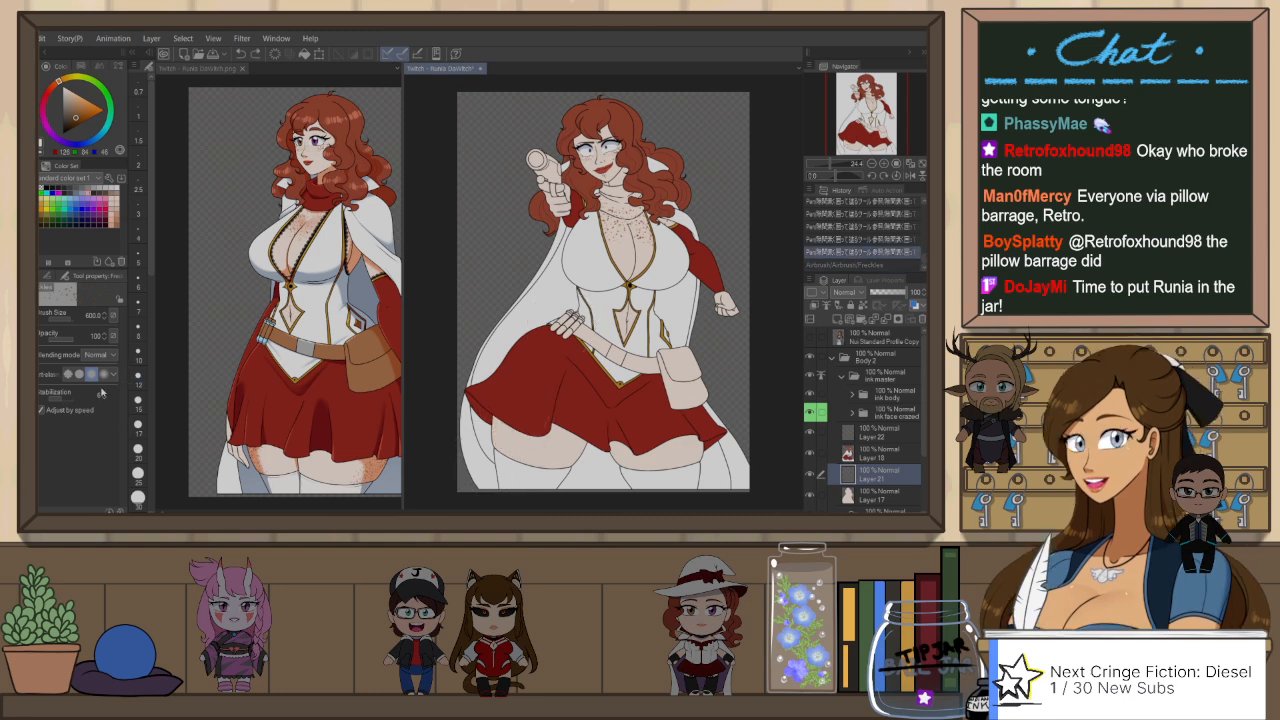
Step: Reduce the Freckles airbrush size and spray freckles on the outer thigh below the skirt hem
left_click(139, 470)
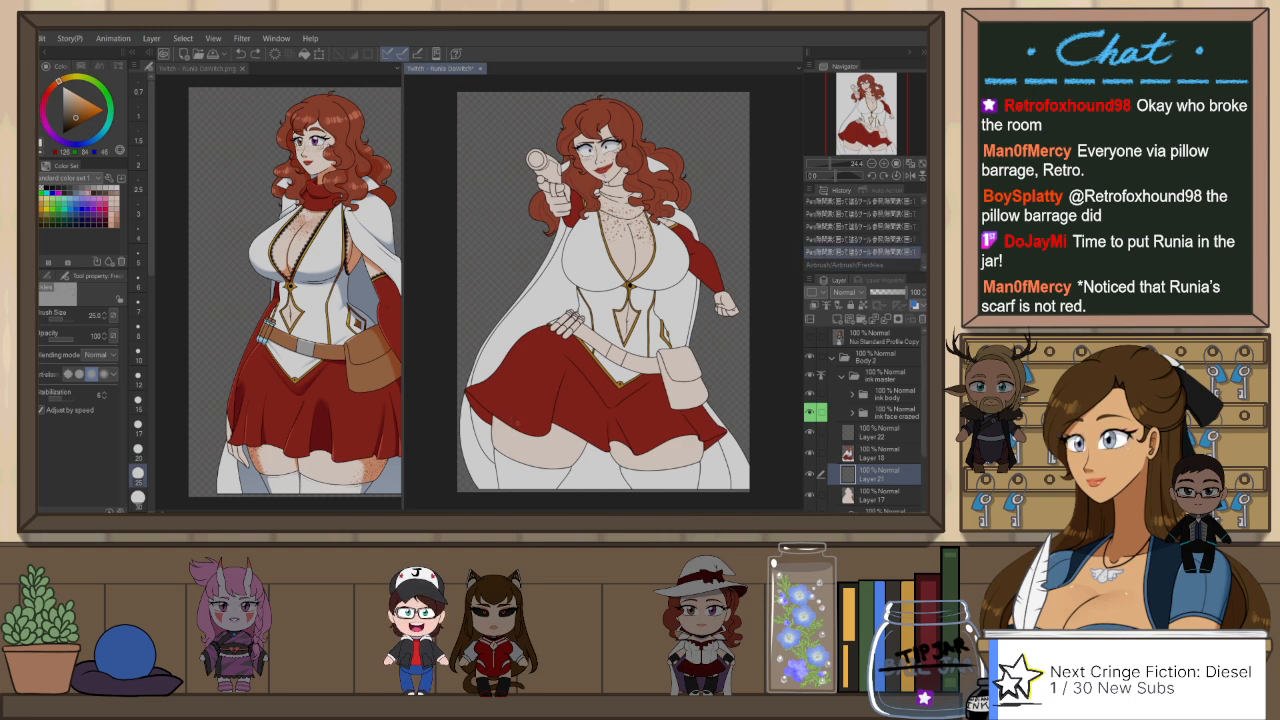
left_click(138, 497)
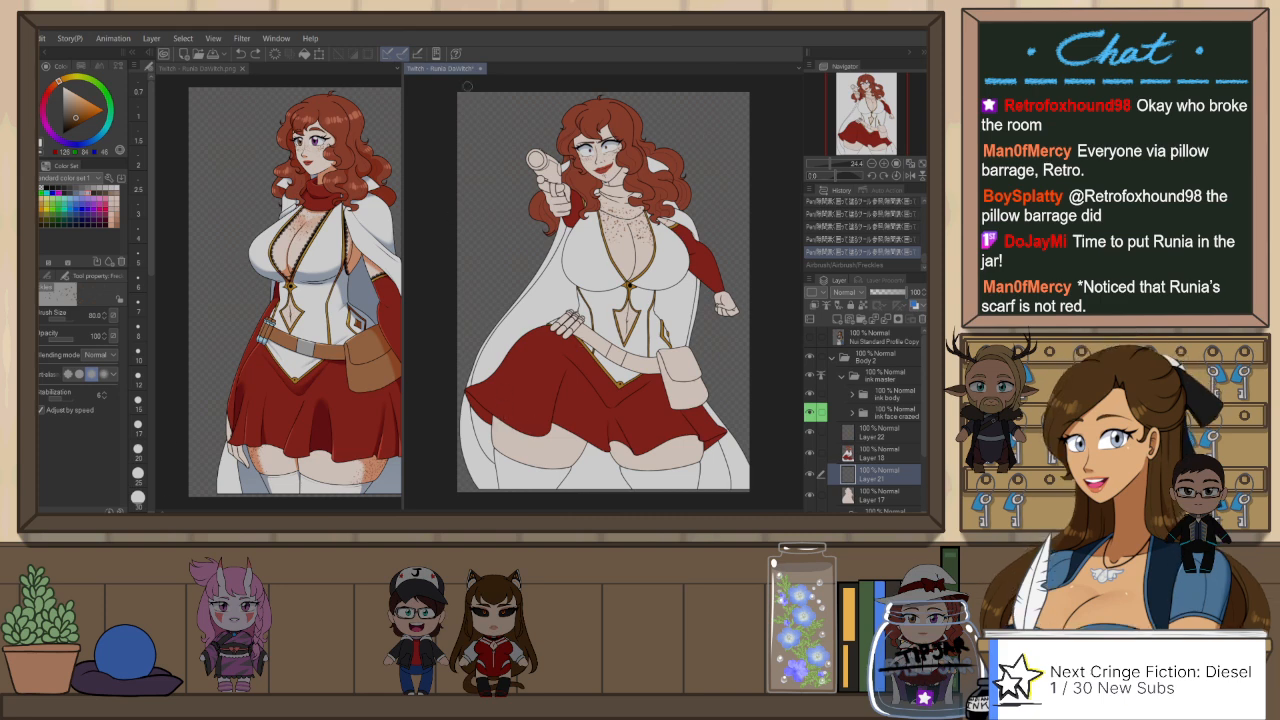
left_click_drag(561, 400, 549, 390)
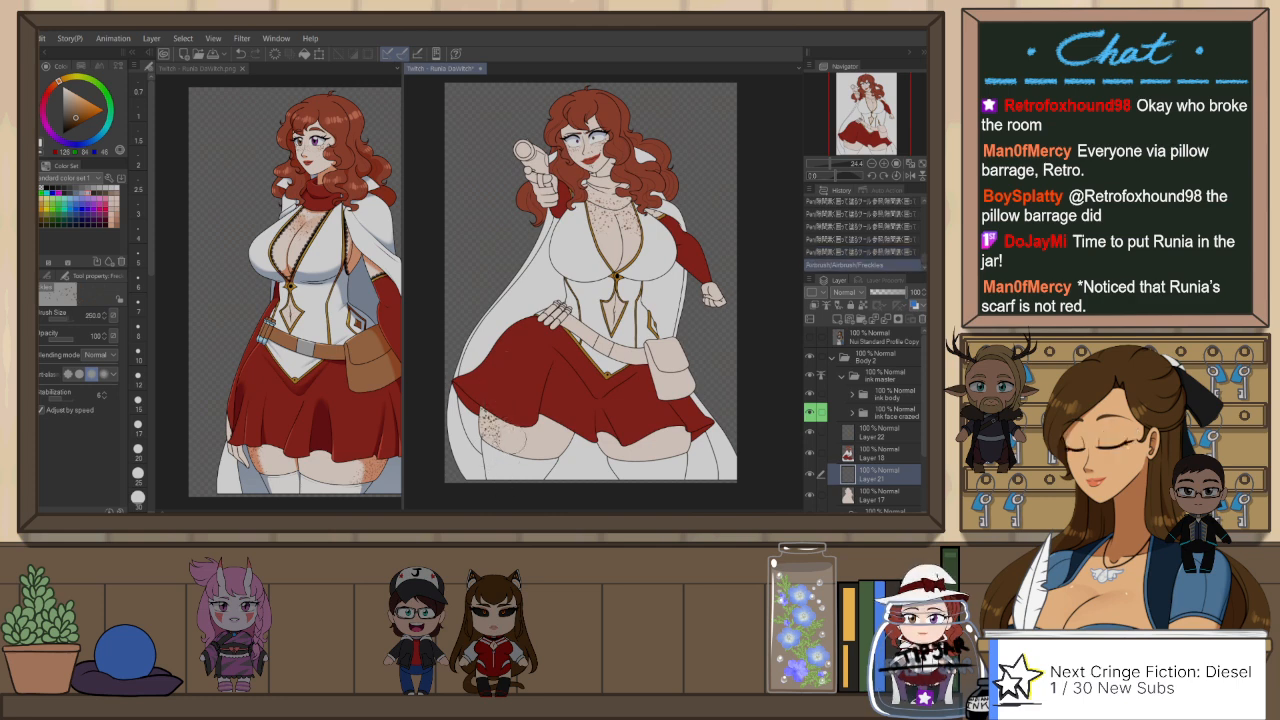
left_click_drag(492, 418, 480, 435)
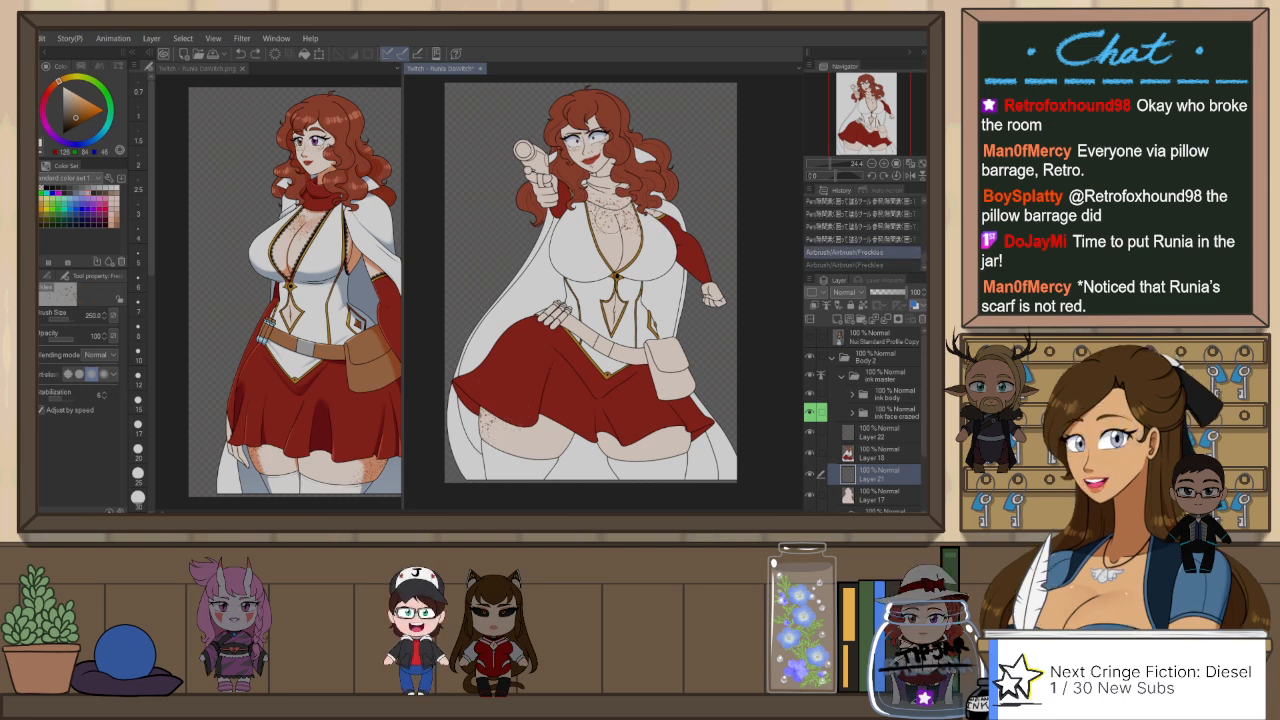
Step: Sample the outfit's red and fill the neck scarf with it on Layer 18, including the small leftover gaps
left_click(880, 453)
left_click(580, 243, "alt")
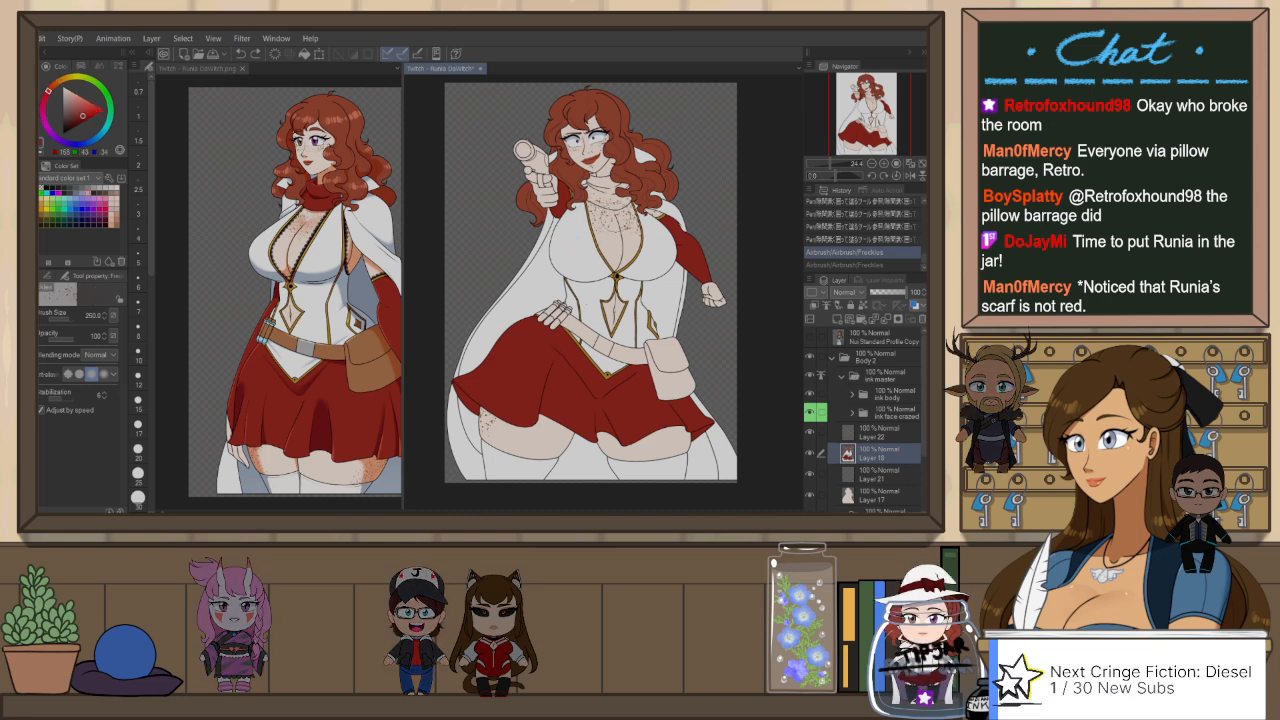
key("g")
left_click(607, 192)
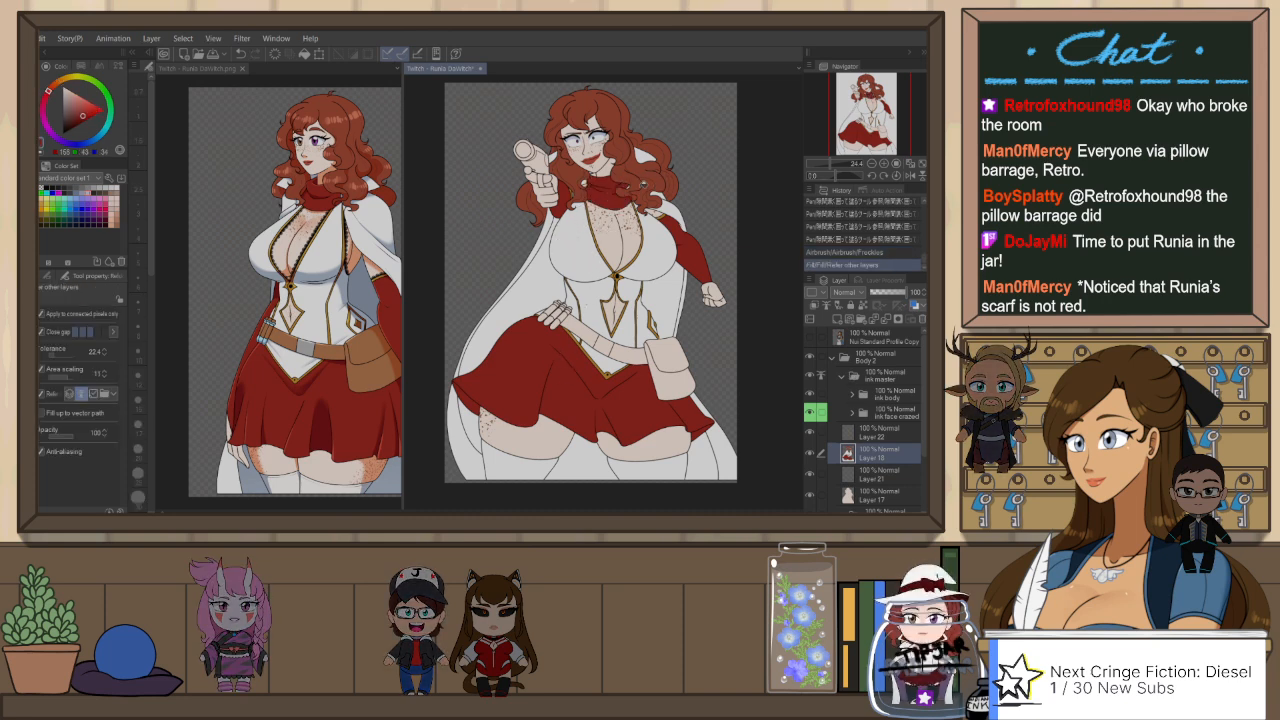
scroll(604, 191, "up", 2)
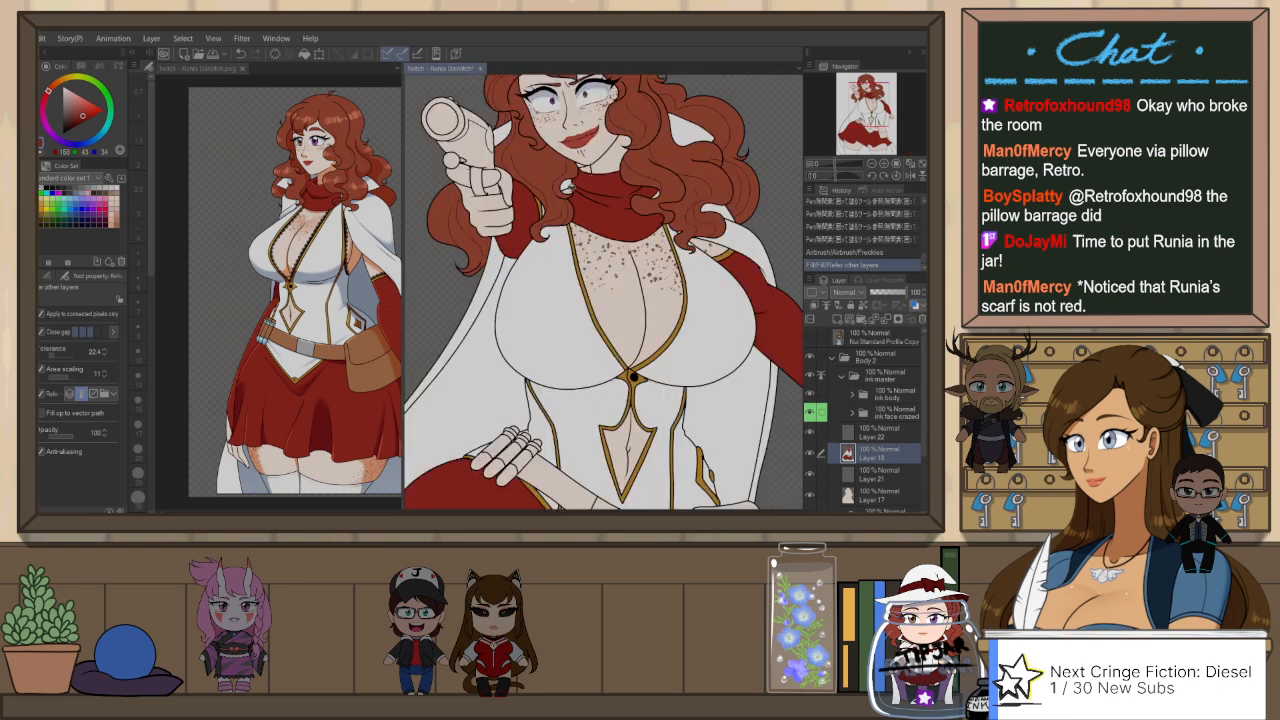
left_click(651, 178)
left_click(661, 190)
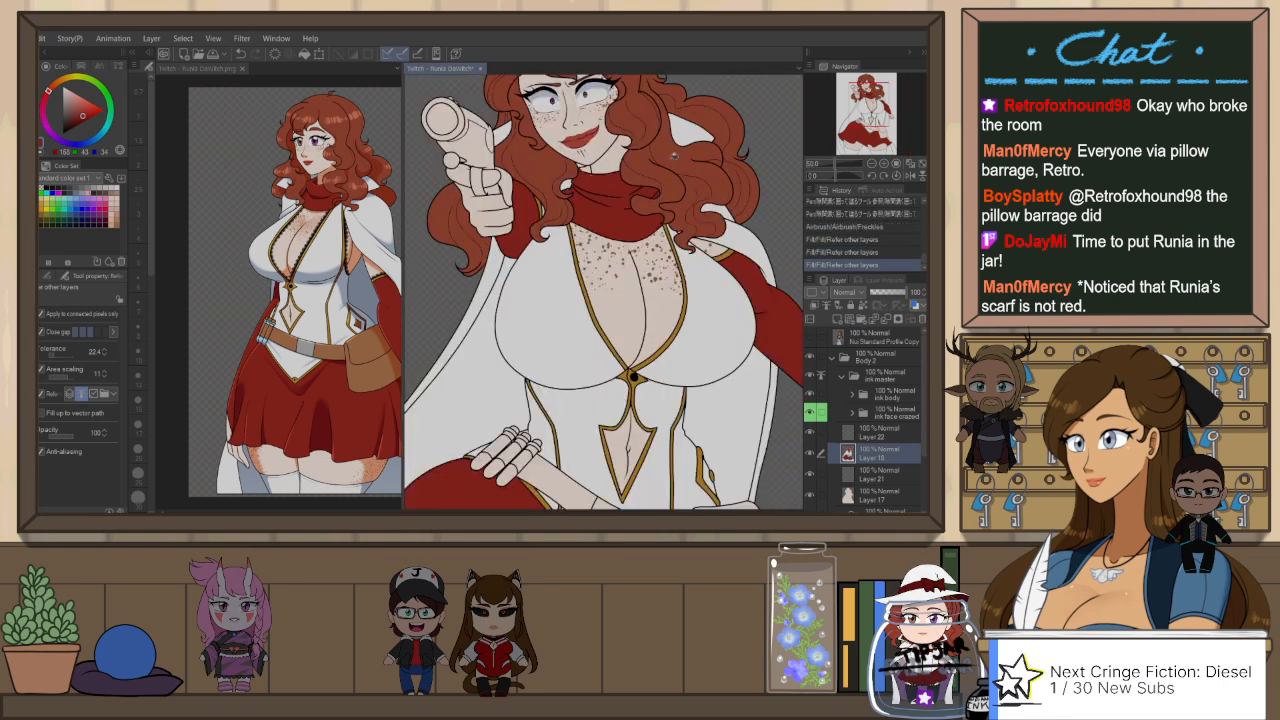
key("g")
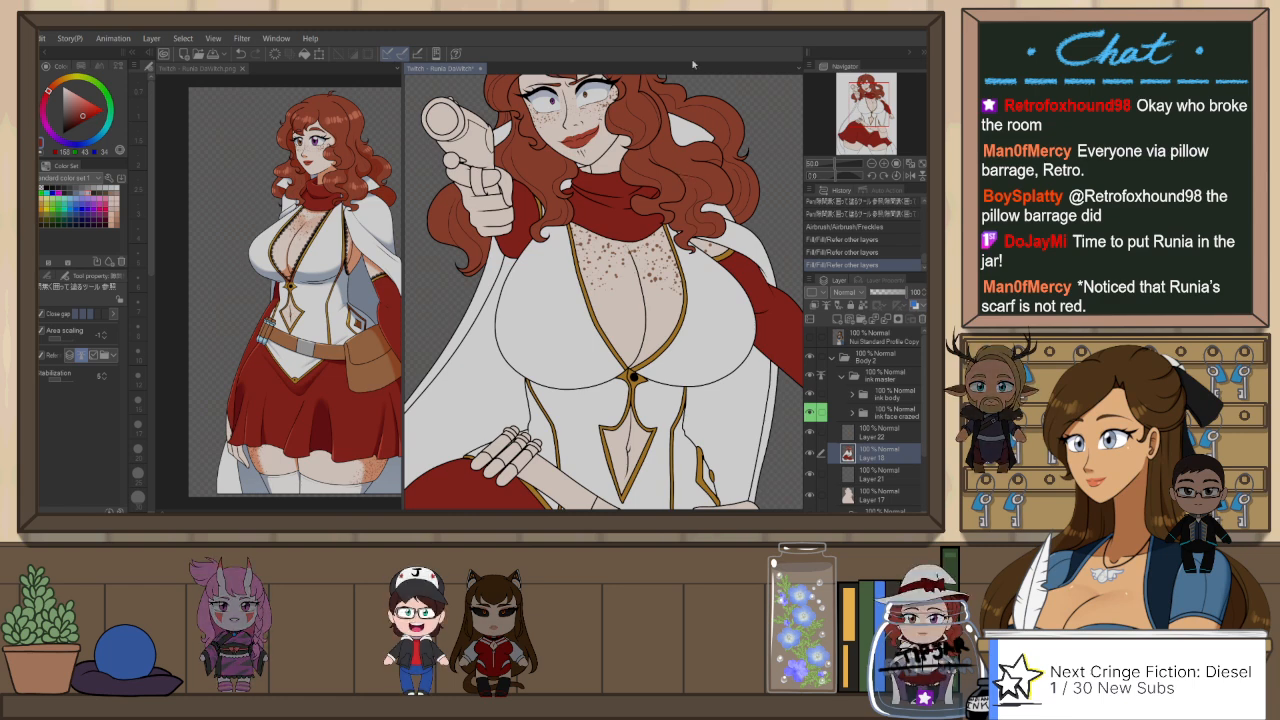
scroll(550, 245, "down", 5)
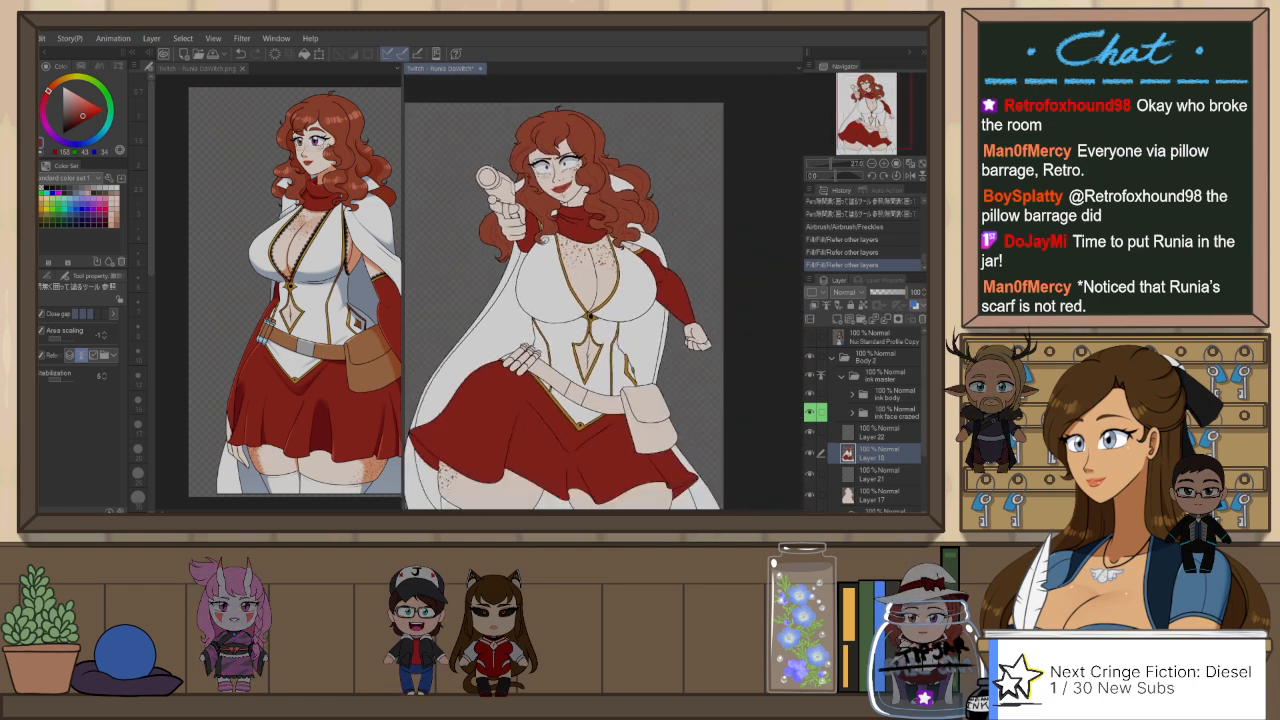
scroll(593, 240, "down", 1)
scroll(610, 363, "up", 2)
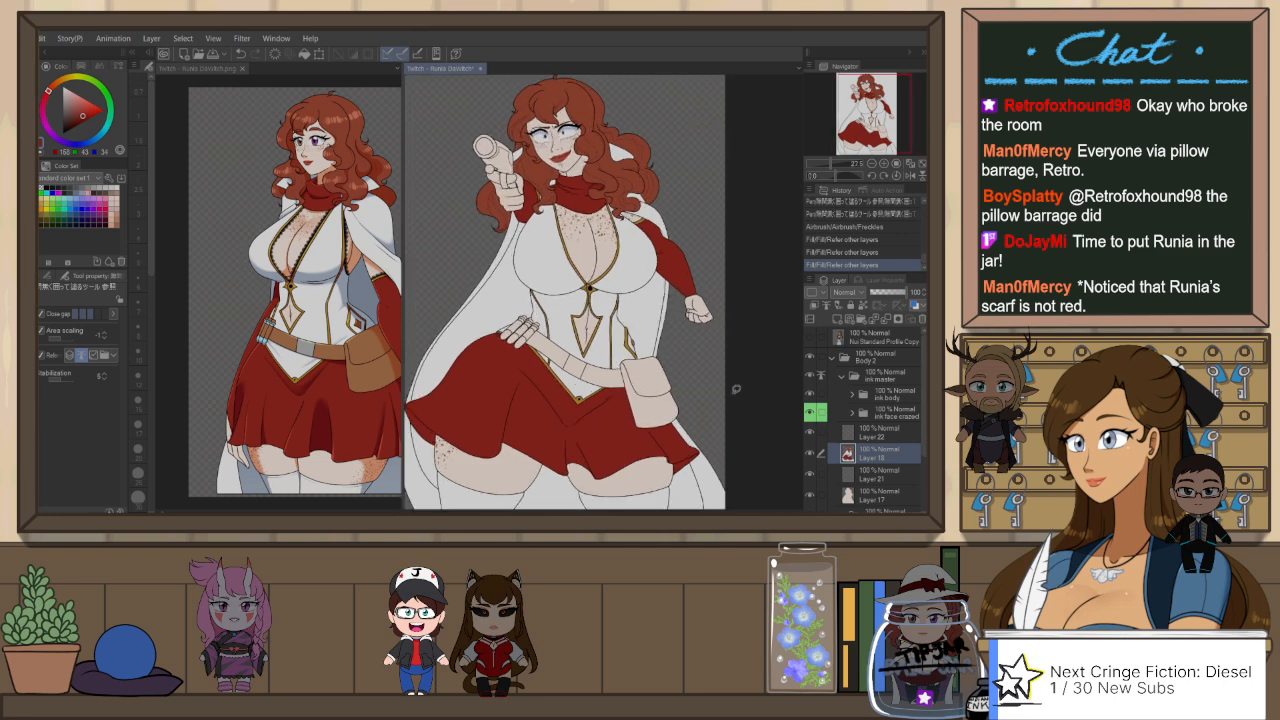
scroll(606, 256, "down", 2)
scroll(492, 365, "up", 1)
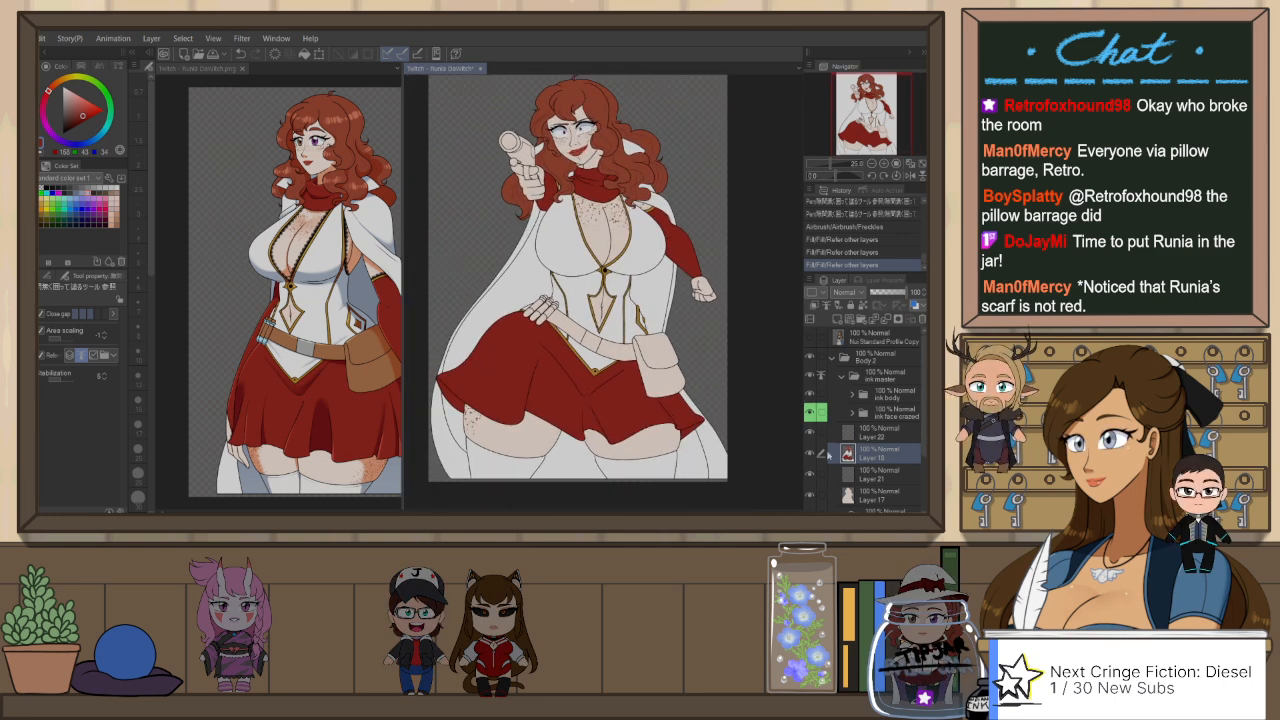
scroll(734, 312, "down", 2)
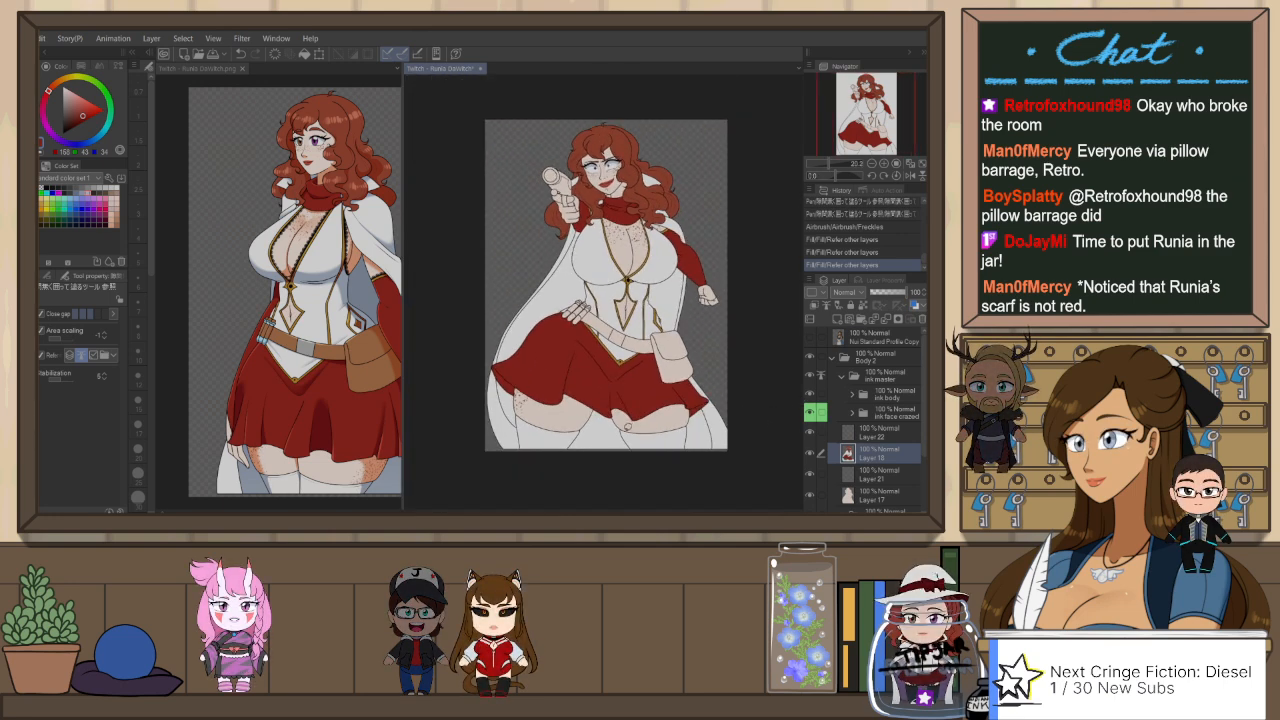
scroll(622, 420, "up", 2)
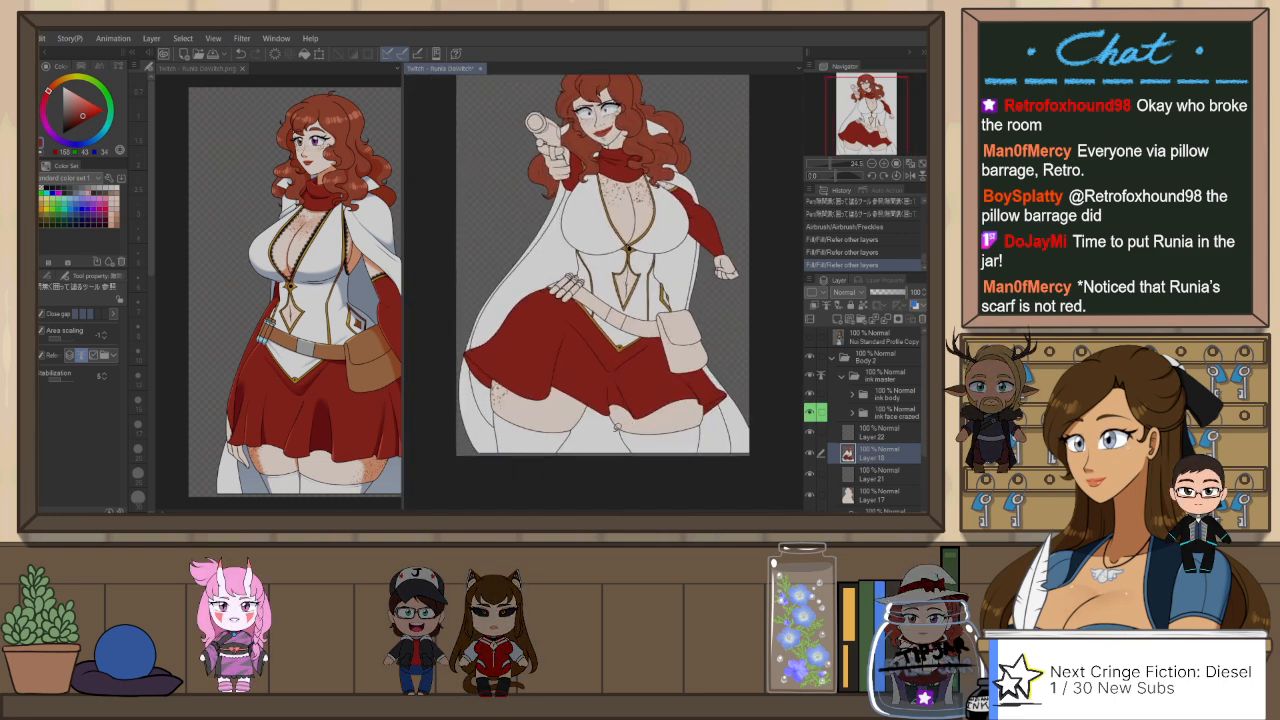
Step: Spray brown freckles on the thigh below the pouch on Layer 21, undoing and repeating unsatisfactory strokes
left_click(868, 475)
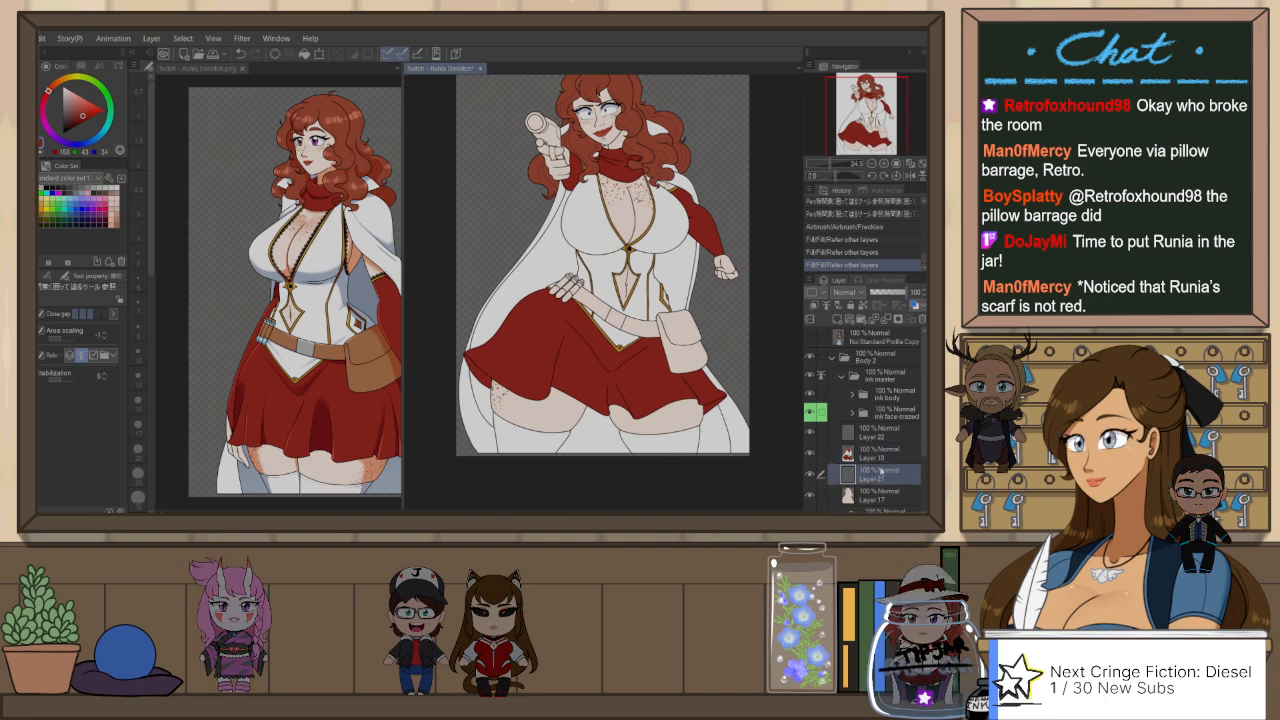
key("b")
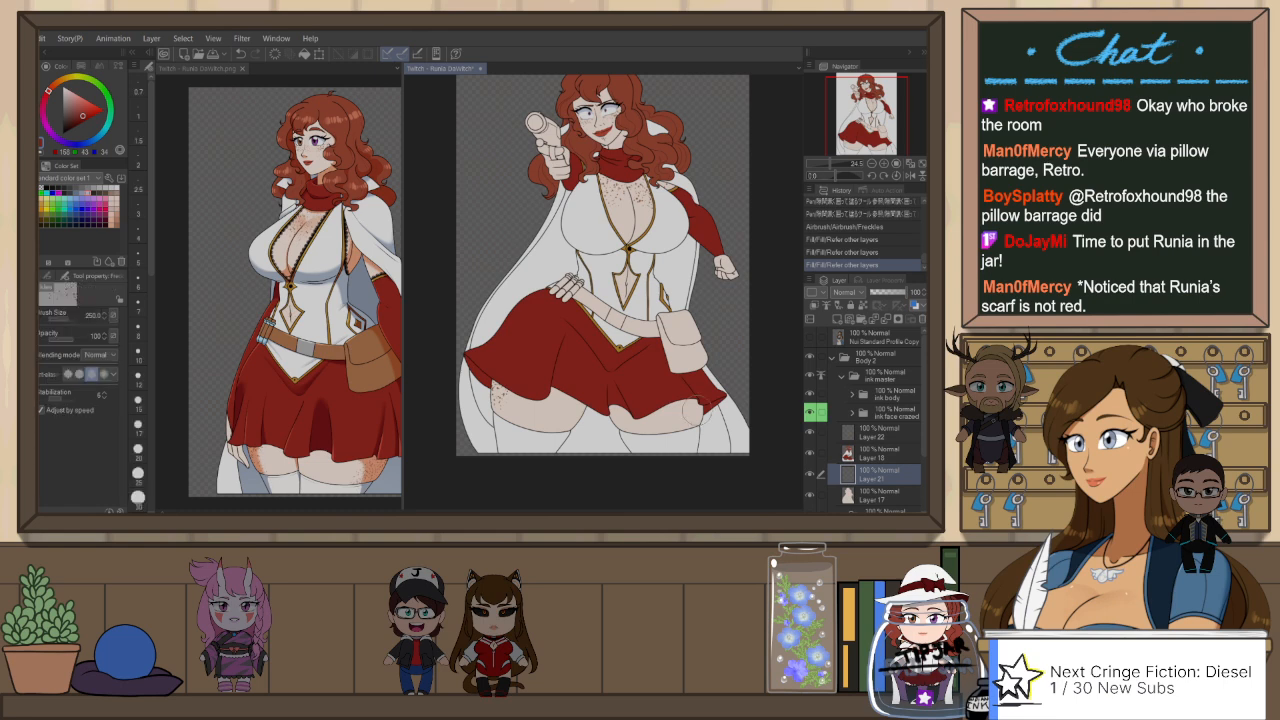
mouse_move(690, 418)
left_mouse_down()
mouse_move(710, 459)
mouse_move(678, 385)
mouse_move(698, 430)
left_mouse_up()
key("ctrl+z")
key("ctrl+z")
key("ctrl+z")
key("ctrl+z")
key("ctrl+z")
key("ctrl+z")
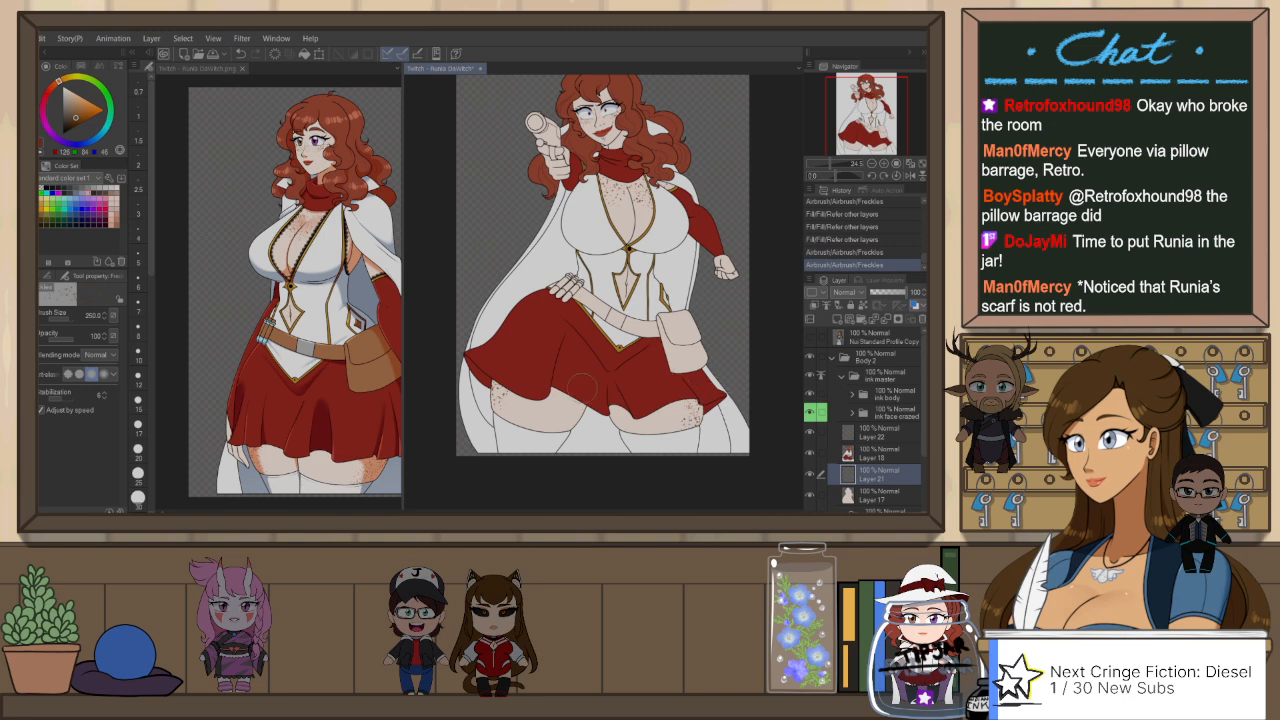
Step: Rework the freckles on the opposite thigh, undoing unwanted strokes
key("ctrl+z")
mouse_move(506, 402)
left_mouse_down()
mouse_move(511, 432)
mouse_move(516, 415)
mouse_move(501, 426)
mouse_move(497, 412)
mouse_move(507, 416)
left_mouse_up()
key("ctrl+z")
key("ctrl+z")
key("ctrl+z")
key("ctrl+z")
Step: Redo the freckles on the bare skin inside the bodice's diamond cutout with the brush size at 170
scroll(510, 362, "down", 2)
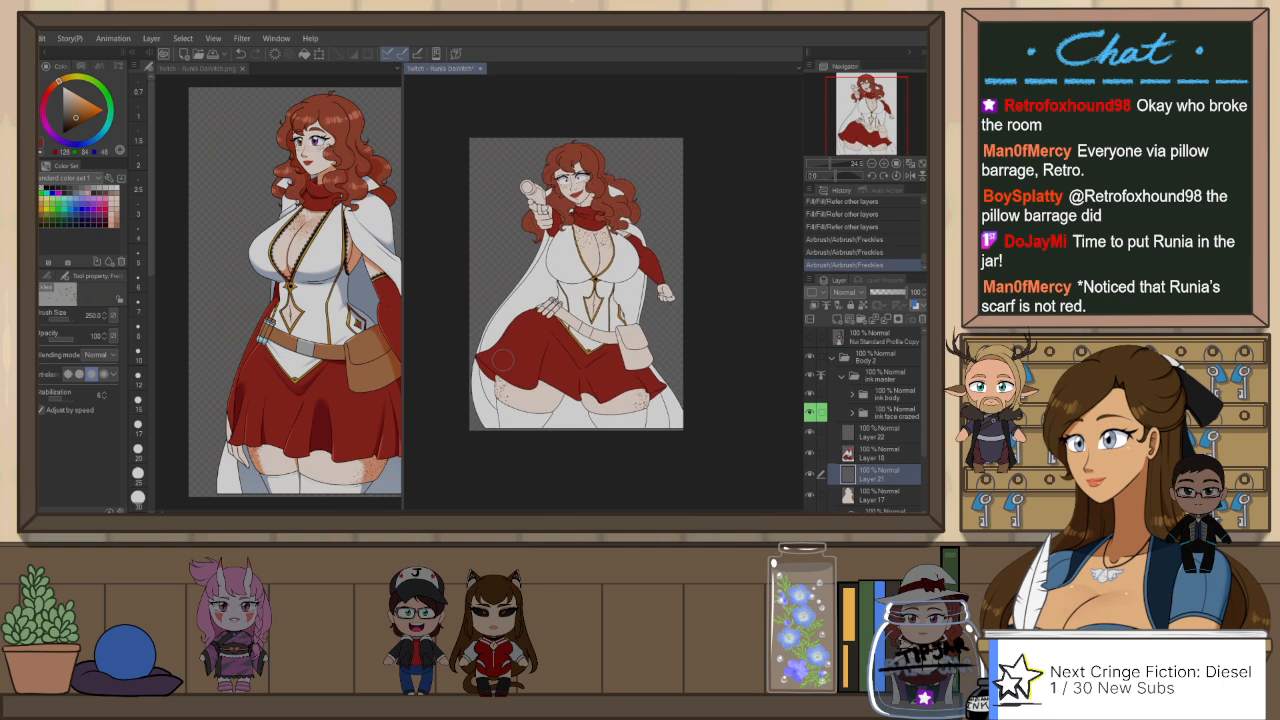
scroll(515, 287, "up", 3)
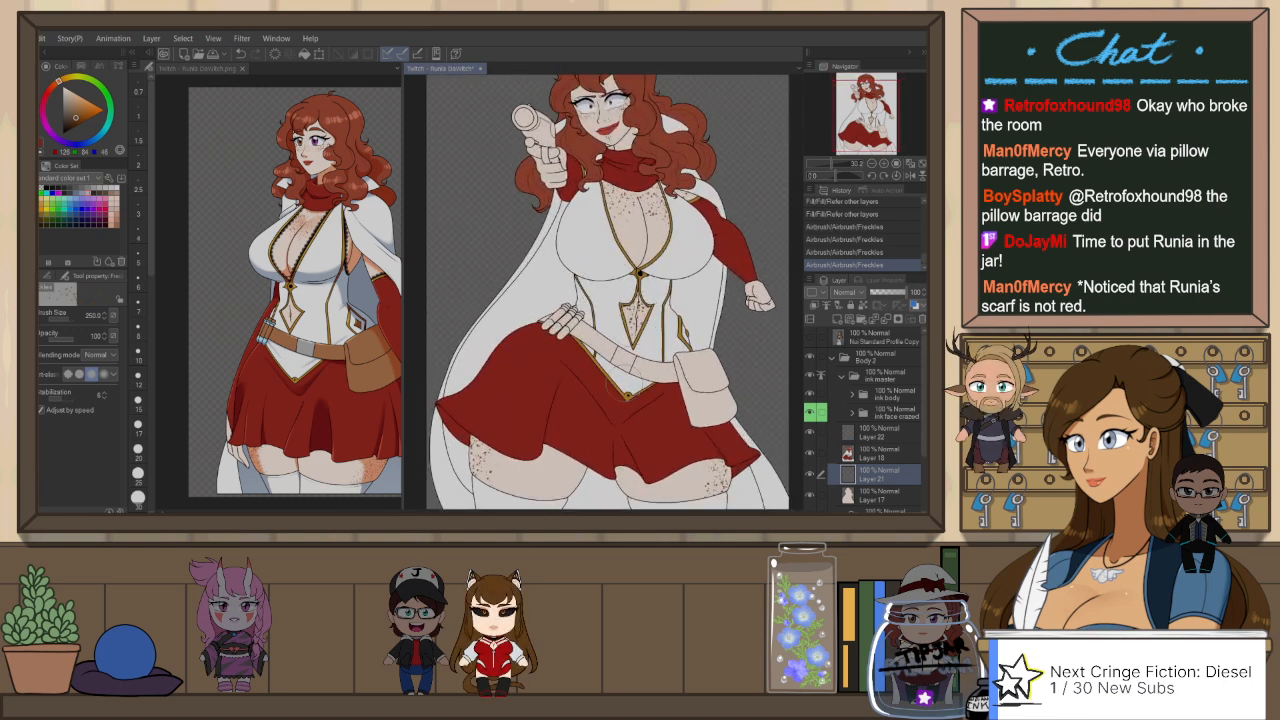
key("ctrl+z")
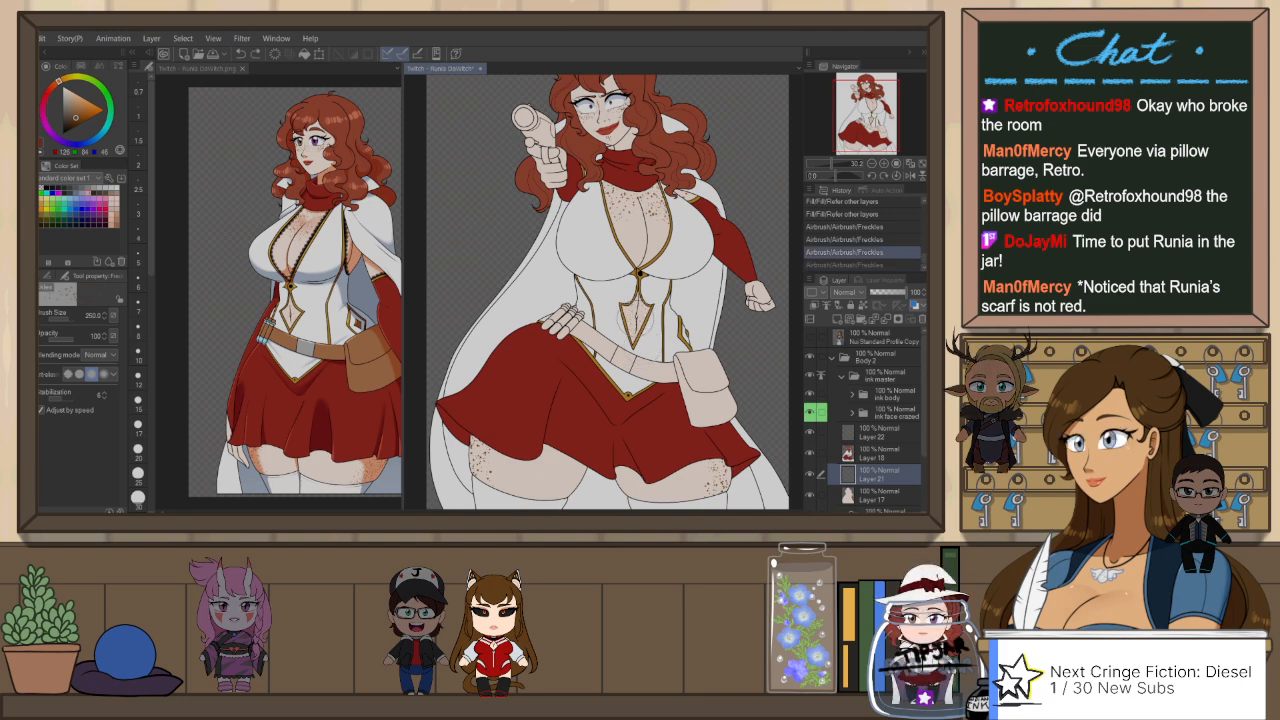
left_click_drag(631, 301, 637, 345)
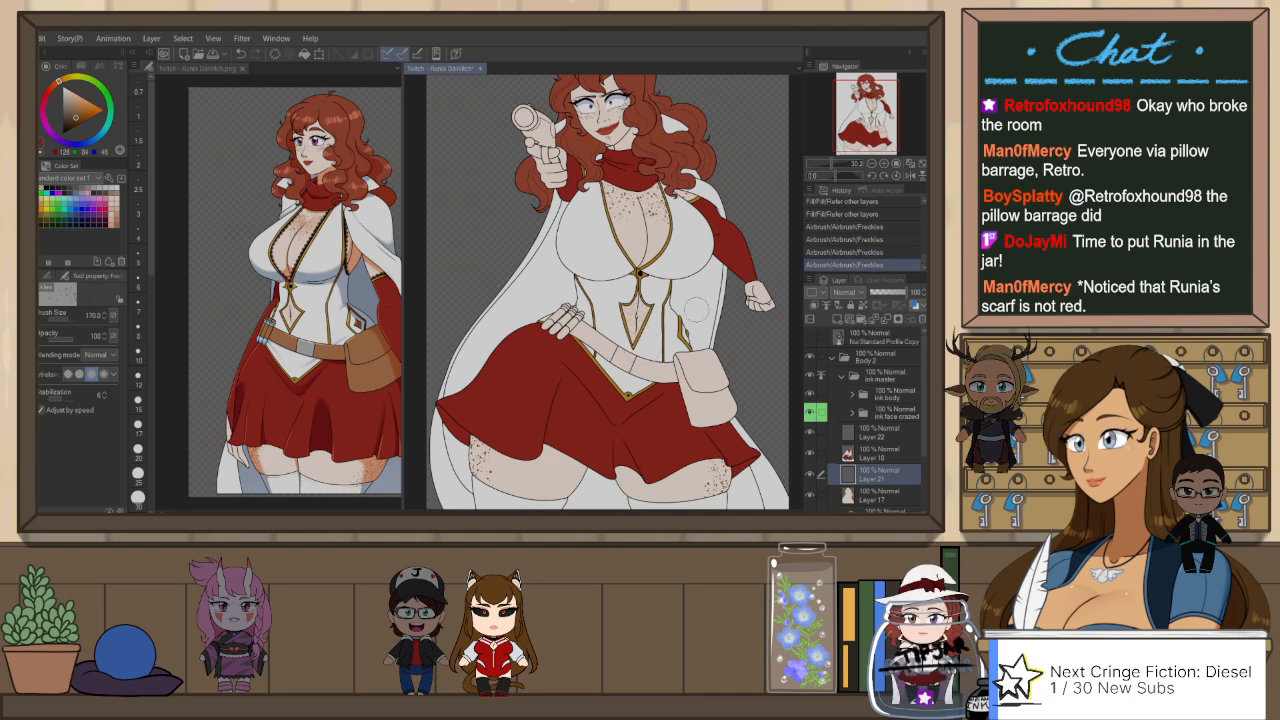
Step: Sample the leather brown from the reference picture and fill the belt and pouch with it on Layer 22
left_click(211, 70)
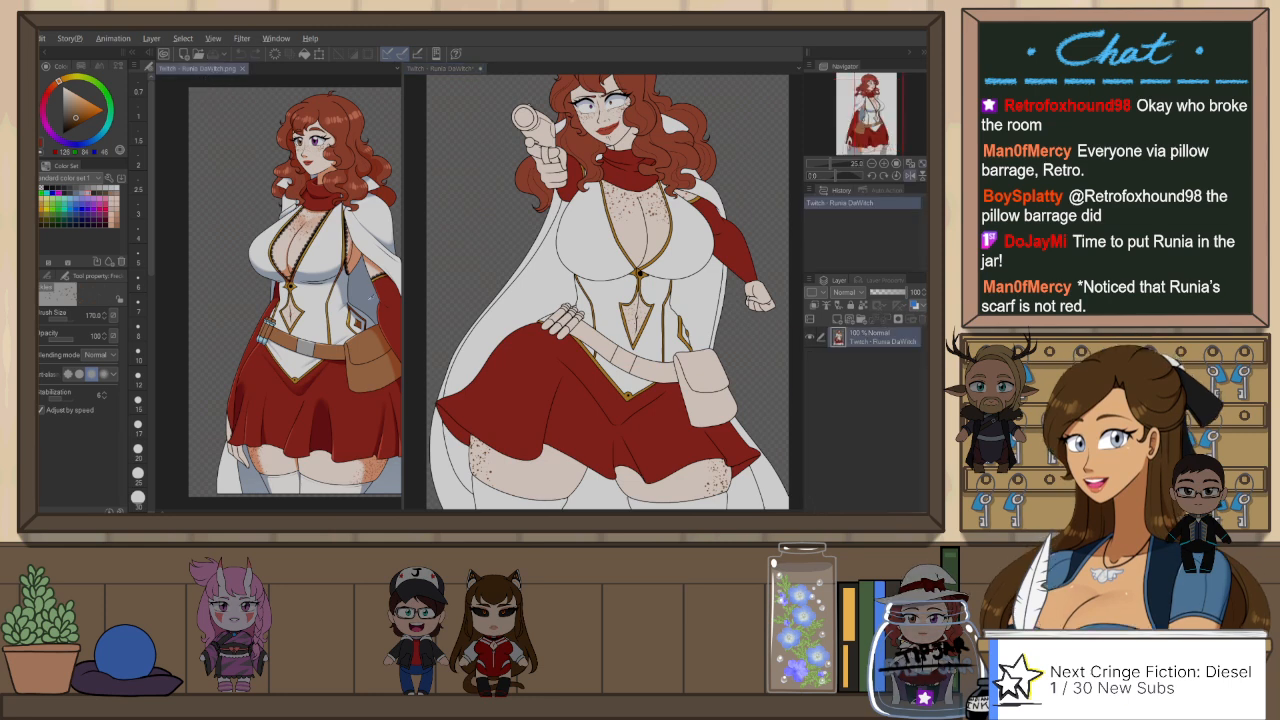
left_click(467, 83)
key("g")
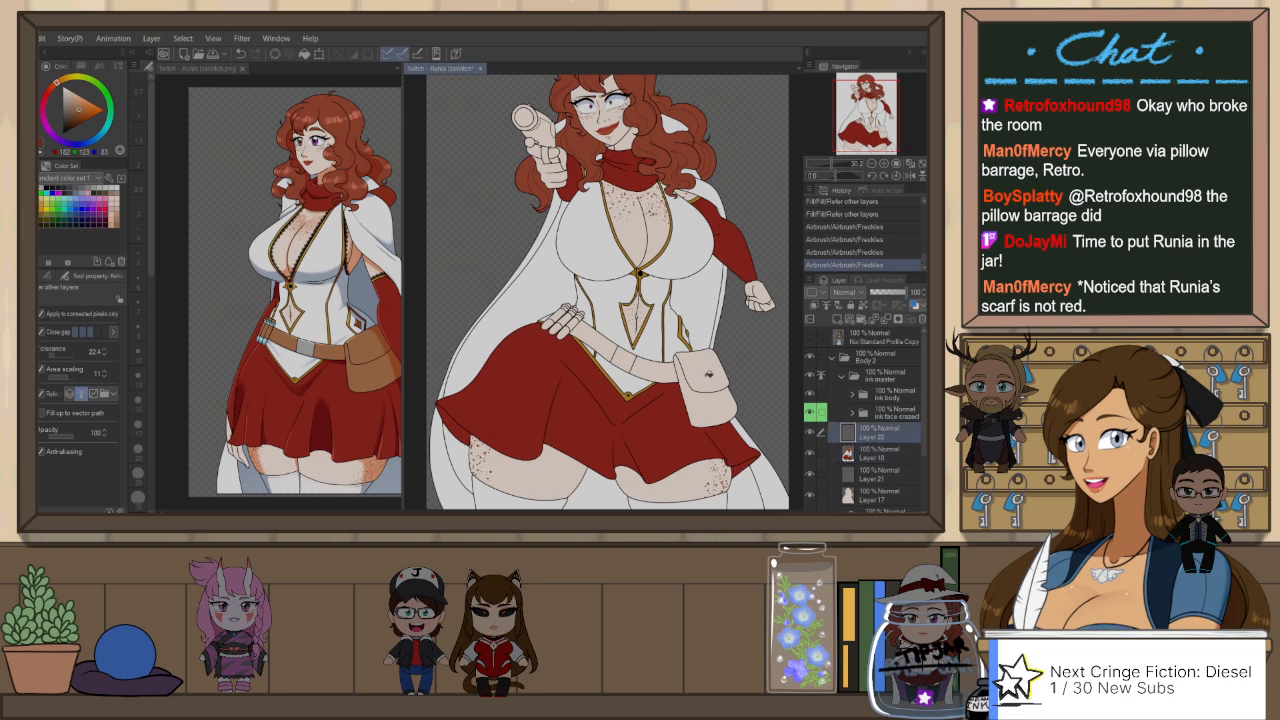
left_click(600, 340)
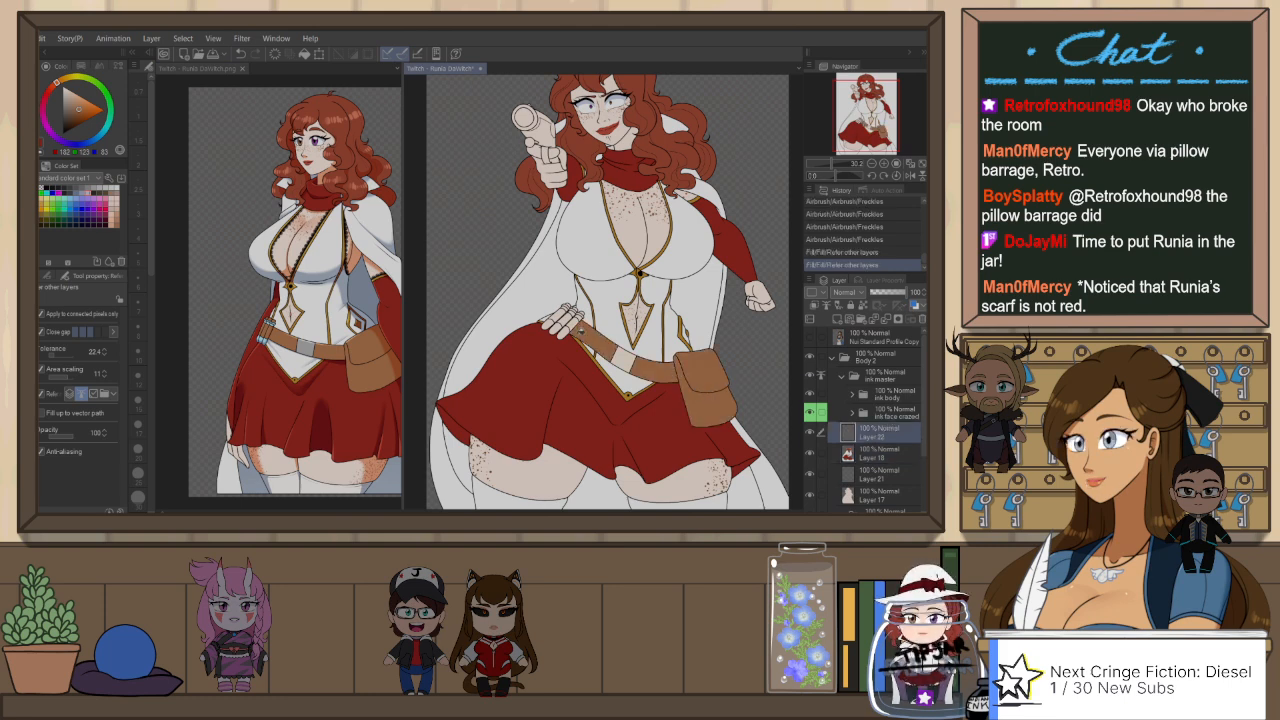
Step: Fill the leather loops and tips of the tube-shaped vials on the belt with brown using the enclose-and-fill tool
scroll(580, 331, "up", 3)
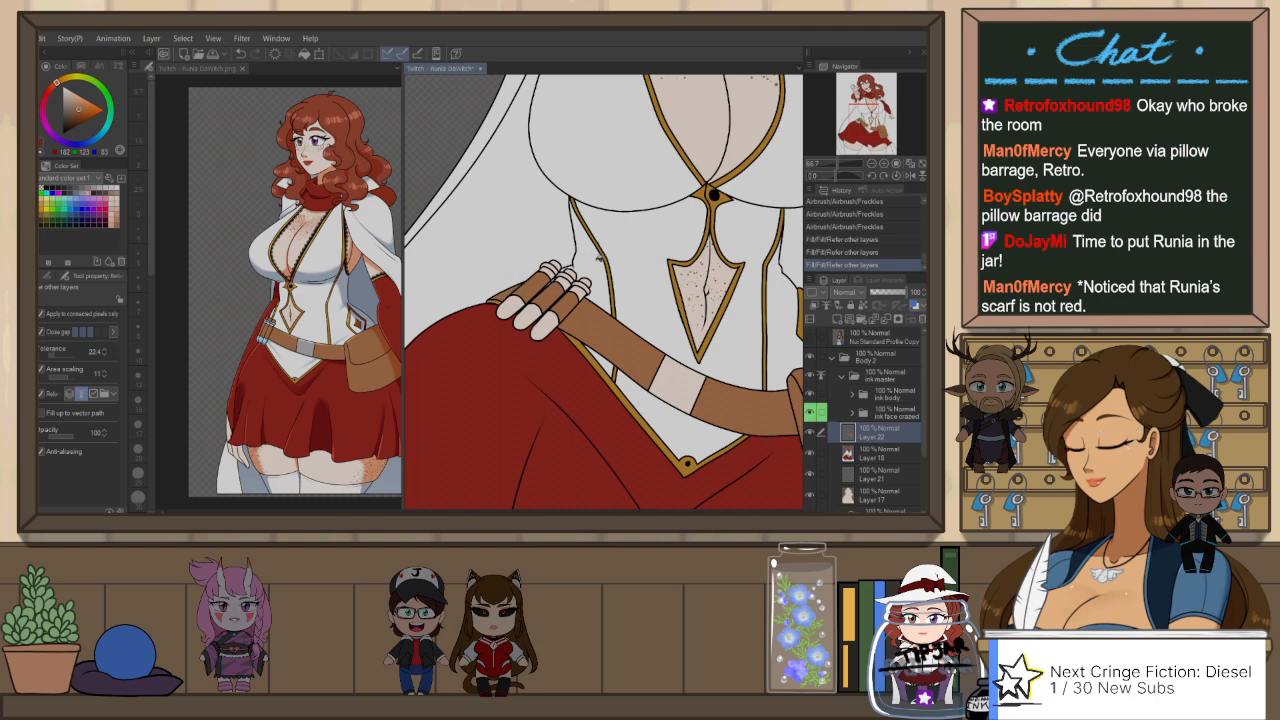
scroll(598, 256, "up", 2)
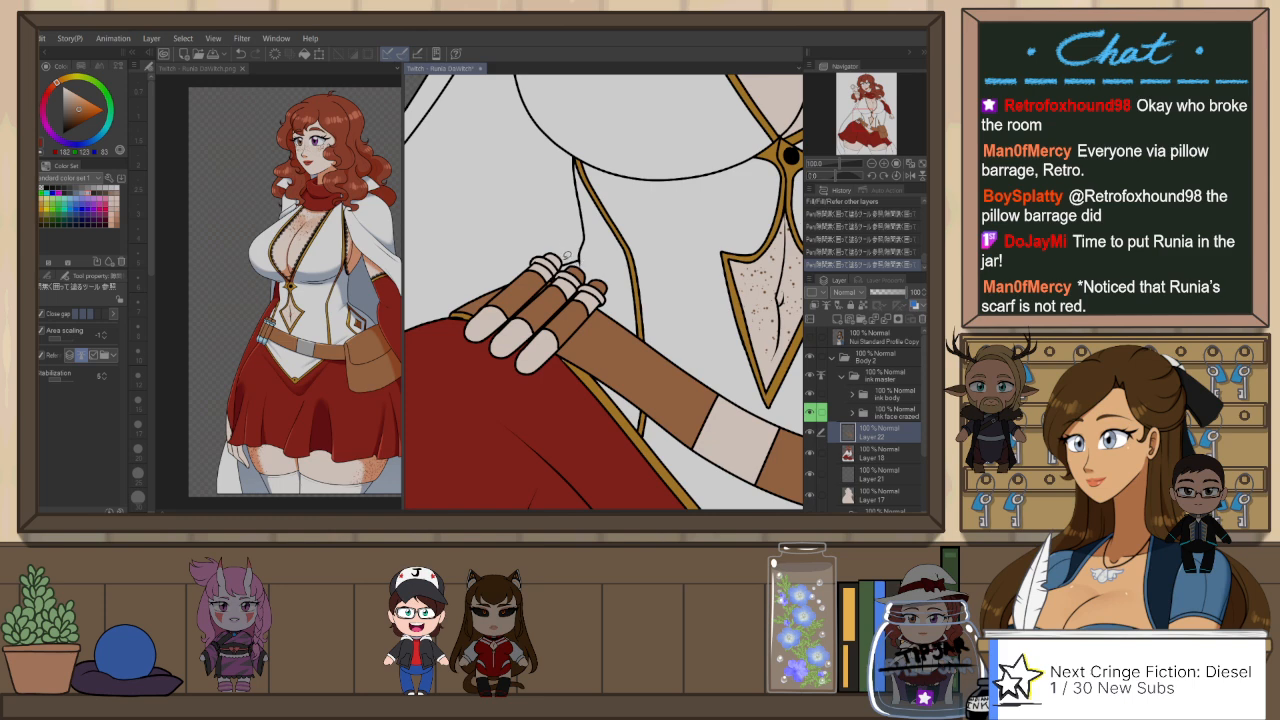
left_click_drag(563, 260, 556, 262)
Step: Sample the vials' light blue from the reference picture and fill the glass and bands of the belt vials on Layer 22
left_click(229, 70)
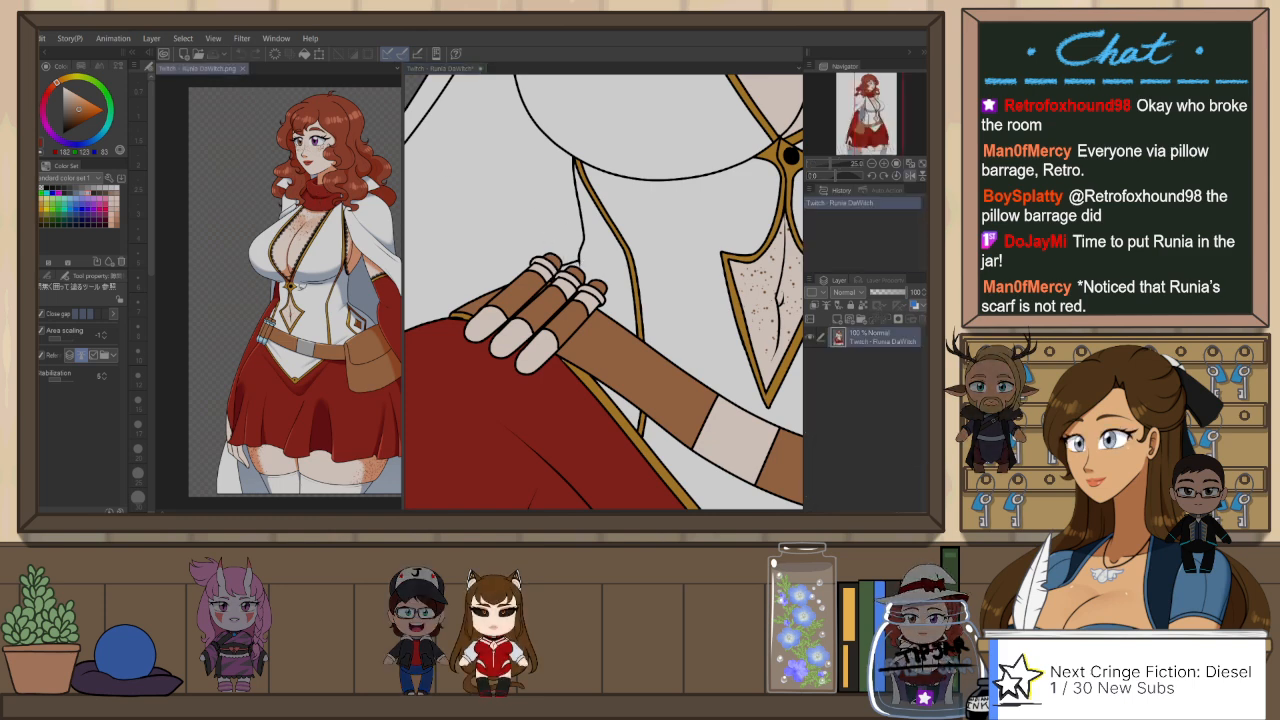
left_click(267, 327, "alt")
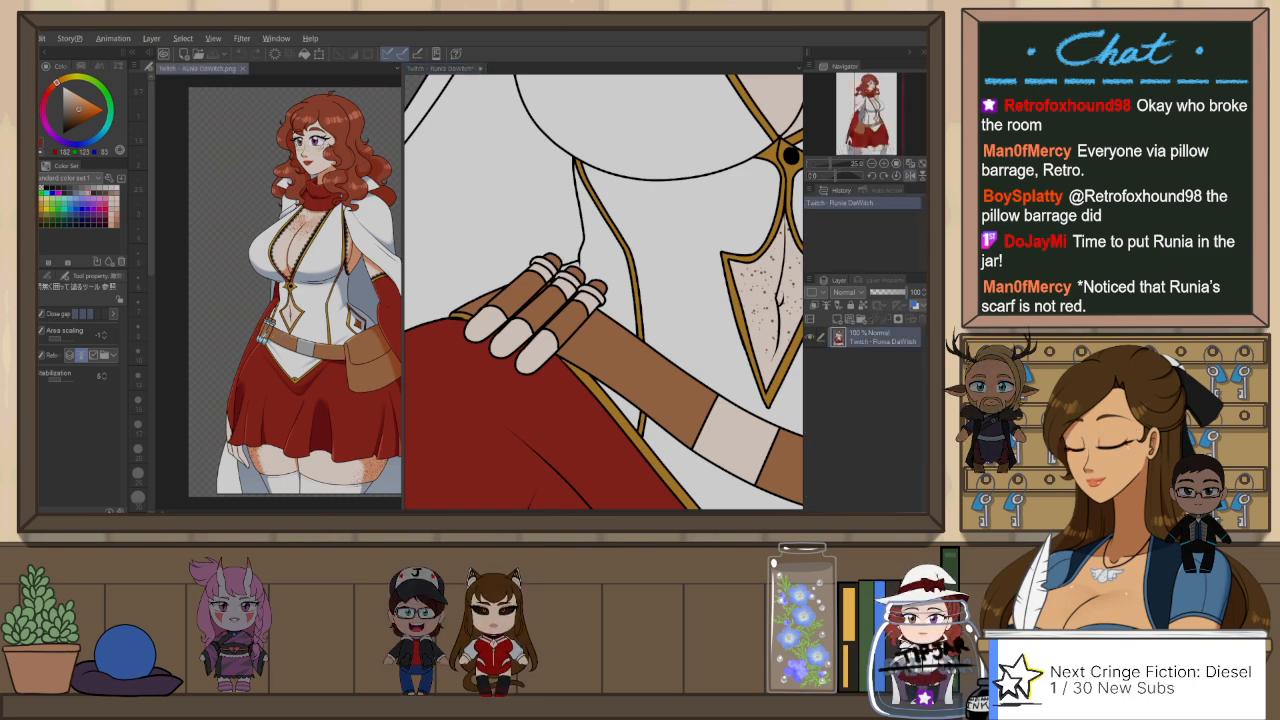
left_click(430, 68)
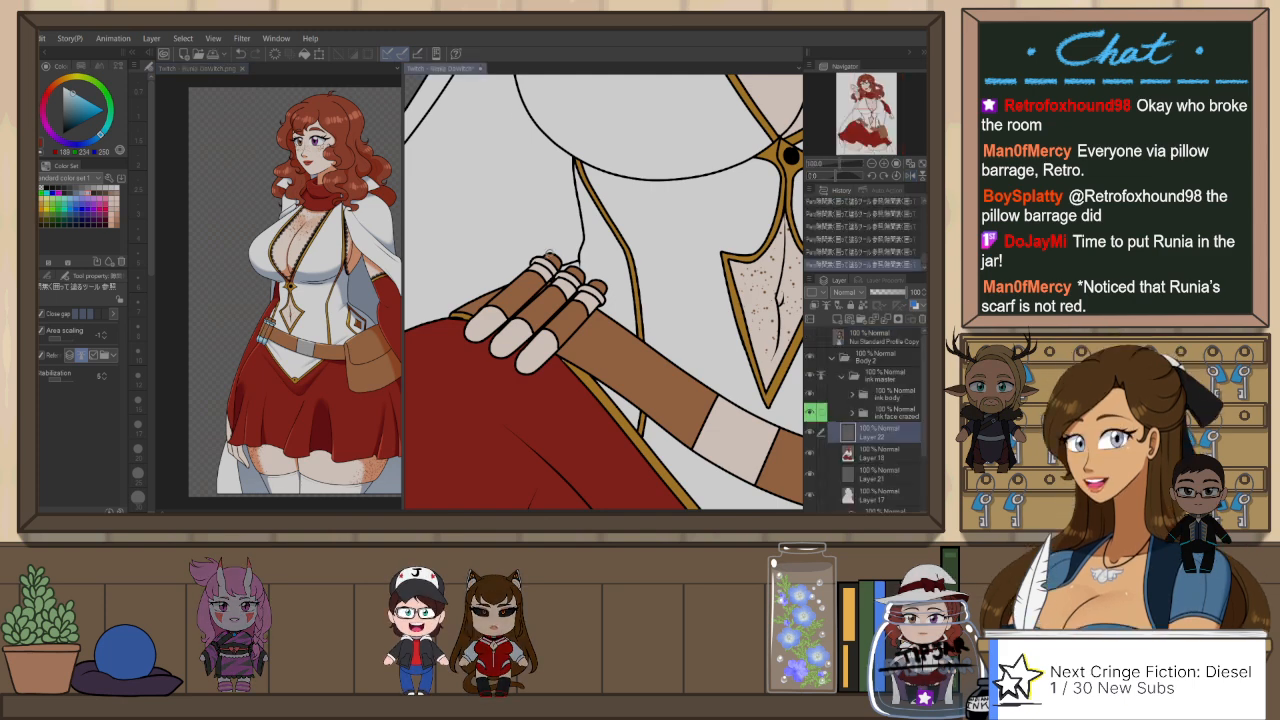
left_click(543, 268)
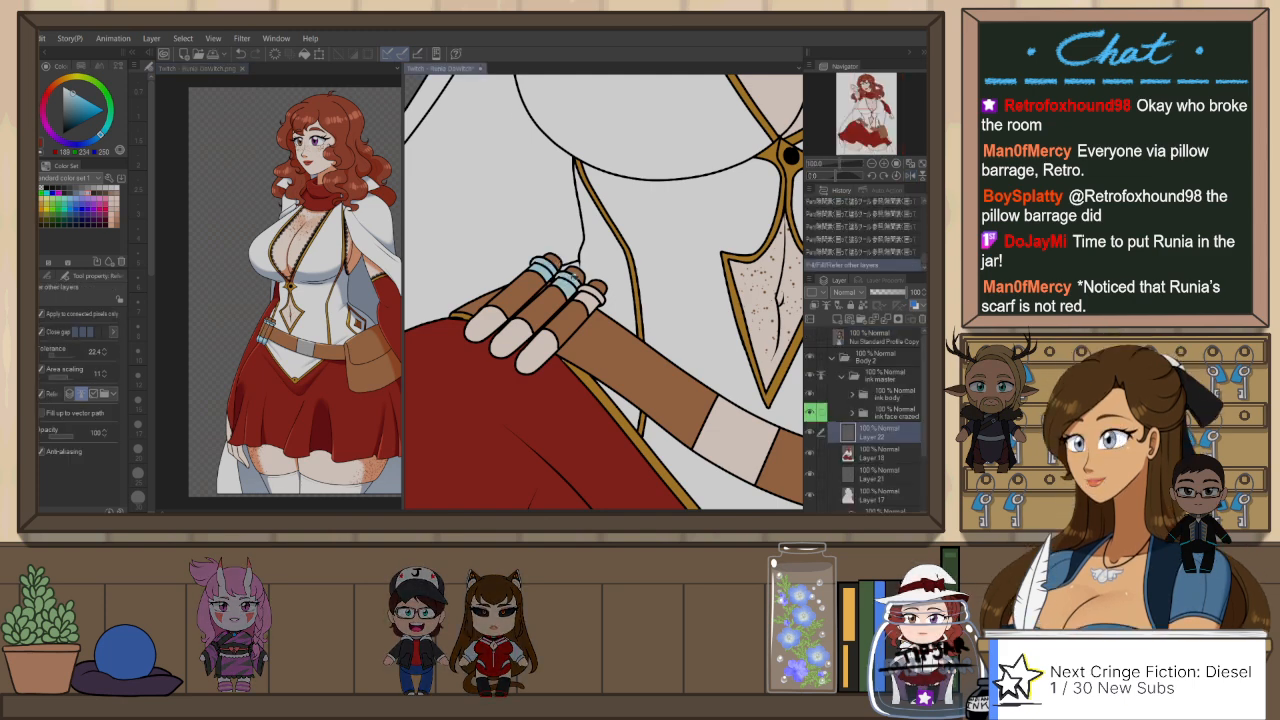
left_click(592, 291)
left_click(541, 346)
left_click(515, 333)
left_click(492, 318)
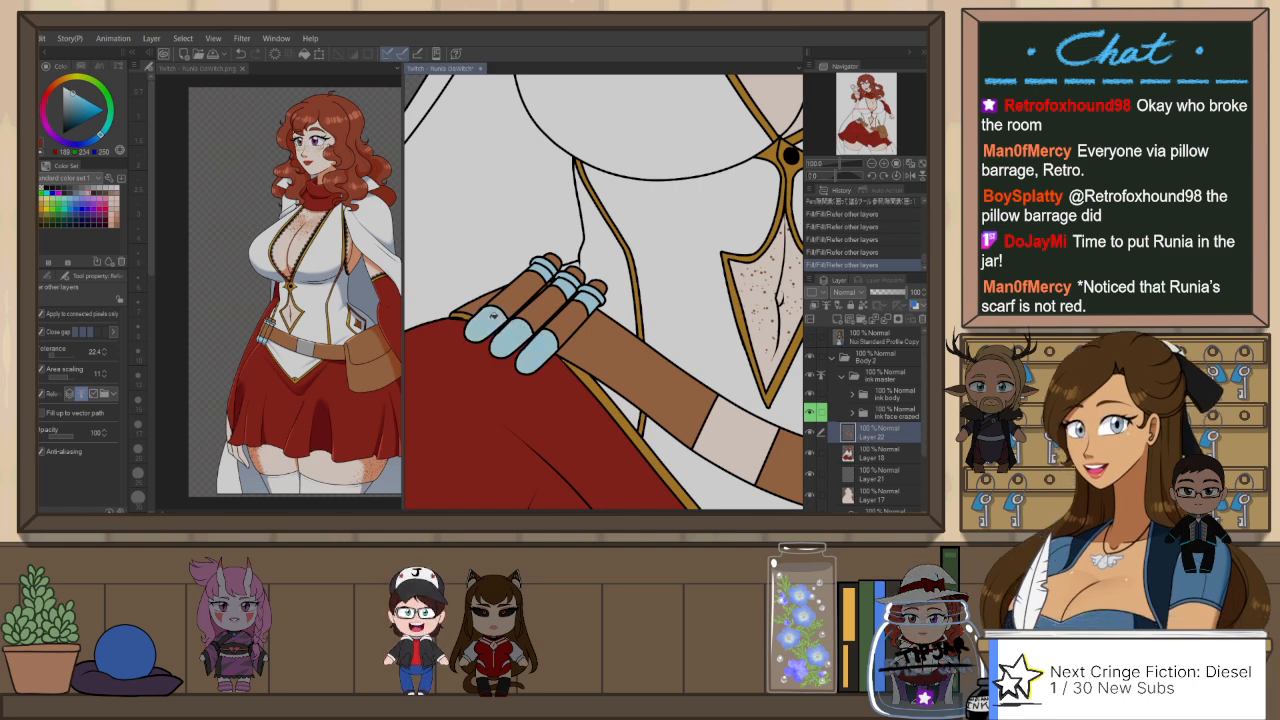
left_click(579, 274)
Step: Auto-select the bare chest skin inside the bodice's neckline from the ink body folder, and make Layer 22 active
scroll(623, 287, "down", 5)
scroll(700, 241, "up", 4)
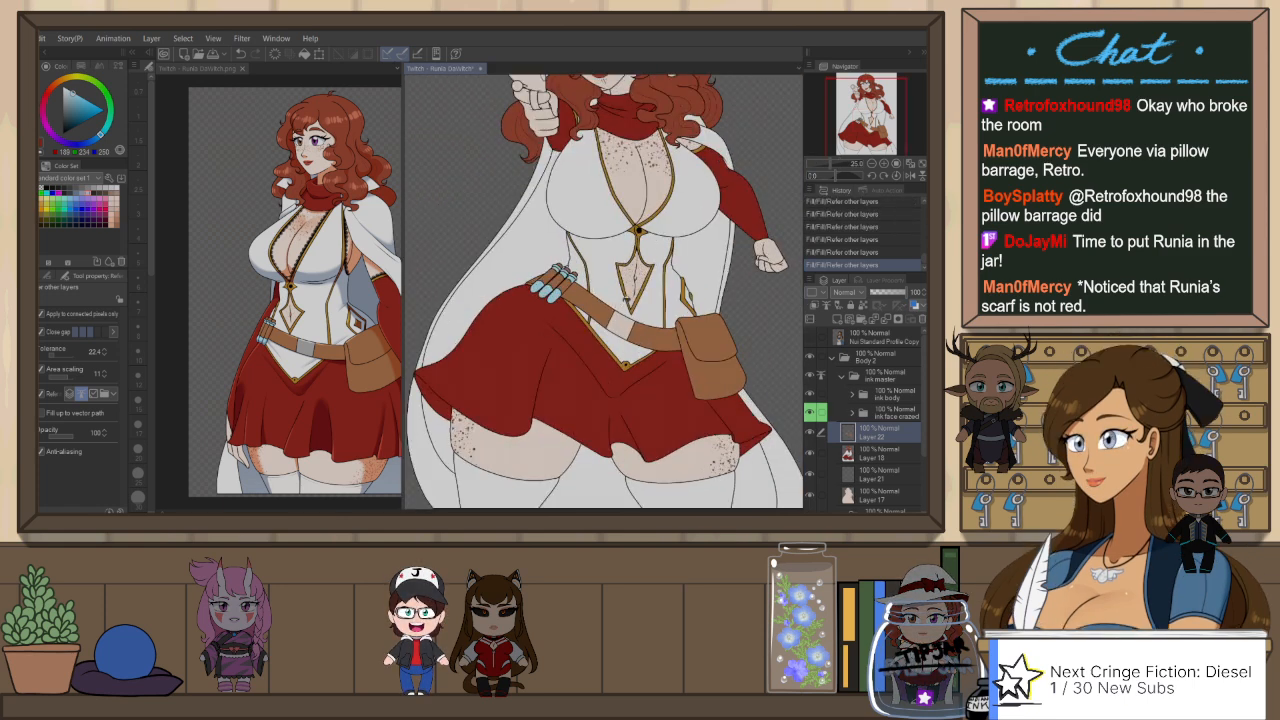
left_click_drag(700, 241, 673, 281)
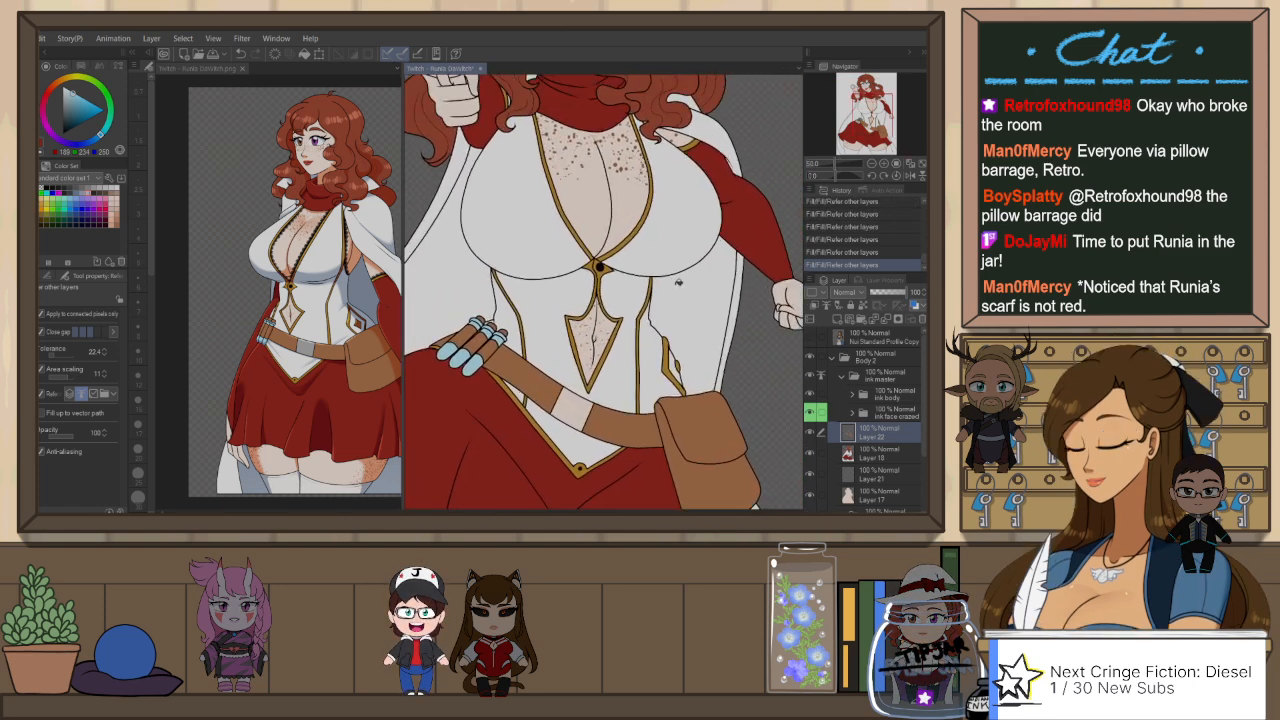
left_click_drag(688, 214, 687, 308)
left_click_drag(680, 192, 693, 254)
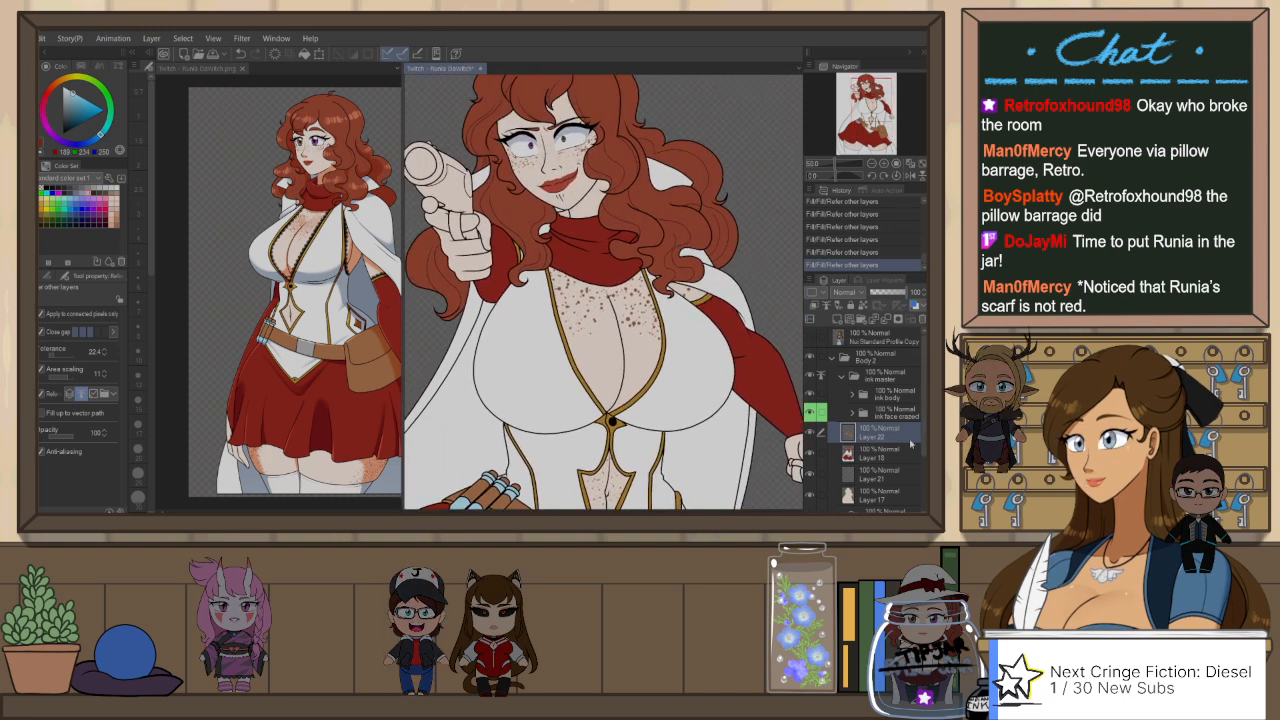
left_click(880, 394)
key("w")
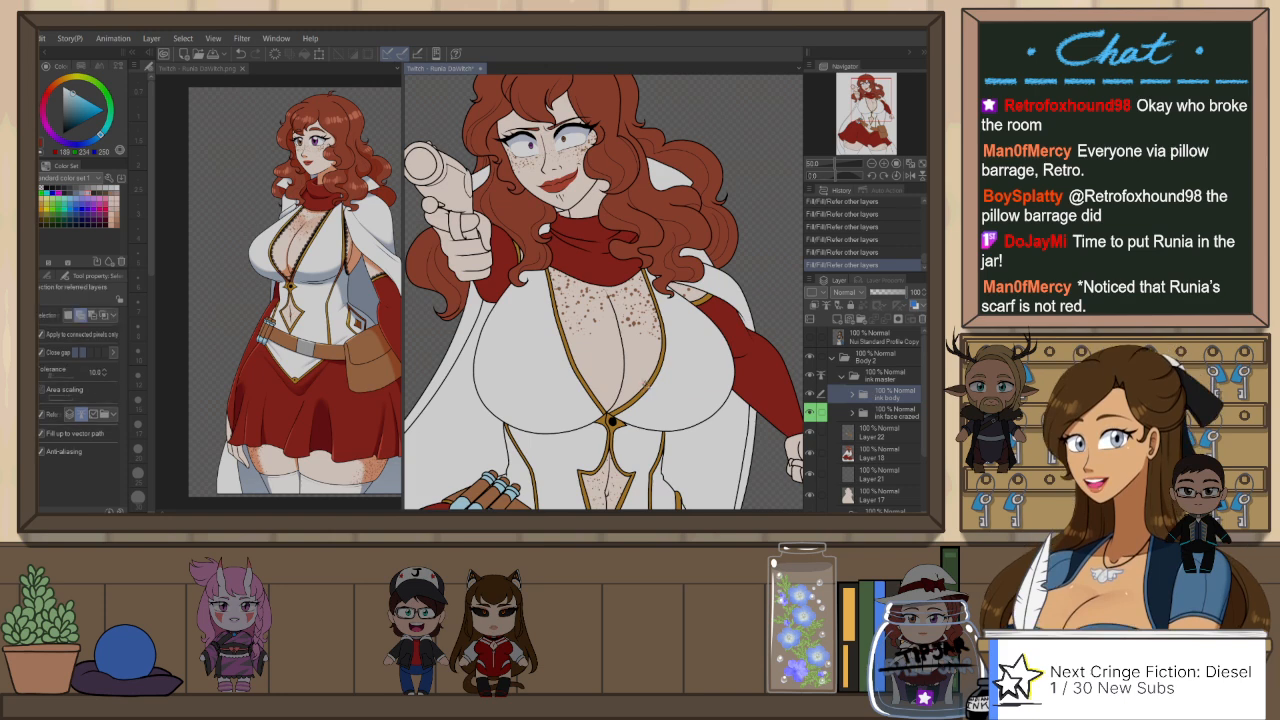
left_click(629, 376)
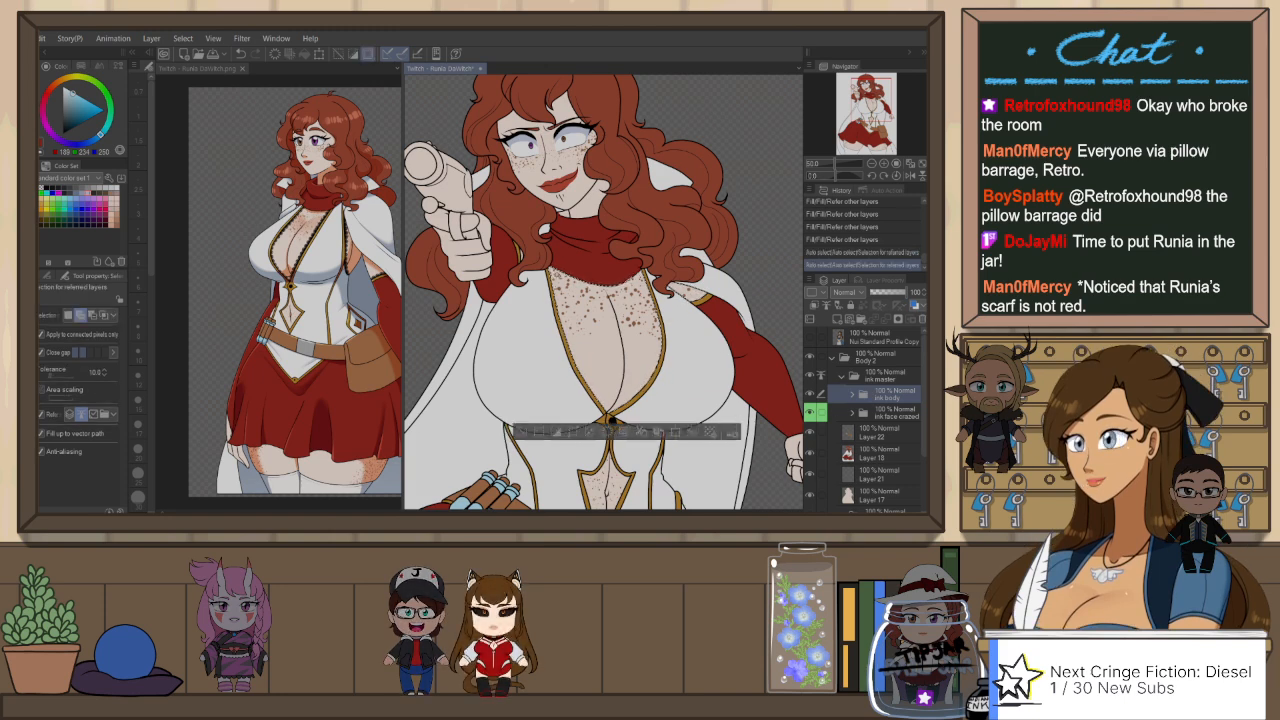
left_click(905, 431)
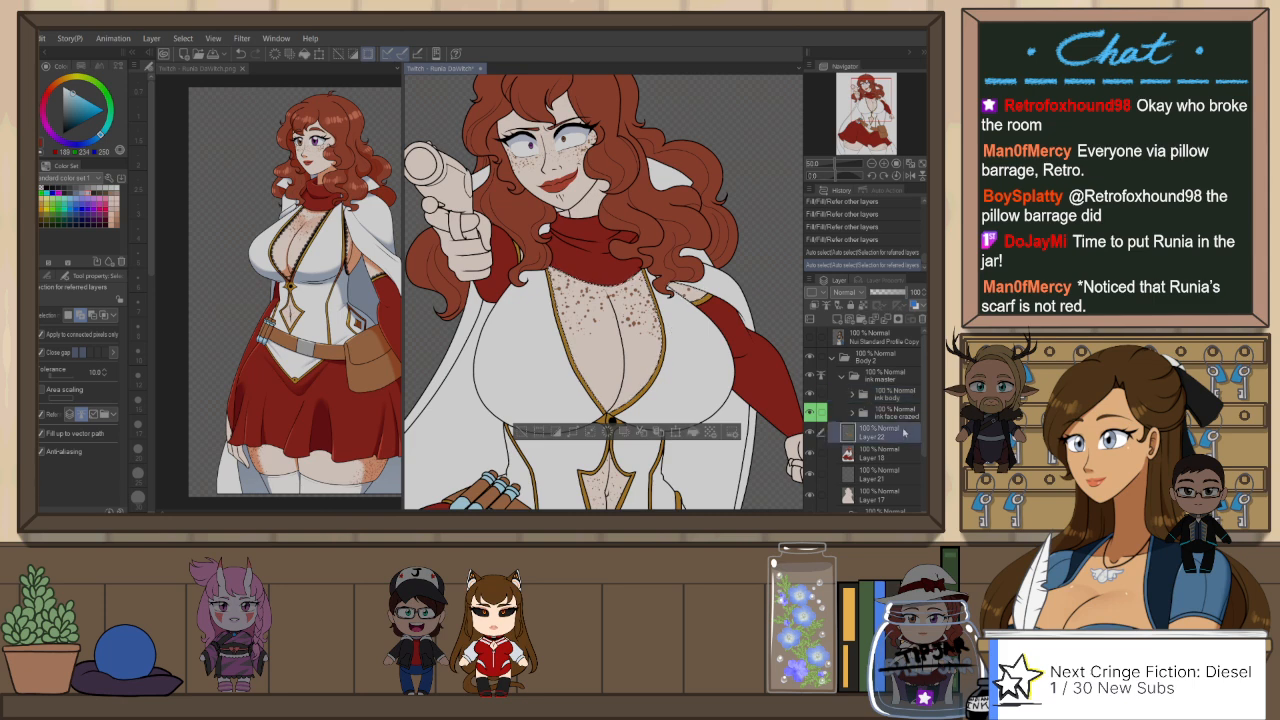
Step: Set the drawing colour to black and choose a frills brush from the Clothing group of the Decoration brushes
key("b")
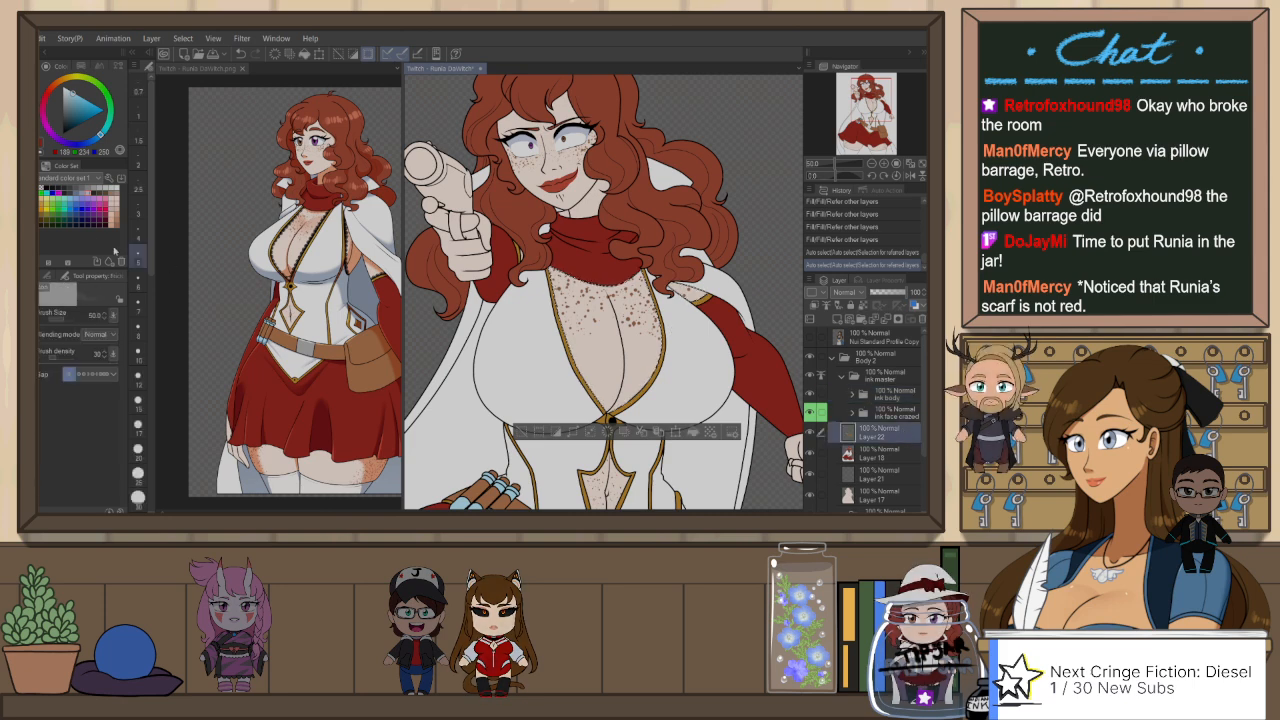
left_click(71, 121)
left_click_drag(71, 121, 62, 134)
left_click(46, 275)
left_click(55, 307)
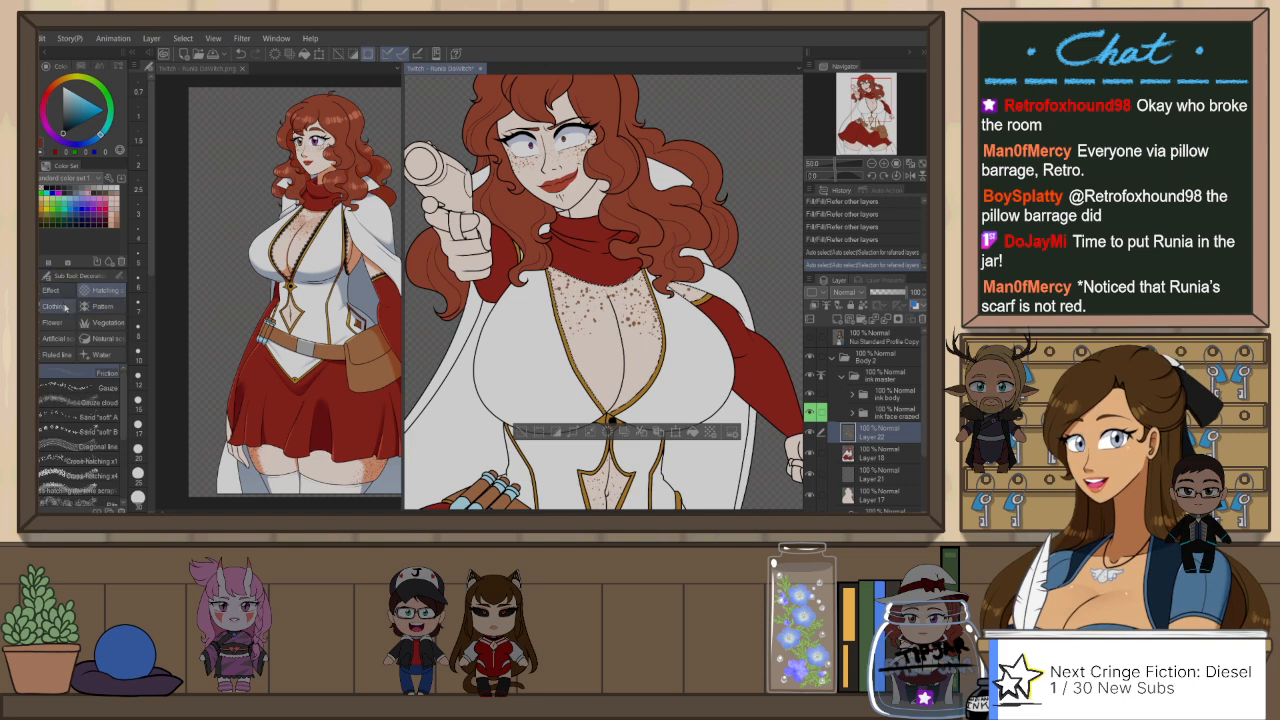
left_click_drag(124, 485, 125, 380)
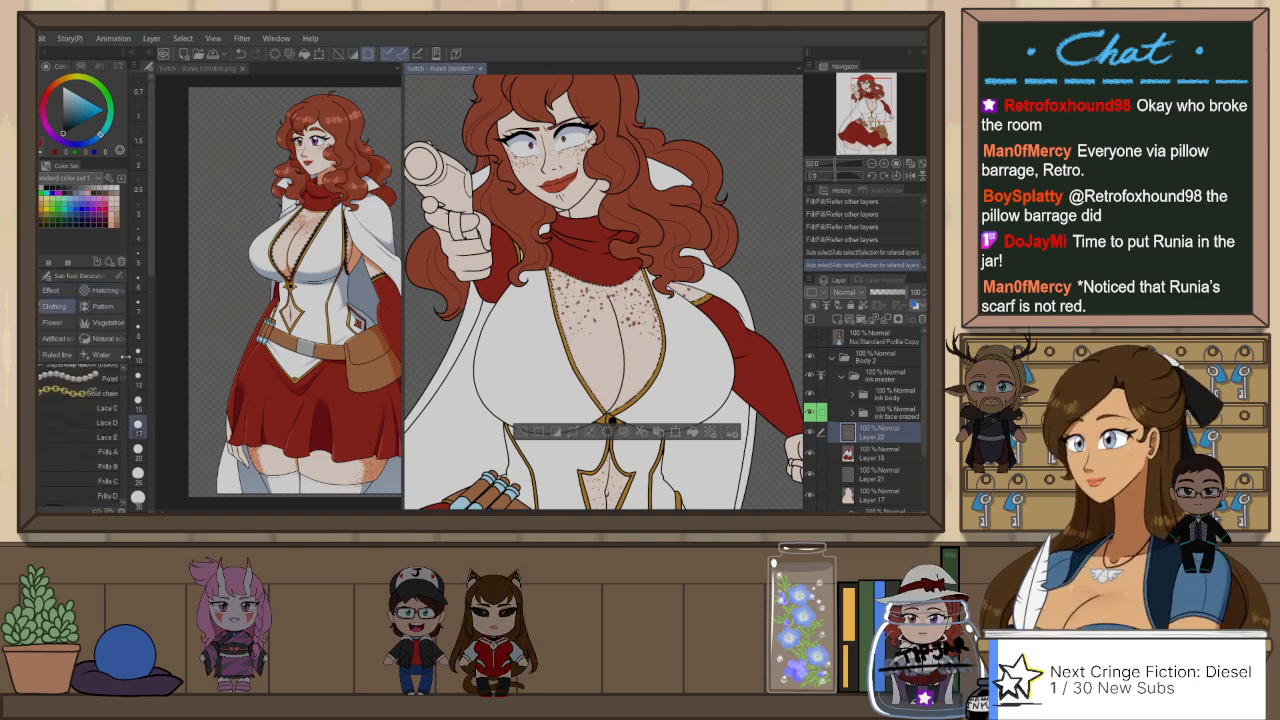
left_click_drag(125, 355, 126, 392)
left_click(100, 426)
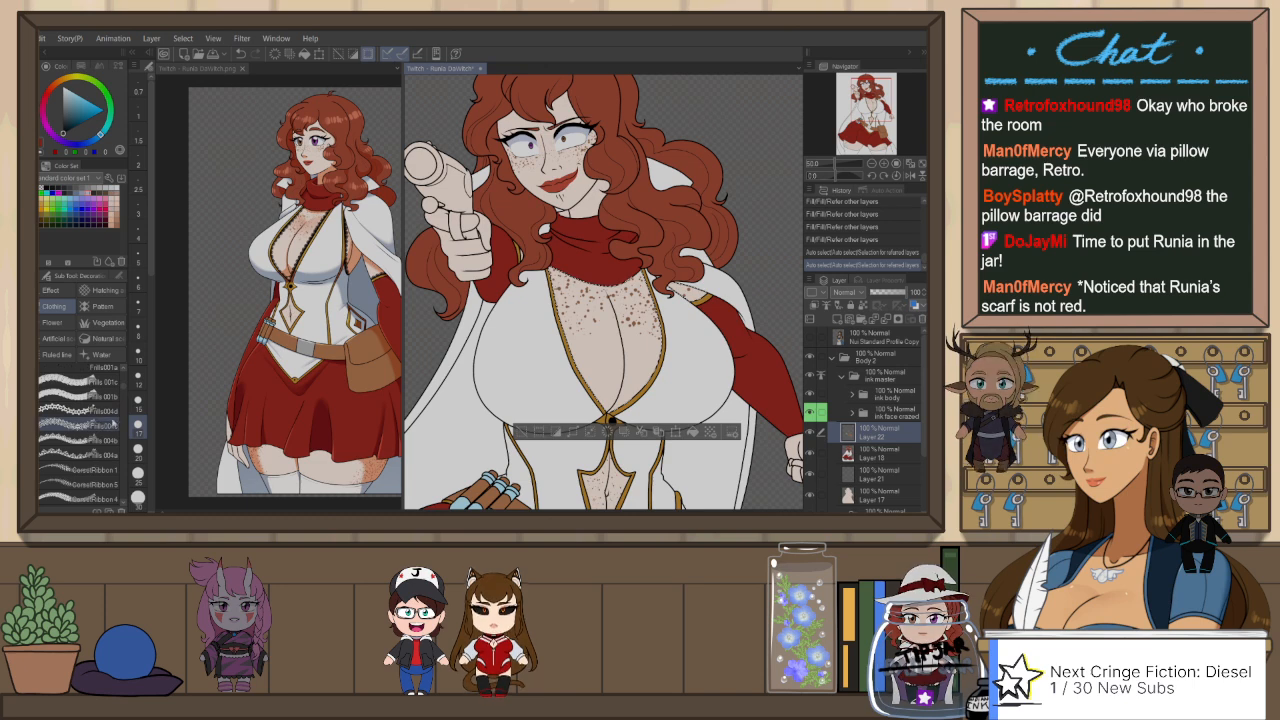
Step: Examine the black lace trim along the reference picture's neckline and choose the Frills 004b brush to match it
left_click(227, 70)
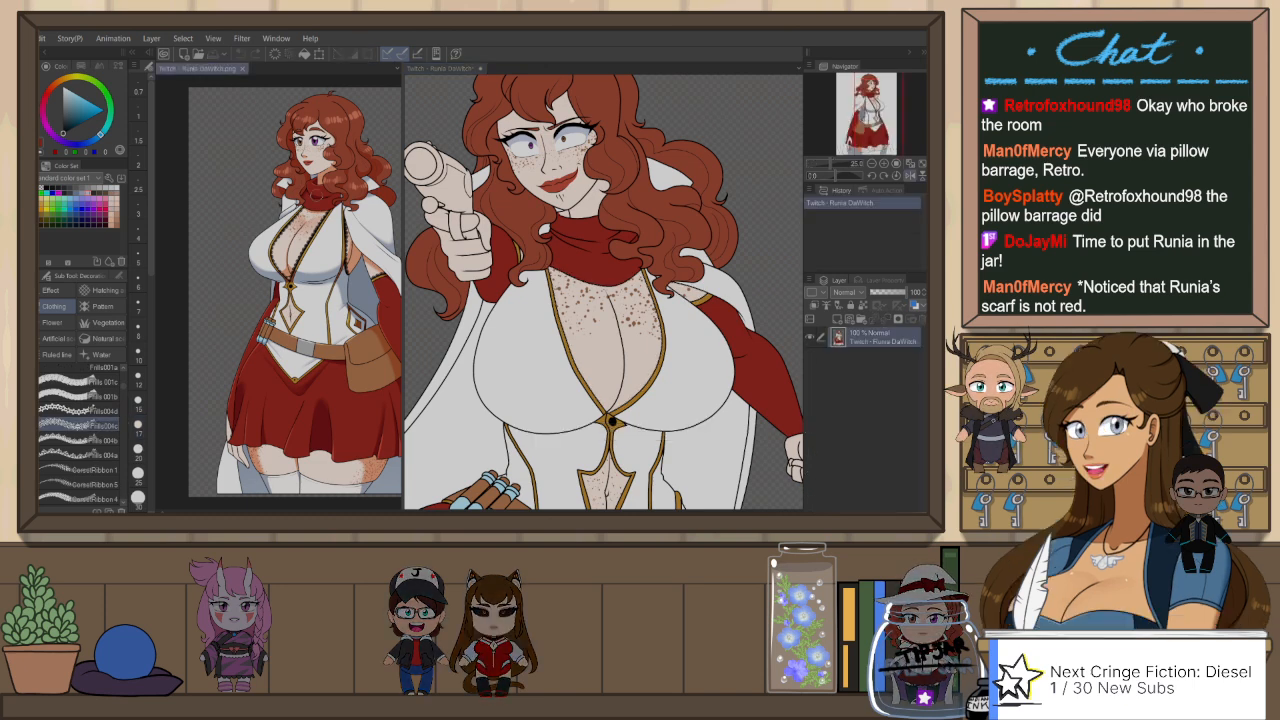
scroll(335, 215, "up", 3)
scroll(339, 229, "up", 2)
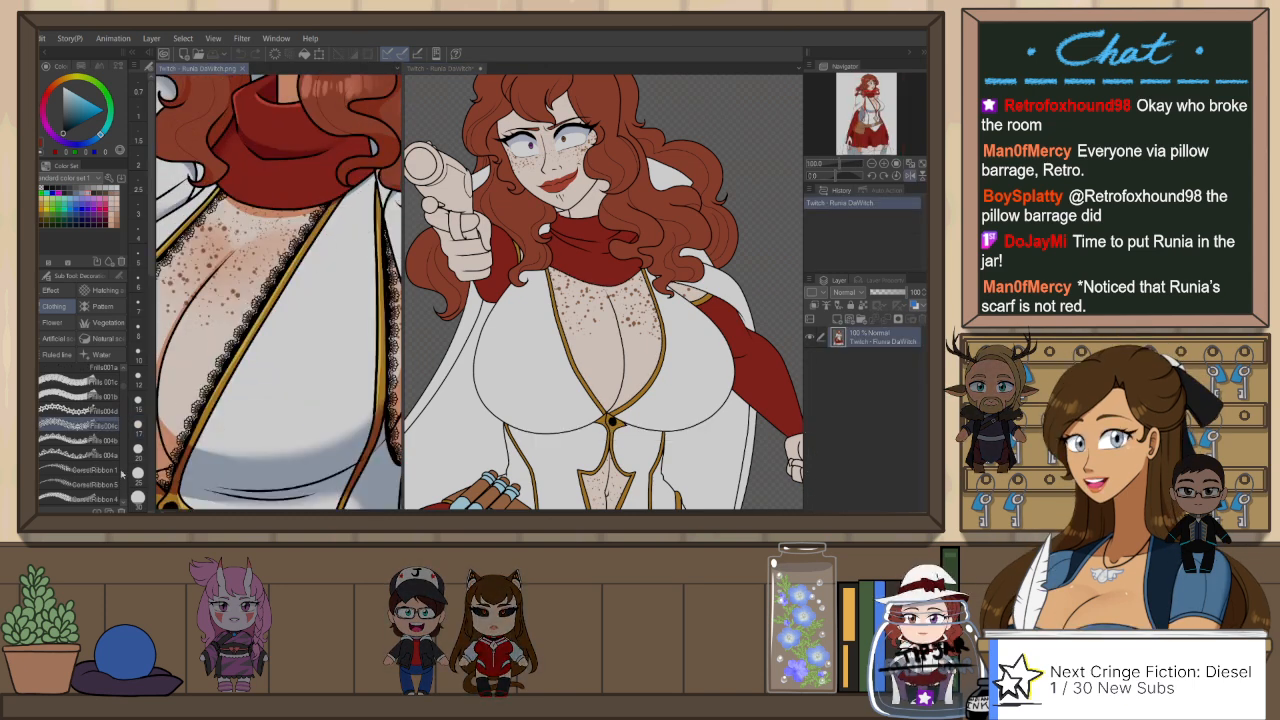
left_click(101, 441)
left_click(555, 275)
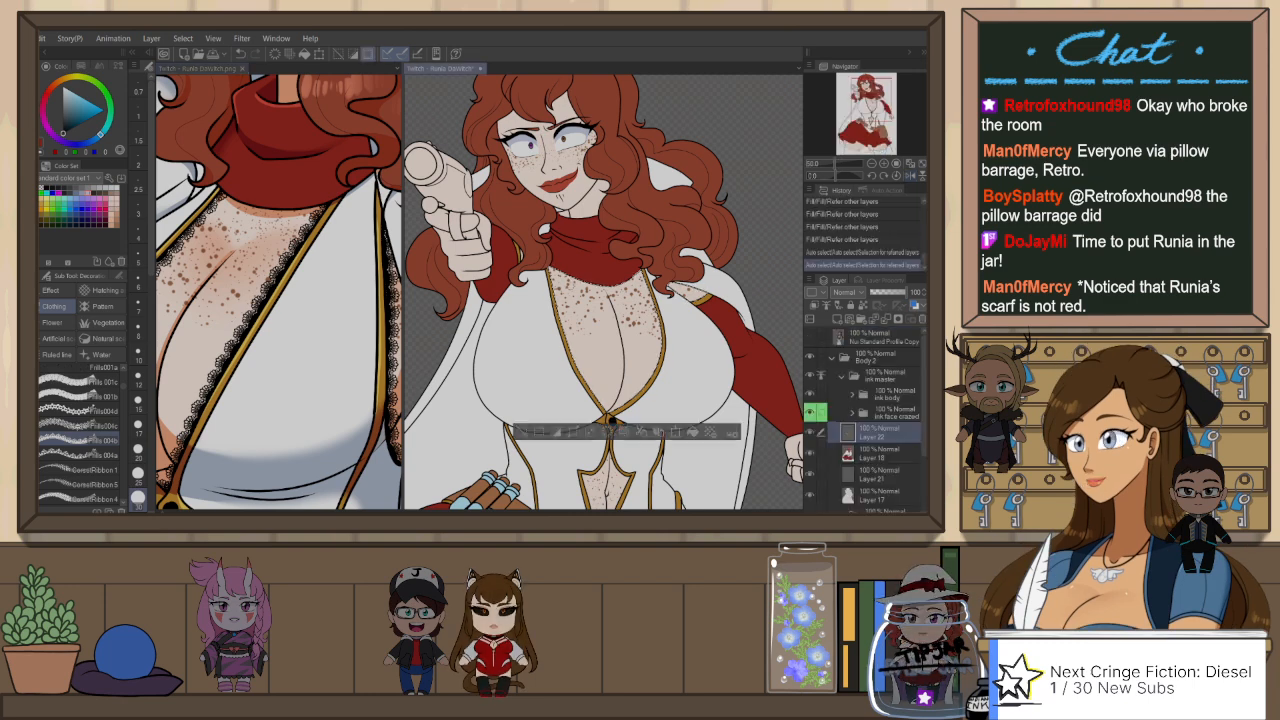
Step: Try a black Frills 004b stroke along the neckline edge inside the chest selection, comparing it by undoing and redoing
scroll(575, 325, "up", 1)
left_click_drag(575, 328, 519, 251)
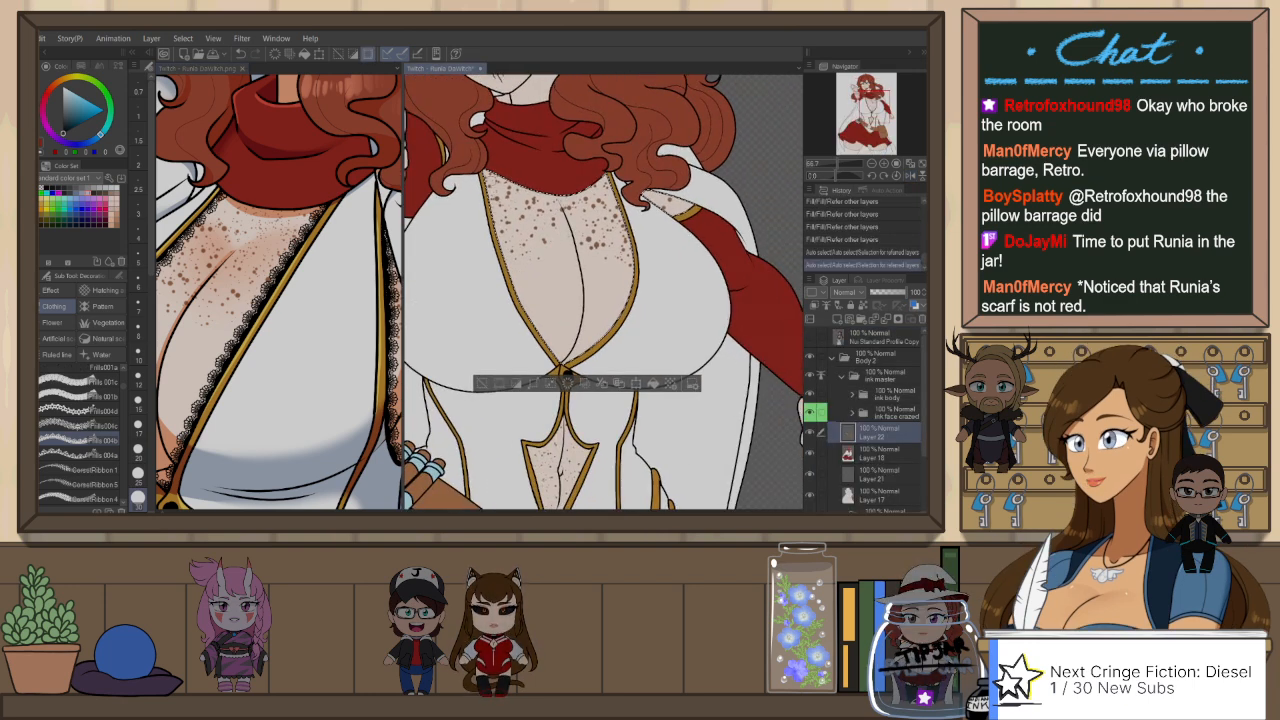
left_click_drag(484, 170, 511, 263)
key("ctrl+z")
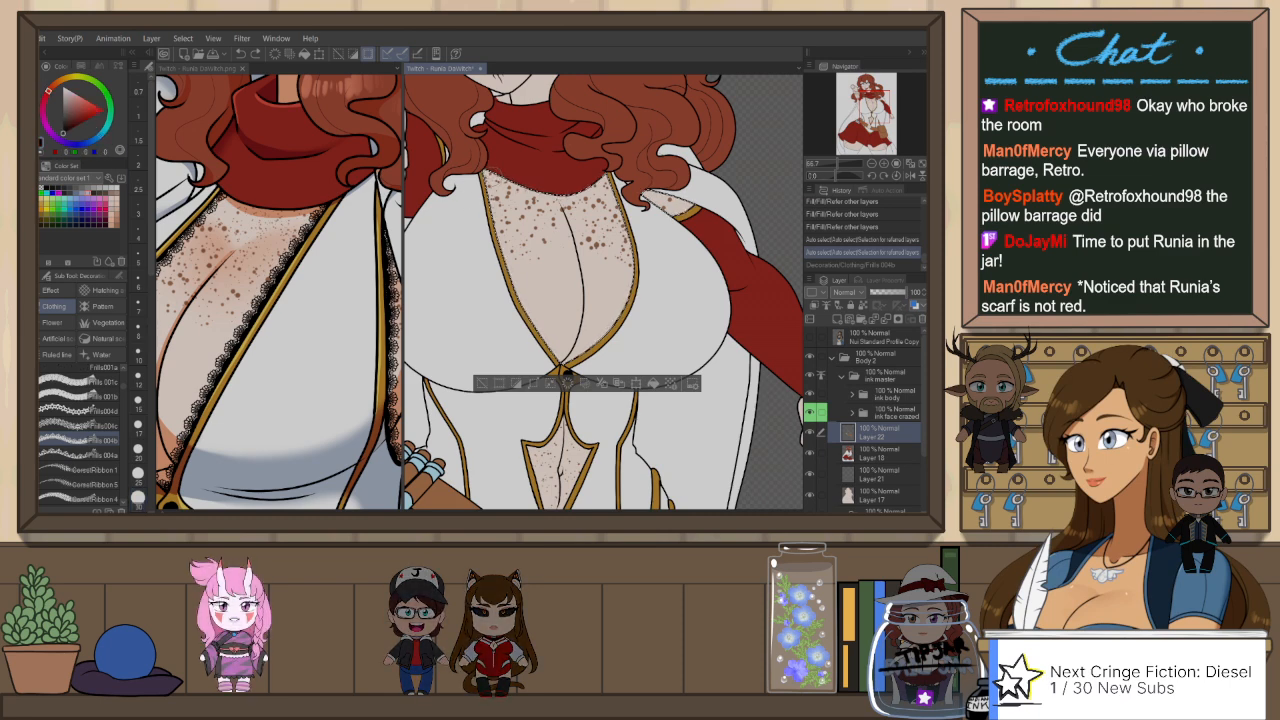
key("ctrl+y")
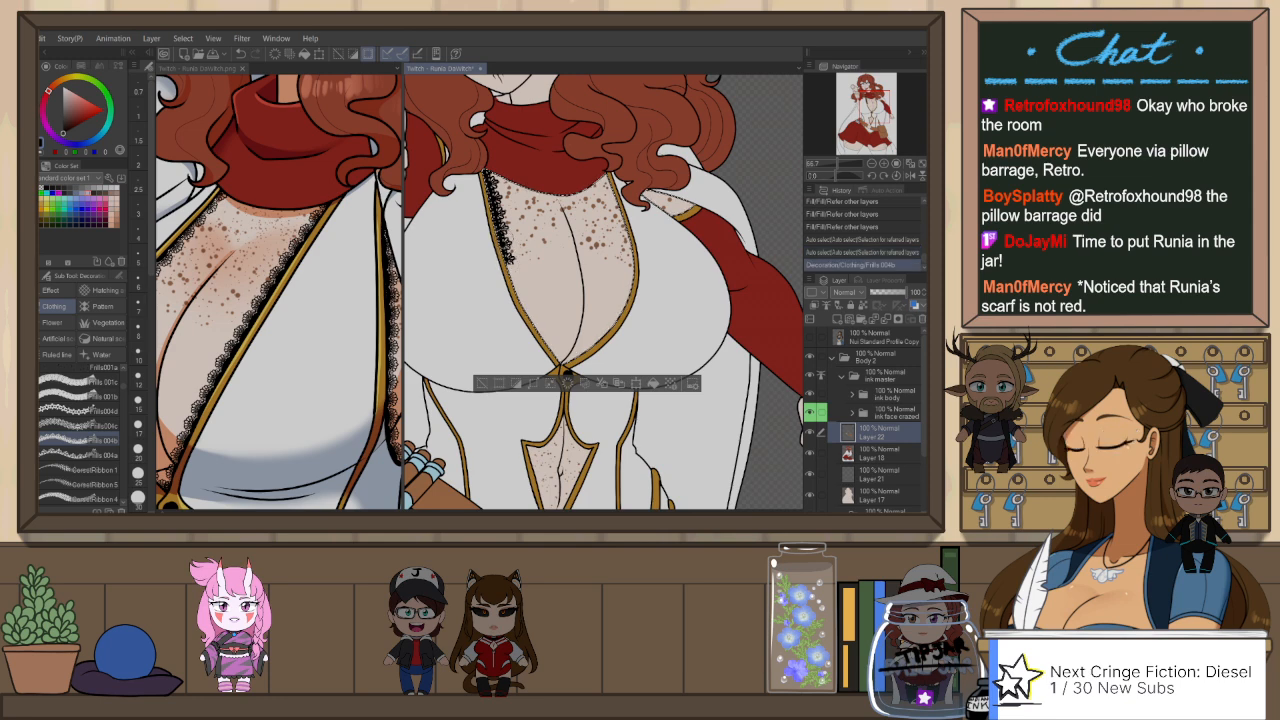
key("ctrl+z")
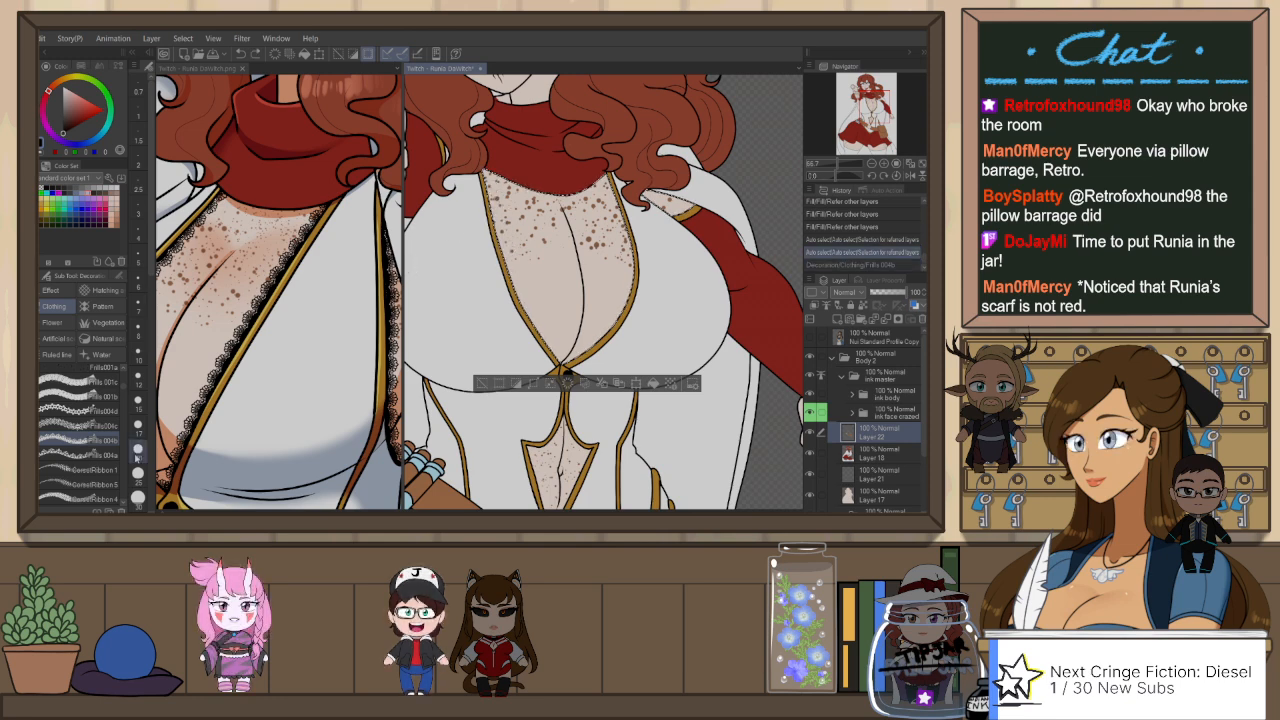
Step: Test a different frills brush, Frills004c, beside the neckline edge and undo the test mark
left_click(80, 425)
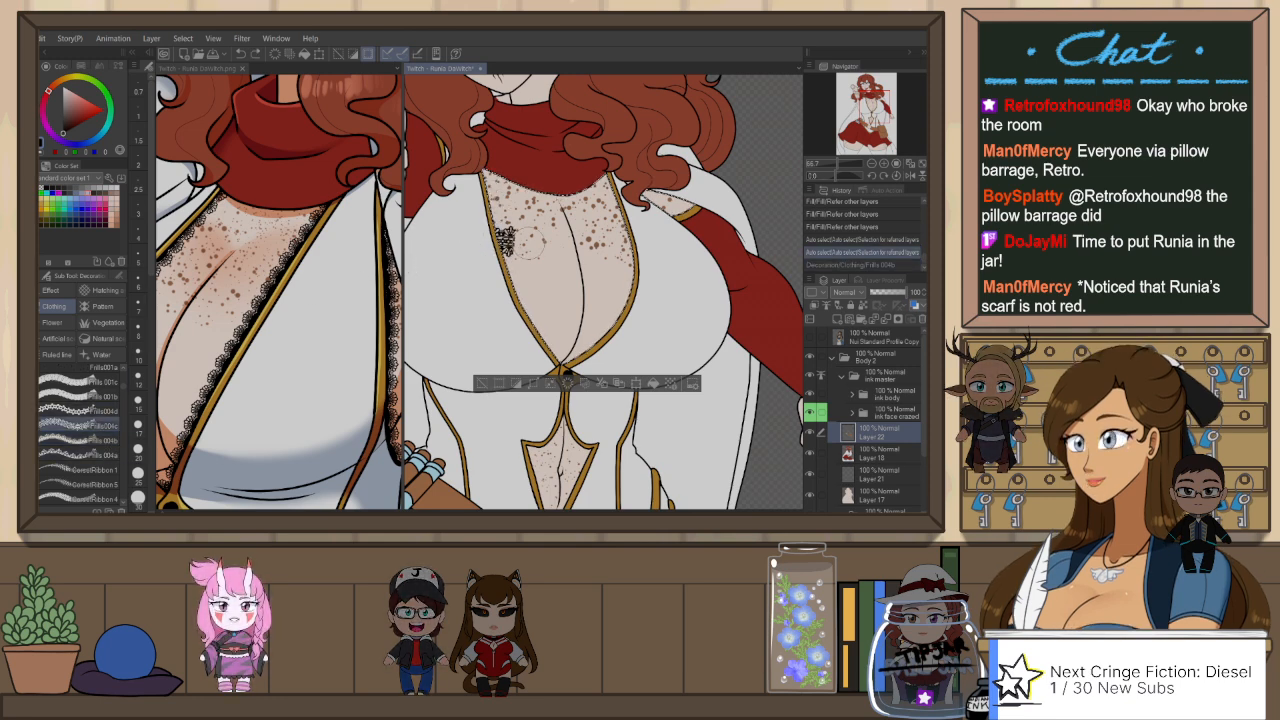
left_click(522, 240)
key("ctrl+z")
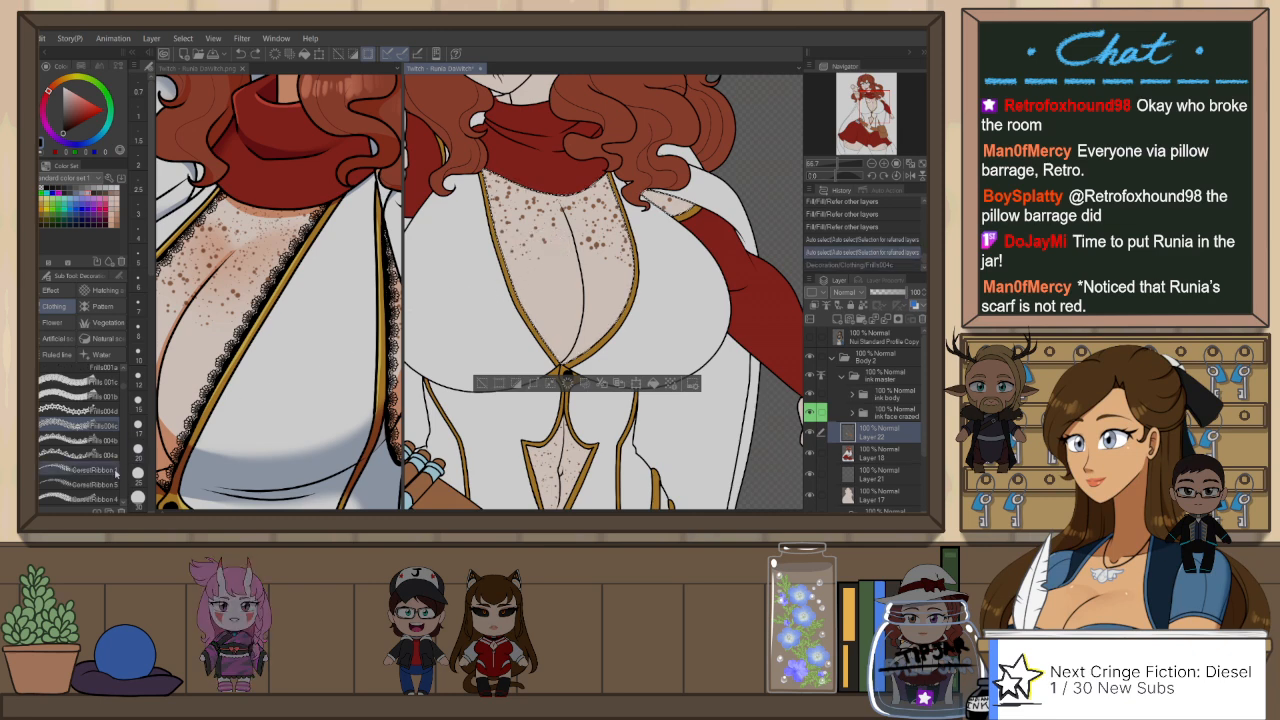
Step: Look through the Clothing decoration brushes for a lace that resembles the reference's neckline trim
scroll(125, 385, "up", 3)
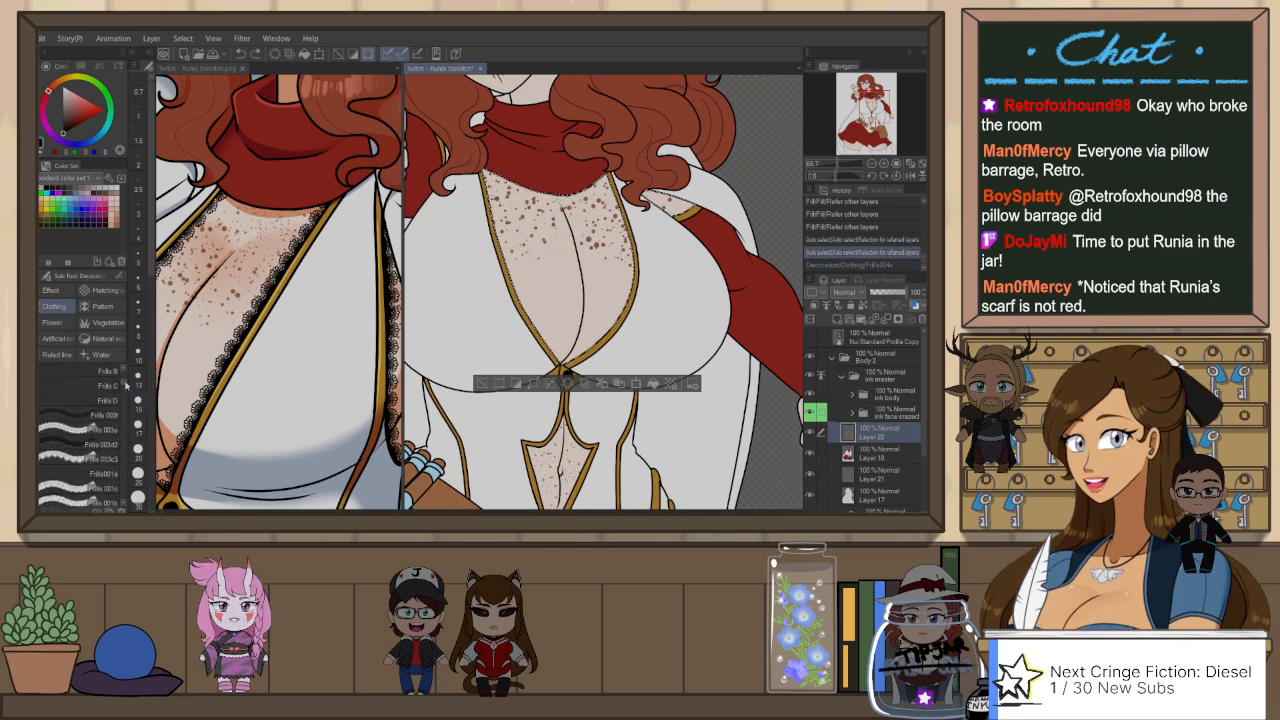
scroll(125, 385, "down", 5)
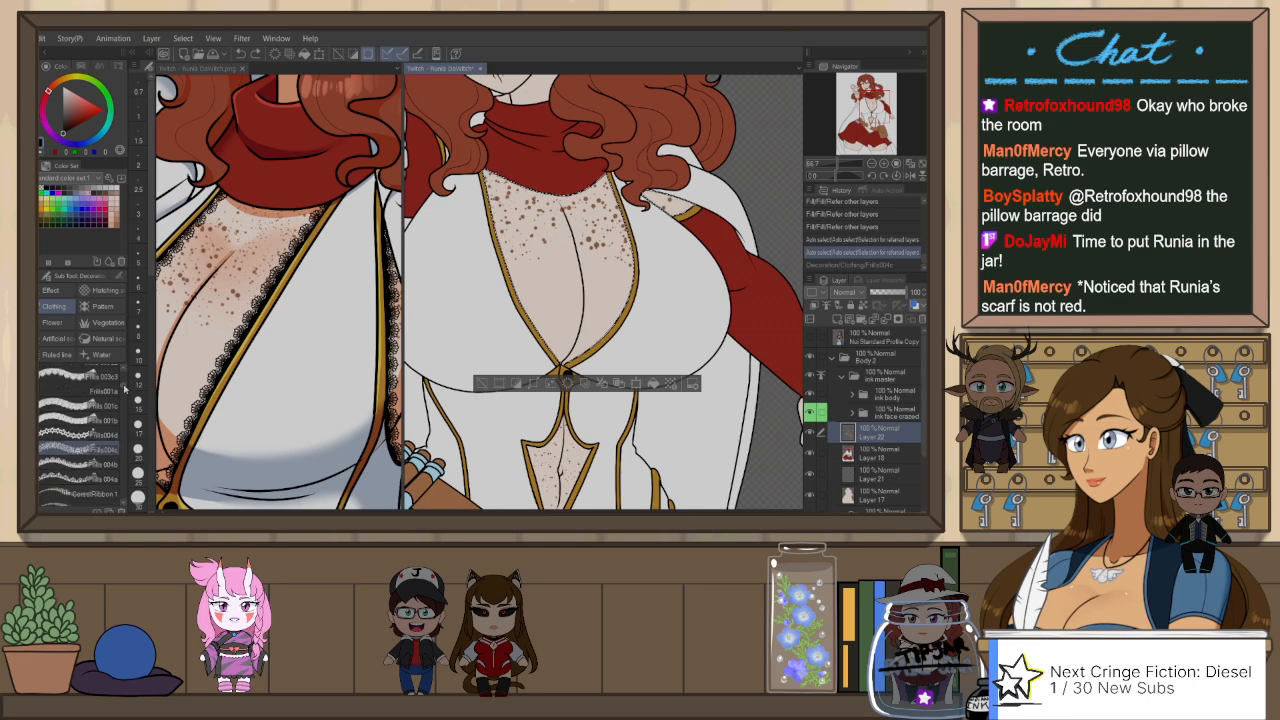
scroll(125, 391, "down", 4)
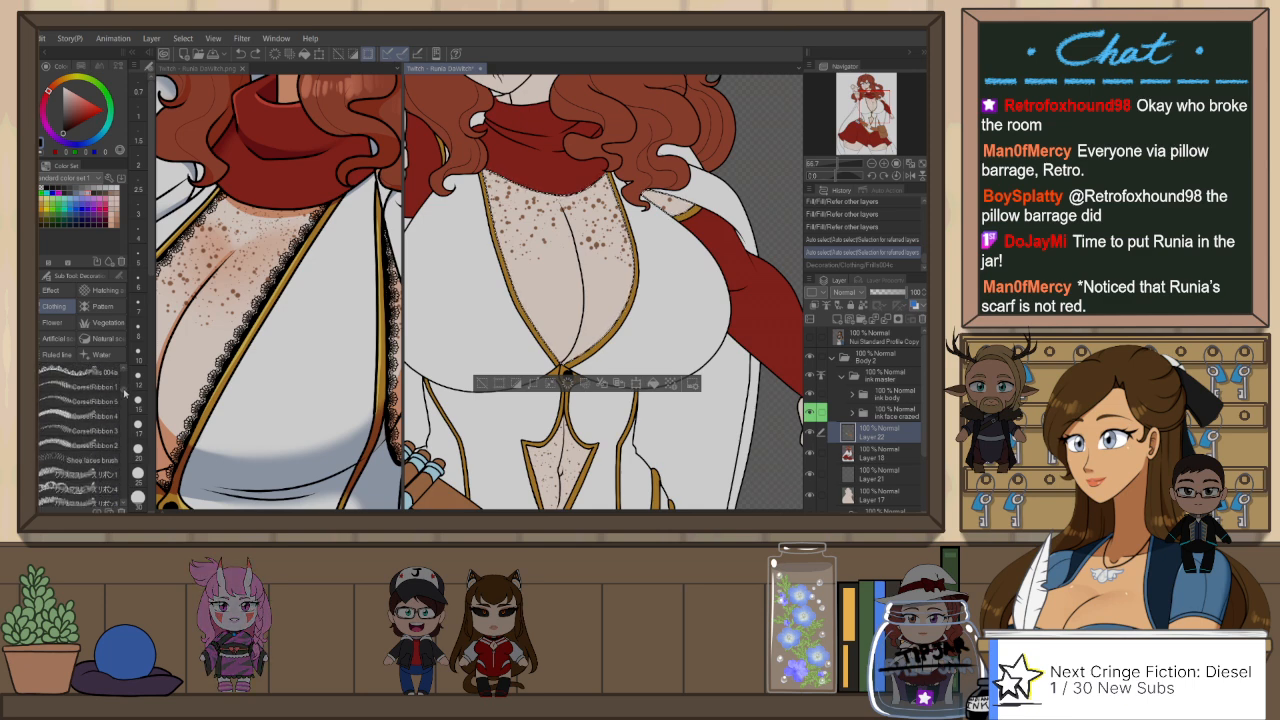
scroll(125, 390, "down", 5)
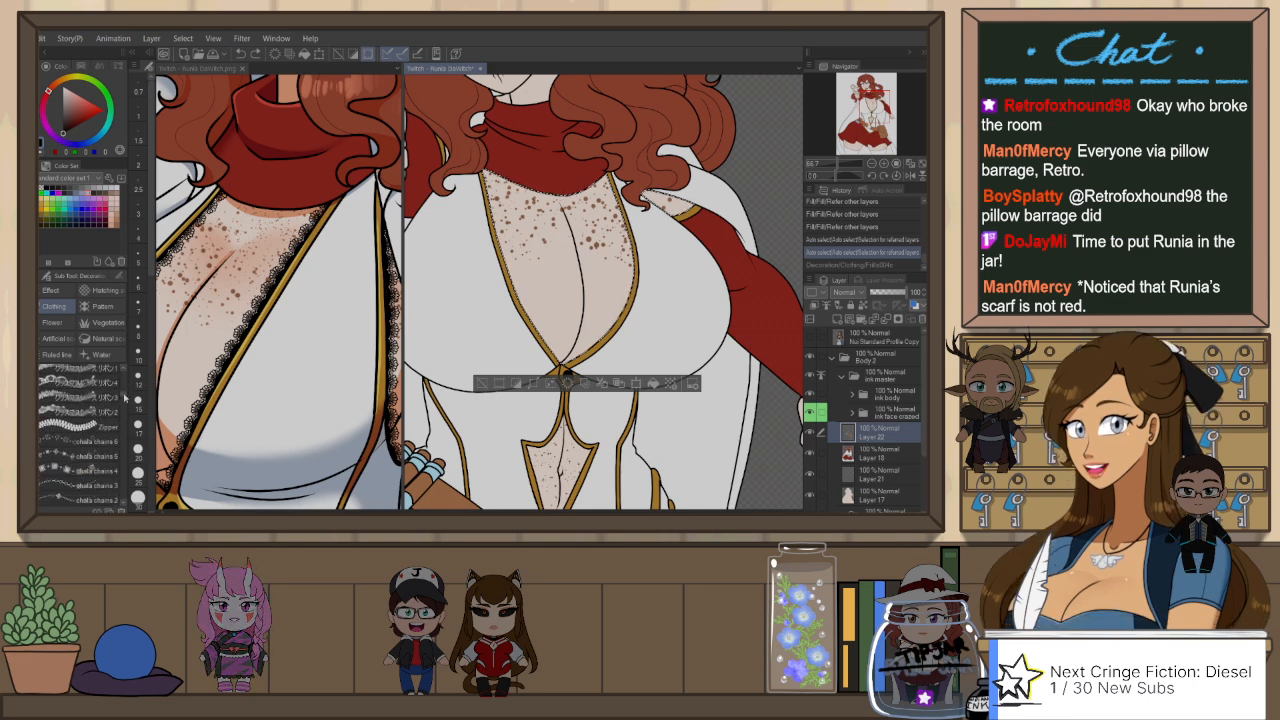
scroll(124, 374, "down", 8)
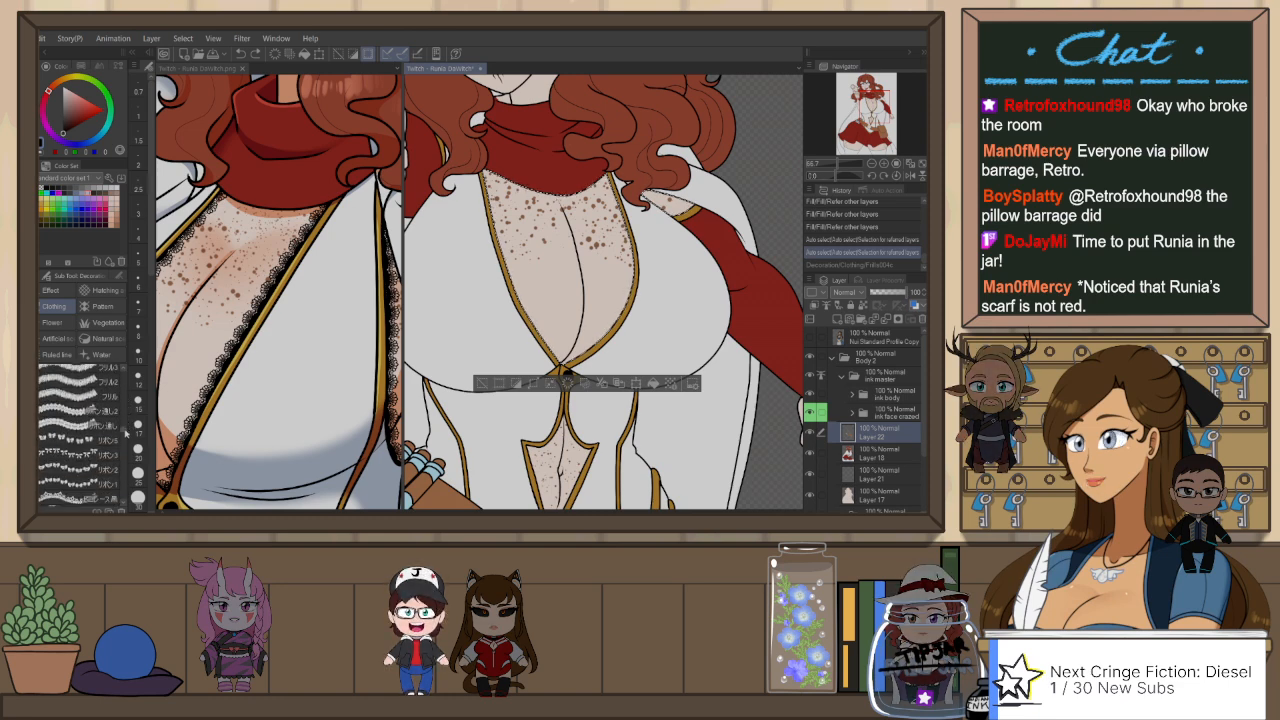
scroll(127, 430, "down", 6)
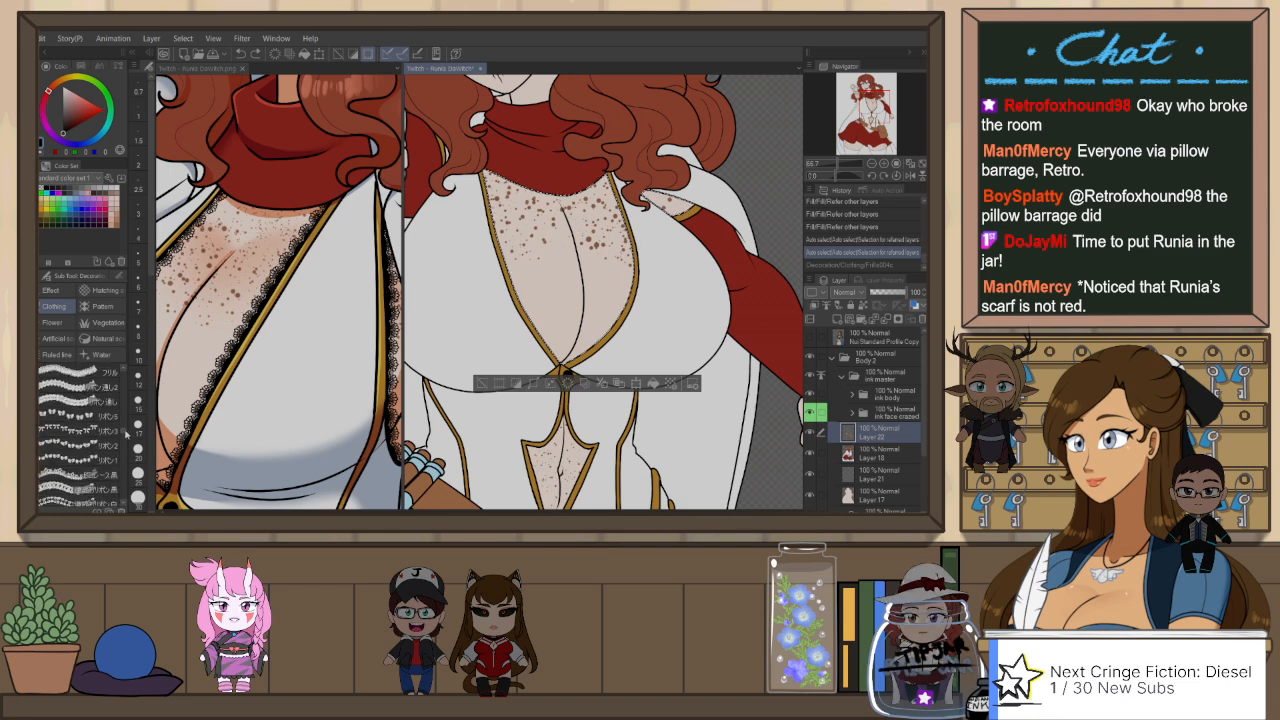
scroll(126, 437, "up", 2)
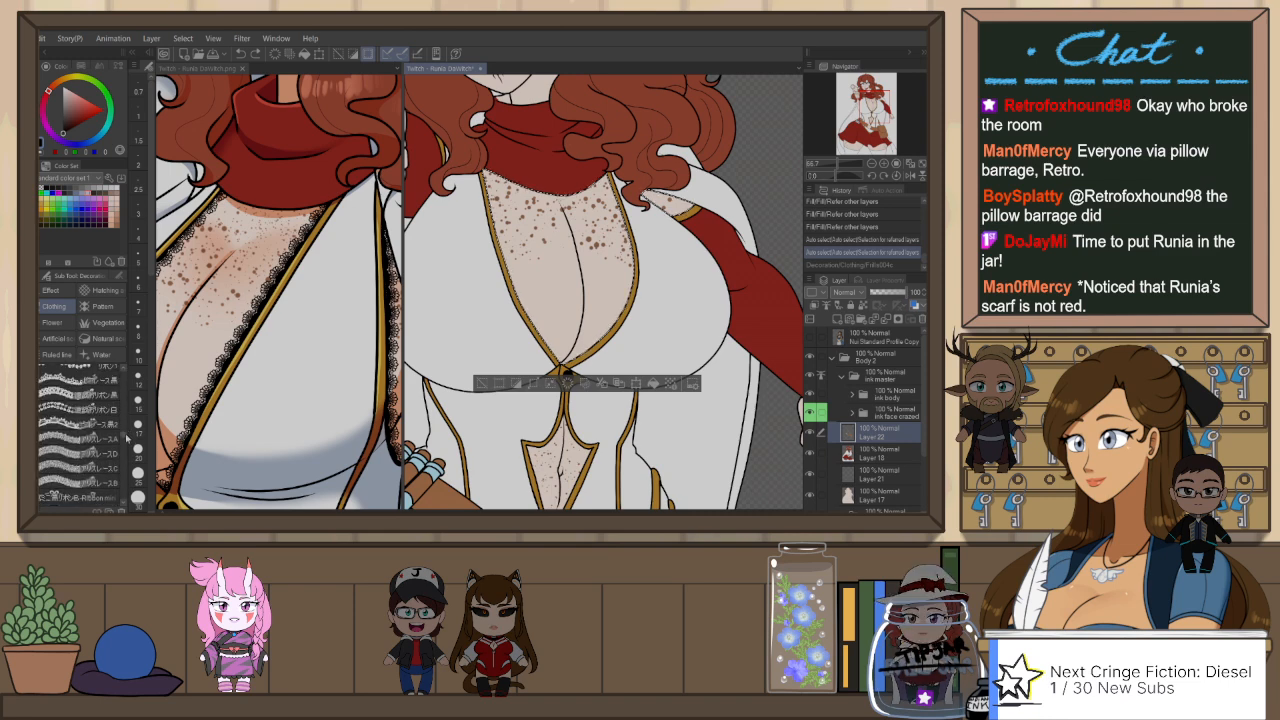
scroll(127, 437, "down", 3)
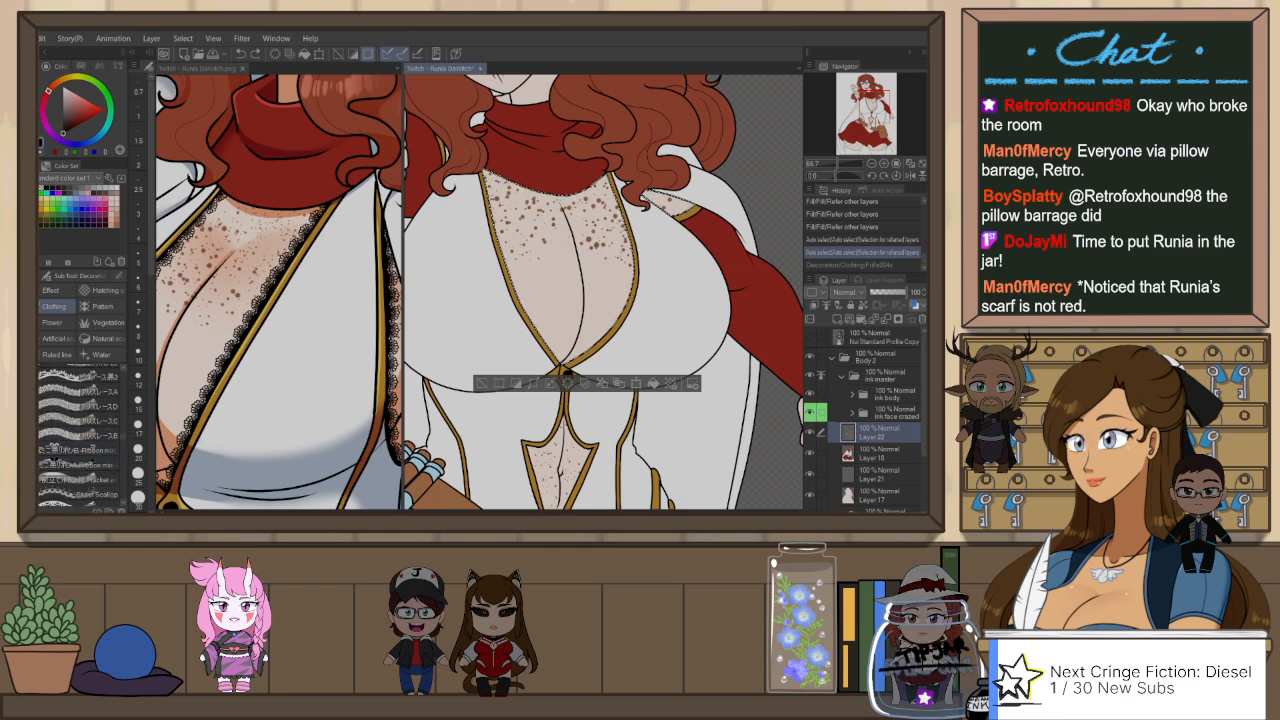
scroll(126, 440, "down", 5)
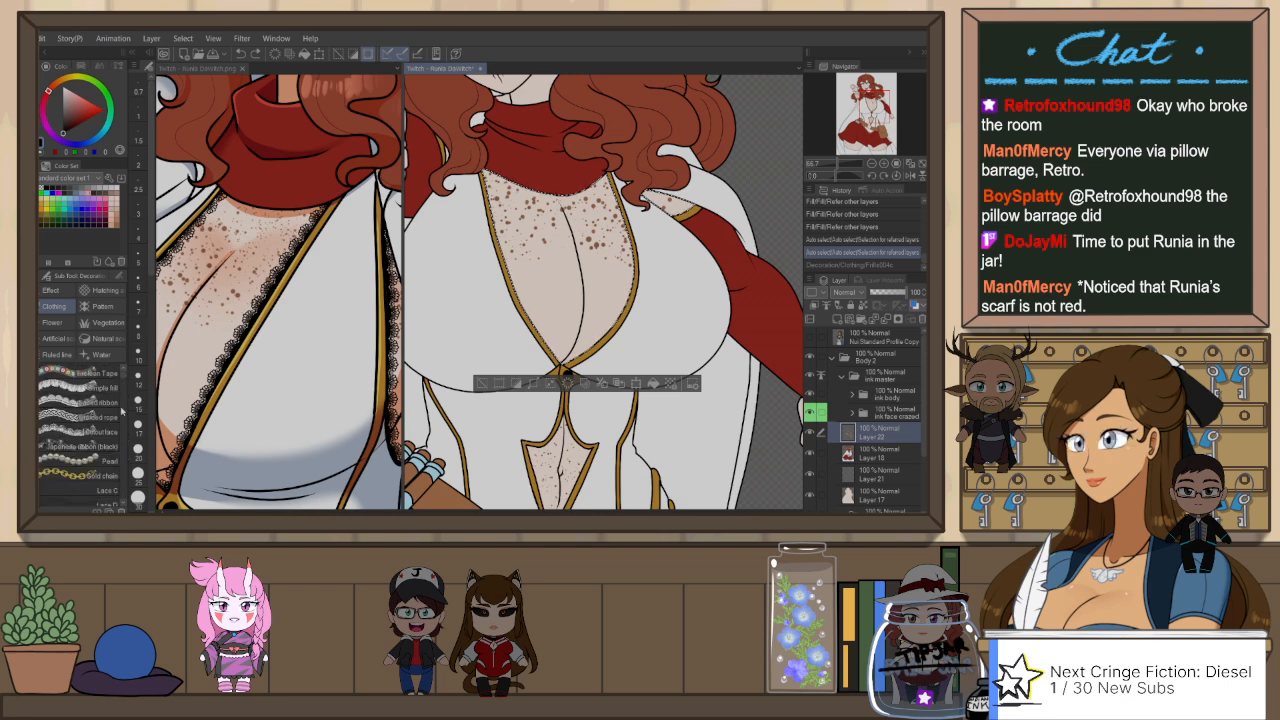
Step: Try the Layered ribbon brush, switch to Cutout lace, and undo the short black test strokes on the chest
left_click_drag(510, 276, 546, 269)
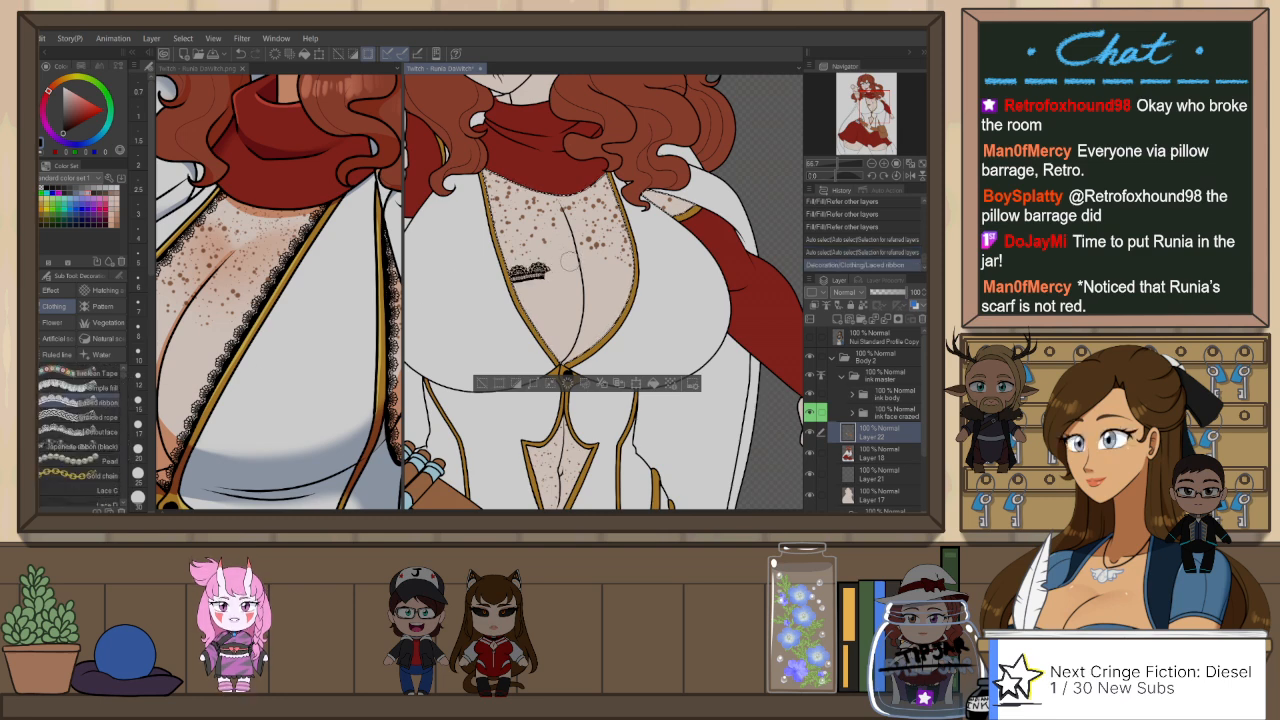
key("ctrl+z")
left_click(111, 432)
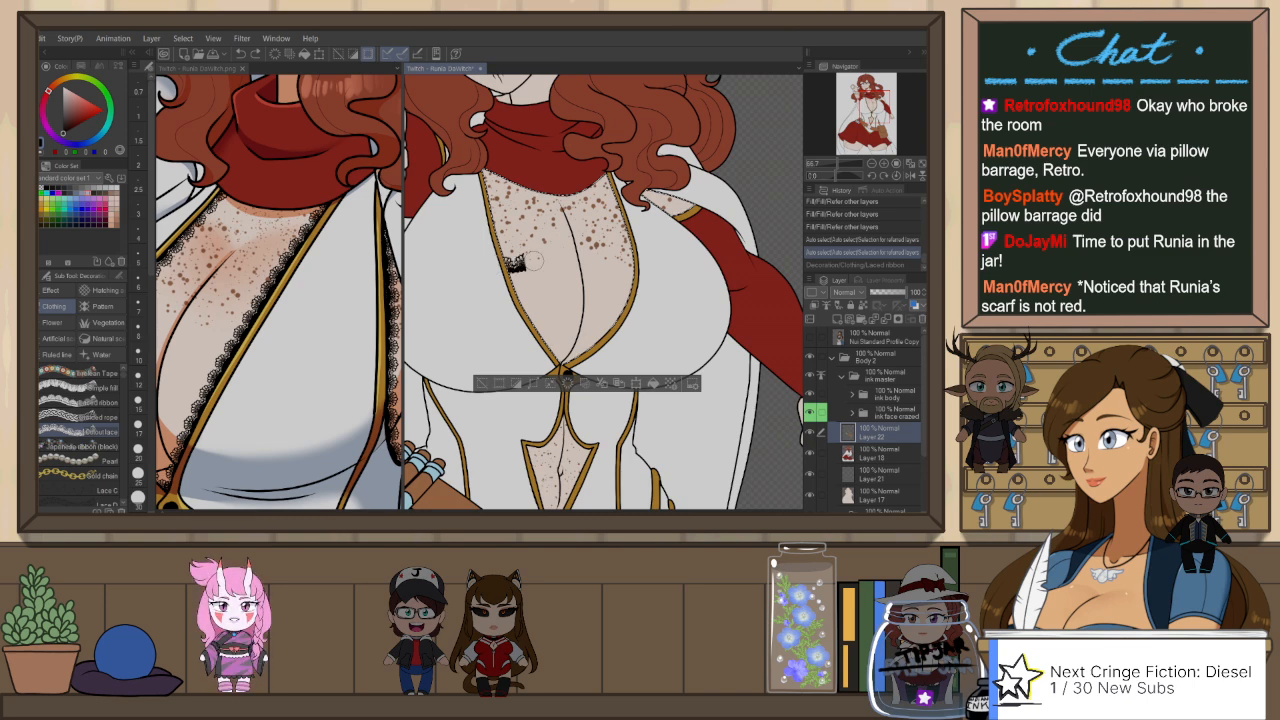
left_click_drag(506, 266, 558, 259)
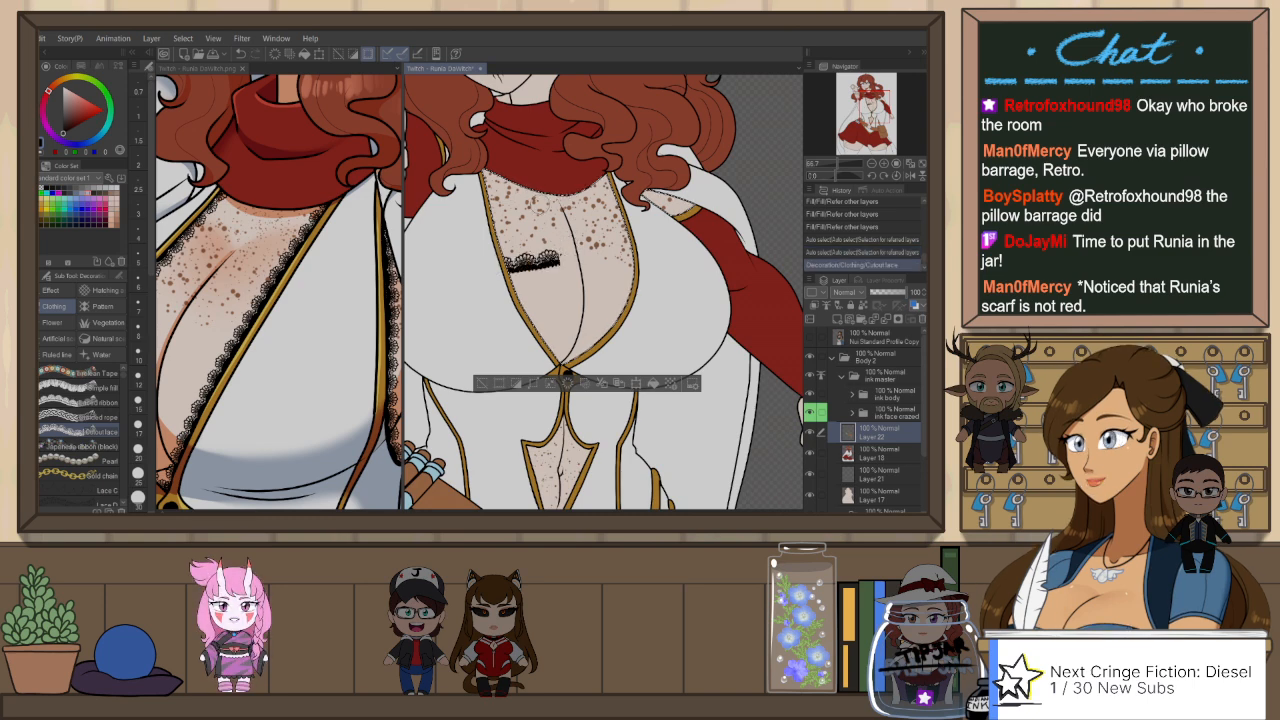
key("ctrl+z")
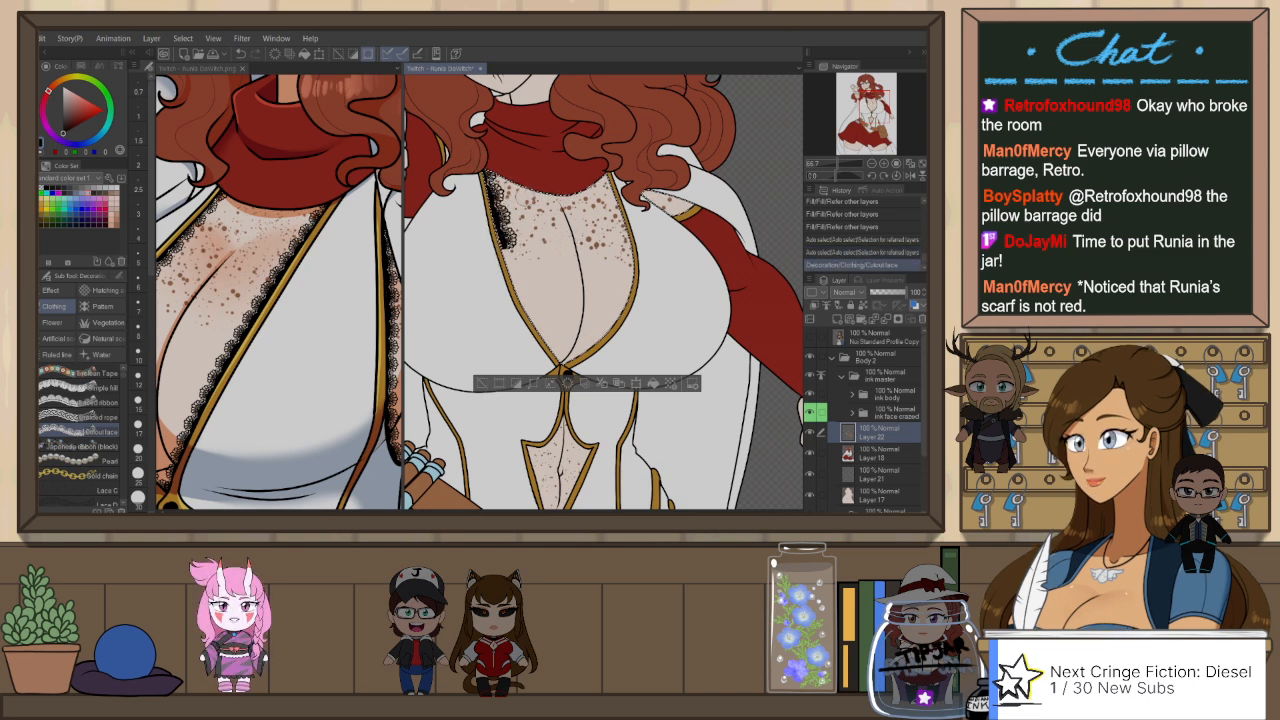
Step: Try Cutout lace strokes at a larger brush size down both edges of the neckline, then undo them
left_click_drag(152, 290, 150, 365)
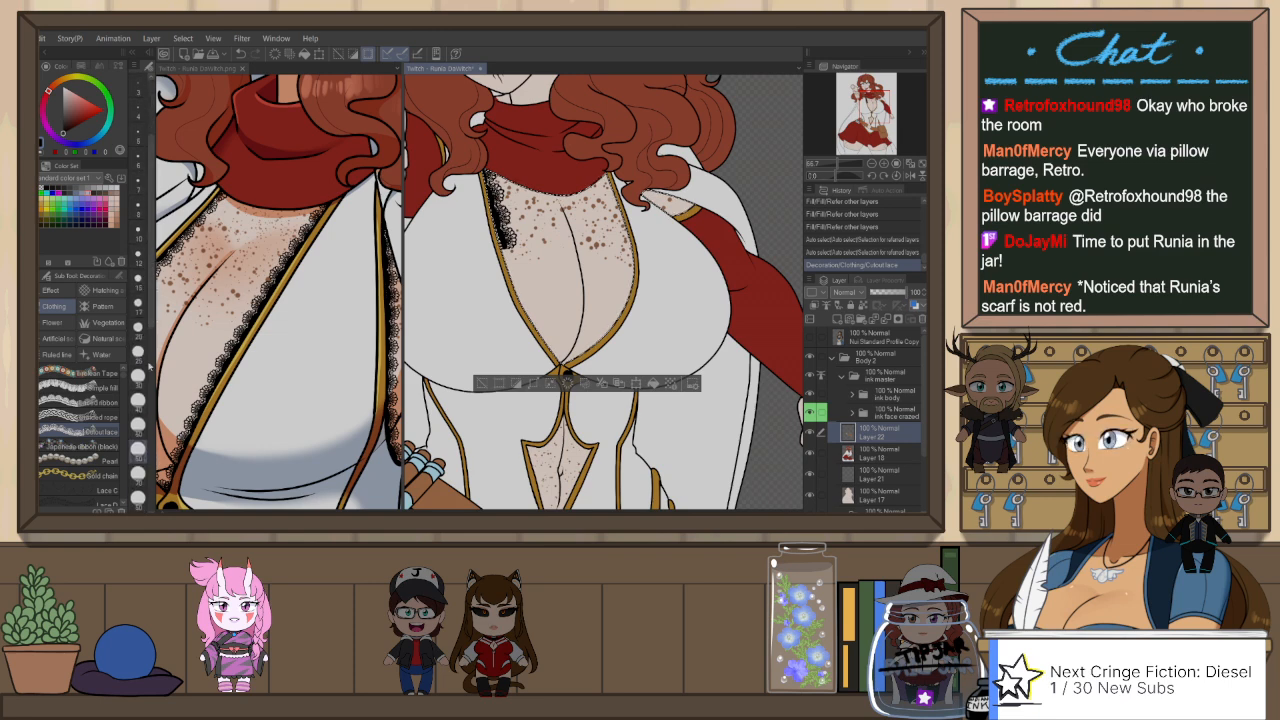
key("ctrl+z")
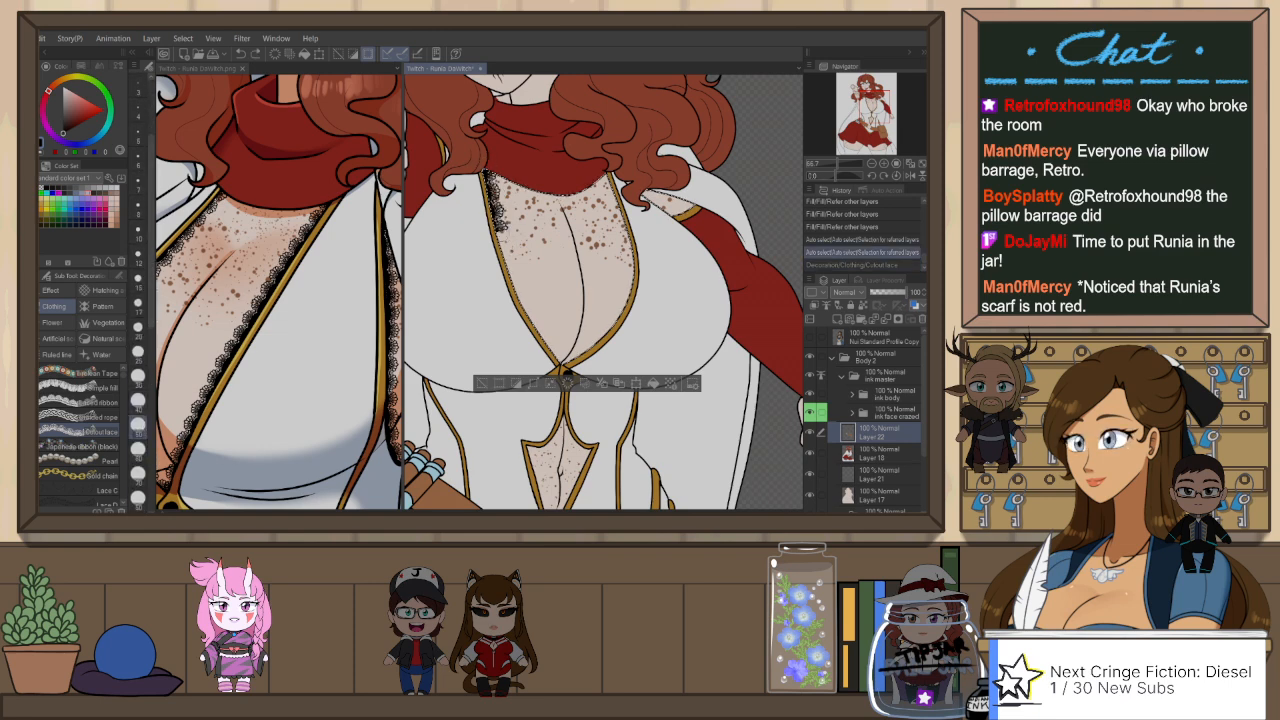
left_click_drag(549, 340, 563, 368)
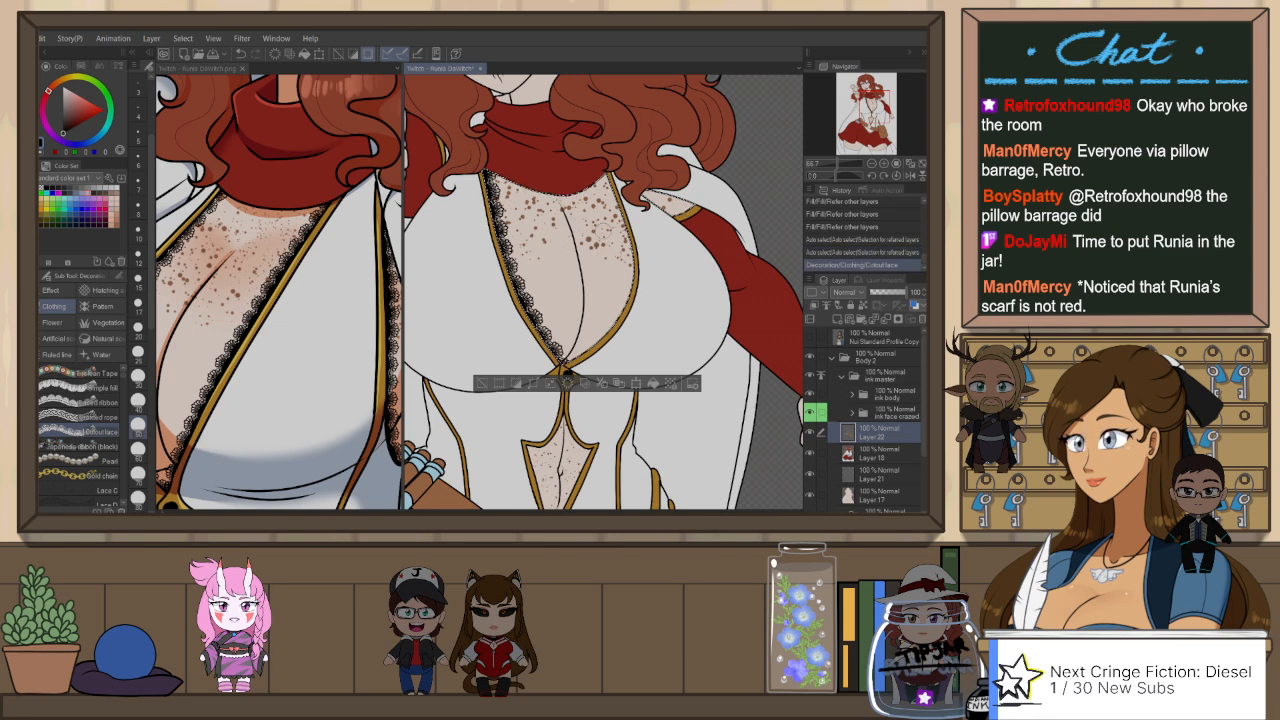
key("h")
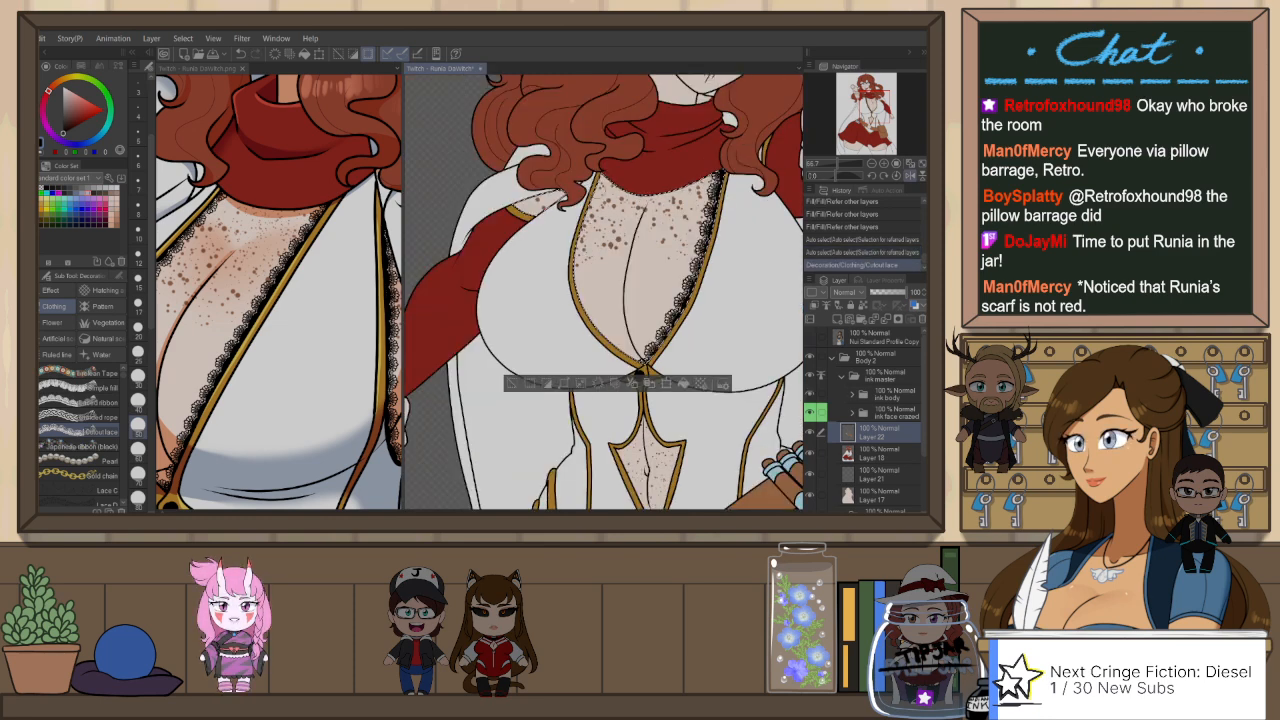
left_click_drag(586, 230, 583, 293)
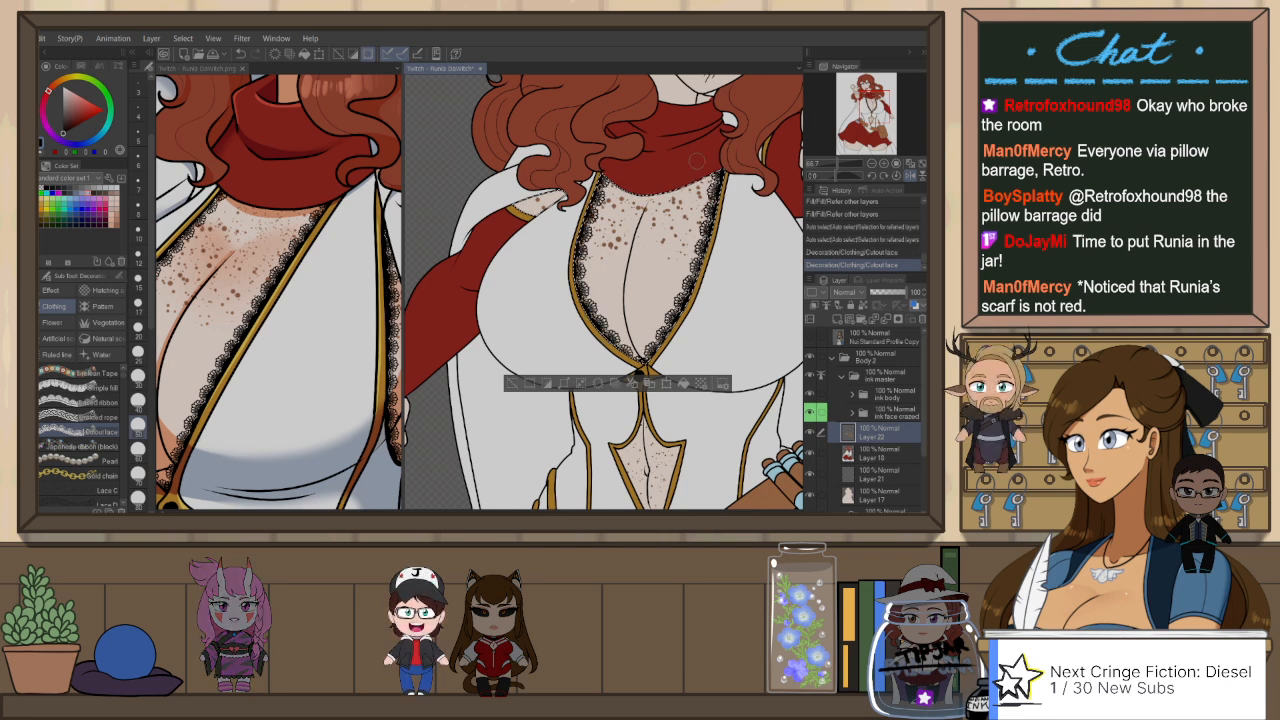
key("h")
key("ctrl+z")
key("ctrl+z")
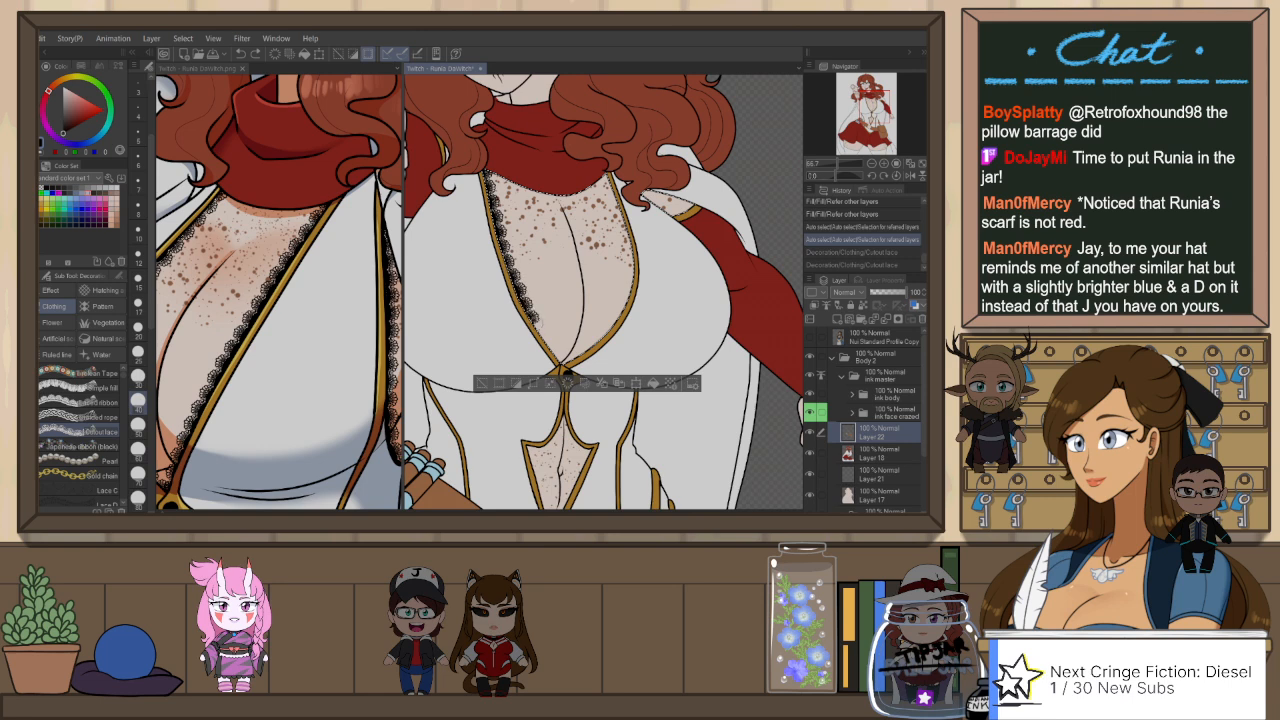
Step: Redraw black Cutout lace along both neckline edges, mirroring the canvas for the second side, and clear the selection
left_click_drag(557, 349, 559, 356)
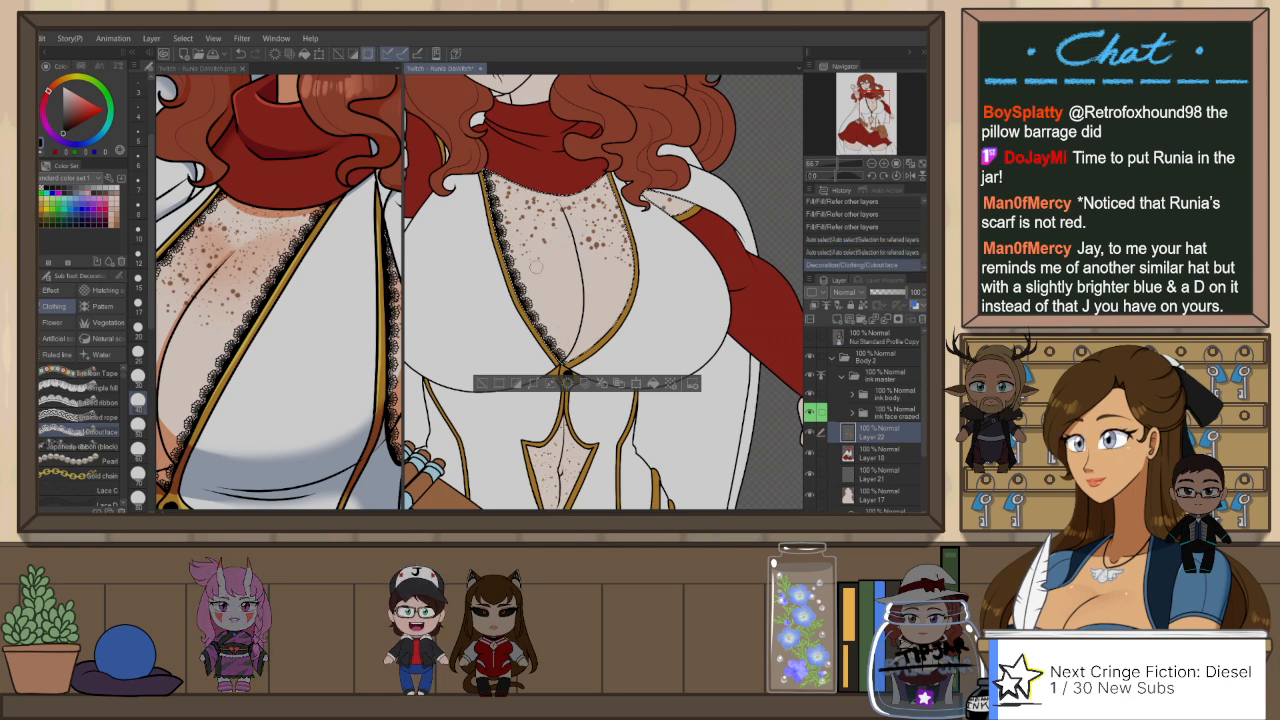
key("h")
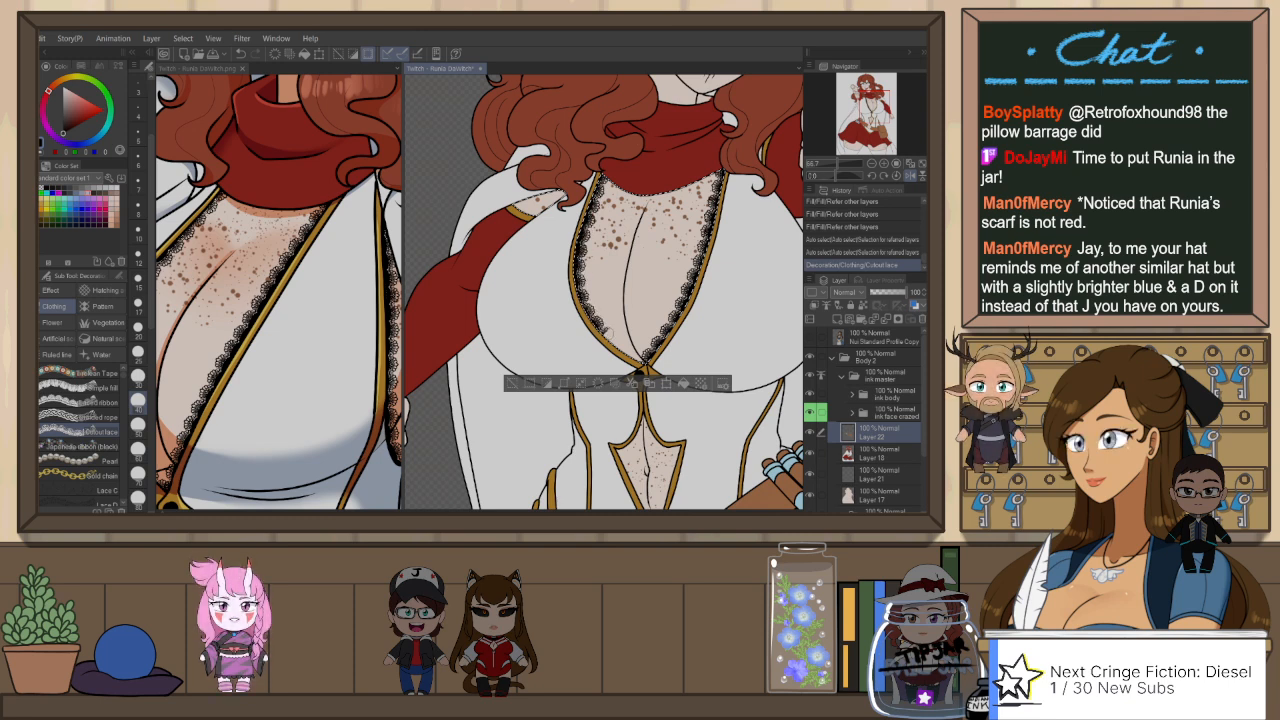
left_click_drag(607, 332, 640, 364)
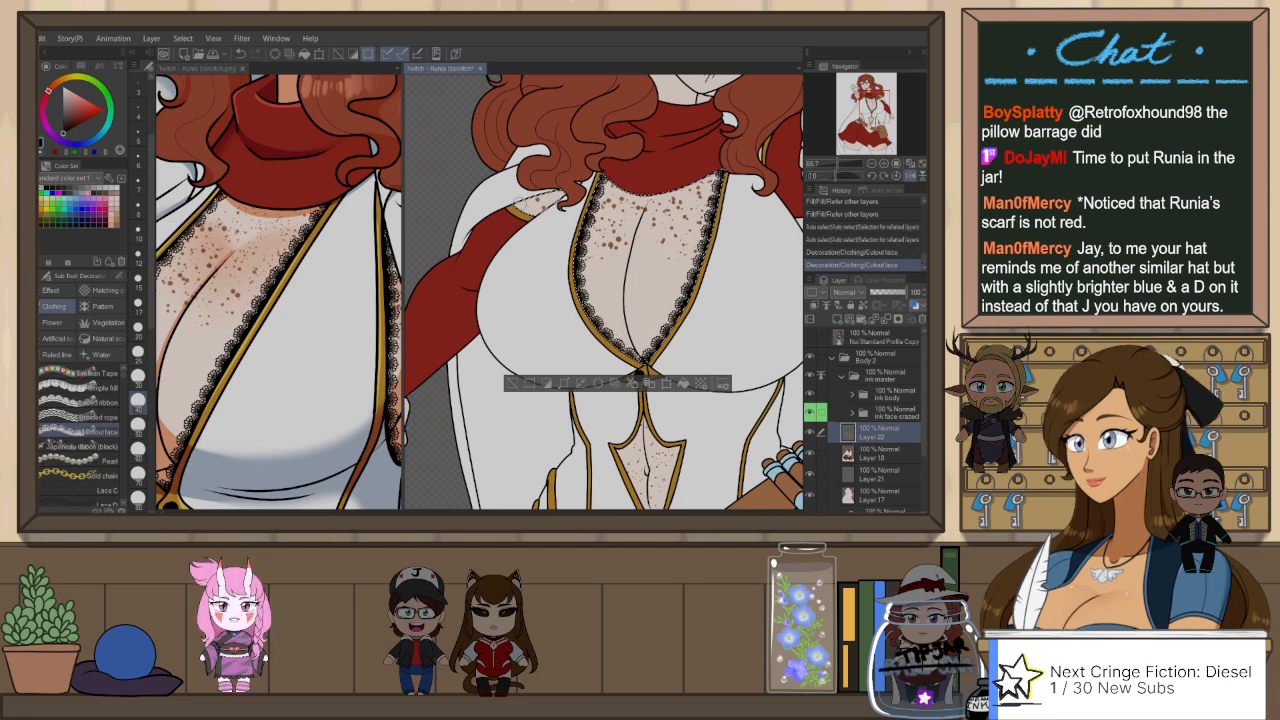
scroll(614, 259, "down", 4)
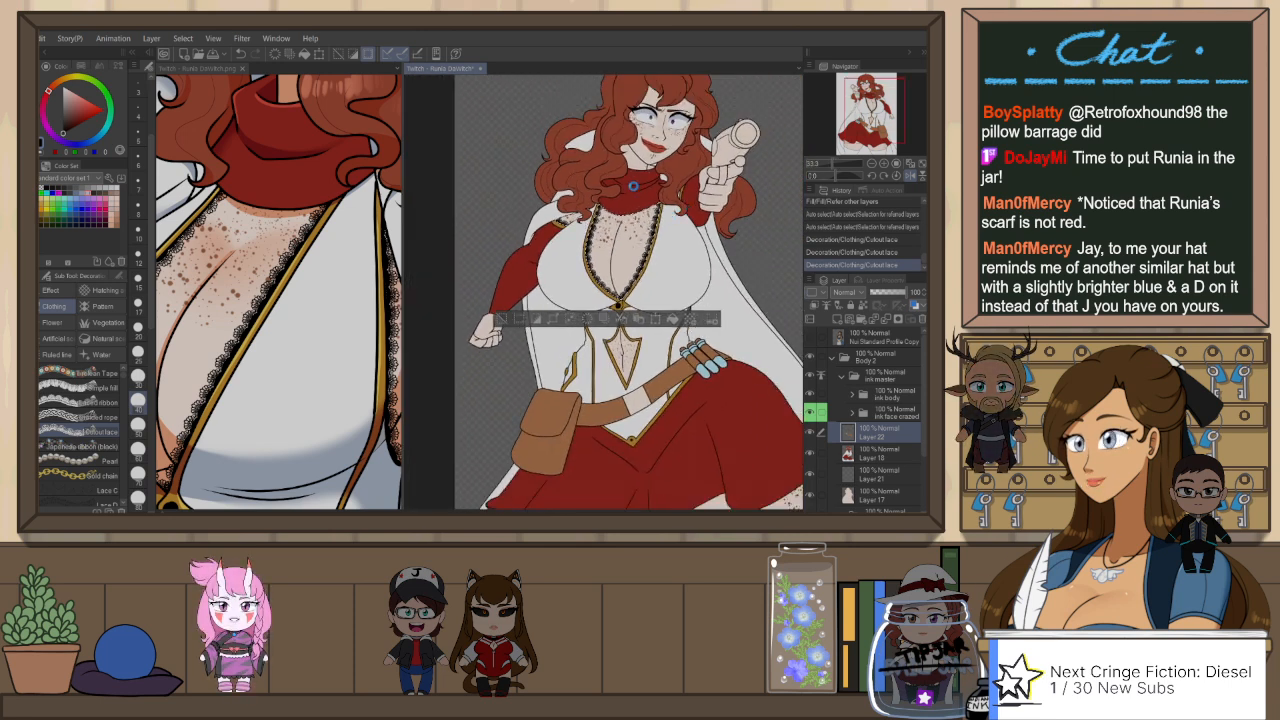
scroll(634, 189, "down", 1)
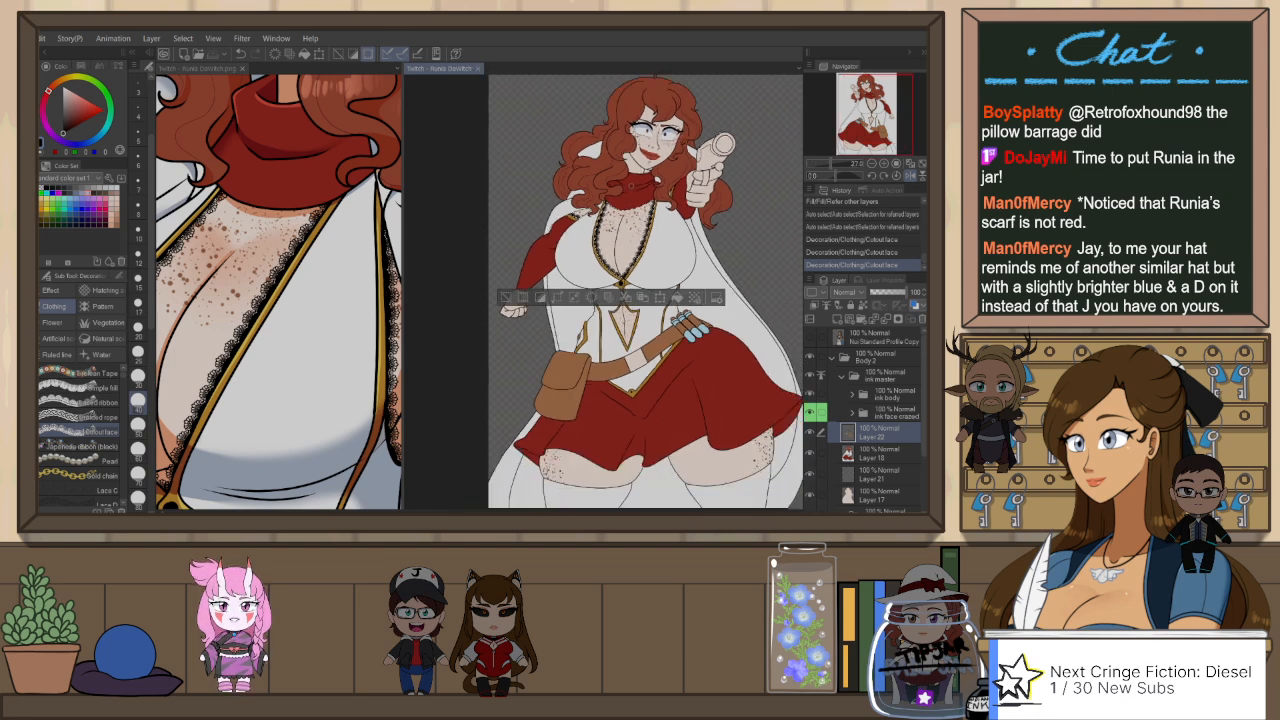
key("ctrl+d")
key("h")
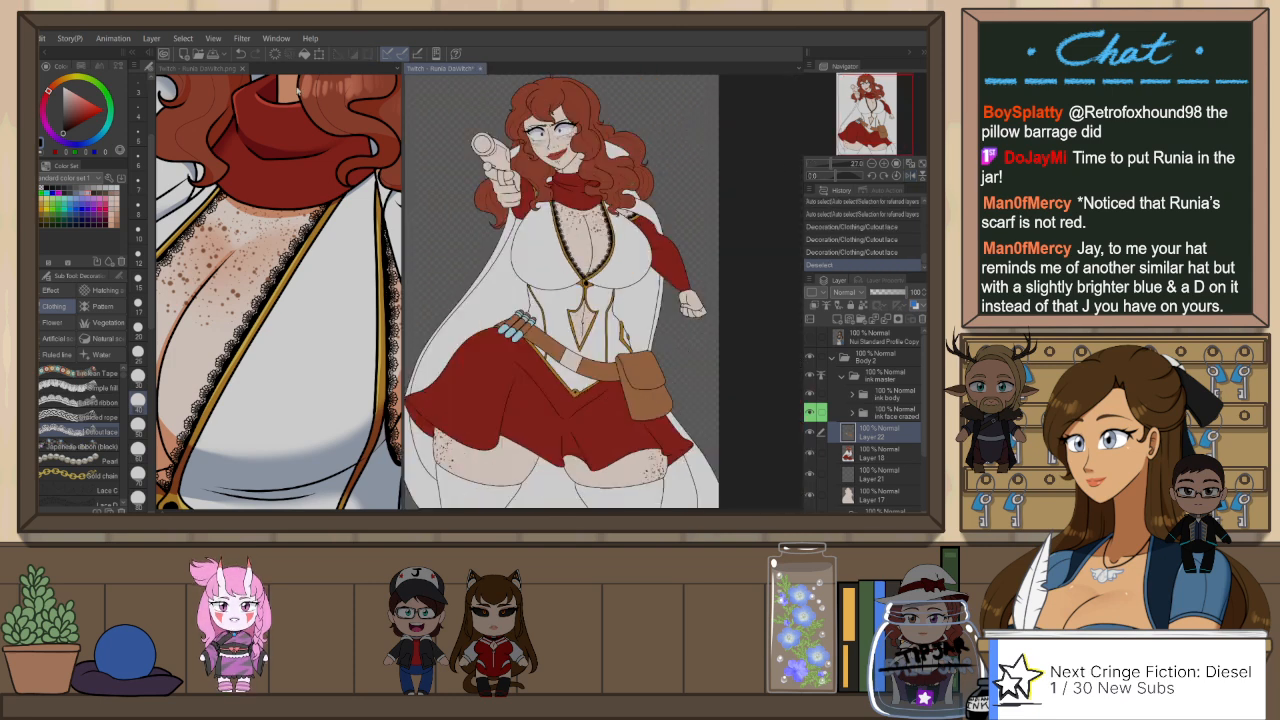
Step: Compare the neckline lace with the trim on the reference picture, viewing both figures in full
left_click(217, 71)
scroll(318, 196, "down", 5)
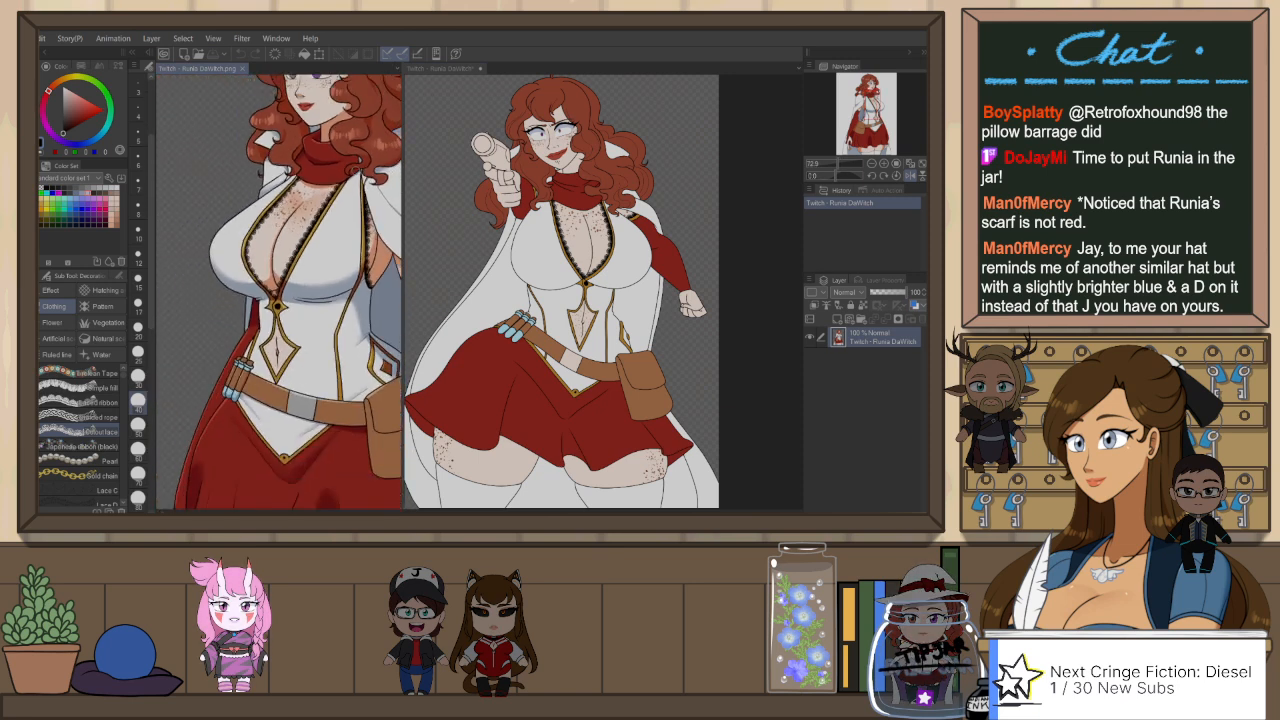
scroll(318, 196, "up", 3)
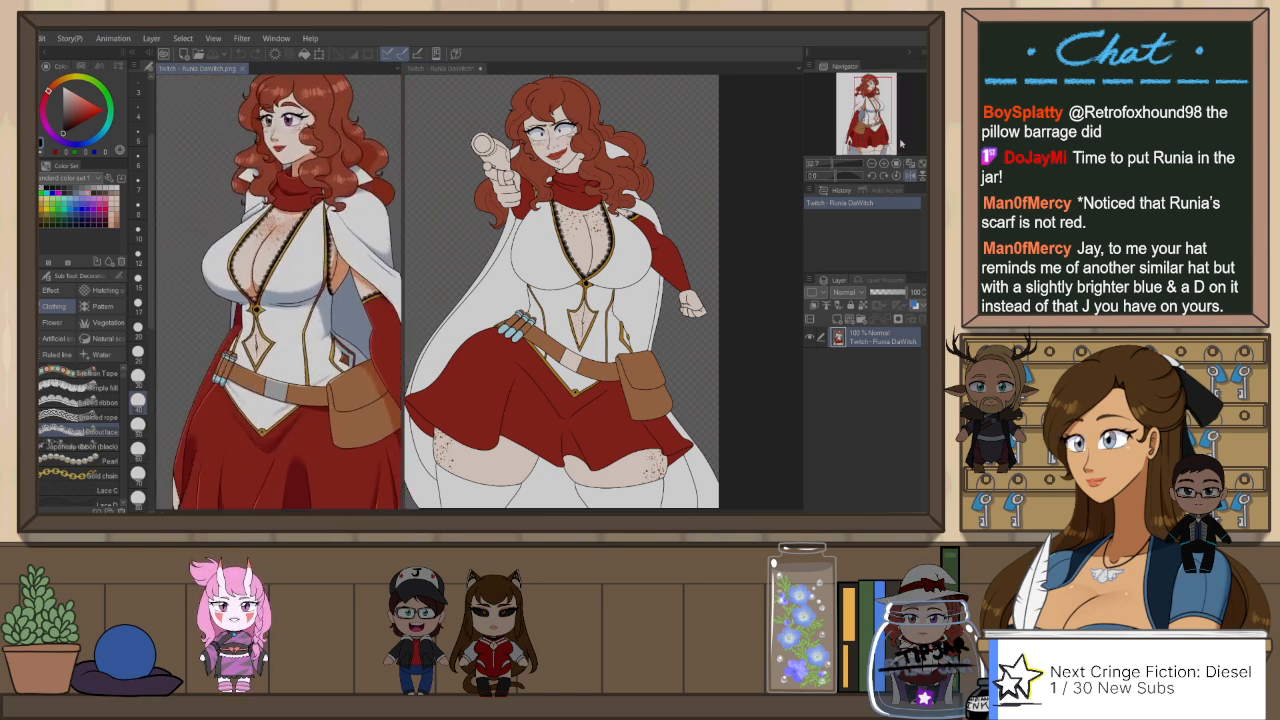
scroll(278, 290, "down", 2)
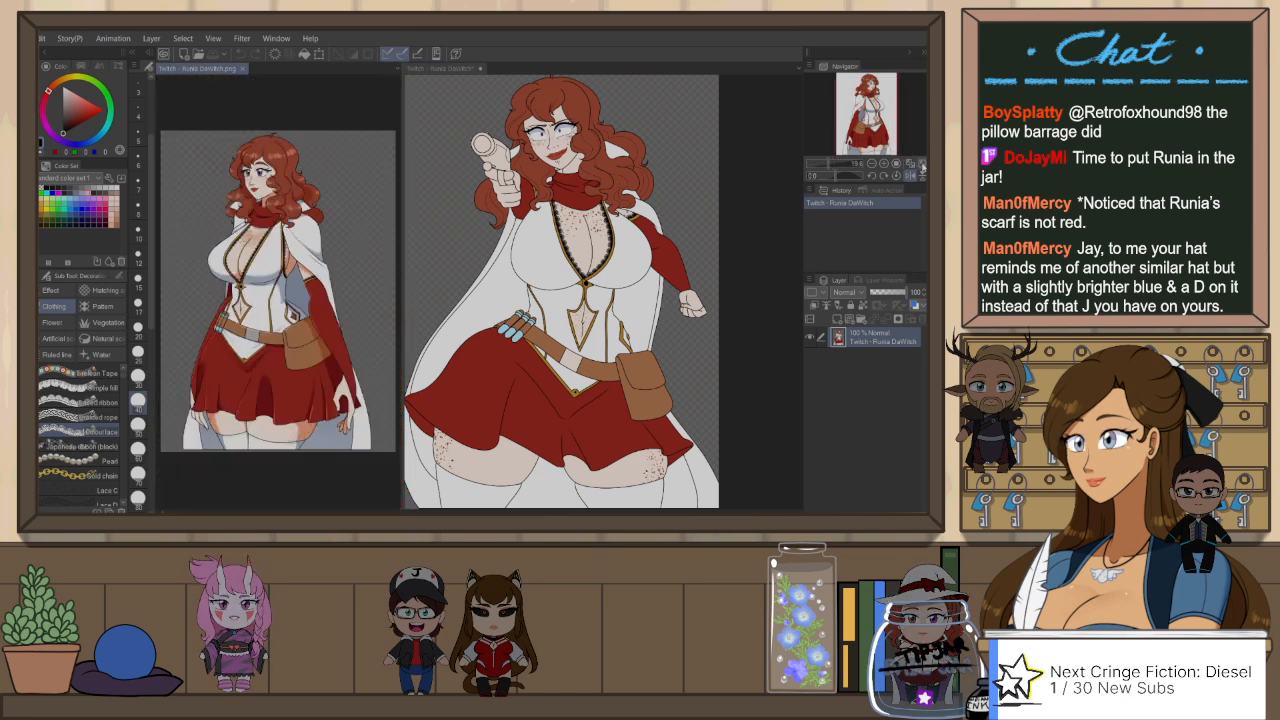
left_click(468, 70)
scroll(580, 290, "down", 1)
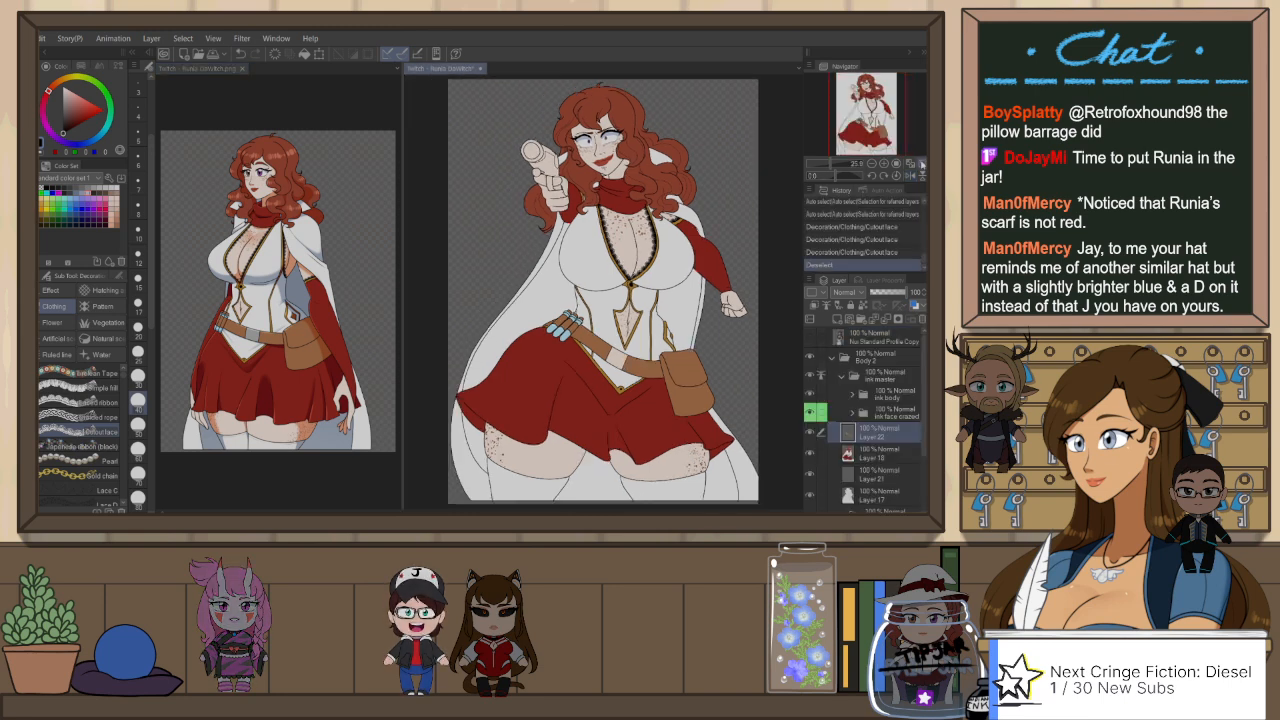
Step: Undo the deselection and the lace strokes on both neckline edges
scroll(604, 290, "up", 4)
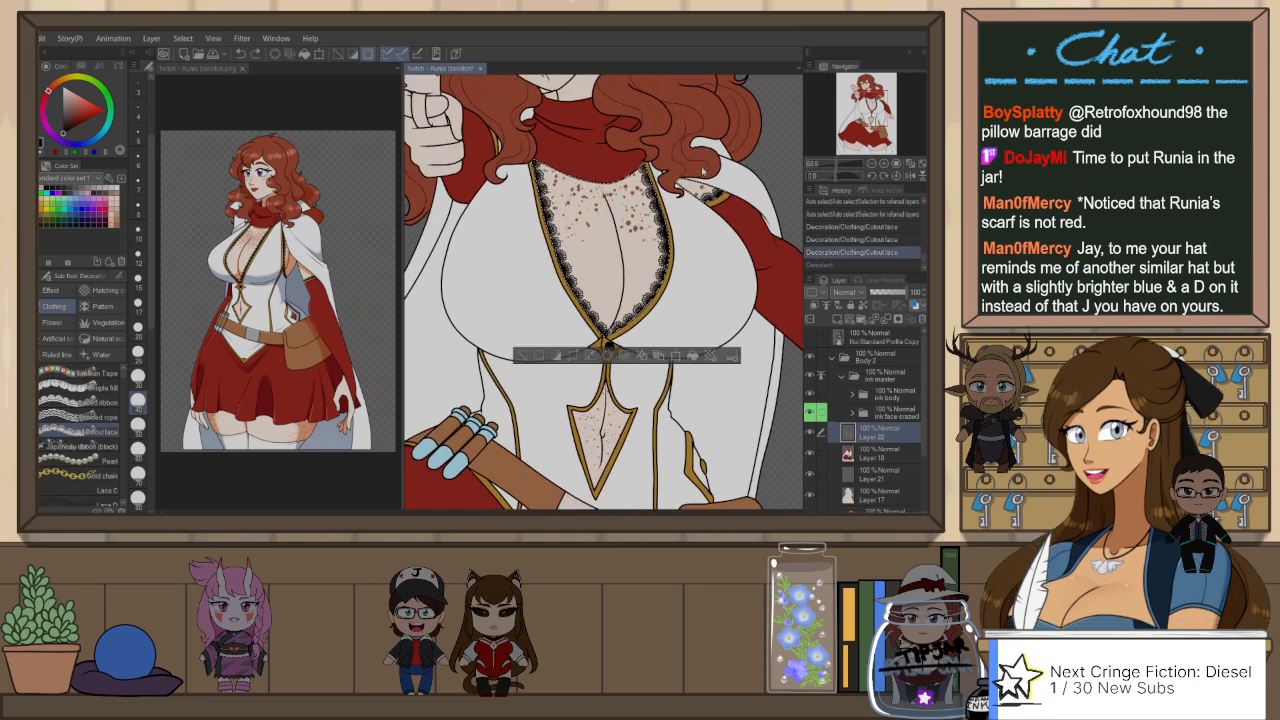
key("ctrl+z")
key("ctrl+z")
key("ctrl+z")
key("ctrl+z")
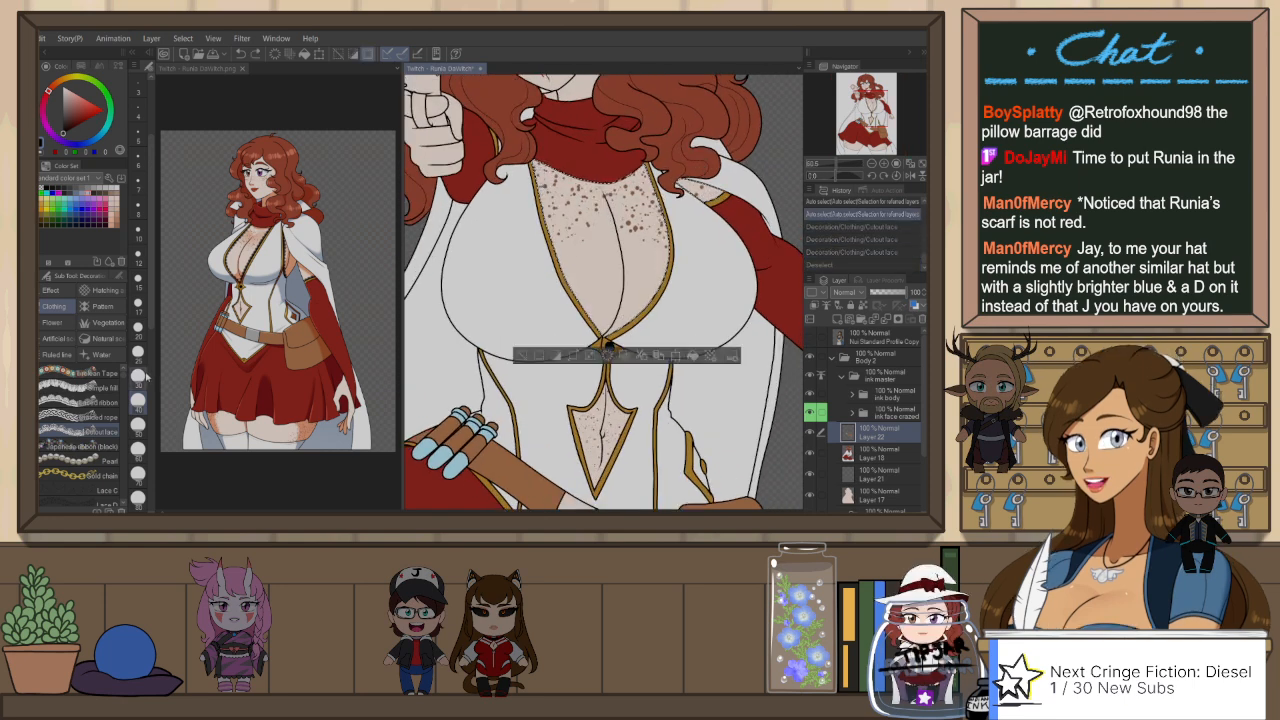
Step: Draw narrower black Cutout lace down the left edge of the neckline to its point, using a smaller brush size
left_click_drag(534, 161, 544, 205)
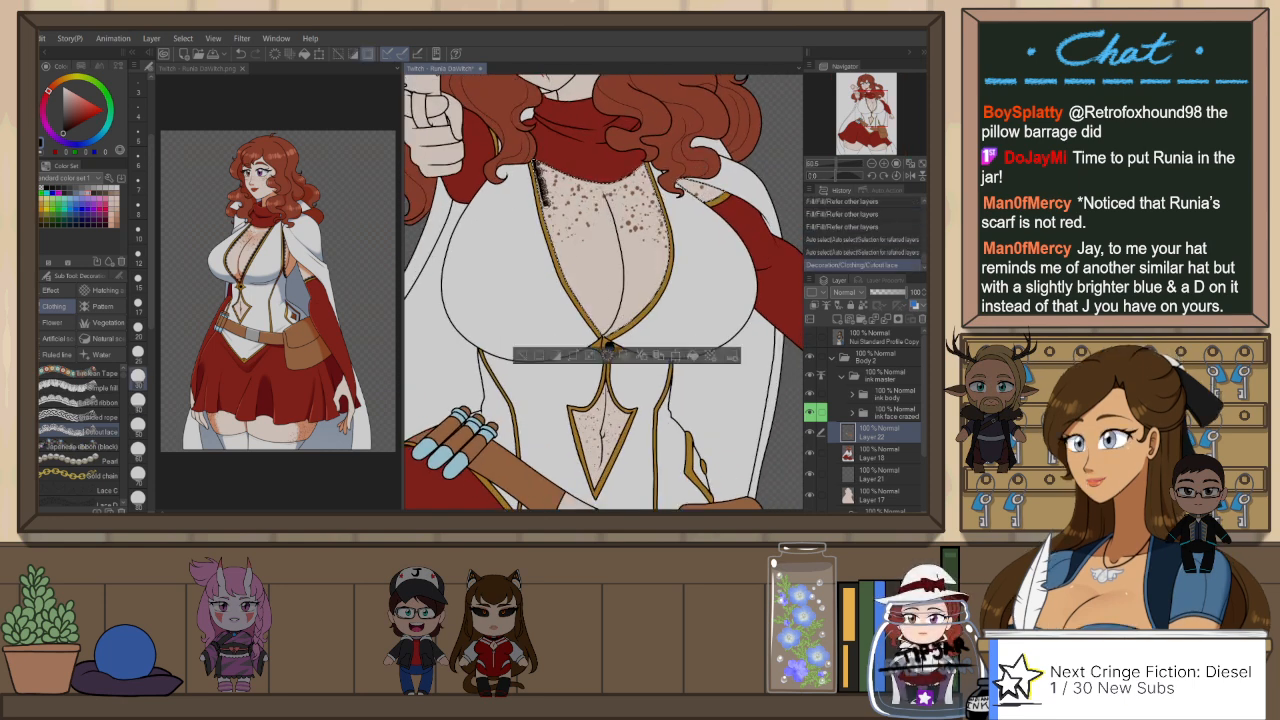
key("ctrl+z")
left_click_drag(534, 162, 575, 290)
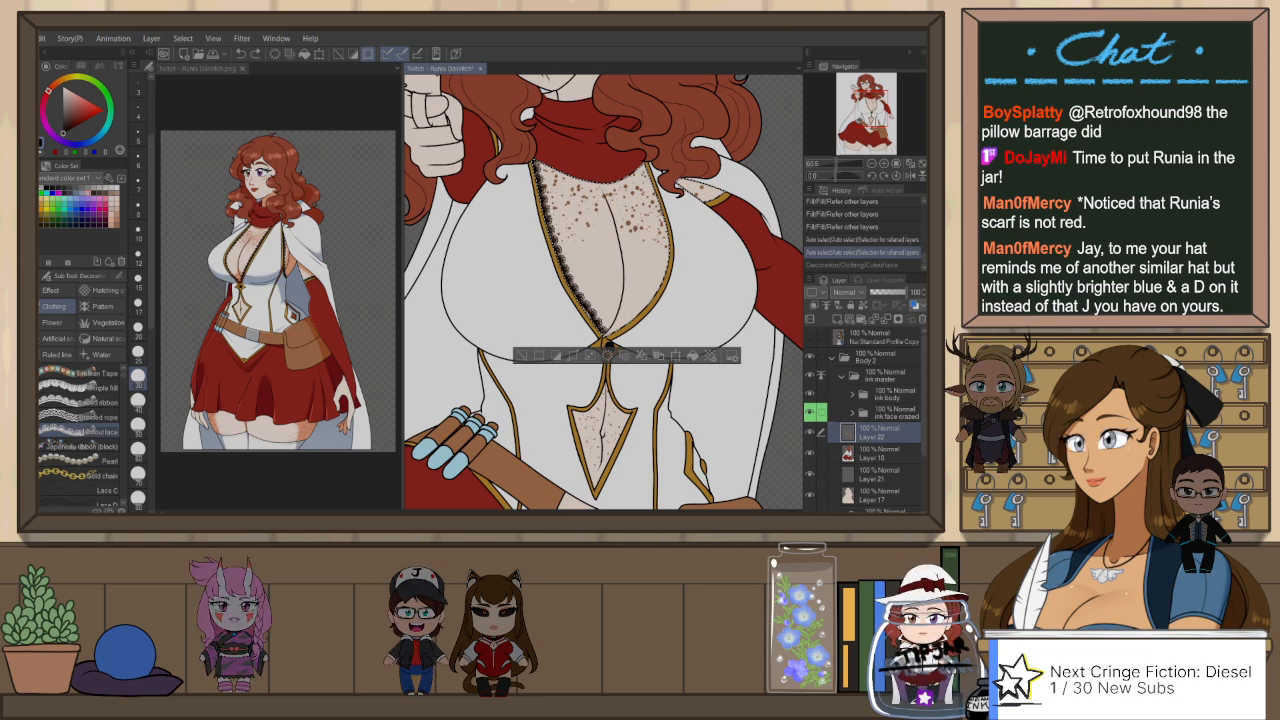
left_click_drag(605, 338, 607, 341)
key("ctrl+z")
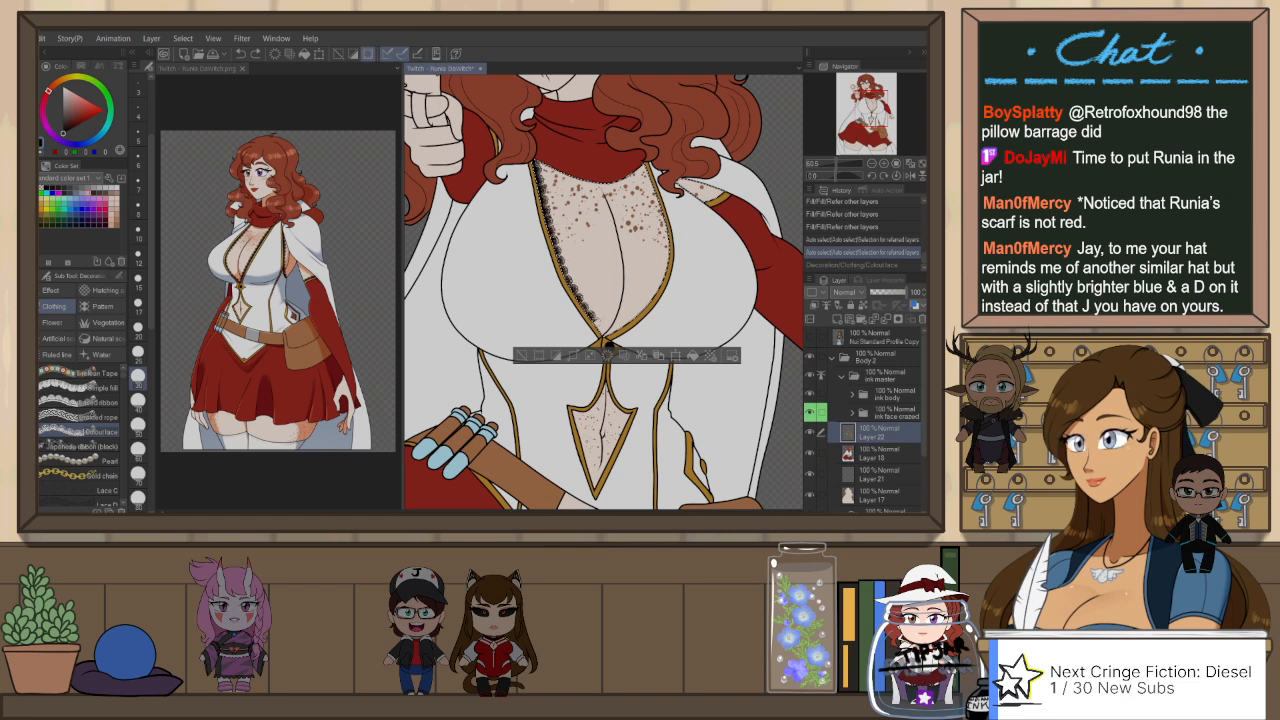
left_click_drag(593, 320, 605, 339)
Step: Draw matching narrow black lace down the neckline's opposite edge on the mirrored canvas, restore the orientation and clear the selection
key("h")
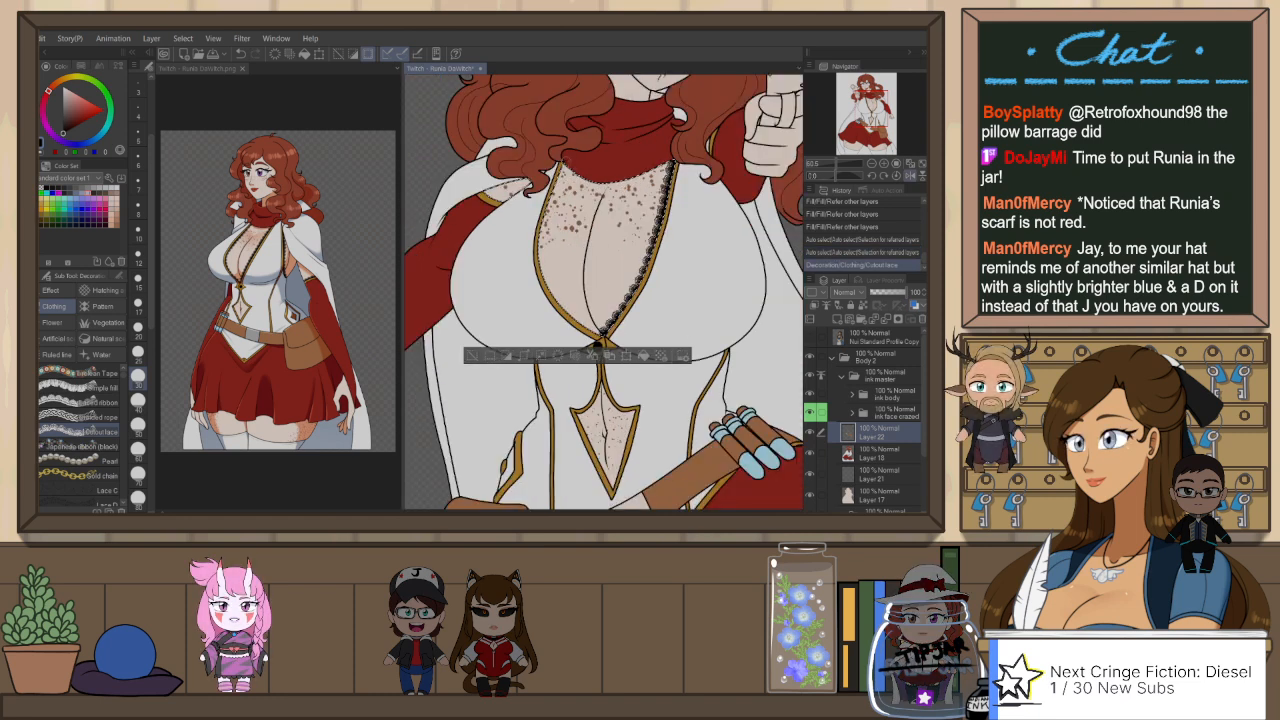
mouse_move(561, 164)
left_mouse_down()
mouse_move(541, 246)
mouse_move(556, 292)
mouse_move(600, 336)
left_mouse_up()
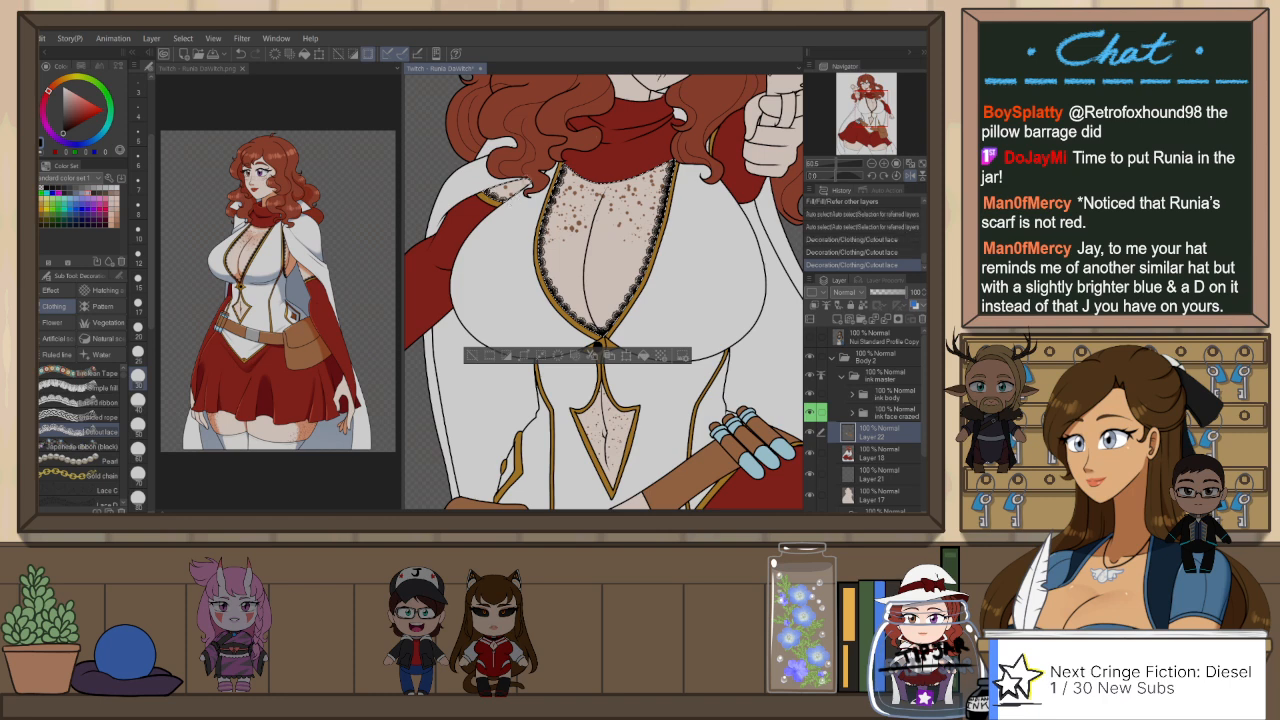
key("h")
key("ctrl+d")
scroll(672, 189, "down", 2)
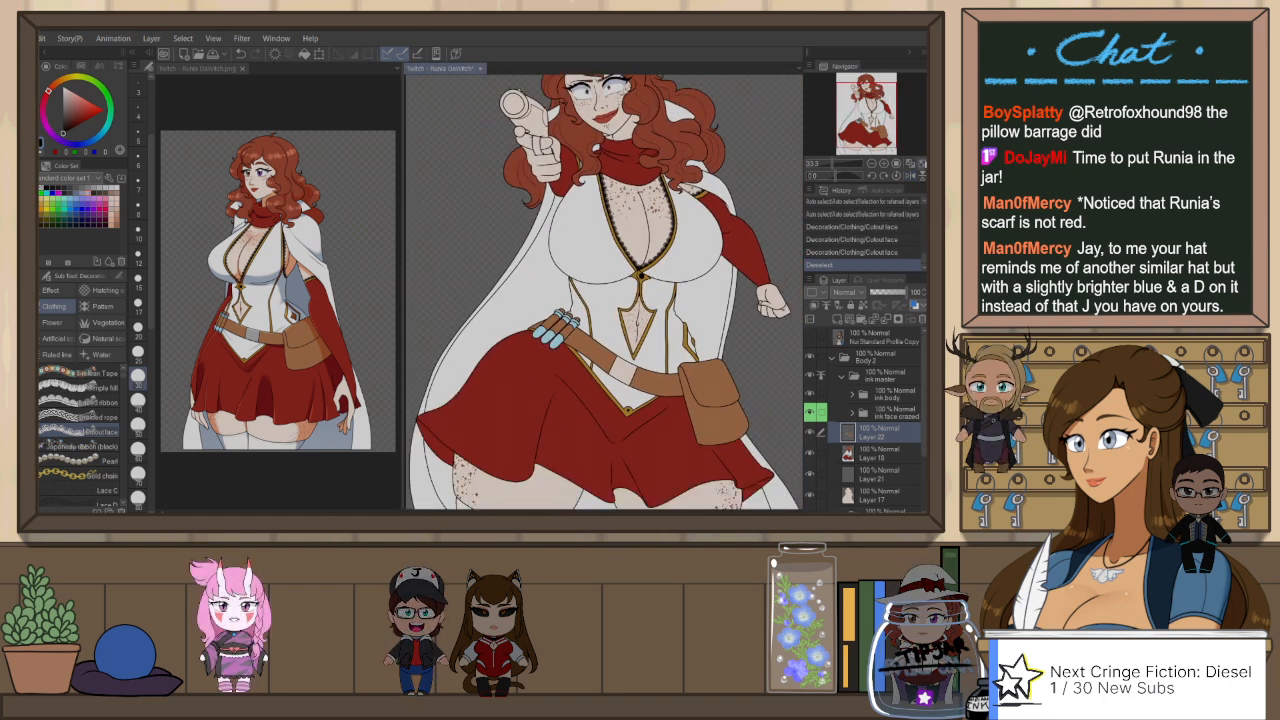
Step: Widen the reference picture's view area and fit the whole reference figure inside it
scroll(605, 320, "down", 1)
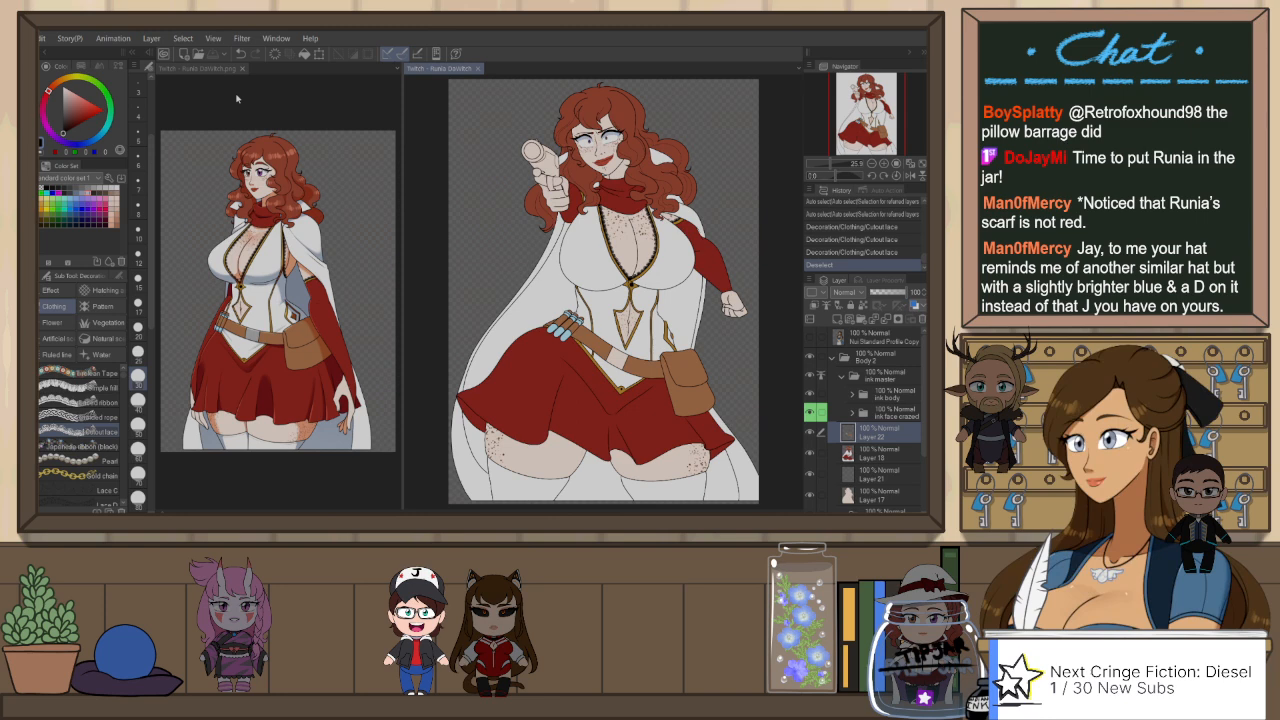
left_click(186, 70)
left_click(922, 165)
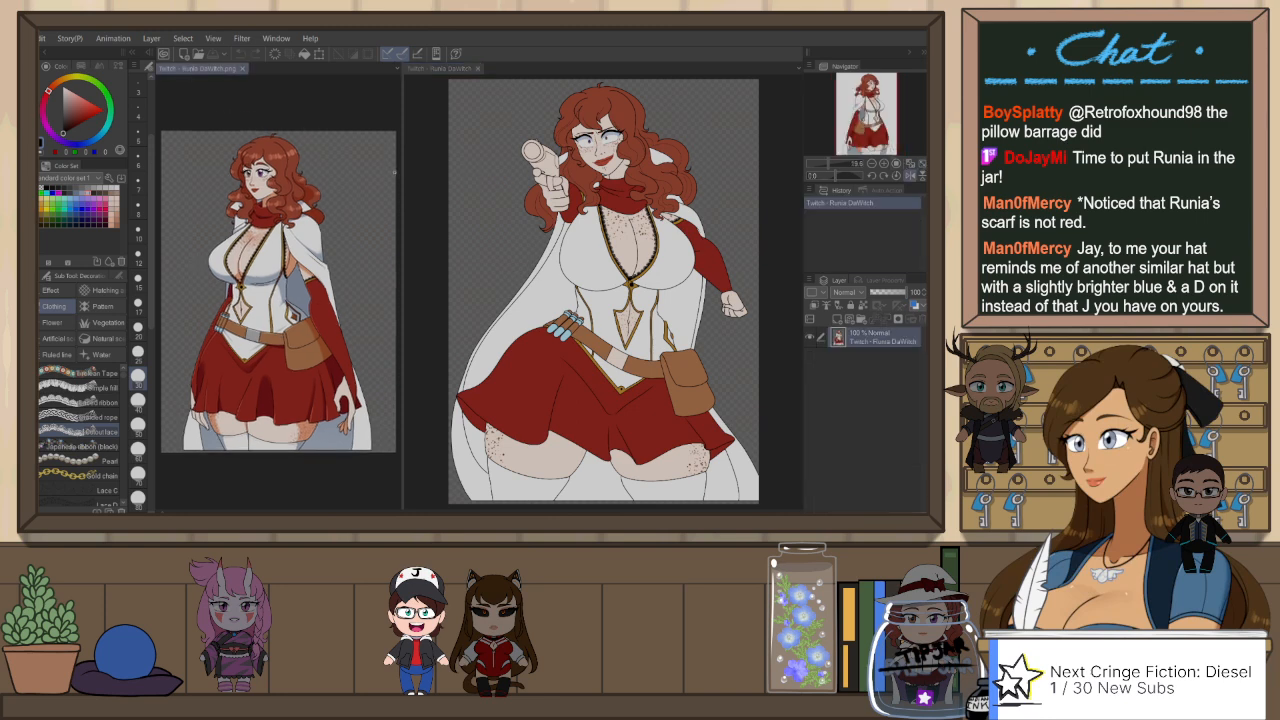
left_click_drag(403, 175, 460, 175)
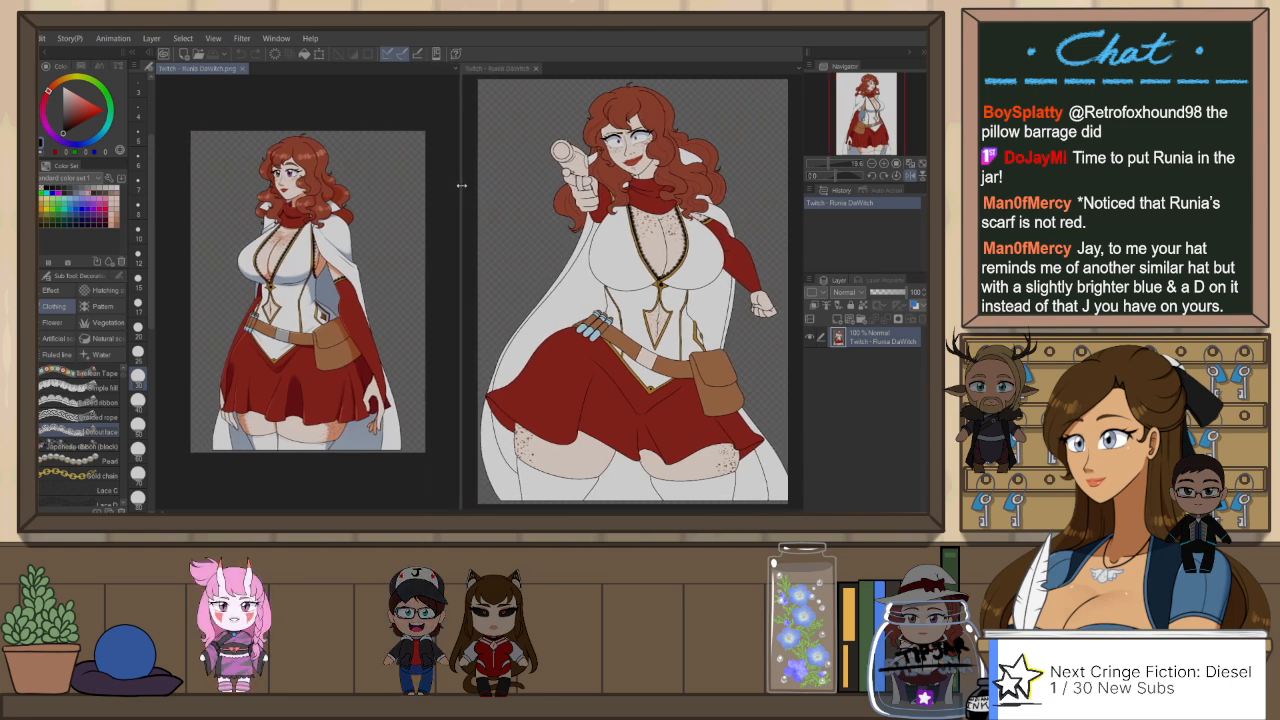
left_click(922, 166)
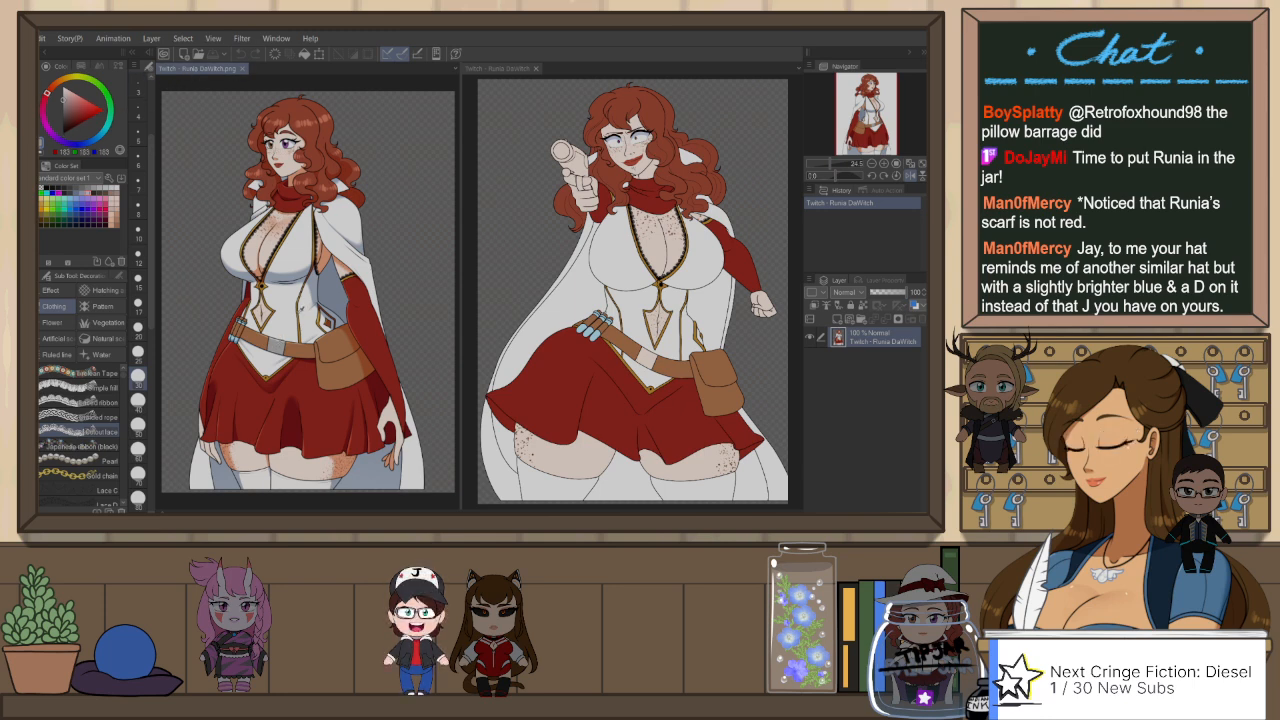
Step: Fill the pale band on the Body 2 figure's belt with light grey, referring to other layers
left_click(498, 69)
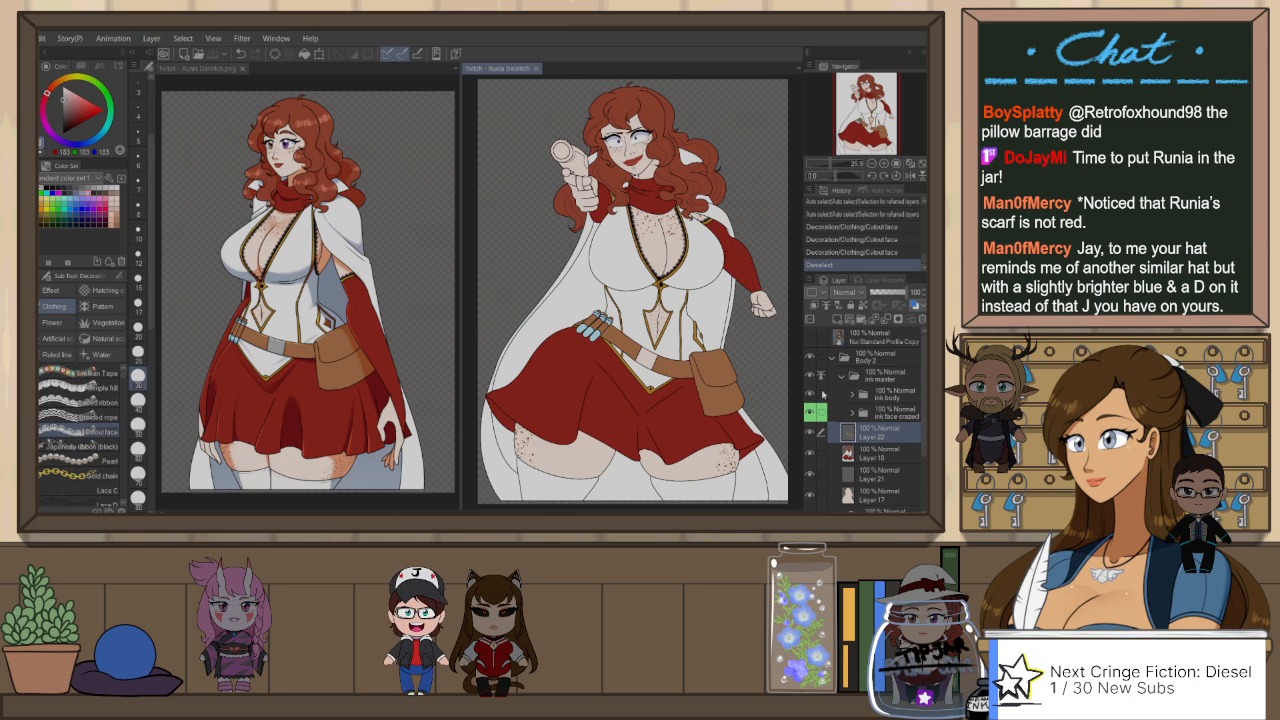
key("g")
left_click(649, 358)
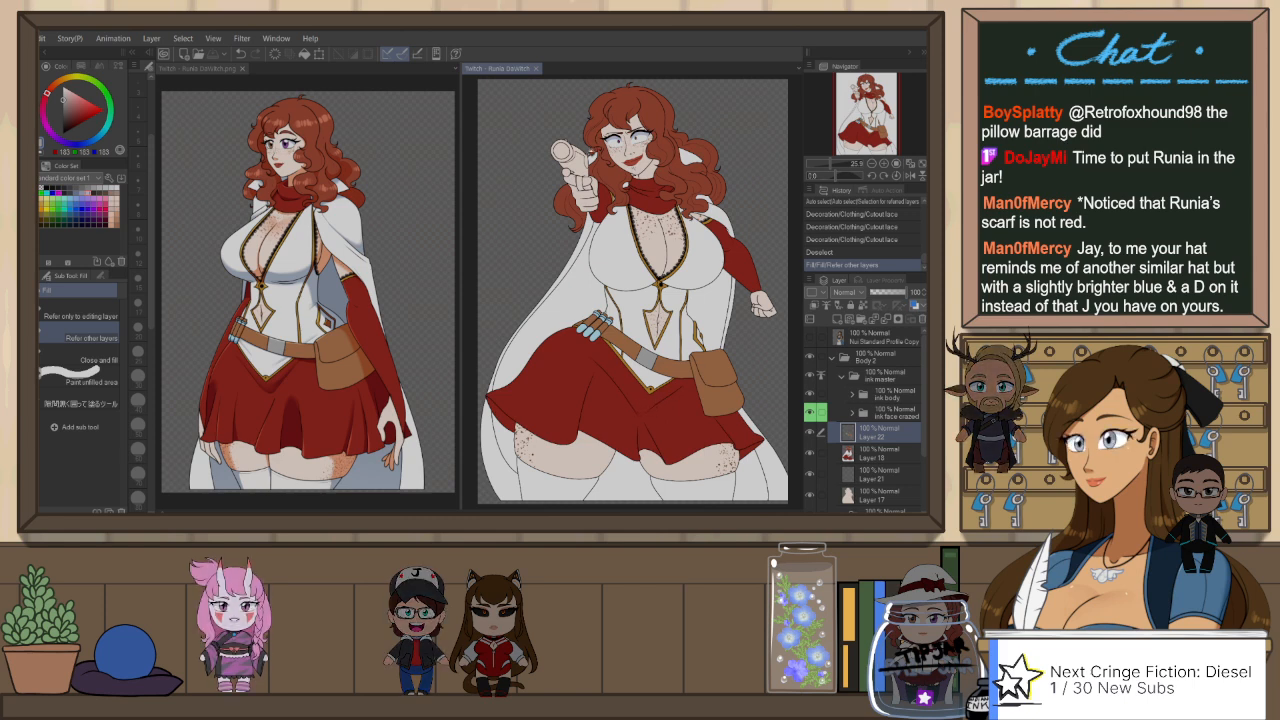
Step: Merge the line art canvas into the reference picture's tab group and enlarge the figure
left_click_drag(488, 72, 420, 70)
scroll(524, 100, "up", 2)
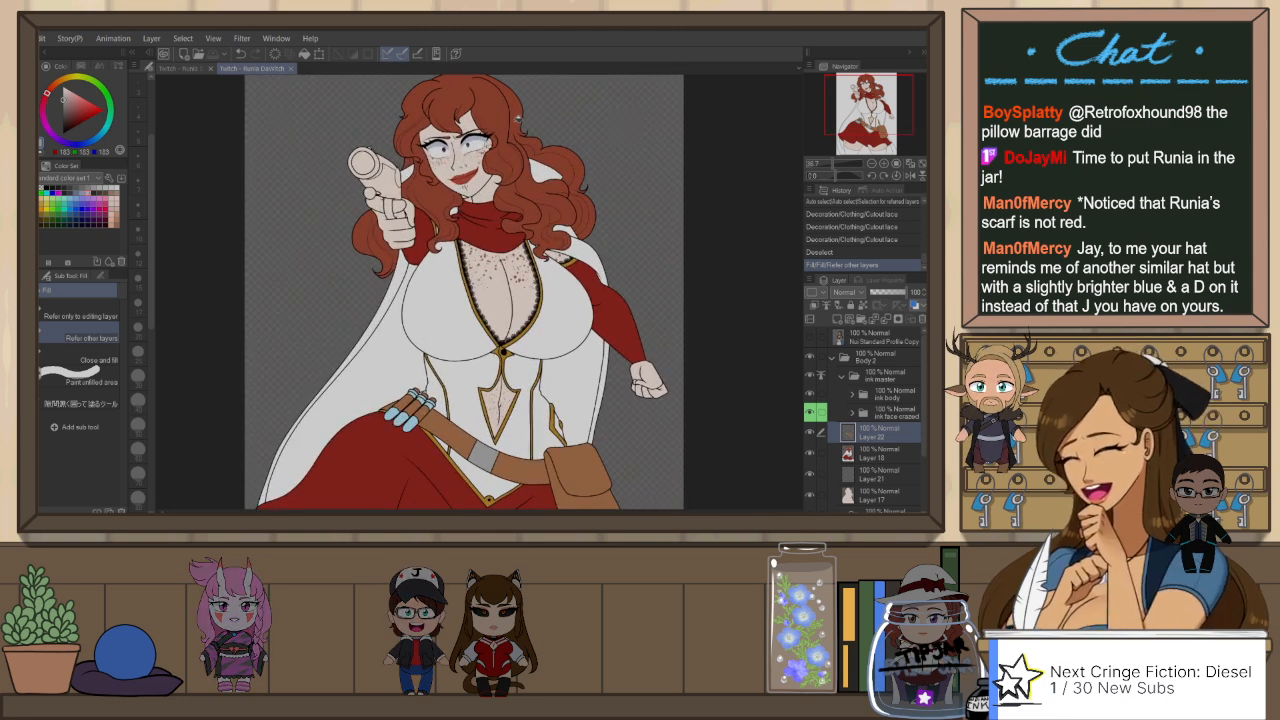
Step: Fill the pistol's muzzle, barrel, side plate and round hammer with light grey, referring to other layers
scroll(367, 158, "up", 1)
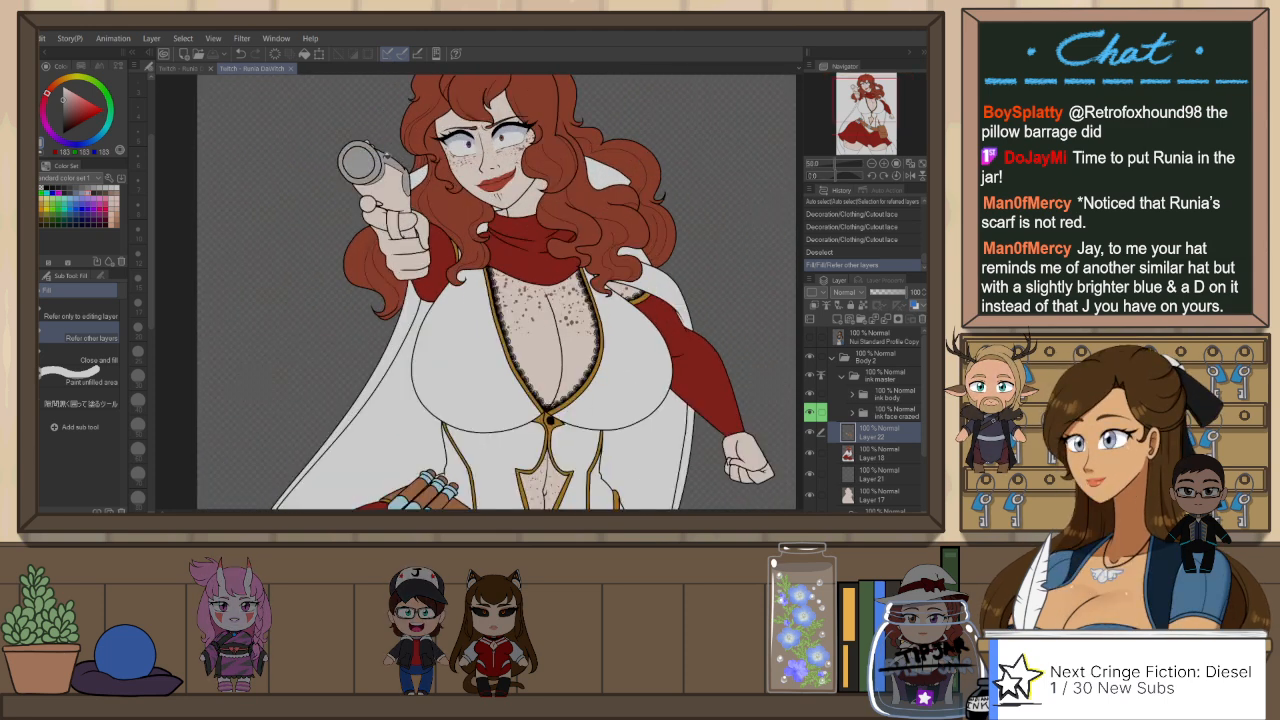
scroll(376, 136, "up", 1)
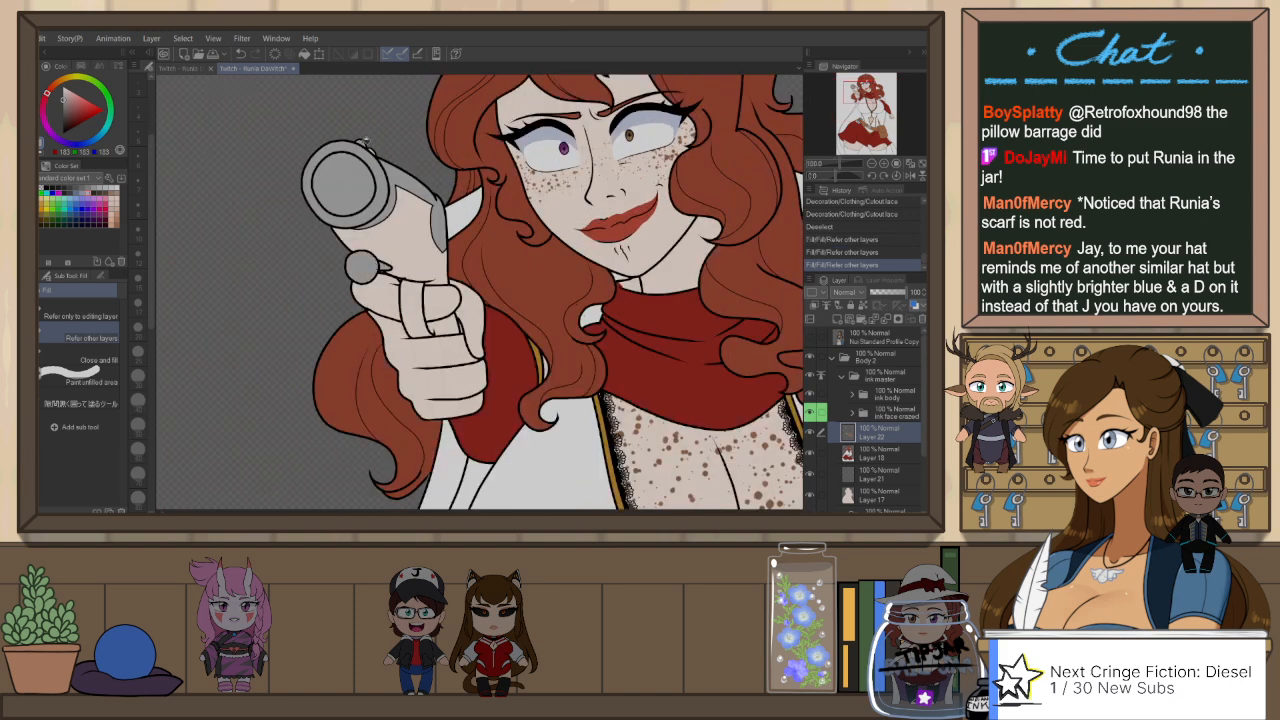
scroll(383, 265, "up", 1)
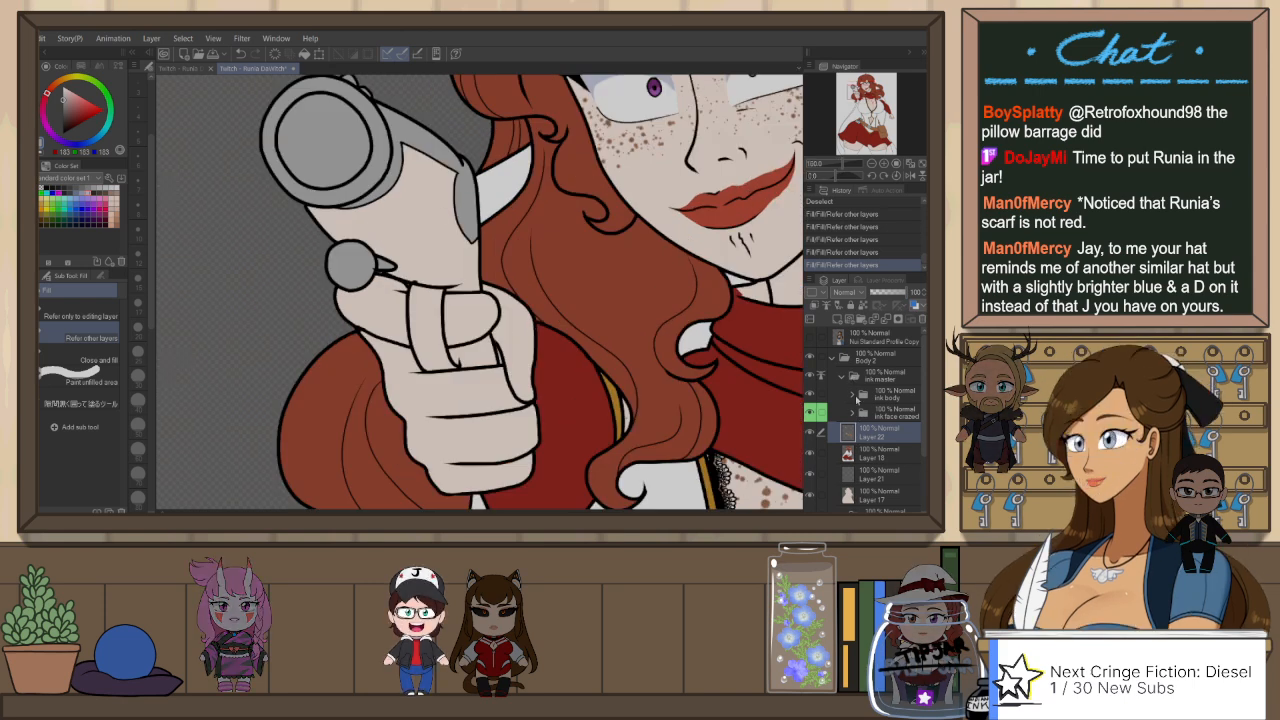
Step: Erase small stray bits of line art around the pistol and trigger guard on the lower ink body layer
left_click(855, 397)
left_click(876, 440)
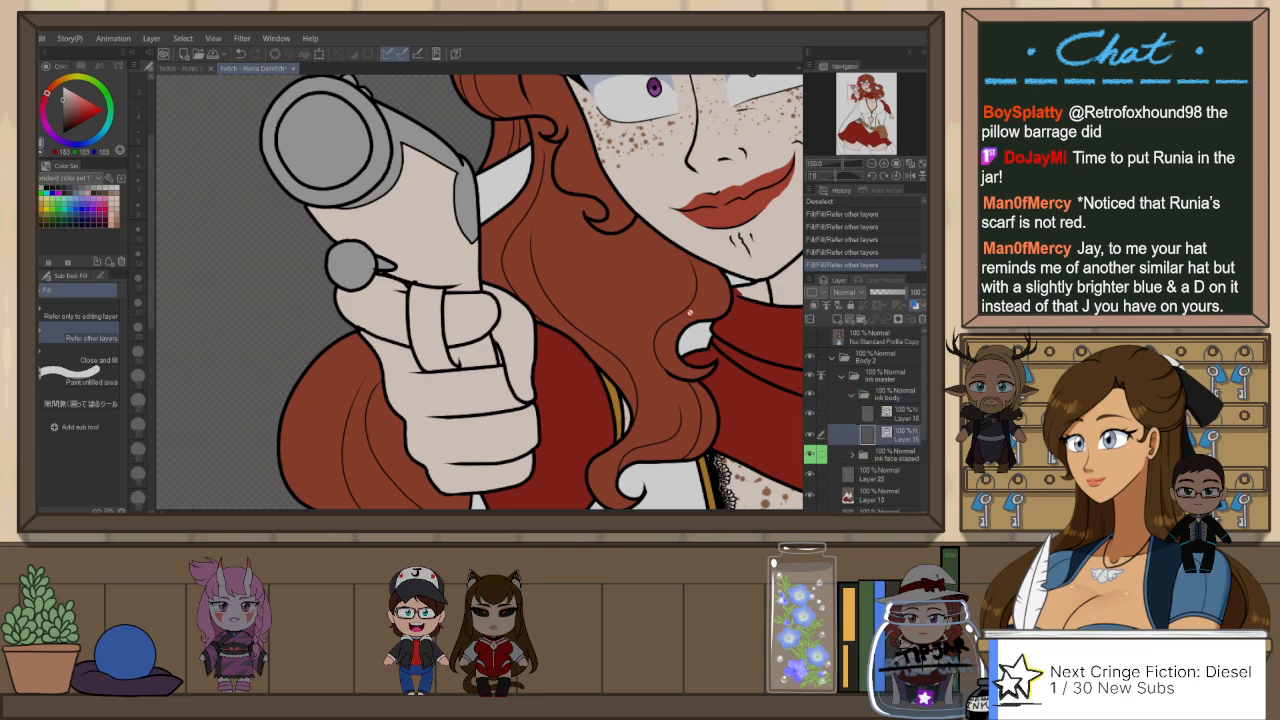
key("e")
left_click(418, 222)
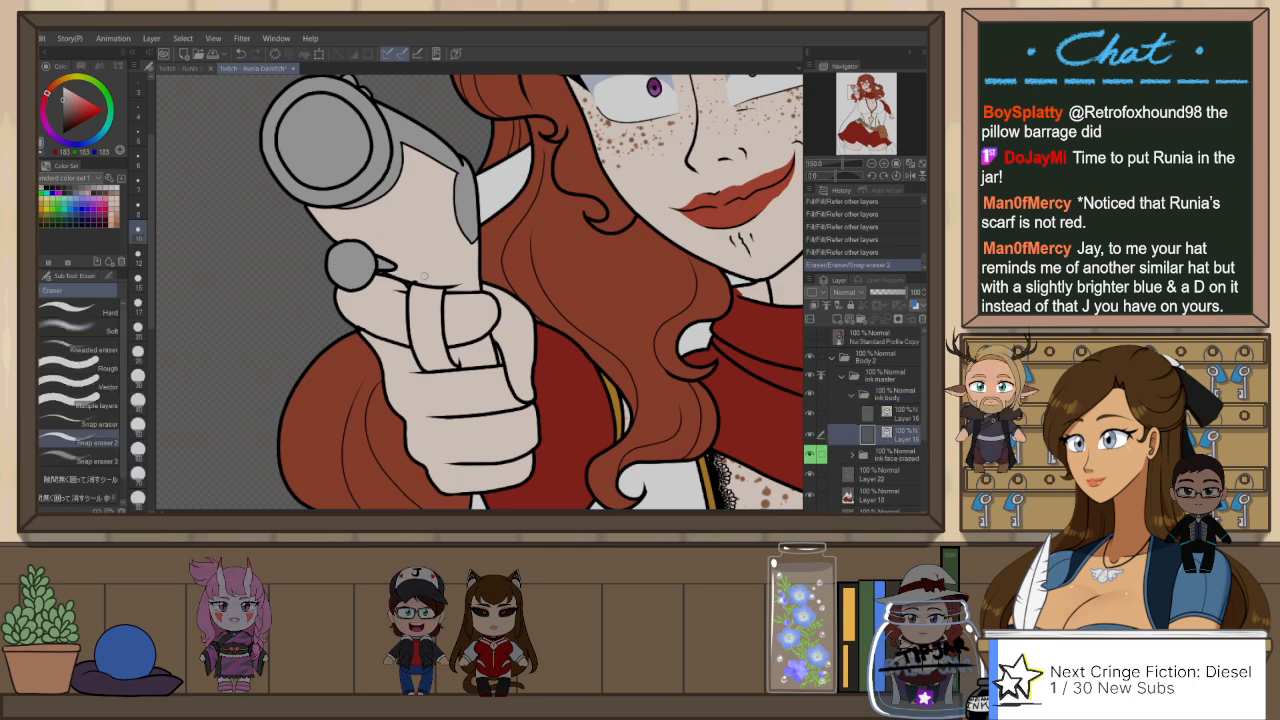
left_click(467, 357)
Step: Draw the pistol's trigger as short black strokes inside the trigger guard with Mikoto's G-Pen, redoing unsatisfactory strokes
key("p")
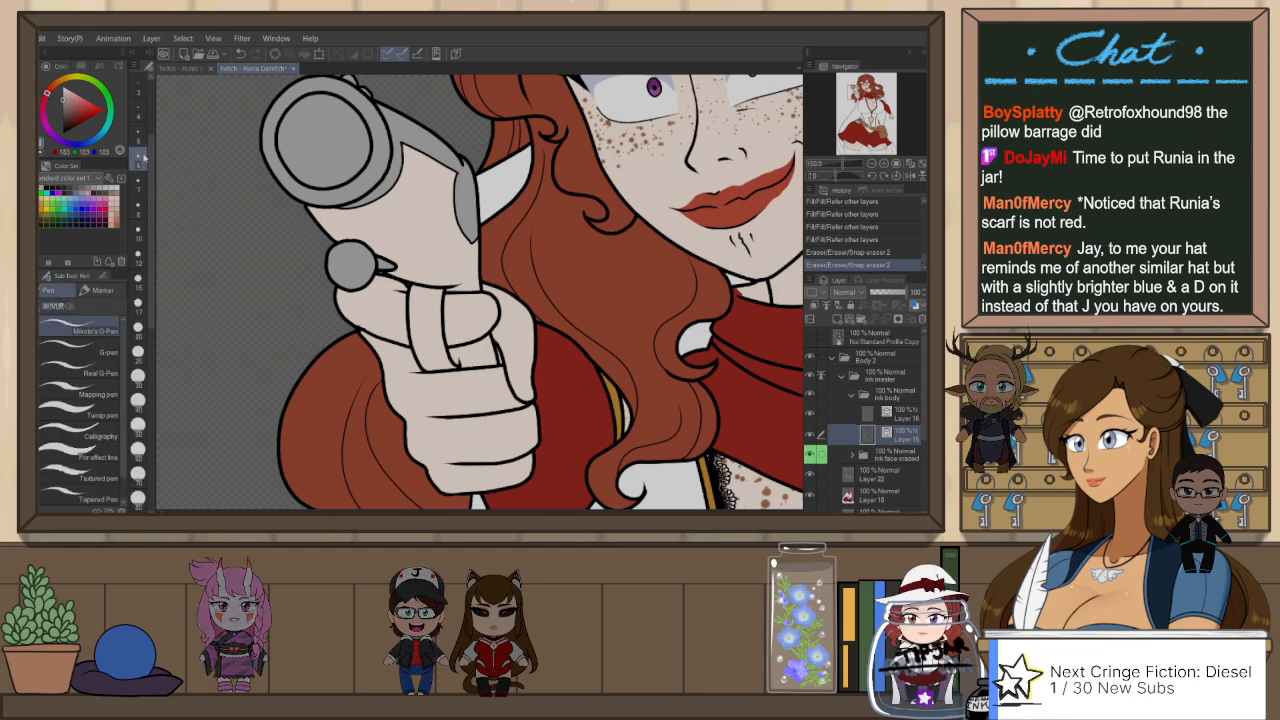
left_click_drag(454, 344, 463, 364)
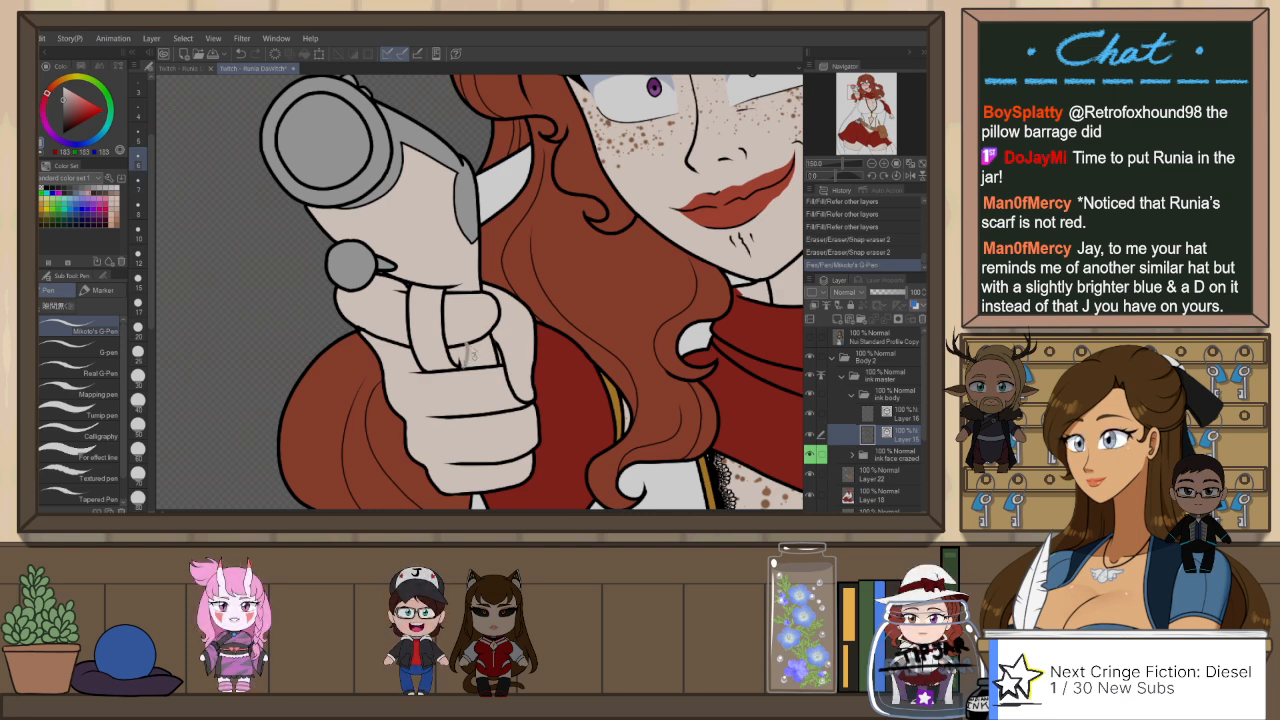
key("ctrl+z")
left_click(64, 134)
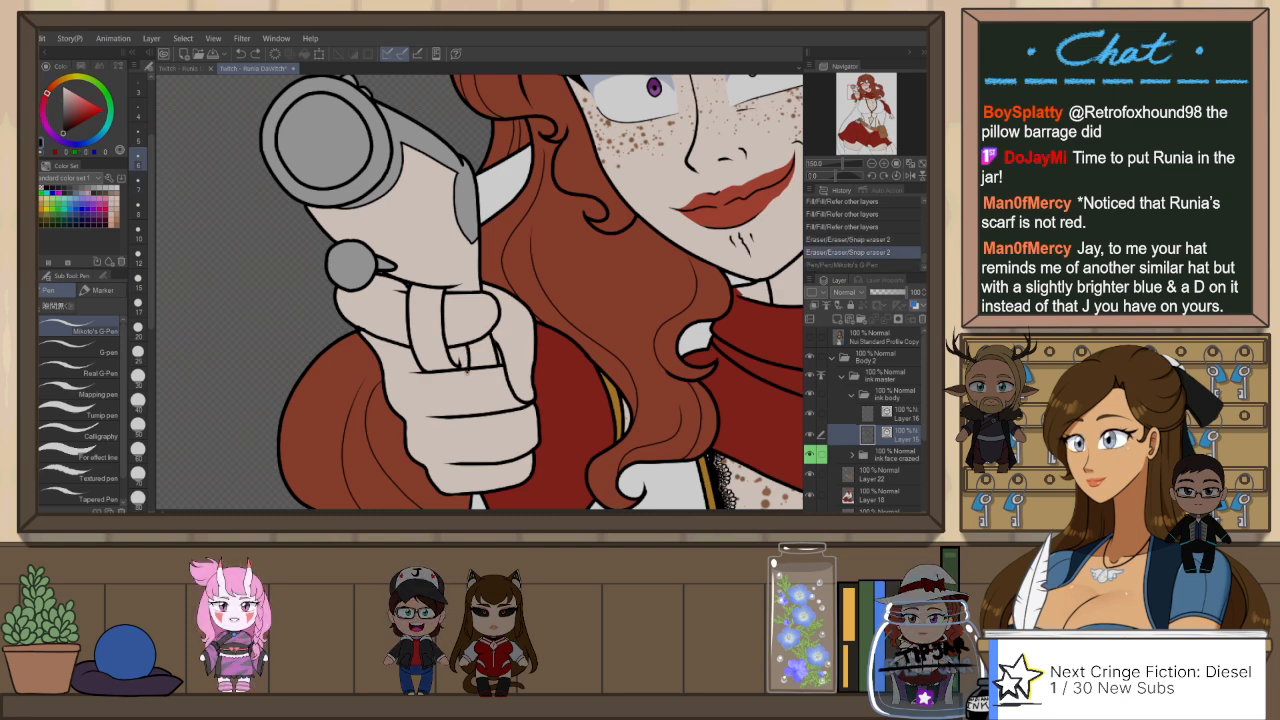
key("ctrl+y")
key("e")
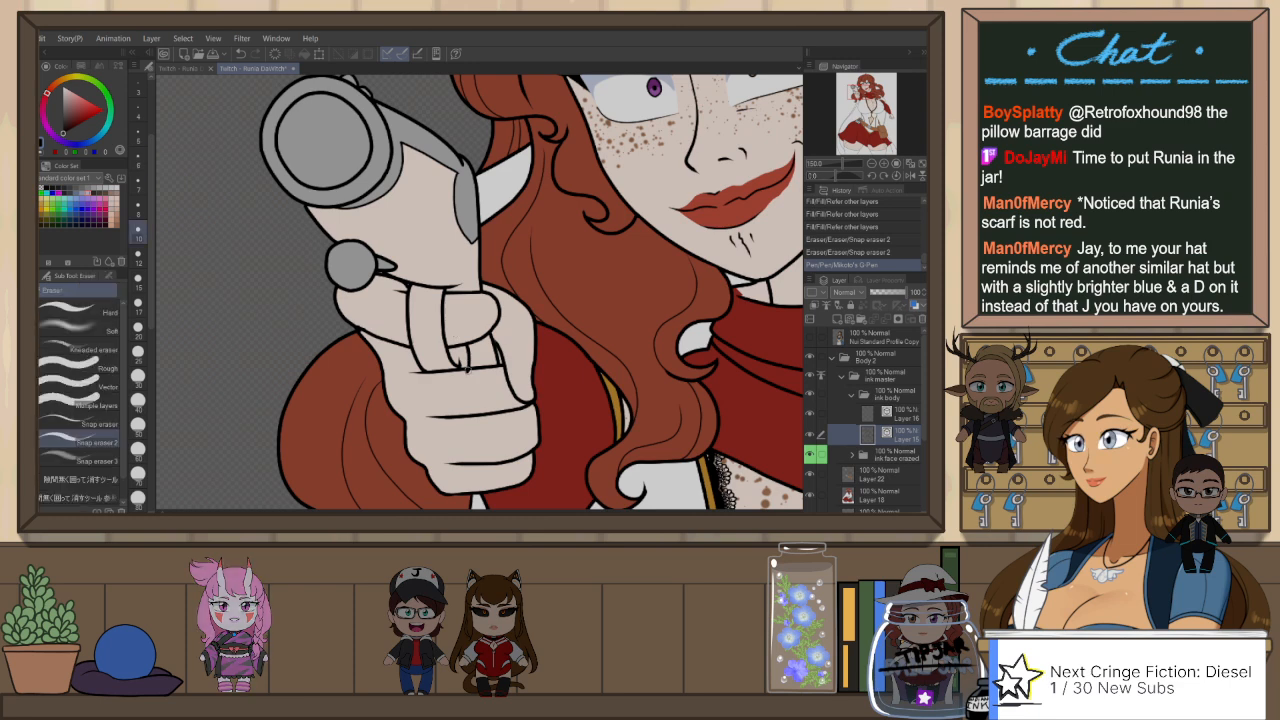
key("ctrl+z")
left_click_drag(461, 367, 465, 353)
key("ctrl+z")
key("p")
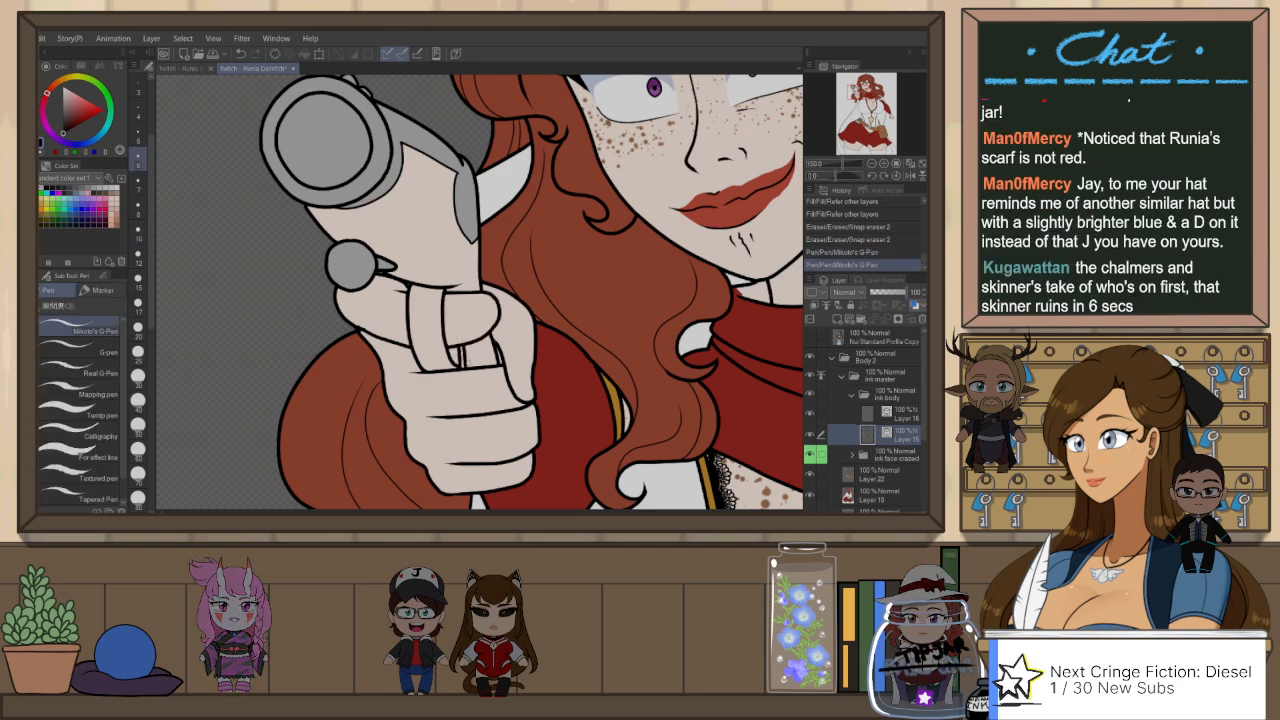
key("e")
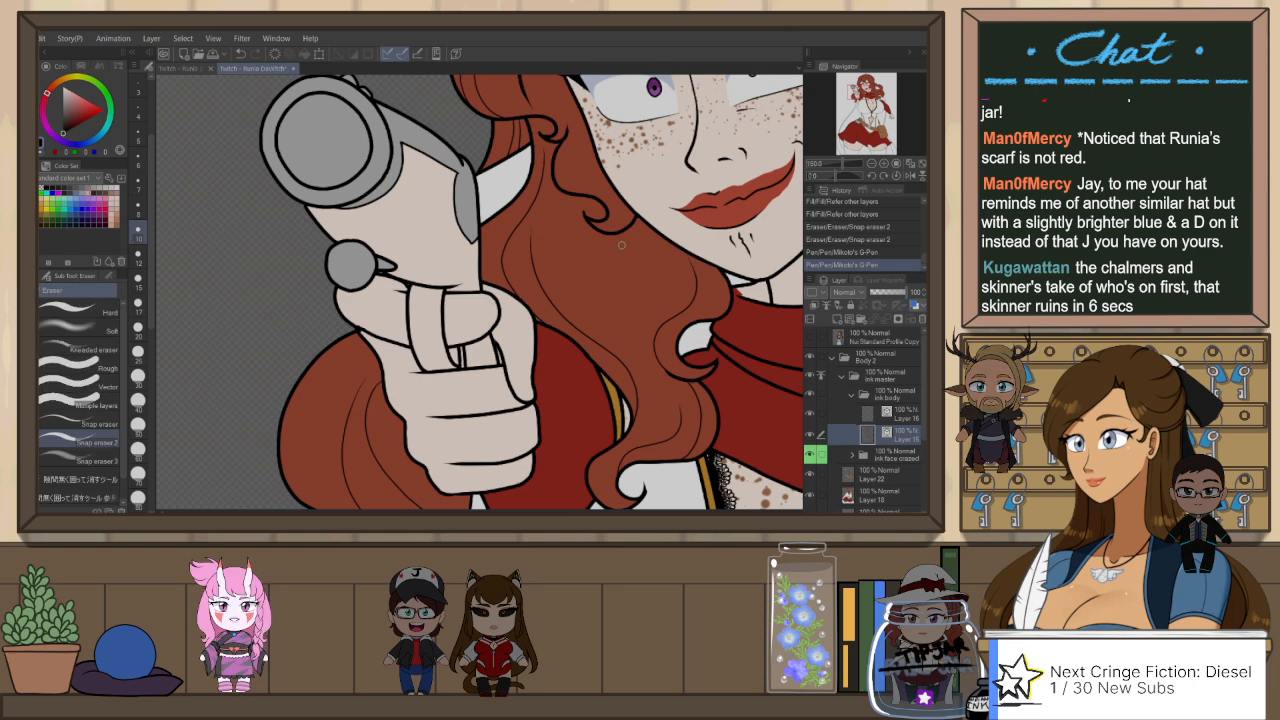
Step: Collapse the ink body folder and fill the pistol's trigger guard and trigger with light grey on Layer 22
left_click(852, 394)
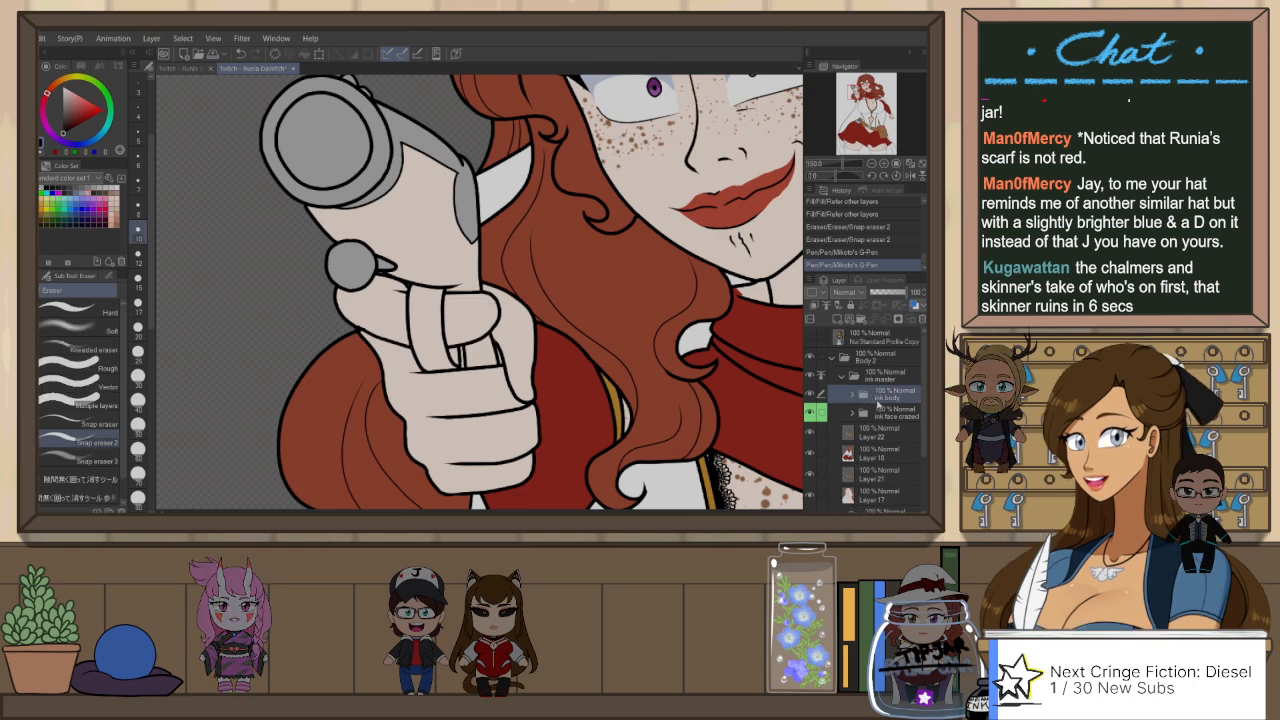
left_click(886, 434)
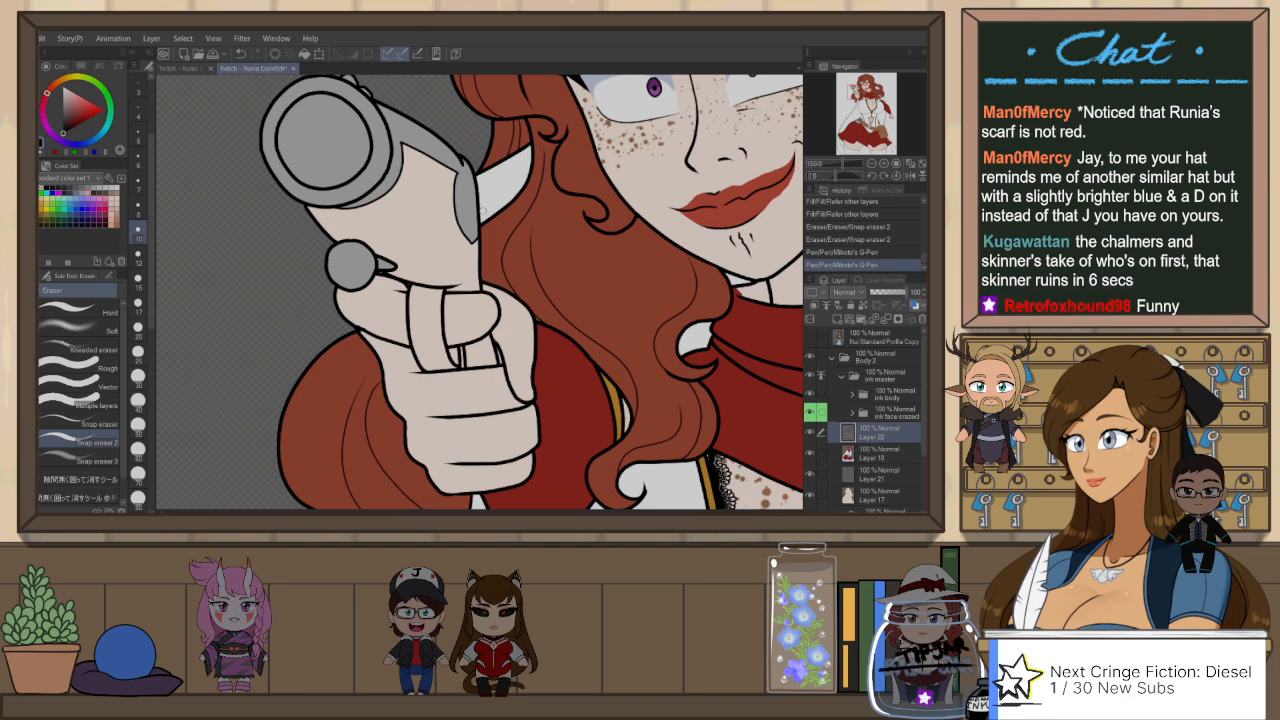
key("p")
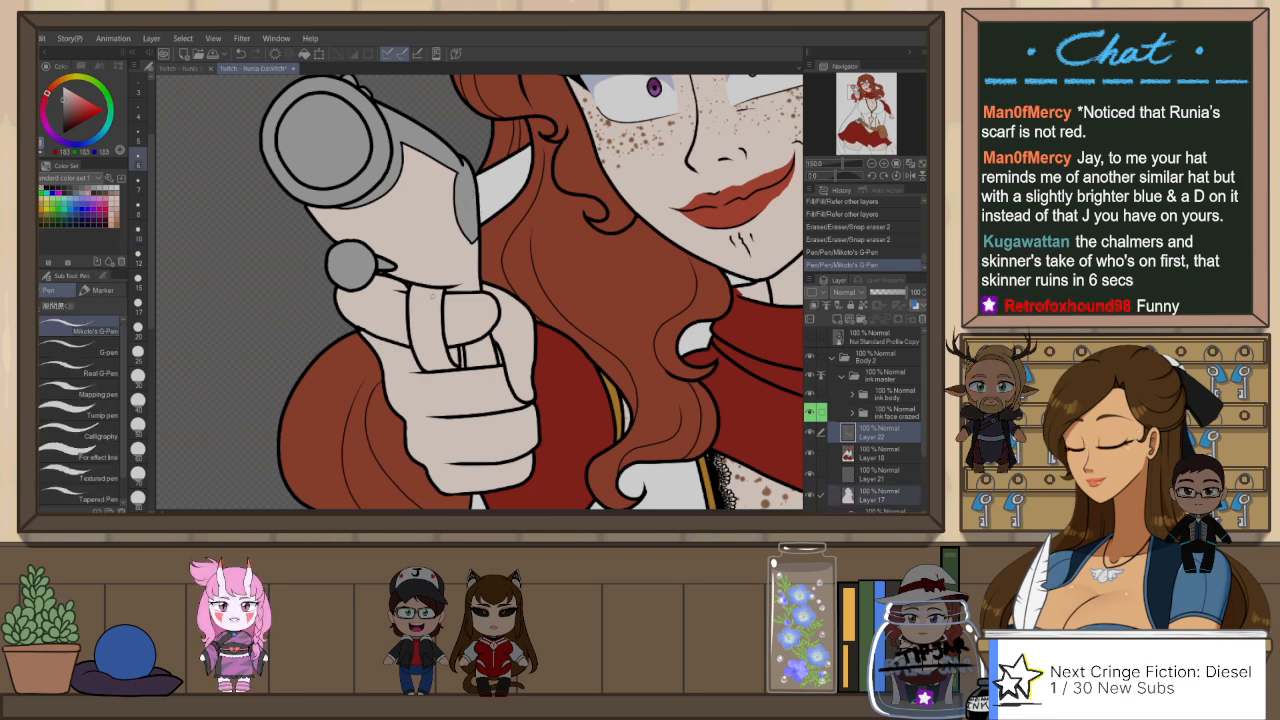
key("g")
left_click(450, 352)
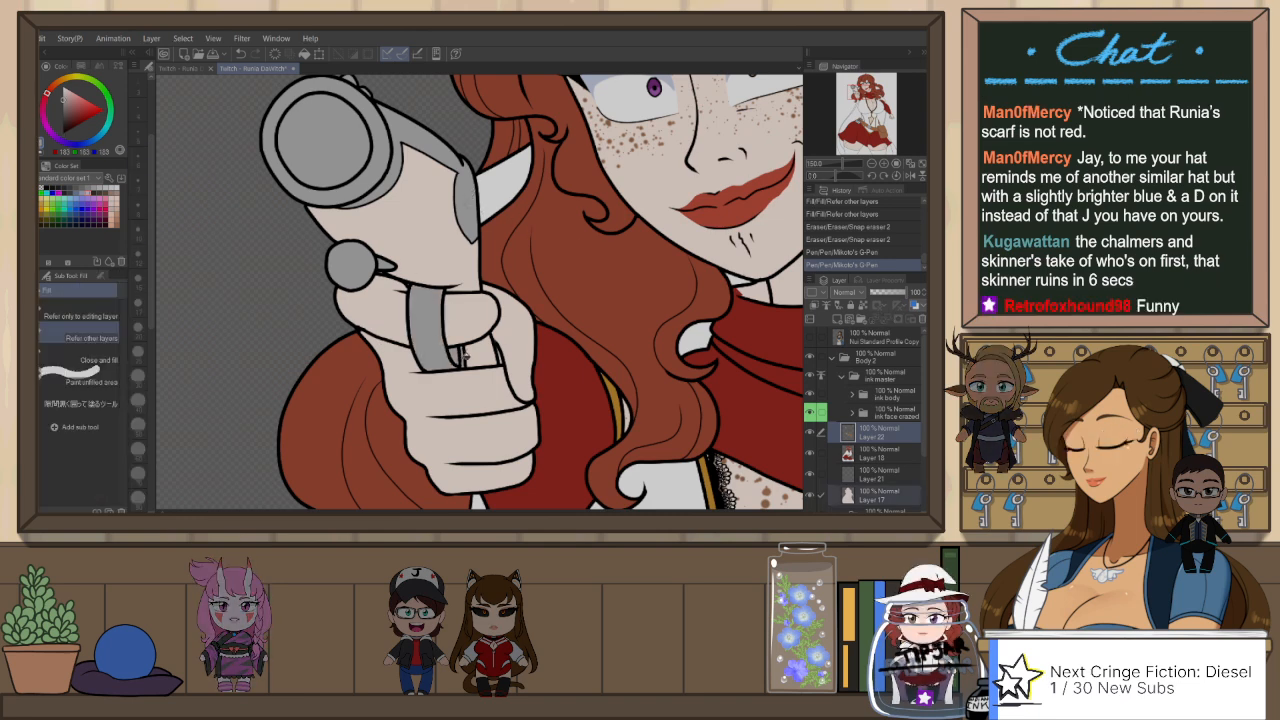
Step: Touch up the pistol's grey areas with the Darker pencil on the mirrored canvas, restoring the orientation
key("p")
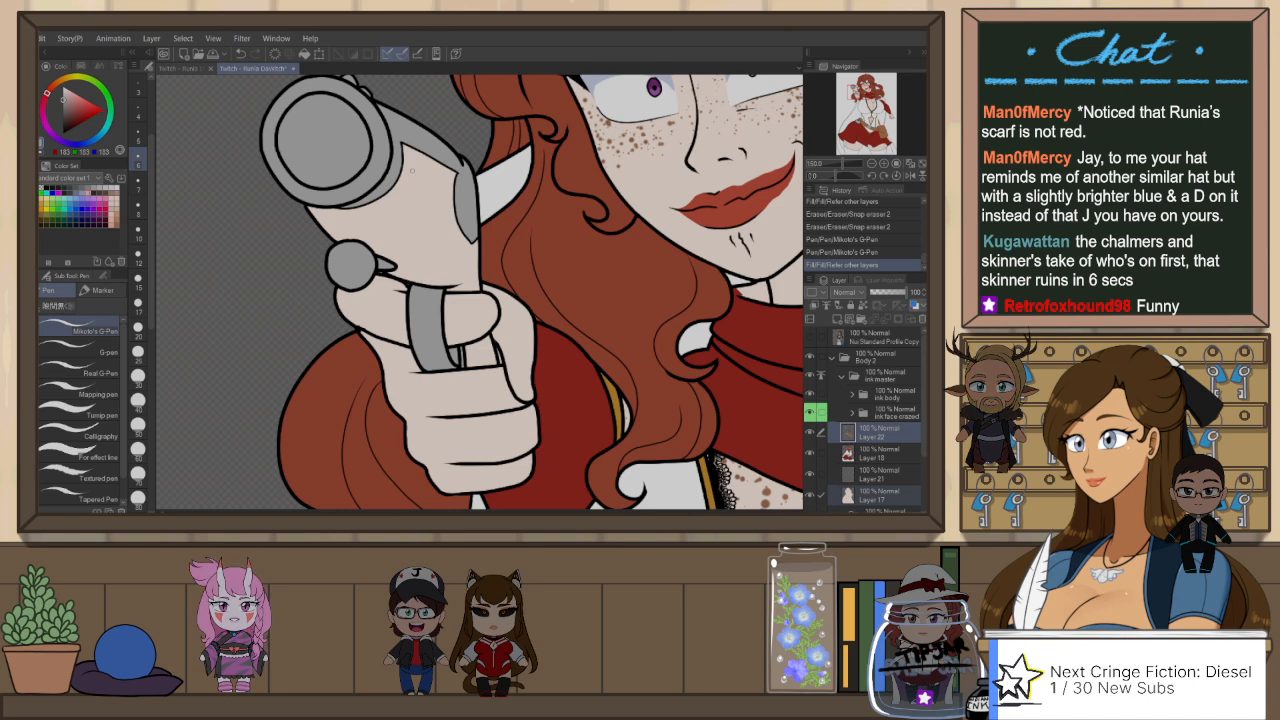
key("h")
key("p")
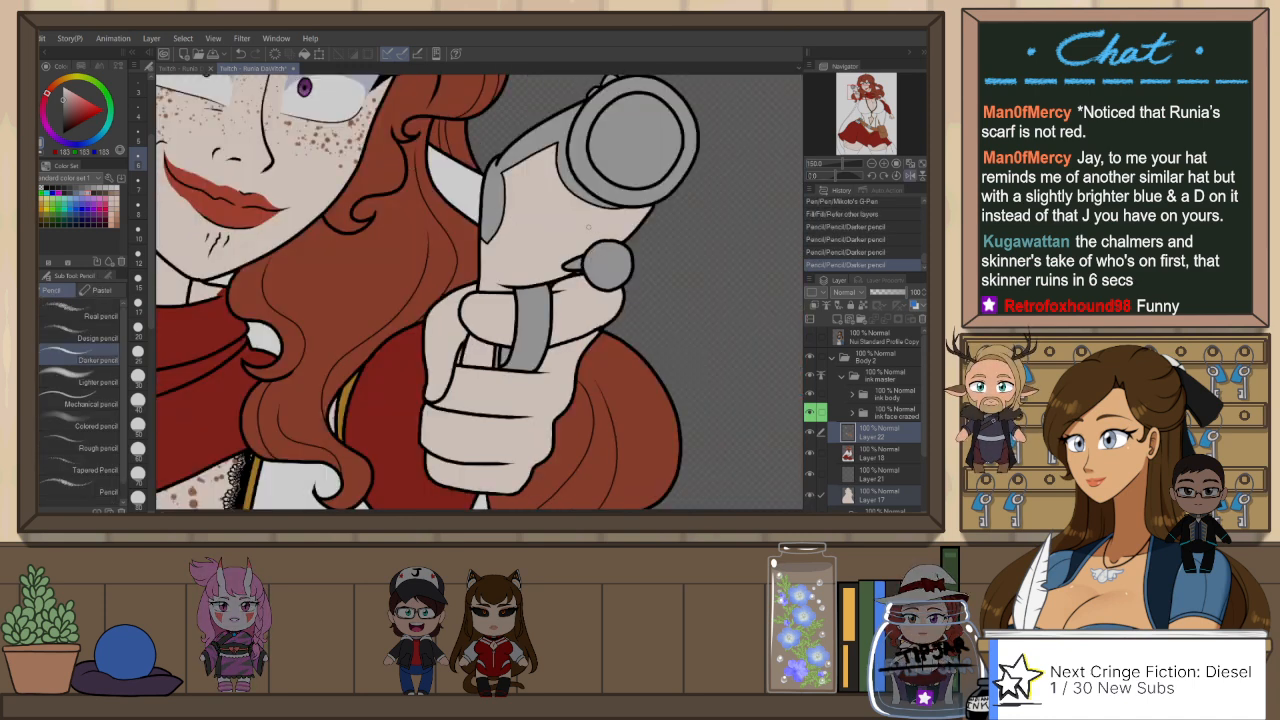
key("h")
Step: Fill the pistol's wooden stock and the grip area behind the trigger guard with brown, referring to other layers
scroll(566, 241, "down", 5)
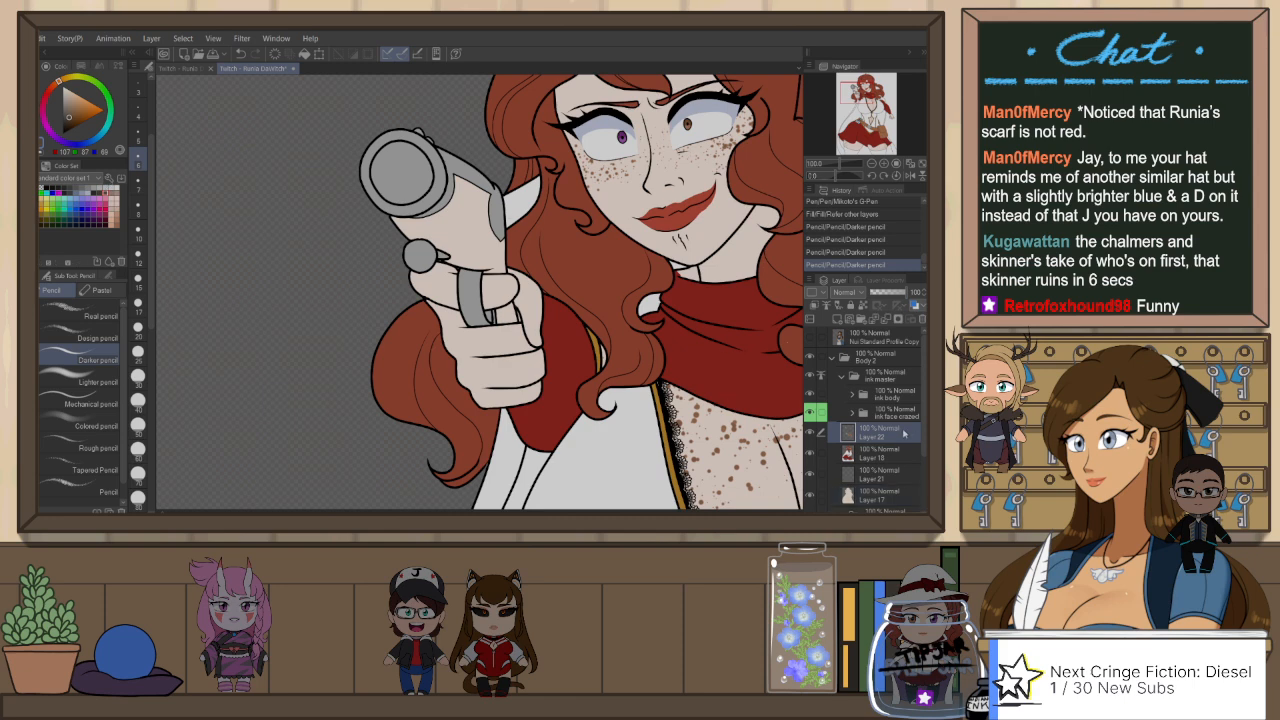
key("g")
left_click(487, 232)
left_click(506, 313)
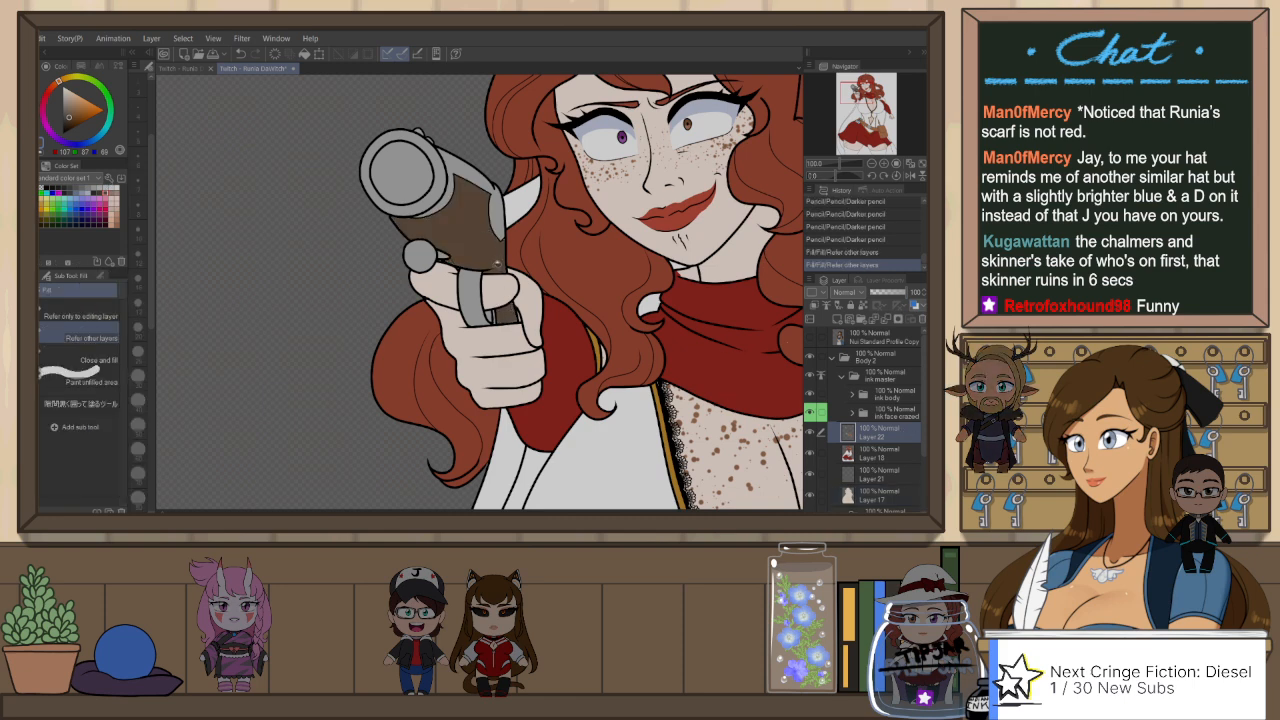
Step: Paint over the unfilled gaps along the lower edge of the pistol's stock in brown with Mikoto's G-Pen
key("p")
left_click_drag(490, 268, 455, 265)
left_click_drag(454, 265, 446, 264)
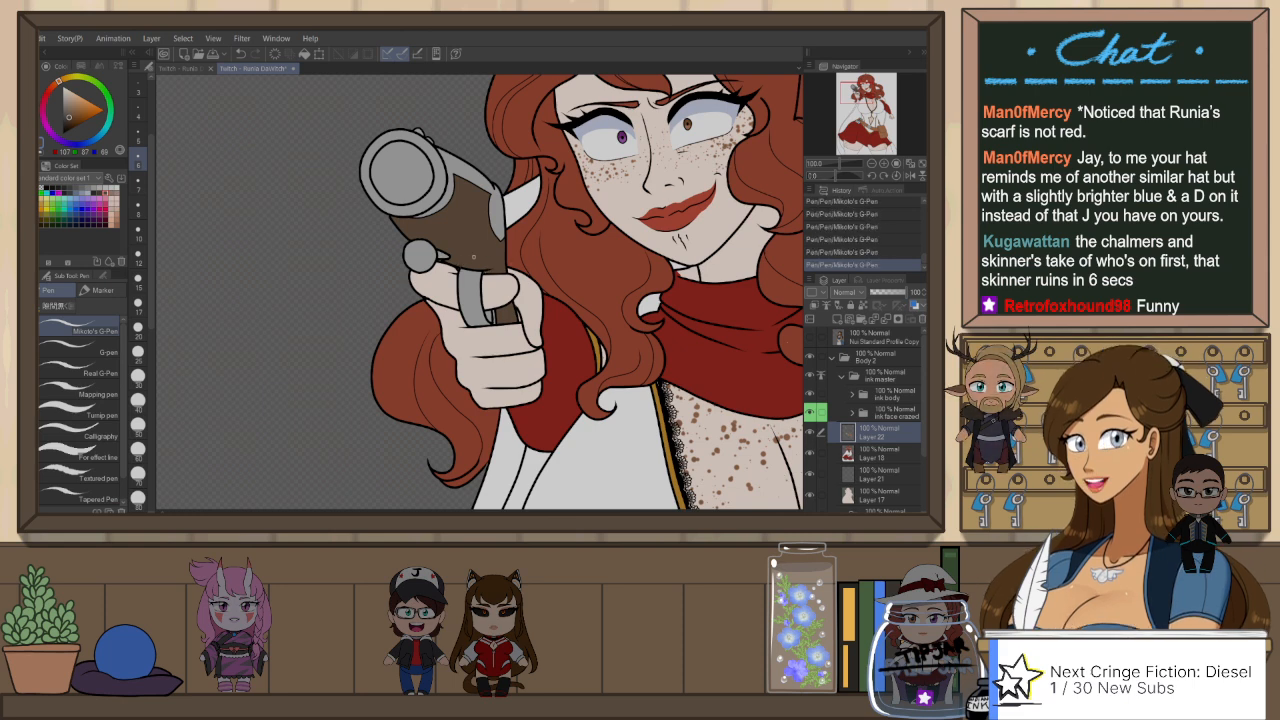
Step: Group the colour layers from Layer 22 down to Layer 17 into a folder named Color master and collapse it
scroll(566, 262, "down", 5)
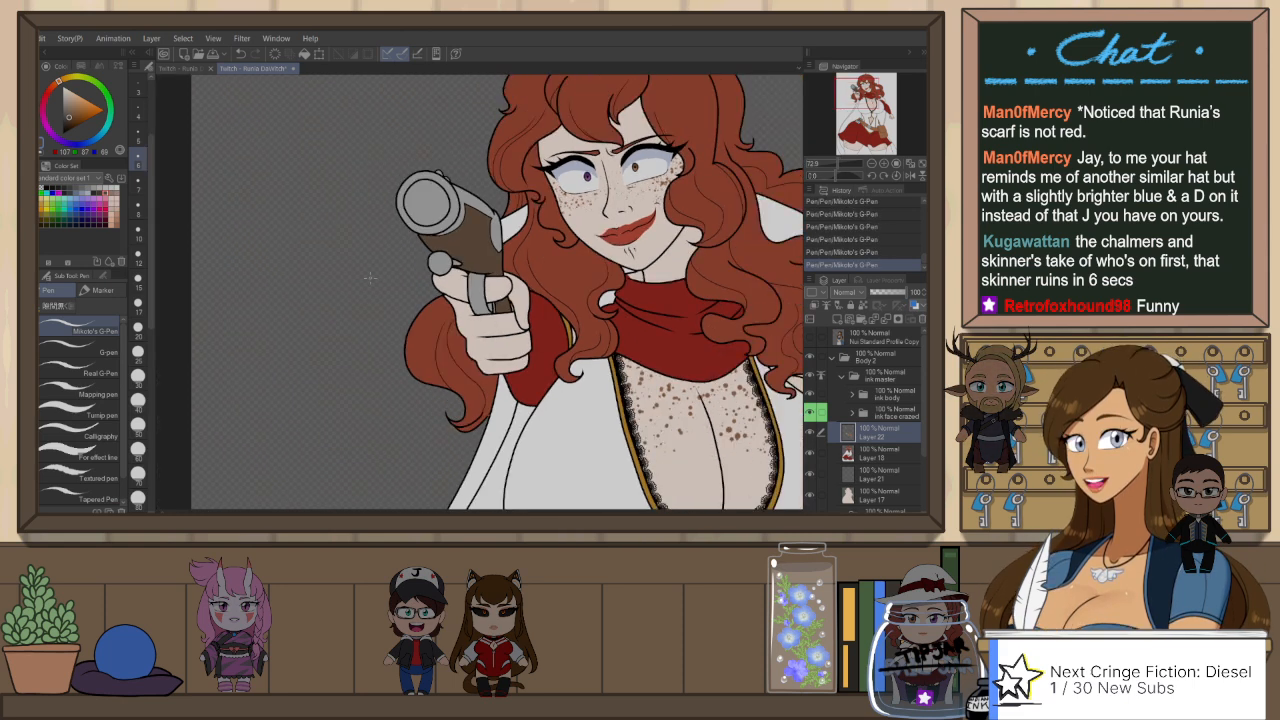
scroll(398, 140, "down", 4)
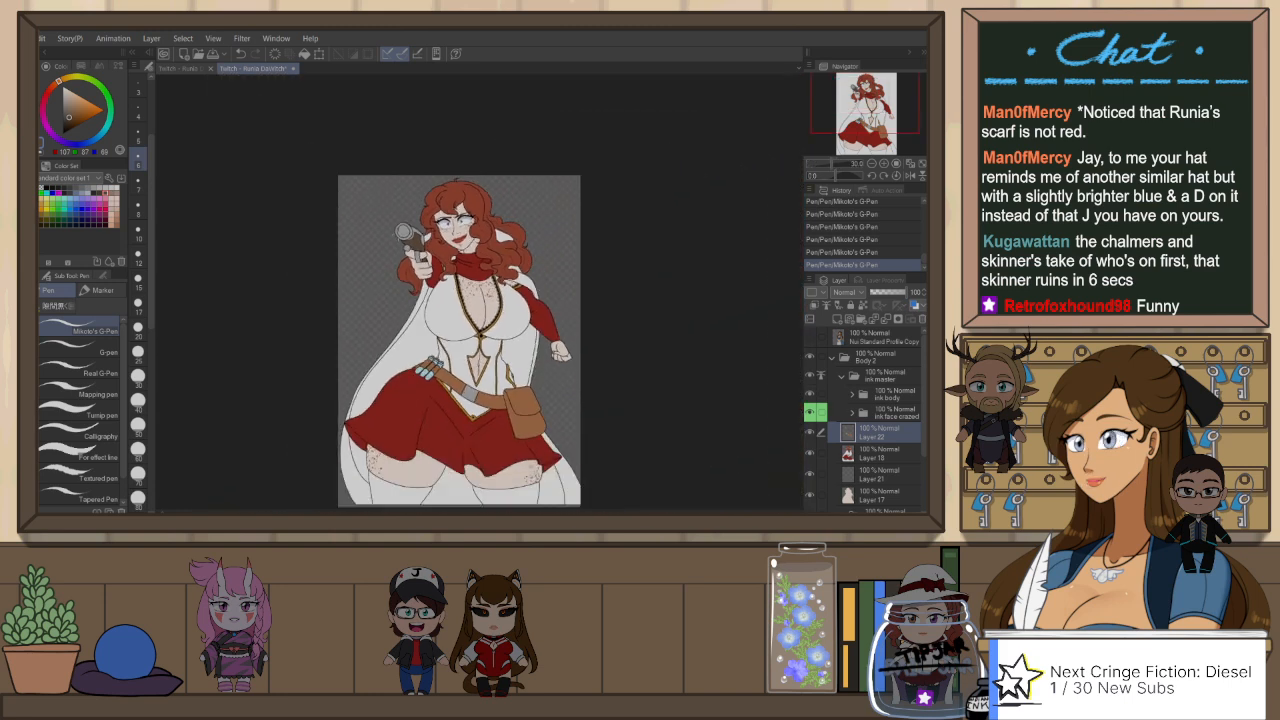
scroll(404, 452, "up", 1)
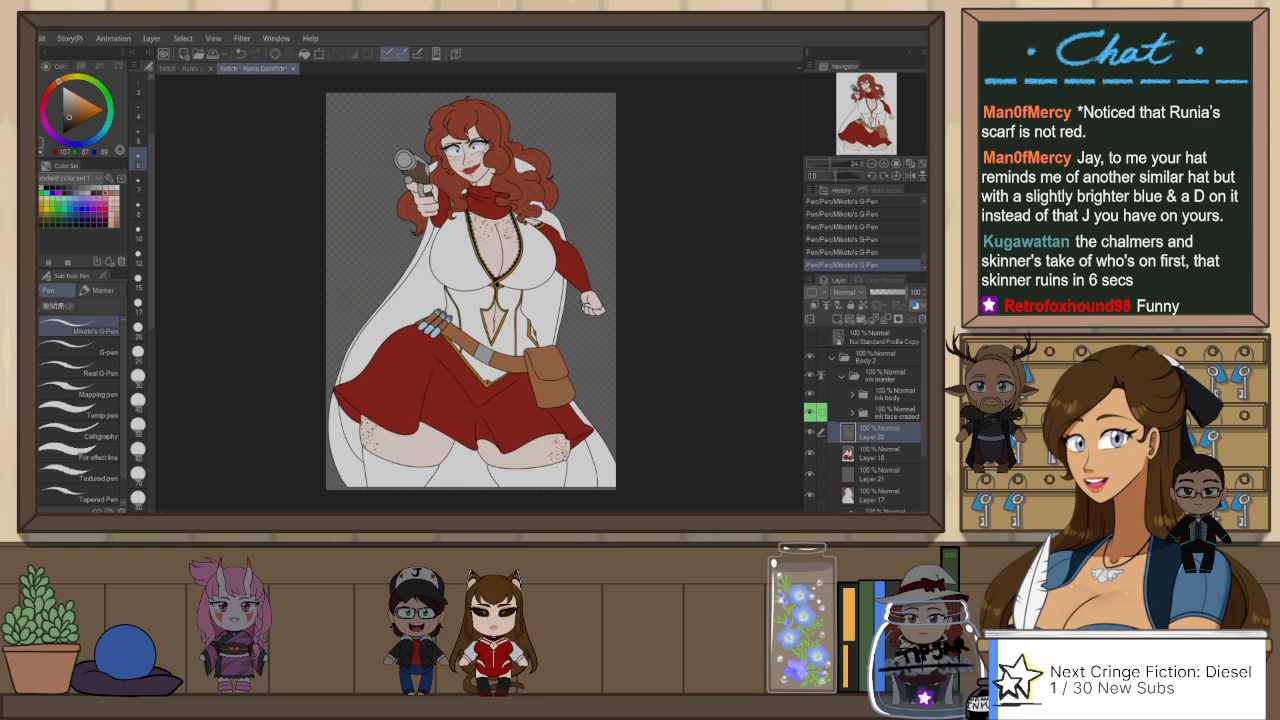
scroll(355, 307, "up", 1)
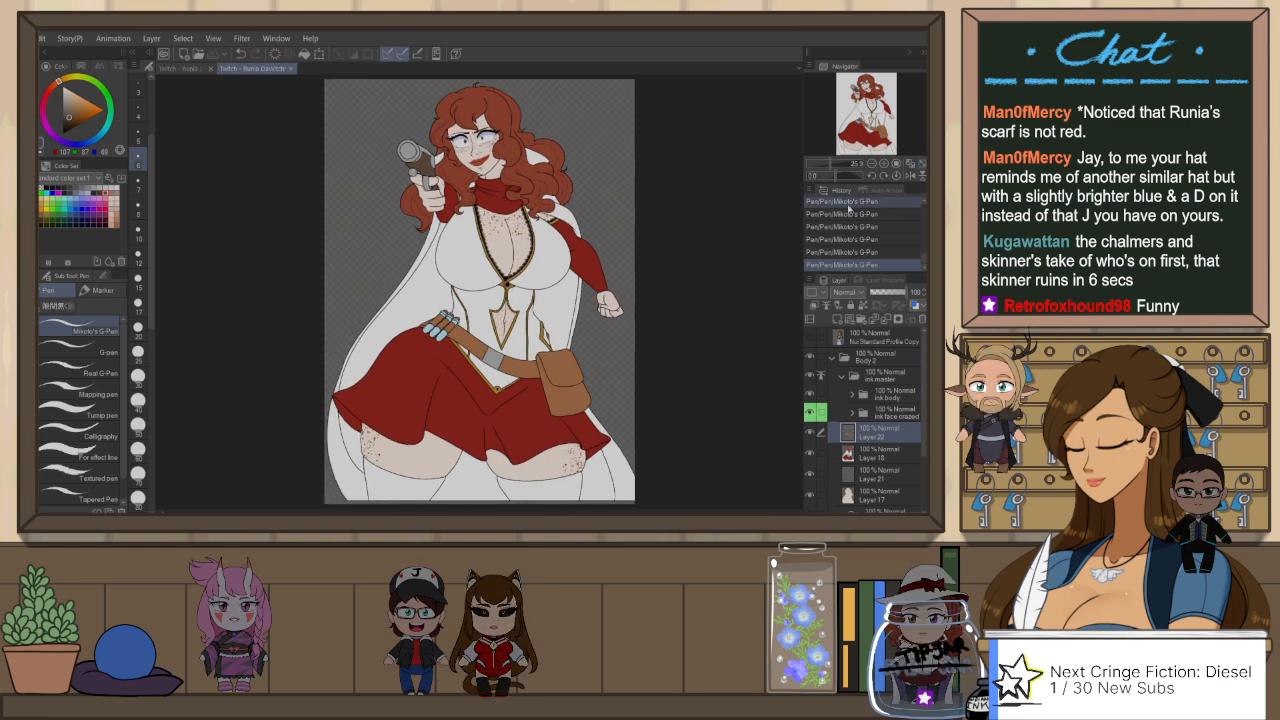
scroll(865, 425, "down", 3)
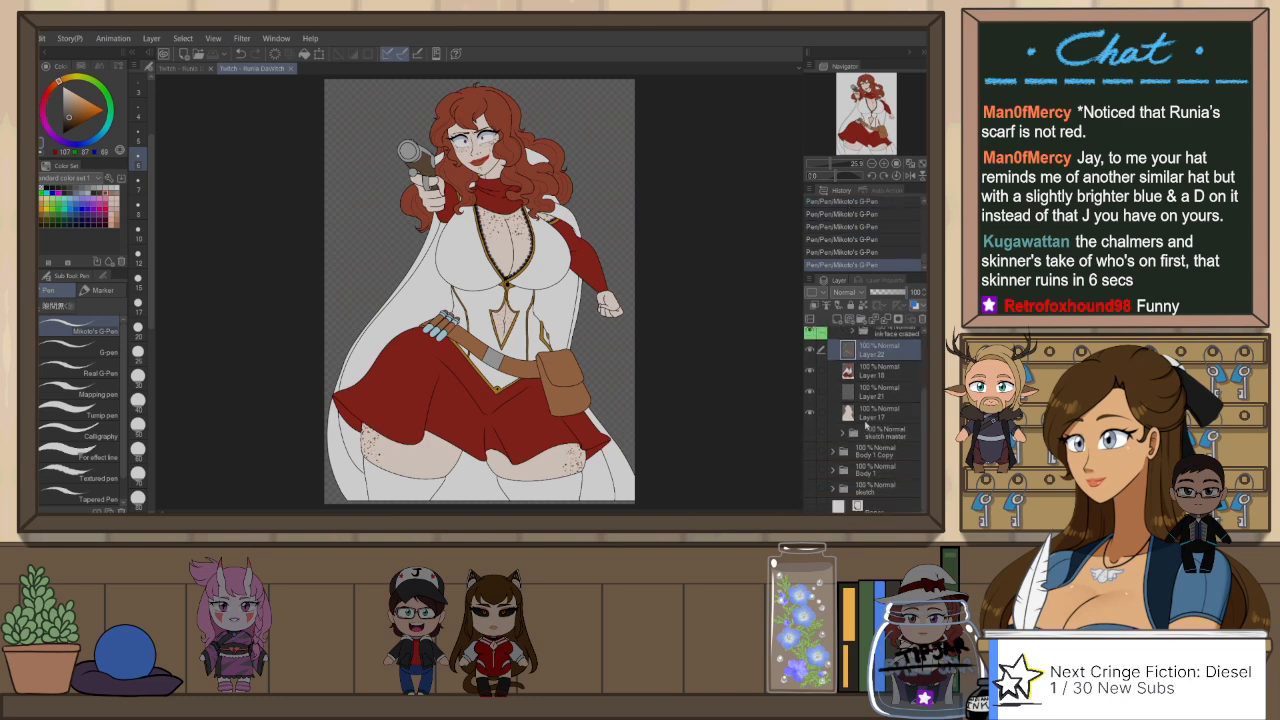
left_click(871, 440, "shift")
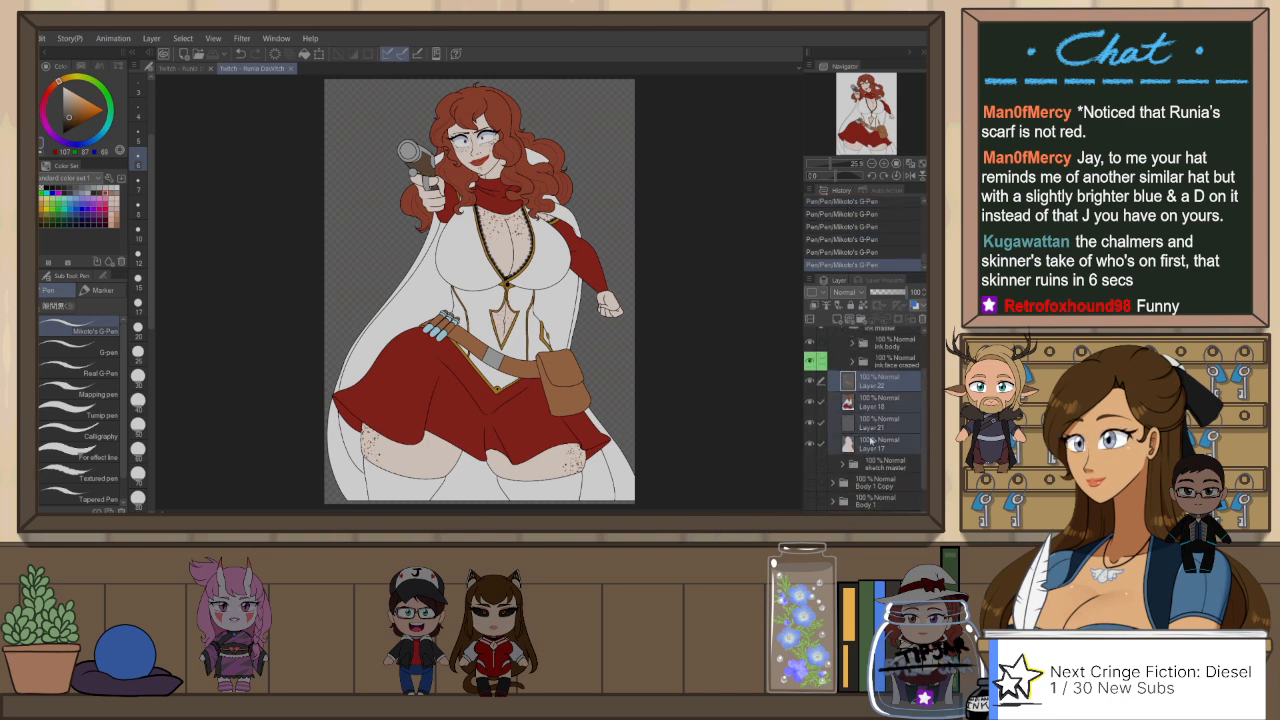
key("ctrl+g")
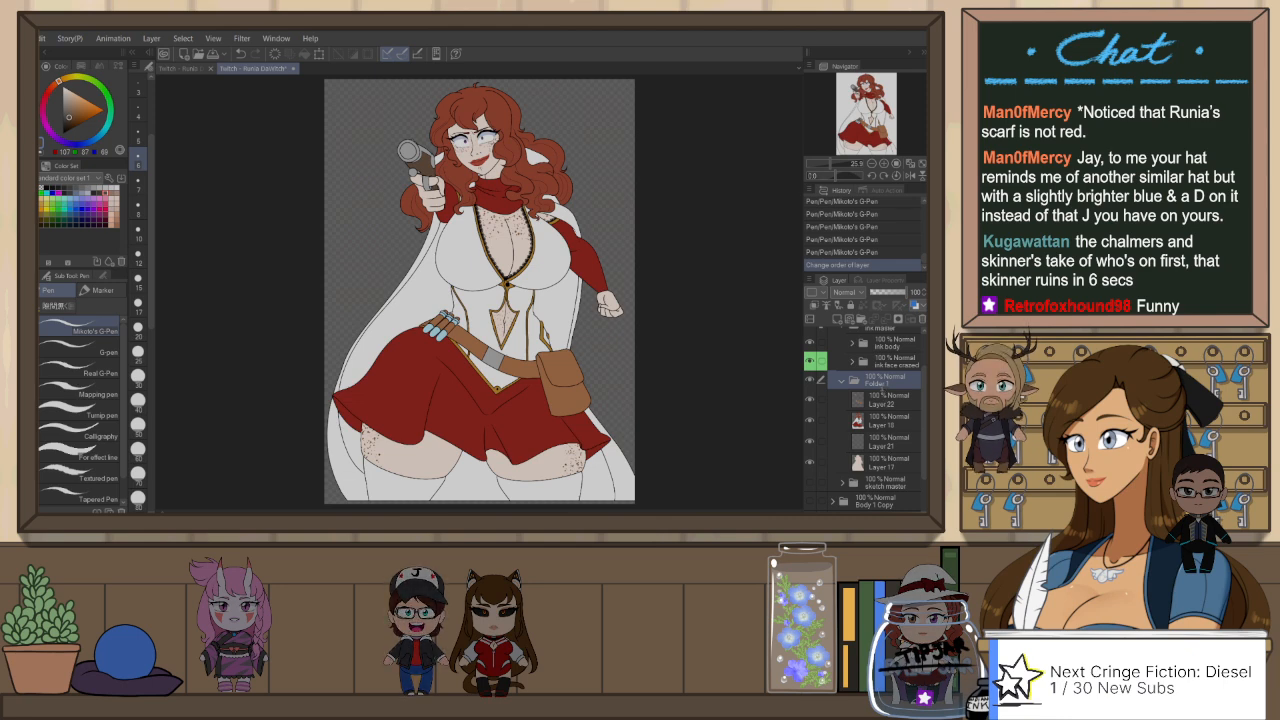
type("Color master")
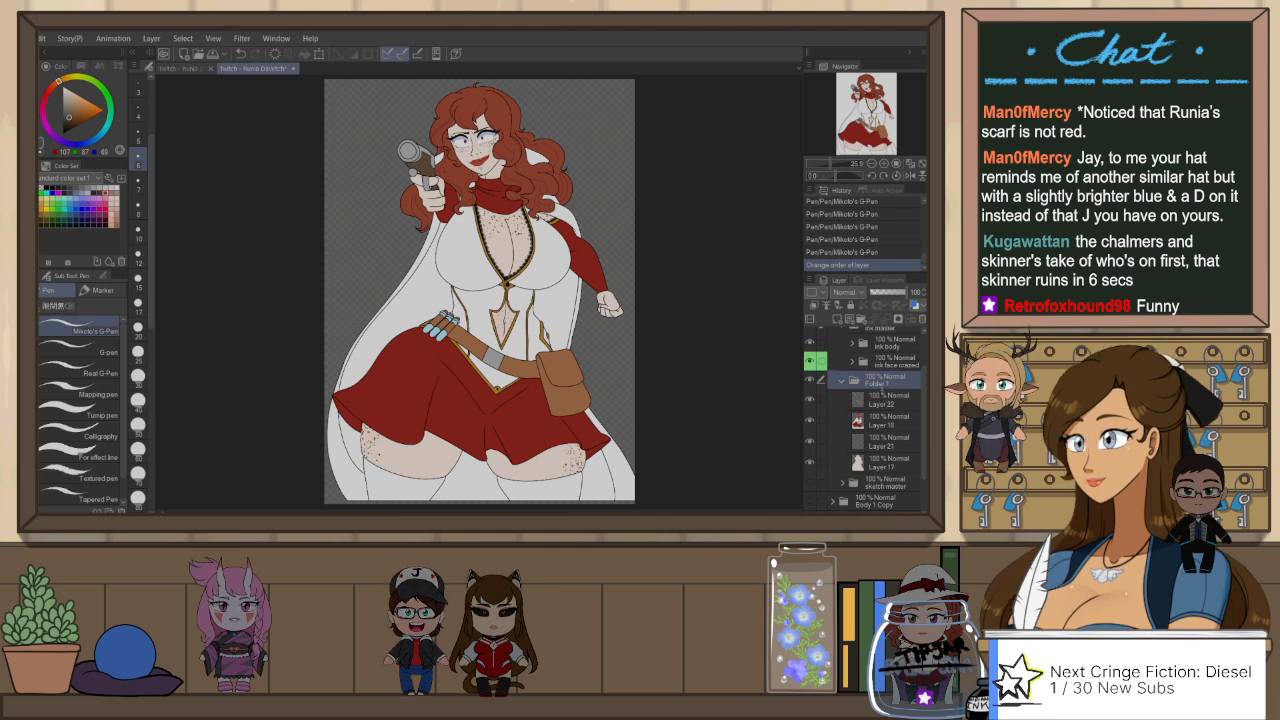
key("Return")
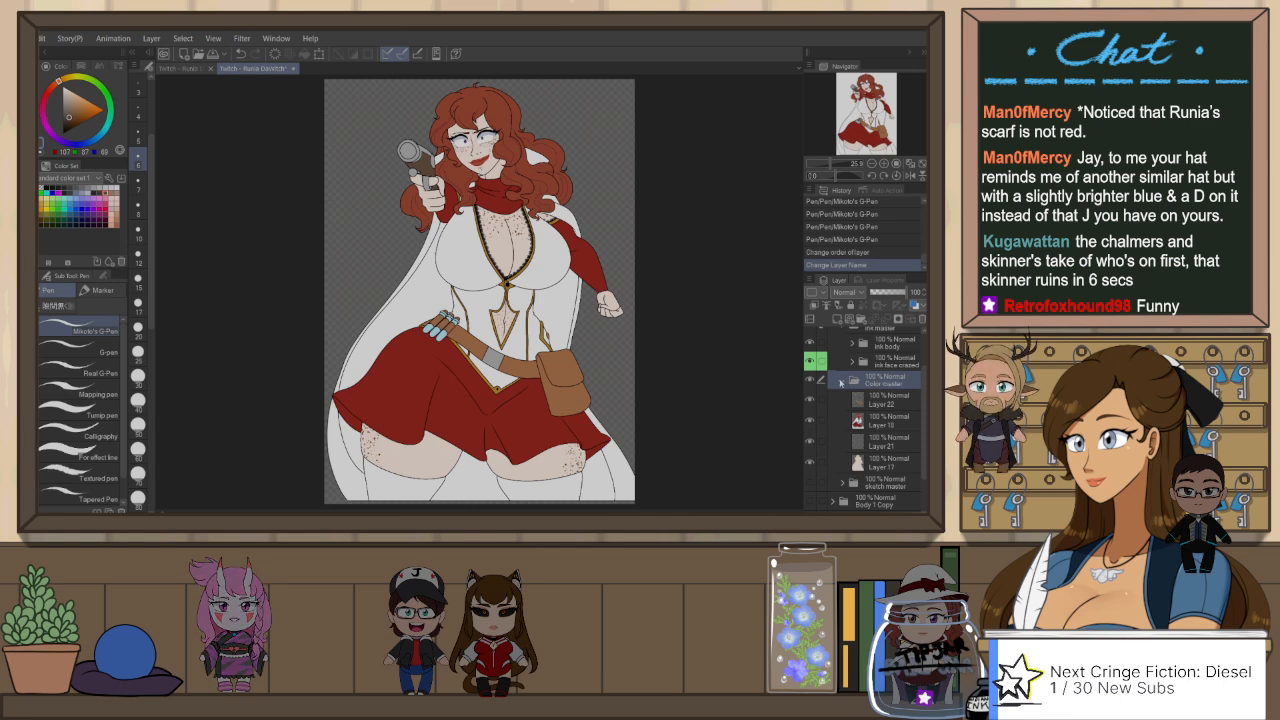
left_click(841, 380)
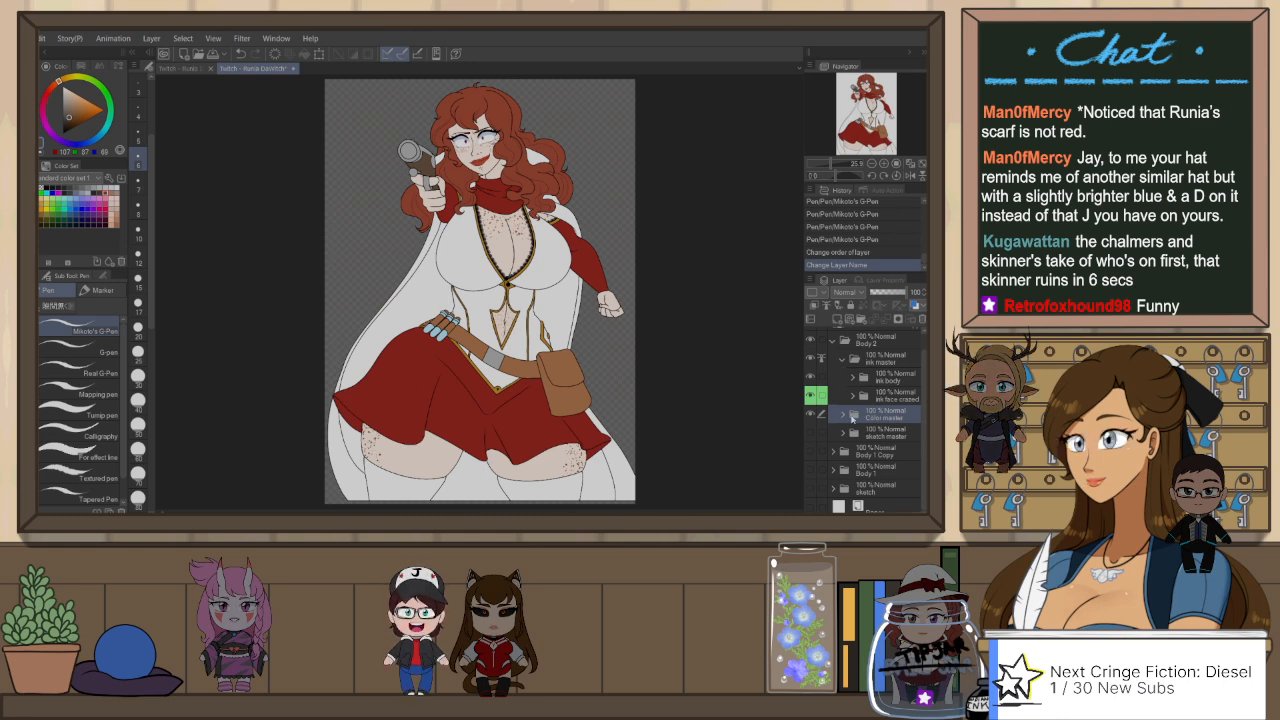
Step: Select the Color master folder's painted area and add a new raster layer above it, masked to that selection
left_click(855, 414, "ctrl")
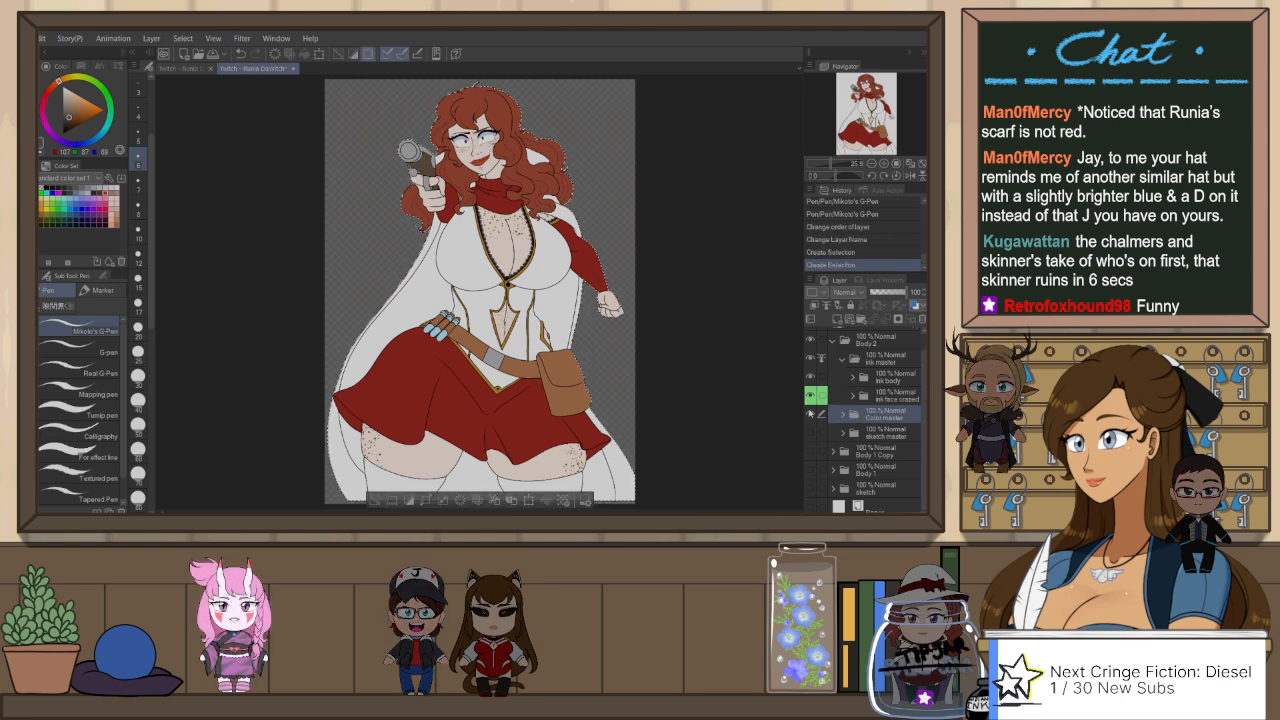
left_click(838, 319)
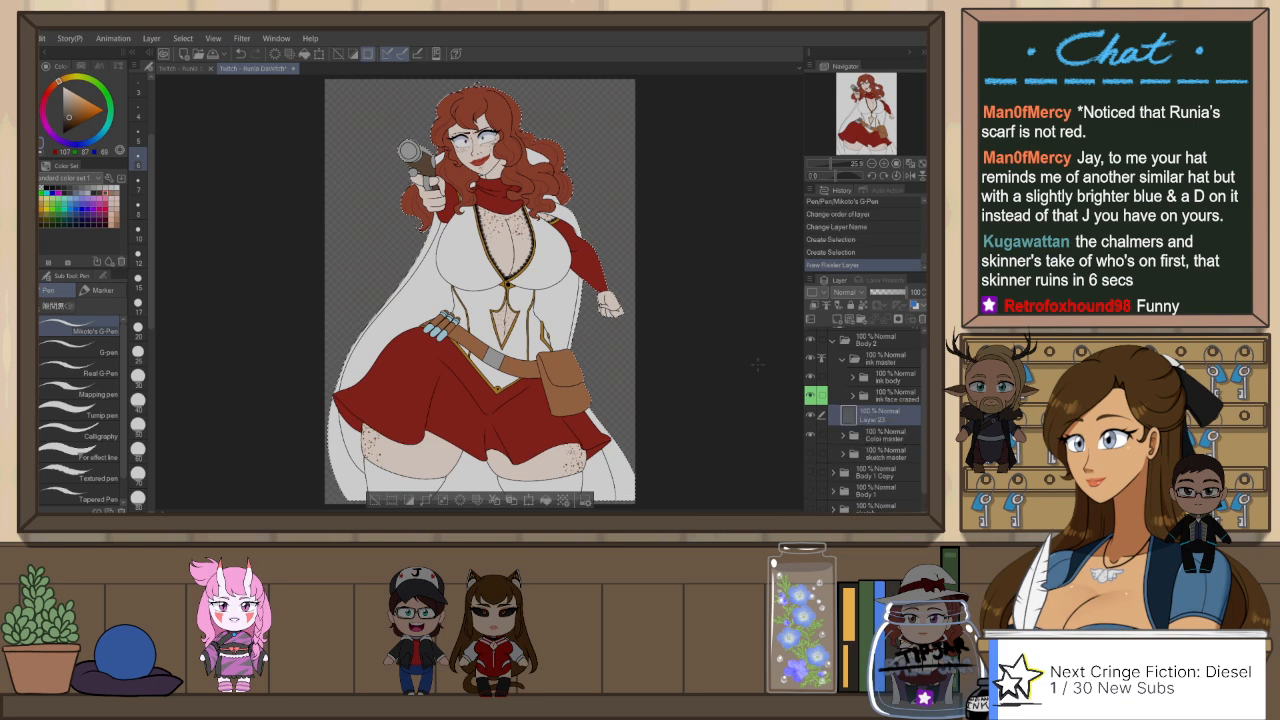
left_click(899, 320)
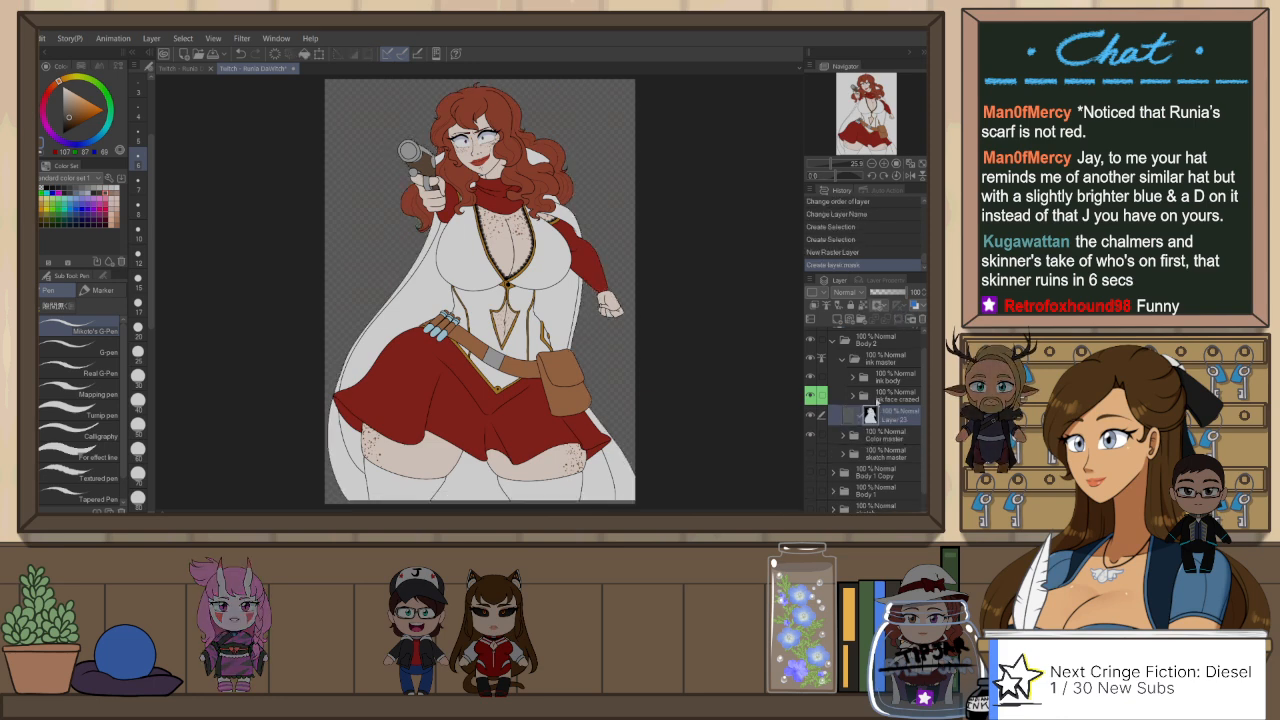
Step: Duplicate the masked Layer 23, set the copy's blending mode to Screen and select the original layer
key("ctrl+j")
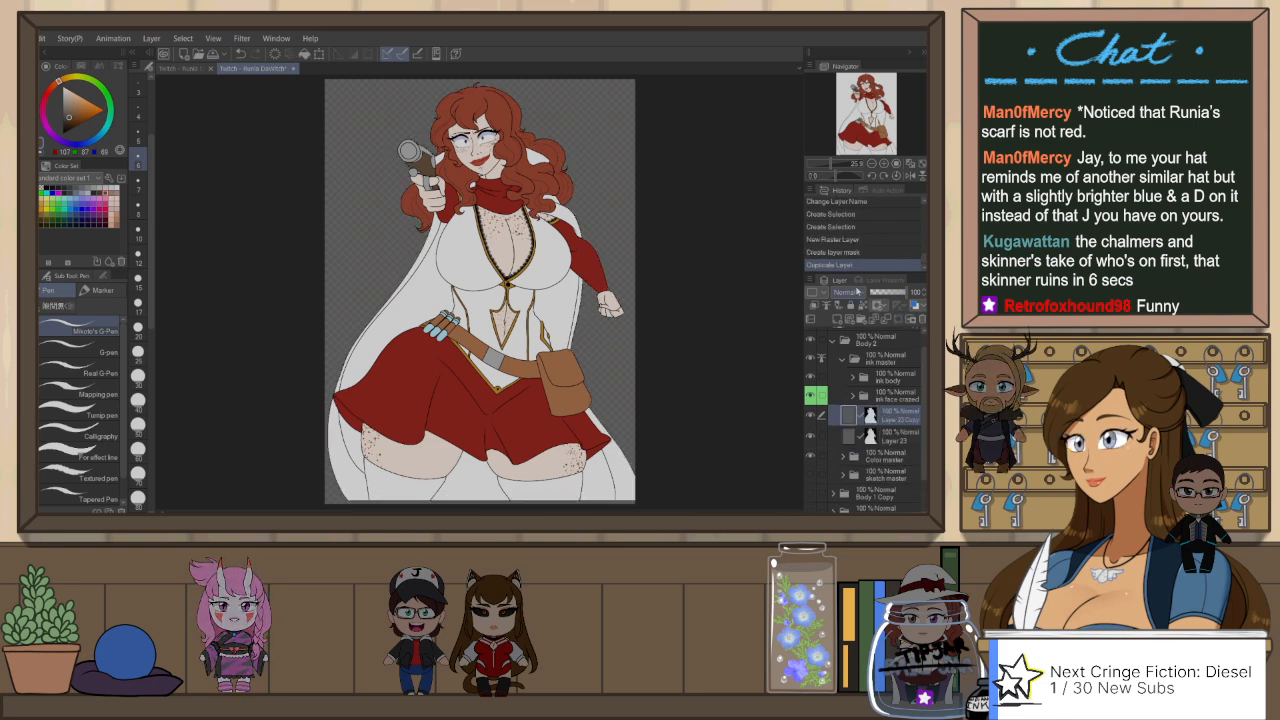
left_click(857, 292)
left_click(864, 388)
left_click(892, 436)
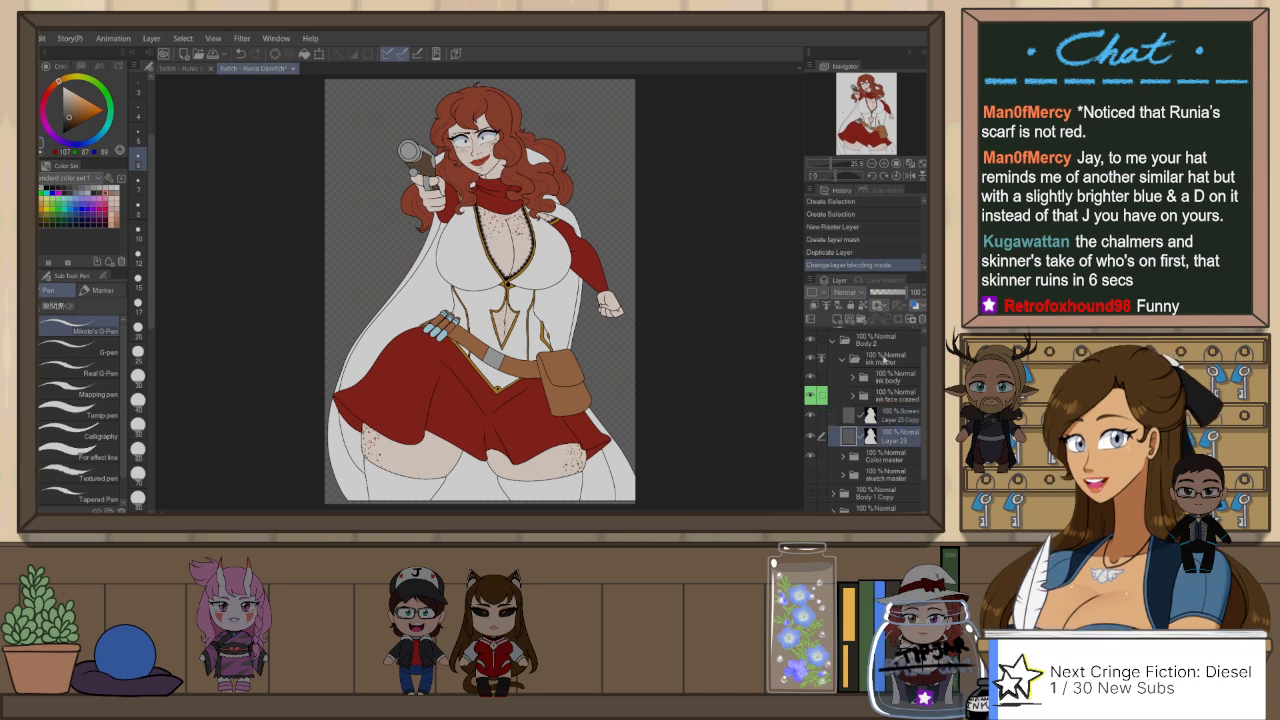
Step: Set Layer 23's blending mode to Multiply and its opacity to 60%
left_click(846, 44)
left_click(894, 293)
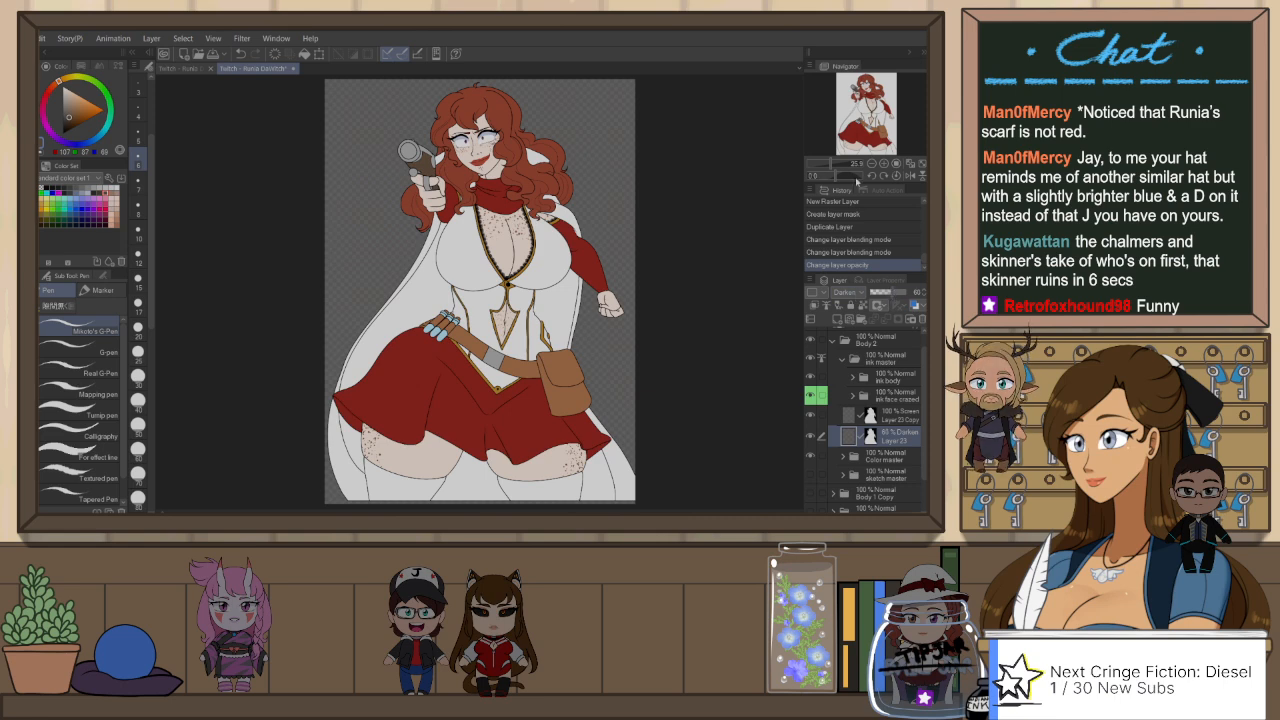
left_click(855, 62)
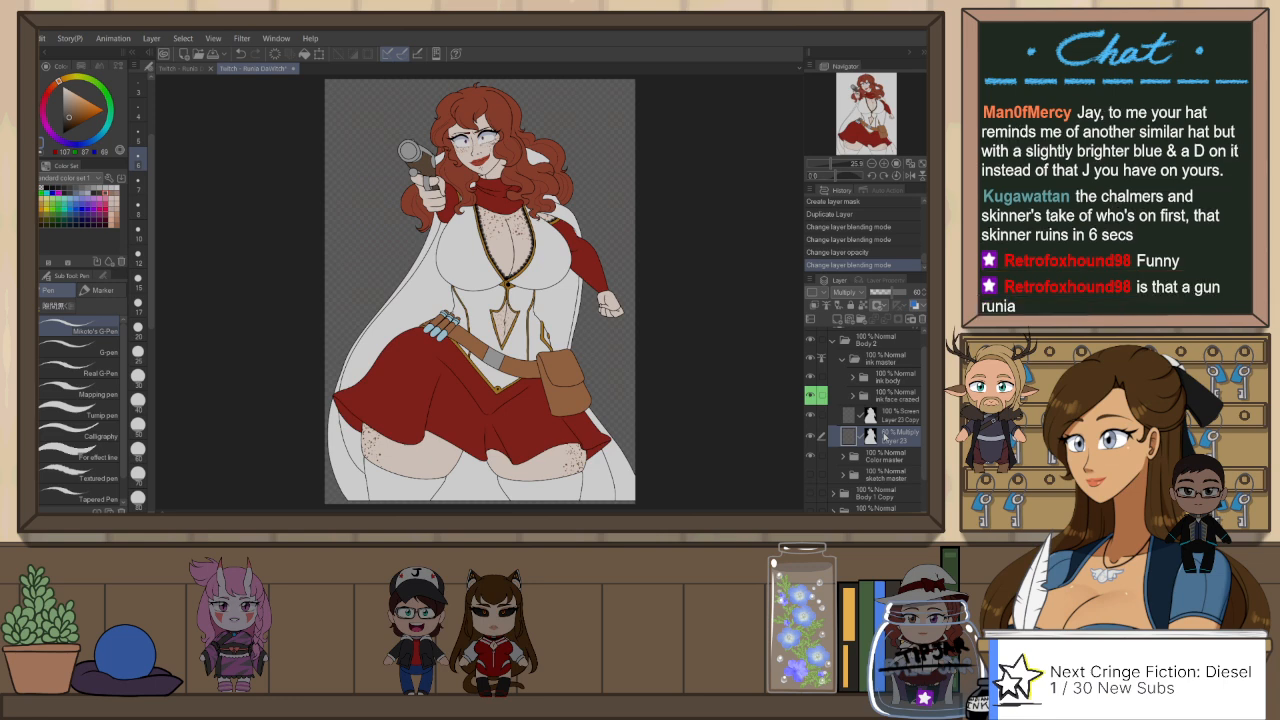
Step: Collapse and hide the Body 2 folder, and select the shading Copy layer of the Body 1 Copy figure
left_click(831, 342)
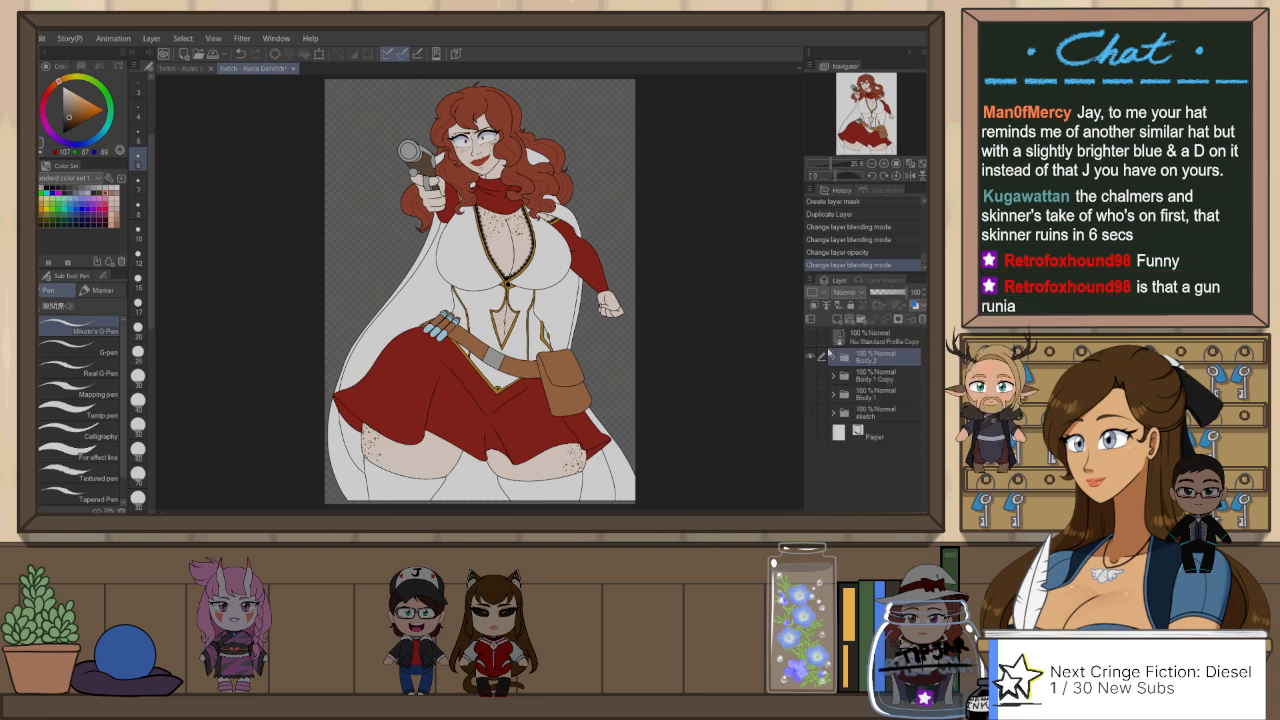
left_click(810, 356)
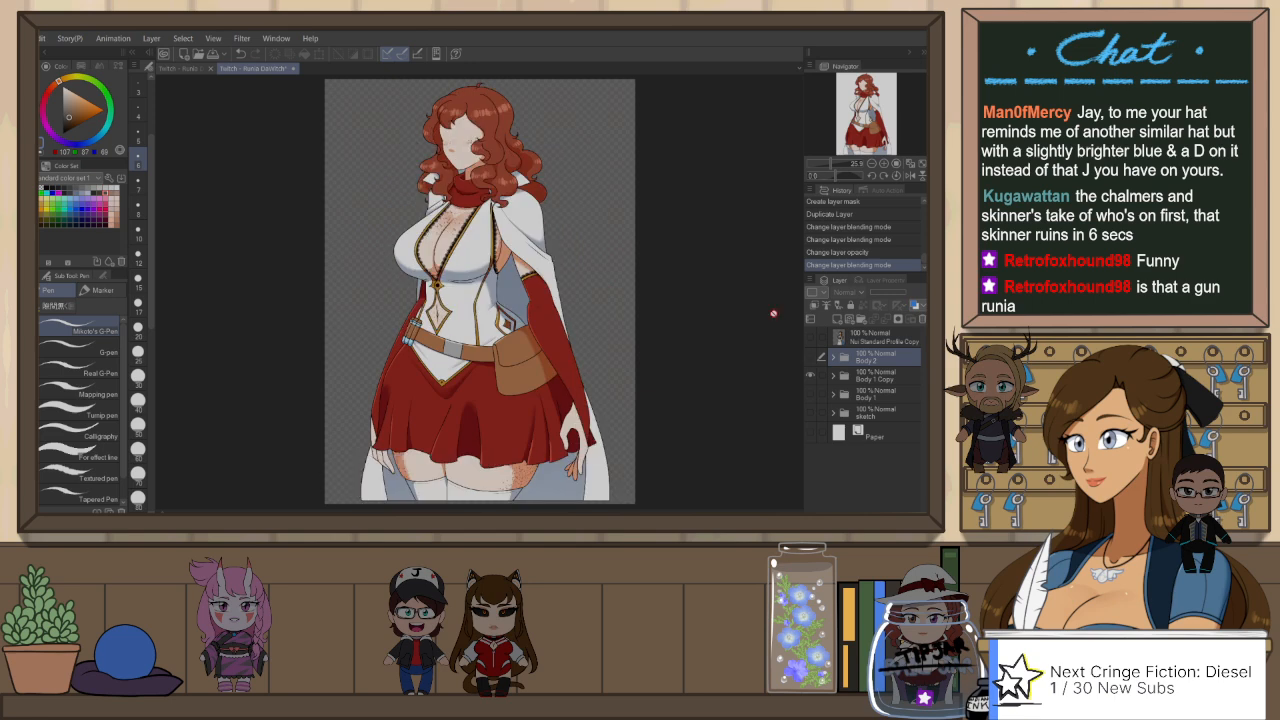
scroll(521, 270, "up", 1)
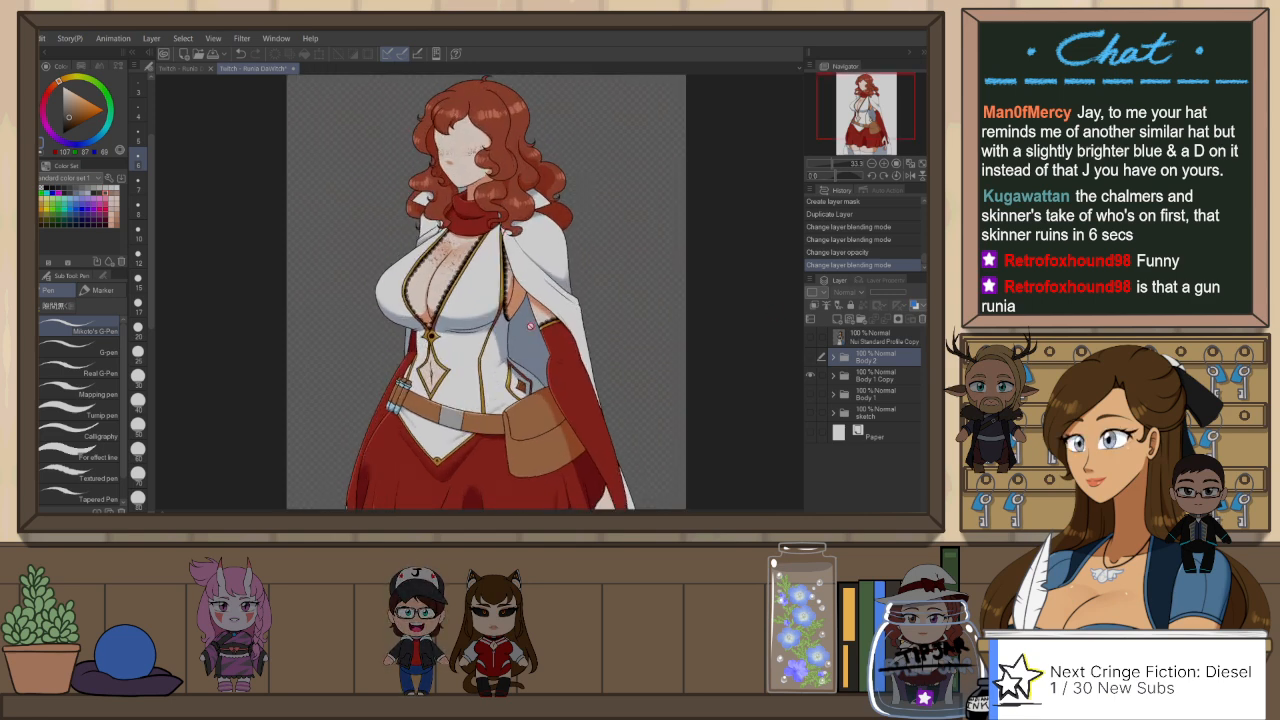
left_click(532, 319, "ctrl+shift")
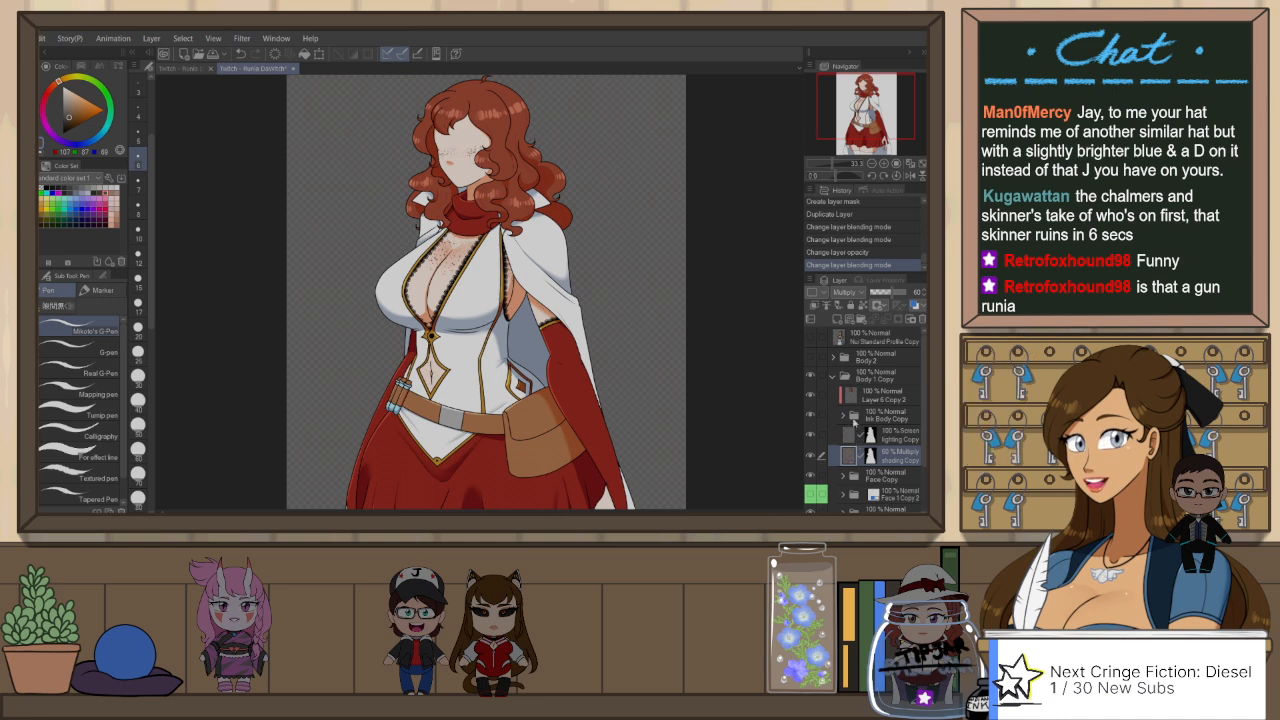
Step: Set shading Copy to 100% opacity and Normal blending, sample its orange shading colour, and undo both layer changes
left_click(905, 293)
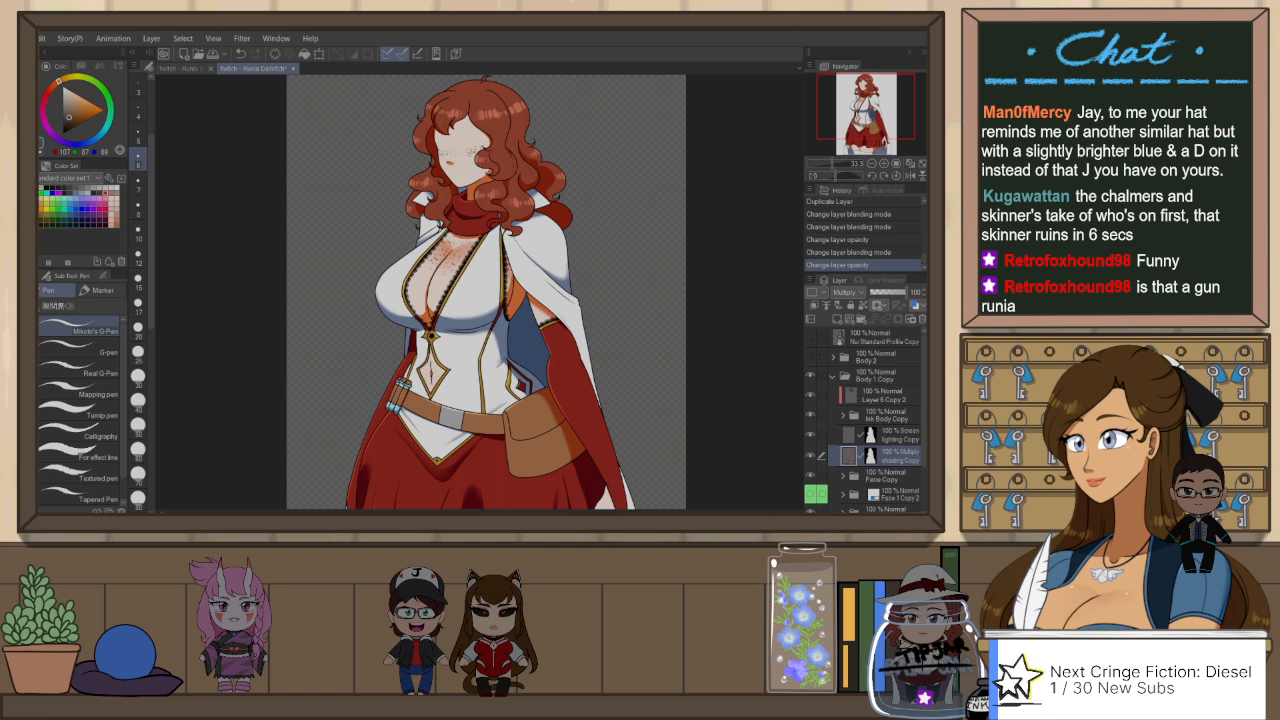
left_click(848, 292)
scroll(560, 154, "down", 1)
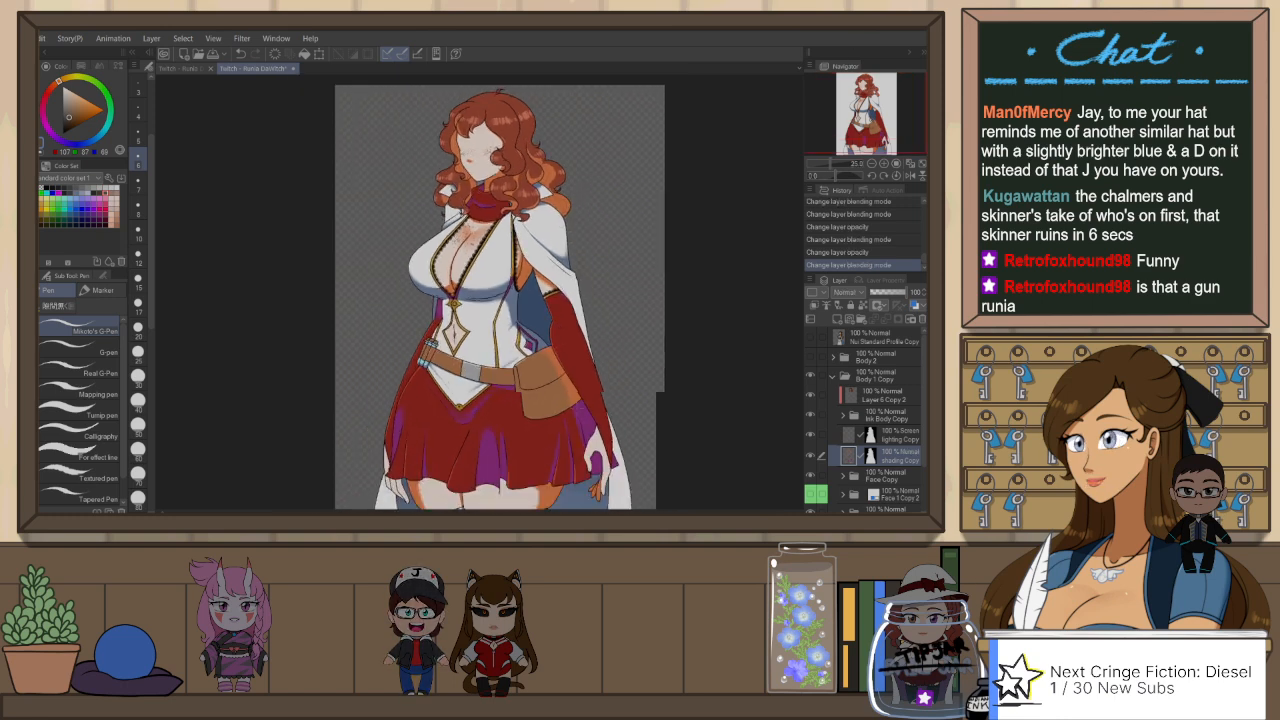
scroll(560, 154, "up", 1)
key("ctrl+z")
key("ctrl+z")
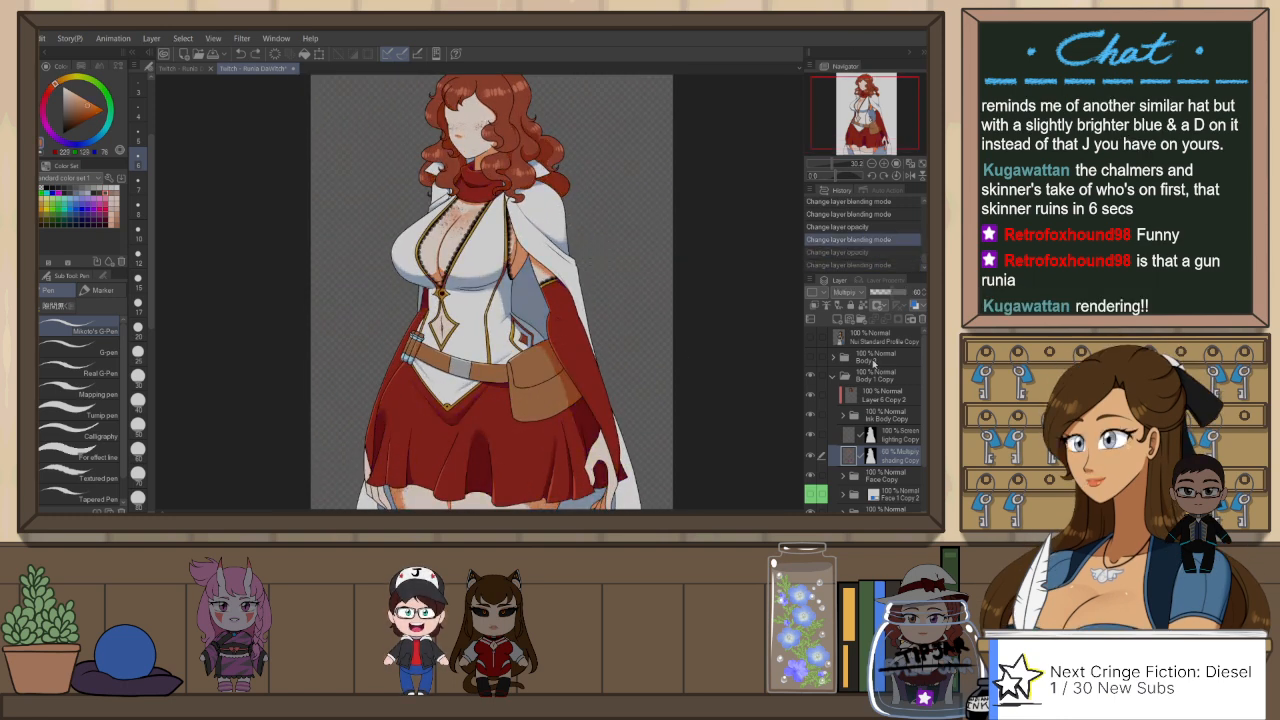
Step: Collapse and hide Body 1 Copy, show and expand Body 2 again, and select the Multiply Layer 23
left_click(834, 376)
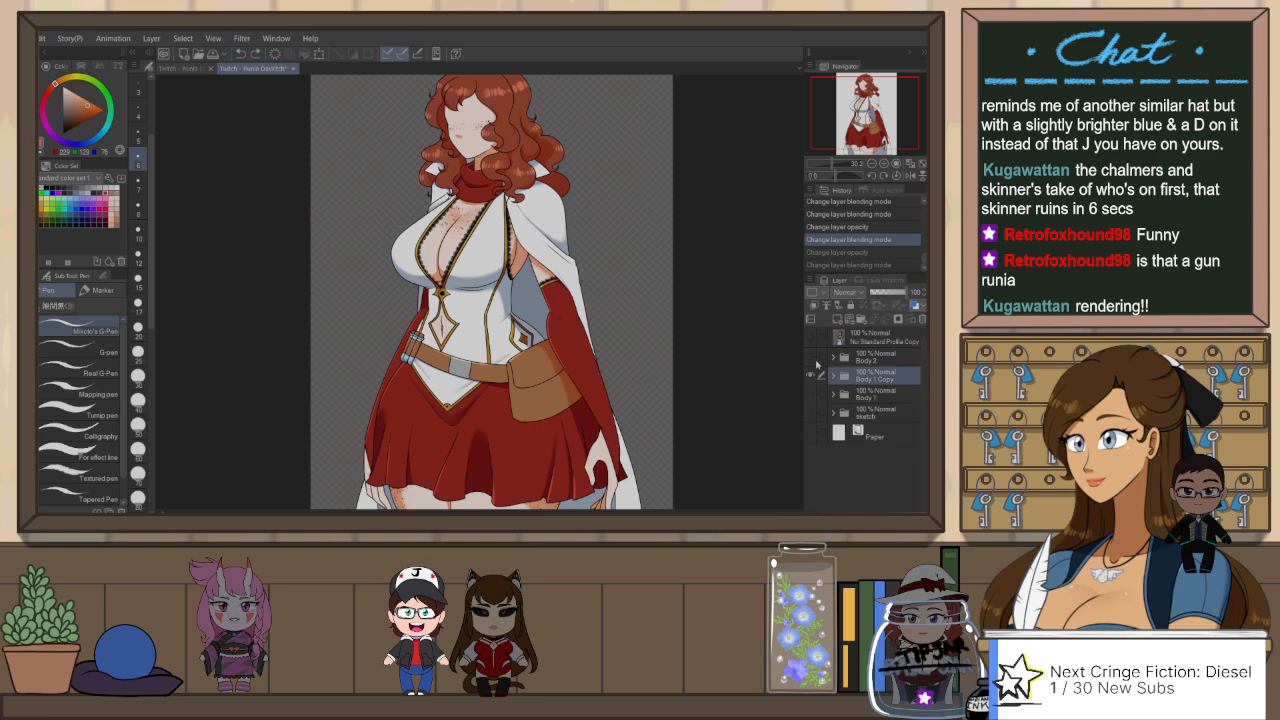
left_click(818, 361)
left_click(810, 376)
left_click(830, 359)
left_click(810, 357)
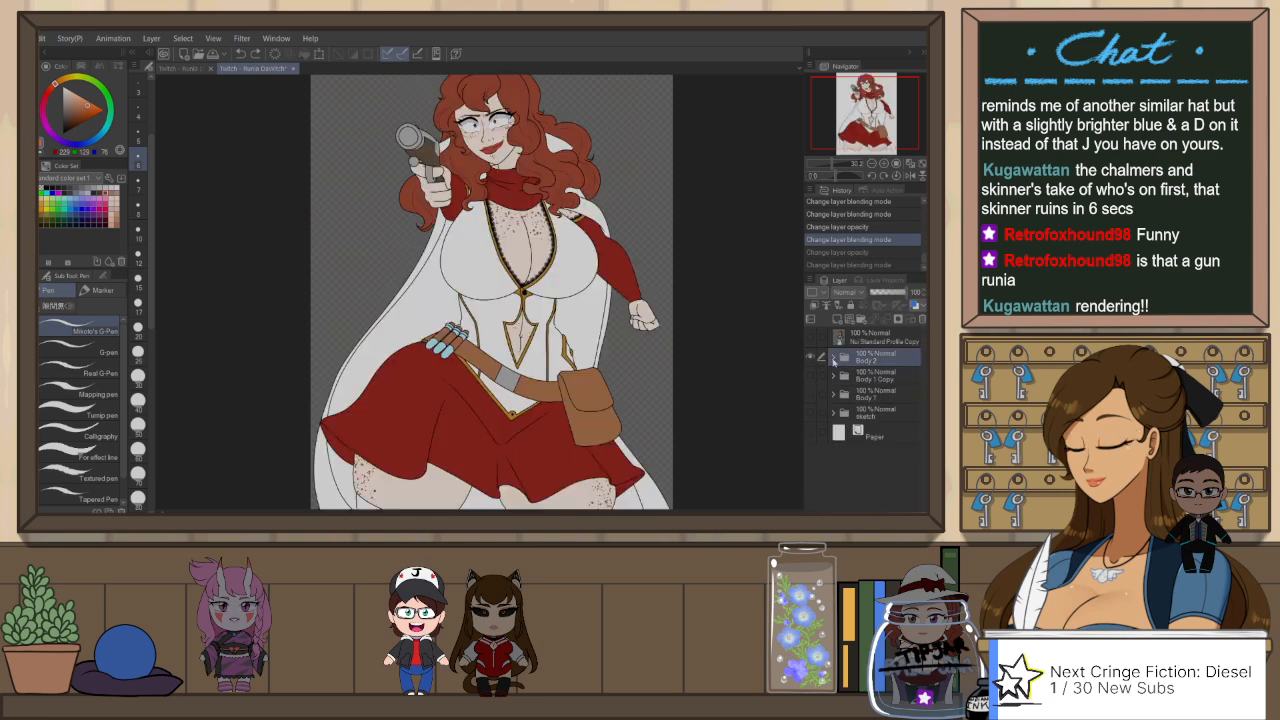
left_click(833, 358)
left_click(877, 451)
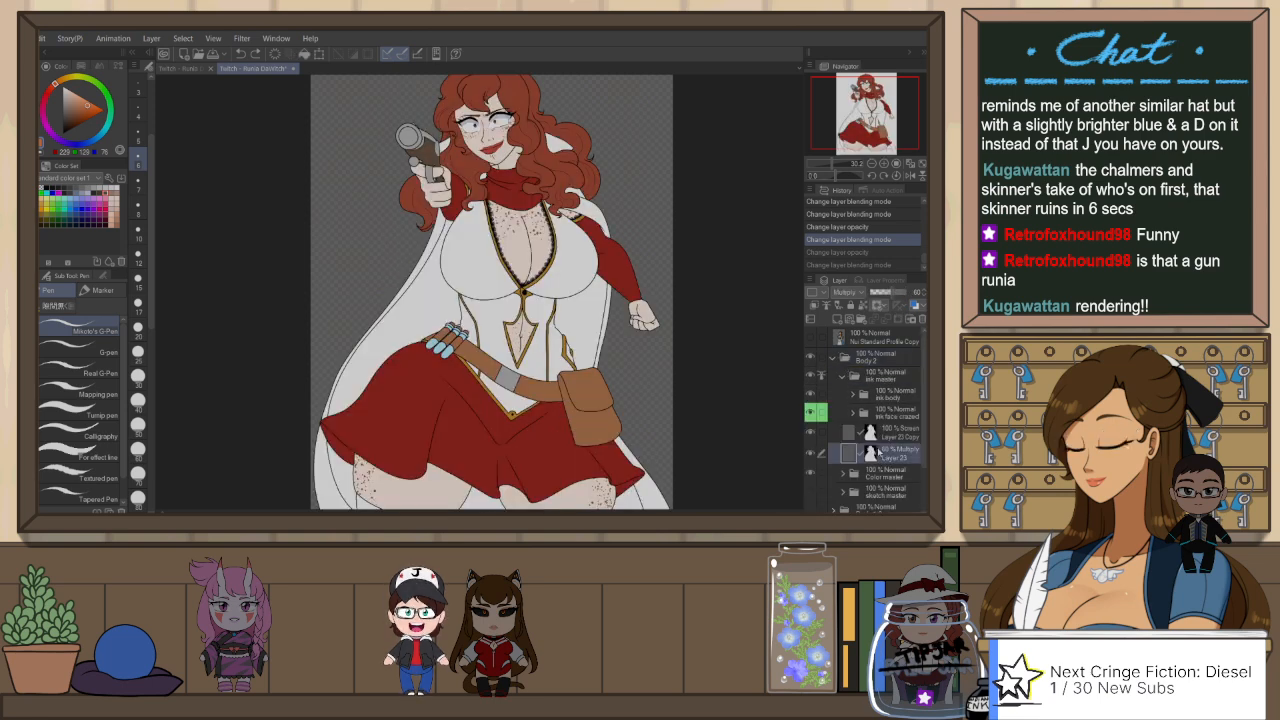
Step: Fill the cape's inner areas behind the torso, between the legs and beside the thighs with the orange shading colour, referring to other layers
key("g")
left_click(445, 312)
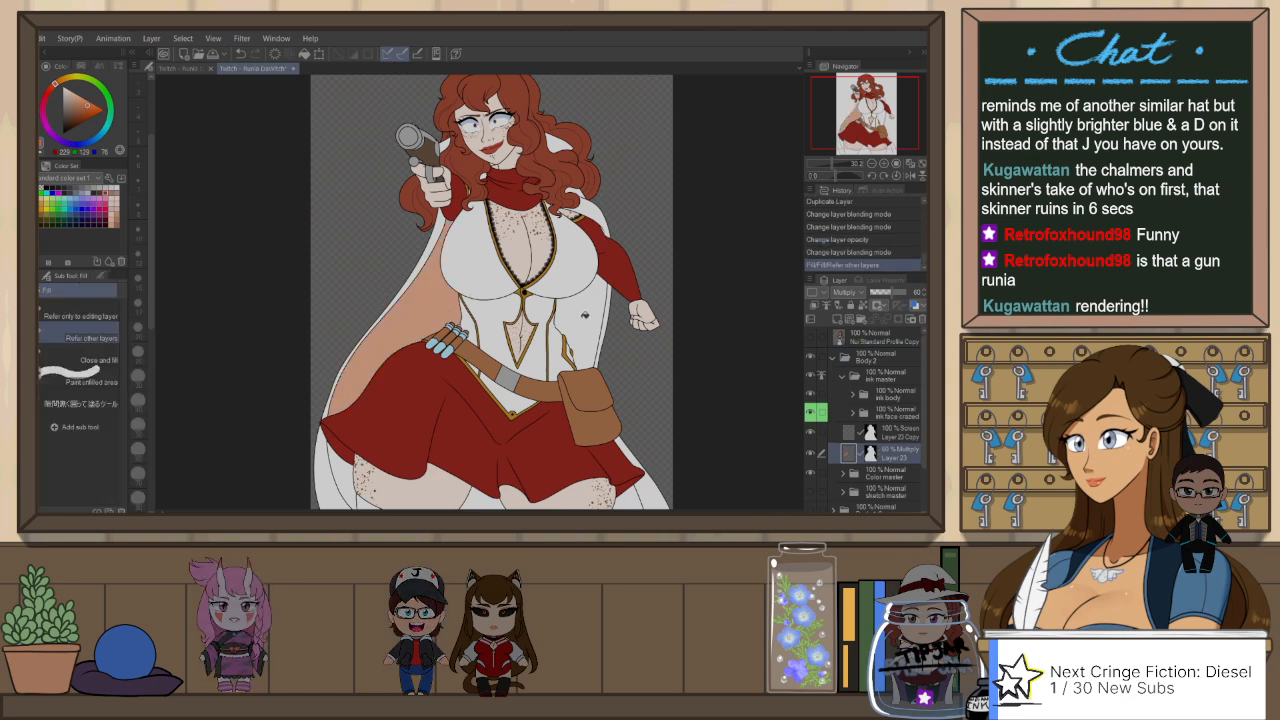
left_click(585, 315)
left_click_drag(491, 506, 518, 421)
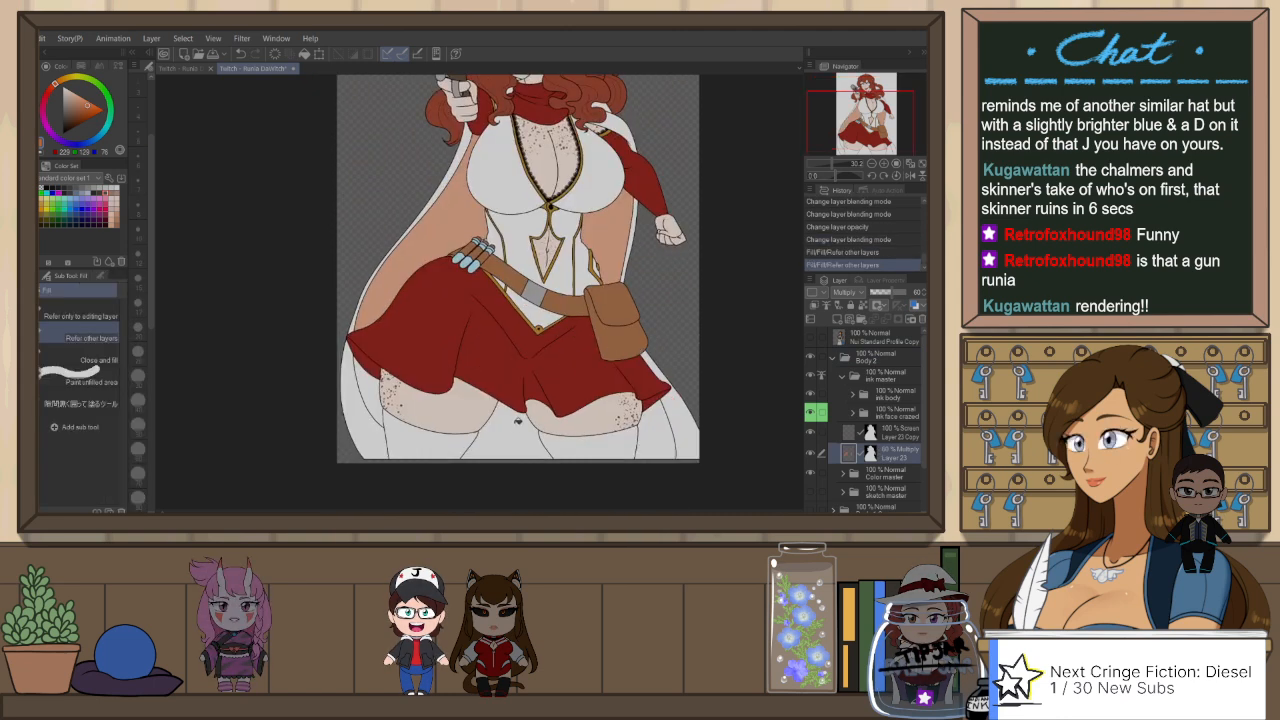
left_click(518, 421)
left_click(370, 393)
left_click(656, 417)
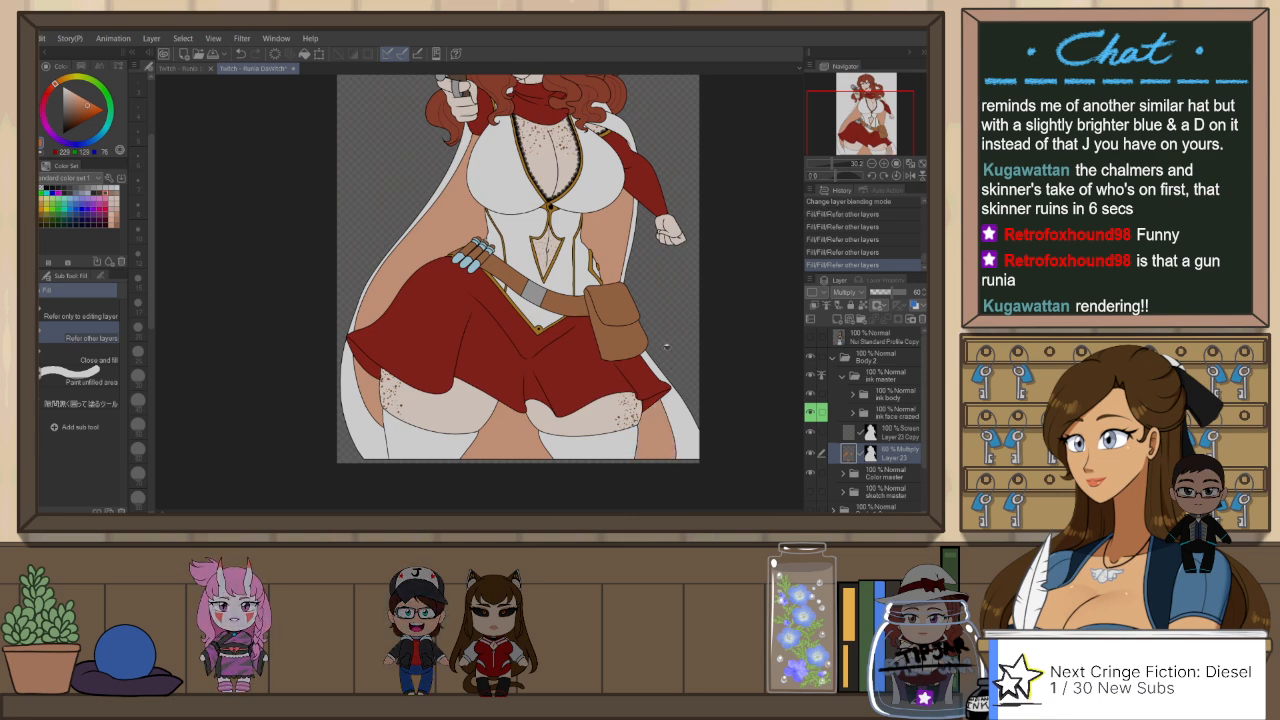
left_click(652, 401)
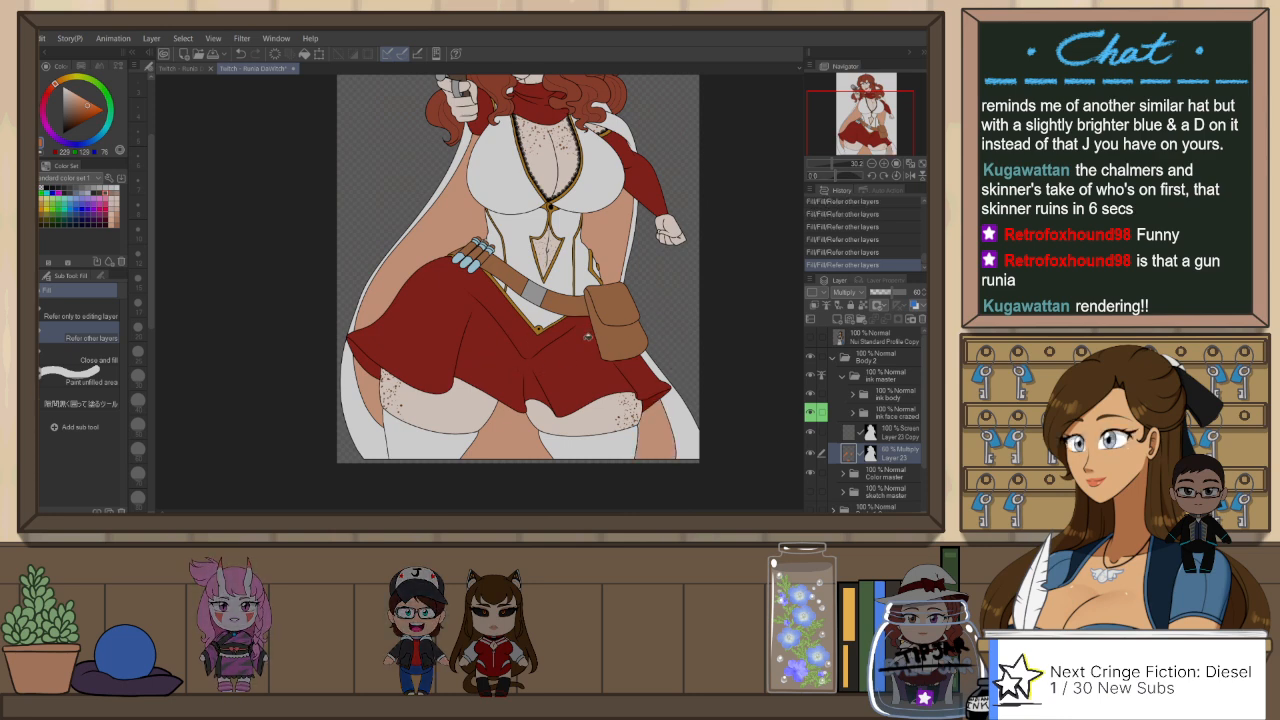
Step: Fill the inner curls of the hair behind the figure's shoulder with the shading colour
left_click_drag(615, 189, 623, 337)
scroll(508, 162, "up", 3)
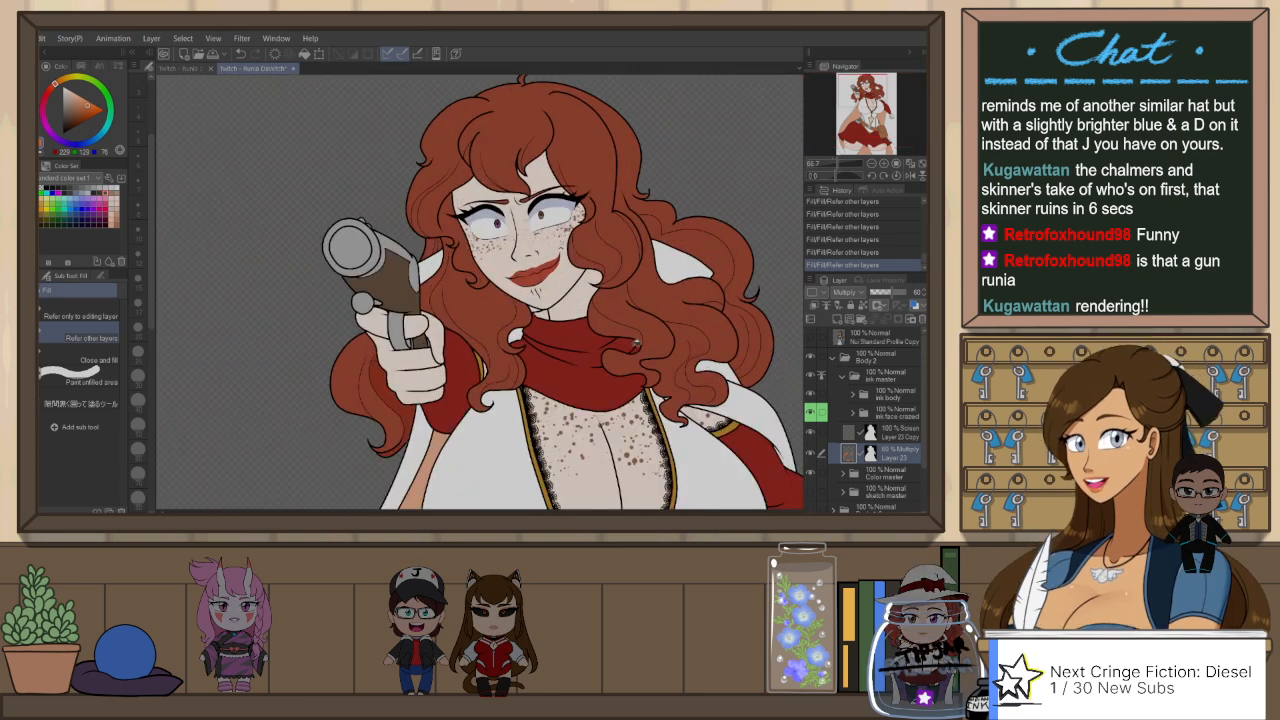
left_click(740, 322)
left_click(726, 262)
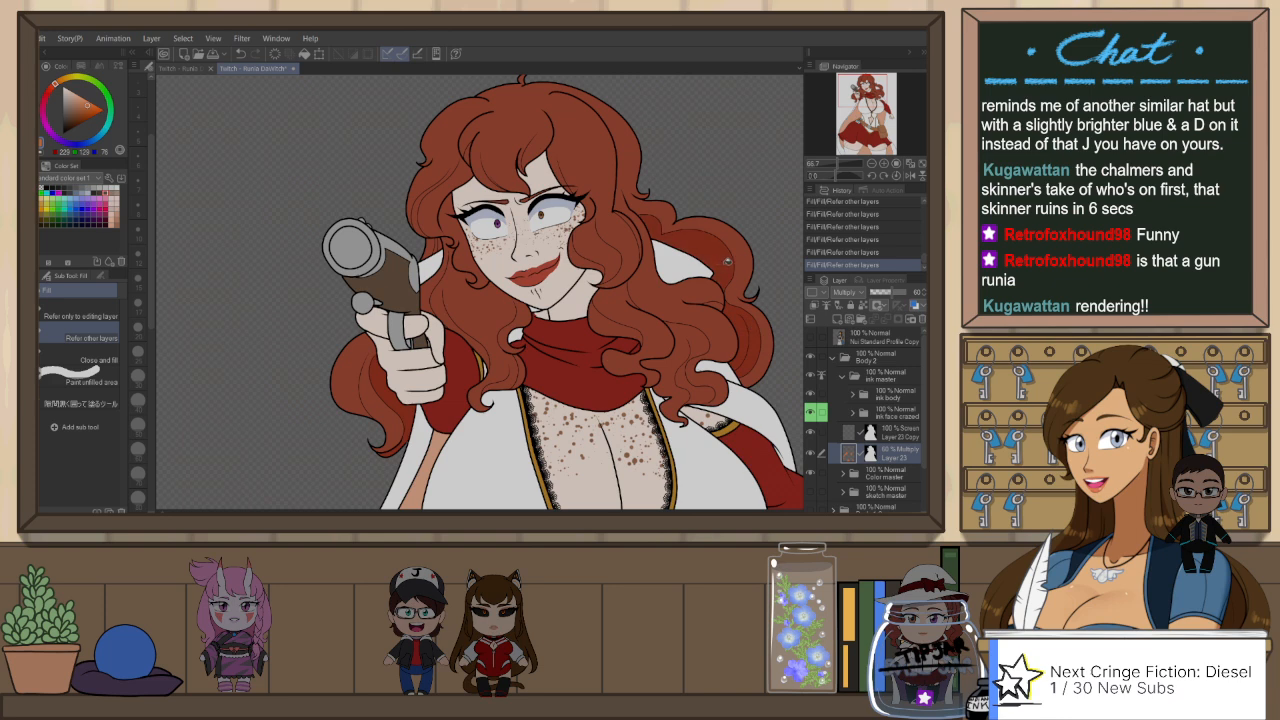
Step: Adjust the control points of the ink line at the hair lock's tip beside the cape, then collapse ink body and reselect Layer 23
left_click_drag(509, 416, 567, 378)
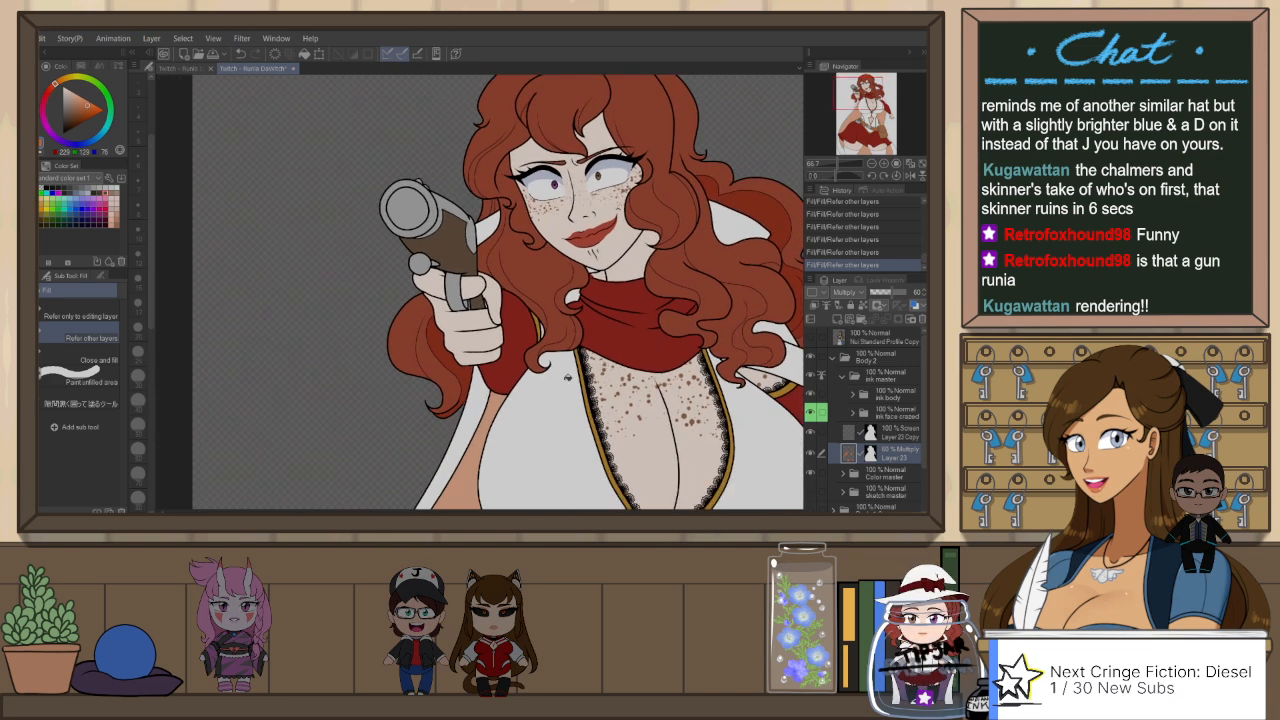
scroll(567, 377, "up", 3)
key("o")
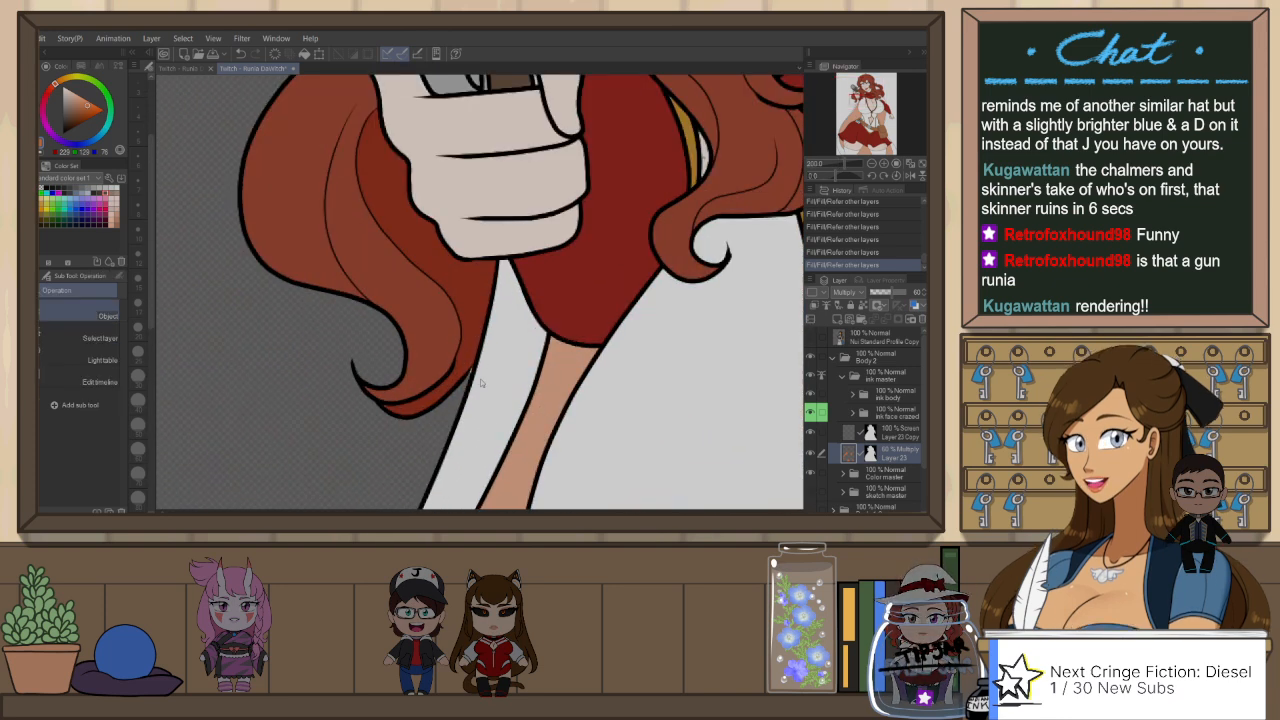
left_click(476, 371)
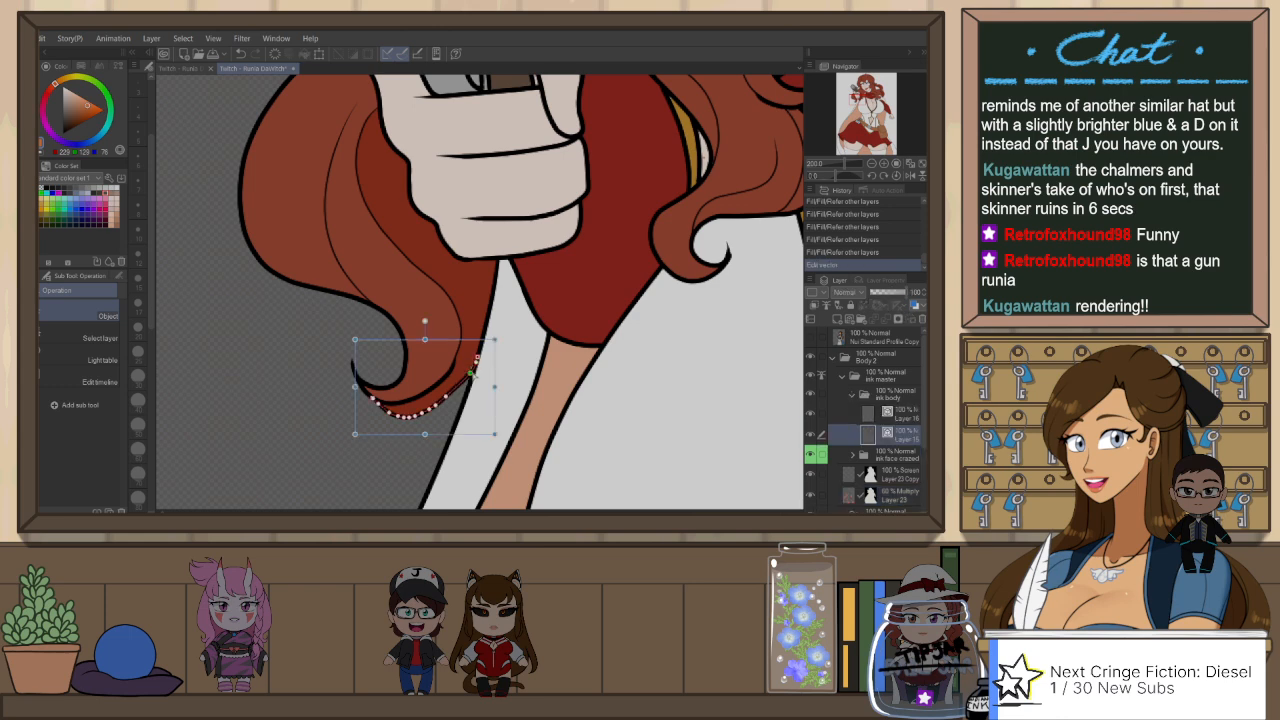
left_click_drag(446, 397, 457, 391)
left_click(509, 338)
scroll(523, 388, "down", 3)
left_click_drag(716, 318, 659, 351)
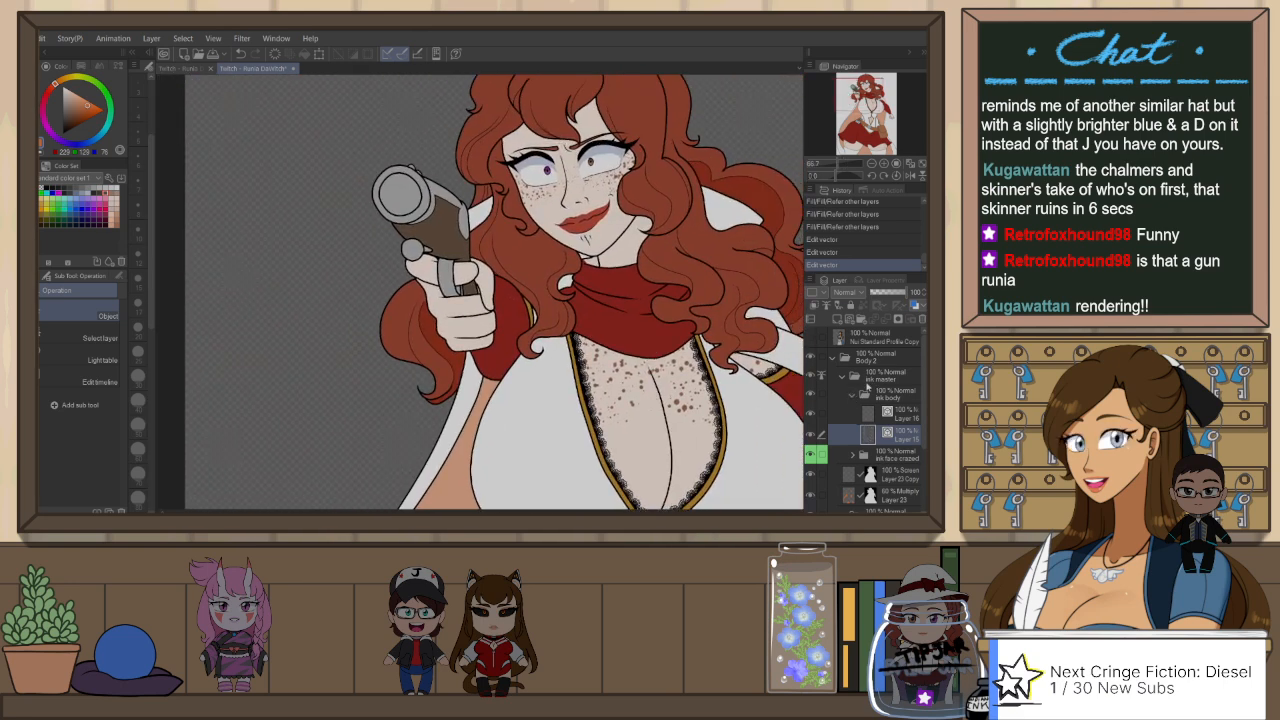
left_click(866, 392)
left_click(897, 455)
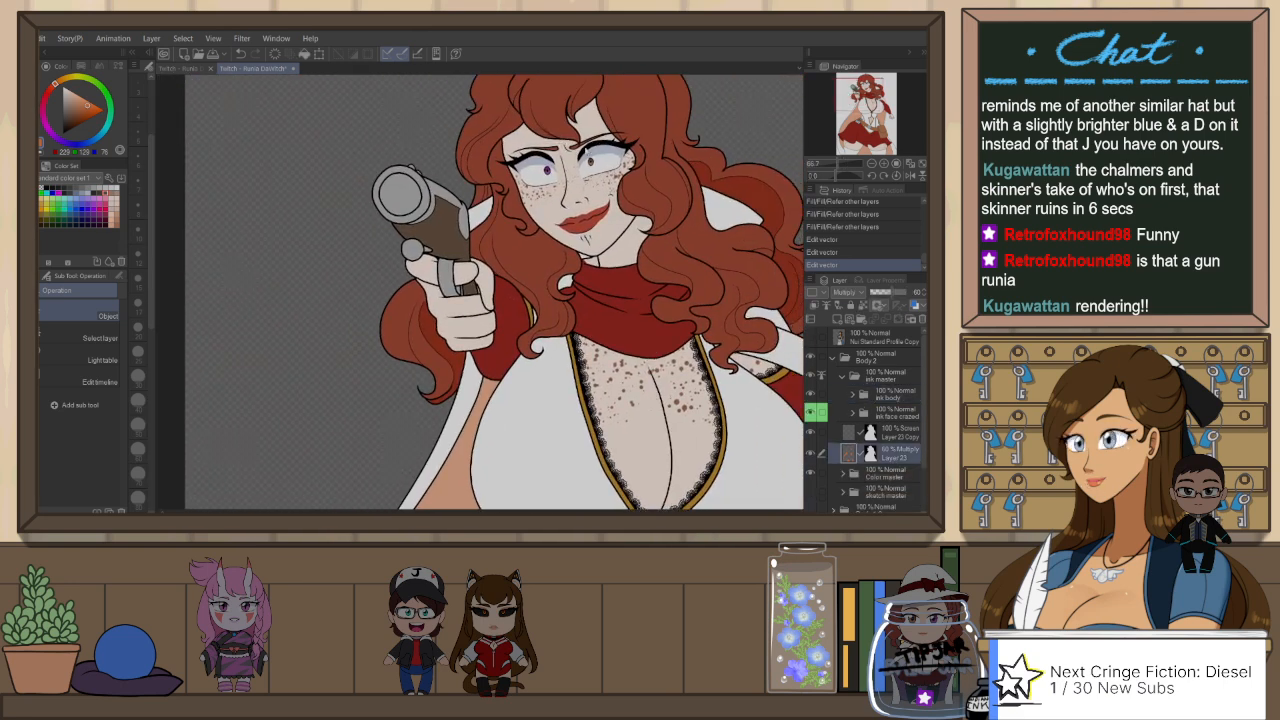
Step: Flip the canvas view, draw a shading edge across the hair lock beside the eye with Mikoto's G-Pen, and fill the enclosed area
key("h")
key("p")
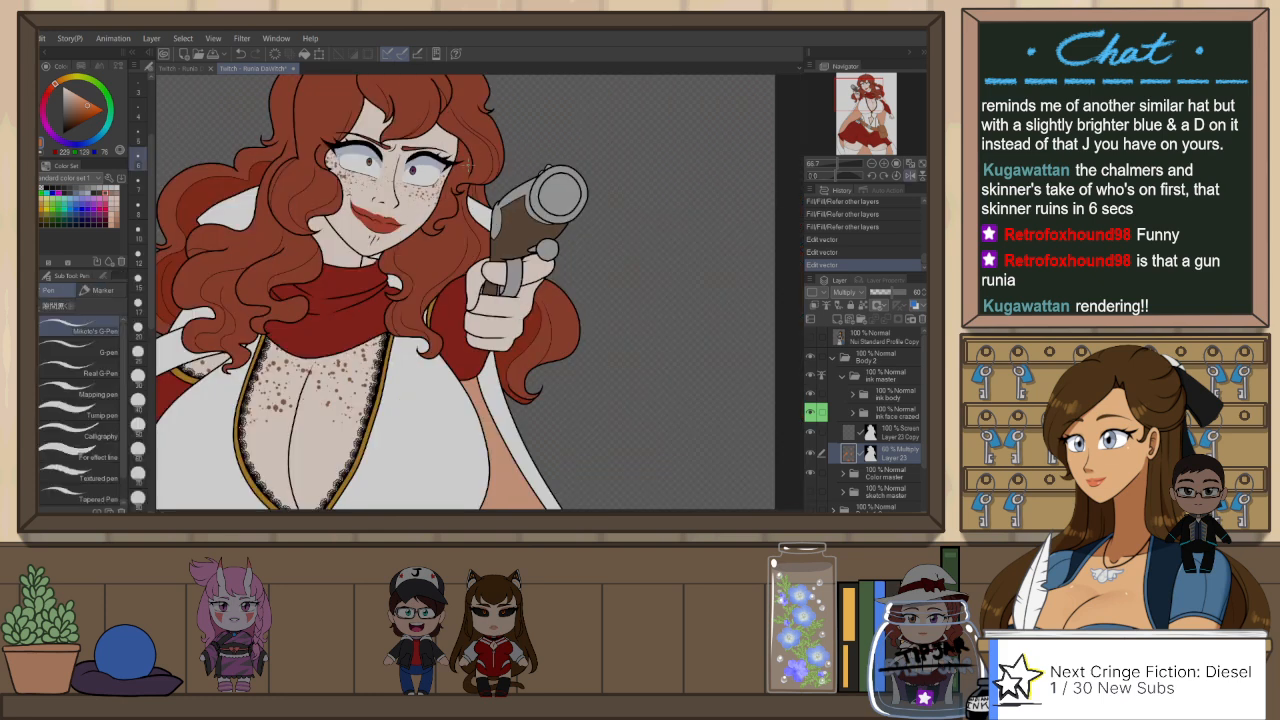
scroll(466, 168, "up", 5)
mouse_move(414, 269)
left_mouse_down()
mouse_move(464, 238)
mouse_move(481, 200)
left_mouse_up()
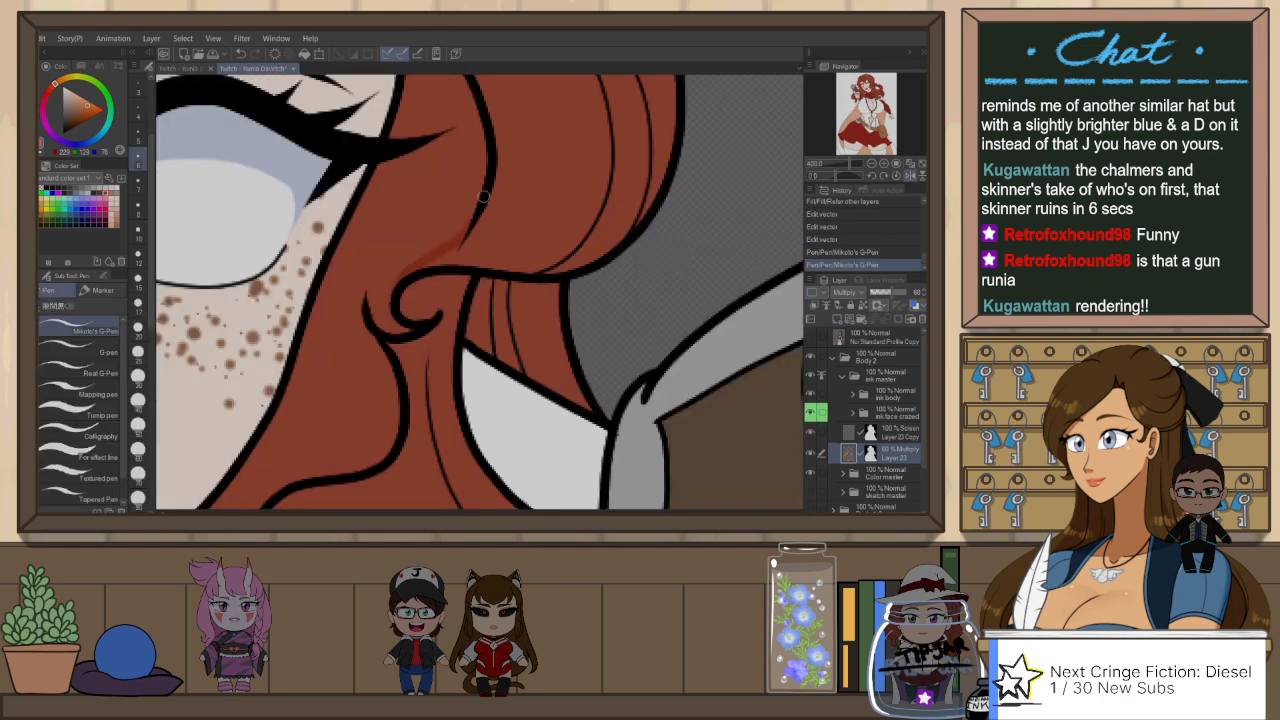
left_click_drag(447, 241, 487, 191)
scroll(482, 240, "down", 3)
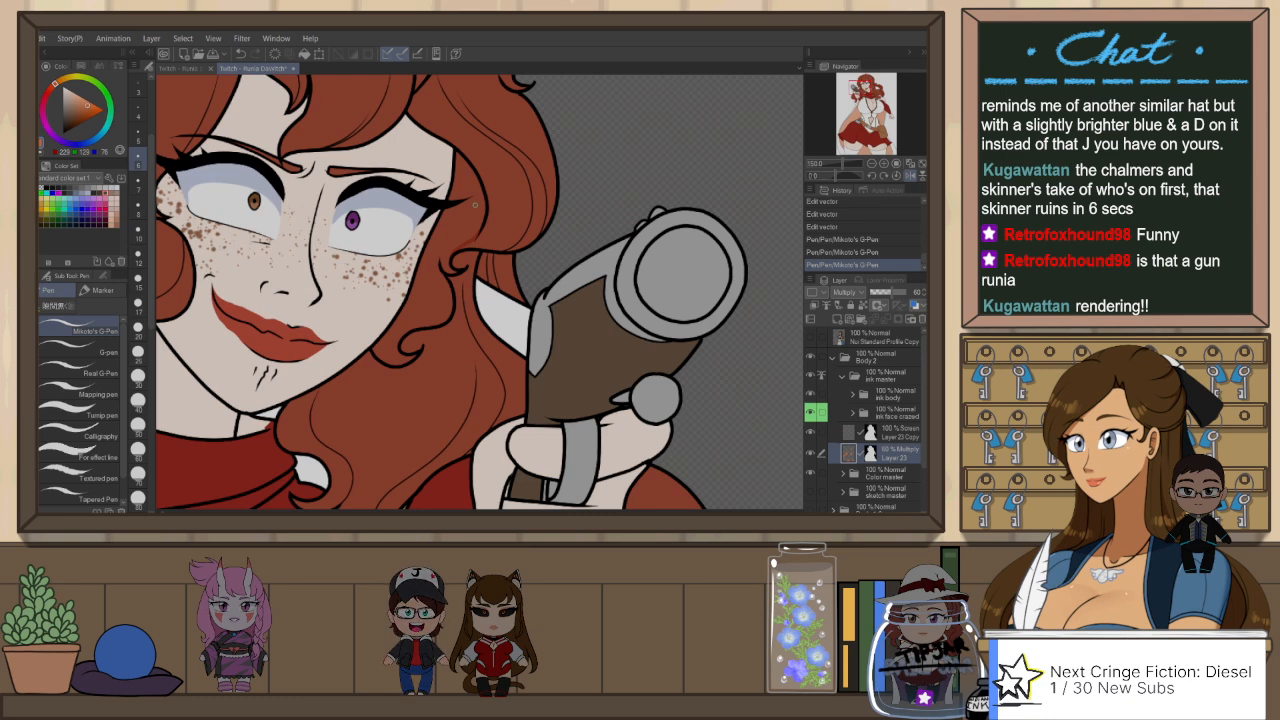
key("g")
left_click(476, 208)
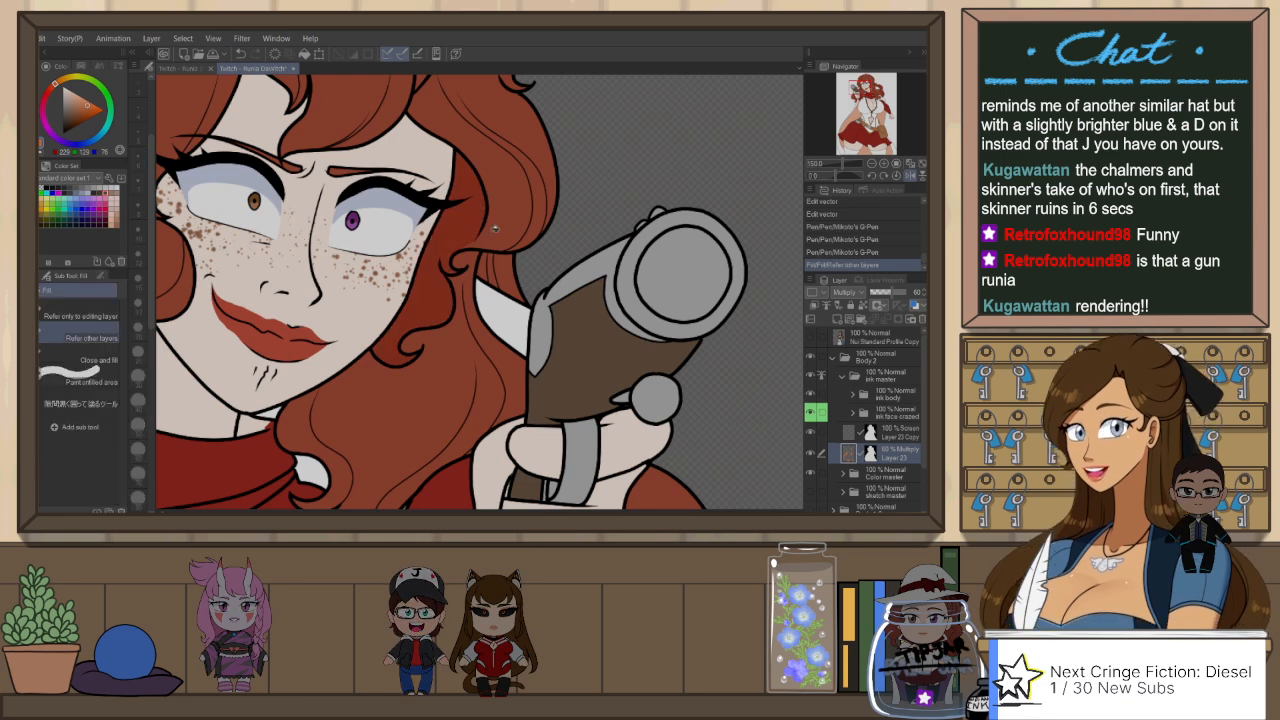
Step: Fill the neck below the chin and the neighbouring area by the scarf with the shading colour
scroll(489, 281, "down", 2)
left_click_drag(463, 308, 521, 312)
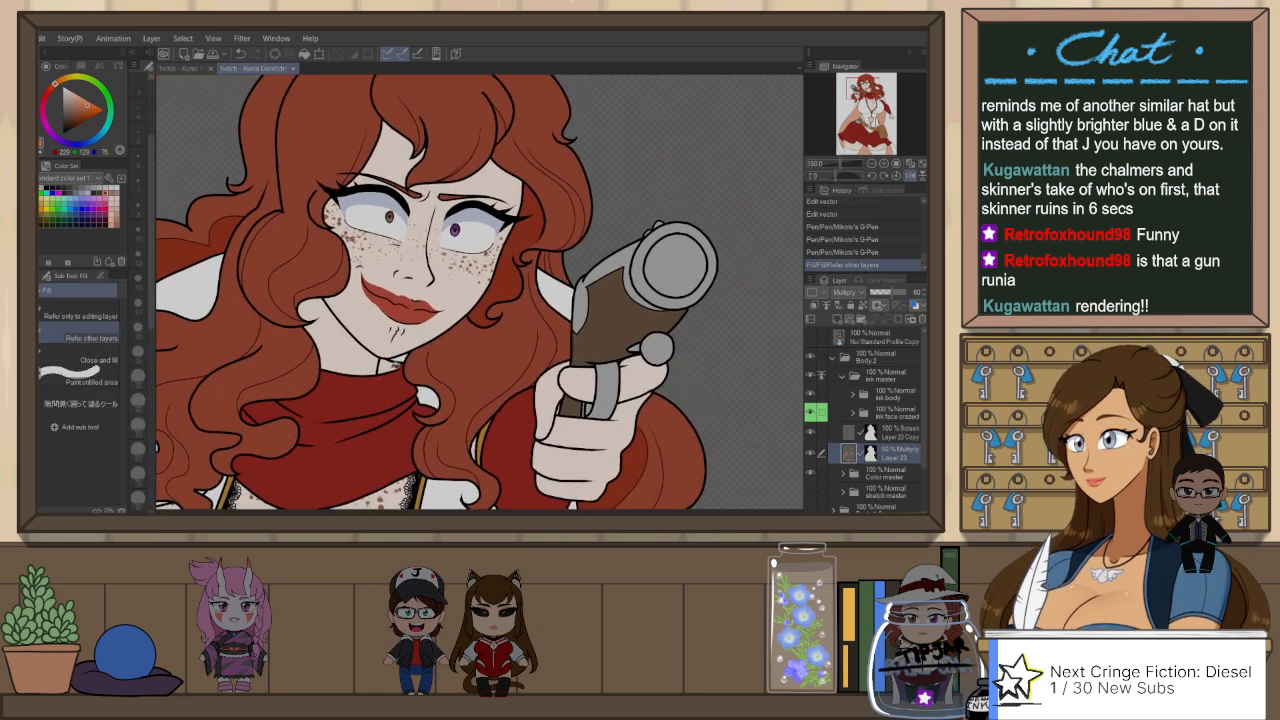
left_click(350, 345)
left_click_drag(340, 472, 449, 413)
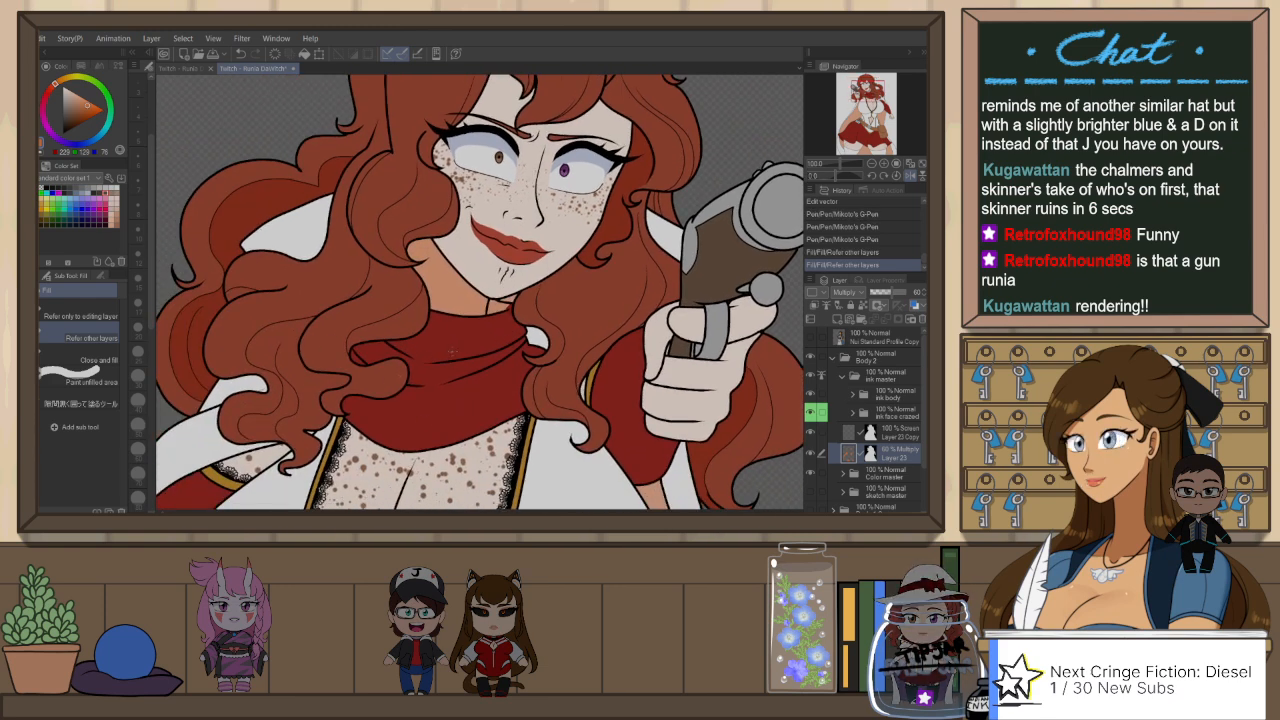
left_click(452, 357, "ctrl+shift")
Step: Collapse the Color master folder, return to Layer 23, and erase shading around the scarf's upper edge with Snap eraser 2
key("h")
left_click(500, 334, "alt")
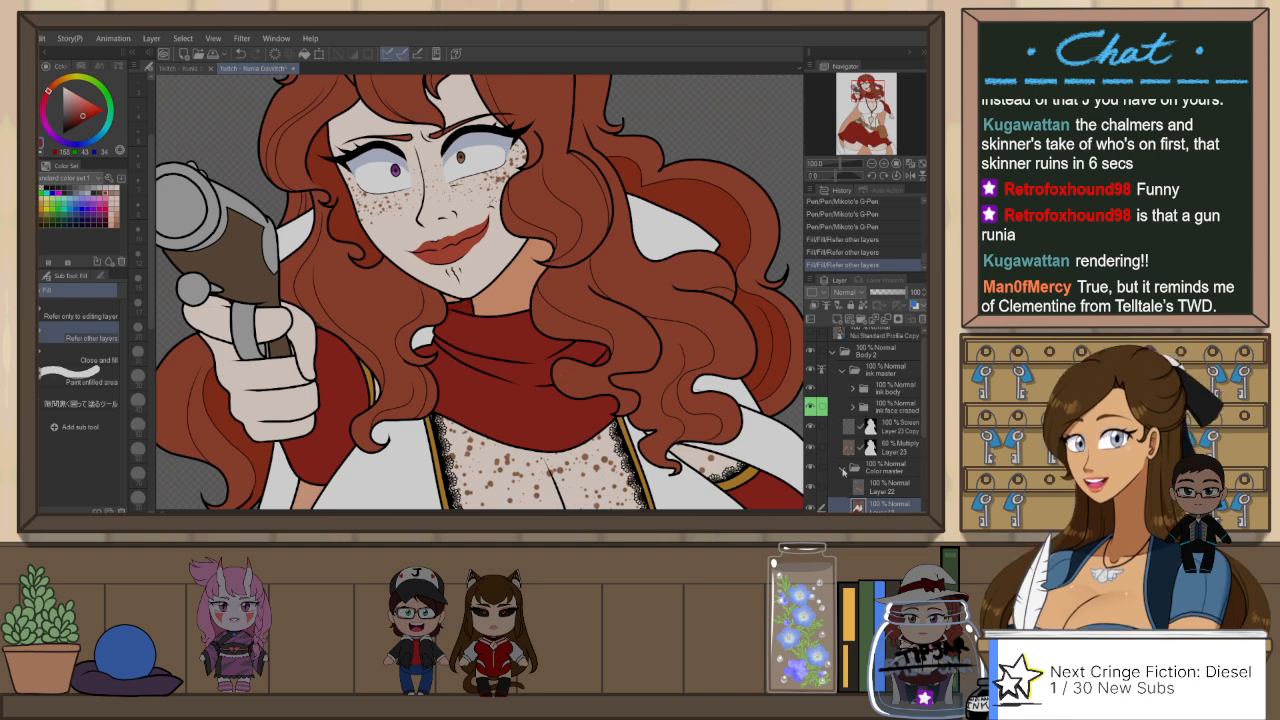
left_click(843, 469)
left_click(849, 448)
key("h")
key("e")
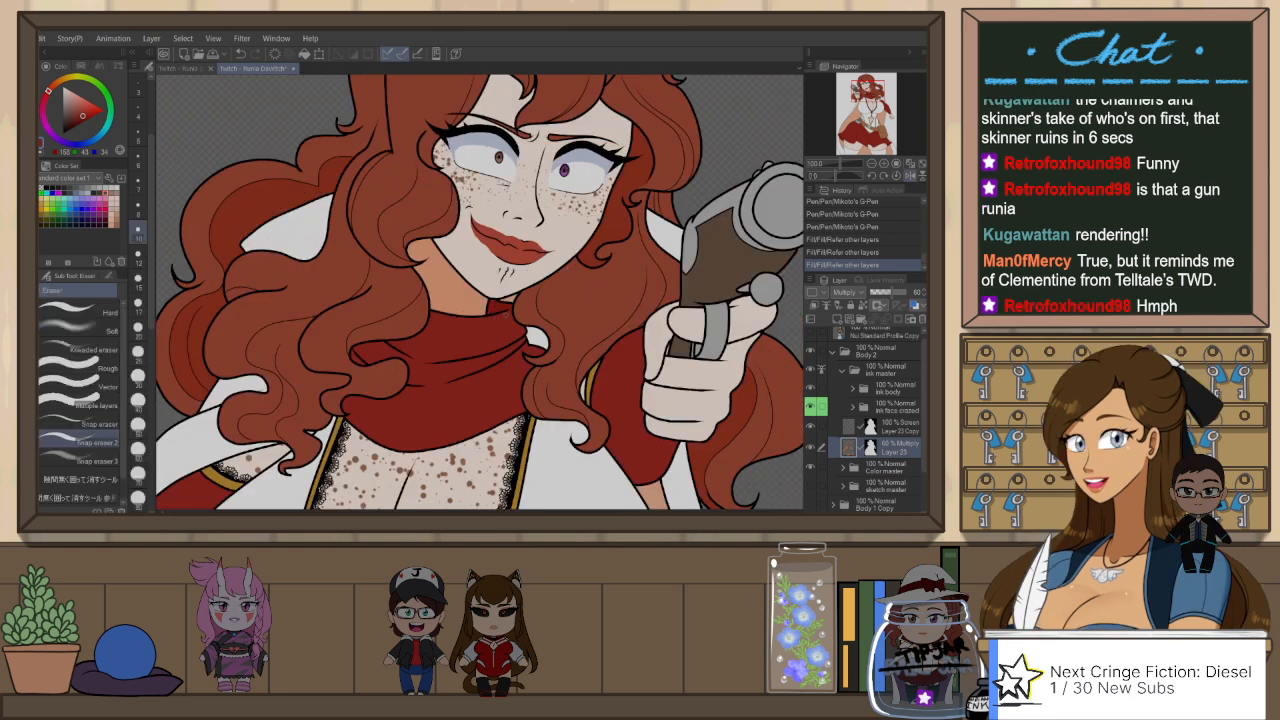
left_click_drag(507, 318, 486, 389)
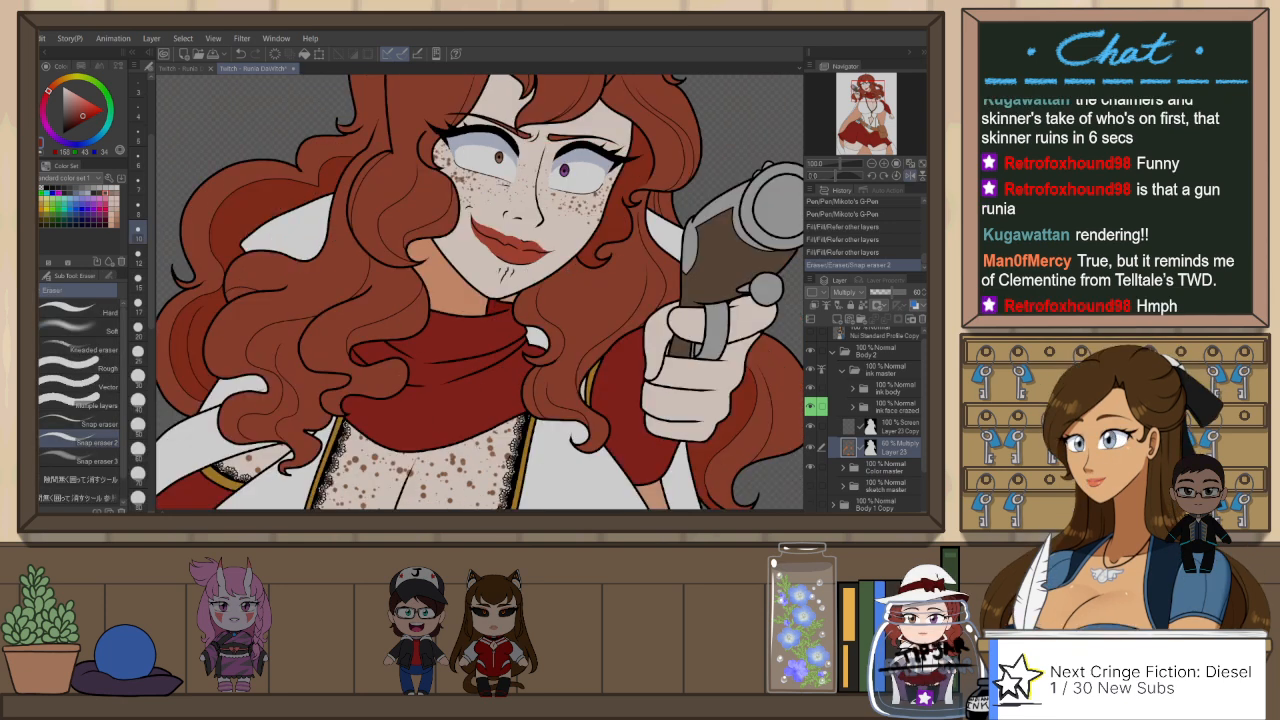
Step: Bring up the colour history, fill the small cape patch between the scarf and the hair, and flip the canvas view back
key("g")
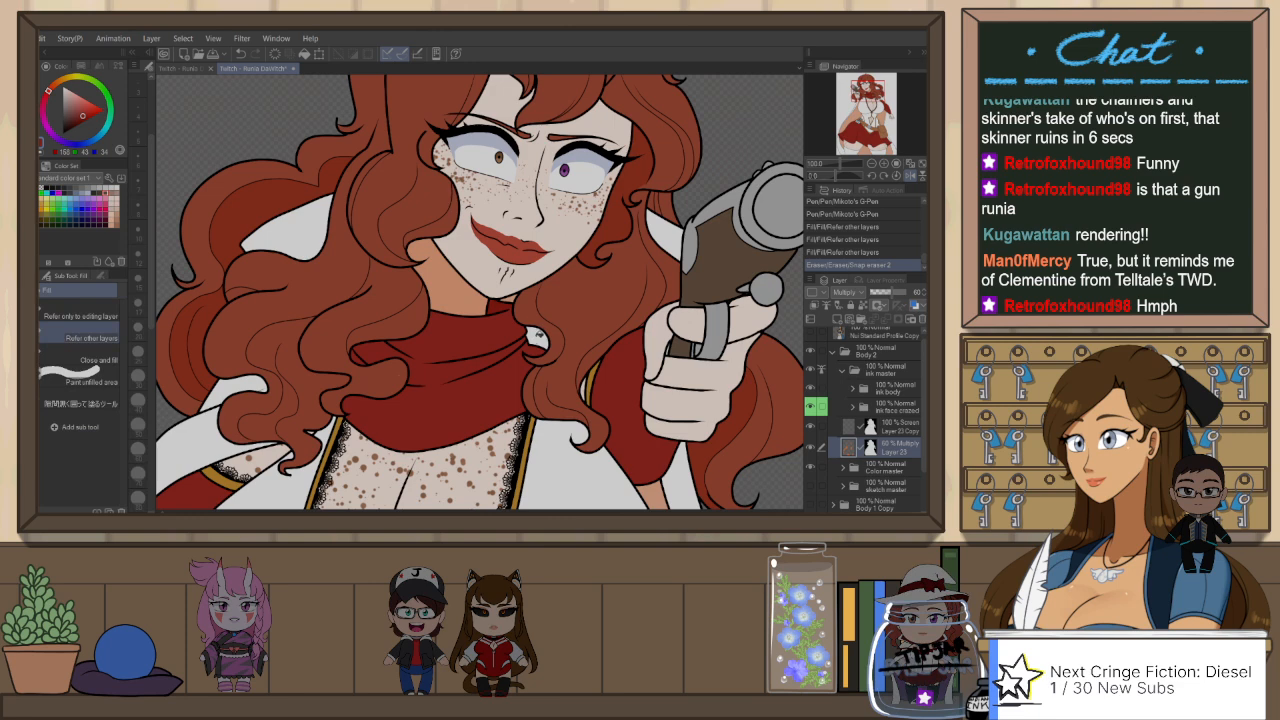
left_click(82, 67)
left_click(82, 78)
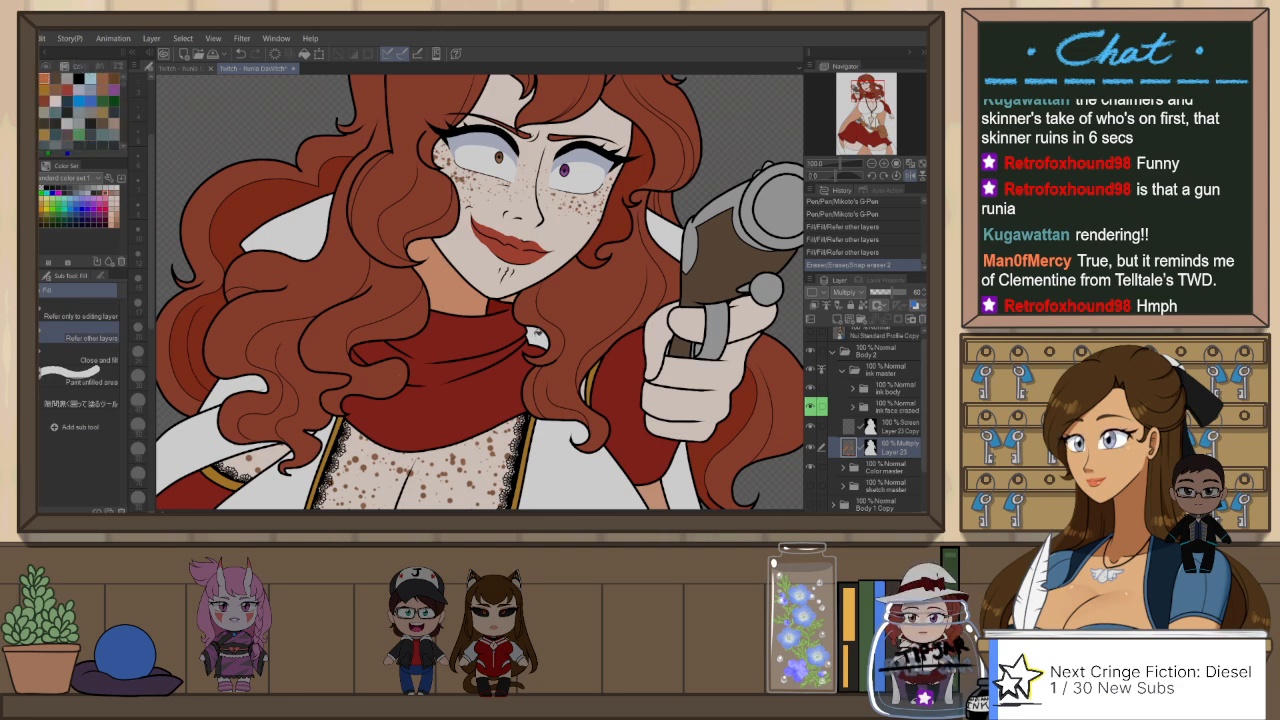
left_click(540, 336)
key("h")
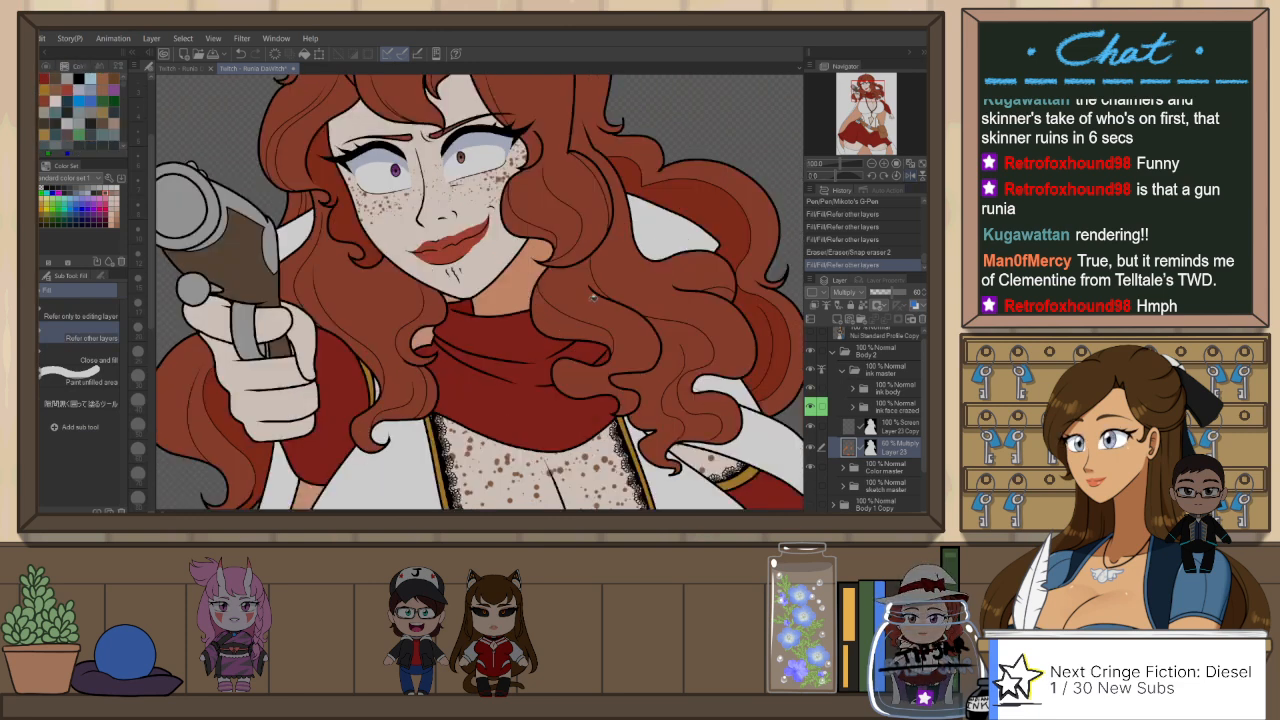
Step: Rotate the canvas, draw shading edges across the scarf's folds with Mikoto's G-Pen, and reset the rotation
key("p")
key("r")
left_click_drag(633, 353, 371, 360)
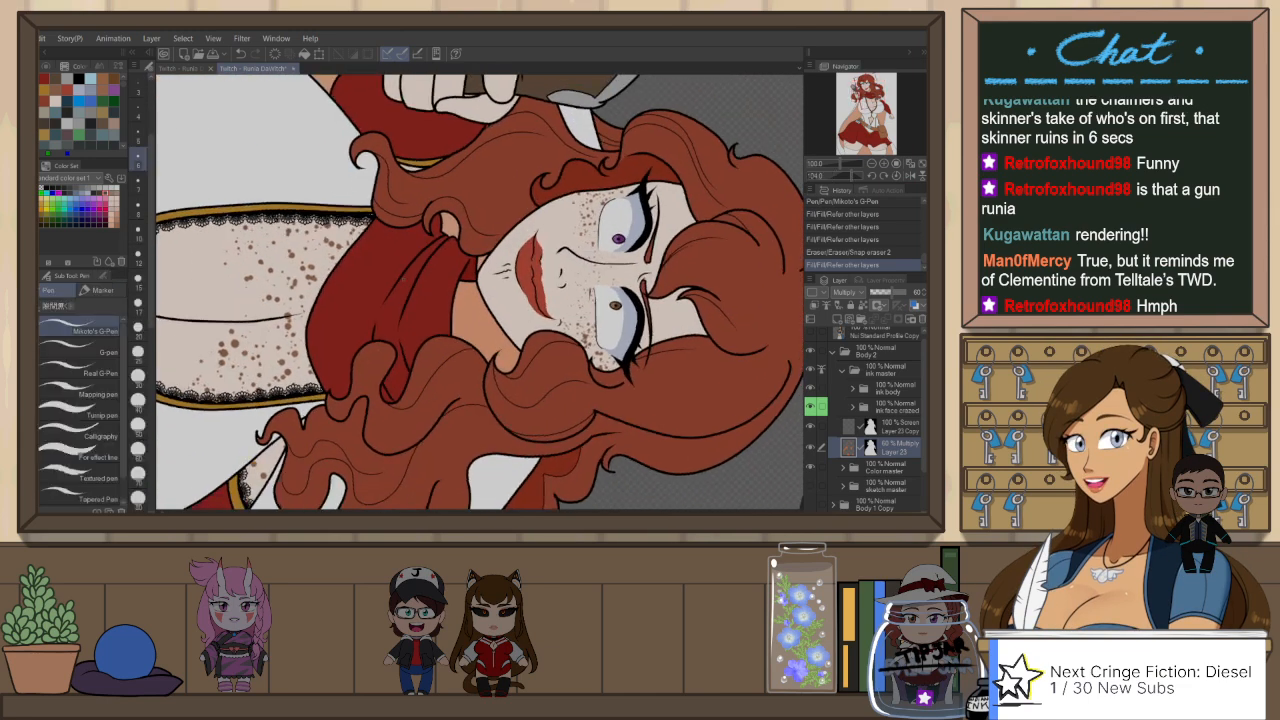
key("ctrl+z")
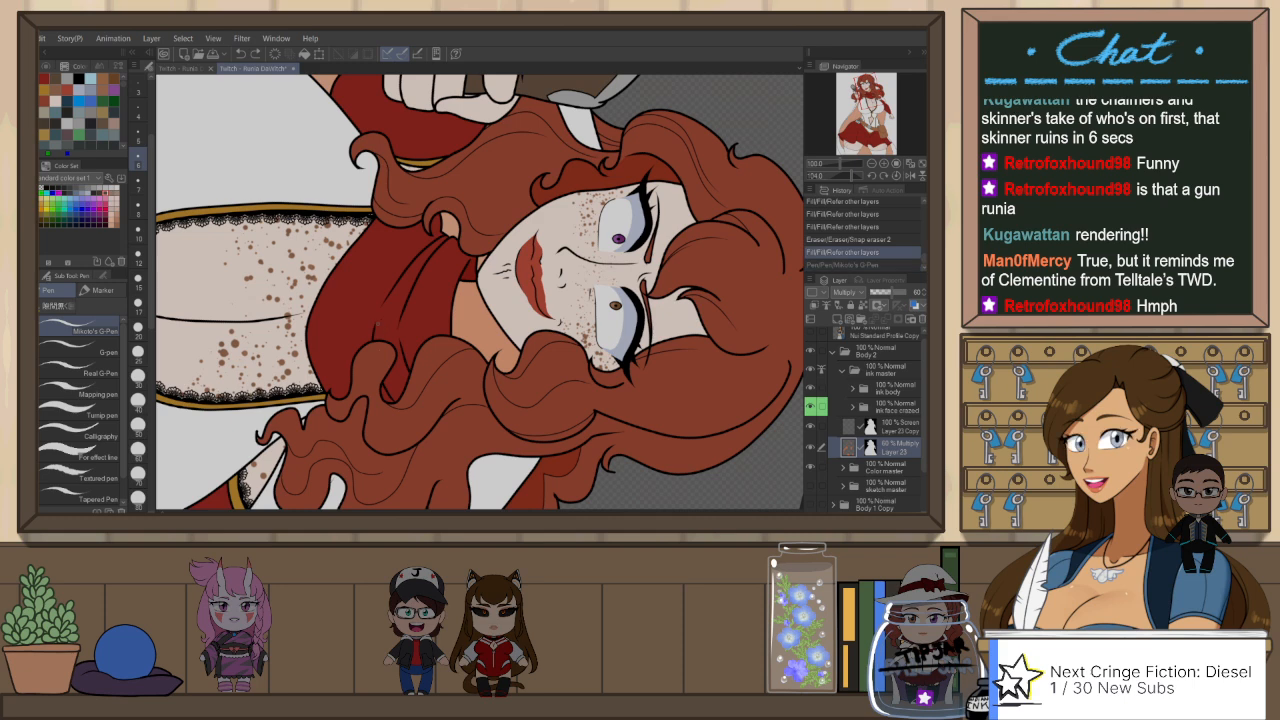
left_click(388, 313)
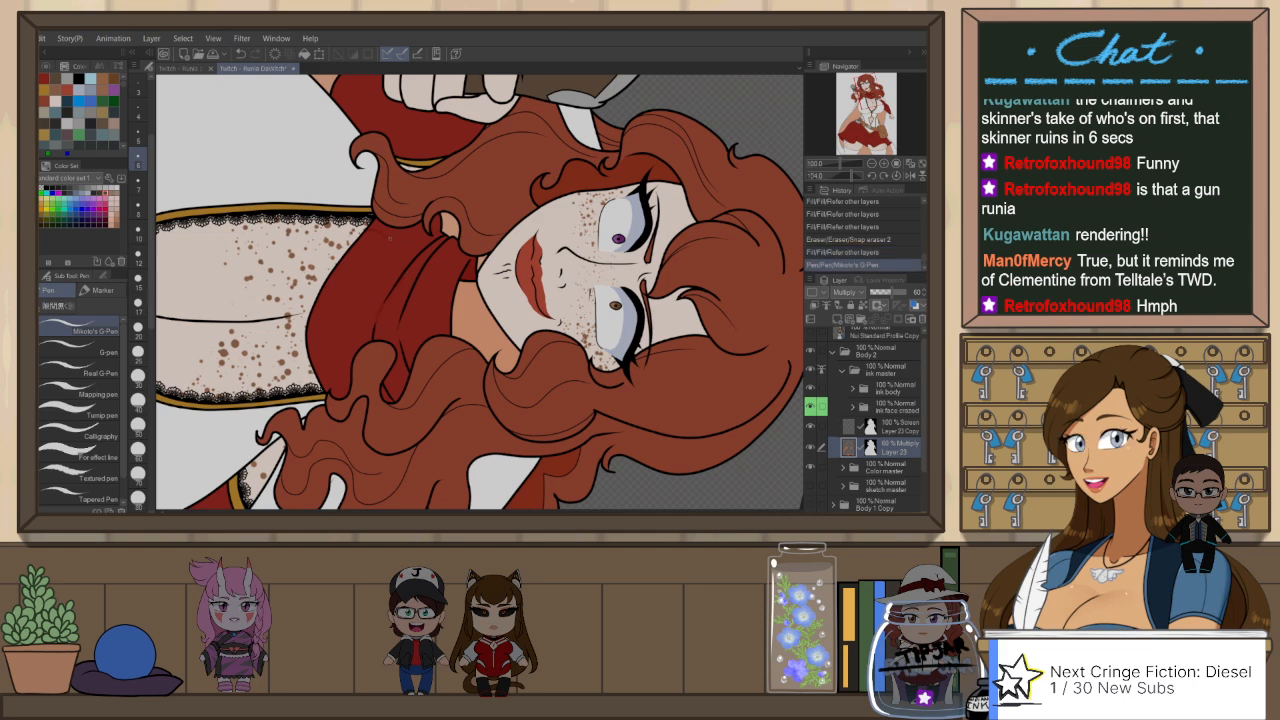
left_click_drag(408, 244, 430, 272)
key("ctrl+z")
mouse_move(400, 314)
left_mouse_down()
mouse_move(429, 283)
mouse_move(401, 348)
mouse_move(403, 304)
mouse_move(429, 287)
left_mouse_up()
key("ctrl+z")
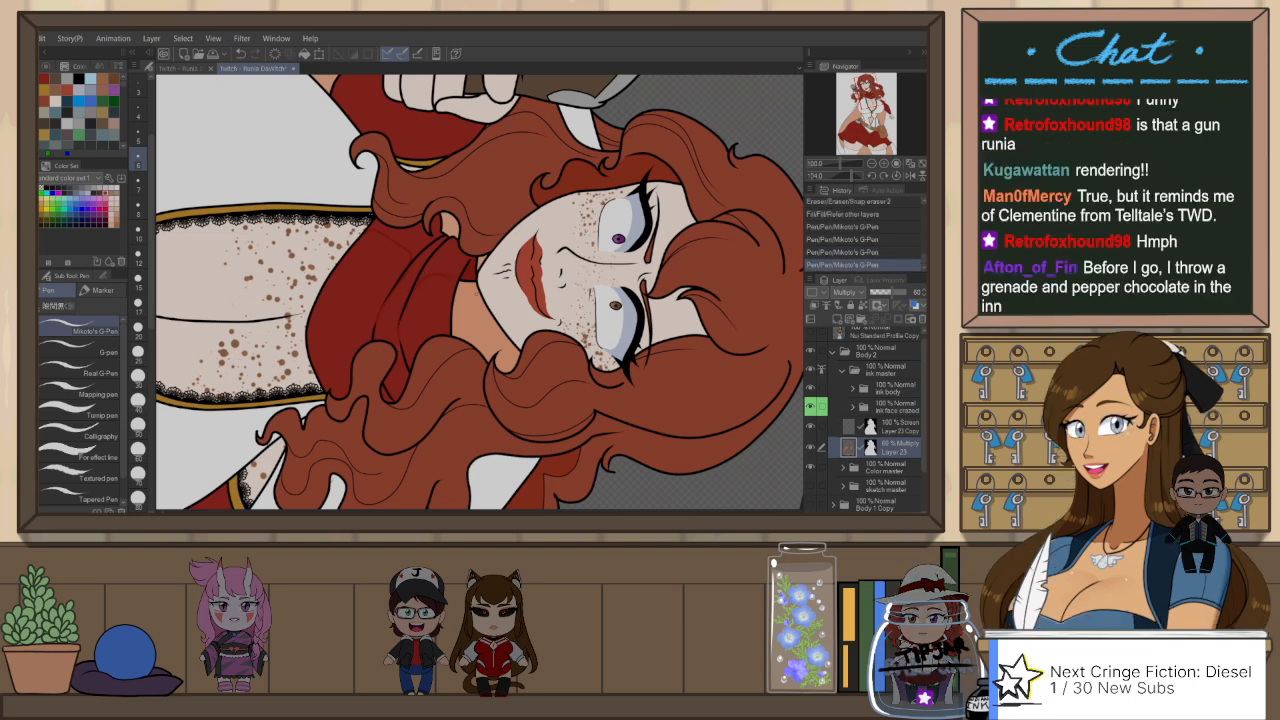
key("ctrl+at")
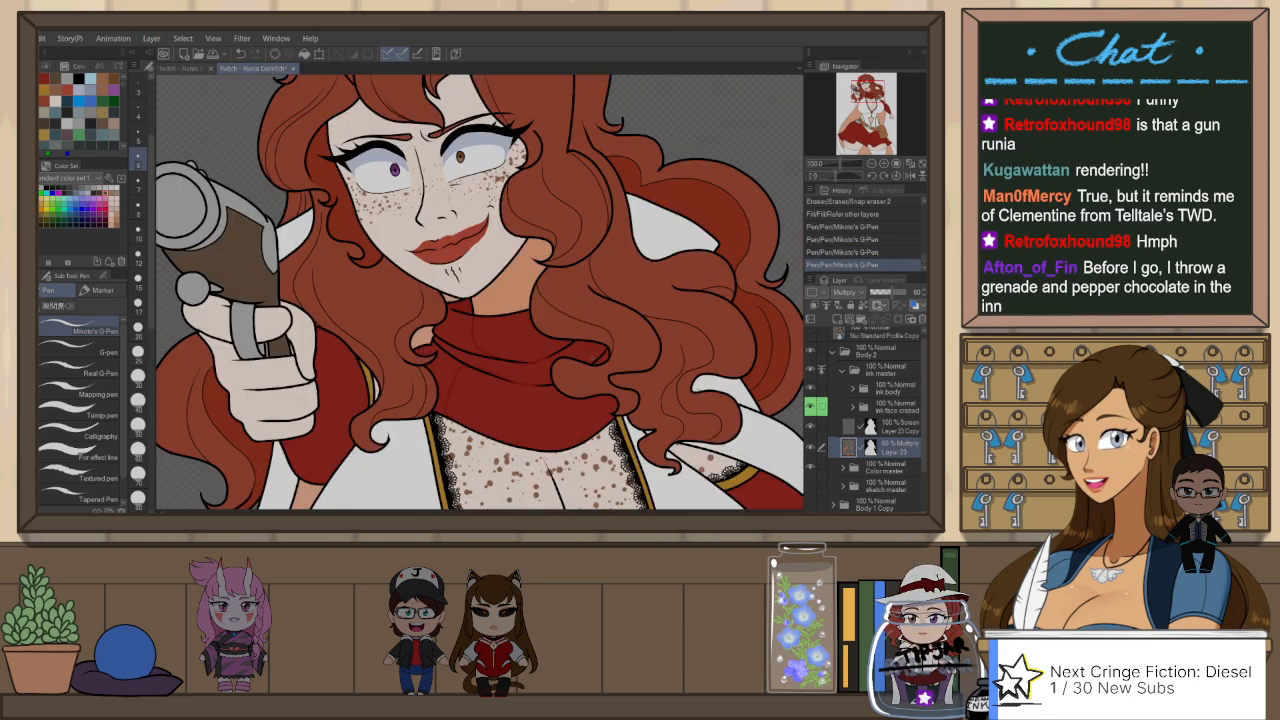
Step: Flip the canvas view, then hide the Color master folder and show the Paper layer behind the line art
key("h")
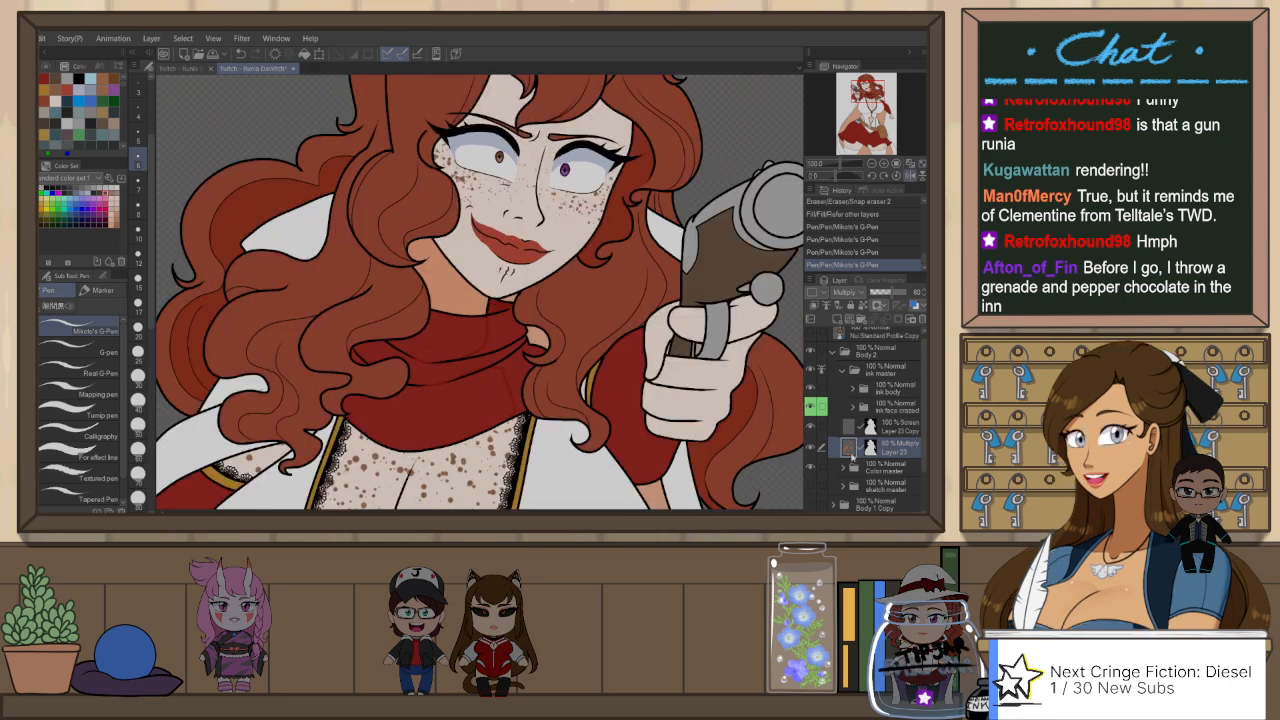
left_click(810, 467)
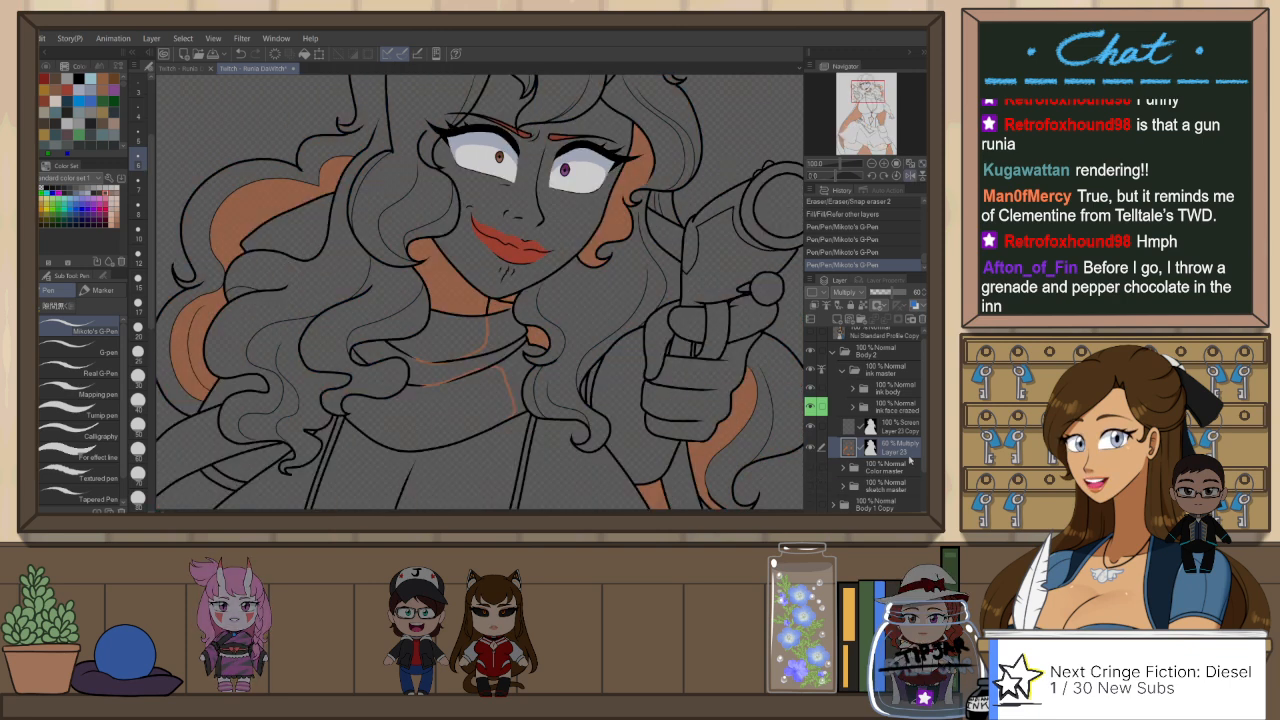
scroll(817, 483, "down", 2)
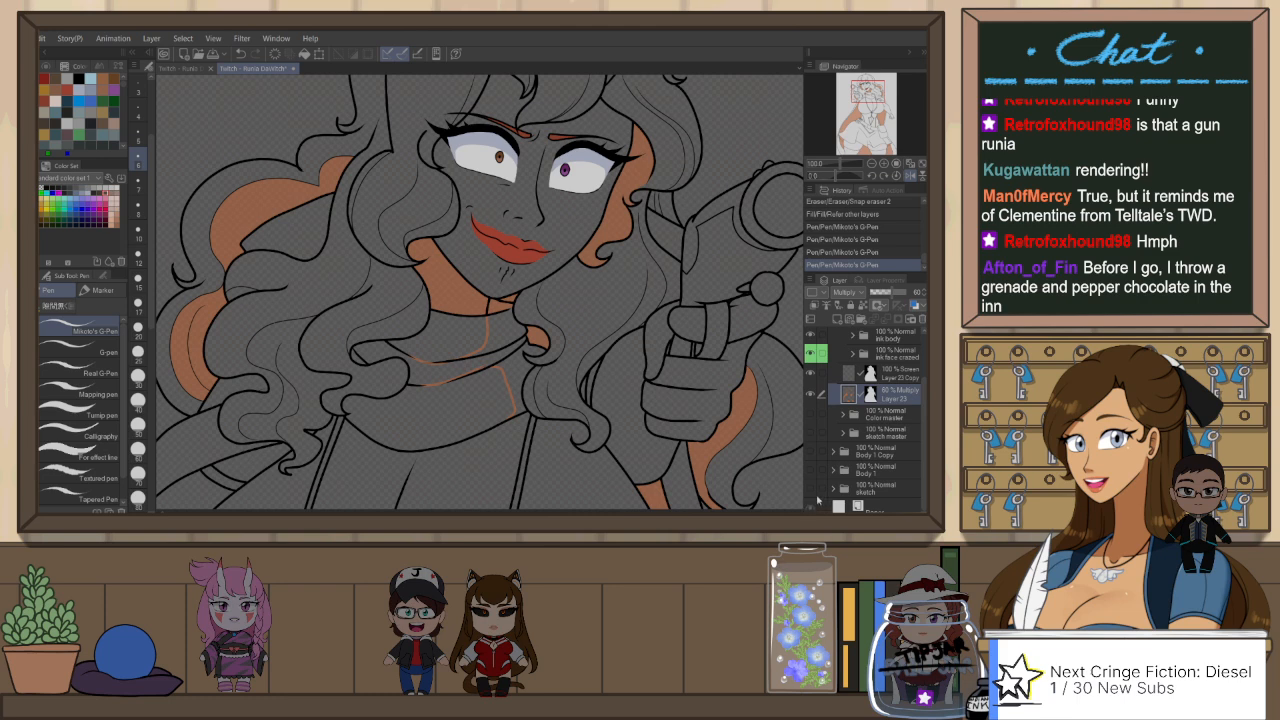
left_click(812, 505)
left_click_drag(480, 283, 556, 243)
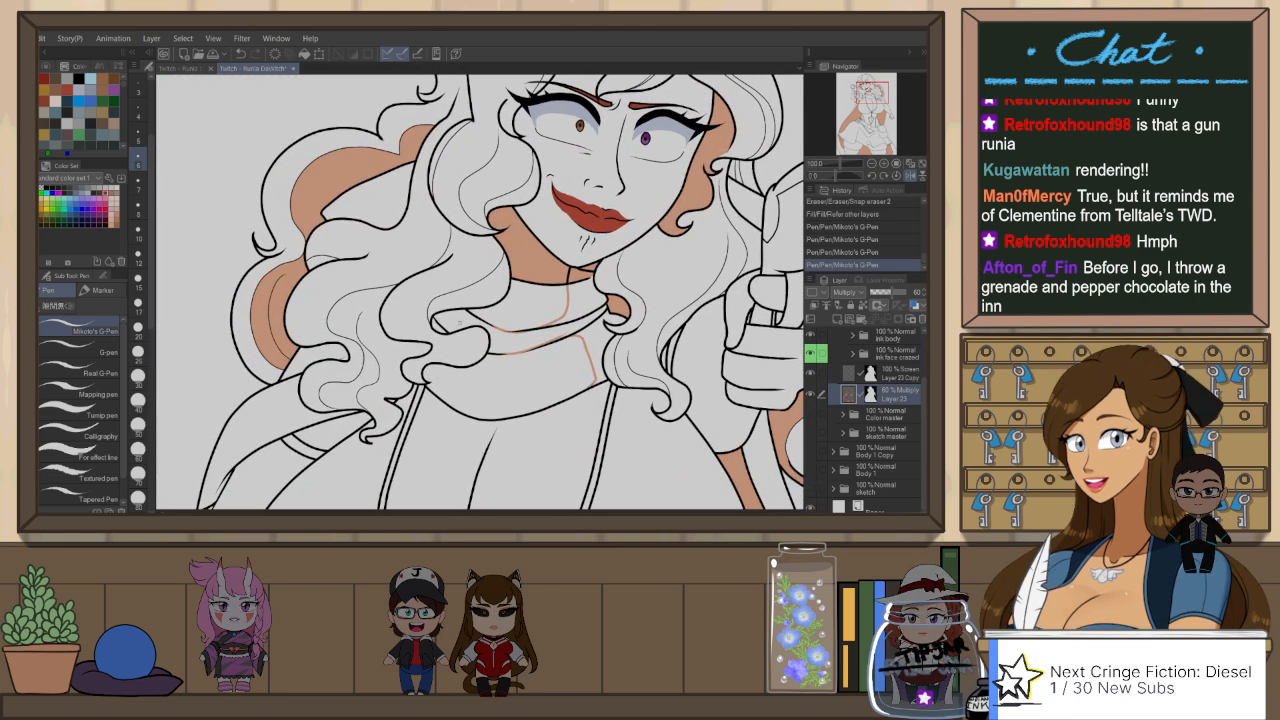
Step: Draw more shading edges on the scarf's upper fold and its lower part near the hair, and flip the canvas view back
left_click_drag(487, 321, 504, 301)
key("ctrl+z")
mouse_move(483, 377)
left_mouse_down()
mouse_move(503, 311)
mouse_move(461, 302)
left_mouse_up()
key("ctrl+z")
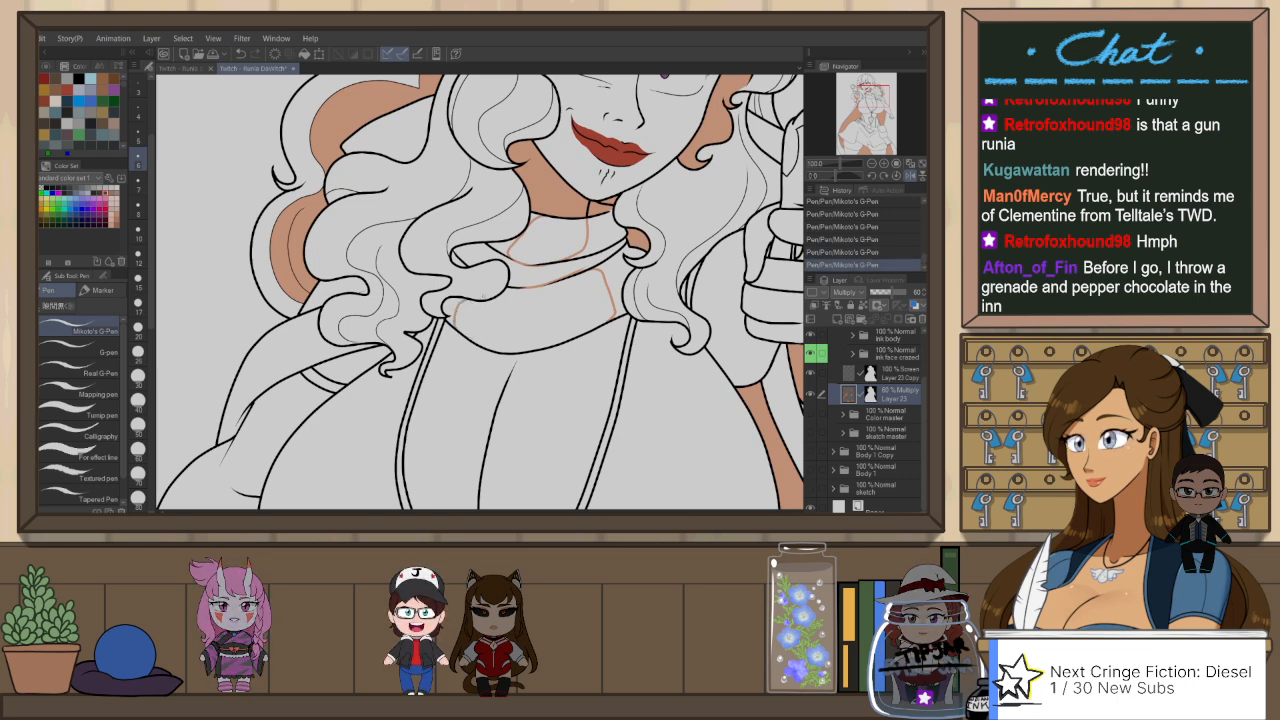
scroll(593, 293, "down", 1)
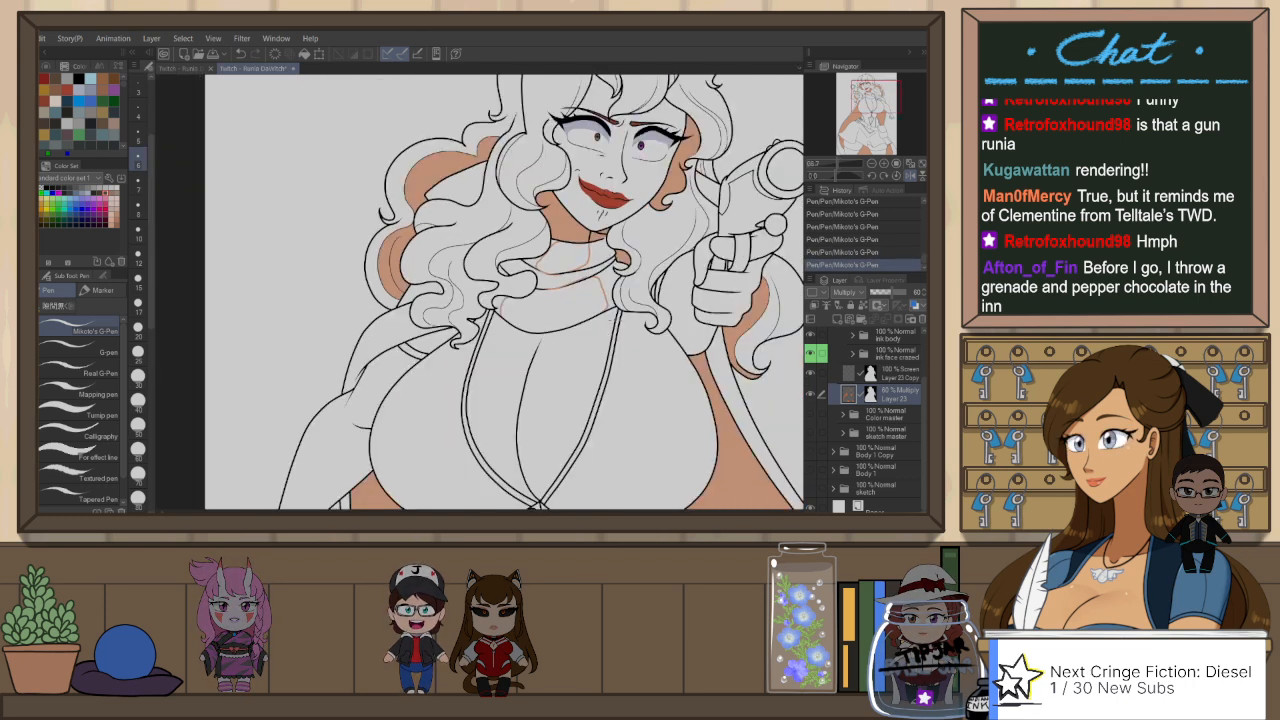
left_click_drag(601, 348, 610, 301)
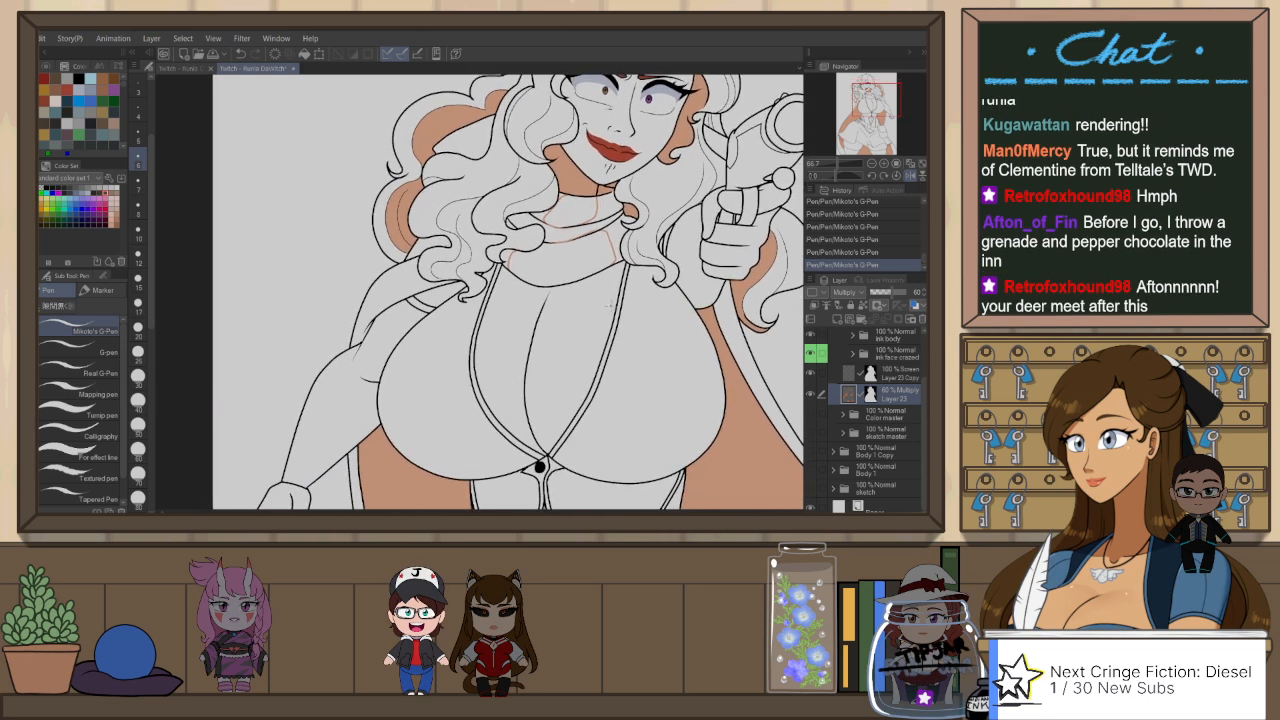
key("h")
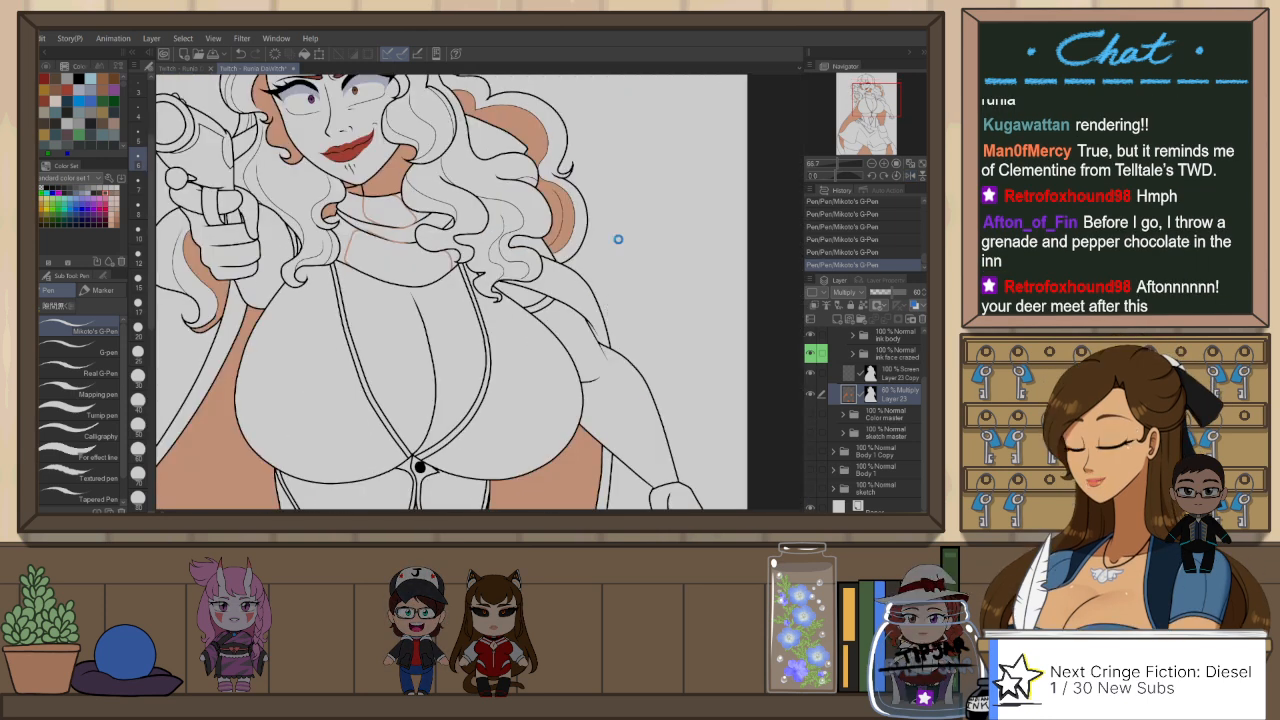
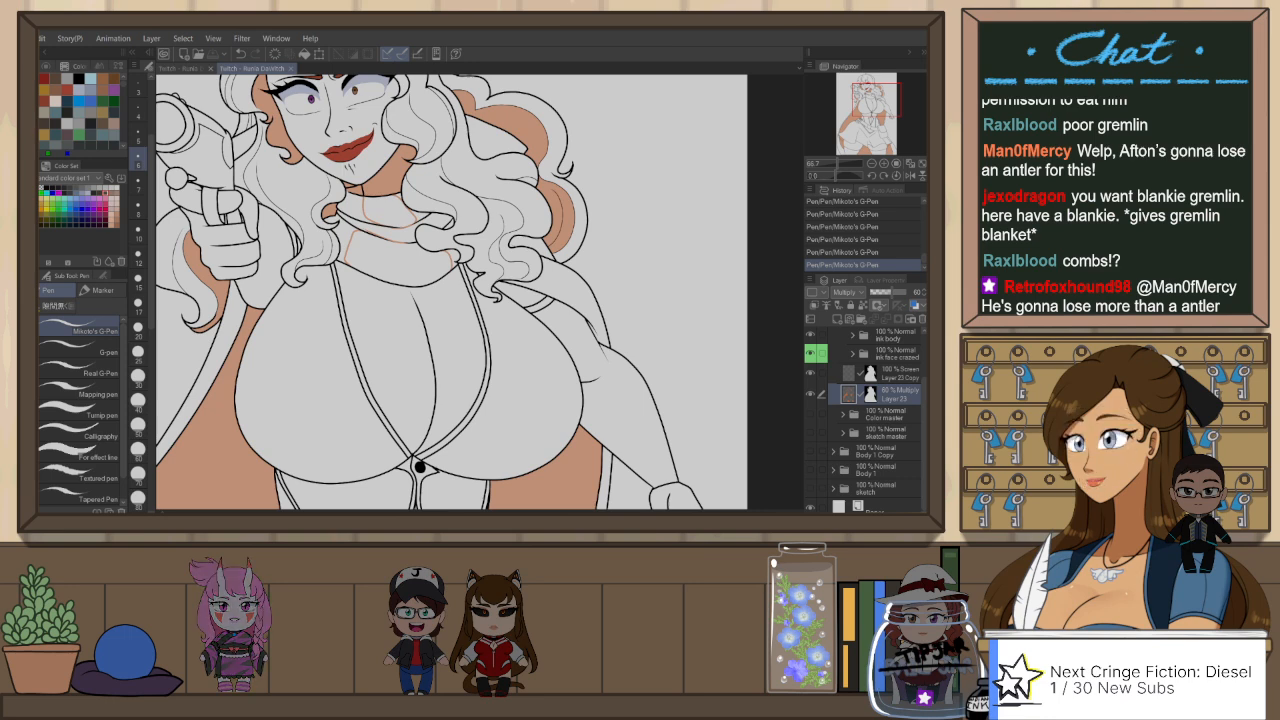
Step: Draw a shading edge inside the scarf's upper fold below the chin with the Darker pencil
left_click_drag(478, 272, 613, 285)
scroll(516, 204, "up", 1)
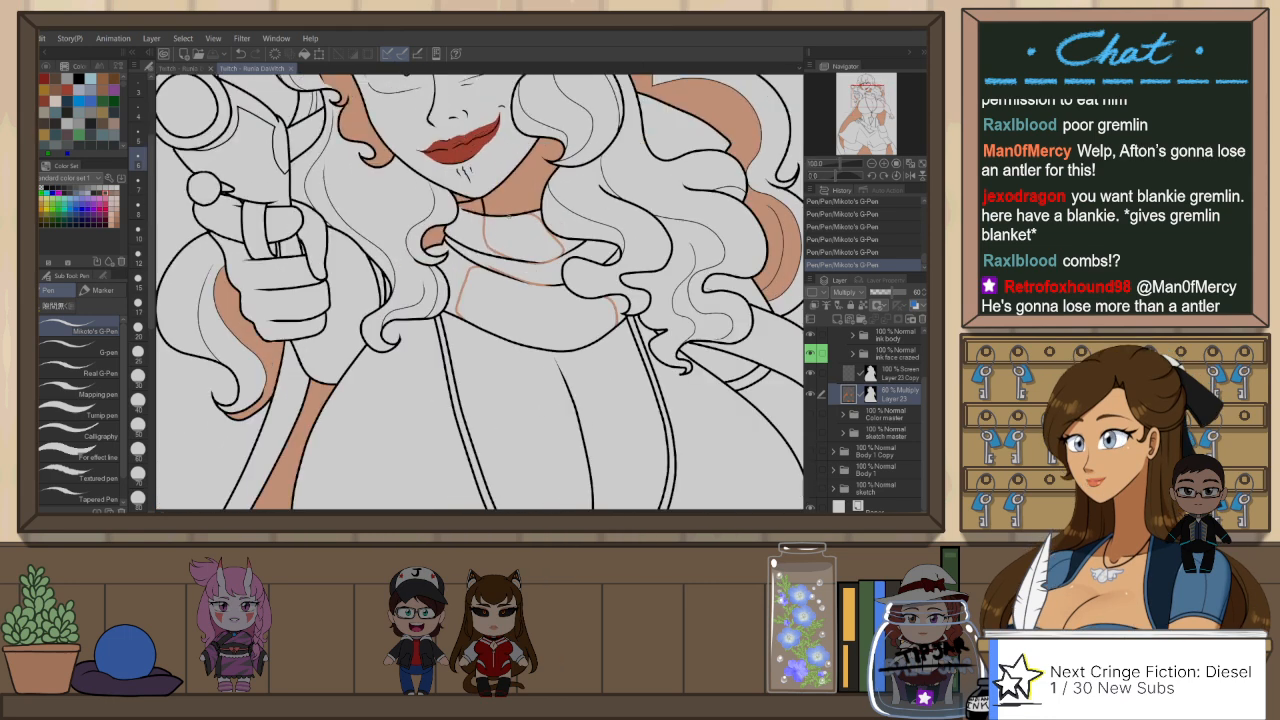
key("p")
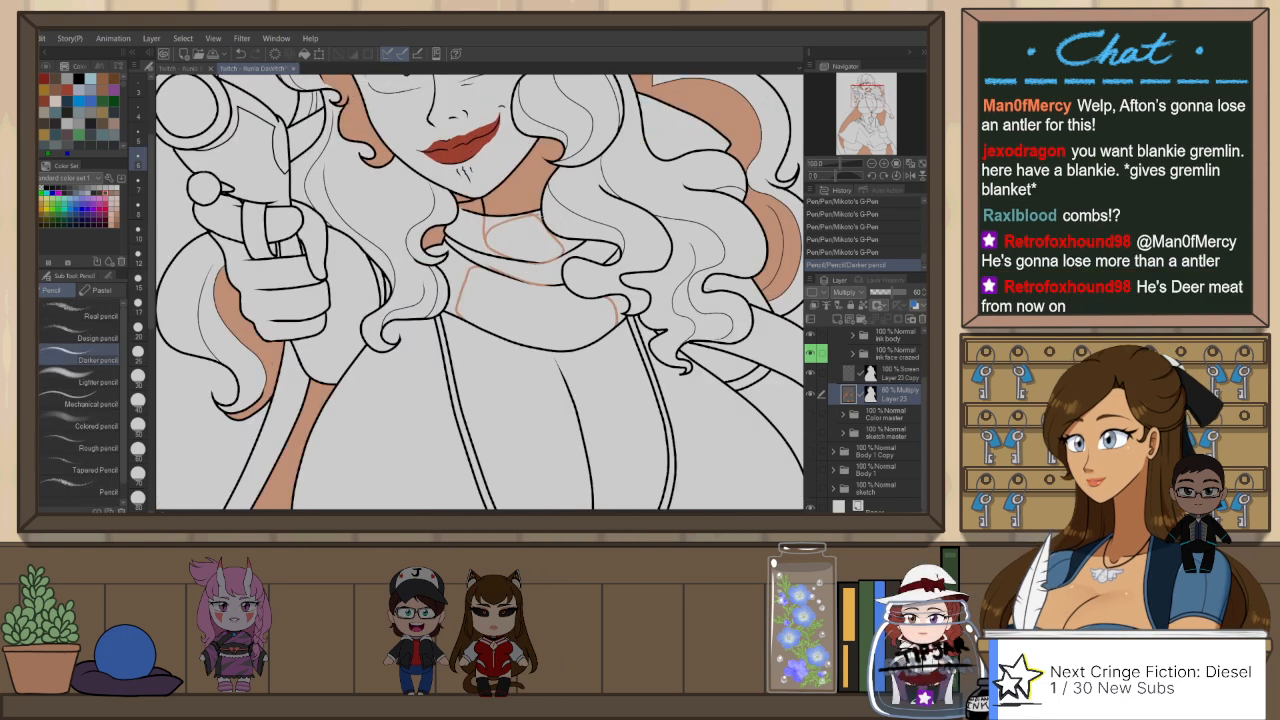
left_click_drag(491, 234, 532, 216)
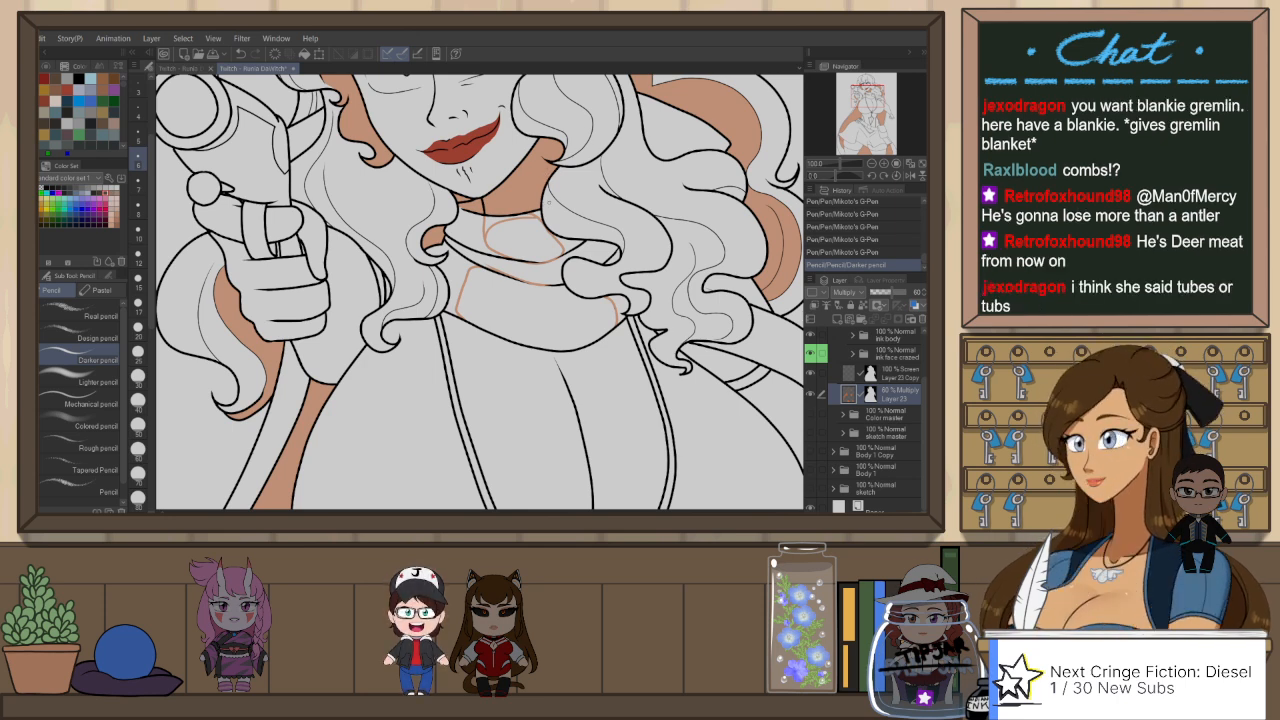
key("ctrl+z")
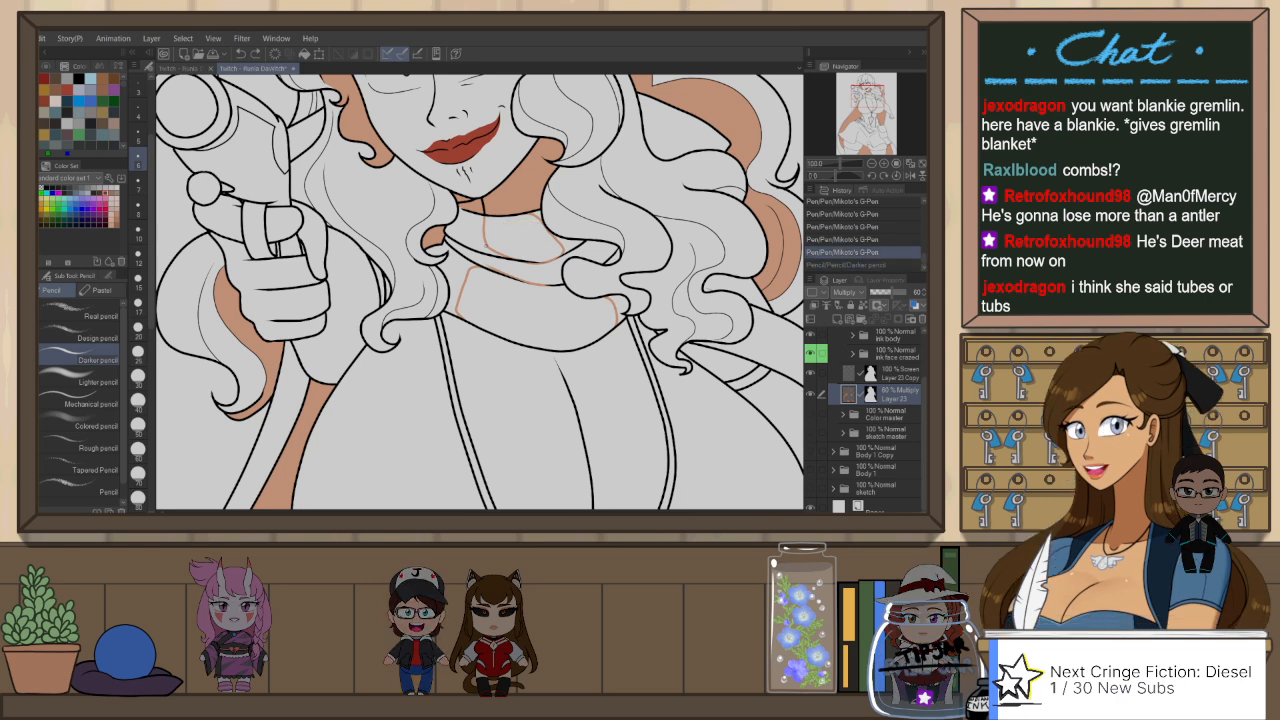
key("ctrl+y")
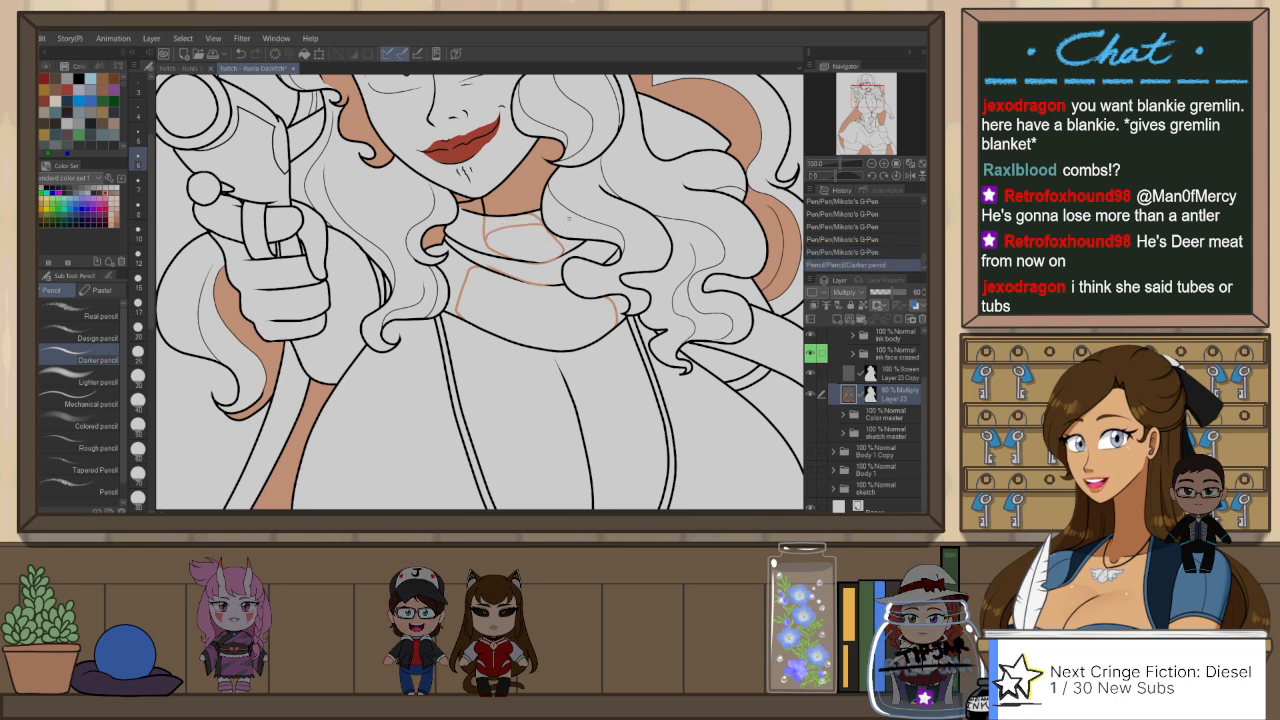
Step: Draw a curved shading edge around the outer side and underside of the breast on the gun-arm side, retrying the stroke, and flip the canvas view
scroll(560, 230, "down", 4)
mouse_move(506, 340)
left_mouse_down()
mouse_move(490, 254)
mouse_move(578, 287)
left_mouse_up()
scroll(488, 254, "up", 2)
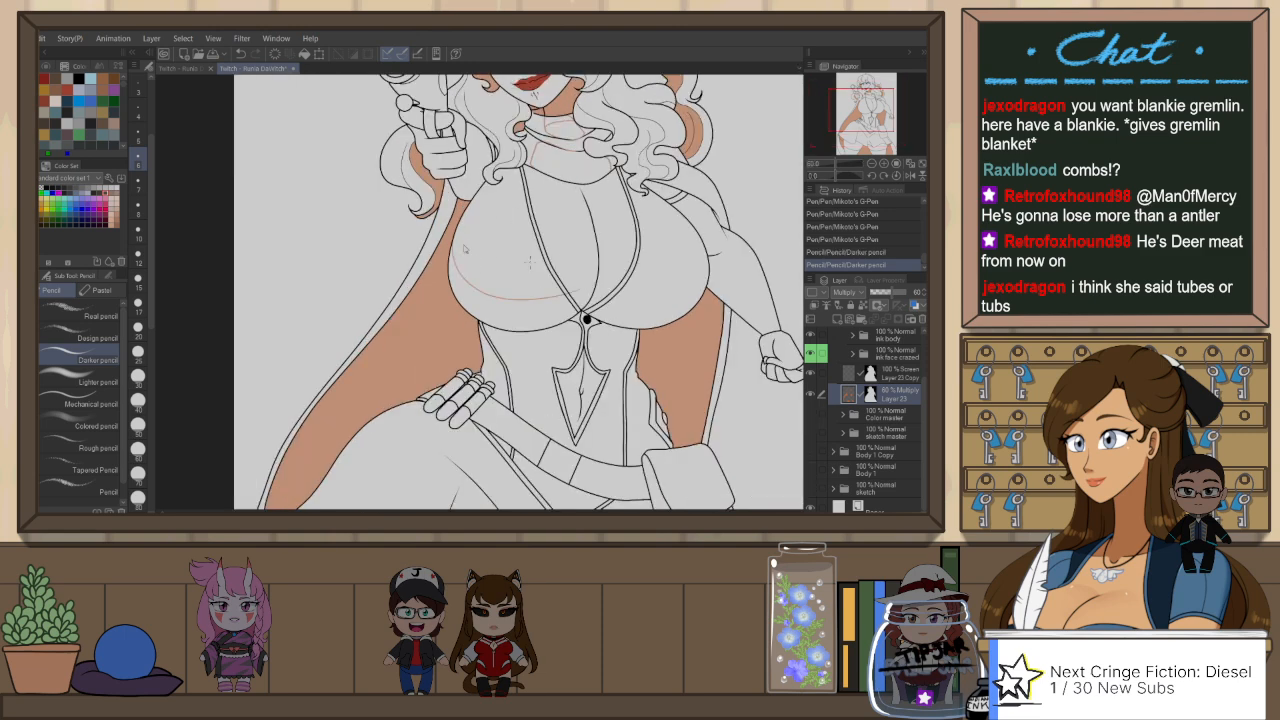
key("ctrl+z")
mouse_move(457, 222)
left_mouse_down()
mouse_move(490, 305)
mouse_move(568, 306)
left_mouse_up()
key("ctrl+z")
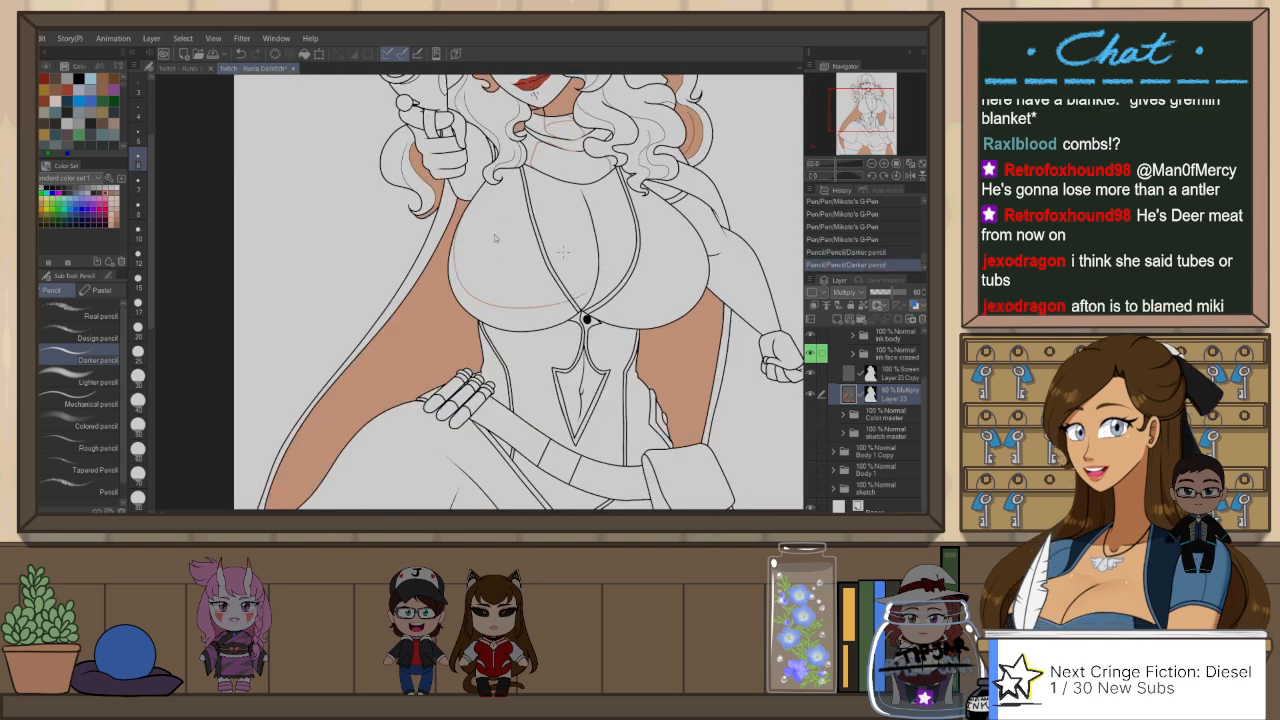
left_click_drag(472, 203, 592, 284)
key("ctrl+z")
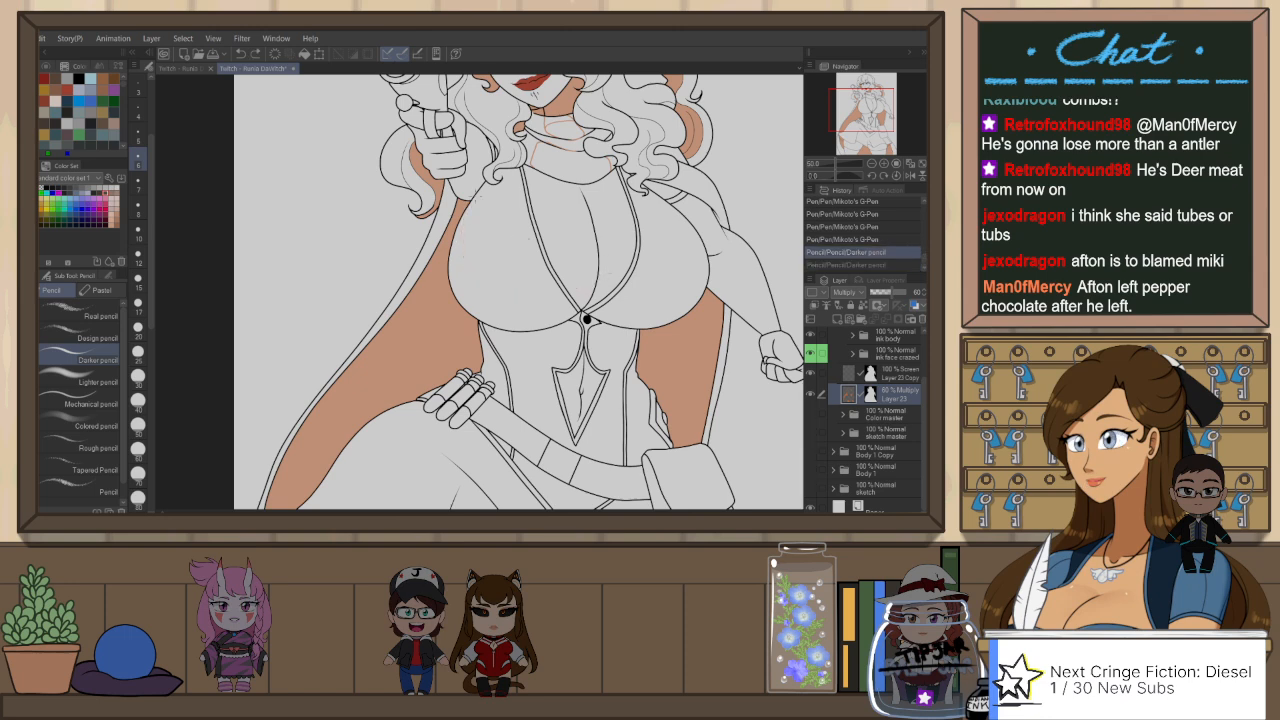
mouse_move(462, 192)
left_mouse_down()
mouse_move(560, 300)
mouse_move(590, 287)
left_mouse_up()
key("h")
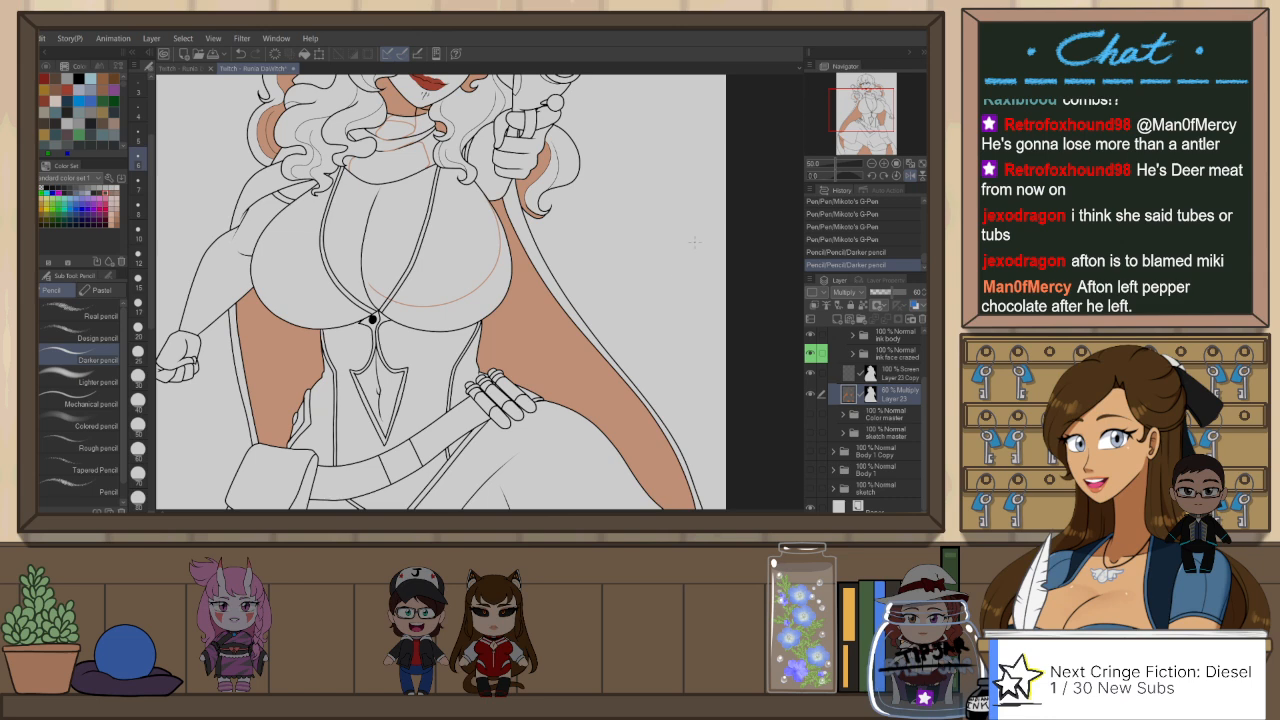
Step: Rotate the canvas, redraw the inner end of that chest shading edge up to the centre crease, and reset the rotation
key("r")
mouse_move(688, 284)
left_mouse_down()
mouse_move(680, 318)
mouse_move(485, 412)
left_mouse_up()
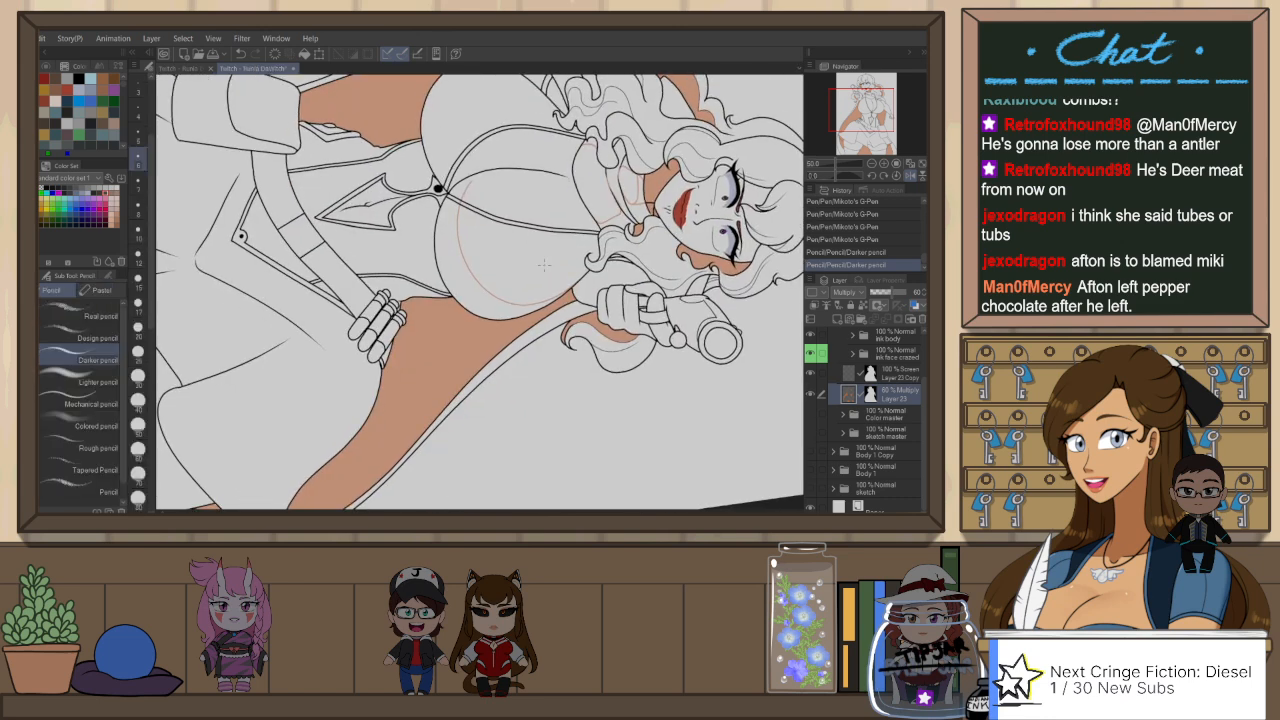
scroll(543, 265, "up", 2)
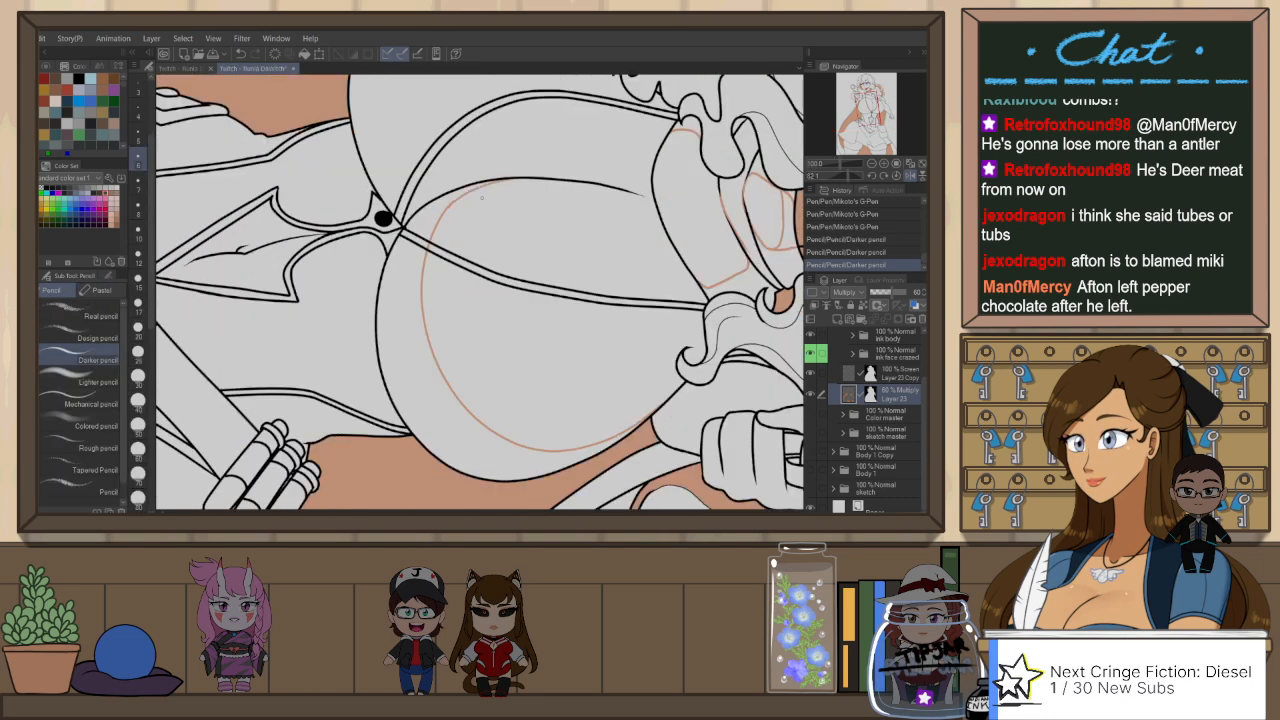
key("ctrl+z")
left_click_drag(448, 207, 523, 179)
key("ctrl+at")
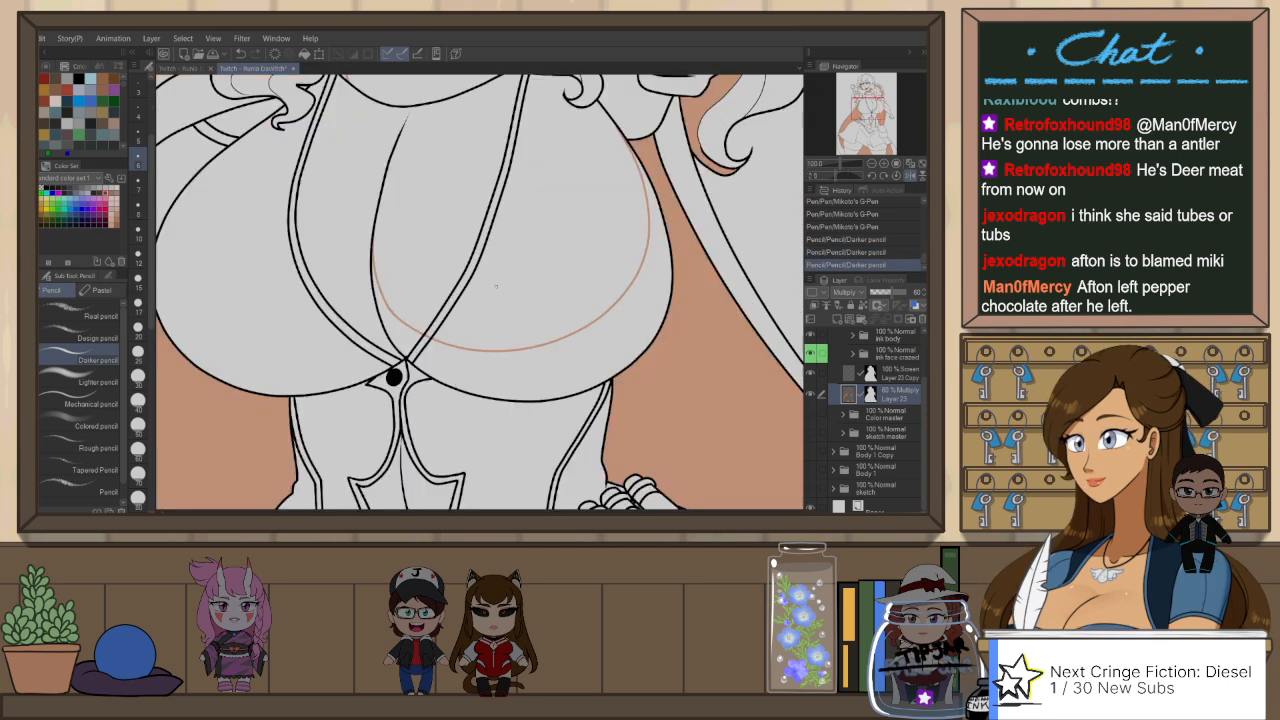
Step: Draw a matching shading edge along the underside of the opposite breast and flip the canvas view back
left_click_drag(496, 287, 589, 310)
mouse_move(246, 313)
left_mouse_down()
mouse_move(256, 329)
mouse_move(440, 338)
left_mouse_up()
key("ctrl+z")
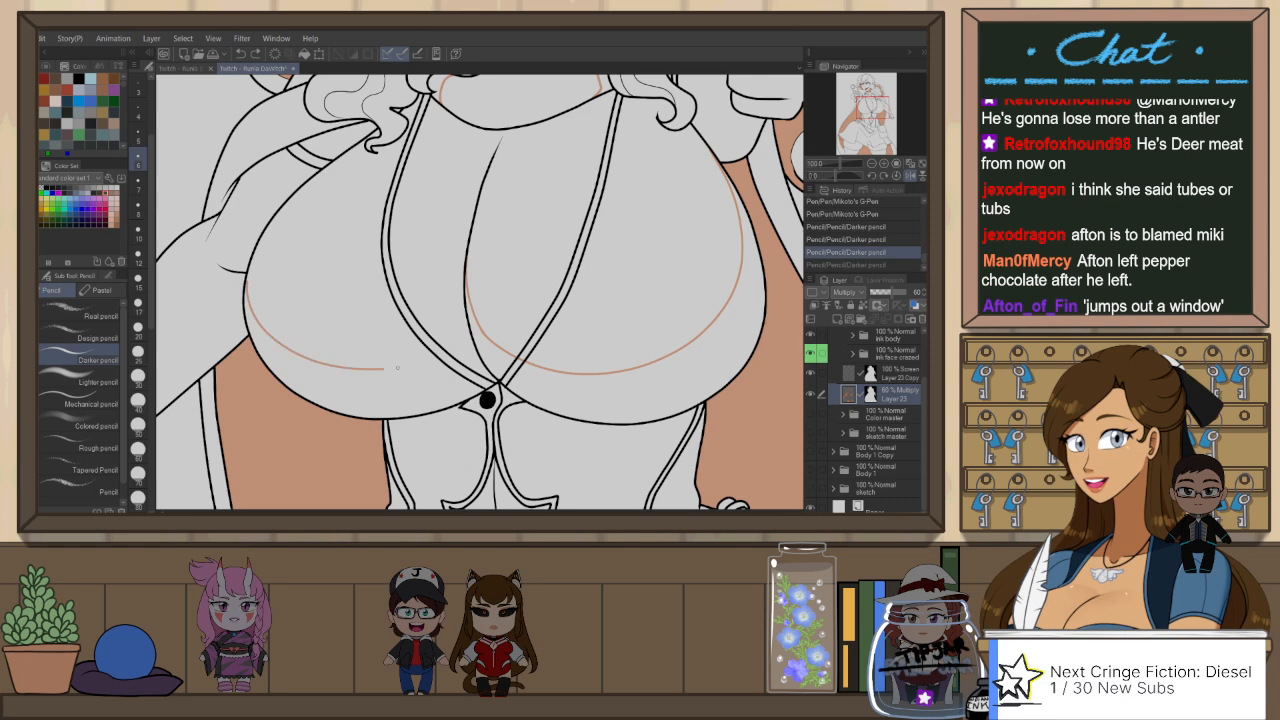
mouse_move(248, 276)
left_mouse_down()
mouse_move(280, 337)
mouse_move(433, 355)
mouse_move(464, 328)
left_mouse_up()
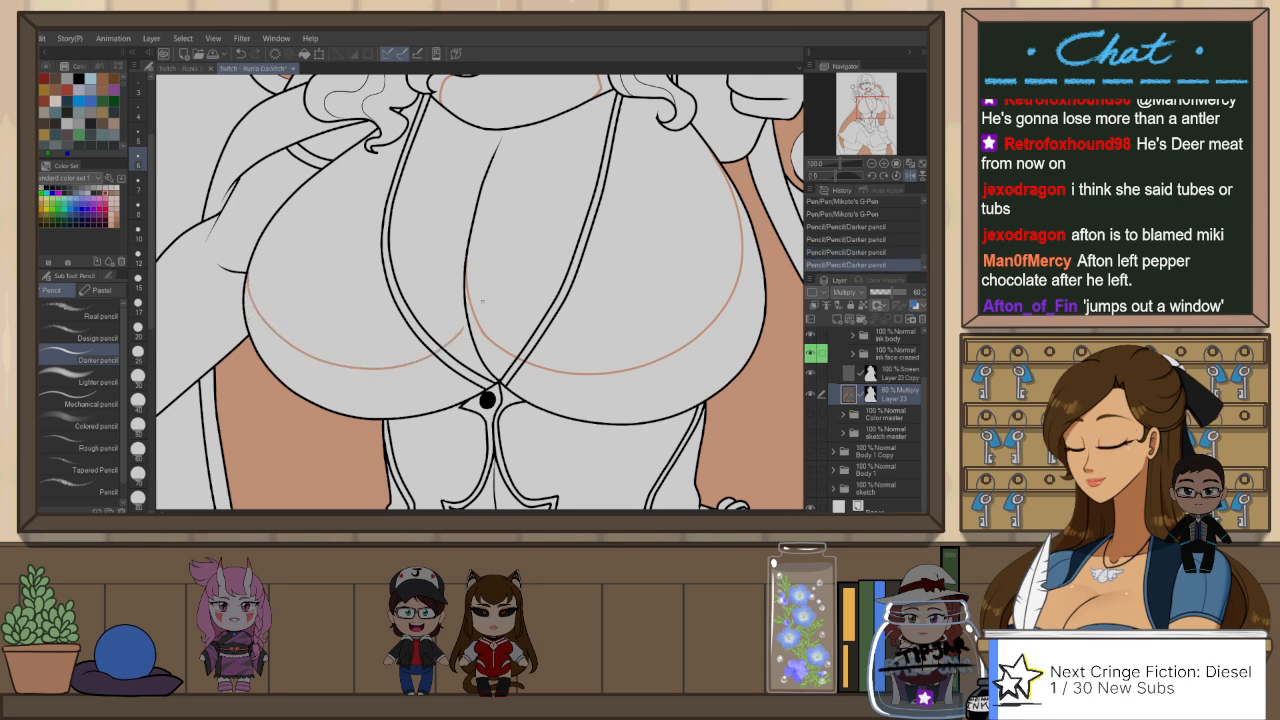
key("h")
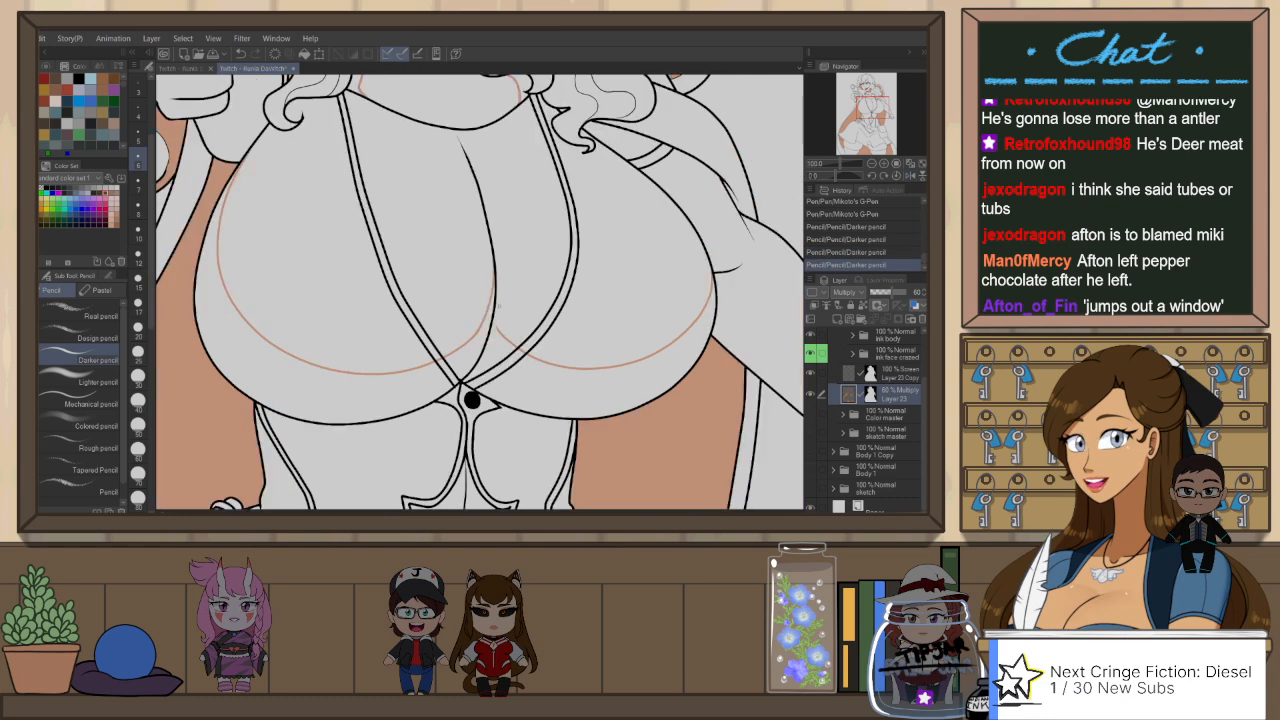
Step: Touch up the inner end of the second chest shading edge where it meets the centre crease
left_click_drag(500, 327, 508, 338)
key("ctrl+z")
key("ctrl+z")
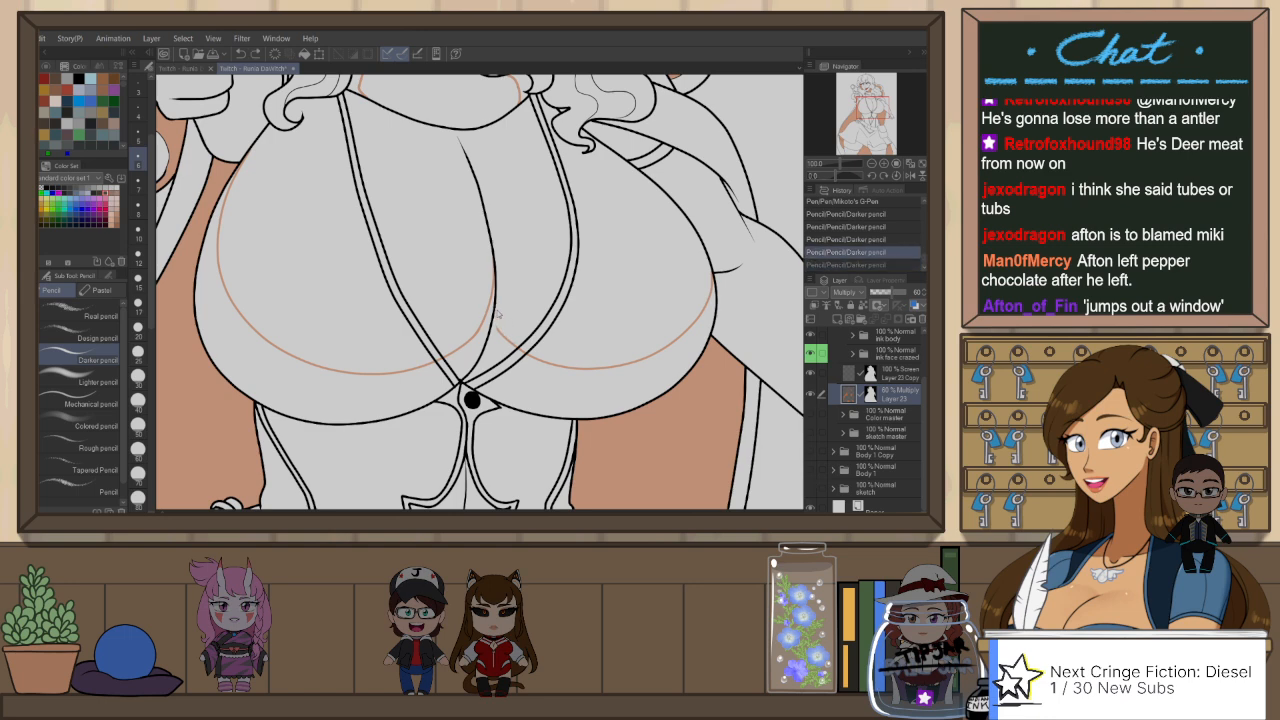
key("ctrl+y")
scroll(676, 272, "down", 1)
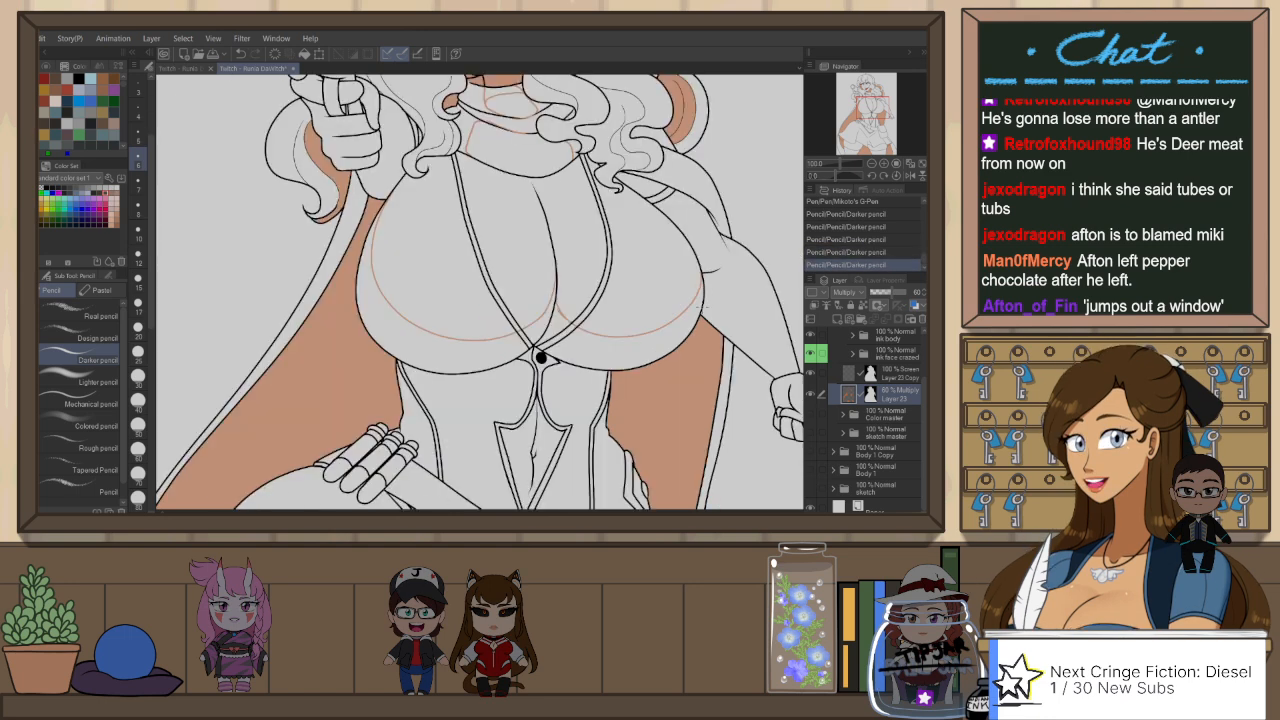
Step: Draw the bust's cast-shadow edge across the upper waist of the bodice with the Darker pencil
left_click_drag(582, 386, 608, 310)
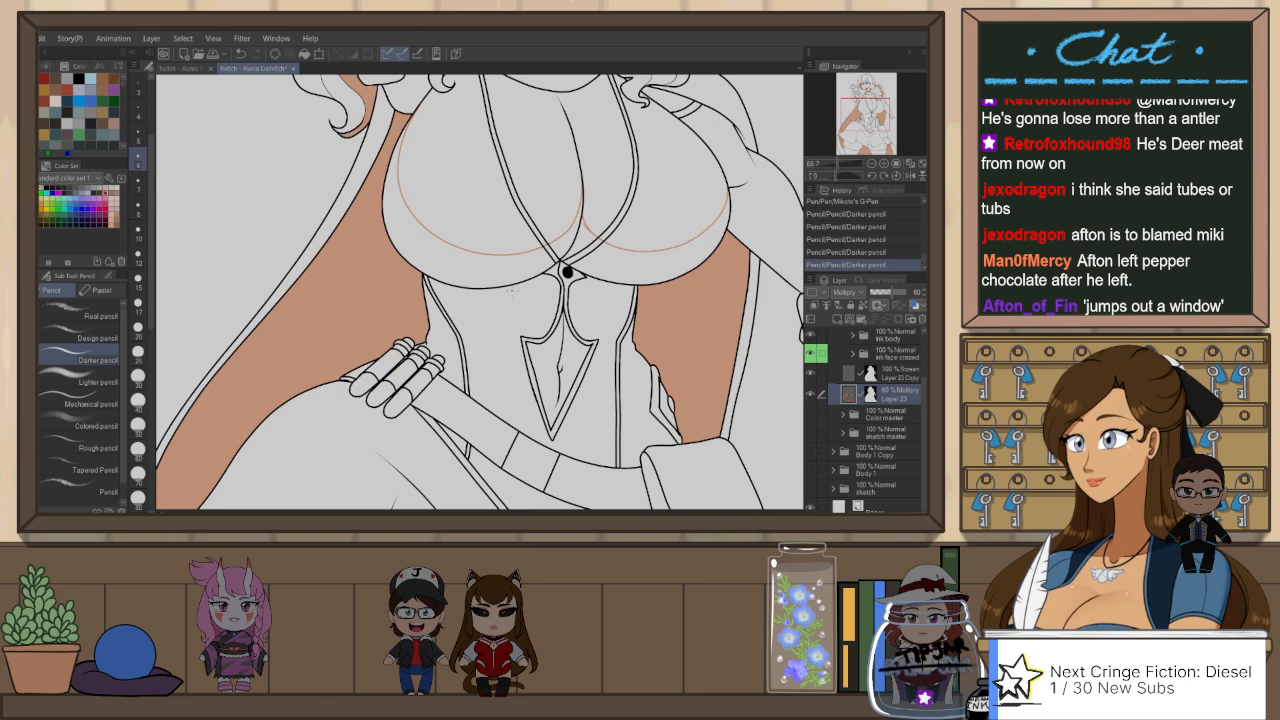
mouse_move(430, 317)
left_mouse_down()
mouse_move(546, 333)
mouse_move(666, 325)
mouse_move(657, 396)
left_mouse_up()
left_click_drag(575, 298, 617, 395)
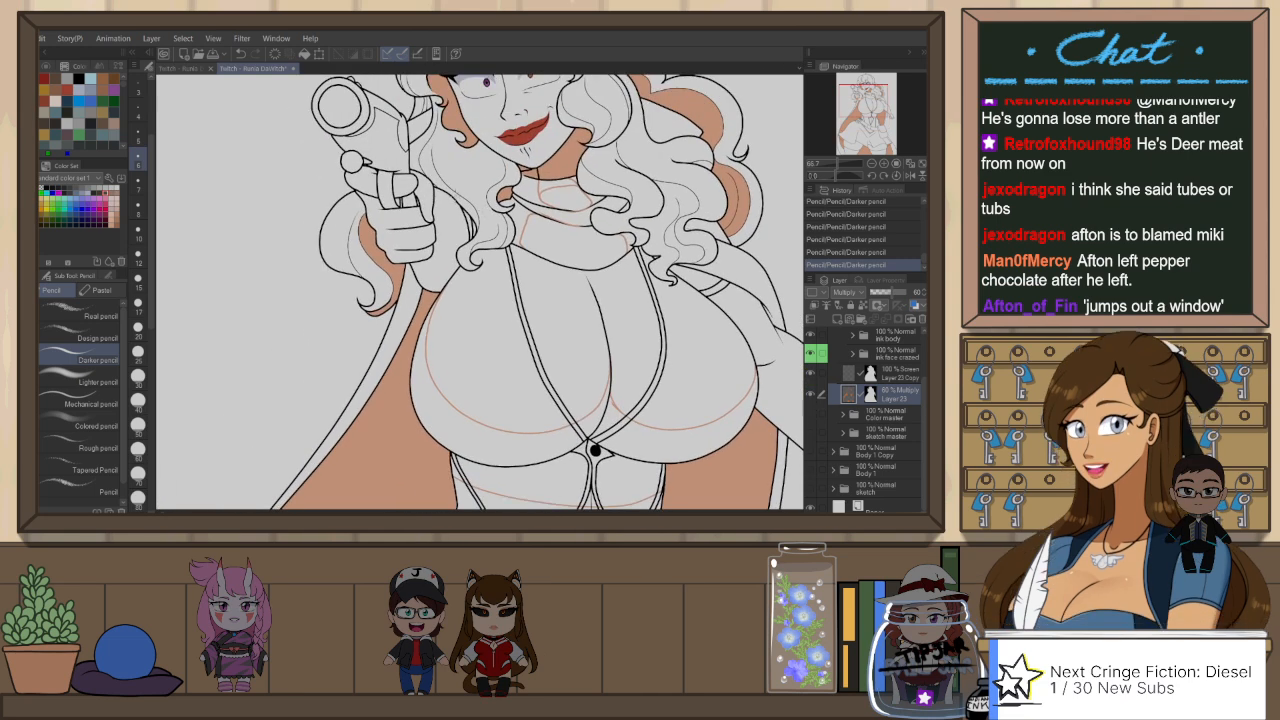
Step: Flip the canvas view and draw shading edges on the raised arm's shoulder and the gloved hand holding the gun
key("h")
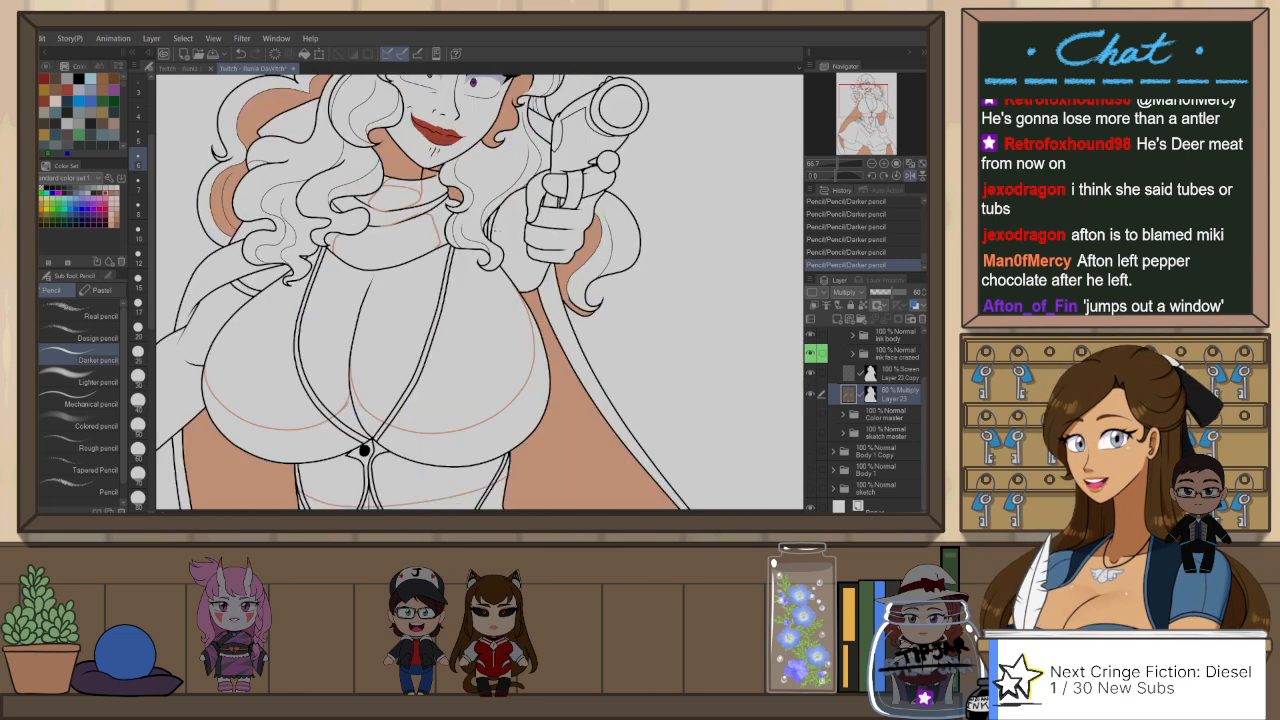
left_click_drag(527, 199, 494, 226)
key("ctrl+z")
left_click_drag(525, 201, 501, 219)
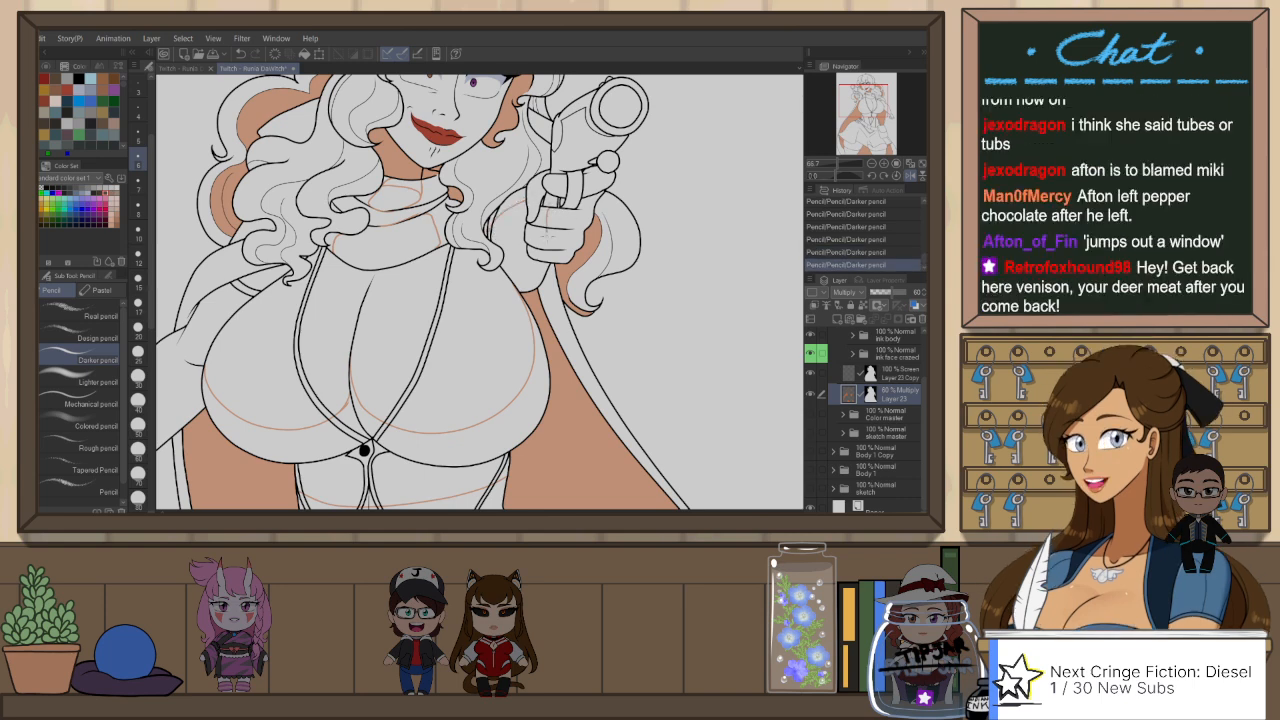
key("ctrl+z")
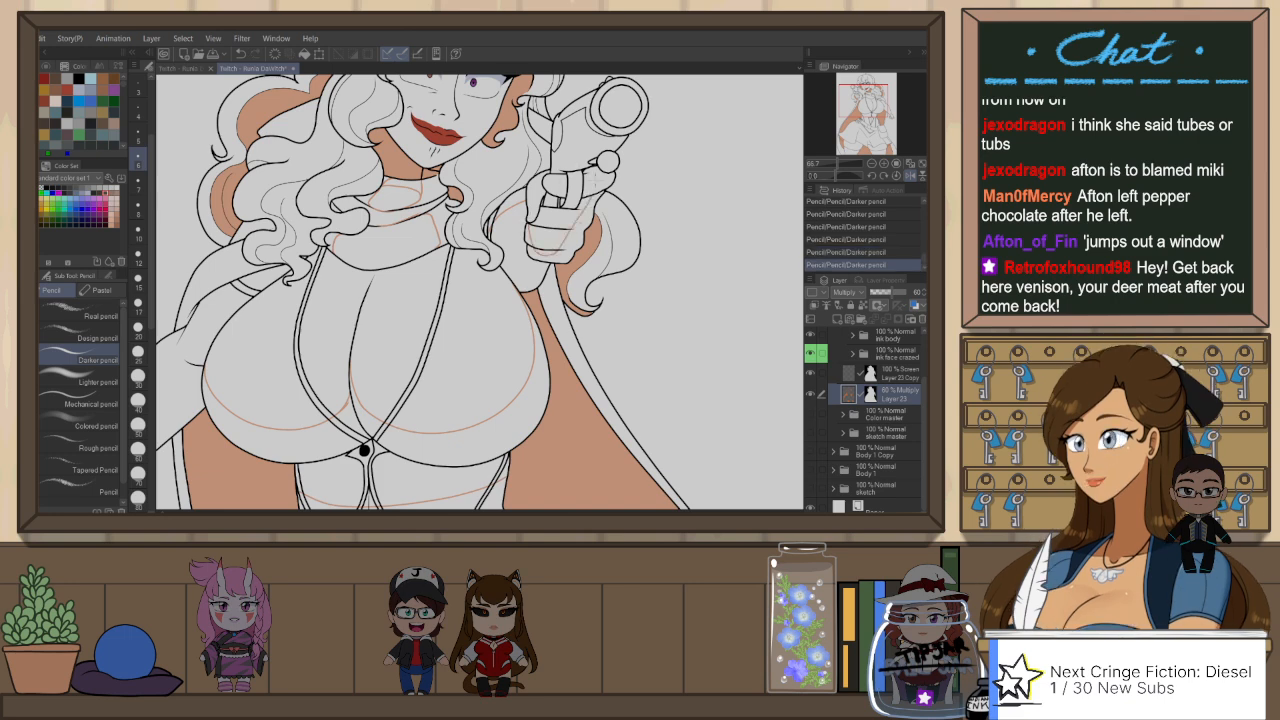
key("ctrl+z")
key("ctrl+y")
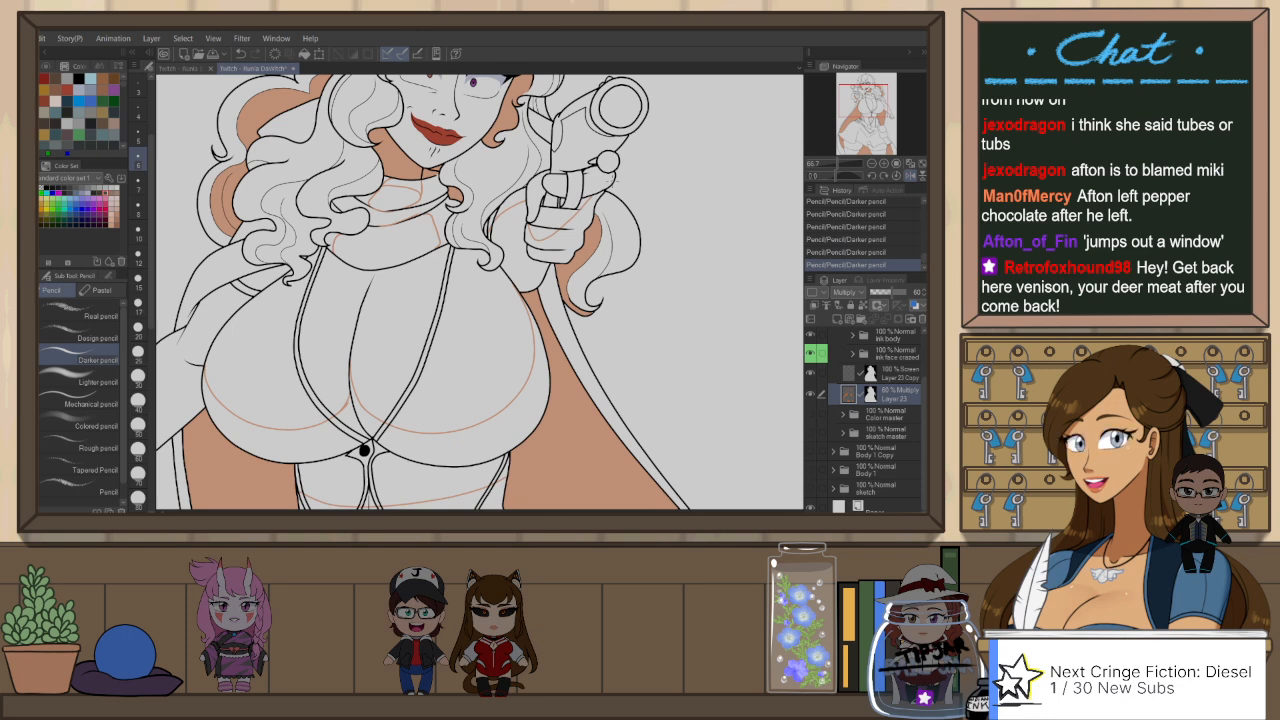
Step: Draw a shading edge down the hair lock between the face and the gun, flip the canvas view back, and rework the stroke
left_click_drag(420, 270, 414, 304)
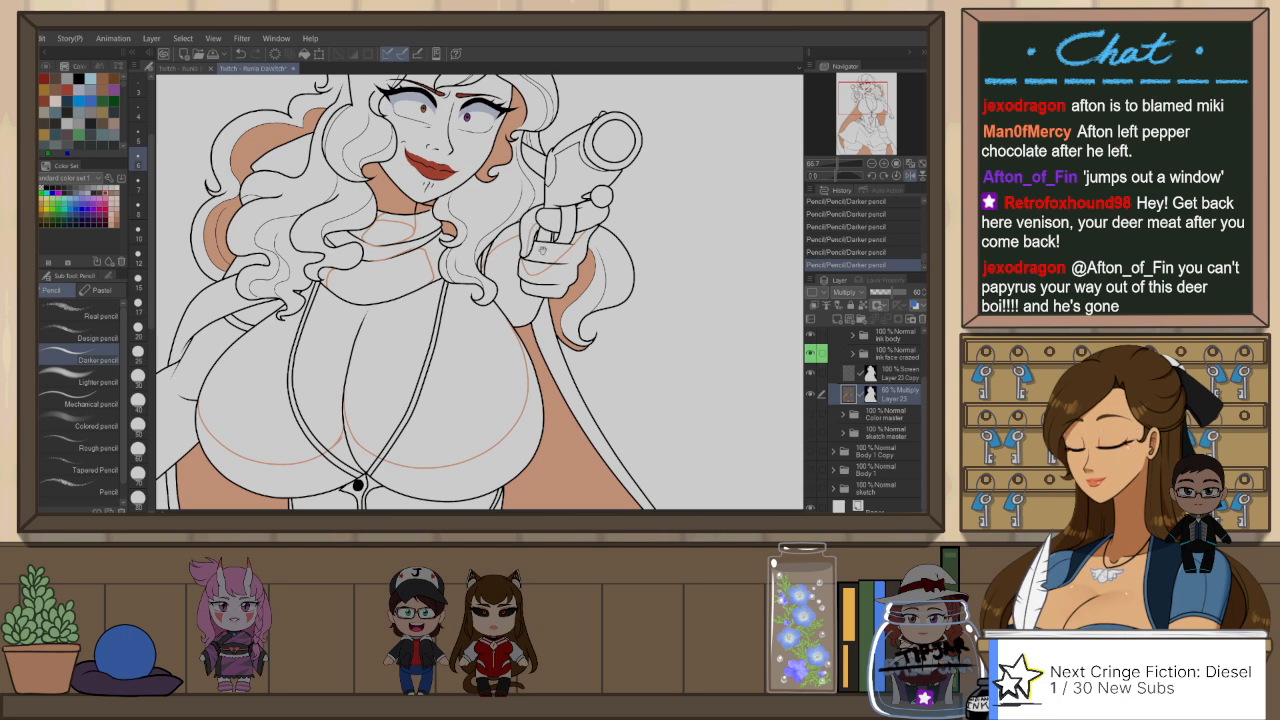
left_click_drag(488, 208, 508, 280)
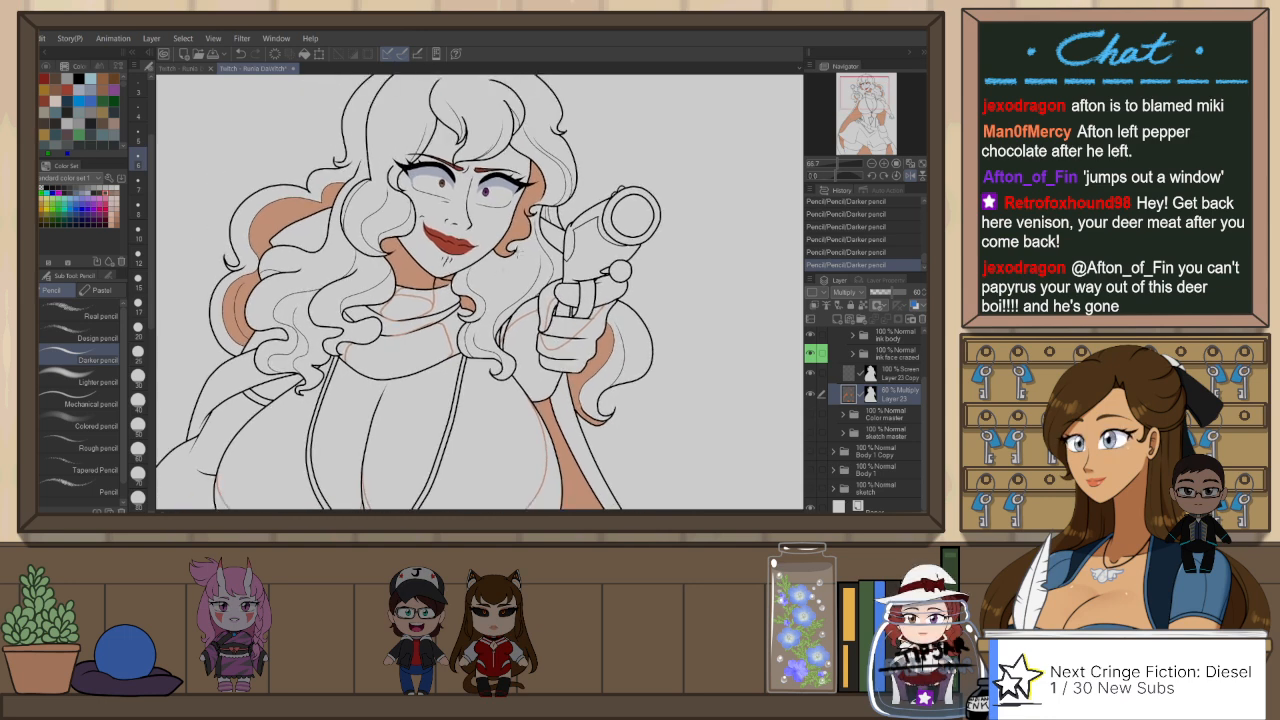
key("ctrl+z")
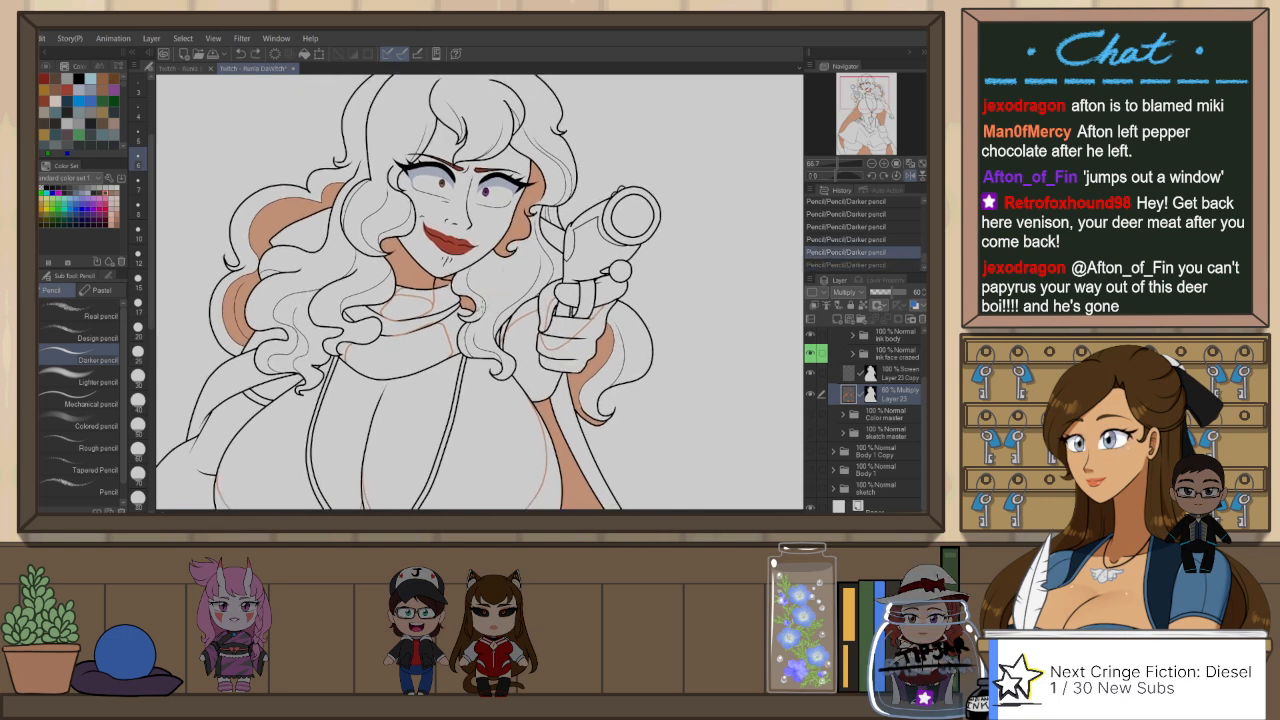
left_click_drag(497, 258, 486, 302)
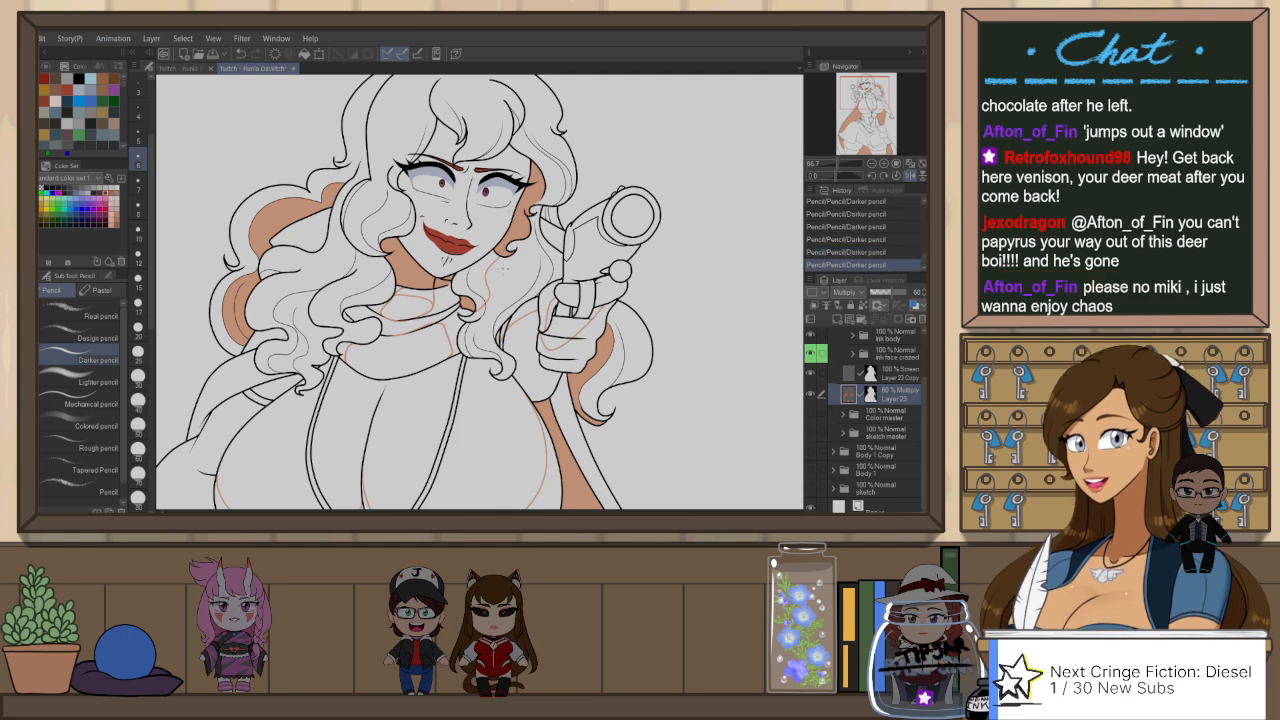
key("h")
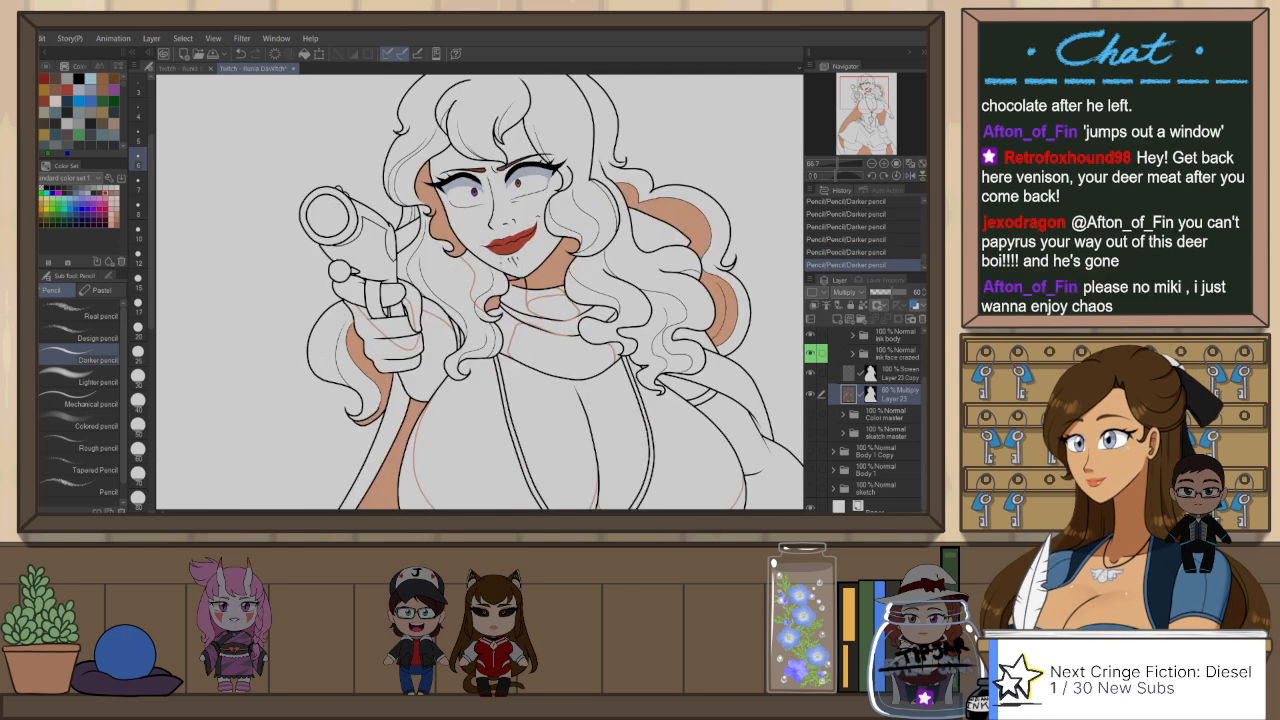
key("ctrl+z")
left_click_drag(484, 266, 472, 319)
key("ctrl+z")
key("ctrl+z")
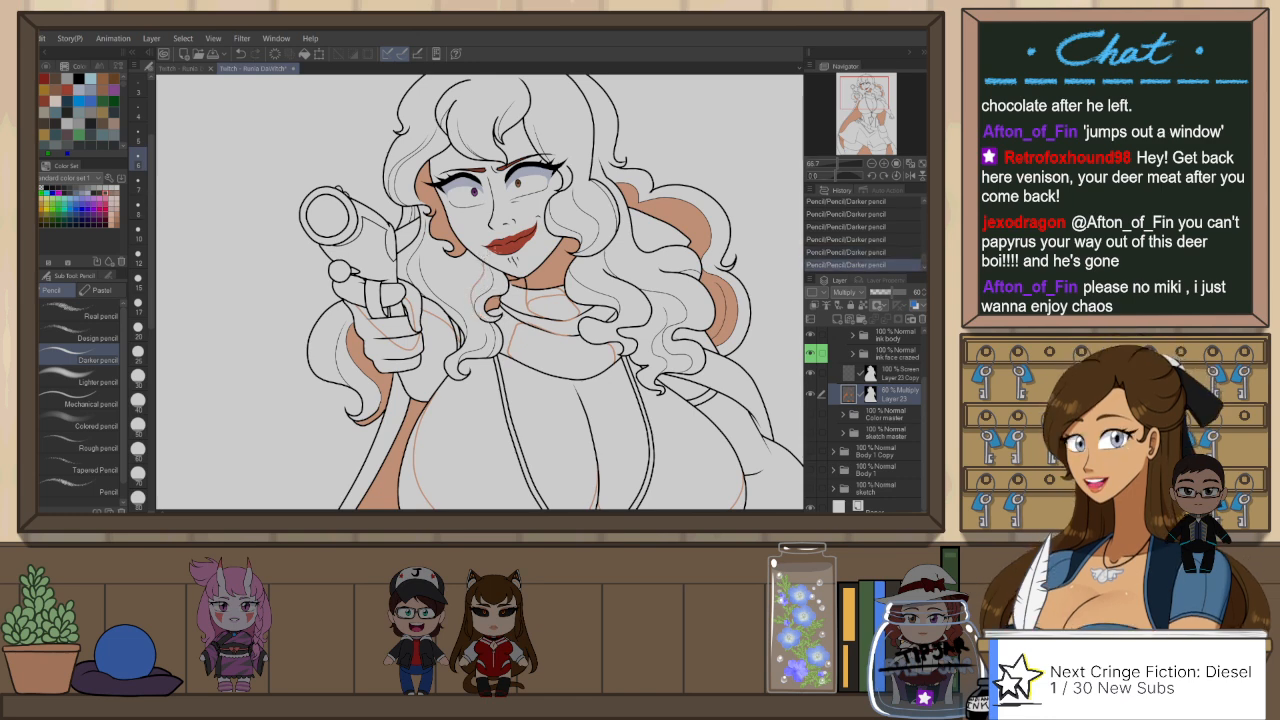
Step: Check the coloured full-body character reference in the other document and return to the head of the line art
left_click_drag(532, 228, 533, 292)
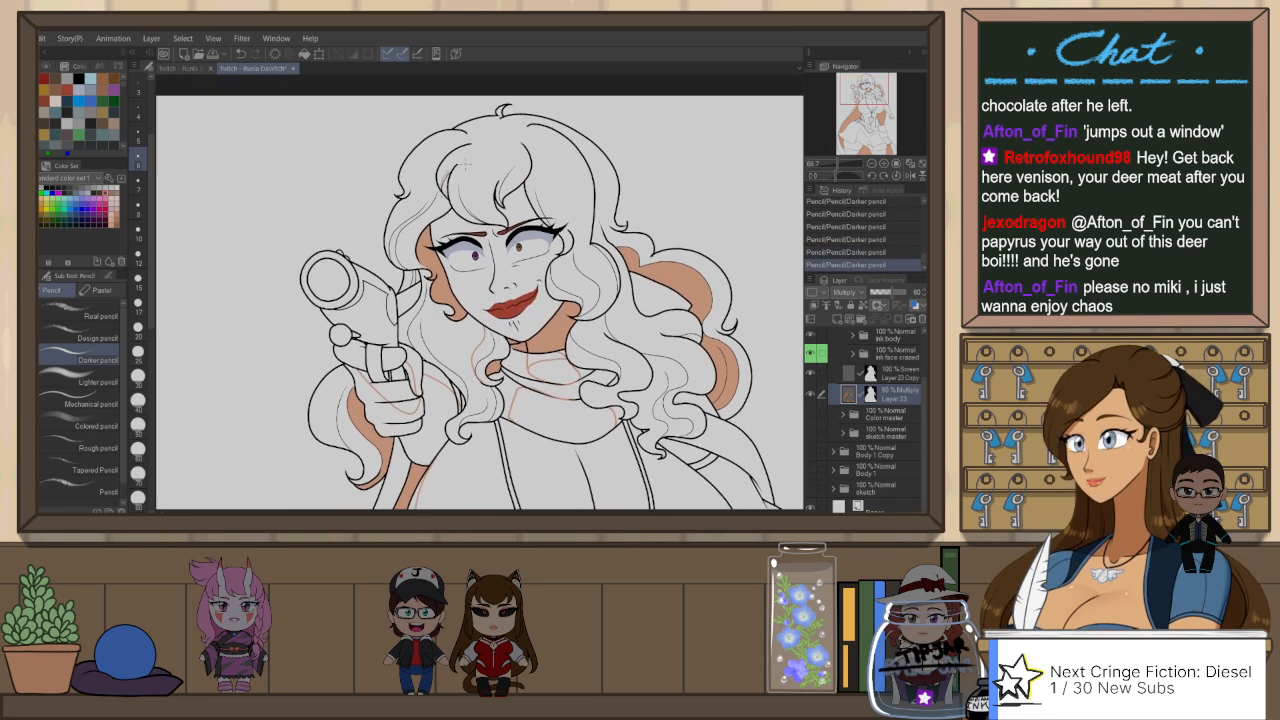
left_click(195, 70)
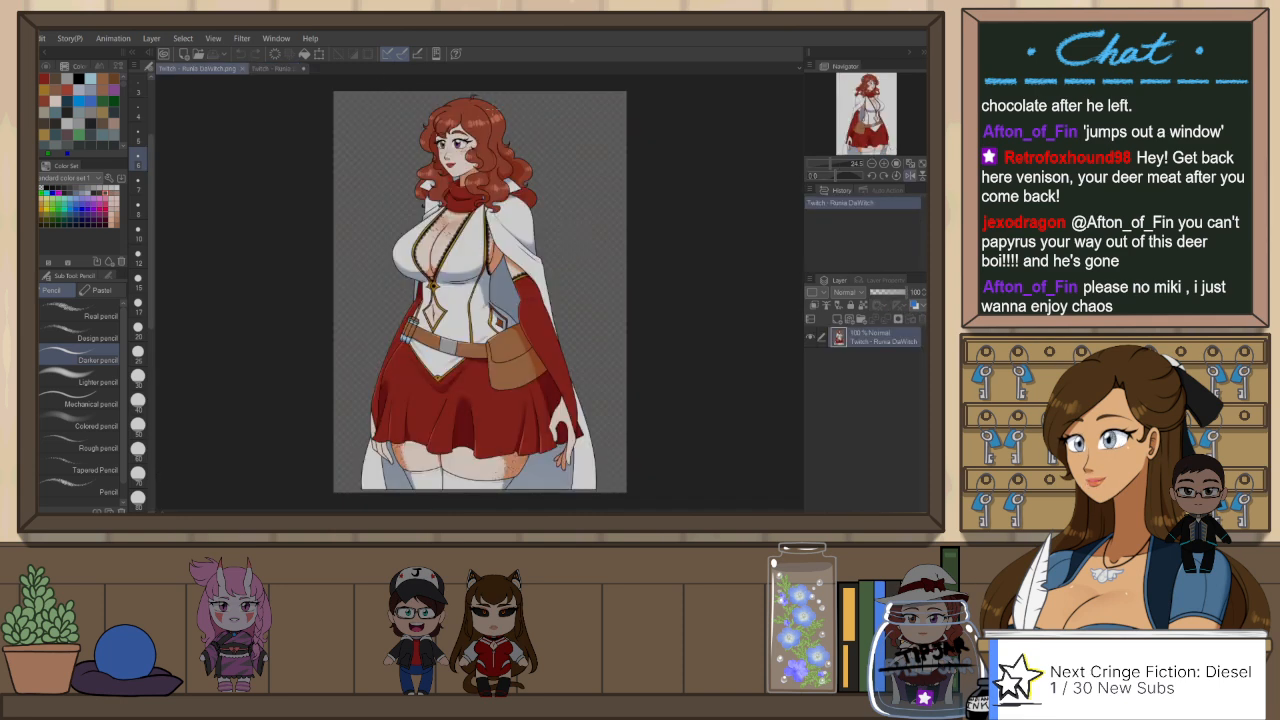
left_click(276, 69)
scroll(506, 174, "up", 1)
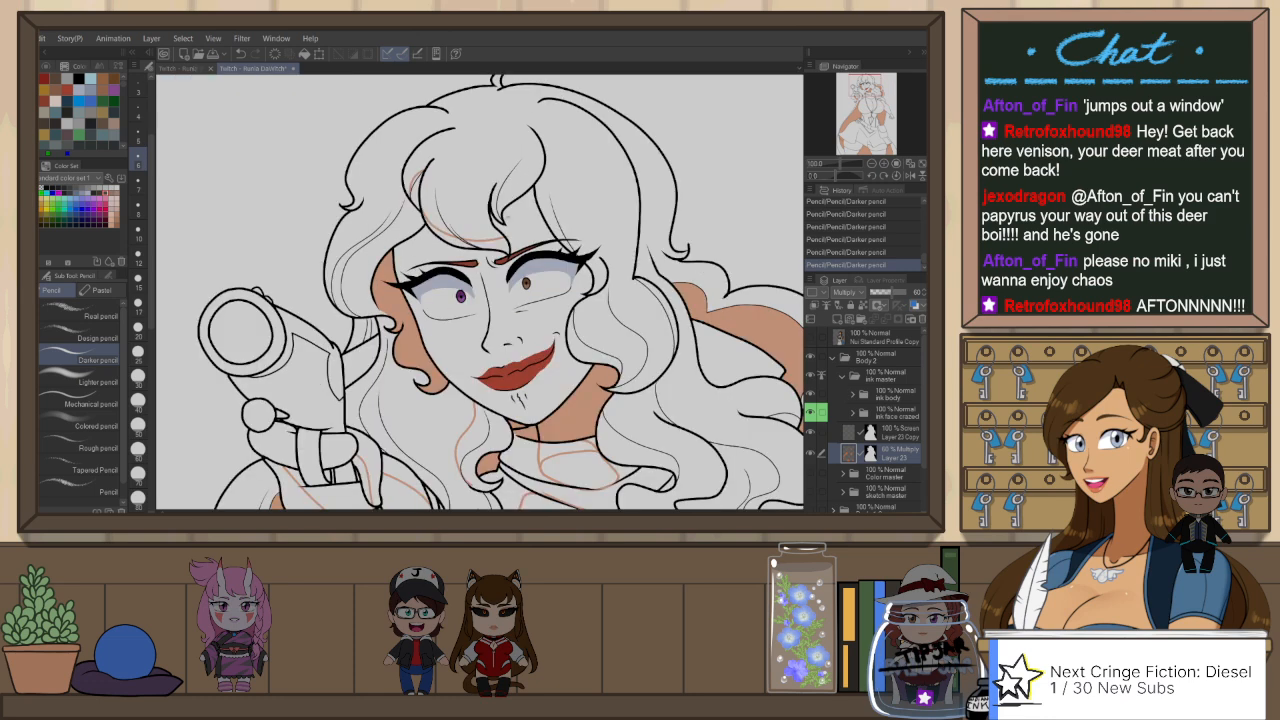
Step: Draw the fringe's shadow edge from the forehead to the outer brow on the gun side with Mikoto's G-Pen, and flip the canvas view
key("p")
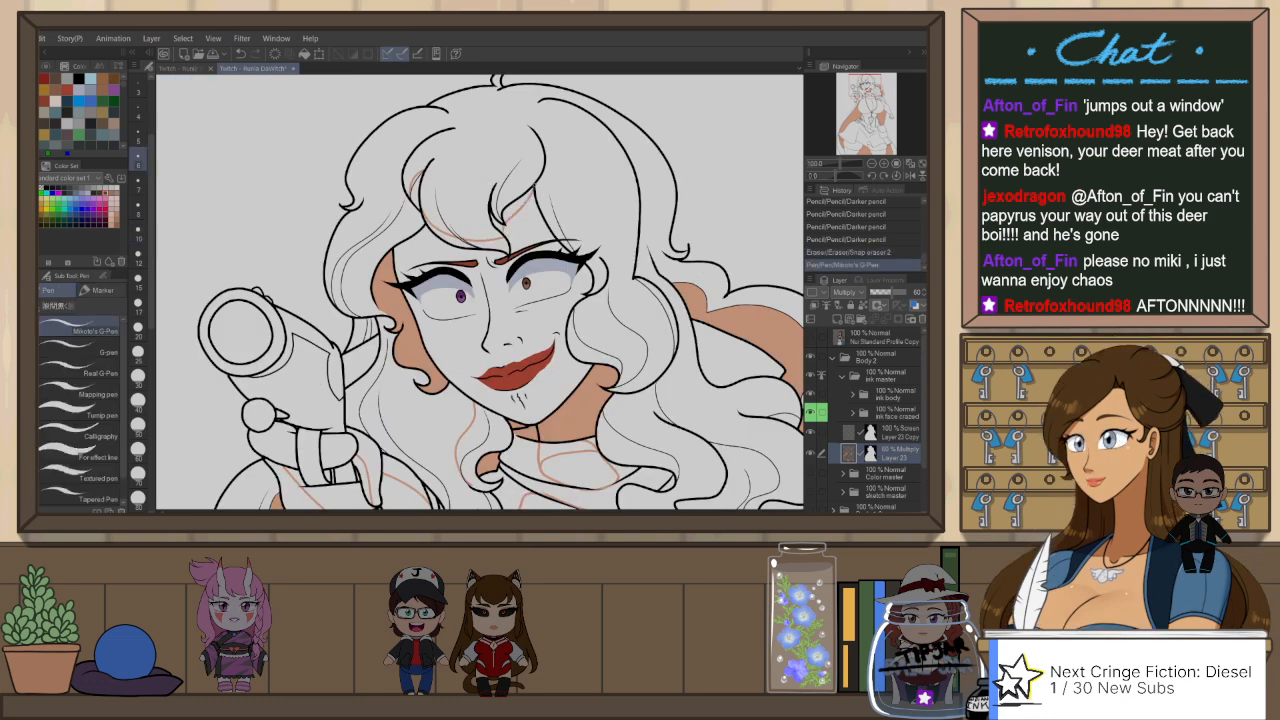
left_click_drag(428, 233, 402, 282)
key("ctrl+z")
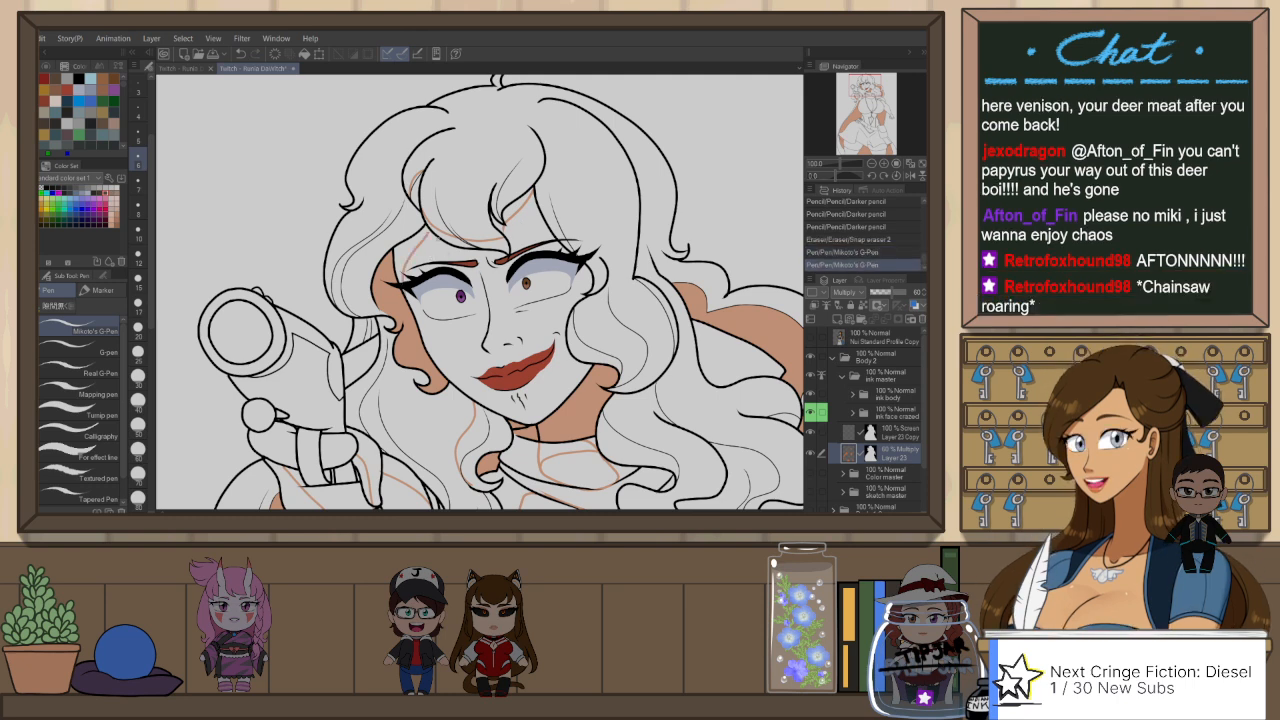
key("ctrl+z")
left_click_drag(427, 241, 402, 282)
key("h")
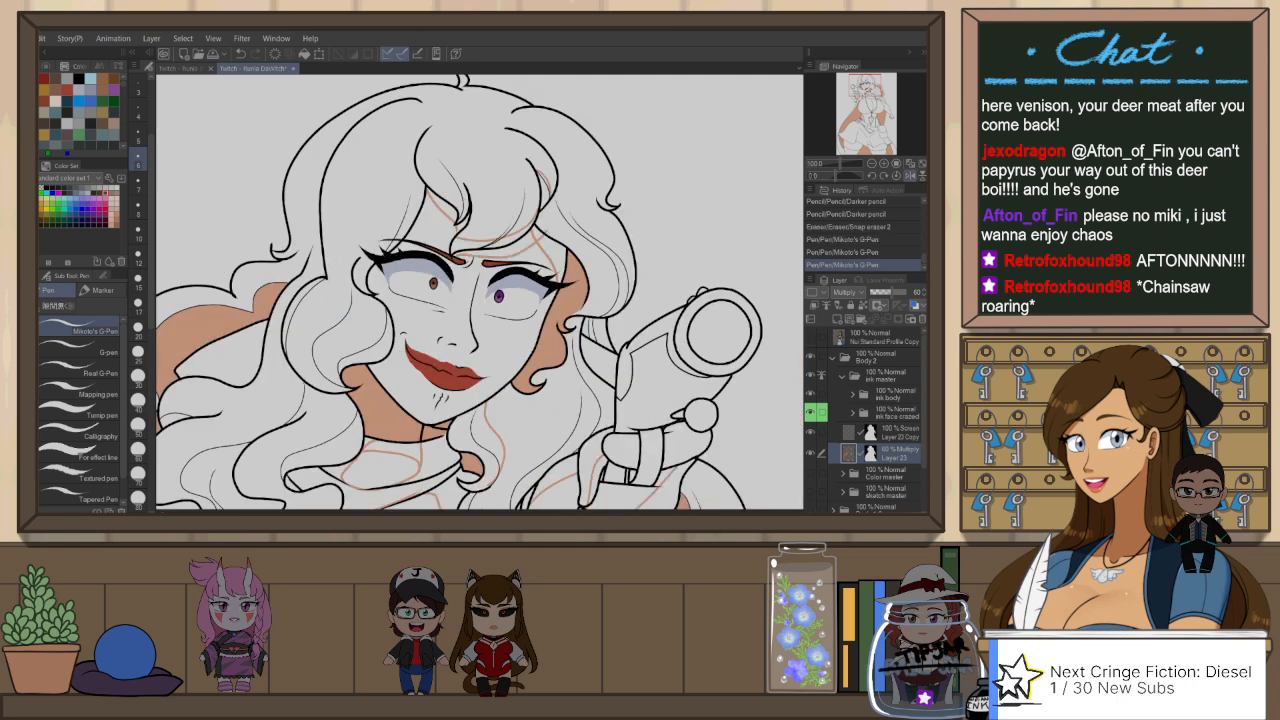
Step: Redo the fringe's shadow edge across the forehead with Mikoto's G-Pen and erase stray line beside the opposite brow
key("ctrl+z")
left_click_drag(455, 238, 541, 236)
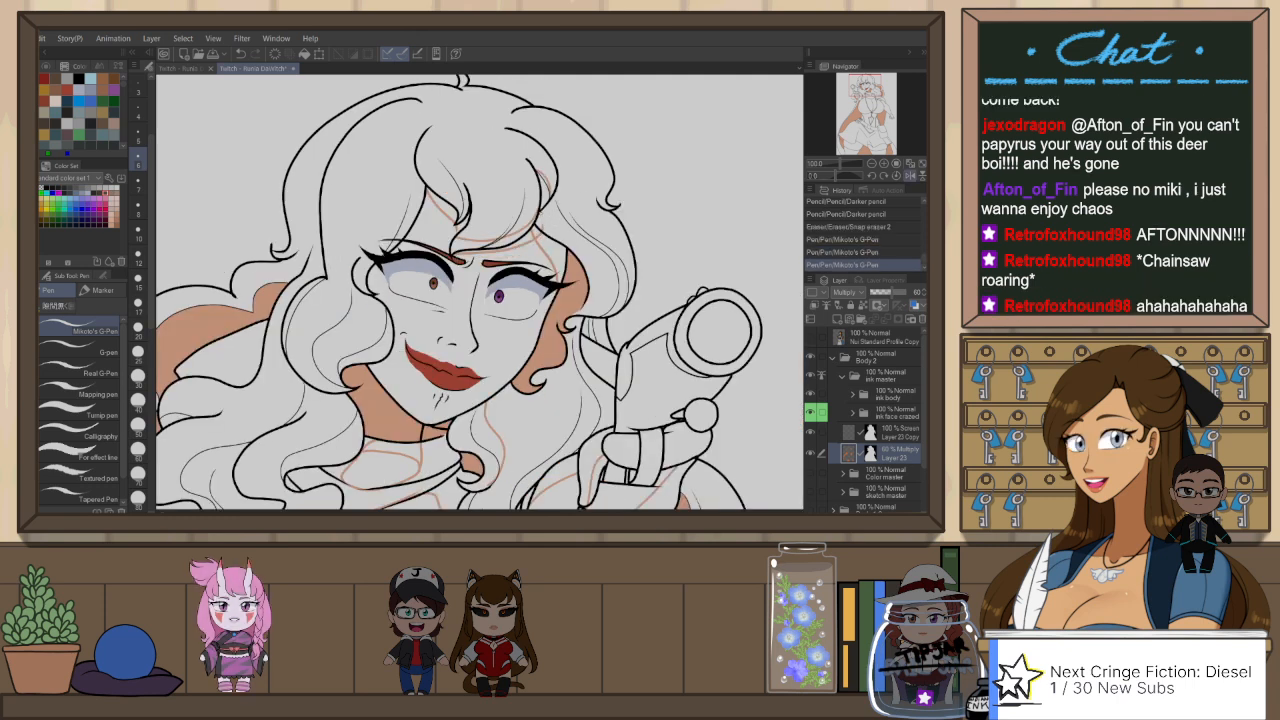
key("e")
mouse_move(430, 194)
left_mouse_down()
mouse_move(436, 212)
mouse_move(403, 243)
left_mouse_up()
key("p")
key("ctrl+z")
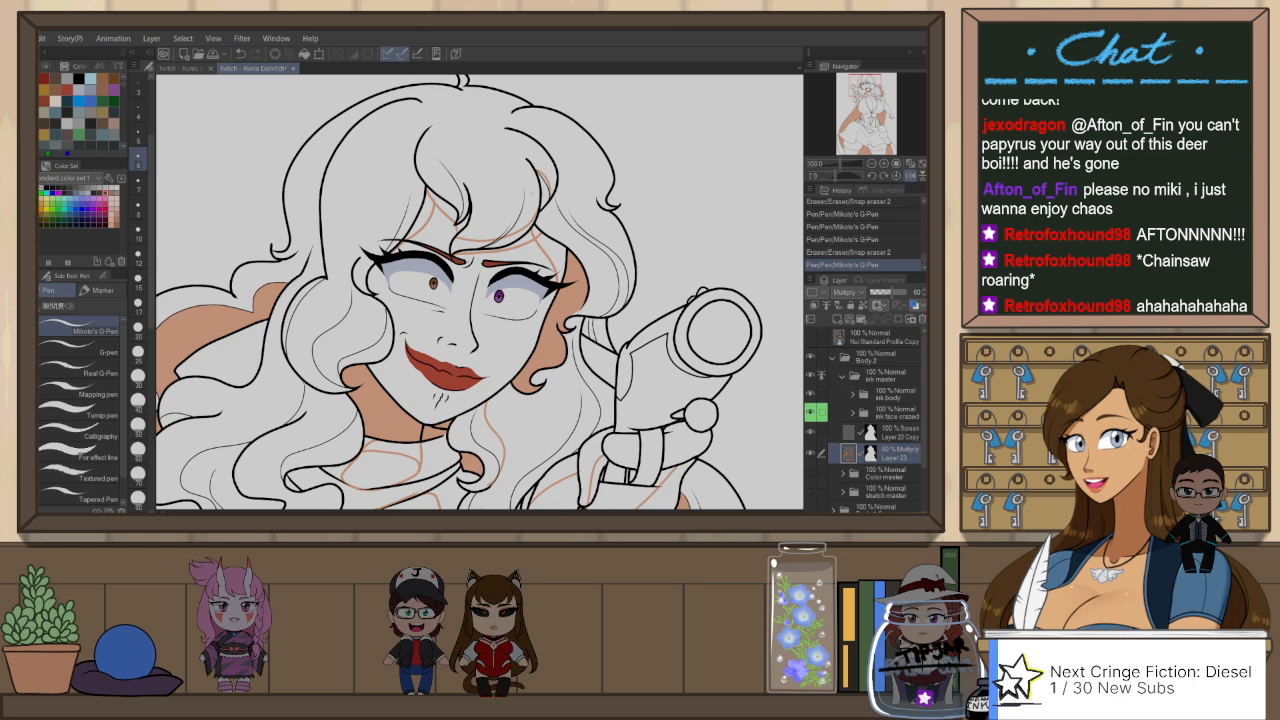
Step: Draw a curved shadow edge inside the large hair curl beside the cheek on the side away from the gun
left_click_drag(605, 271, 632, 272)
left_click_drag(483, 227, 487, 238)
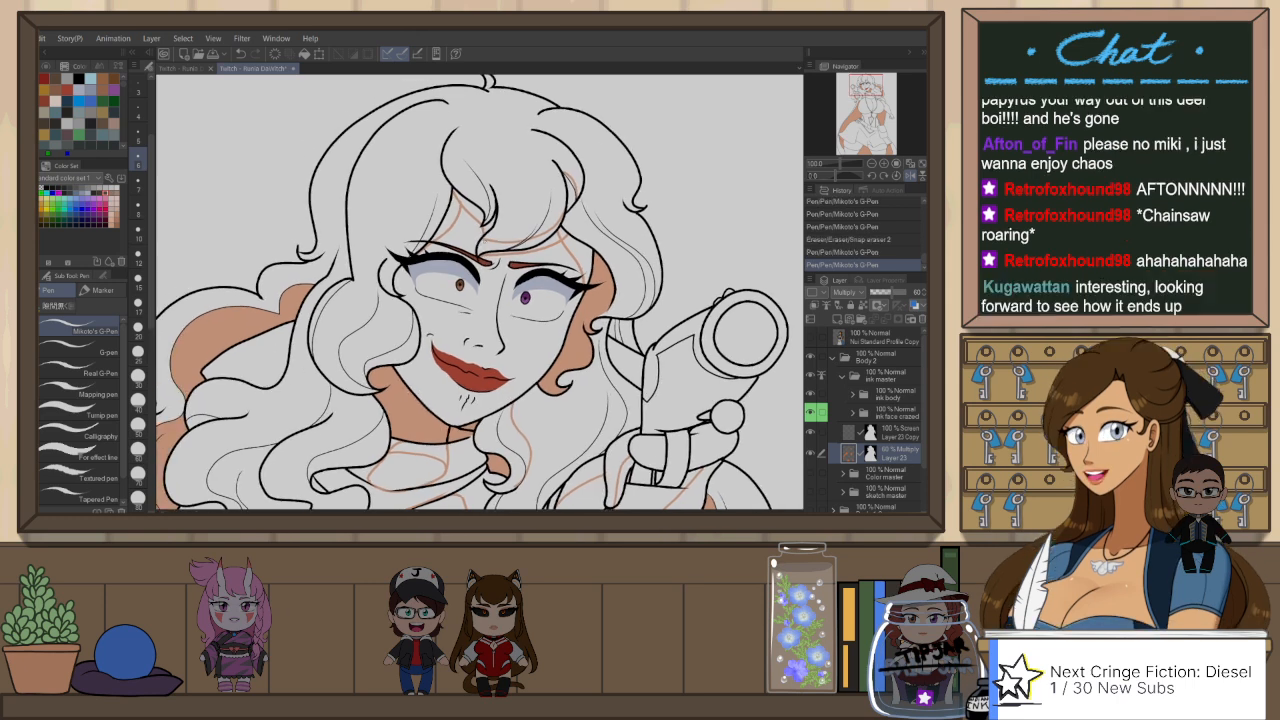
mouse_move(396, 382)
left_mouse_down()
mouse_move(442, 414)
mouse_move(448, 373)
left_mouse_up()
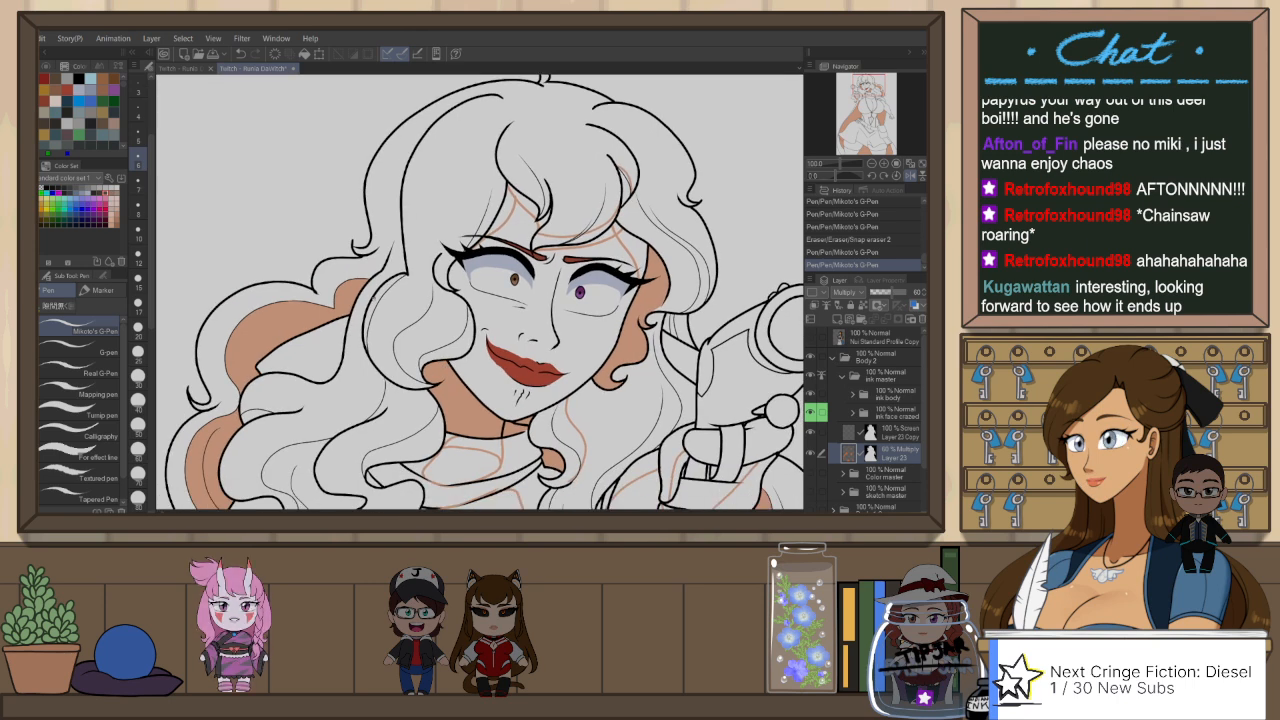
left_click_drag(370, 298, 416, 375)
key("ctrl+z")
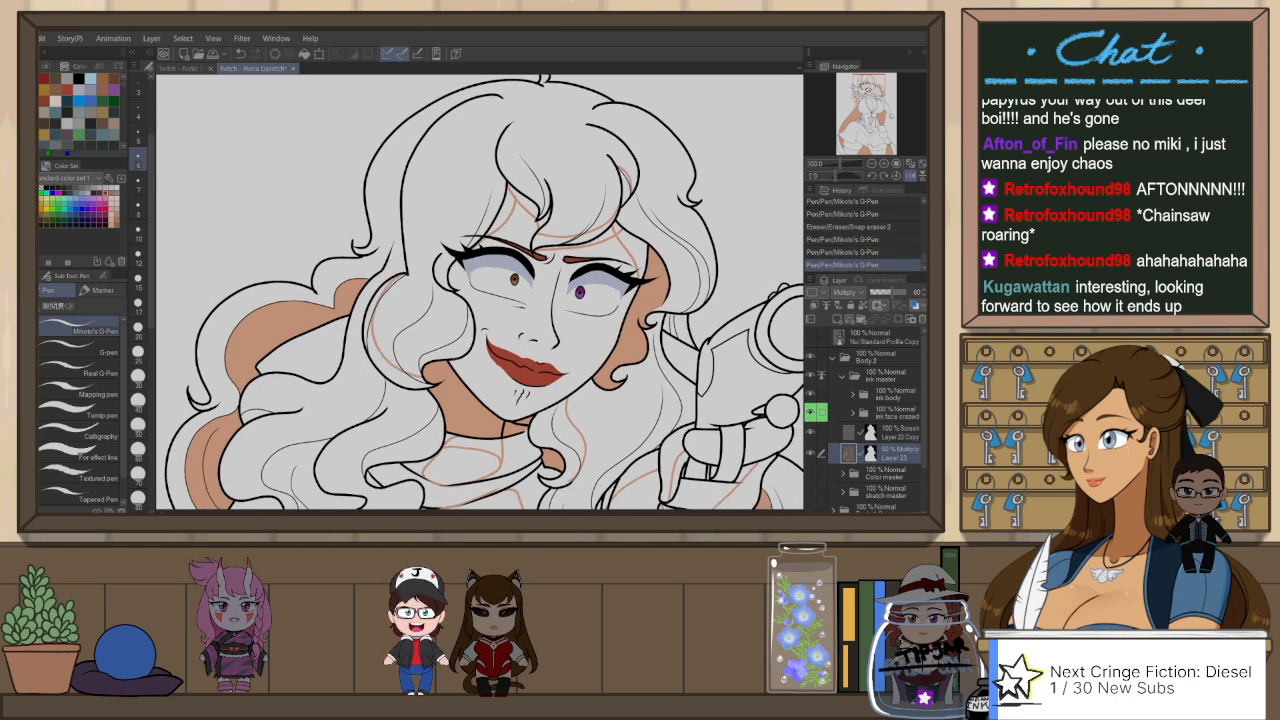
key("ctrl+y")
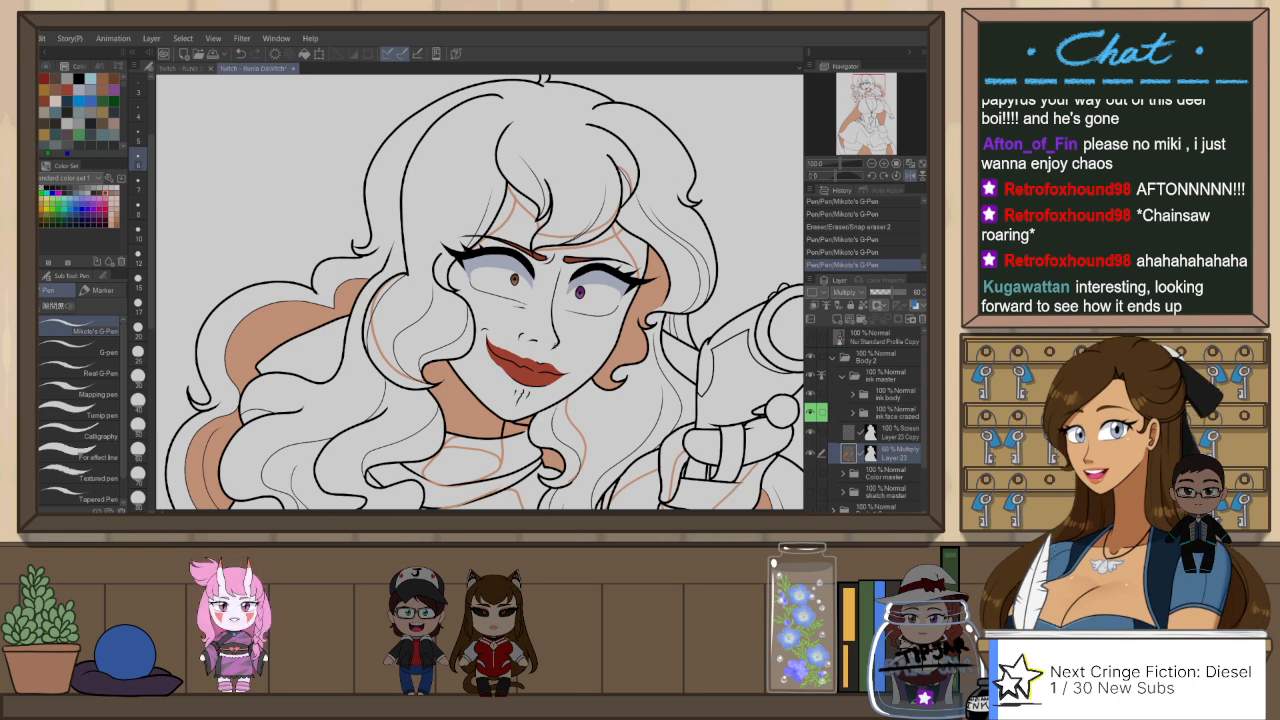
Step: Fill the small shadow gaps between the hair and the raised gun arm, using the fill that refers to other layers
left_click_drag(686, 402, 685, 348)
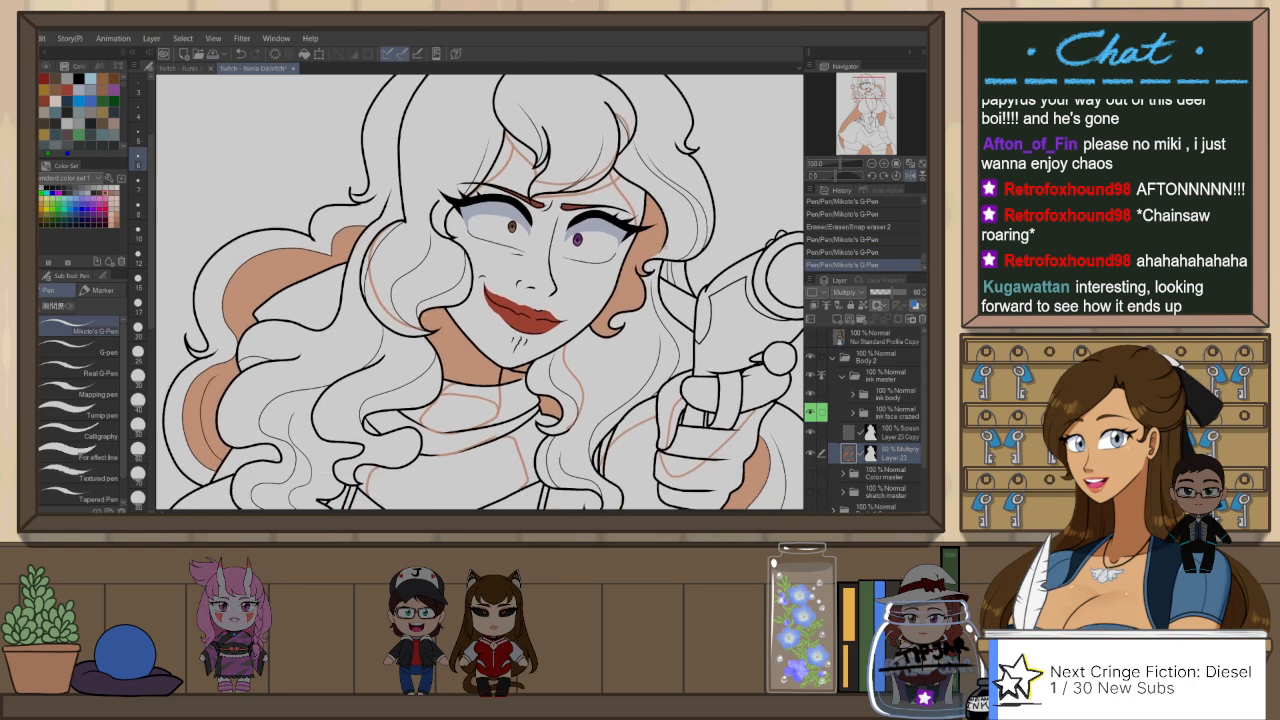
key("g")
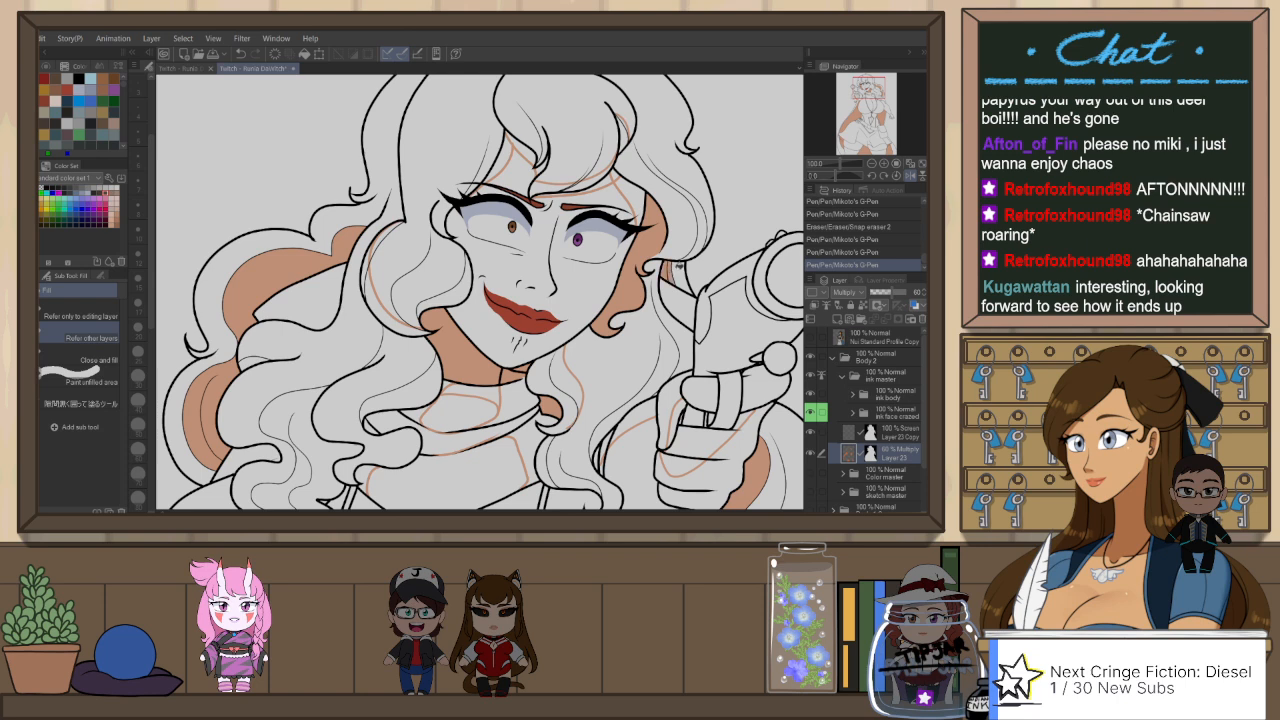
scroll(694, 268, "down", 2)
left_click(631, 402)
left_click_drag(631, 402, 653, 314)
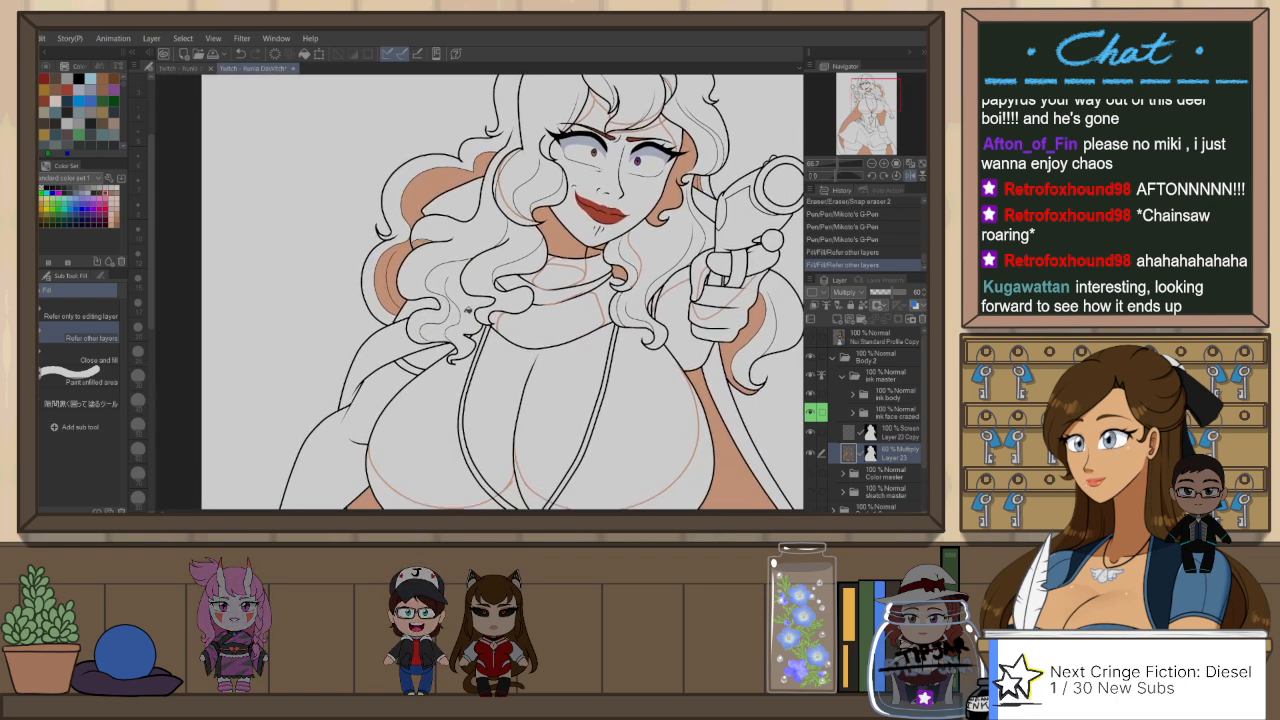
Step: Draw a wavy shadow edge down the long hair lock beside the scarf with Mikoto's G-Pen
scroll(490, 300, "up", 5)
key("p")
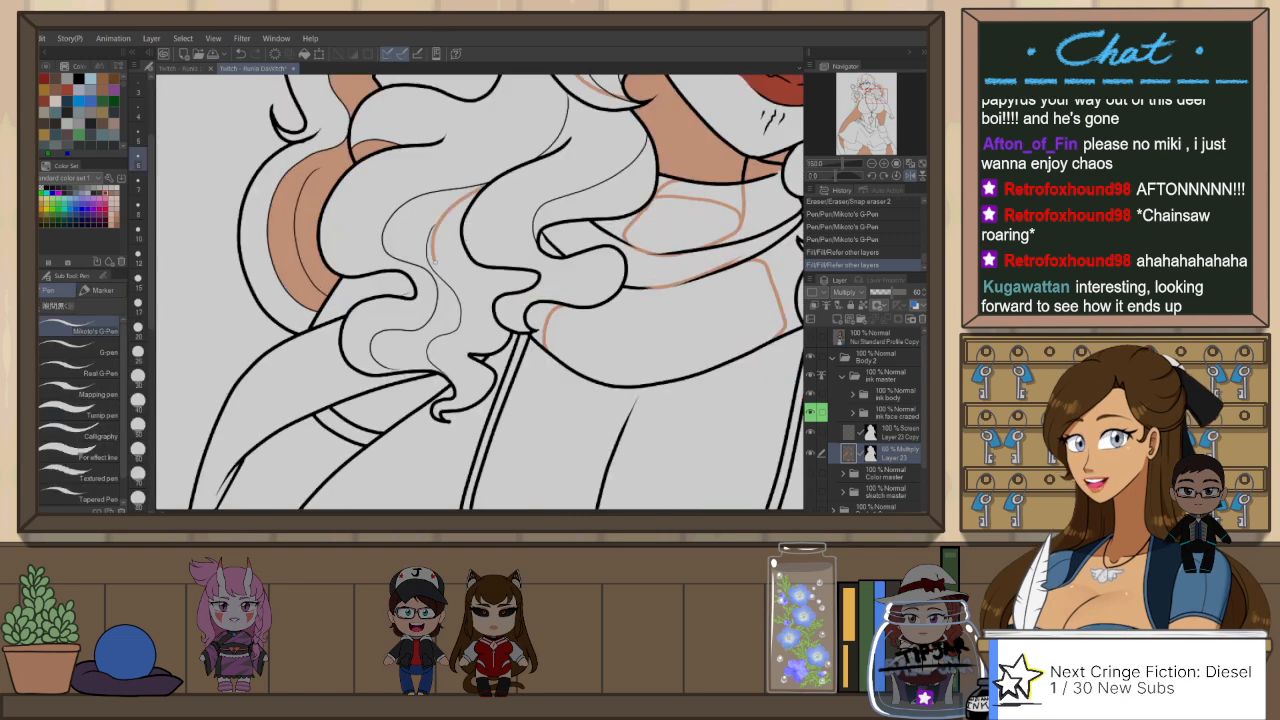
left_click_drag(455, 190, 447, 345)
key("ctrl+z")
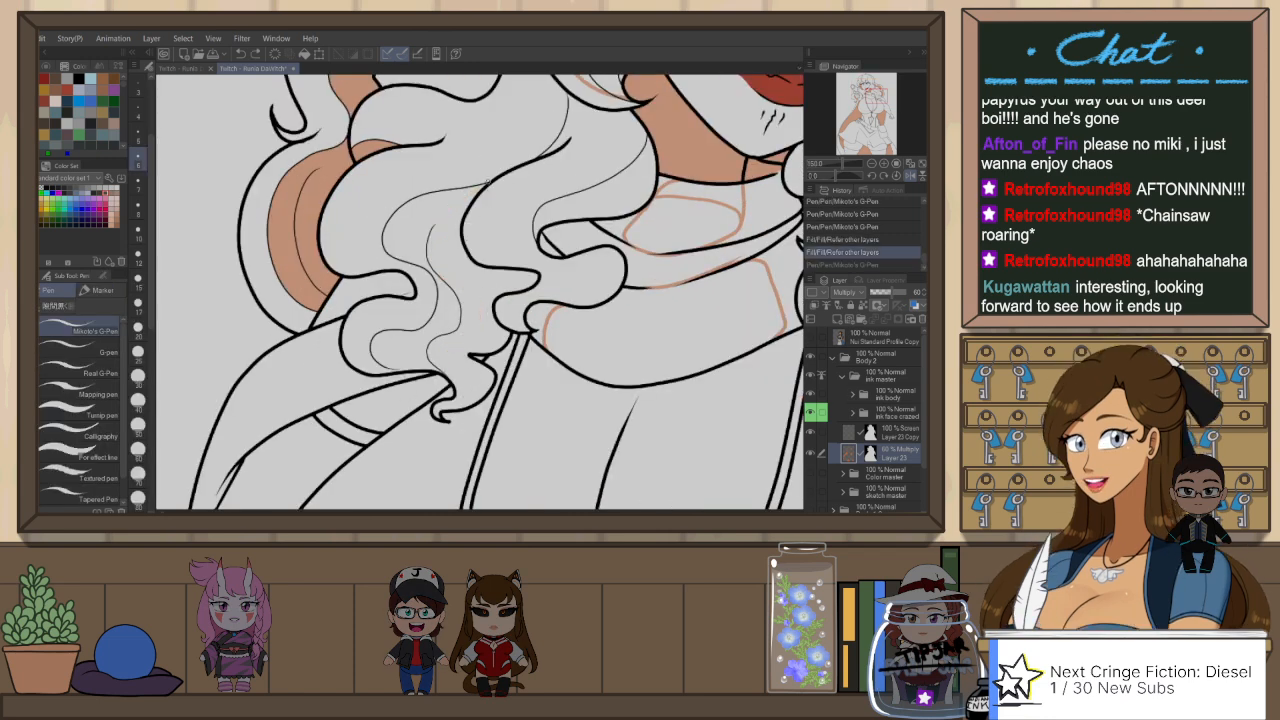
key("ctrl+z")
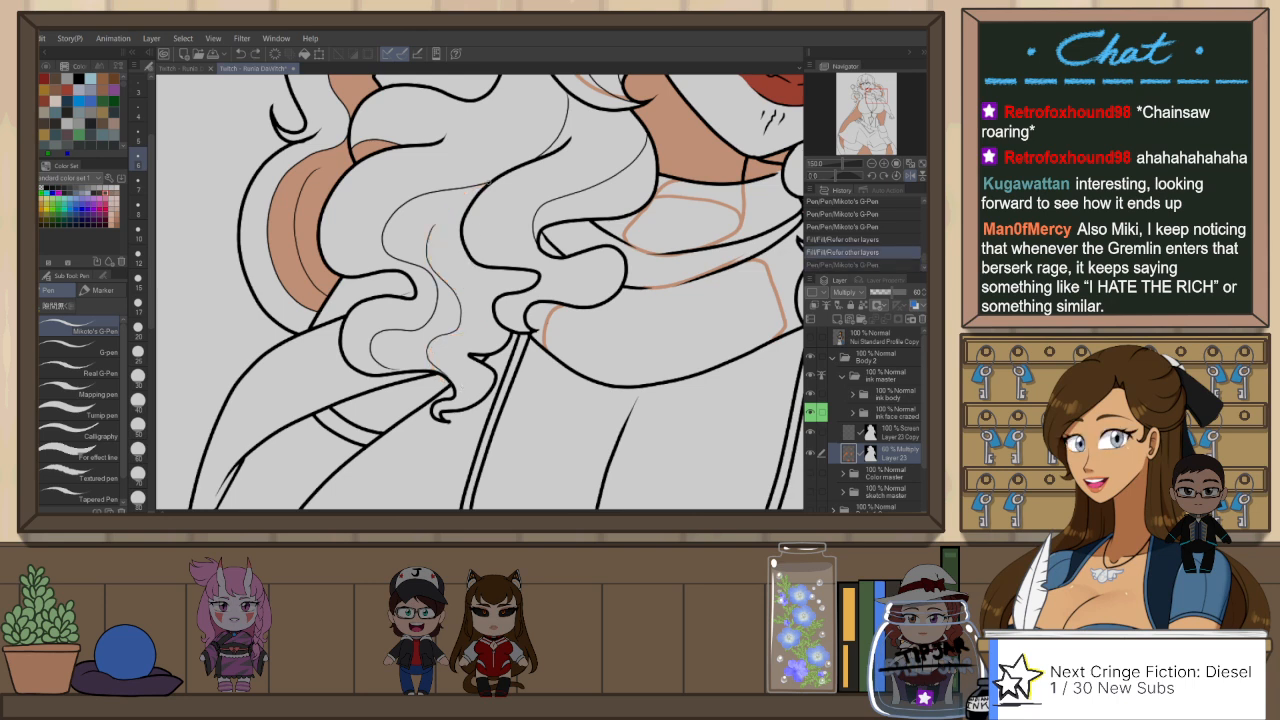
key("ctrl+y")
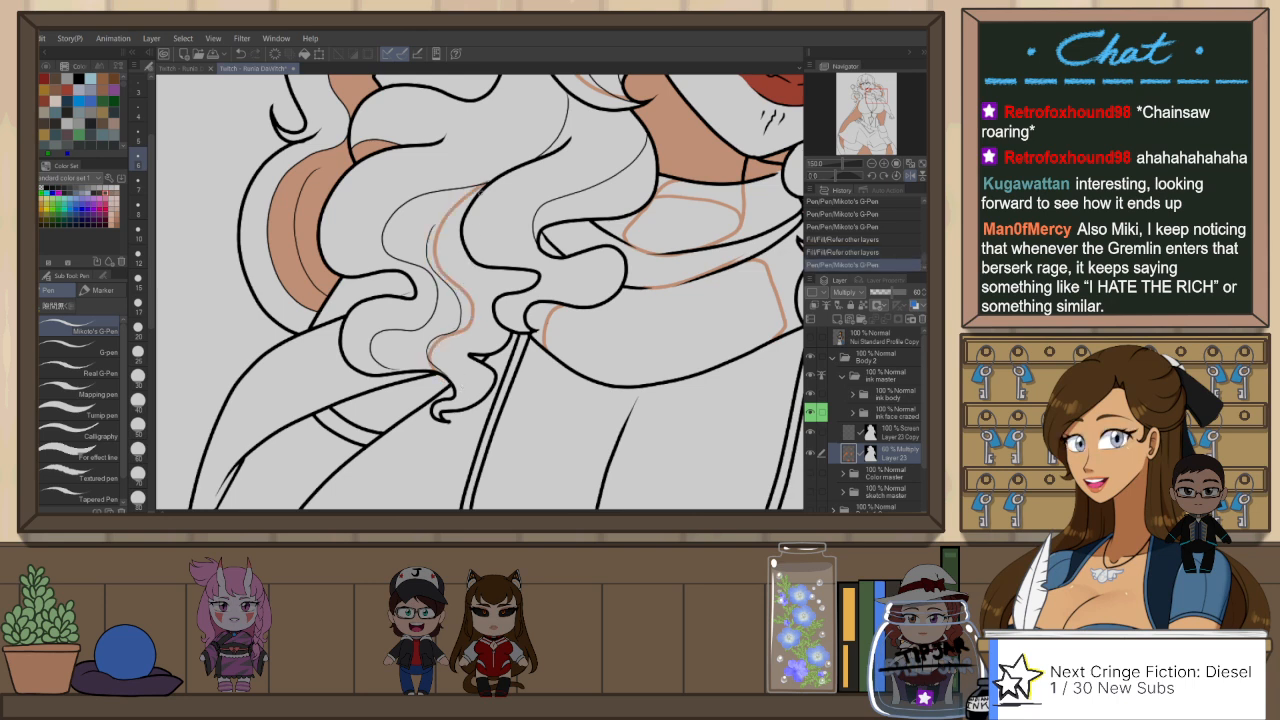
Step: Trim the lock's shadow edge with Snap eraser 2 and fill its shaded side down to the tip
key("e")
left_click_drag(466, 283, 480, 310)
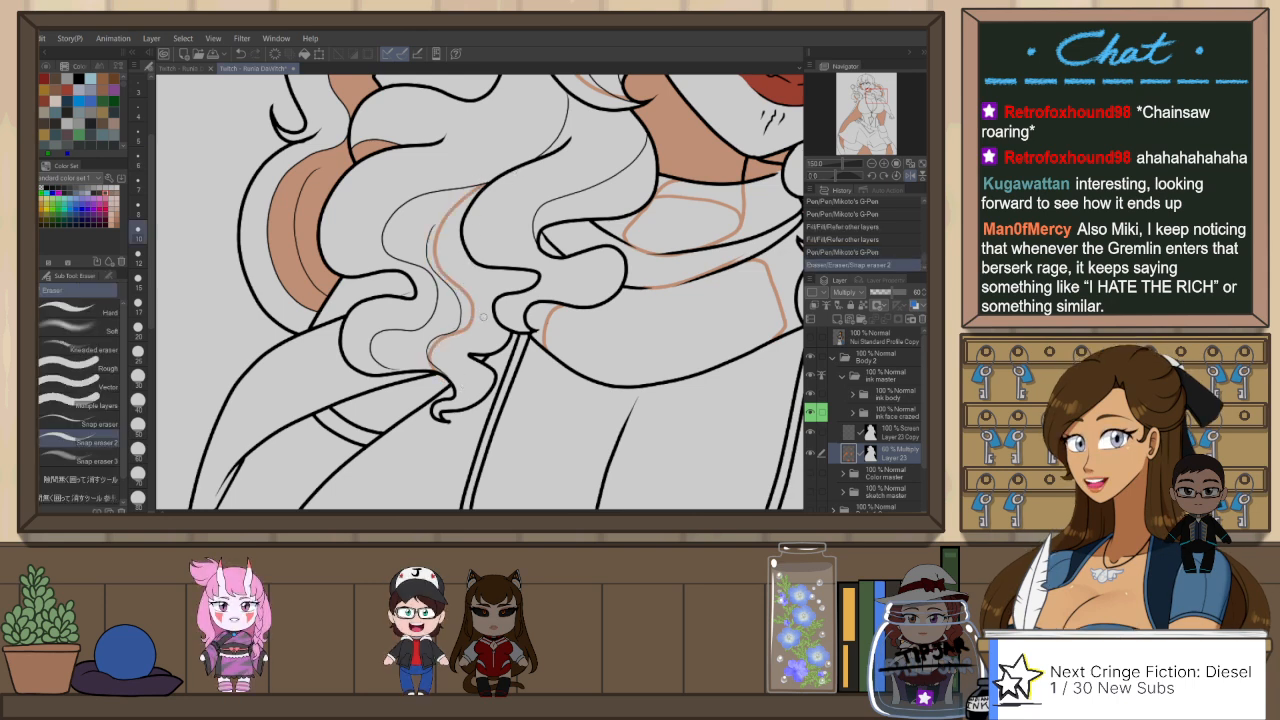
key("g")
left_click(485, 310)
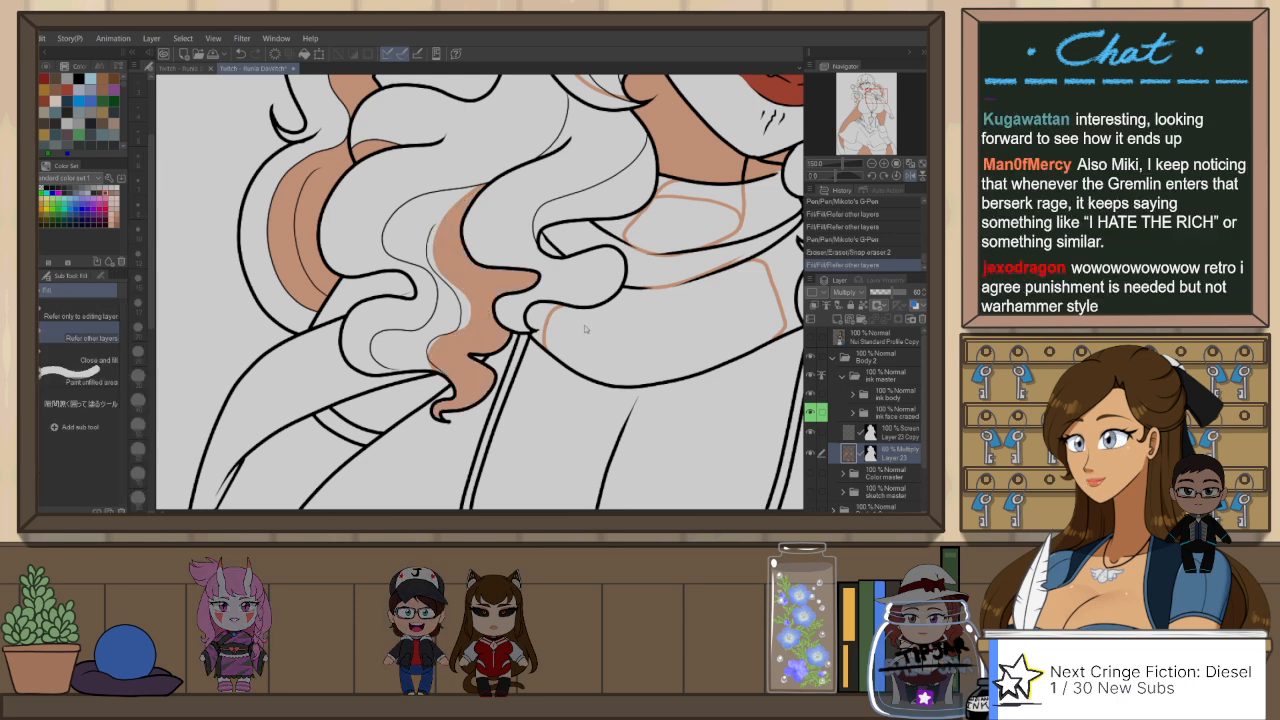
Step: Fill the outlined shadow areas on the scarf around the neck, below the fold and near the knot
scroll(586, 329, "down", 1)
left_click_drag(672, 329, 624, 355)
left_click_drag(622, 262, 663, 262)
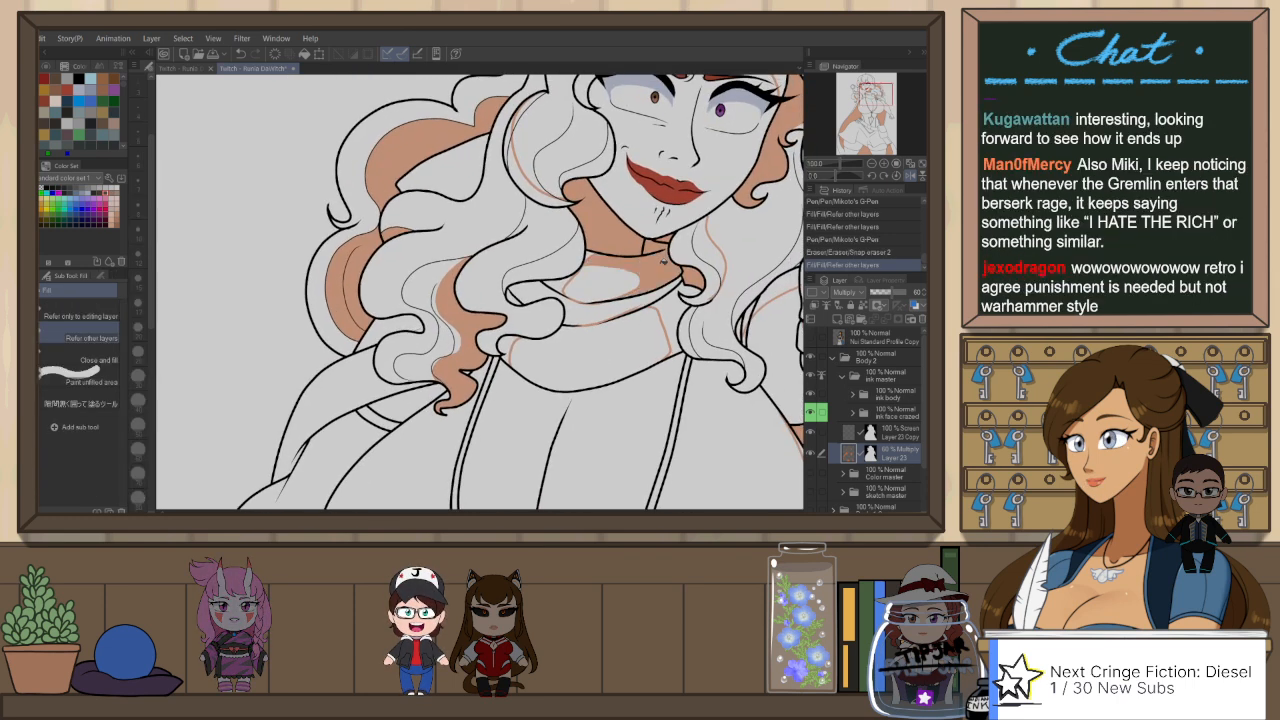
left_click(625, 253)
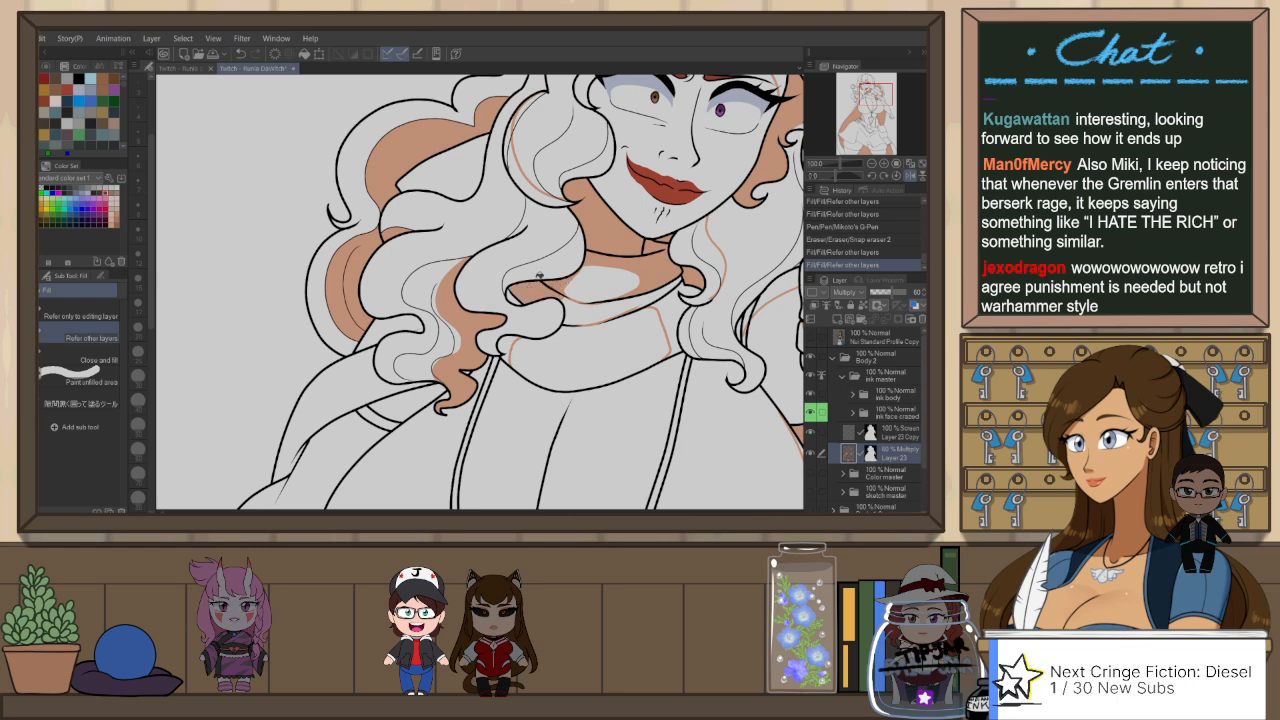
left_click(597, 307)
left_click(671, 297)
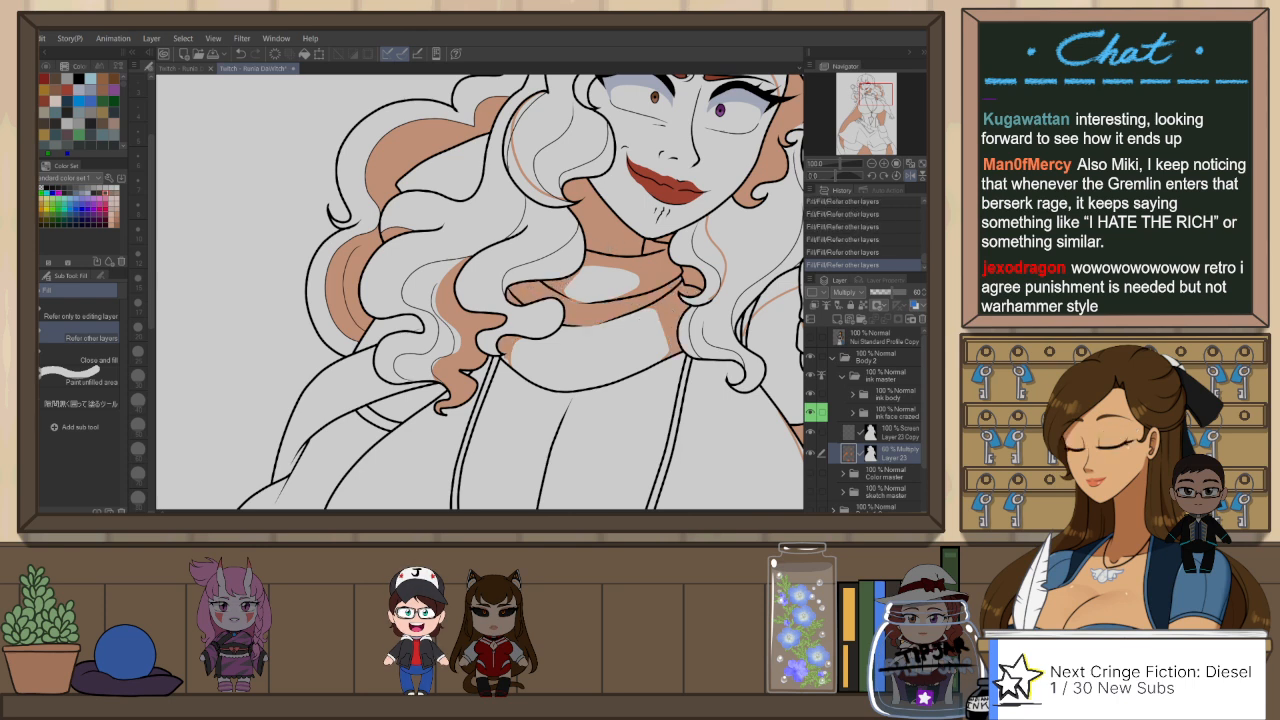
Step: Switch to the gap-filling pen that refers to other layers and paint the unfilled slivers in the scarf's shadow
key("p")
key("ctrl+z")
left_click(57, 306)
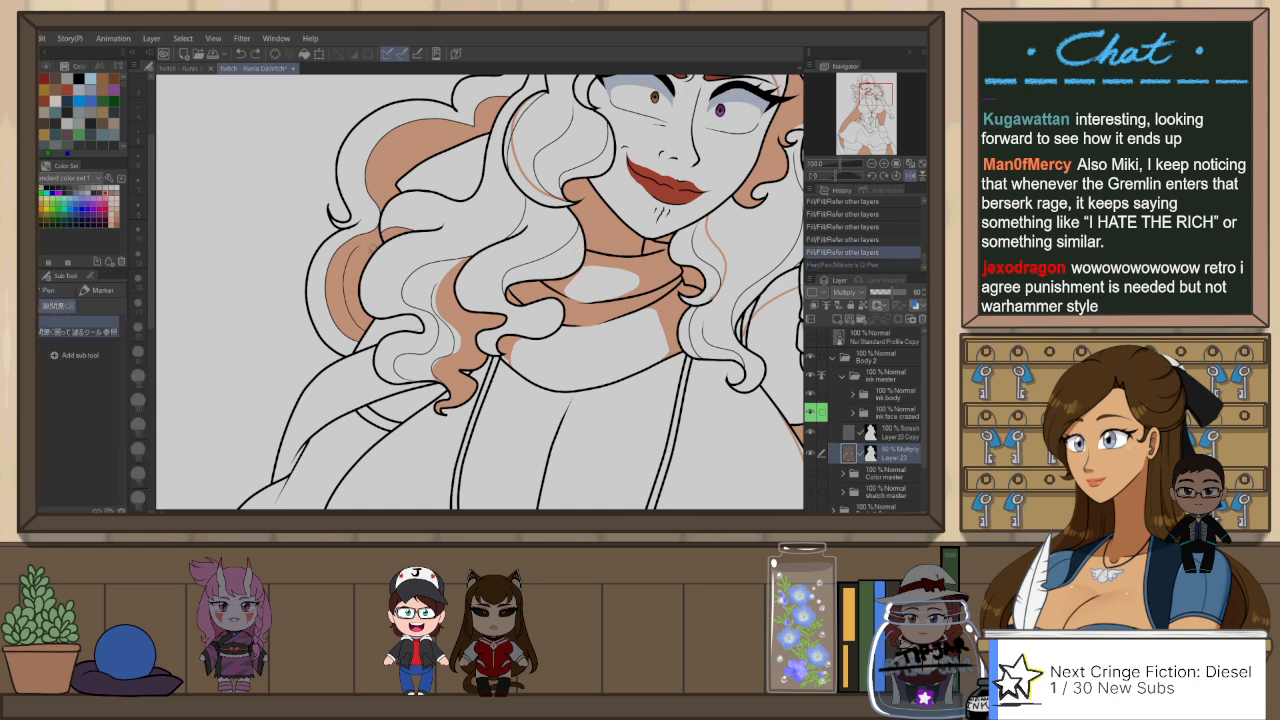
left_click_drag(558, 270, 618, 246)
key("p")
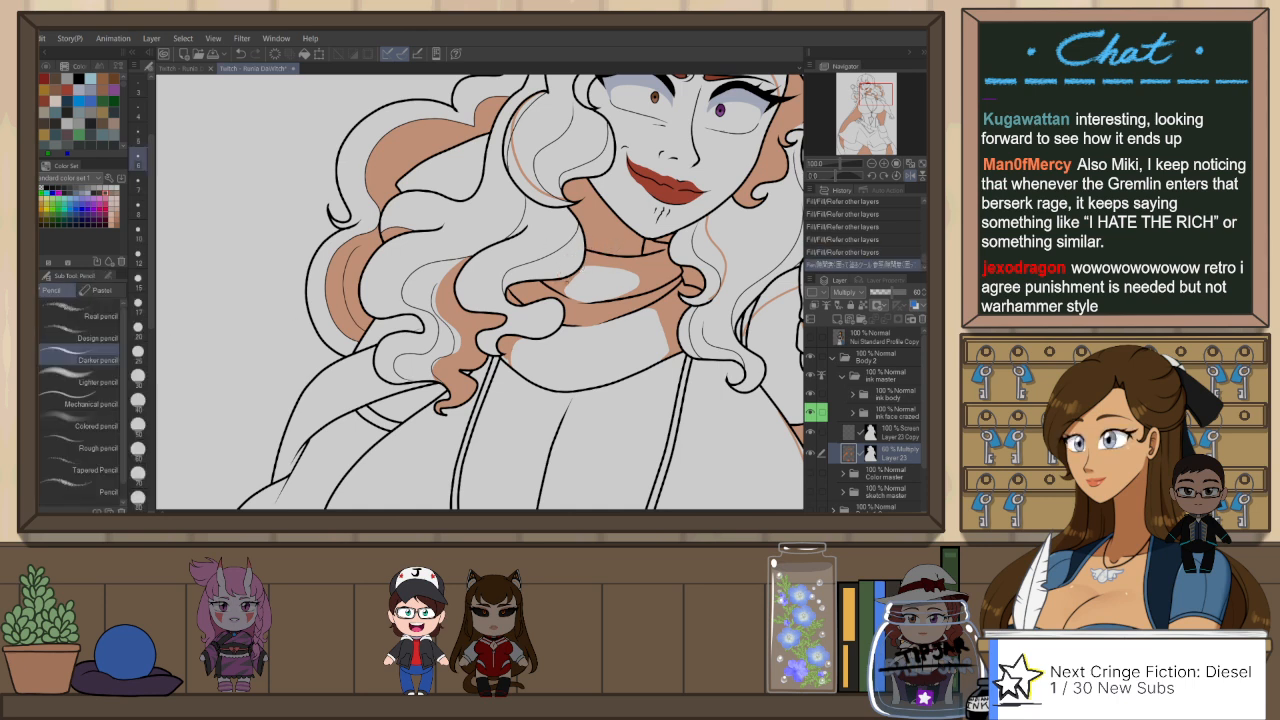
key("p")
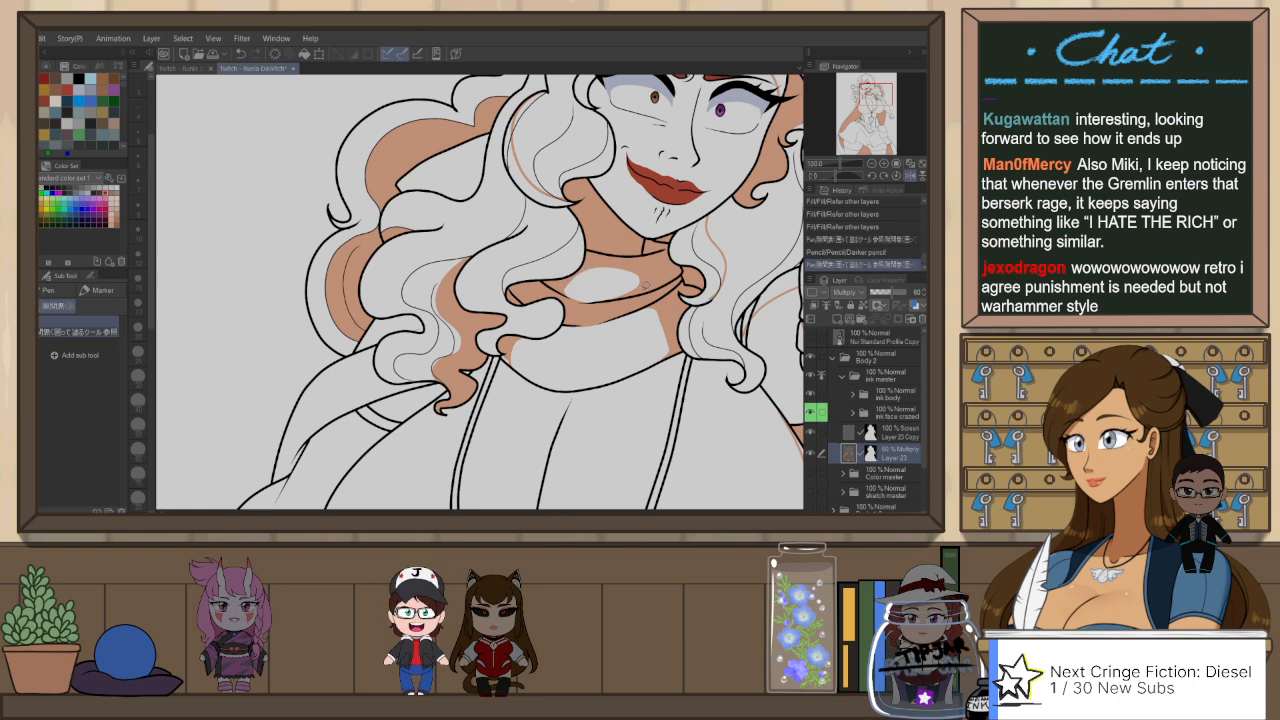
Step: Fill the shadows on the scarf knot, the hair locks beside the neck and cheek, and the gloved hand with the gap-filling pen
left_click_drag(672, 289, 671, 291)
left_click_drag(602, 326, 653, 312)
mouse_move(732, 240)
left_mouse_down()
mouse_move(618, 292)
mouse_move(603, 264)
left_mouse_up()
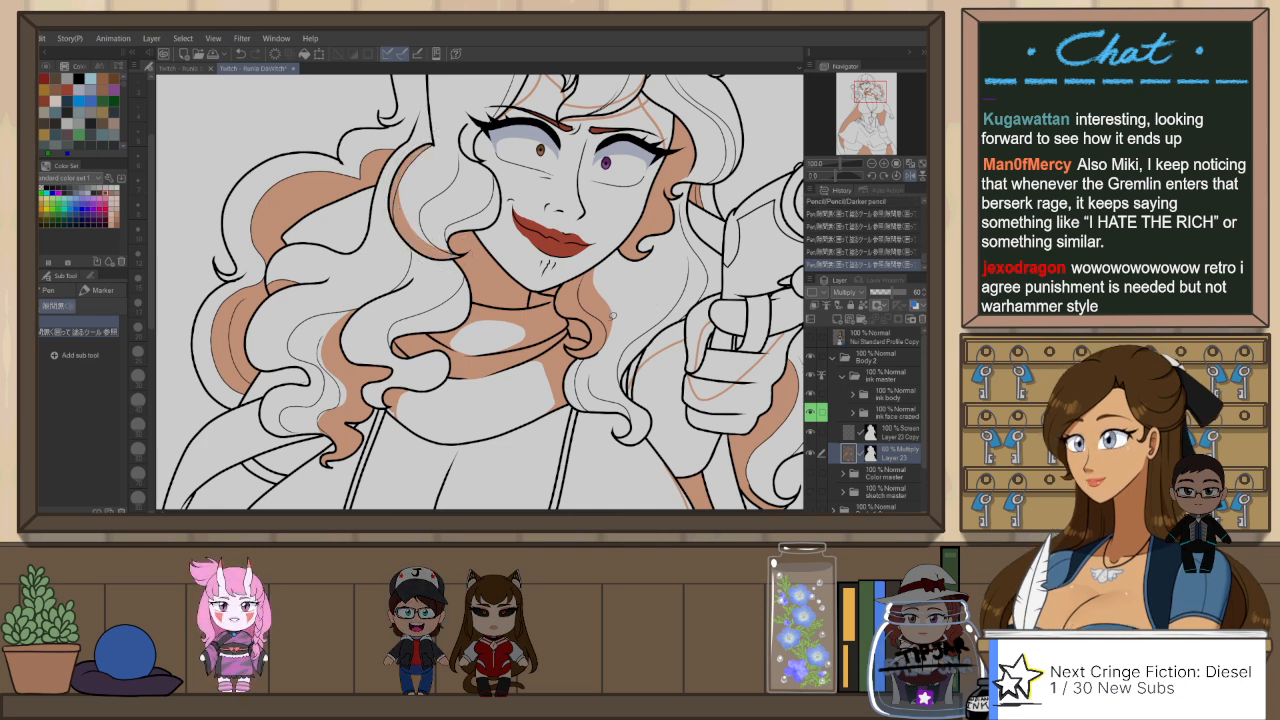
key("ctrl+z")
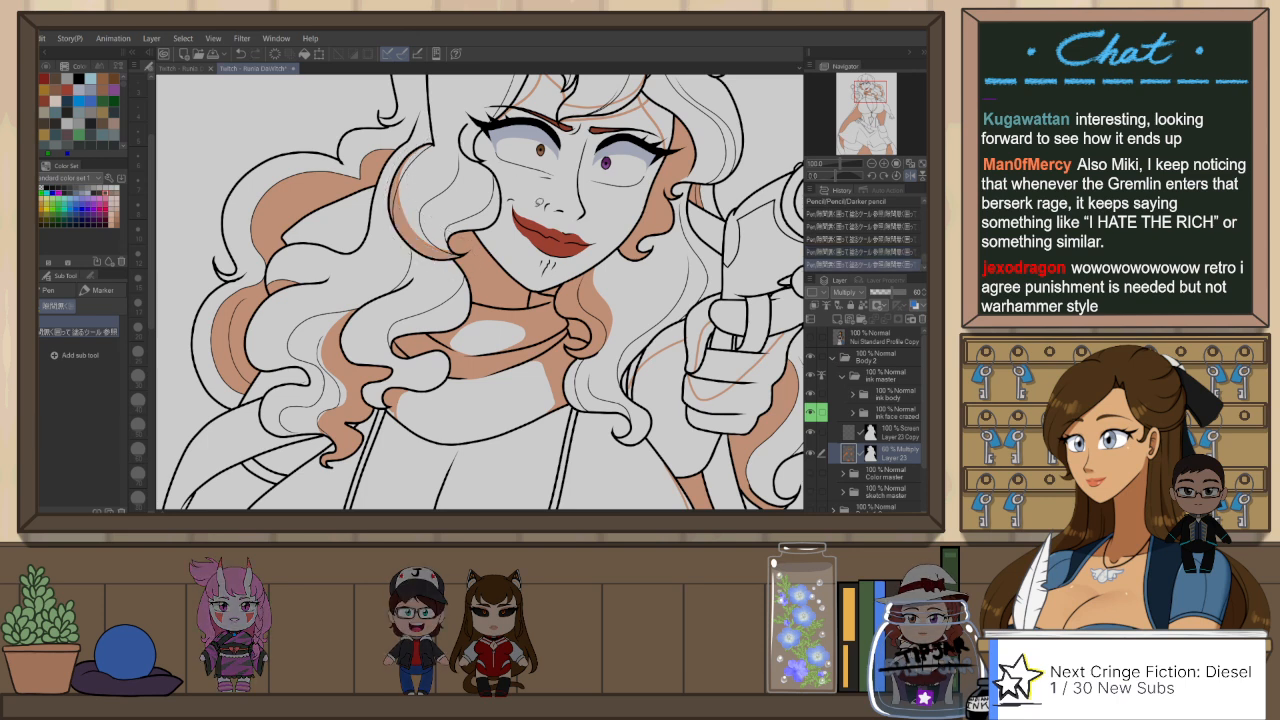
scroll(573, 259, "down", 2)
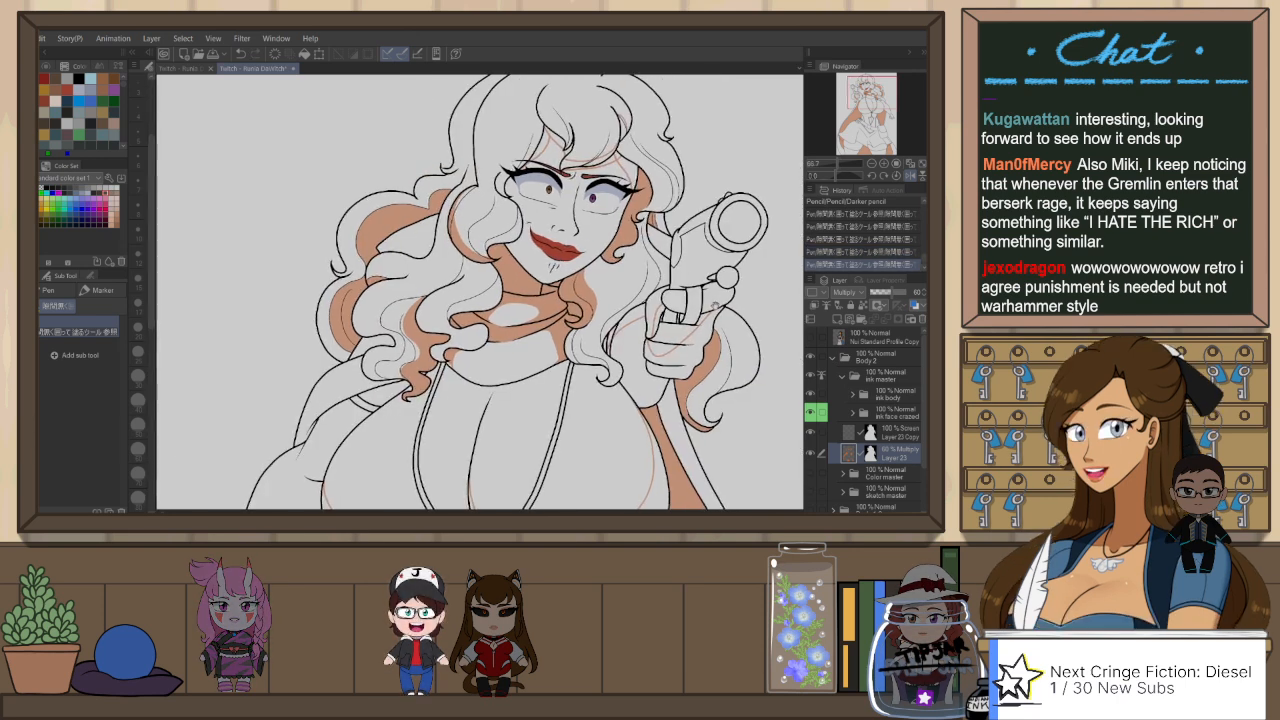
left_click_drag(722, 309, 667, 304)
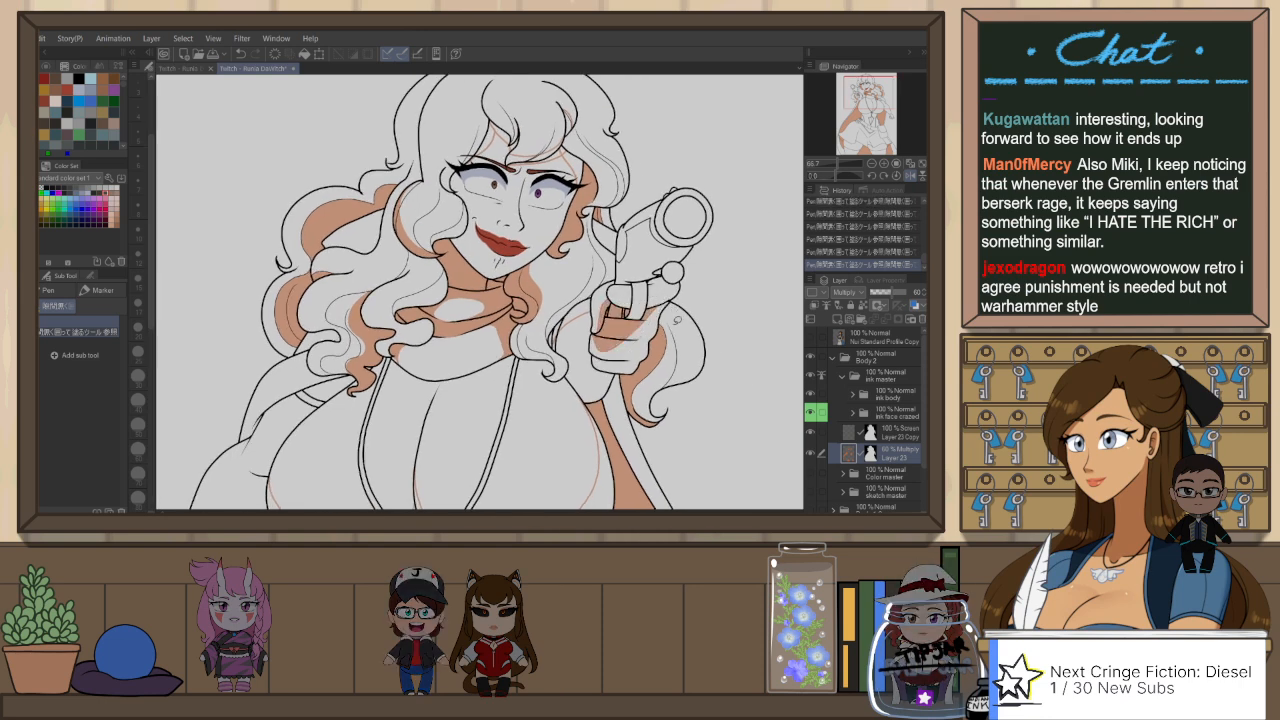
Step: Draw a shadow edge along the underside of the gun barrel with the Darker pencil and fill the area below it
scroll(664, 286, "up", 2)
key("p")
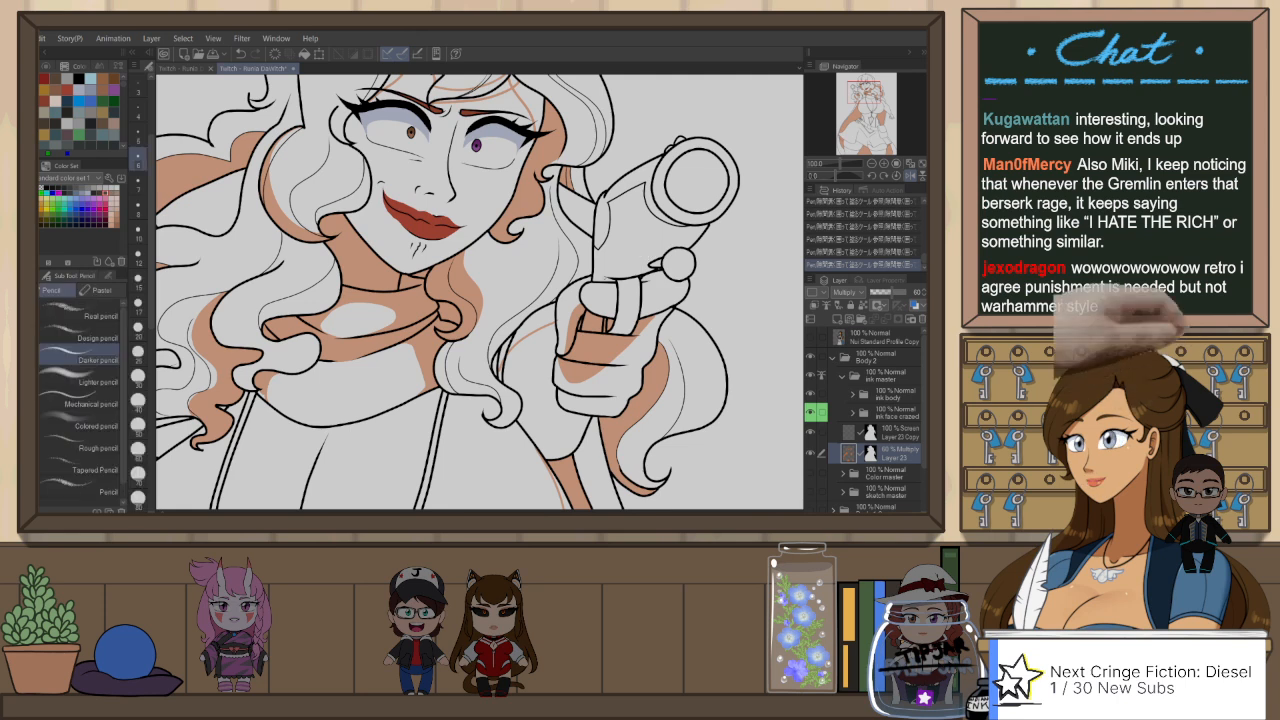
key("ctrl+z")
left_click_drag(672, 228, 600, 273)
key("ctrl+z")
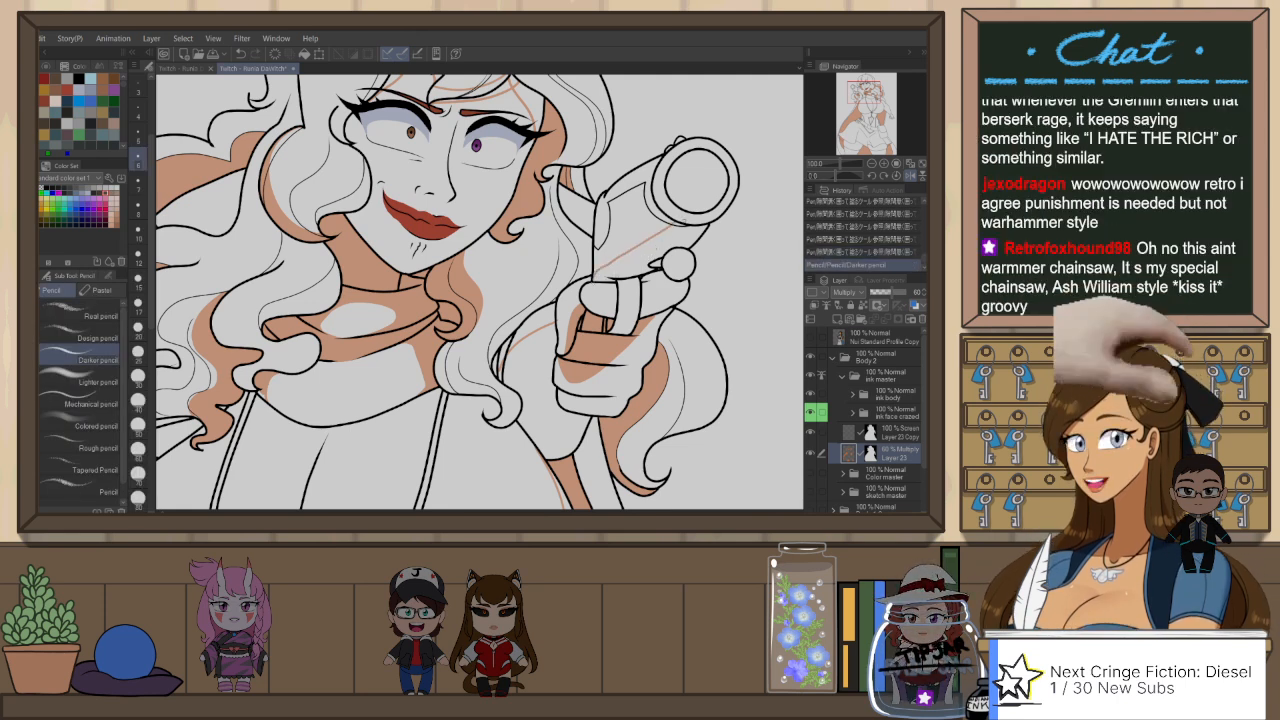
key("p")
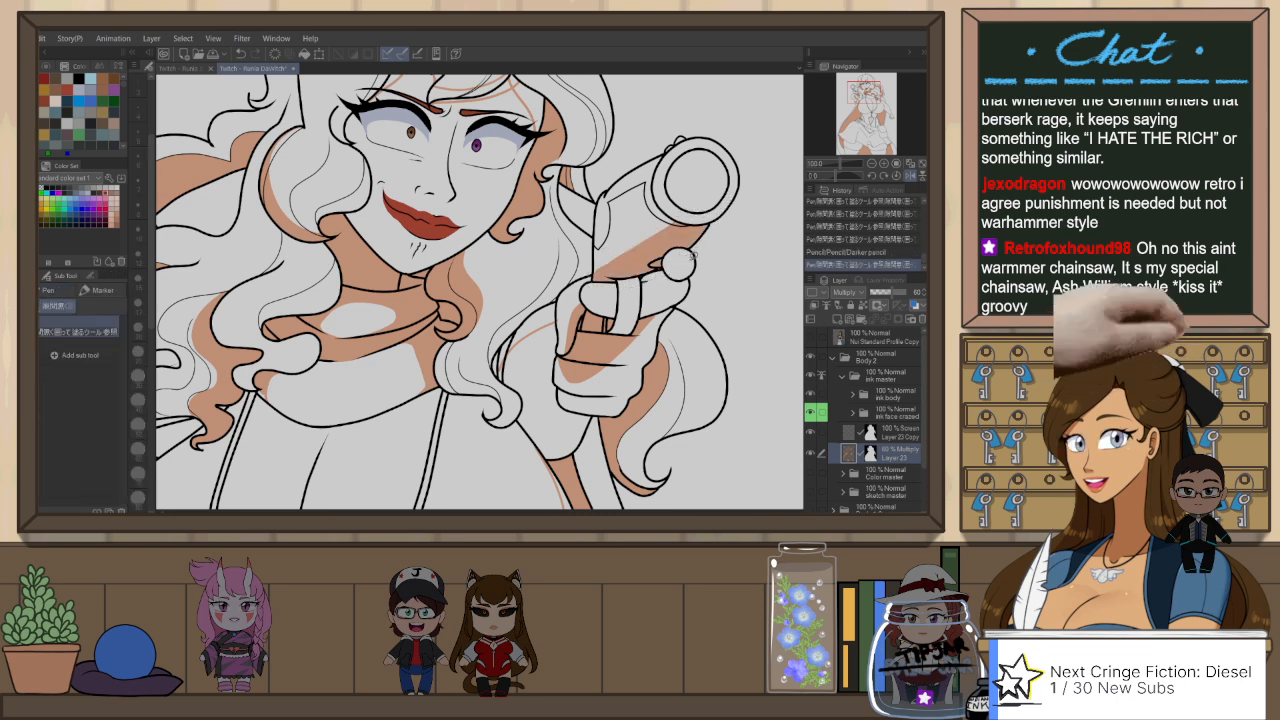
Step: Flip the canvas view, fill the fringe's shadow on the forehead with the gap-filling pen, and flip the view back
left_click_drag(683, 262, 632, 332)
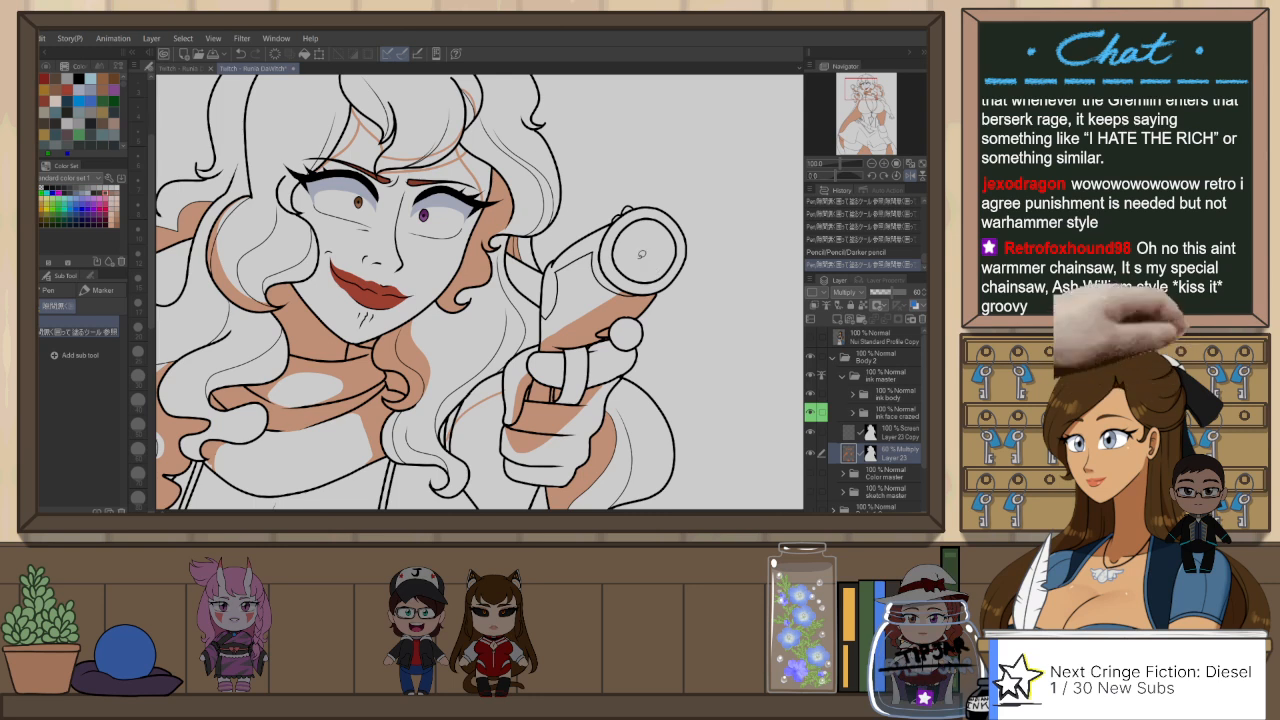
key("h")
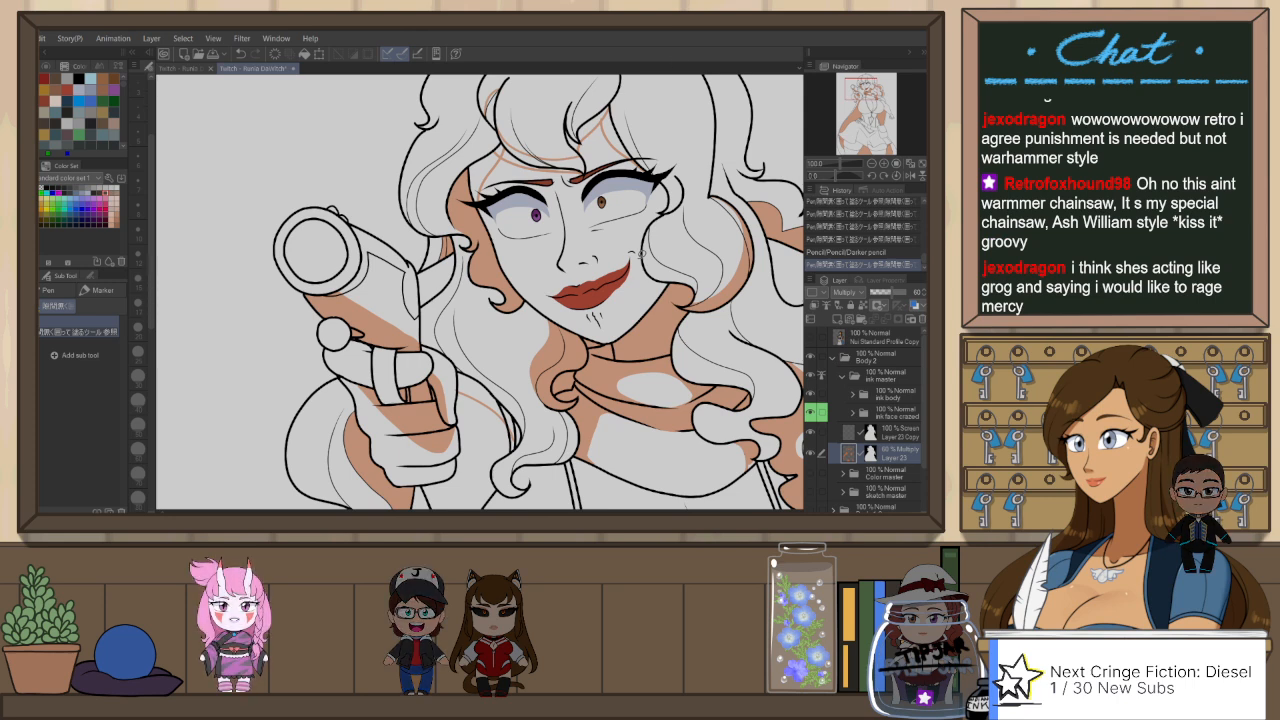
left_click_drag(648, 146, 632, 190)
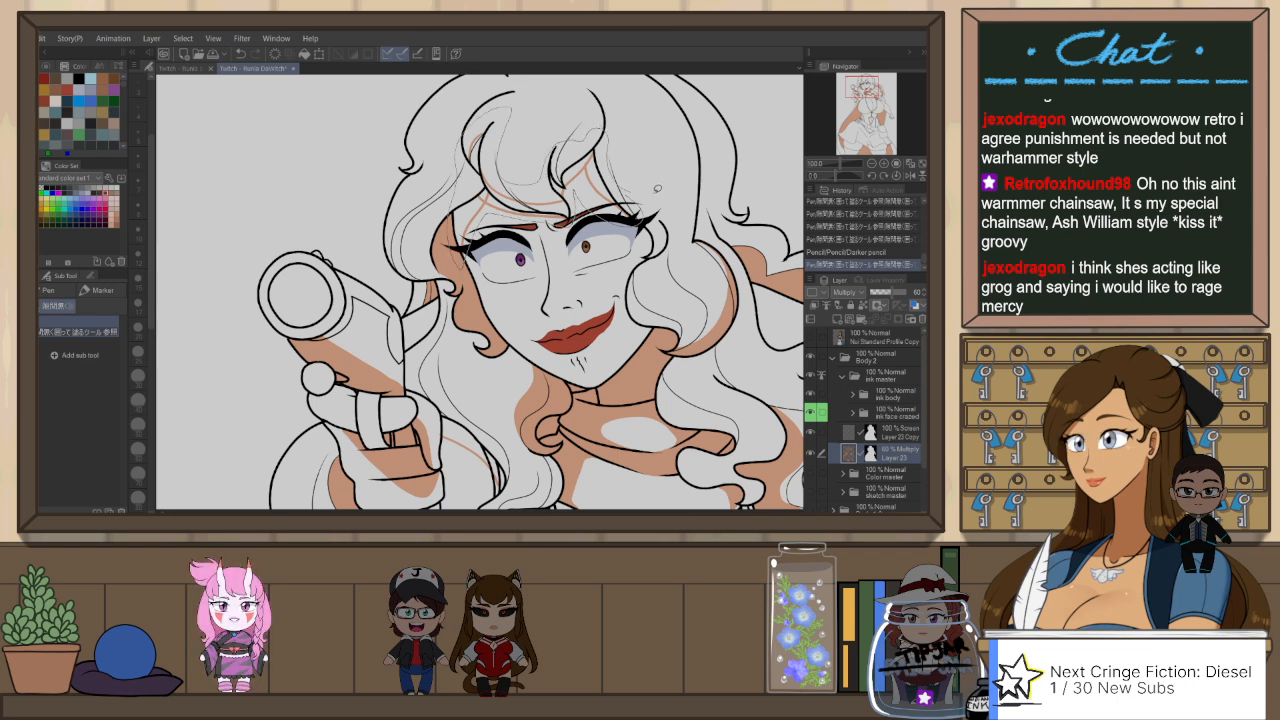
scroll(688, 221, "down", 2)
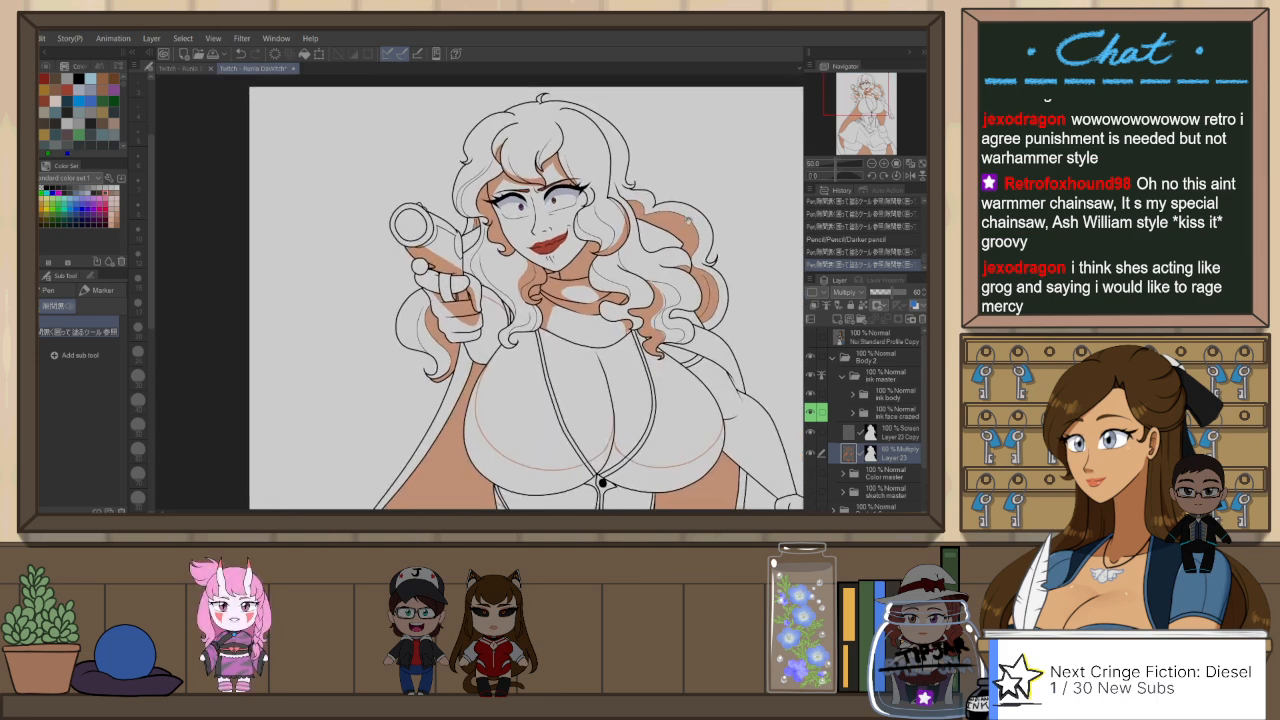
scroll(591, 168, "up", 1)
key("h")
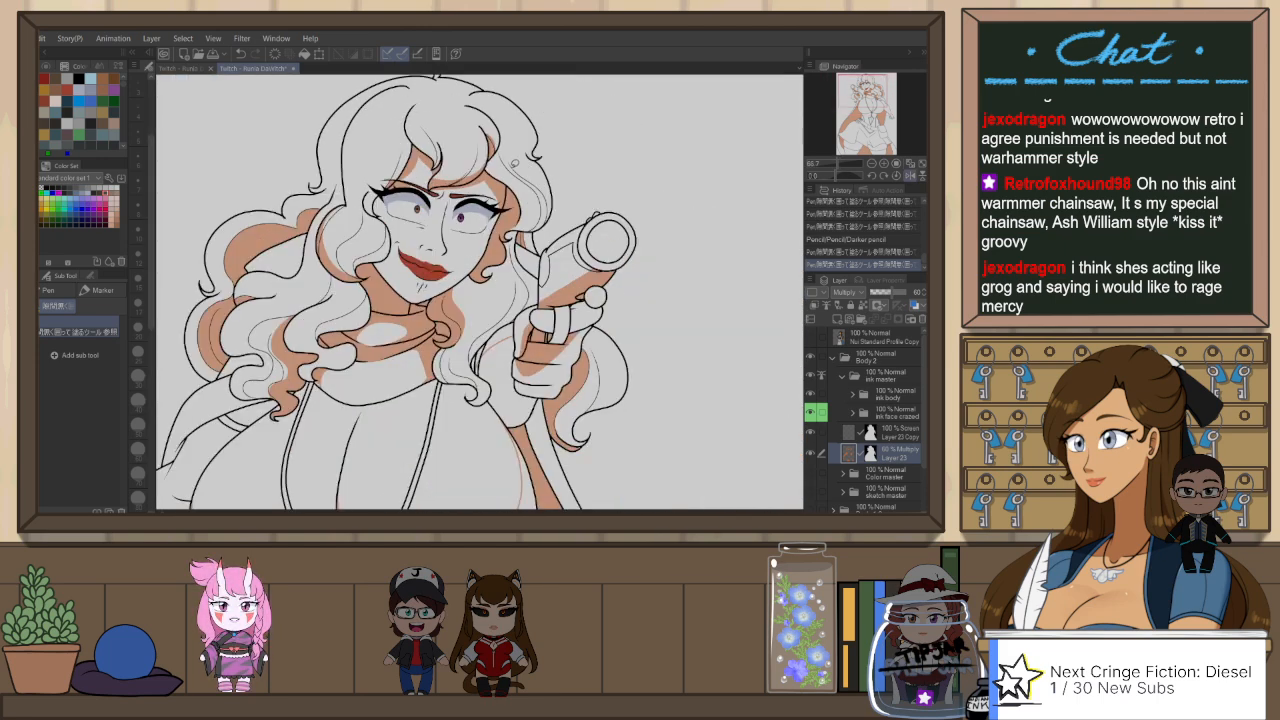
Step: Enlarge Snap eraser 2 and trim the forehead shadow above the inner brow on the side away from the gun
key("e")
scroll(404, 191, "up", 3)
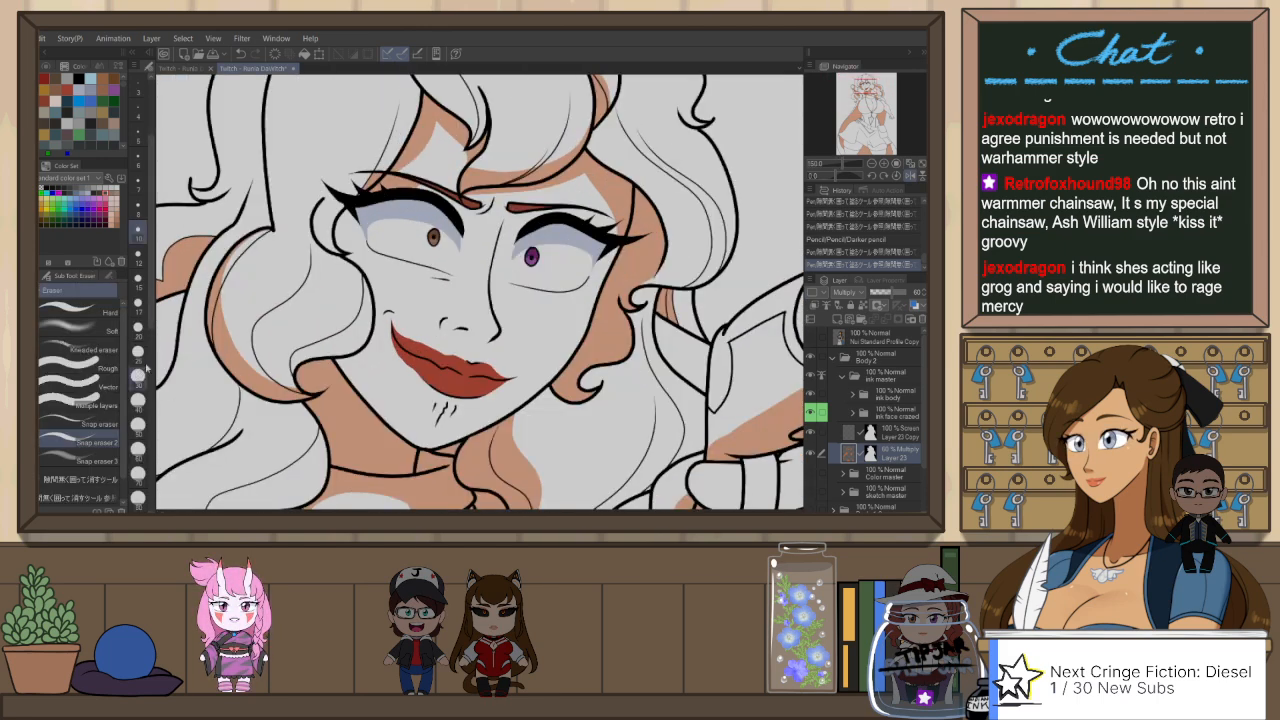
left_click_drag(386, 192, 428, 174)
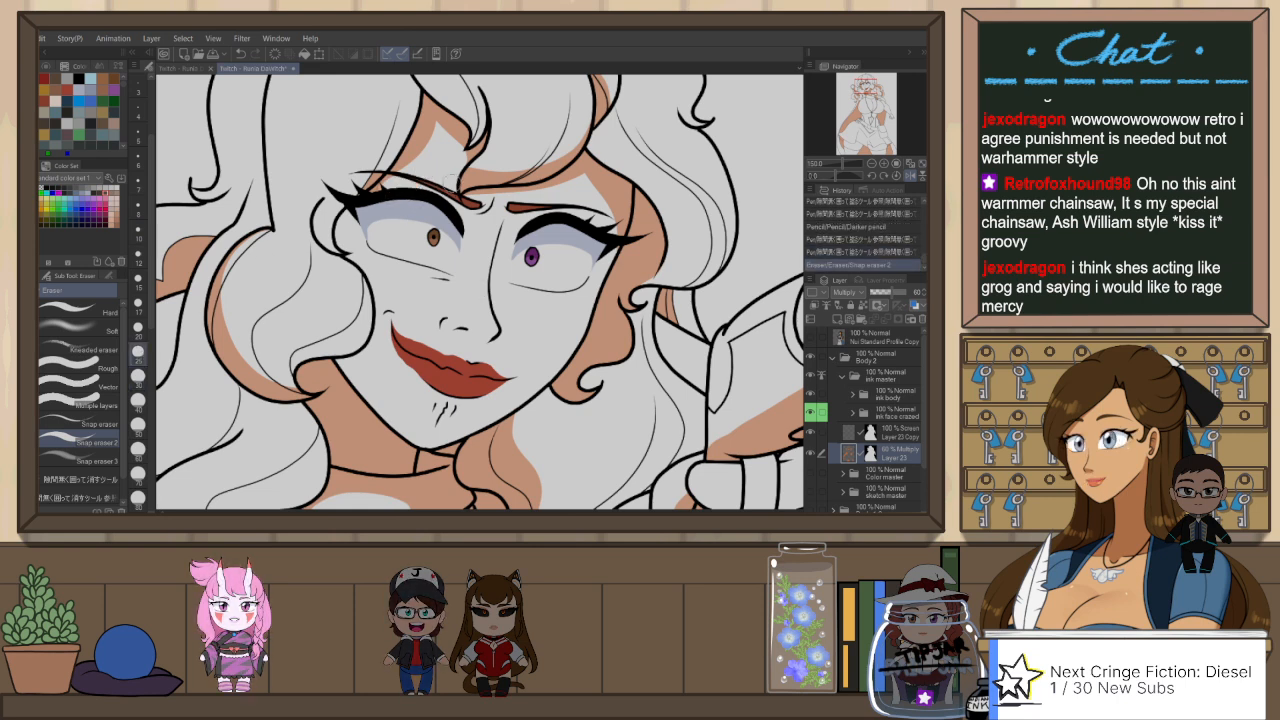
Step: Draw a shadow edge along the temple beside the outer eye away from the gun with the Darker pencil and fill it
key("p")
key("p")
left_click_drag(357, 265, 347, 217)
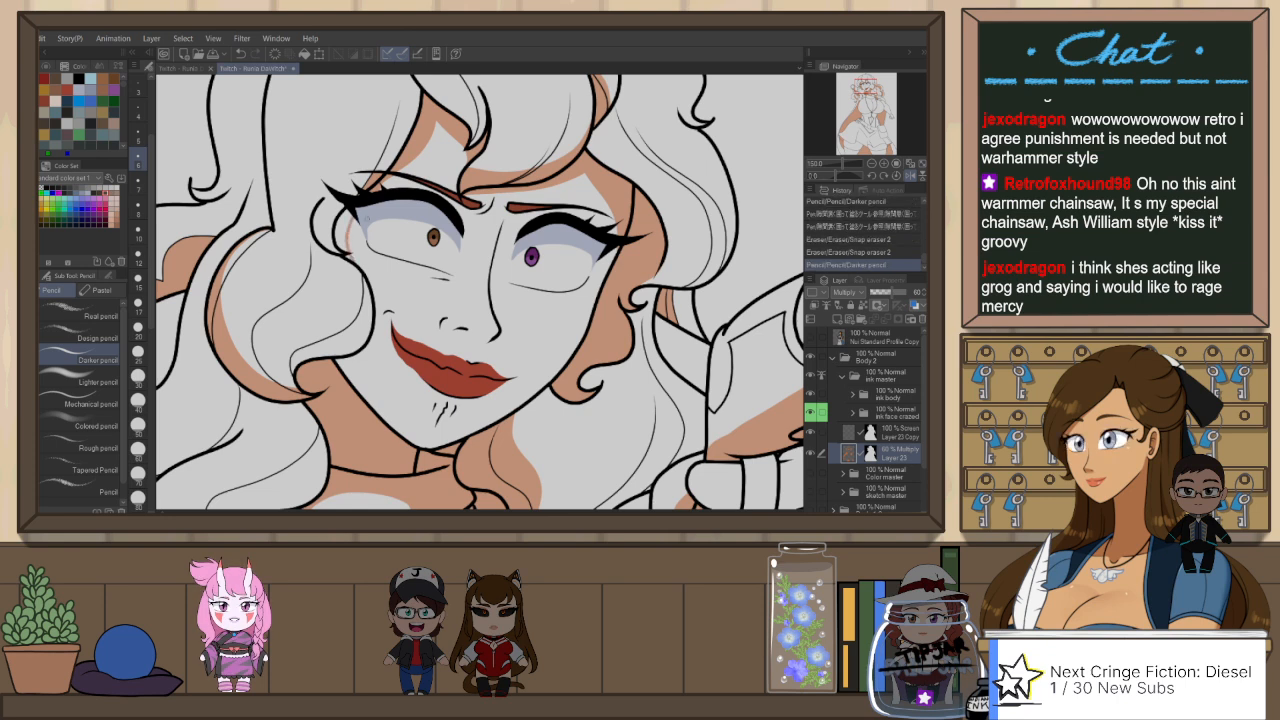
key("ctrl+z")
mouse_move(359, 266)
left_mouse_down()
mouse_move(347, 214)
mouse_move(349, 269)
mouse_move(336, 194)
left_mouse_up()
key("p")
scroll(630, 119, "down", 1)
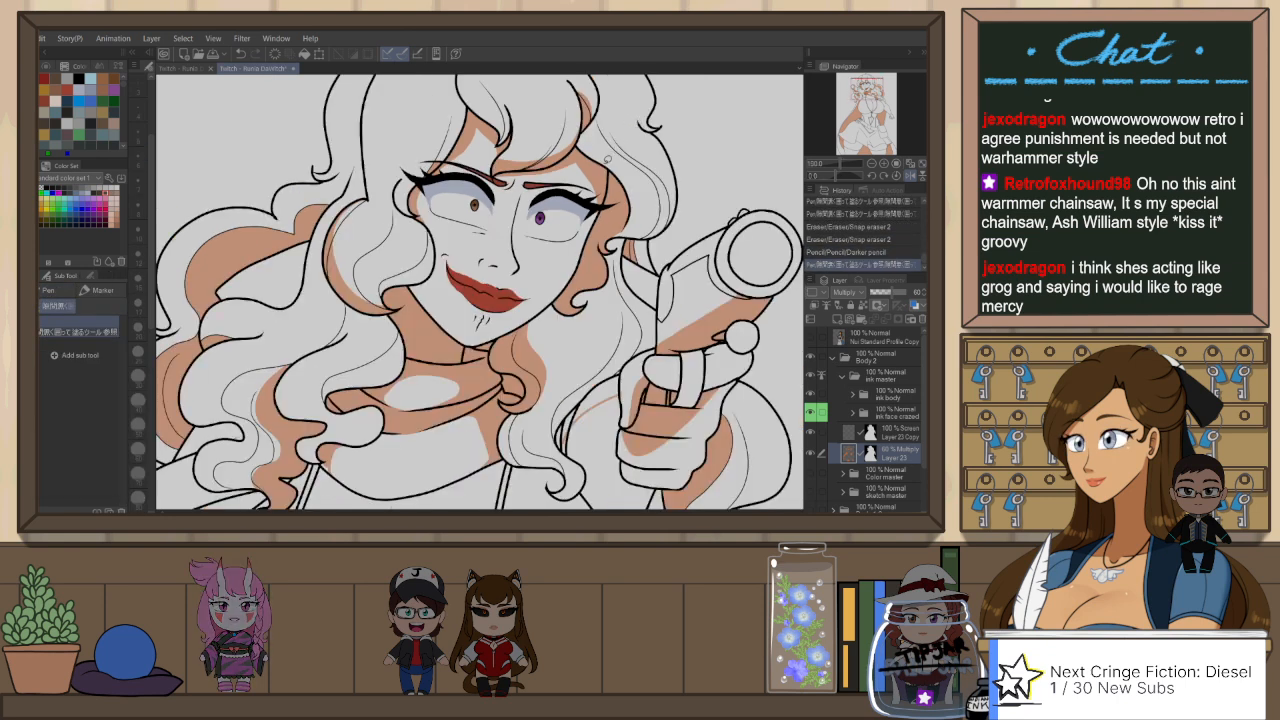
Step: Reduce Snap eraser 2 to size 17 and trim the shadow below the outer corner of the eye away from the gun
key("e")
left_click_drag(423, 209, 437, 232)
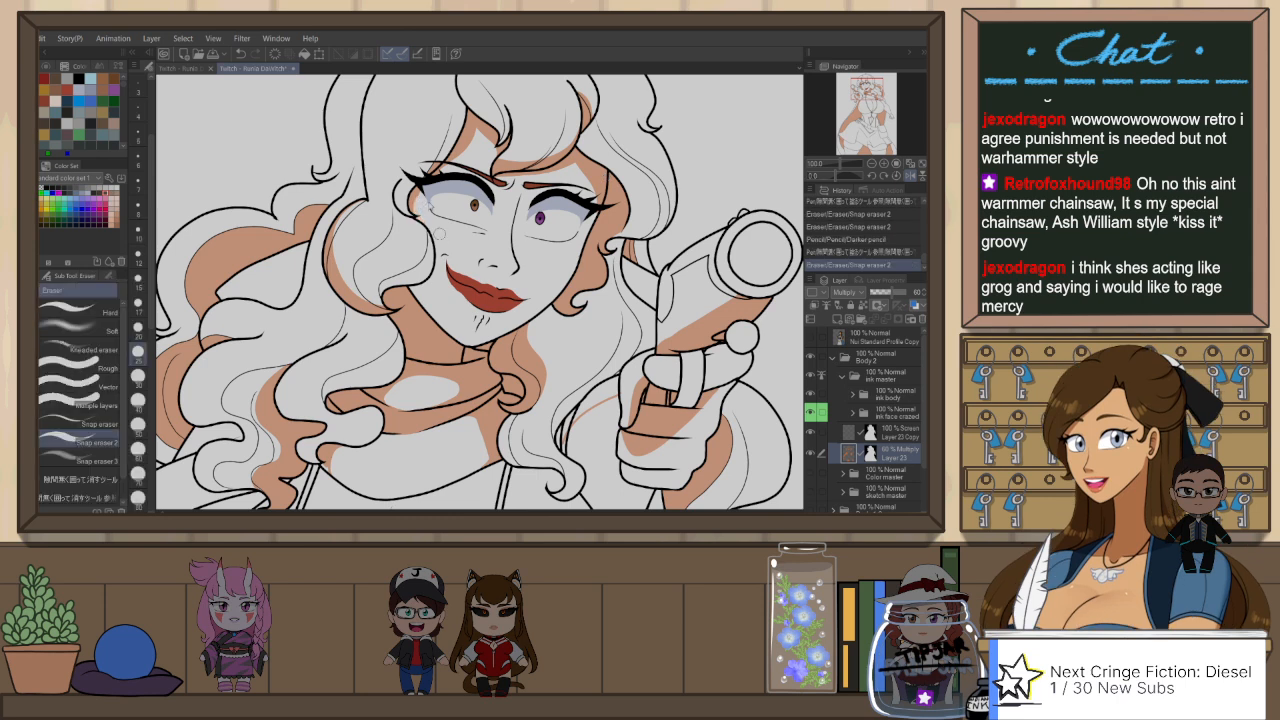
key("ctrl+z")
left_click(138, 305)
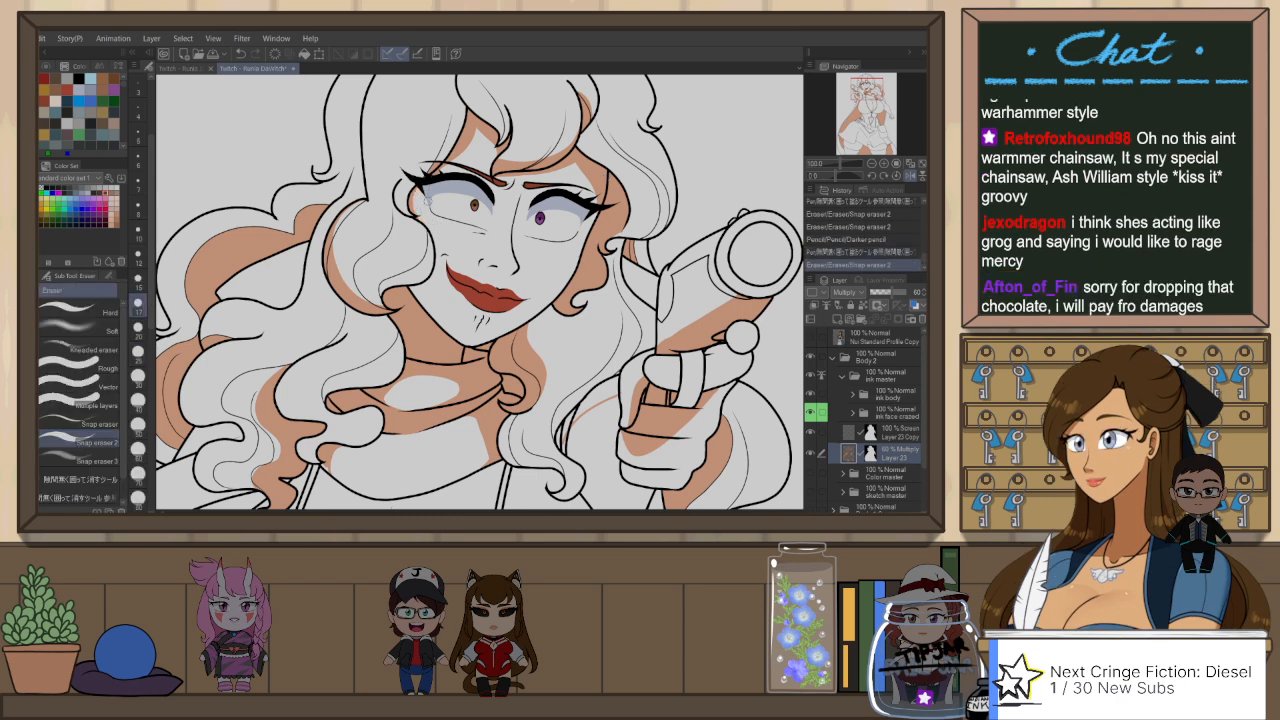
left_click_drag(433, 225, 443, 216)
key("ctrl+z")
Step: Redraw the shadow edge between the fringe and the outer eye with the Darker pencil and fill it with the gap-filling pen
key("p")
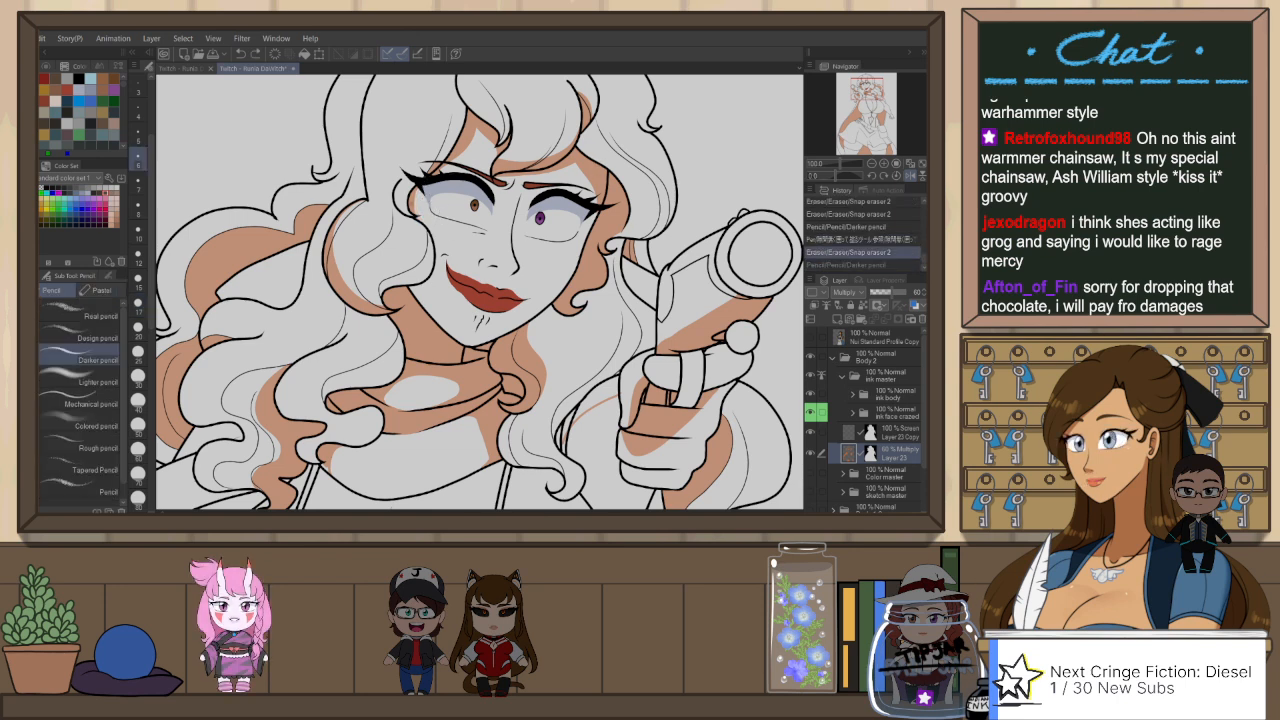
left_click_drag(433, 225, 443, 216)
key("ctrl+z")
key("ctrl+z")
left_click_drag(468, 140, 410, 206)
key("p")
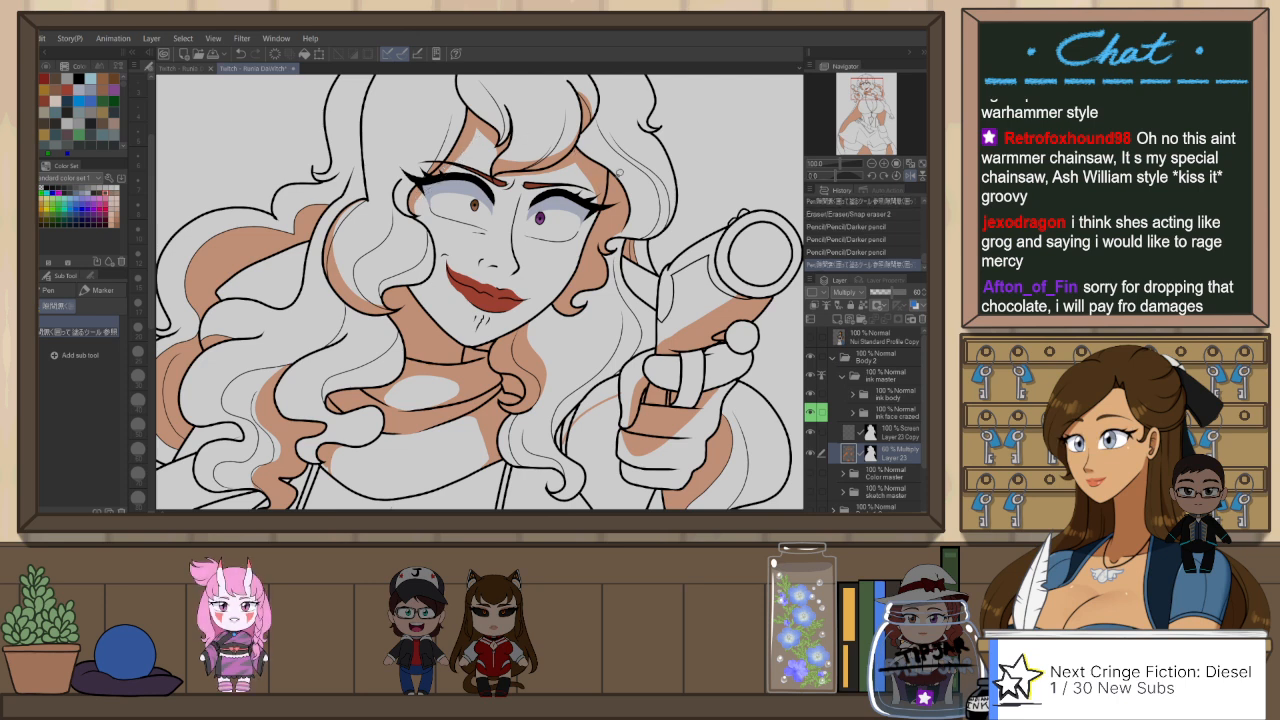
Step: Flip the canvas view and fill the outlined shadows along the underside of the bust and on the upper waist with the gap-filling pen
scroll(622, 168, "down", 2)
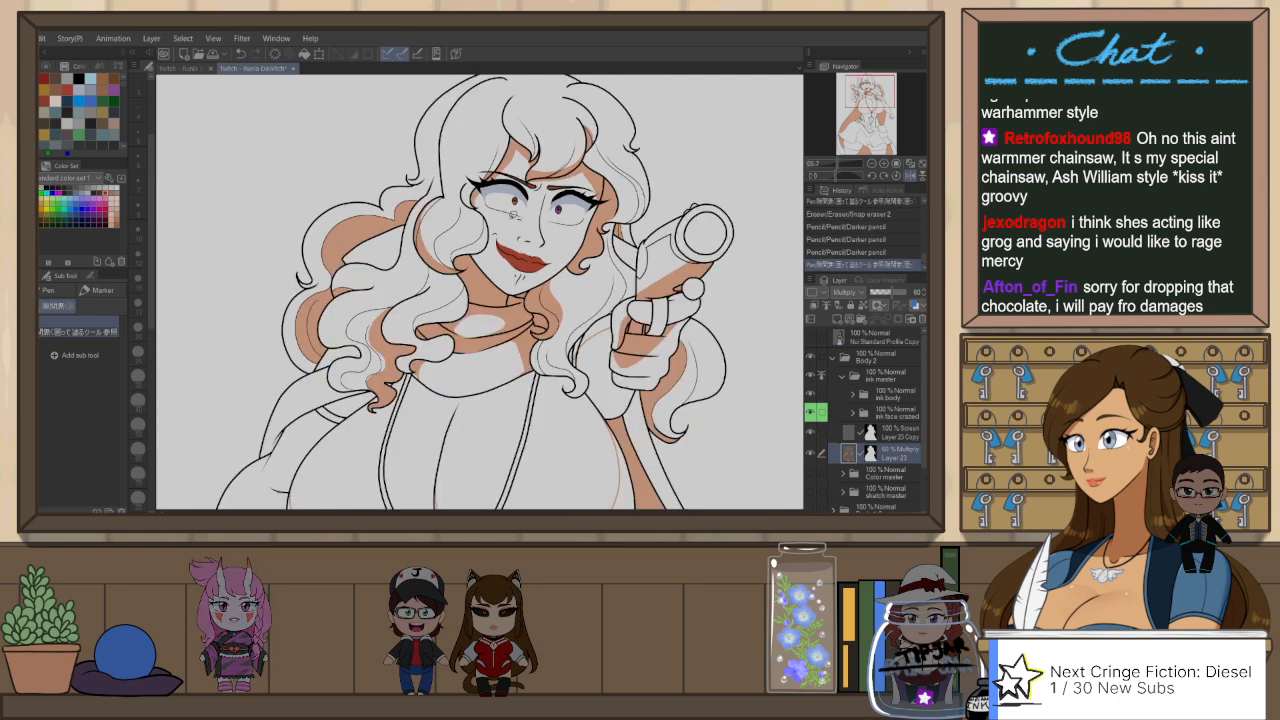
scroll(520, 208, "down", 2)
scroll(514, 212, "up", 2)
key("h")
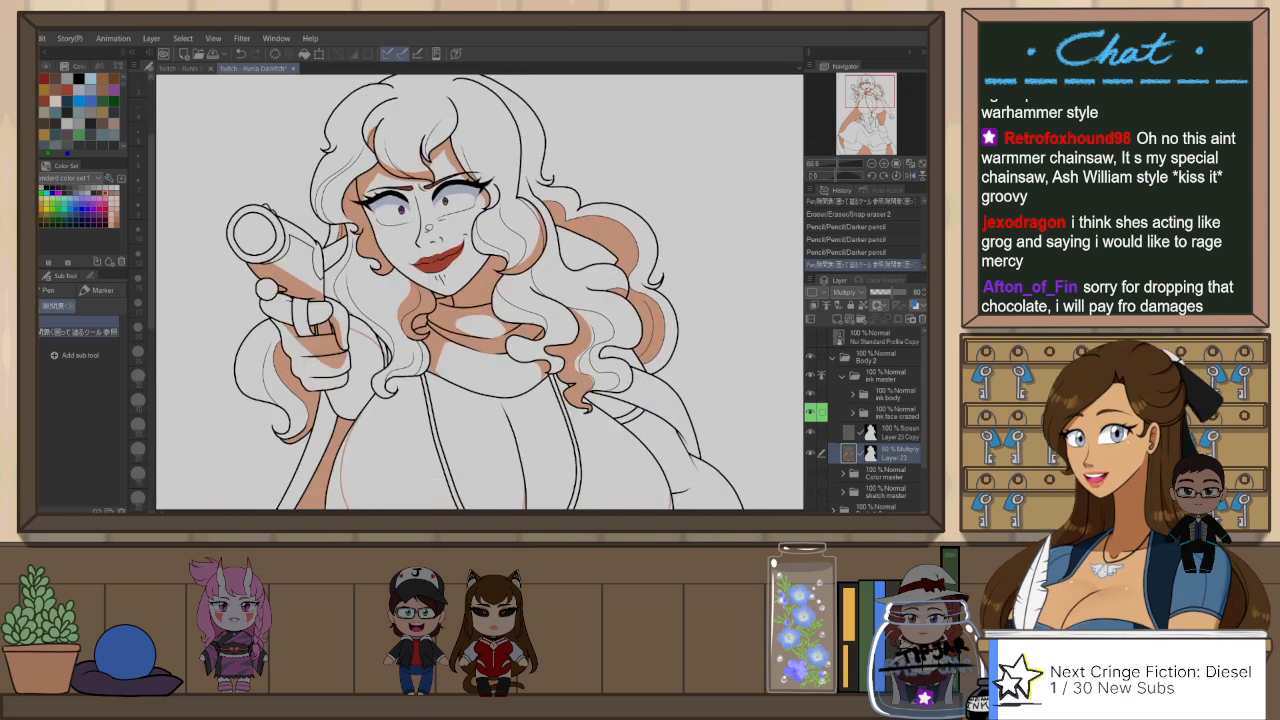
scroll(511, 213, "up", 1)
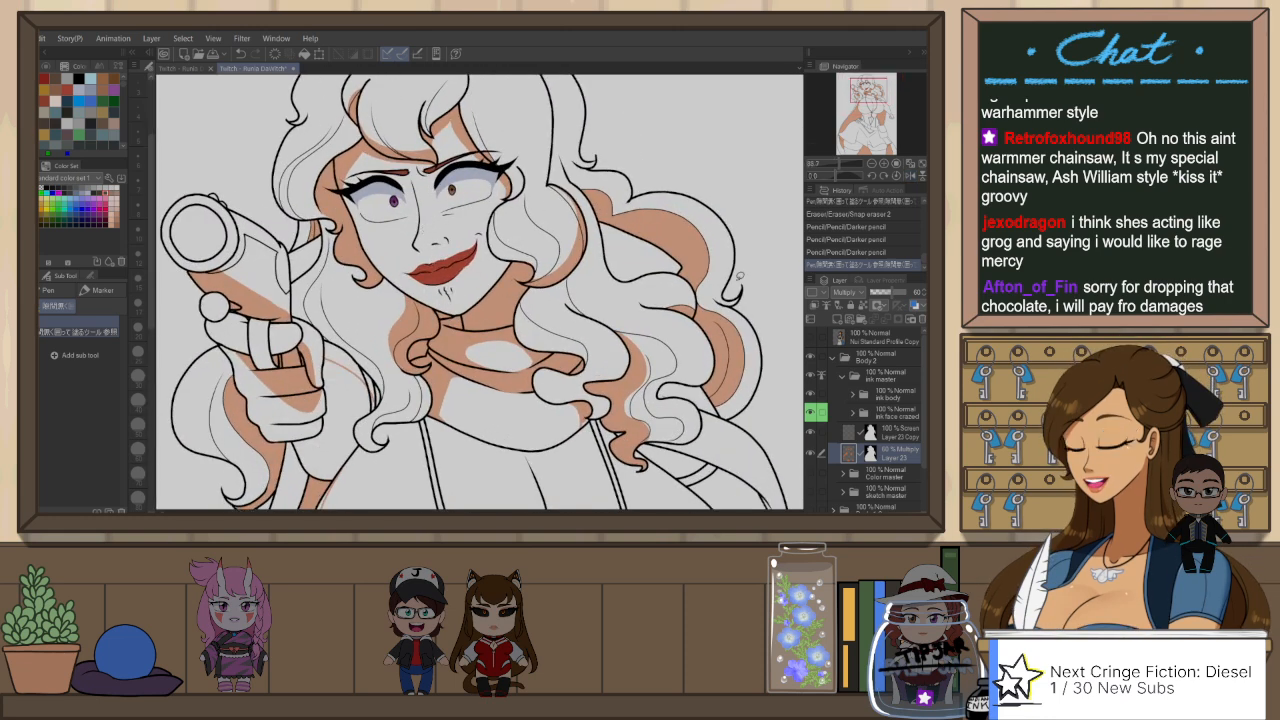
scroll(518, 202, "down", 3)
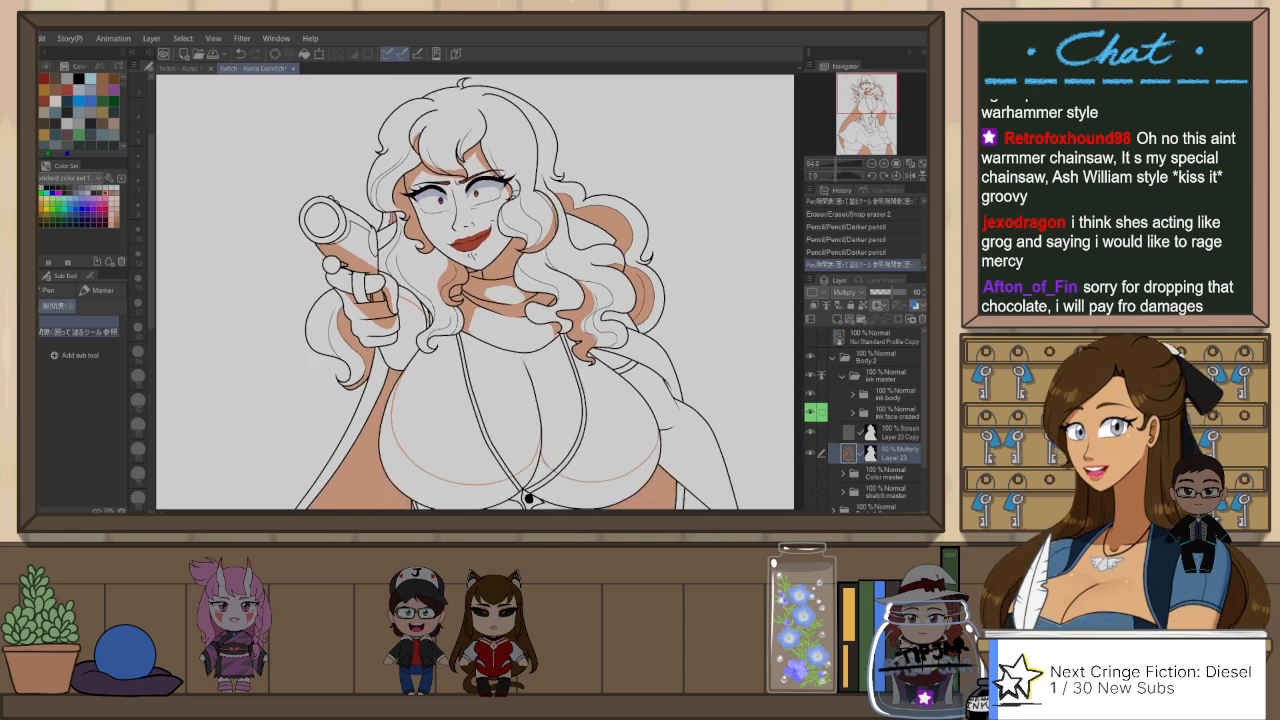
mouse_move(564, 326)
left_mouse_down()
mouse_move(561, 271)
mouse_move(555, 281)
left_mouse_up()
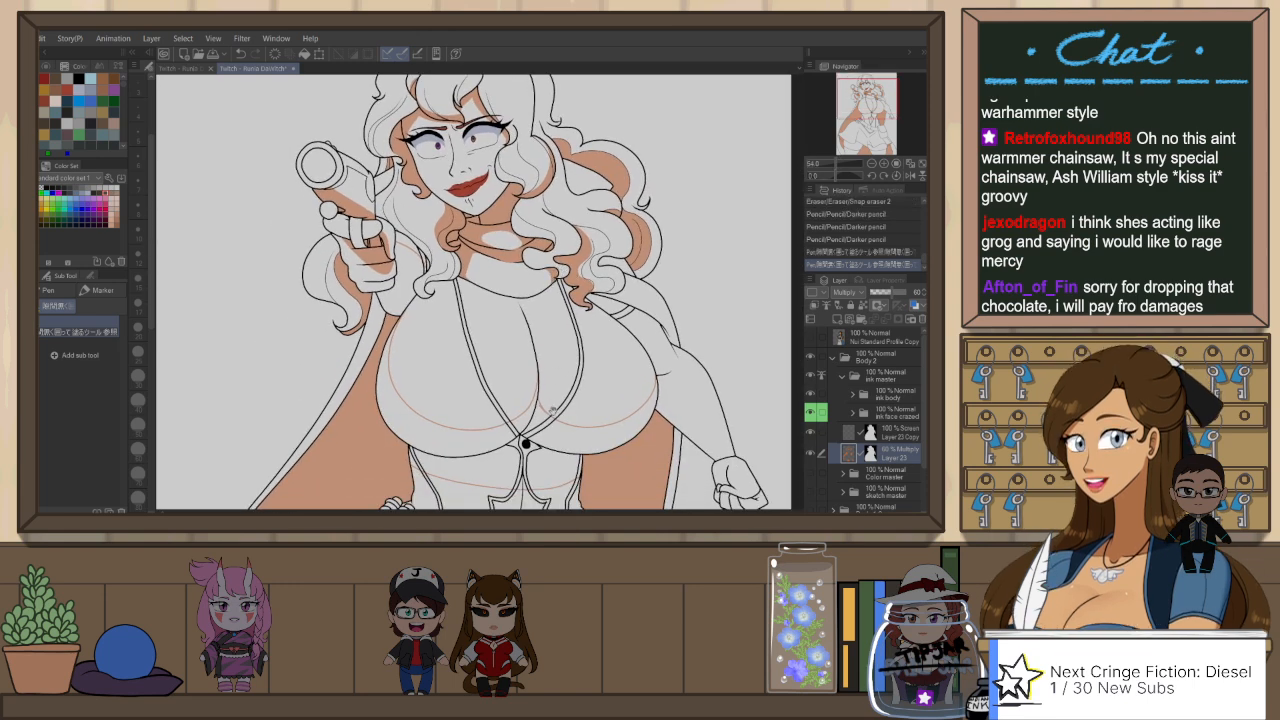
left_click_drag(551, 409, 553, 321)
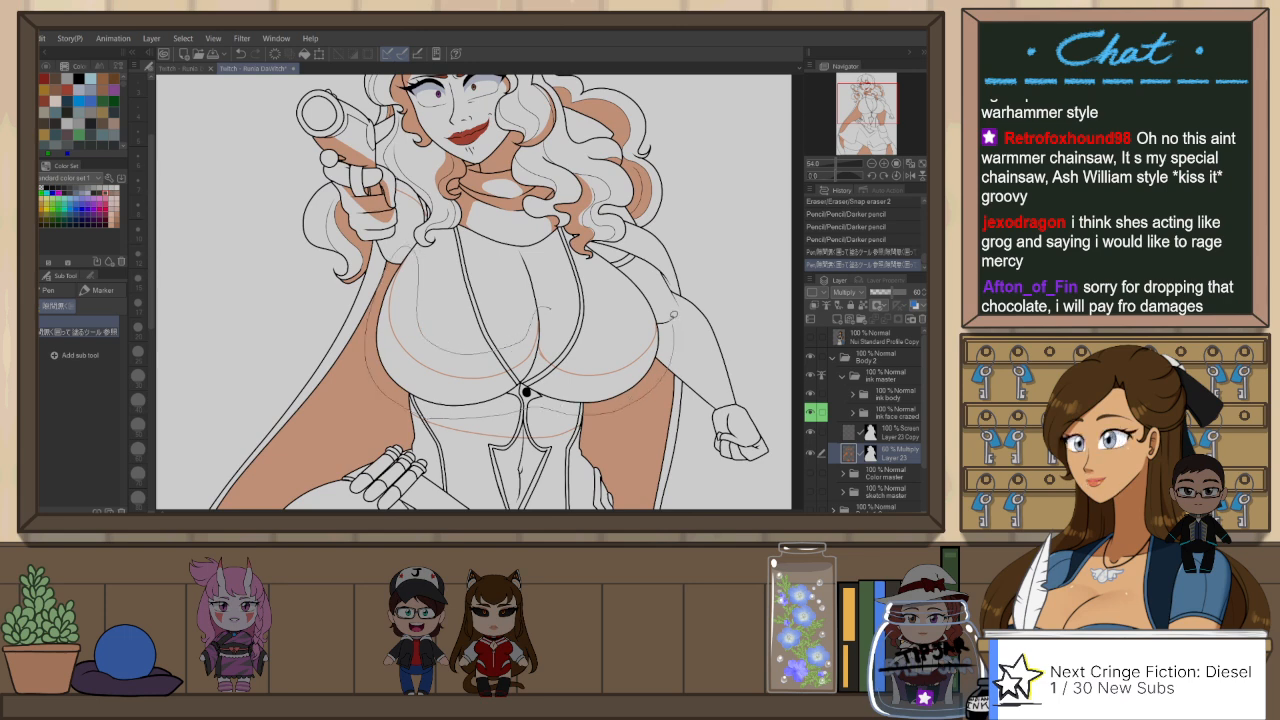
left_click(627, 324)
scroll(598, 430, "down", 2)
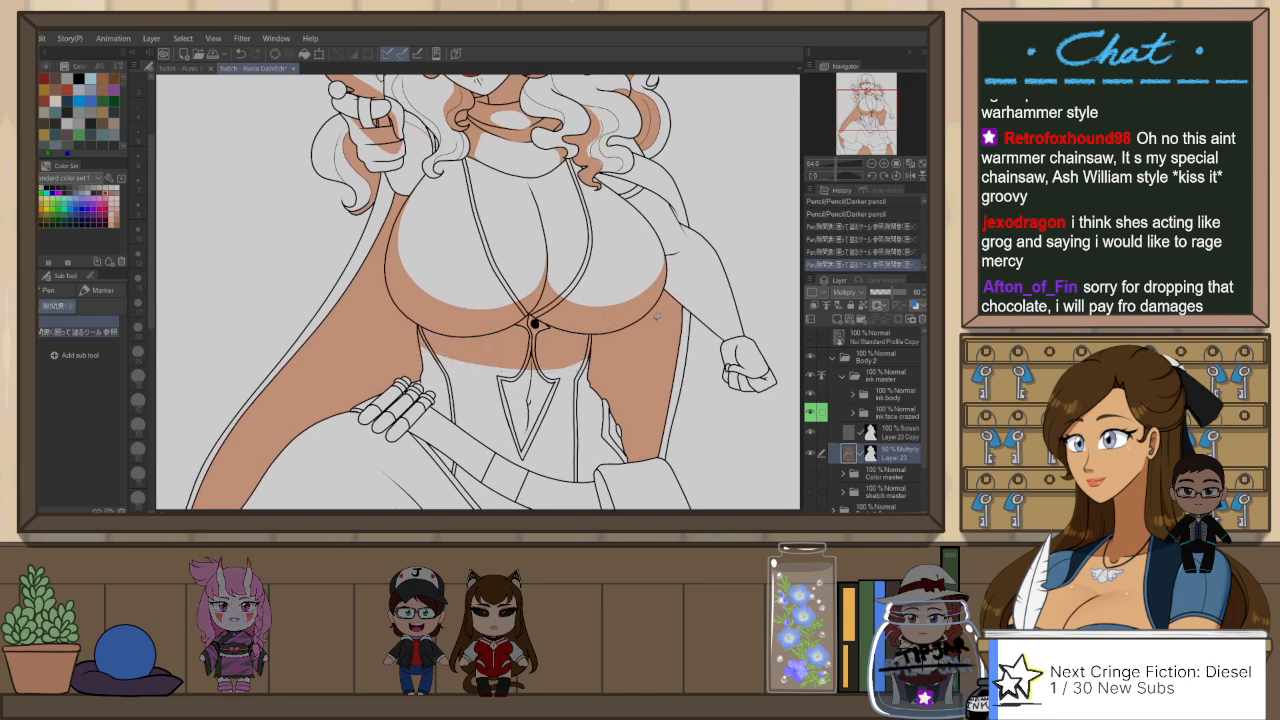
Step: Flip the view back and outline the shadow on the lowered upper arm beside the bust with the Darker pencil, redrawing the curve near the elbow
scroll(660, 320, "down", 5)
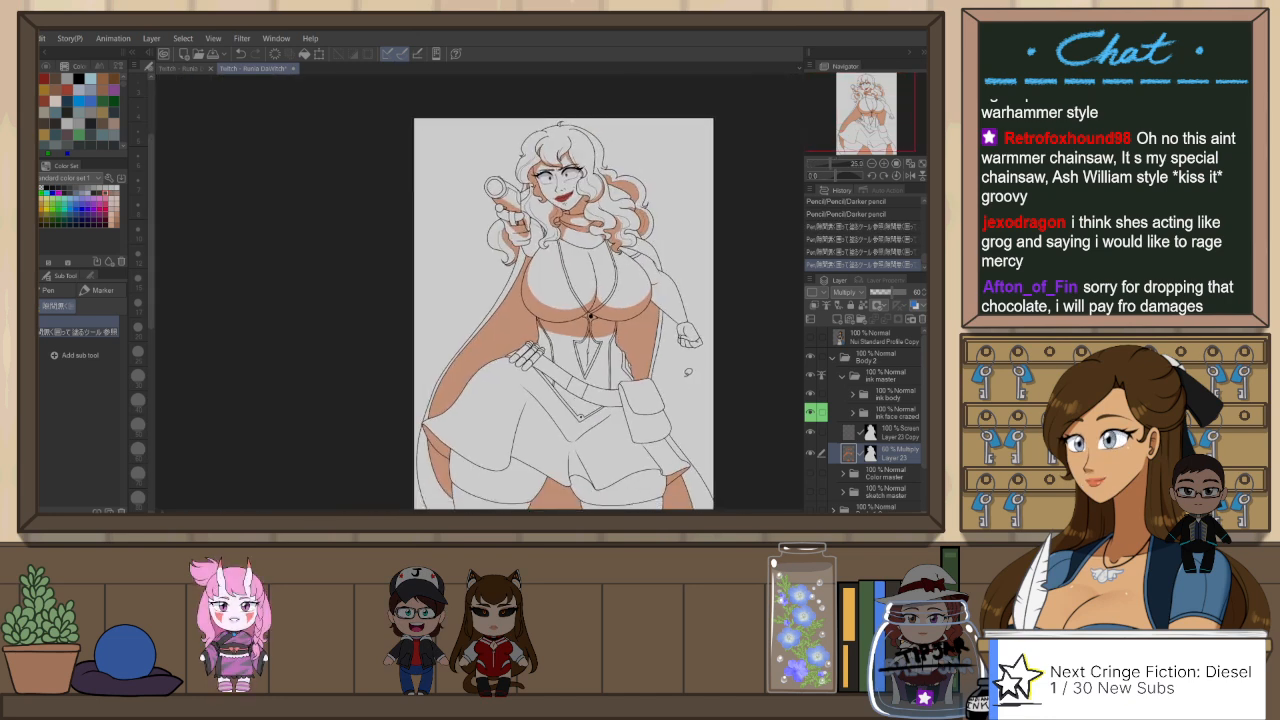
key("h")
key("p")
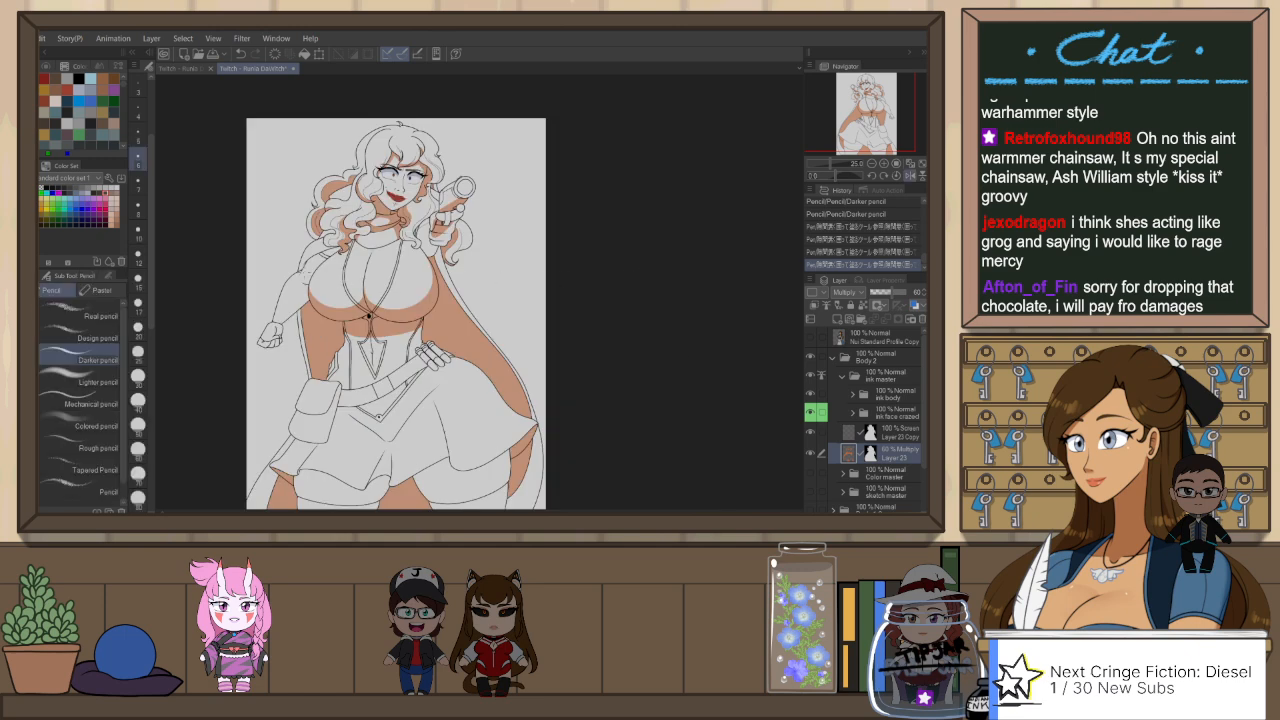
scroll(306, 274, "up", 2)
scroll(296, 262, "up", 1)
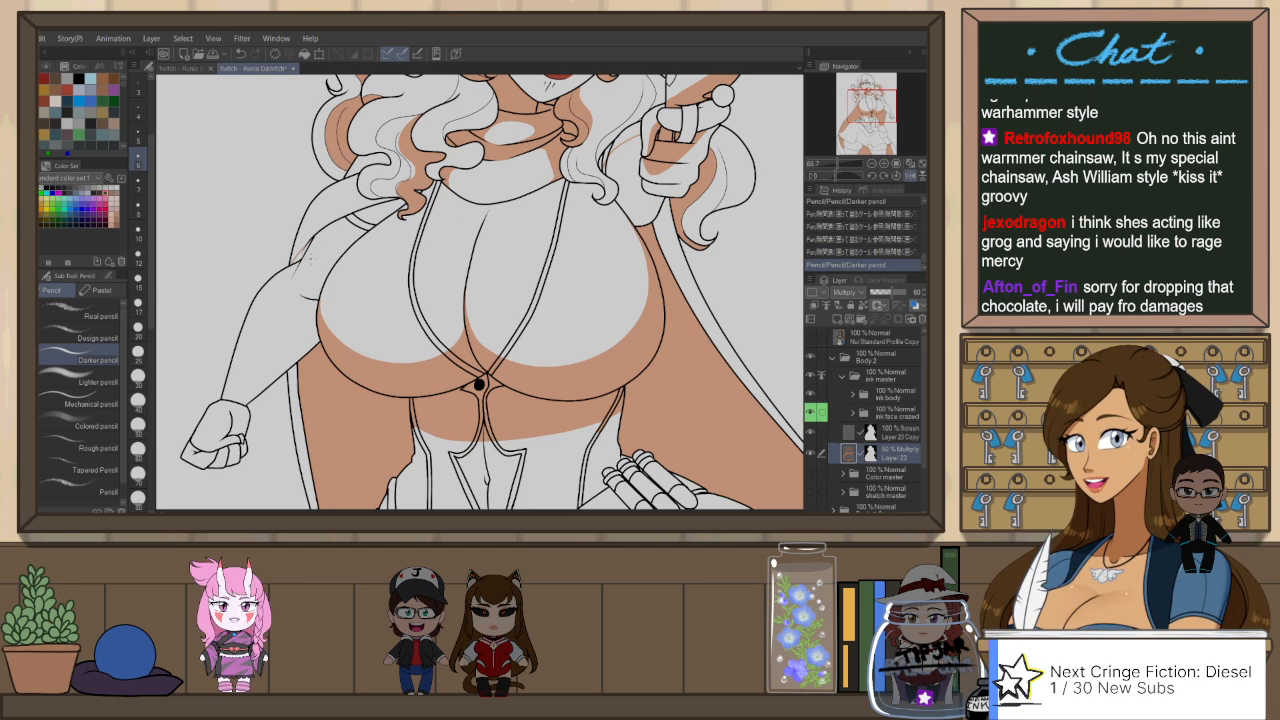
key("ctrl+z")
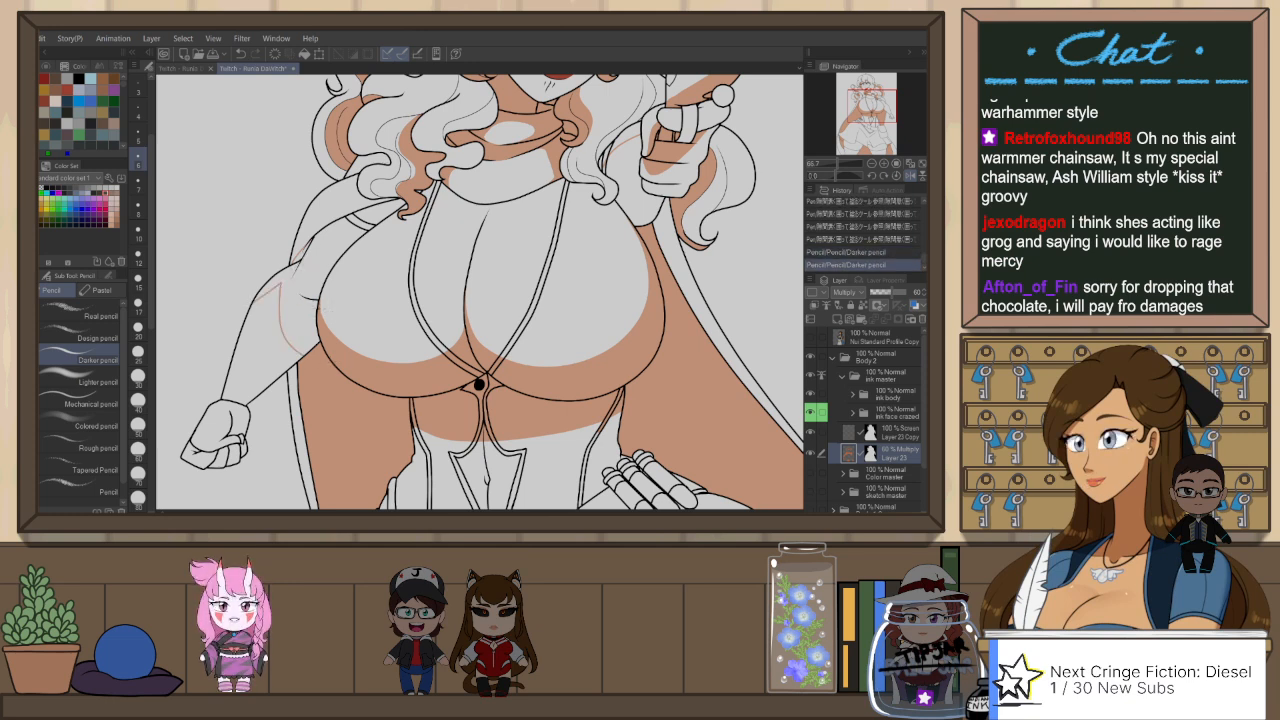
key("ctrl+z")
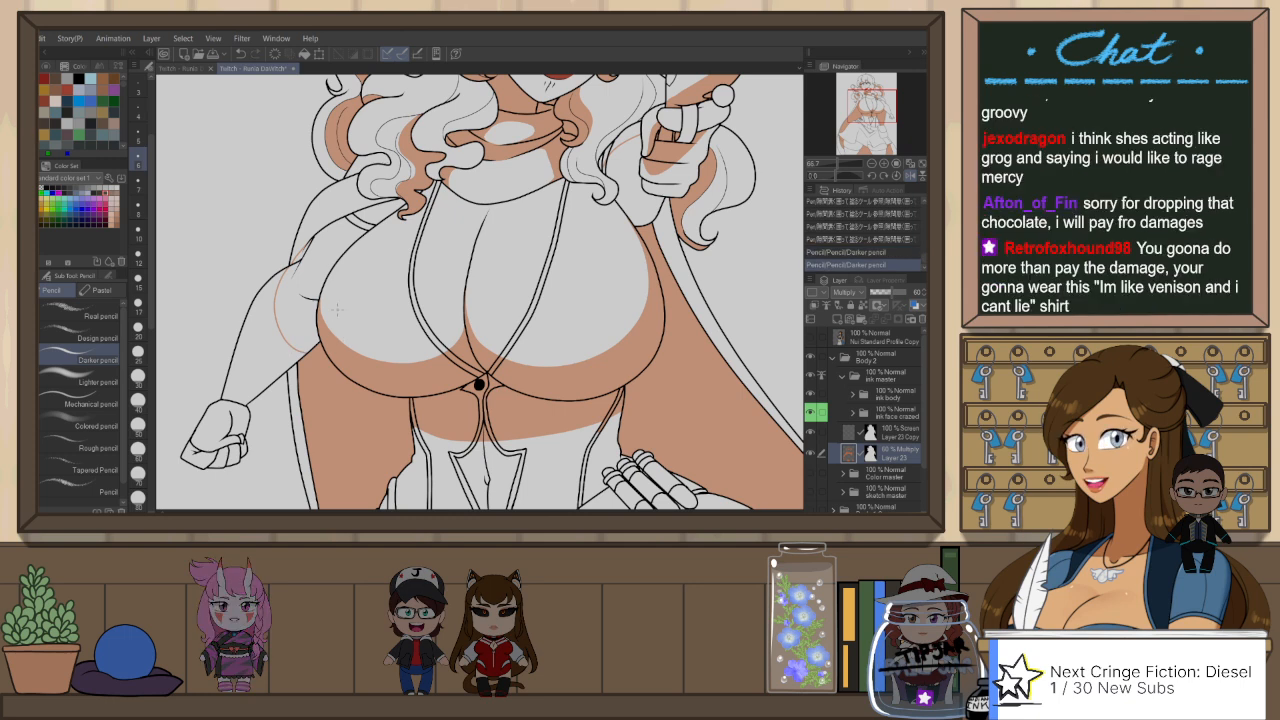
left_click_drag(296, 259, 315, 314)
key("ctrl+z")
left_click_drag(298, 263, 314, 317)
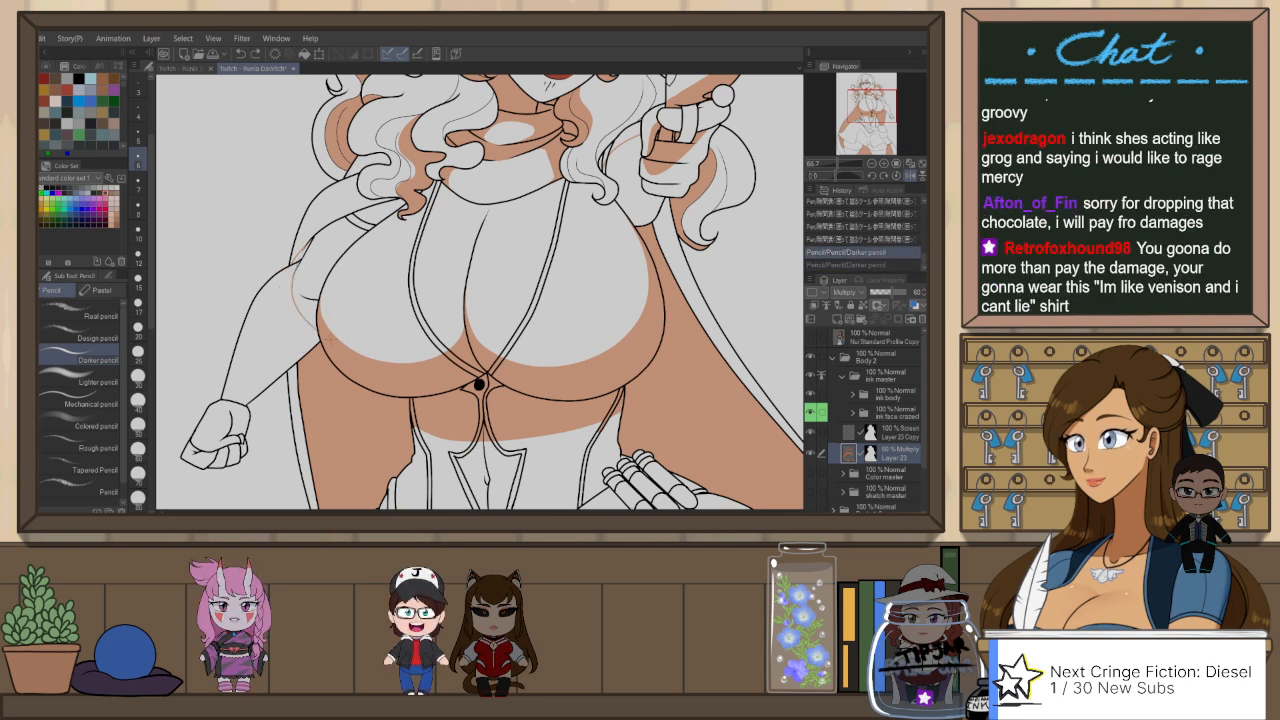
key("ctrl+z")
key("ctrl+y")
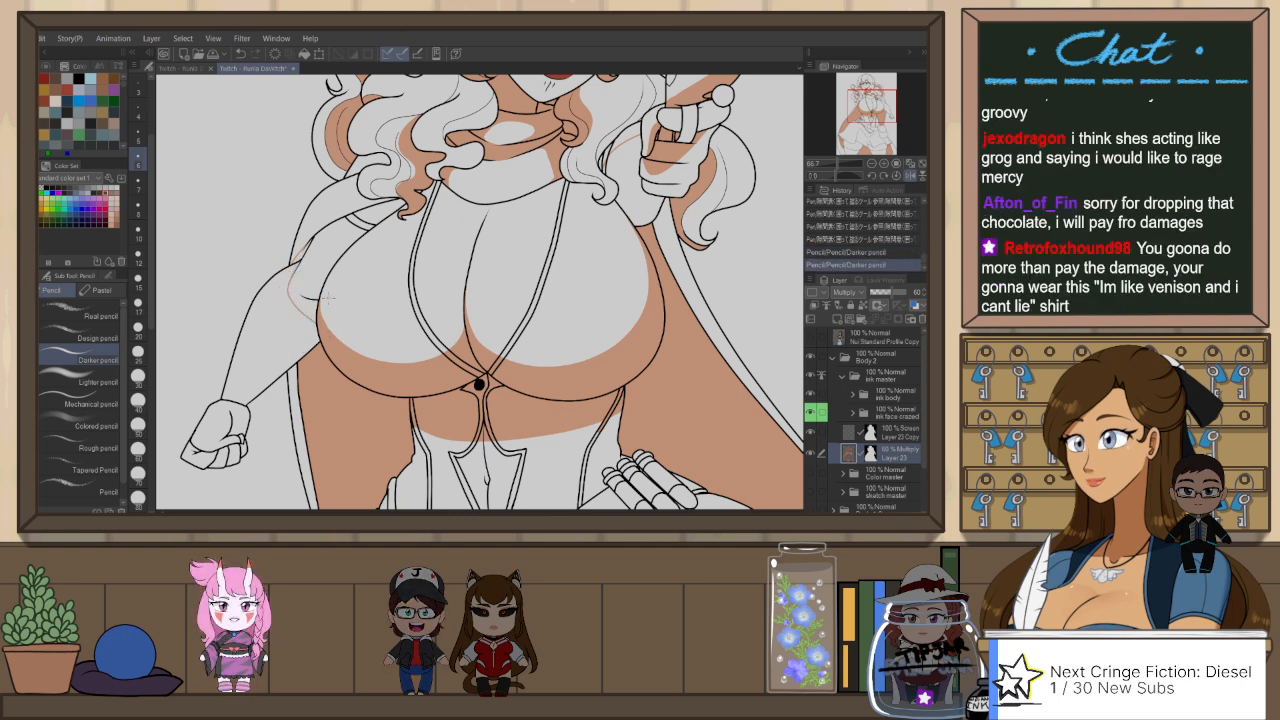
Step: Fill the outlined shadow on the lowered arm's upper part with the gap-filling pen
key("p")
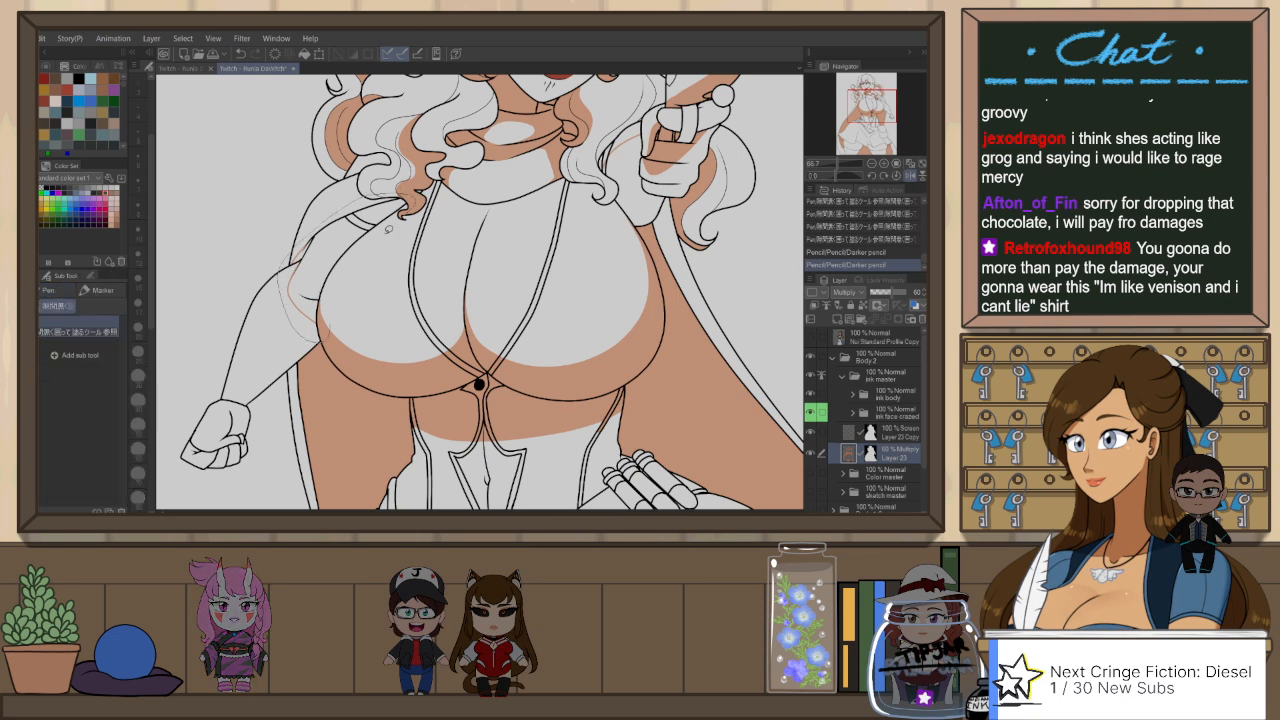
left_click_drag(389, 229, 359, 297)
scroll(362, 298, "down", 2)
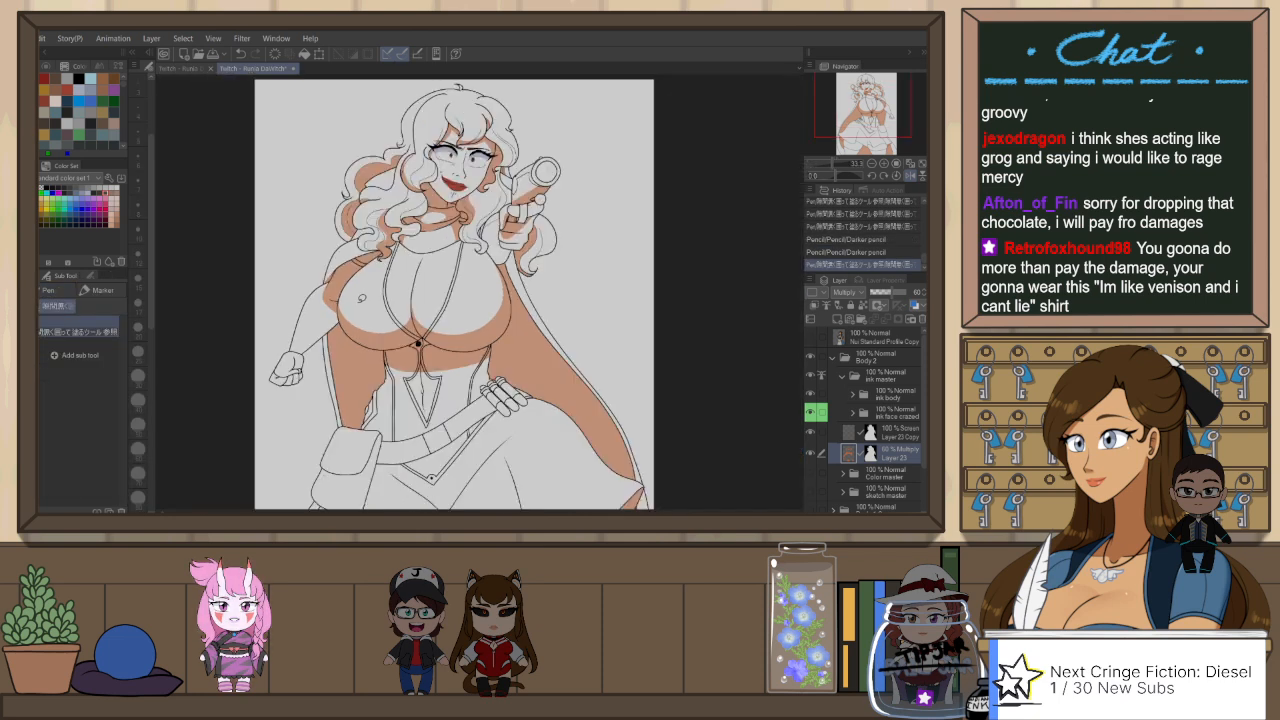
Step: Flip the view, outline the lowered forearm's shadow with the Darker pencil, and fill the forearm, the fist and the gun arm's sleeve
key("h")
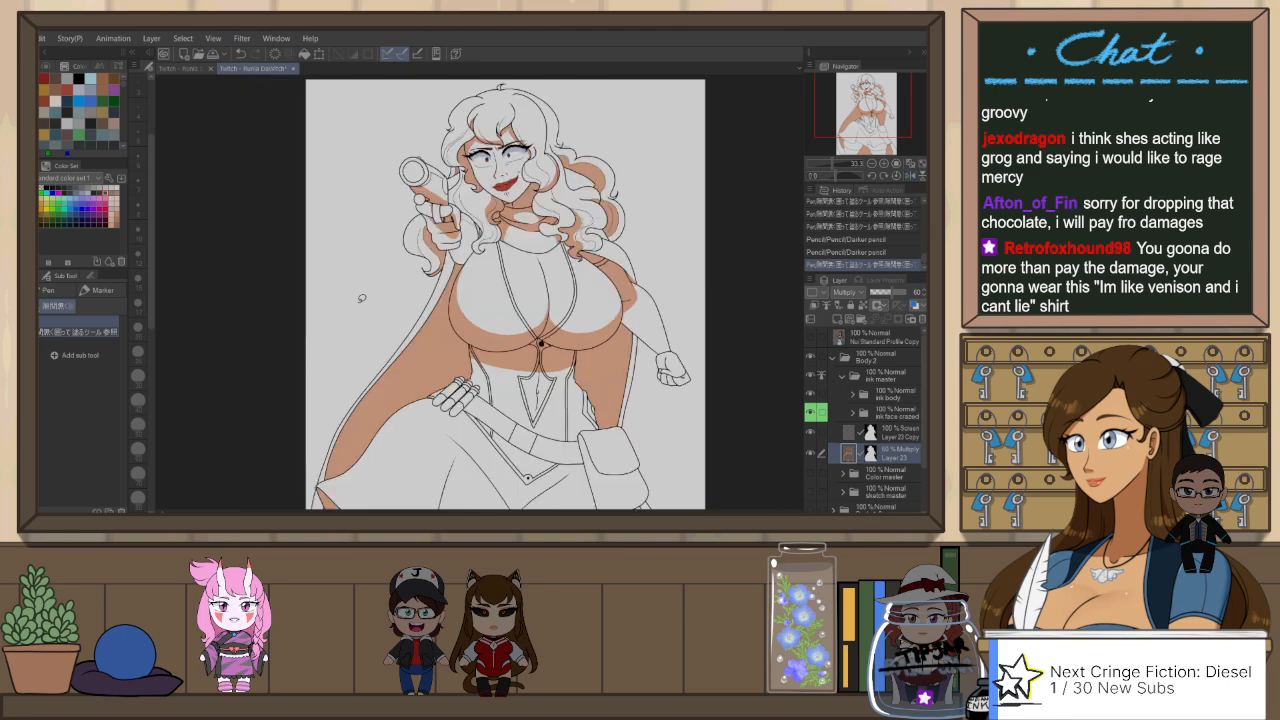
key("p")
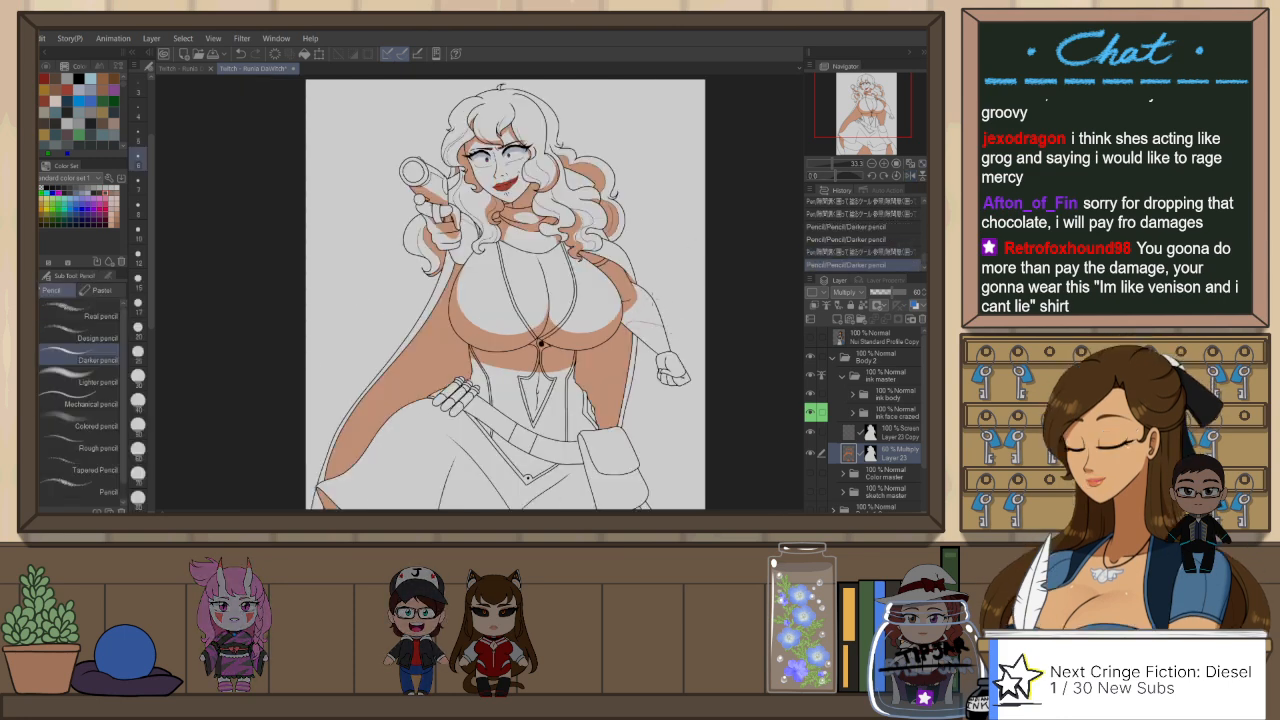
key("p")
scroll(670, 297, "down", 1)
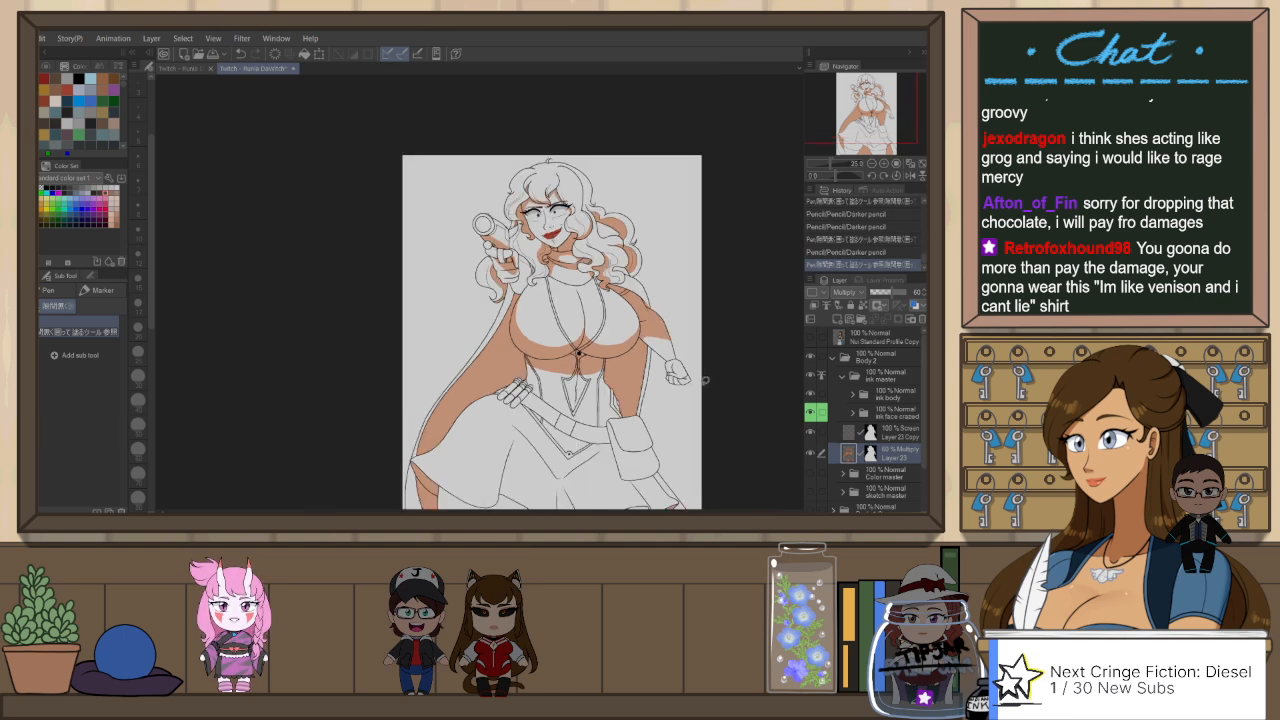
left_click(677, 373)
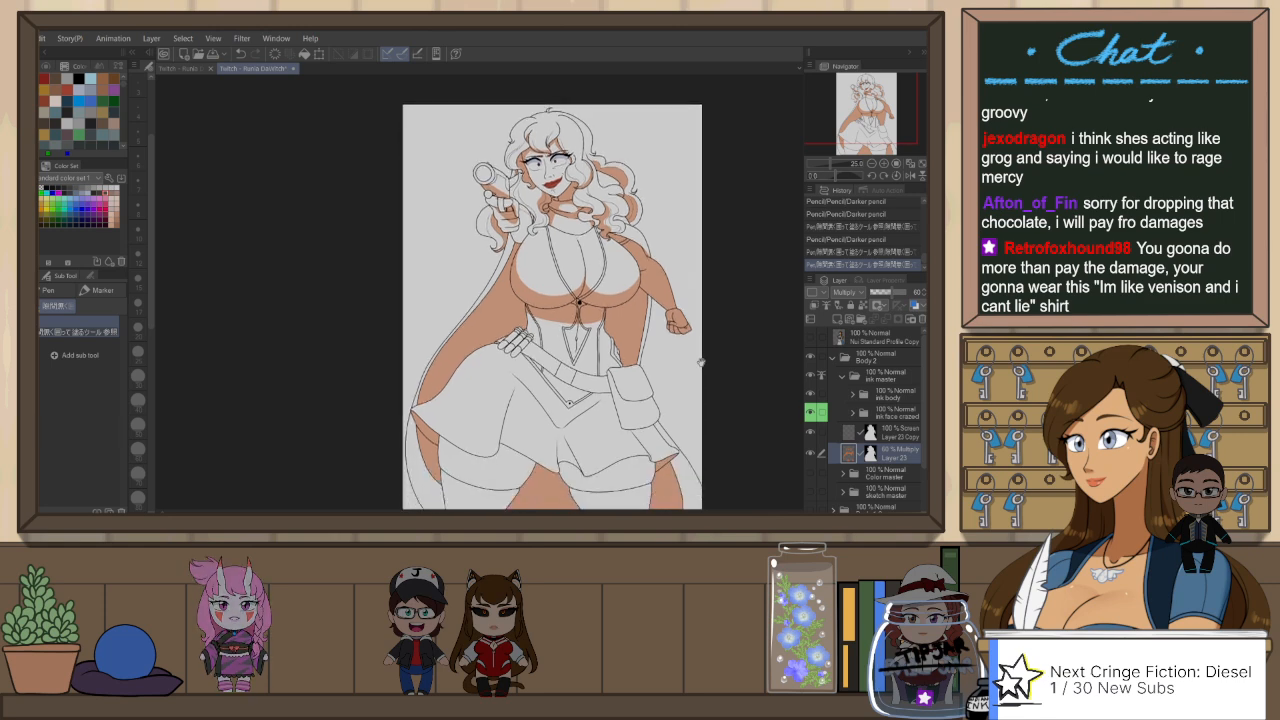
scroll(700, 413, "up", 3)
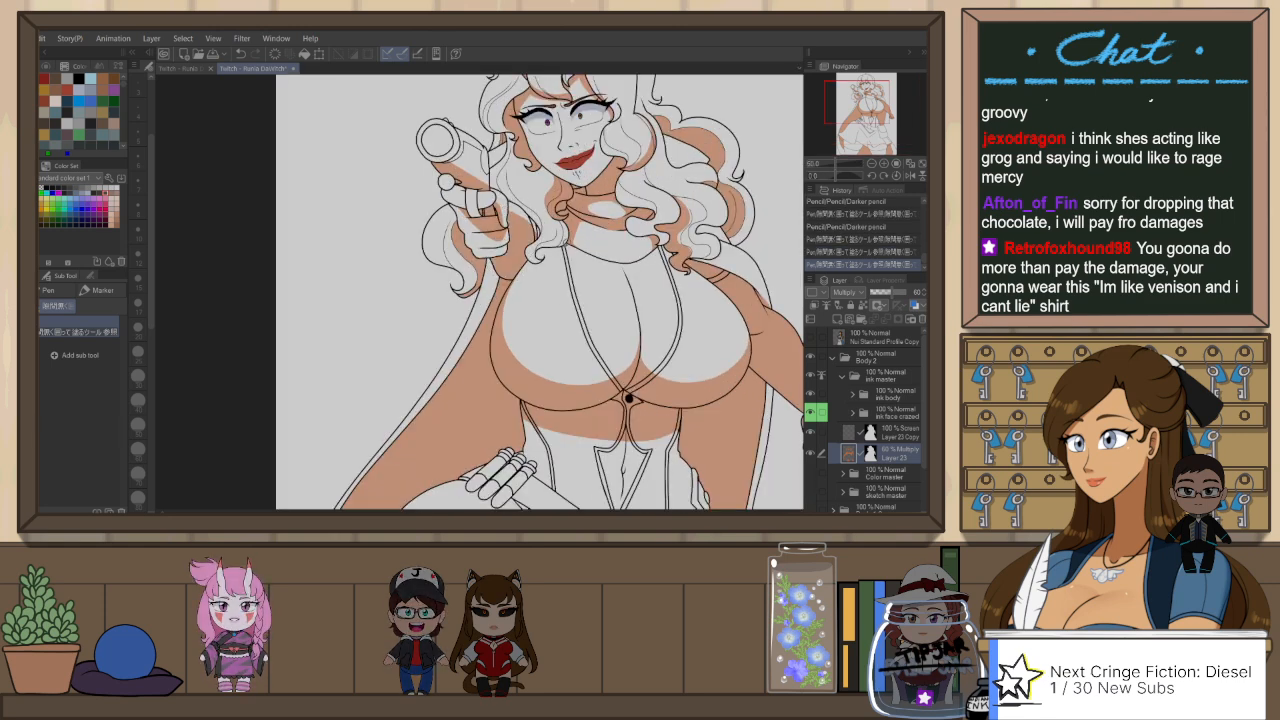
scroll(702, 270, "down", 3)
scroll(720, 330, "down", 2)
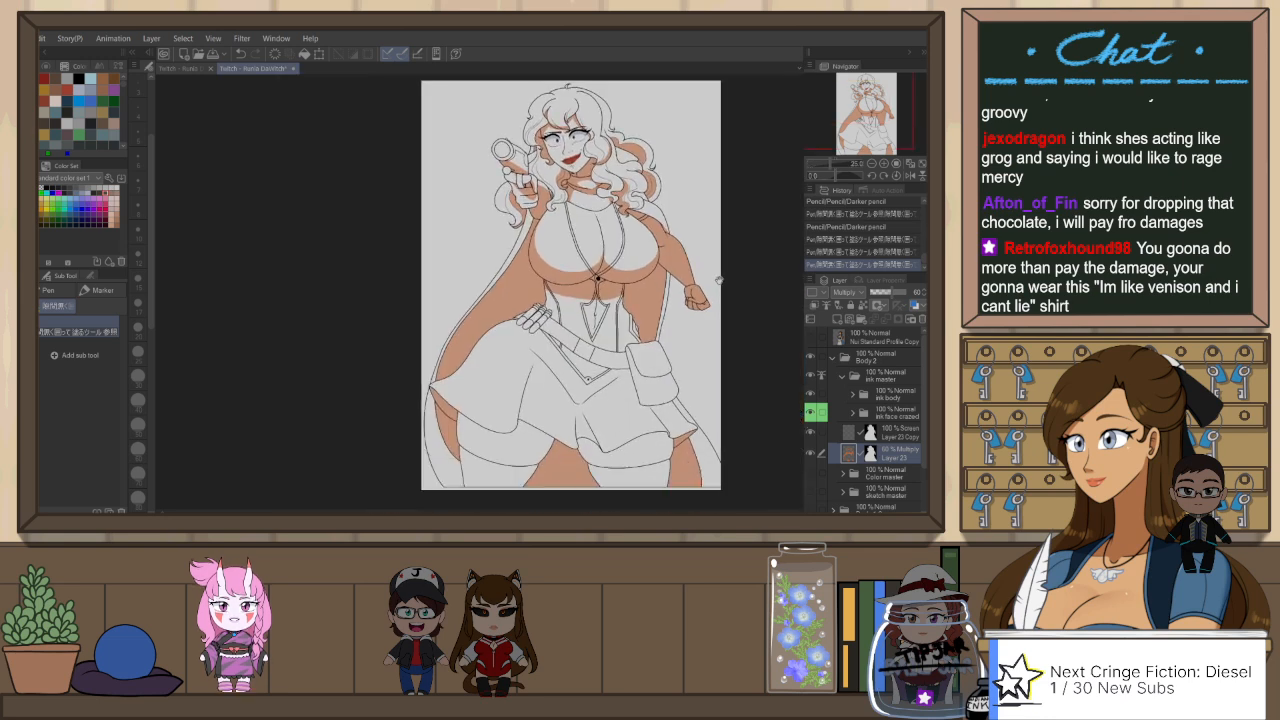
Step: Flip the view back and touch up the waist shadow with the Darker pencil, the gap-filling pen and Snap eraser 2
scroll(600, 335, "up", 3)
key("h")
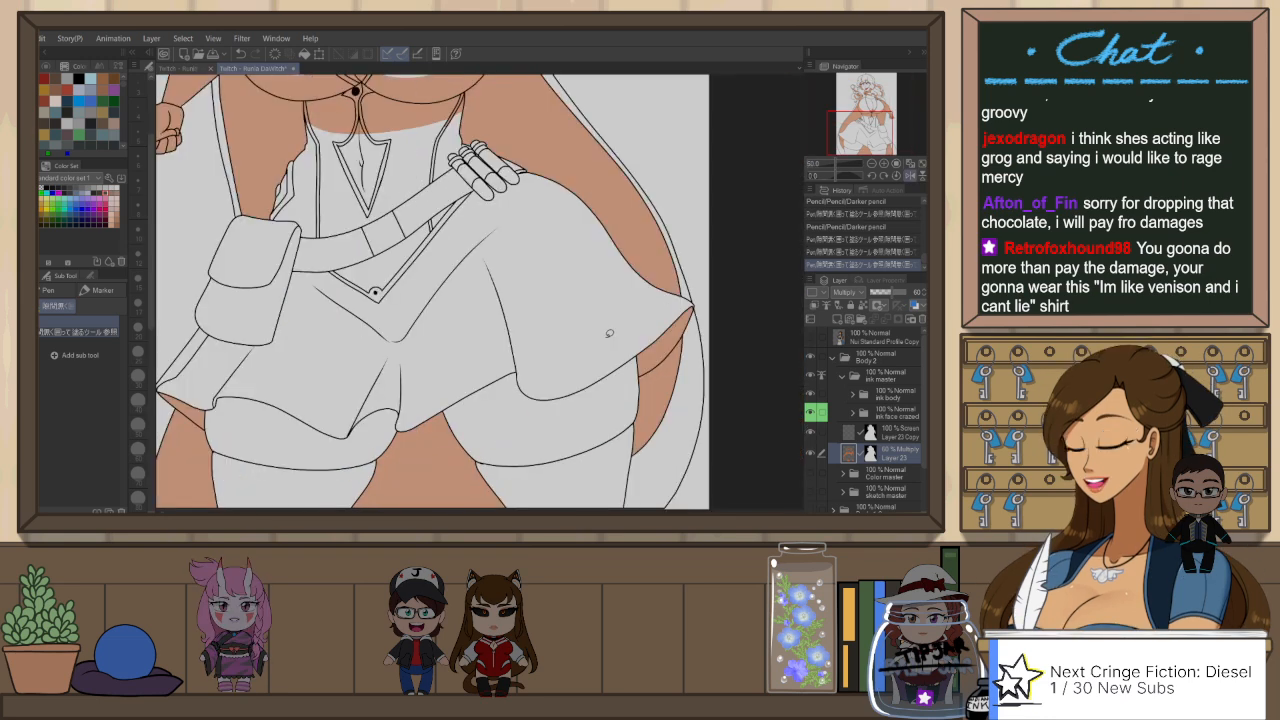
key("p")
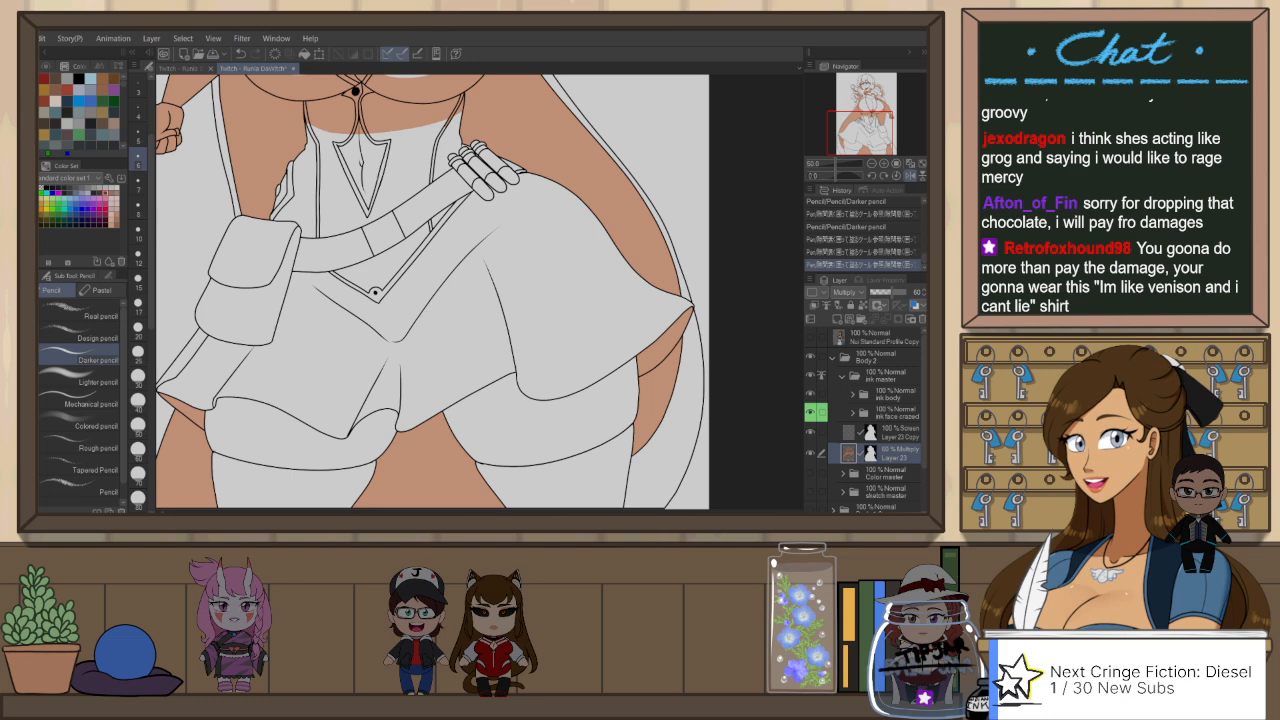
key("p")
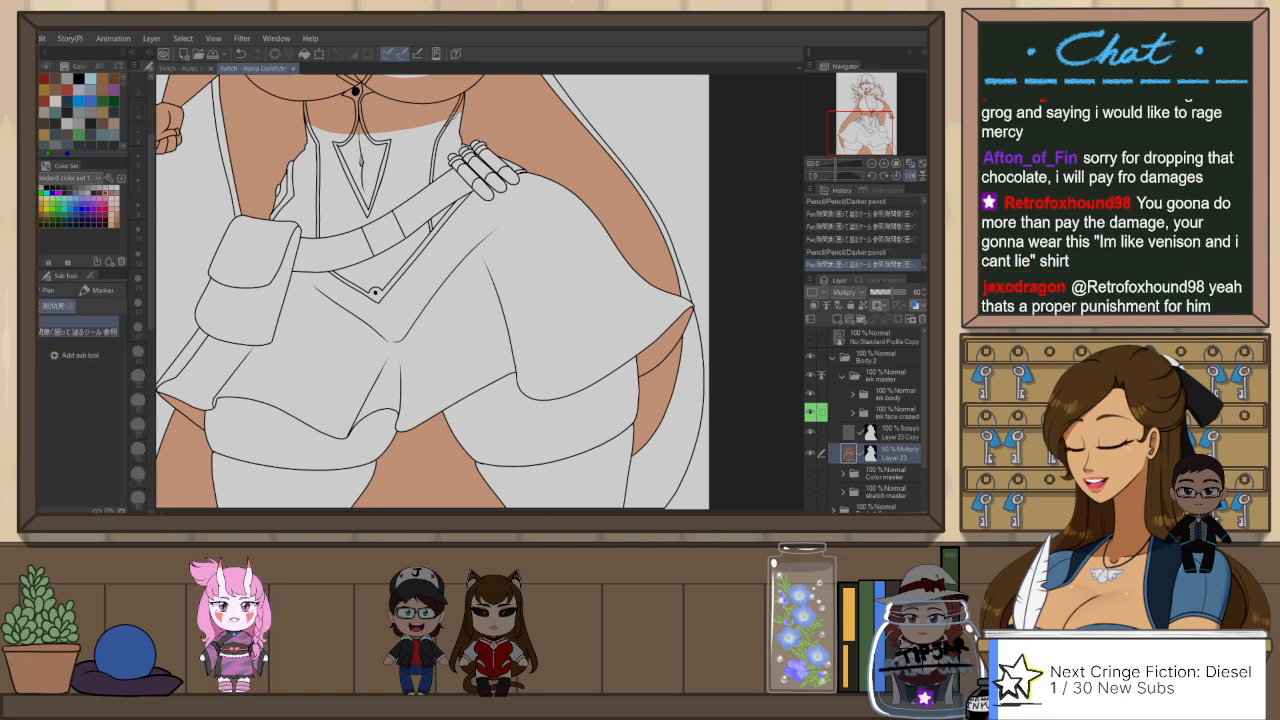
key("e")
left_click_drag(454, 119, 460, 107)
left_click_drag(398, 332, 522, 331)
Step: Rotate the view and outline a shadow across the skirt front below the belt's point with the Darker pencil, redrawing the curve
key("r")
mouse_move(692, 294)
left_mouse_down()
mouse_move(396, 296)
mouse_move(420, 412)
mouse_move(422, 306)
left_mouse_up()
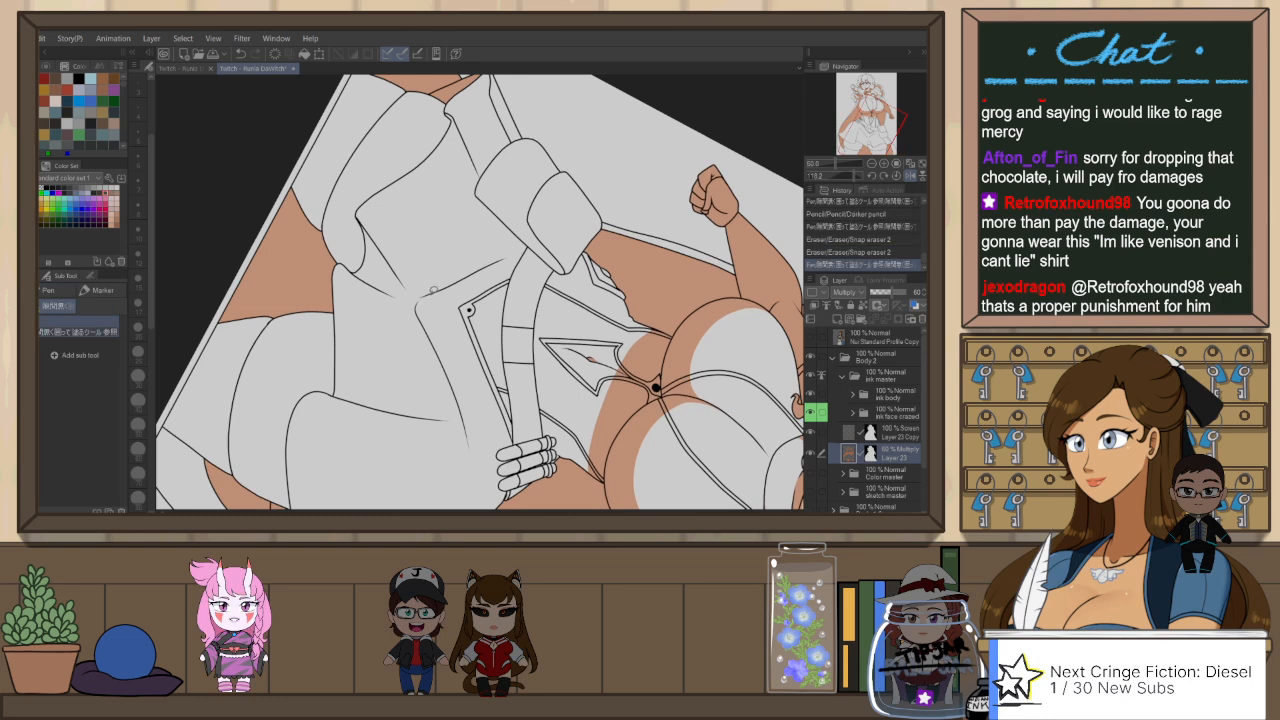
key("p")
left_click(426, 308)
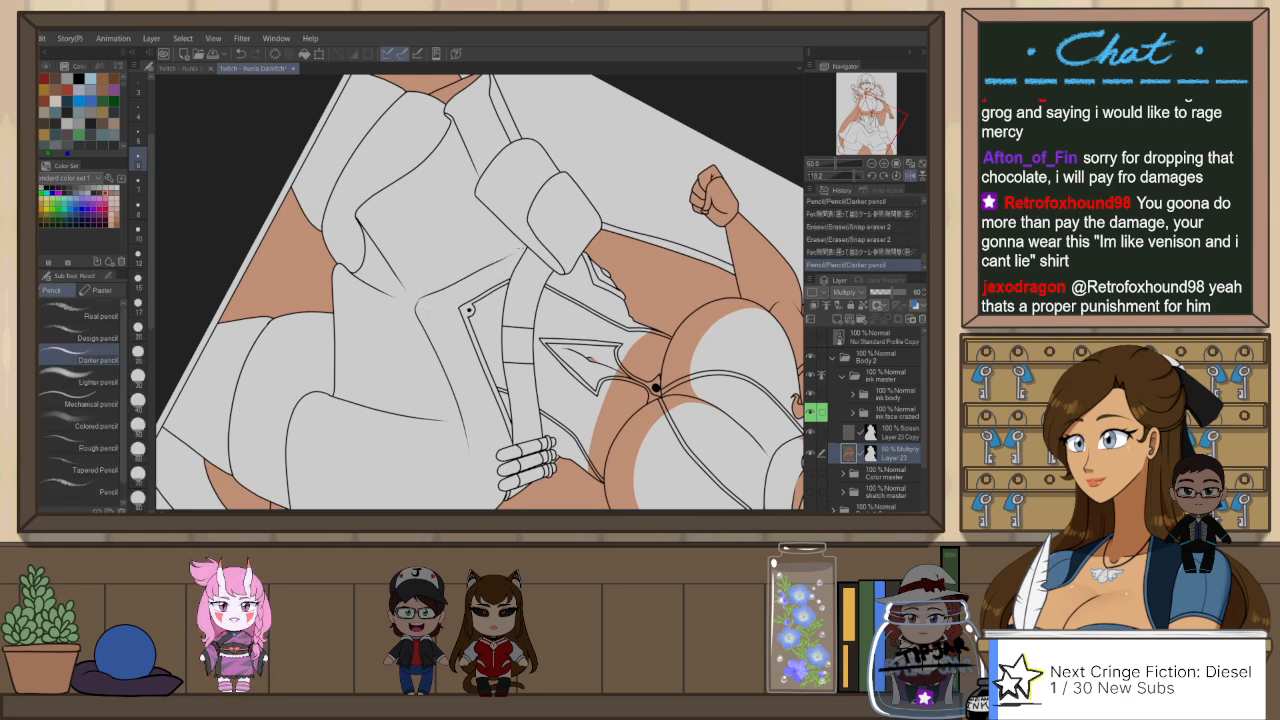
left_click_drag(521, 248, 514, 257)
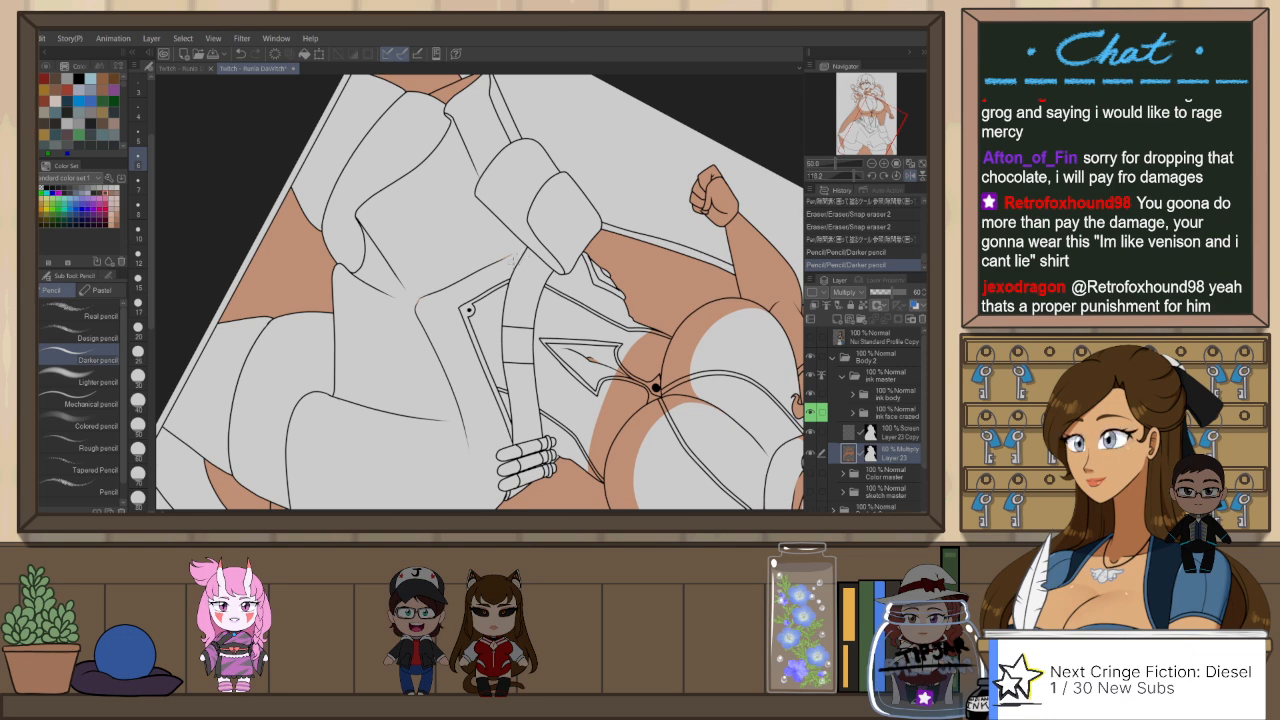
left_click_drag(512, 256, 458, 300)
key("ctrl+z")
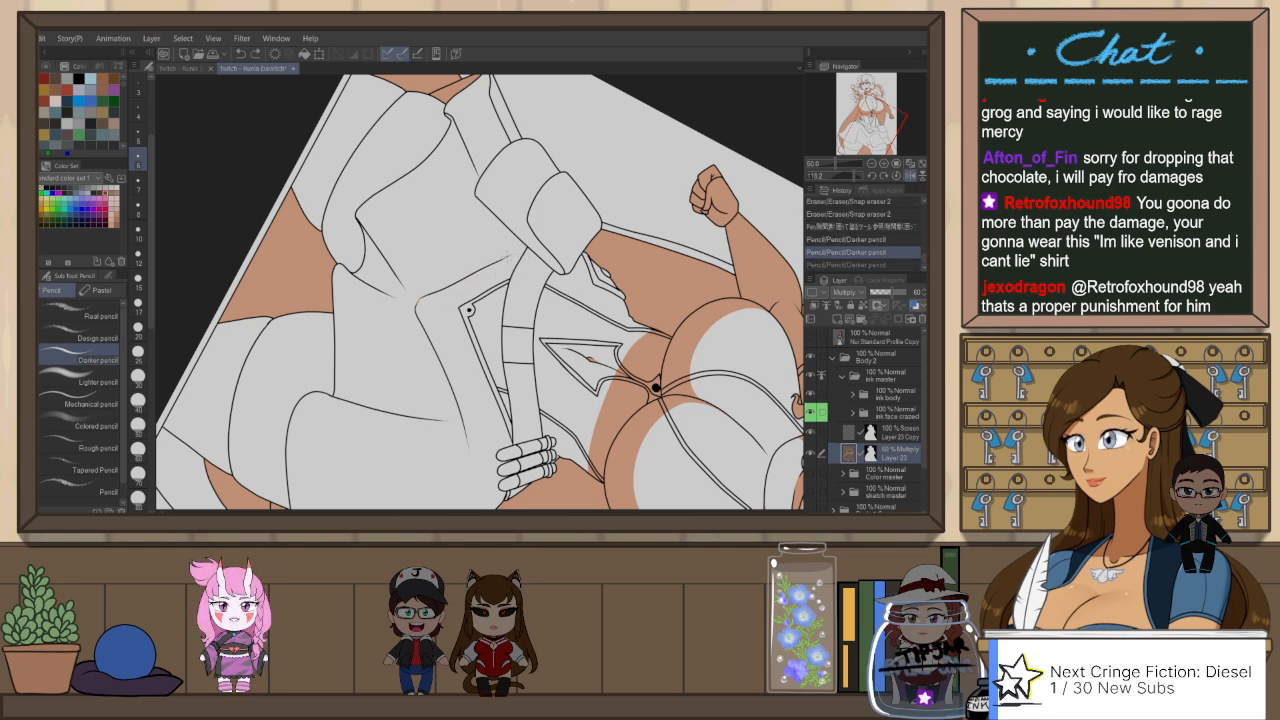
mouse_move(516, 254)
left_mouse_down()
mouse_move(453, 300)
mouse_move(443, 343)
left_mouse_up()
key("ctrl+z")
left_click_drag(453, 299, 445, 354)
key("ctrl+z")
left_click_drag(454, 298, 441, 346)
key("ctrl+z")
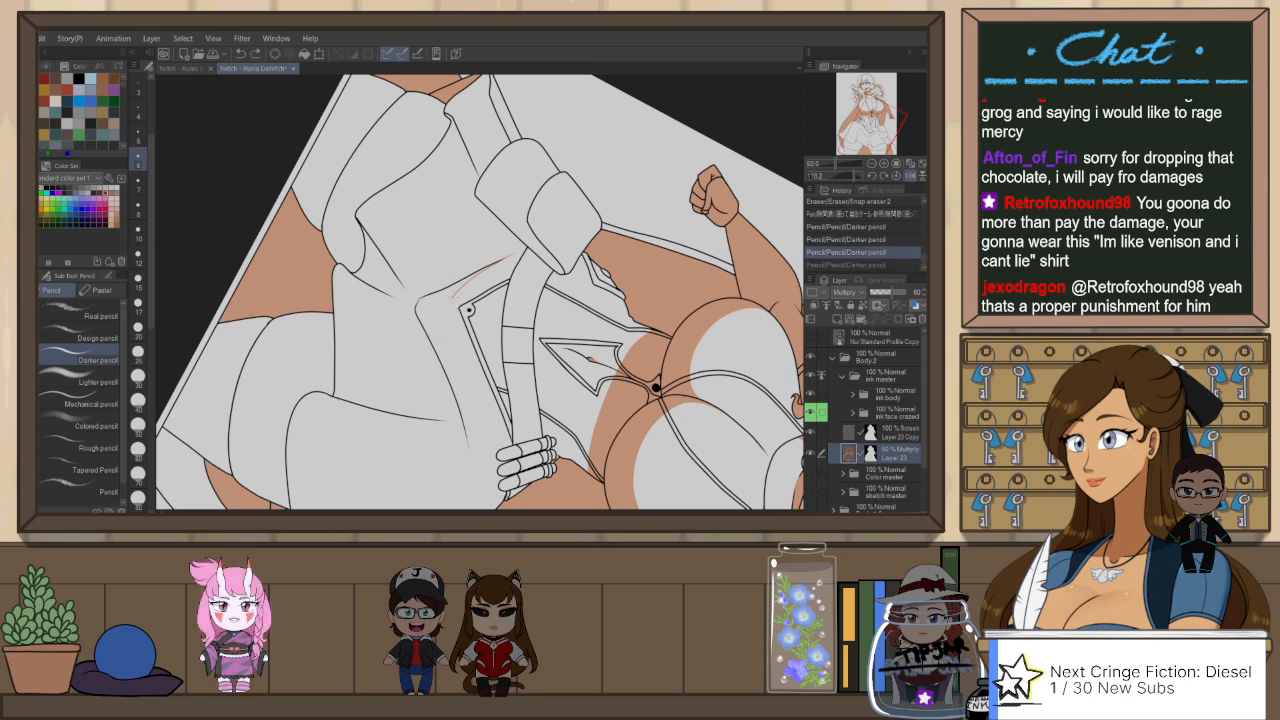
mouse_move(454, 297)
left_mouse_down()
mouse_move(440, 347)
mouse_move(470, 426)
left_mouse_up()
key("ctrl+at")
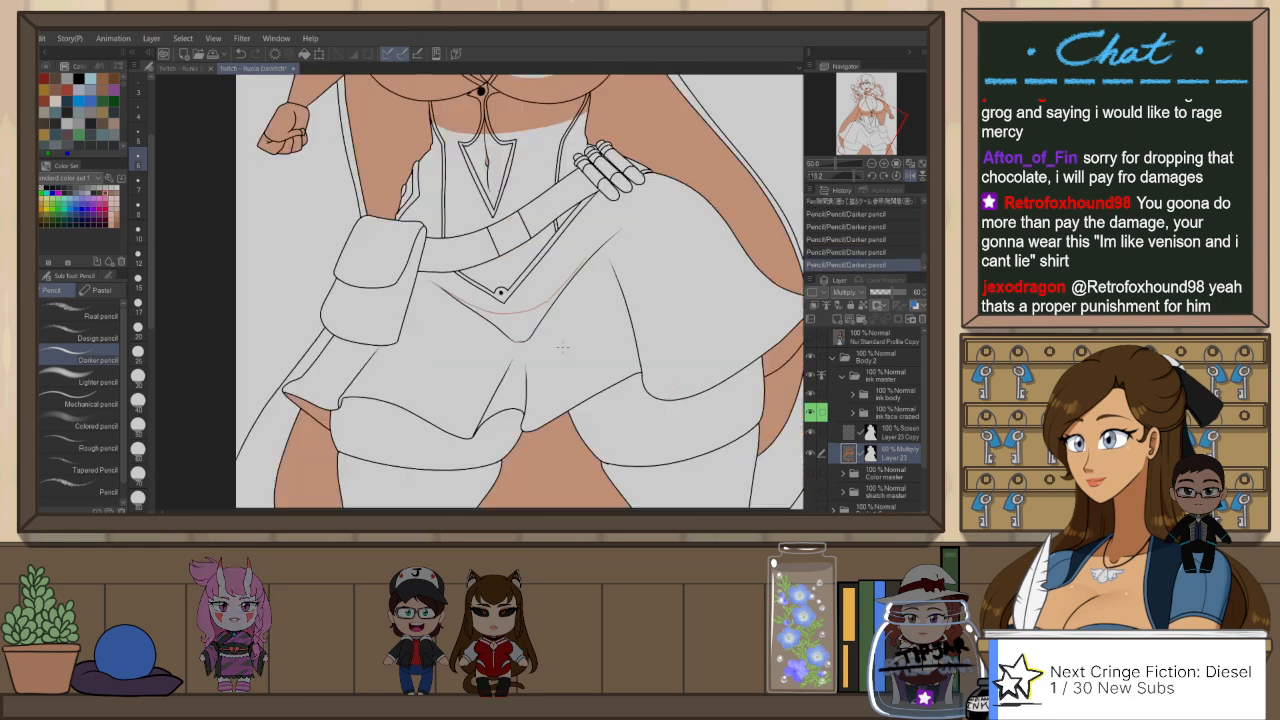
Step: Level the view and rework the end of the shadow curve that runs along the skirt fold toward the gloved hand
key("shift+space")
mouse_move(617, 361)
left_mouse_down()
mouse_move(621, 349)
mouse_move(611, 371)
left_mouse_up()
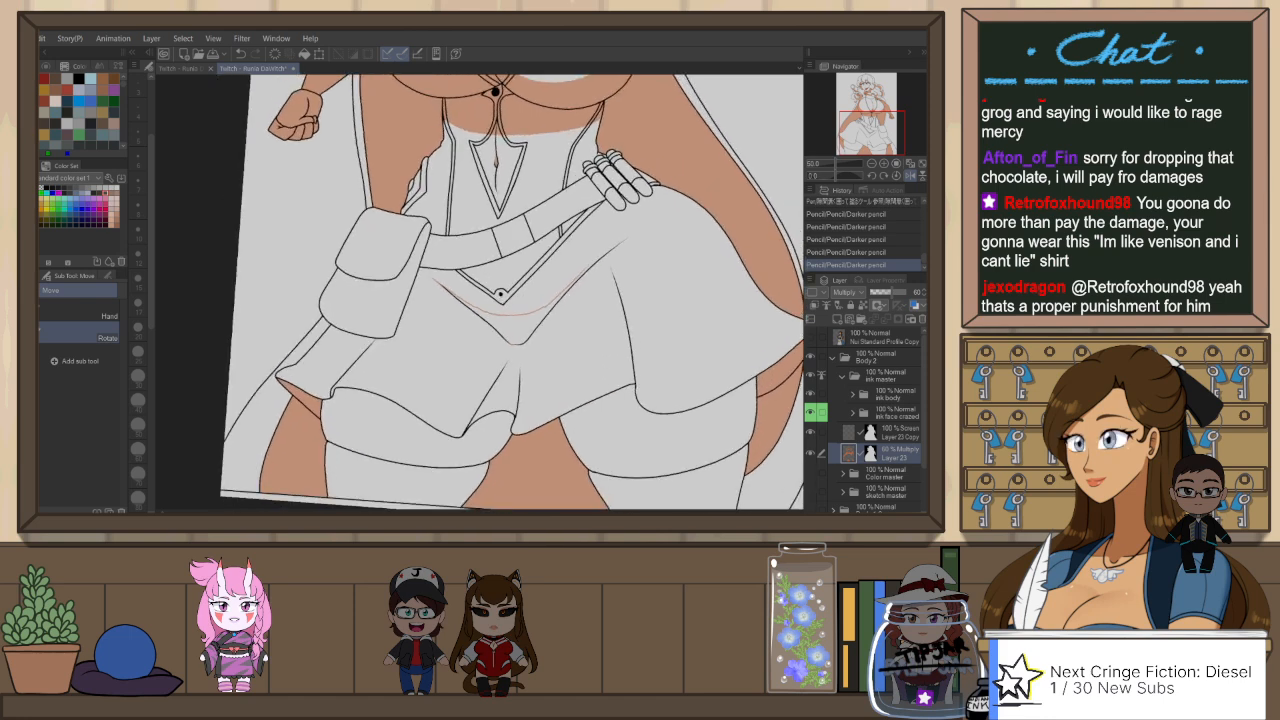
scroll(553, 302, "up", 1)
key("ctrl+z")
left_click_drag(538, 309, 590, 262)
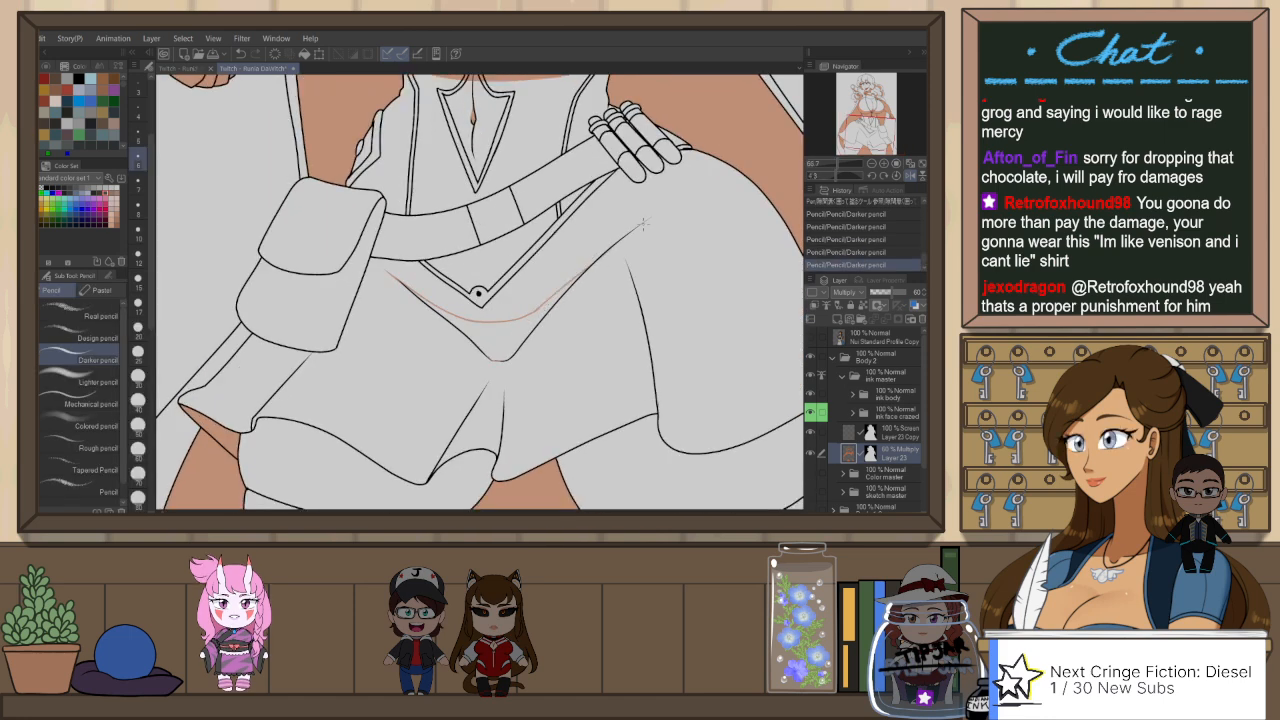
key("ctrl+z")
key("ctrl+z")
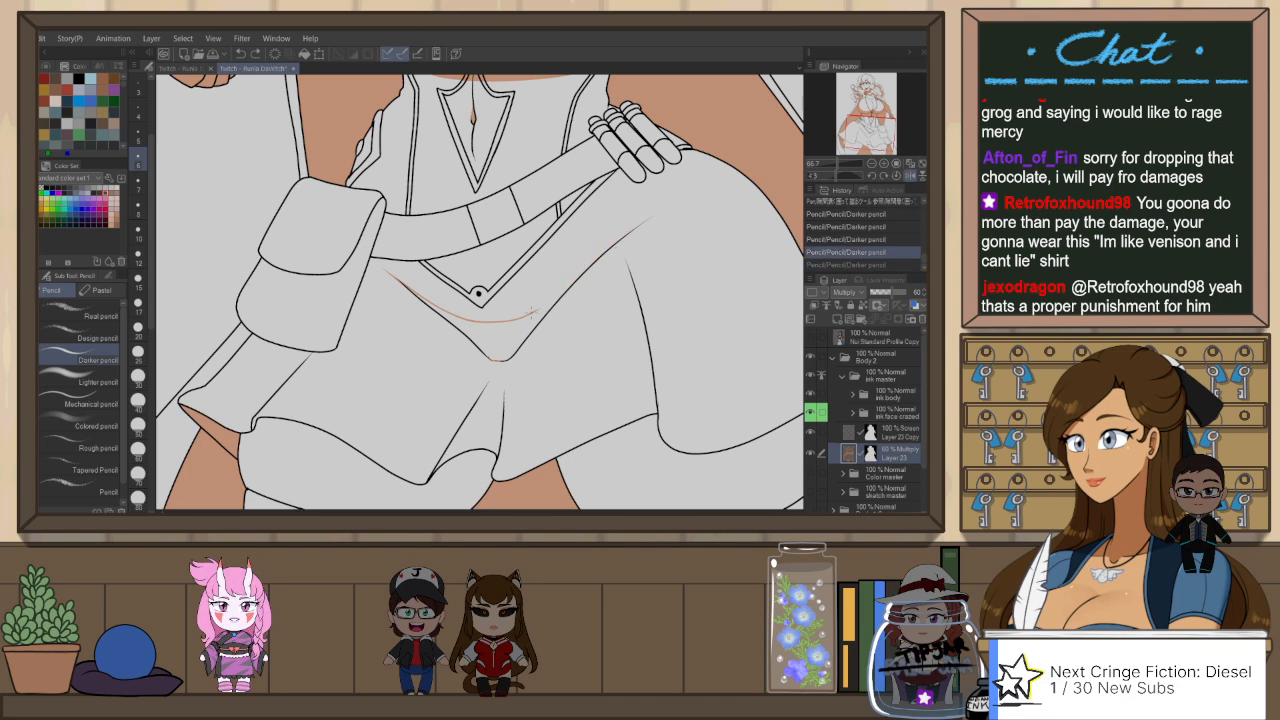
Step: Close the shadow outline below the belt's point, clean it with Snap eraser 2, and fill it with the gap-filling pen
mouse_move(645, 224)
left_mouse_down()
mouse_move(527, 372)
mouse_move(423, 337)
mouse_move(388, 265)
mouse_move(520, 288)
mouse_move(603, 224)
left_mouse_up()
key("e")
key("p")
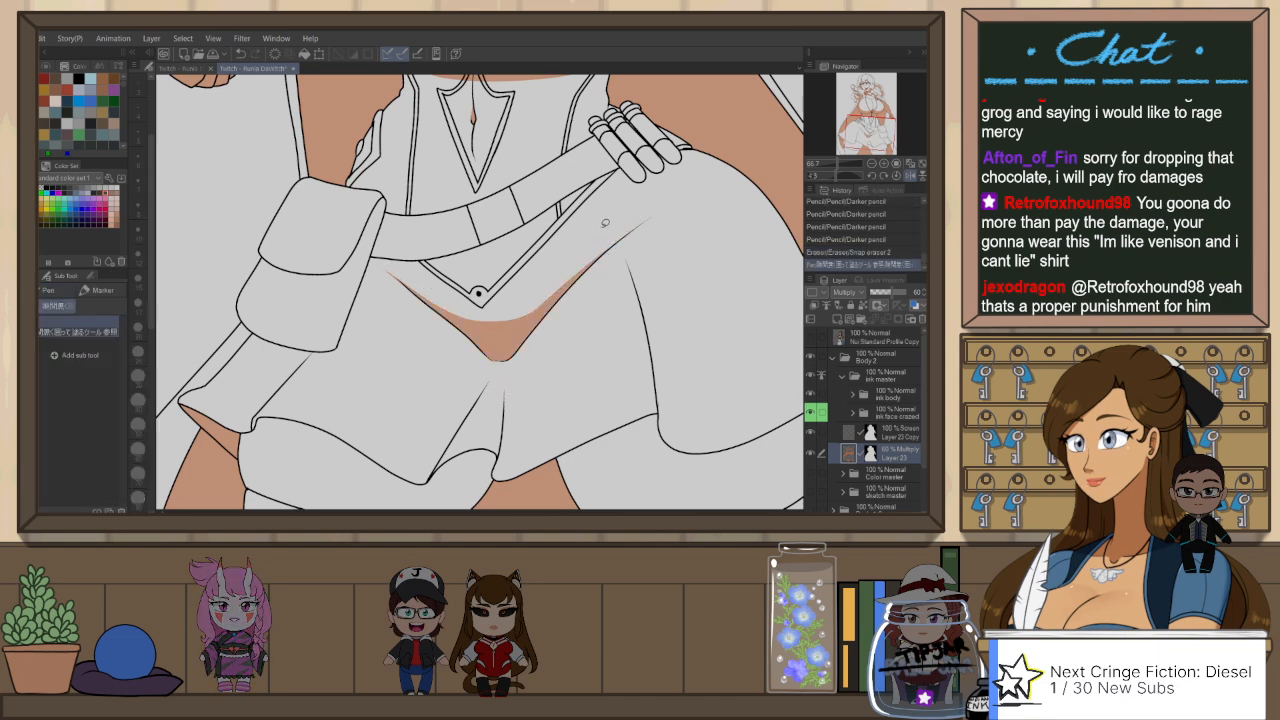
key("e")
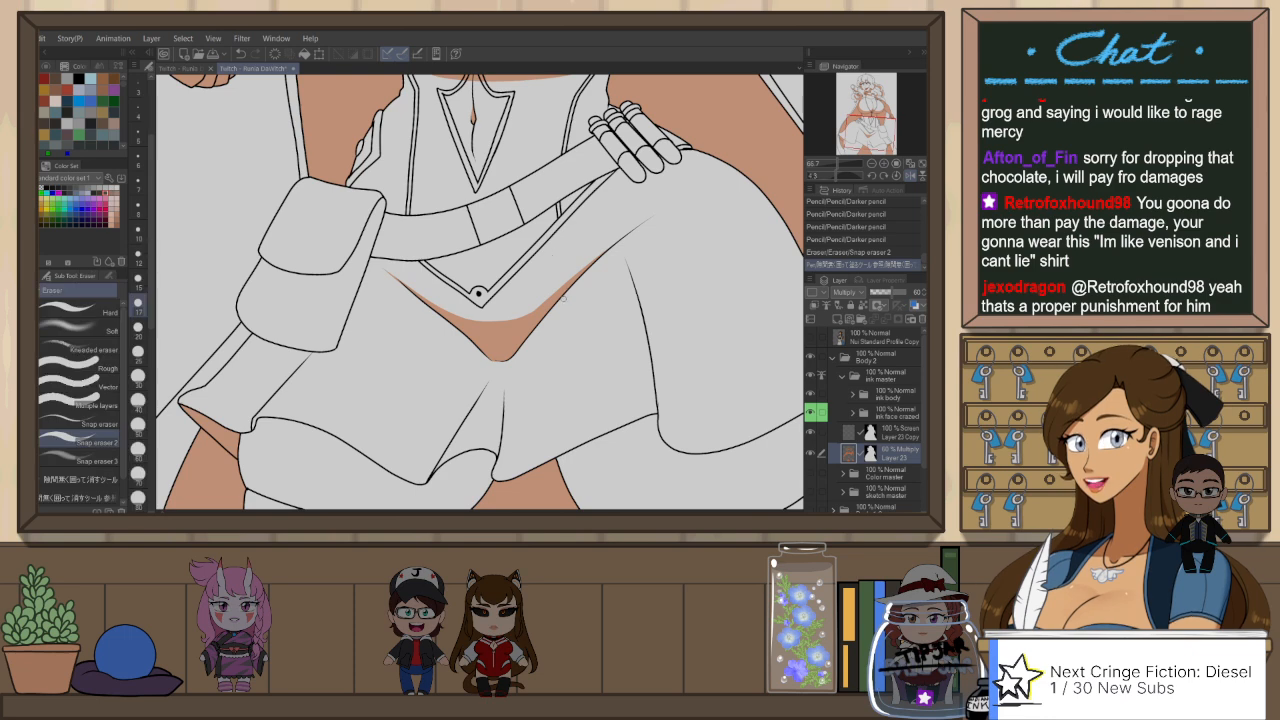
Step: Flip the view and outline the shadow of the skirt's central hem fold with the Darker pencil, redrawing and trimming its top
key("h")
key("p")
key("p")
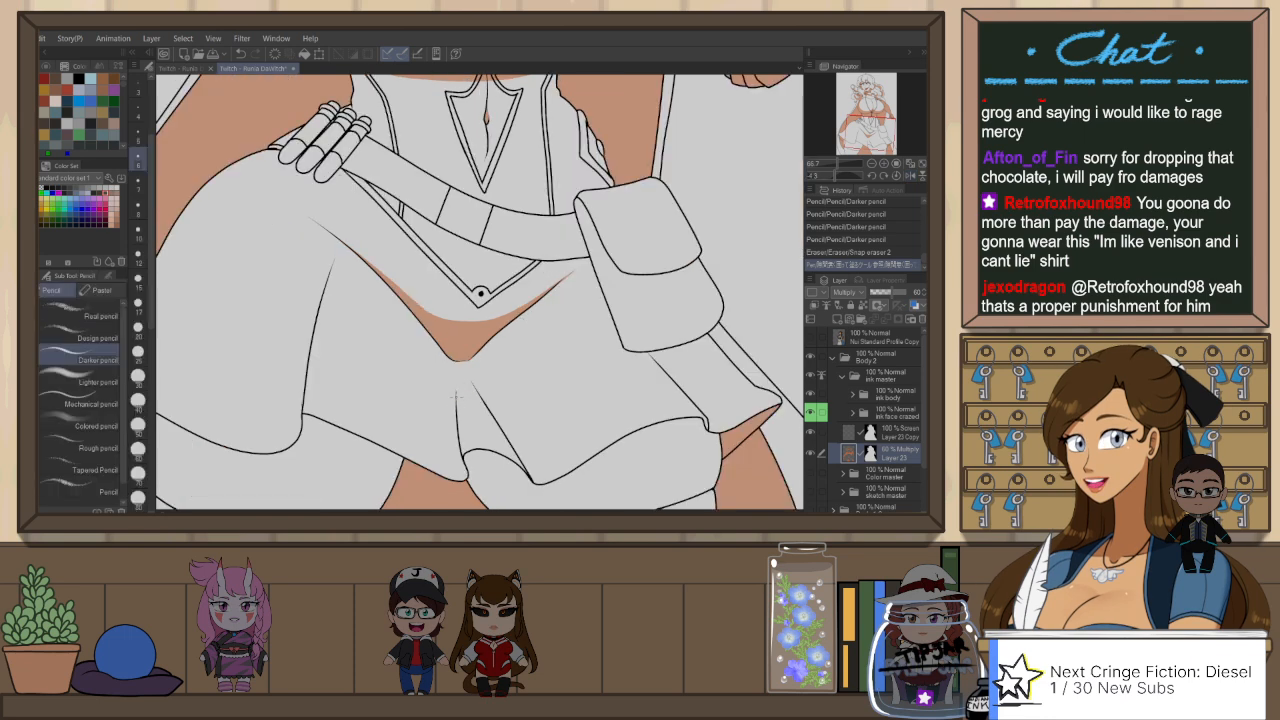
mouse_move(456, 394)
left_mouse_down()
mouse_move(496, 407)
mouse_move(498, 437)
left_mouse_up()
key("ctrl+z")
key("ctrl+z")
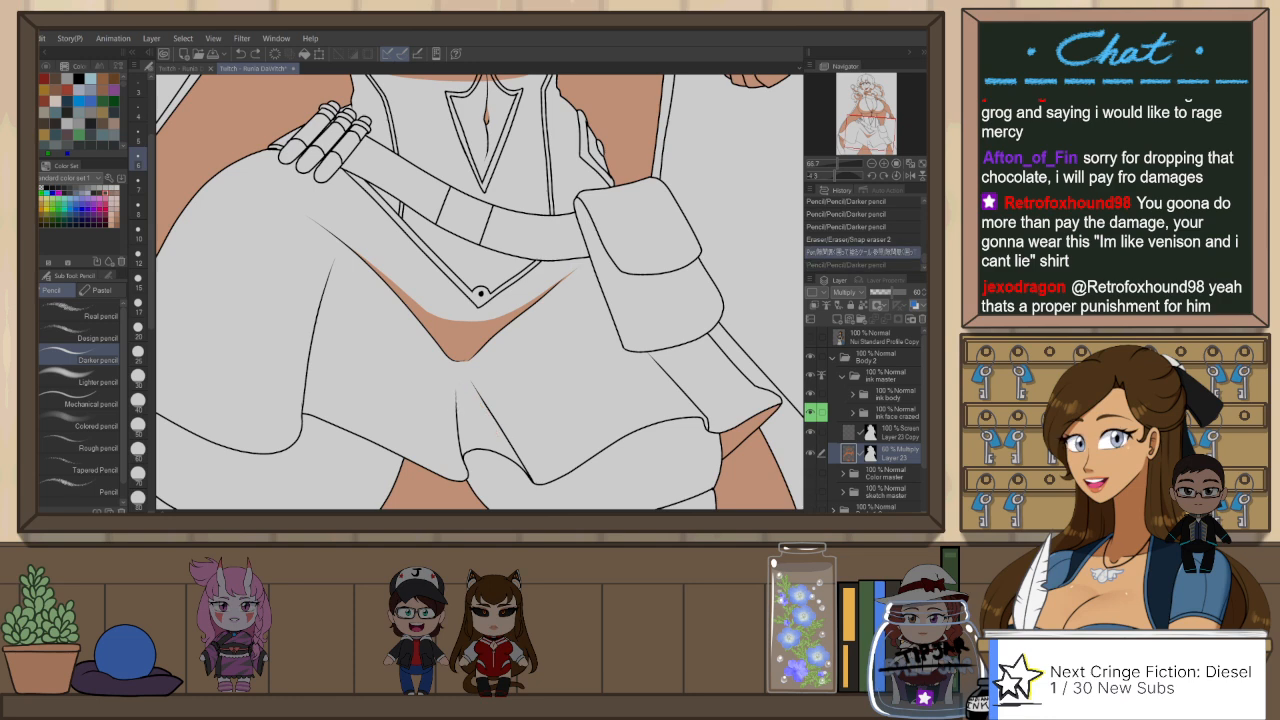
left_click_drag(469, 380, 500, 417)
key("e")
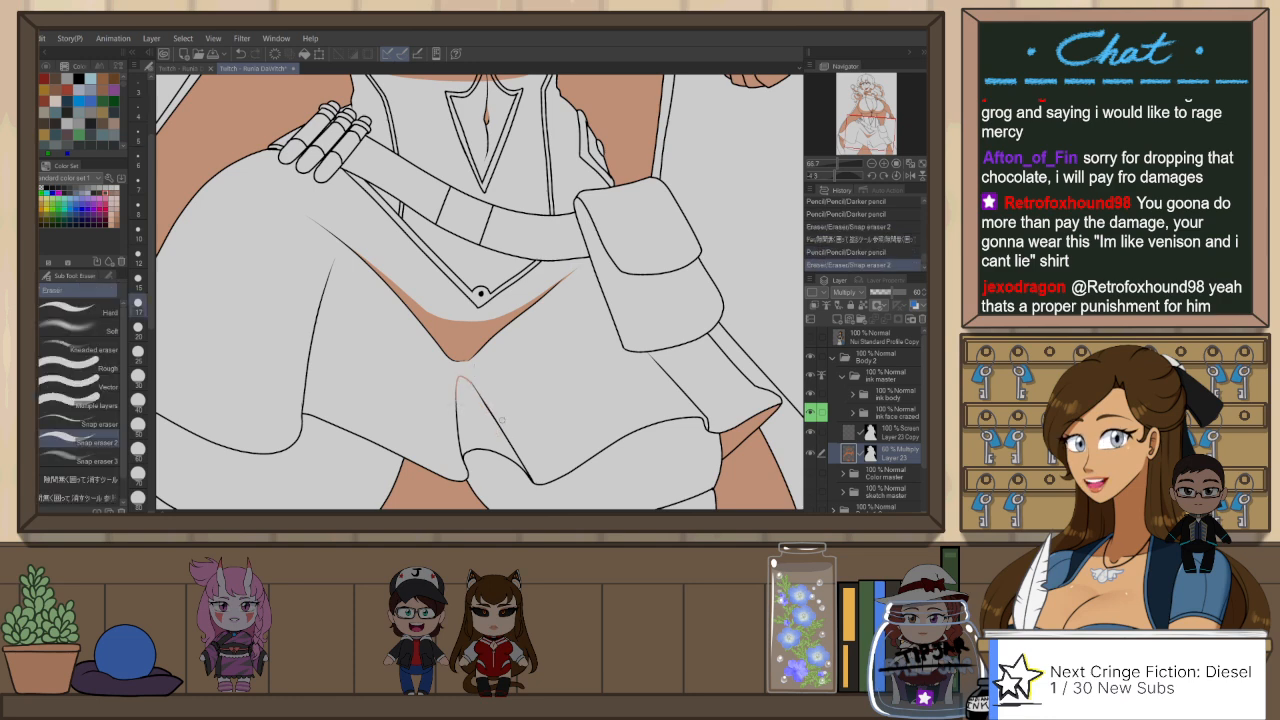
Step: Fill the central hem fold's shadow with the gap-filling pen
key("p")
left_click_drag(472, 366, 521, 484)
left_click_drag(463, 372, 467, 369)
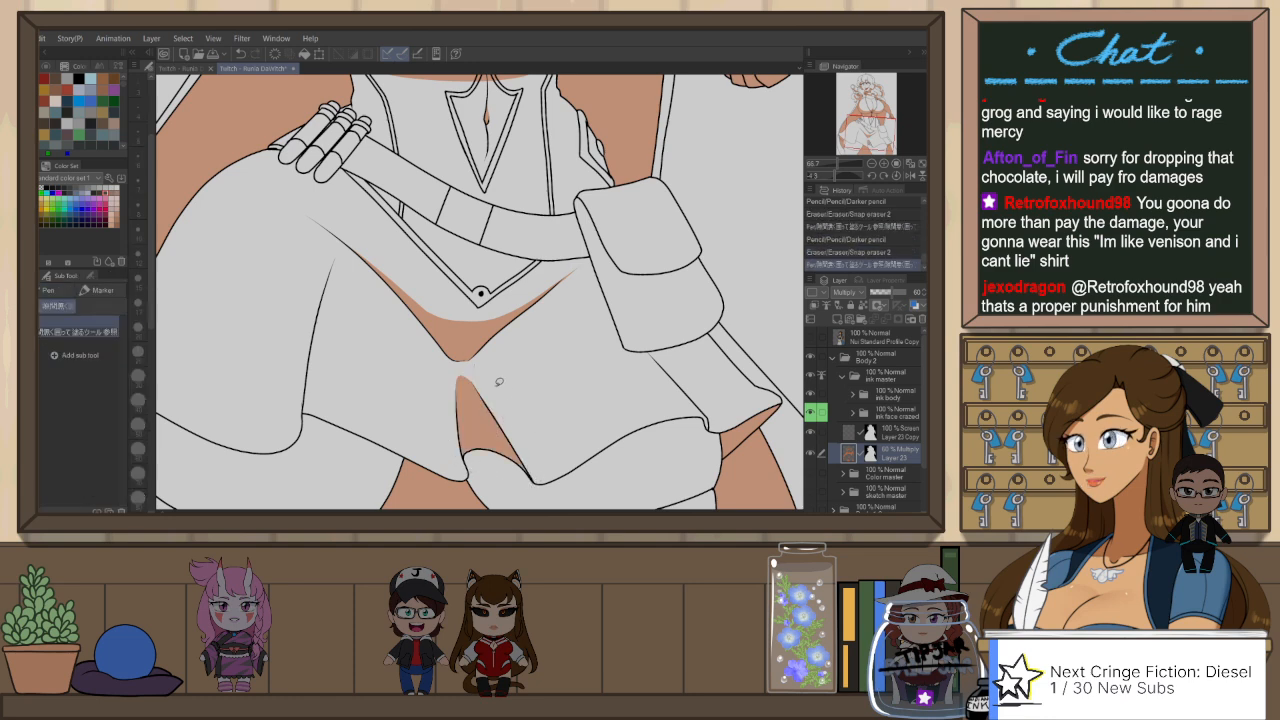
Step: Outline a narrow shadow along the long skirt fold below the gloved hand, fill it, and trim it with Snap eraser 2
left_click_drag(492, 416, 548, 391)
key("p")
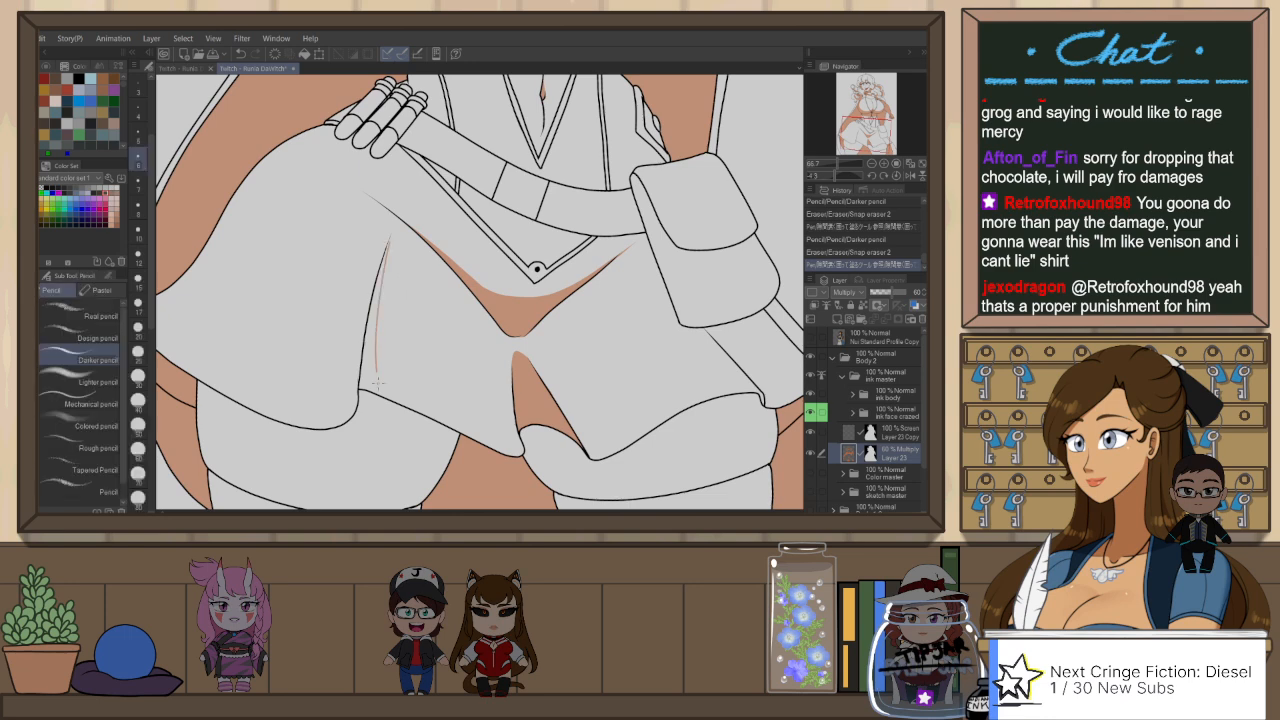
left_click_drag(378, 383, 380, 394)
key("ctrl+z")
left_click_drag(390, 236, 381, 397)
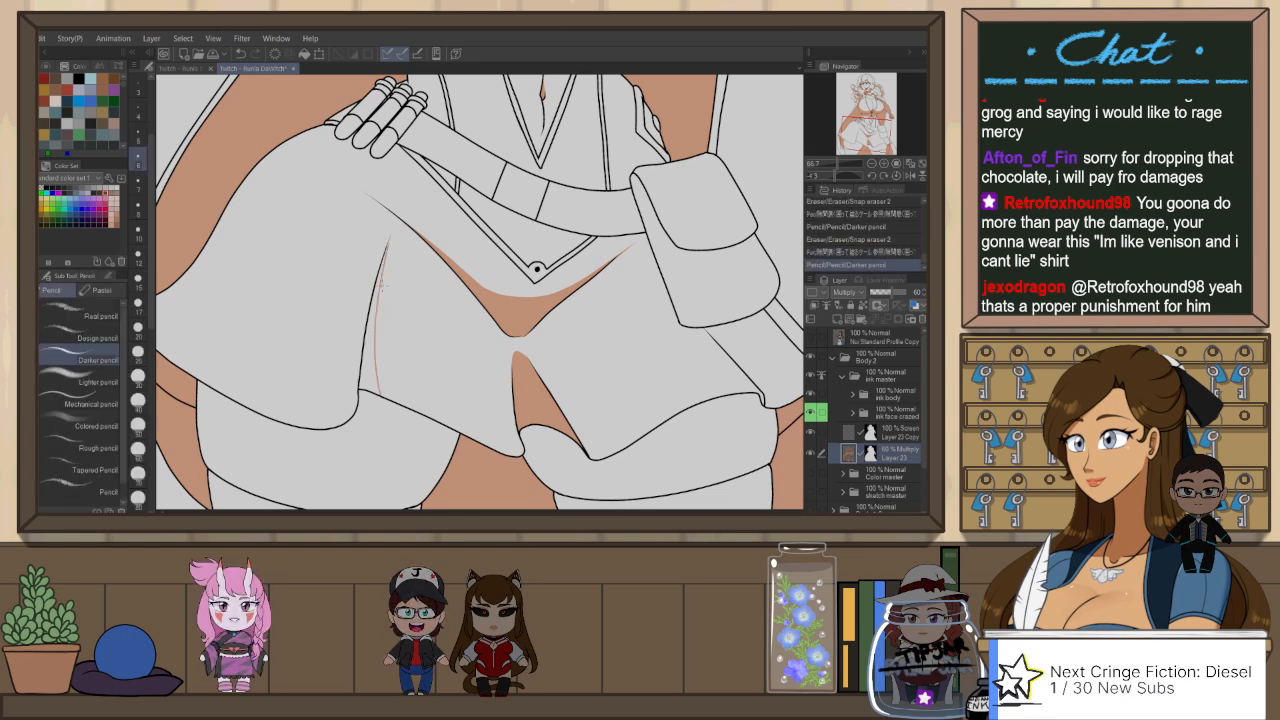
key("e")
left_click_drag(386, 248, 369, 392)
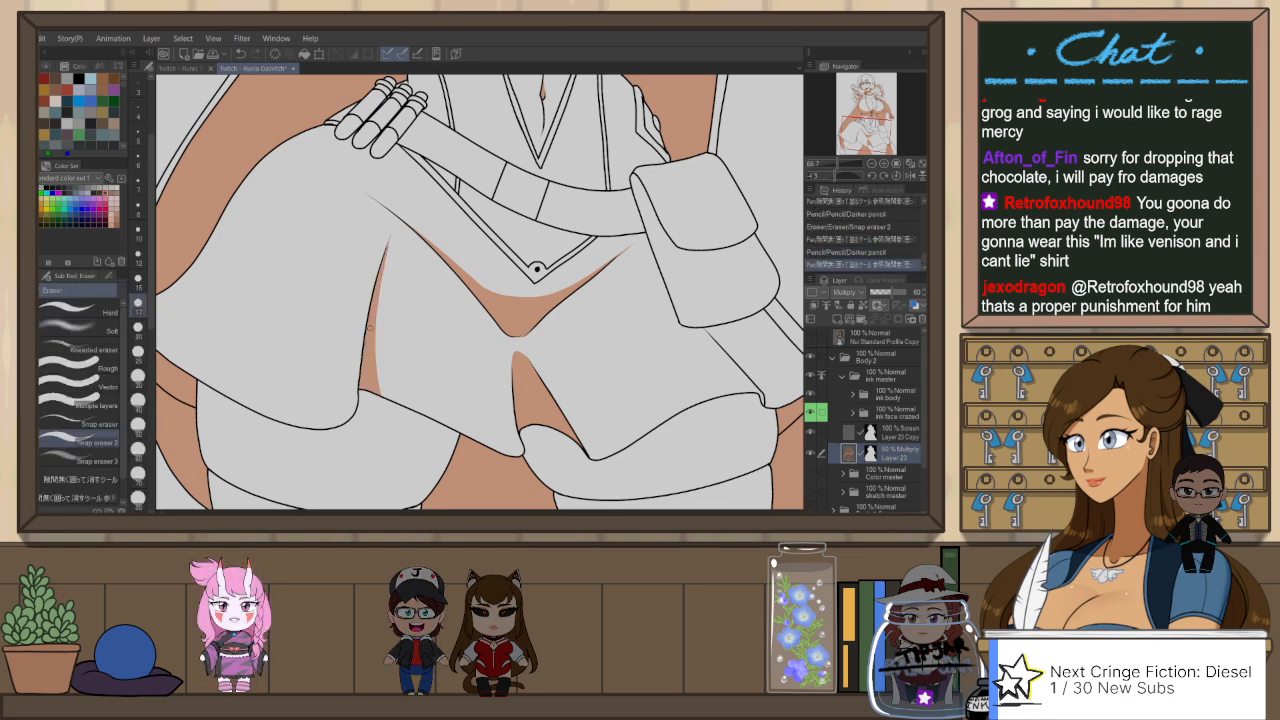
left_click_drag(388, 246, 380, 284)
Step: Outline the skirt's cast shadow across the stocking cuff on the gloved hand's side with the Darker pencil, redrawing the first try
left_click_drag(396, 436, 454, 337)
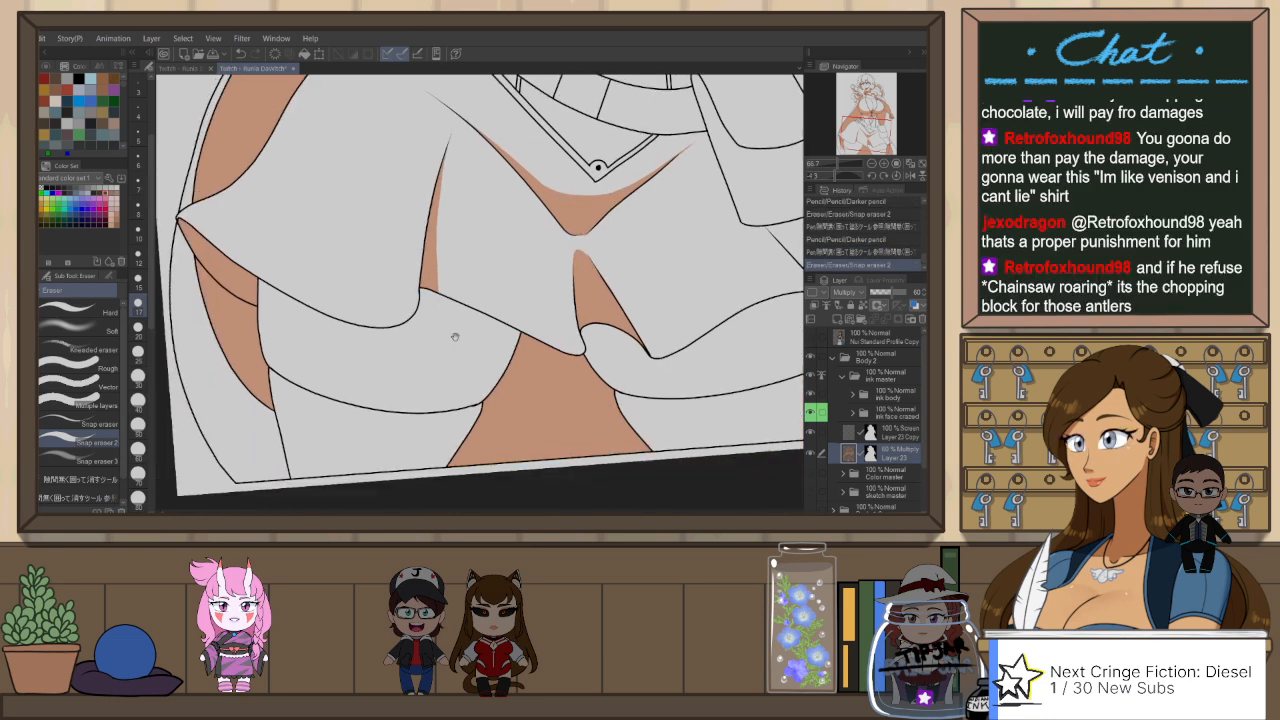
key("p")
left_click_drag(268, 340, 271, 315)
key("p")
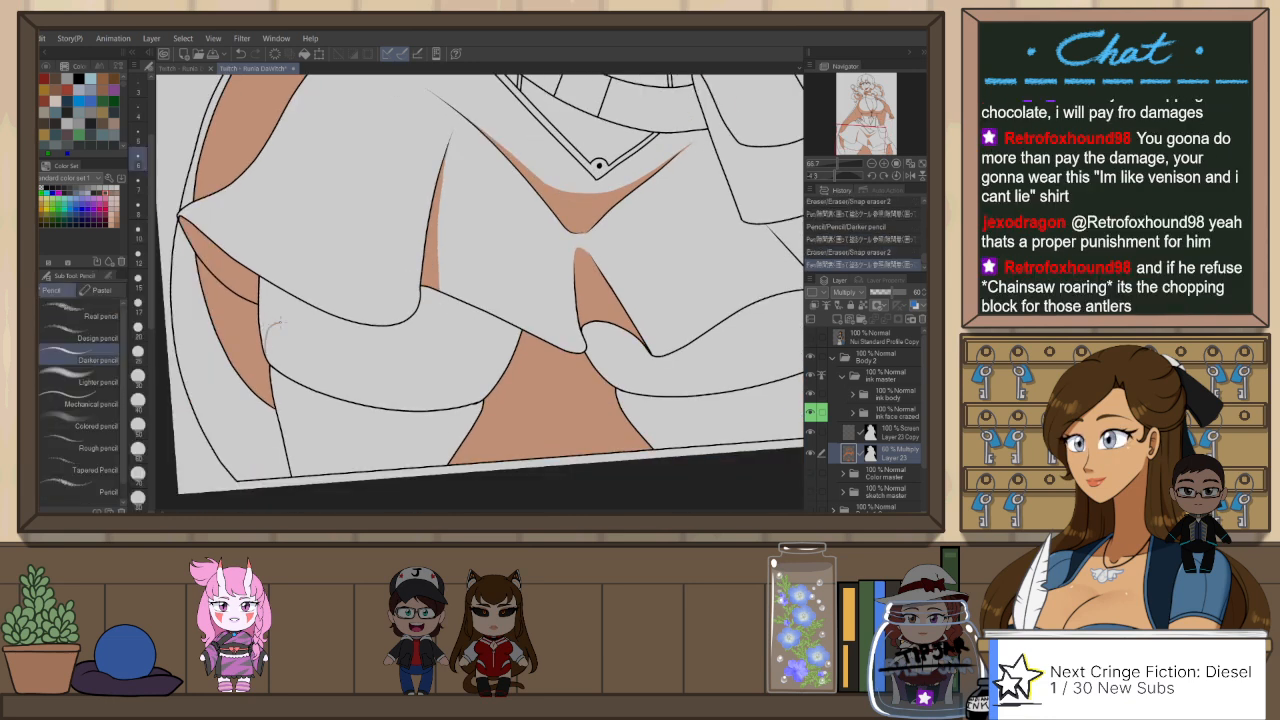
left_click_drag(507, 354, 509, 358)
key("ctrl+z")
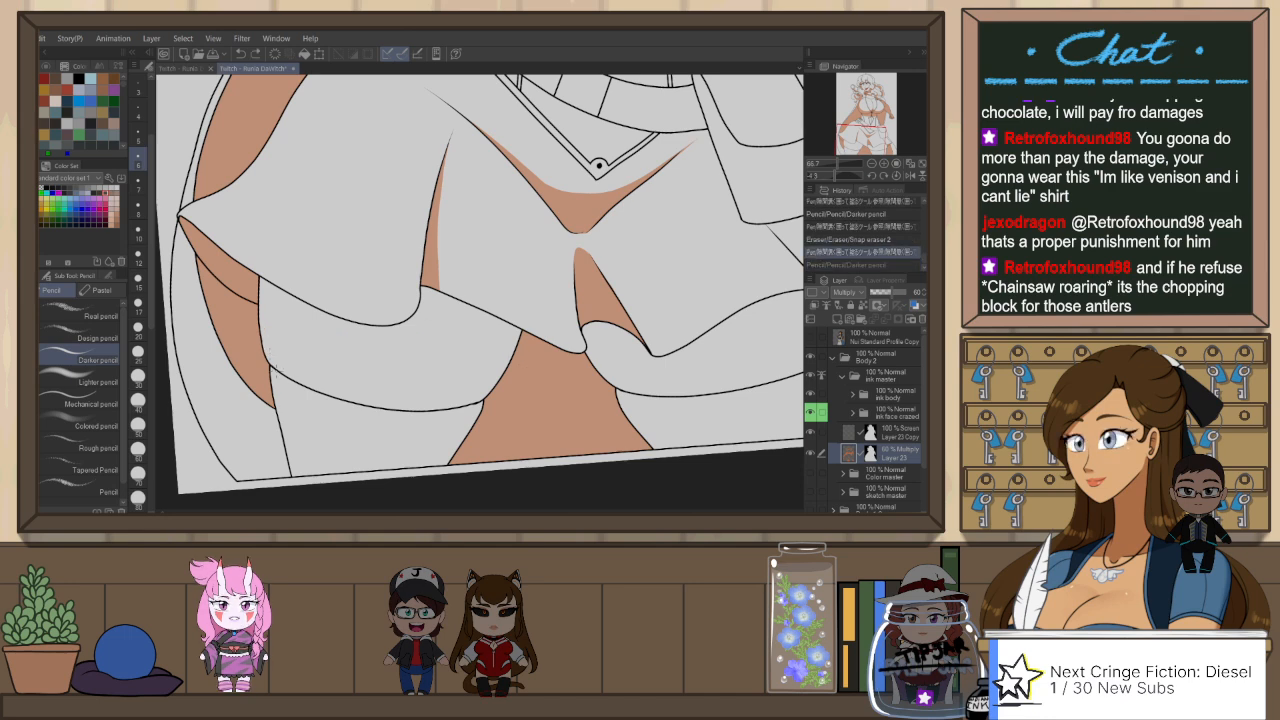
mouse_move(272, 367)
left_mouse_down()
mouse_move(274, 317)
mouse_move(300, 336)
mouse_move(410, 350)
mouse_move(445, 337)
mouse_move(512, 354)
left_mouse_up()
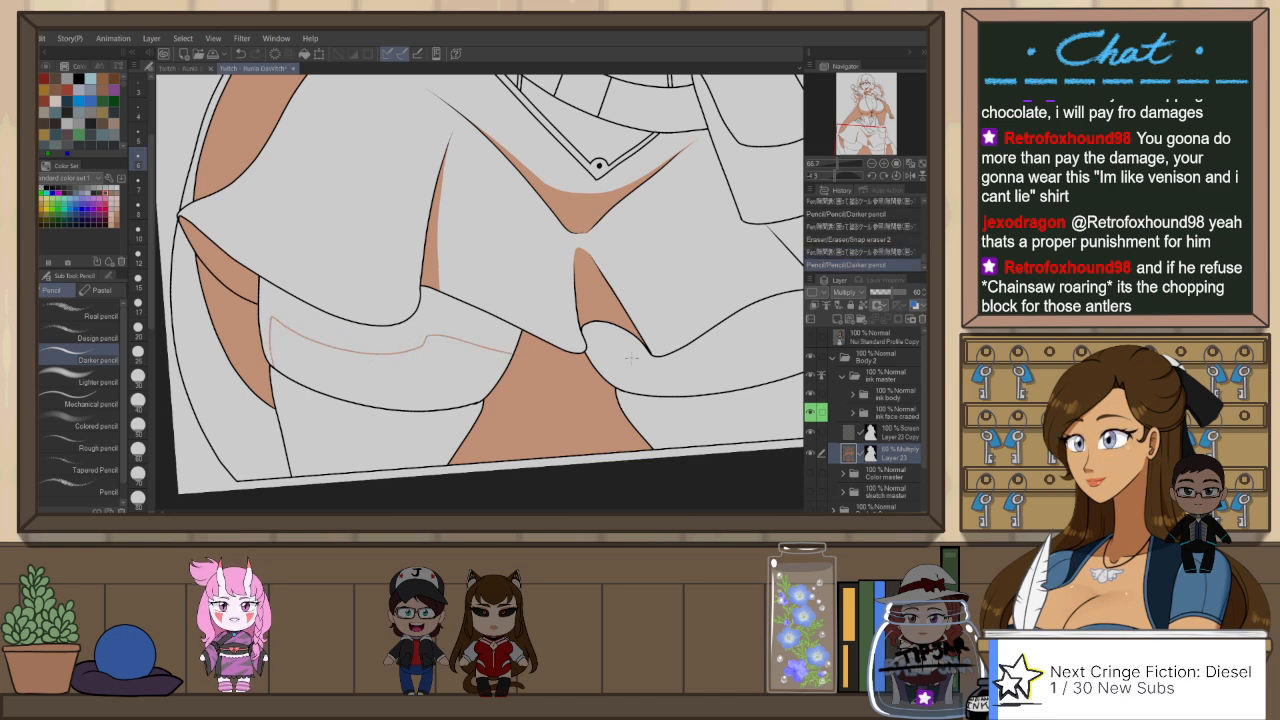
Step: Outline the shadow under the hem on the pouch-side stocking cuff and down the stocking's inner side, replacing the first line
mouse_move(633, 390)
left_mouse_down()
mouse_move(571, 368)
mouse_move(660, 318)
left_mouse_up()
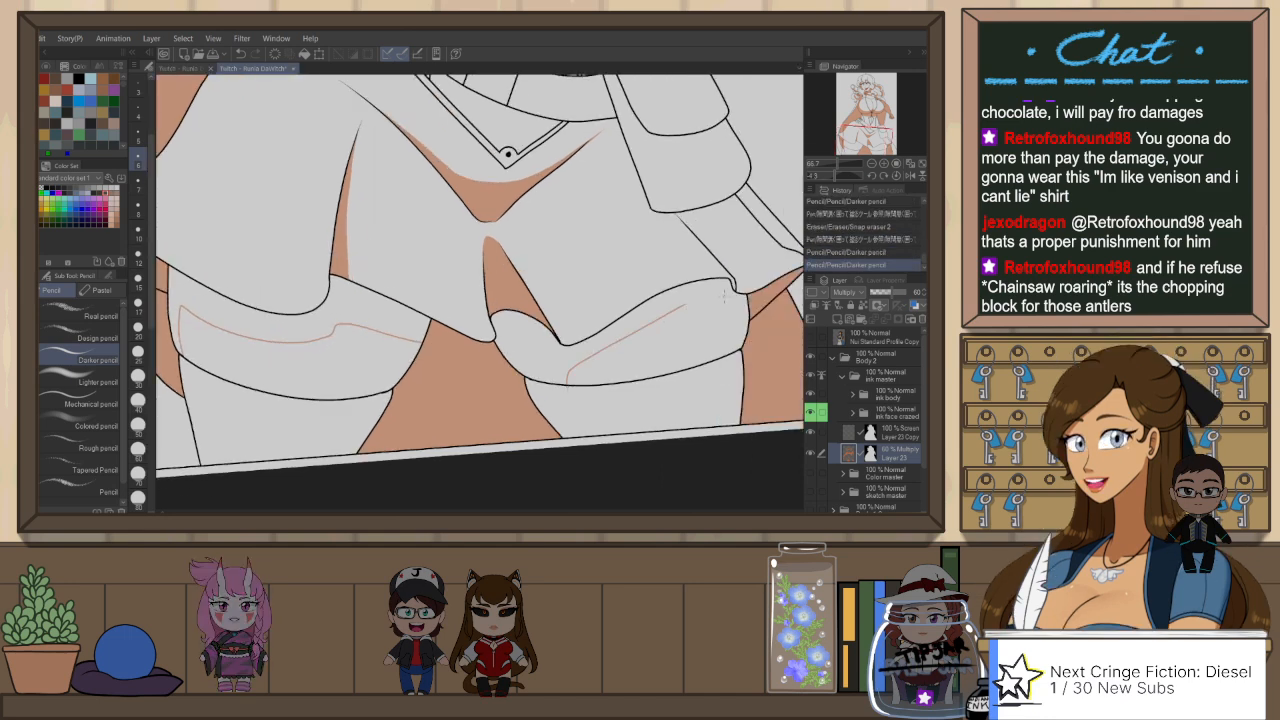
key("ctrl+z")
left_click_drag(587, 356, 575, 433)
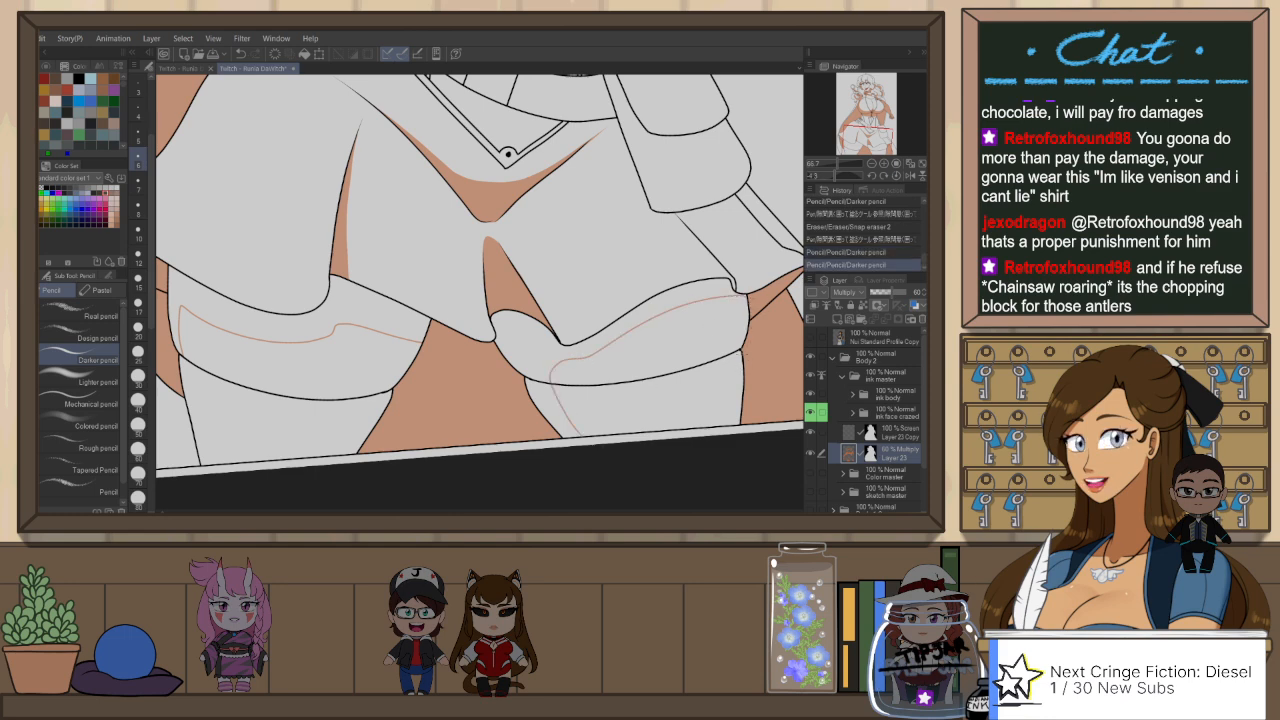
Step: Flip the view back and outline thin shadows along the outer edge of the pouch-side stocking and its cuff, redrawing missed strokes
key("h")
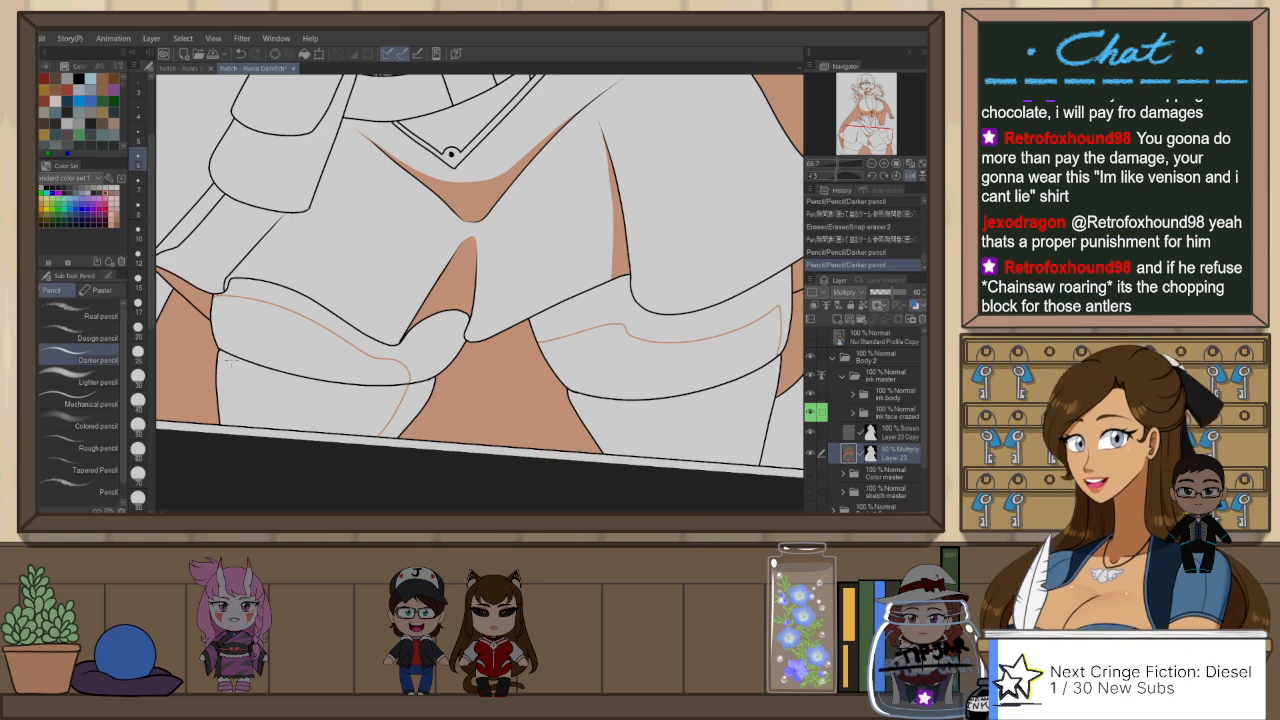
left_click_drag(225, 390, 230, 422)
key("ctrl+z")
left_click_drag(220, 350, 228, 426)
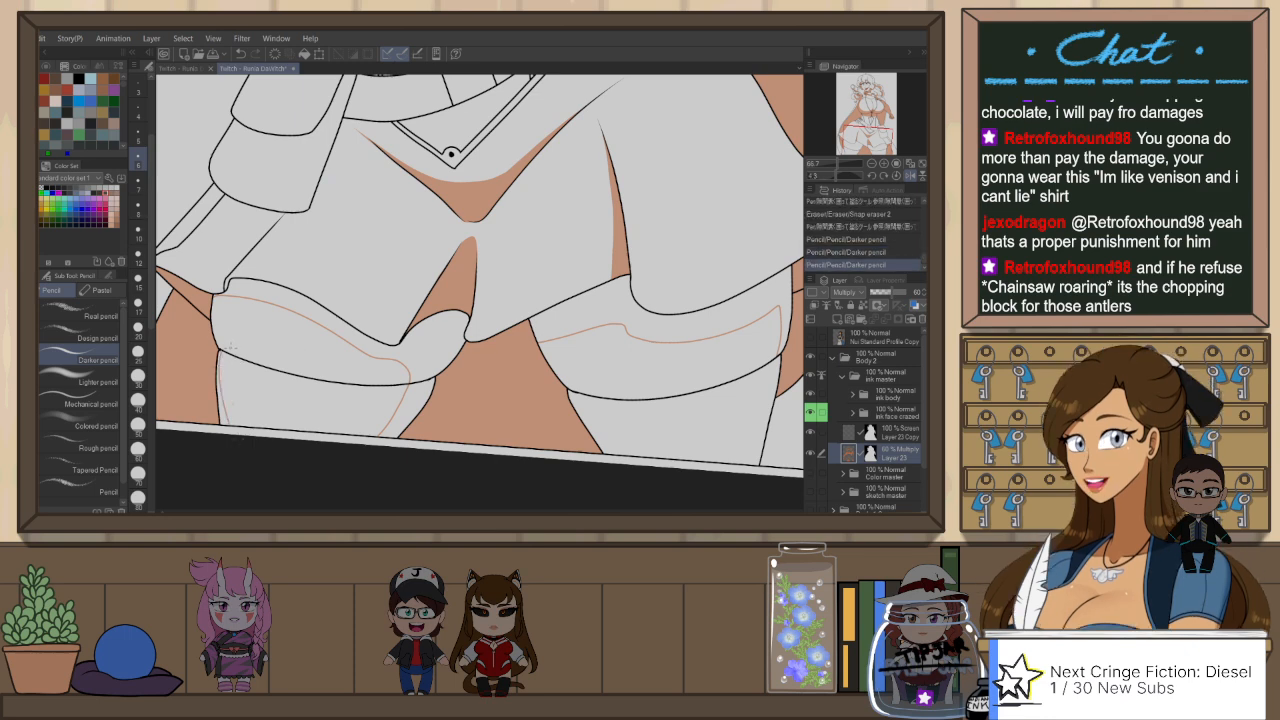
left_click_drag(226, 351, 216, 300)
key("ctrl+z")
left_click_drag(225, 350, 217, 297)
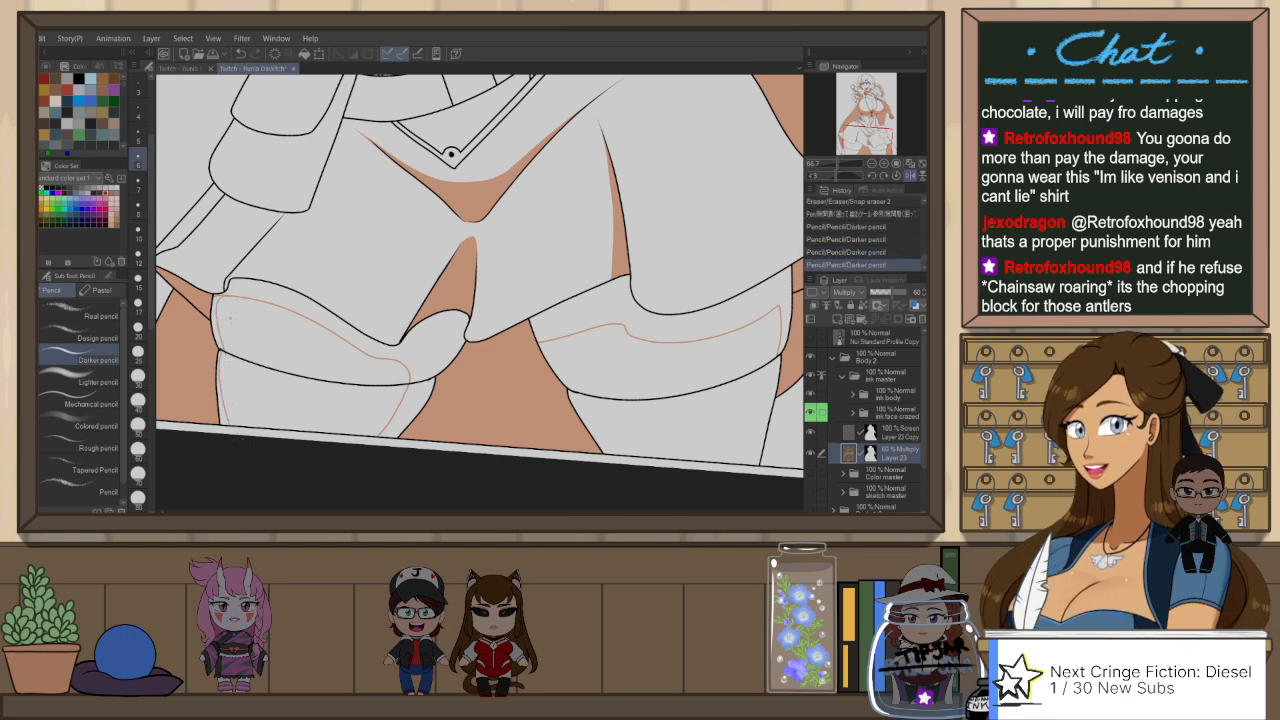
Step: Fill the outlined shadows on the pouch-side stocking and cuff with the gap-filling pen
key("p")
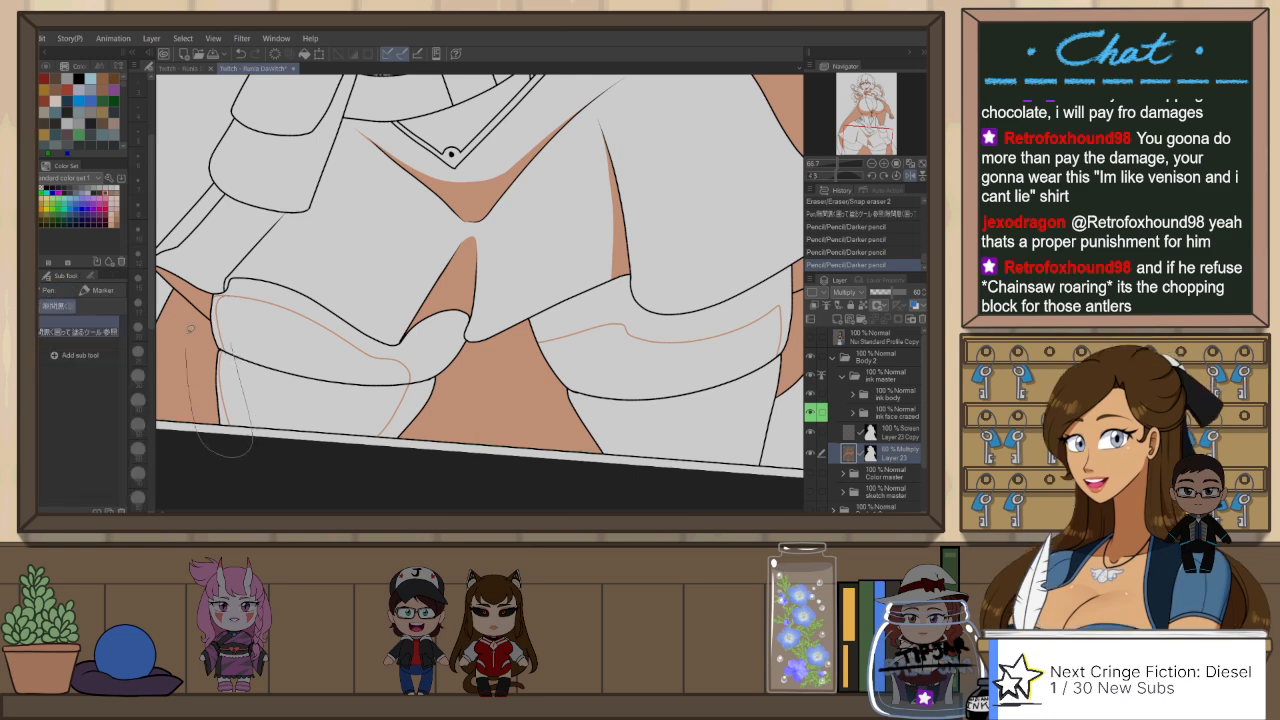
mouse_move(432, 318)
left_mouse_down()
mouse_move(472, 326)
mouse_move(438, 434)
left_mouse_up()
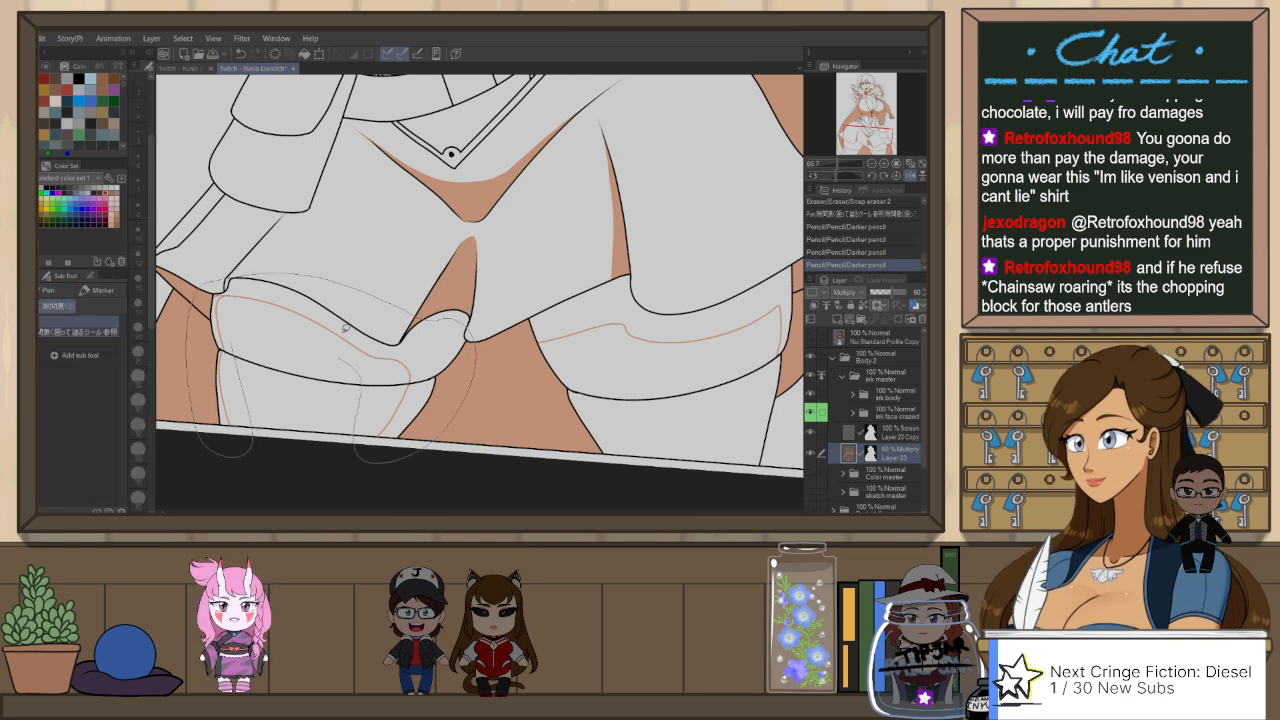
mouse_move(345, 326)
left_mouse_down()
mouse_move(487, 335)
mouse_move(392, 394)
mouse_move(304, 327)
mouse_move(249, 326)
mouse_move(200, 297)
mouse_move(331, 233)
mouse_move(507, 299)
mouse_move(510, 268)
left_mouse_up()
Step: Clean up the pouch-side stocking's shadow edges with Snap eraser 2, enlarging the eraser
key("e")
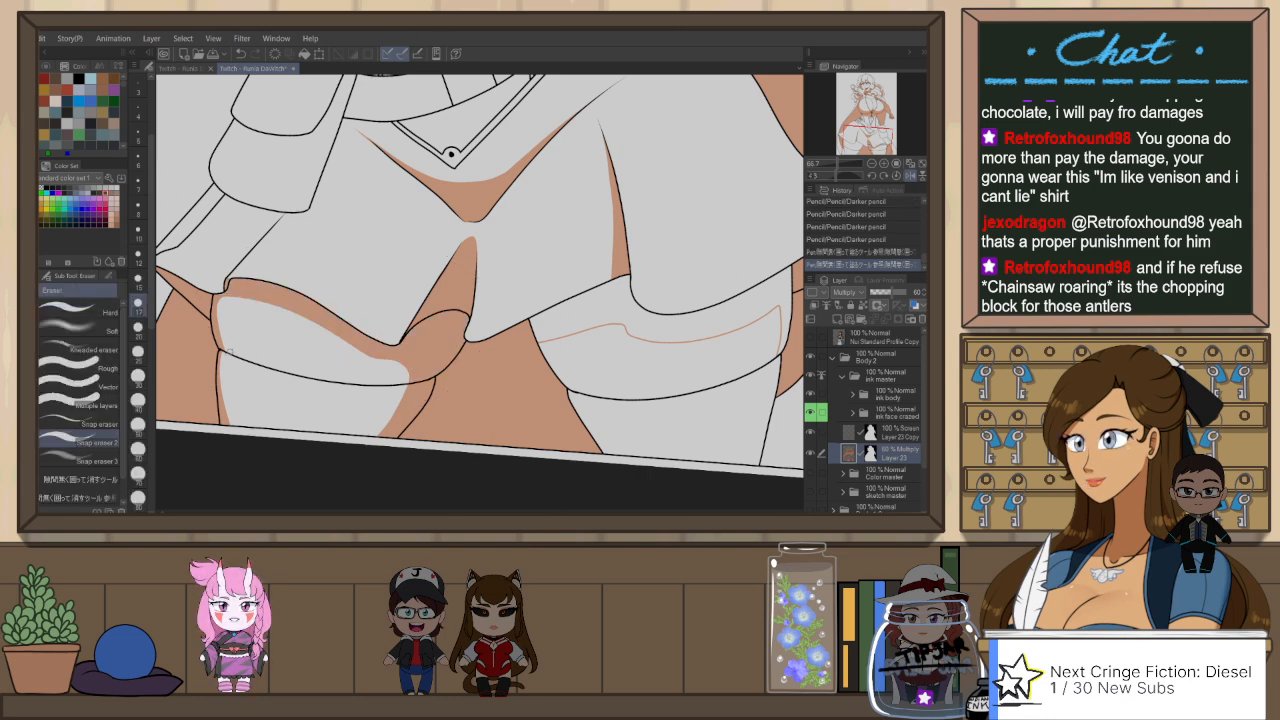
left_click_drag(223, 368, 232, 420)
key("bracketright")
key("bracketright")
key("bracketright")
key("bracketright")
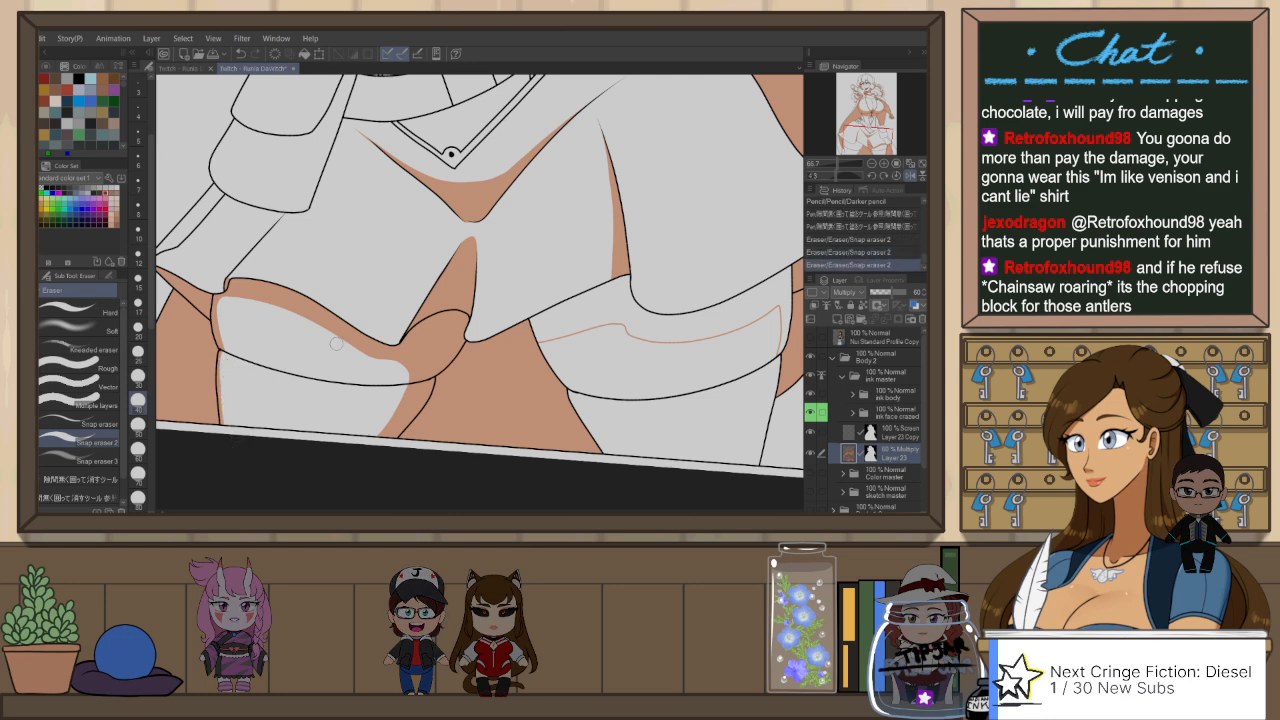
Step: Flip the view and fill the outlined cuff shadow on the gloved hand's side with the gap-filling pen
scroll(622, 310, "down", 3)
scroll(622, 310, "down", 3)
scroll(668, 337, "up", 3)
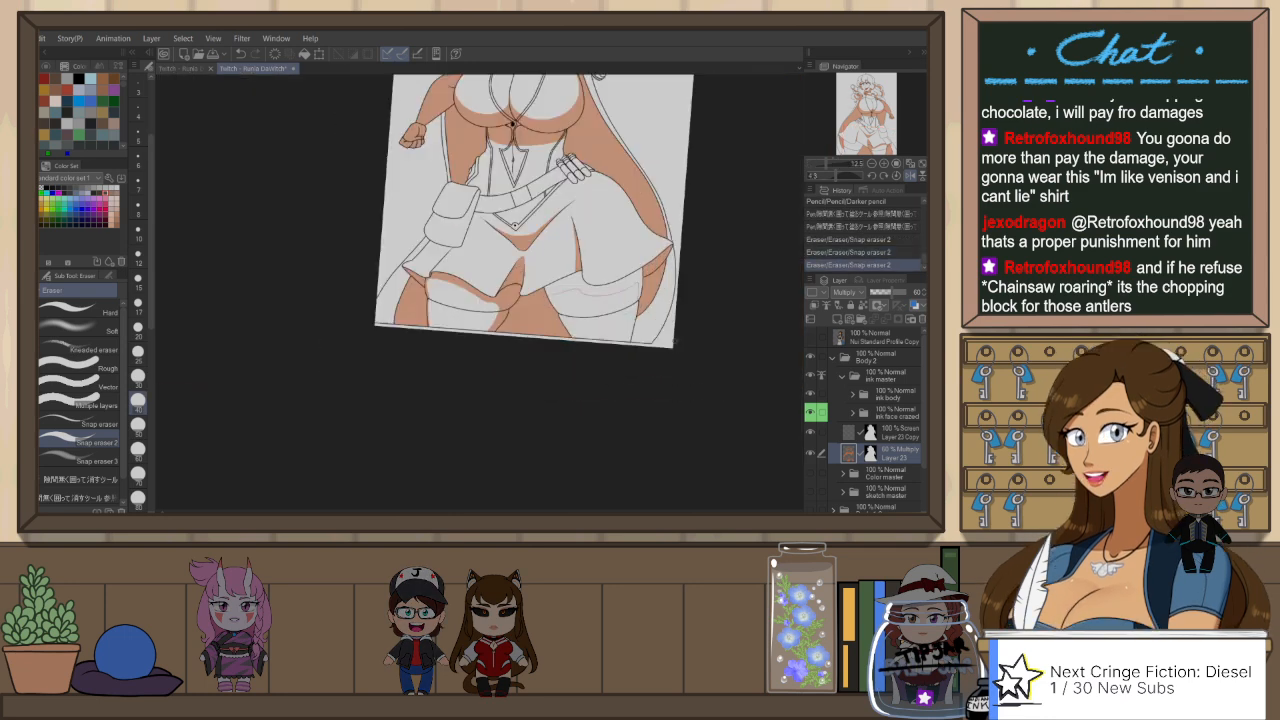
key("h")
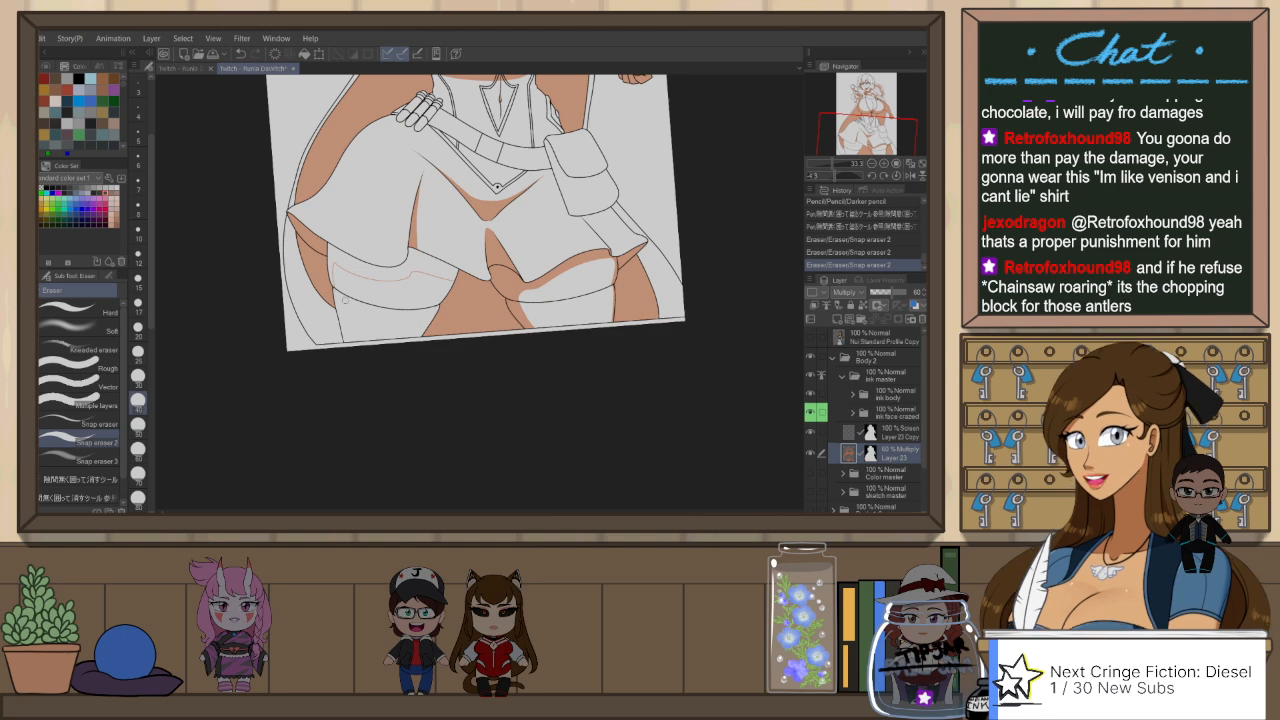
scroll(346, 278, "up", 1)
key("p")
mouse_move(362, 192)
left_mouse_down()
mouse_move(547, 203)
mouse_move(525, 287)
mouse_move(418, 278)
mouse_move(560, 206)
mouse_move(486, 306)
left_mouse_up()
Step: Outline the shadows along both edges of that stocking below its cuff with the Darker pencil, redrawing the outer line
key("p")
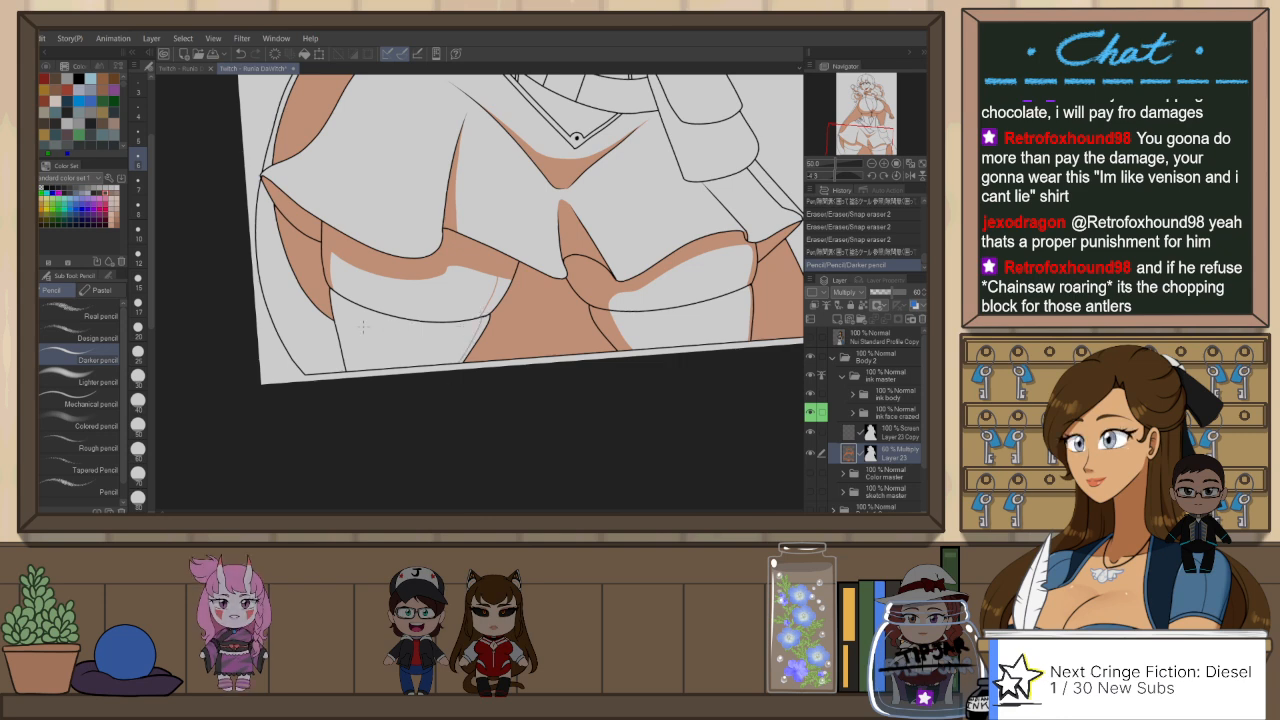
left_click_drag(352, 294, 338, 370)
key("ctrl+z")
left_click_drag(336, 292, 346, 370)
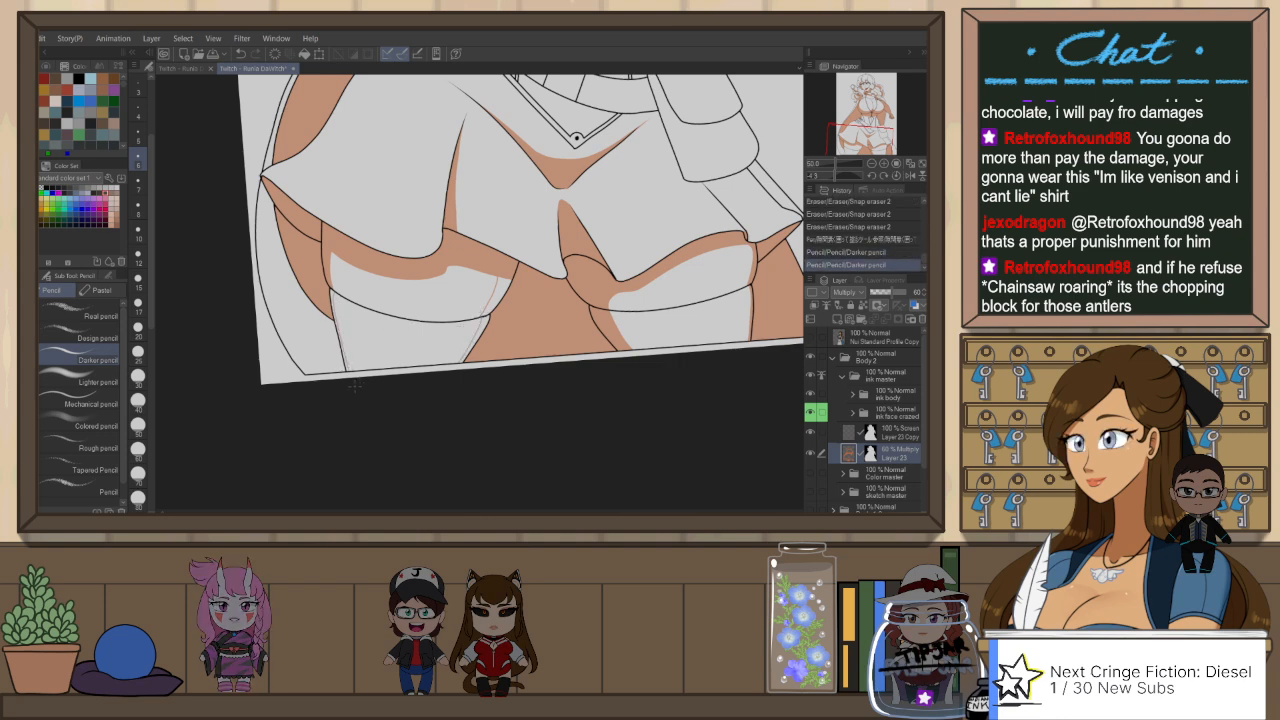
Step: Fill the outlined edge shadows below the cuff of the gloved-hand-side stocking with the gap-filling pen
key("p")
left_click_drag(506, 257, 446, 378)
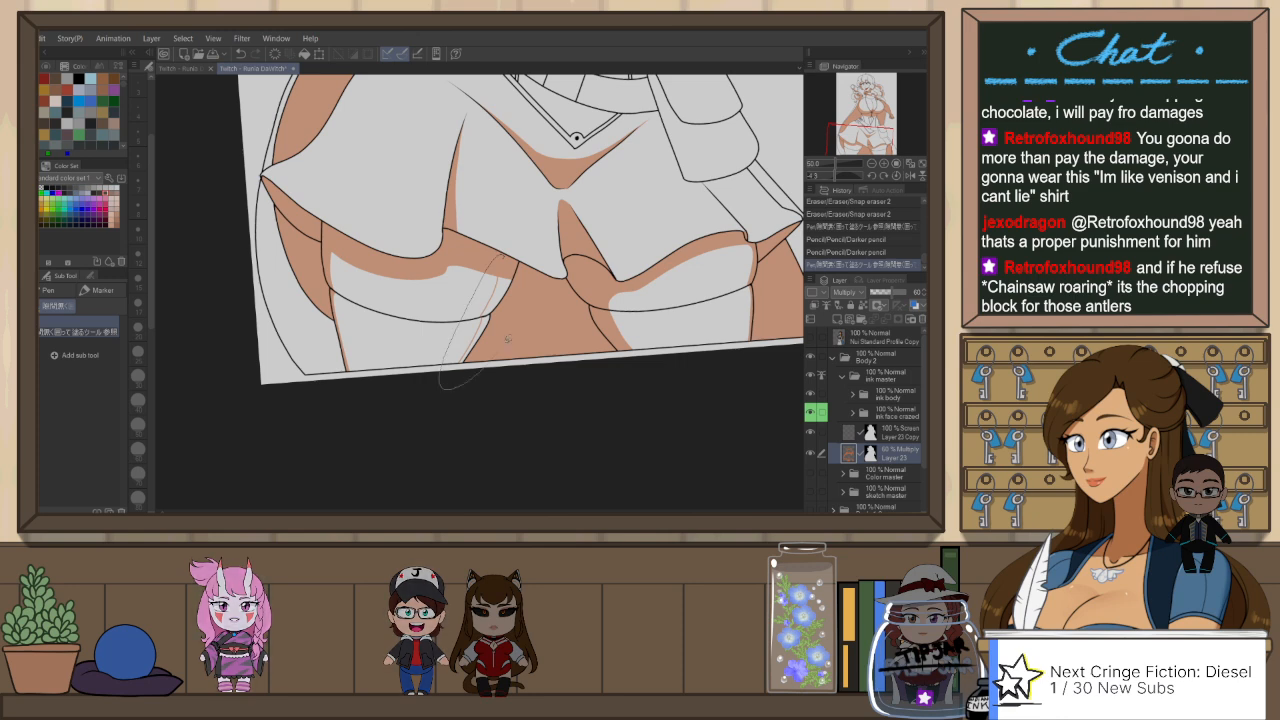
left_click_drag(548, 283, 526, 262)
scroll(545, 315, "down", 1)
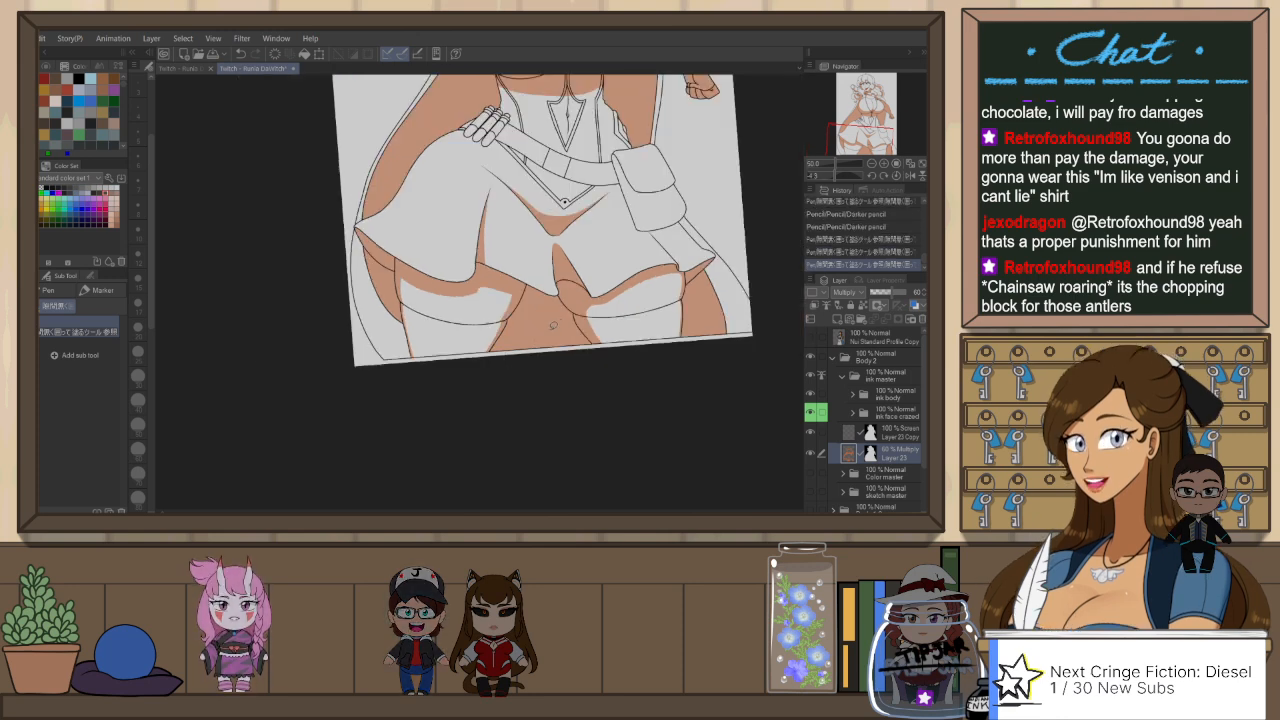
Step: Straighten the view and place the coloured reference illustration side by side with the shading canvas
left_click(896, 176)
left_click_drag(623, 246, 615, 374)
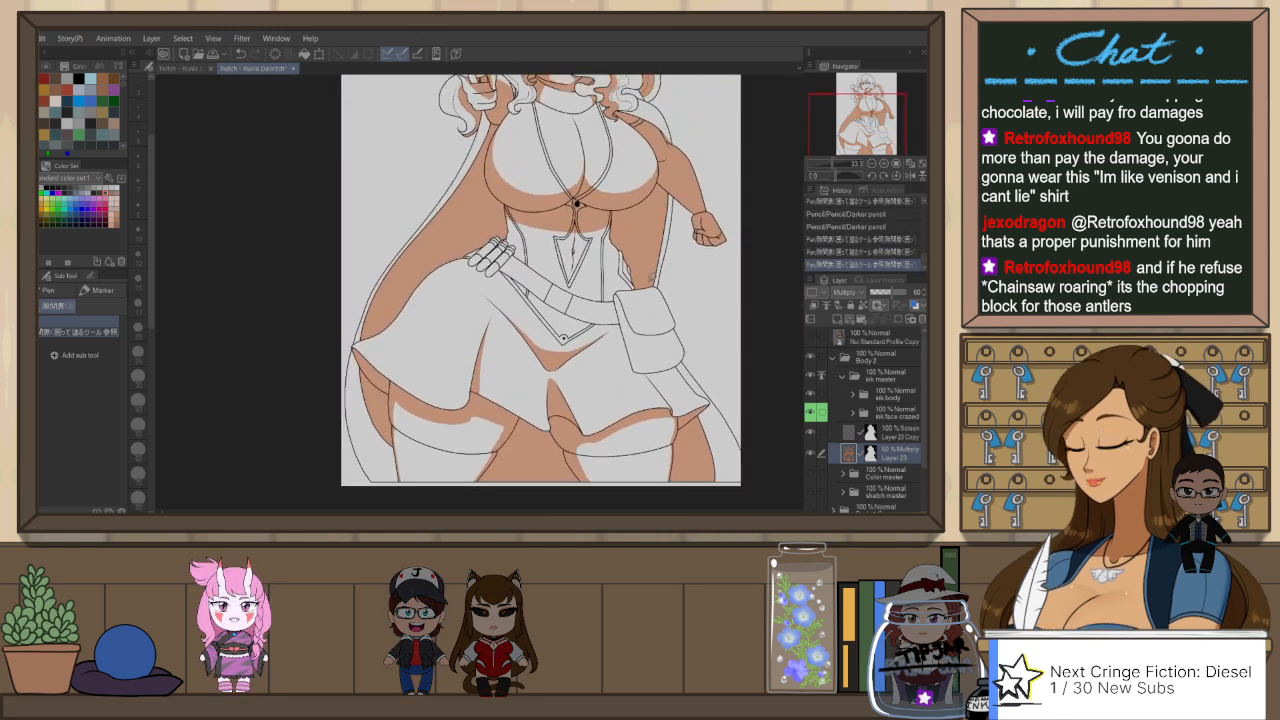
left_click(170, 69)
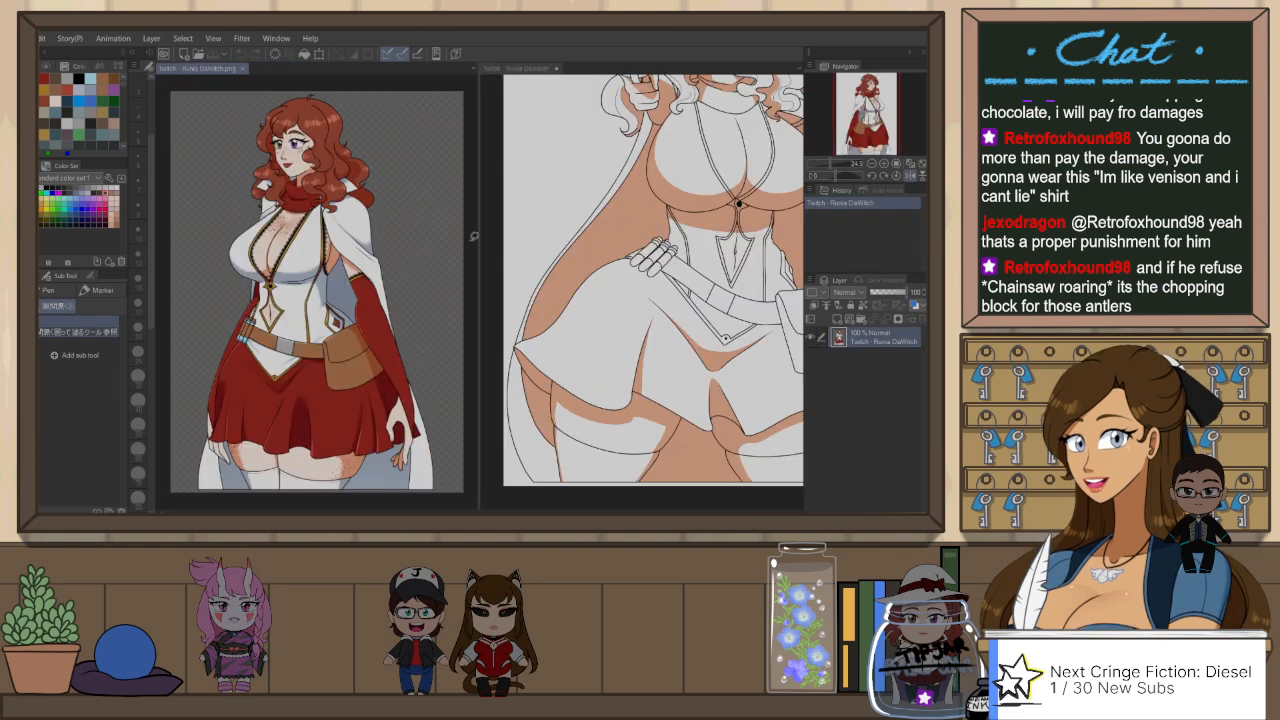
left_click(531, 68)
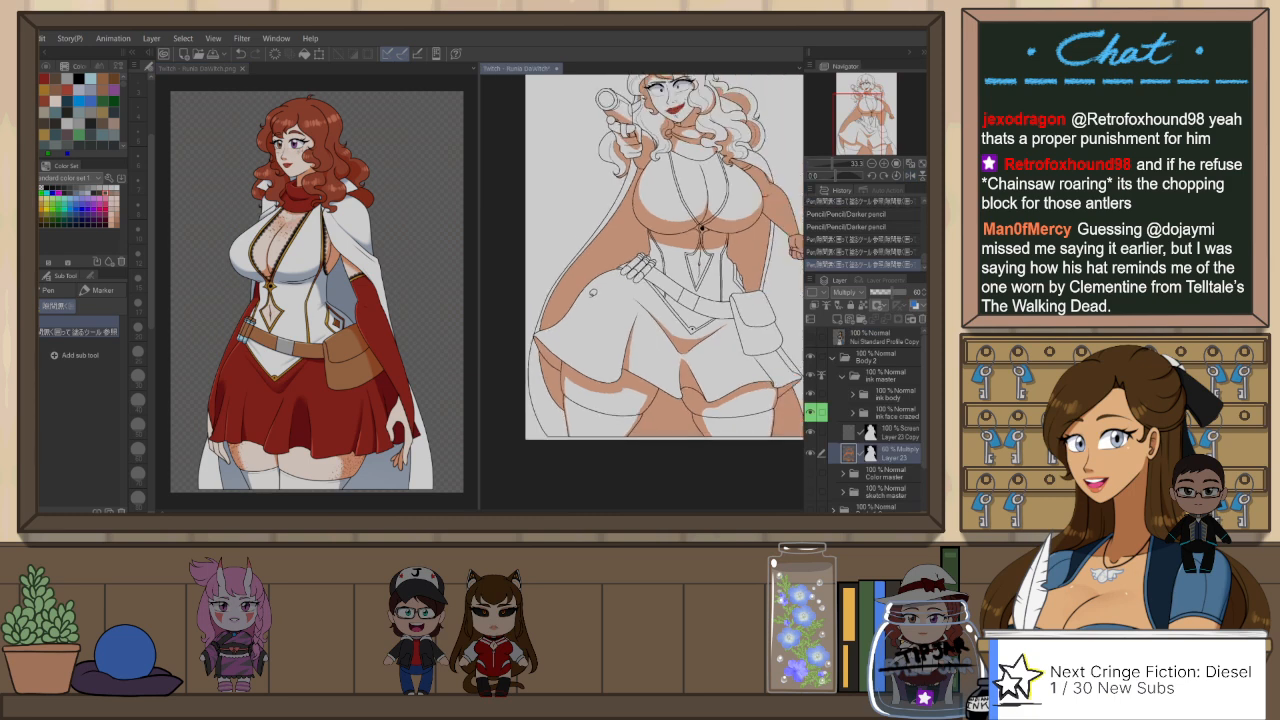
Step: Outline the shadow down the outer side of the belt pouch and its flap with the Darker pencil, and fill it with the gap-filling pen
scroll(572, 293, "up", 6)
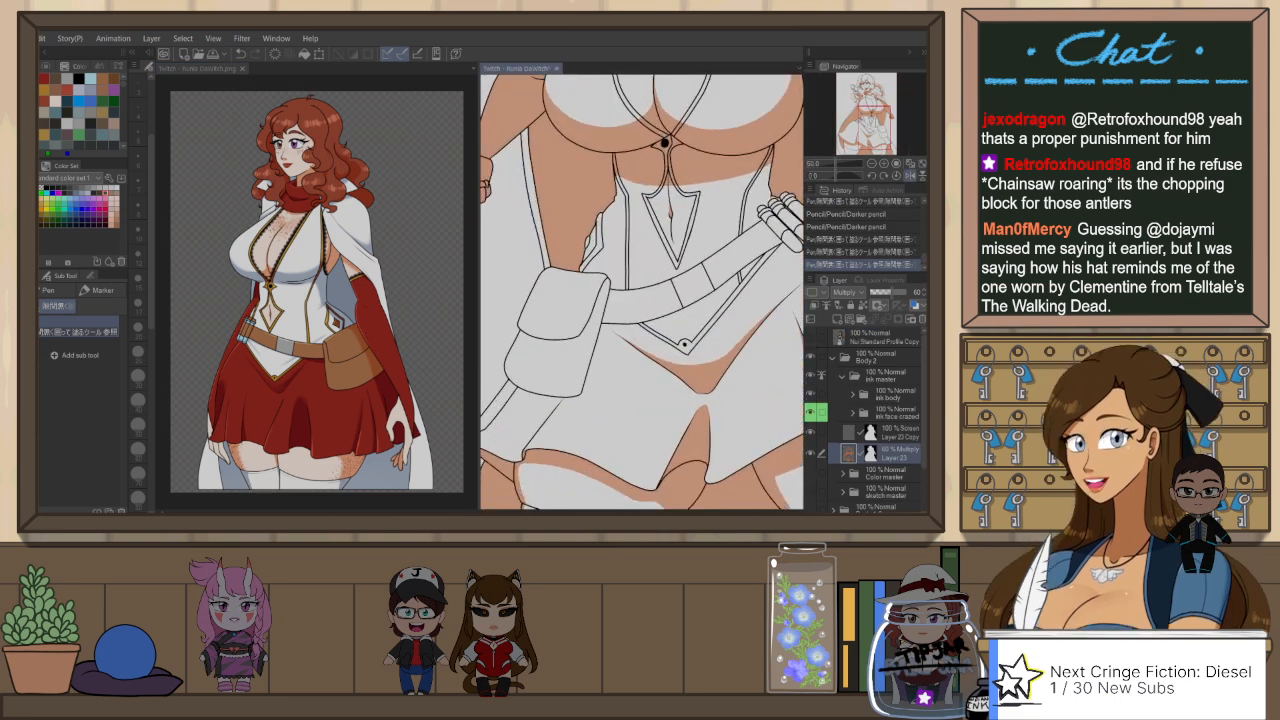
key("p")
left_click_drag(560, 271, 539, 323)
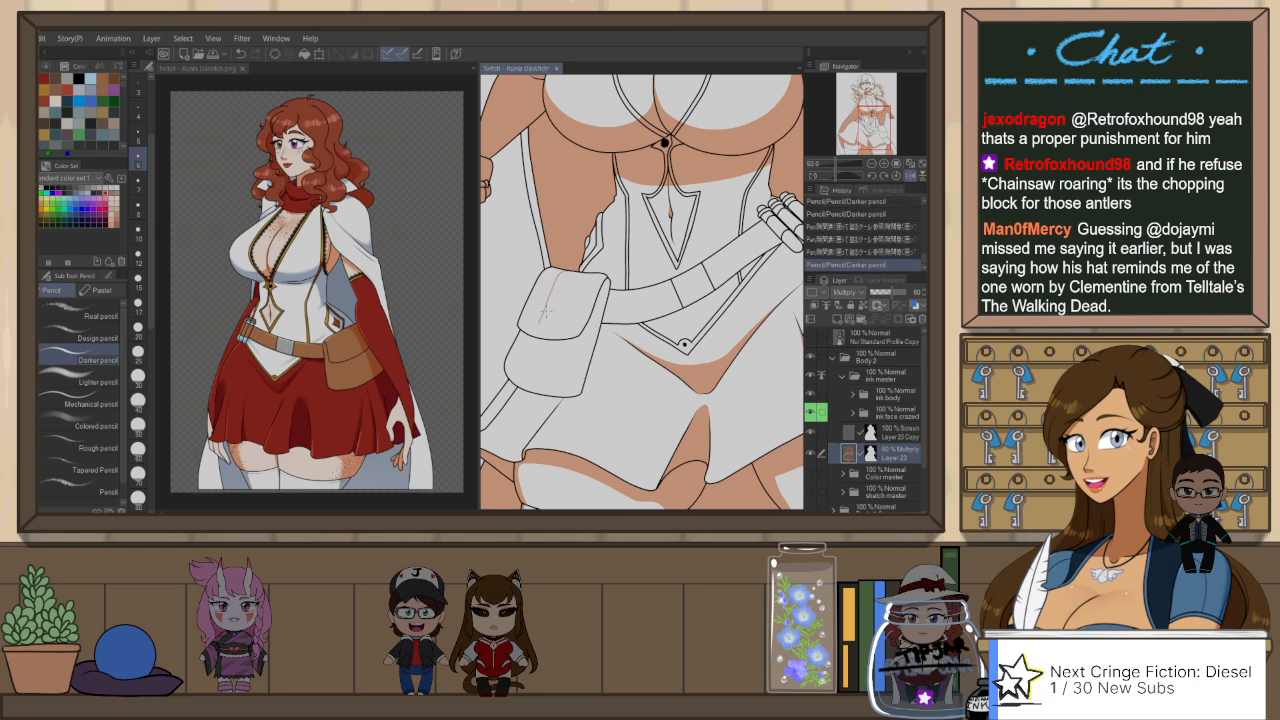
key("ctrl+z")
left_click_drag(551, 273, 538, 328)
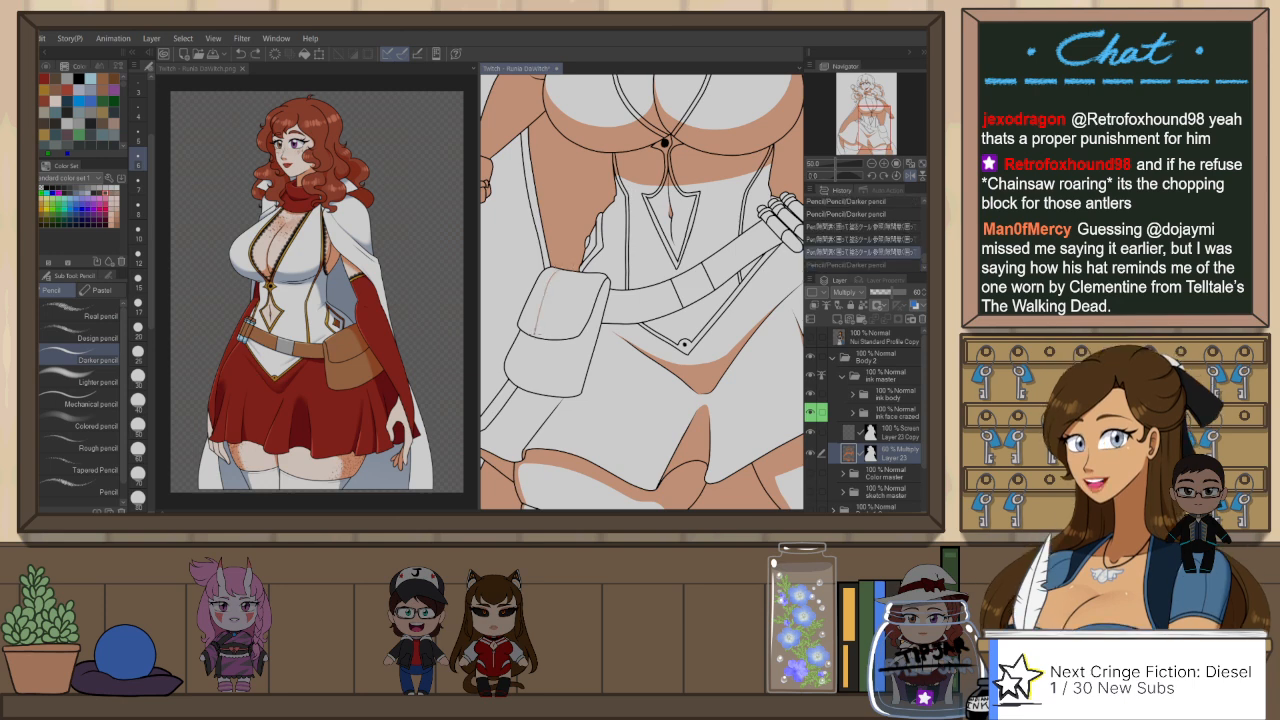
key("ctrl+z")
left_click_drag(551, 274, 510, 384)
key("p")
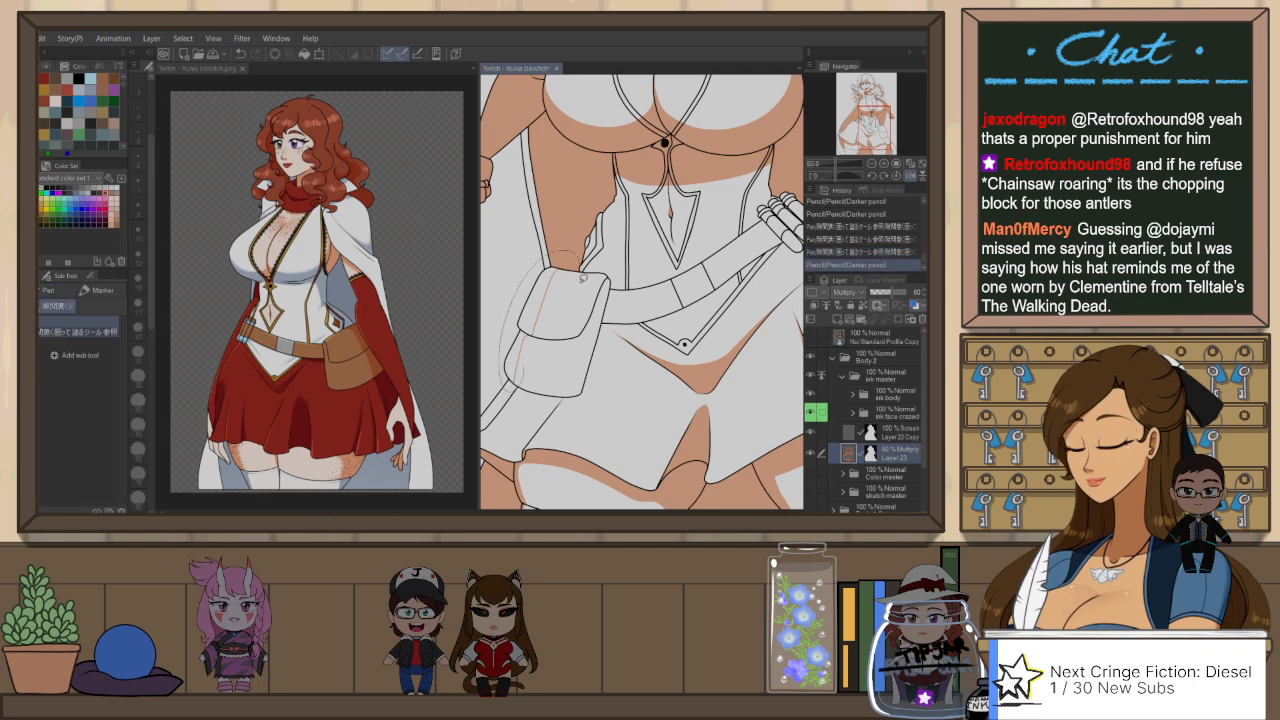
Step: Rotate the view and outline the belt's cast shadow along the bodice's pointed hem with the Darker pencil, redrawing the line until it fits
key("ctrl+minus")
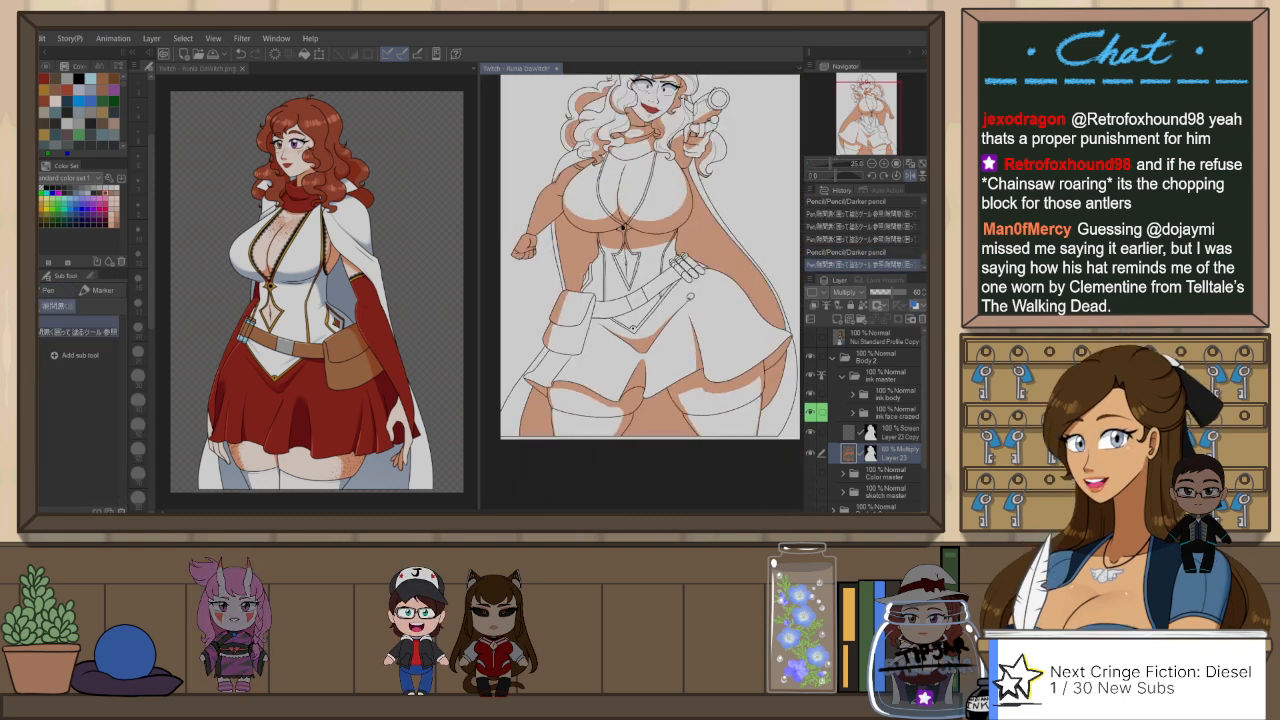
key("h")
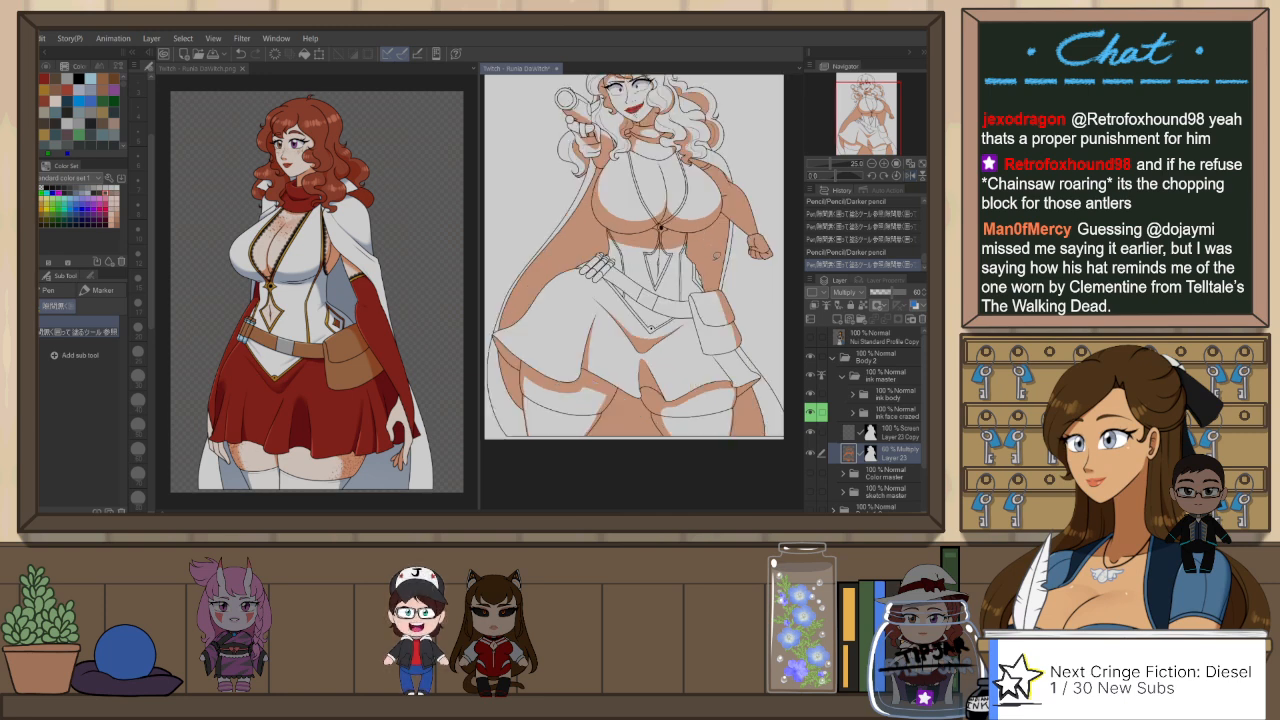
key("r")
left_click_drag(718, 262, 626, 380)
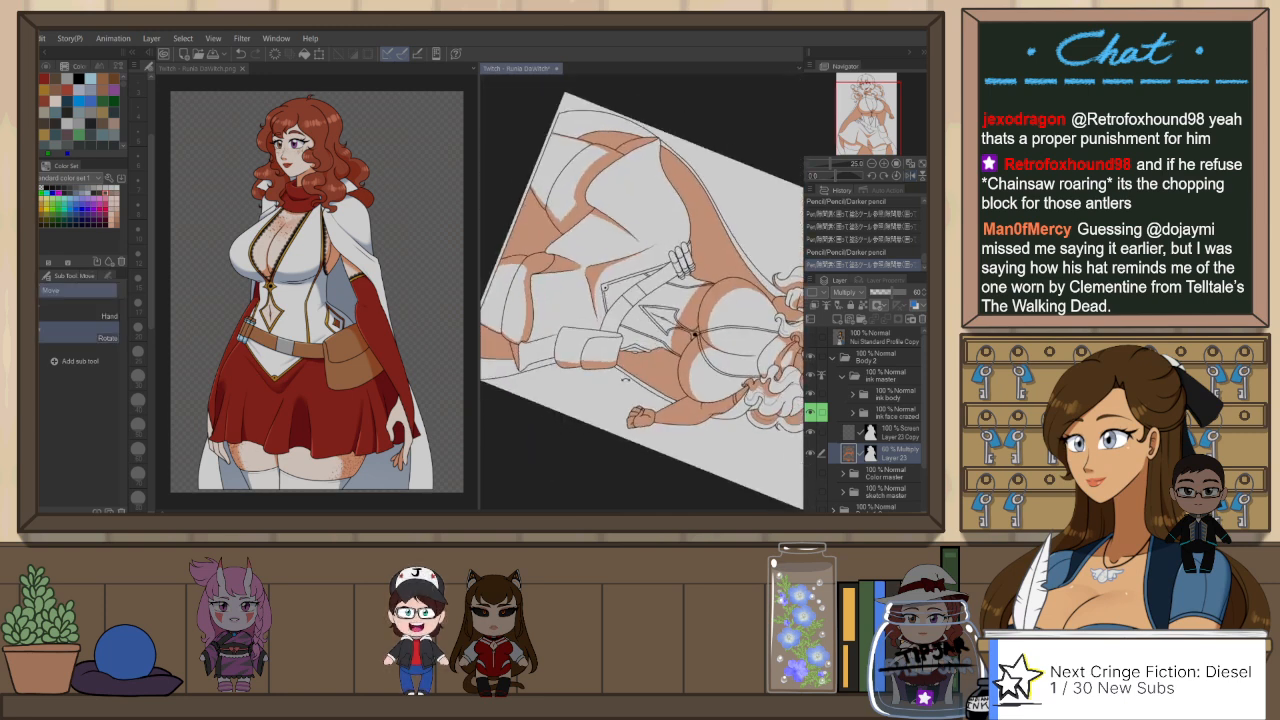
key("p")
scroll(655, 223, "up", 1)
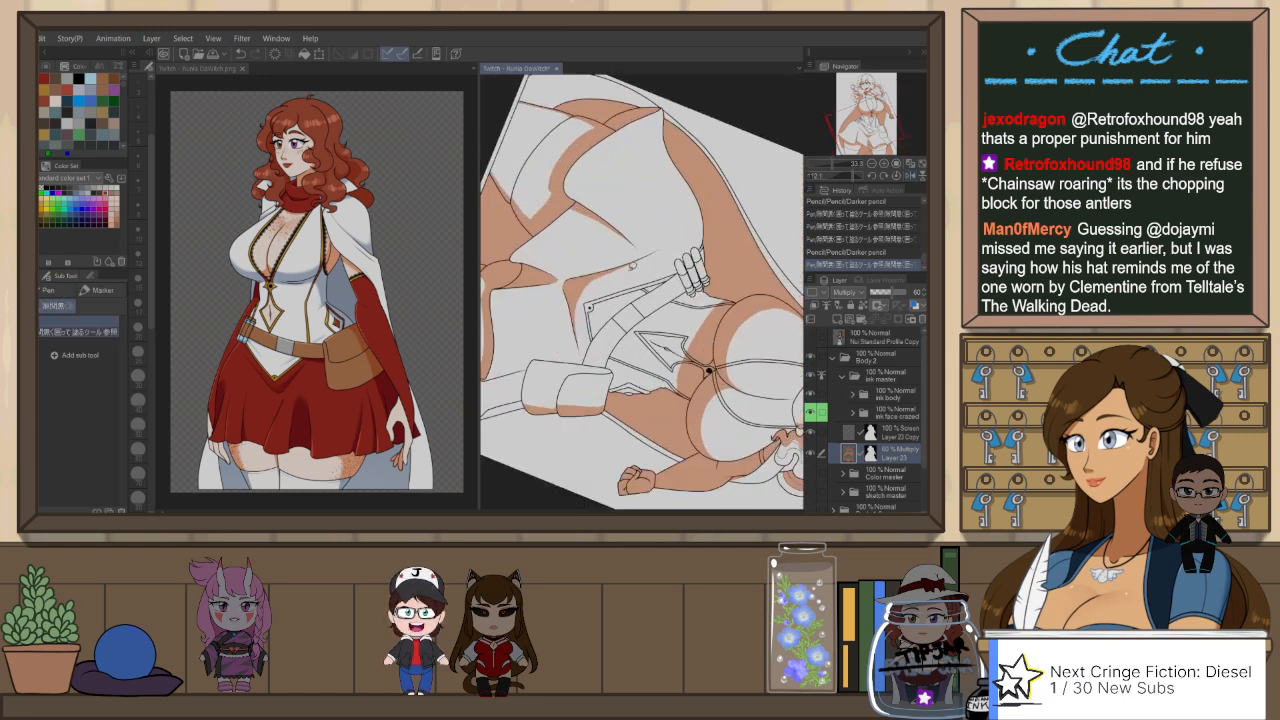
key("p")
scroll(586, 361, "up", 1)
left_click_drag(592, 332, 624, 294)
key("ctrl+z")
key("ctrl+z")
mouse_move(578, 370)
left_mouse_down()
mouse_move(620, 300)
mouse_move(674, 259)
left_mouse_up()
key("ctrl+z")
key("ctrl+z")
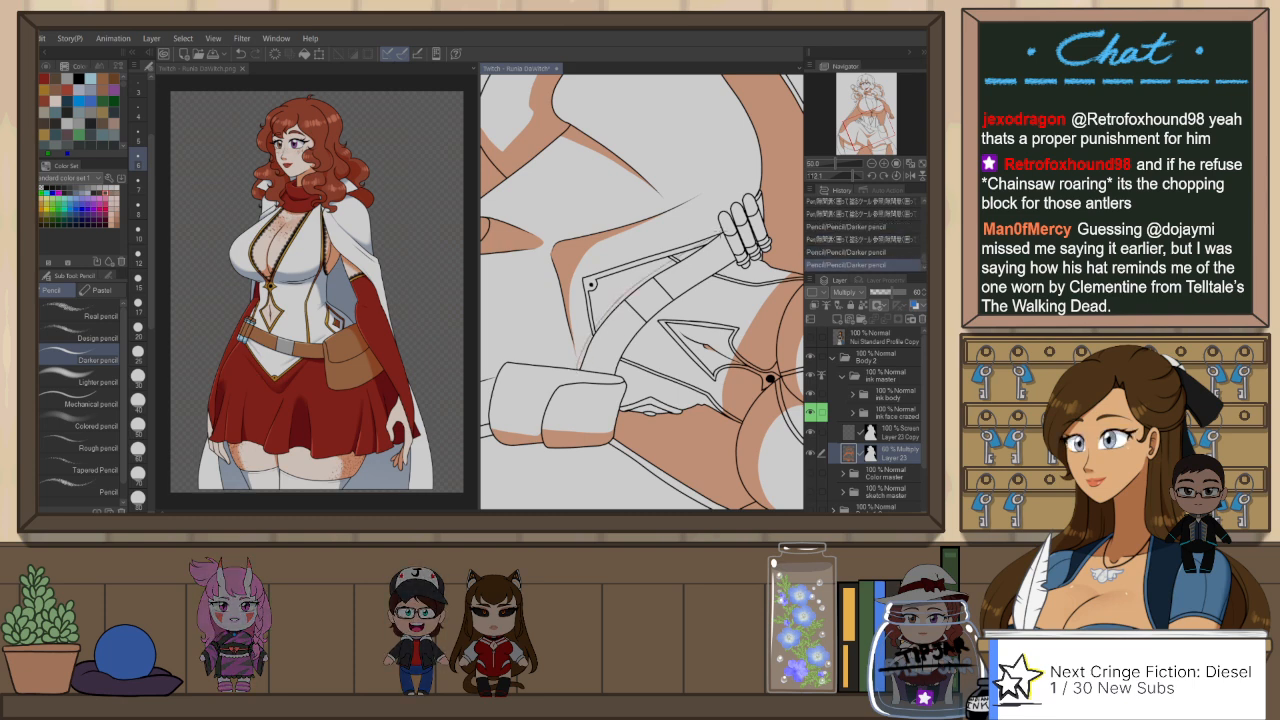
key("ctrl+z")
left_click_drag(624, 297, 706, 241)
key("ctrl+z")
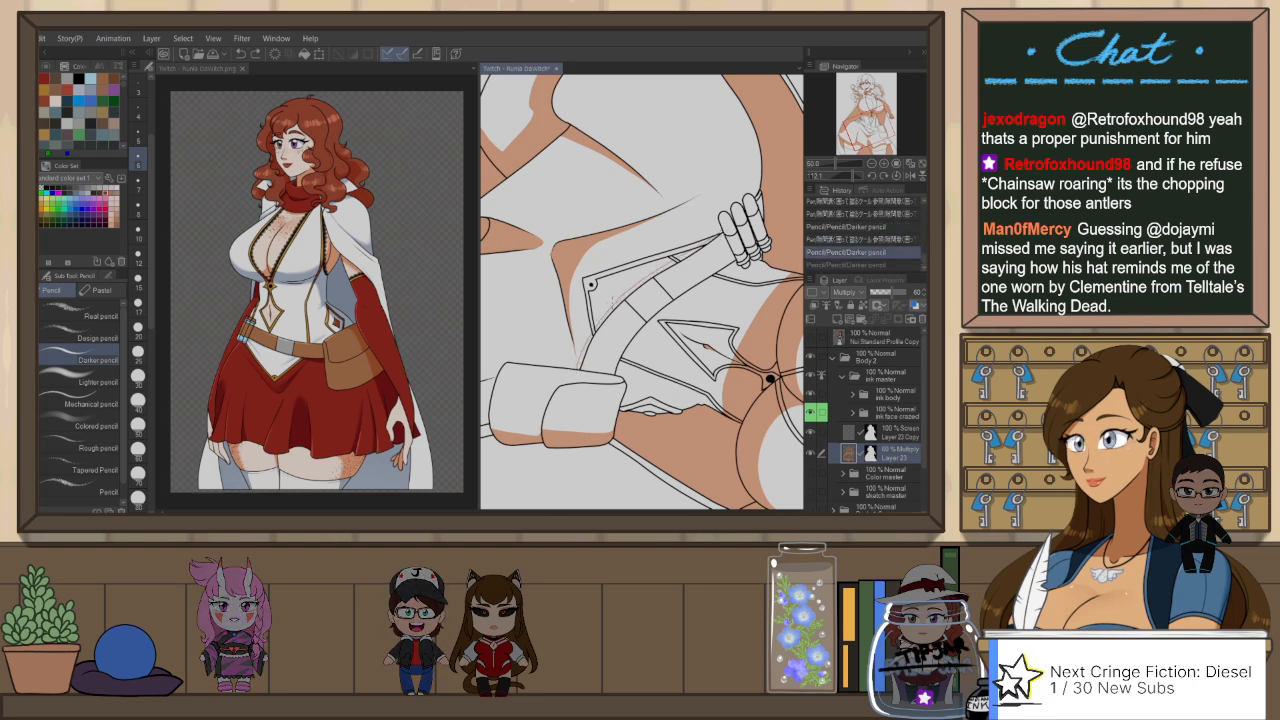
left_click_drag(612, 303, 628, 291)
key("ctrl+z")
left_click_drag(704, 245, 612, 304)
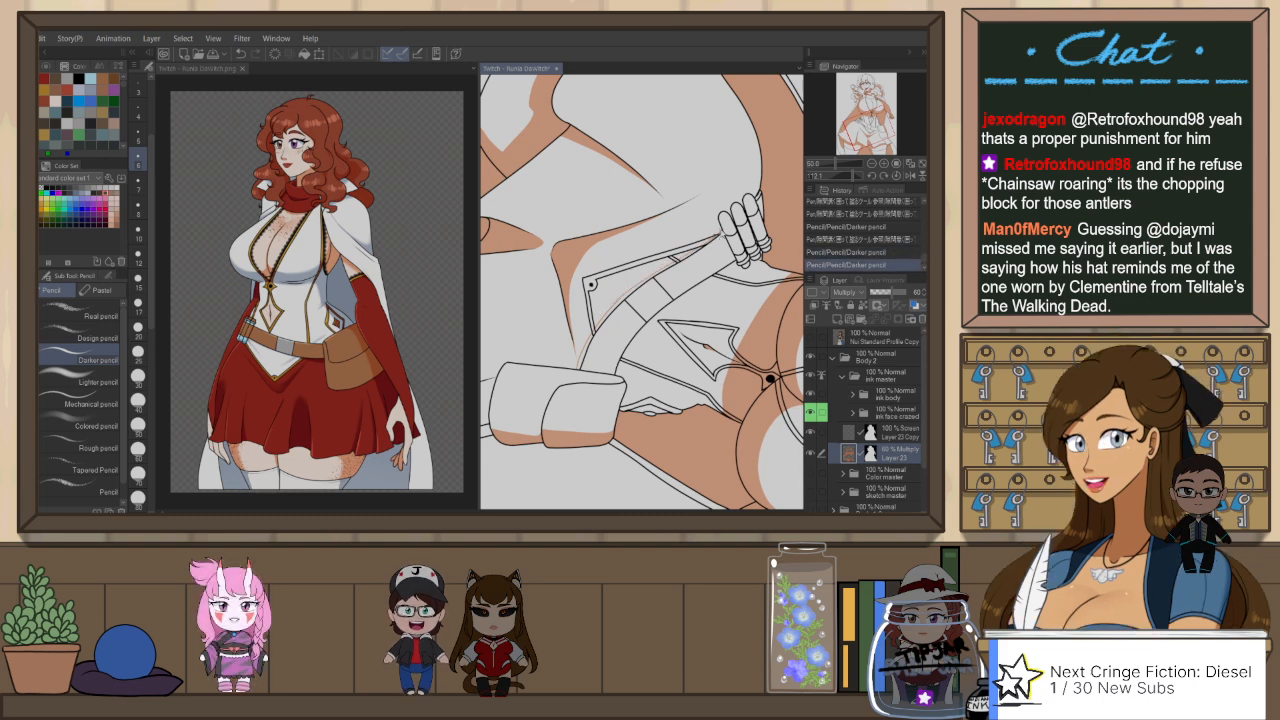
key("ctrl+z")
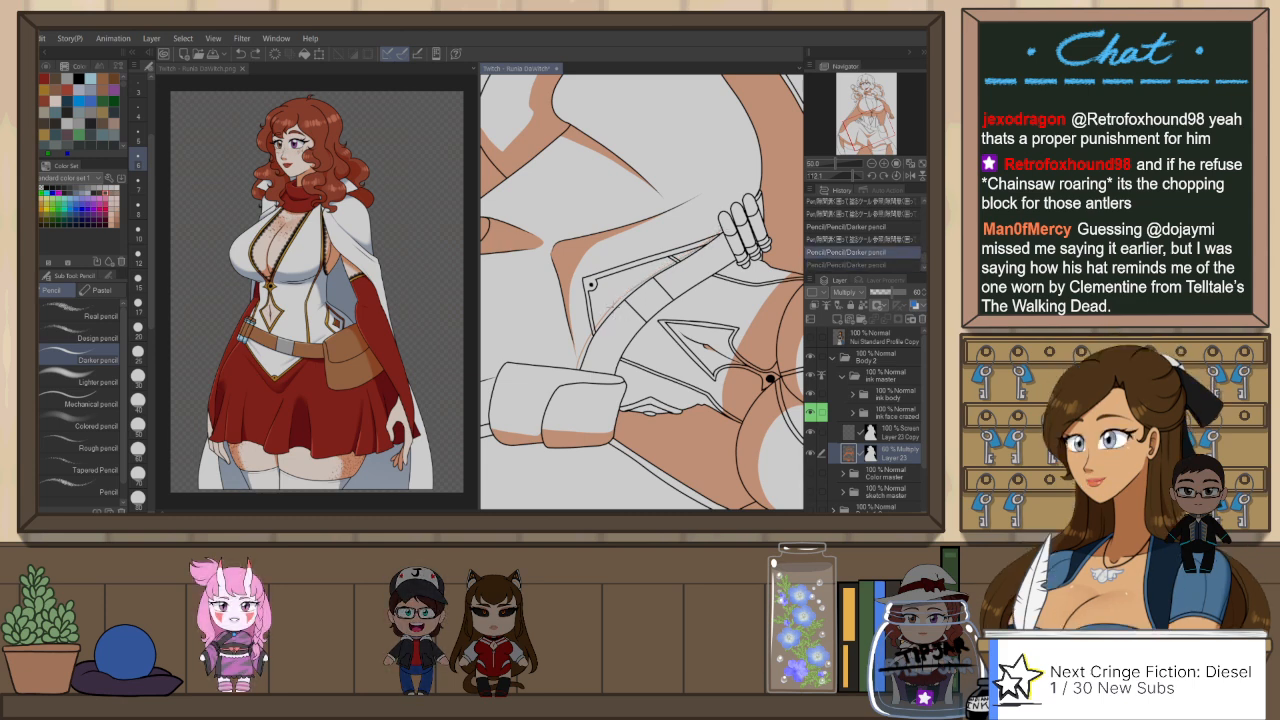
left_click_drag(611, 302, 598, 320)
key("ctrl+z")
left_click_drag(678, 260, 616, 304)
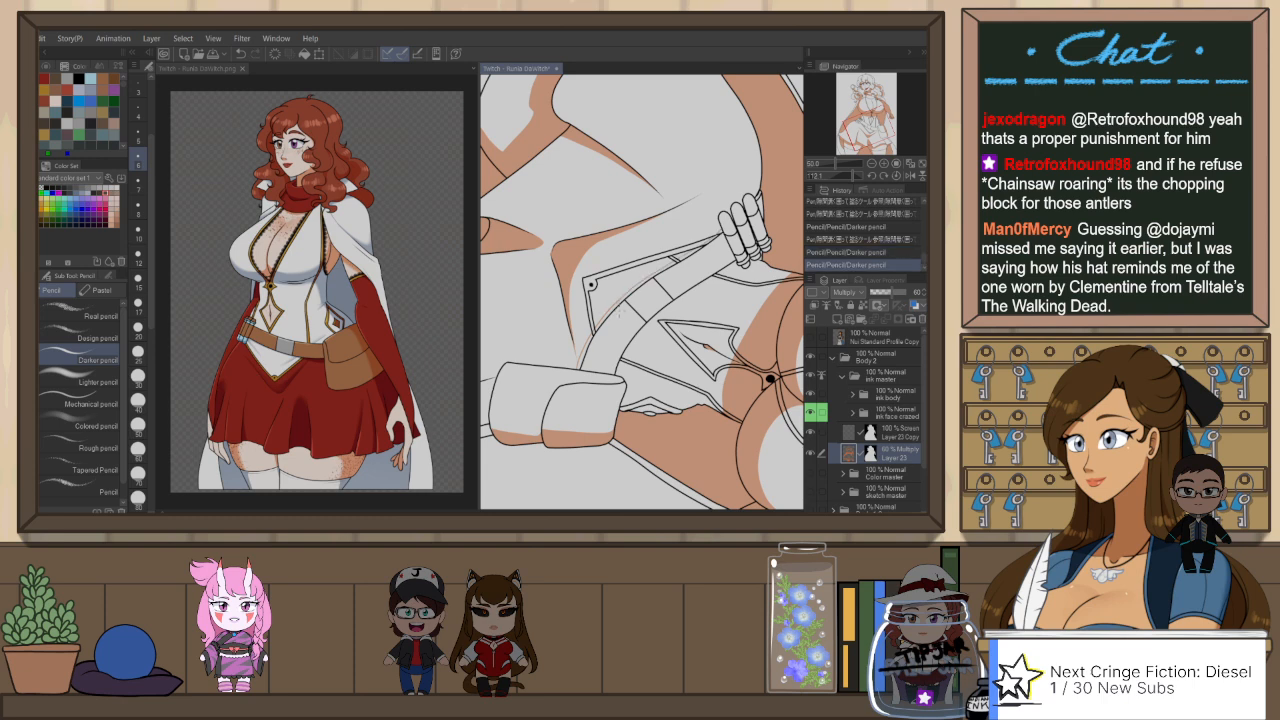
Step: Fill the outlined belt shadow with the gap-filling pen, and undo the last Snap eraser 2 stroke
key("p")
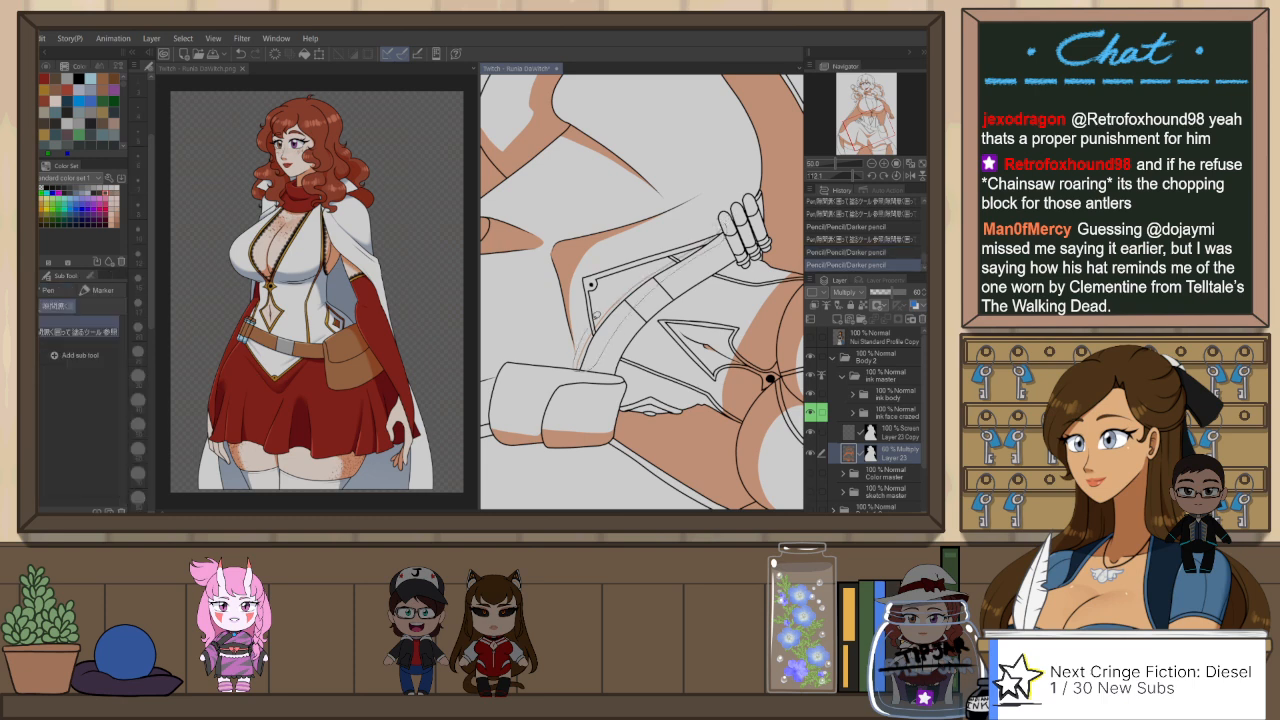
mouse_move(724, 222)
left_mouse_down()
mouse_move(737, 225)
mouse_move(652, 274)
left_mouse_up()
key("e")
key("ctrl+z")
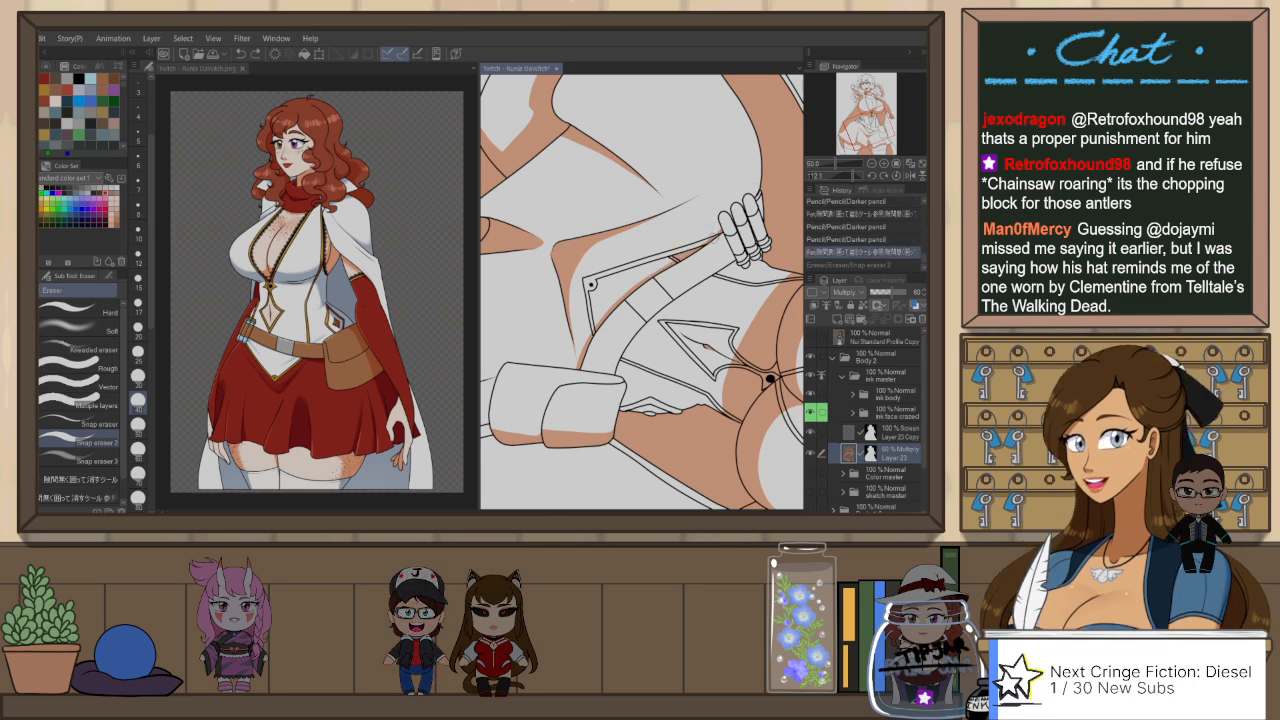
Step: Rotate and enlarge the view on the hand at the belt and outline shadows along each finger with the Darker pencil
key("h")
key("ctrl+at")
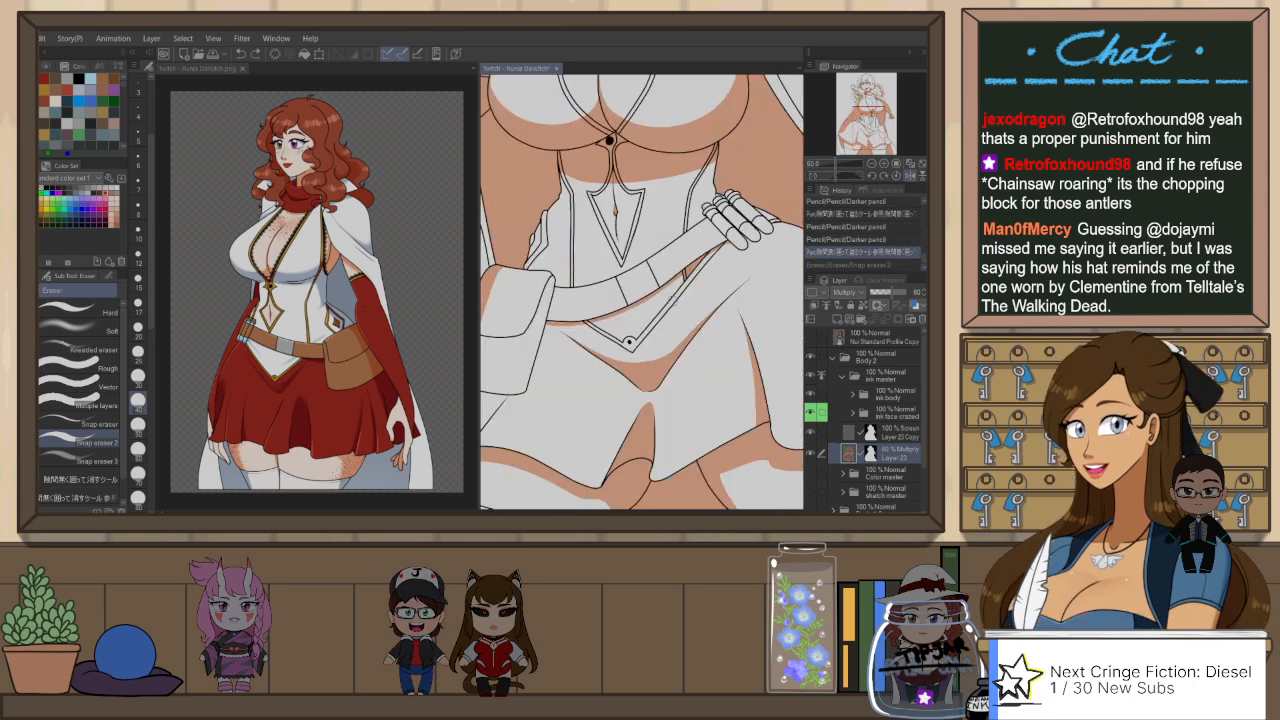
mouse_move(716, 242)
left_mouse_down()
mouse_move(732, 249)
mouse_move(716, 280)
left_mouse_up()
key("r")
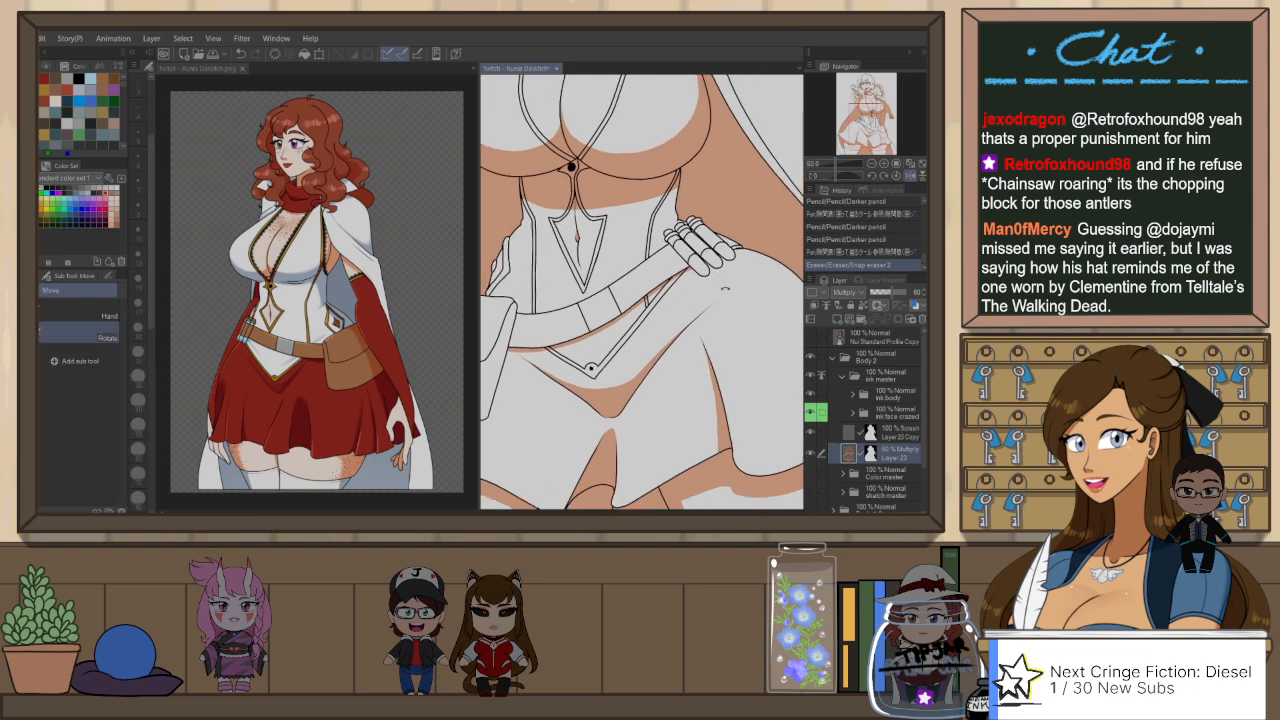
mouse_move(724, 284)
left_mouse_down()
mouse_move(724, 308)
mouse_move(655, 380)
mouse_move(690, 345)
mouse_move(626, 310)
mouse_move(586, 344)
mouse_move(602, 352)
left_mouse_up()
scroll(690, 340, "up", 2)
key("p")
key("p")
left_click_drag(658, 272, 632, 310)
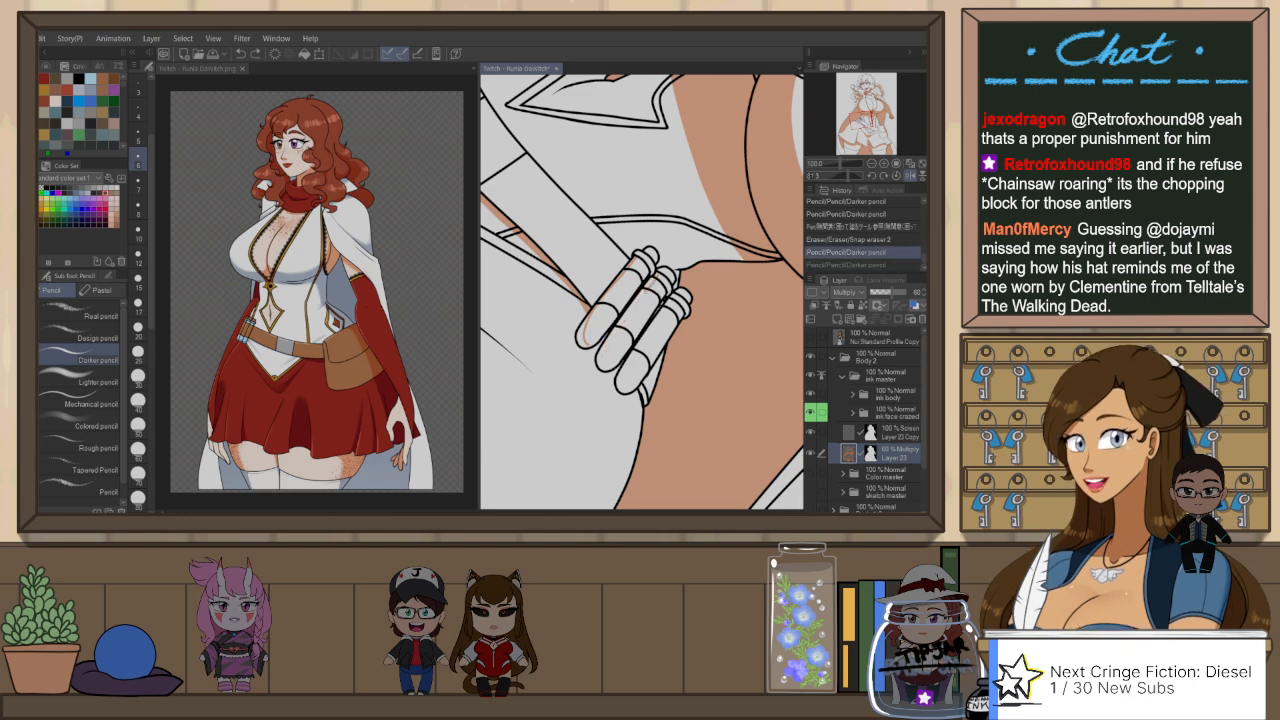
left_click_drag(615, 352, 609, 368)
key("ctrl+z")
left_click_drag(651, 286, 609, 364)
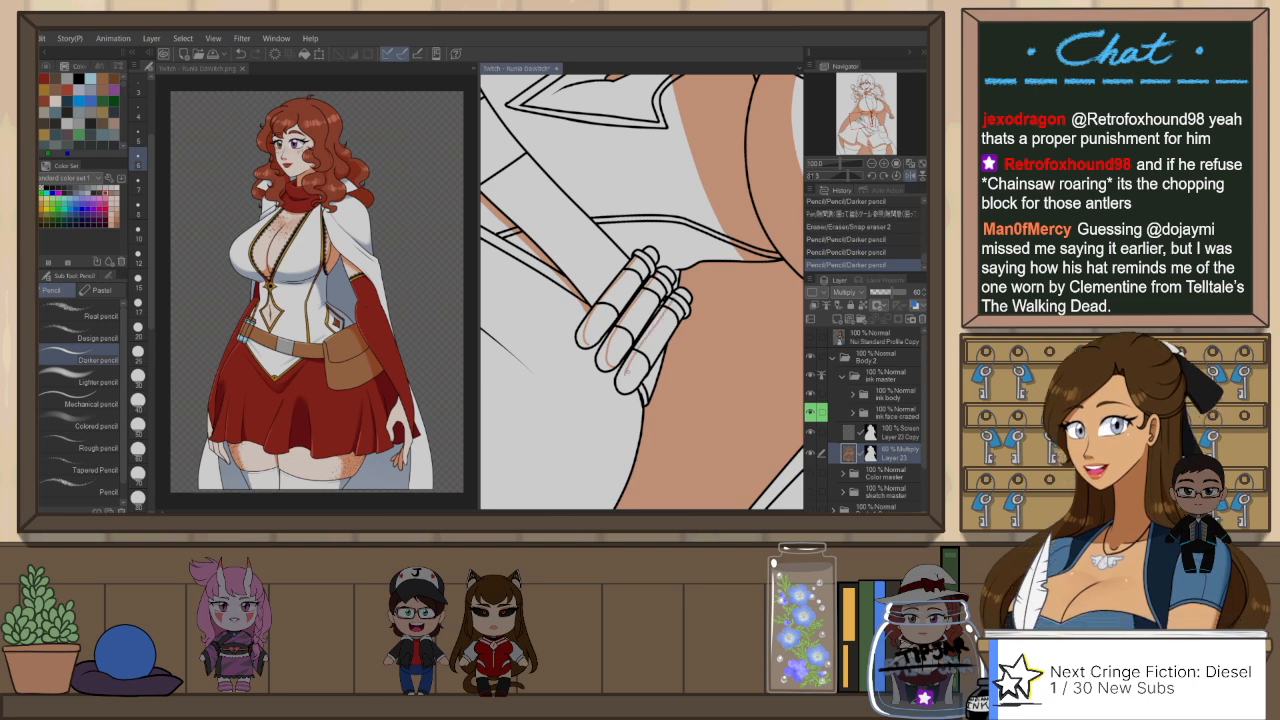
left_click_drag(664, 310, 646, 336)
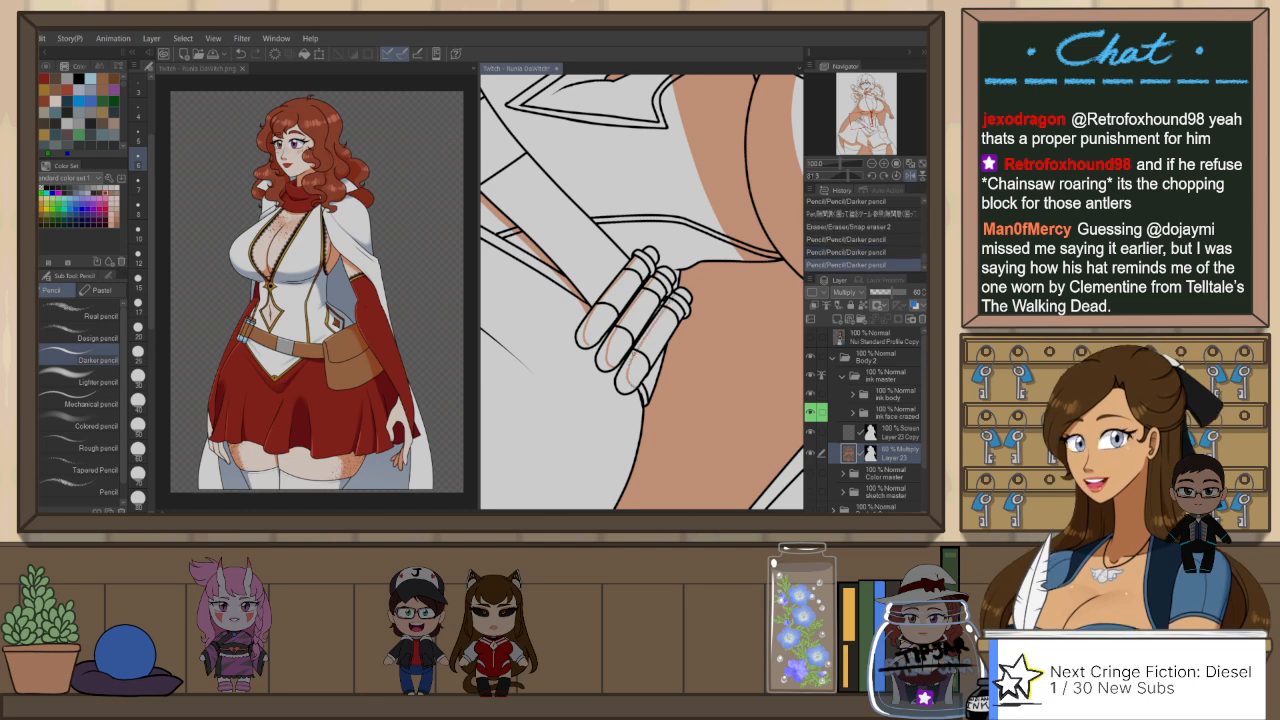
Step: Fill the outlined finger shadows with the gap-filling pen, touching up their outlines near the fingertip bands
key("p")
mouse_move(622, 384)
left_mouse_down()
mouse_move(674, 298)
mouse_move(620, 386)
mouse_move(606, 350)
mouse_move(656, 250)
mouse_move(671, 267)
left_mouse_up()
key("p")
key("ctrl+z")
key("p")
key("p")
key("ctrl+z")
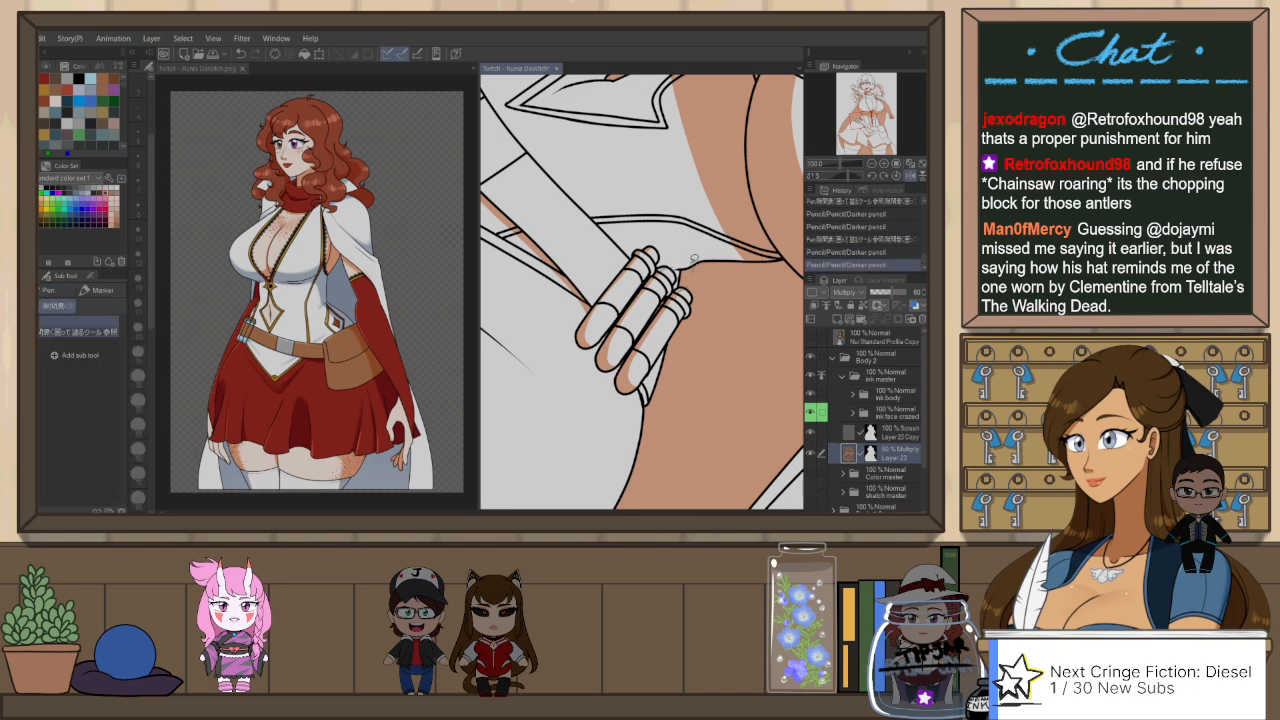
key("p")
left_click_drag(675, 272, 670, 260)
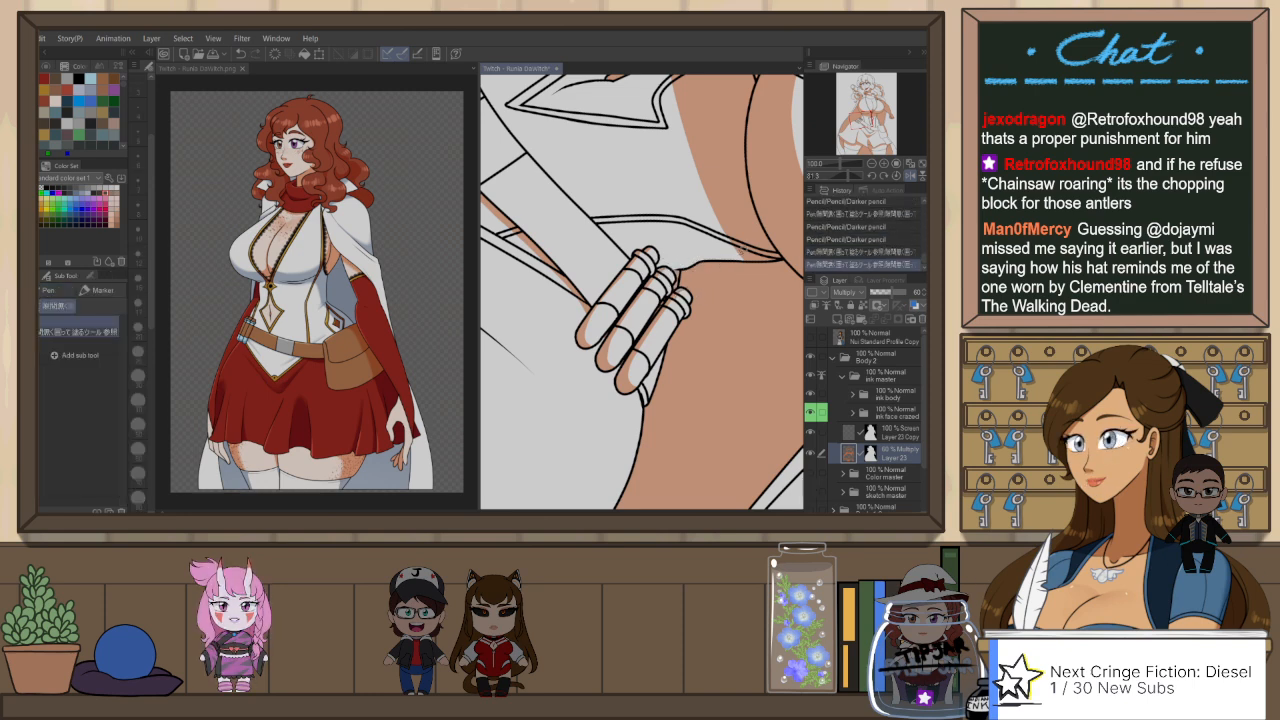
Step: Straighten the view, outline the shadow on the bodice's side edge above the fingers with the Darker pencil, and fill it
key("ctrl+at")
key("h")
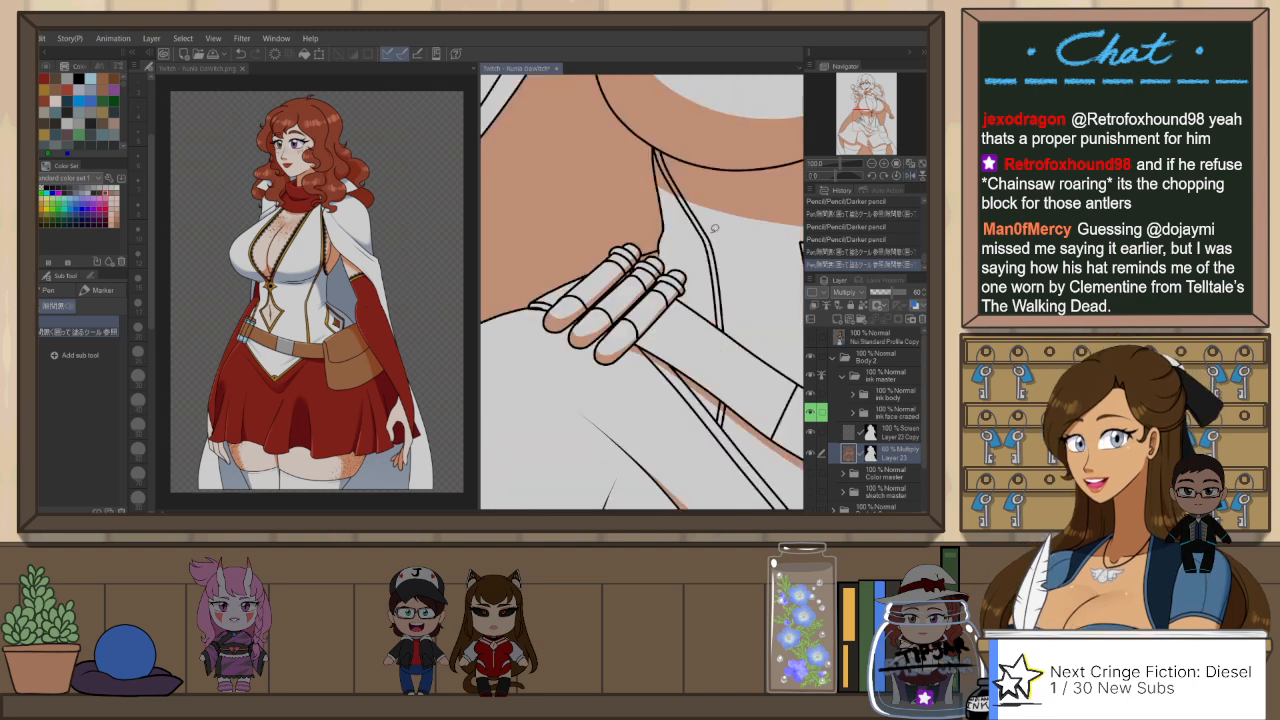
key("p")
left_click_drag(669, 270, 590, 308)
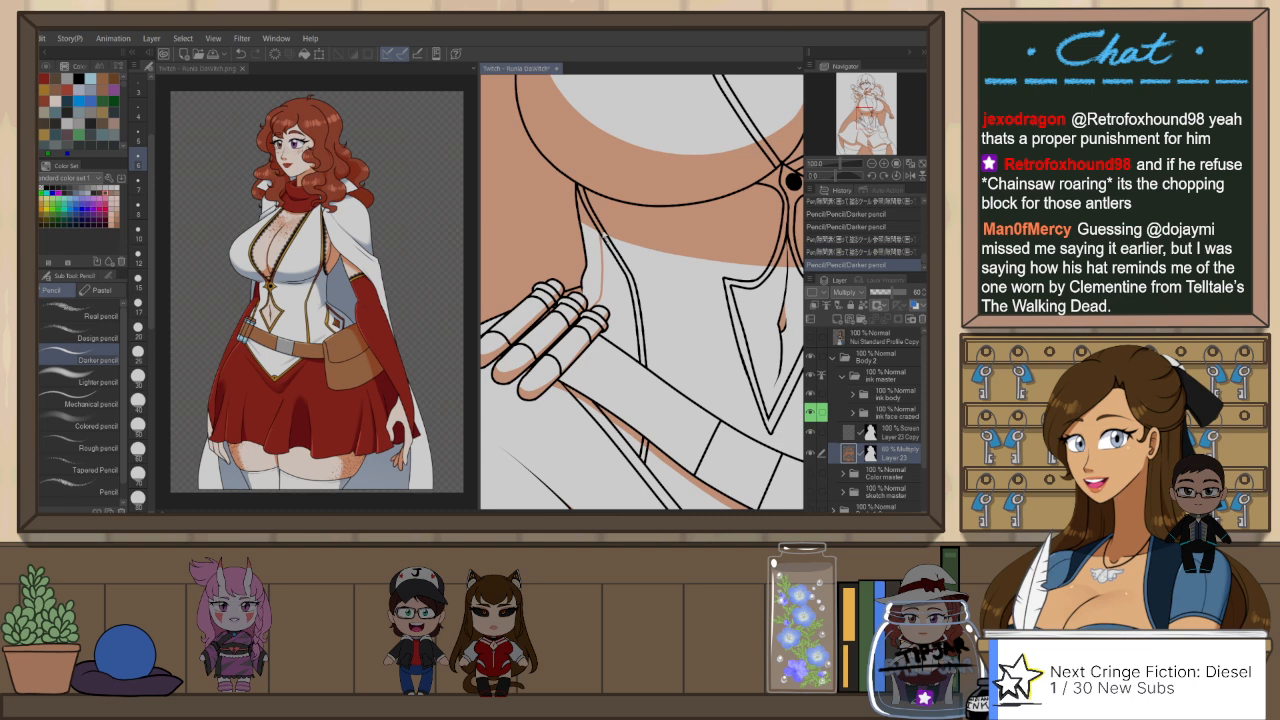
key("ctrl+z")
left_click_drag(602, 236, 609, 307)
key("ctrl+z")
key("p")
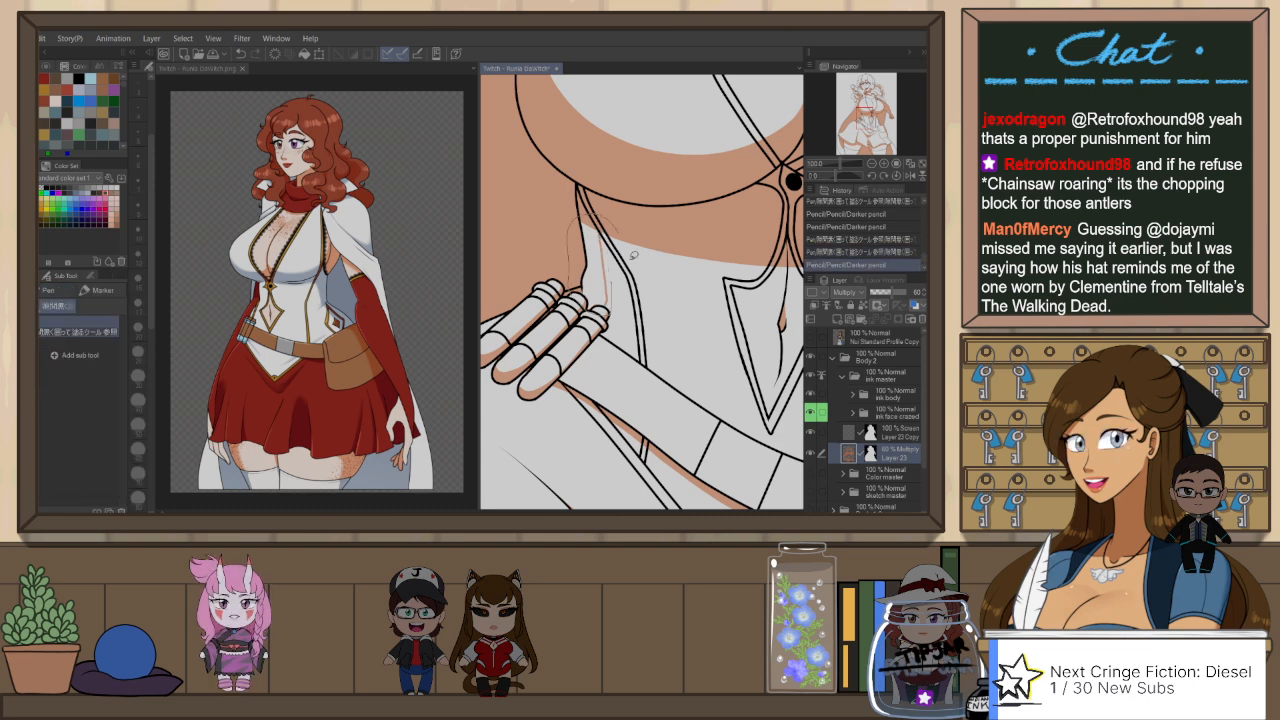
Step: Clean up the edge of the bodice's side shadow above the fingers with Snap eraser 2
scroll(640, 290, "down", 2)
key("e")
scroll(626, 255, "up", 1)
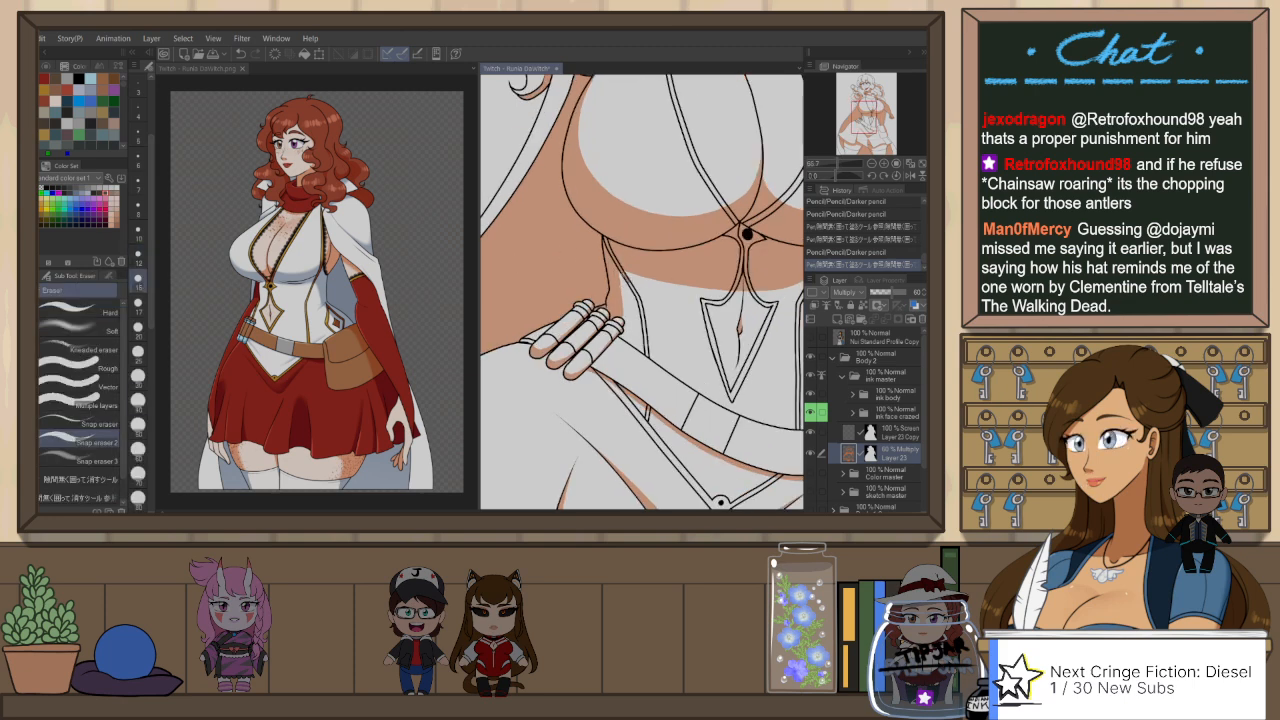
left_click_drag(623, 272, 627, 282)
scroll(748, 327, "down", 2)
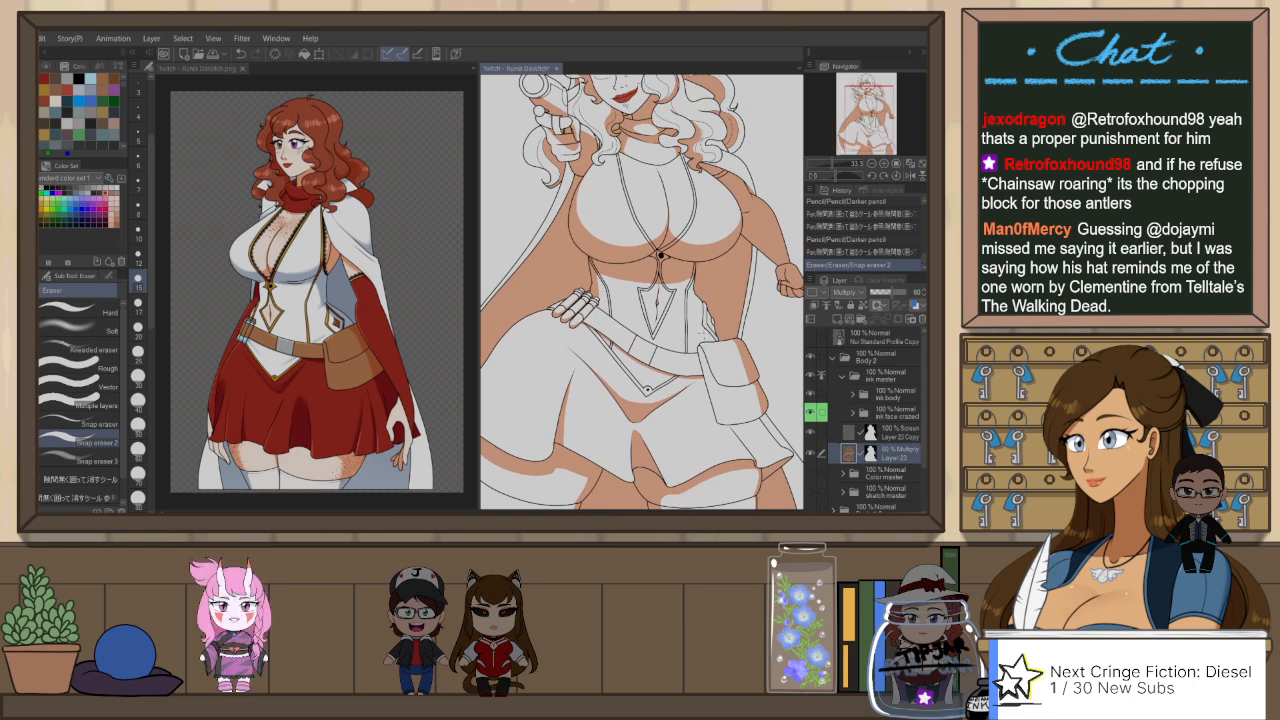
Step: Auto-select the bodice's front panel from the ink master folder using the referred-layers selection, and return to the Multiply layer
left_click_drag(706, 327, 685, 391)
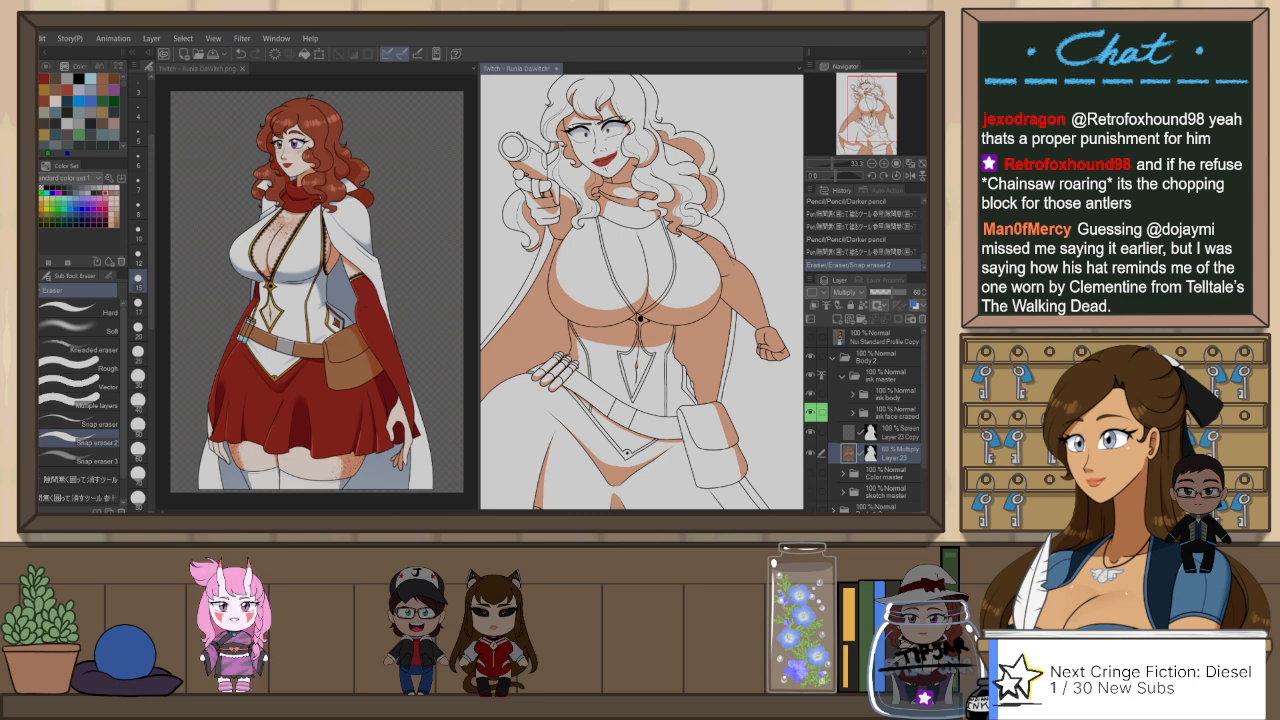
left_click(897, 380)
key("w")
left_click(651, 254)
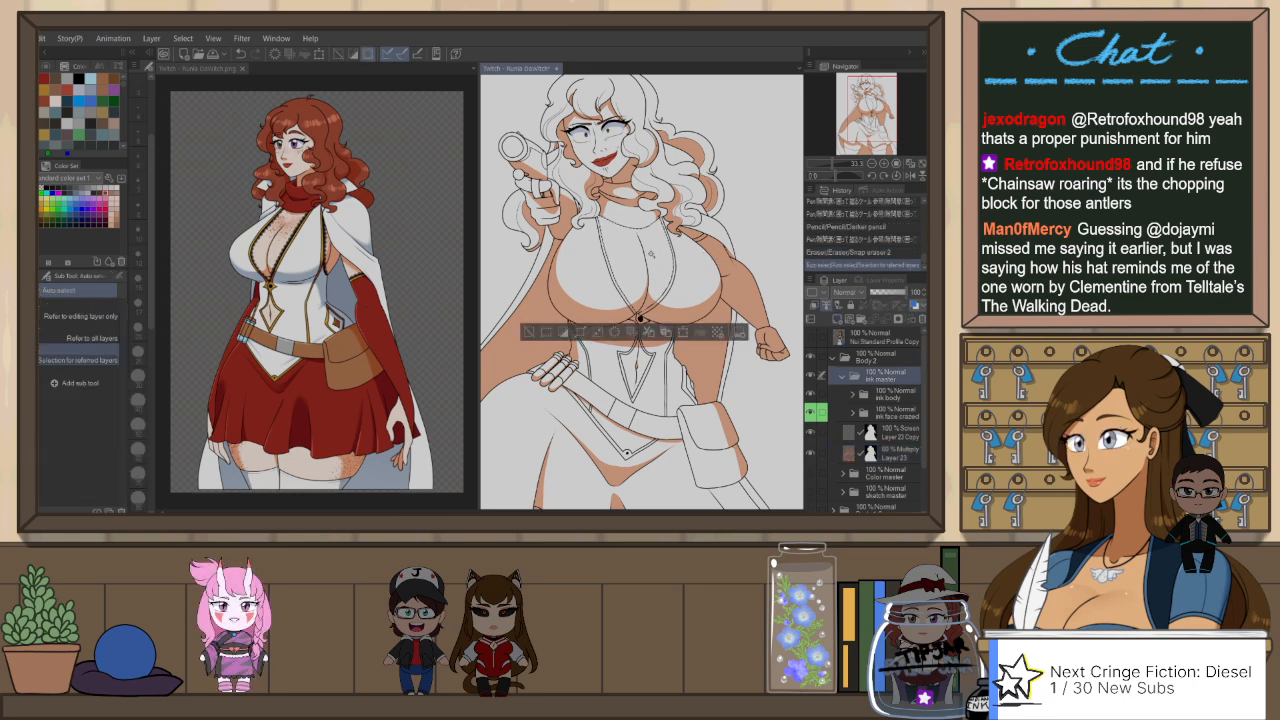
left_click(900, 452)
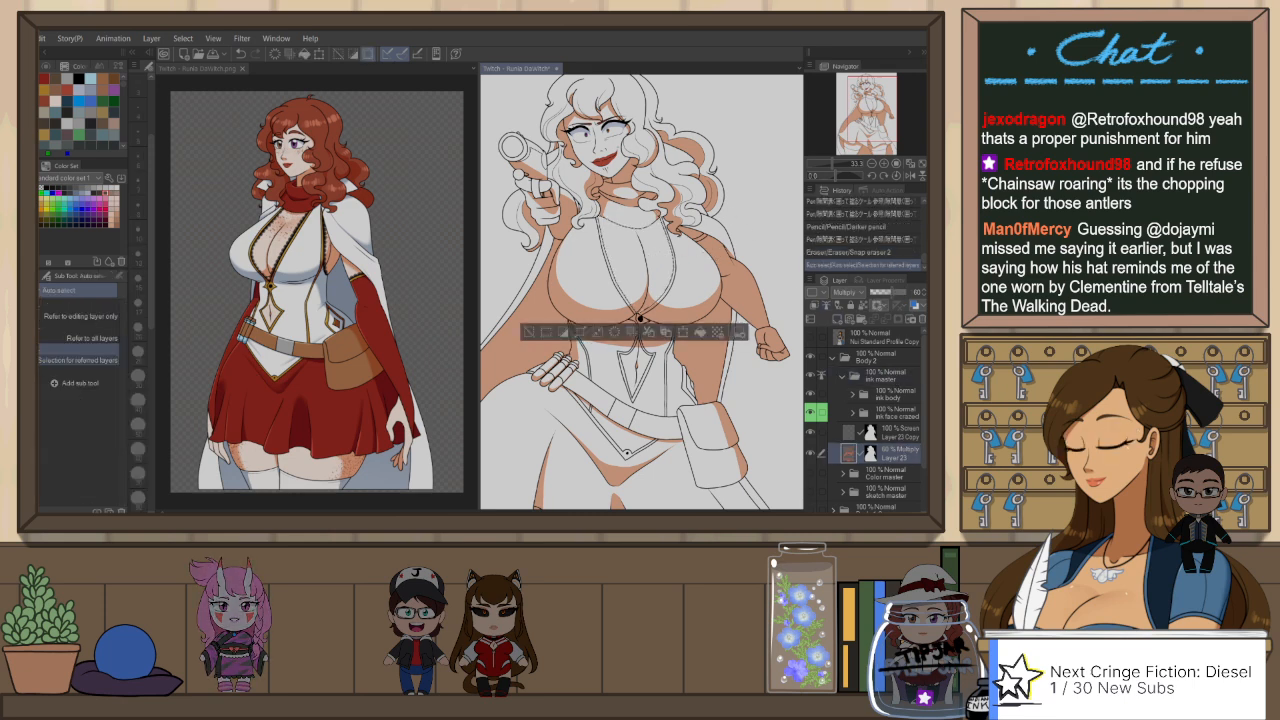
Step: Paint a shadow across the upper part of the selected chest panel with Opaque watercolor and soften it with Blur, checking the mirrored view
key("b")
mouse_move(652, 238)
left_mouse_down()
mouse_move(697, 257)
mouse_move(708, 244)
mouse_move(642, 230)
left_mouse_up()
key("h")
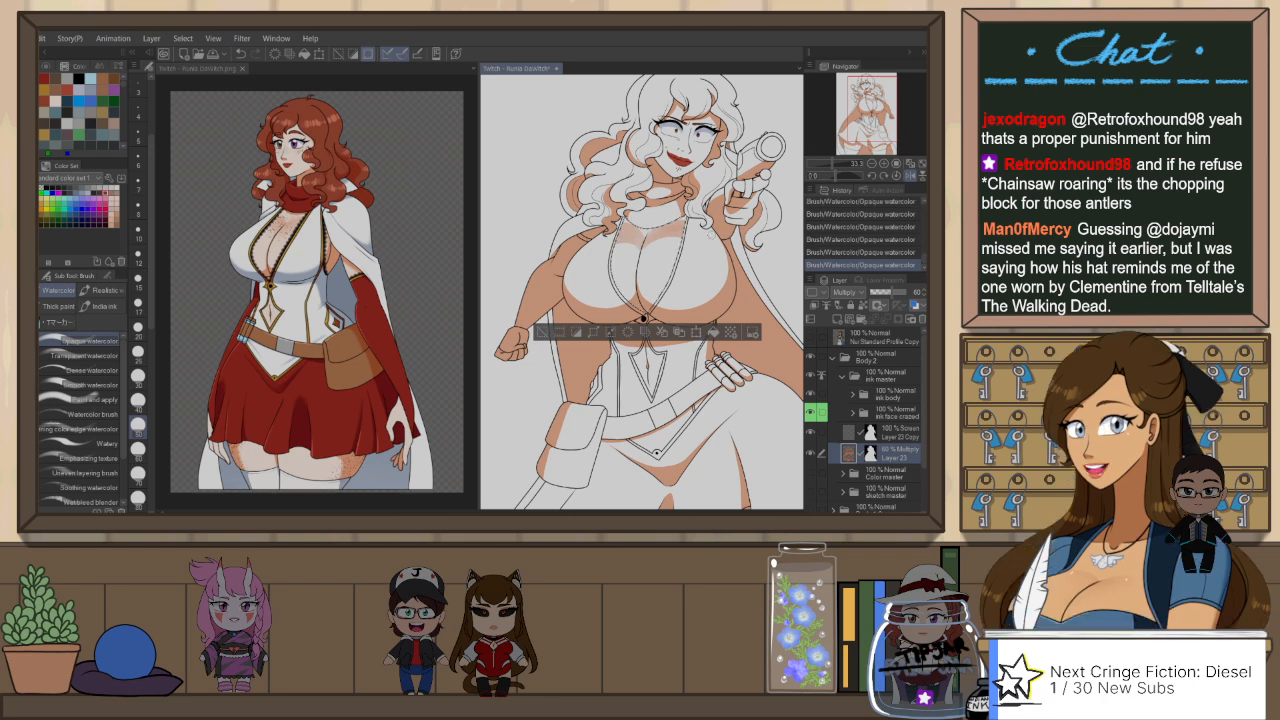
key("k")
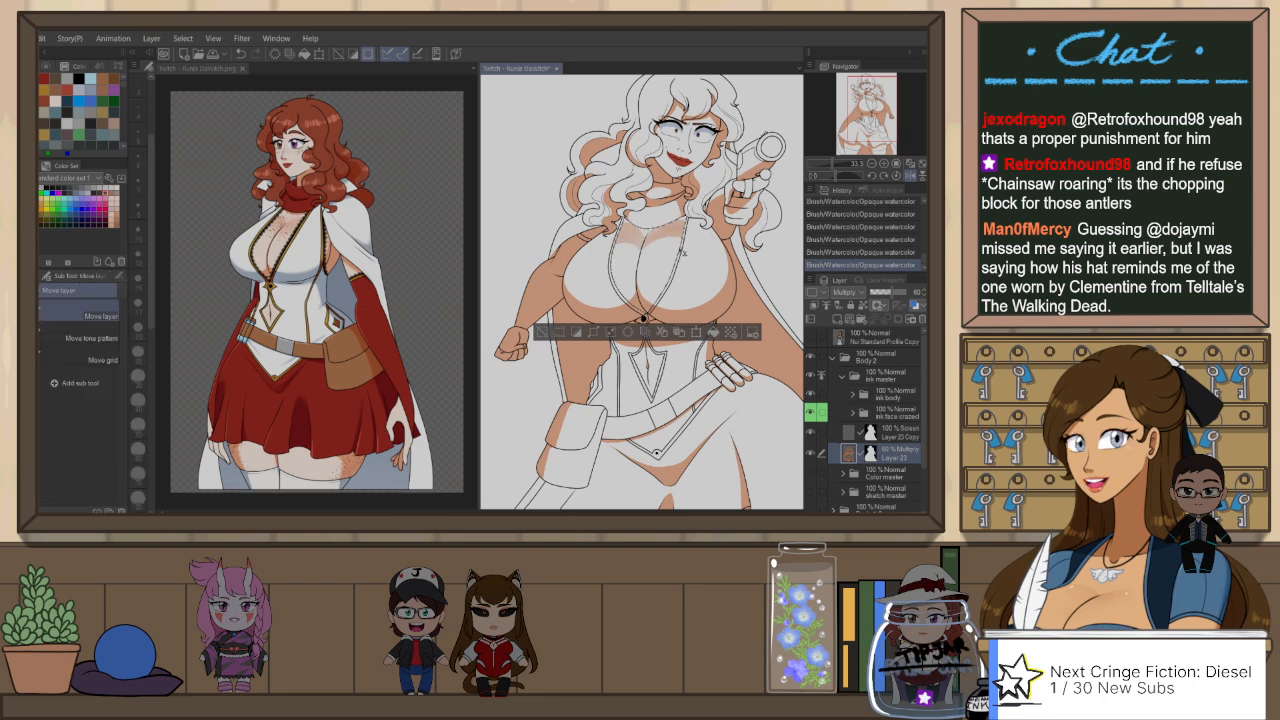
key("j")
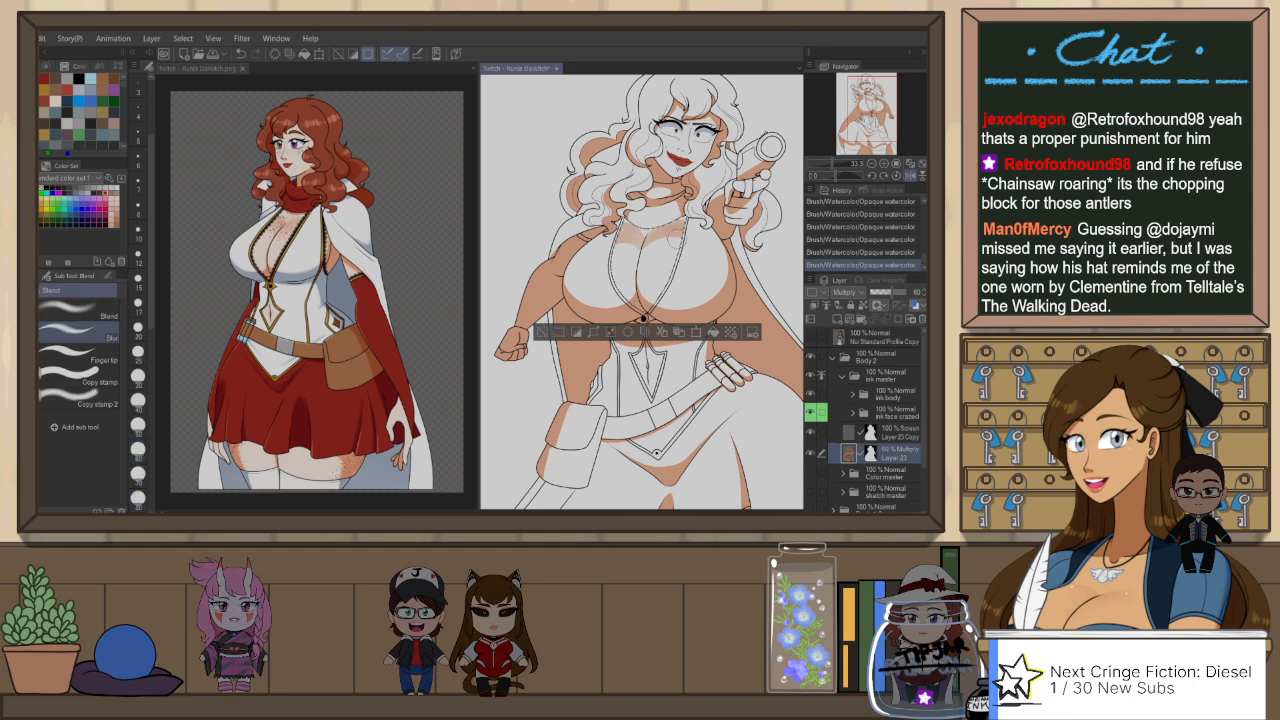
left_click_drag(671, 238, 682, 233)
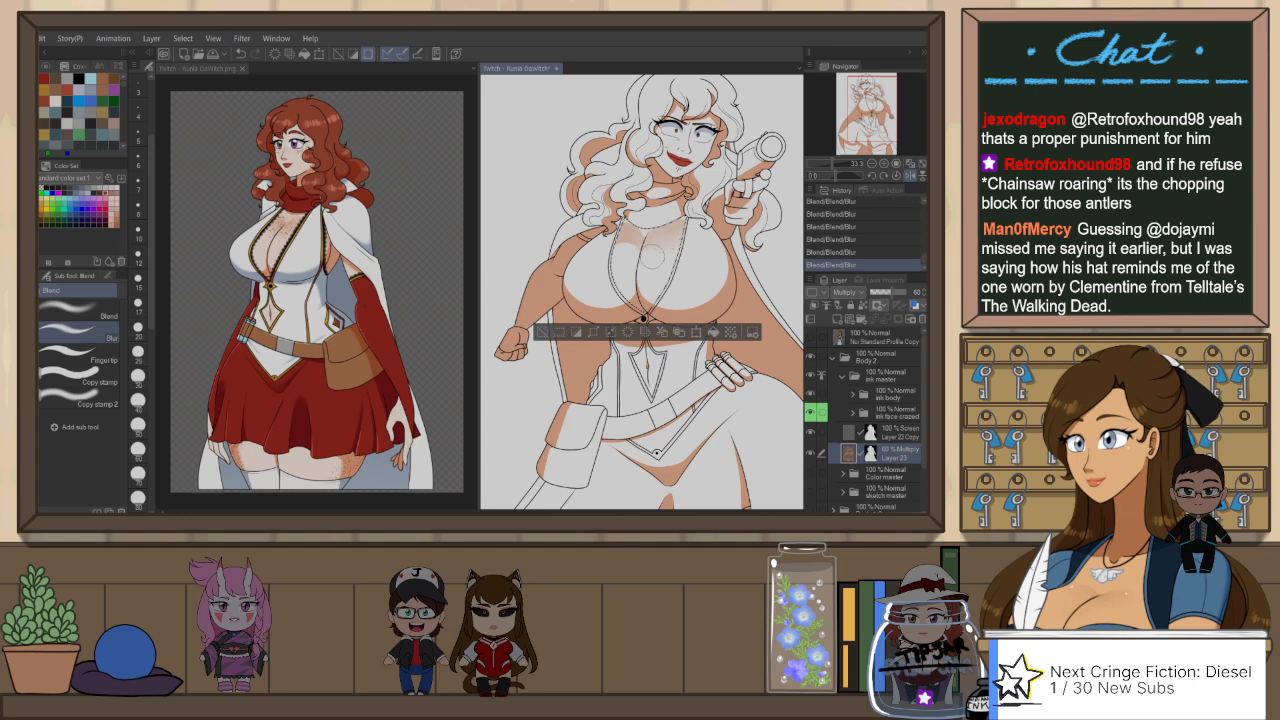
key("h")
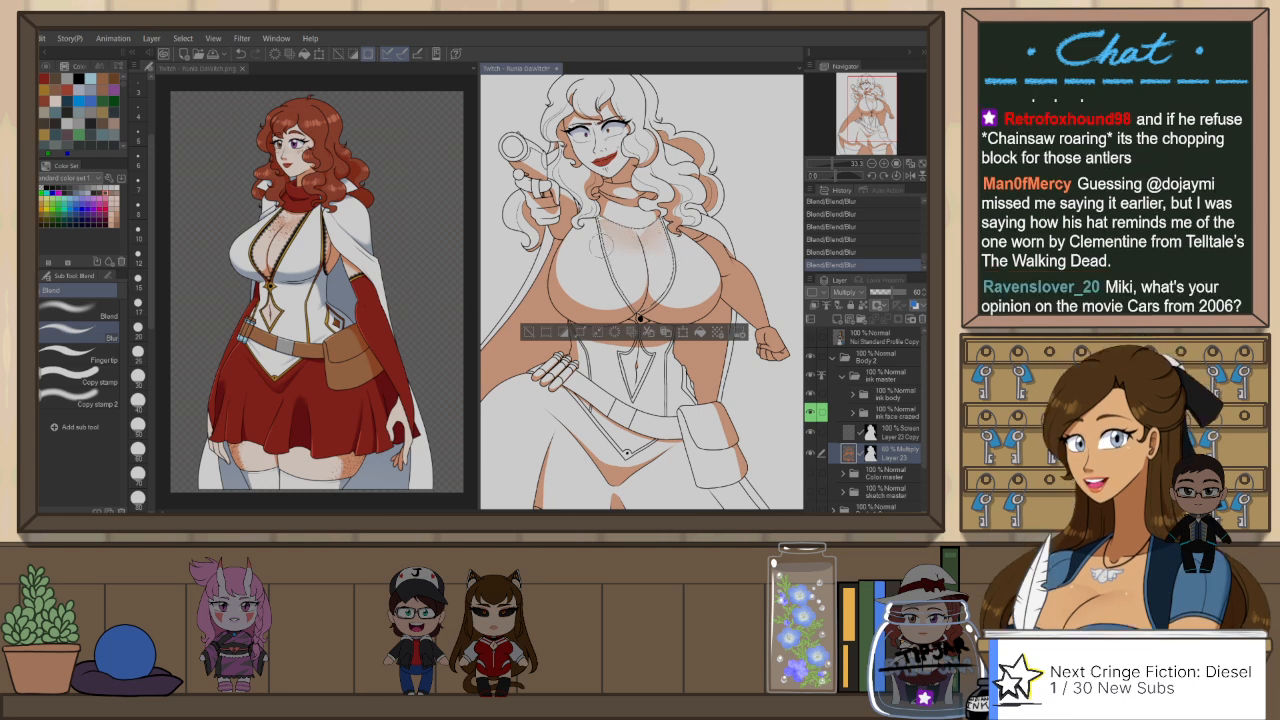
key("h")
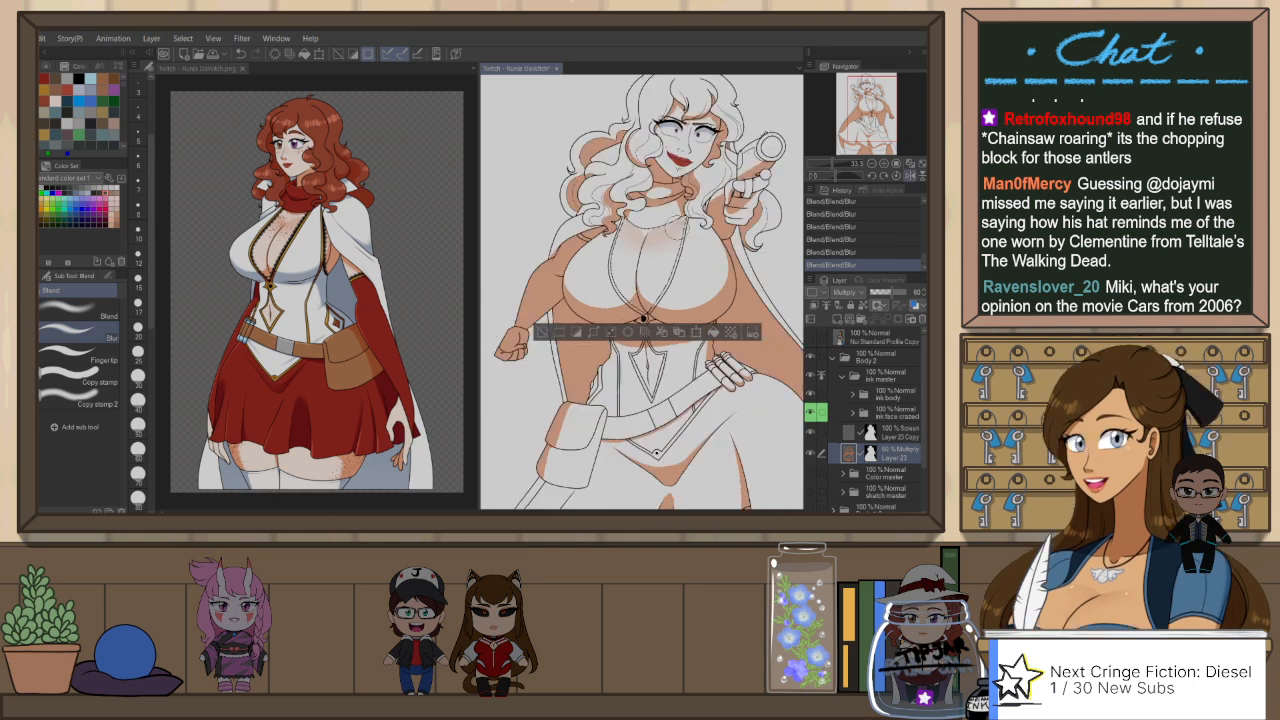
Step: Outline a thin shadow along the chest panel's centre crease with the Darker pencil, redrawing uneven strokes in a rotated close-up
key("asciicircum")
key("asciicircum")
key("asciicircum")
key("asciicircum")
key("asciicircum")
key("asciicircum")
key("asciicircum")
key("asciicircum")
key("asciicircum")
key("asciicircum")
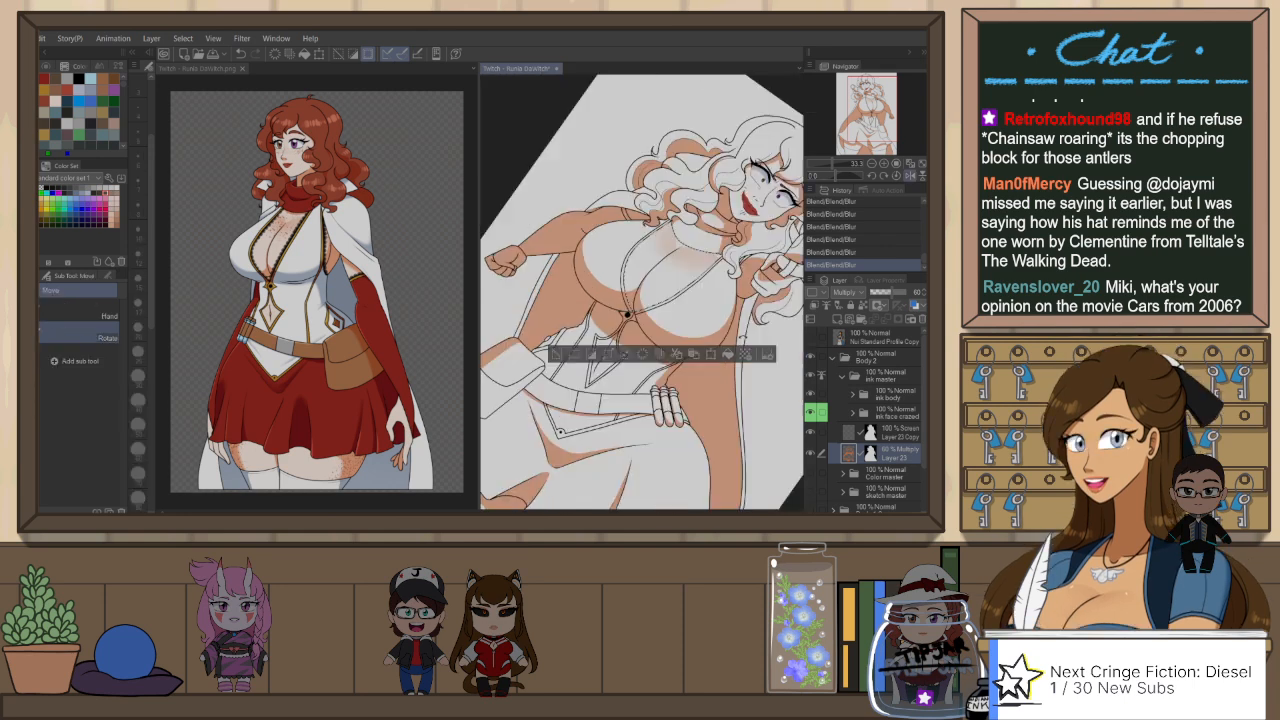
scroll(730, 270, "up", 1)
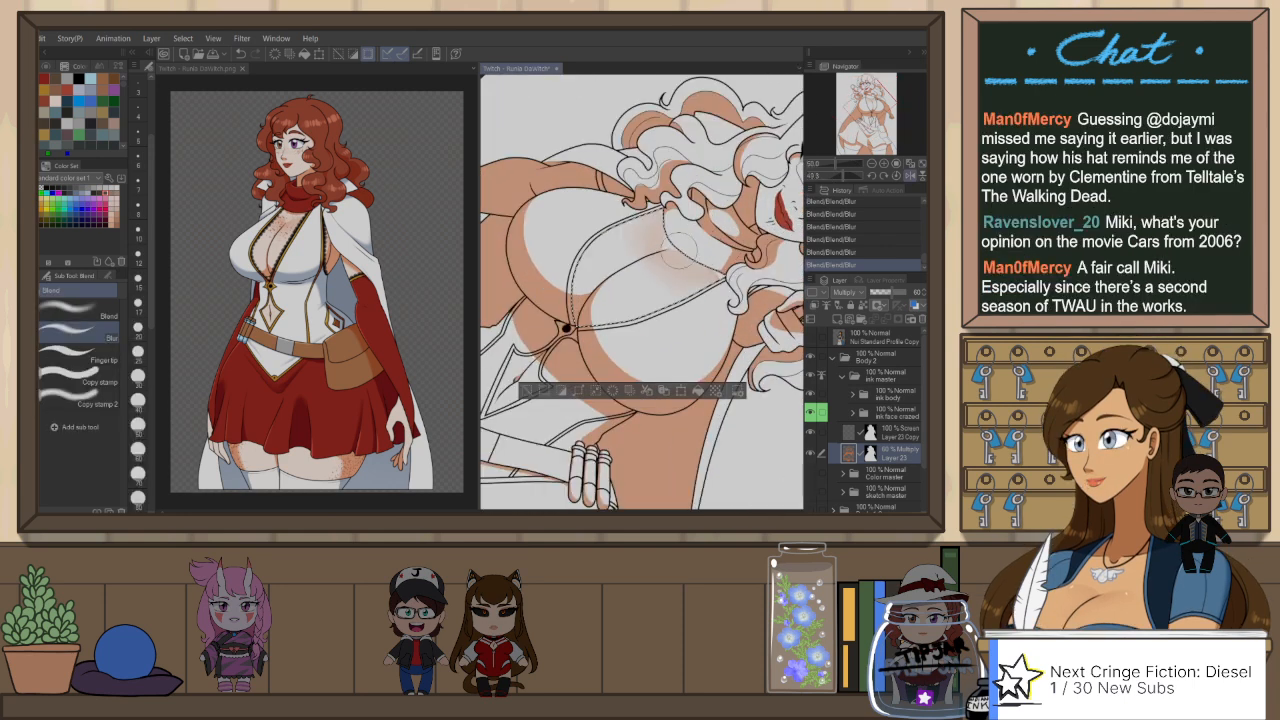
key("p")
scroll(617, 268, "up", 2)
key("p")
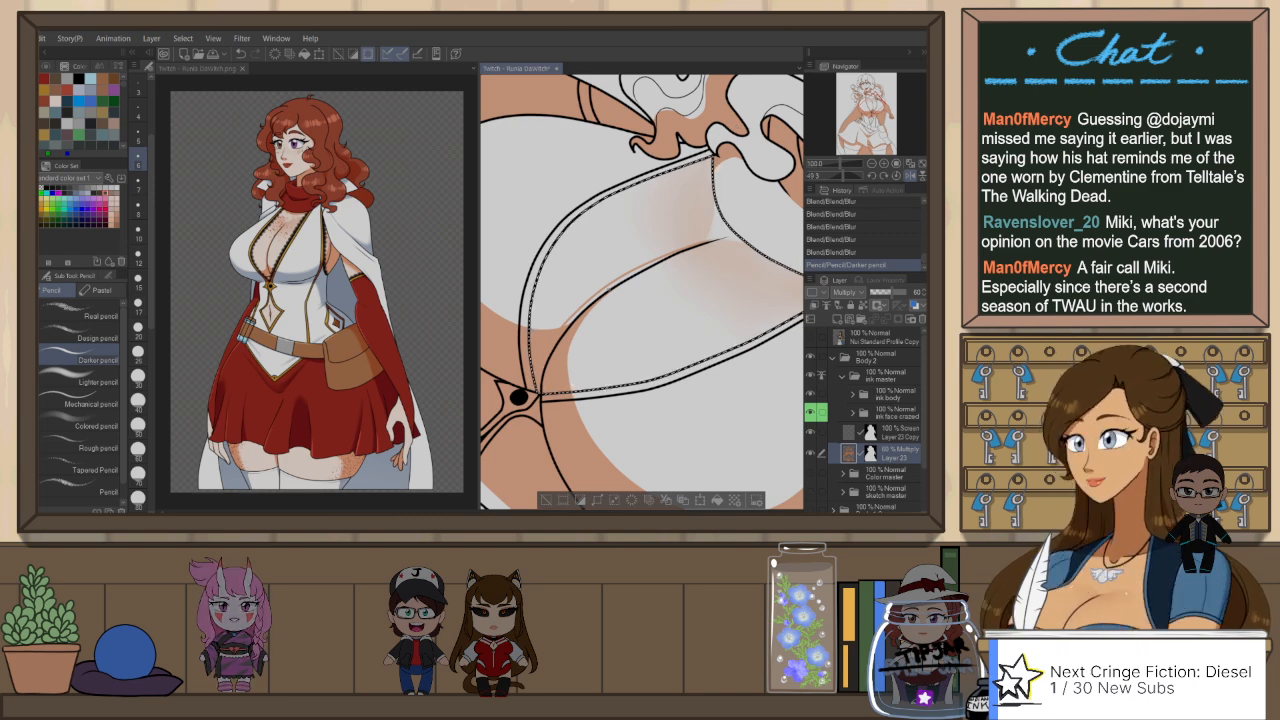
key("ctrl+z")
left_click_drag(556, 328, 662, 261)
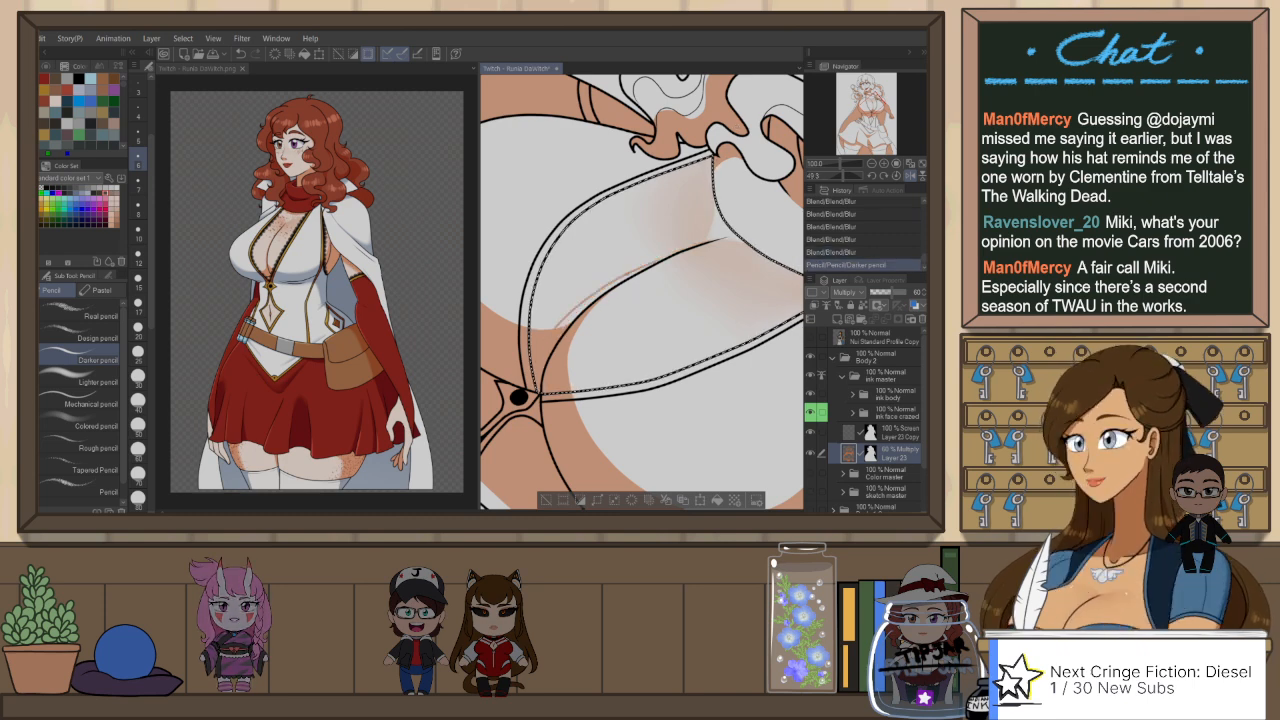
key("ctrl+z")
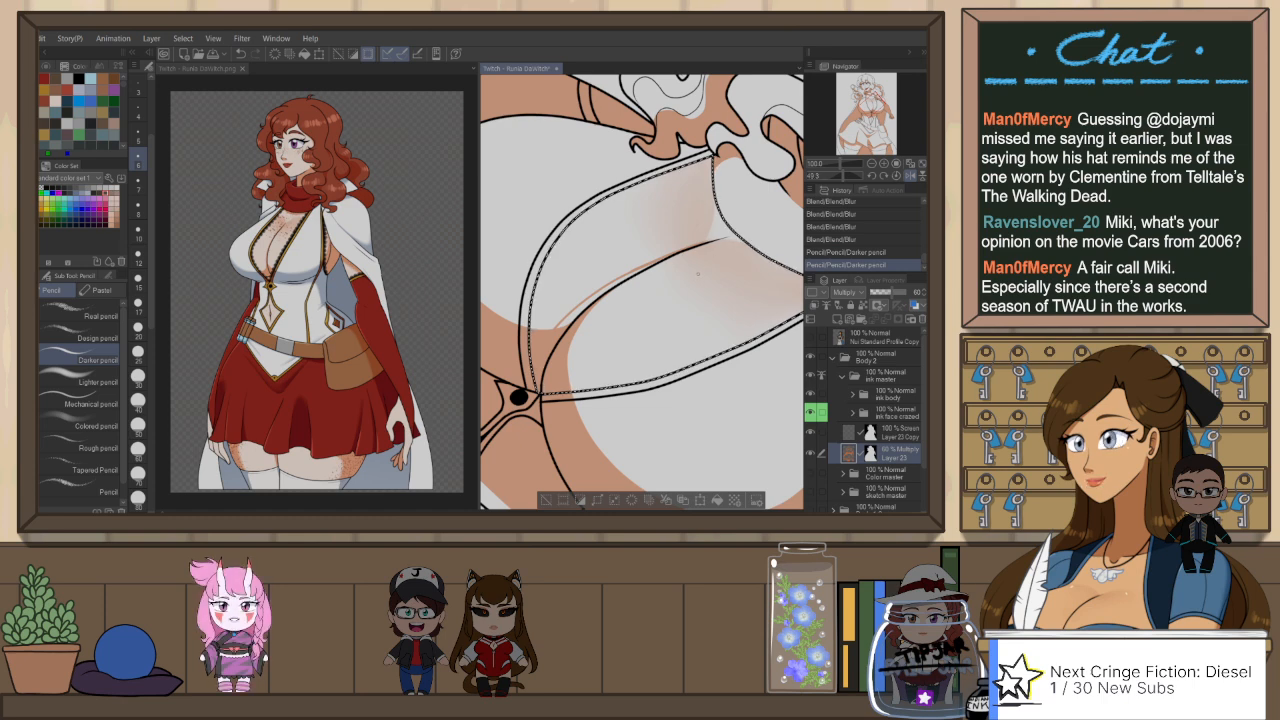
left_click_drag(600, 294, 690, 249)
key("ctrl+z")
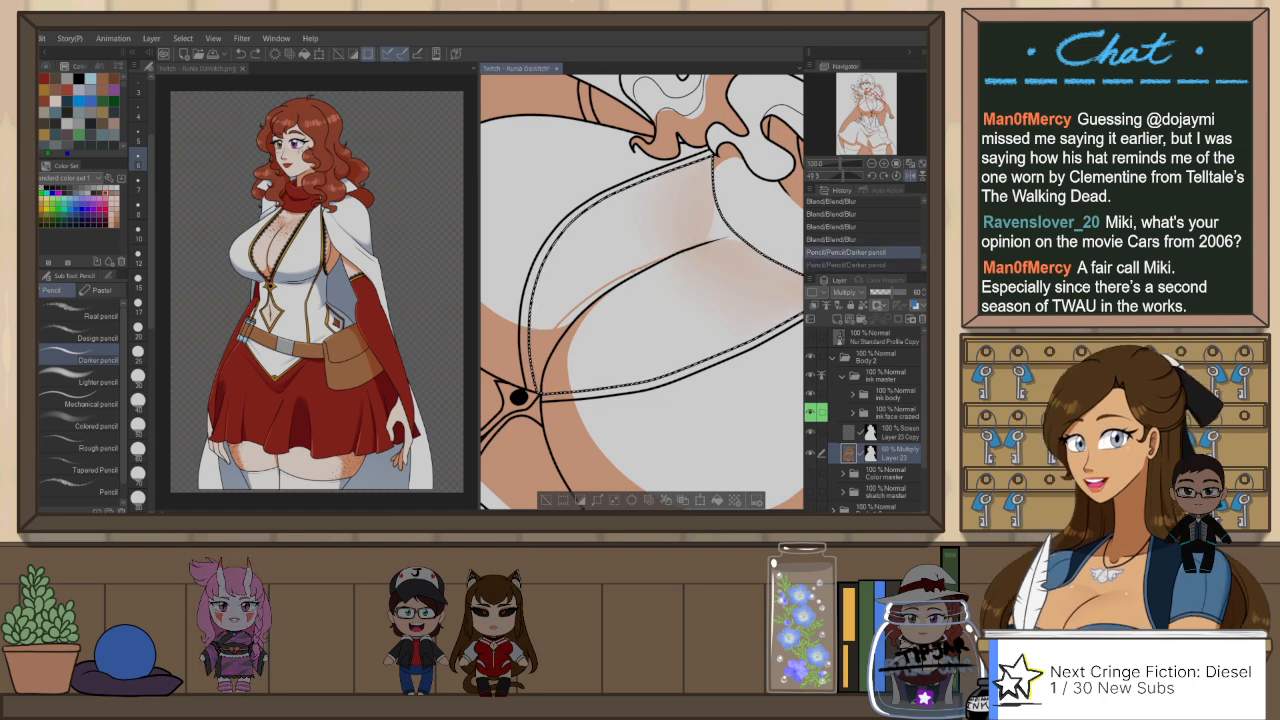
mouse_move(600, 294)
left_mouse_down()
mouse_move(700, 244)
mouse_move(612, 287)
left_mouse_up()
left_click_drag(558, 327, 590, 303)
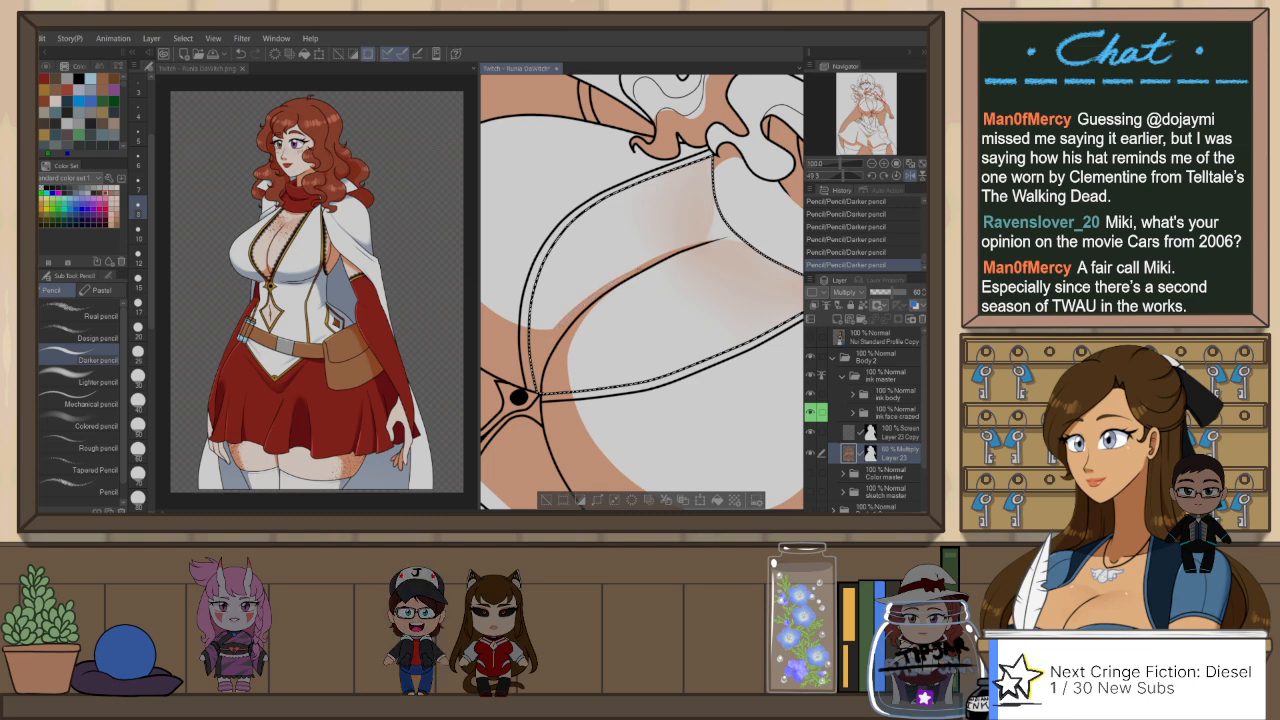
Step: Undo the latest crease strokes and redraw the shadow band along the centre crease with the Darker pencil
key("ctrl+z")
key("ctrl+z")
key("ctrl+z")
key("ctrl+z")
key("ctrl+z")
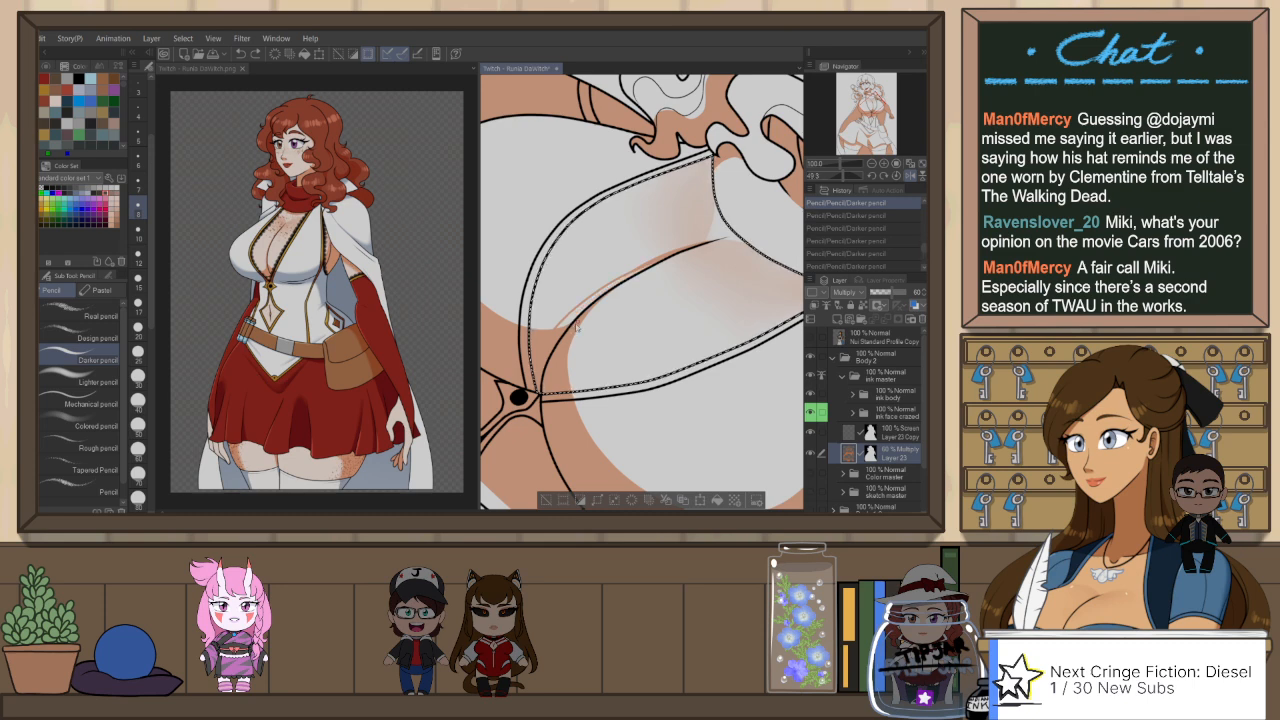
key("ctrl+z")
left_click_drag(568, 325, 682, 254)
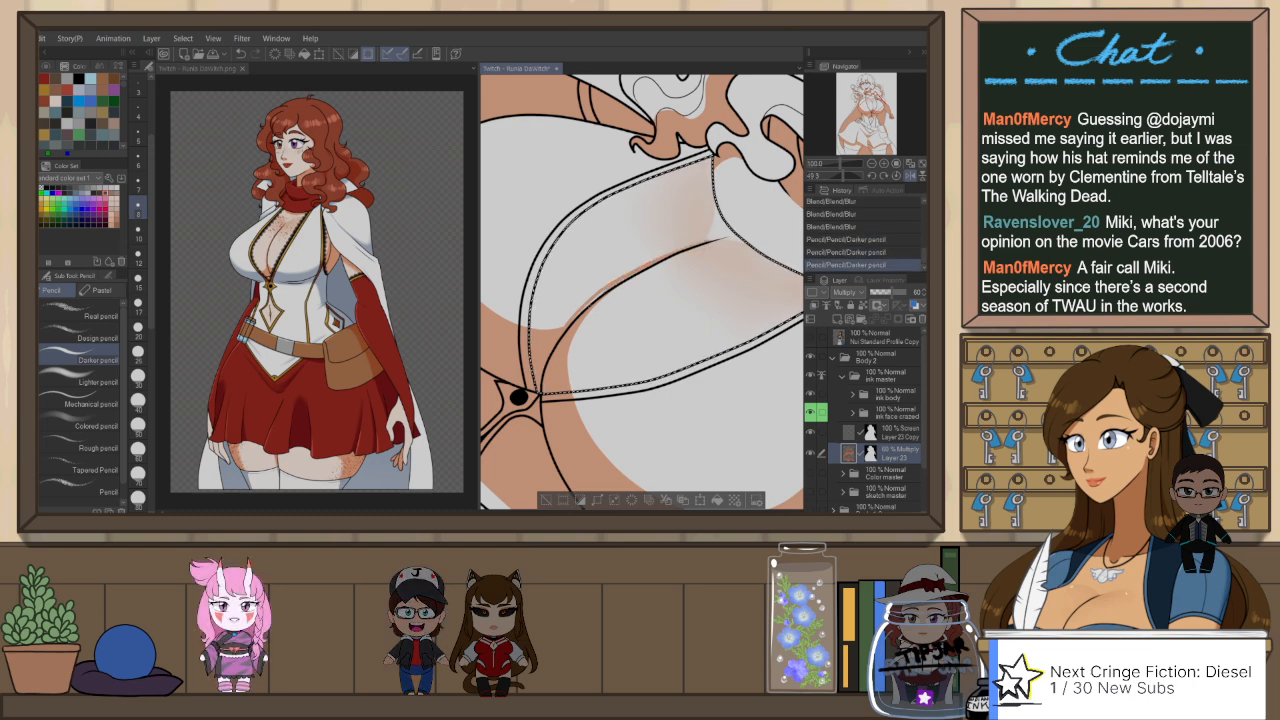
left_click_drag(572, 322, 690, 249)
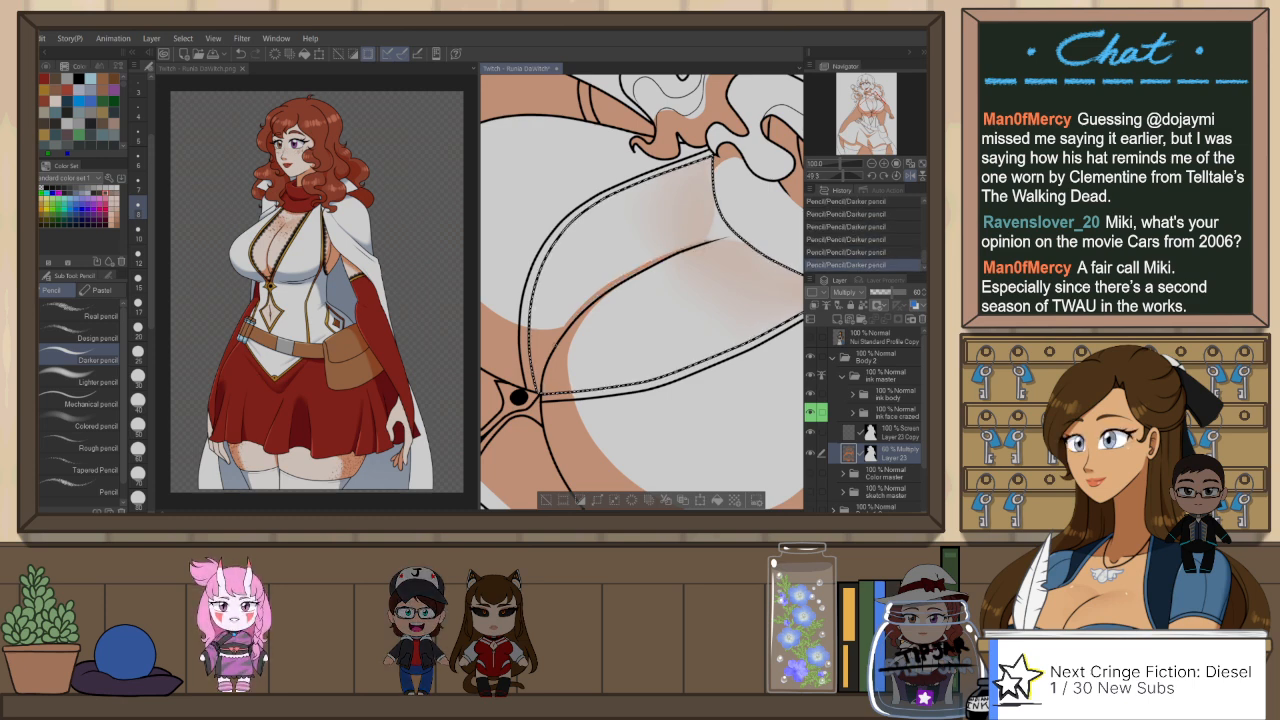
Step: Trim the lower end of the centre crease shadow with Snap eraser 2 and clear the chest panel selection
key("e")
left_click_drag(591, 309, 571, 344)
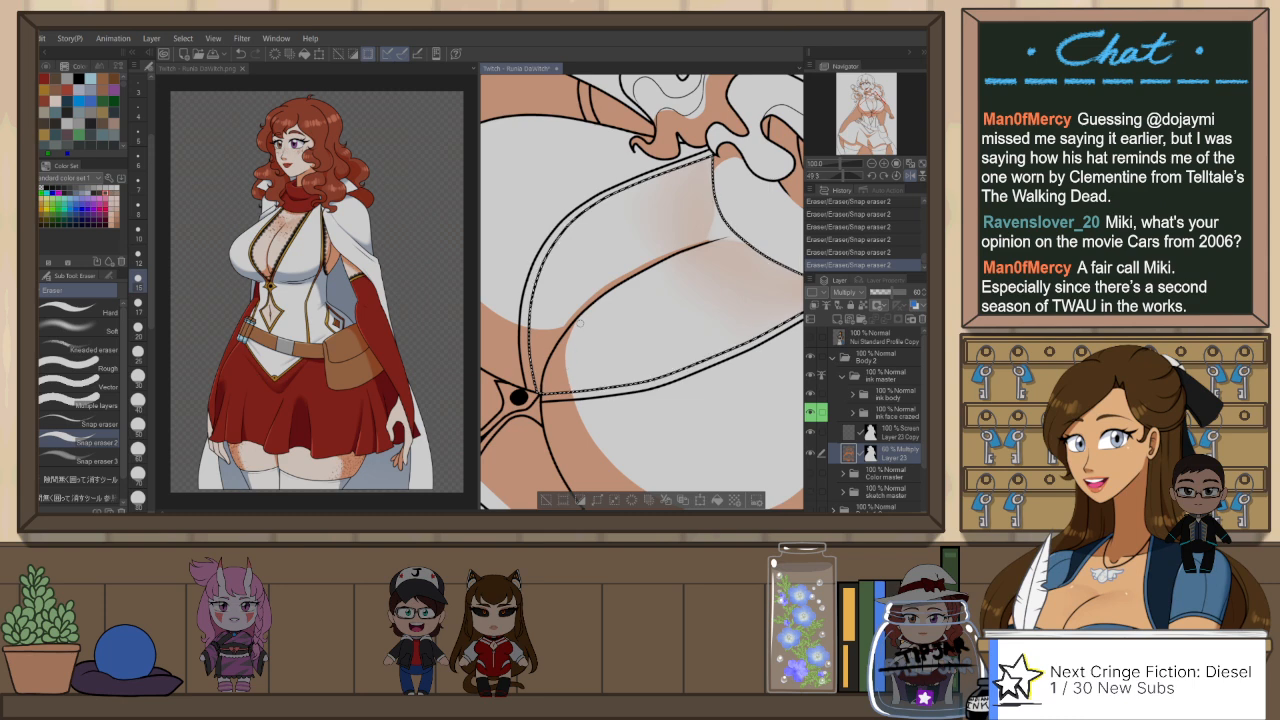
scroll(671, 330, "down", 3)
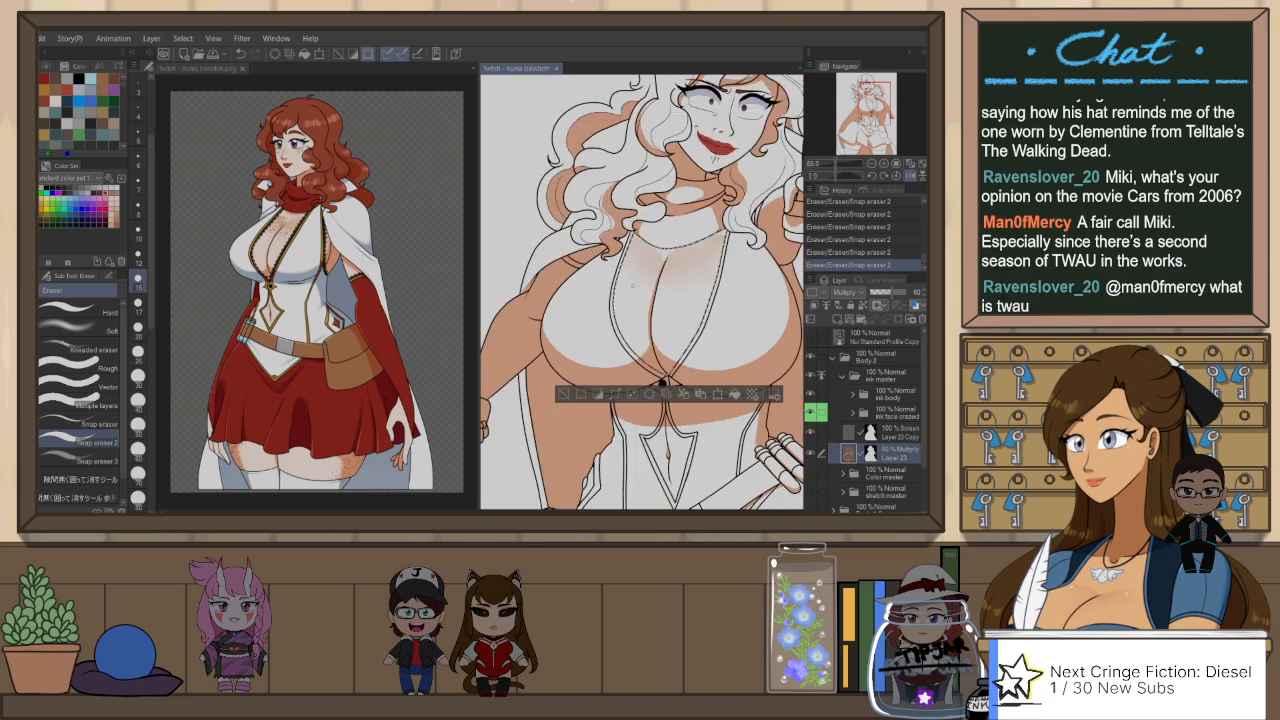
scroll(676, 331, "down", 4)
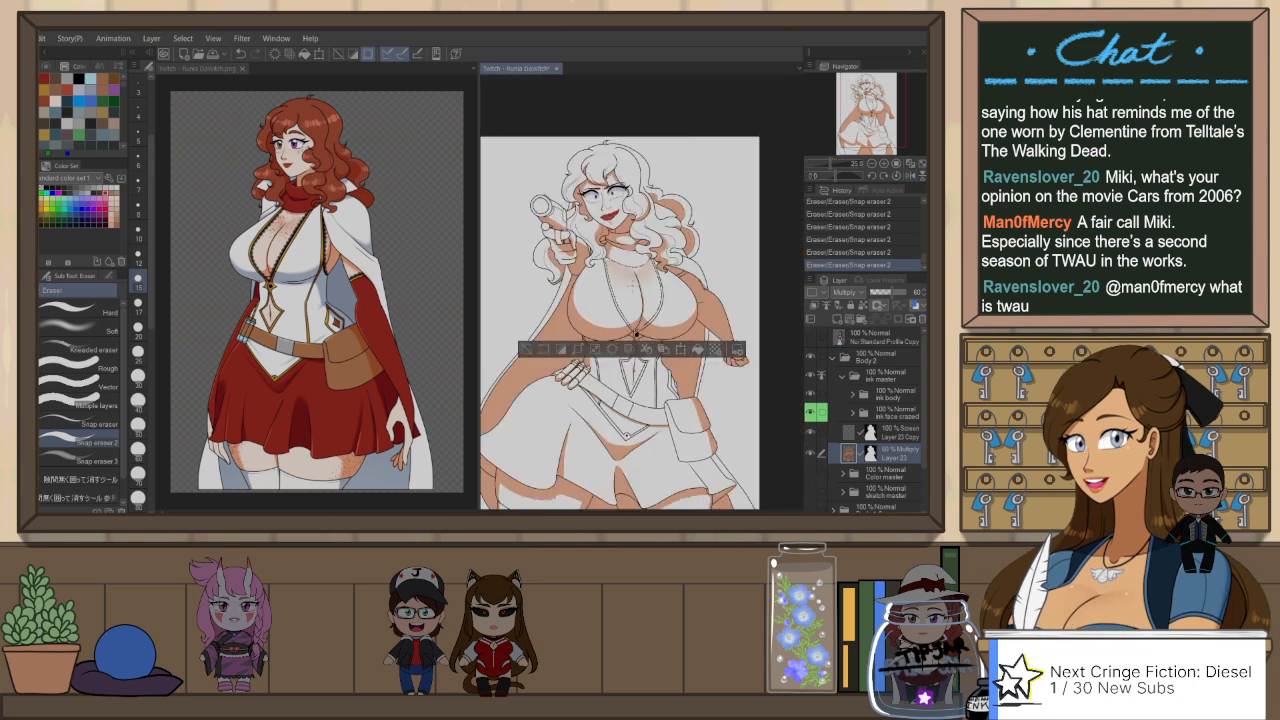
scroll(647, 335, "up", 3)
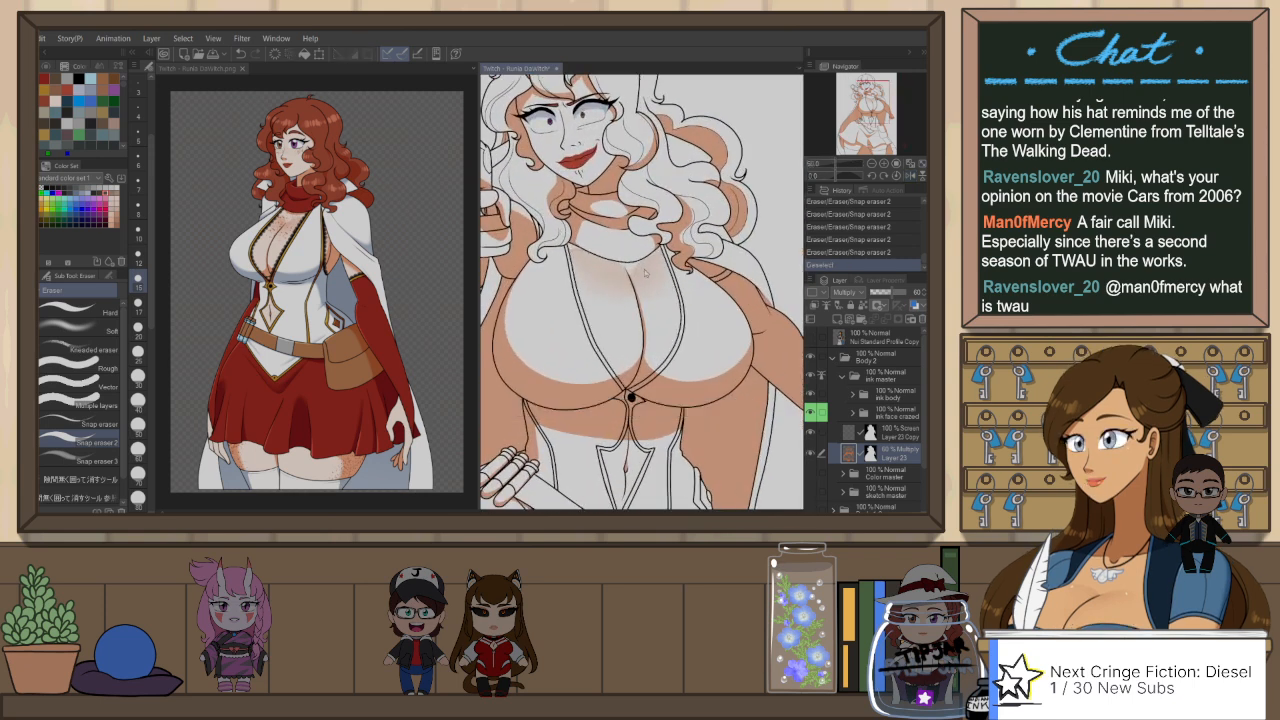
key("ctrl+d")
Step: Outline the narrow shadow under the collar beside the hanging hair with the Darker pencil and fill it with the gap-filling pen
mouse_move(748, 268)
left_mouse_down()
mouse_move(718, 370)
mouse_move(665, 399)
left_mouse_up()
scroll(705, 256, "up", 2)
key("p")
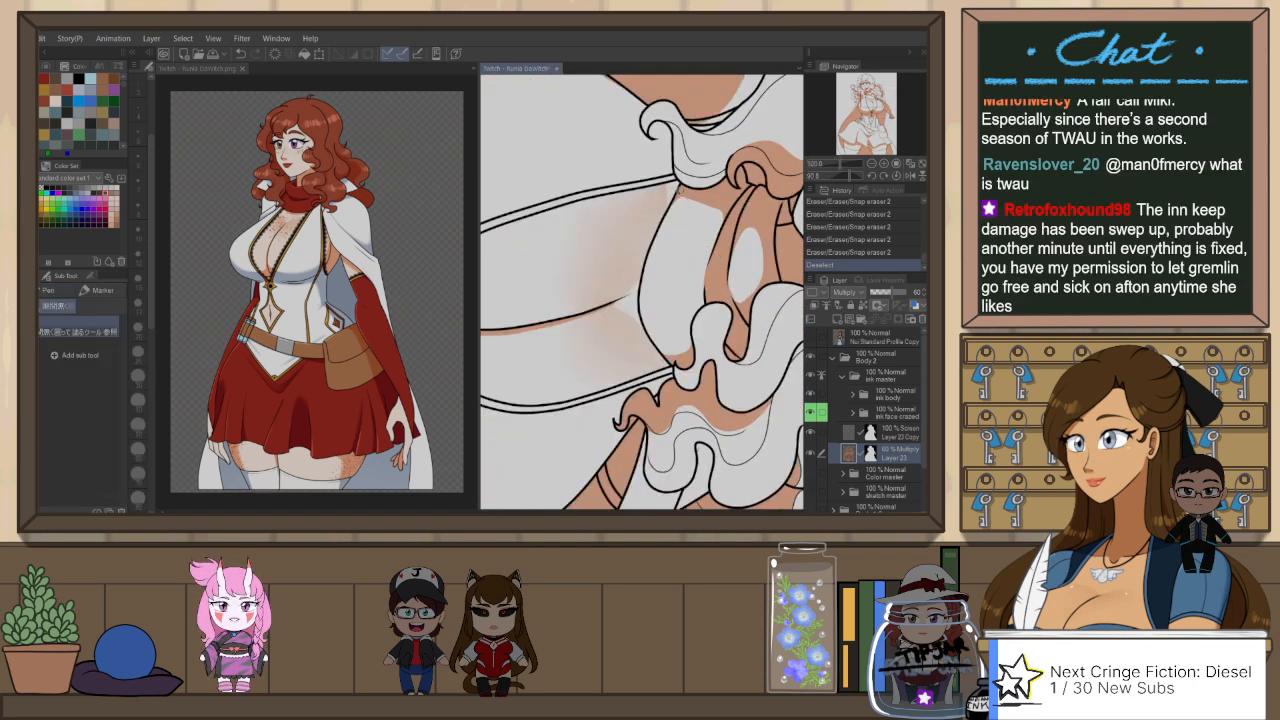
key("p")
left_click_drag(676, 184, 641, 261)
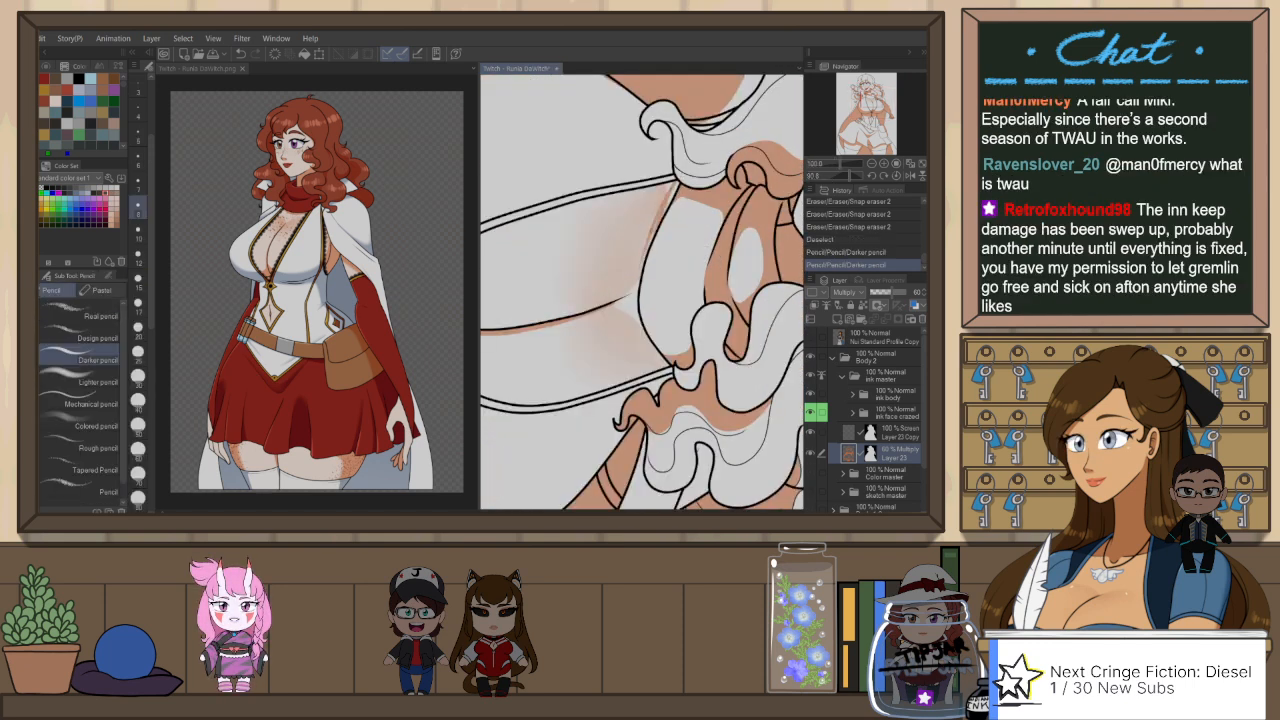
key("ctrl+z")
key("ctrl+y")
key("ctrl+@")
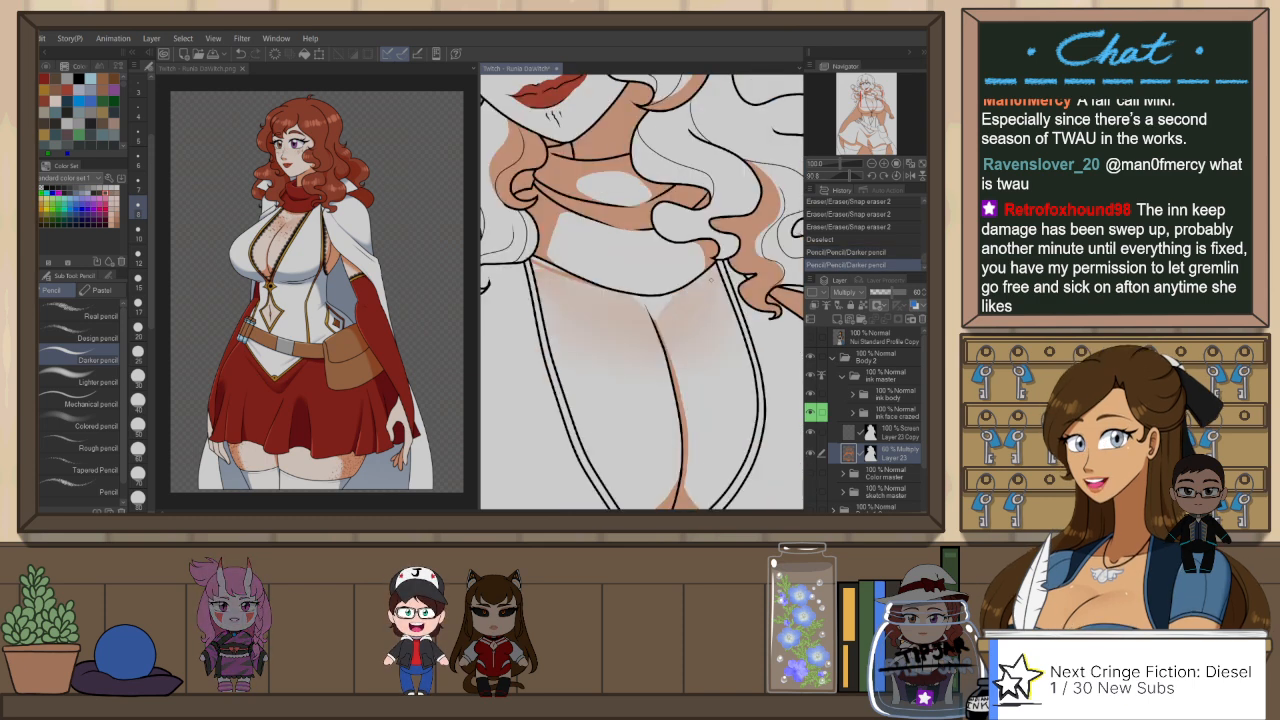
mouse_move(735, 241)
left_mouse_down()
mouse_move(728, 254)
mouse_move(738, 246)
left_mouse_up()
key("p")
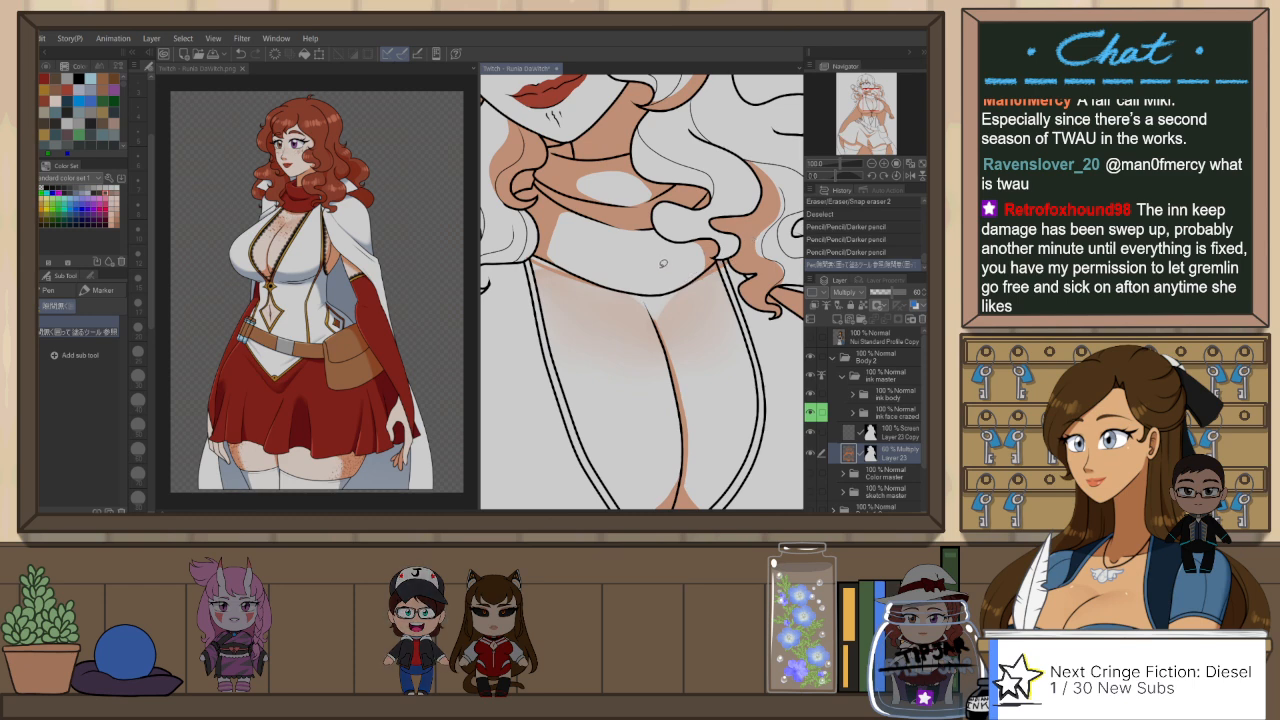
Step: Extend the shadow along the rest of the collar's lower edge with the gap-filling pen and tidy it with Snap eraser 2
mouse_move(599, 266)
left_mouse_down()
mouse_move(566, 242)
mouse_move(603, 268)
mouse_move(534, 252)
mouse_move(552, 242)
left_mouse_up()
key("ctrl+z")
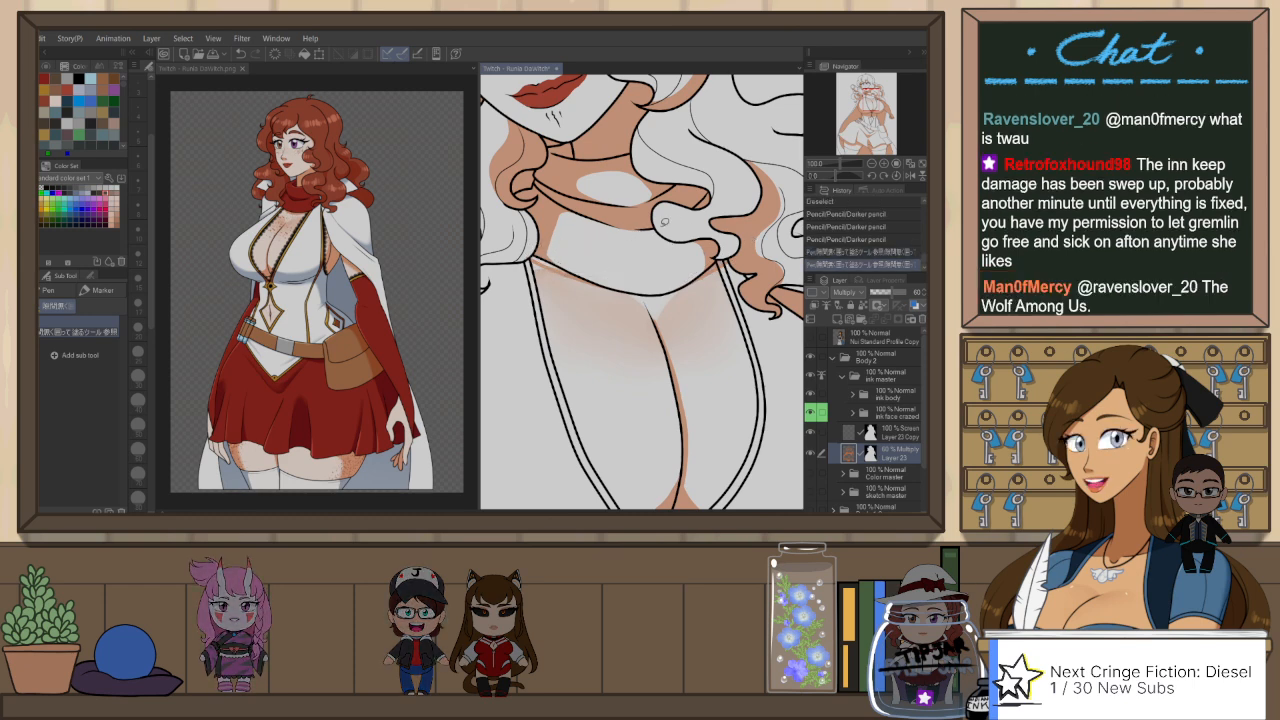
key("h")
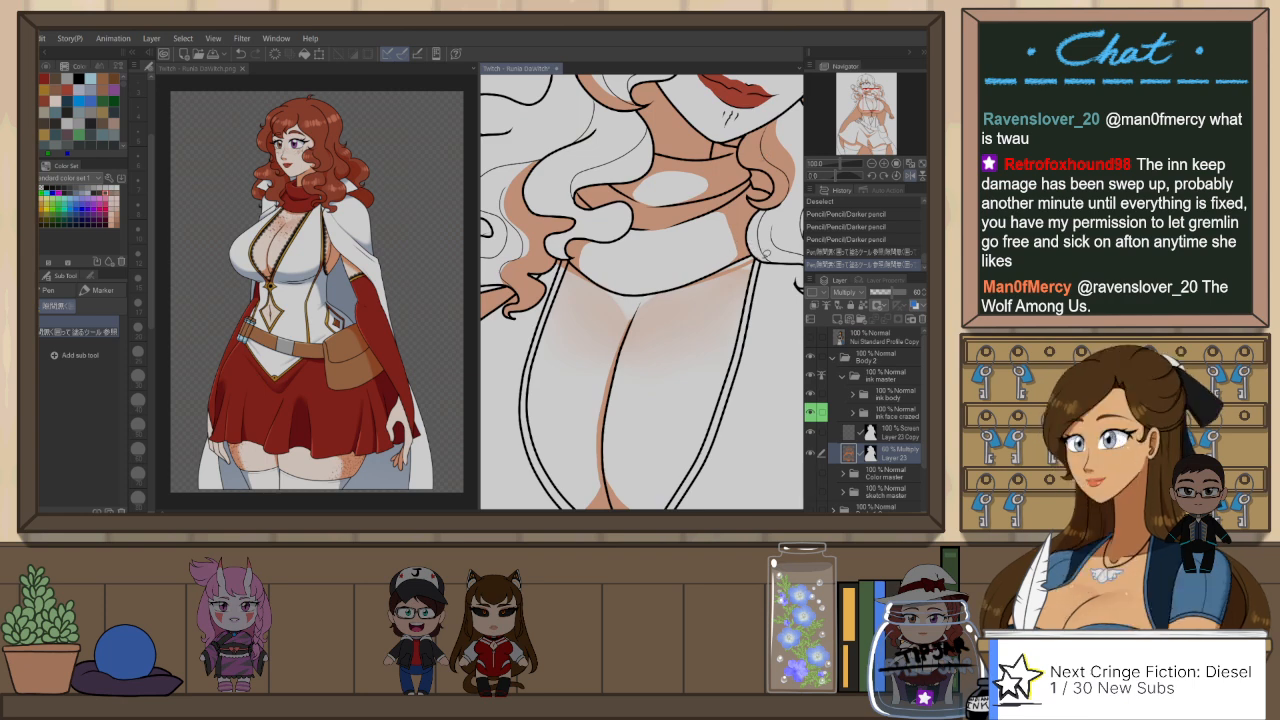
mouse_move(684, 283)
left_mouse_down()
mouse_move(769, 239)
mouse_move(755, 253)
mouse_move(775, 258)
left_mouse_up()
key("e")
scroll(775, 260, "down", 3)
left_click_drag(768, 334, 711, 329)
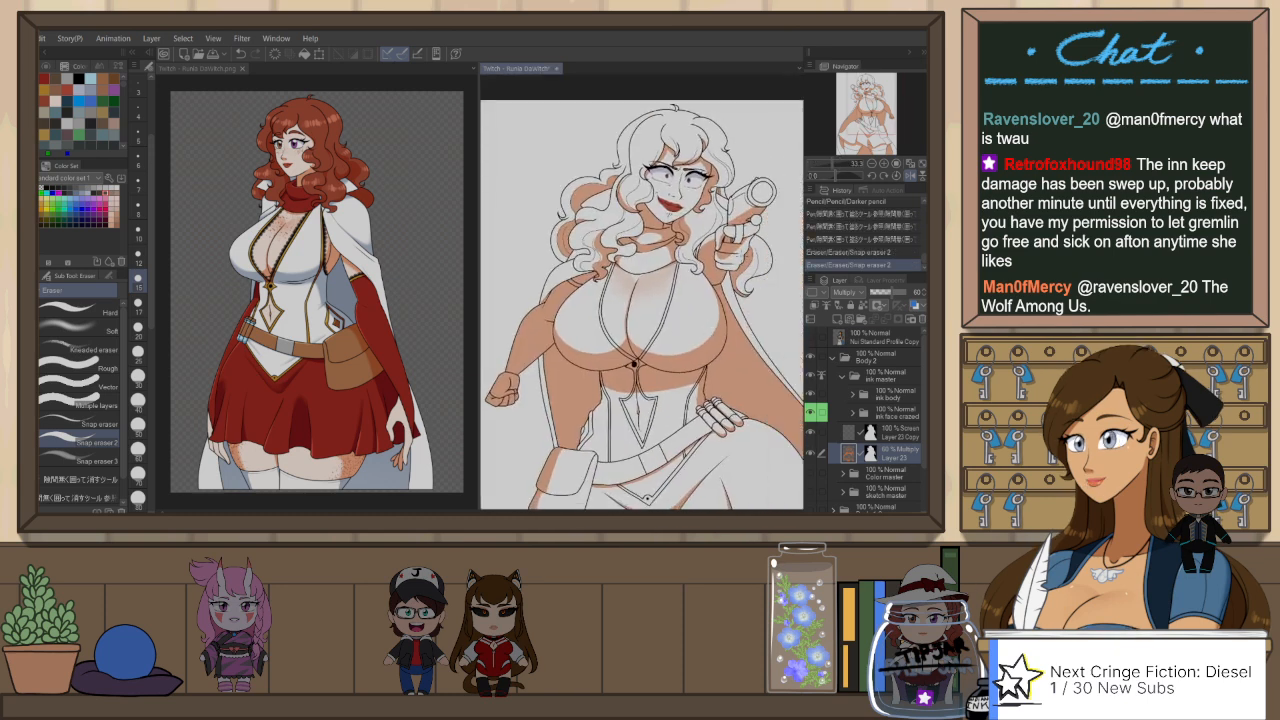
key("h")
key("j")
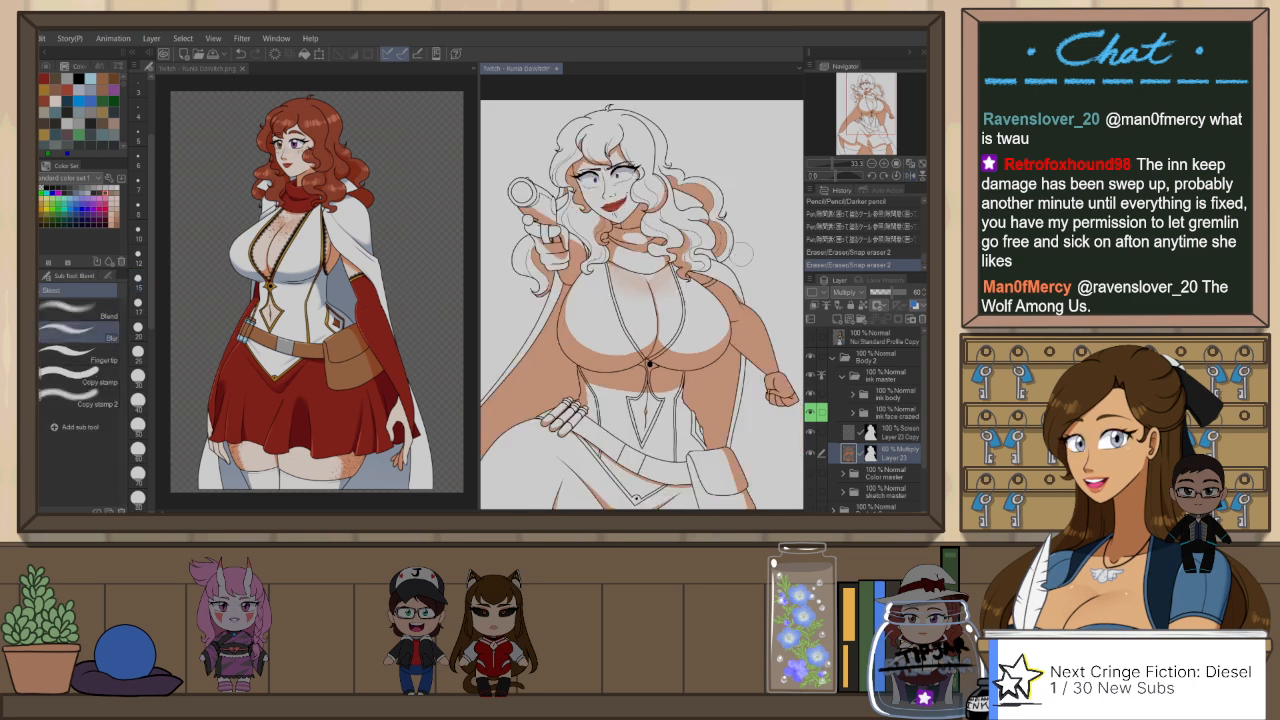
key("h")
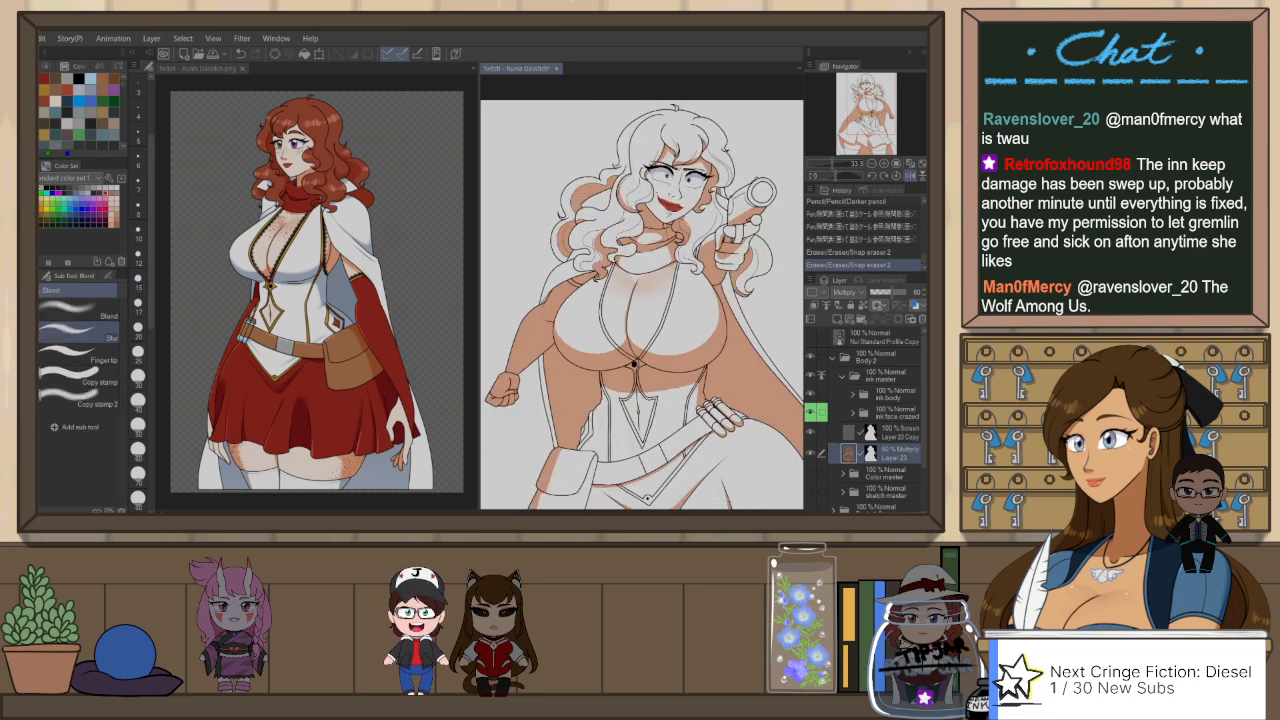
Step: Touch up the shadow at the hair curls above the shoulder using the Darker pencil and the gap-filling pen
key("p")
scroll(573, 257, "up", 1)
scroll(573, 257, "up", 1)
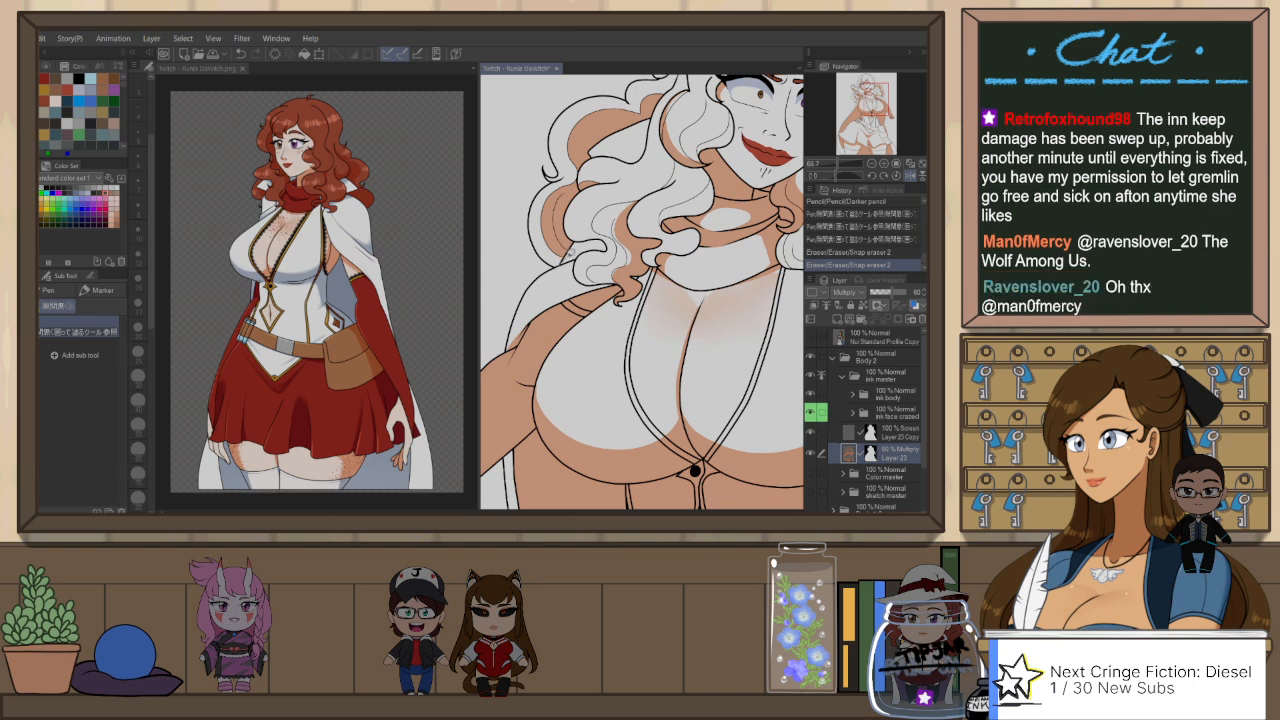
key("p")
mouse_move(558, 262)
left_mouse_down()
mouse_move(601, 242)
mouse_move(575, 247)
left_mouse_up()
key("ctrl+z")
key("p")
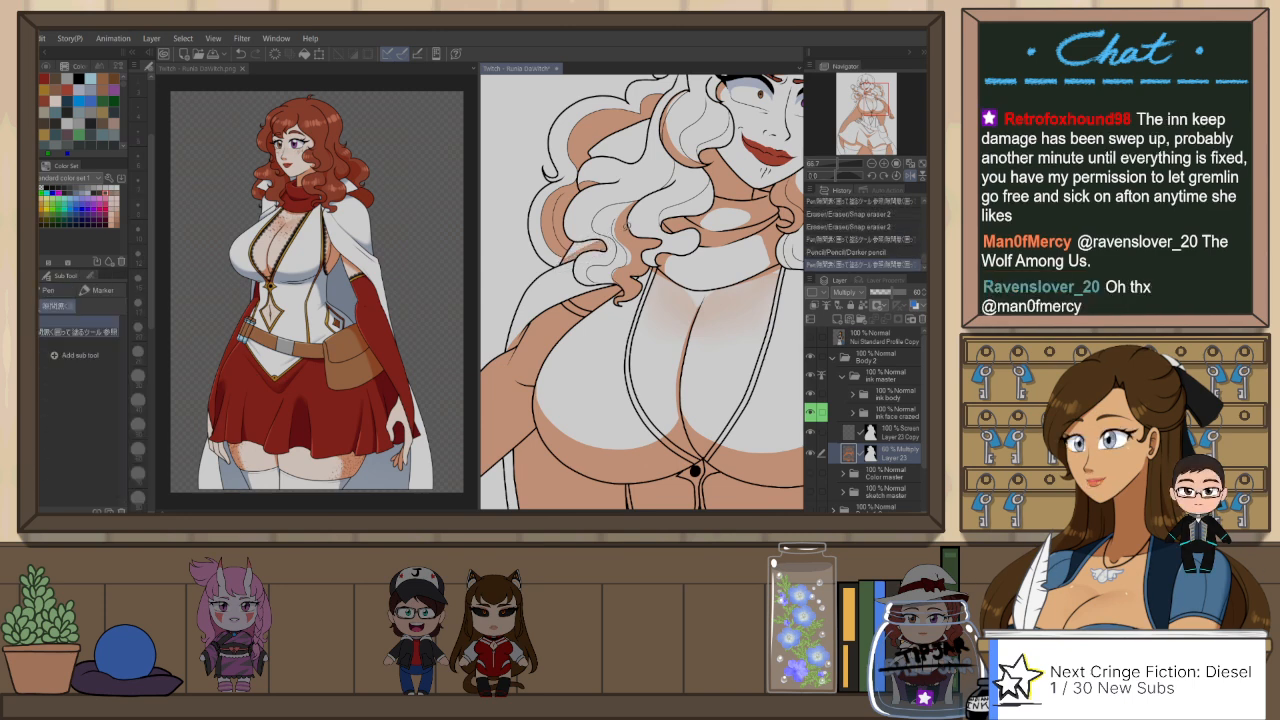
Step: Redraw the shadow edge along the shoulder beneath the curls with the Darker pencil, clean it with Snap eraser 2, and fill it
scroll(623, 238, "down", 1)
scroll(581, 270, "up", 1)
key("p")
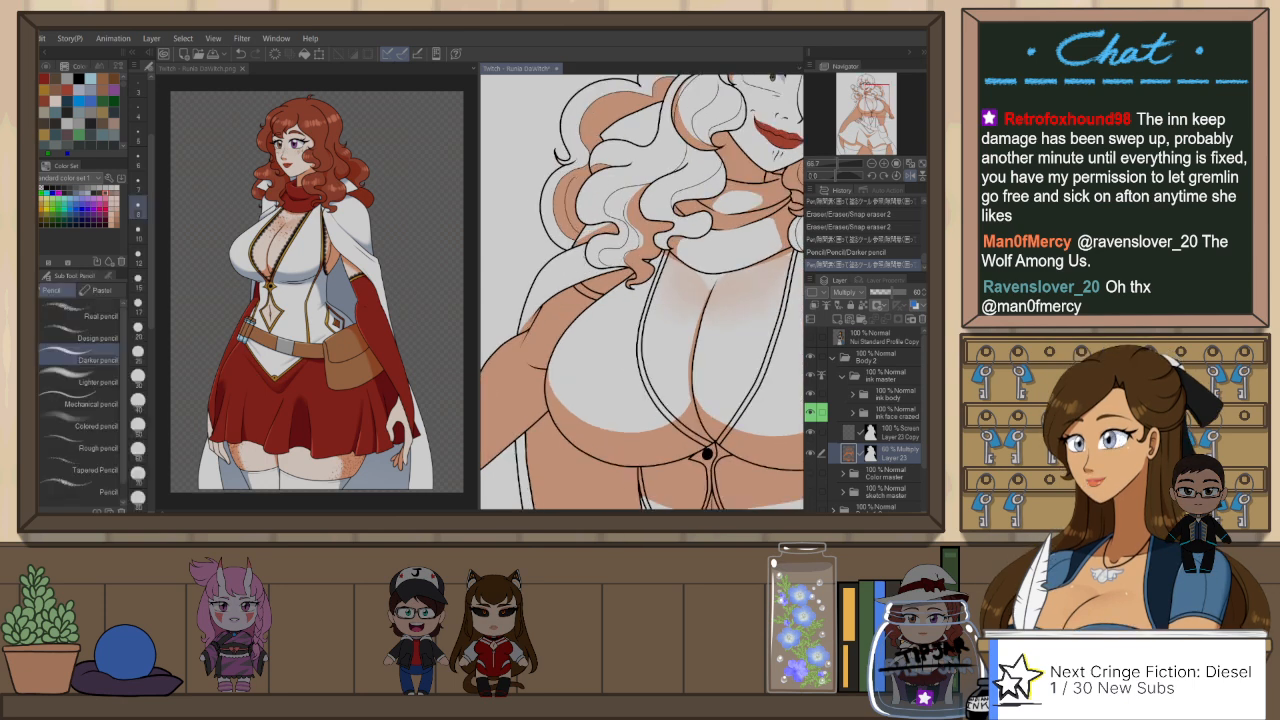
left_click_drag(550, 297, 585, 250)
key("ctrl+z")
mouse_move(550, 298)
left_mouse_down()
mouse_move(600, 250)
mouse_move(584, 306)
mouse_move(594, 258)
left_mouse_up()
key("e")
key("p")
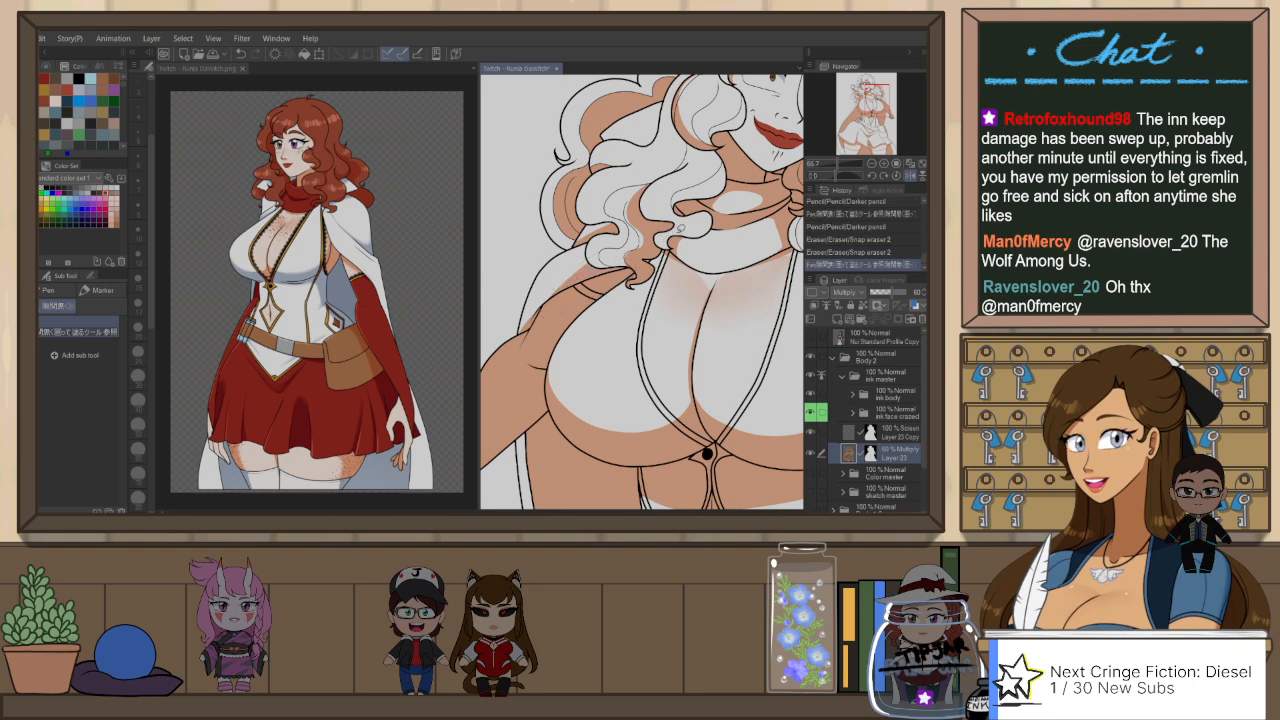
left_click_drag(594, 258, 606, 236)
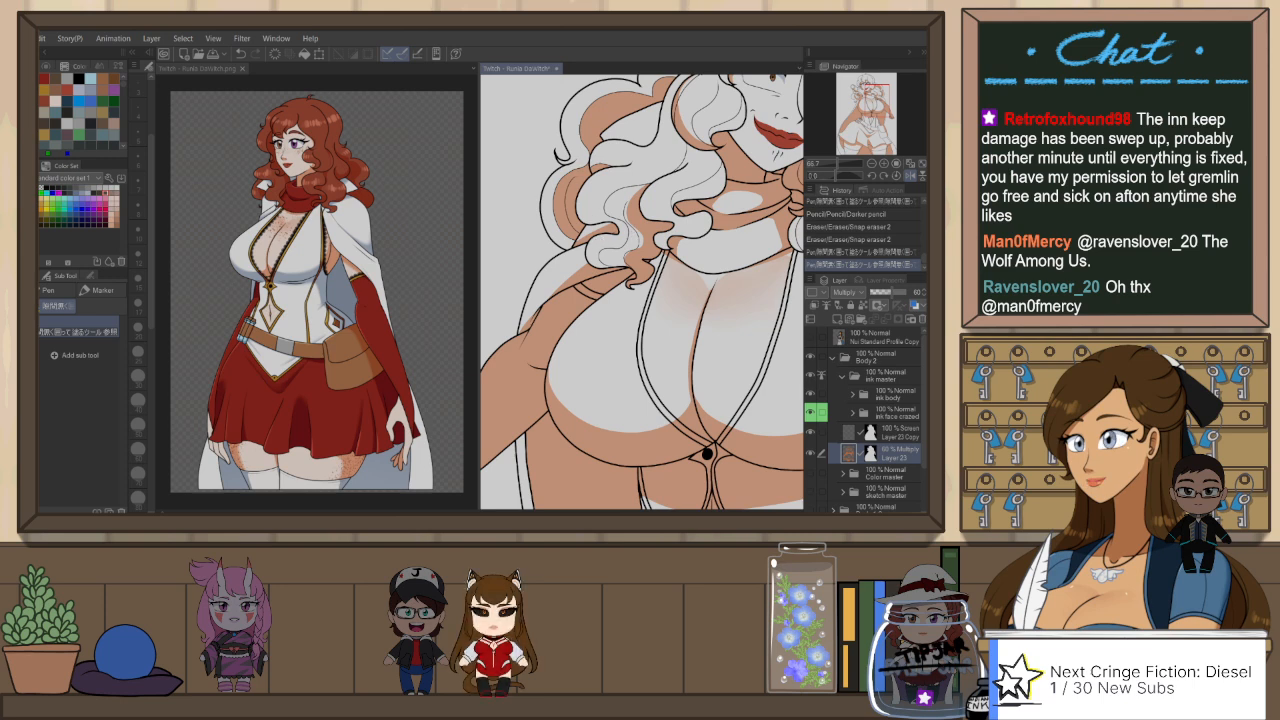
key("j")
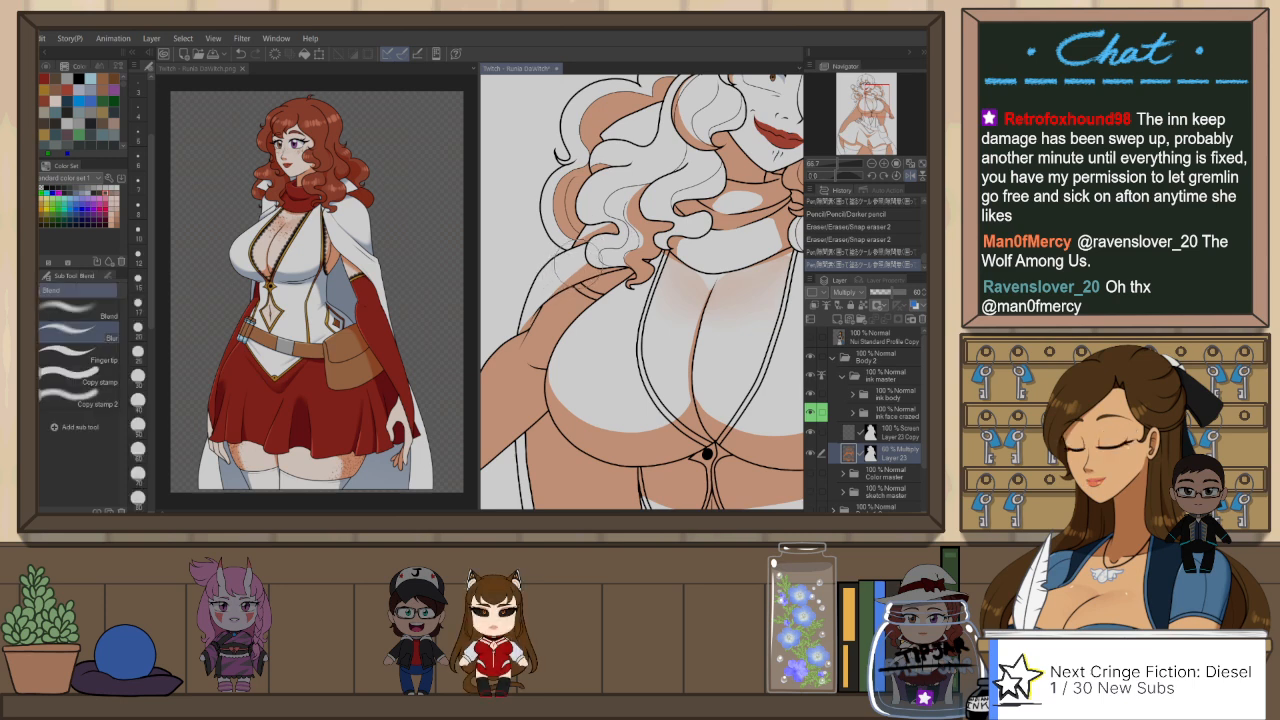
Step: Soften the shoulder shadow beneath the hanging curls with a smaller Blur brush
key("bracketleft")
key("bracketleft")
key("bracketleft")
key("bracketleft")
mouse_move(571, 272)
left_mouse_down()
mouse_move(551, 290)
mouse_move(590, 264)
left_mouse_up()
scroll(619, 234, "down", 3)
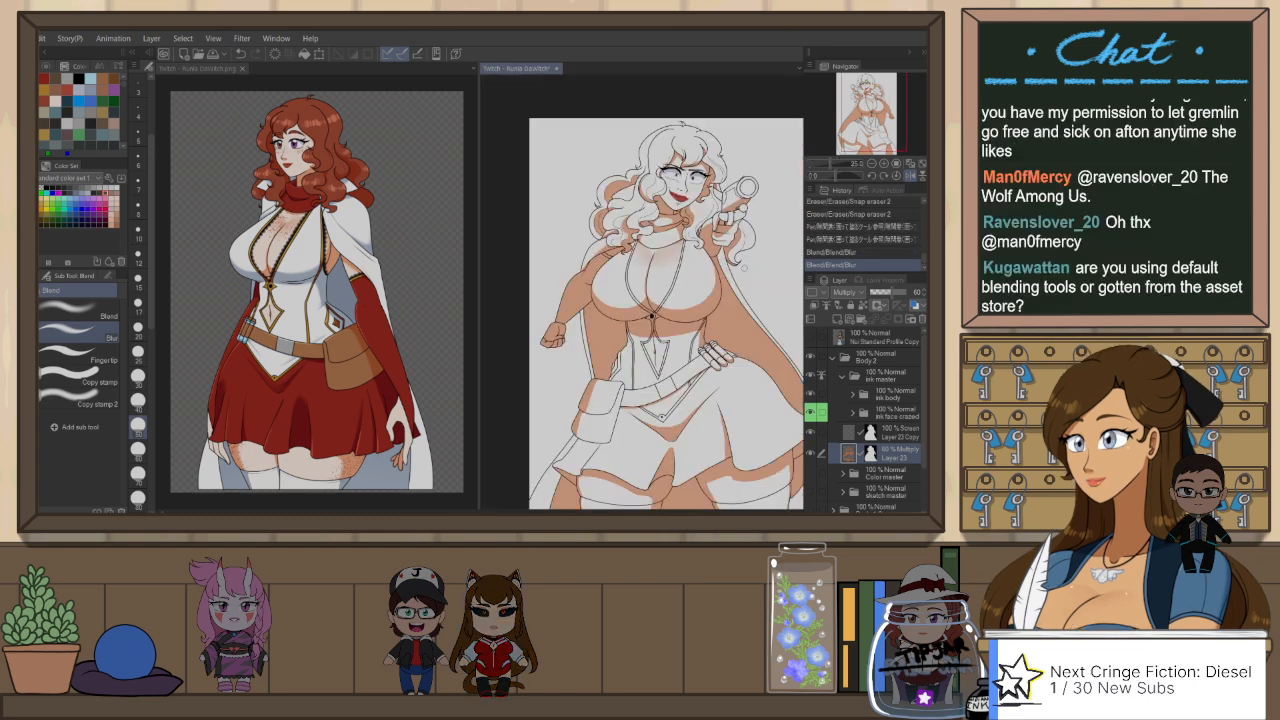
key("h")
left_click_drag(637, 399, 654, 355)
scroll(609, 245, "up", 1)
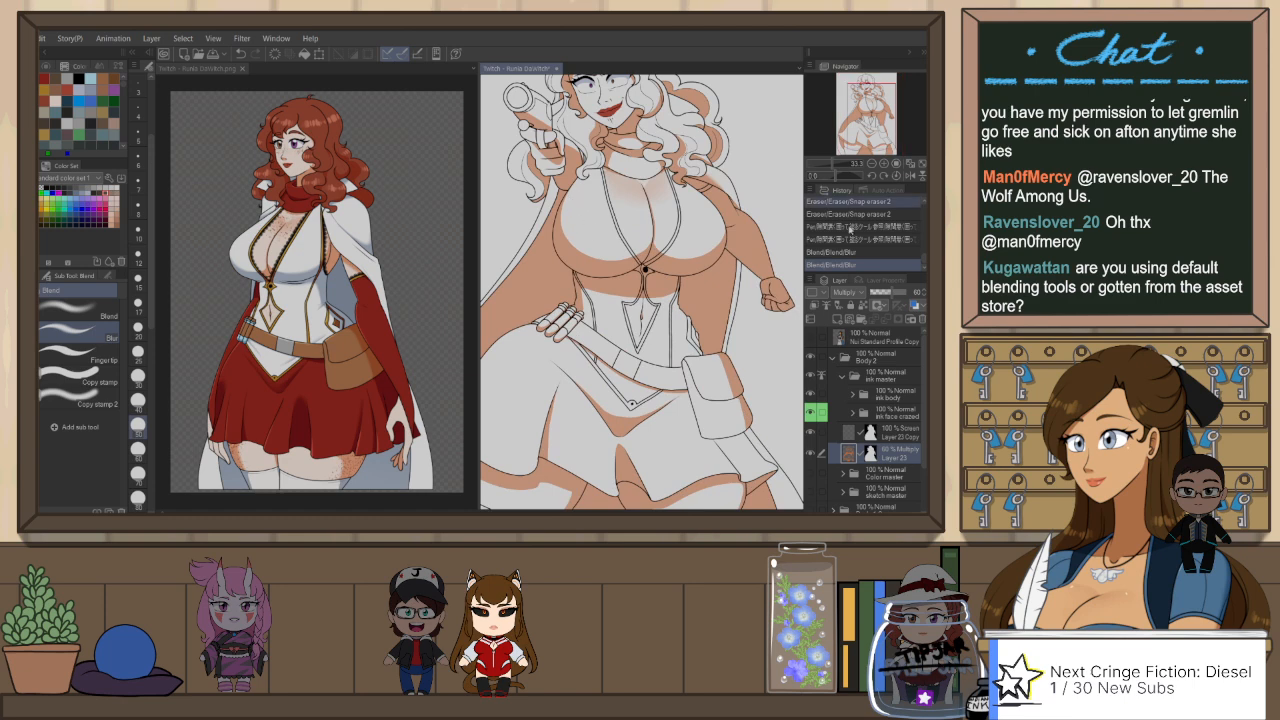
Step: Auto-select the chest areas with the ink body folder active, and return to the Layer 23 Multiply layer with the Blur tool
left_click(904, 397)
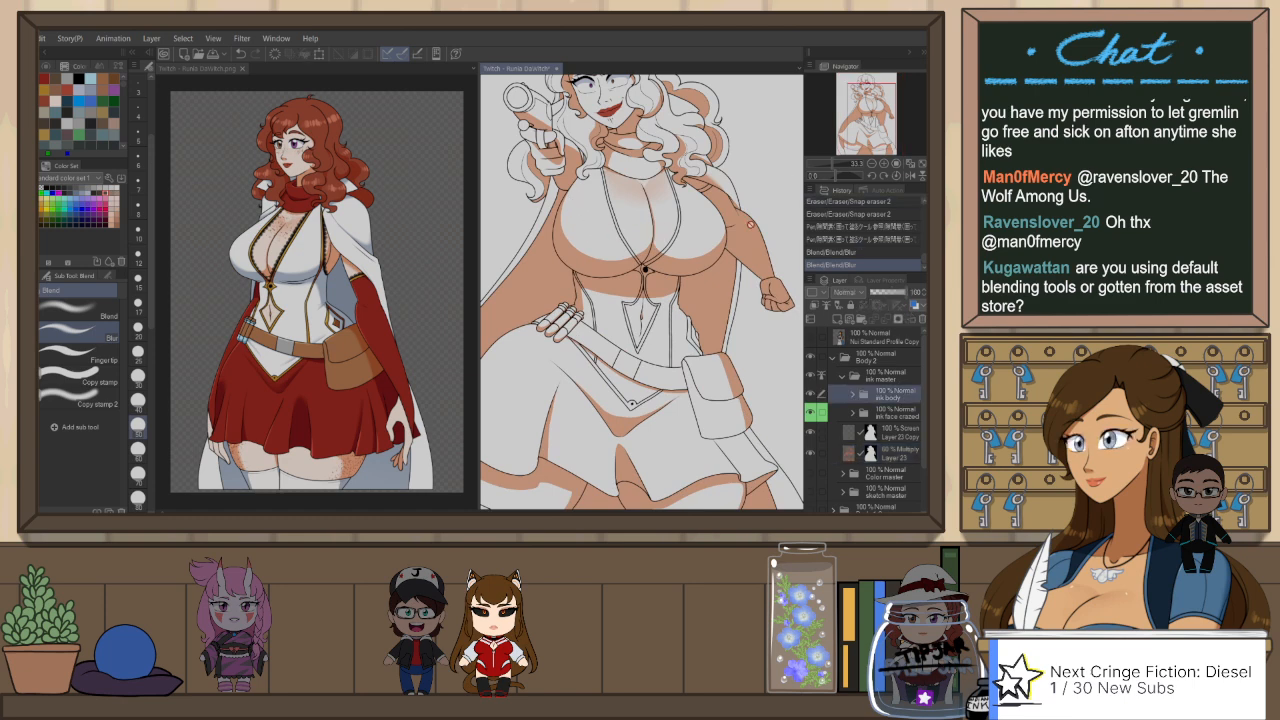
key("w")
left_click(697, 243)
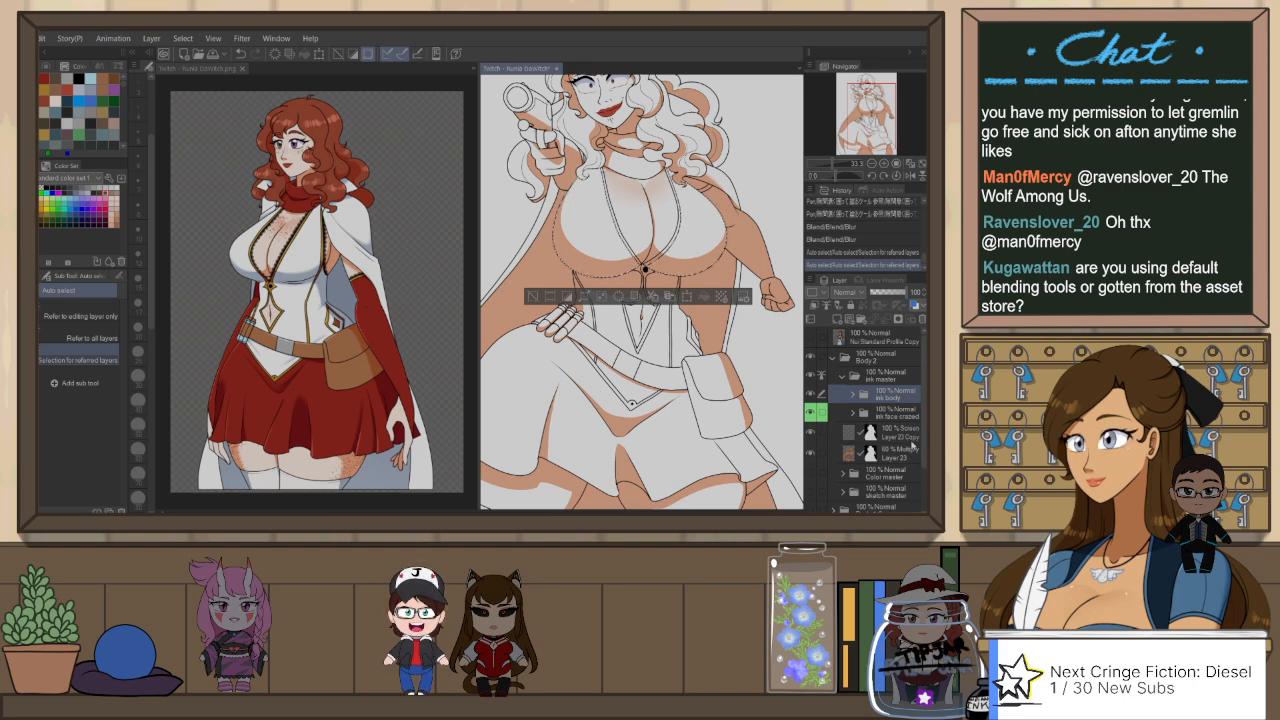
left_click(904, 450)
key("j")
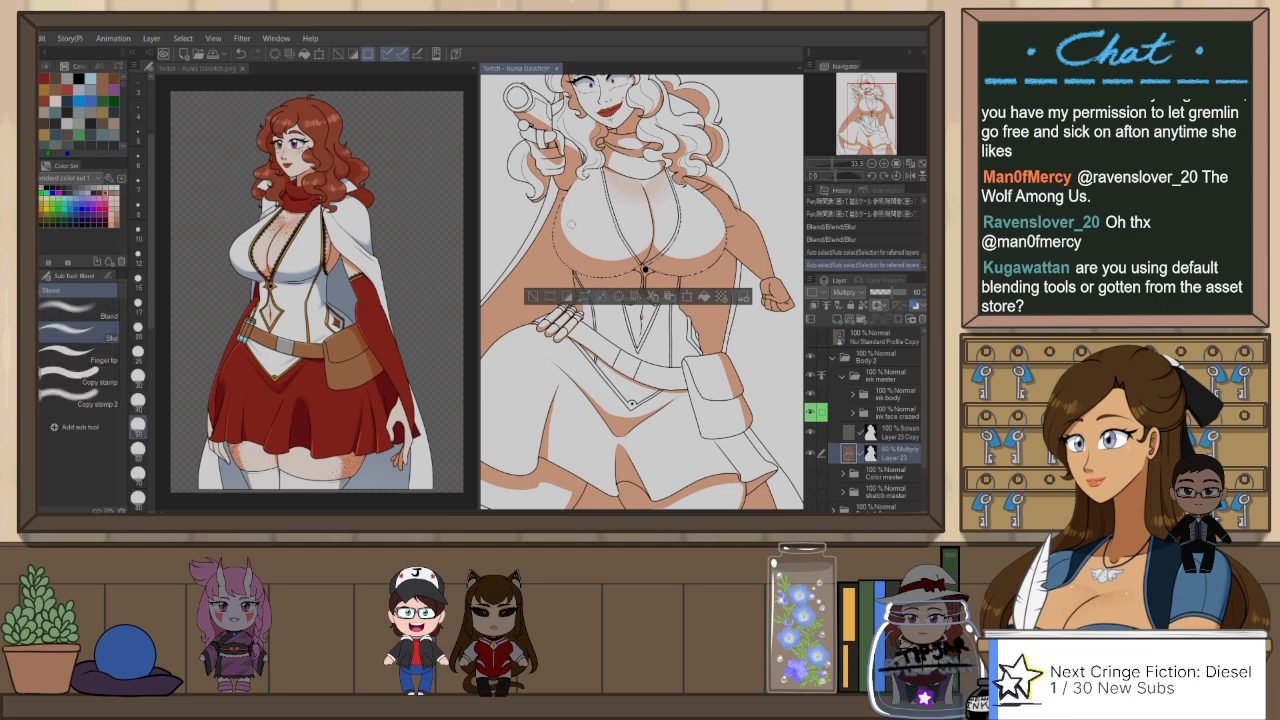
Step: Try softening the shadow edges inside the selected chest areas with a larger Blur brush, and undo the strokes
key("bracketright")
key("bracketright")
key("bracketright")
key("bracketright")
mouse_move(571, 206)
left_mouse_down()
mouse_move(570, 238)
mouse_move(598, 256)
left_mouse_up()
key("ctrl+z")
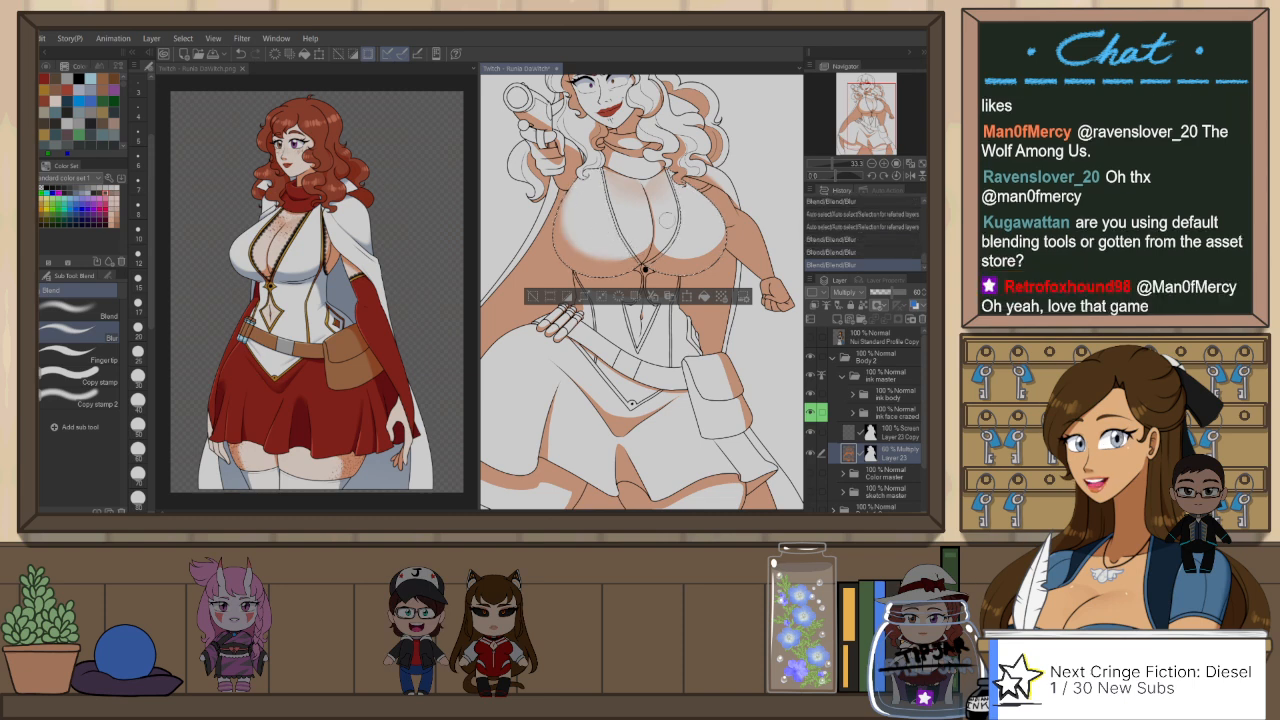
left_click_drag(657, 196, 663, 221)
key("h")
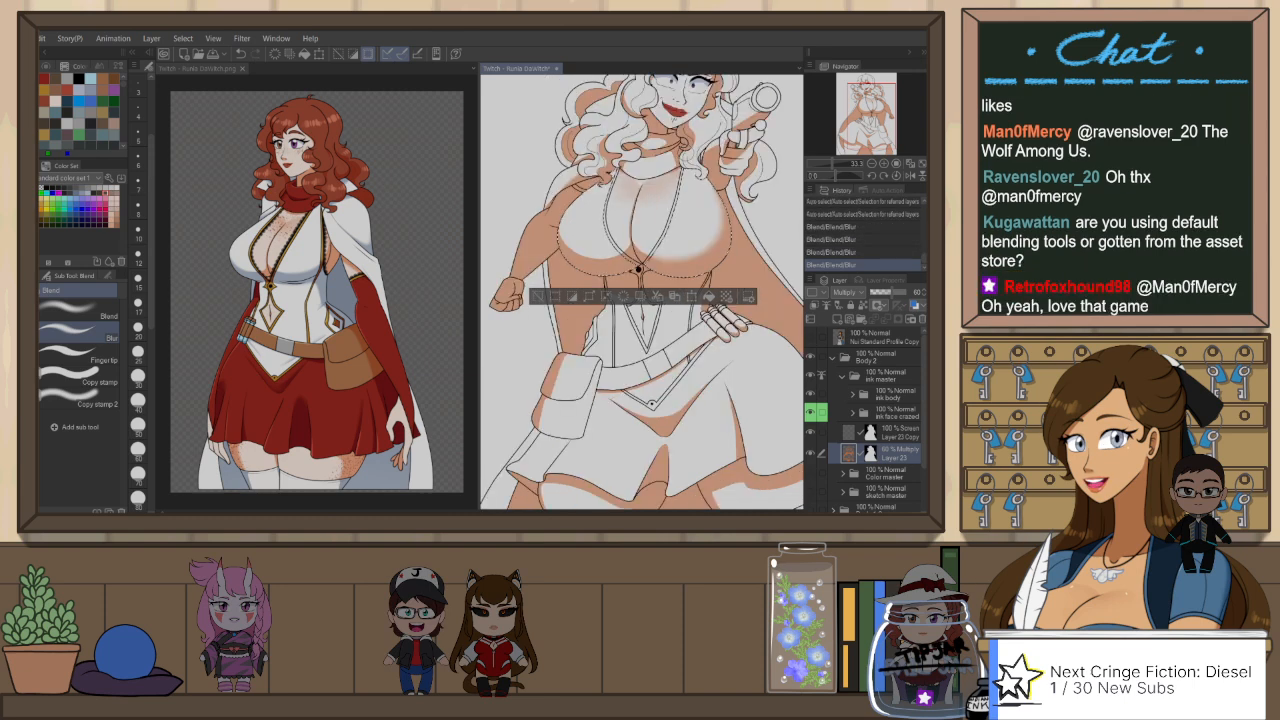
mouse_move(580, 249)
left_mouse_down()
mouse_move(606, 254)
mouse_move(627, 238)
left_mouse_up()
key("ctrl+z")
key("ctrl+plus")
key("ctrl+plus")
key("ctrl+z")
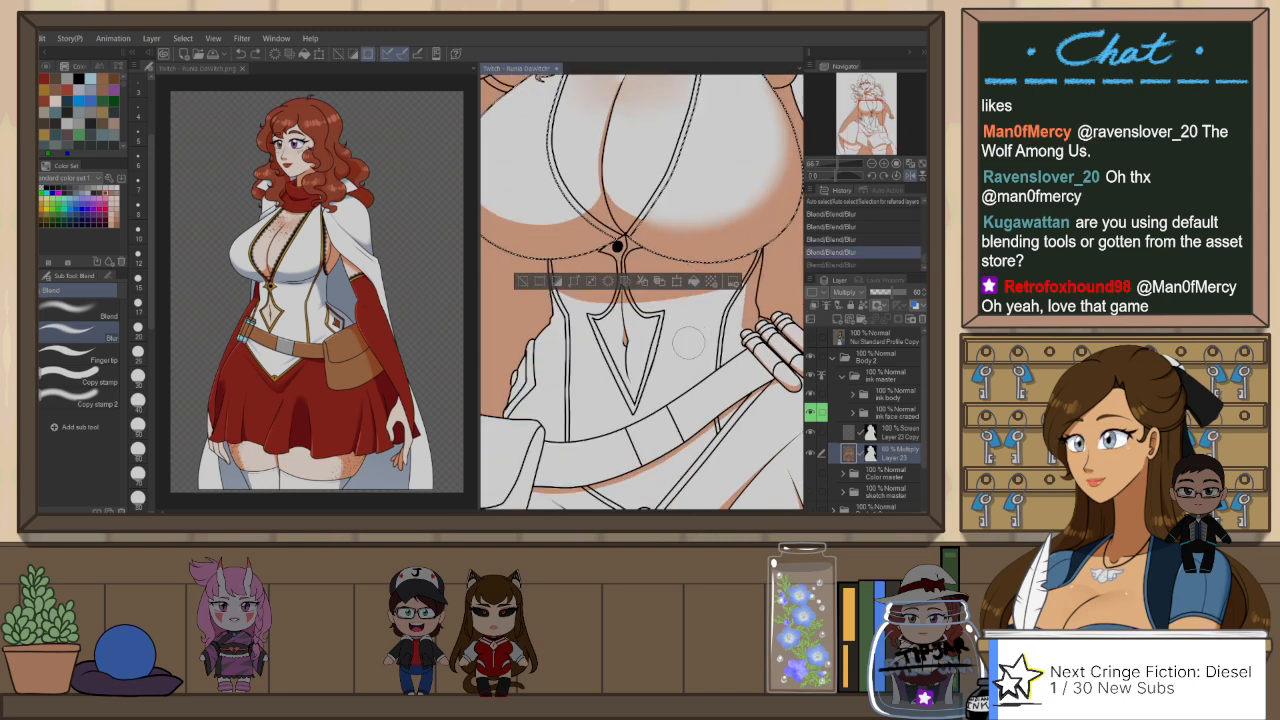
key("ctrl+z")
left_click_drag(675, 350, 709, 404)
scroll(699, 403, "down", 1)
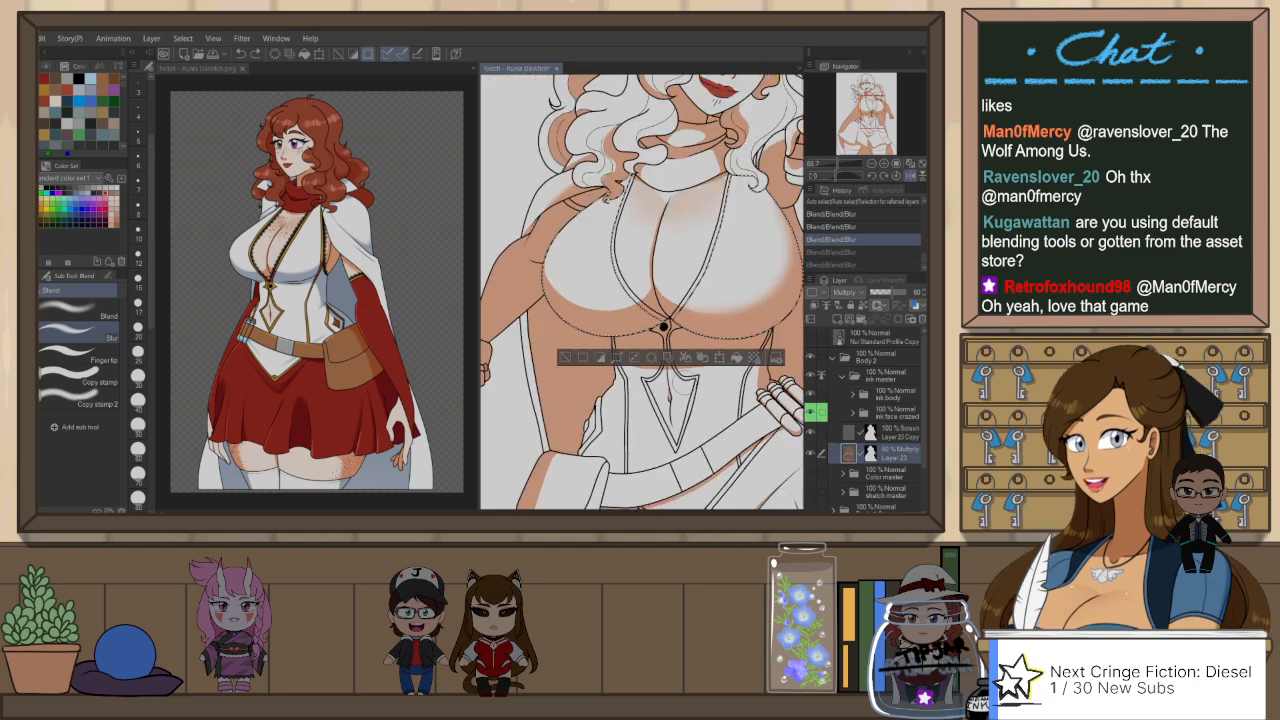
key("ctrl+z")
key("ctrl+z")
key("ctrl+z")
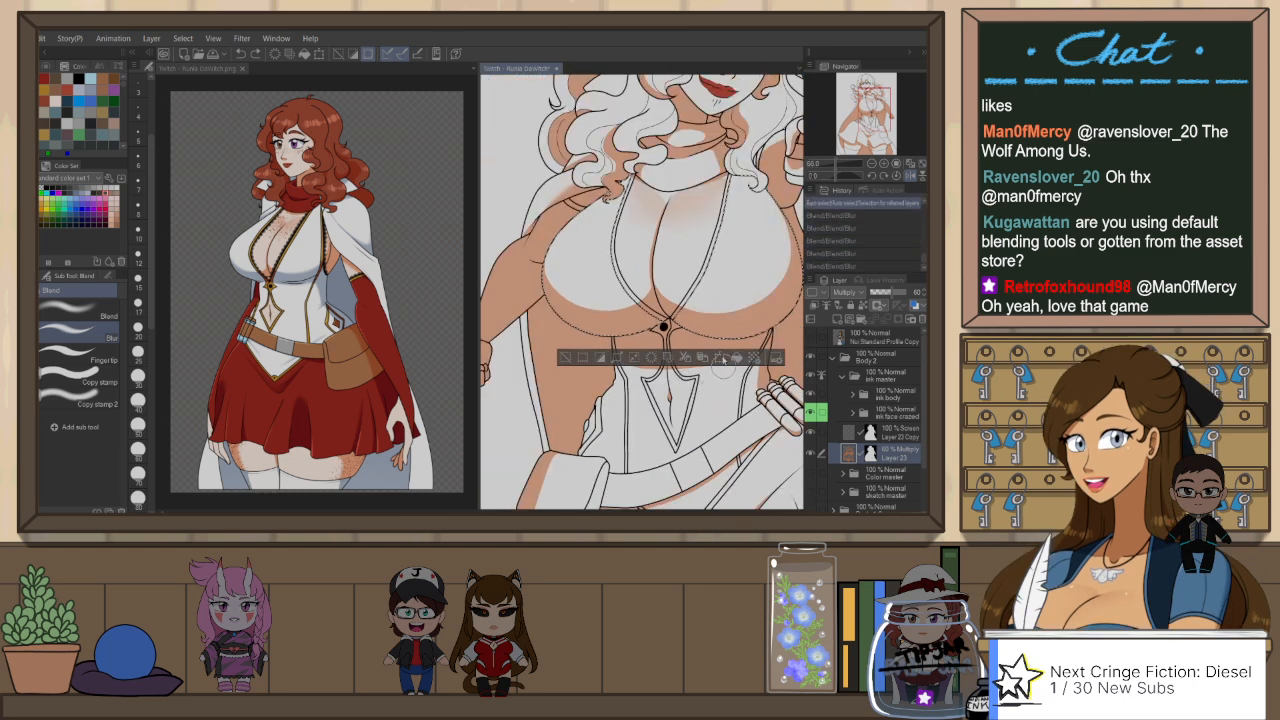
Step: Blur the lower shadow edges on both sides of the selected chest and clear the selection
mouse_move(547, 258)
left_mouse_down()
mouse_move(572, 297)
mouse_move(643, 306)
left_mouse_up()
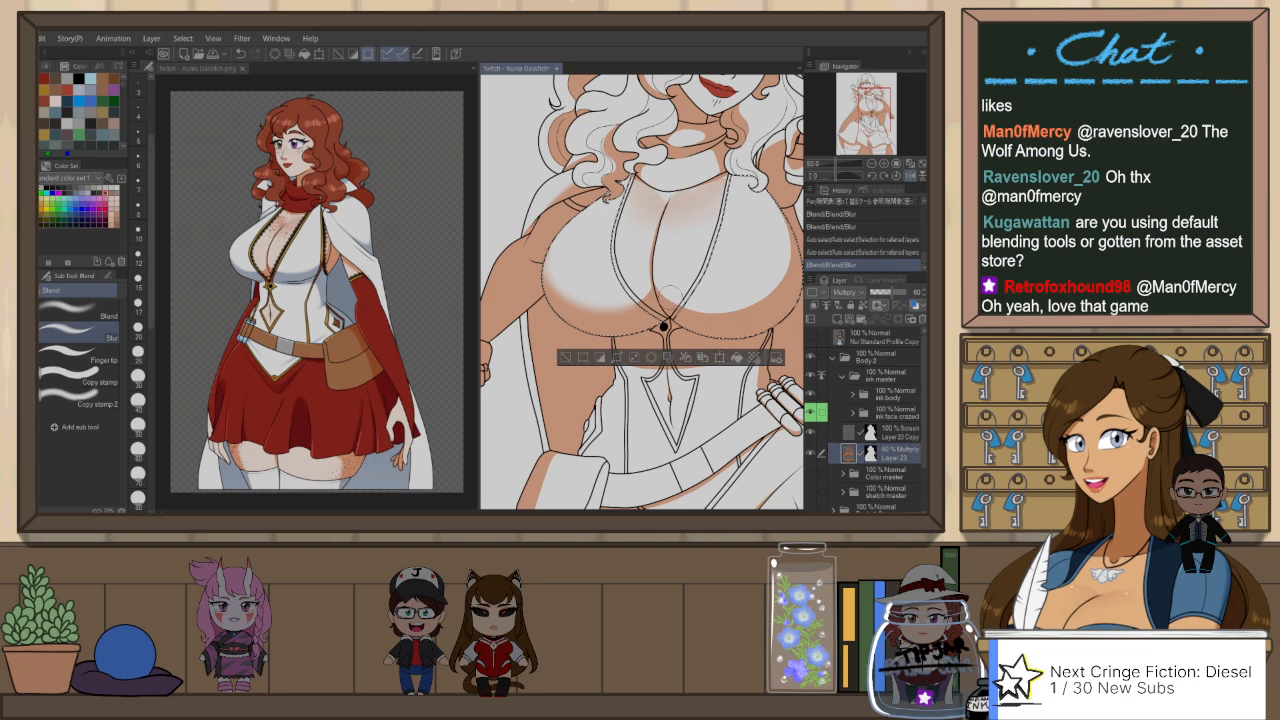
key("h")
mouse_move(507, 214)
left_mouse_down()
mouse_move(502, 262)
mouse_move(580, 312)
left_mouse_up()
key("ctrl+d")
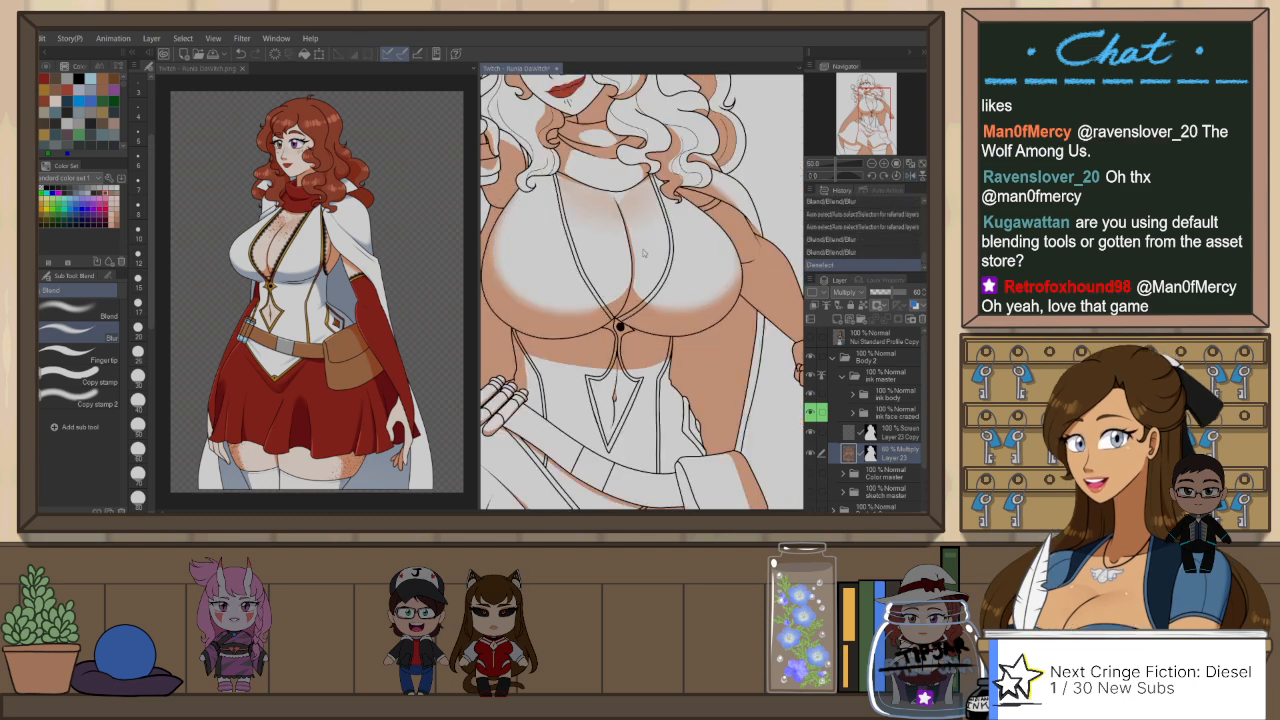
scroll(626, 233, "down", 1)
scroll(626, 233, "down", 4)
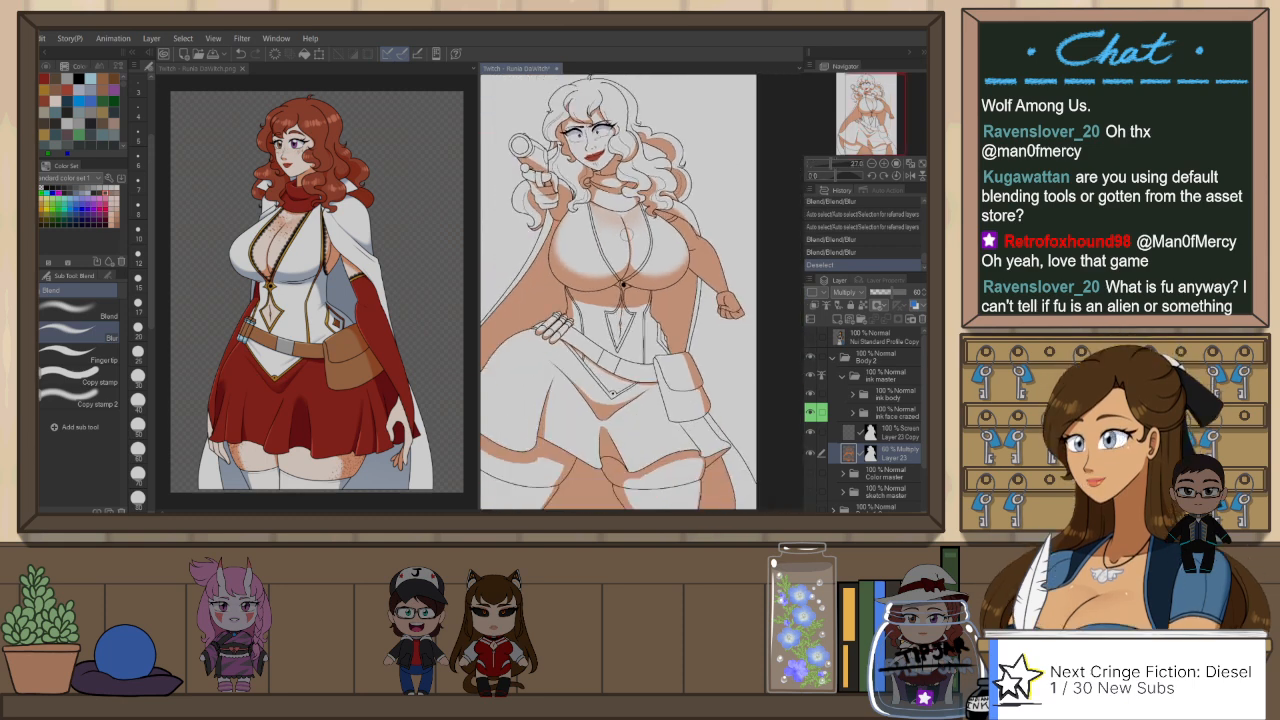
scroll(588, 282, "up", 5)
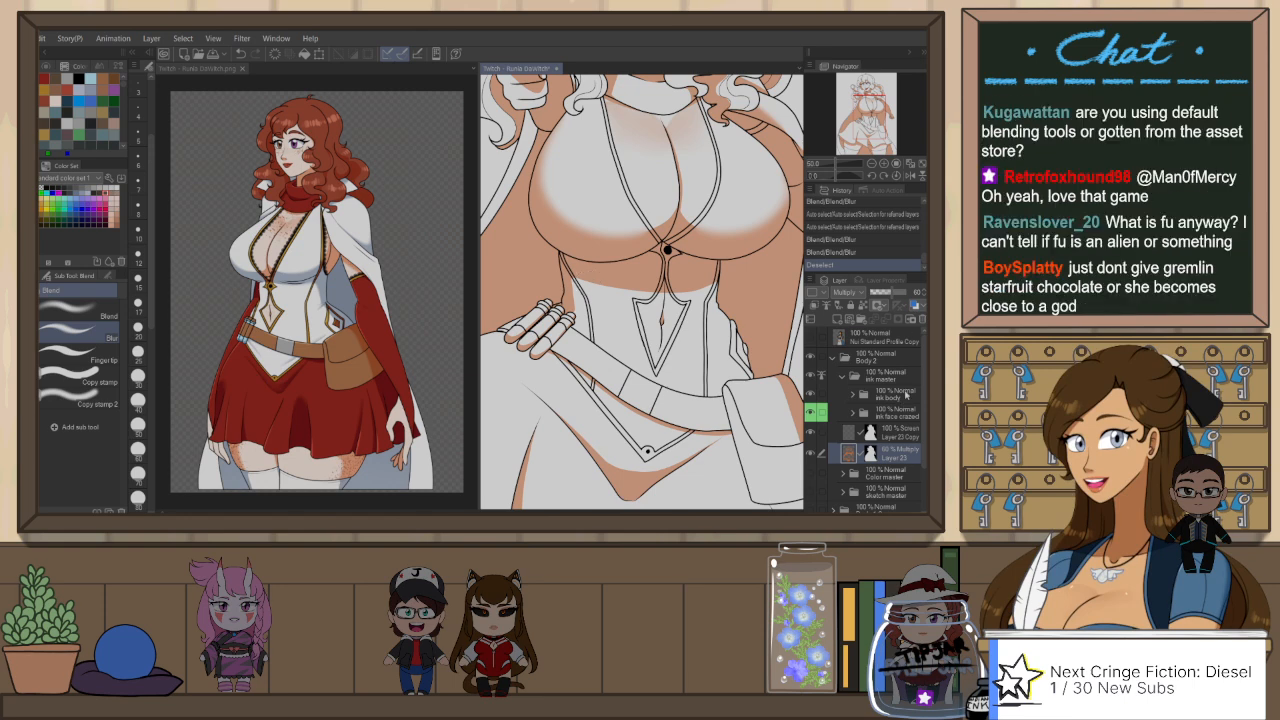
key("w")
left_click(728, 297)
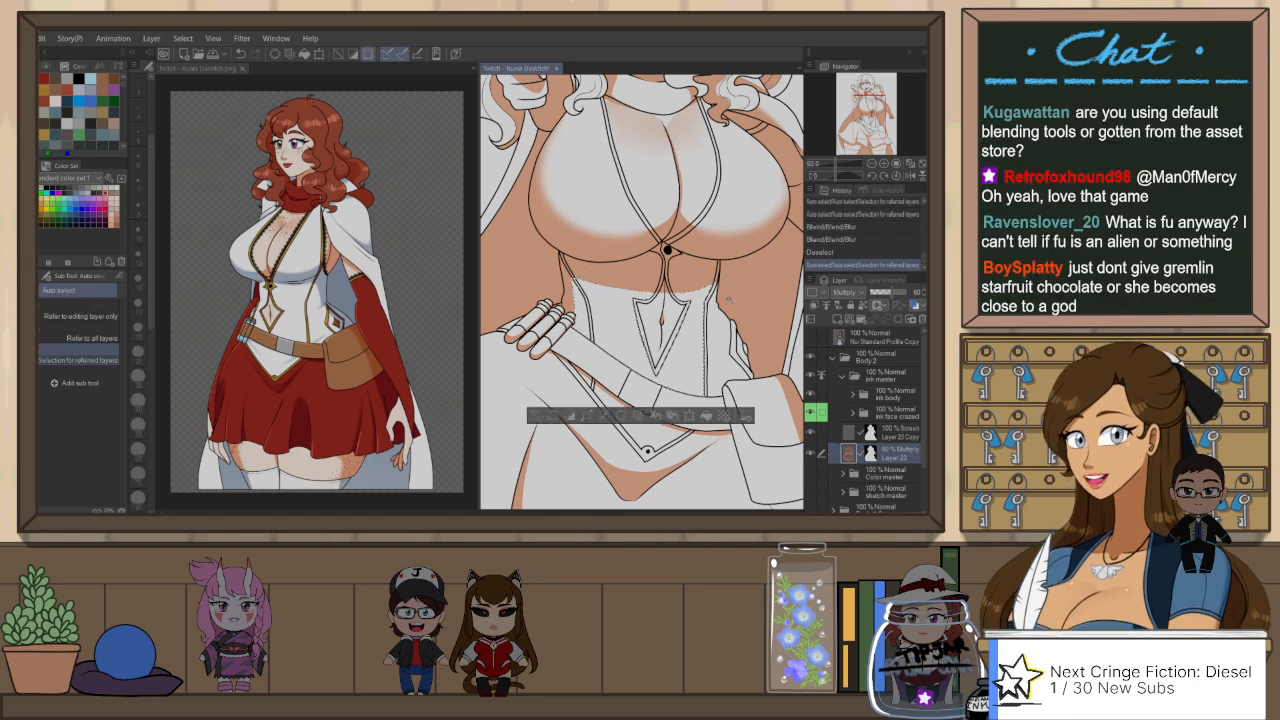
left_click(729, 302)
key("ctrl+z")
key("ctrl+z")
Step: Auto-select the bodice panels below the bust with the ink body folder active, and return to the Layer 23 Multiply layer
left_click(894, 393)
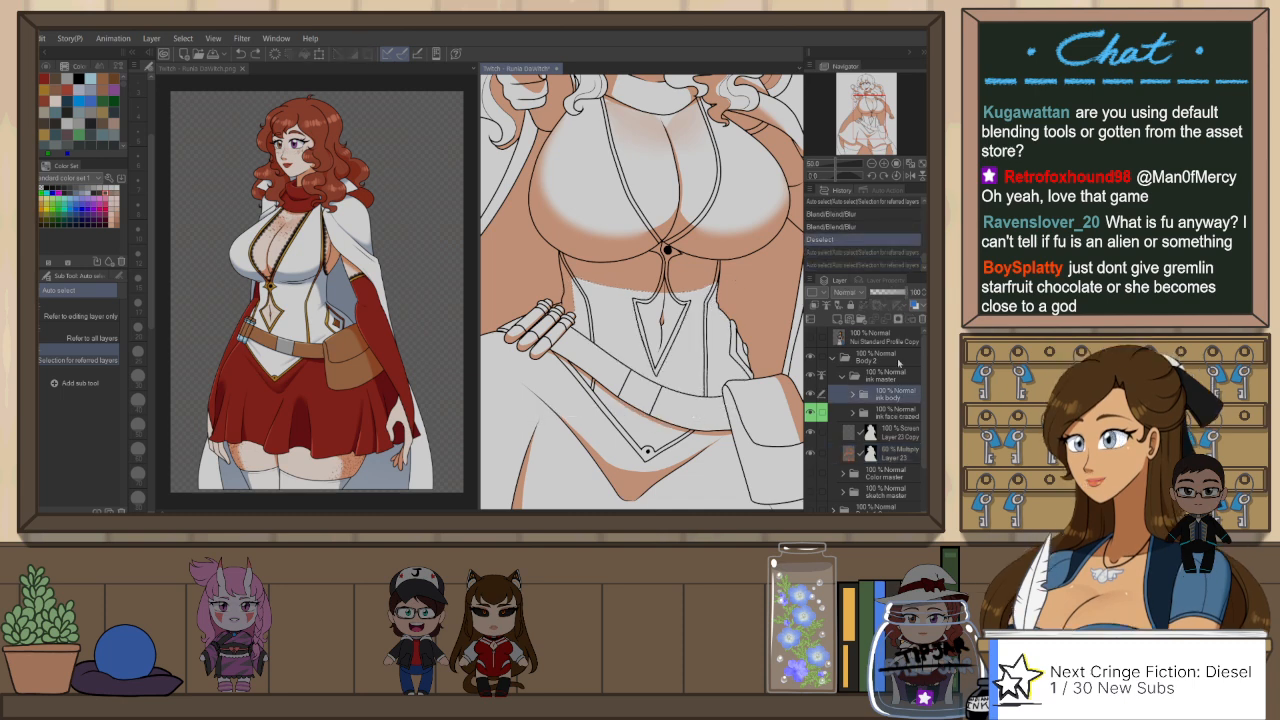
left_click(712, 305)
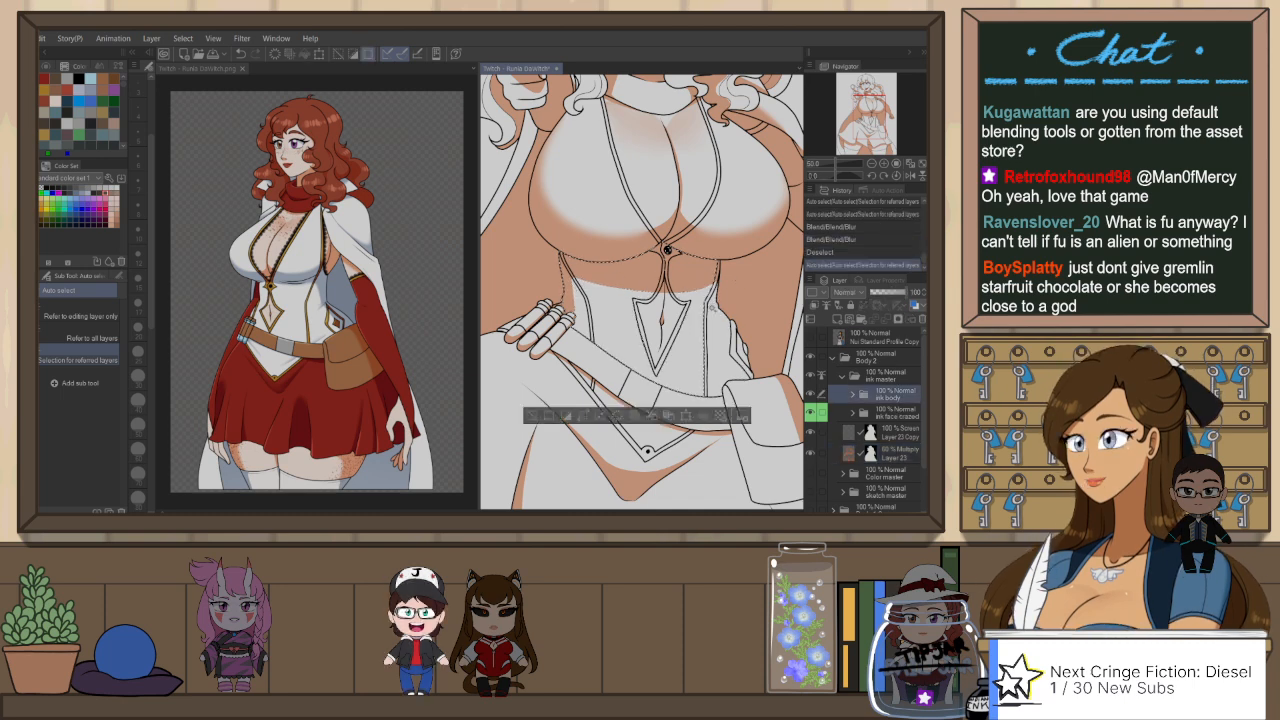
left_click(713, 309)
left_click(715, 283)
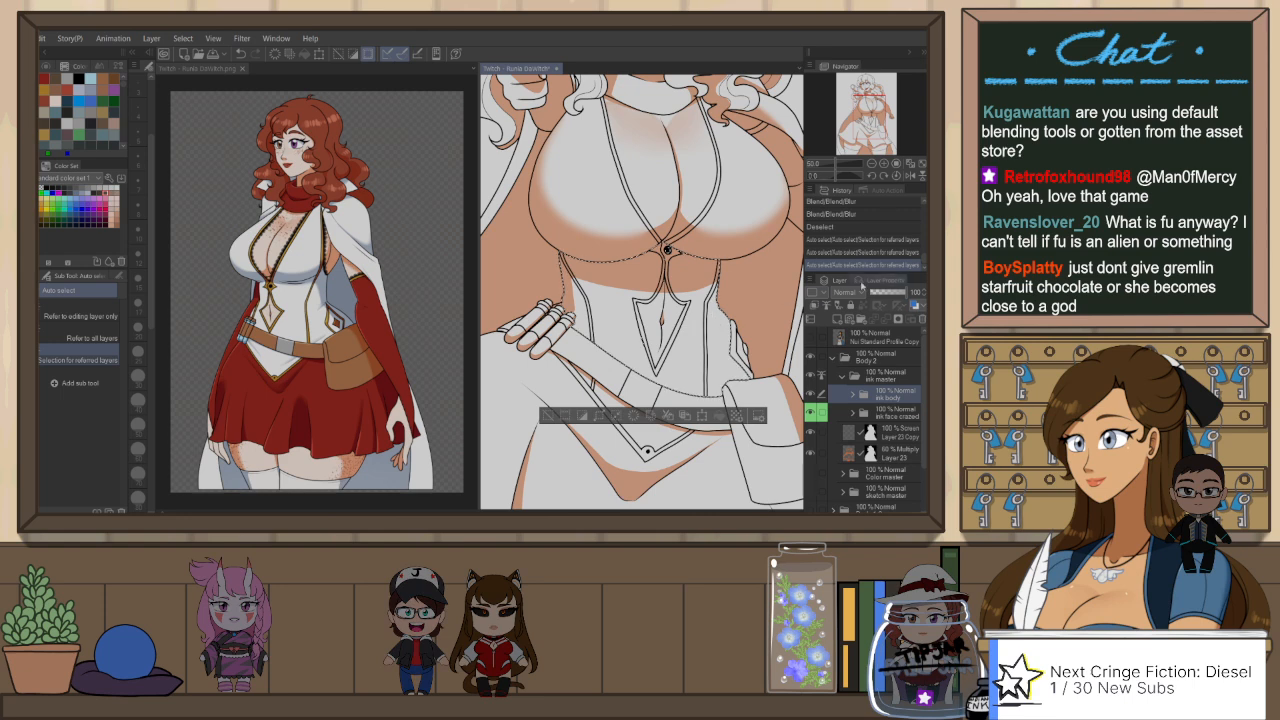
left_click(895, 452)
Step: Trim the shadow under the bust inside the selection using a larger Snap eraser 2, undoing the first strokes
key("e")
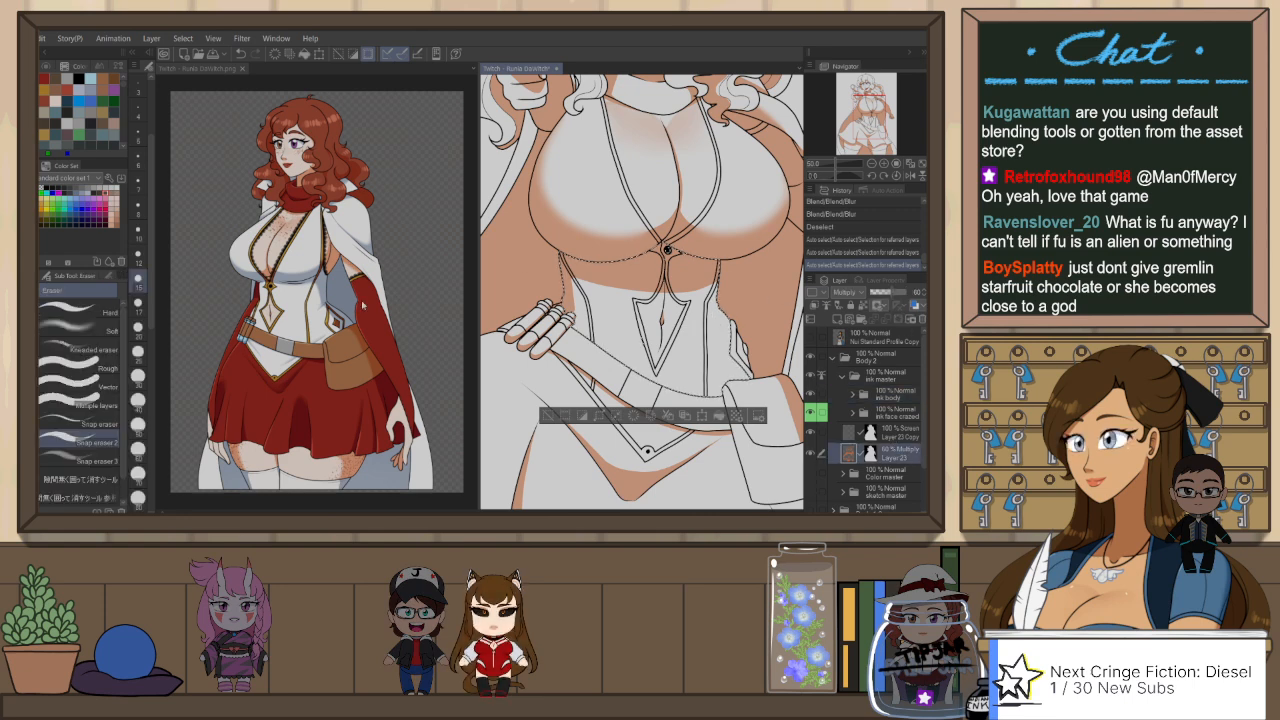
left_click(138, 354)
left_click_drag(578, 272, 719, 272)
key("ctrl+z")
key("ctrl+z")
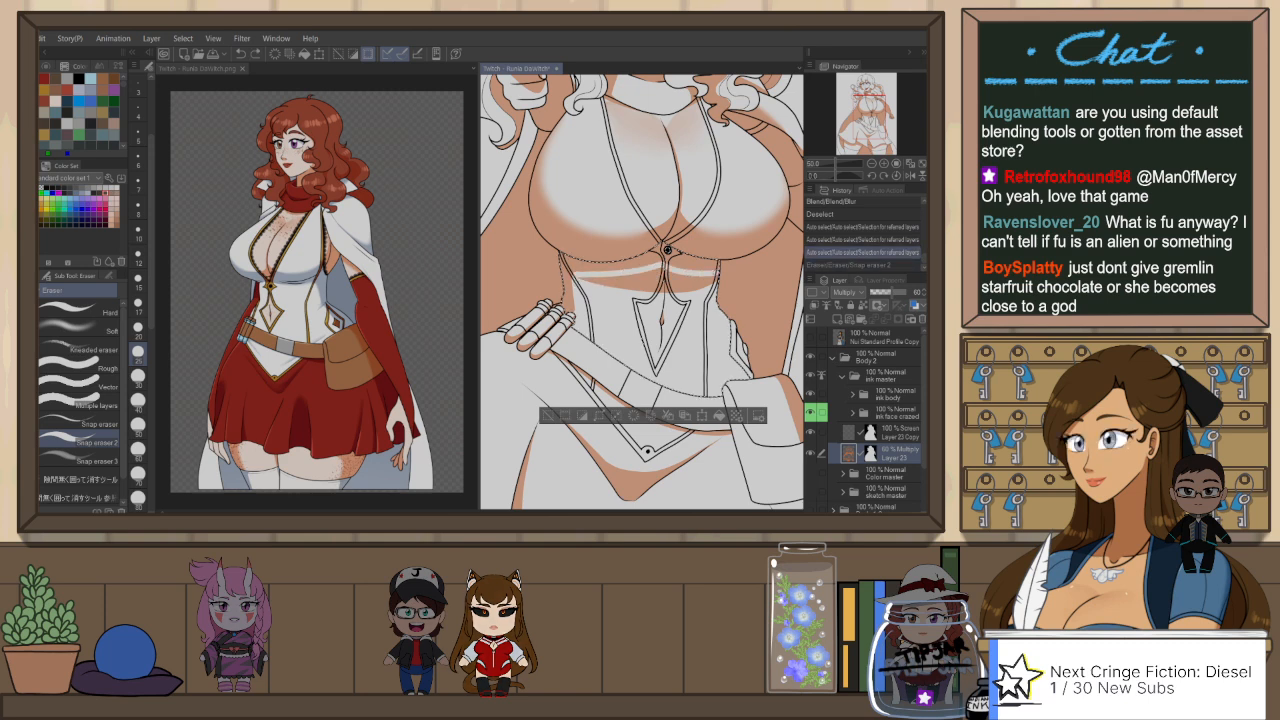
mouse_move(583, 277)
left_mouse_down()
mouse_move(651, 268)
mouse_move(646, 288)
mouse_move(691, 283)
mouse_move(676, 268)
mouse_move(673, 289)
mouse_move(647, 282)
mouse_move(700, 292)
left_mouse_up()
key("bracketright")
key("bracketright")
Step: Redraw the narrower shadow under the bust across the bodice with the Darker pencil and clear the selection
key("p")
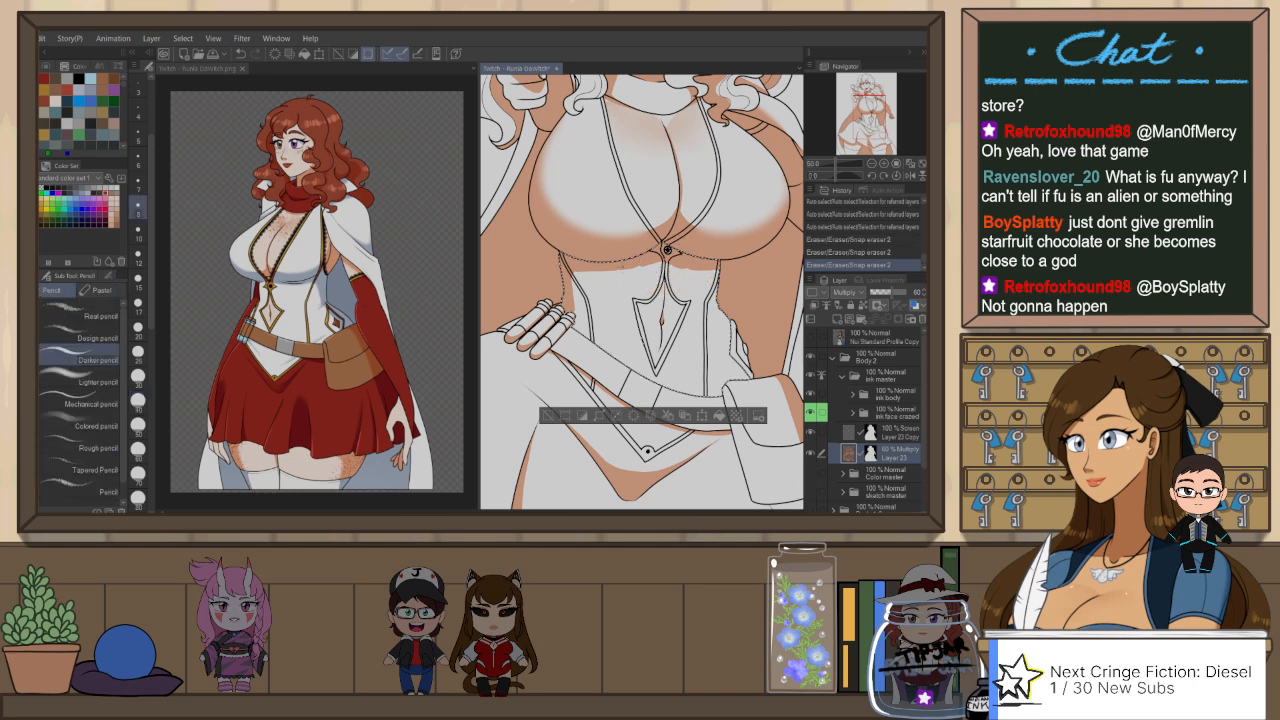
mouse_move(598, 265)
left_mouse_down()
mouse_move(652, 260)
mouse_move(626, 267)
mouse_move(640, 264)
left_mouse_up()
left_click(138, 330)
key("ctrl+z")
left_click_drag(718, 262, 730, 266)
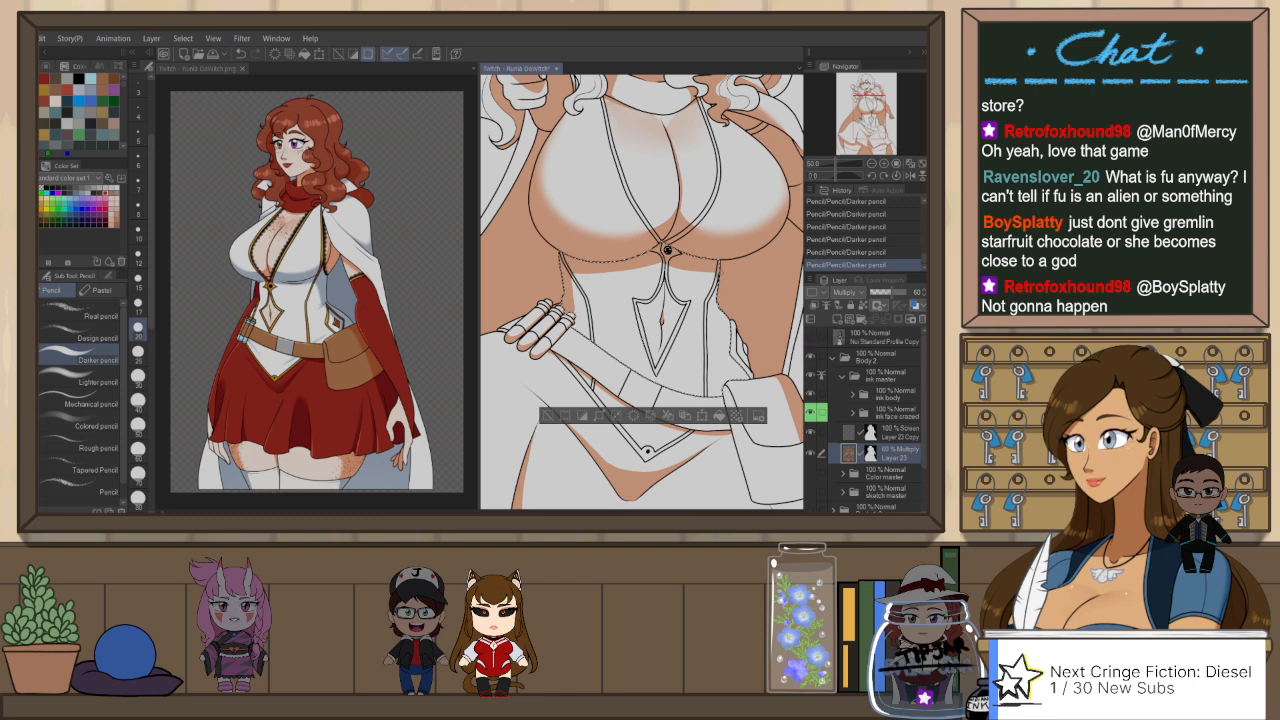
key("ctrl+z")
left_click_drag(719, 272, 717, 306)
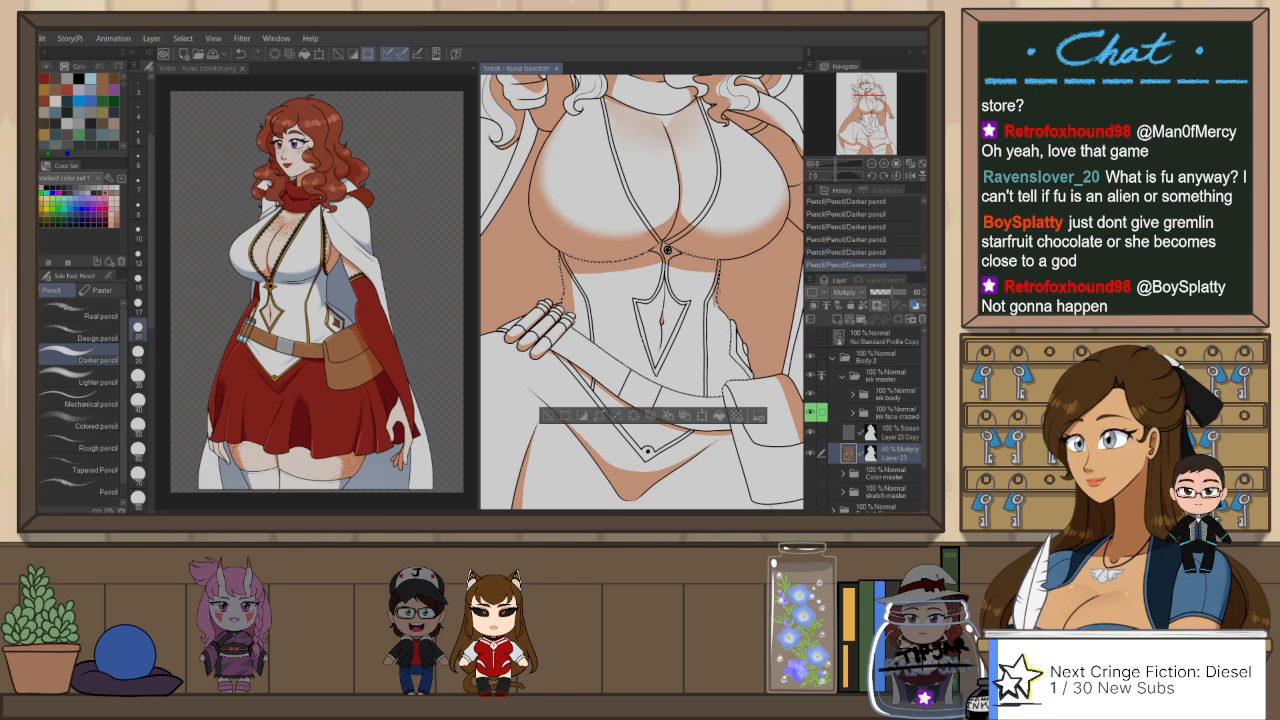
key("ctrl+z")
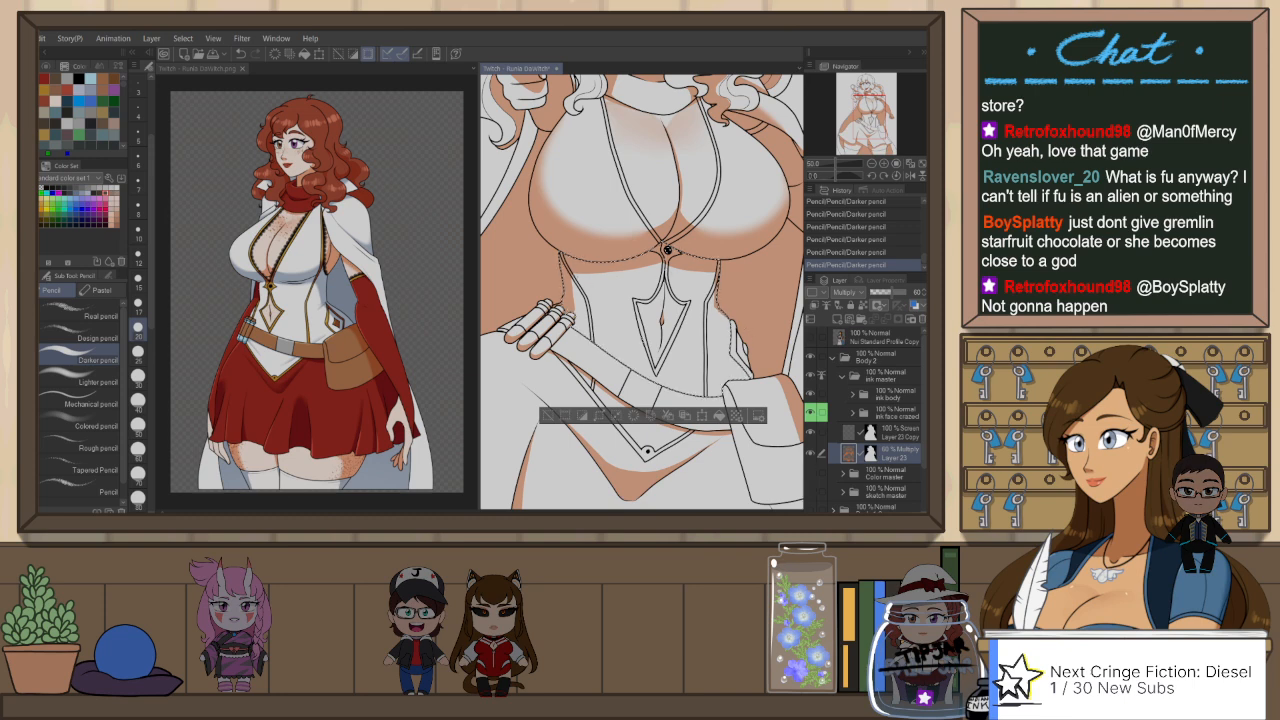
key("ctrl+d")
Step: Soften the shadow edges on the belt pouch with the Blur tool
scroll(602, 275, "down", 6)
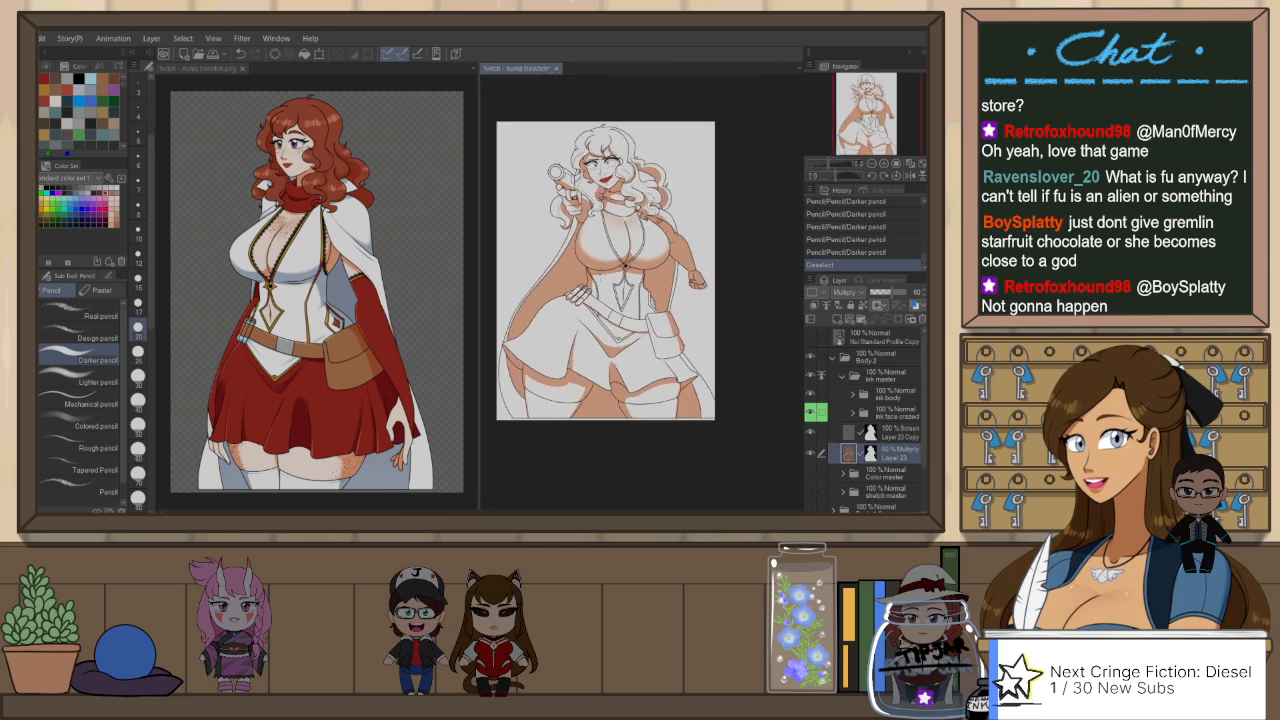
scroll(632, 338, "up", 2)
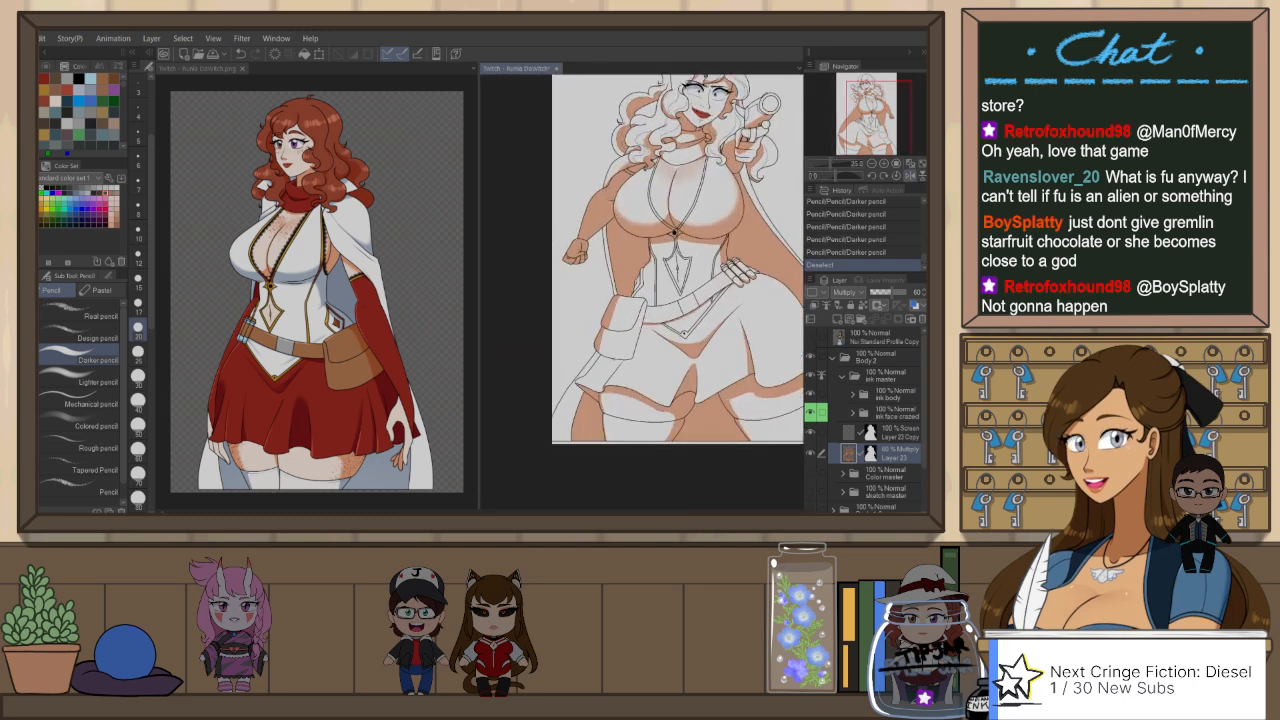
key("j")
left_click_drag(615, 287, 606, 318)
Step: Outline the shadow below the belt pouch with the Darker pencil, tidy it with Snap eraser 2, and fill it with the gap-filling pen
key("p")
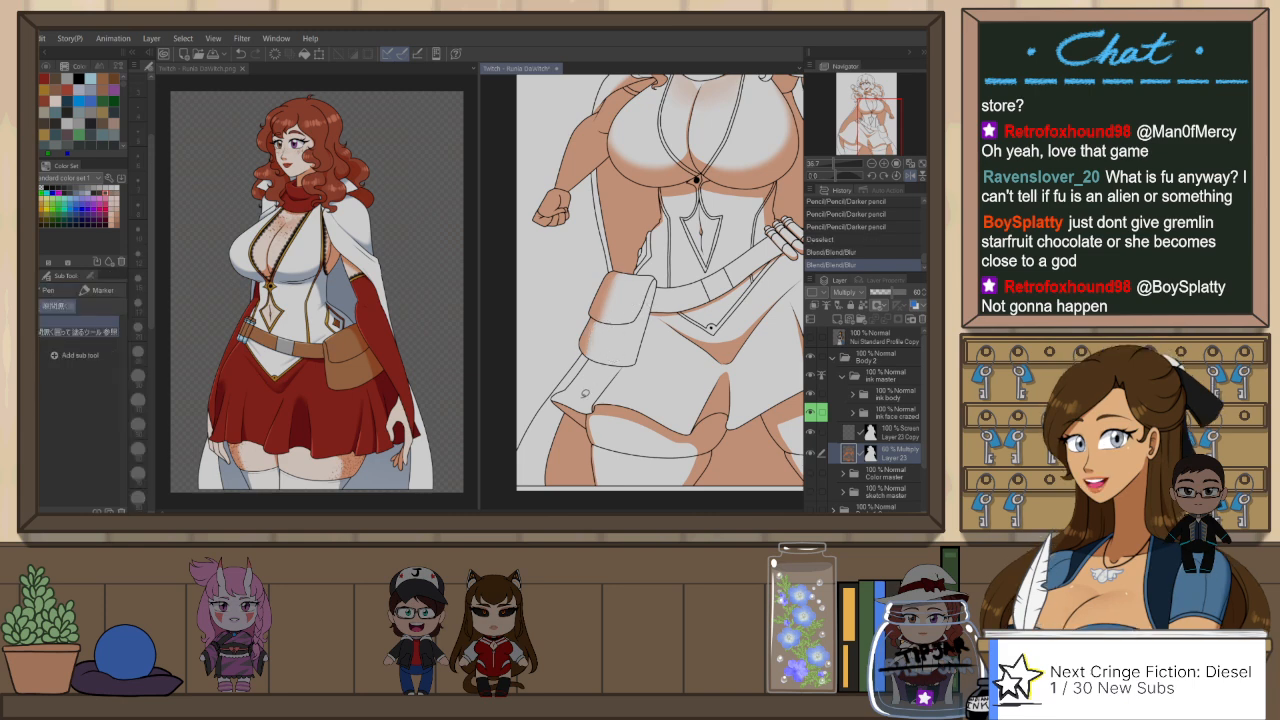
key("p")
left_click_drag(573, 411, 627, 369)
key("ctrl+z")
key("ctrl+z")
key("e")
key("p")
key("p")
key("p")
scroll(697, 316, "down", 5)
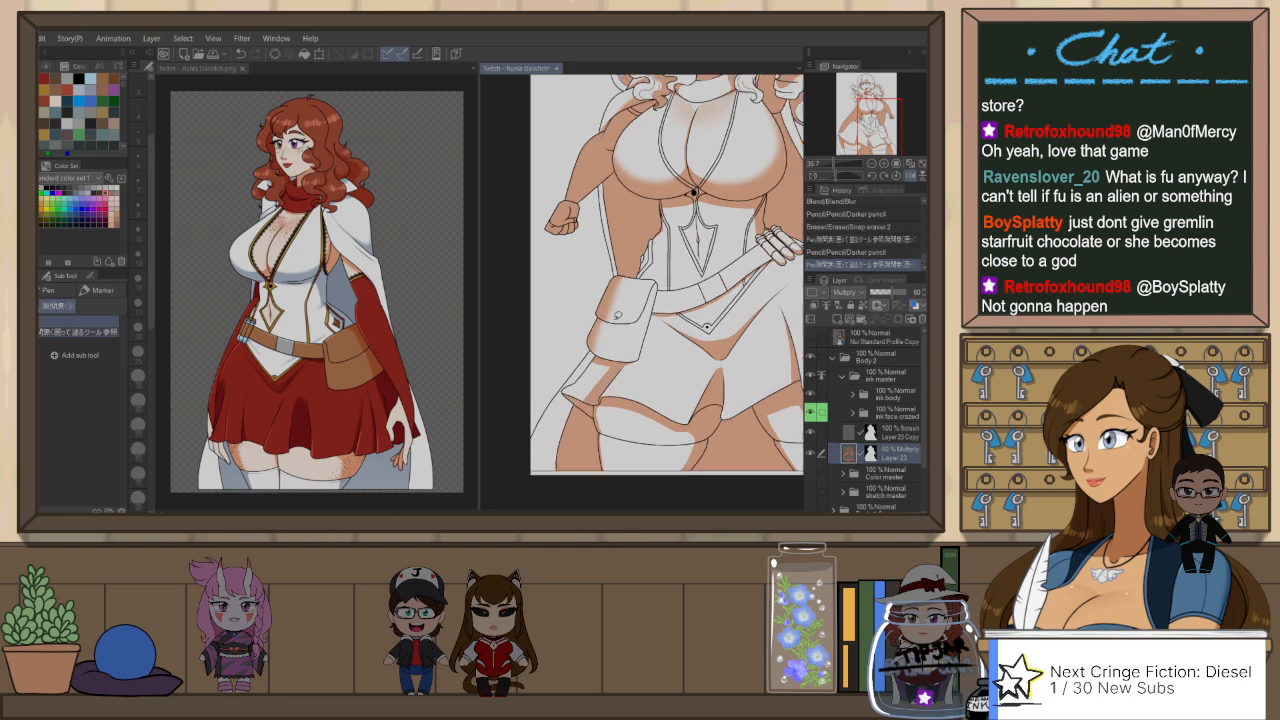
Step: Touch up the cape shadow near the hand on the hip with the gap-filling pen
key("h")
scroll(540, 323, "down", 1)
scroll(540, 322, "up", 6)
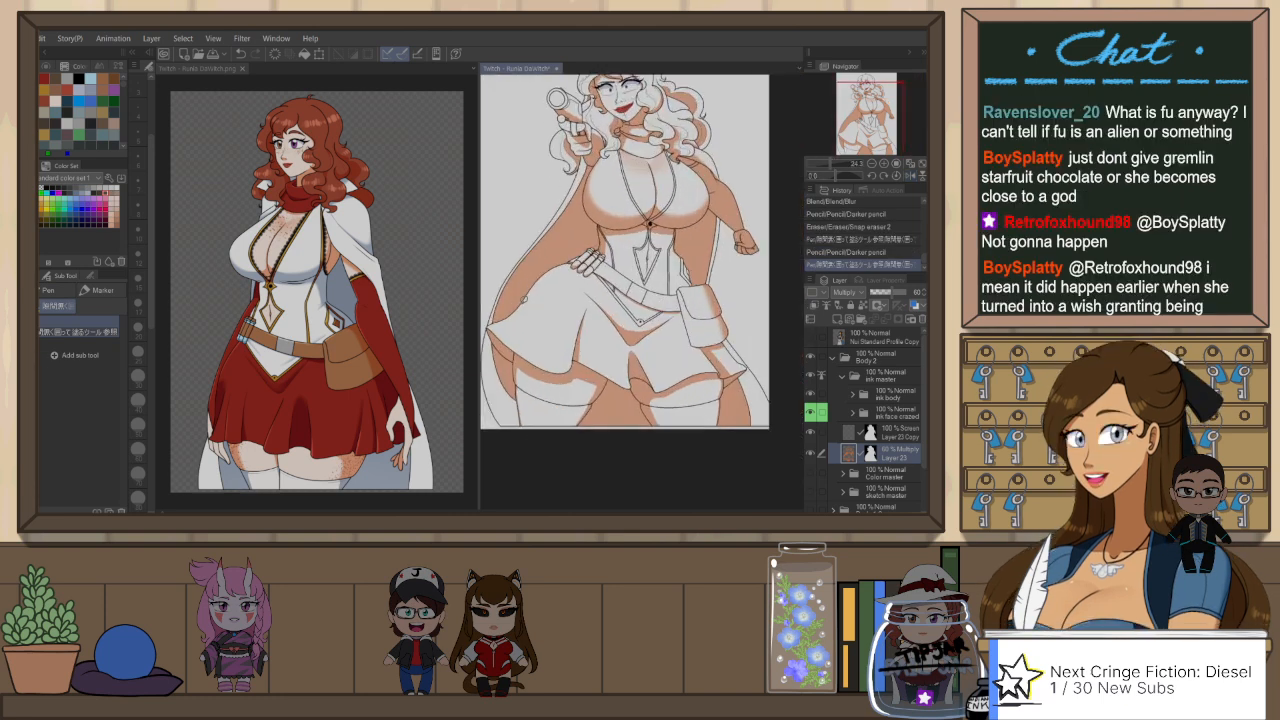
key("p")
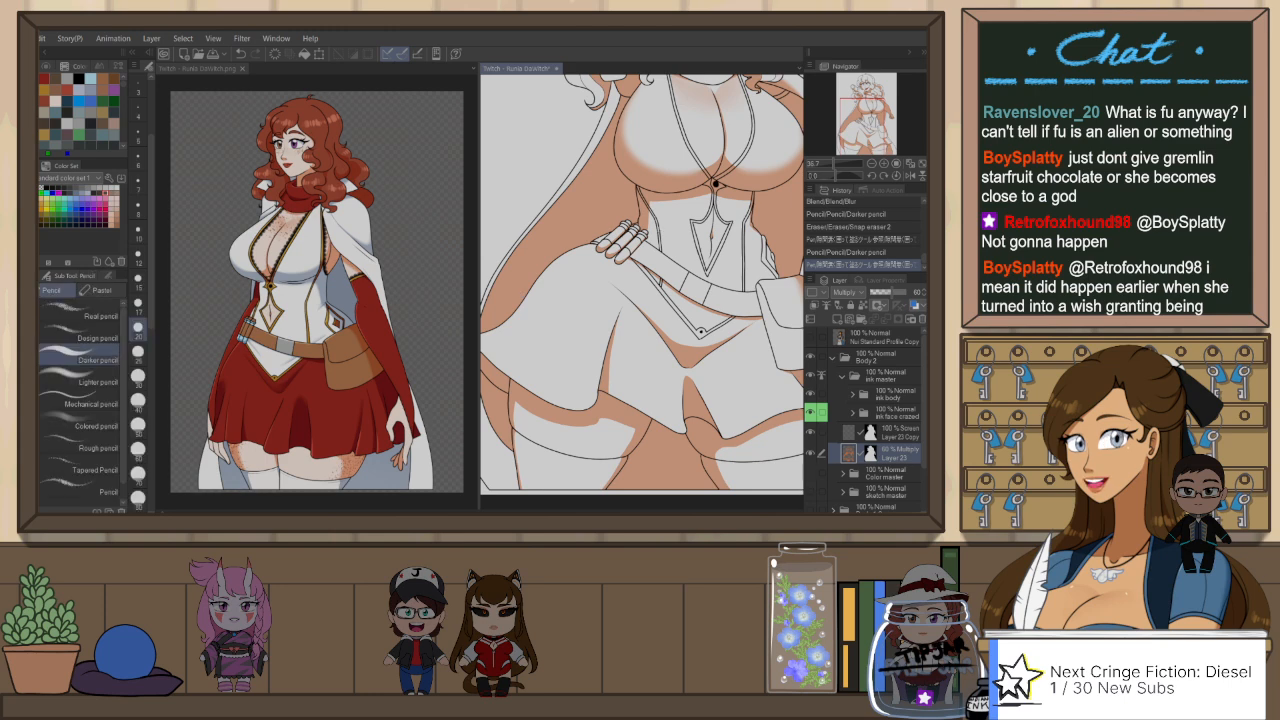
scroll(640, 280, "down", 2)
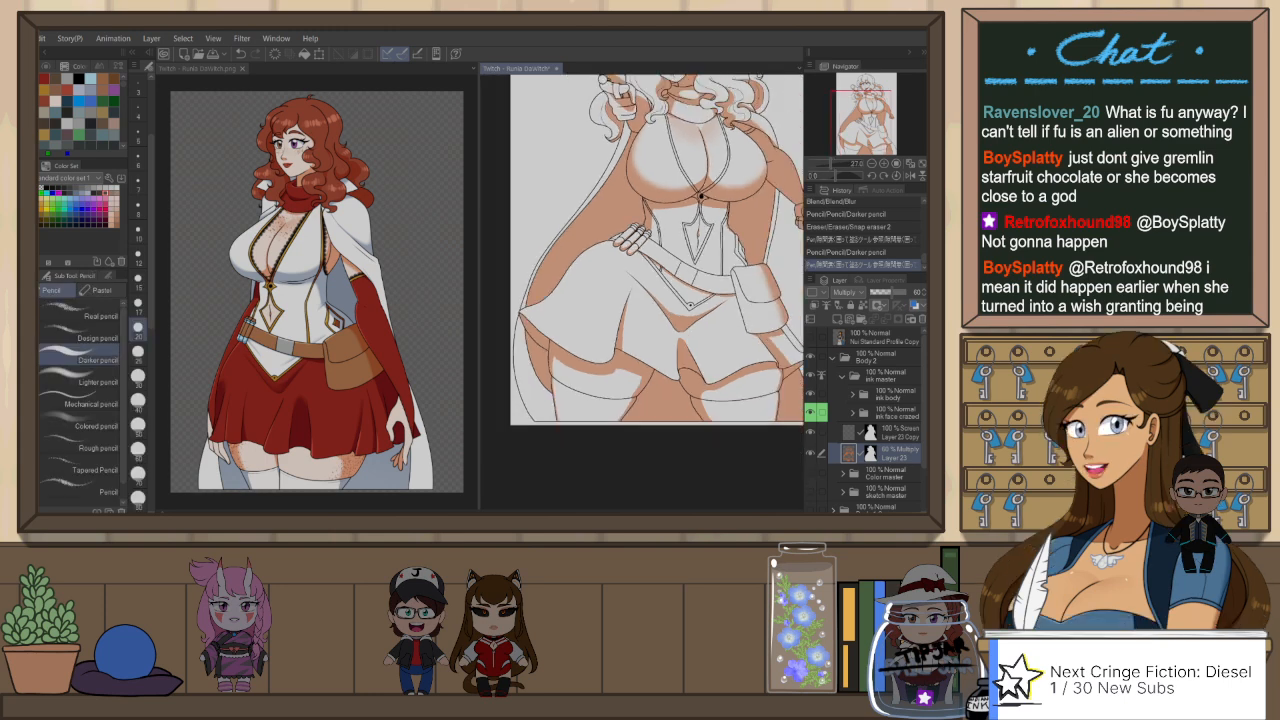
scroll(598, 198, "up", 1)
scroll(598, 198, "up", 1)
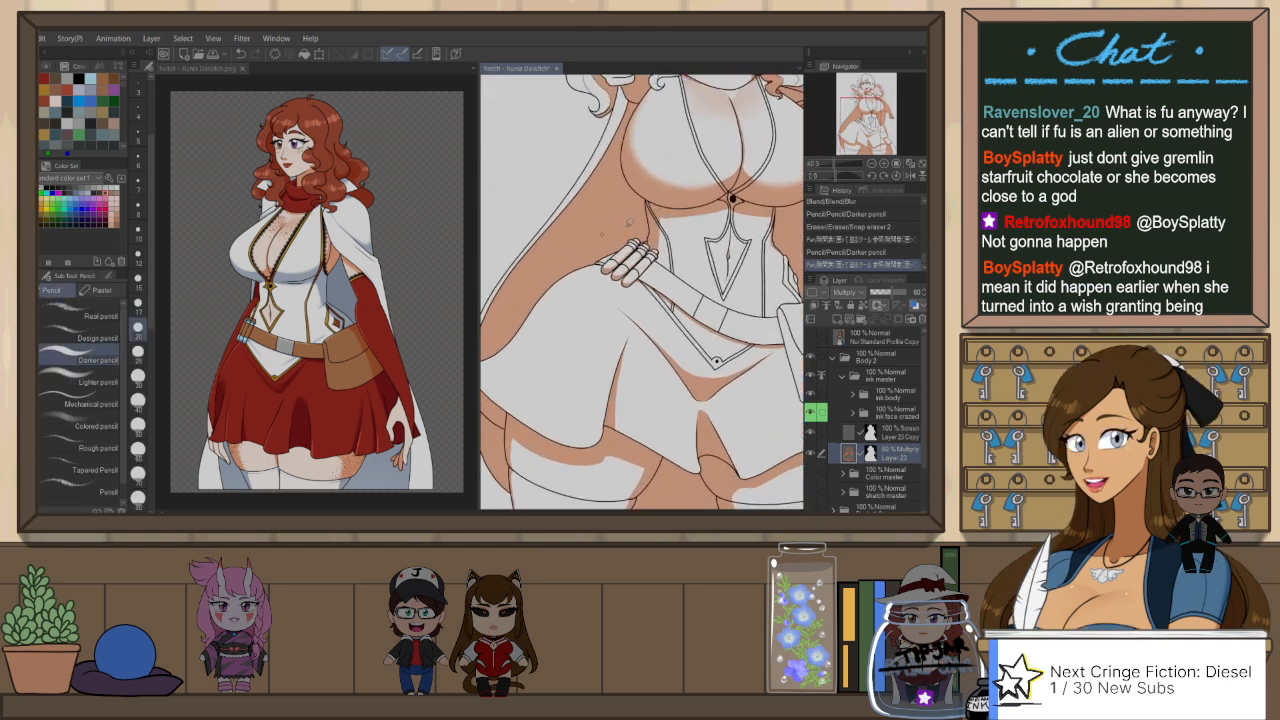
key("p")
scroll(556, 246, "down", 3)
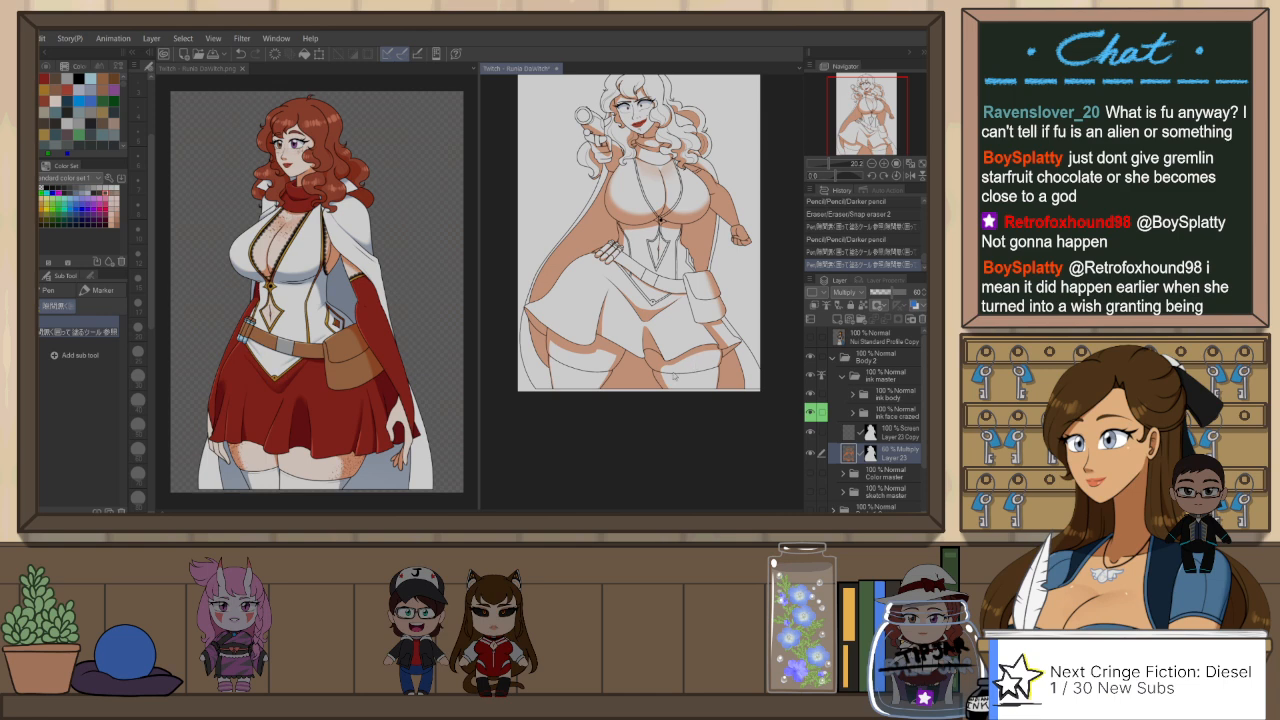
Step: Soften the shadow edges around the thighs and stockings below the skirt with the Blur tool
key("j")
left_click_drag(666, 372, 690, 392)
mouse_move(592, 394)
left_mouse_down()
mouse_move(613, 353)
mouse_move(595, 347)
left_mouse_up()
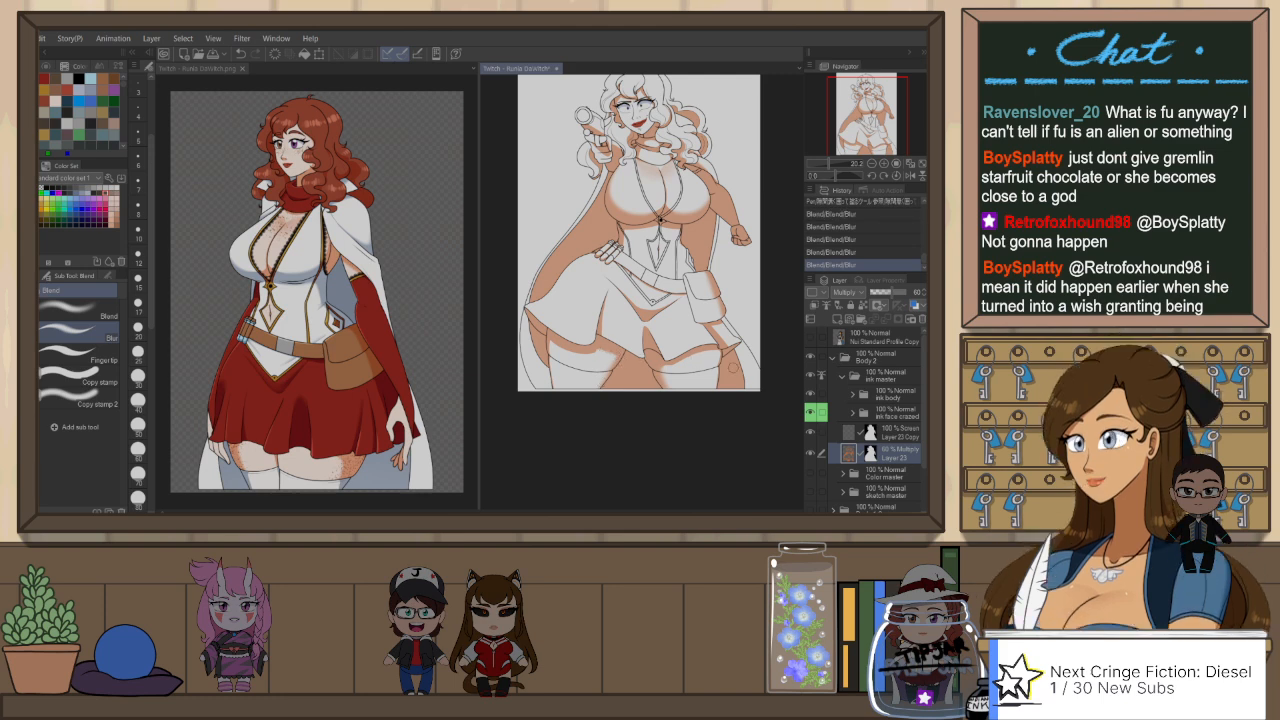
left_click_drag(682, 364, 676, 366)
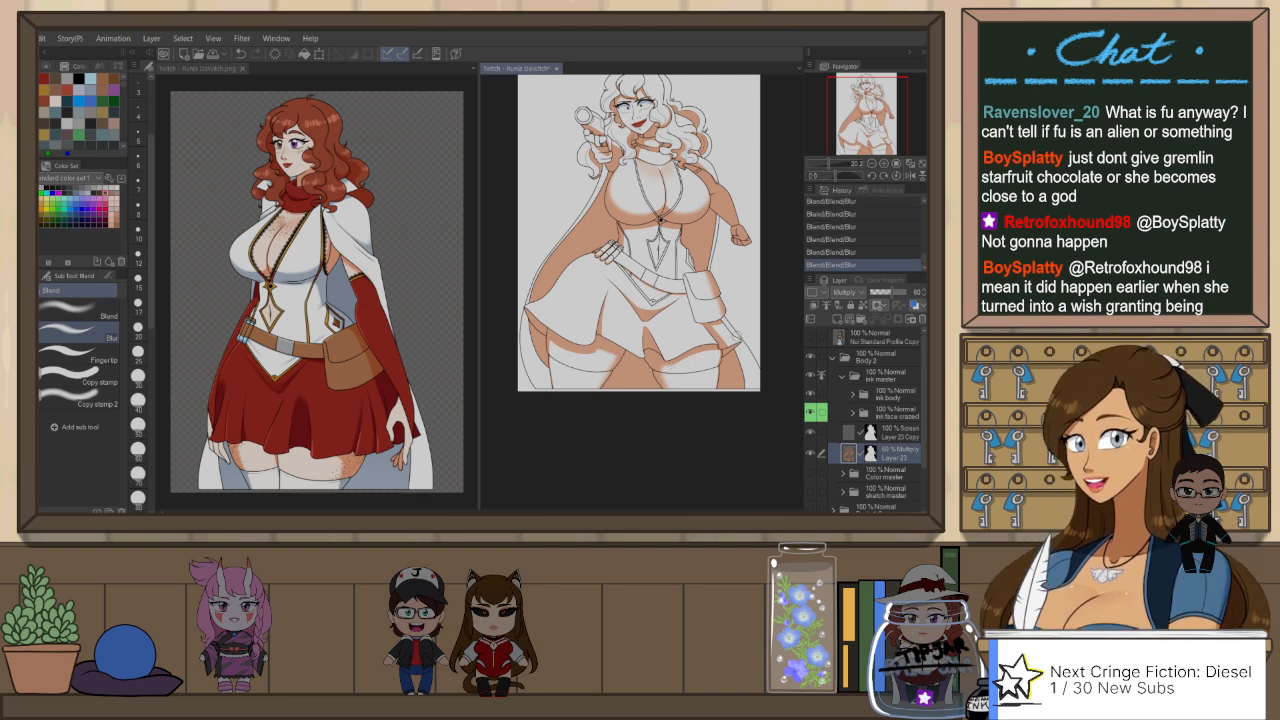
Step: Erase a lit strip along the outer edge of the forearm shadow, from wrist to elbow, with Snap eraser 2
left_click_drag(739, 224, 729, 242)
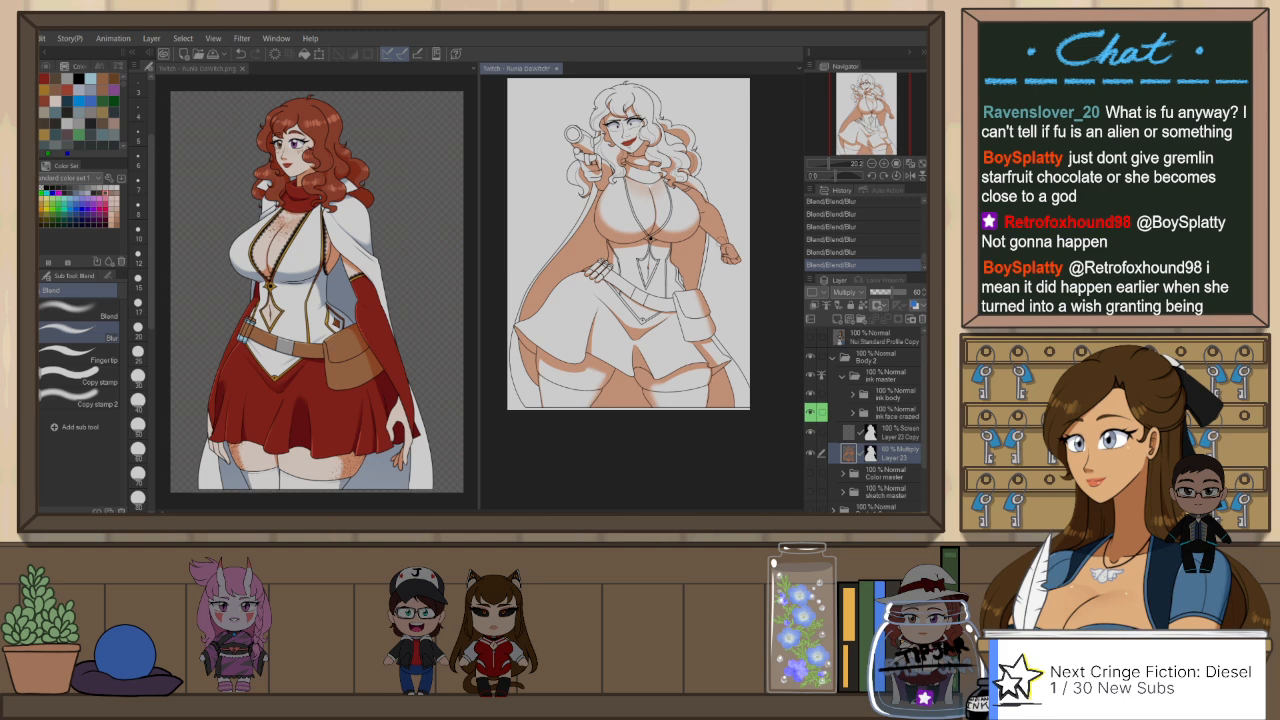
key("h")
key("e")
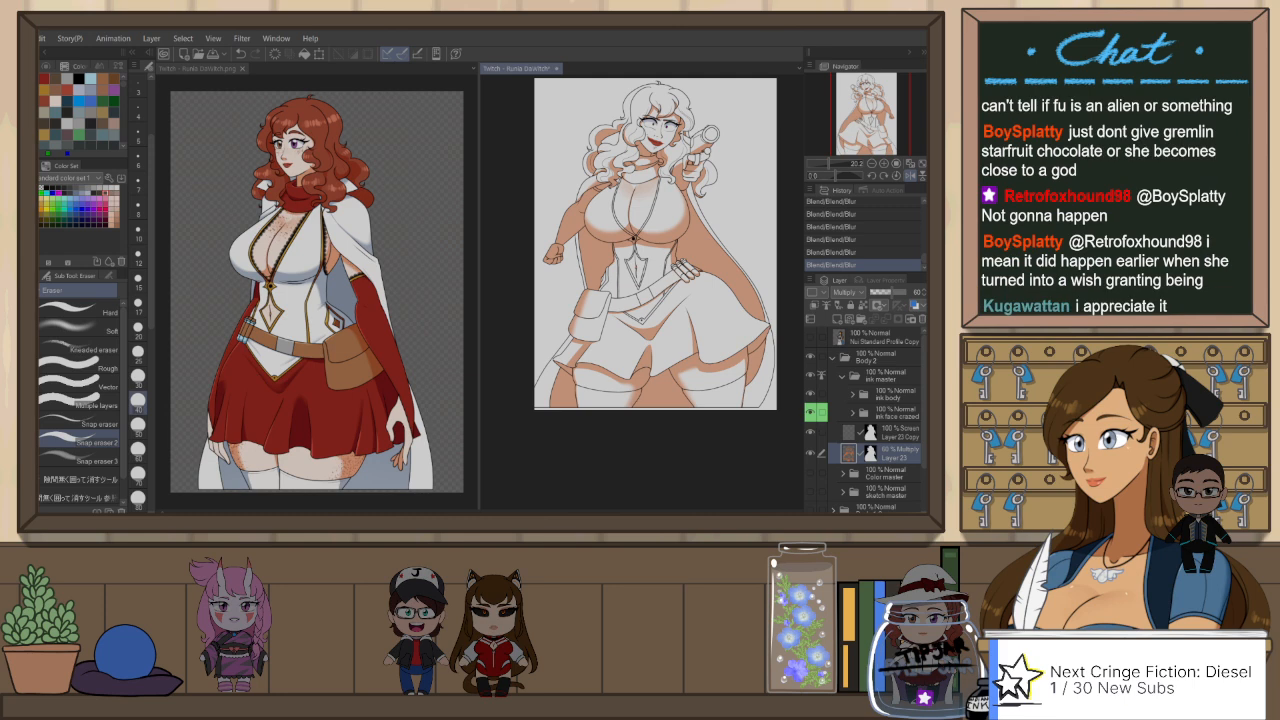
scroll(574, 242, "up", 2)
scroll(566, 220, "up", 2)
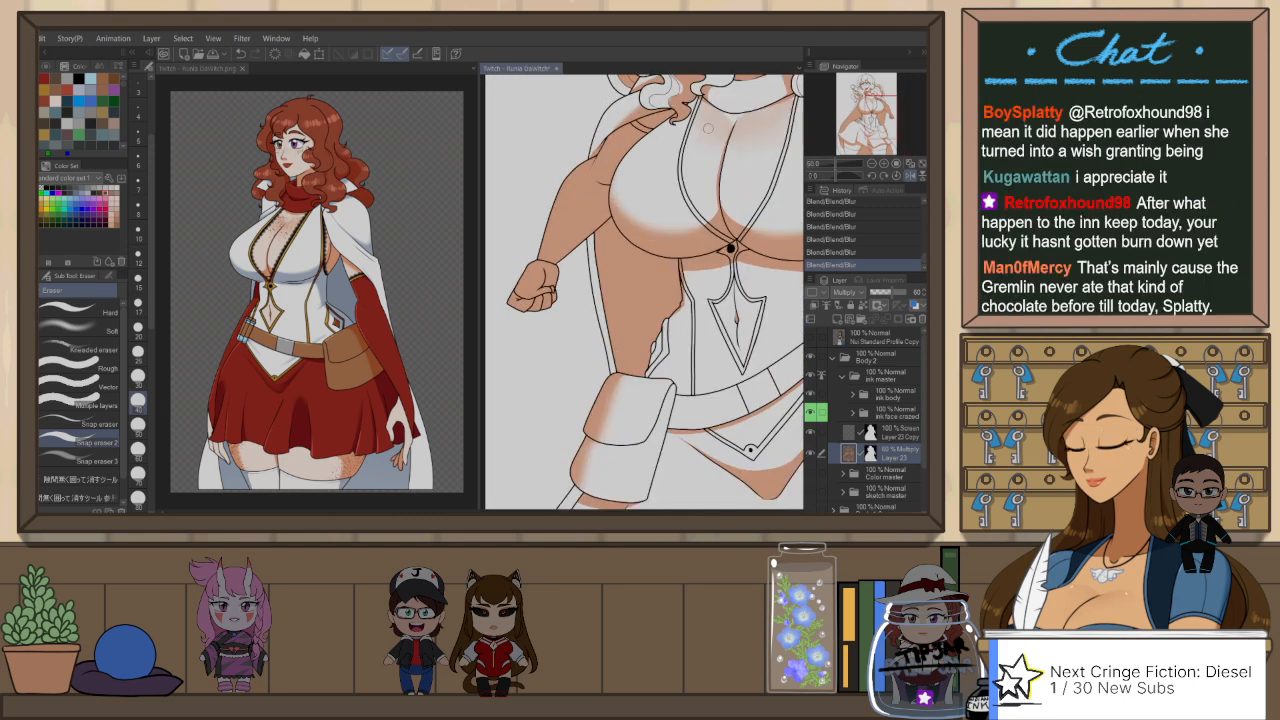
key("r")
mouse_move(731, 173)
left_mouse_down()
mouse_move(763, 206)
mouse_move(757, 183)
left_mouse_up()
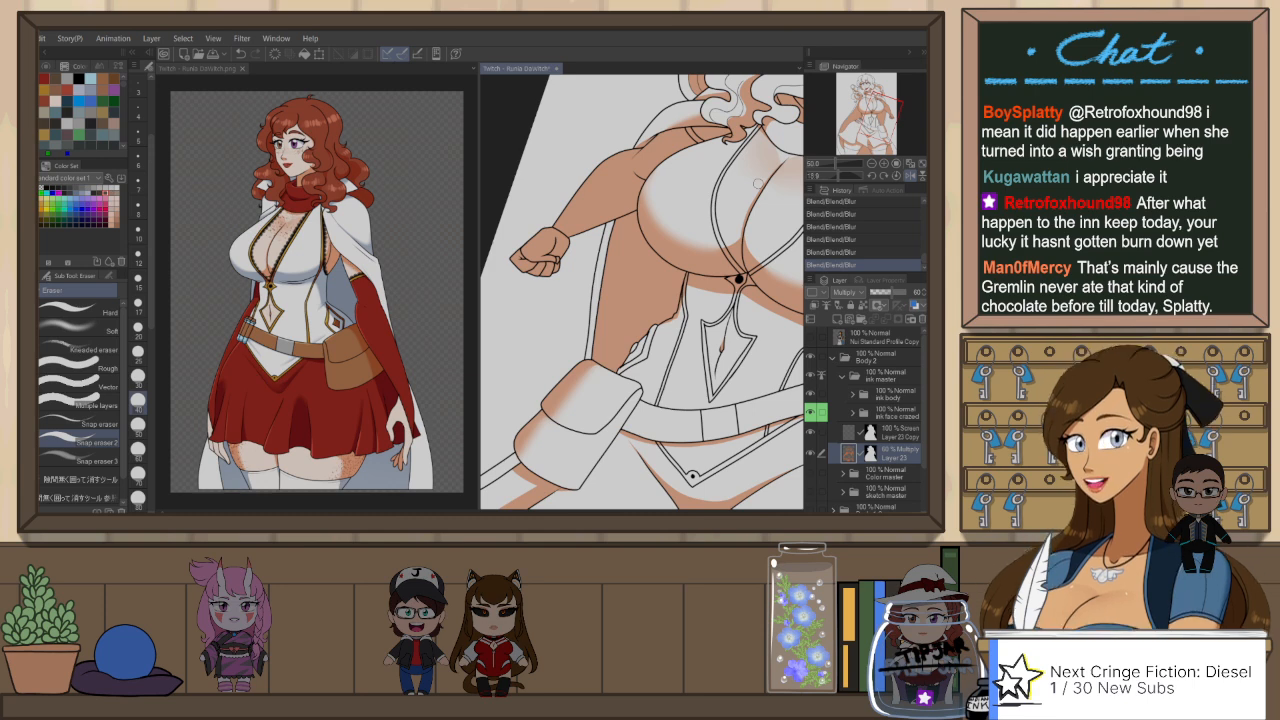
left_click_drag(638, 214, 676, 228)
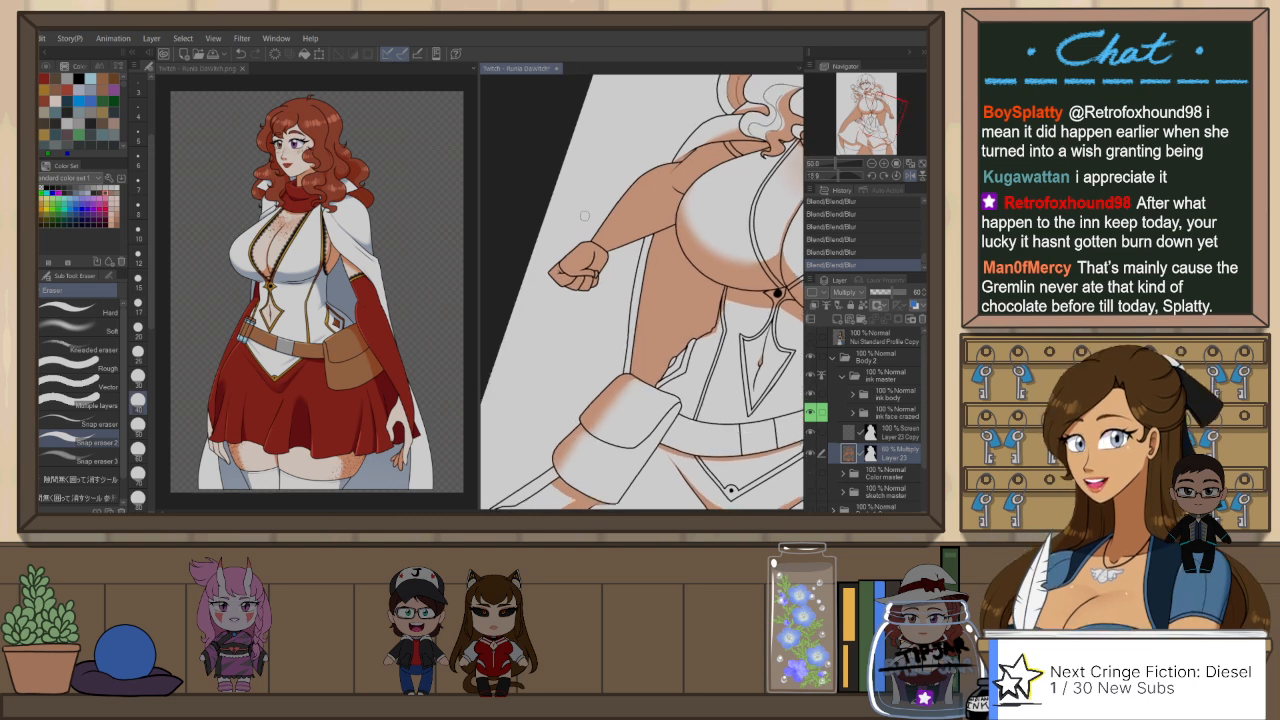
mouse_move(592, 238)
left_mouse_down()
mouse_move(678, 143)
mouse_move(592, 236)
mouse_move(652, 171)
left_mouse_up()
key("ctrl+z")
key("ctrl+z")
key("ctrl+y")
left_click_drag(590, 237, 643, 172)
key("ctrl+z")
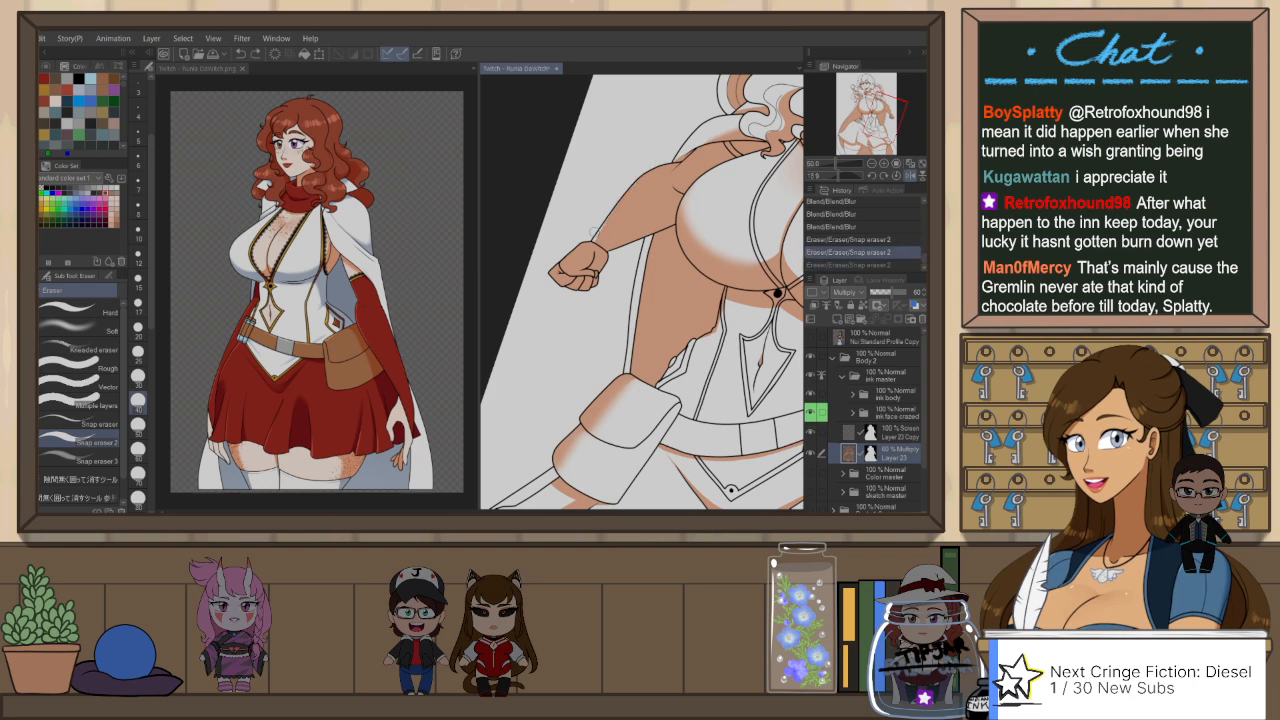
key("ctrl+y")
left_click_drag(604, 228, 644, 176)
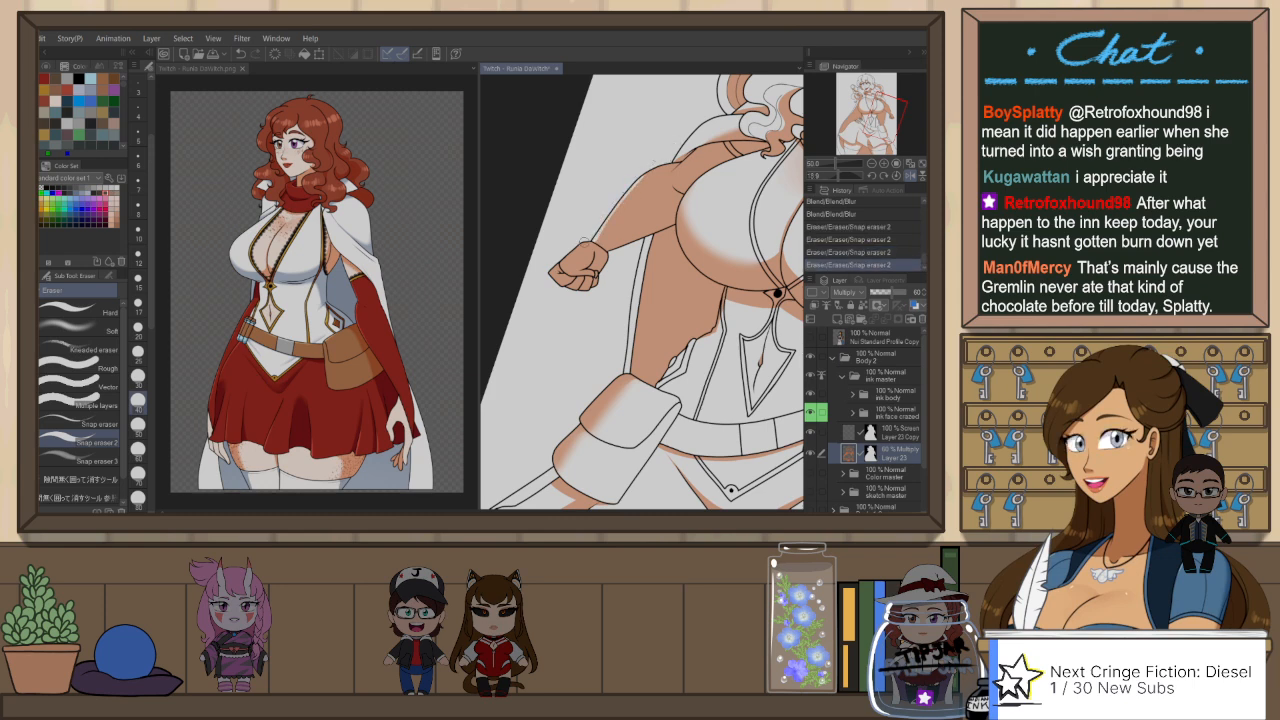
left_click_drag(585, 241, 564, 250)
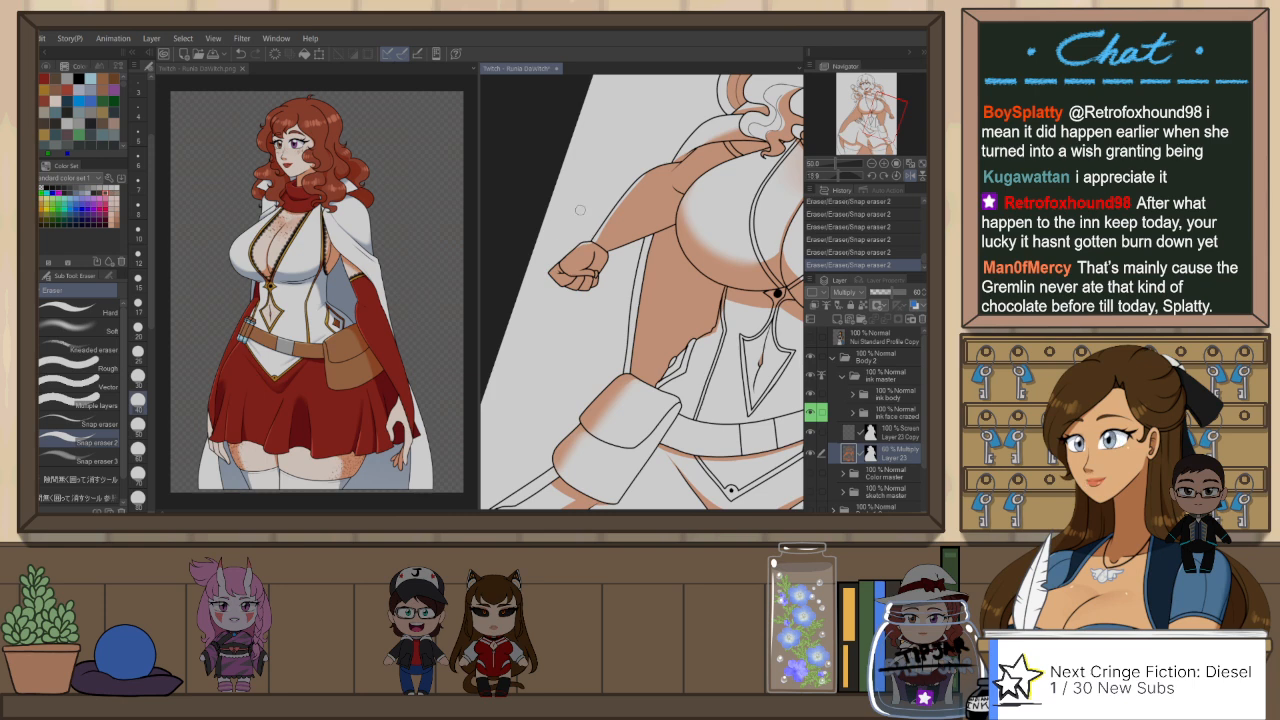
Step: Touch up the shadow on the lowered fist with the Darker pencil at size 10 and Snap eraser 2 at size 12
left_click(138, 262)
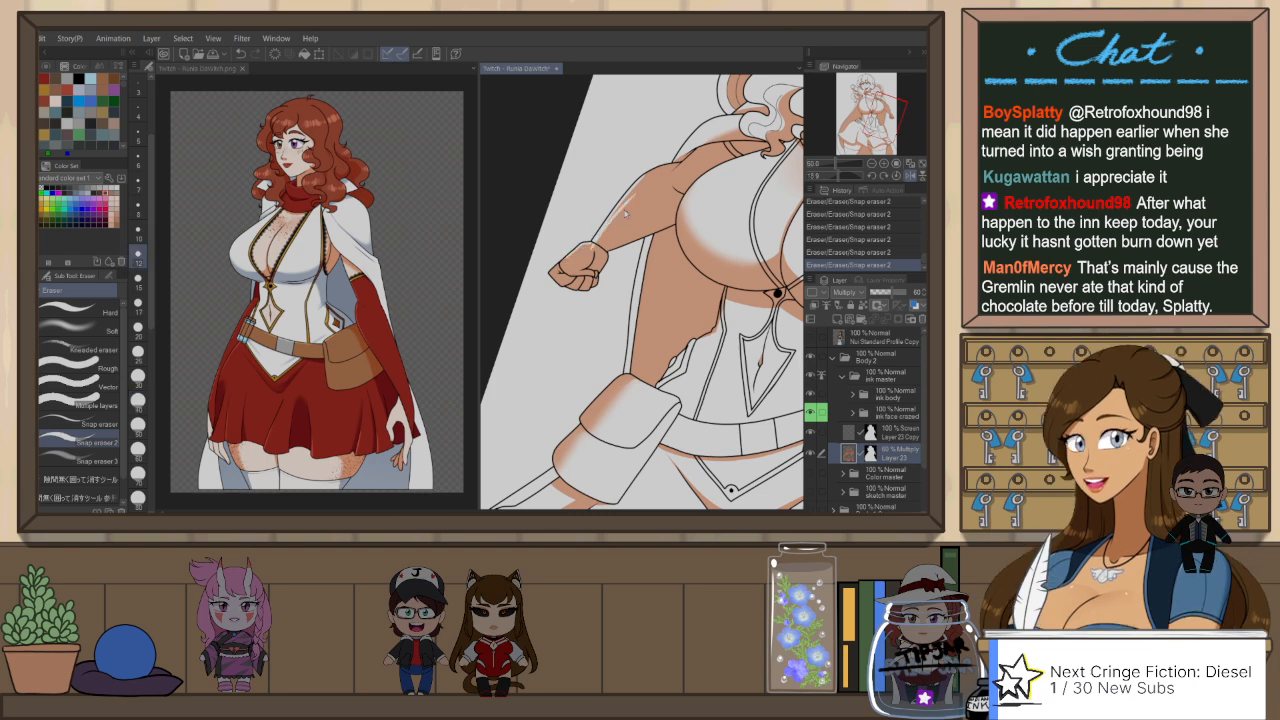
key("ctrl+z")
key("p")
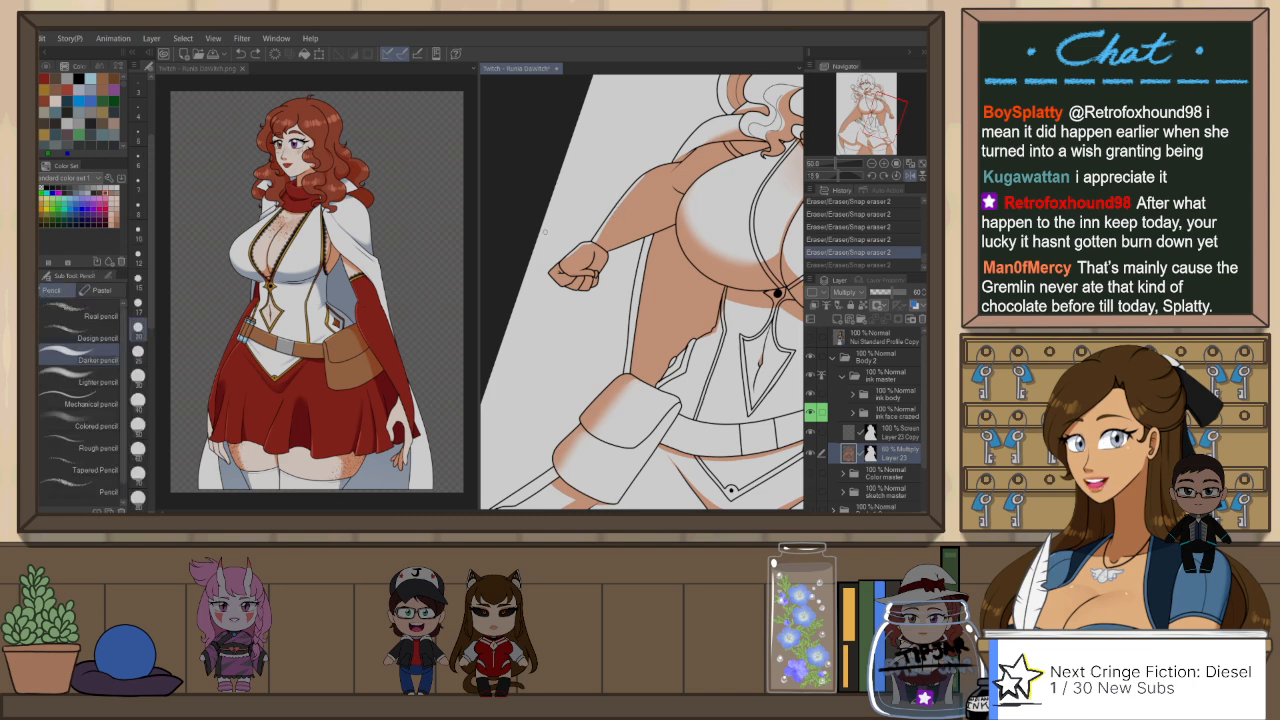
left_click(138, 234)
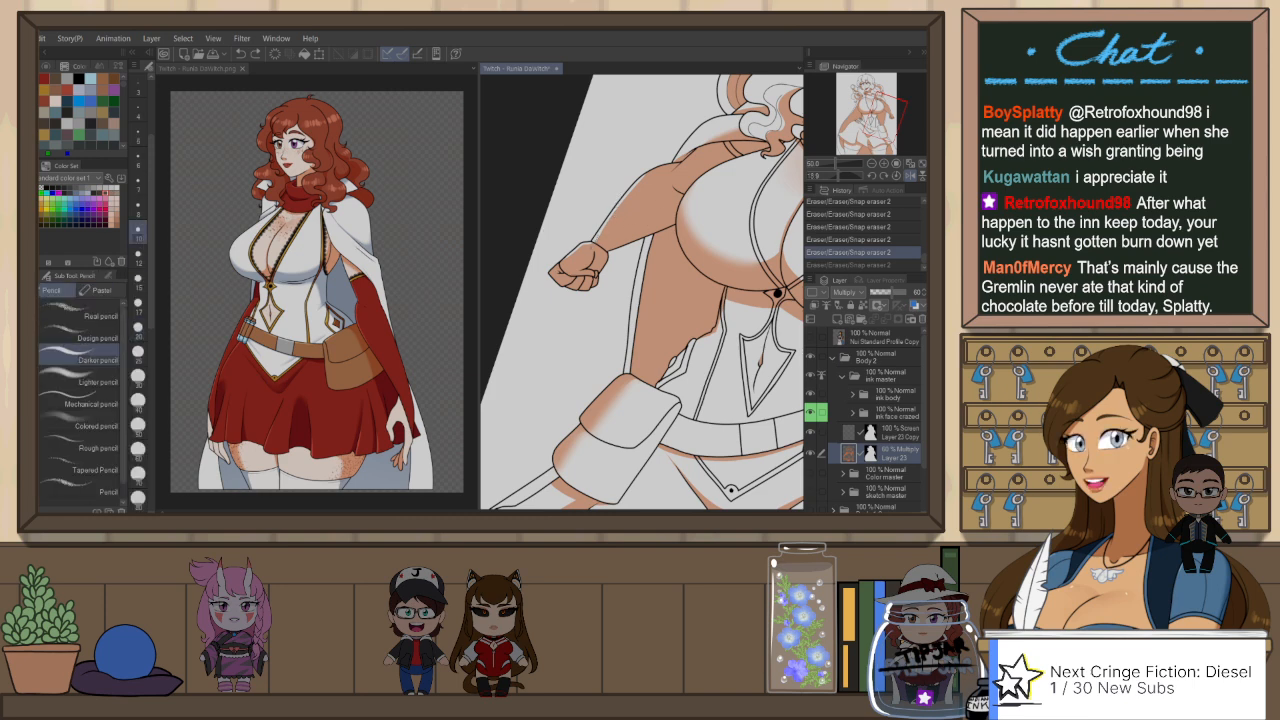
left_click(555, 267)
key("e")
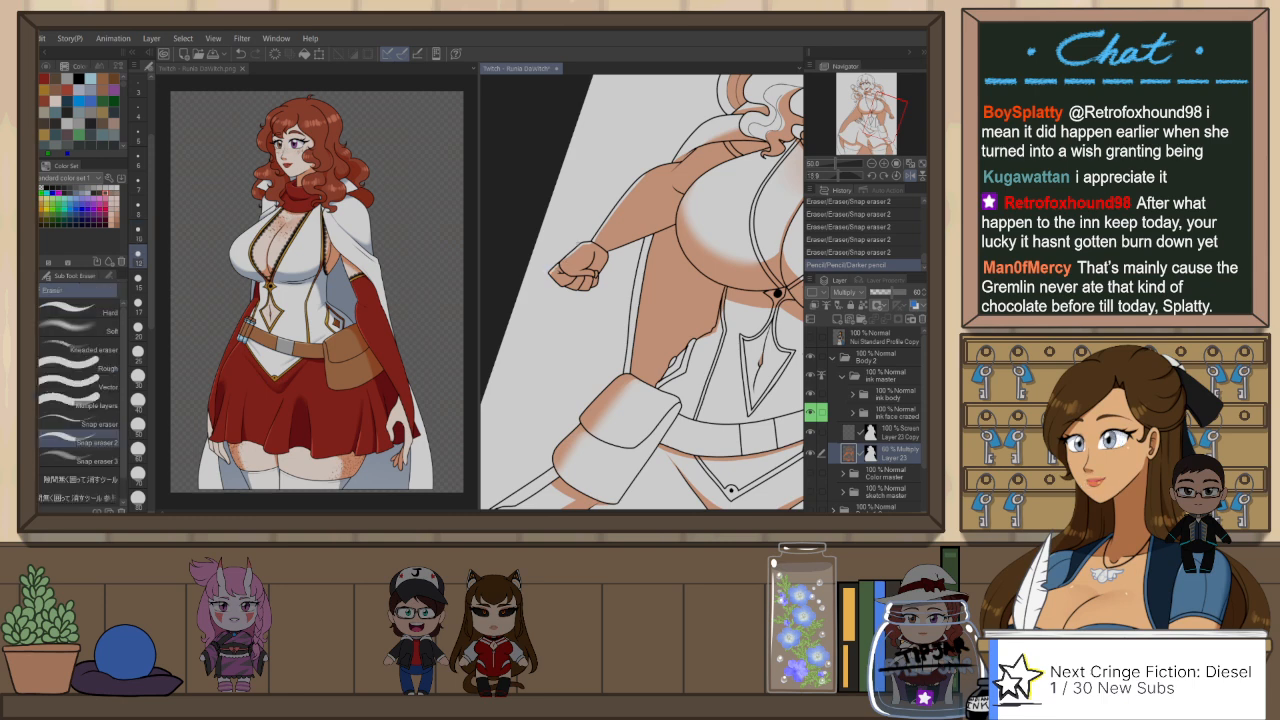
left_click(557, 268)
Step: Refine the shadow on the forearm near the wrist with small Snap eraser 2 strokes
key("h")
left_click(711, 236)
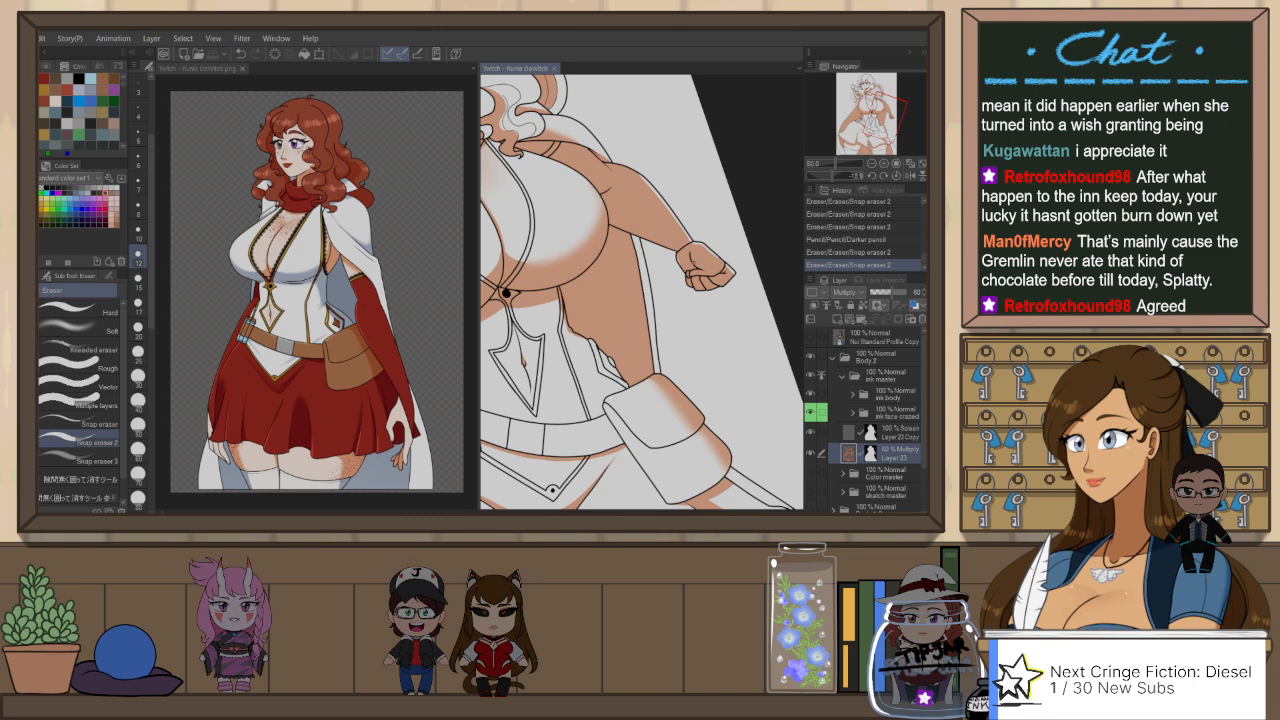
key("r")
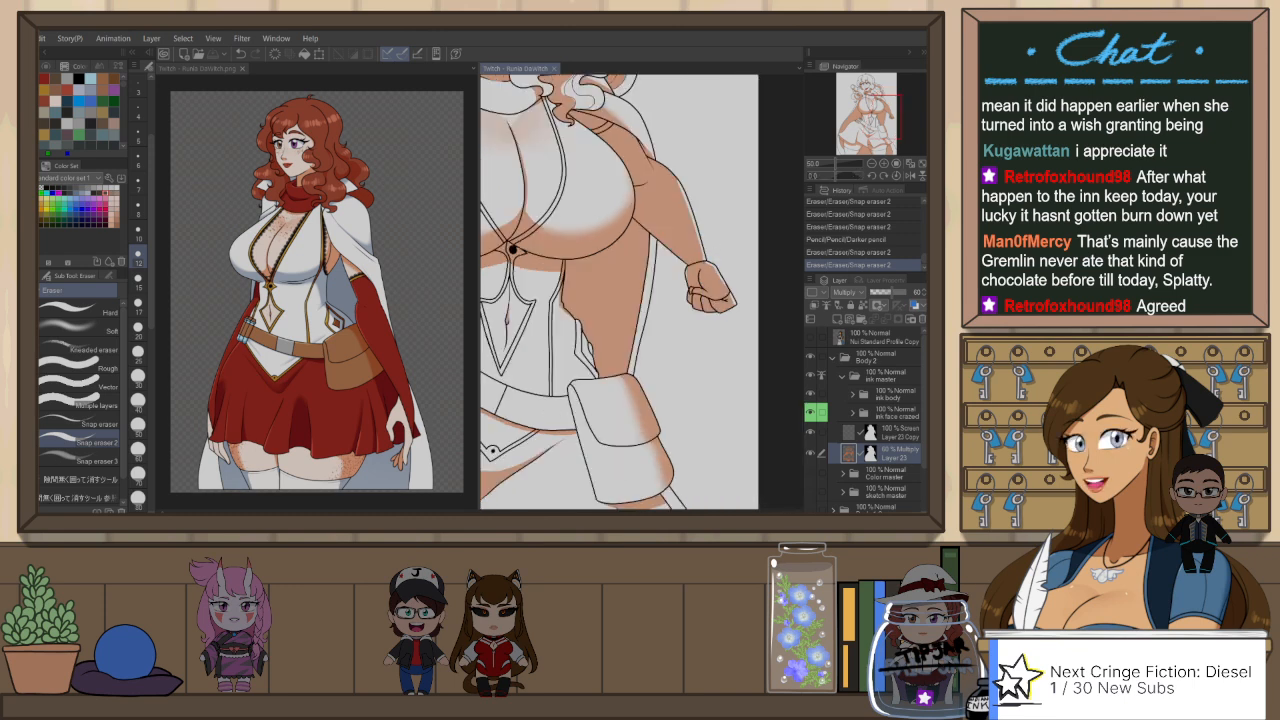
key("h")
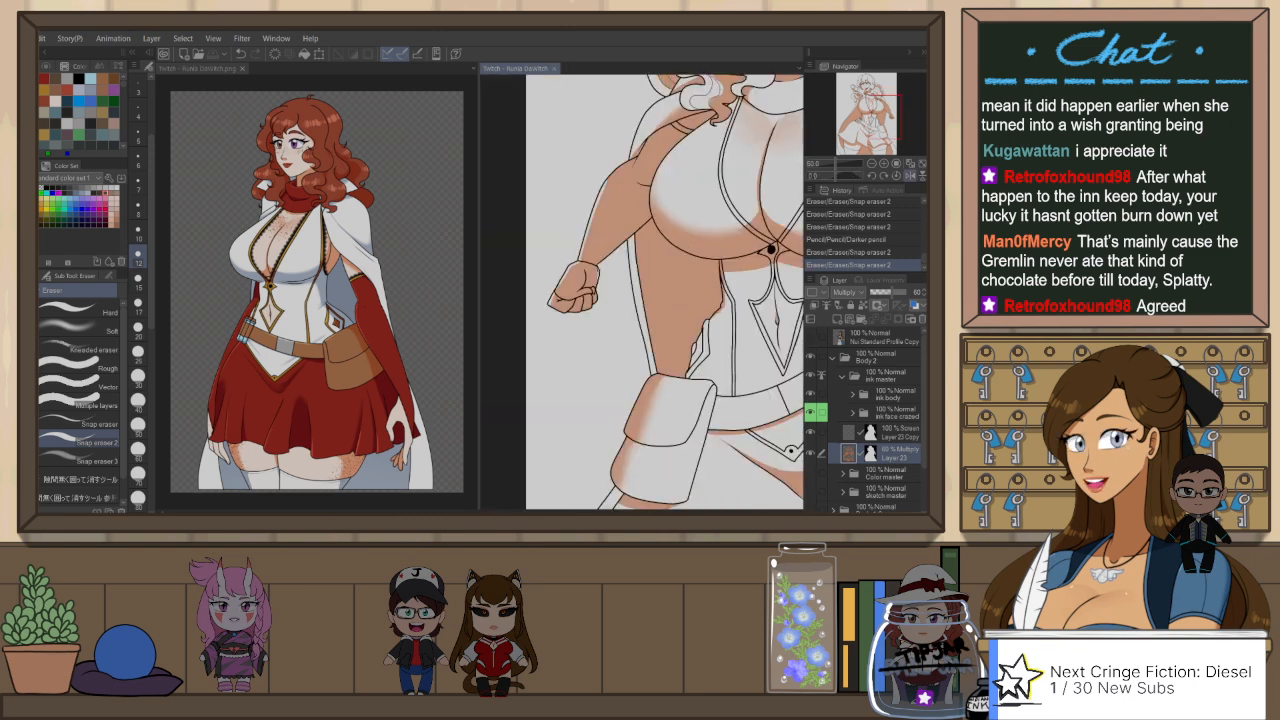
left_click_drag(597, 265, 610, 254)
key("ctrl+z")
key("ctrl+z")
key("ctrl+y")
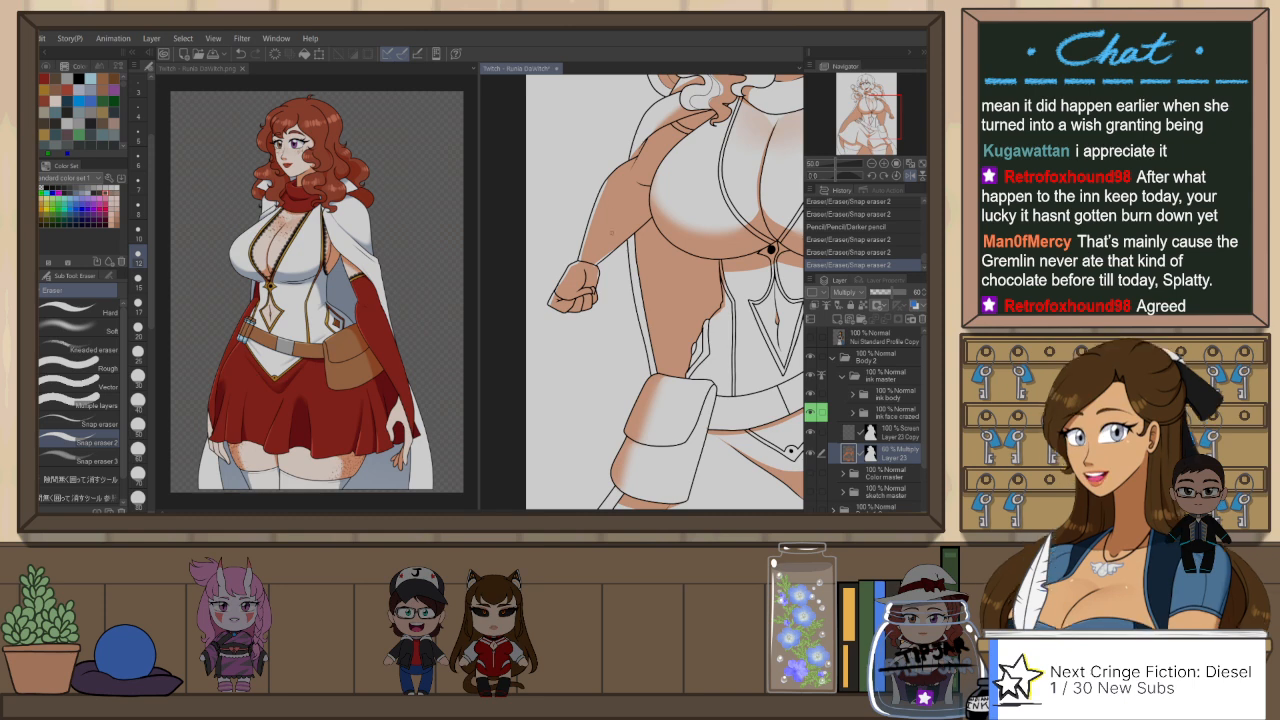
left_click_drag(597, 265, 601, 277)
key("ctrl+z")
key("ctrl+y")
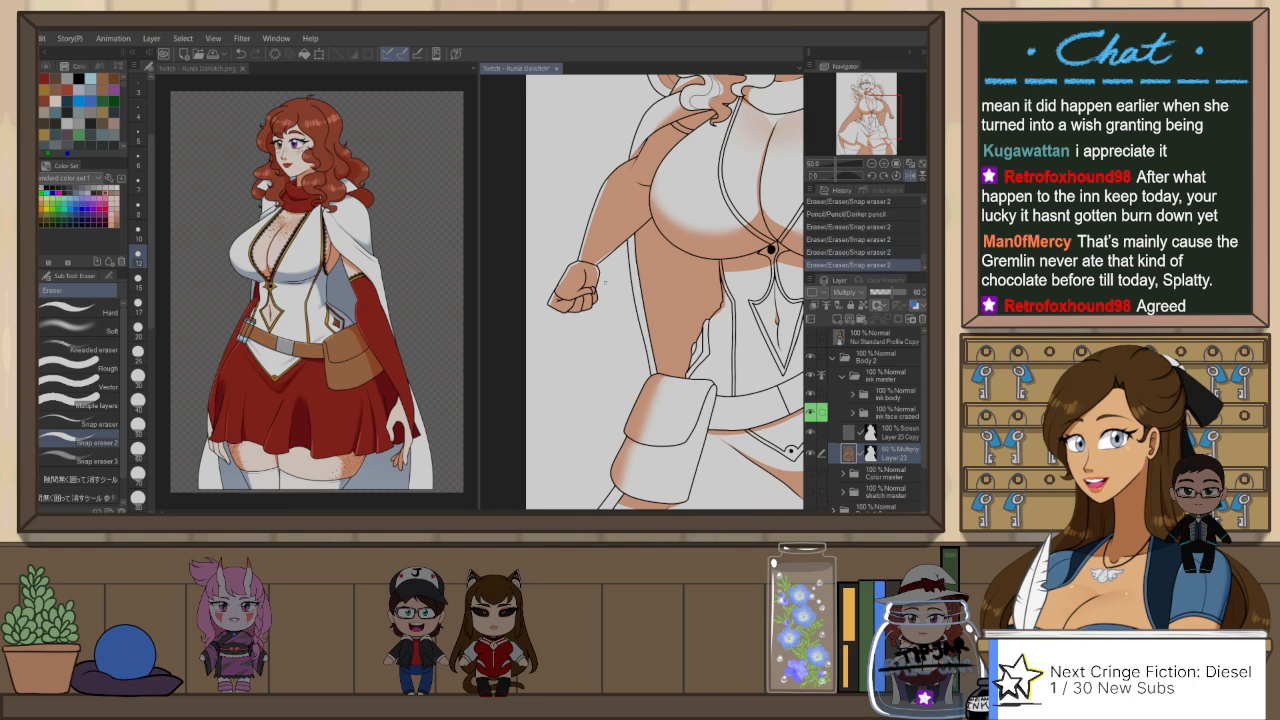
Step: Outline a wider shadow across the belt pouch's flap and body with the Darker pencil
scroll(676, 304, "down", 4)
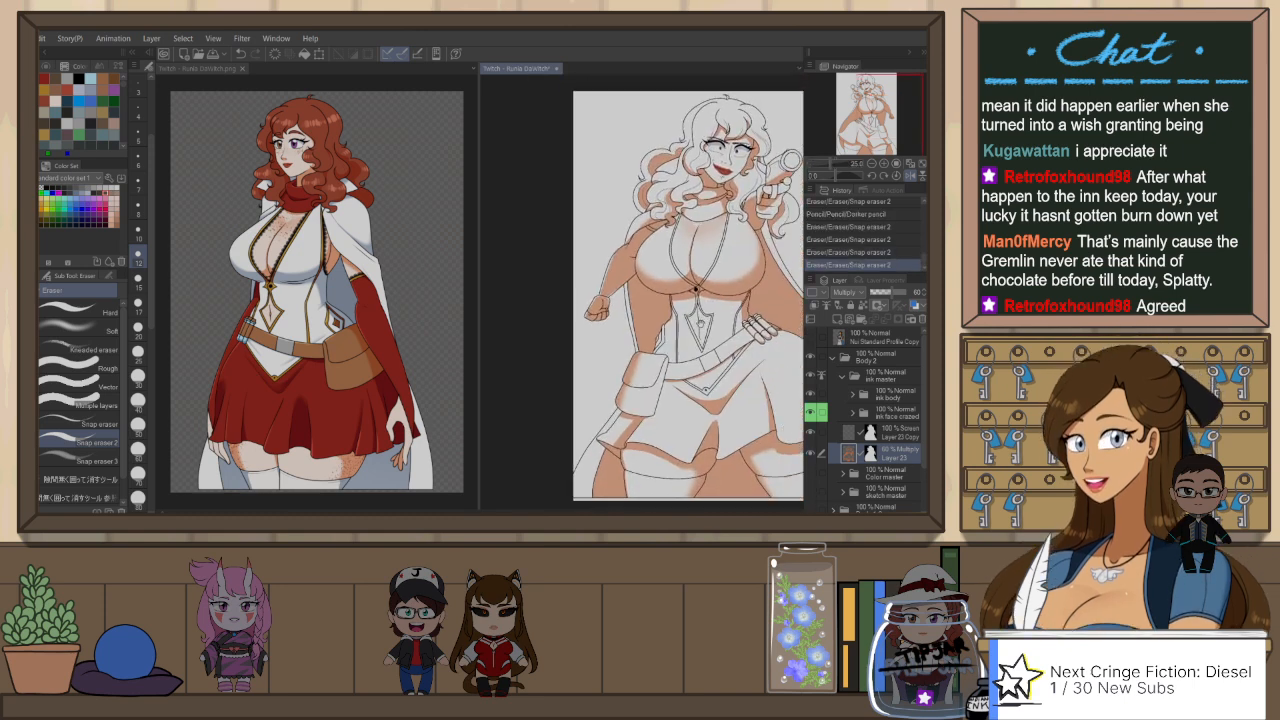
left_click_drag(747, 337, 742, 340)
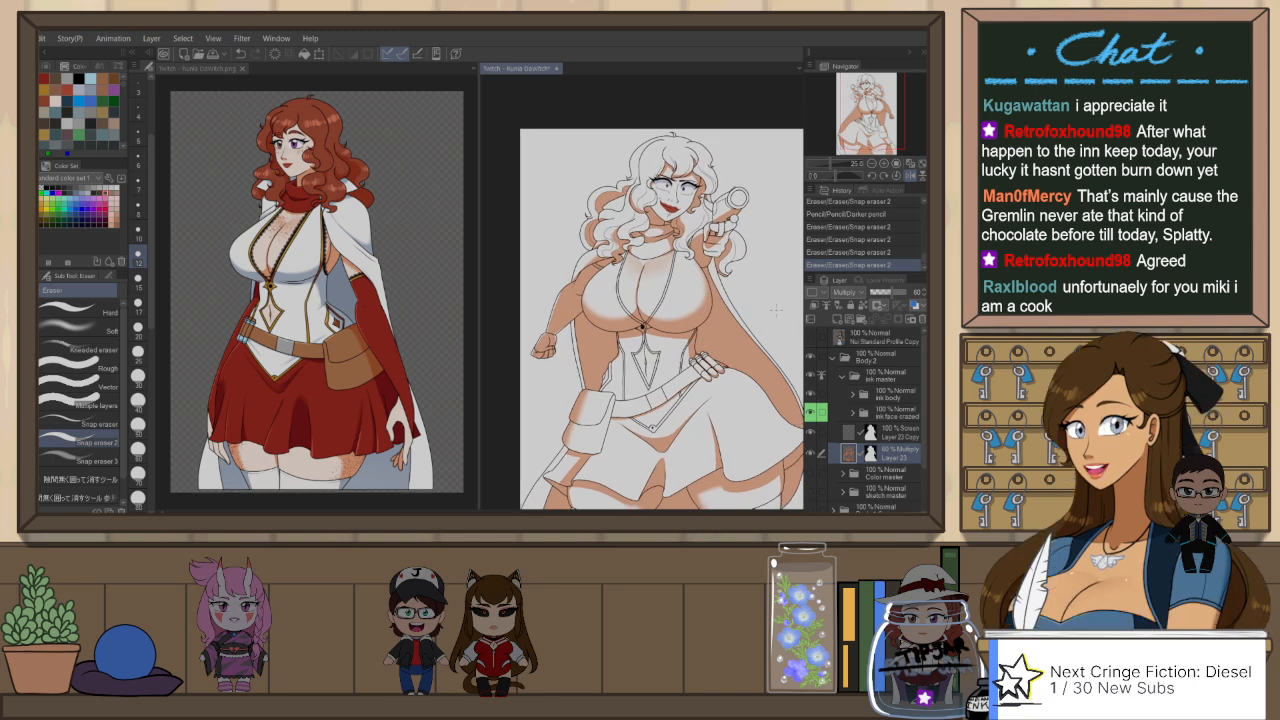
key("h")
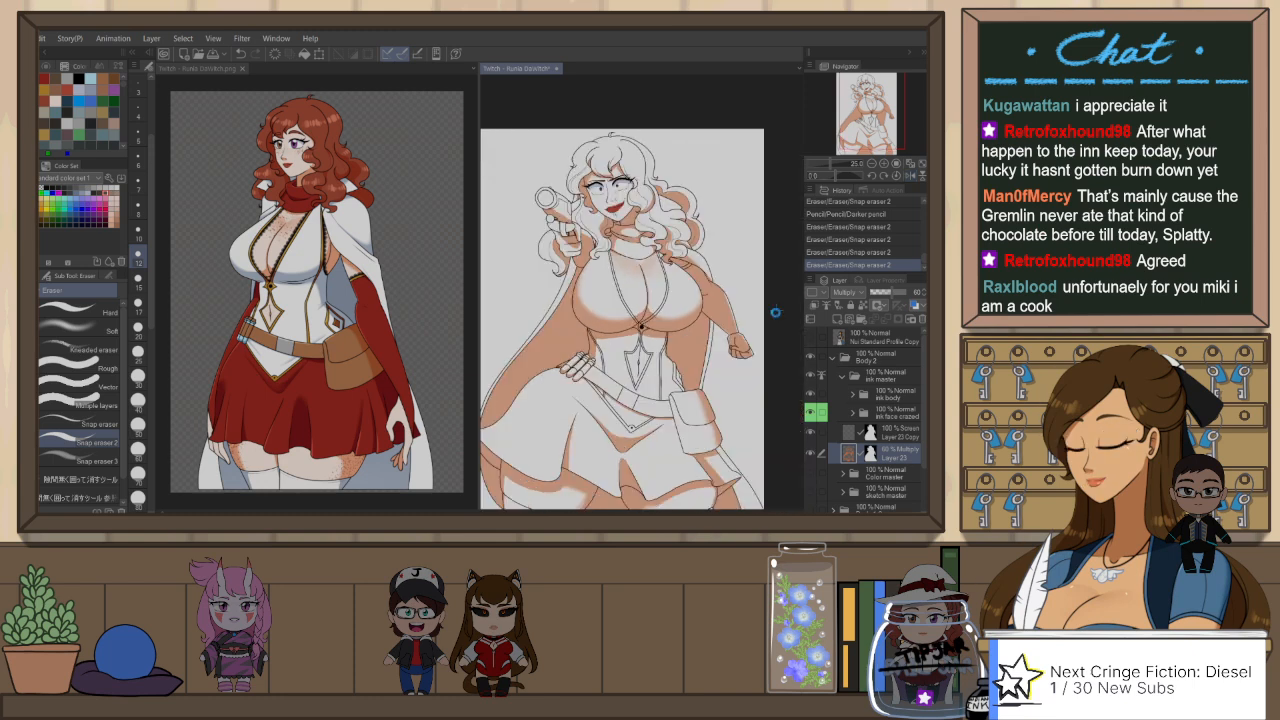
scroll(624, 318, "down", 2)
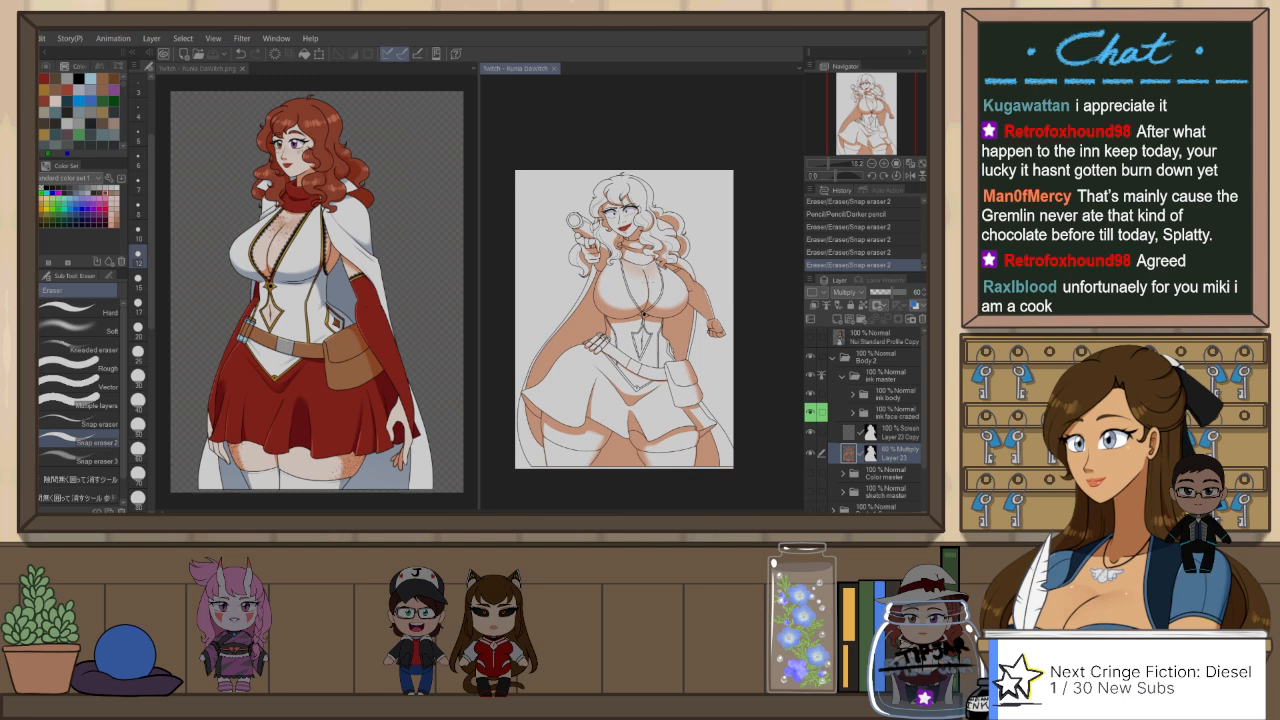
scroll(584, 268, "up", 2)
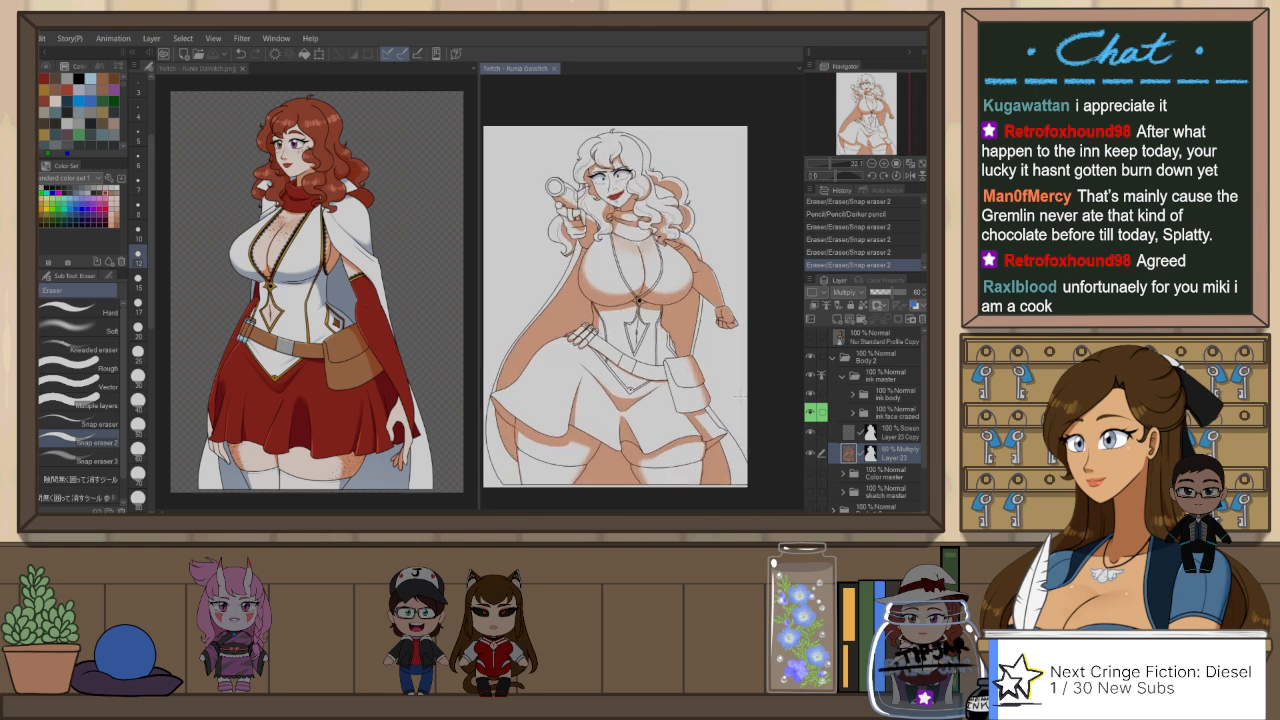
scroll(741, 396, "up", 4)
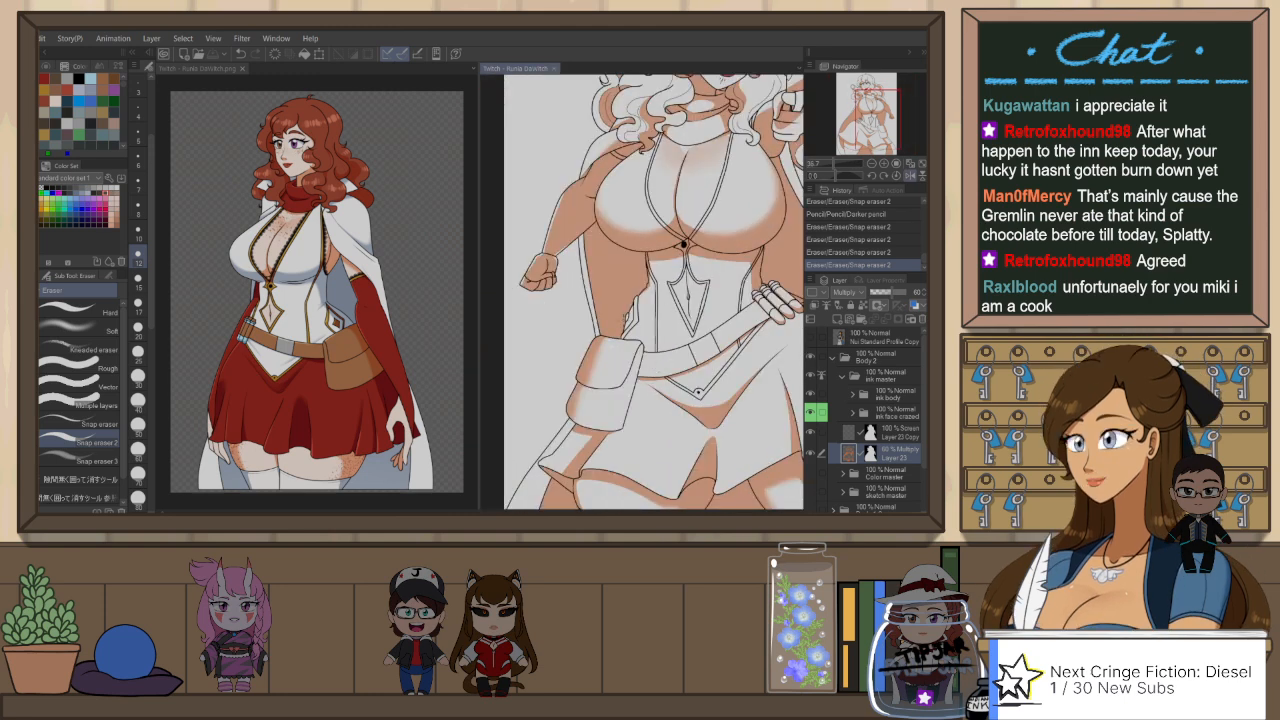
scroll(609, 369, "up", 6)
key("p")
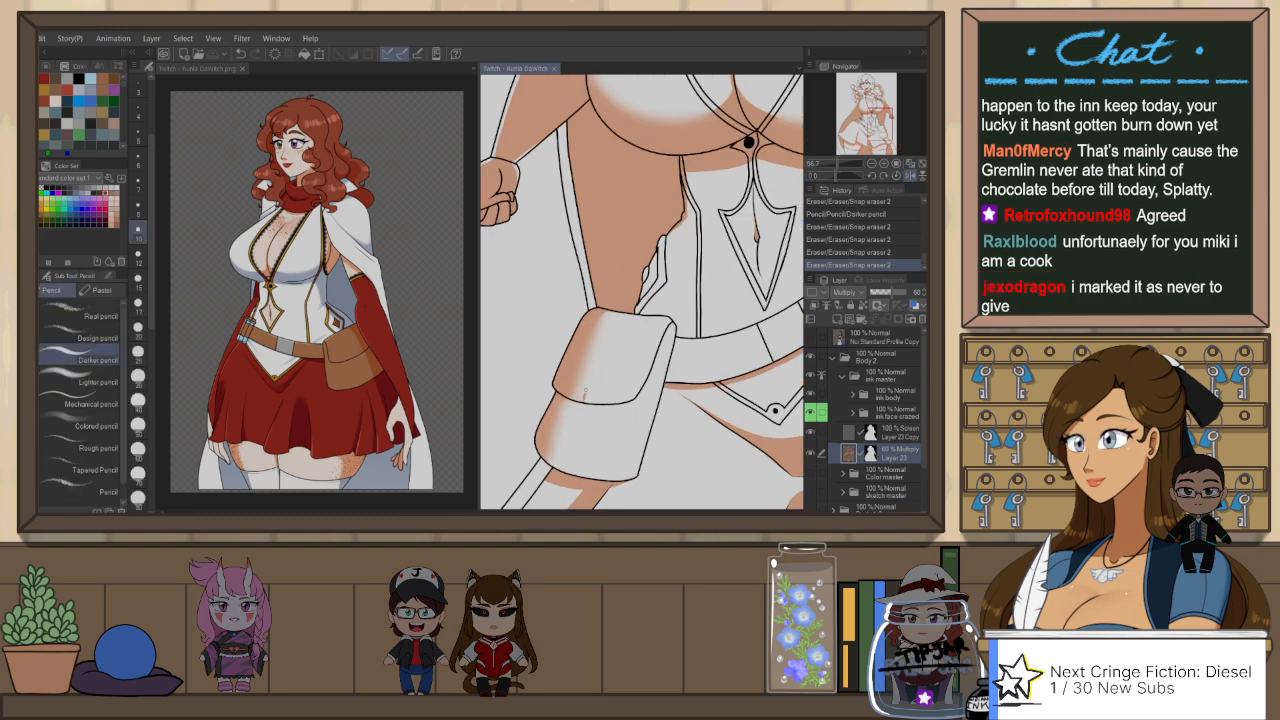
mouse_move(585, 393)
left_mouse_down()
mouse_move(598, 345)
mouse_move(628, 312)
mouse_move(585, 392)
left_mouse_up()
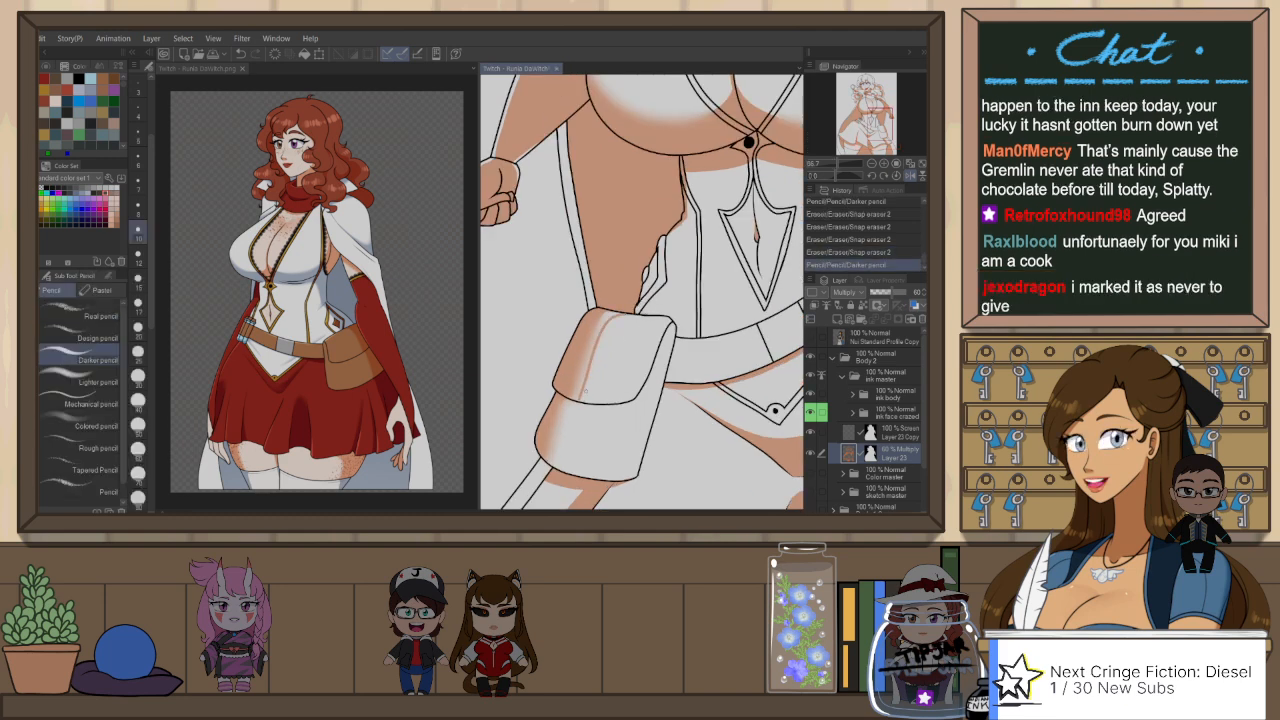
key("ctrl+z")
left_click_drag(621, 315, 585, 394)
key("ctrl+z")
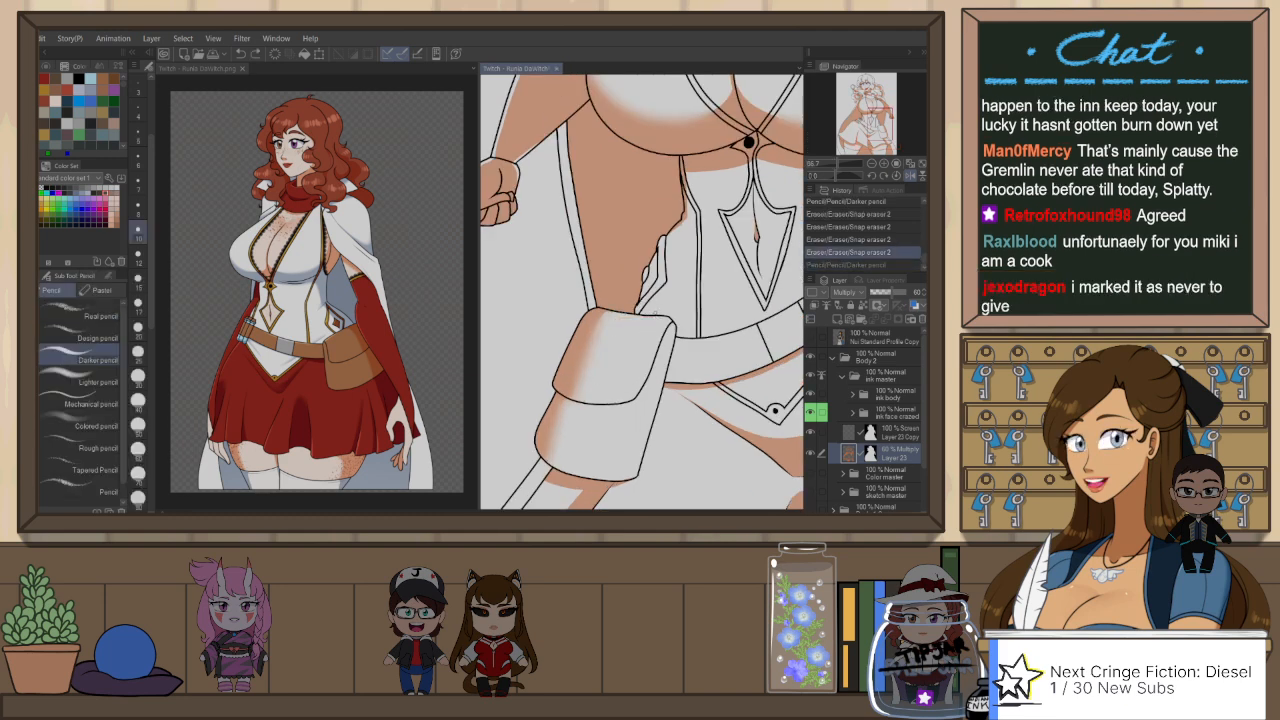
mouse_move(620, 316)
left_mouse_down()
mouse_move(566, 464)
mouse_move(634, 474)
left_mouse_up()
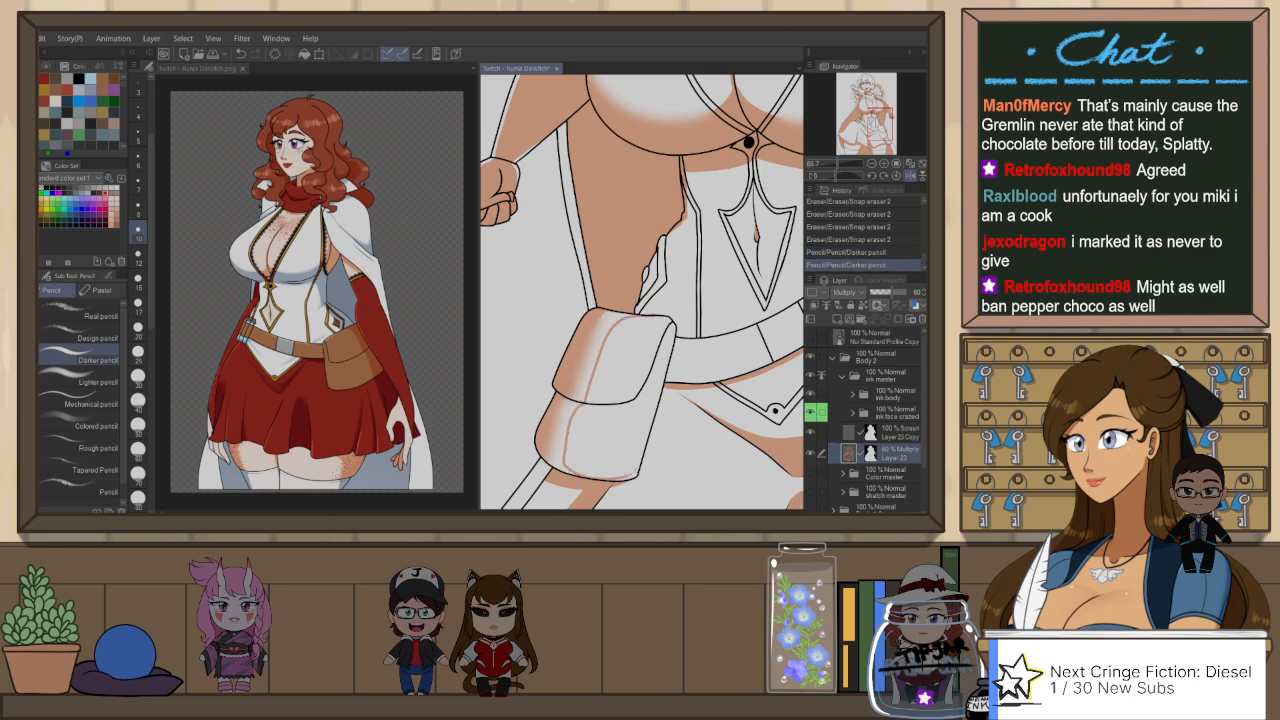
Step: Fill the belt pouch shadow with the gap-filling pen, tidying it with Snap eraser 2 and the Darker pencil
key("p")
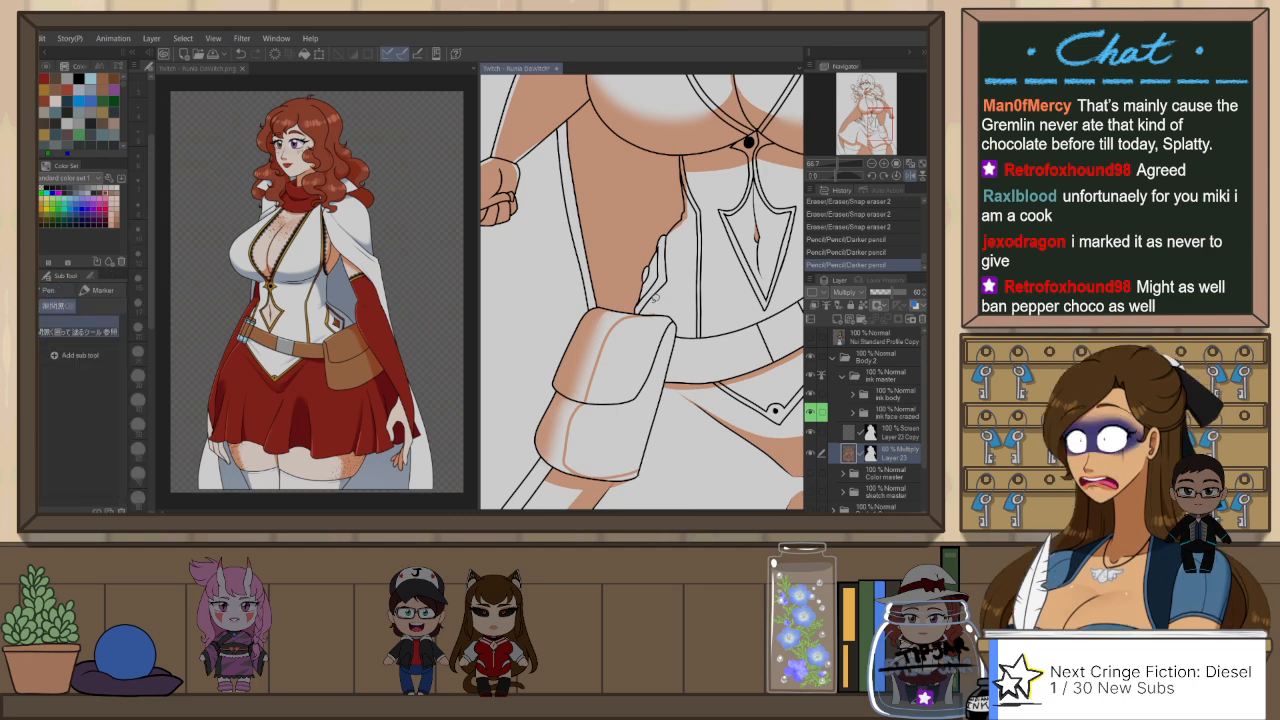
mouse_move(666, 305)
left_mouse_down()
mouse_move(541, 354)
mouse_move(572, 476)
mouse_move(661, 454)
mouse_move(625, 356)
mouse_move(668, 320)
mouse_move(671, 381)
left_mouse_up()
key("e")
key("p")
key("p")
key("p")
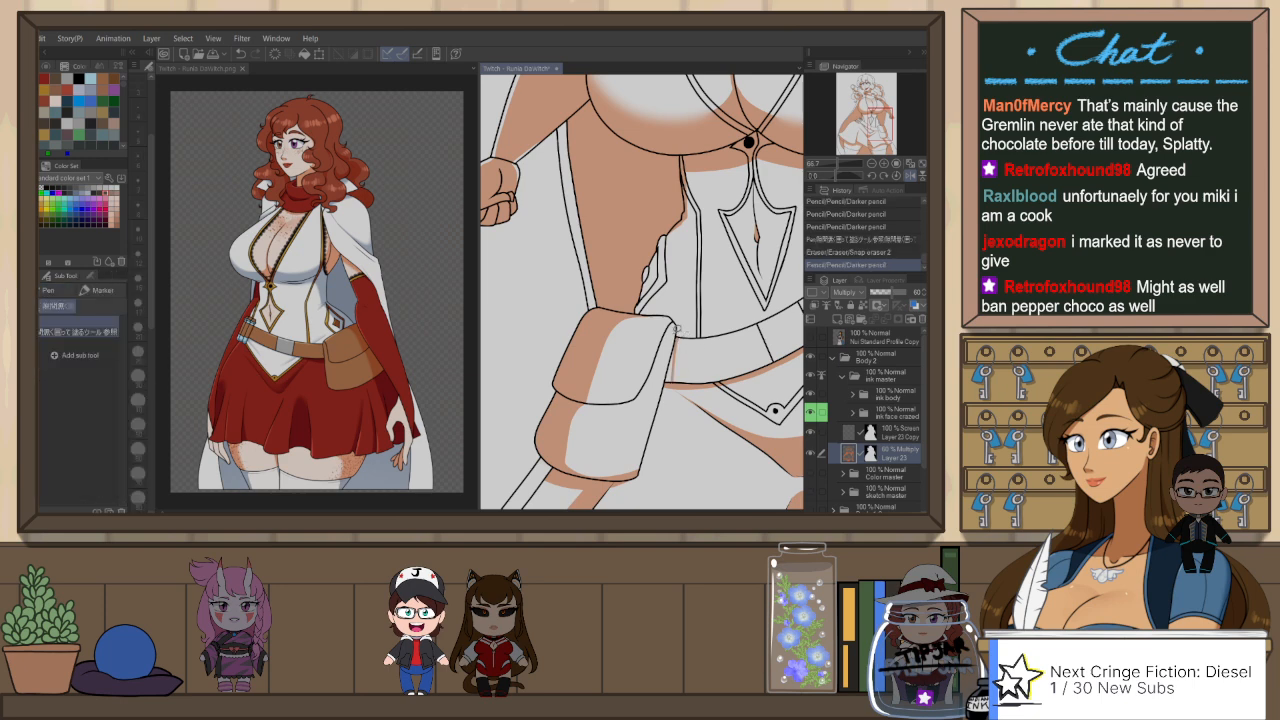
left_click_drag(676, 329, 662, 394)
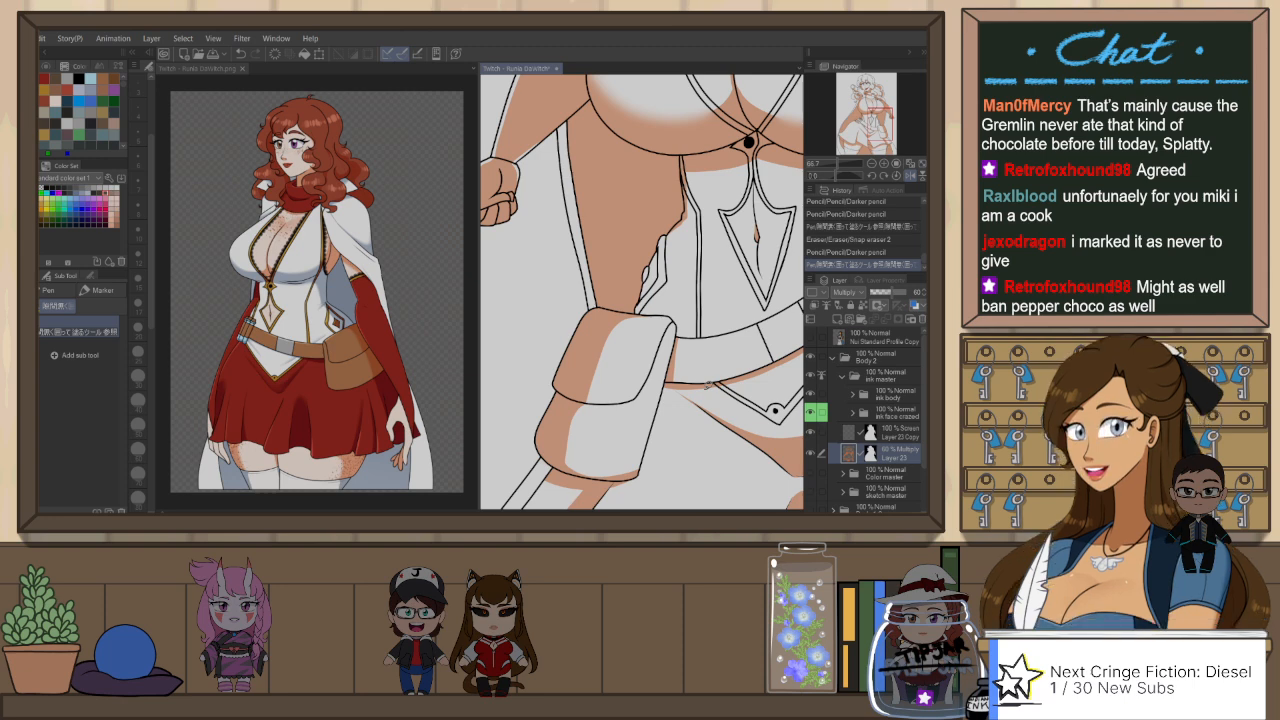
Step: Draw the shadow along the fabric folds at the waist above the pouch with the Darker pencil and fill it with the gap-filling pen
mouse_move(687, 250)
left_mouse_down()
mouse_move(604, 282)
mouse_move(560, 348)
left_mouse_up()
key("p")
key("ctrl+z")
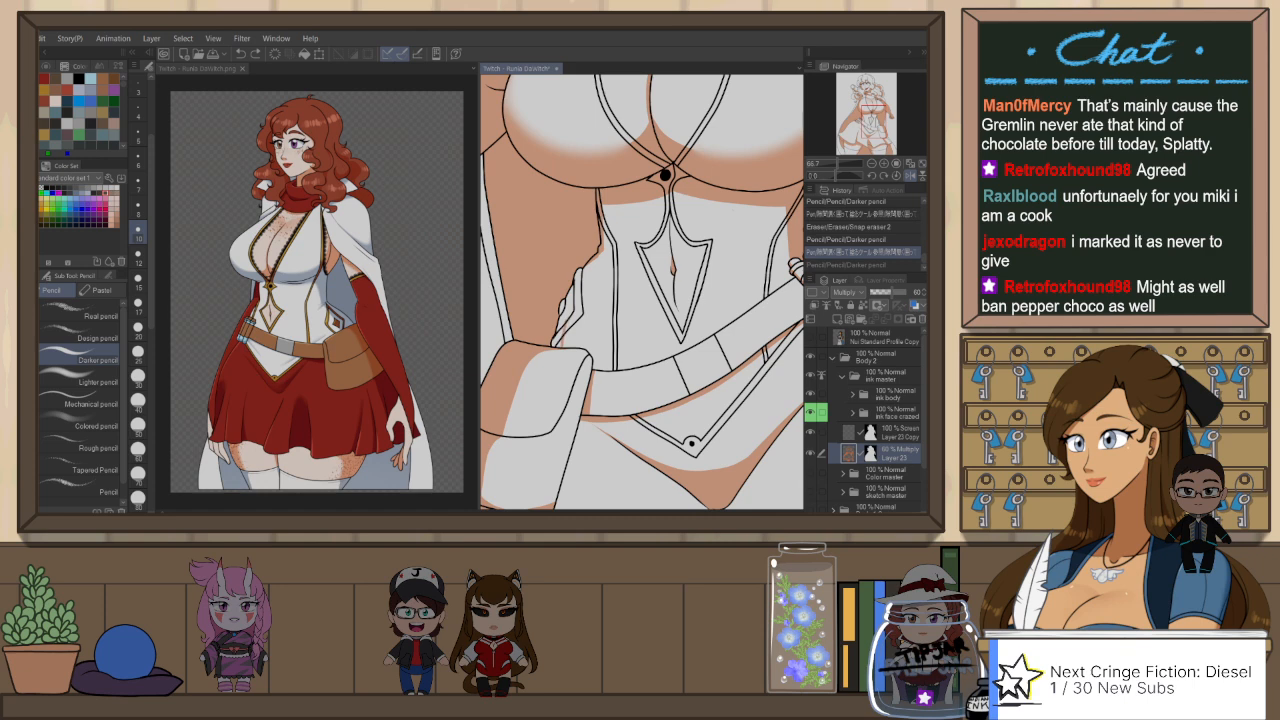
key("ctrl+y")
left_click_drag(602, 246, 574, 306)
key("e")
left_click_drag(600, 254, 584, 282)
key("ctrl+z")
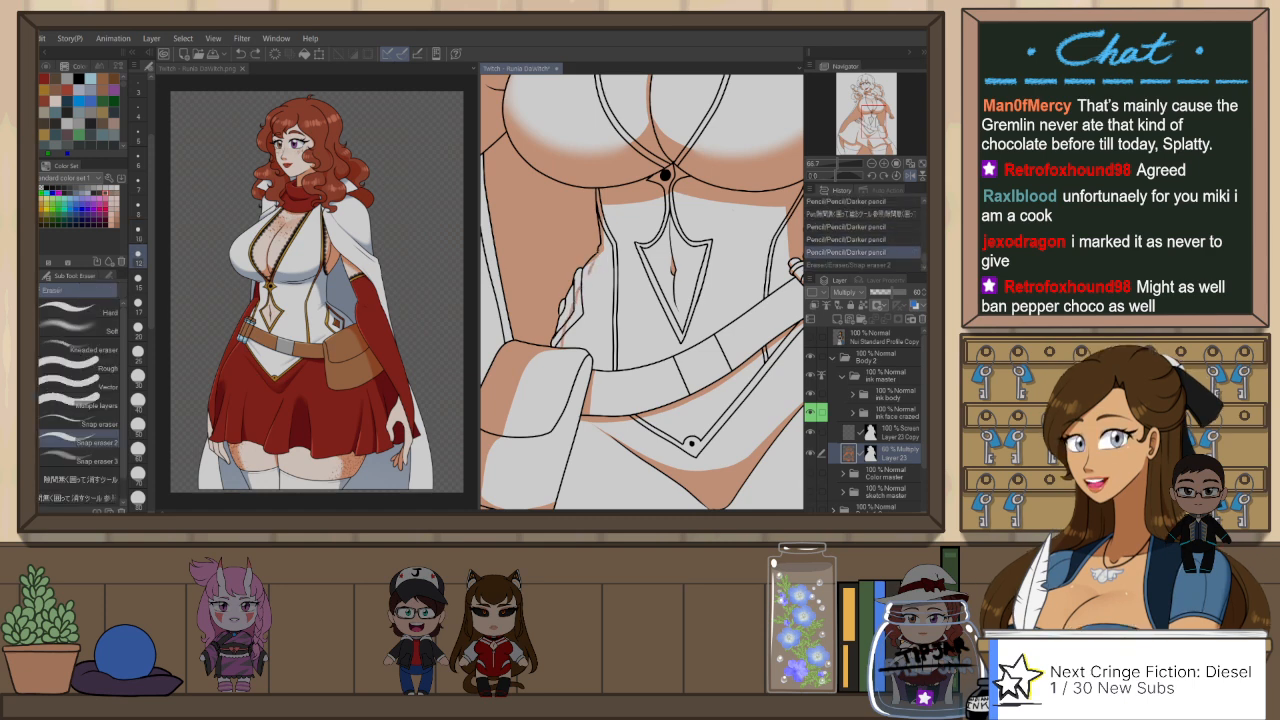
key("p")
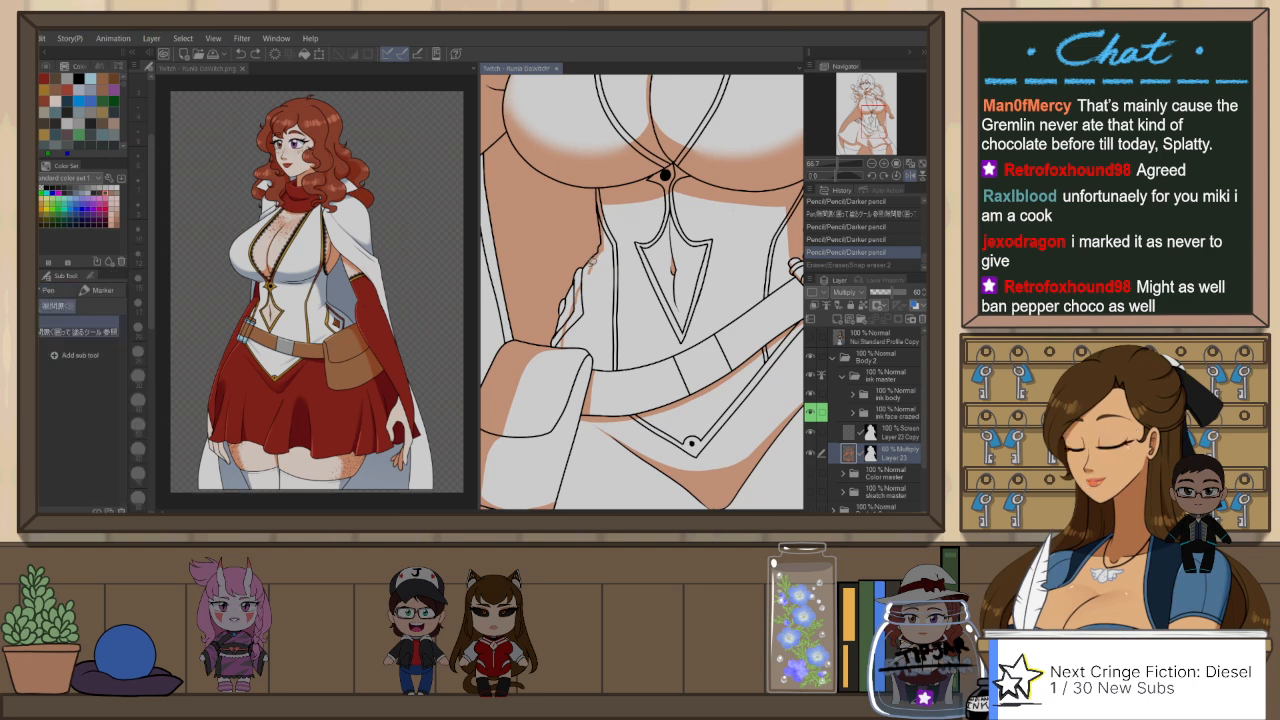
key("p")
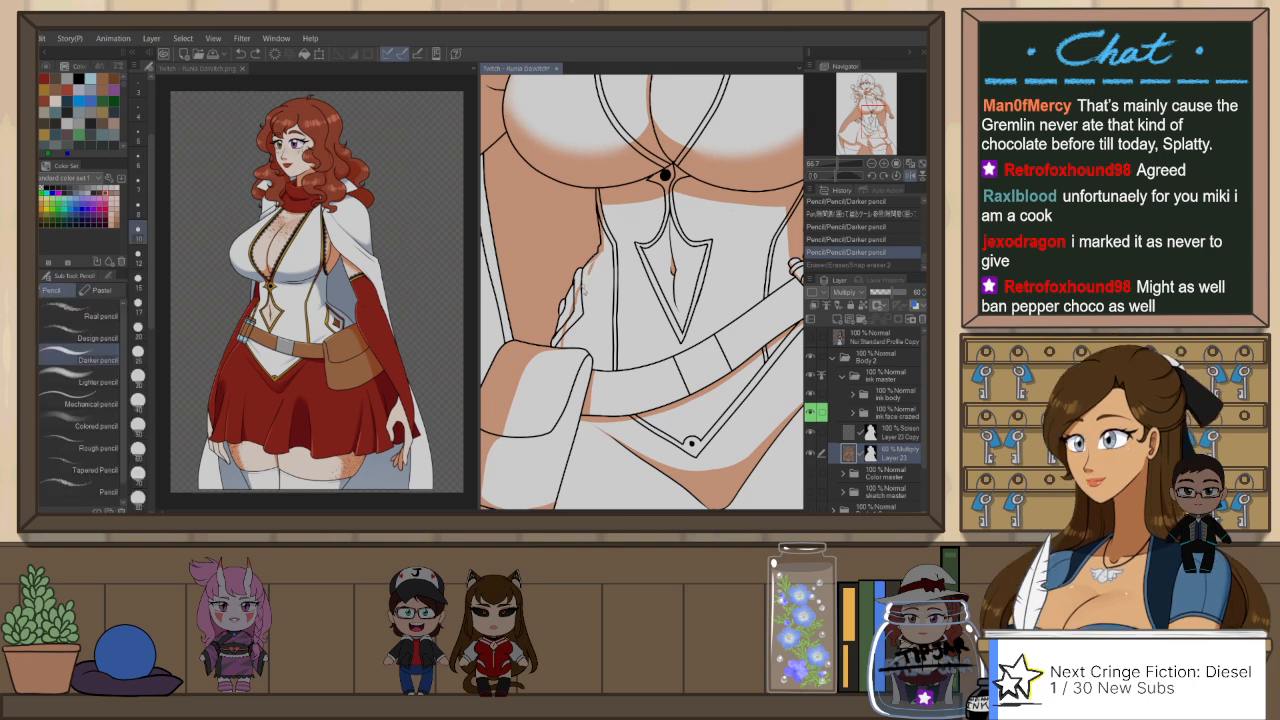
mouse_move(588, 262)
left_mouse_down()
mouse_move(575, 328)
mouse_move(556, 342)
left_mouse_up()
key("p")
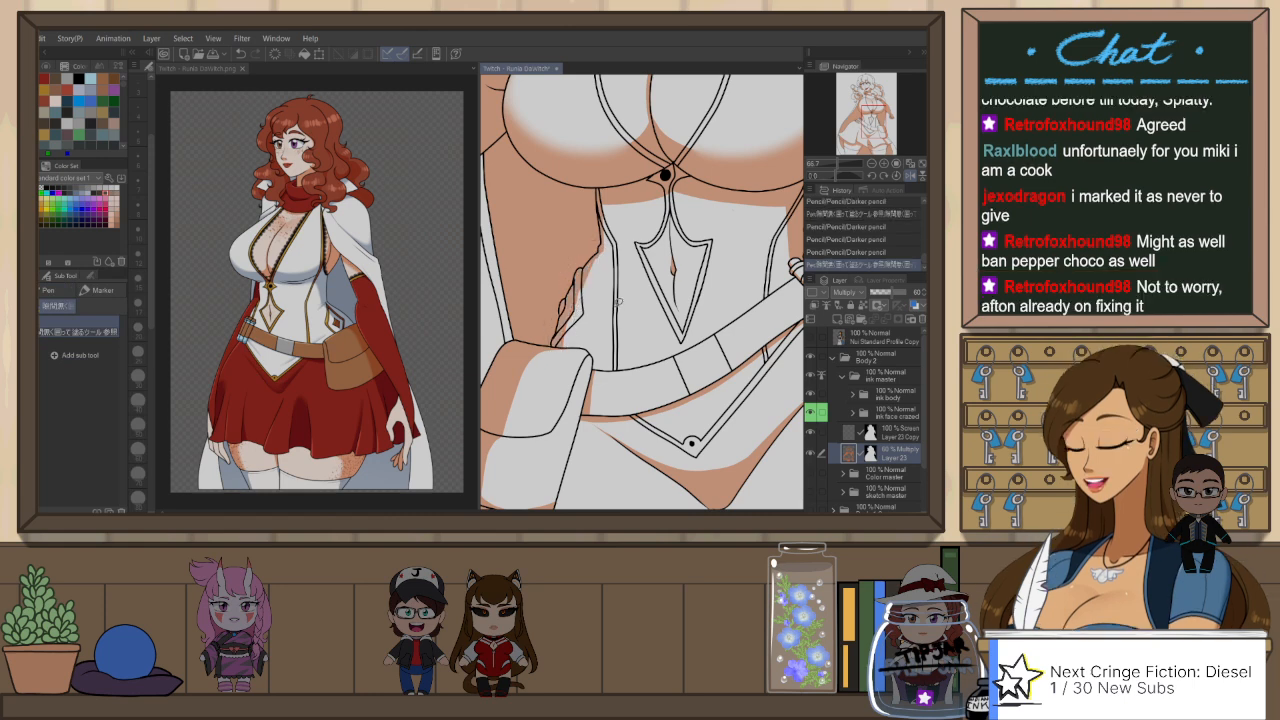
Step: Trim the shadow edge along the bodice's outer side and waist folds above the pouch with Snap eraser 2 strokes
scroll(598, 264, "up", 1)
key("e")
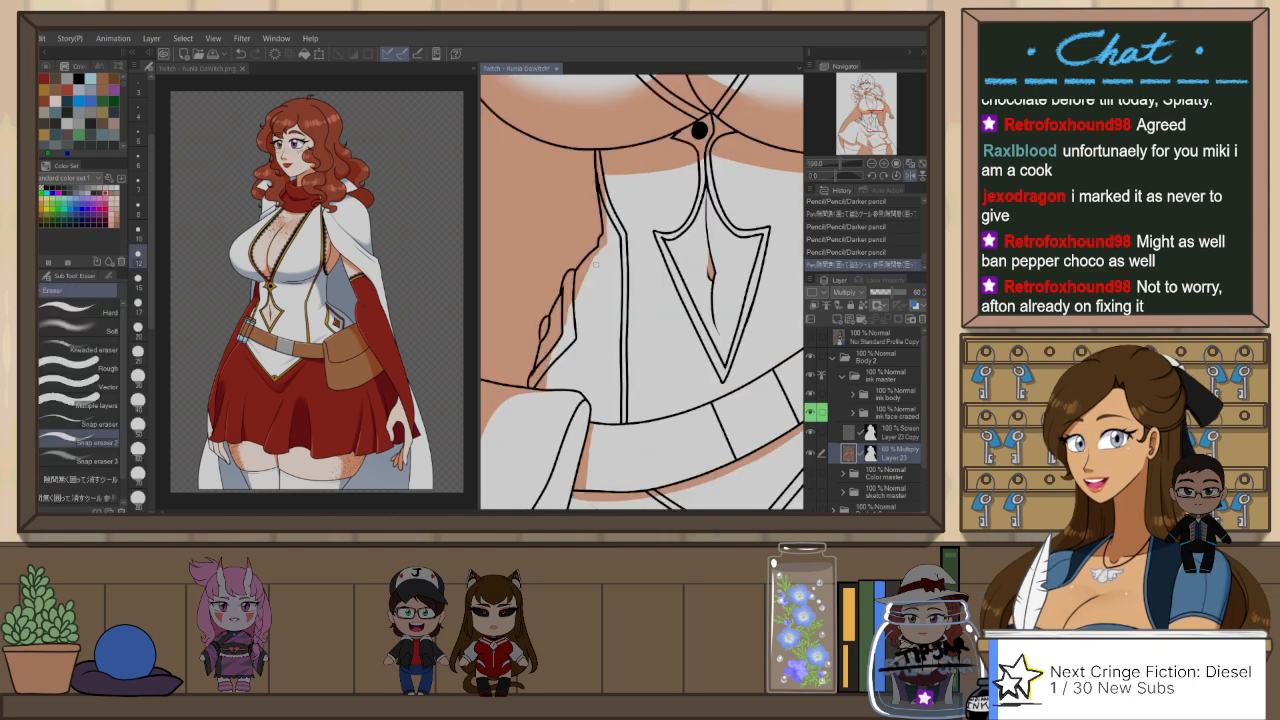
left_click_drag(595, 263, 580, 300)
key("ctrl+z")
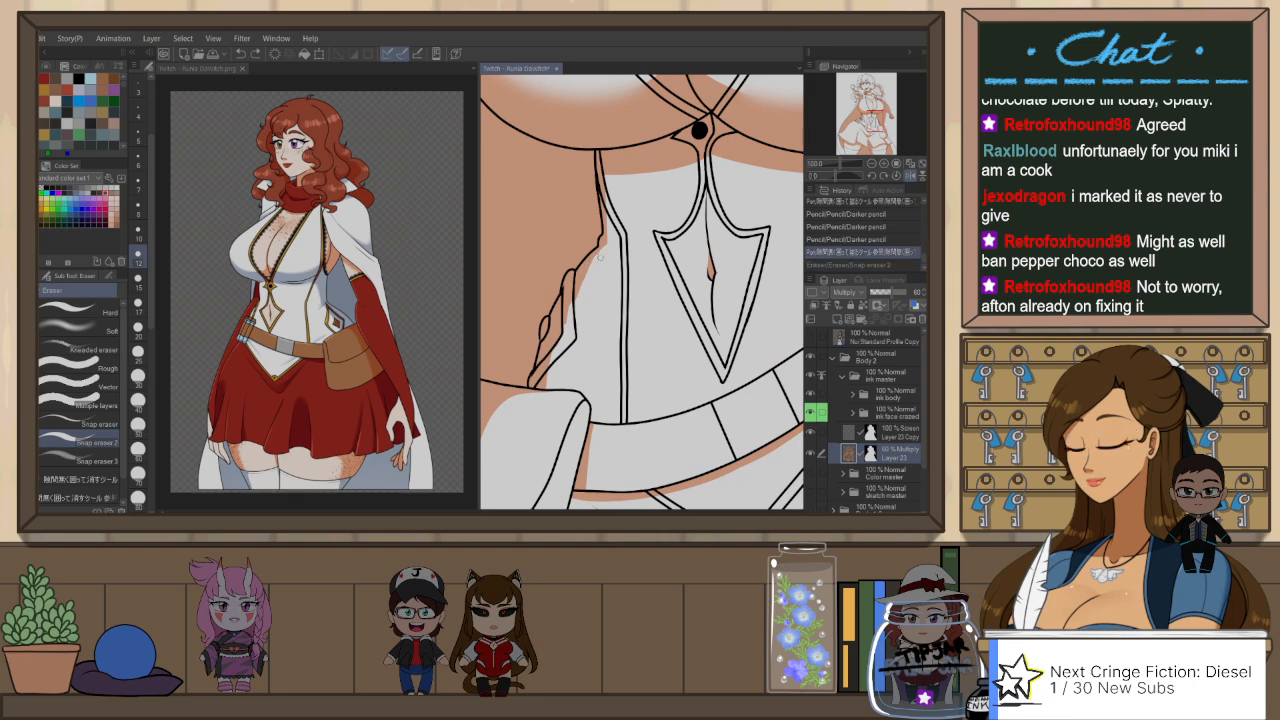
left_click_drag(601, 256, 548, 367)
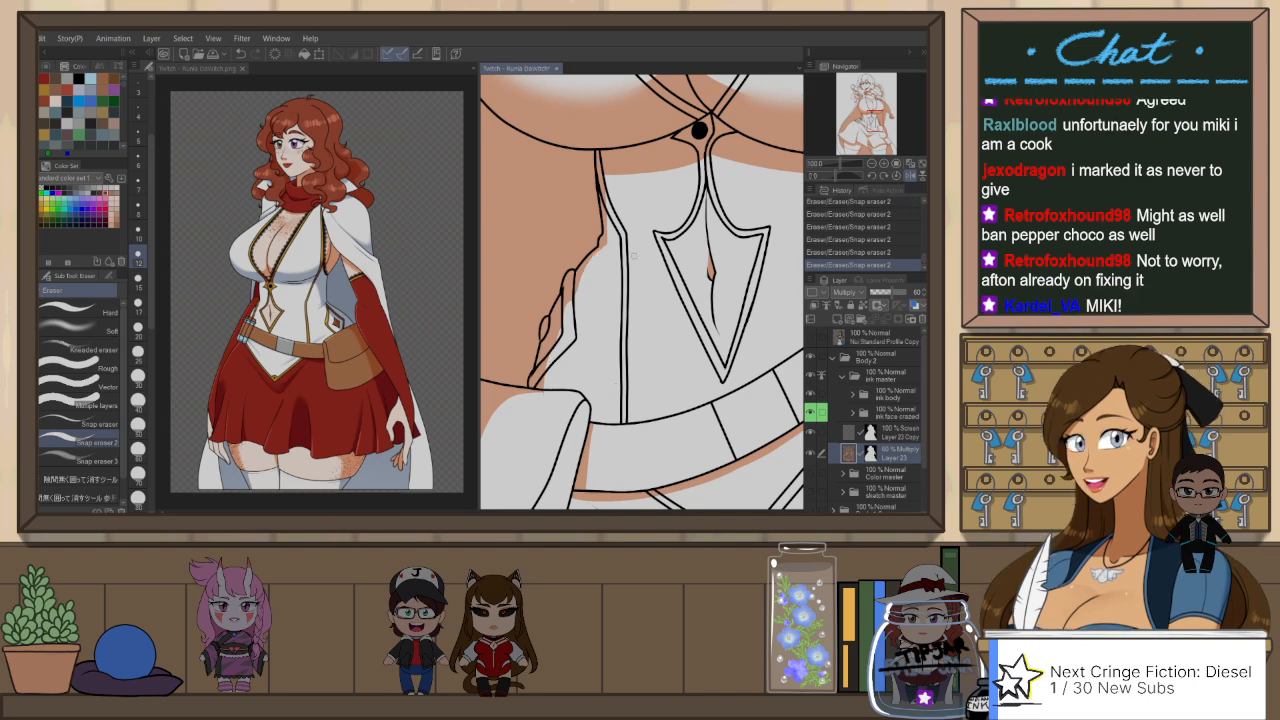
key("ctrl+z")
left_click_drag(587, 268, 578, 299)
Step: Redraw the shadow edge along the bodice's side up to under the bust with the Darker pencil and fill gaps with the gap-filling pen
key("p")
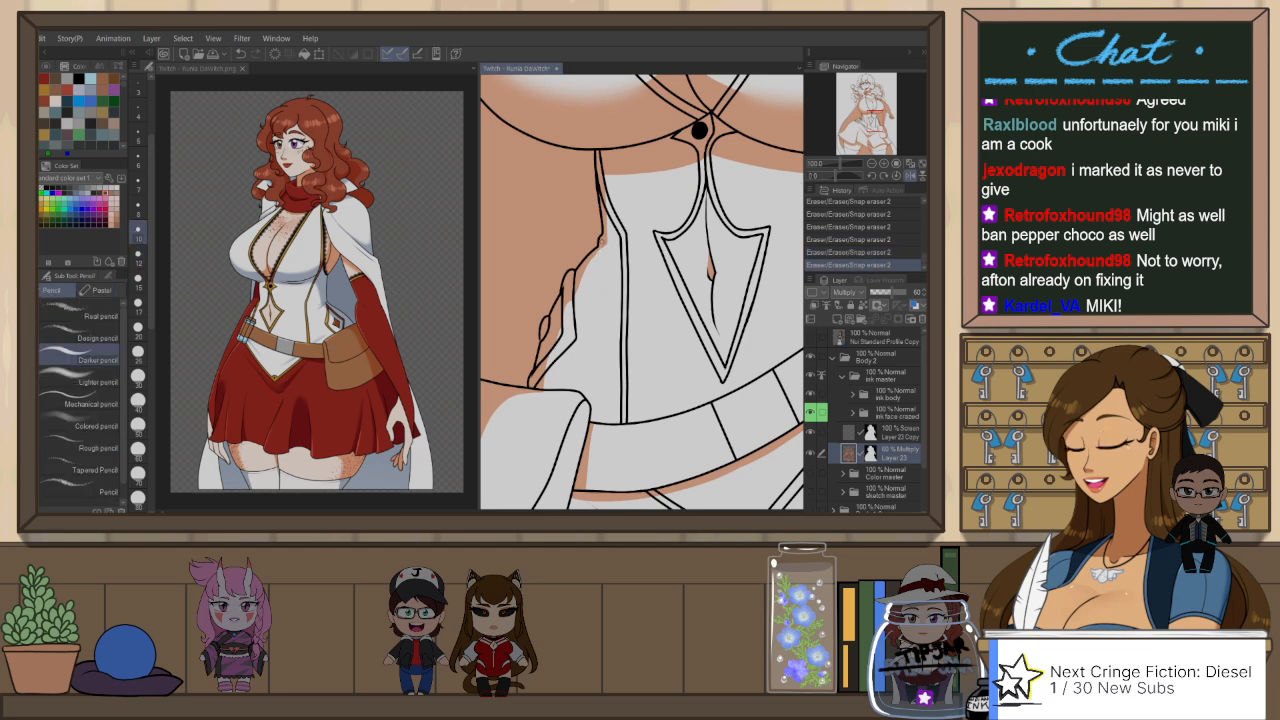
left_click_drag(602, 252, 581, 289)
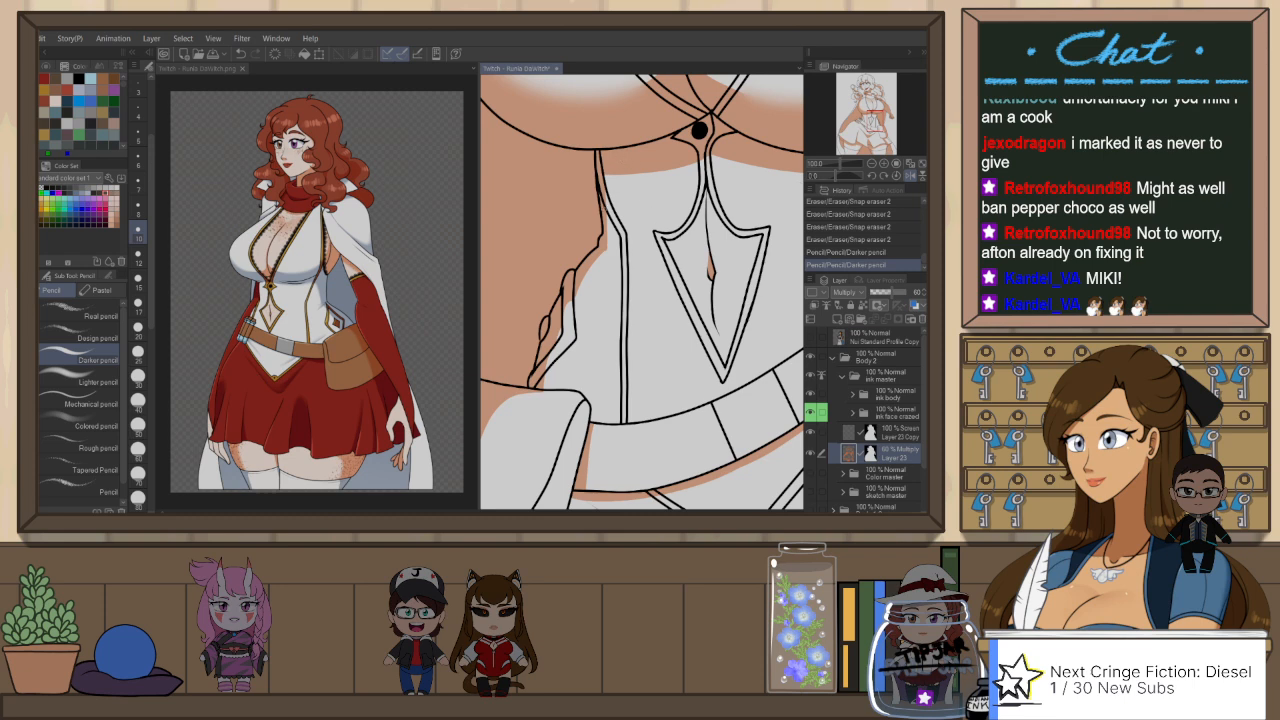
left_click_drag(607, 190, 616, 176)
key("p")
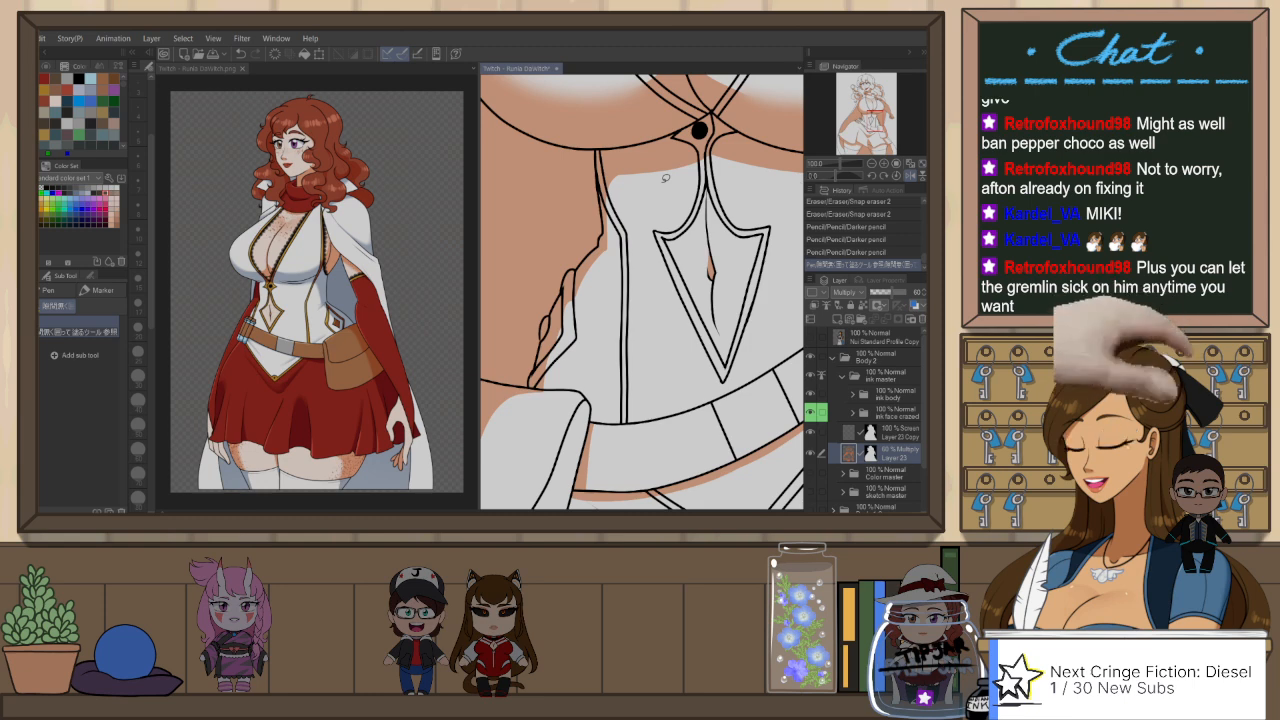
scroll(634, 236, "down", 4)
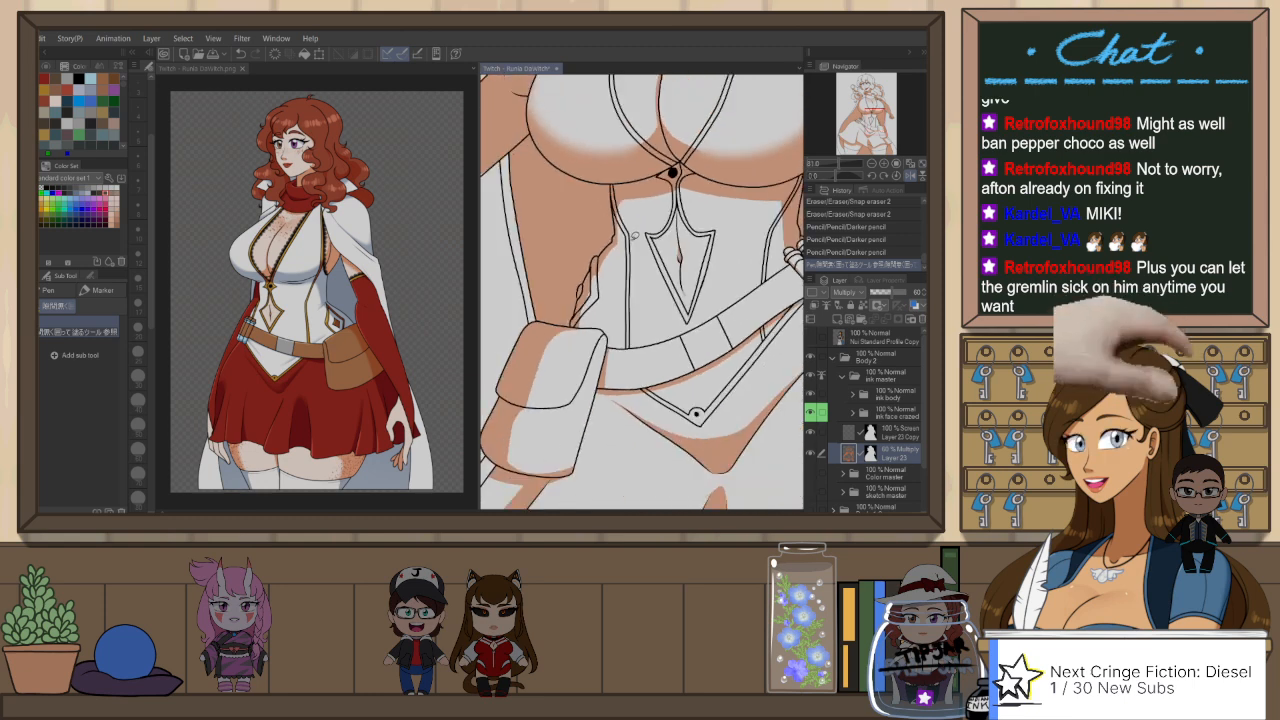
scroll(634, 234, "down", 5)
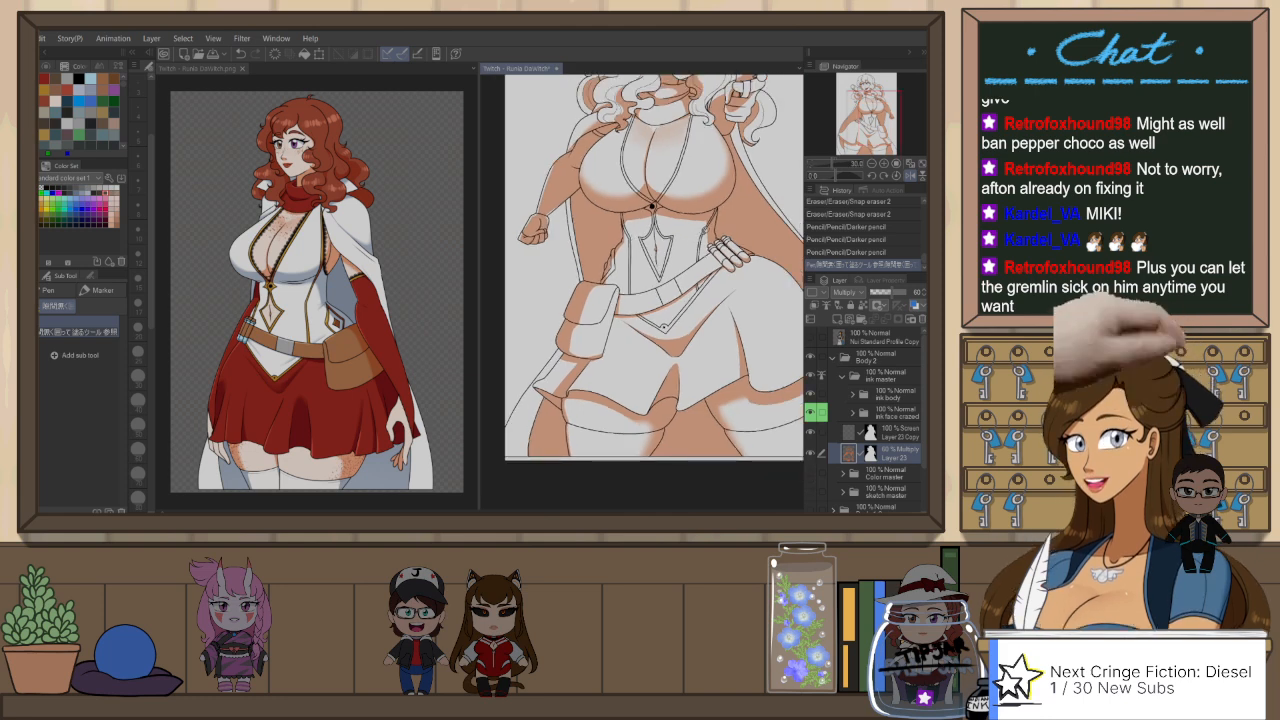
scroll(700, 235, "up", 2)
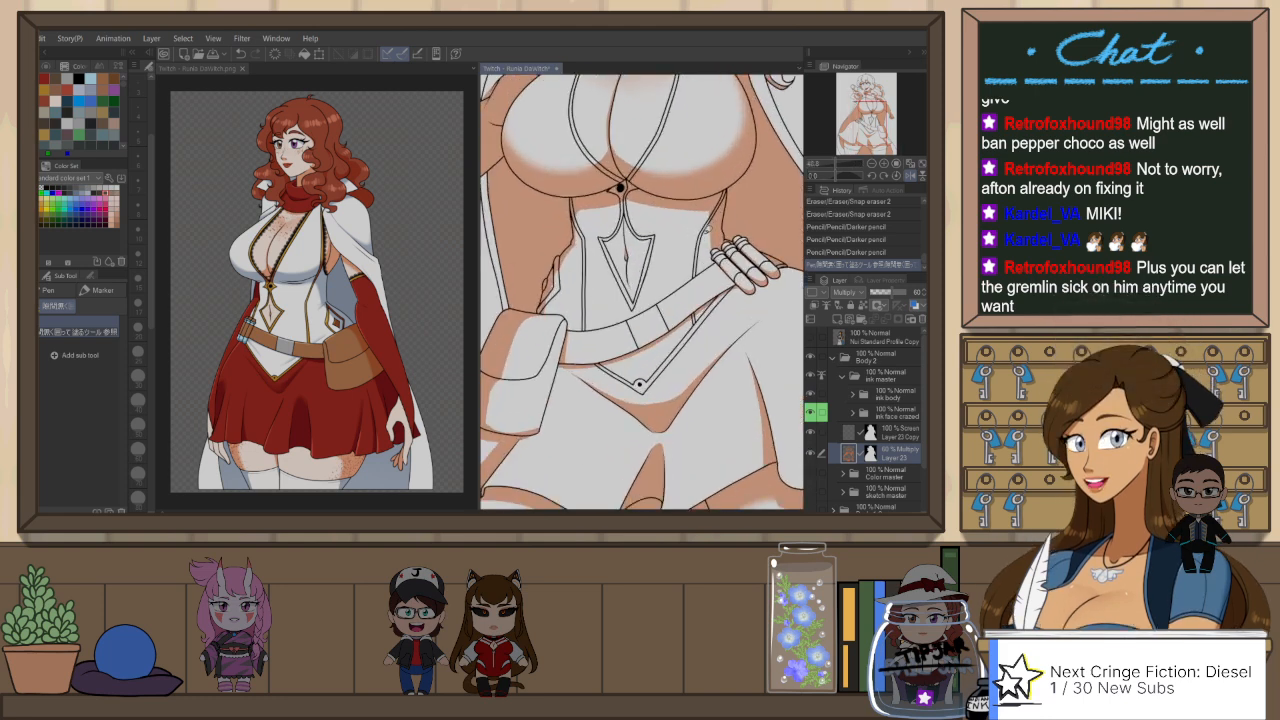
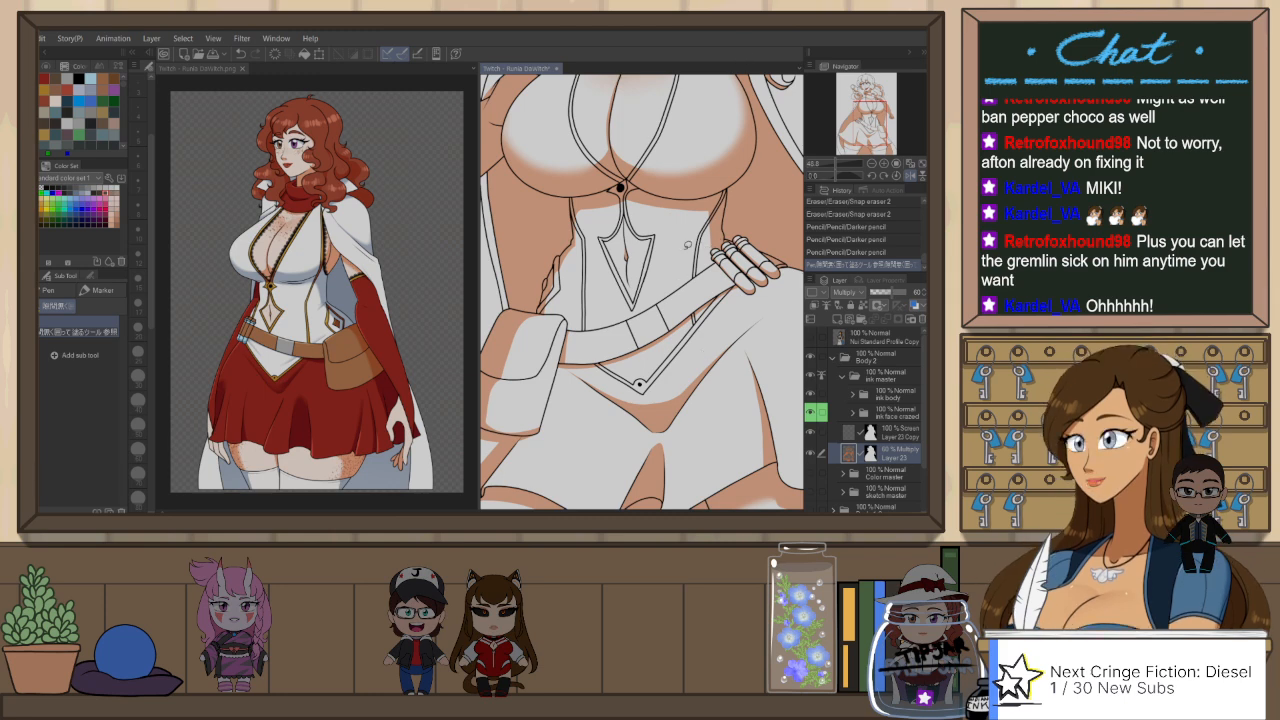
Step: Shade the side of the waist above the hand resting on the hip with the Darker pencil on Layer 23
key("p")
left_click_drag(720, 234, 723, 250)
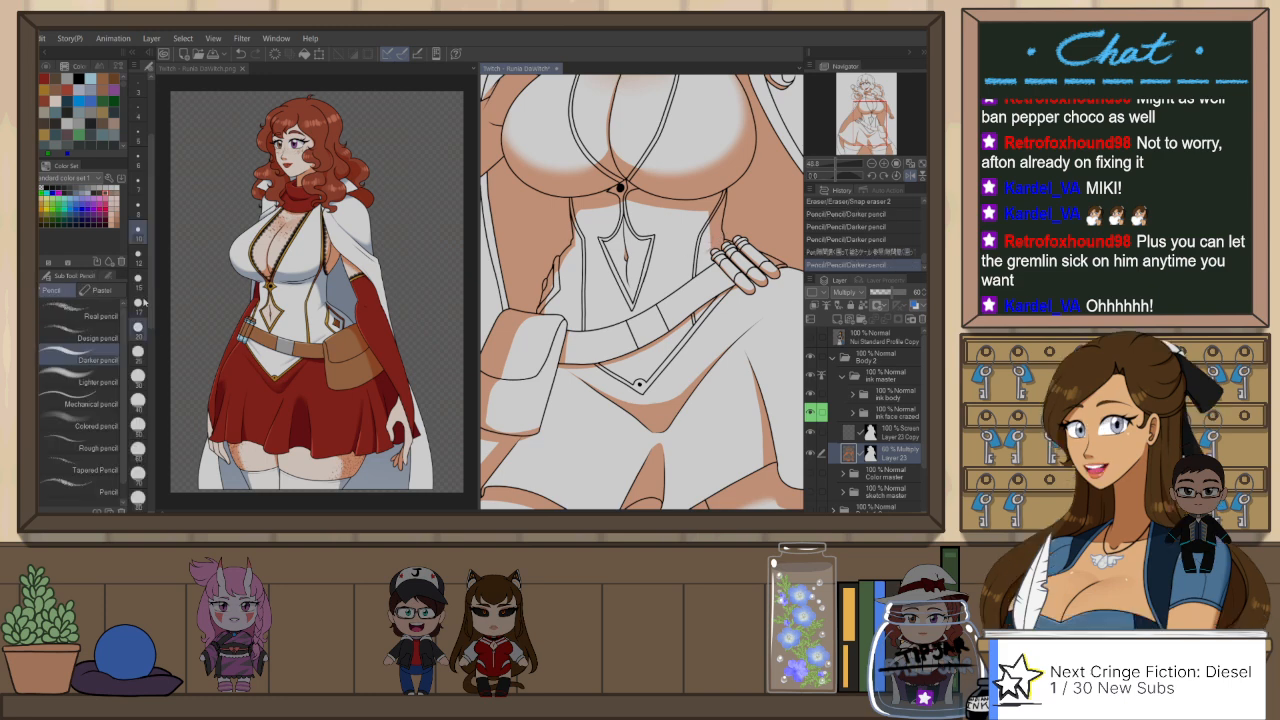
key("ctrl+z")
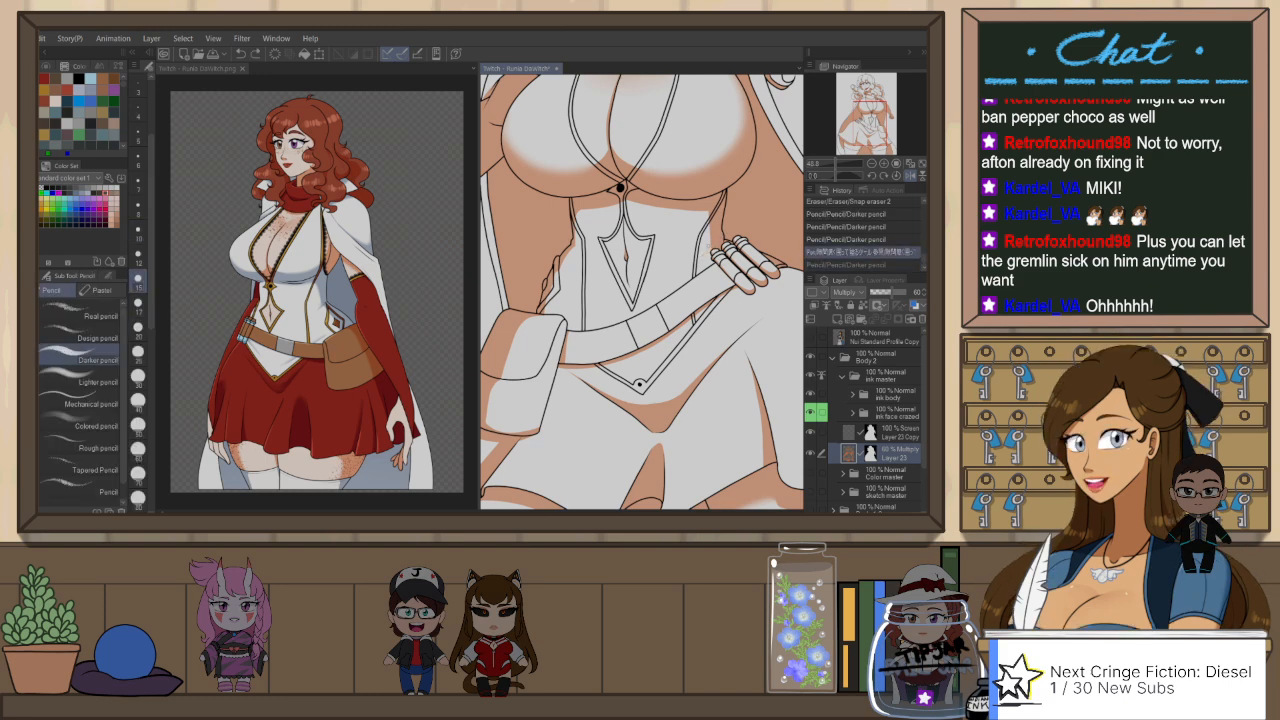
key("ctrl+y")
key("ctrl+z")
left_click_drag(710, 246, 703, 253)
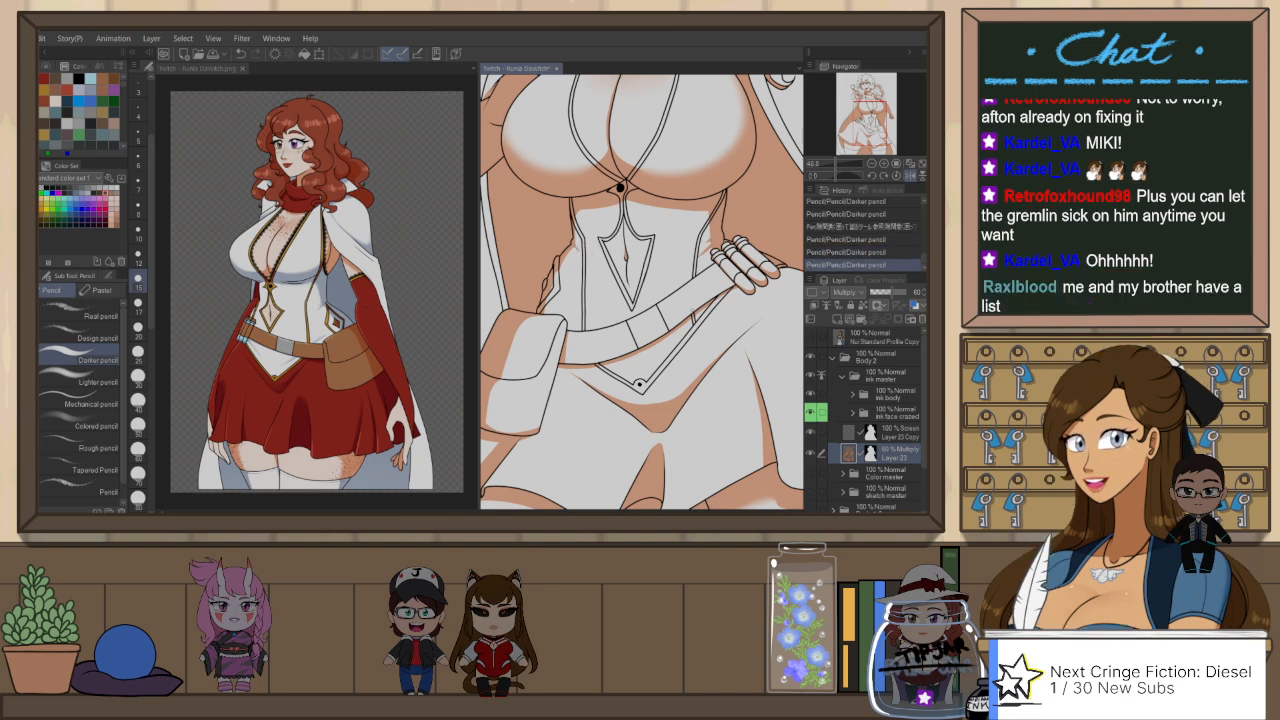
left_click_drag(661, 353, 690, 323)
mouse_move(617, 370)
left_mouse_down()
mouse_move(665, 408)
mouse_move(697, 391)
mouse_move(663, 421)
left_mouse_up()
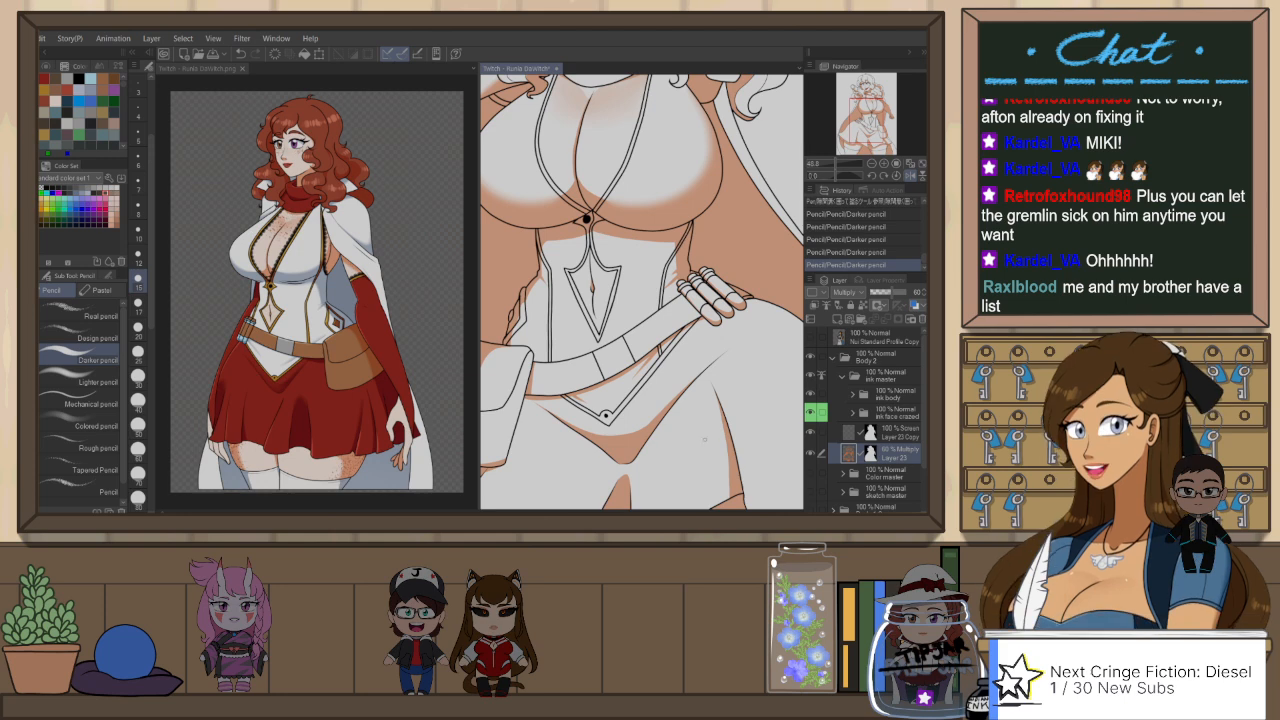
Step: Flip the canvas view horizontally and frame the hand holding the gun
scroll(660, 380, "down", 5)
scroll(664, 195, "up", 2)
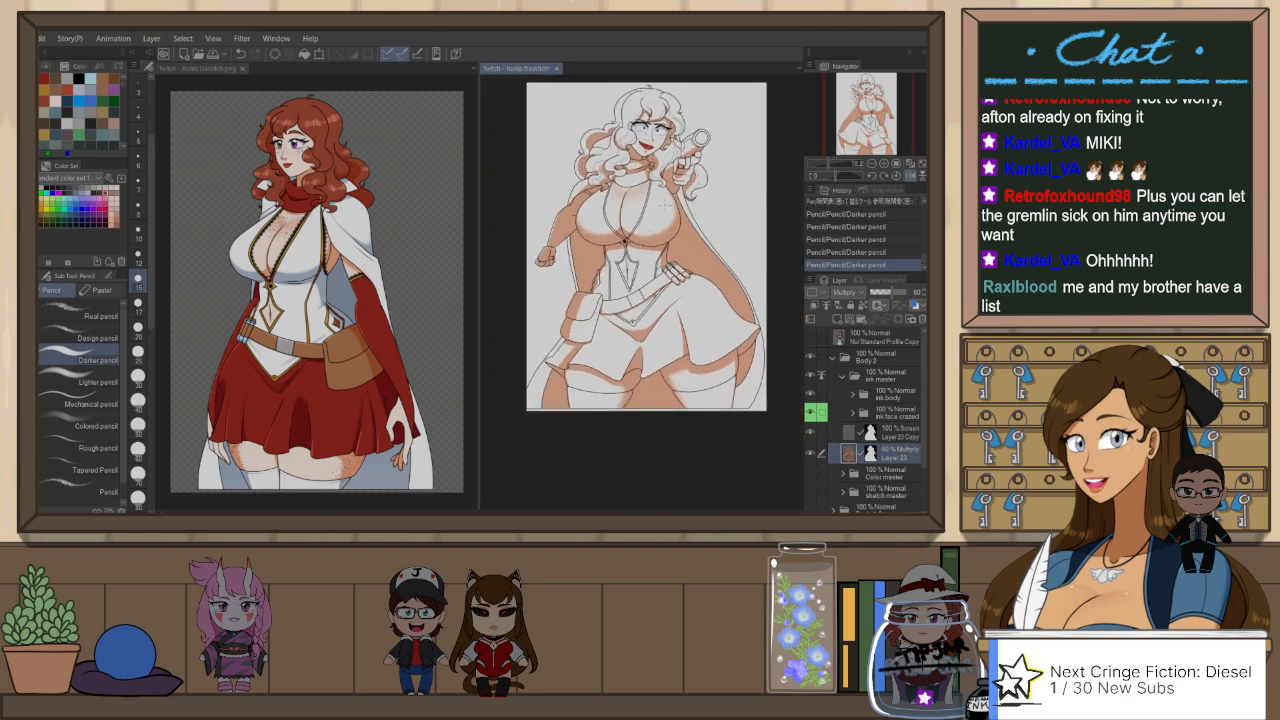
key("h")
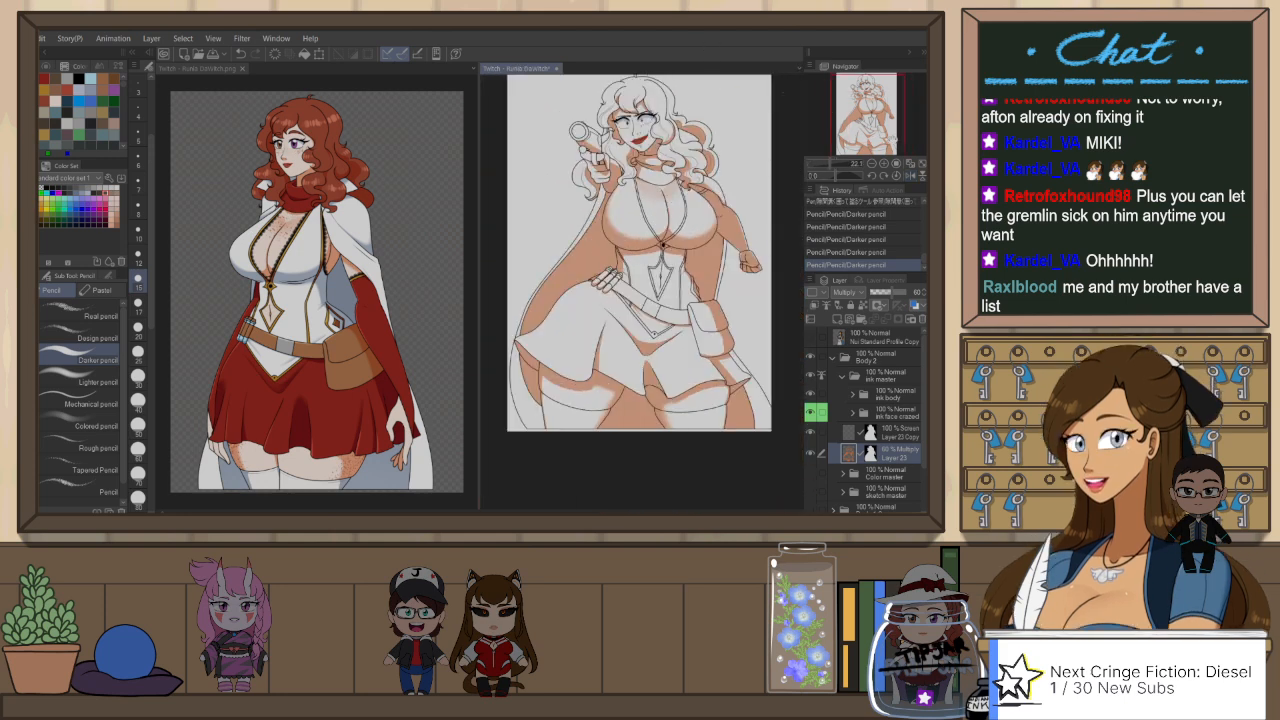
scroll(640, 290, "up", 2)
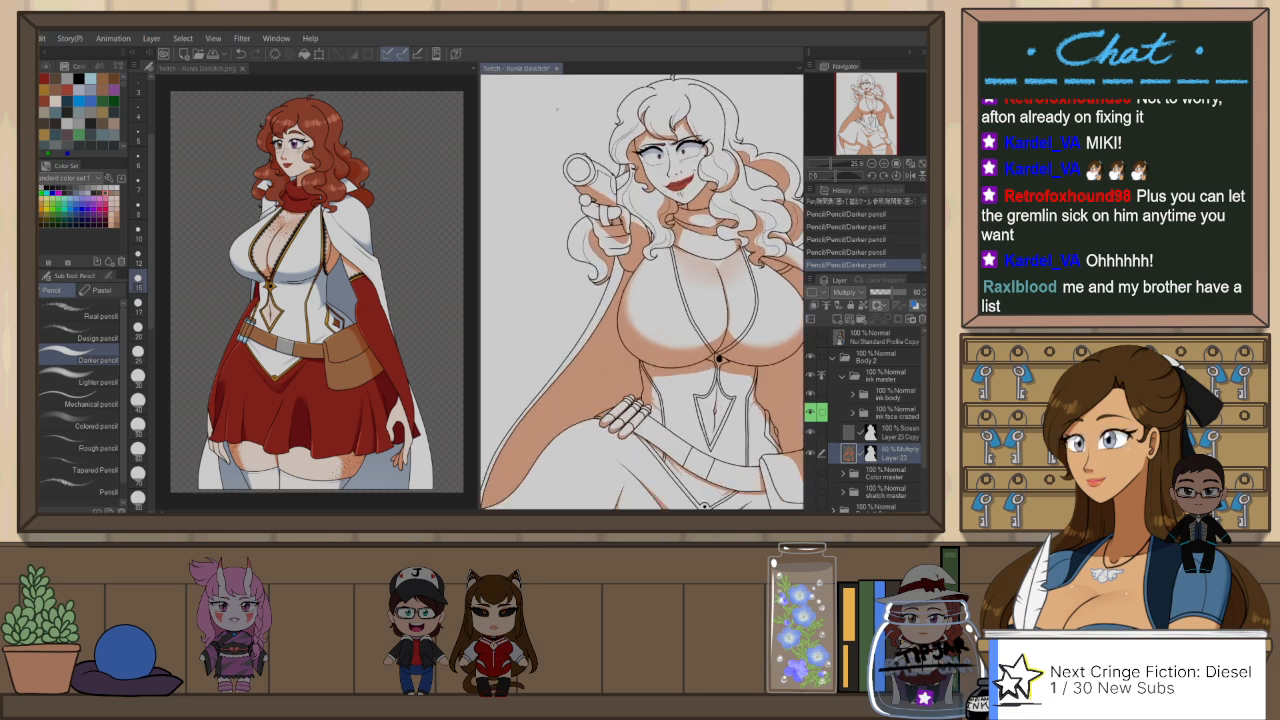
scroll(585, 125, "up", 2)
Step: Auto-select the opening of the gun's muzzle and enlarge the Darker pencil for painting inside it
key("w")
left_click(571, 194)
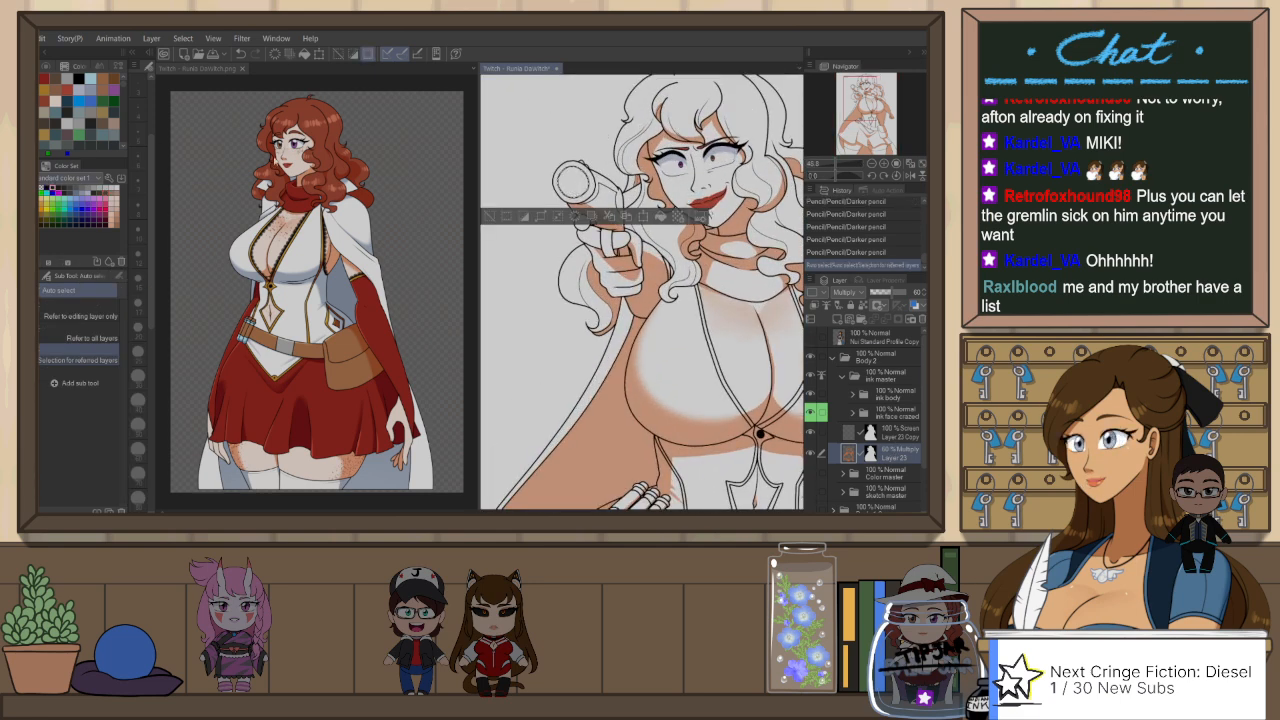
key("p")
key("p")
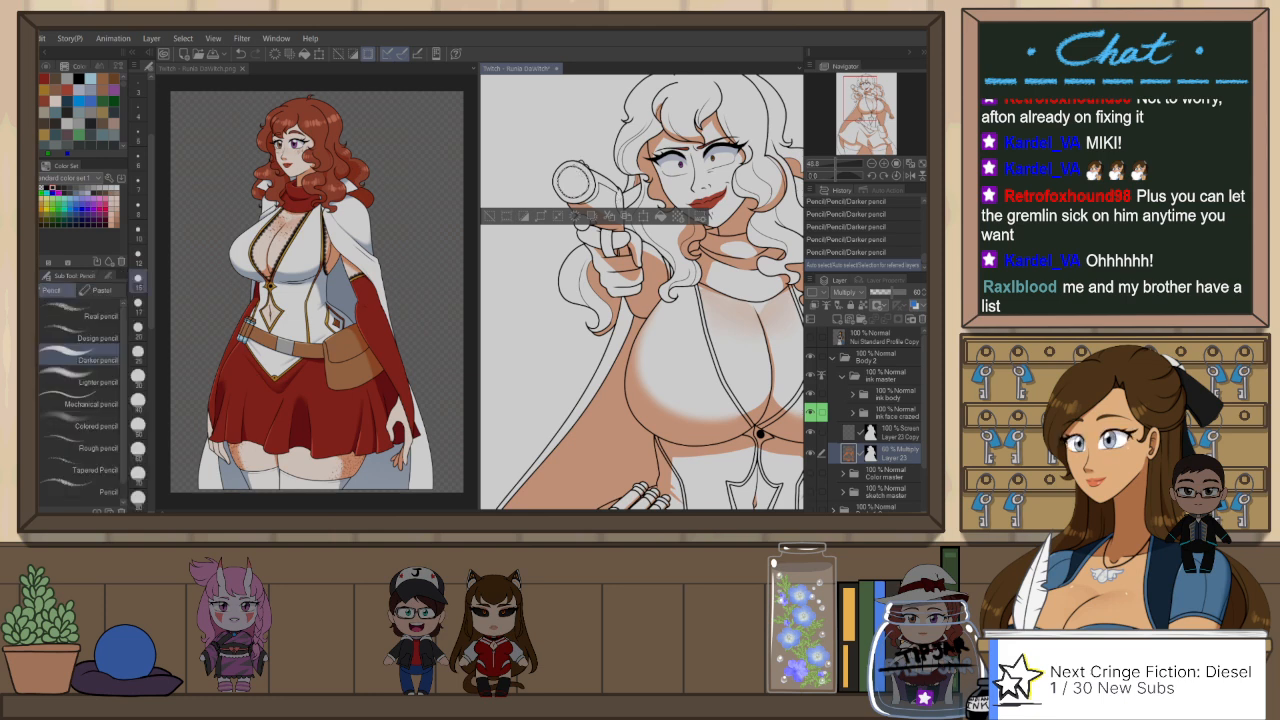
key("bracketright")
key("bracketright")
key("bracketright")
key("bracketright")
key("bracketright")
key("bracketright")
key("bracketright")
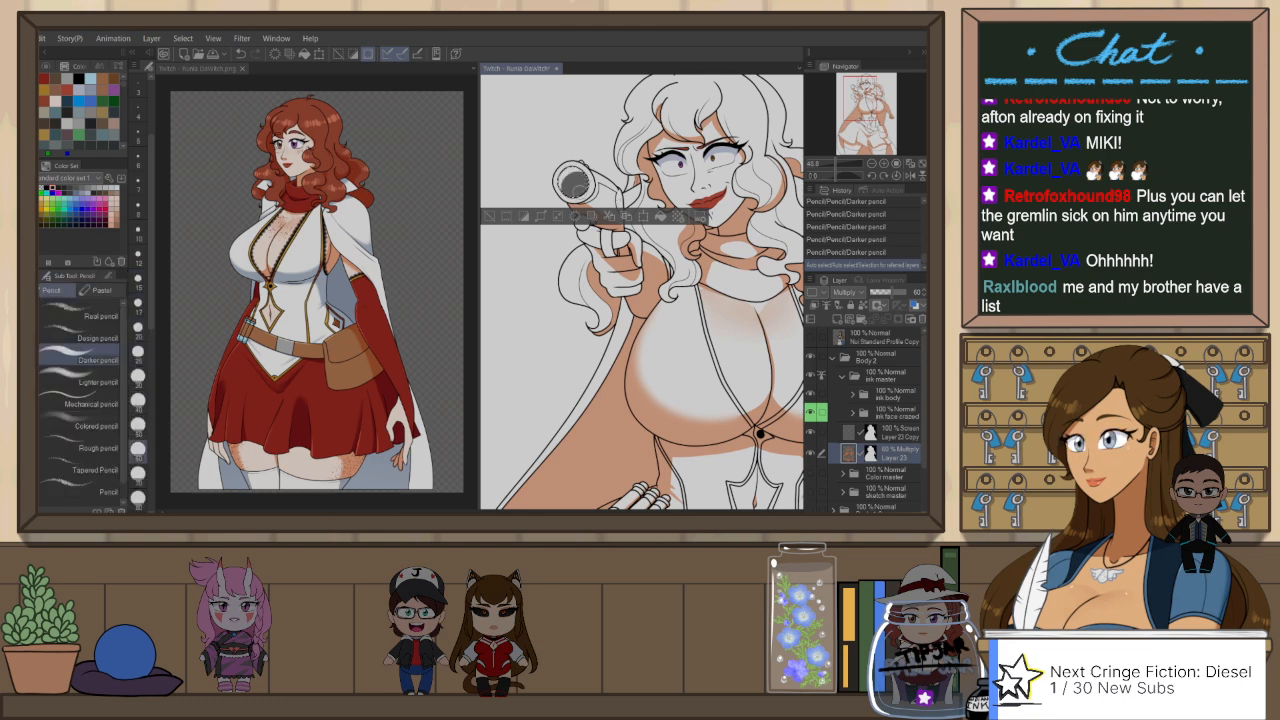
Step: Try shading the inside of the gun's muzzle on Layer 23, comparing with and without the last stroke
left_click_drag(576, 184, 578, 184)
key("ctrl+z")
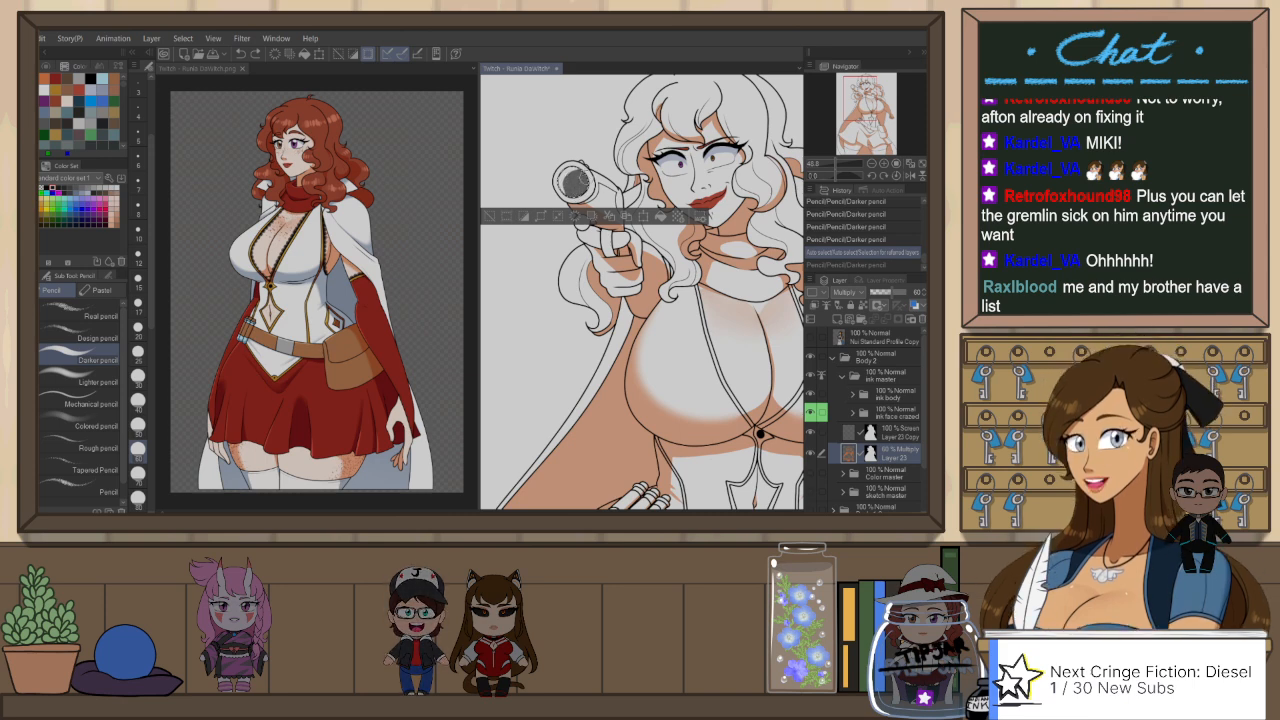
key("ctrl+y")
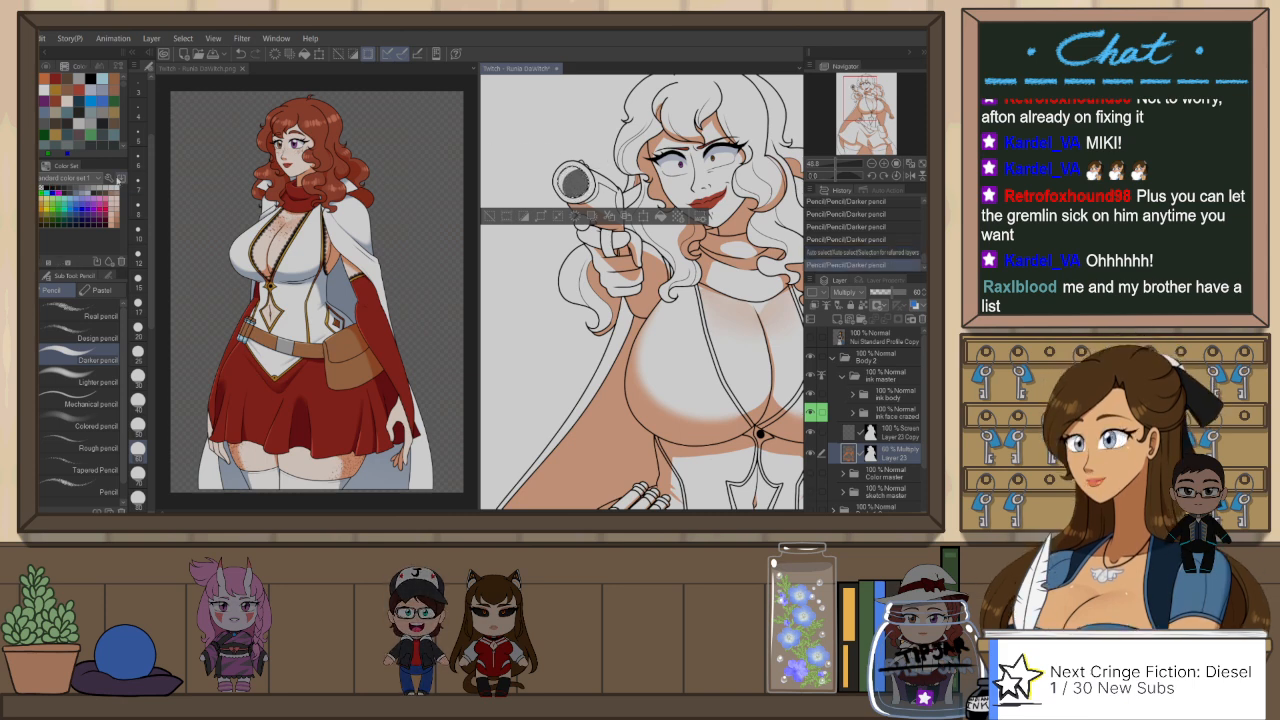
key("ctrl+z")
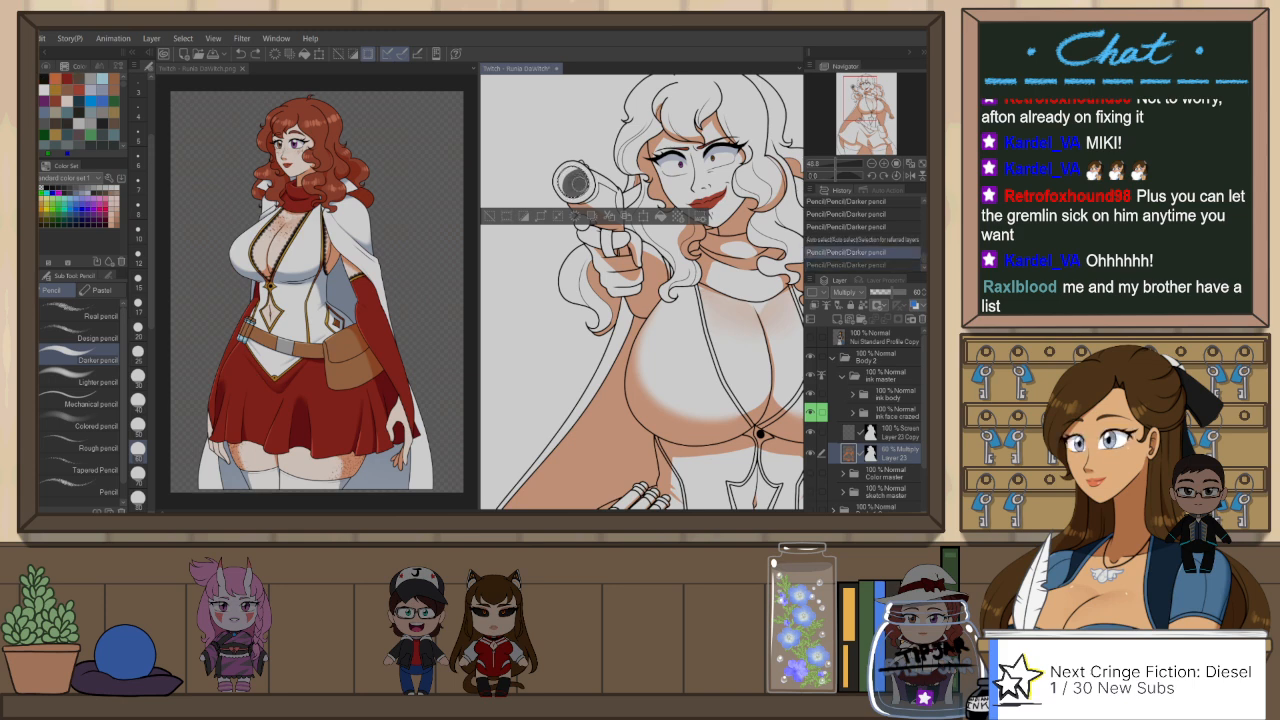
key("ctrl+y")
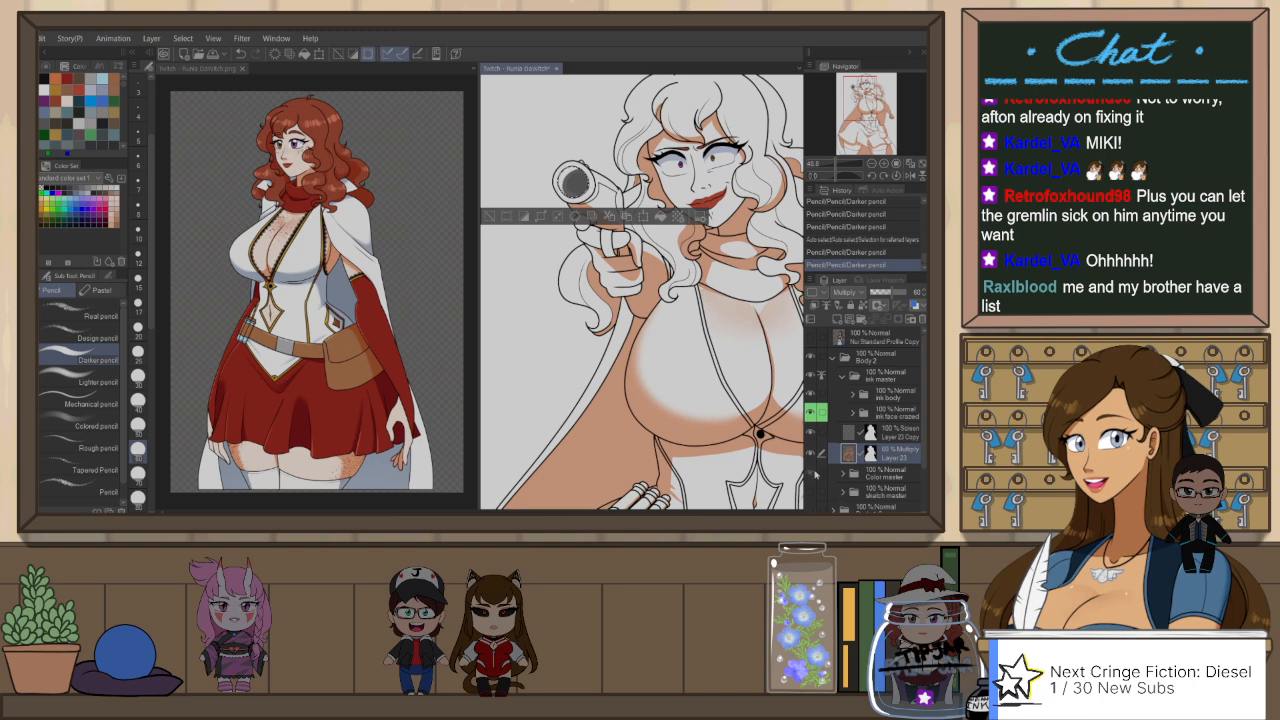
Step: Show the Color master folder and replace the muzzle shading with solid black painted on its Layer 22
left_click(814, 474)
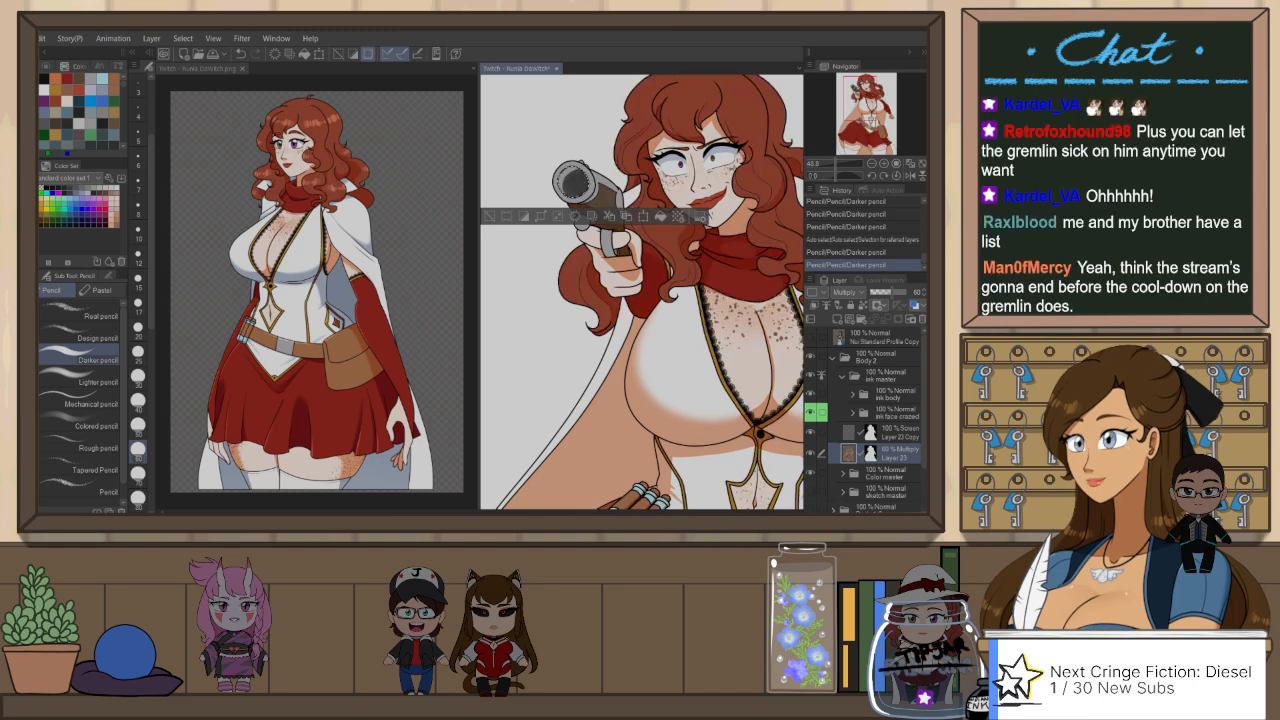
key("ctrl+z")
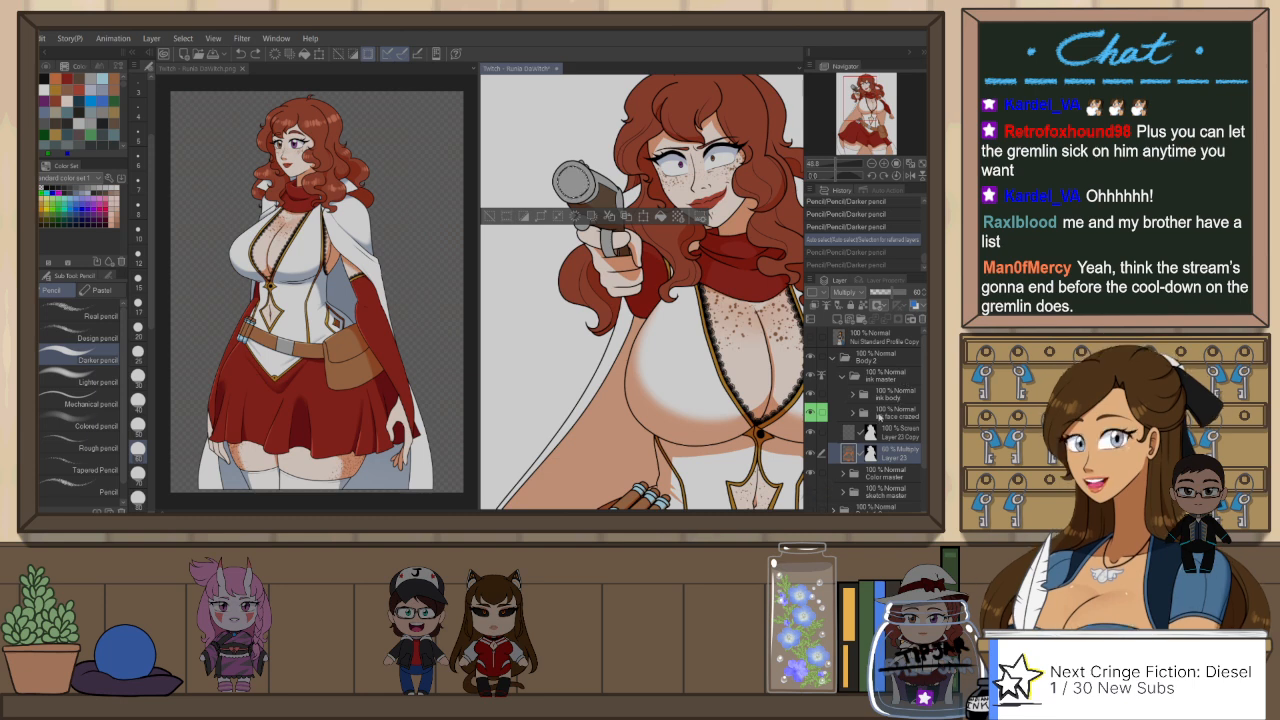
left_click(848, 475)
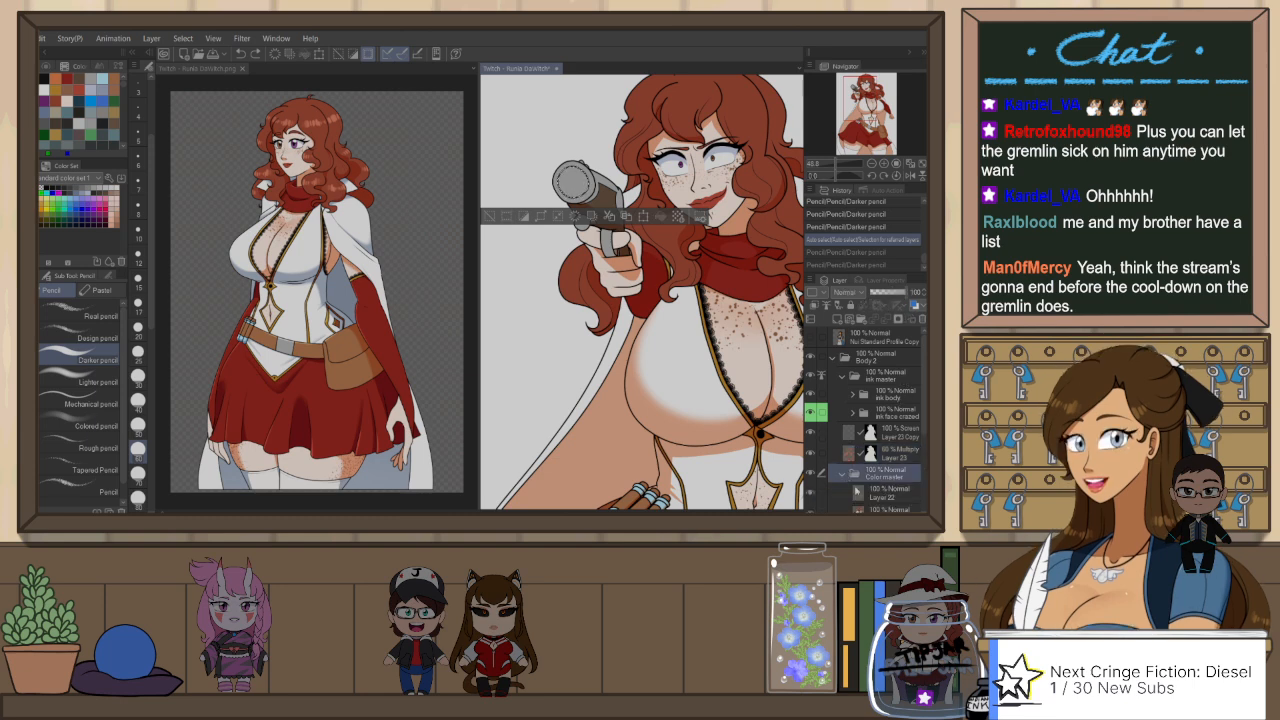
scroll(865, 497, "down", 3)
left_click(876, 424)
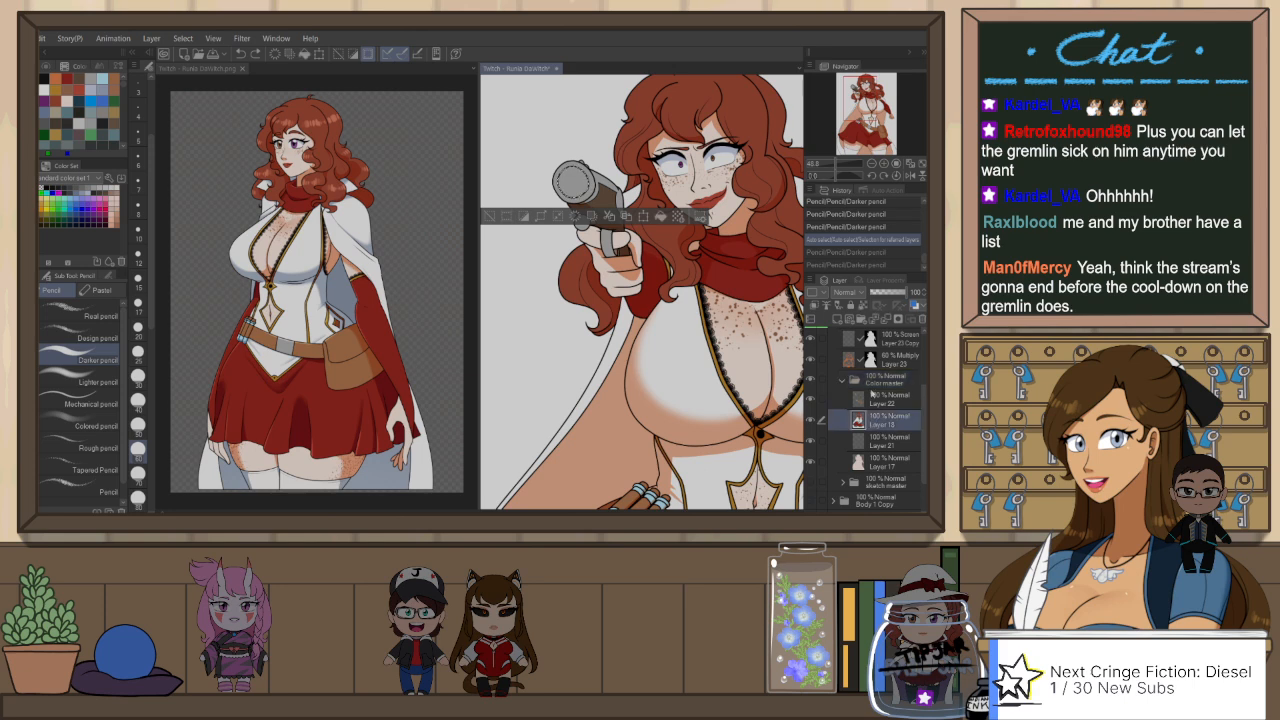
left_click(872, 397)
left_click(575, 182)
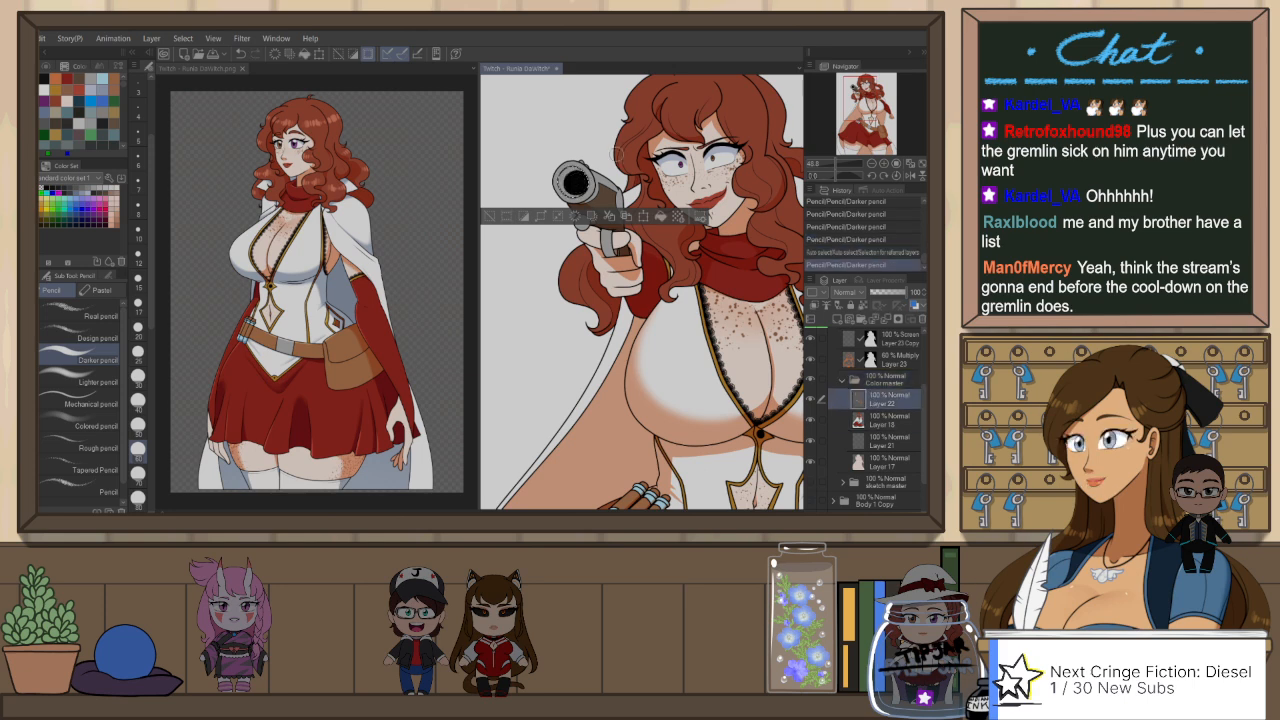
key("ctrl+d")
Step: Collapse the Body 2 folder and hide it, showing the Body 1 Copy folder instead
scroll(580, 178, "down", 4)
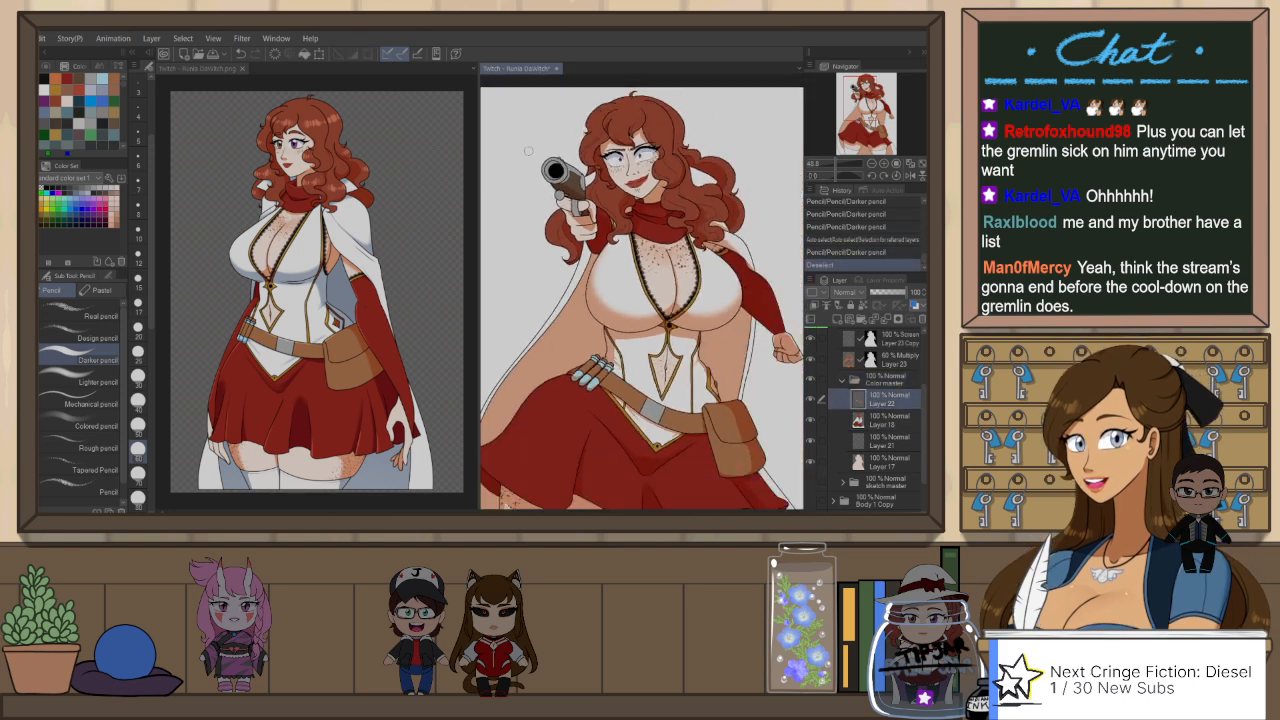
scroll(605, 125, "up", 1)
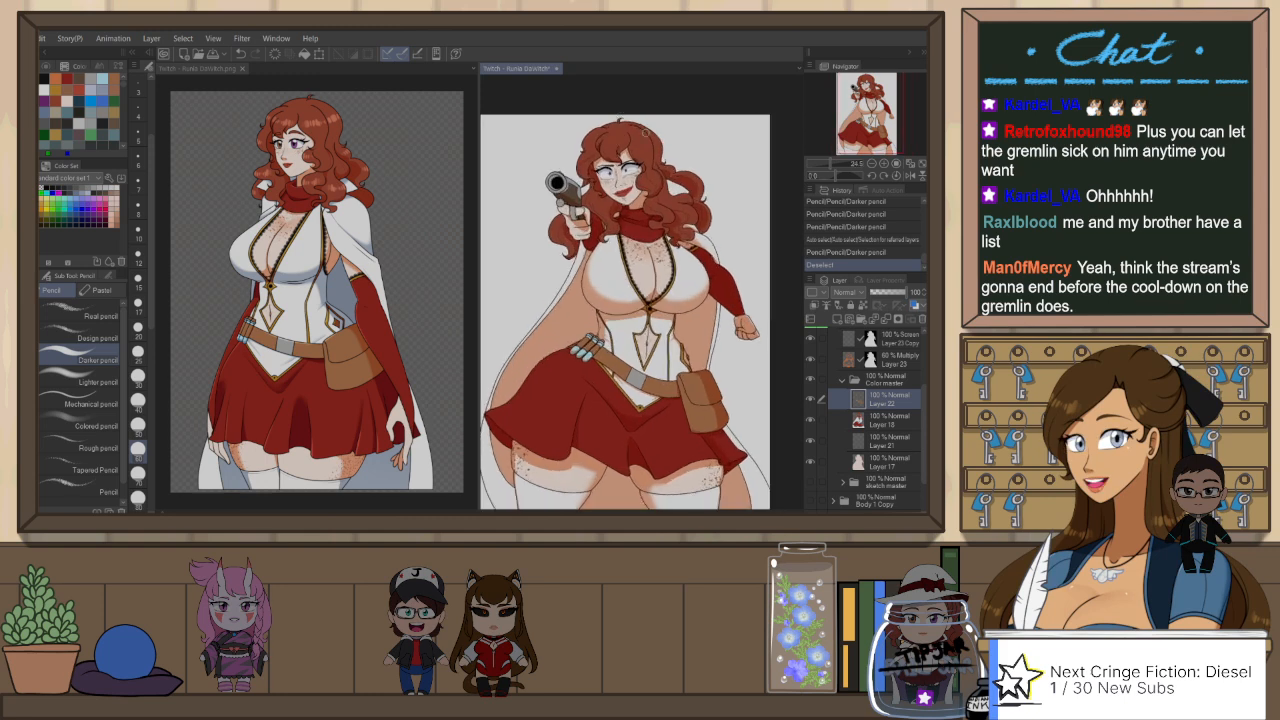
scroll(868, 338, "up", 3)
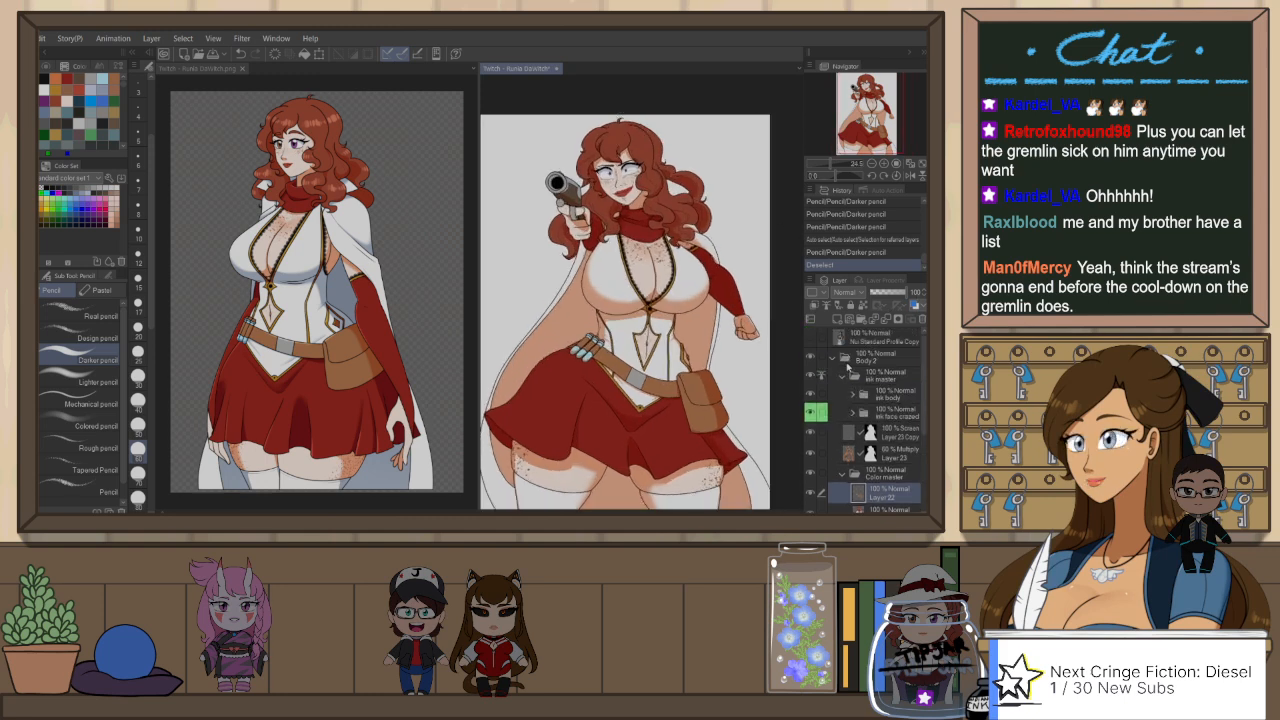
left_click(833, 358)
left_click(811, 376)
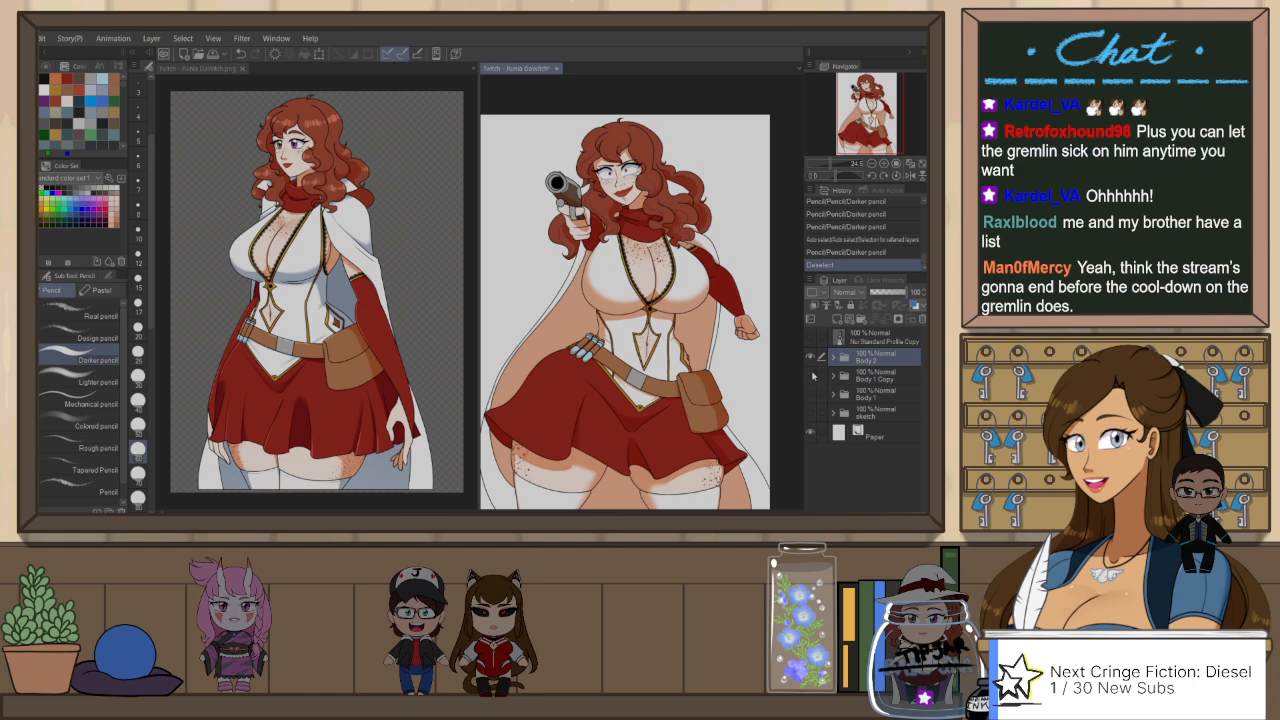
left_click(811, 357)
Step: Set the shading Copy layer in the Body 1 Copy folder to 100% opacity and Normal blending
left_click(845, 380)
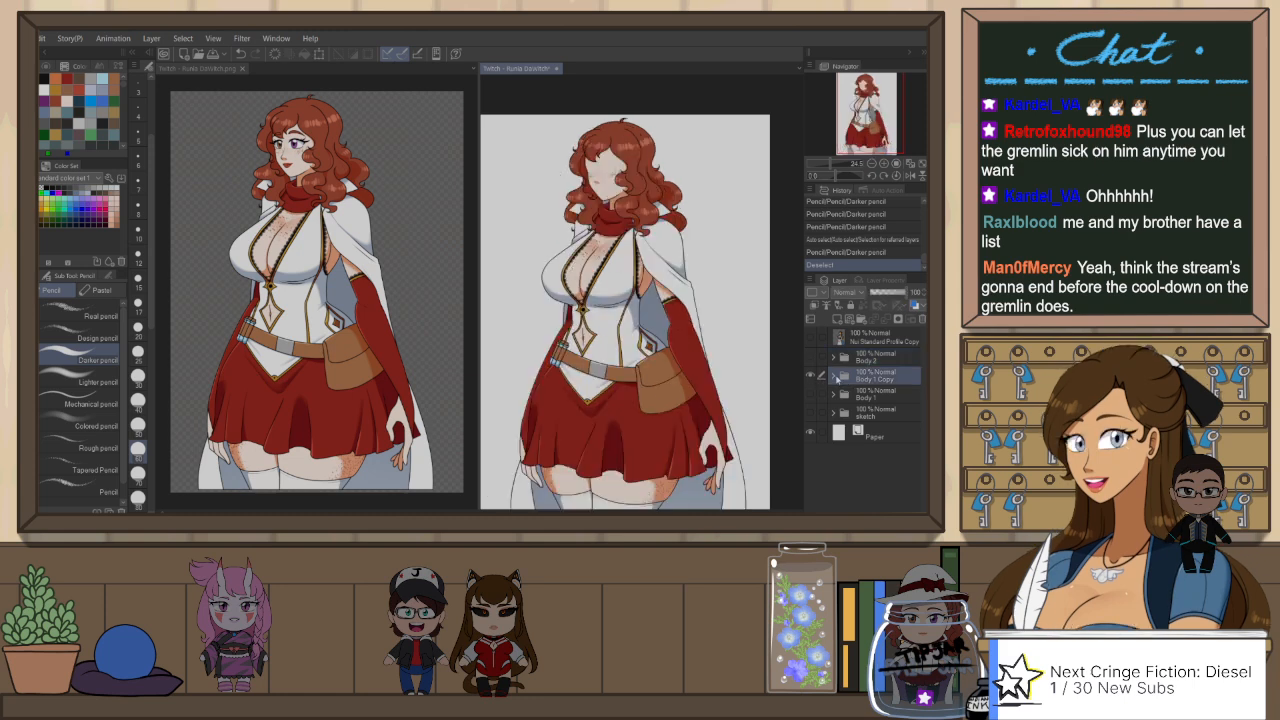
left_click(897, 456)
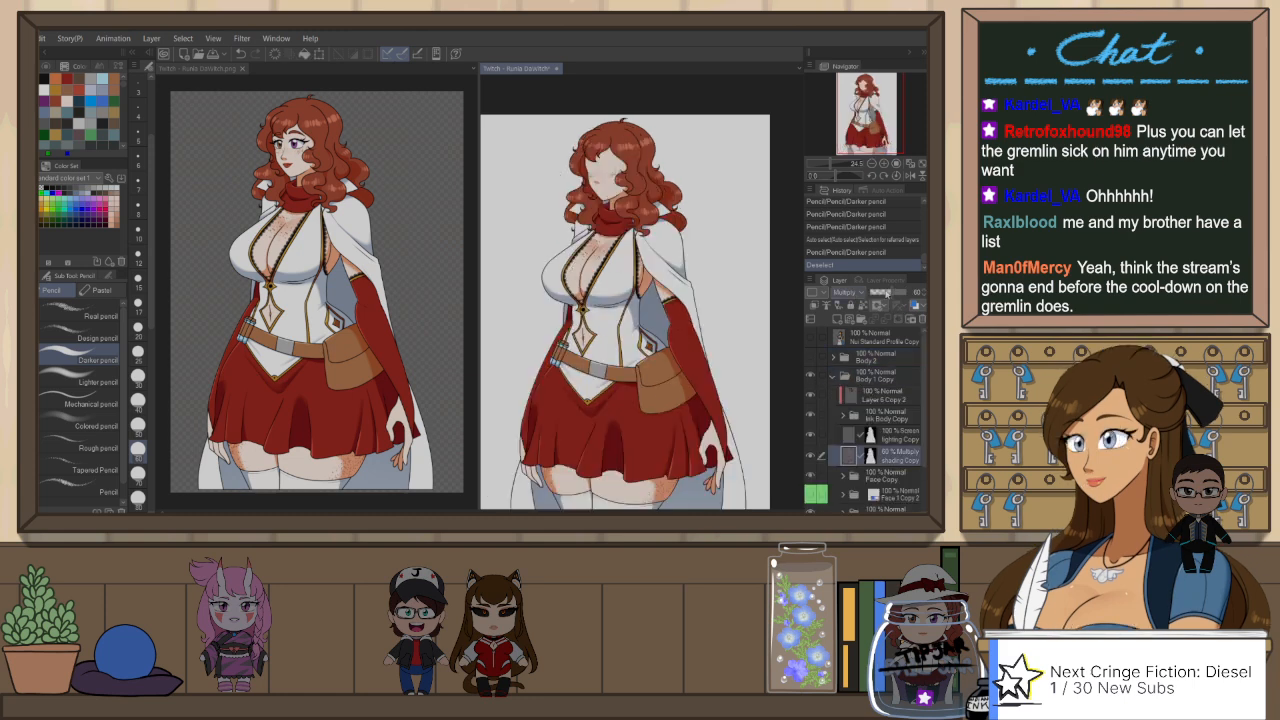
mouse_move(887, 294)
left_mouse_down()
mouse_move(908, 295)
mouse_move(868, 296)
mouse_move(914, 296)
left_mouse_up()
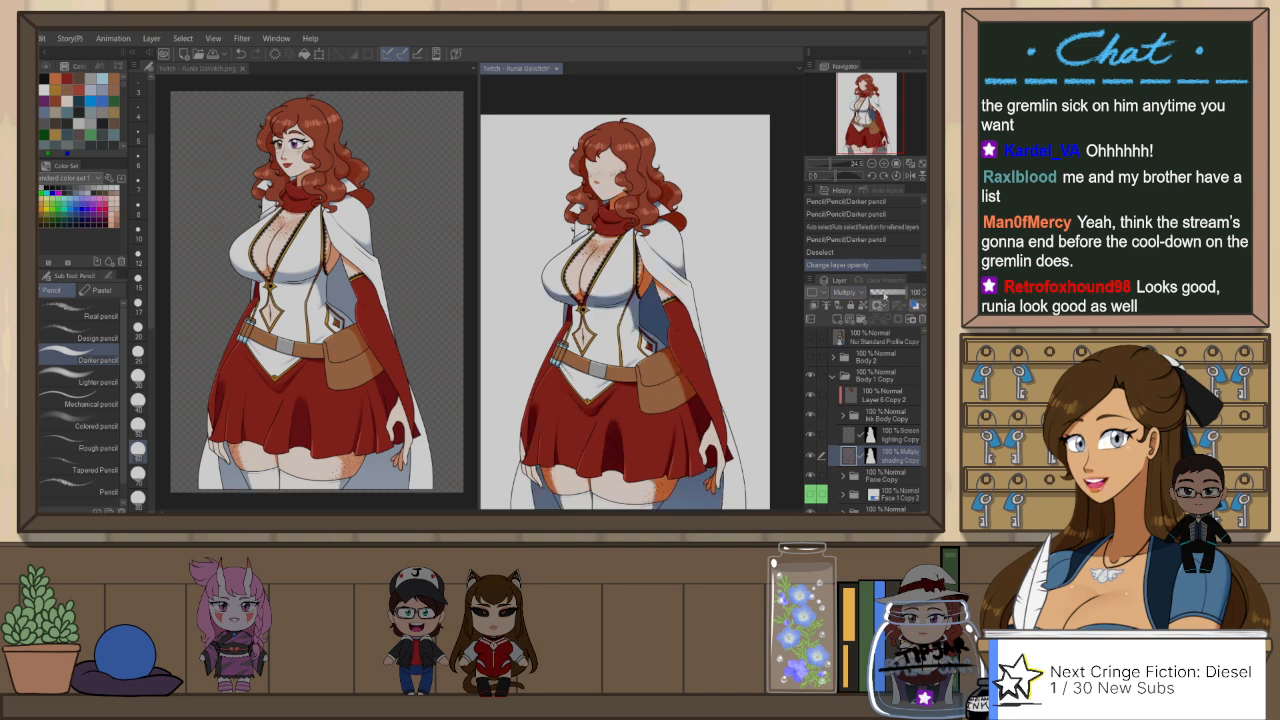
left_click(849, 293)
left_click(855, 35)
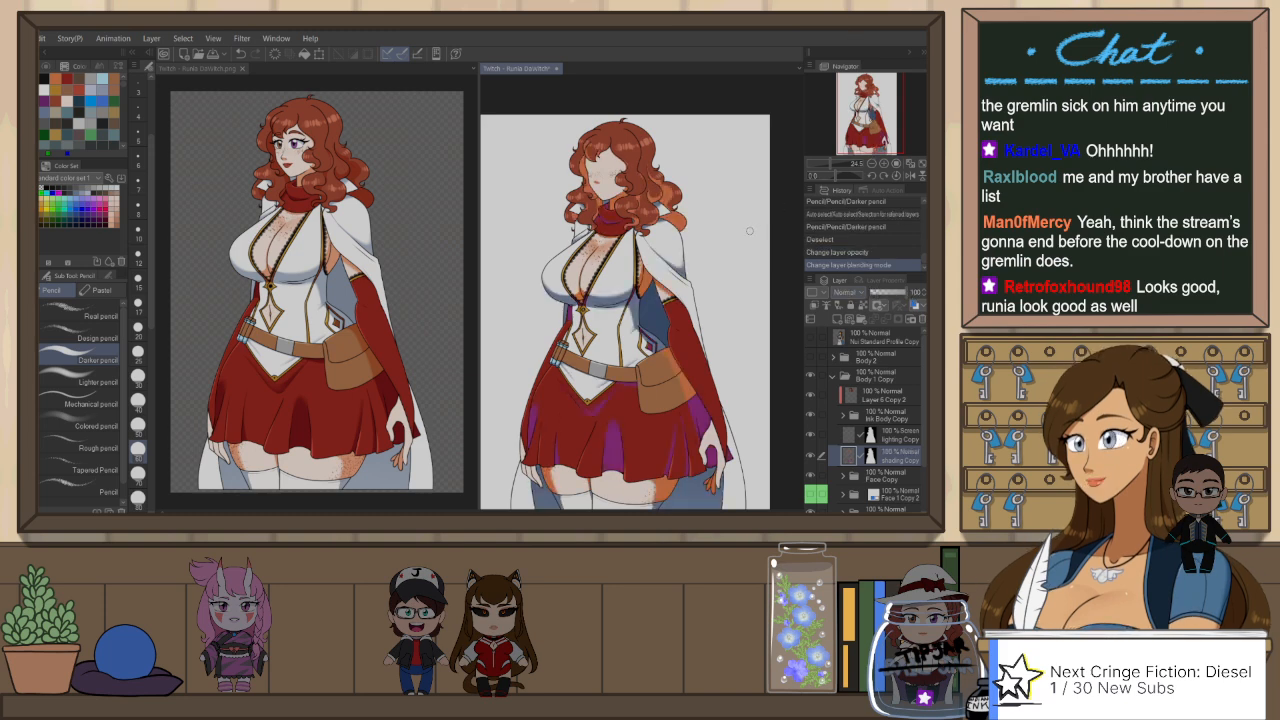
Step: Sample the purple shadow colour from the skirt and undo the shading Copy layer's blending and opacity changes
key("p")
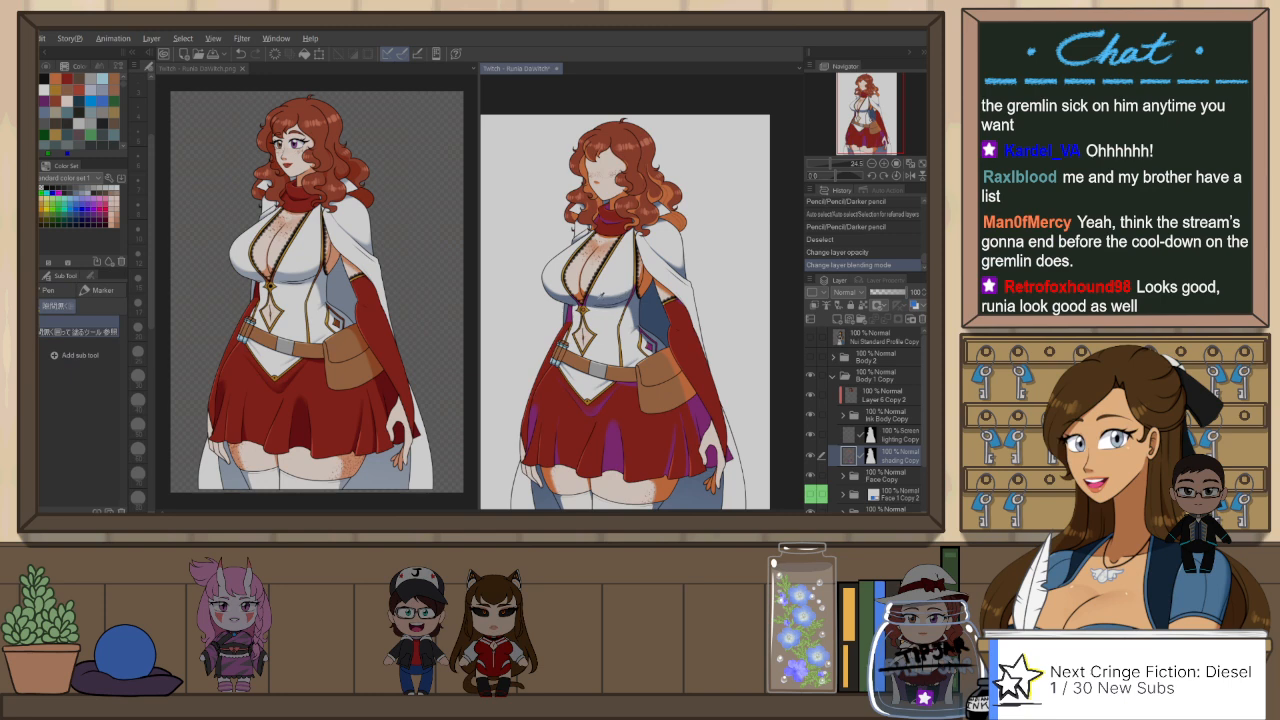
left_click(614, 431, "alt")
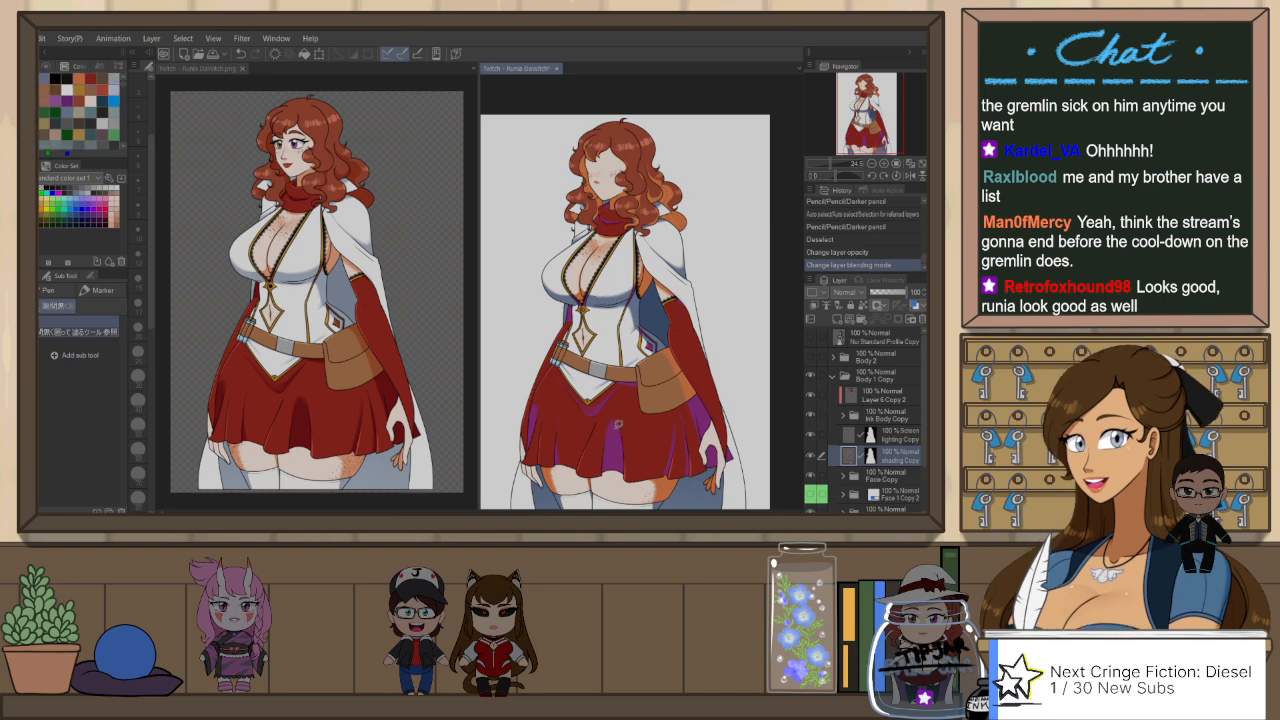
key("ctrl+z")
key("ctrl+z")
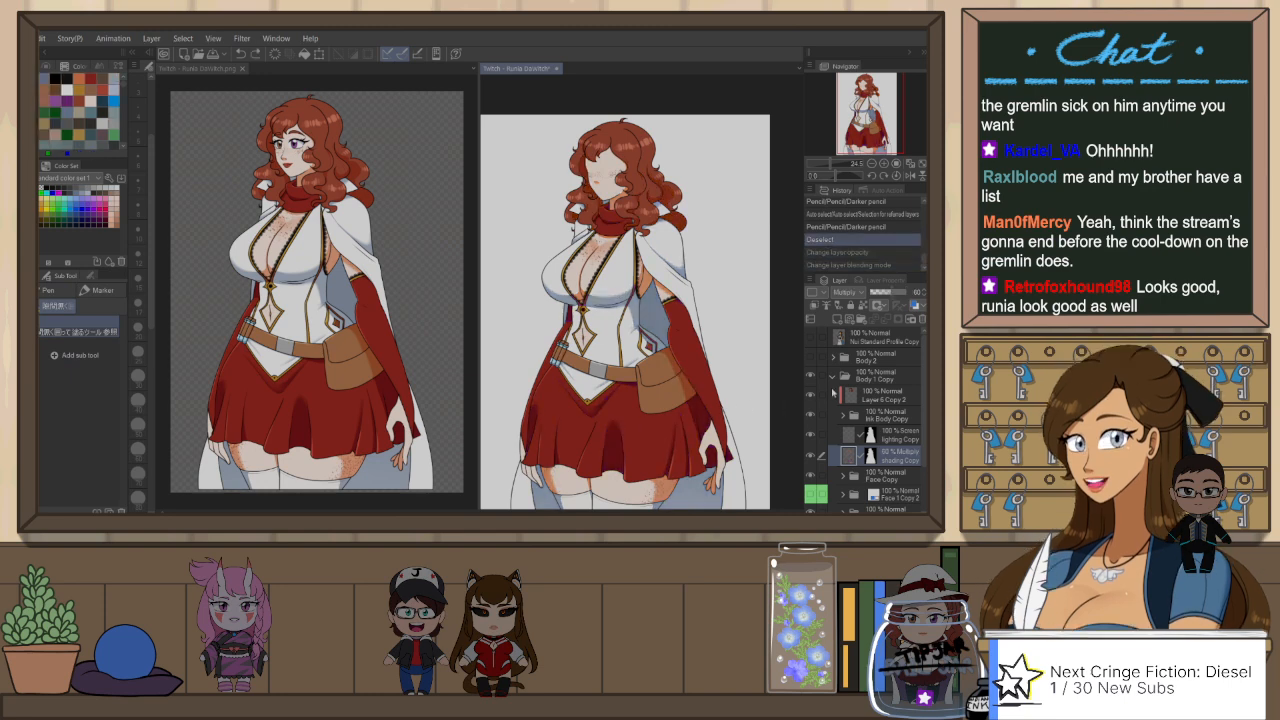
Step: Collapse and hide the Body 1 Copy folder and show the Body 2 folder again
left_click(833, 376)
left_click(810, 357)
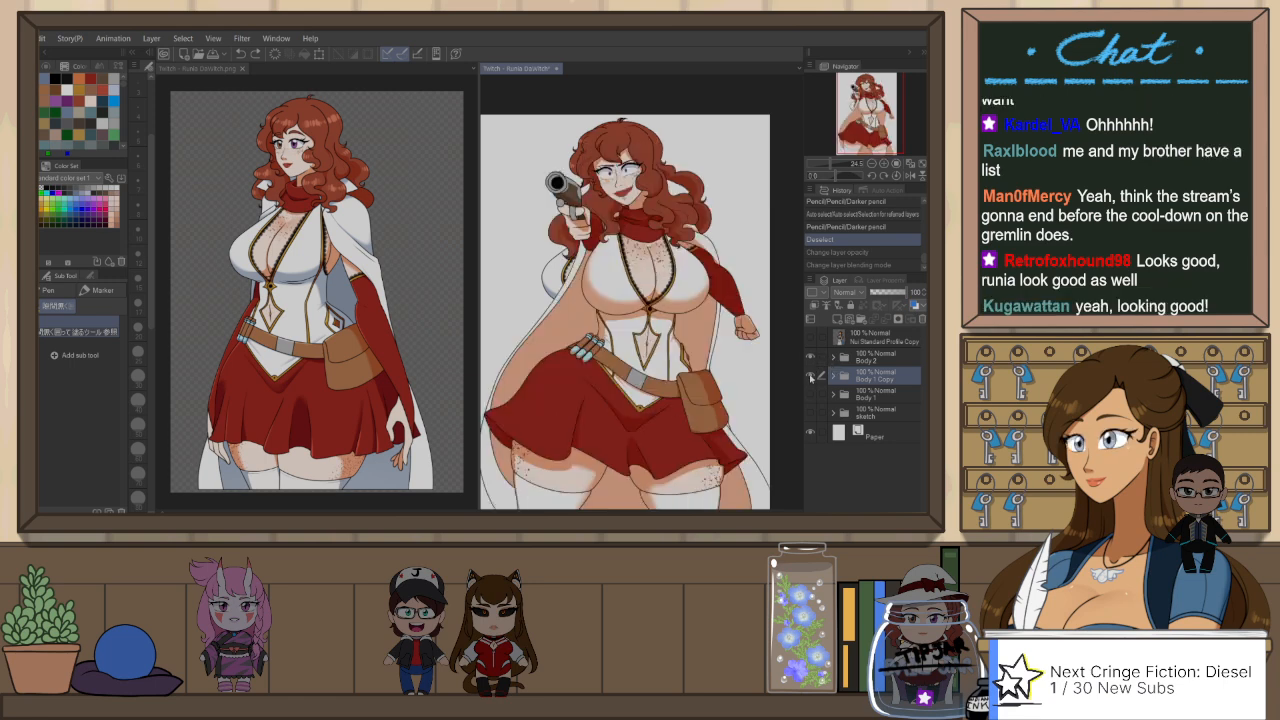
left_click(810, 376)
Step: Lock transparent pixels on the Multiply shading layer, Layer 23, in Body 2 and collapse the Color master folder
left_click(833, 358)
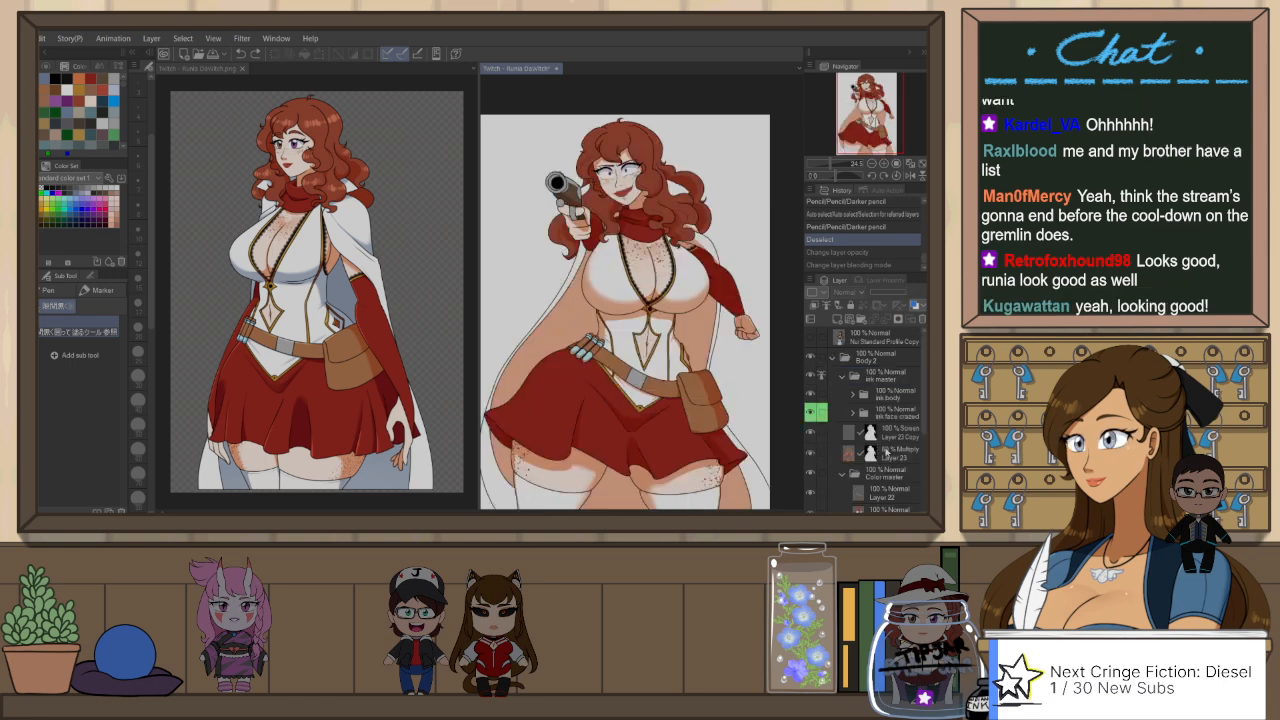
left_click(886, 452)
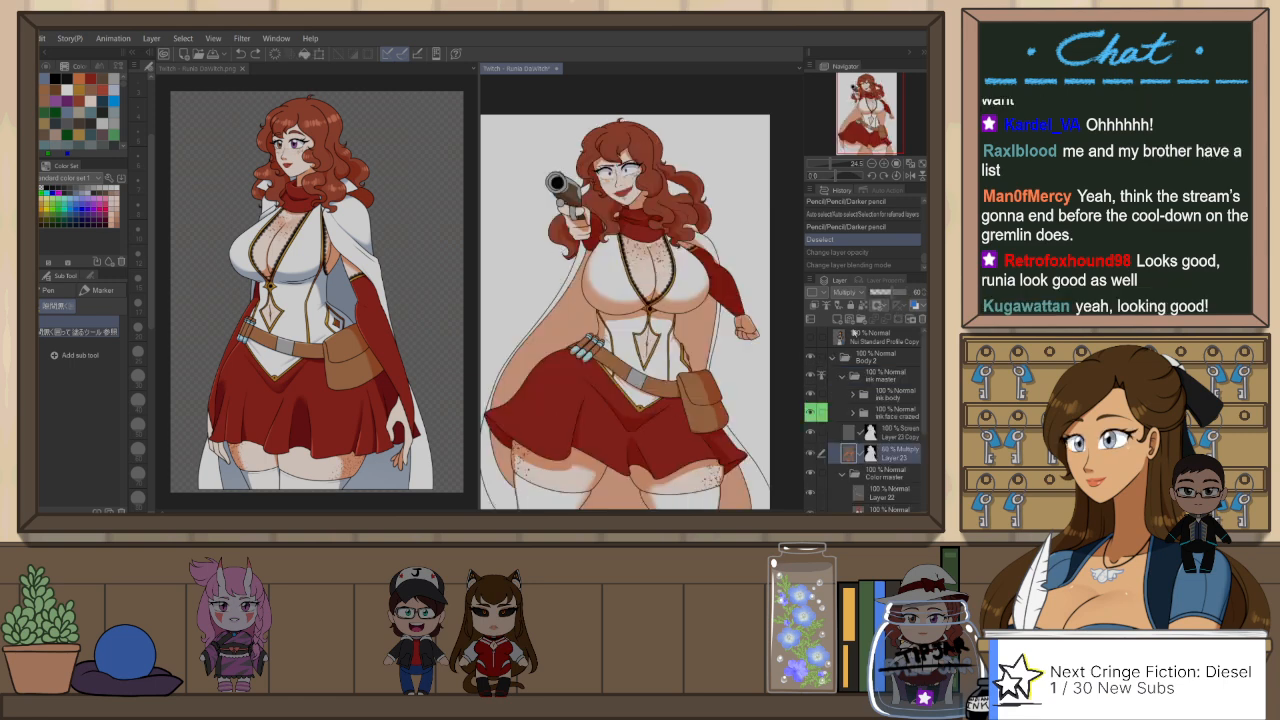
left_click(846, 472)
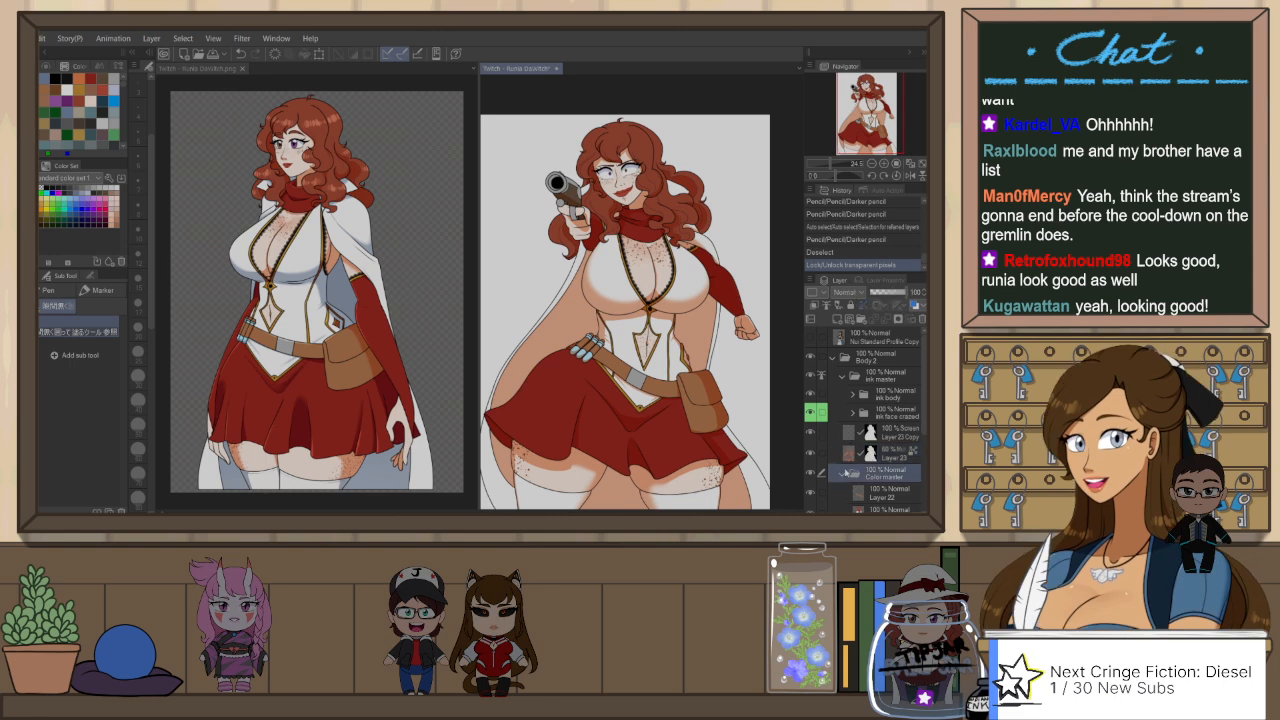
left_click(846, 472)
left_click(849, 452)
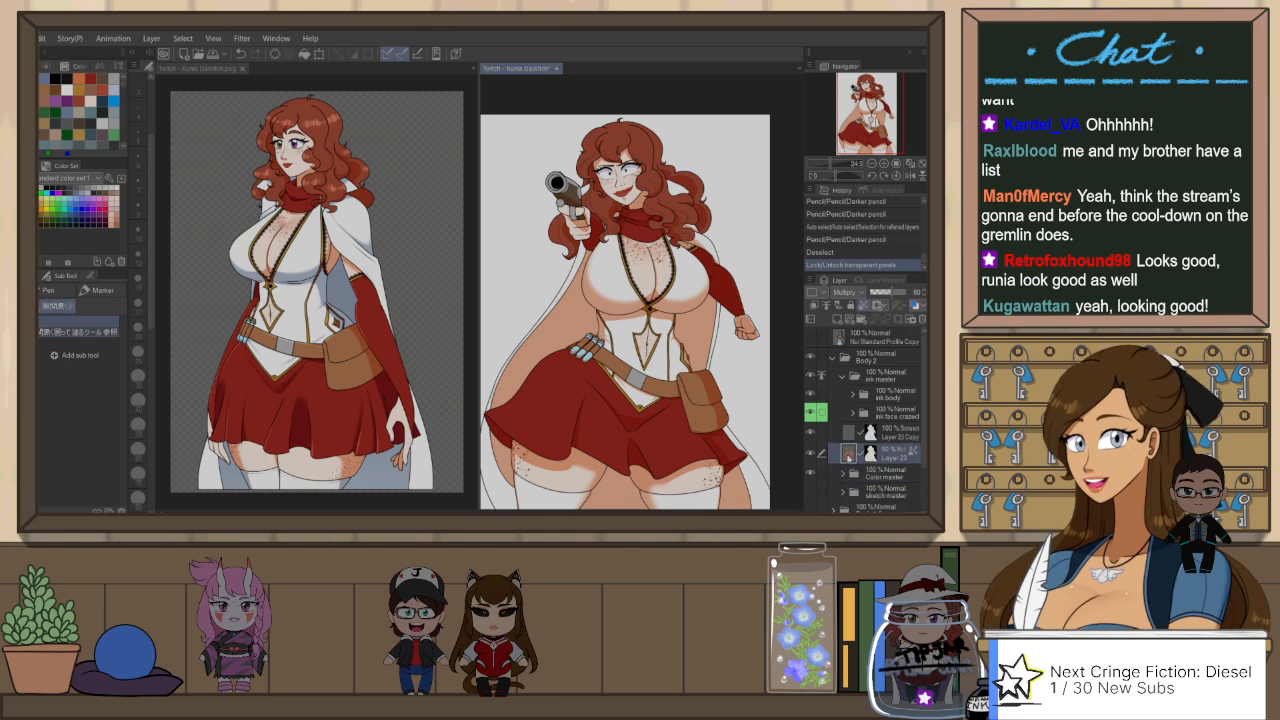
Step: Fill the inner cape shadows on either side of the torso with the blue-grey shadow colour on Layer 23
key("g")
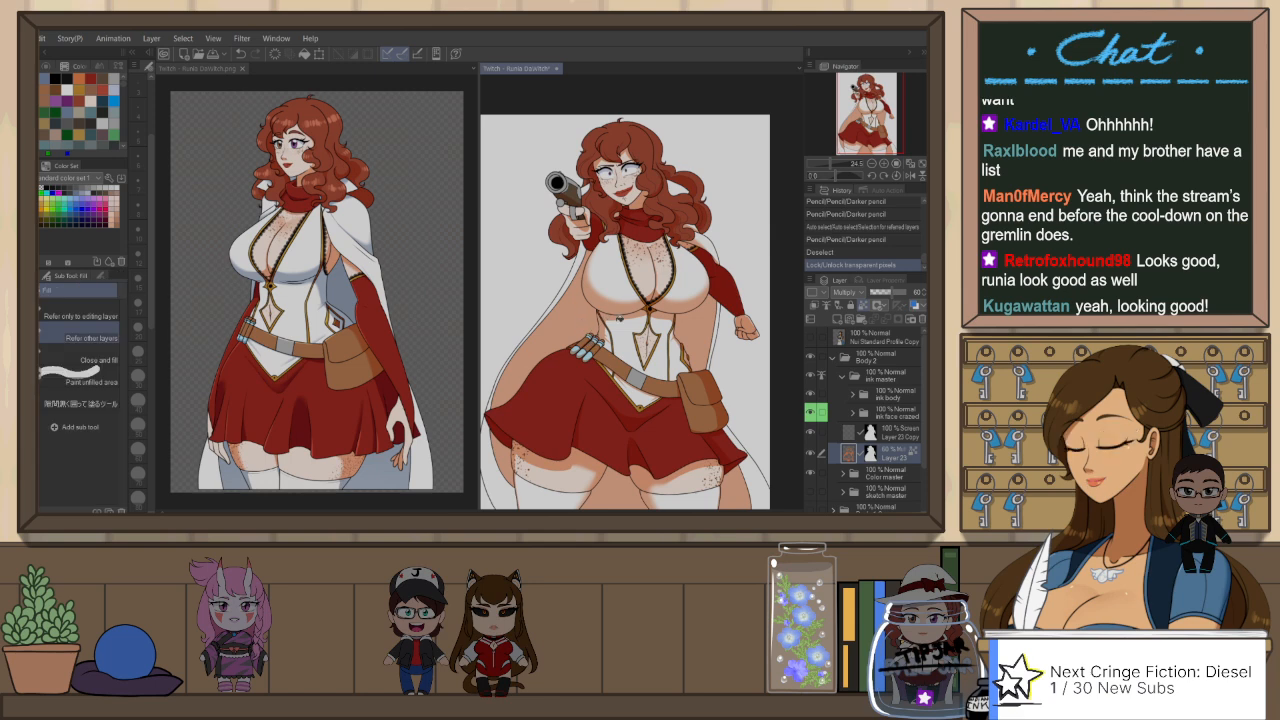
left_click(580, 318)
left_click(708, 346)
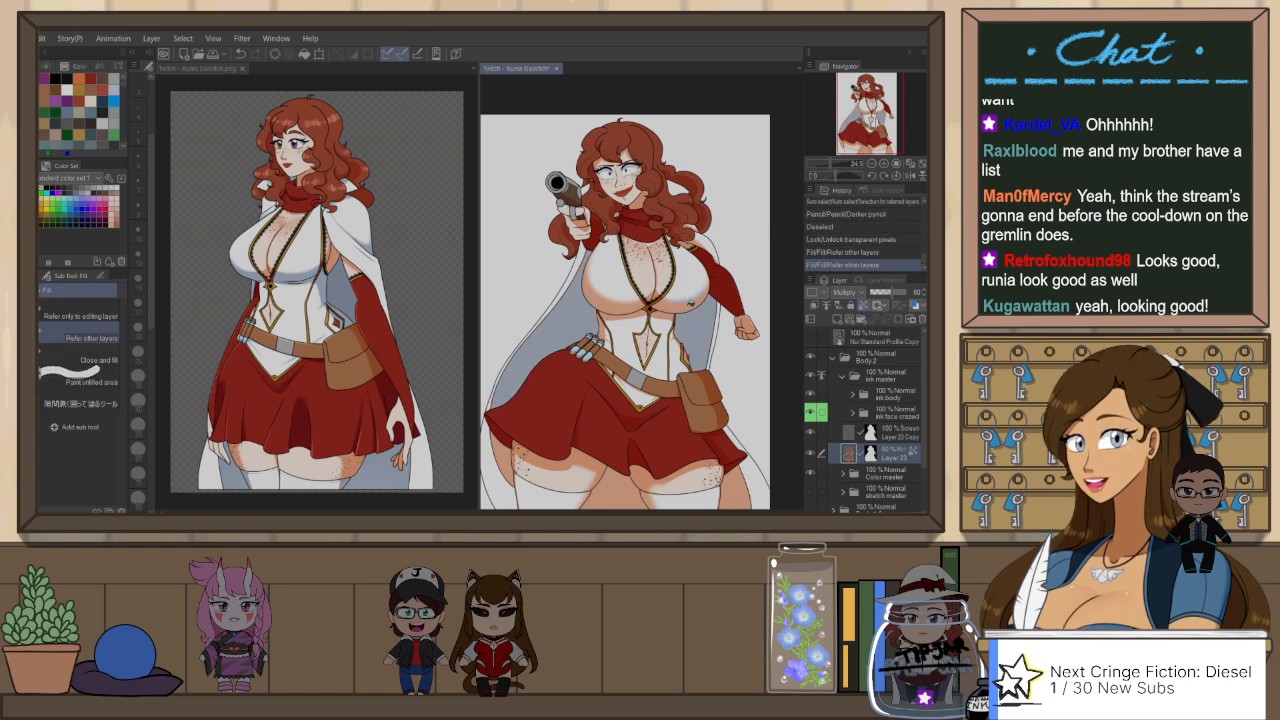
left_click(684, 309)
key("ctrl+z")
left_click(722, 265)
key("ctrl+z")
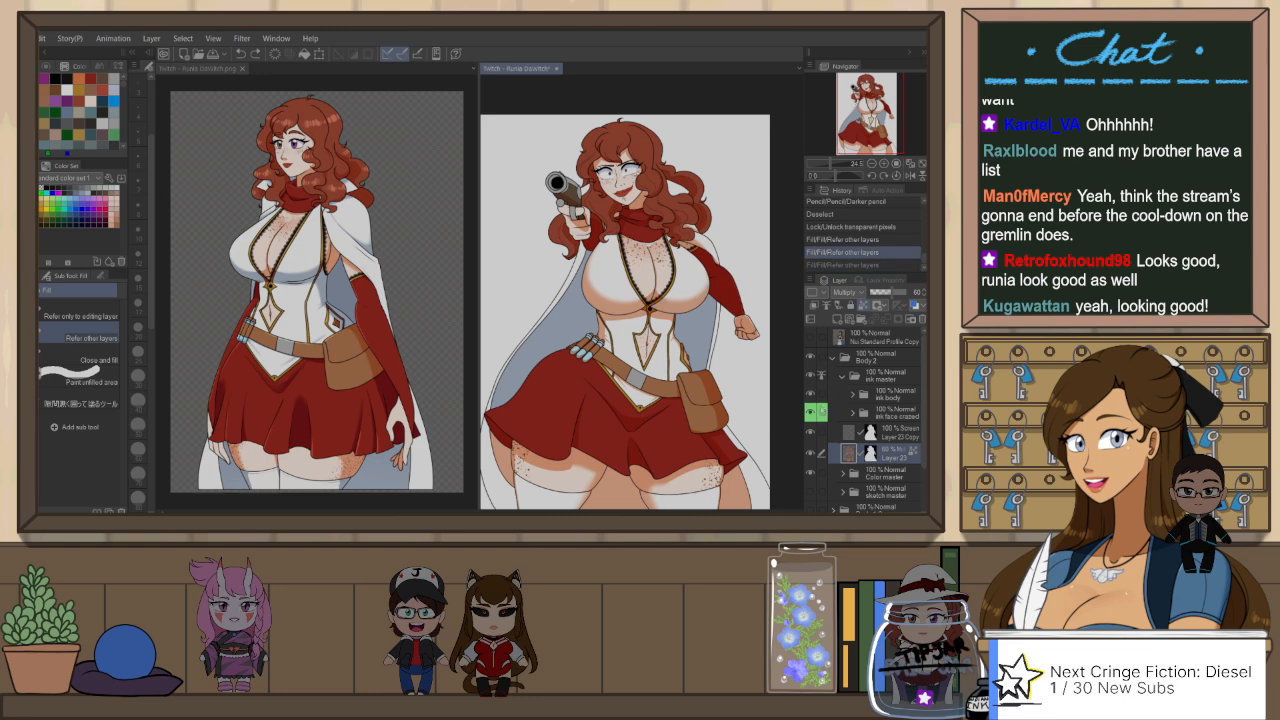
Step: Fill the remaining inner cape shadows around the legs and the small area beside the hair curls with the same blue-grey
left_click_drag(721, 417, 730, 345)
left_click(550, 388)
left_click(603, 378)
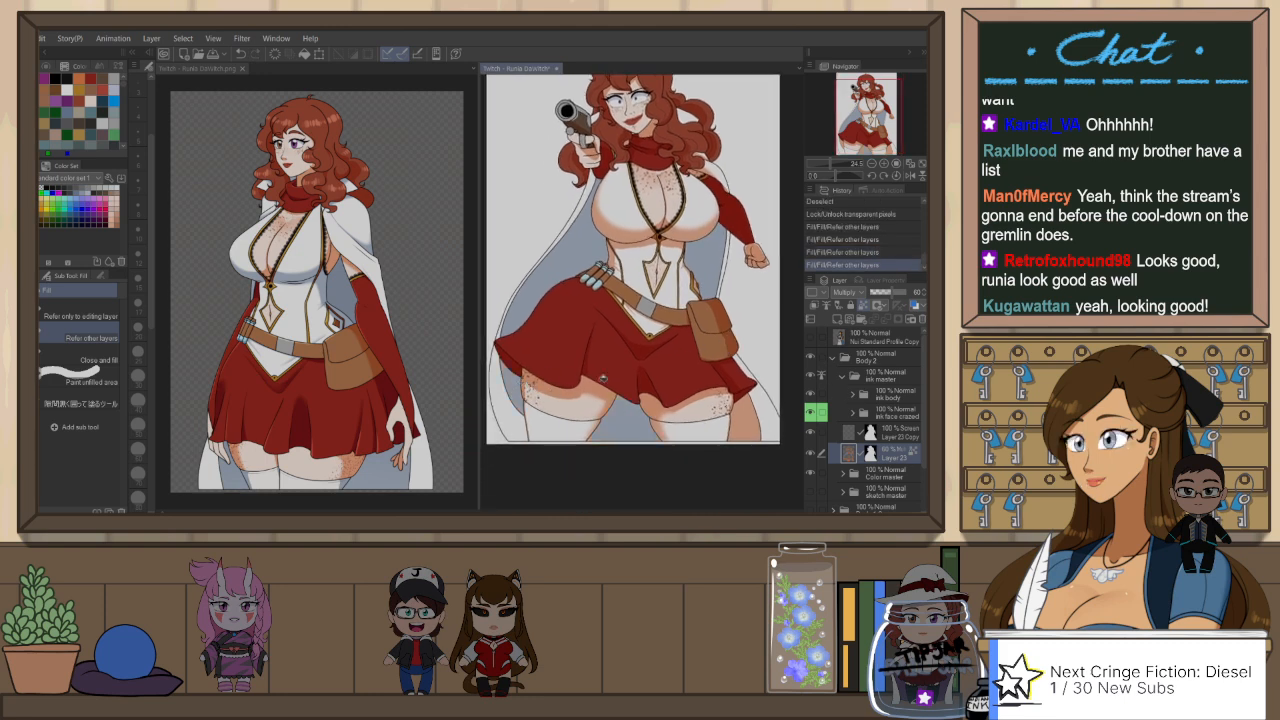
left_click(758, 417)
left_click_drag(755, 408, 755, 446)
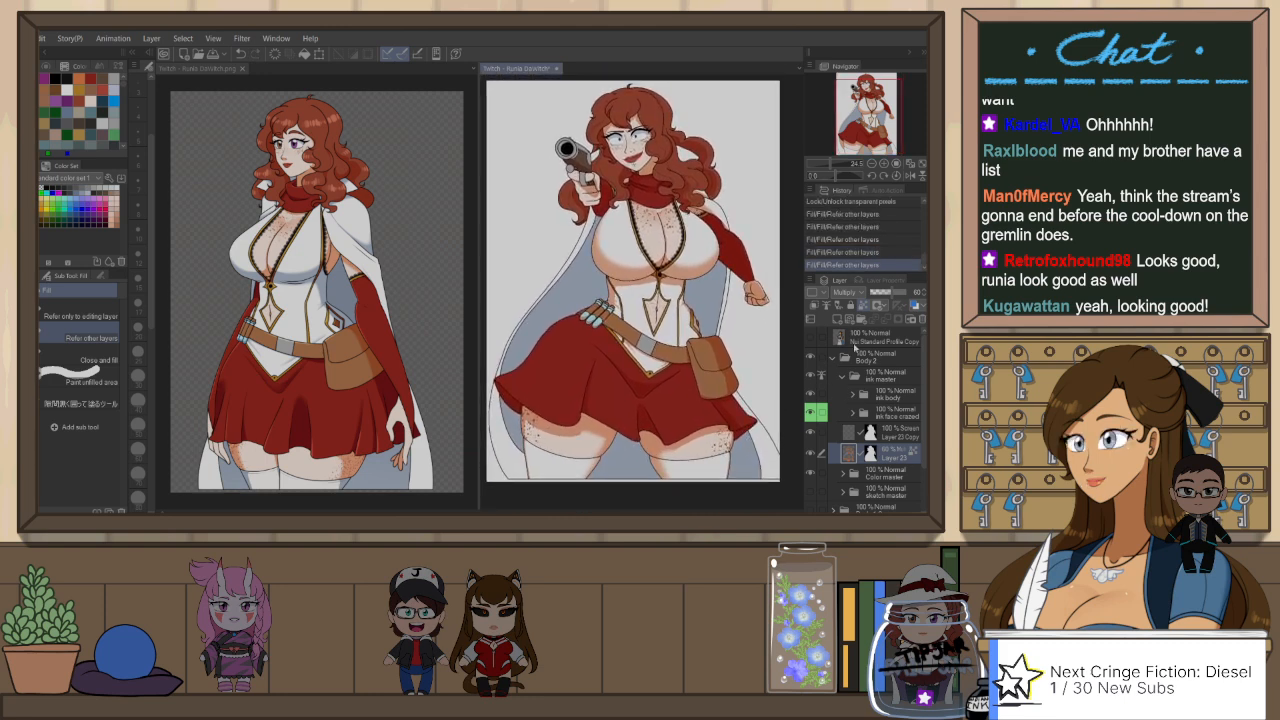
left_click(699, 187)
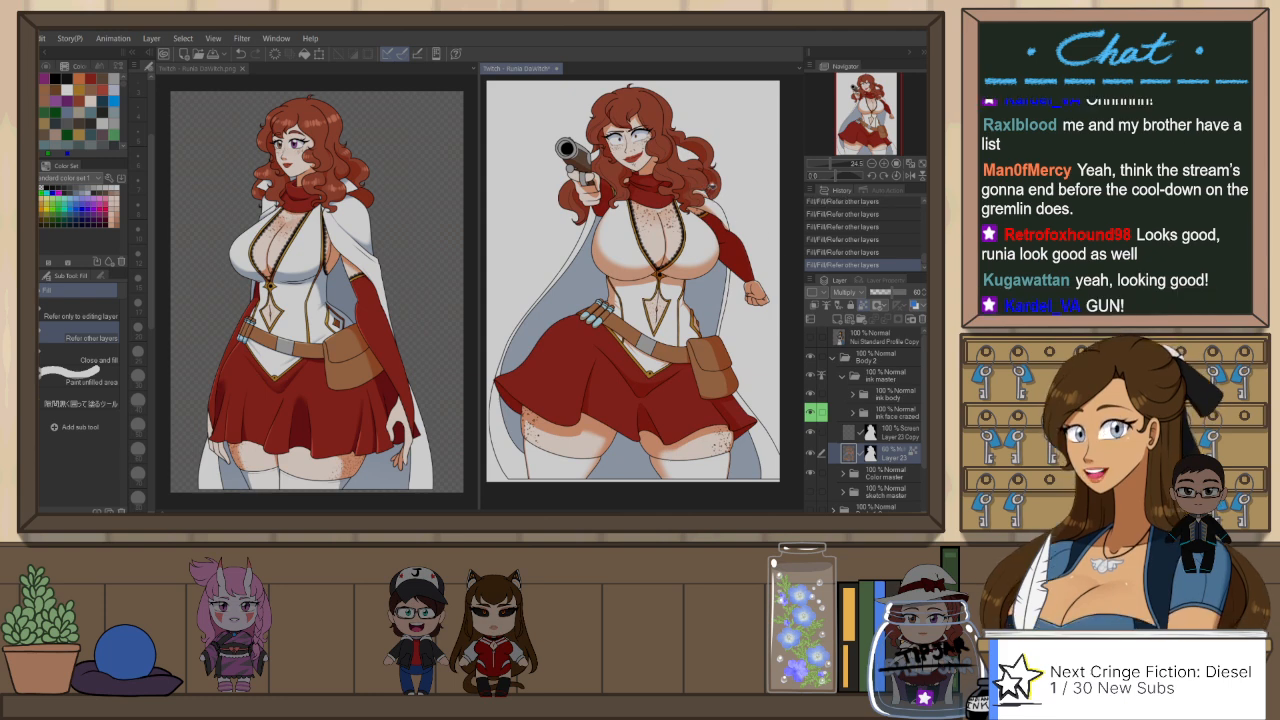
key("ctrl+z")
left_click(702, 188)
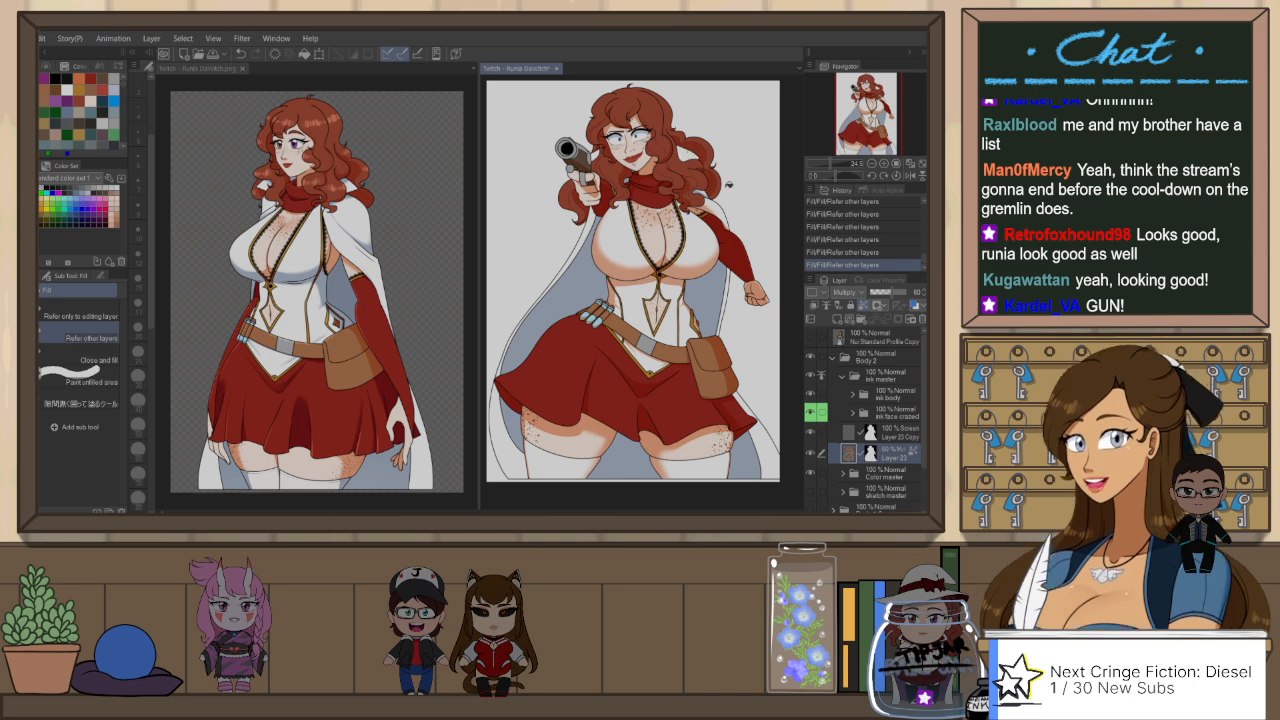
Step: Auto-select the white bodice areas from the ink master folder, fill their shadows on Layer 23 with the blue-grey shadow colour, and deselect
left_click(898, 384)
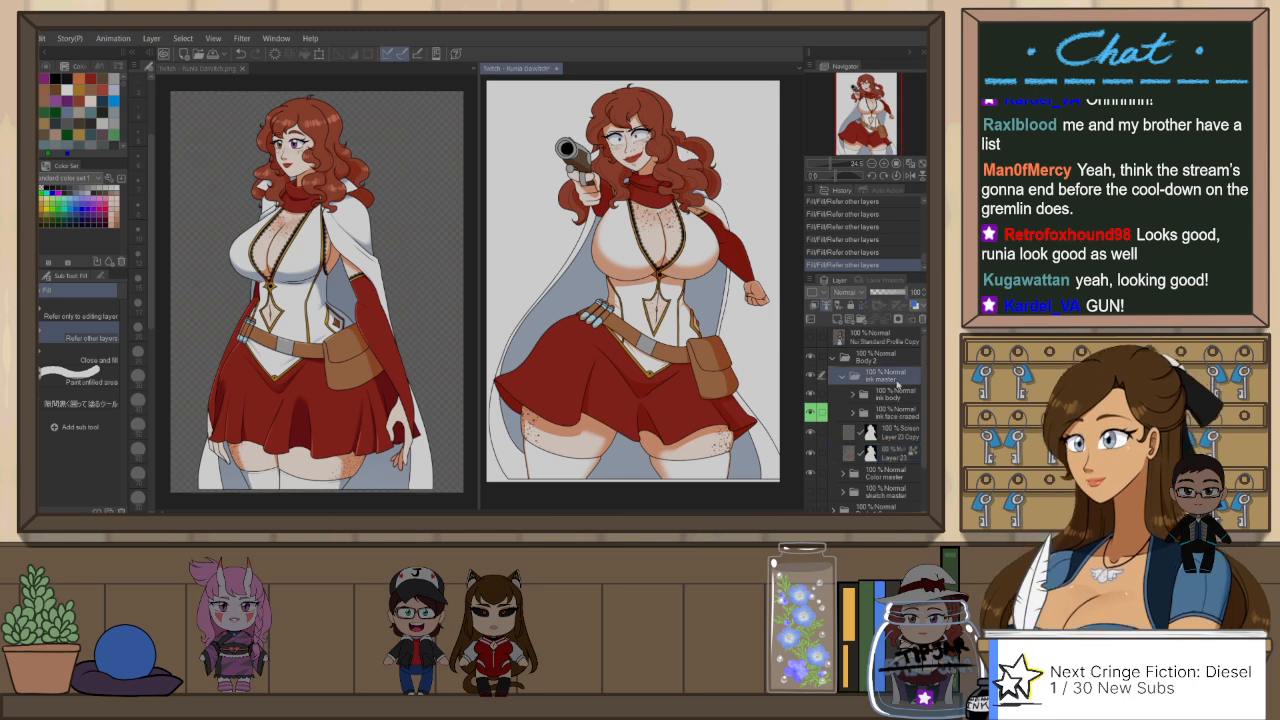
key("w")
left_click(688, 268)
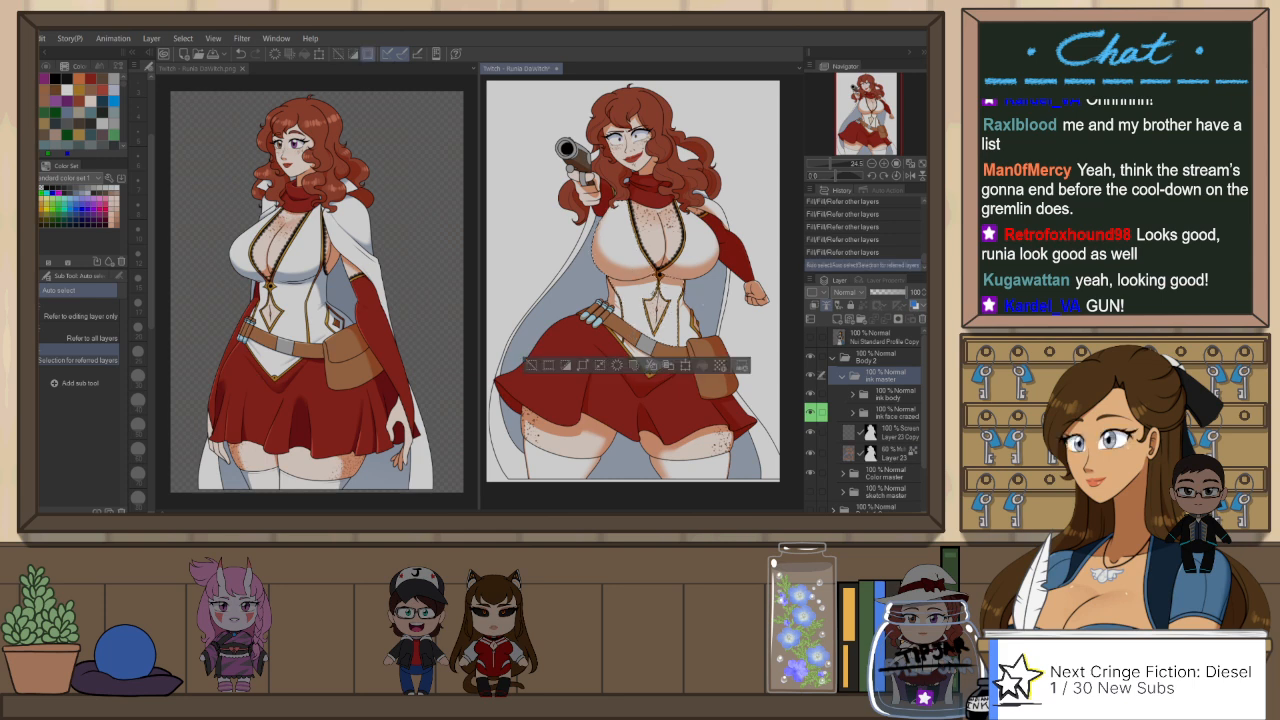
left_click(690, 264)
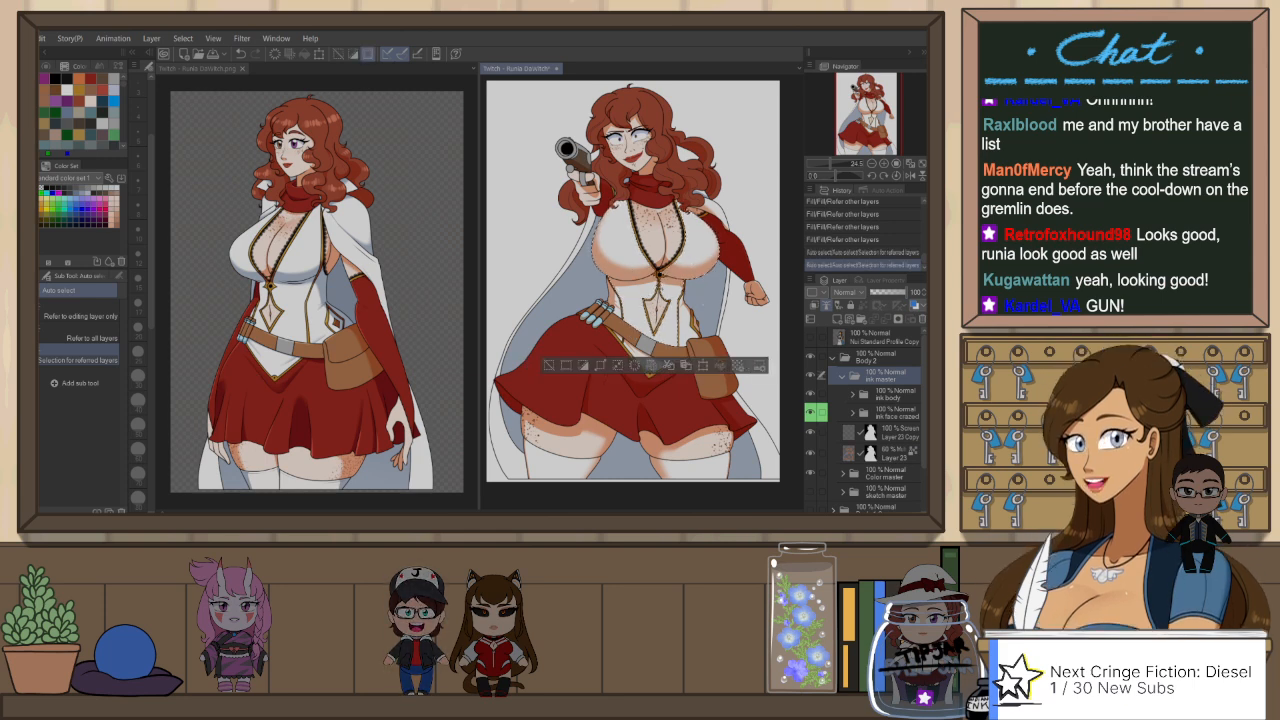
scroll(690, 252, "up", 4)
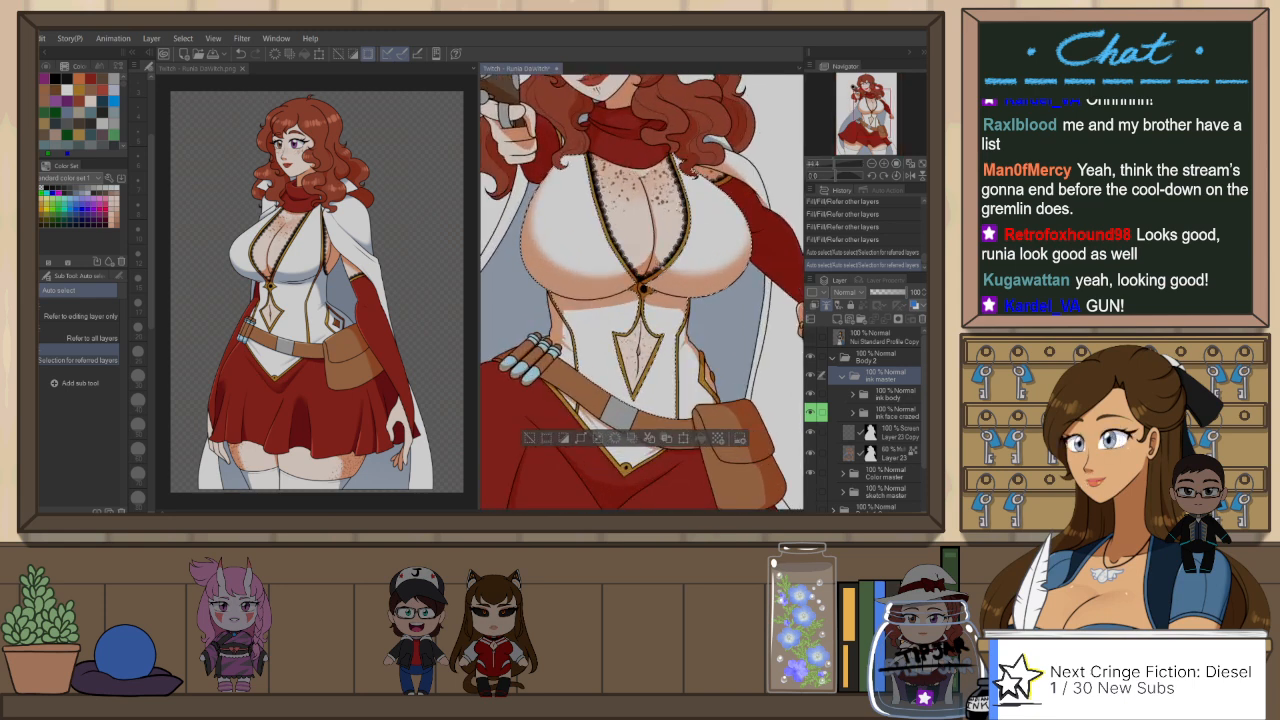
left_click(611, 314)
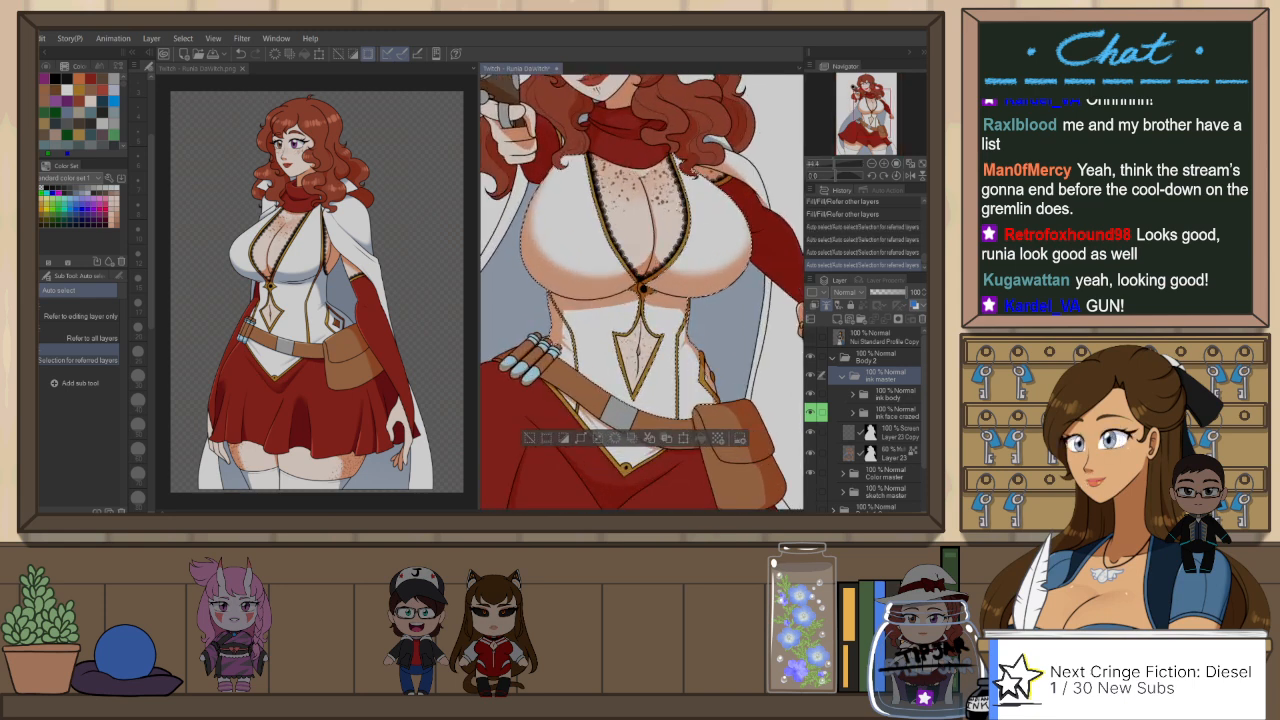
left_click(621, 452)
left_click(568, 401)
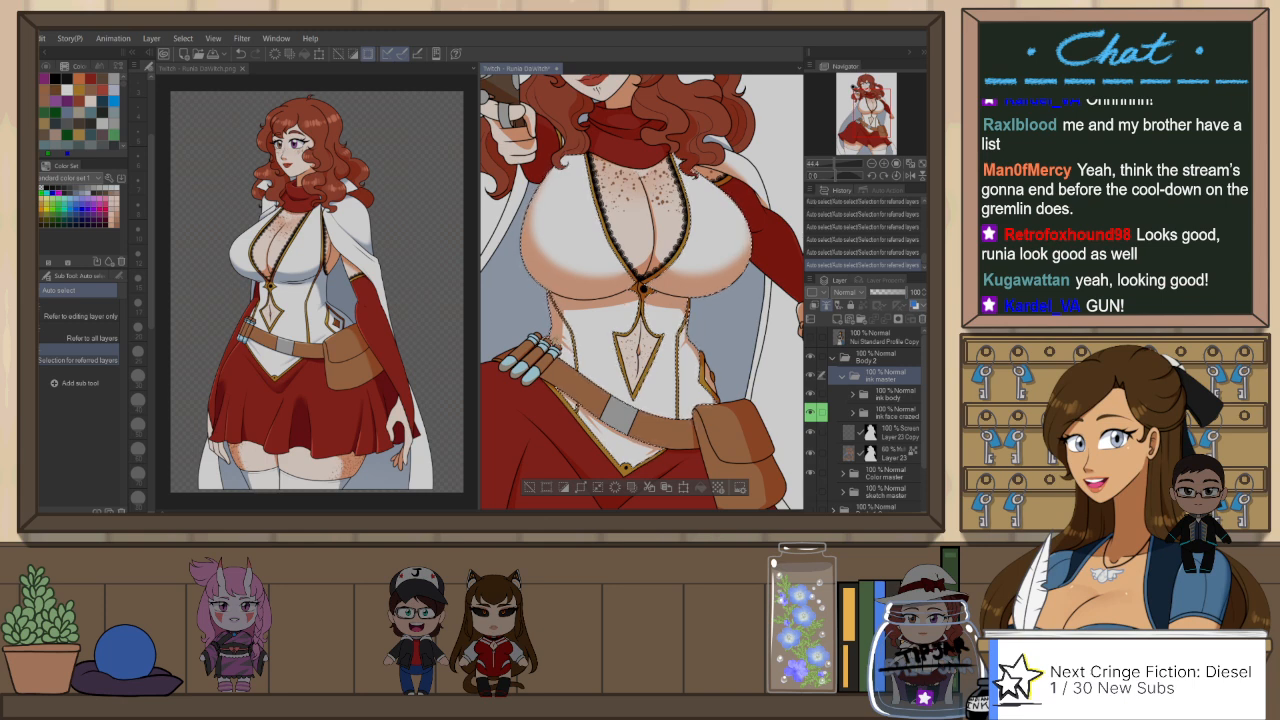
scroll(550, 343, "up", 1)
scroll(555, 345, "up", 2)
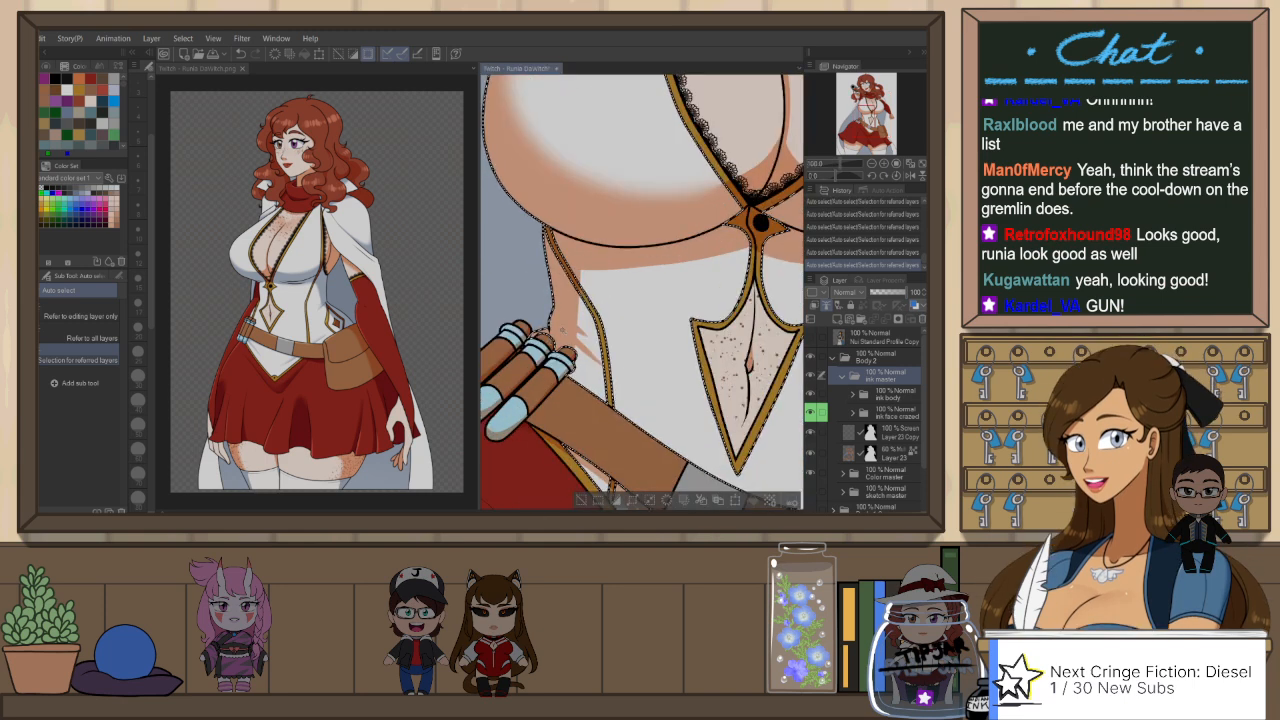
scroll(560, 340, "down", 3)
scroll(600, 330, "down", 4)
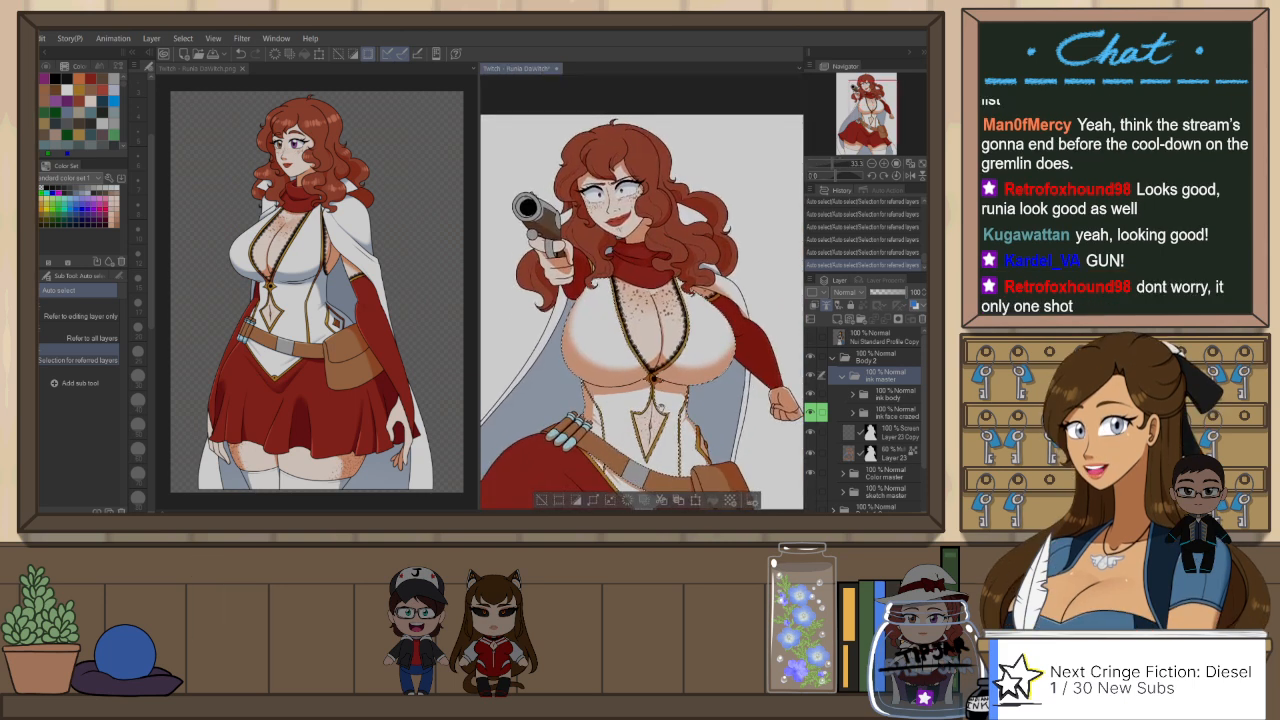
scroll(660, 330, "up", 3)
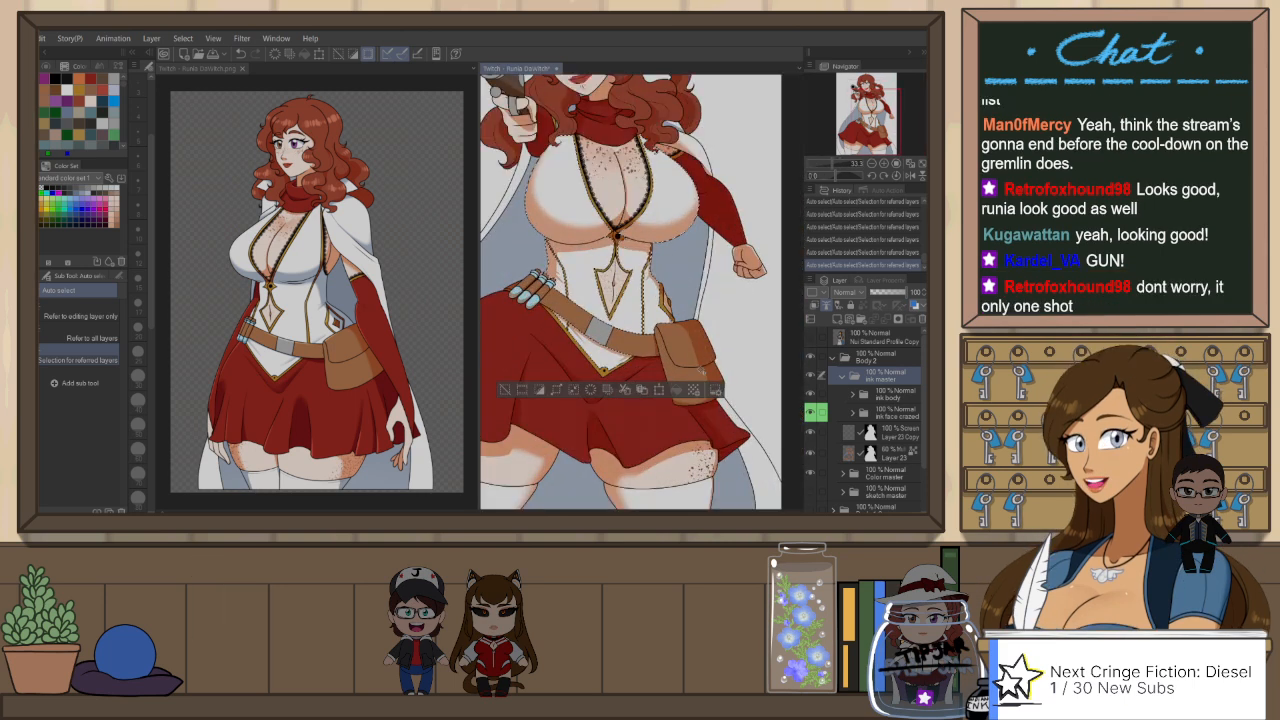
left_click_drag(724, 338, 696, 373)
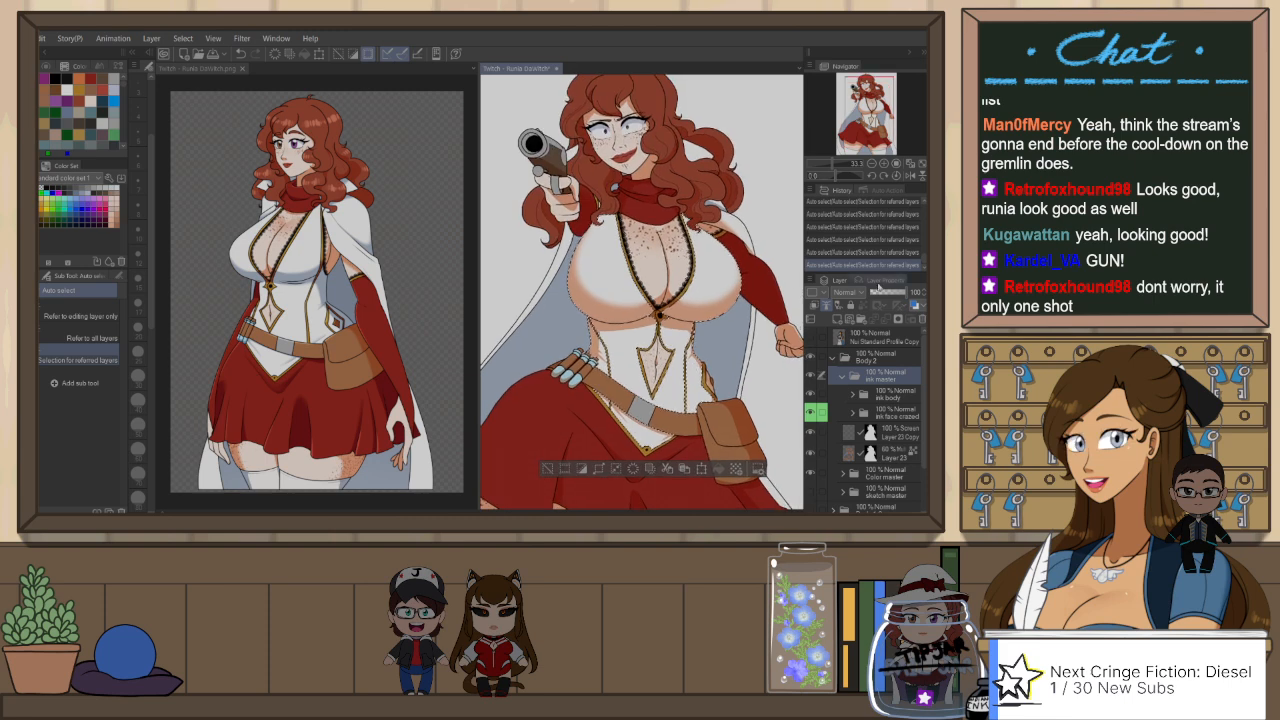
left_click(905, 455)
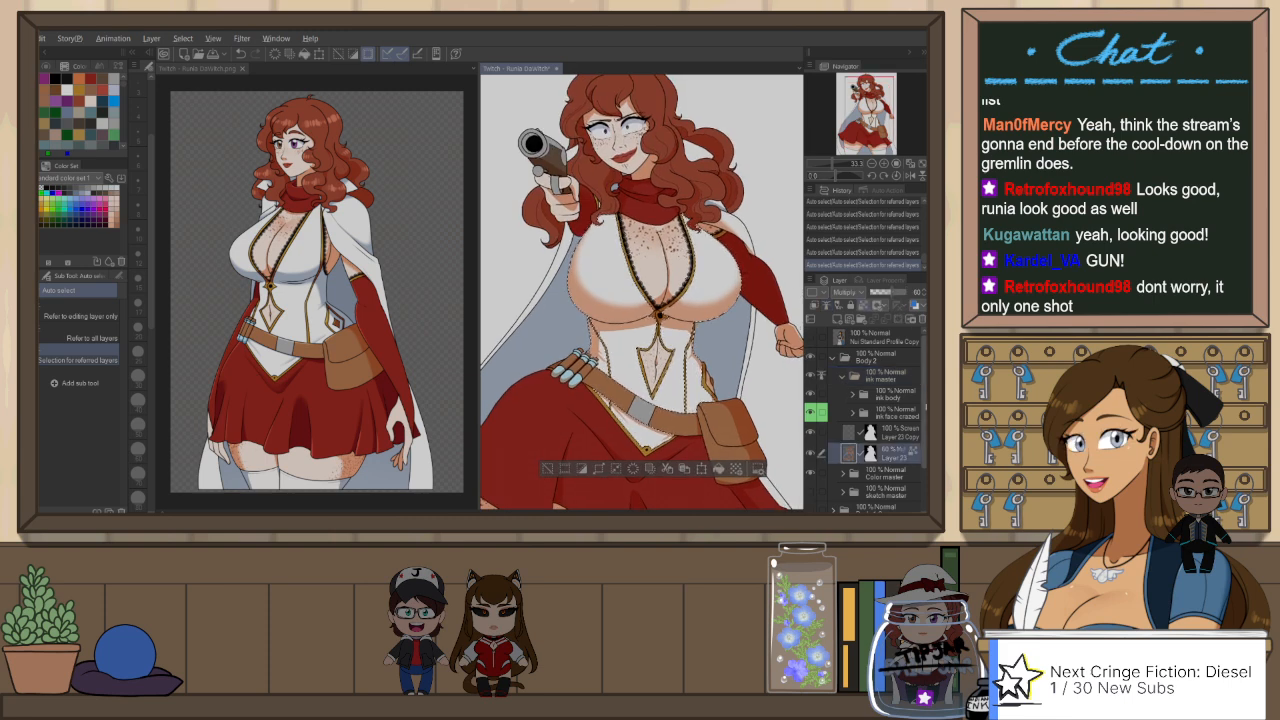
key("ctrl+d")
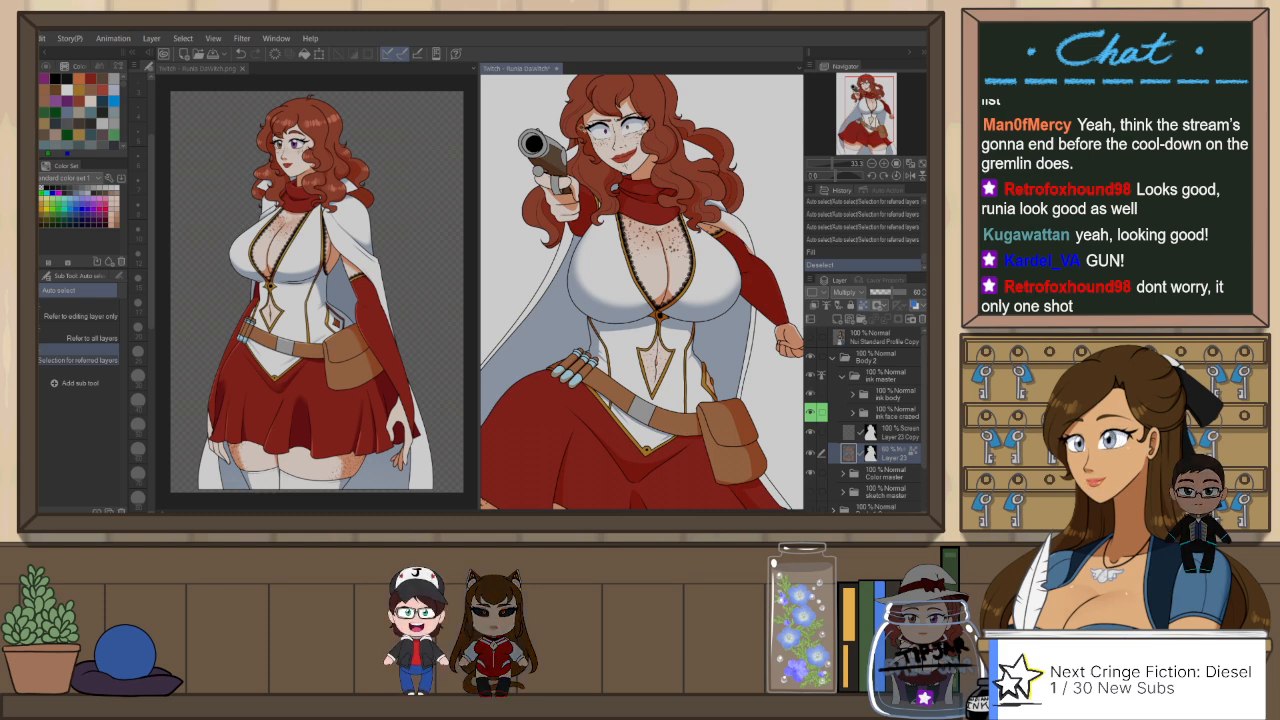
Step: Auto-select the white cape area over the shoulder from the ink master folder and fill its shadow on Layer 23 with blue-grey
scroll(715, 208, "up", 3)
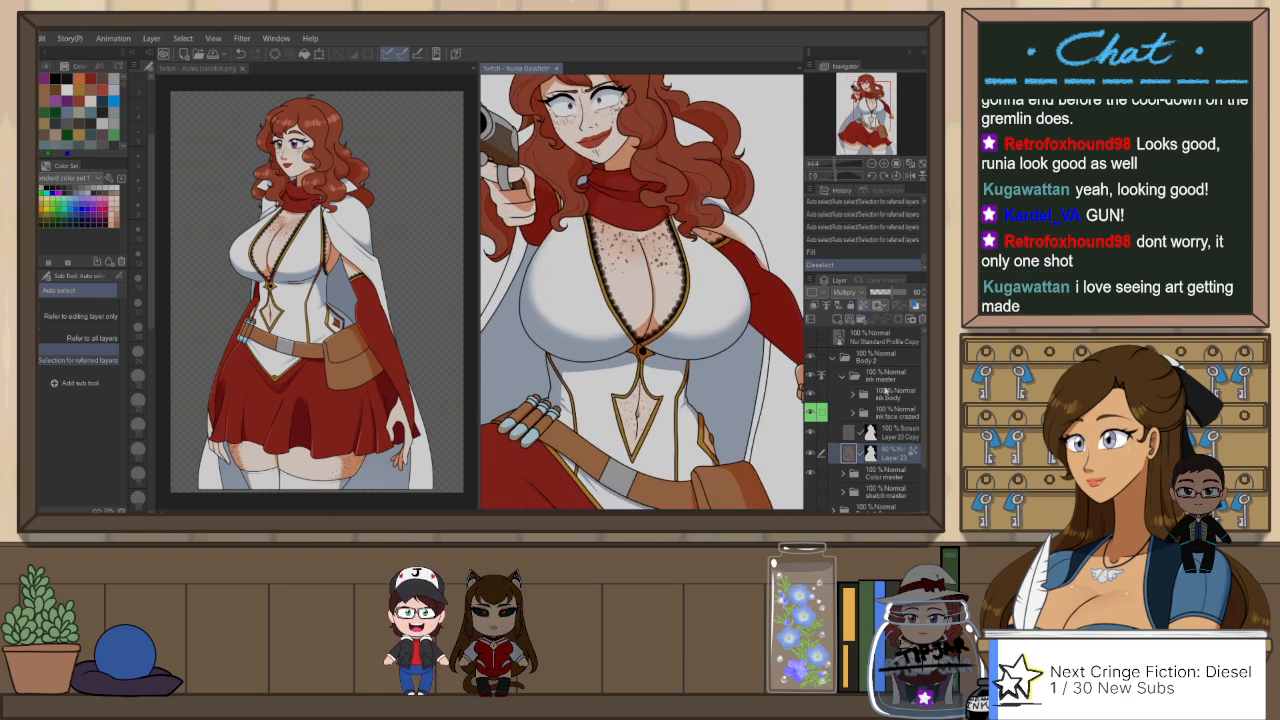
left_click(885, 380)
left_click(729, 241)
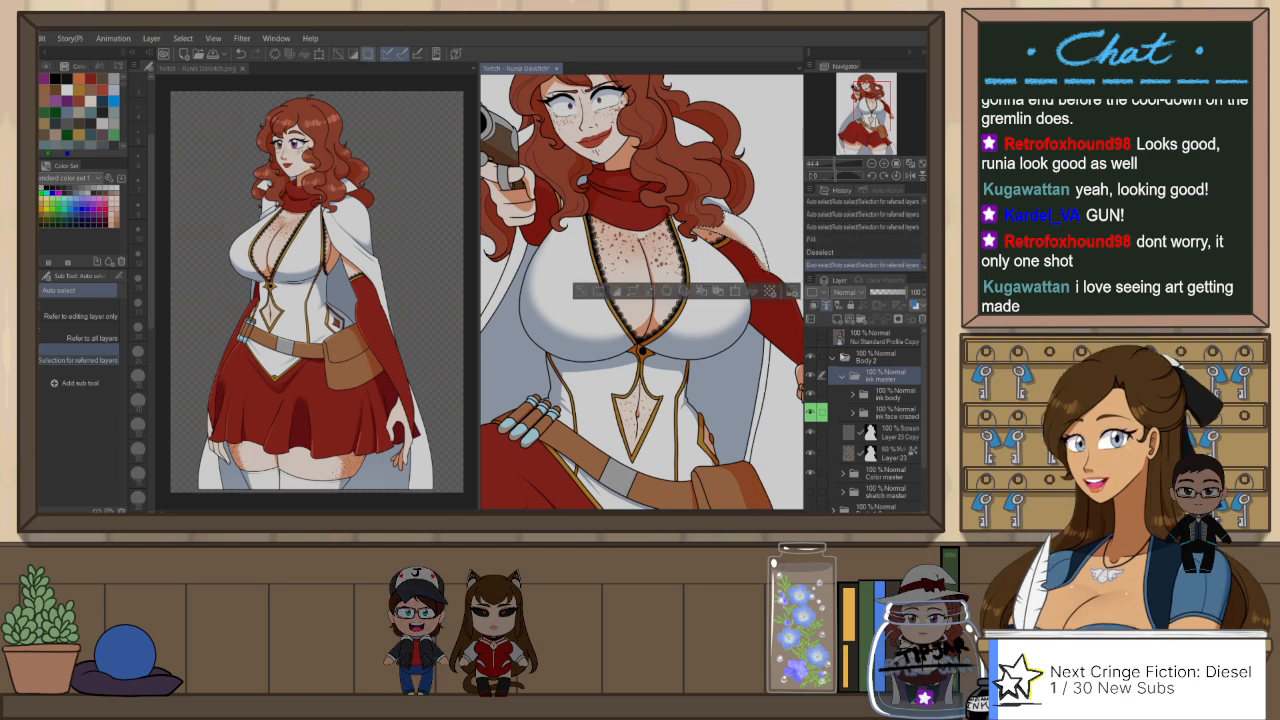
left_click(895, 453)
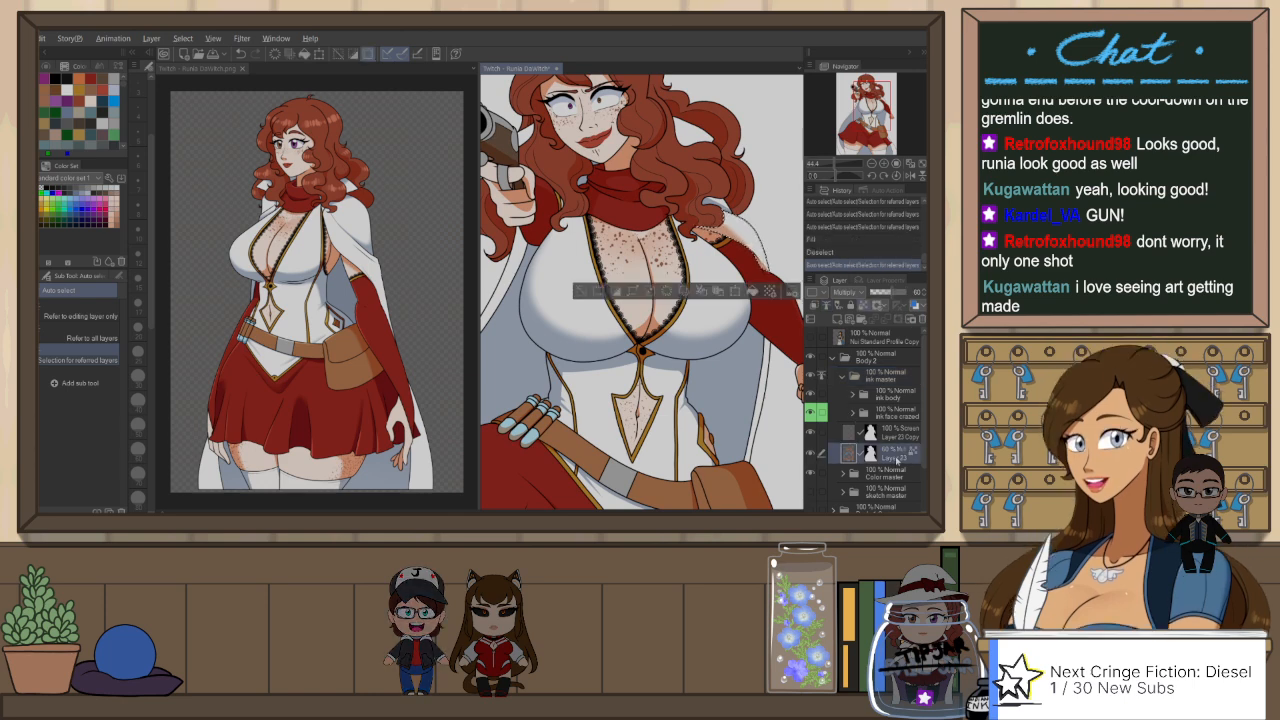
key("alt+Delete")
key("ctrl+d")
scroll(650, 324, "down", 2)
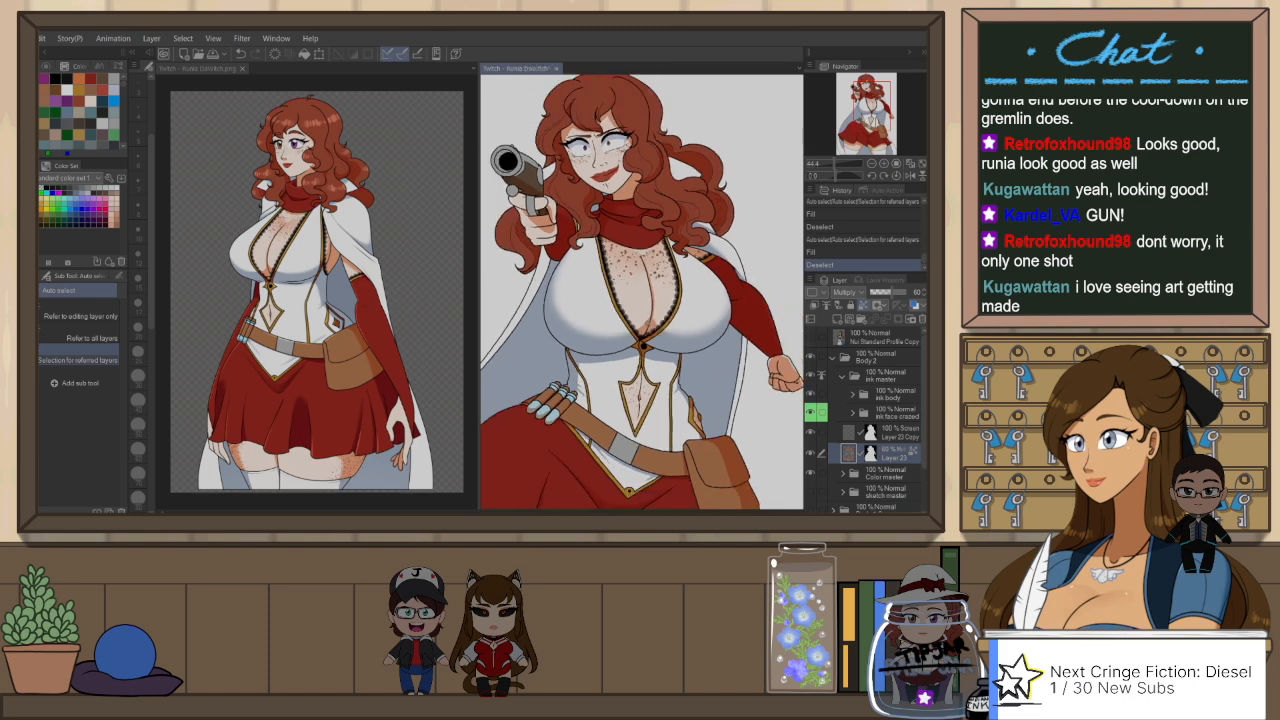
left_click(892, 412)
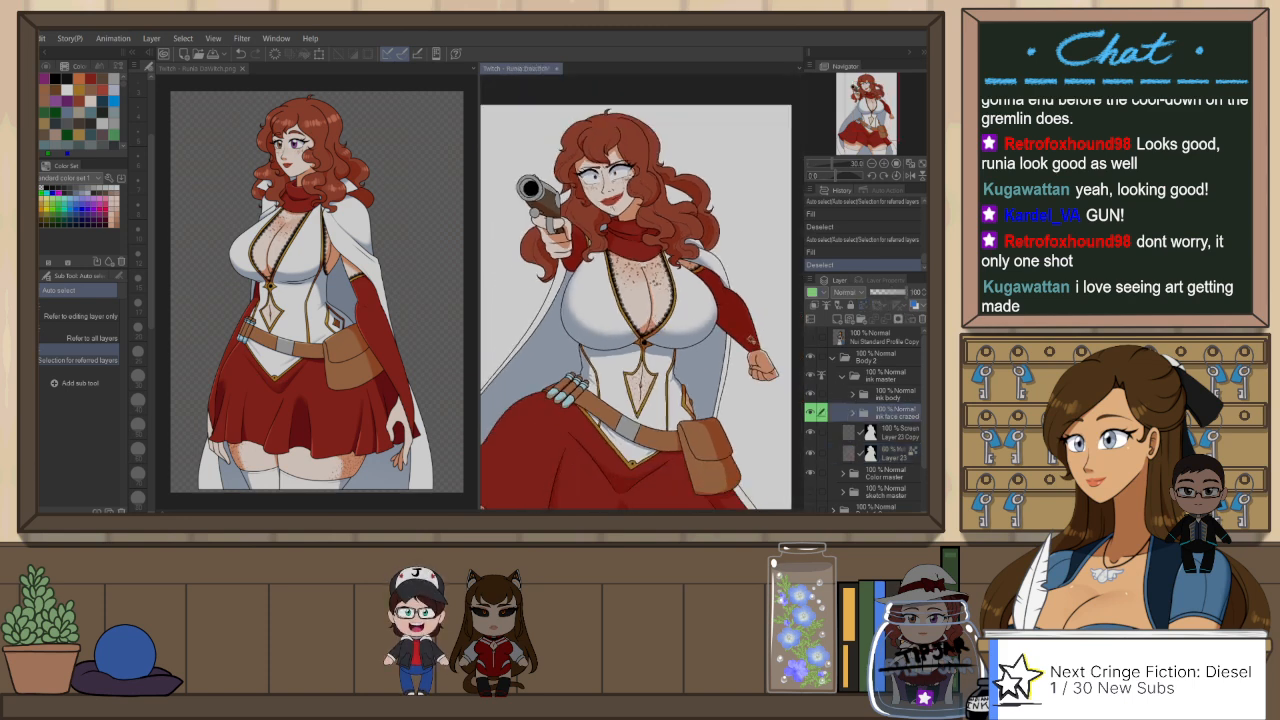
left_click(749, 337)
key("ctrl+z")
Step: Auto-select the red sleeves, scarf and skirt from the ink body folder, fill their shadows on Layer 23 with the red-cloth shadow colour, and deselect
left_click(892, 394)
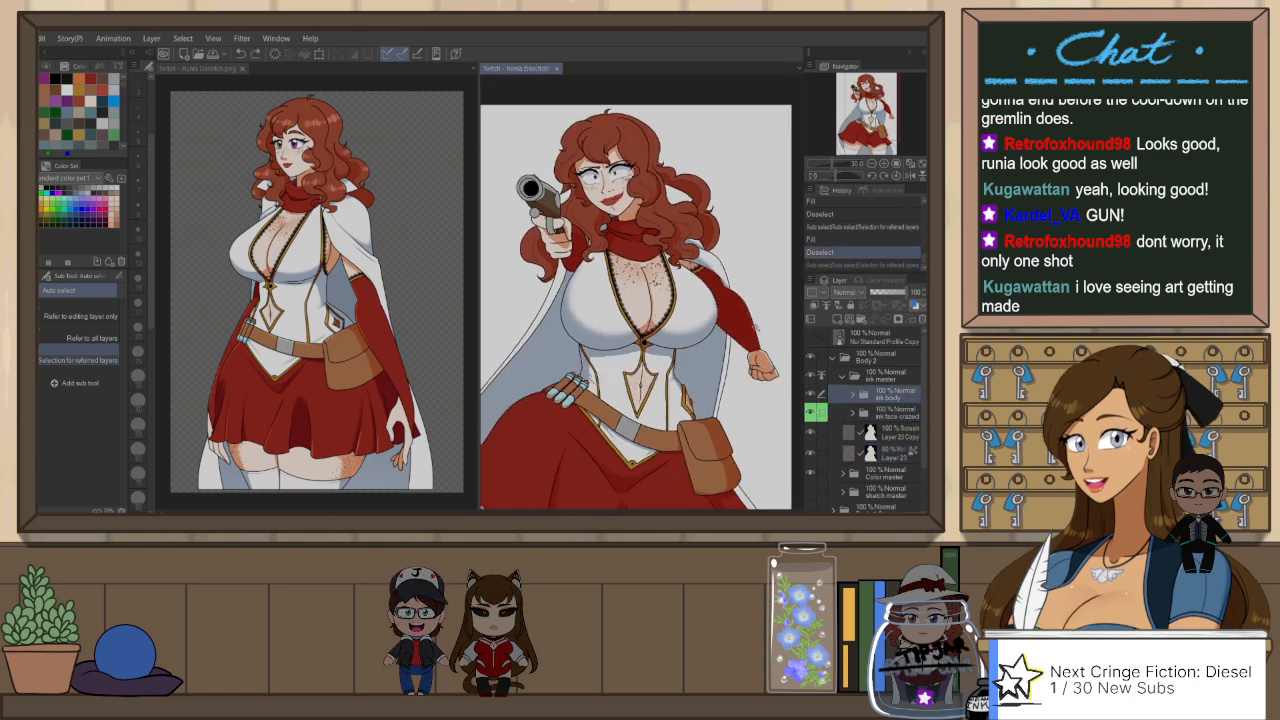
left_click(747, 335)
left_click(576, 250)
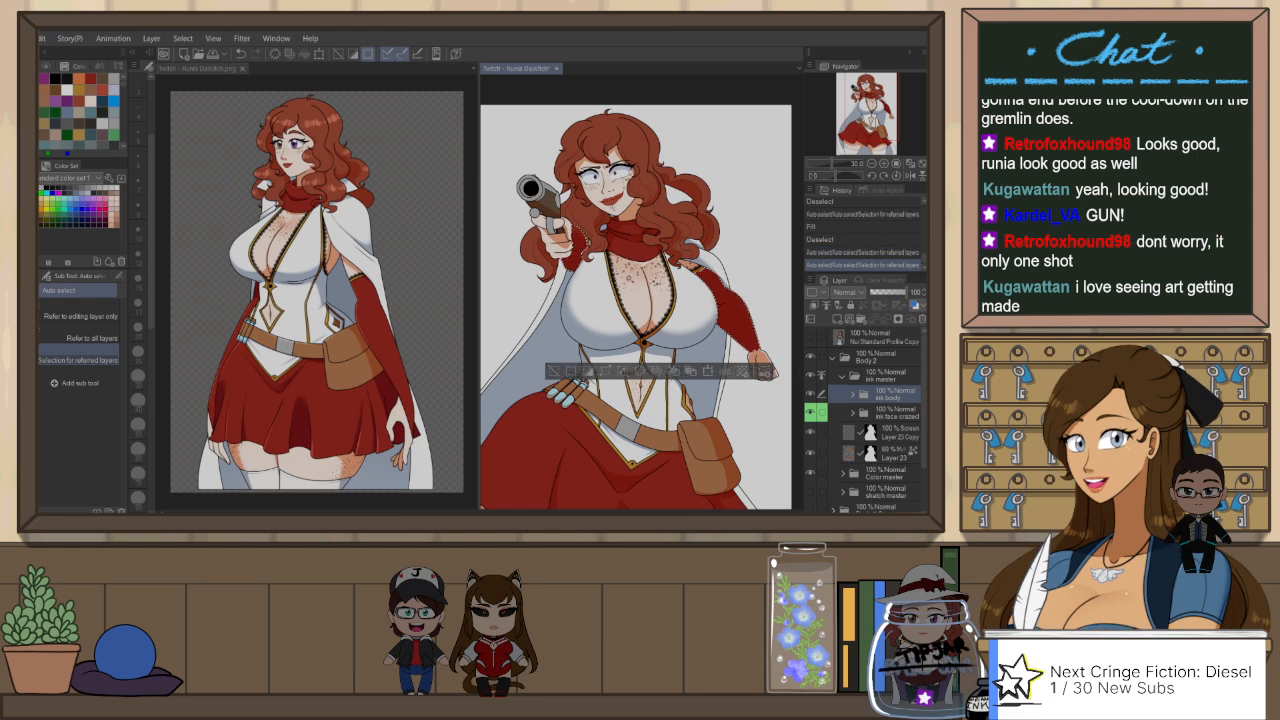
left_click(633, 240)
scroll(628, 212, "down", 1)
scroll(635, 200, "down", 1)
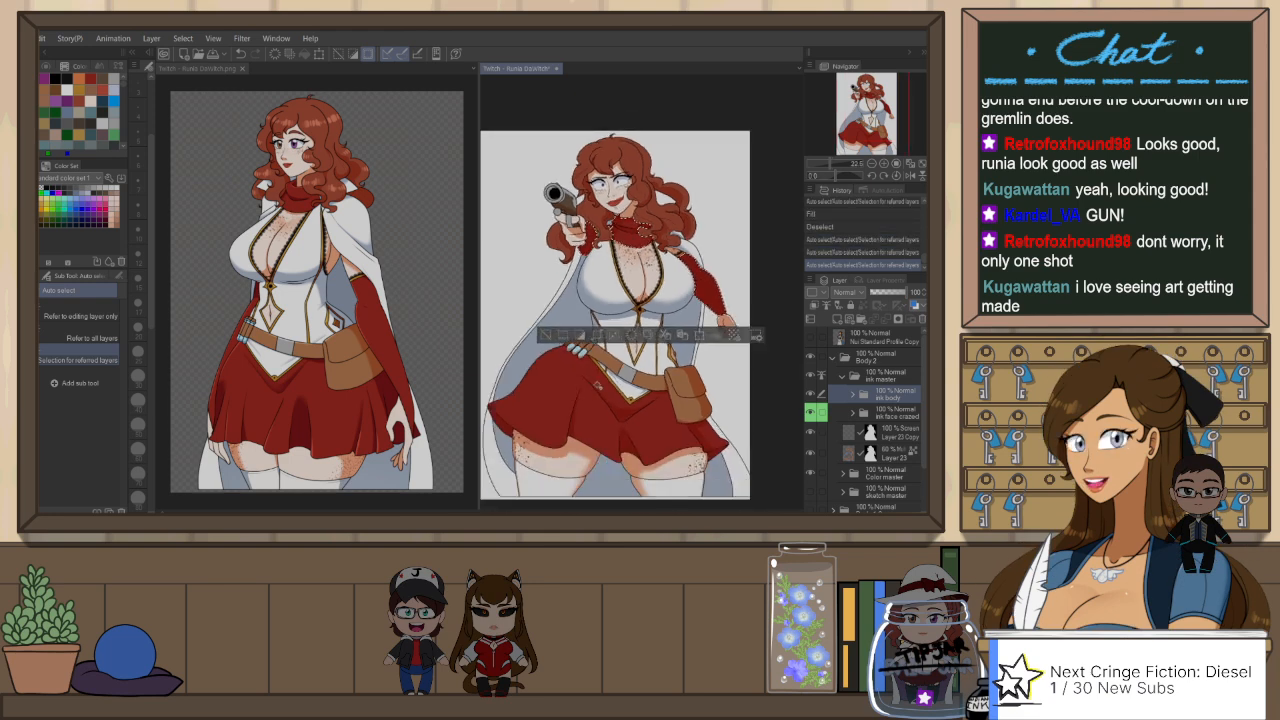
left_click(608, 413)
left_click(711, 444)
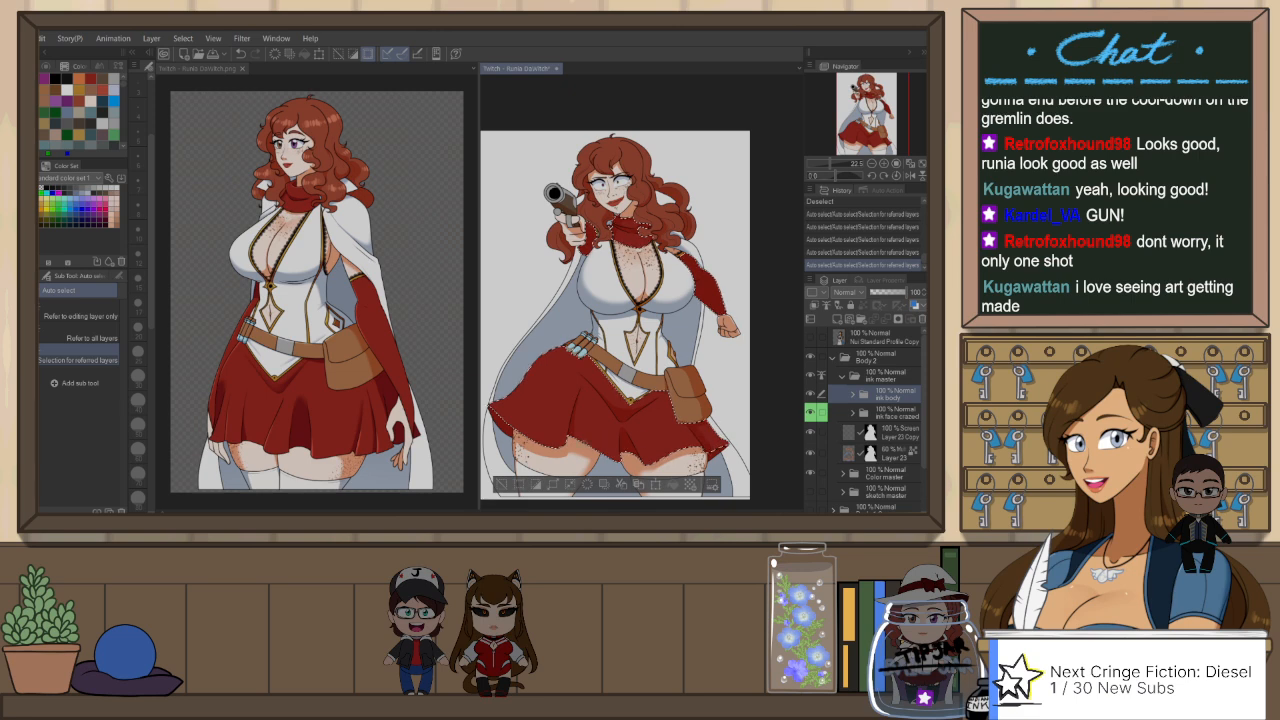
left_click(673, 449)
left_click(640, 447)
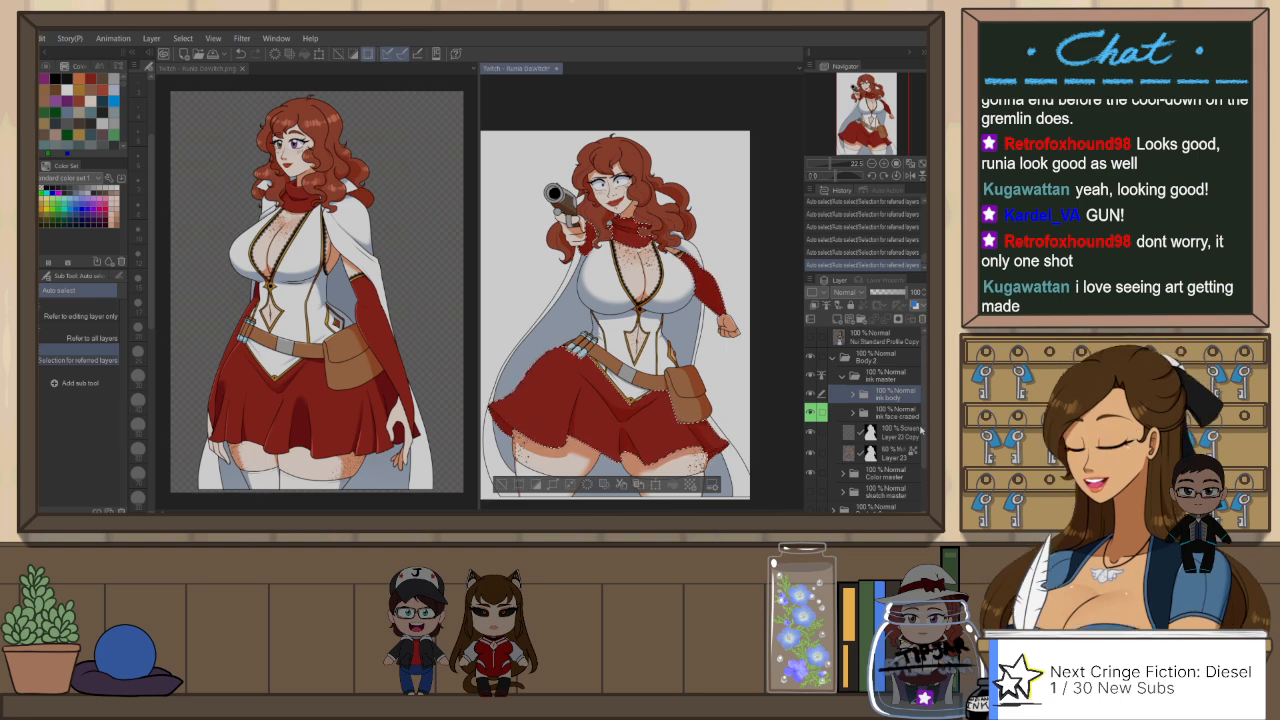
left_click(896, 455)
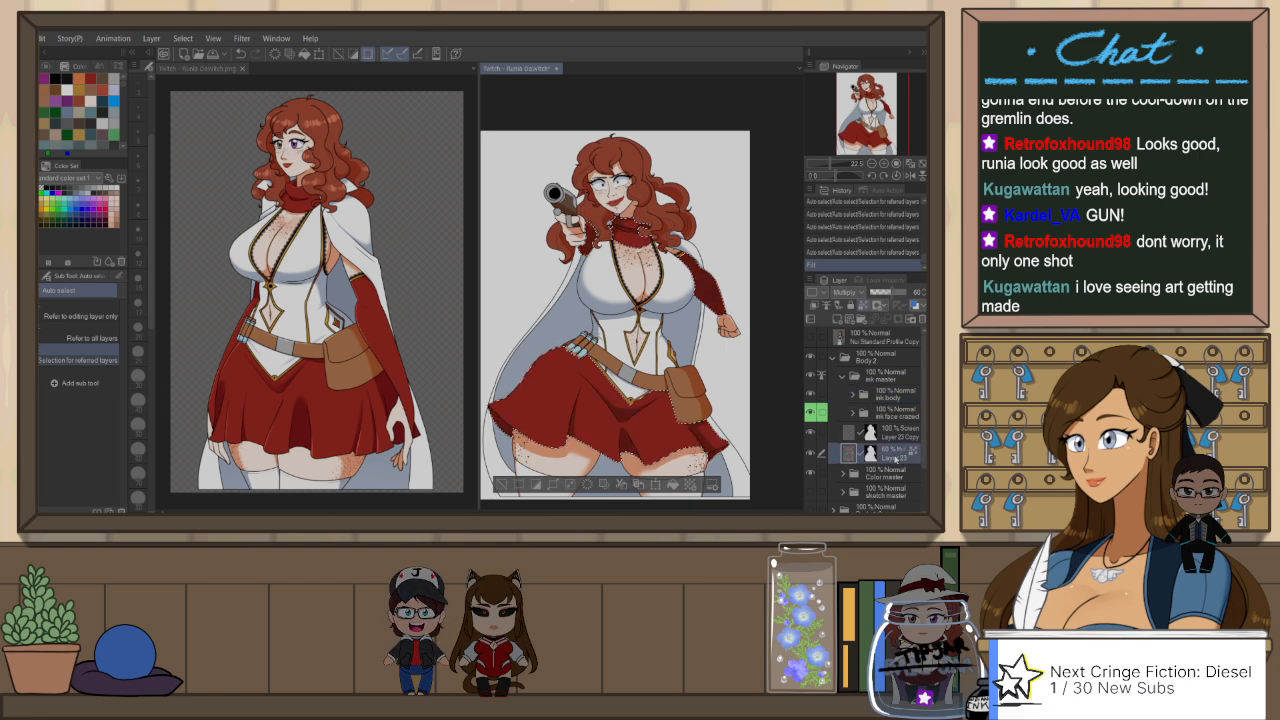
key("alt+Delete")
key("ctrl+d")
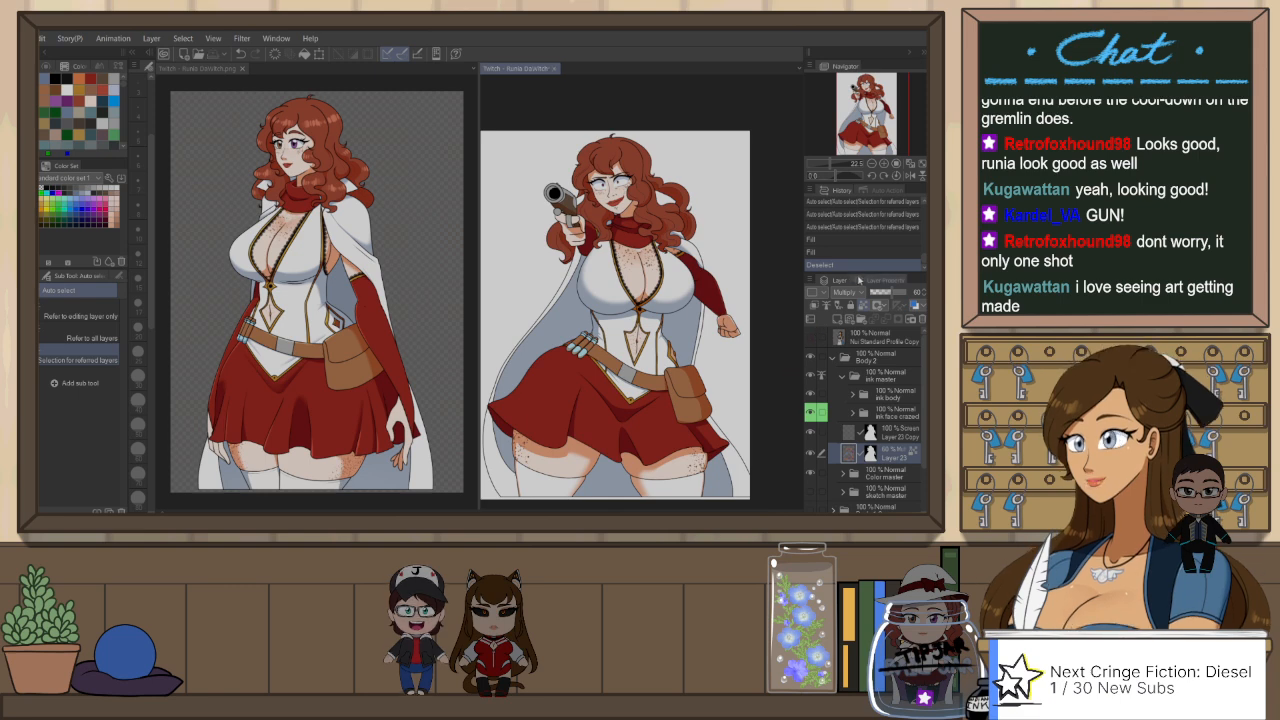
Step: Auto-select the vials on the belt from the ink body folder, fill their shadows on Layer 23, and deselect
left_click(900, 396)
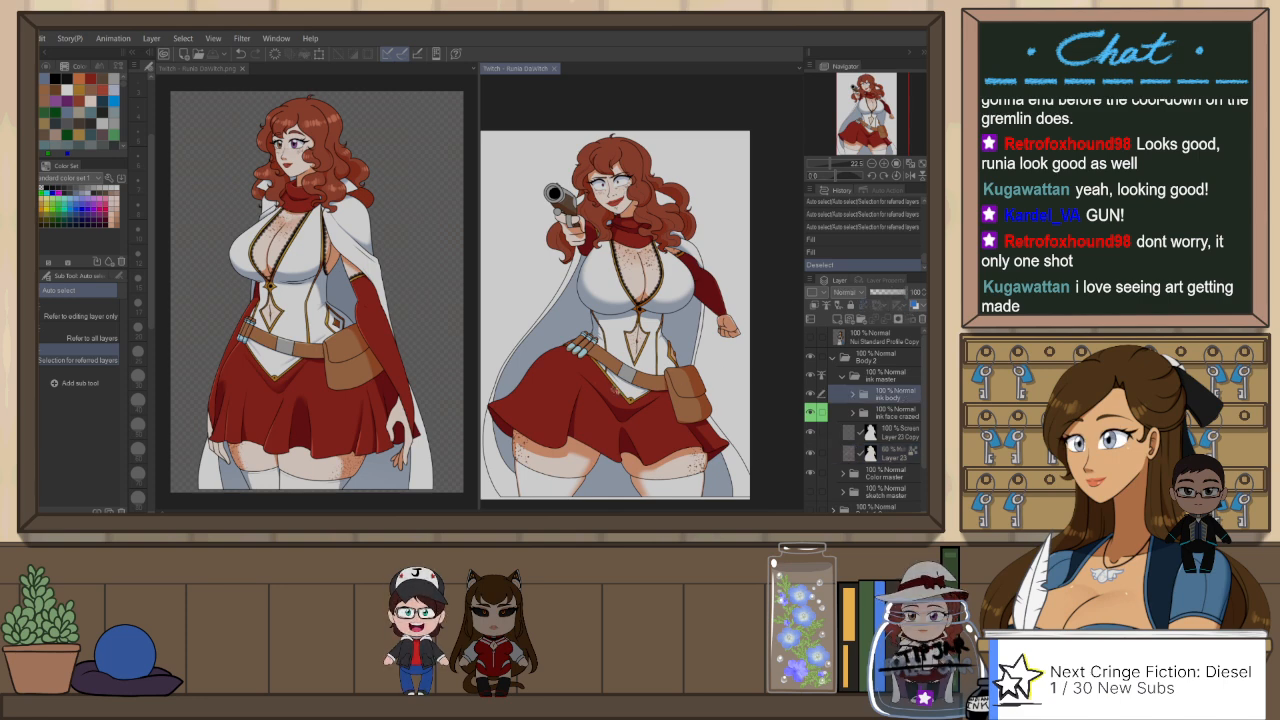
scroll(600, 352, "up", 6)
scroll(600, 352, "down", 3)
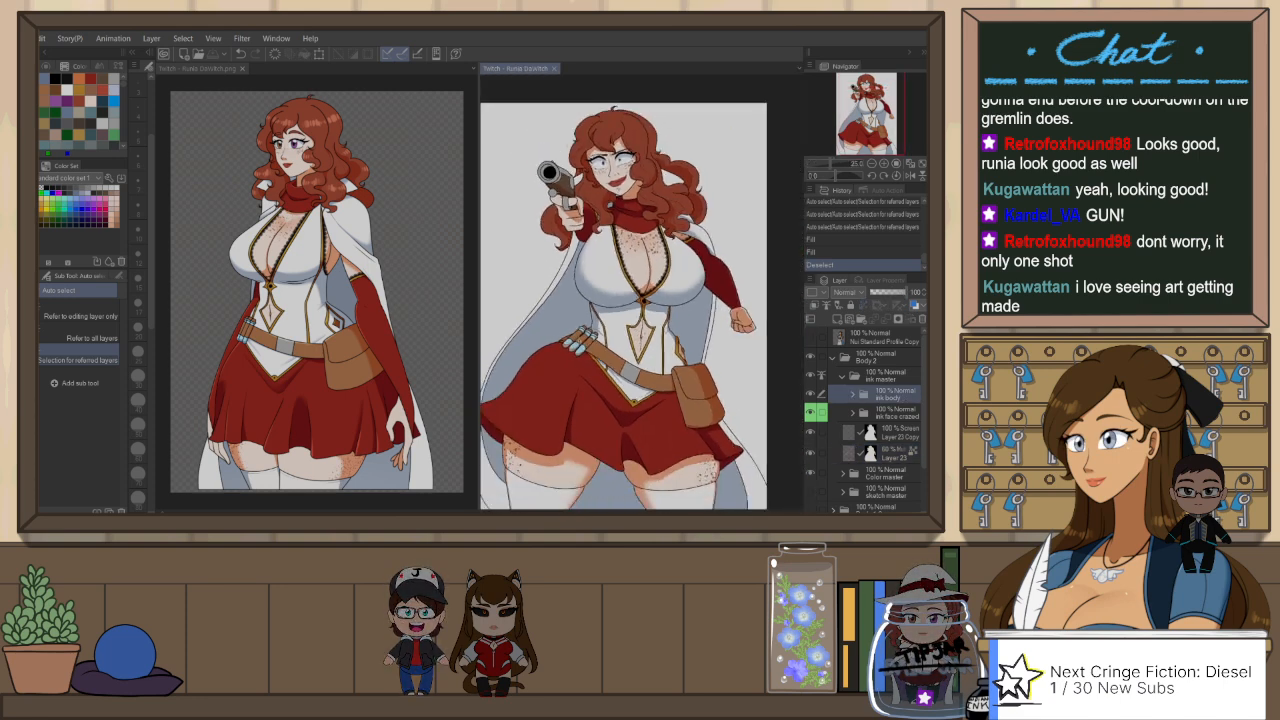
scroll(640, 290, "down", 2)
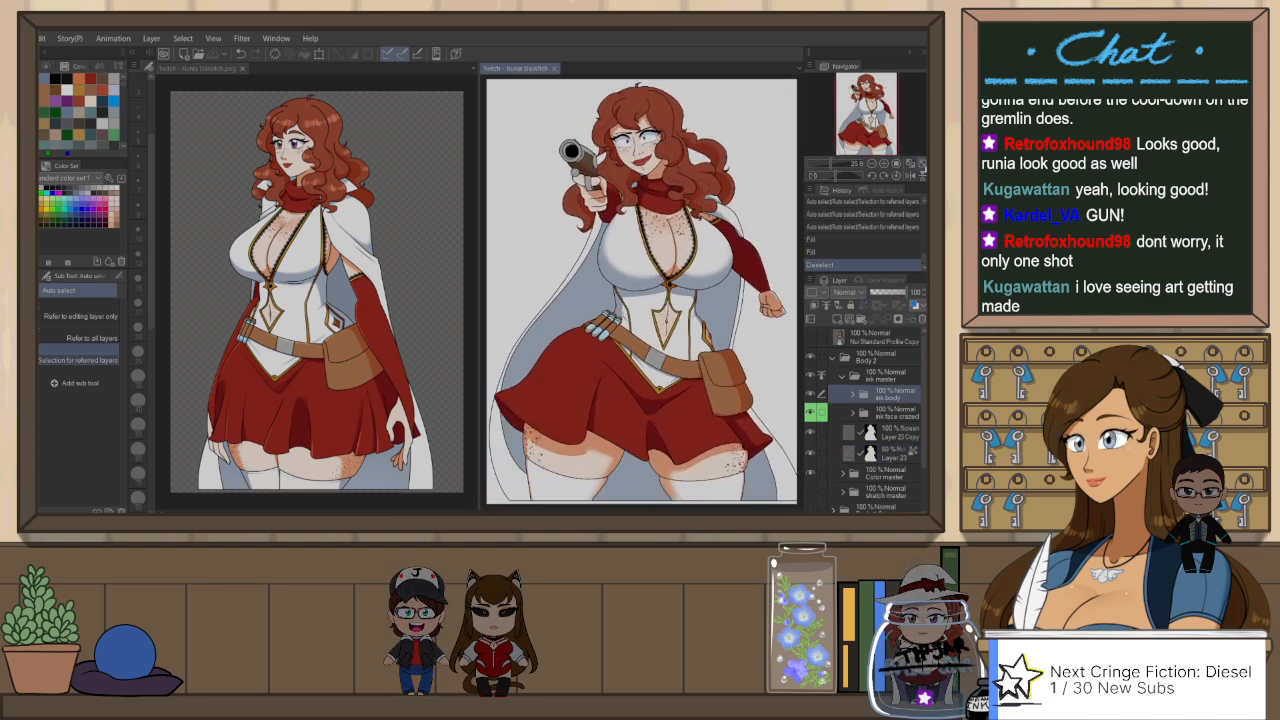
left_click(591, 327)
left_click(597, 330)
left_click(603, 335)
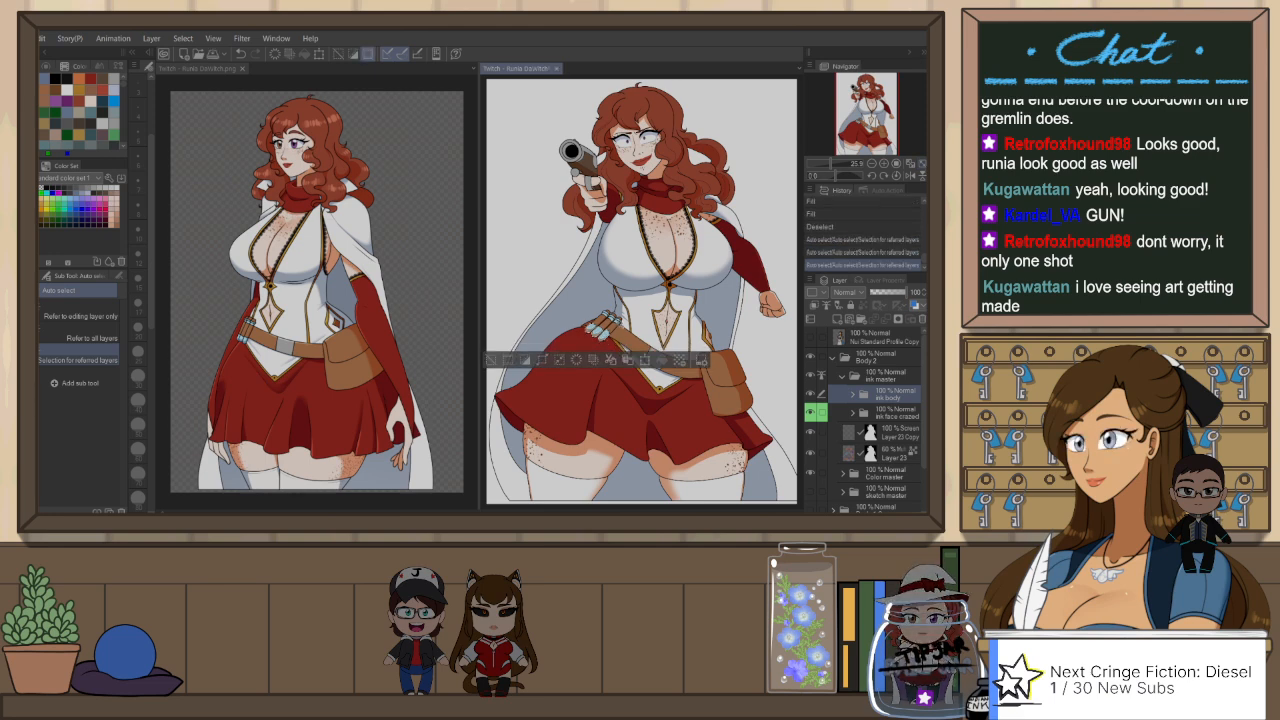
left_click(610, 325)
left_click(604, 323)
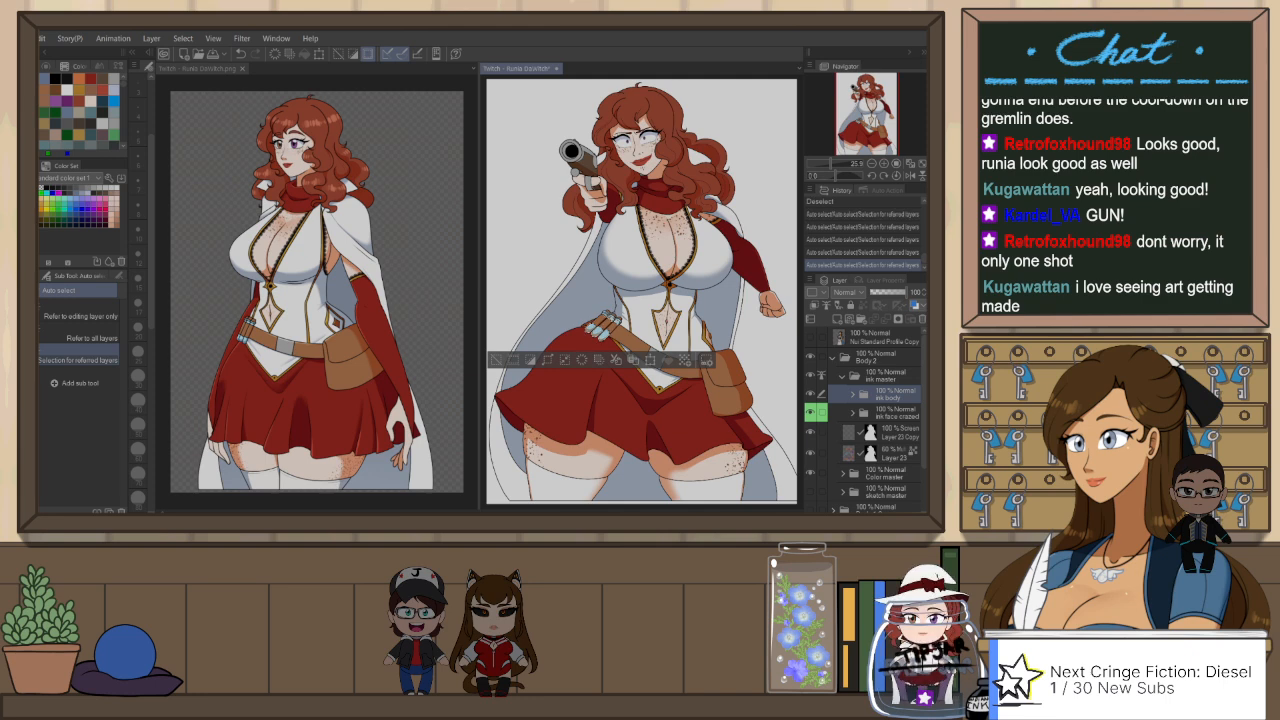
left_click(890, 434)
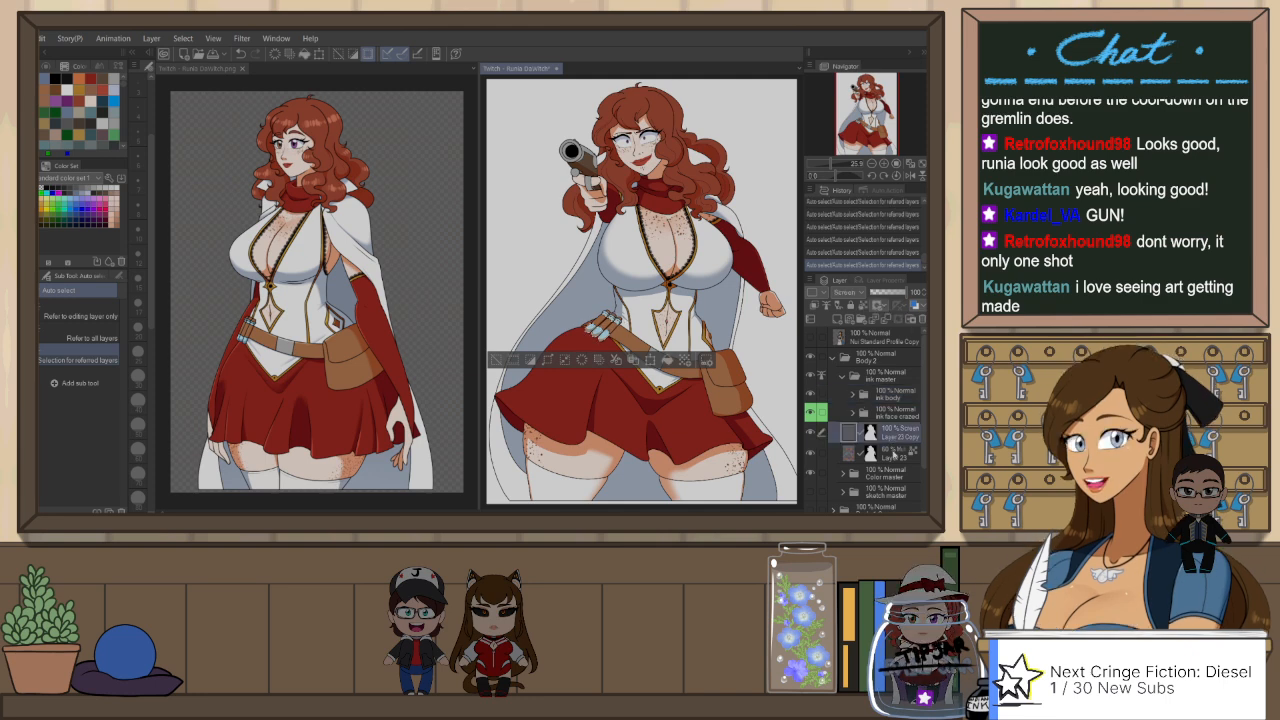
left_click(893, 451)
key("ctrl+d")
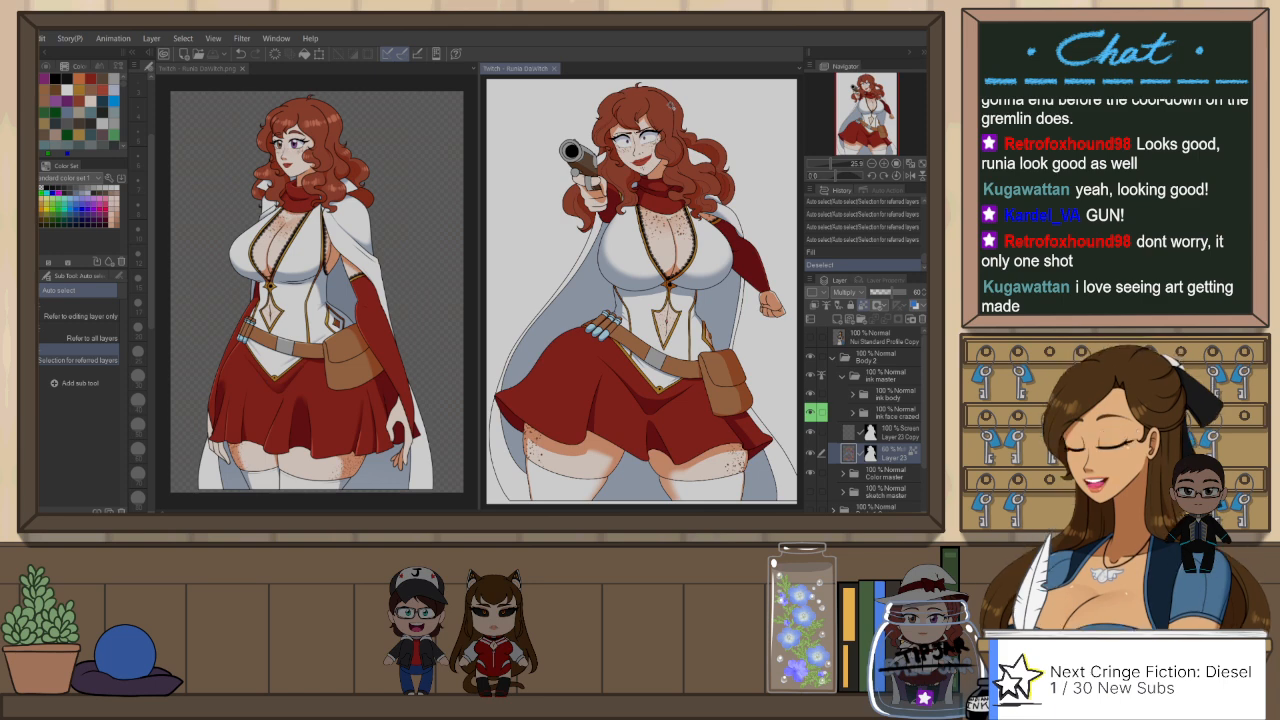
Step: Unlock the transparent pixels of Layer 23 and fill the small shadow areas on the gun's barrel, side knob and grip, referring to other layers
scroll(670, 103, "up", 2)
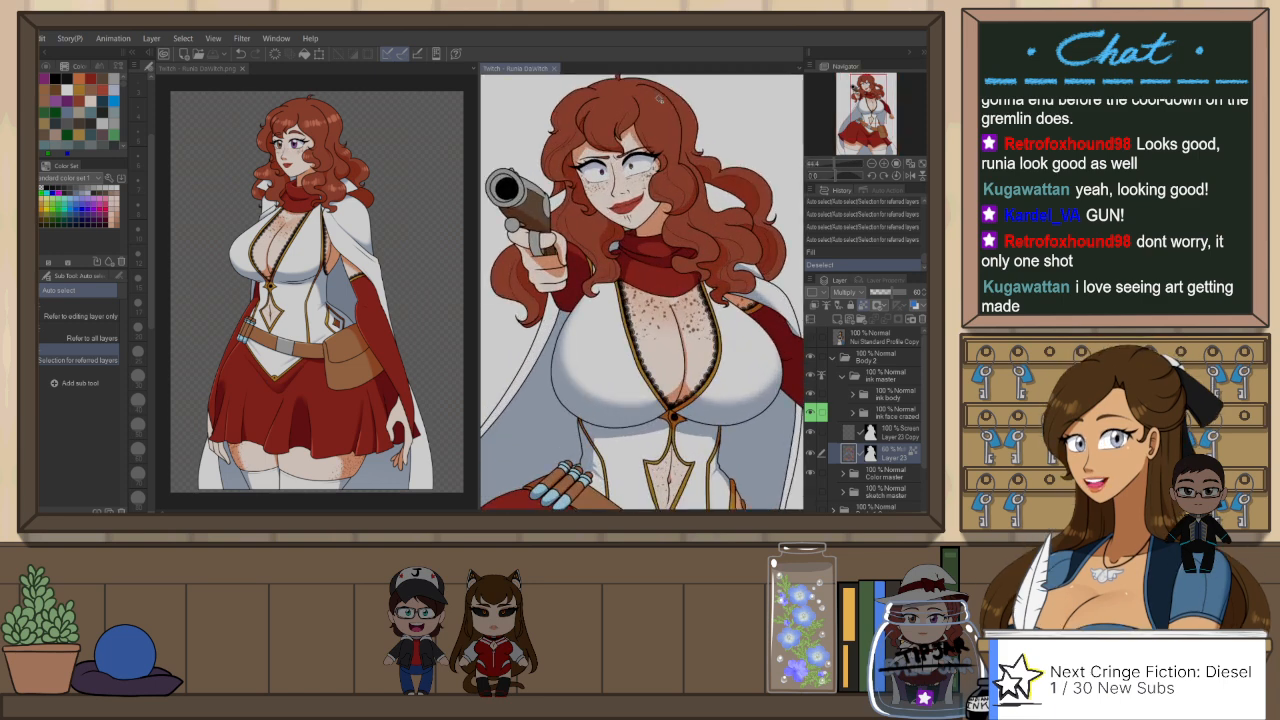
scroll(659, 98, "down", 1)
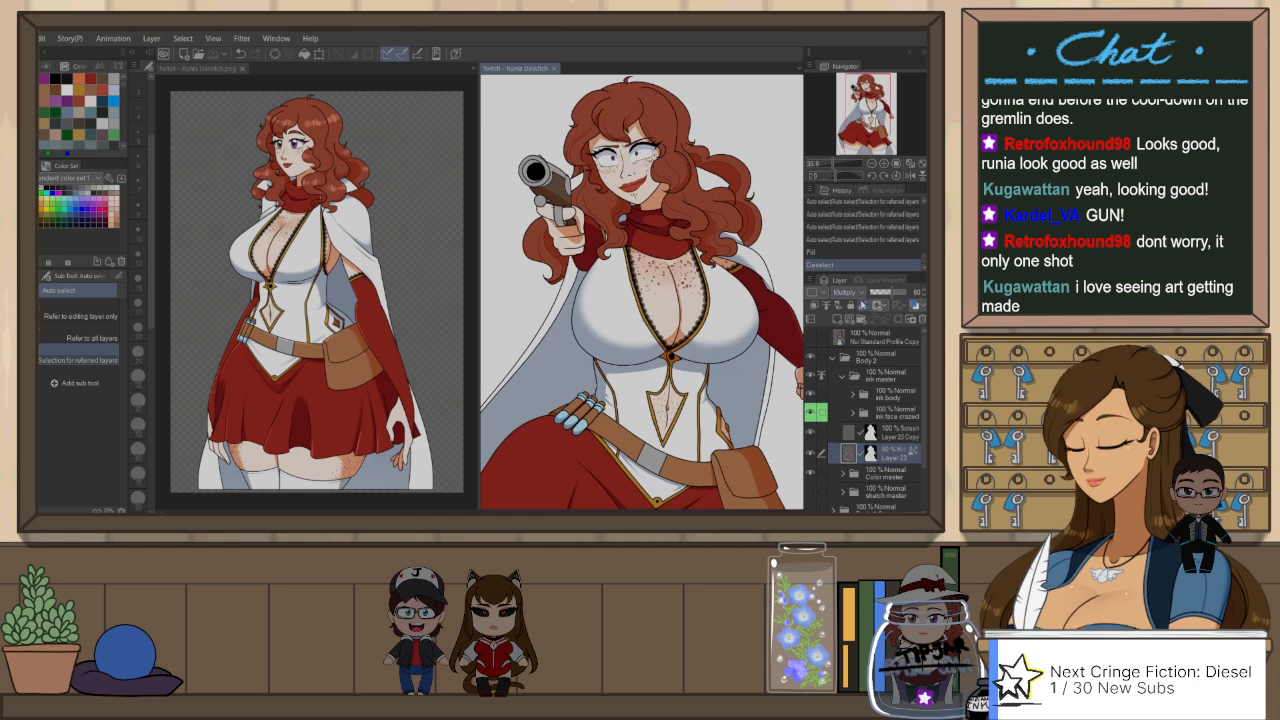
left_click(864, 304)
key("g")
key("g")
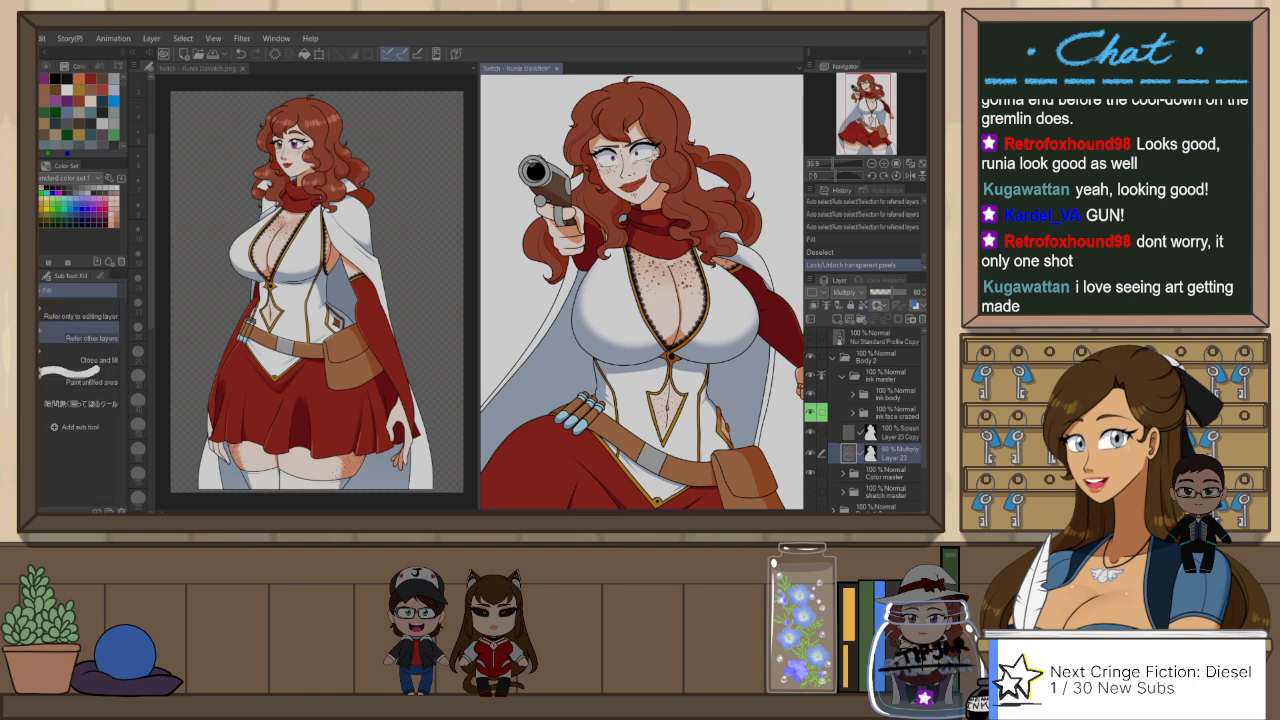
left_click(529, 173)
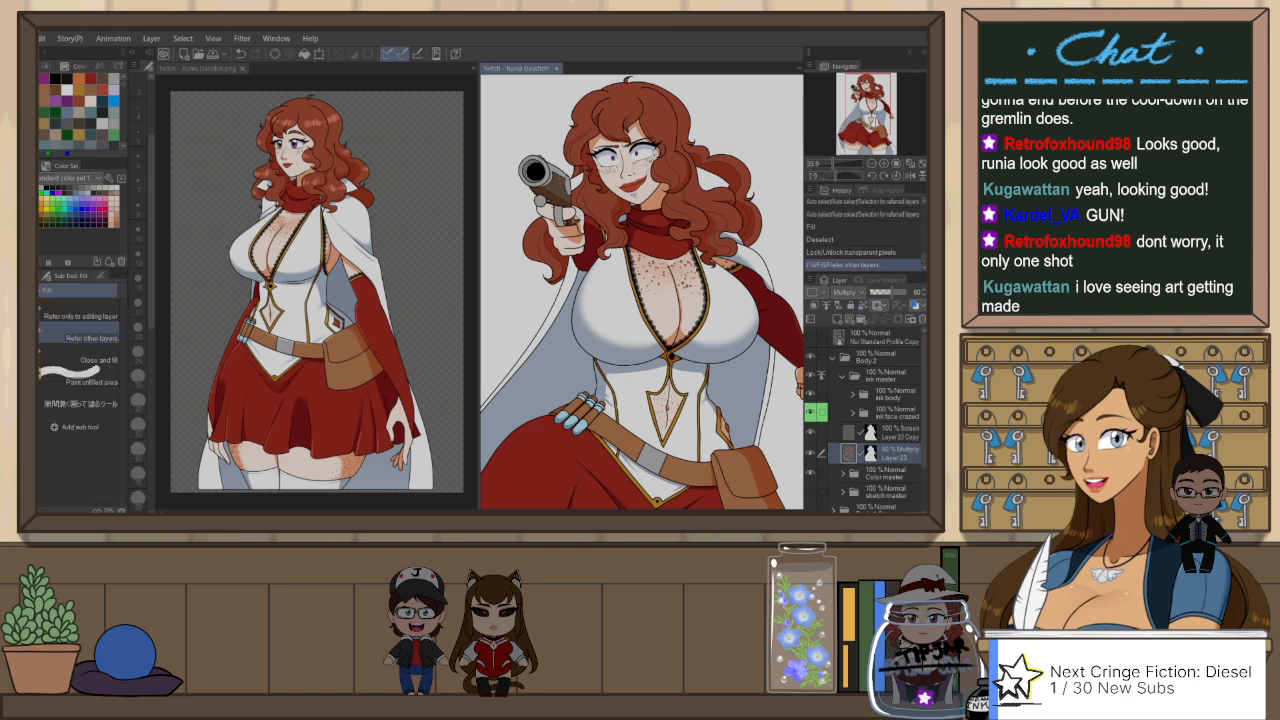
scroll(552, 200, "up", 4)
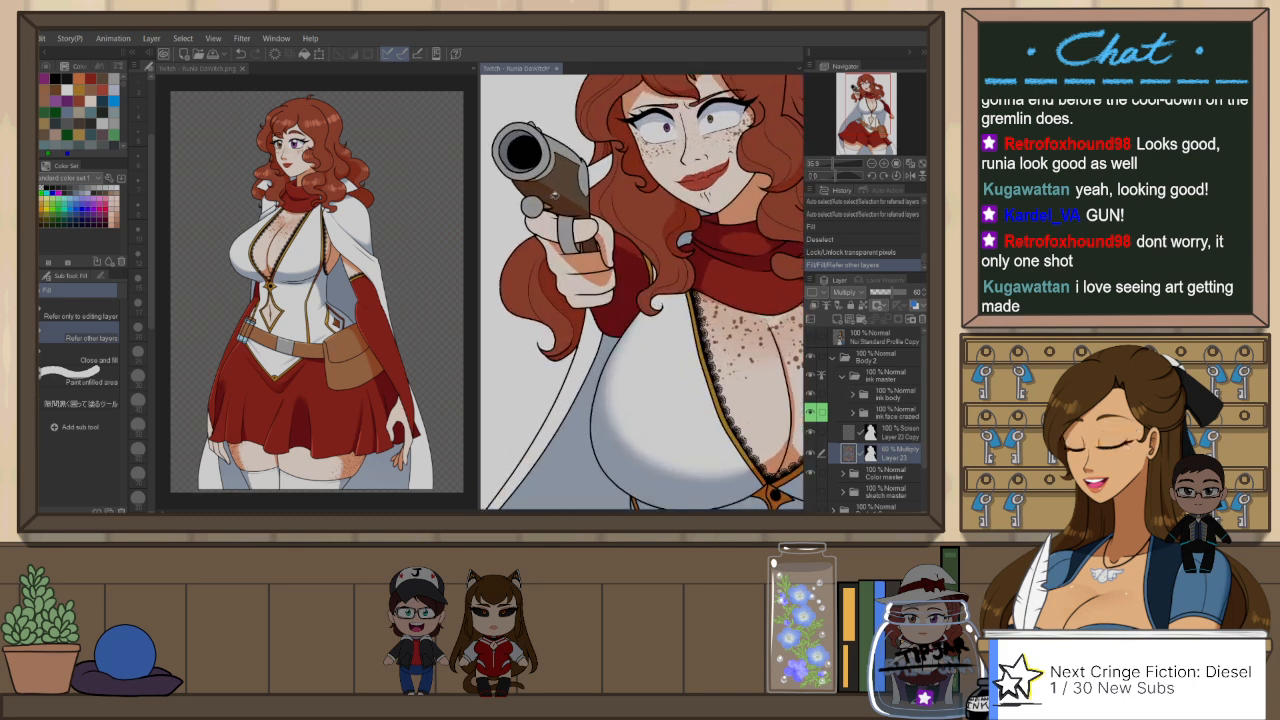
left_click(533, 205)
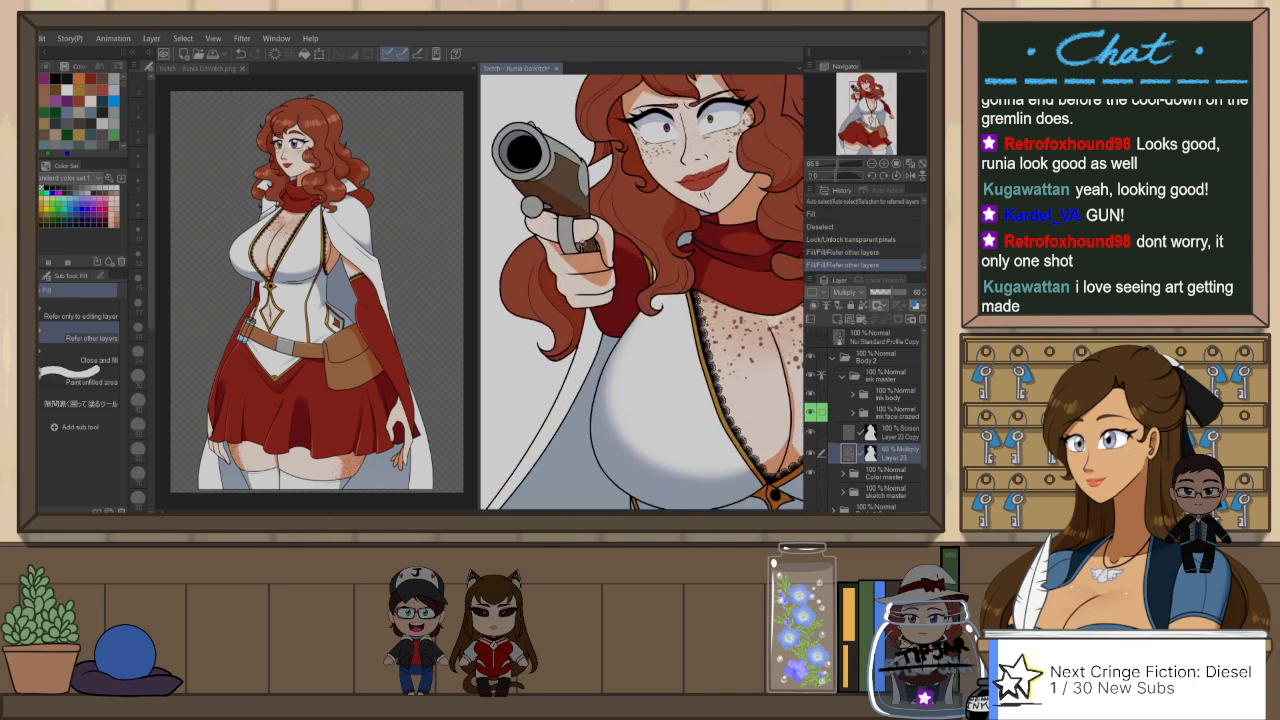
left_click(589, 246)
left_click(590, 245)
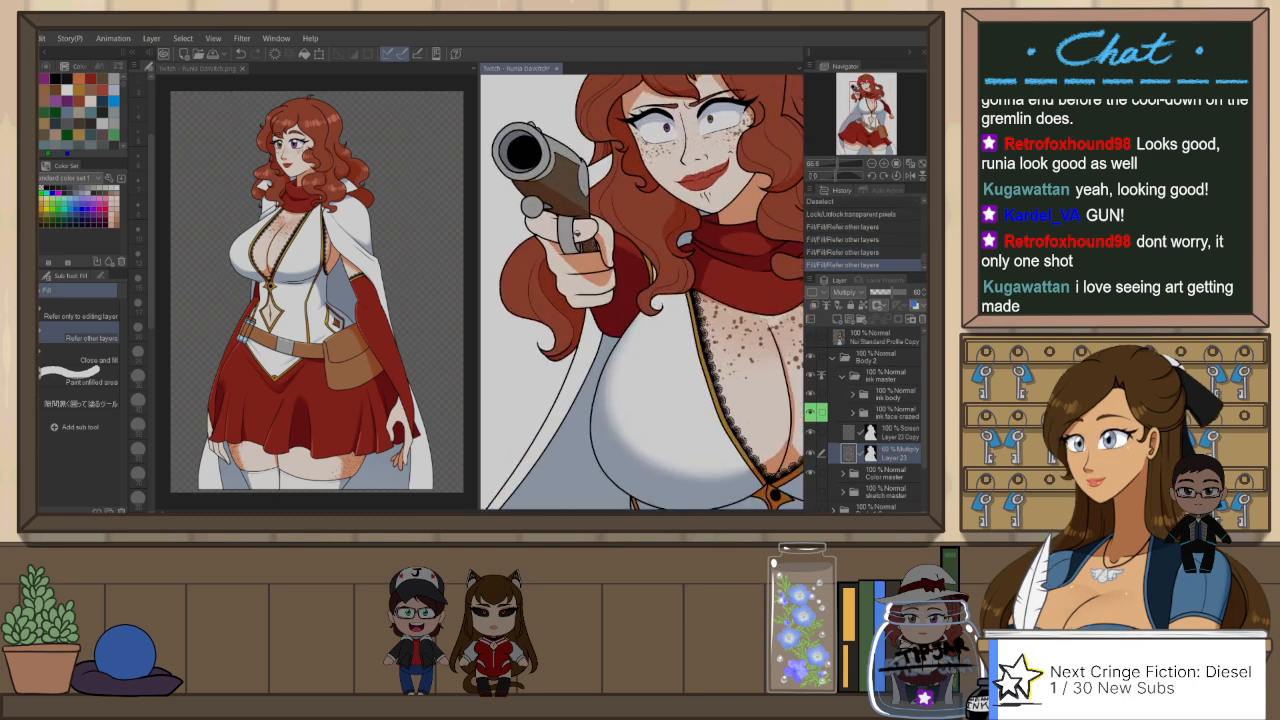
scroll(580, 215, "down", 5)
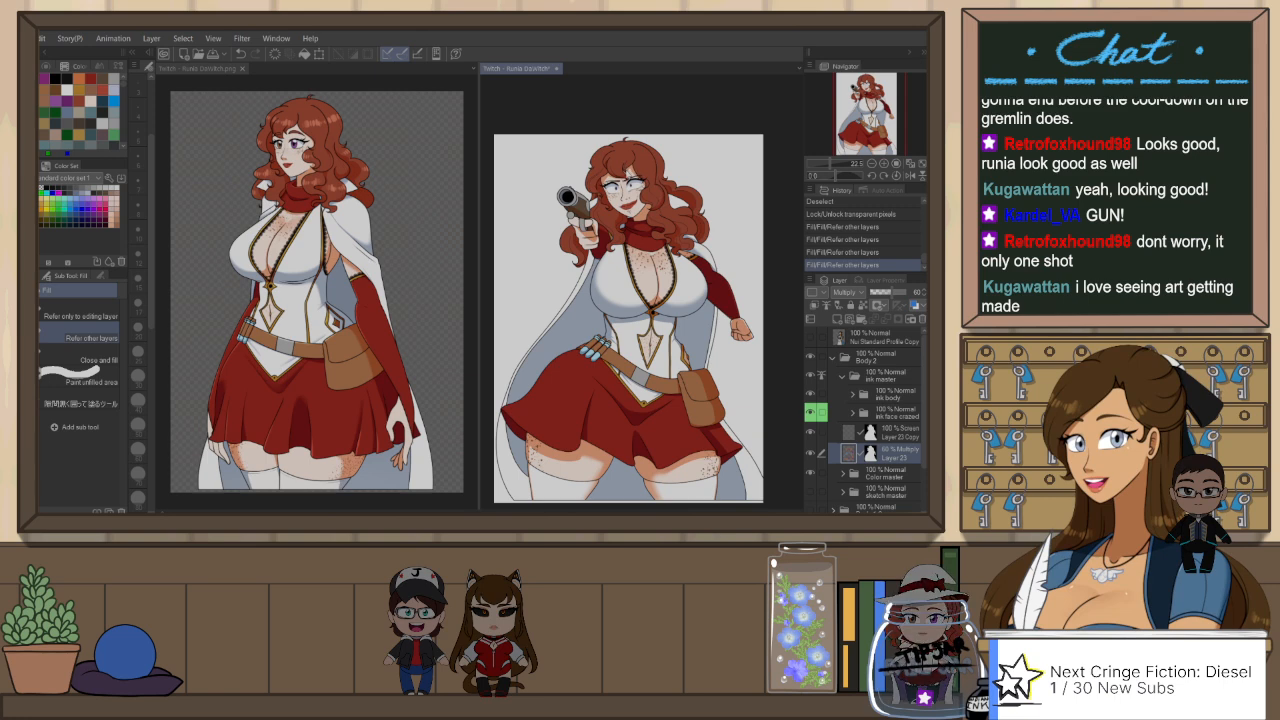
Step: Auto-select all the red hair sections from the ink body folder and make the Screen layer Layer 23 Copy active
scroll(629, 175, "up", 1)
left_click(880, 432)
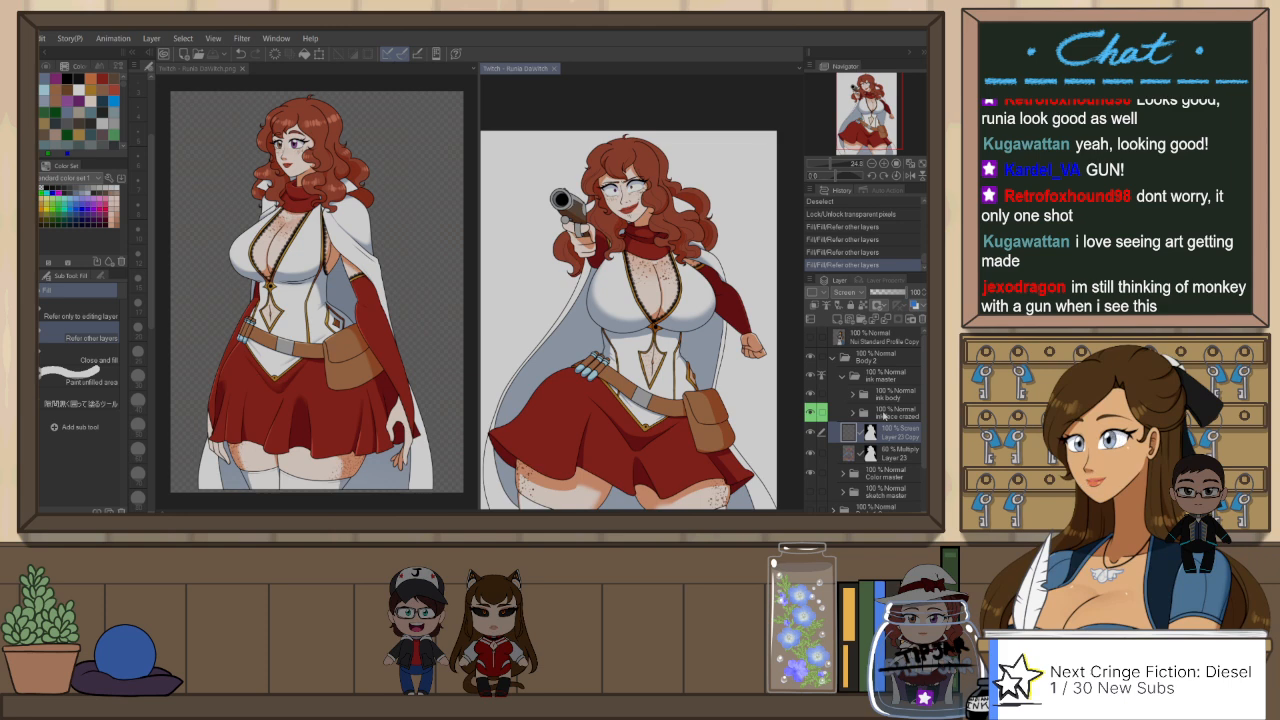
left_click(893, 397)
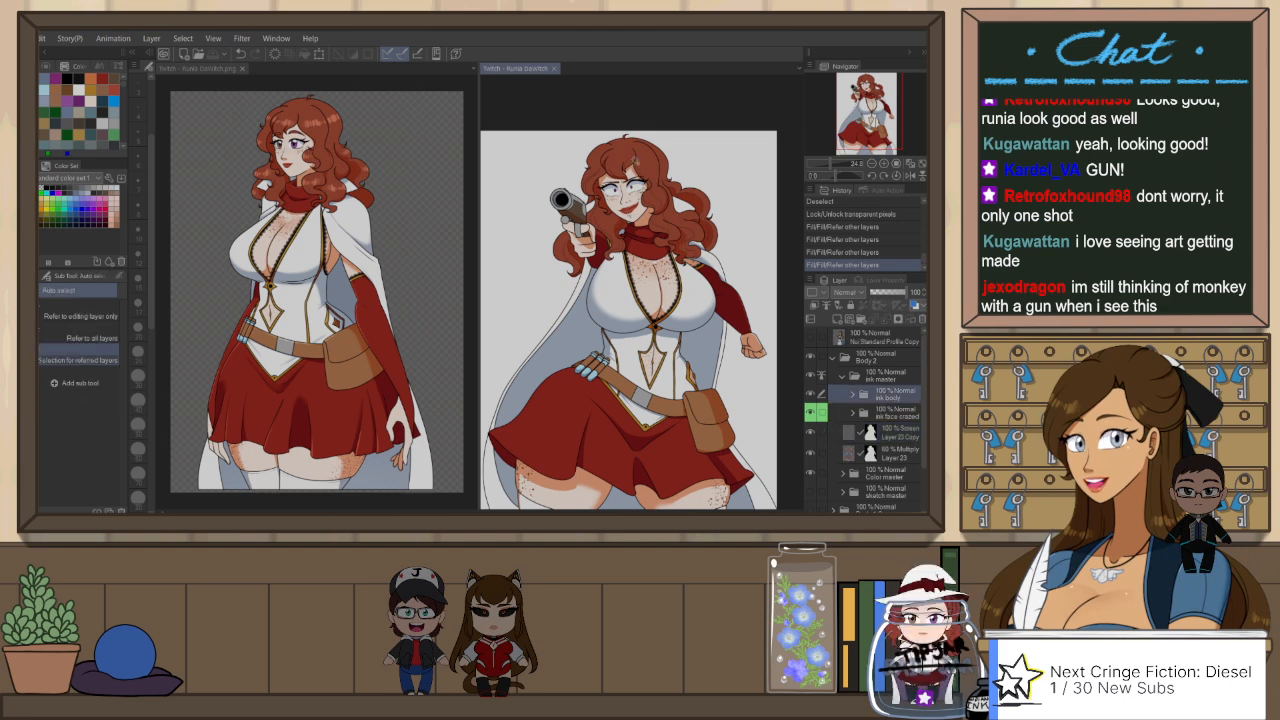
left_click(622, 156)
scroll(623, 157, "up", 3)
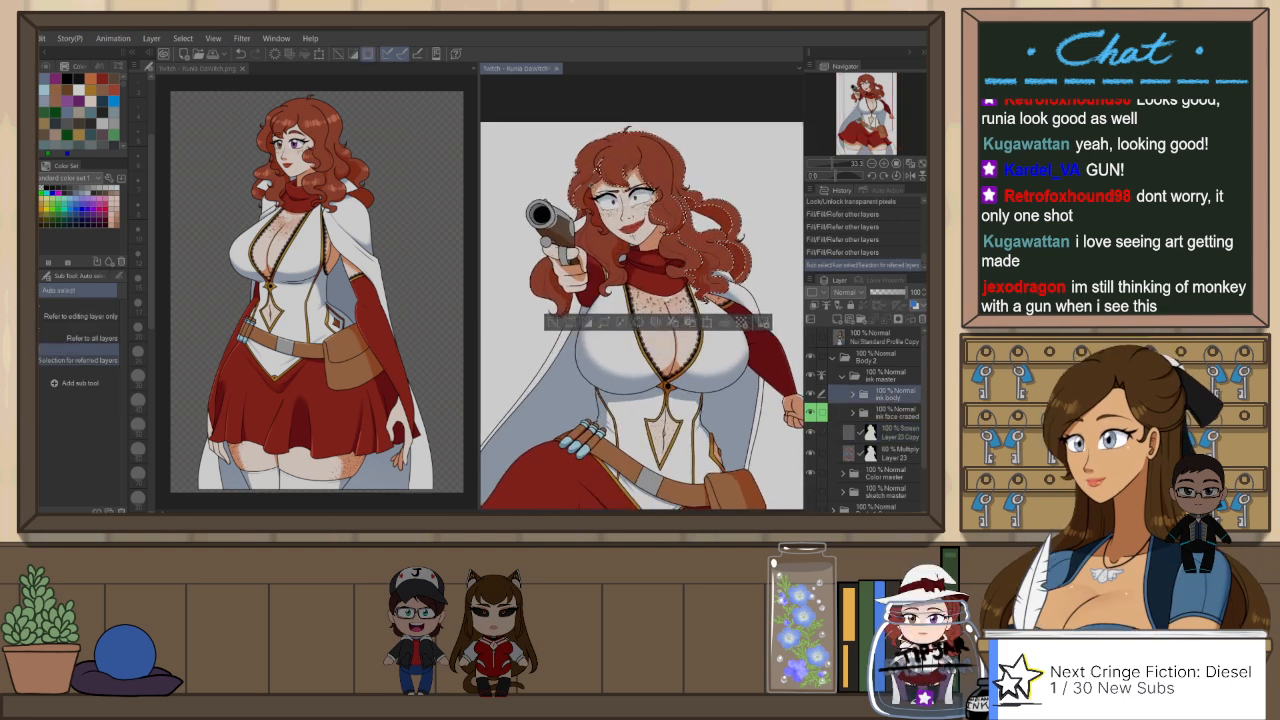
key("ctrl+z")
key("ctrl+y")
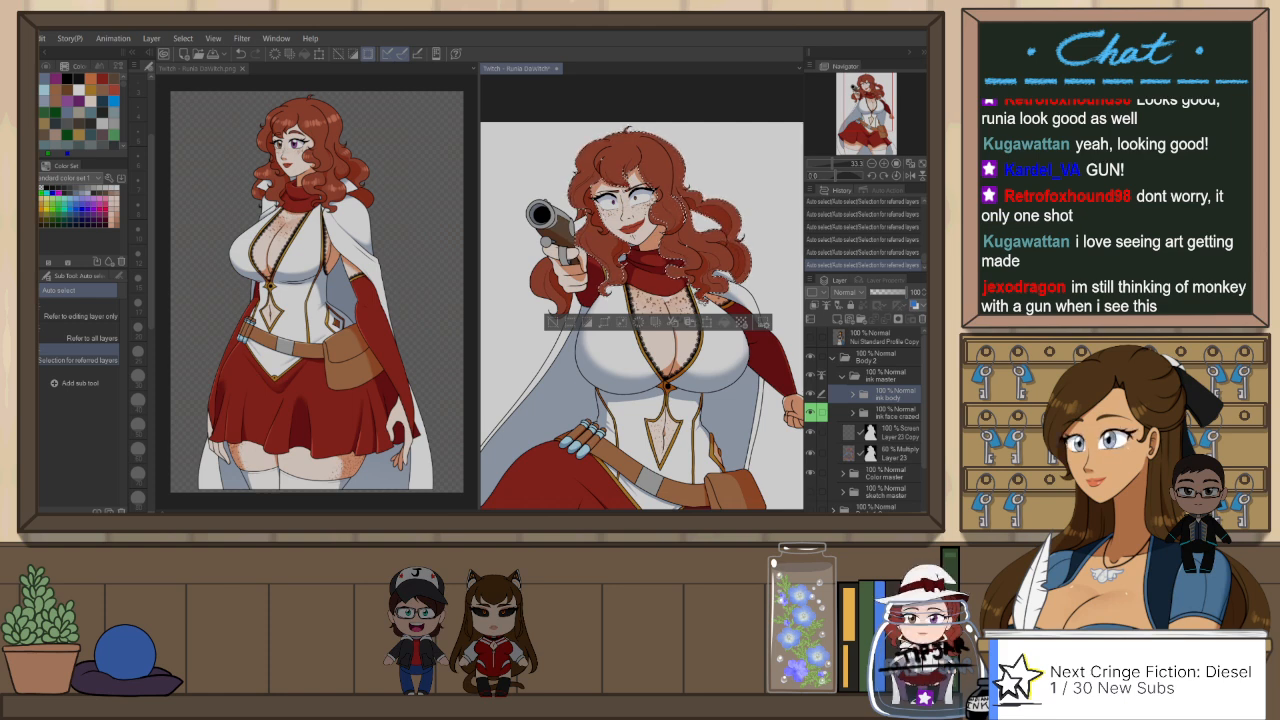
left_click(541, 284, "shift")
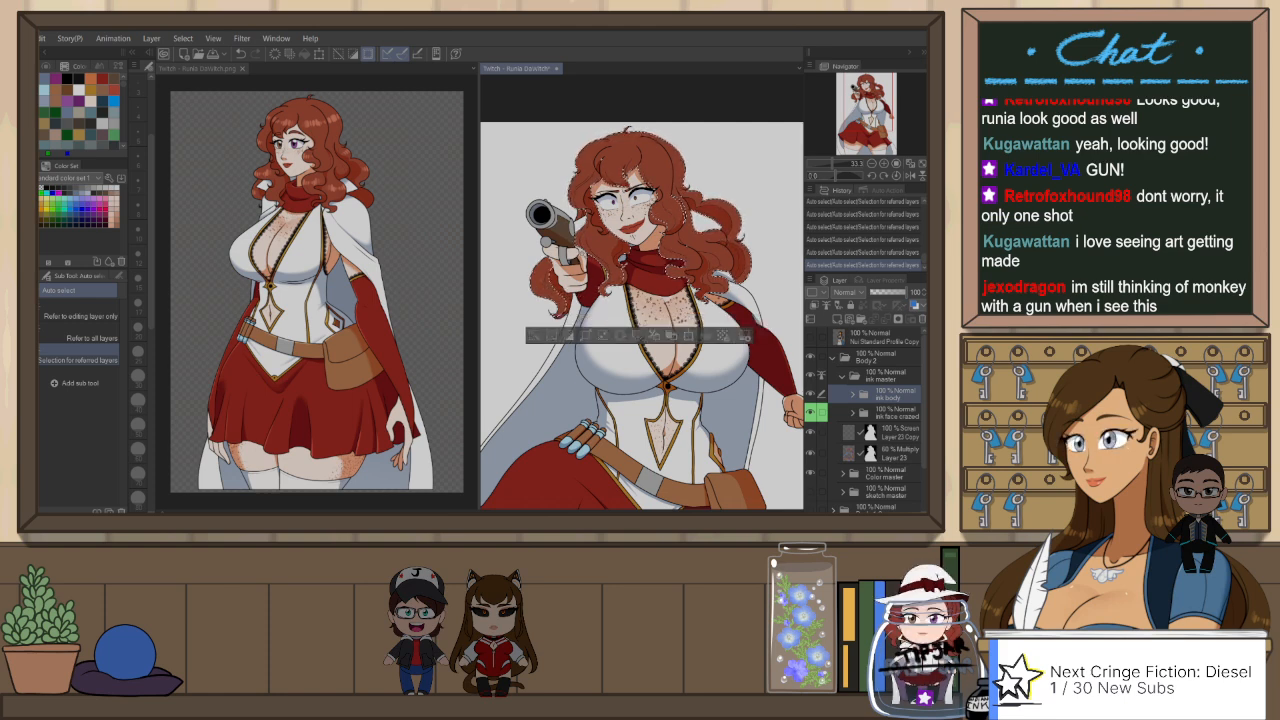
scroll(605, 230, "down", 2)
scroll(599, 139, "up", 3)
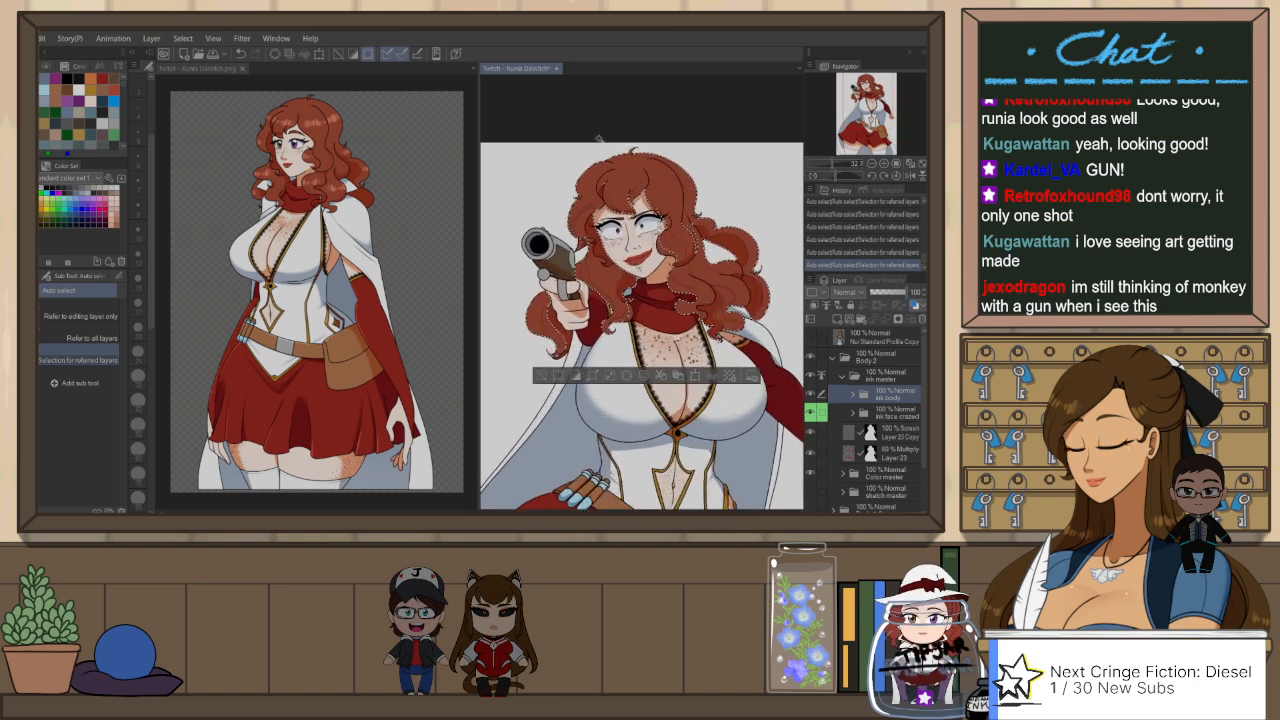
scroll(598, 138, "up", 2)
left_click(900, 432)
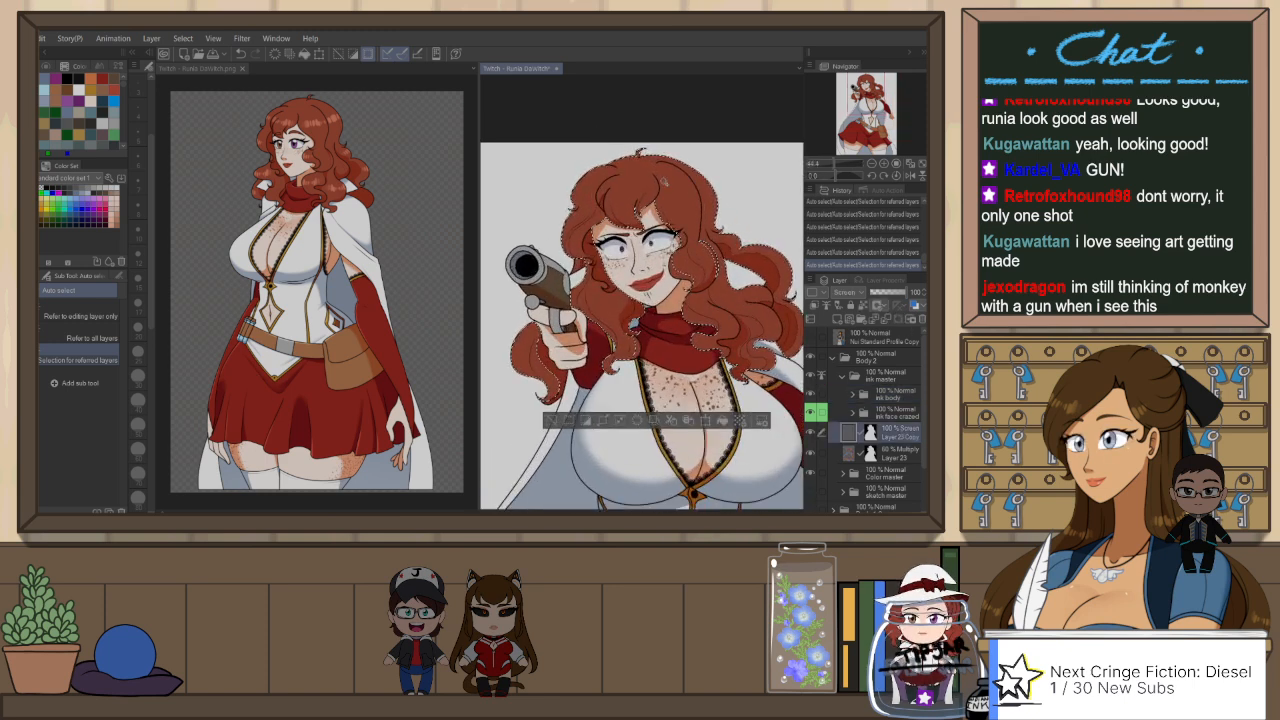
Step: Choose the type1 hair highlight brush from the Effect group of the Decoration tools
key("b")
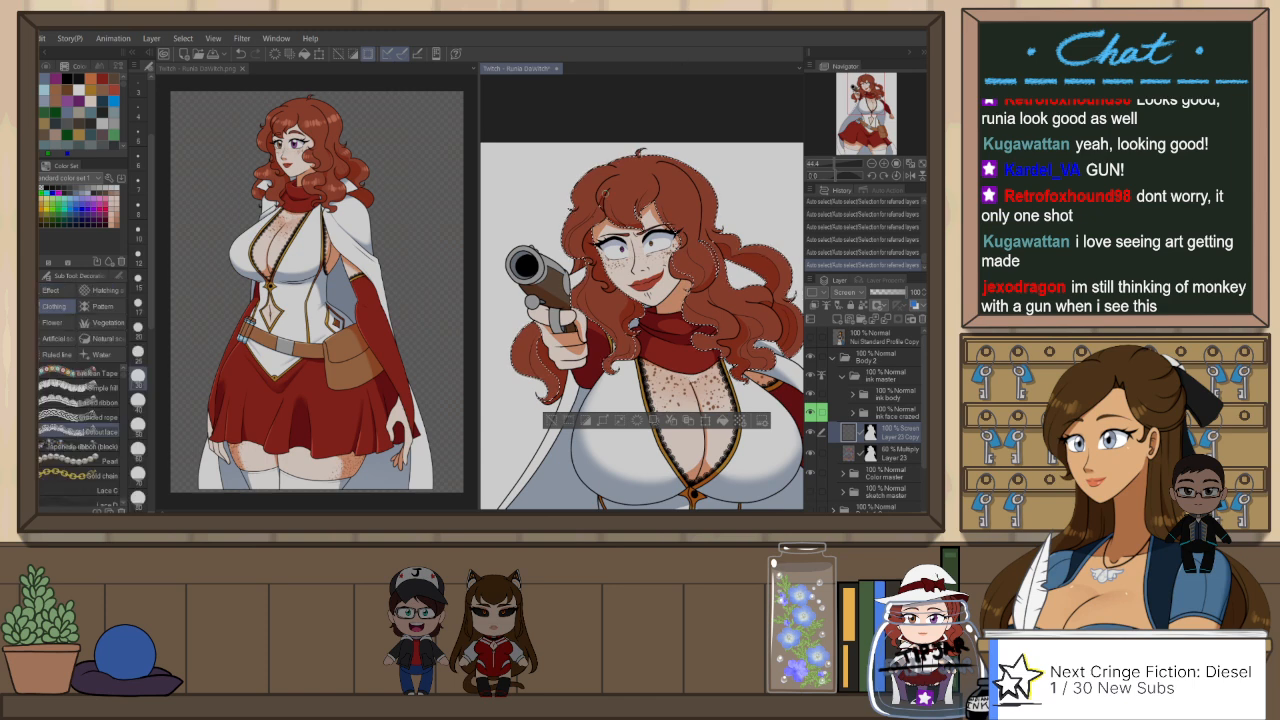
key("b")
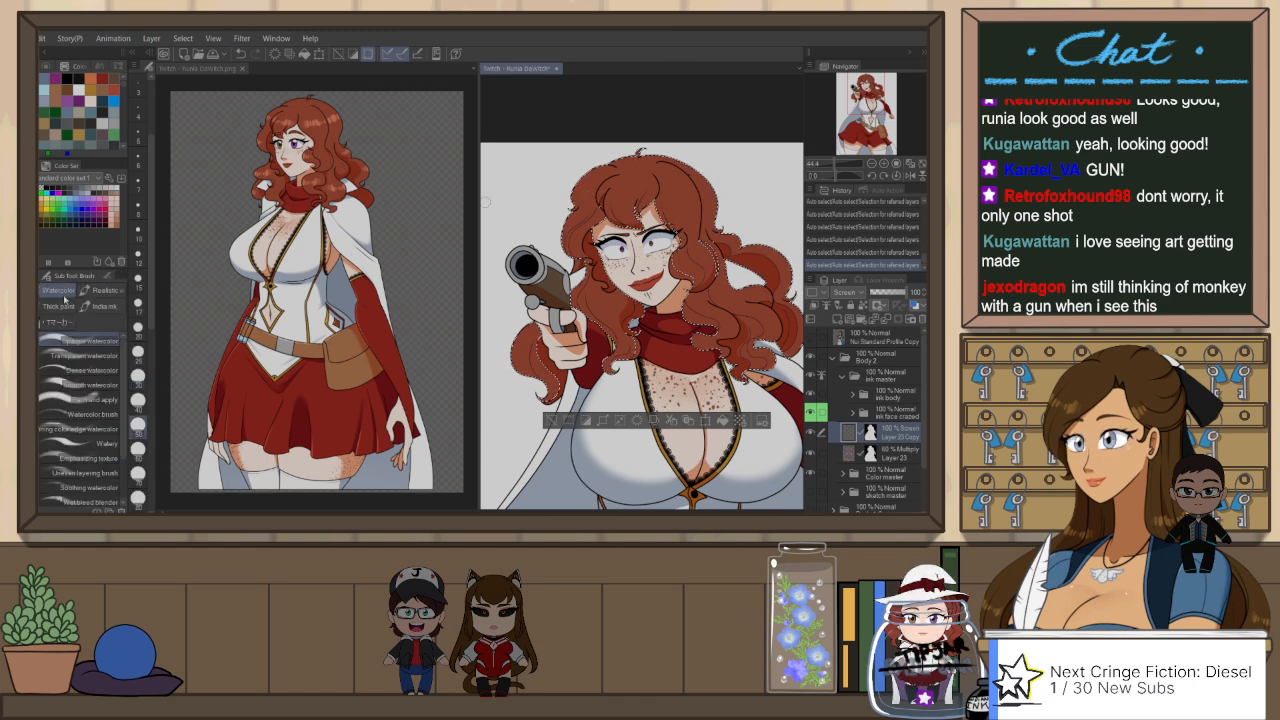
key("b")
left_click(64, 291)
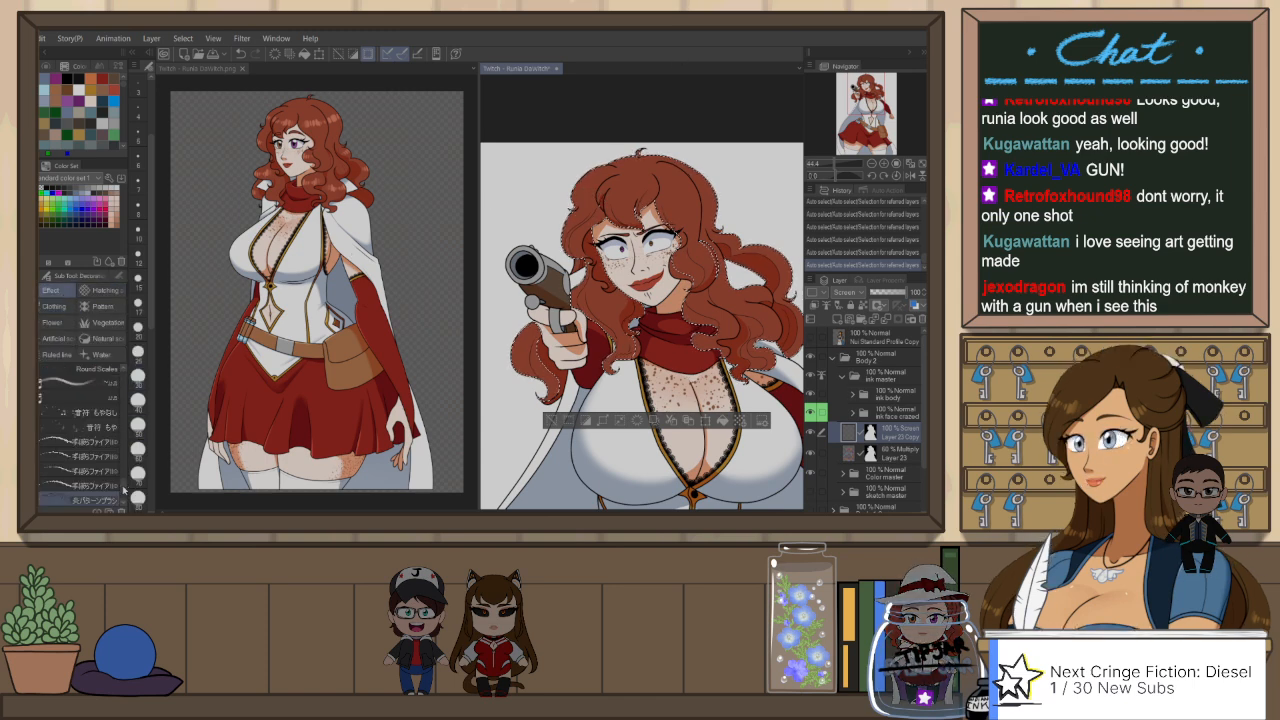
scroll(124, 490, "down", 3)
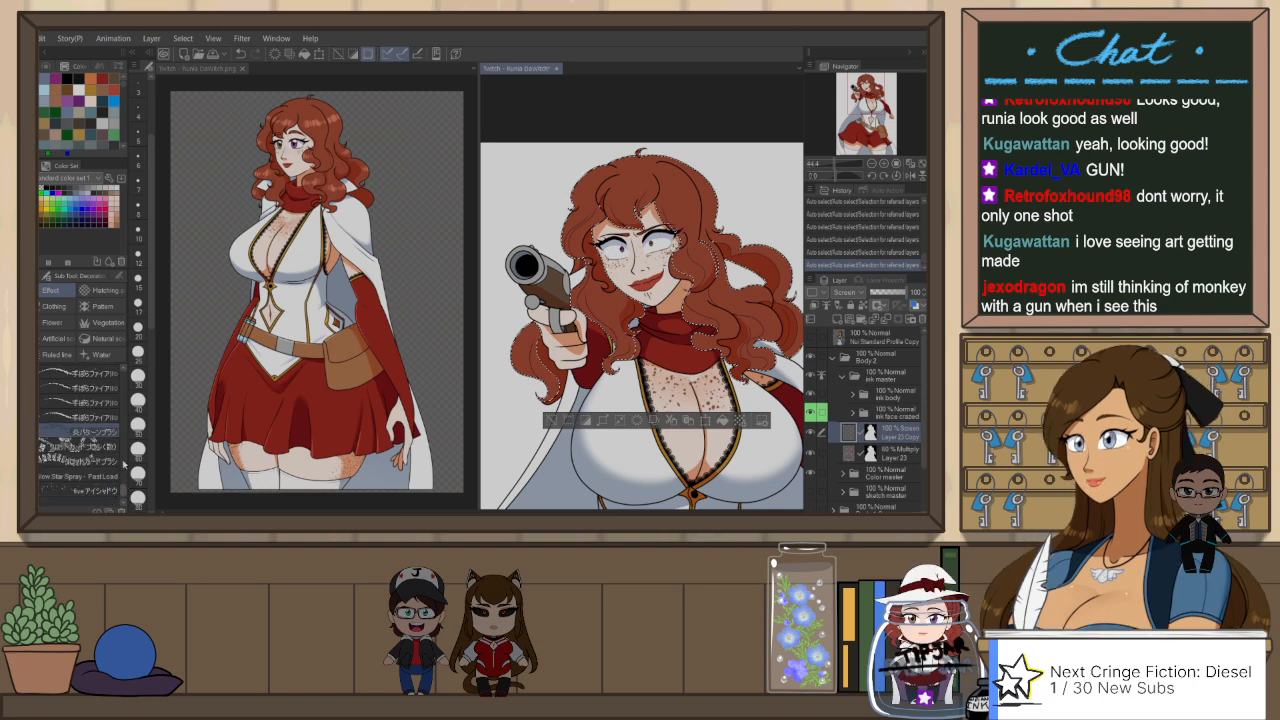
scroll(124, 464, "down", 5)
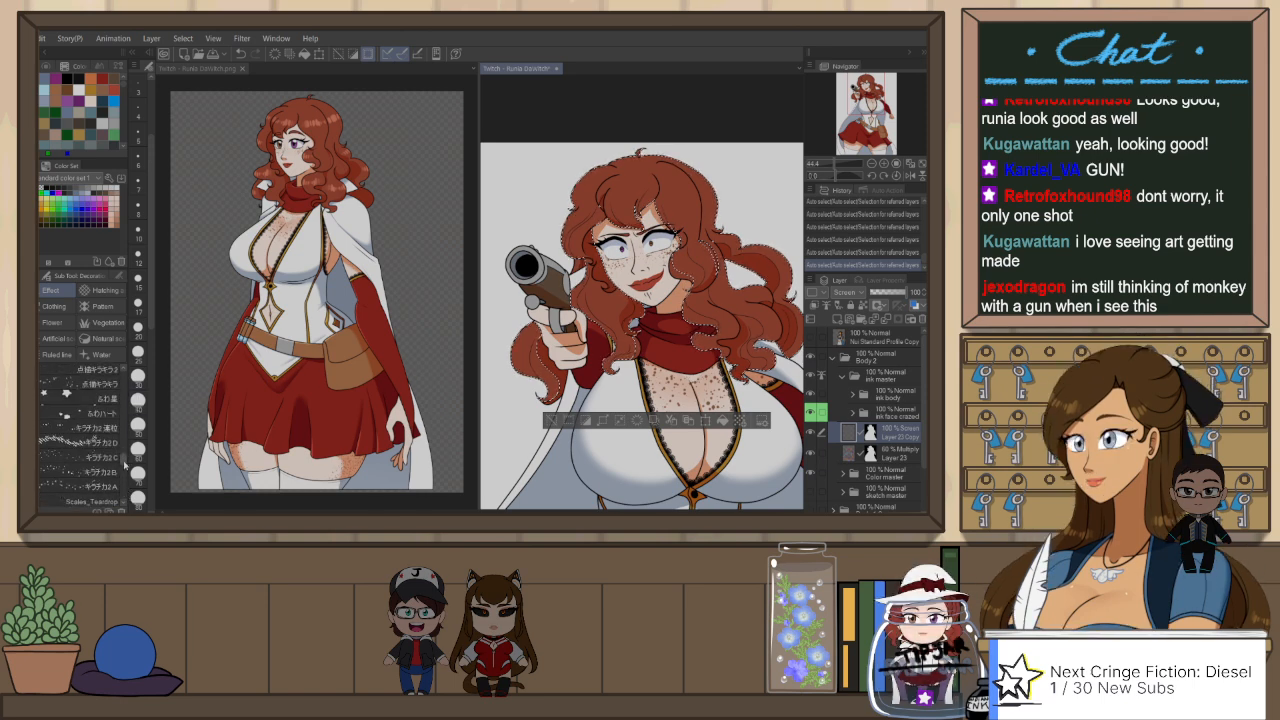
scroll(124, 464, "down", 5)
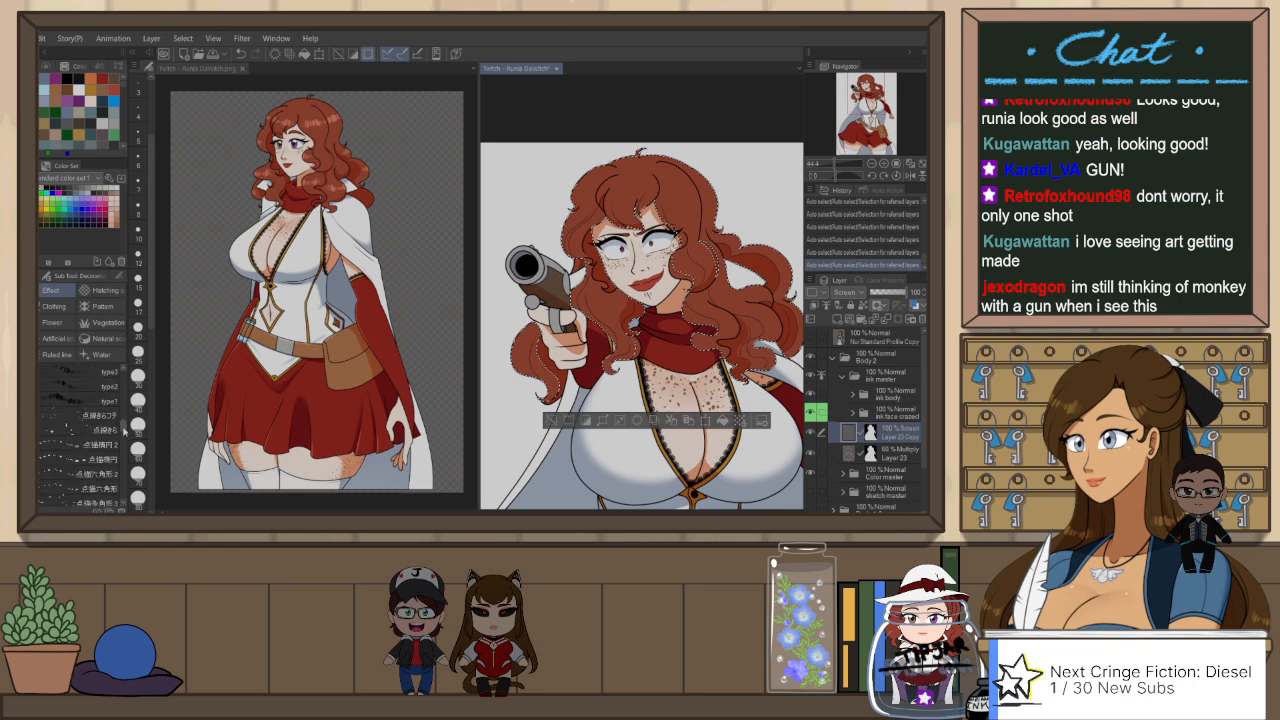
scroll(124, 430, "up", 3)
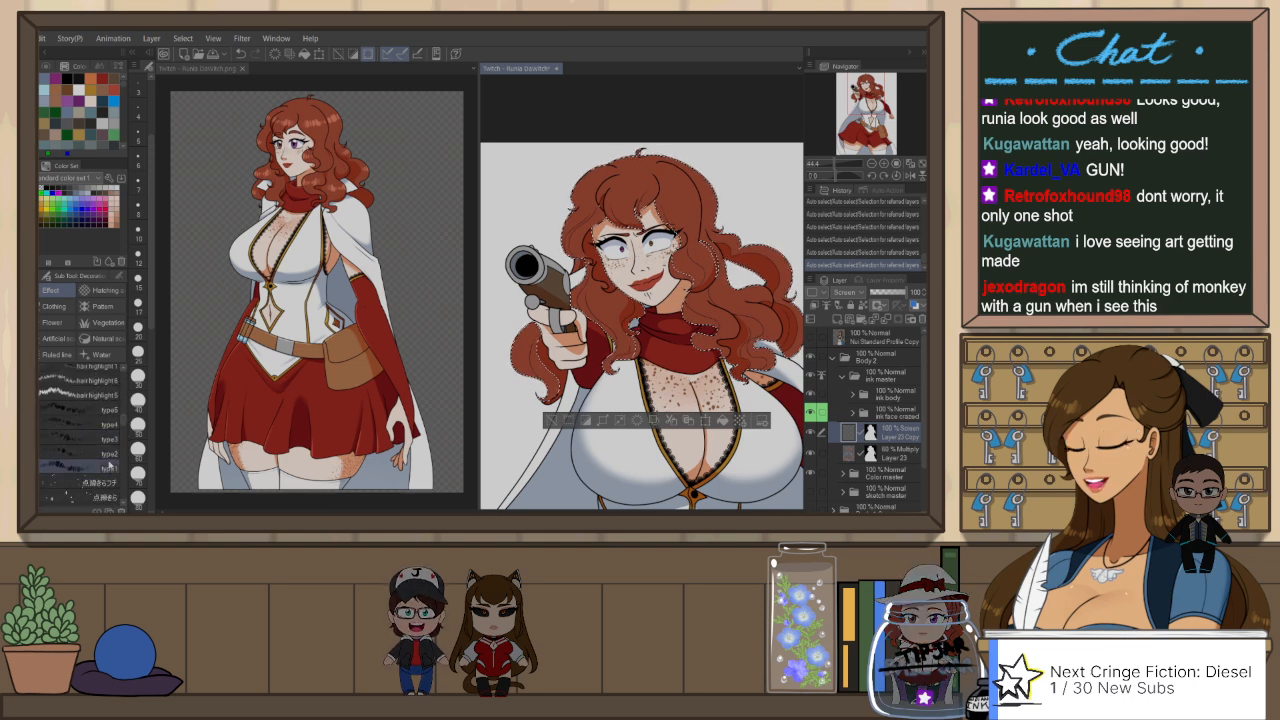
left_click(108, 466)
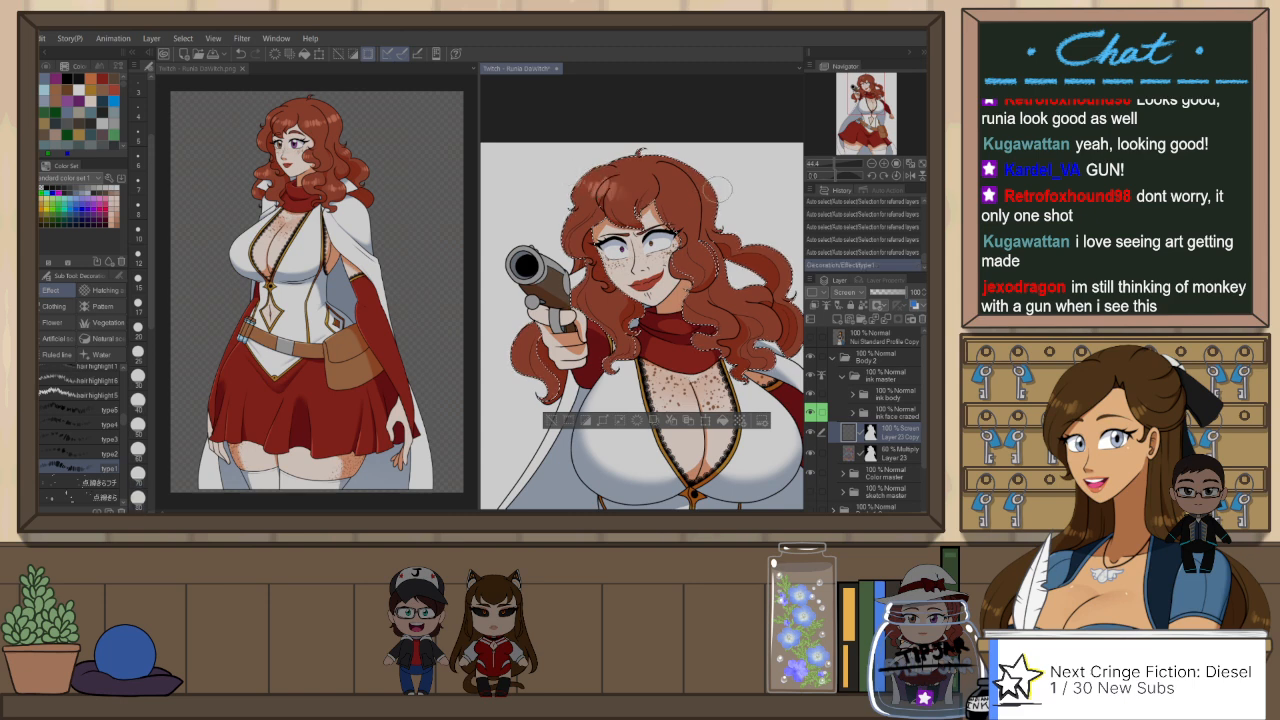
Step: Reduce the type1 brush size and paint a highlight stroke across the hair fringe on Layer 23 Copy, undoing the trial strokes
key("ctrl+z")
mouse_move(643, 172)
left_mouse_down()
mouse_move(676, 188)
mouse_move(615, 200)
mouse_move(694, 188)
left_mouse_up()
key("ctrl+z")
key("bracketleft")
key("bracketleft")
key("ctrl+z")
key("ctrl+z")
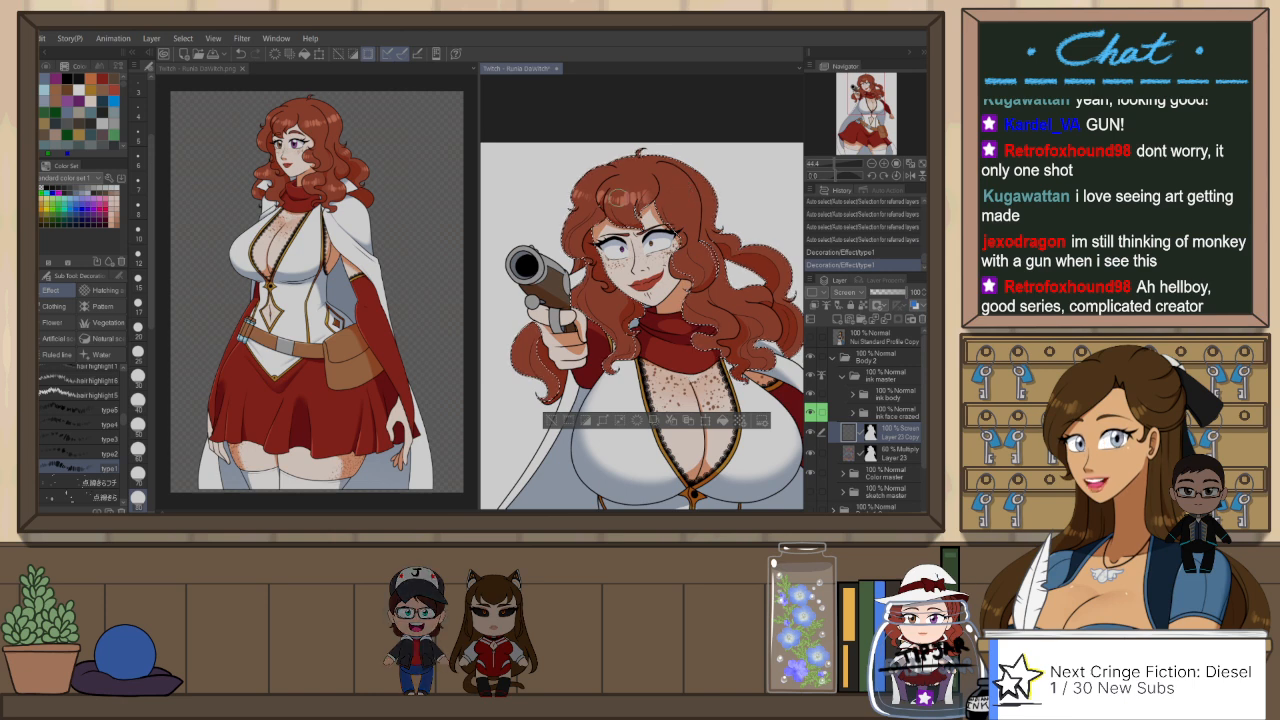
key("ctrl+z")
left_click_drag(602, 195, 640, 196)
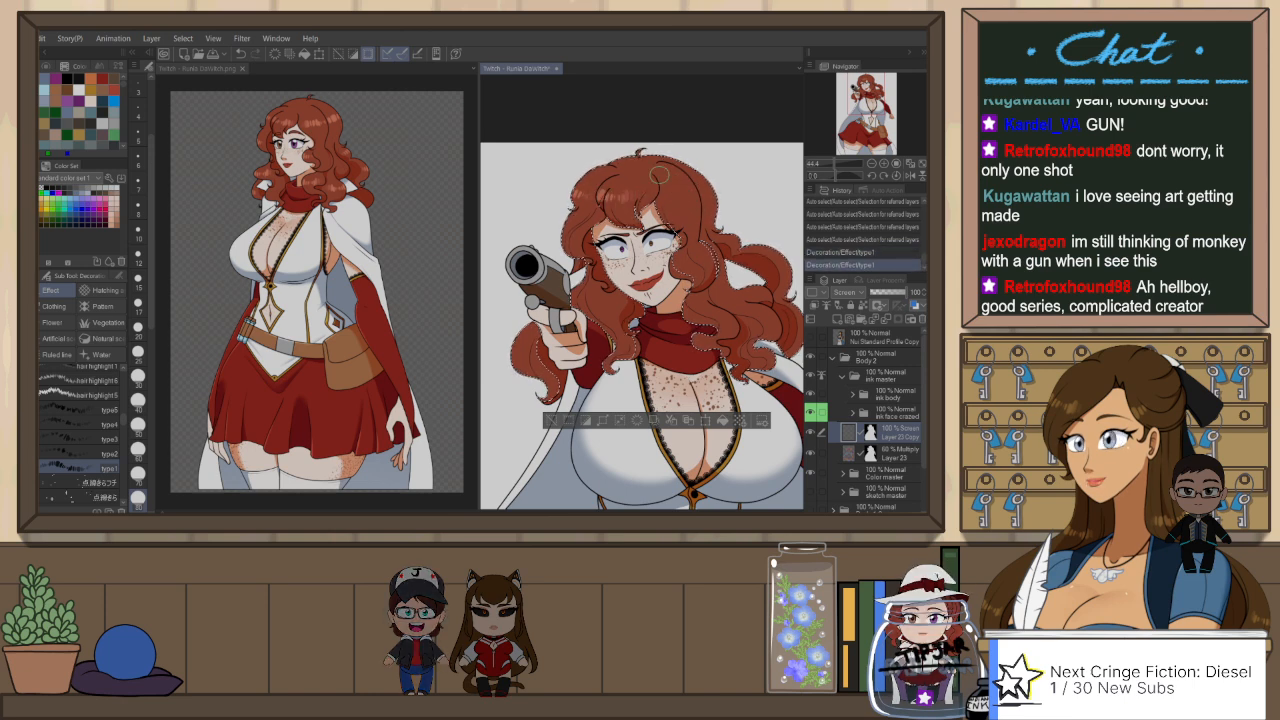
Step: Mirror the canvas, redo the highlight stroke across the crown of the hair on Layer 23 Copy, and flip the view back
key("h")
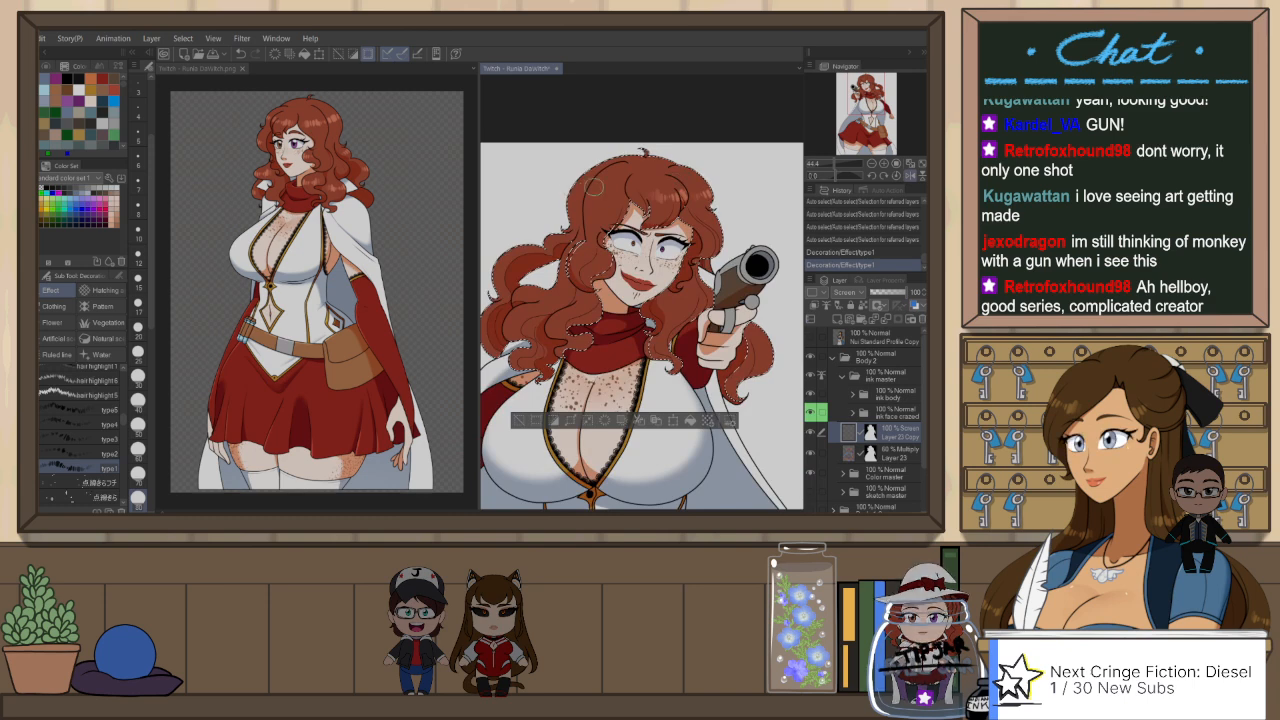
key("ctrl+z")
left_click_drag(606, 198, 677, 205)
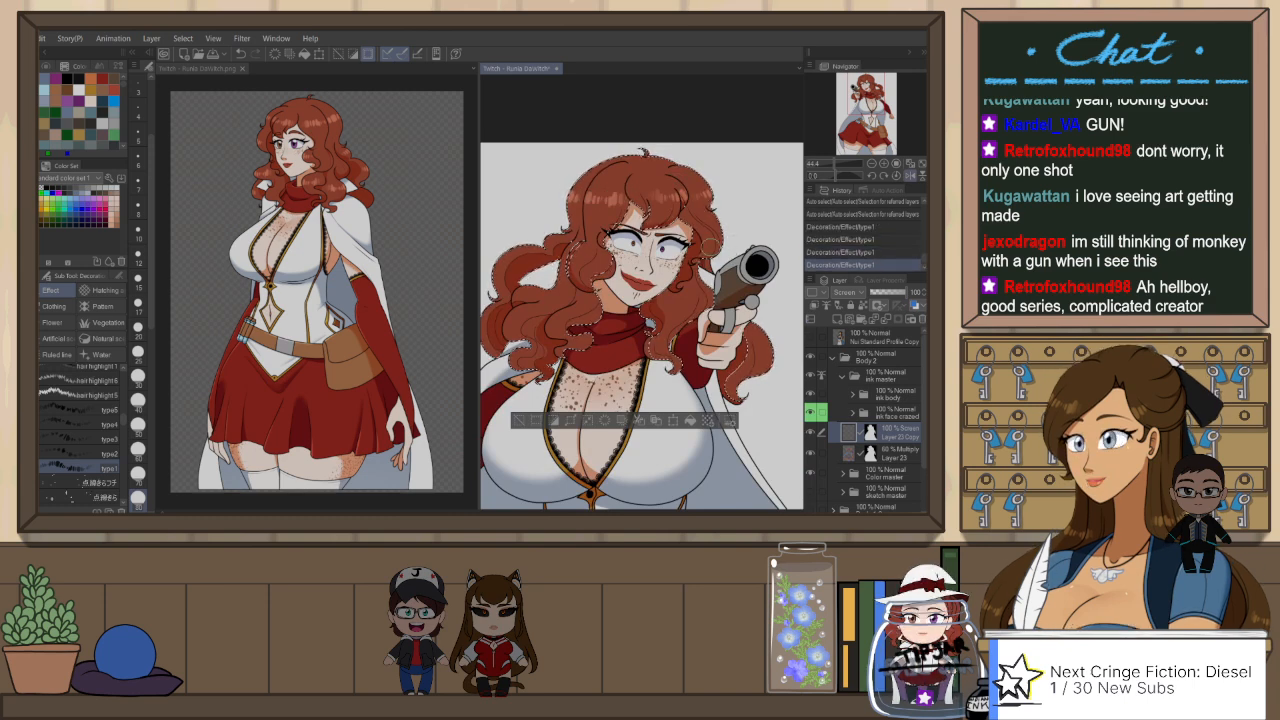
key("h")
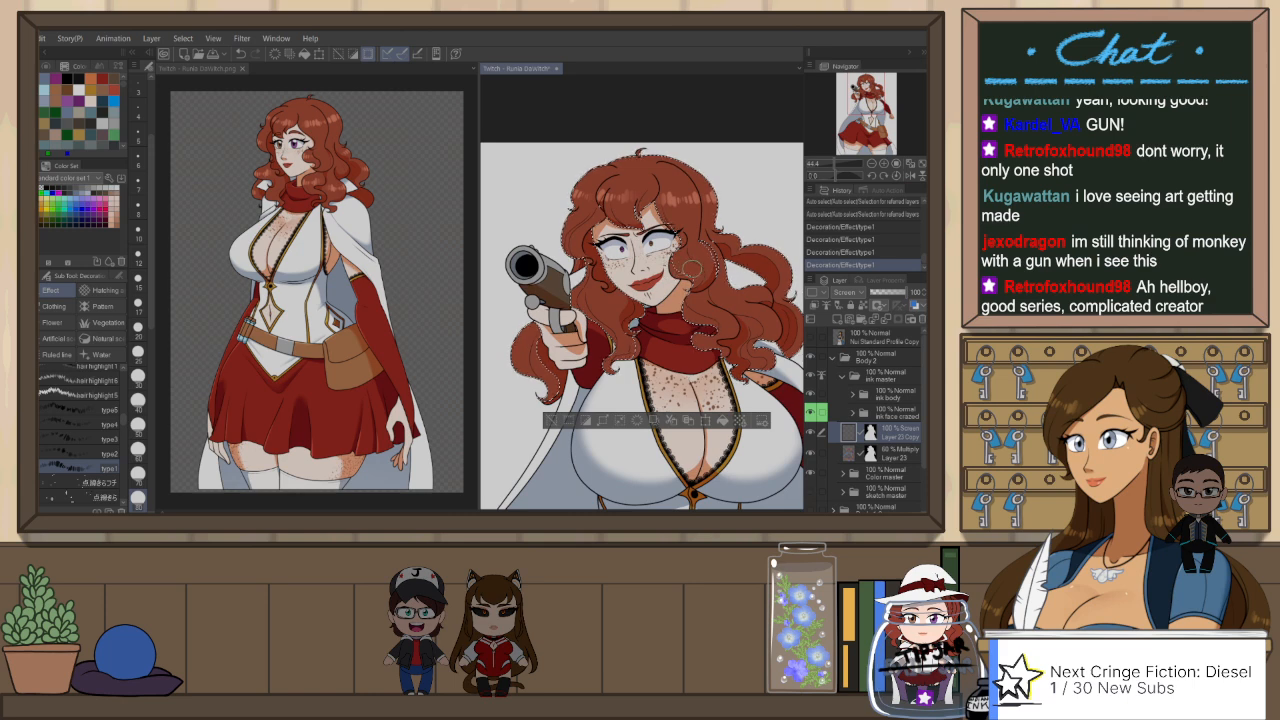
Step: Paint type1 highlight strokes on the side curls on Layer 23 Copy, mirroring the canvas to work on them and undoing the unwanted strokes
left_click_drag(686, 270, 710, 266)
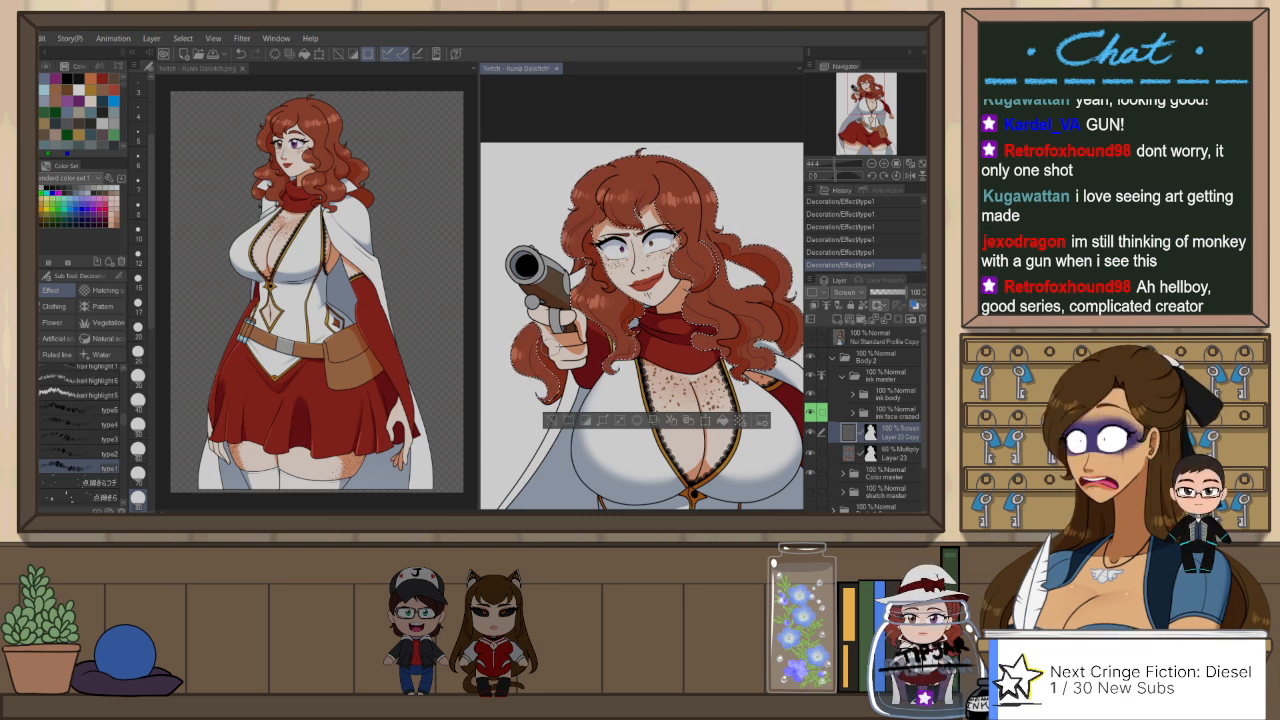
key("h")
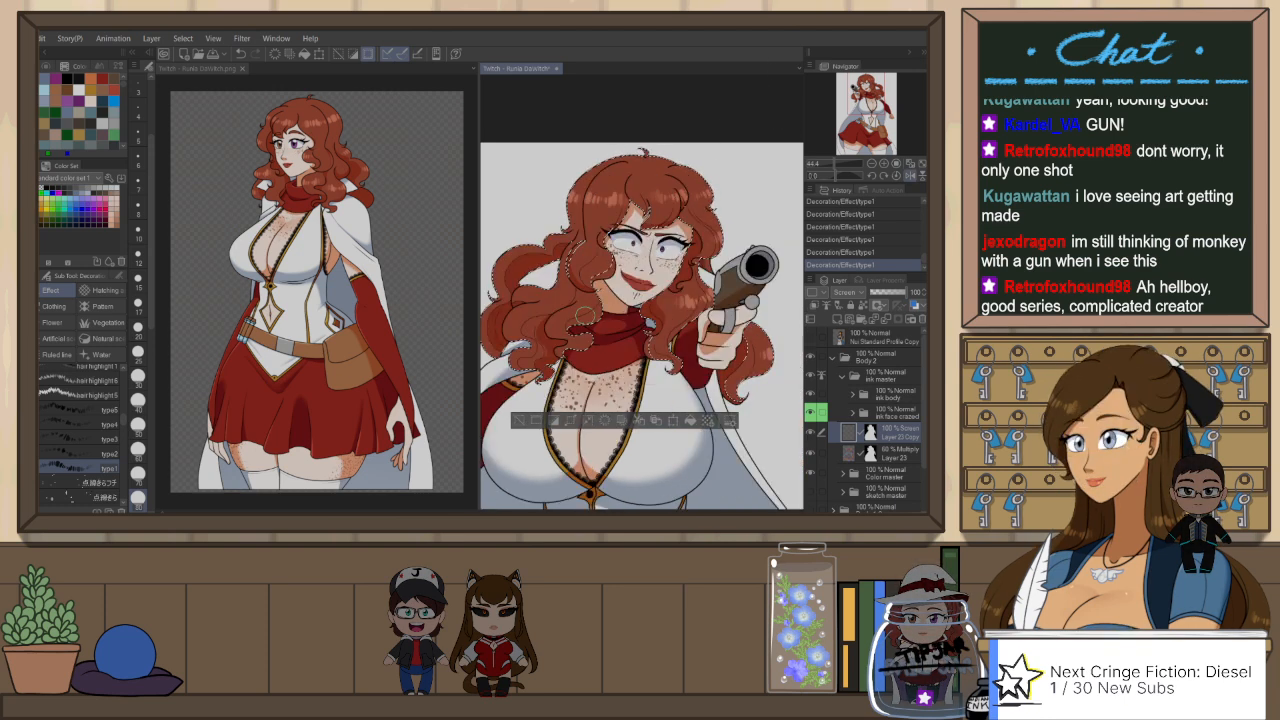
key("ctrl+z")
left_click(534, 296)
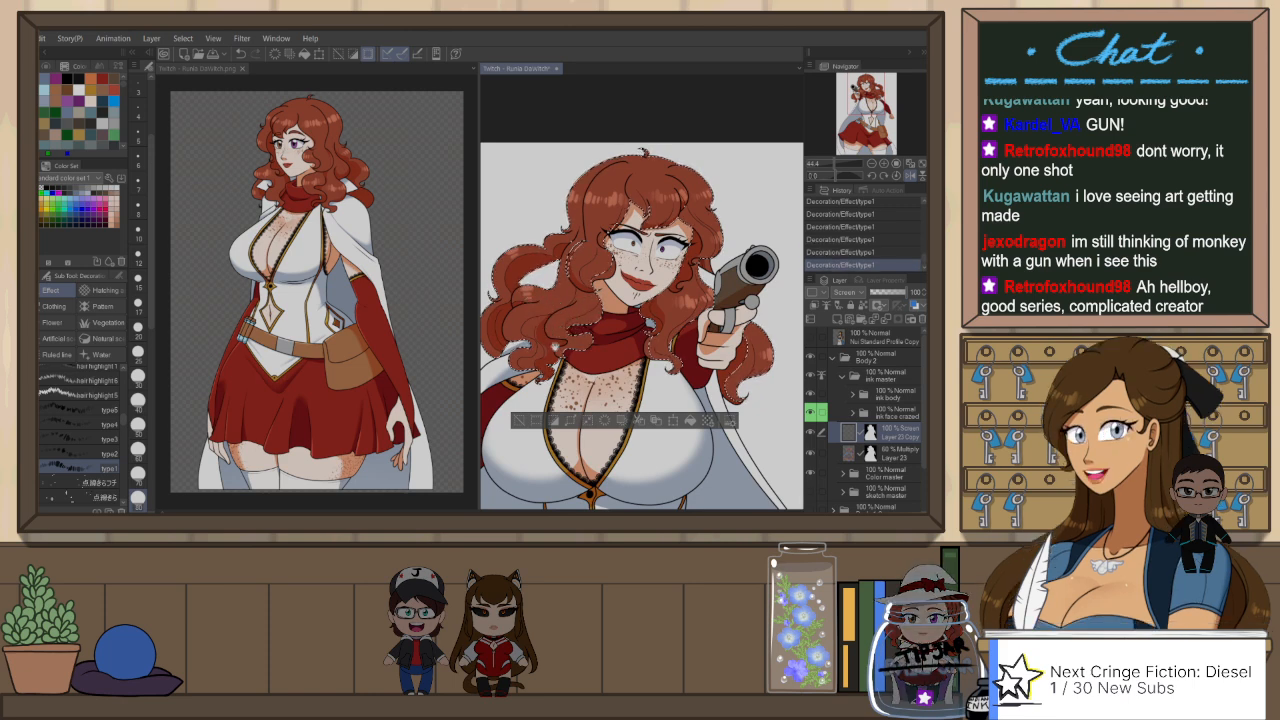
left_click_drag(501, 318, 606, 318)
key("ctrl+z")
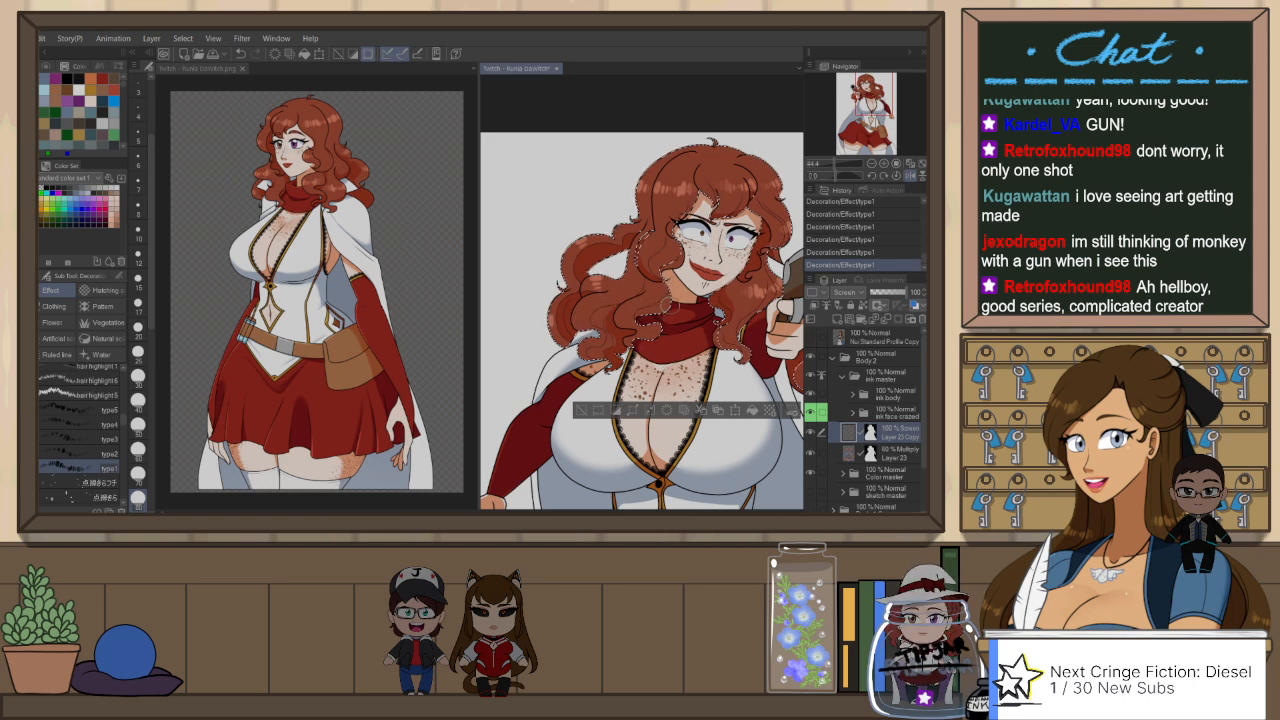
key("h")
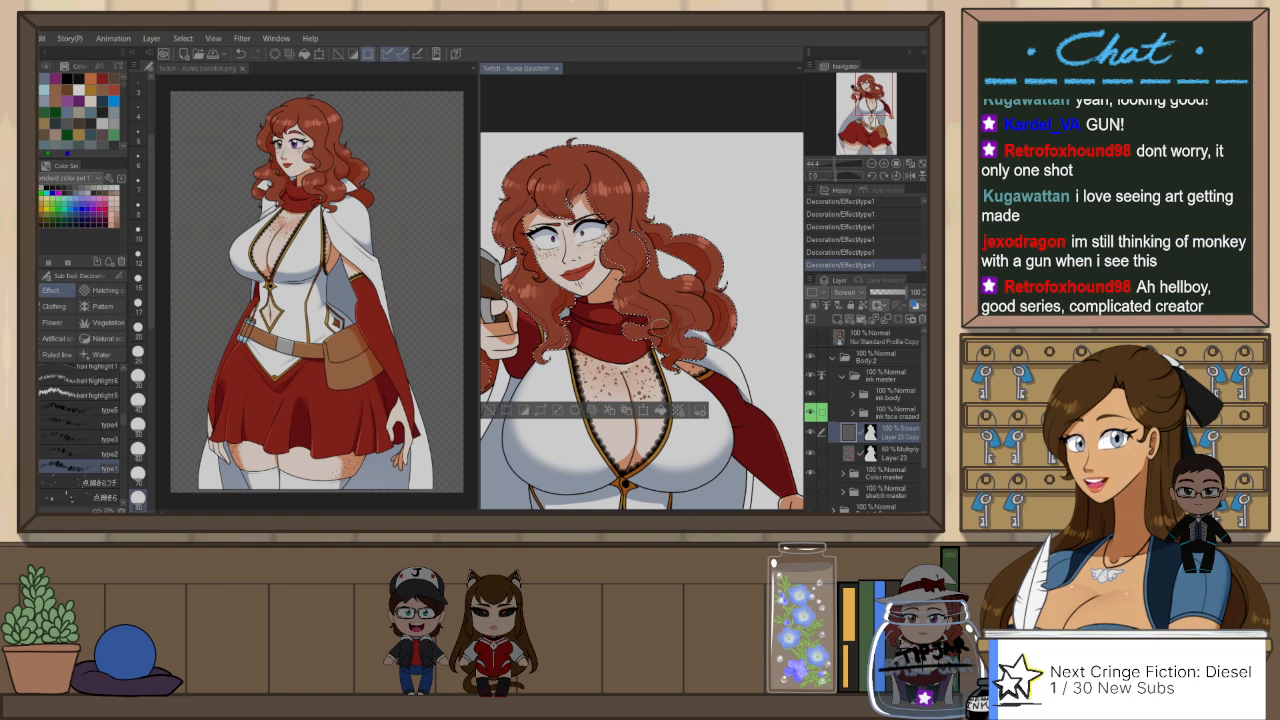
Step: Clear the selection, auto-select the hair sections with the loose back curls from the ink body folder, and make Layer 23 Copy active
key("ctrl+d")
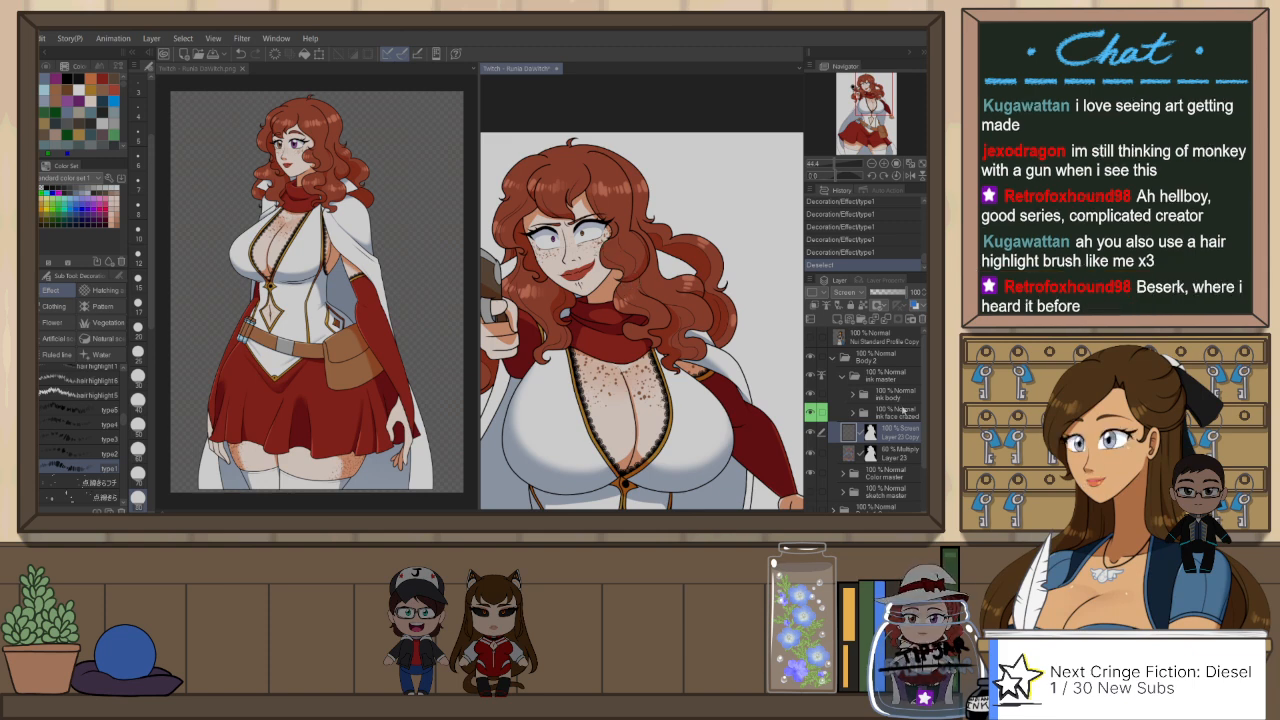
left_click(895, 394)
key("w")
left_click(647, 250)
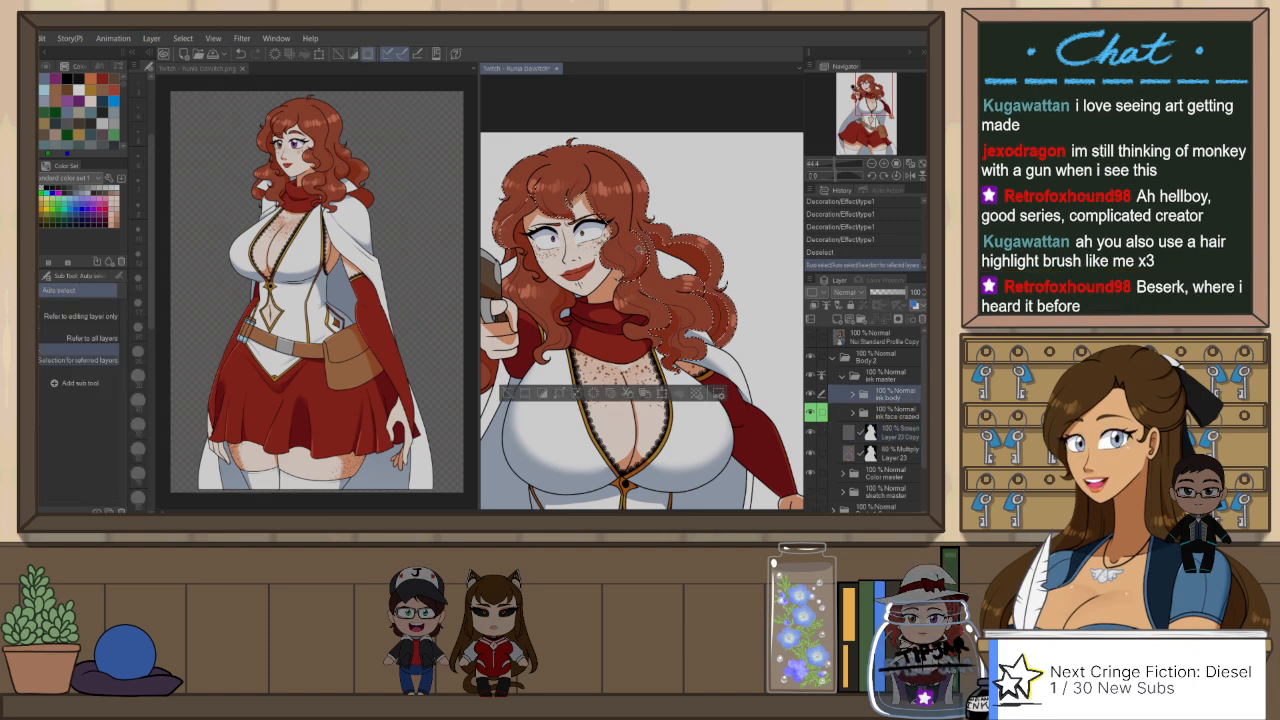
scroll(645, 250, "down", 1)
scroll(690, 256, "down", 2)
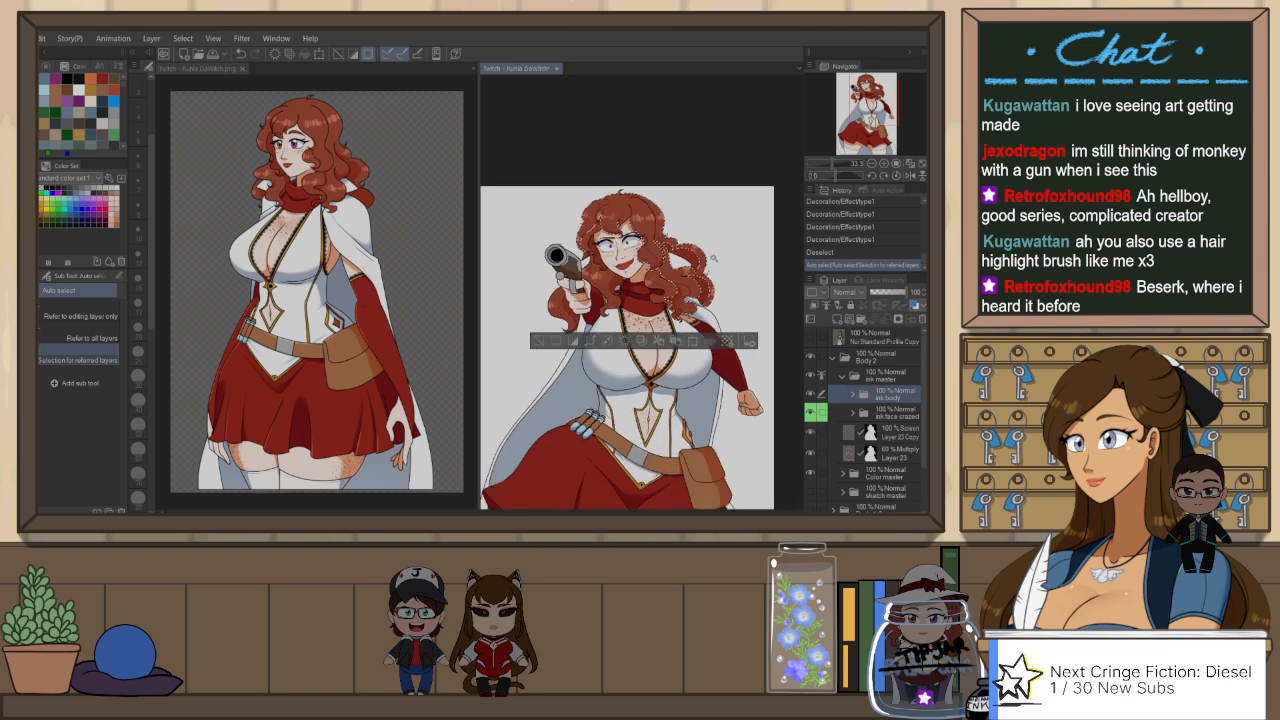
scroll(632, 248, "up", 2)
left_click(902, 433)
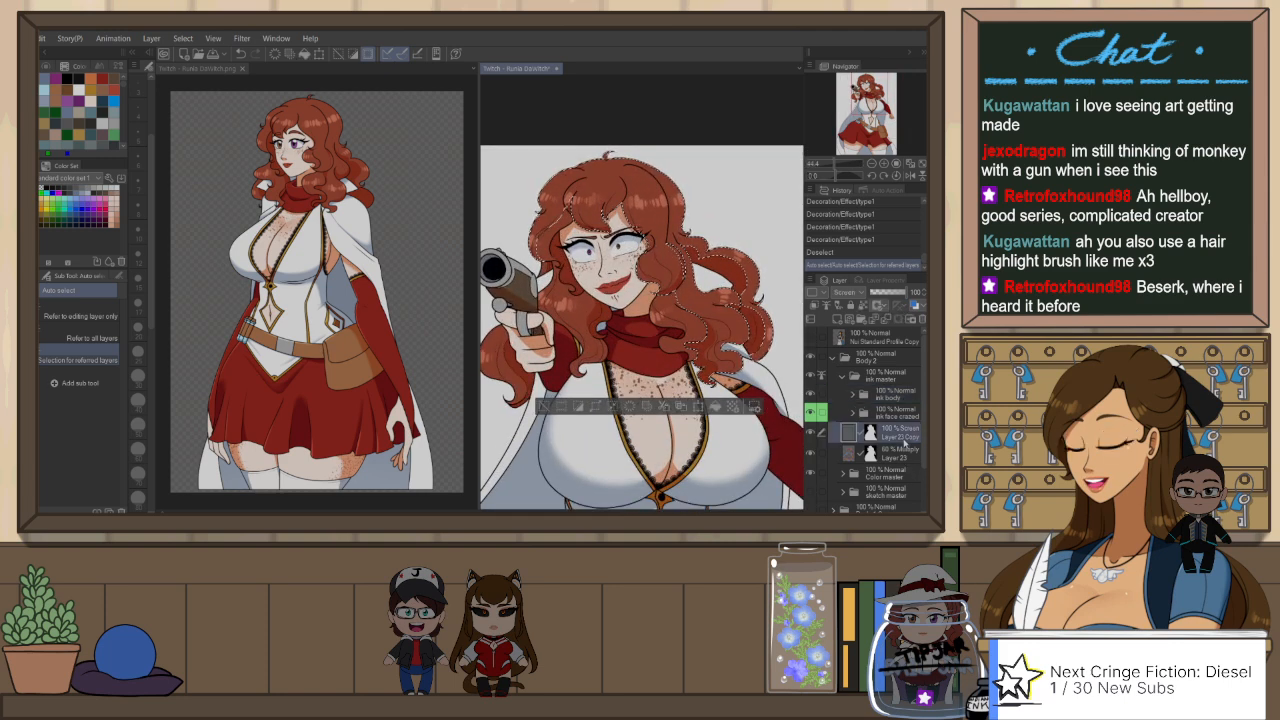
Step: Paint a type1 highlight stroke on the curls beside the face, undoing the trial stroke, and clear the selection
key("b")
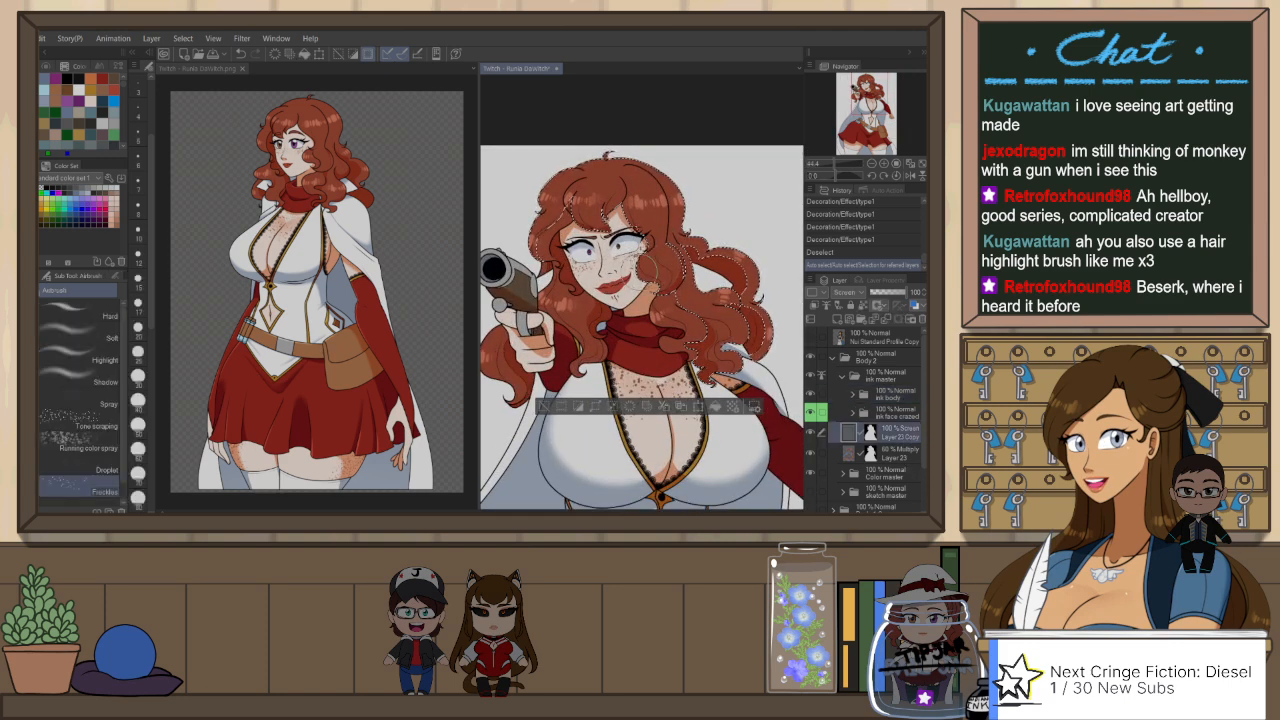
left_click_drag(646, 270, 668, 270)
key("ctrl+z")
key("b")
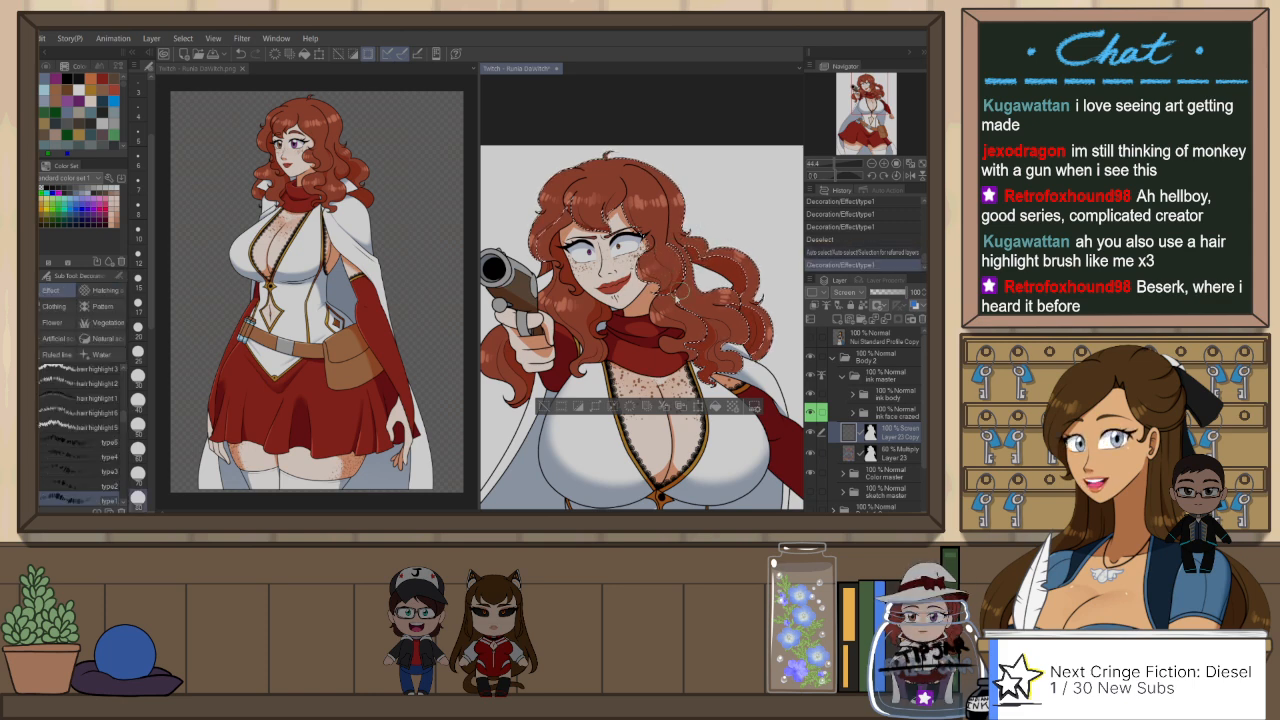
key("ctrl+d")
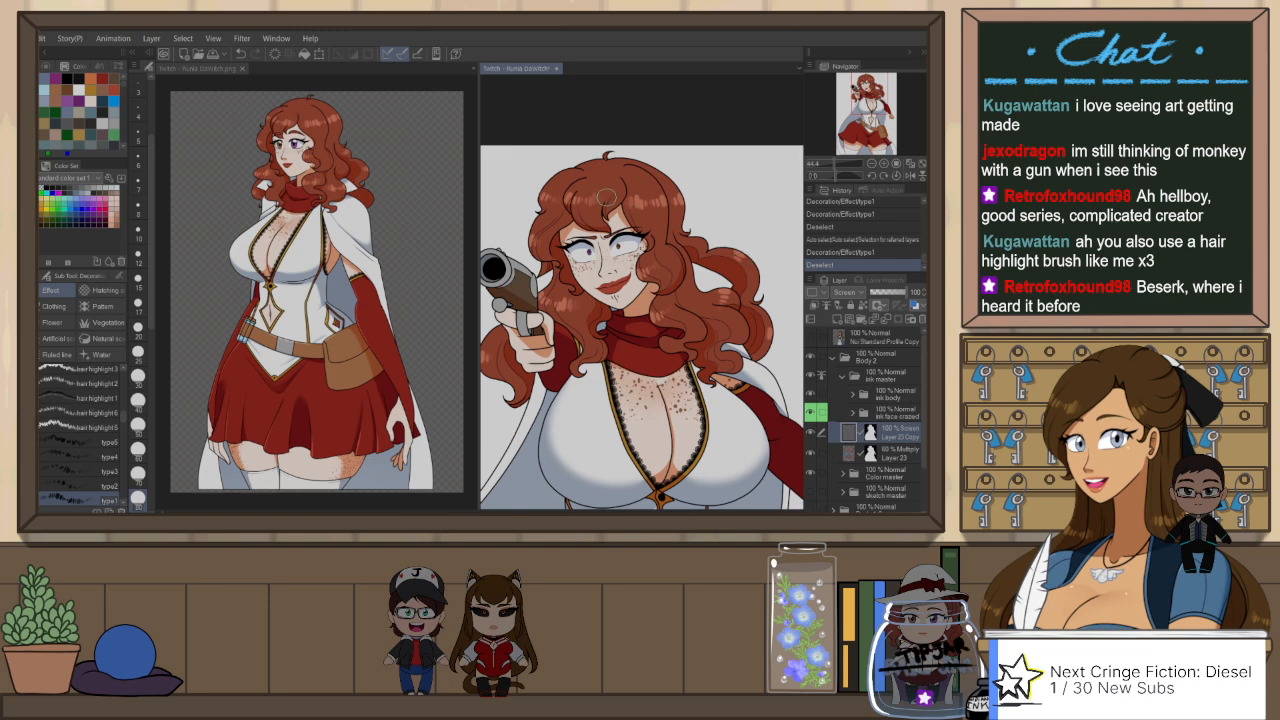
Step: Erase the excess highlight from the outer back curls on Layer 23 Copy with Snap eraser 2
scroll(606, 197, "down", 2)
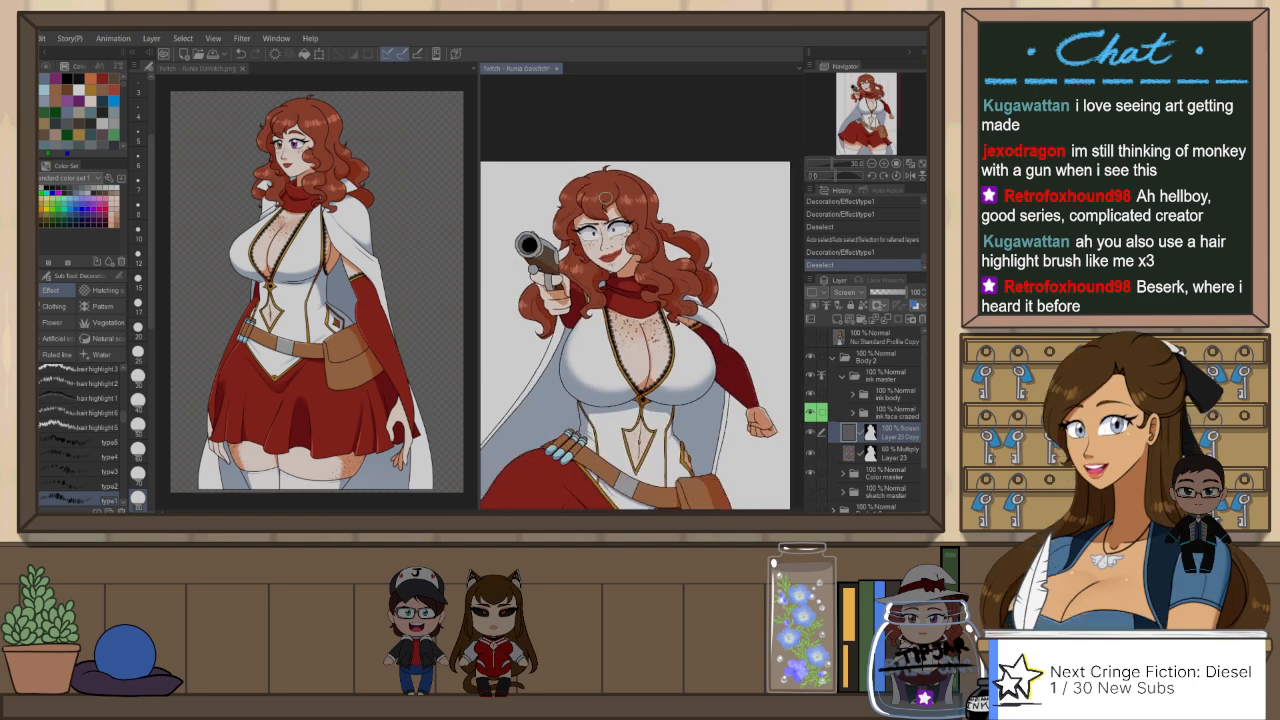
scroll(658, 243, "up", 3)
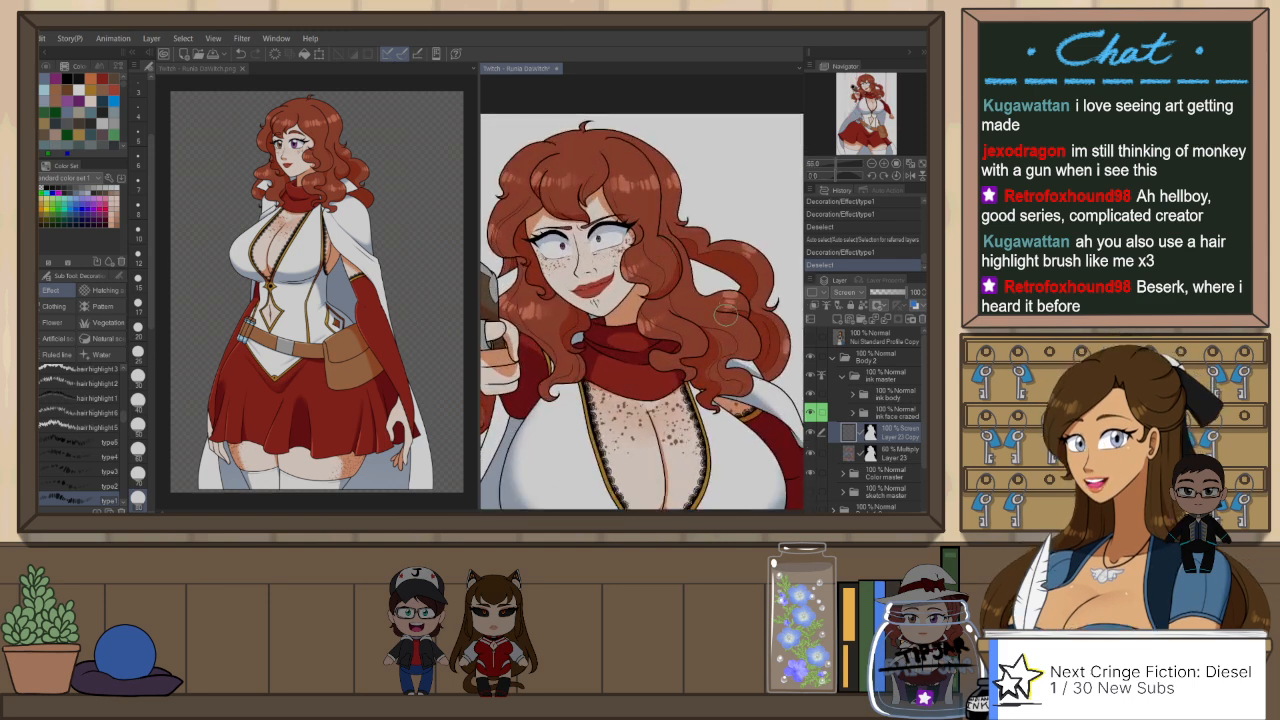
key("e")
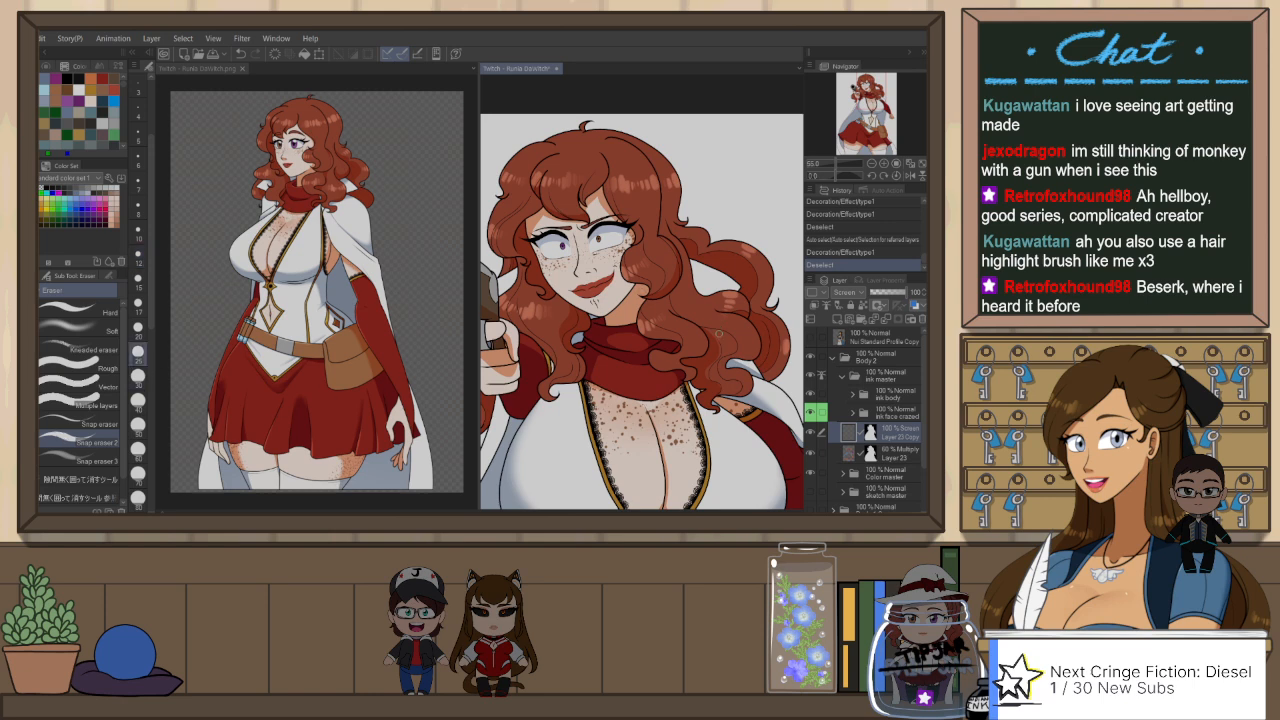
left_click_drag(721, 312, 744, 319)
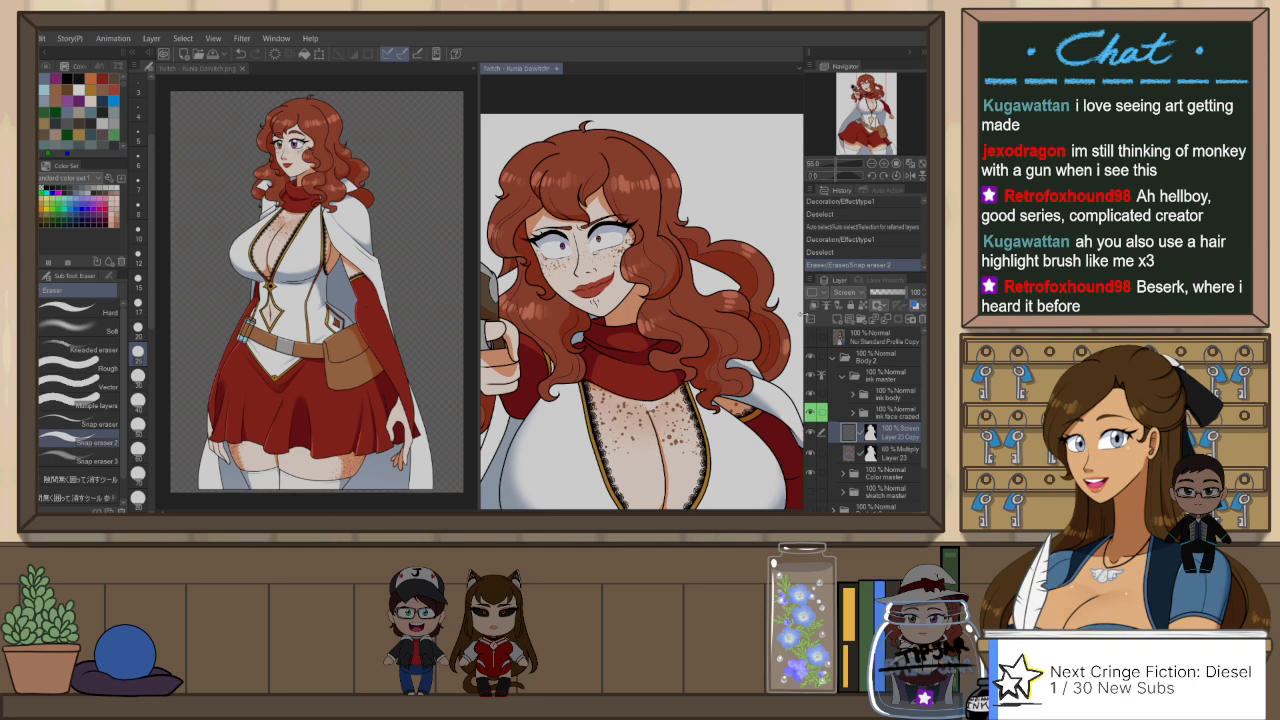
scroll(654, 219, "down", 3)
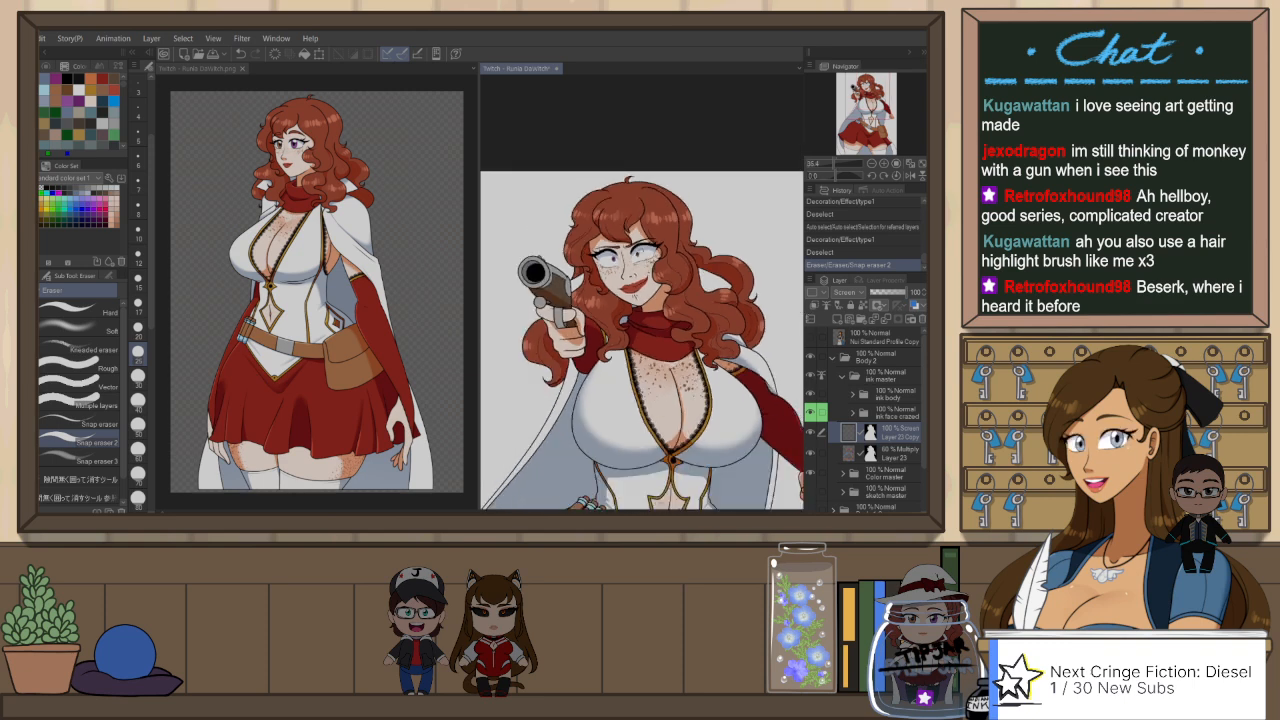
Step: Trim the highlight near the crown of the hair with Snap eraser 2
scroll(635, 235, "up", 2)
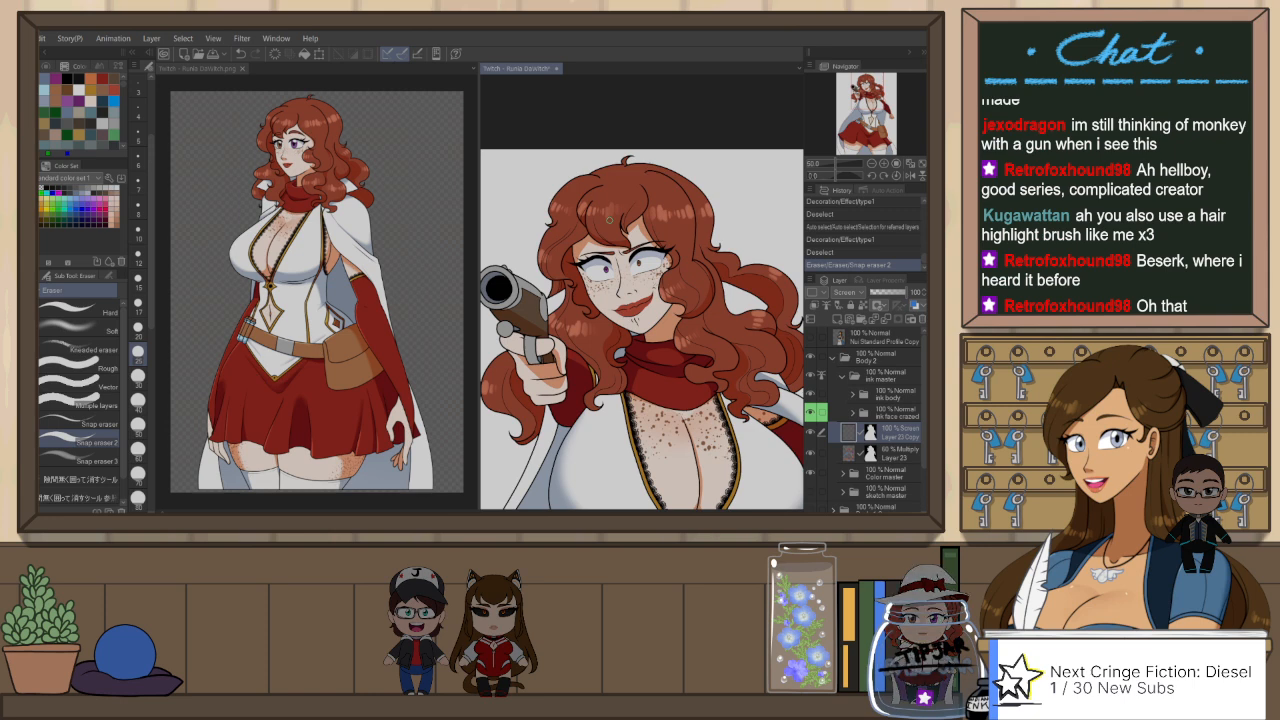
scroll(609, 218, "up", 1)
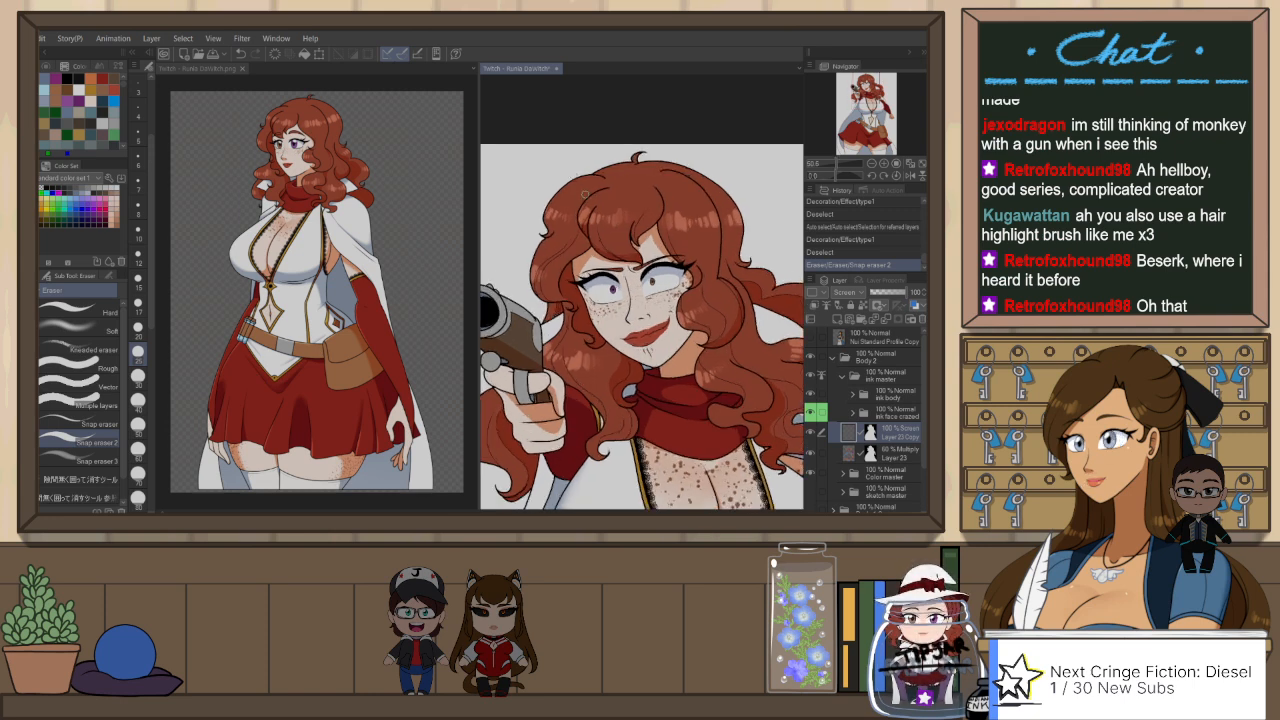
left_click_drag(582, 207, 586, 242)
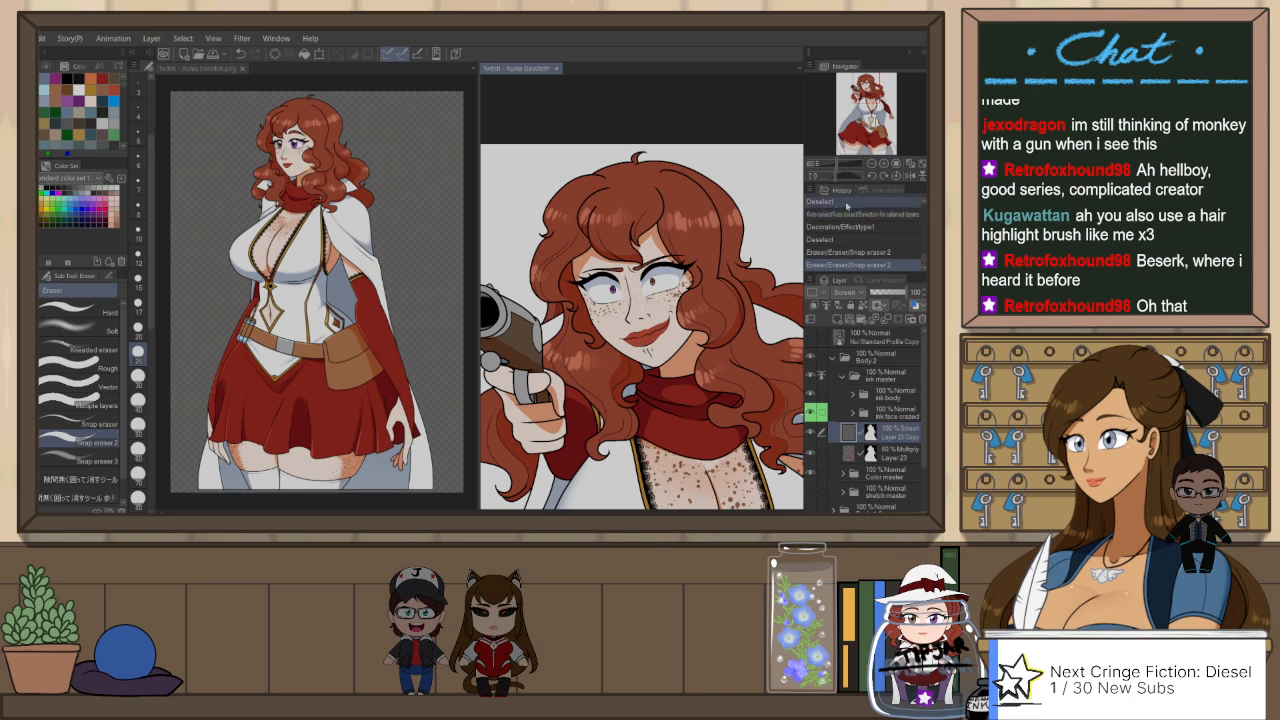
scroll(566, 163, "down", 1)
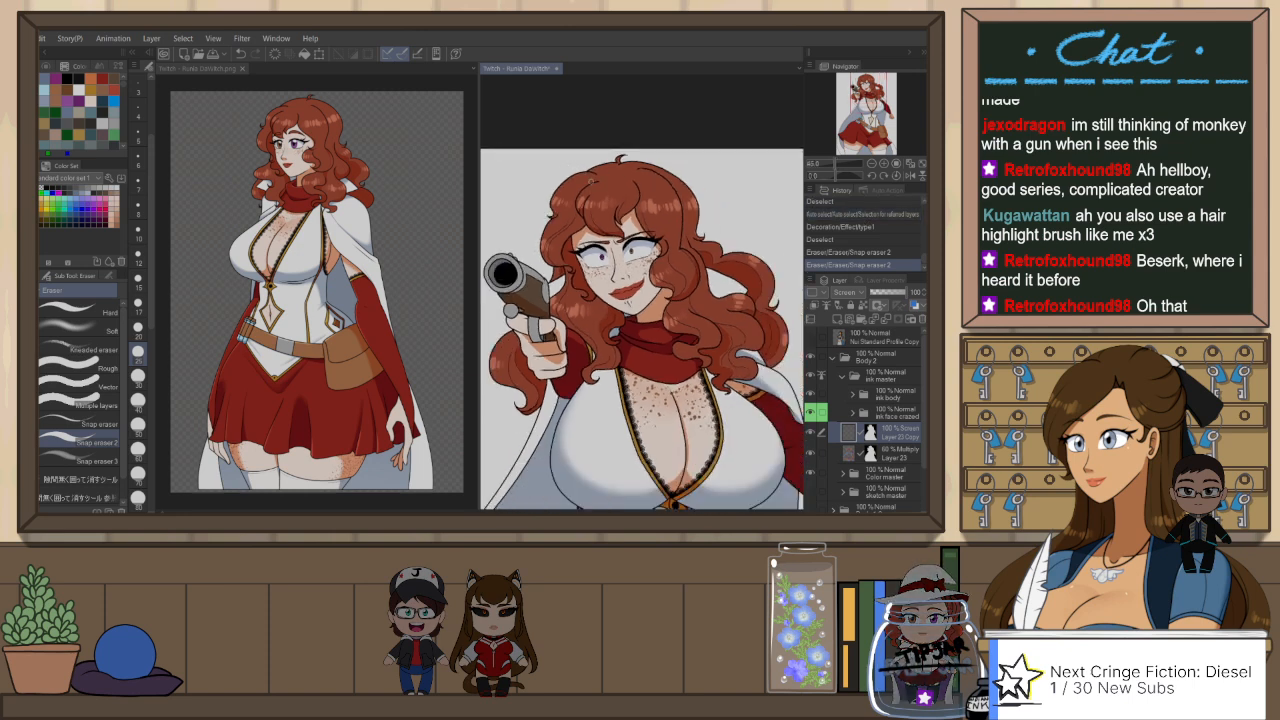
left_click_drag(653, 267, 656, 188)
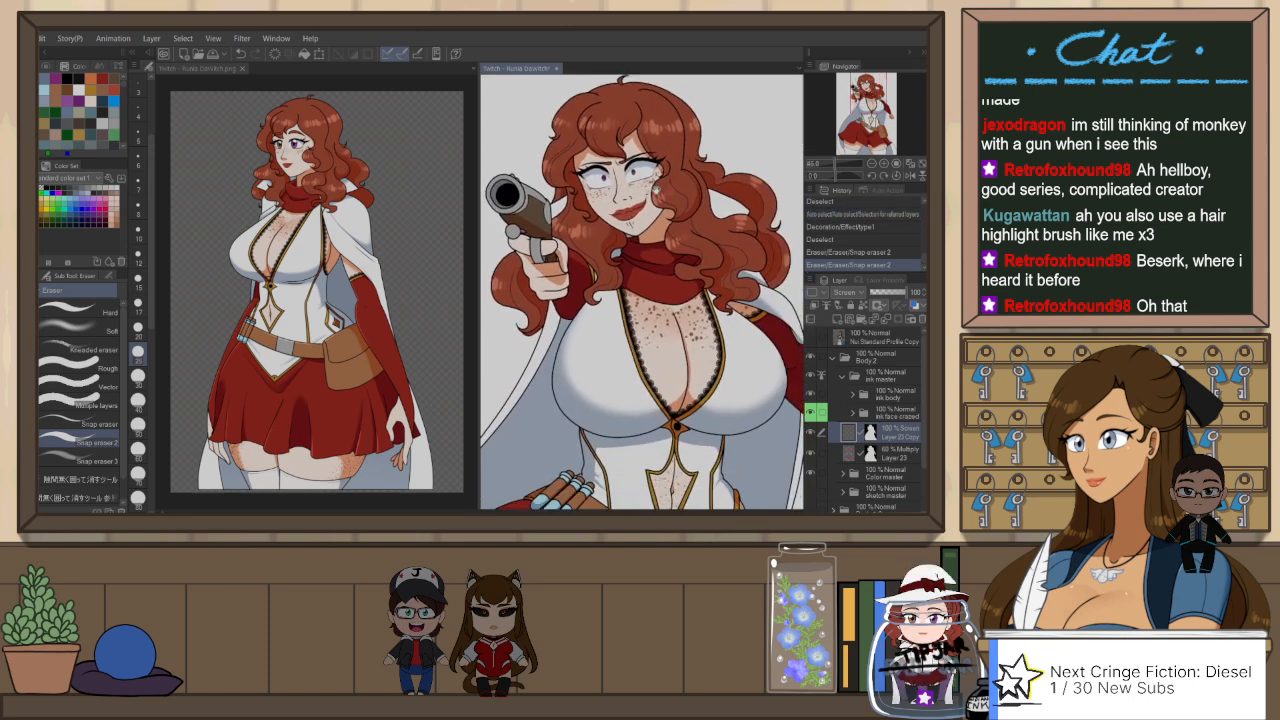
scroll(647, 244, "up", 3)
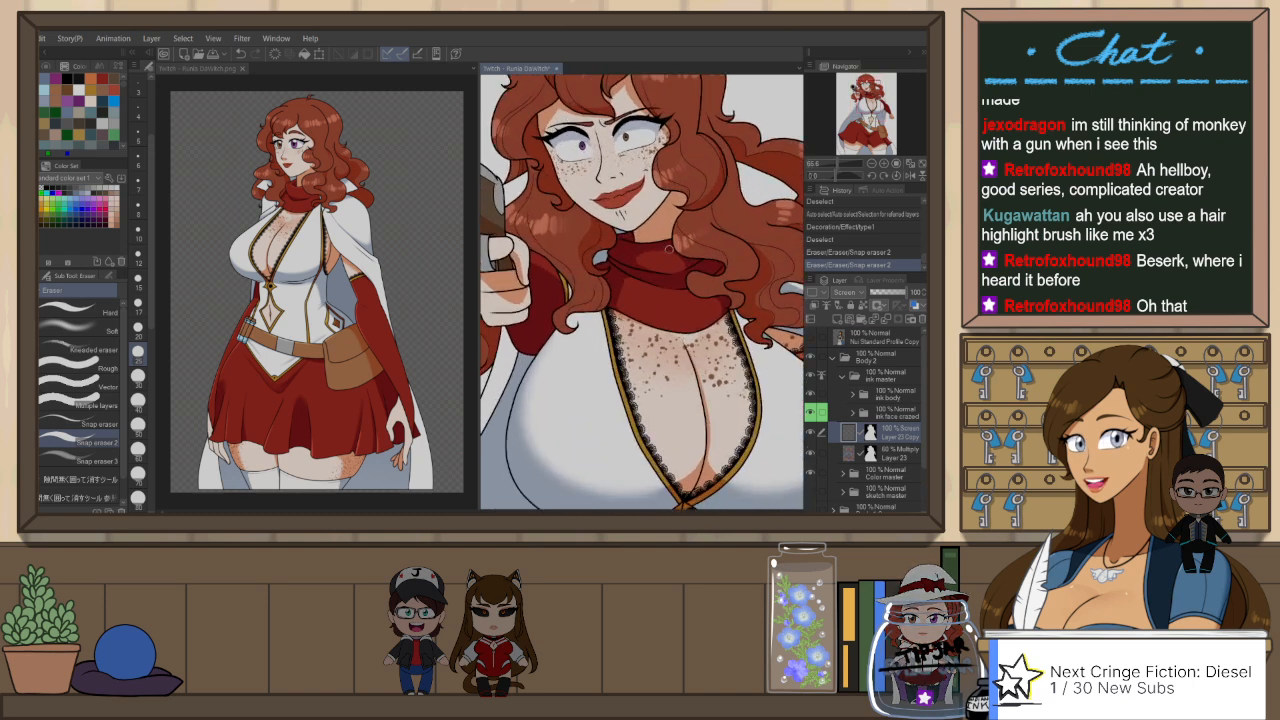
Step: Collapse the Color master folder and auto-select the red scarf and the gun arm's red sleeve from the ink body folder
left_click(703, 294, "ctrl+shift")
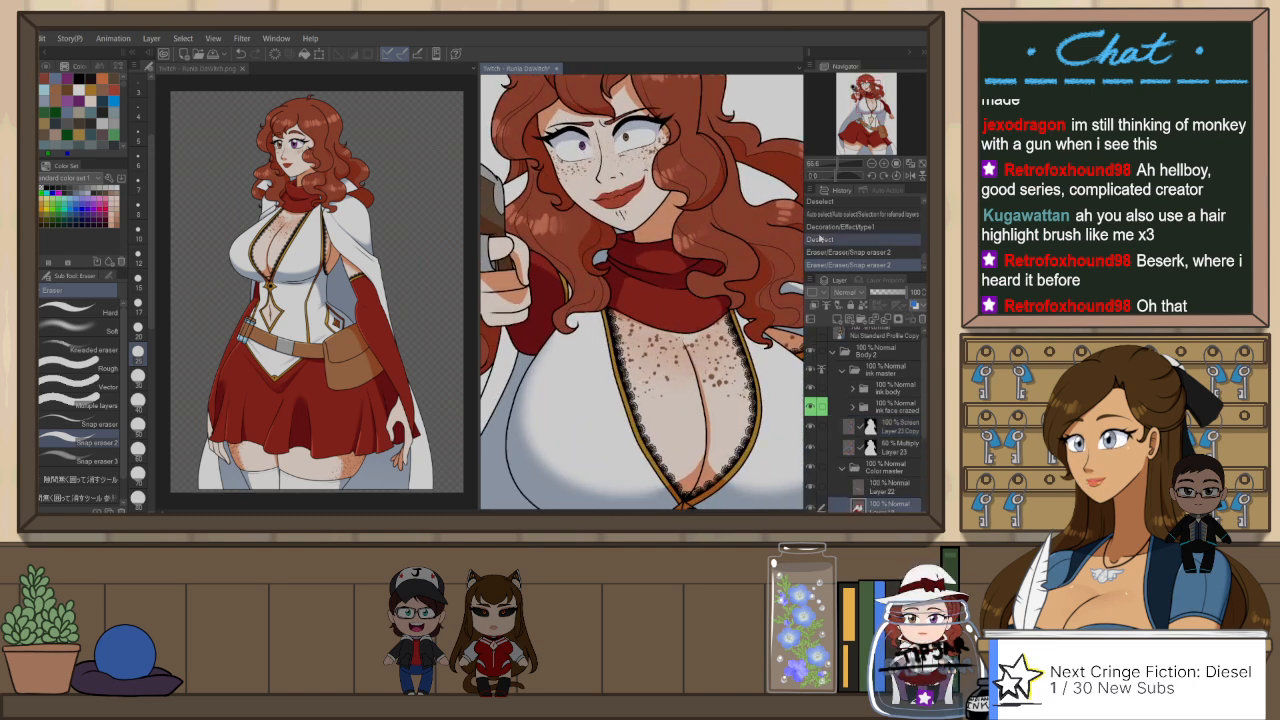
left_click(843, 469)
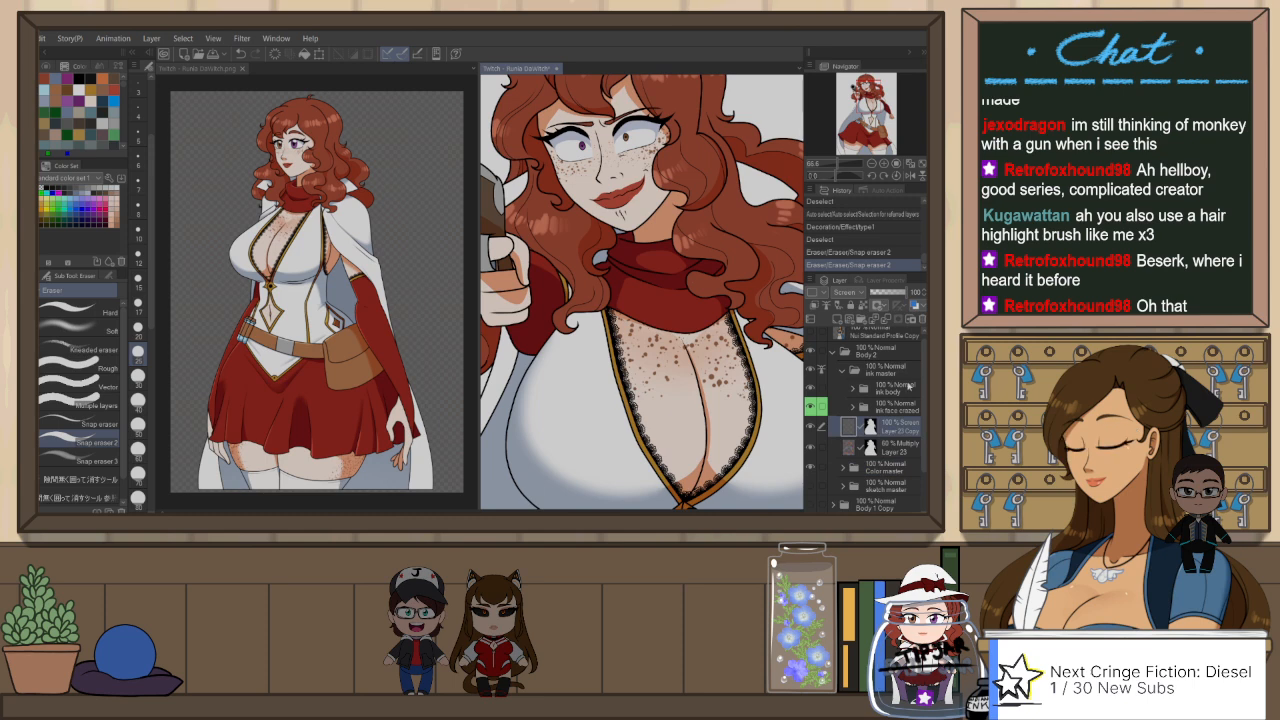
left_click(890, 387)
key("w")
left_click(664, 299)
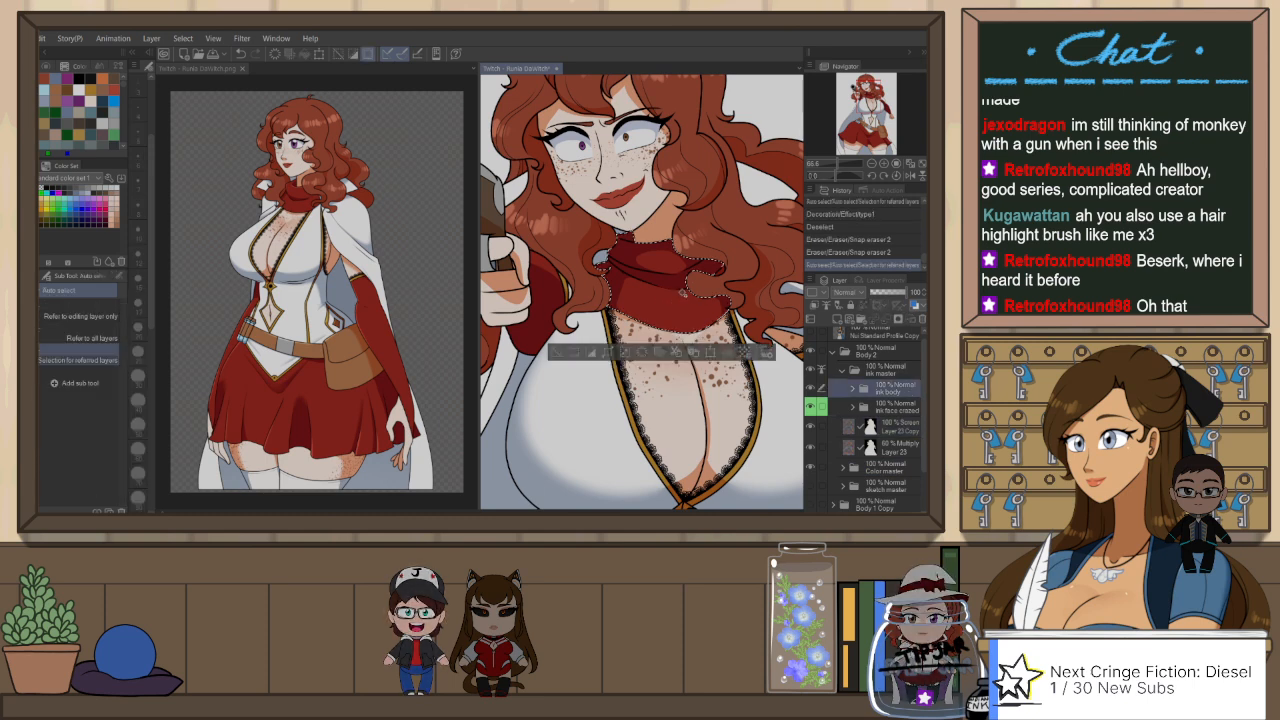
scroll(580, 268, "down", 1)
left_click(577, 272, "shift")
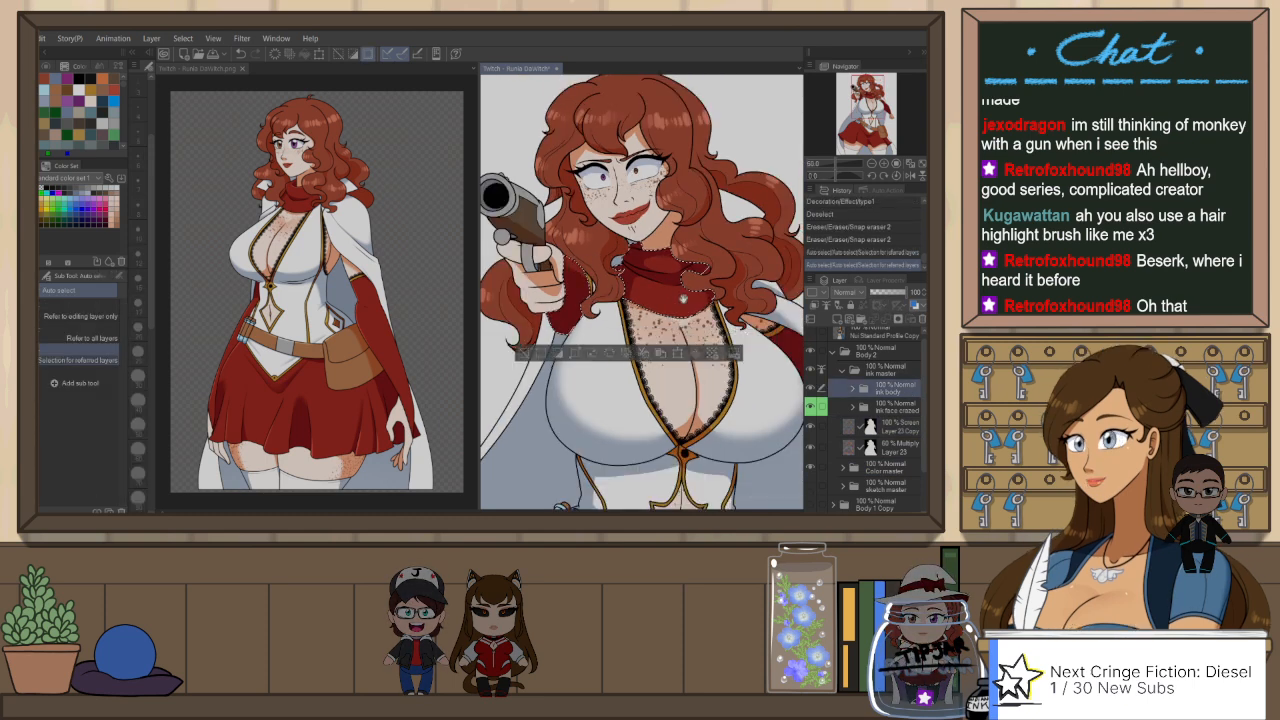
Step: Add the other red sleeve and the skirt to the selection and make Layer 23 Copy active
left_click_drag(759, 297, 676, 258)
scroll(775, 372, "down", 3)
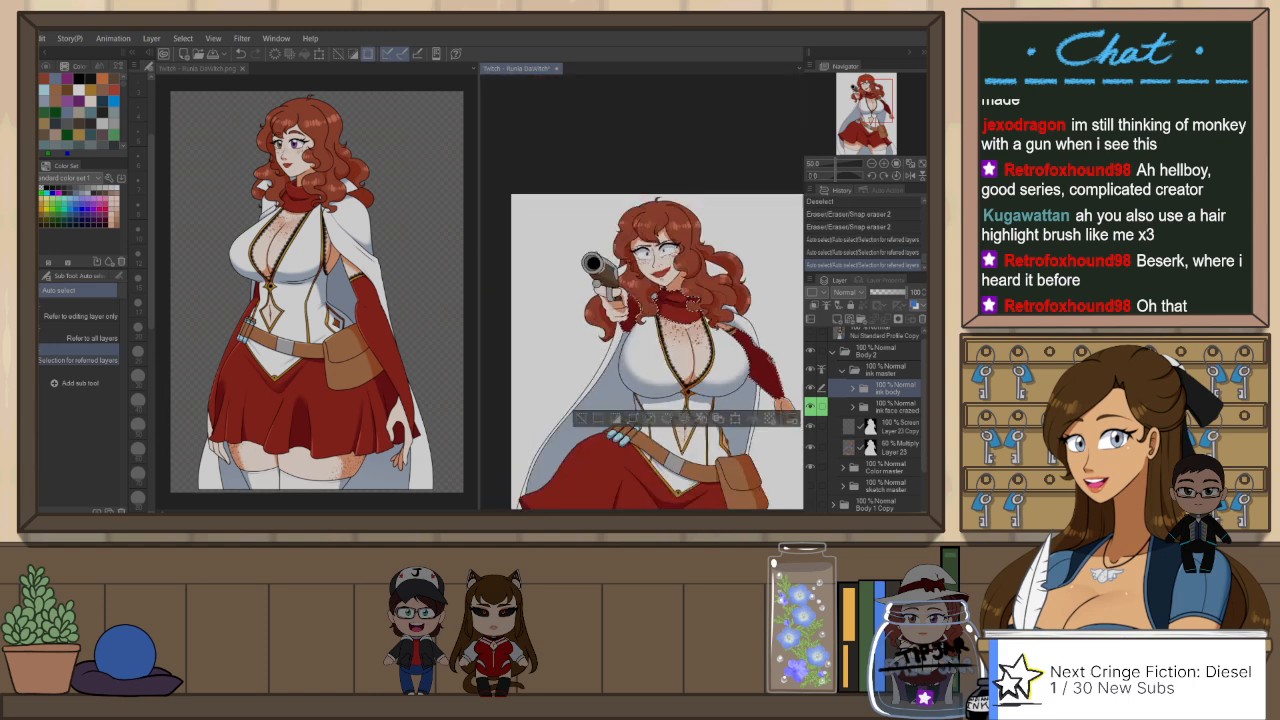
left_click_drag(661, 461, 679, 378)
left_click(662, 408, "shift")
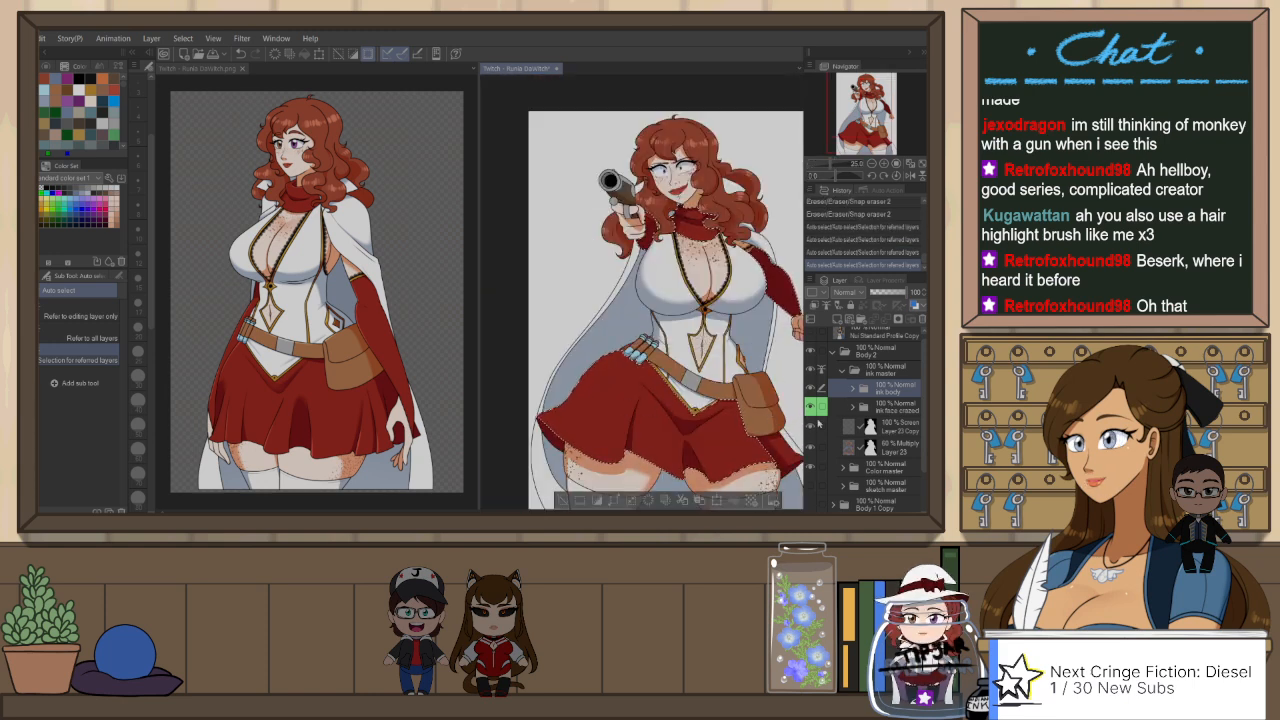
left_click_drag(707, 431, 685, 448)
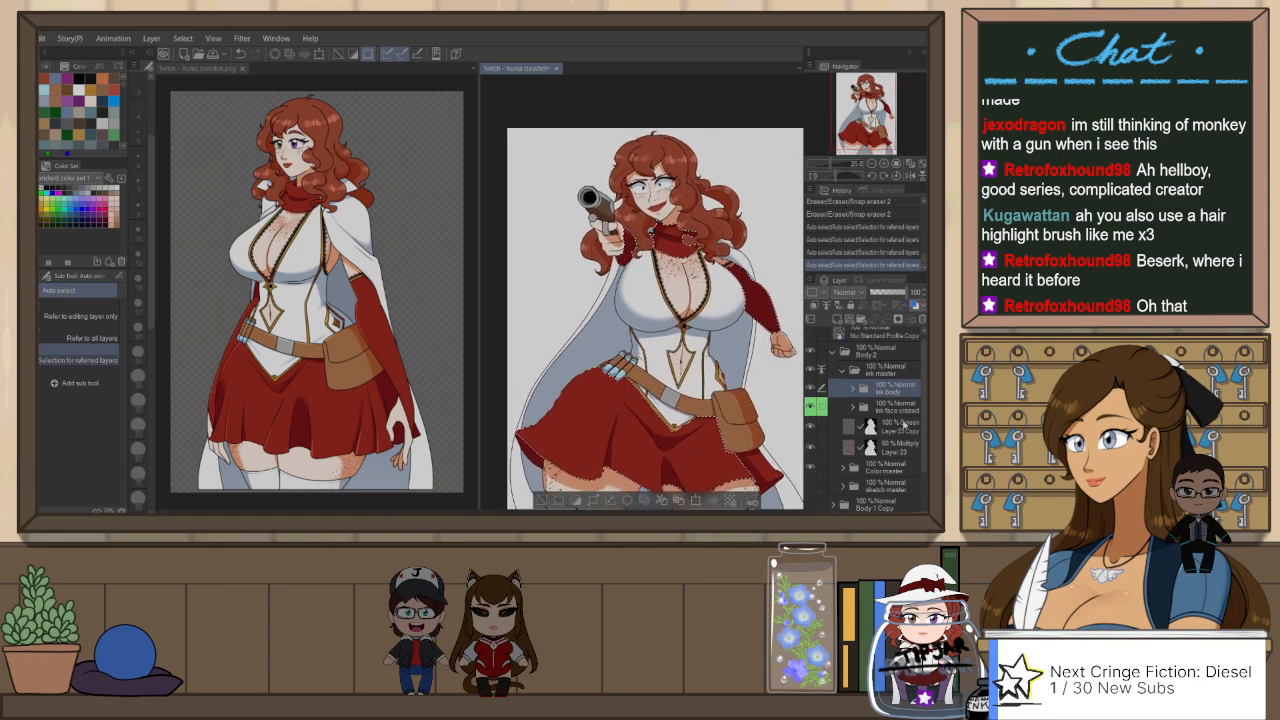
left_click(903, 424)
Step: Draw highlights on the selected red scarf on Layer 23 Copy with the Darker pencil at brush size 12
scroll(650, 300, "up", 4)
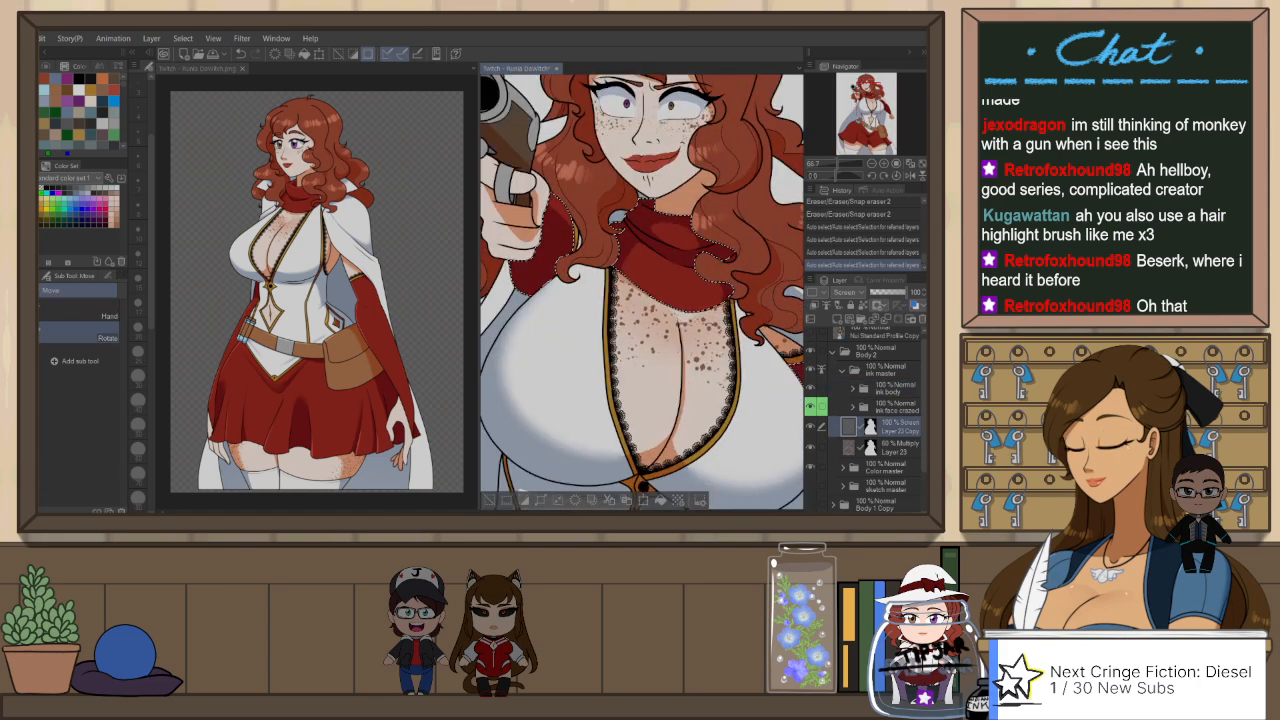
mouse_move(610, 190)
left_mouse_down()
mouse_move(748, 270)
mouse_move(749, 312)
left_mouse_up()
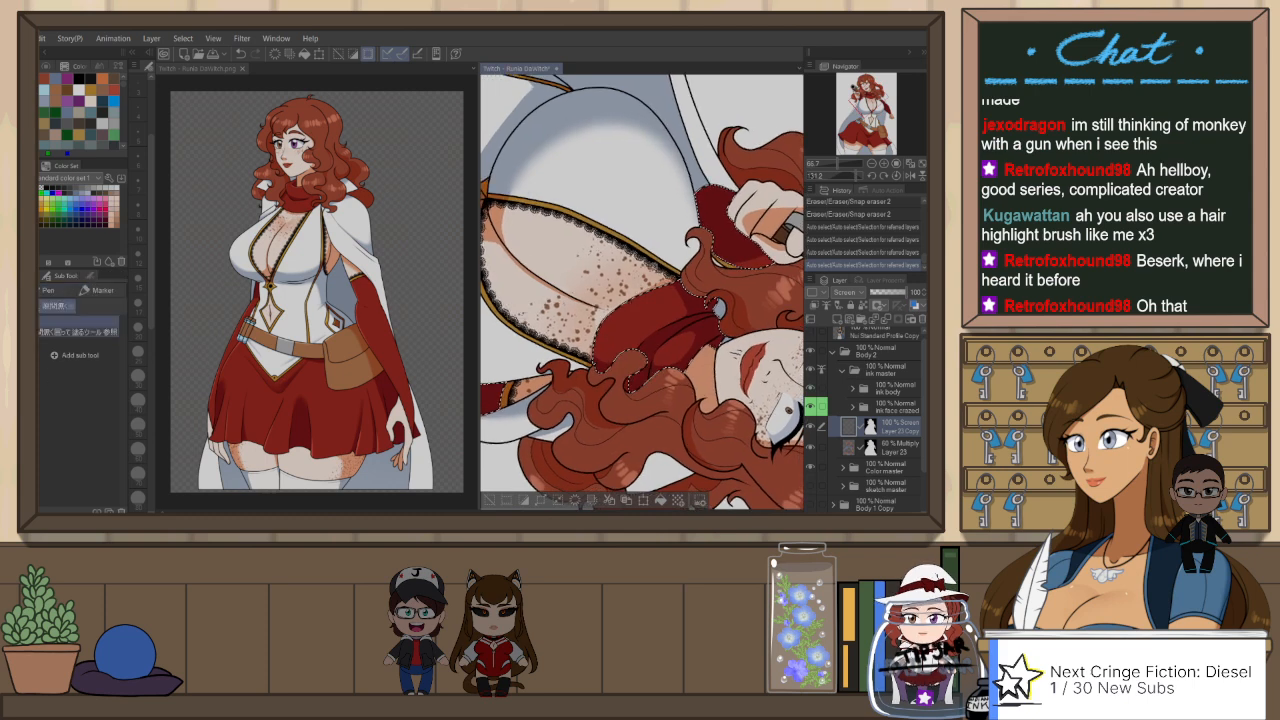
key("p")
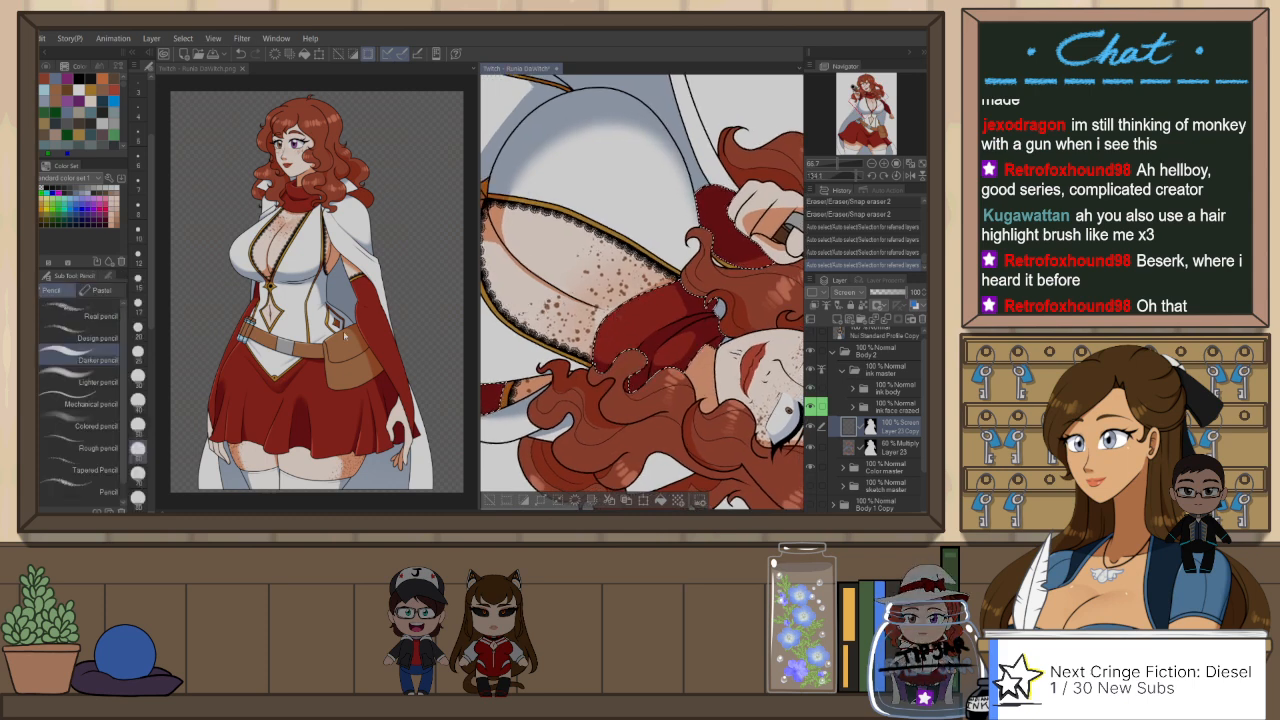
left_click(138, 377)
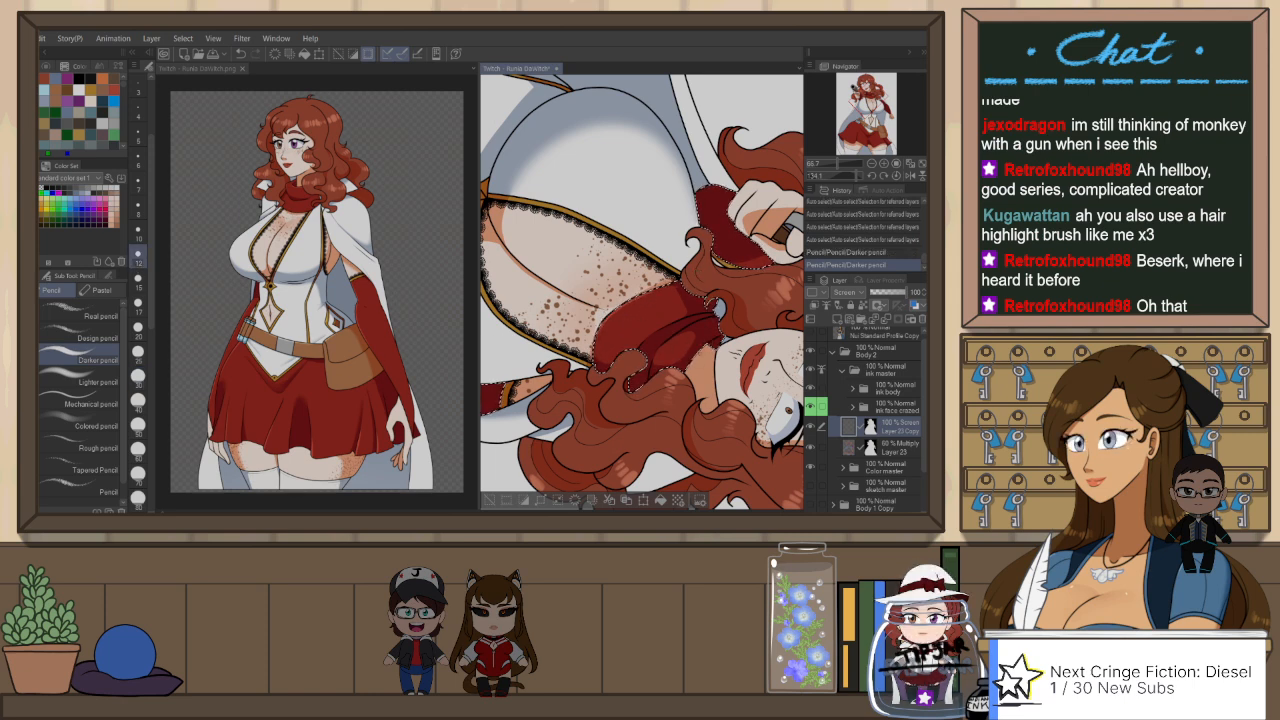
left_click_drag(666, 352, 678, 344)
key("ctrl+z")
left_click_drag(520, 299, 750, 415)
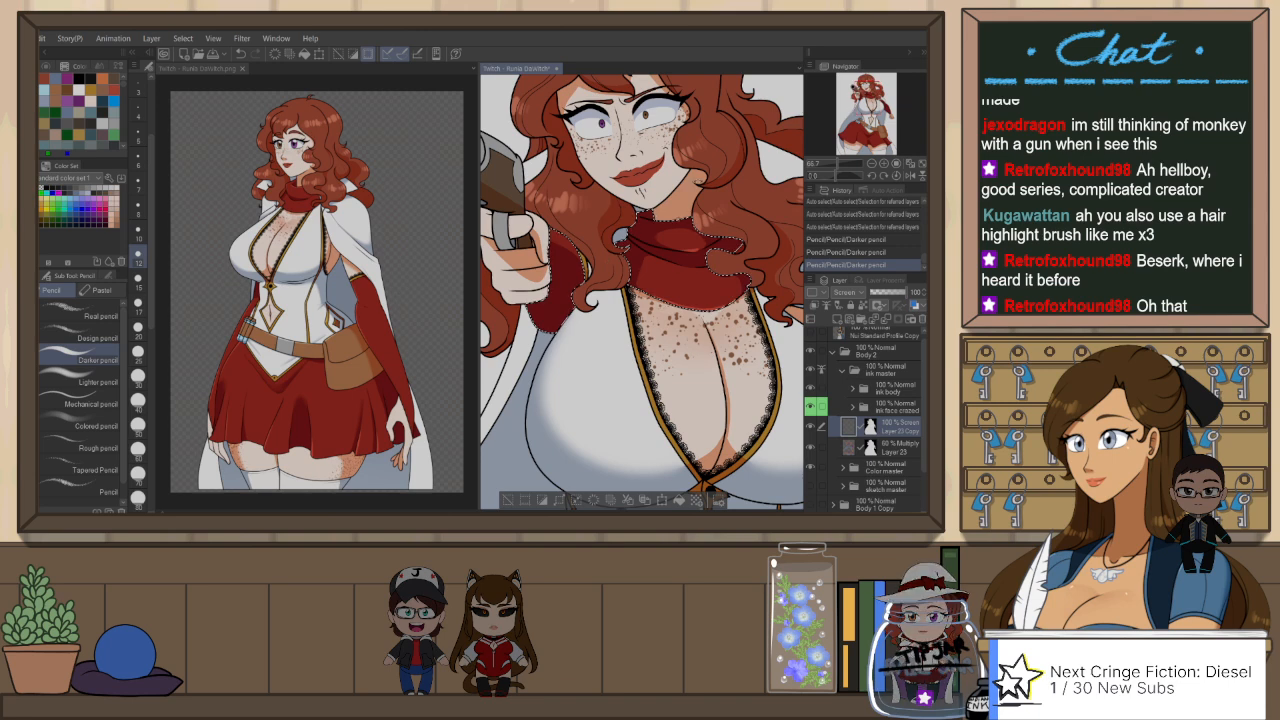
Step: Add Darker pencil highlights to the red sleeves of the gun arm and the lowered arm
mouse_move(630, 430)
left_mouse_down()
mouse_move(724, 404)
mouse_move(747, 382)
left_mouse_up()
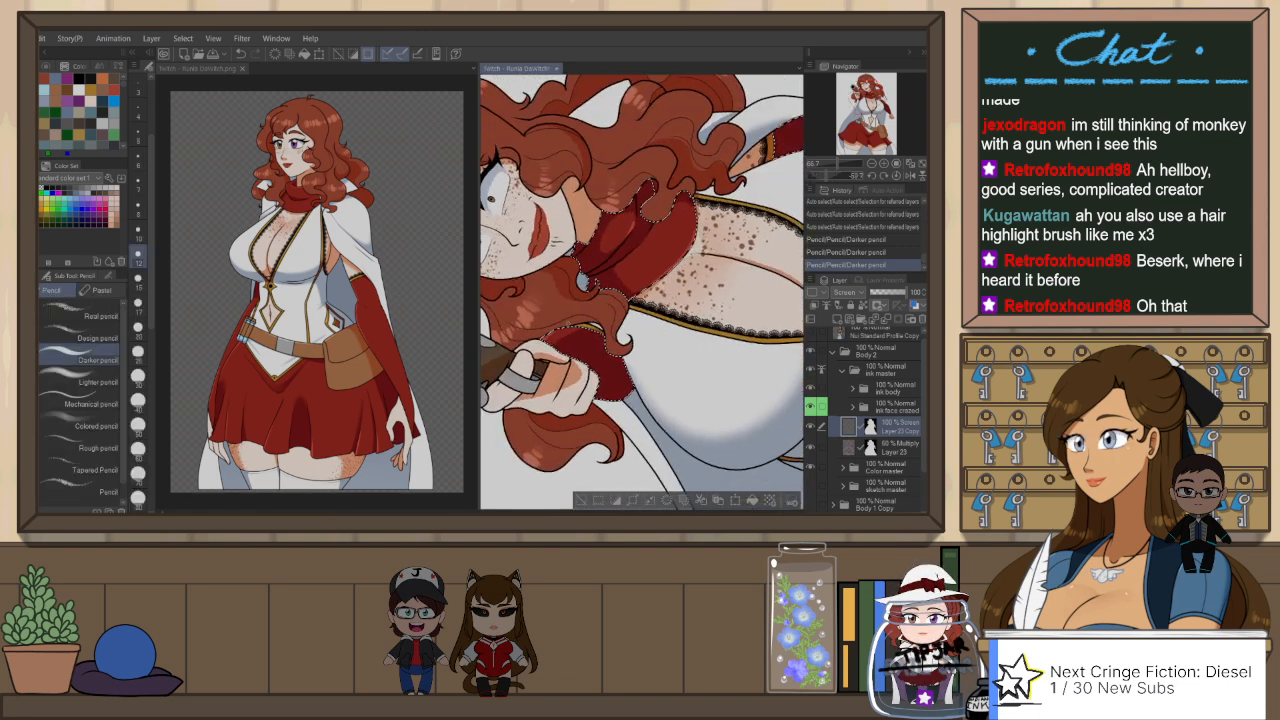
left_click_drag(797, 190, 581, 299)
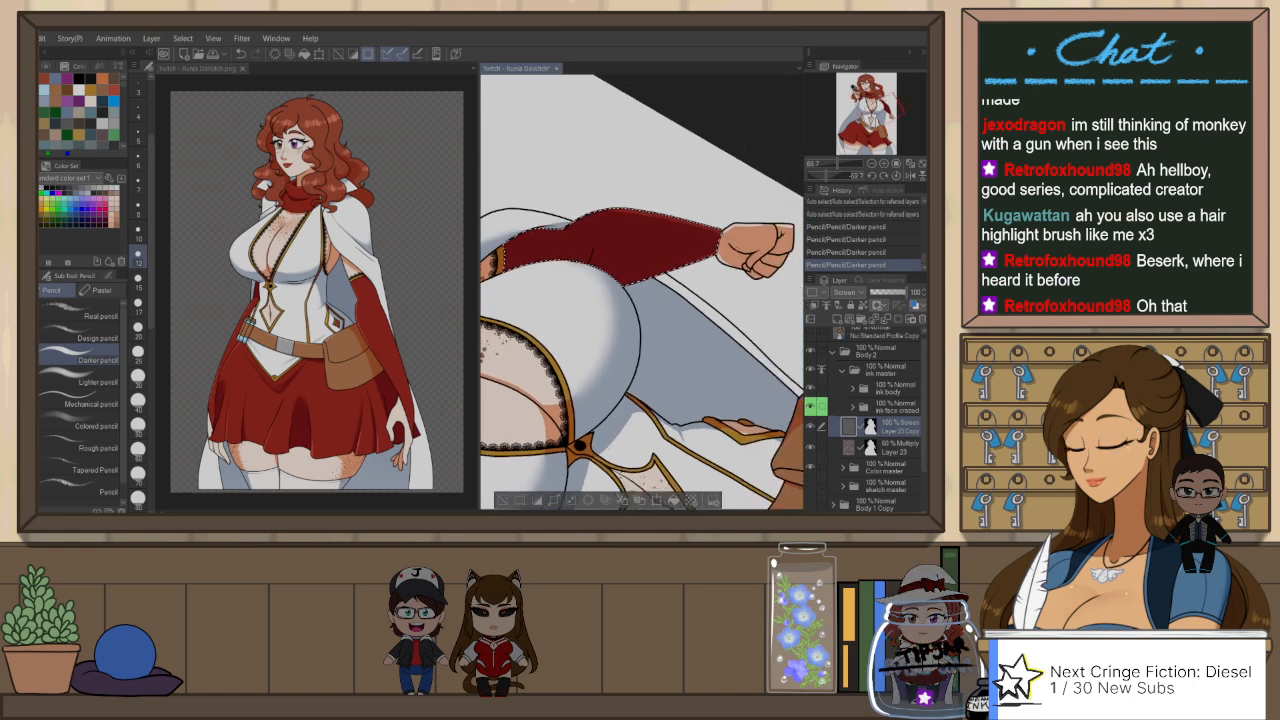
key("ctrl+@")
key("h")
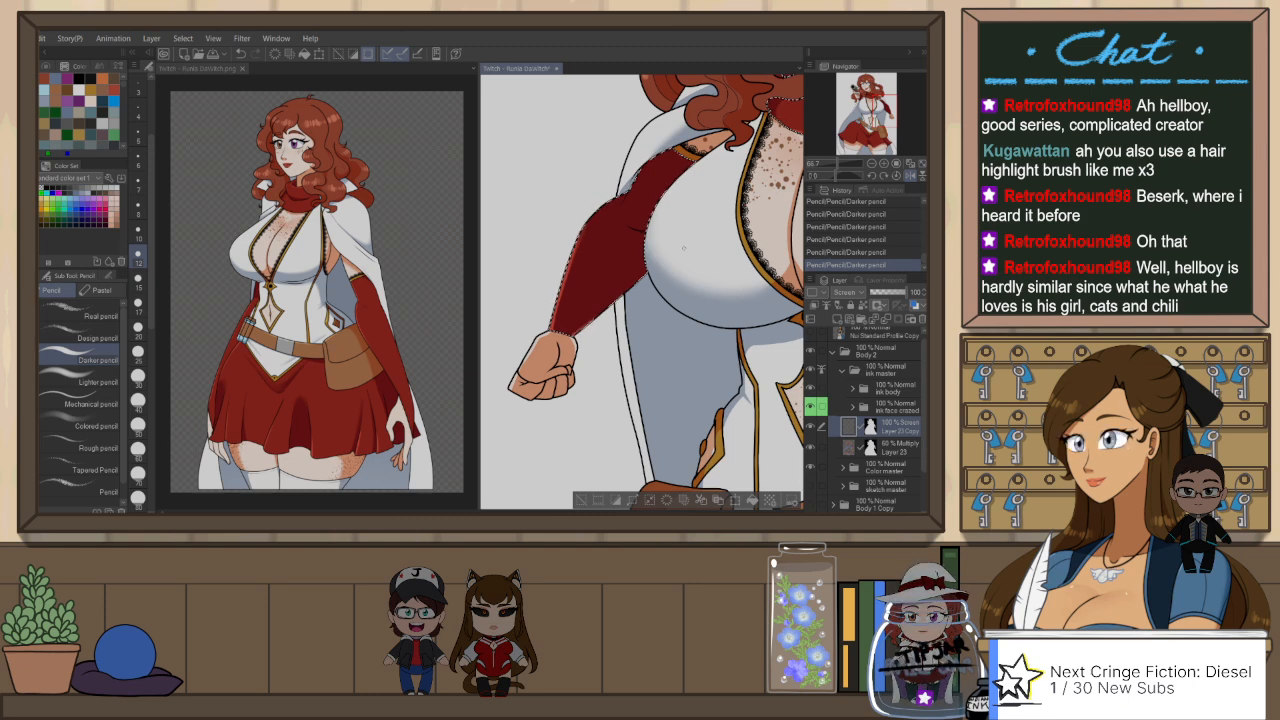
Step: Paint a highlight along the skirt's hip below the belt's cartridges using the Darker pencil with a larger brush
scroll(646, 240, "down", 4)
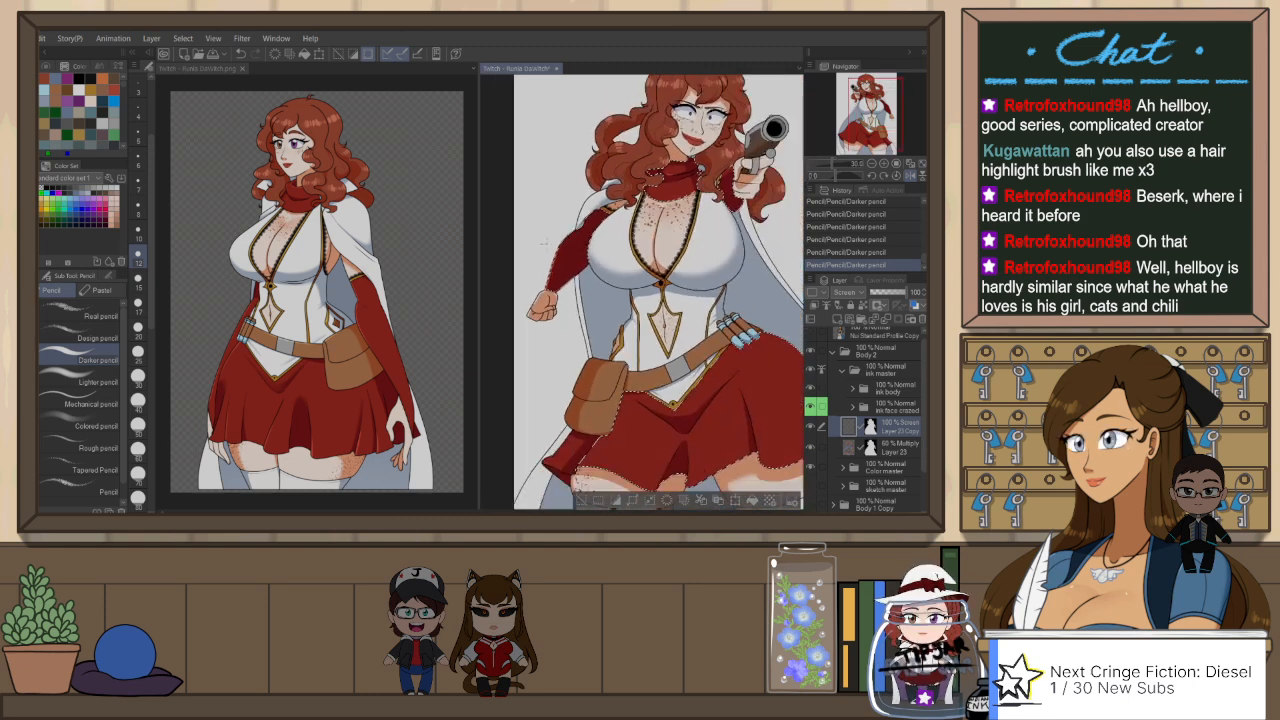
scroll(543, 241, "down", 1)
scroll(619, 288, "up", 2)
key("h")
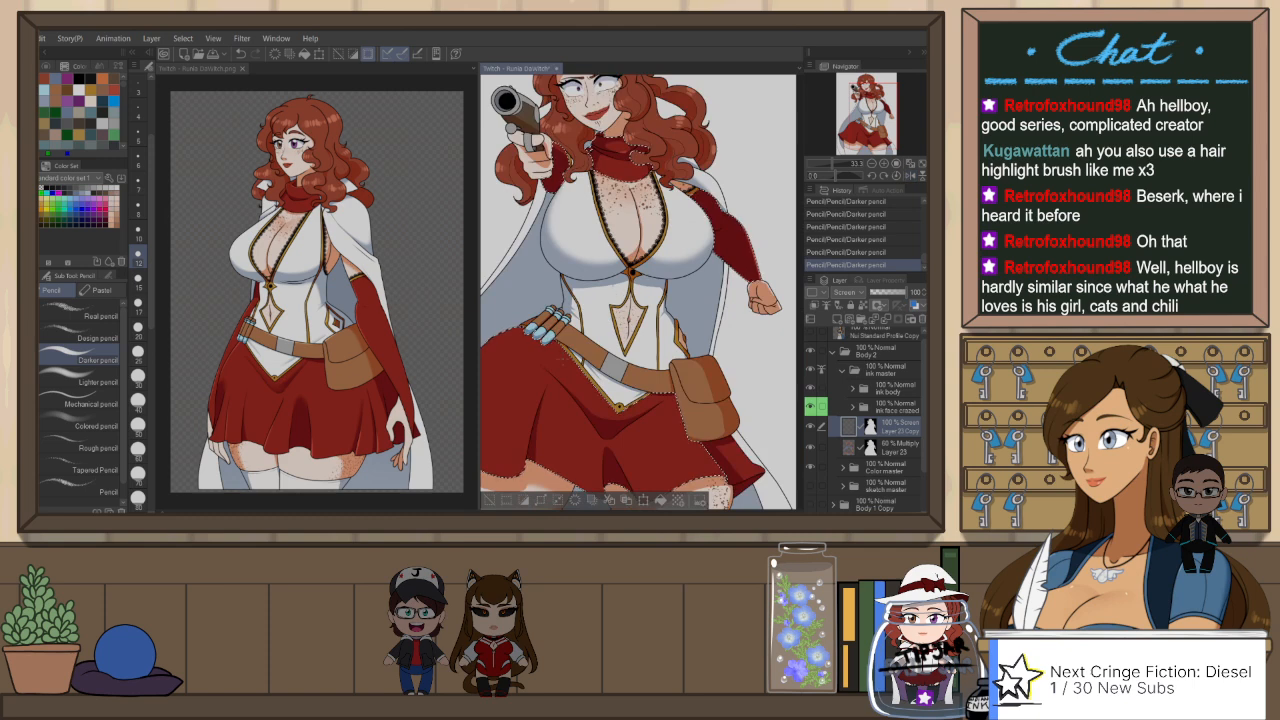
left_click_drag(554, 380, 662, 344)
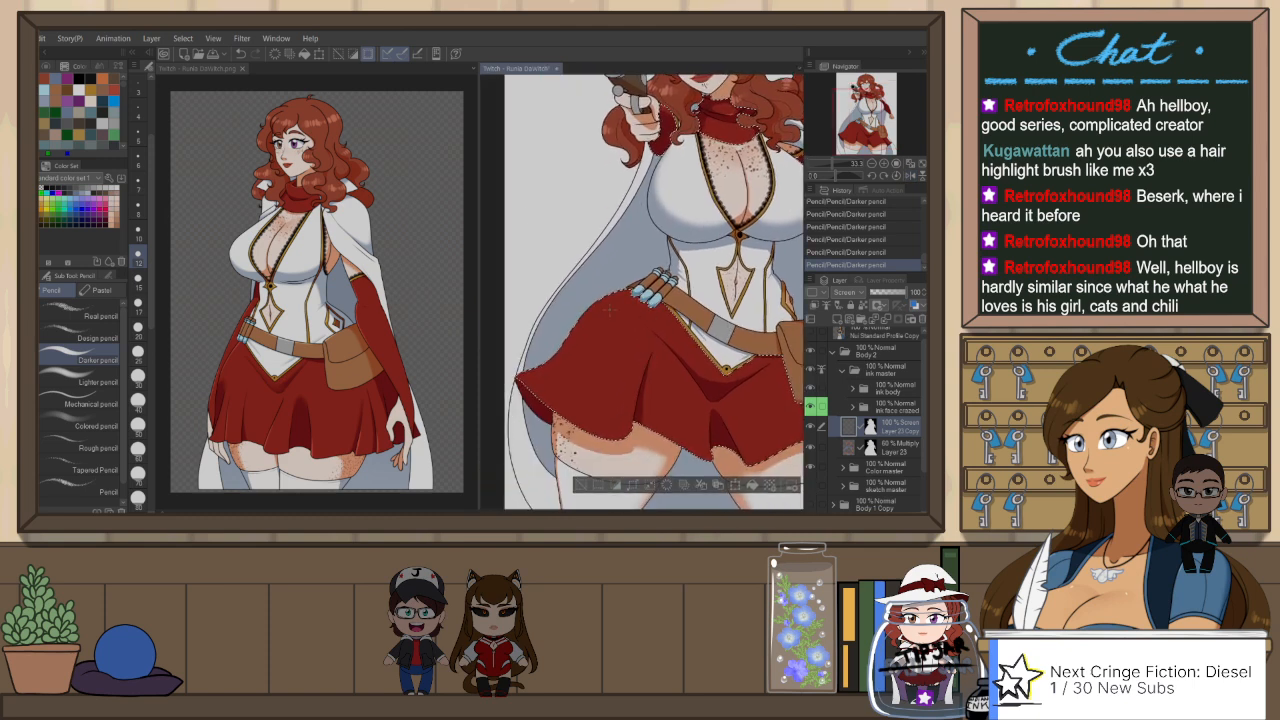
left_click(142, 334)
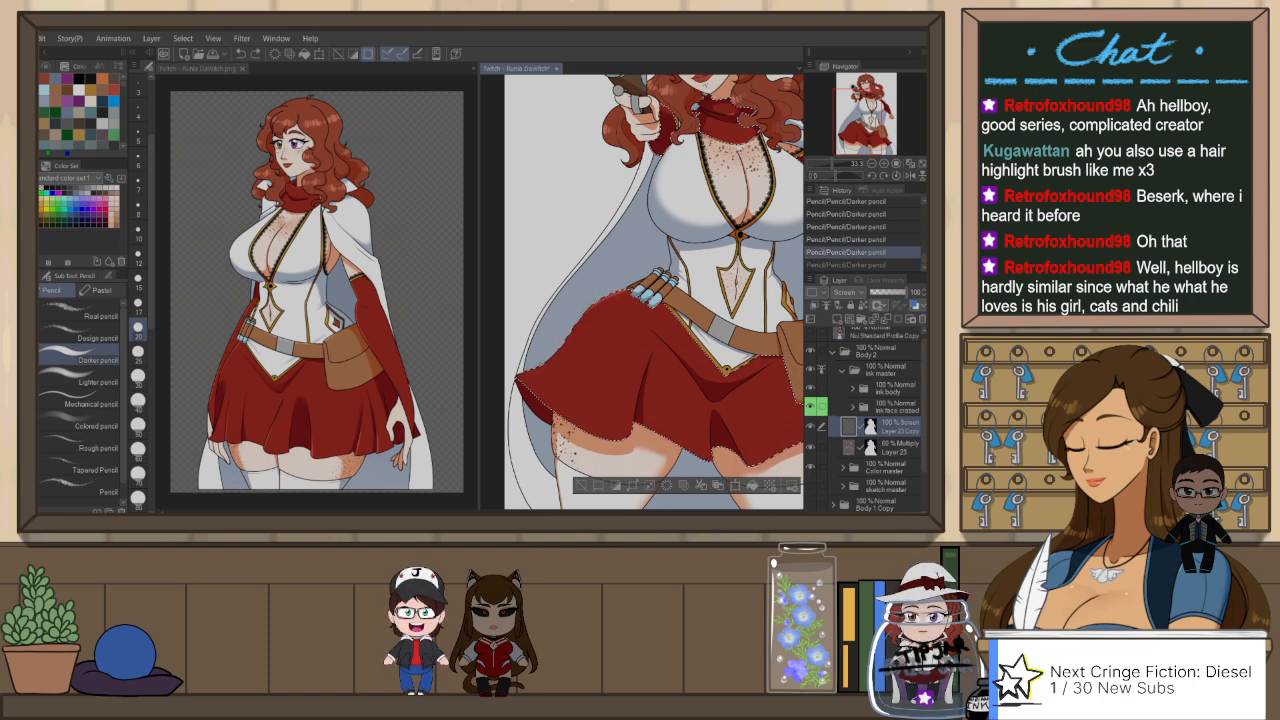
key("ctrl+z")
left_click_drag(551, 359, 612, 298)
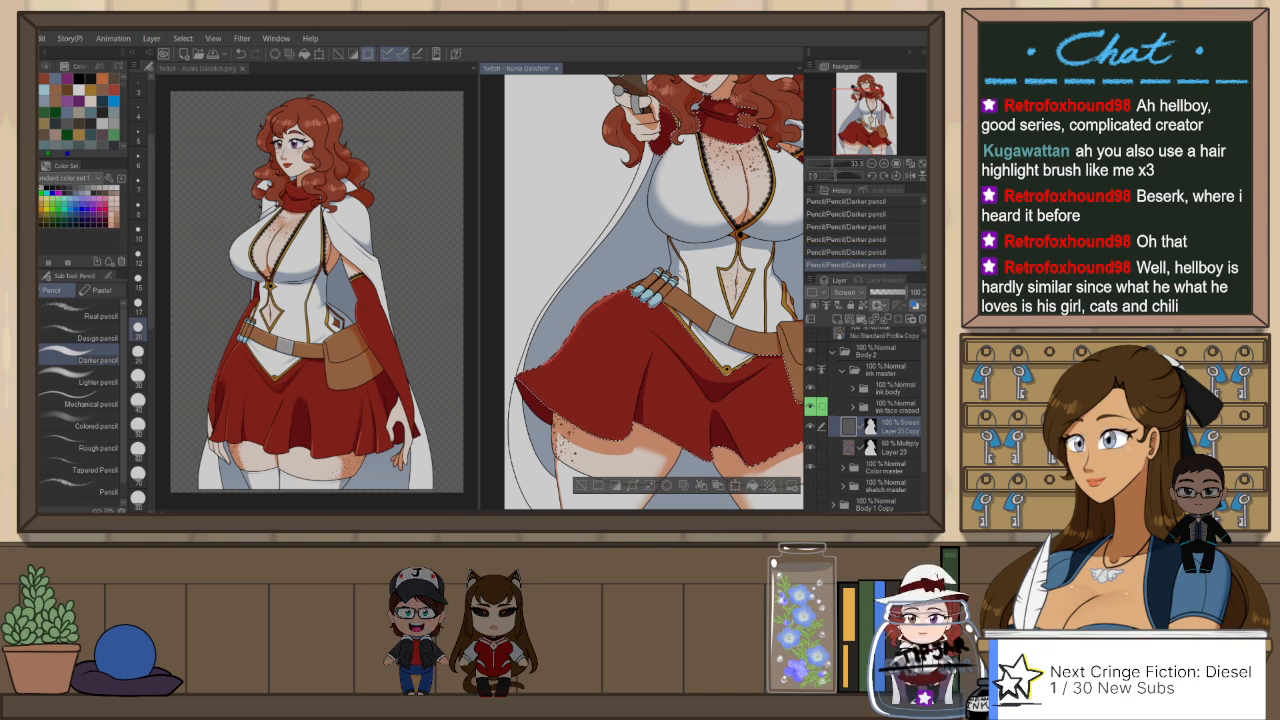
key("ctrl+z")
left_click_drag(553, 352, 618, 294)
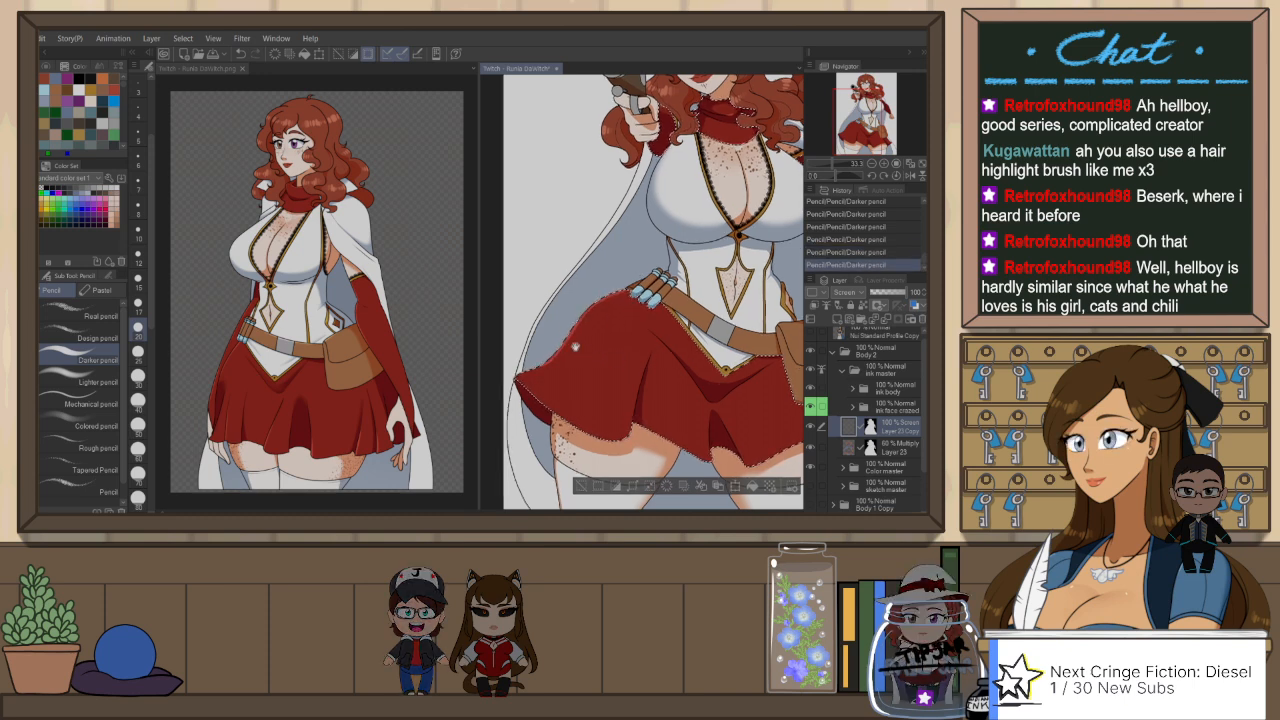
Step: Trim the highlights on the front of the skirt with Snap eraser 2
left_click_drag(714, 390, 635, 372)
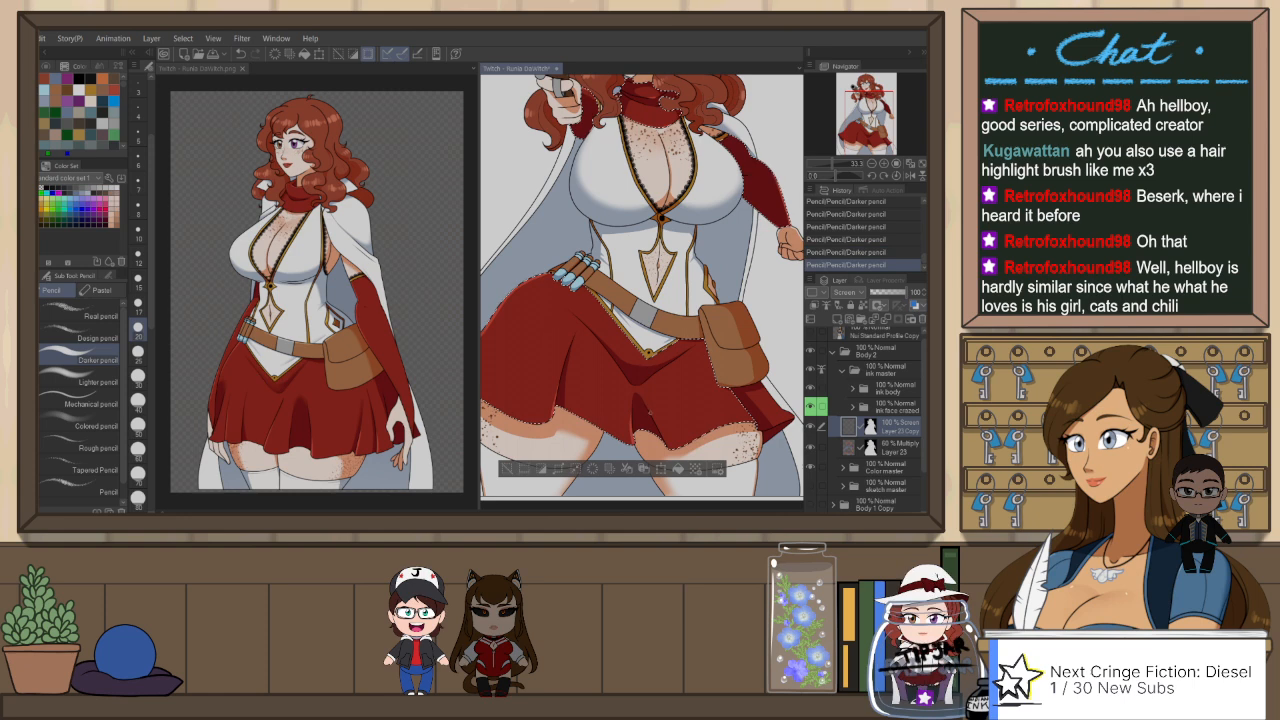
key("e")
mouse_move(602, 364)
left_mouse_down()
mouse_move(598, 380)
mouse_move(562, 384)
left_mouse_up()
left_click_drag(695, 426, 647, 402)
Step: Touch up the highlight at the skirt's hem below the pouch with the Darker pencil and clear the selection
key("p")
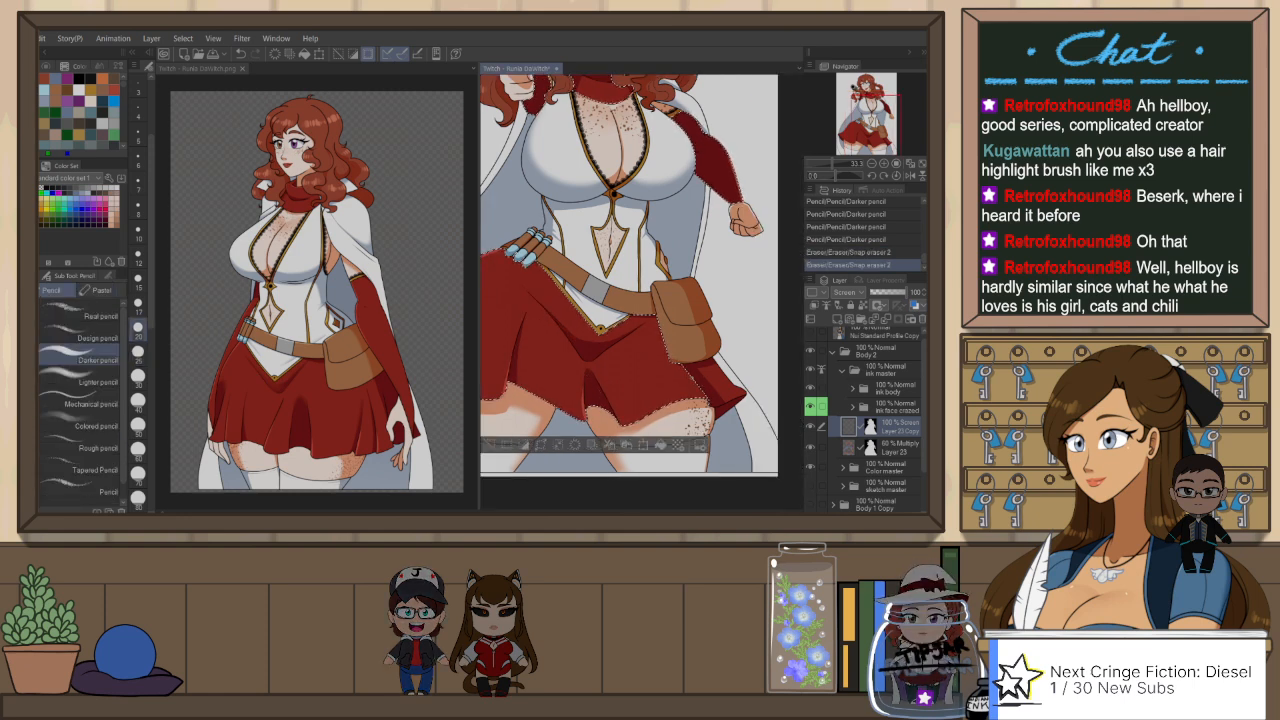
key("ctrl+z")
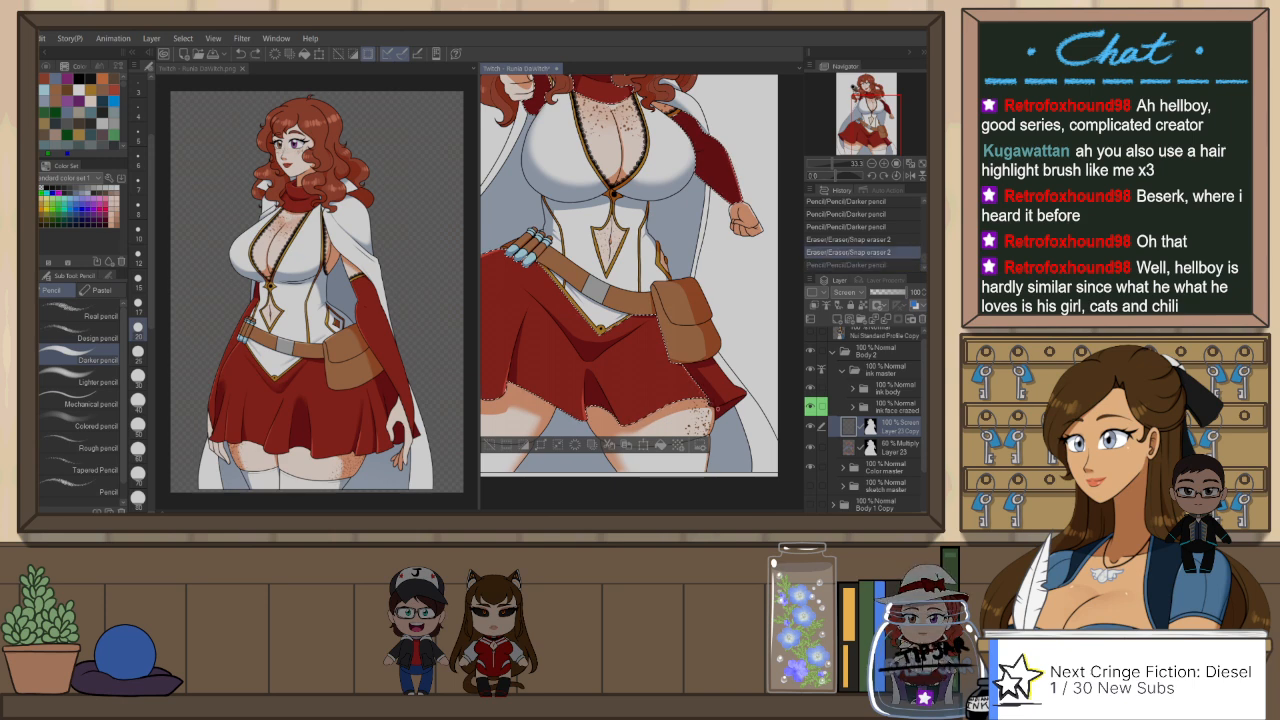
left_click(717, 408)
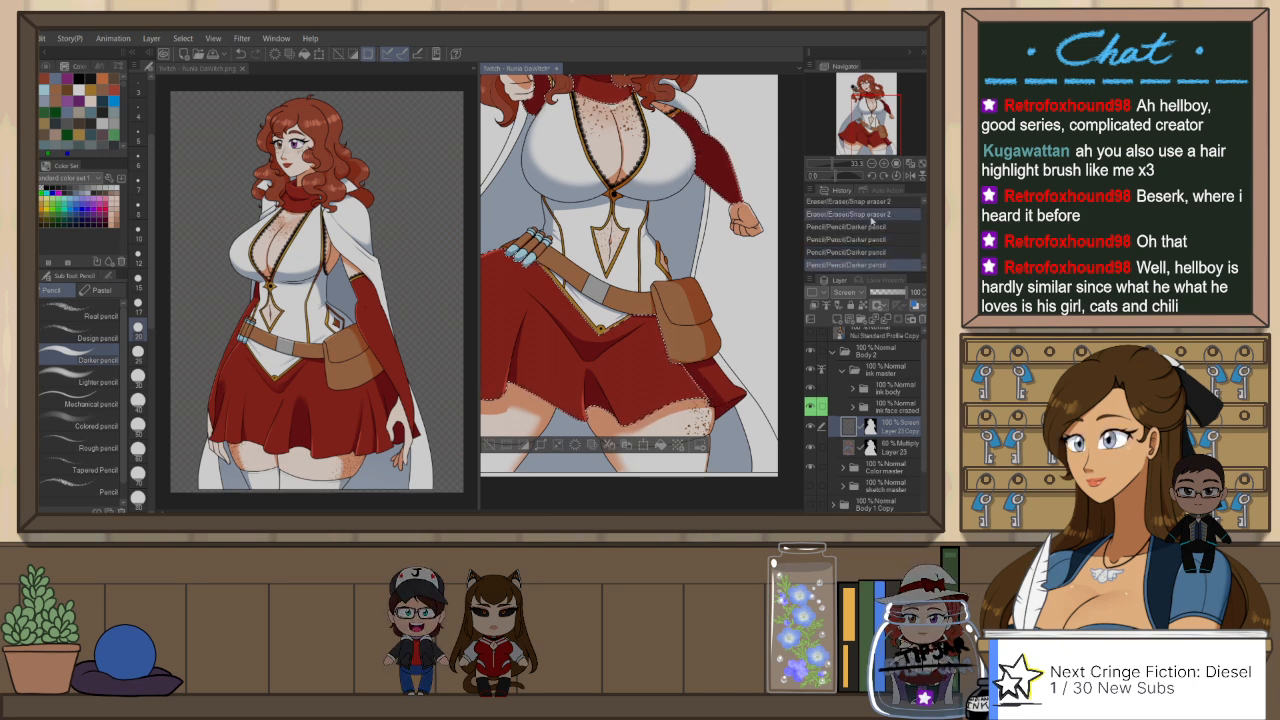
key("ctrl+d")
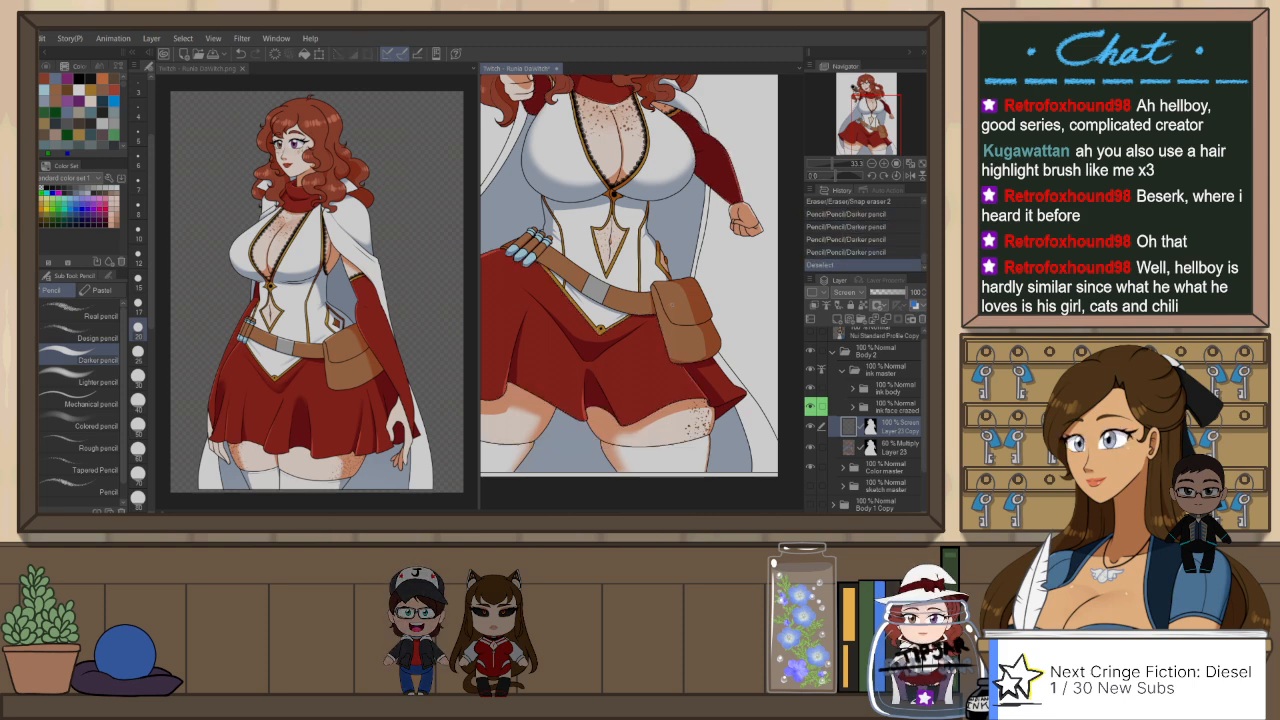
Step: Auto-select the pouch flap from the ink body folder, draw its highlight on Layer 23 Copy with the Darker pencil, and deselect
left_click(889, 391)
key("w")
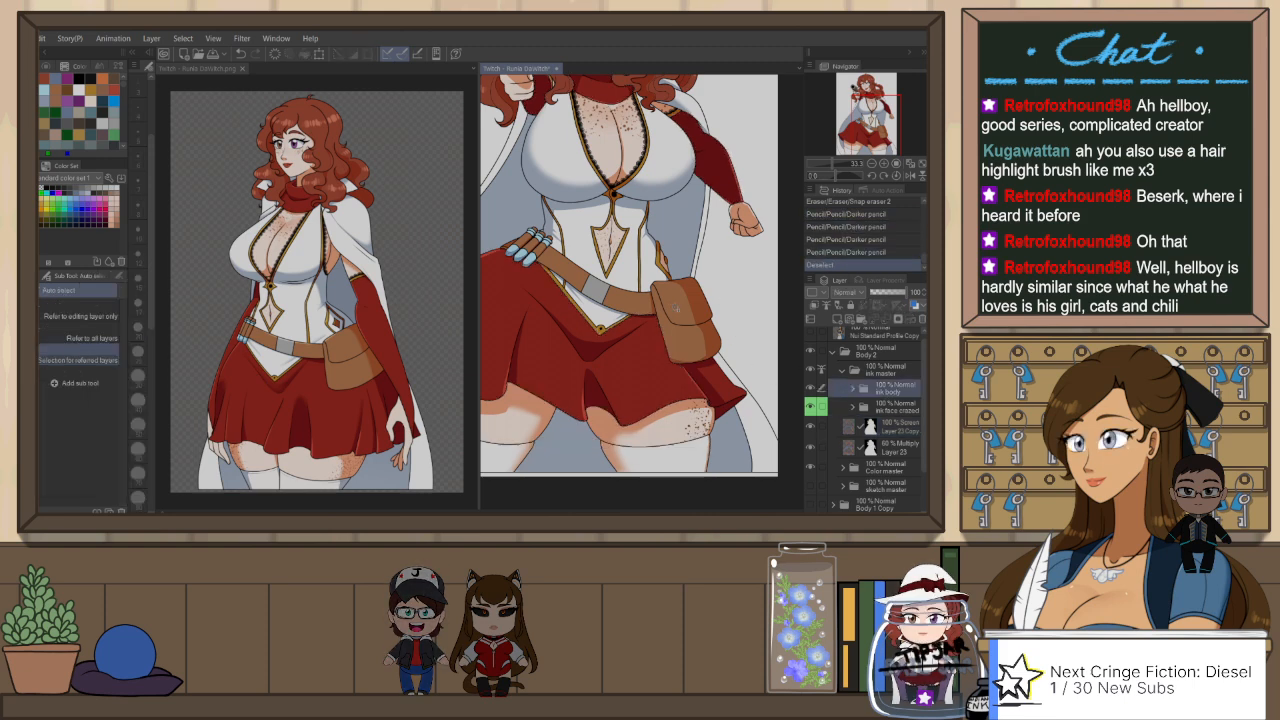
left_click(684, 304)
left_click(897, 432)
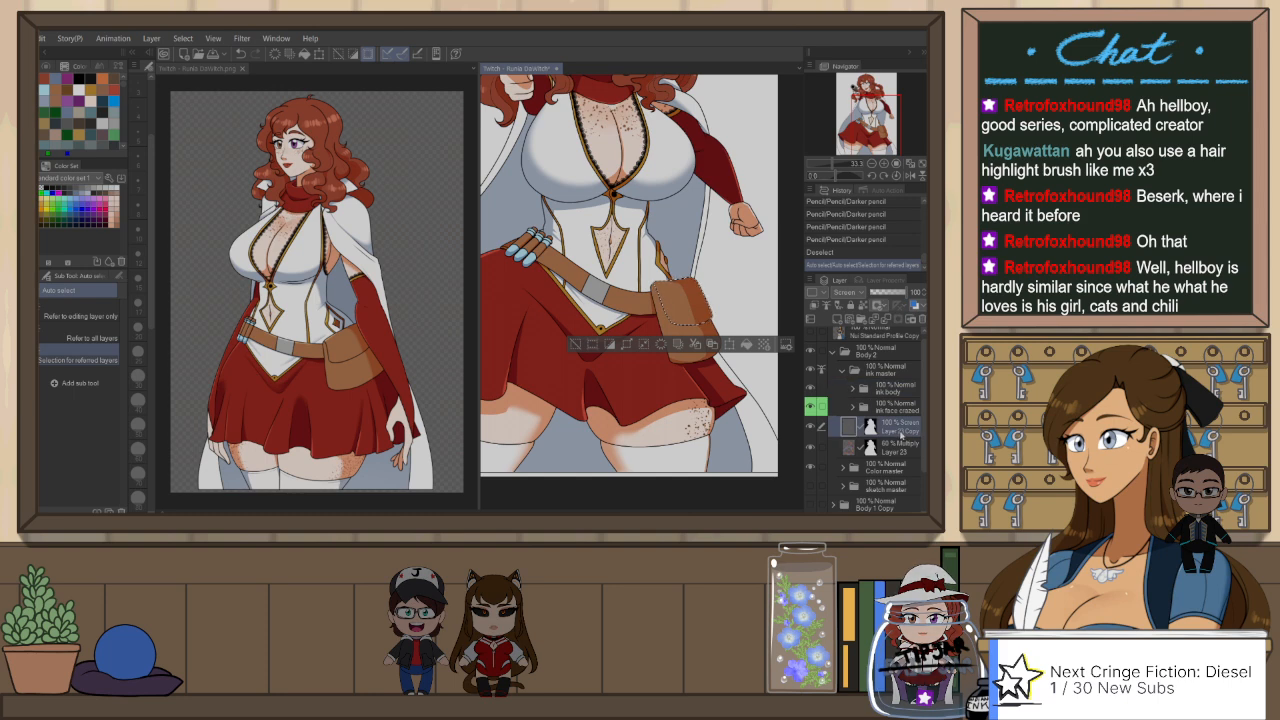
key("h")
key("p")
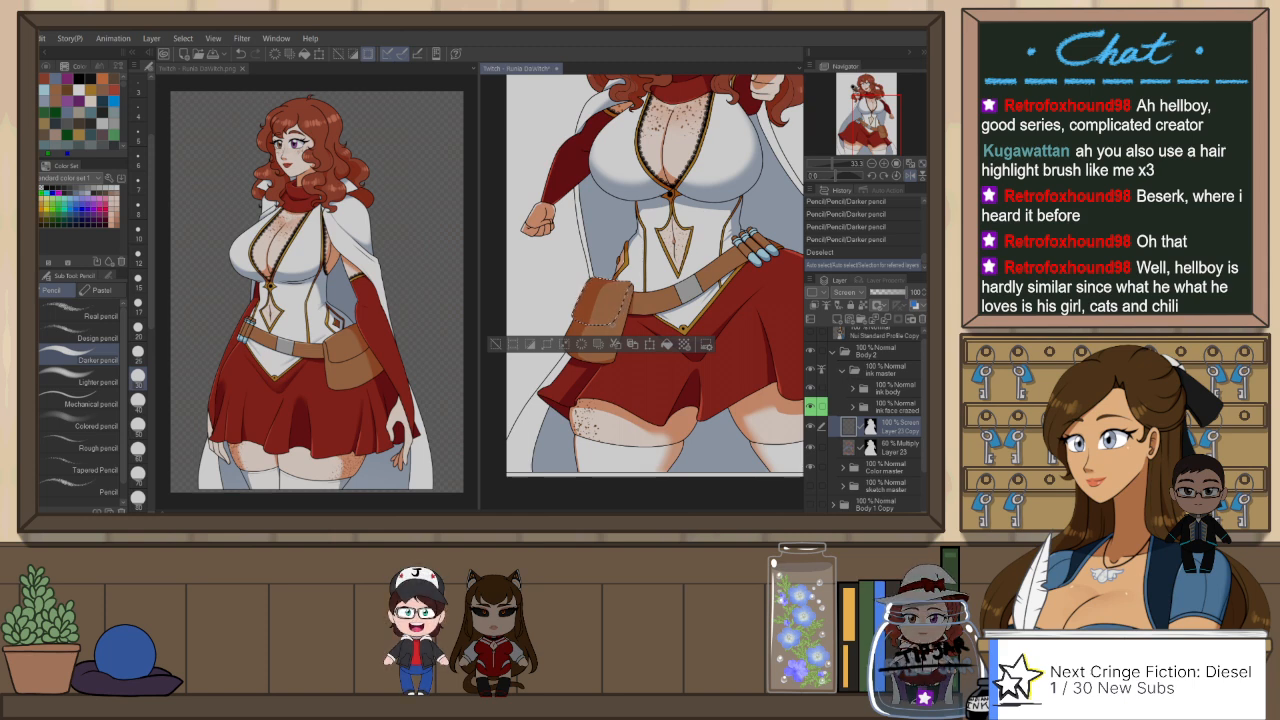
left_click_drag(590, 300, 618, 306)
key("ctrl+z")
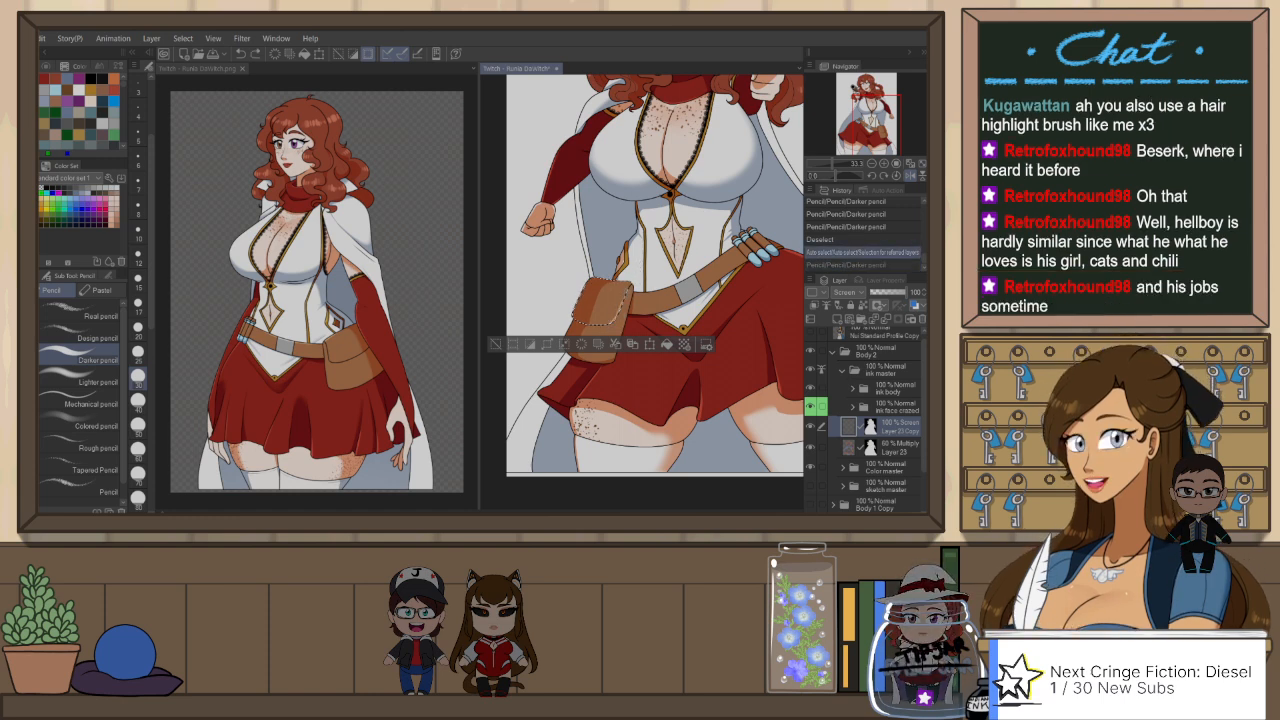
left_click_drag(590, 298, 630, 294)
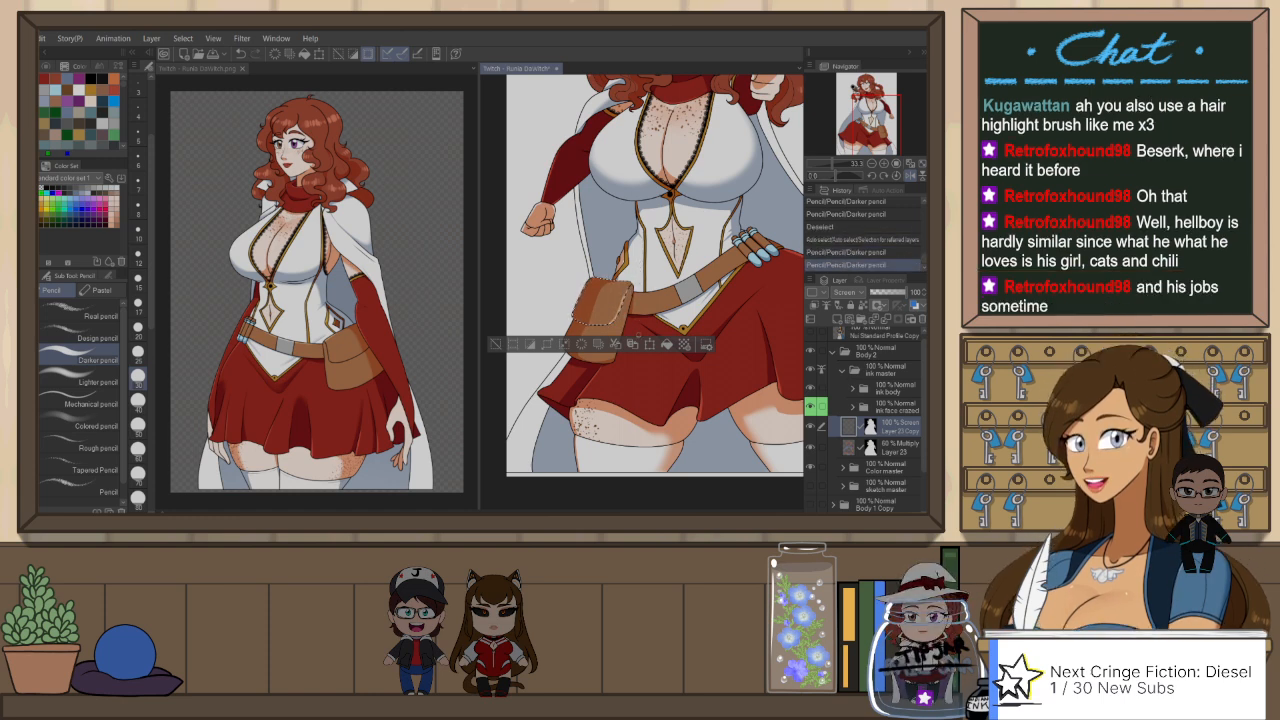
key("ctrl+d")
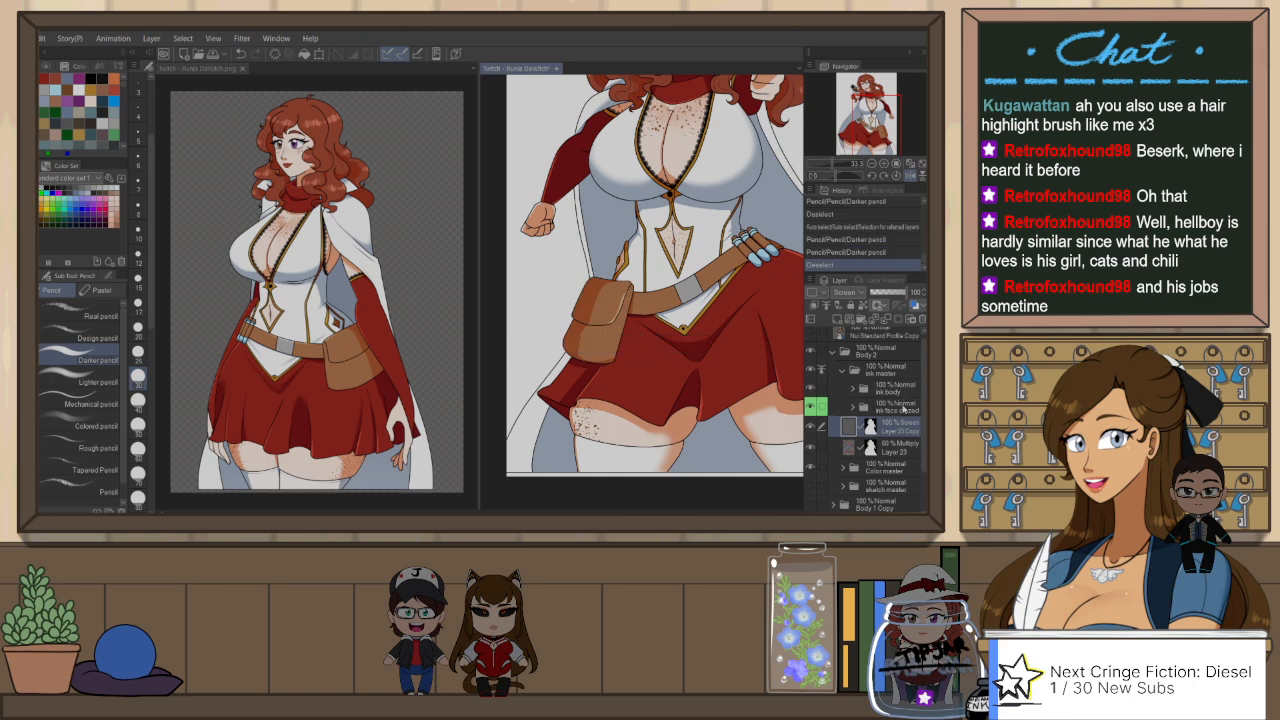
Step: Try to highlight the pouch body below the flap on Layer 23 Copy, using an auto-selection from the ink body folder
left_click(896, 386)
key("w")
left_click(600, 338)
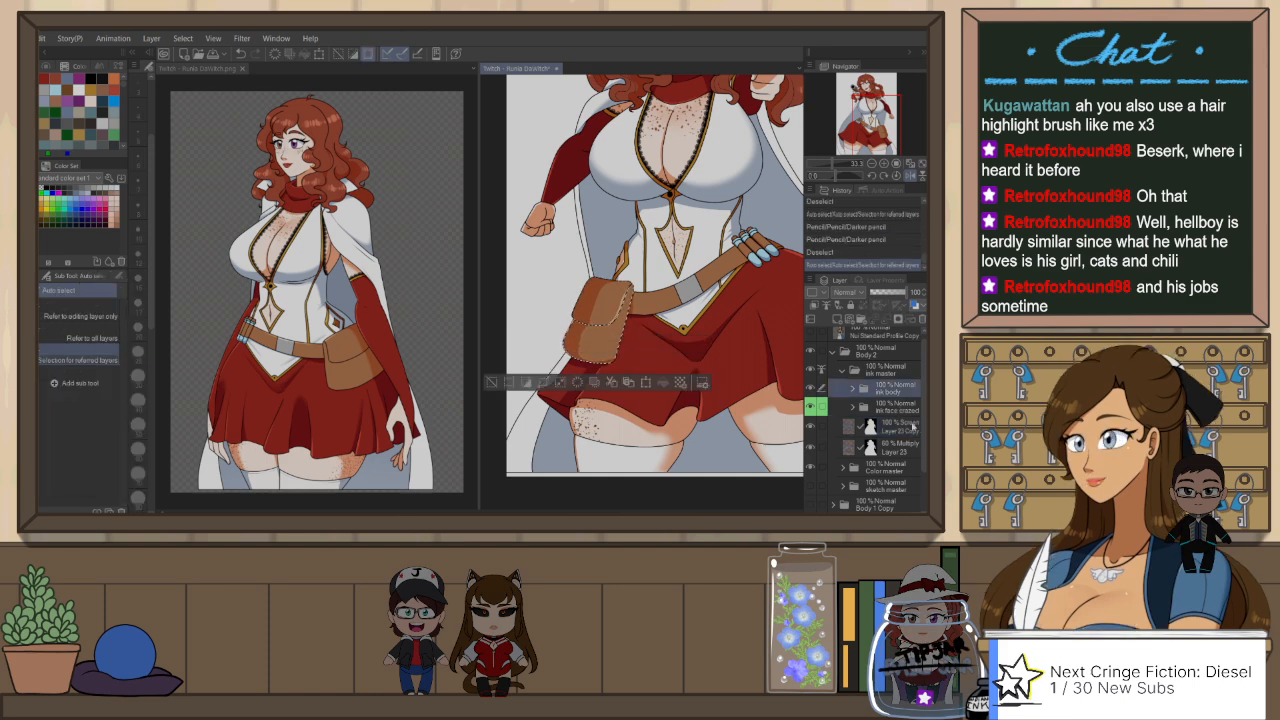
left_click(911, 427)
key("p")
left_click_drag(580, 332, 618, 328)
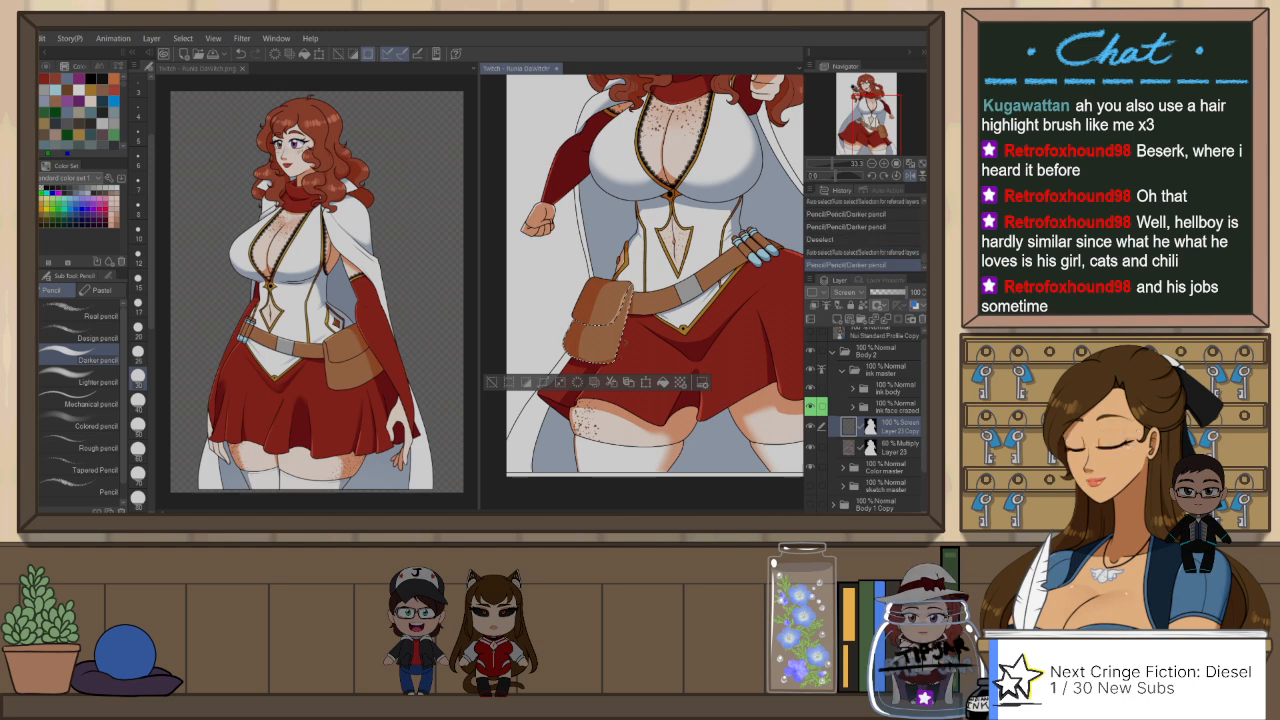
key("ctrl+d")
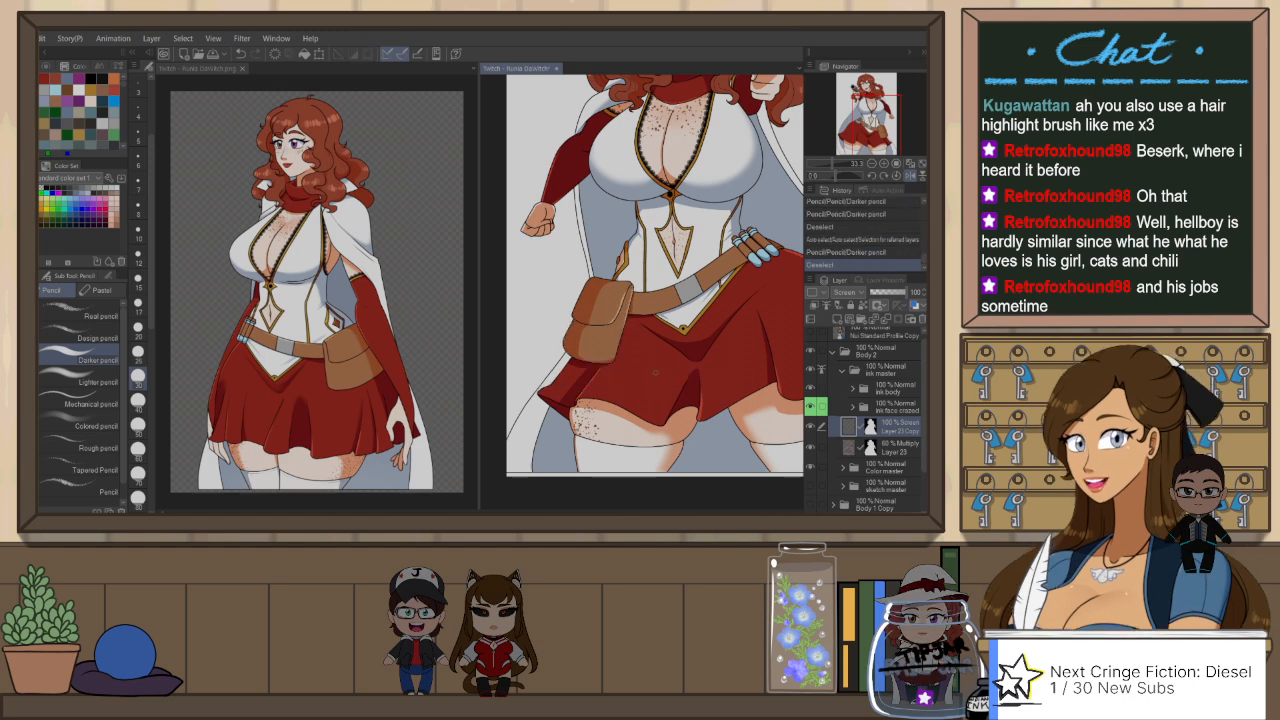
key("ctrl+z")
key("ctrl+z")
key("ctrl+d")
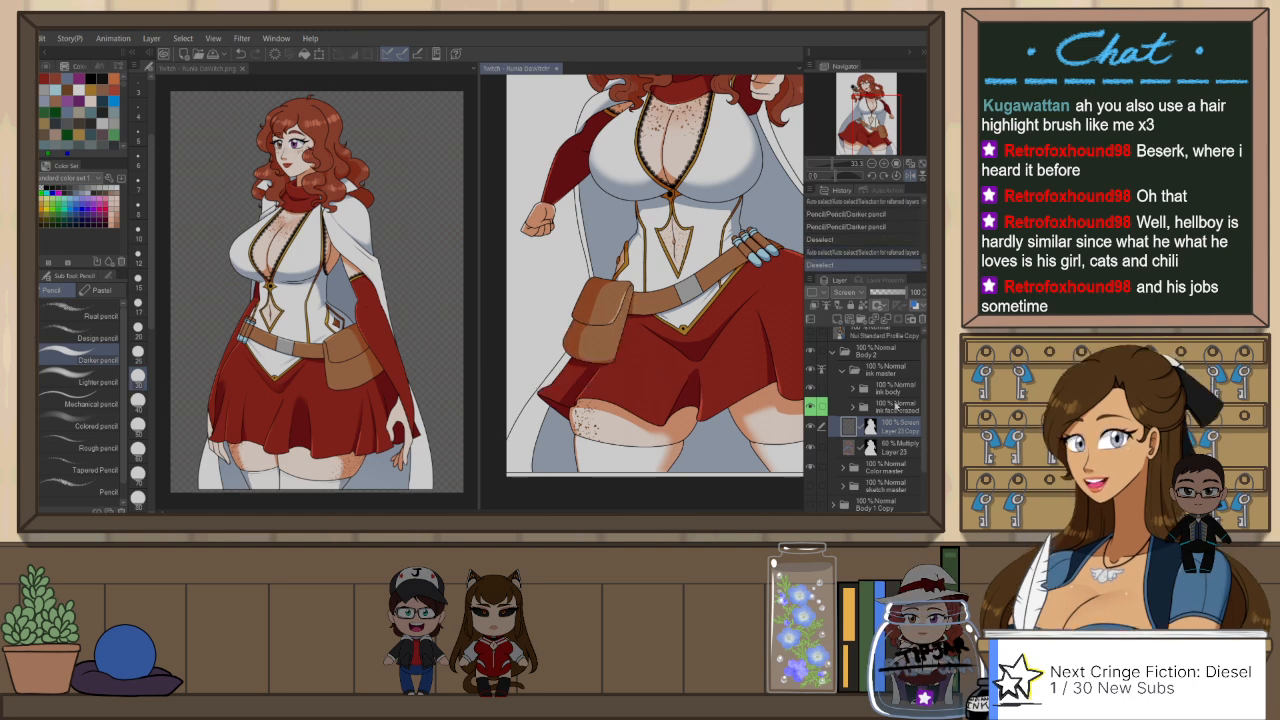
Step: Auto-select the brown belt sections on both sides of the buckle and draw their highlight on Layer 23 Copy with the Darker pencil
left_click(897, 391)
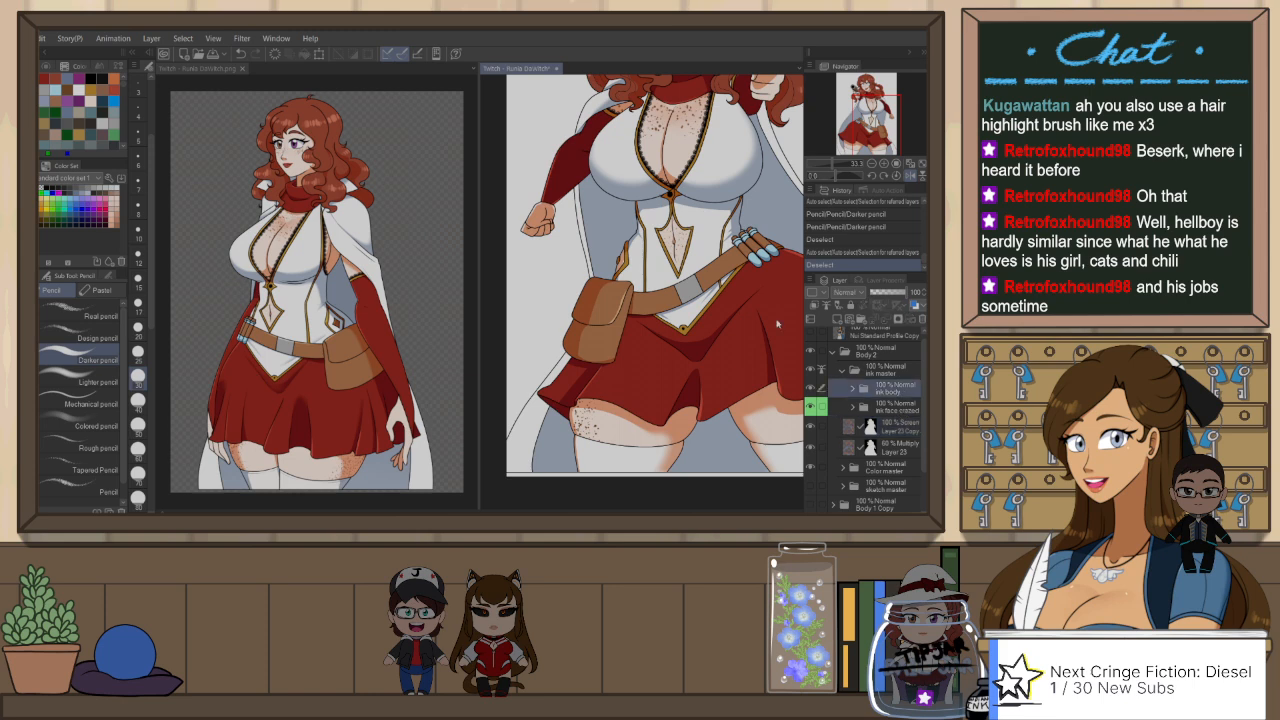
key("w")
left_click(720, 275)
left_click(656, 301, "shift")
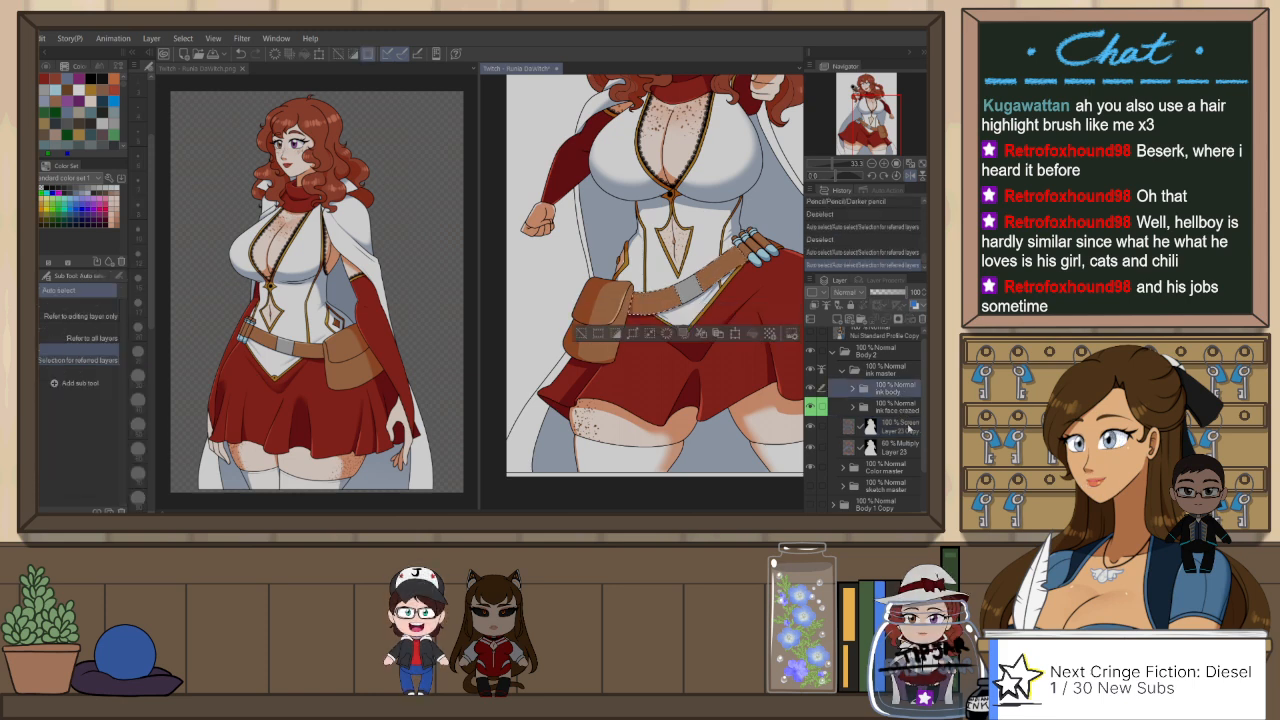
left_click(900, 427)
key("h")
key("p")
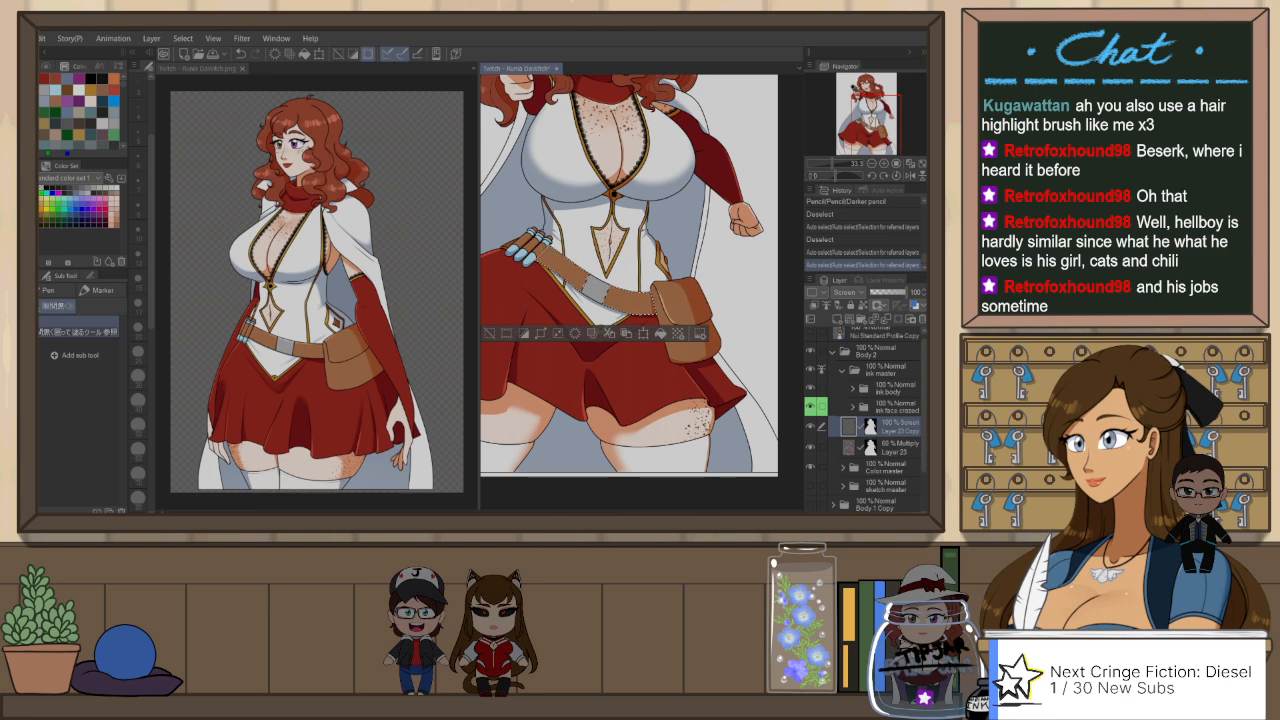
key("r")
left_click_drag(676, 258, 657, 374)
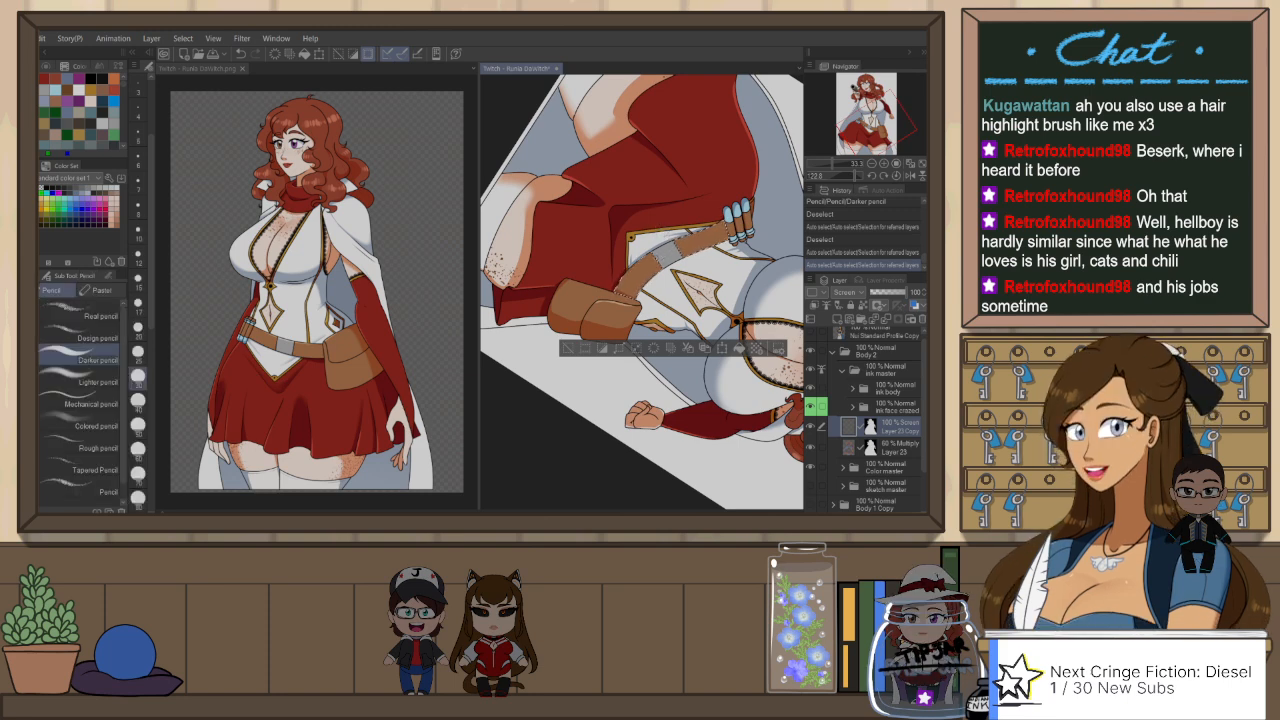
key("p")
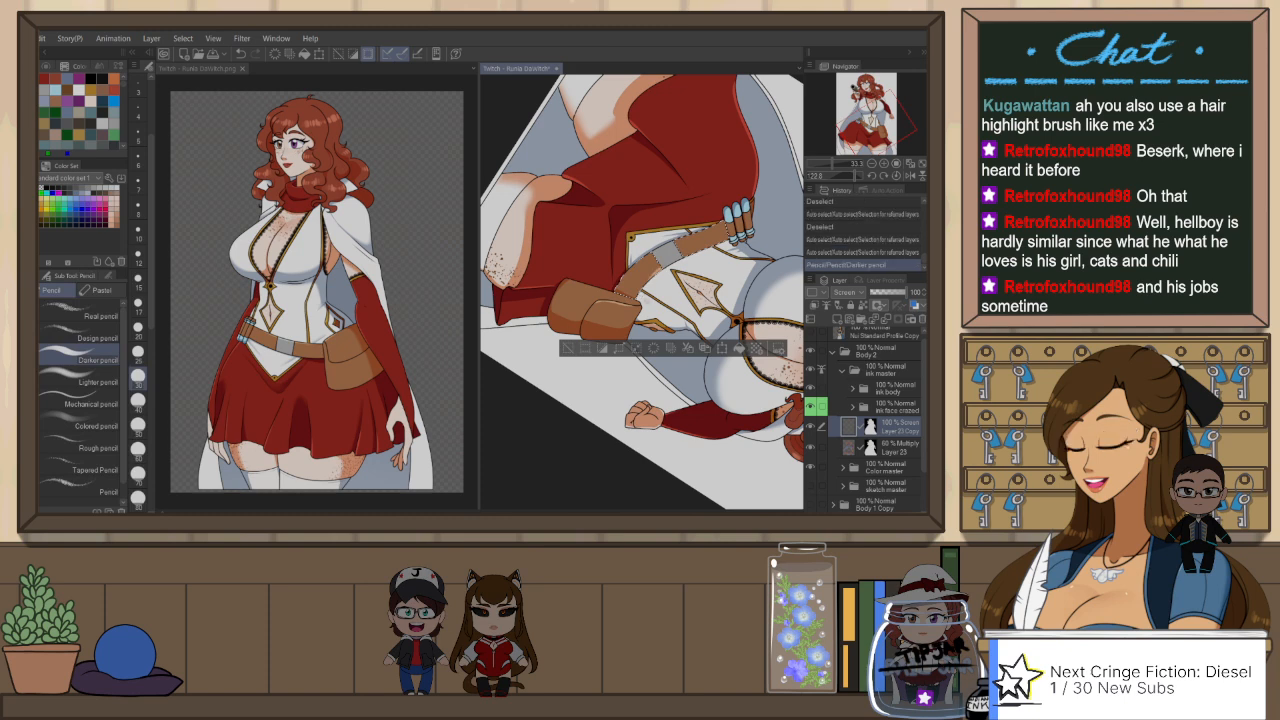
key("ctrl+z")
left_click_drag(643, 290, 694, 252)
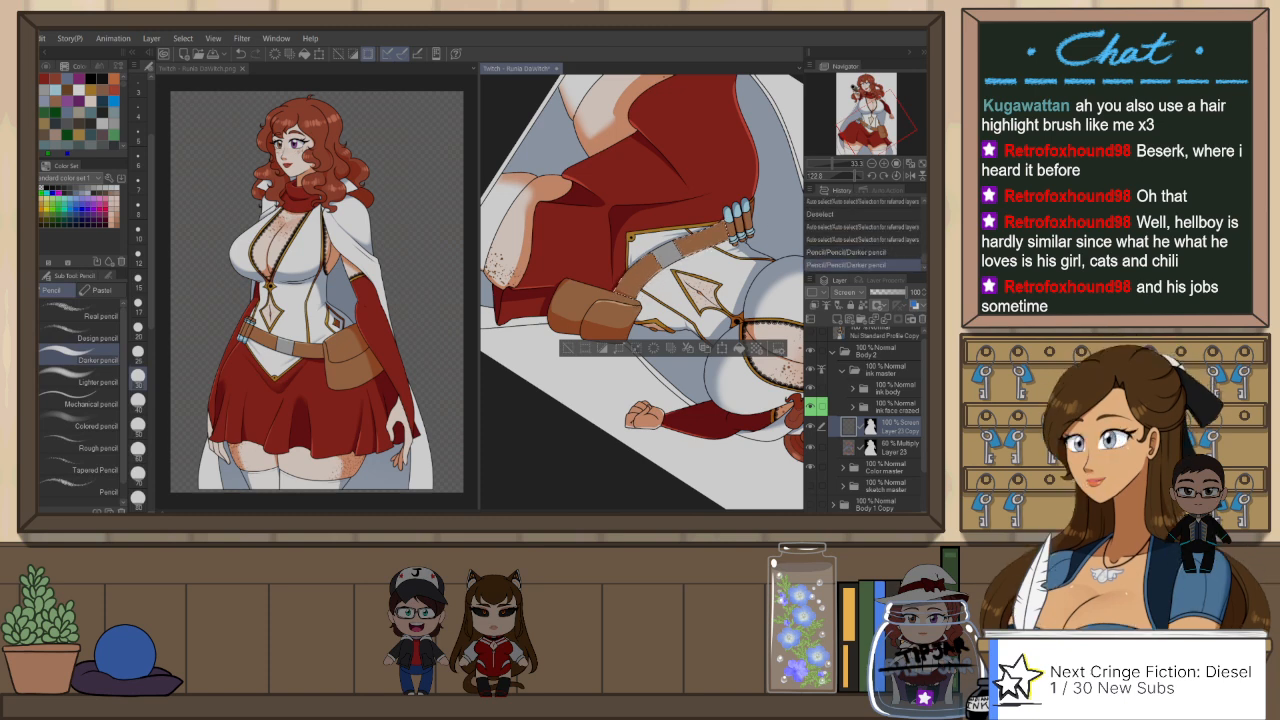
Step: Clear the belt selection, auto-select the metal buckle from the ink body folder, draw its highlight on Layer 23 Copy with the Darker pencil, and deselect
key("ctrl+at")
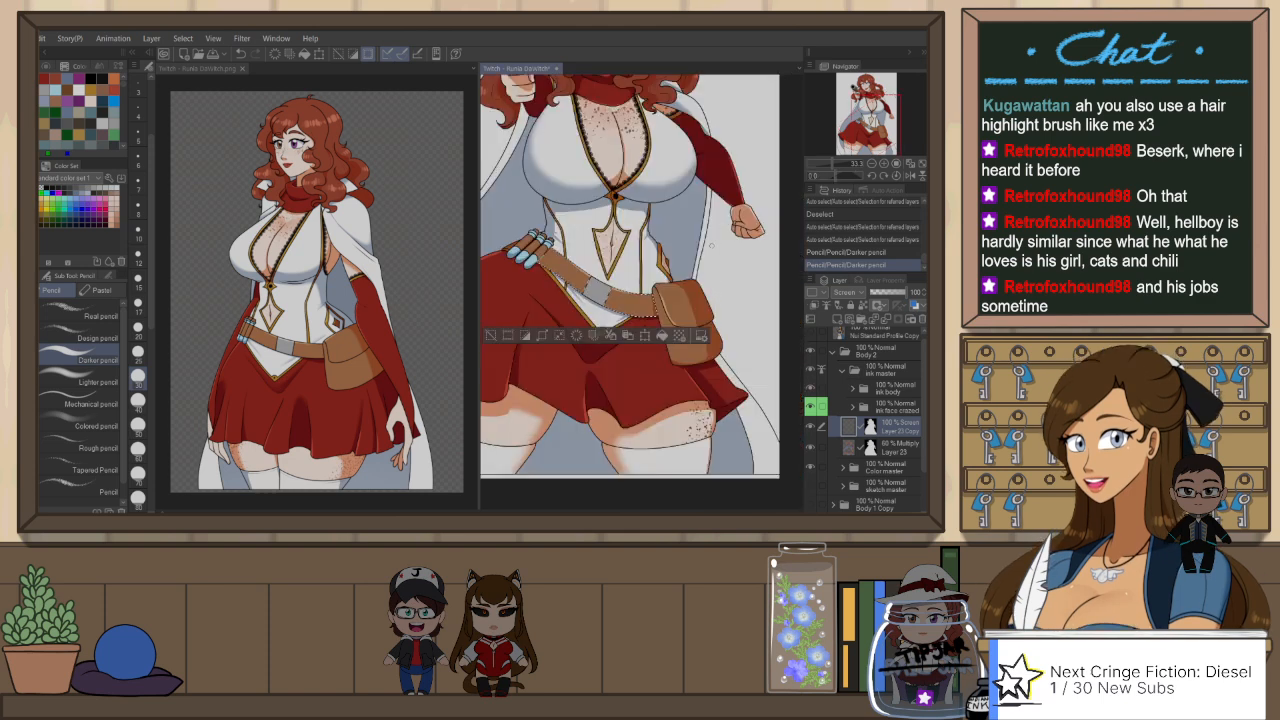
key("ctrl+d")
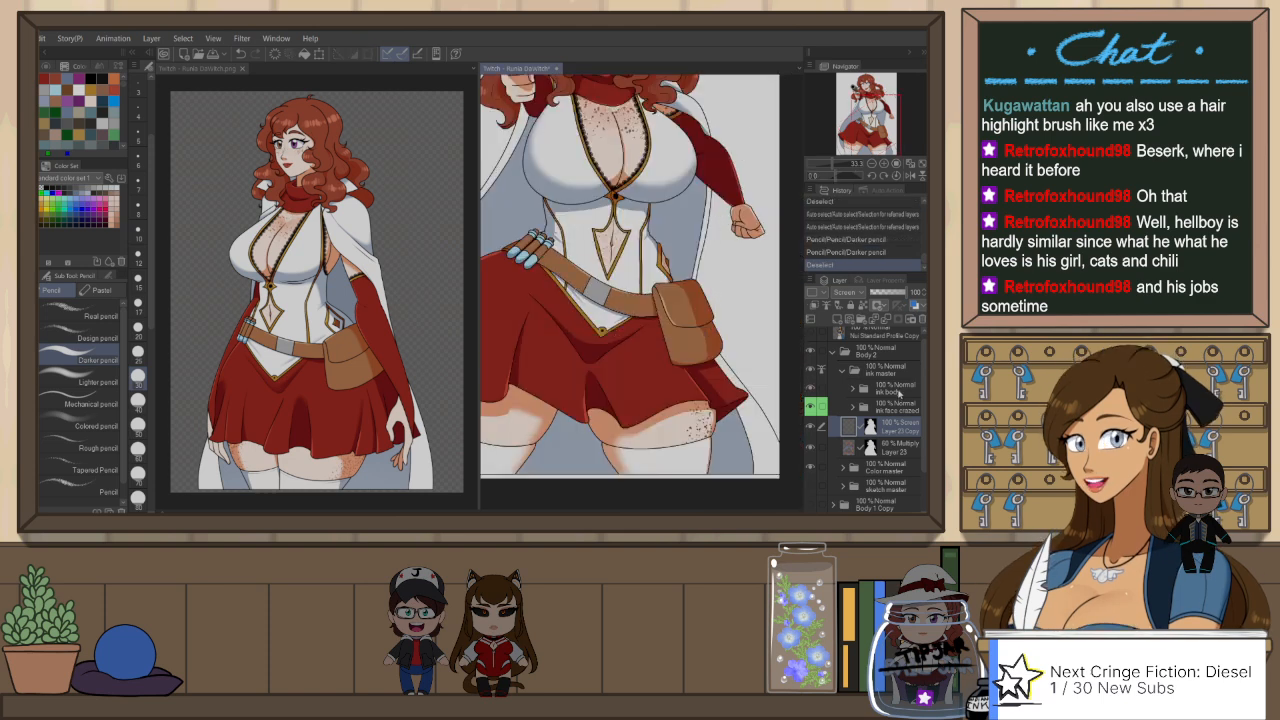
left_click(899, 391)
key("w")
left_click(598, 291)
left_click(900, 425)
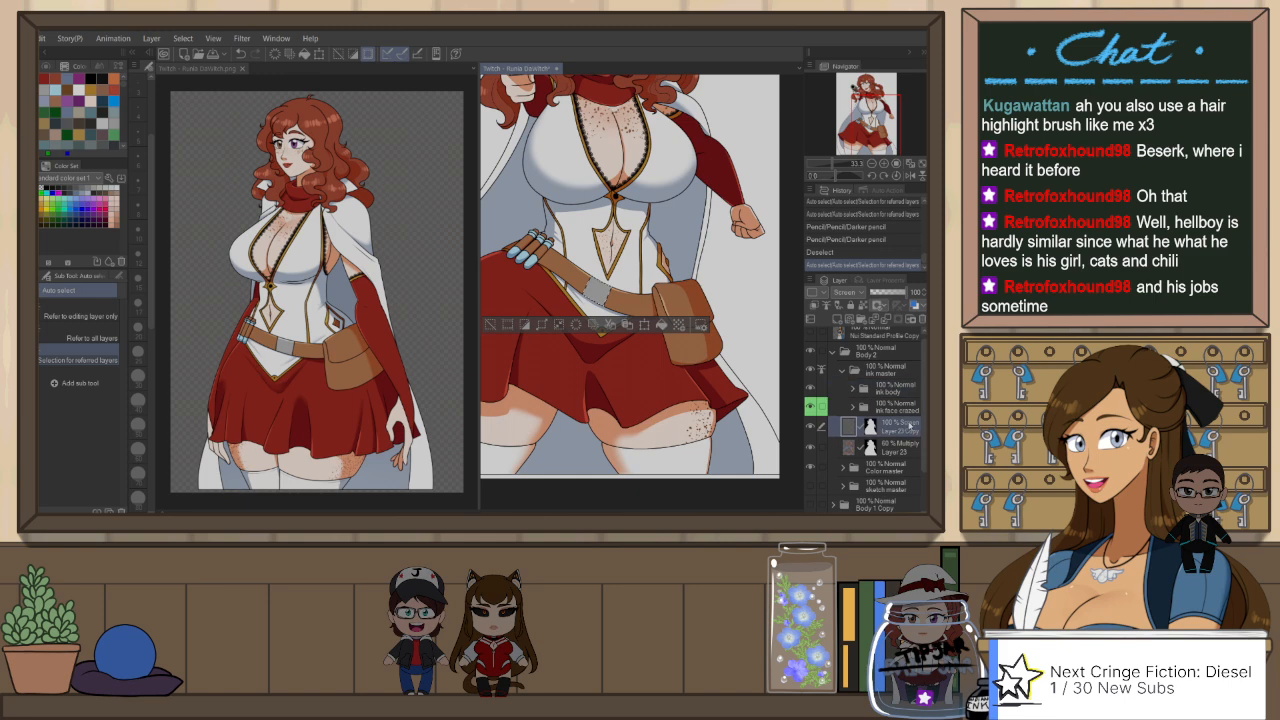
key("shift+space")
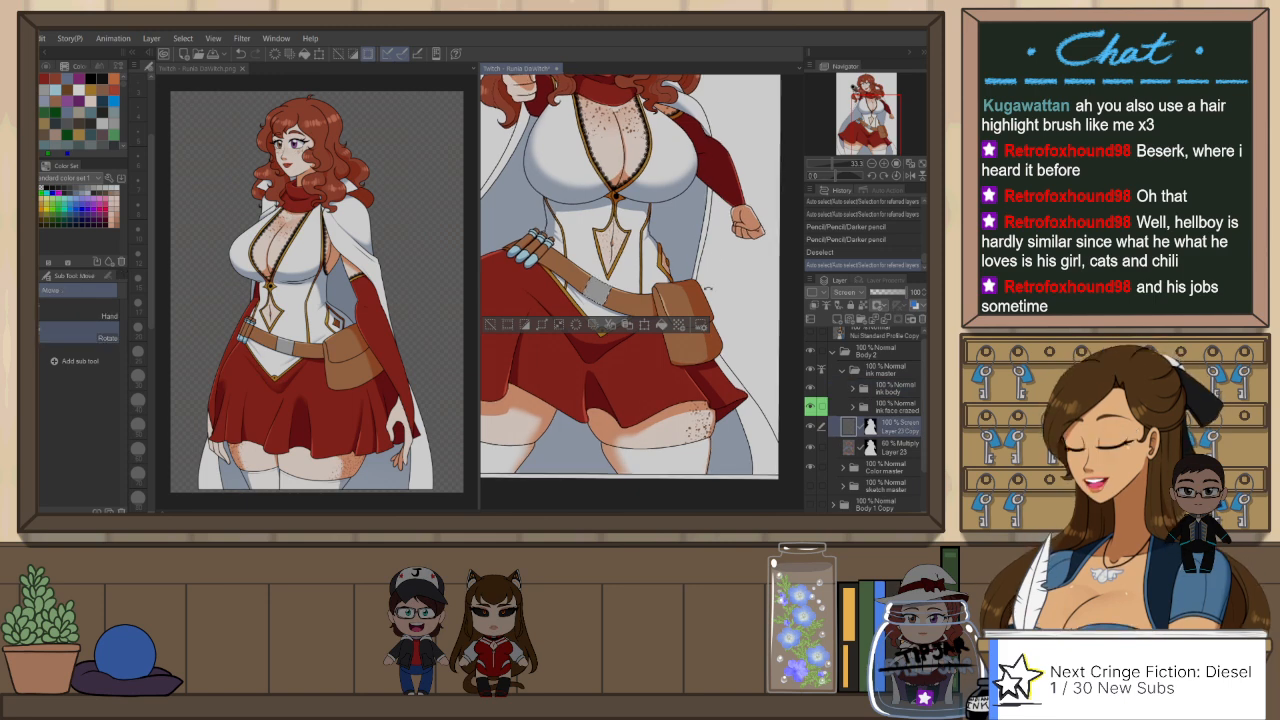
left_click_drag(715, 259, 709, 338)
scroll(633, 248, "up", 1)
key("p")
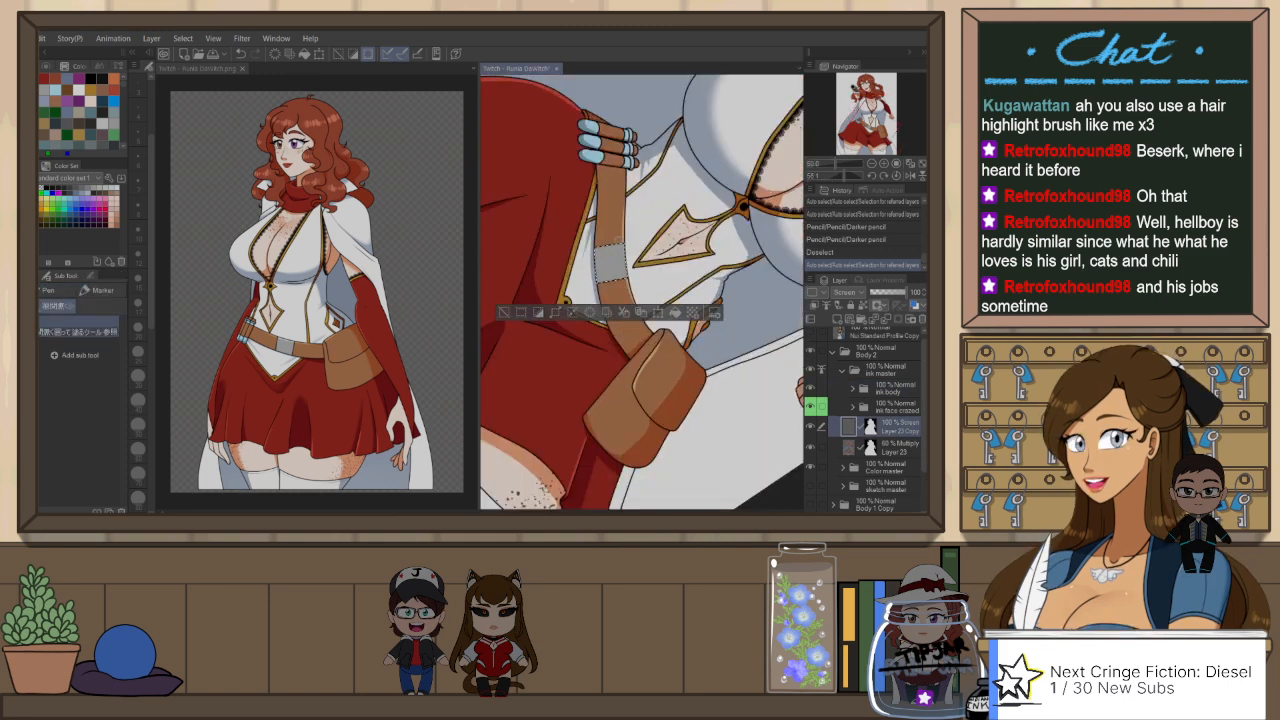
key("p")
key("p")
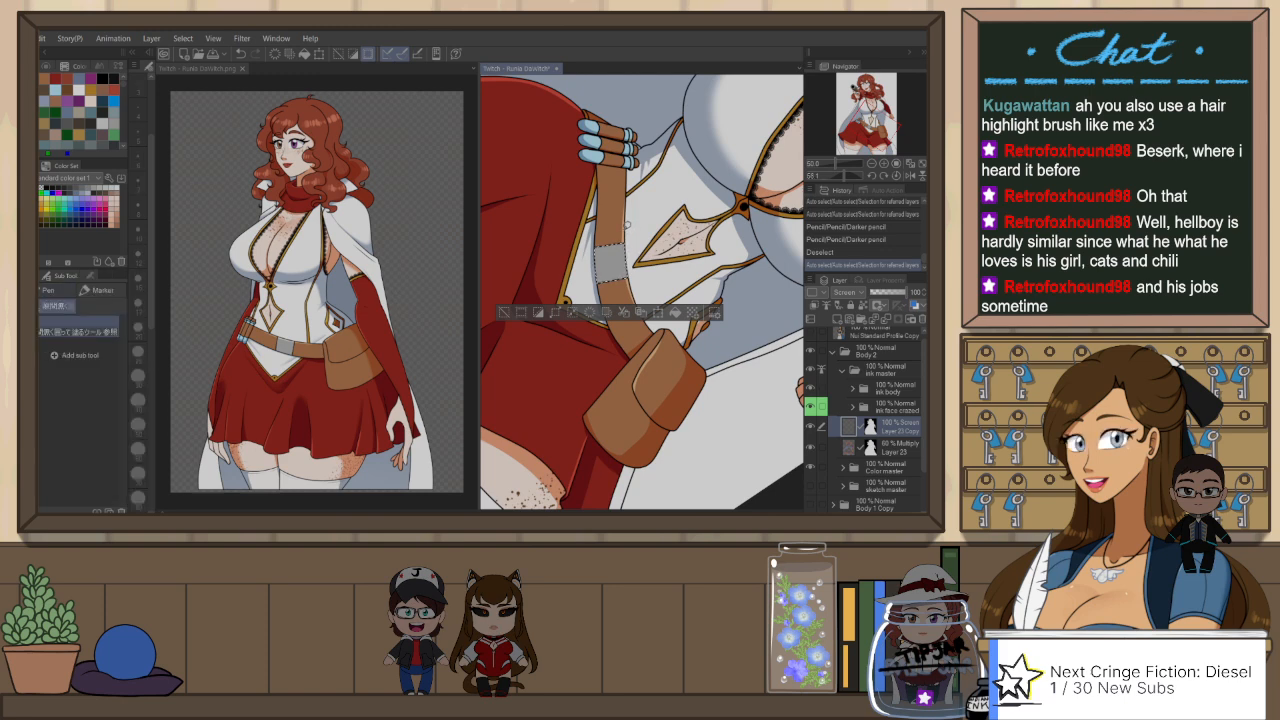
key("p")
left_click_drag(622, 241, 632, 286)
key("ctrl+z")
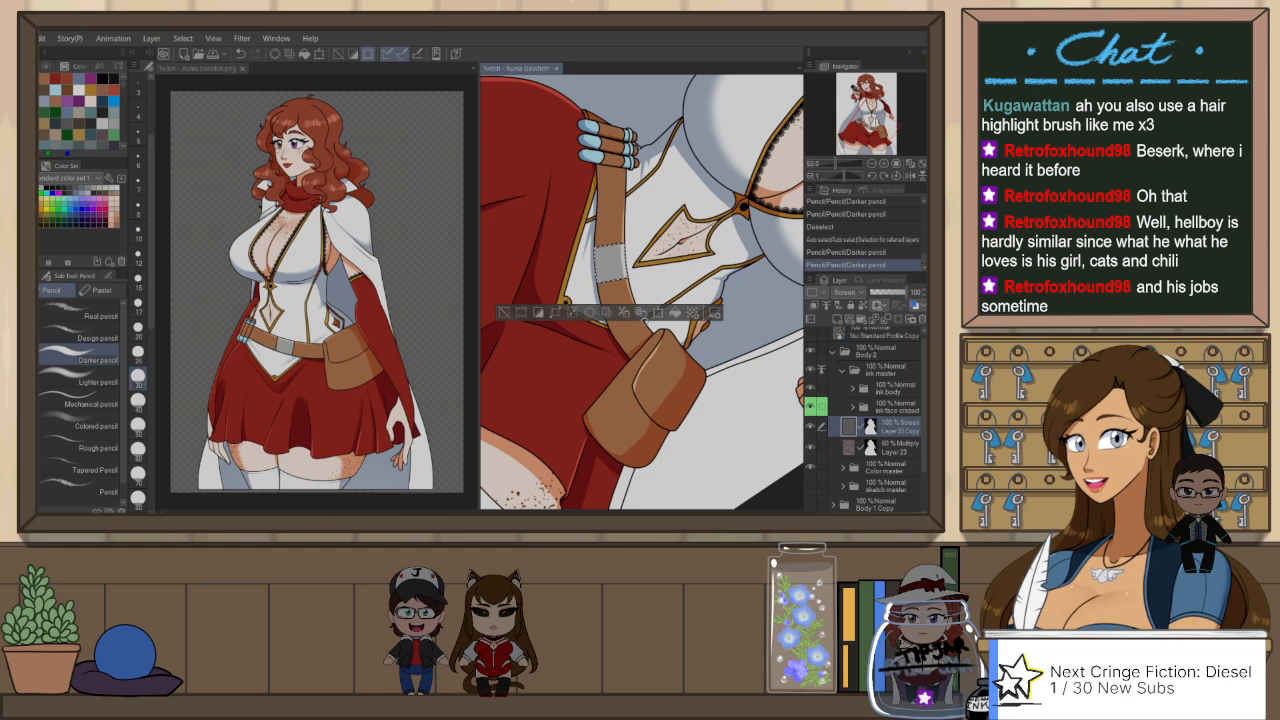
key("ctrl+d")
key("ctrl+at")
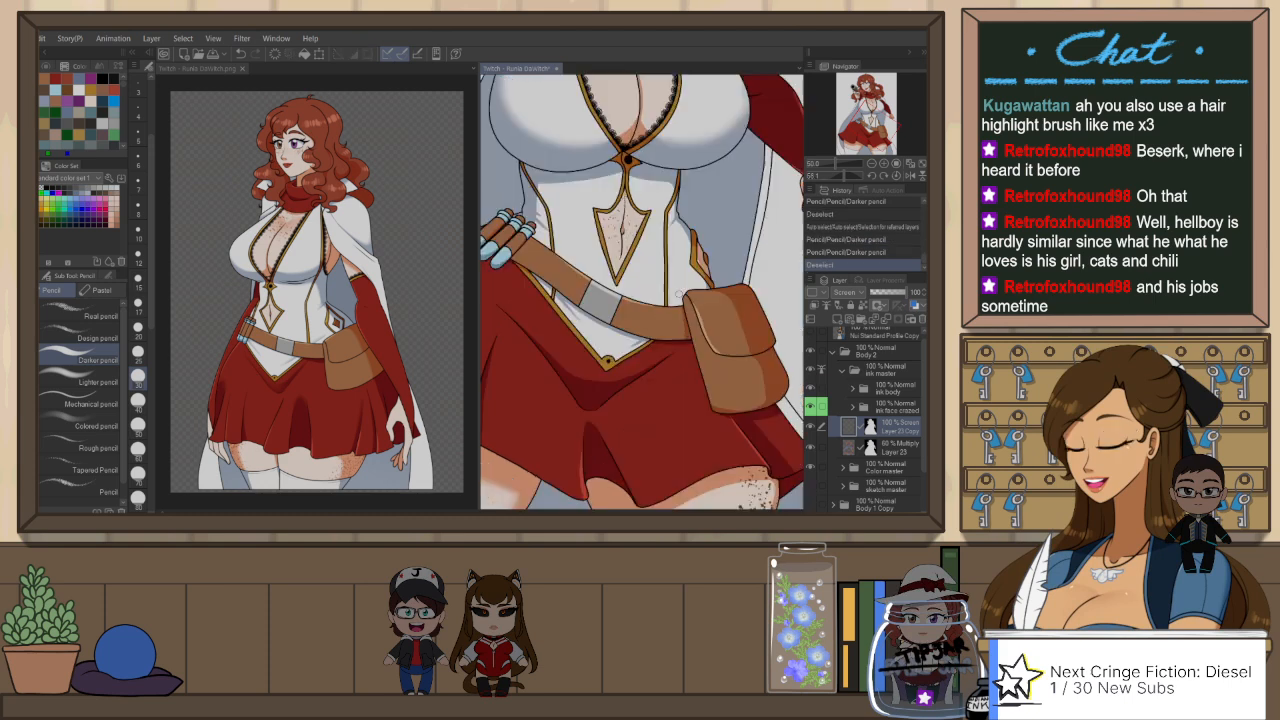
Step: Soften the skirt's shadows on Layer 23 with the Blur tool in a mirrored view, and flip the canvas back
scroll(718, 301, "down", 1)
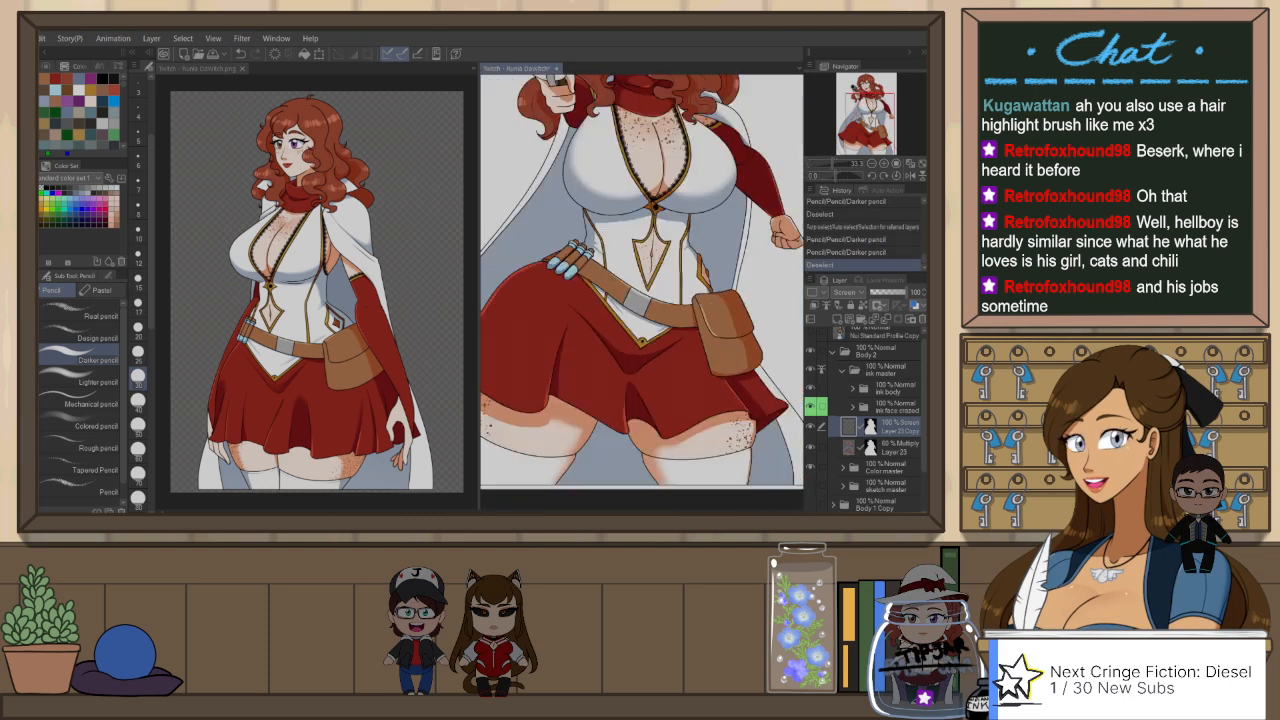
left_click_drag(670, 292, 713, 287)
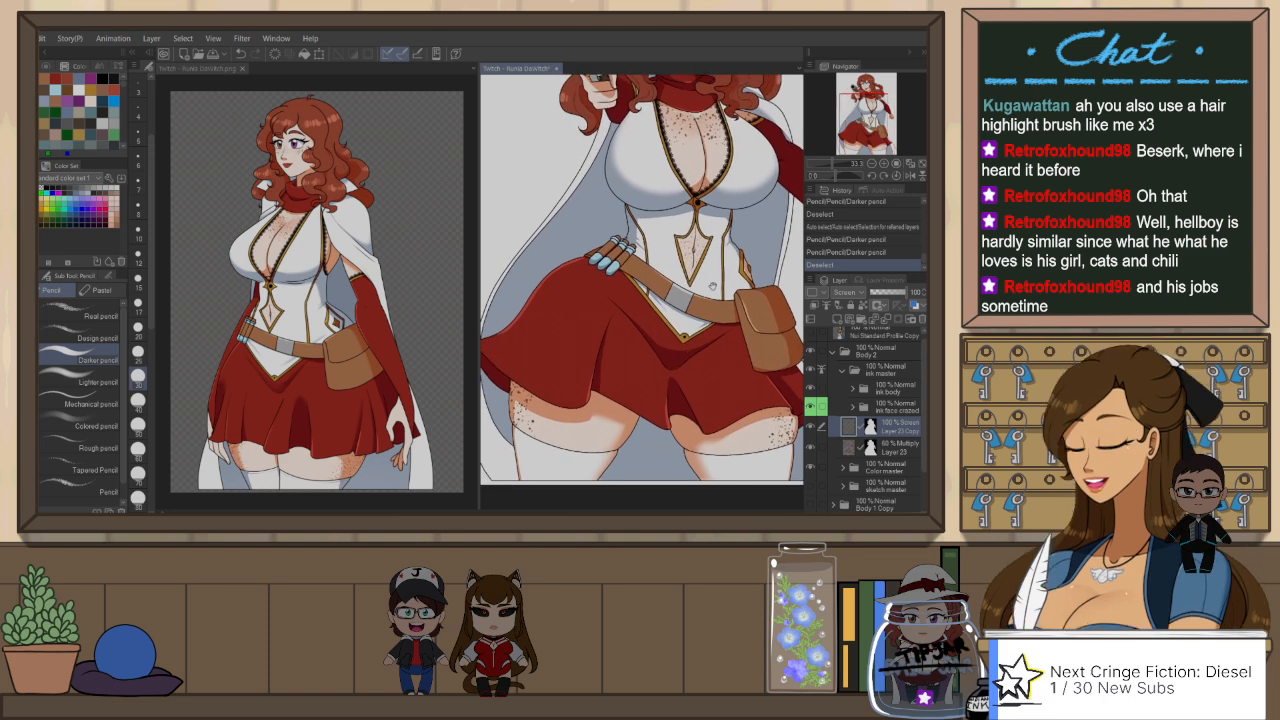
left_click(904, 448)
key("h")
key("j")
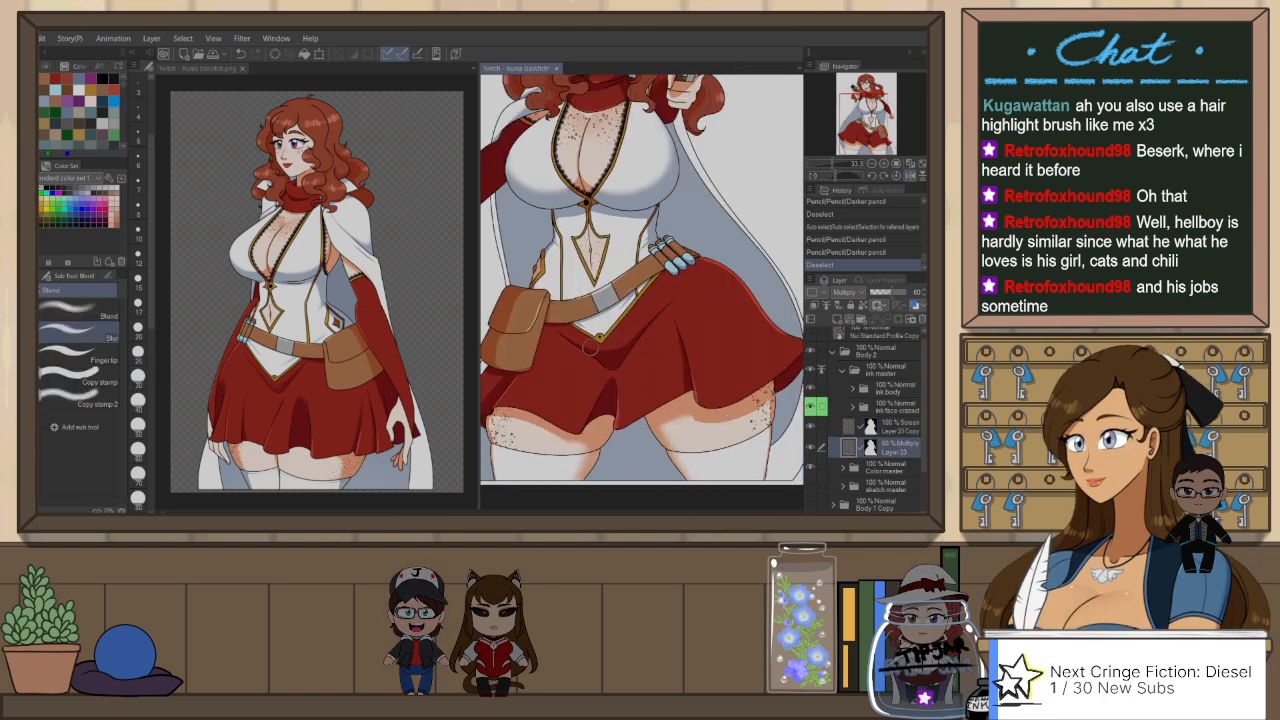
mouse_move(590, 348)
left_mouse_down()
mouse_move(638, 338)
mouse_move(664, 312)
left_mouse_up()
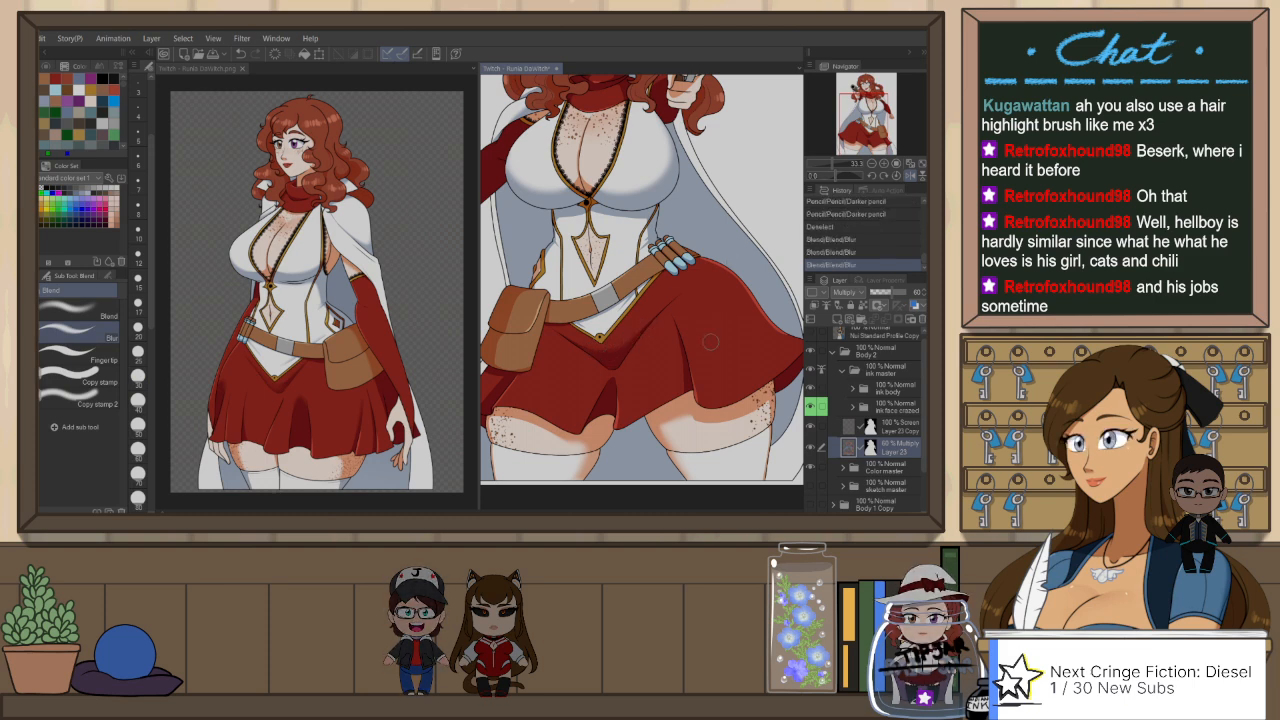
mouse_move(687, 388)
left_mouse_down()
mouse_move(709, 339)
mouse_move(666, 381)
left_mouse_up()
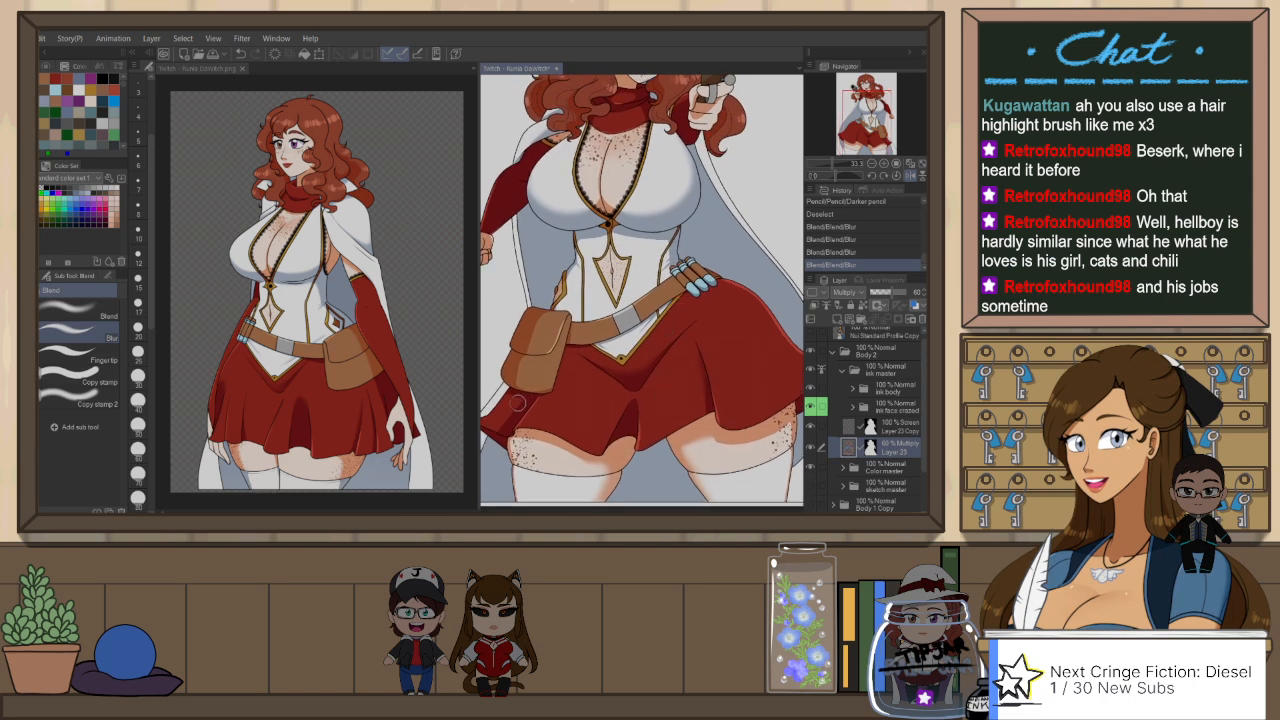
left_click_drag(507, 425, 512, 420)
scroll(705, 258, "down", 2)
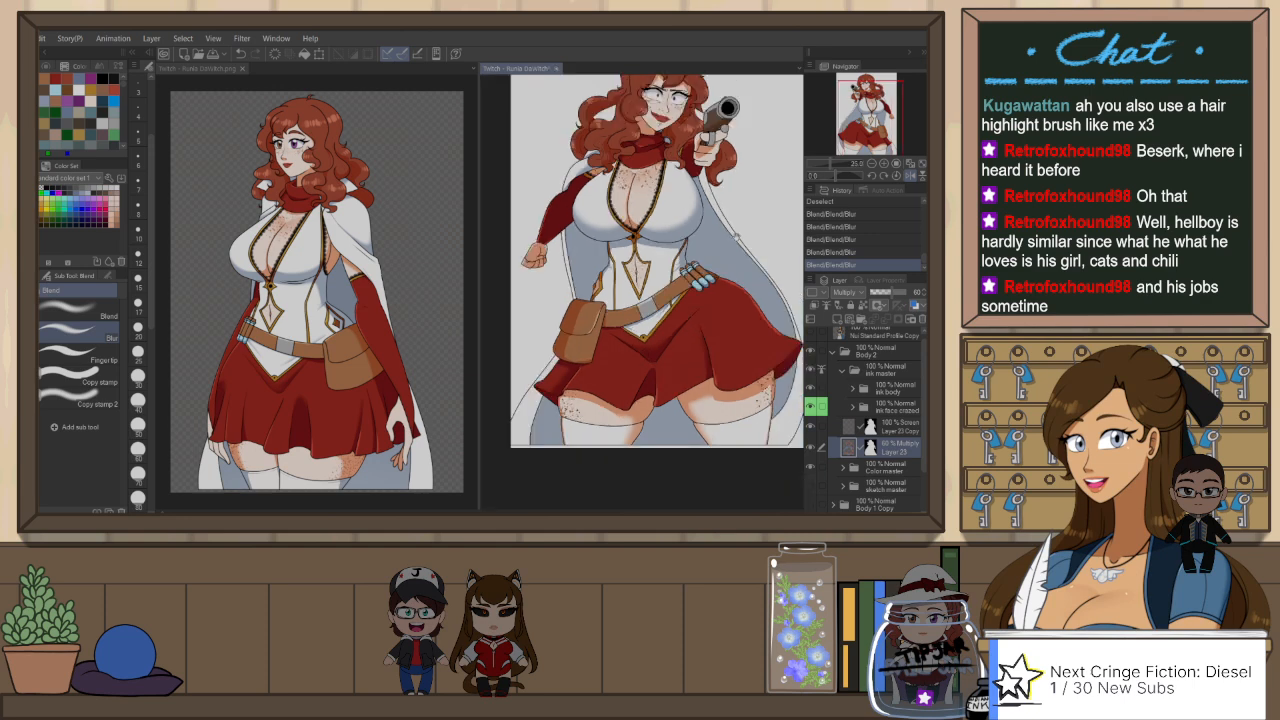
scroll(736, 238, "down", 1)
key("h")
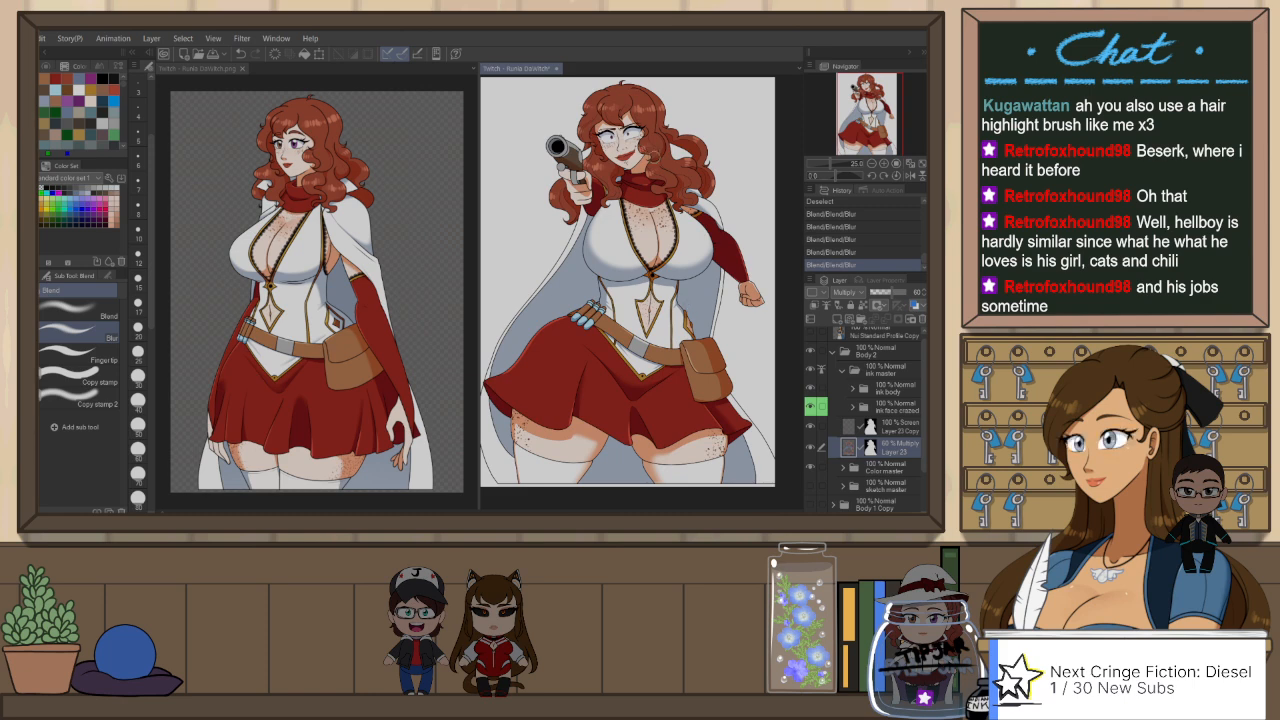
Step: Draw highlights on the pistol's barrel and round knob on Layer 23 Copy with the Darker pencil, and trim them with Snap eraser 2
scroll(640, 150, "up", 3)
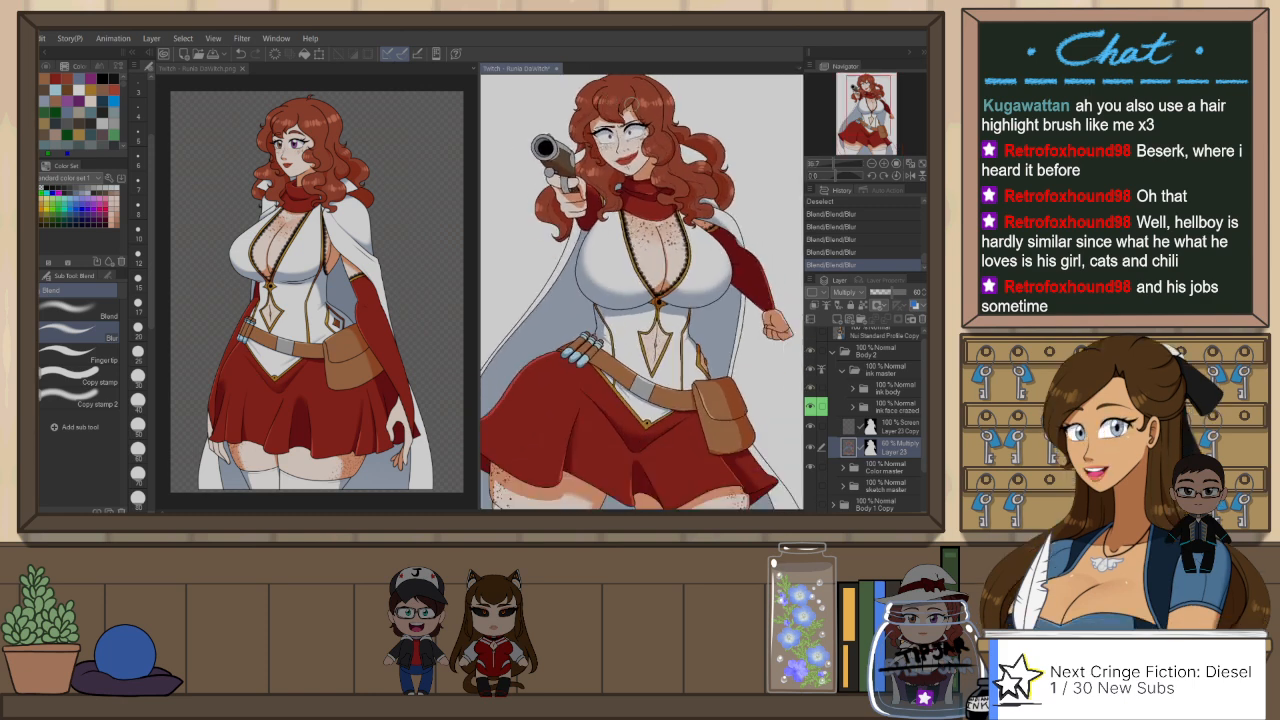
scroll(700, 120, "down", 2)
key("ctrl+0")
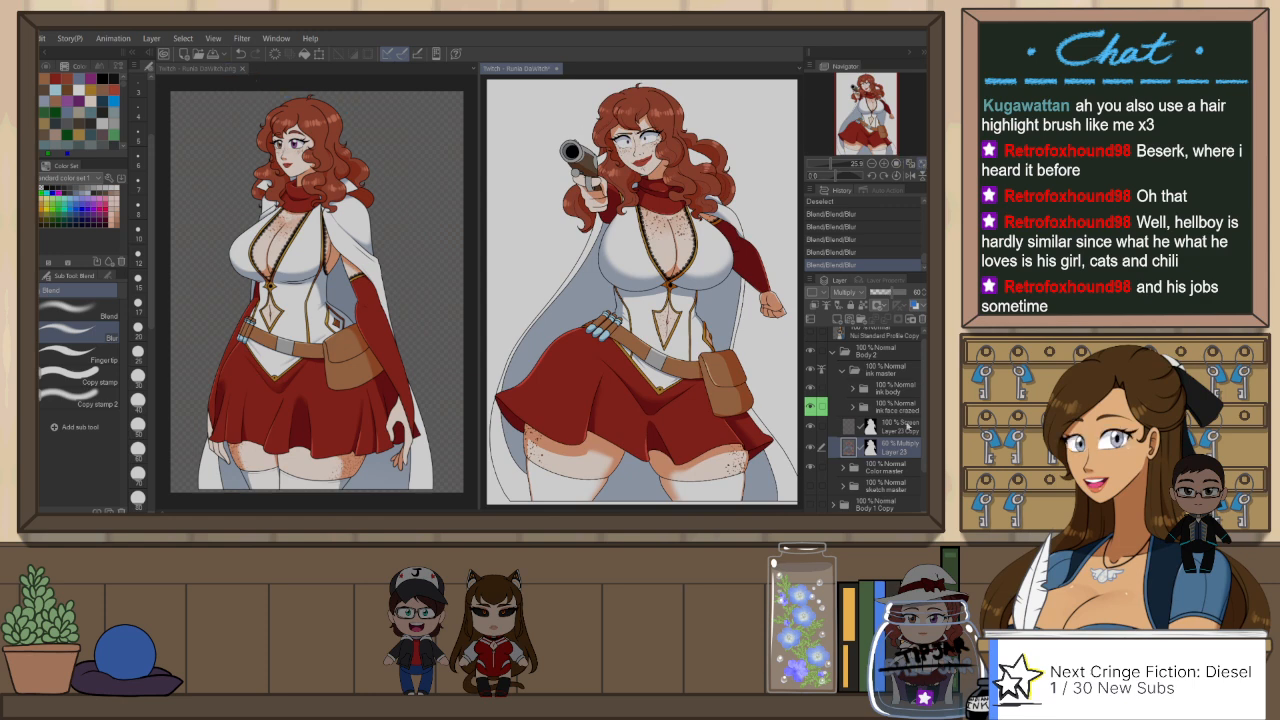
left_click(904, 428)
scroll(528, 112, "up", 9)
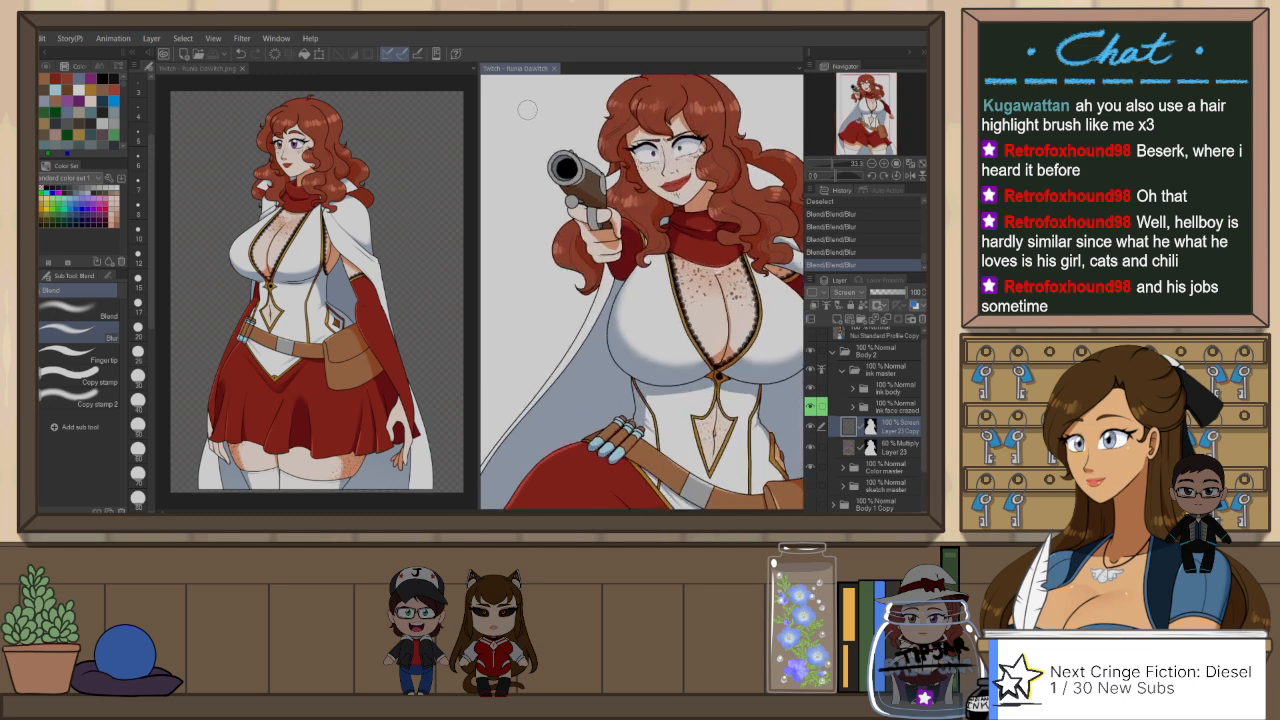
scroll(528, 112, "up", 1)
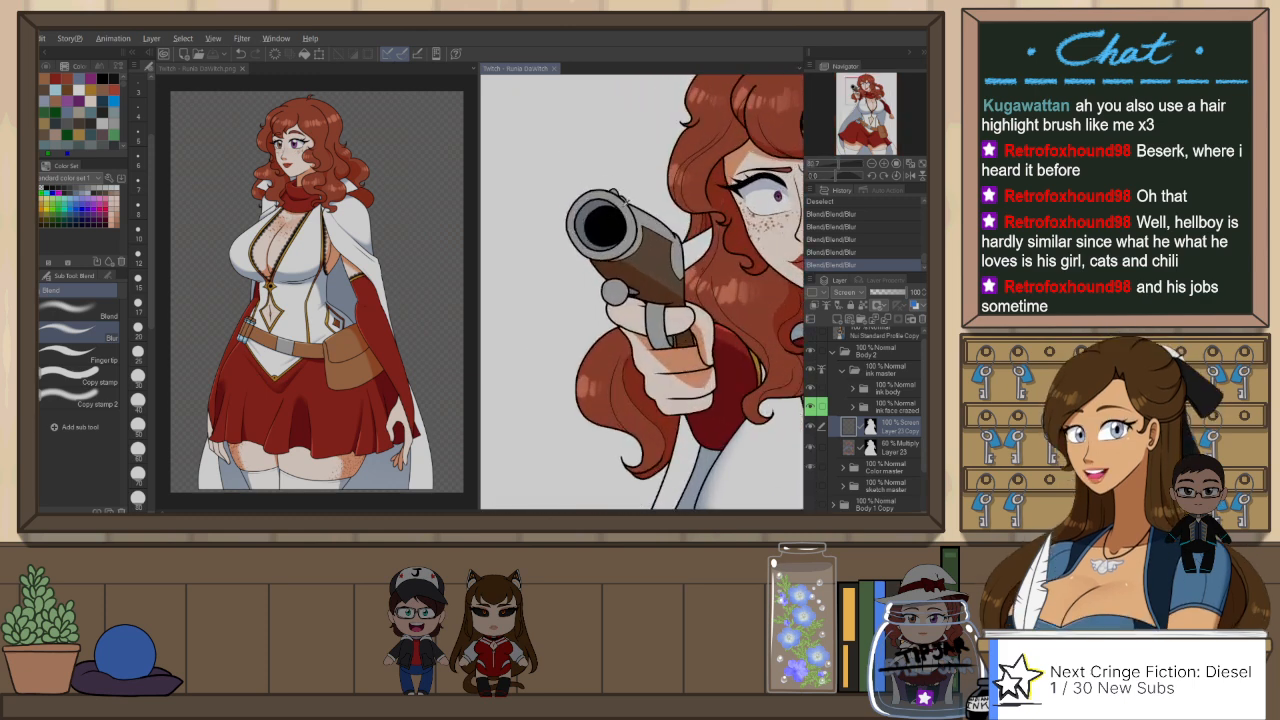
key("p")
key("p")
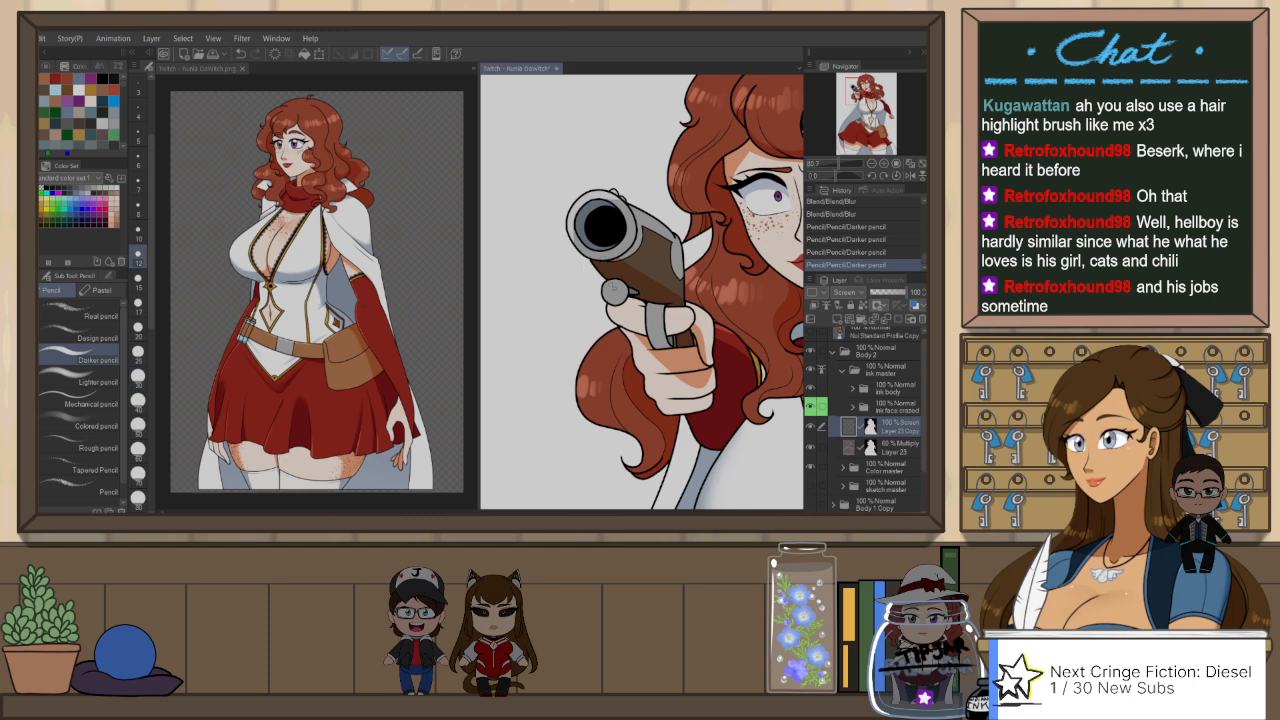
key("ctrl+z")
left_click_drag(611, 281, 605, 294)
left_click_drag(631, 207, 657, 221)
key("e")
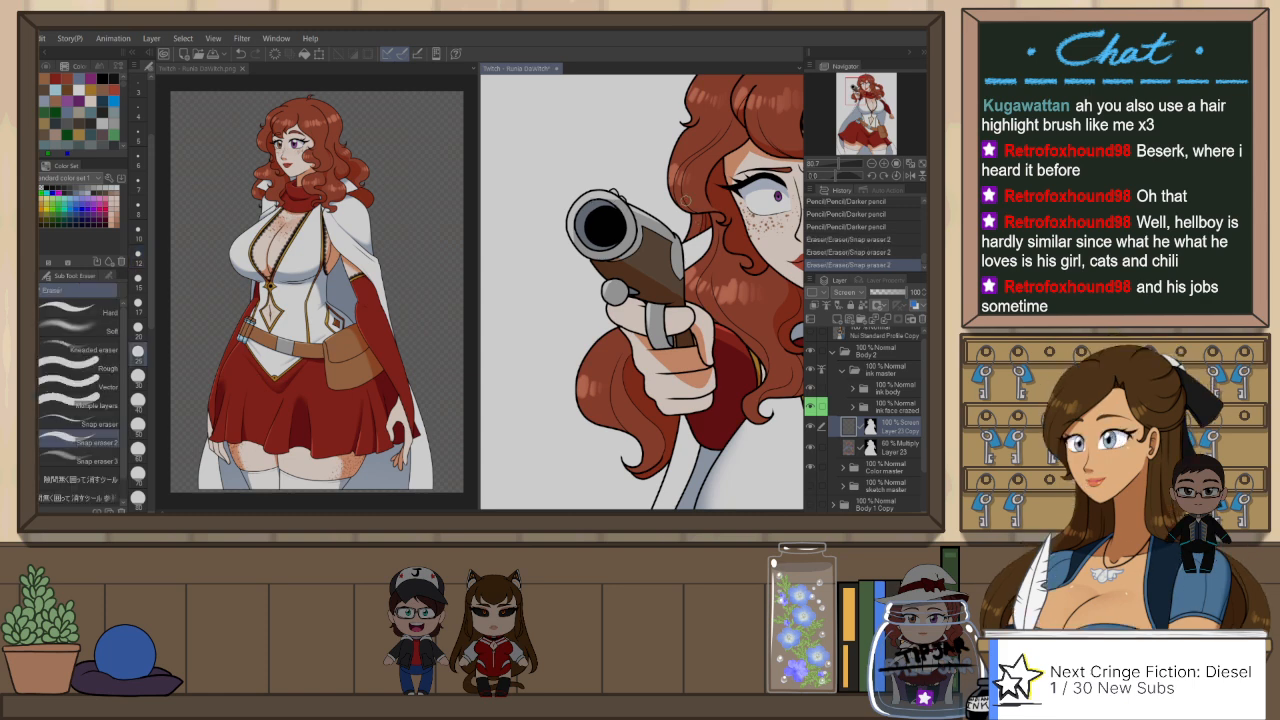
Step: Recolour the lines of Layer 16 in the ink body folder to the reddish brown of the thin hair lines in the Body 1 reference
left_click(230, 70)
scroll(313, 99, "up", 1)
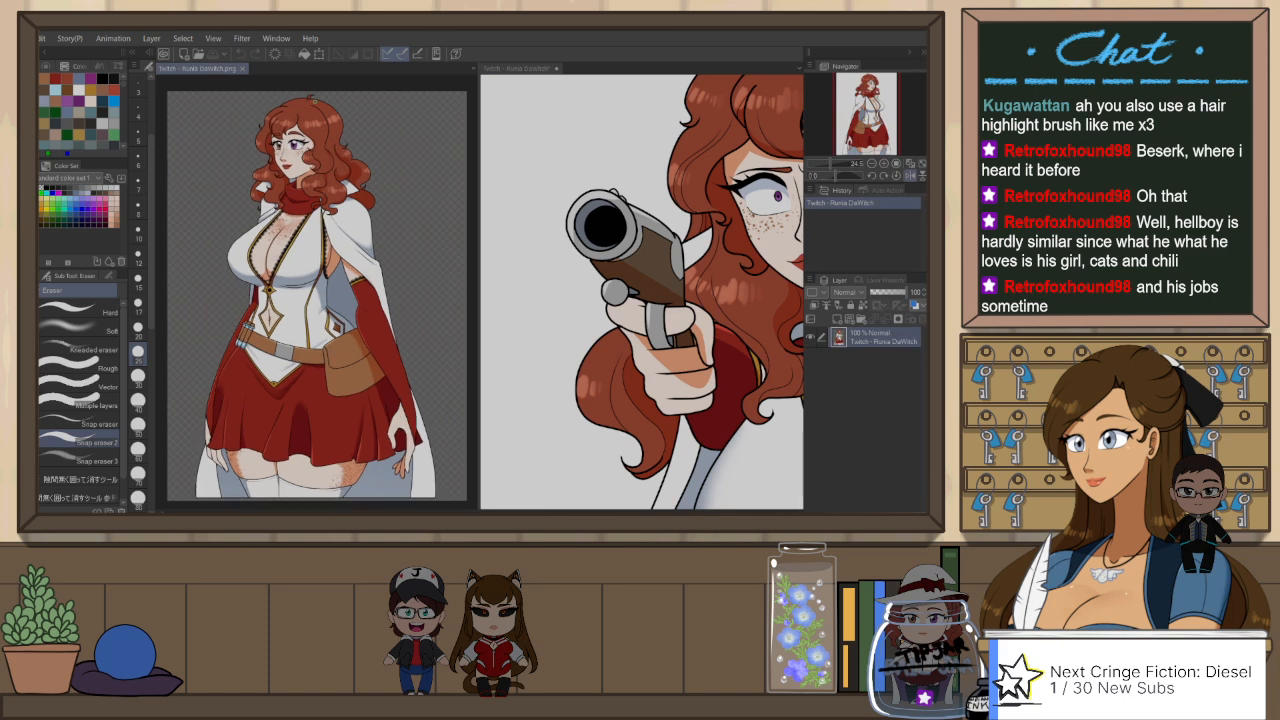
scroll(335, 180, "up", 6)
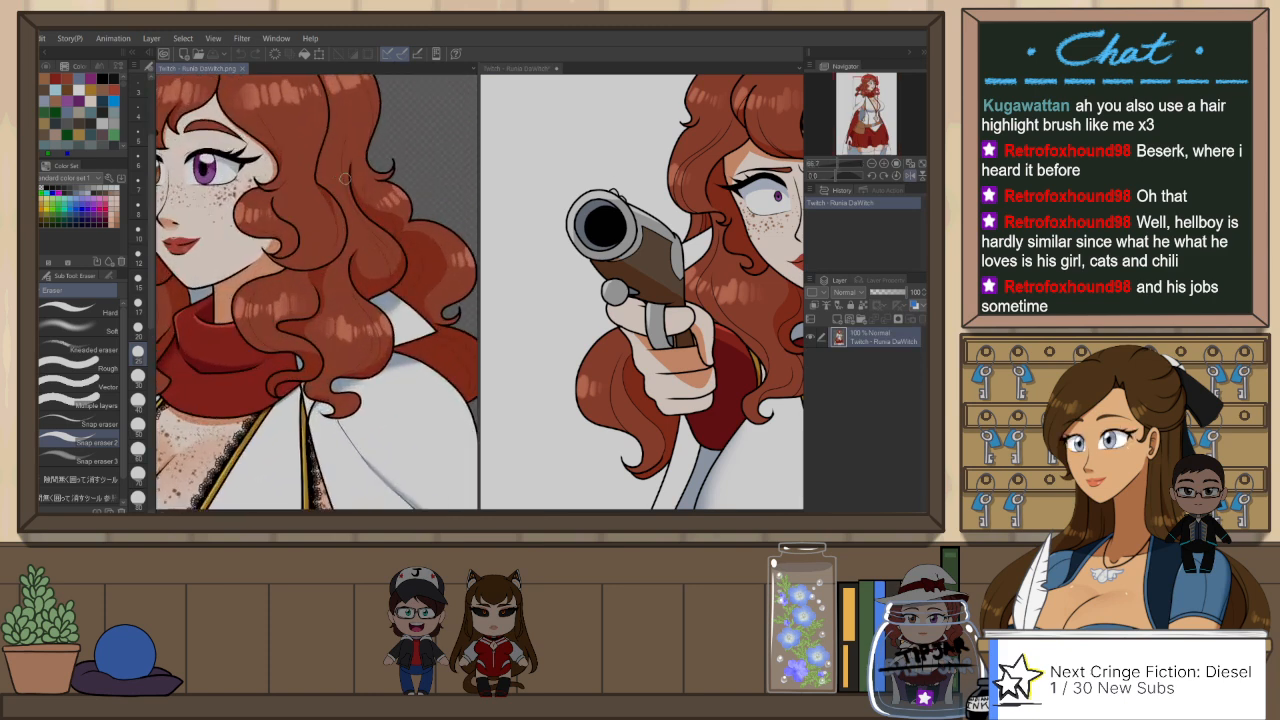
scroll(344, 178, "up", 1)
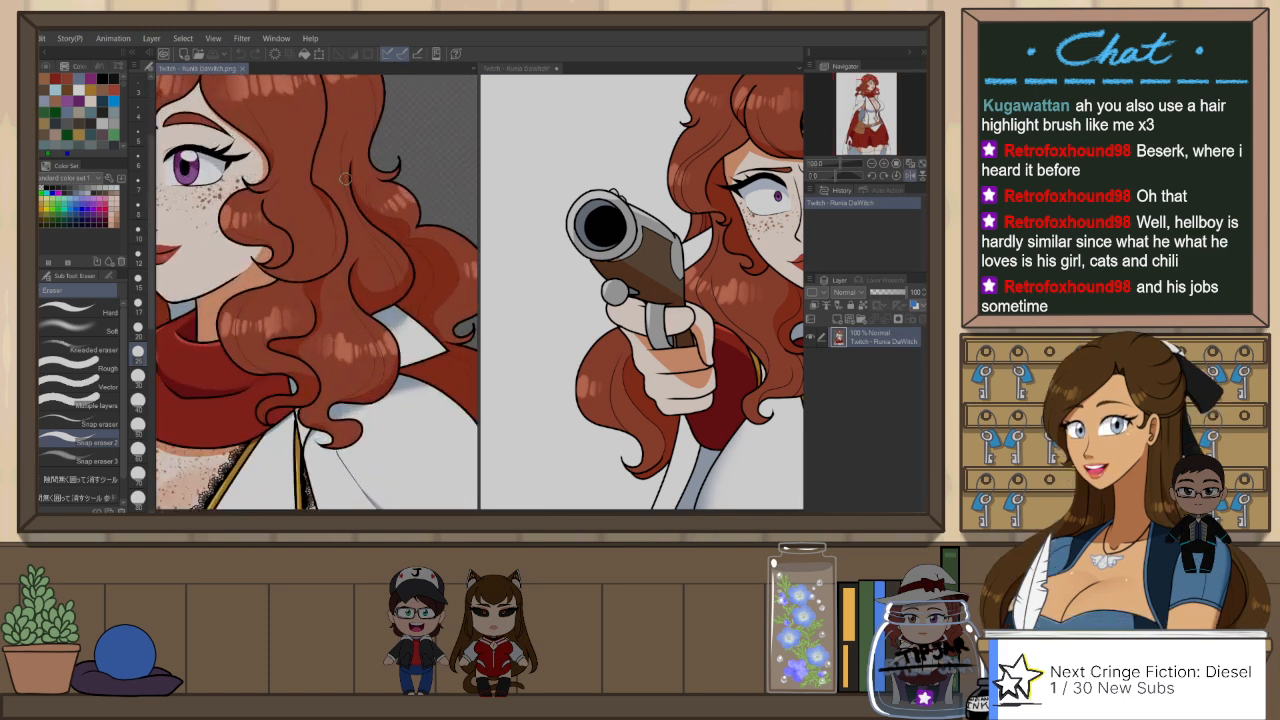
left_click(503, 72)
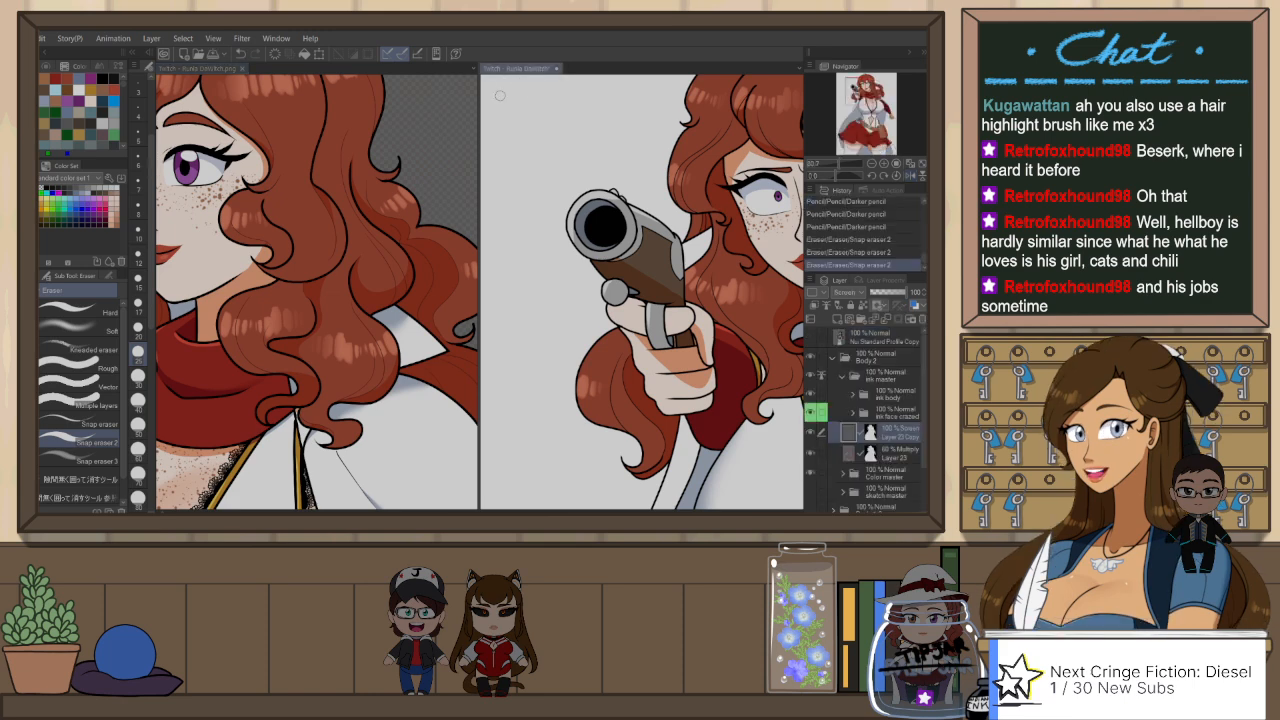
left_click(853, 395)
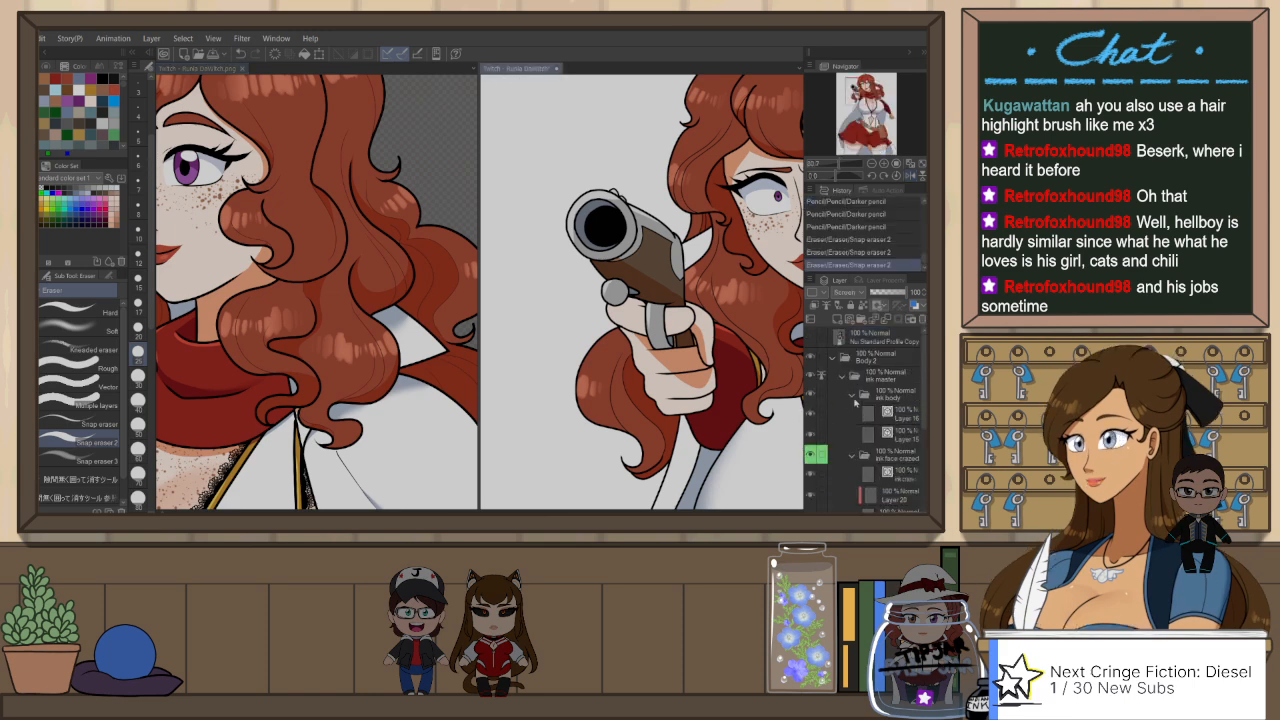
left_click(866, 414)
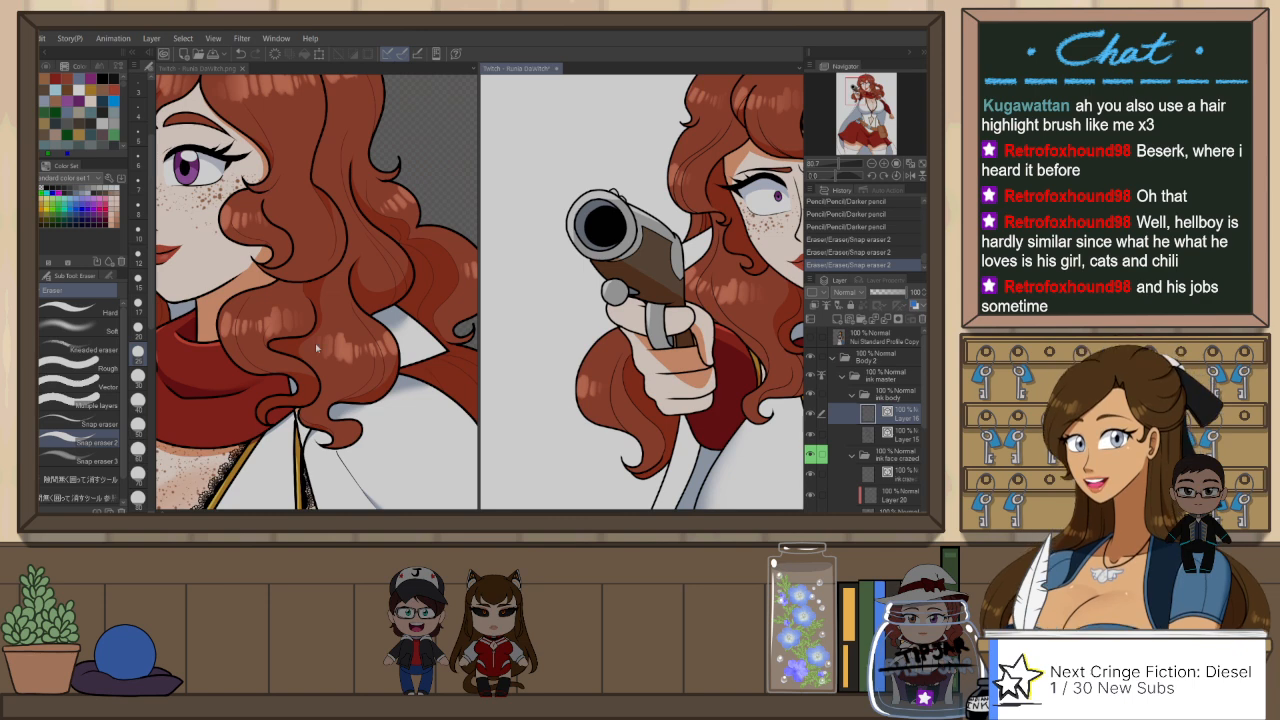
key("o")
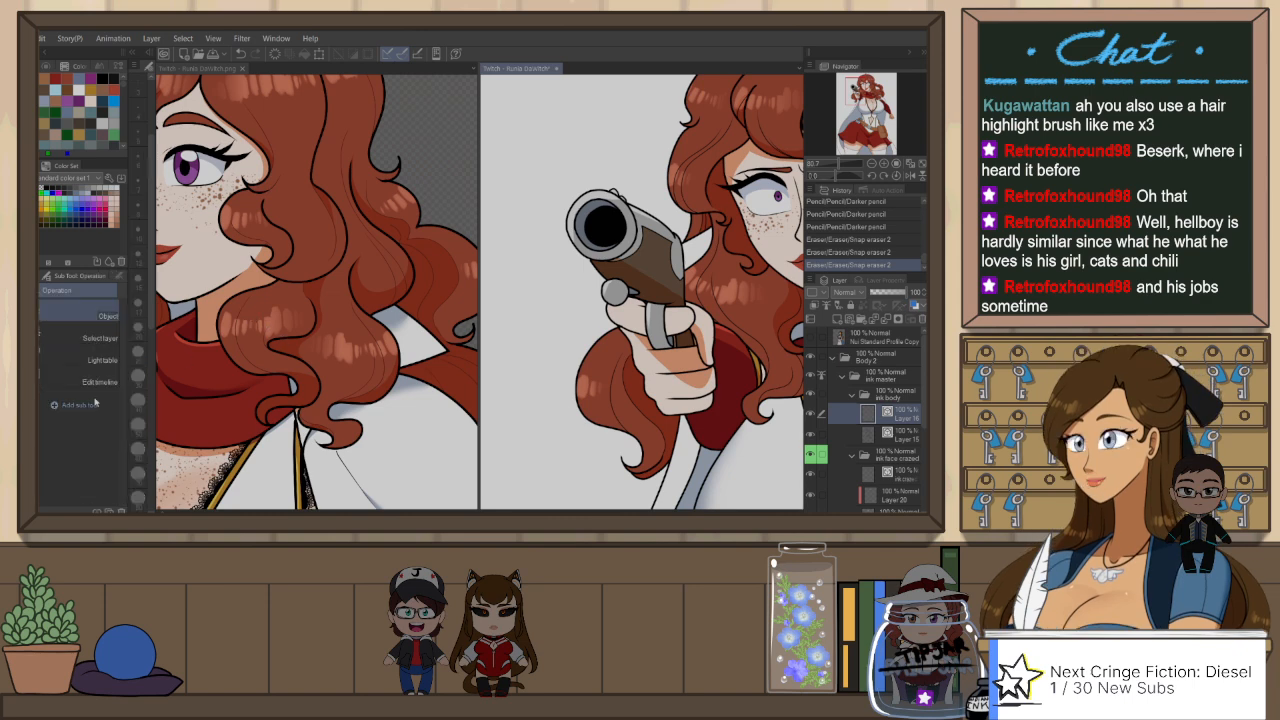
left_click(123, 279)
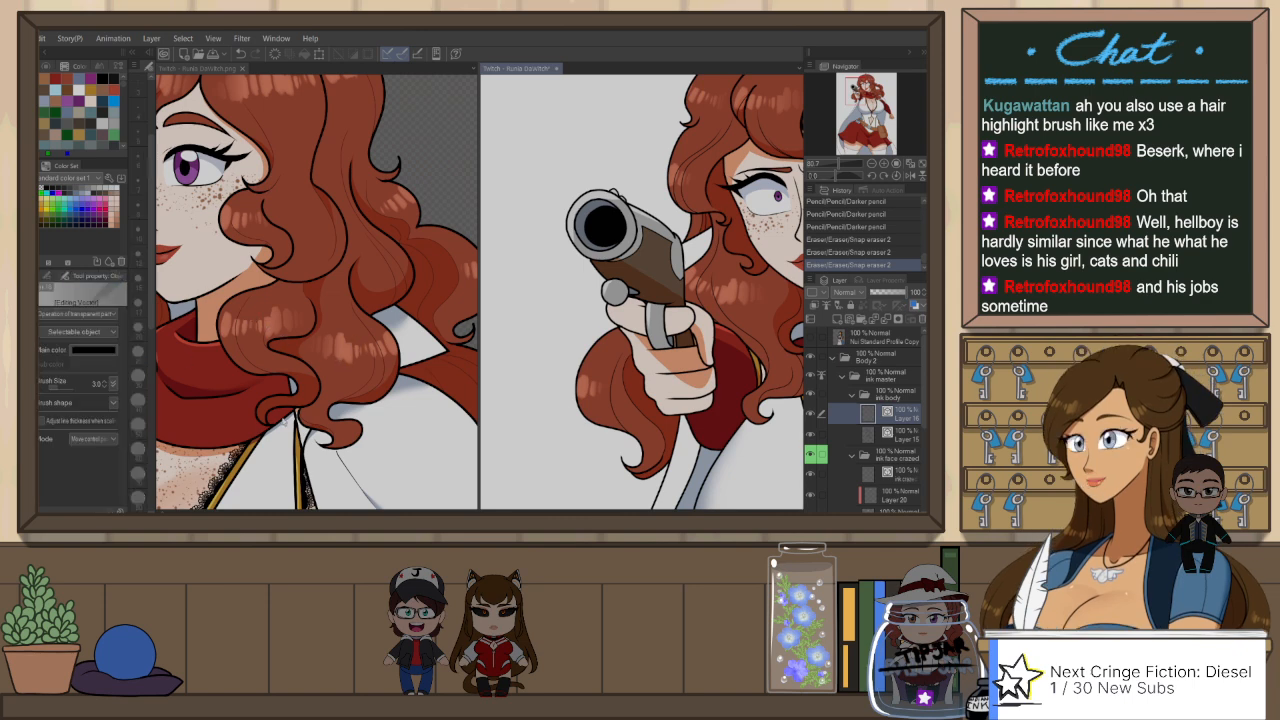
left_click(258, 368)
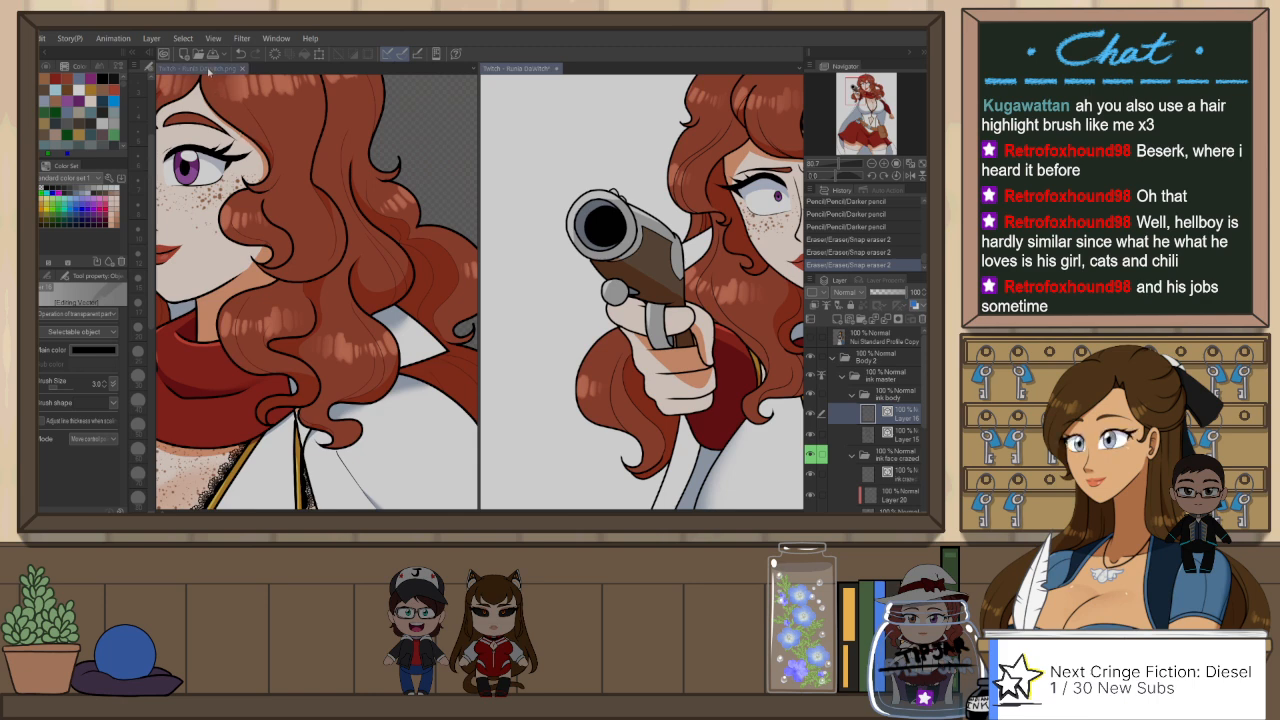
scroll(258, 368, "up", 5)
scroll(258, 368, "up", 4)
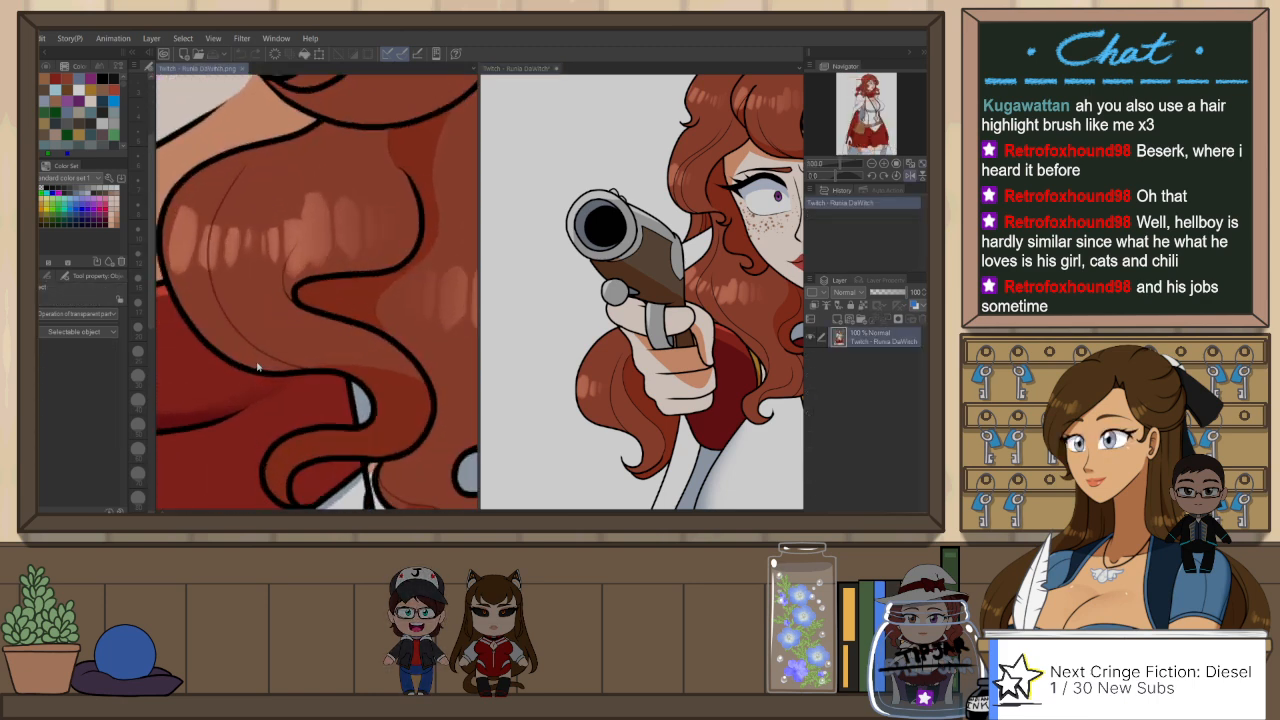
left_click(525, 67)
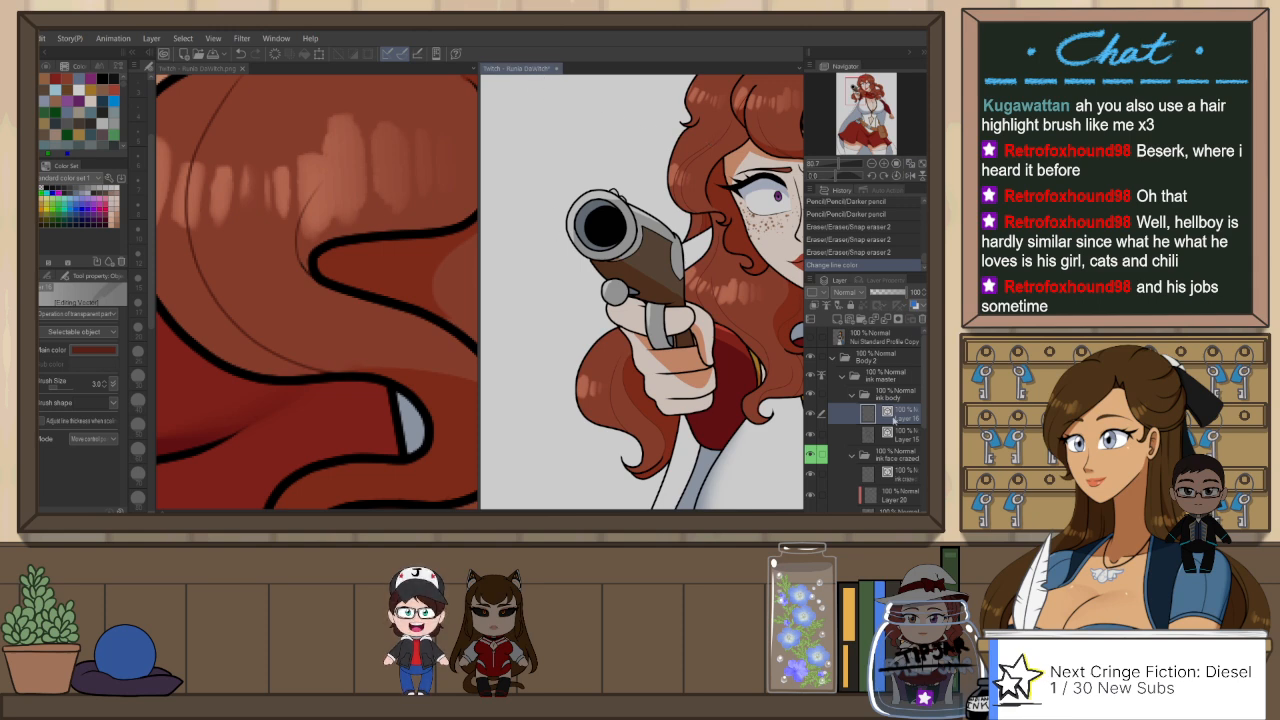
Step: Move Layer 16 below Layer 15 in the ink body folder and fit both drawings to their windows
left_click_drag(895, 421, 893, 445)
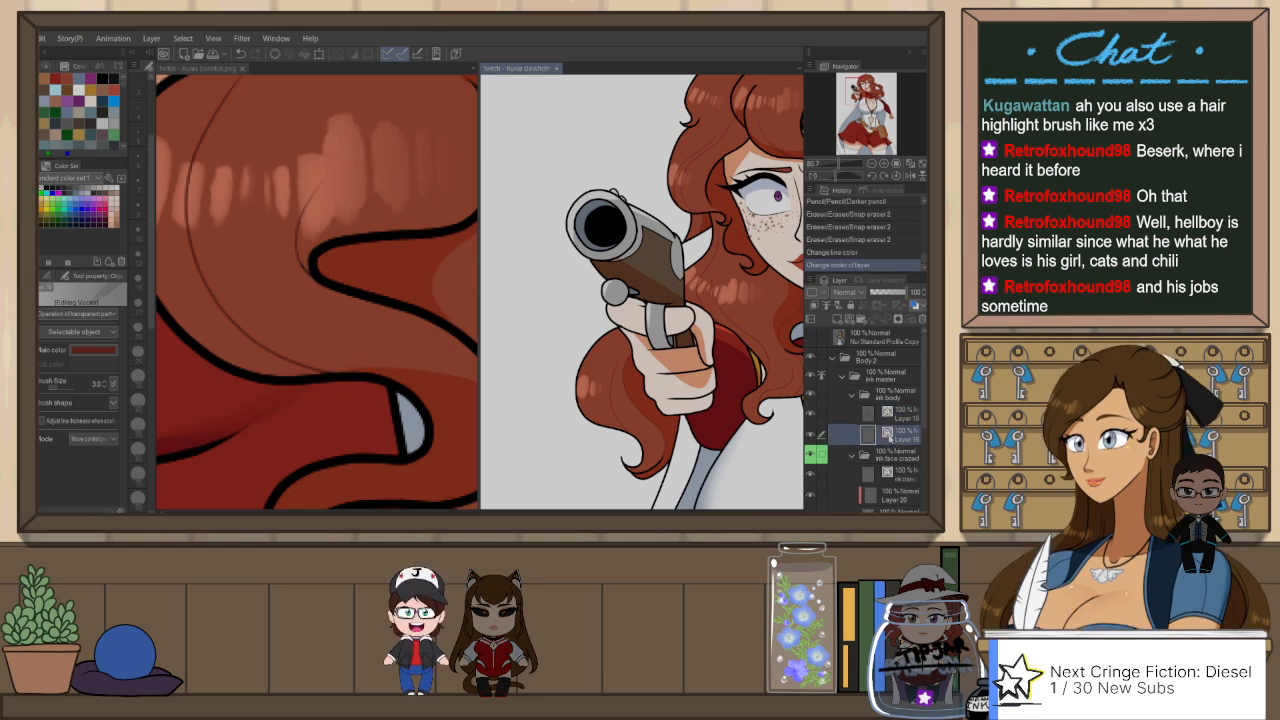
left_click(921, 163)
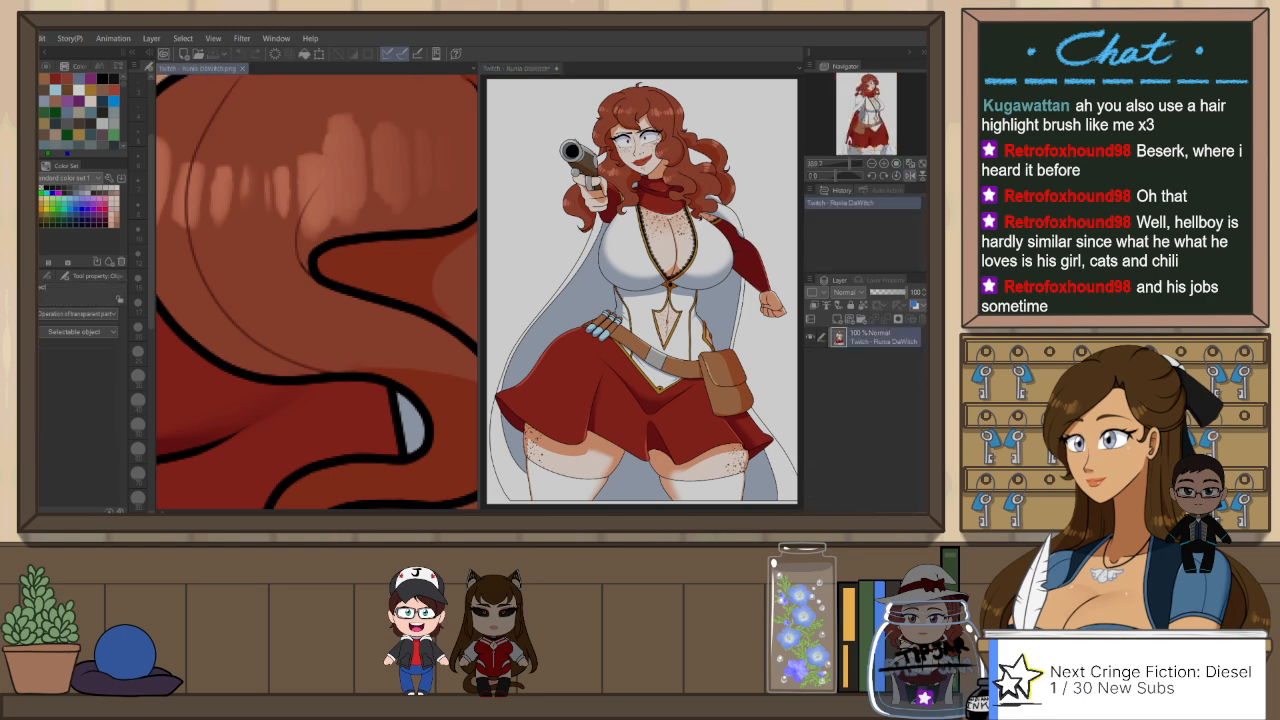
key("ctrl+0")
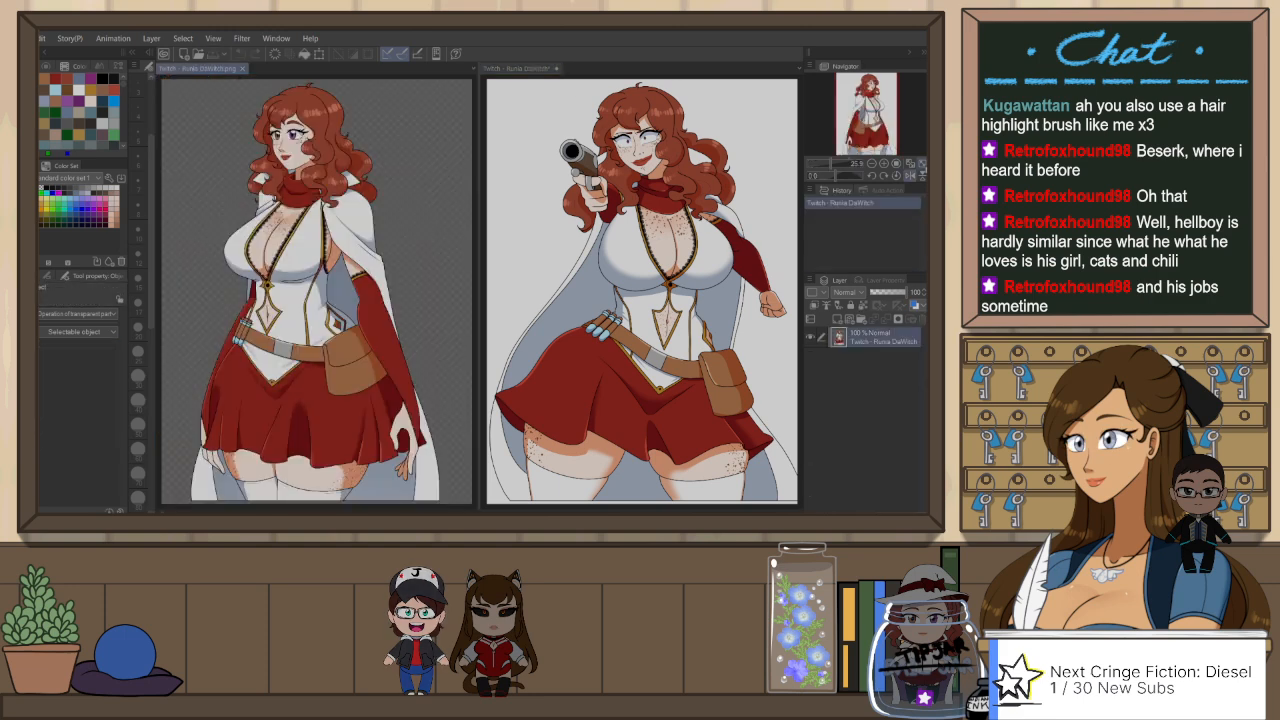
Step: Collapse the ink body and ink master folders inside Body 2 of the gun-pointing drawing
left_click(521, 69)
scroll(755, 365, "up", 5)
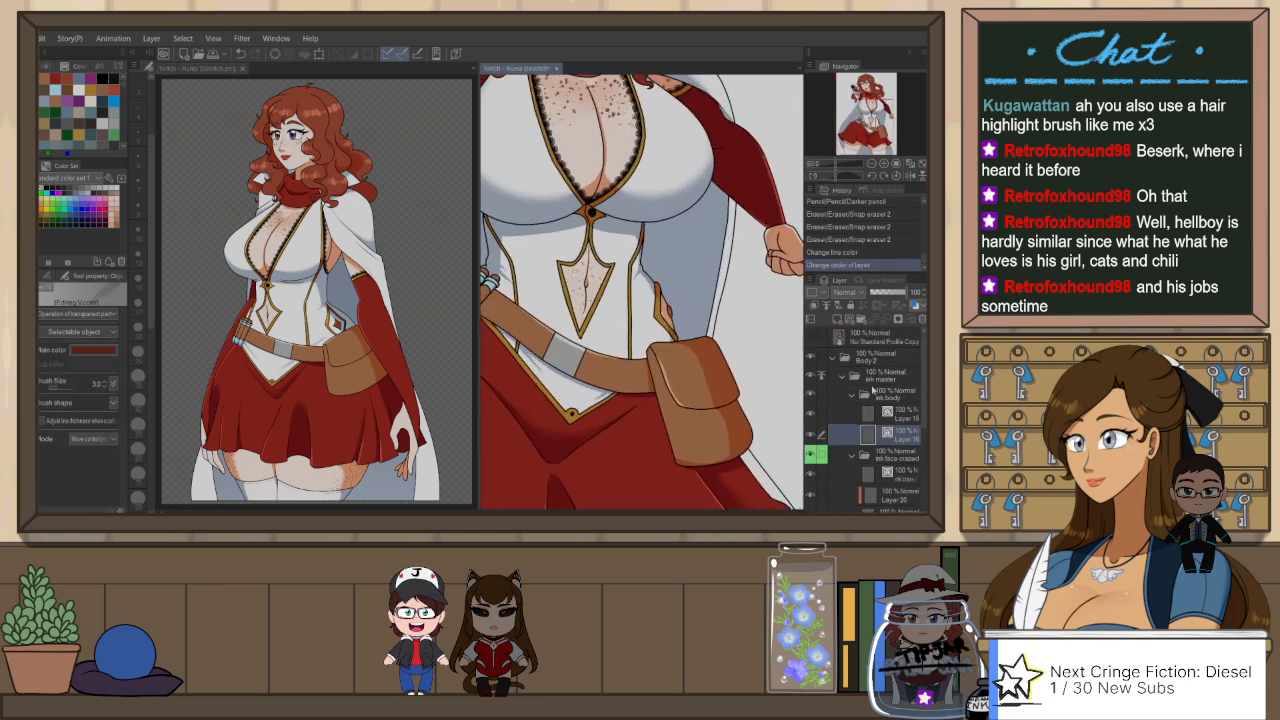
left_click(853, 396)
left_click(843, 377)
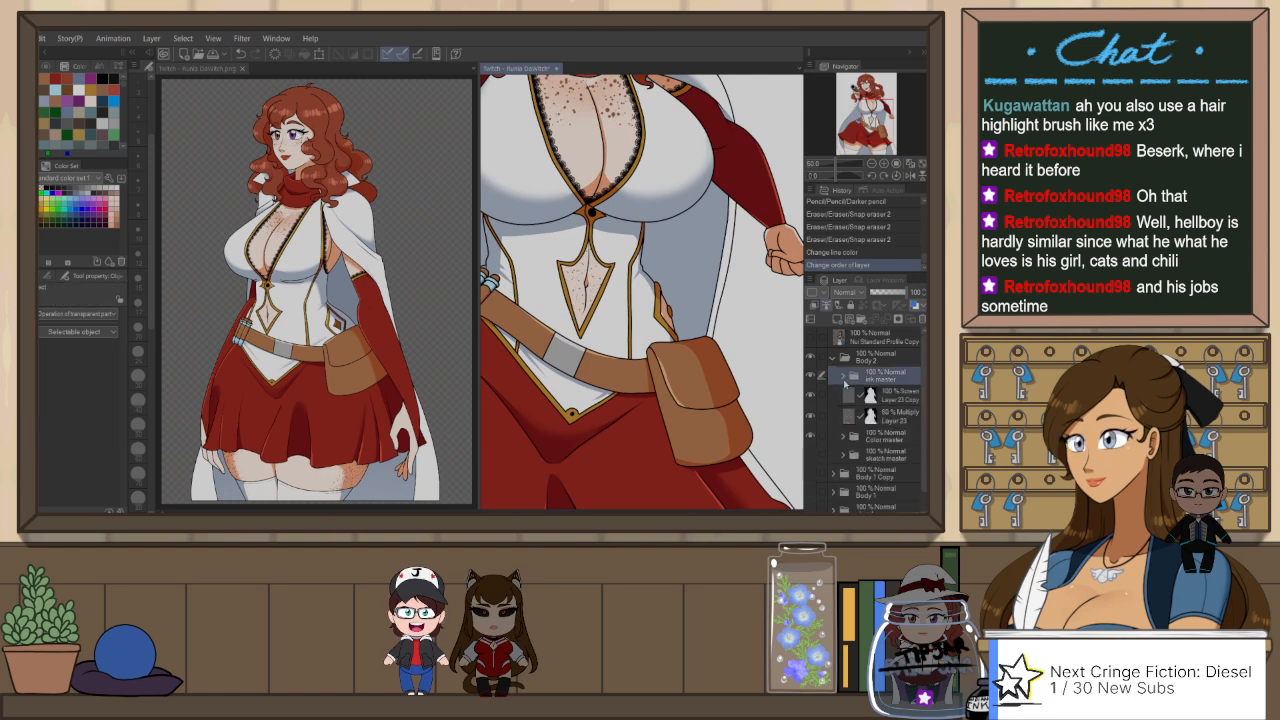
scroll(654, 326, "up", 1)
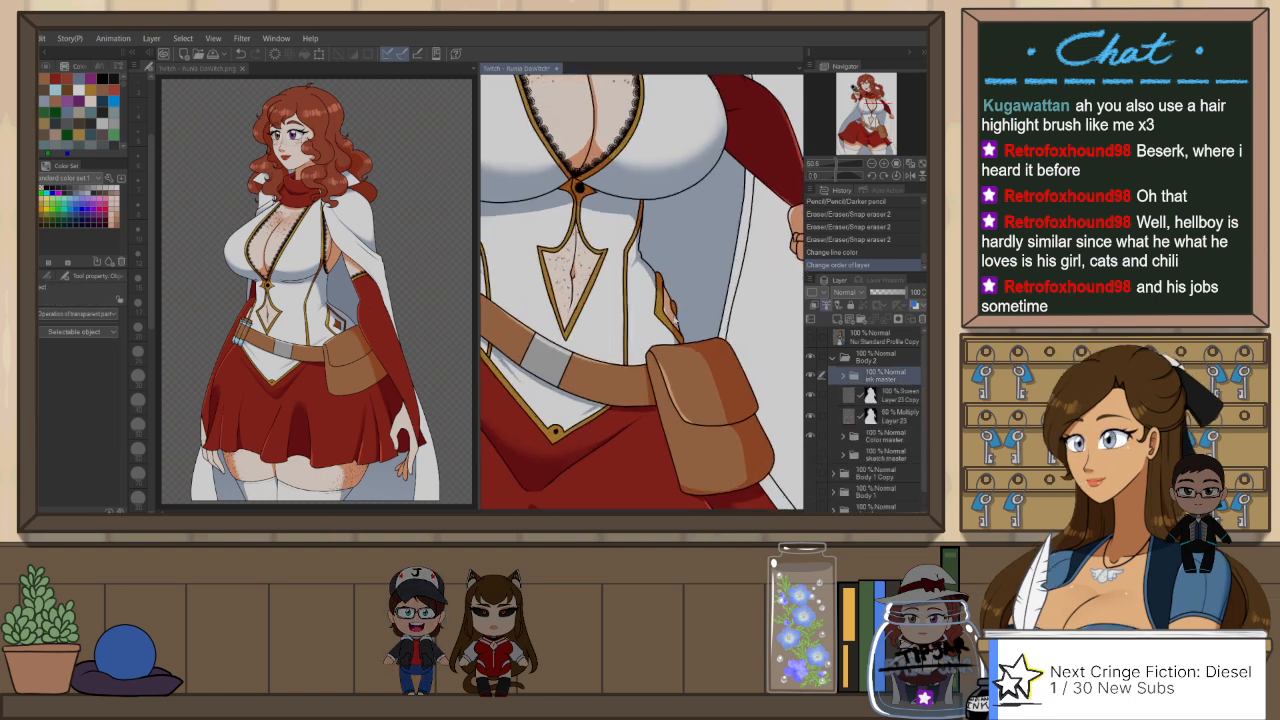
Step: Auto-select the gold trim at the corset's side, lock Layer 23's transparent pixels, fill the trim's shadow, and deselect
key("g")
left_click(662, 318)
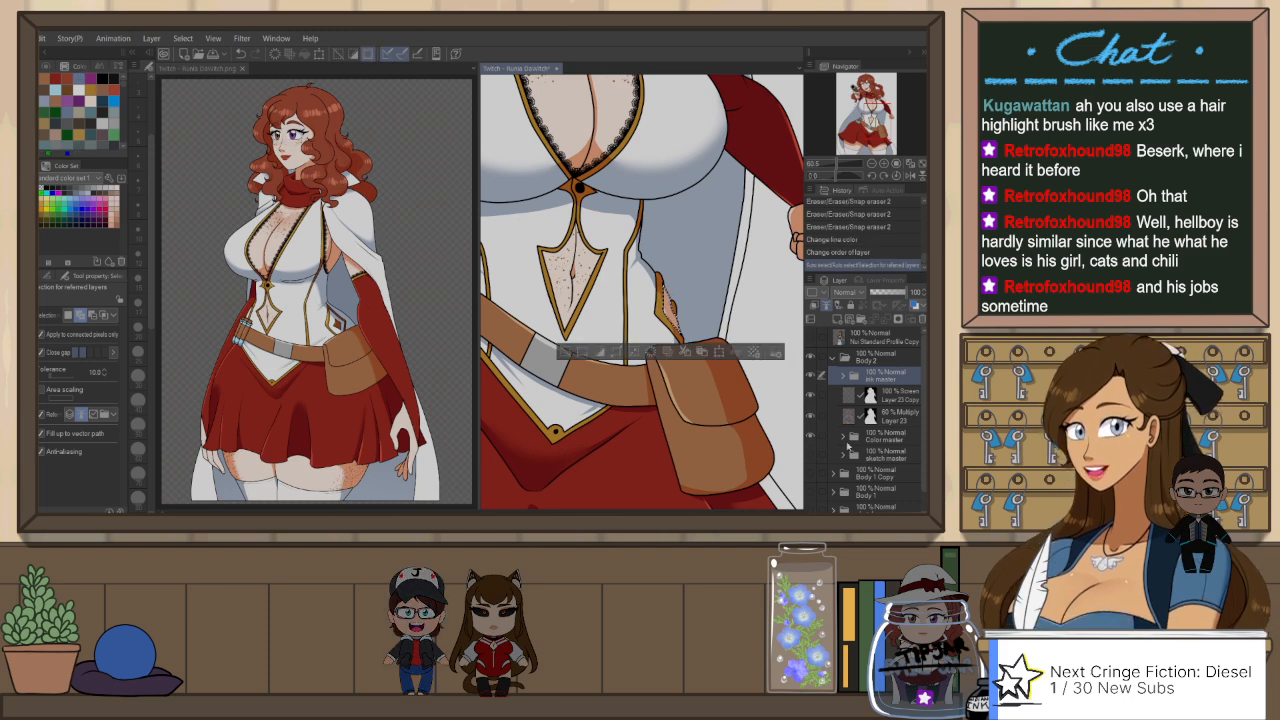
left_click(849, 415)
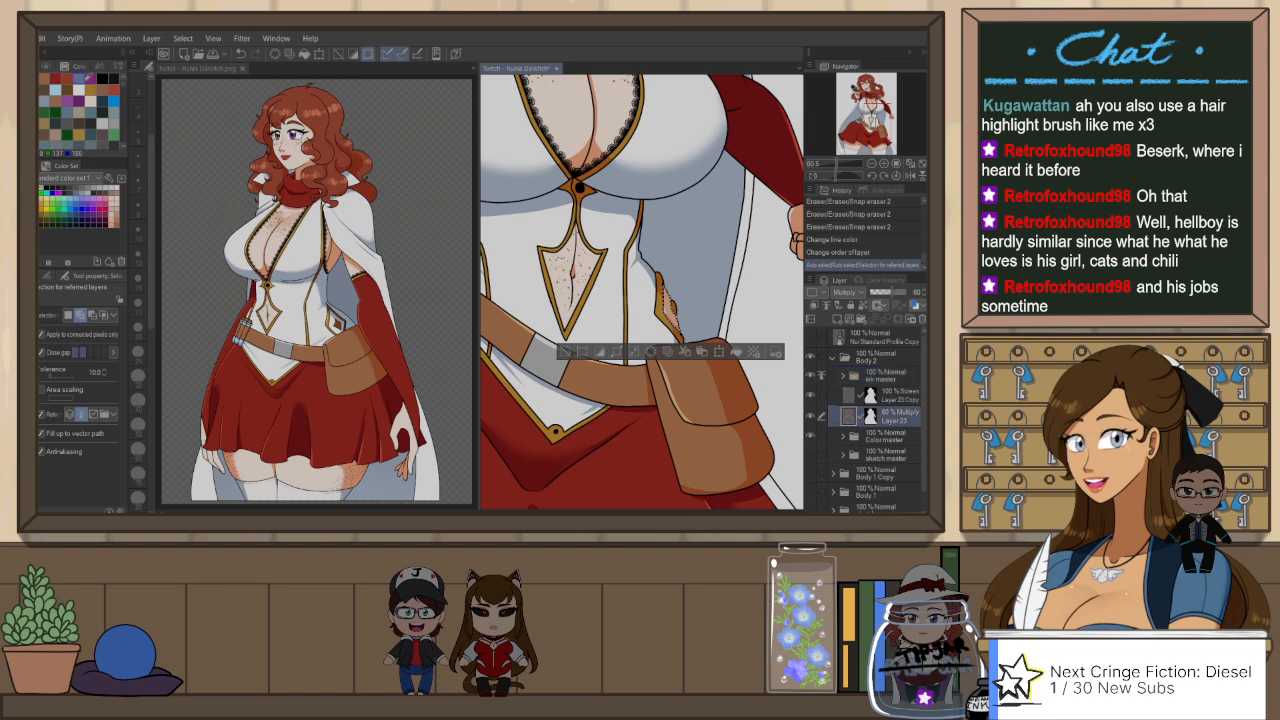
key("alt+Delete")
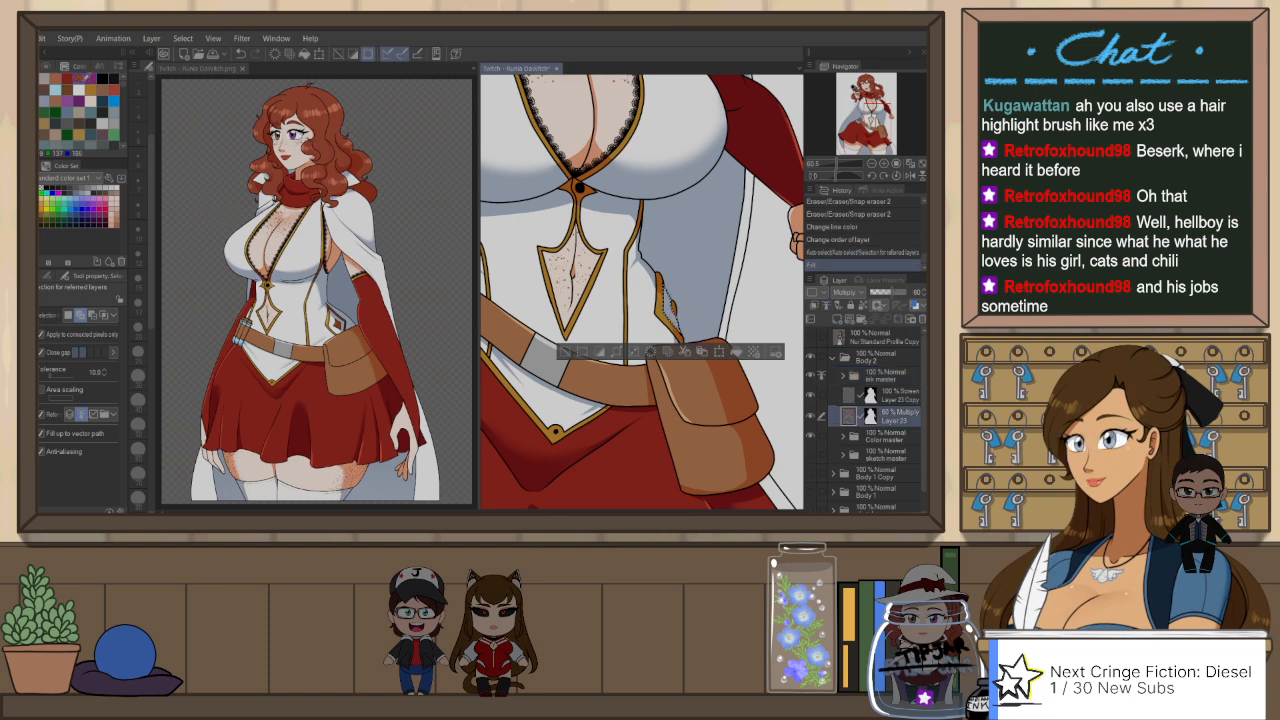
key("ctrl+z")
left_click(869, 308)
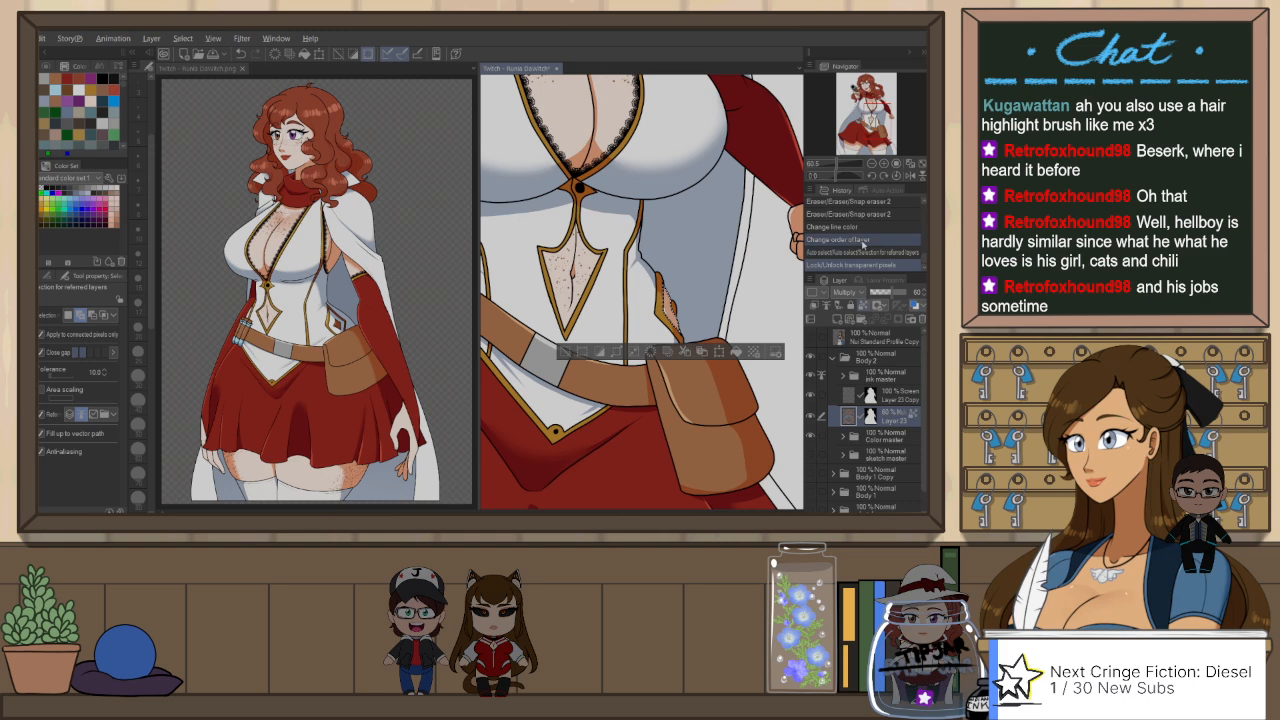
key("alt+Delete")
key("ctrl+d")
scroll(734, 263, "down", 3)
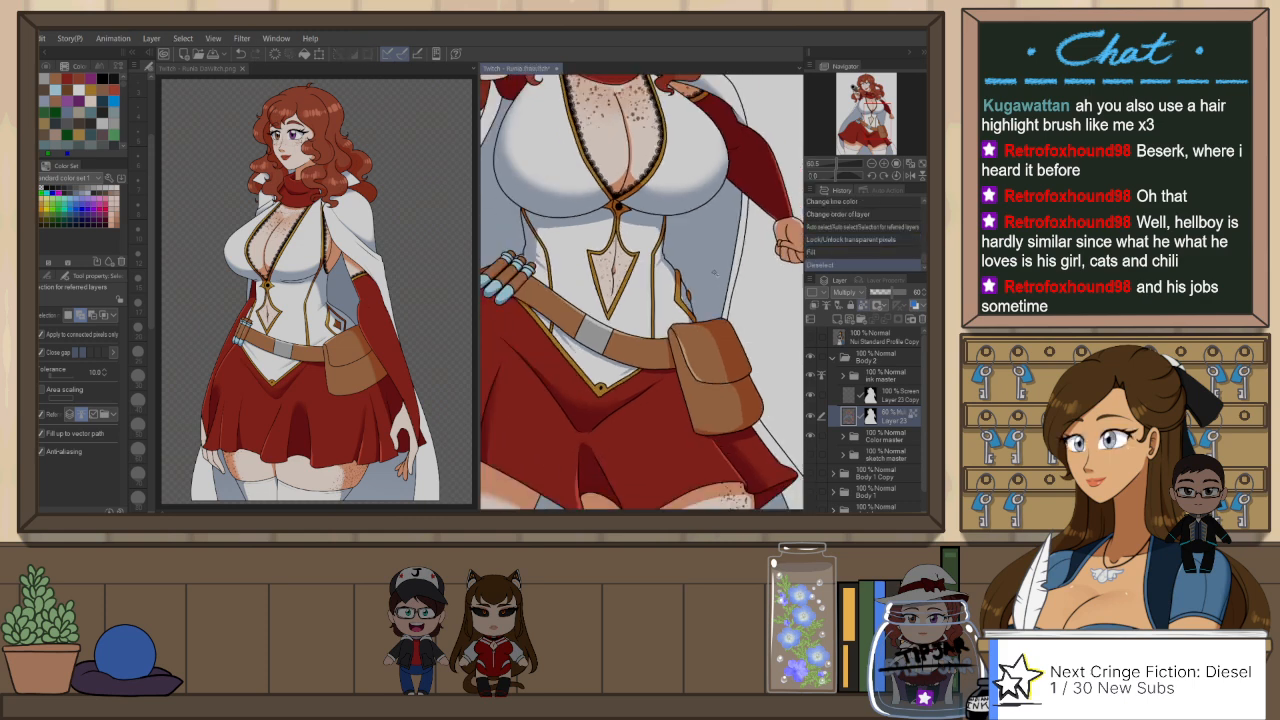
scroll(713, 271, "down", 5)
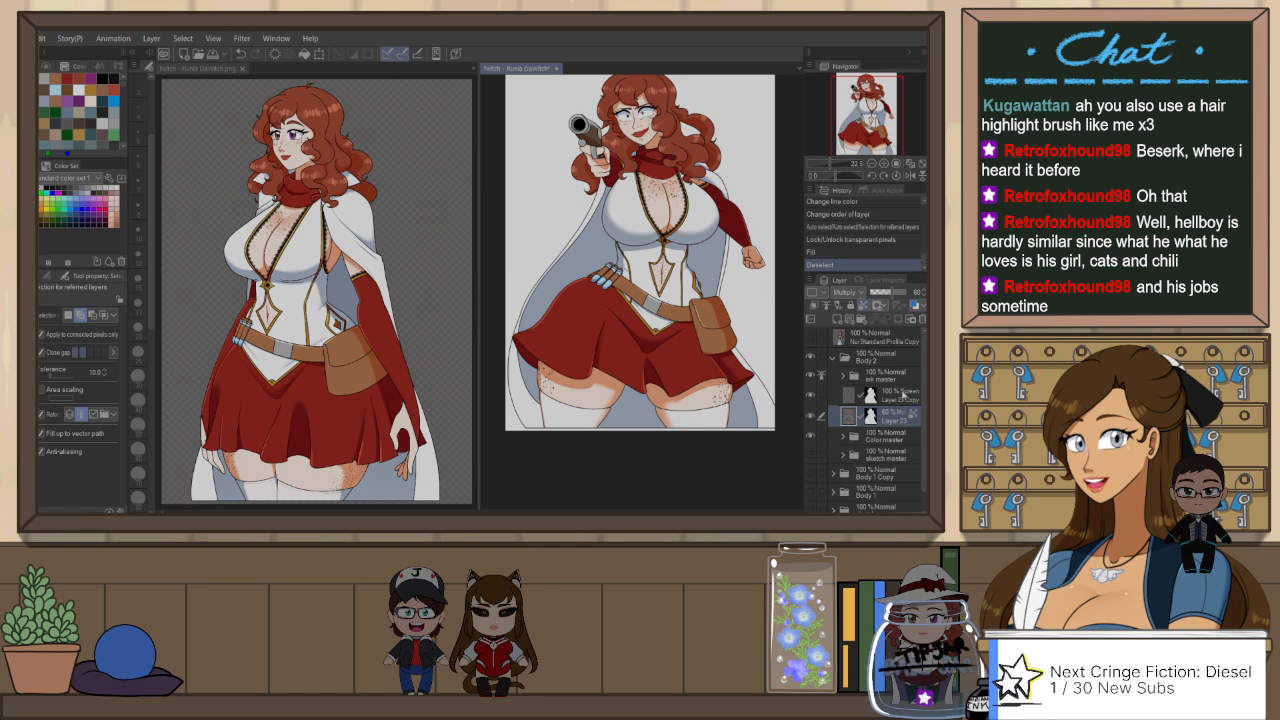
Step: Auto-select the cape's inner areas between the legs and on both sides of the body, using the ink master folder
left_click(884, 377)
left_click(629, 406)
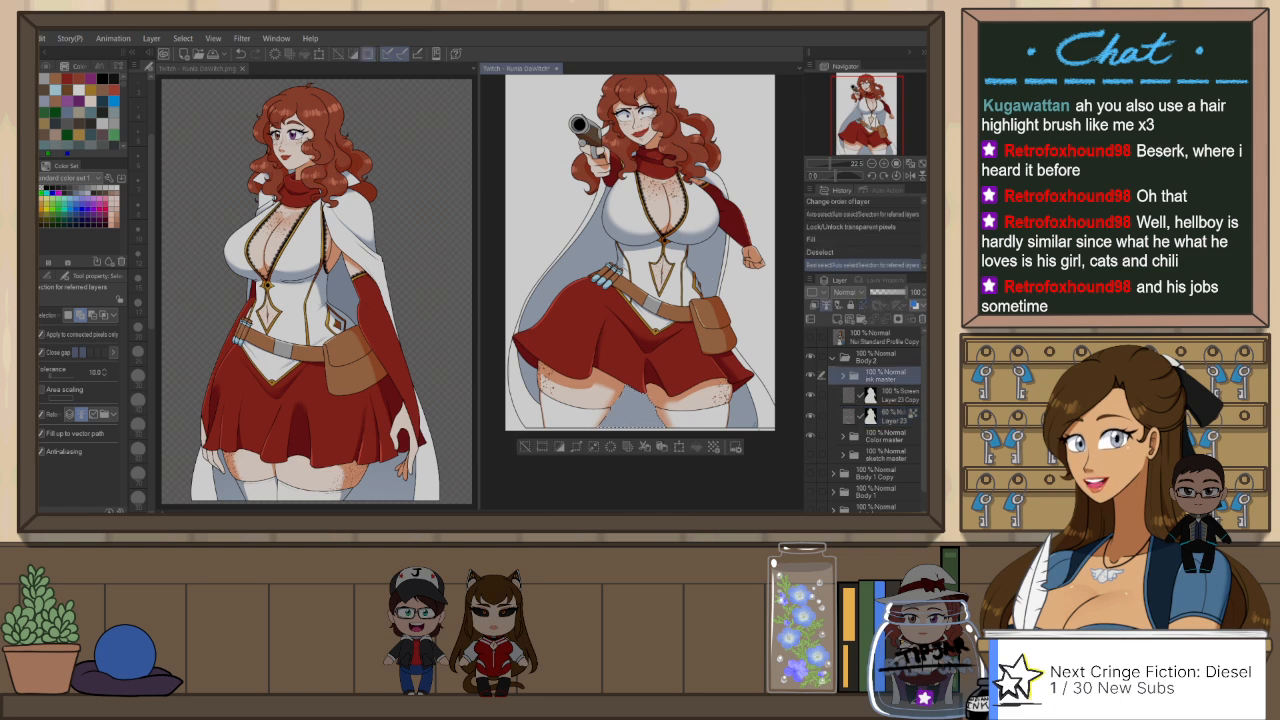
left_click(742, 405)
left_click(526, 358)
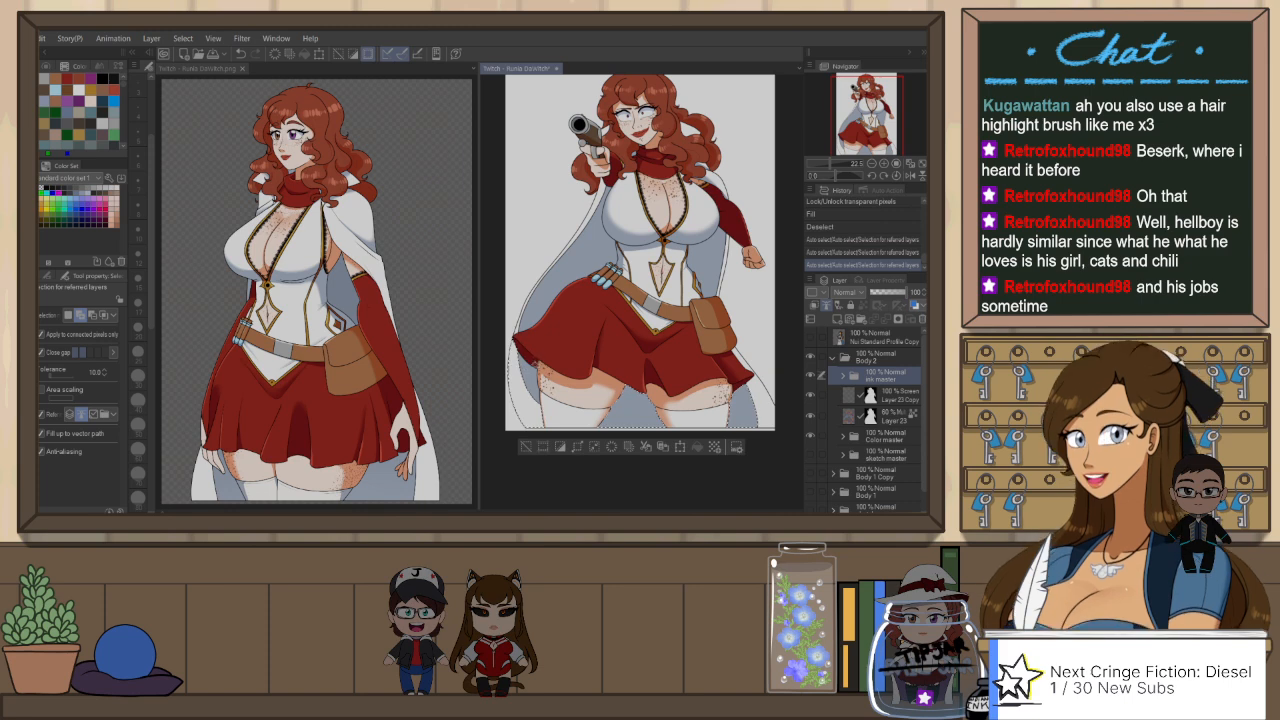
key("ctrl+z")
left_click(558, 302)
left_click(709, 262)
key("ctrl+z")
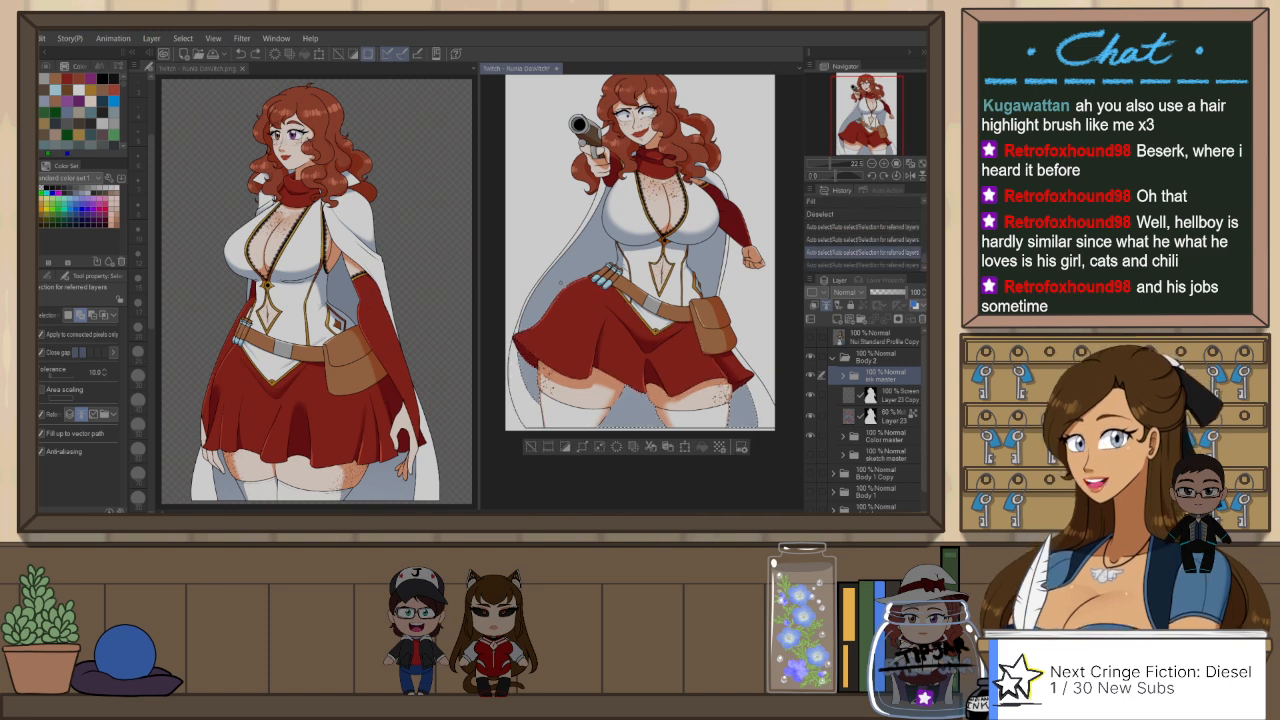
left_click(711, 261)
left_click(711, 261)
Step: Make Layer 23 active and set up the Soft eraser with a very large brush size
left_click(880, 415)
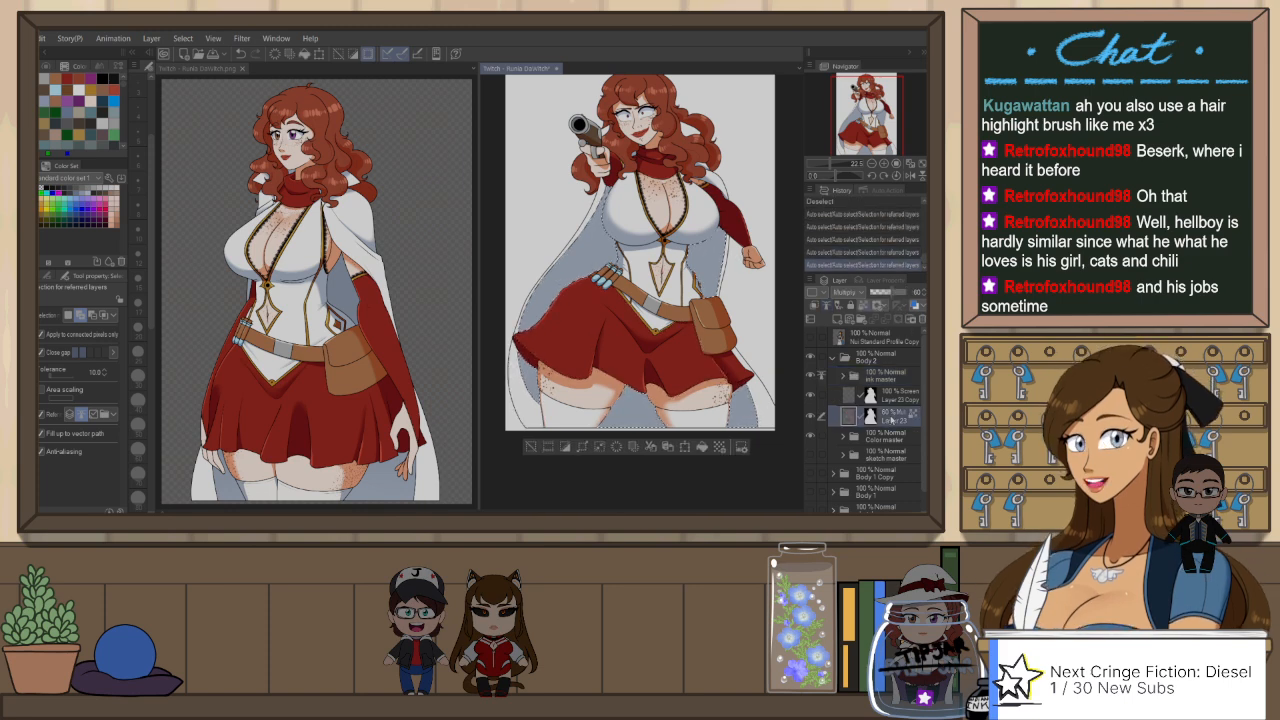
key("e")
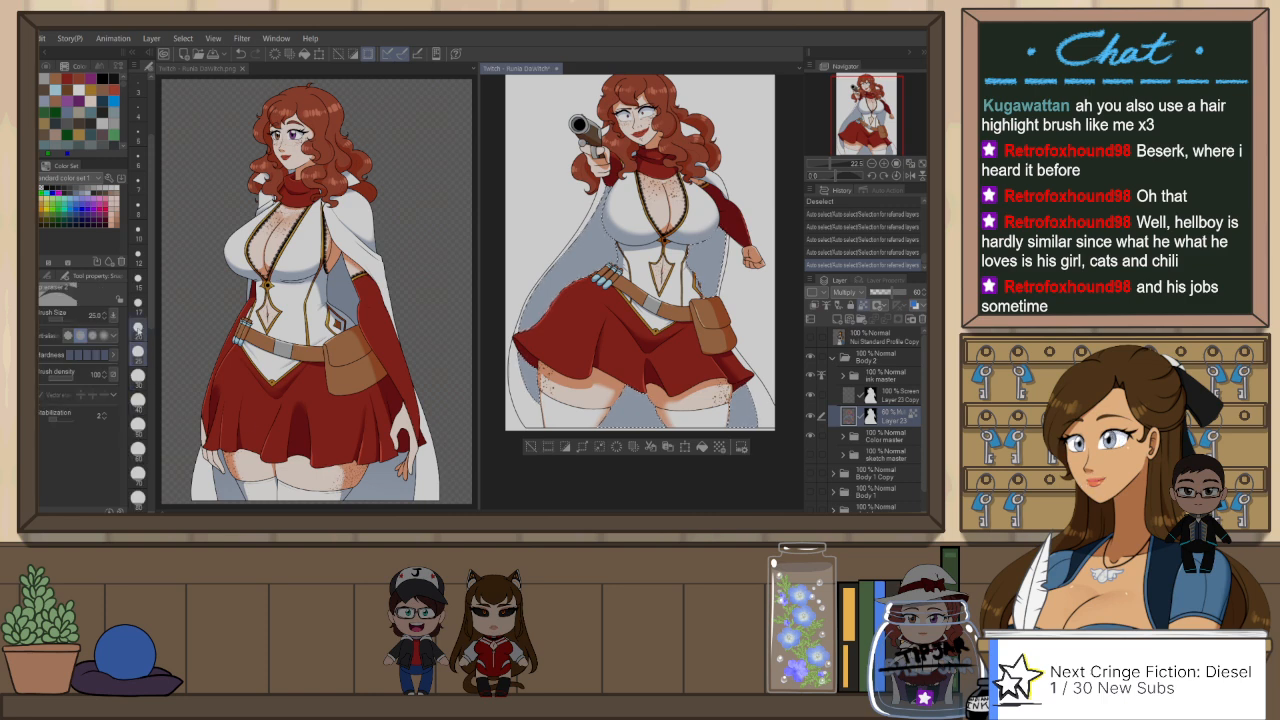
left_click(48, 275)
scroll(150, 440, "down", 5)
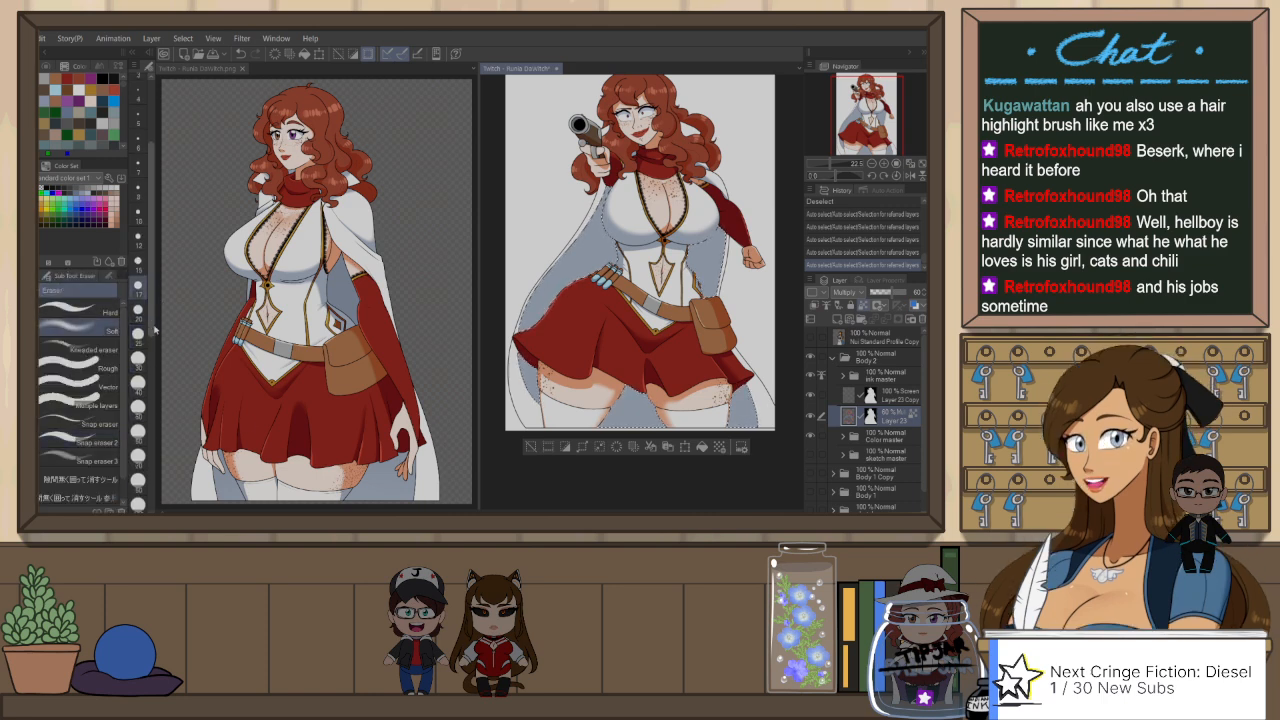
left_click_drag(155, 443, 155, 461)
left_click(138, 477)
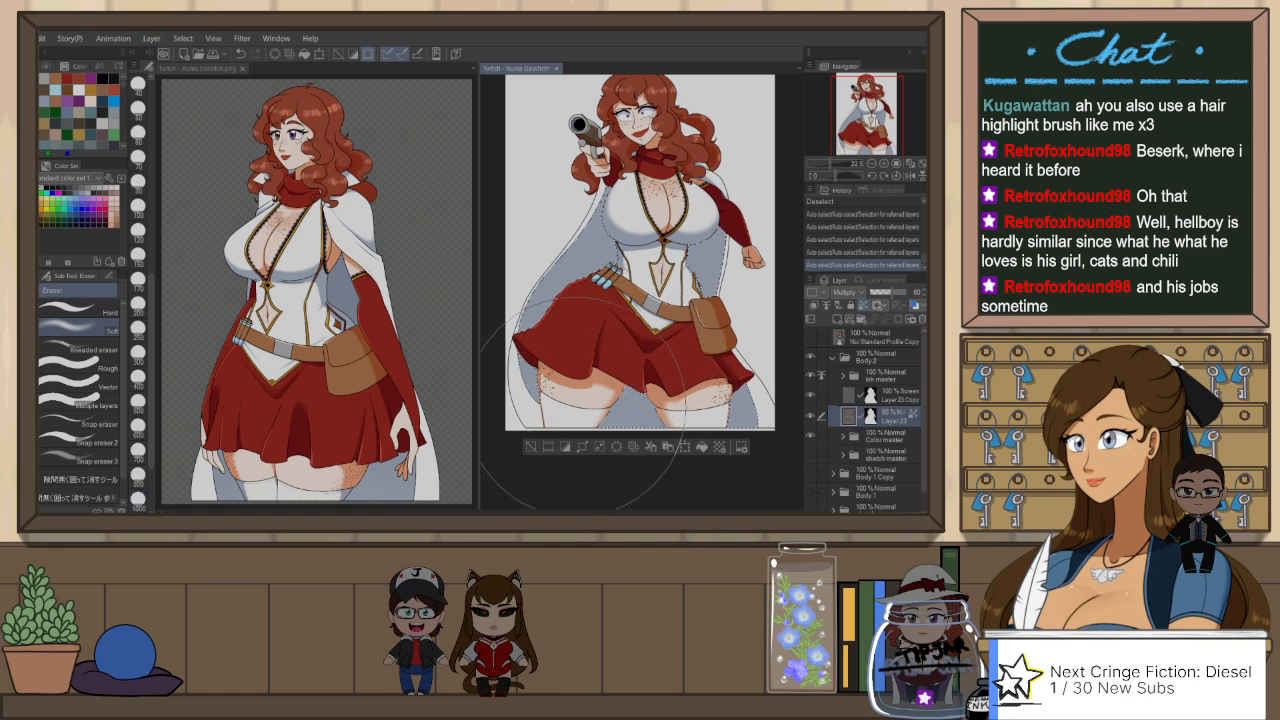
Step: Try several large Soft eraser strokes to fade the lower part of the cape's inner shadow on Layer 23
mouse_move(608, 362)
left_mouse_down()
mouse_move(705, 383)
mouse_move(752, 423)
mouse_move(582, 408)
mouse_move(605, 361)
mouse_move(655, 348)
mouse_move(738, 388)
left_mouse_up()
key("ctrl+z")
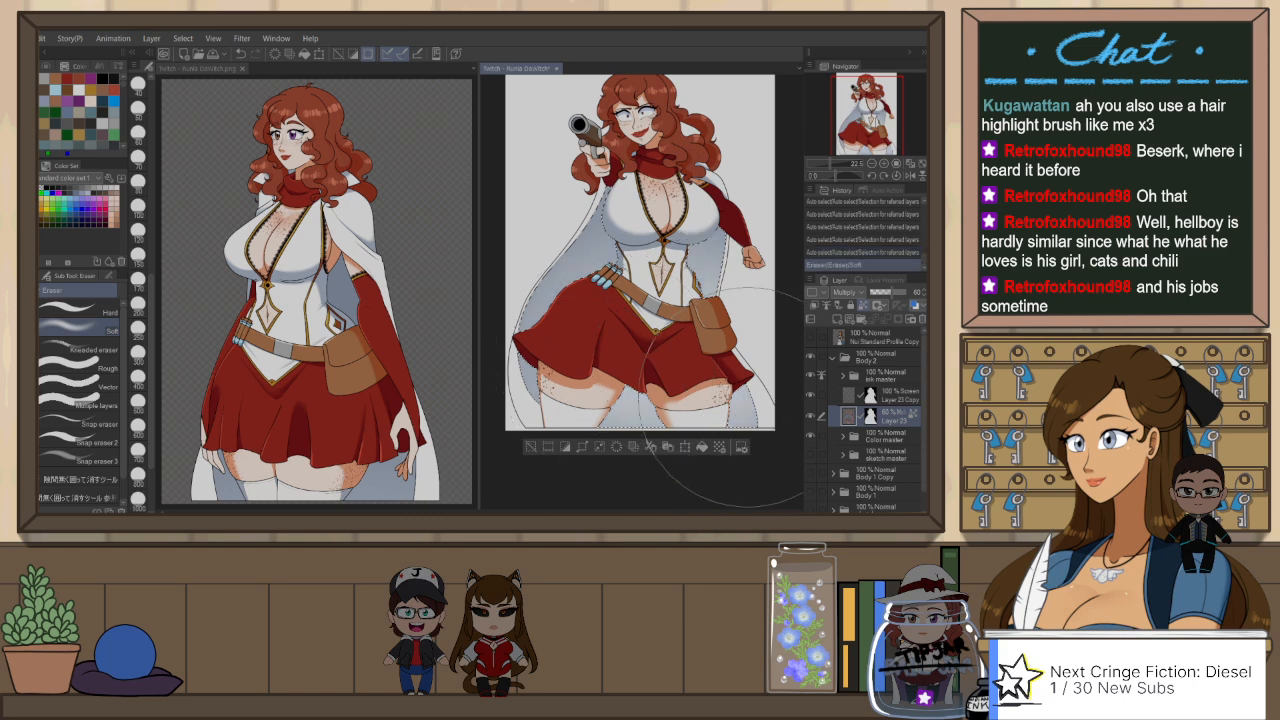
key("ctrl+z")
mouse_move(608, 408)
left_mouse_down()
mouse_move(715, 403)
mouse_move(702, 440)
left_mouse_up()
scroll(713, 400, "down", 3)
key("ctrl+z")
key("ctrl+z")
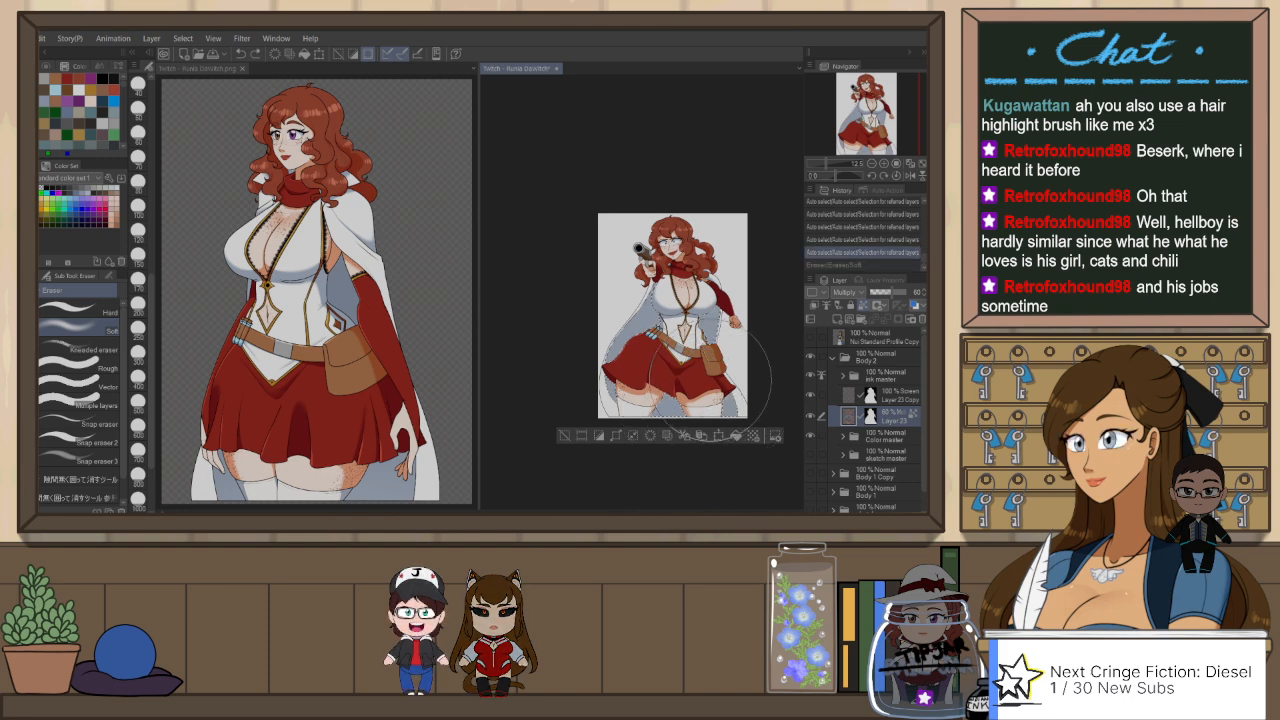
mouse_move(710, 380)
left_mouse_down()
mouse_move(642, 457)
mouse_move(664, 461)
left_mouse_up()
key("ctrl+z")
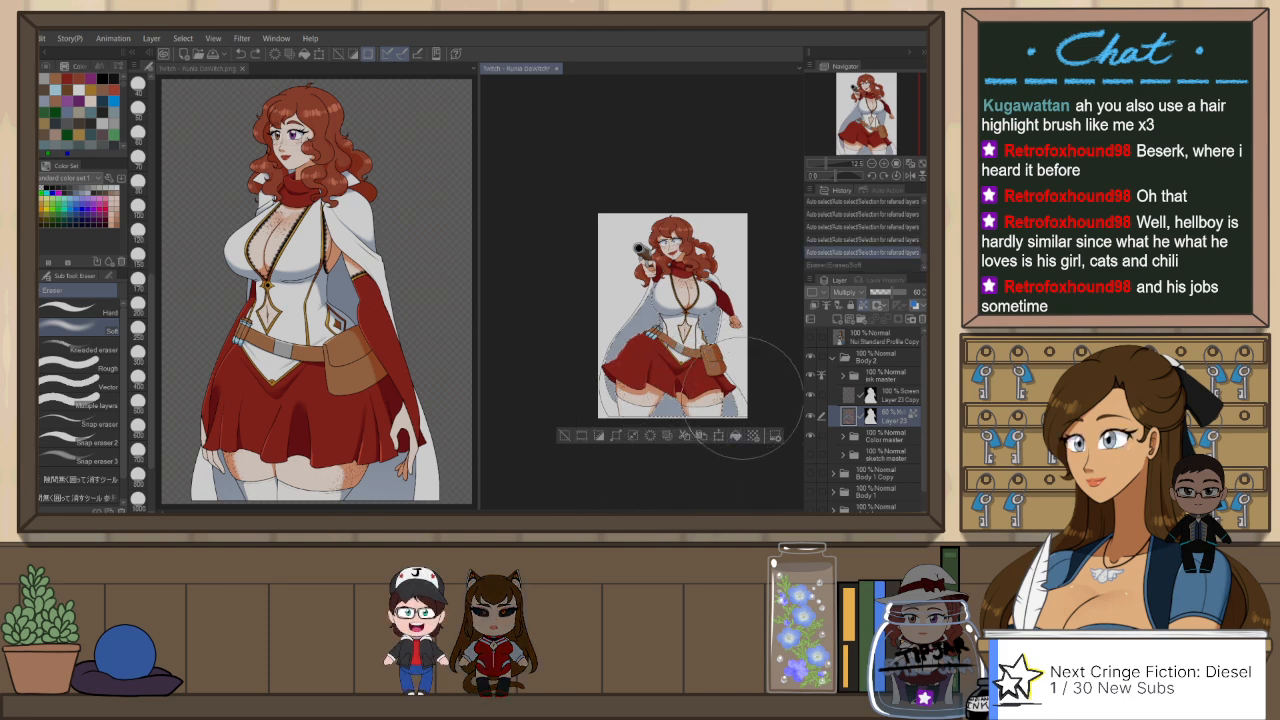
mouse_move(740, 397)
left_mouse_down()
mouse_move(697, 376)
mouse_move(650, 462)
left_mouse_up()
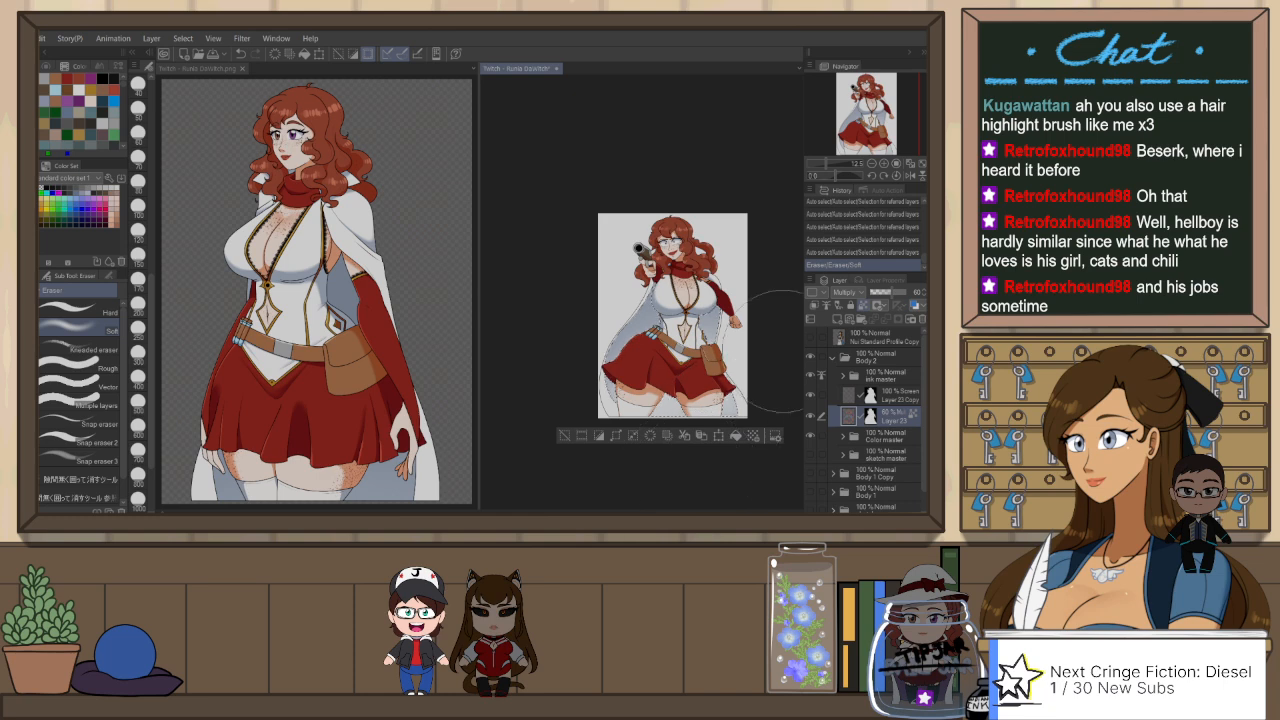
key("ctrl+d")
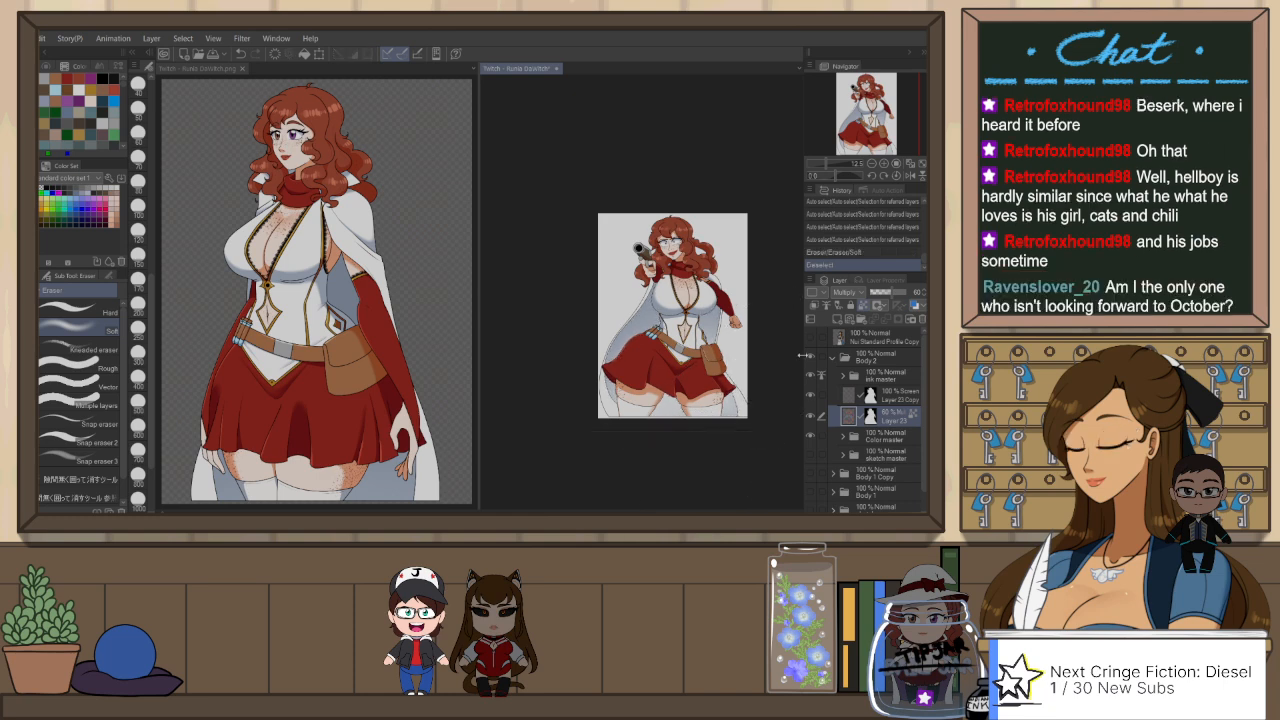
key("ctrl+z")
key("ctrl+z")
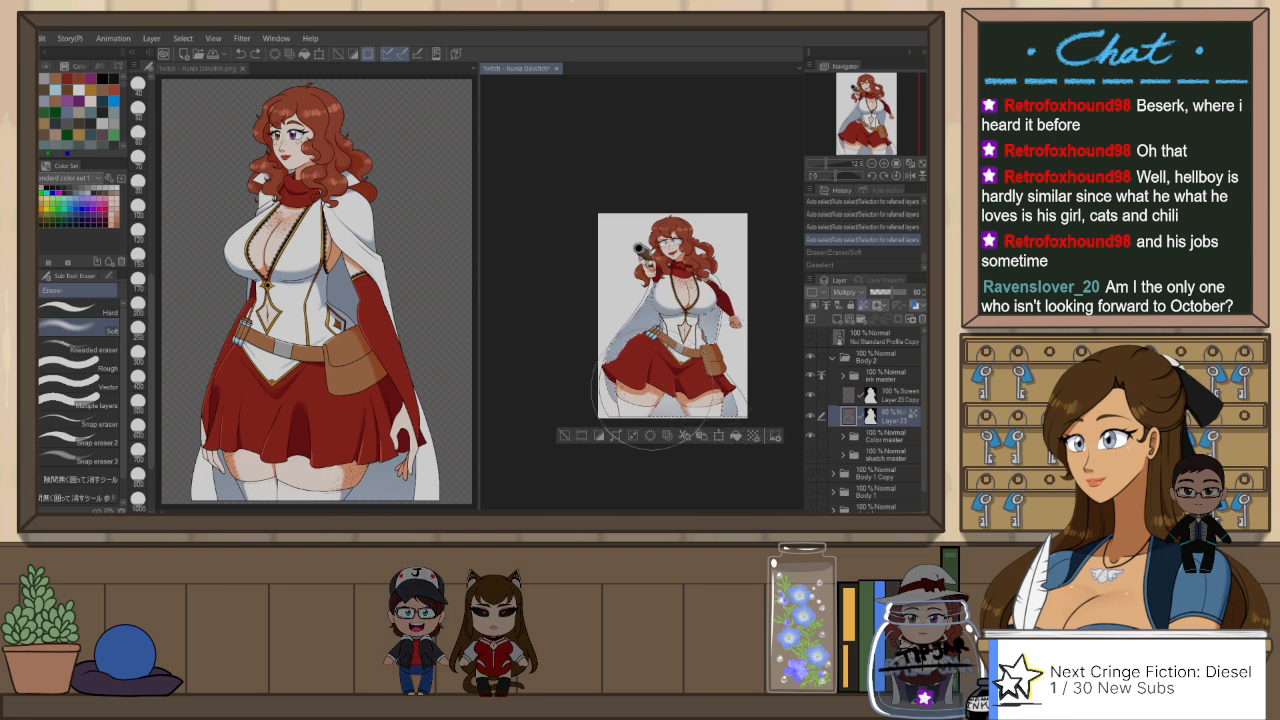
Step: Fade the cape's lower inner shadow on Layer 23 with one Soft eraser stroke, deselect, and fit the drawing to its window
left_click_drag(652, 389, 675, 471)
key("ctrl+z")
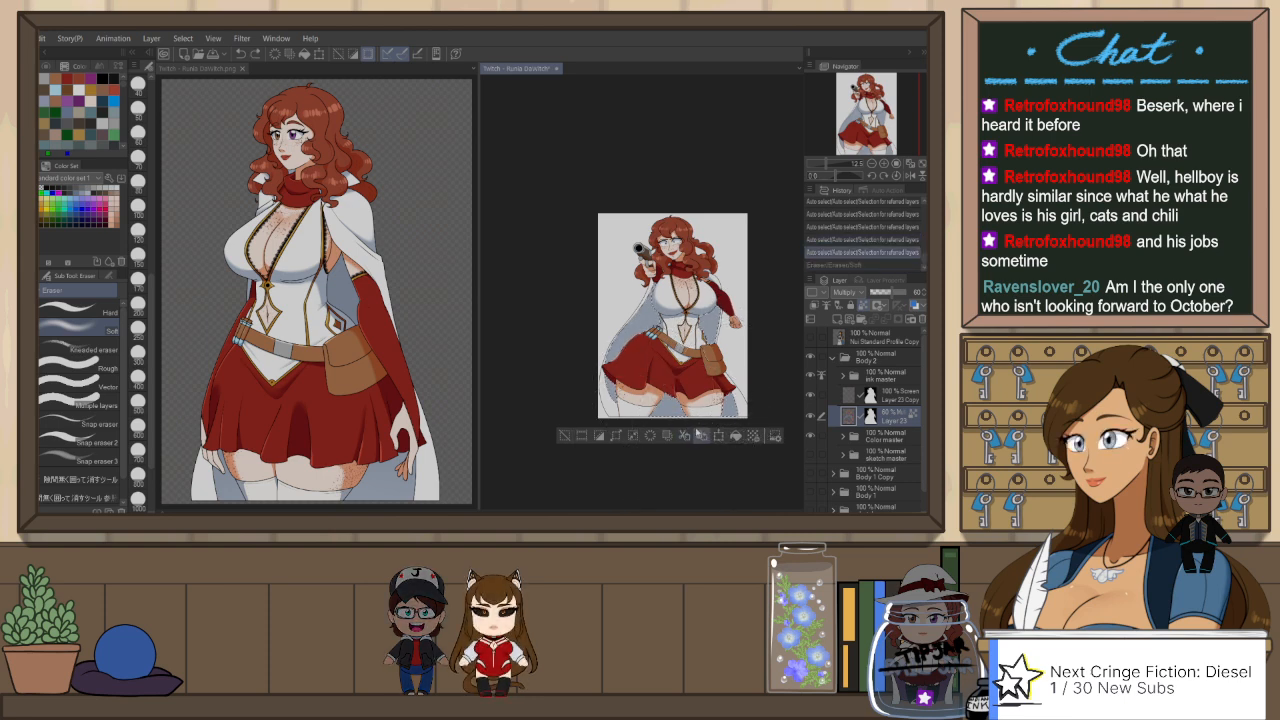
key("ctrl+y")
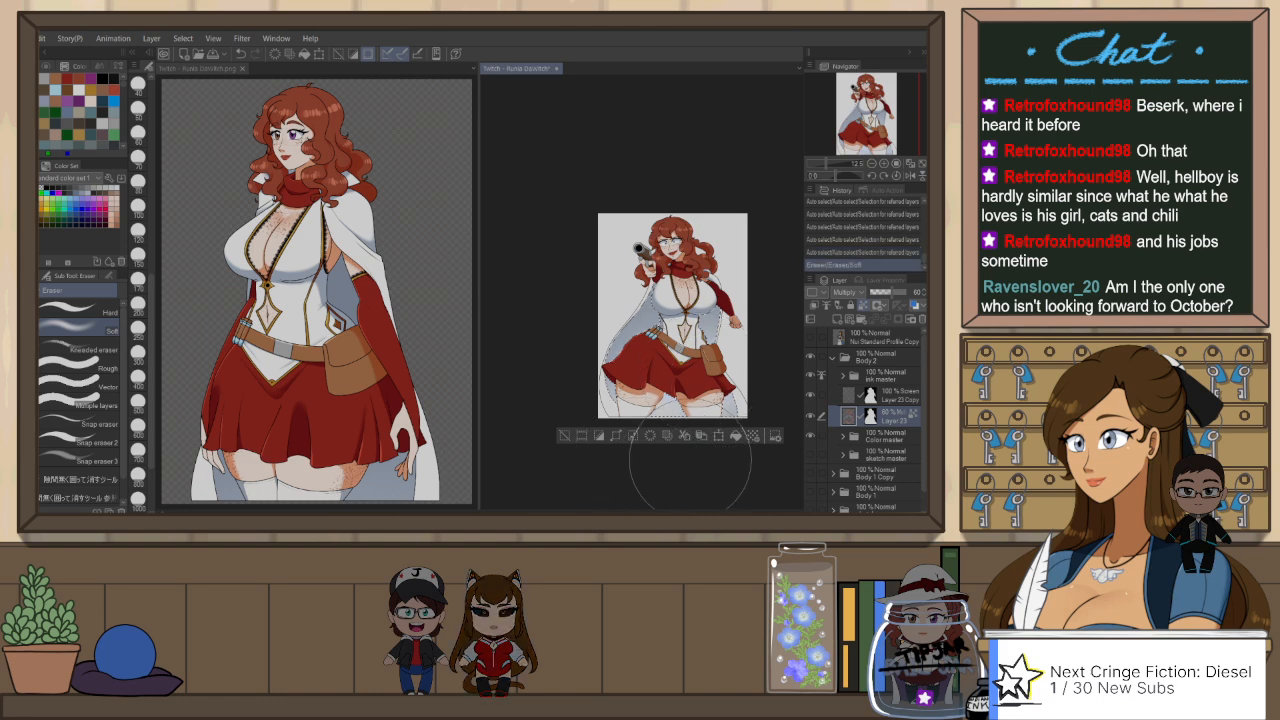
key("ctrl+z")
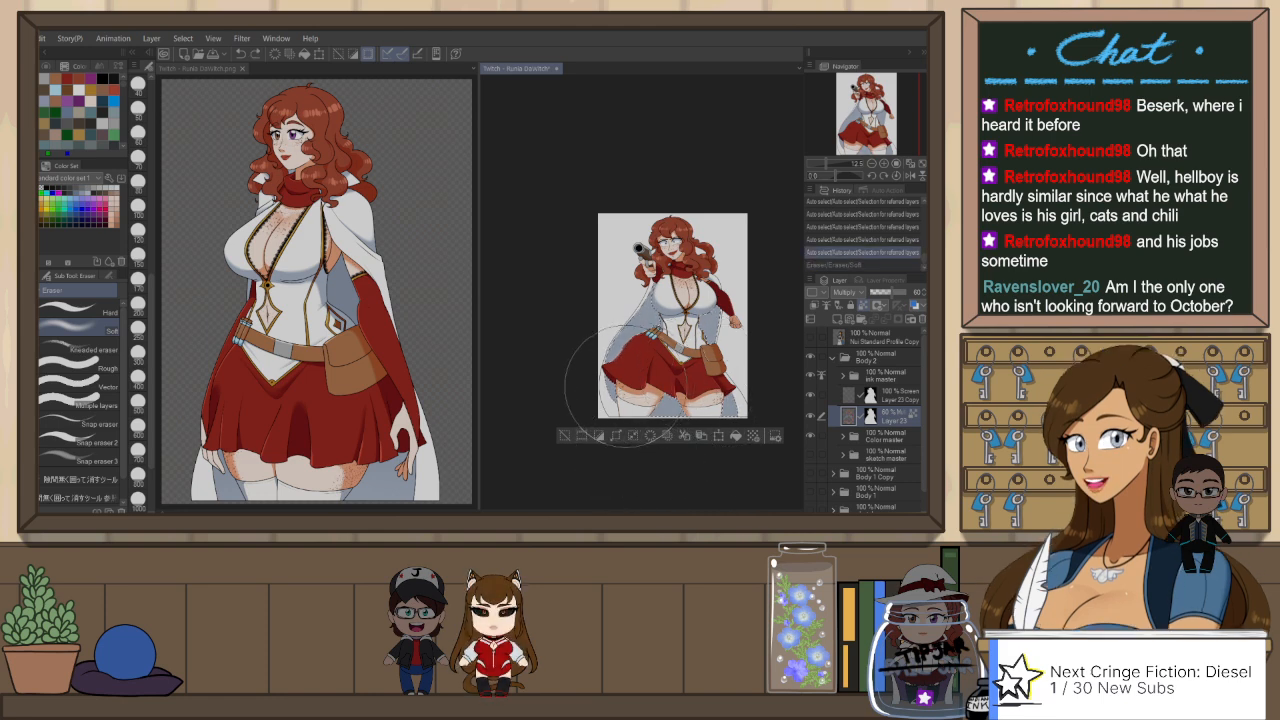
key("ctrl+y")
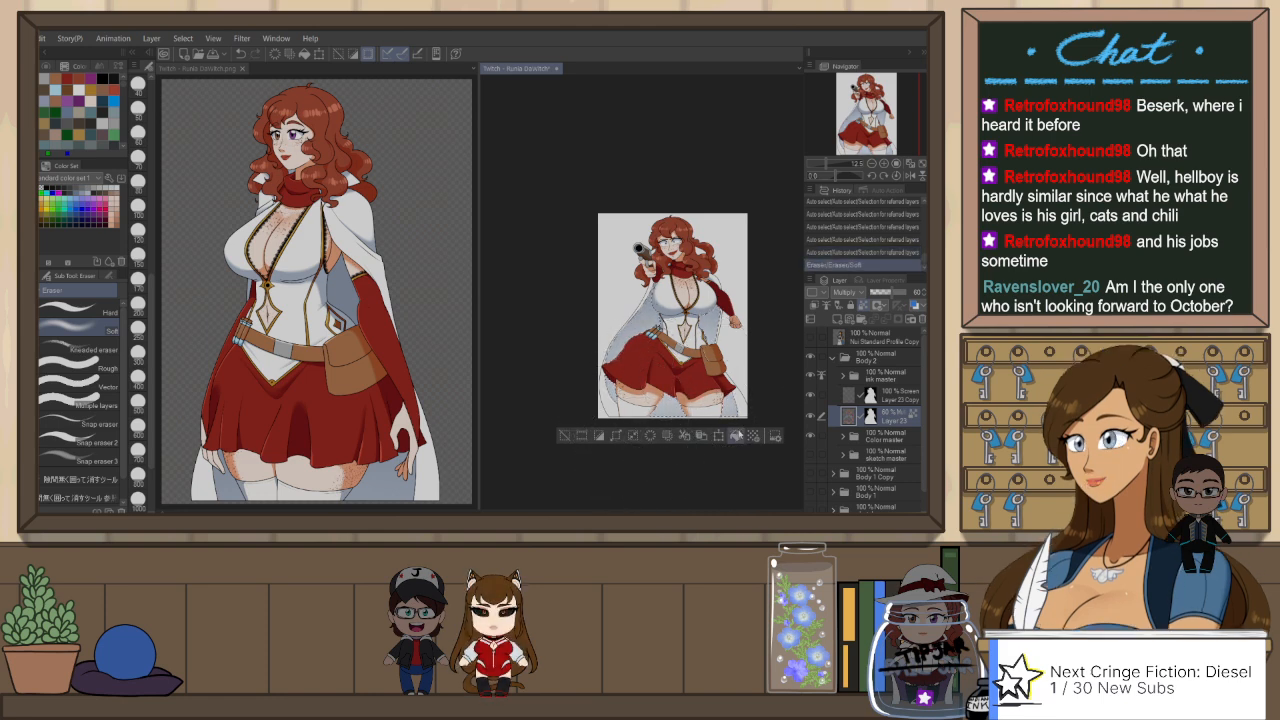
key("ctrl+d")
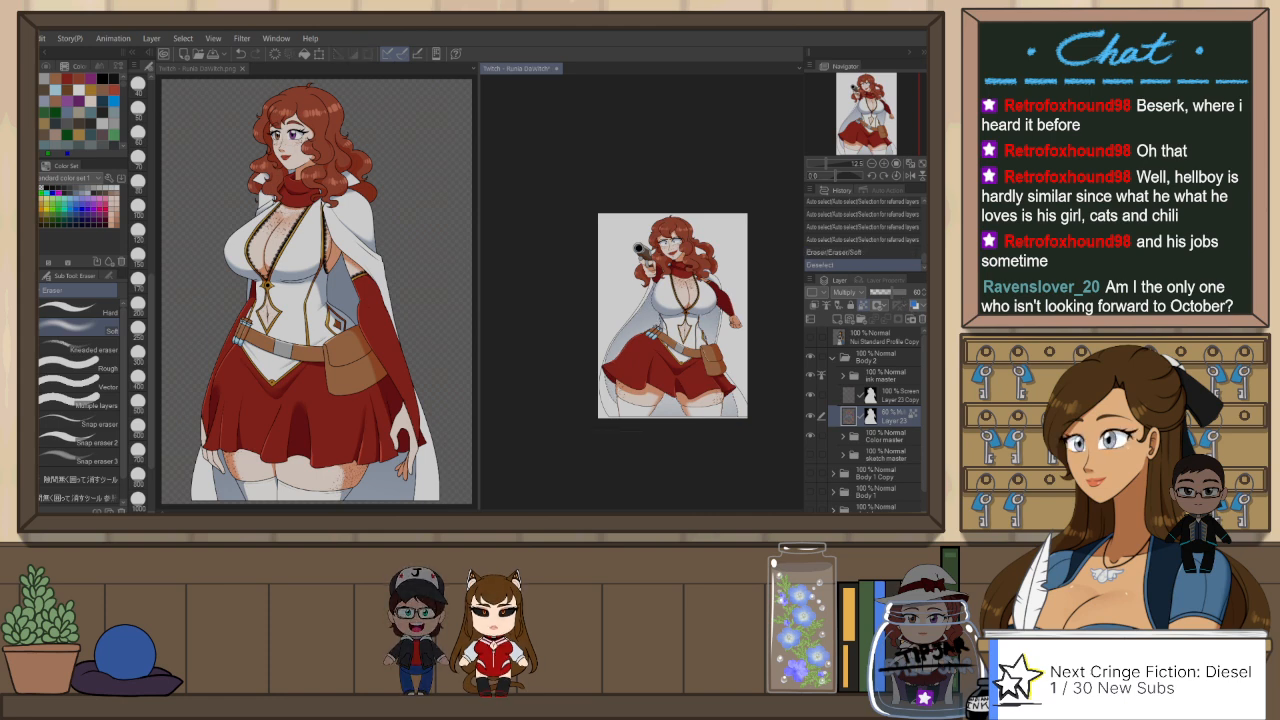
left_click(922, 164)
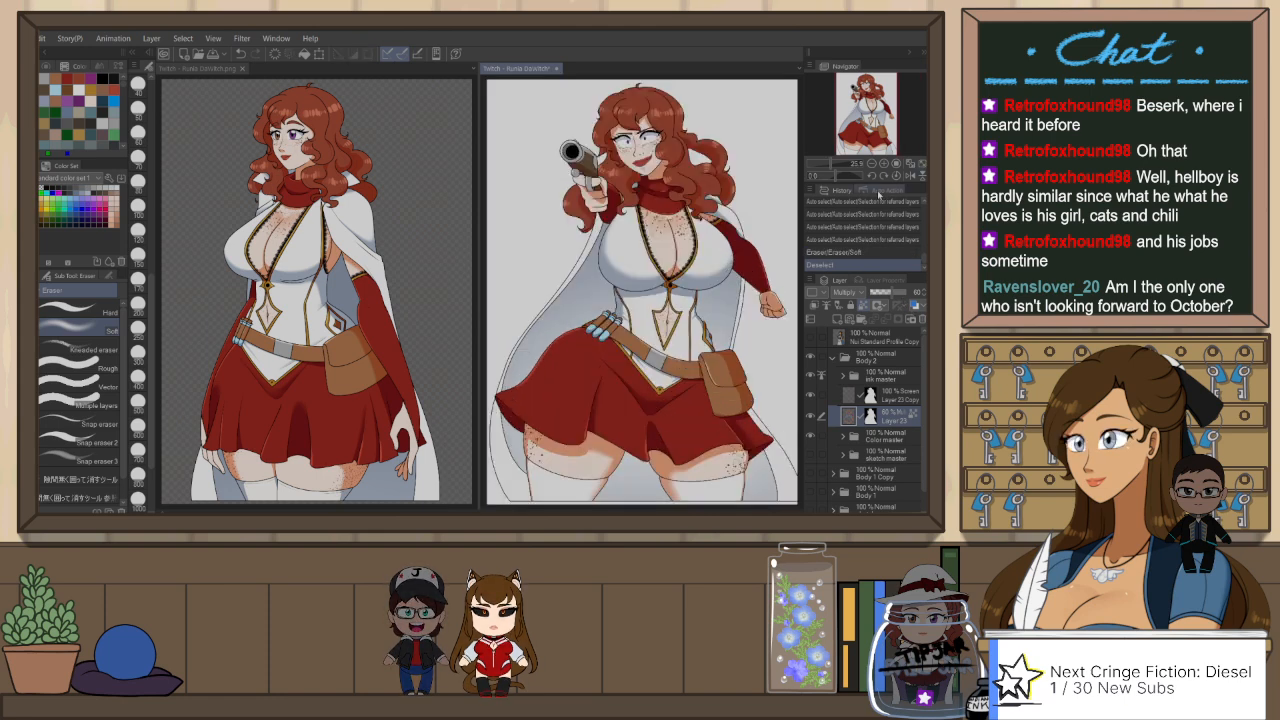
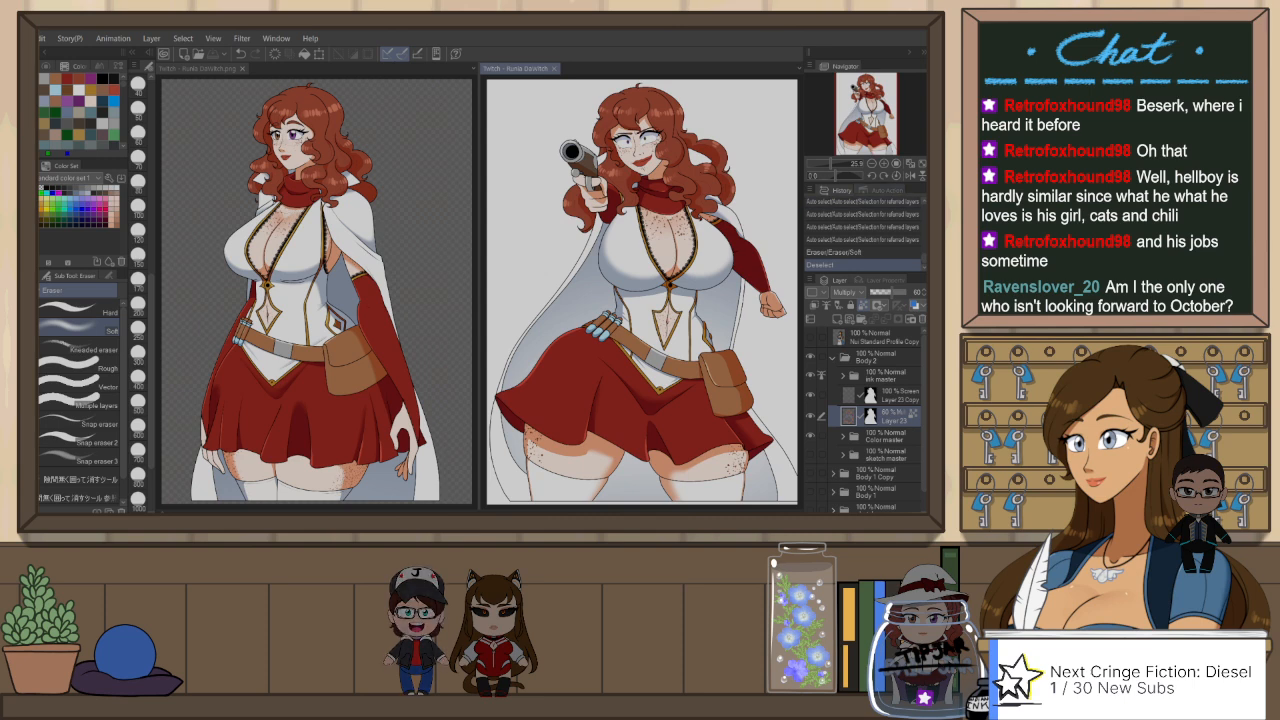
Step: Open the ink master and ink face crazed folders and switch the clipping setting of Layer 20
scroll(697, 100, "up", 4)
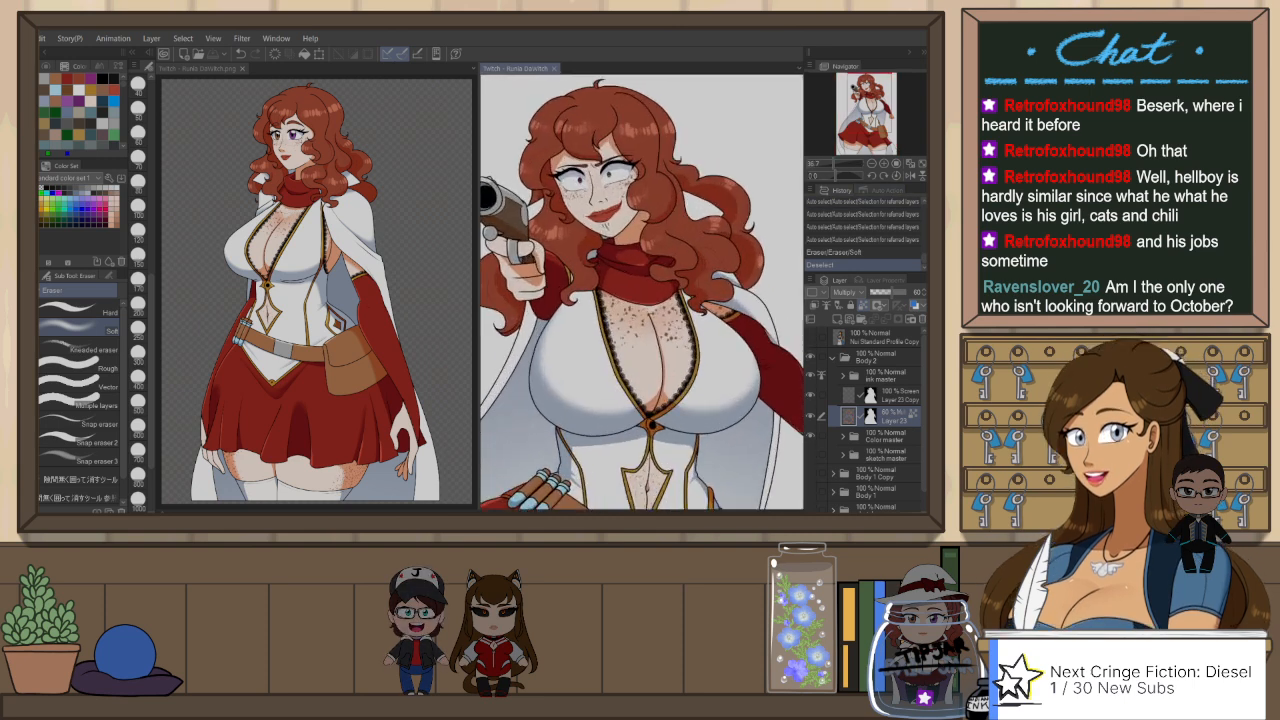
scroll(642, 292, "down", 2)
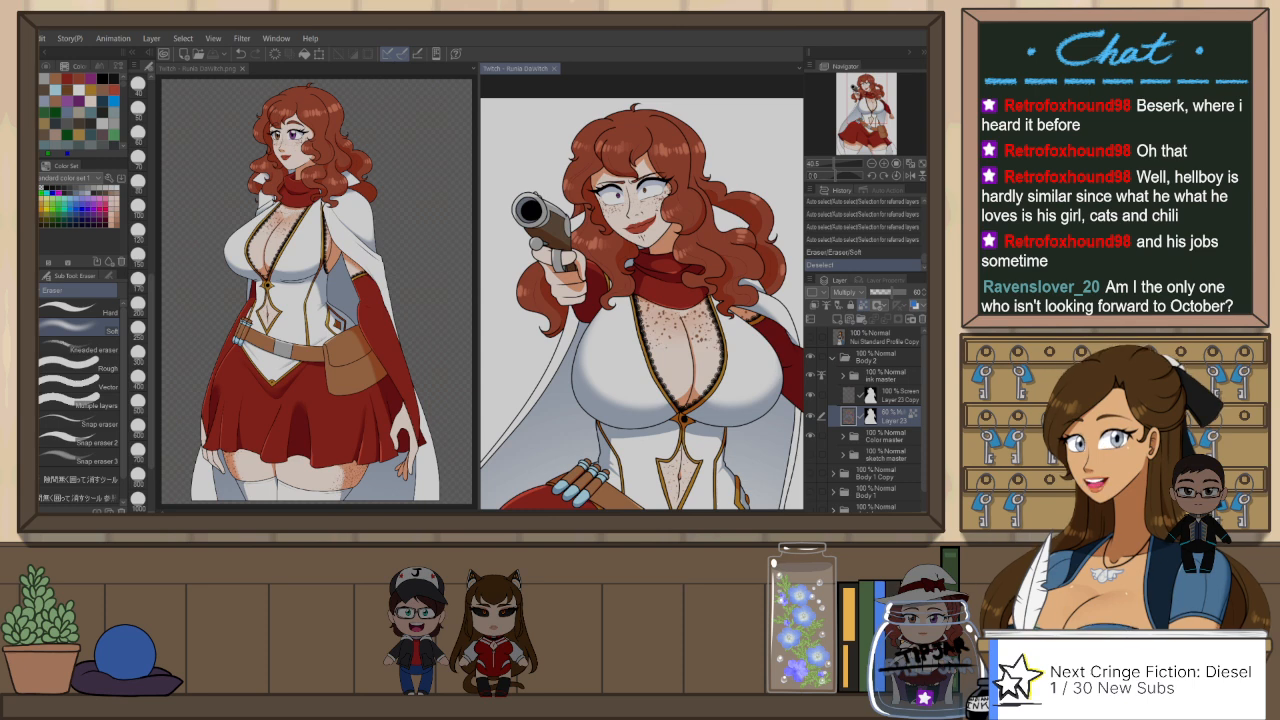
left_click(843, 376)
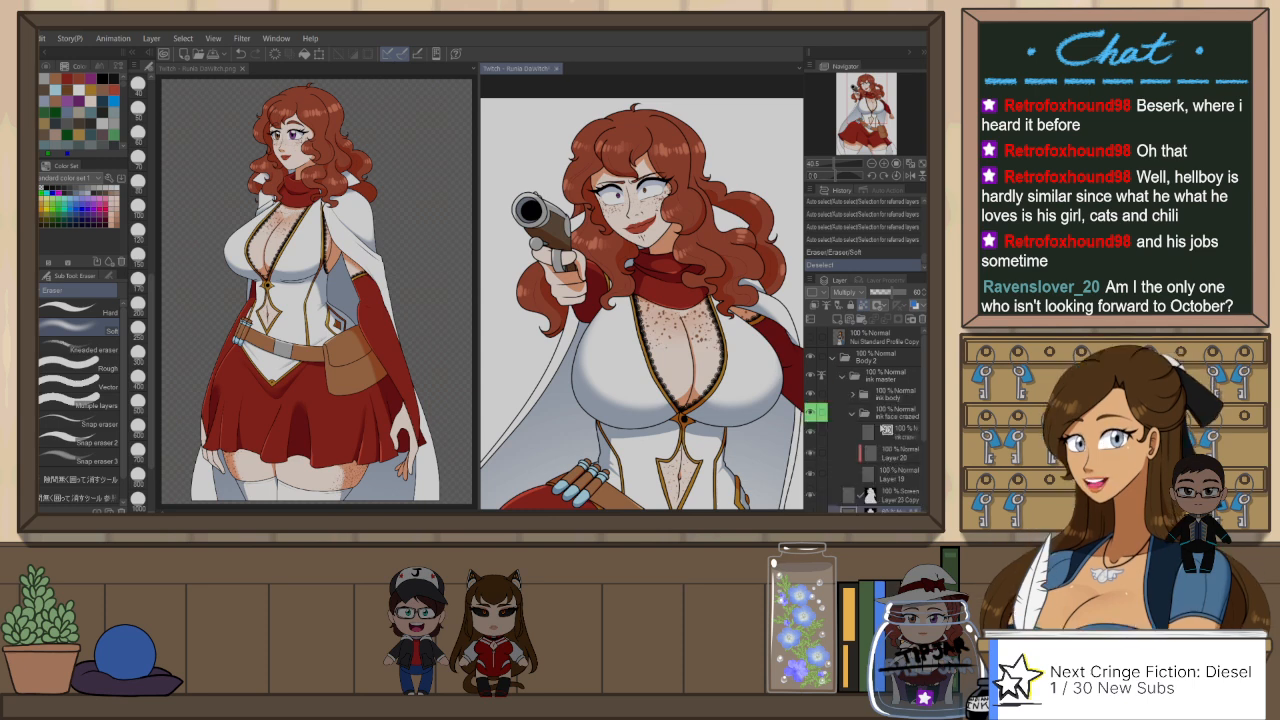
left_click(853, 415)
left_click(853, 415)
left_click(884, 452)
left_click(815, 312)
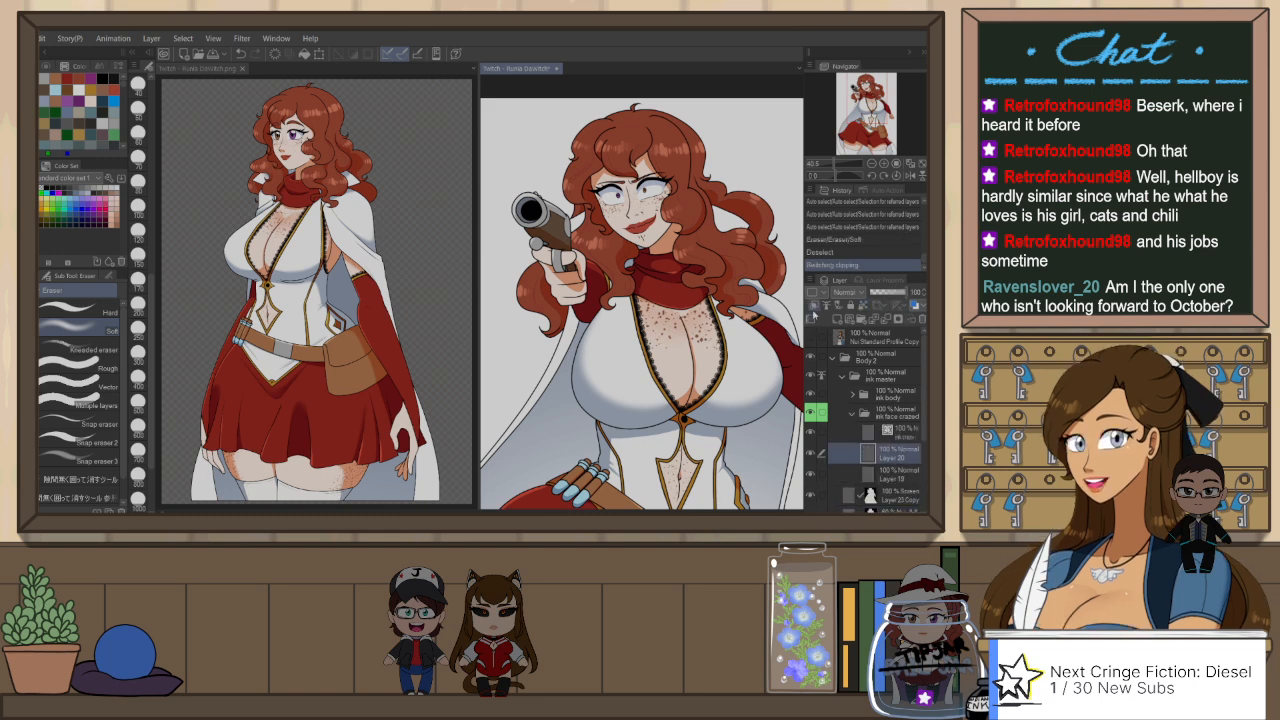
Step: Erase small stray marks around the character's eyes on Layer 20 using Snap eraser 2 at a small brush size
scroll(688, 190, "up", 4)
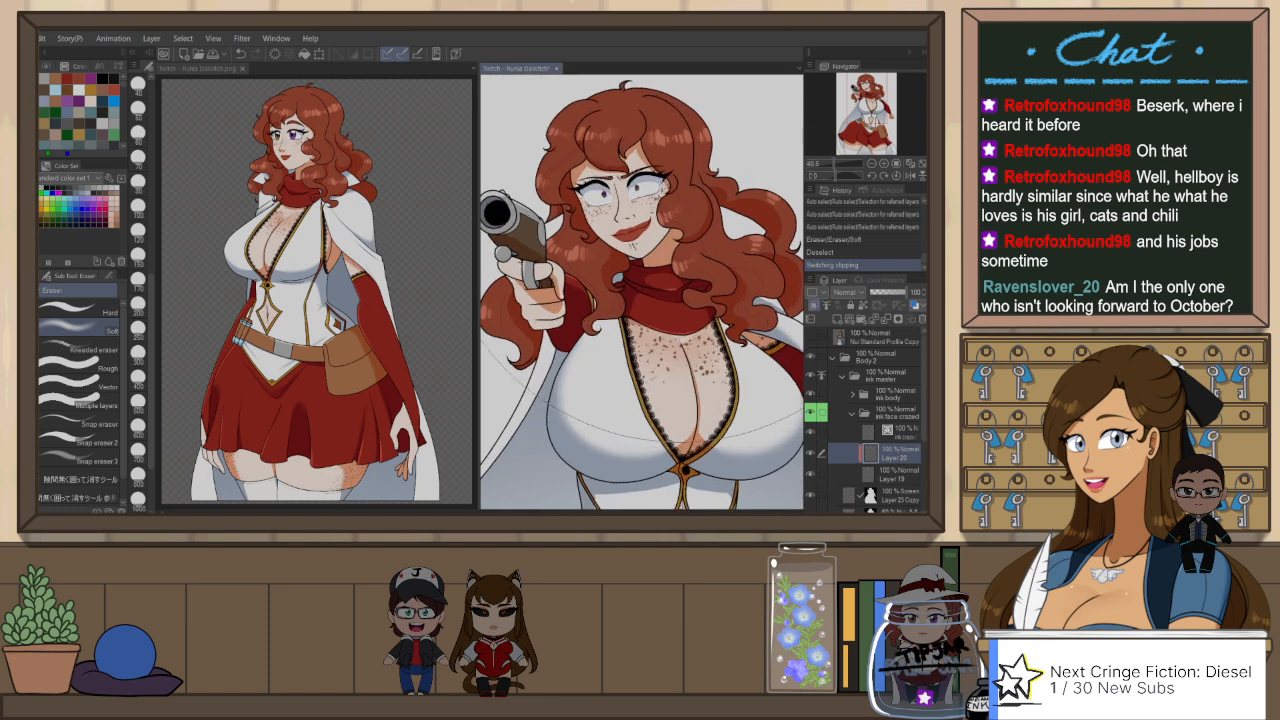
scroll(688, 190, "up", 2)
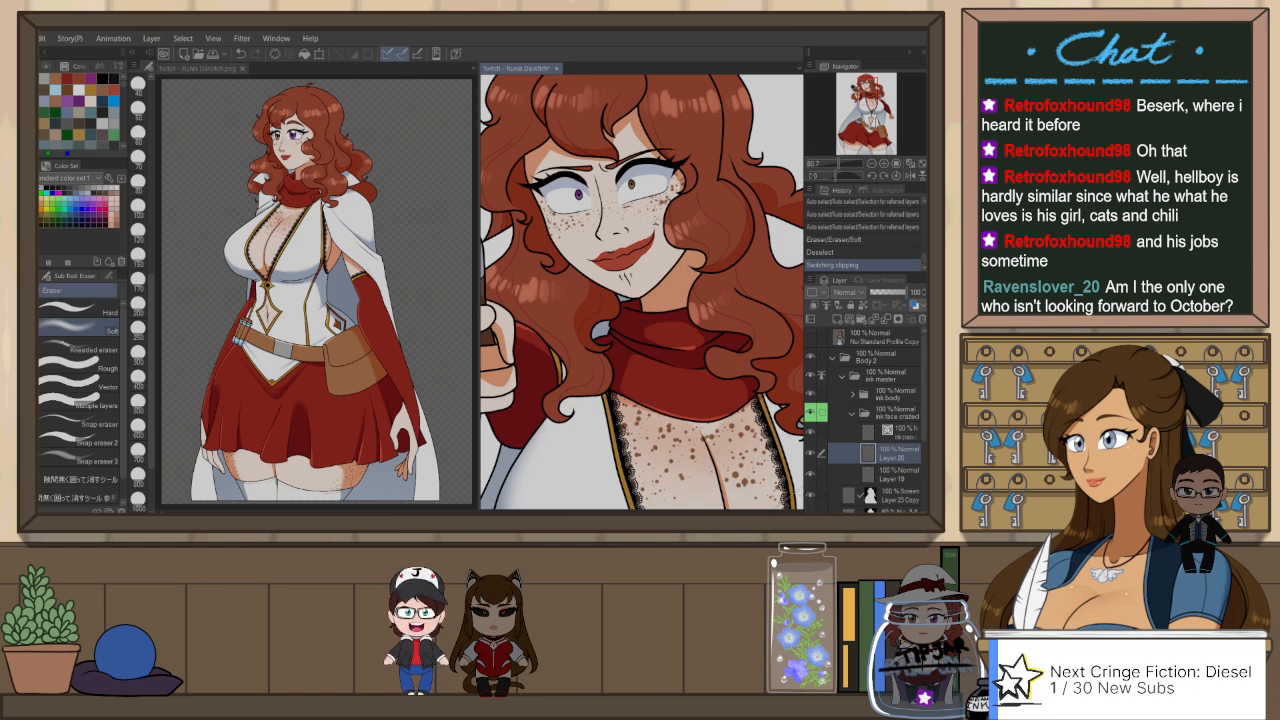
left_click(80, 442)
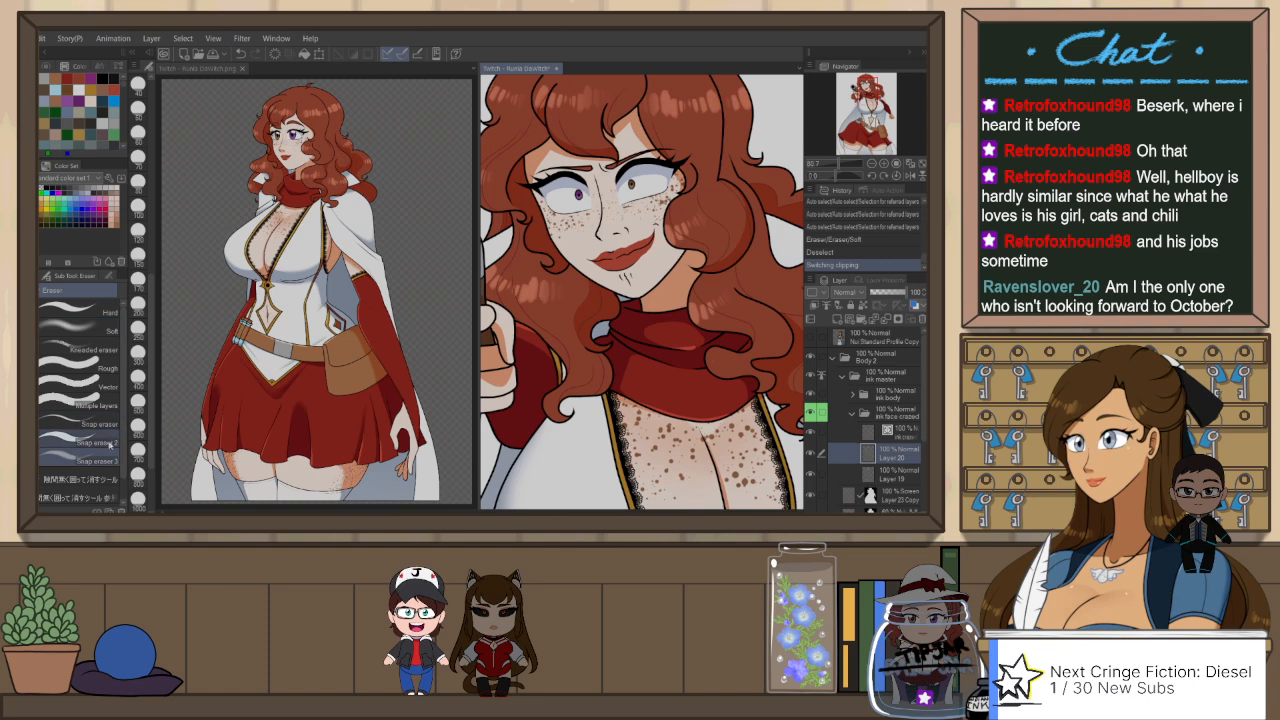
scroll(139, 140, "up", 5)
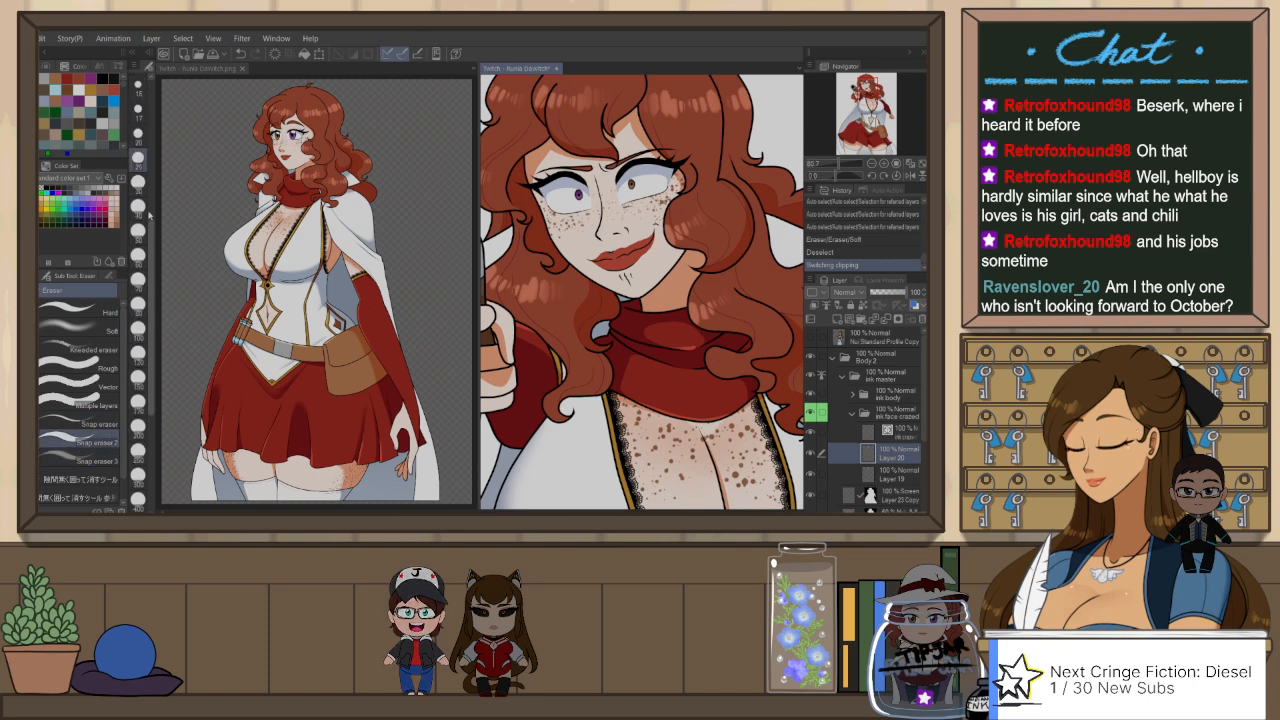
scroll(547, 193, "up", 3)
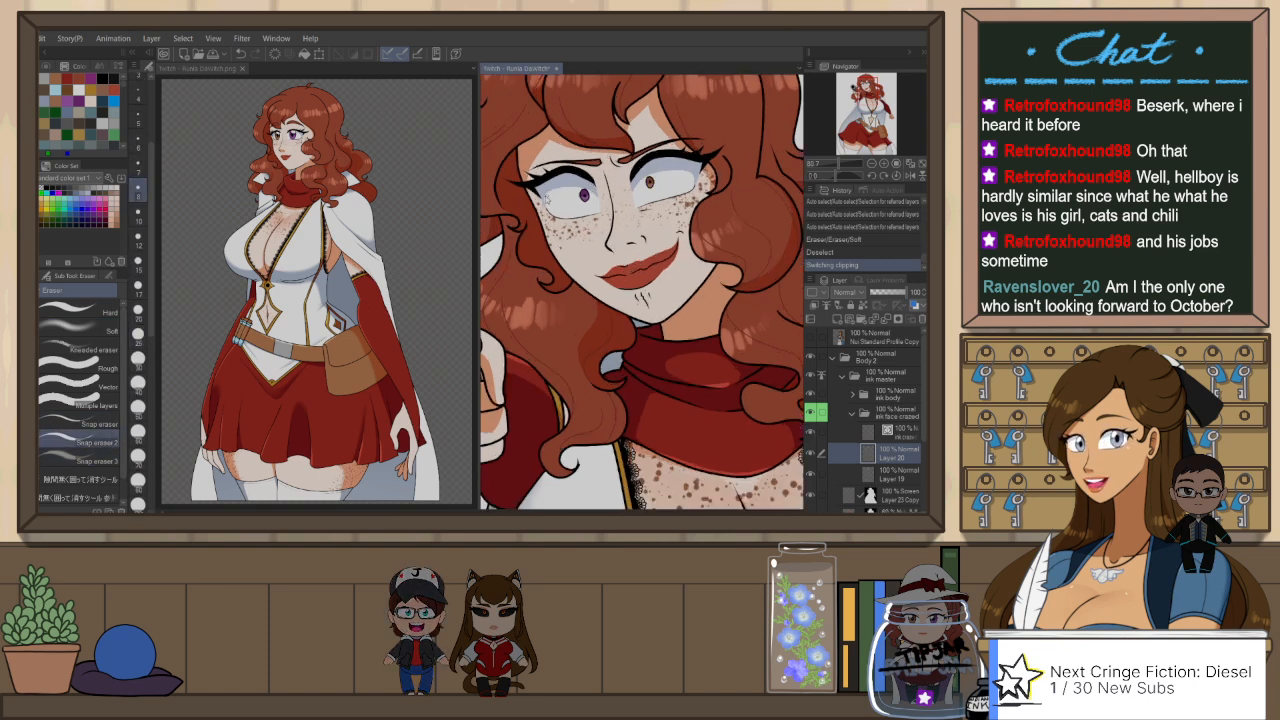
left_click(527, 191)
left_click(527, 191)
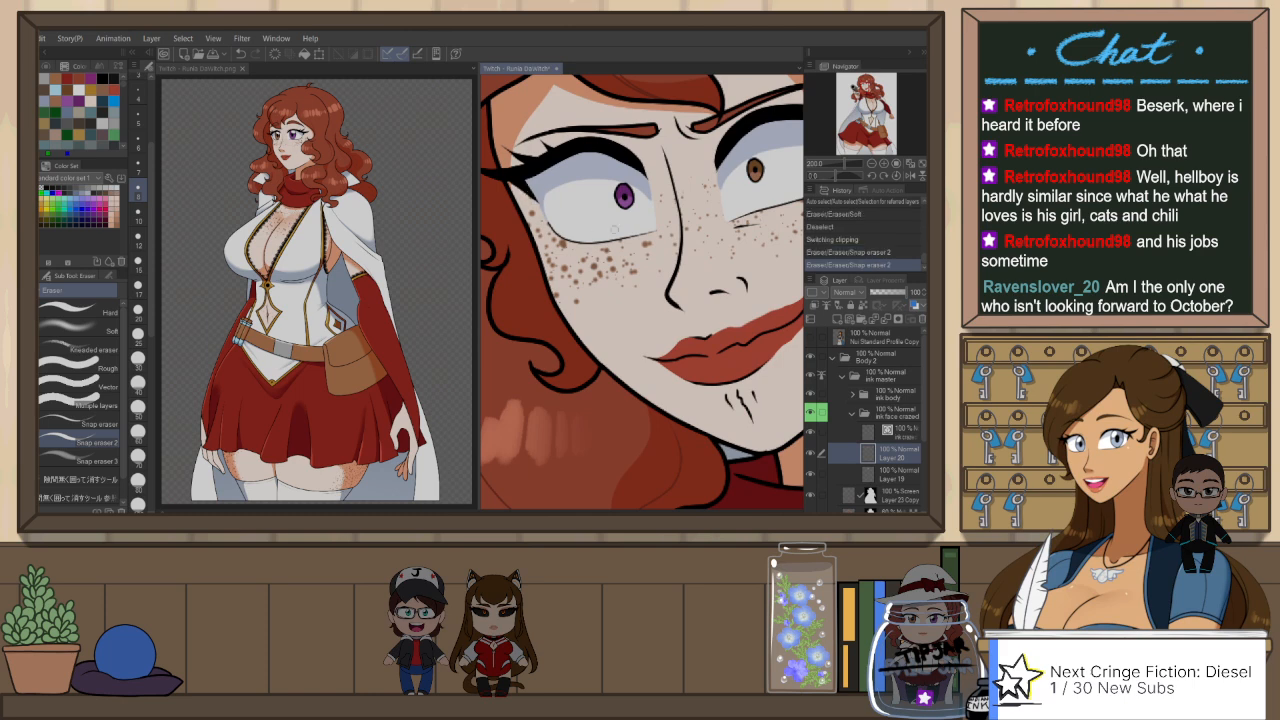
left_click_drag(725, 291, 631, 324)
left_click(650, 257)
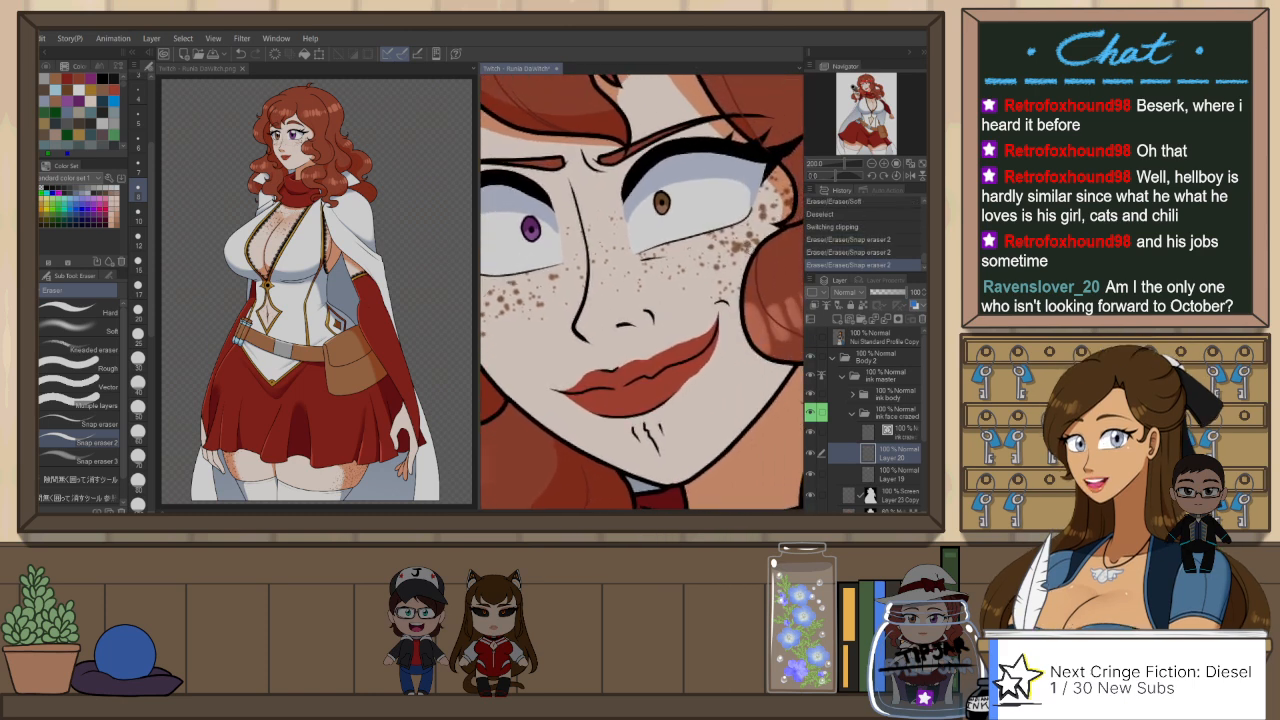
Step: Collapse the ink face crazed folder and move it above the ink body folder inside ink master
scroll(755, 245, "down", 2)
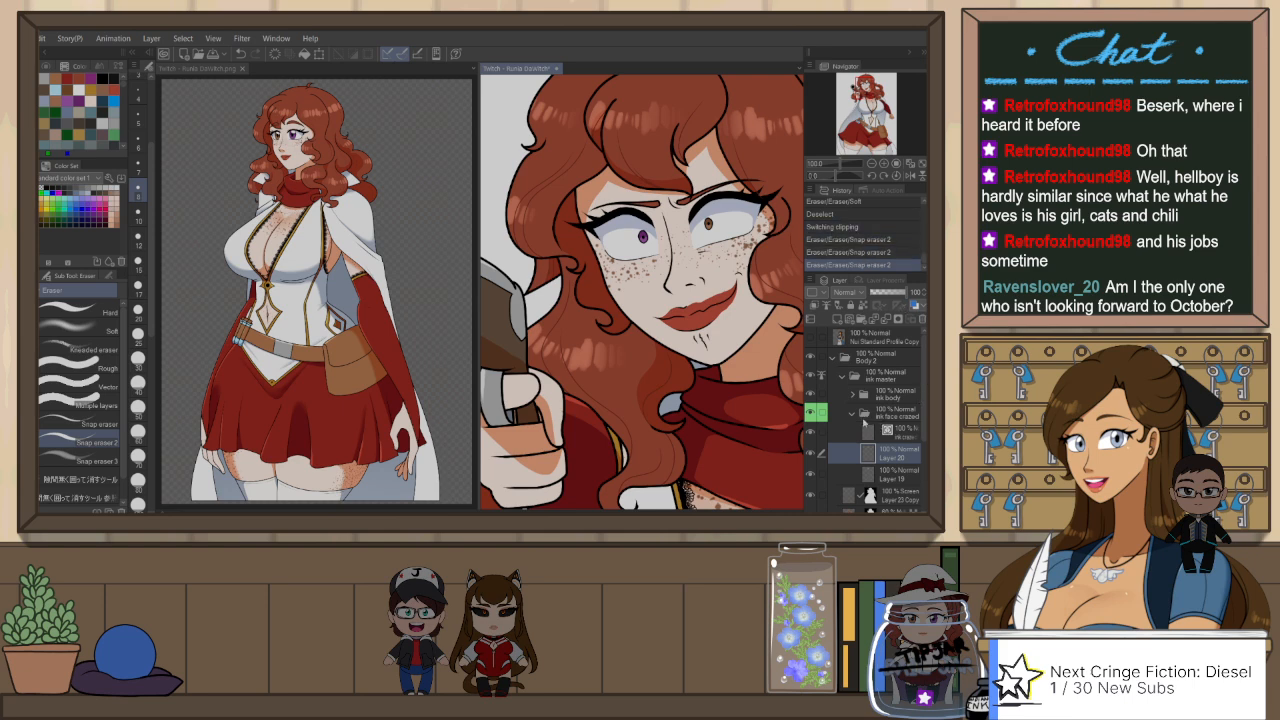
left_click(854, 413)
left_click_drag(898, 410, 903, 395)
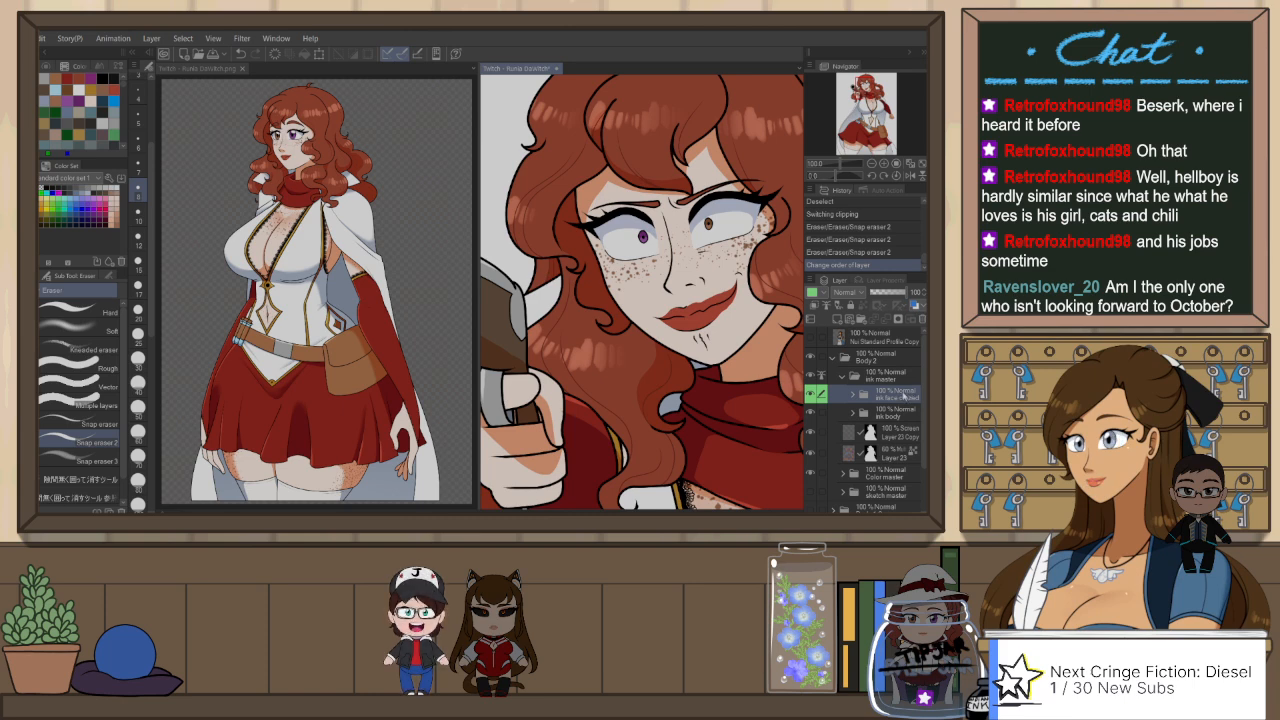
scroll(694, 378, "down", 2)
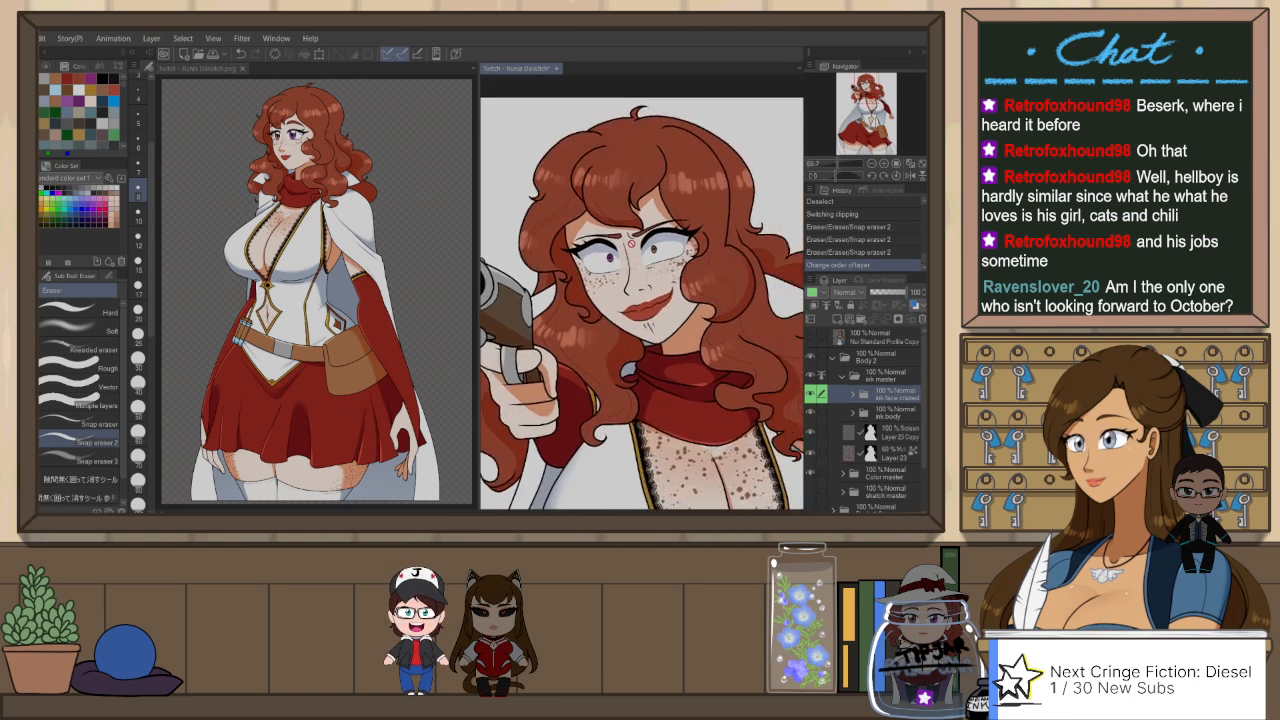
scroll(610, 255, "up", 2)
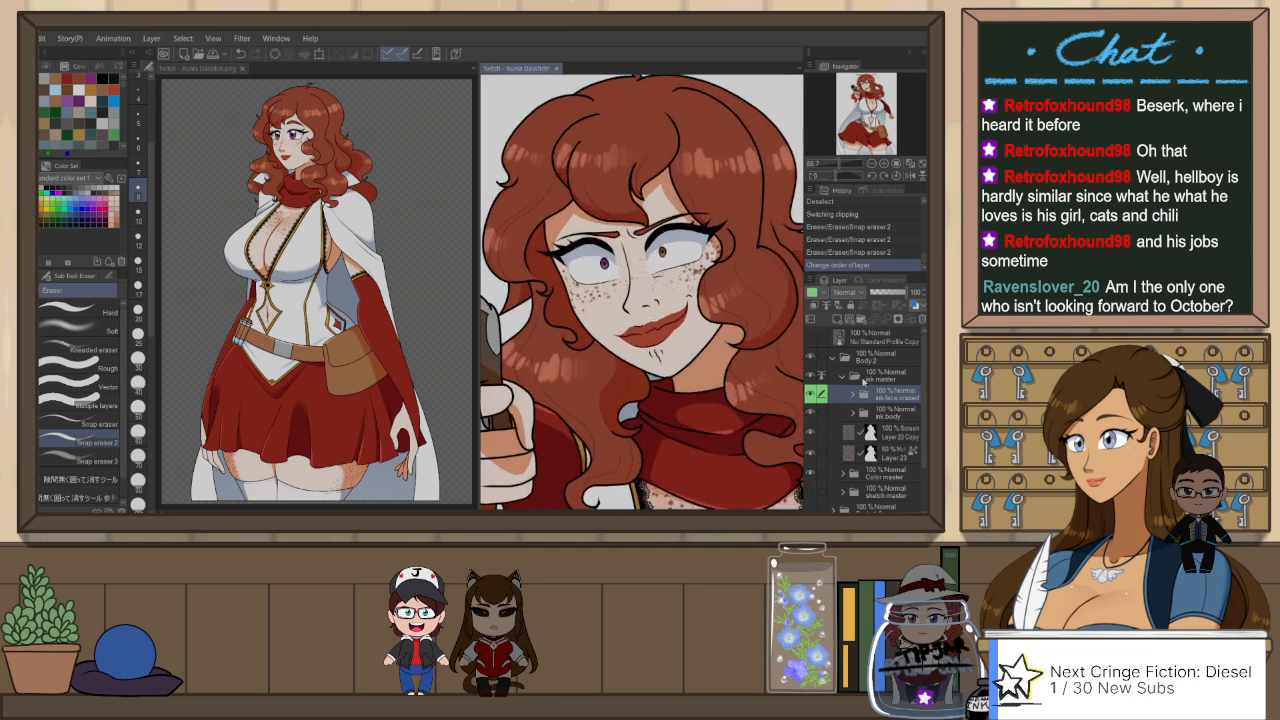
Step: Add a raster layer named face rendering above Layer 19, set to Multiply blending at 60% opacity
left_click(853, 395)
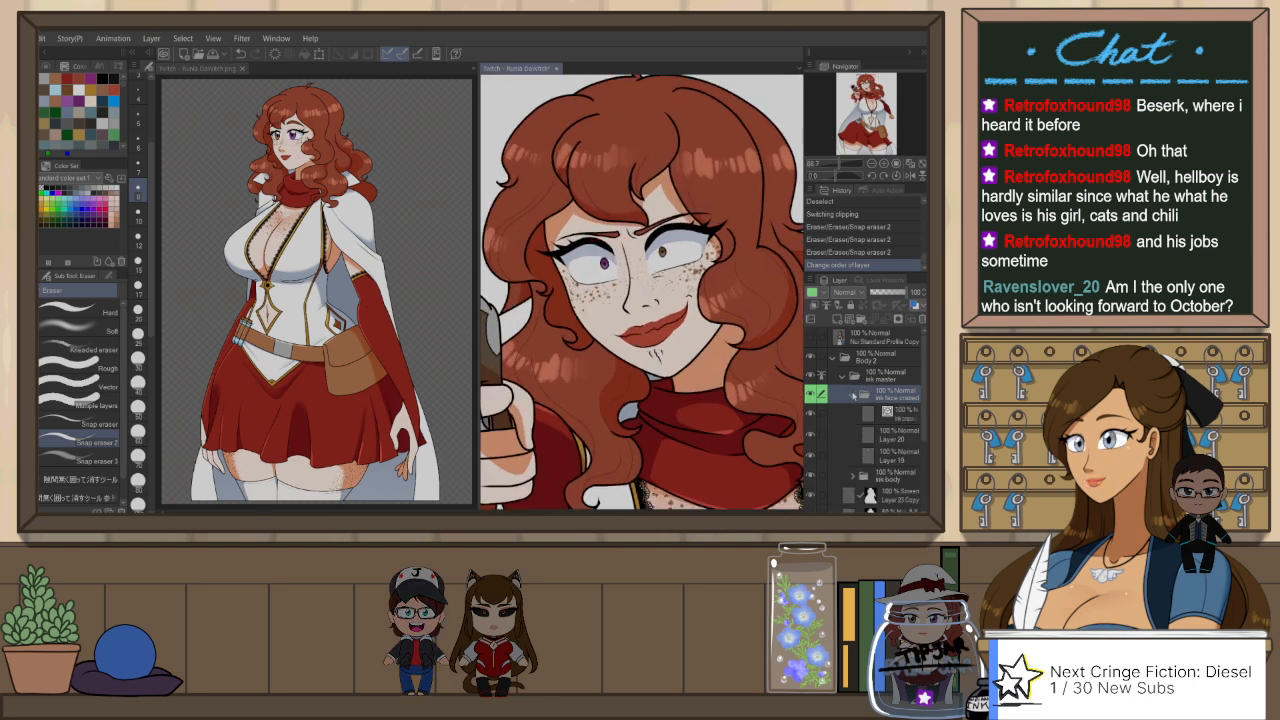
left_click(888, 459)
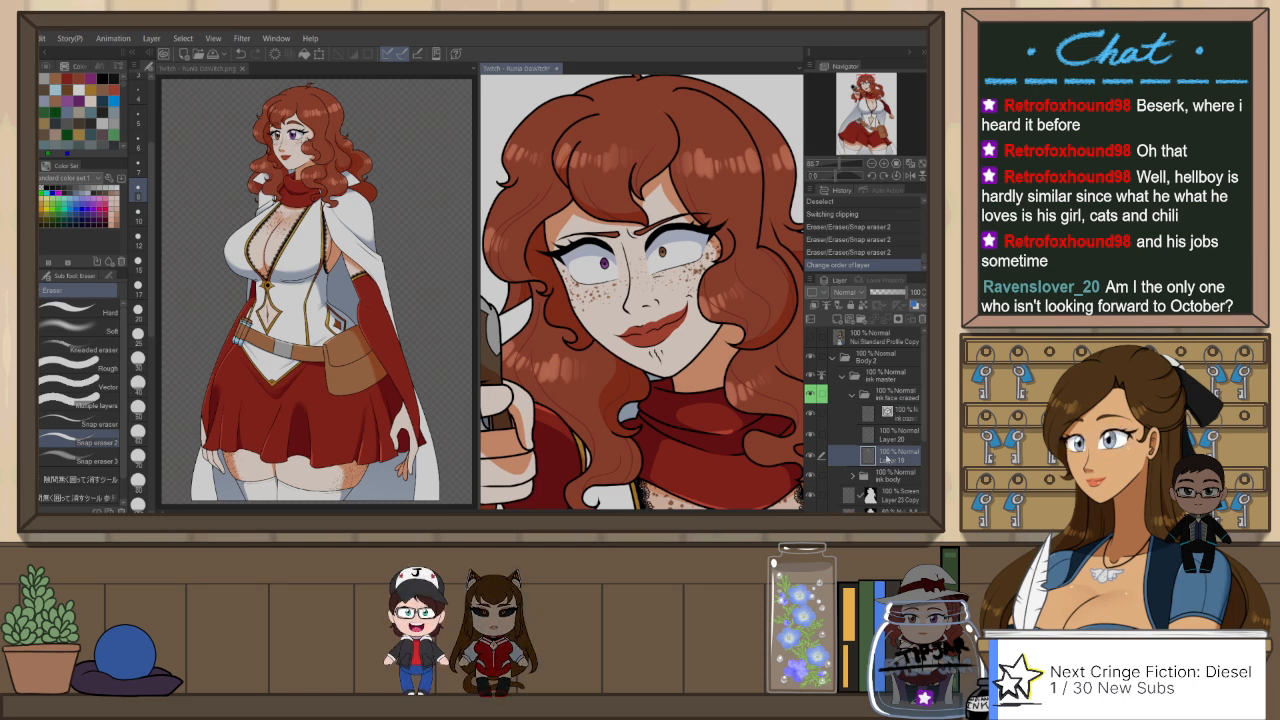
key("ctrl+shift+n")
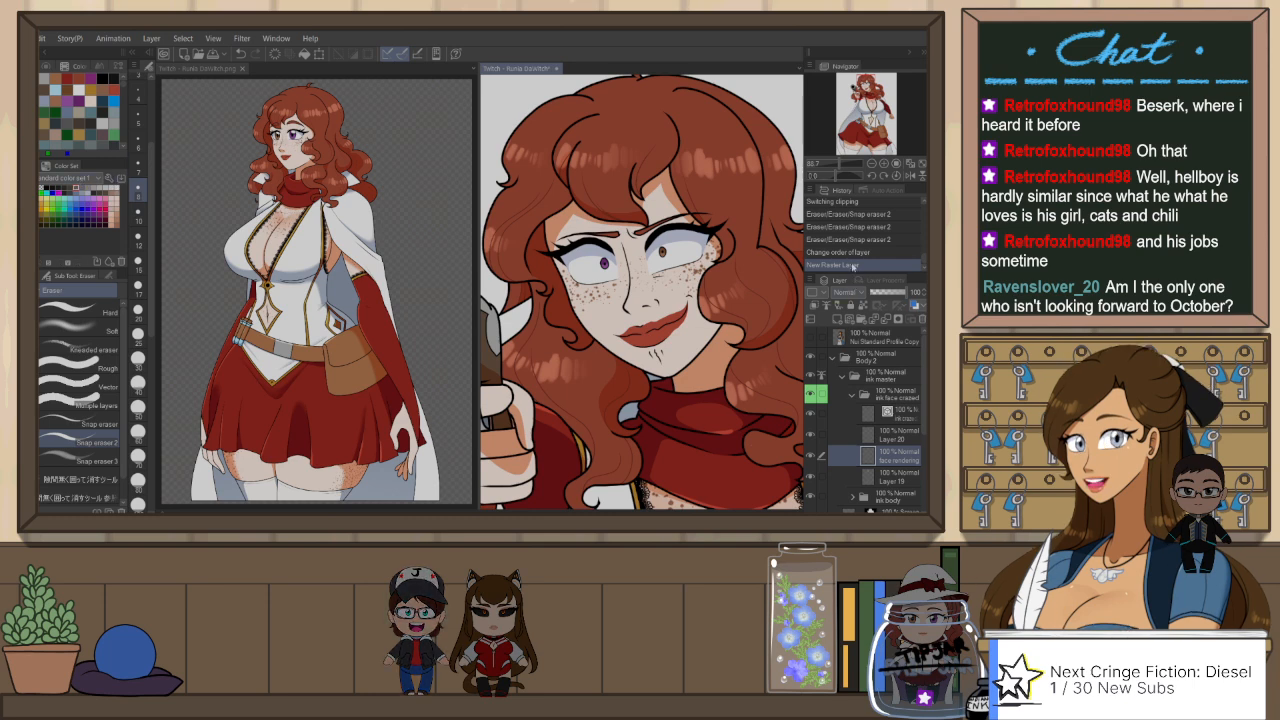
left_click(849, 292)
left_click(852, 52)
left_click(889, 292)
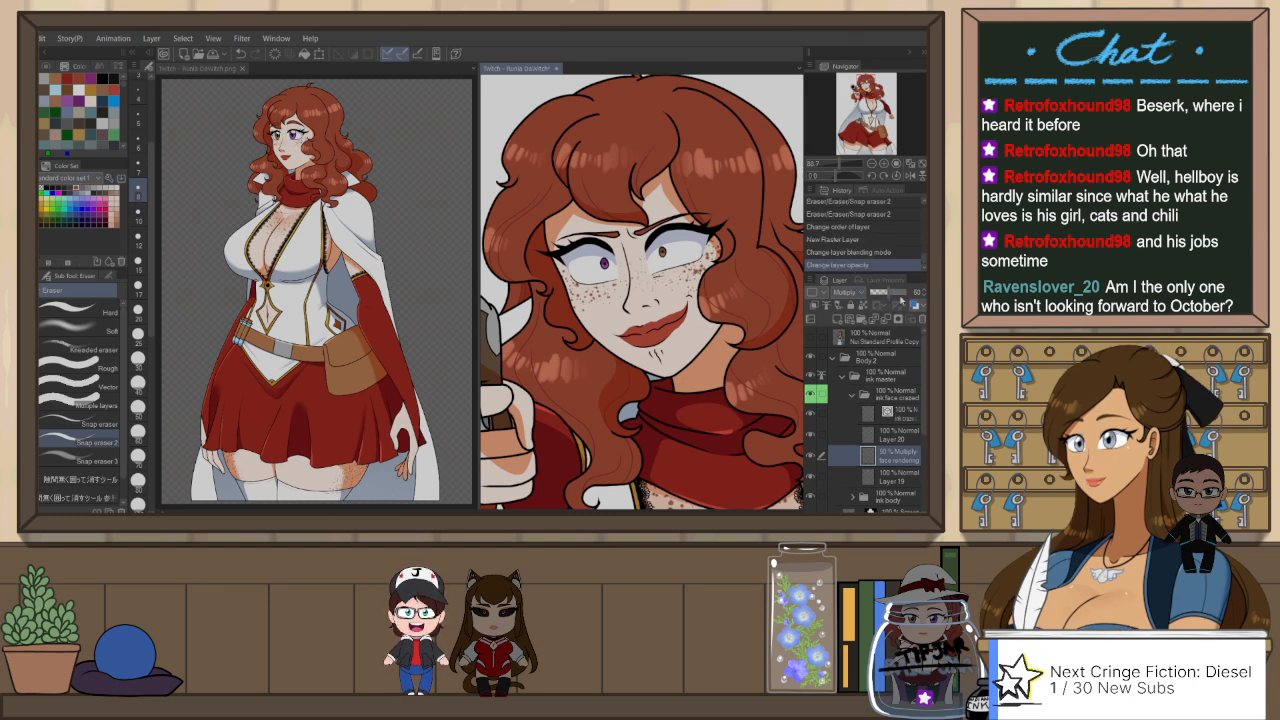
left_click_drag(913, 303, 916, 303)
Step: Try Darker pencil shadow strokes around the eyes on the face rendering layer, undoing each one
key("p")
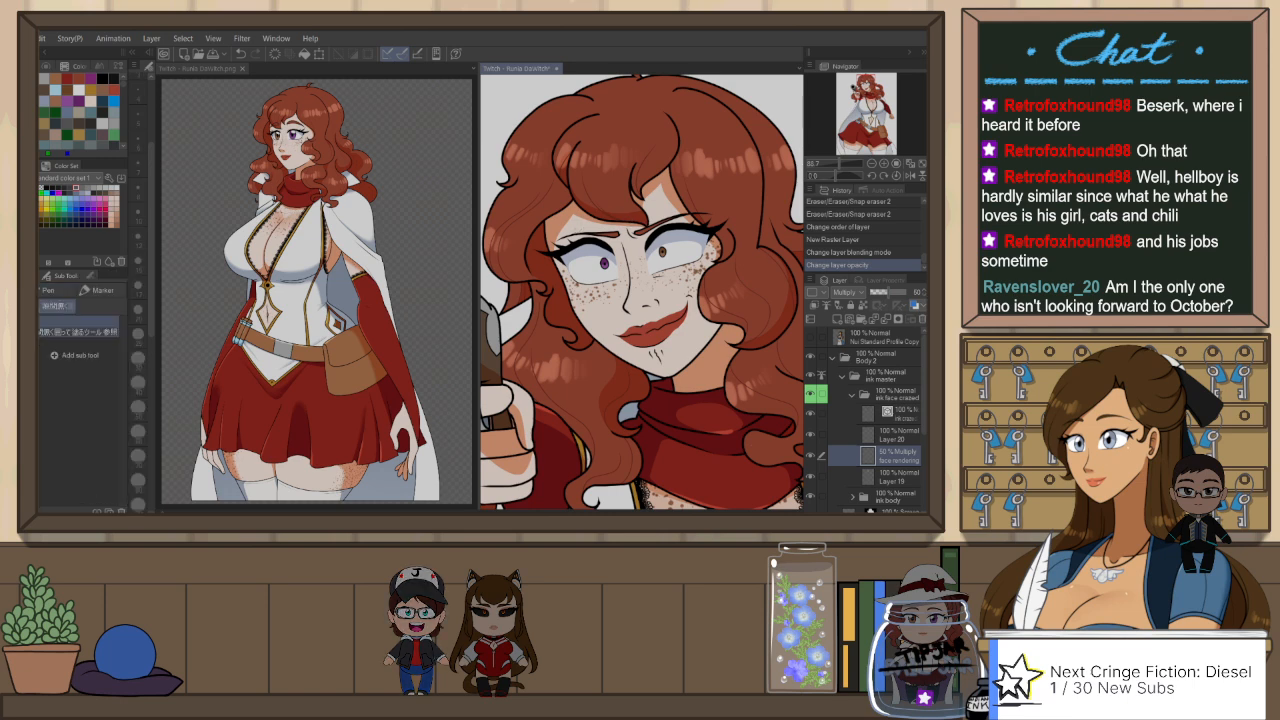
key("p")
left_click_drag(565, 243, 597, 229)
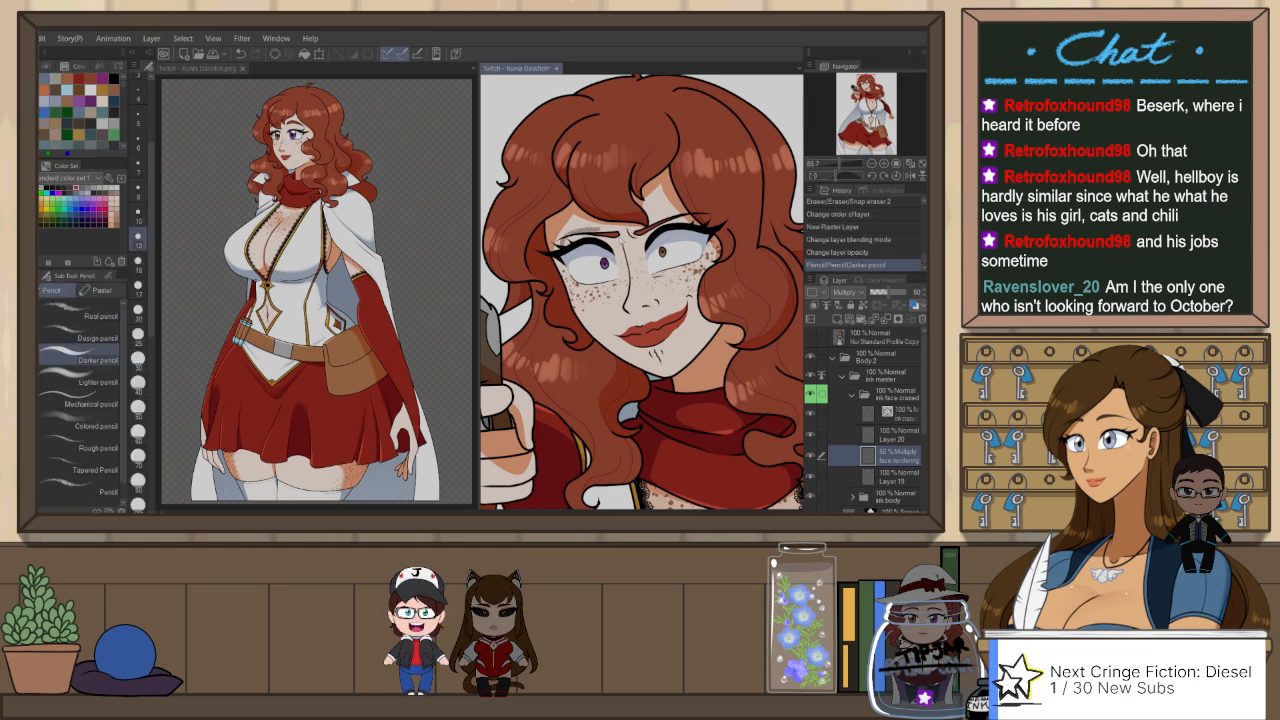
key("ctrl+z")
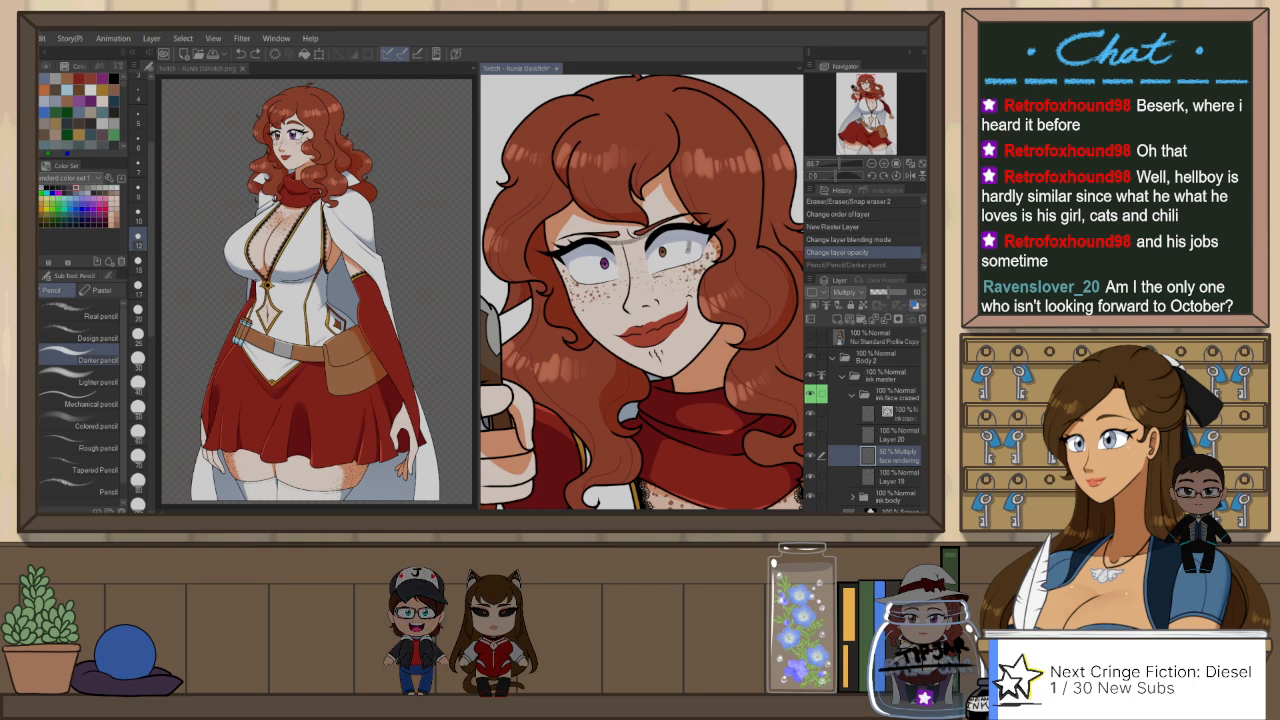
left_click_drag(640, 275, 622, 275)
key("ctrl+z")
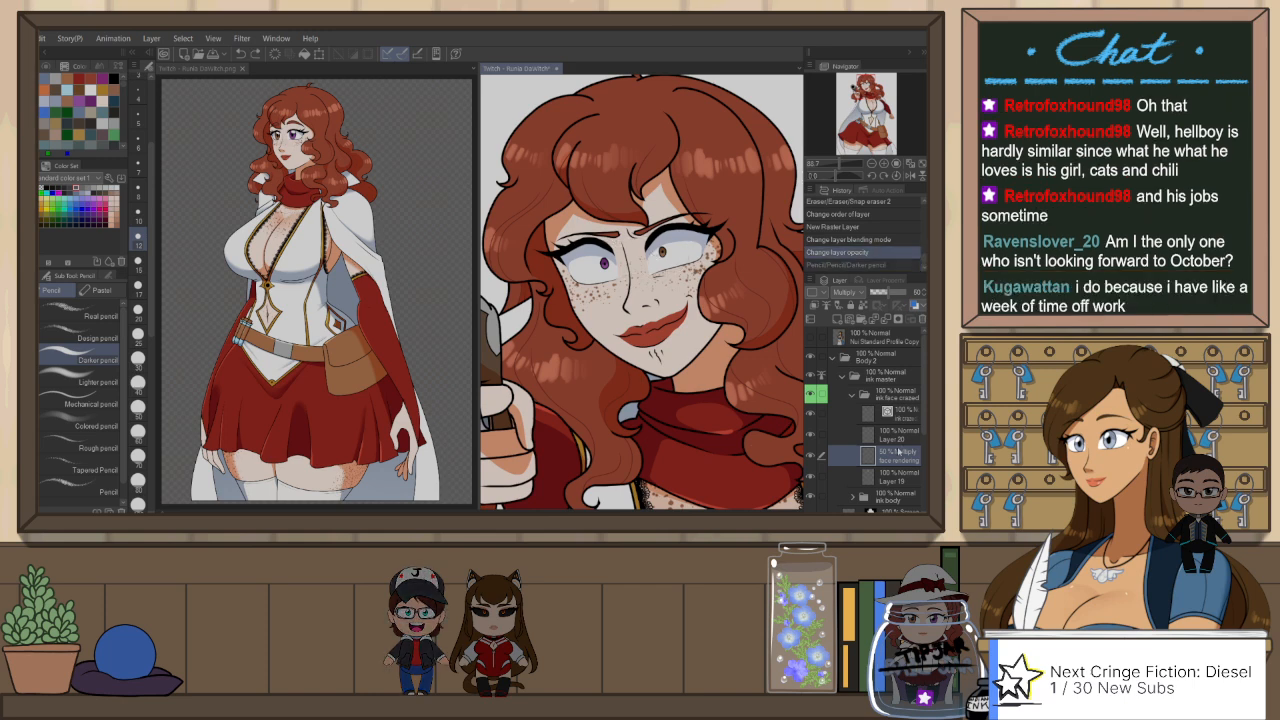
Step: Move the face rendering layer below Layer 19 and outline a shadow band across the eyes and nose bridge with the Darker pencil
mouse_move(899, 456)
left_mouse_down()
mouse_move(900, 478)
mouse_move(914, 431)
mouse_move(867, 478)
left_mouse_up()
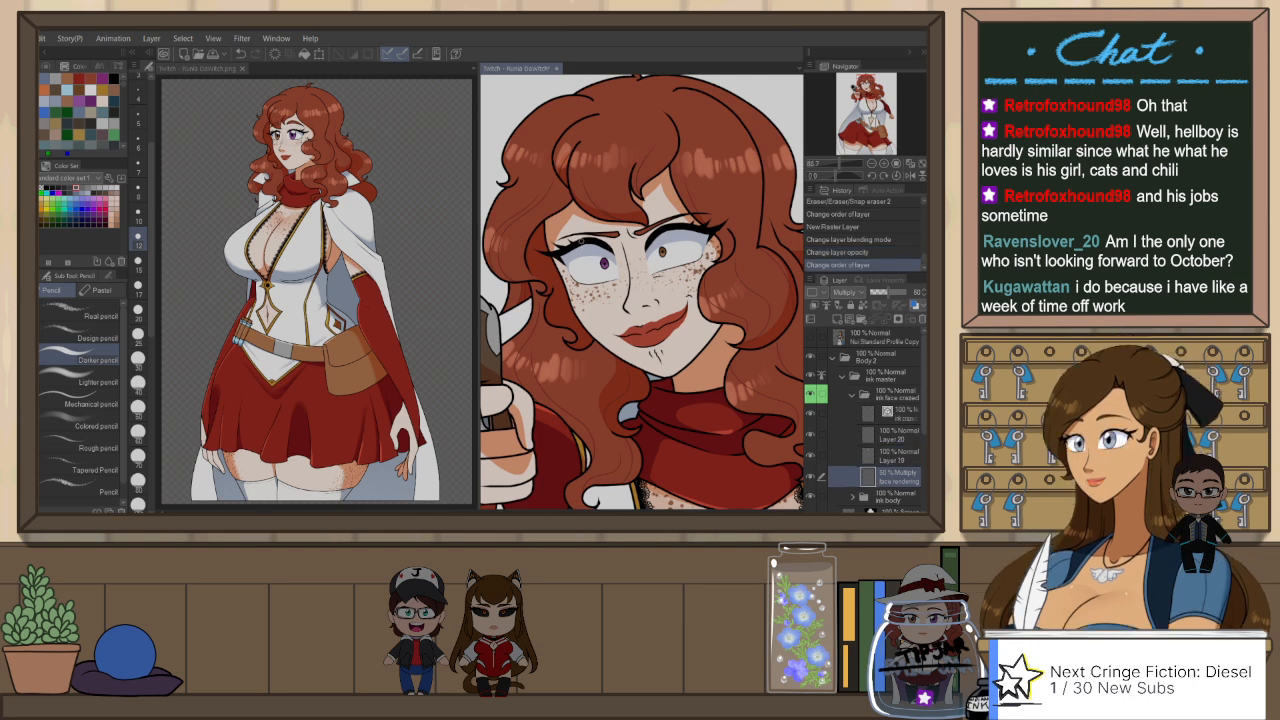
mouse_move(562, 244)
left_mouse_down()
mouse_move(630, 242)
mouse_move(677, 223)
left_mouse_up()
key("ctrl+z")
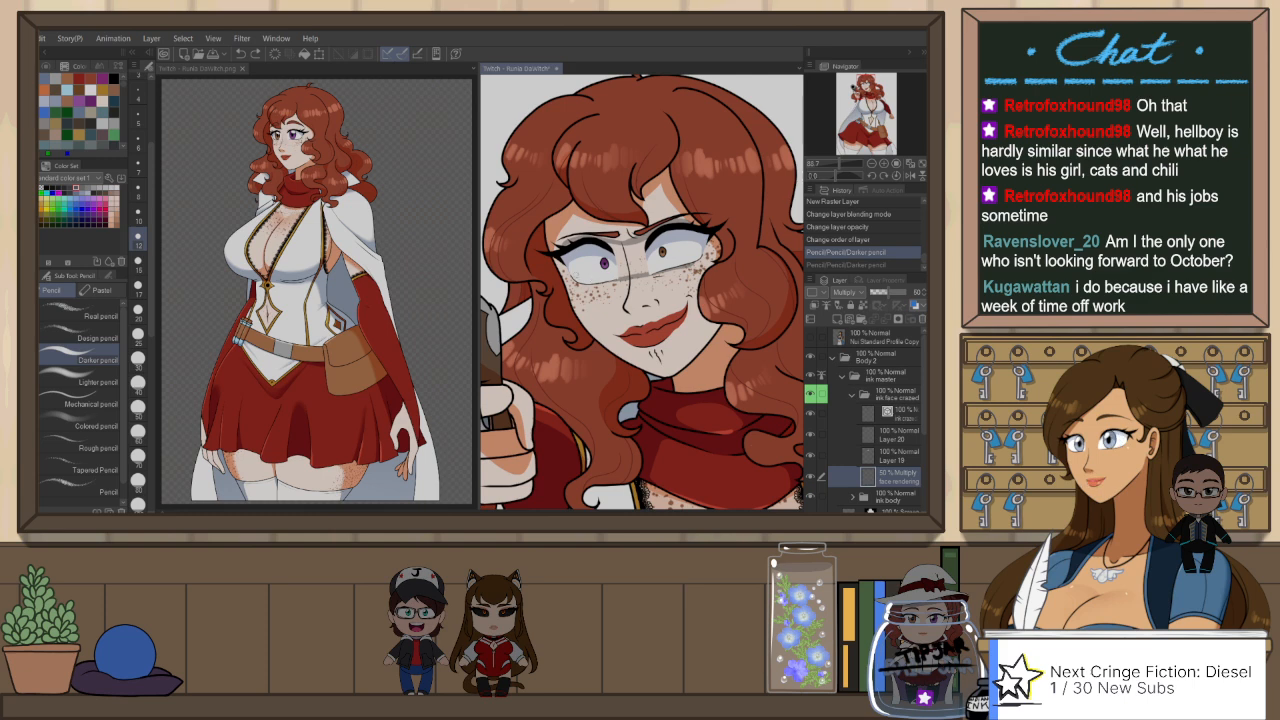
key("ctrl+y")
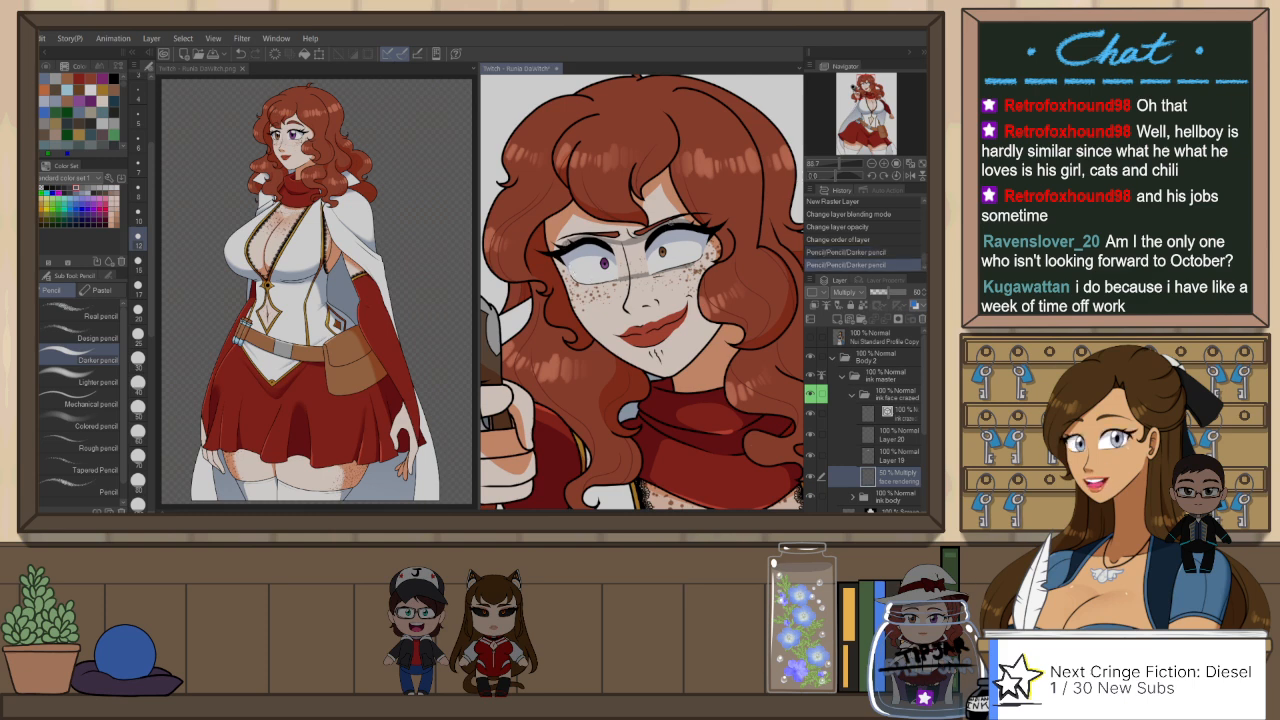
Step: Fill the outlined shadow band over the nose bridge and both eyes using Refer other layers, hiding Layer 19 temporarily for the eye areas
key("g")
left_click_drag(622, 262, 650, 249)
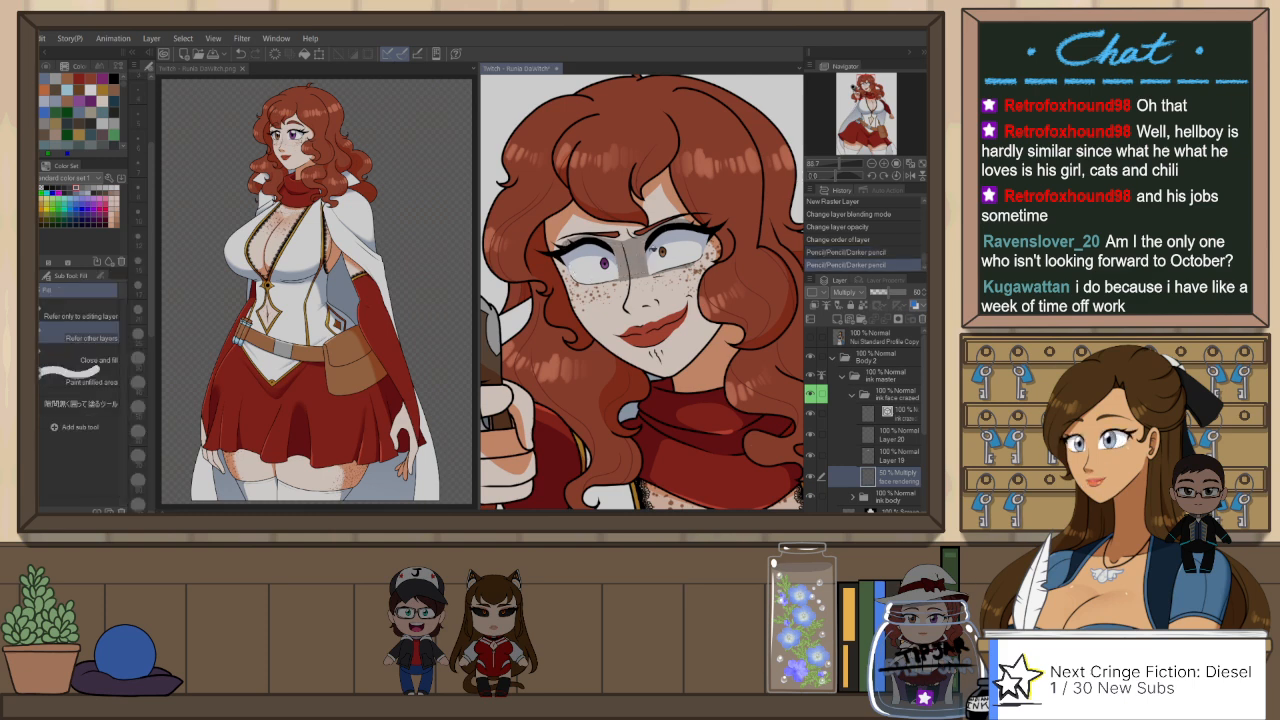
left_click(813, 460)
key("p")
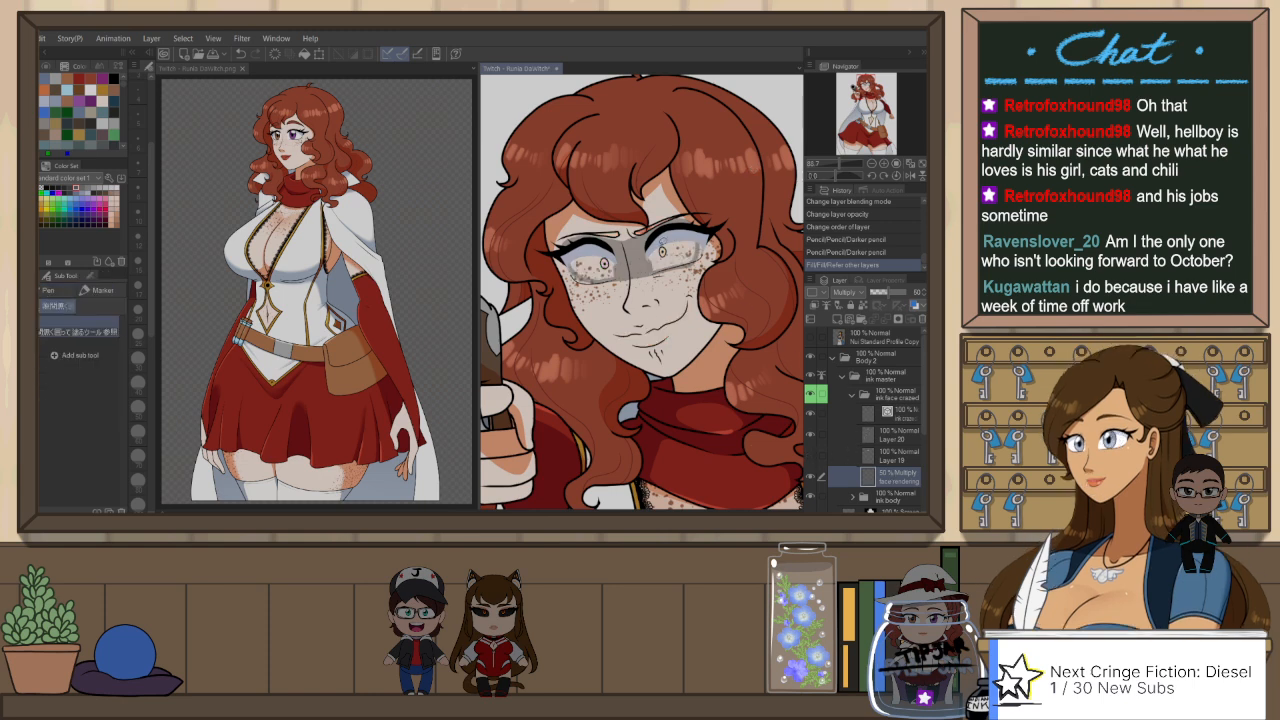
key("h")
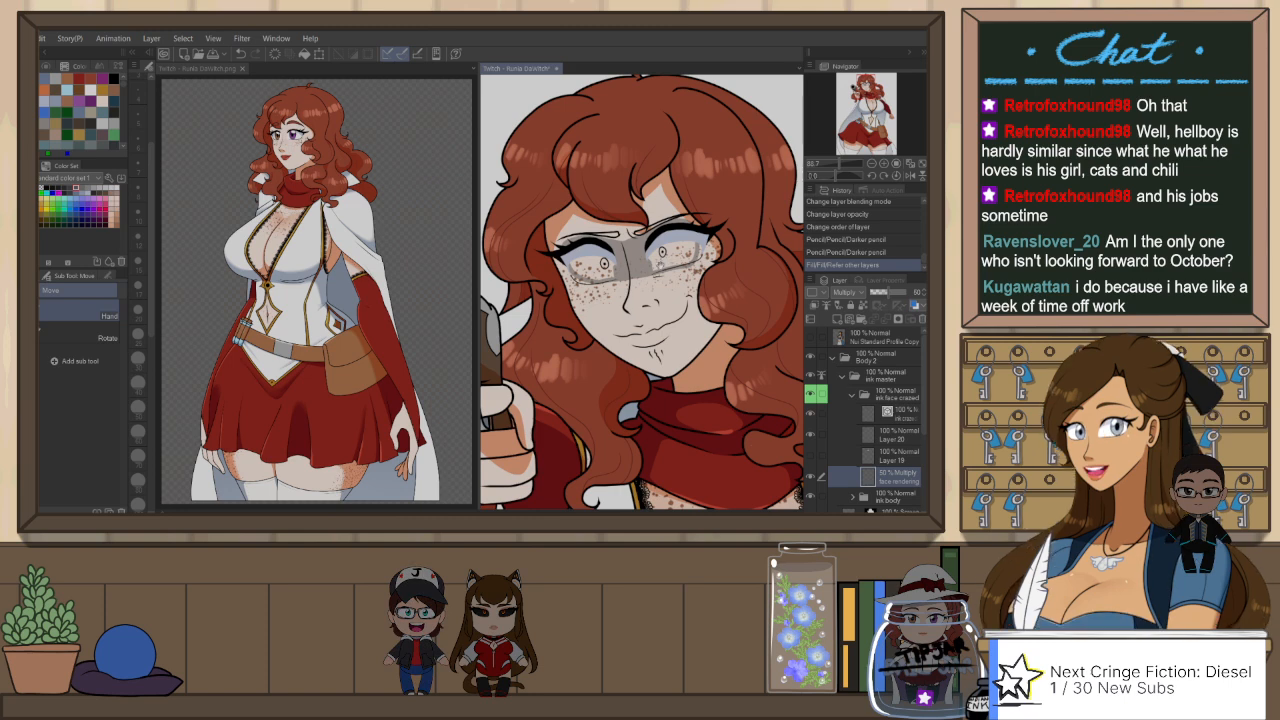
key("p")
key("g")
left_click(663, 262)
left_click(602, 266)
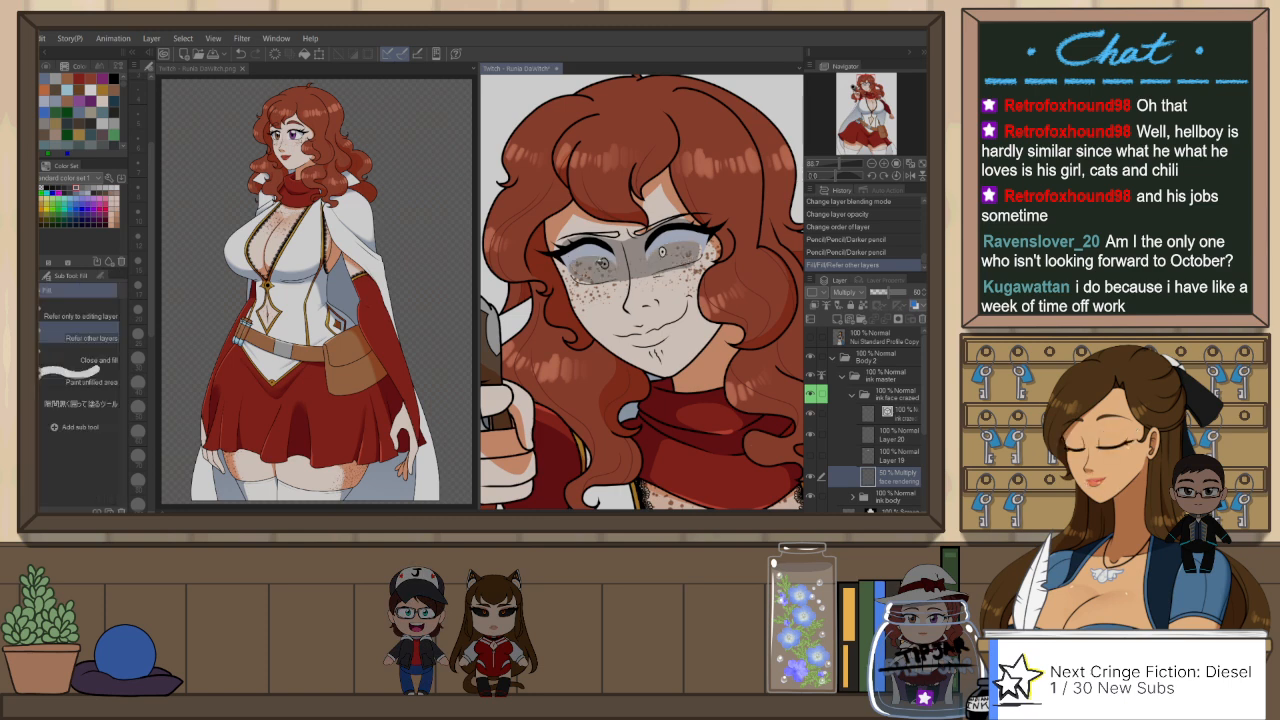
left_click(816, 460)
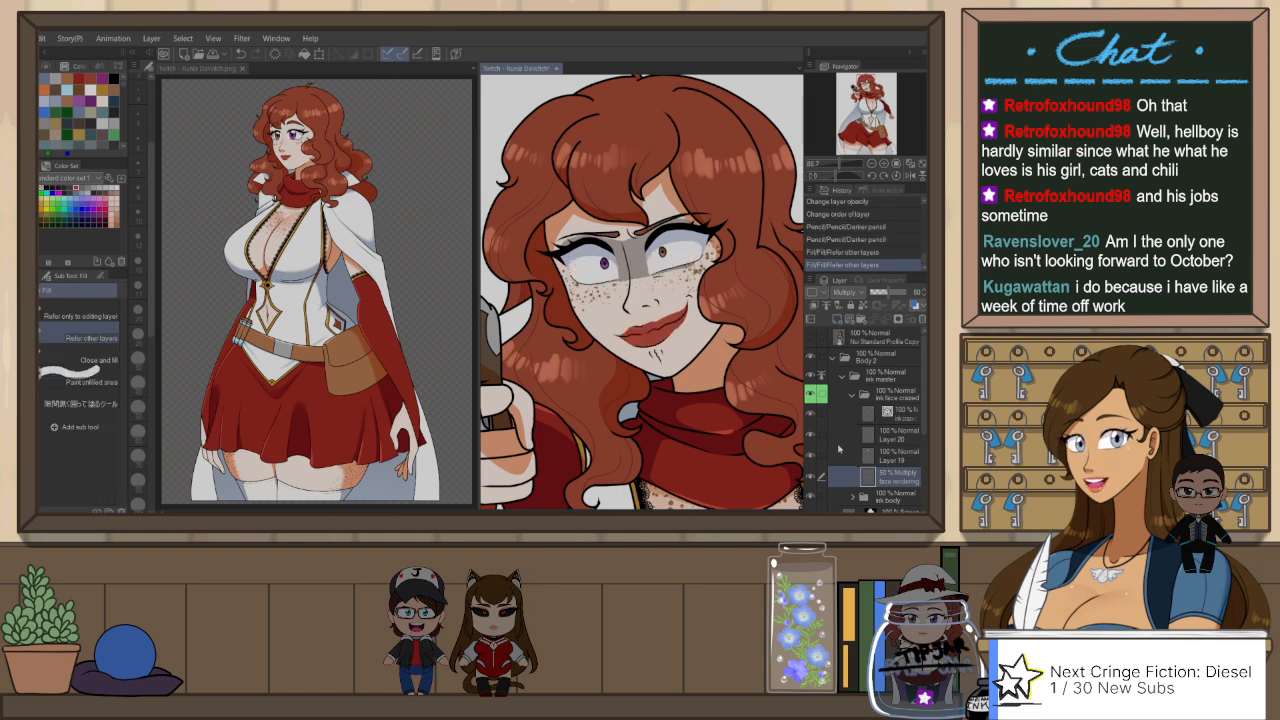
Step: Clean up the edges of the face shadow between and below the eyes with Snap eraser 2
key("e")
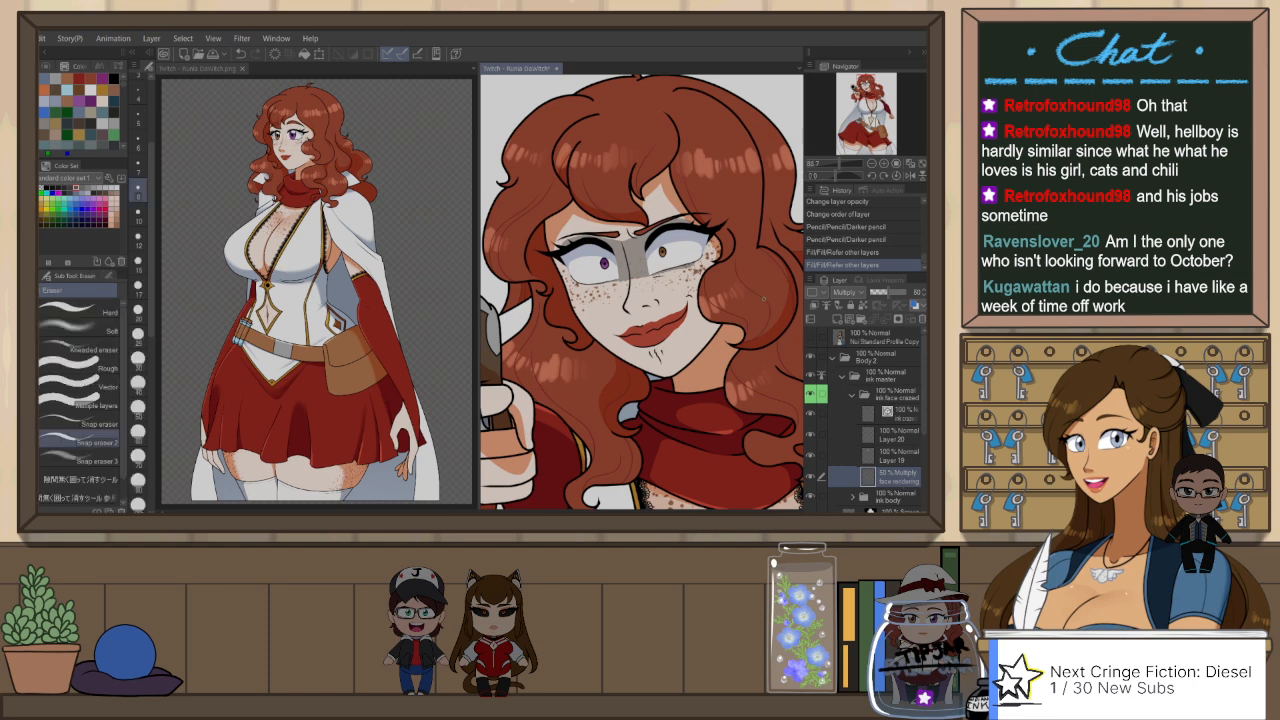
mouse_move(622, 242)
left_mouse_down()
mouse_move(646, 238)
mouse_move(650, 274)
mouse_move(706, 288)
left_mouse_up()
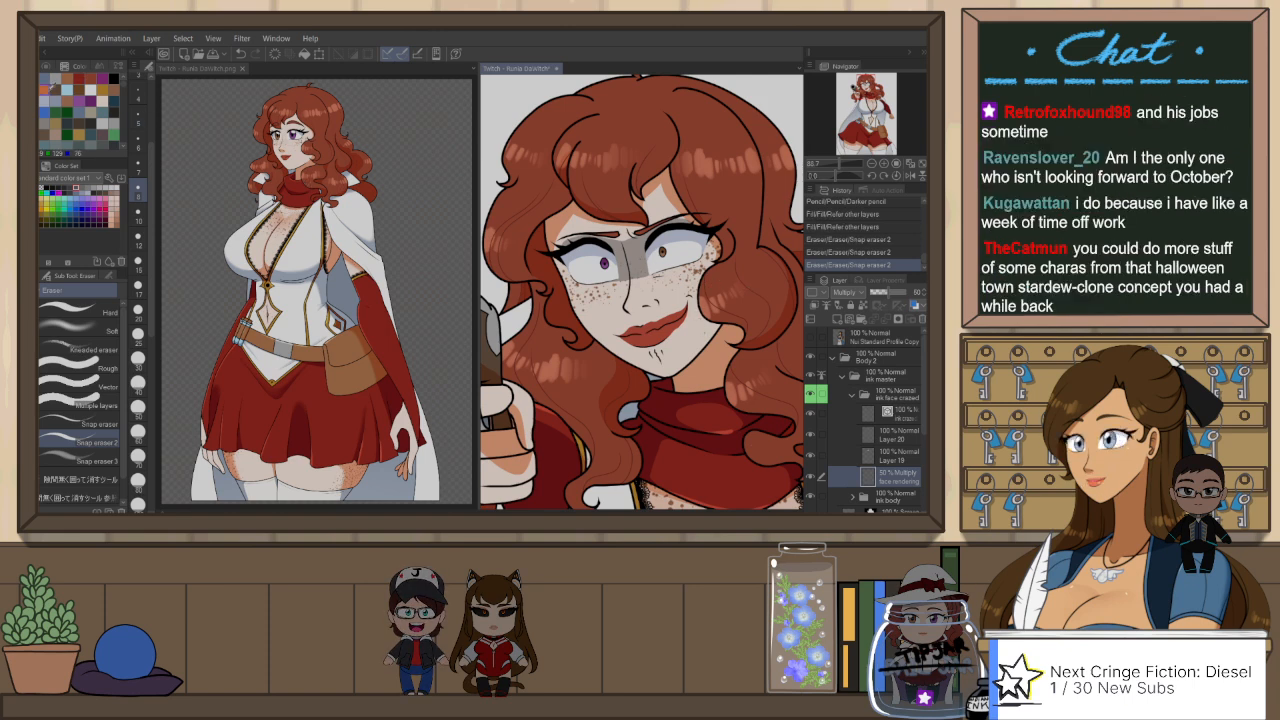
Step: Set Layer 20 to Multiply blending at 60% opacity, undoing the Darker pencil test stroke at the nose
key("p")
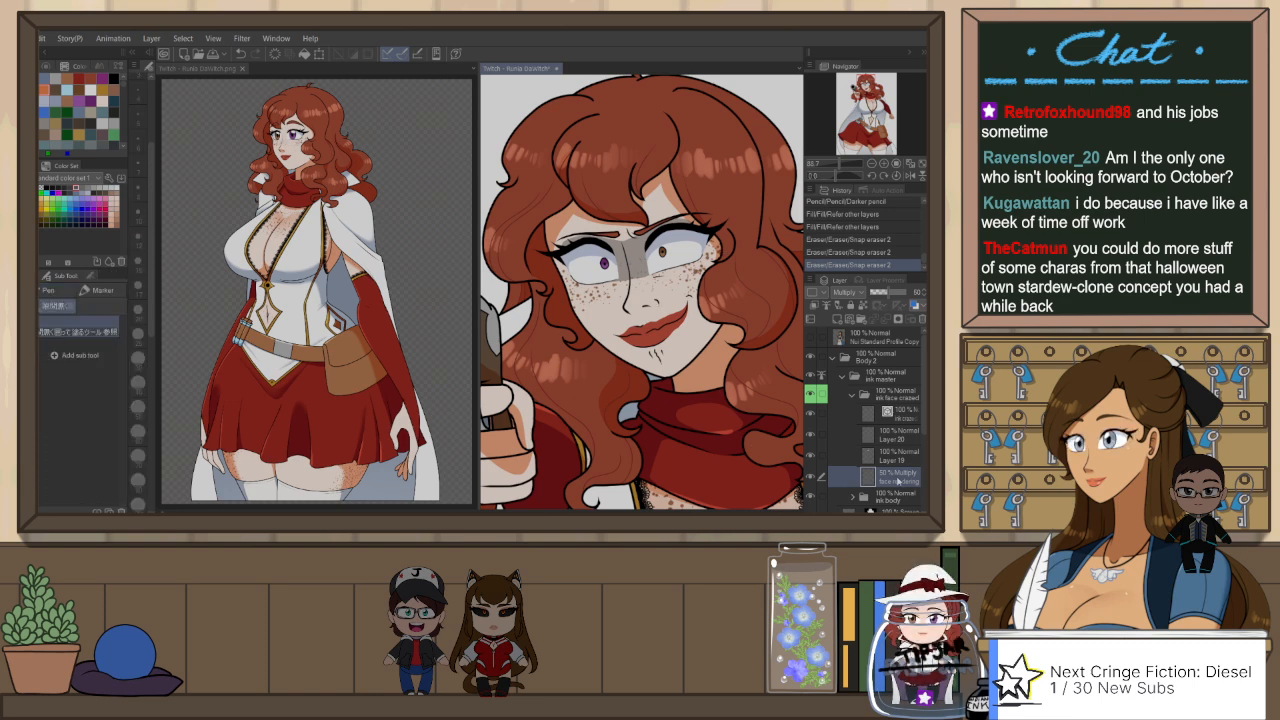
left_click(899, 435)
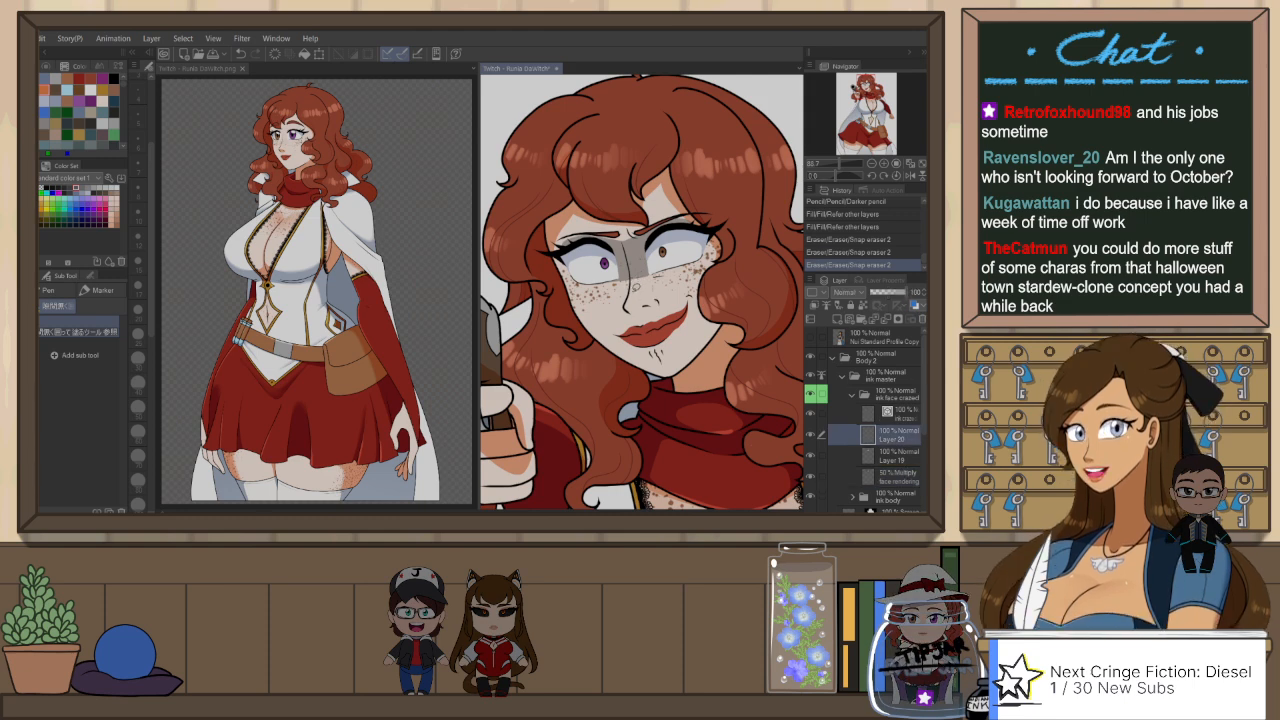
key("p")
left_click_drag(641, 305, 650, 305)
key("ctrl+z")
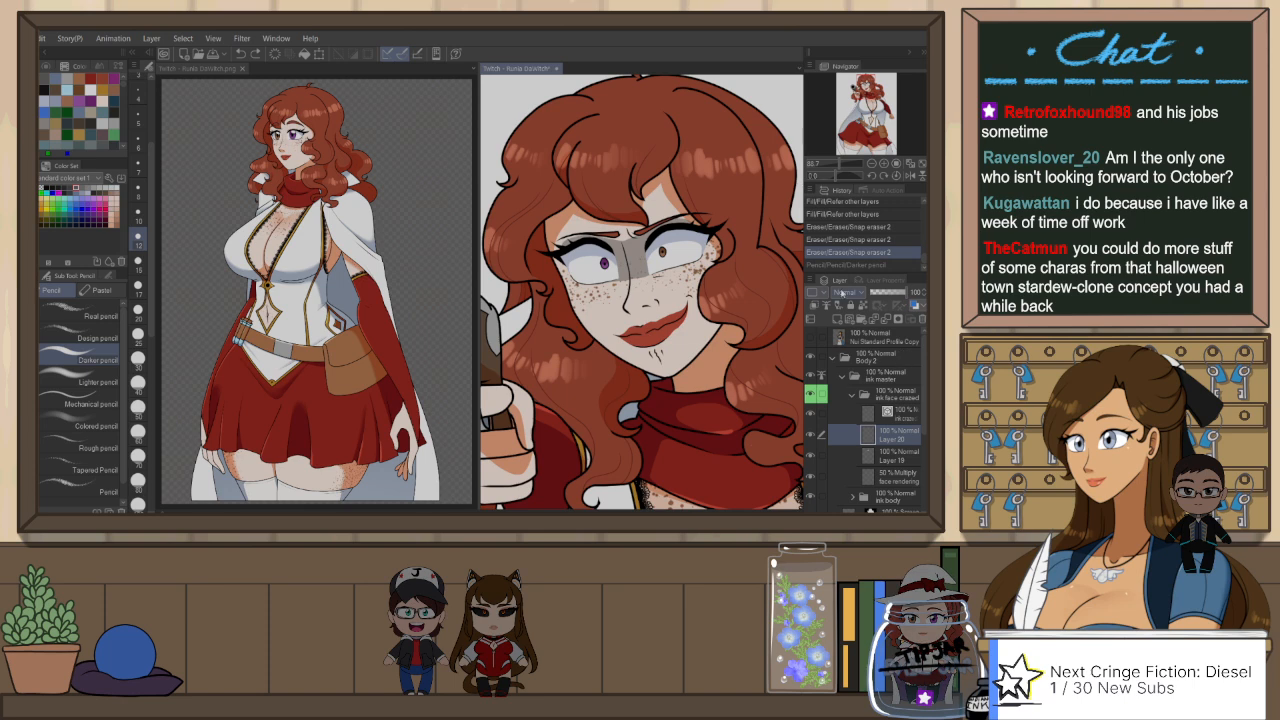
left_click(848, 49)
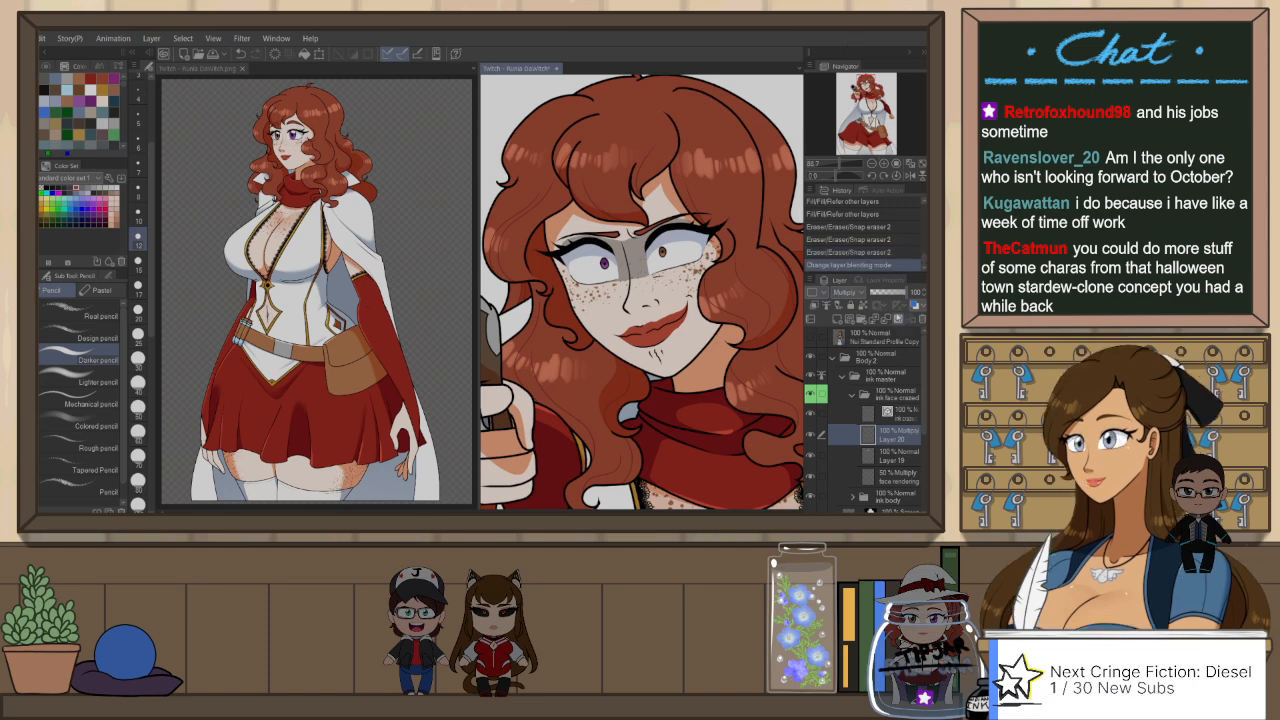
left_click(882, 293)
left_click(882, 293)
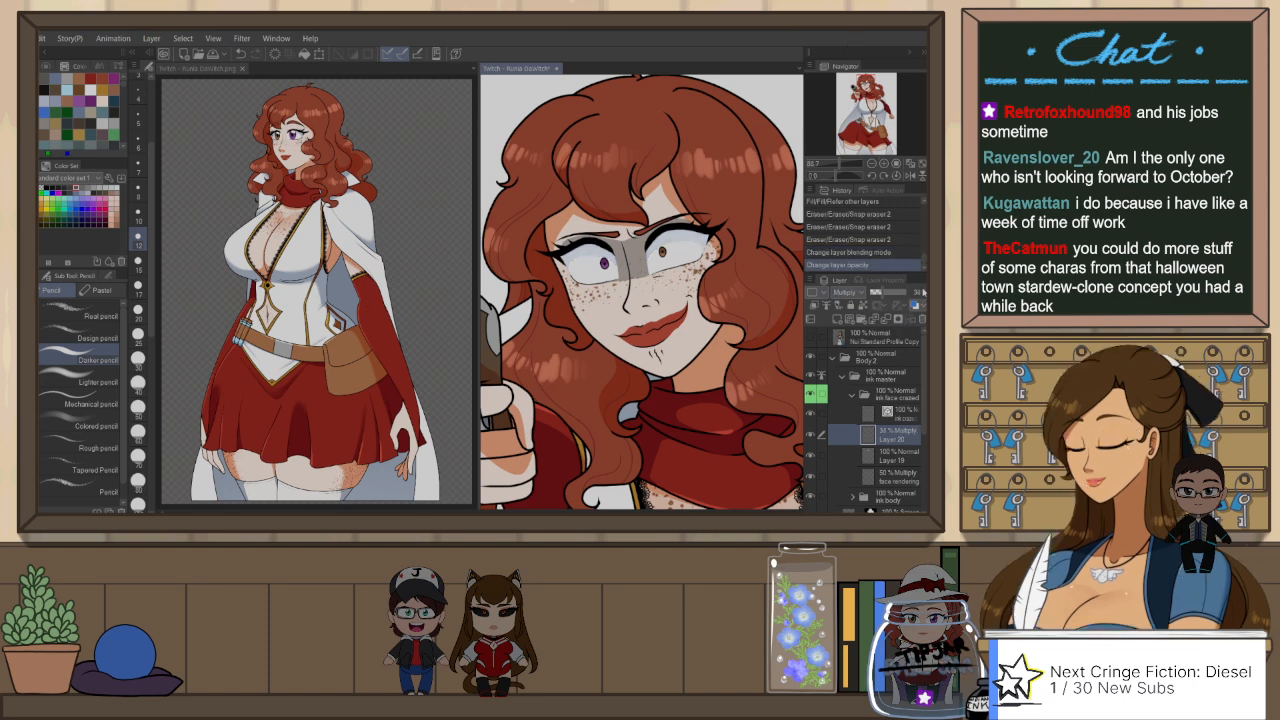
left_click(895, 298)
left_click_drag(895, 302, 894, 303)
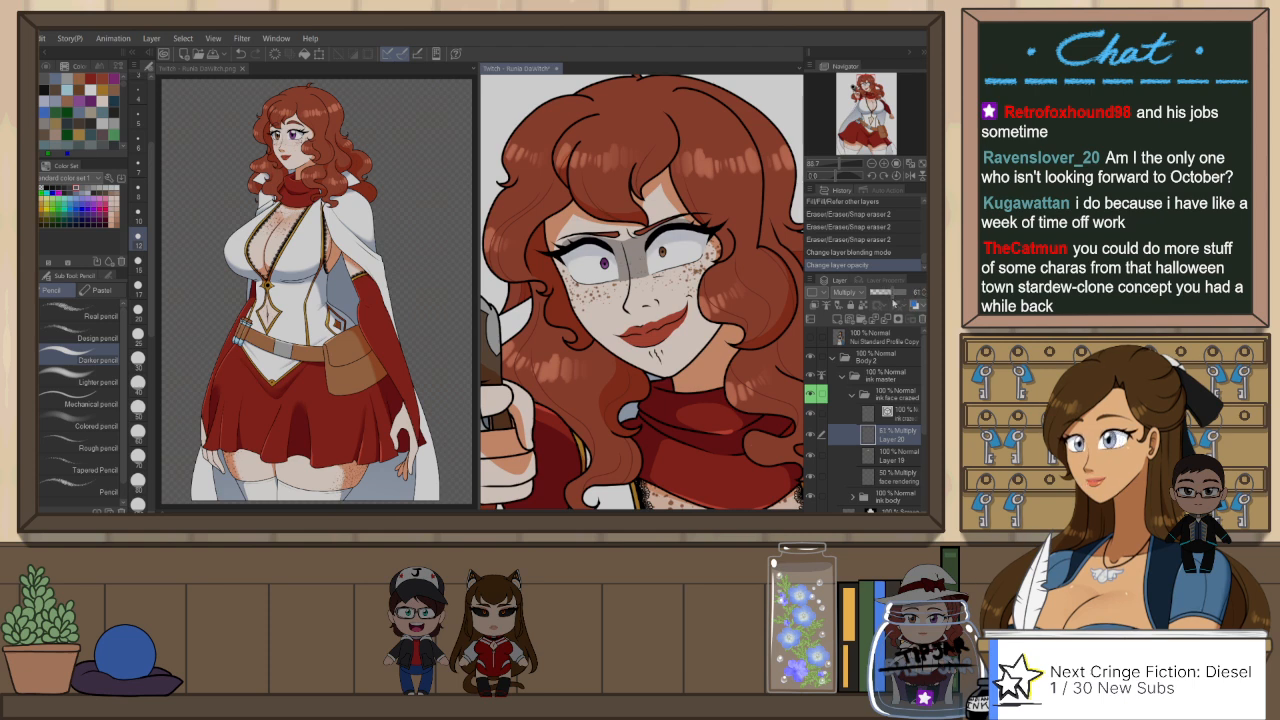
left_click(923, 296)
Step: Draw Darker pencil shading strokes along the nose on Layer 20 and check them against the whole figure
left_click_drag(646, 240, 640, 272)
key("ctrl+minus")
key("ctrl+minus")
key("ctrl+minus")
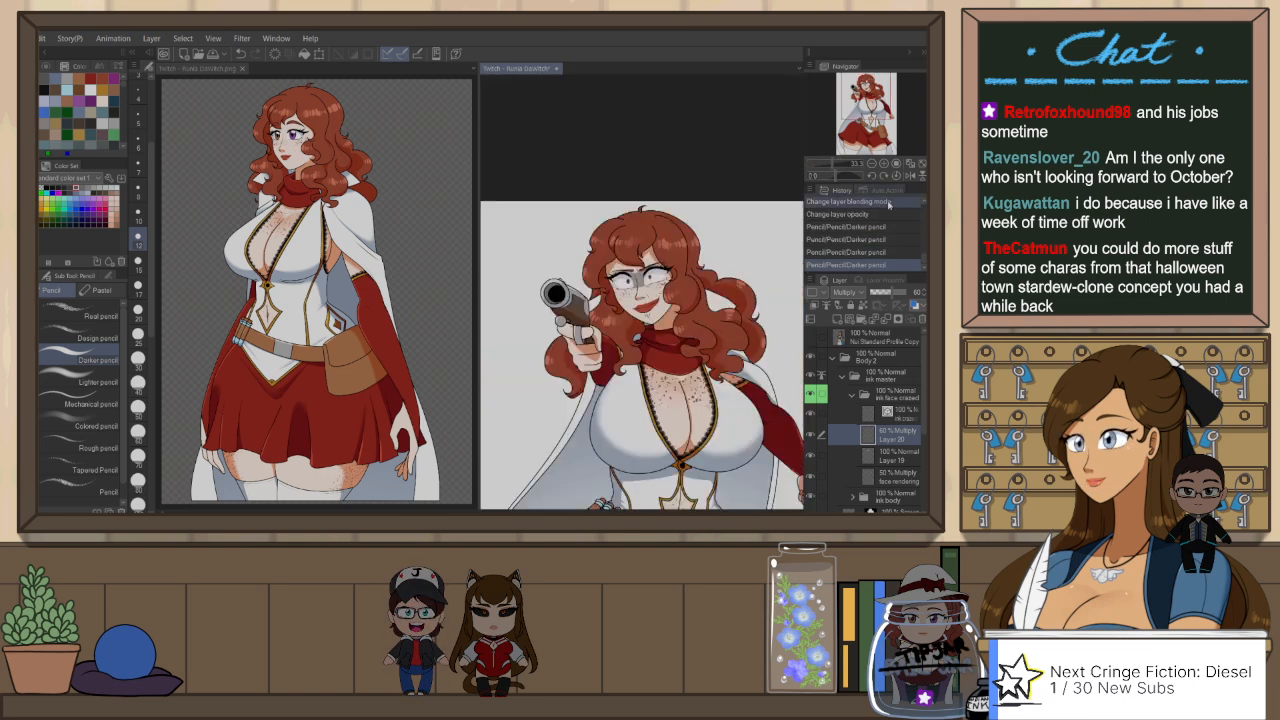
key("ctrl+minus")
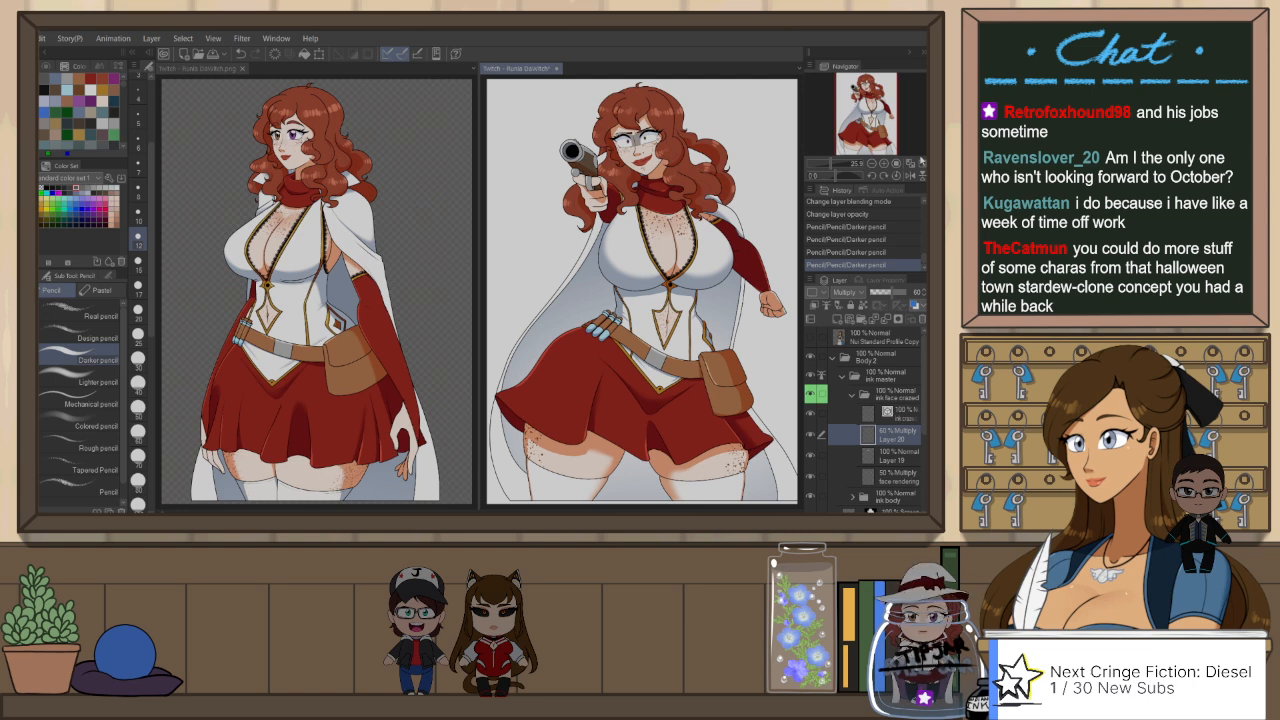
scroll(650, 116, "up", 10)
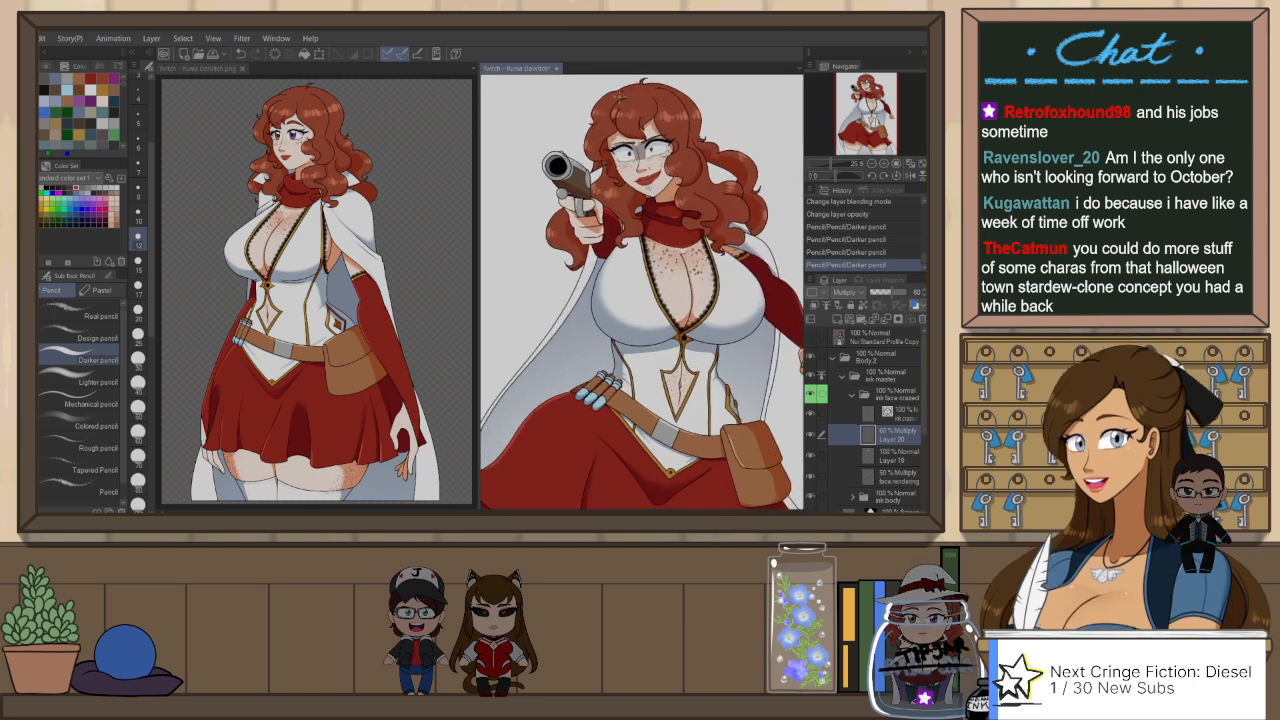
scroll(610, 268, "up", 1)
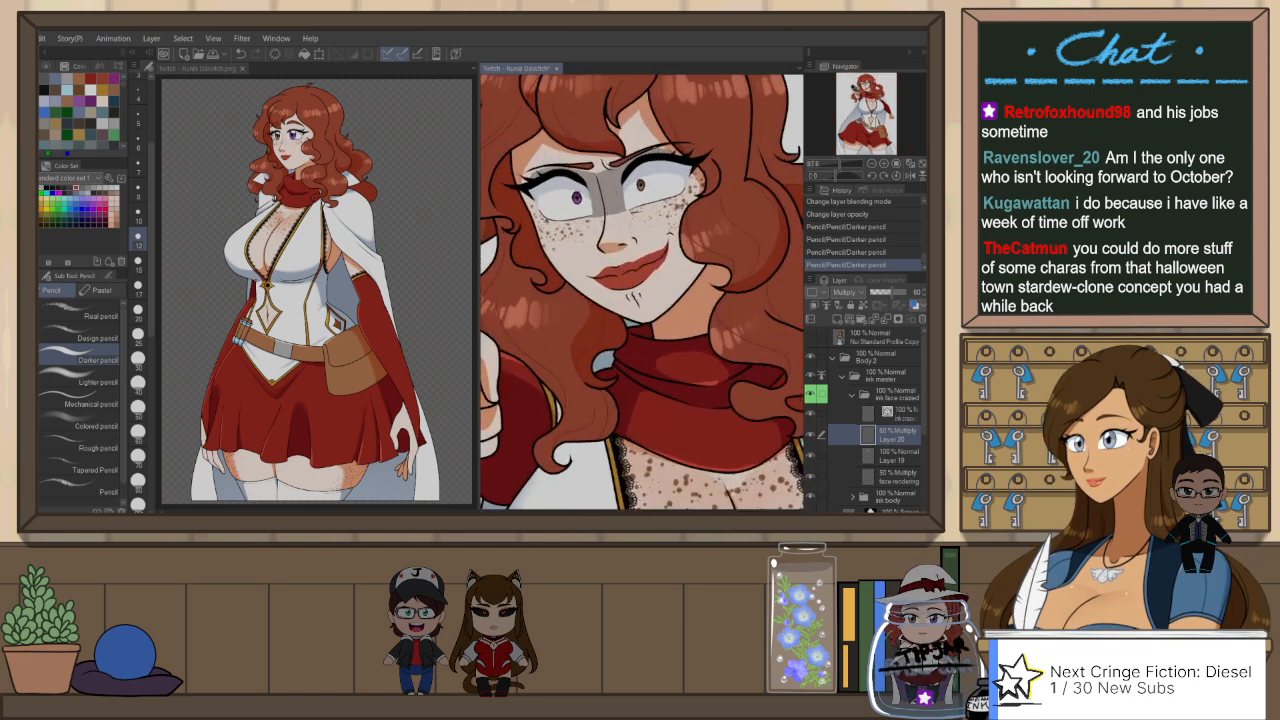
Step: Soften the shading around the nose tip on Layer 20 using the Blur tool at a smaller brush size
key("j")
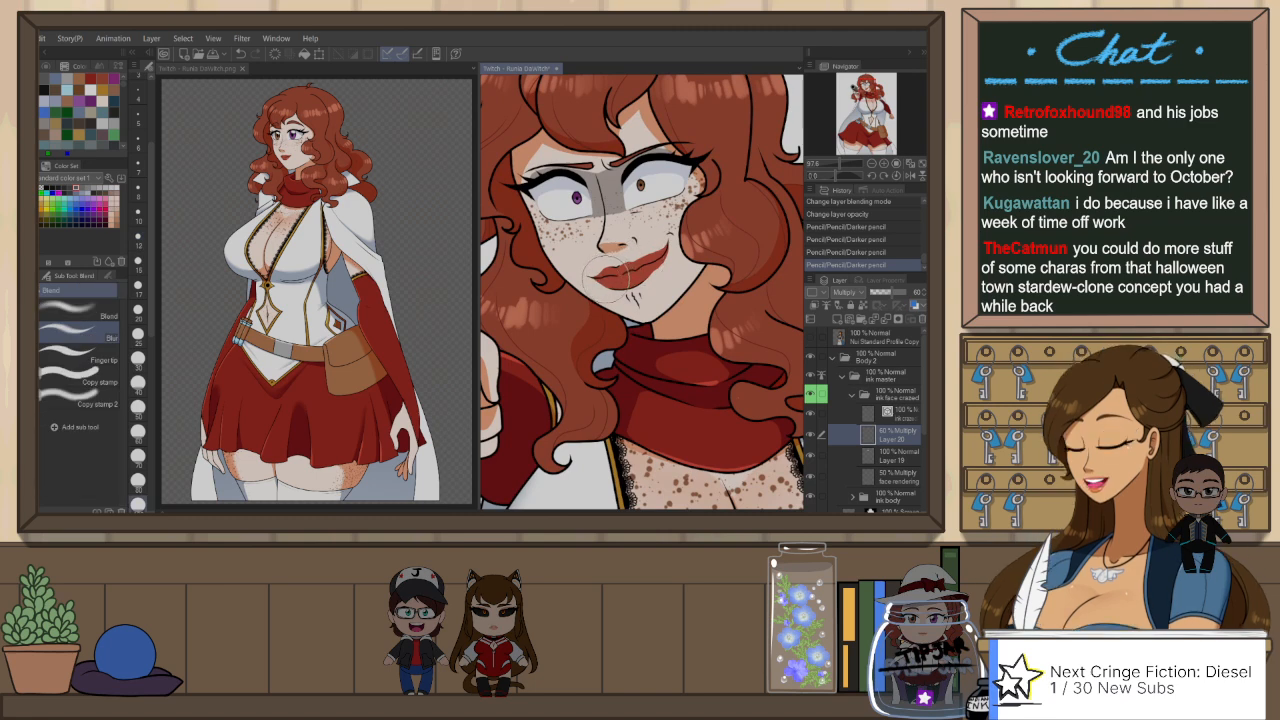
key("[")
key("[")
key("[")
key("[")
key("[")
key("[")
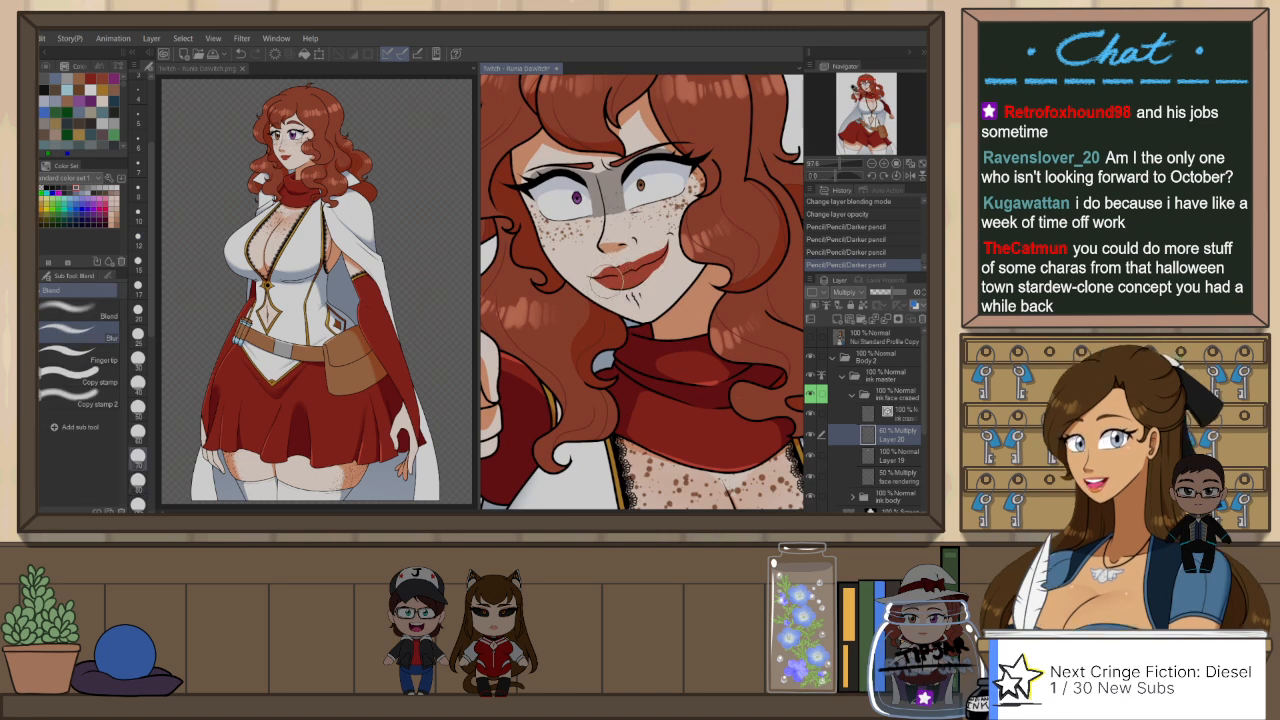
left_click_drag(612, 257, 614, 261)
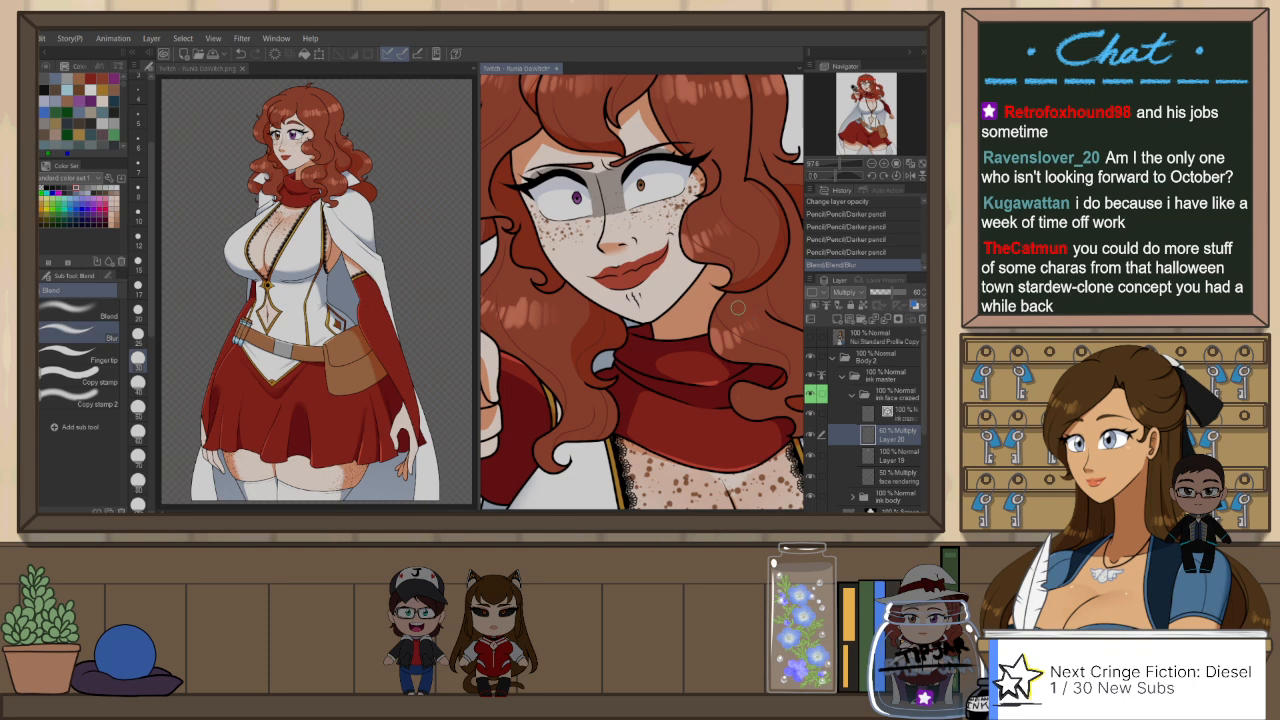
Step: Flip the canvas horizontally and clean up the nose shading on Layer 20 with Snap eraser 2, redoing the first stroke
key("h")
key("e")
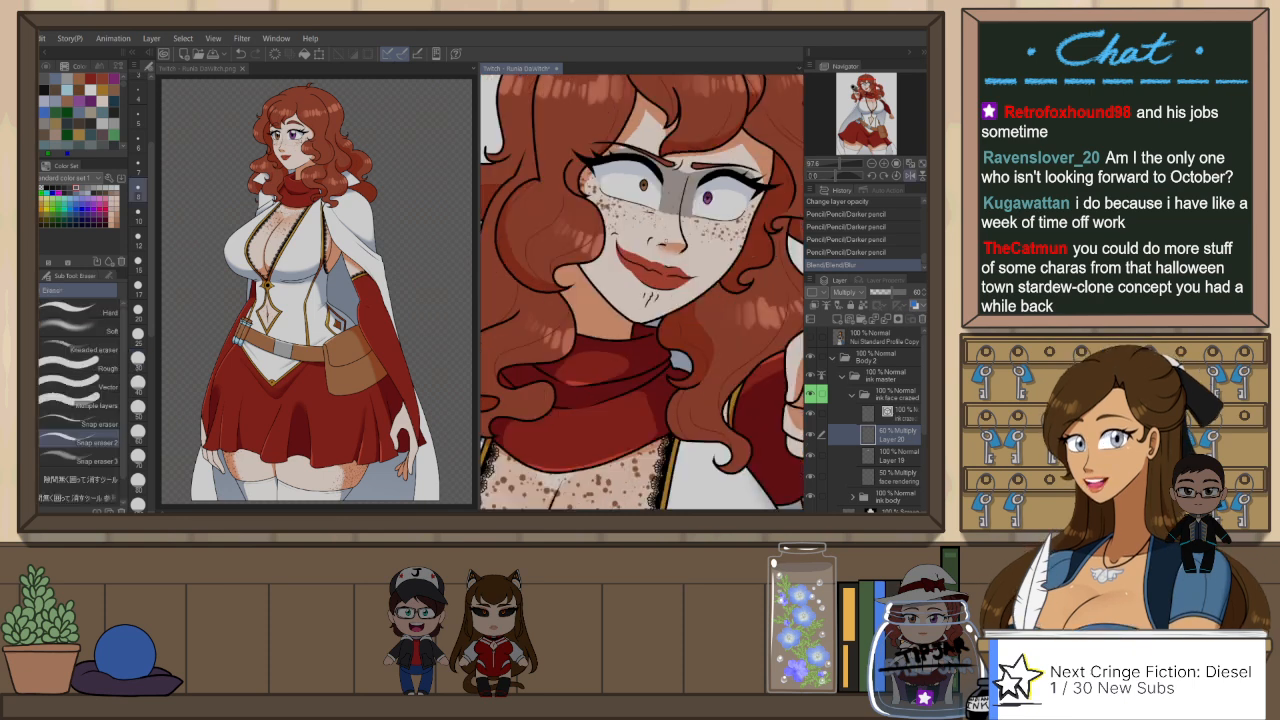
left_click_drag(696, 216, 706, 239)
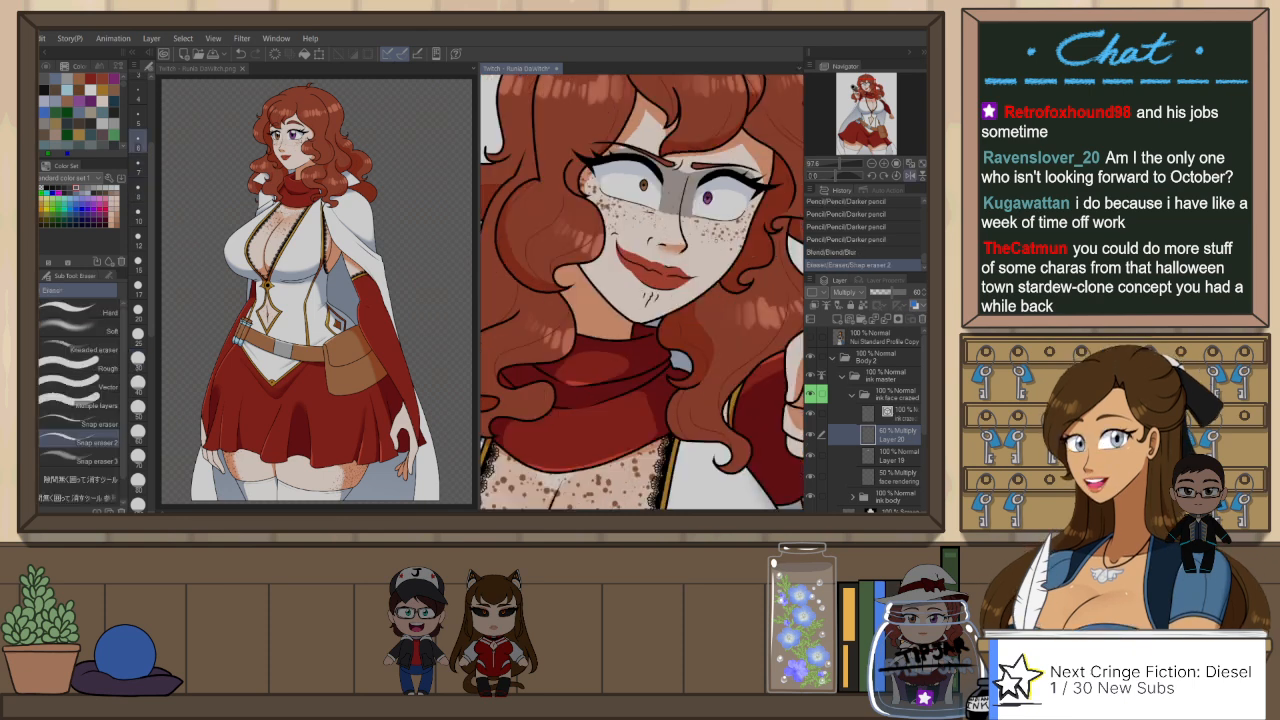
scroll(695, 243, "up", 2)
key("ctrl+z")
left_click_drag(640, 244, 676, 245)
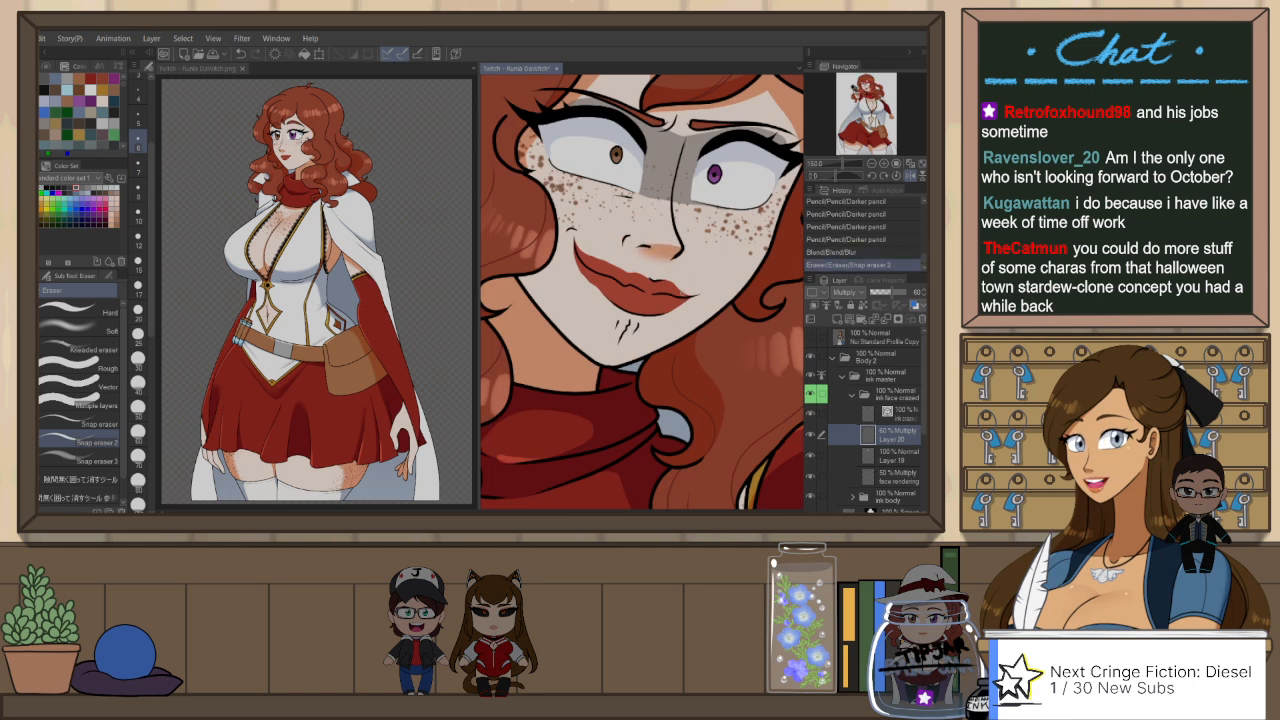
scroll(709, 334, "down", 3)
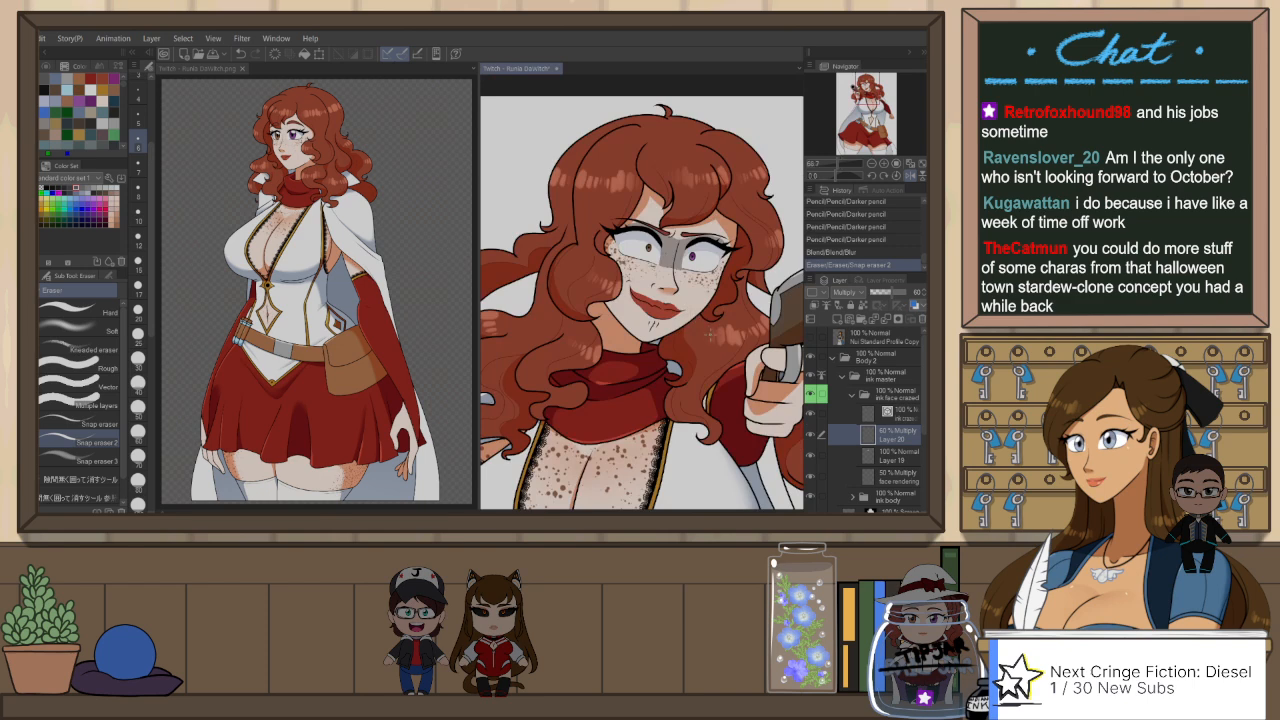
Step: Trim the shadow edges around the eye on the face rendering layer with Snap eraser 2 at size 12, undoing the last strokes
left_click(897, 474)
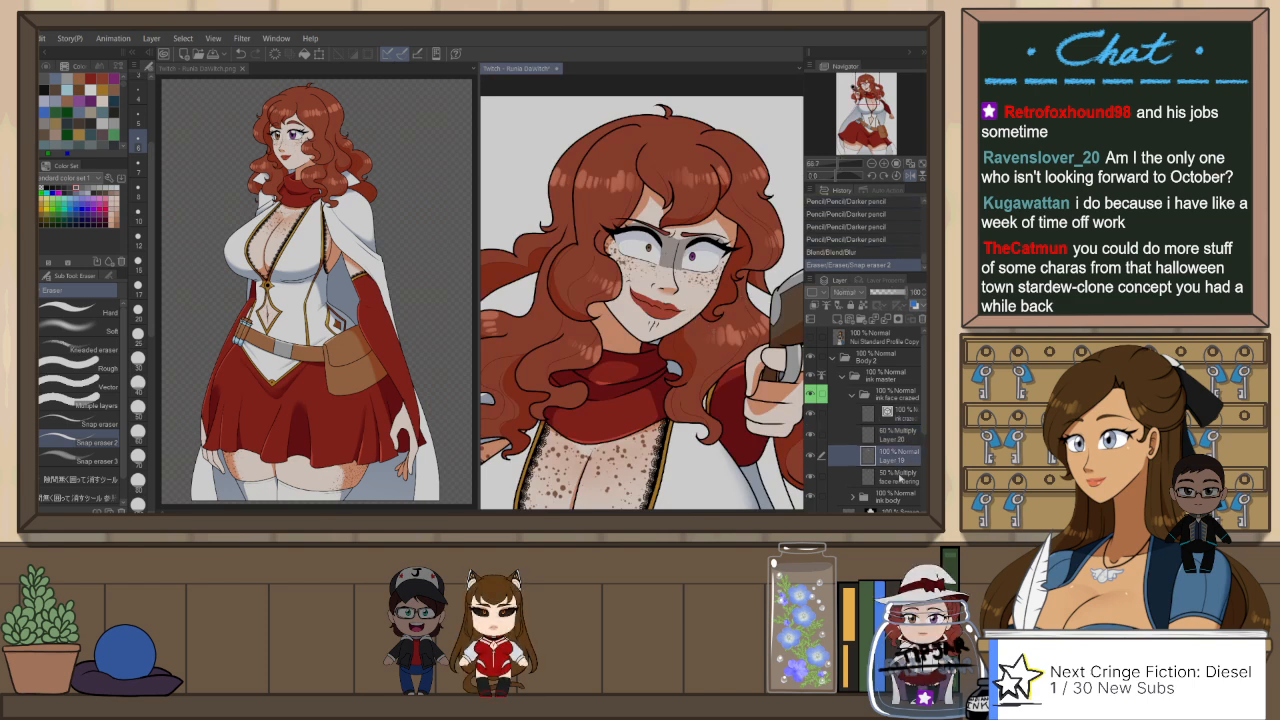
mouse_move(750, 390)
left_mouse_down()
mouse_move(770, 358)
mouse_move(773, 258)
left_mouse_up()
scroll(633, 205, "up", 1)
left_click(138, 241)
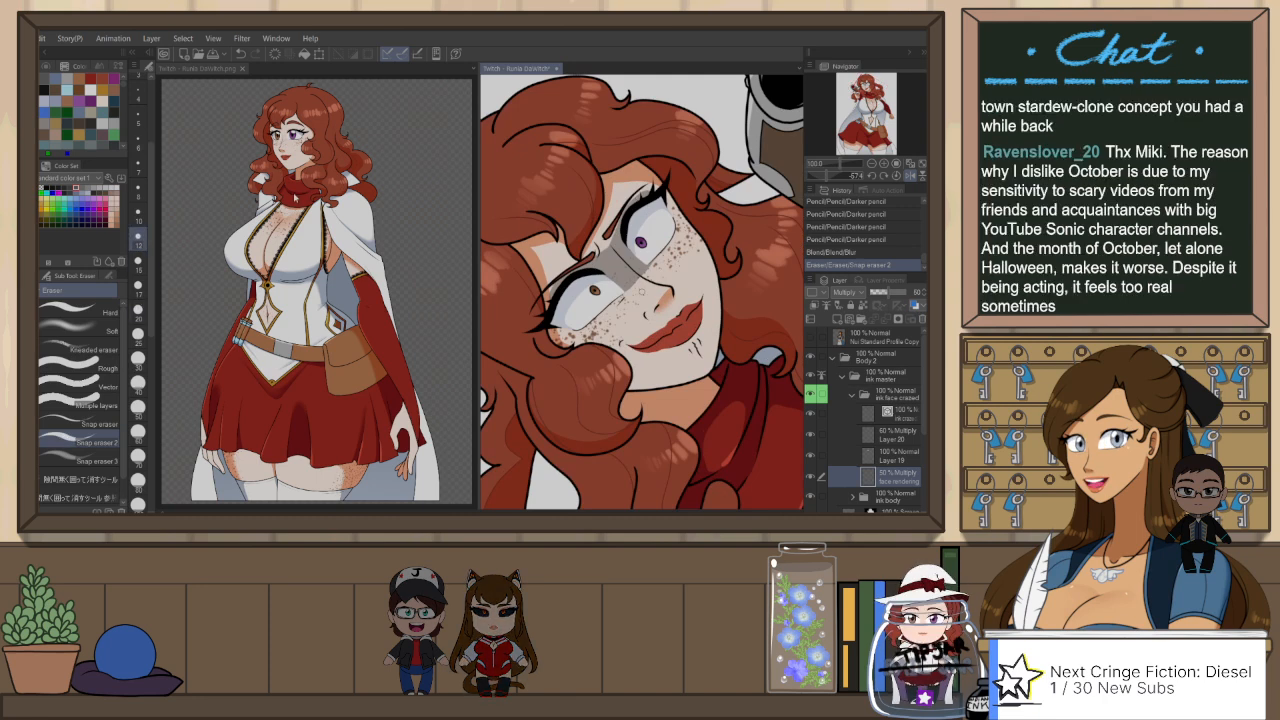
mouse_move(628, 207)
left_mouse_down()
mouse_move(648, 192)
mouse_move(579, 264)
left_mouse_up()
key("ctrl+z")
key("ctrl+z")
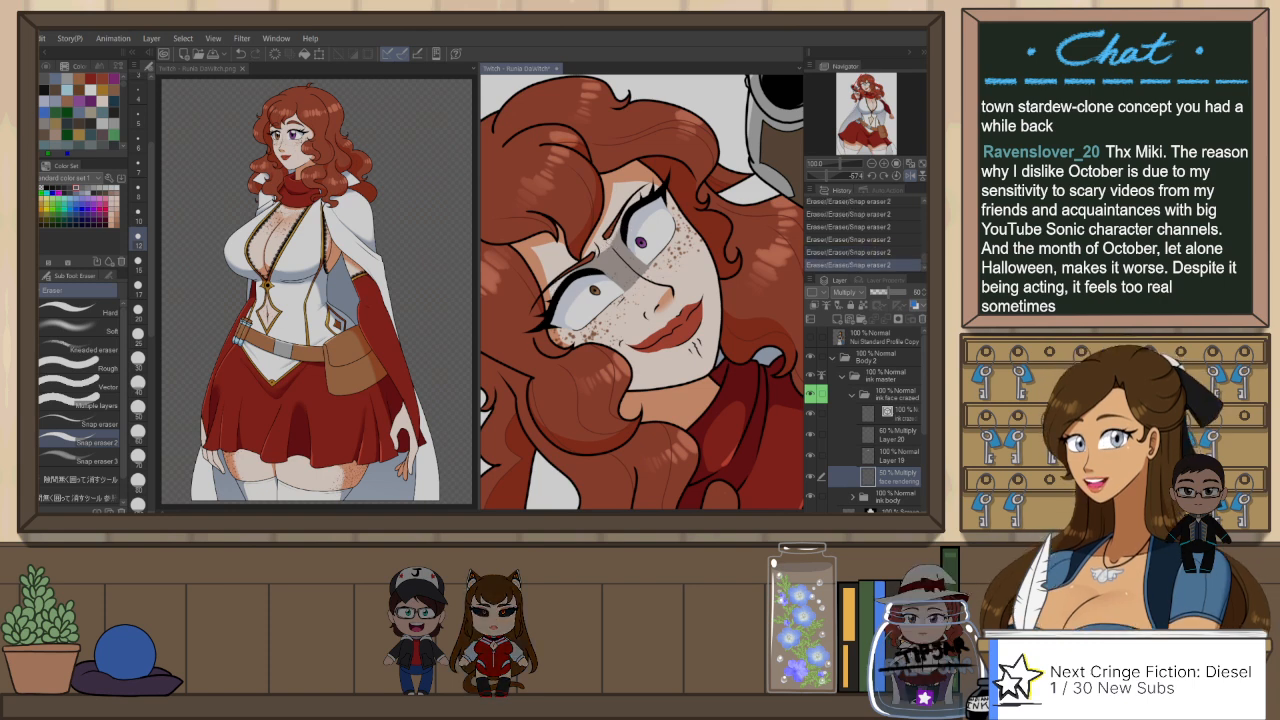
key("ctrl+z")
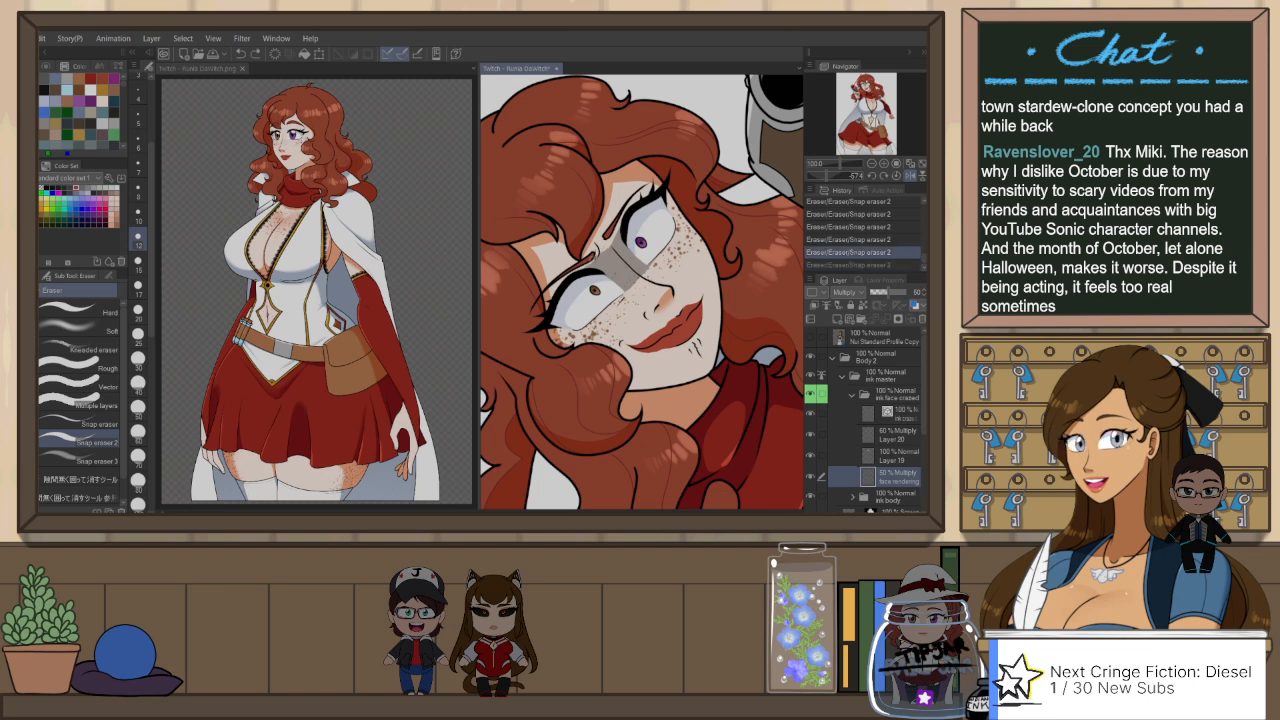
key("ctrl+y")
key("ctrl+z")
key("ctrl+z")
key("ctrl+z")
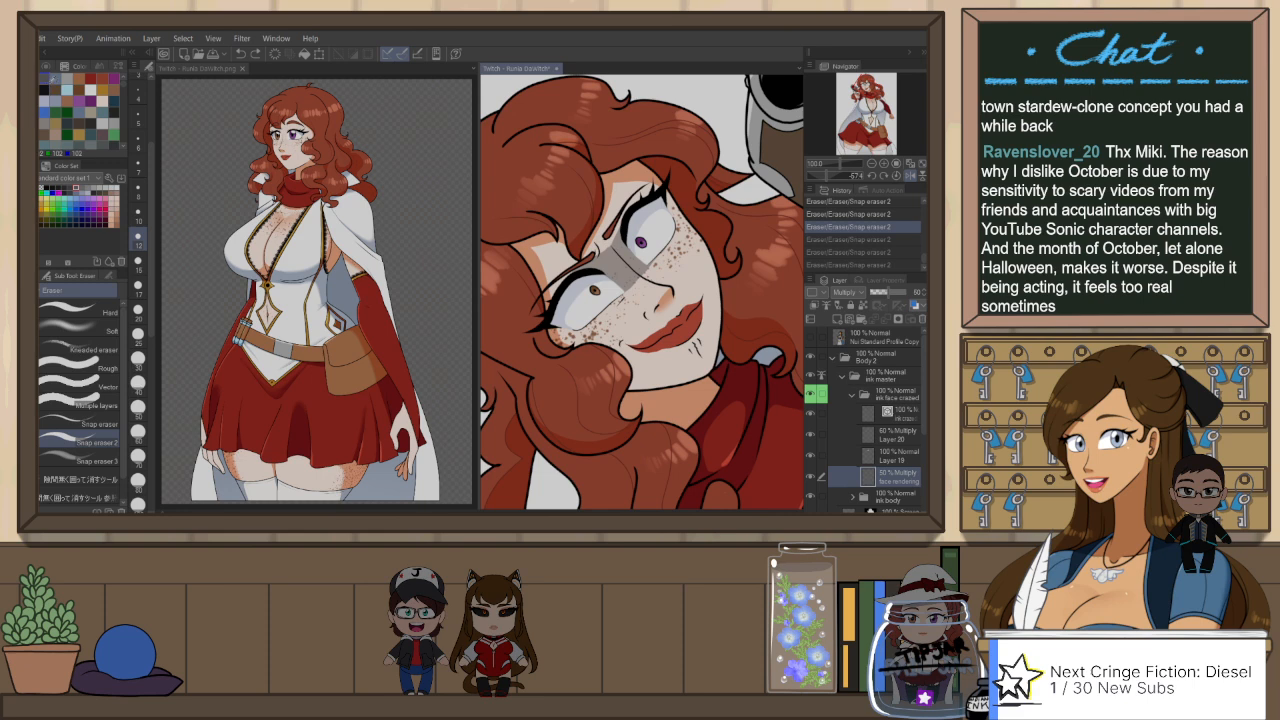
Step: Touch up the face shadow around the eye and brow with the Darker pencil and Snap eraser 2, and reset the canvas rotation
key("p")
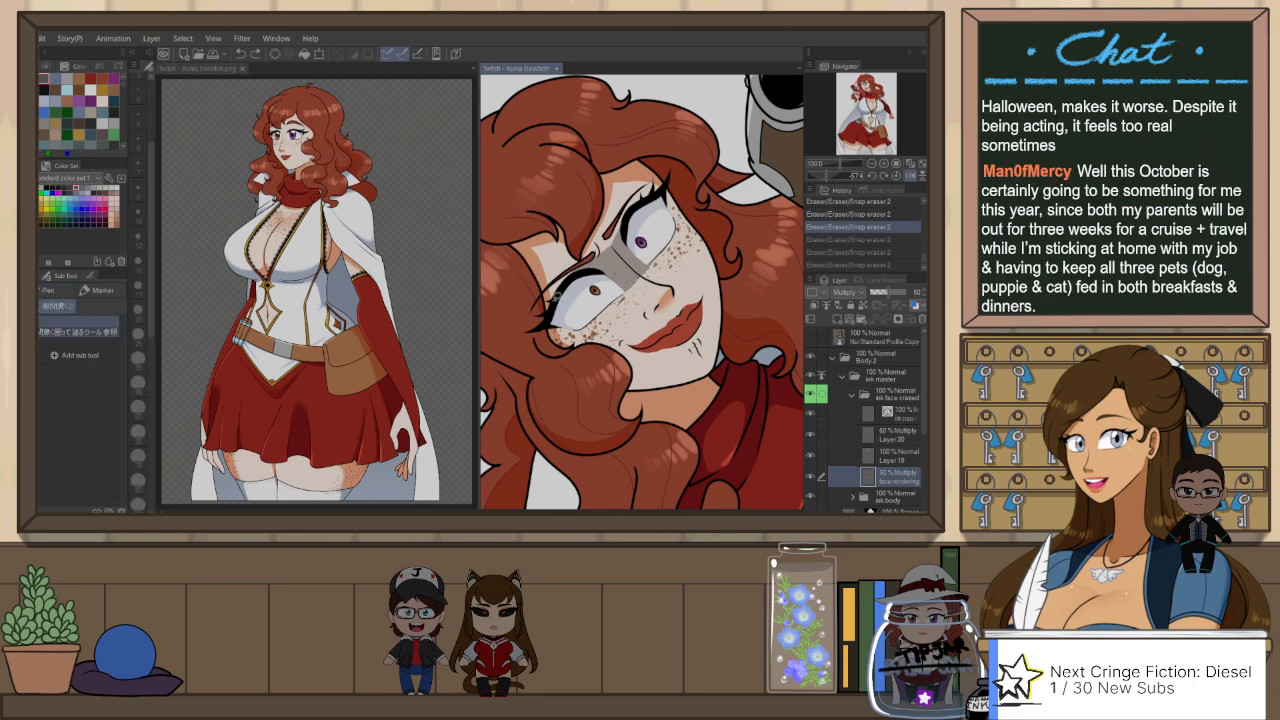
key("p")
mouse_move(560, 280)
left_mouse_down()
mouse_move(576, 273)
mouse_move(553, 304)
left_mouse_up()
key("e")
key("p")
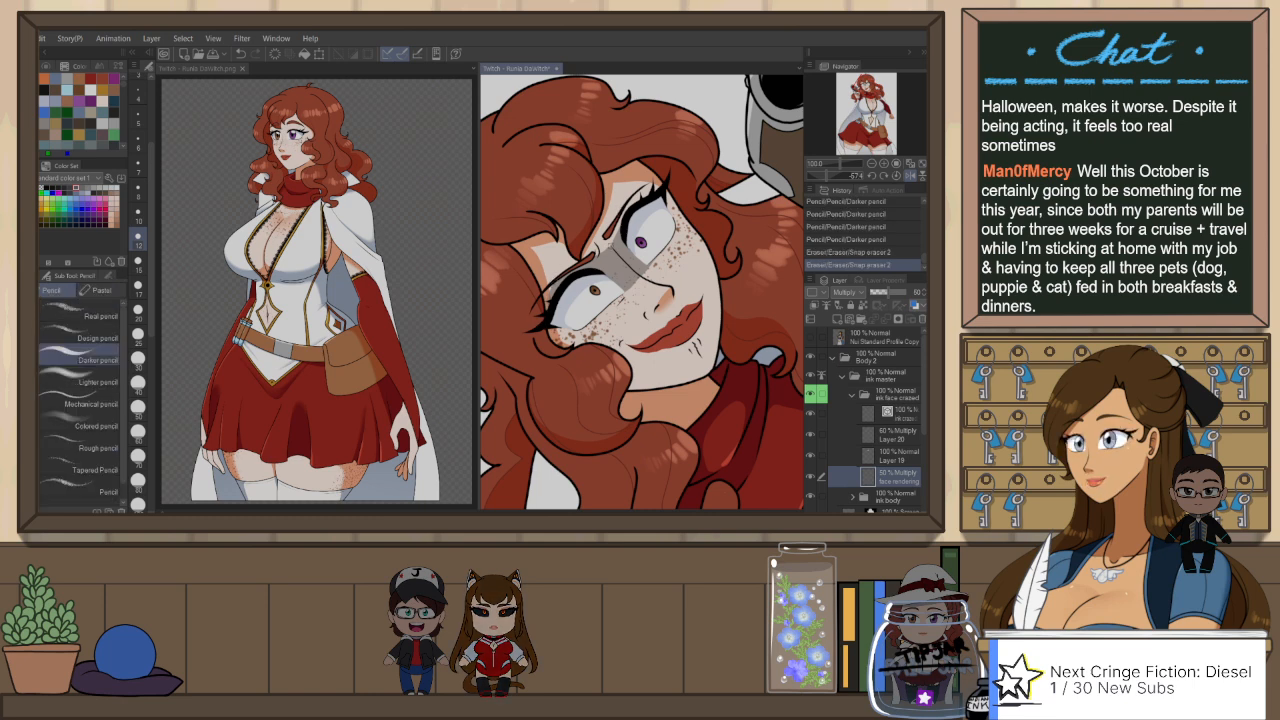
mouse_move(612, 246)
left_mouse_down()
mouse_move(618, 216)
mouse_move(648, 192)
mouse_move(626, 216)
left_mouse_up()
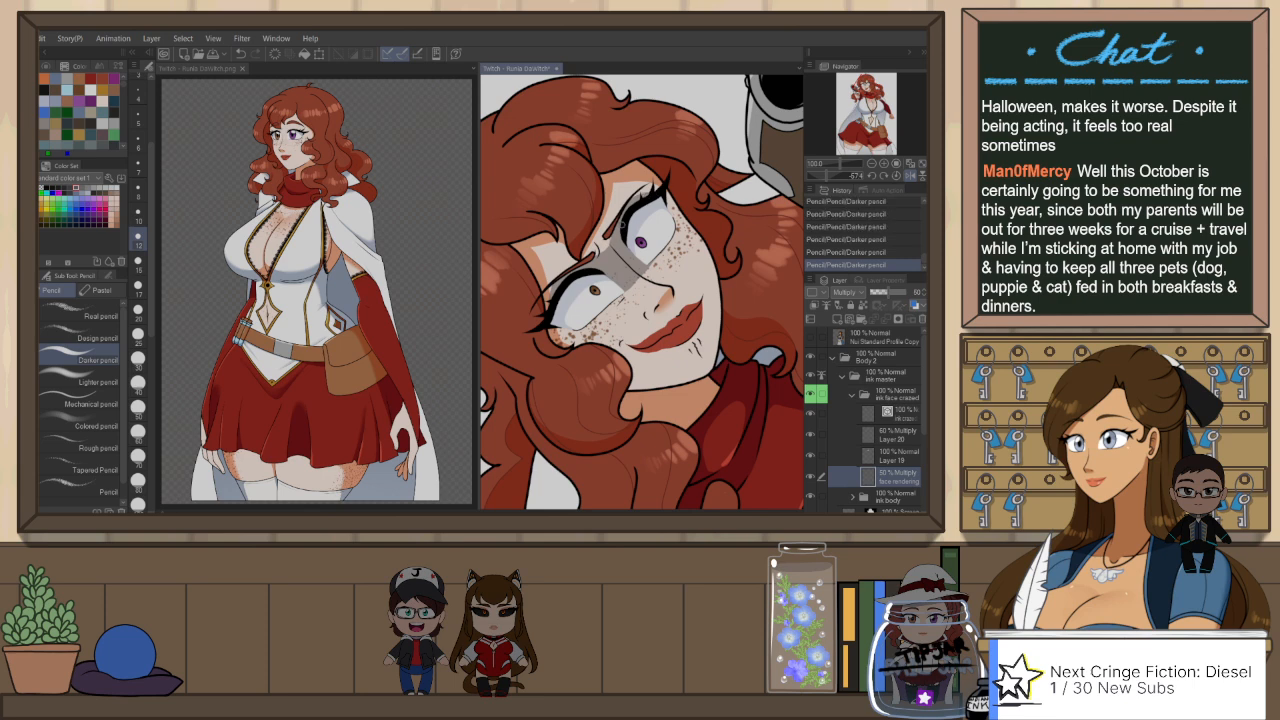
key("ctrl+@")
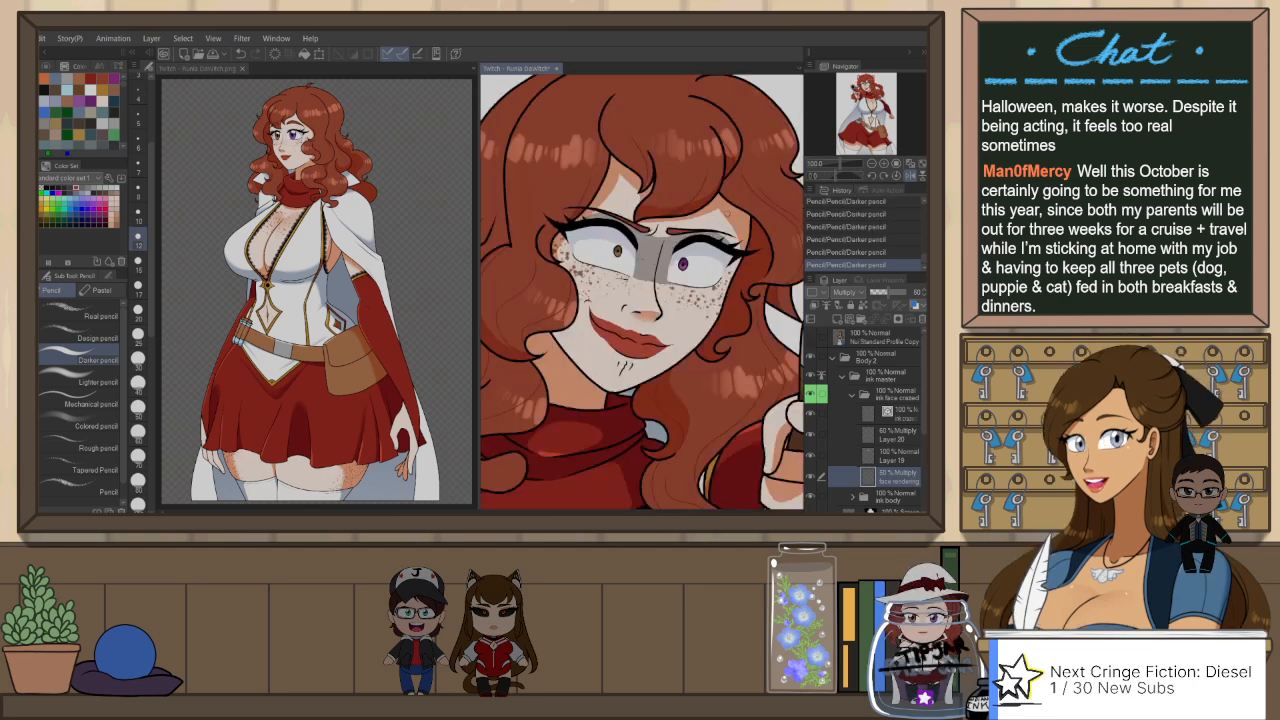
Step: Unflip the canvas and compare the shaded face with the face and neck shading in the standing reference drawing
scroll(657, 213, "down", 4)
scroll(617, 237, "down", 2)
scroll(617, 237, "up", 2)
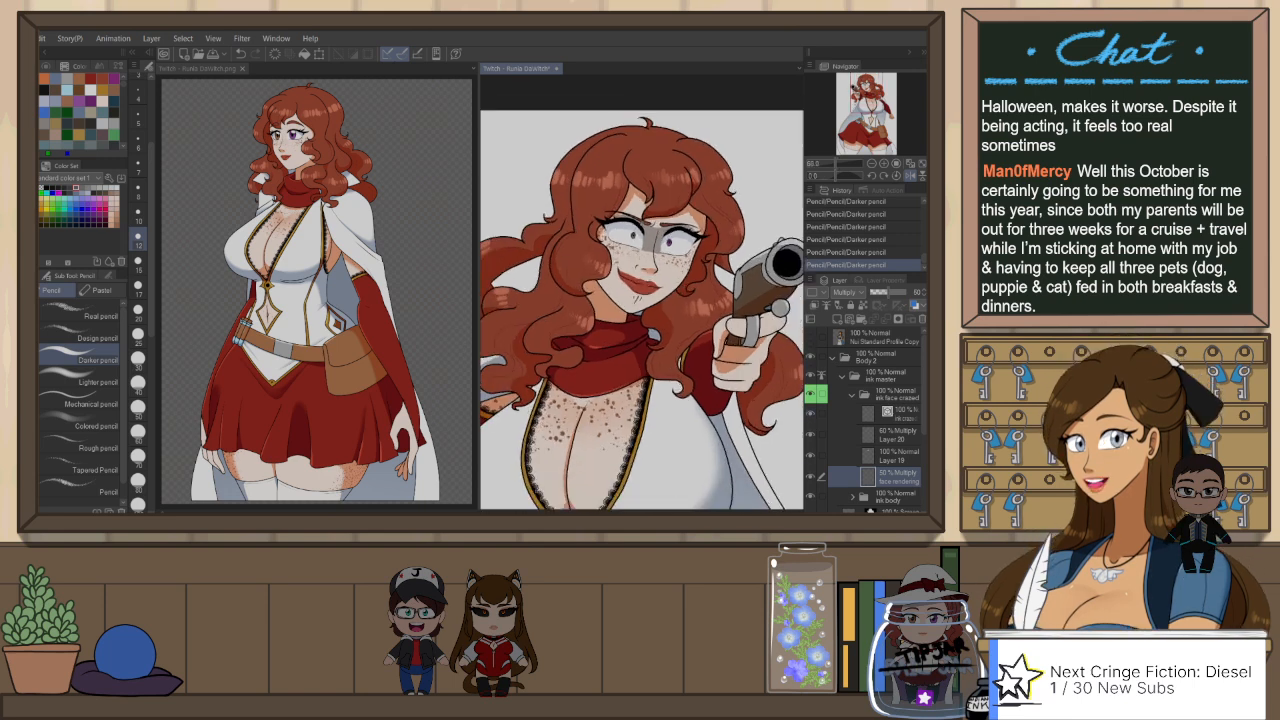
key("h")
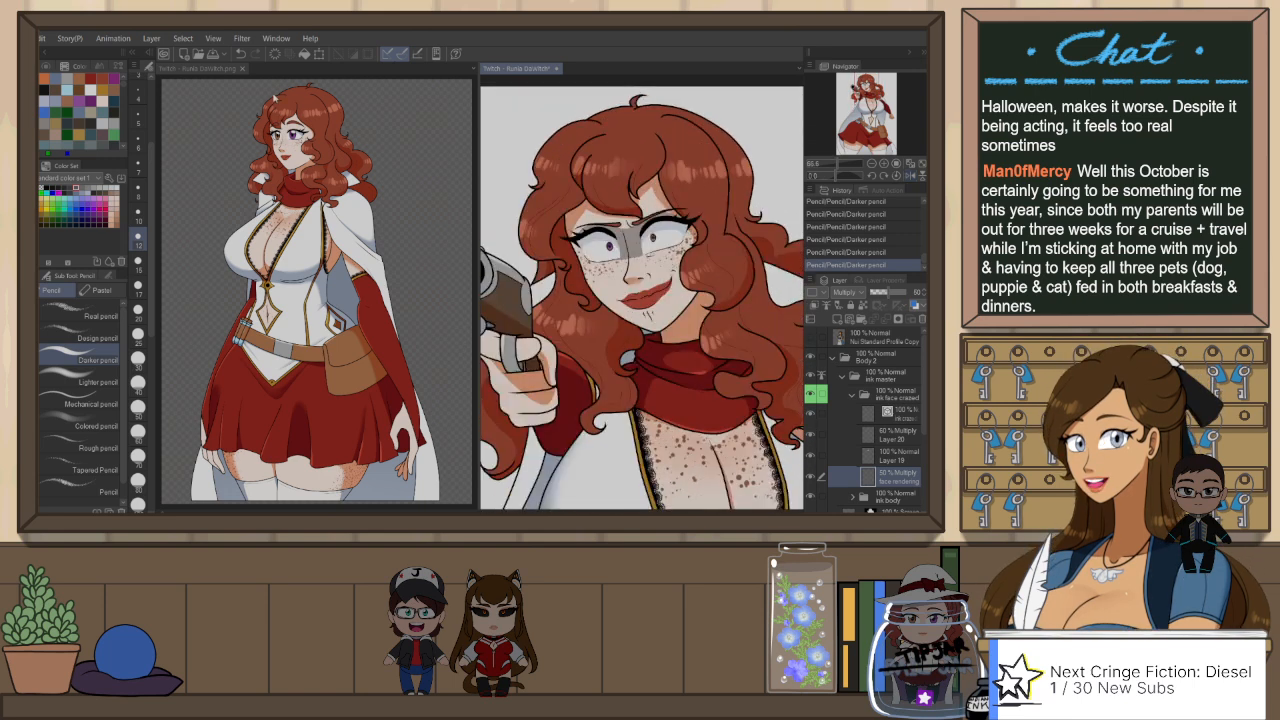
left_click(274, 99)
scroll(330, 181, "up", 3)
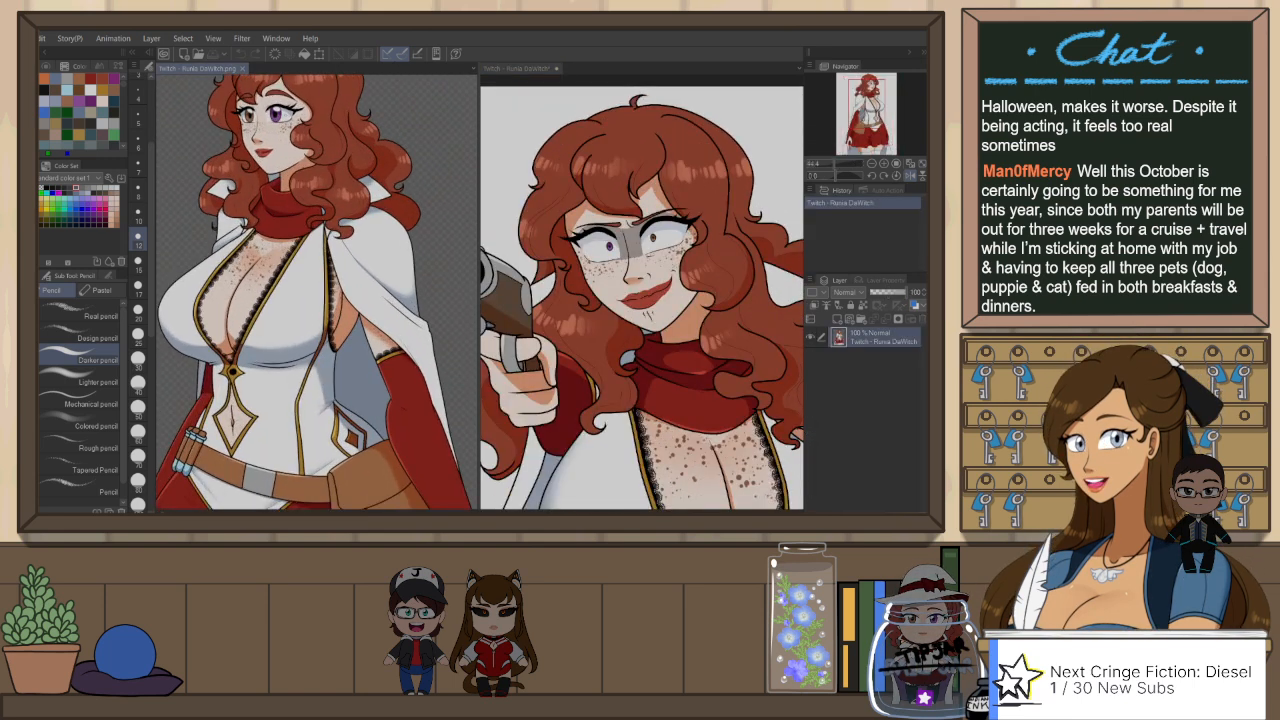
scroll(262, 160, "up", 4)
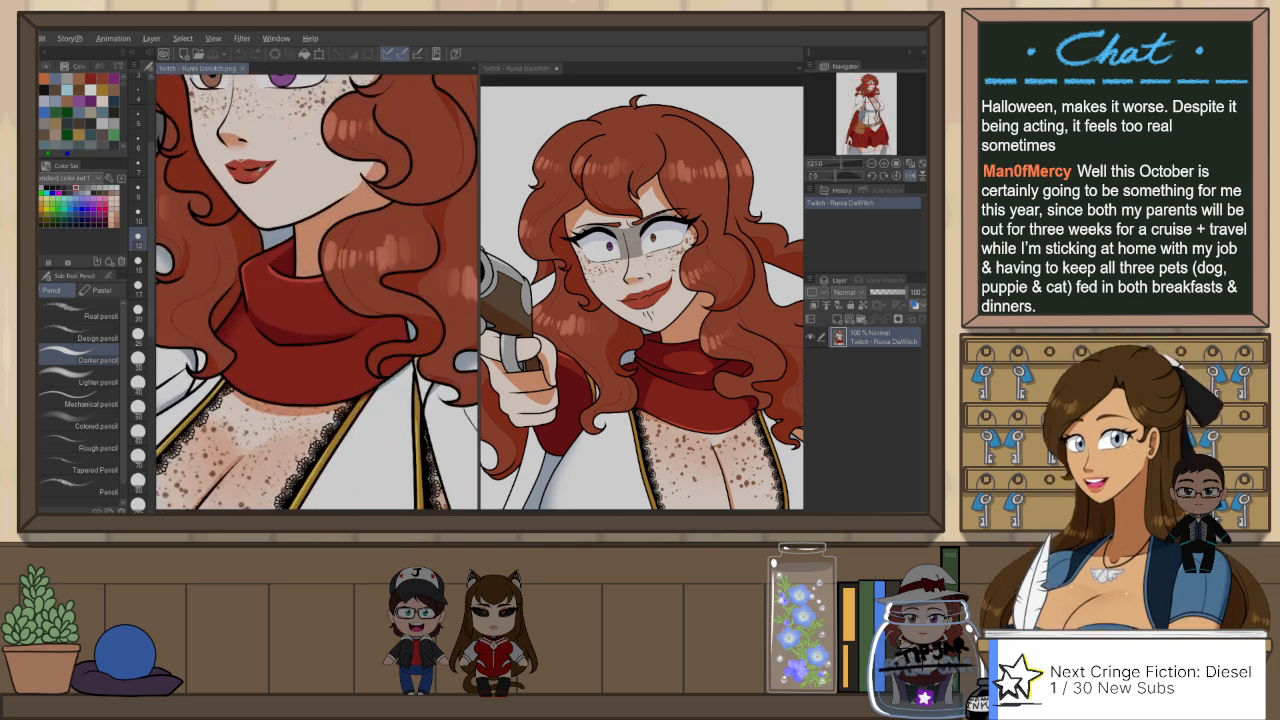
Step: Select Layer 19 in the gun-pointing pose document and combine both document windows into one tabbed view
left_click(518, 68)
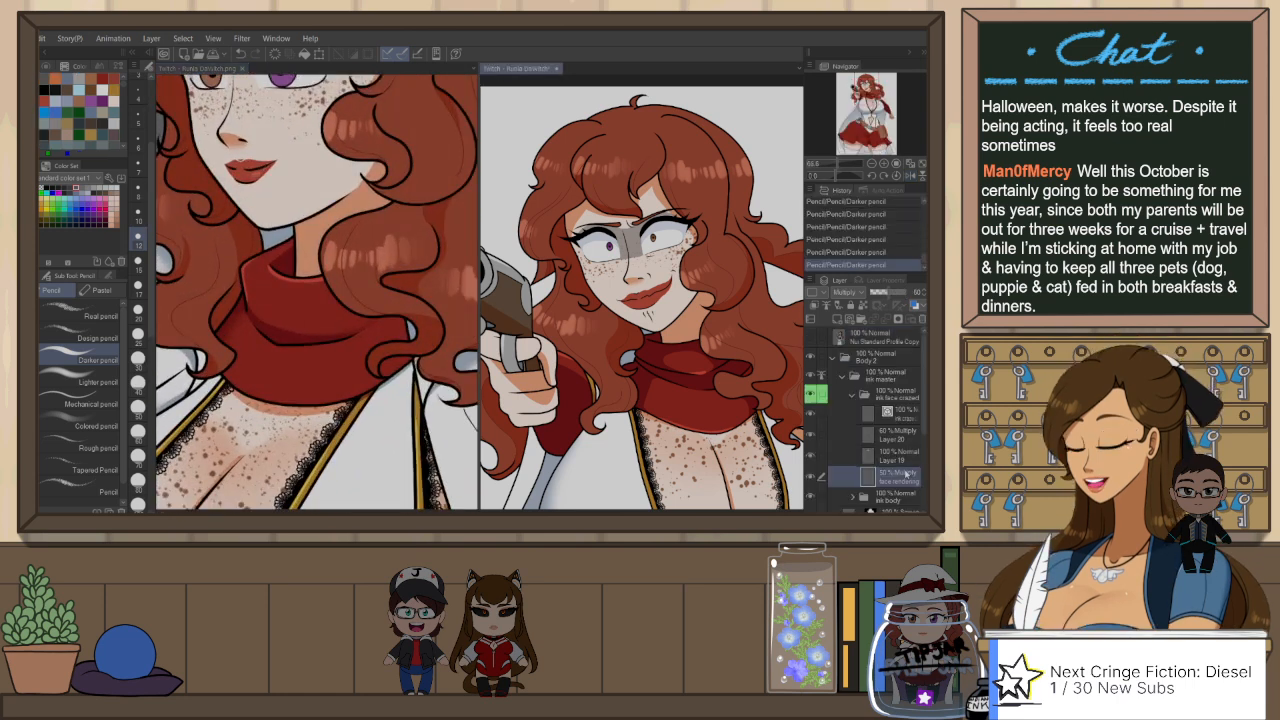
left_click(906, 437)
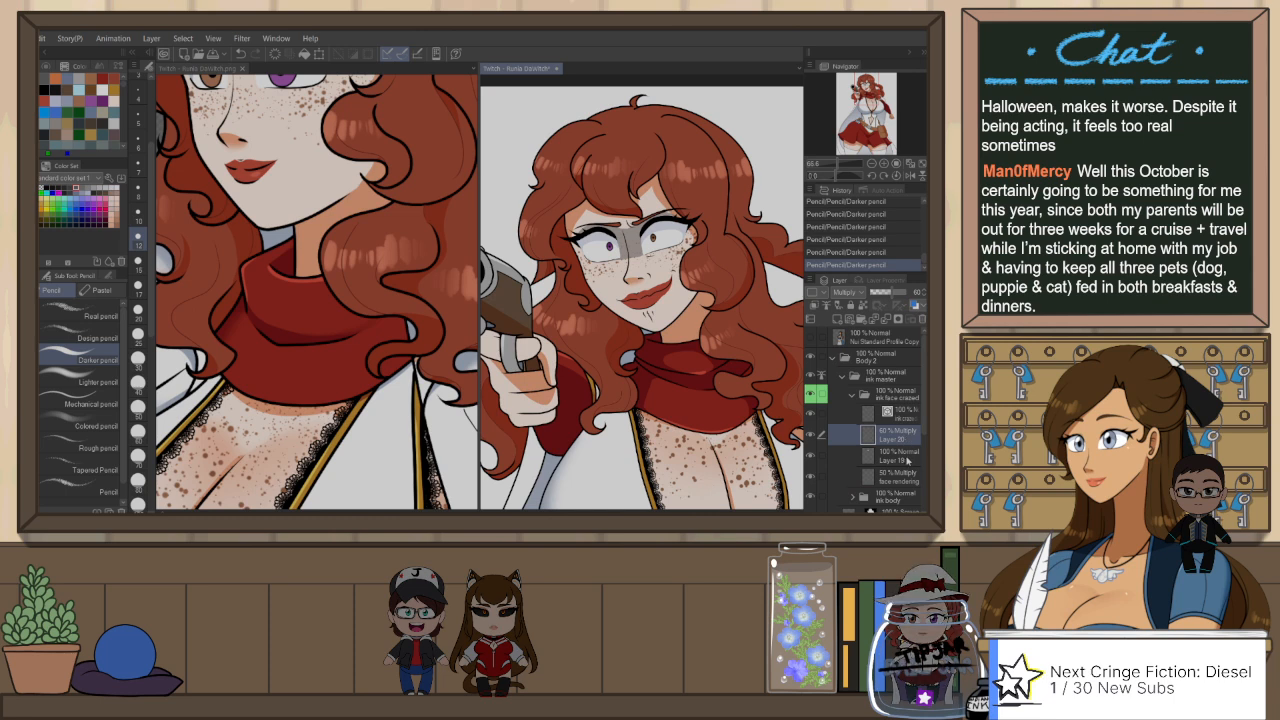
left_click(905, 458)
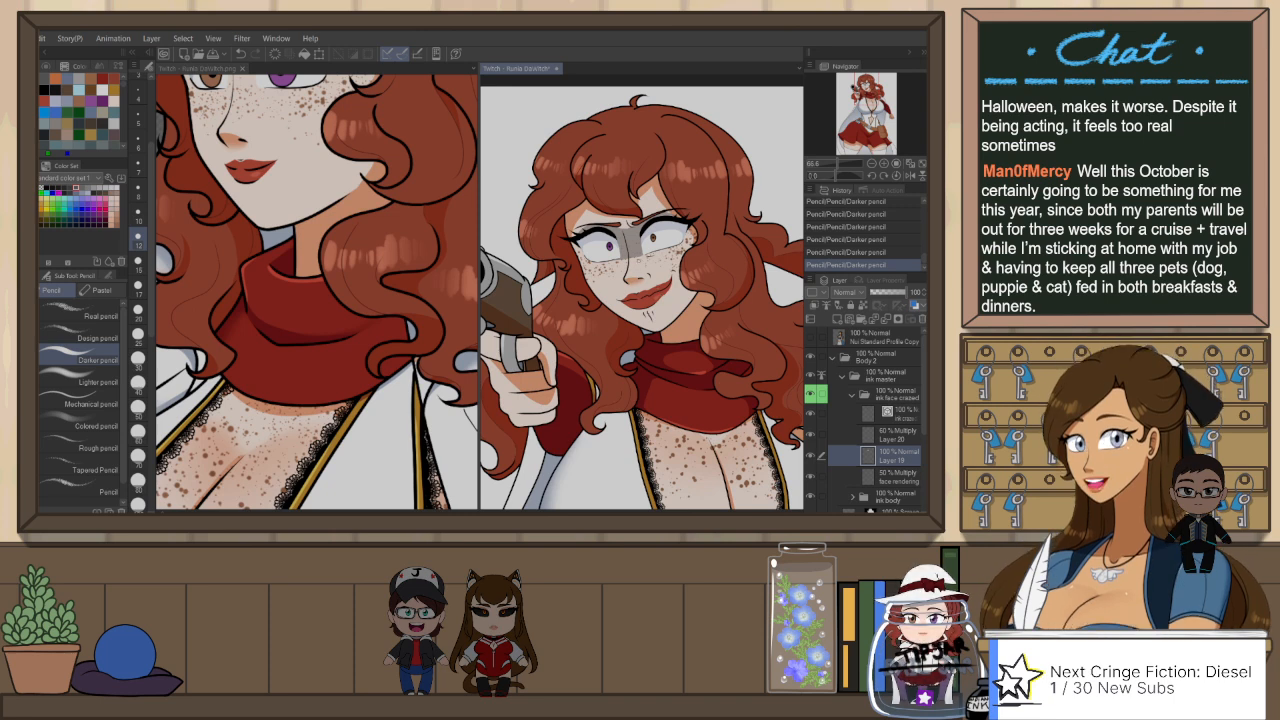
scroll(631, 262, "down", 3)
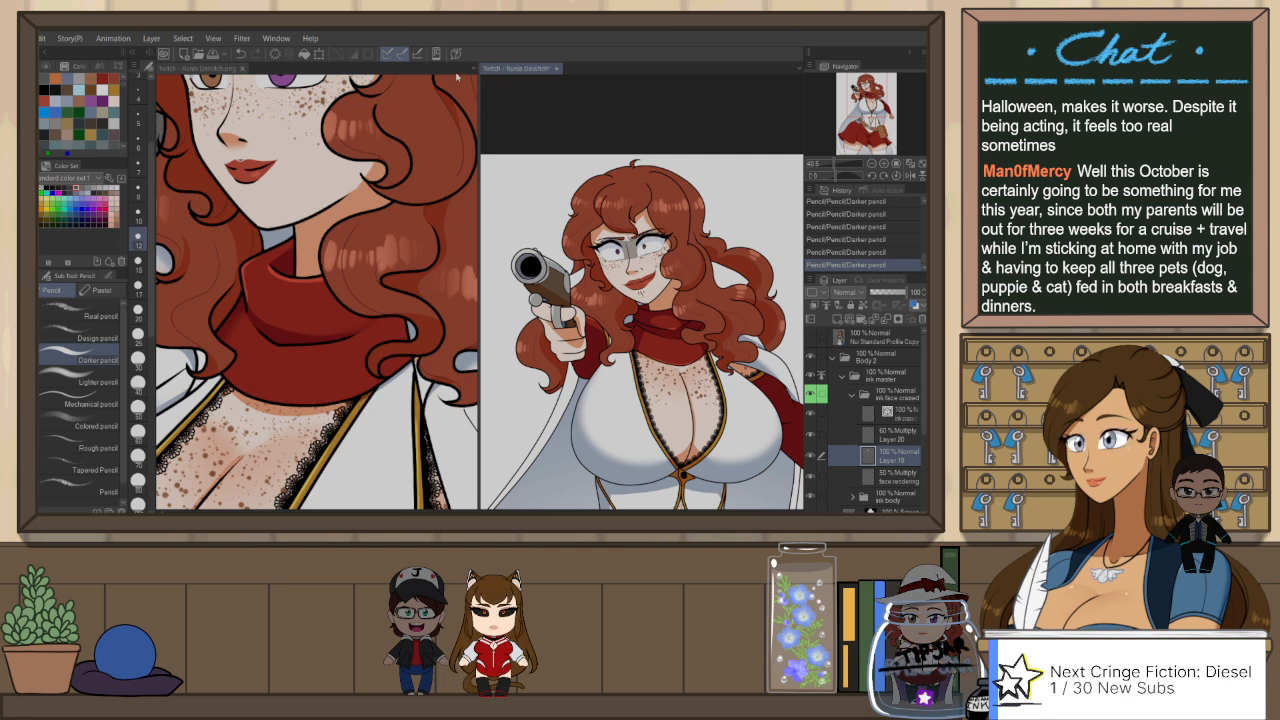
left_click_drag(457, 75, 460, 72)
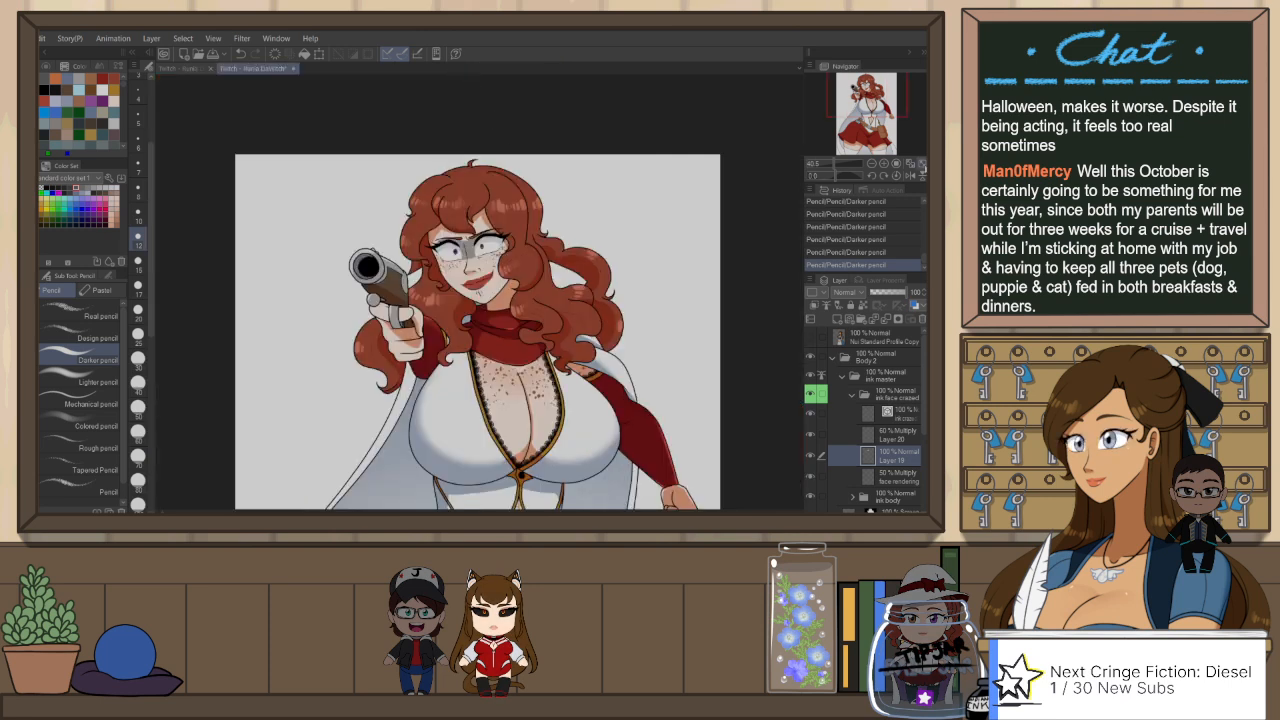
Step: Duplicate the ink face crazed folder and expand the copy to reach its layers
key("ctrl+0")
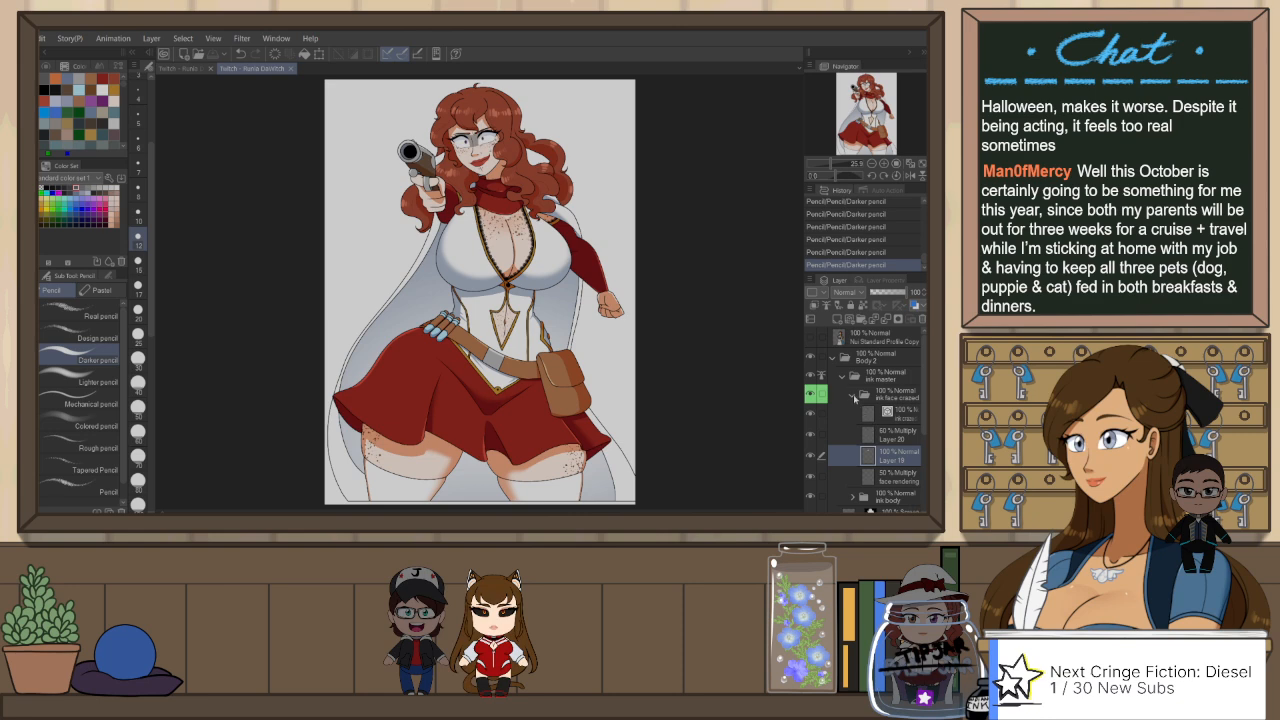
left_click(853, 397)
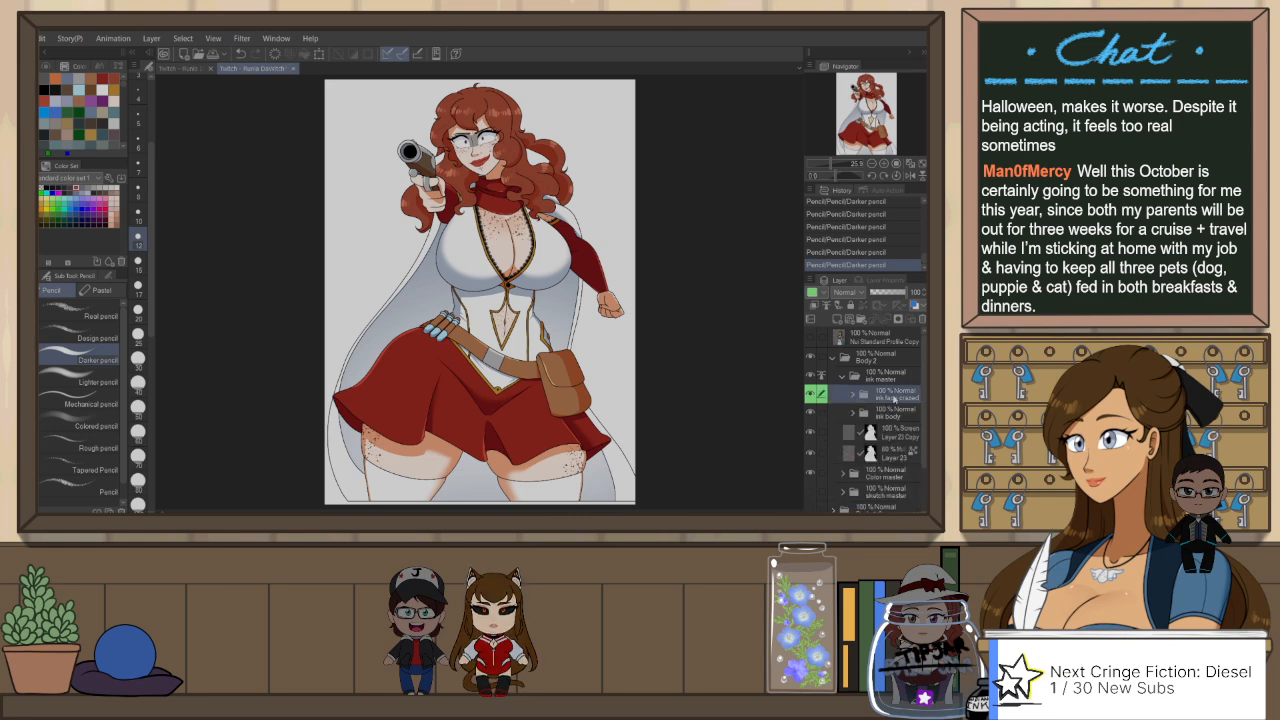
key("ctrl+j")
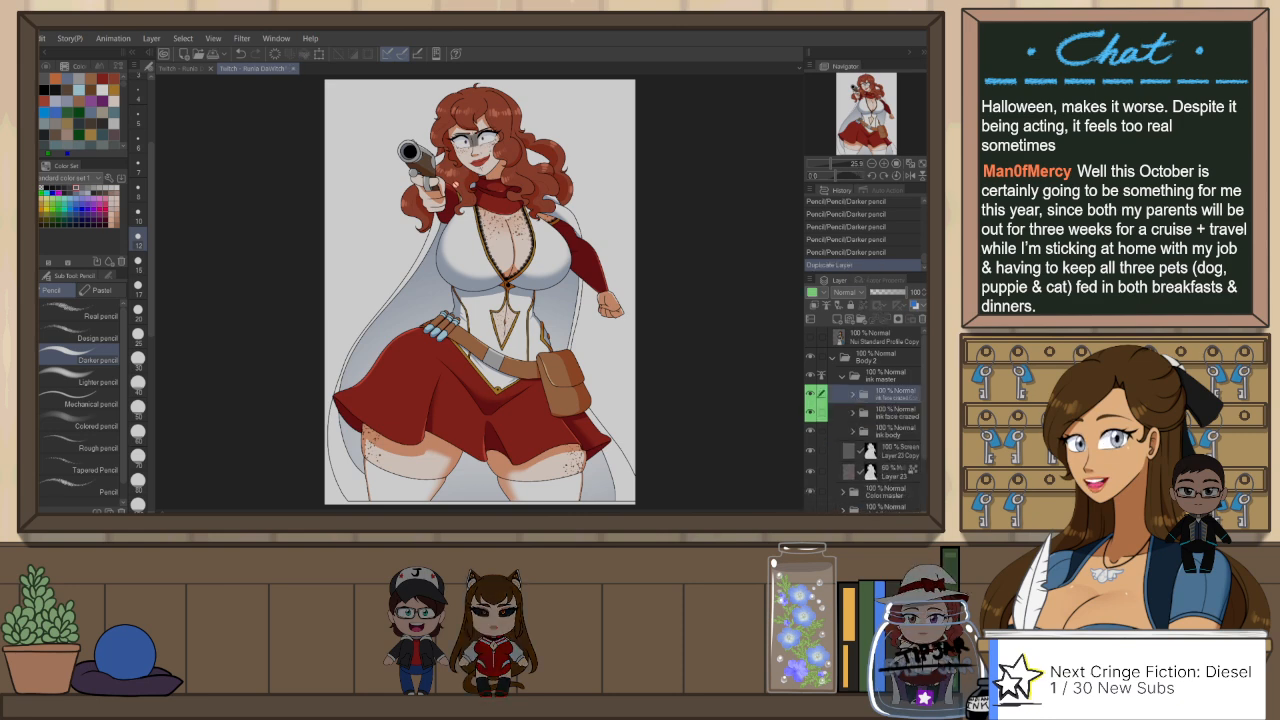
scroll(480, 122, "up", 2)
scroll(504, 120, "up", 2)
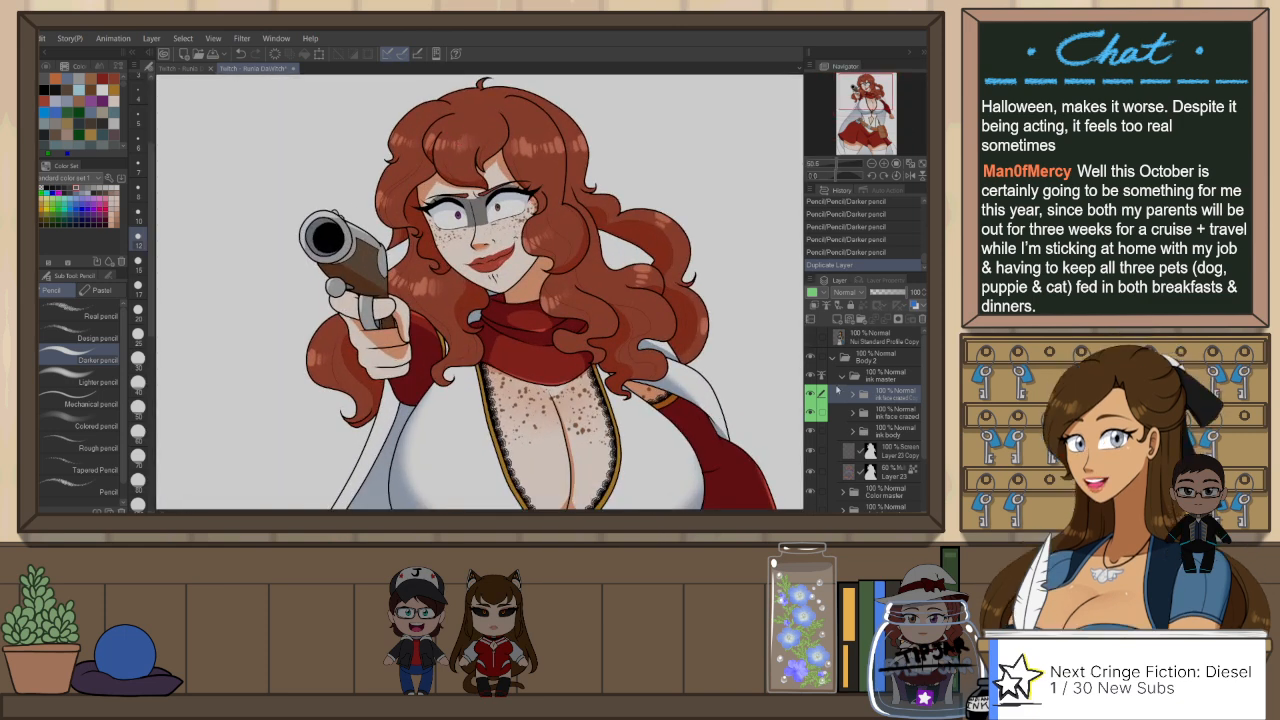
left_click(851, 395)
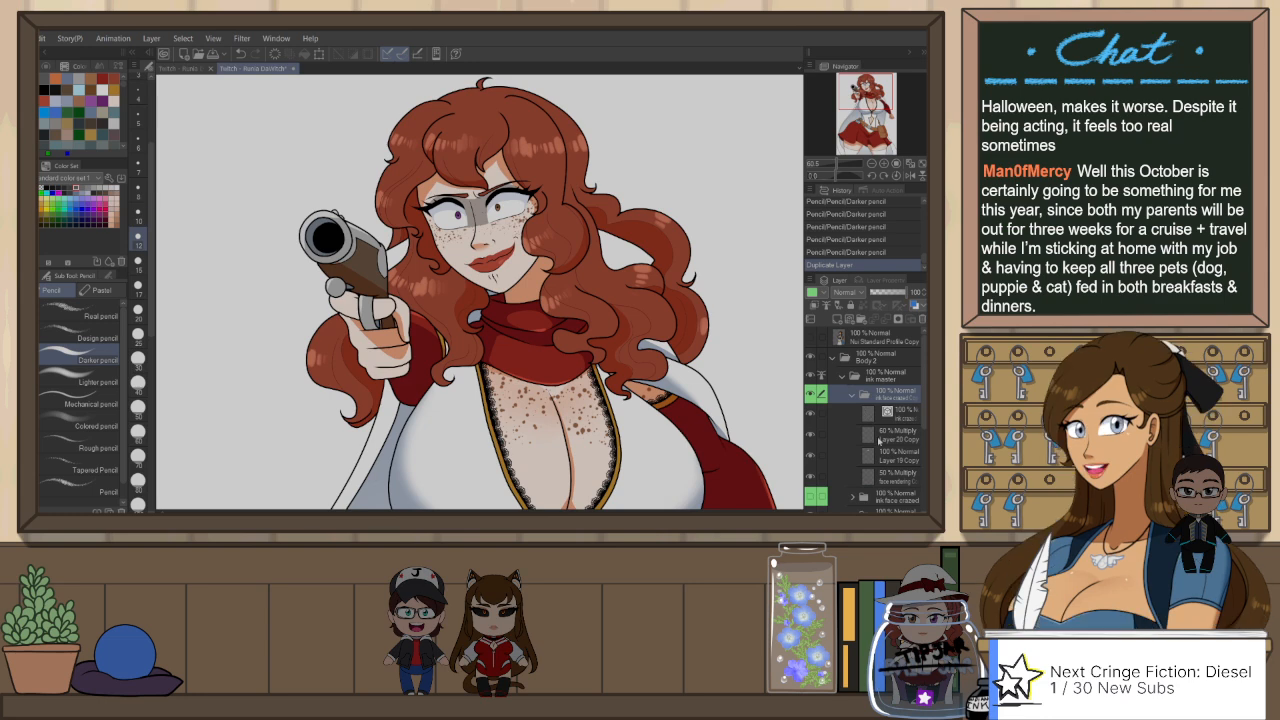
Step: Erase the mouth lines from the copied face ink layer and the lip colour from Layer 19 Copy with Snap eraser 2
scroll(458, 203, "up", 1)
scroll(463, 197, "up", 1)
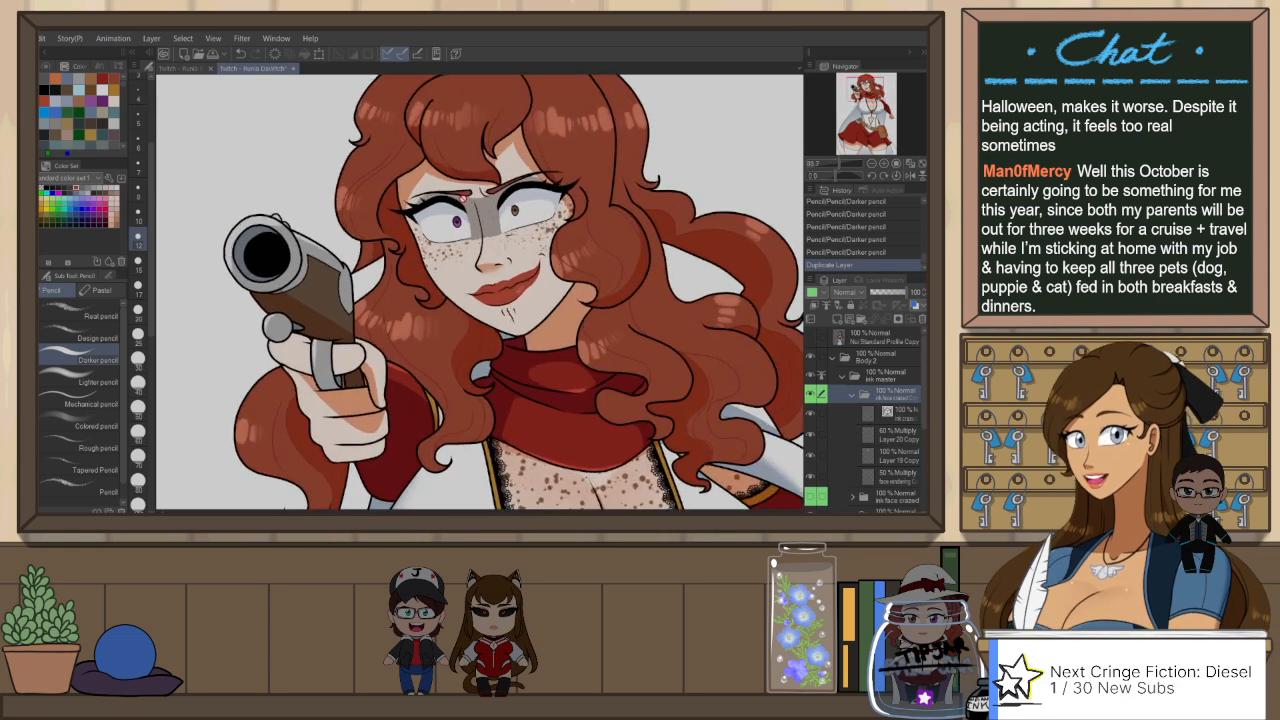
left_click(913, 462)
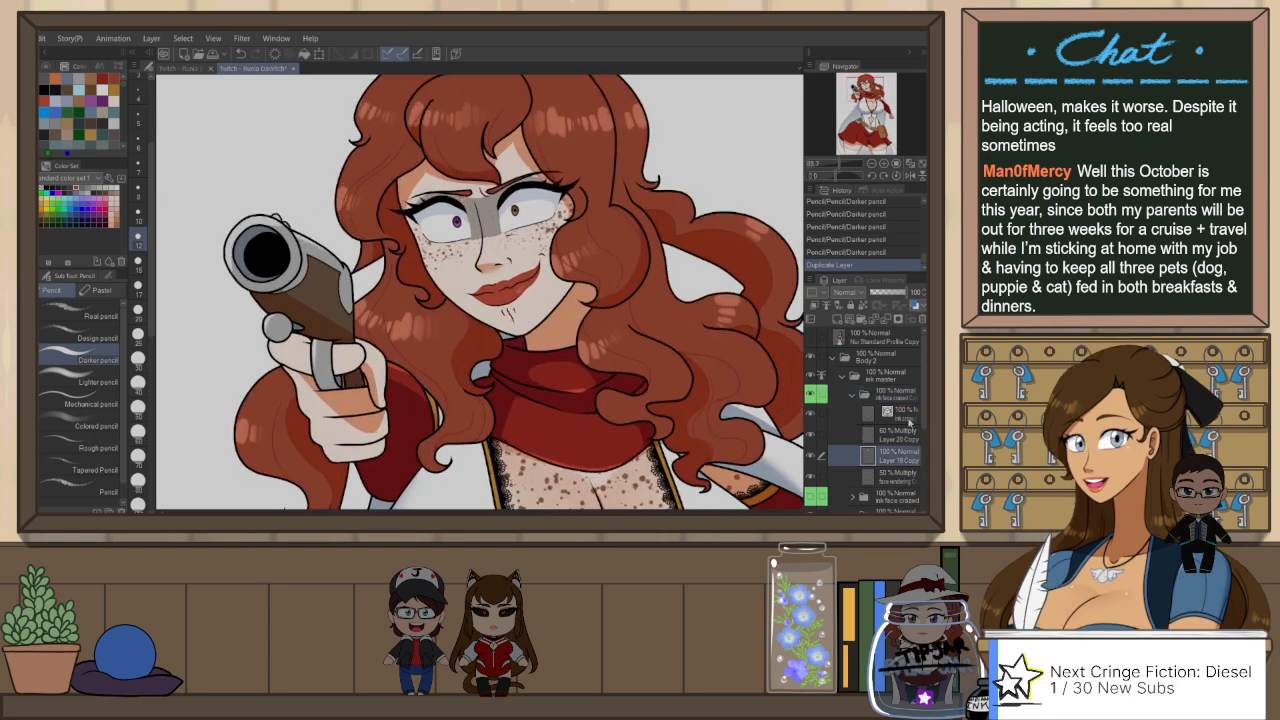
key("e")
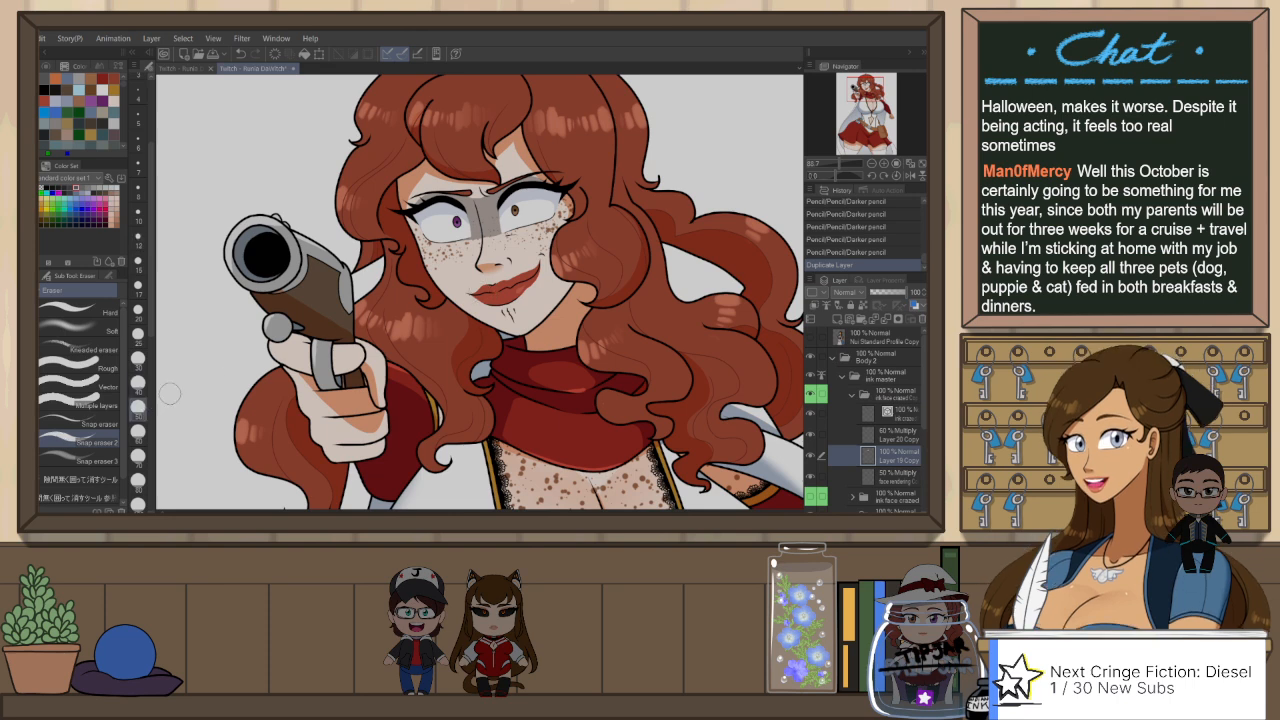
left_click(913, 411)
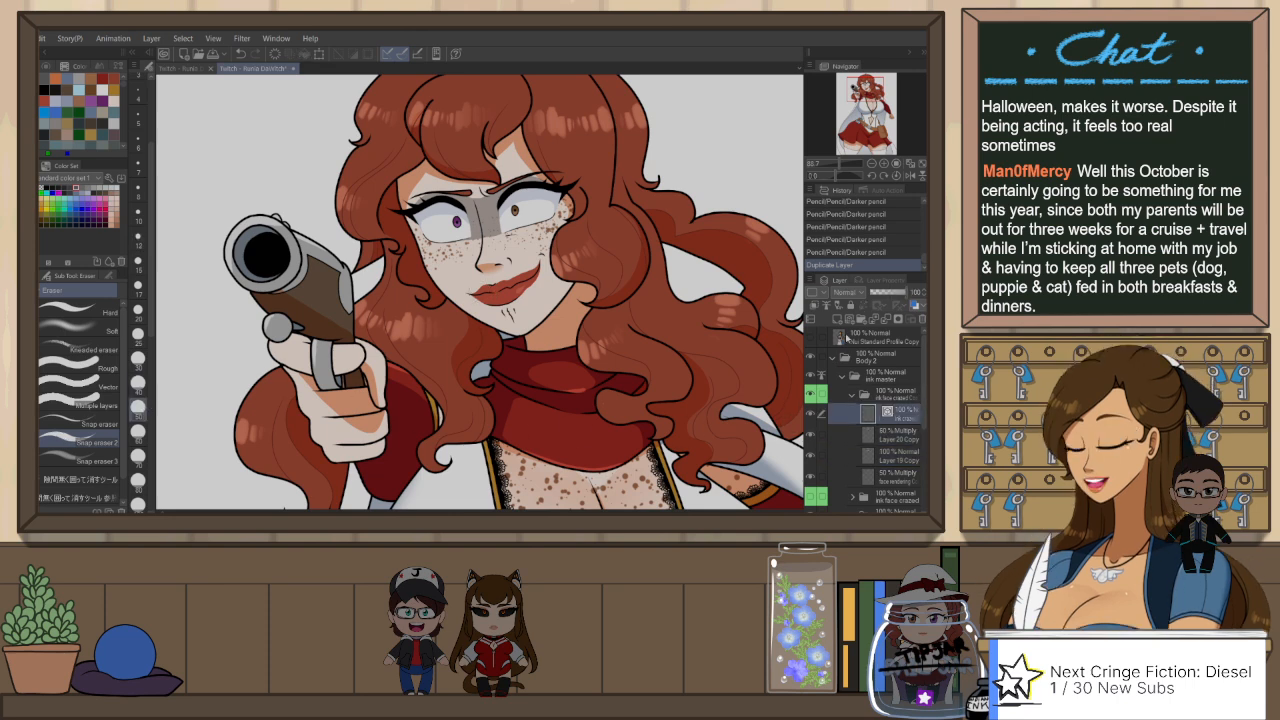
mouse_move(542, 252)
left_mouse_down()
mouse_move(526, 278)
mouse_move(530, 268)
mouse_move(480, 293)
mouse_move(525, 313)
mouse_move(572, 310)
left_mouse_up()
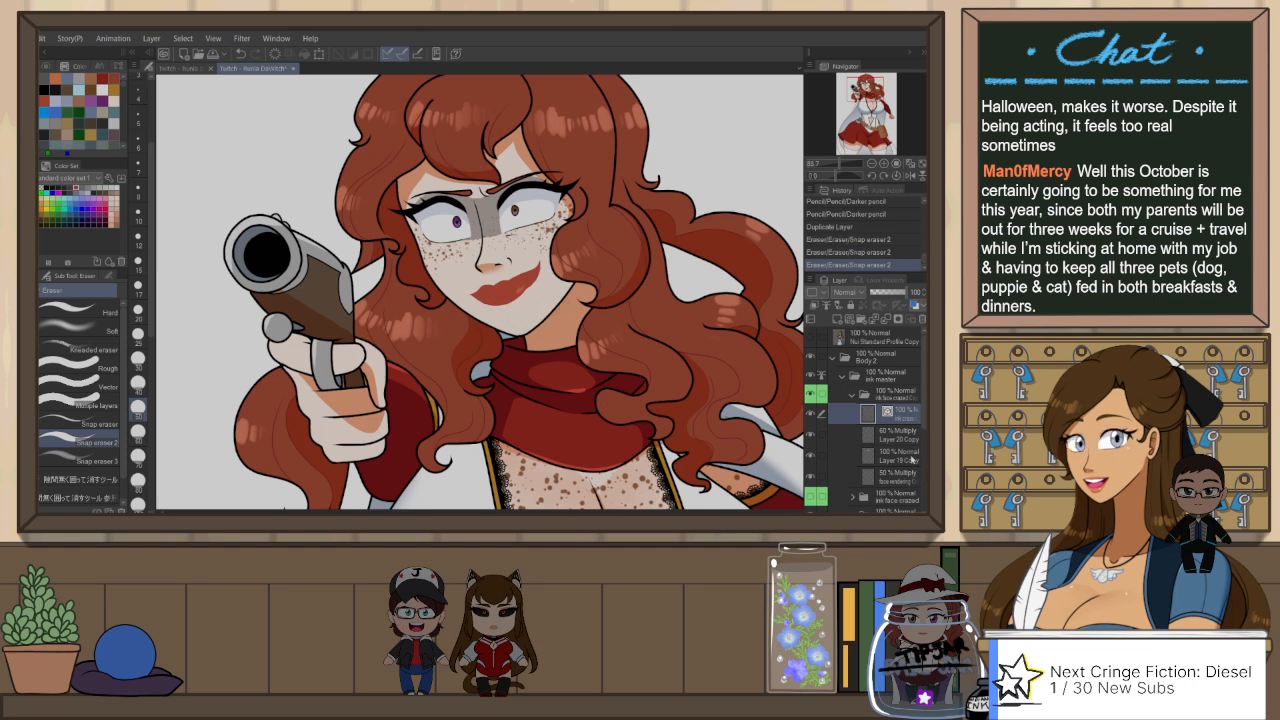
left_click(888, 456)
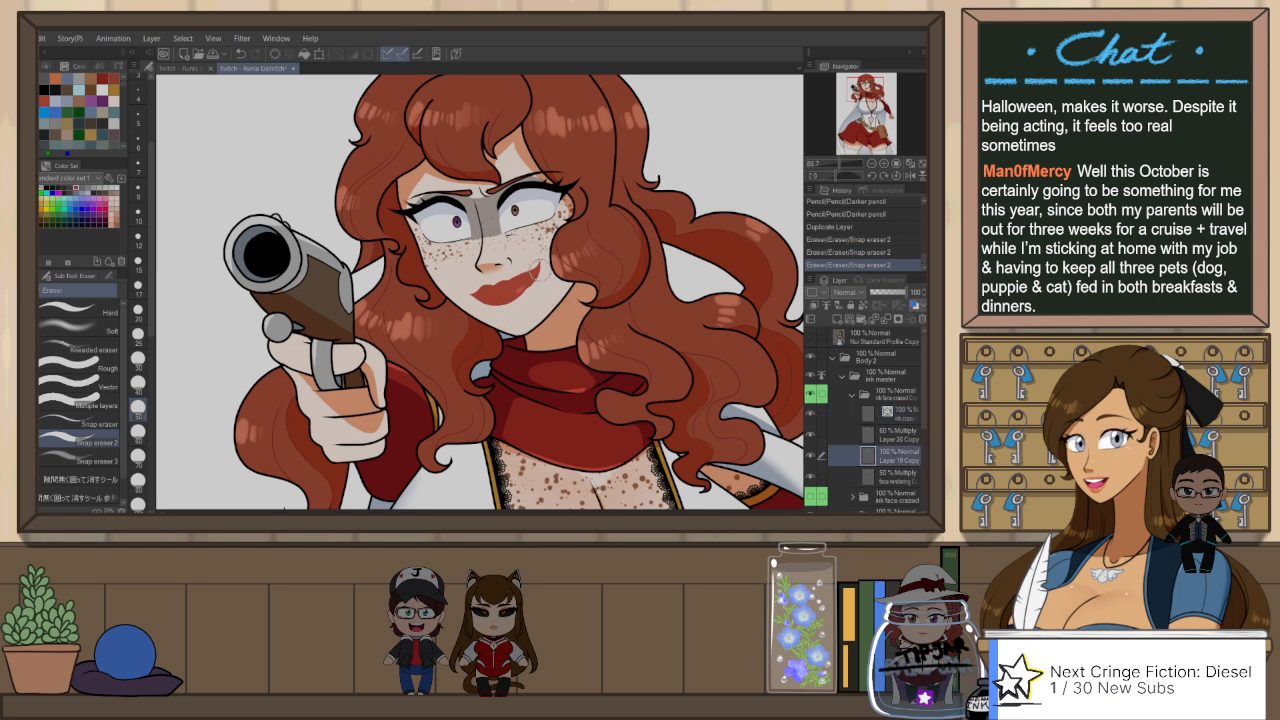
left_click_drag(487, 296, 549, 287)
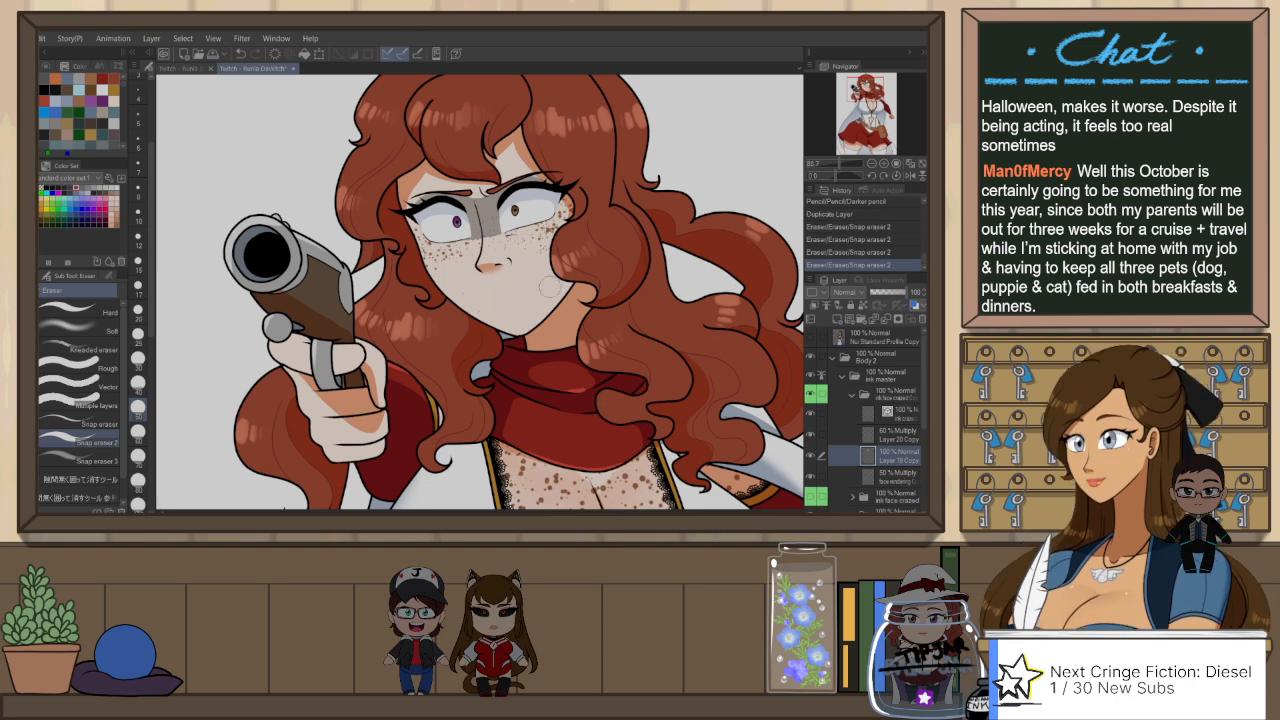
Step: Collapse the copied face folder and tint the original ink face crazed folder with the blue layer colour as a guide
left_click(890, 393)
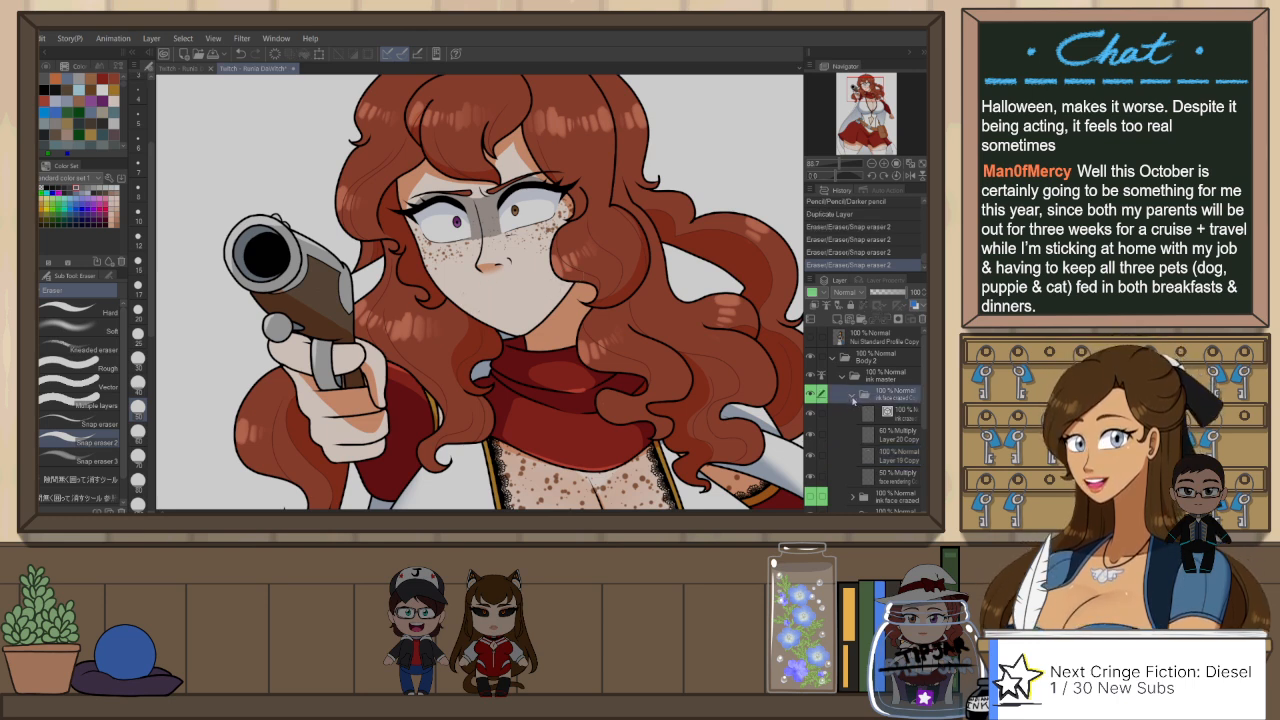
left_click(852, 393)
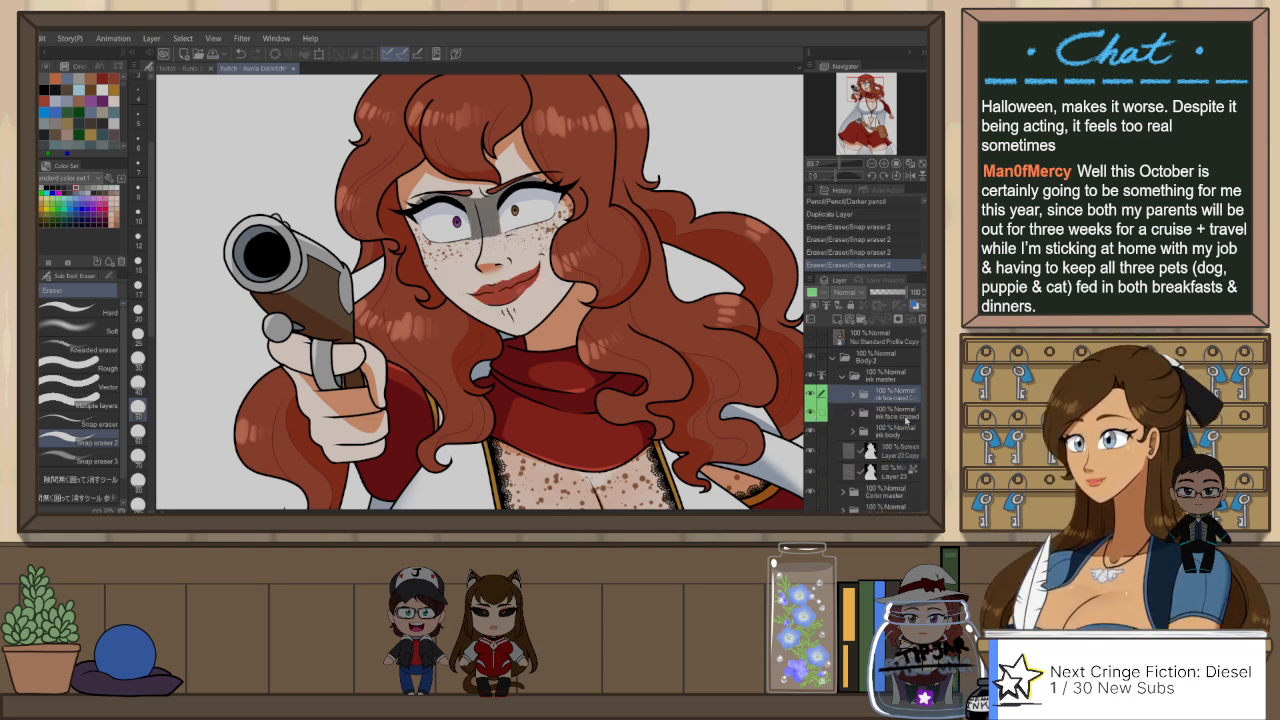
left_click(905, 416)
left_click(914, 304)
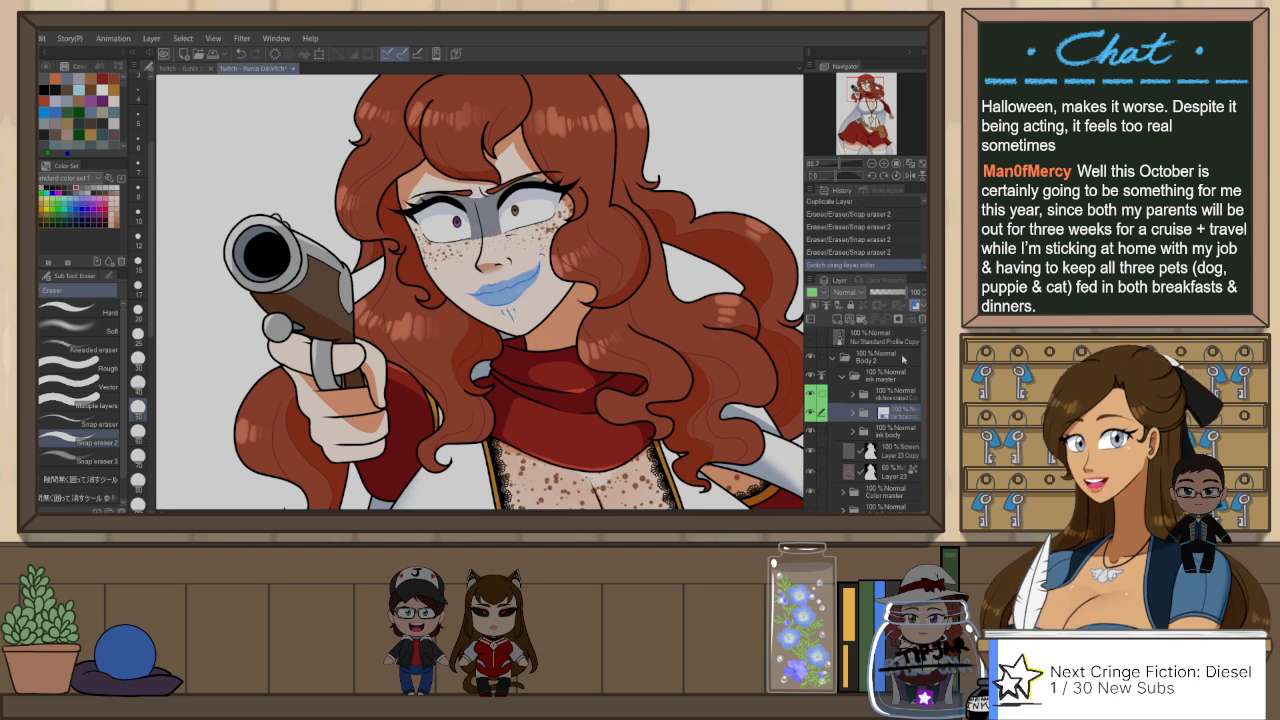
Step: Select the ink layer in the copied face folder and set up Mikoto's G-Pen with black for inking a new mouth
left_click(853, 396)
left_click(904, 414)
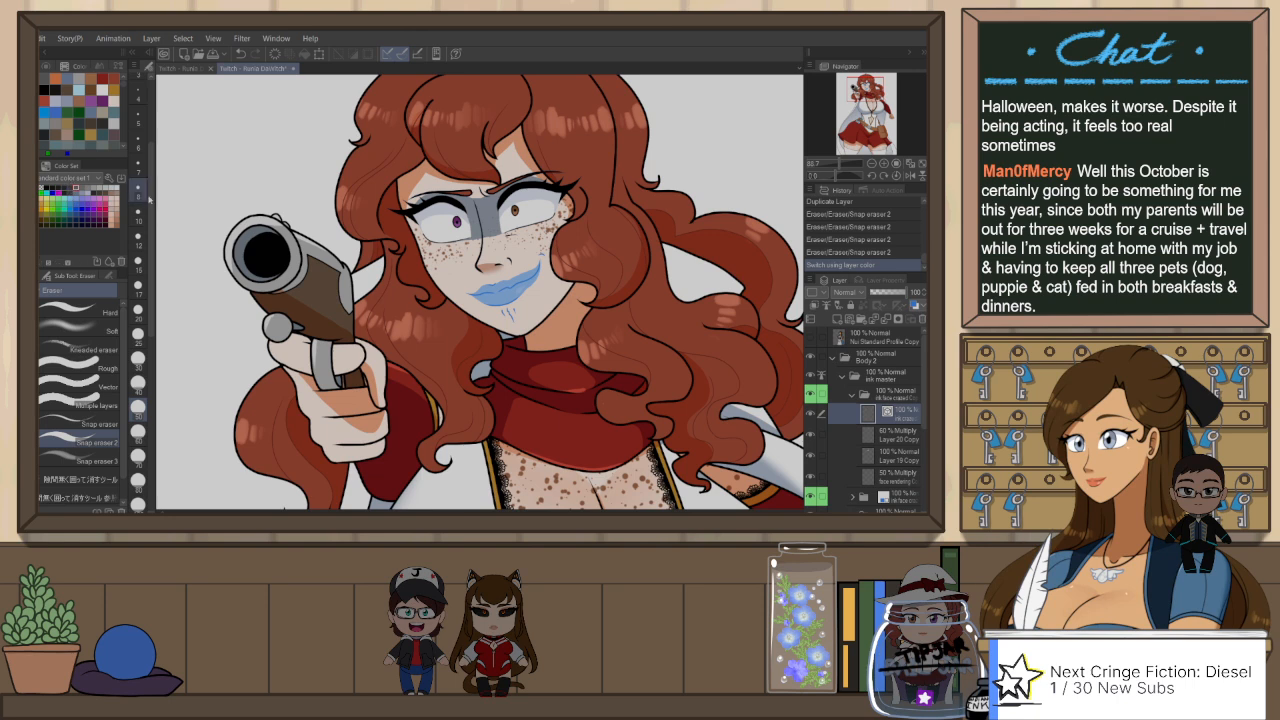
key("p")
left_click(60, 65)
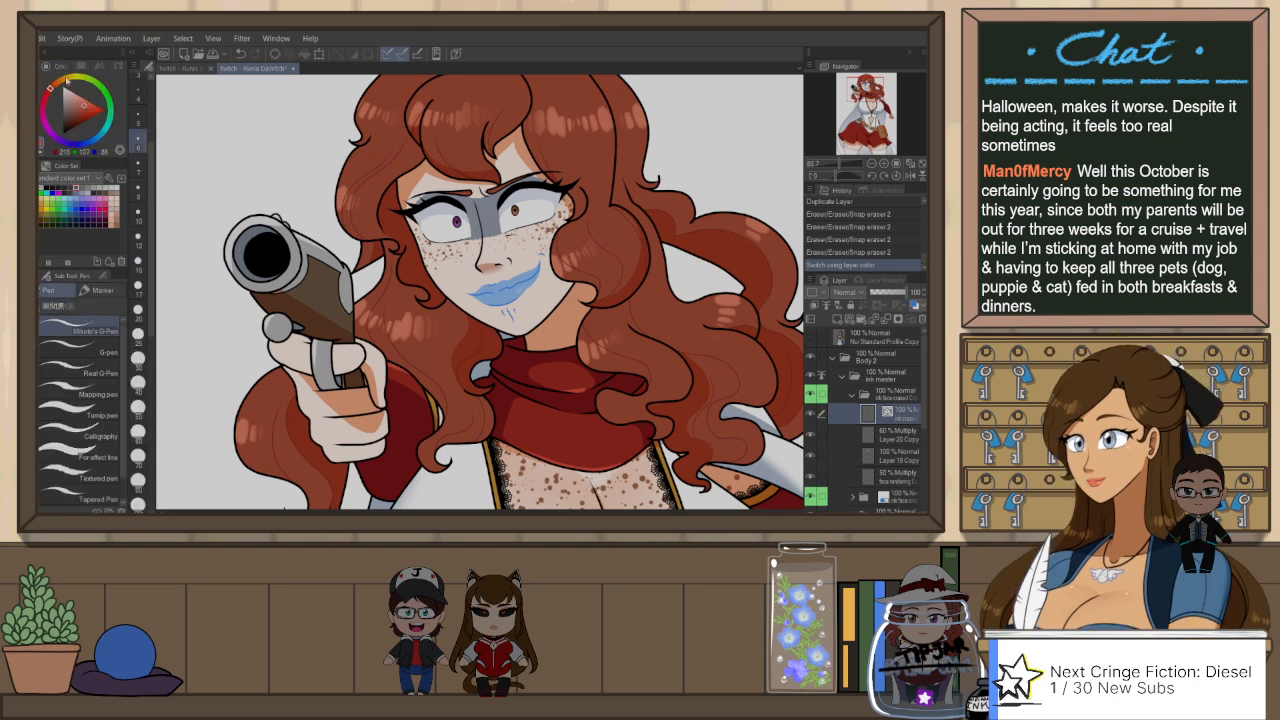
scroll(139, 200, "up", 3)
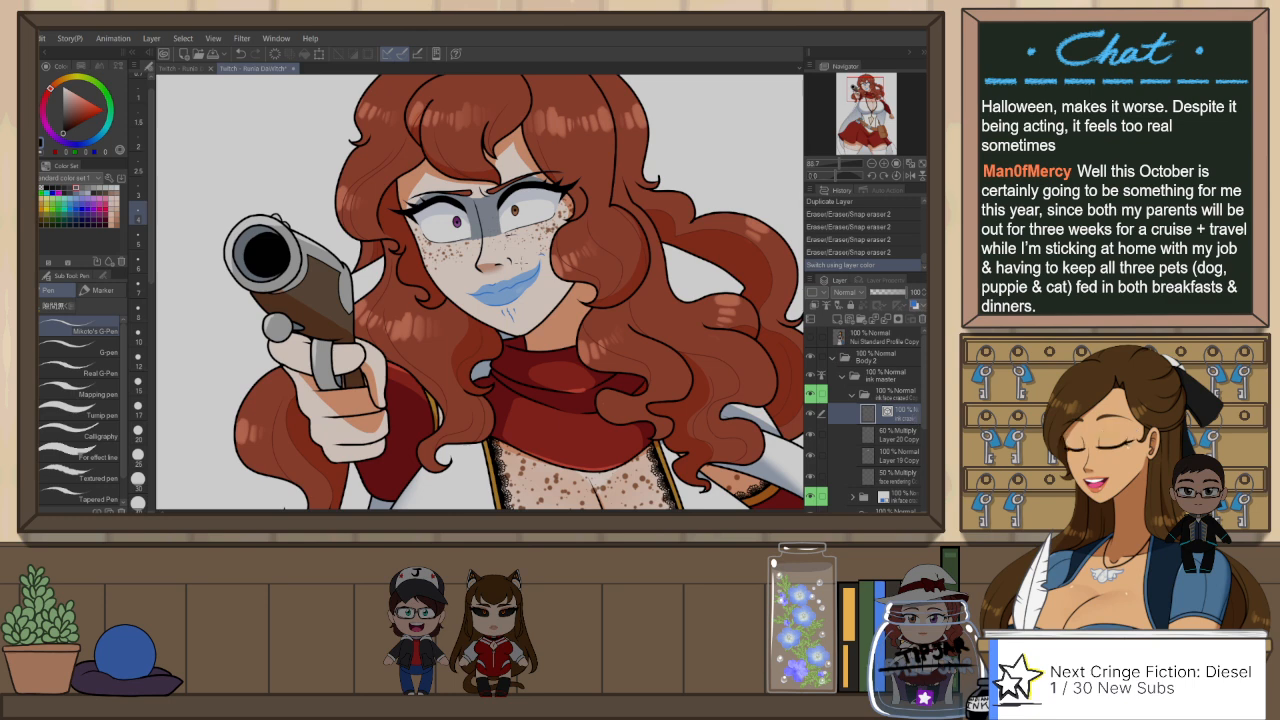
scroll(510, 283, "up", 1)
scroll(498, 283, "up", 1)
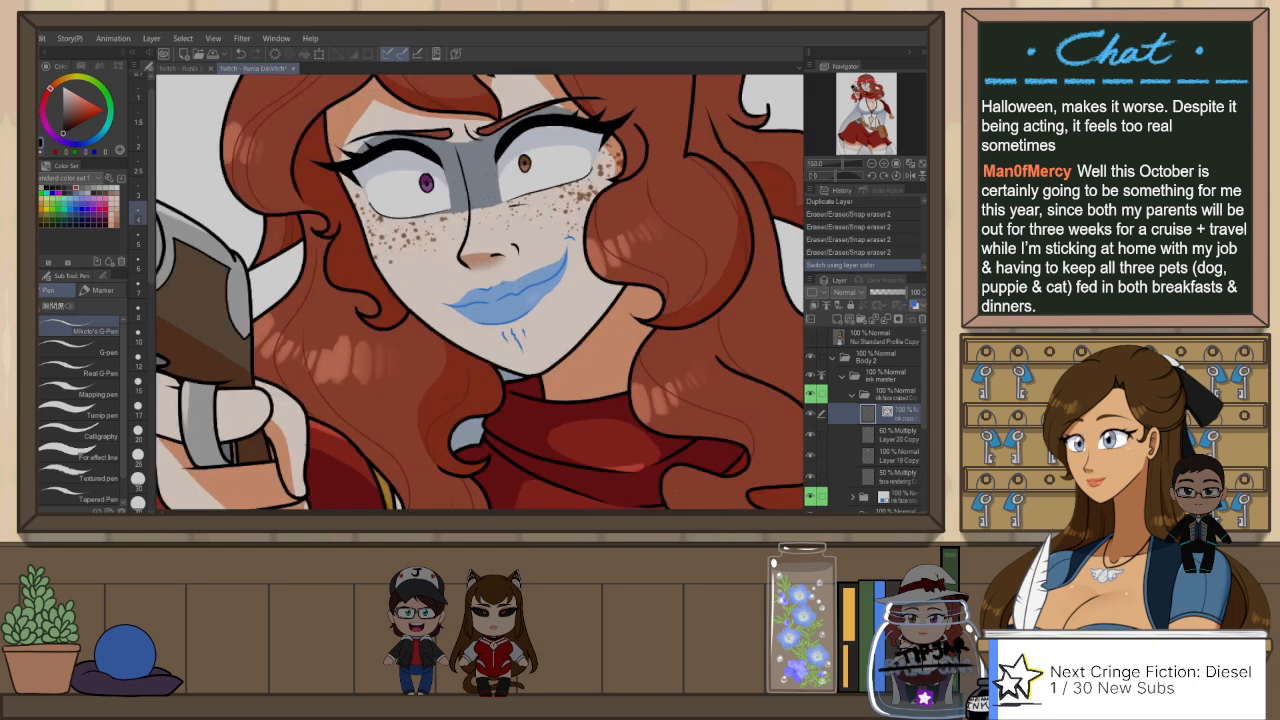
Step: Try several G-Pen strokes for the smile line rising from the middle of the lips to the cheek, undoing each
key("ctrl+z")
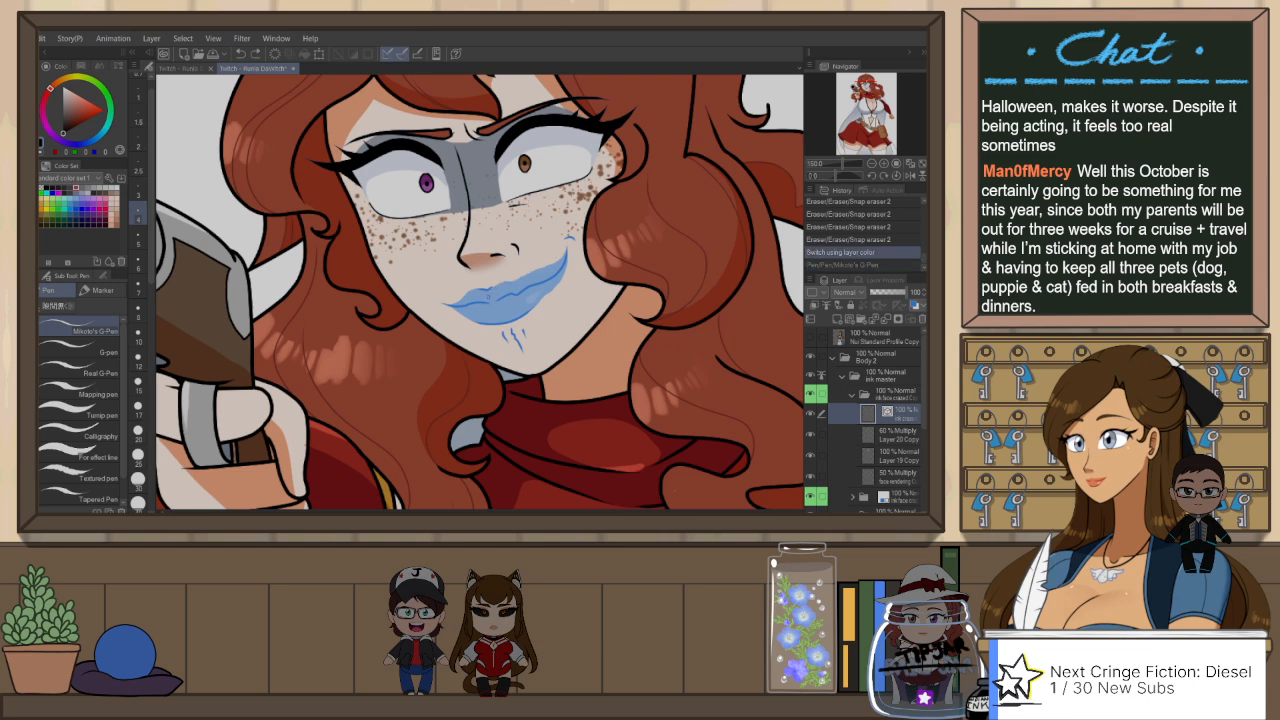
left_click_drag(540, 268, 564, 246)
key("ctrl+z")
left_click_drag(492, 297, 556, 249)
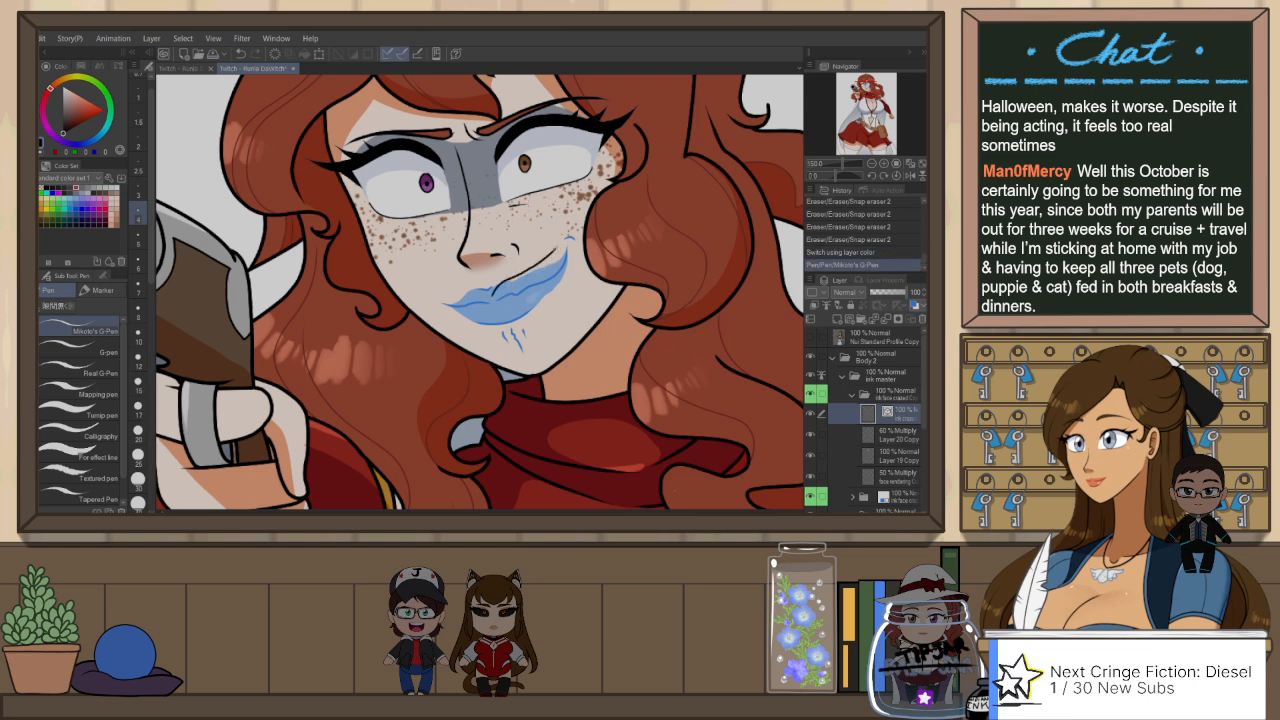
key("ctrl+z")
key("ctrl+z")
left_click_drag(492, 295, 565, 237)
key("ctrl+z")
key("ctrl+z")
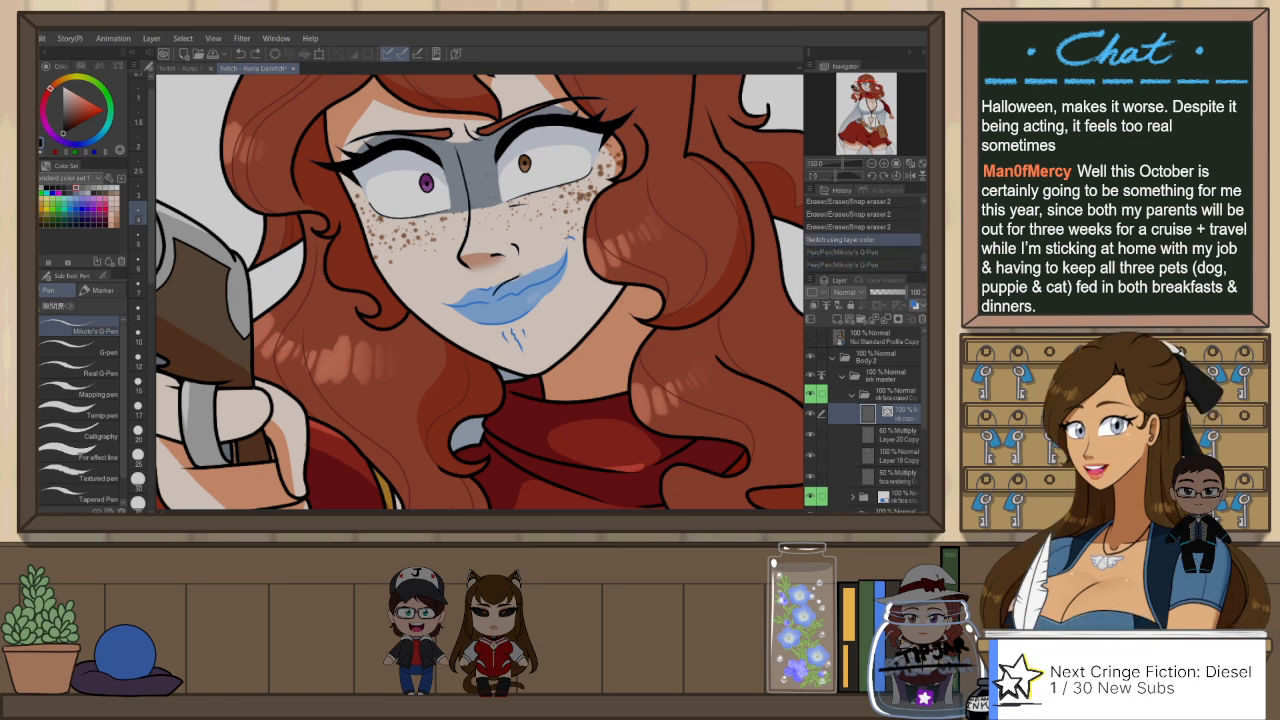
mouse_move(493, 294)
left_mouse_down()
mouse_move(563, 246)
mouse_move(553, 289)
left_mouse_up()
Step: Ink the smile line from the raised mouth corner to the middle of the lips, flip the canvas and undo the extra stroke
key("ctrl+z")
key("ctrl+z")
mouse_move(571, 236)
left_mouse_down()
mouse_move(553, 292)
mouse_move(530, 311)
mouse_move(503, 297)
left_mouse_up()
key("h")
key("ctrl+z")
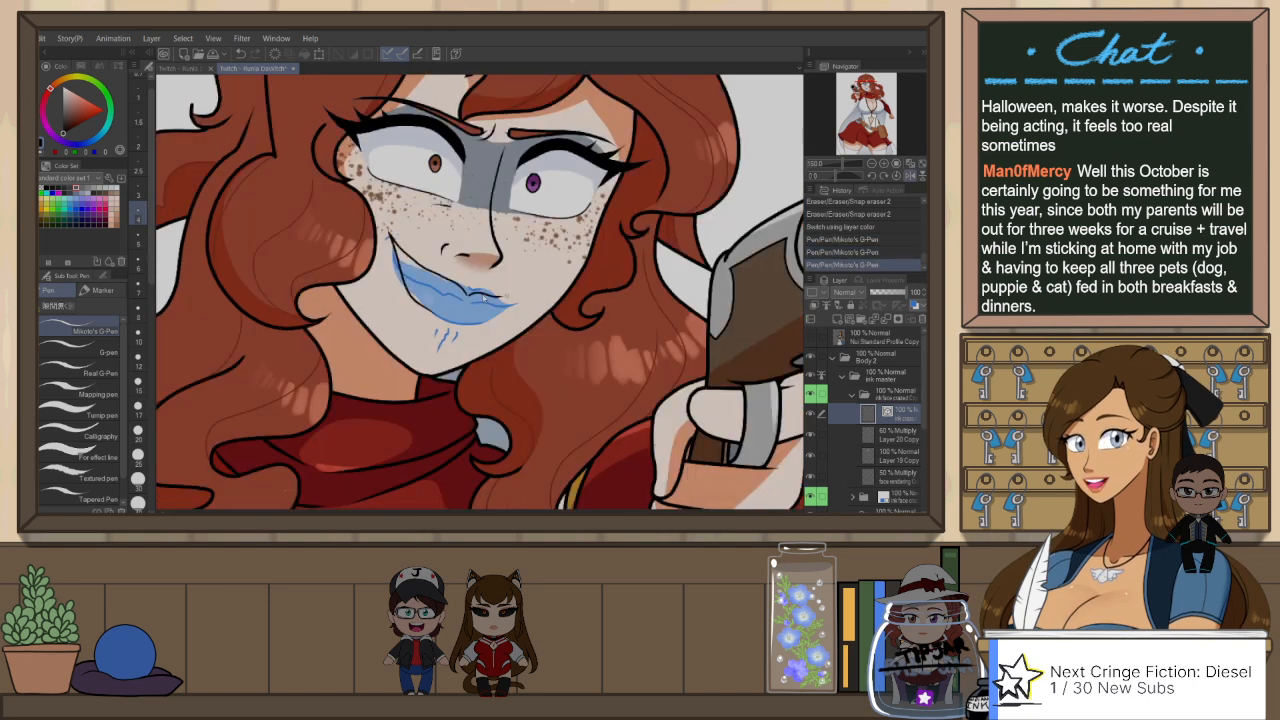
key("ctrl+z")
Step: Adjust the shape of the new smile line over the blue lips with the Object tool
key("o")
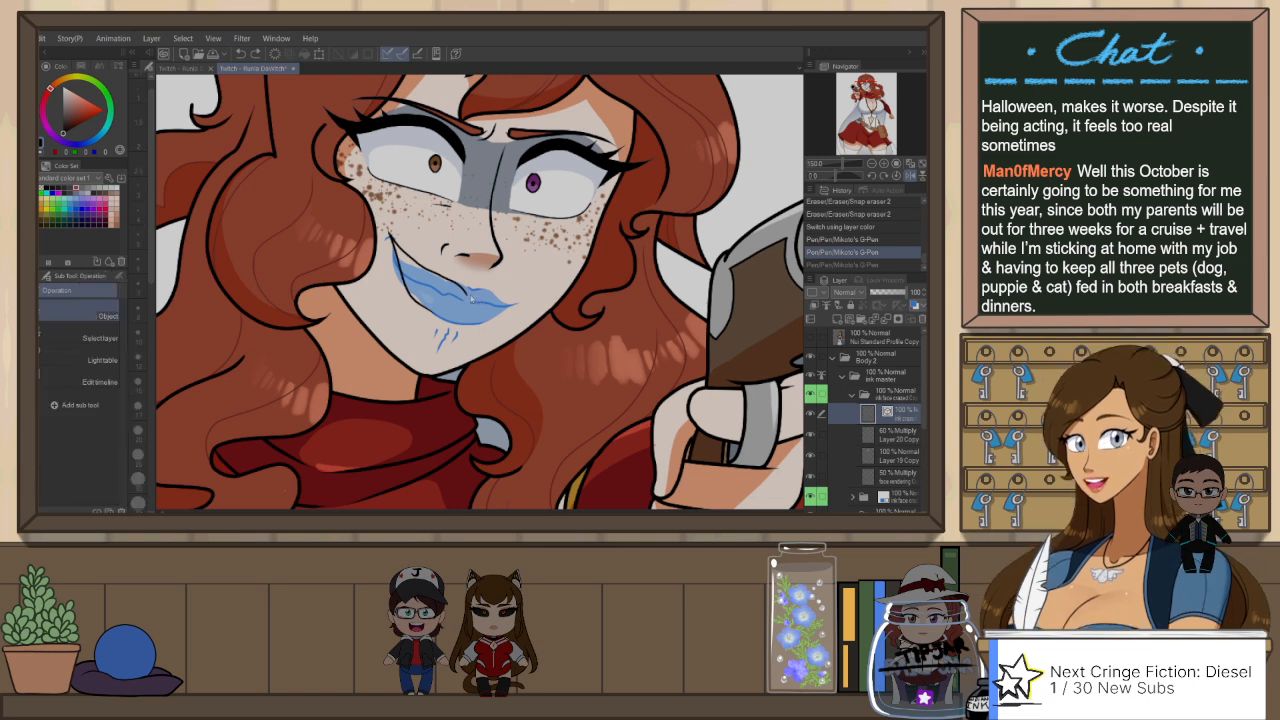
left_click_drag(490, 270, 497, 274)
left_click(513, 277)
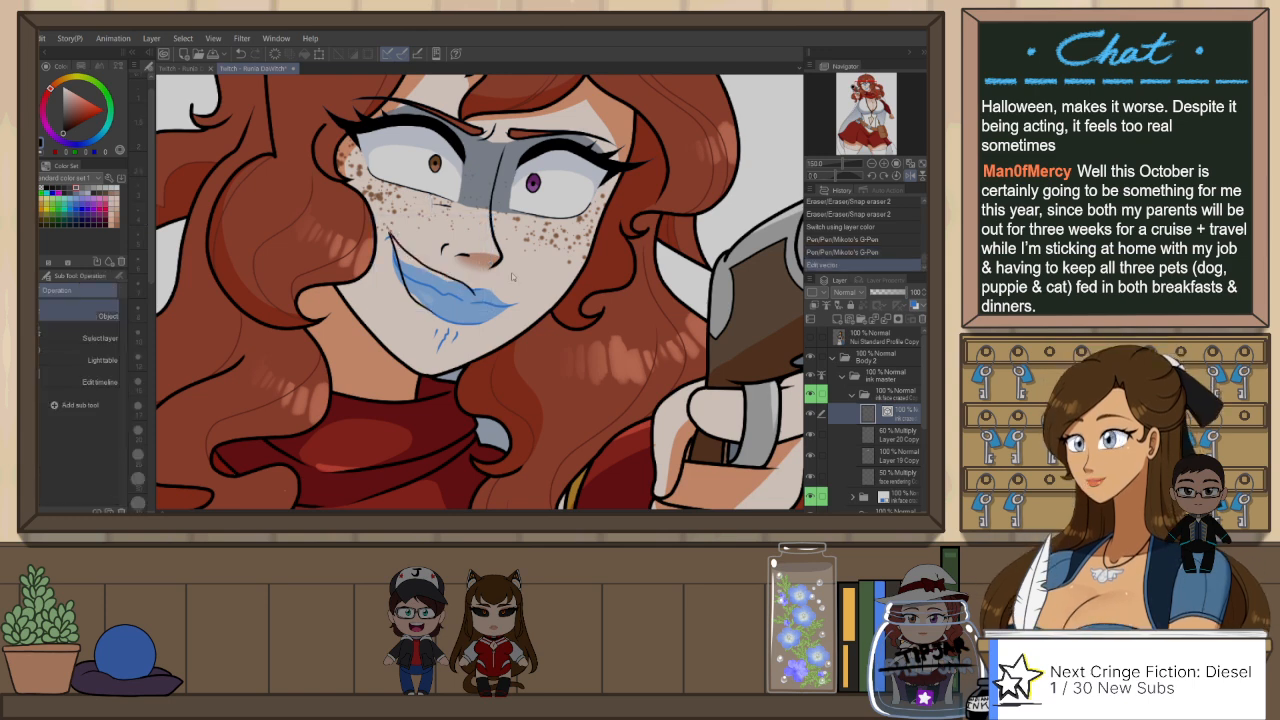
left_click_drag(375, 263, 372, 263)
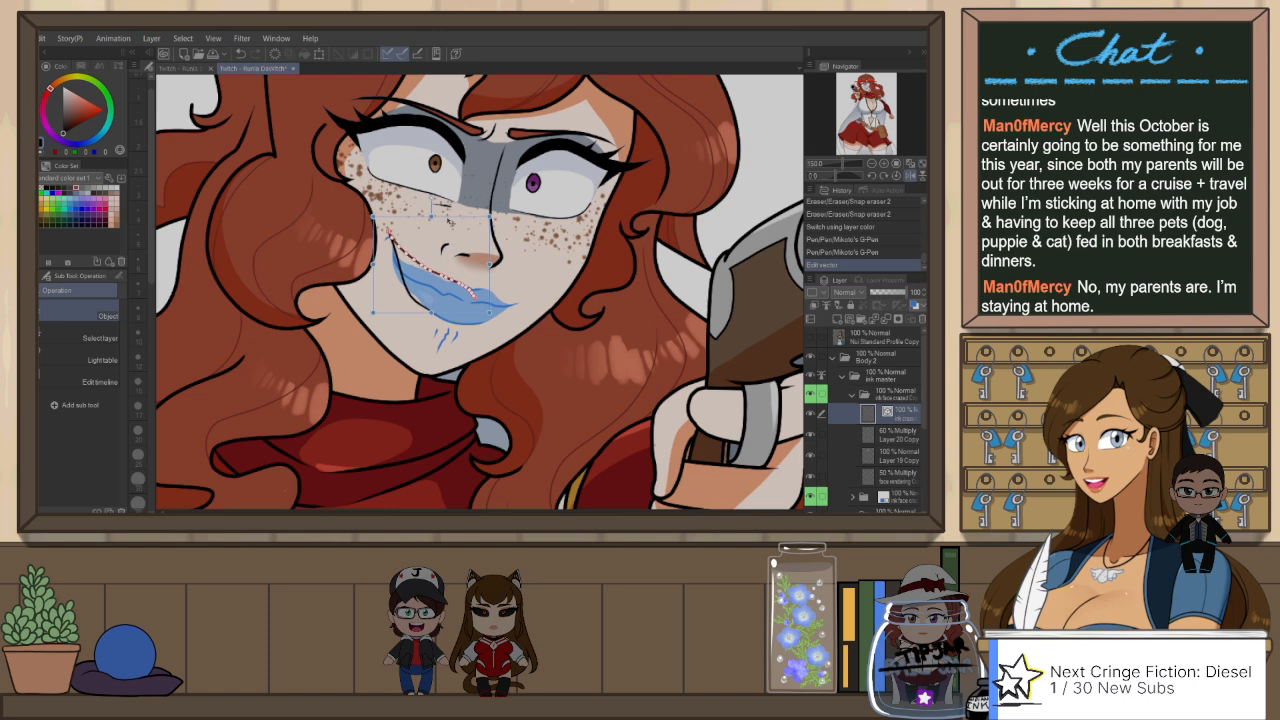
left_click(542, 265)
Step: Rotate the mirrored canvas and ink the second half of the mouth line out to the gun-side corner
key("r")
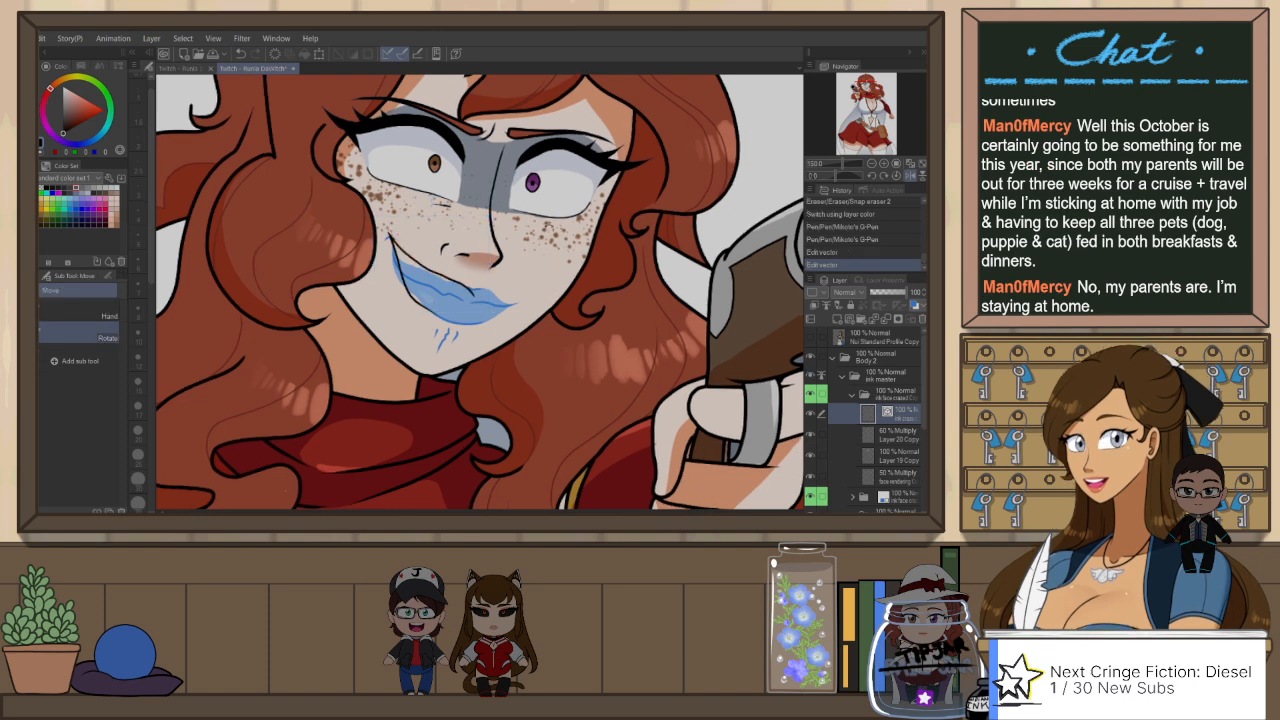
left_click_drag(543, 260, 502, 257)
key("p")
left_click_drag(474, 298, 534, 266)
key("ctrl+z")
left_click_drag(473, 299, 530, 269)
key("ctrl+z")
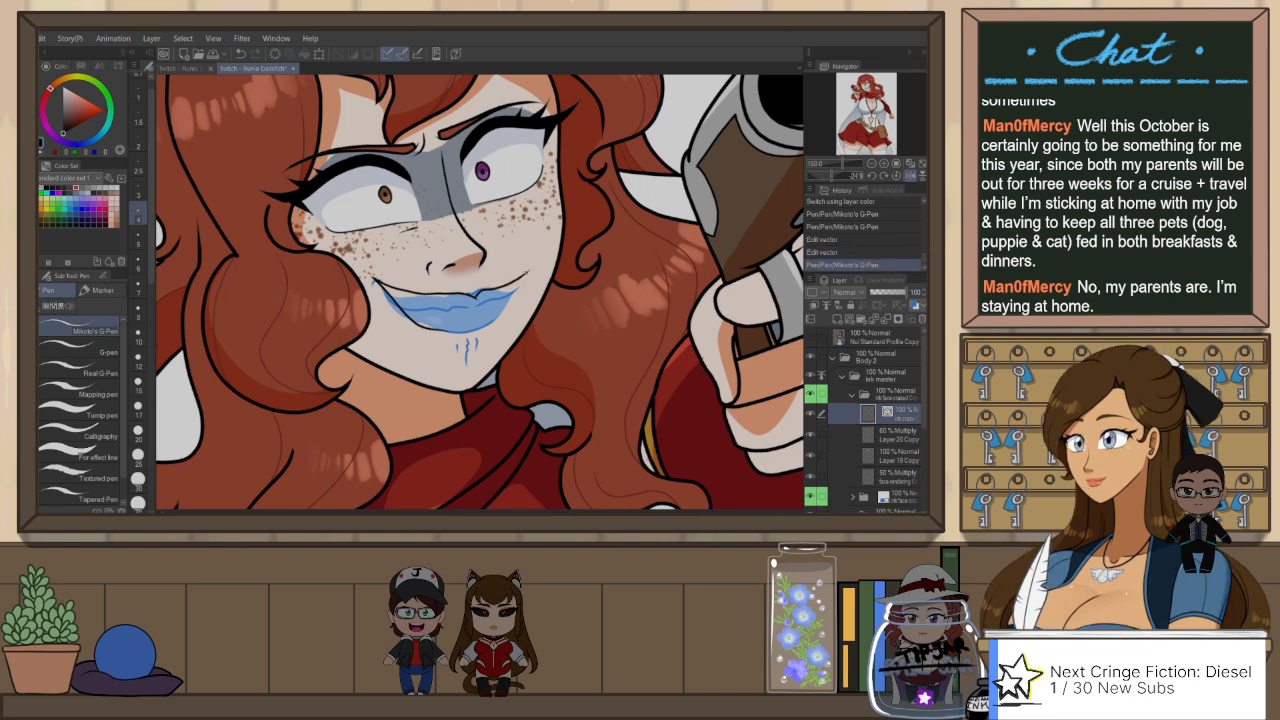
Step: Refine the gun-side corner of the mouth with short G-Pen strokes, undoing and redrawing the ones that do not fit
left_click_drag(489, 321, 528, 271)
key("ctrl+z")
key("ctrl+z")
left_click_drag(495, 315, 531, 269)
key("ctrl+z")
left_click_drag(493, 320, 528, 272)
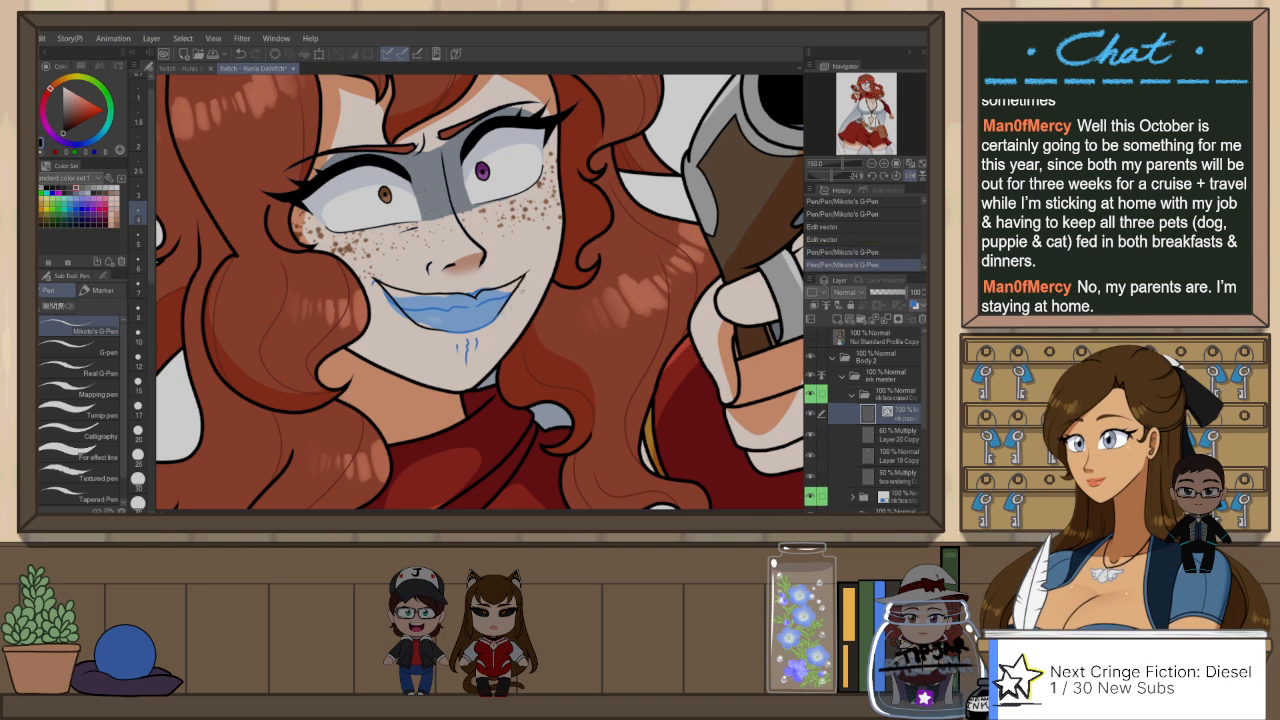
key("ctrl+z")
left_click_drag(496, 318, 528, 272)
Step: Unflip the canvas, adjust the line under the brown eye with Pinch vector line, and reset the canvas rotation
key("h")
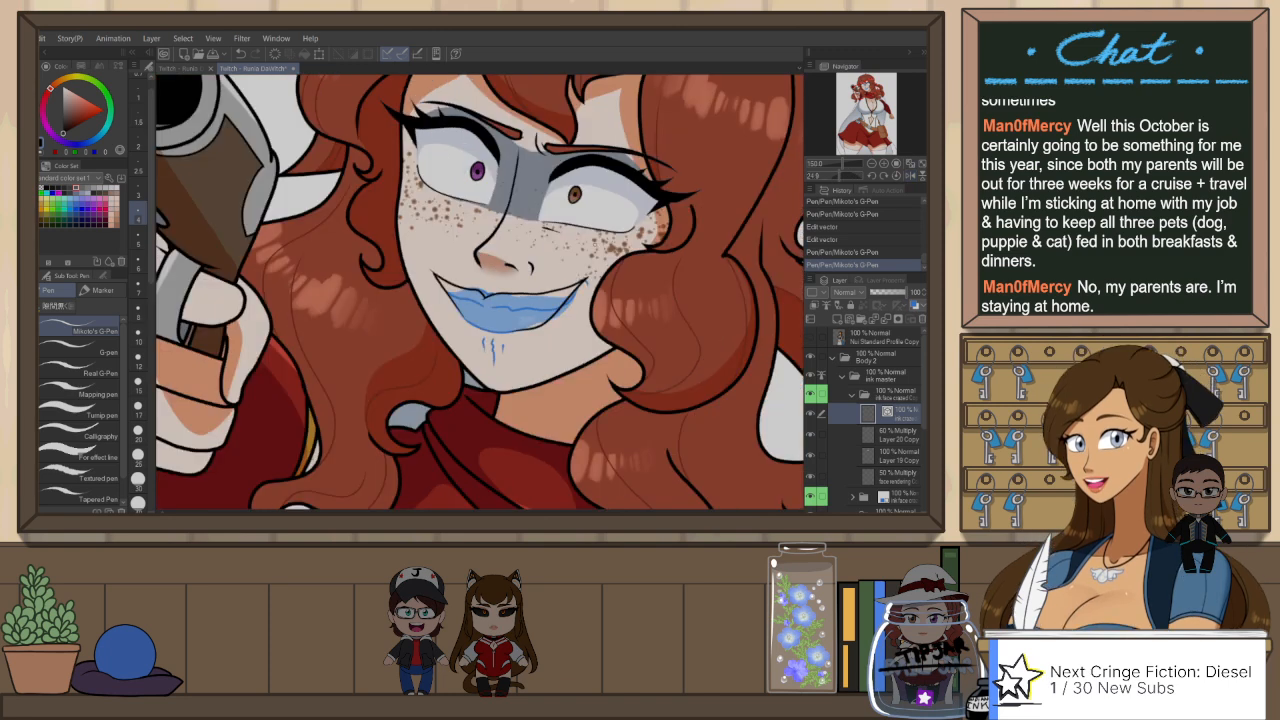
key("y")
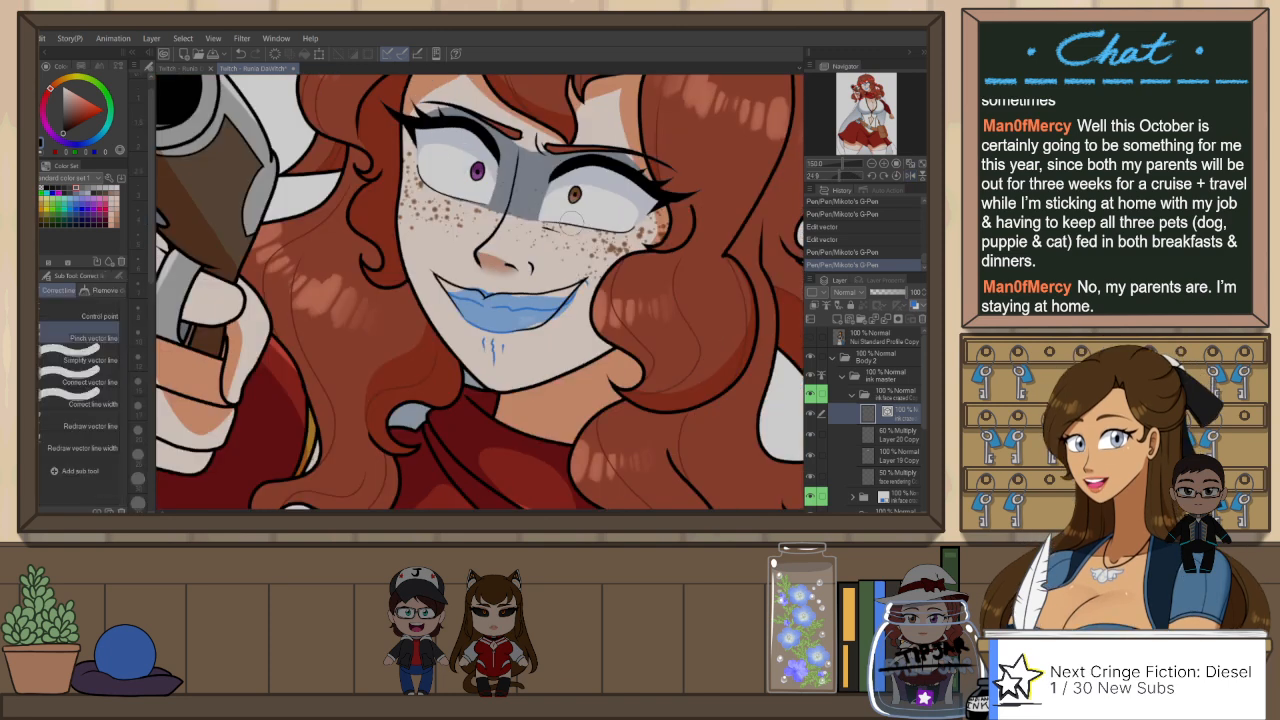
mouse_move(575, 214)
left_mouse_down()
mouse_move(624, 220)
mouse_move(579, 221)
left_mouse_up()
key("r")
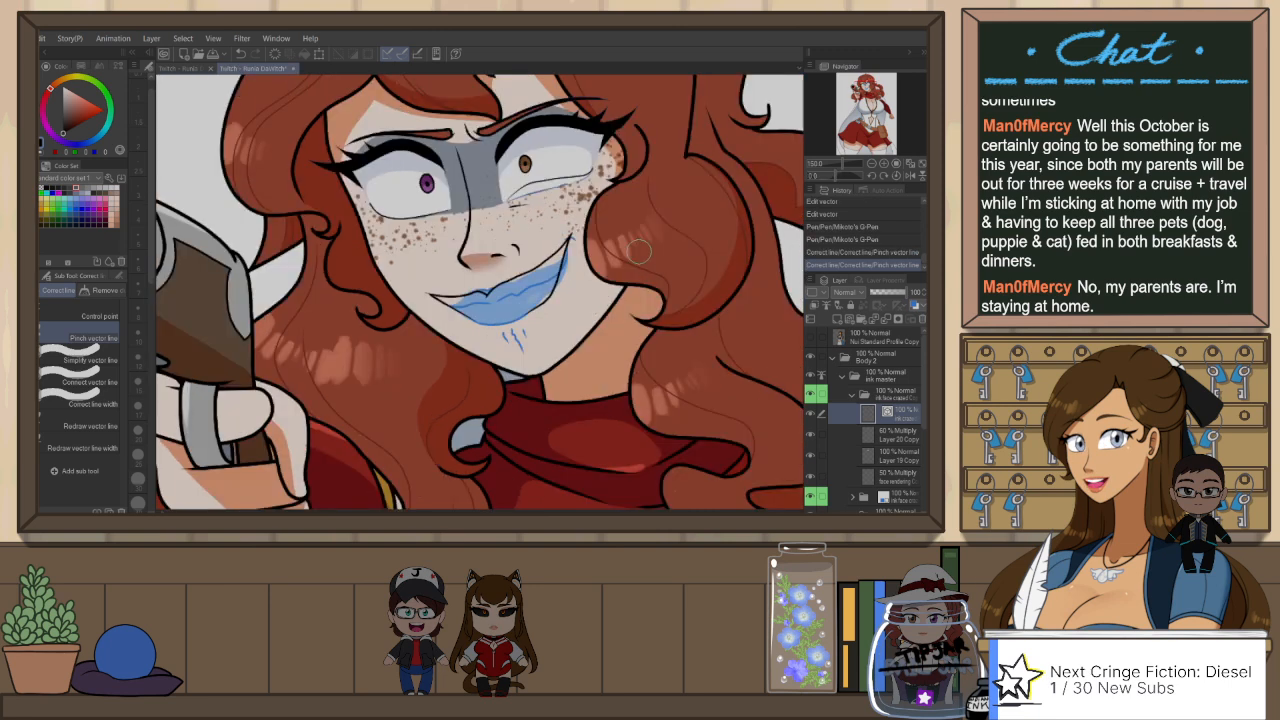
Step: Reshape the raised end of the smile line with the Object tool and ink its corner crease with Mikoto's G-Pen
key("p")
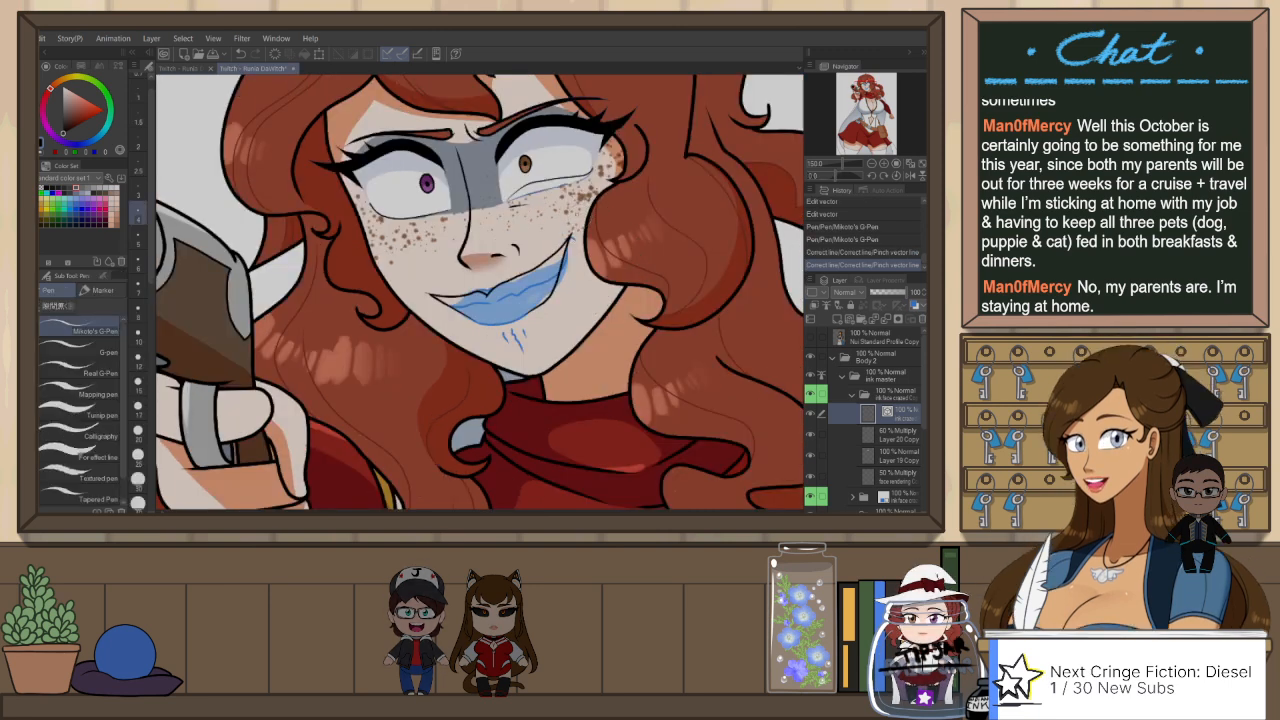
key("o")
left_click(566, 252)
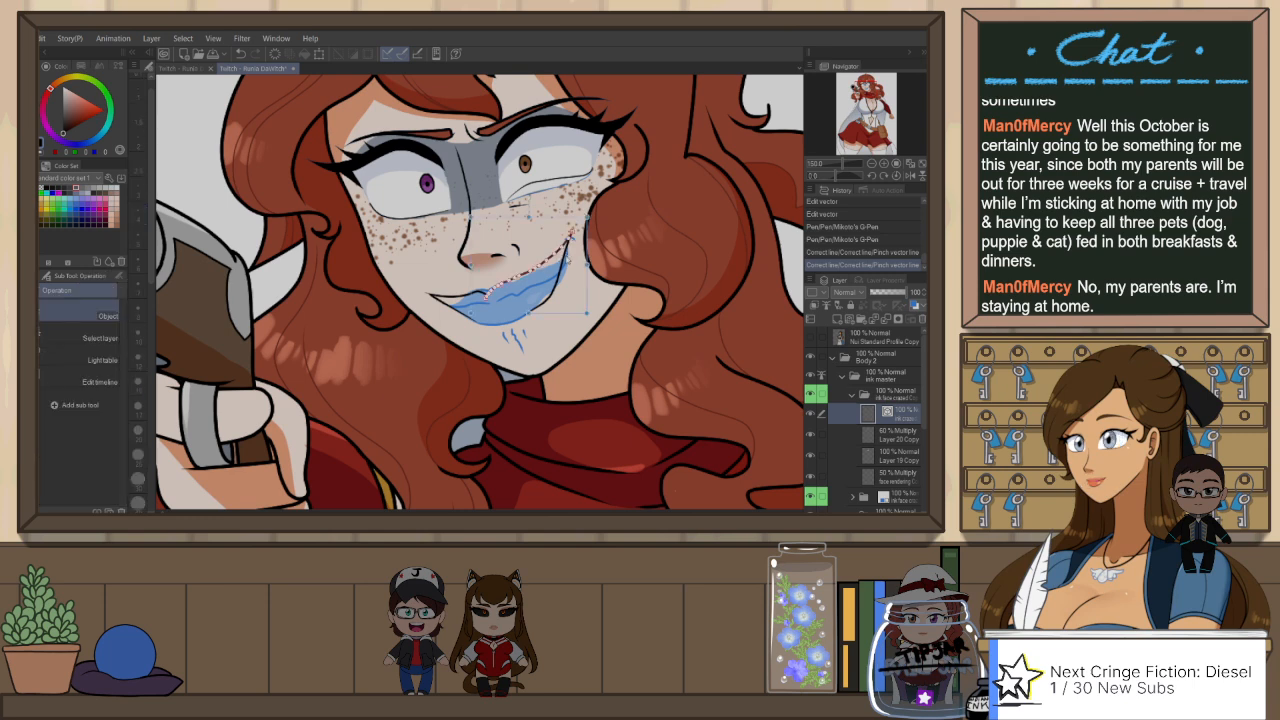
left_click_drag(593, 212, 558, 216)
key("p")
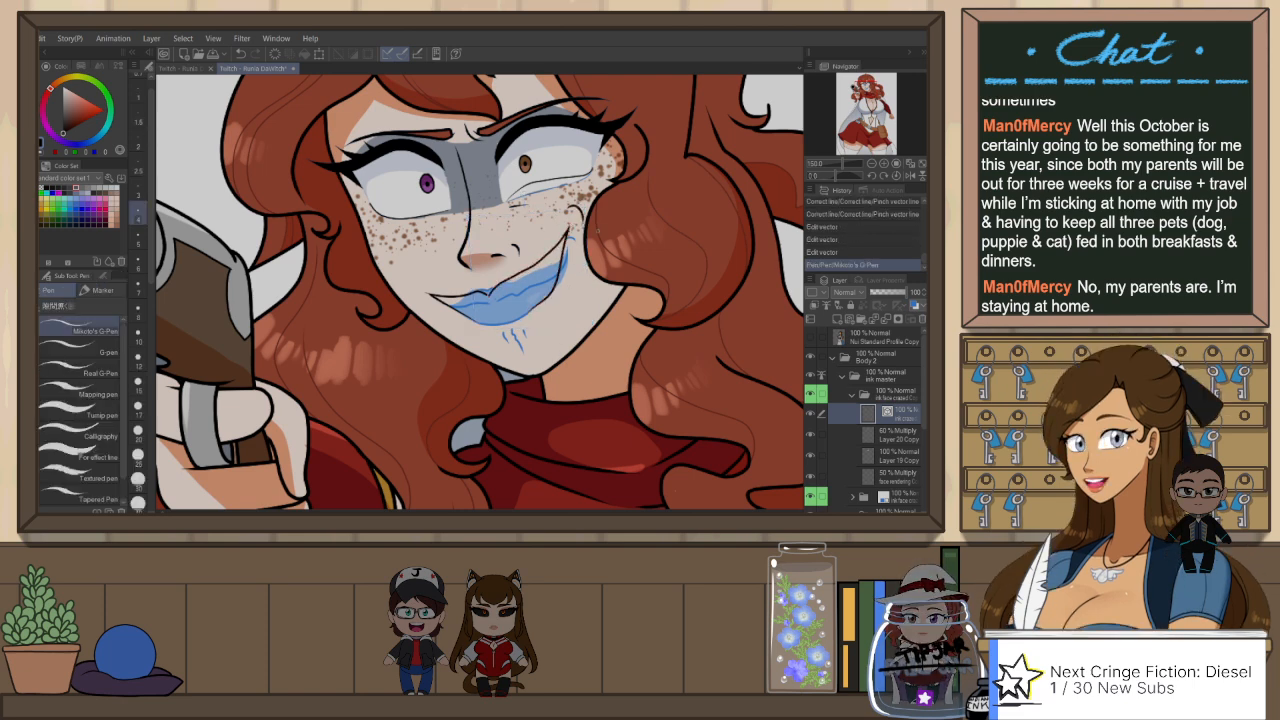
Step: Redraw the small crease at the raised mouth corner and stretch the upper mouth line slightly with the Object tool
key("ctrl+z")
left_click_drag(573, 211, 586, 219)
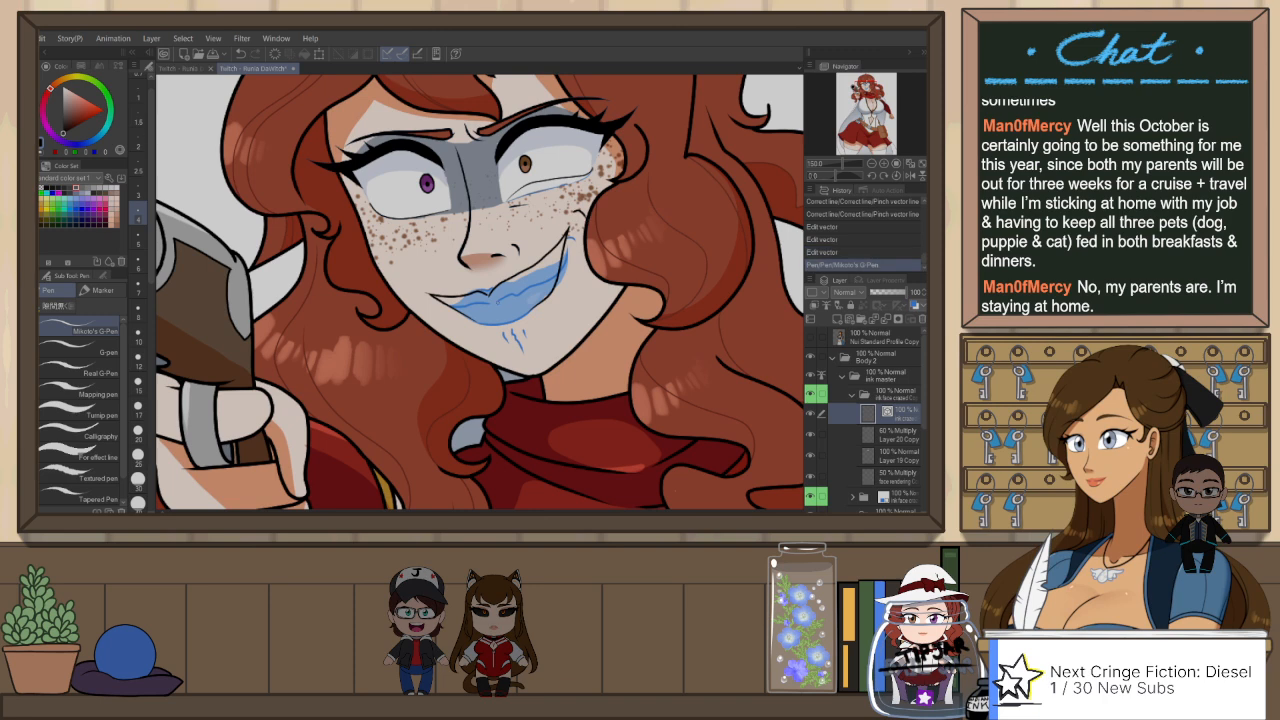
key("ctrl+plus")
key("o")
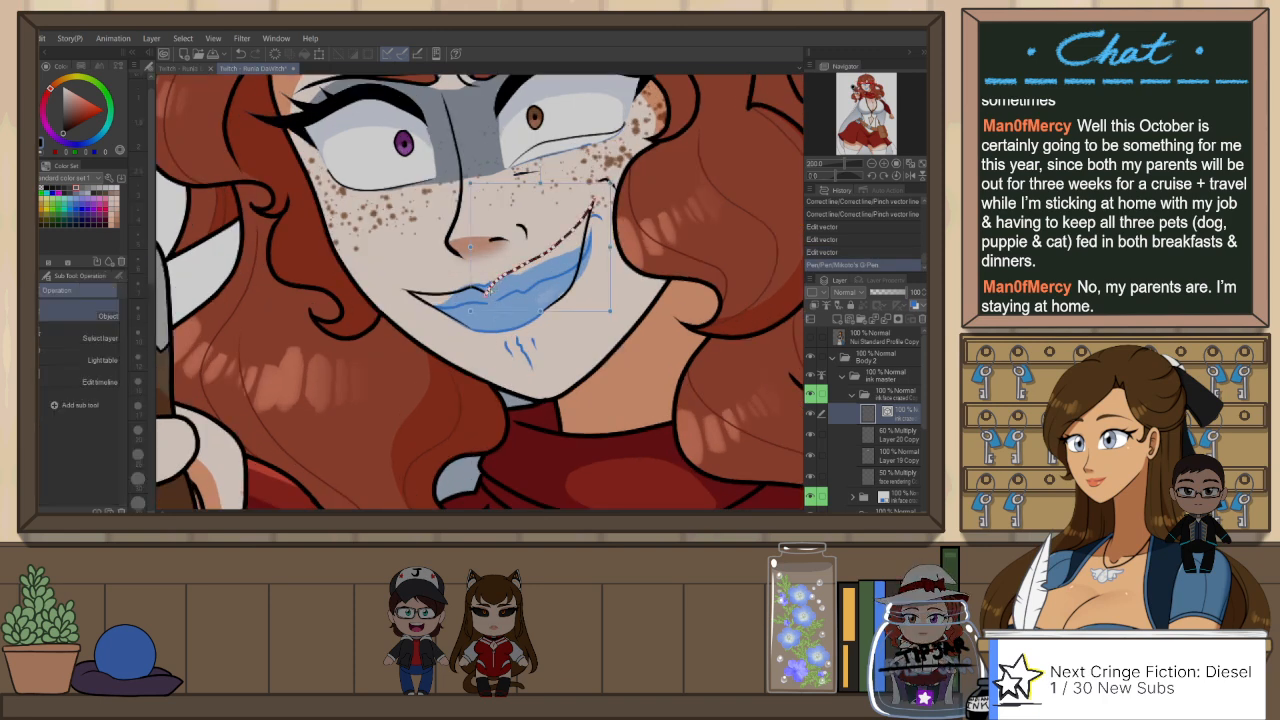
left_click_drag(610, 183, 614, 182)
key("ctrl+z")
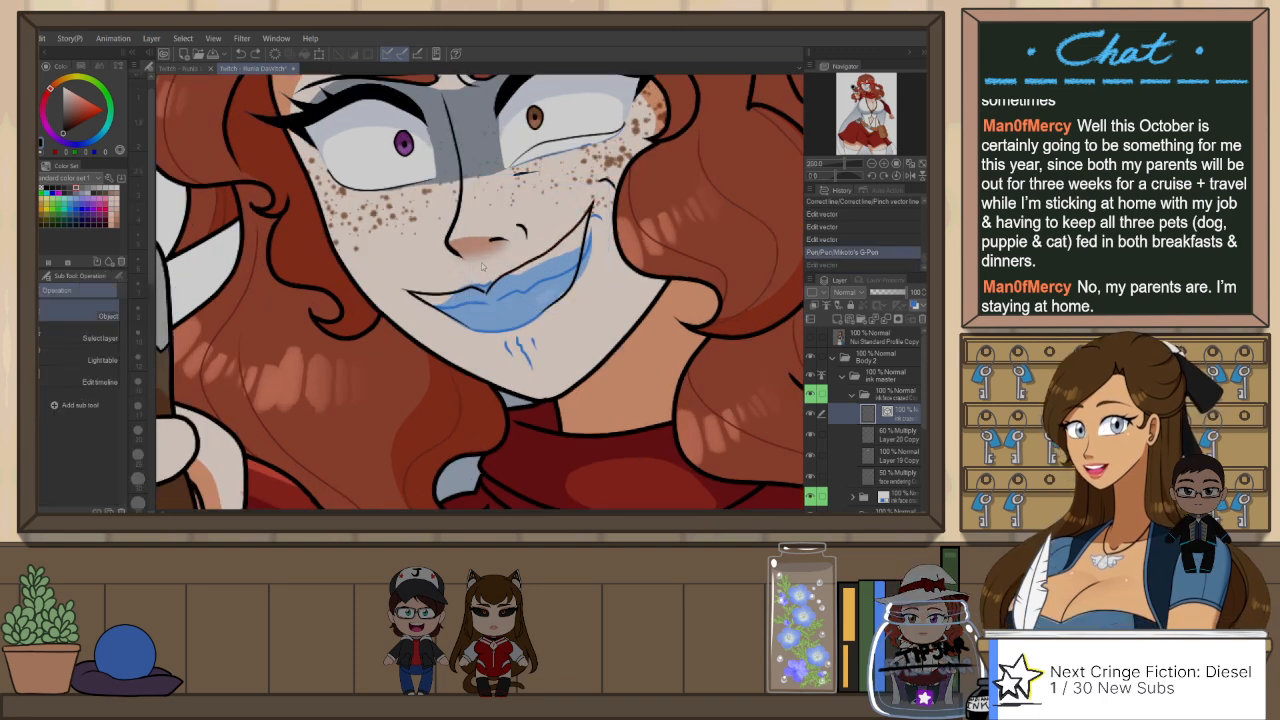
left_click_drag(487, 293, 484, 290)
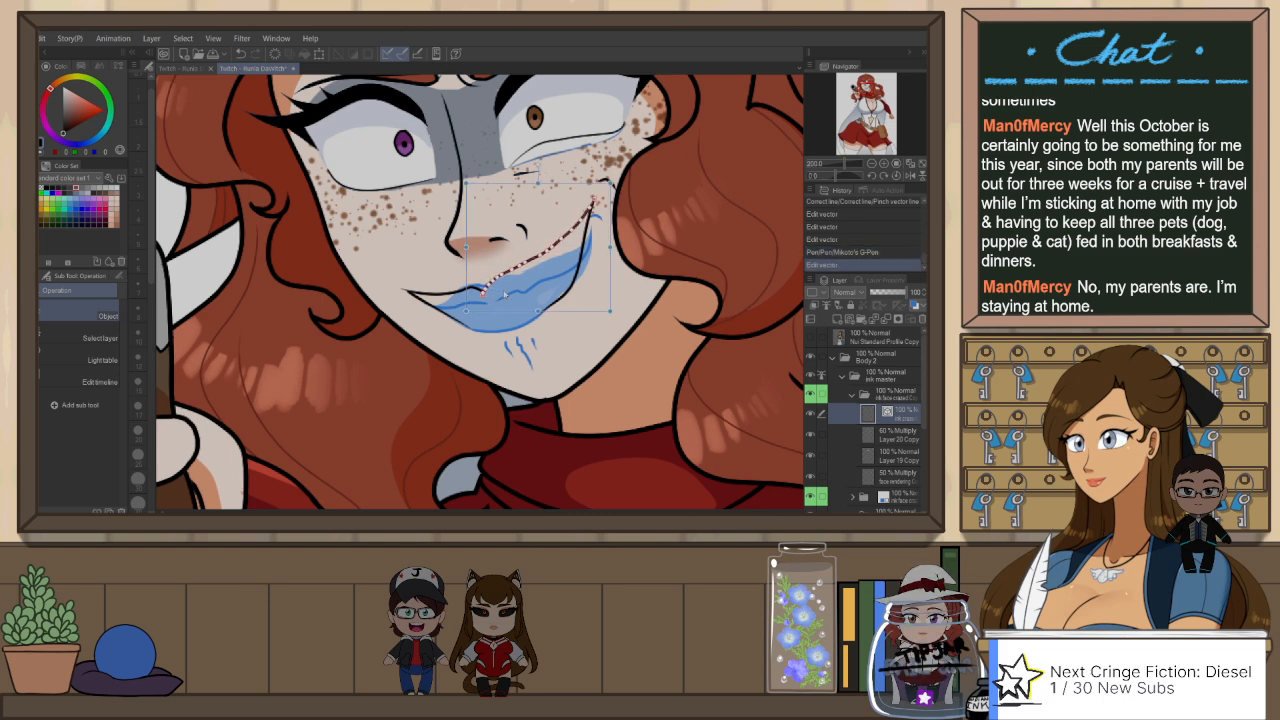
left_click(498, 299)
key("p")
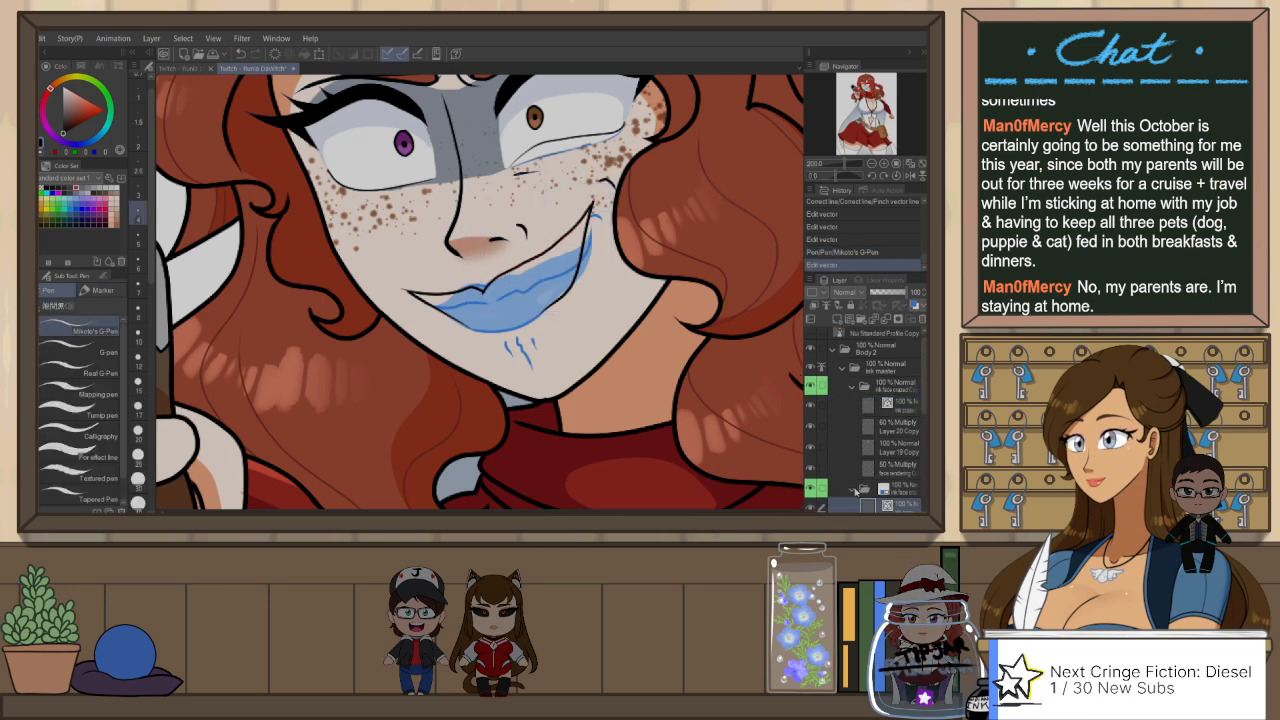
Step: Hide the blue sketch folder and clean up the line overlap at the lip's centre dip on the copied ink layer using Snap eraser 2
left_click(855, 490)
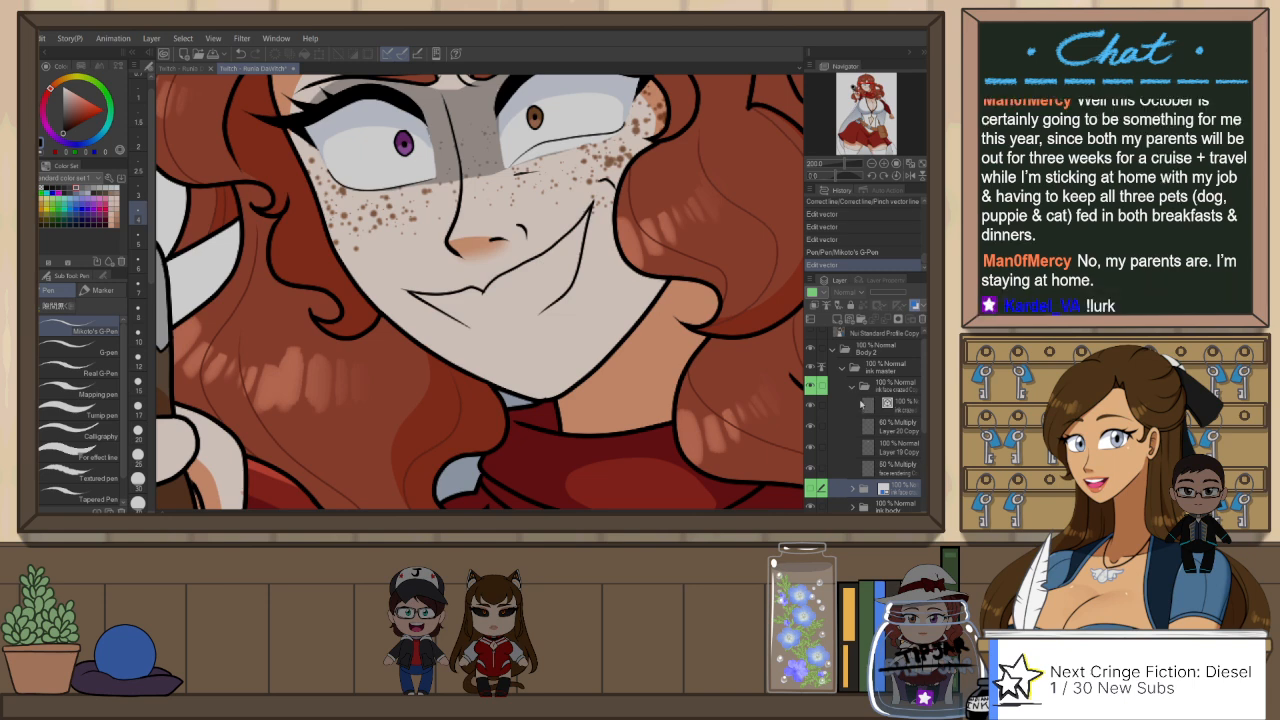
left_click(911, 466)
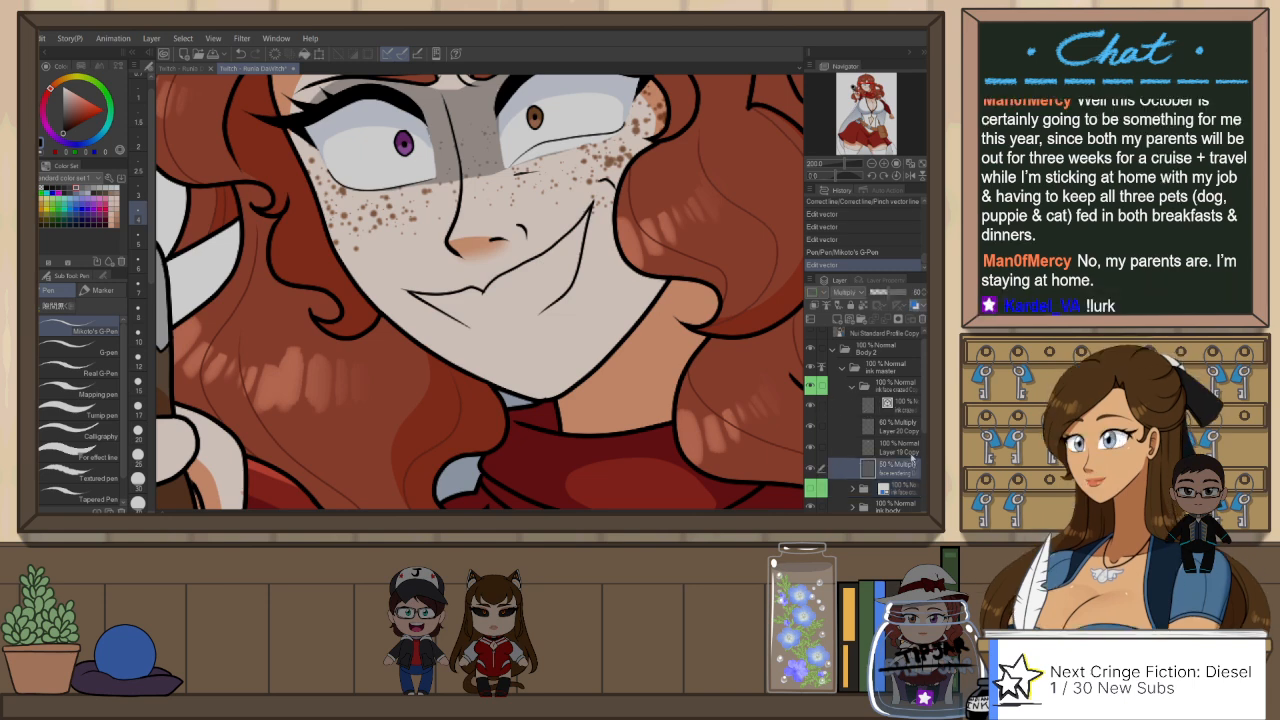
left_click(900, 405)
key("e")
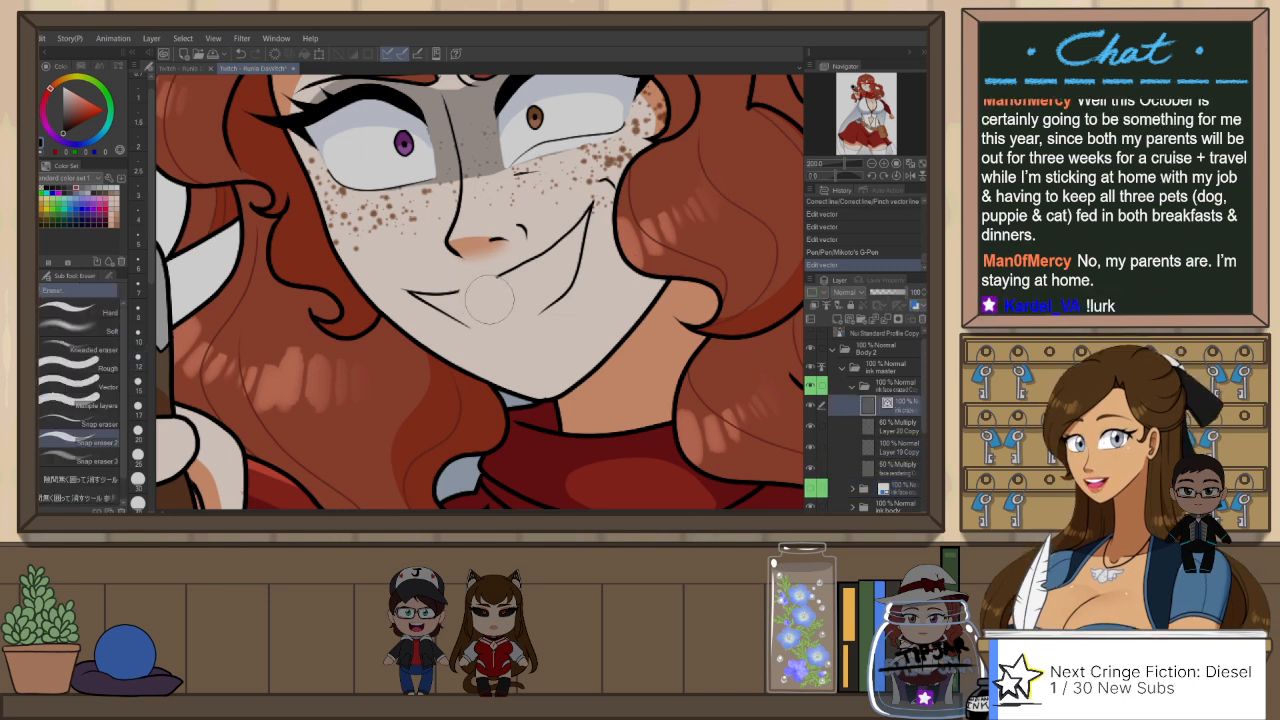
left_click(488, 296)
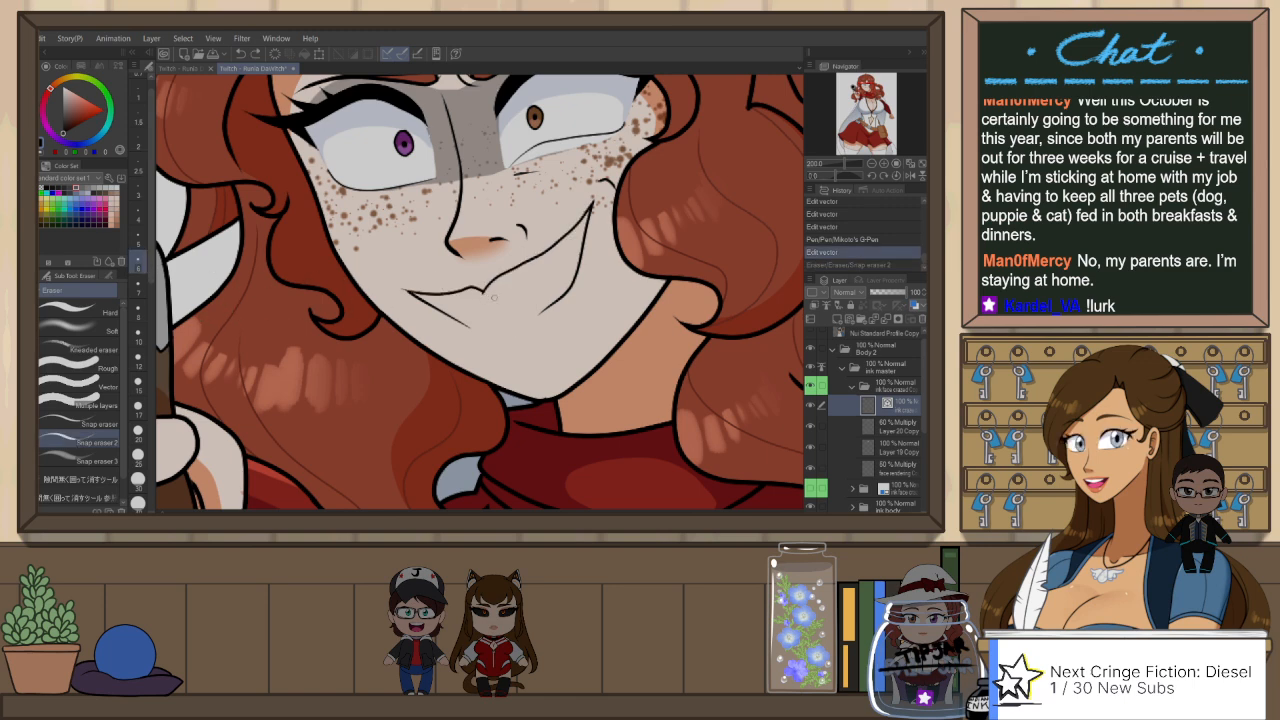
Step: Ink the lower edge of the mouth opening with Mikoto's G-Pen, adjust its curve, and erase the overshoot near the gun-side corner
key("p")
left_click_drag(450, 302, 519, 287)
key("ctrl+z")
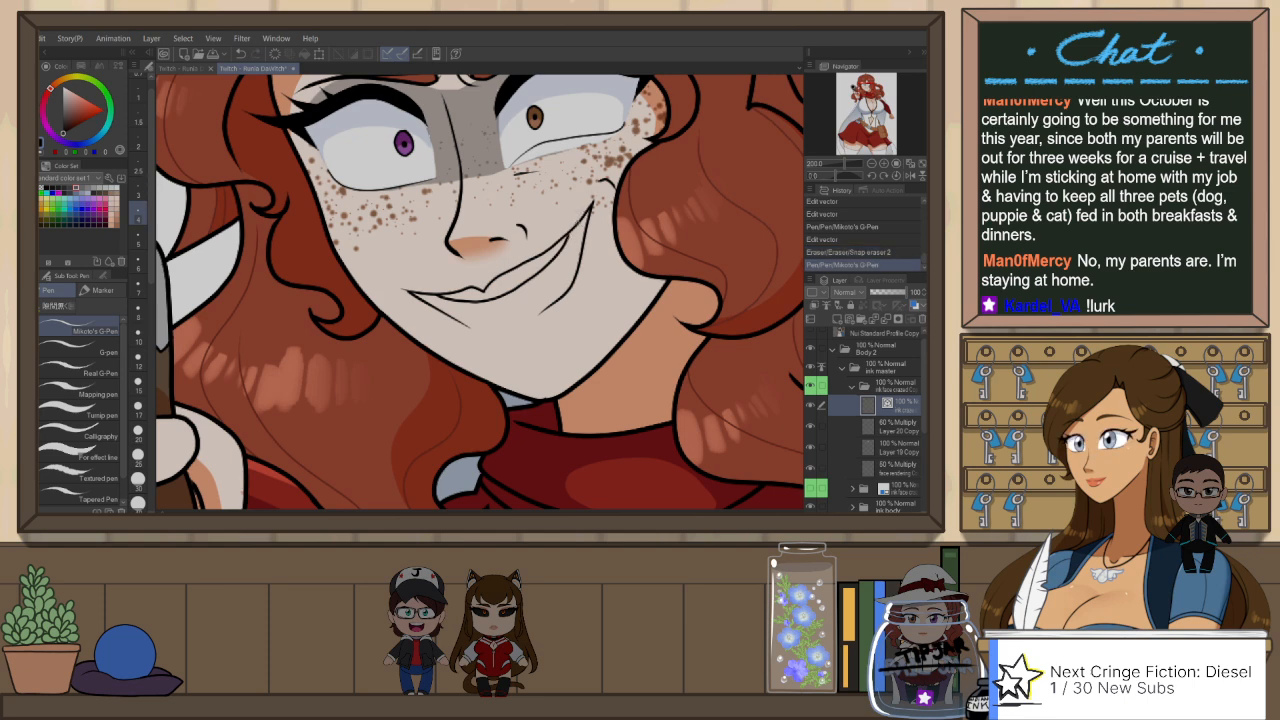
key("o")
left_click(573, 242)
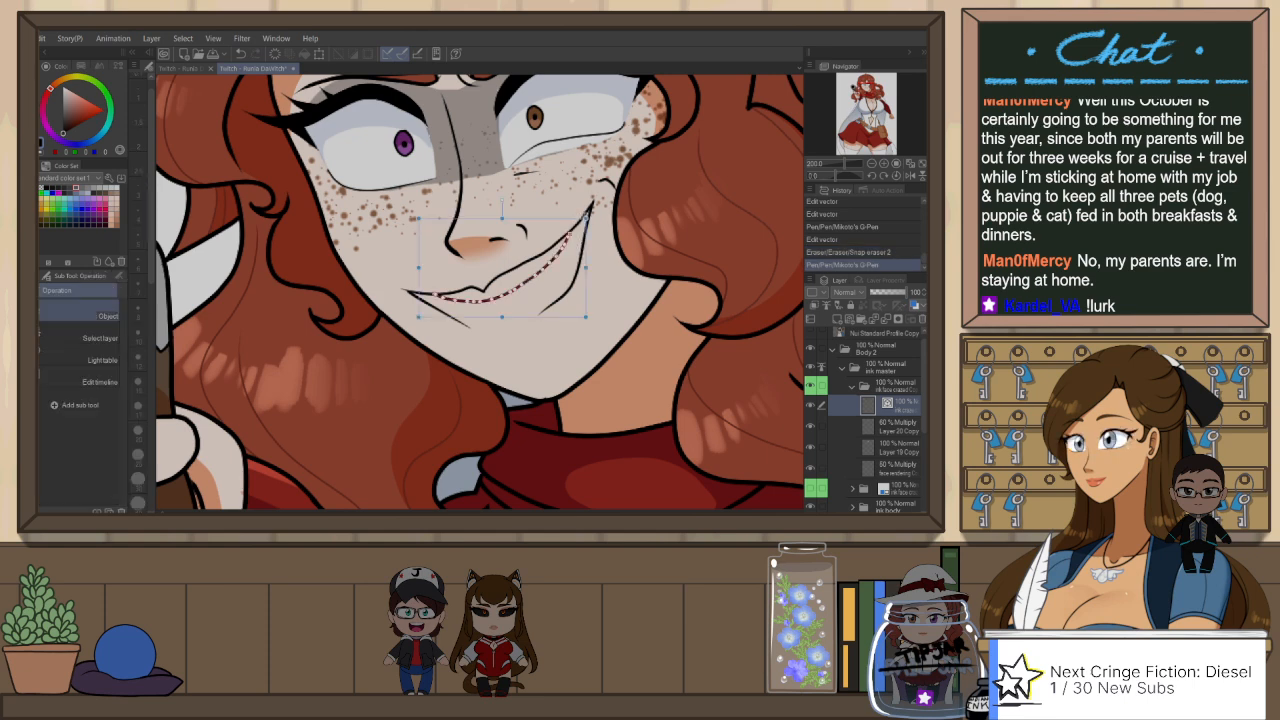
left_click_drag(572, 236, 571, 230)
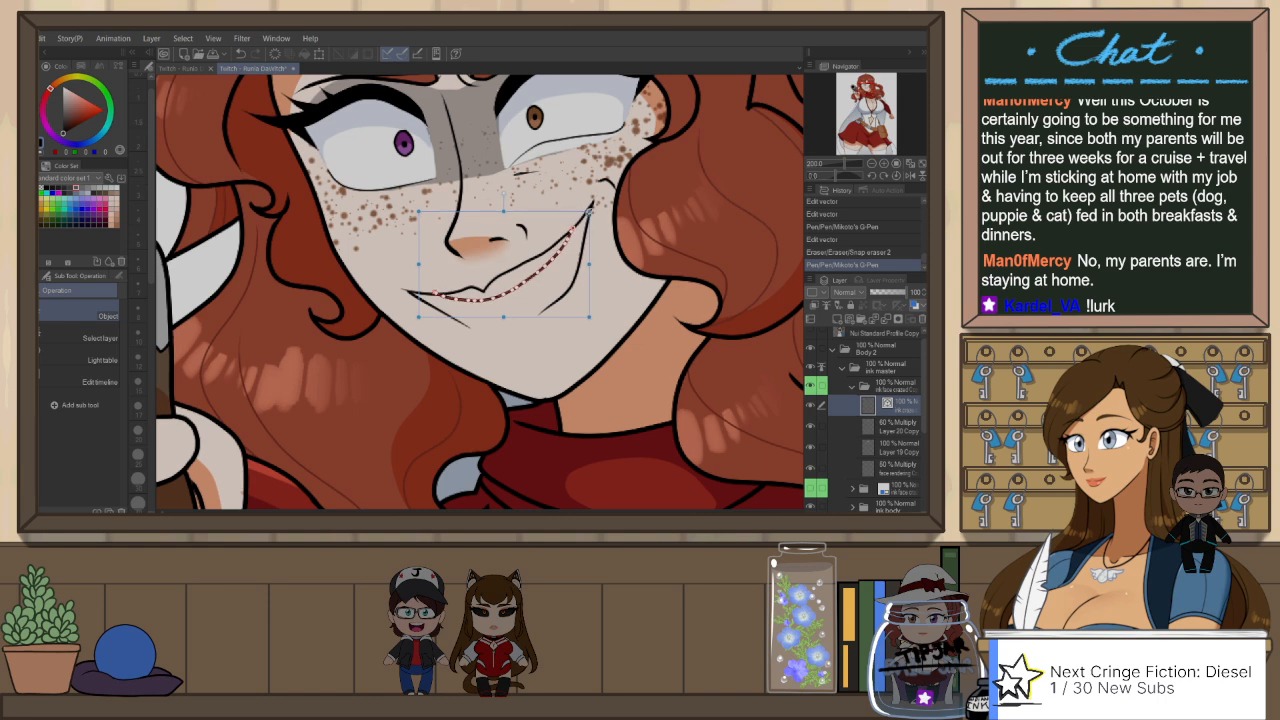
key("e")
left_click(439, 289)
left_click(437, 283)
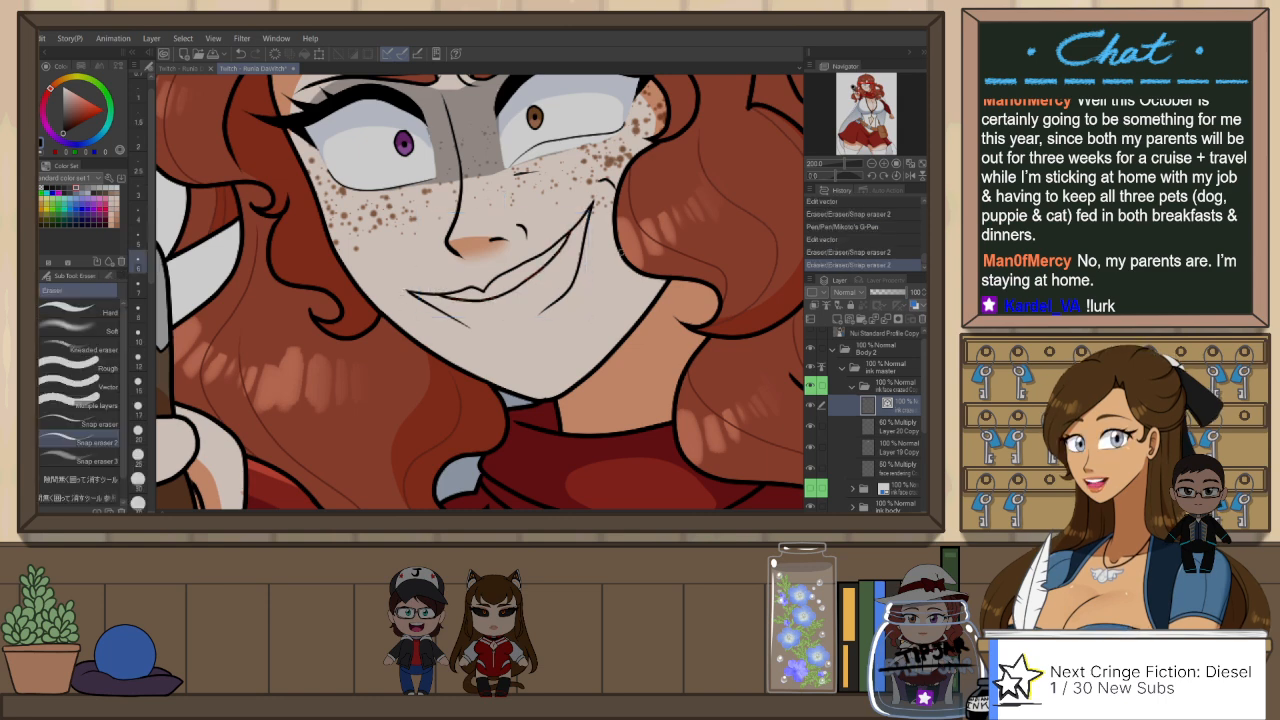
Step: Reshape the two lower lip lines descending from the mouth corners with the Object tool
key("o")
left_click(575, 242)
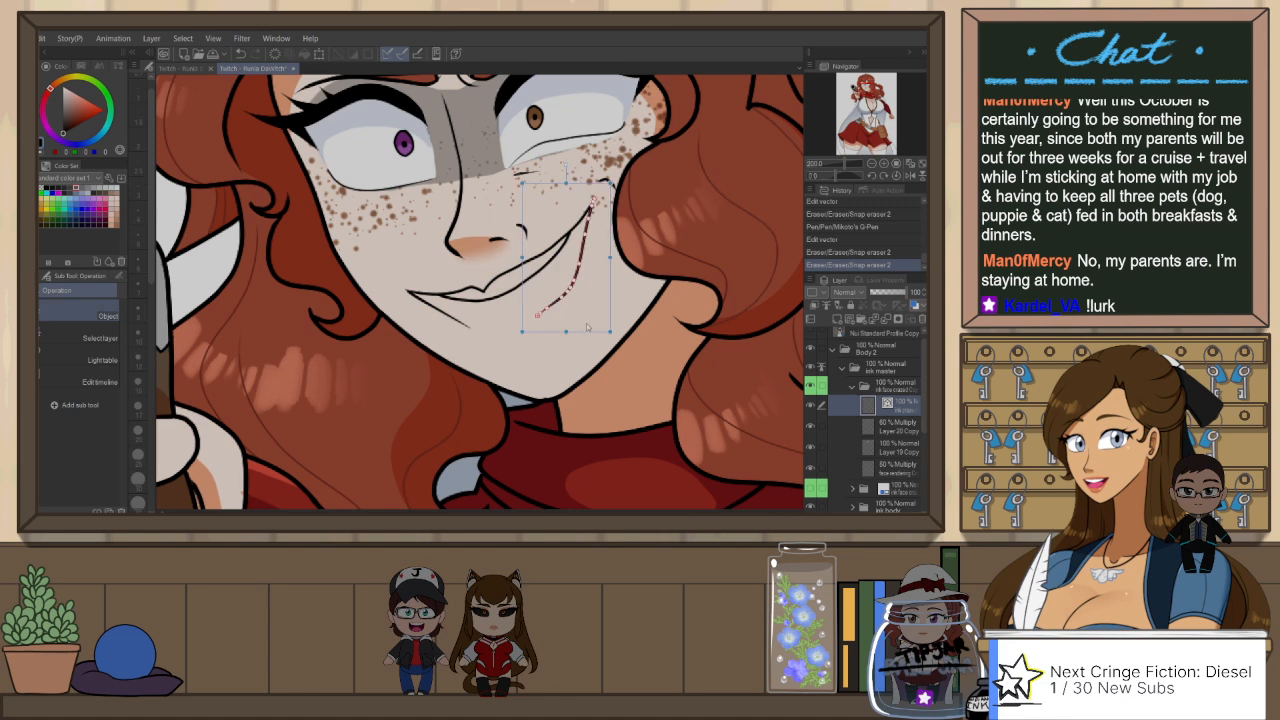
left_click_drag(565, 335, 565, 343)
left_click(468, 332)
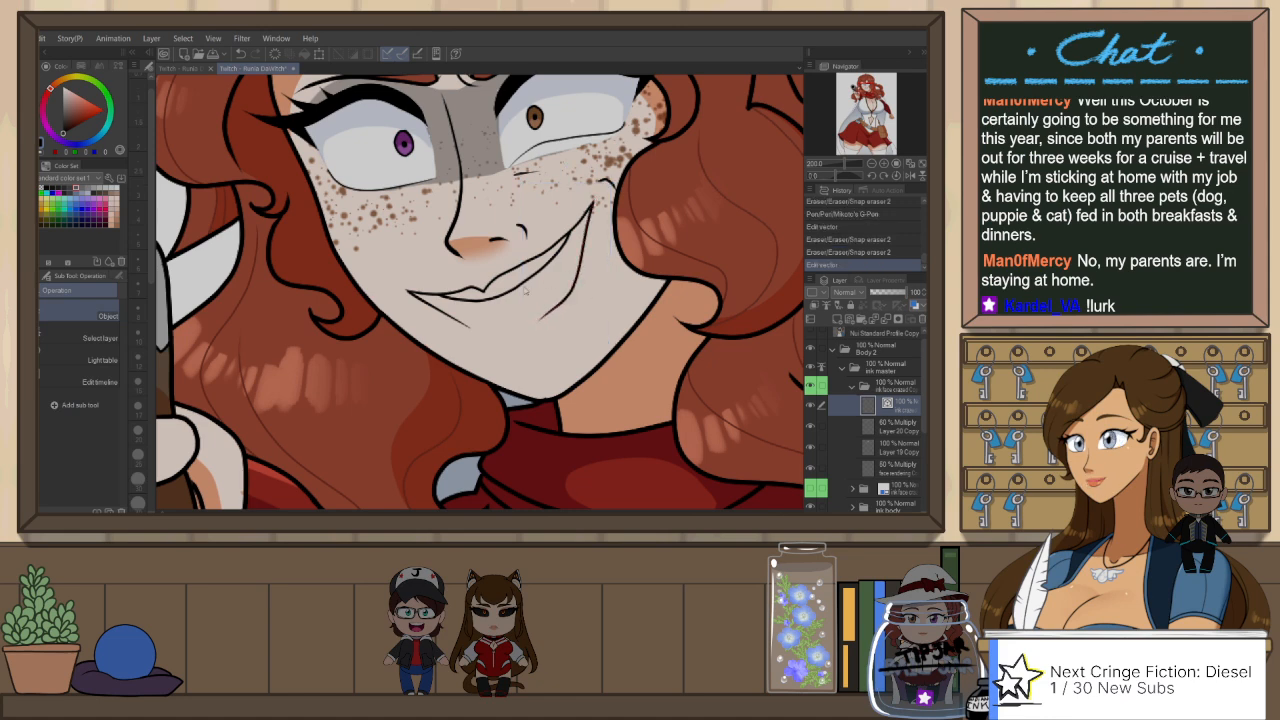
left_click(462, 324)
left_click_drag(487, 344, 494, 354)
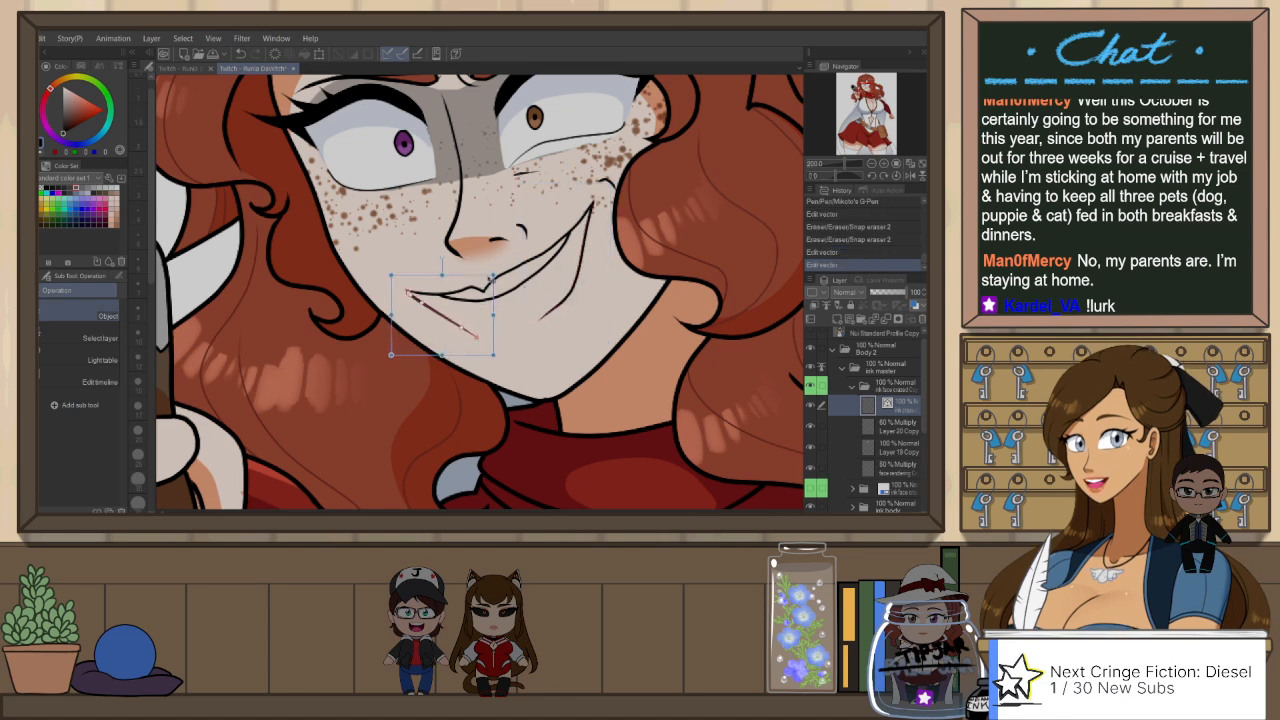
left_click_drag(497, 273, 498, 274)
left_click(573, 289)
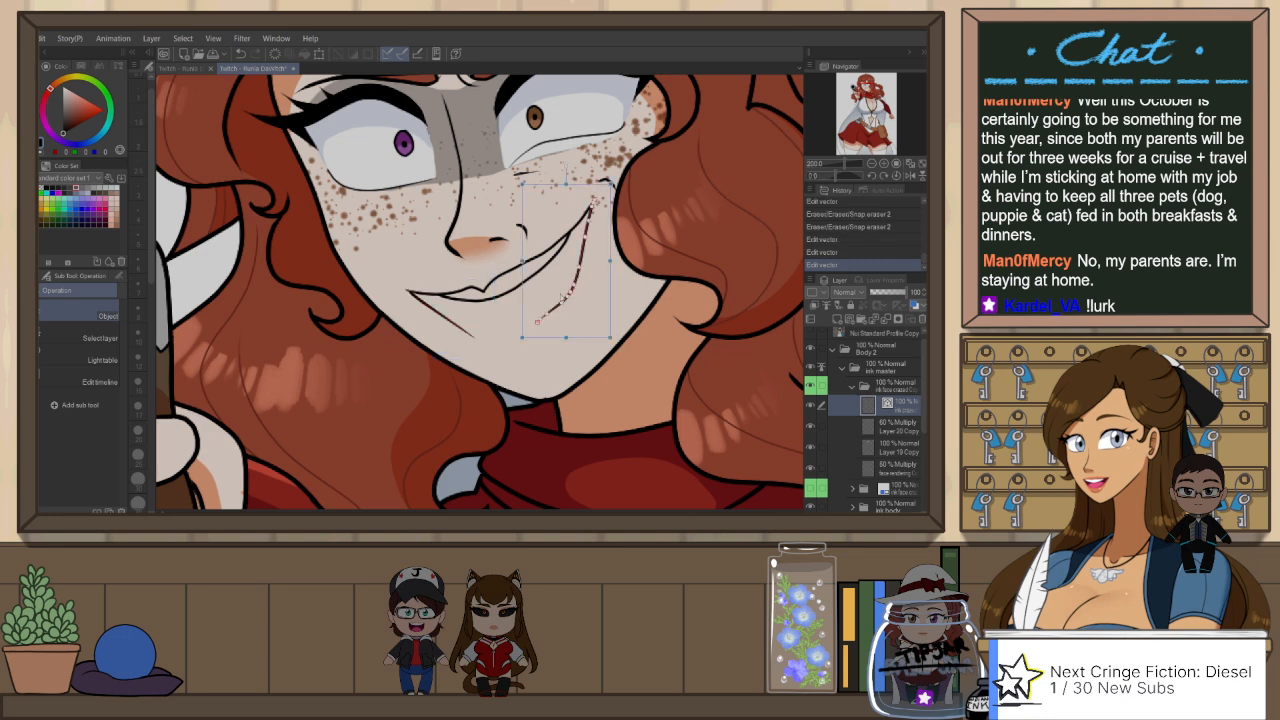
left_click(466, 331)
left_click_drag(496, 354, 499, 345)
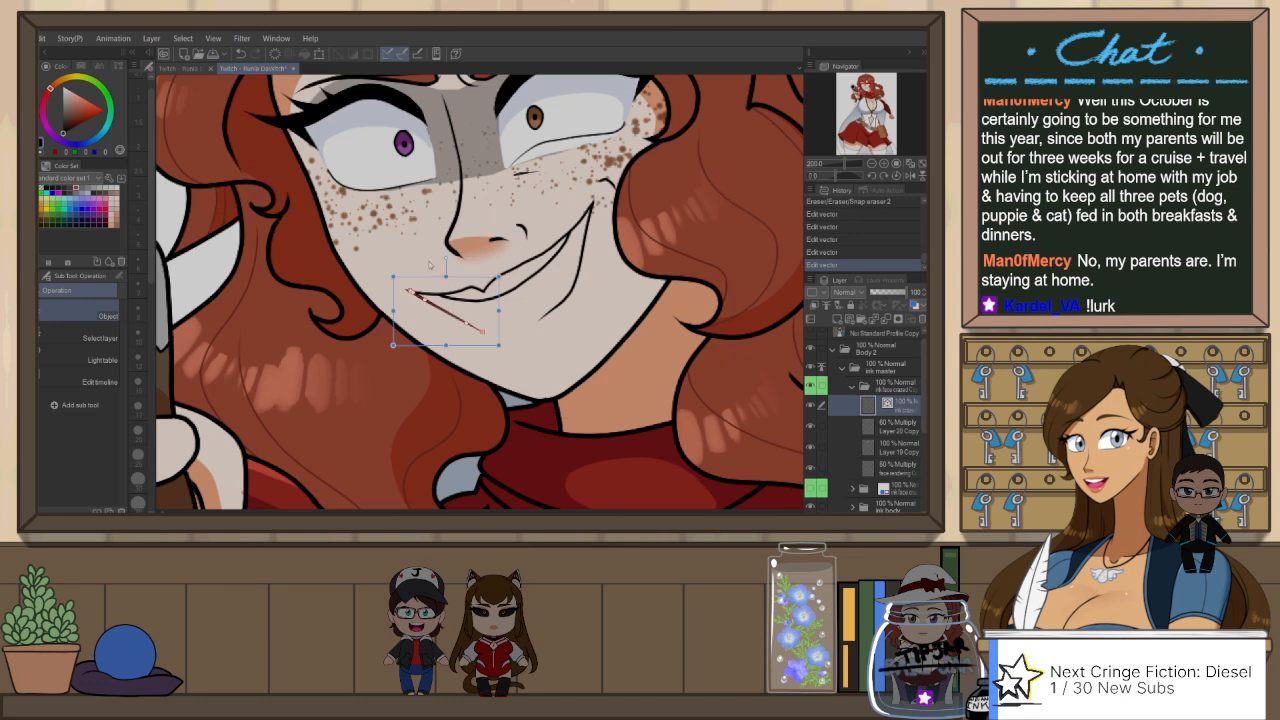
key("ctrl+d")
Step: Ink the short line under the lower lip and the chin creases with Mikoto's G-Pen, redrawing strokes that do not fit
key("p")
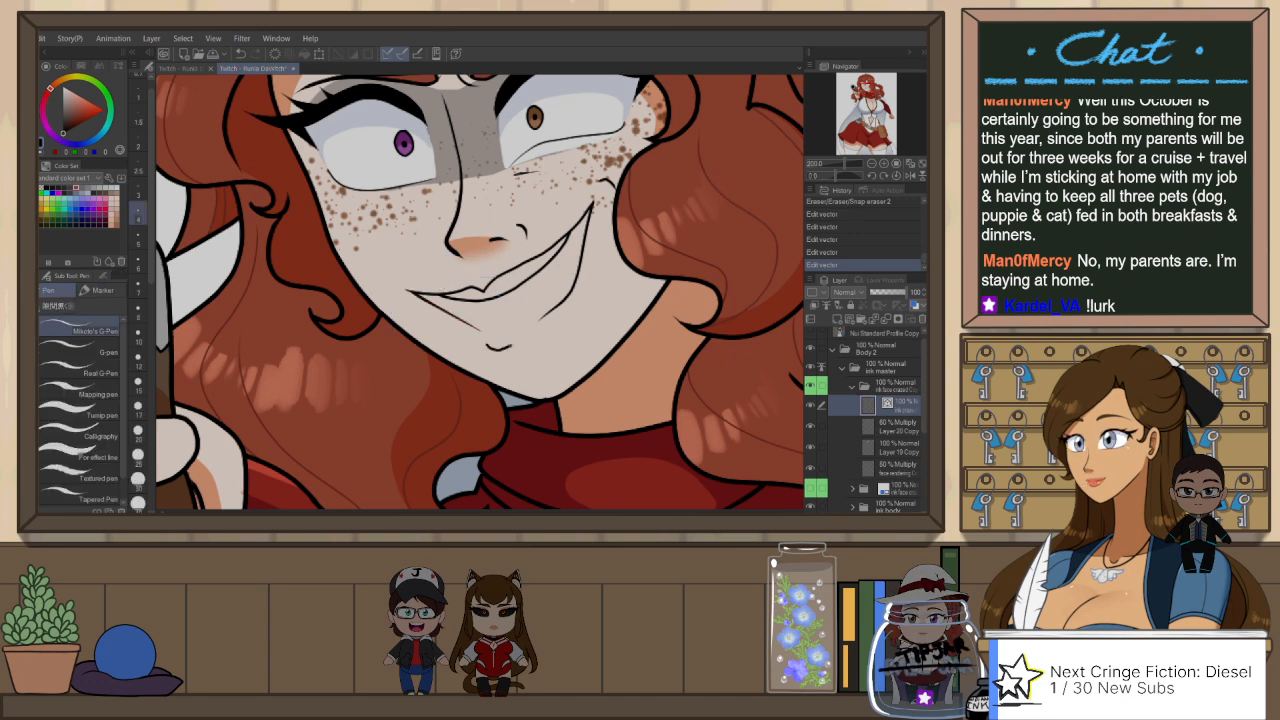
key("ctrl+z")
left_click_drag(499, 348, 551, 329)
key("ctrl+z")
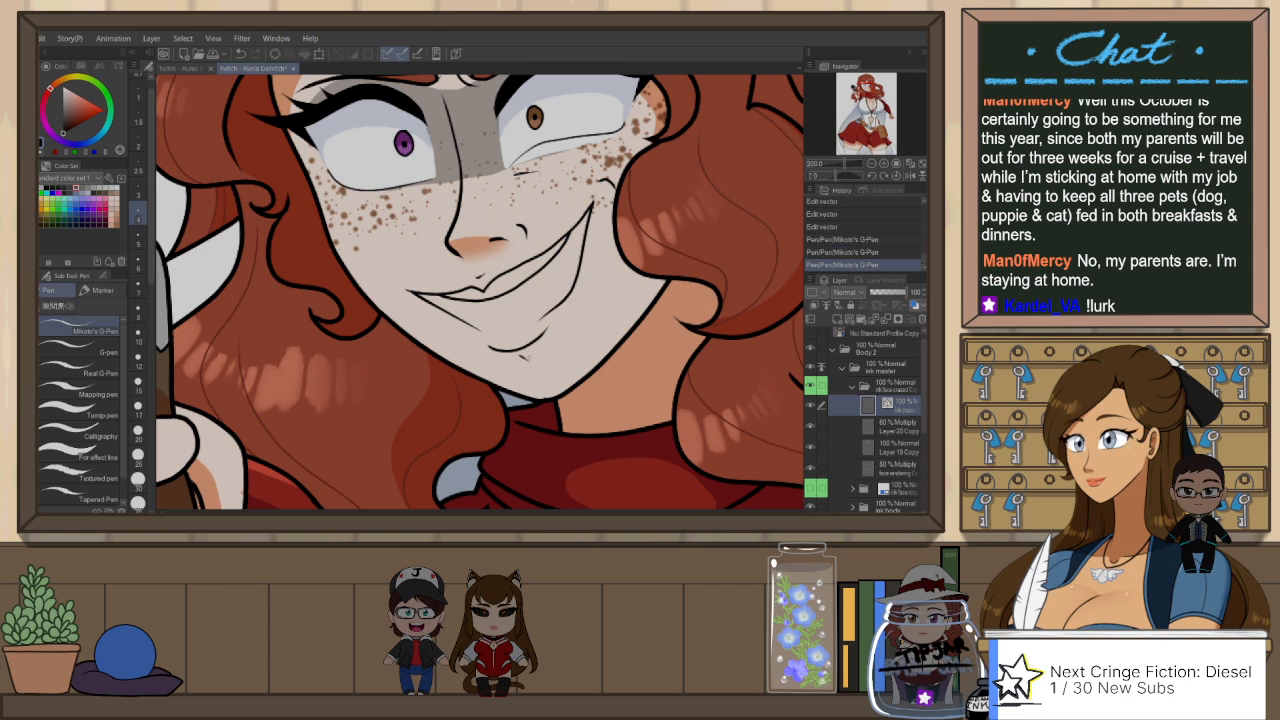
key("ctrl+z")
key("ctrl+y")
key("ctrl+z")
left_click_drag(526, 354, 537, 370)
key("ctrl+z")
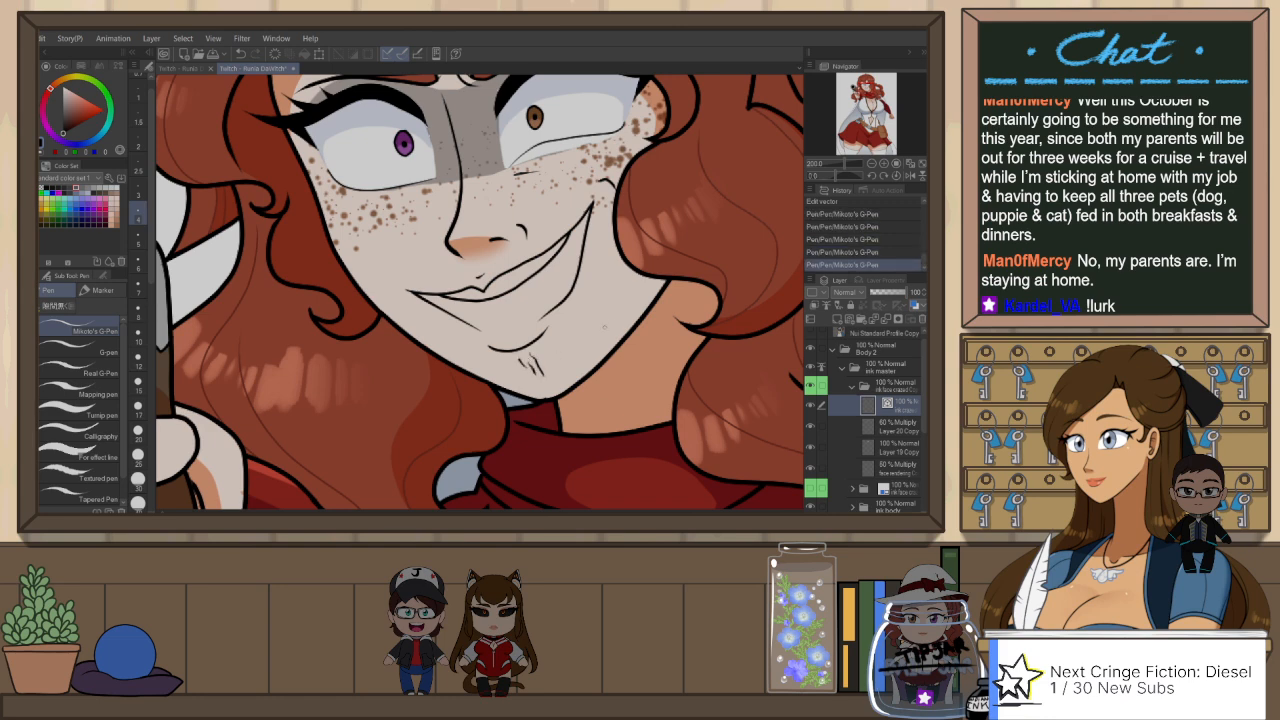
Step: Erase the stray shading under the brown eye on Layer 19 Copy and the face rendering layer, and reset the canvas rotation
double_click(872, 163)
mouse_move(595, 233)
left_mouse_down()
mouse_move(629, 269)
mouse_move(652, 261)
mouse_move(637, 214)
left_mouse_up()
left_click(903, 447)
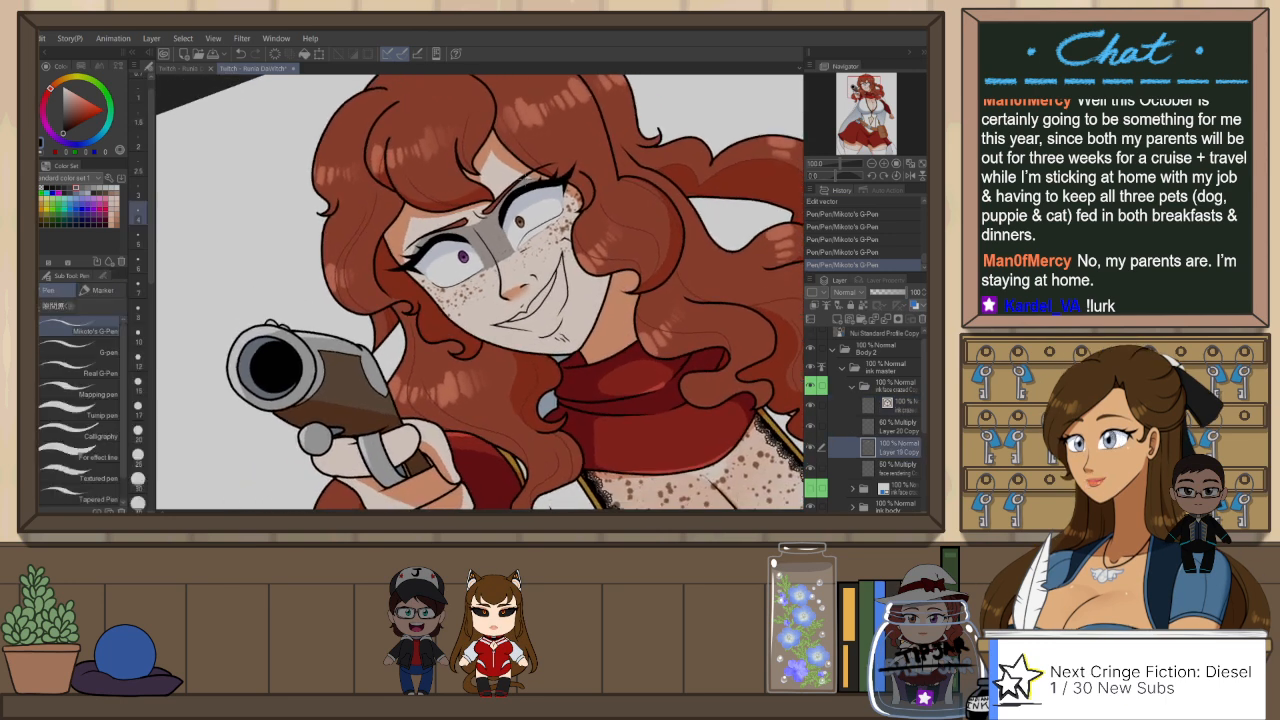
key("e")
scroll(534, 231, "up", 3)
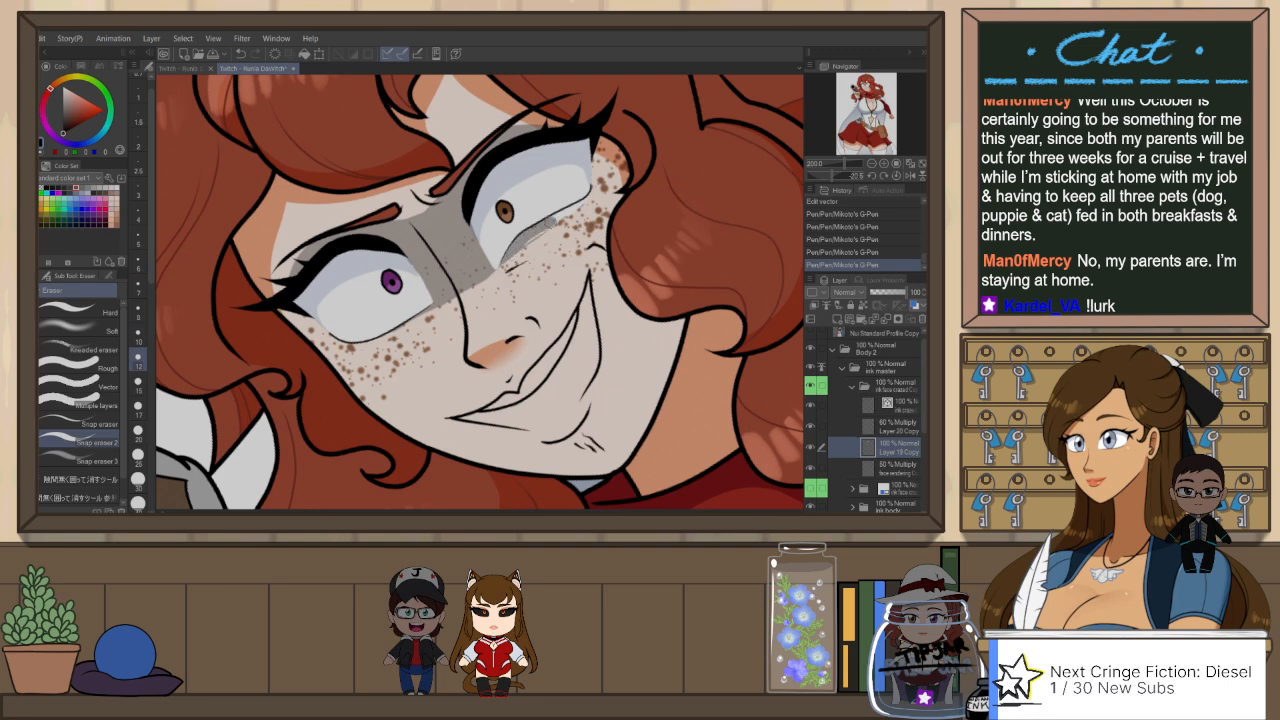
left_click_drag(518, 259, 525, 256)
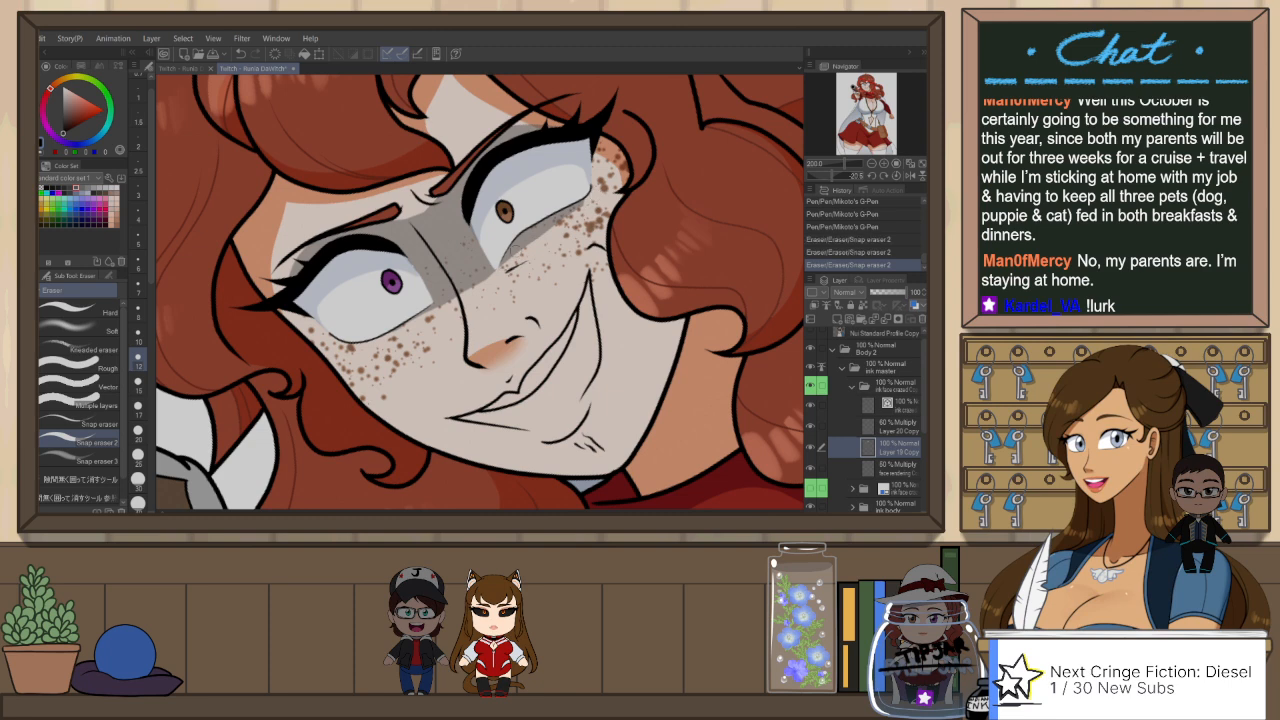
key("ctrl+z")
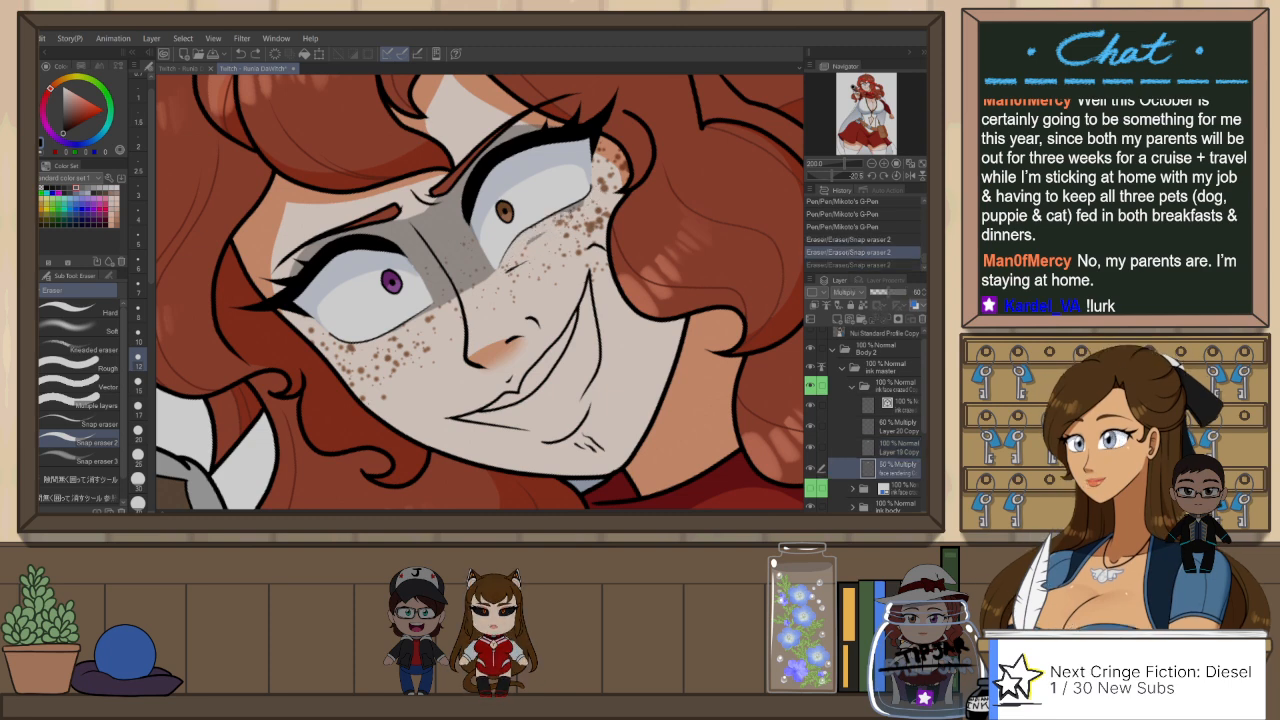
left_click_drag(551, 228, 527, 246)
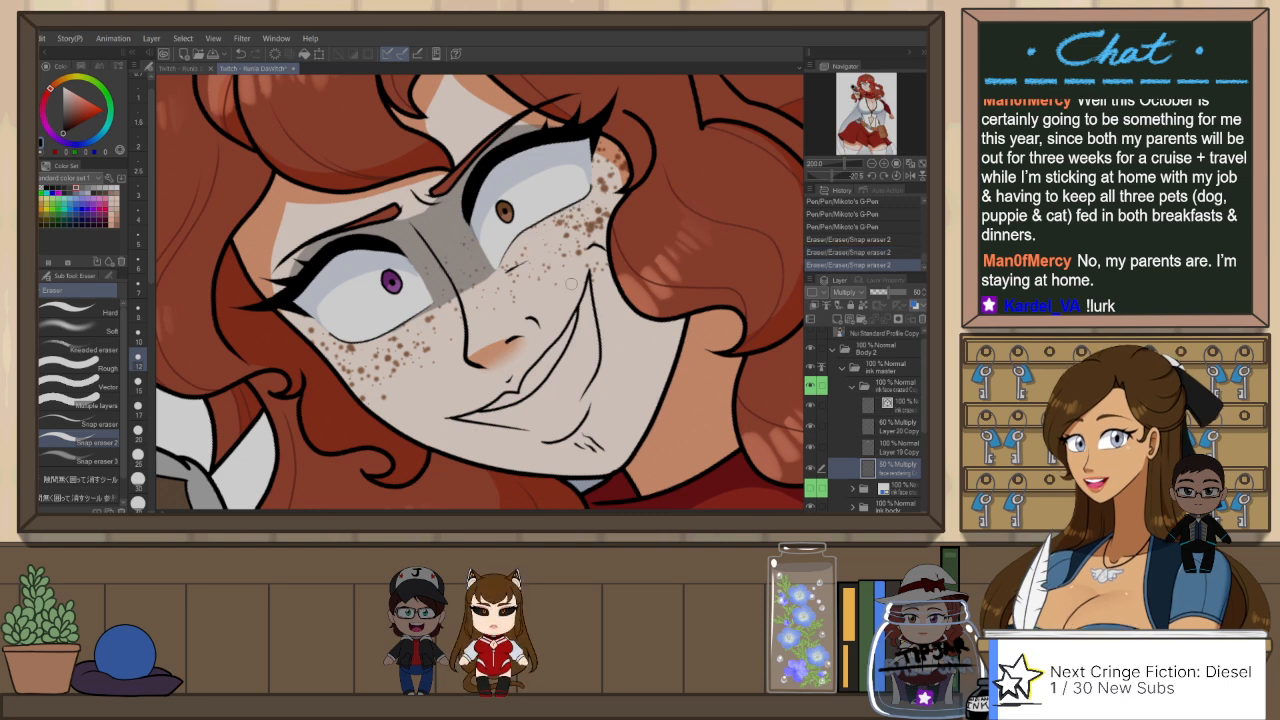
scroll(582, 284, "down", 1)
left_click(896, 175)
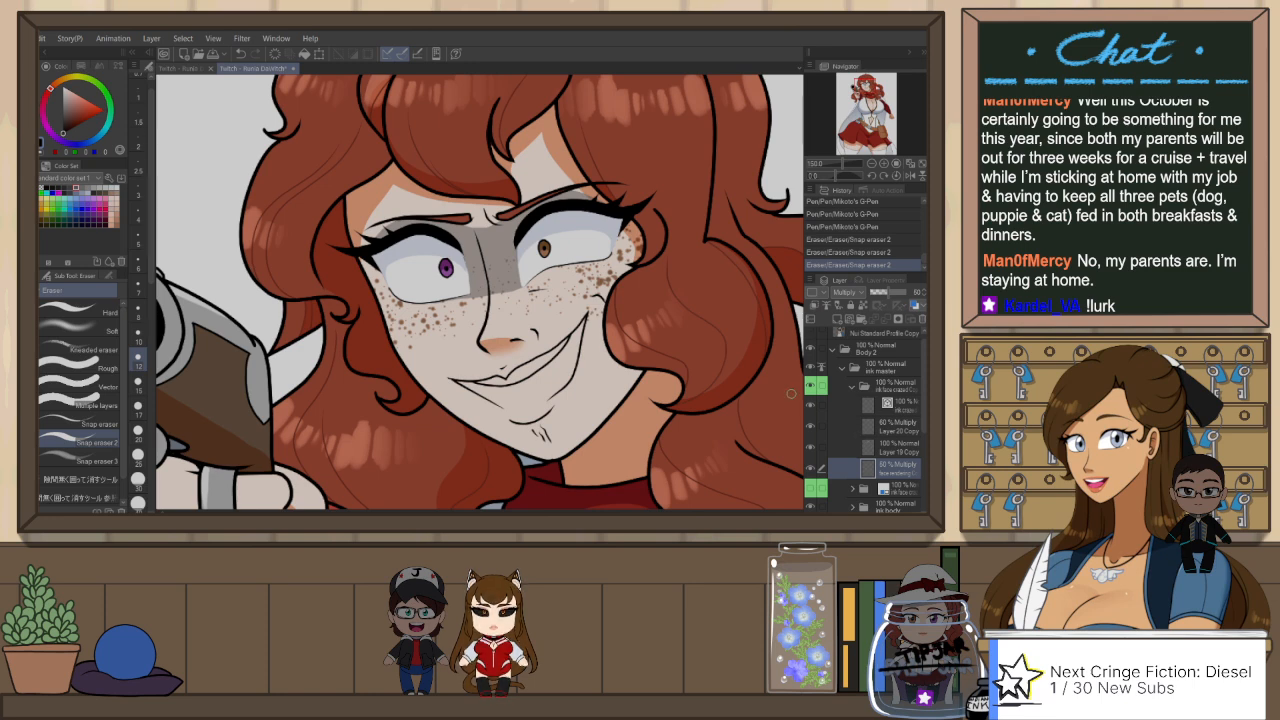
Step: Outline the inside of the mouth opening in dark maroon on Layer 19 Copy with Mikoto's G-Pen
key("h")
left_click(896, 432)
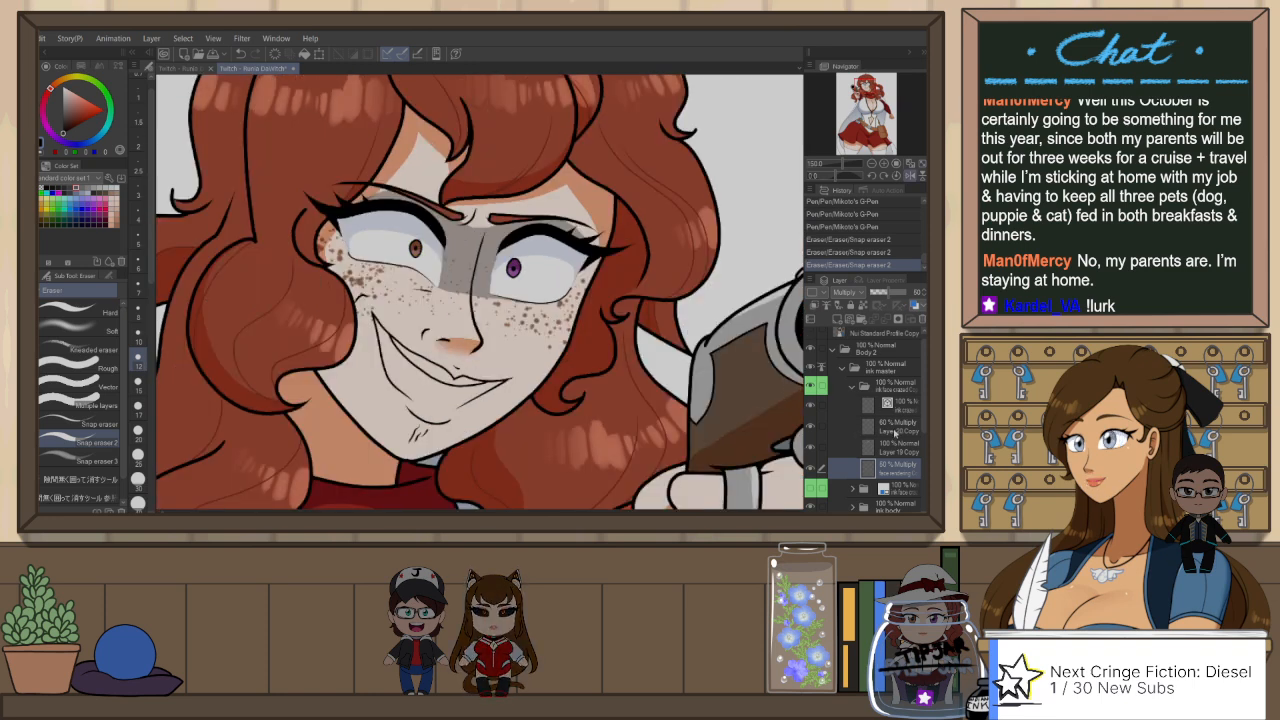
key("h")
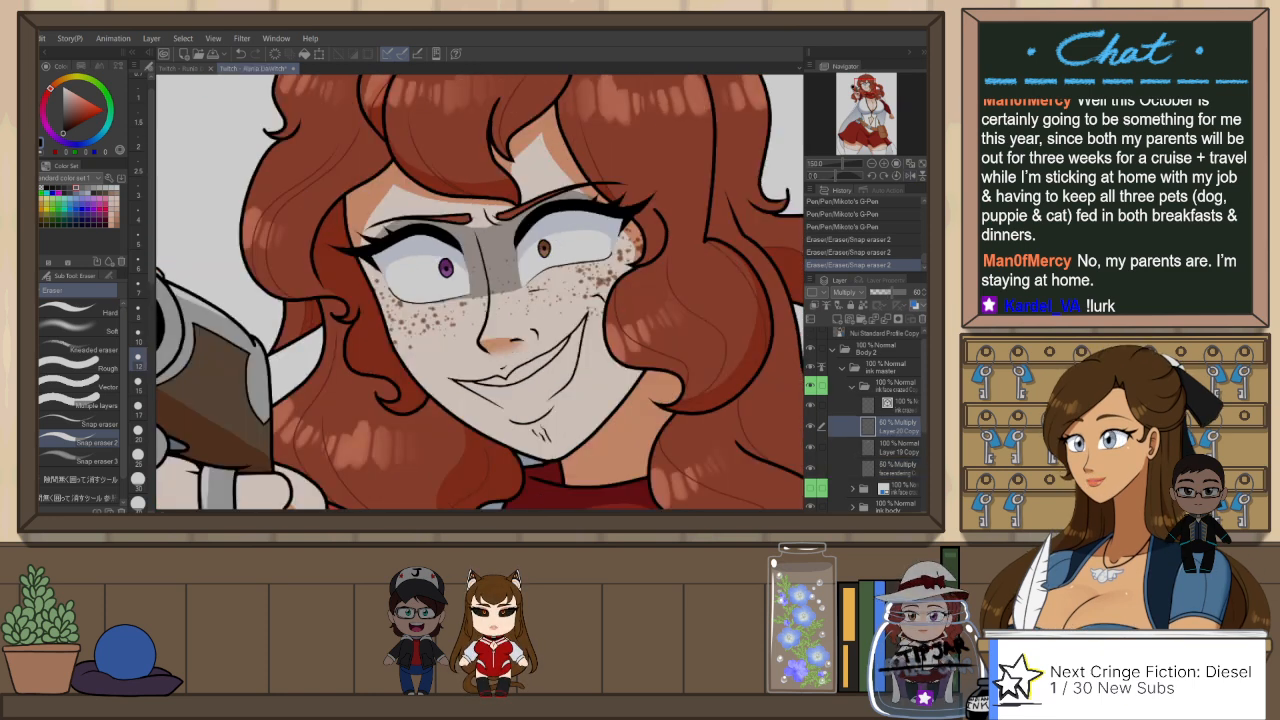
left_click(901, 451)
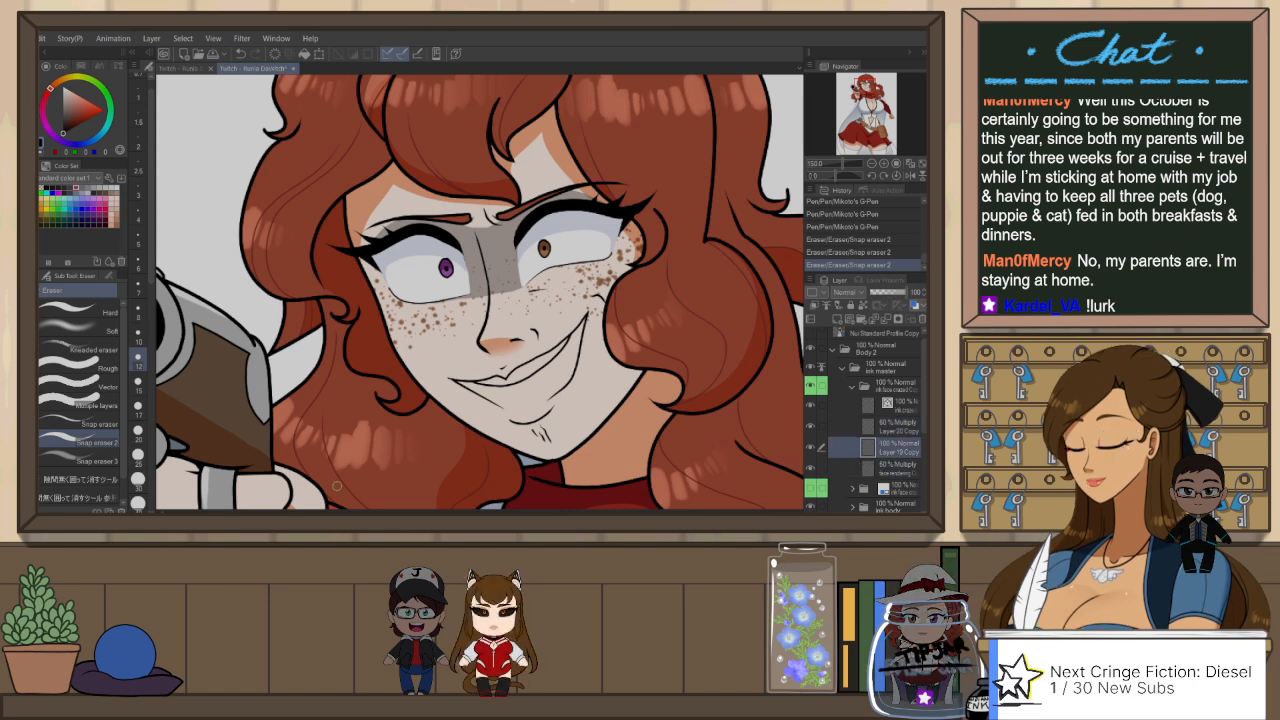
left_click(112, 213)
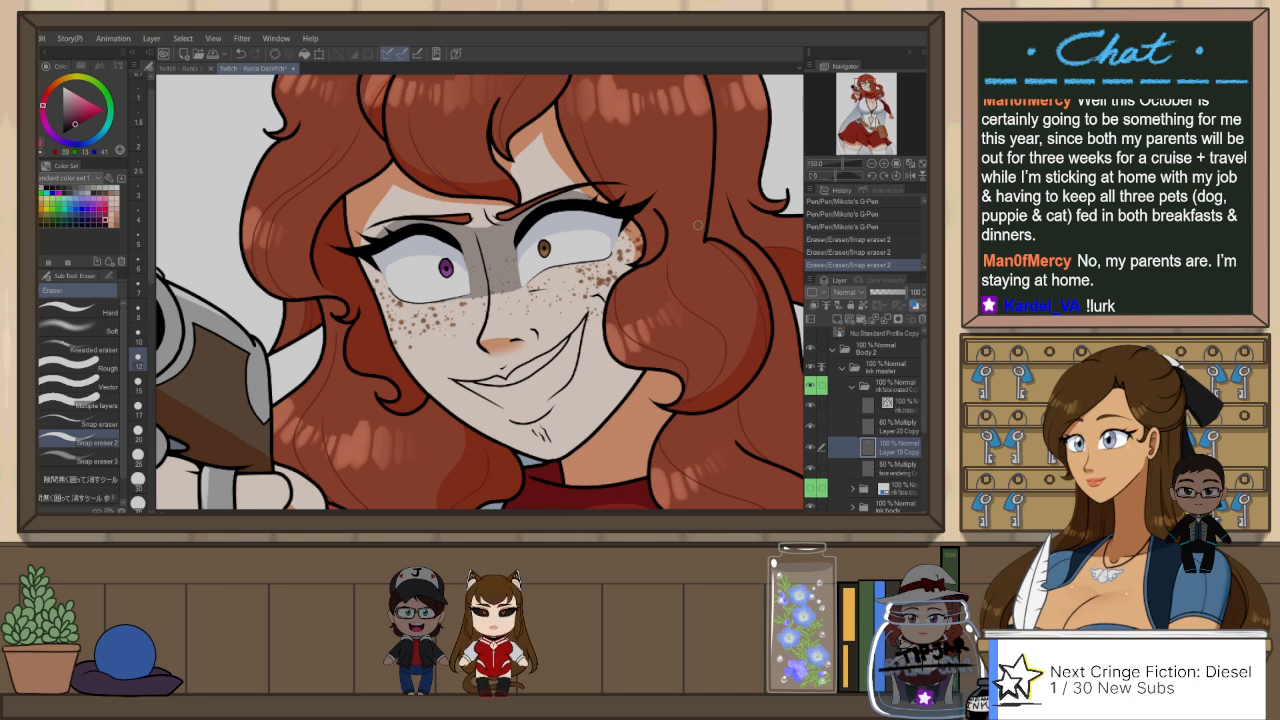
key("r")
mouse_move(676, 350)
left_mouse_down()
mouse_move(624, 421)
mouse_move(530, 450)
mouse_move(430, 420)
mouse_move(372, 316)
left_mouse_up()
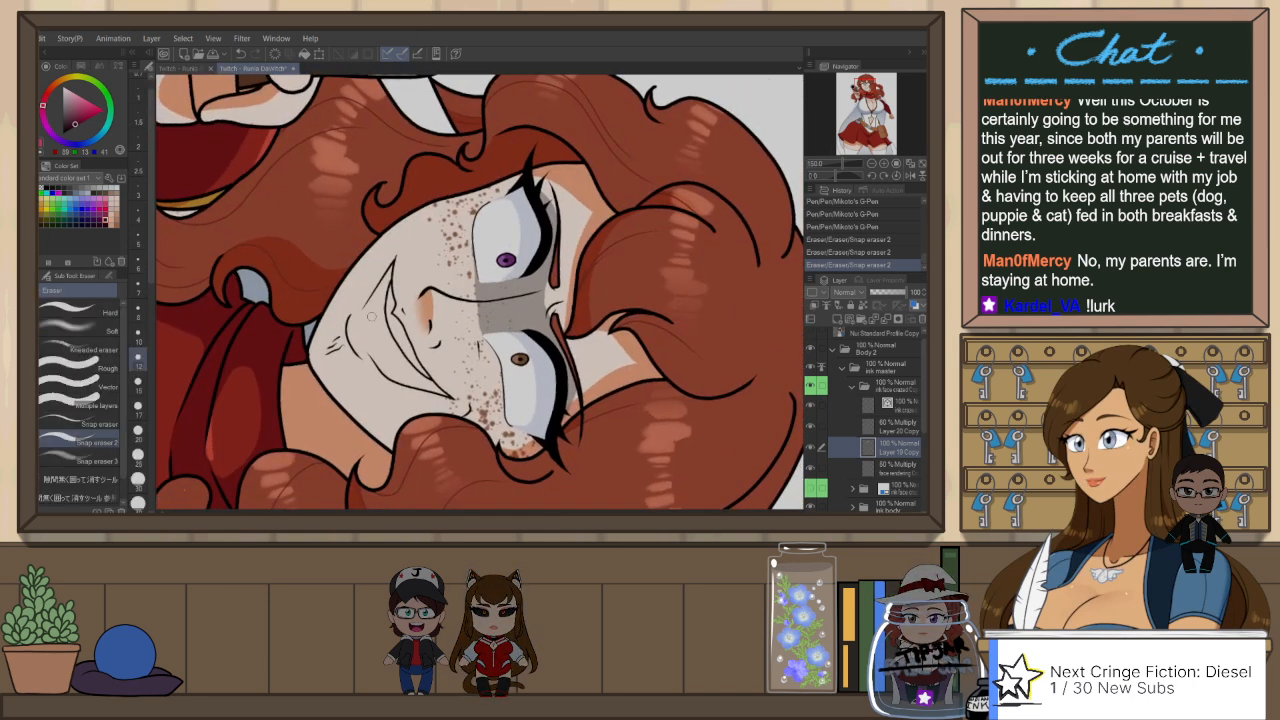
key("p")
key("bracketright")
key("bracketright")
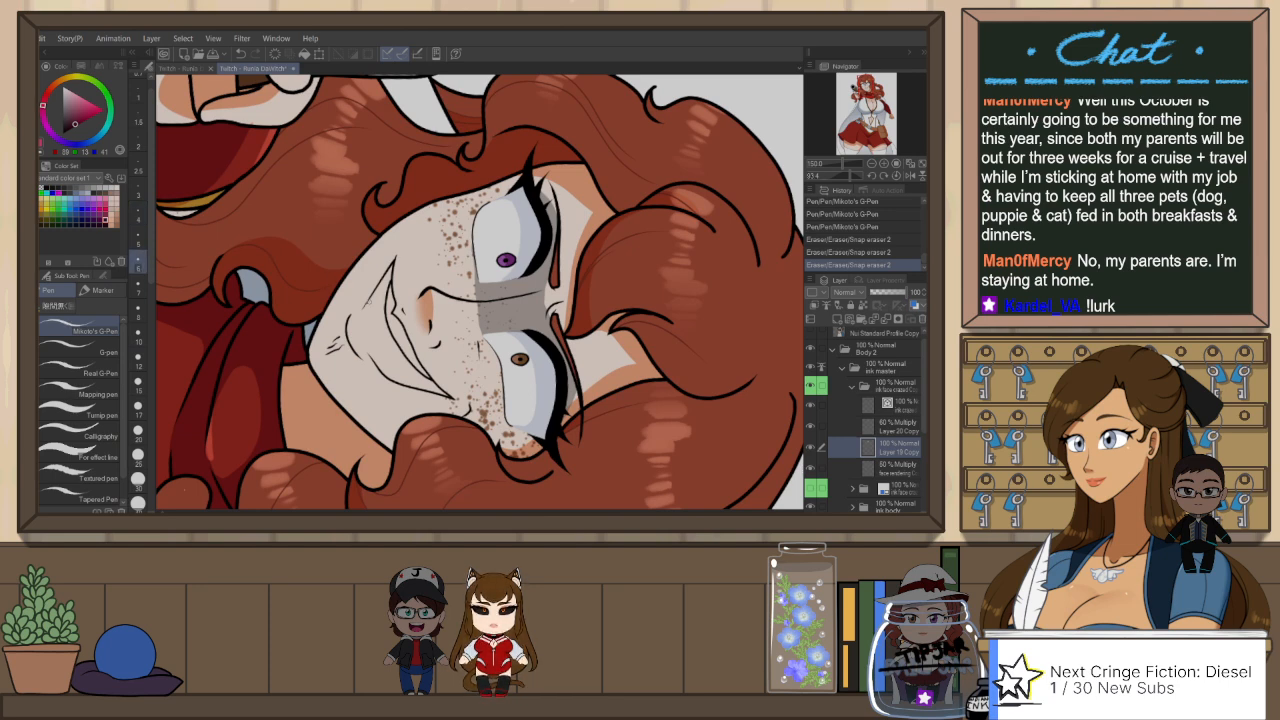
mouse_move(367, 306)
left_mouse_down()
mouse_move(361, 335)
mouse_move(362, 324)
mouse_move(376, 360)
left_mouse_up()
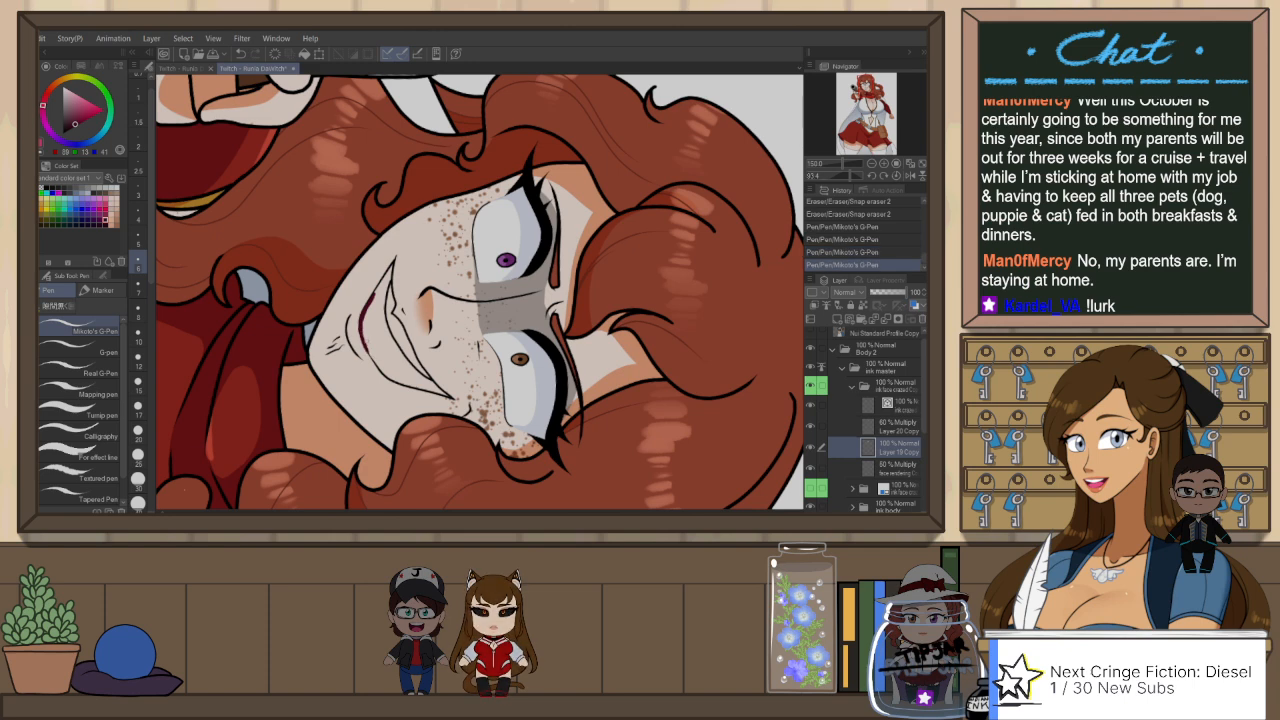
mouse_move(380, 284)
left_mouse_down()
mouse_move(367, 303)
mouse_move(374, 292)
mouse_move(418, 377)
left_mouse_up()
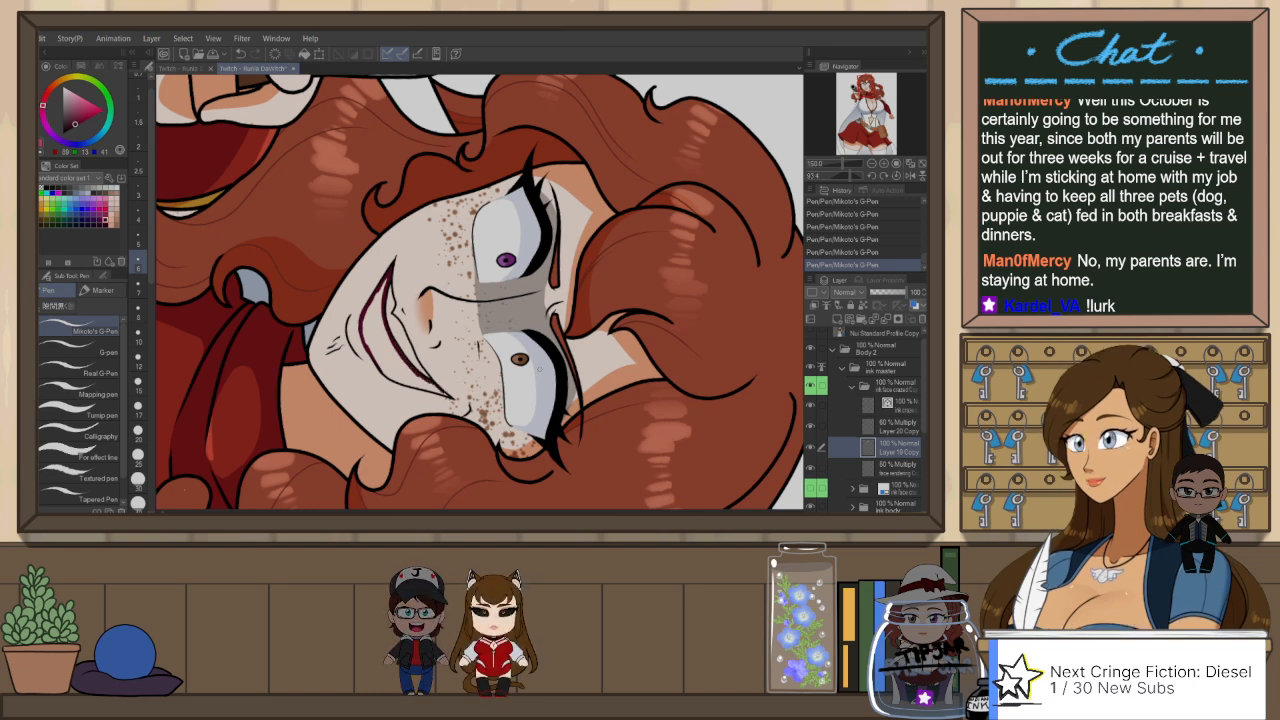
left_click_drag(540, 369, 610, 252)
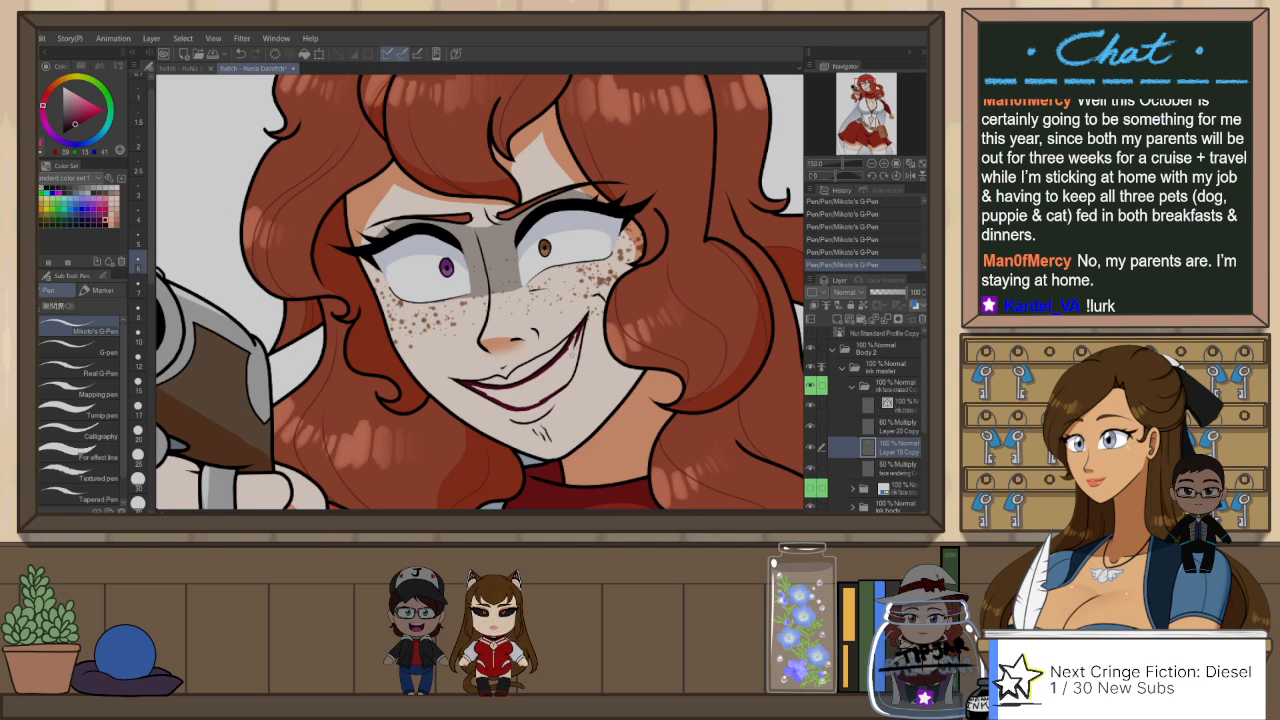
mouse_move(570, 343)
left_mouse_down()
mouse_move(585, 320)
mouse_move(575, 368)
left_mouse_up()
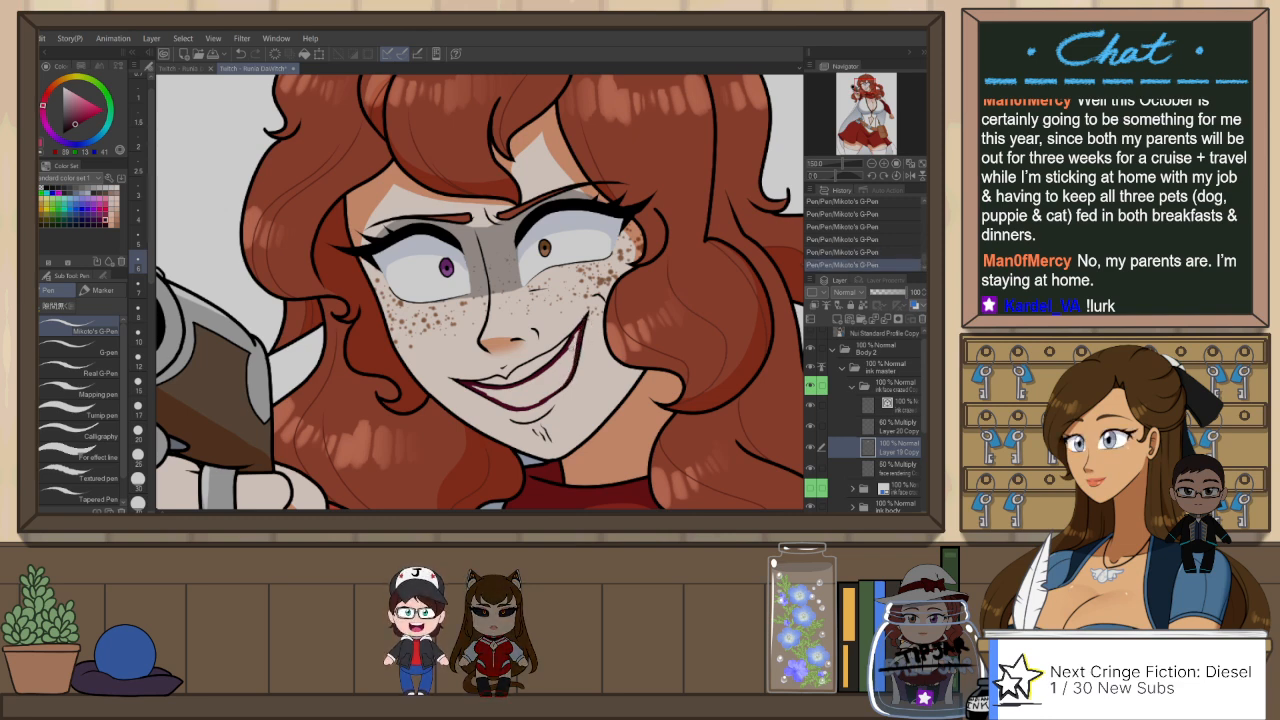
Step: Fill the mouth opening with the dark maroon and touch up both mouth corners with Mikoto's G-Pen
key("g")
left_click(560, 362)
key("p")
left_click_drag(577, 336, 581, 329)
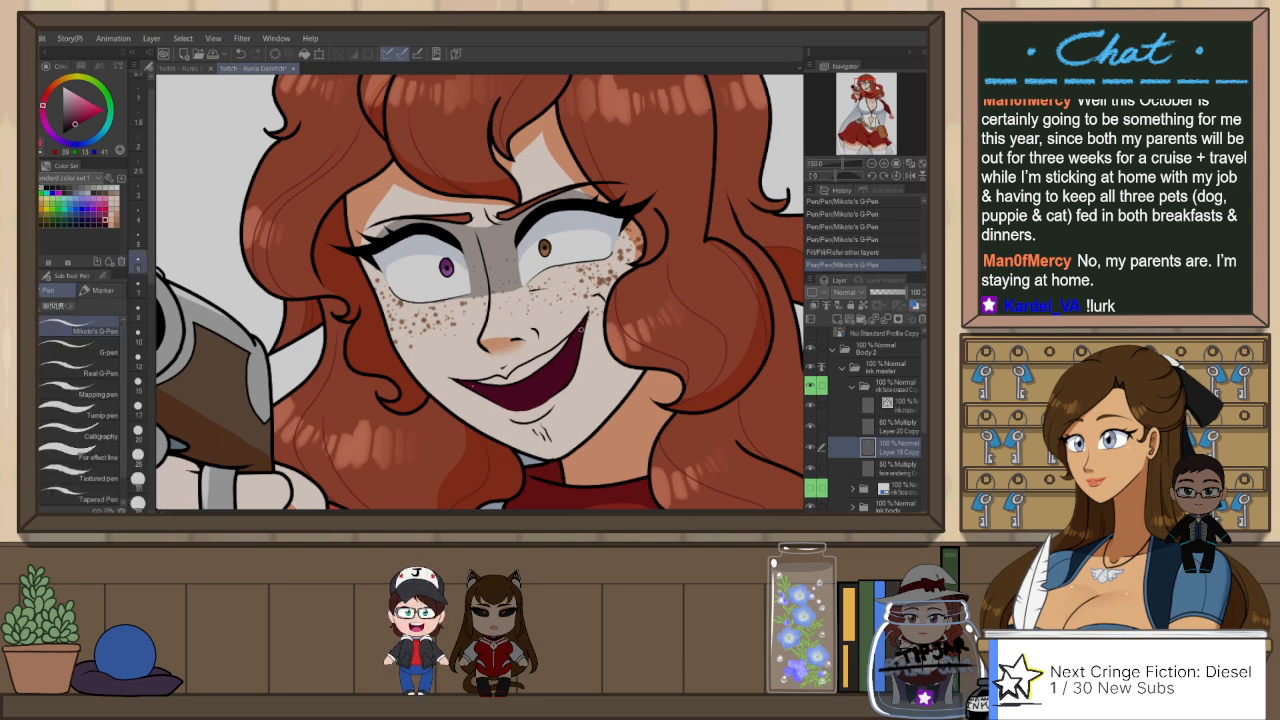
left_click_drag(470, 385, 464, 381)
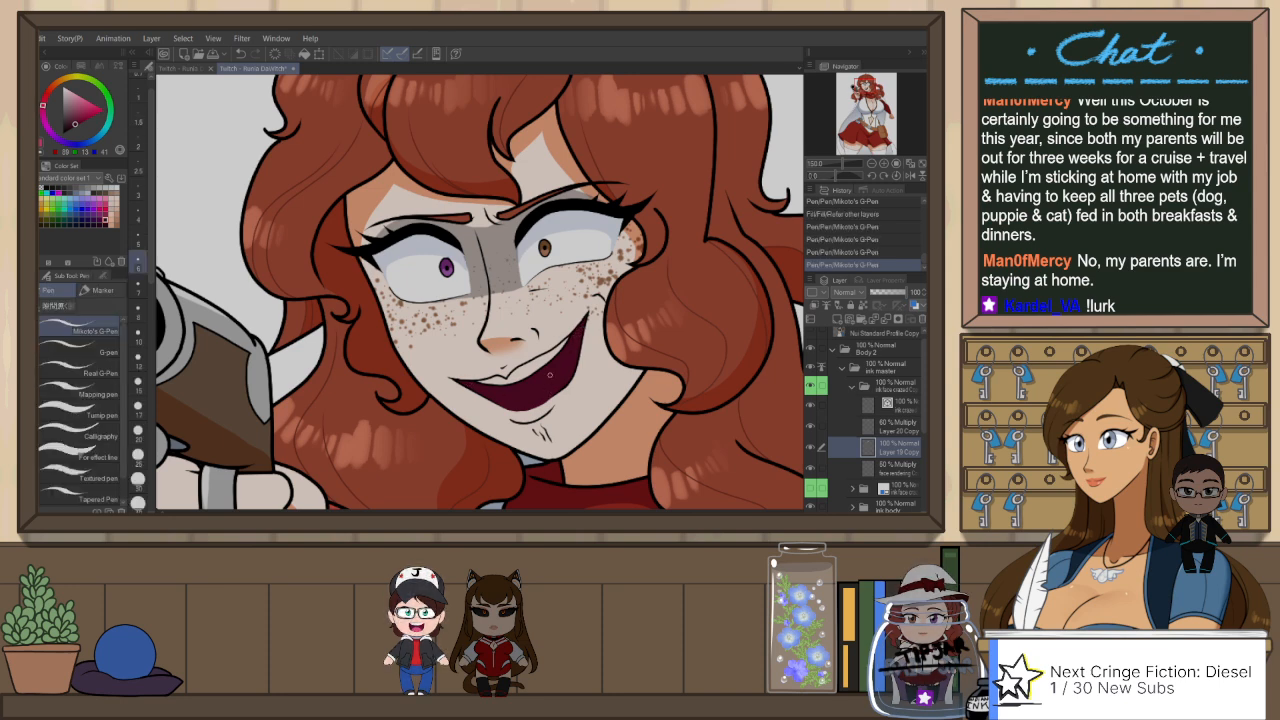
key("h")
key("h")
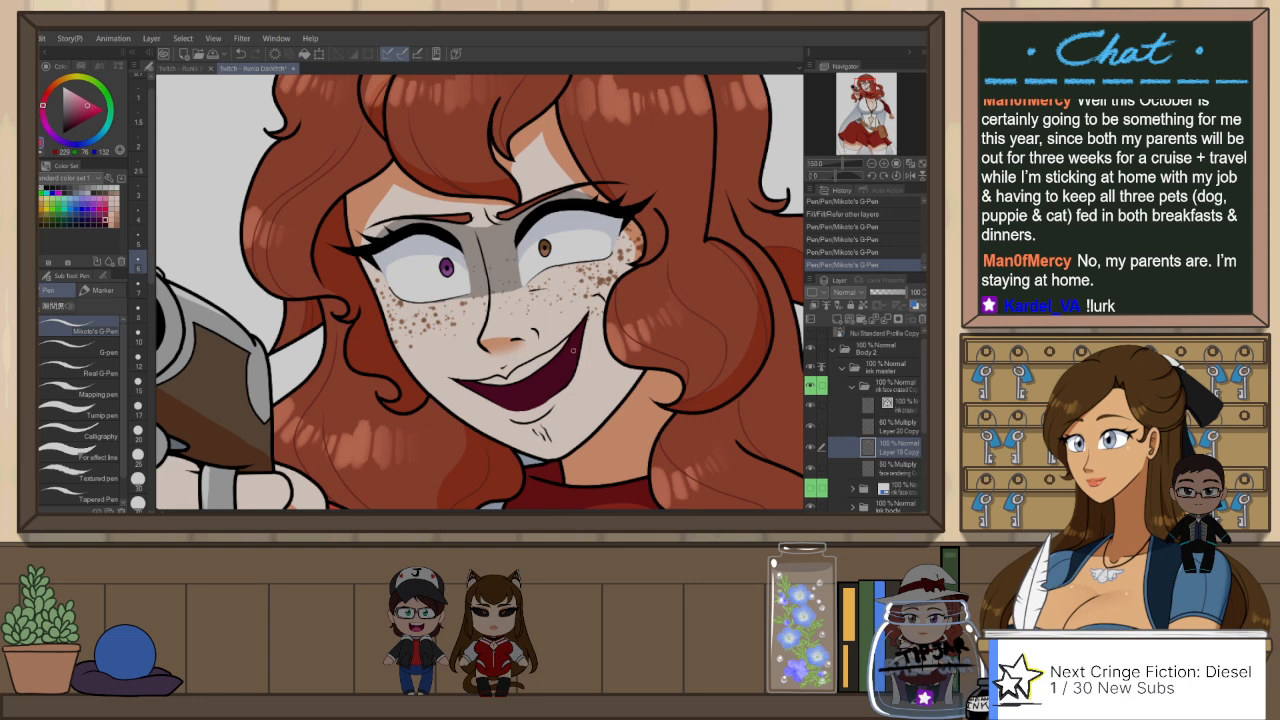
Step: Paint a pink tongue inside the mouth with the enclose-and-fill pen, undoing the stray pencil mark
key("p")
left_click(586, 352)
key("ctrl+z")
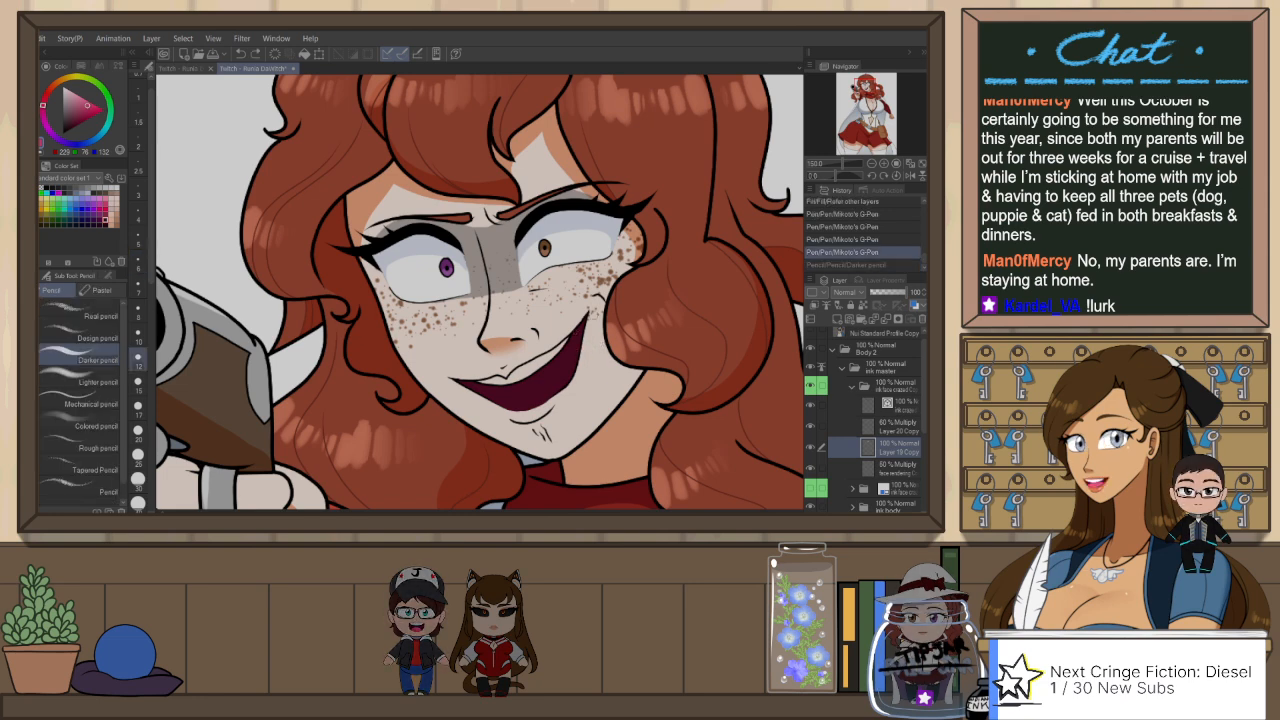
key("p")
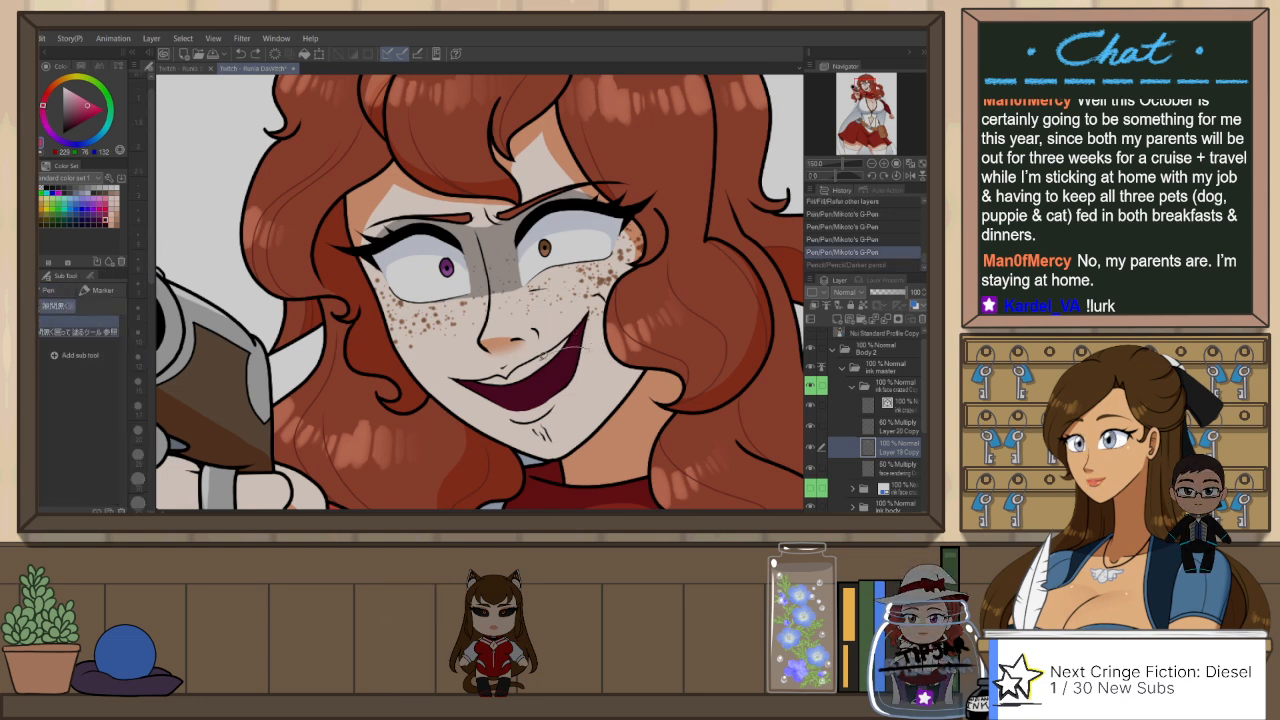
left_click_drag(543, 357, 588, 399)
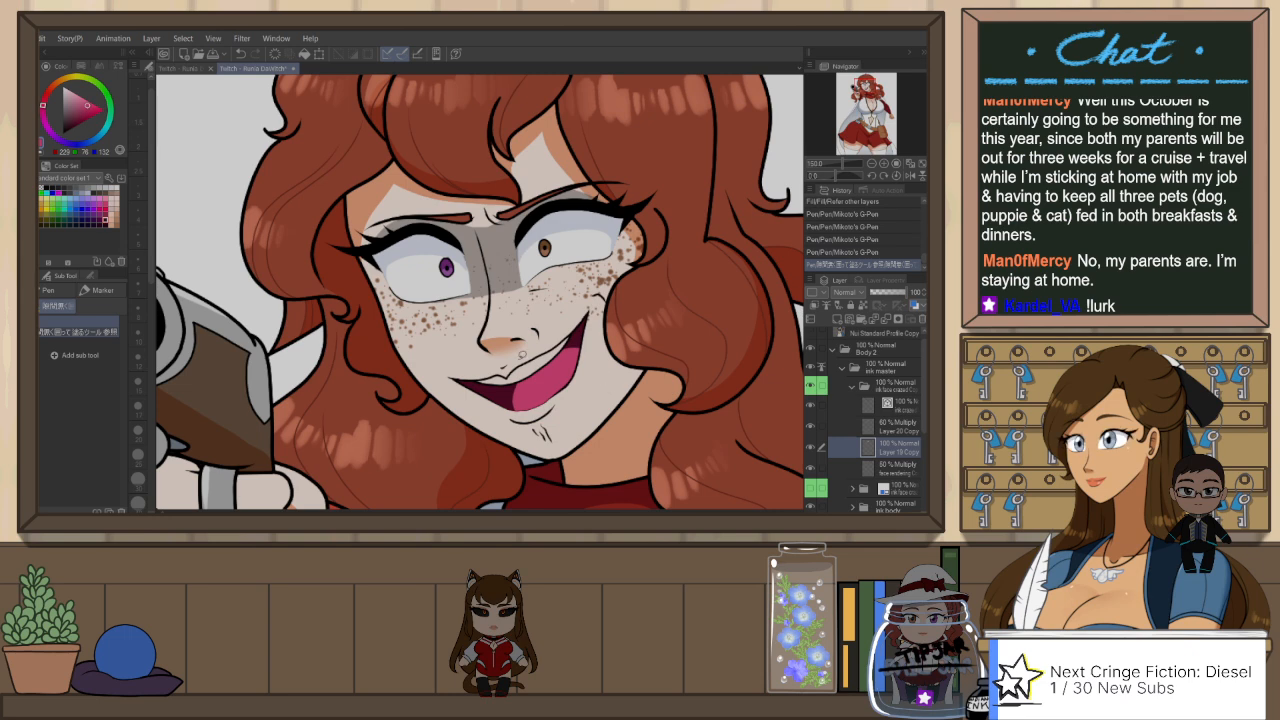
Step: Auto-select the upper teeth area, fill it with white, and deselect
scroll(482, 343, "down", 2)
scroll(493, 362, "up", 2)
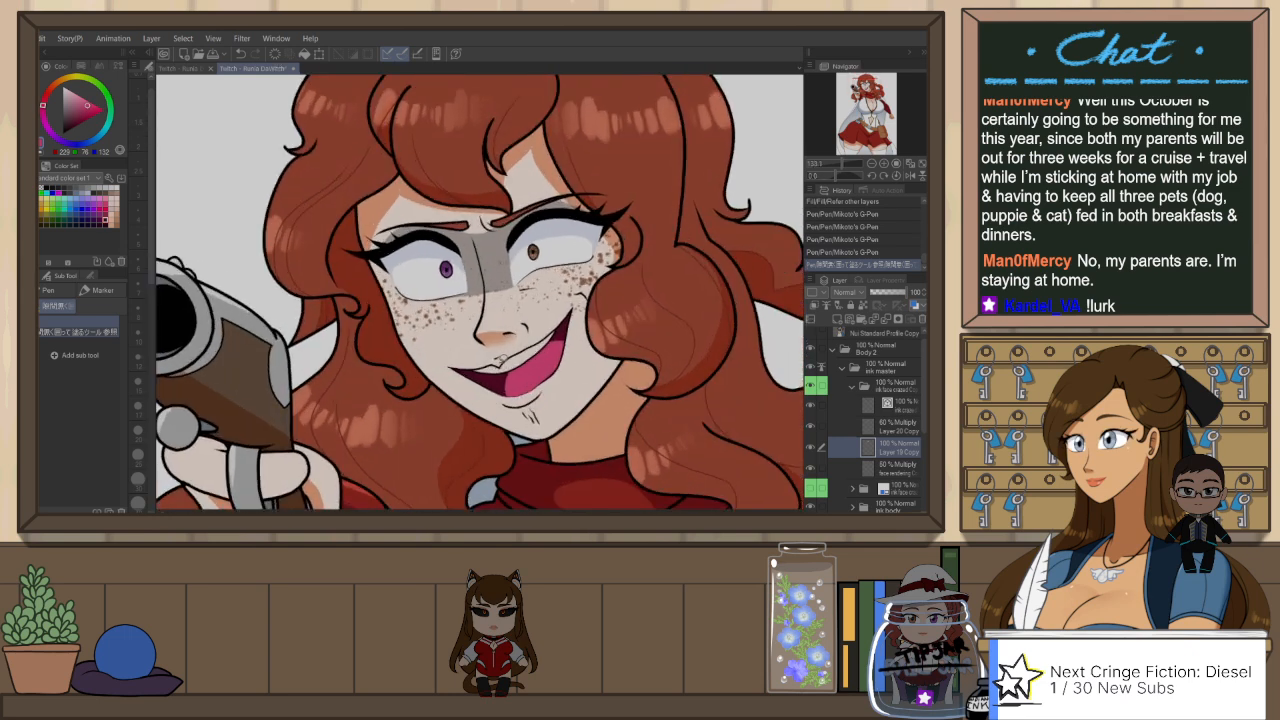
key("w")
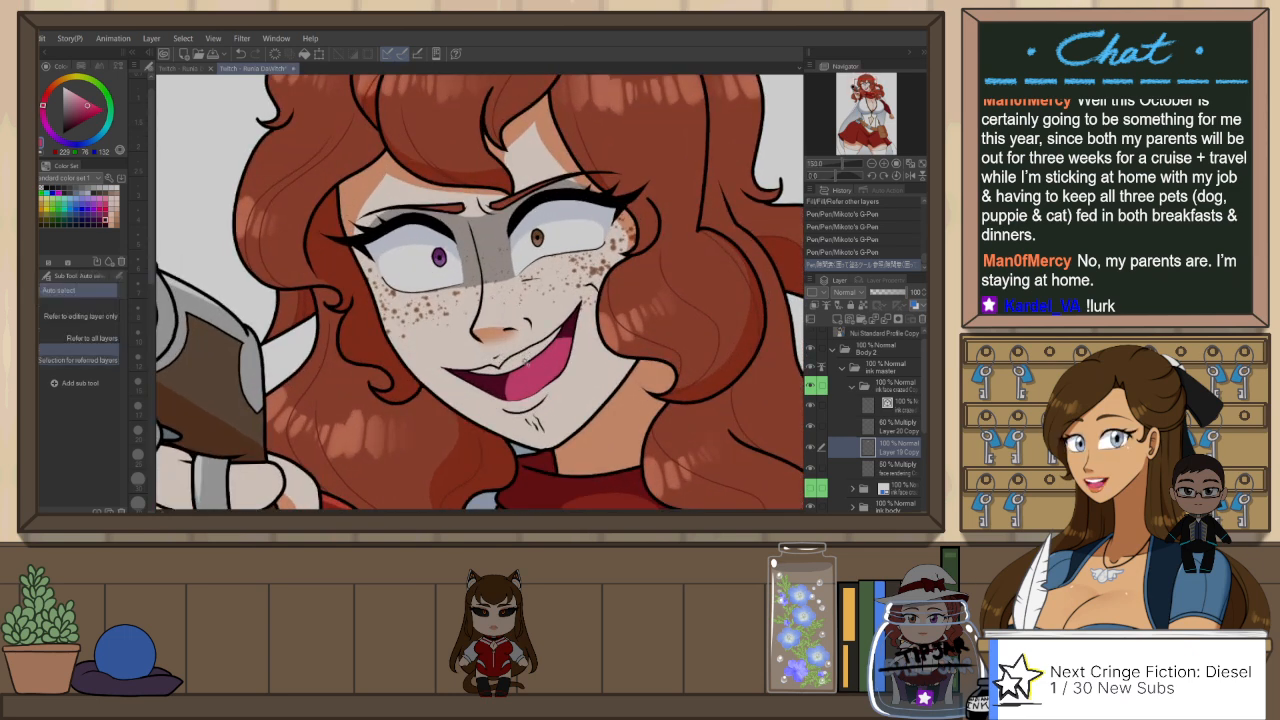
left_click(526, 361)
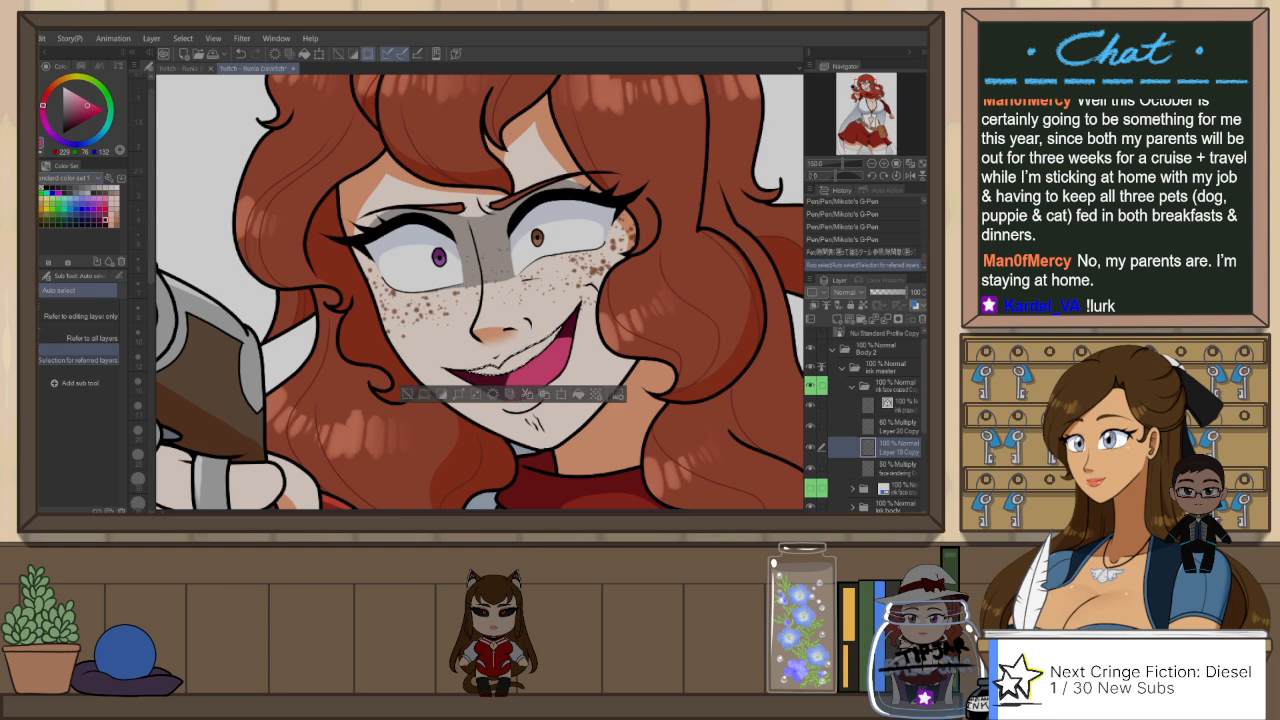
left_click(65, 192)
key("alt+BackSpace")
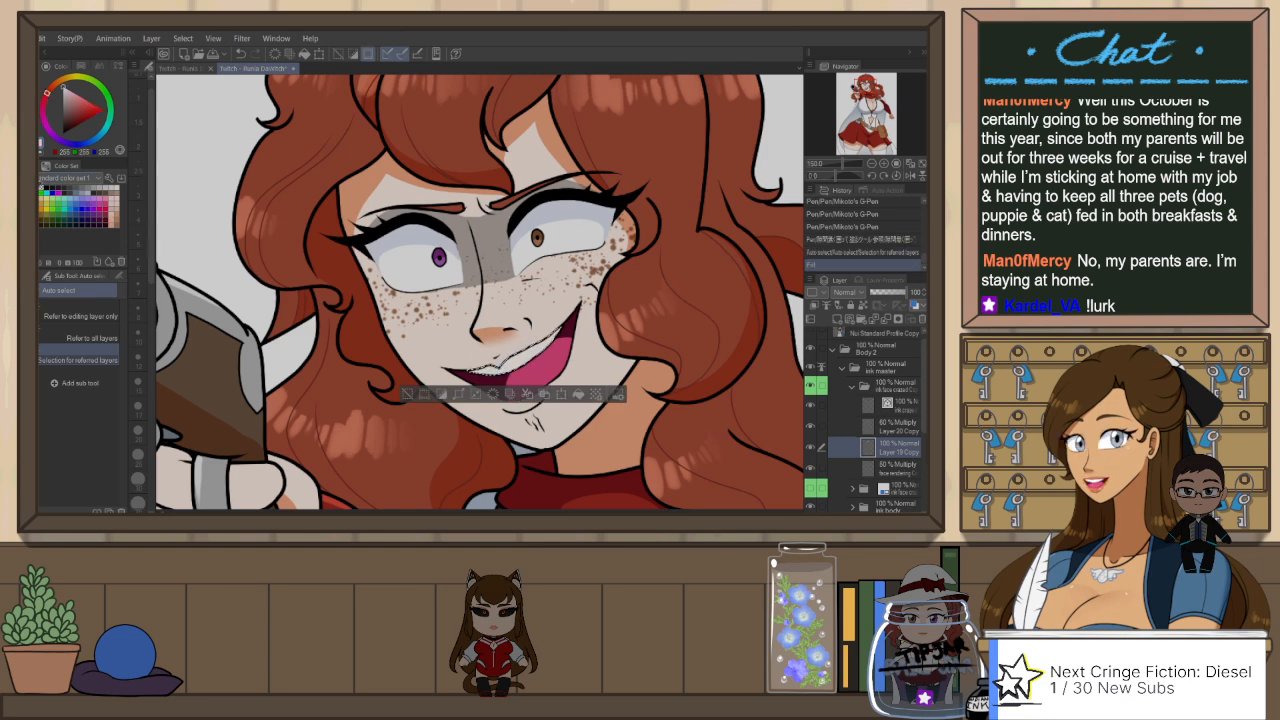
key("ctrl+d")
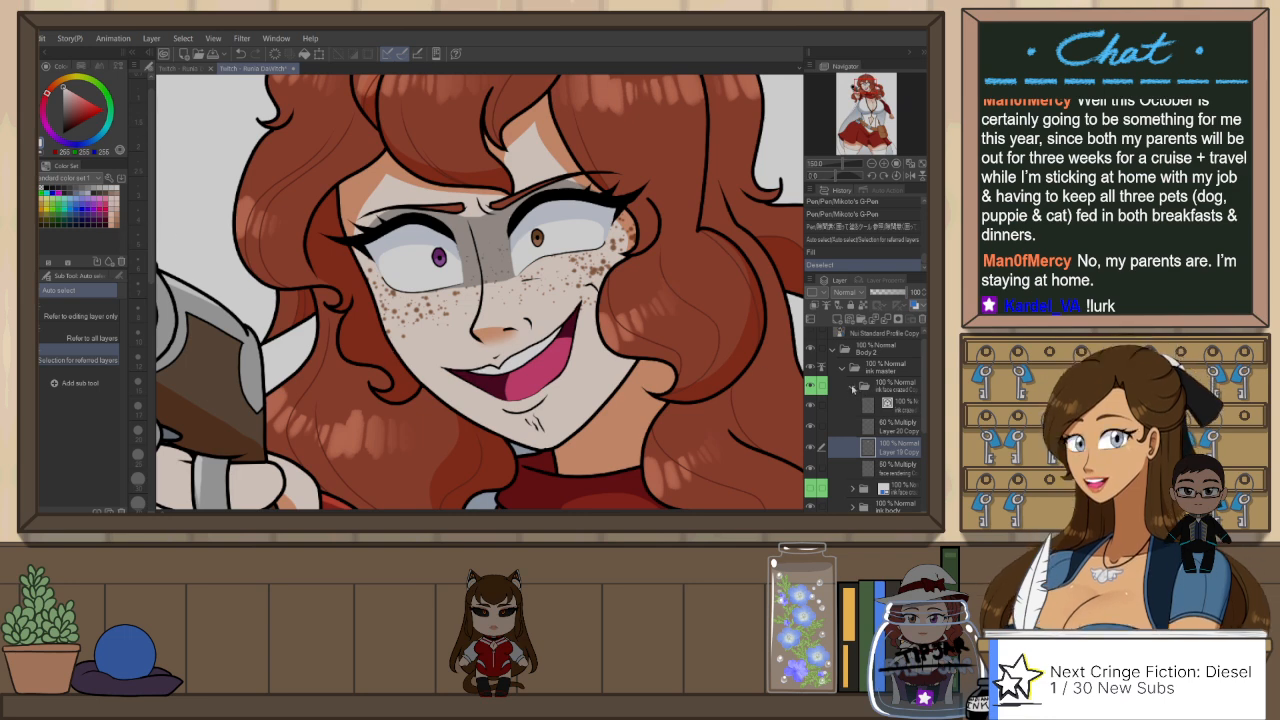
Step: Auto-select the face area around the mouth and collapse the duplicated crazed face folder
left_click(613, 358)
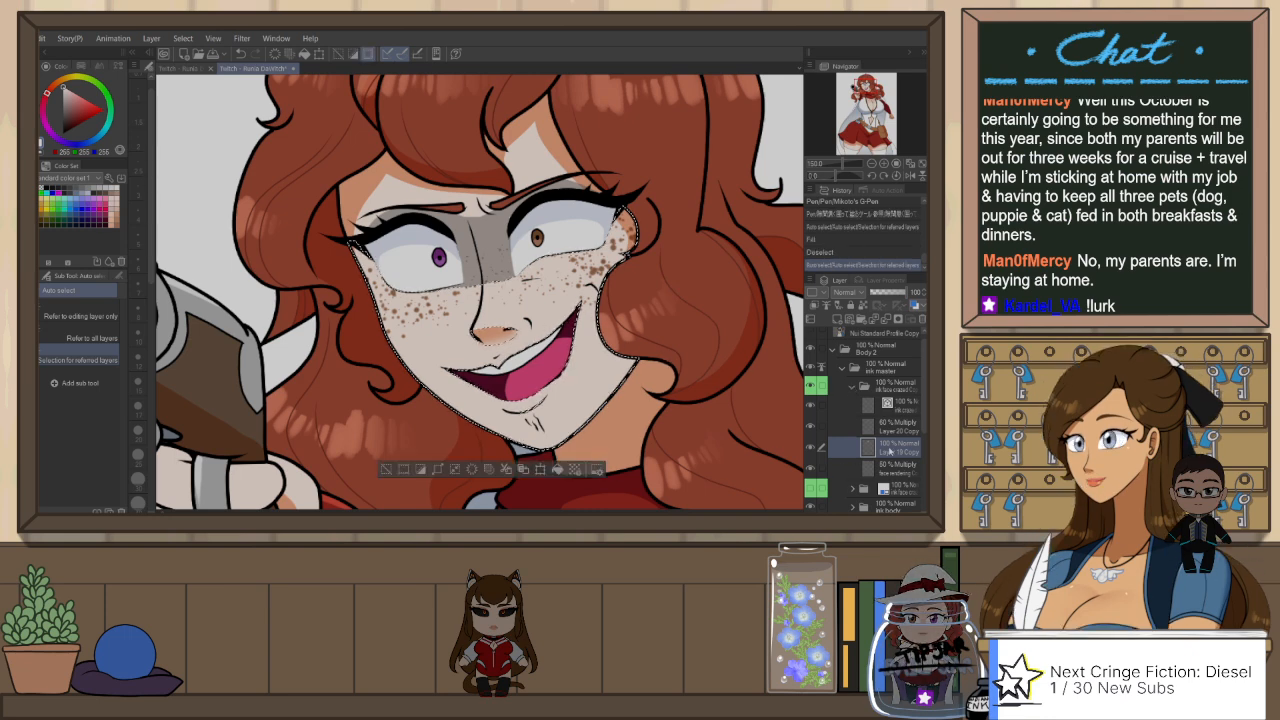
left_click(853, 388)
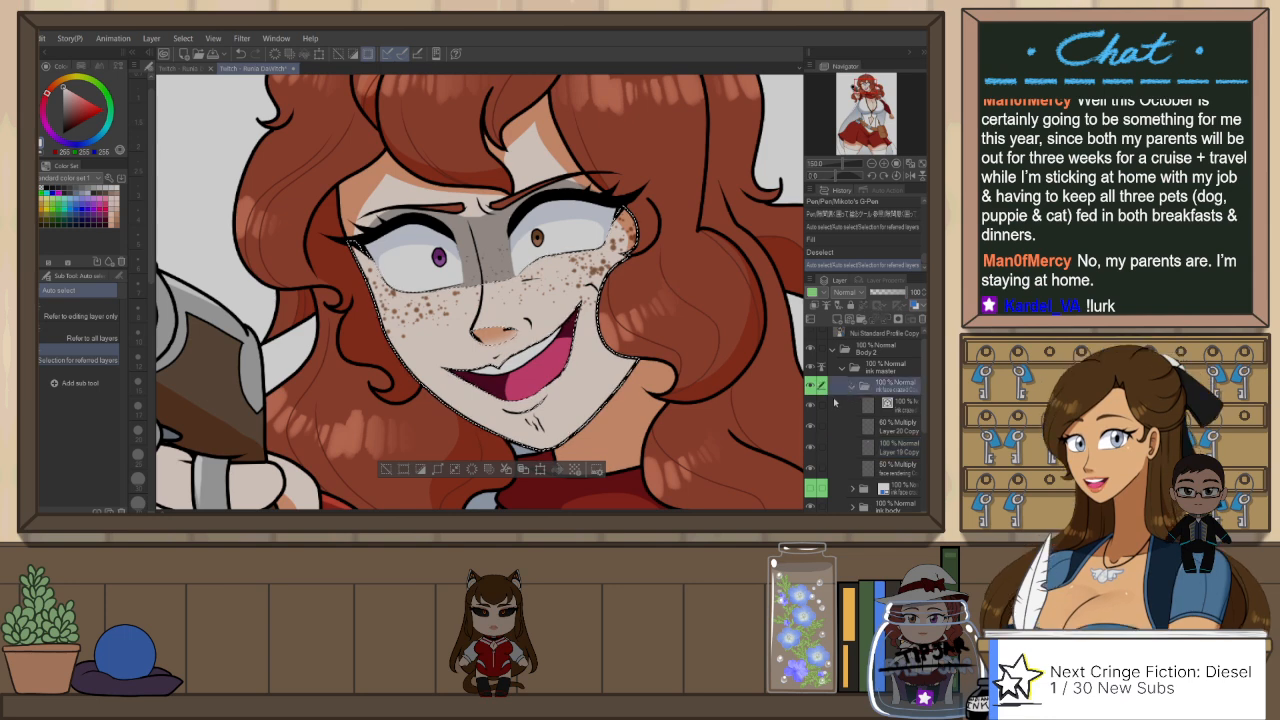
left_click(851, 386)
left_click(533, 413)
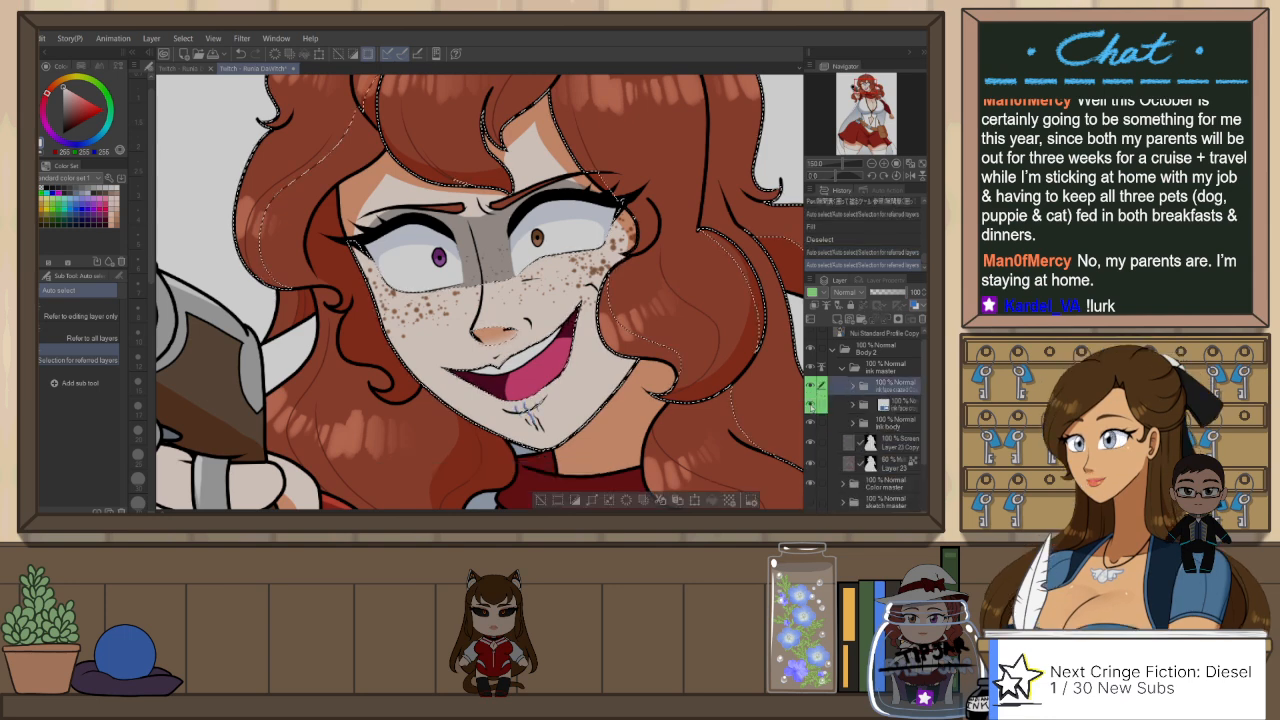
Step: Turn off the layer colour on the original crazed face folder, sample its red lip colour, and hide that folder again
left_click(885, 406)
left_click(913, 305)
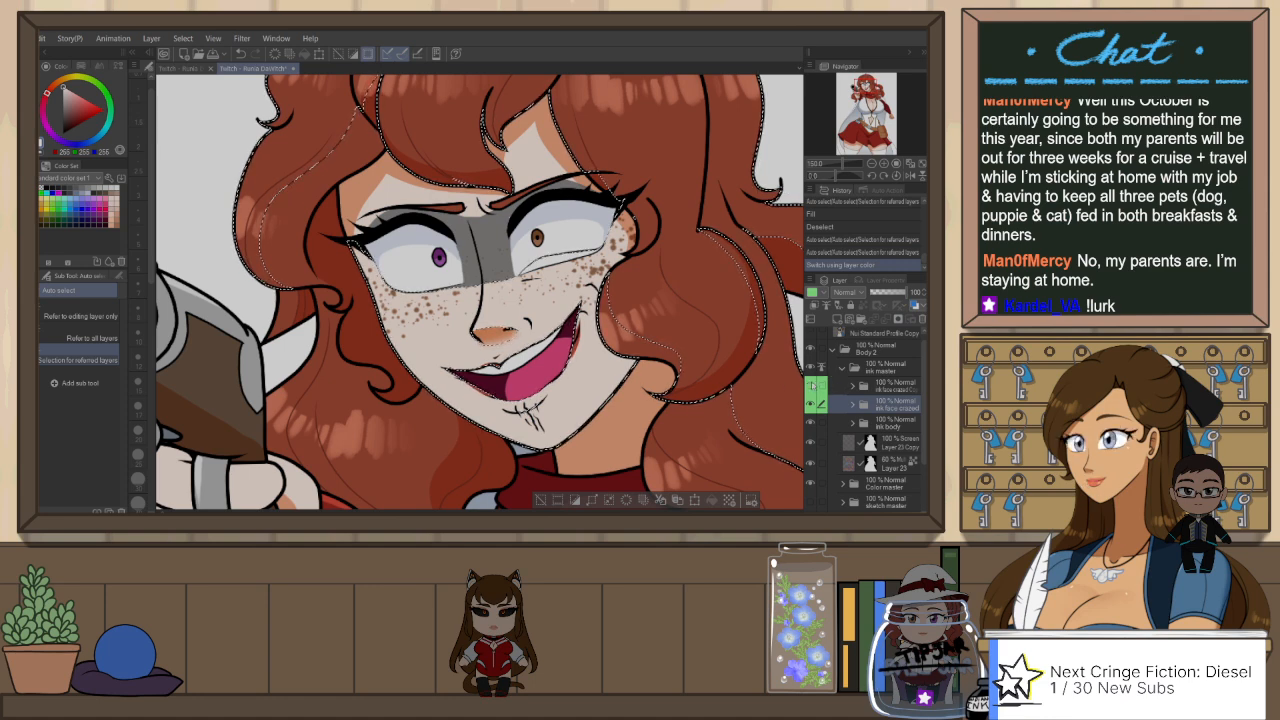
key("p")
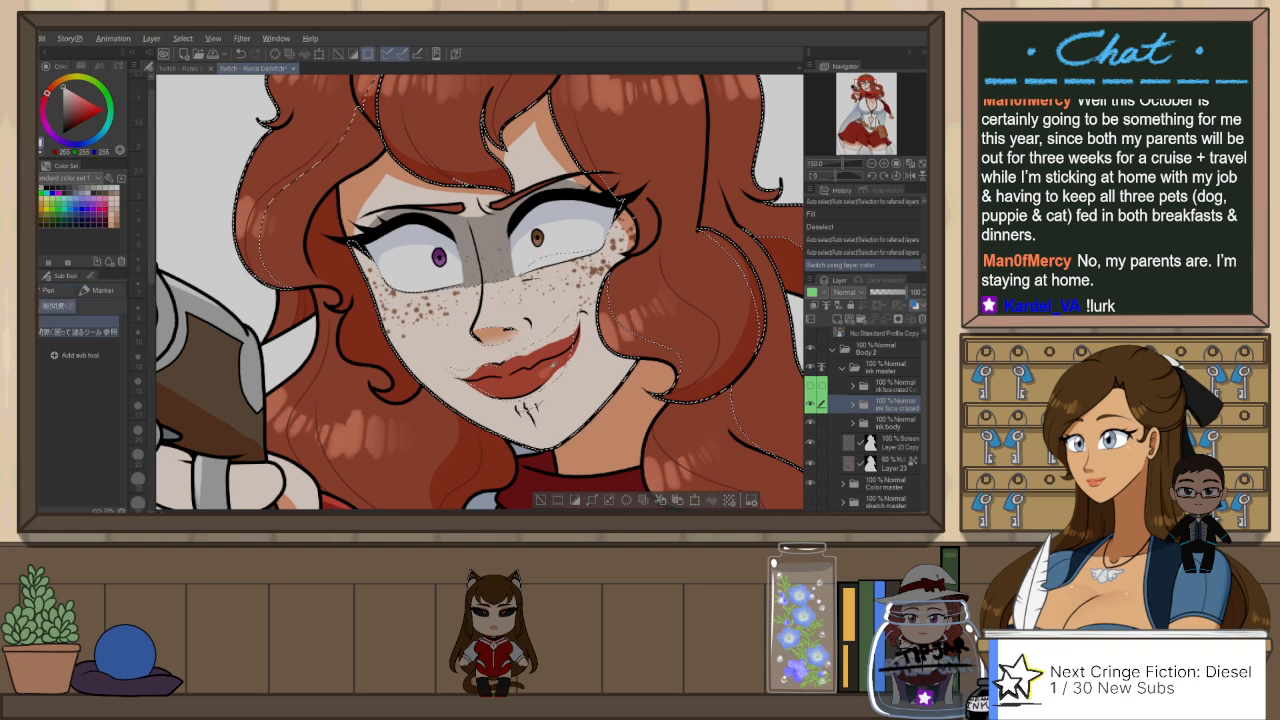
key("x")
left_click(811, 387)
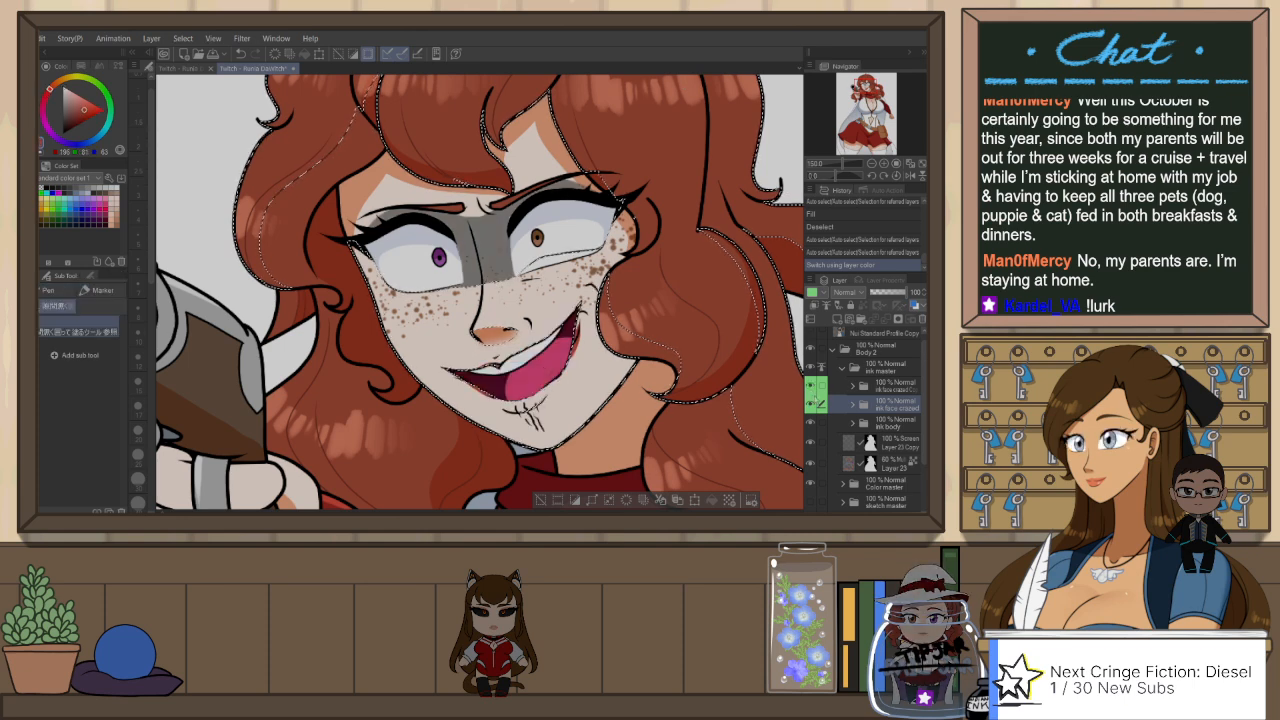
left_click(812, 405)
left_click(853, 386)
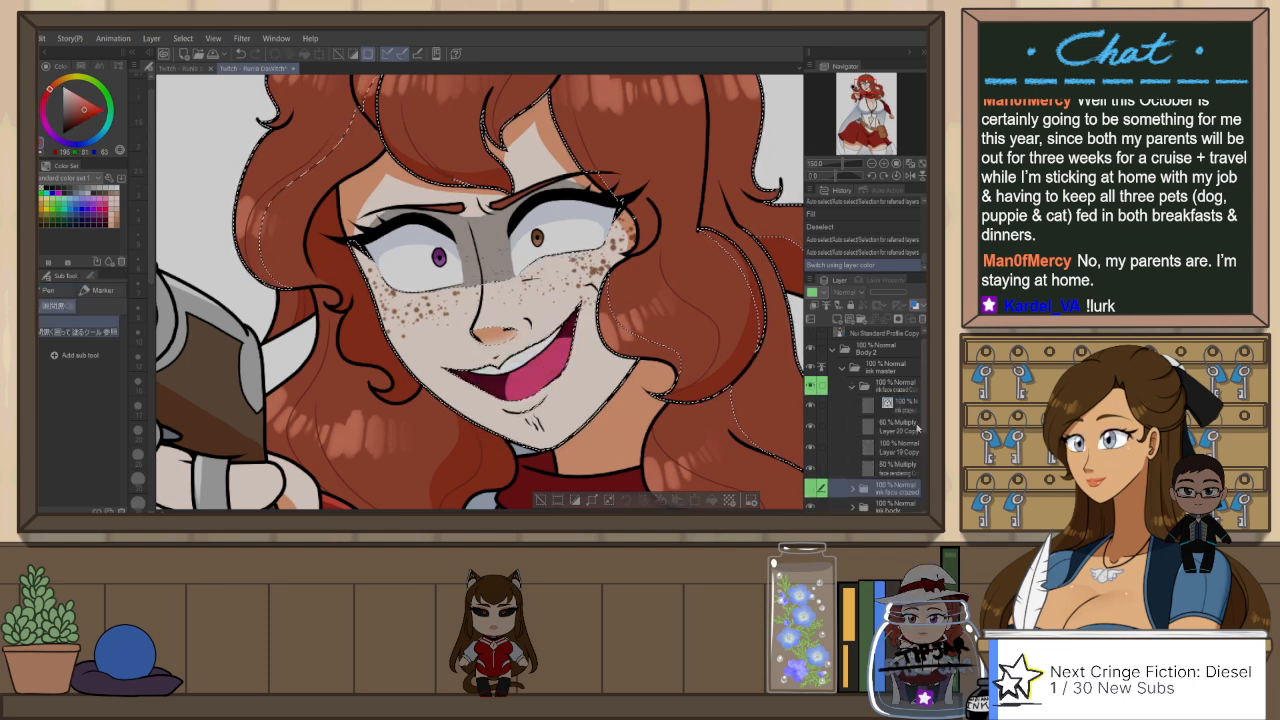
Step: Paint the upper lip red along the mouth opening on Layer 19 Copy with the Darker pencil, undoing strokes that do not fit
left_click(898, 474)
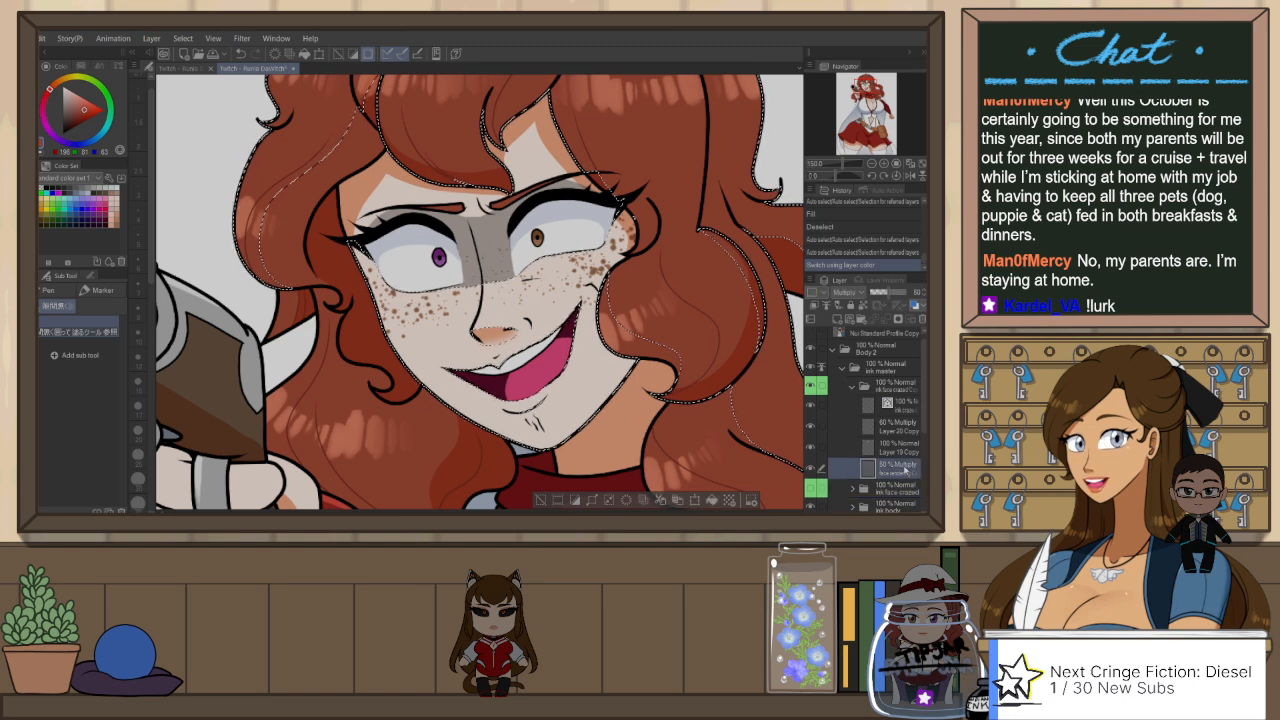
left_click(914, 453)
key("p")
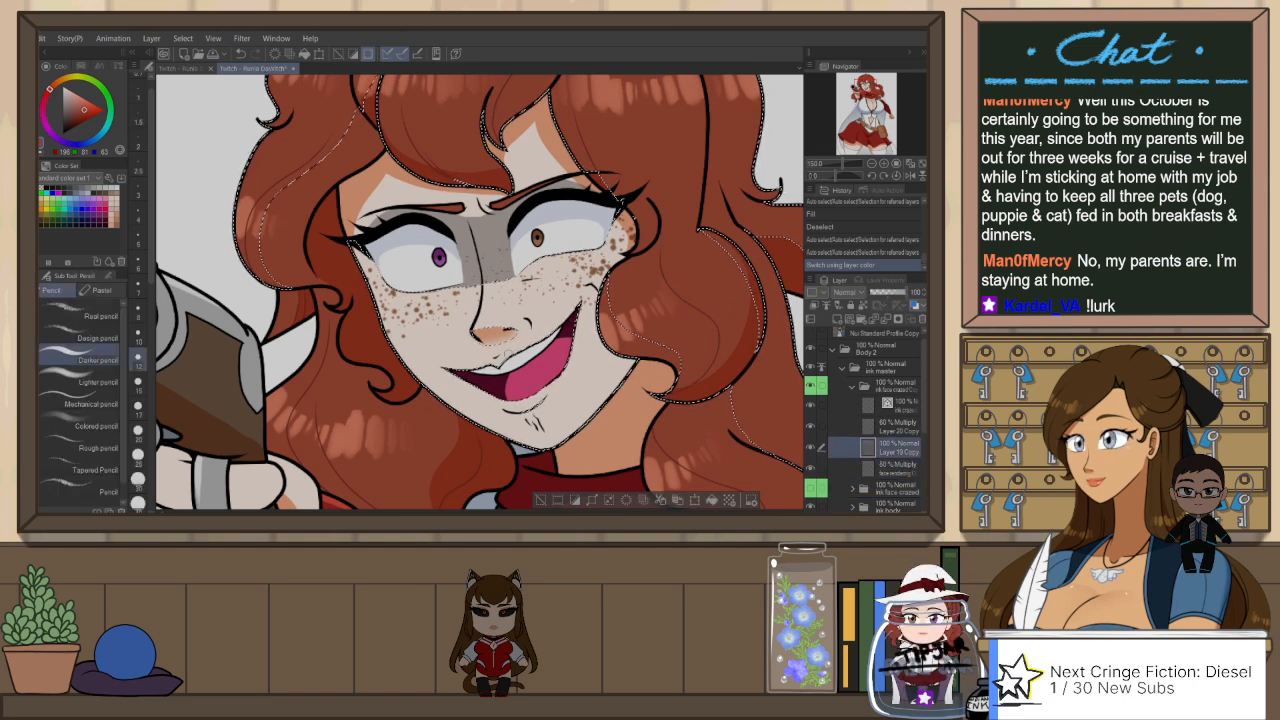
key("ctrl+z")
mouse_move(497, 363)
left_mouse_down()
mouse_move(552, 340)
mouse_move(578, 307)
left_mouse_up()
key("ctrl+z")
key("h")
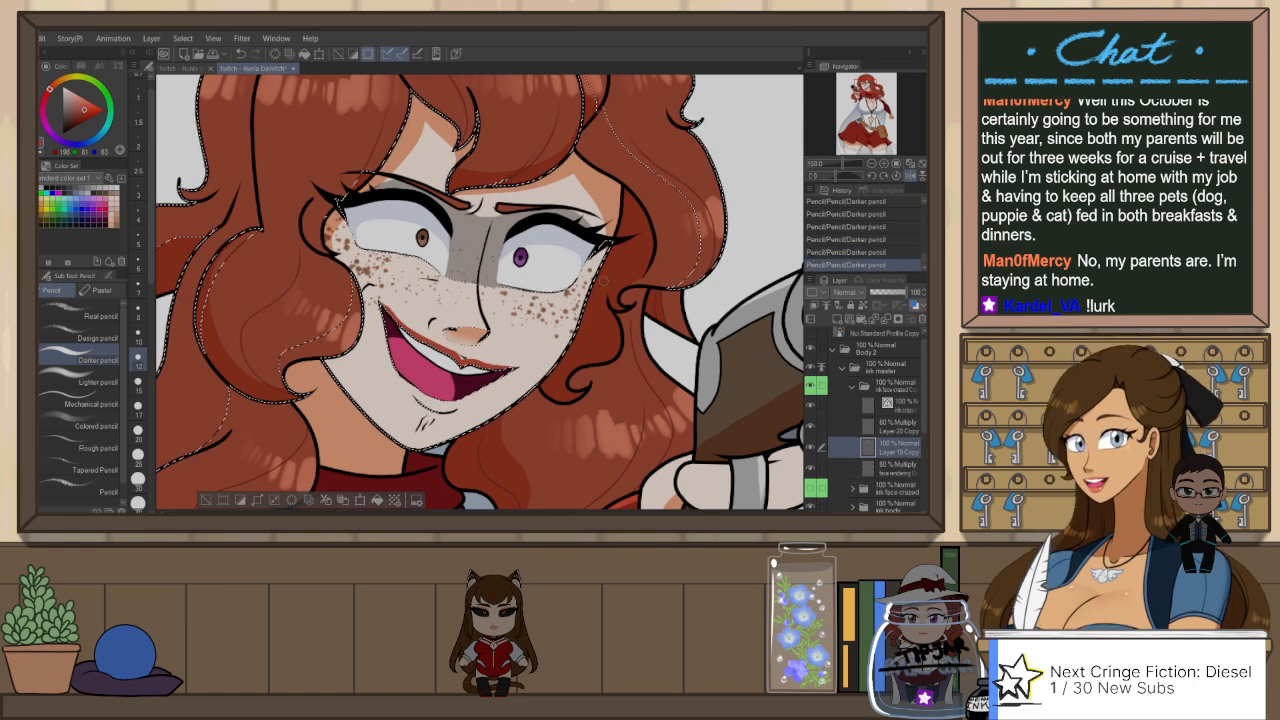
Step: Paint the lower lip red along the mouth's lower edge with the Darker pencil, redrawing the stroke that does not fit
key("r")
mouse_move(604, 281)
left_mouse_down()
mouse_move(394, 382)
mouse_move(418, 400)
left_mouse_up()
key("p")
left_click_drag(415, 189, 404, 214)
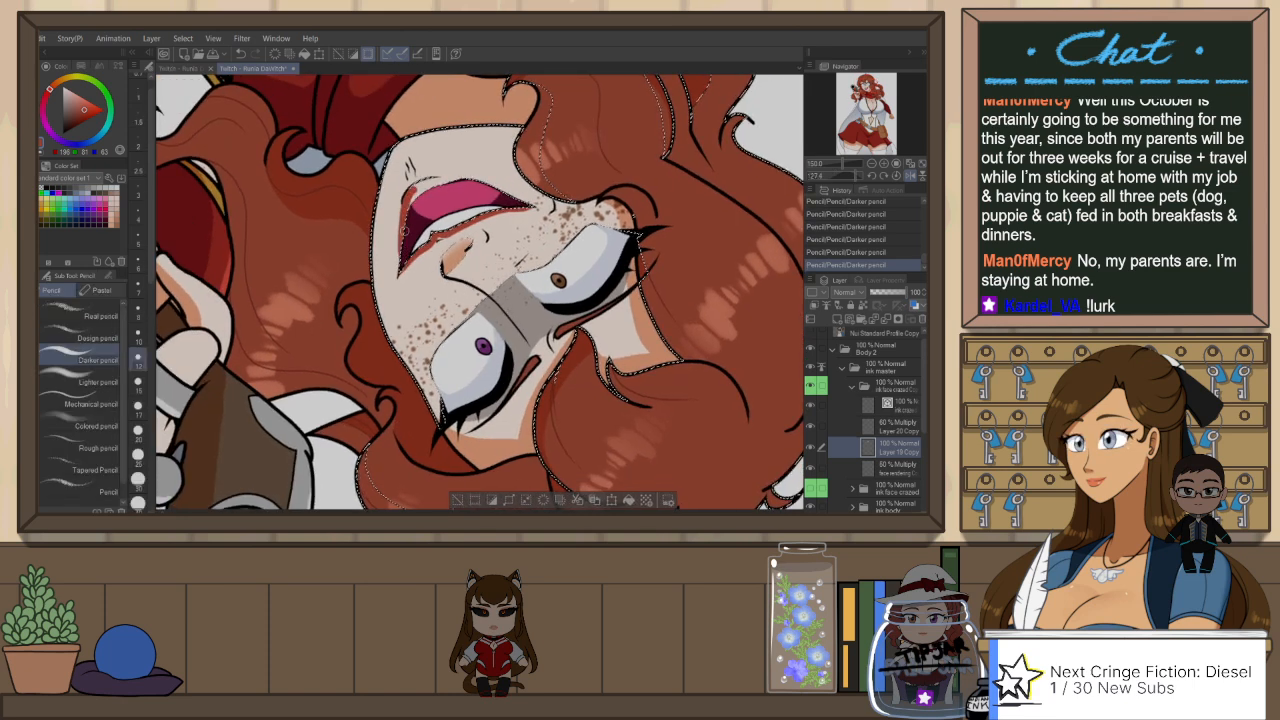
key("ctrl+z")
mouse_move(414, 189)
left_mouse_down()
mouse_move(403, 224)
mouse_move(439, 183)
mouse_move(465, 178)
mouse_move(372, 333)
left_mouse_up()
Step: Refine the red lip edges with a smaller Darker pencil and undo the last Snap eraser stroke
key("r")
left_click_drag(378, 490, 403, 502)
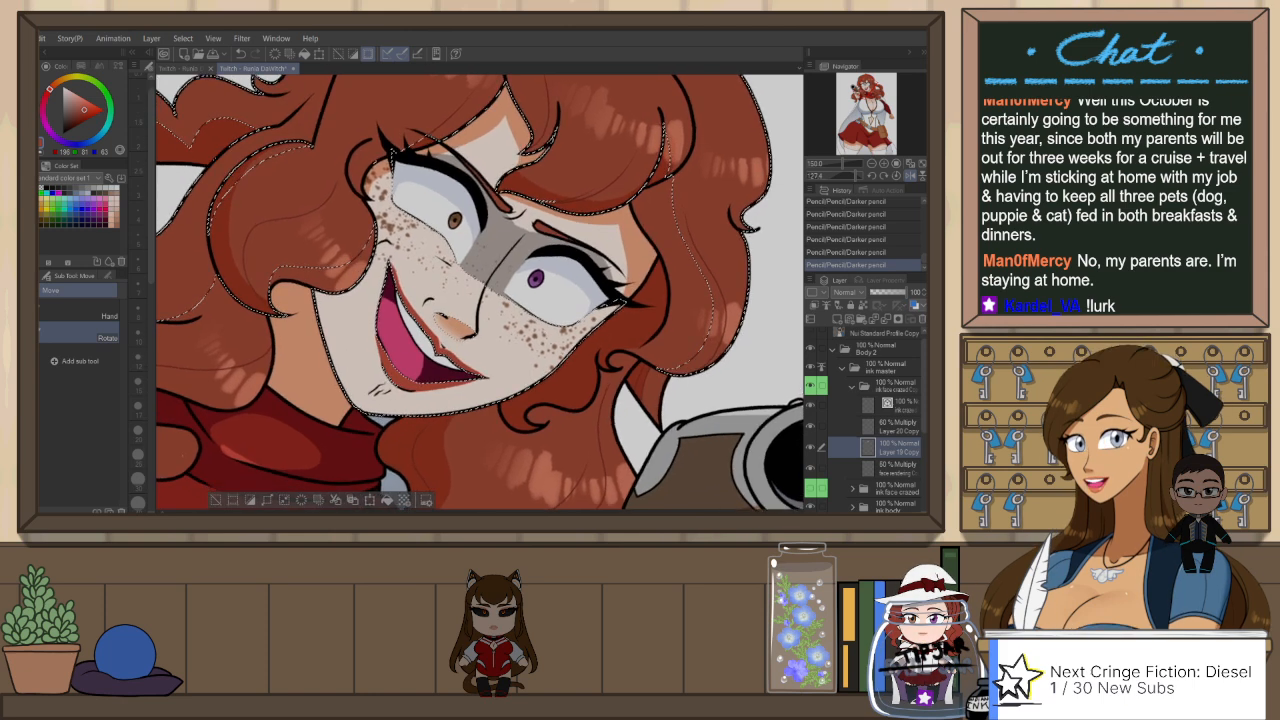
key("p")
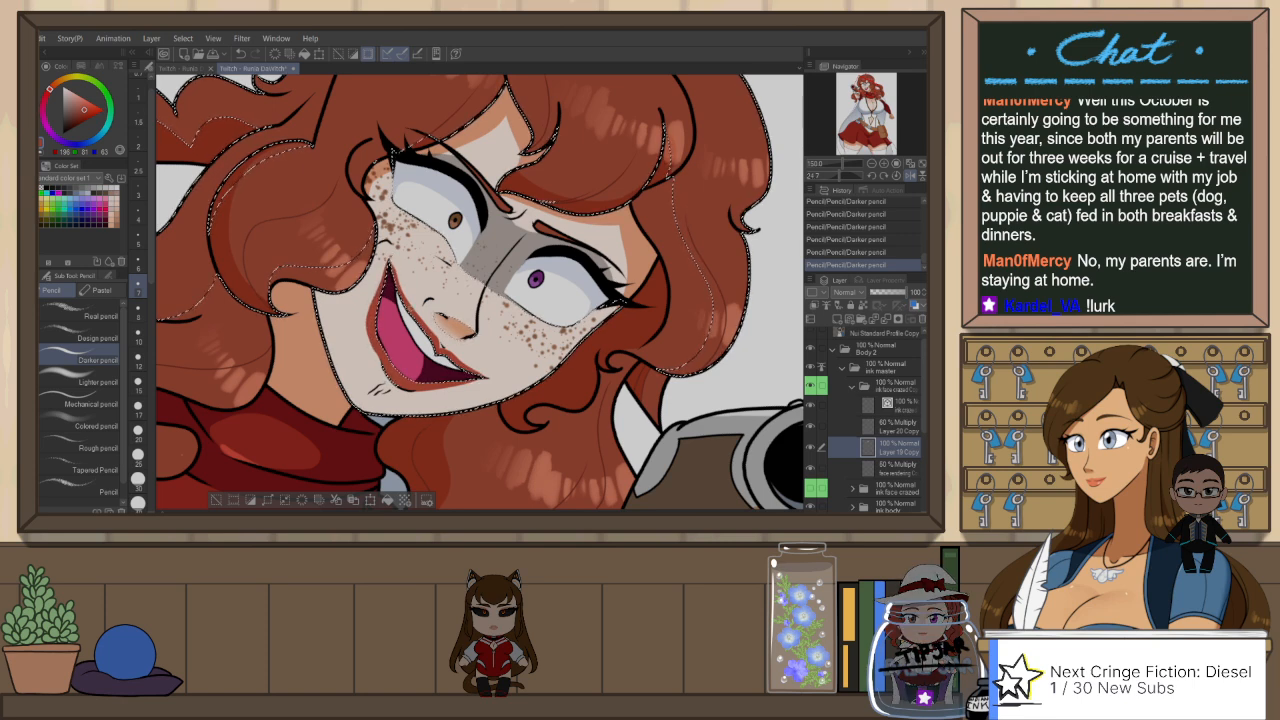
key("e")
key("ctrl+z")
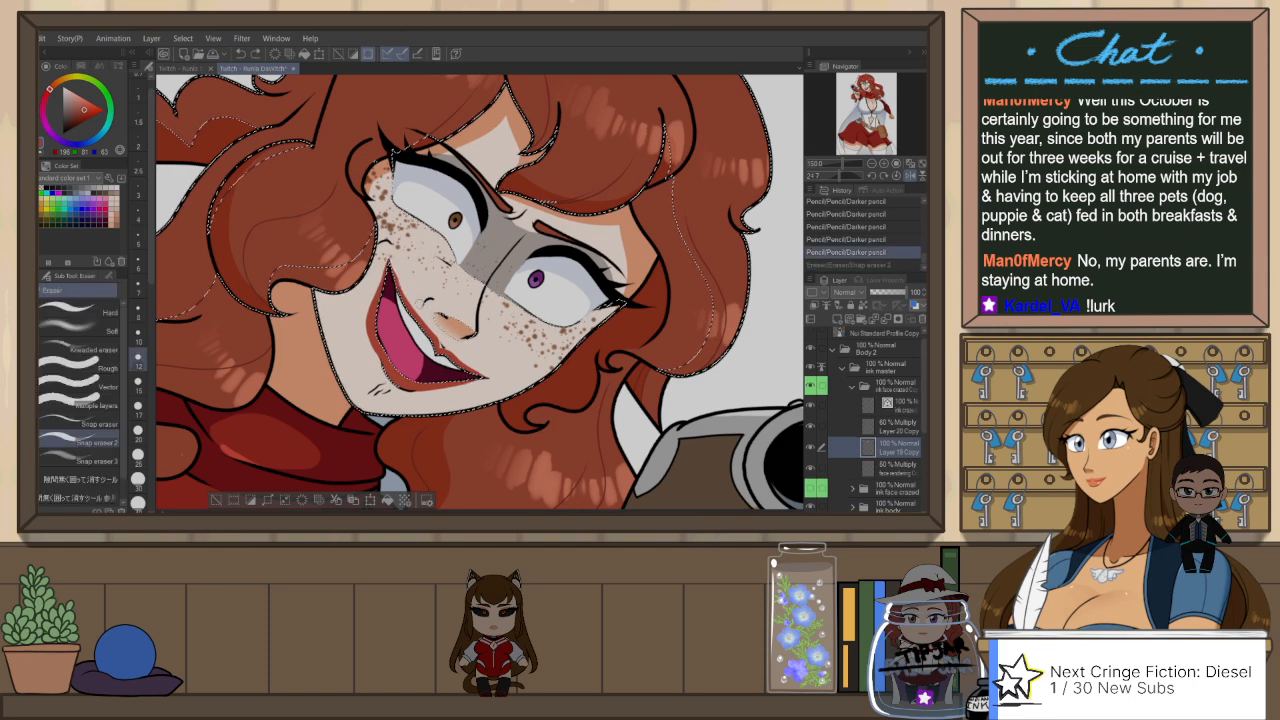
Step: Trim the red lip edges with Snap eraser 2, clear the selection, and touch up the upper lip with the Darker pencil
left_click_drag(417, 301, 424, 307)
key("ctrl+z")
left_click_drag(394, 266, 404, 282)
key("h")
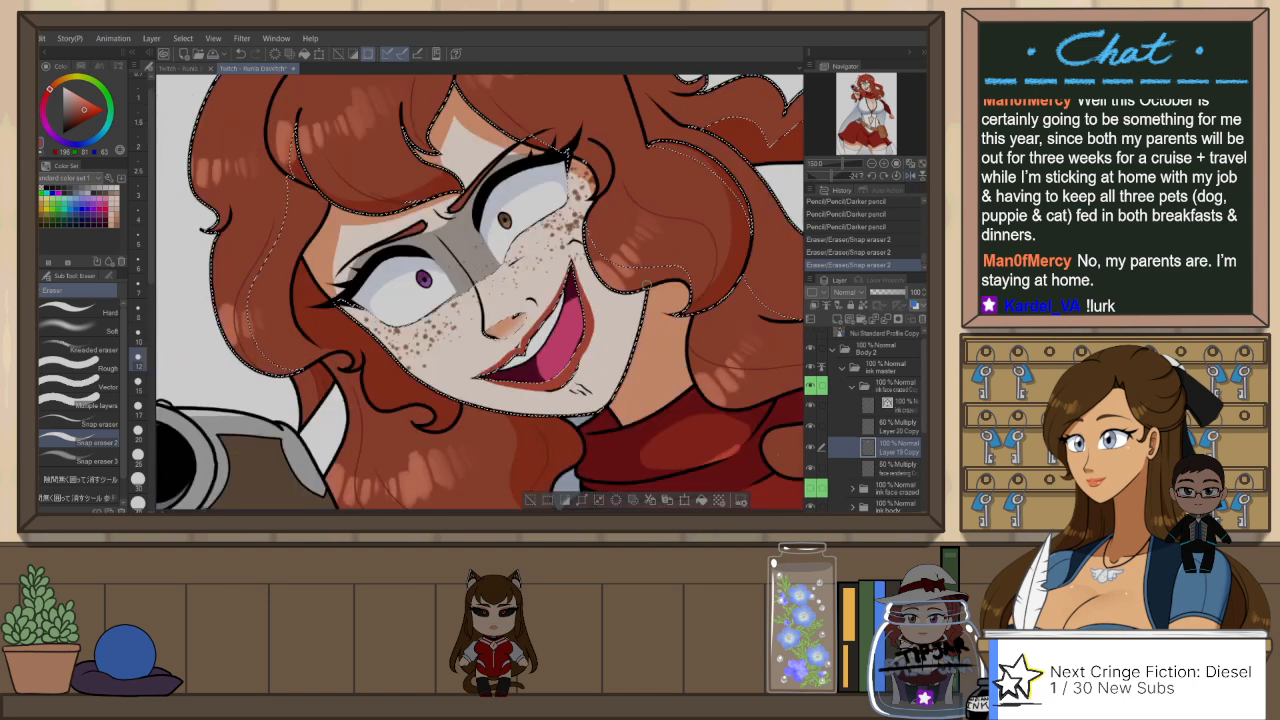
key("ctrl+d")
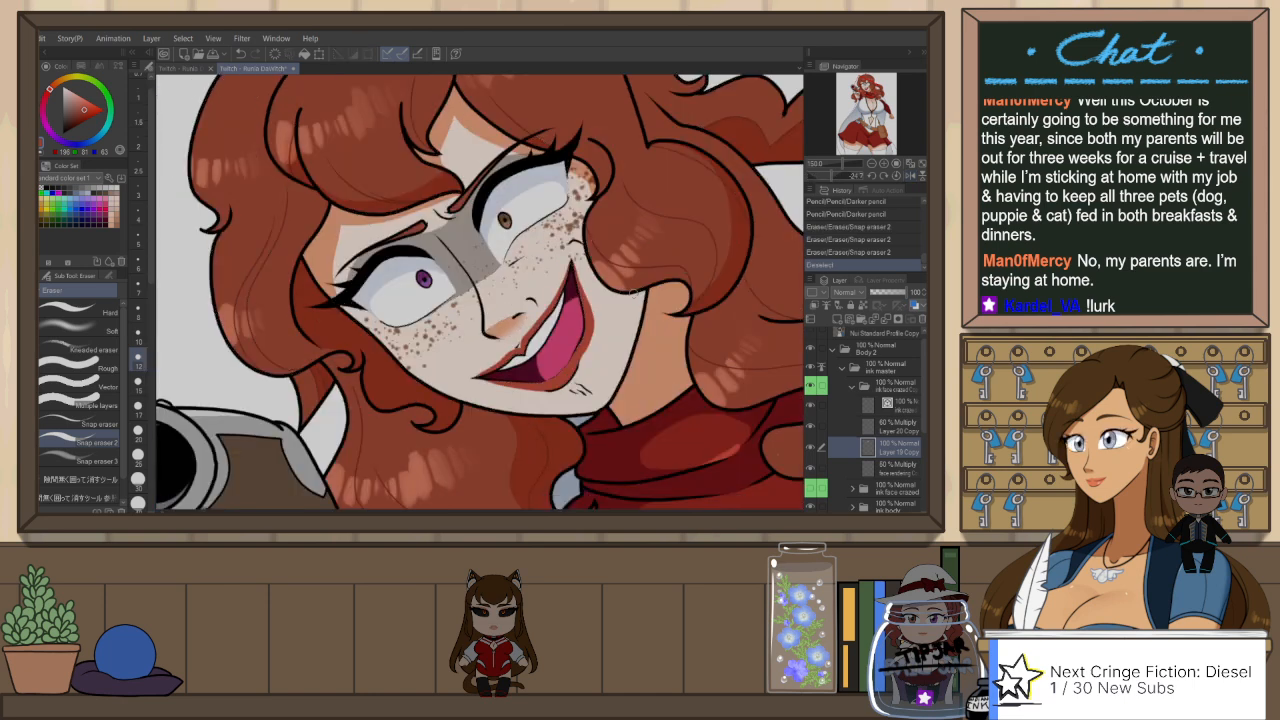
key("p")
left_click_drag(520, 347, 526, 338)
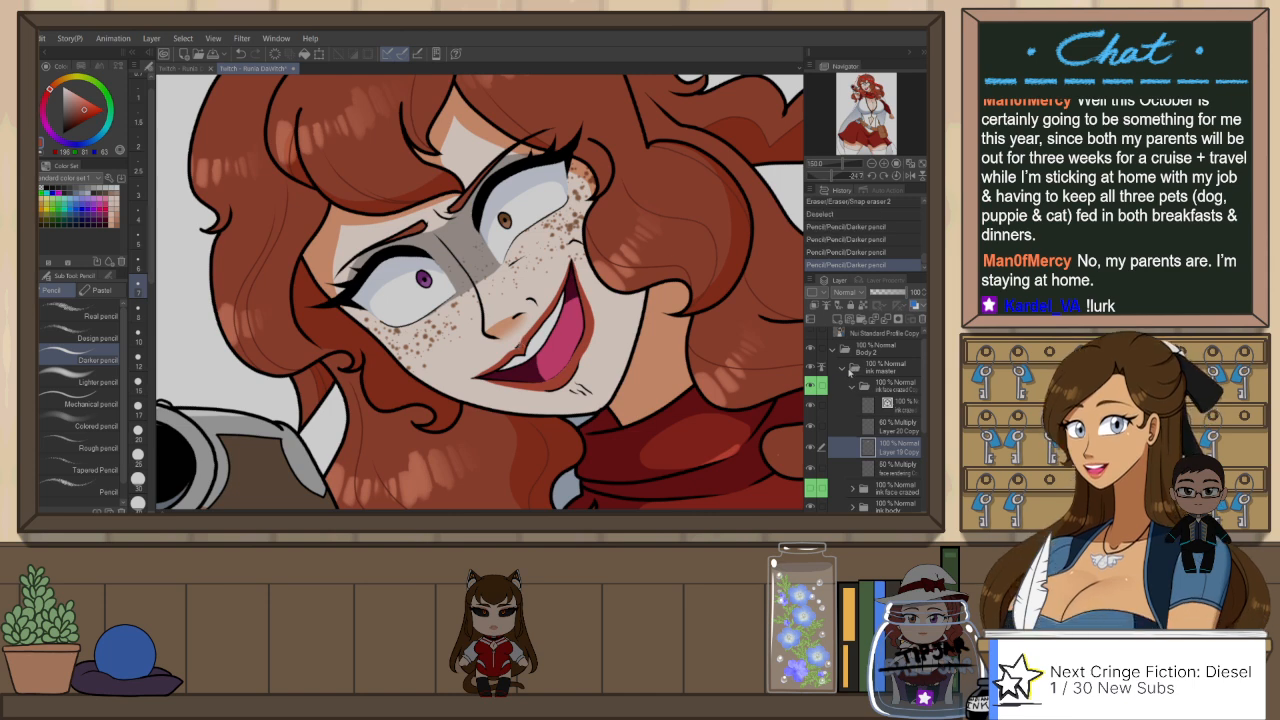
Step: Compare the original closed-mouth crazed face with the grinning copy by swapping the visibility of their folders in ink master
left_click(880, 368)
left_click(852, 386)
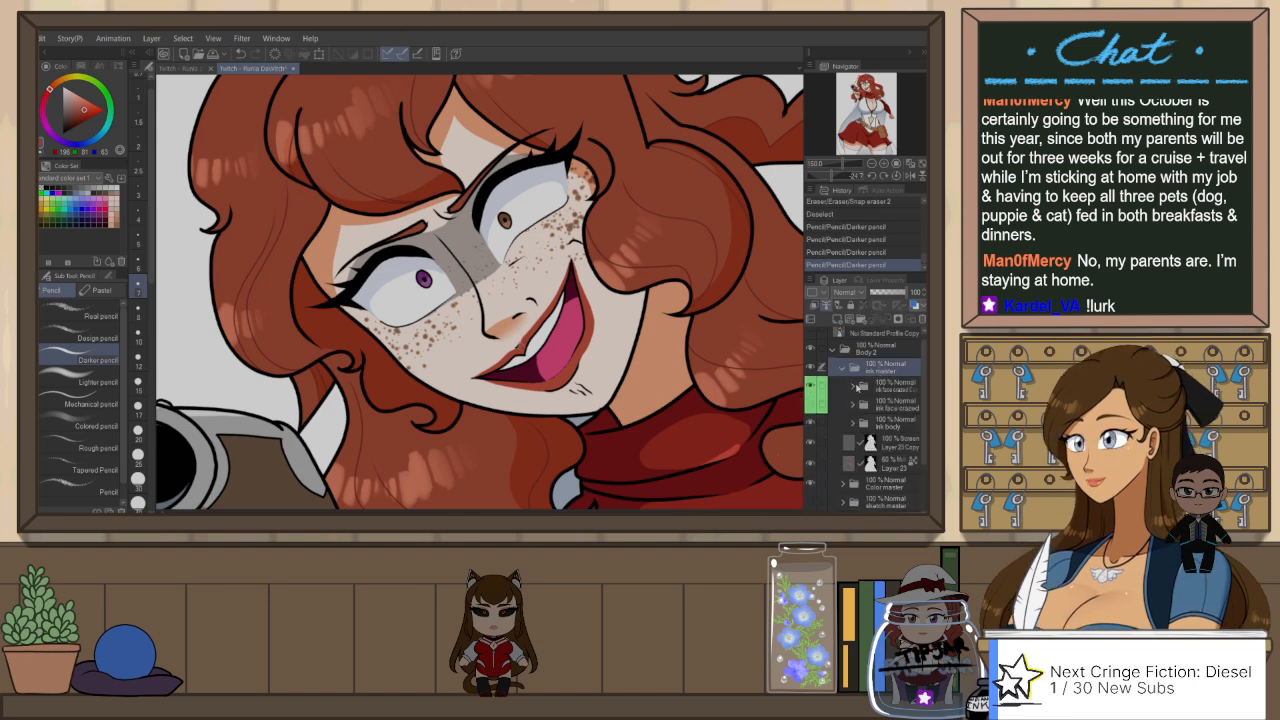
left_click(811, 405)
left_click(811, 386)
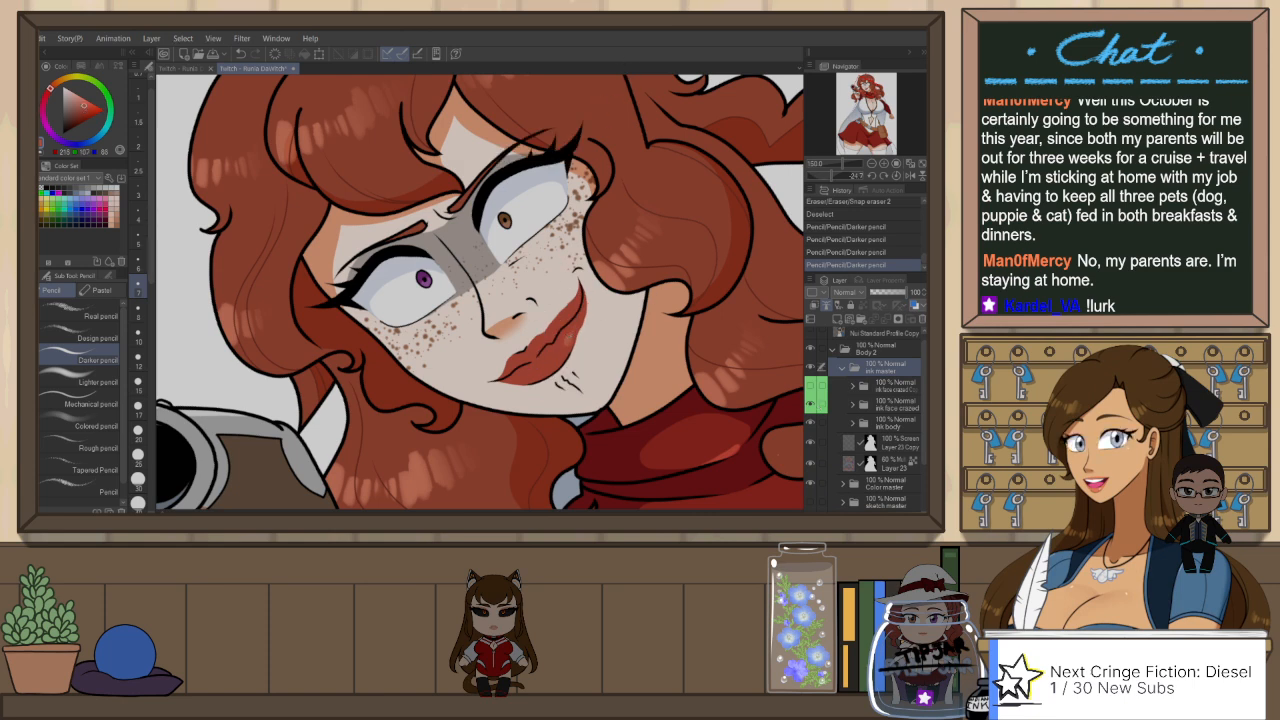
left_click(812, 406)
left_click(811, 386)
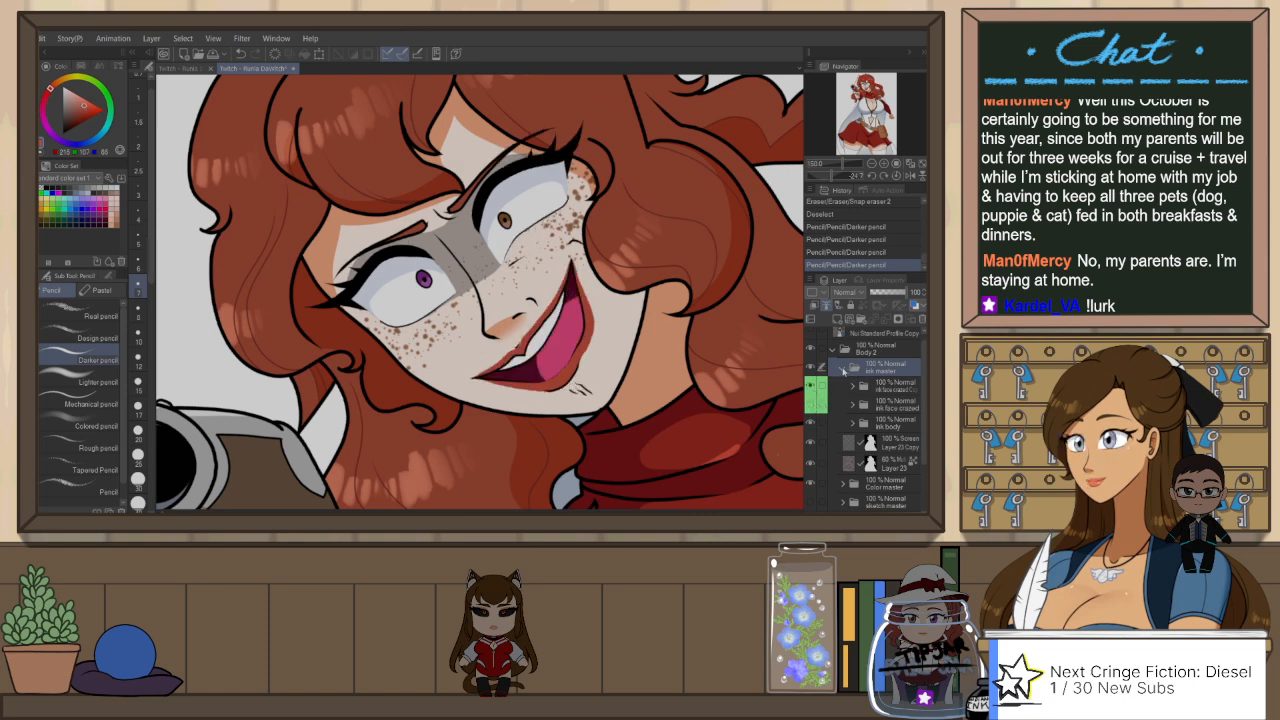
left_click(842, 368)
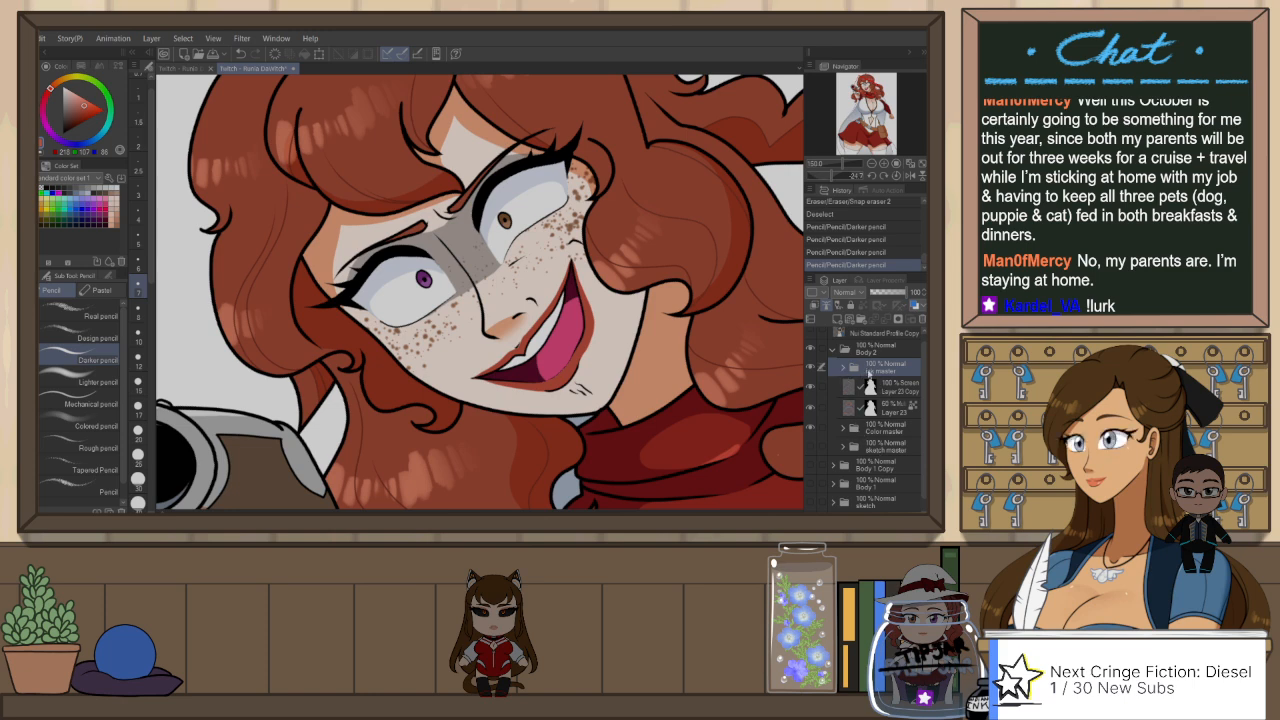
left_click(843, 368)
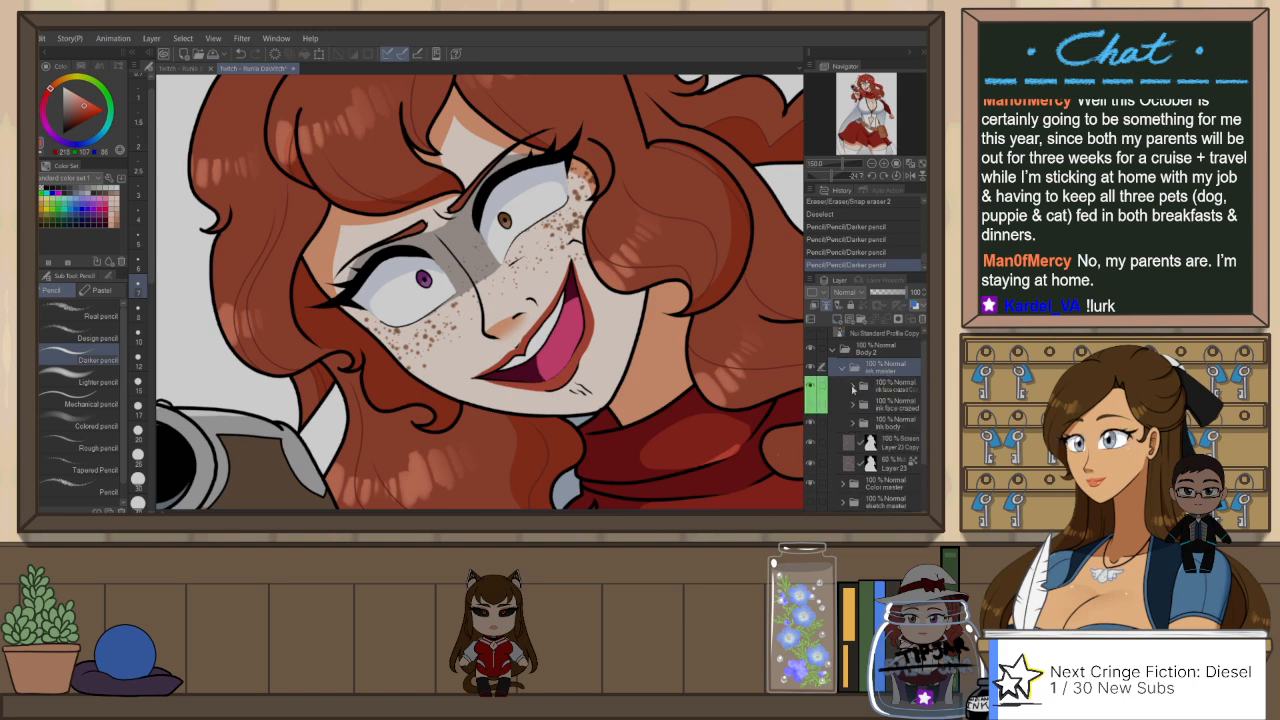
Step: Touch up the lower lip's outer edge on Layer 19 Copy with the Darker pencil, undoing strokes that do not fit
left_click(852, 386)
left_click(903, 446)
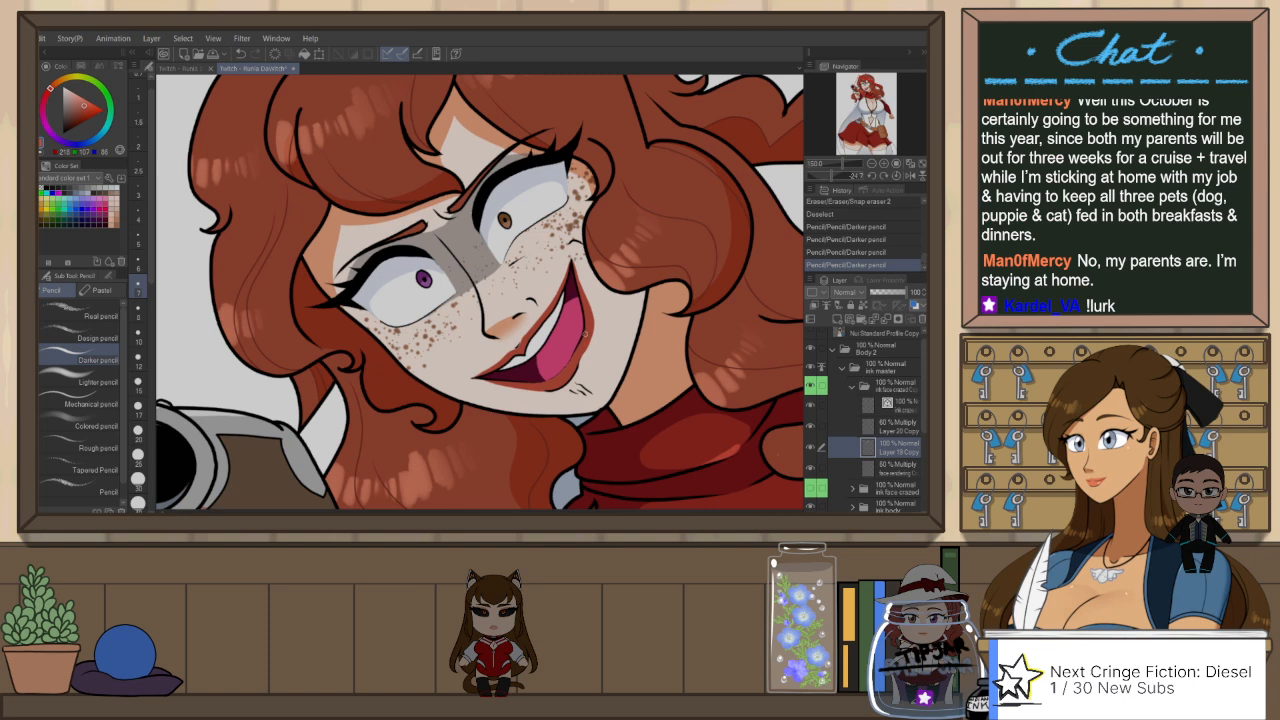
key("b")
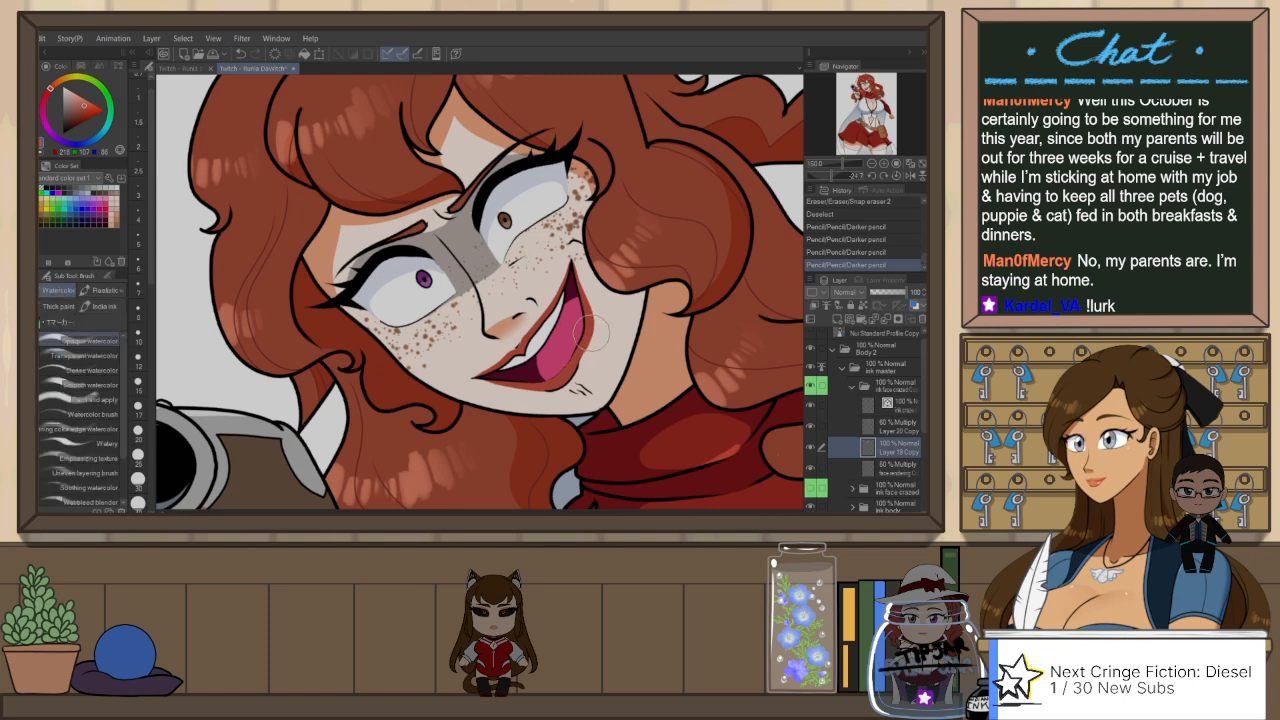
key("p")
key("p")
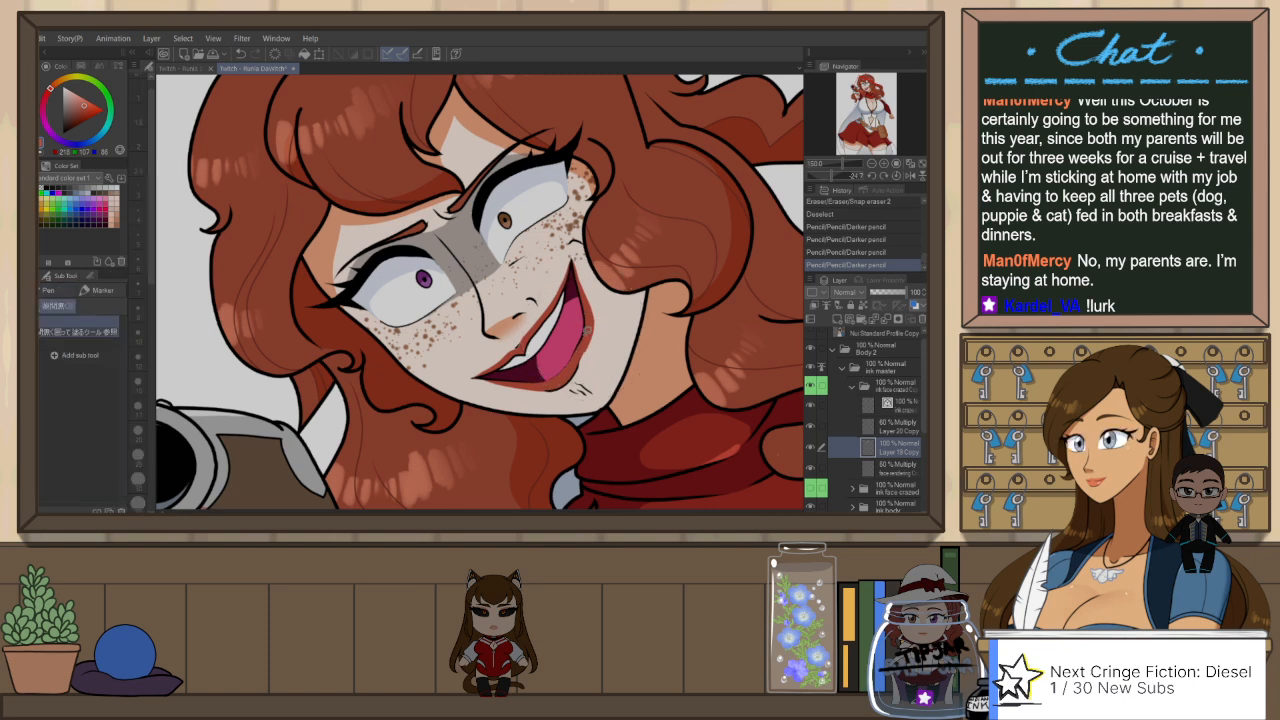
key("p")
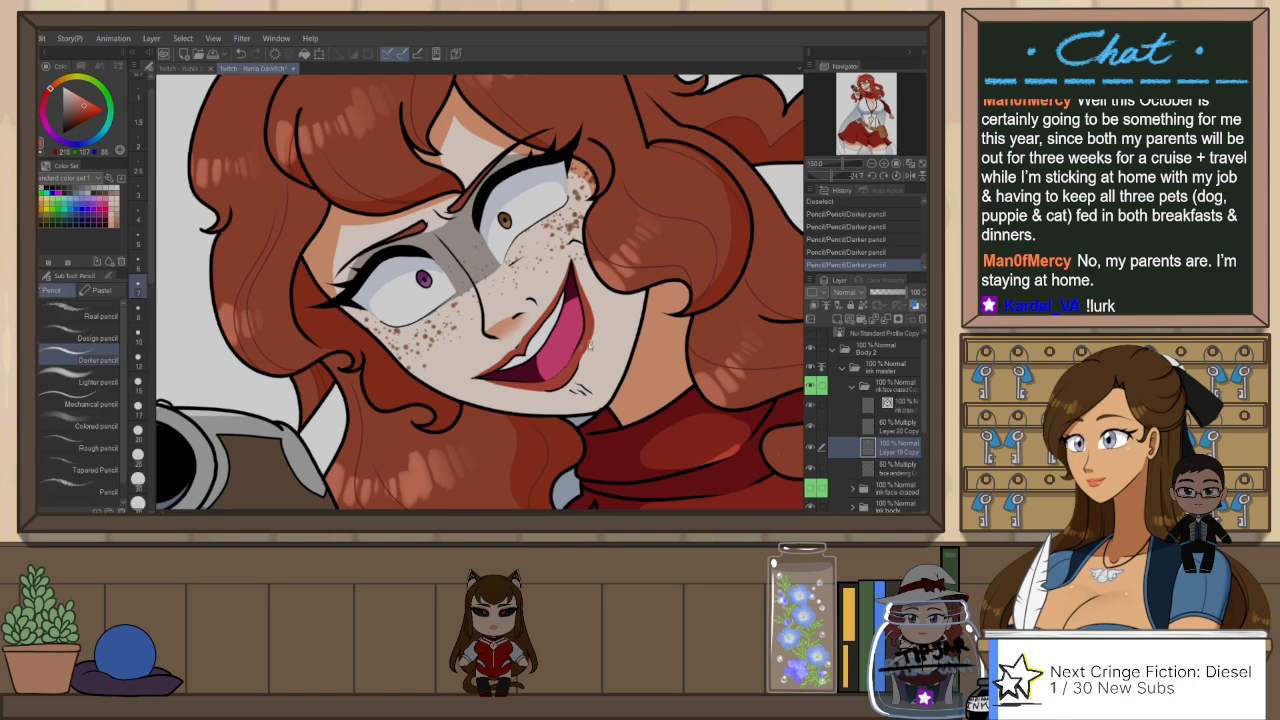
key("ctrl+z")
left_click_drag(590, 344, 597, 310)
key("ctrl+z")
Step: Reset the canvas rotation, fit the whole figure in view, and save the illustration
key("ctrl+@")
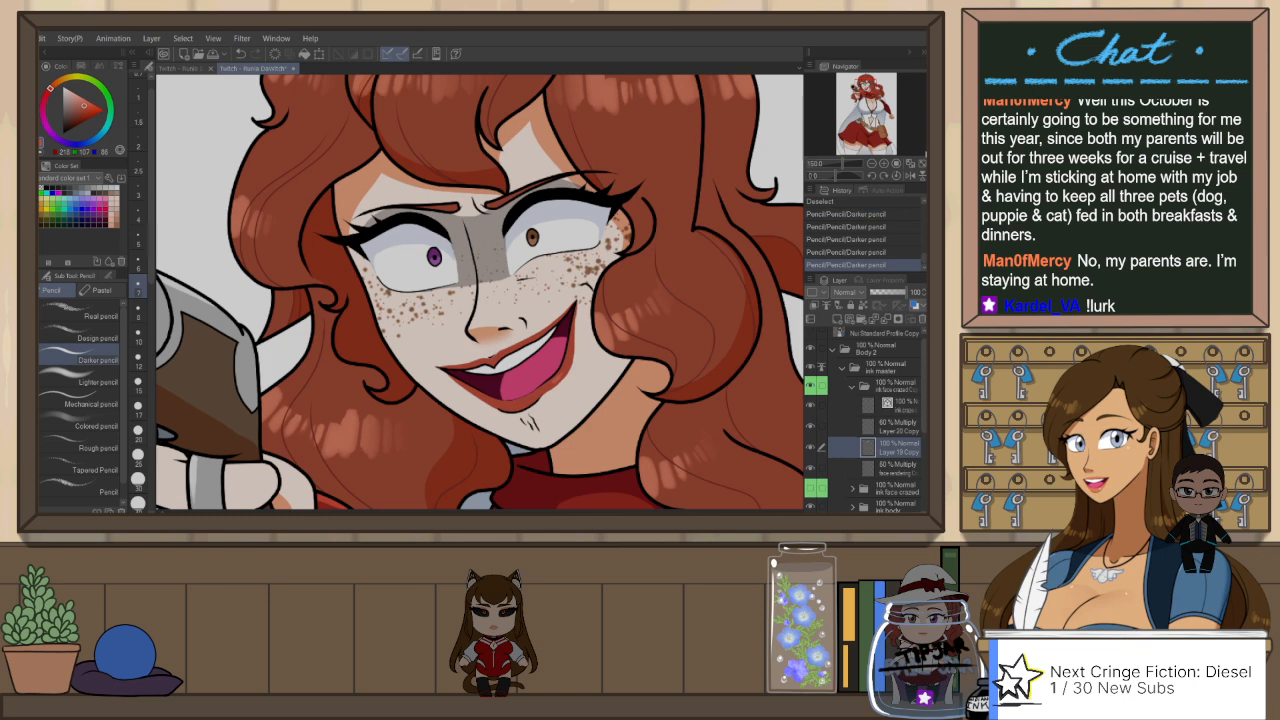
left_click(922, 163)
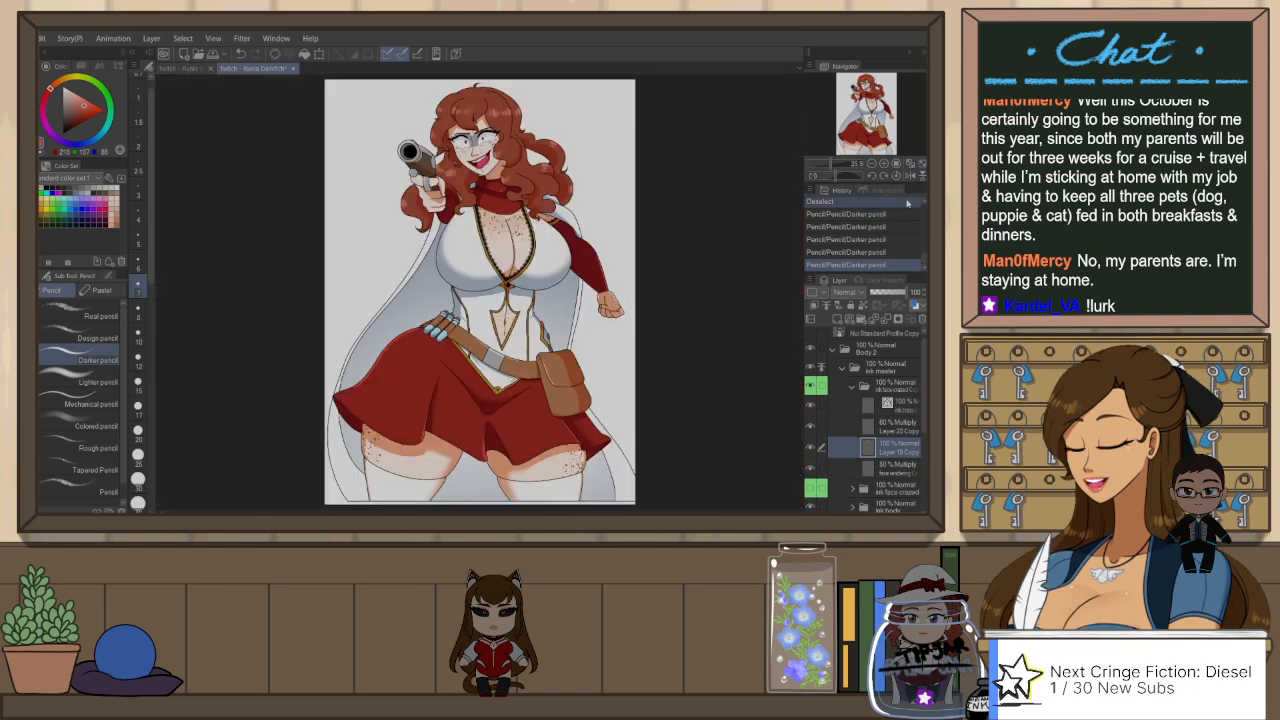
key("ctrl+s")
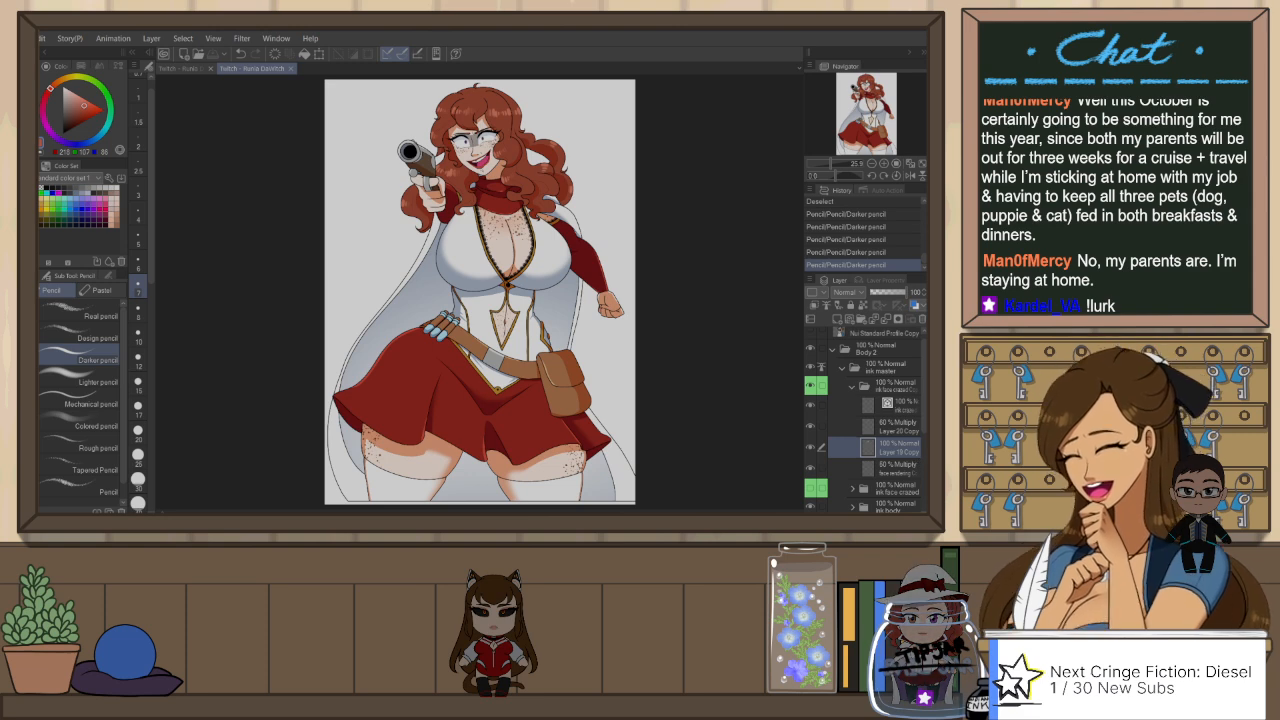
Step: Compare the closed-mouth and grinning crazed faces on the full Body 2 figure by alternating their folders' visibility
left_click(852, 387)
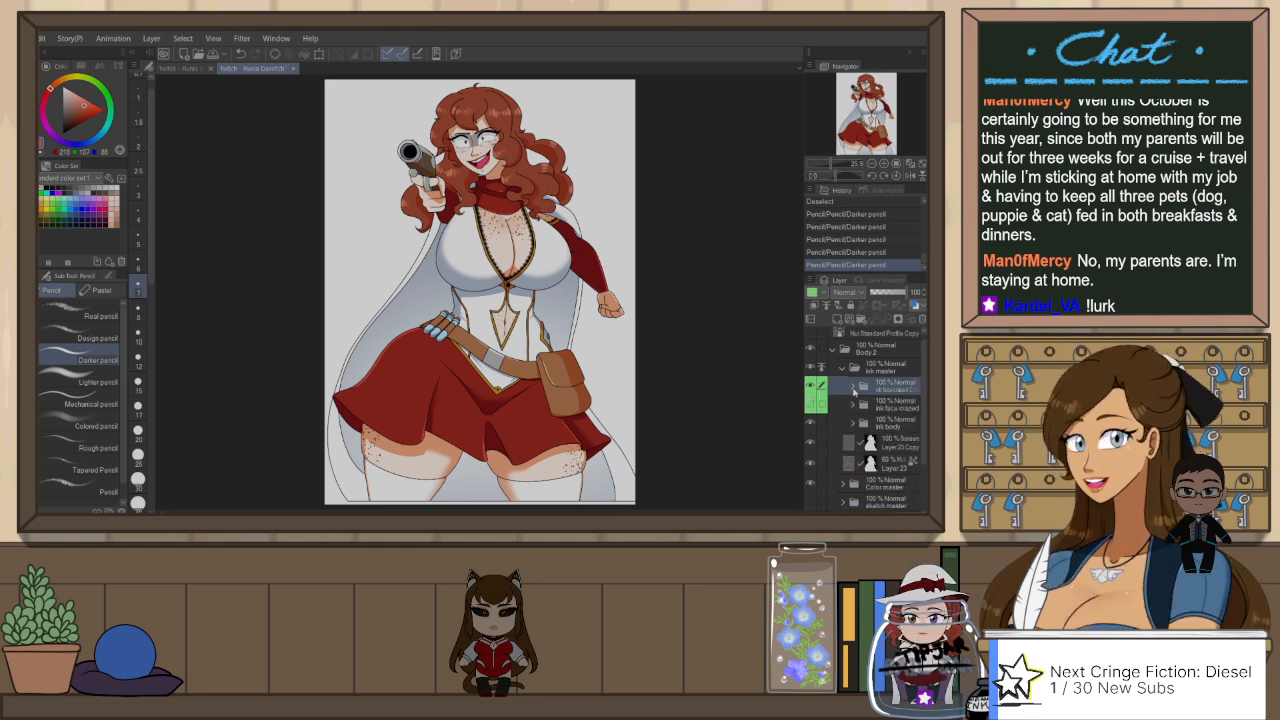
left_click(810, 404)
left_click(811, 387)
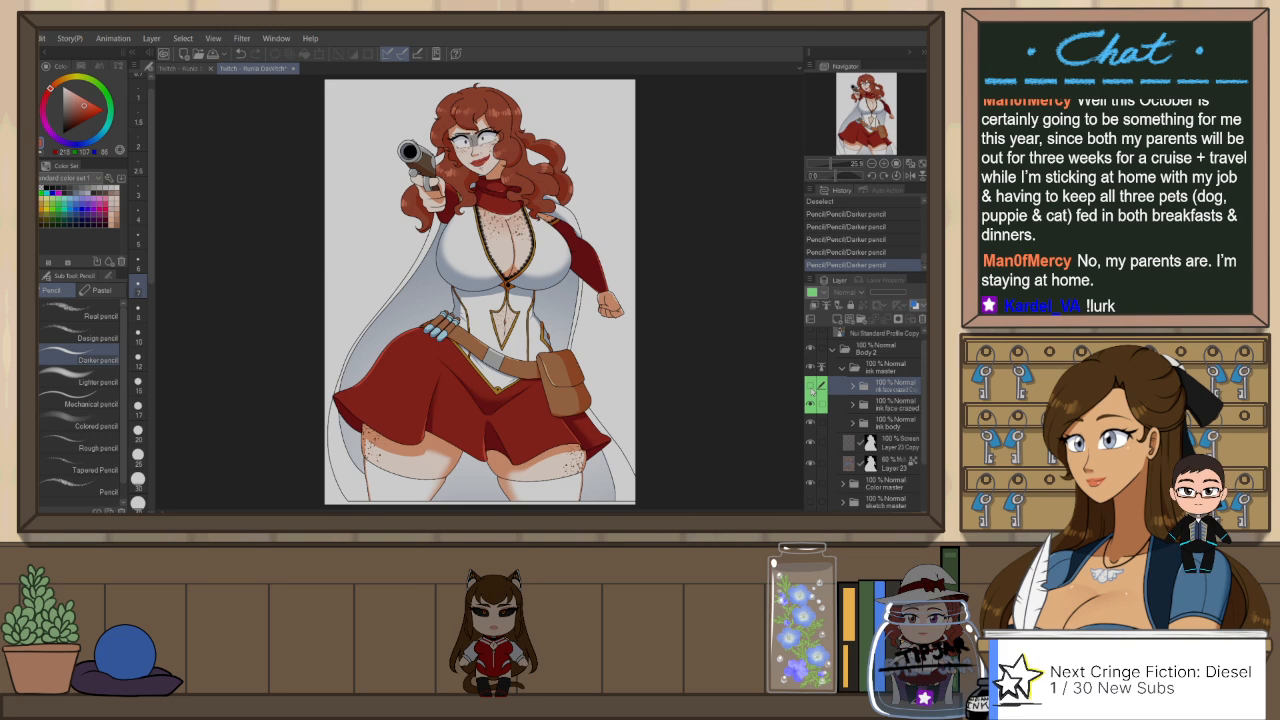
left_click(811, 388)
left_click(811, 406)
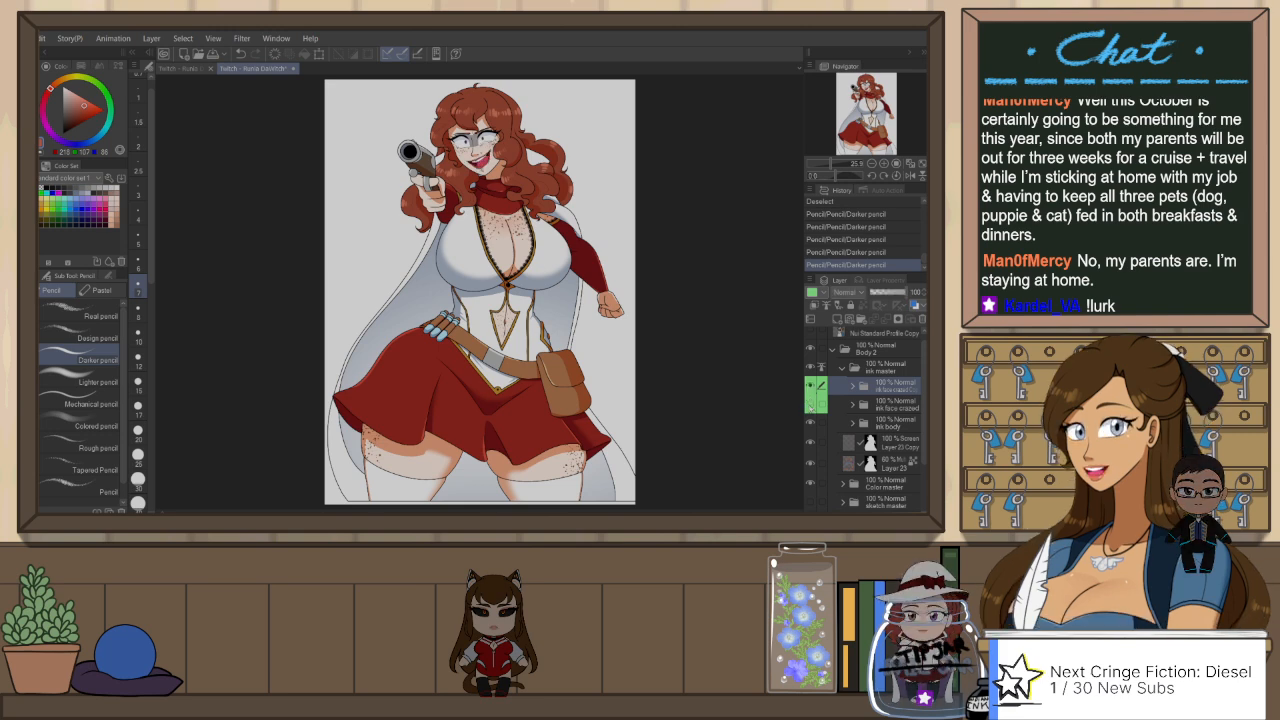
left_click(811, 404)
left_click(811, 388)
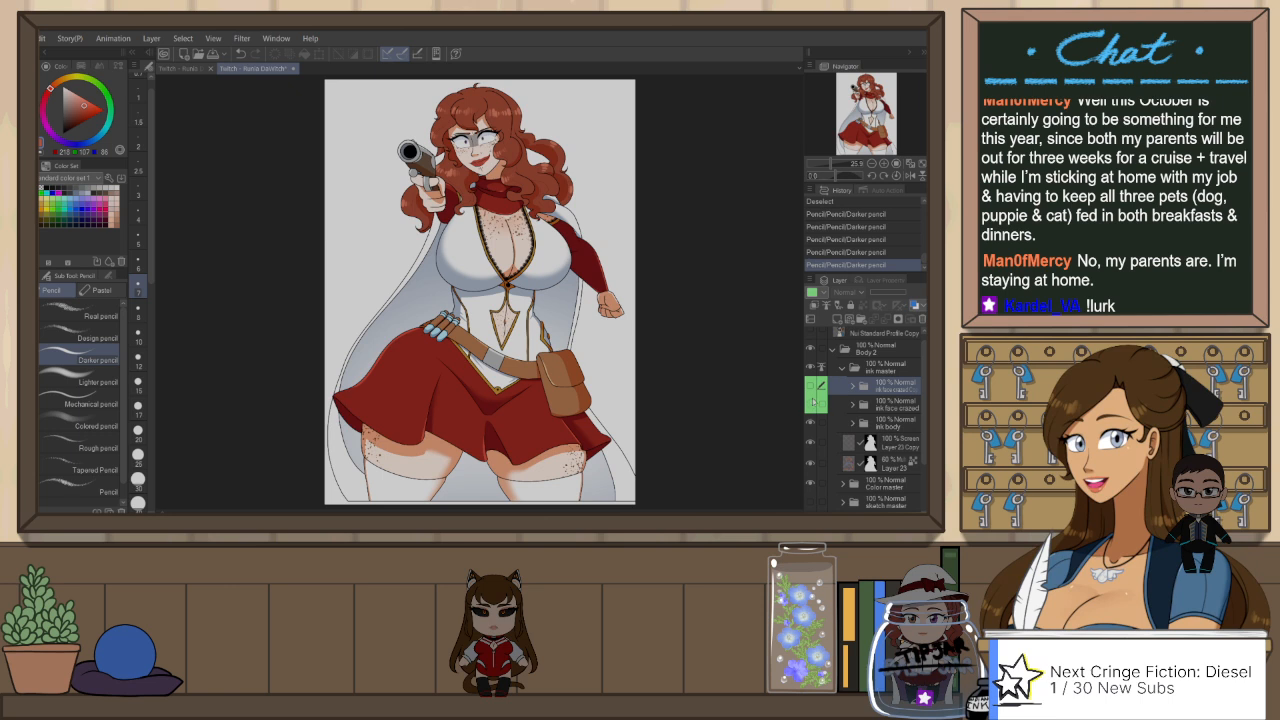
left_click(812, 403)
left_click(812, 384)
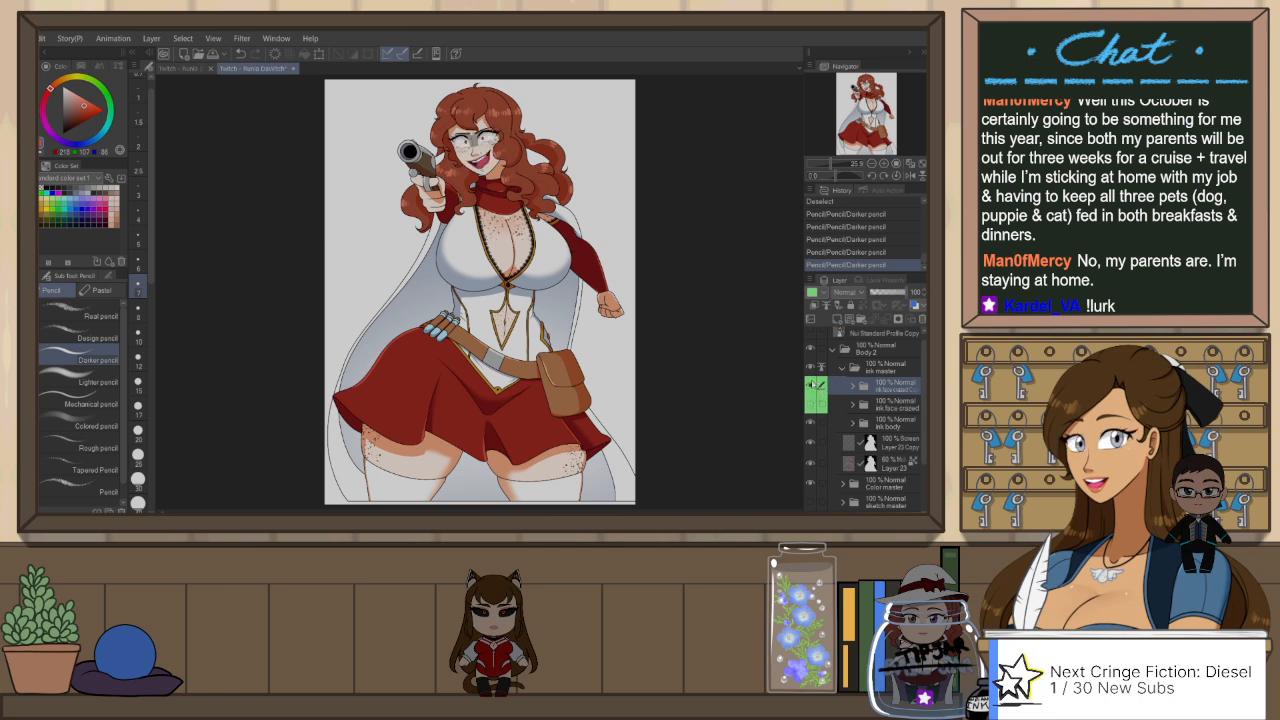
Step: Hide the grinning face copy, show the original crazed face, and collapse the ink master and Body 2 folders
left_click(841, 369)
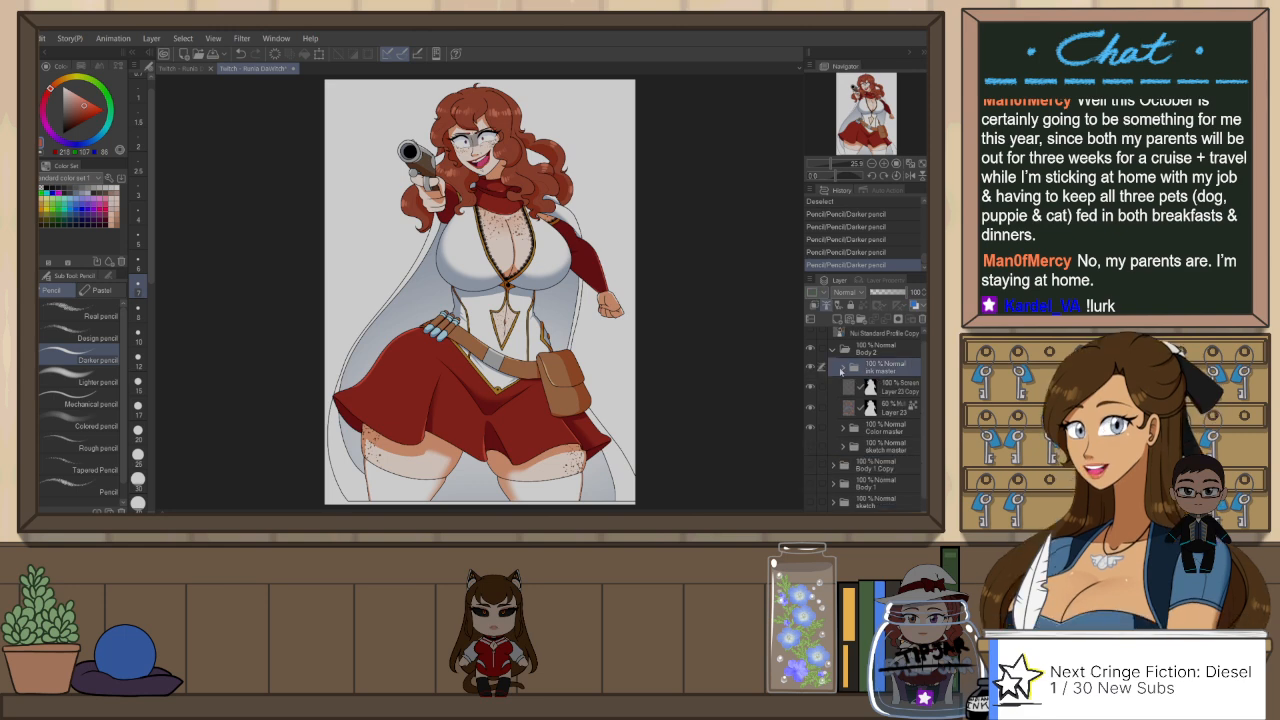
left_click(841, 369)
left_click(810, 387)
left_click(810, 404)
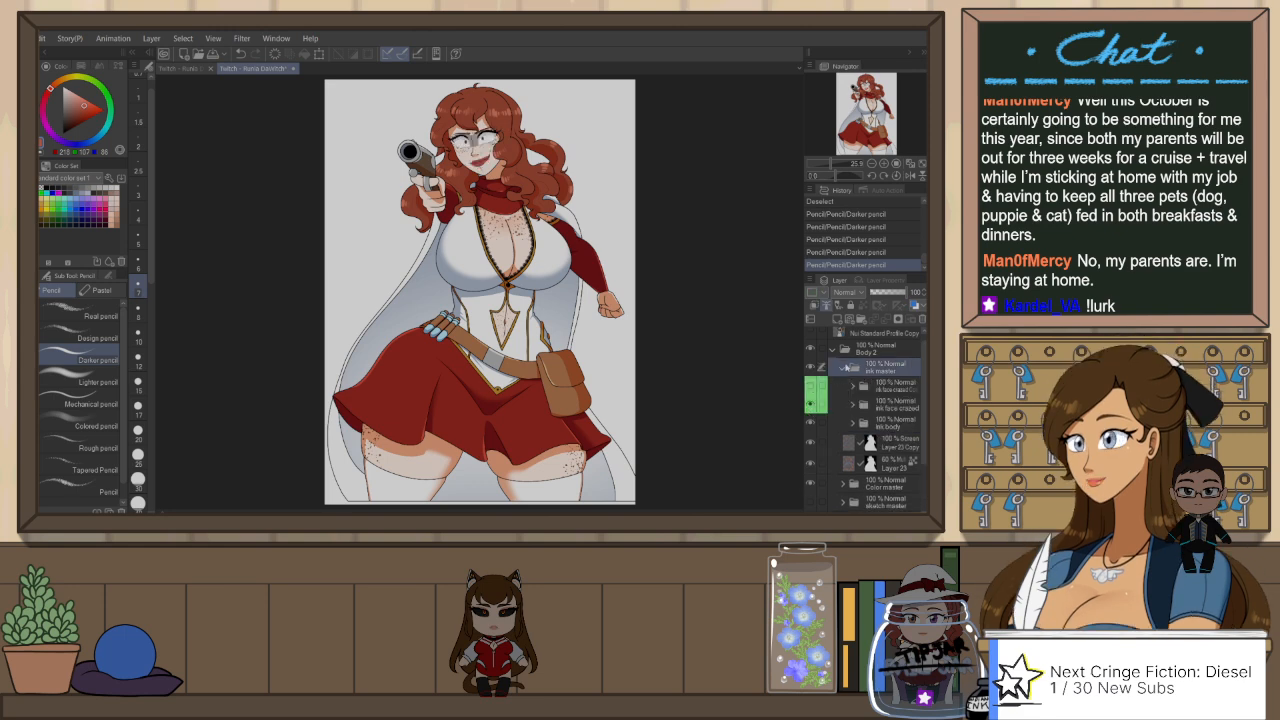
left_click(842, 368)
left_click(835, 351)
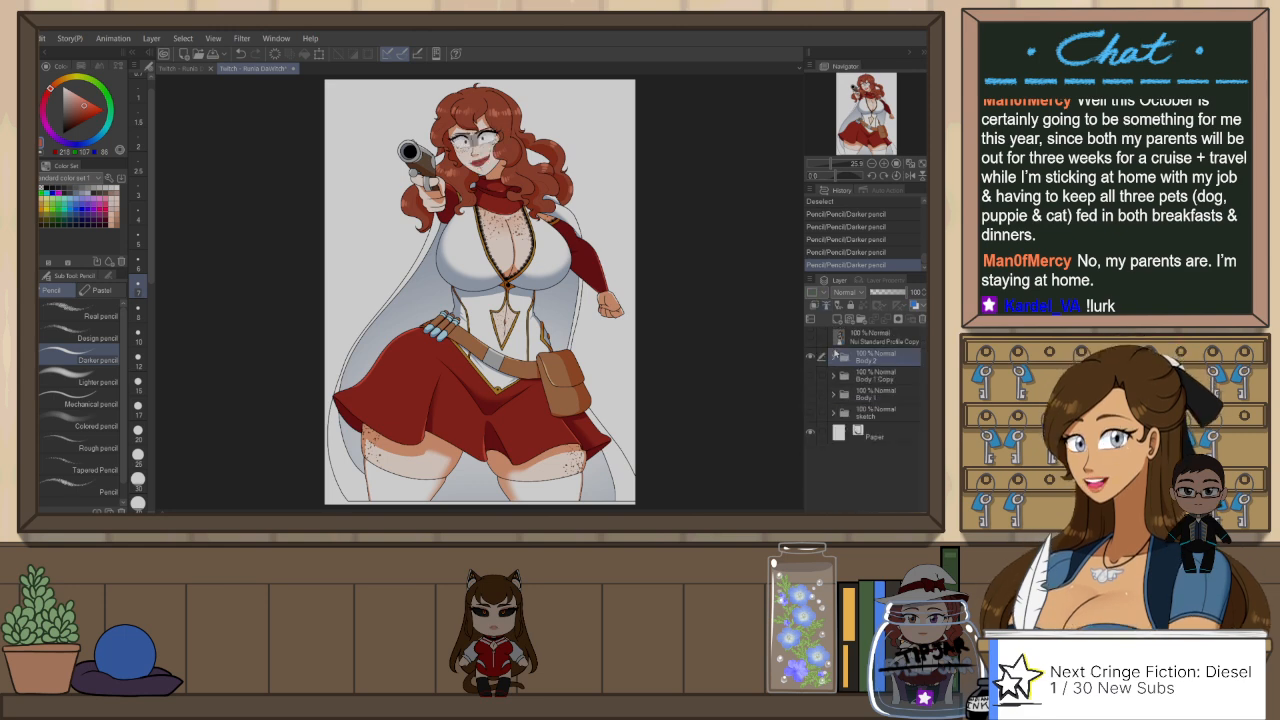
Step: Show the Body 1 Copy pose in place of Body 2 and expand its Face Copy folder
left_click(811, 375)
left_click(811, 357)
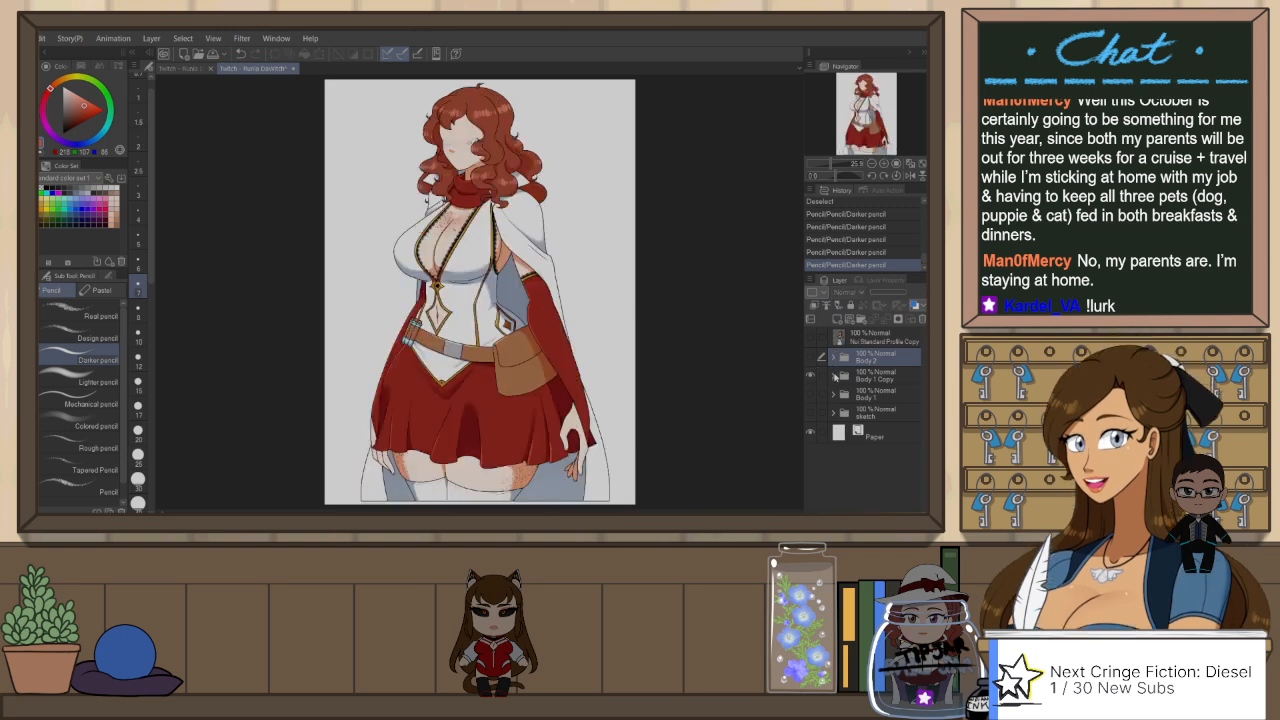
left_click(833, 376)
scroll(846, 424, "down", 2)
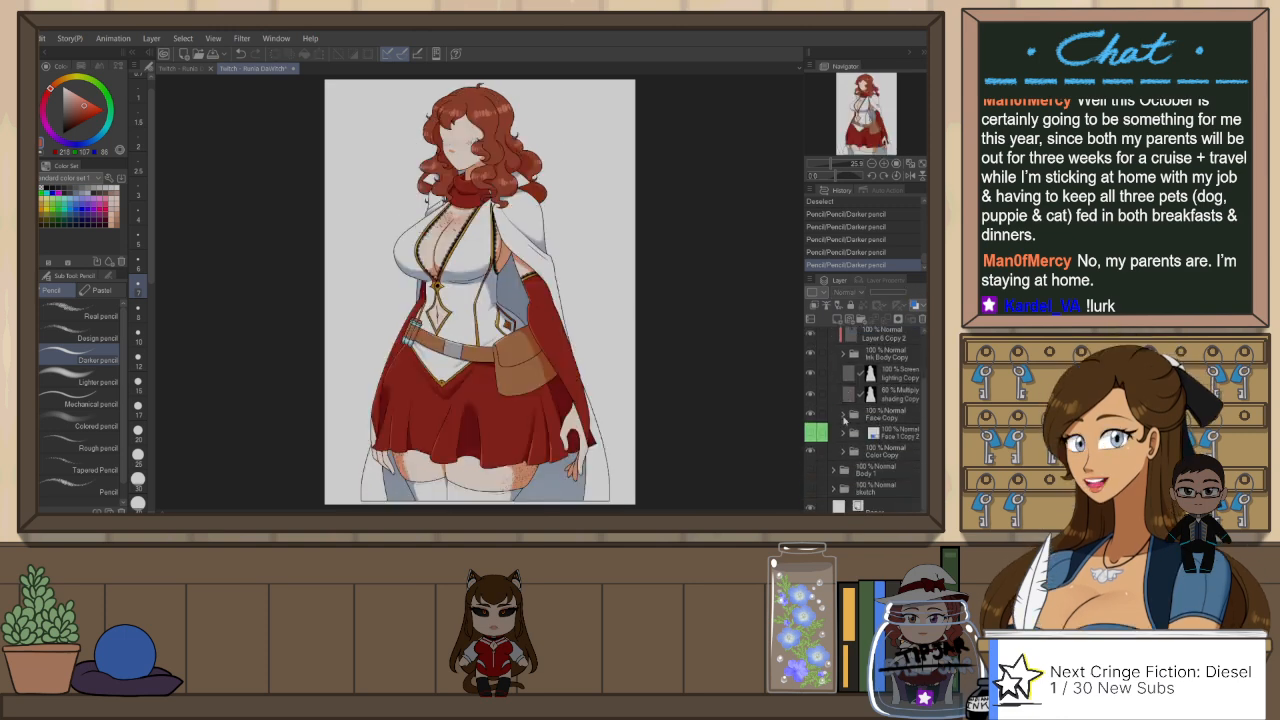
left_click(843, 422)
scroll(845, 422, "down", 2)
scroll(845, 422, "down", 5)
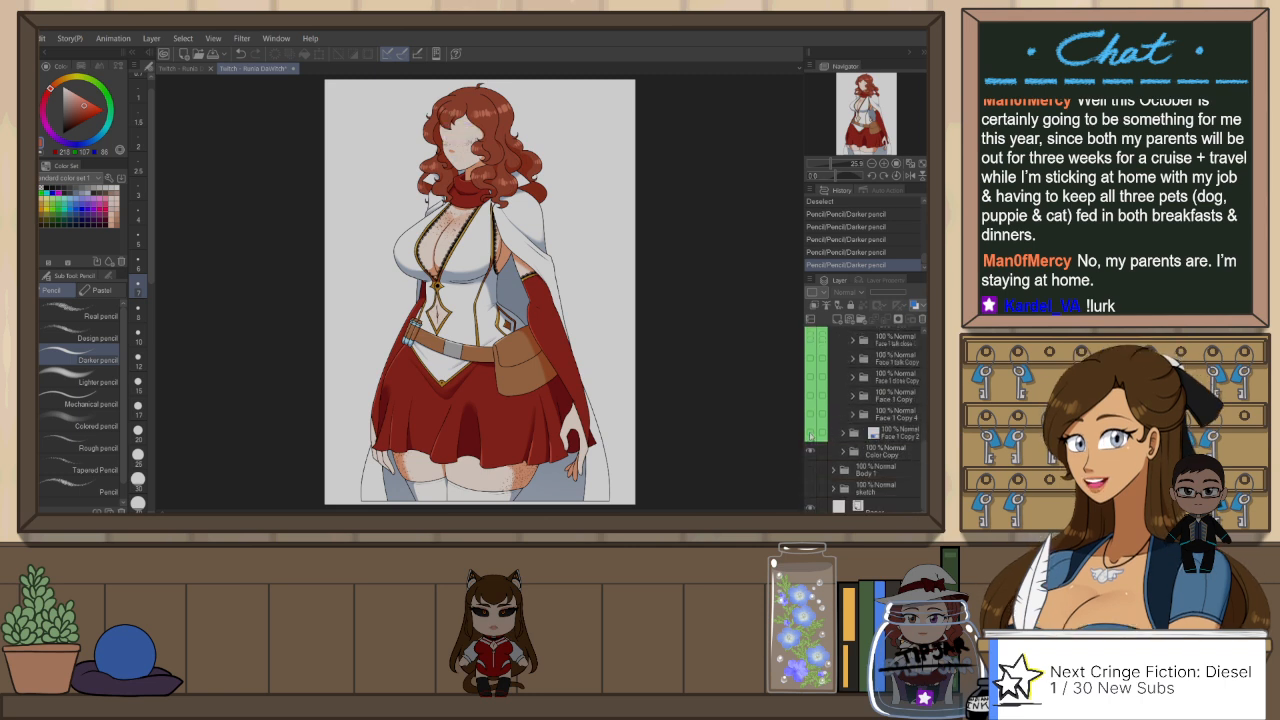
Step: Turn off the layer colour on the Face 1 Copy 2 folder and hide that face
left_click(888, 432)
left_click(916, 305)
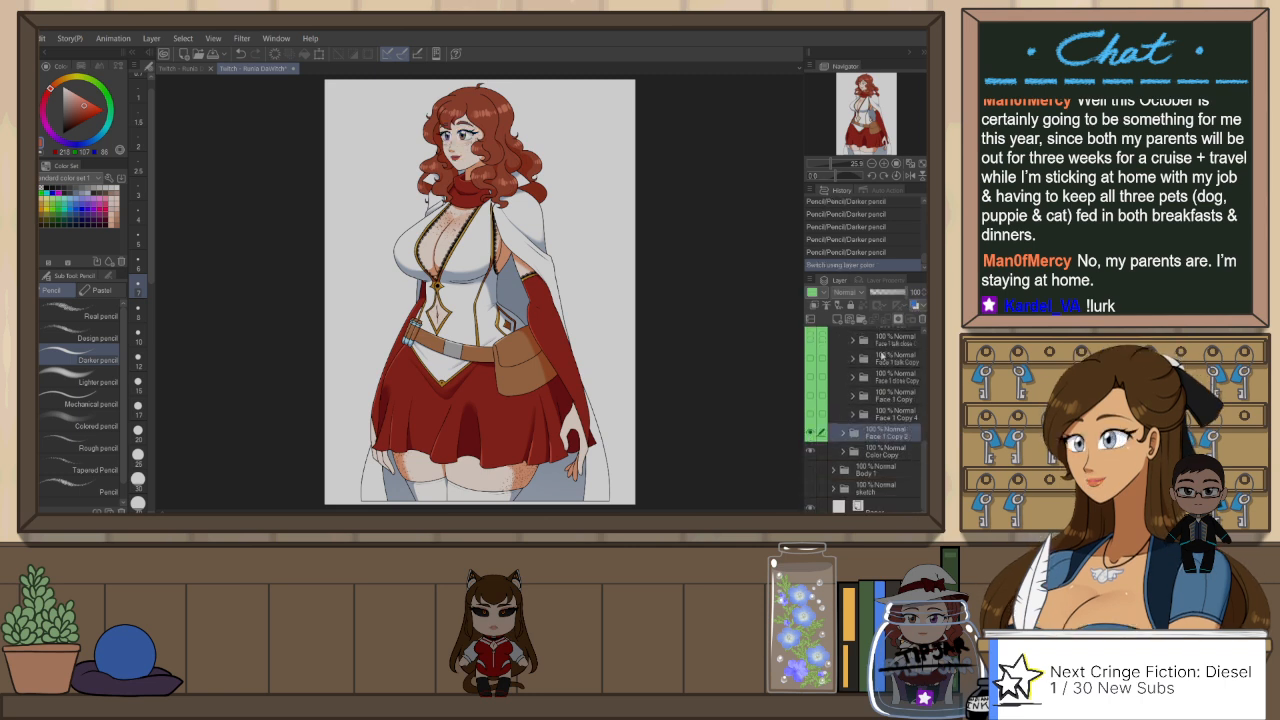
left_click(810, 433)
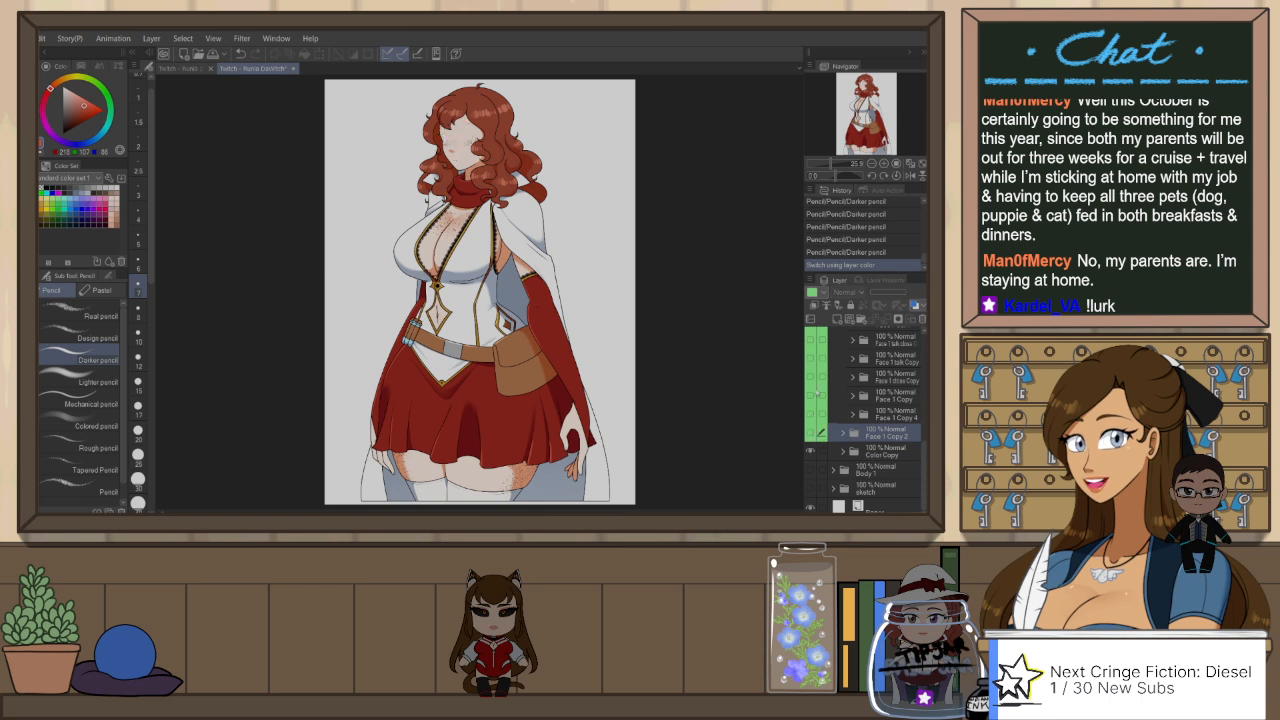
Step: Preview the pout, evil and remaining expression folders in Face Copy one after another on the Body 1 Copy pose
scroll(905, 355, "up", 2)
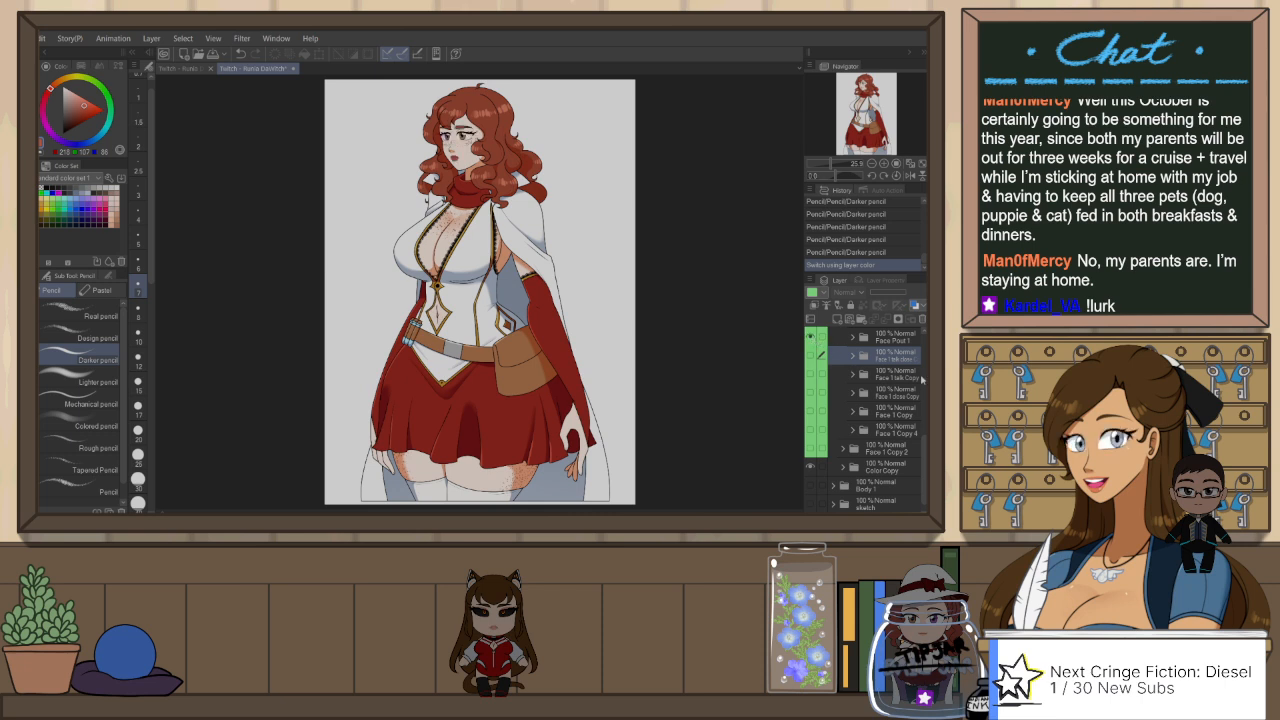
scroll(865, 420, "up", 3)
scroll(869, 434, "up", 2)
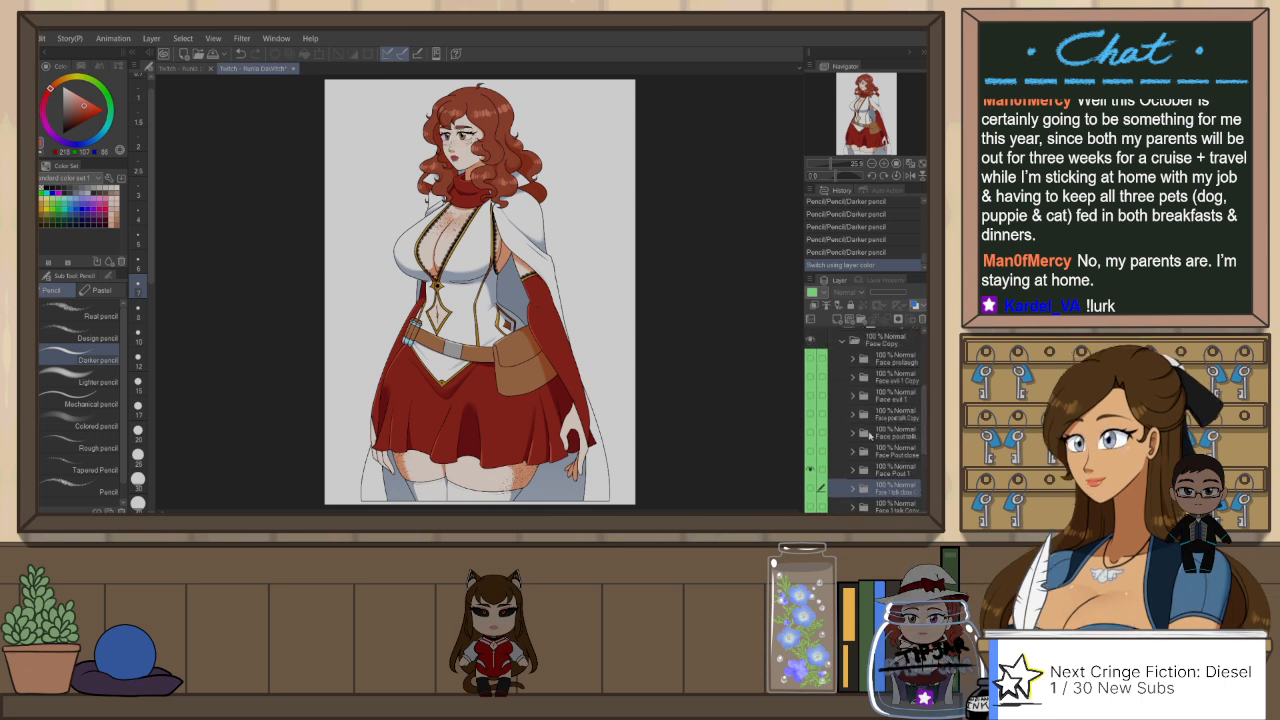
left_click(812, 430)
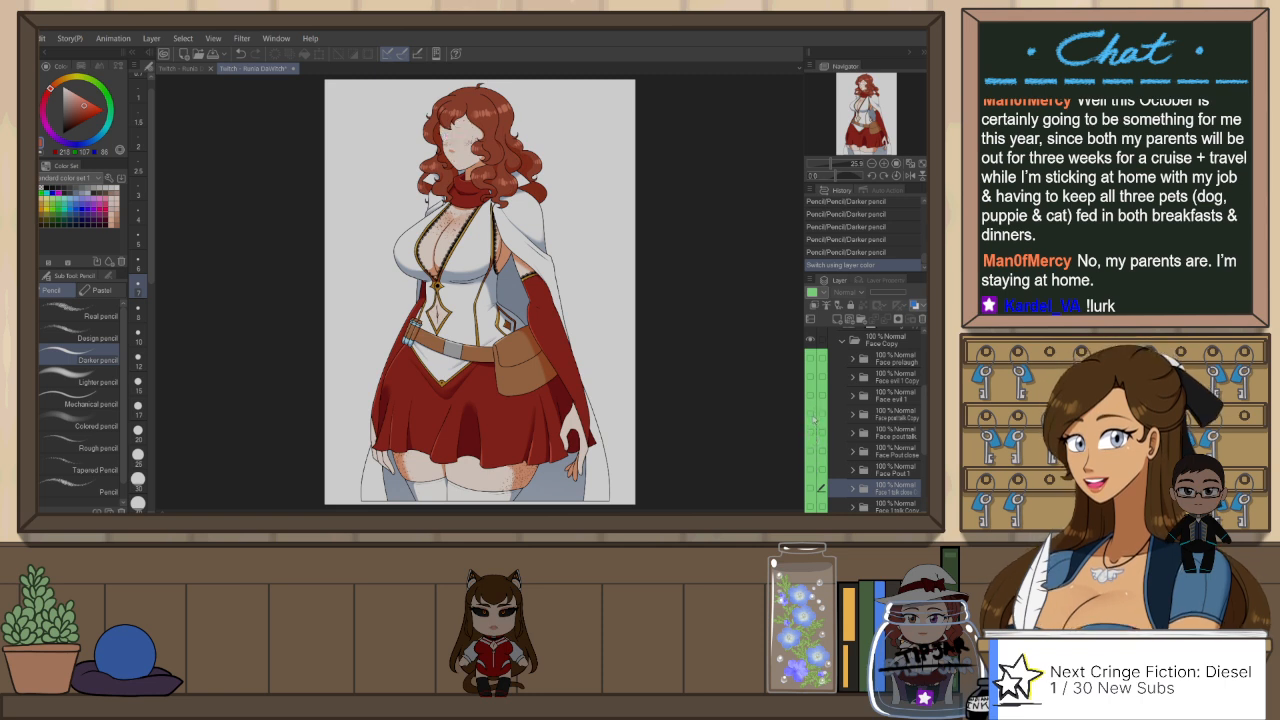
left_click(814, 398)
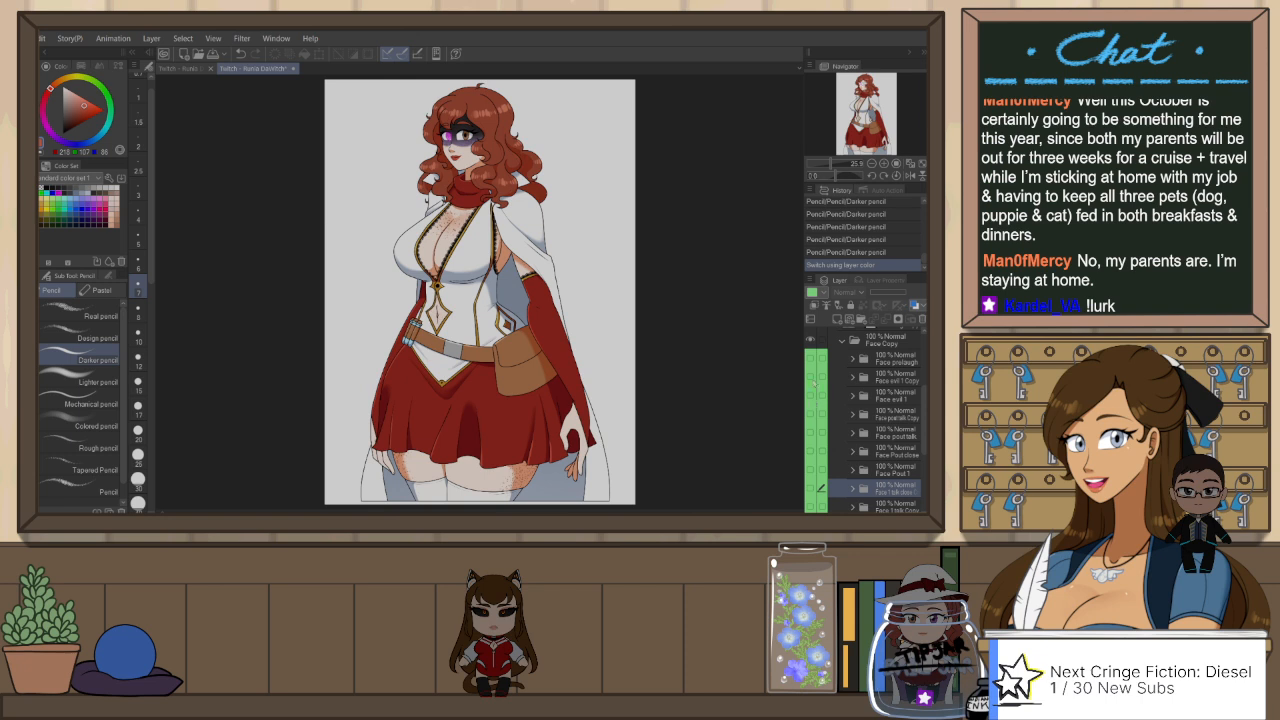
left_click(812, 378)
left_click(810, 360)
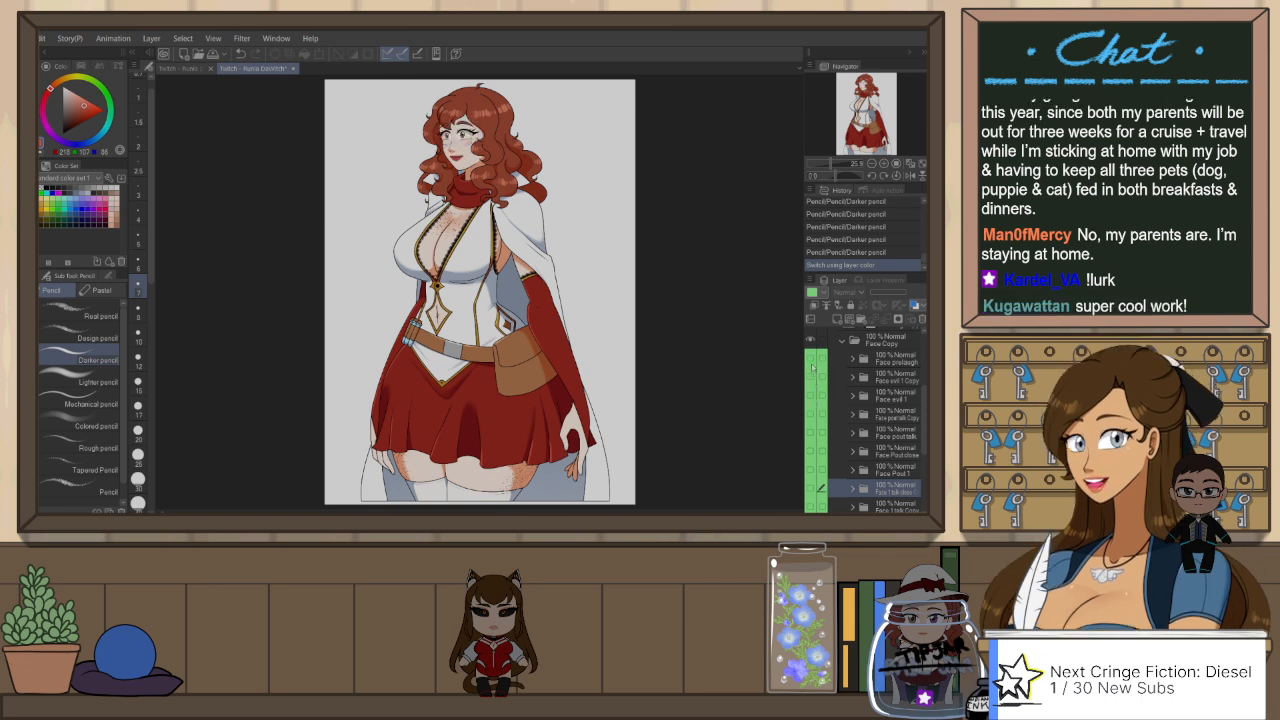
left_click(811, 364)
scroll(920, 366, "up", 3)
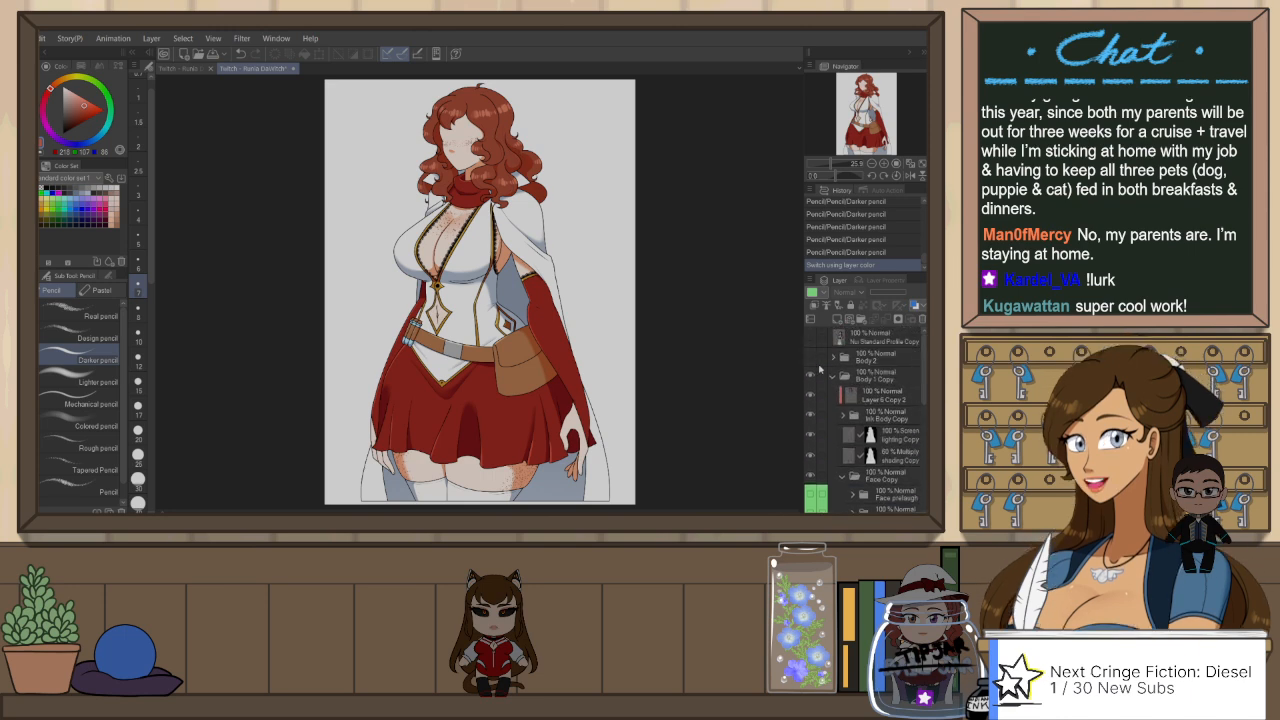
Step: Collapse Body 1 Copy and show the Body 2 pose in its place
left_click(832, 376)
left_click(811, 358)
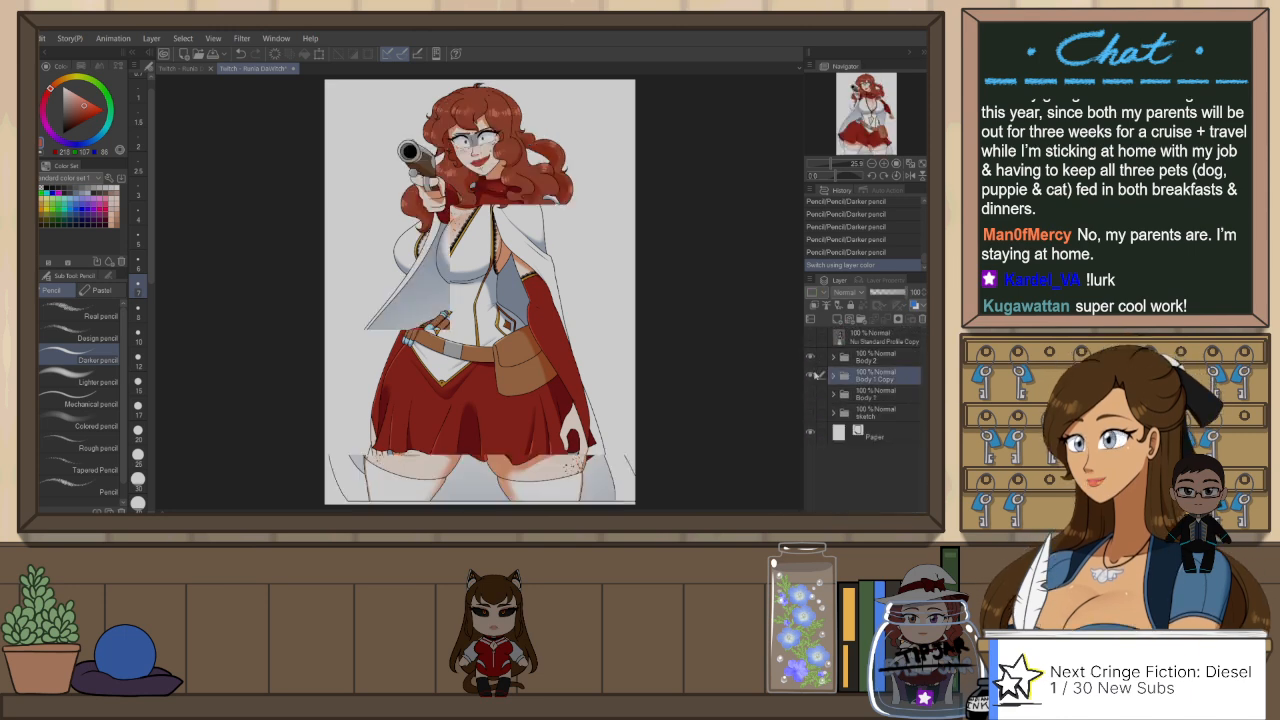
left_click(812, 375)
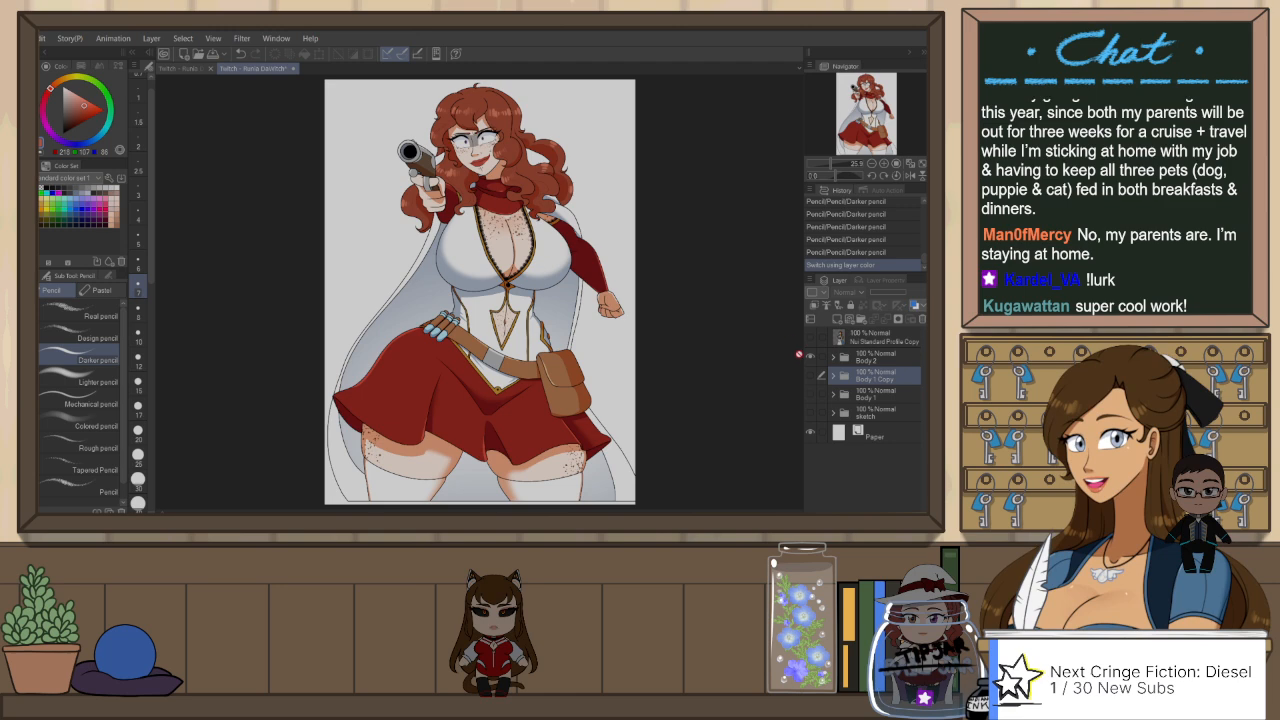
Step: Check the Body 2 pose without the Paper background, restore Paper, and select the Body 2 folder
left_click(811, 432)
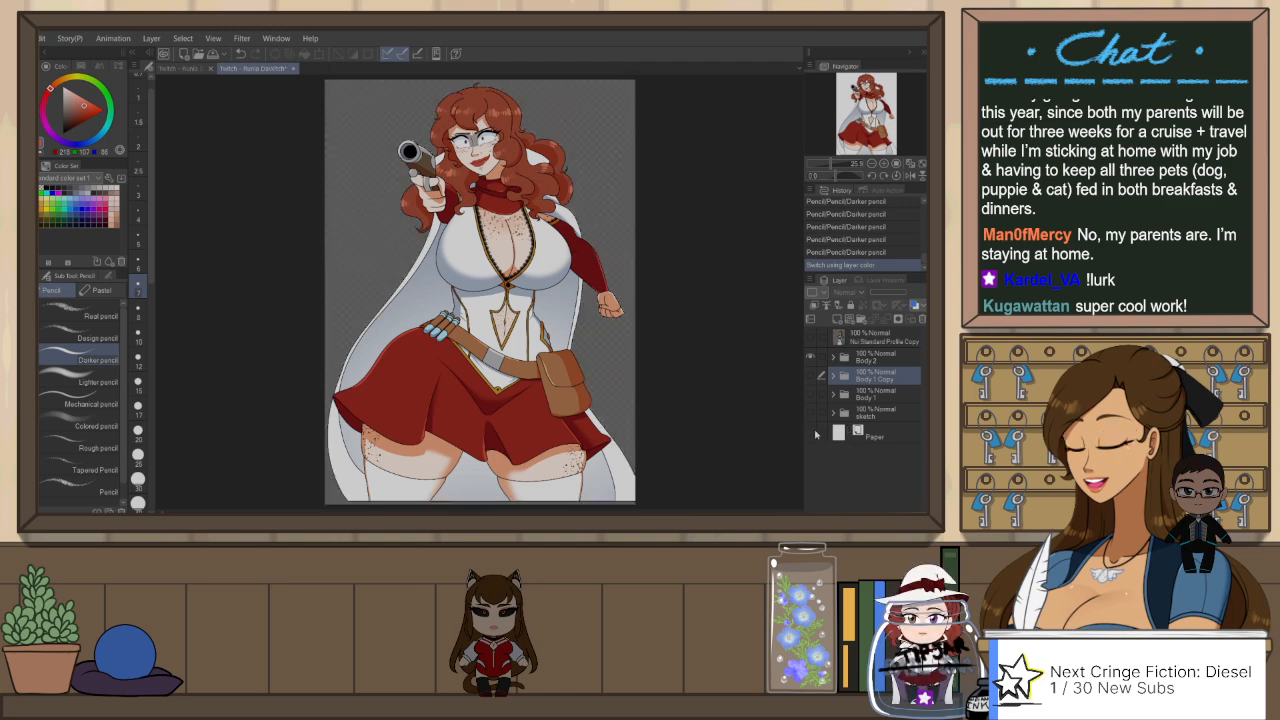
left_click(811, 432)
left_click(883, 366)
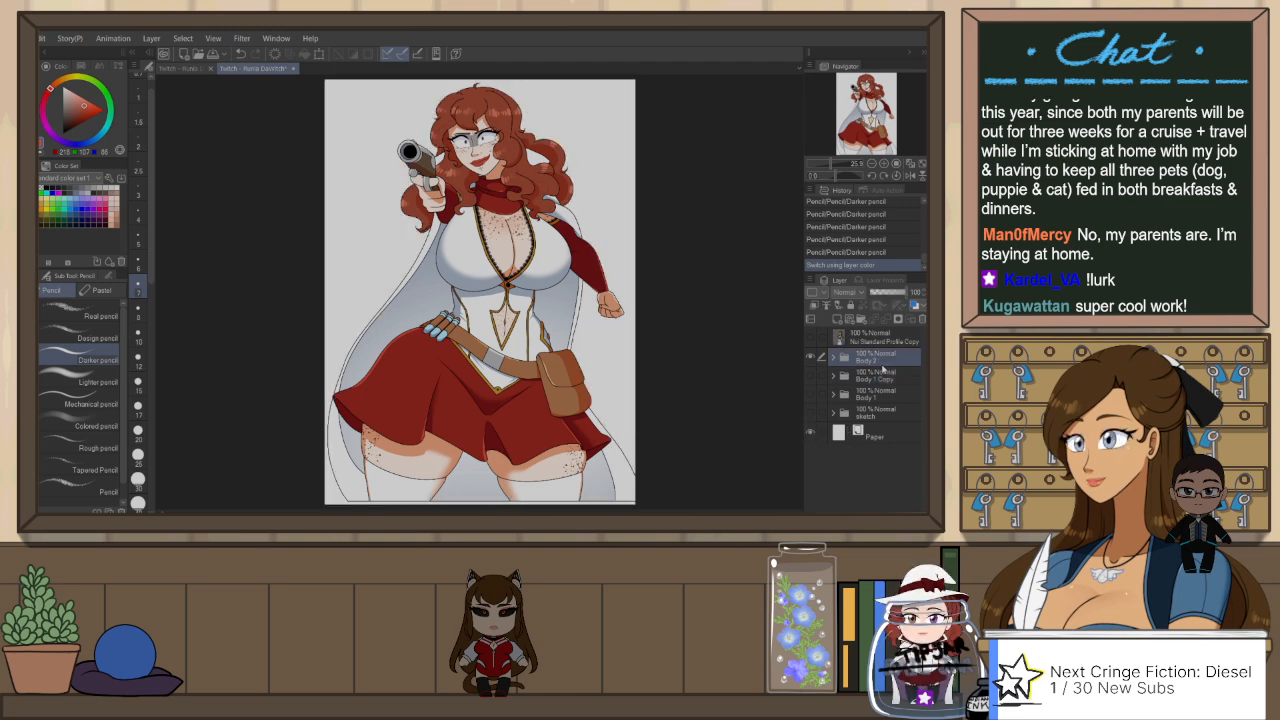